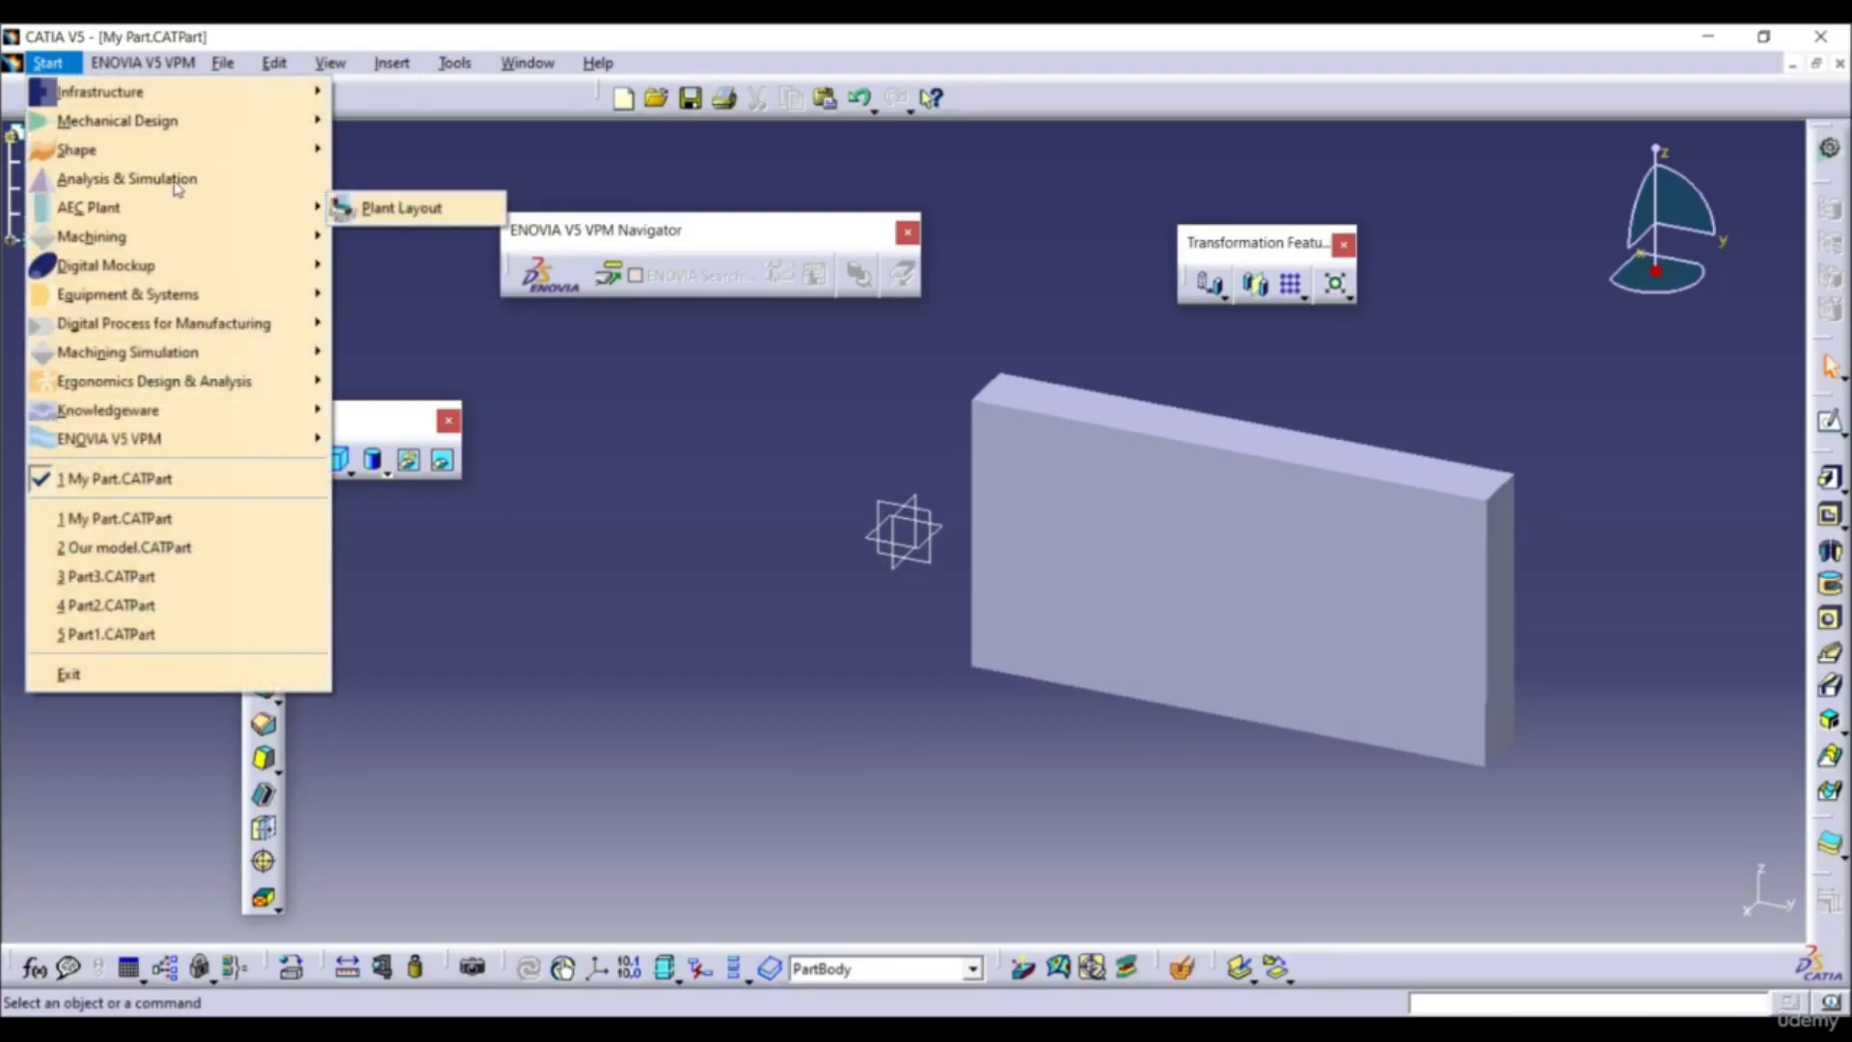
left_click(226, 65)
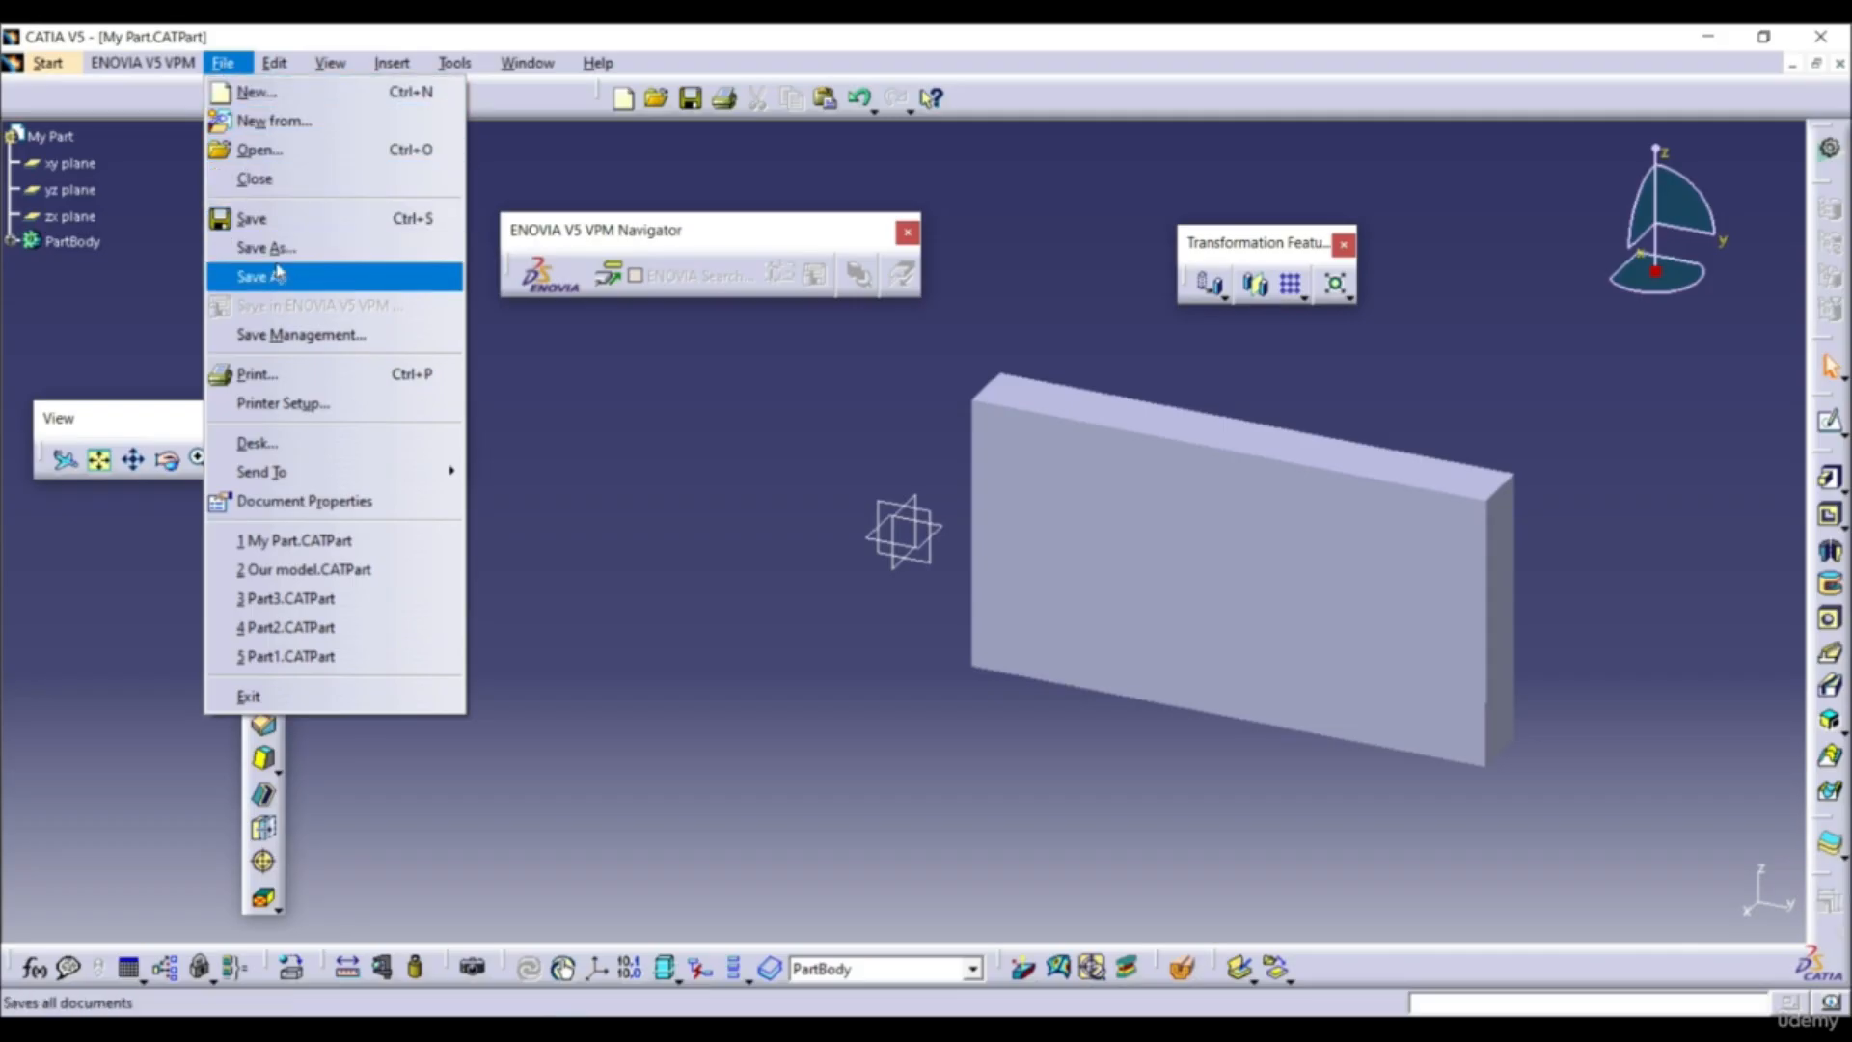
mouse_move(280, 66)
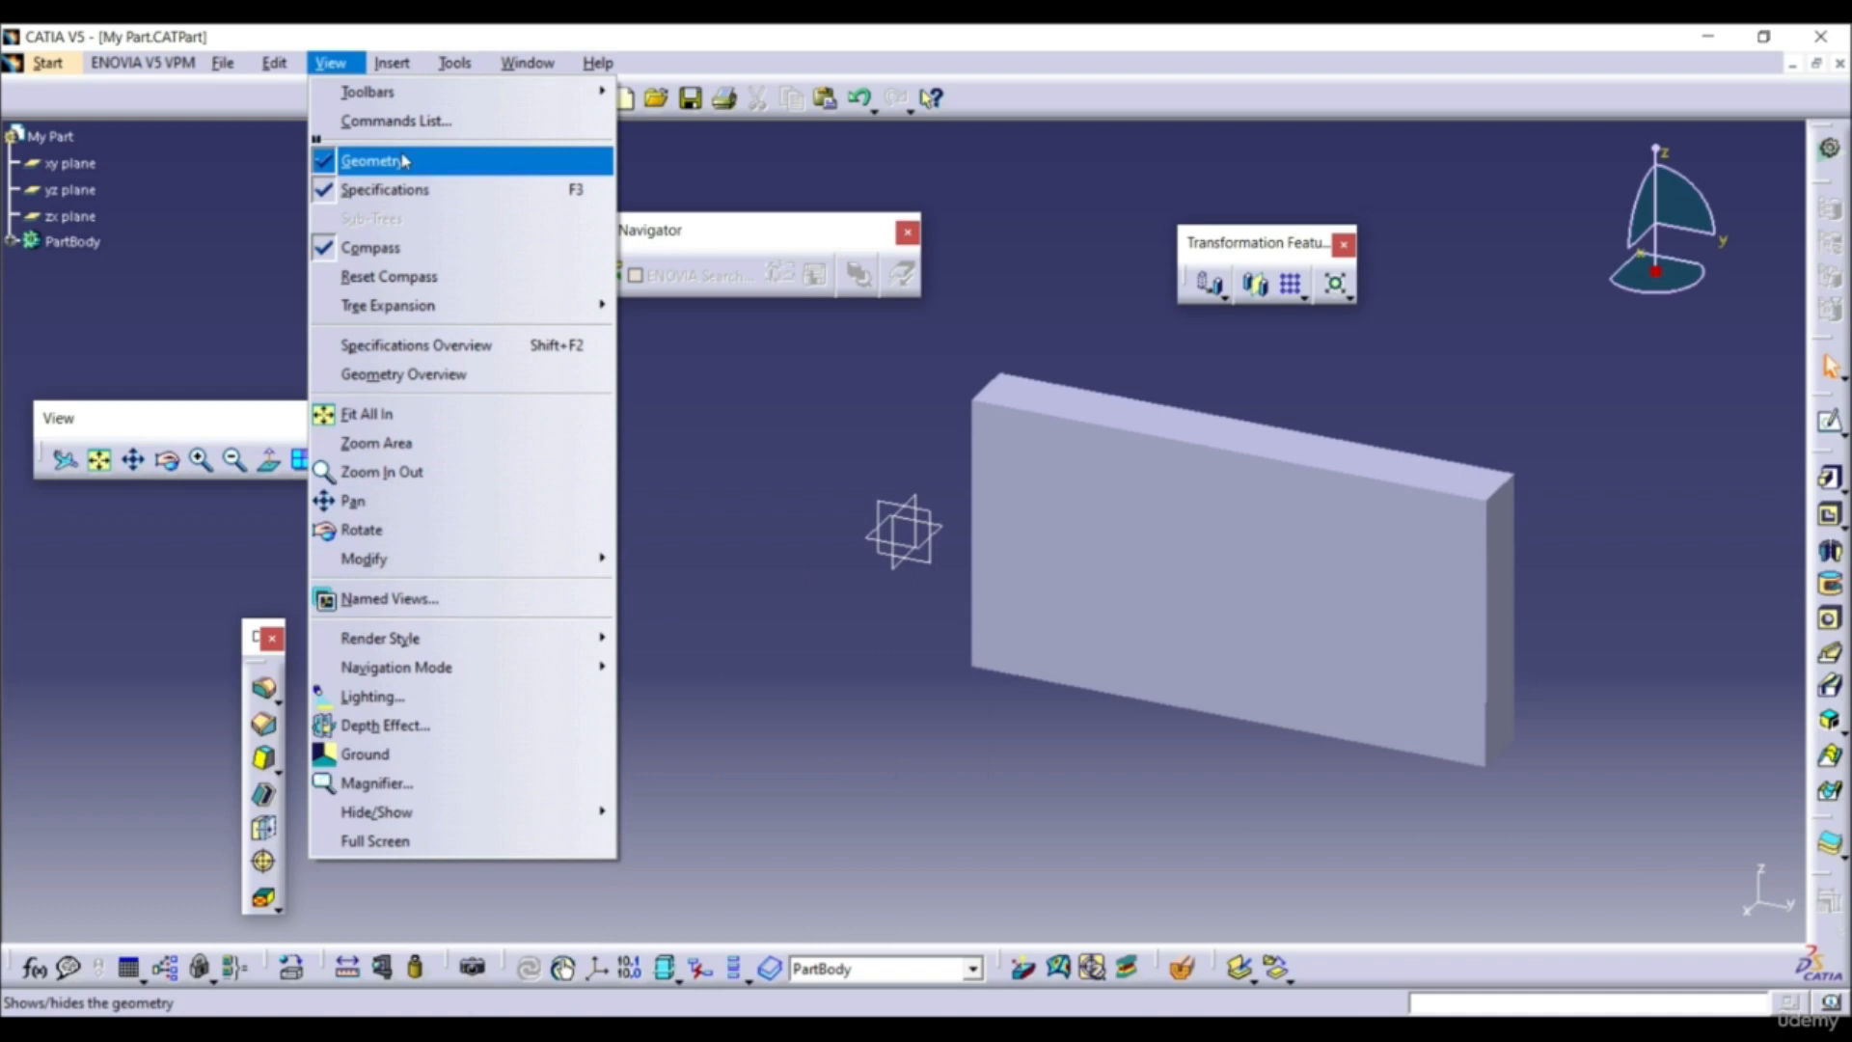
mouse_move(394, 65)
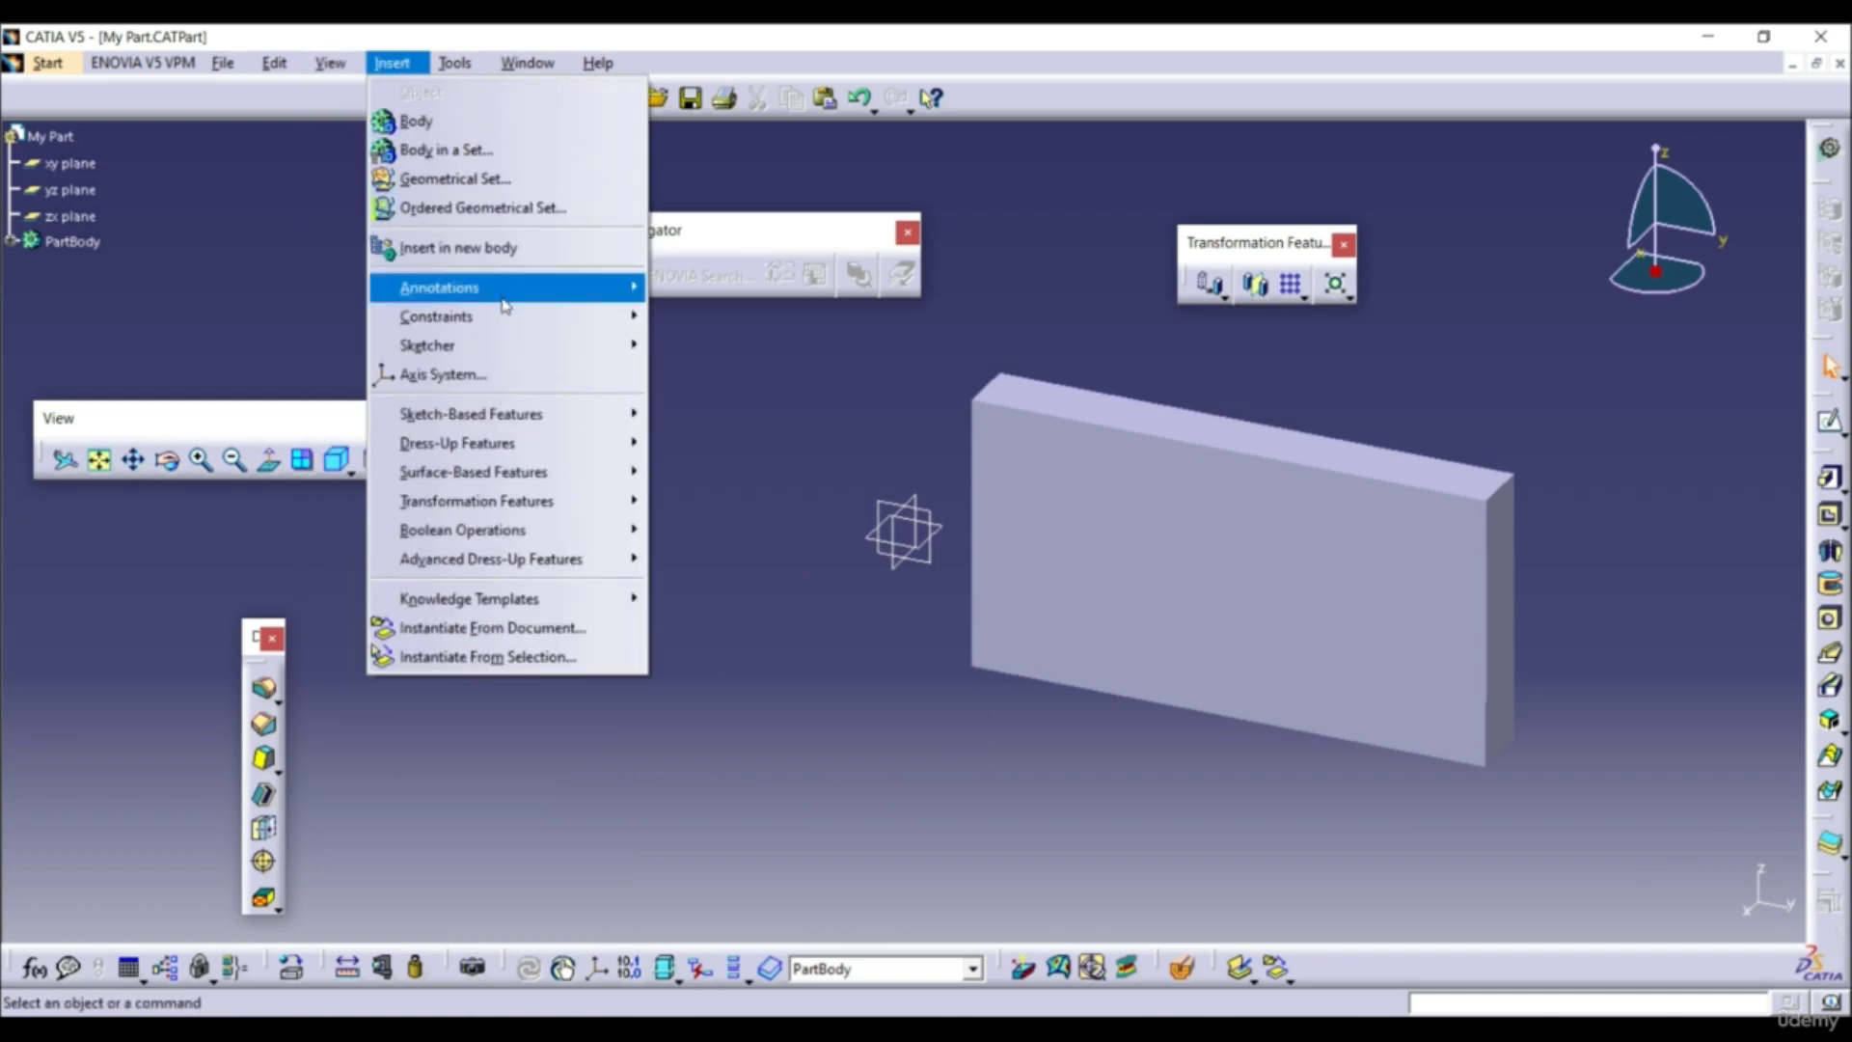
mouse_move(502, 345)
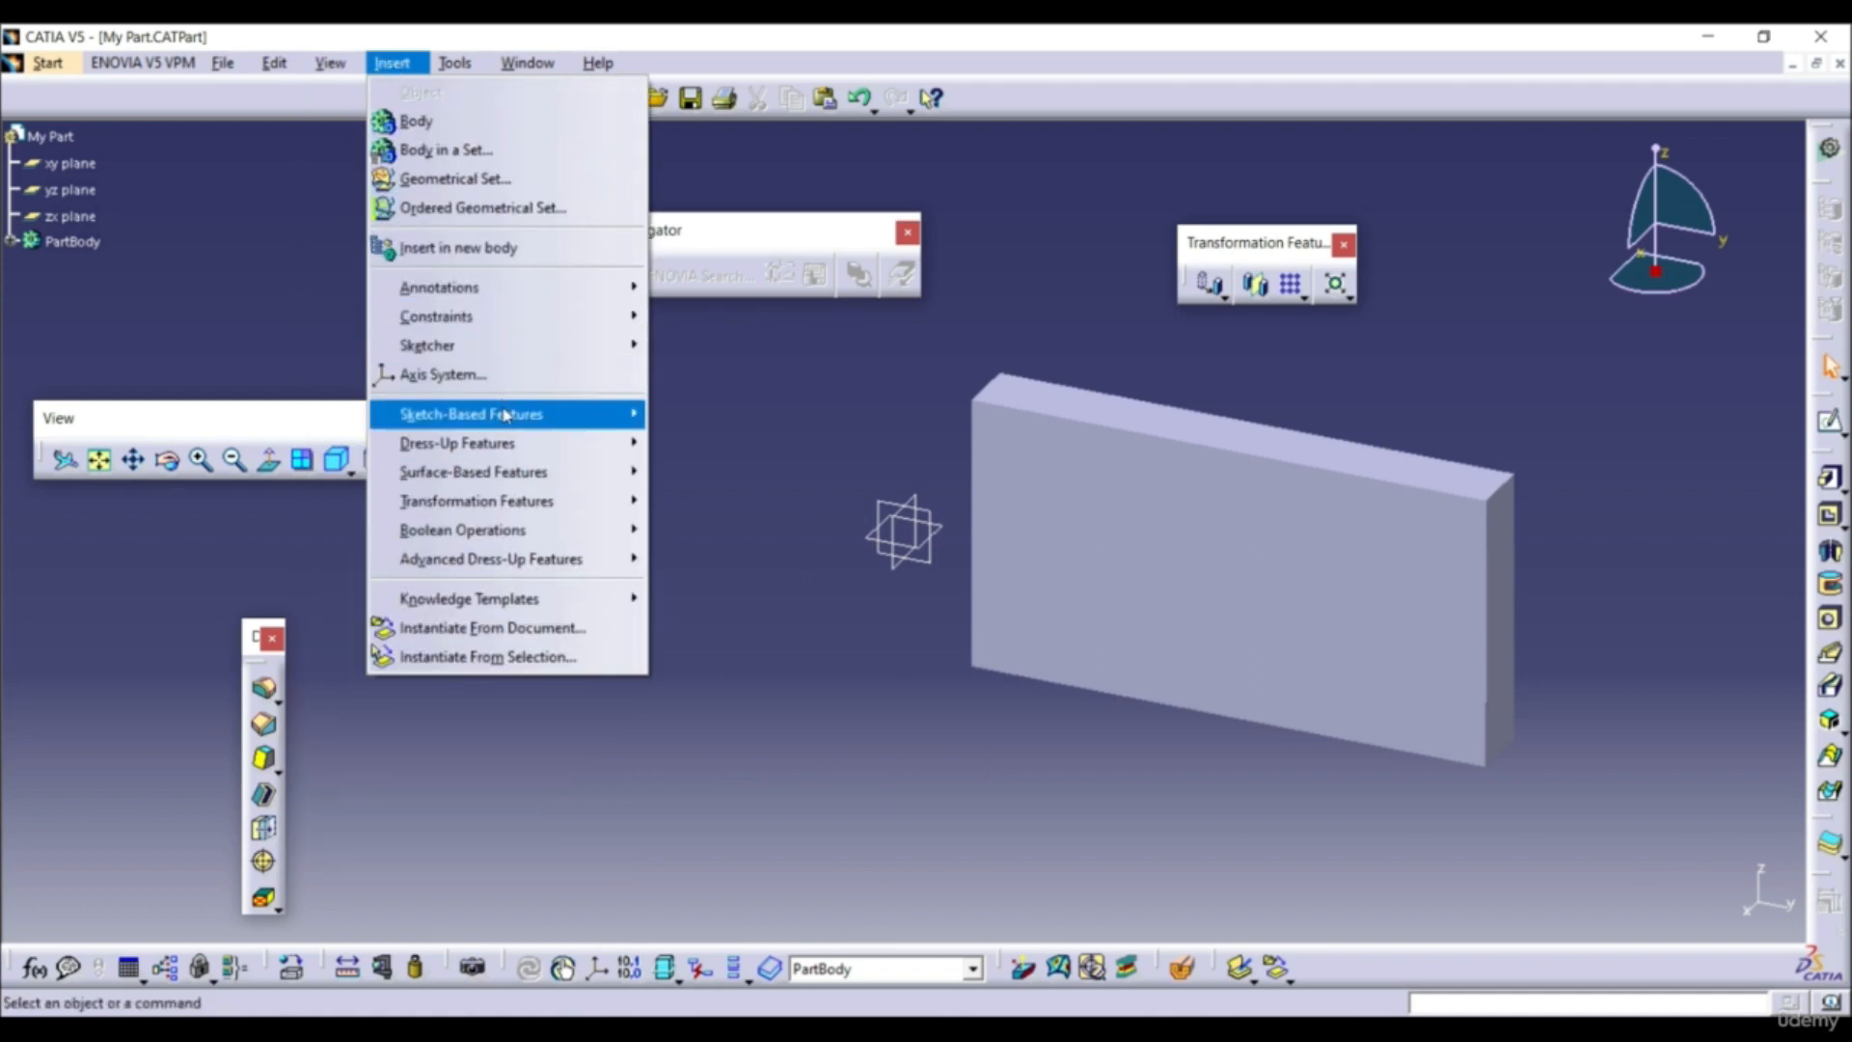
mouse_move(506, 417)
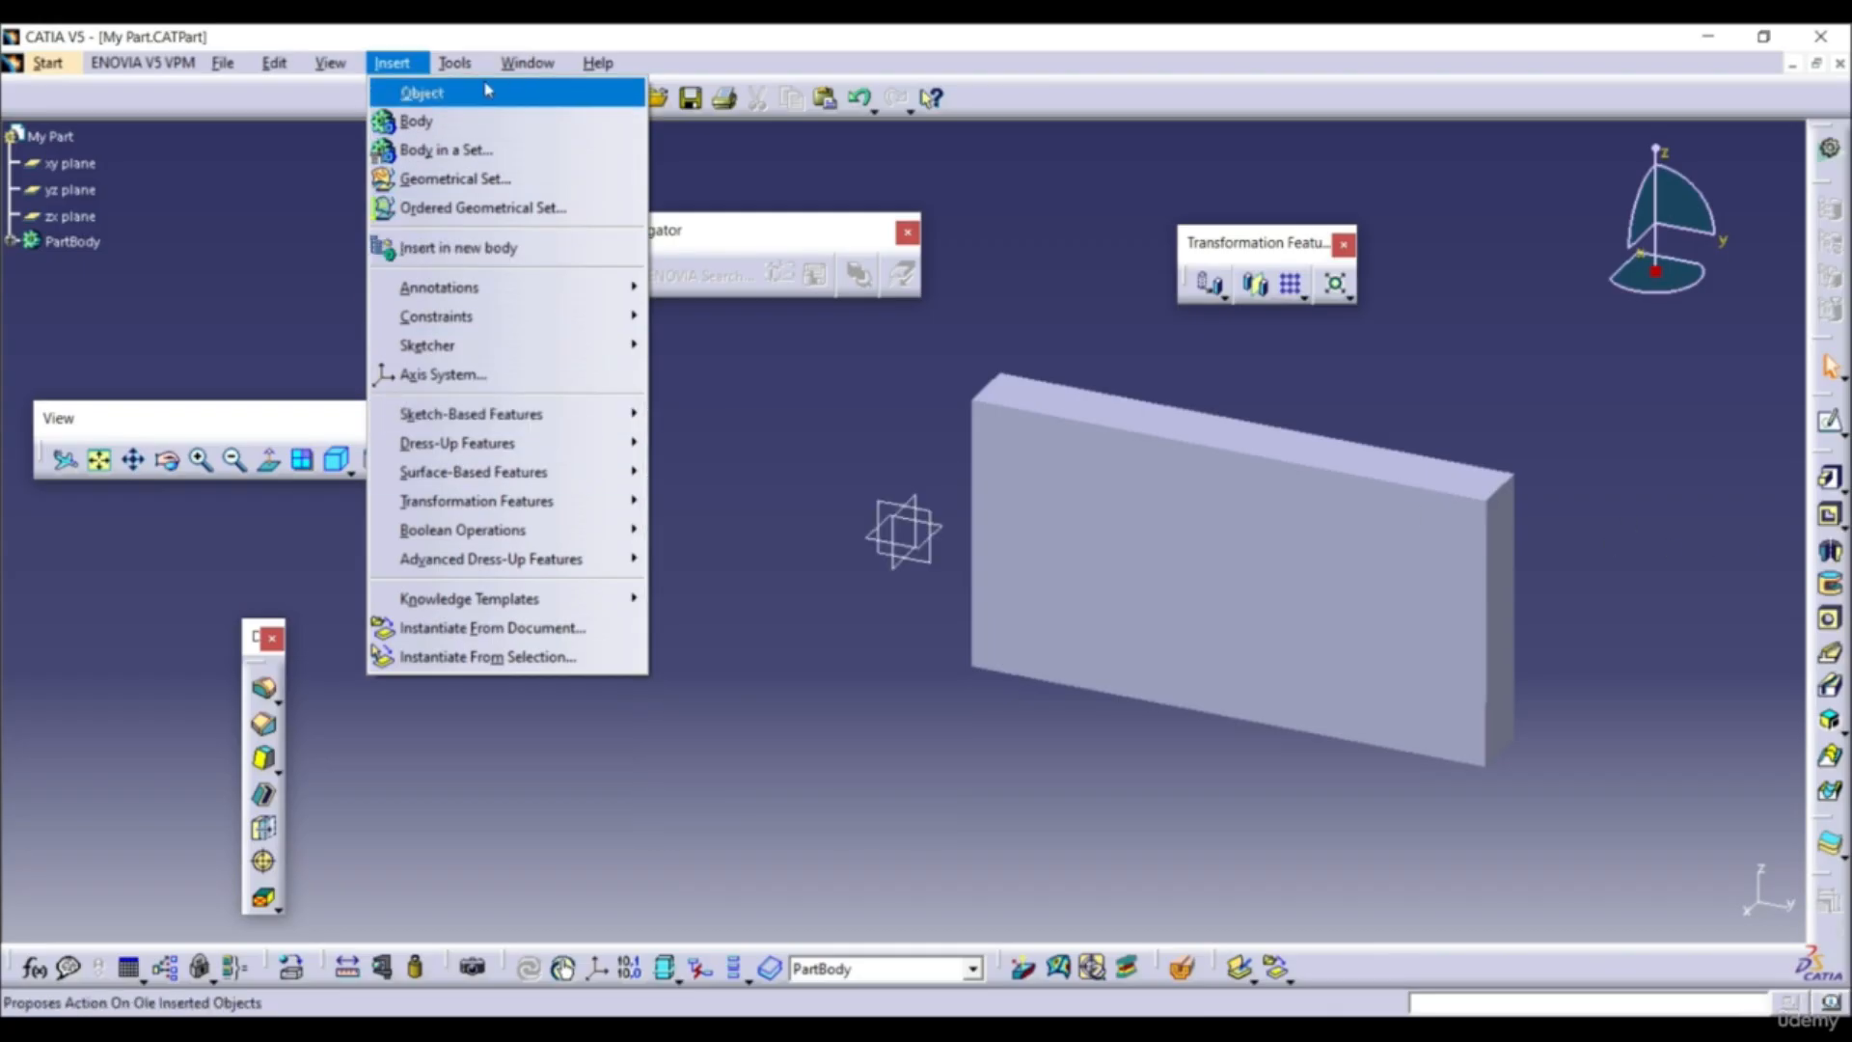
mouse_move(454, 66)
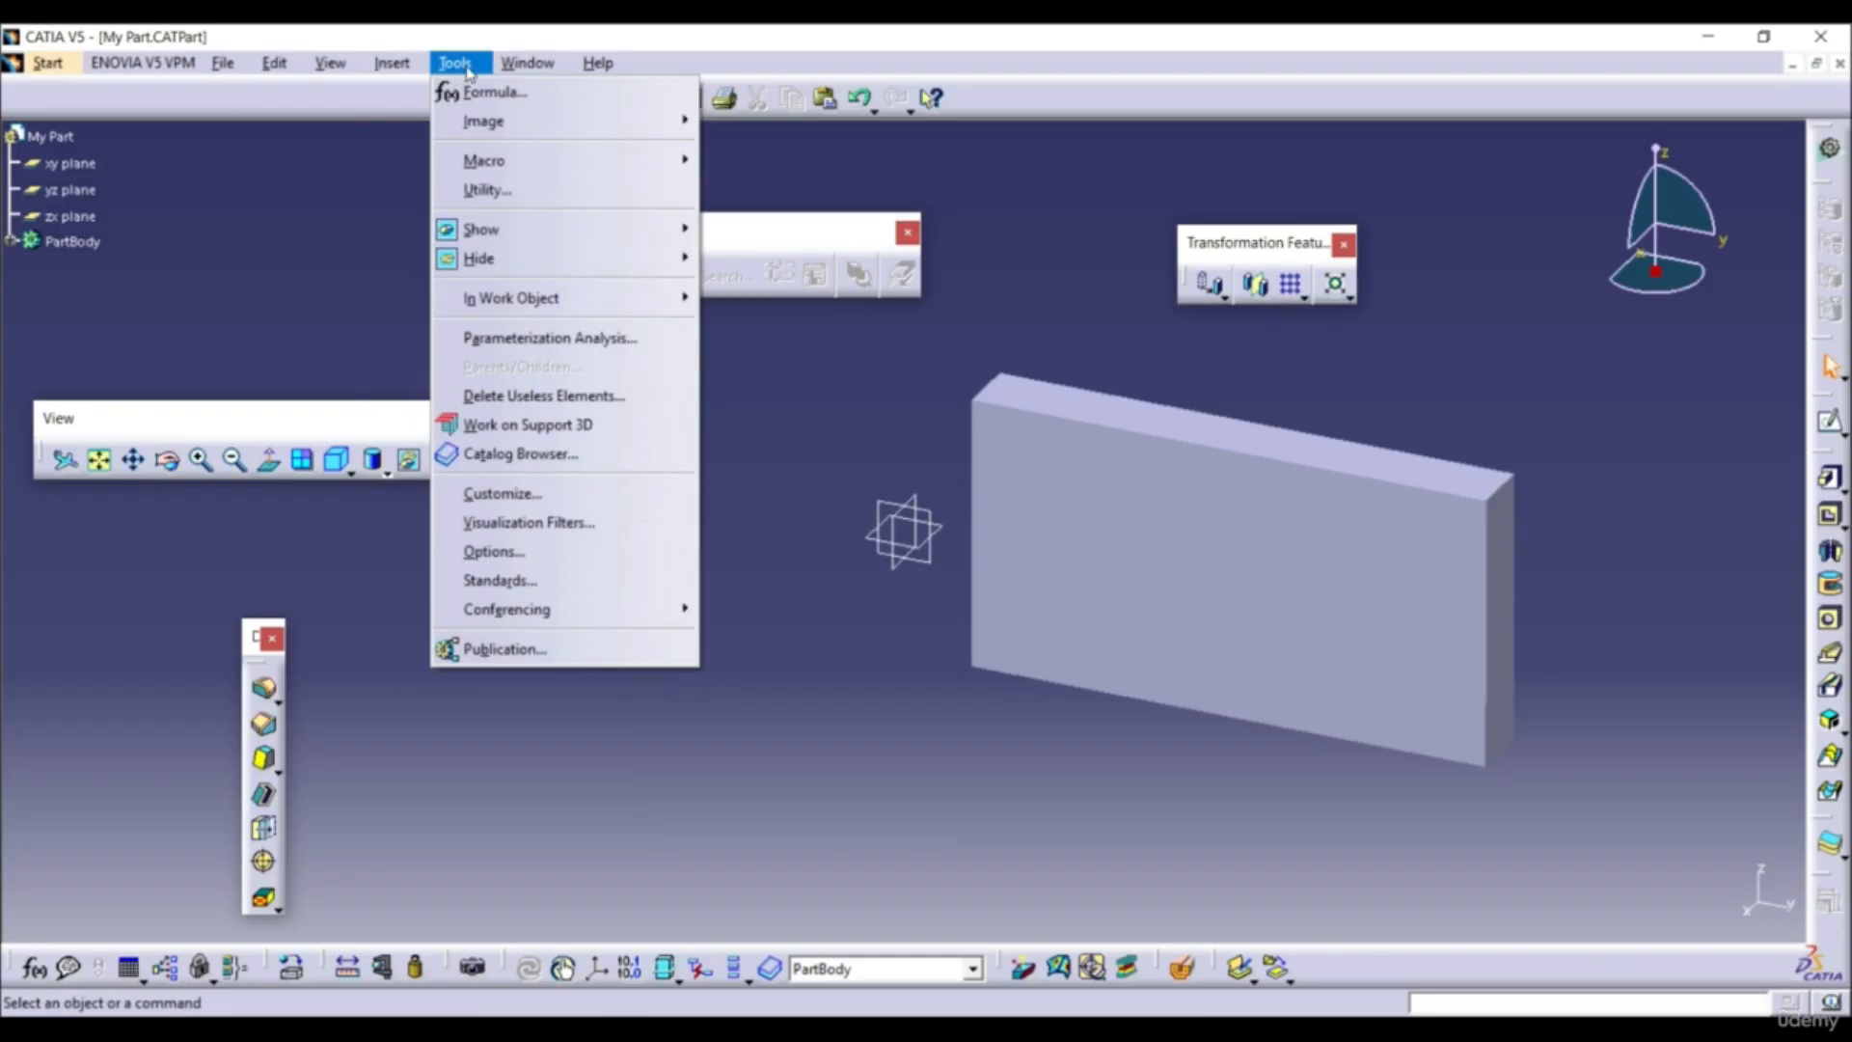
mouse_move(521, 69)
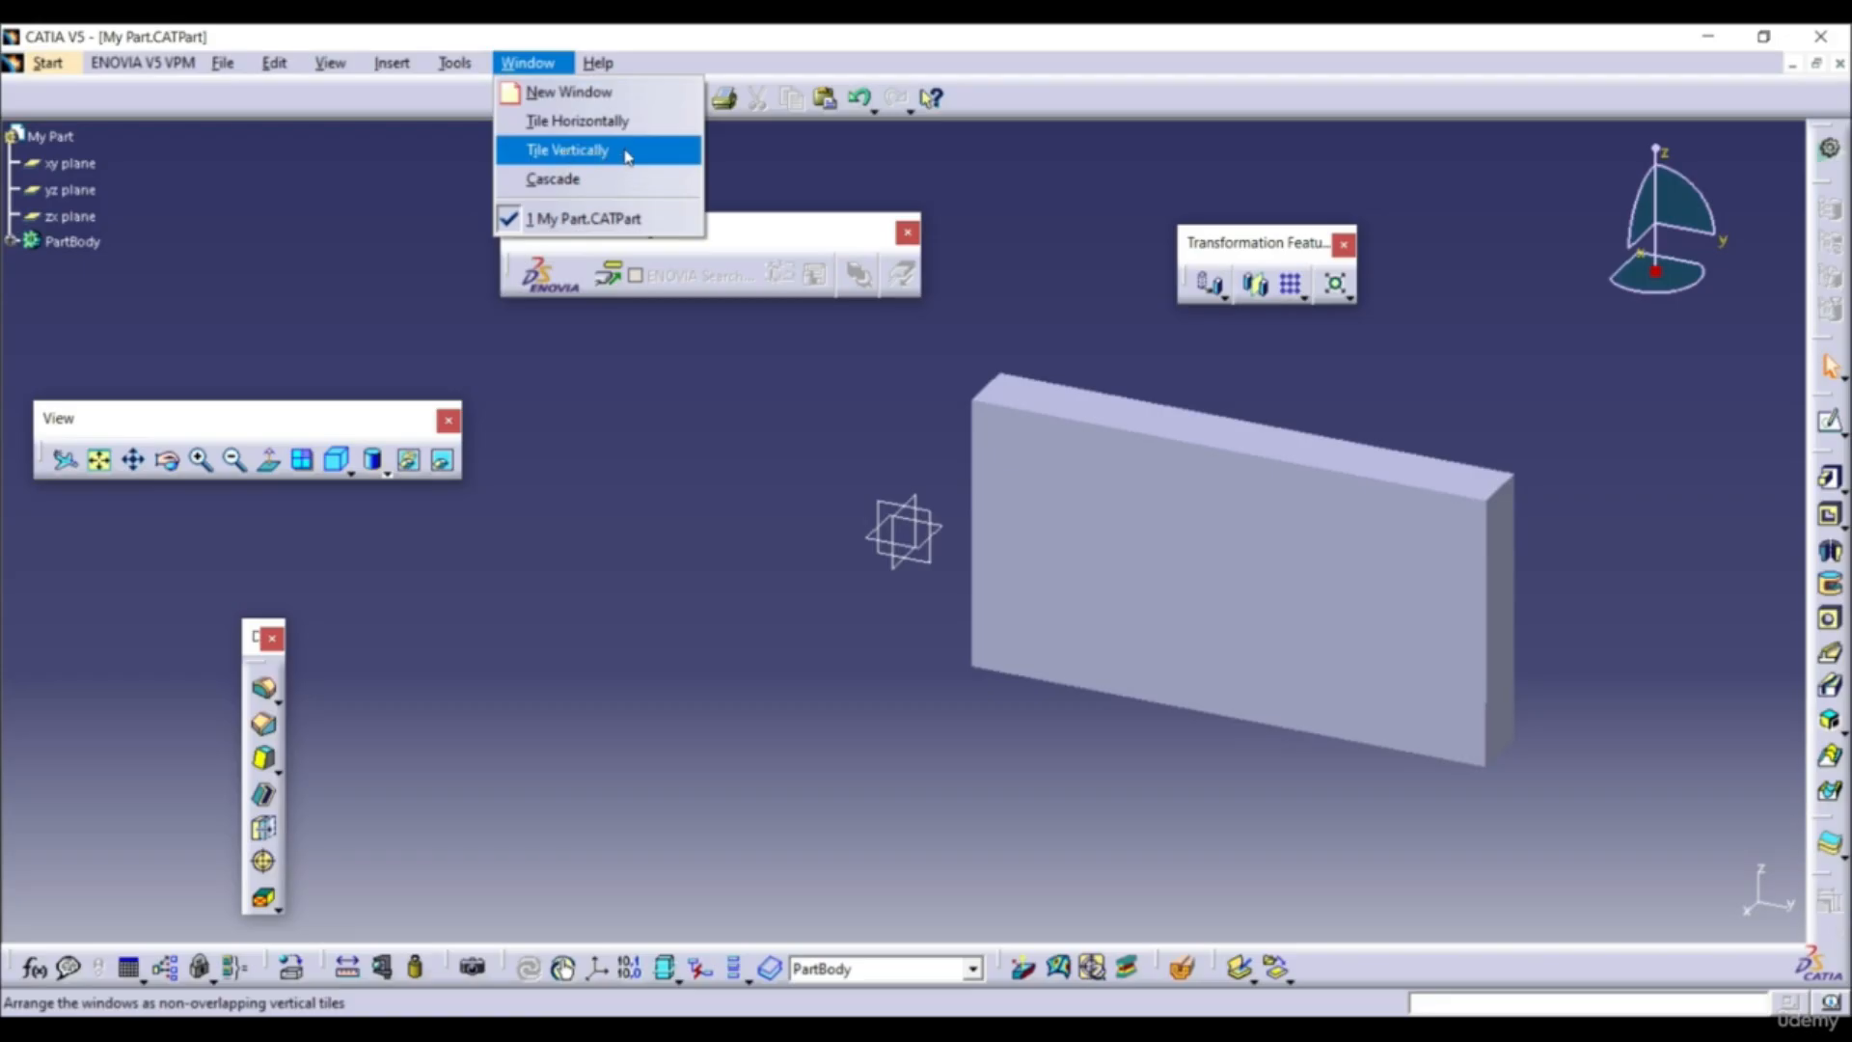
mouse_move(600, 67)
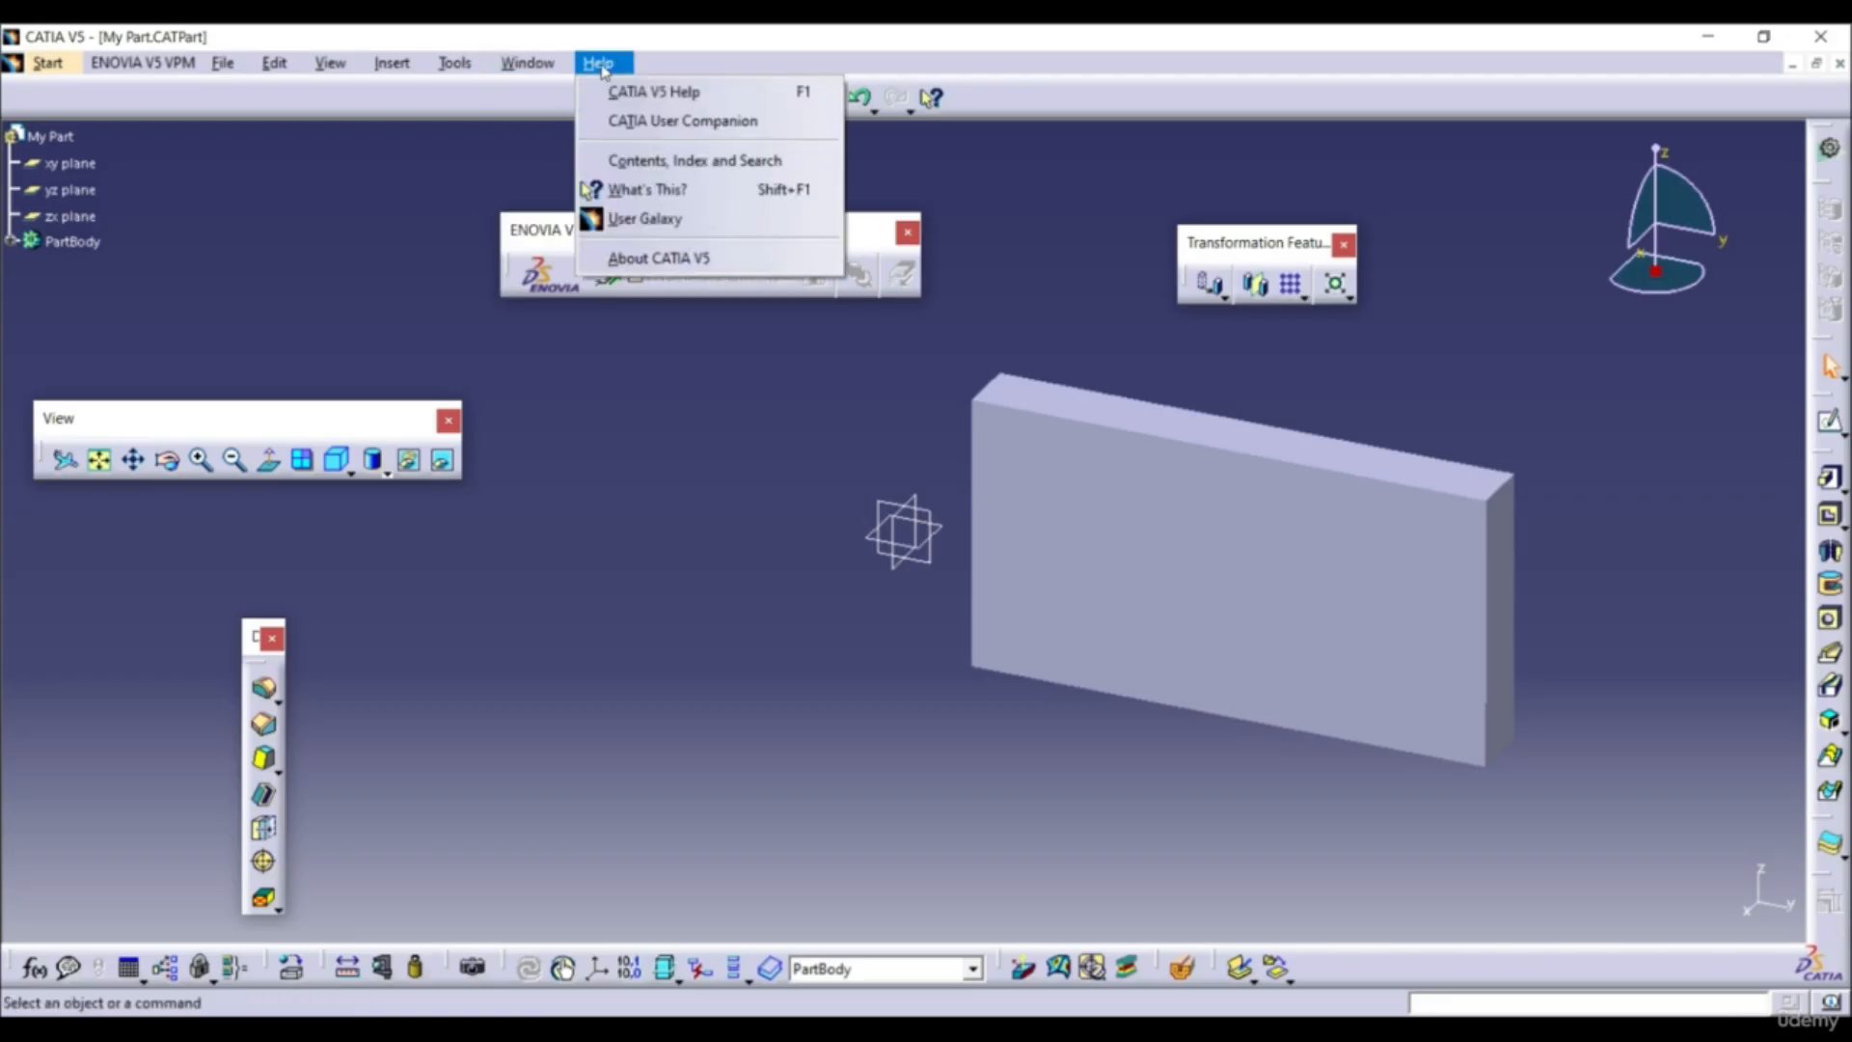
left_click(680, 63)
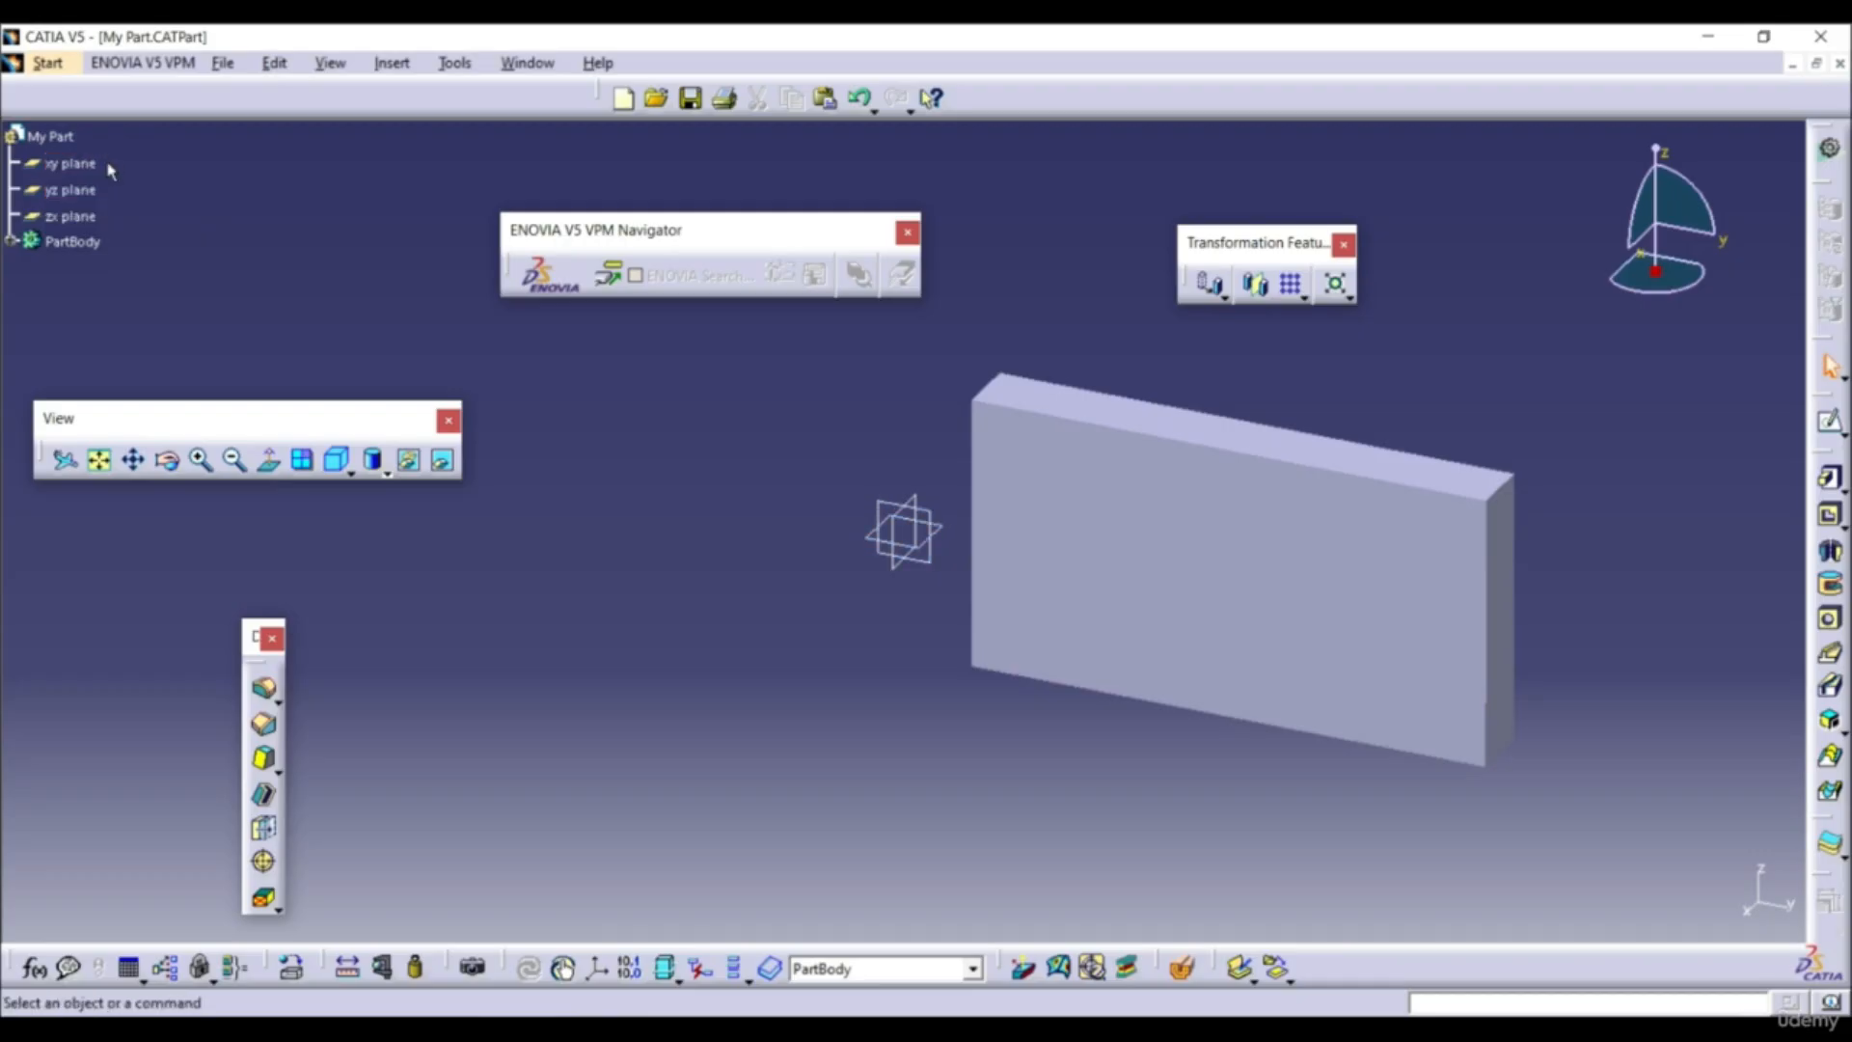
Highlight the xy, yz and zx planes and expand PartBody in the specification tree down to the AbsoluteAxis of Sketch.1
left_click(82, 162)
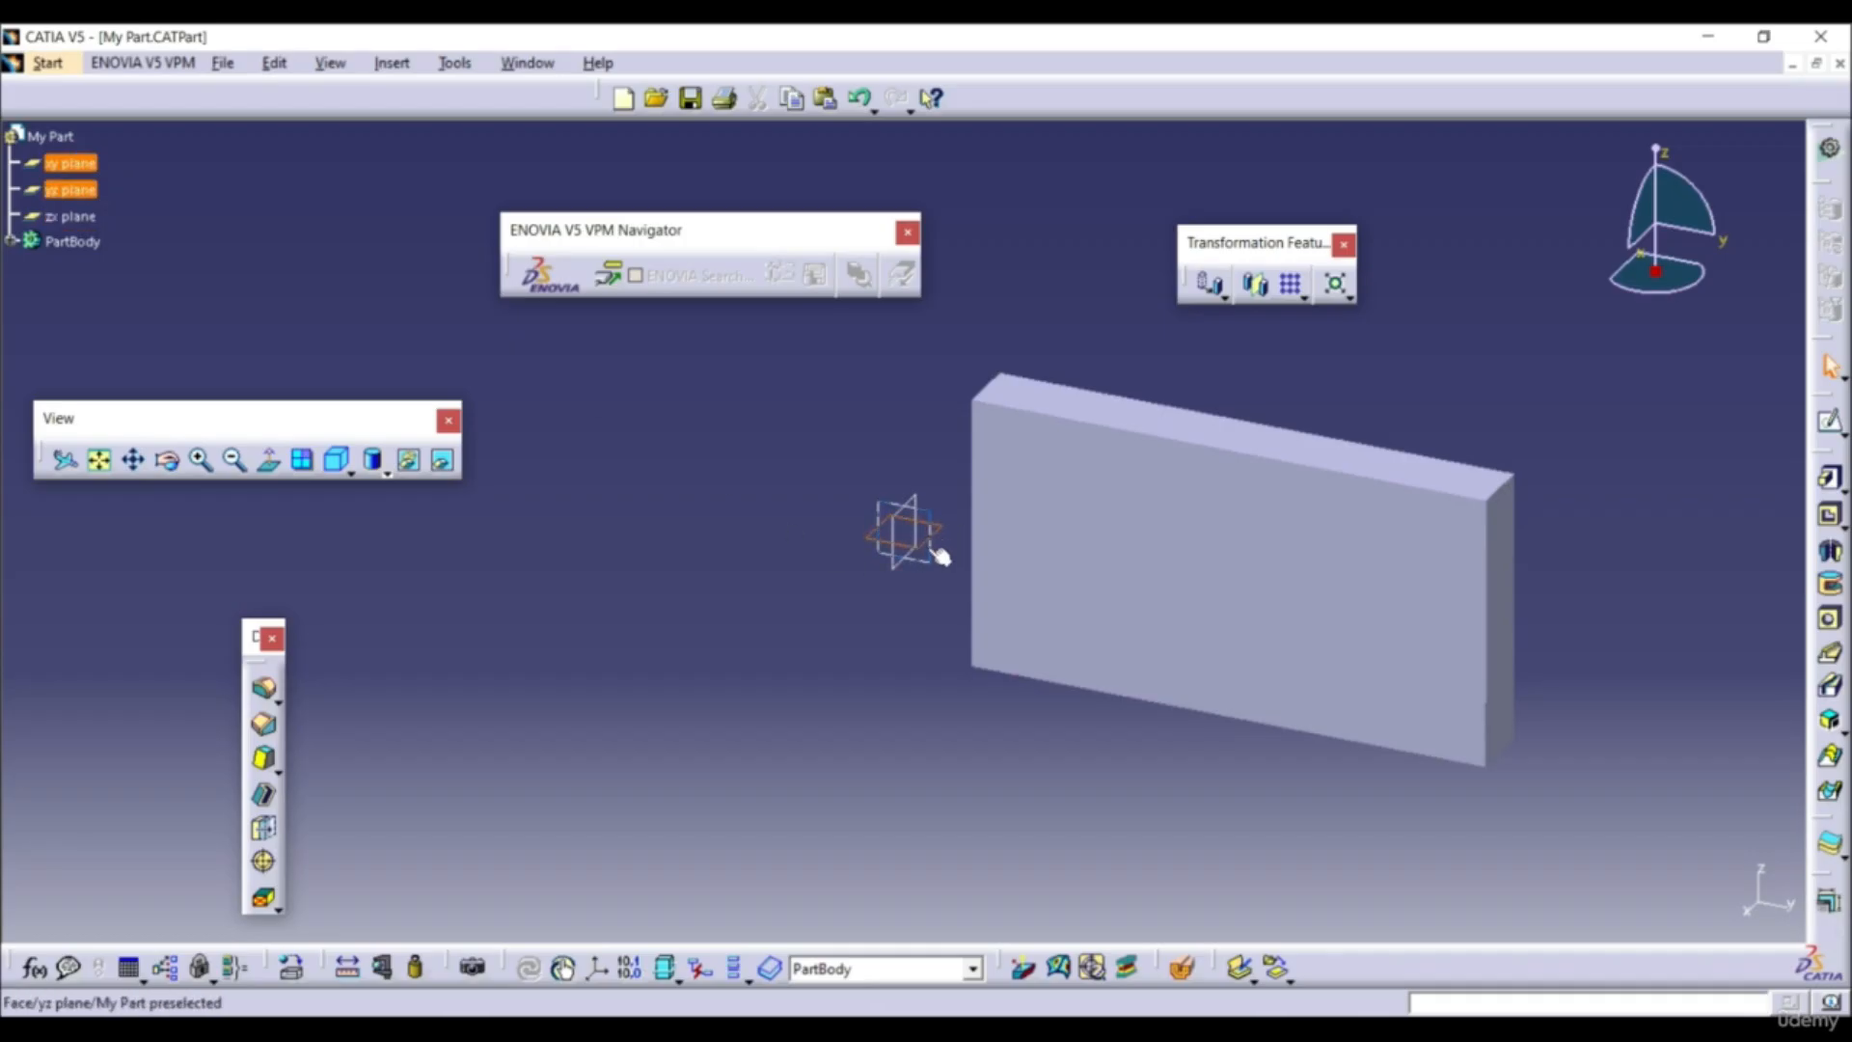
left_click(85, 191)
left_click(82, 216)
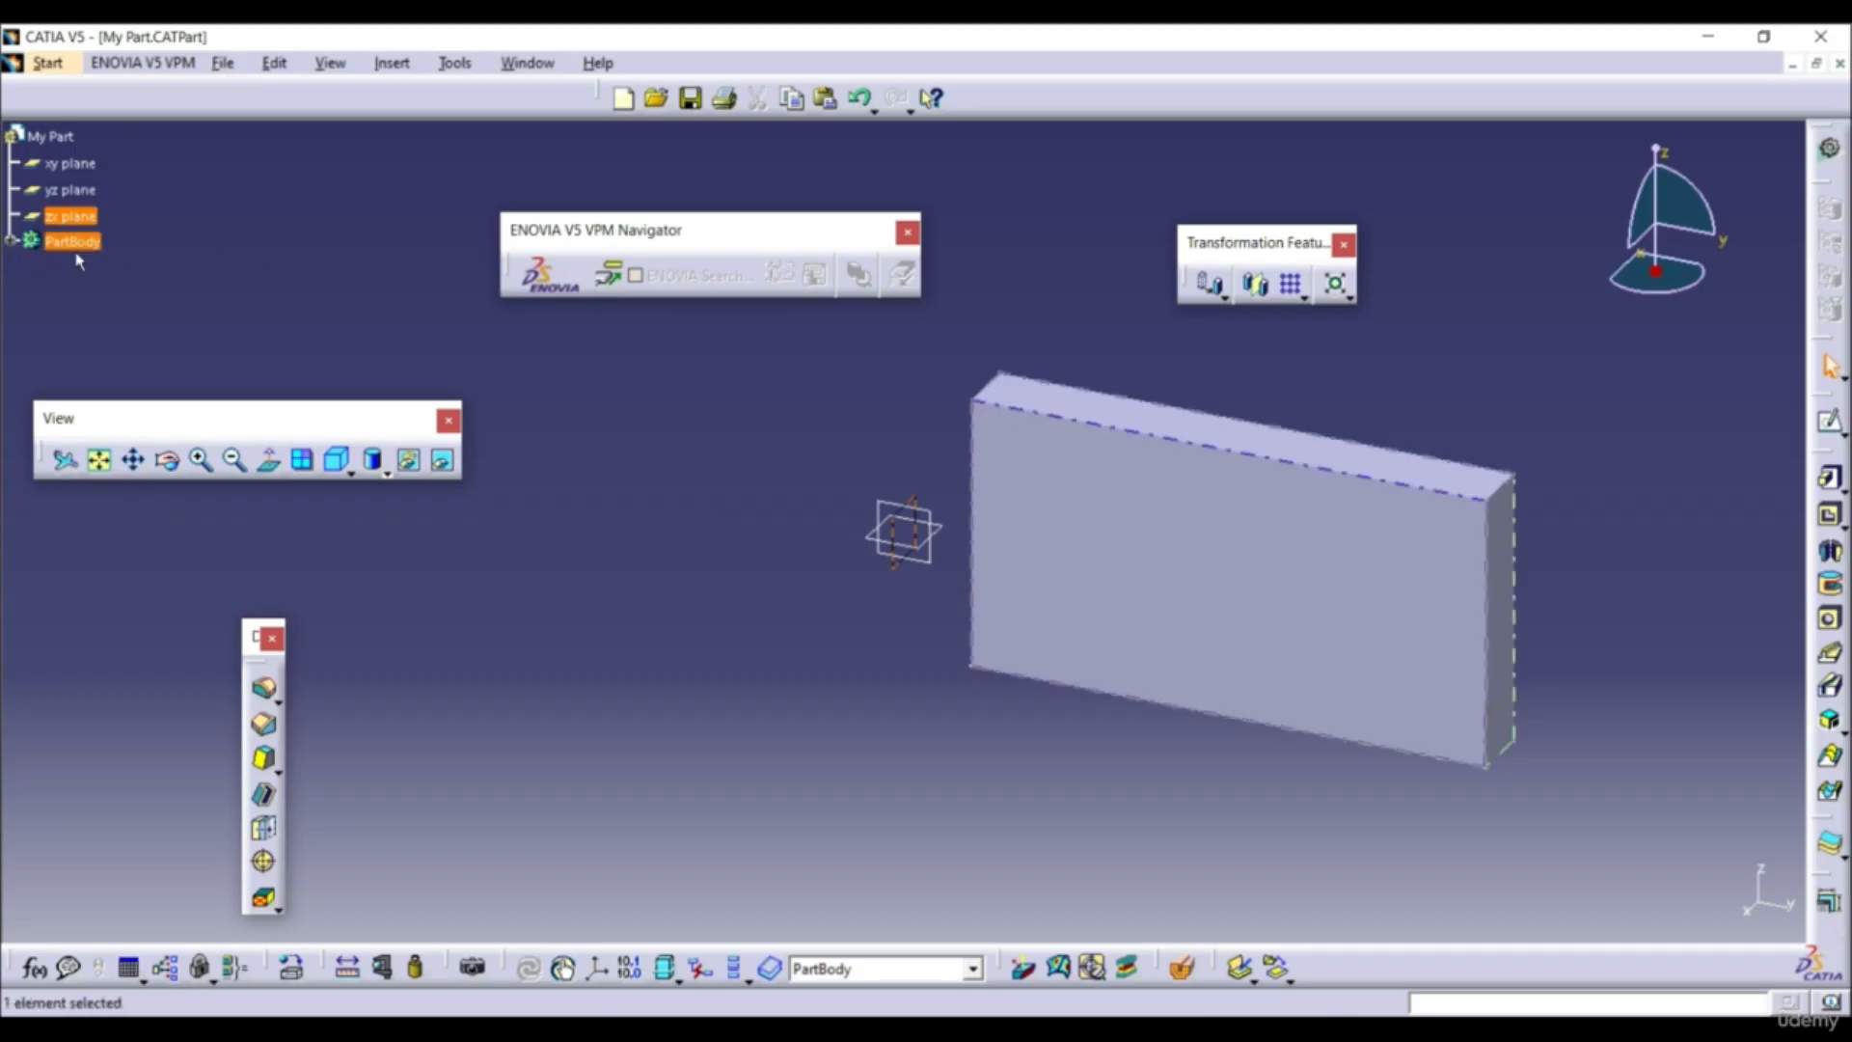
left_click(11, 241)
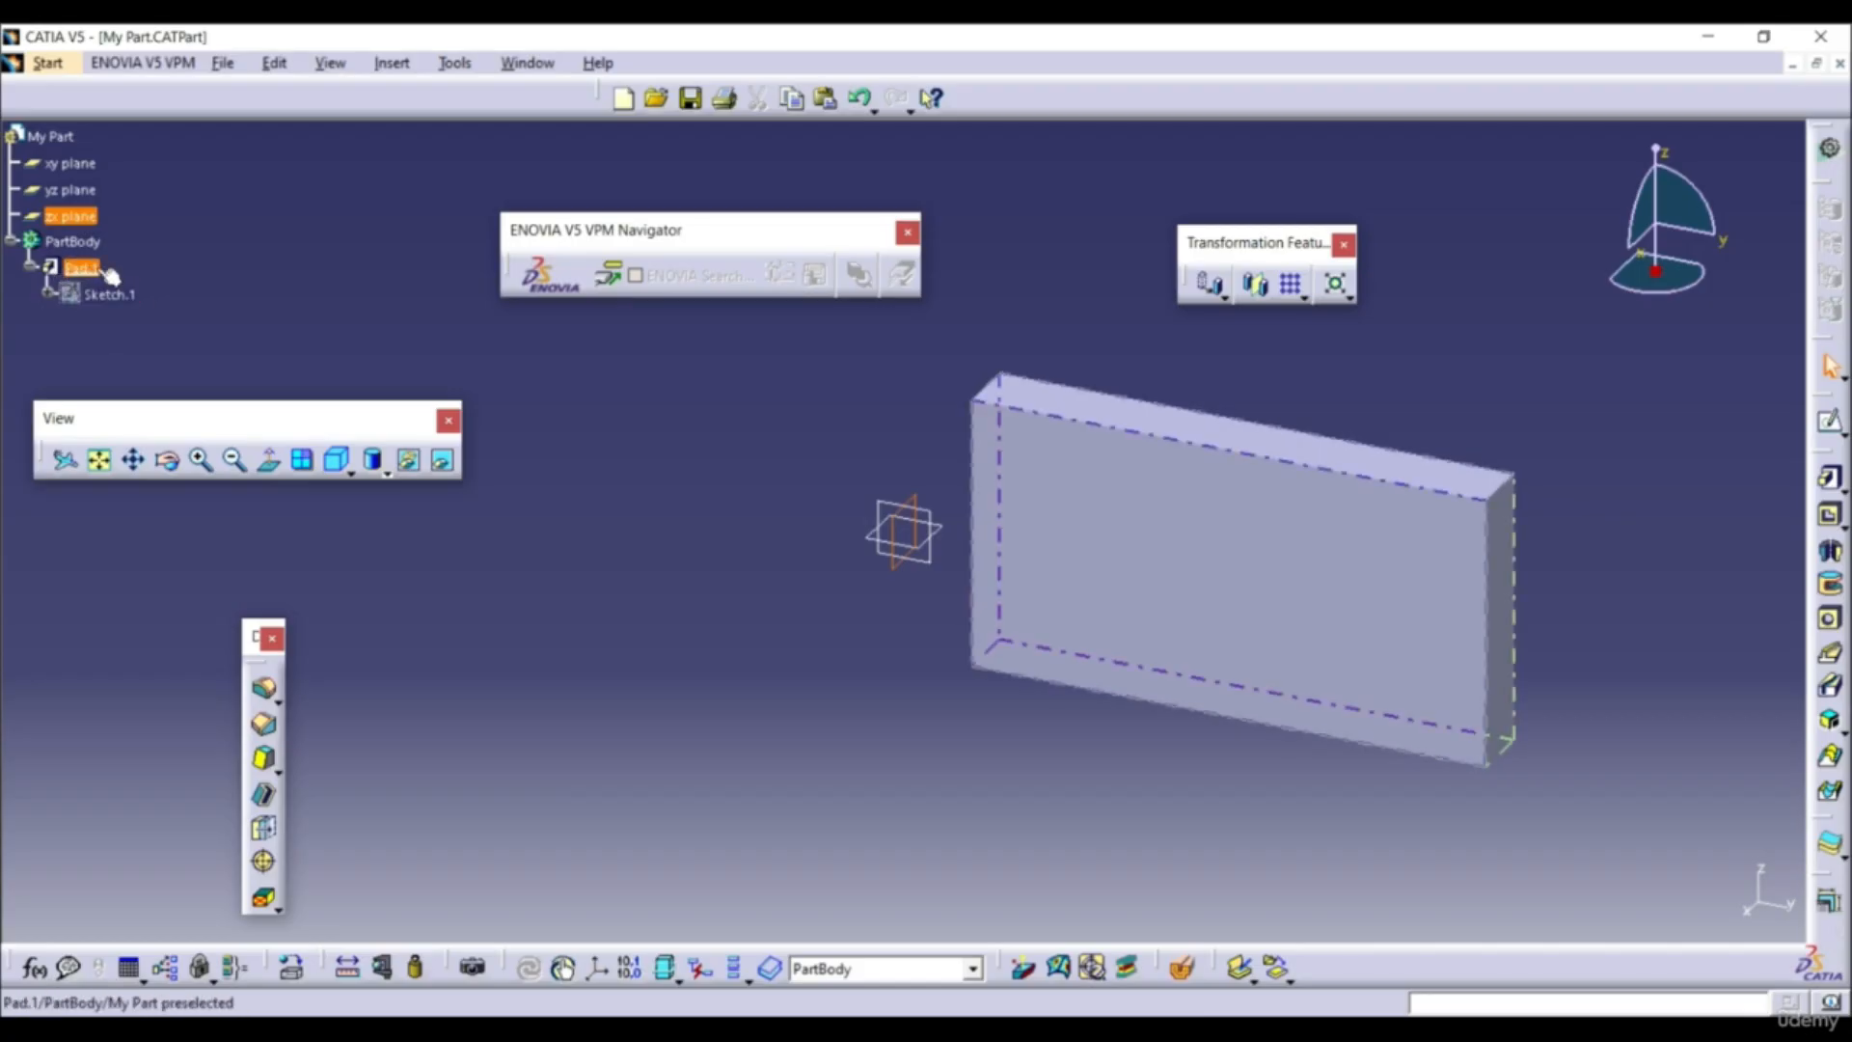
left_click(48, 295)
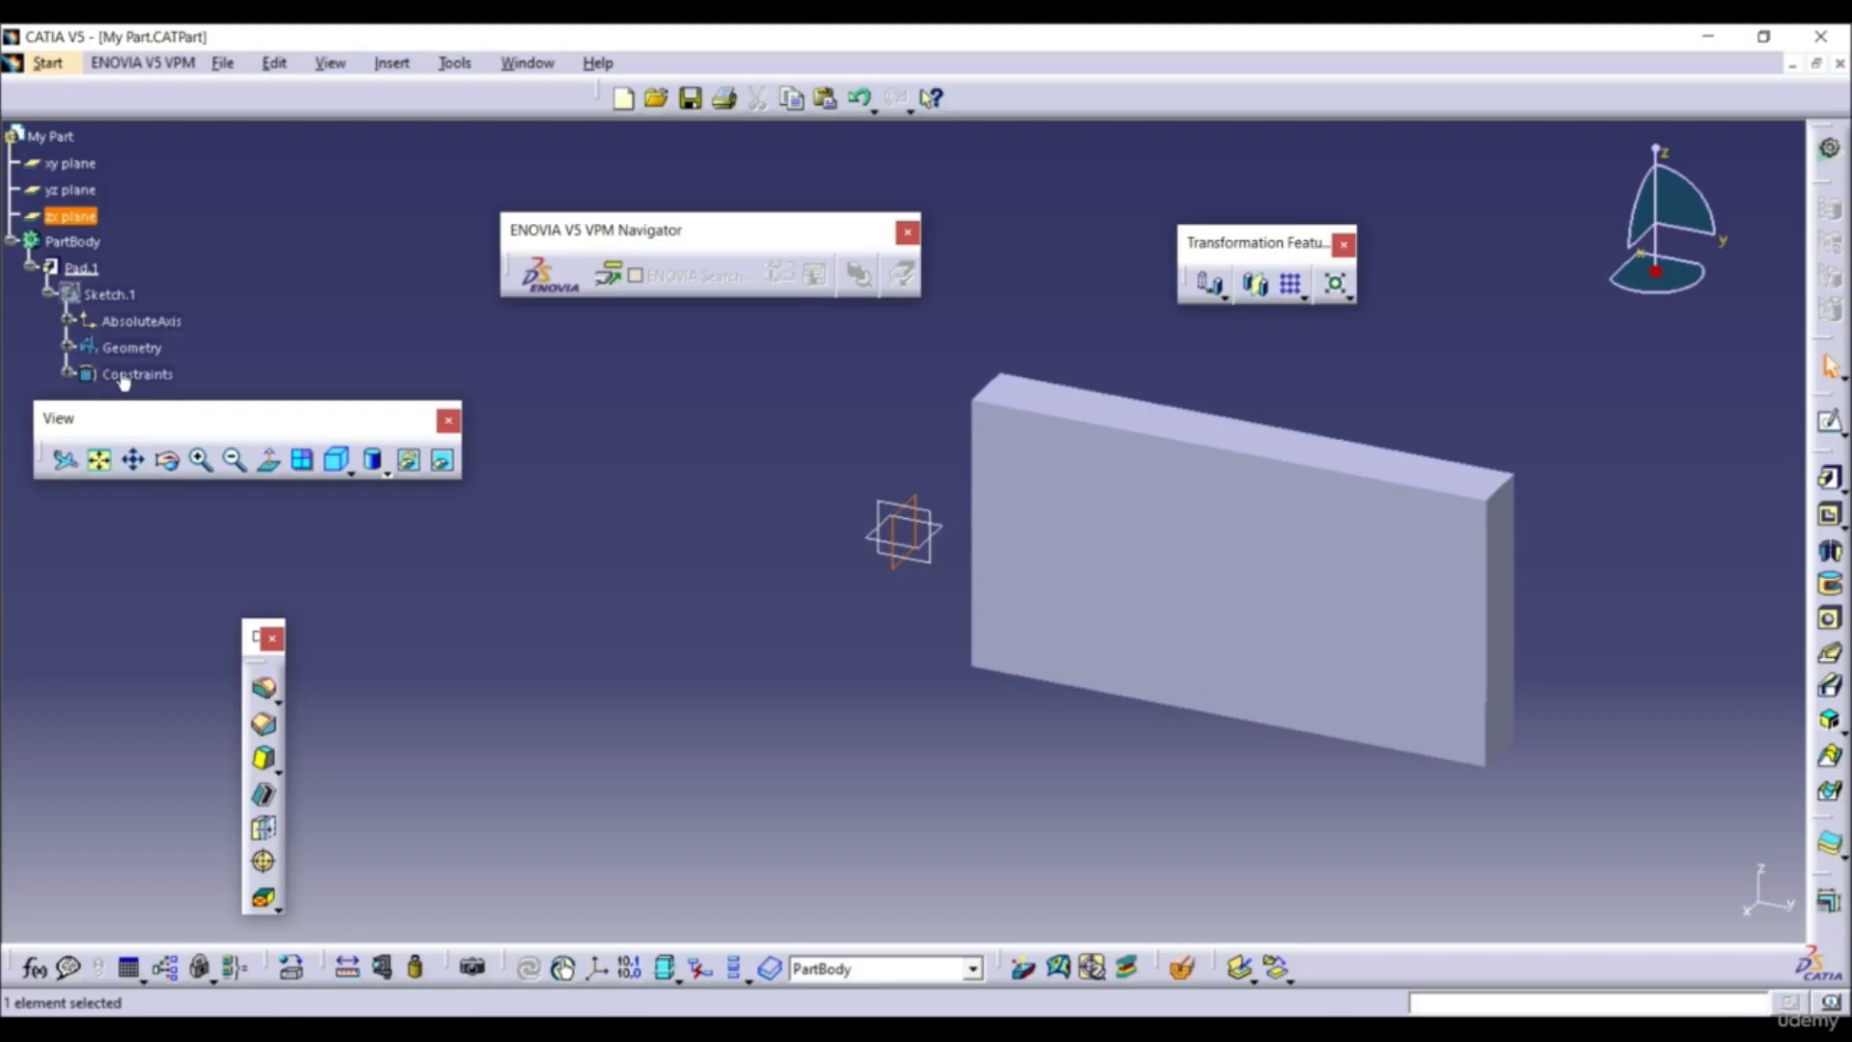
left_click(68, 322)
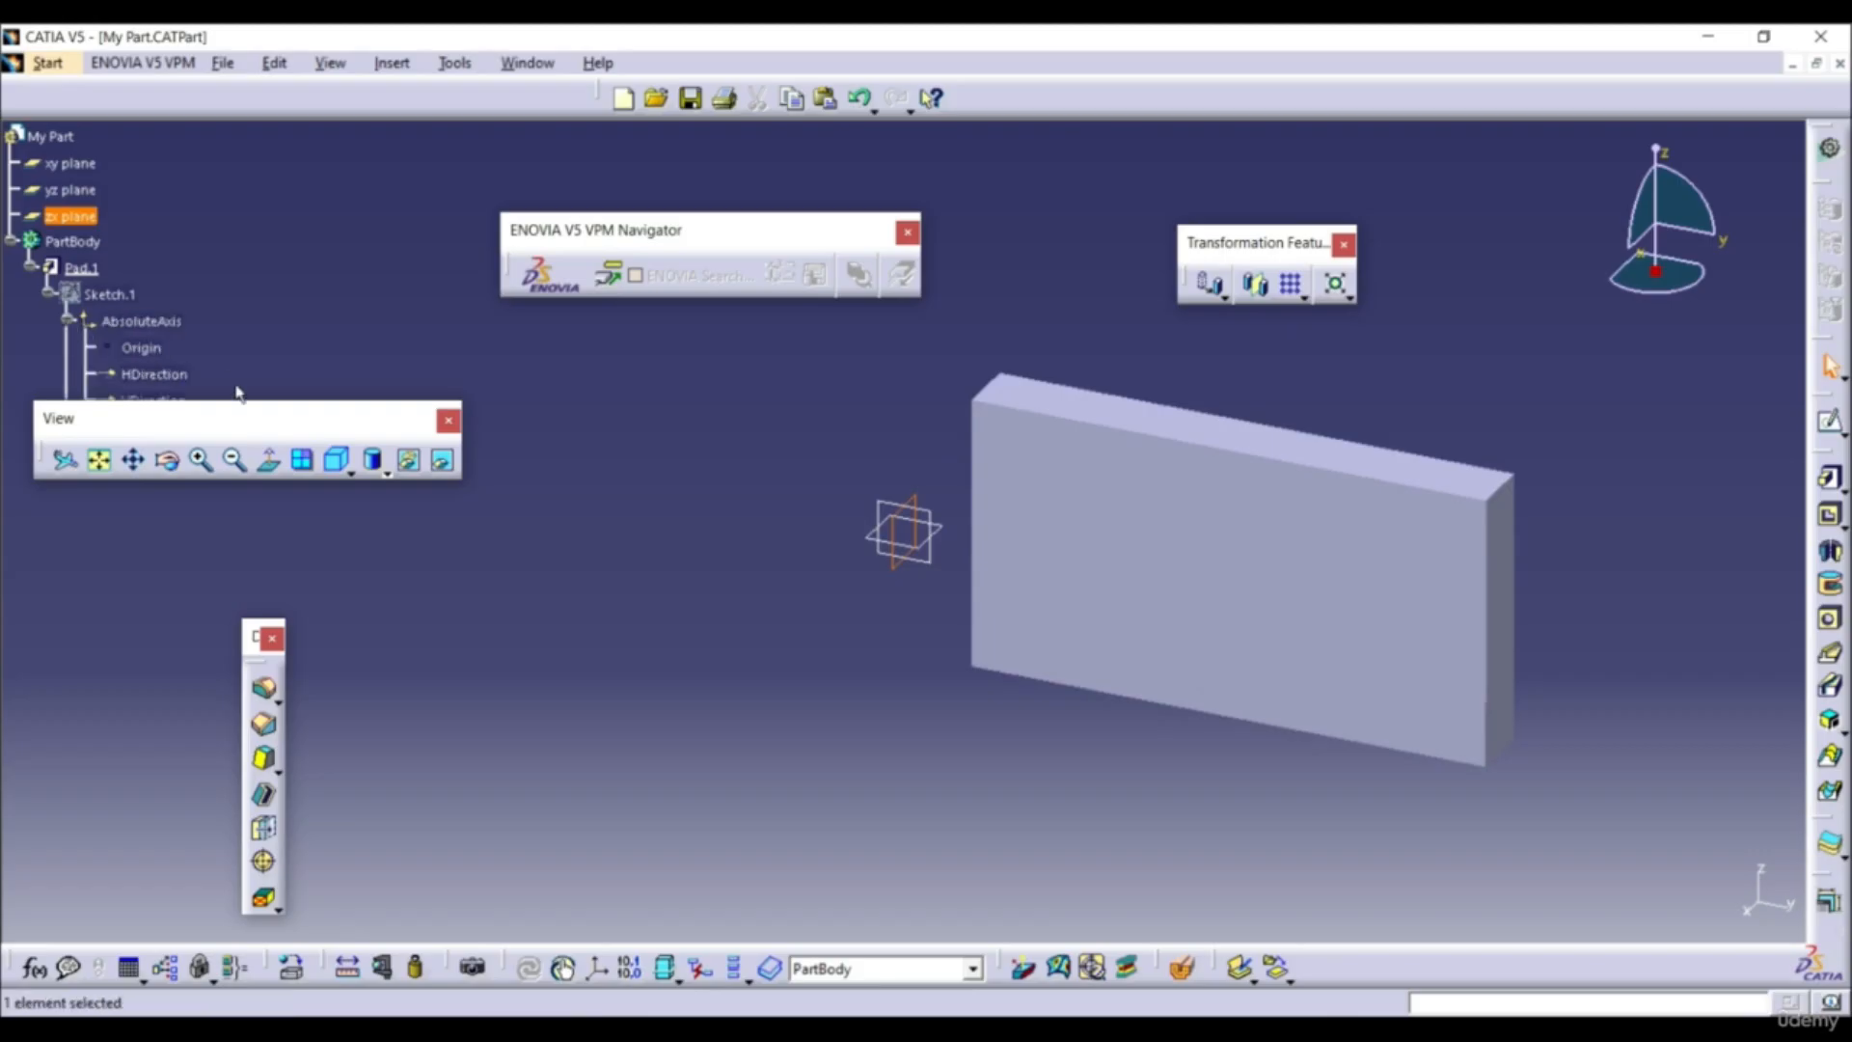
Move the View toolbar clear of the specification tree and expand the Geometry and Constraints branches of Sketch.1
left_click_drag(342, 449, 692, 505)
left_click(316, 453)
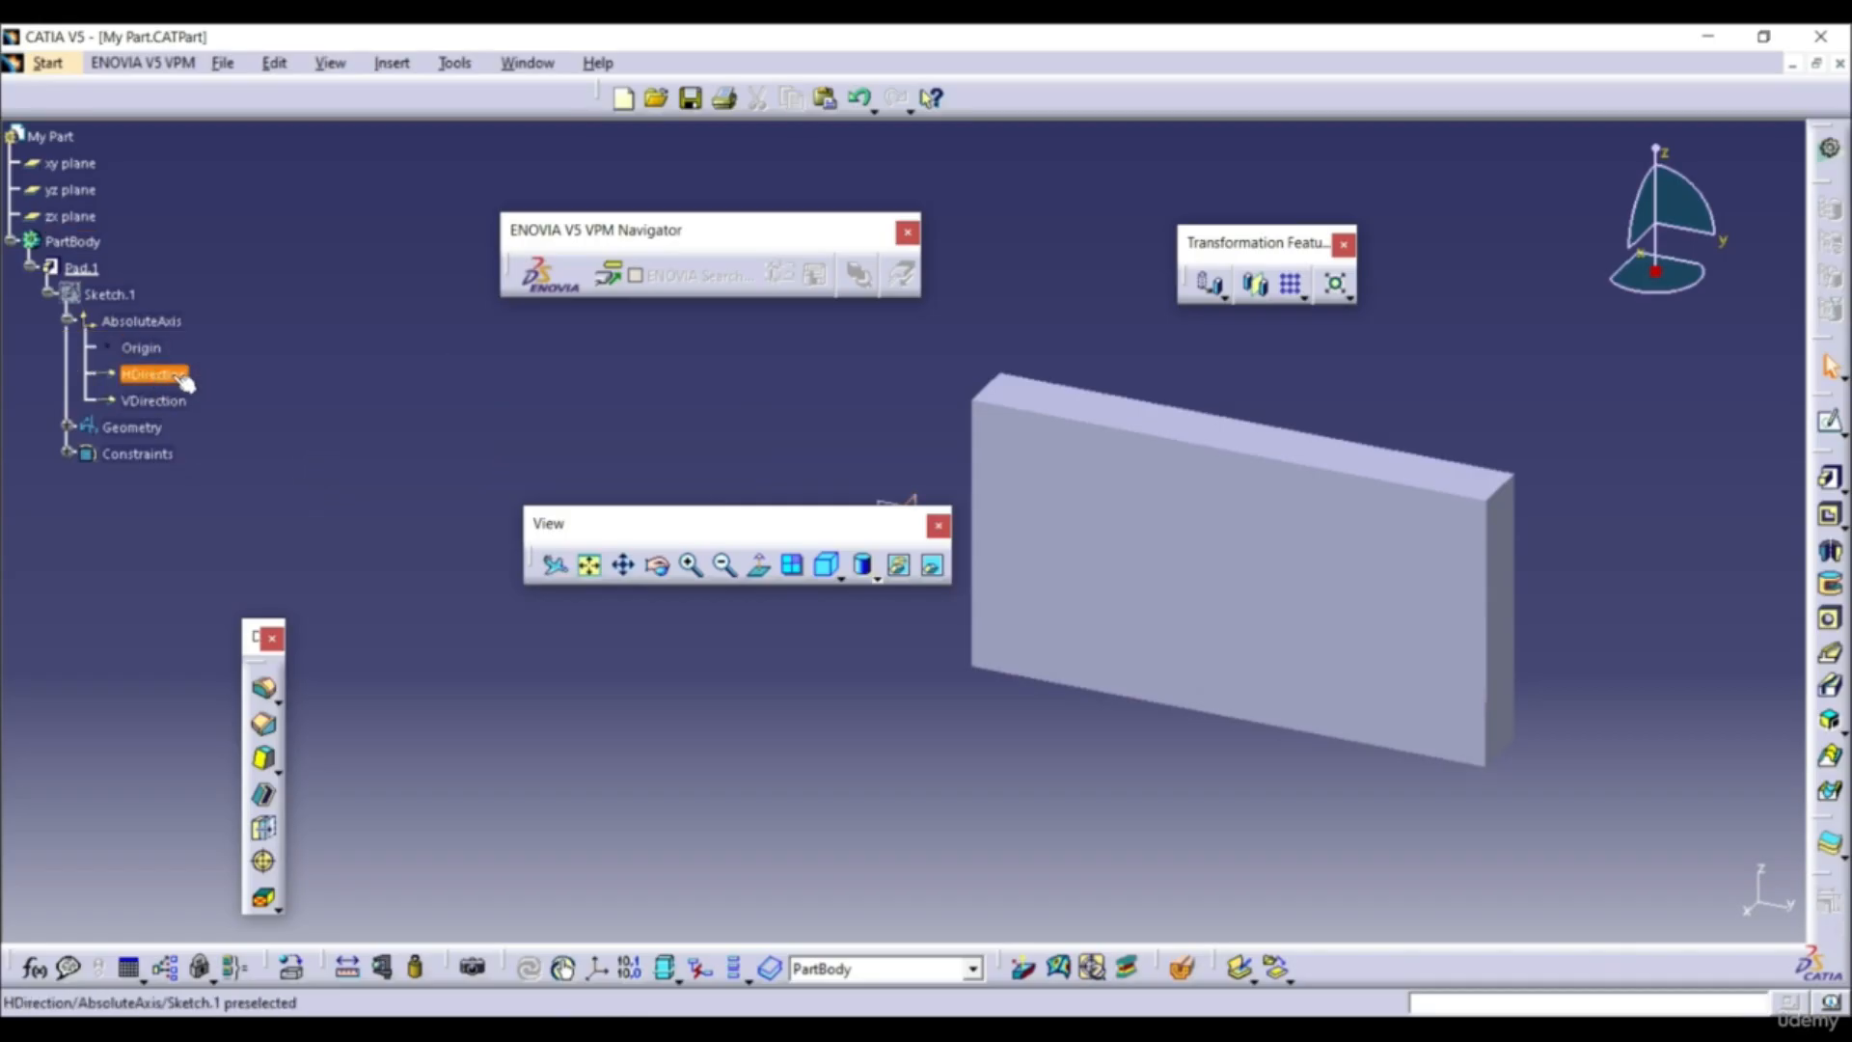
left_click(69, 430)
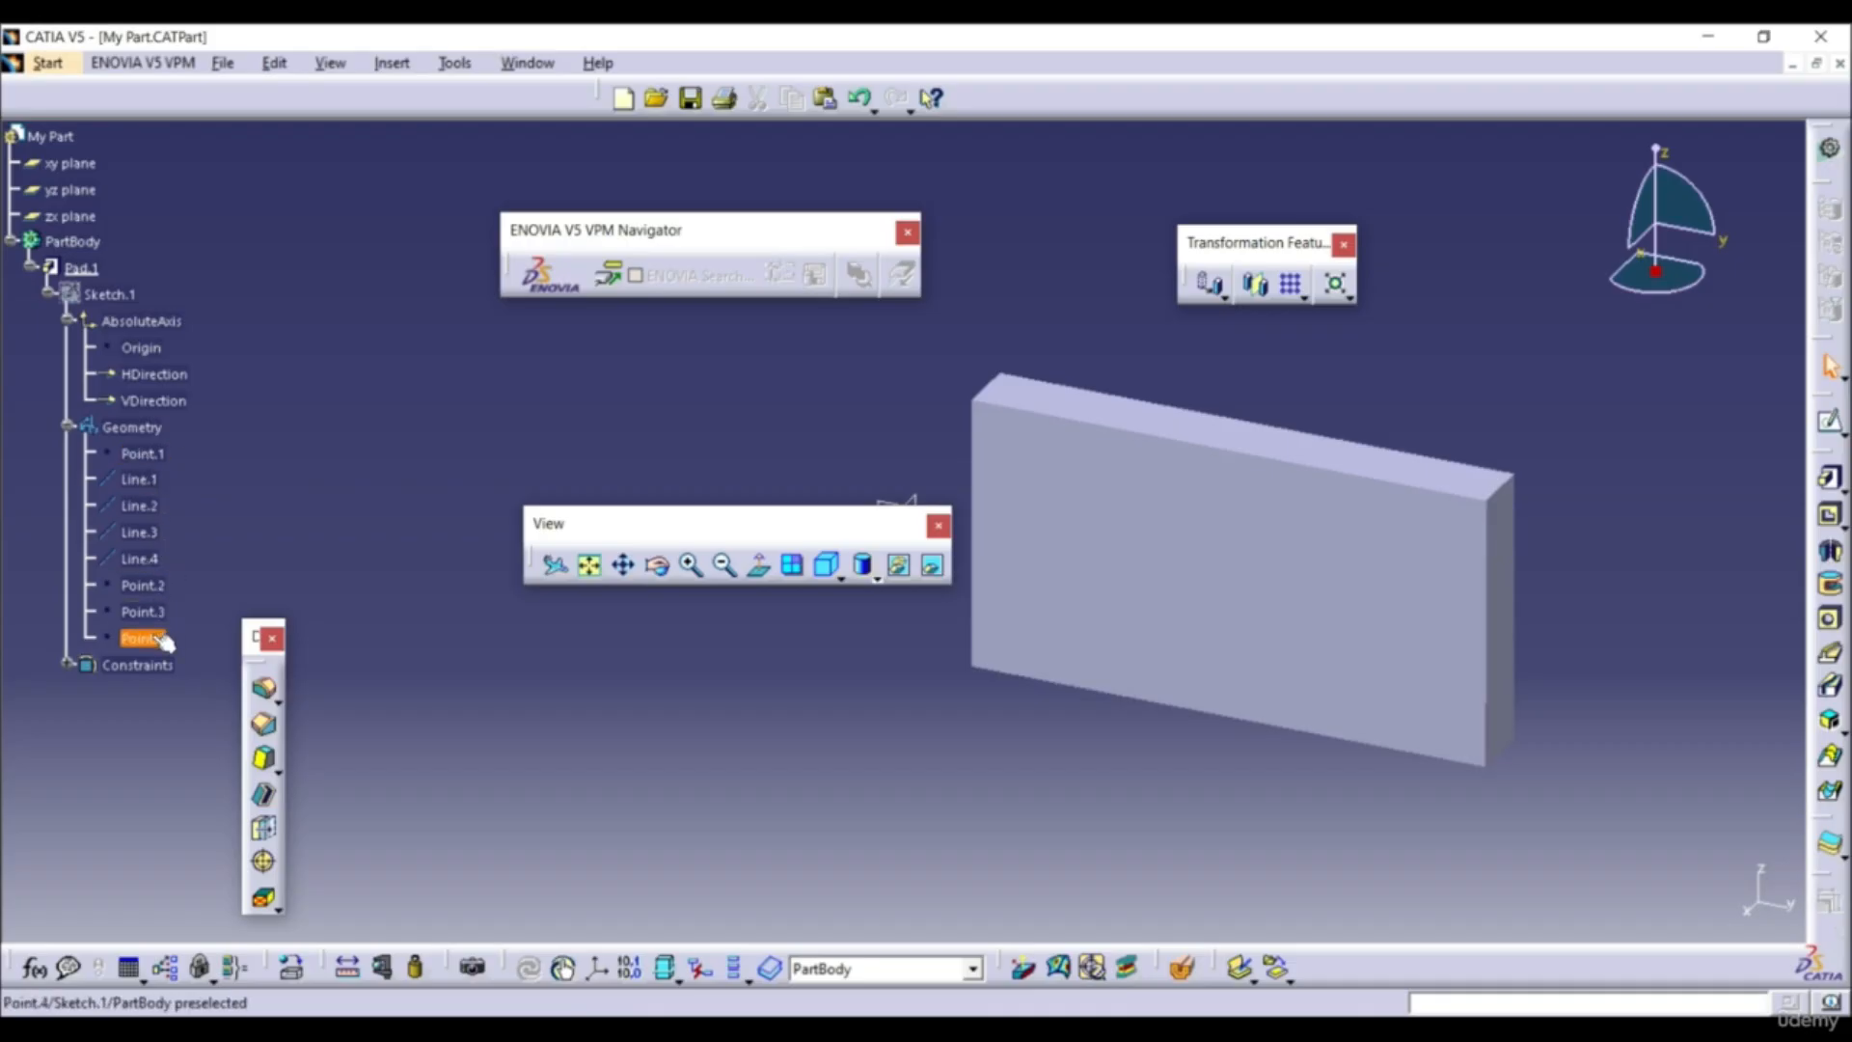
left_click(67, 665)
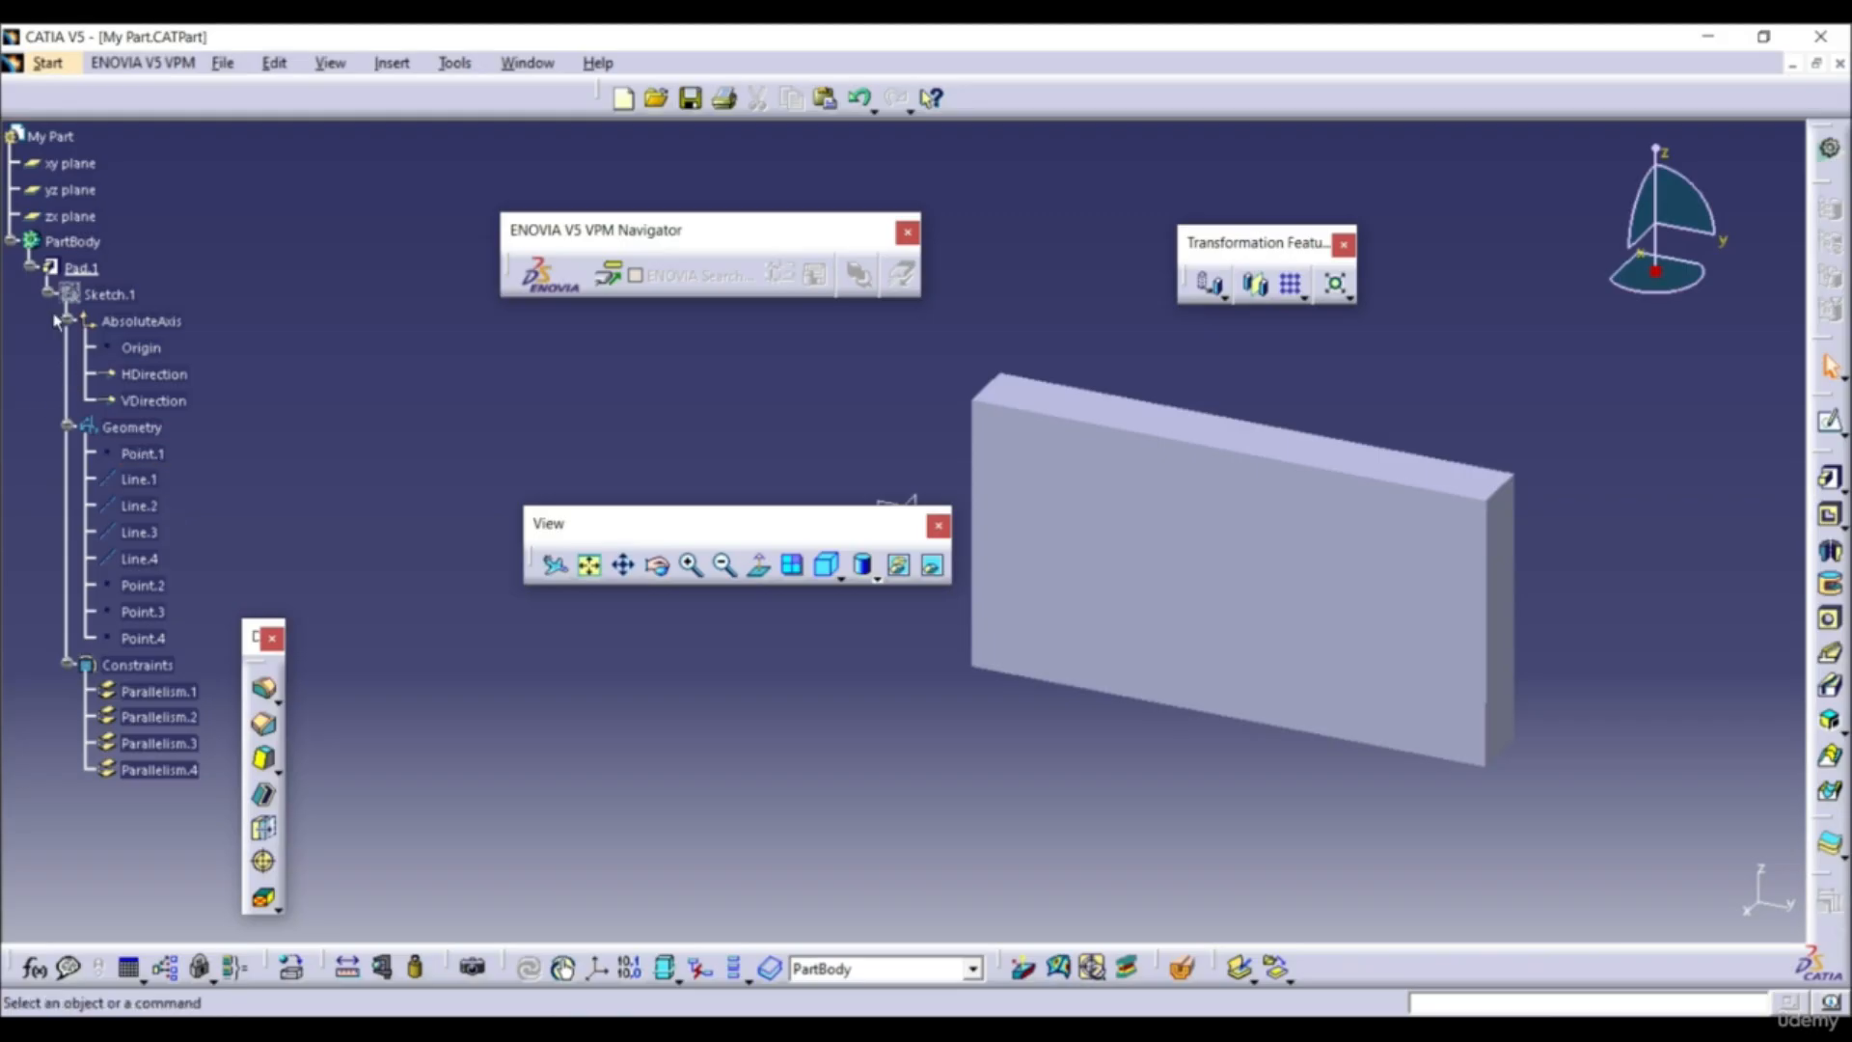
Switch focus to the specification tree and back to the geometry, and collapse the PartBody branch
left_click(66, 364)
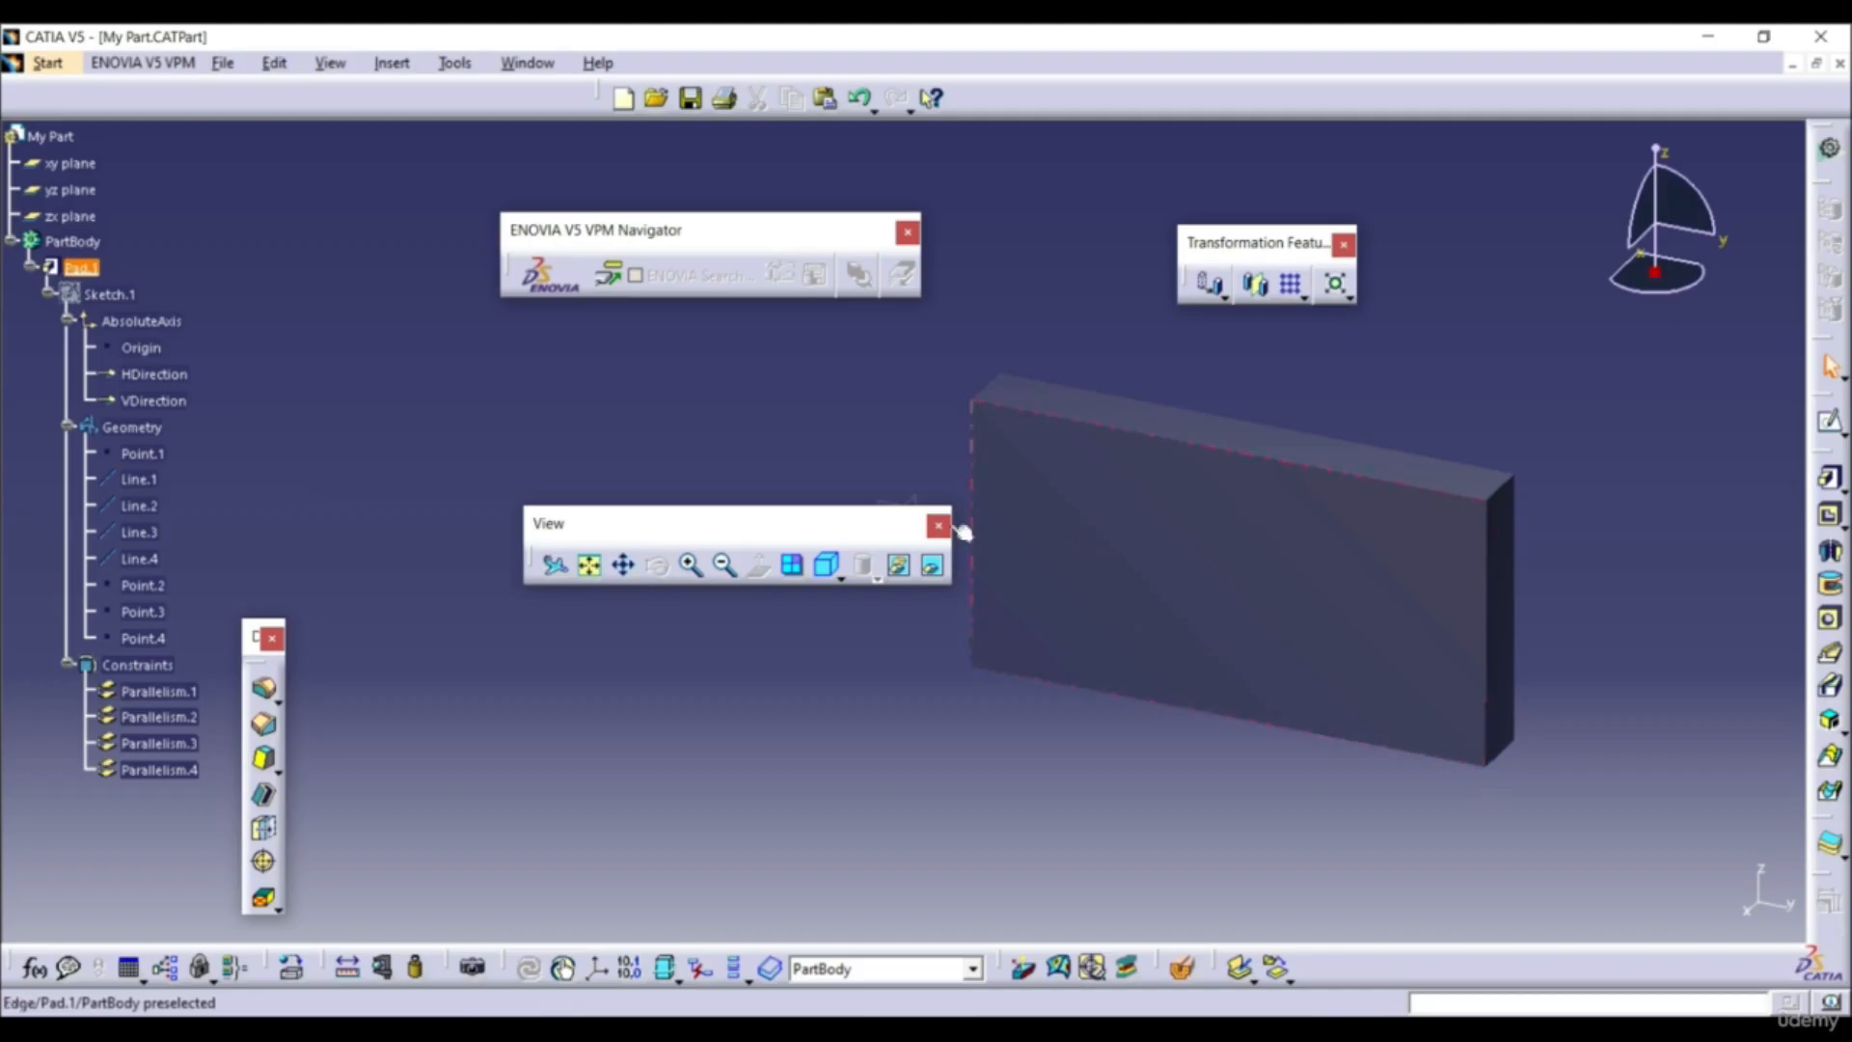
left_click(68, 479)
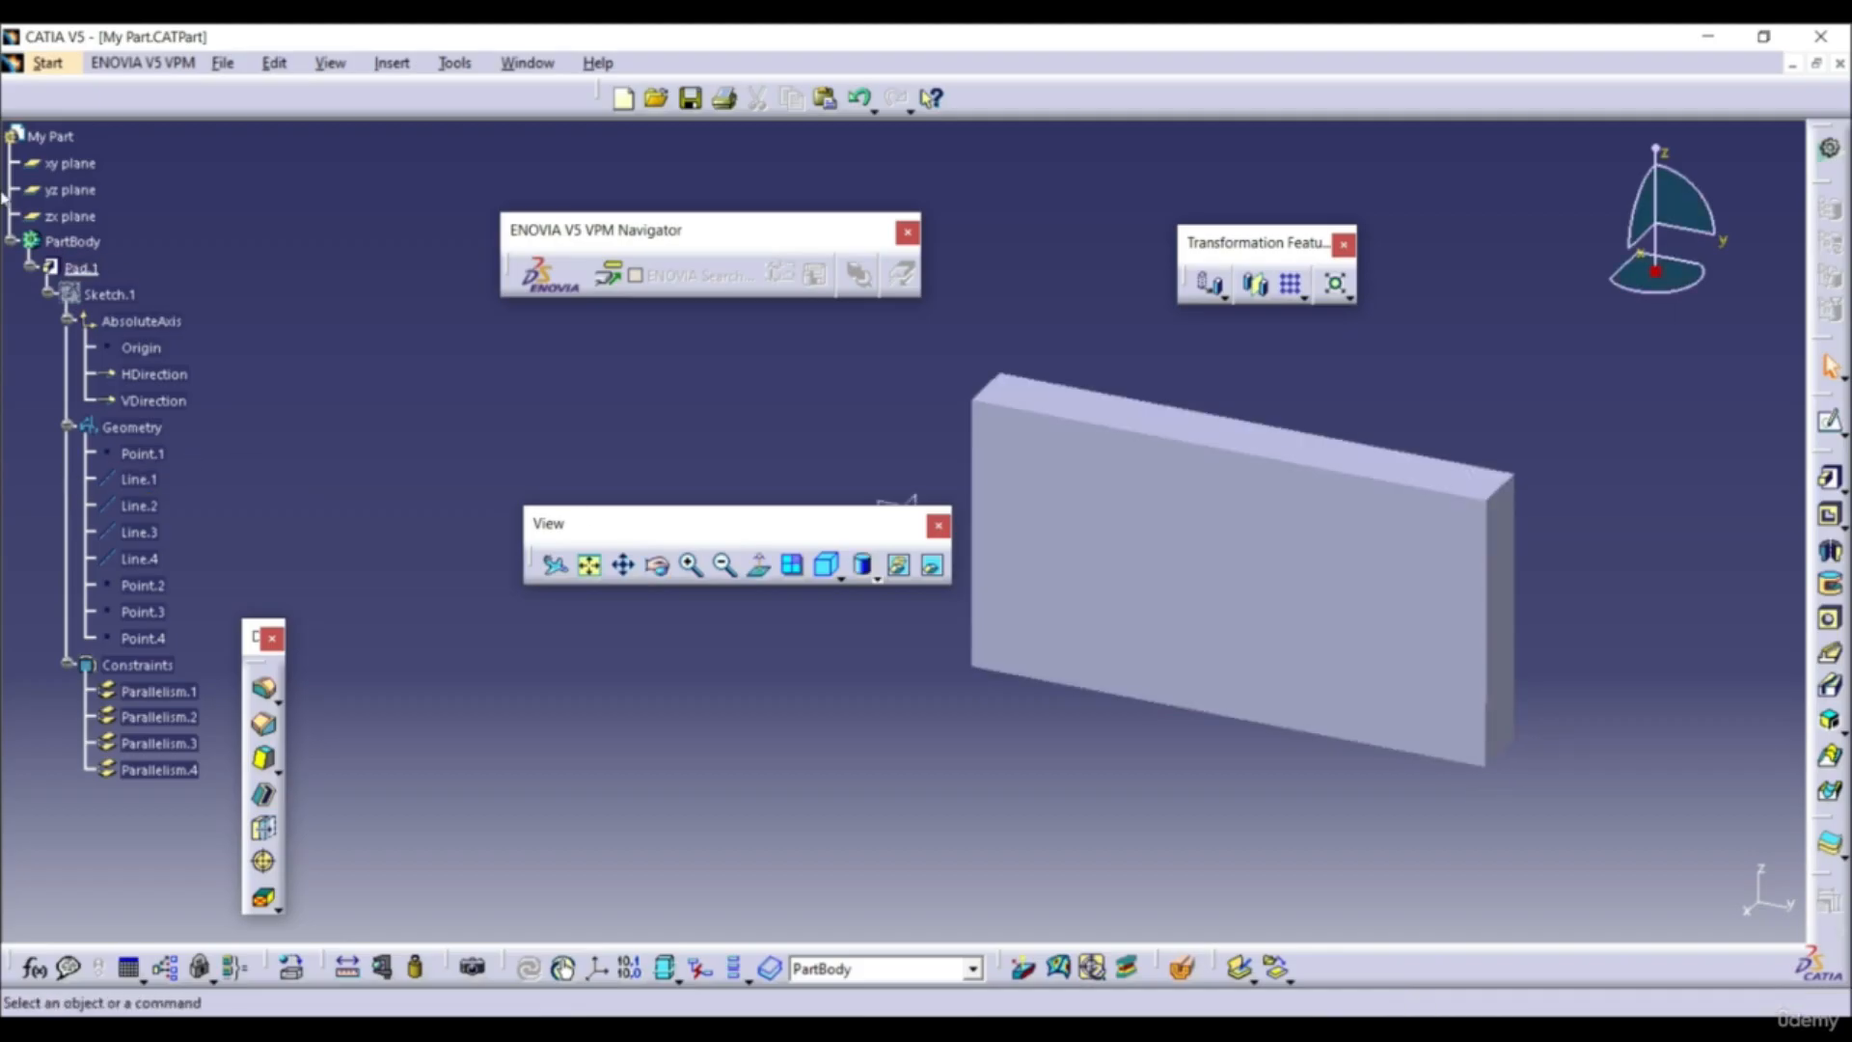
left_click(13, 245)
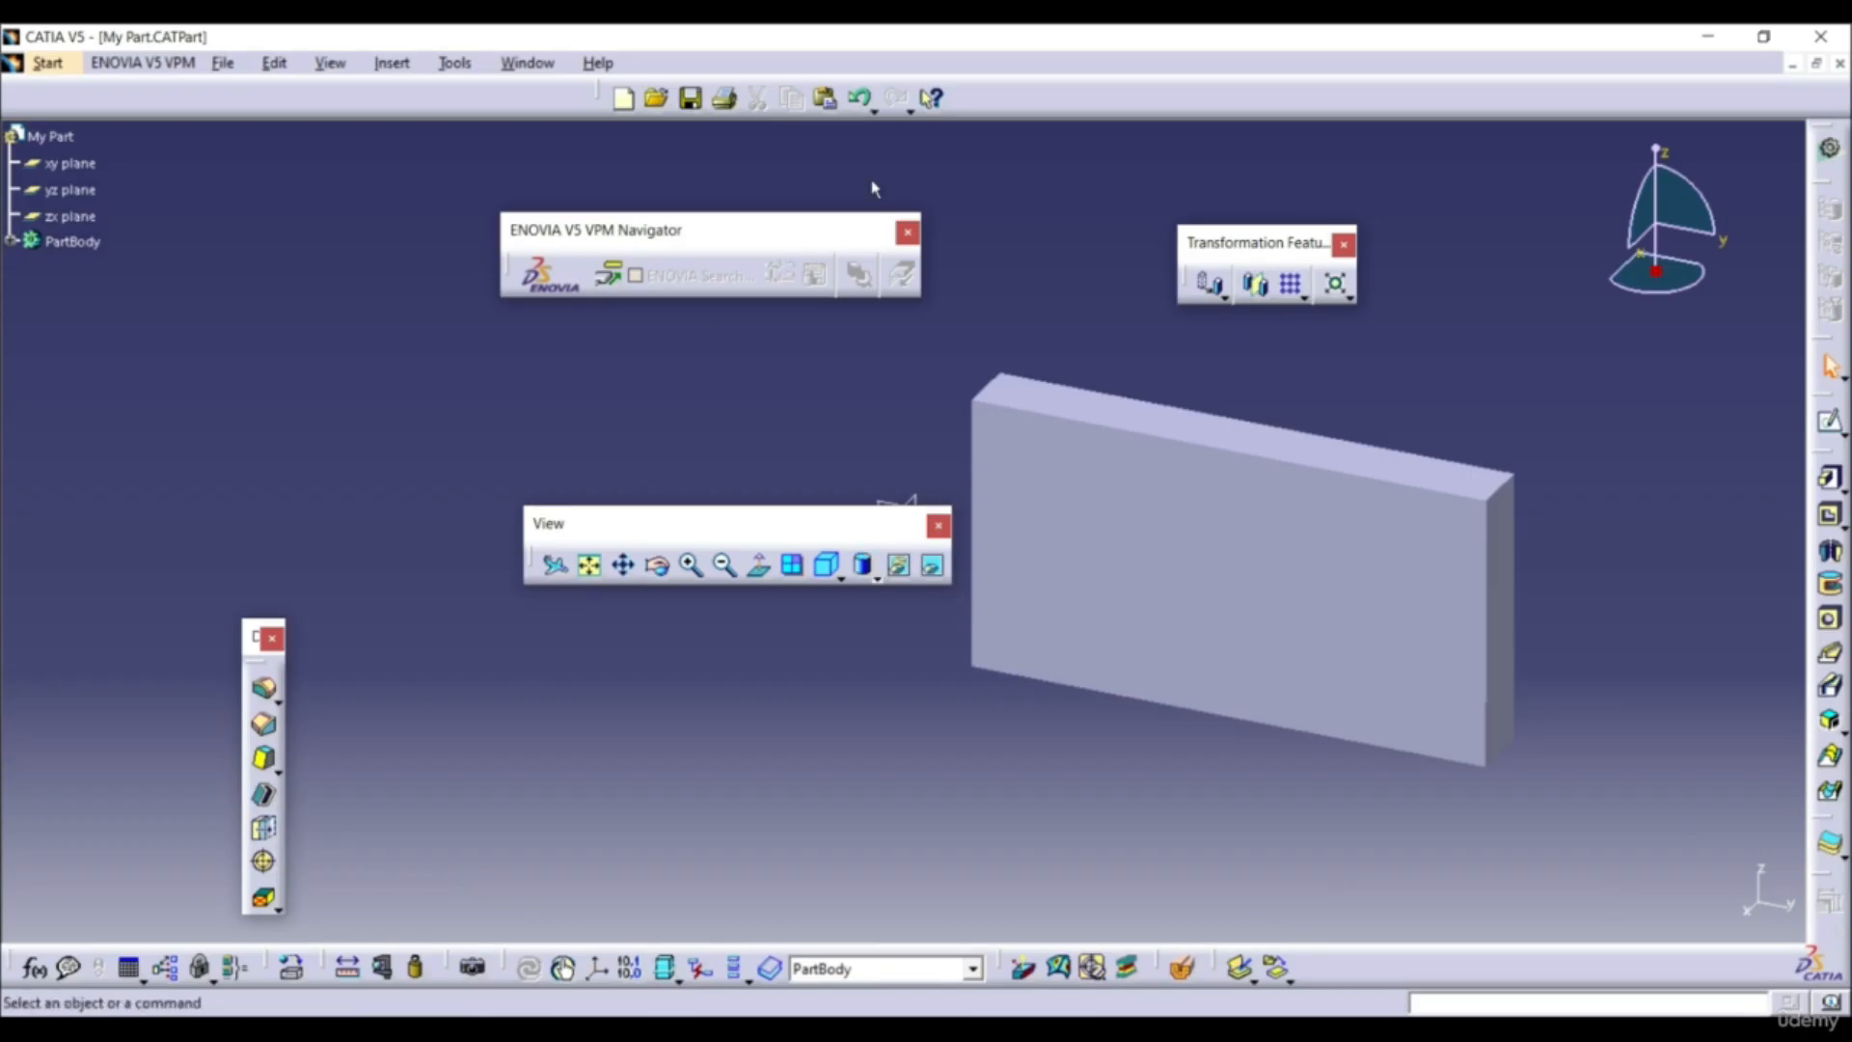
Move the floating ENOVIA V5 VPM Navigator toolbar nearer the tree and fillet the block's front top edge with a 5 mm radius
left_click_drag(751, 234, 502, 305)
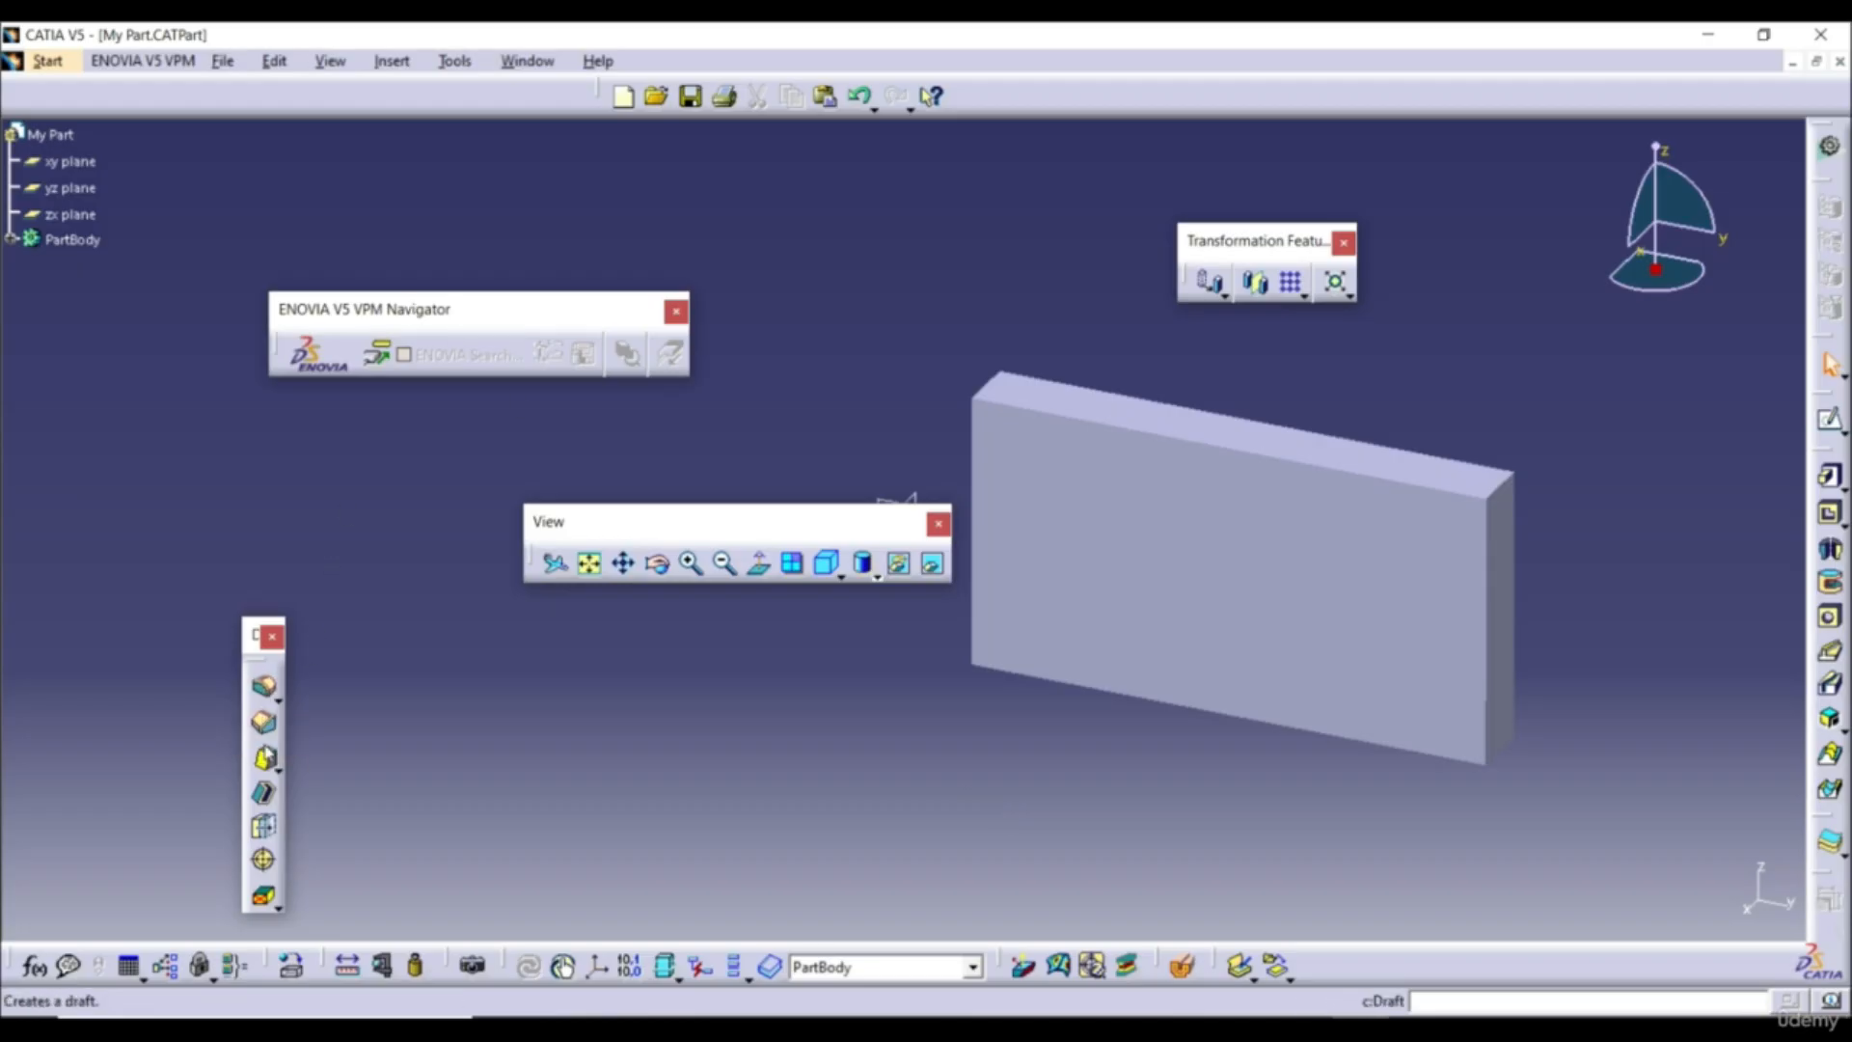
left_click(267, 688)
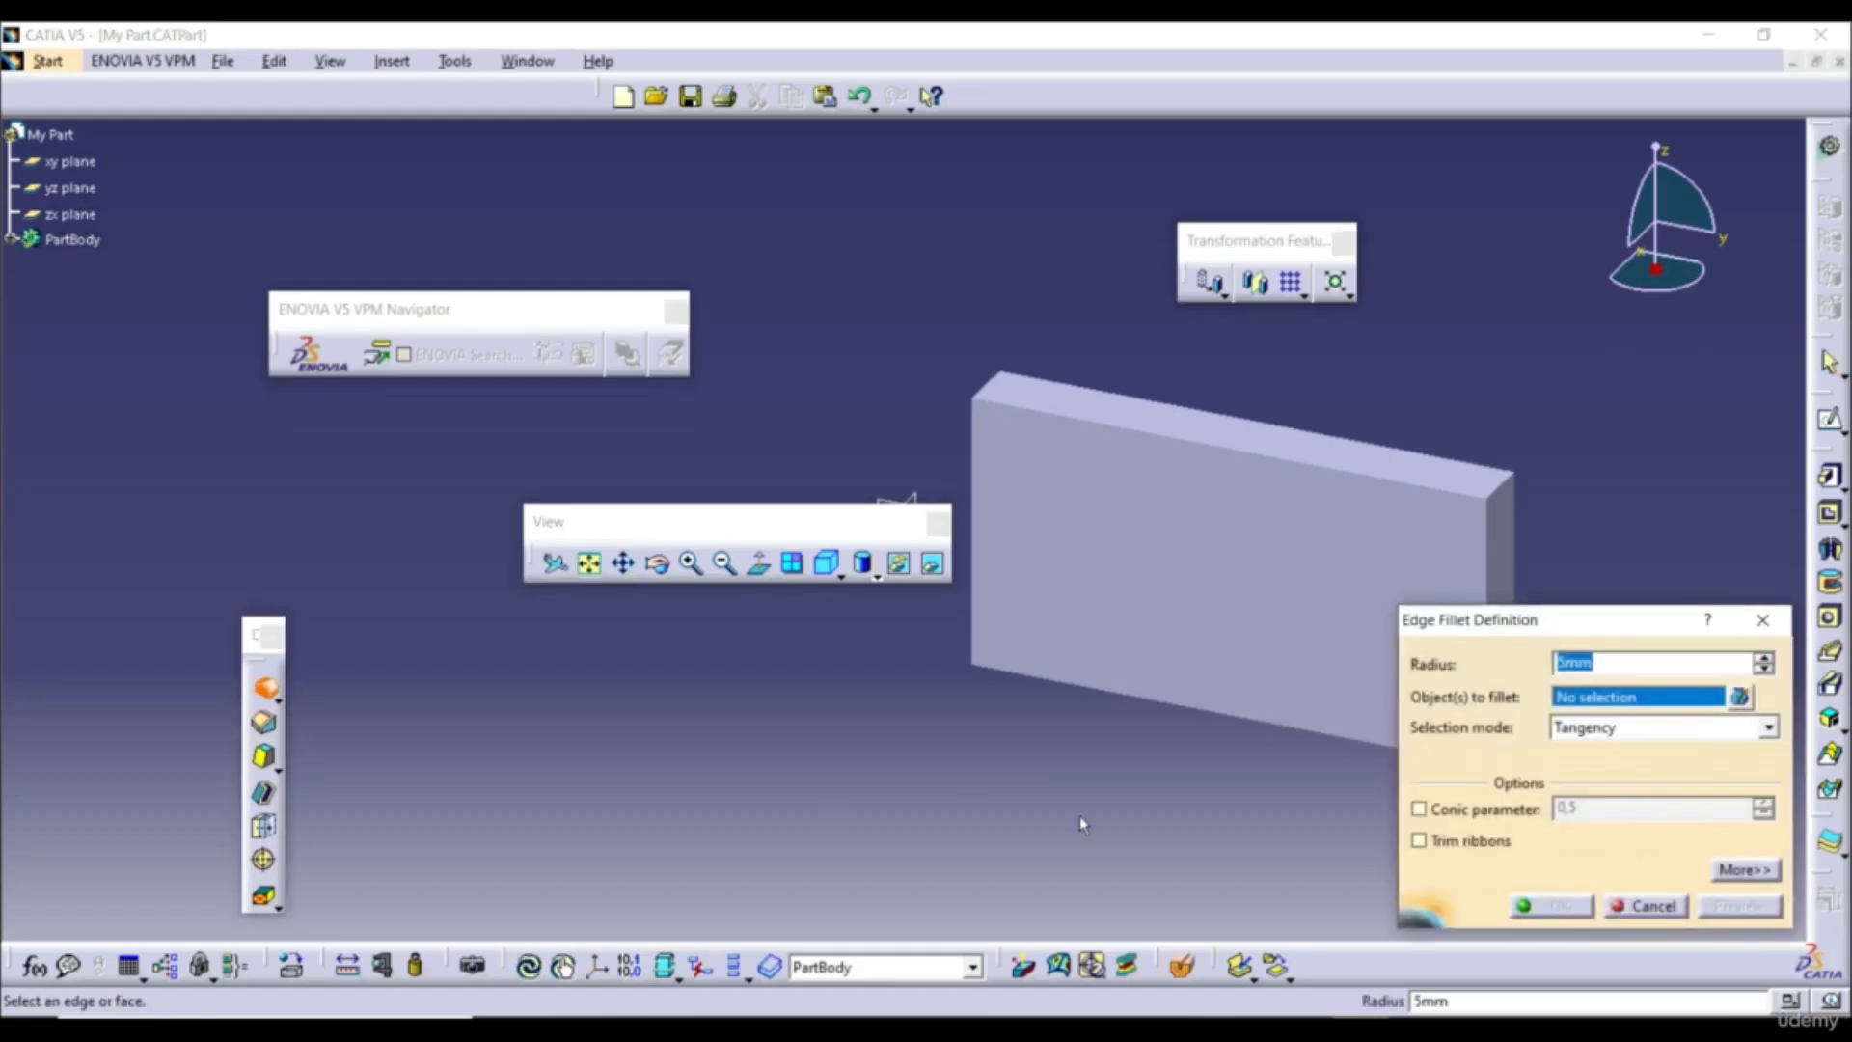
left_click(1143, 432)
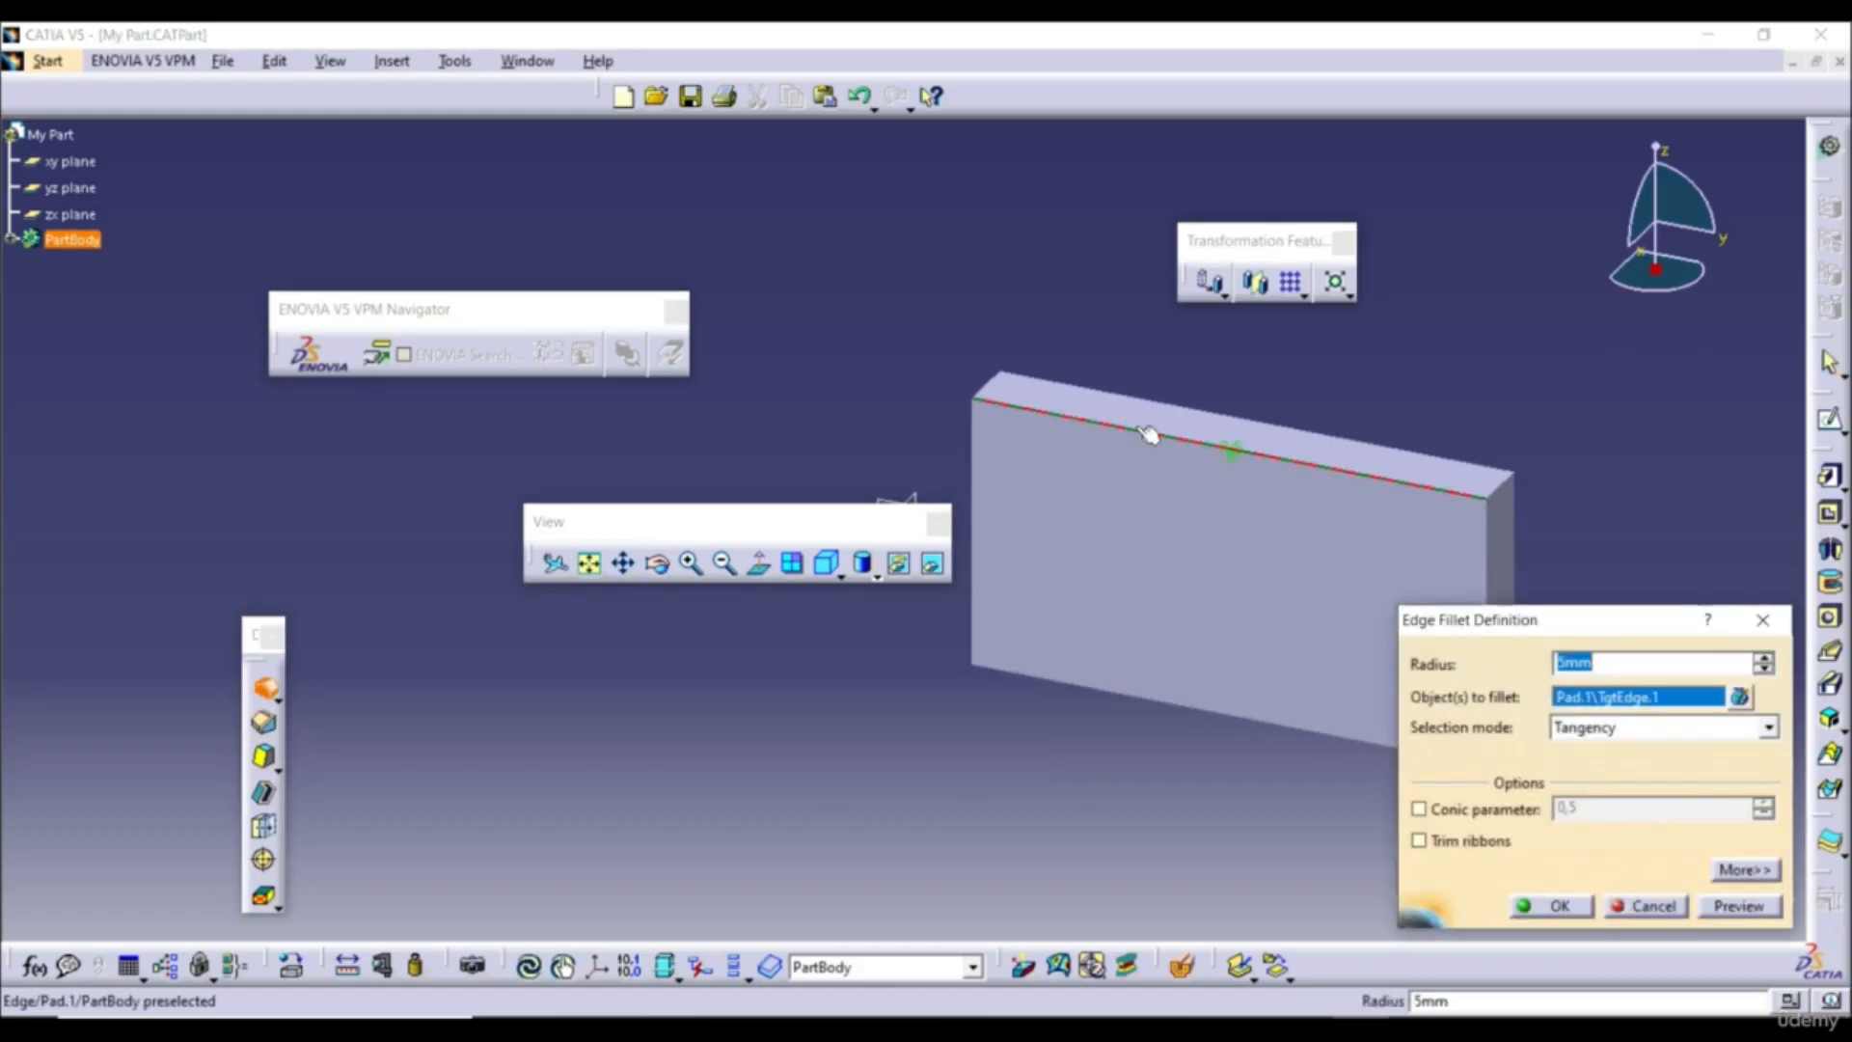
left_click(1557, 905)
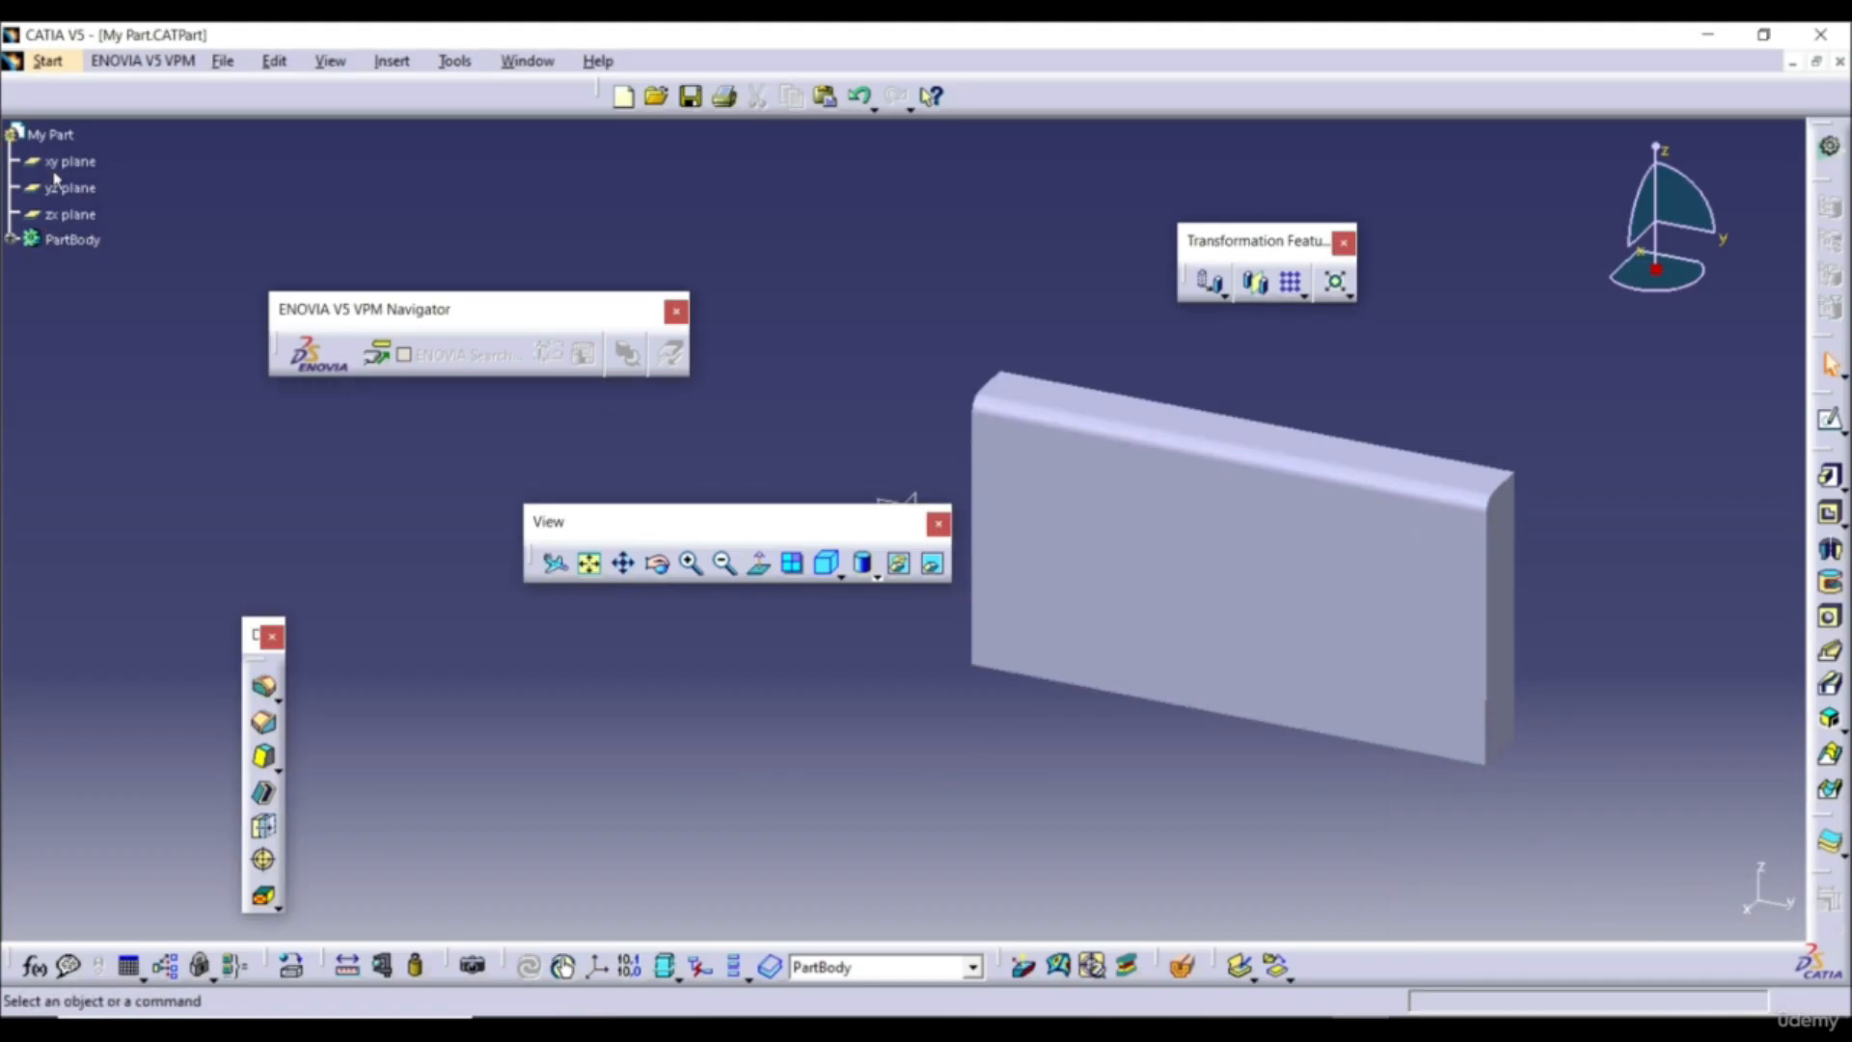
Expand PartBody in the tree and undock the Constraints, Annotations, Reference Elements and PartDesign Feature Recognition toolbars over the work area
left_click(11, 240)
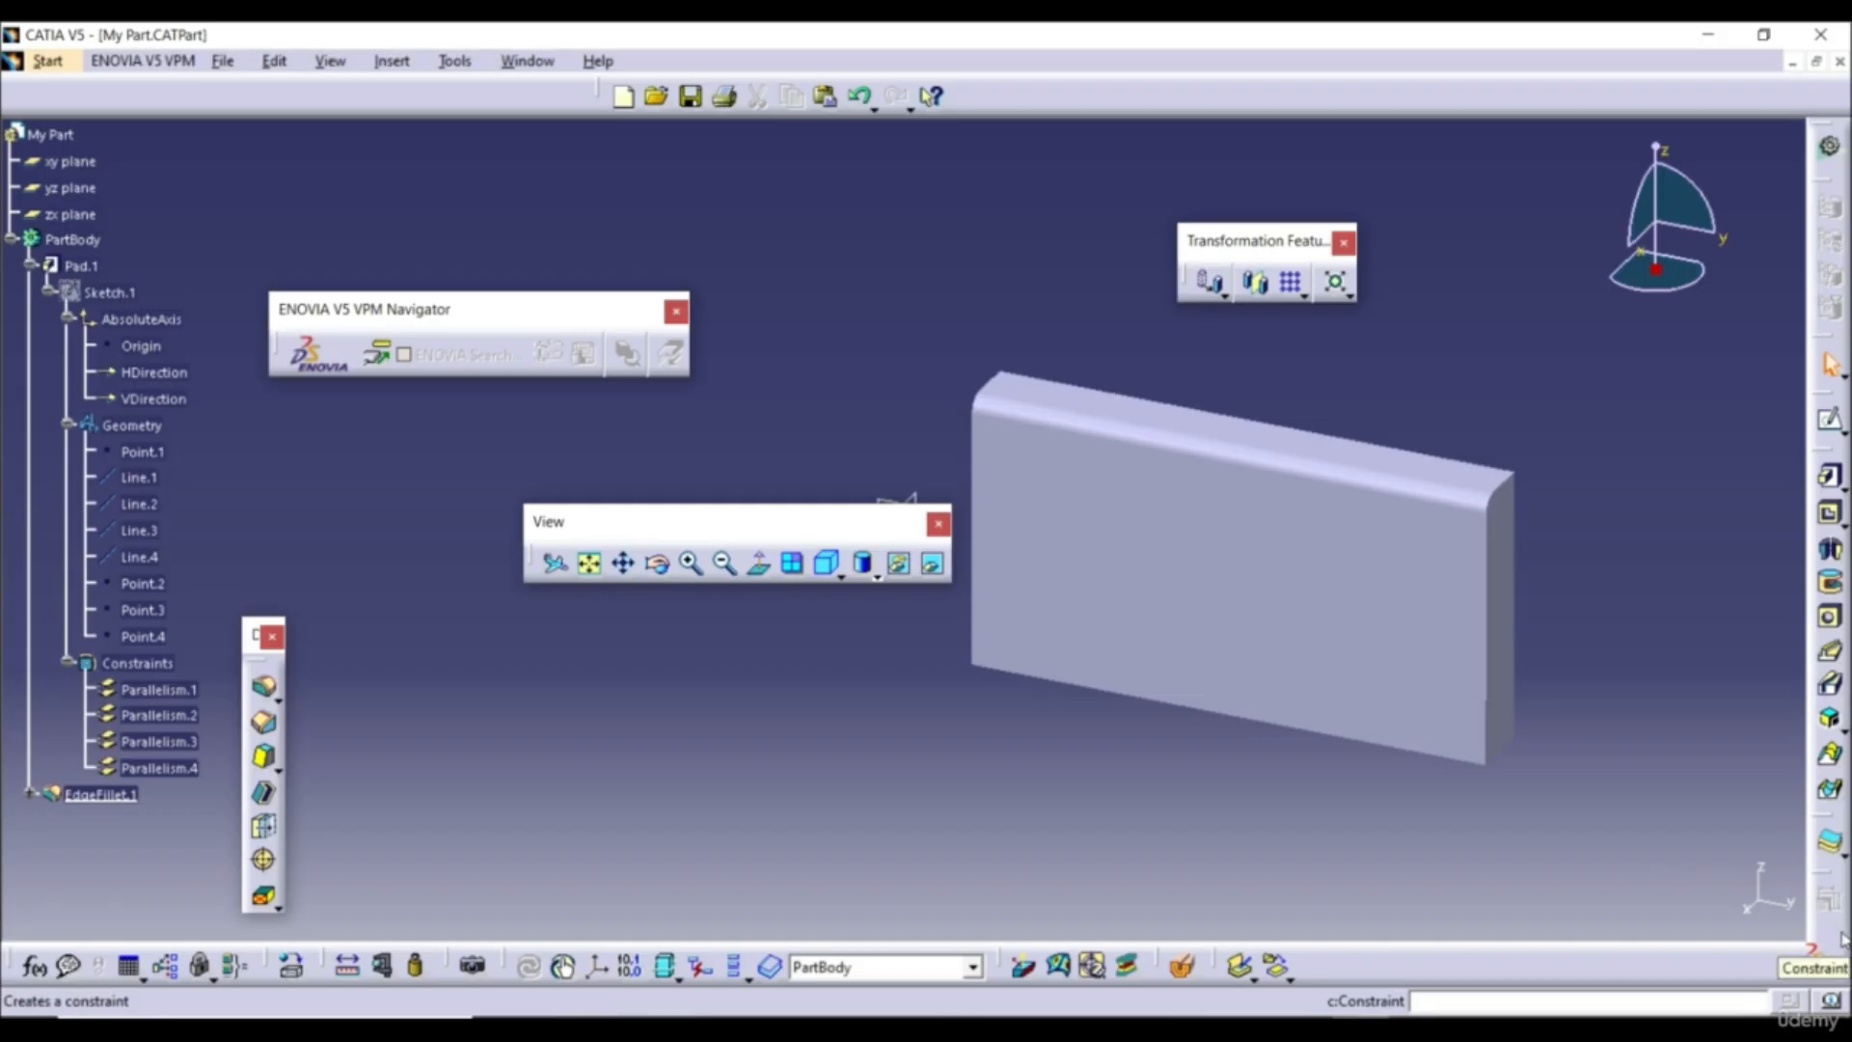
left_click_drag(1842, 936, 631, 854)
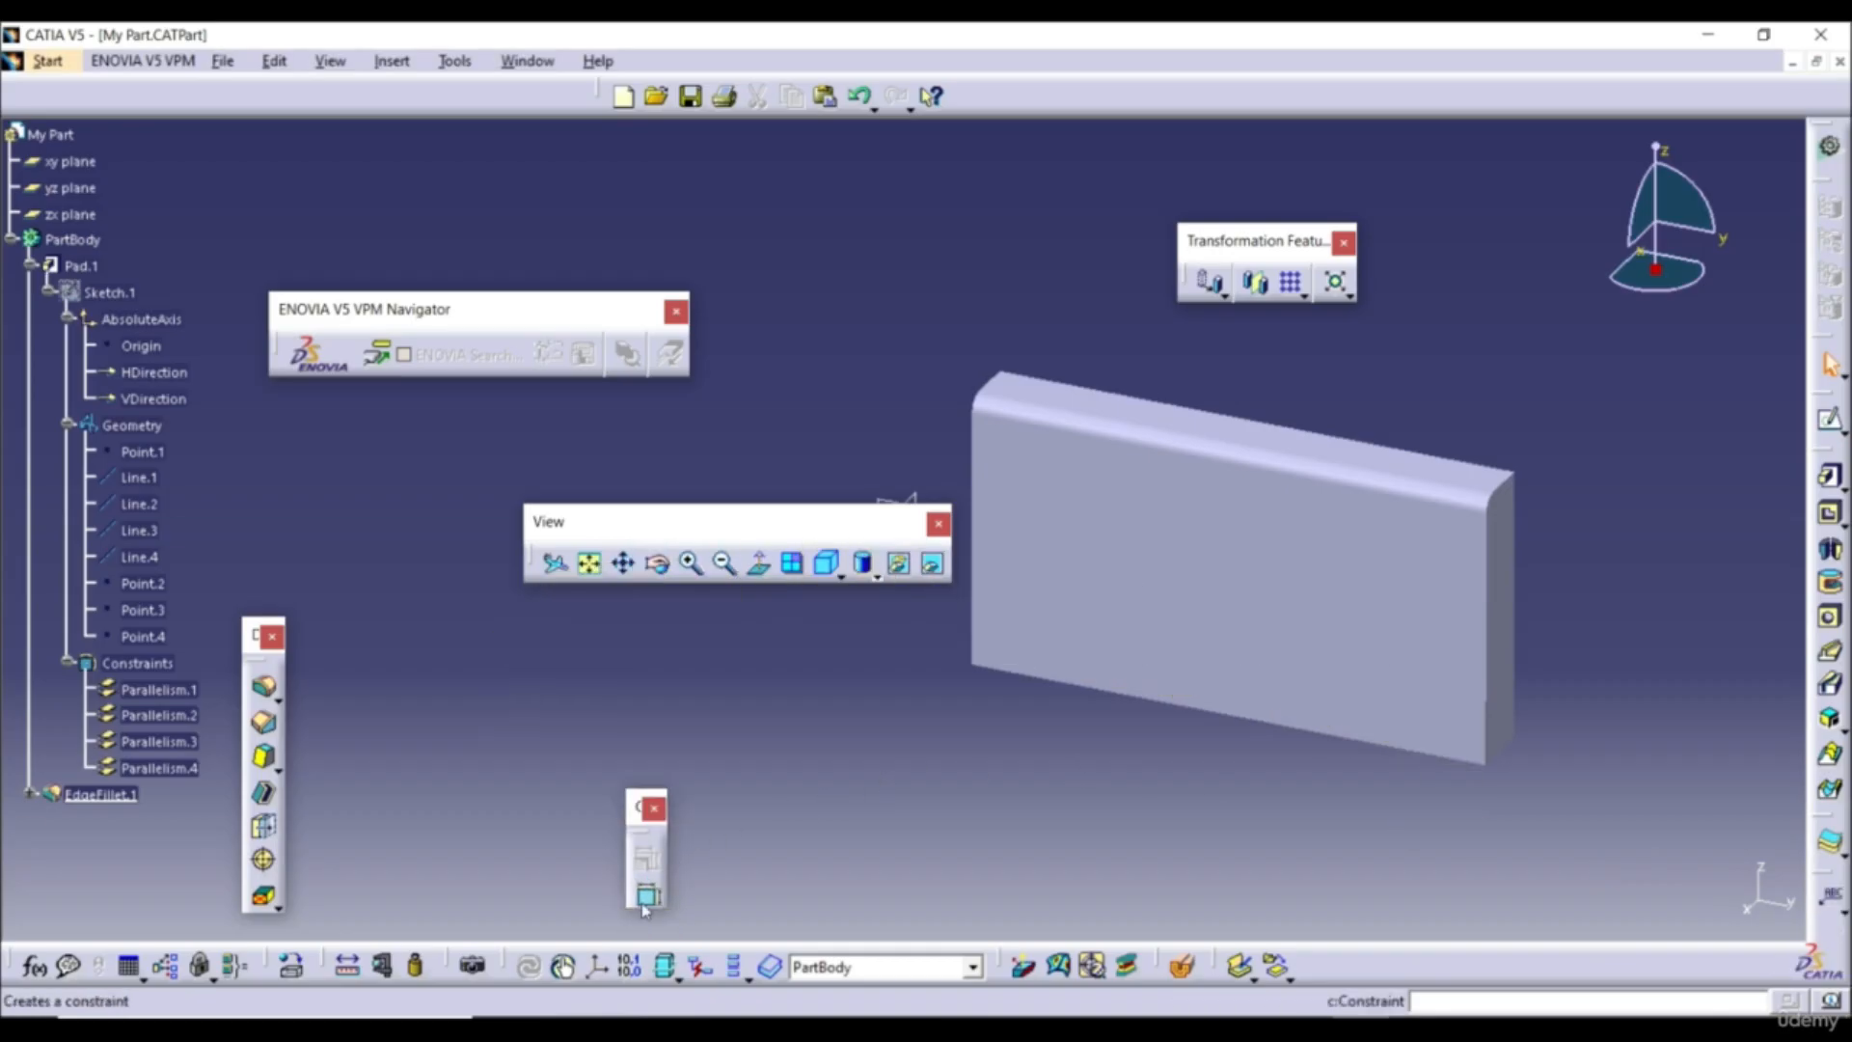
left_click_drag(1844, 938, 984, 851)
left_click_drag(1845, 932, 1389, 936)
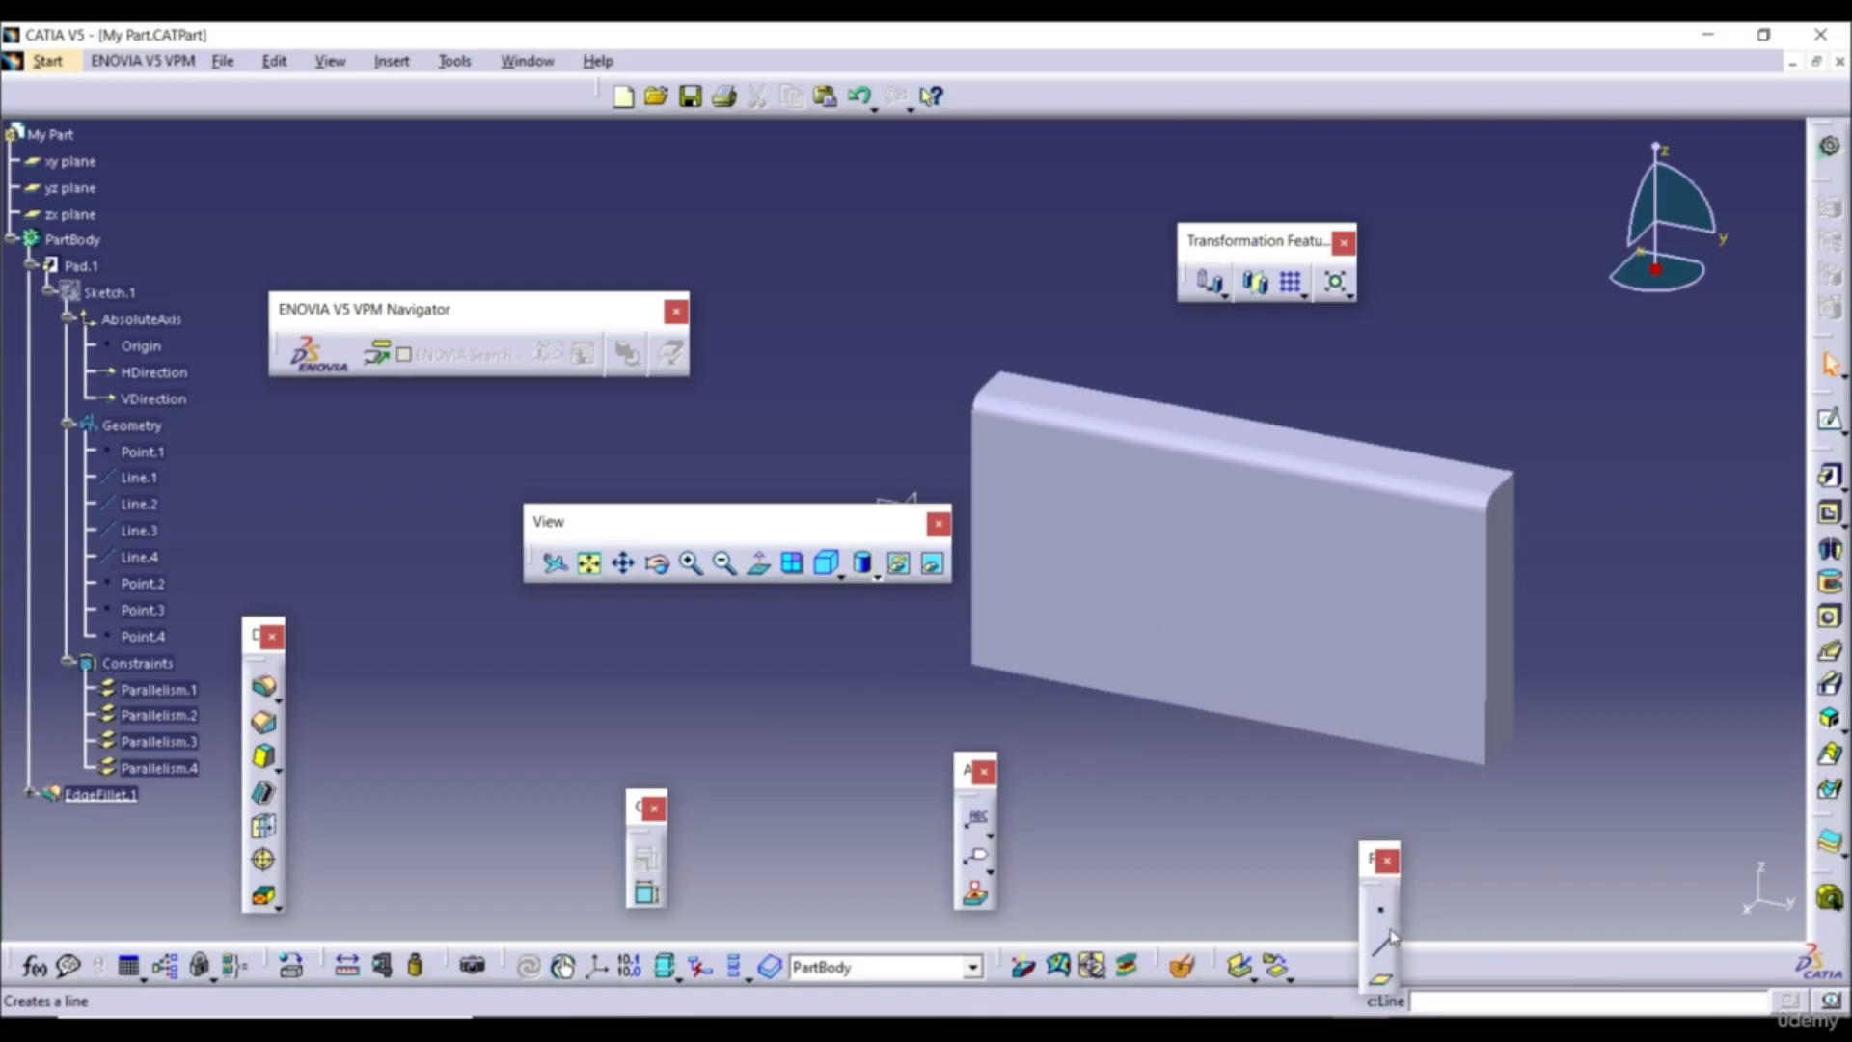
left_click_drag(1842, 940, 856, 838)
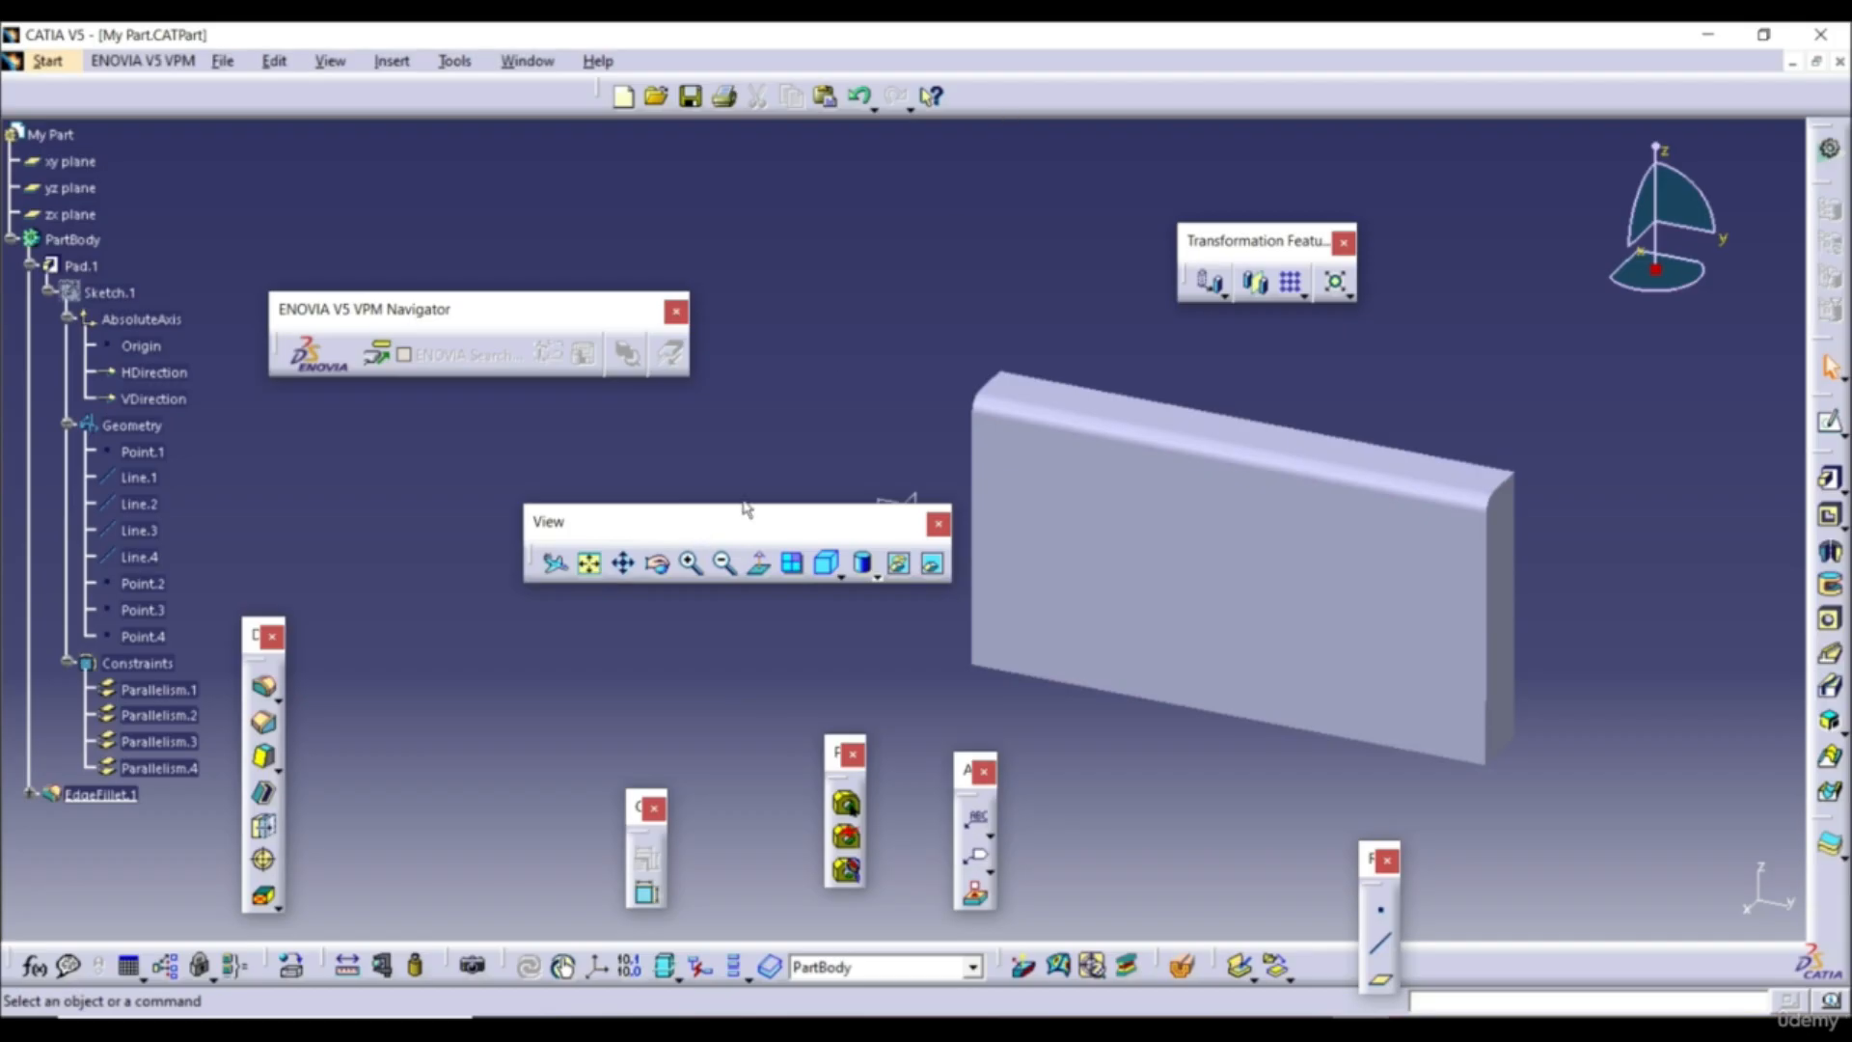
Dock the View toolbar beside the Standard toolbar and reposition the Dress-Up Features toolbar as a horizontal floating bar near the block
left_click_drag(733, 520, 1266, 93)
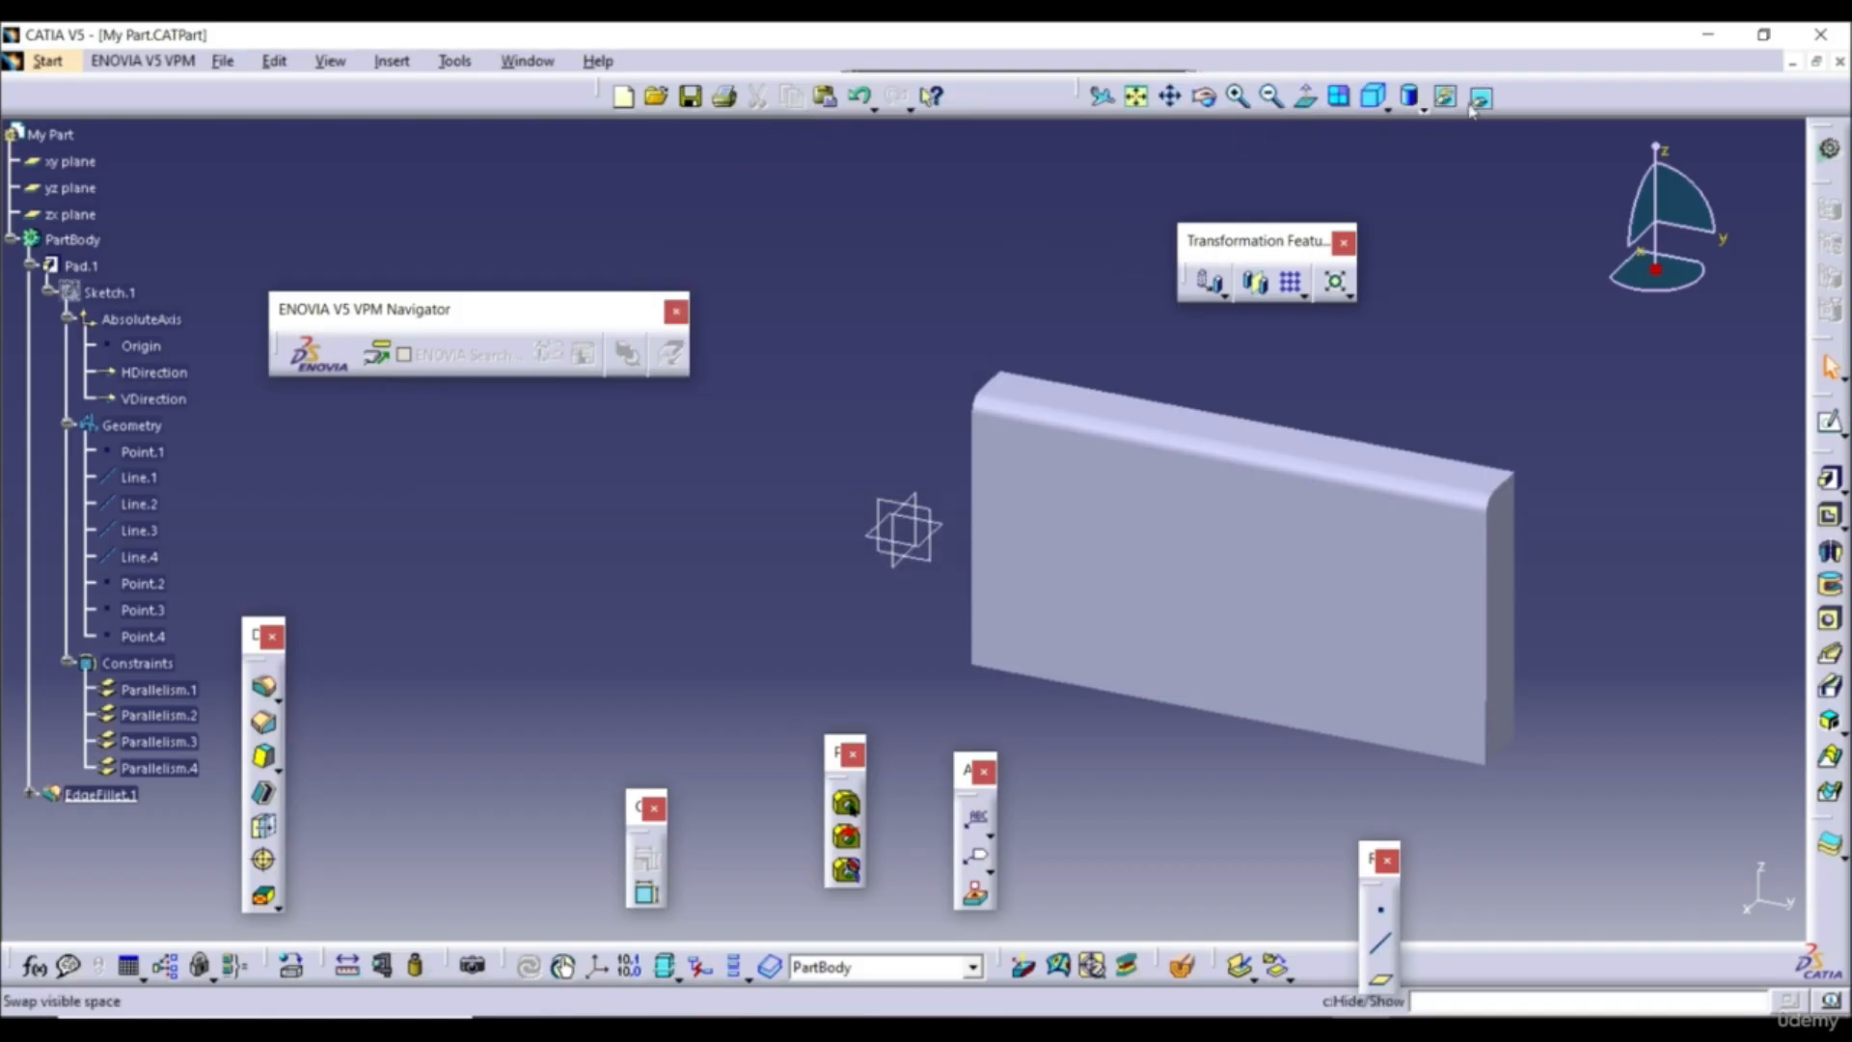
left_click_drag(252, 627, 420, 588)
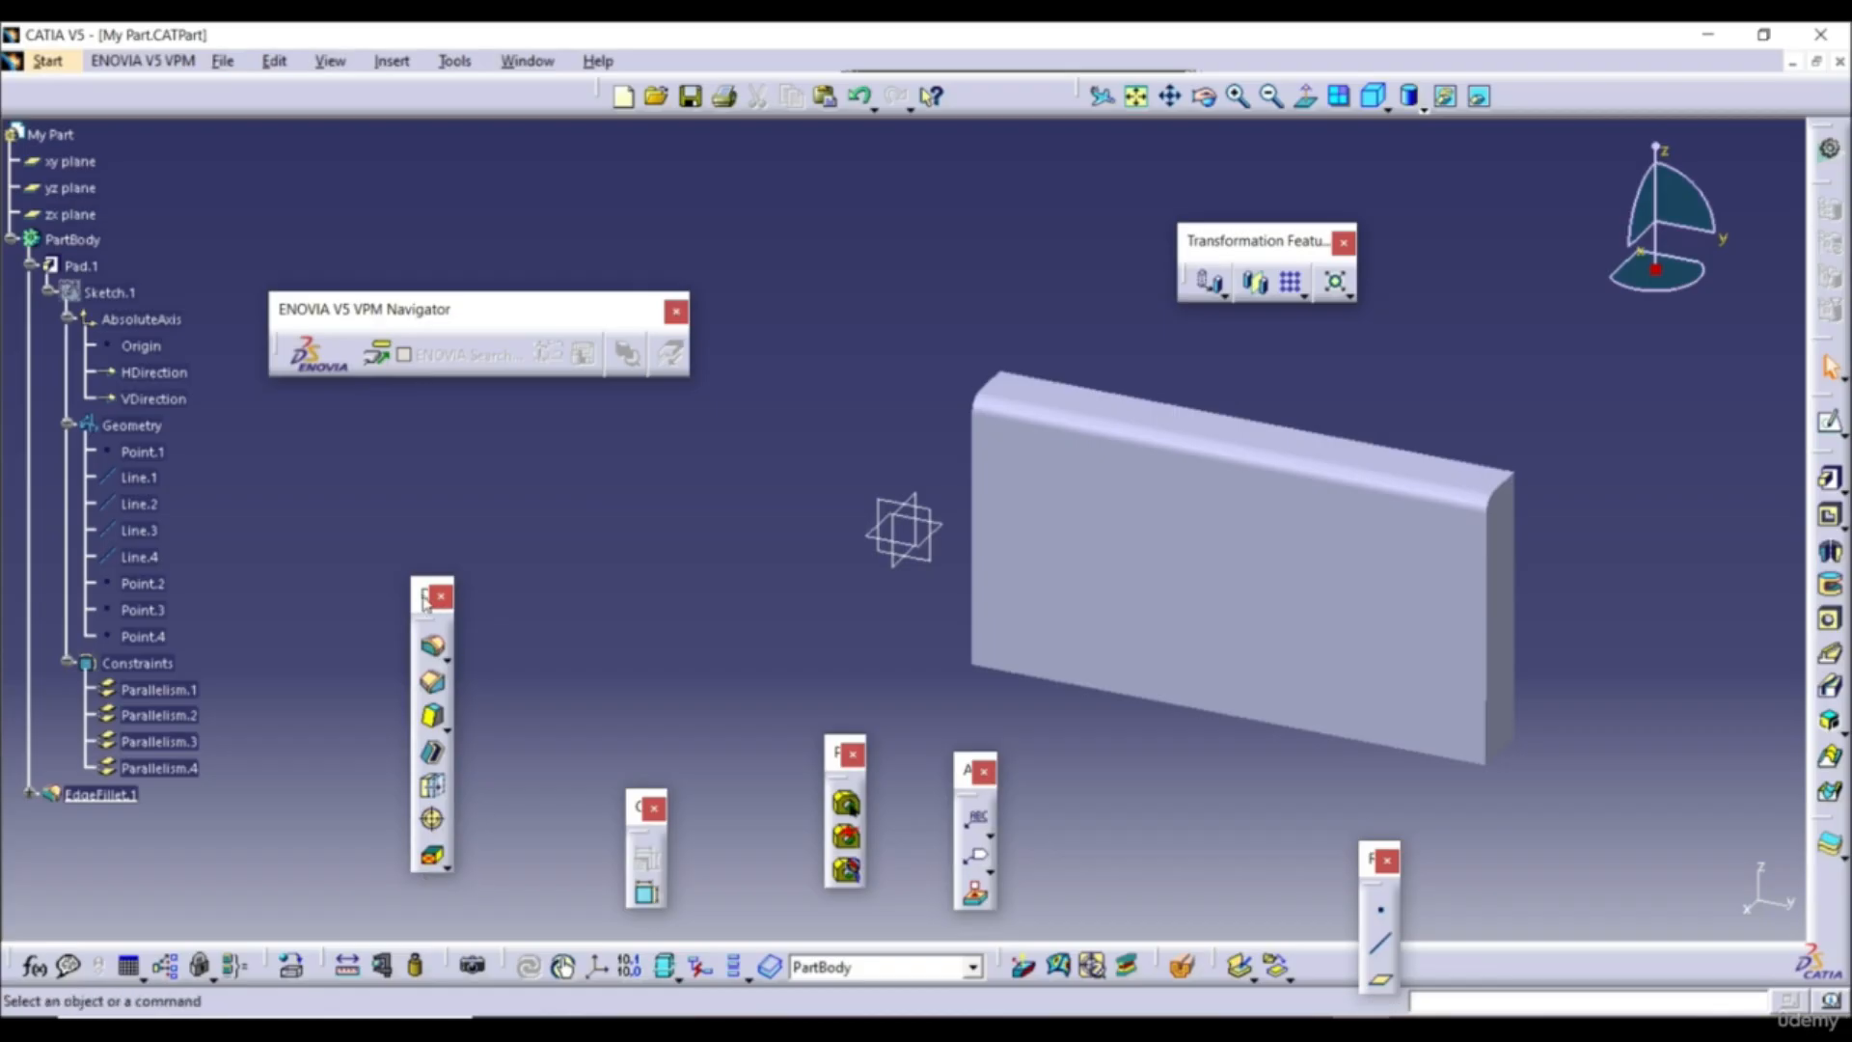
left_click_drag(425, 600, 728, 550)
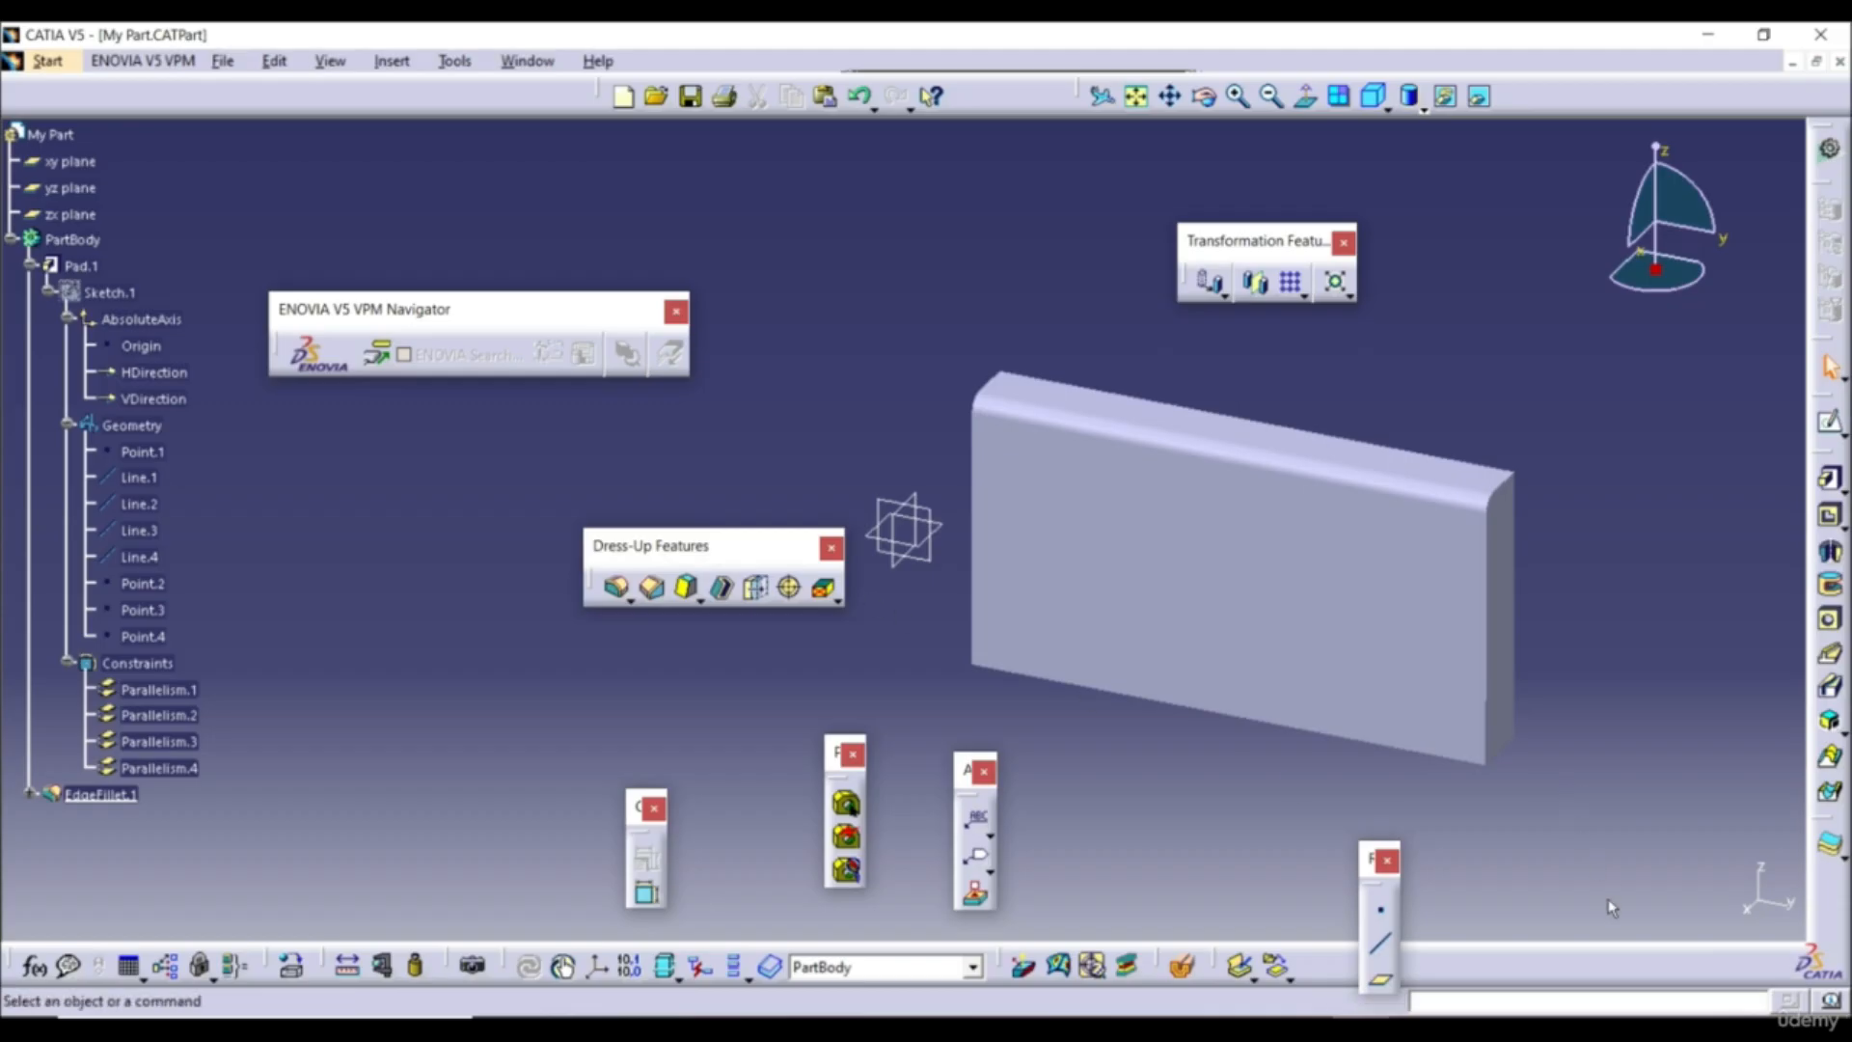
Restore the default position of all toolbars and float the Dress-Up Features and Sketch-Based Features toolbars vertically between the tree and the block
right_click(1595, 962)
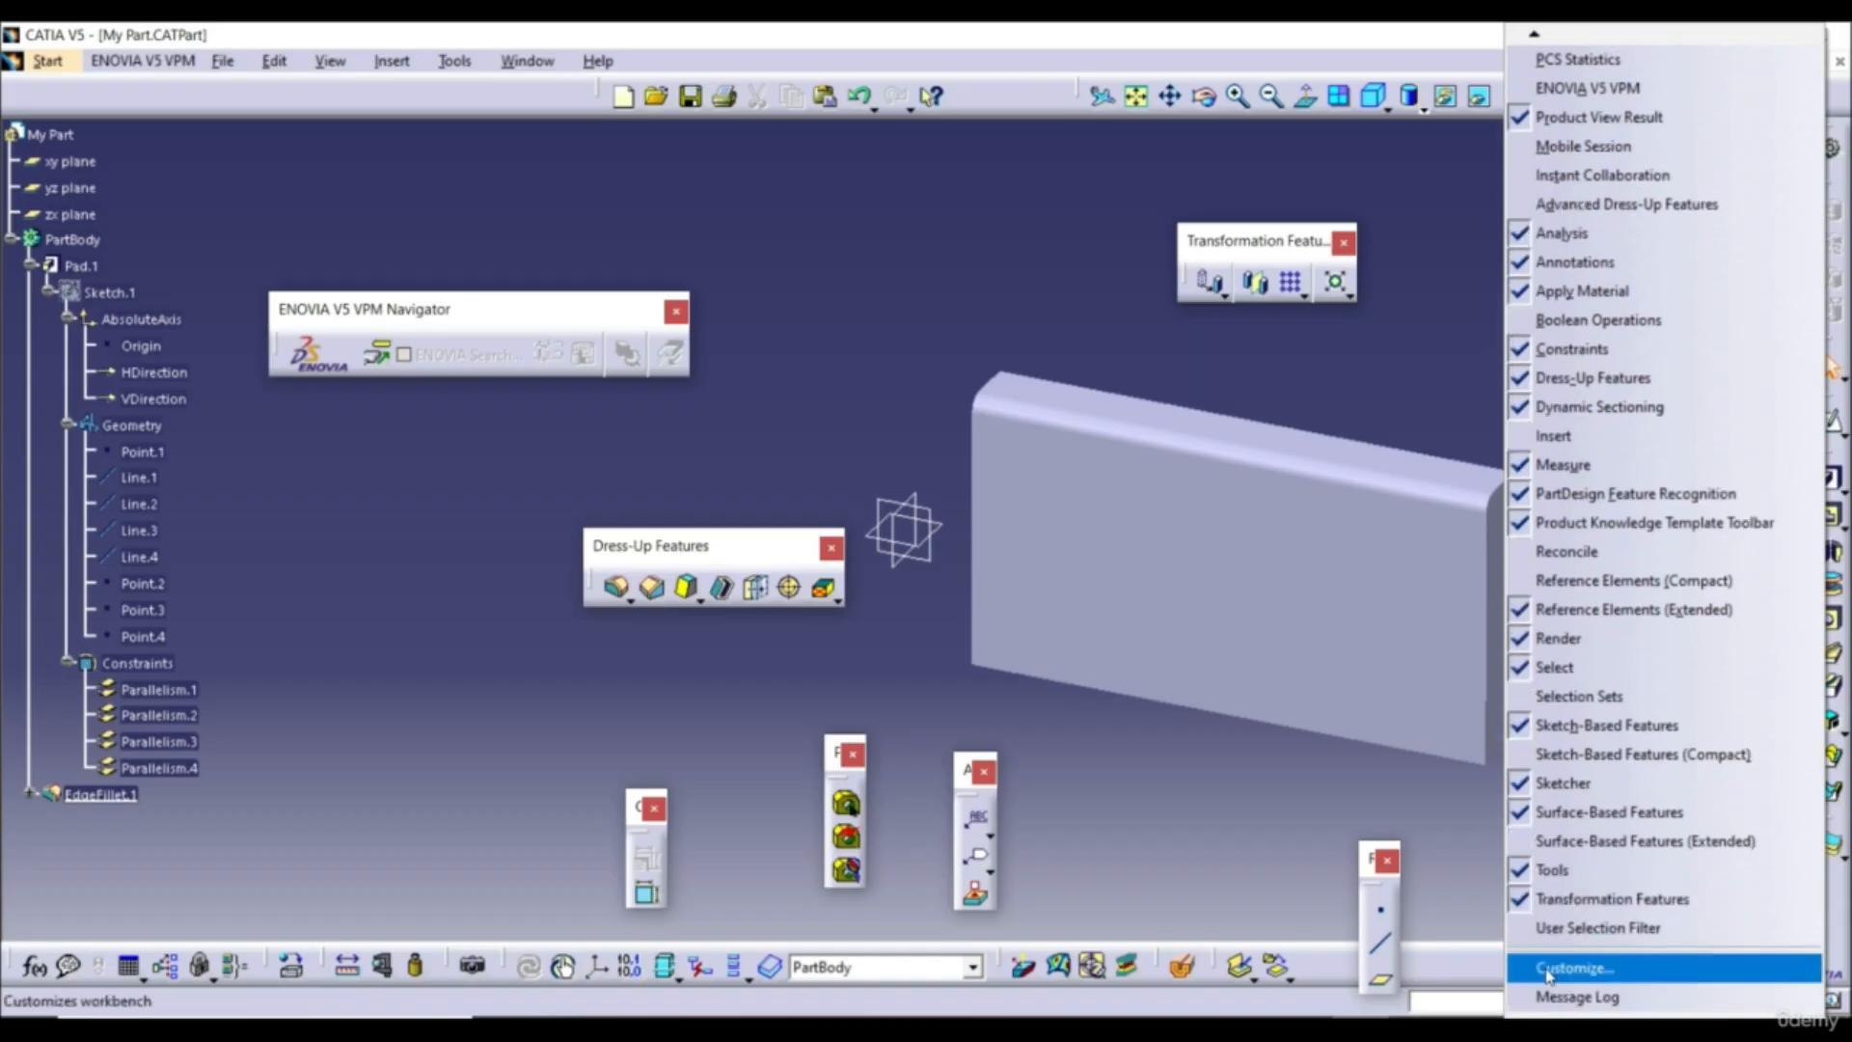
left_click(1599, 970)
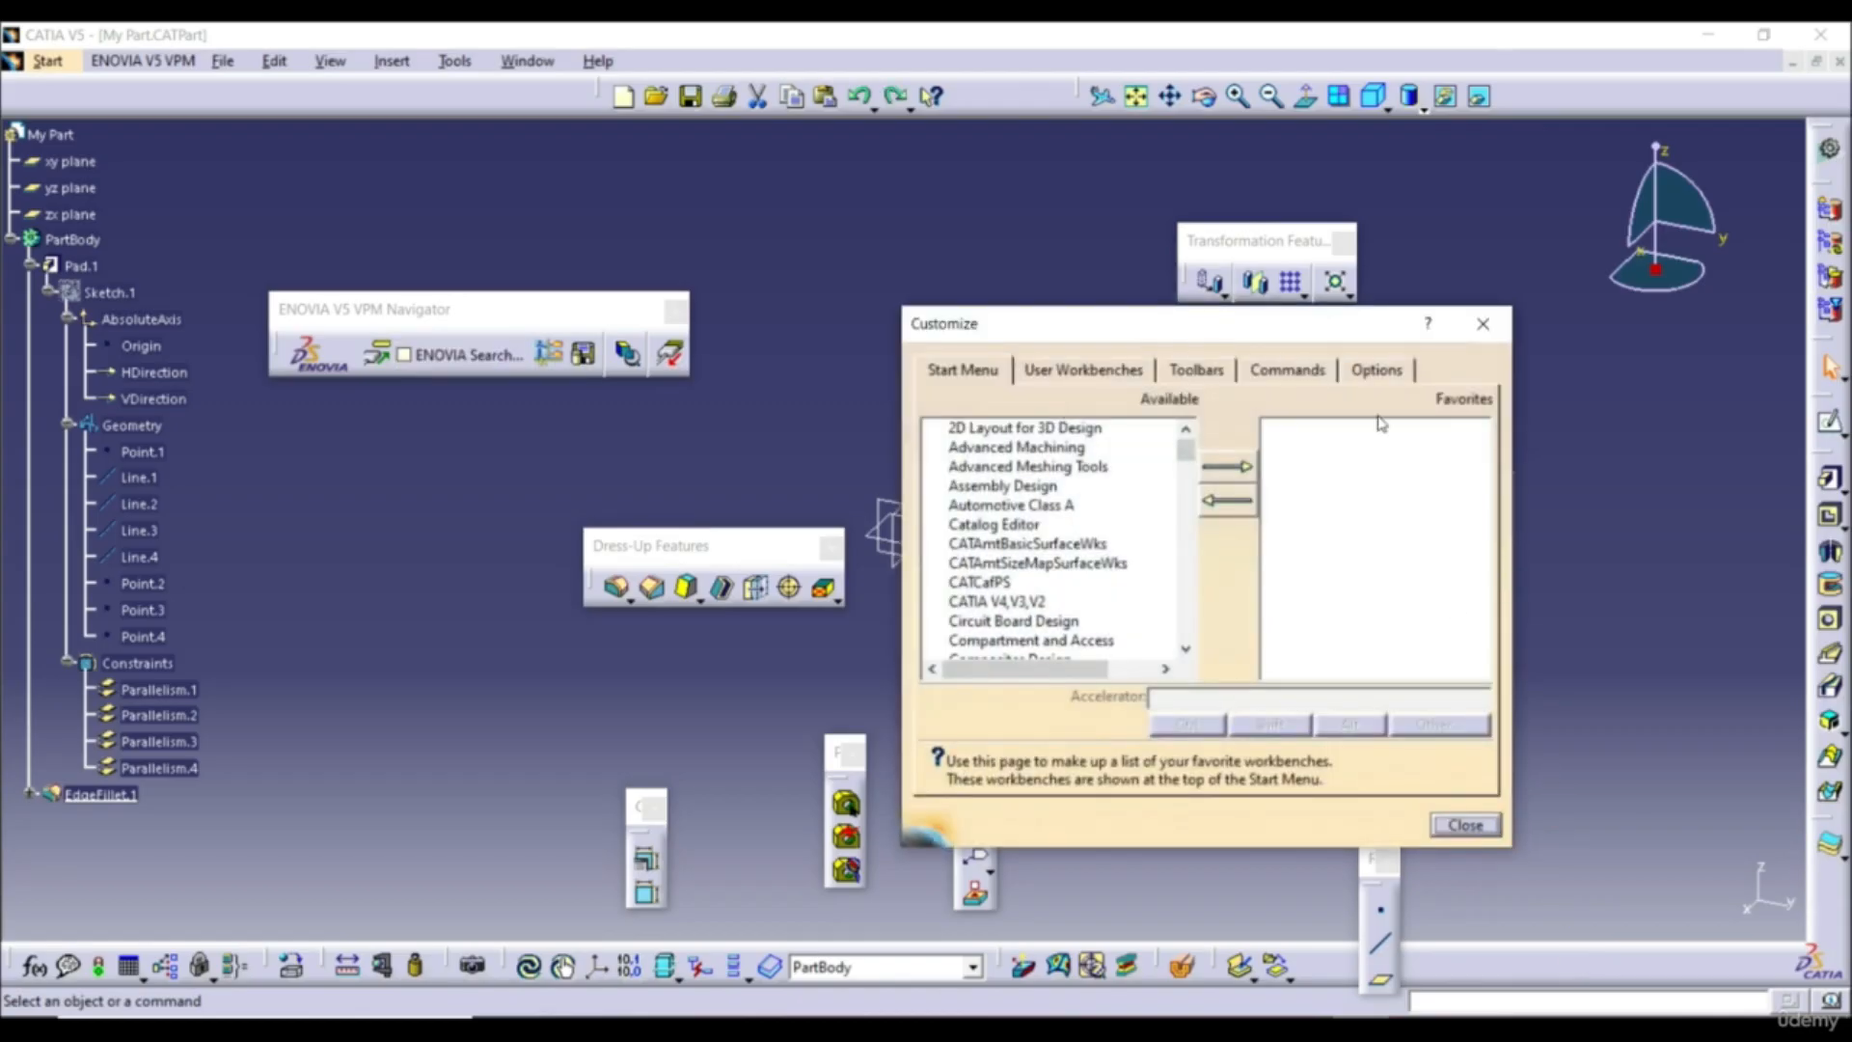
left_click(1211, 371)
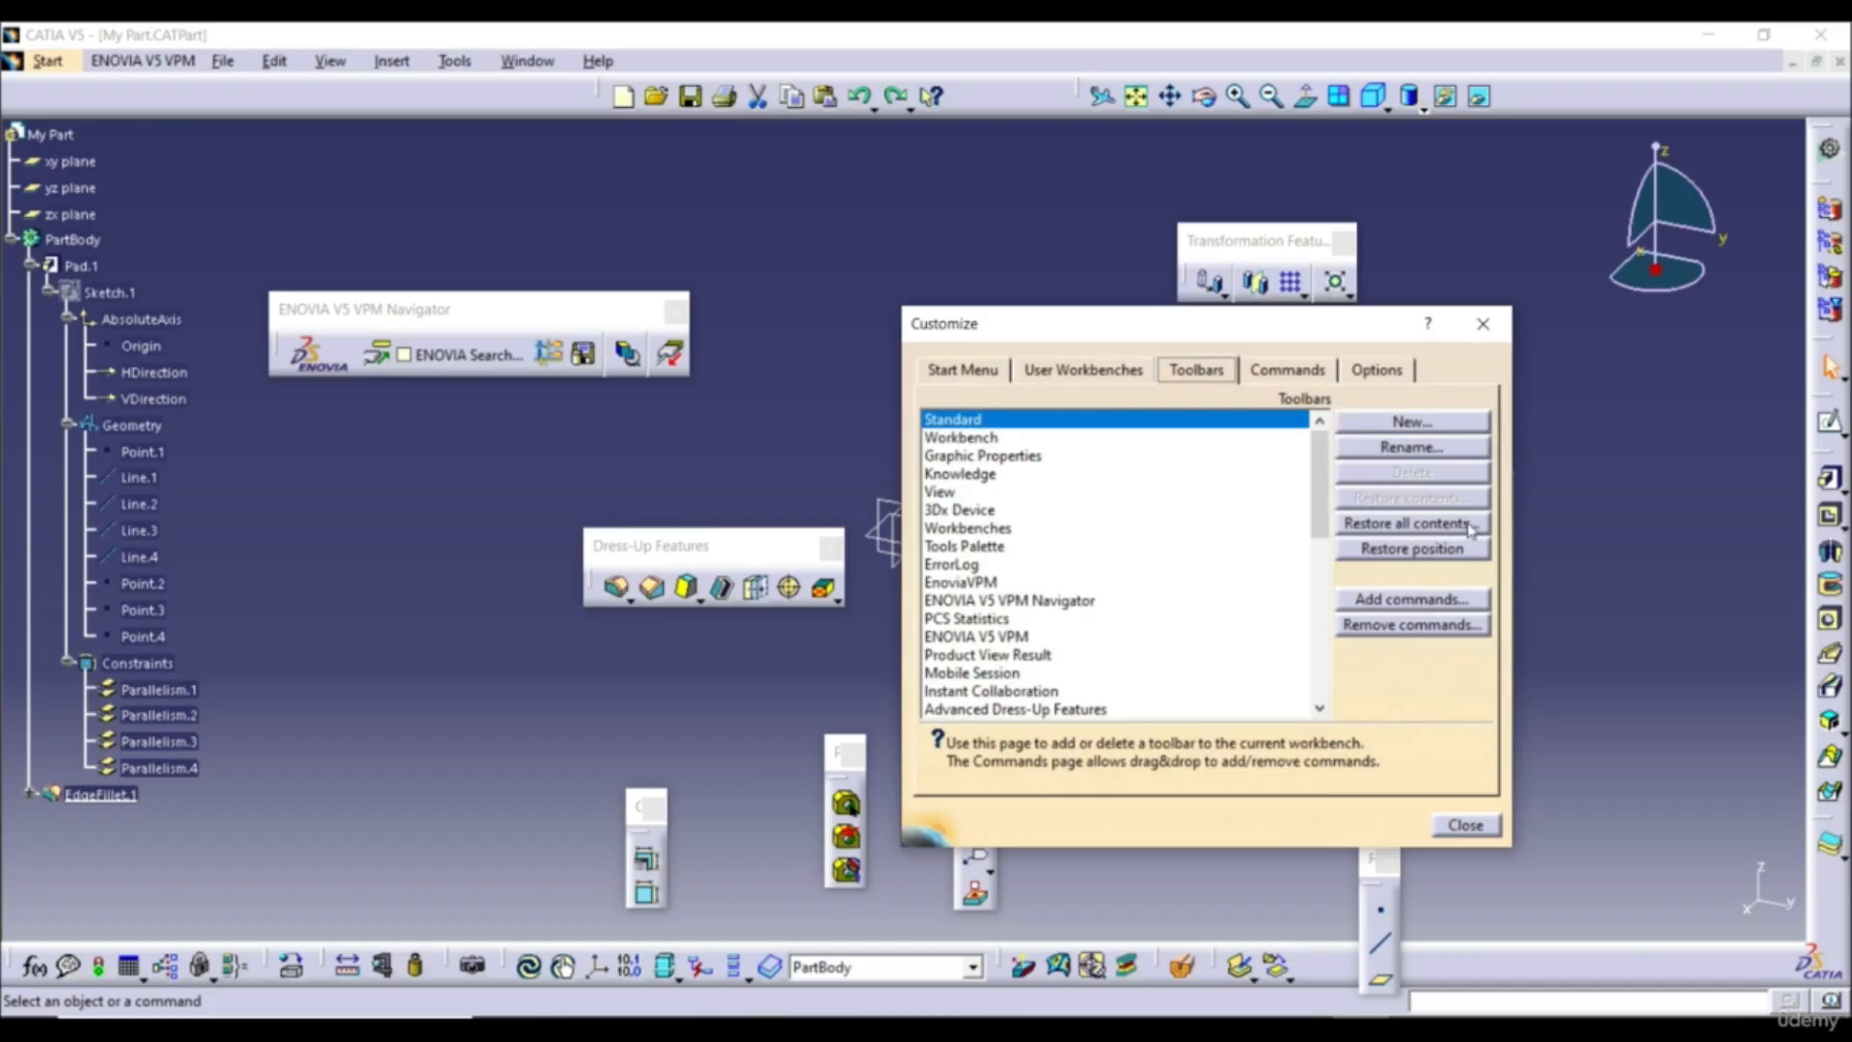
left_click(1389, 548)
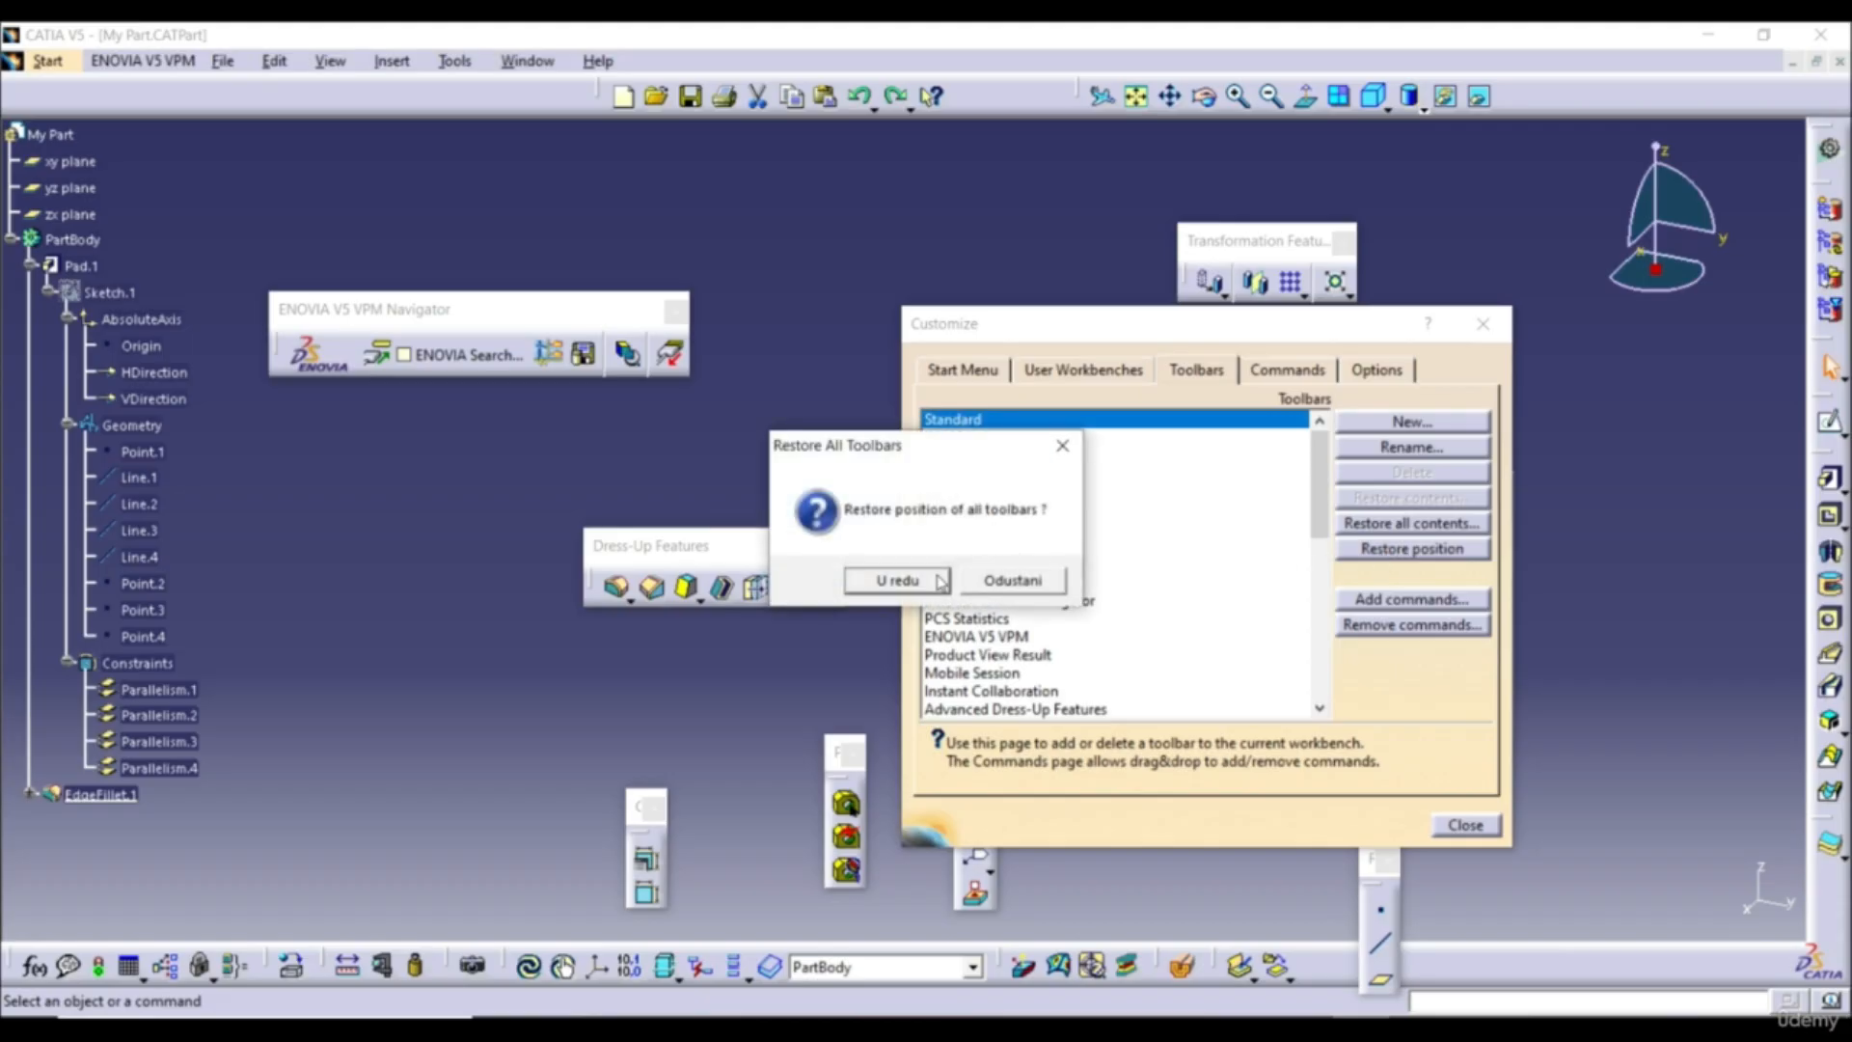
left_click(931, 581)
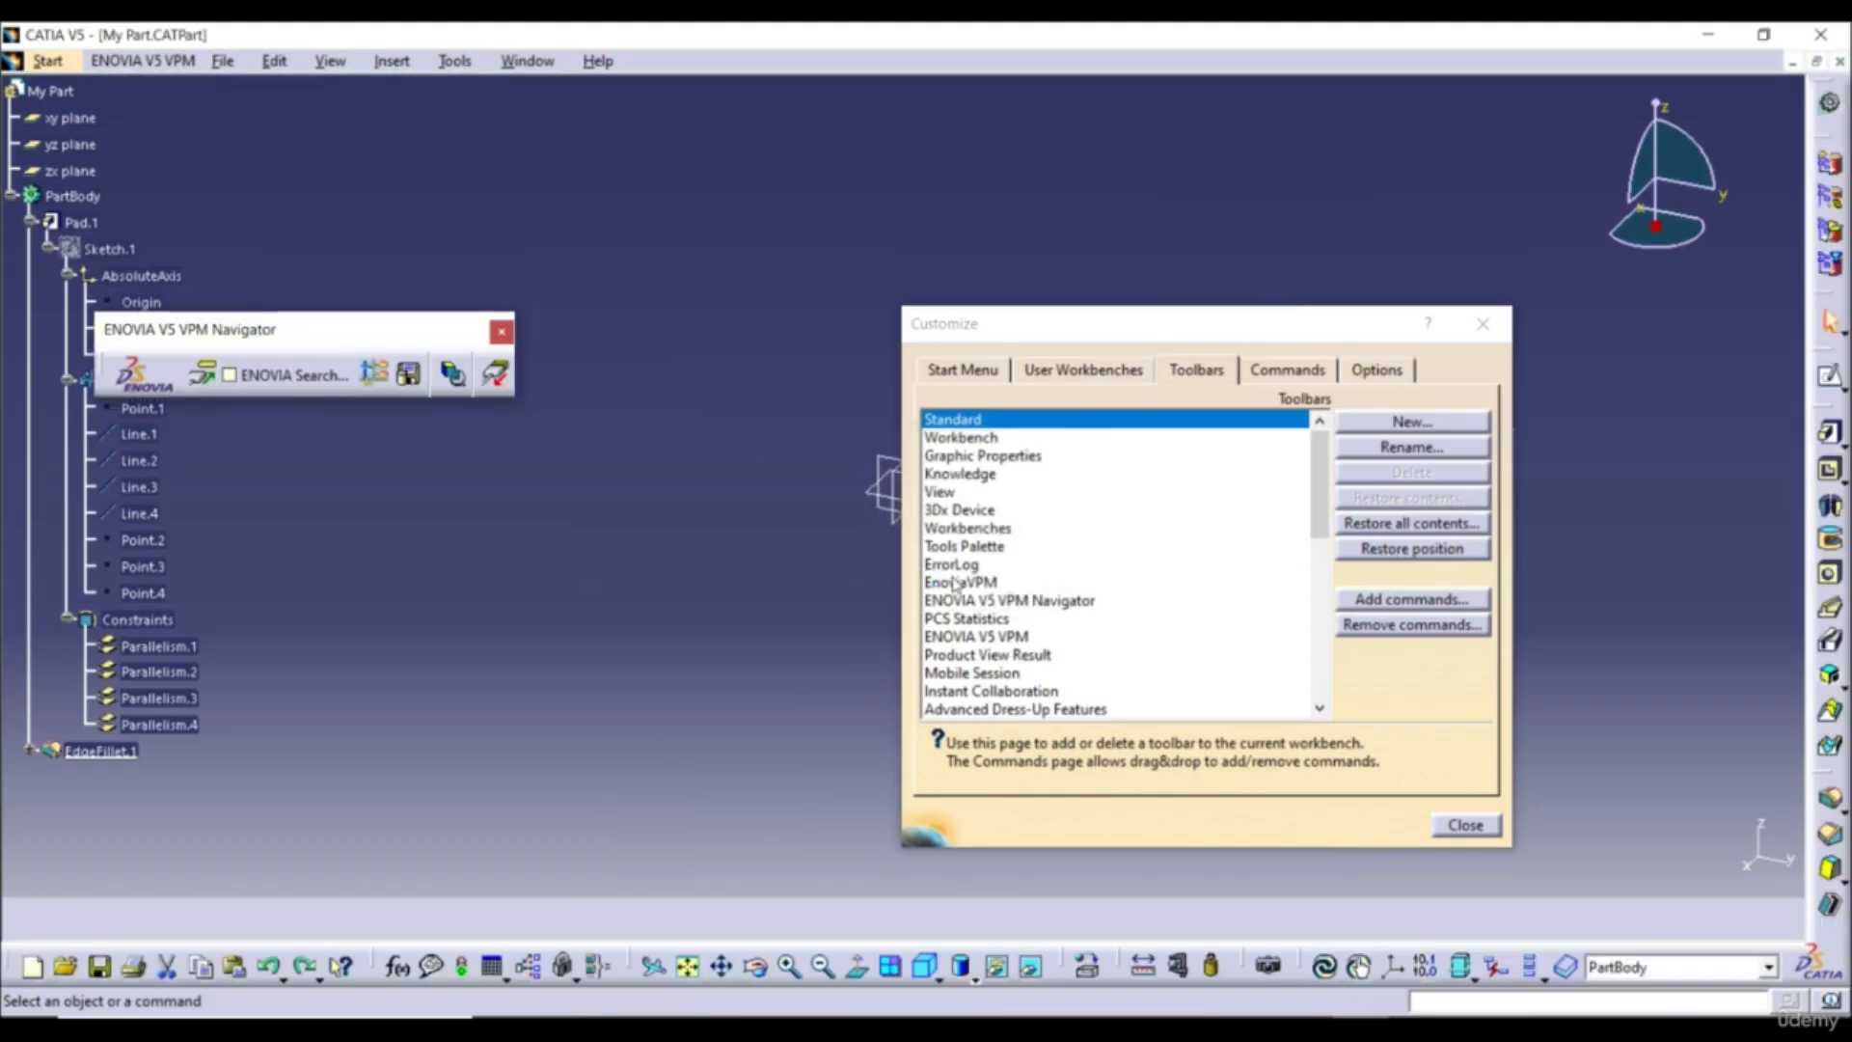
left_click(1483, 324)
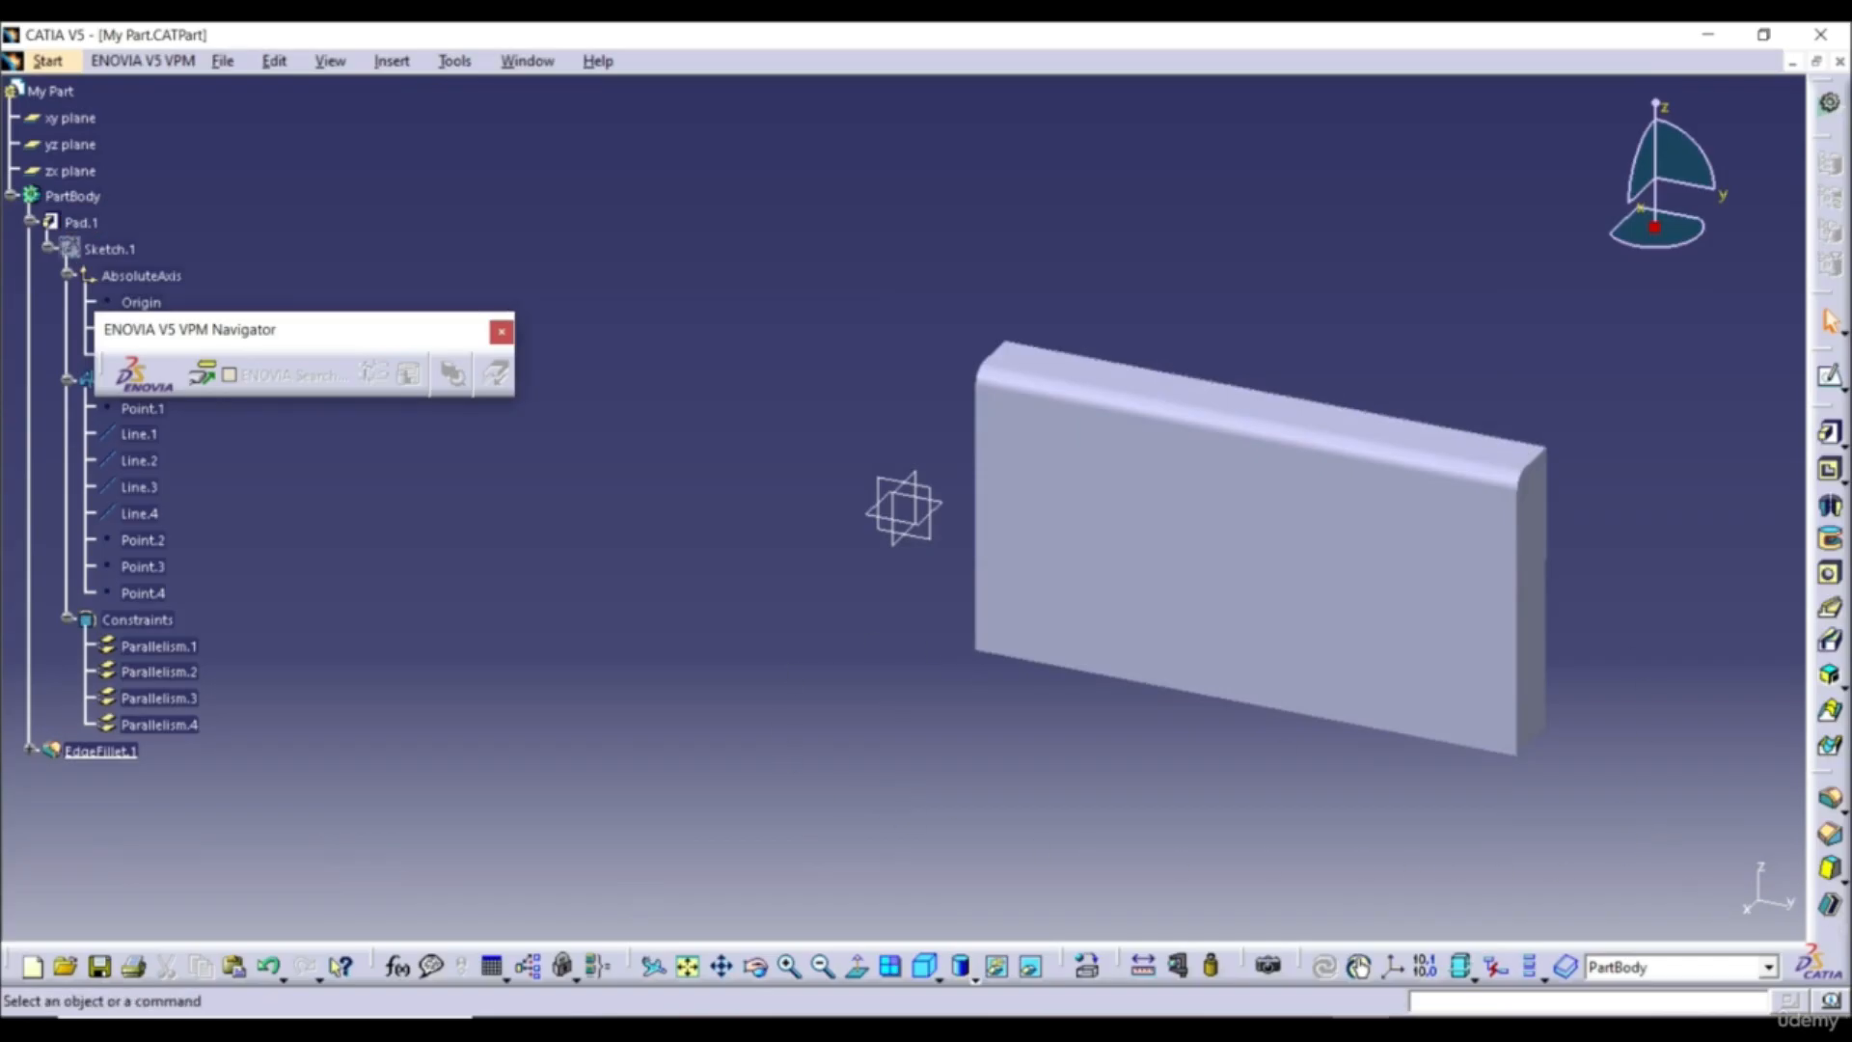
left_click_drag(1847, 937, 720, 803)
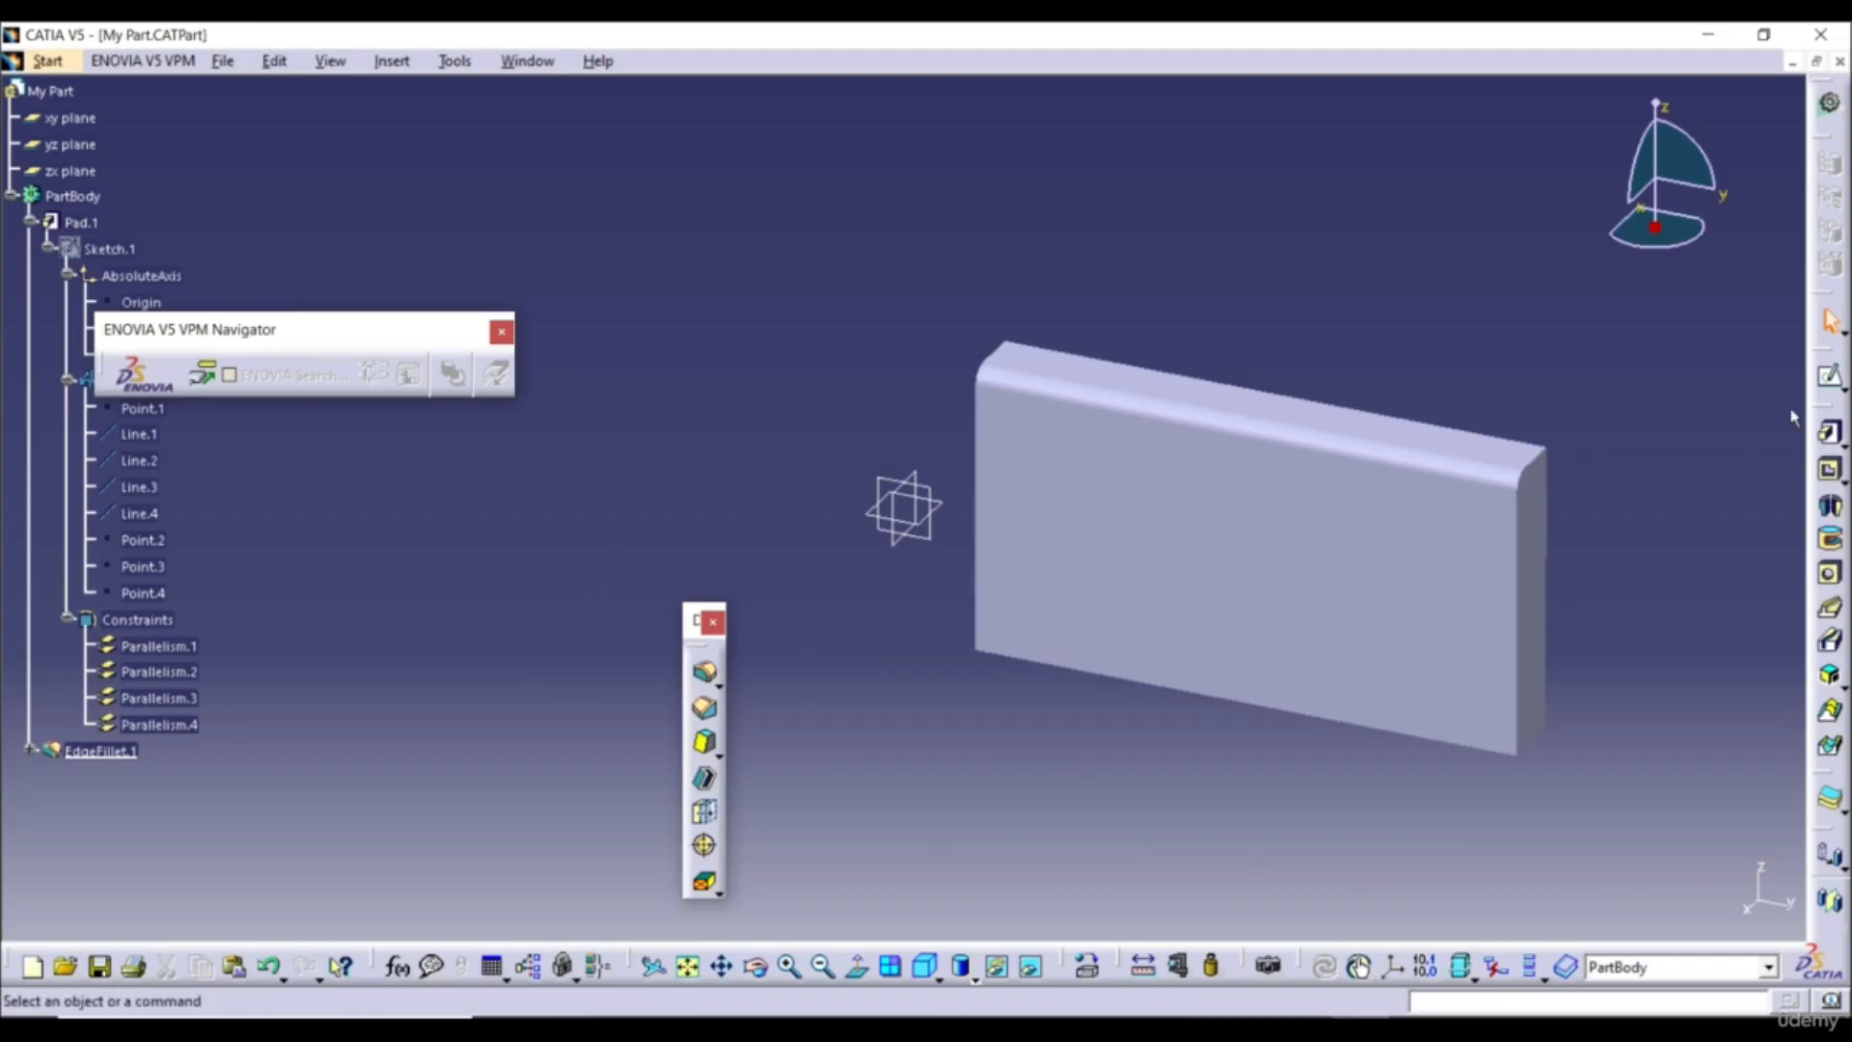
left_click_drag(750, 482, 475, 558)
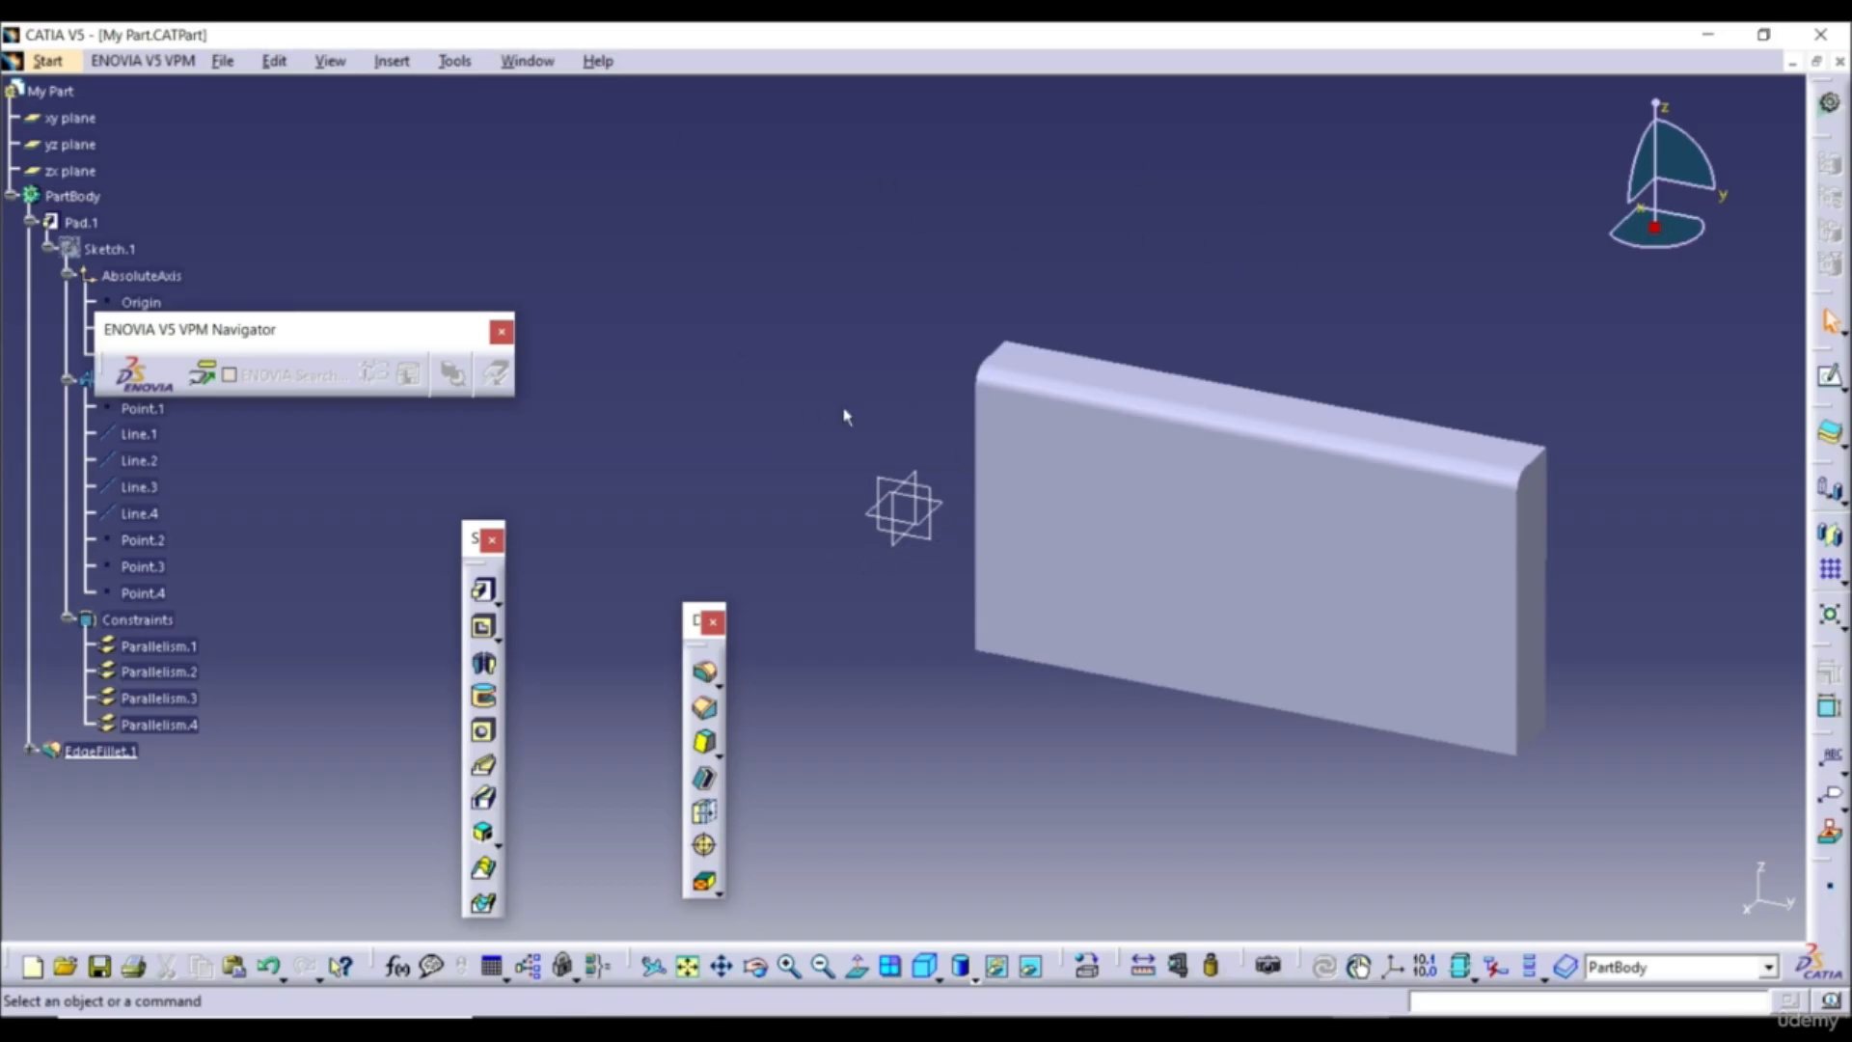
Set the graphics background colour to black in the display visualization options
left_click(452, 62)
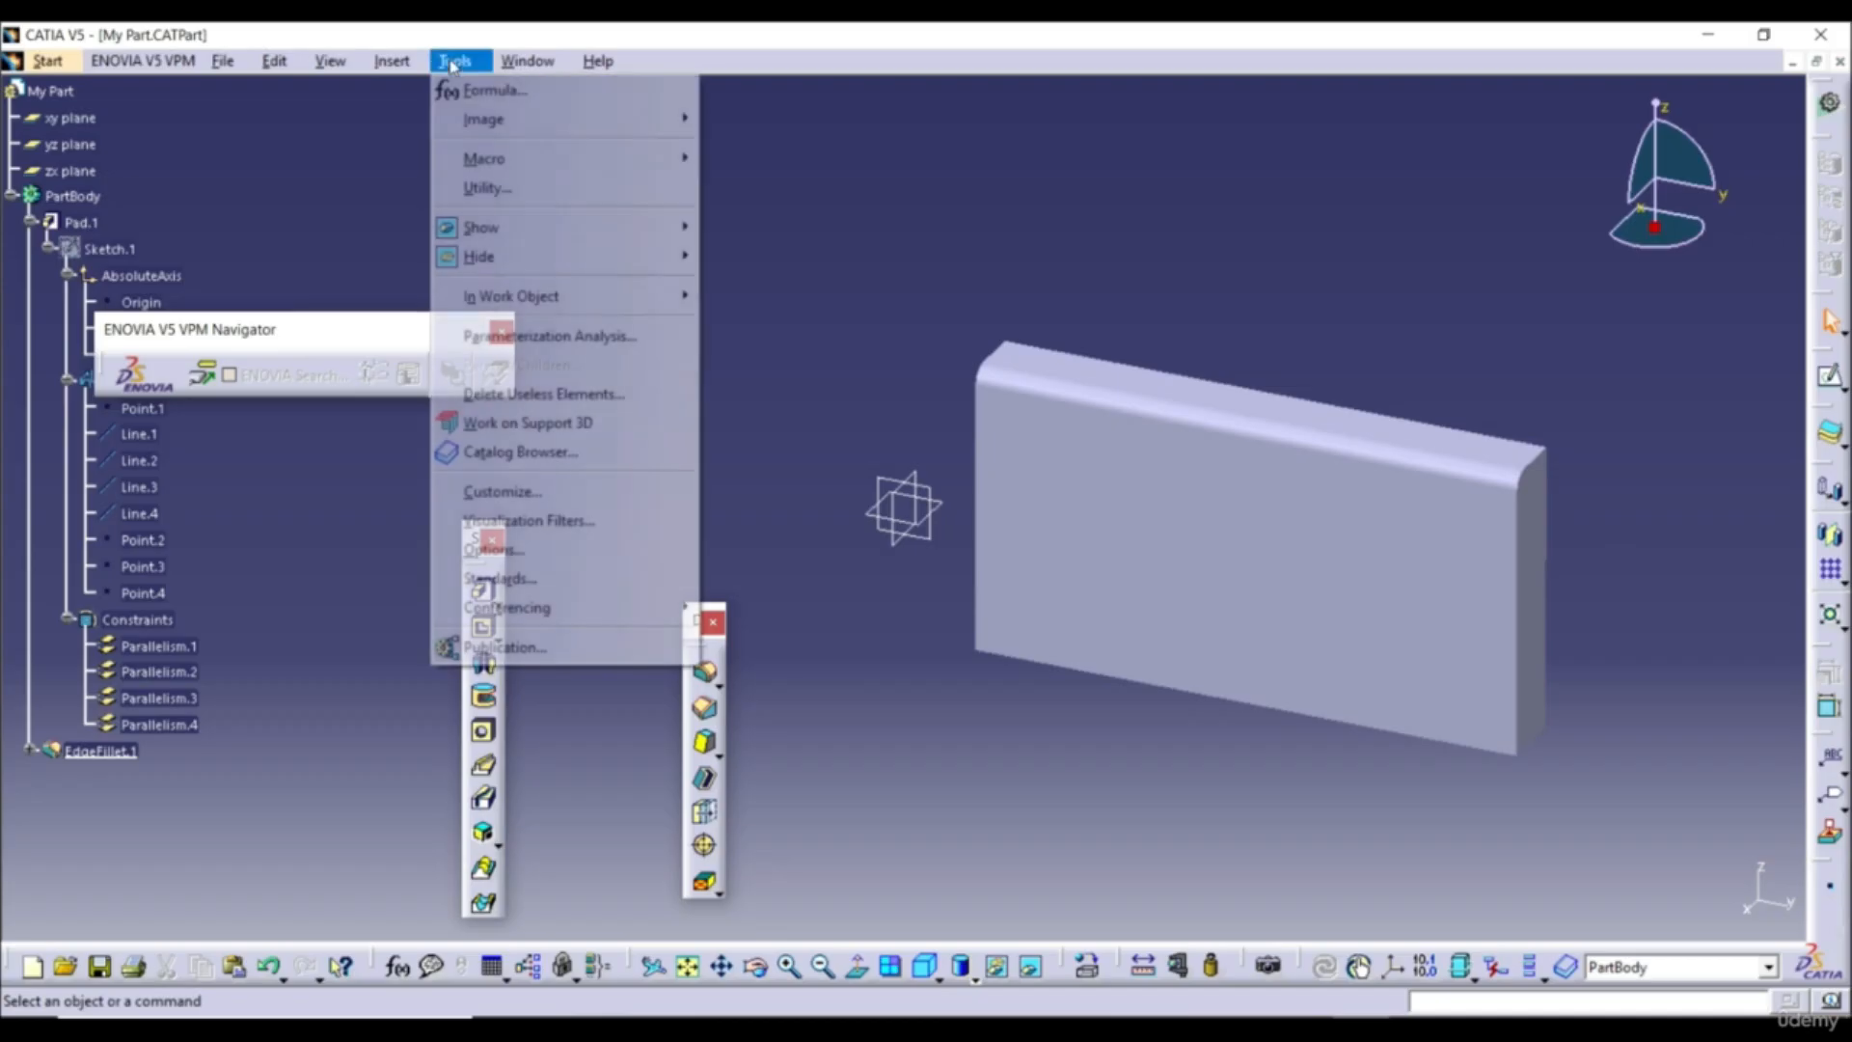
left_click(514, 547)
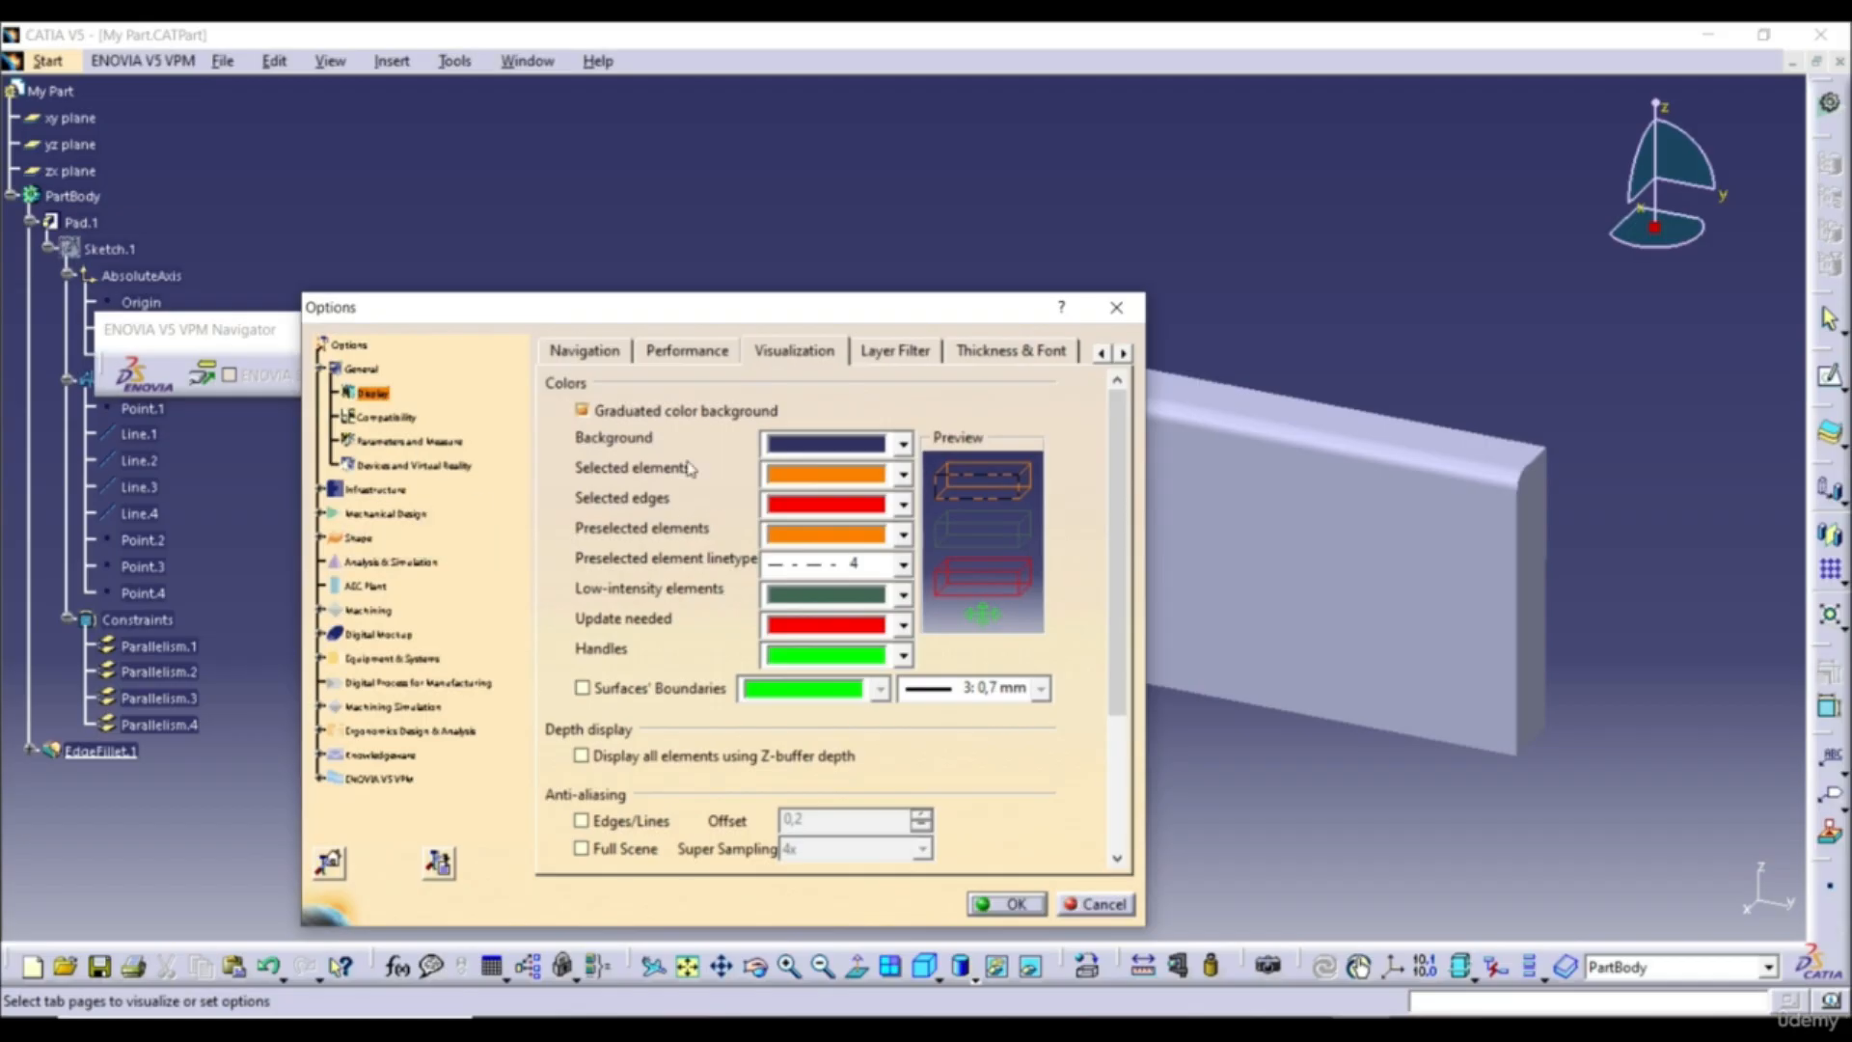
left_click(597, 349)
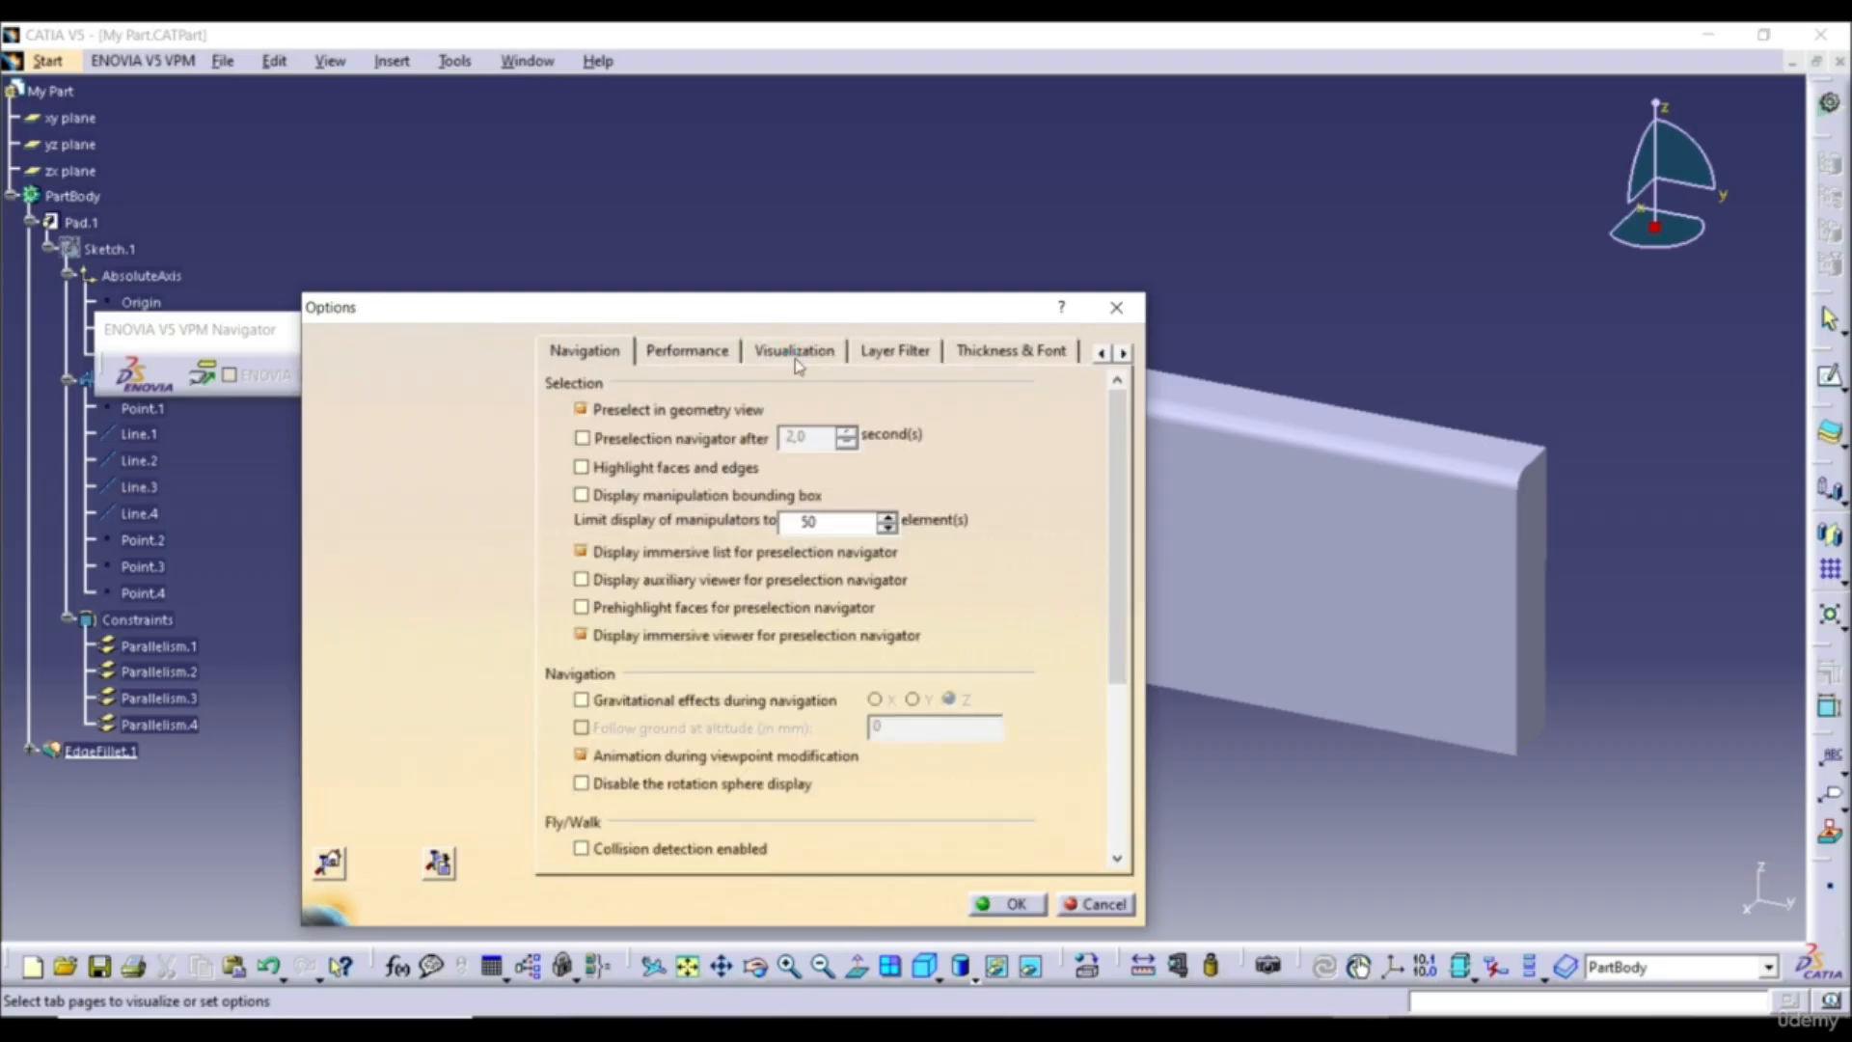
left_click(796, 355)
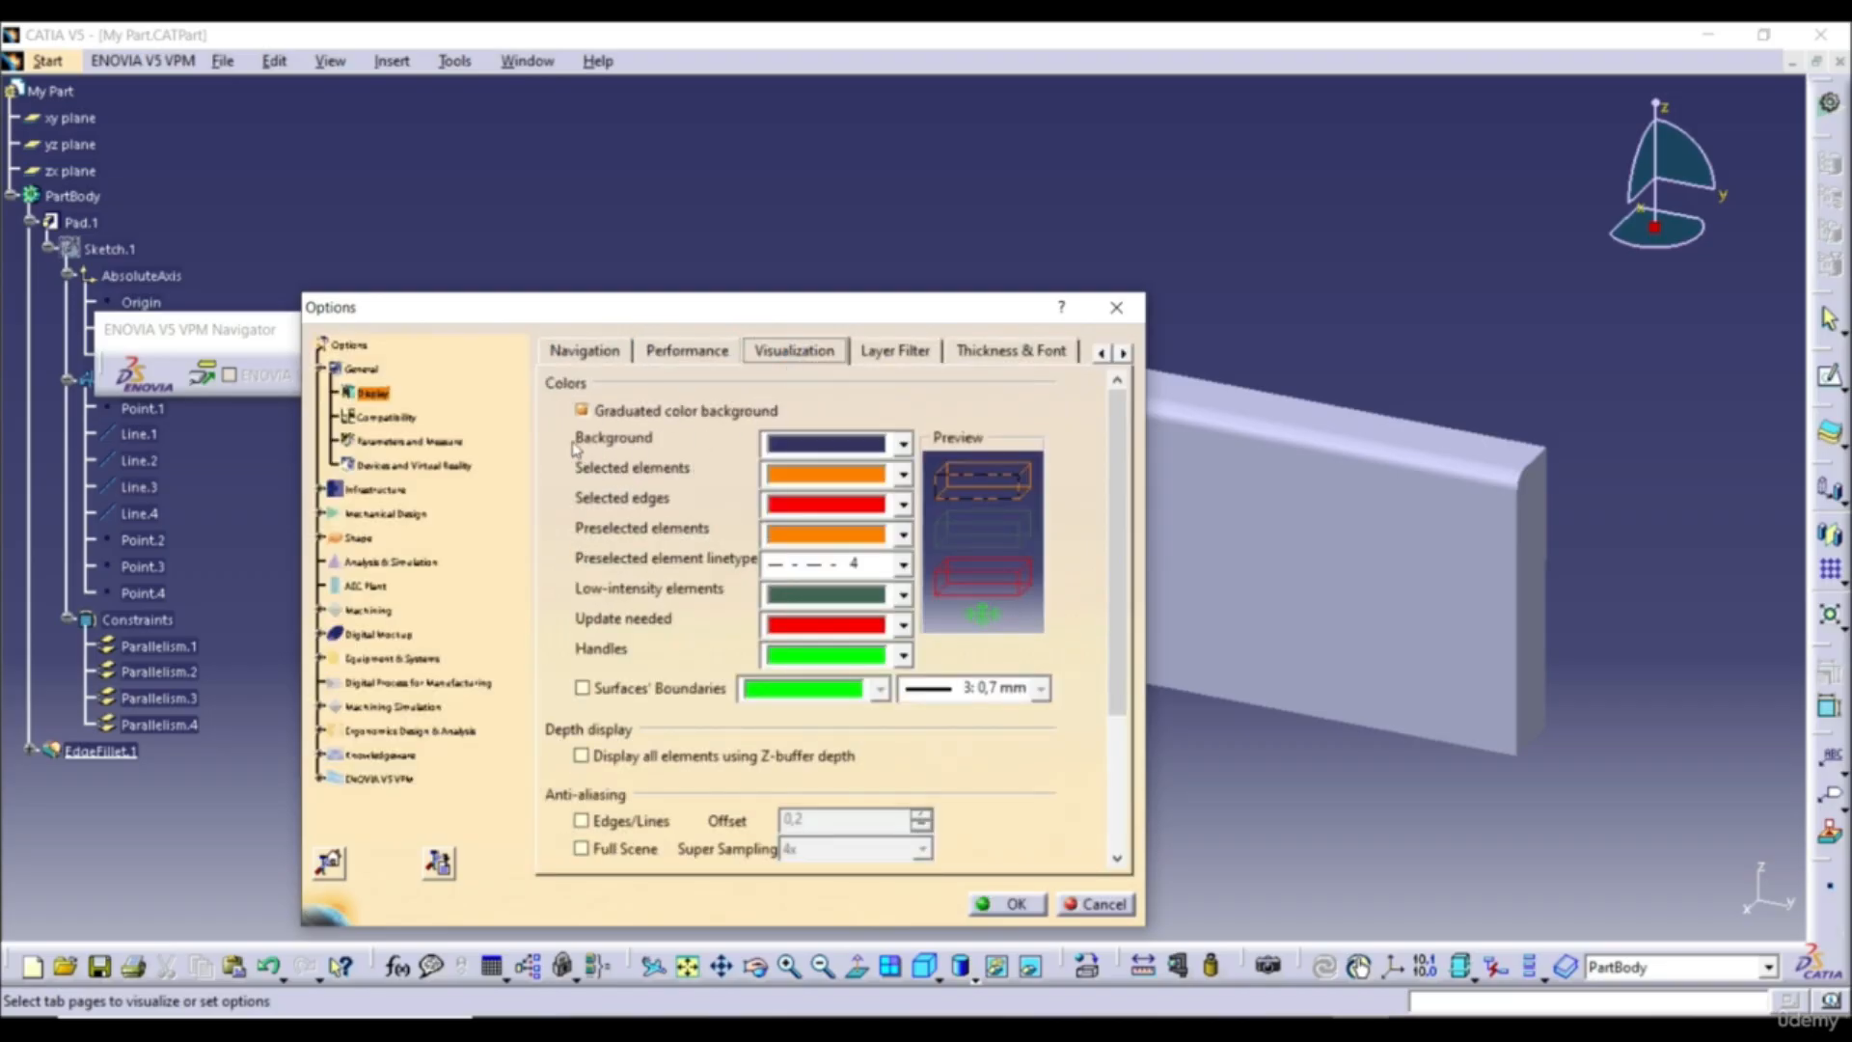
left_click(796, 448)
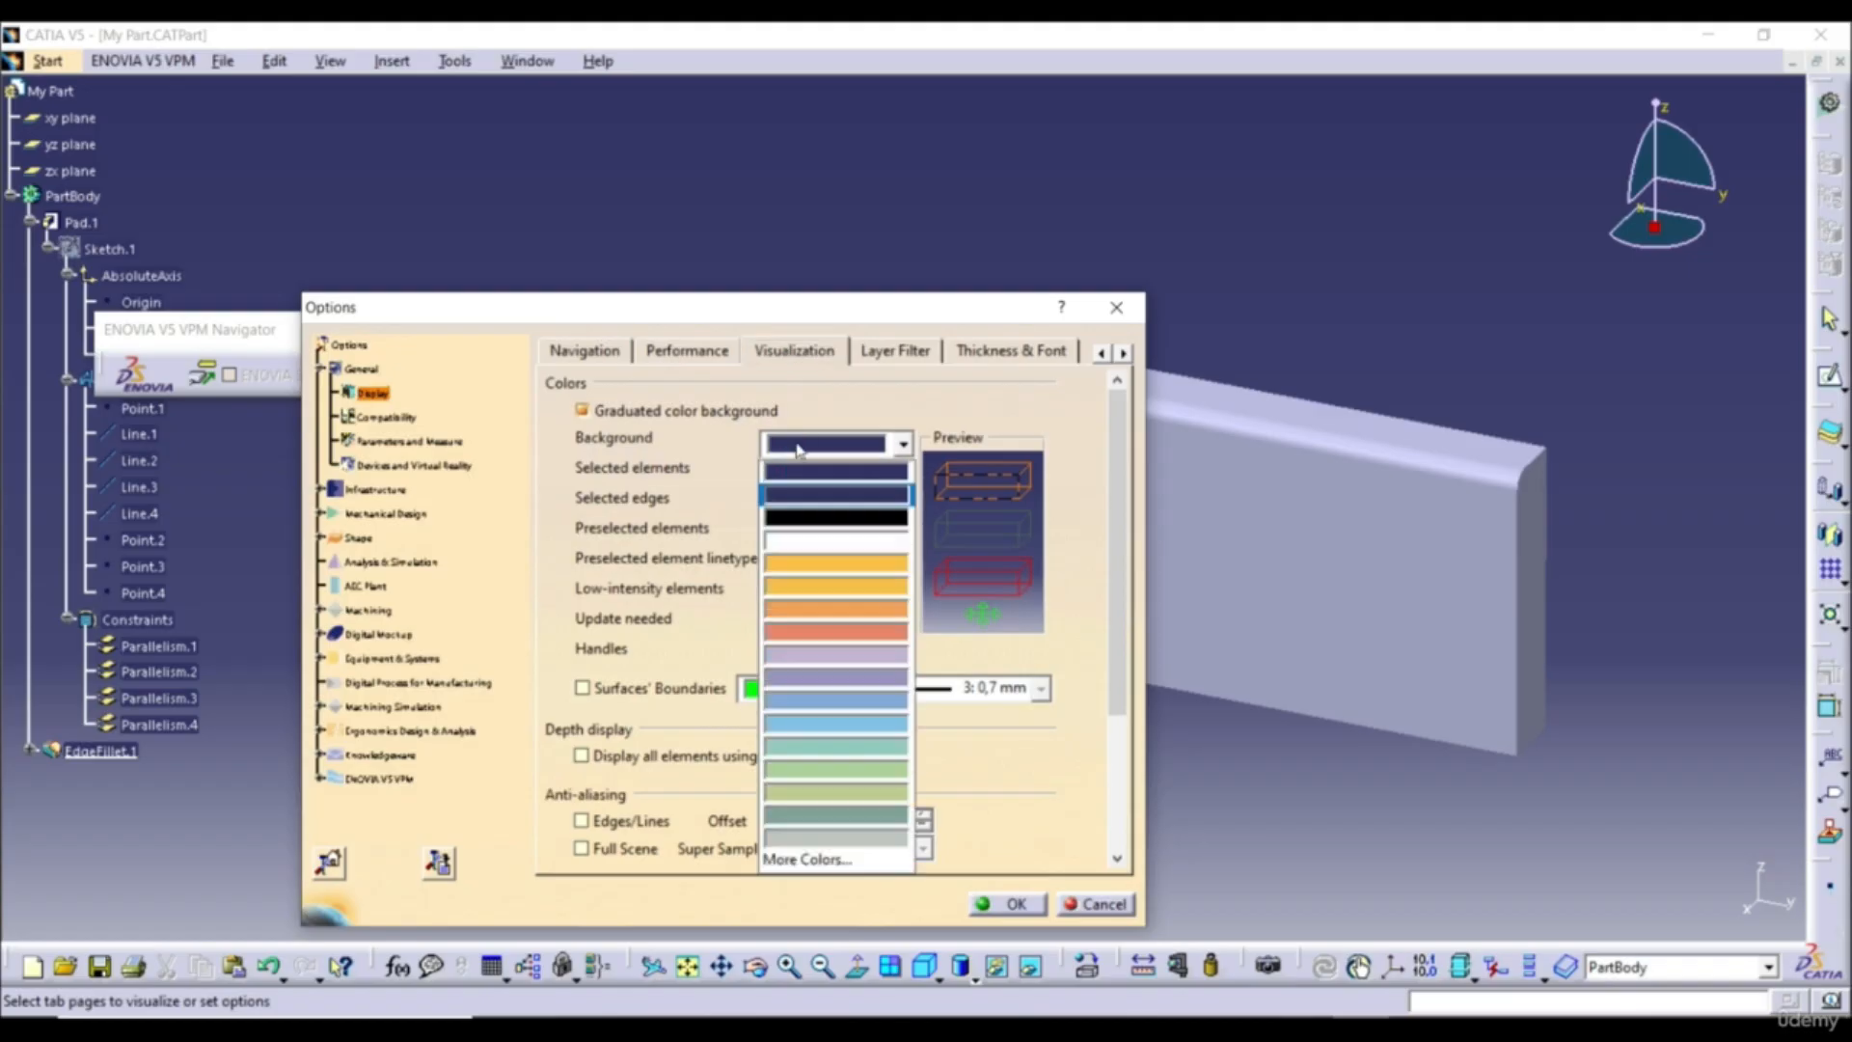
left_click(823, 521)
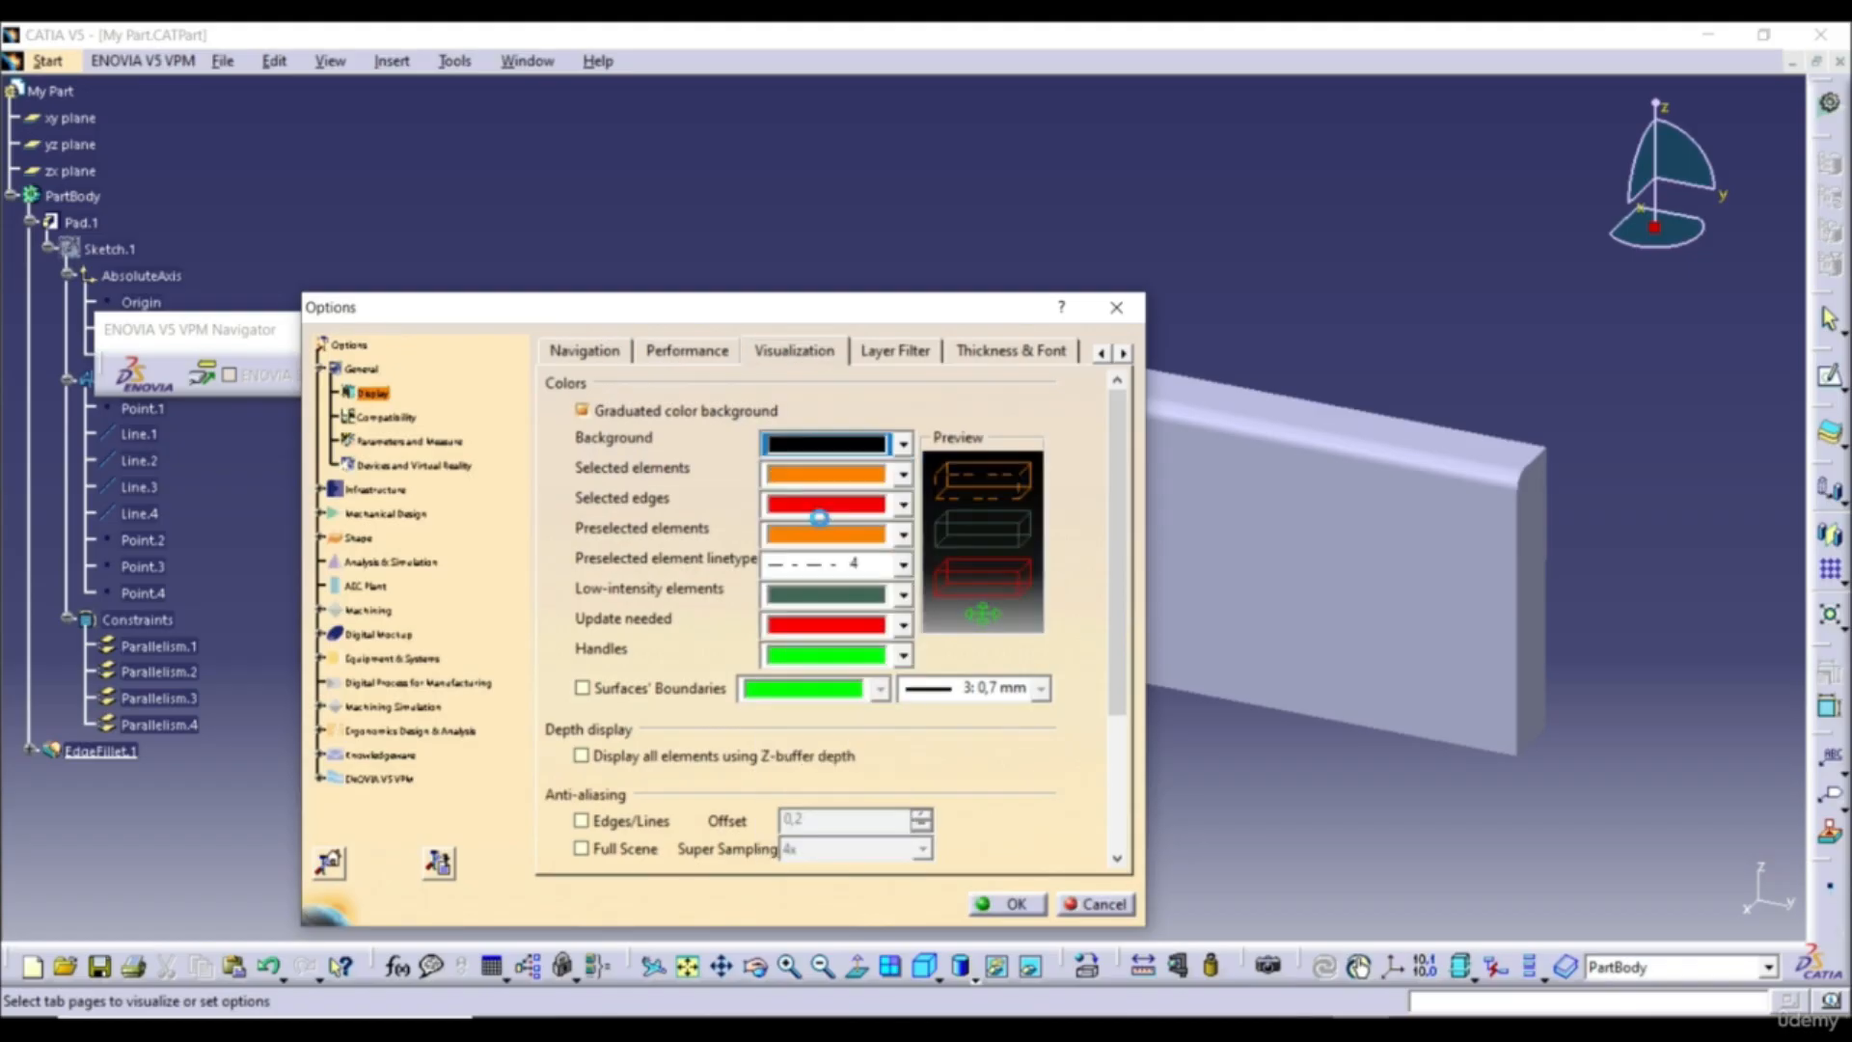
left_click(994, 903)
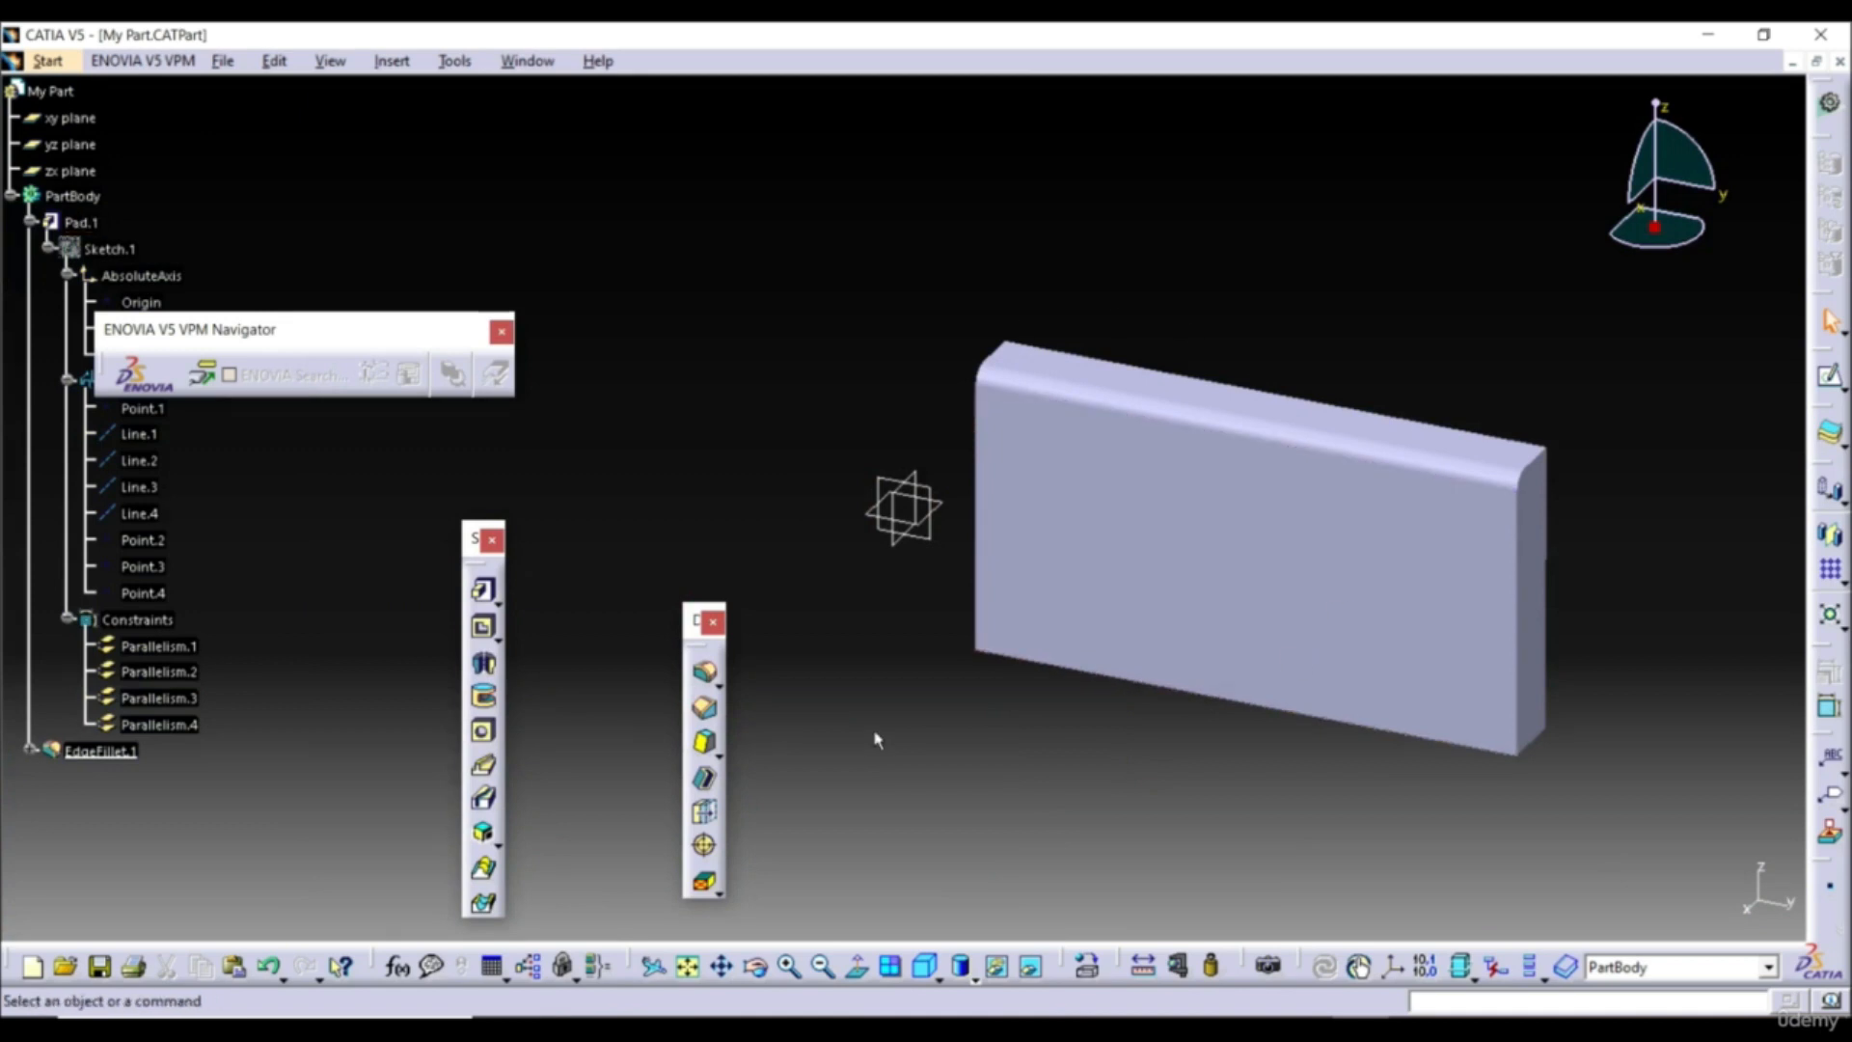
Set the graphics background colour back to dark blue in the visualization options
left_click(454, 67)
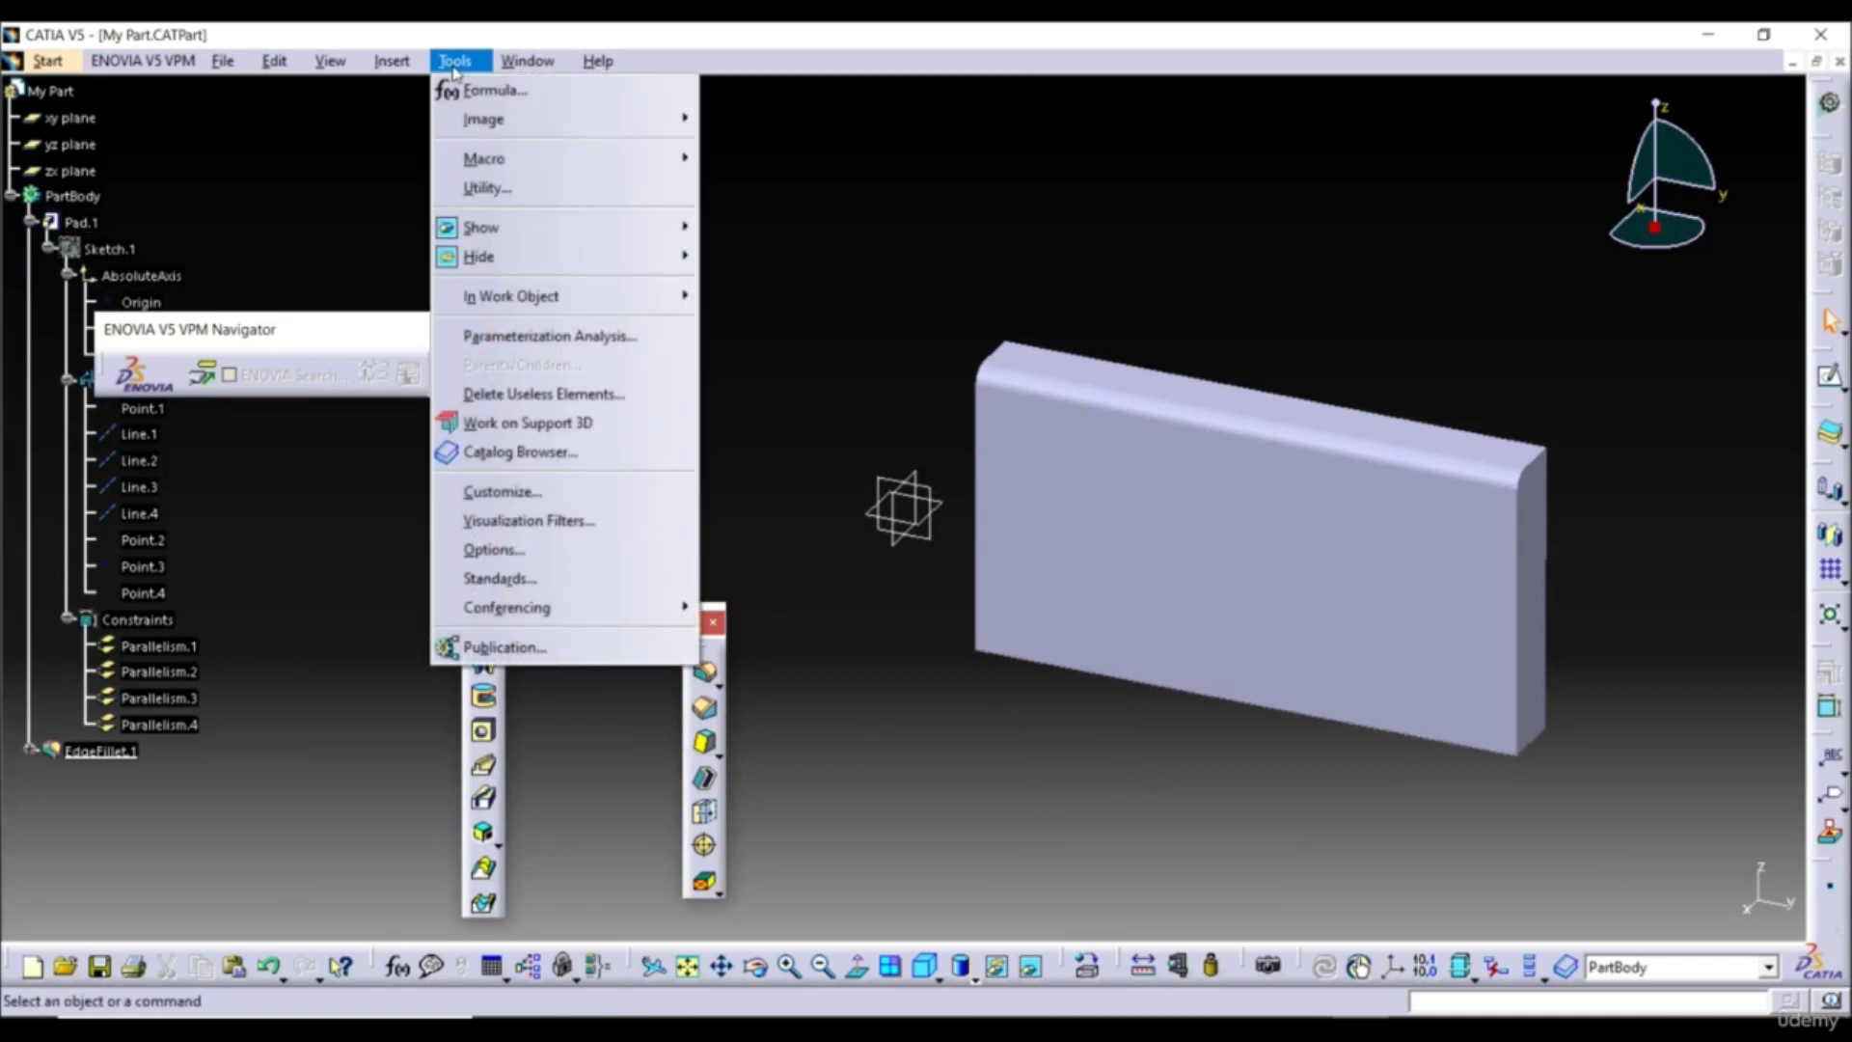
left_click(562, 554)
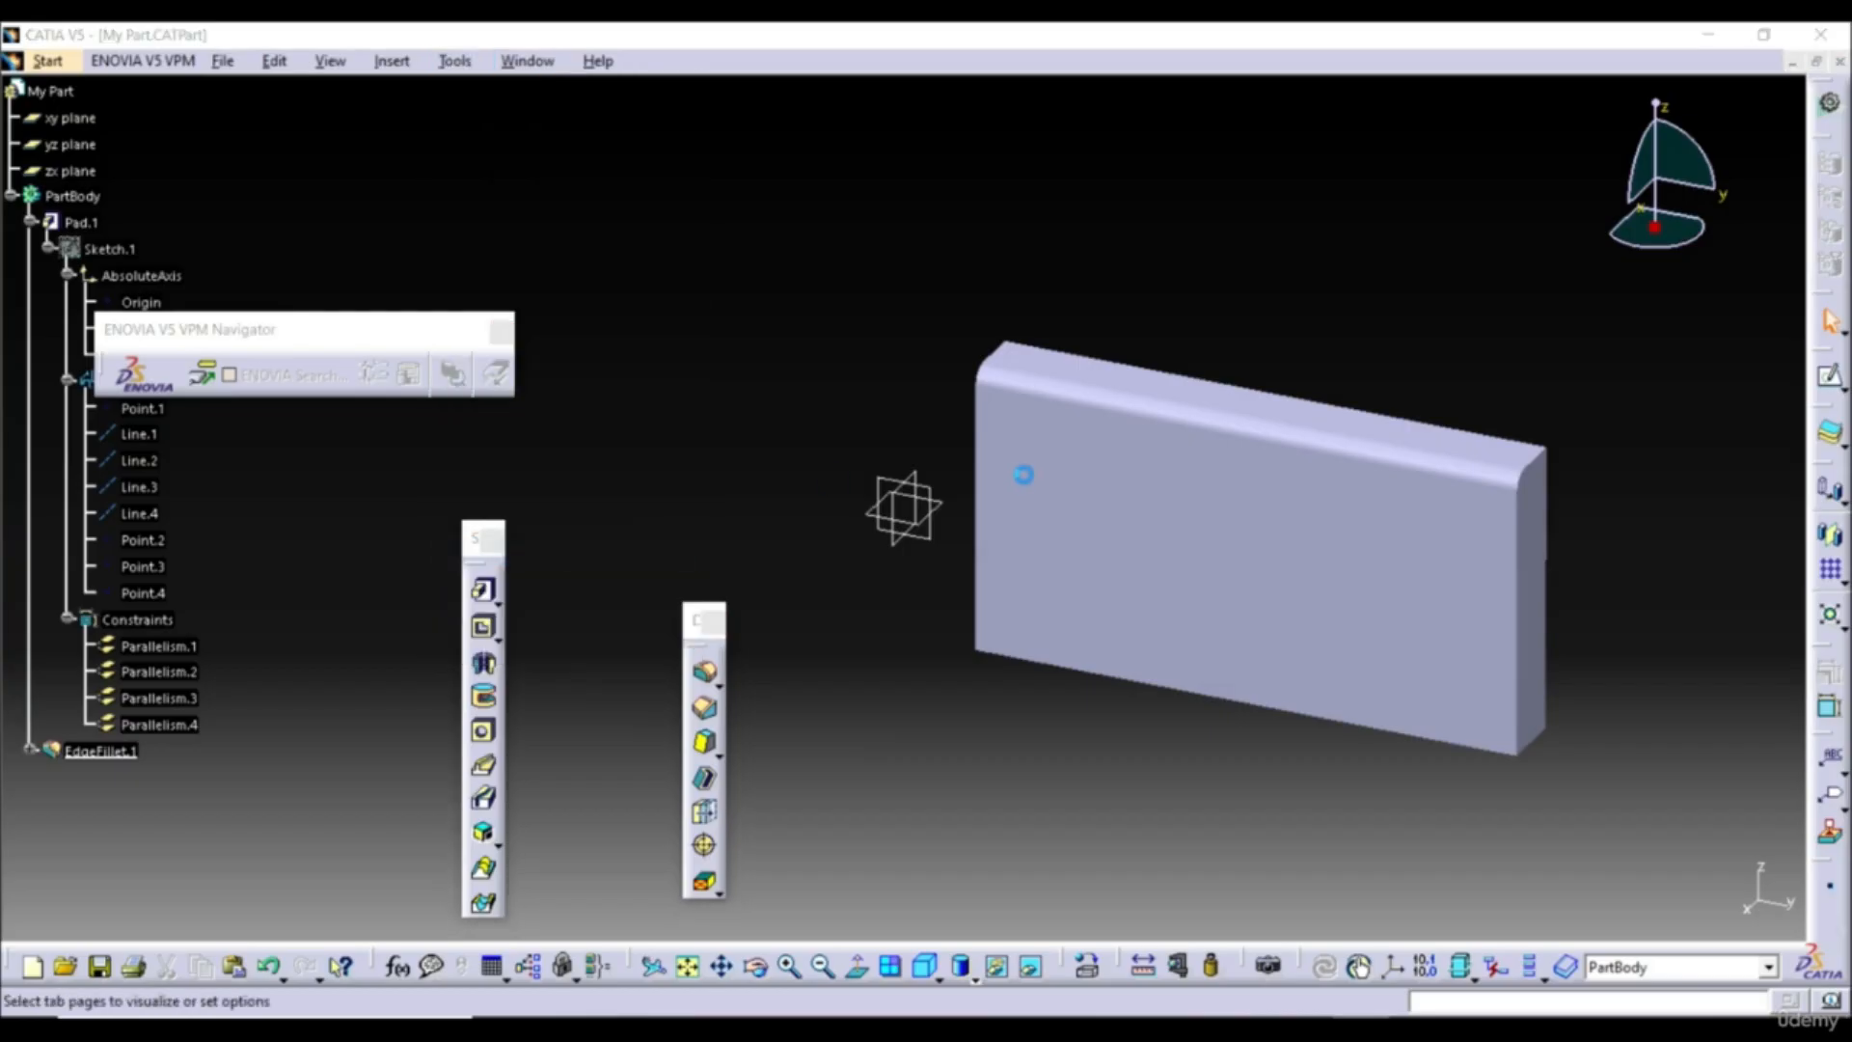
left_click(847, 447)
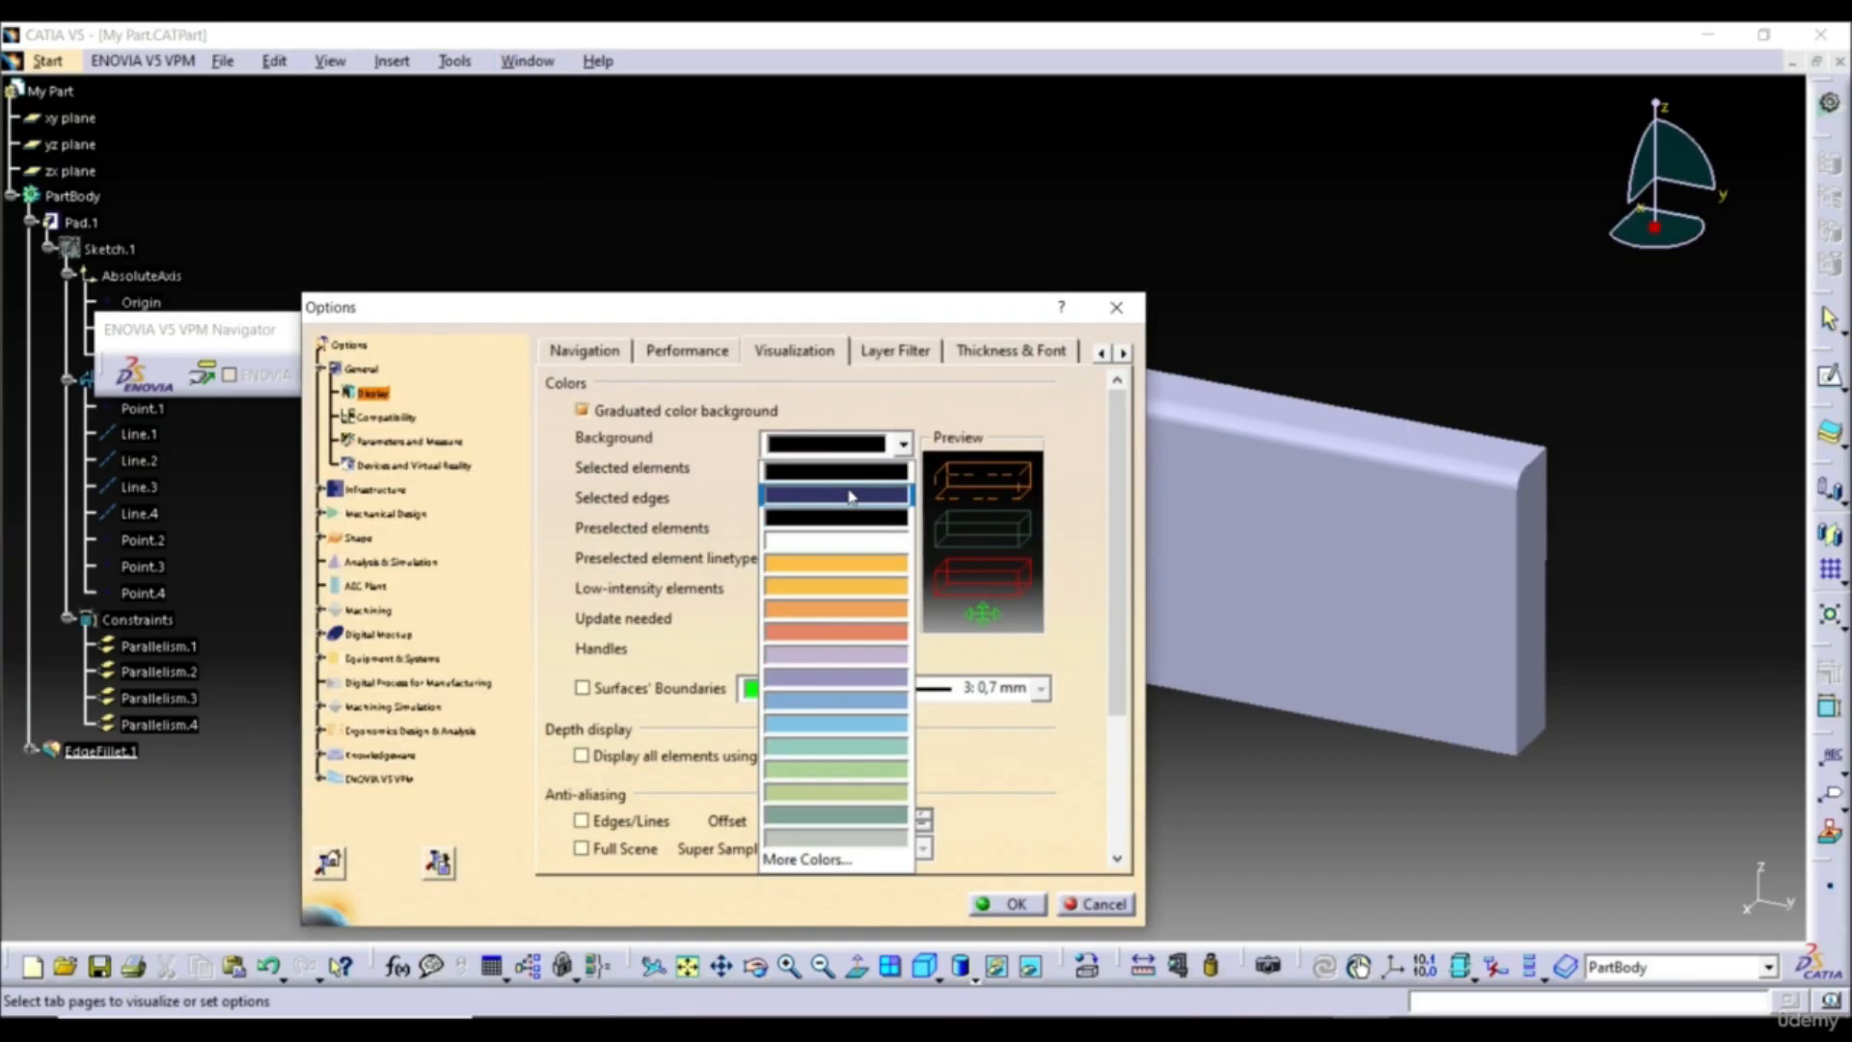
left_click(849, 496)
left_click(1013, 905)
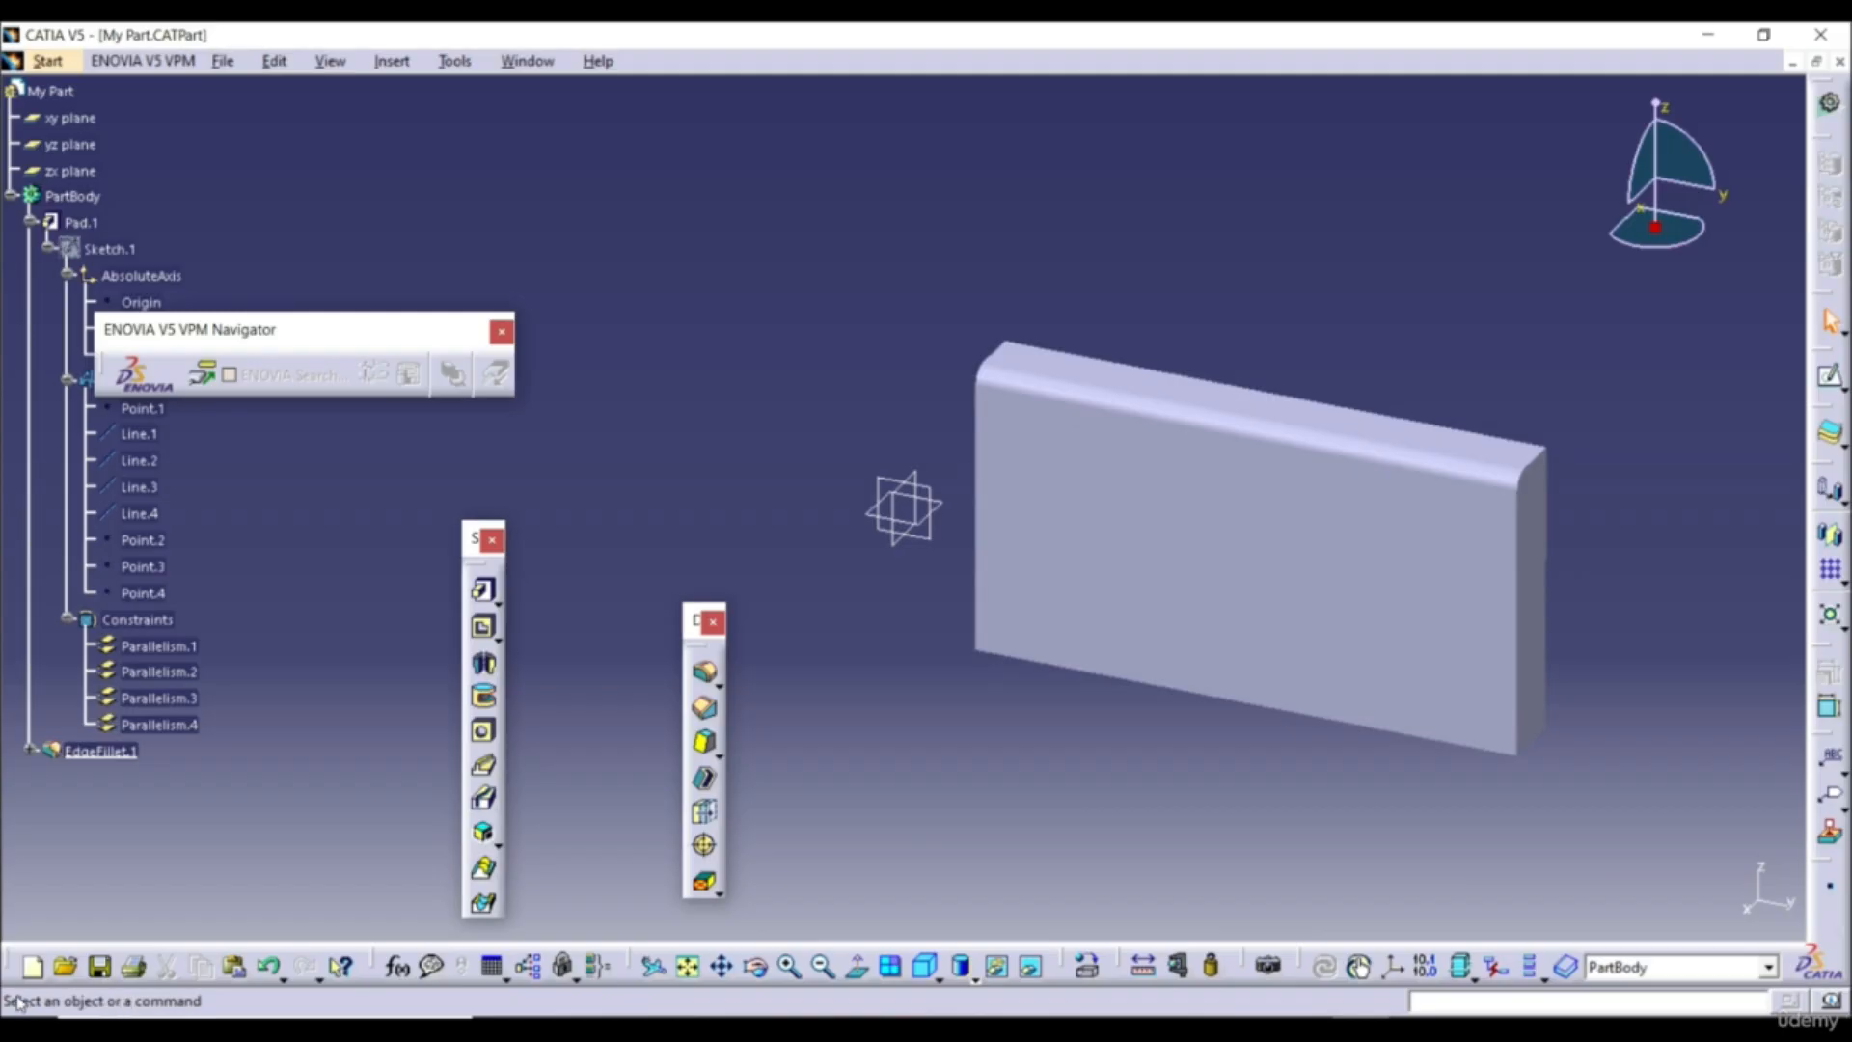
Fillet the block's front left vertical edge with a 5 mm radius in Tangency selection mode
key("ctrl+s")
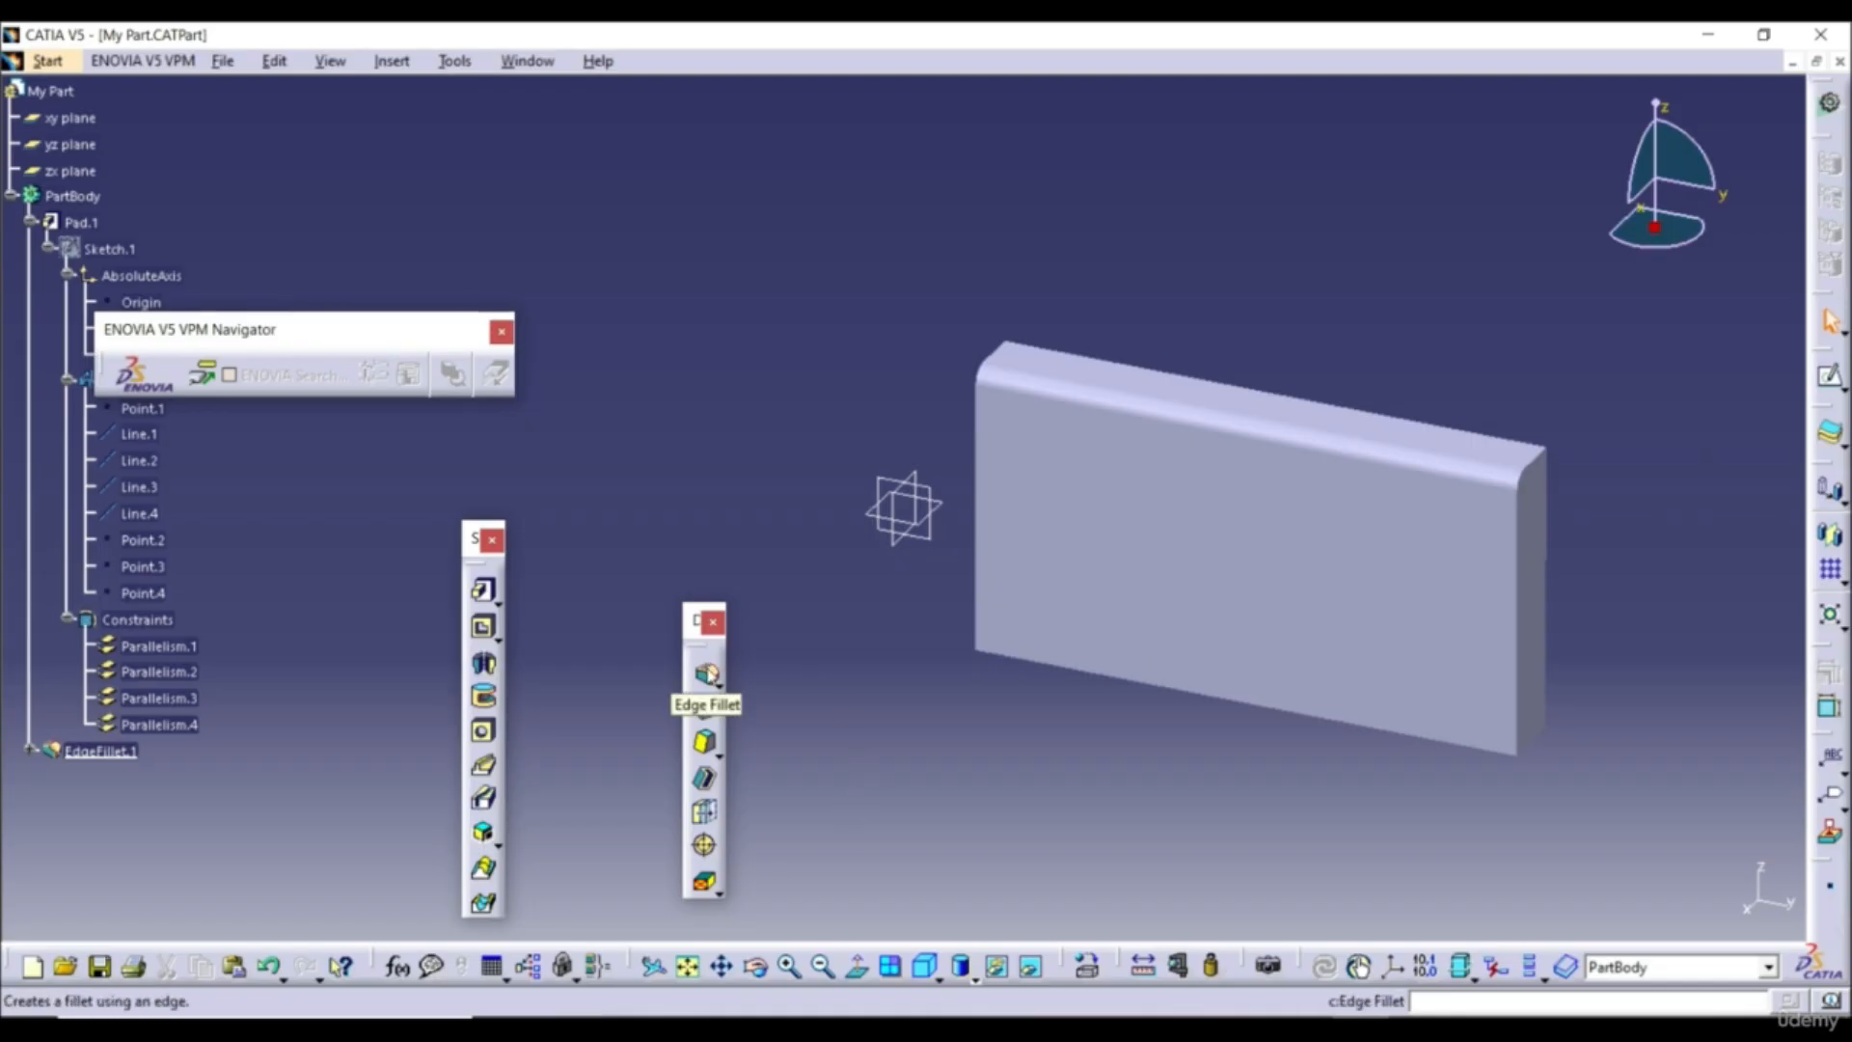
left_click(707, 677)
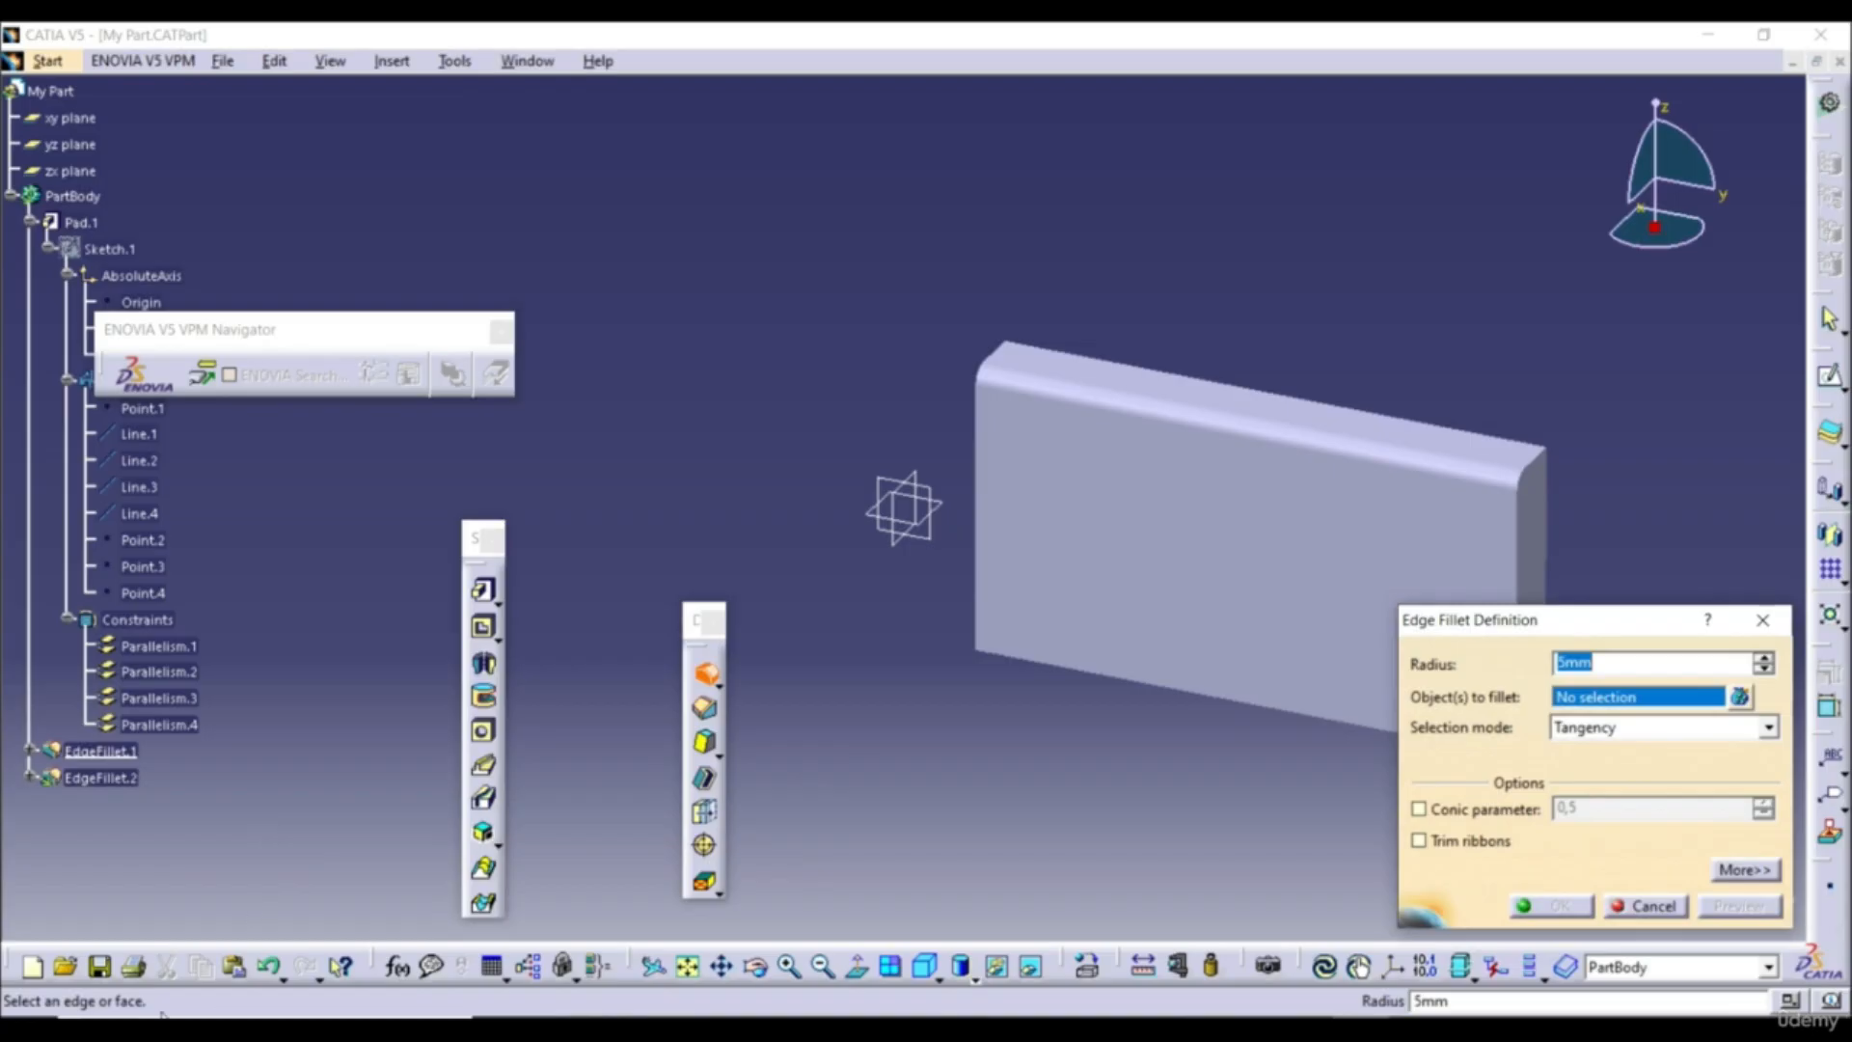
left_click(986, 541)
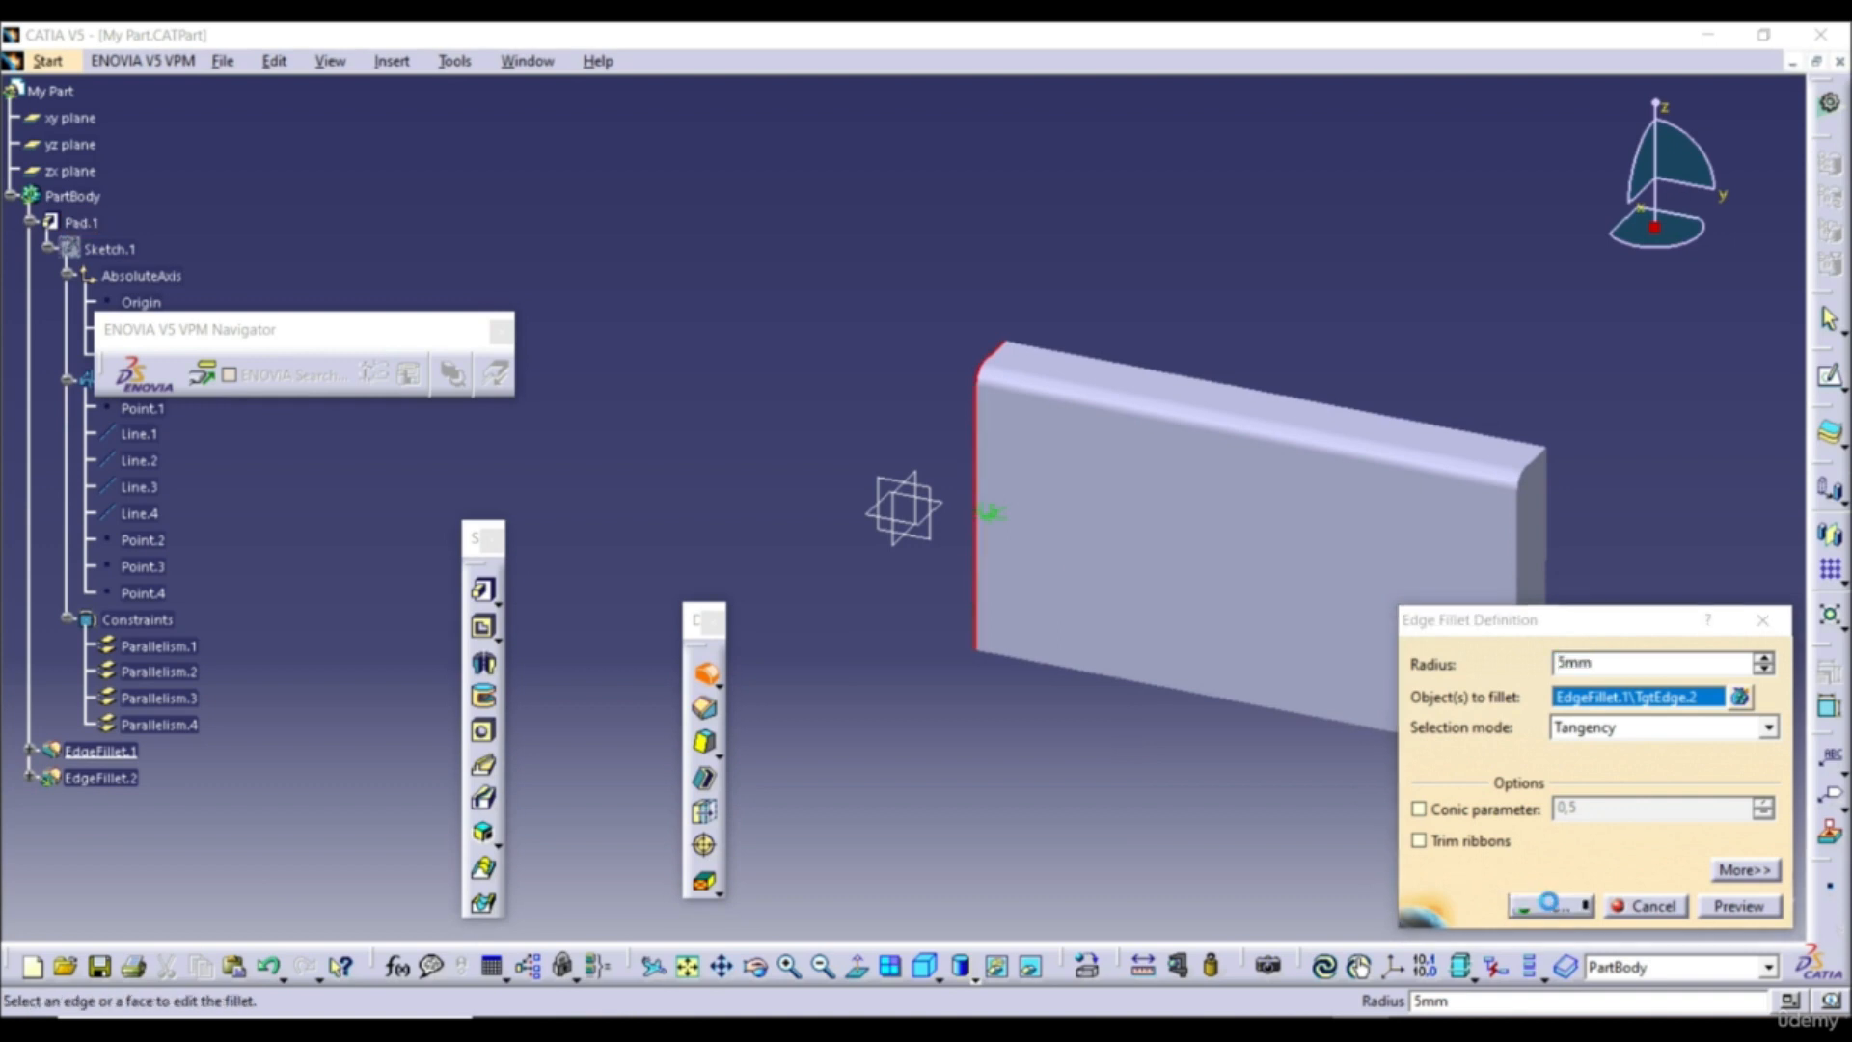
left_click(1549, 905)
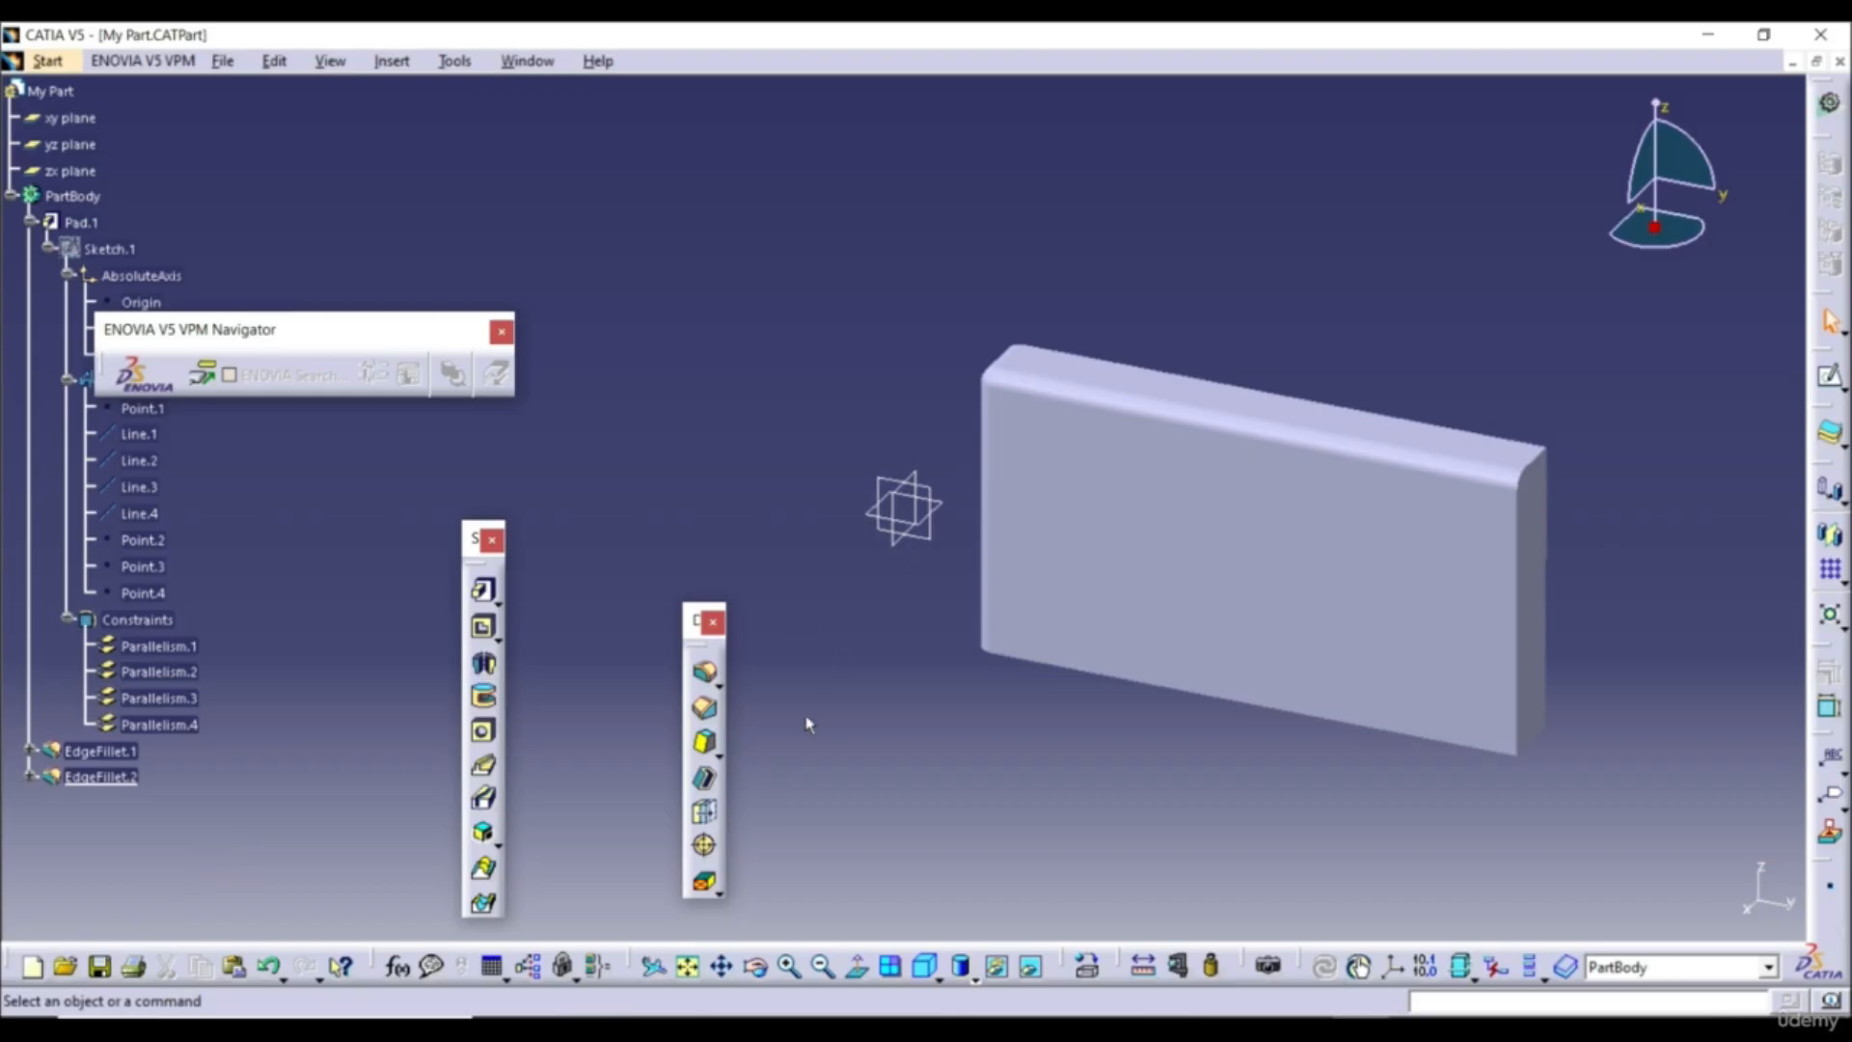
Chamfer the block's rear right vertical edge in Length1/Angle mode with a 5 mm length and a 45-degree angle
left_click(707, 711)
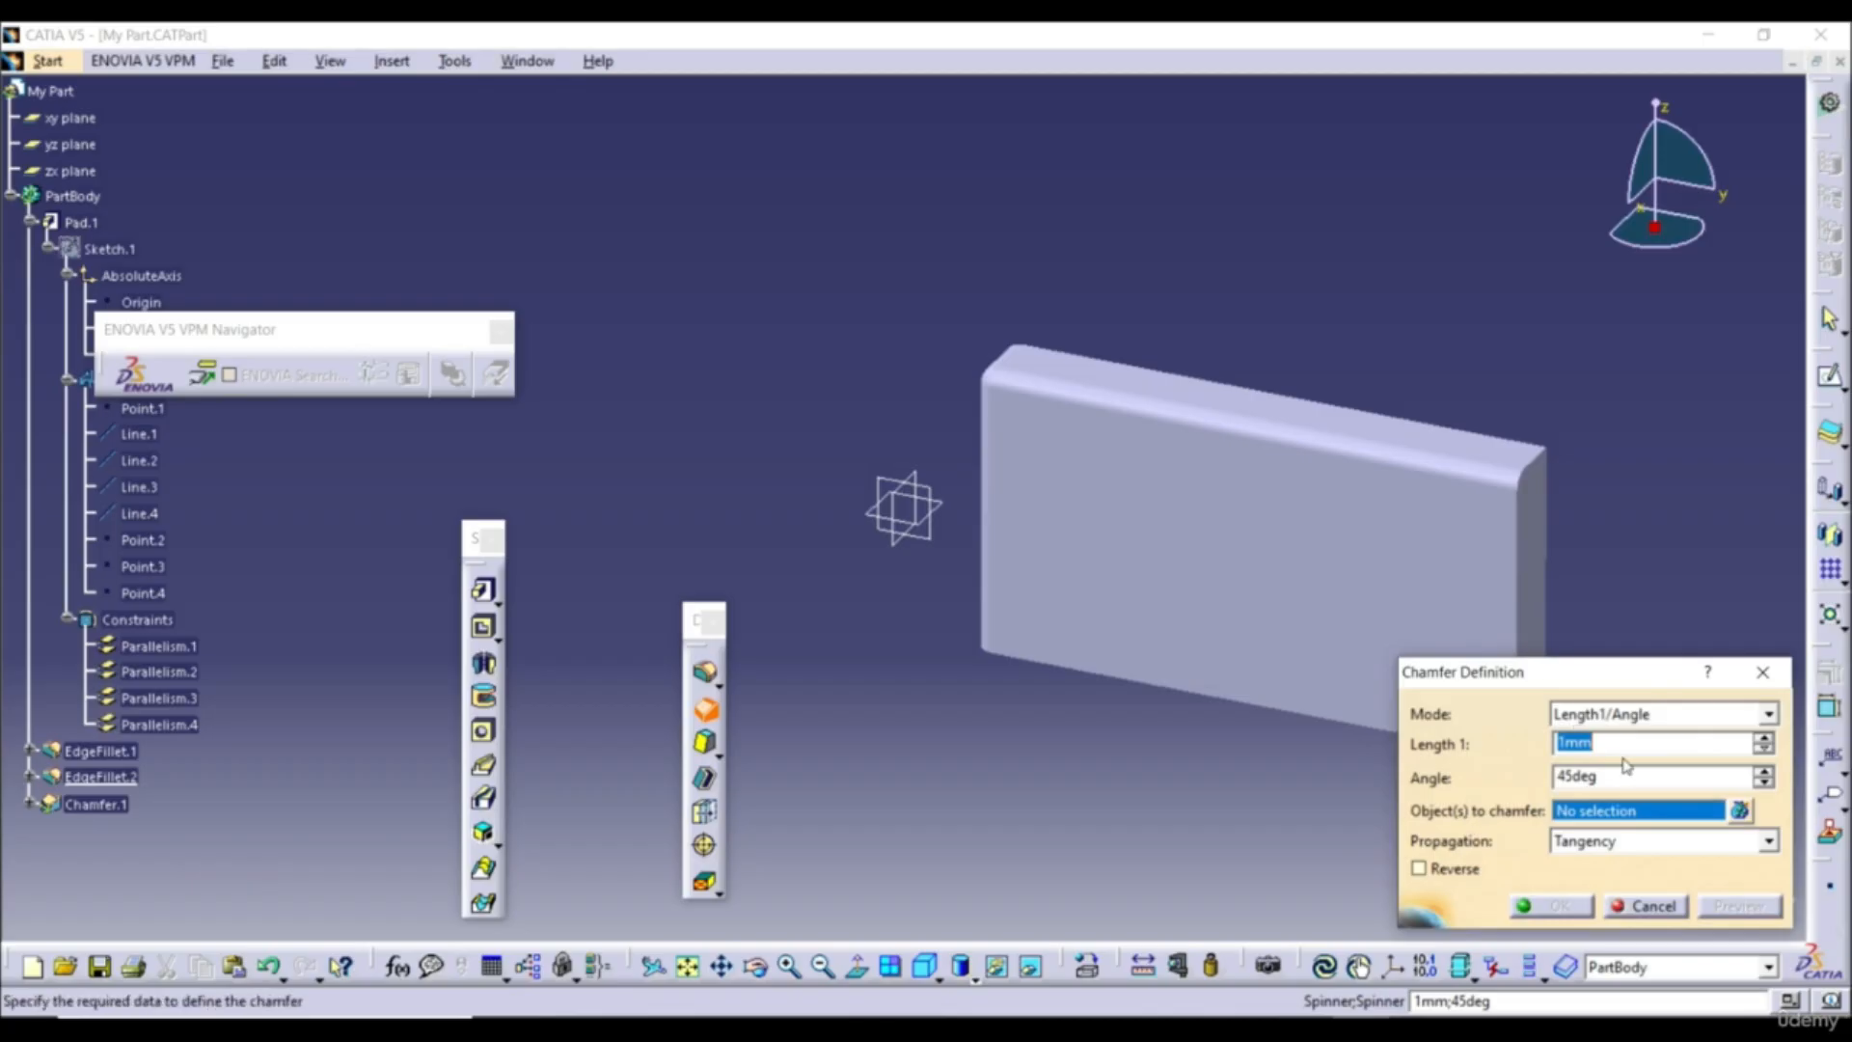
type("5")
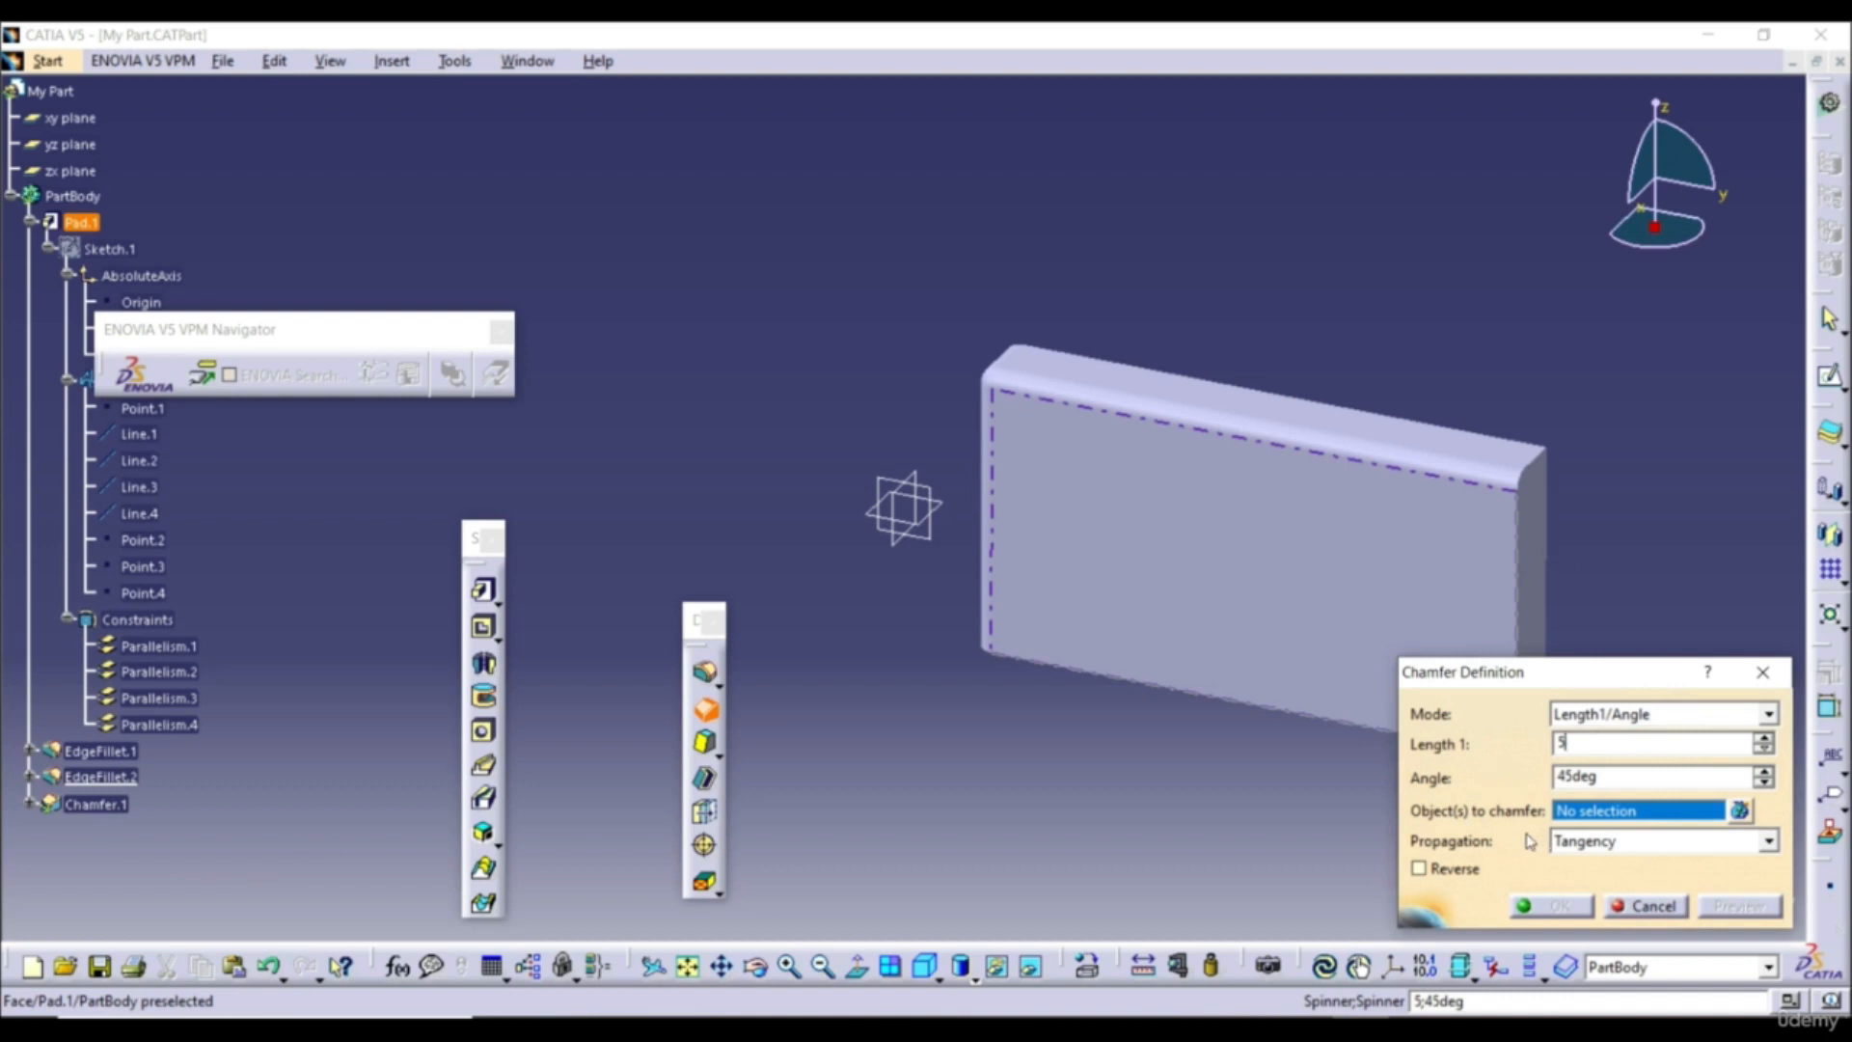
left_click(1631, 777)
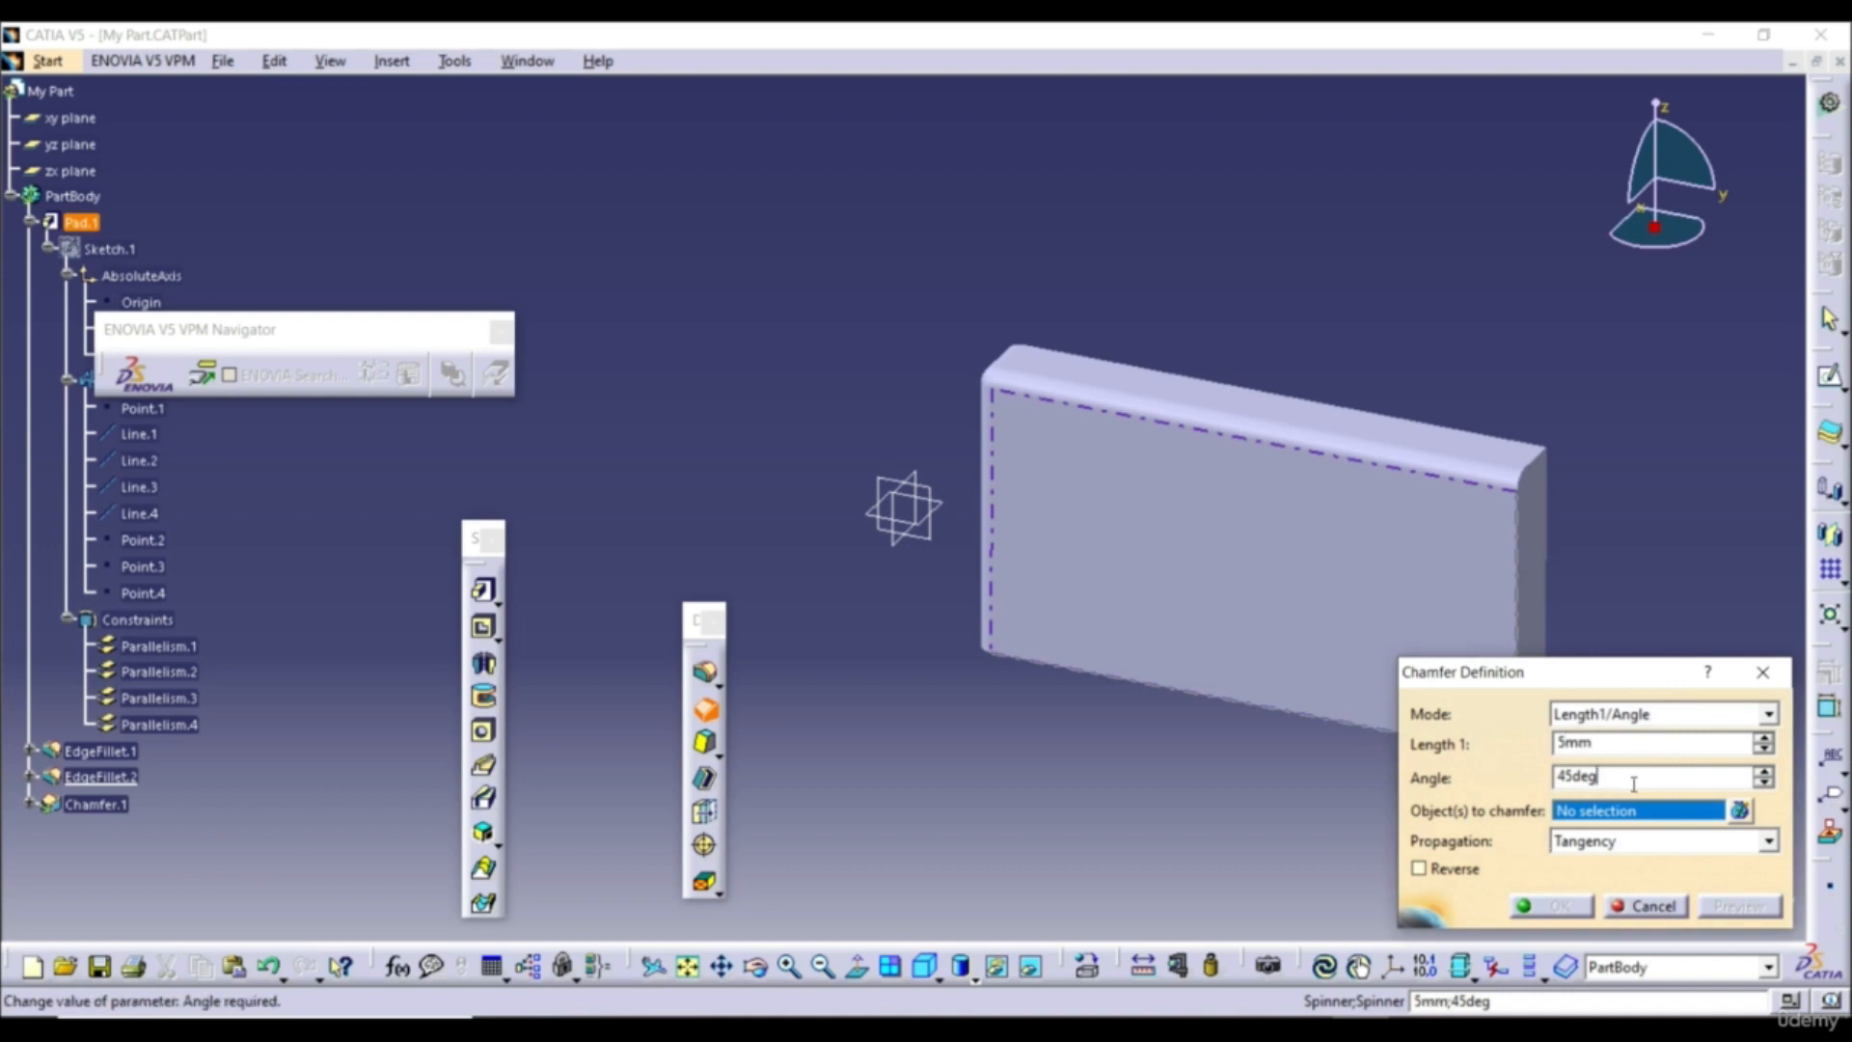
left_click(1545, 556)
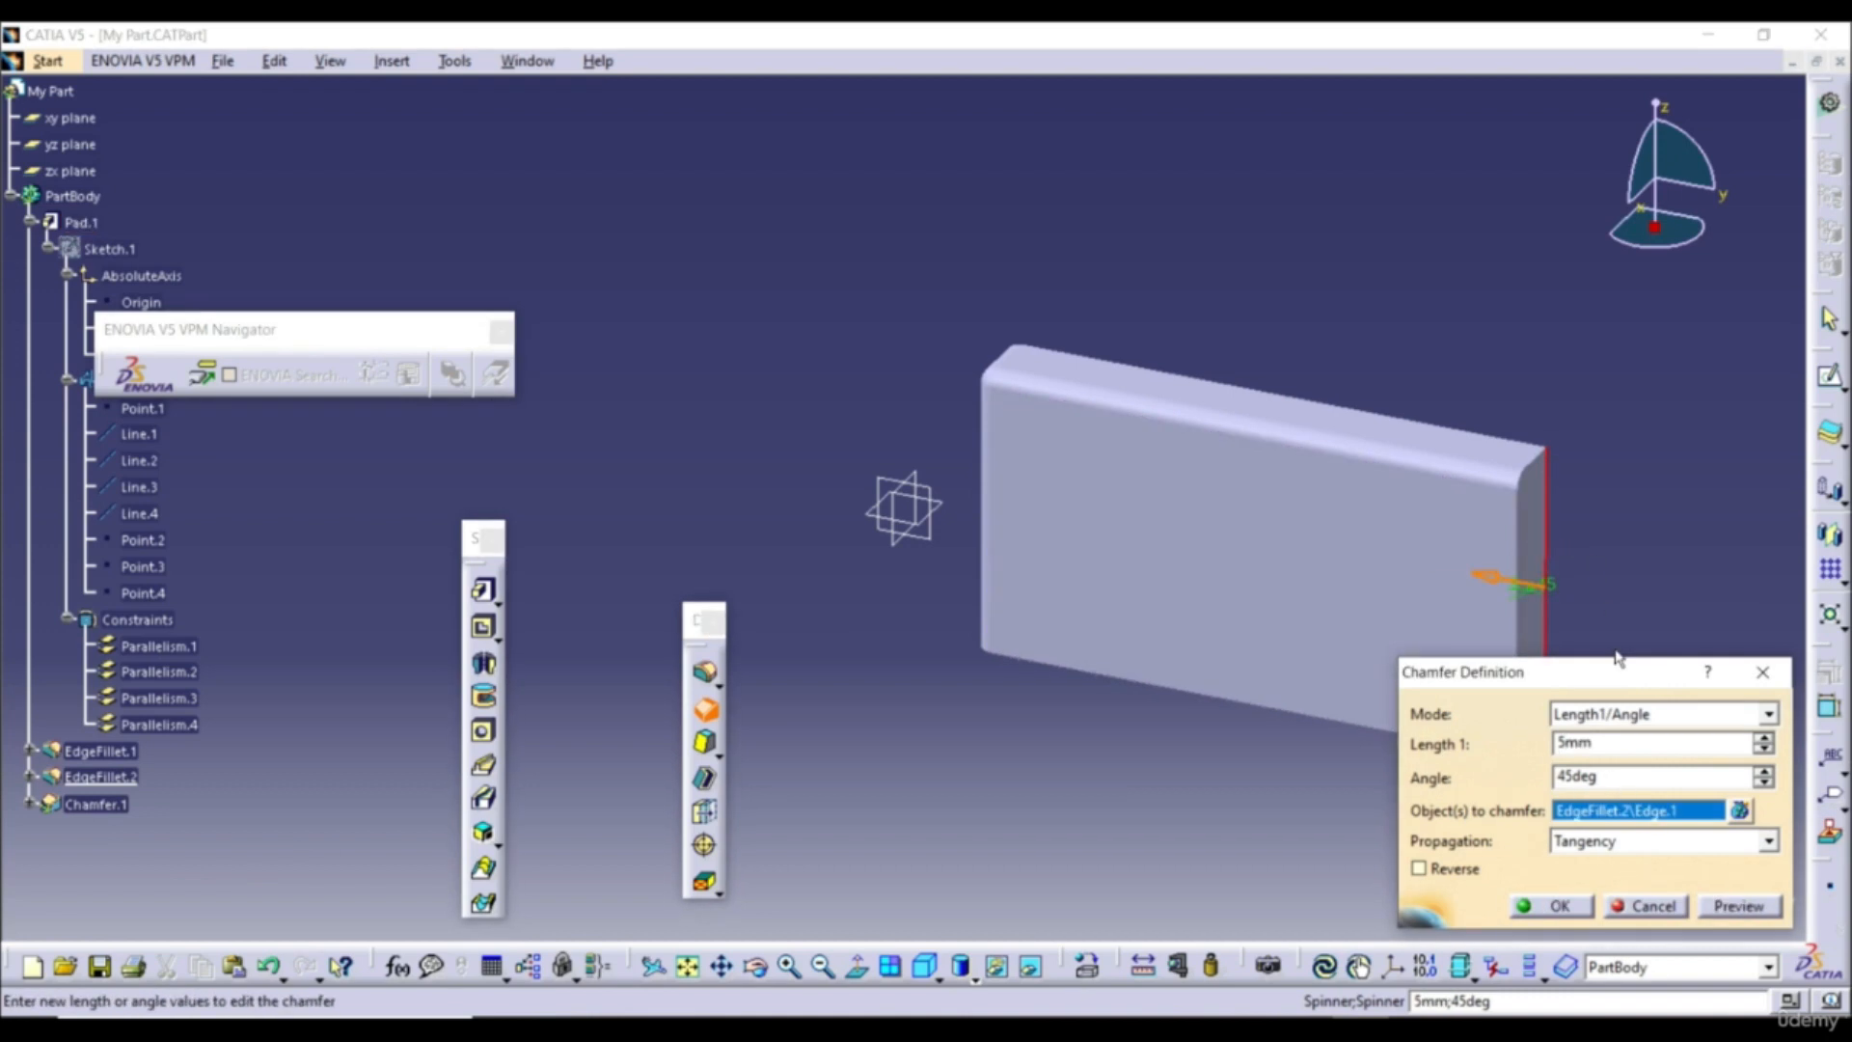
left_click(1552, 905)
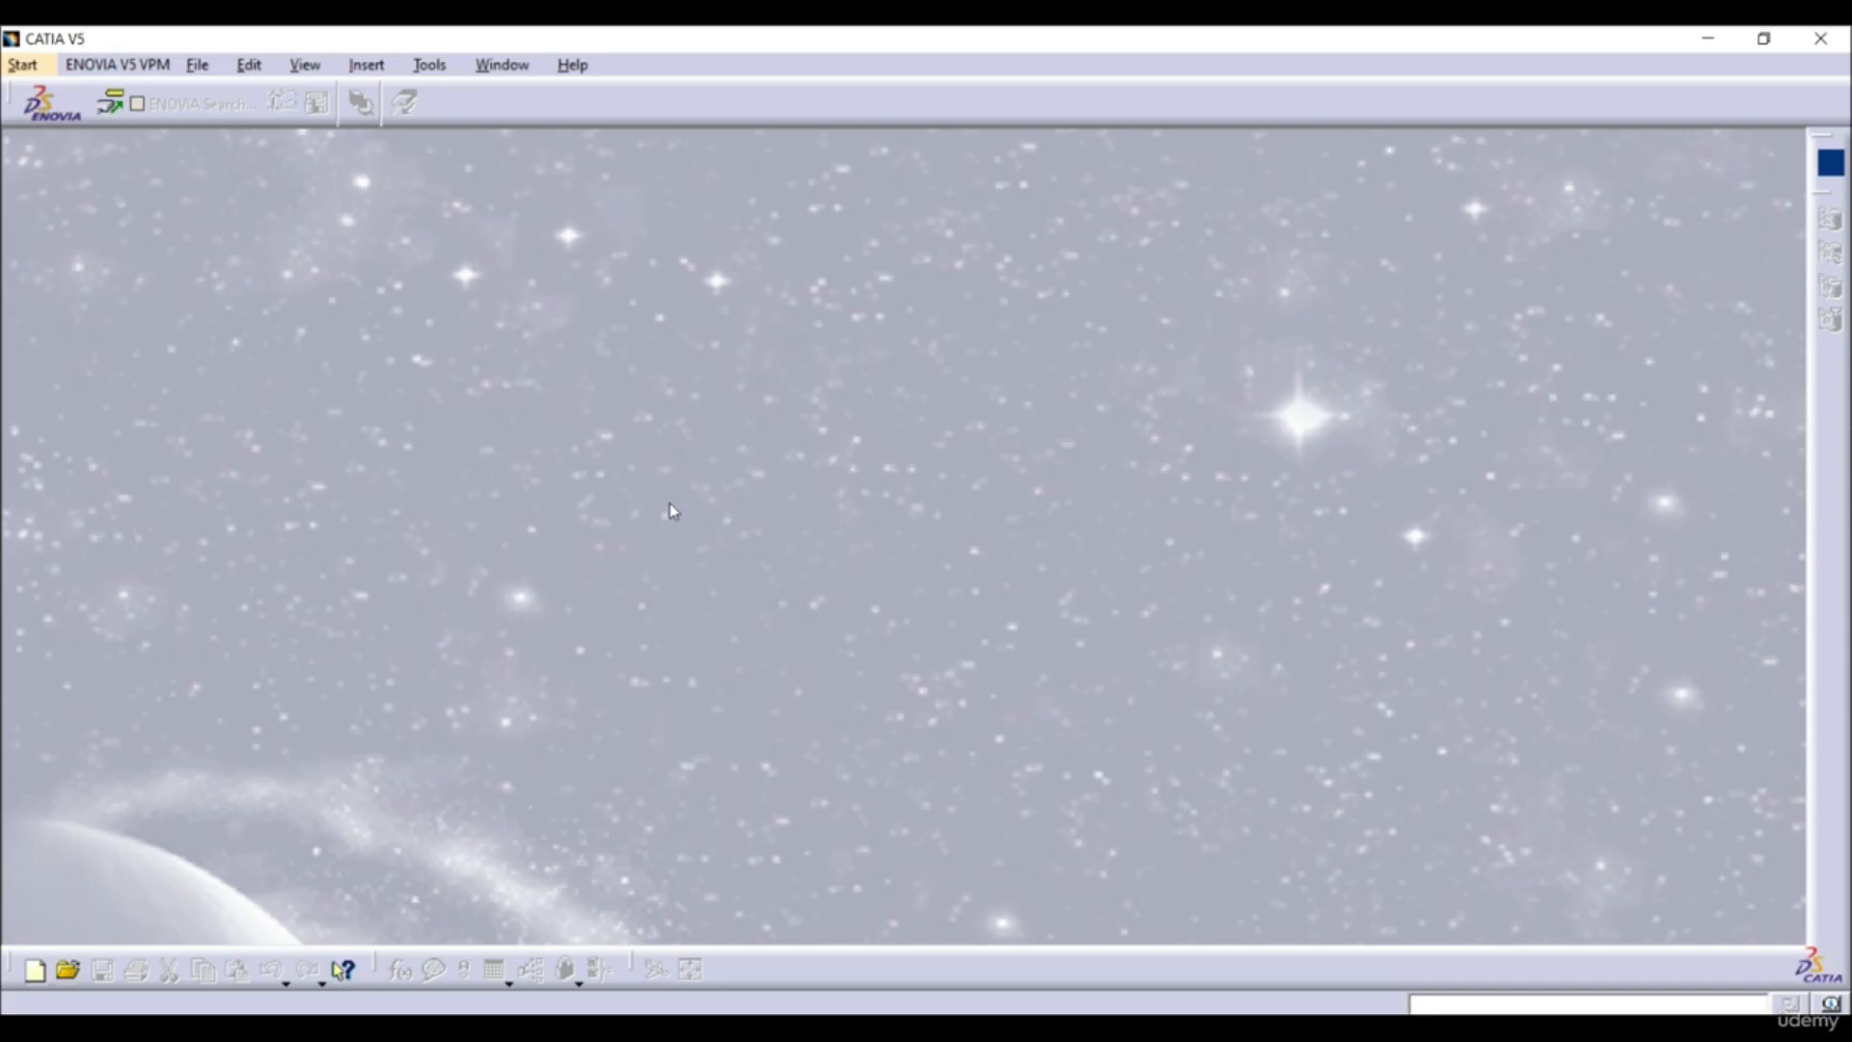
Start a new part named My Part in the Part Design workbench
left_click(44, 65)
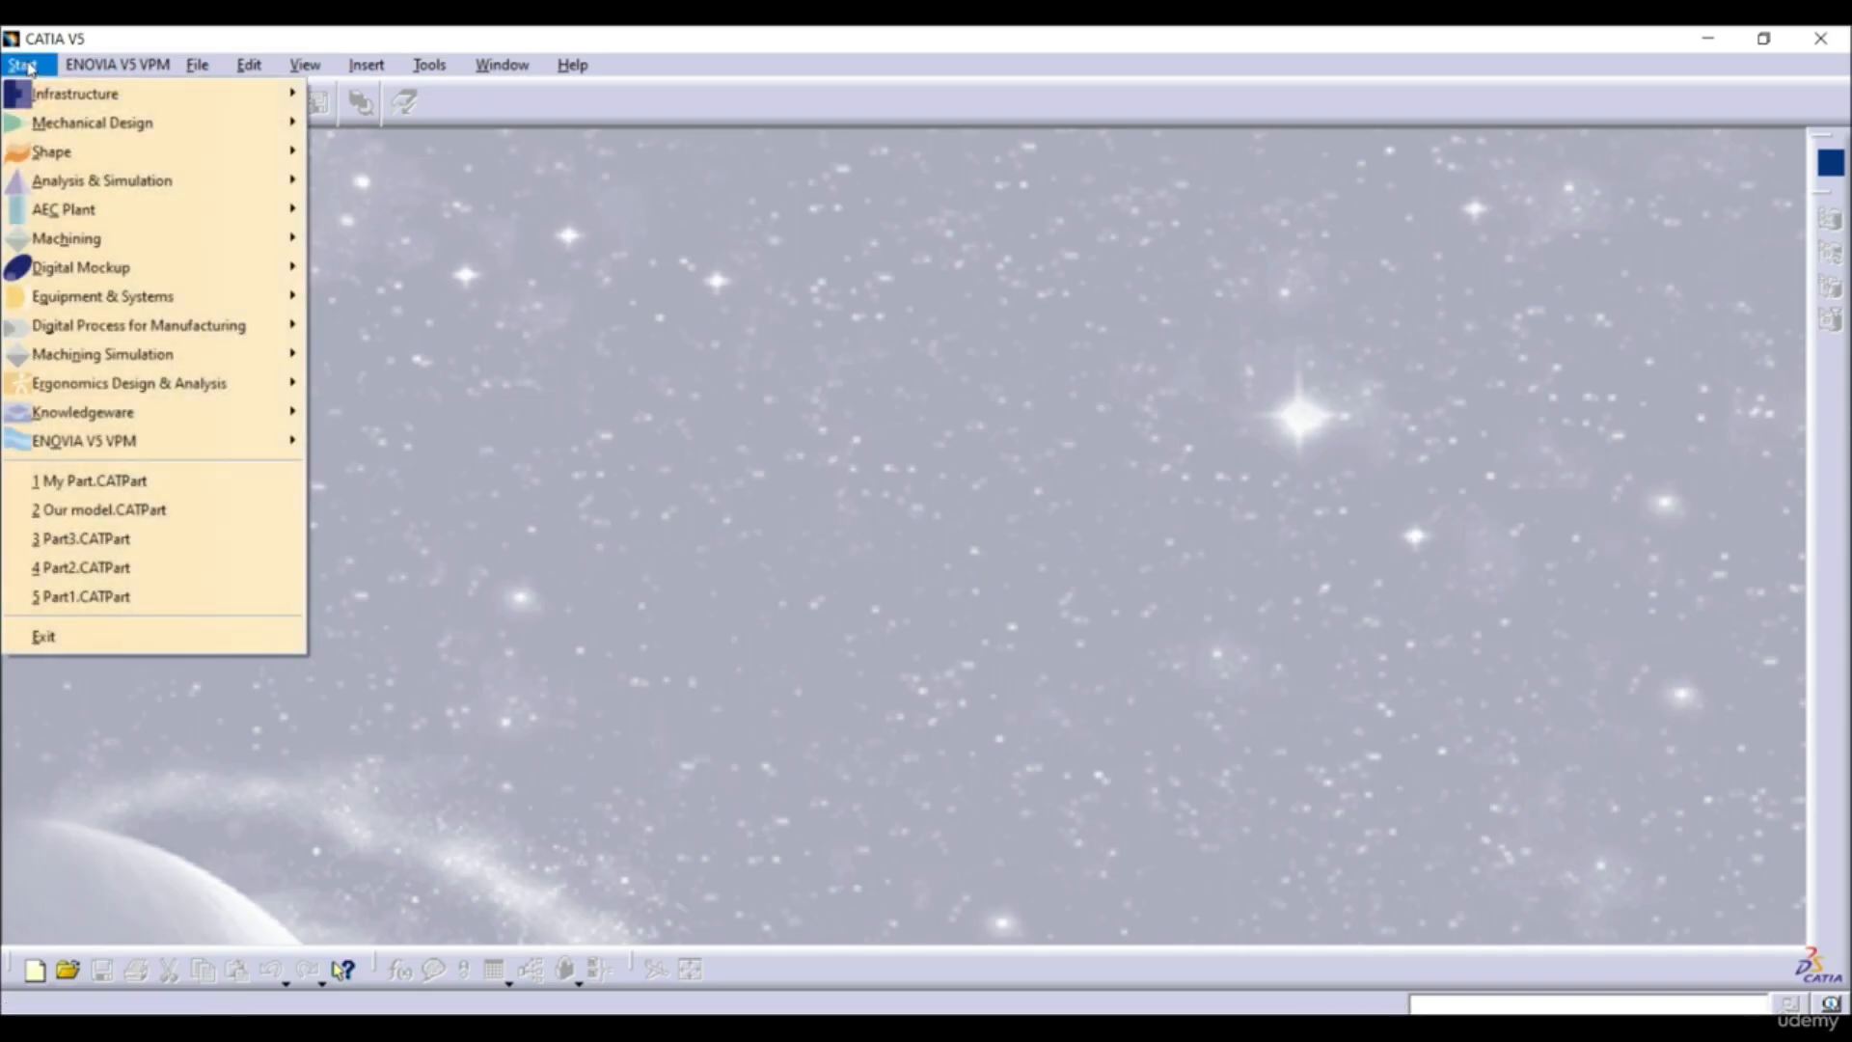
mouse_move(34, 94)
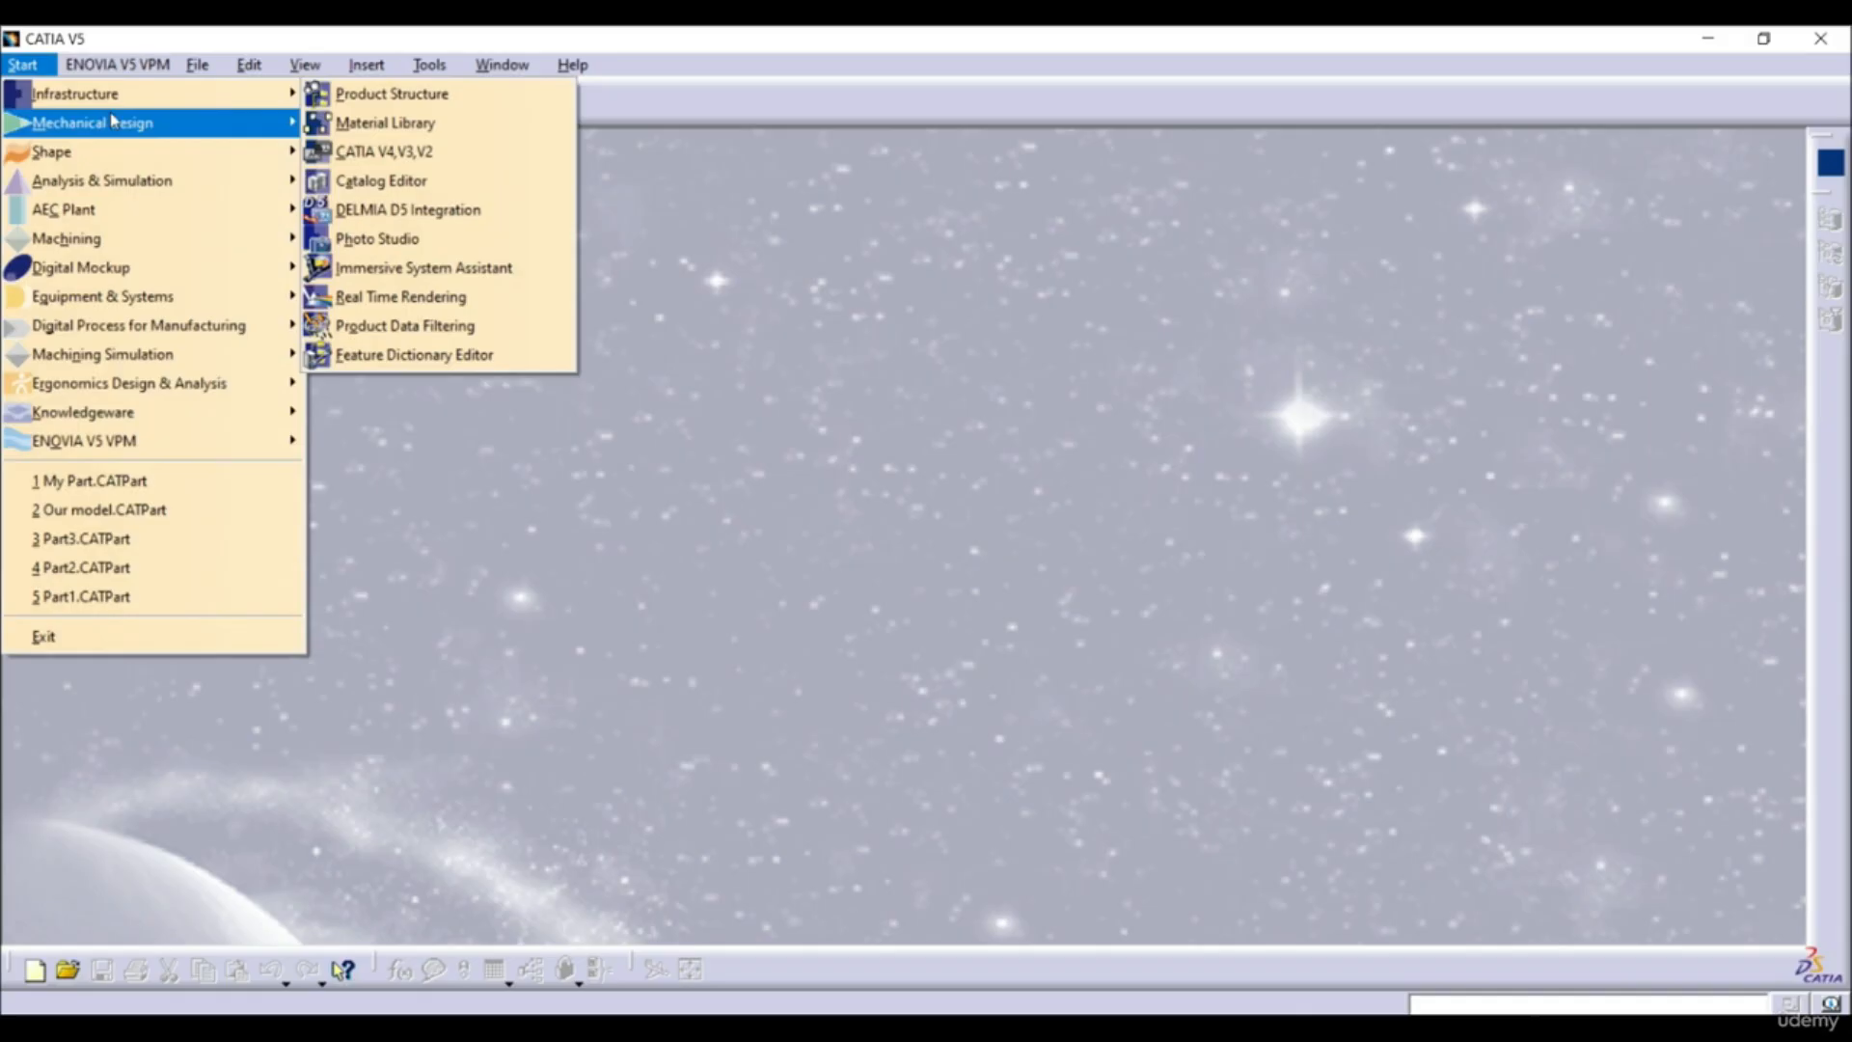
mouse_move(210, 101)
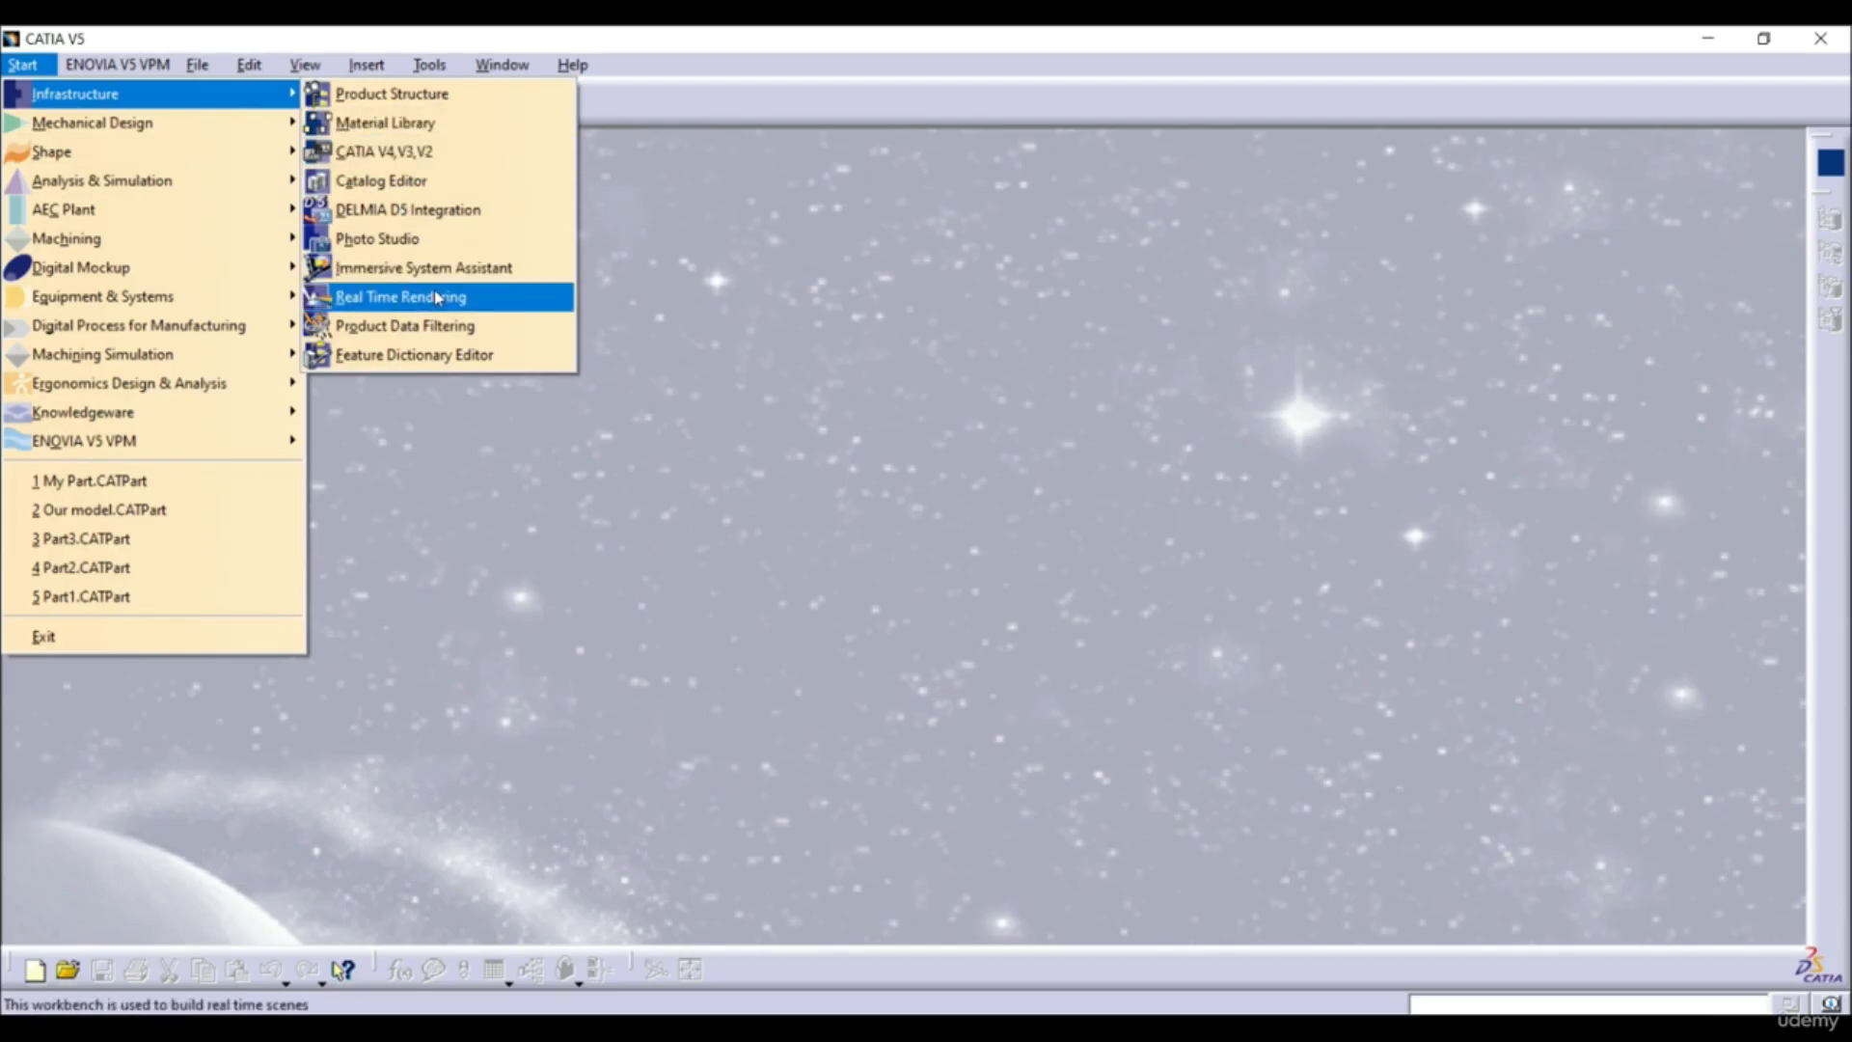
mouse_move(117, 128)
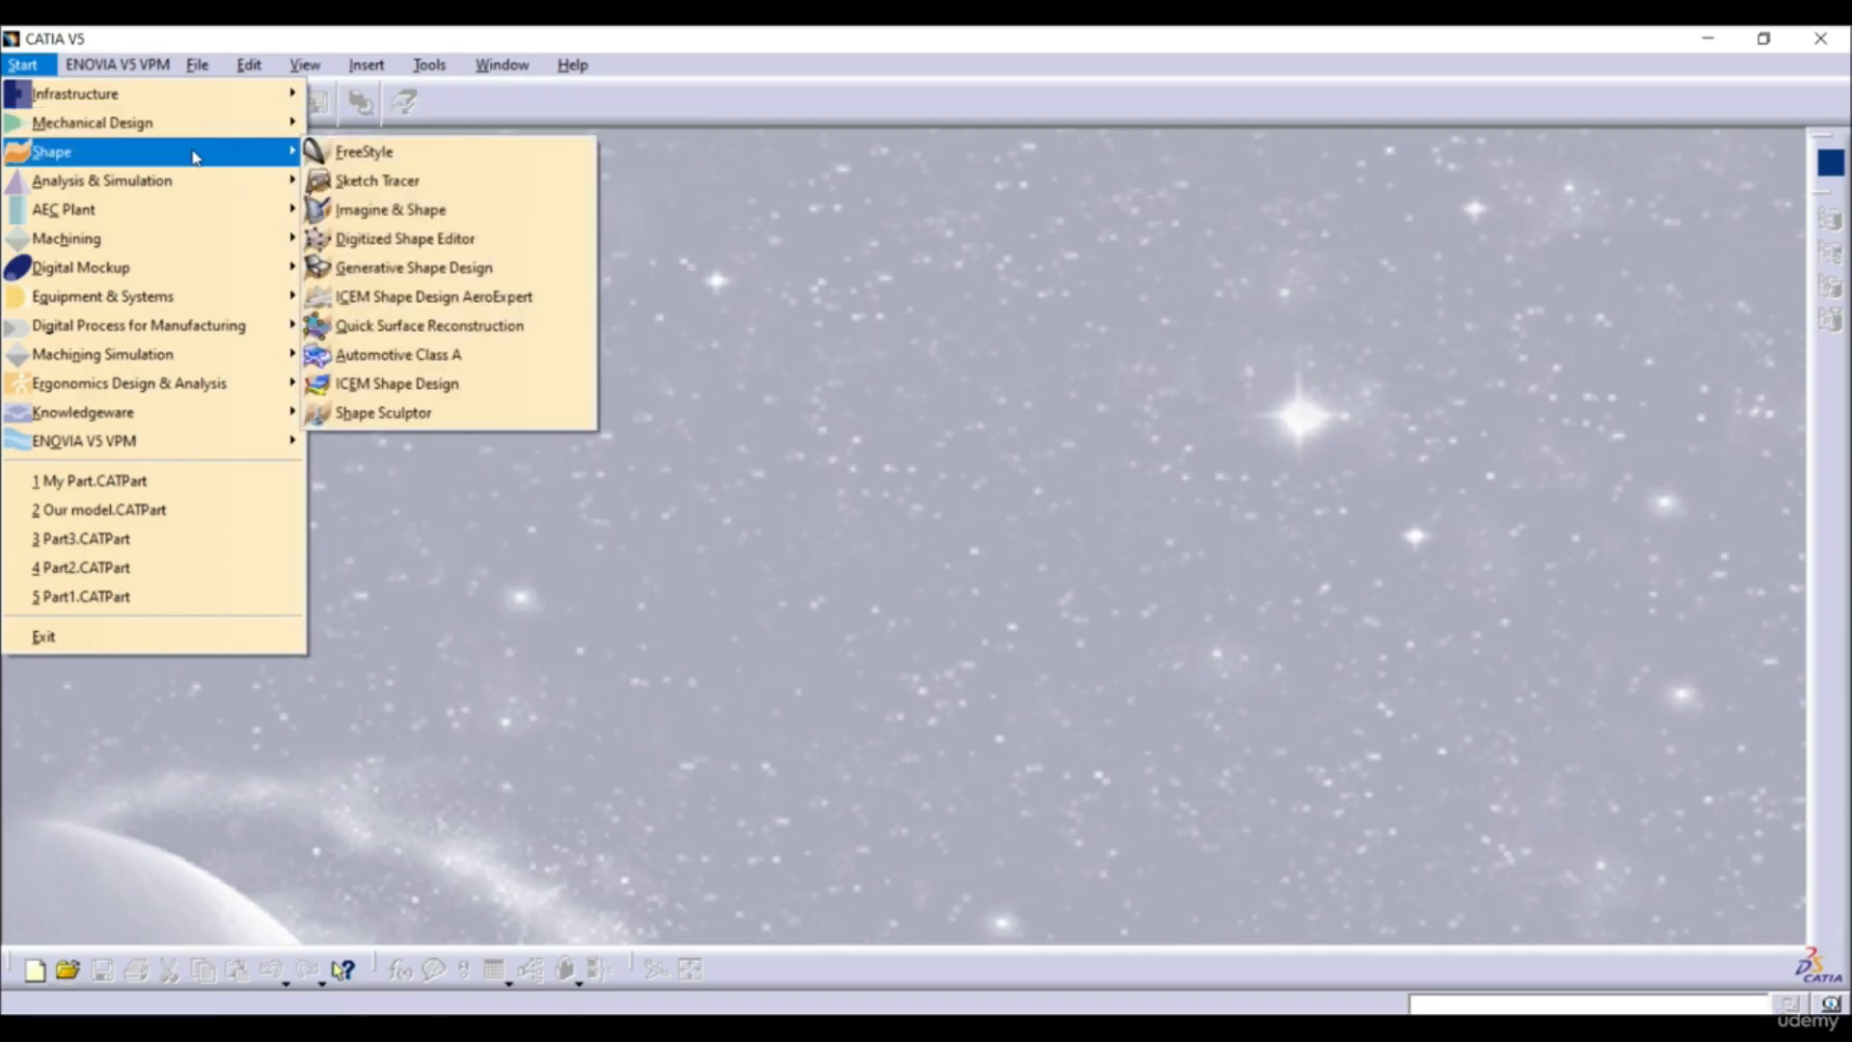
mouse_move(194, 189)
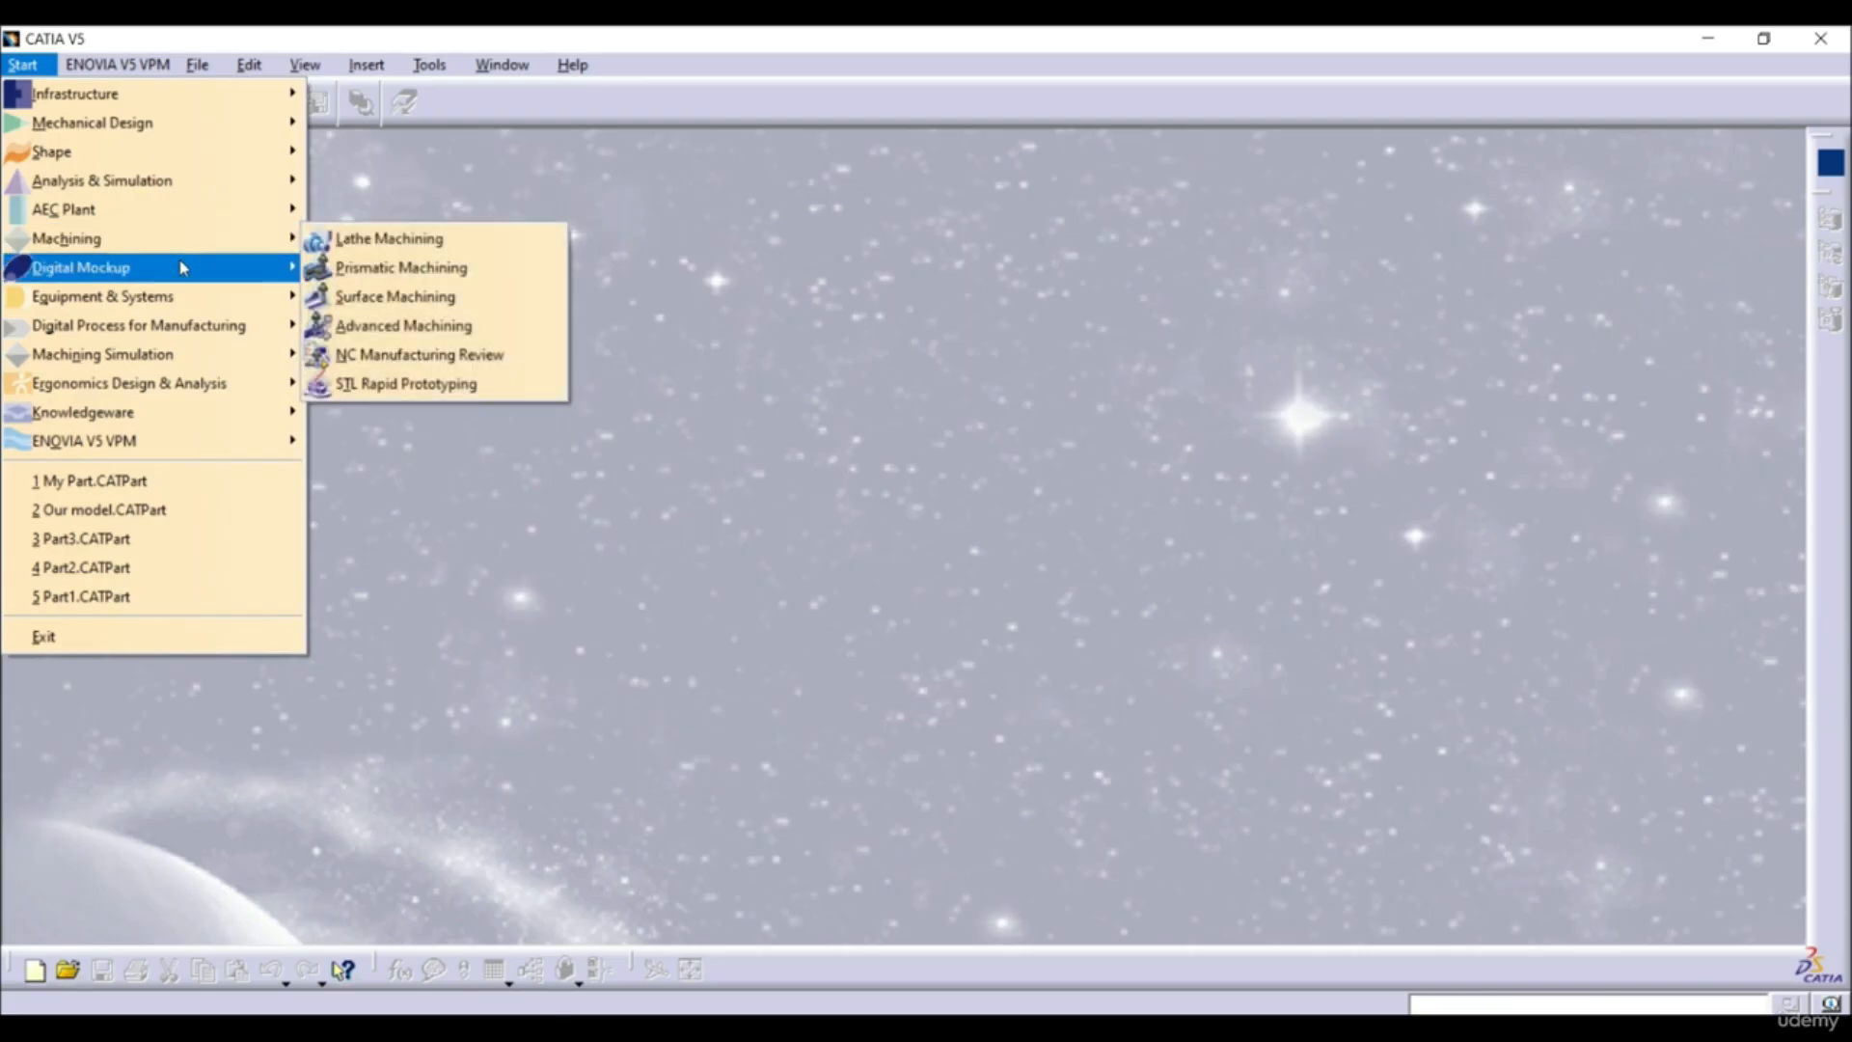
mouse_move(172, 357)
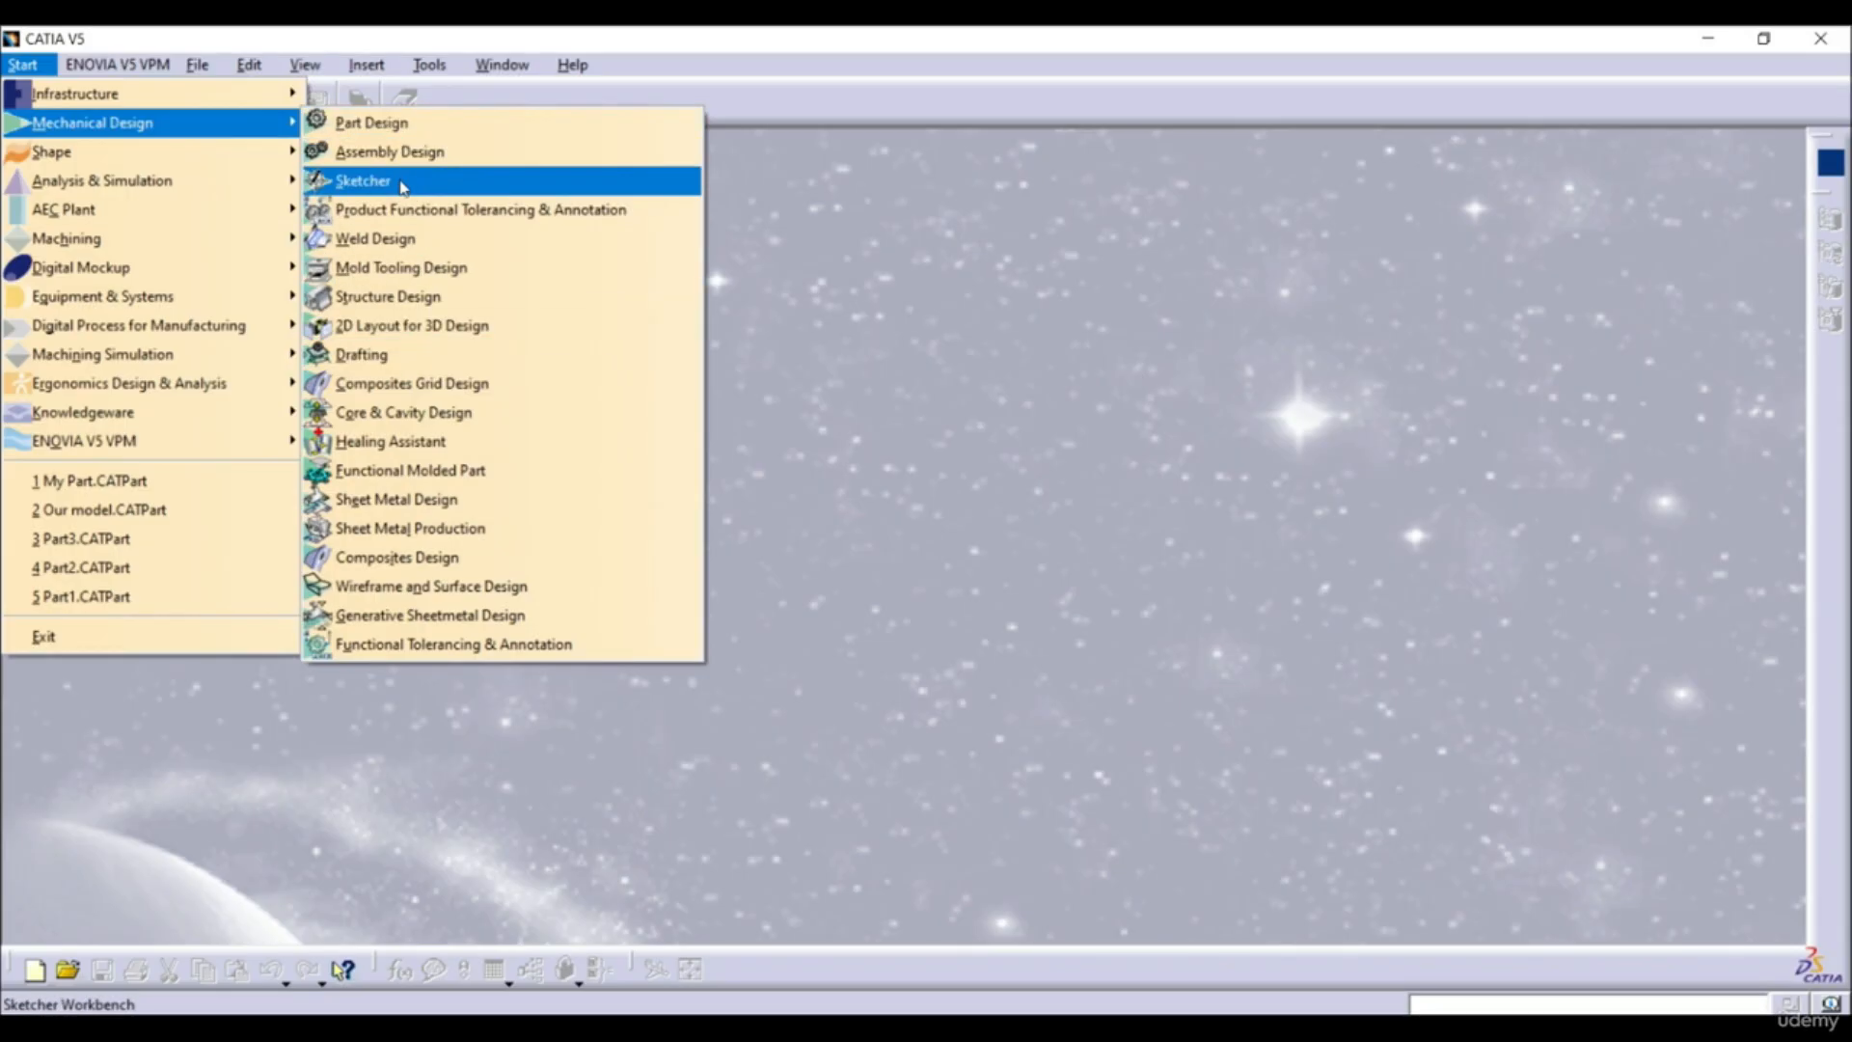
left_click(379, 124)
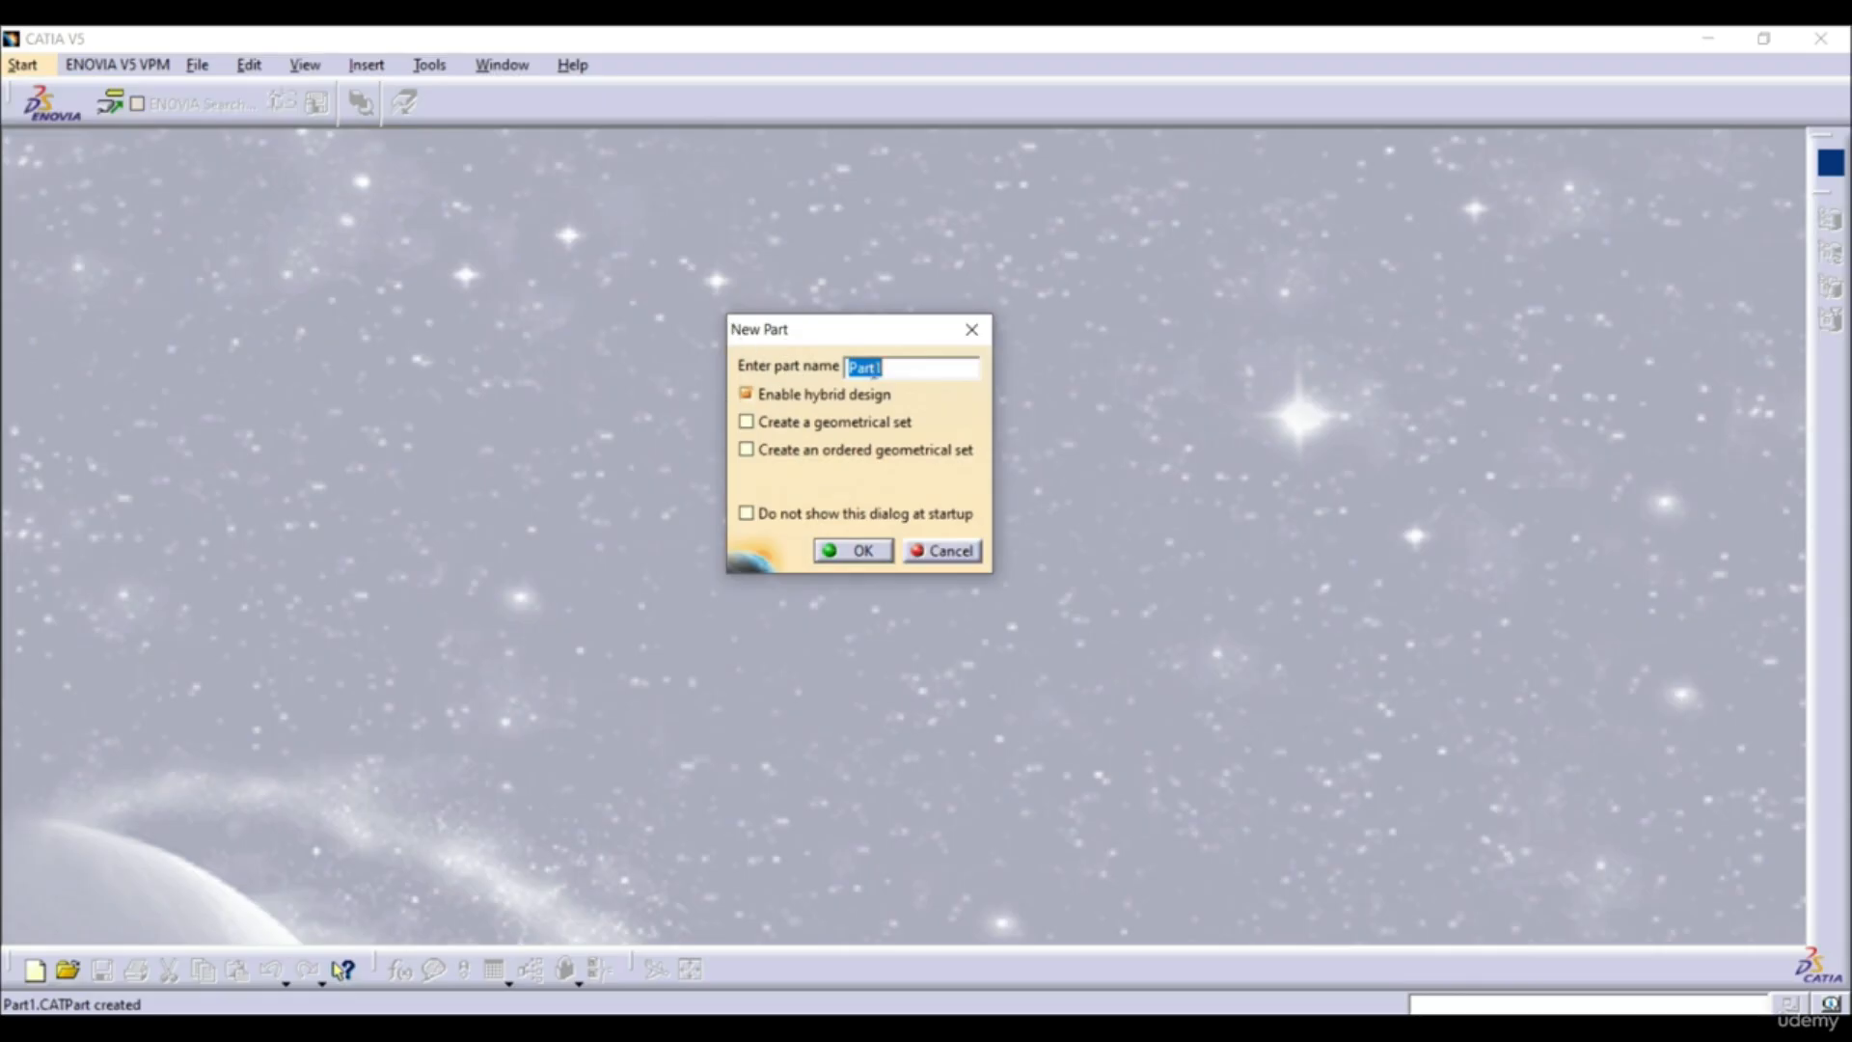
type("M")
type("y Part")
left_click(871, 550)
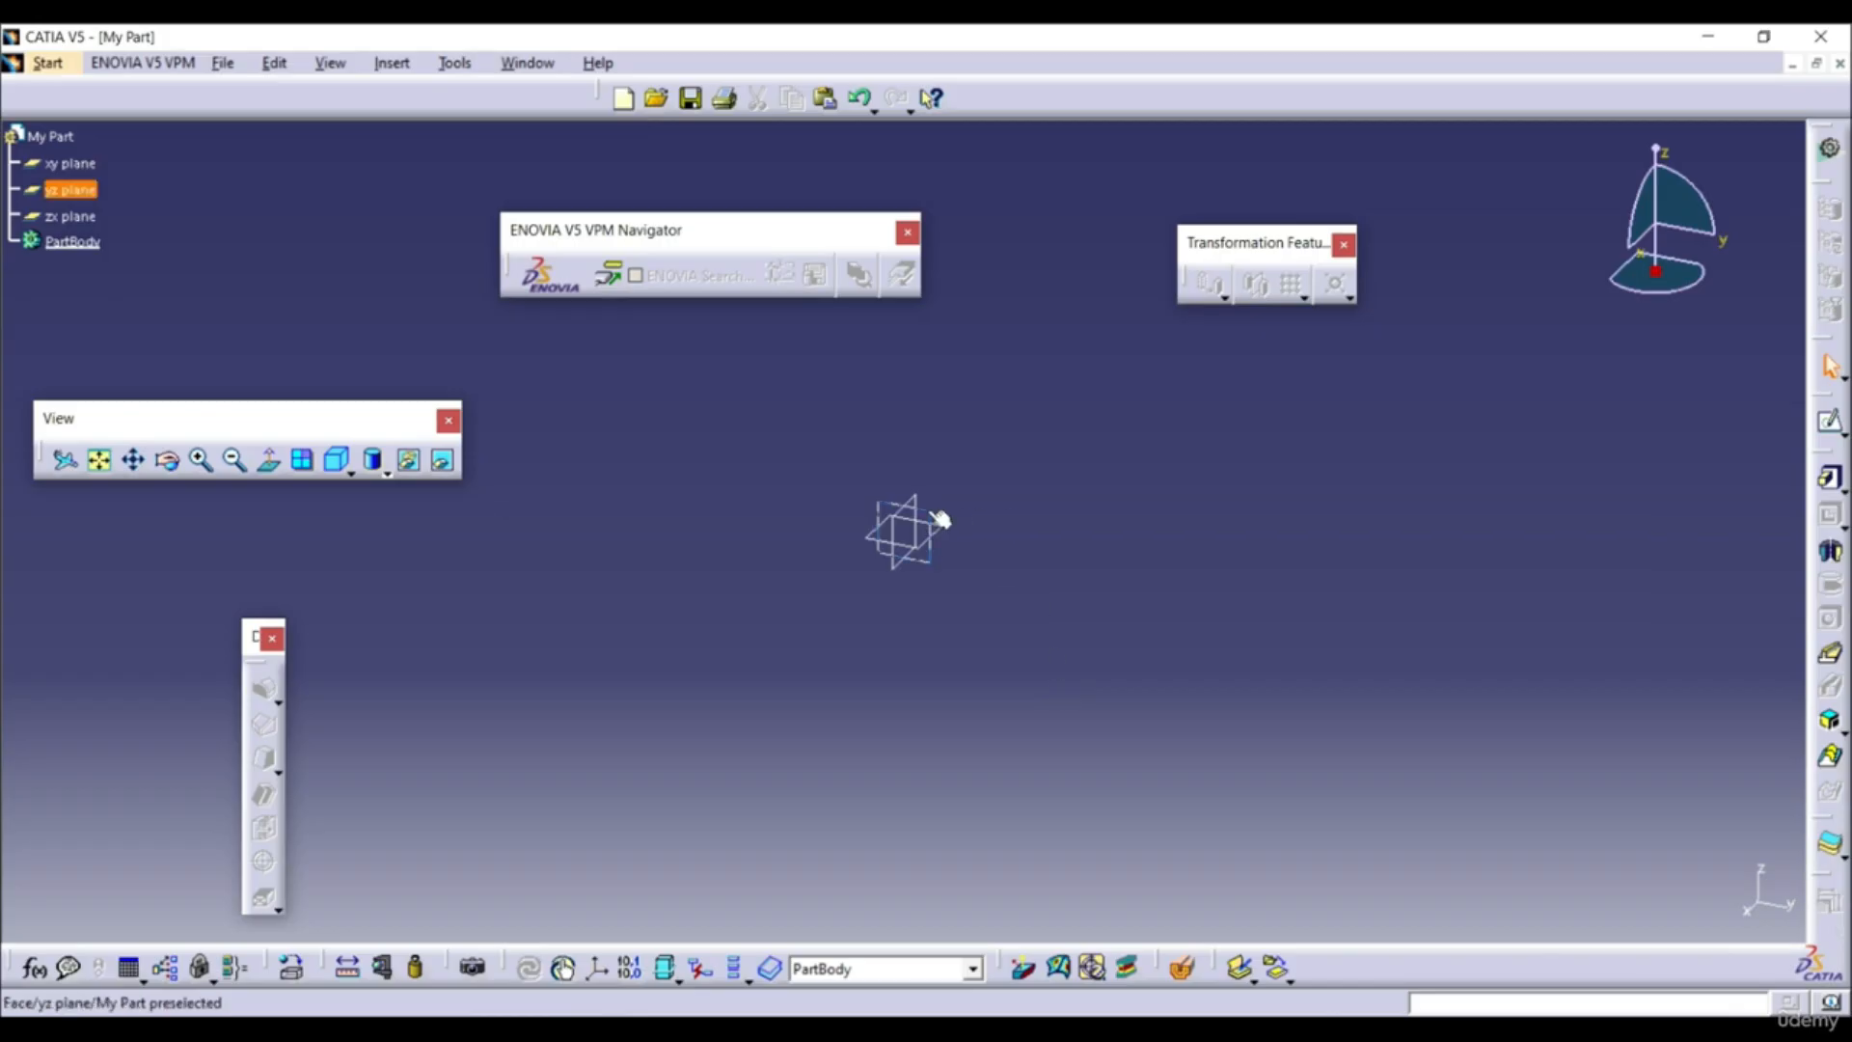
Sketch a rectangle on the yz plane, on the positive H side of the origin, and pad it 20 mm
left_click(938, 520)
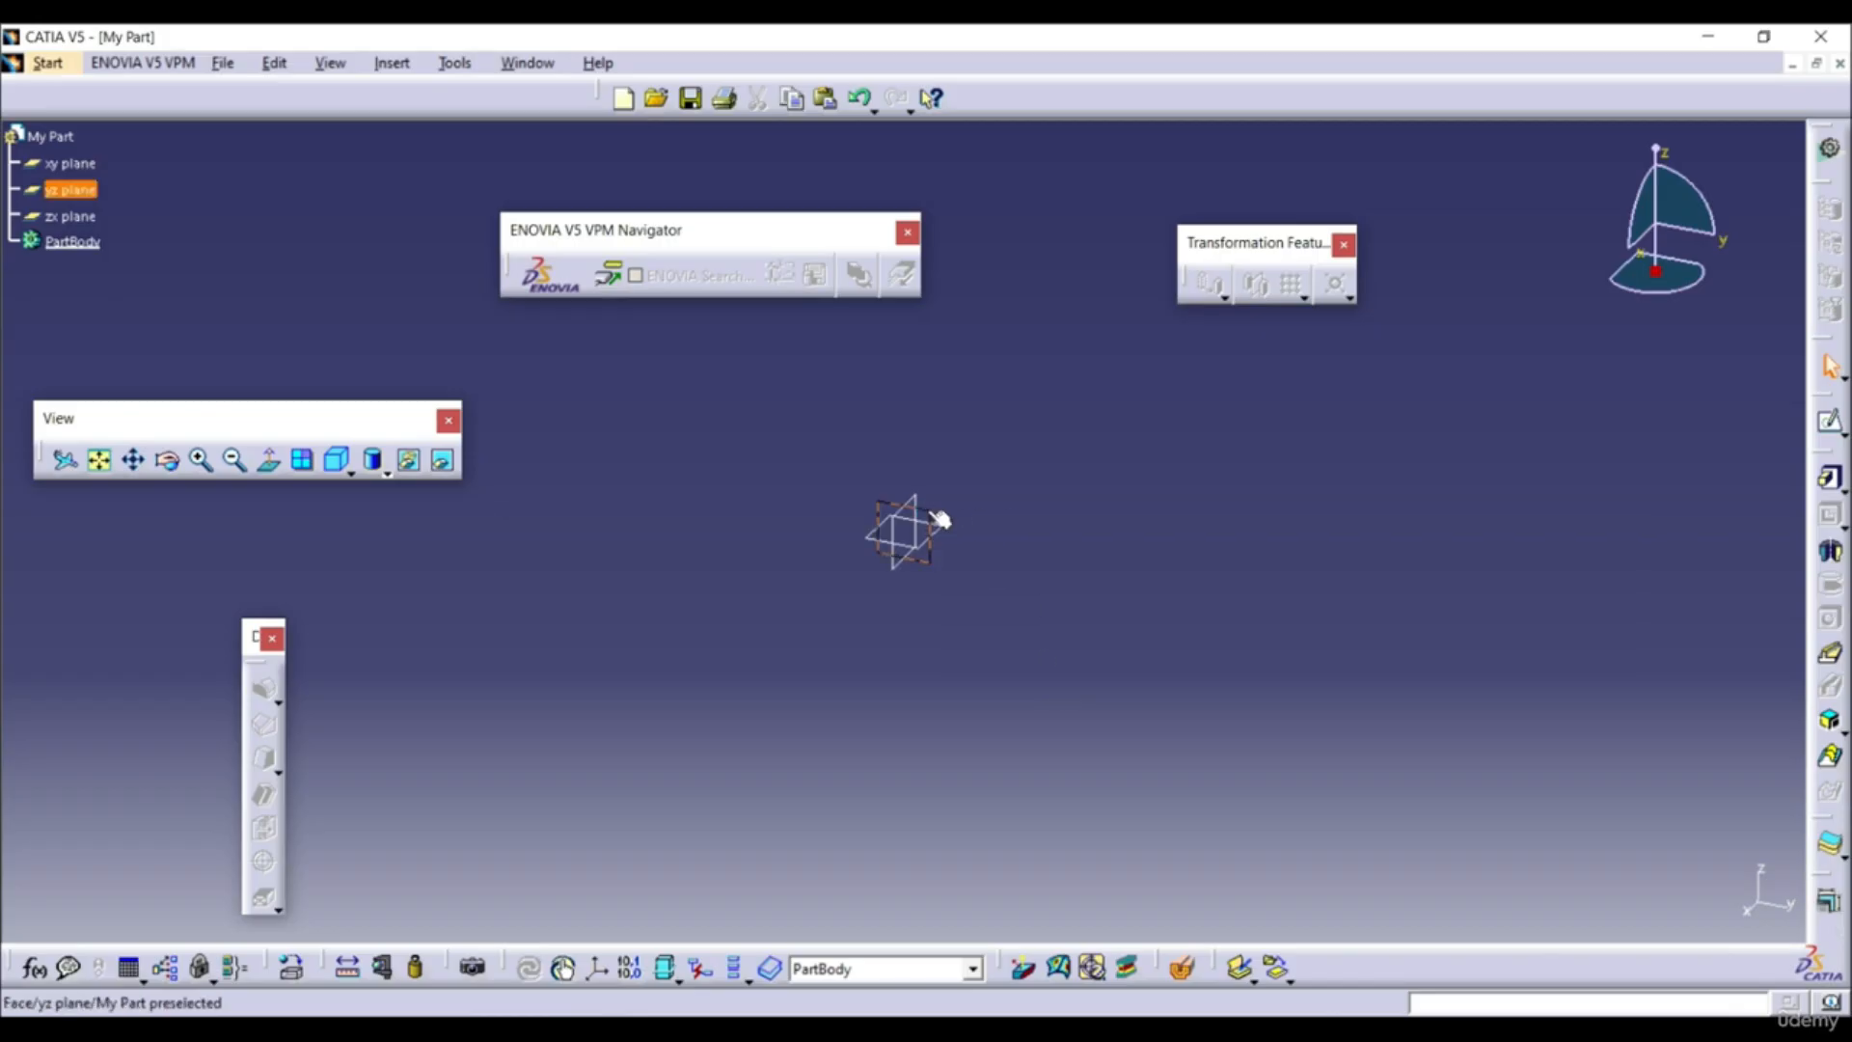
left_click(1830, 425)
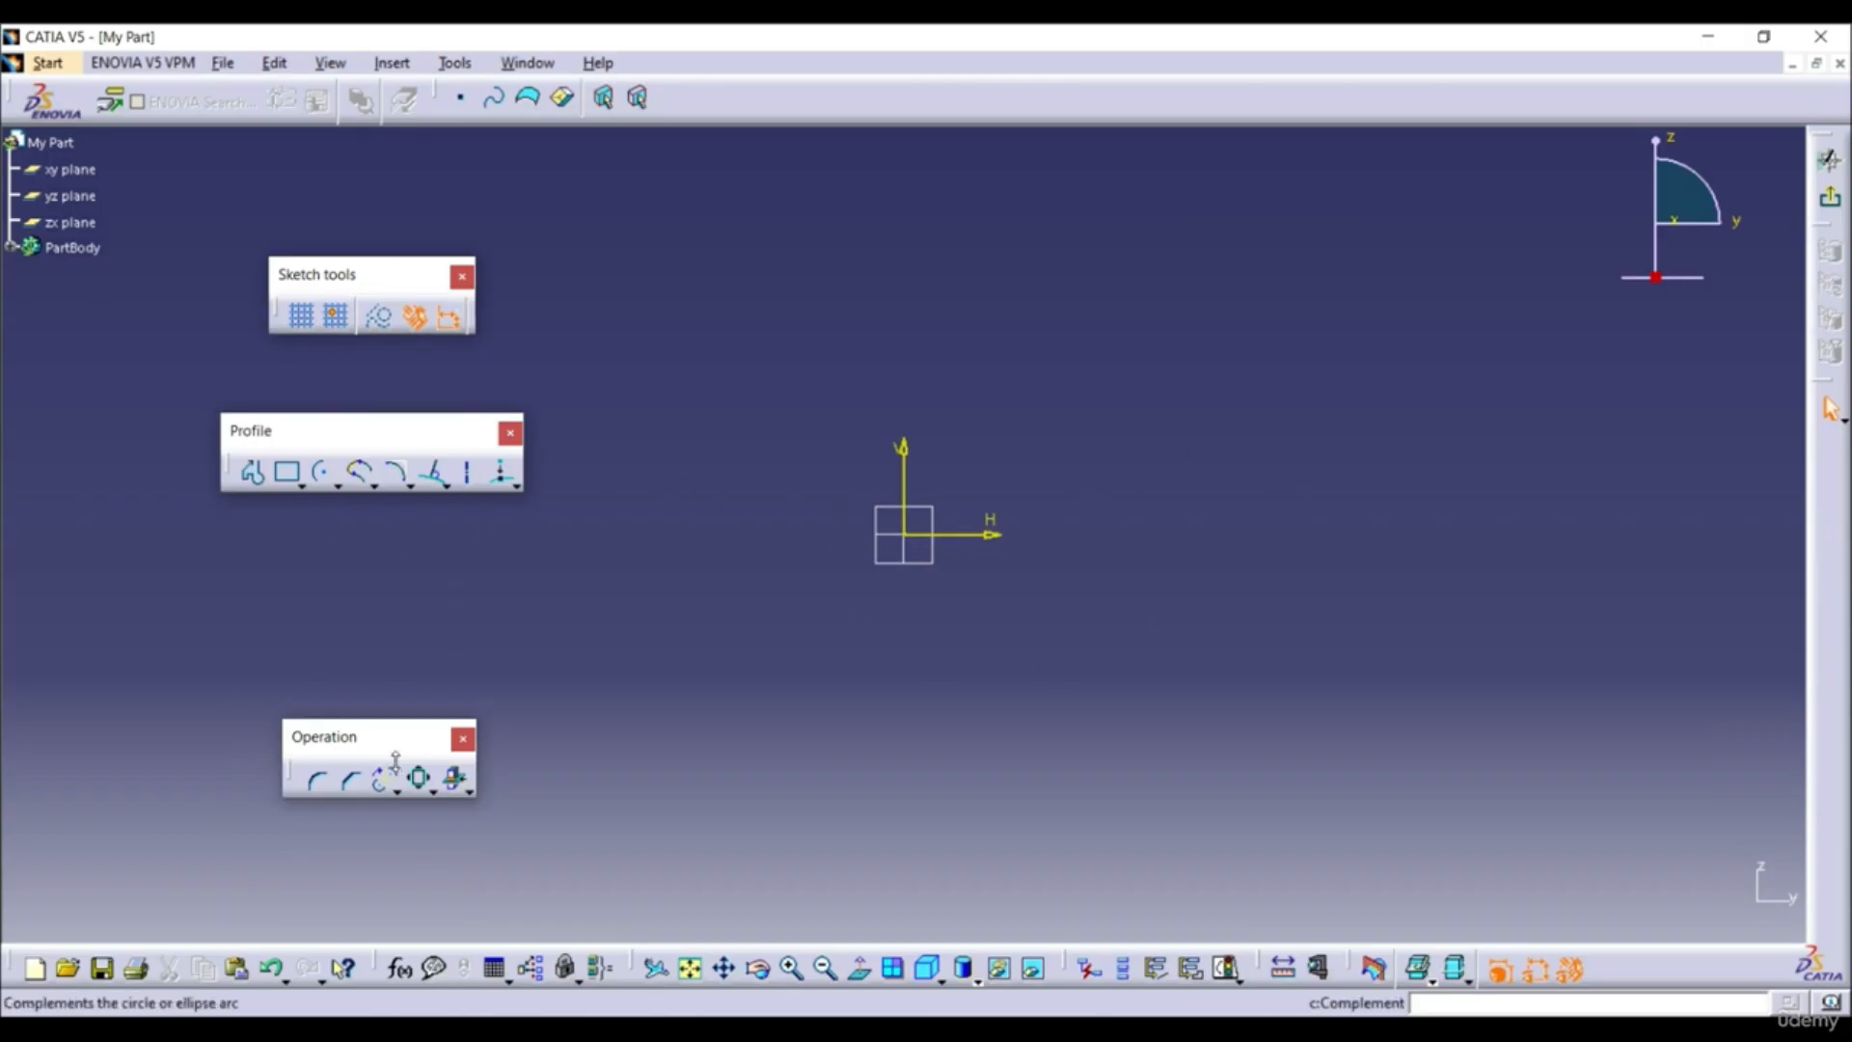
left_click(287, 476)
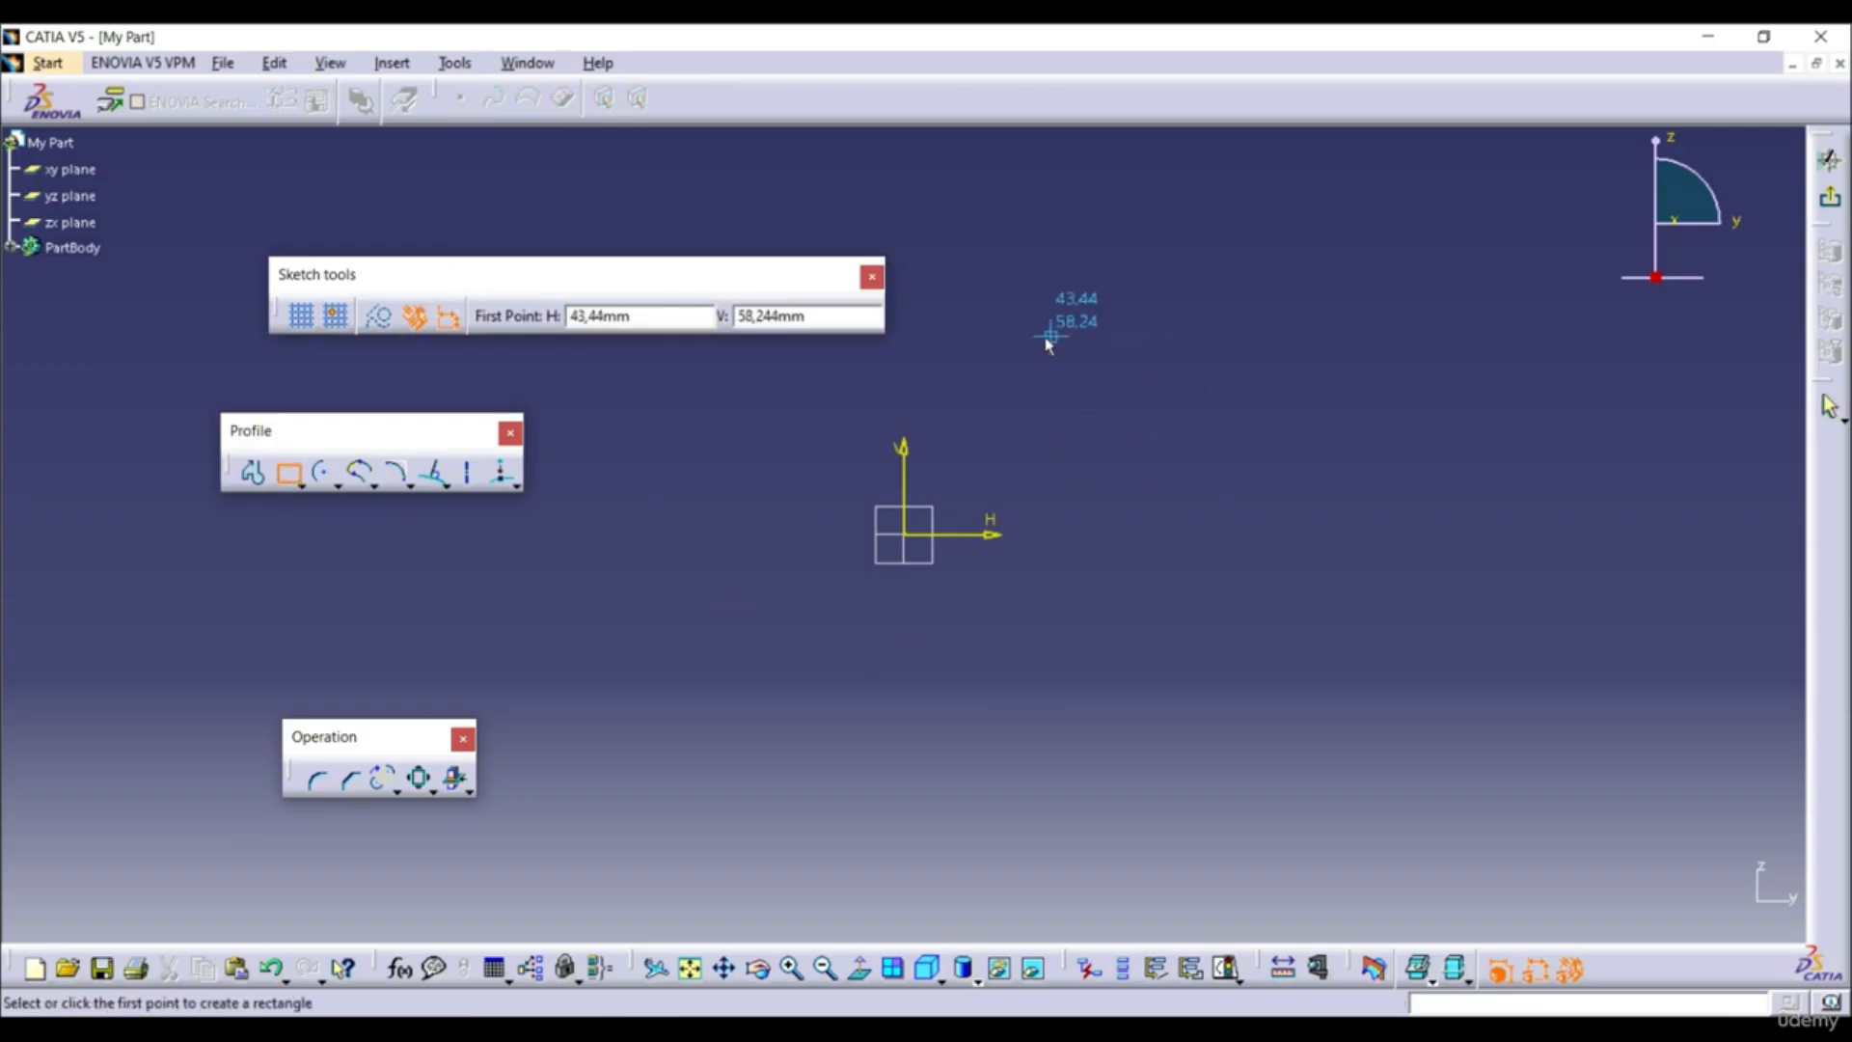
left_click(1007, 339)
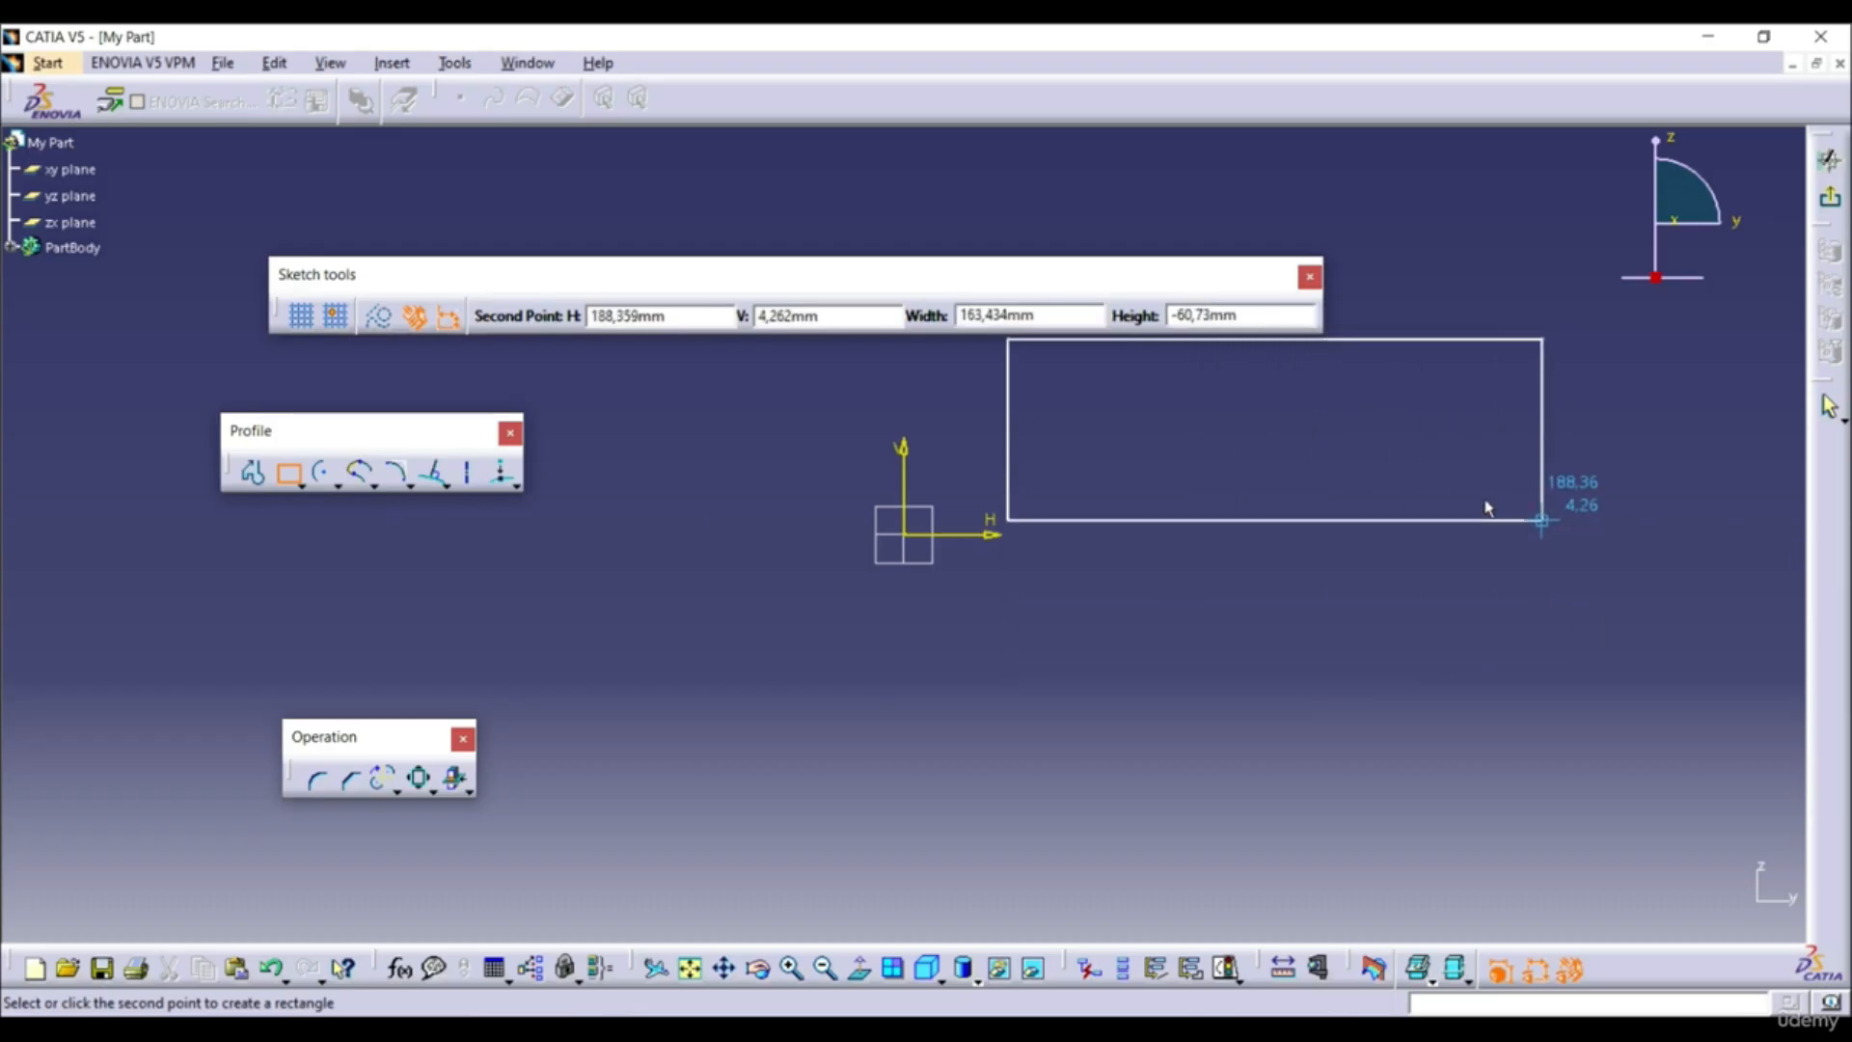
left_click(1568, 632)
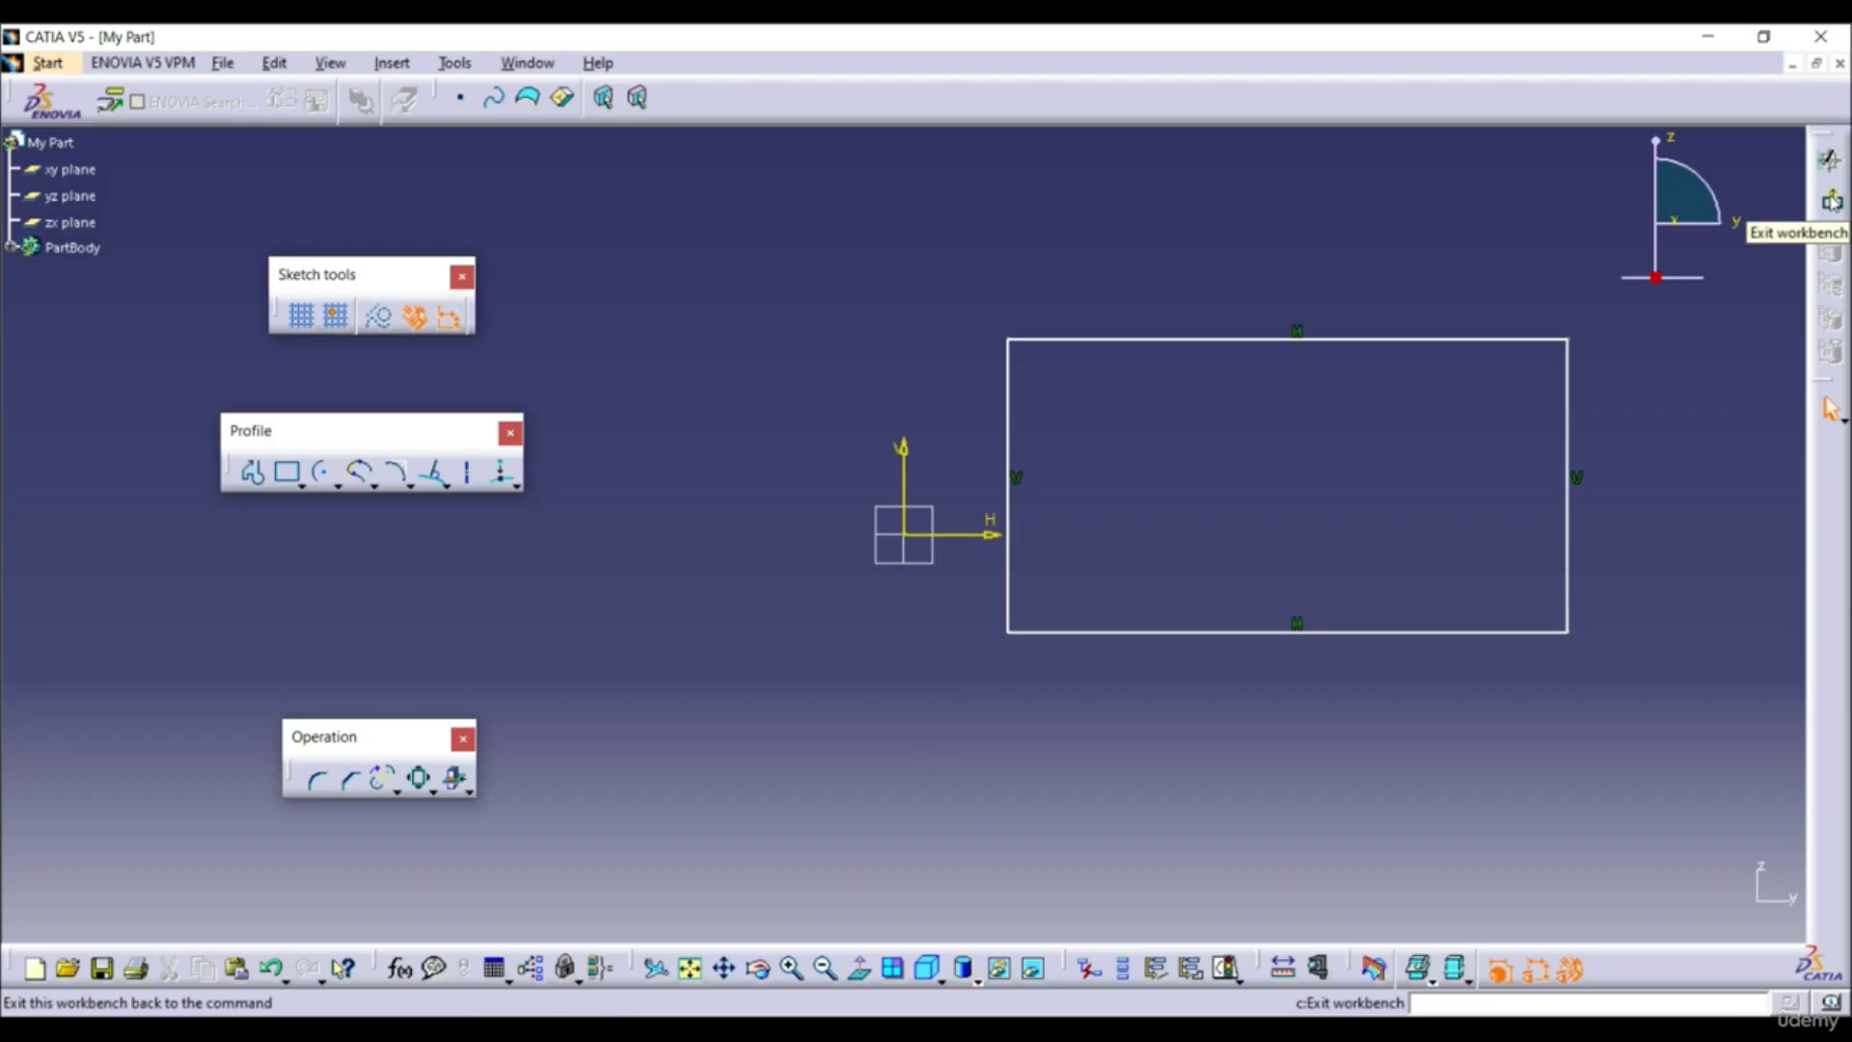
left_click(1831, 201)
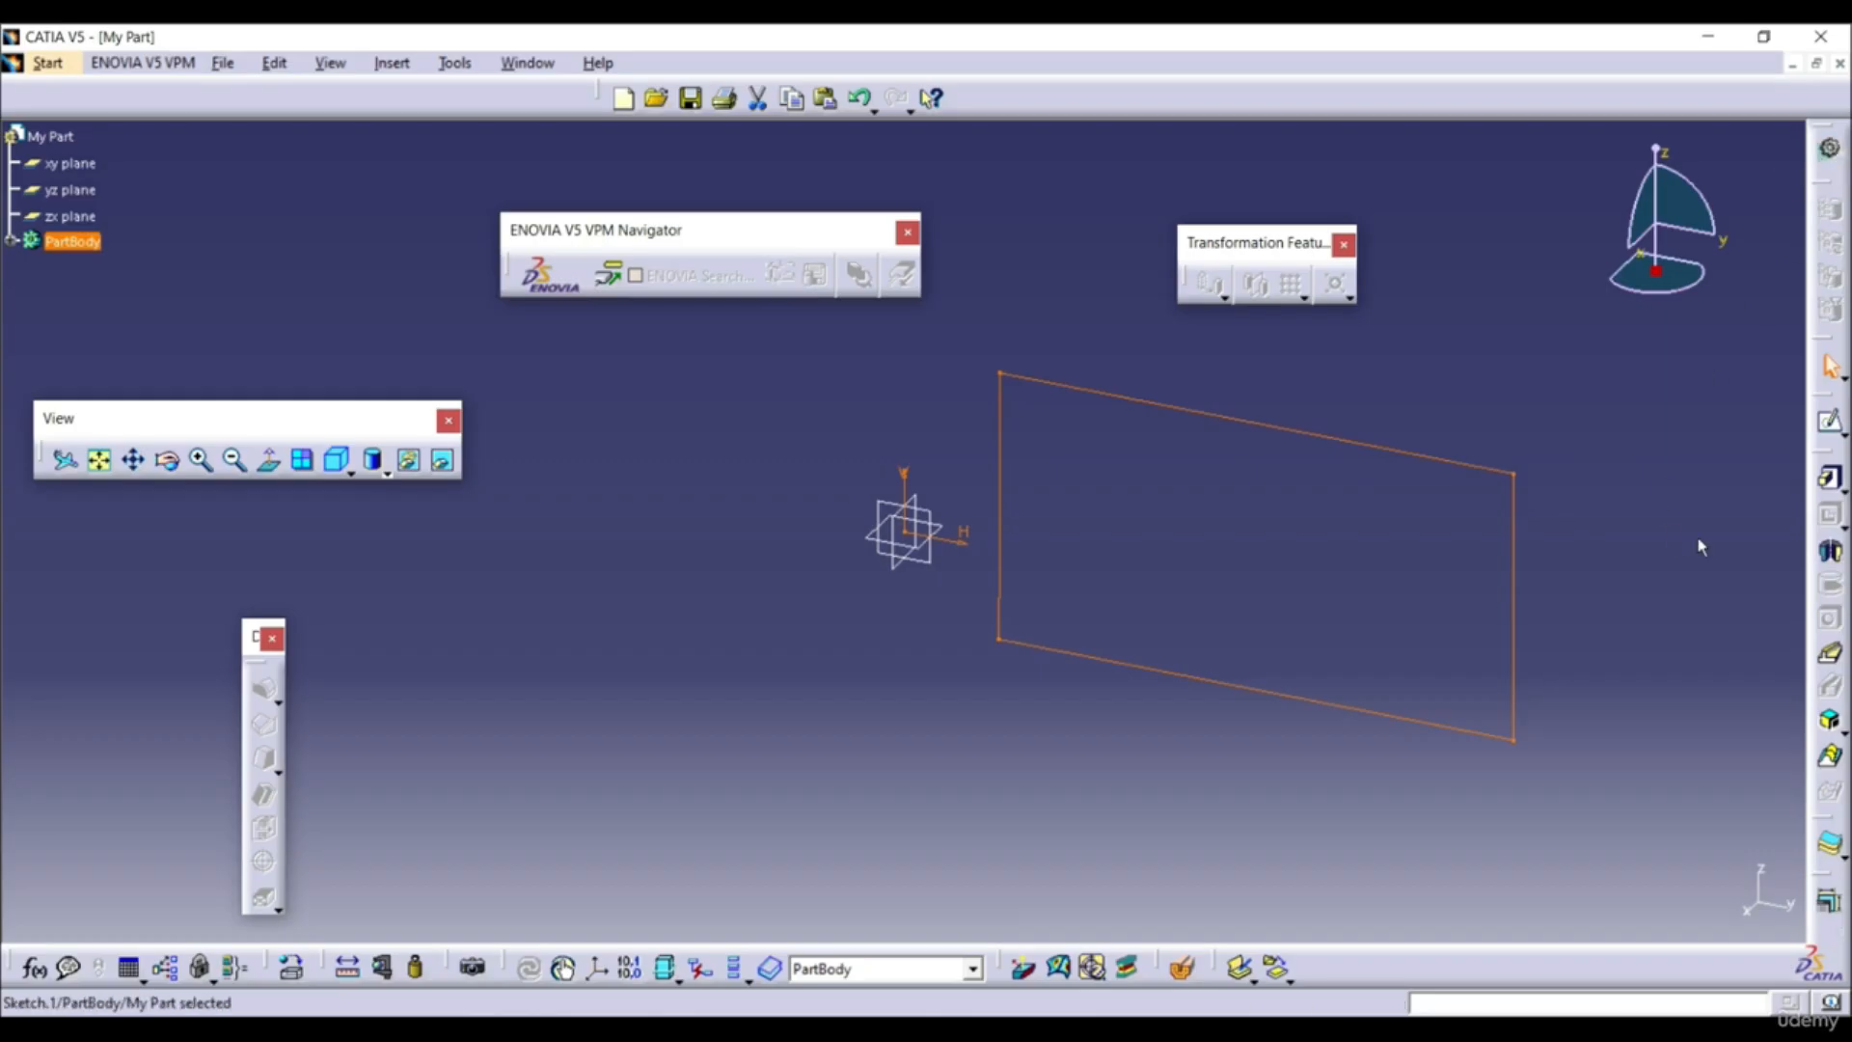
left_click(1830, 482)
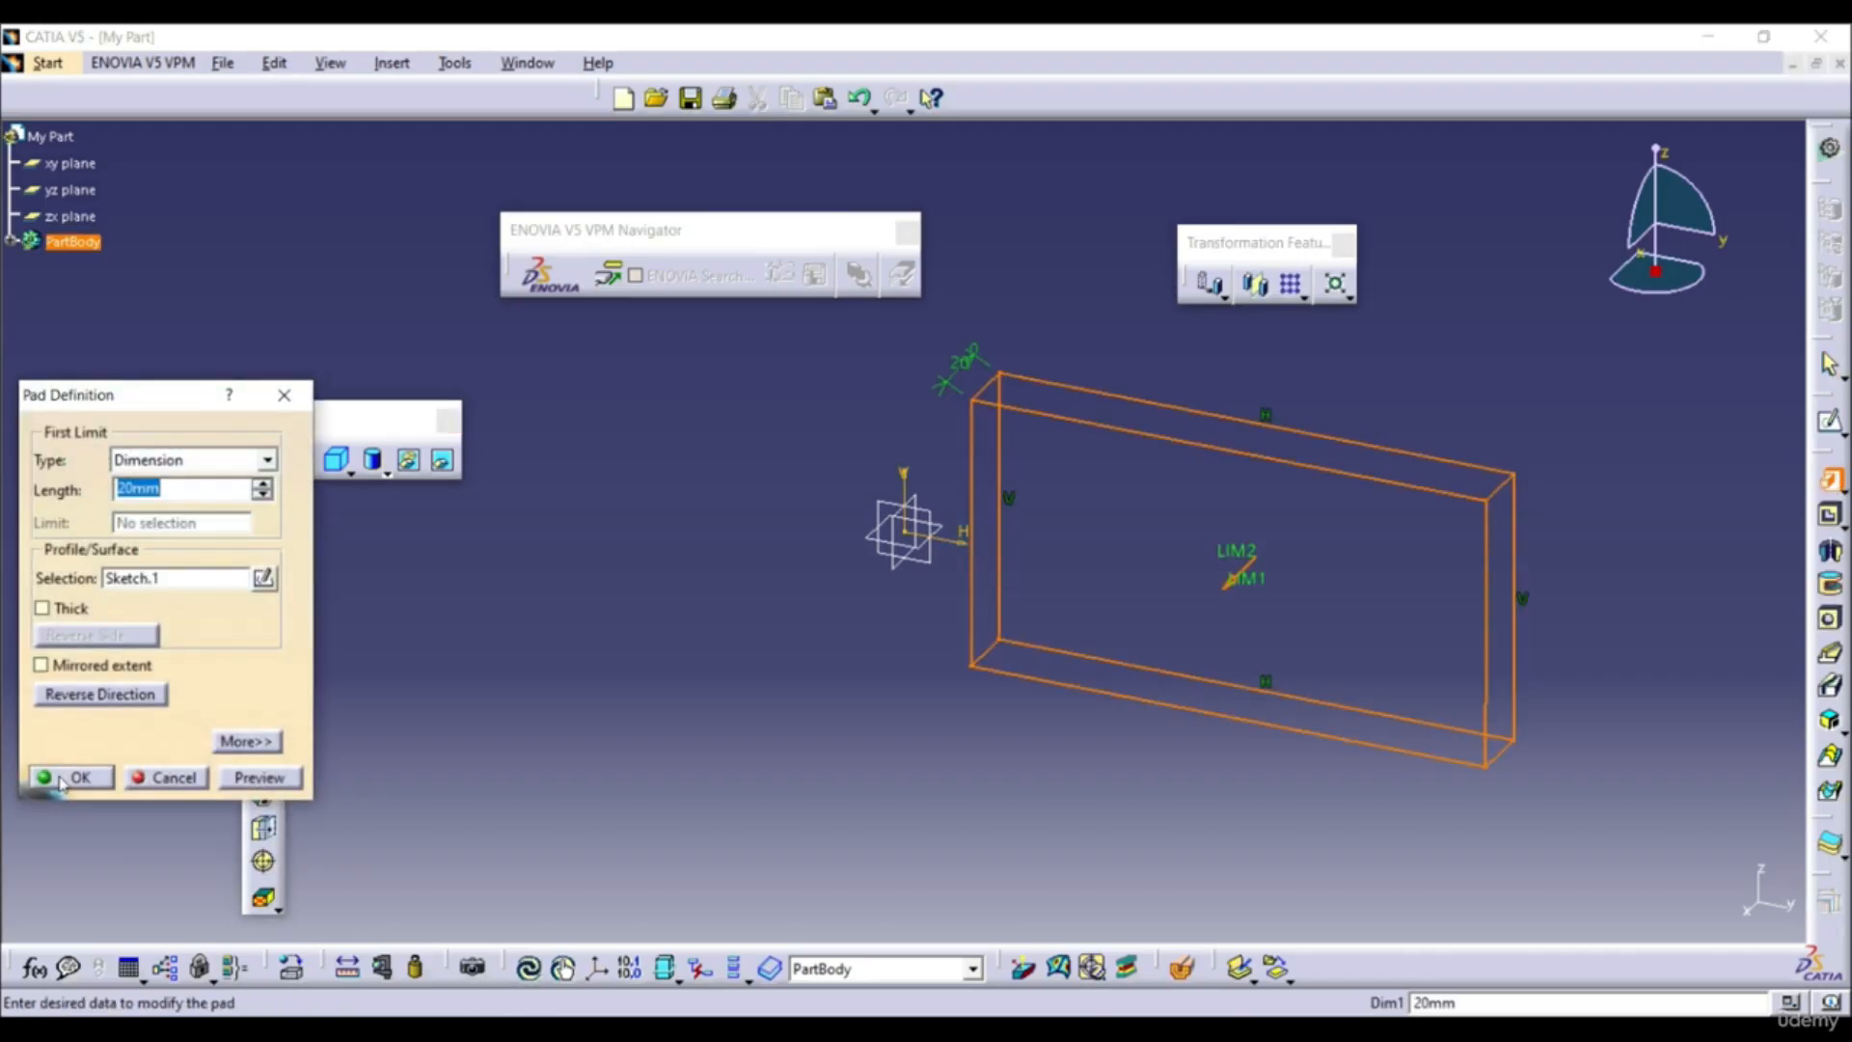
left_click(66, 781)
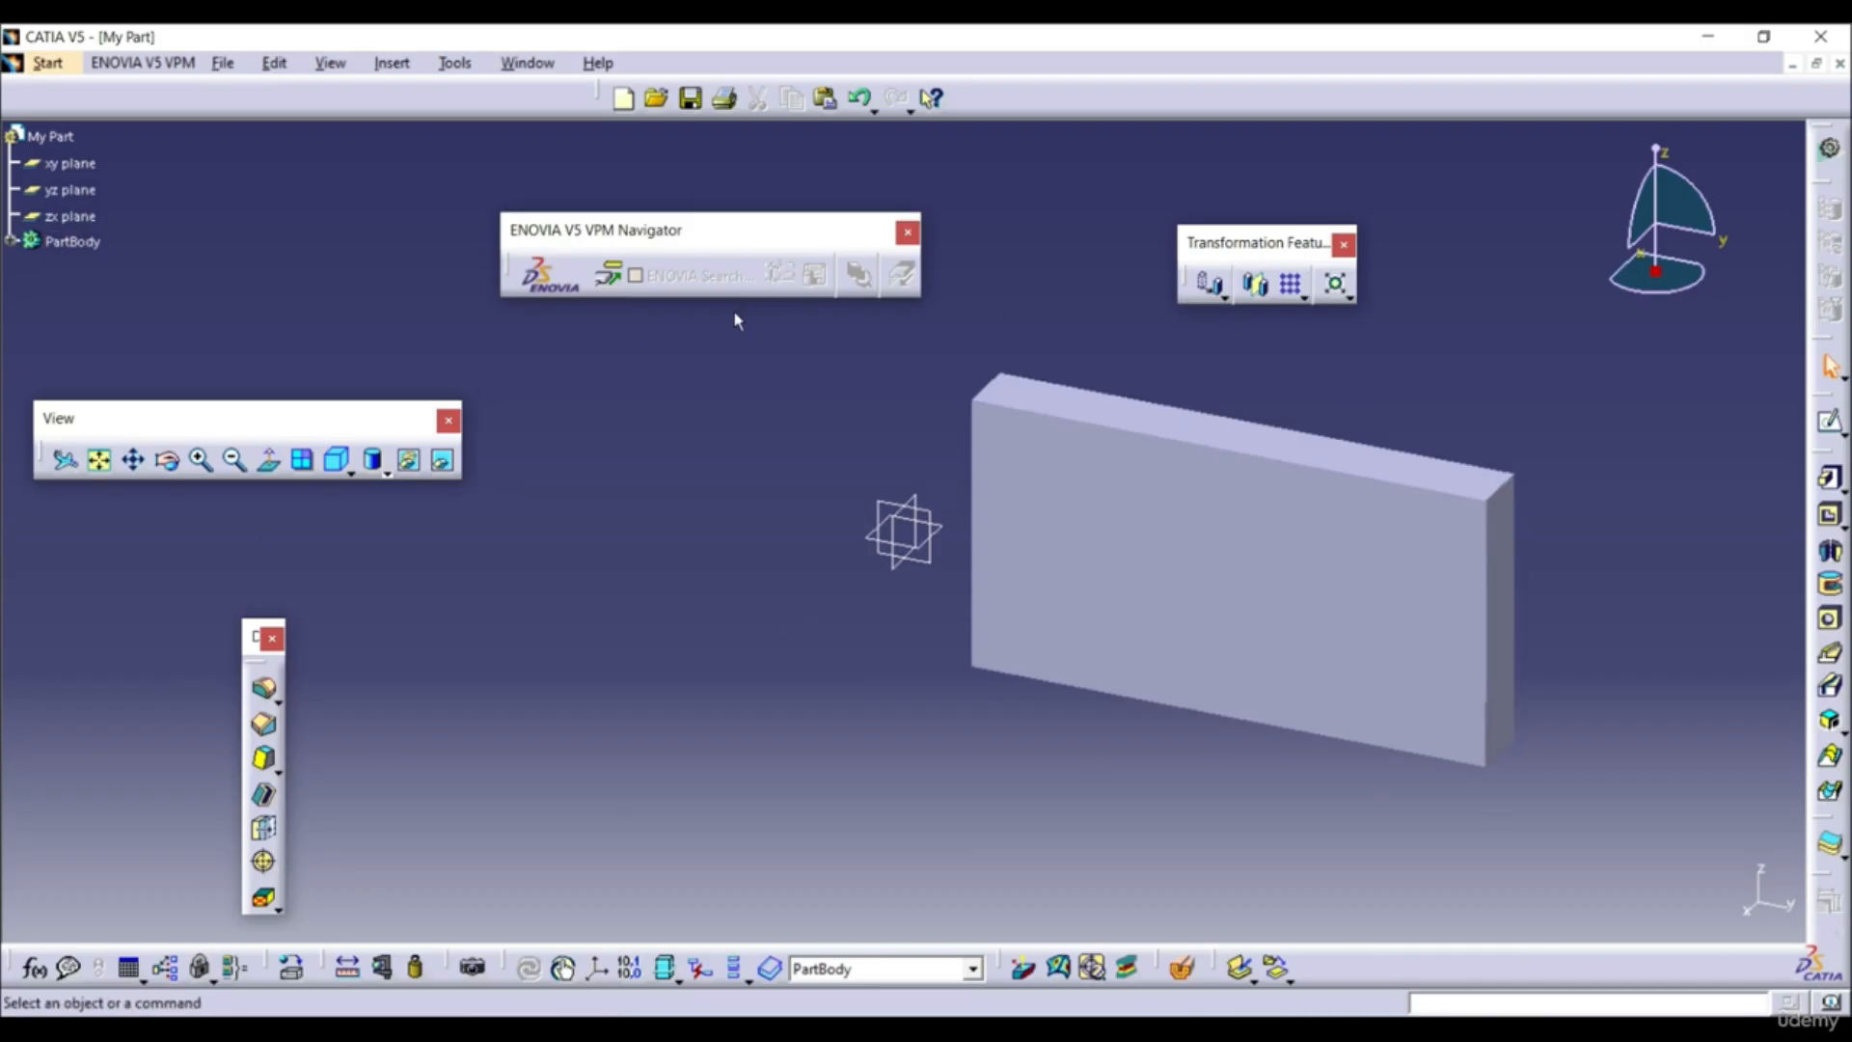
left_click(49, 63)
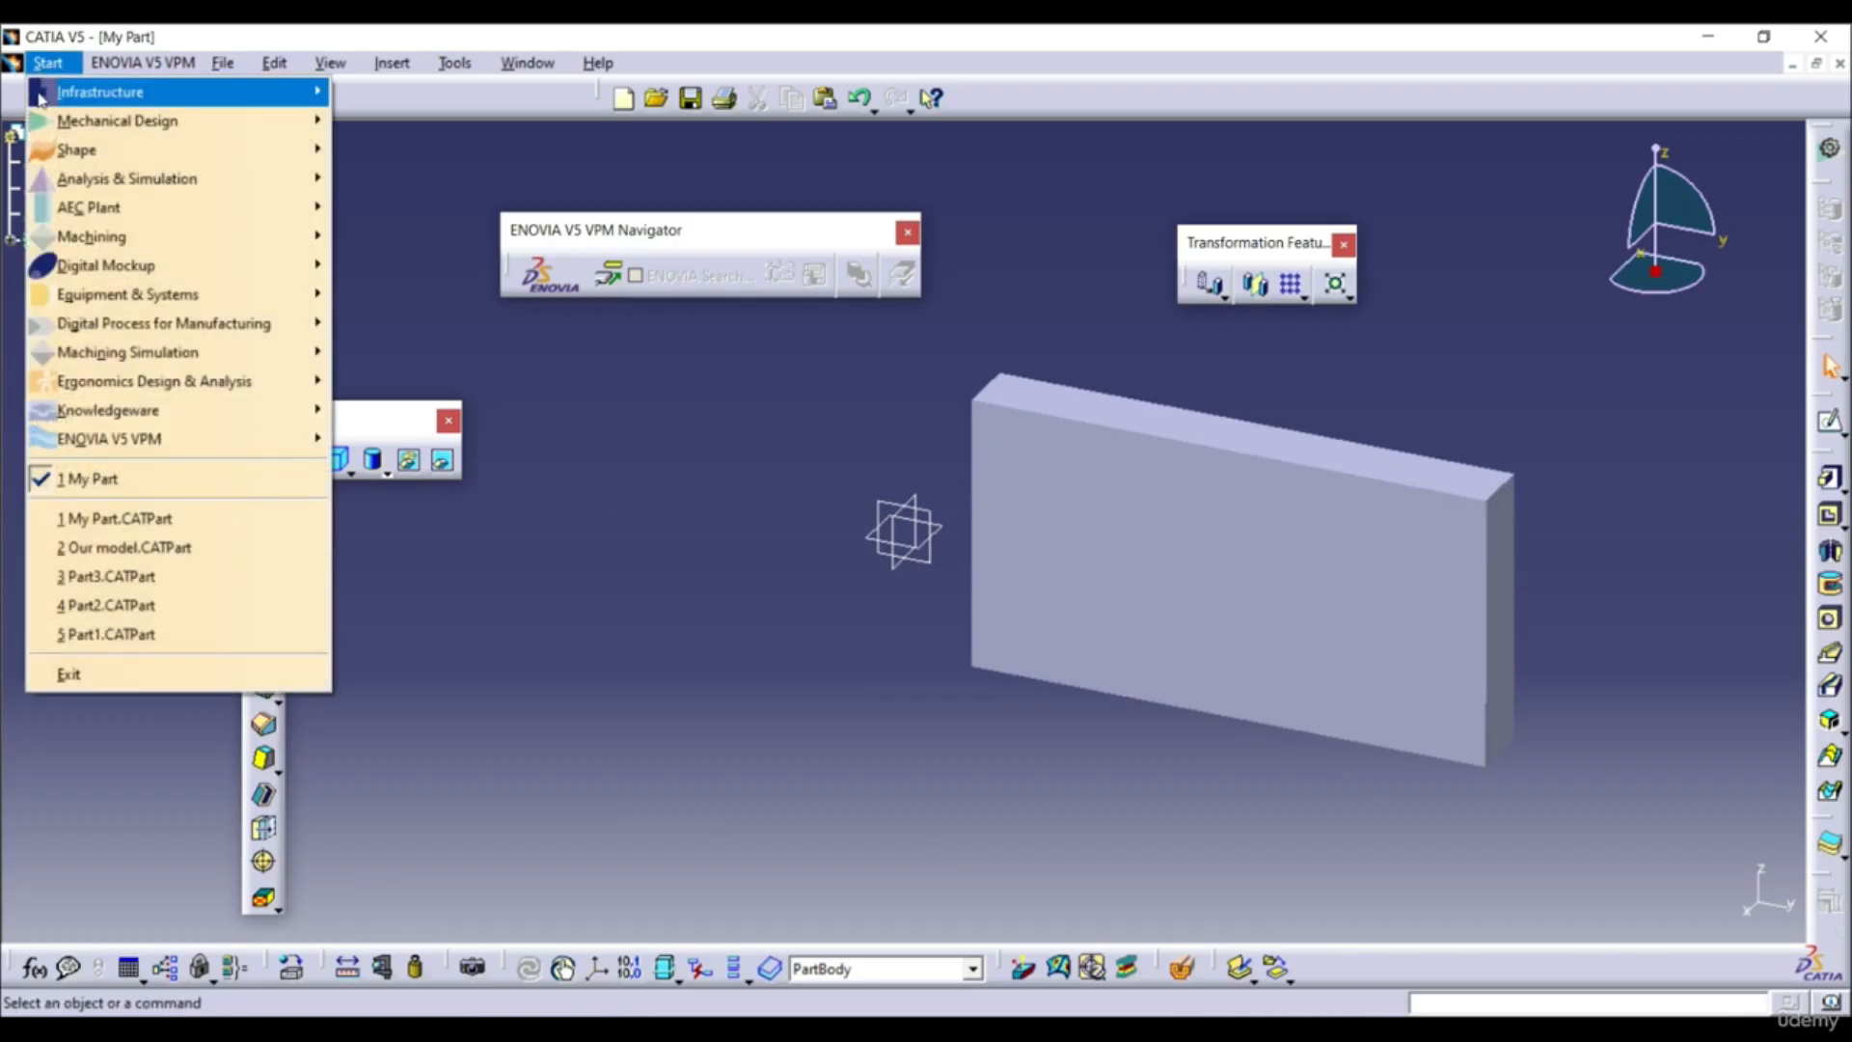
mouse_move(203, 119)
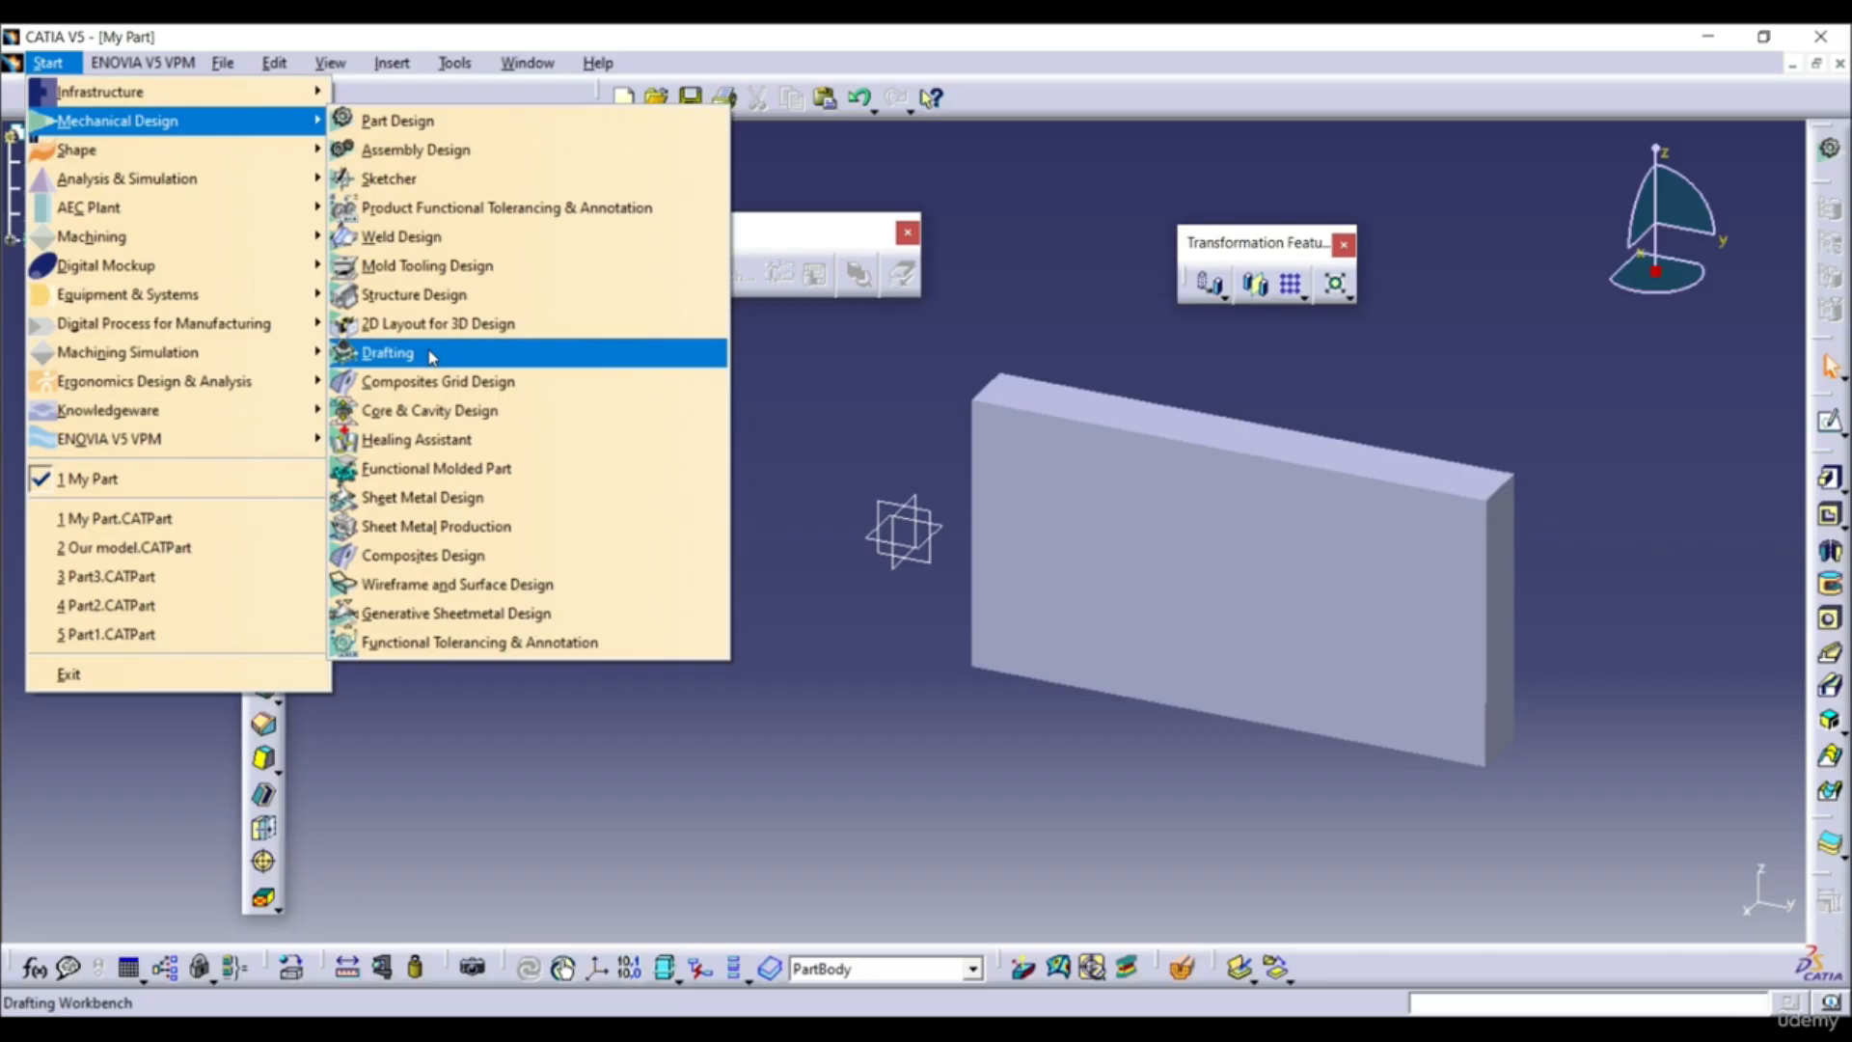
left_click(826, 391)
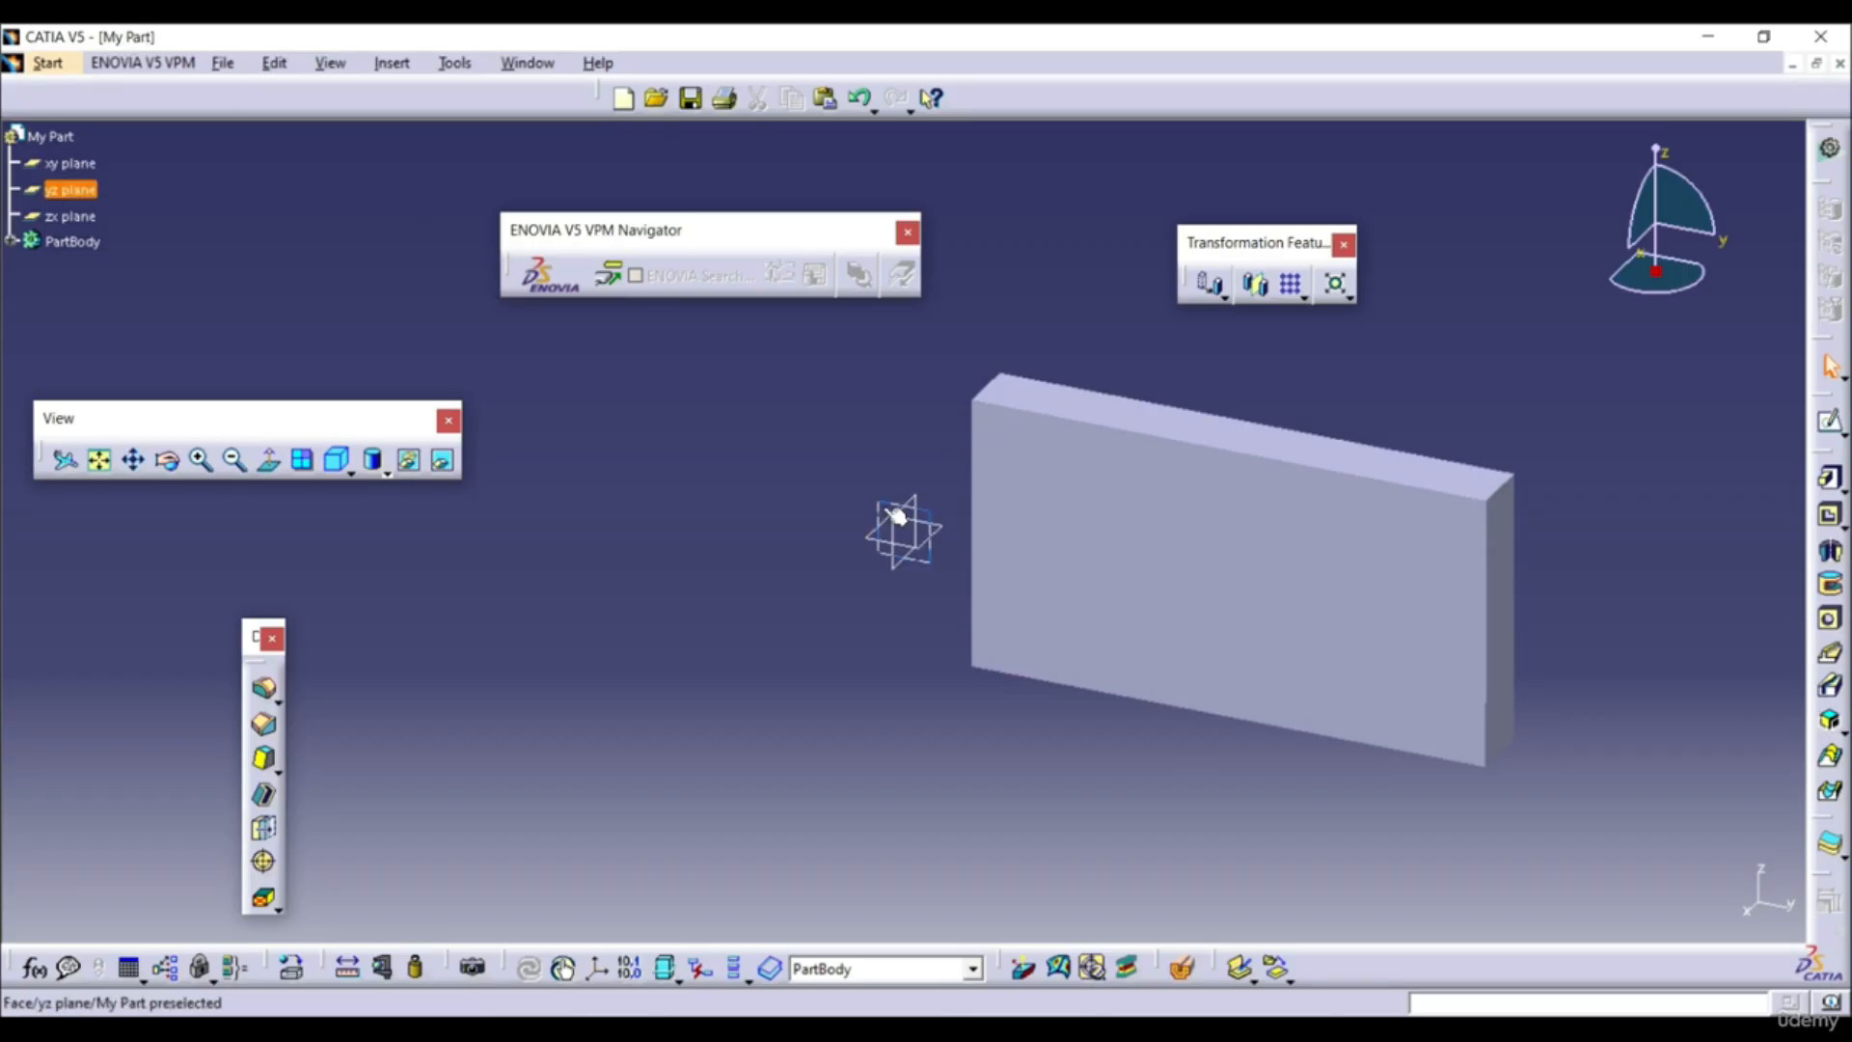
left_click(53, 68)
mouse_move(98, 125)
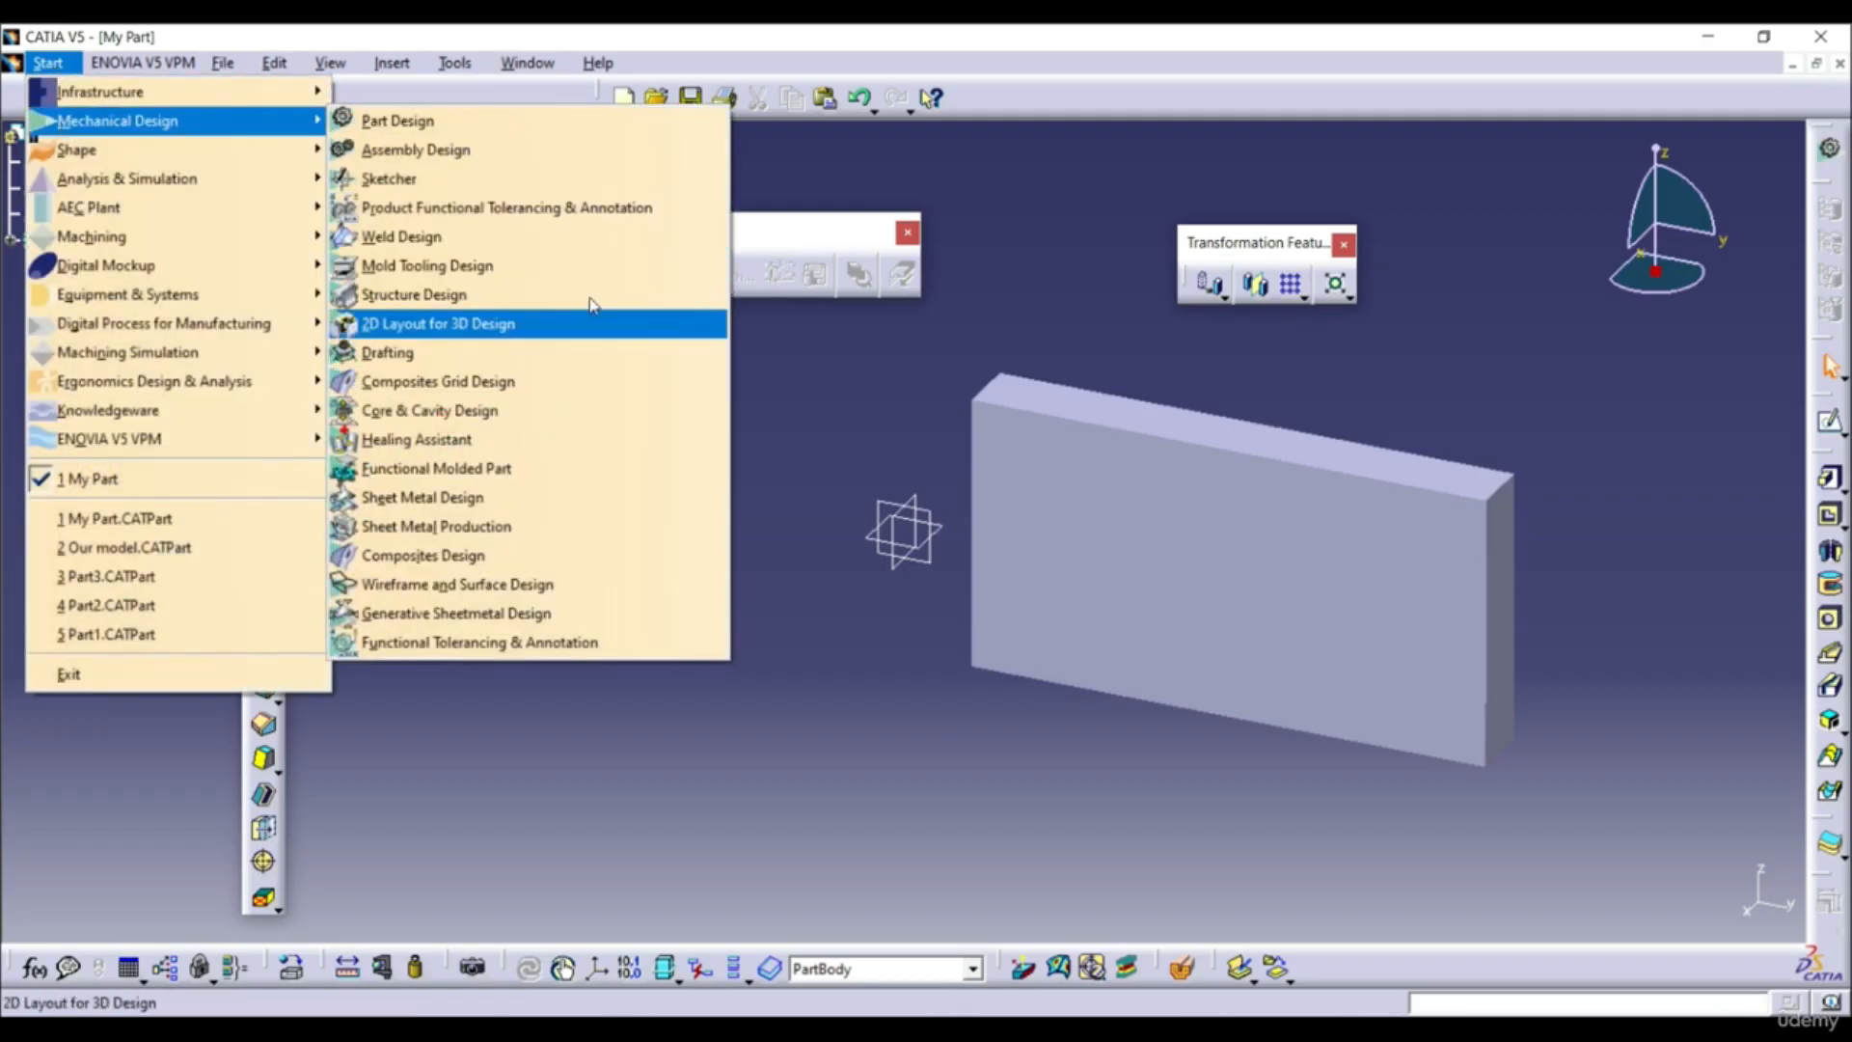
left_click(801, 414)
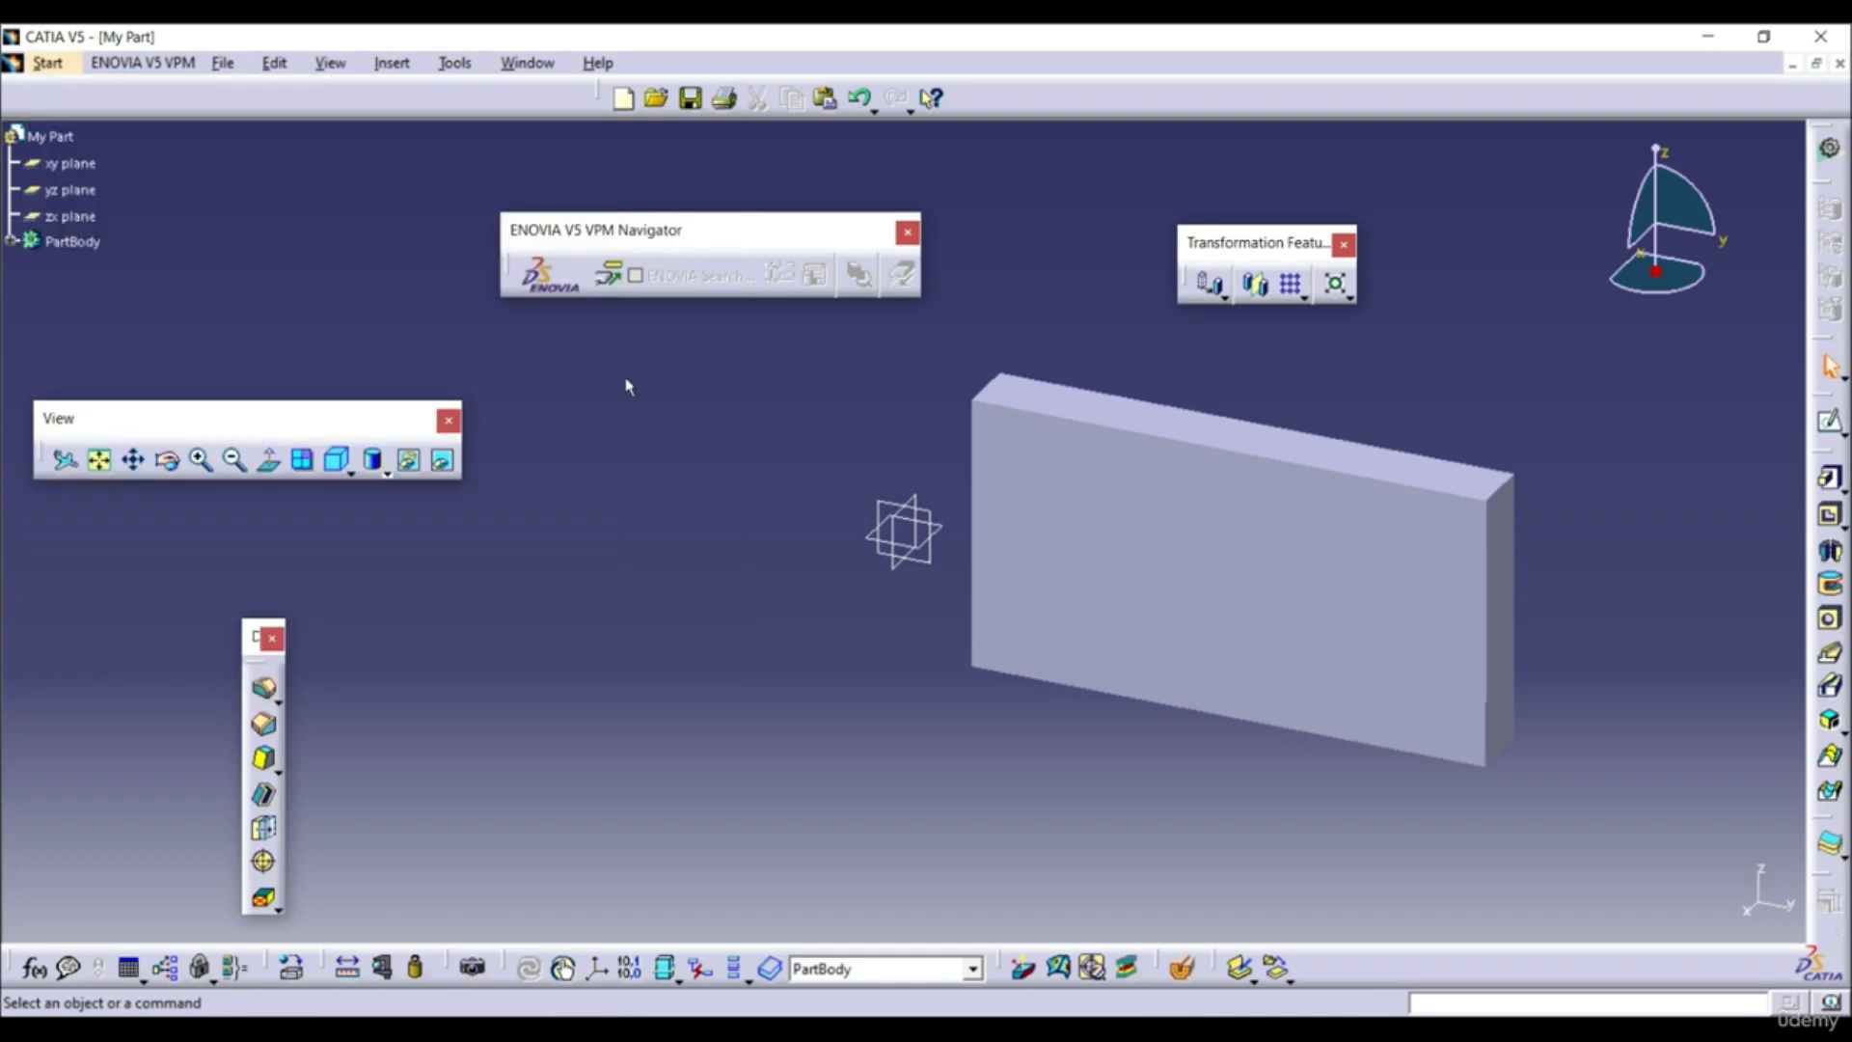
Create a new document of type Part named b and close it again
left_click(228, 66)
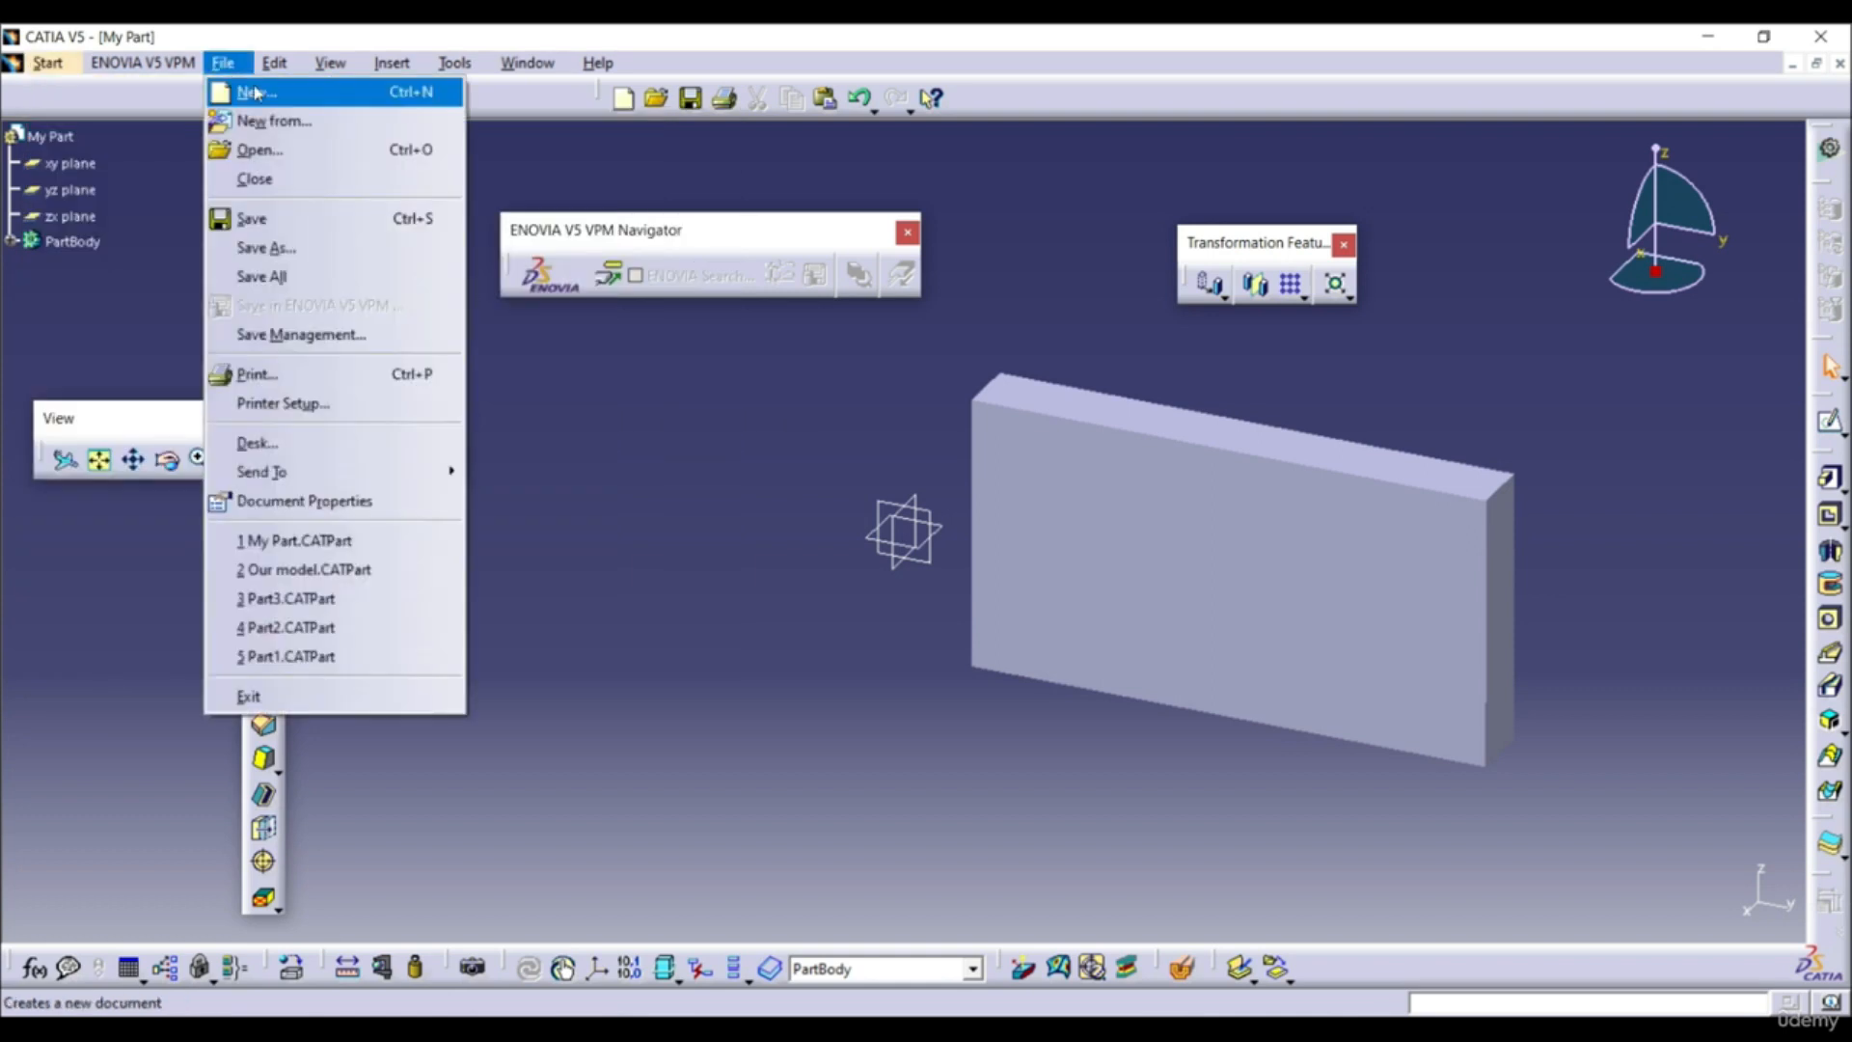
left_click(257, 92)
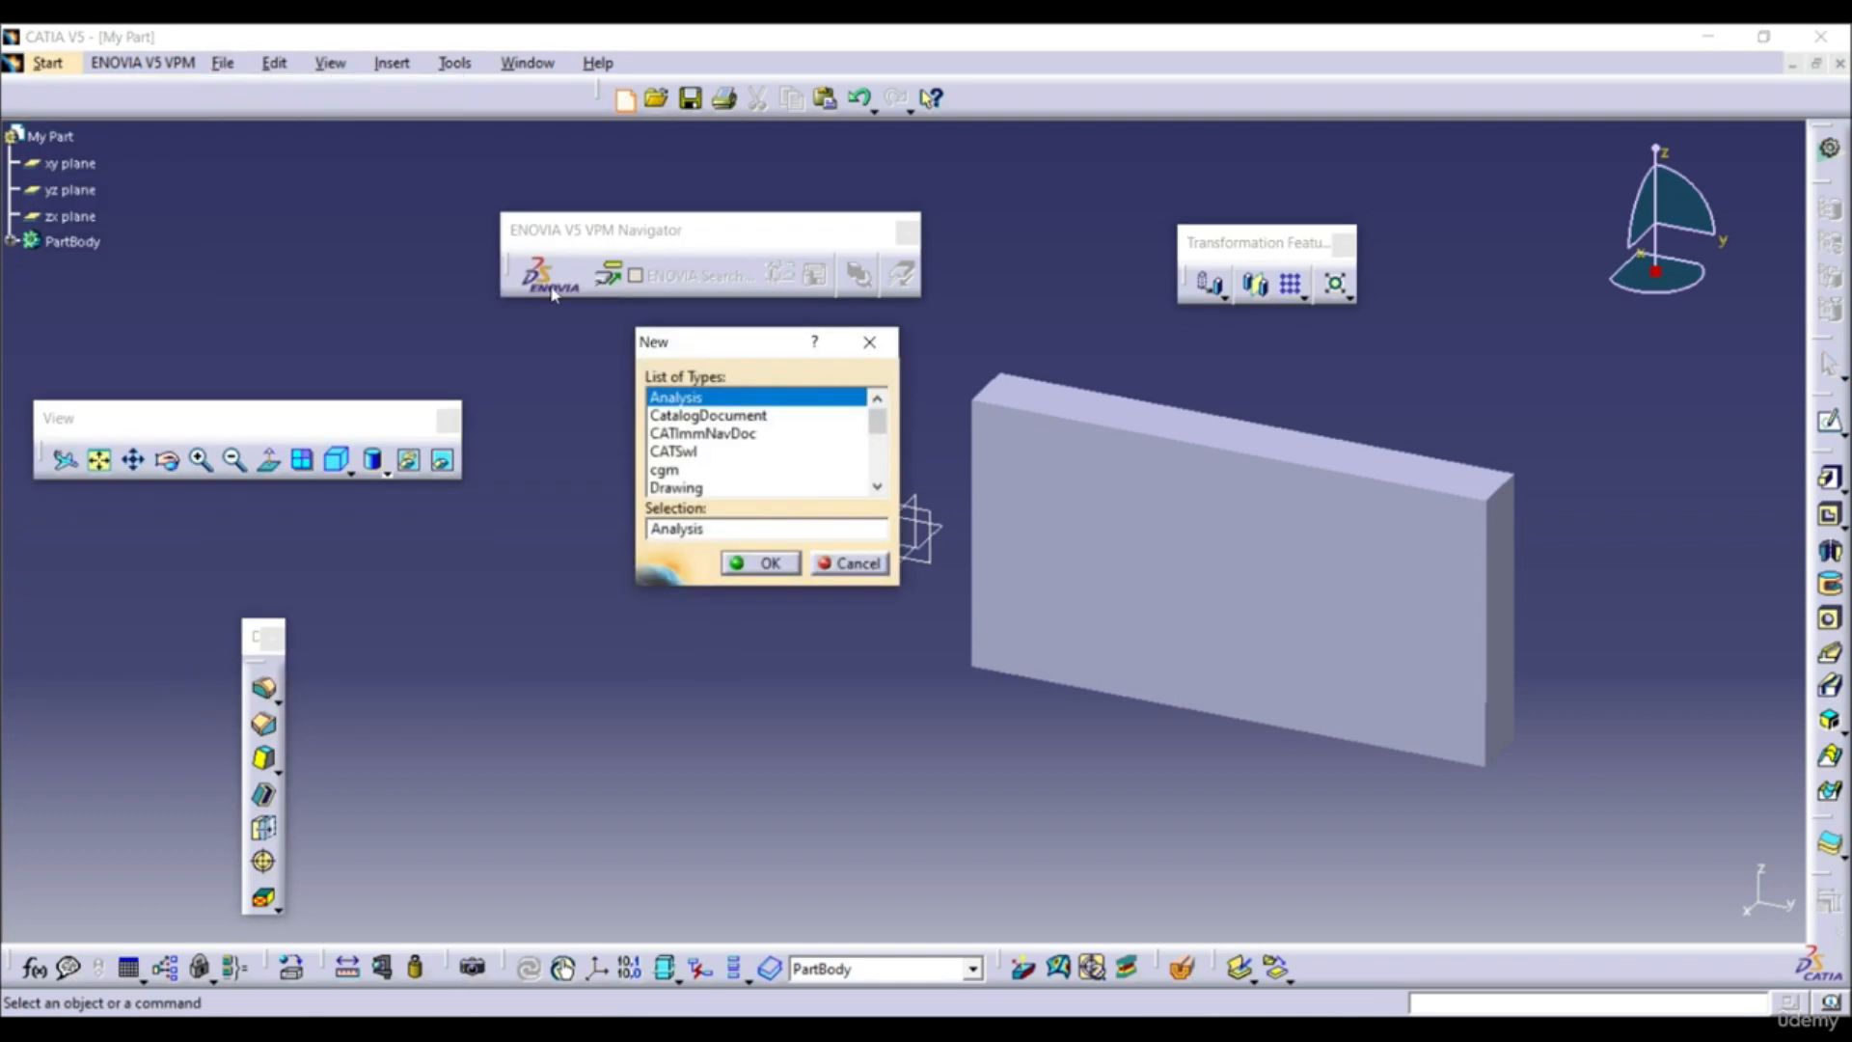
left_click(675, 451)
scroll(709, 468, "down", 5)
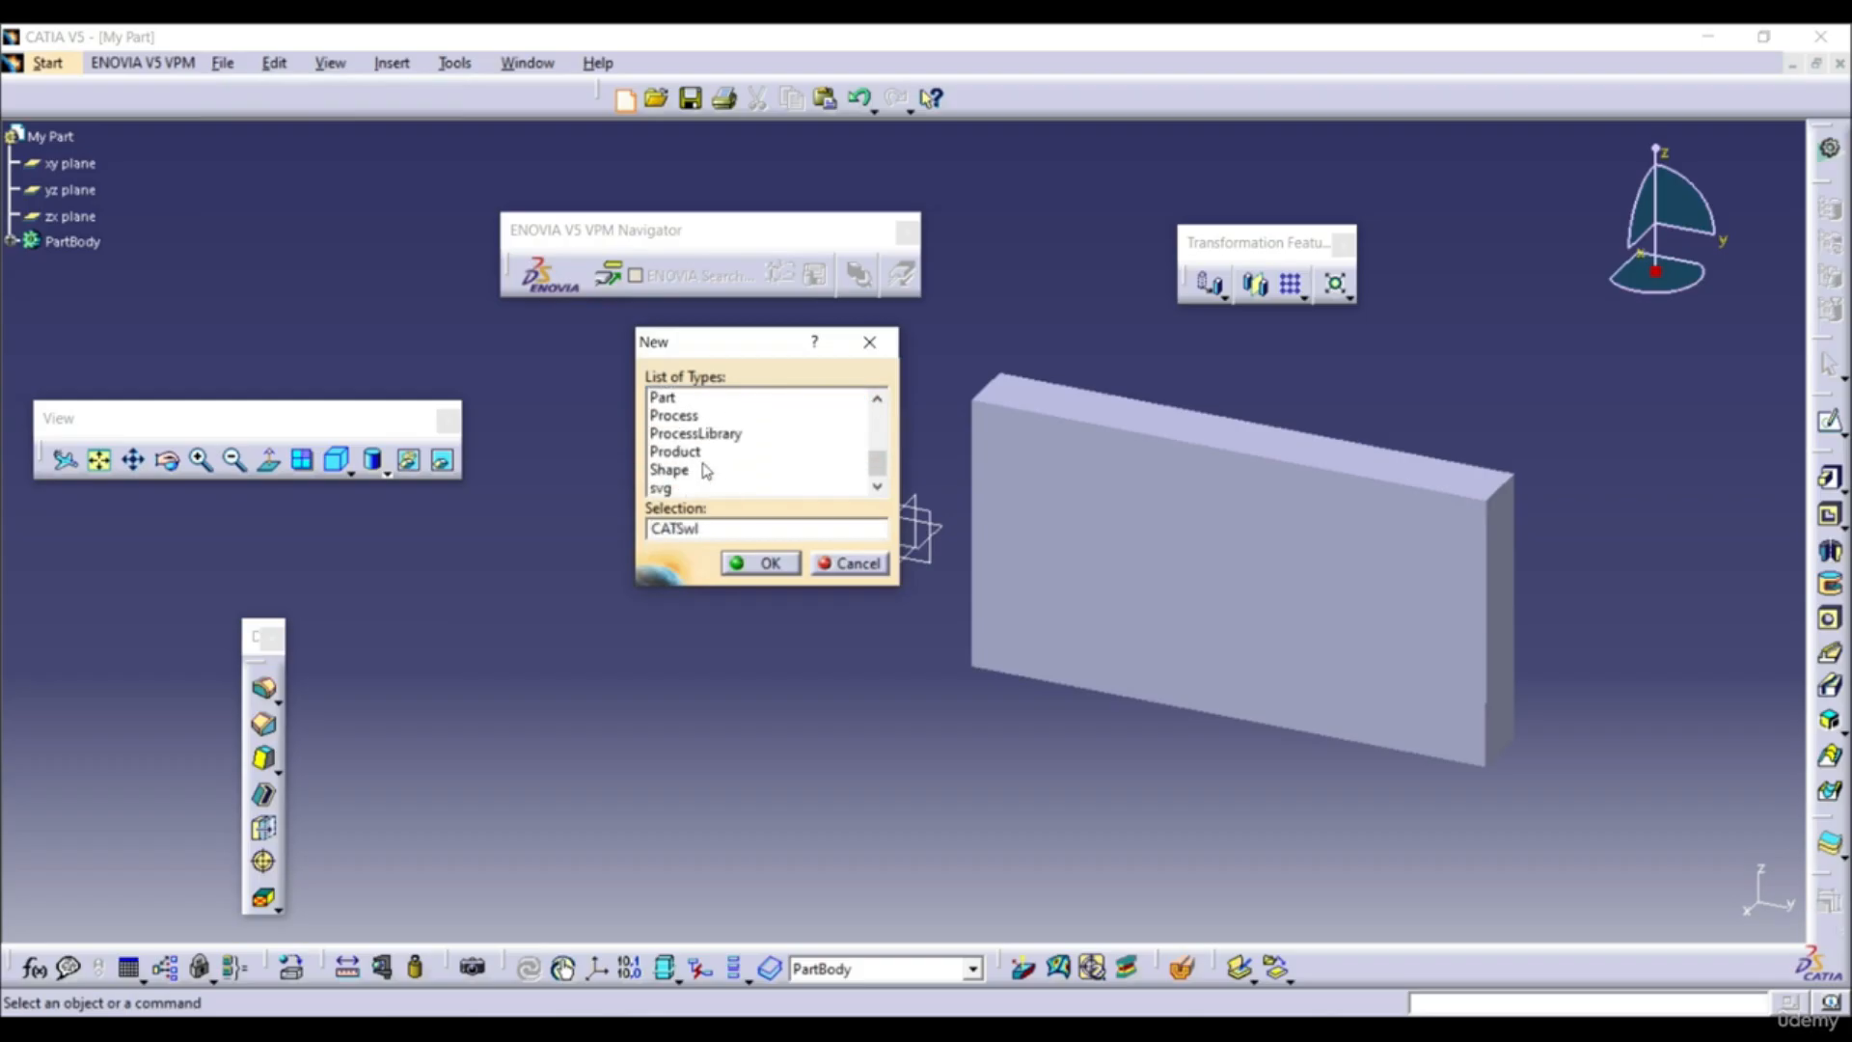
left_click(676, 397)
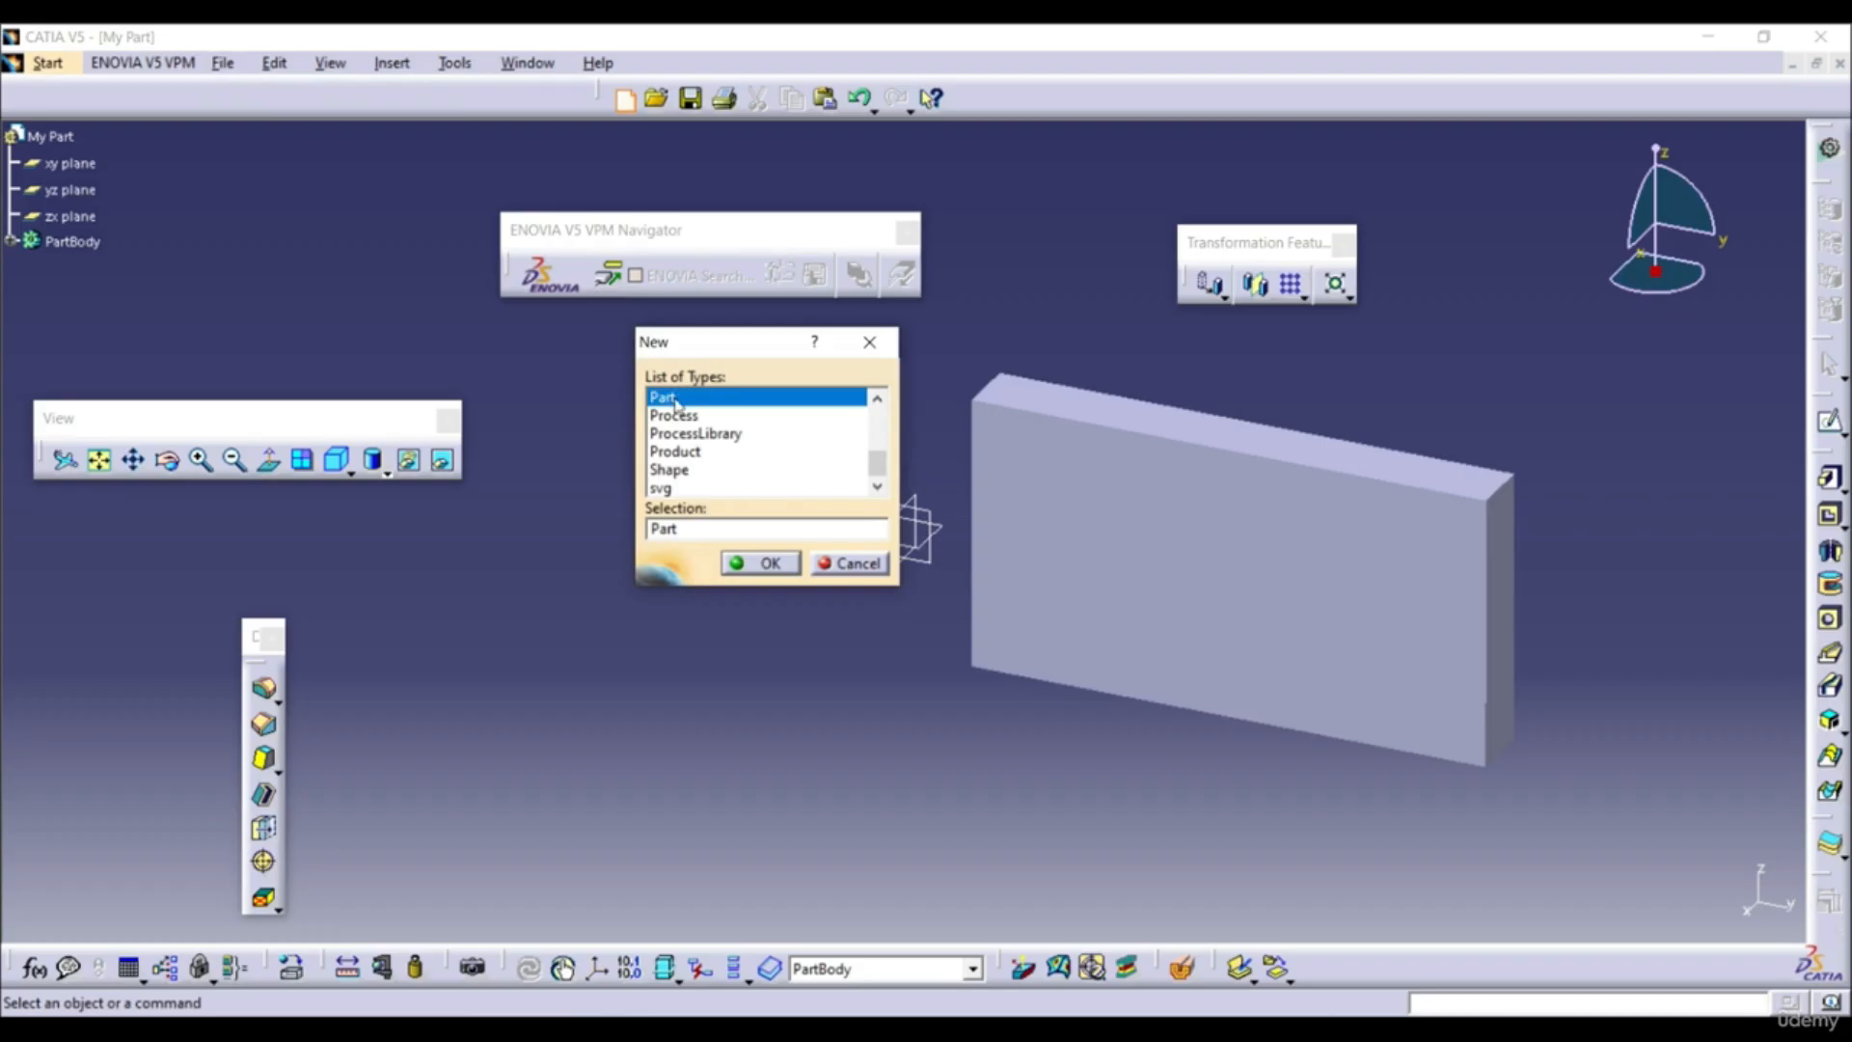
left_click(754, 561)
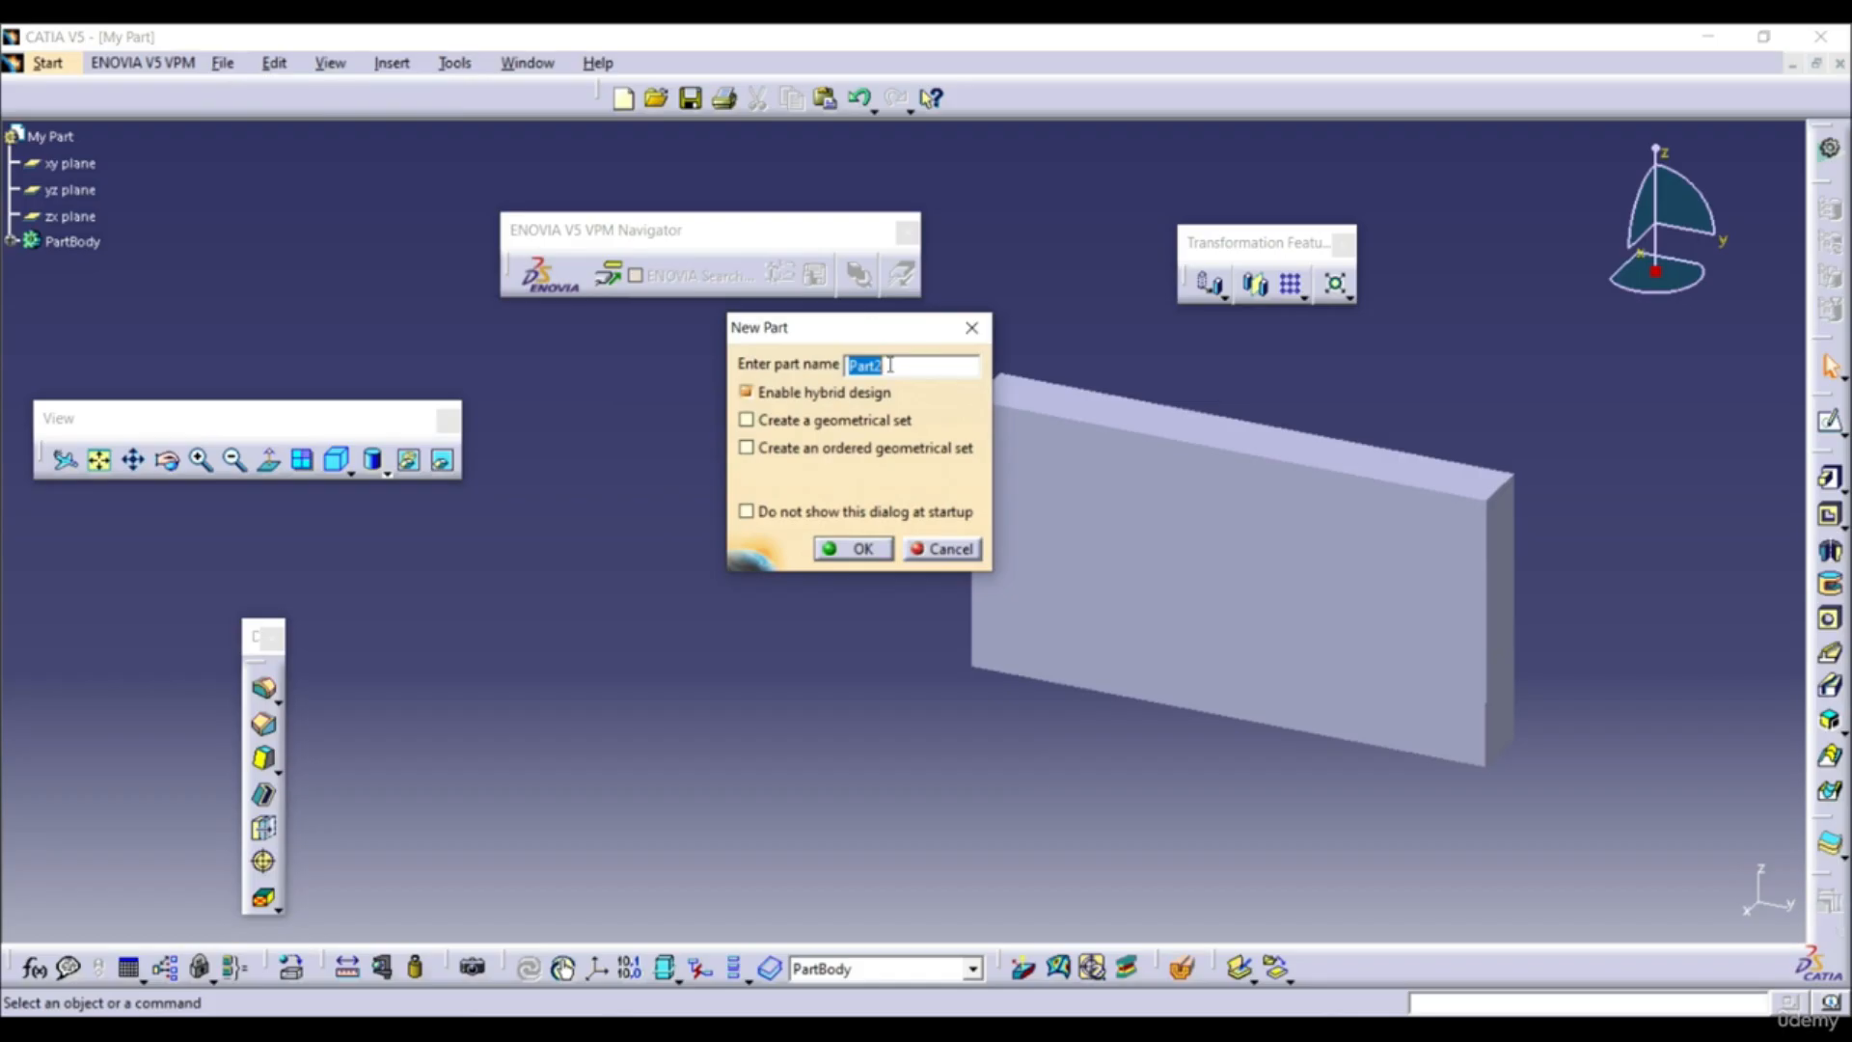
type("b")
left_click(845, 548)
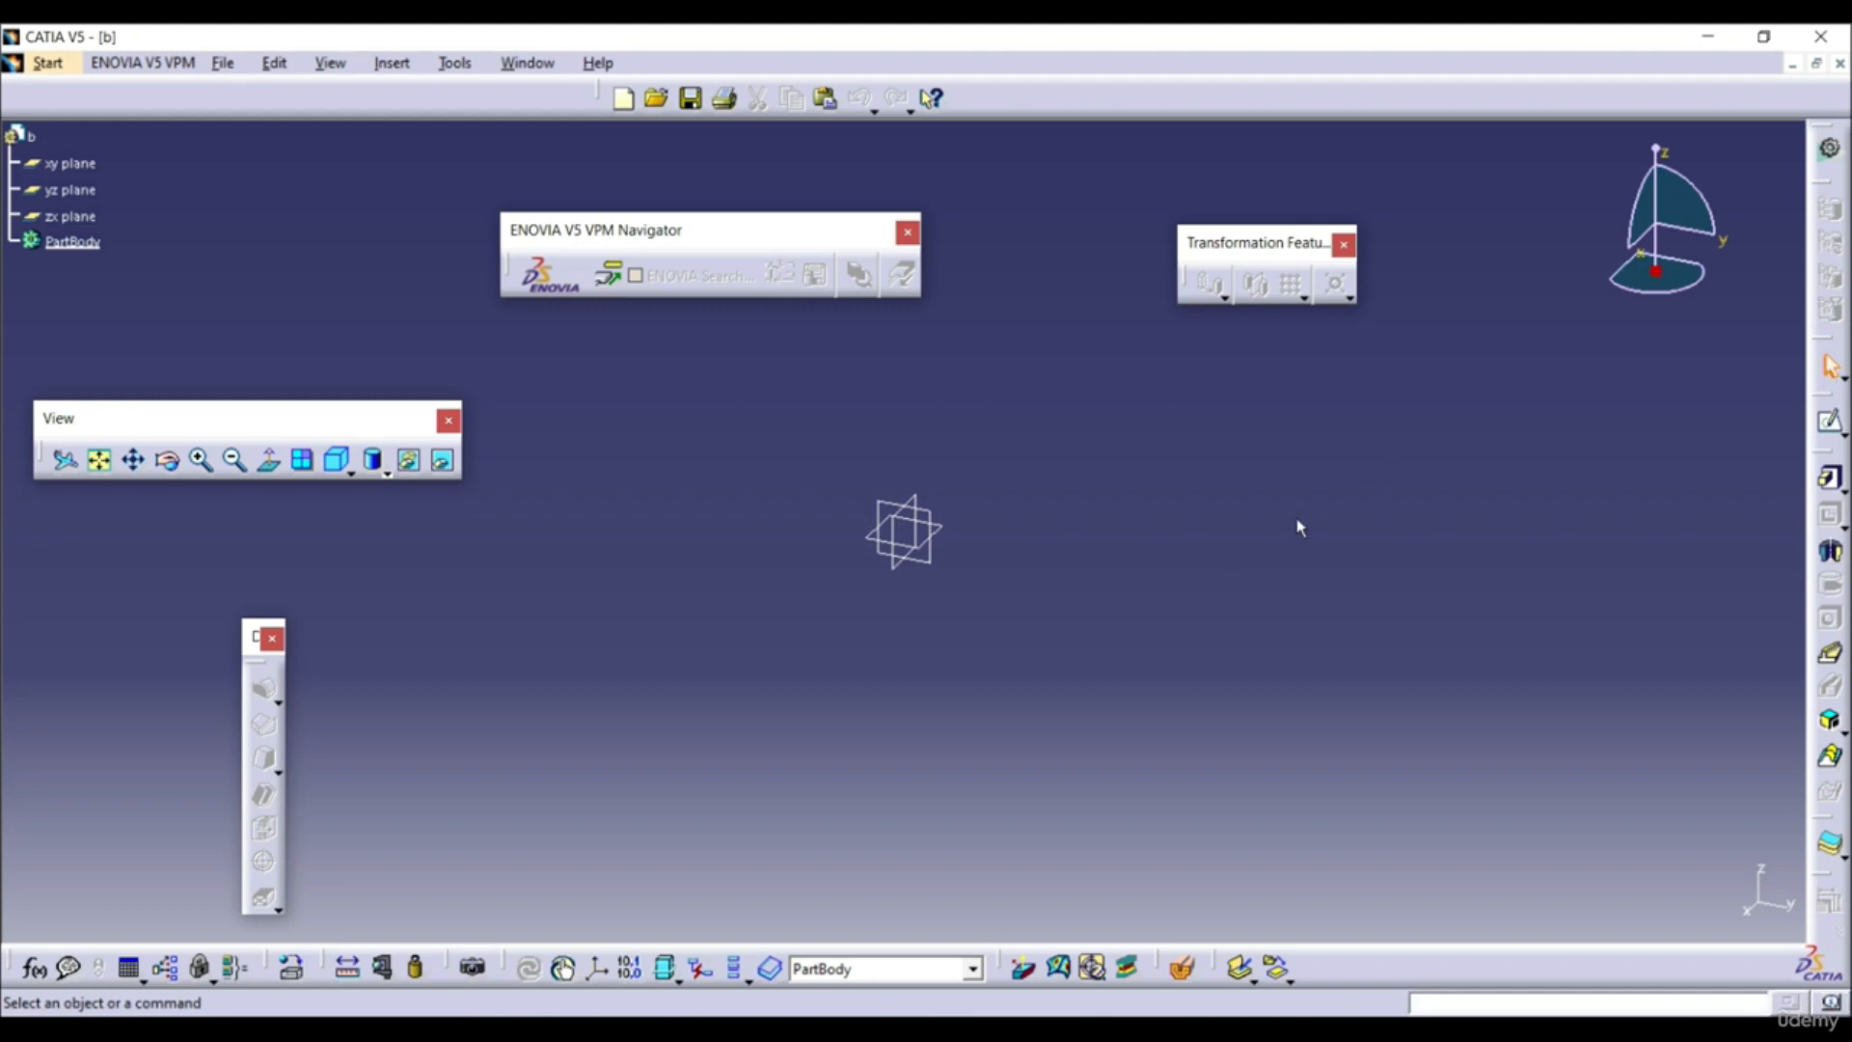
left_click(1839, 65)
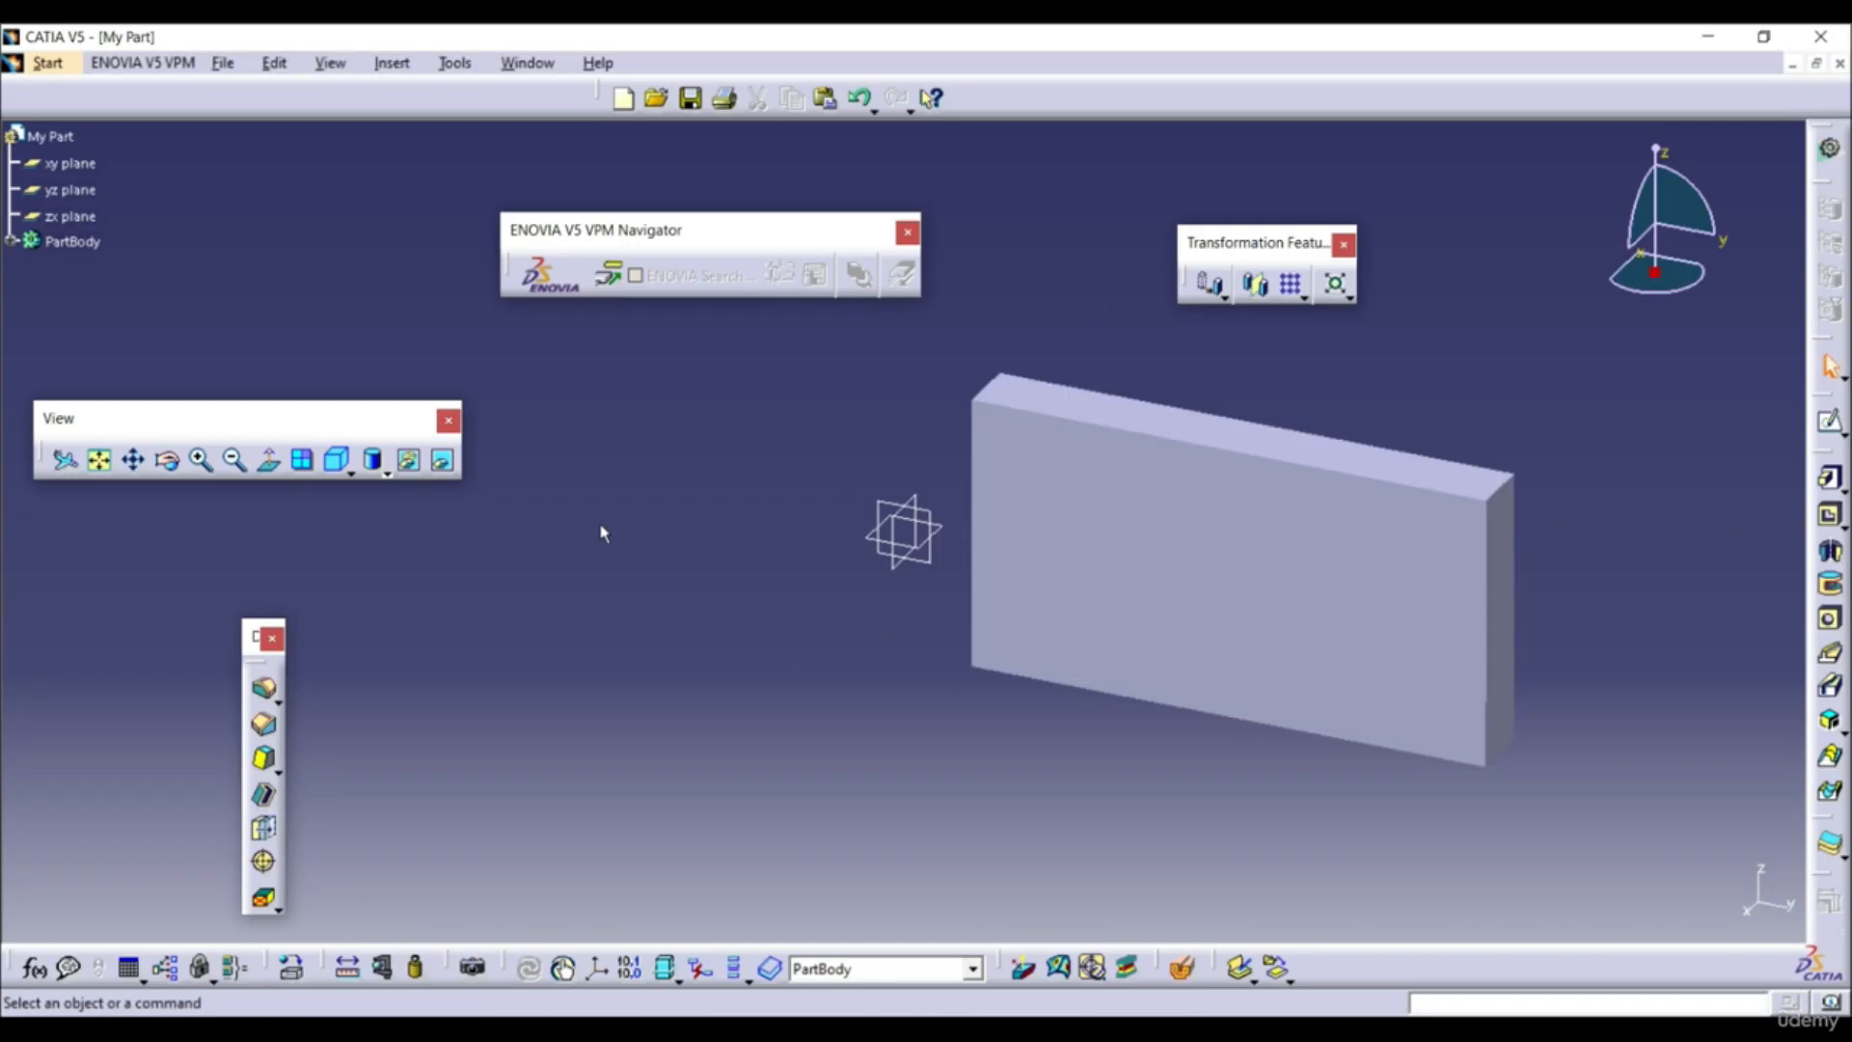
Create another new document of type Part with the default name Part2 and hybrid design enabled
left_click(624, 100)
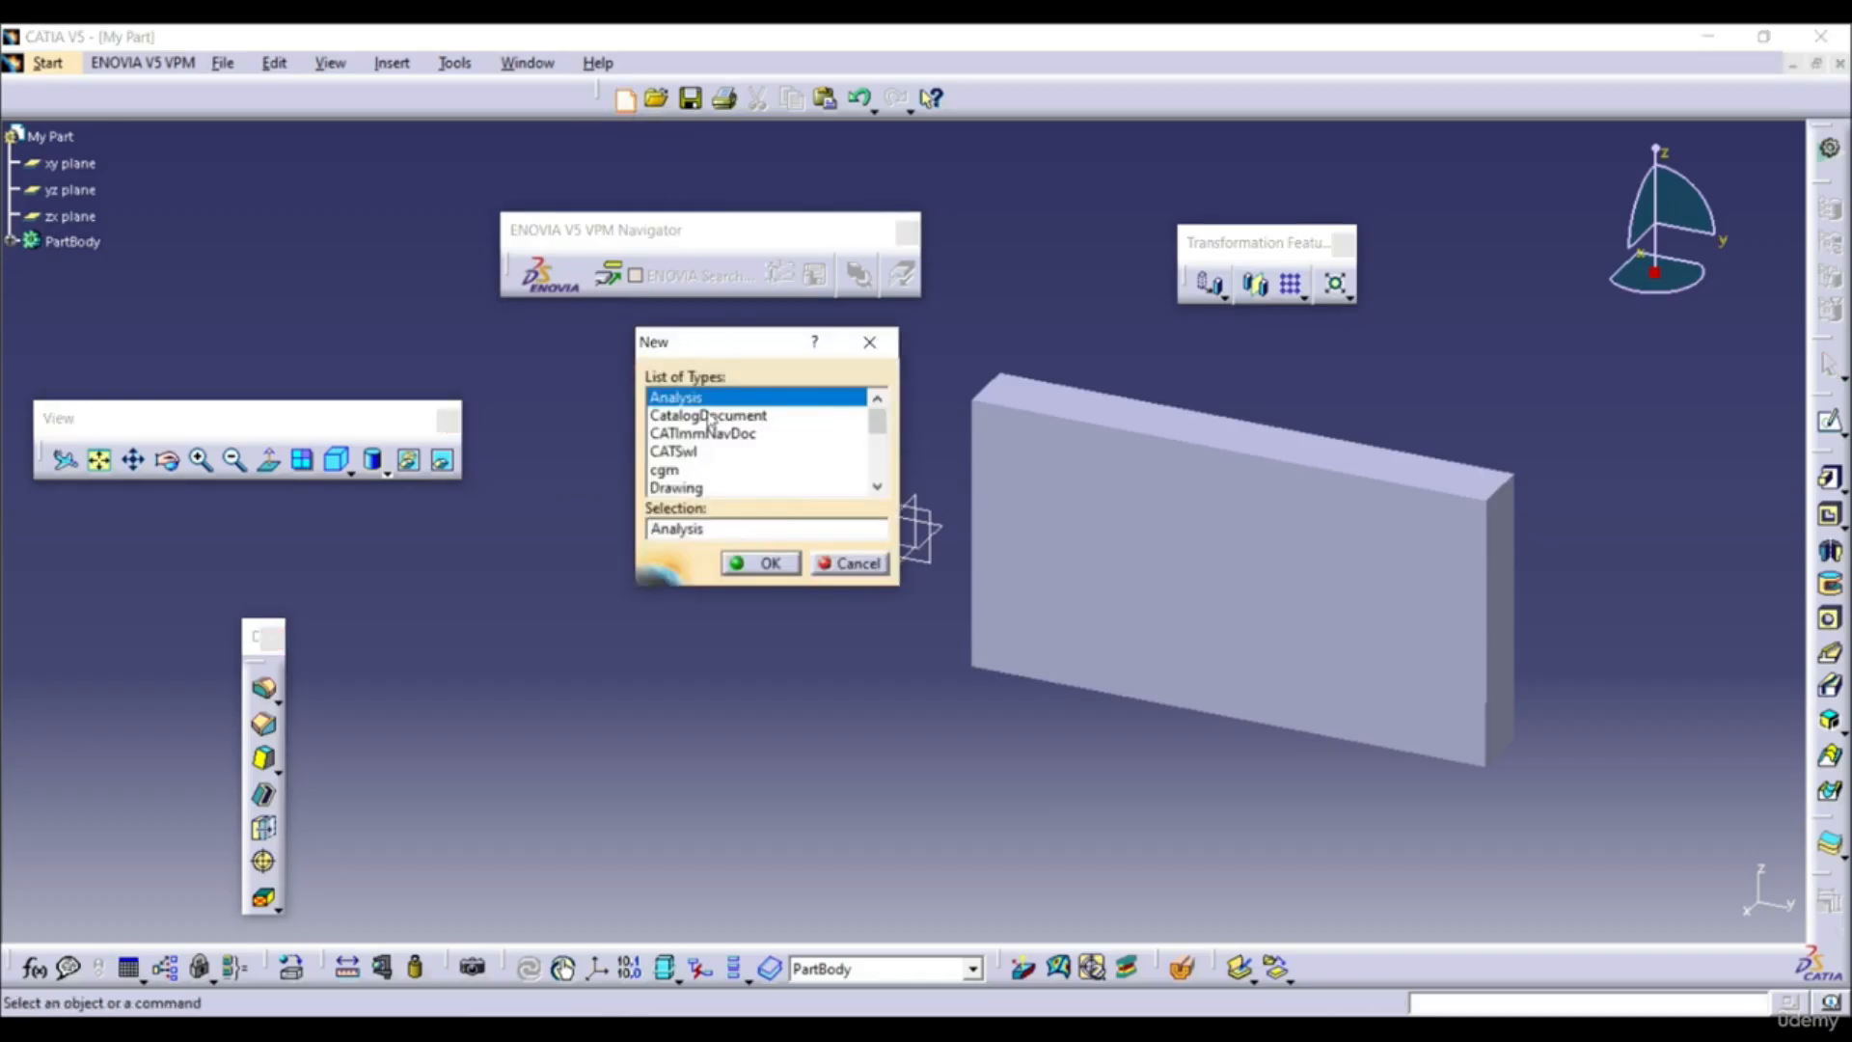
left_click(708, 454)
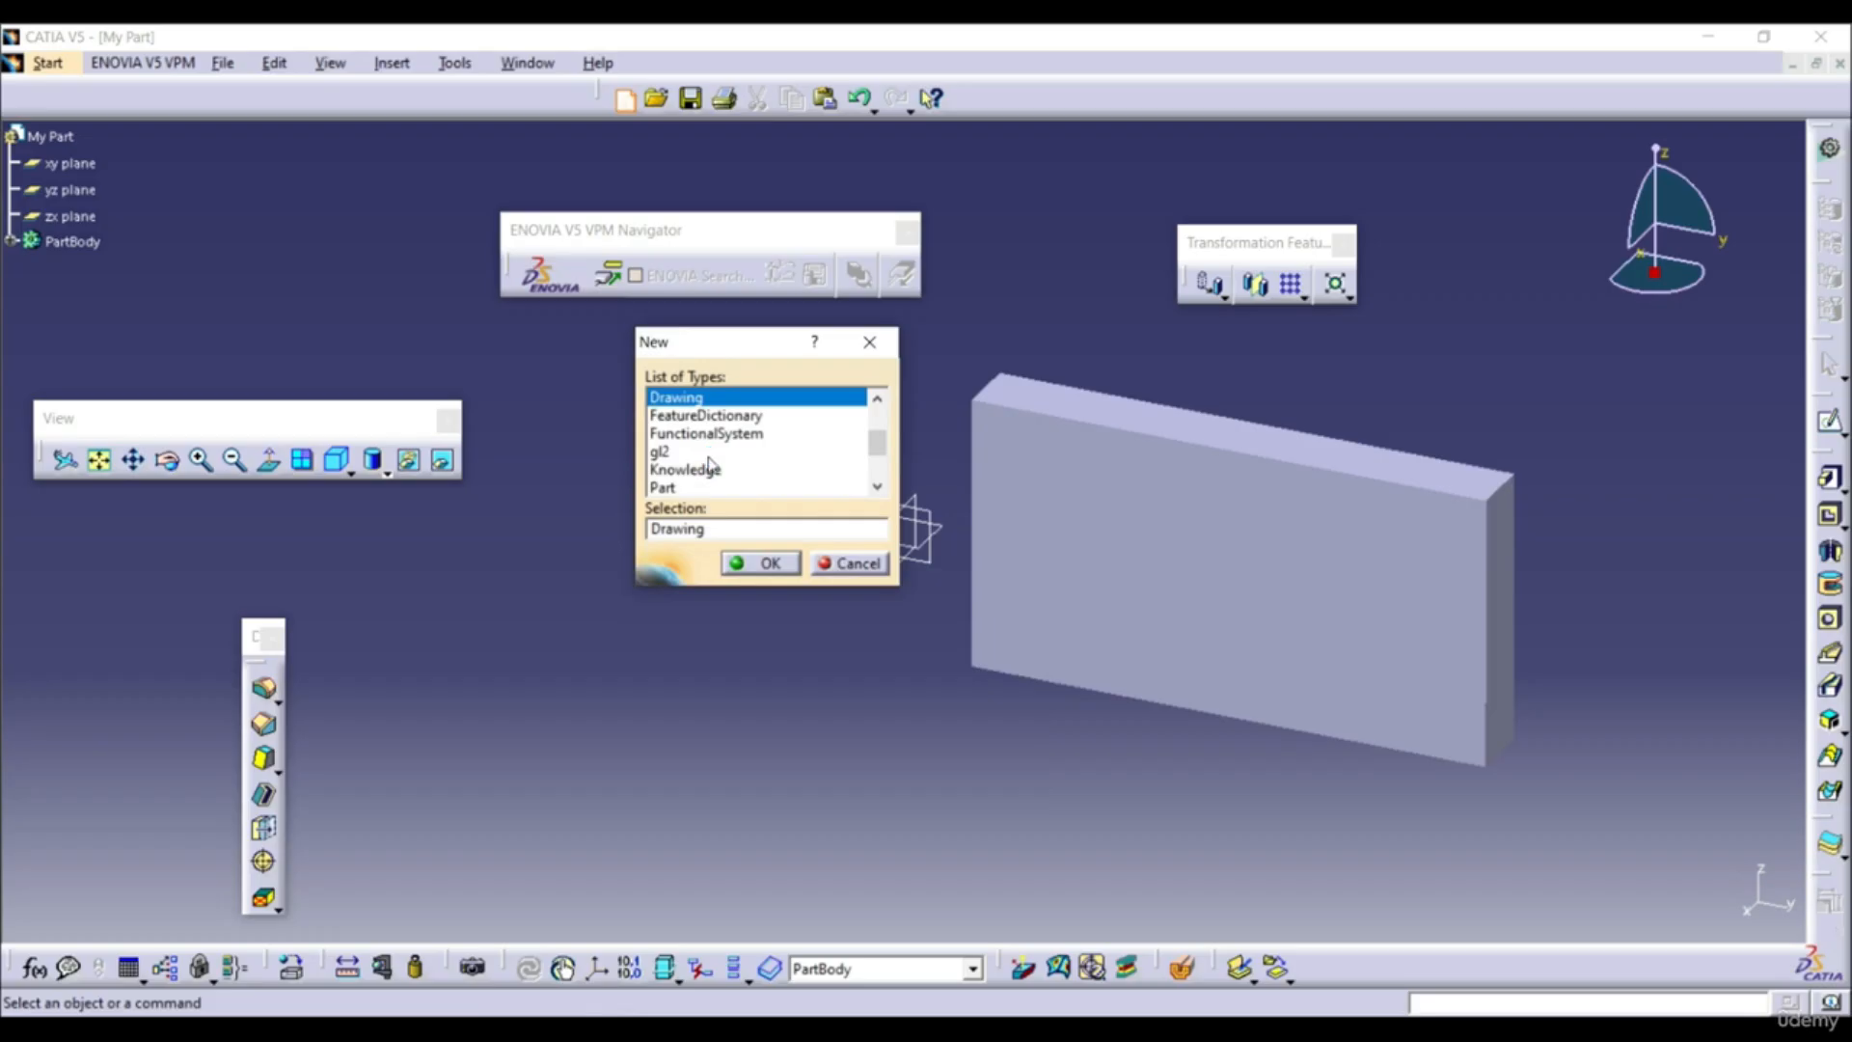
scroll(708, 465, "down", 2)
scroll(708, 463, "up", 1)
left_click(708, 453)
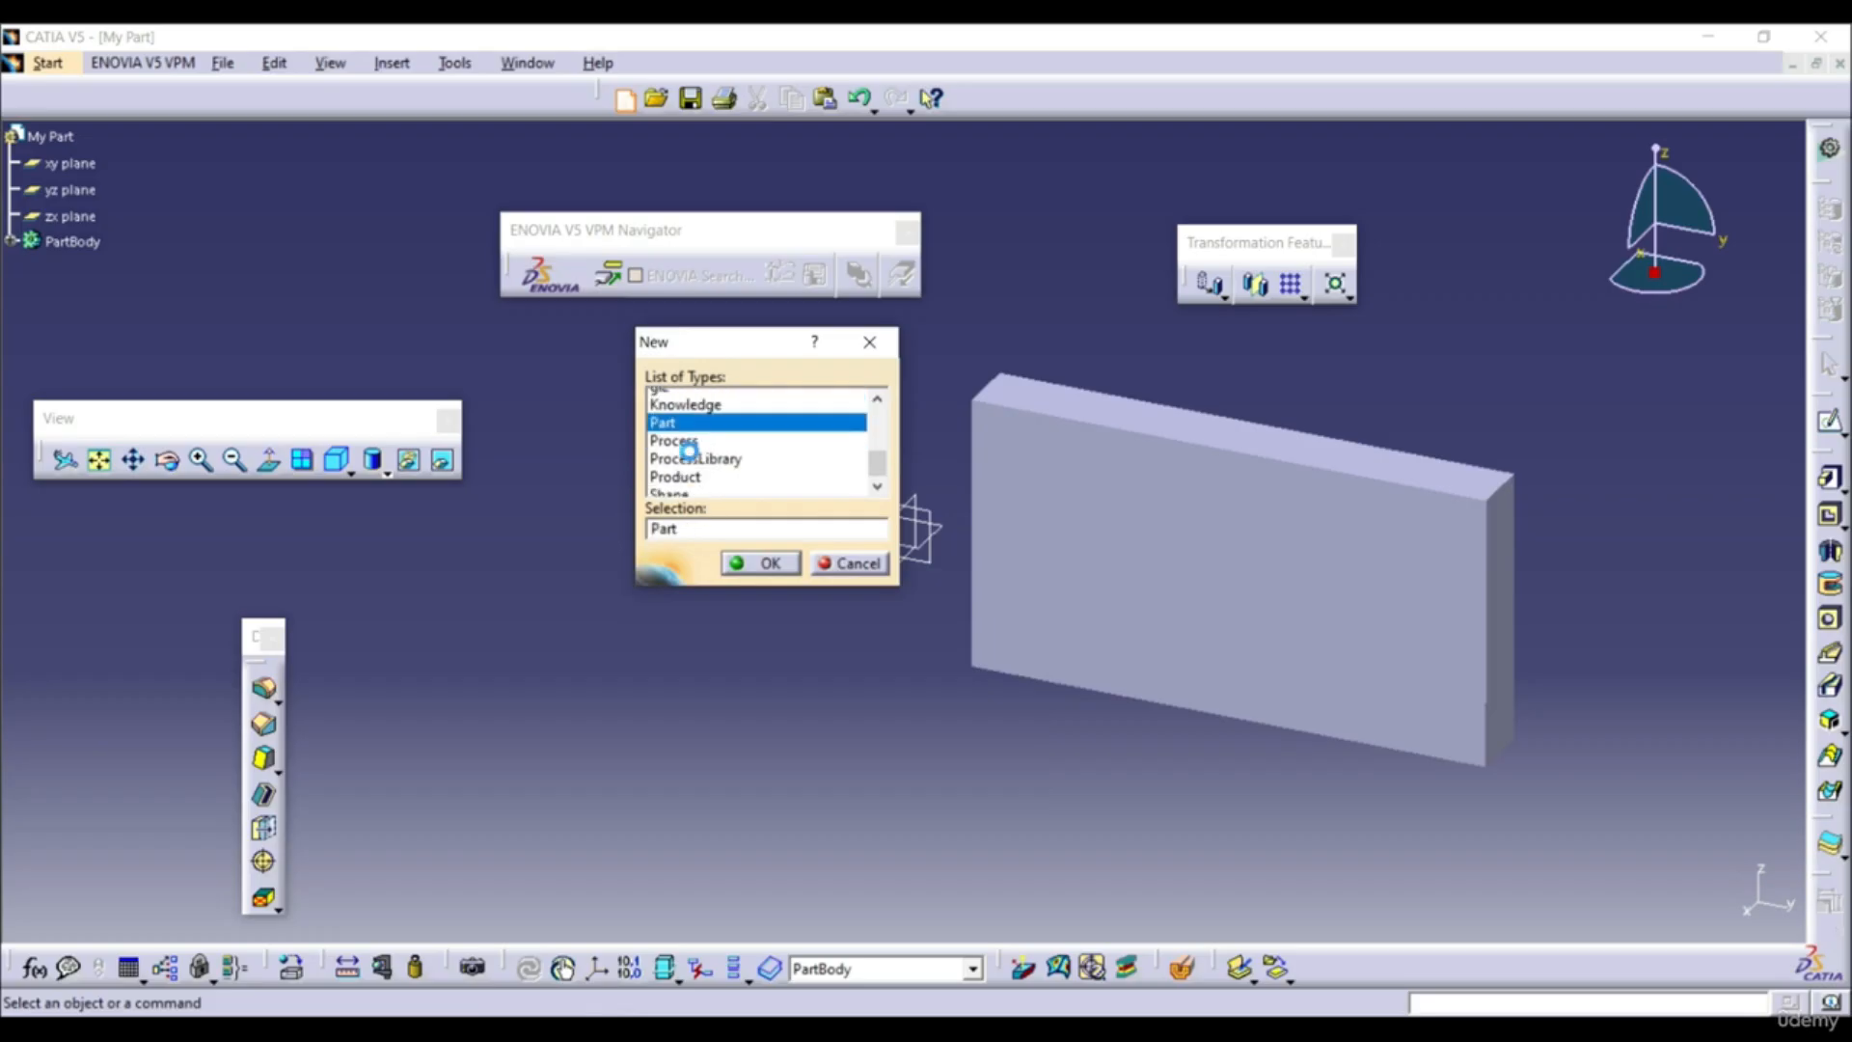
left_click(769, 566)
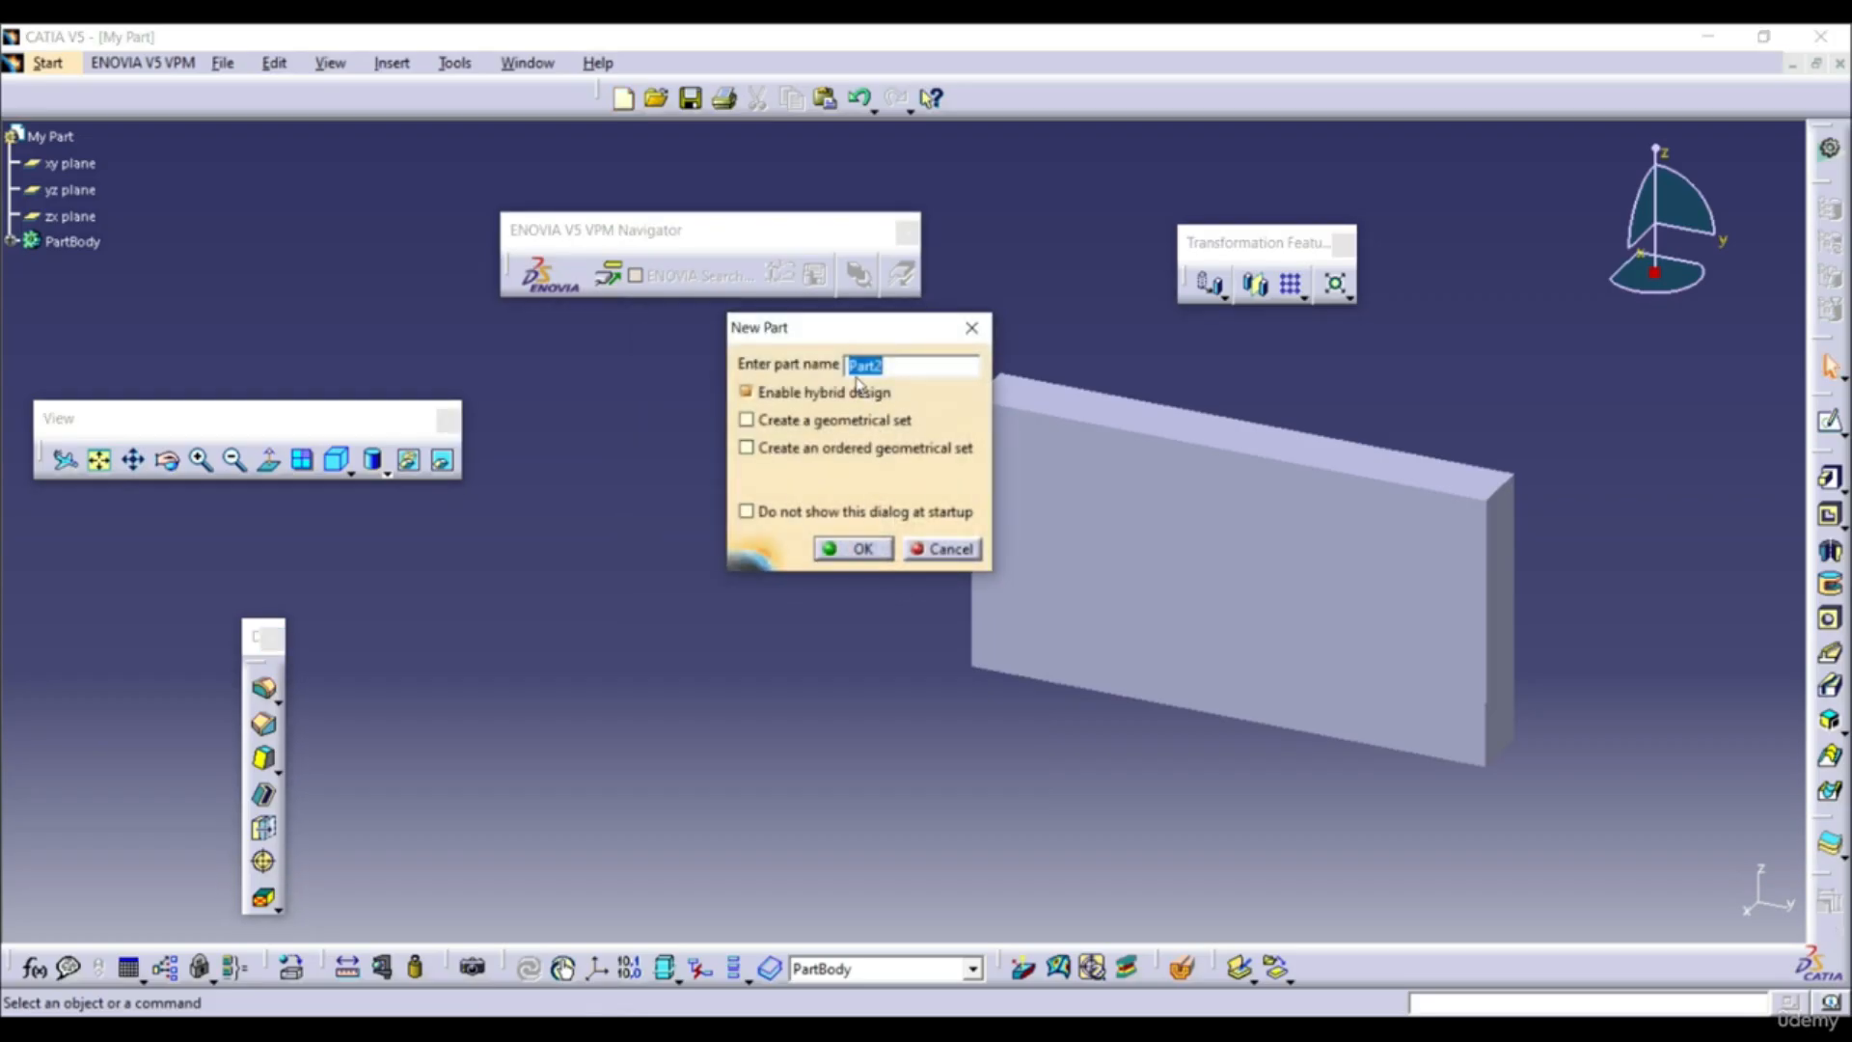
left_click(856, 548)
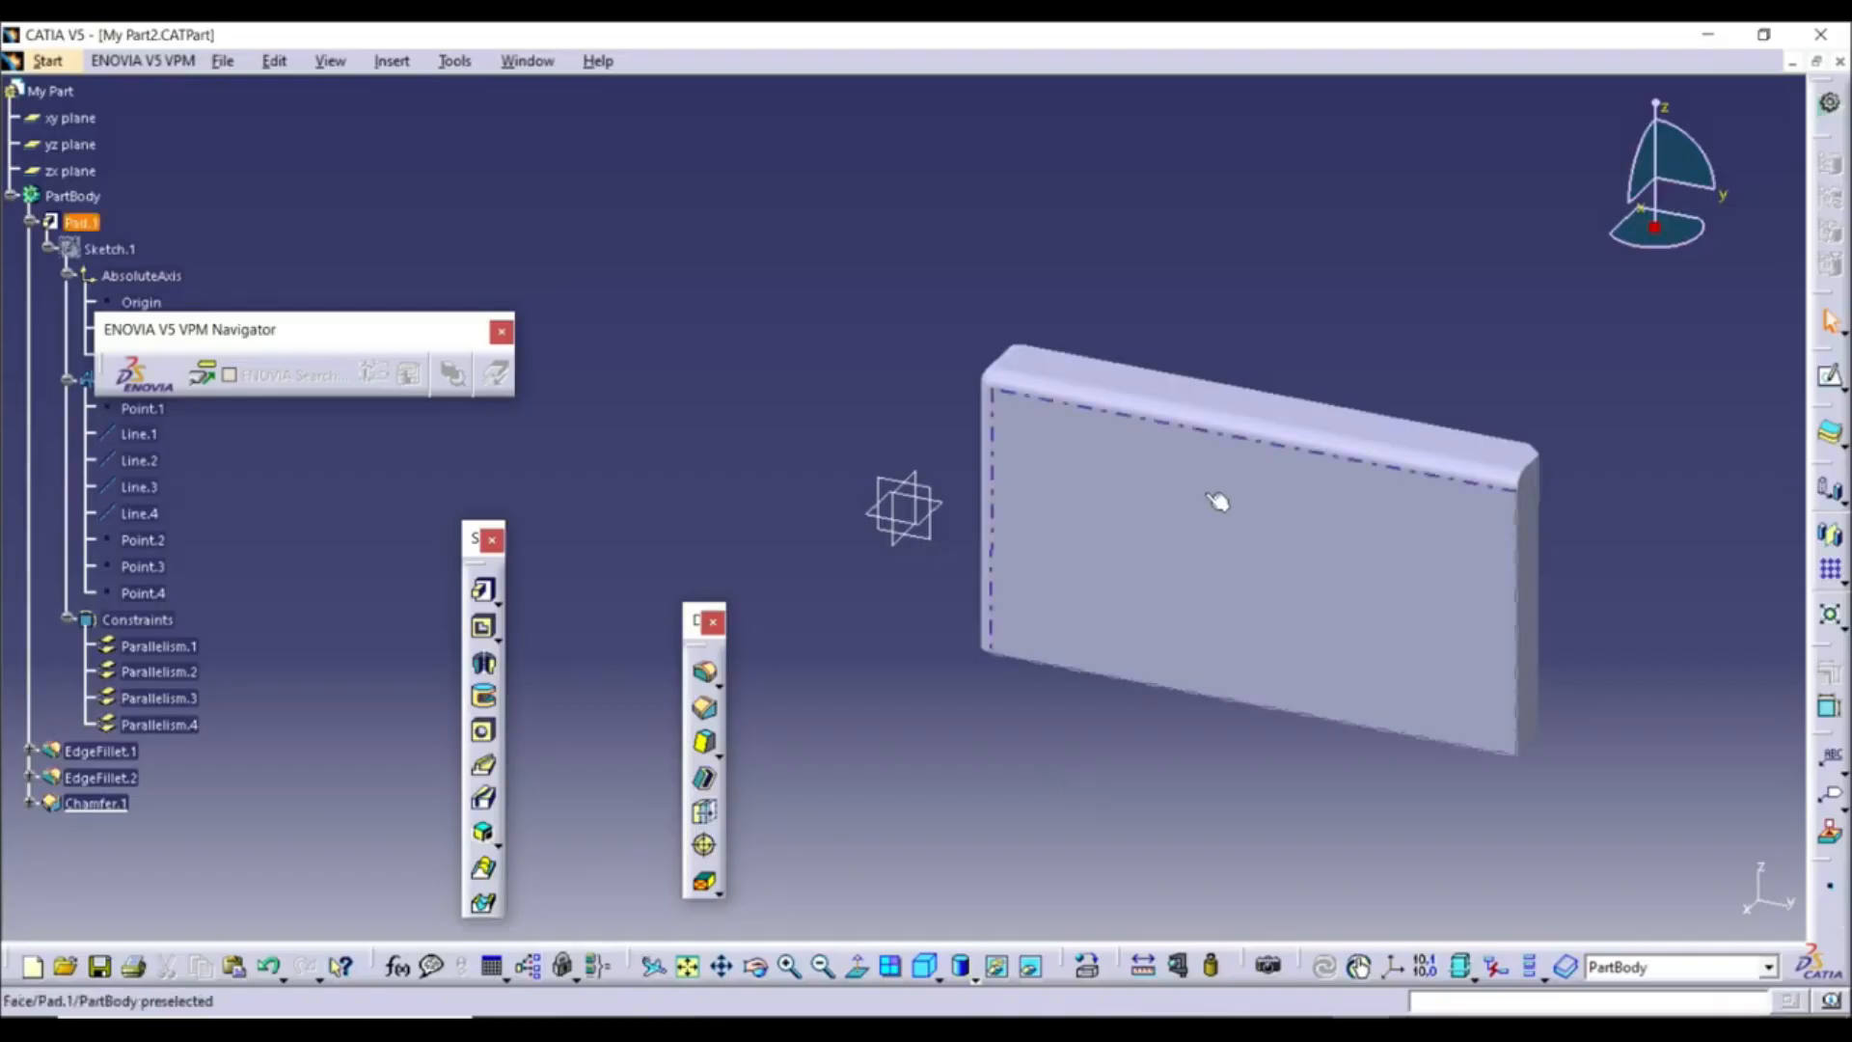
Edit the block's pad and set its length to 40 mm
double_click(1249, 585)
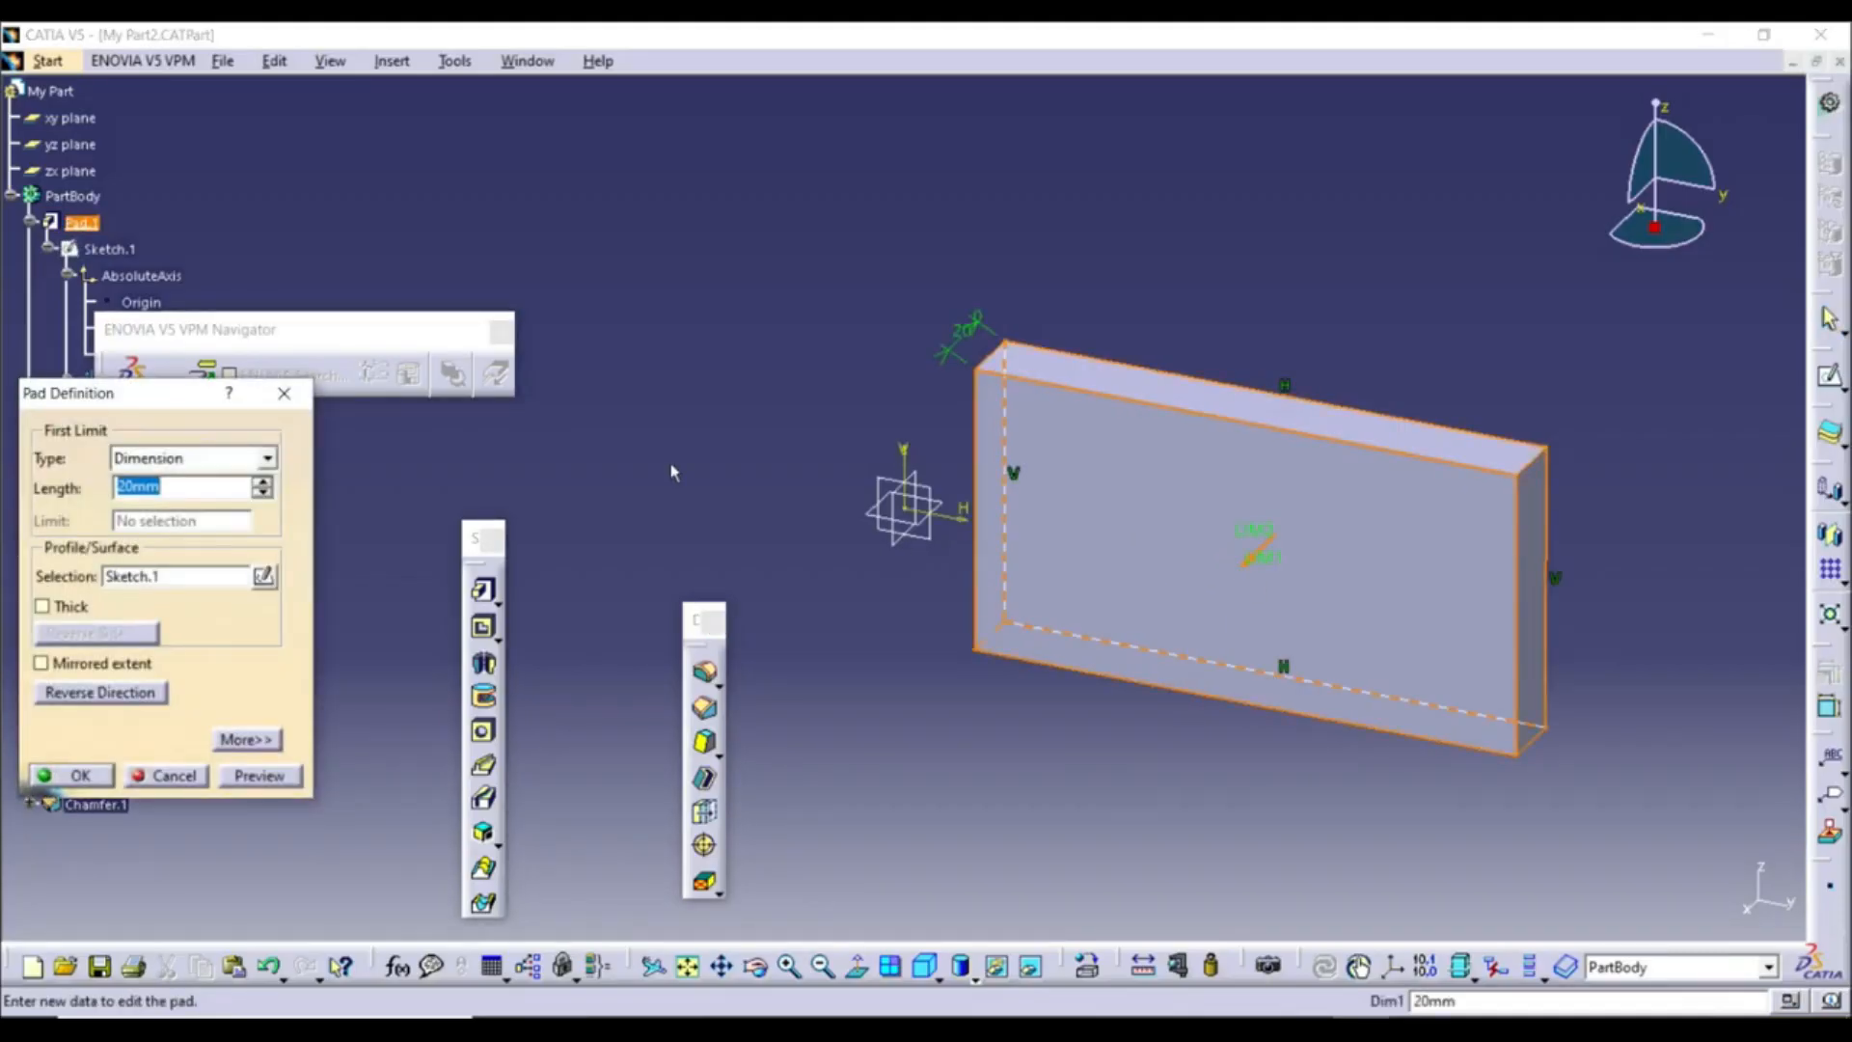
mouse_move(166, 389)
left_mouse_down()
mouse_move(799, 190)
mouse_move(758, 181)
left_mouse_up()
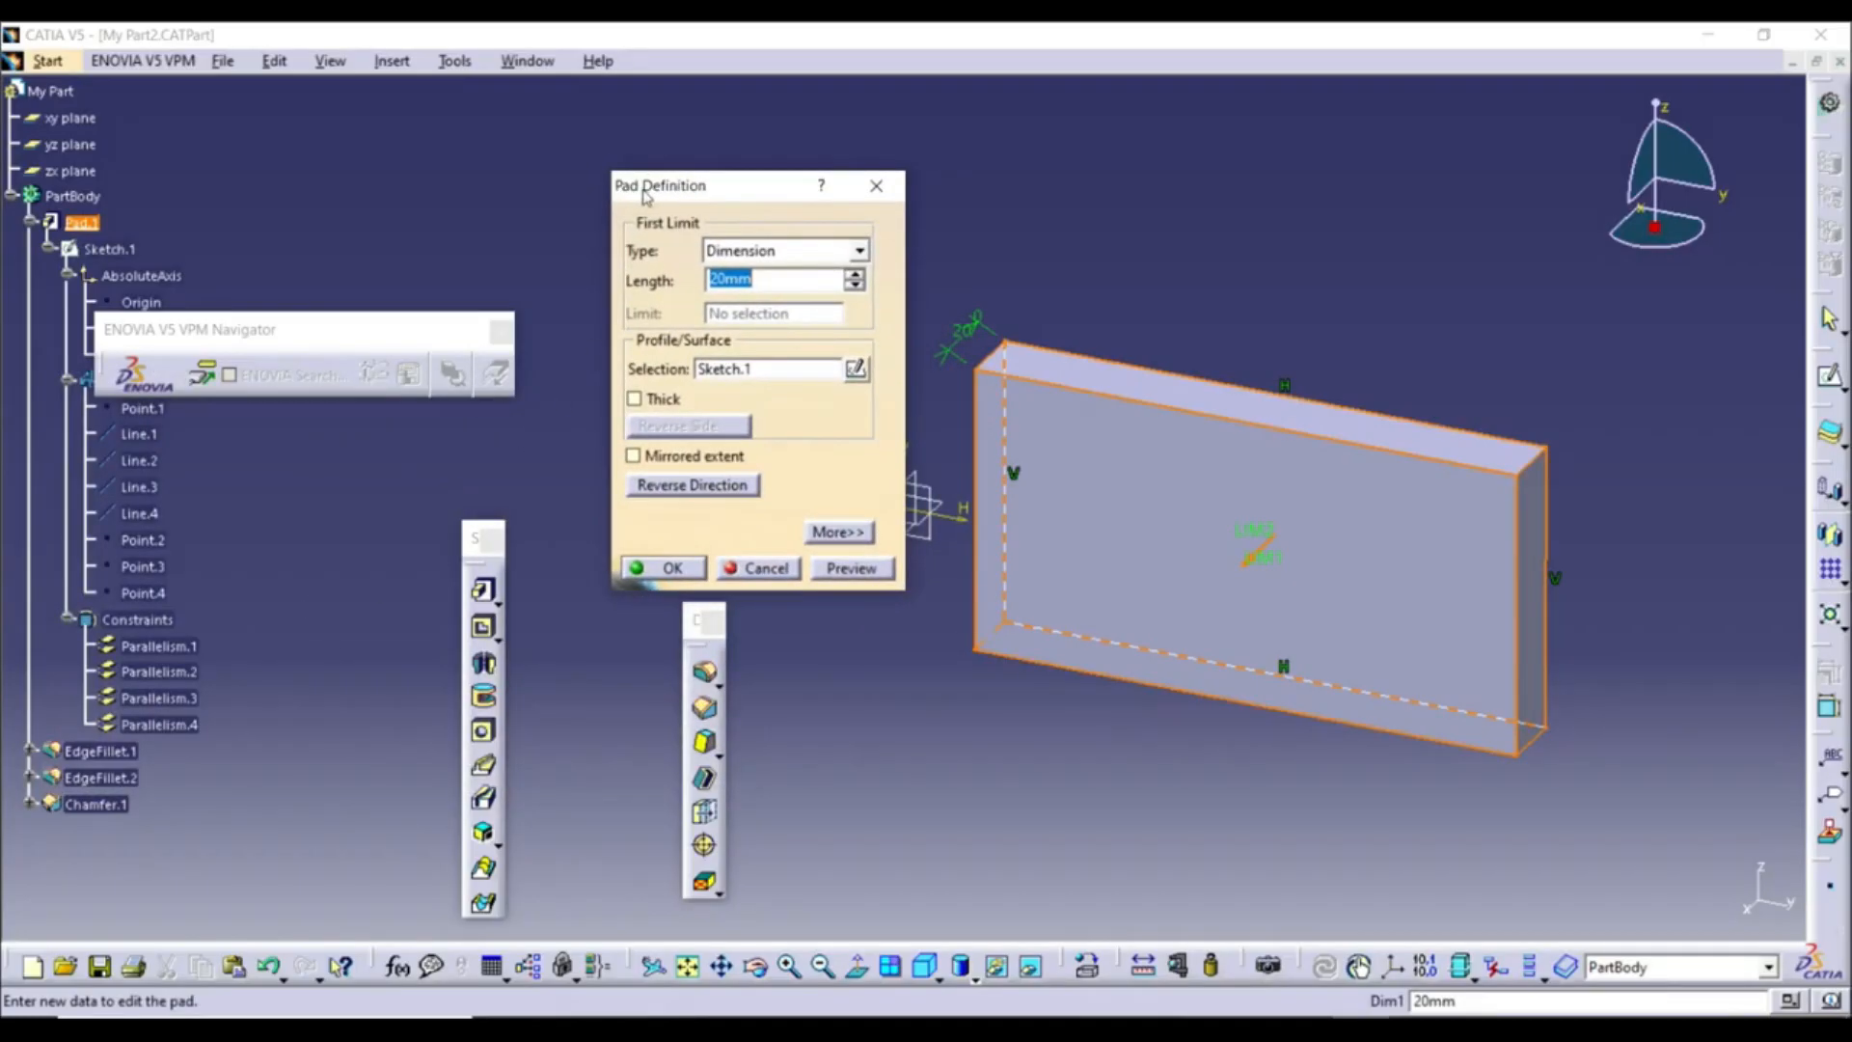
left_click_drag(299, 329, 391, 217)
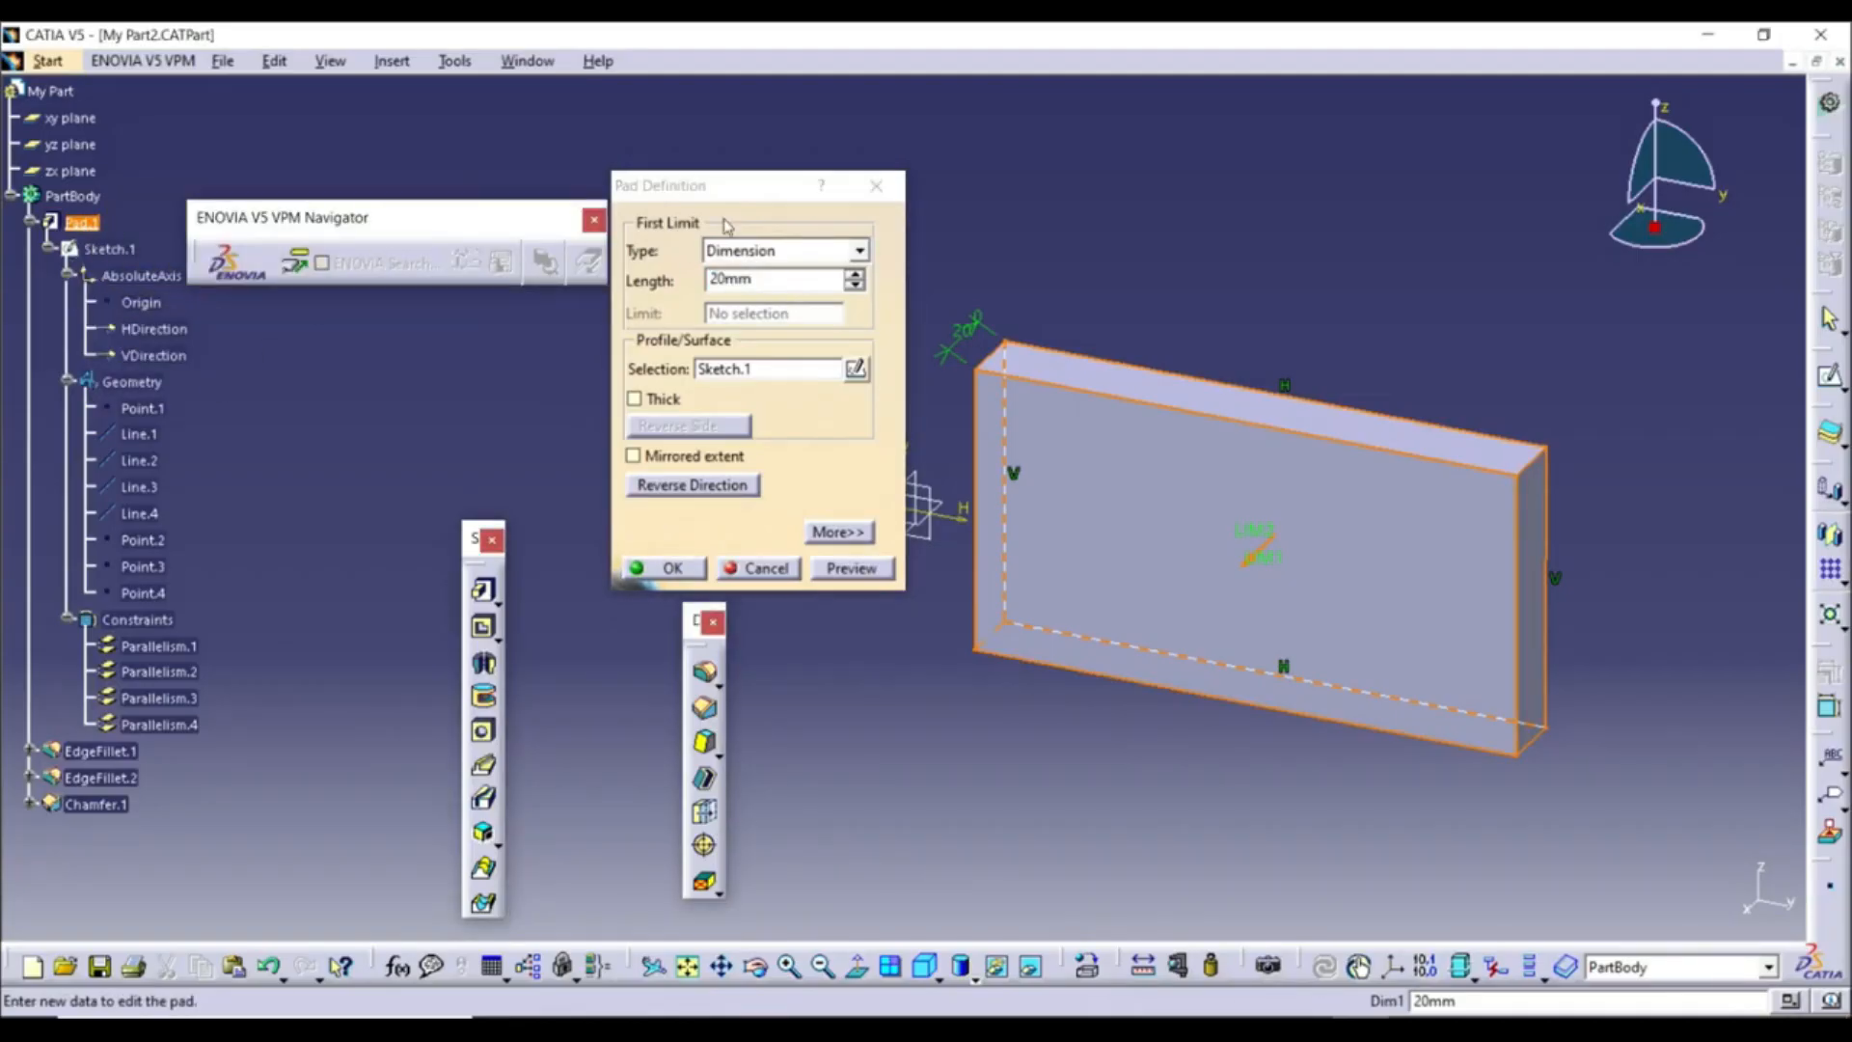
double_click(745, 280)
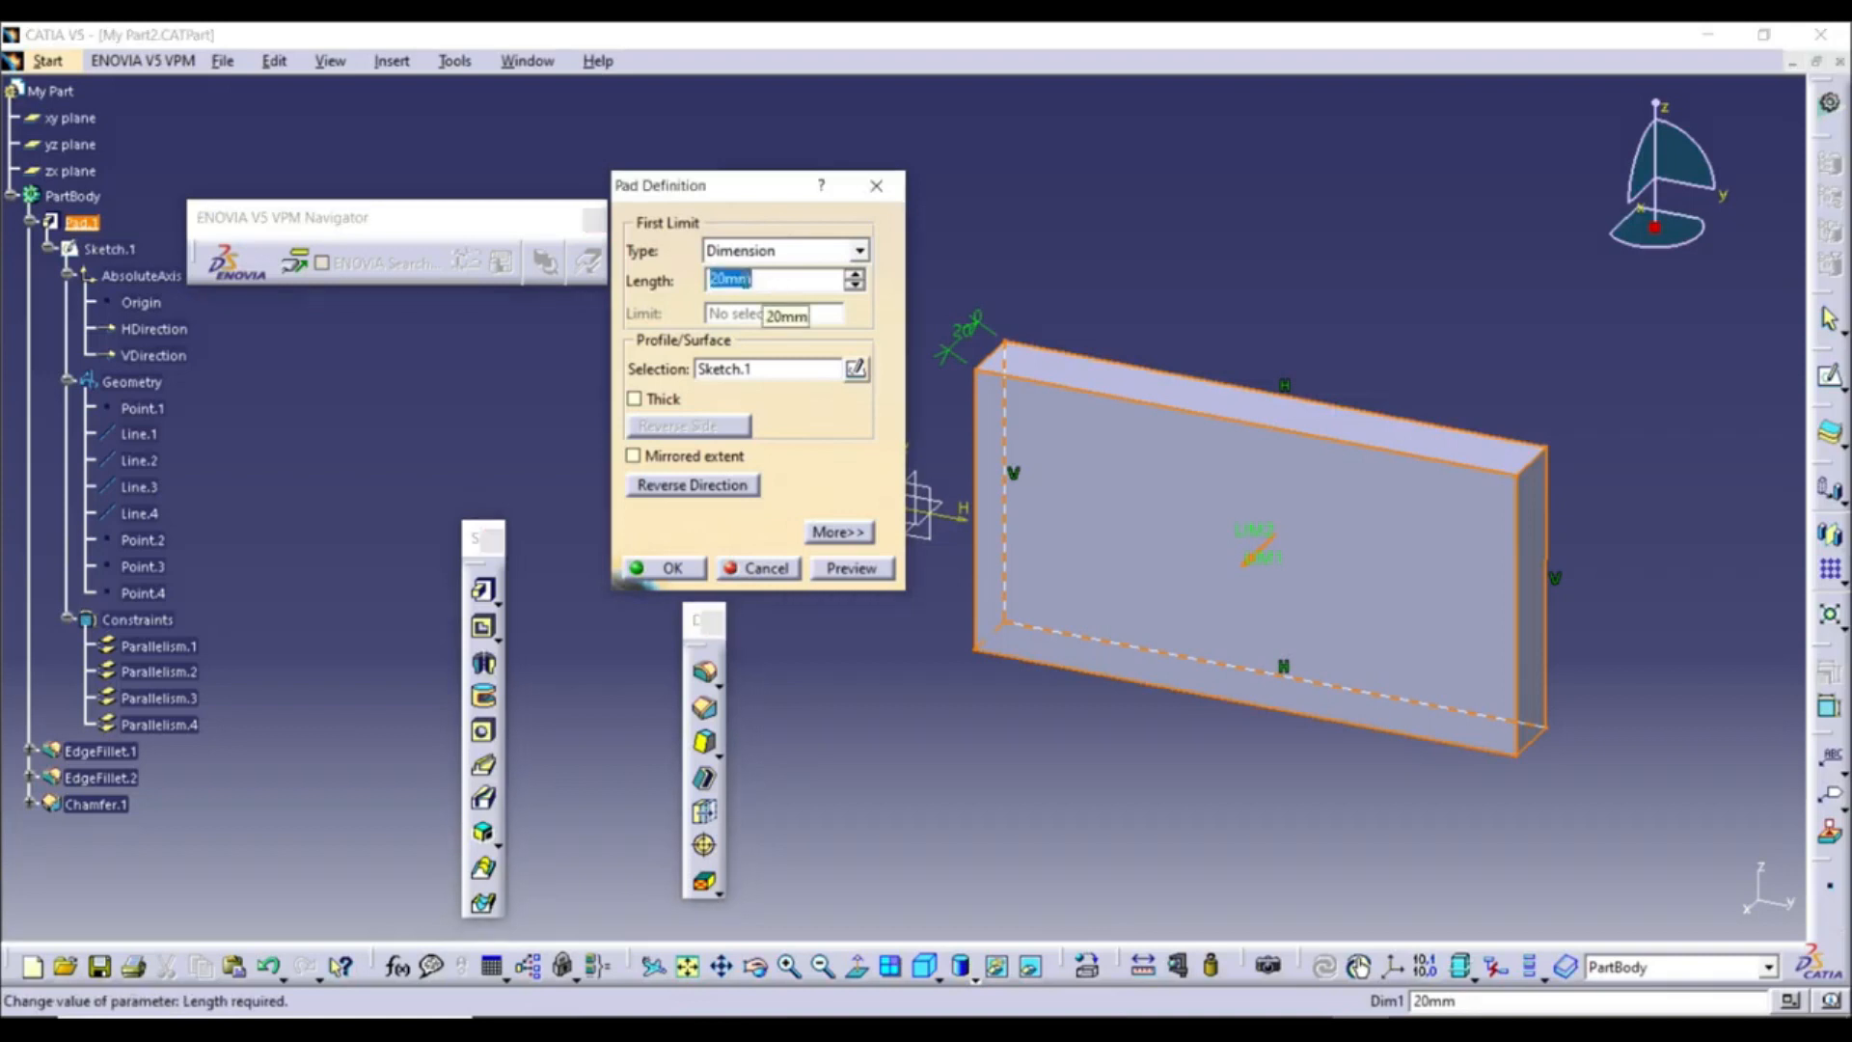
type("40")
left_click(675, 565)
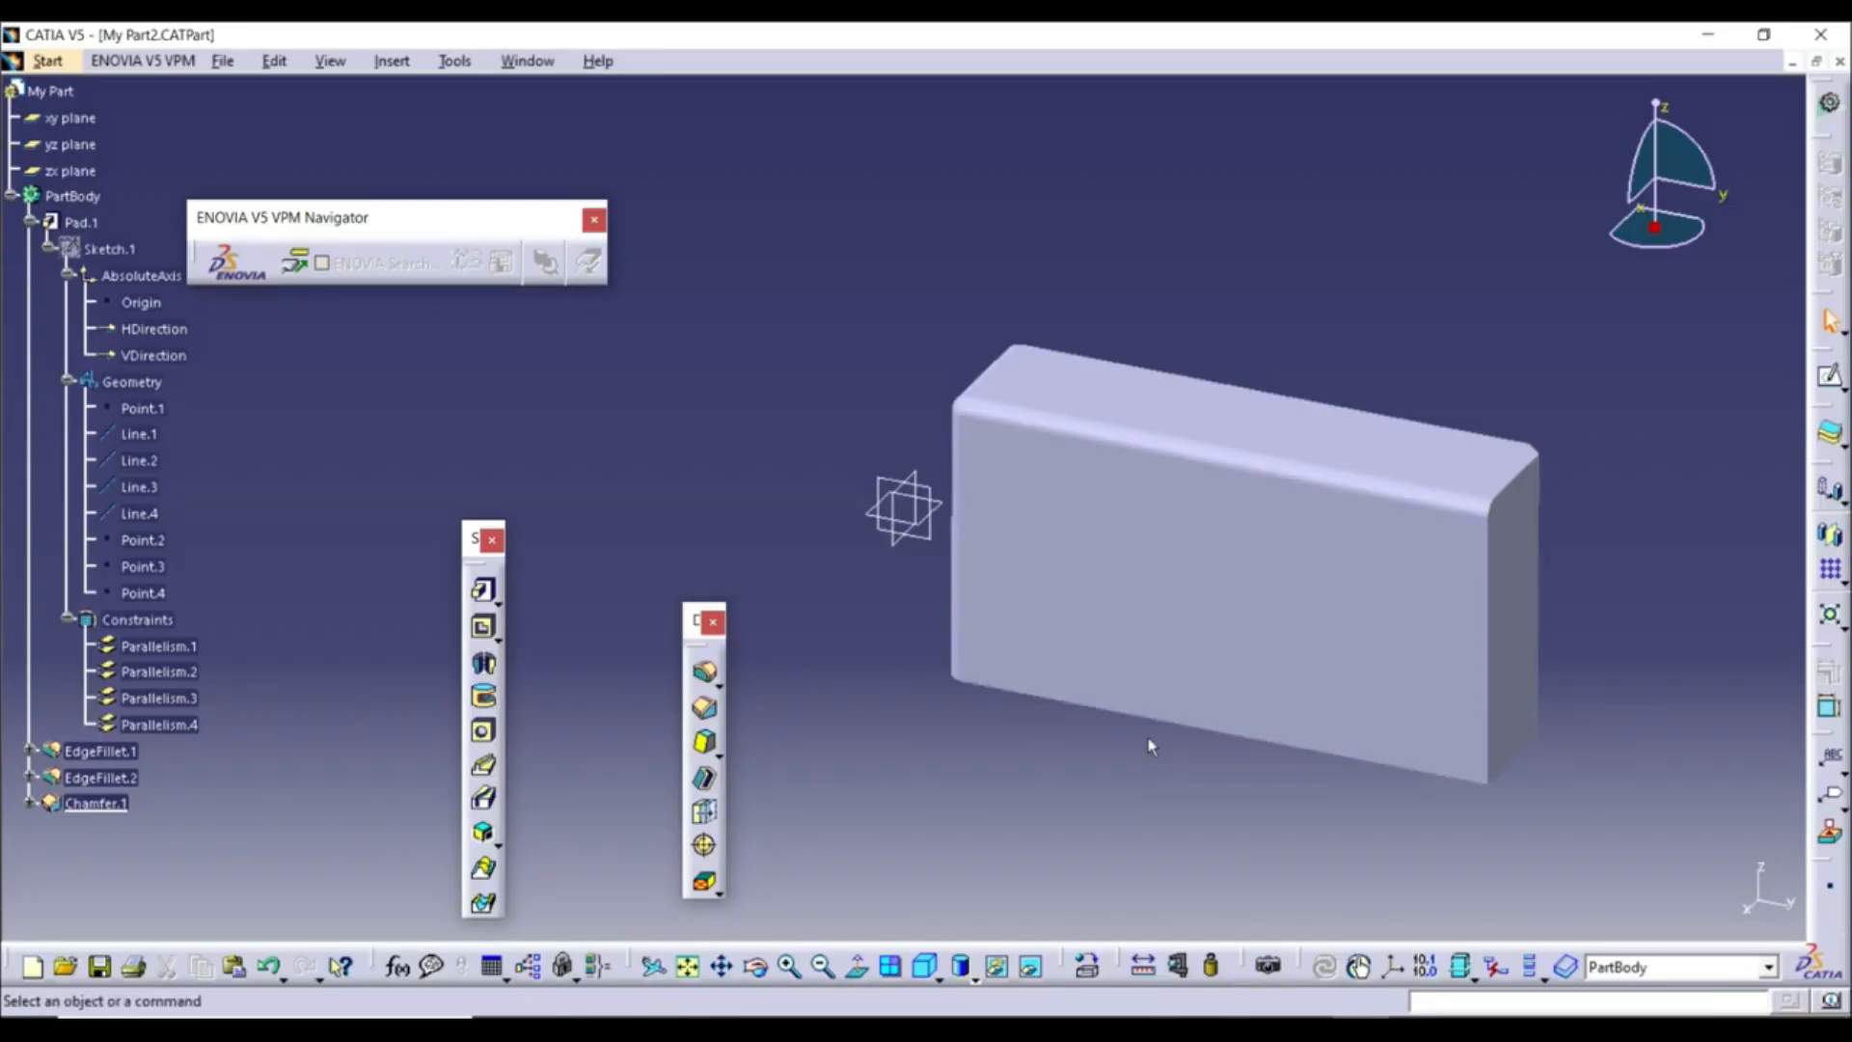
Apply a red fill colour to the large front face of the block through its graphic properties
mouse_move(1043, 757)
middle_mouse_down()
mouse_move(964, 766)
mouse_move(848, 703)
mouse_move(1145, 566)
mouse_move(1182, 526)
mouse_move(537, 801)
mouse_move(1013, 645)
mouse_move(1067, 646)
middle_mouse_up()
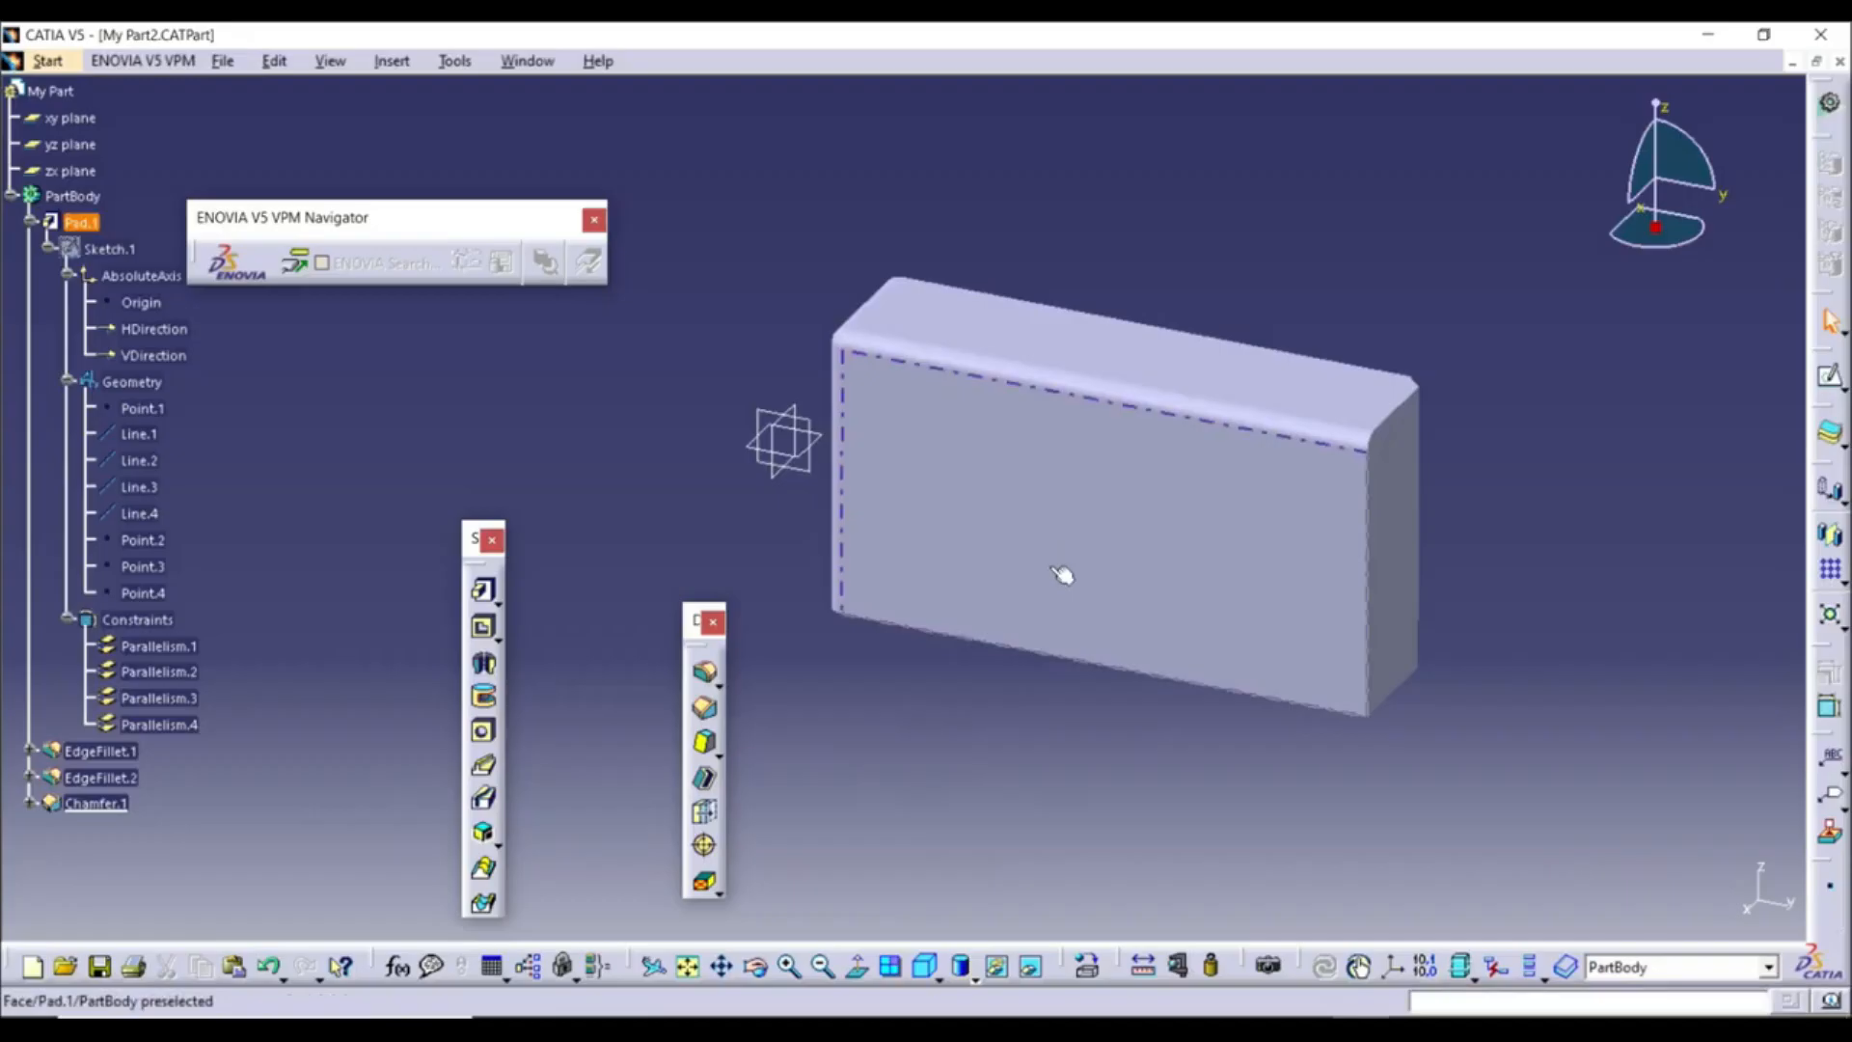
right_click(1033, 521)
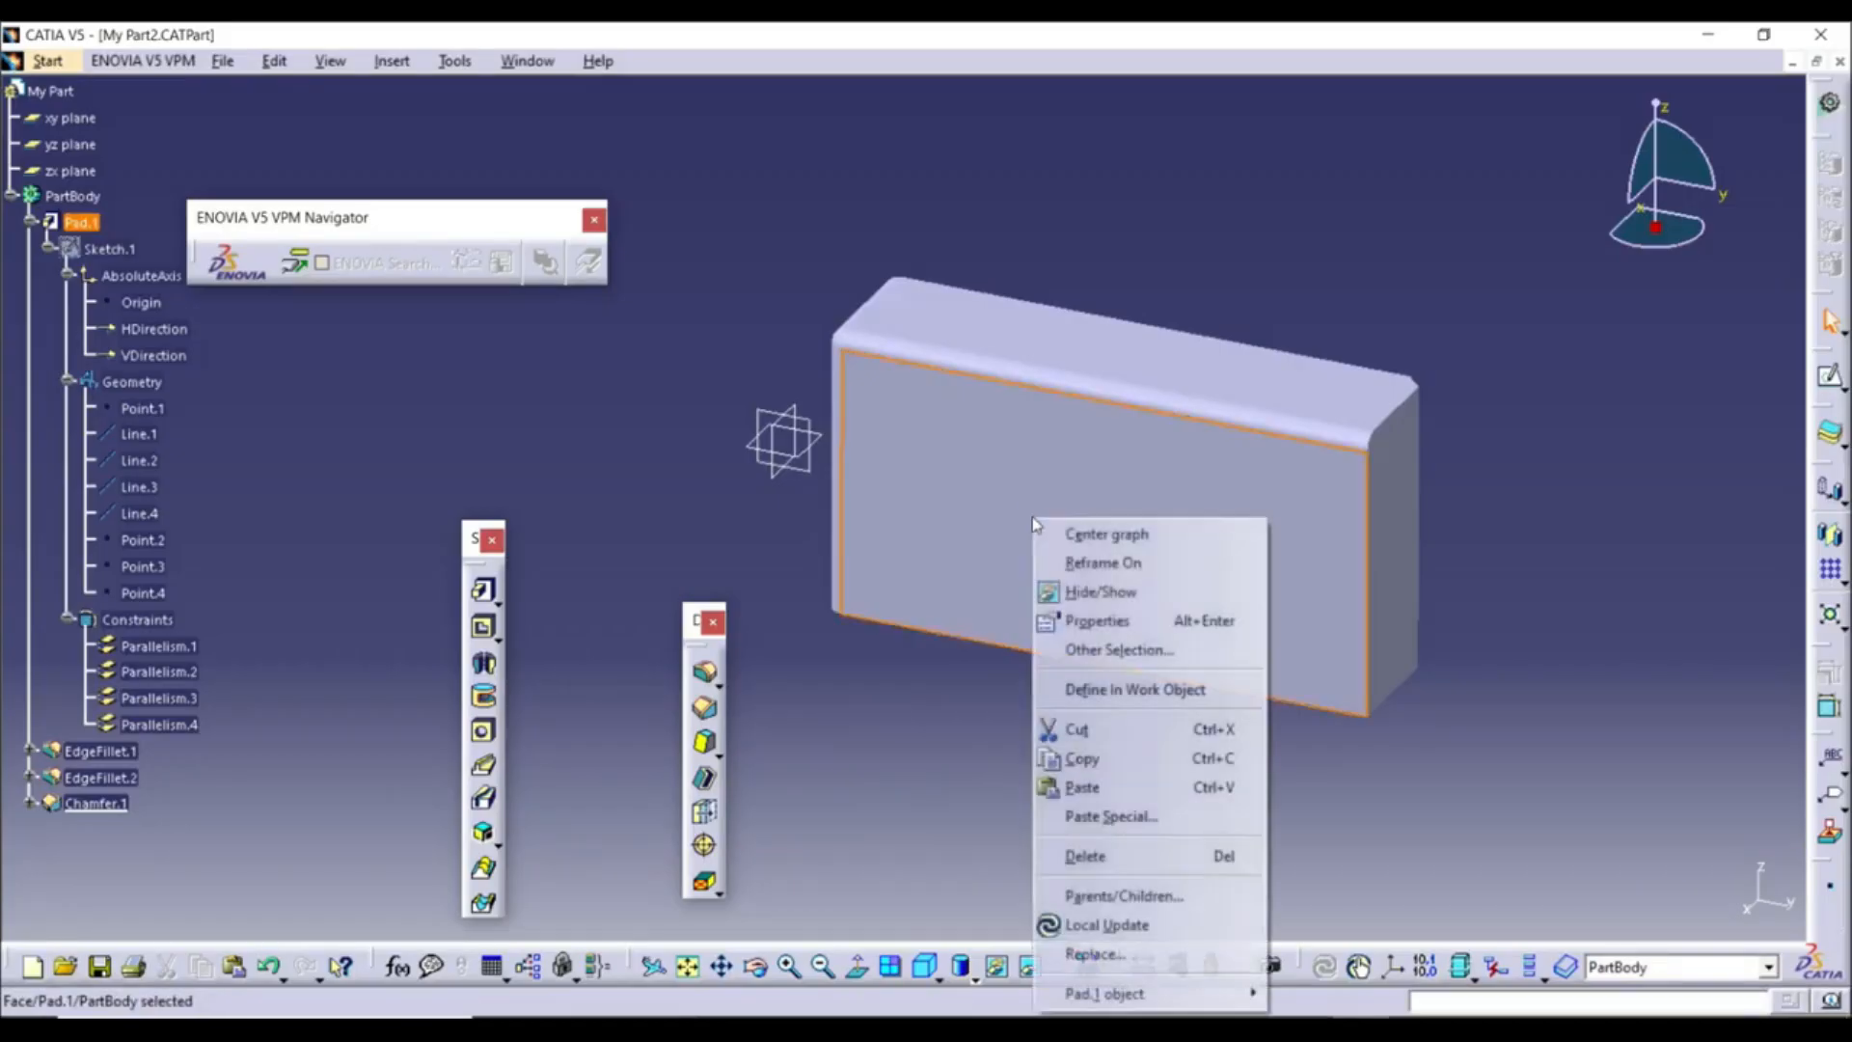
left_click(1114, 622)
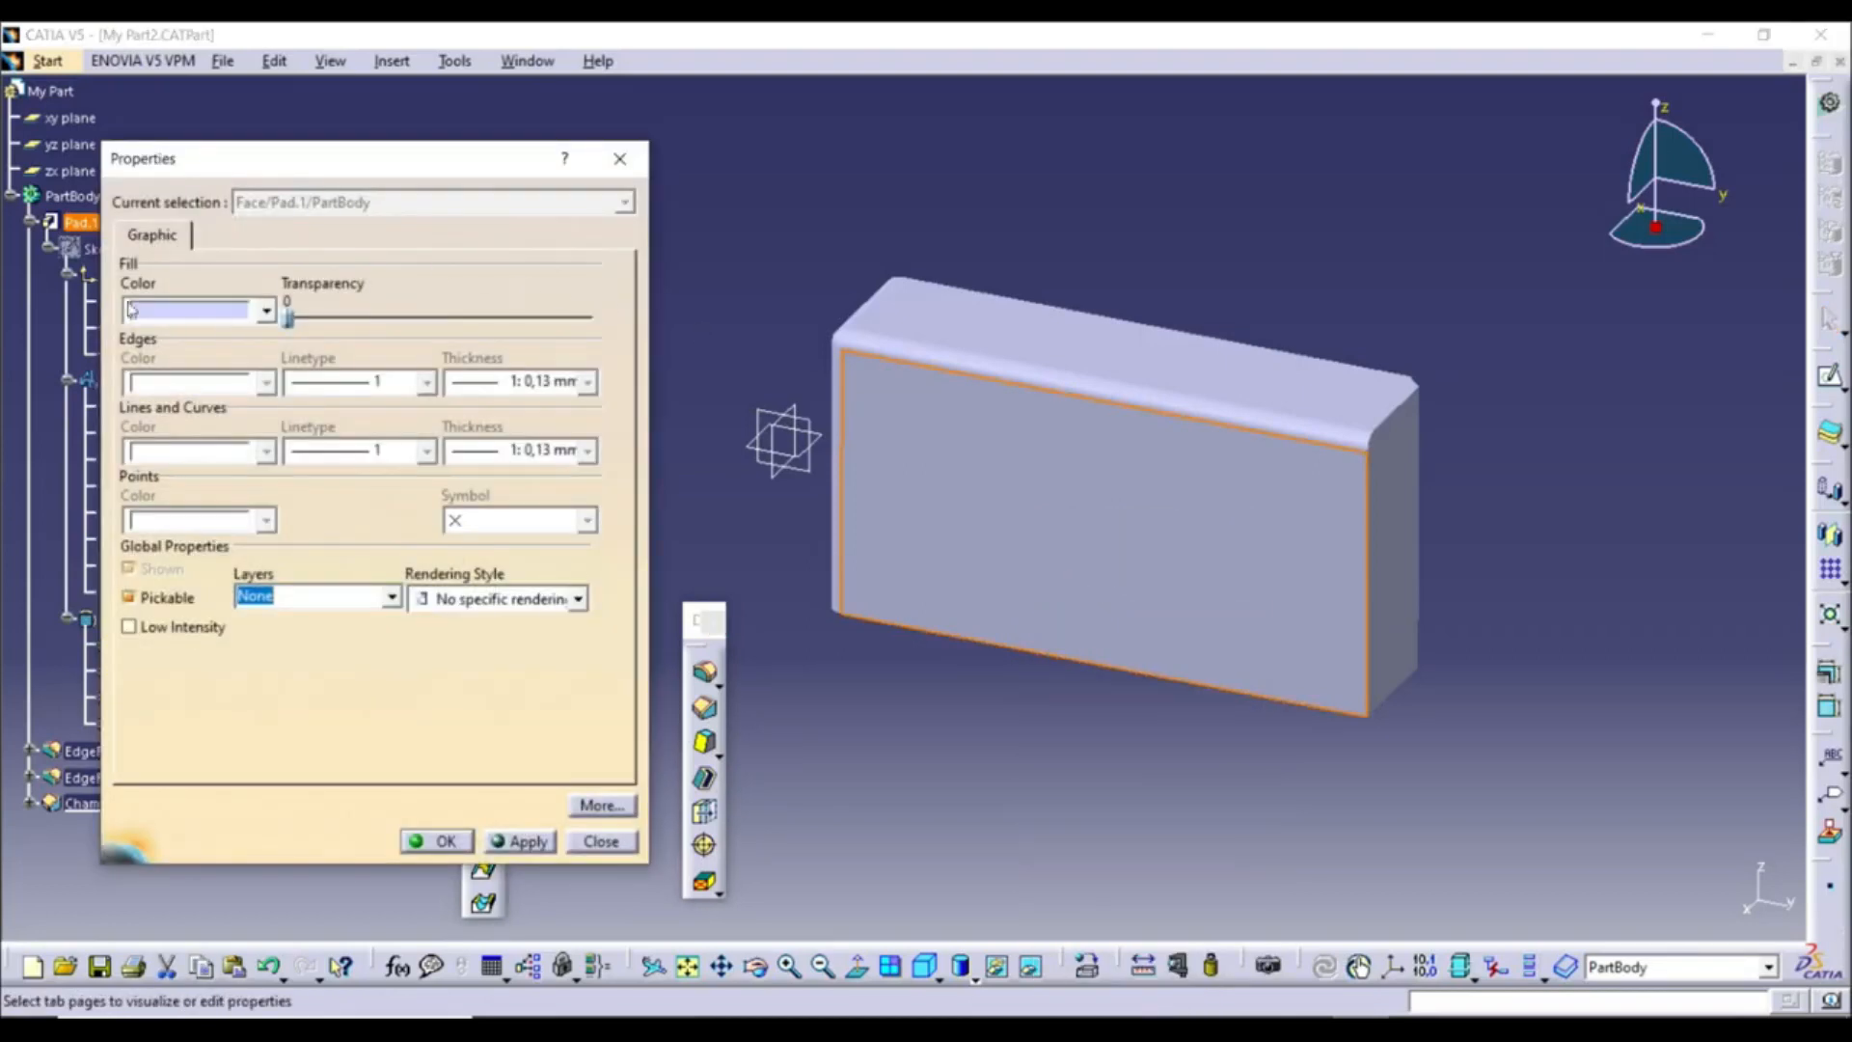
left_click(265, 308)
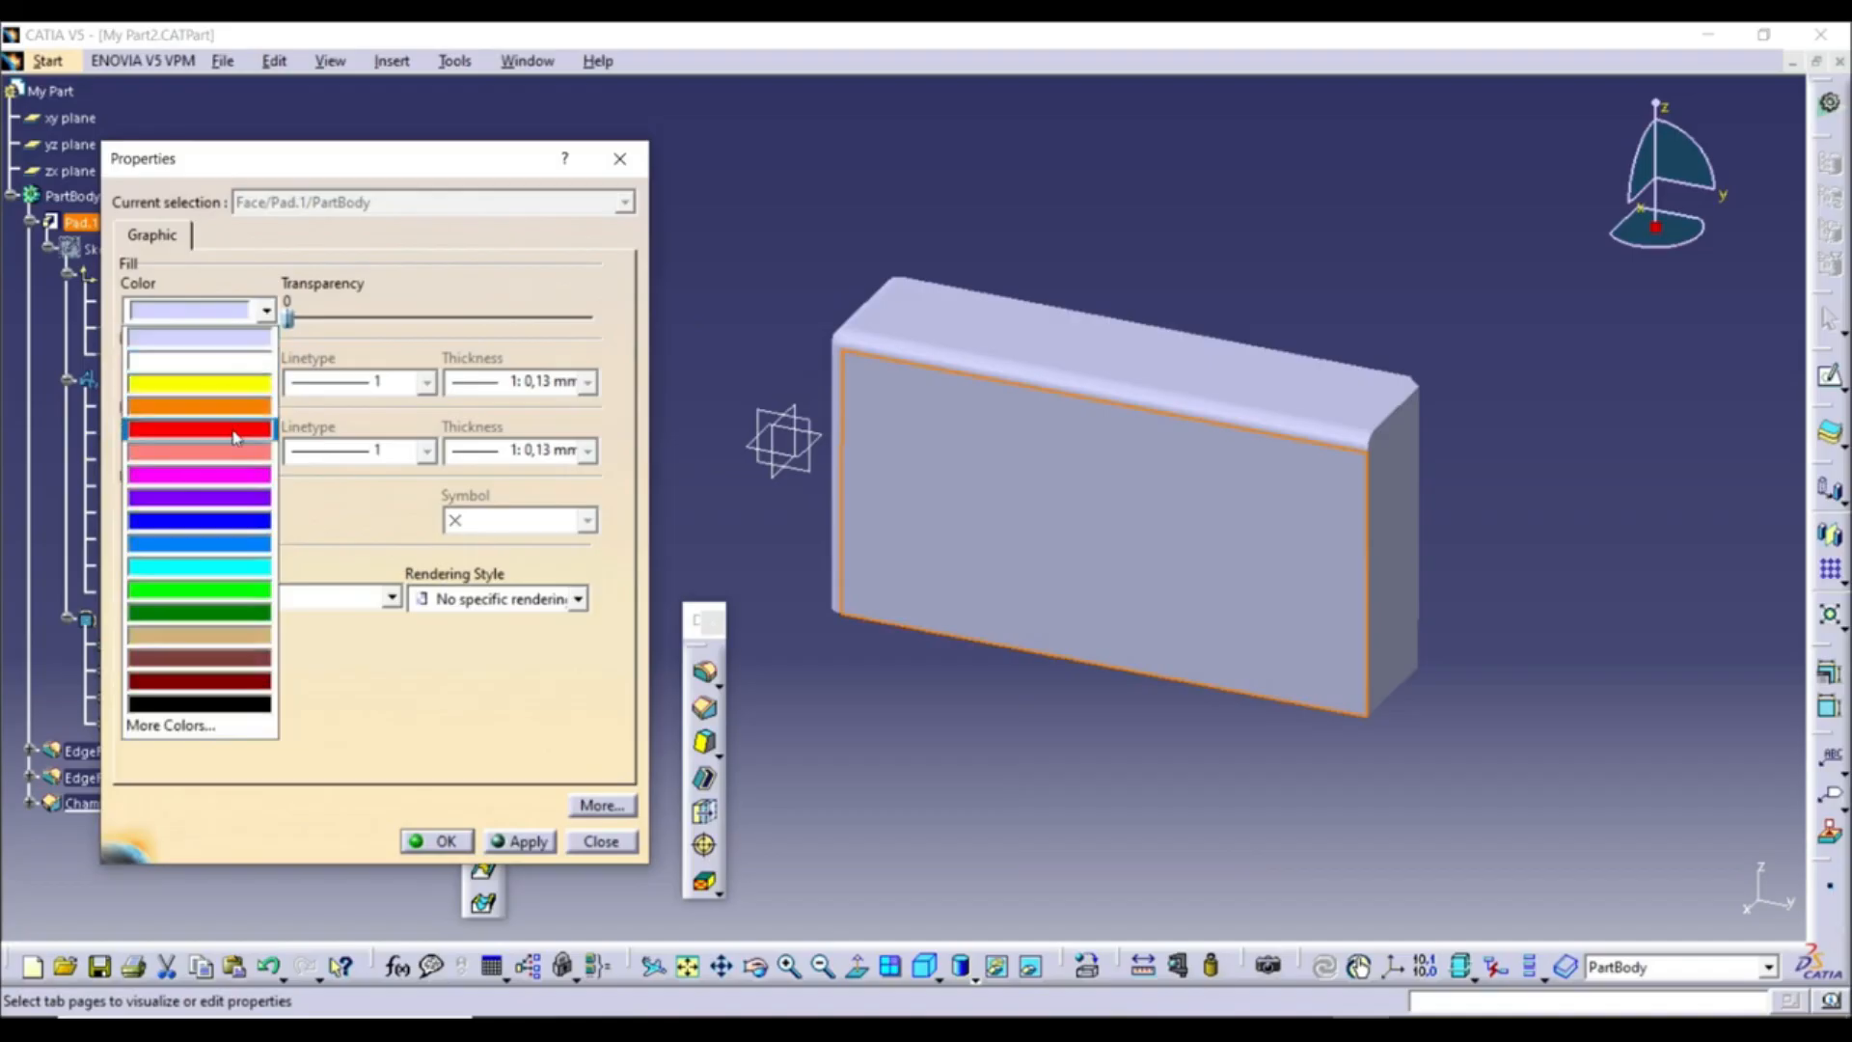
left_click(199, 428)
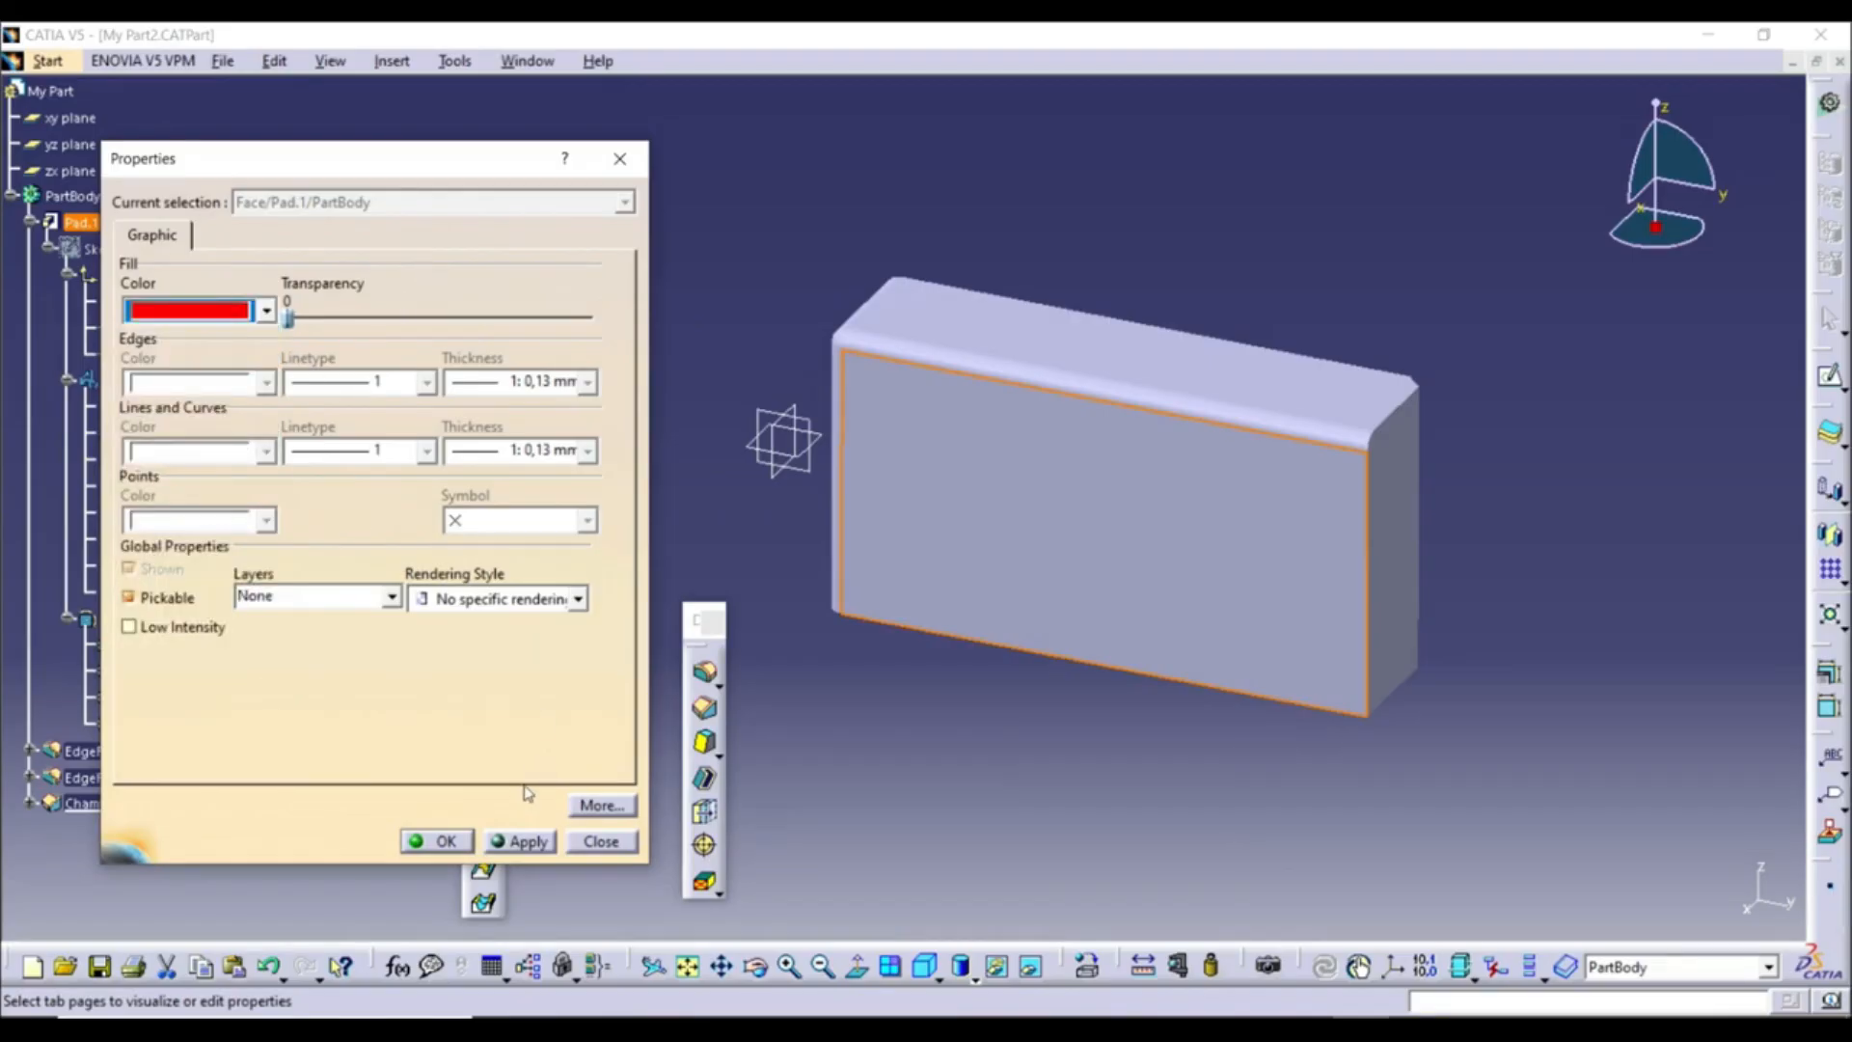
left_click(521, 844)
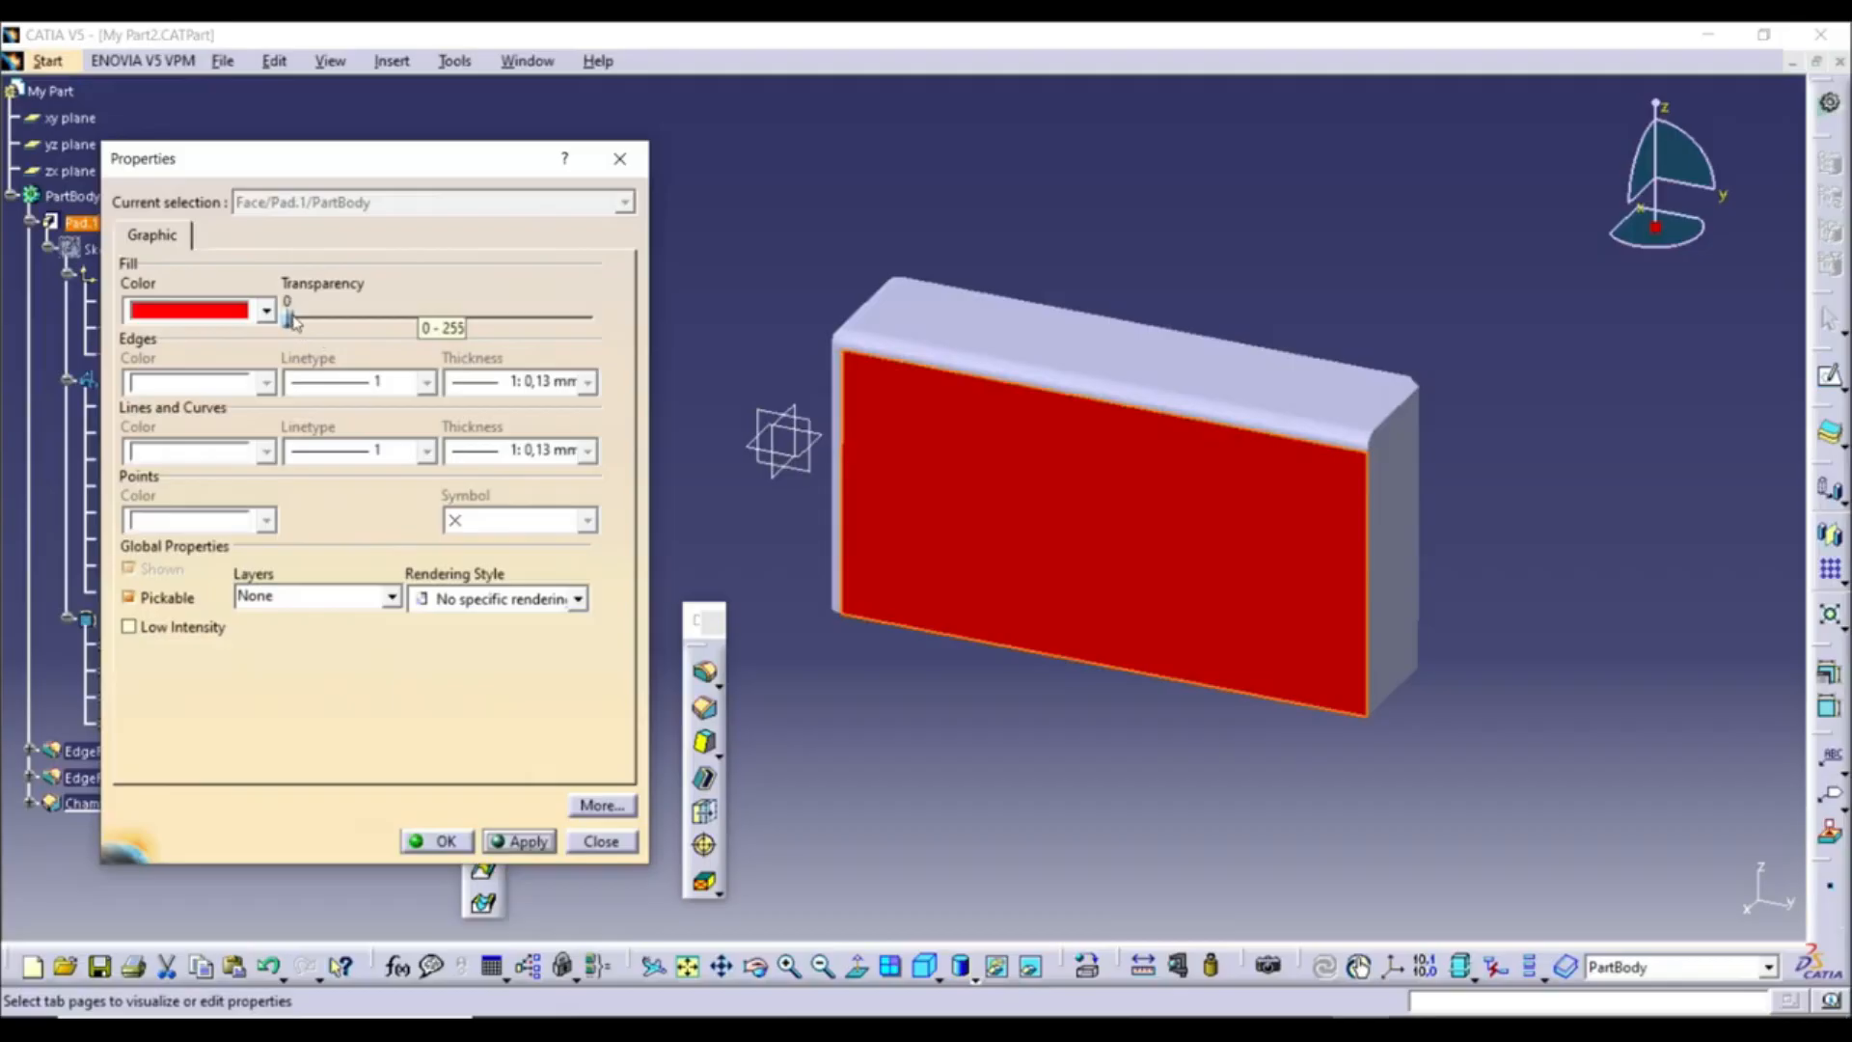
Try a transparency of 159 on the red face, return it to 0 and accept the properties
left_click_drag(288, 321, 482, 331)
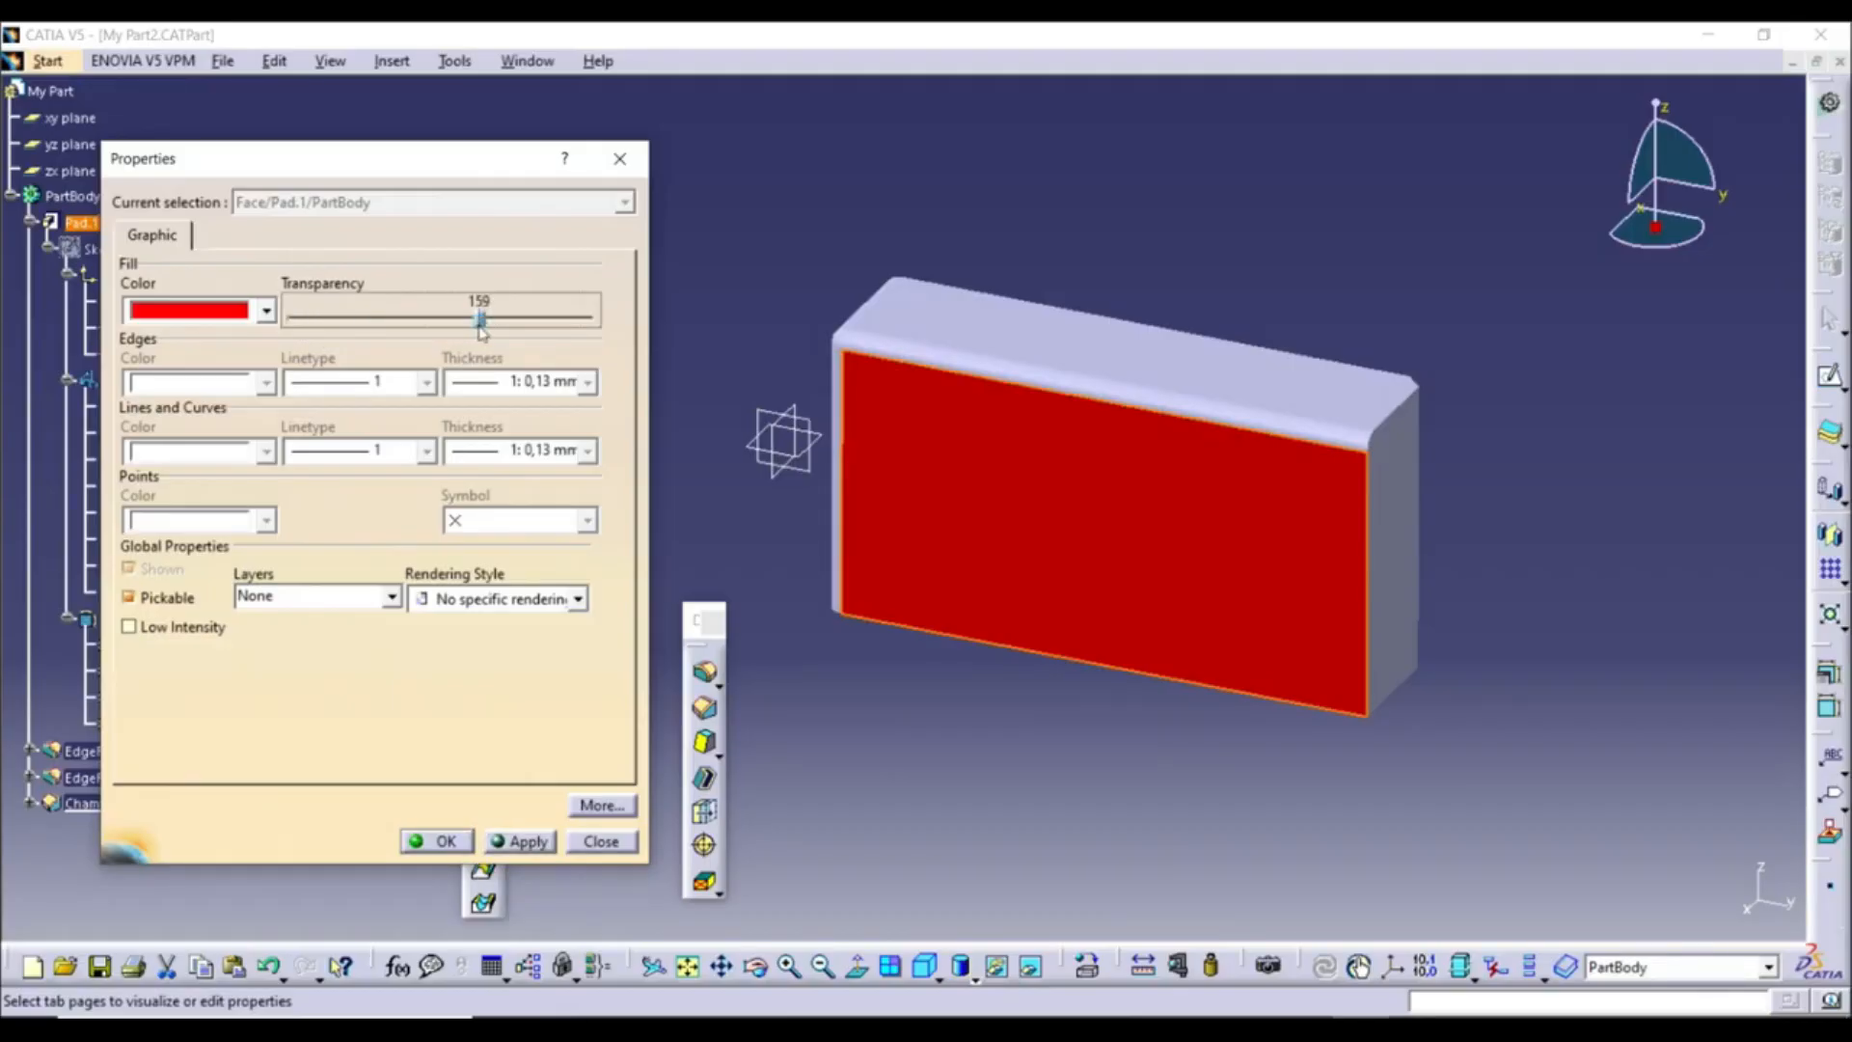
left_click(518, 837)
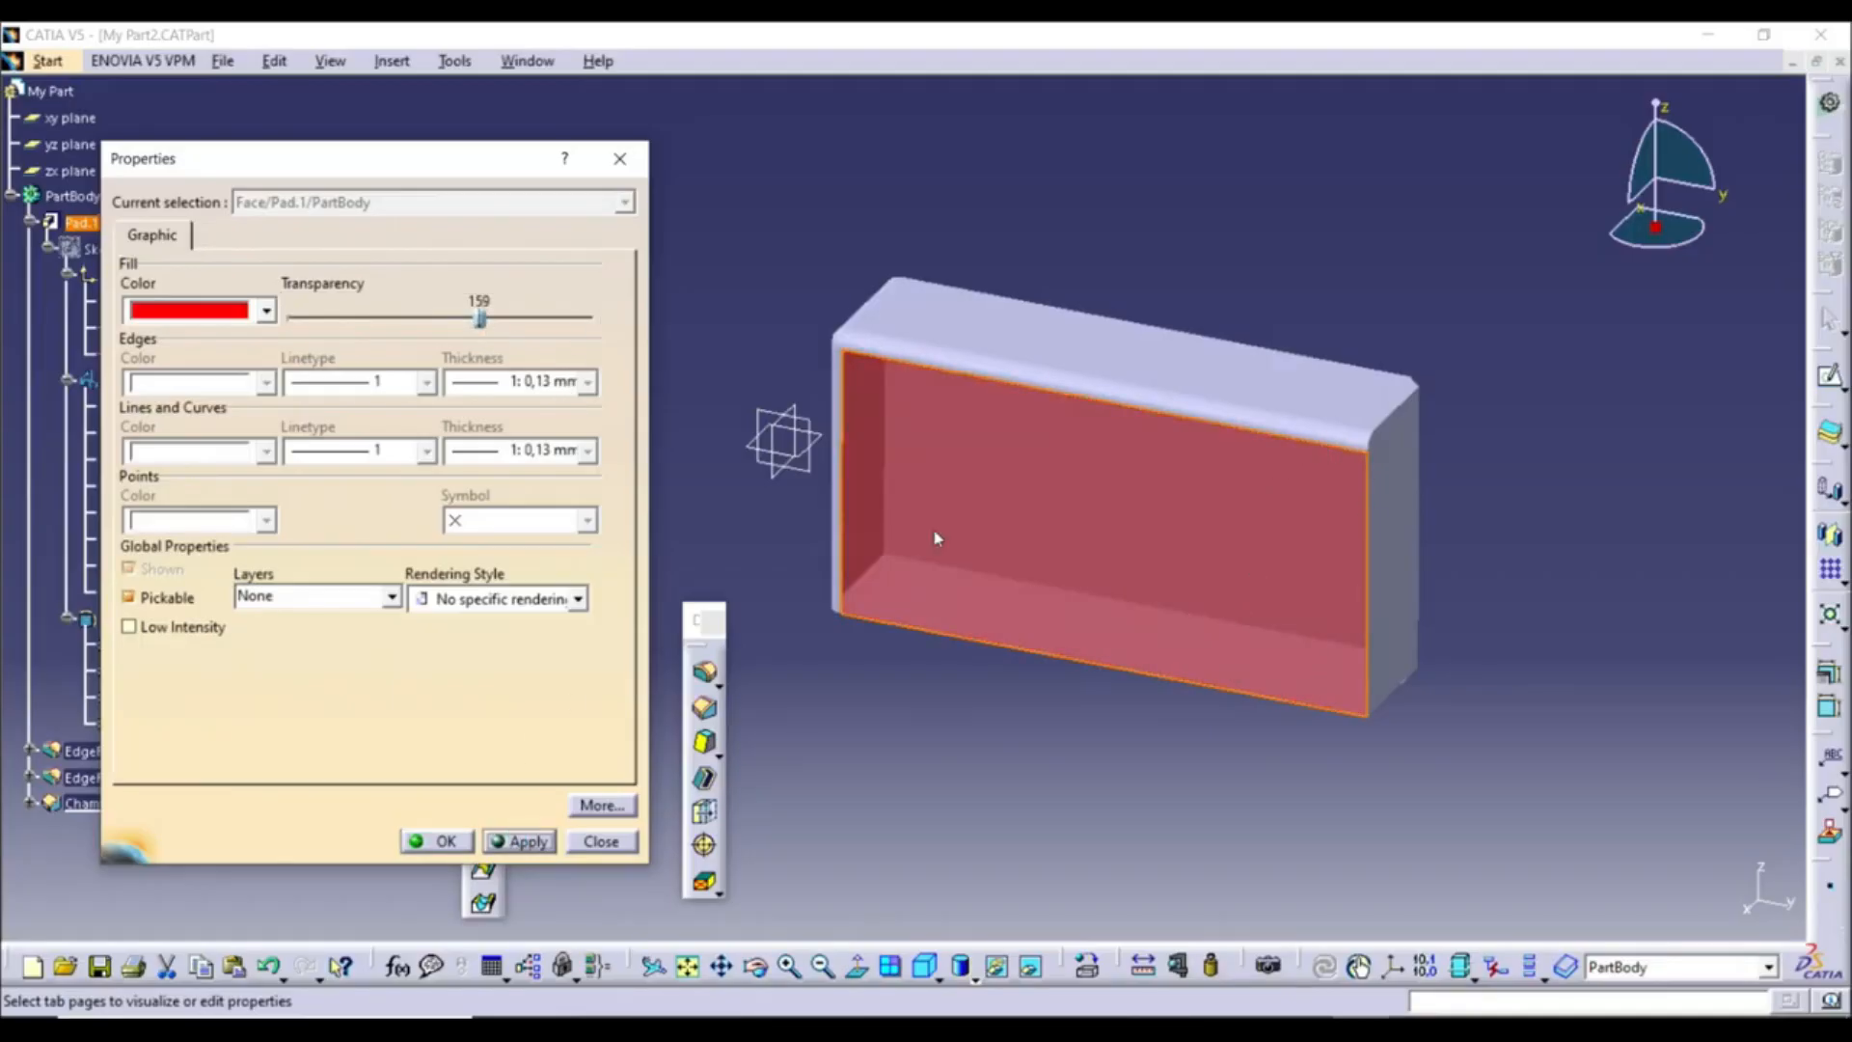
left_click_drag(483, 331, 288, 321)
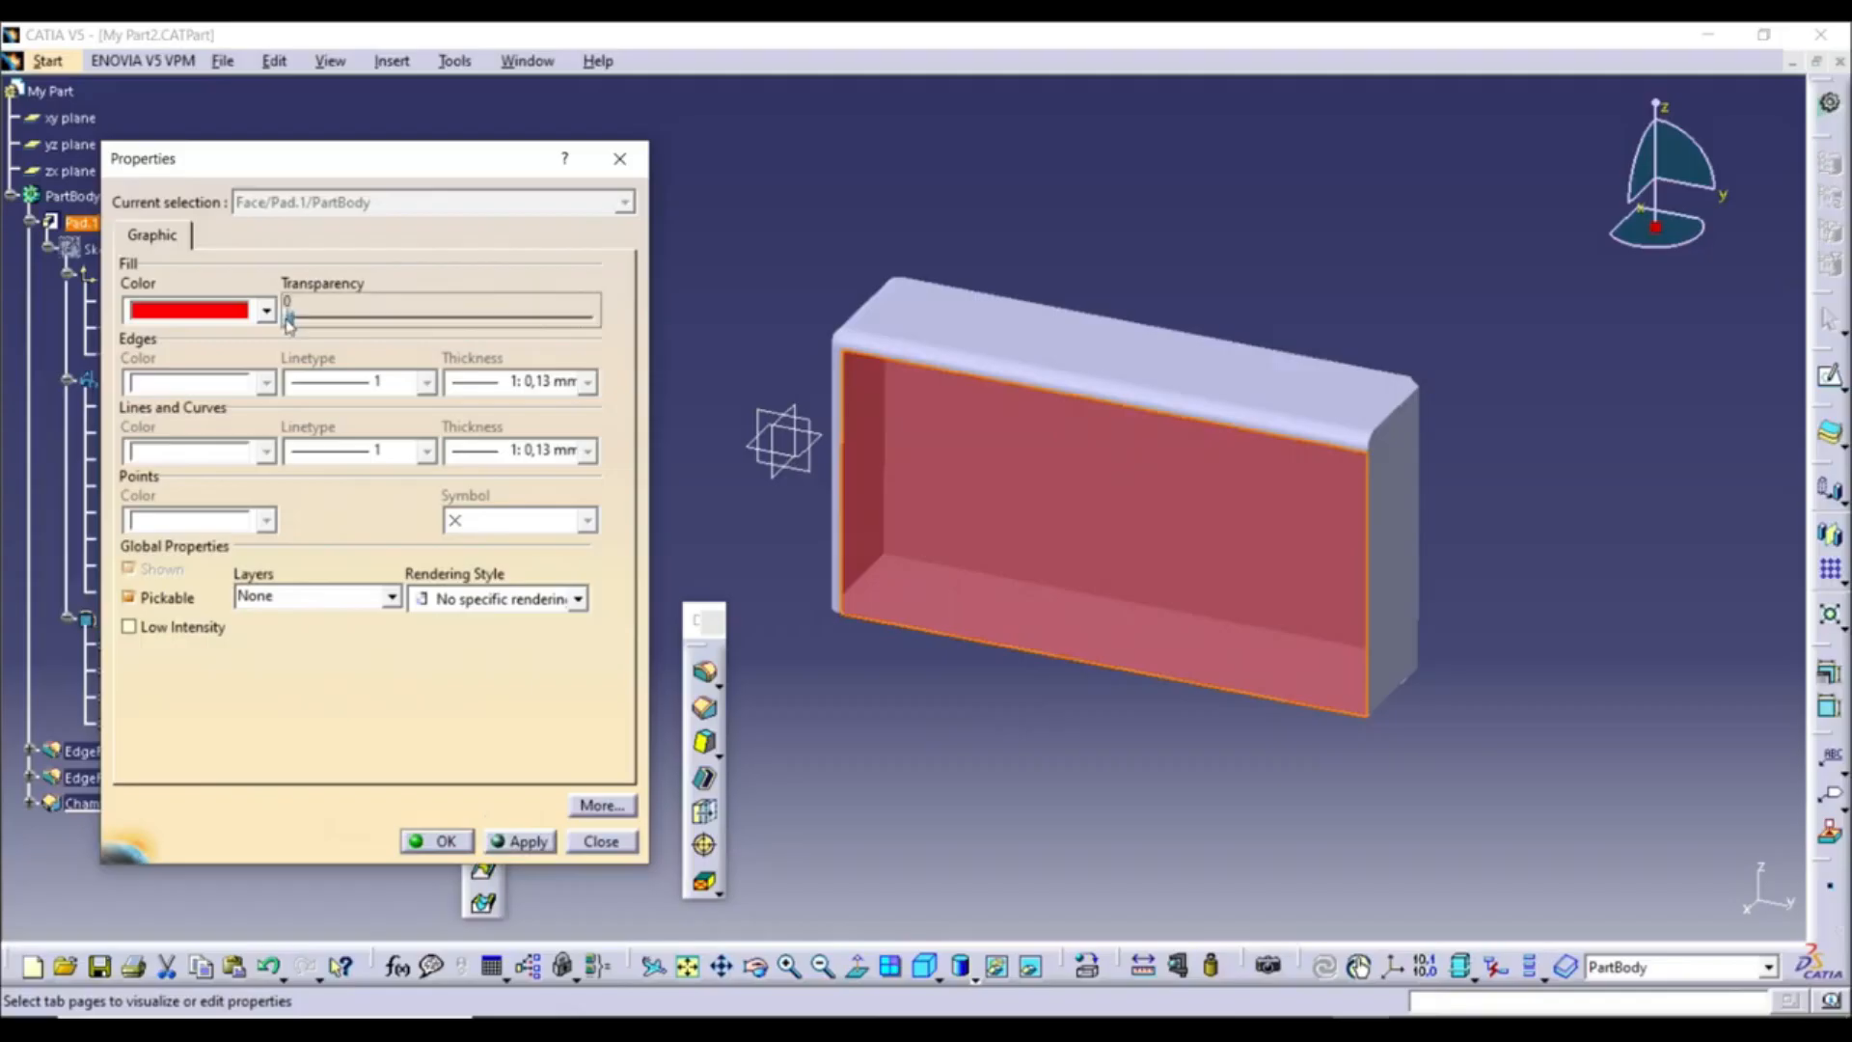
left_click(444, 842)
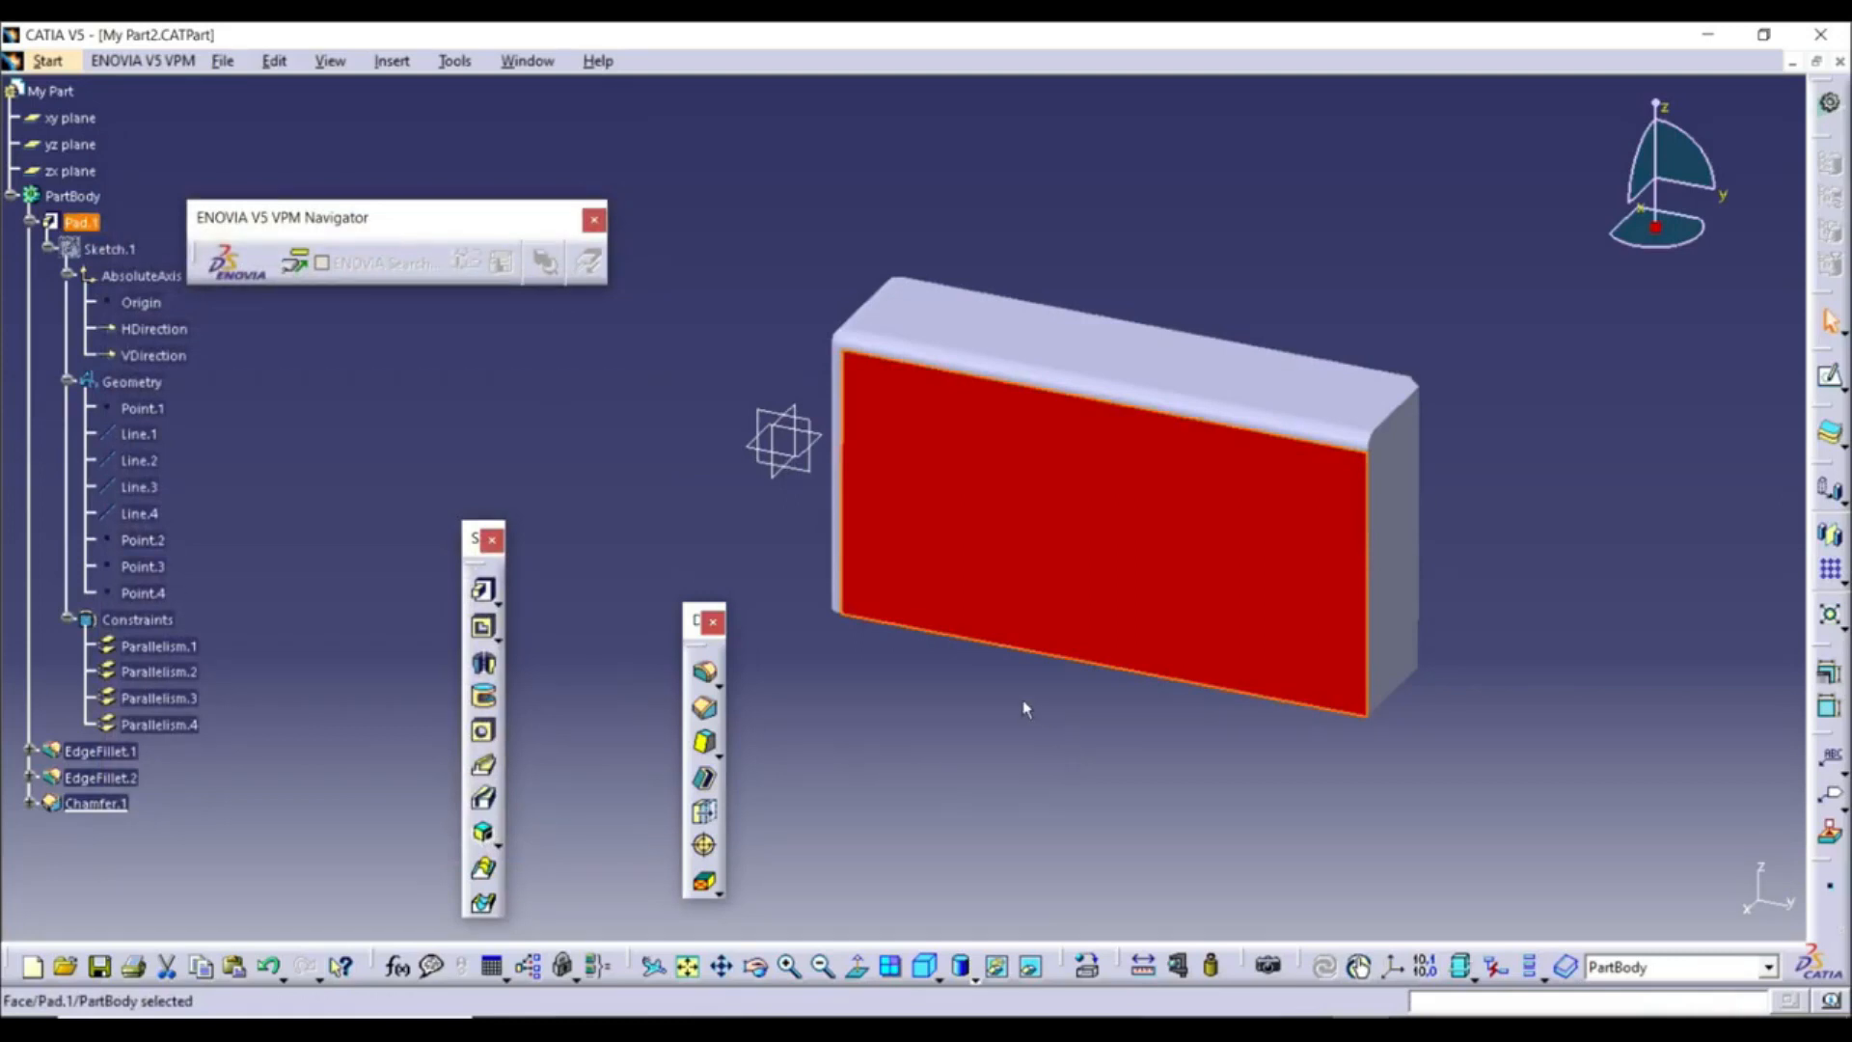
Pan, zoom and rotate the block with the mouse to view it from different sides
mouse_move(1022, 700)
middle_mouse_down()
mouse_move(977, 675)
mouse_move(1033, 675)
middle_mouse_up()
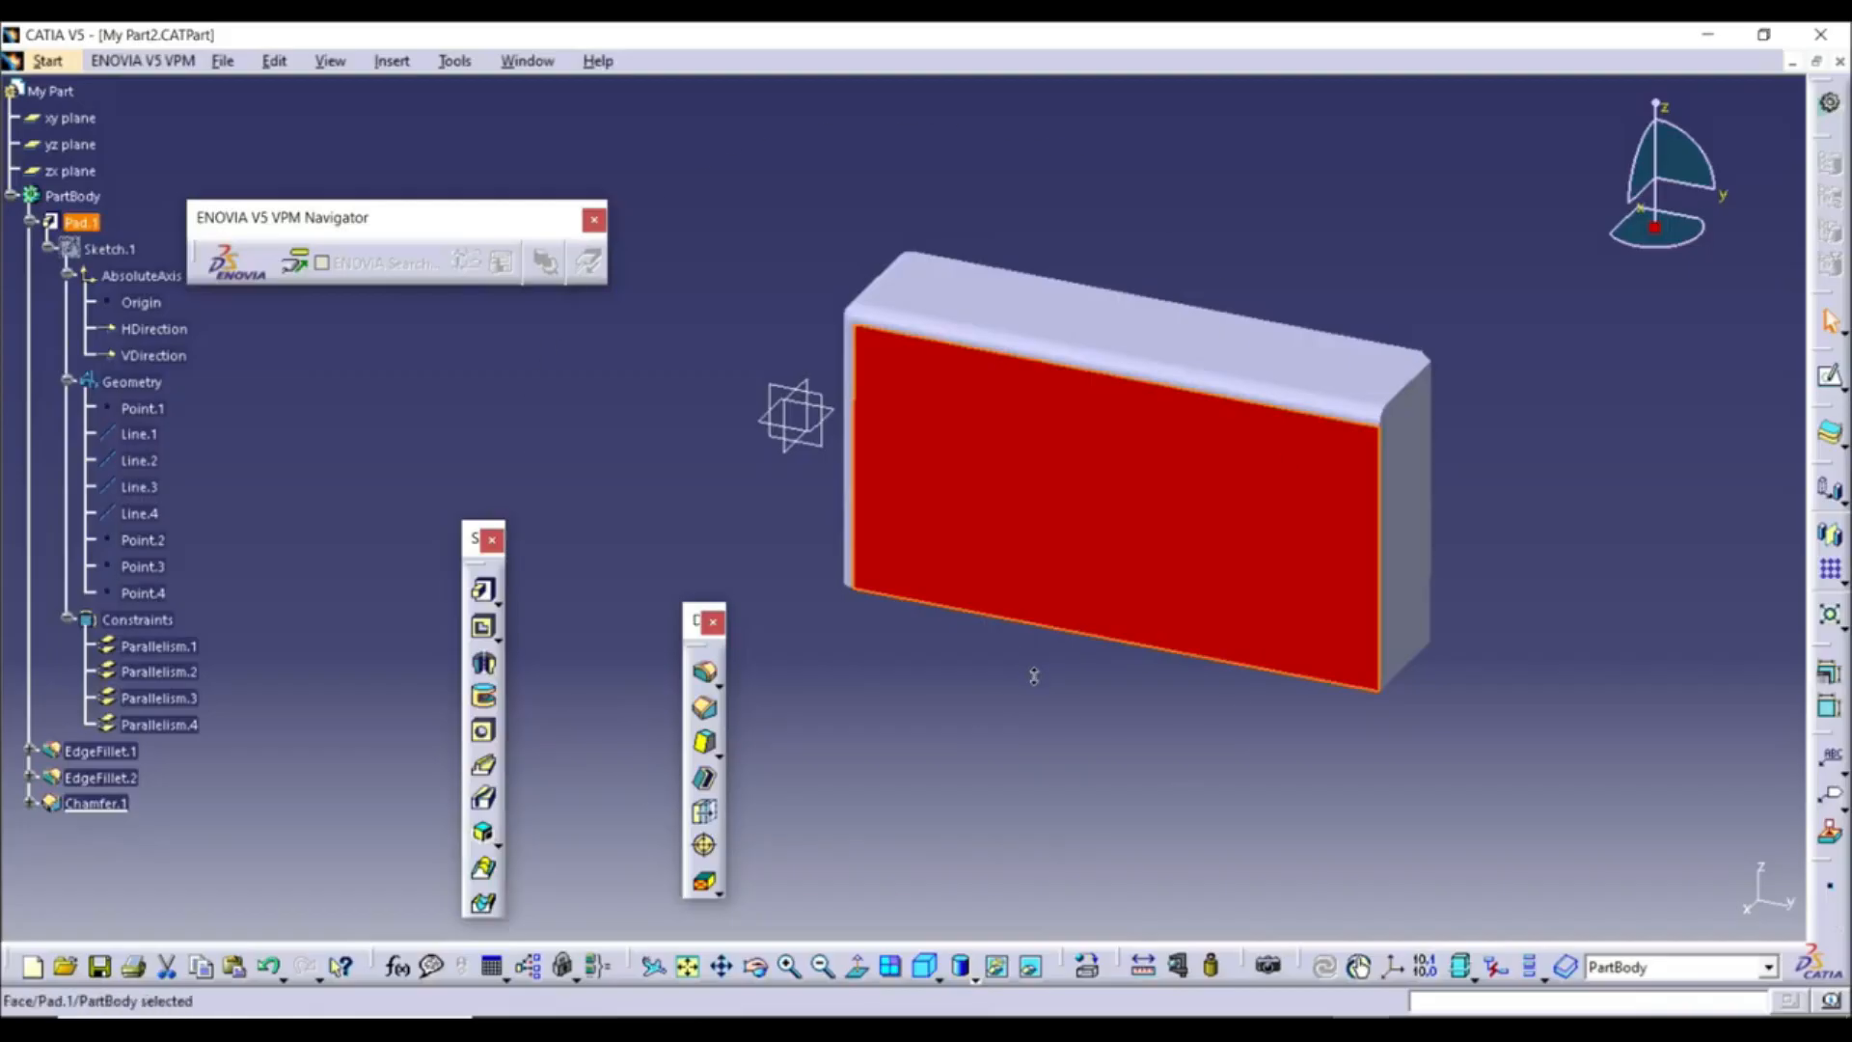
middle_click_drag(1035, 676, 1201, 675)
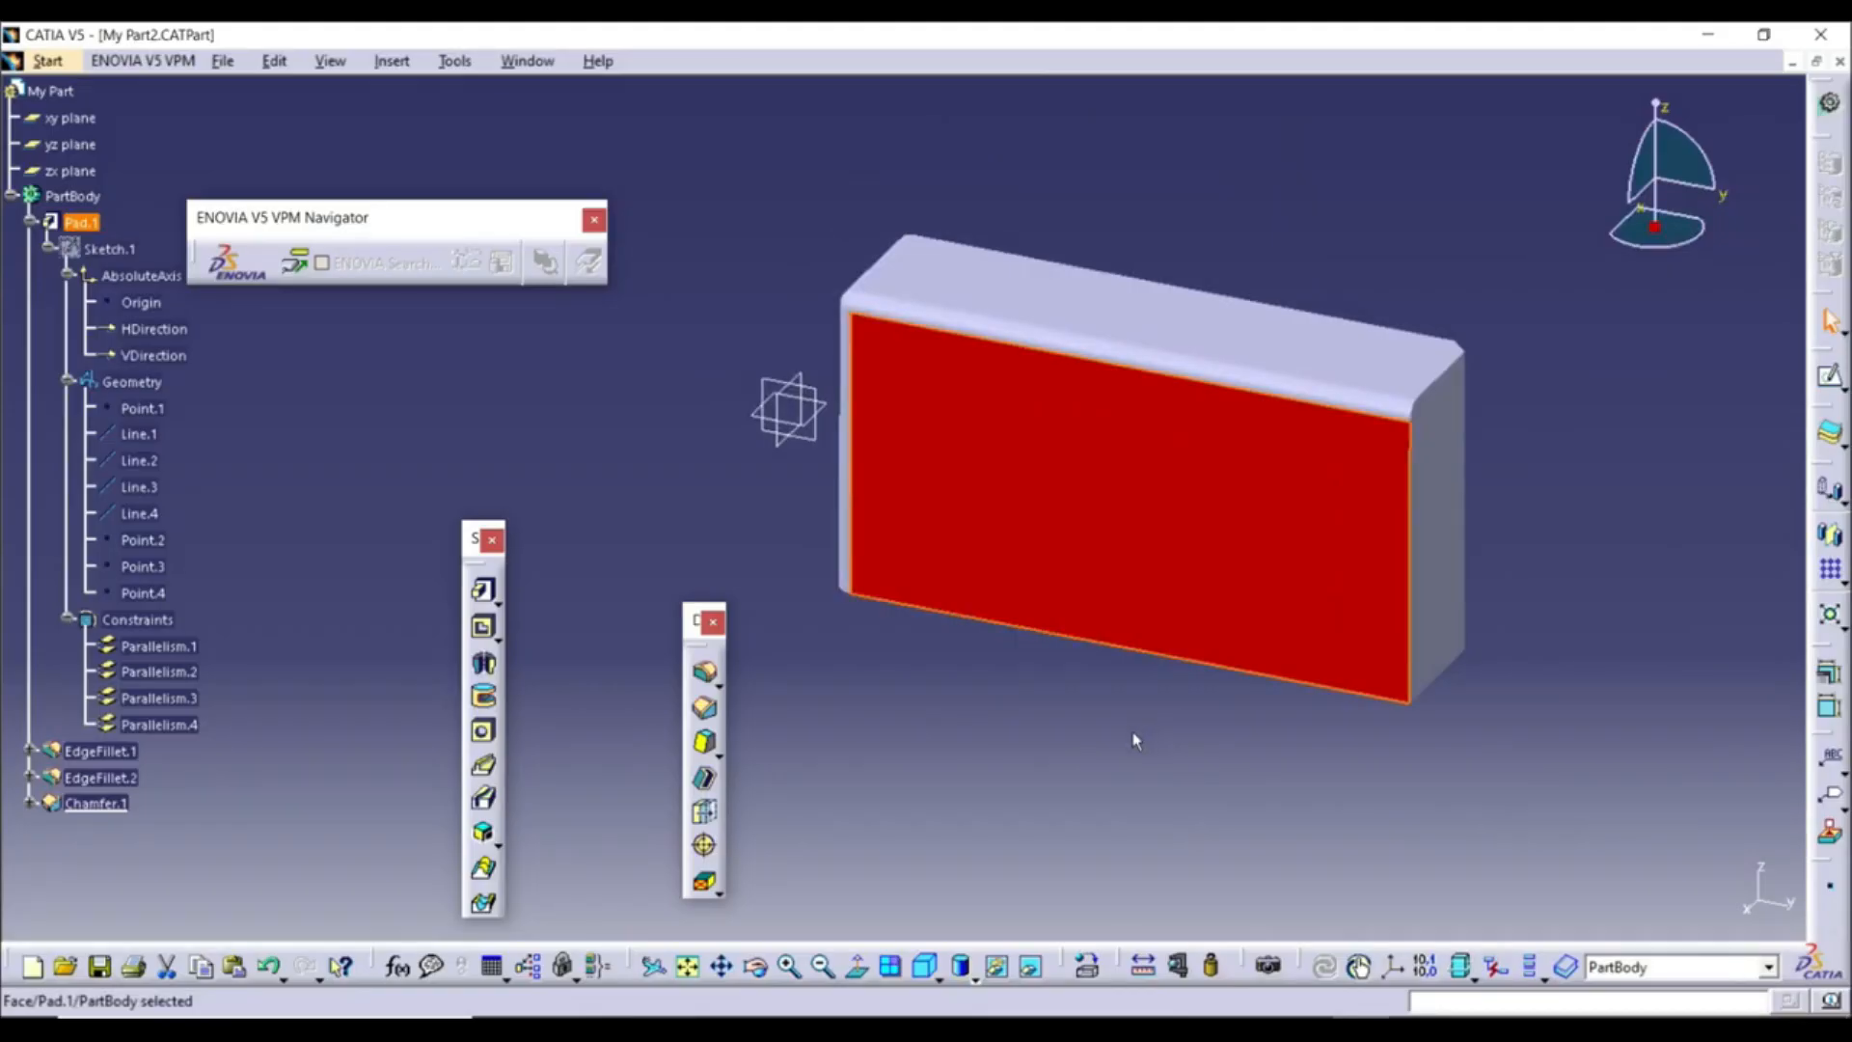
middle_click_drag(1132, 733, 930, 85)
middle_click_drag(1084, 349, 1070, 596)
left_click(1410, 800)
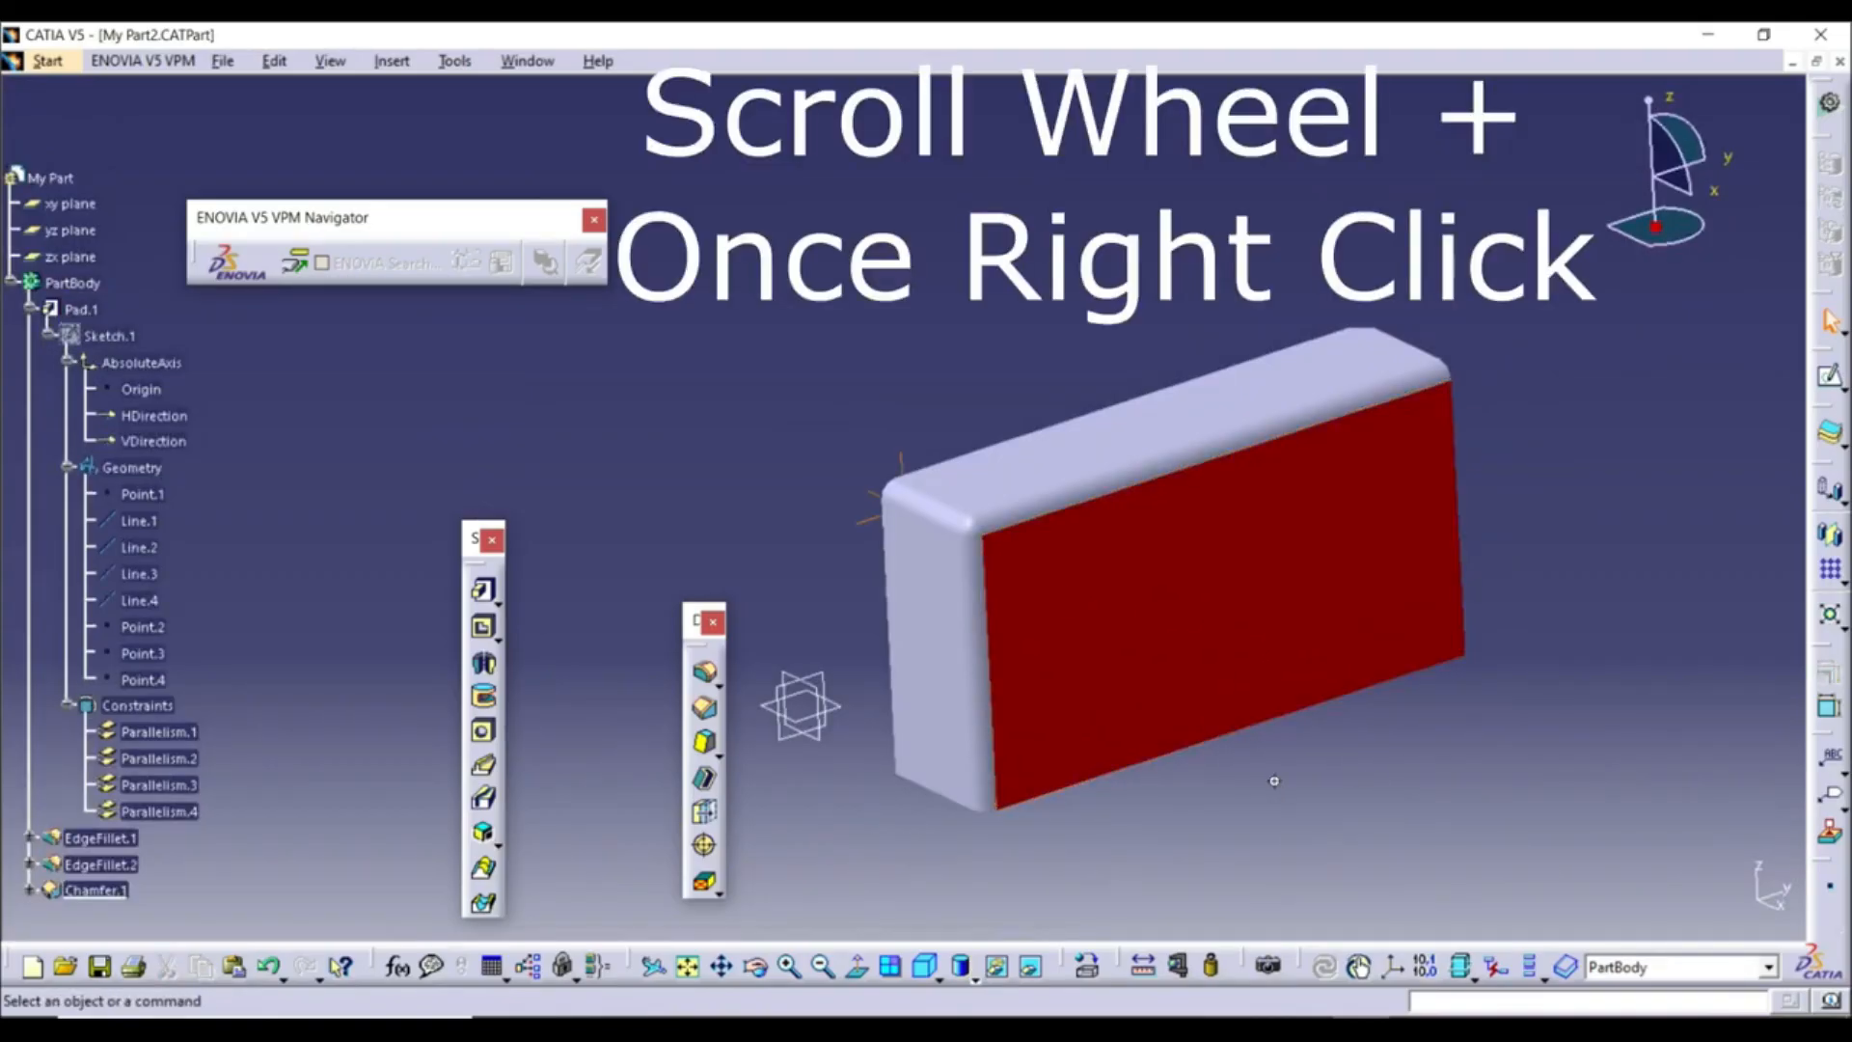
middle_click_drag(1274, 780, 1319, 784)
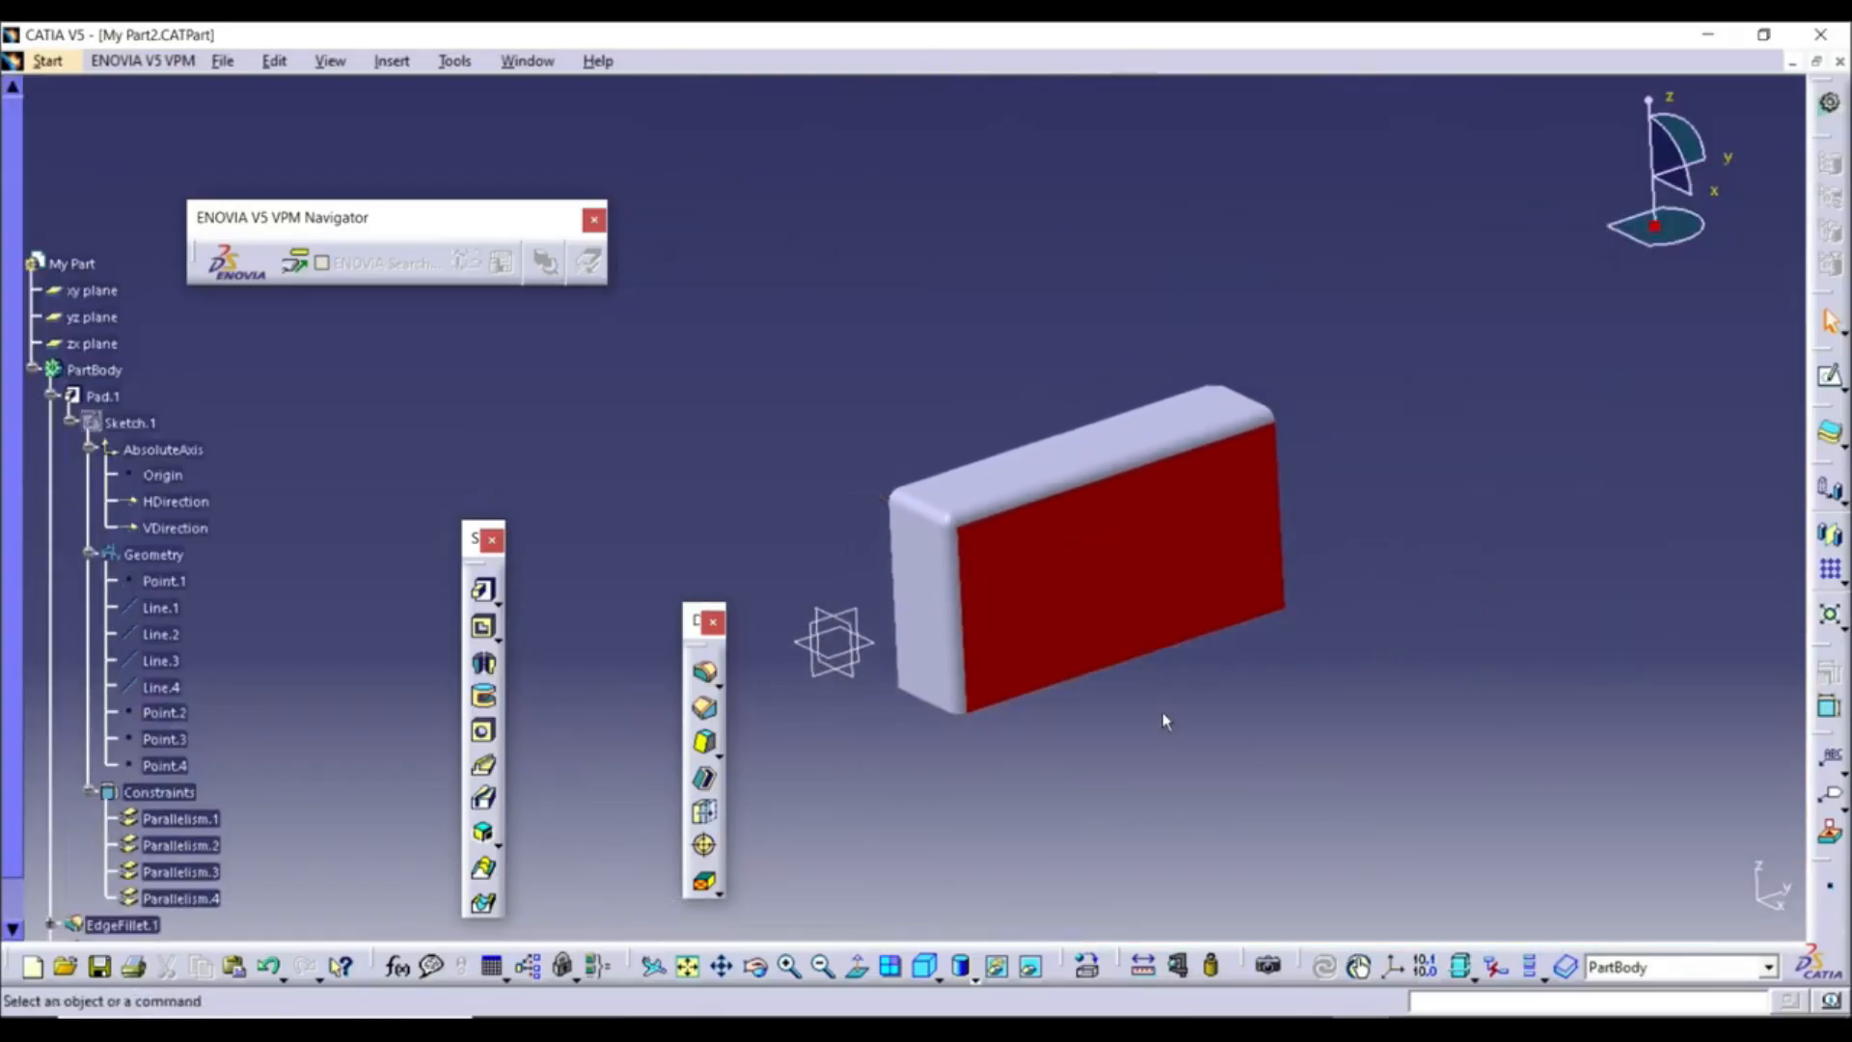
middle_click_drag(1163, 719, 1054, 645)
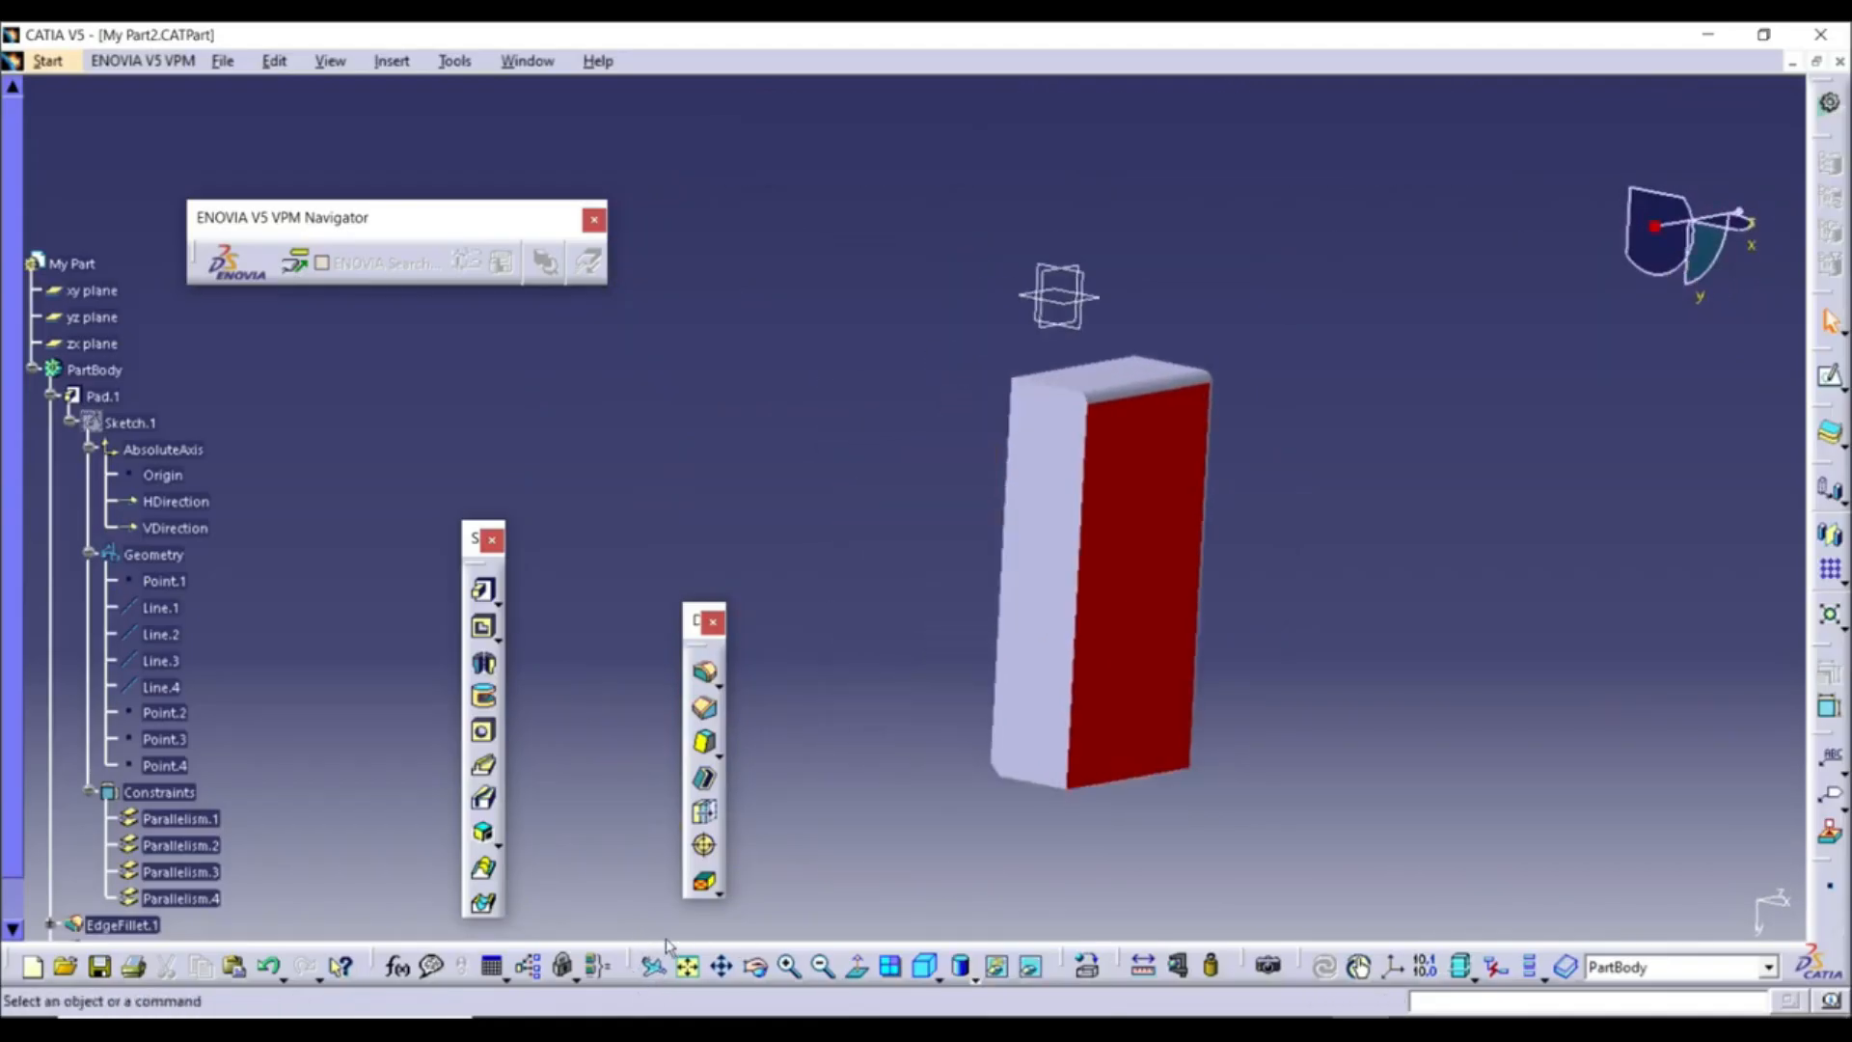
Undock the View toolbar, hide it and show it again, and place it floating above the block
left_click_drag(637, 960, 1124, 241)
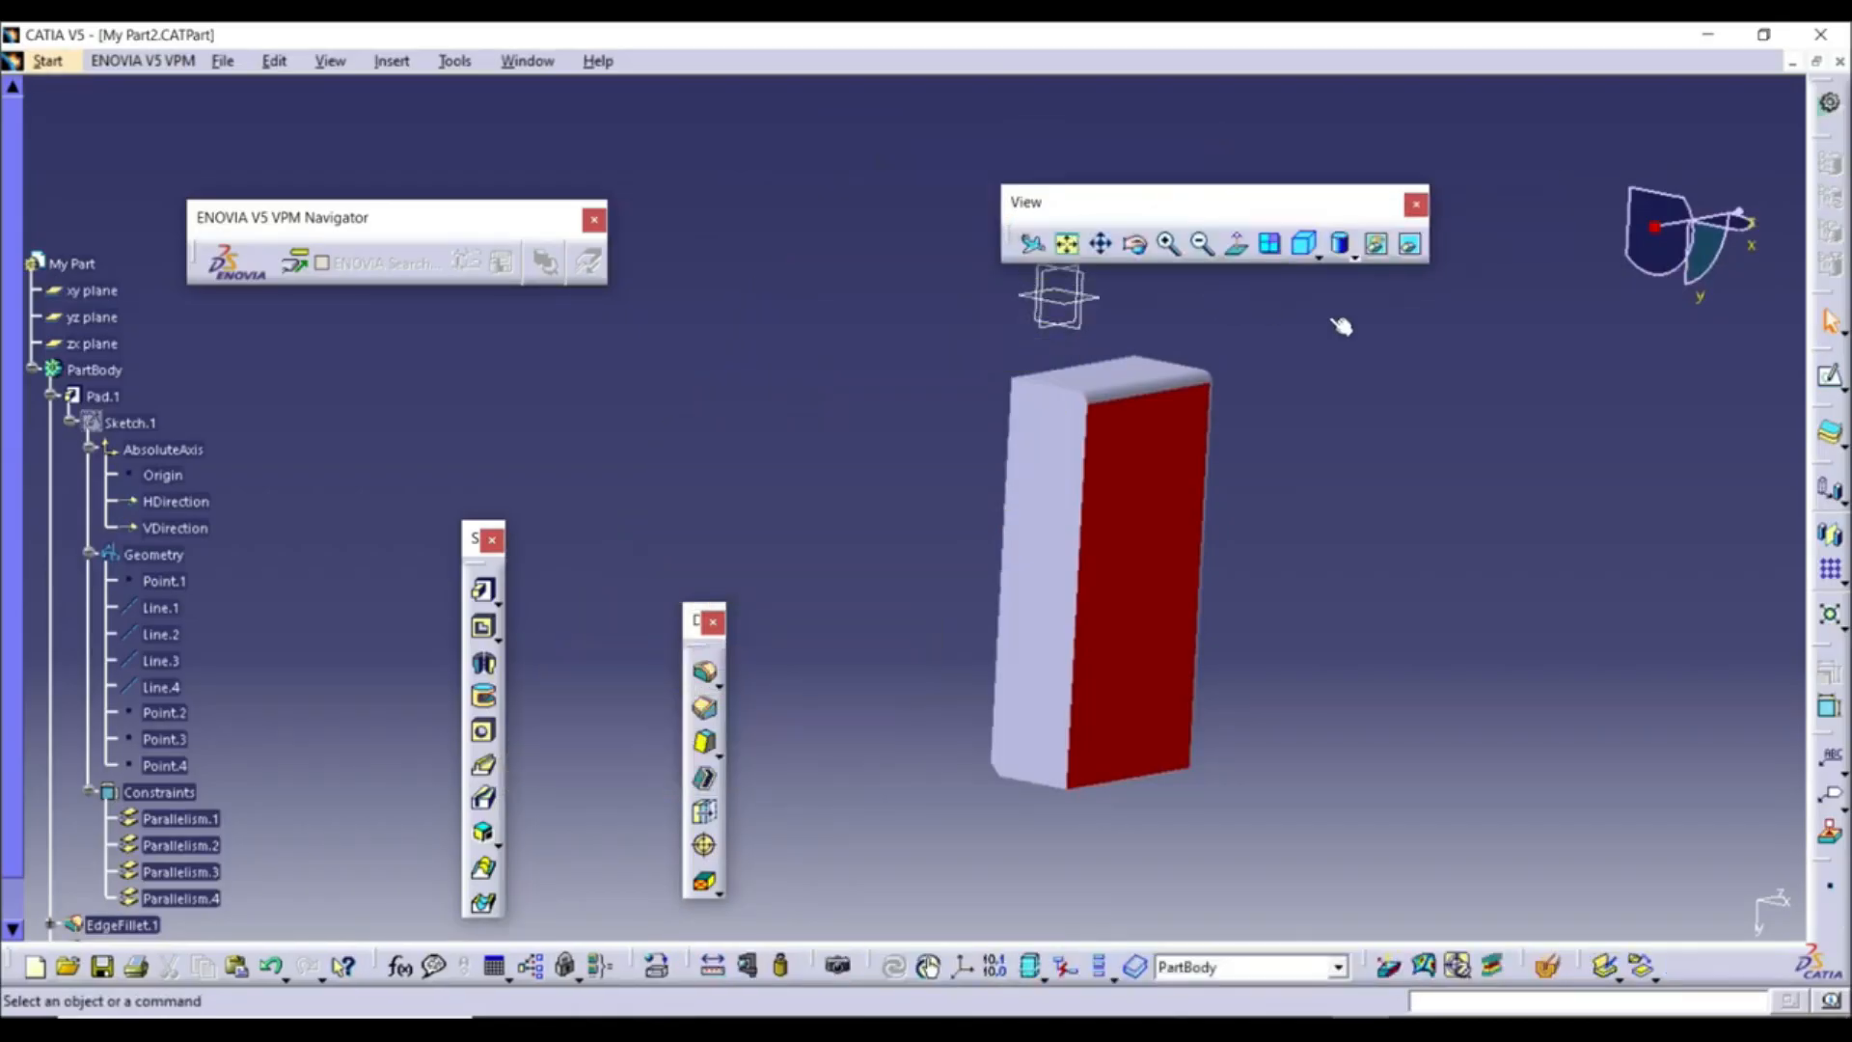
right_click(1727, 972)
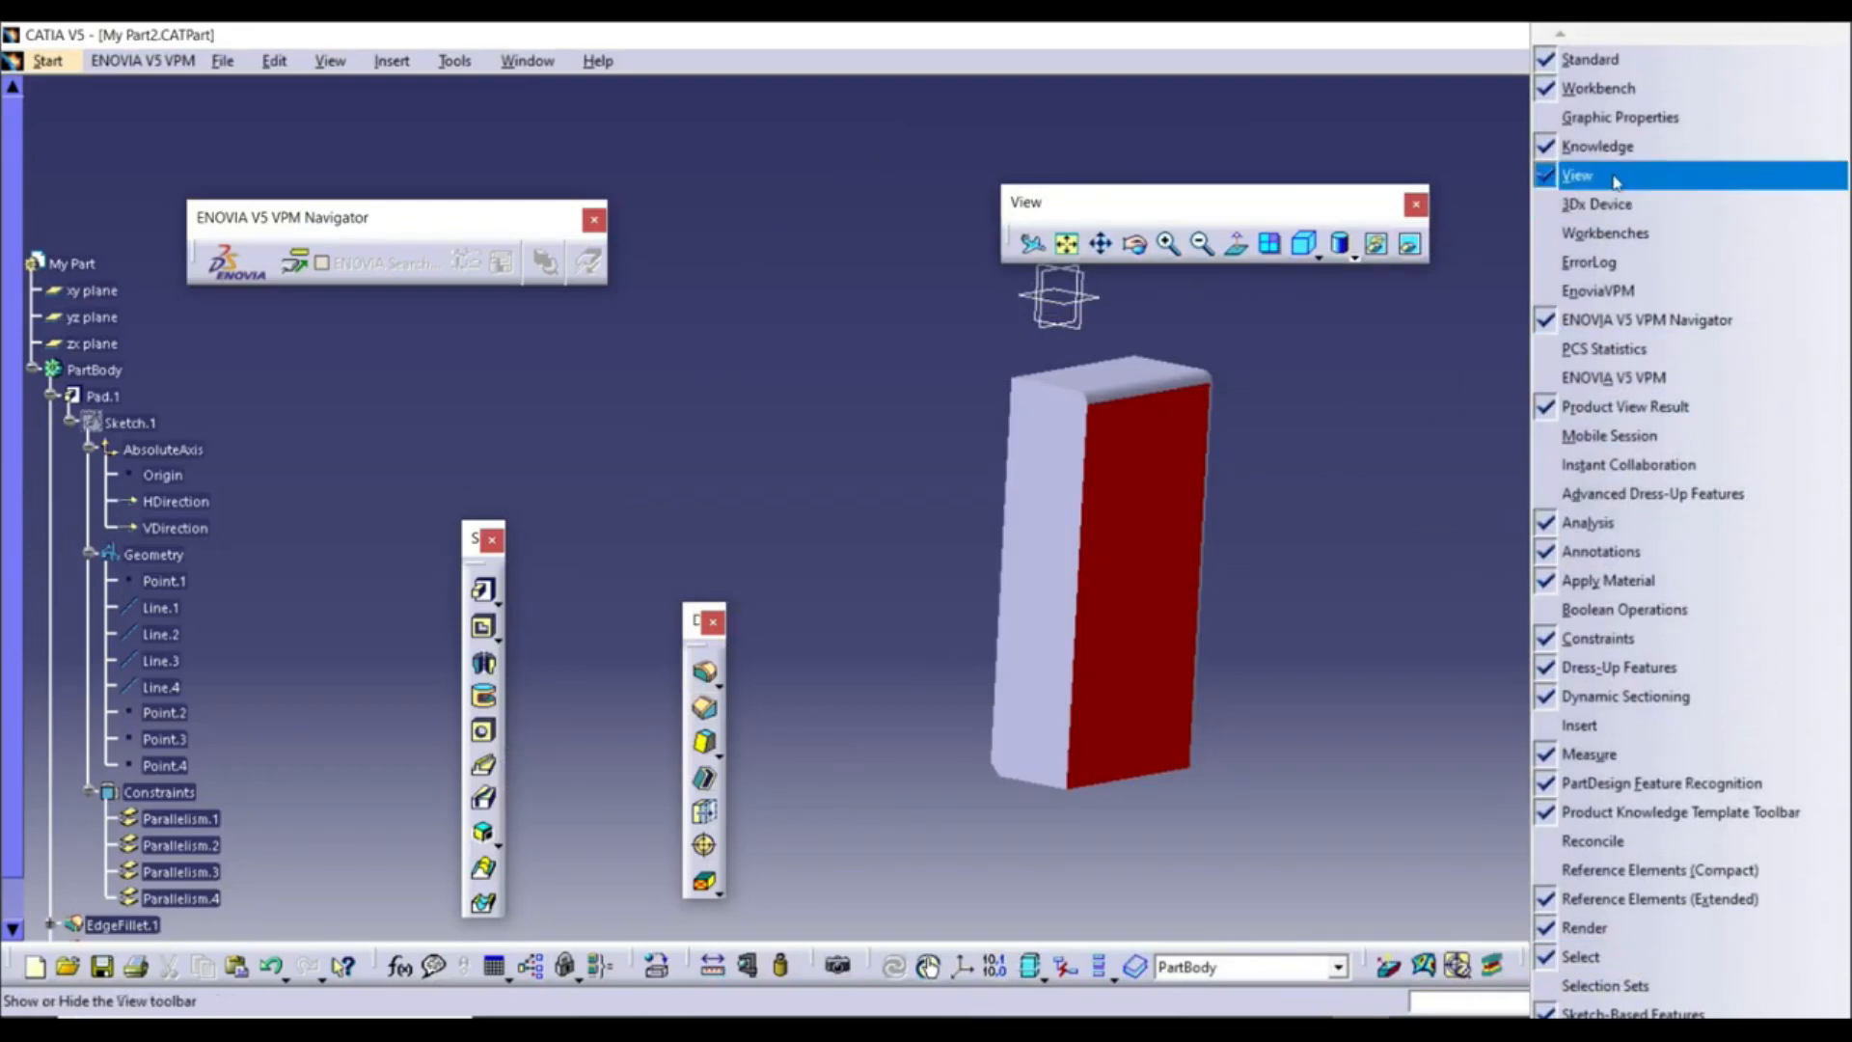
left_click(1582, 177)
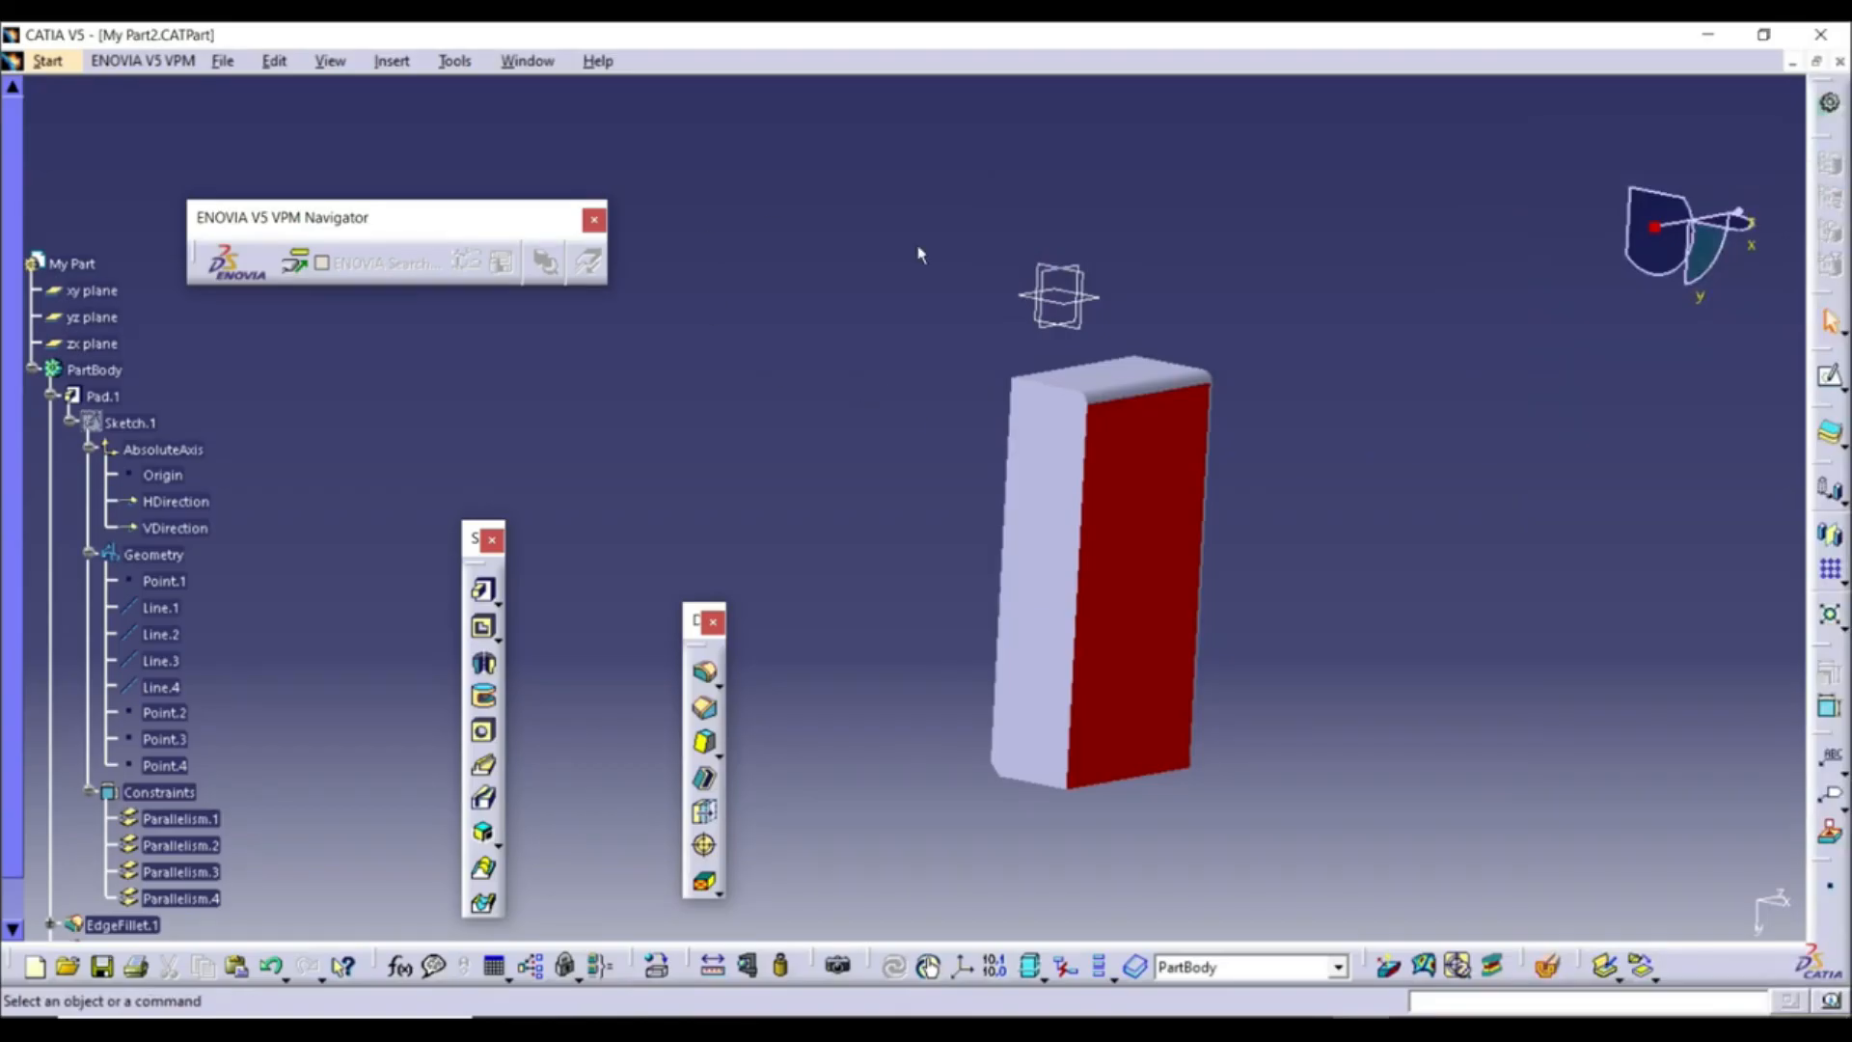
right_click(1725, 969)
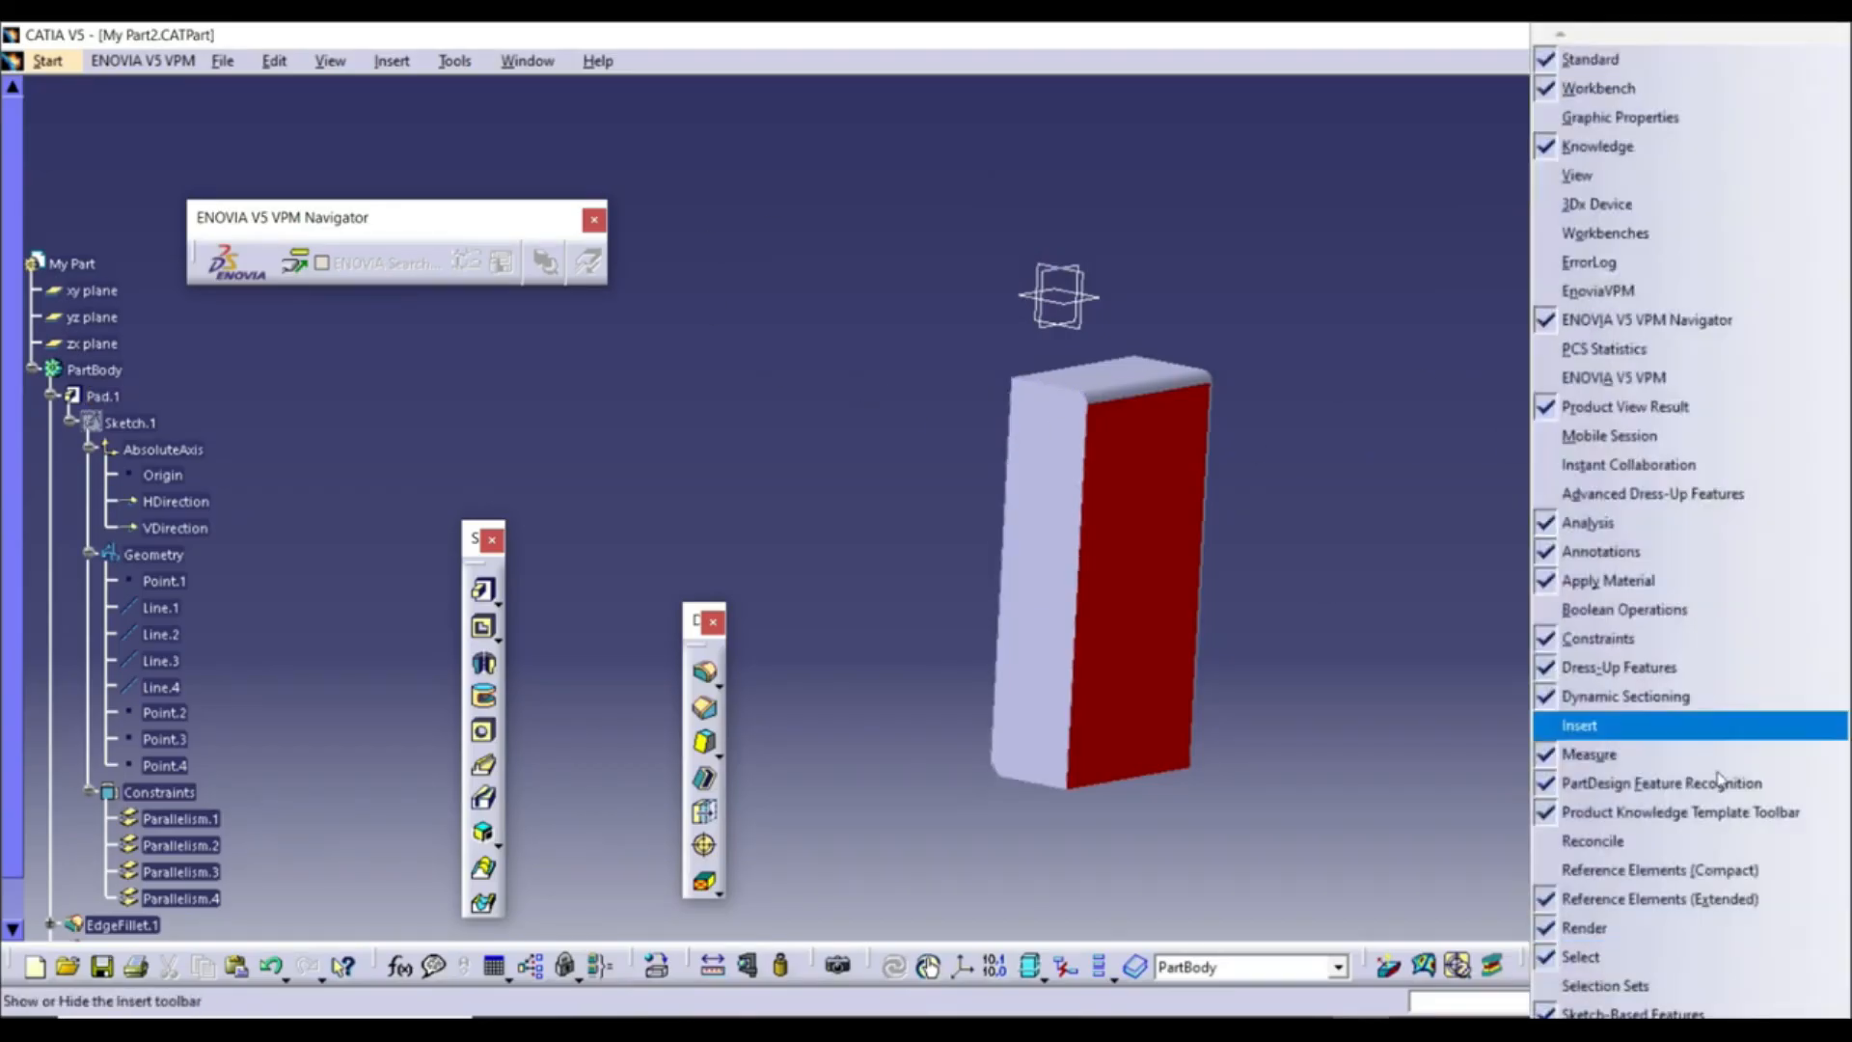
left_click(1633, 184)
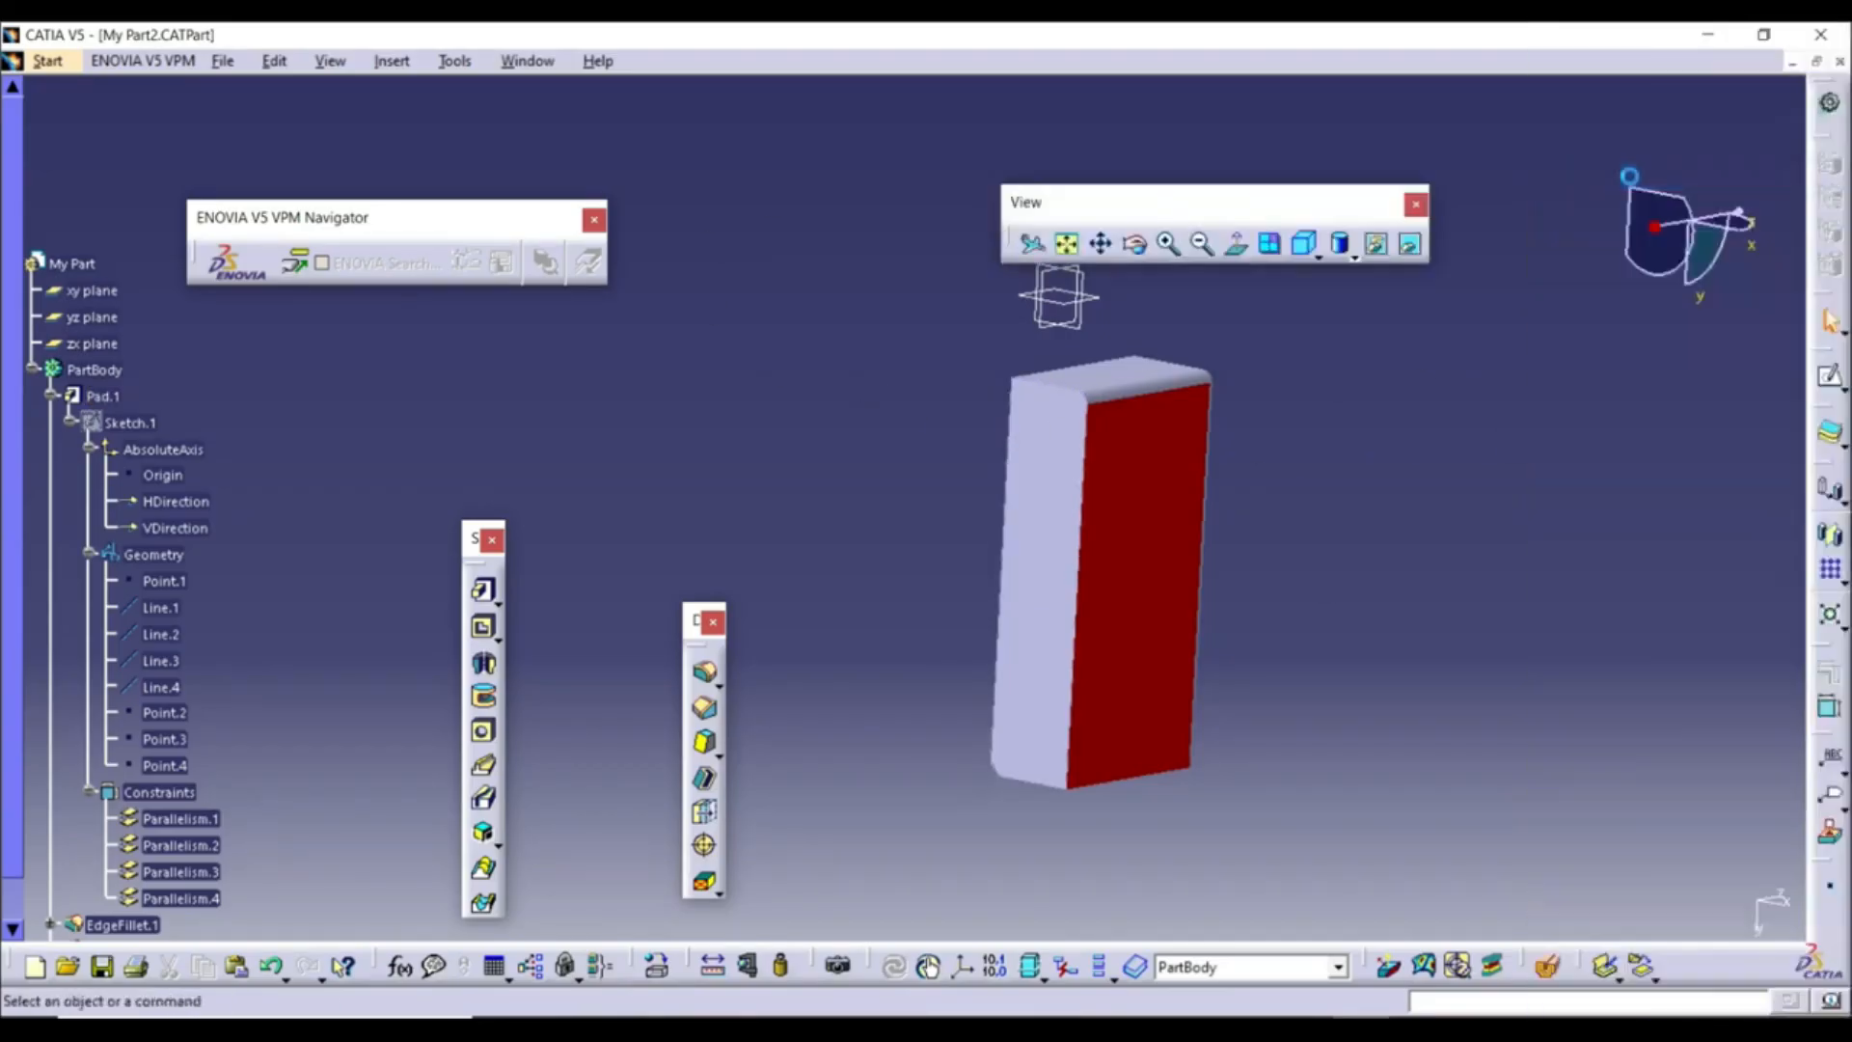
left_click_drag(1254, 184, 1162, 177)
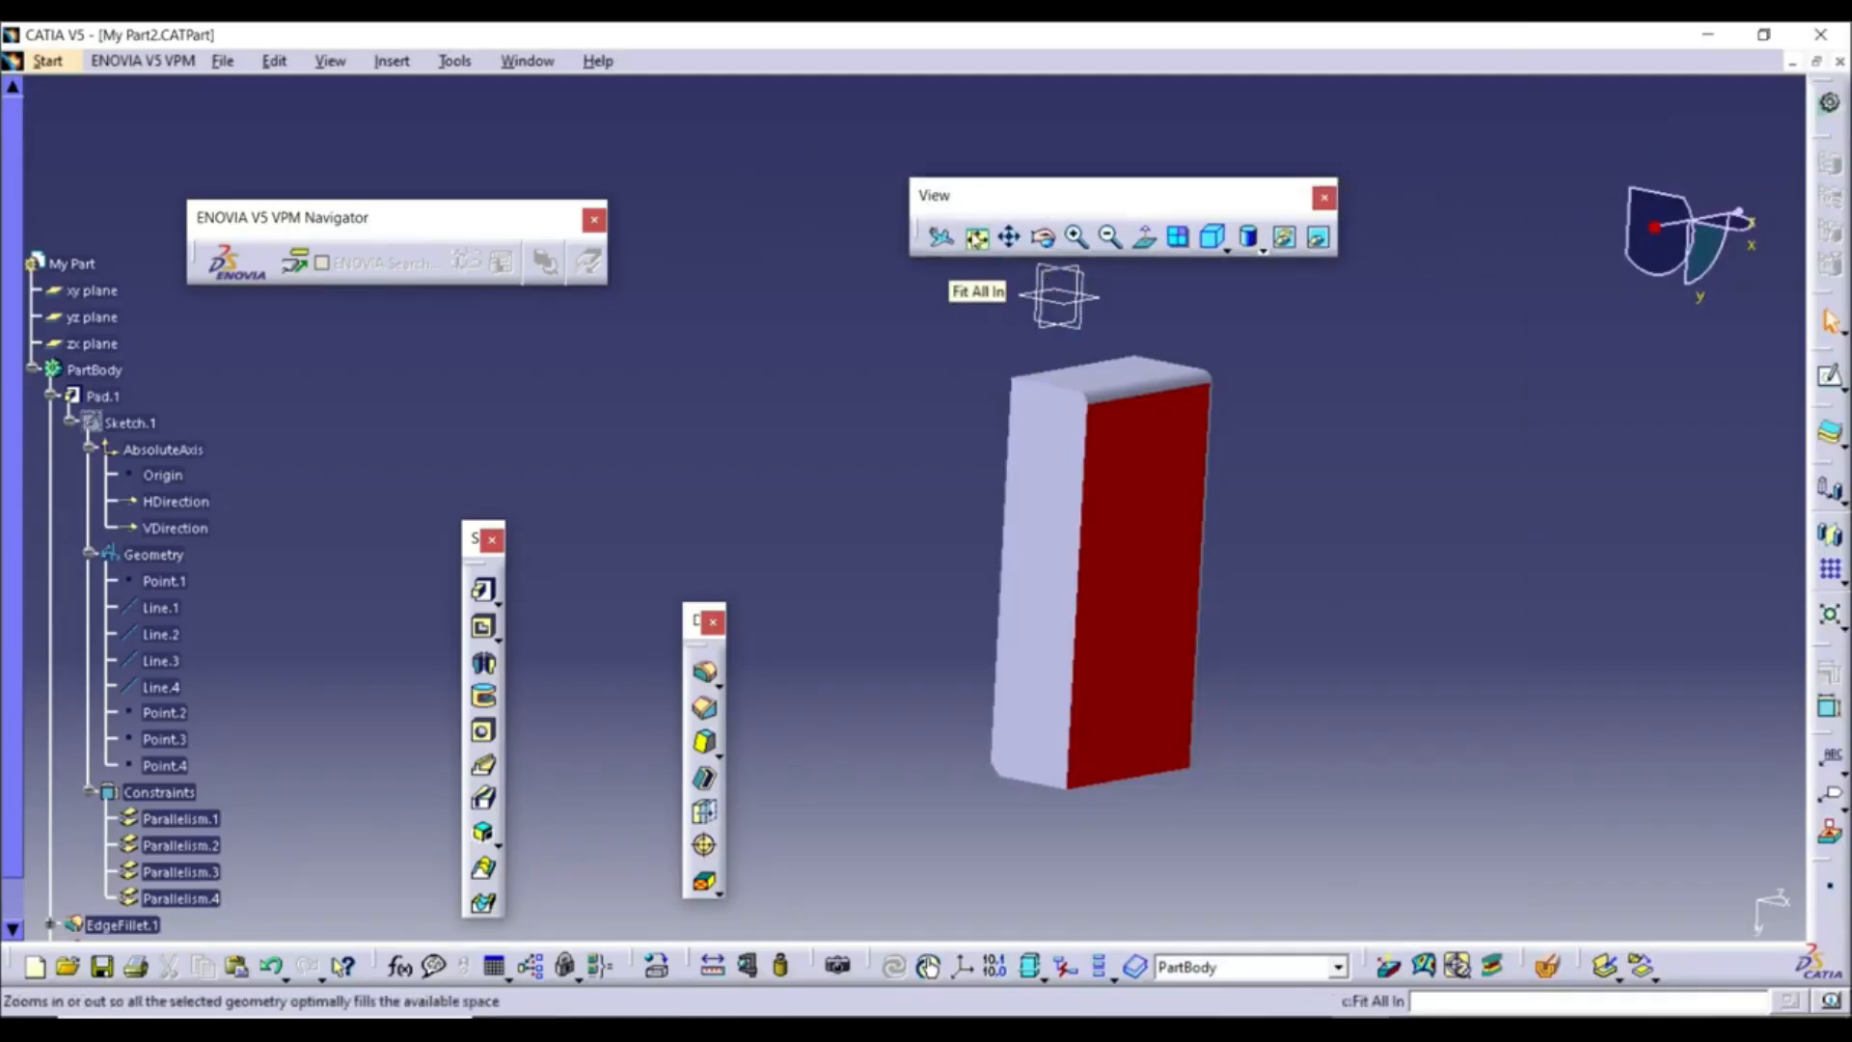
Try the Fit All In, Pan and Rotate view commands on the block
middle_click_drag(934, 376, 1061, 472)
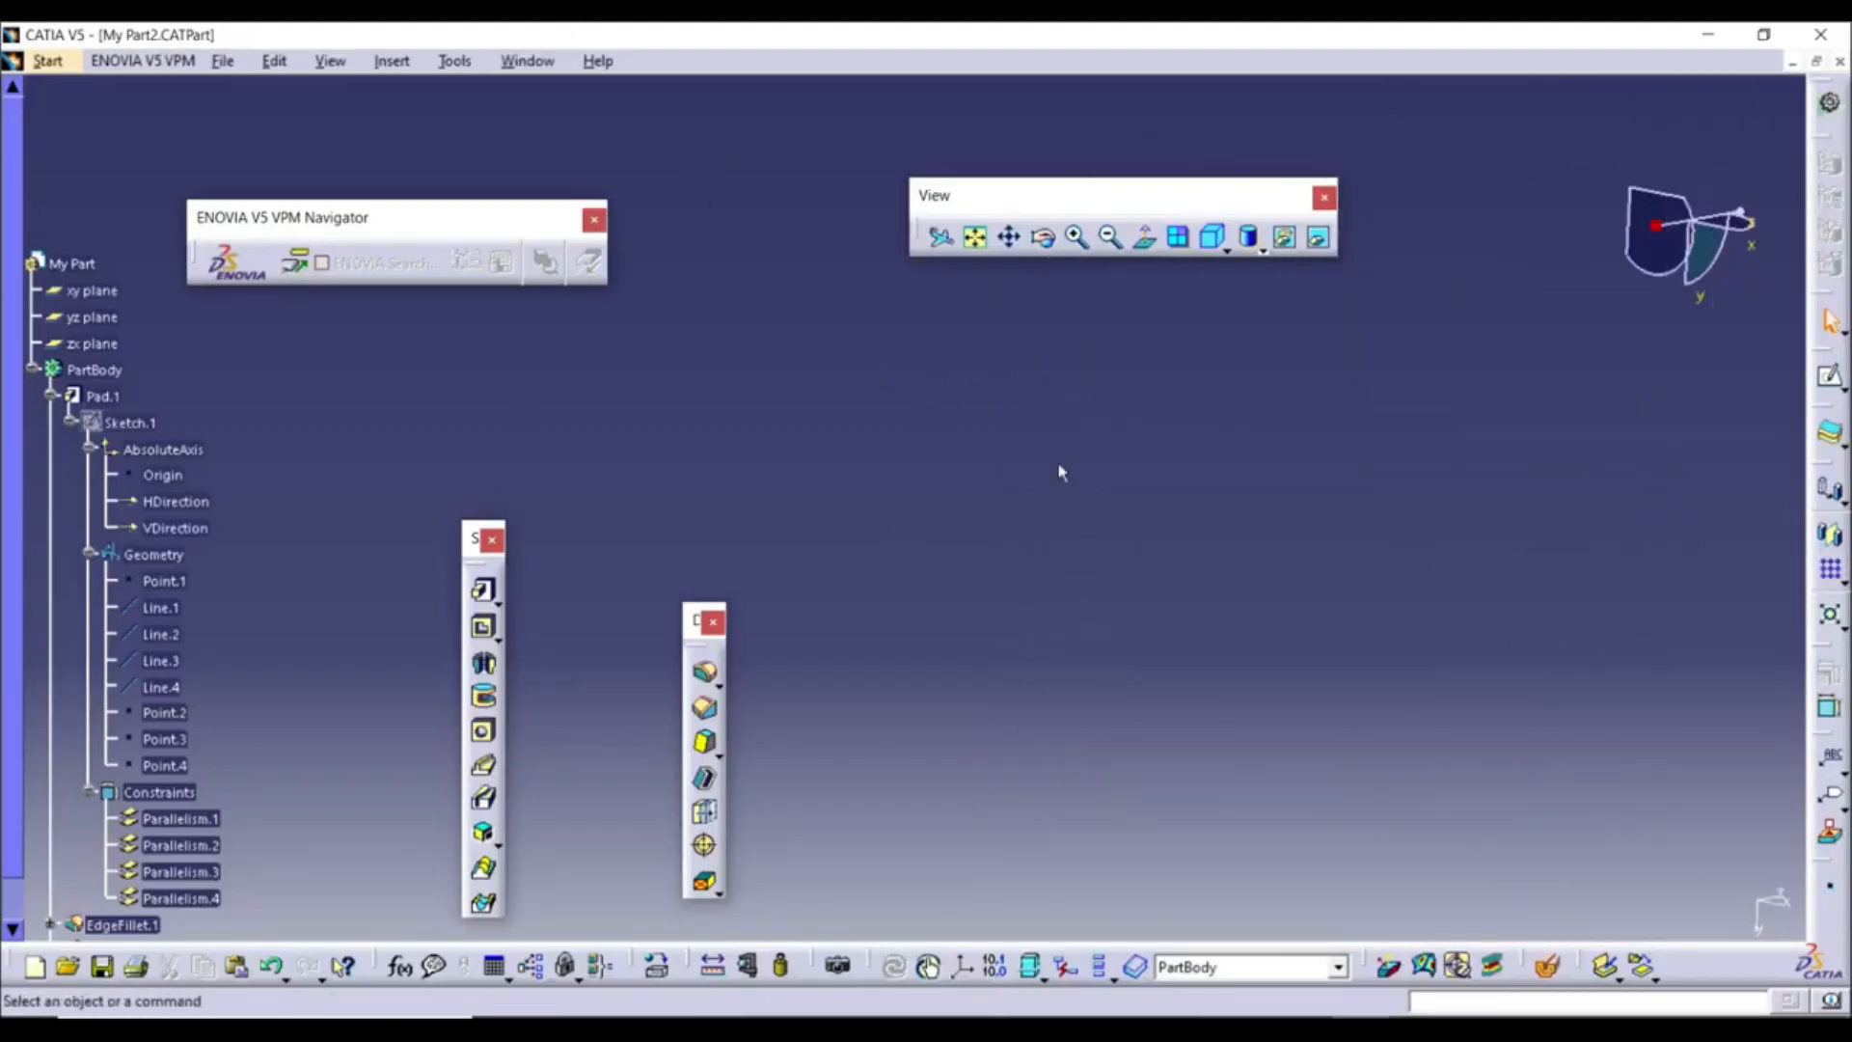
left_click(977, 238)
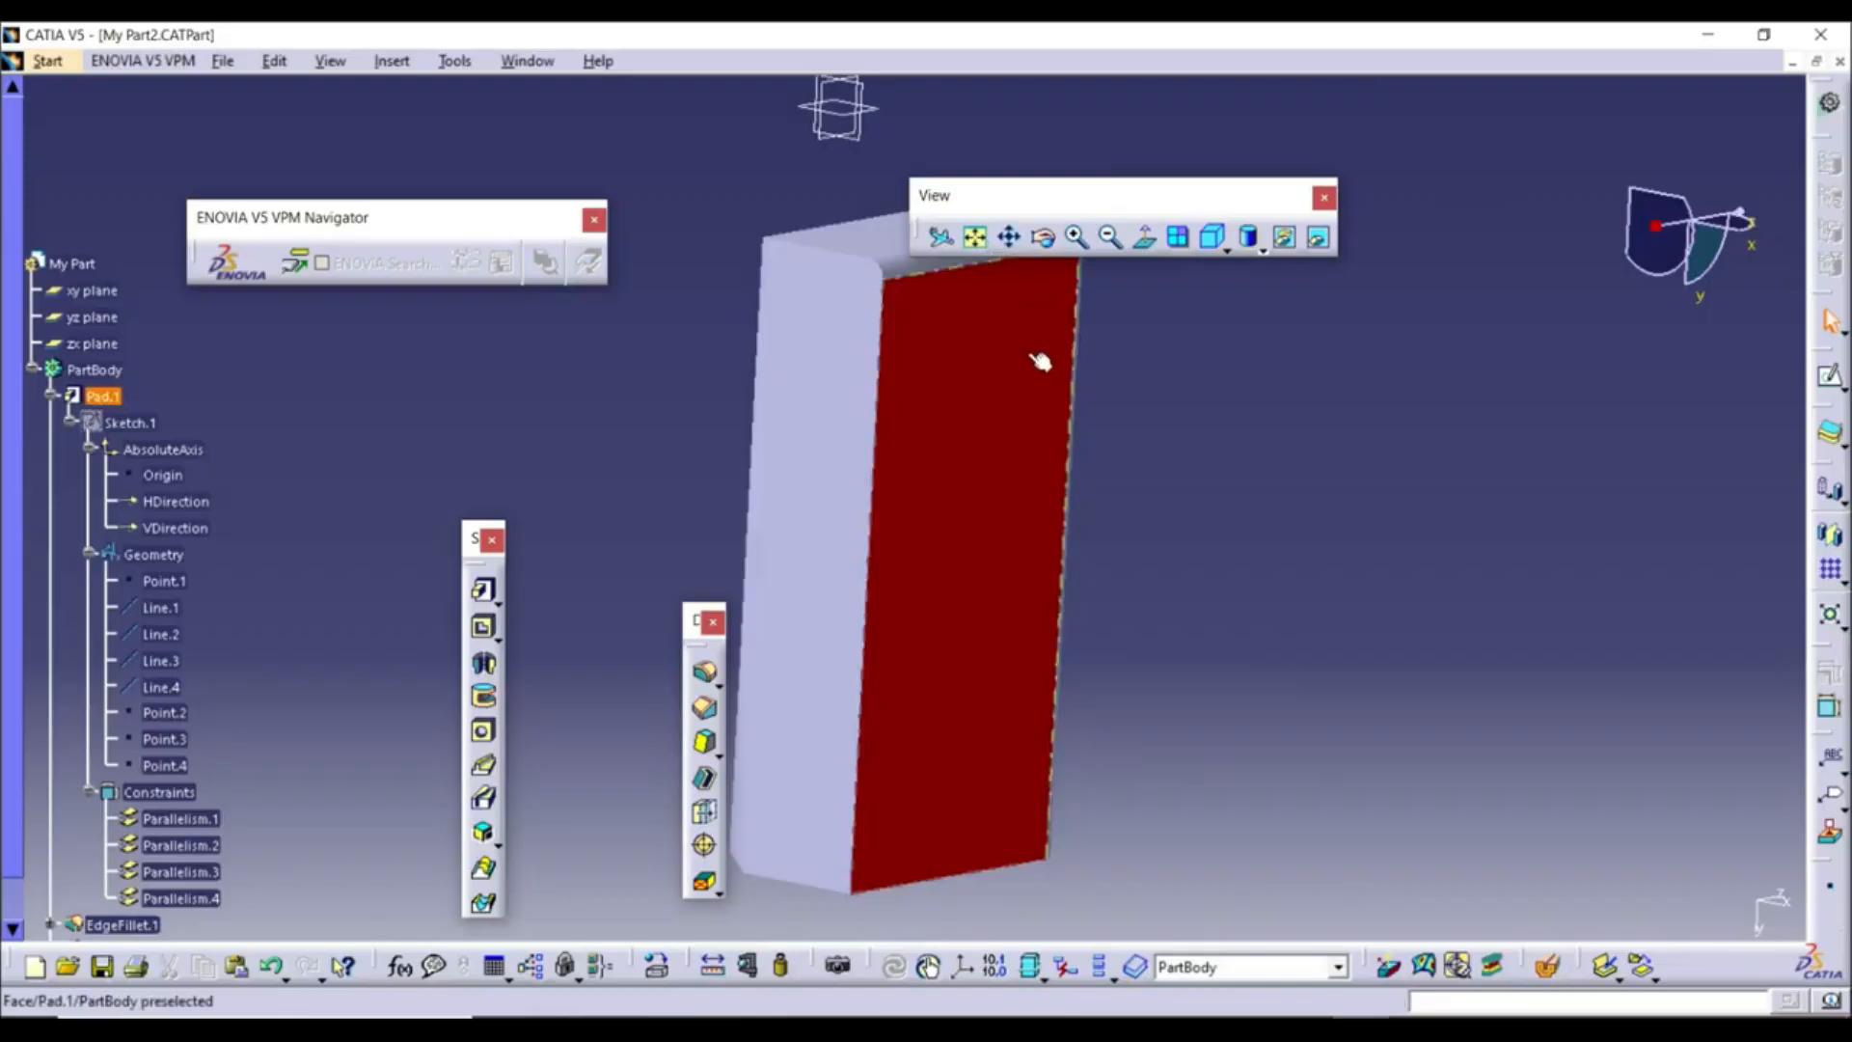
left_click(1009, 238)
left_click_drag(984, 427, 1137, 482)
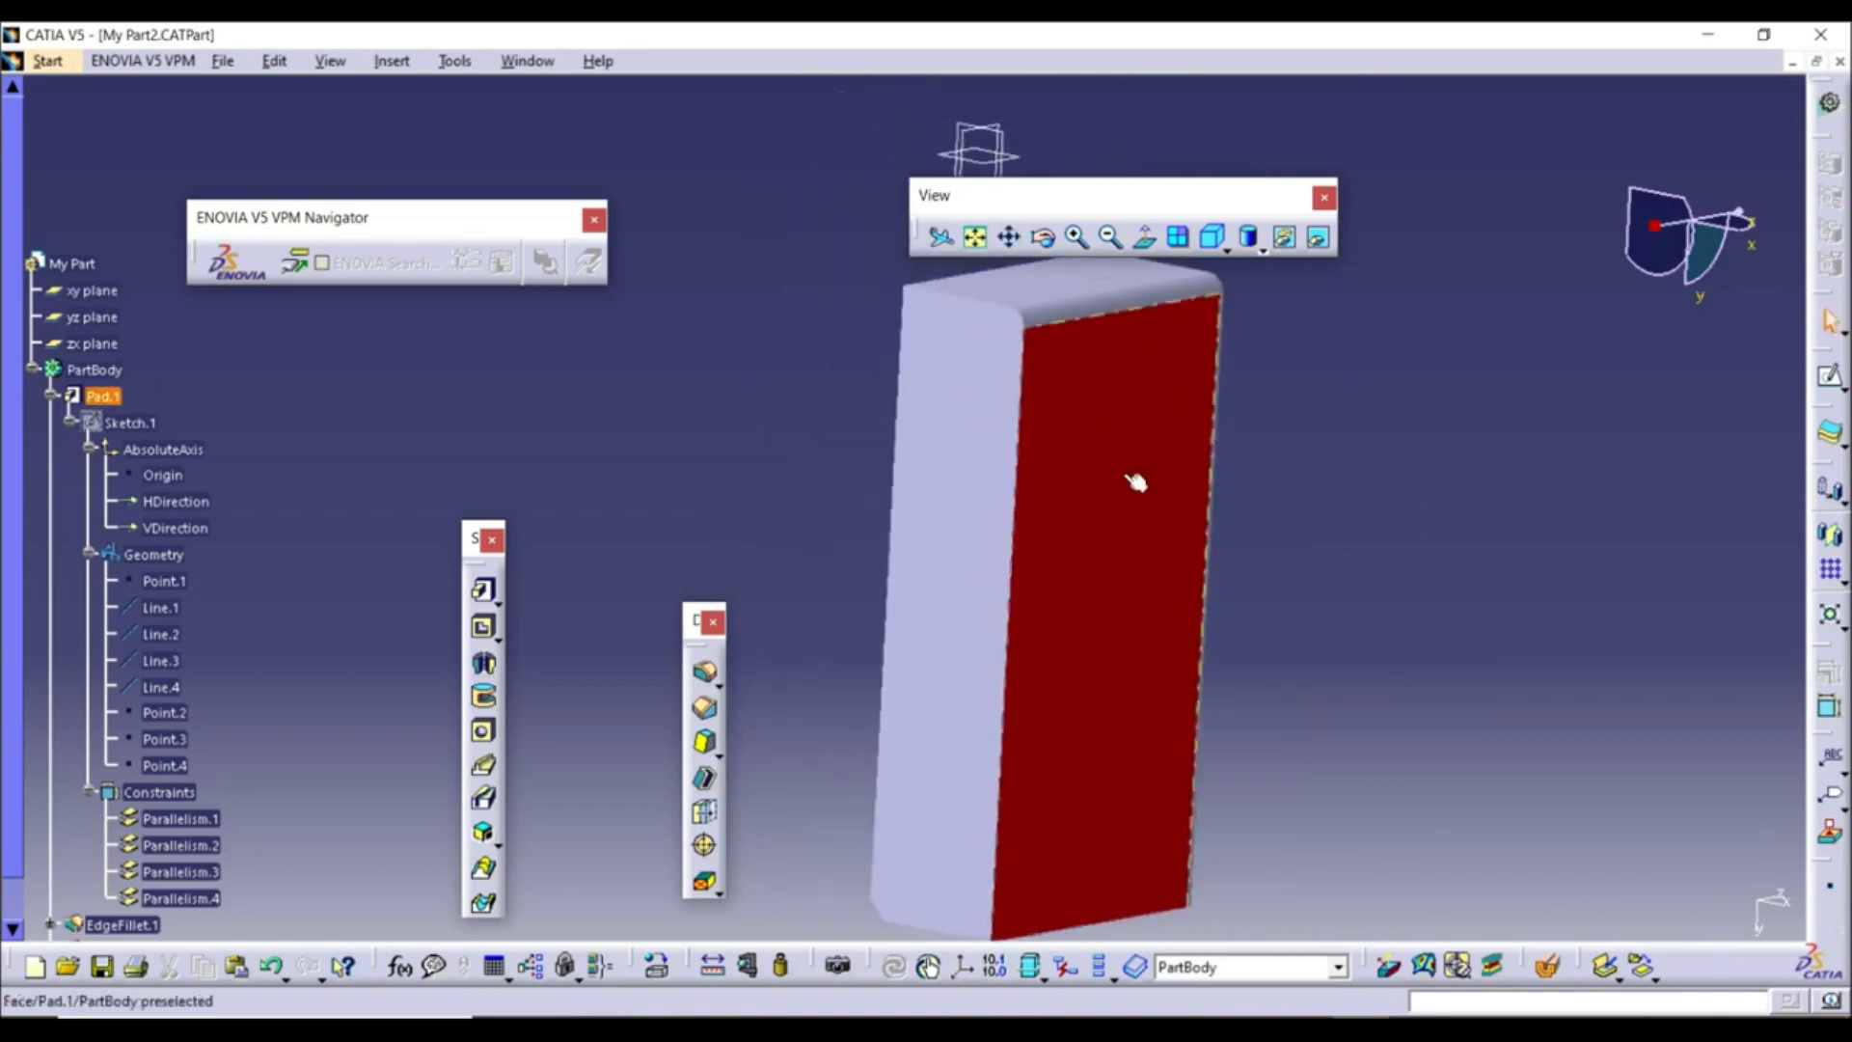
left_click(1045, 241)
left_click_drag(1101, 447, 1265, 426)
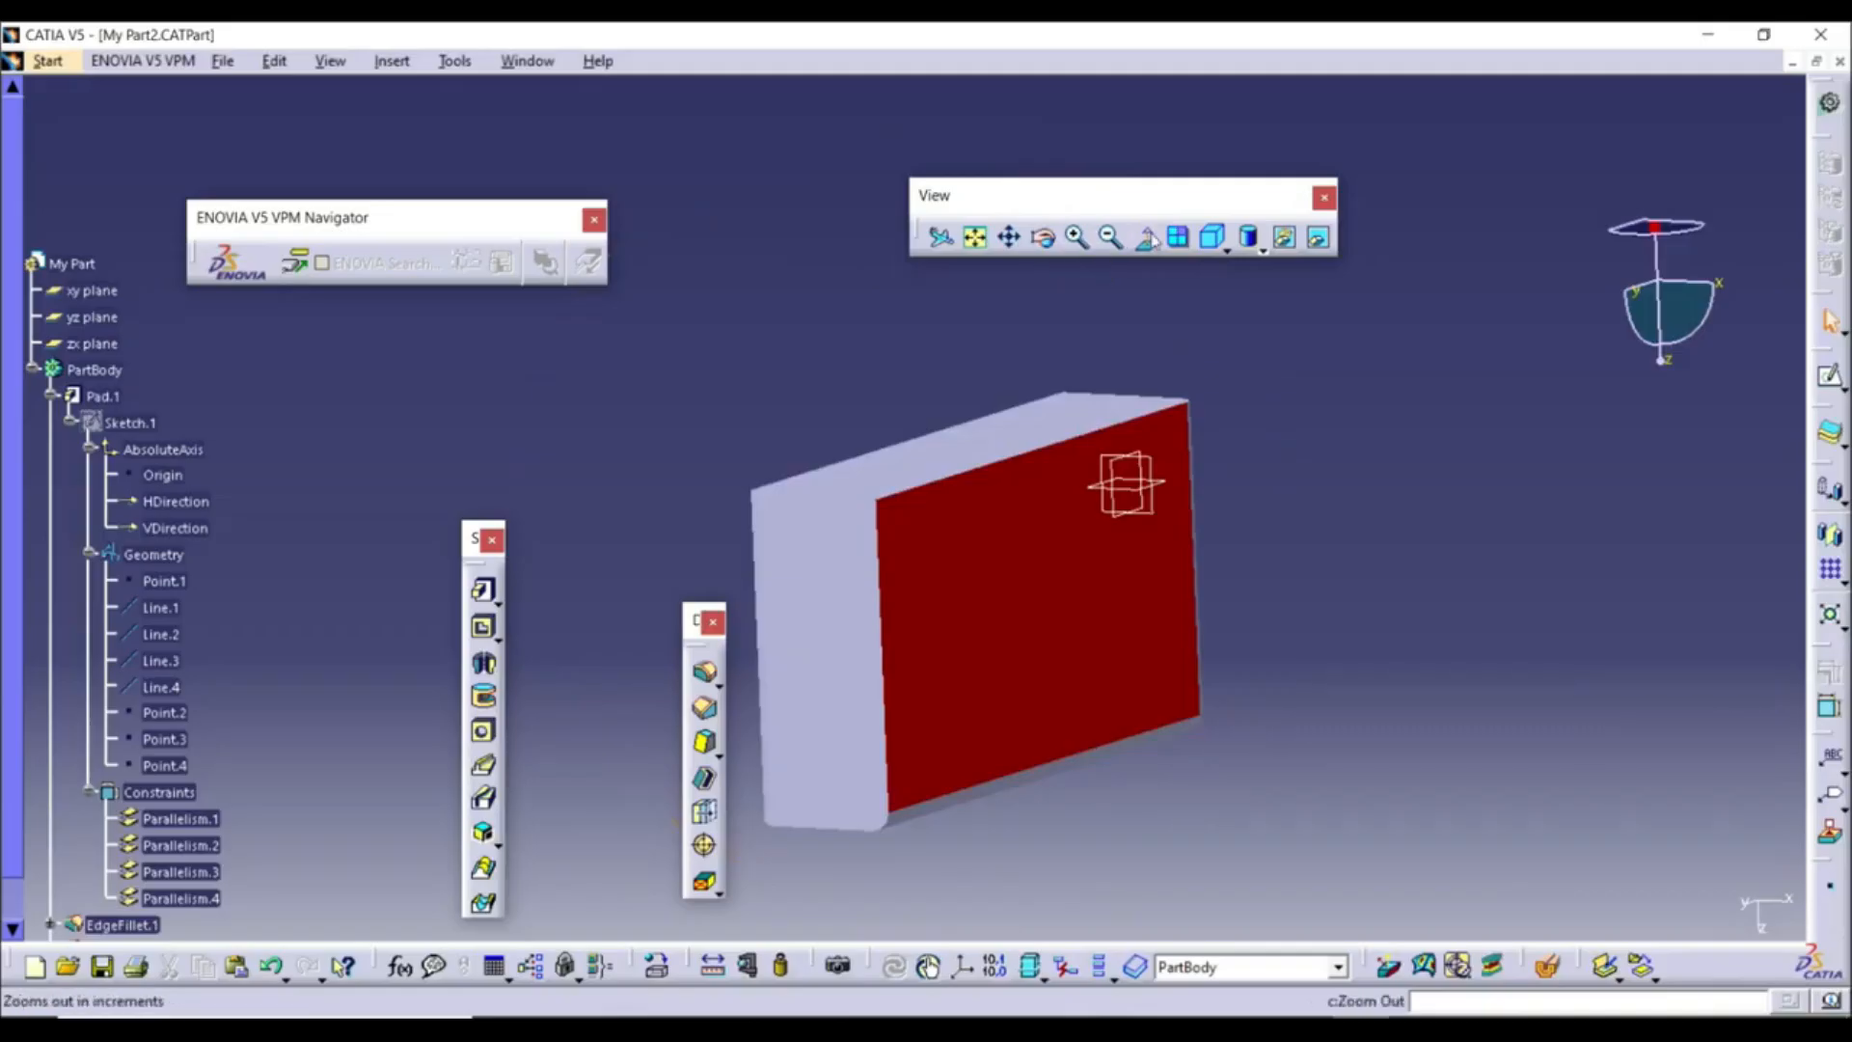
Zoom in and out on the block in increments, and display it with a view normal to the red face
left_click(1078, 238)
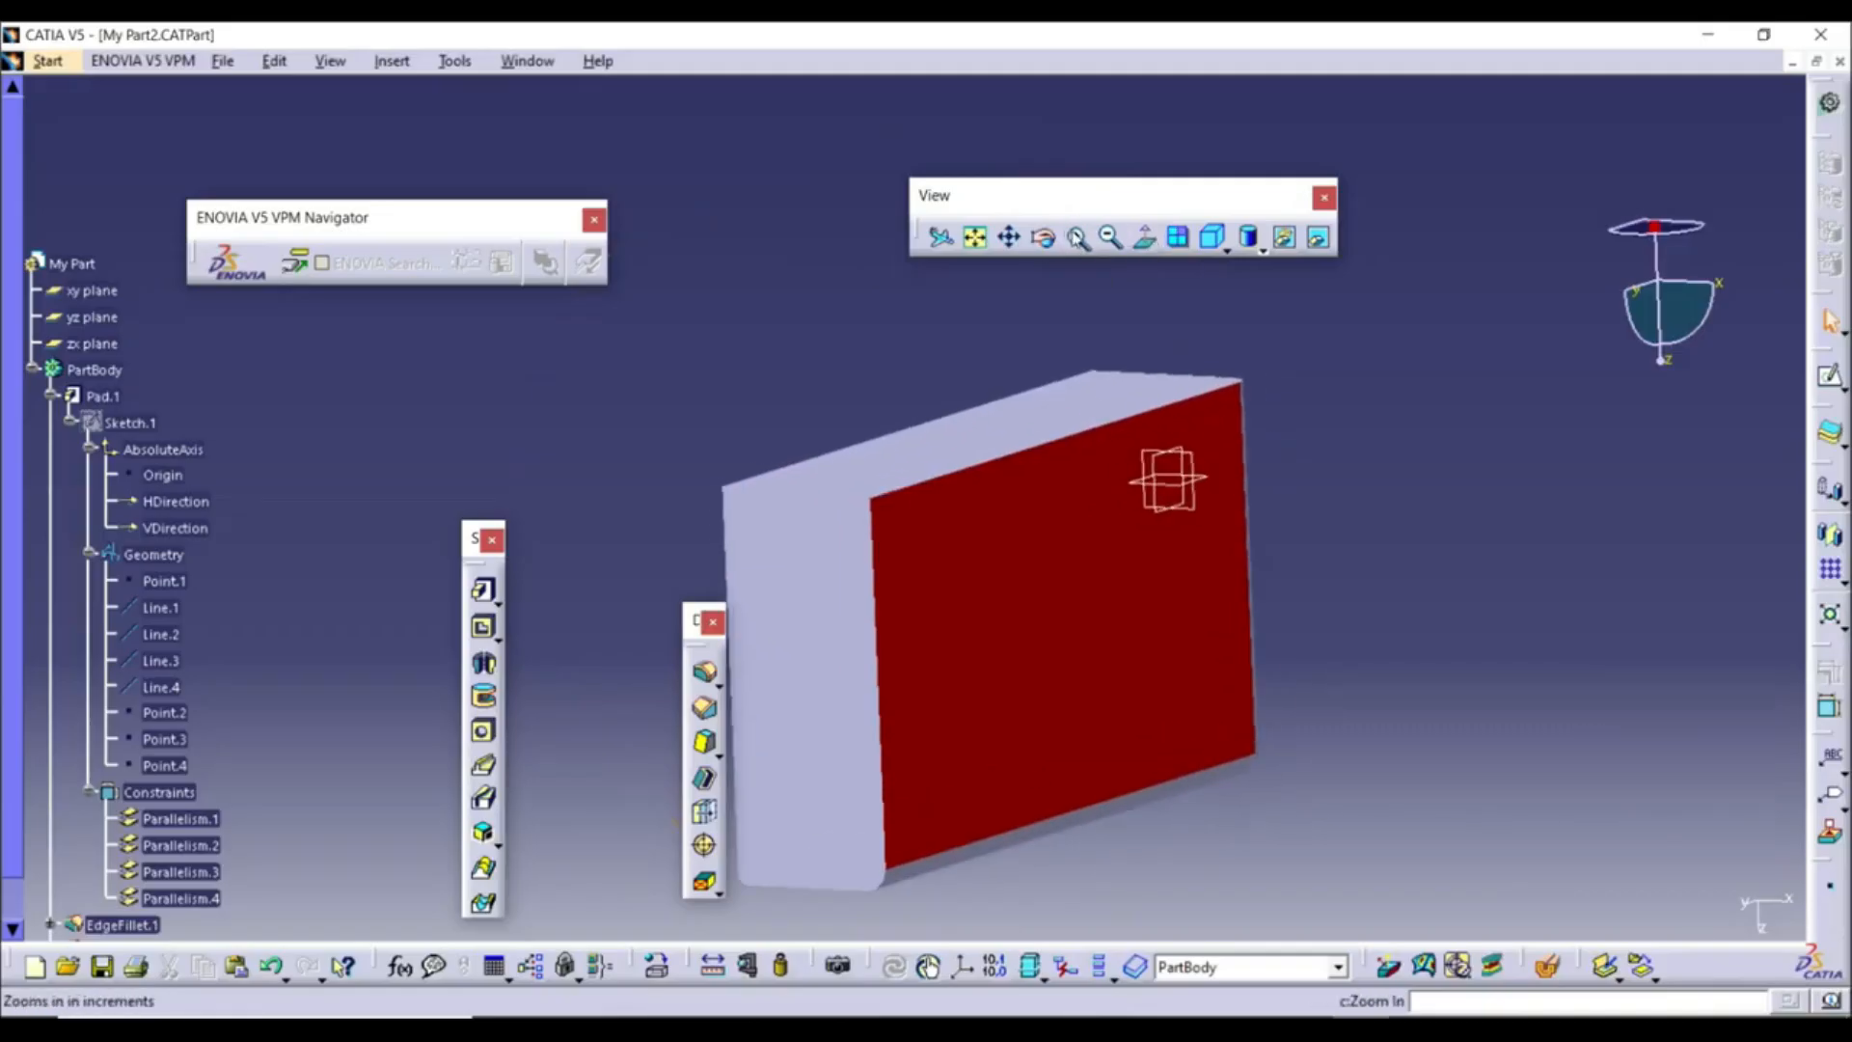
left_click(1078, 238)
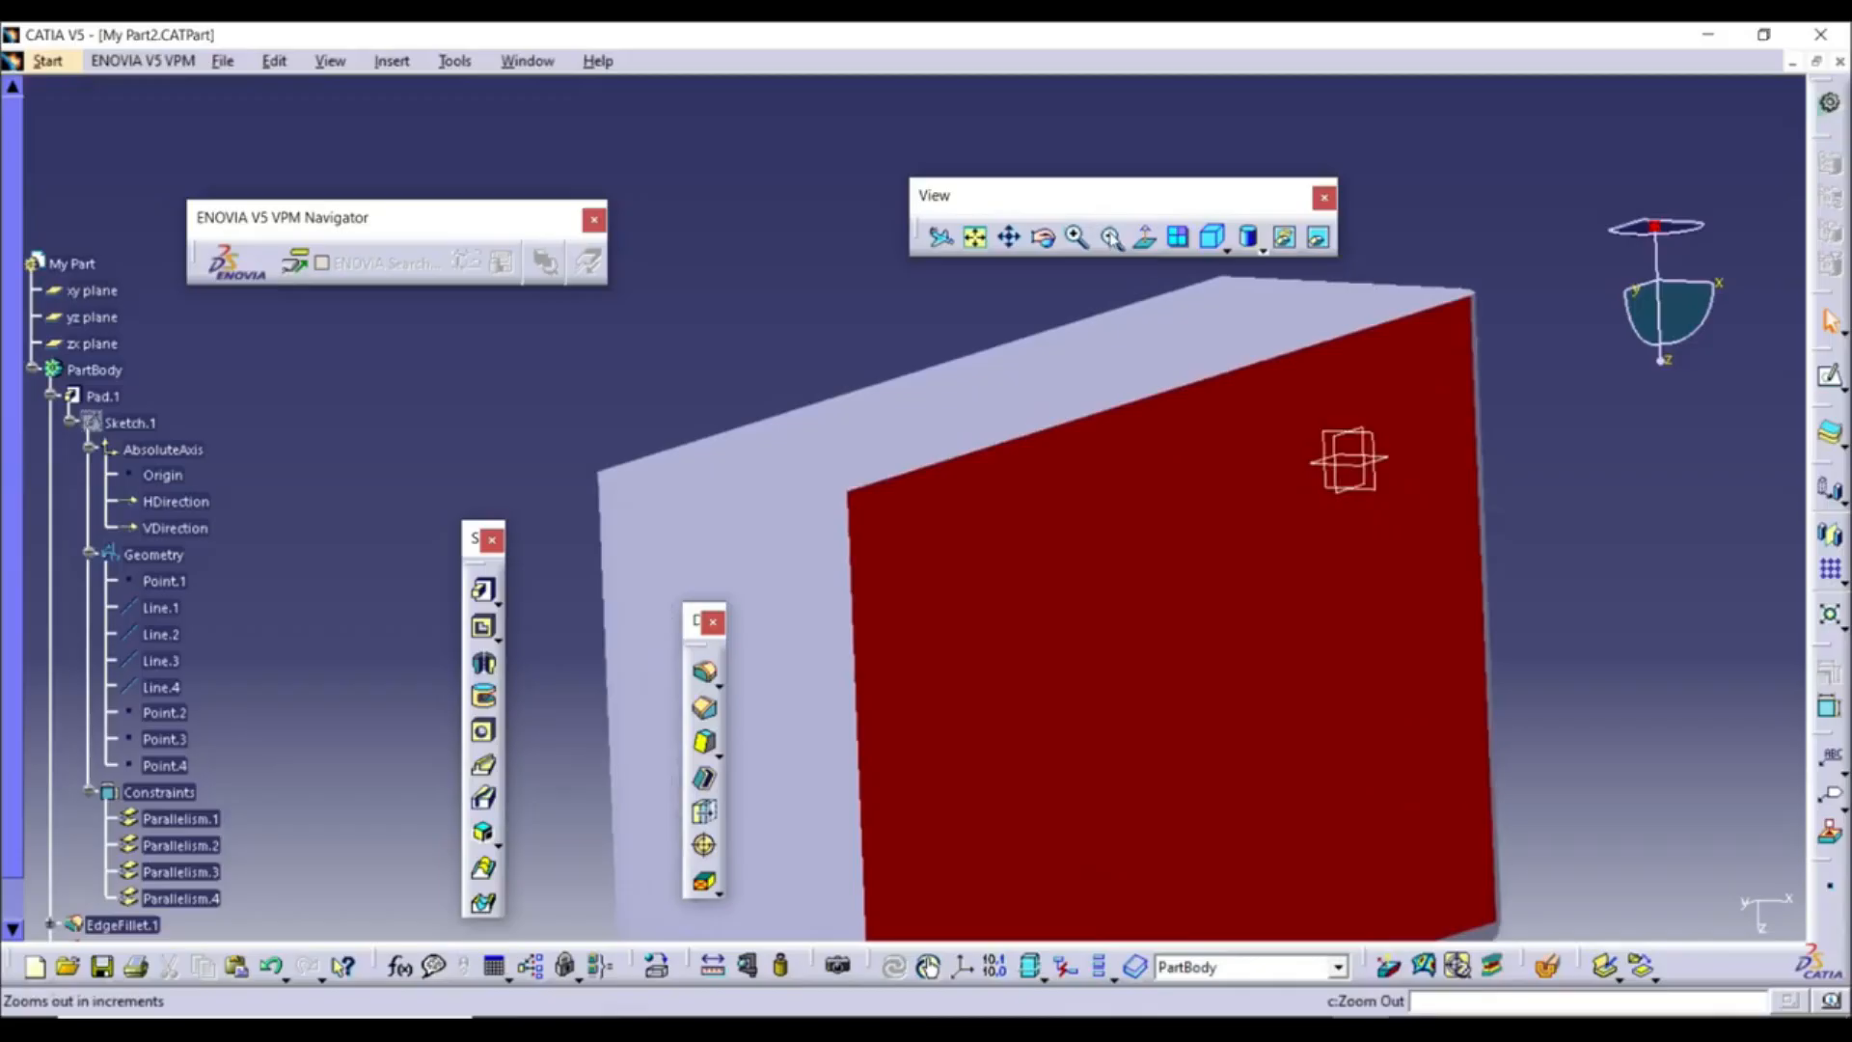
left_click(1113, 239)
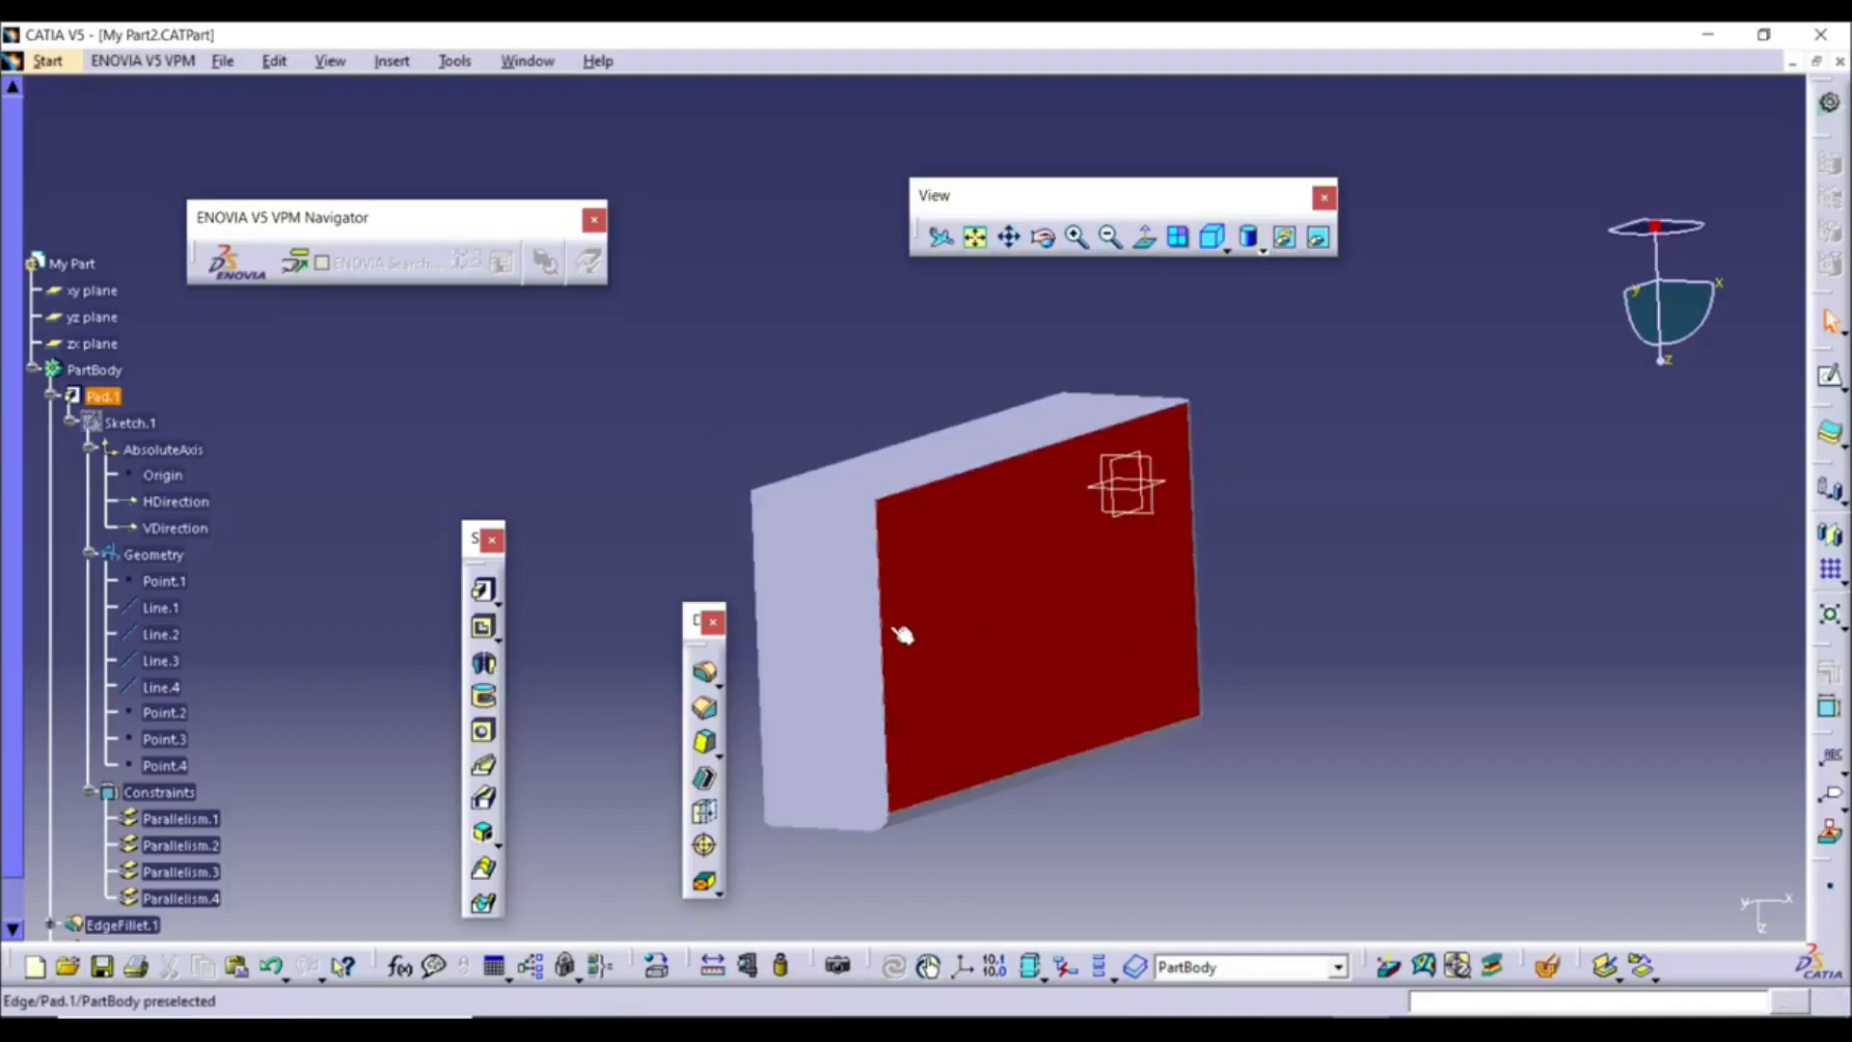
left_click(1025, 617)
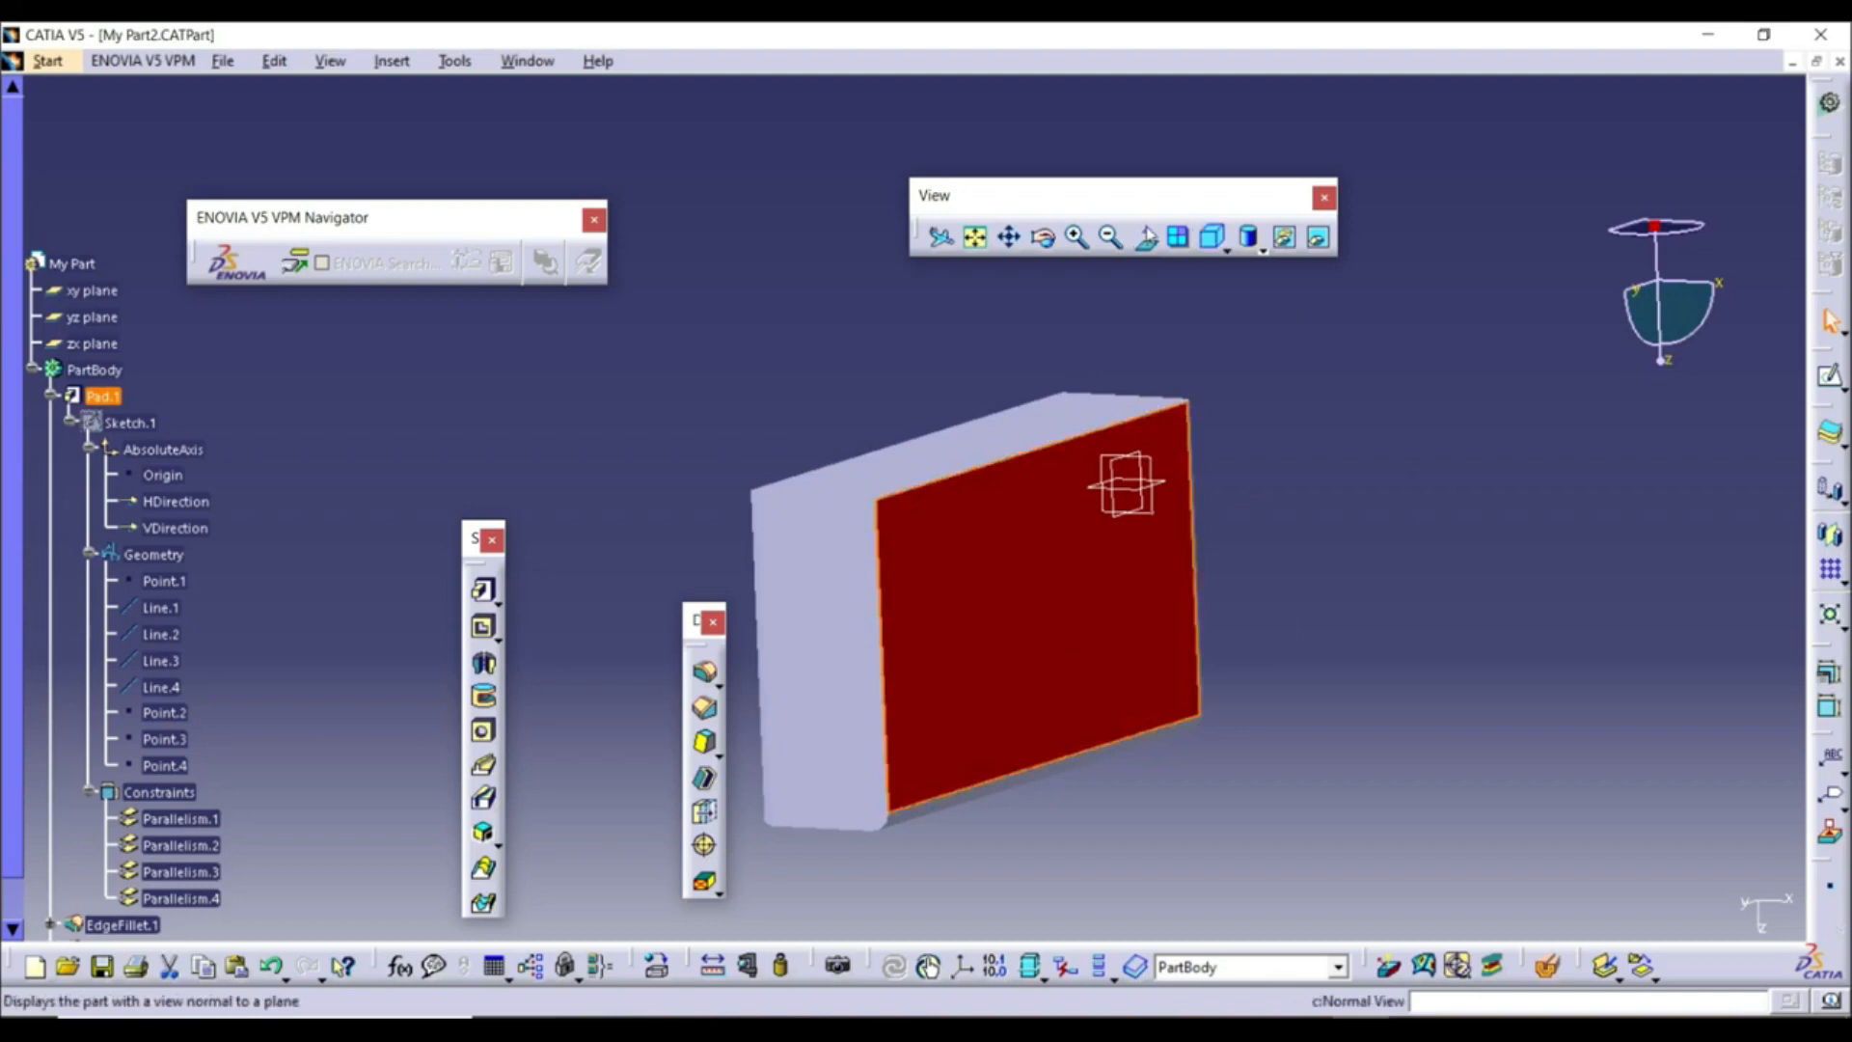
left_click(1146, 239)
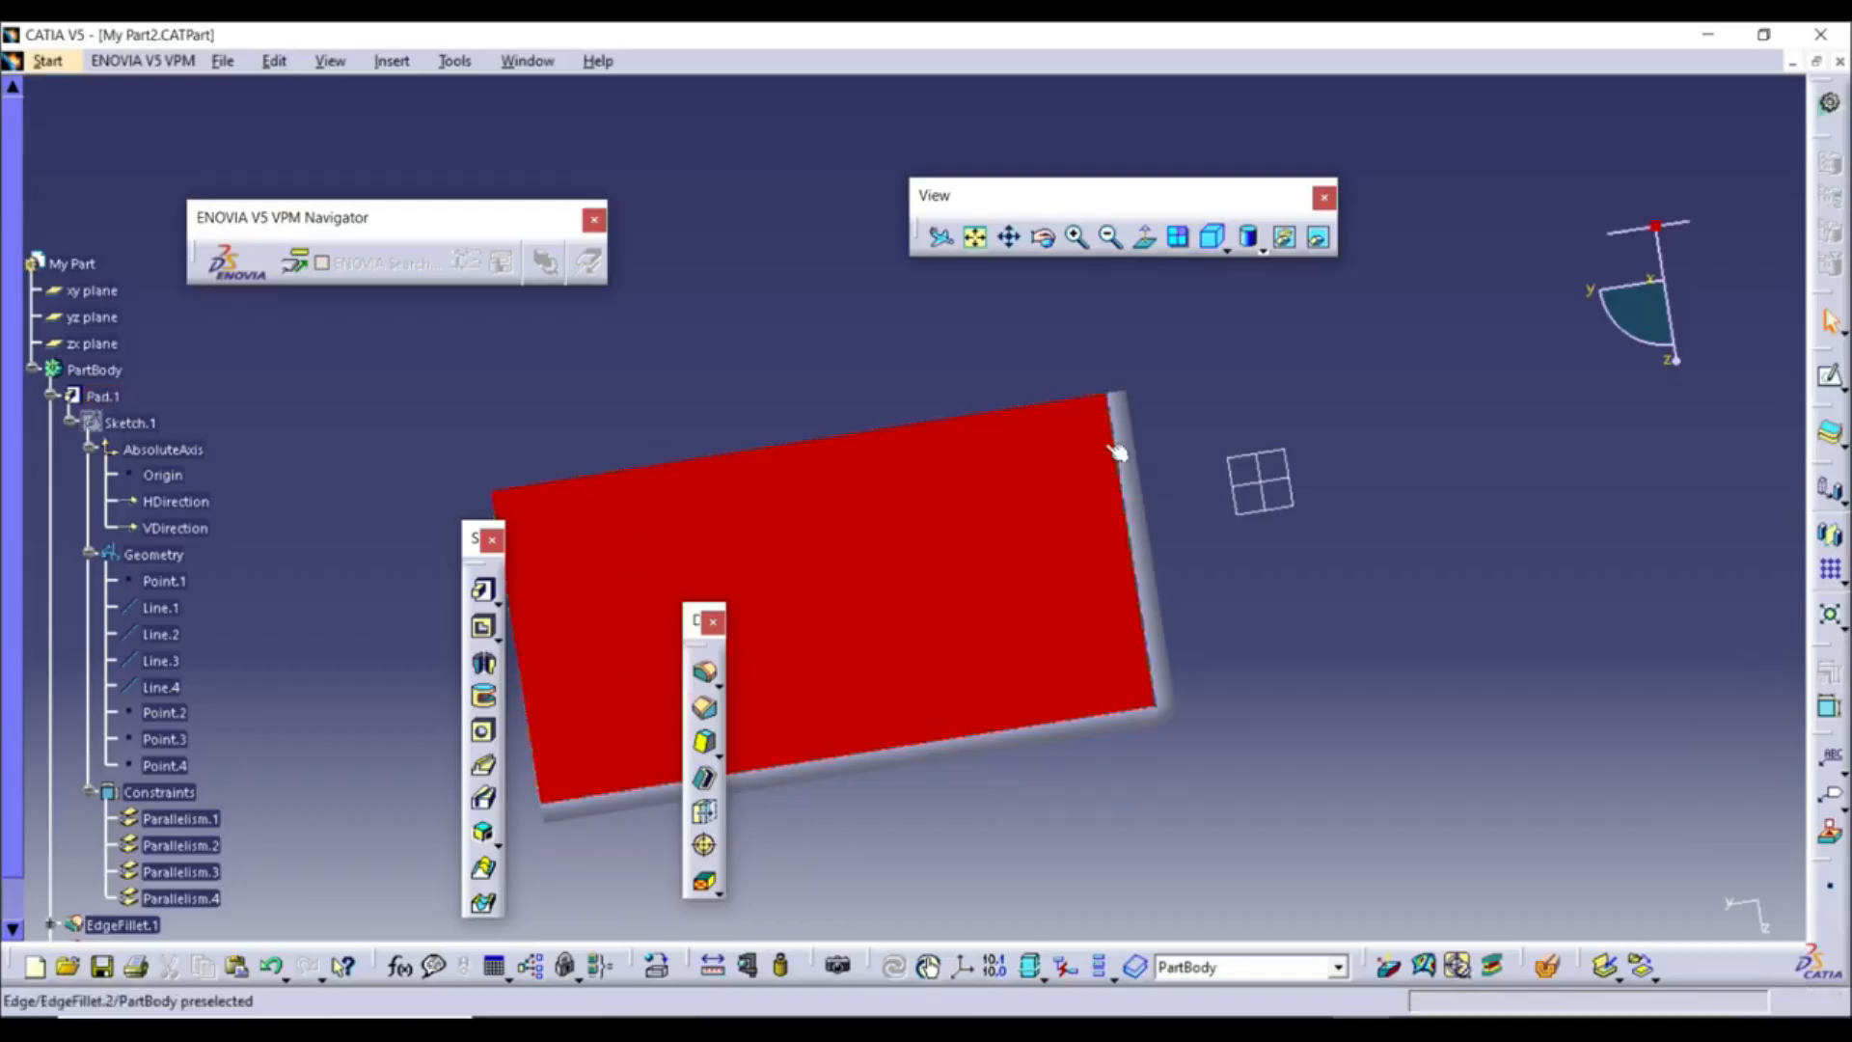
Display the block in the standard isometric, front, back and top views, and return it to the isometric view
left_click(1226, 247)
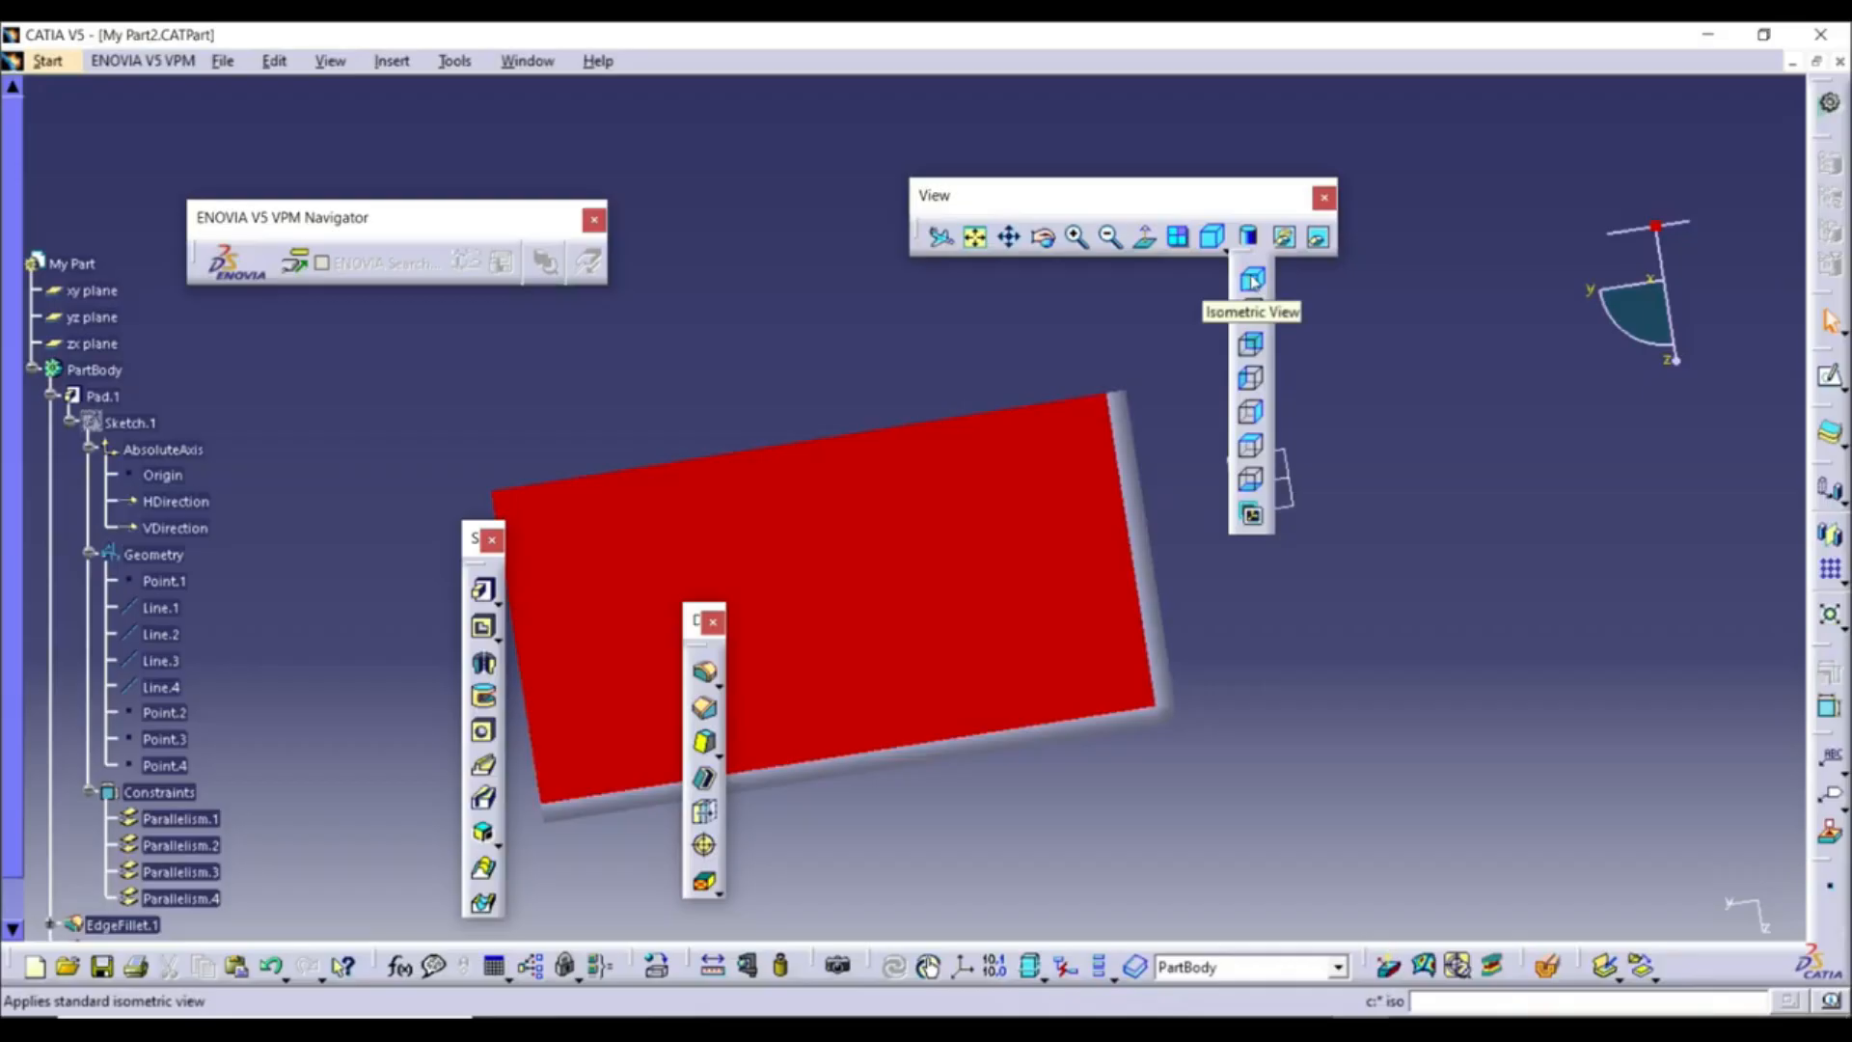
left_click(1252, 280)
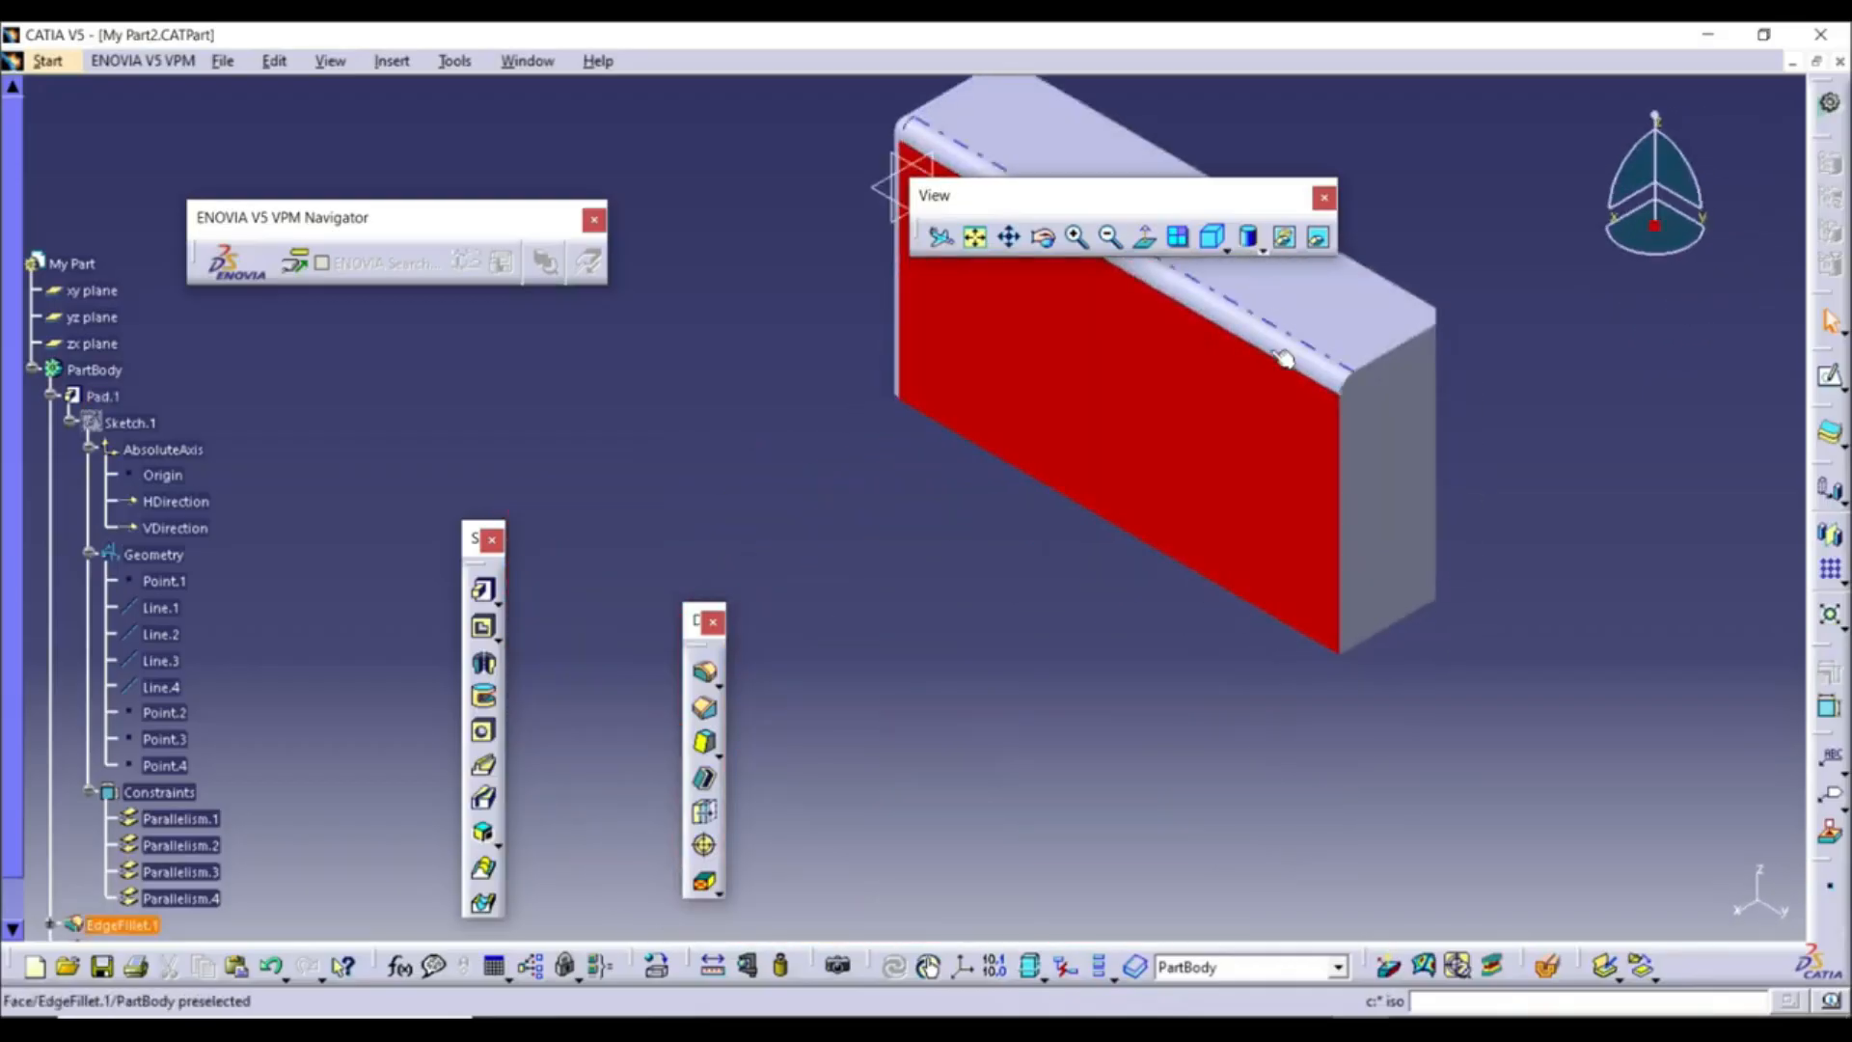
left_click(1226, 248)
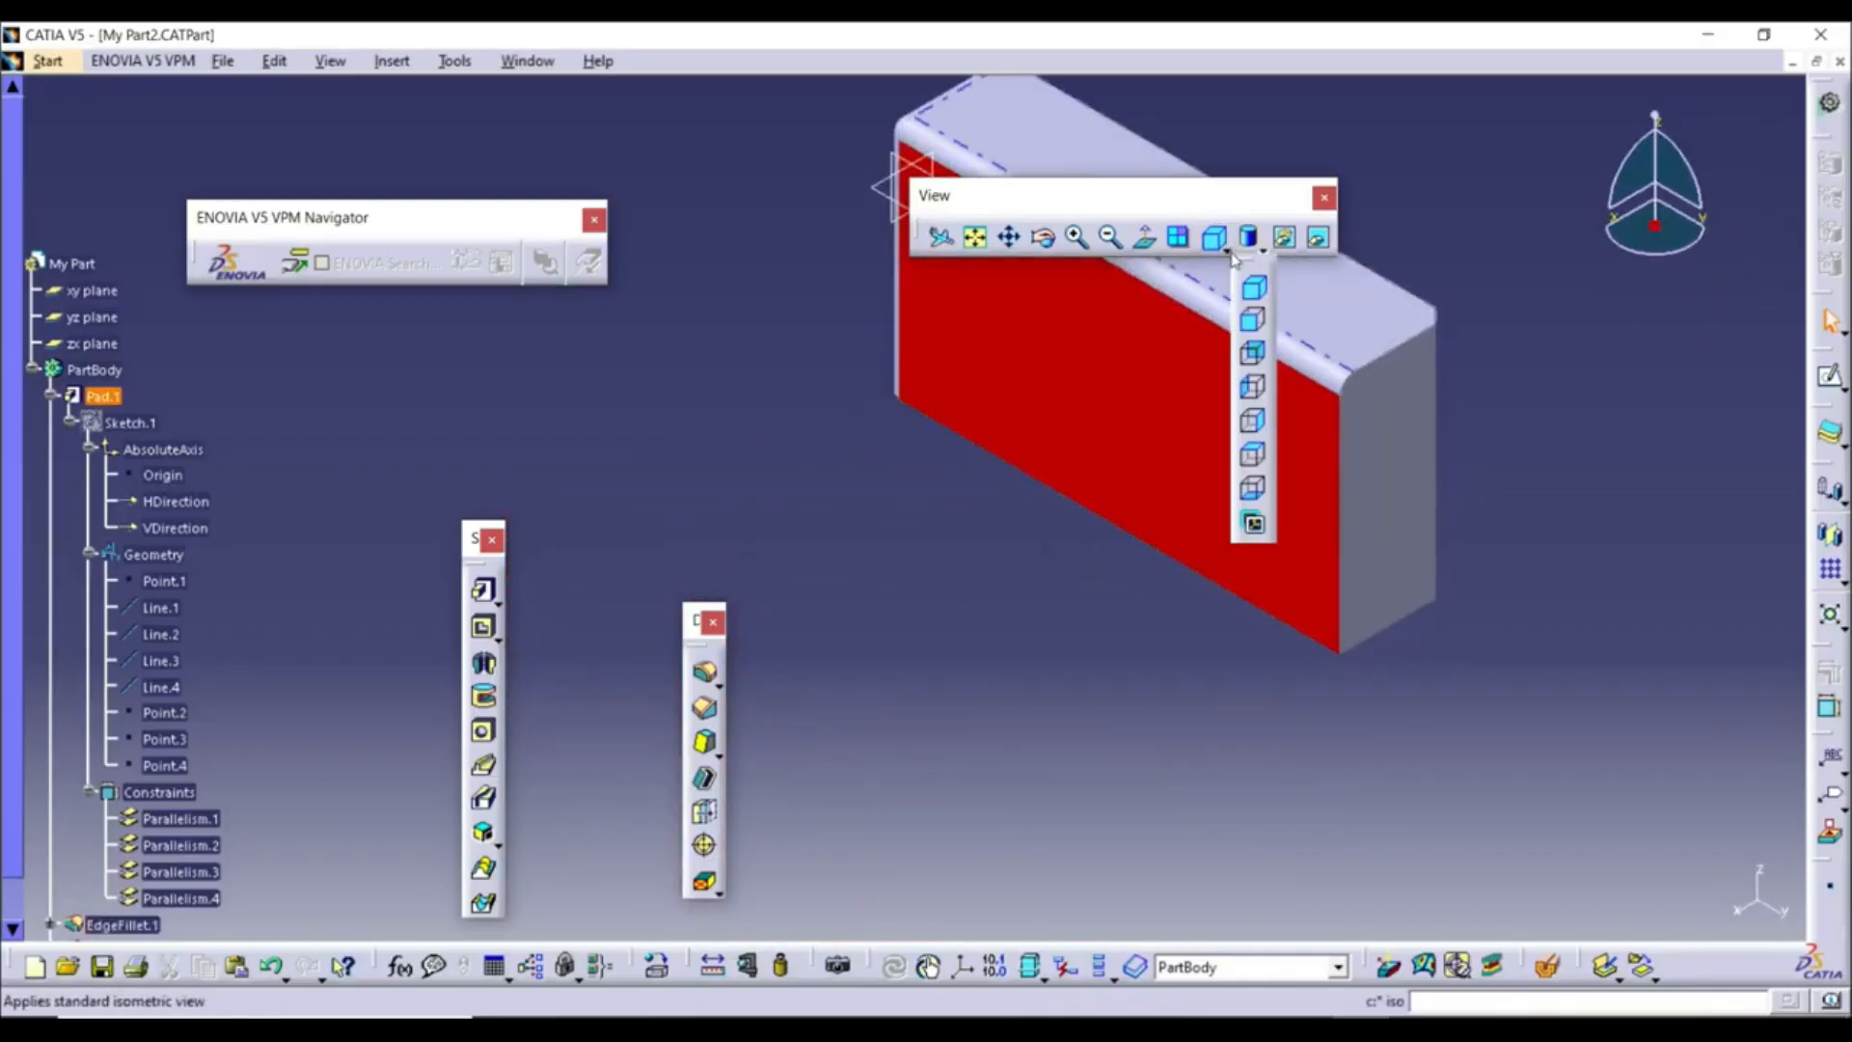
left_click(1254, 321)
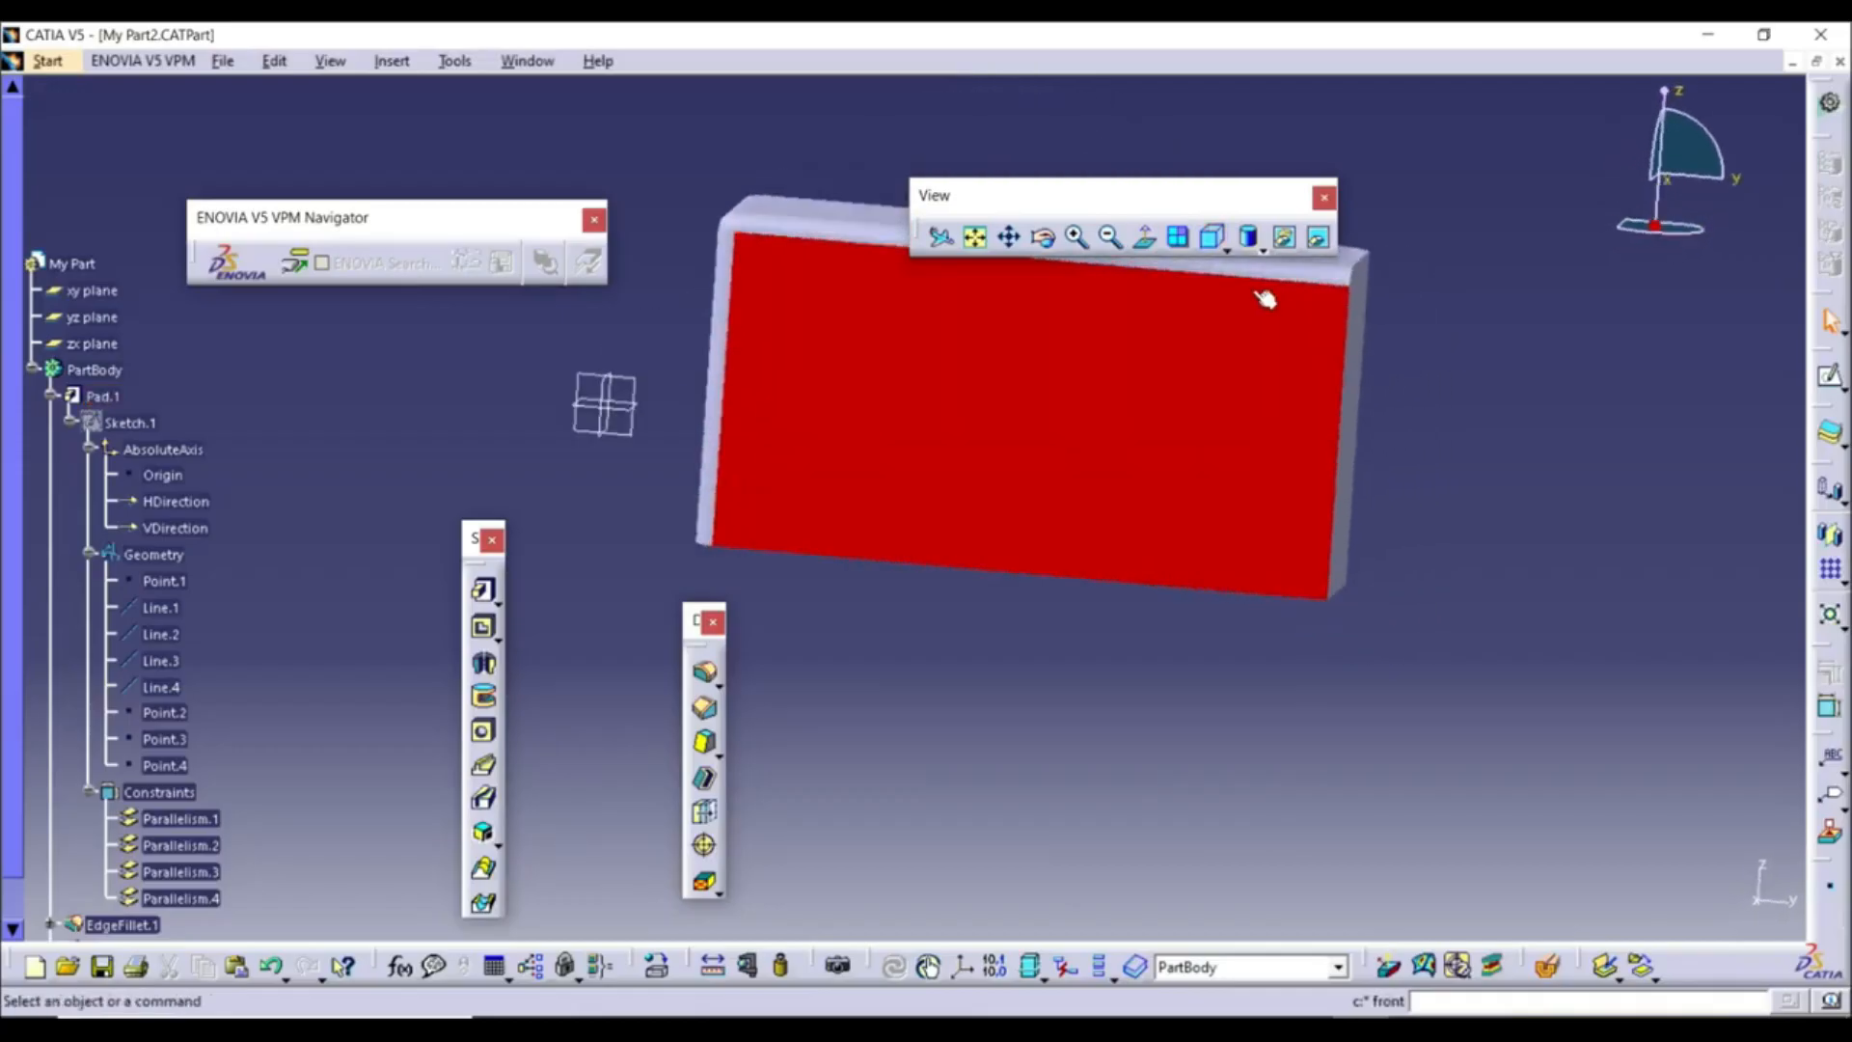
left_click(1225, 249)
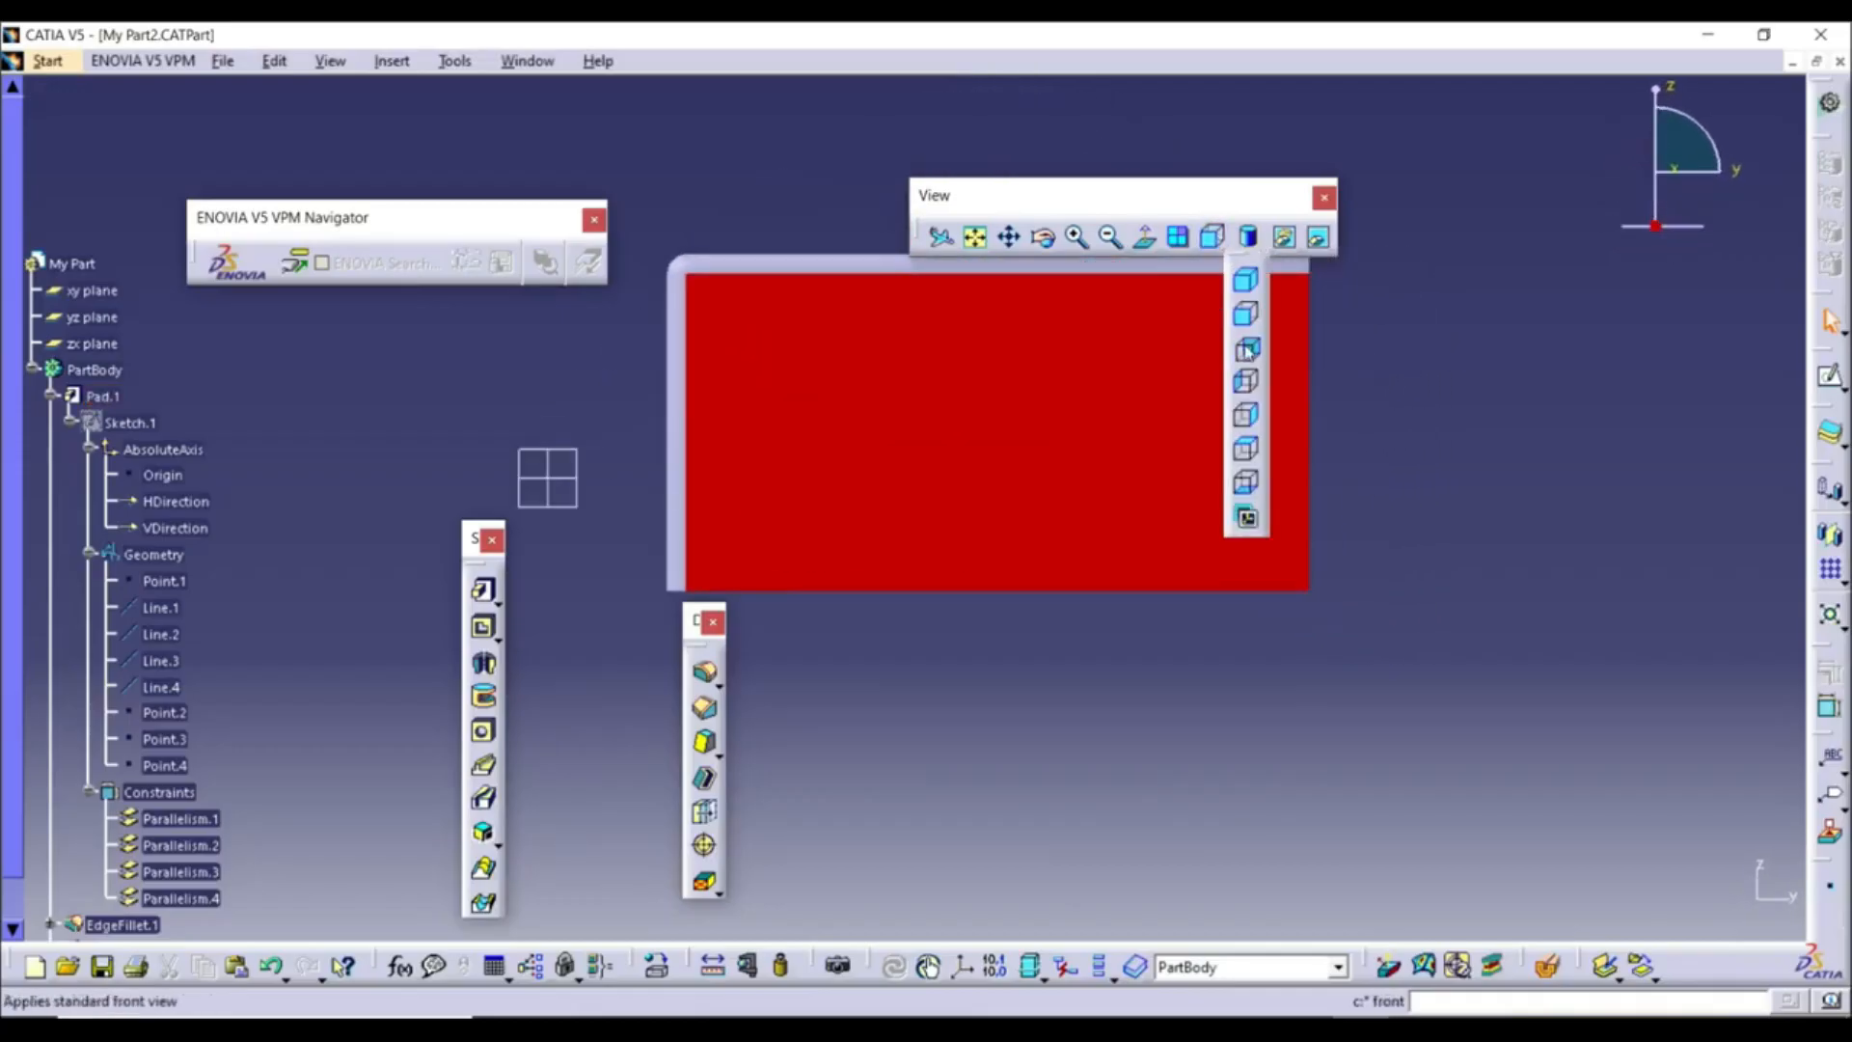
left_click(1247, 349)
left_click(1222, 252)
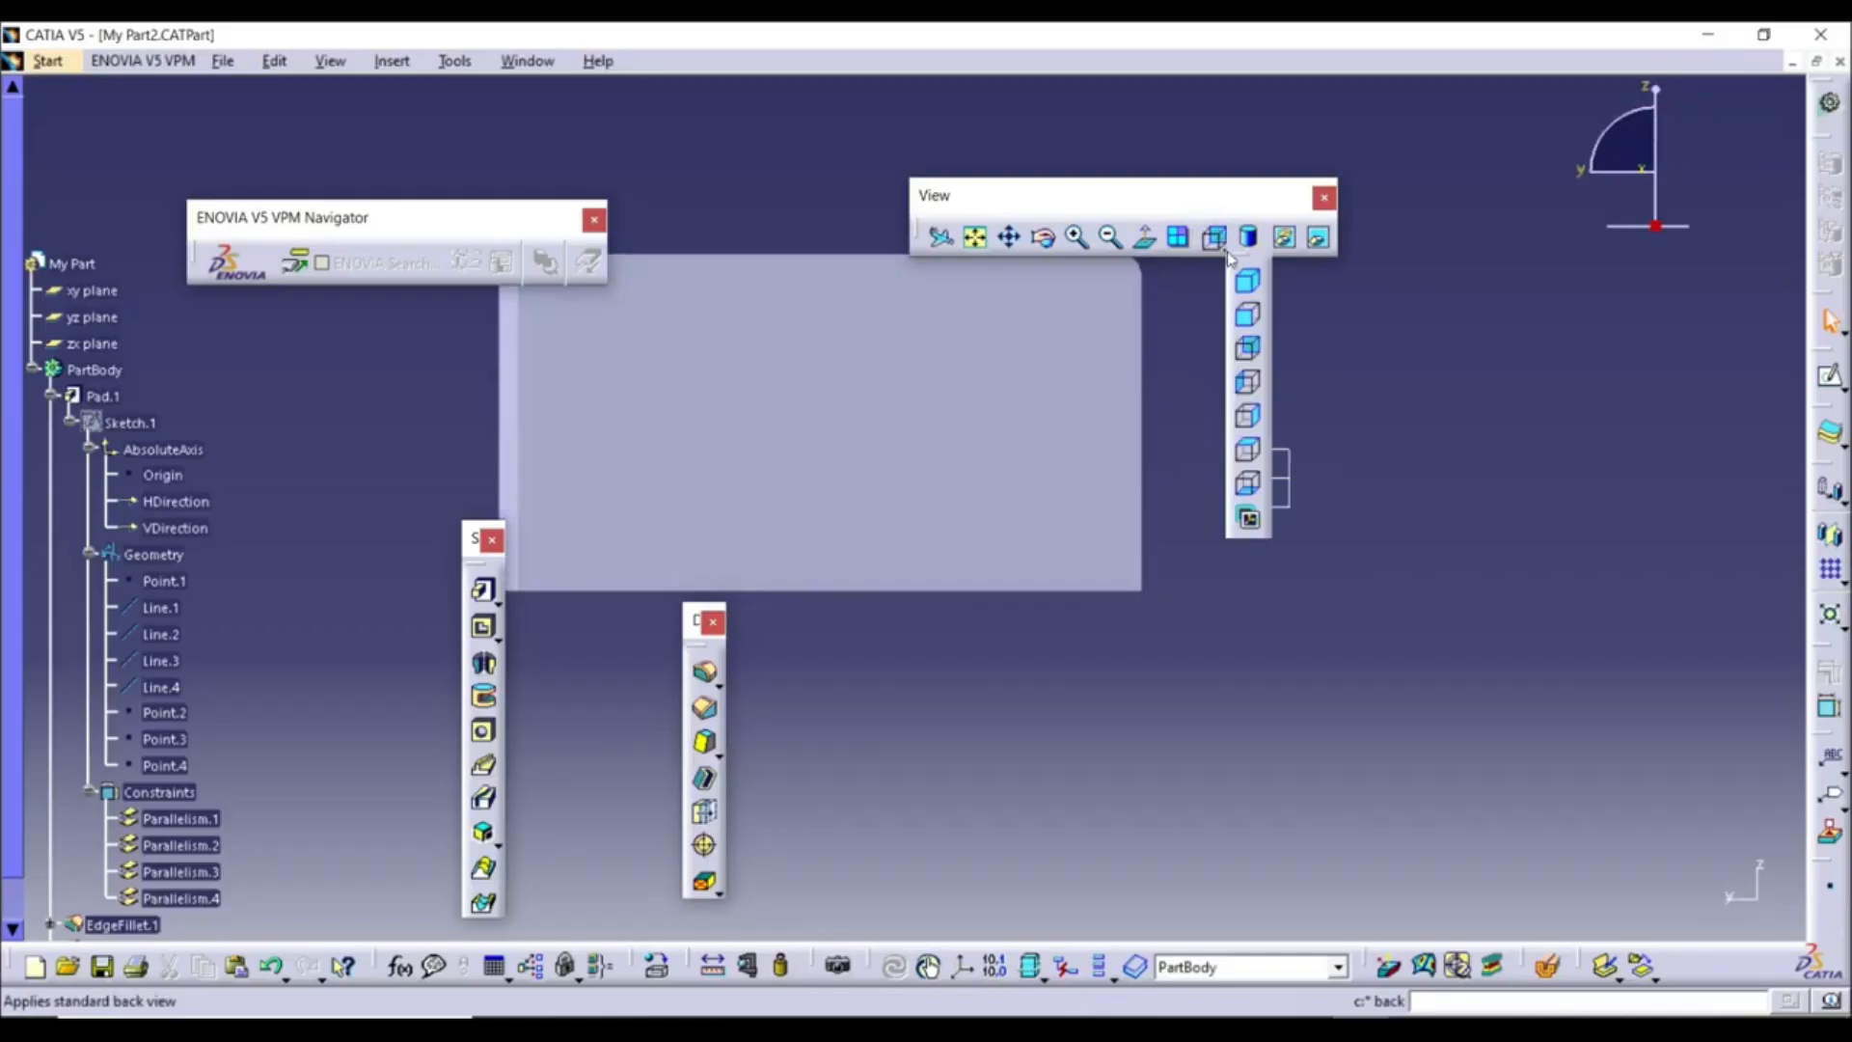
left_click(1250, 450)
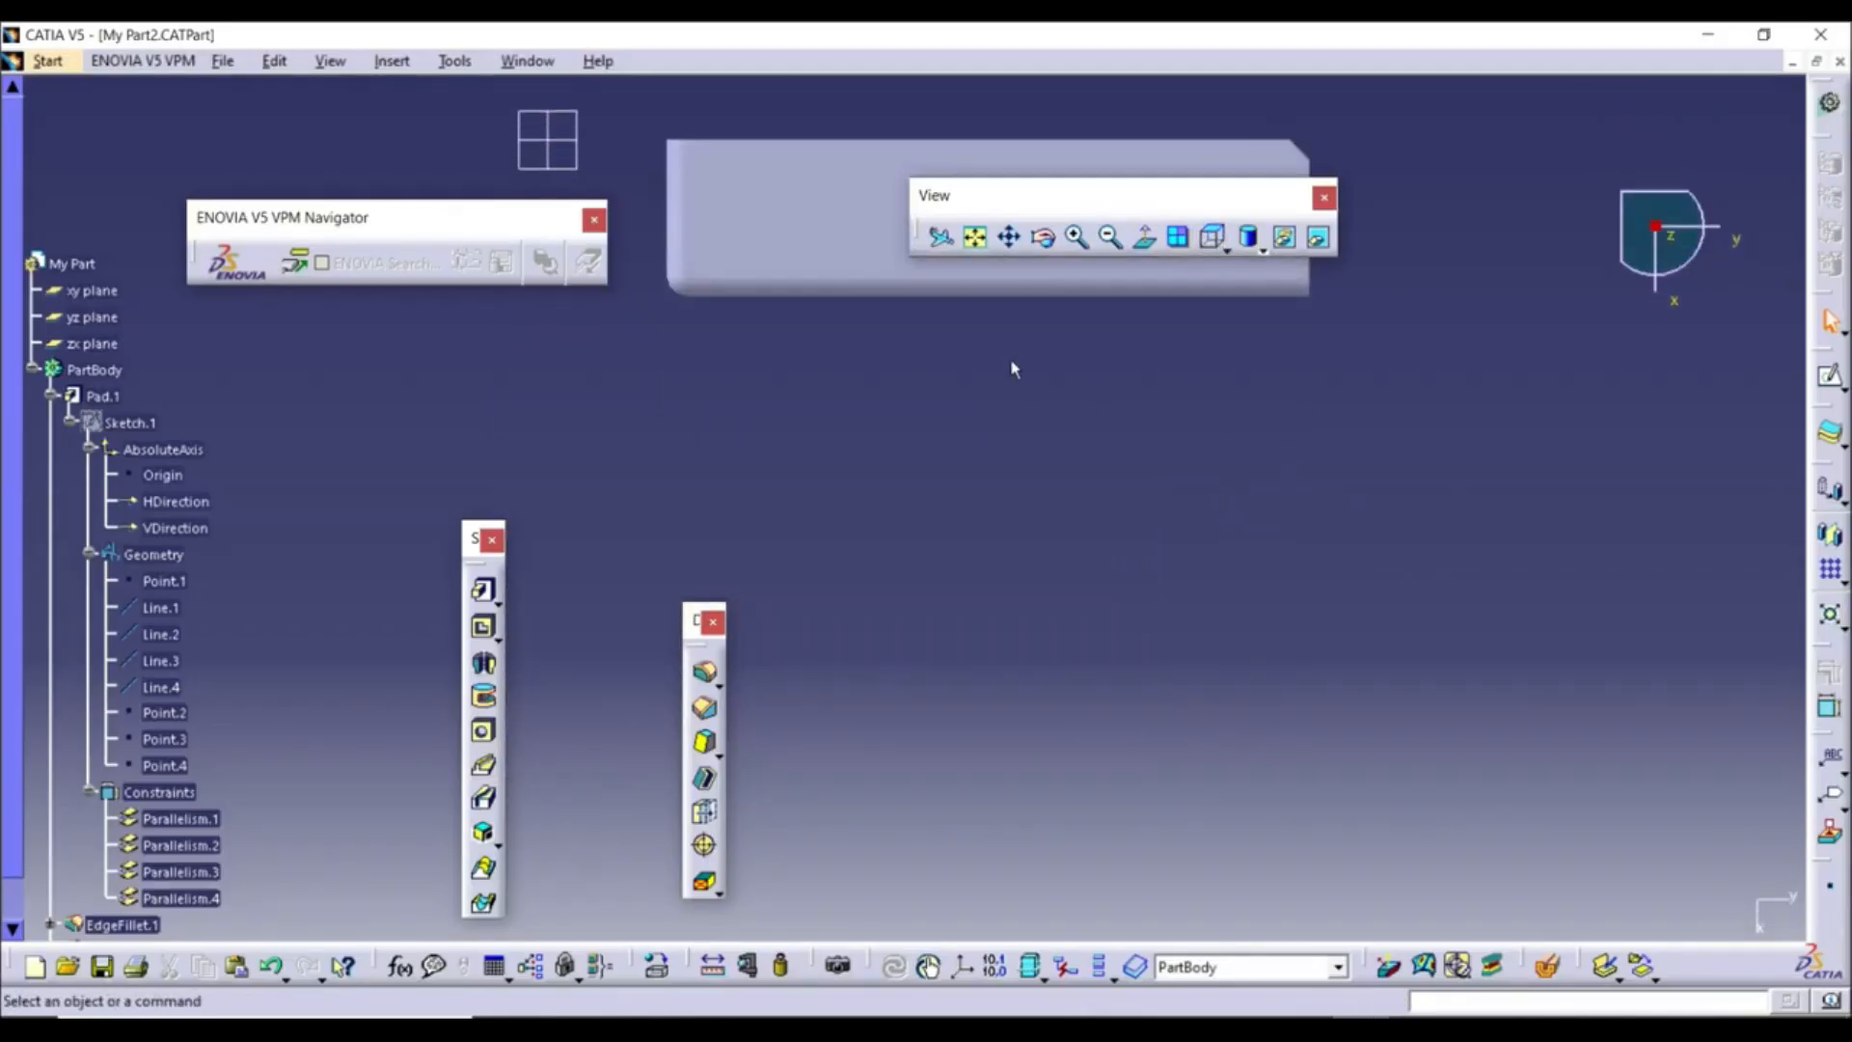
left_click(1224, 249)
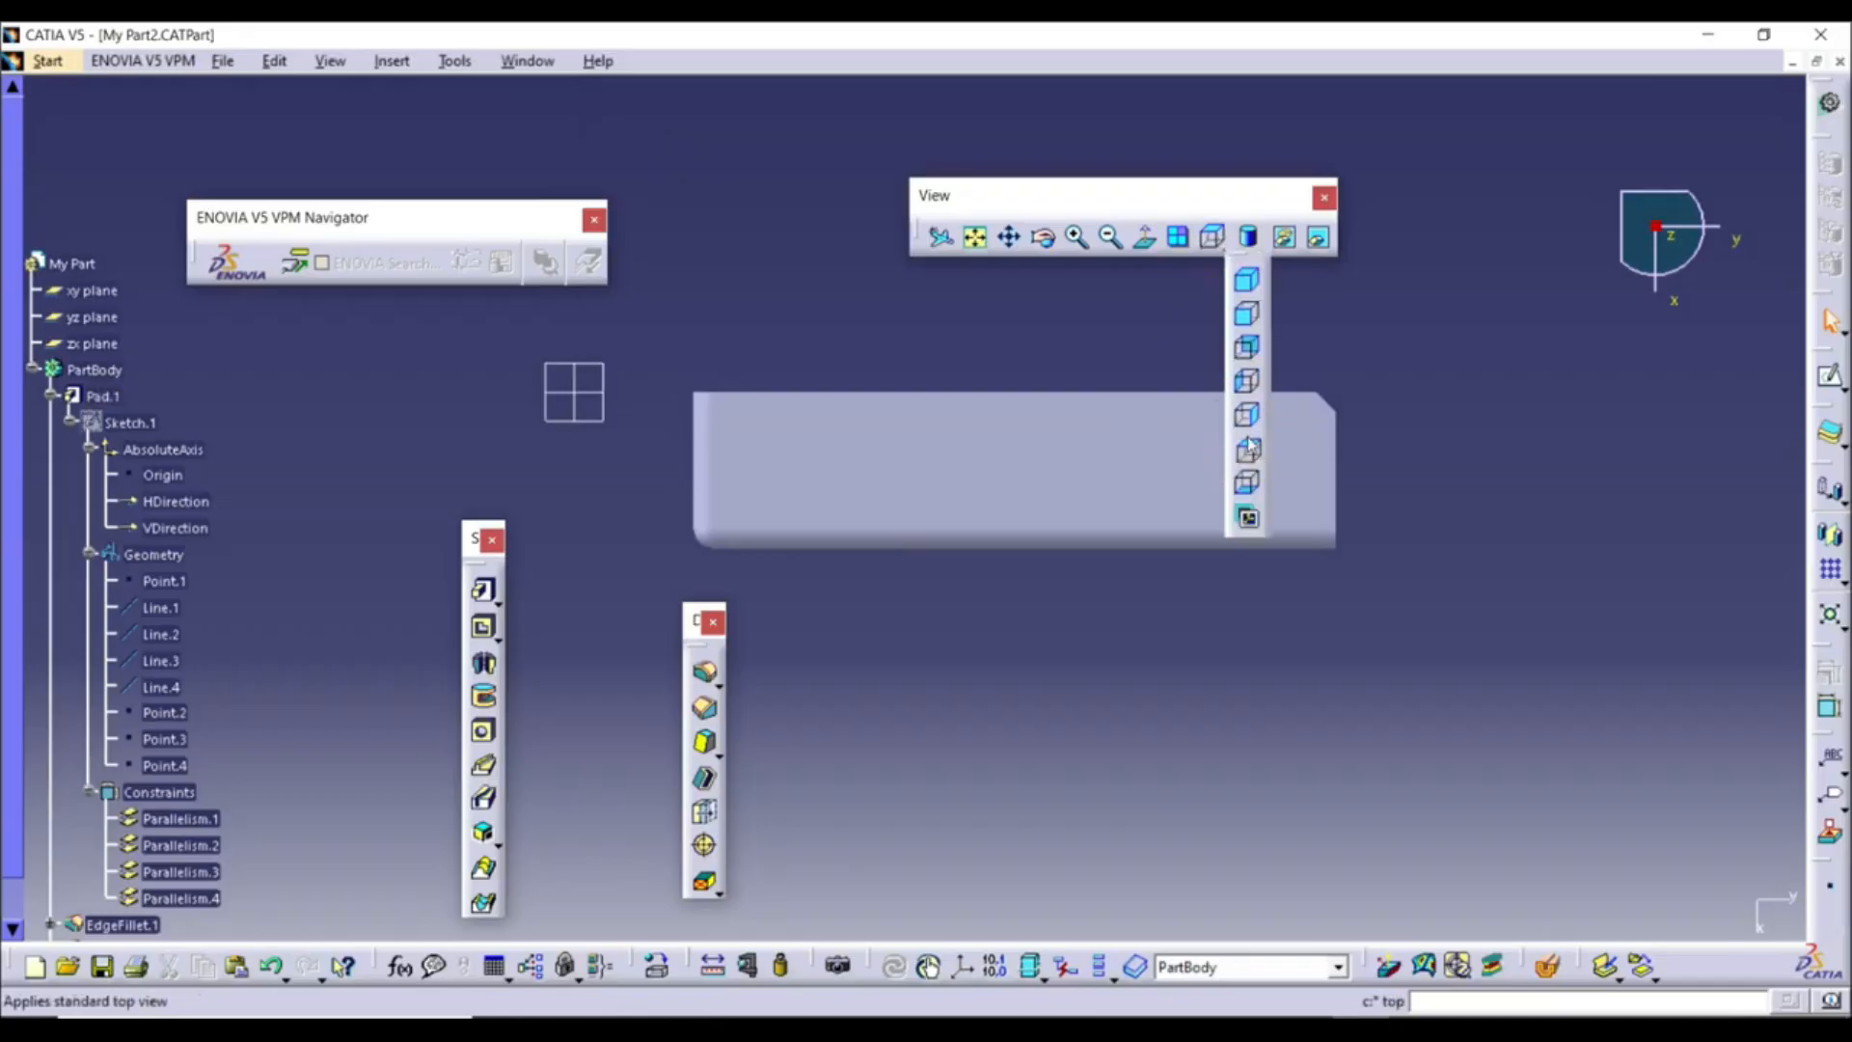
left_click(1248, 286)
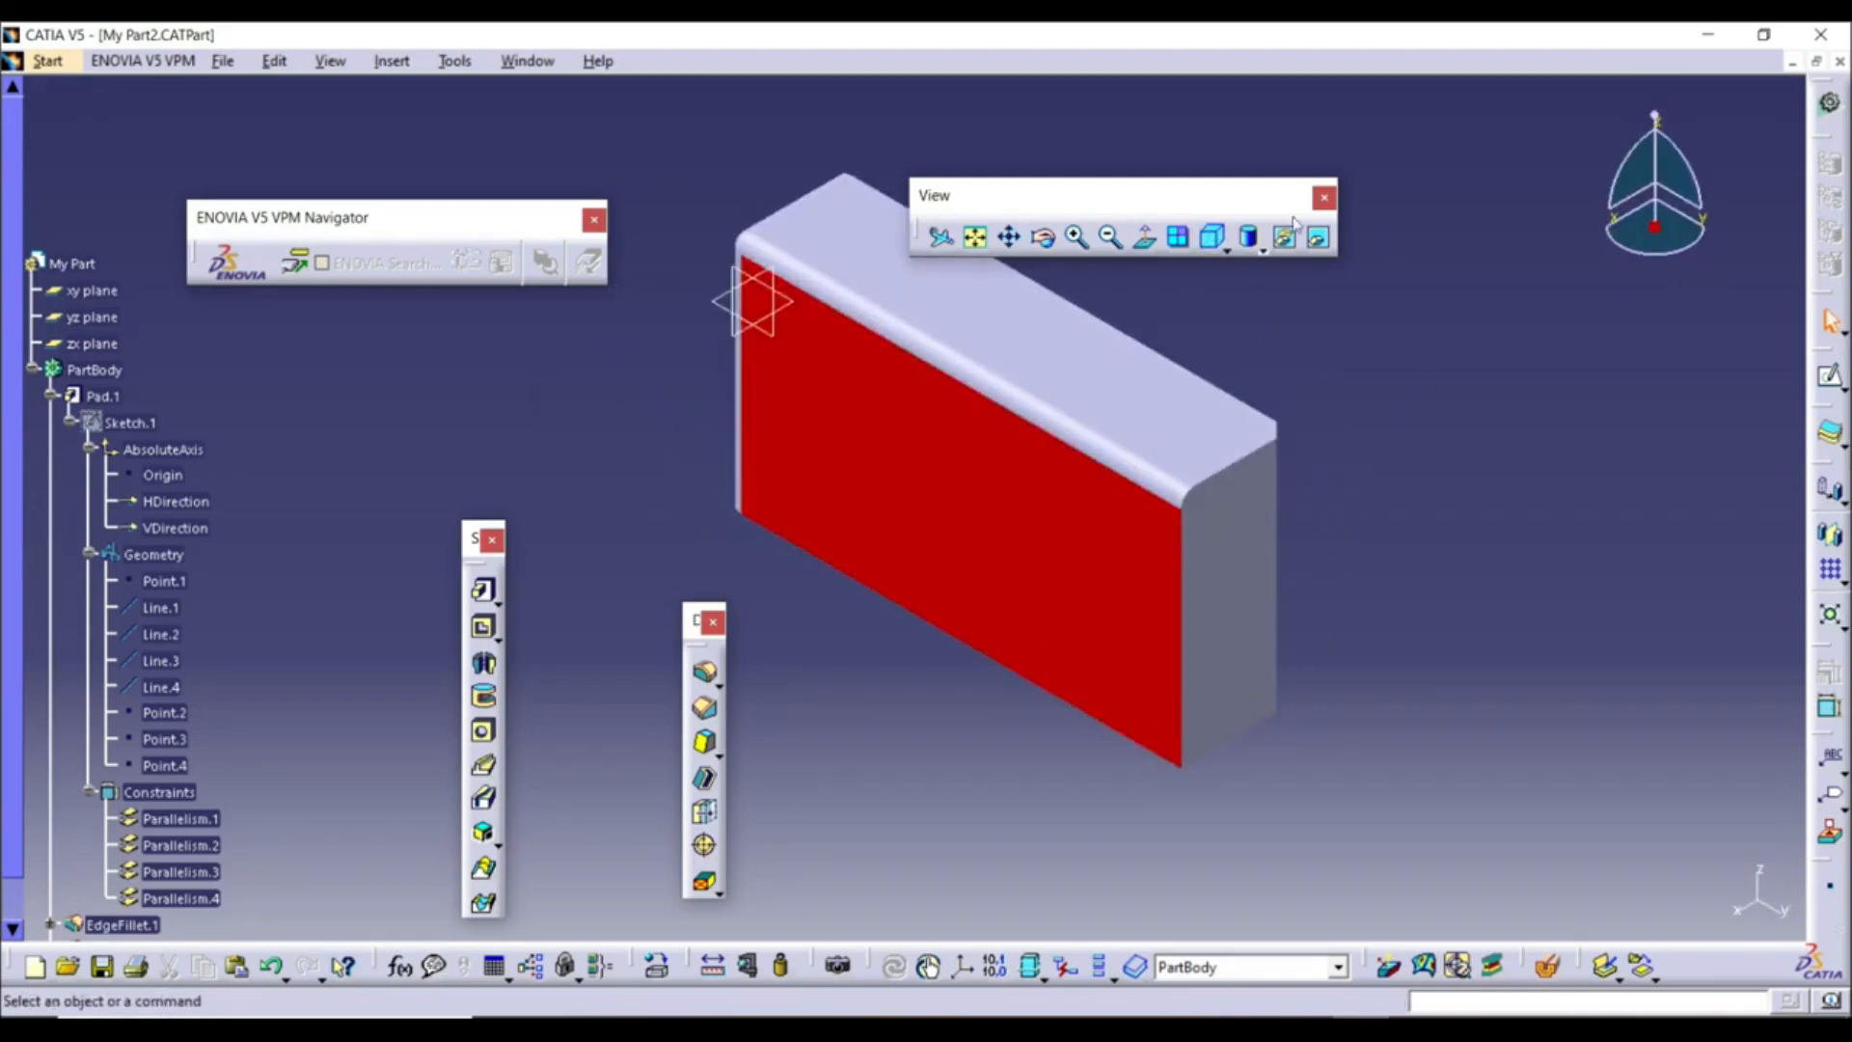
Display the block in the Shading, Shading with Edges, and Shading with Edges and Hidden Edges render styles
left_click(1252, 239)
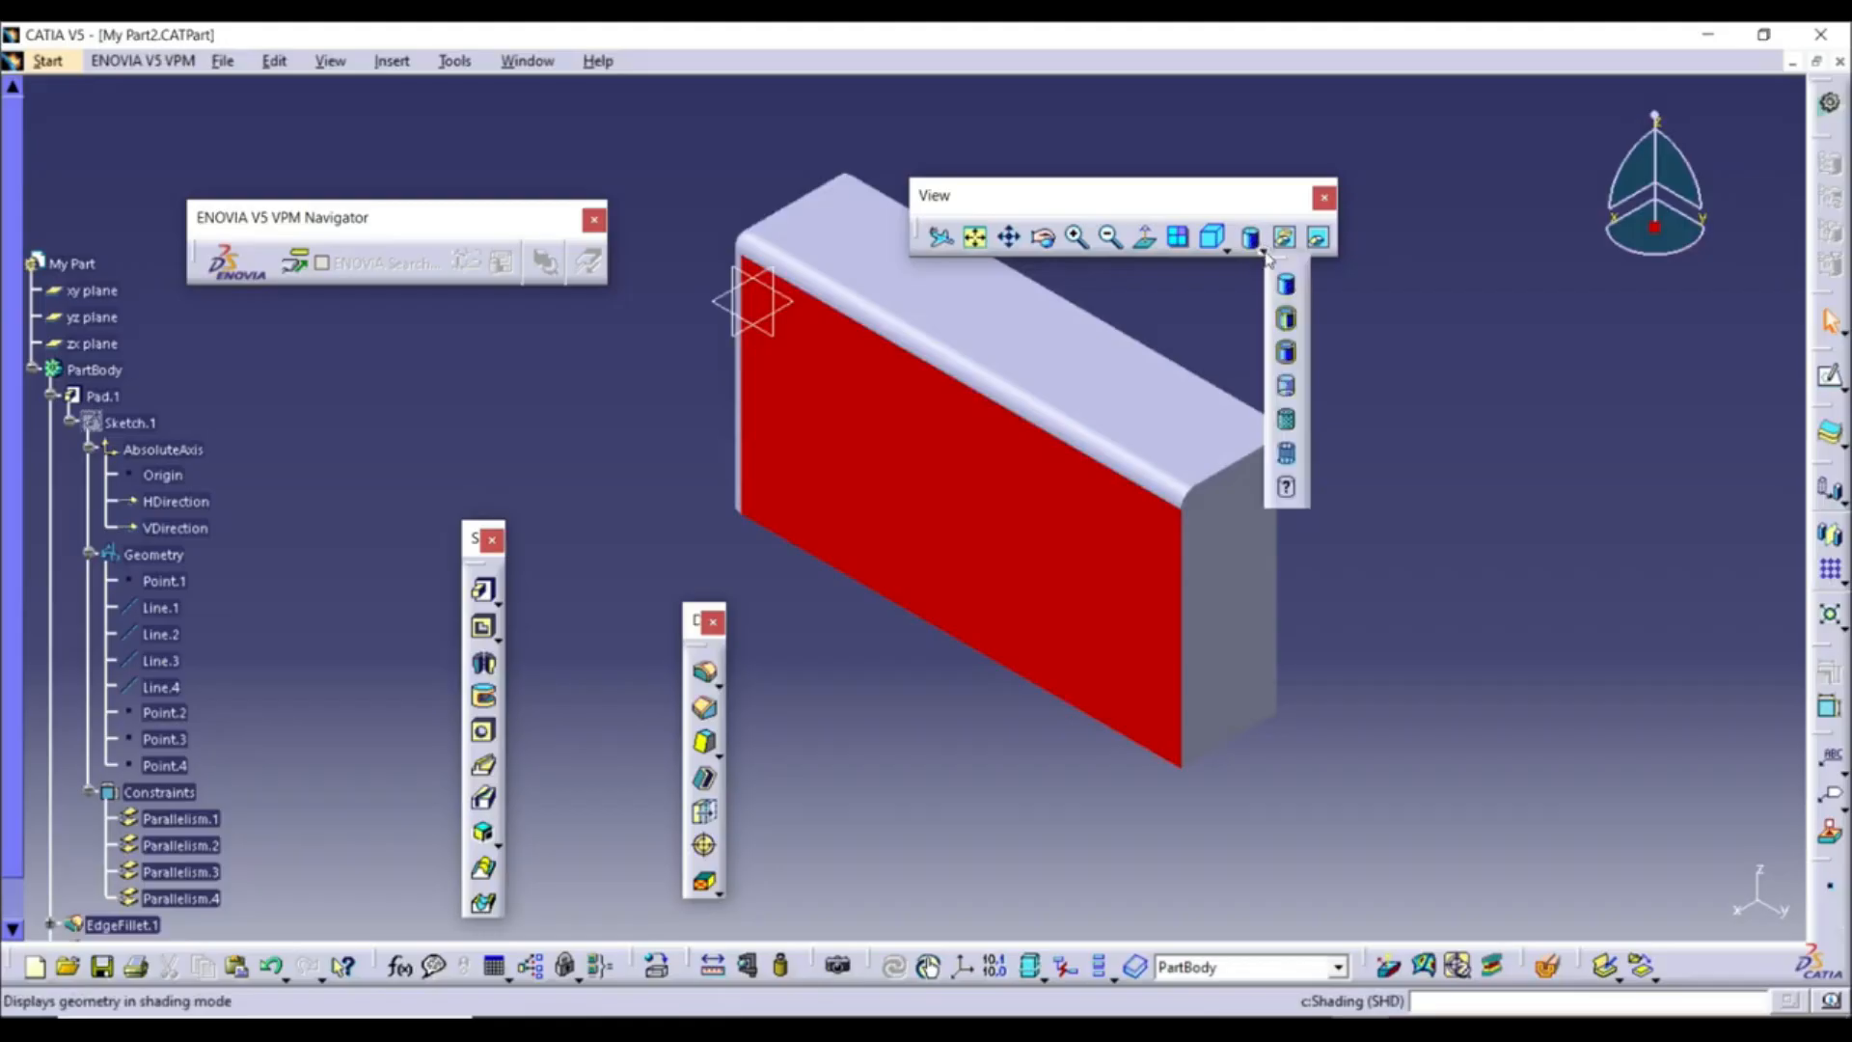
left_click(1294, 293)
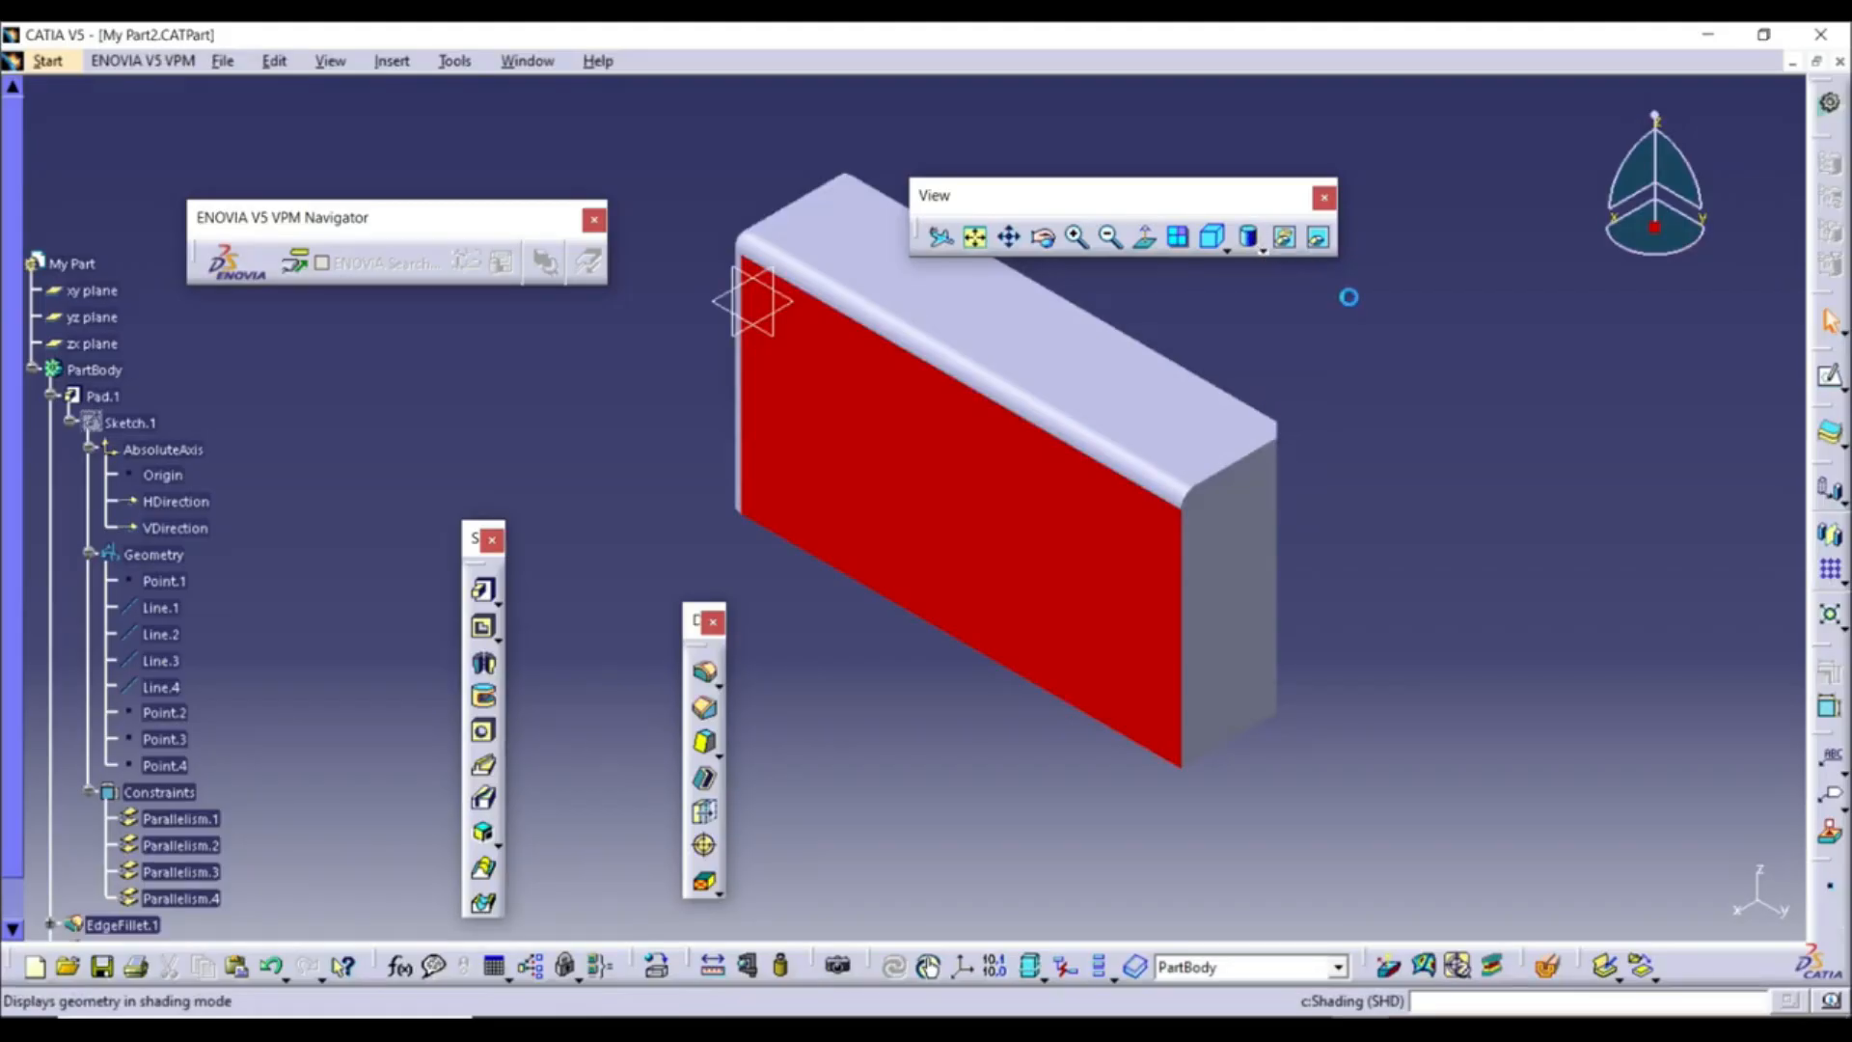
left_click(1261, 248)
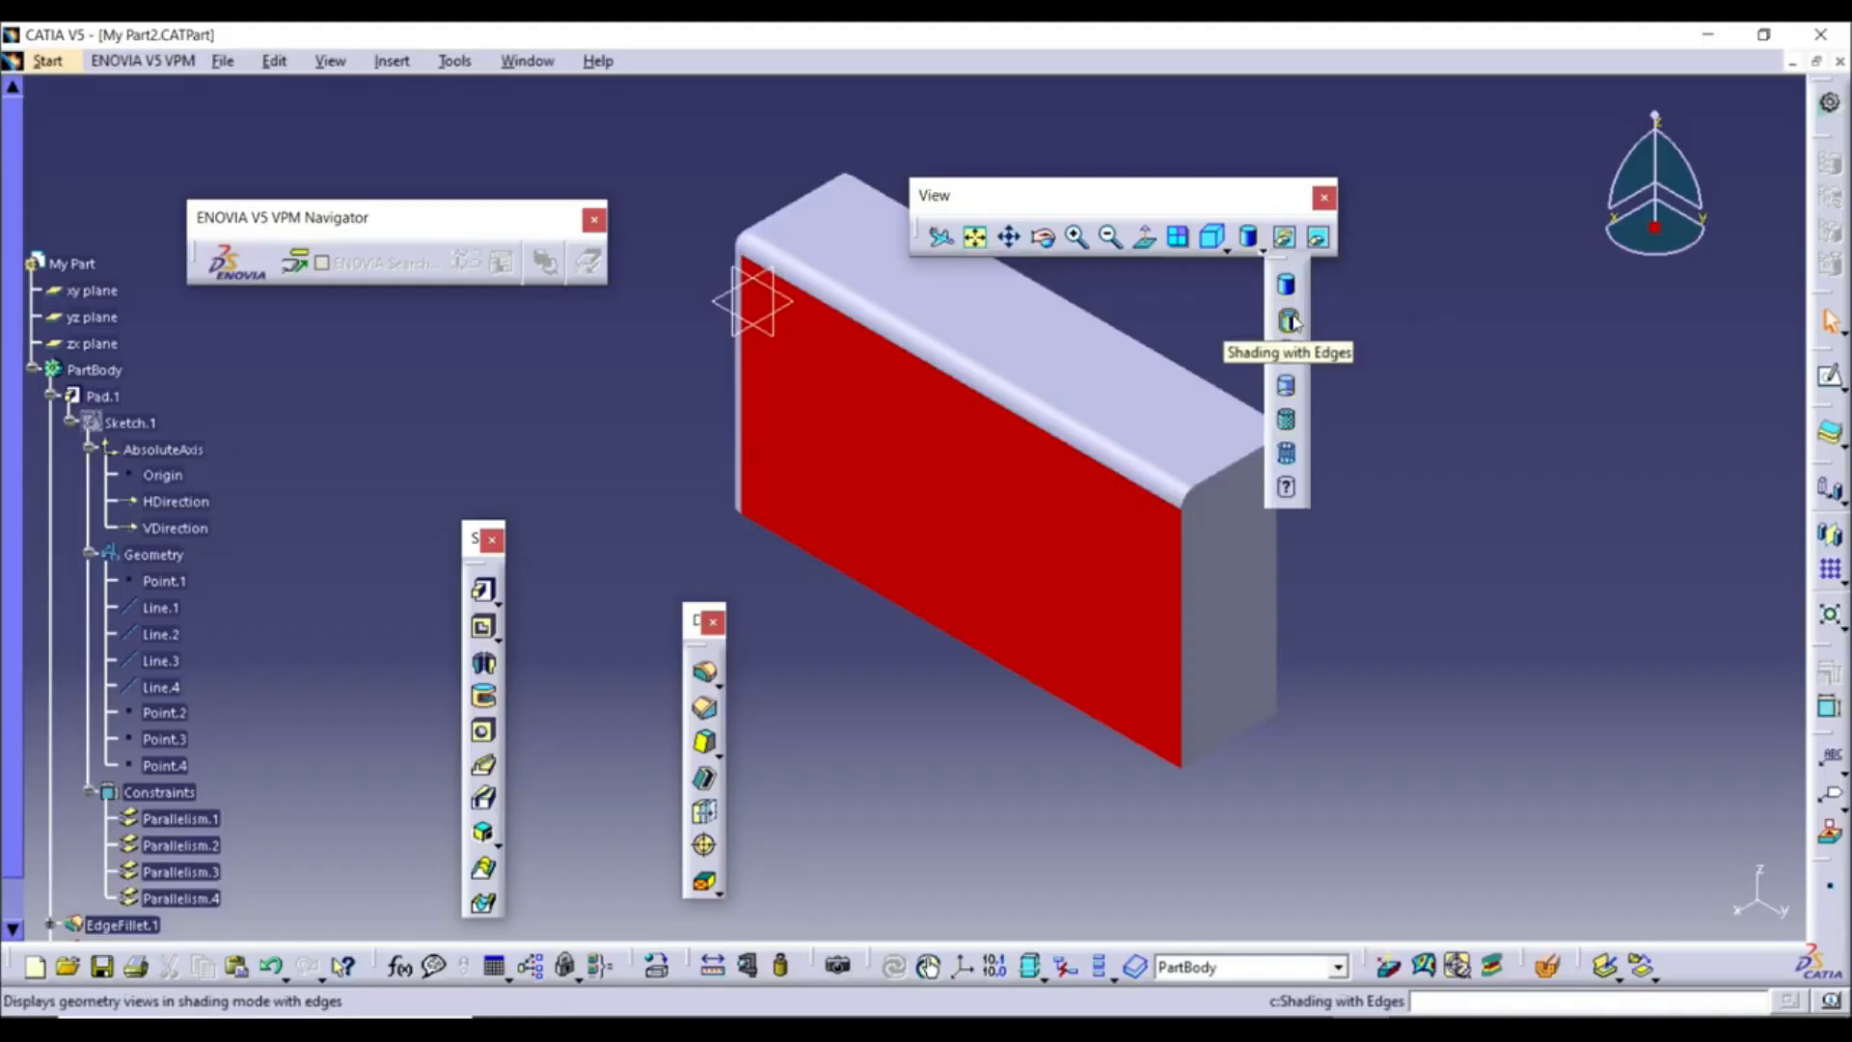
left_click(1291, 320)
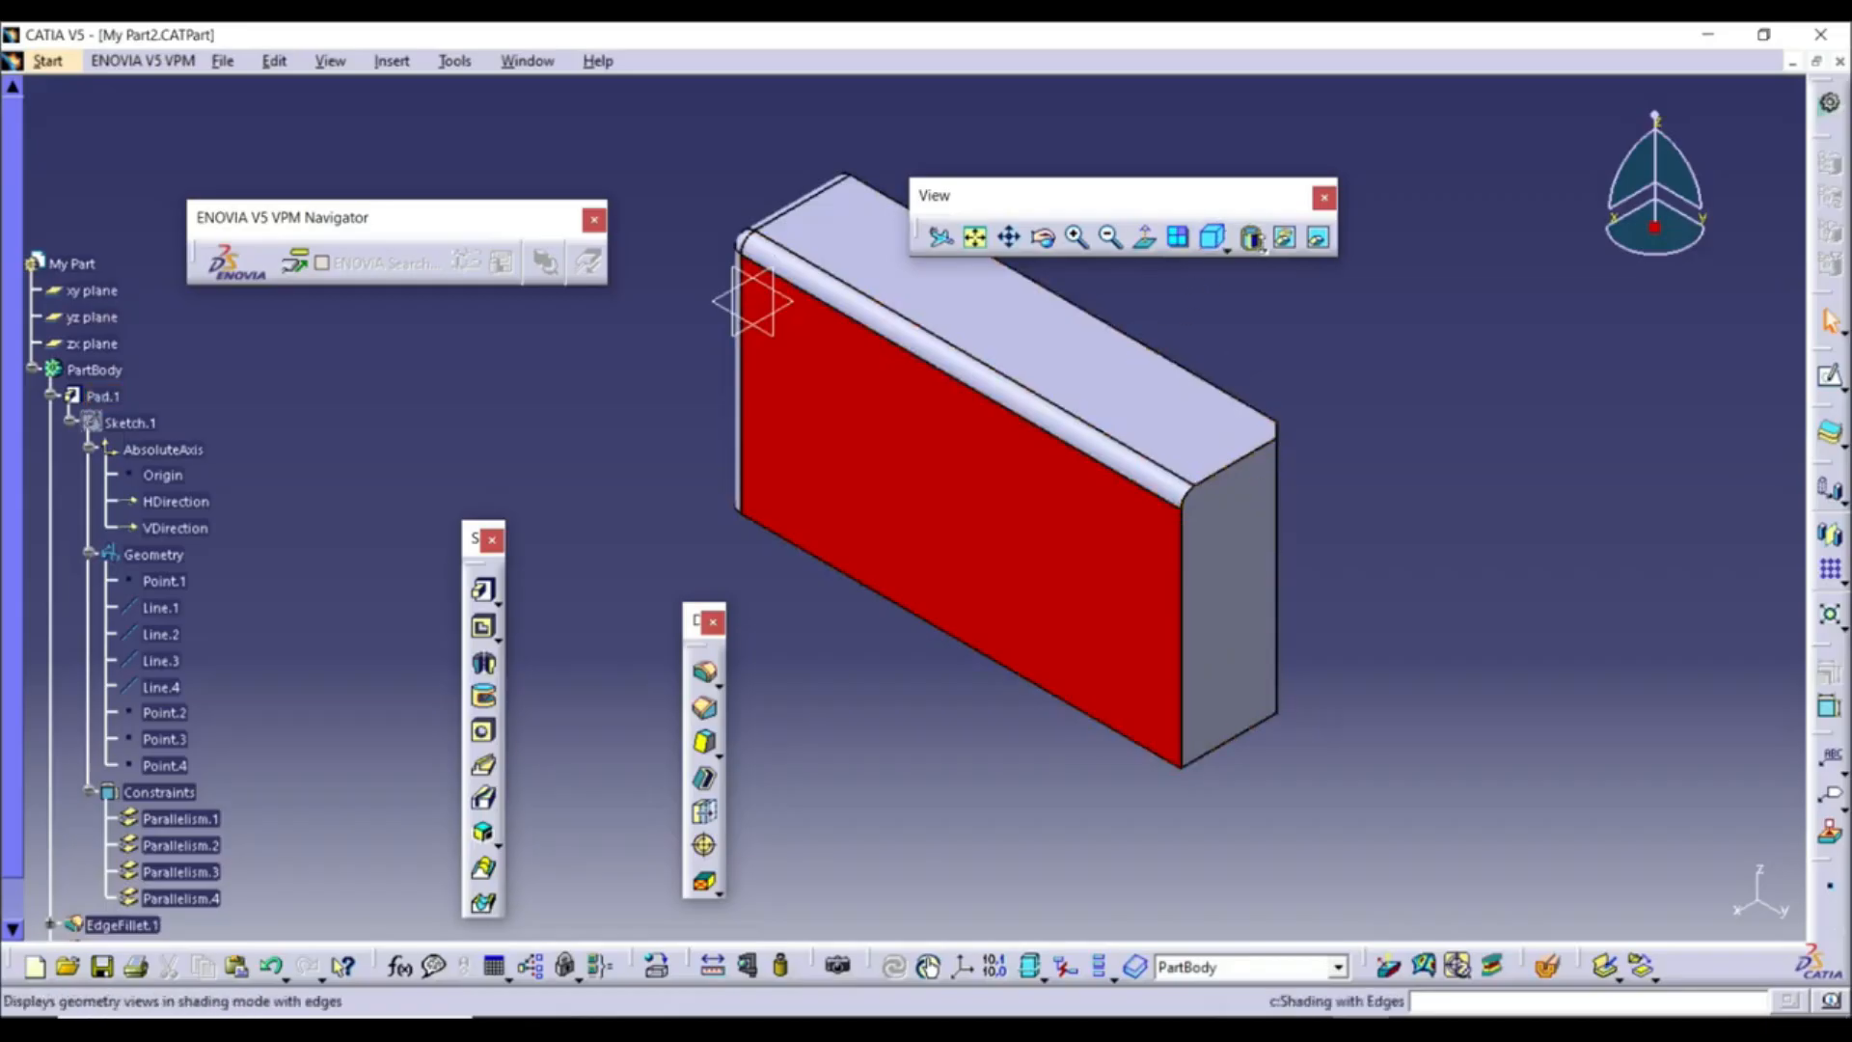
left_click(1257, 243)
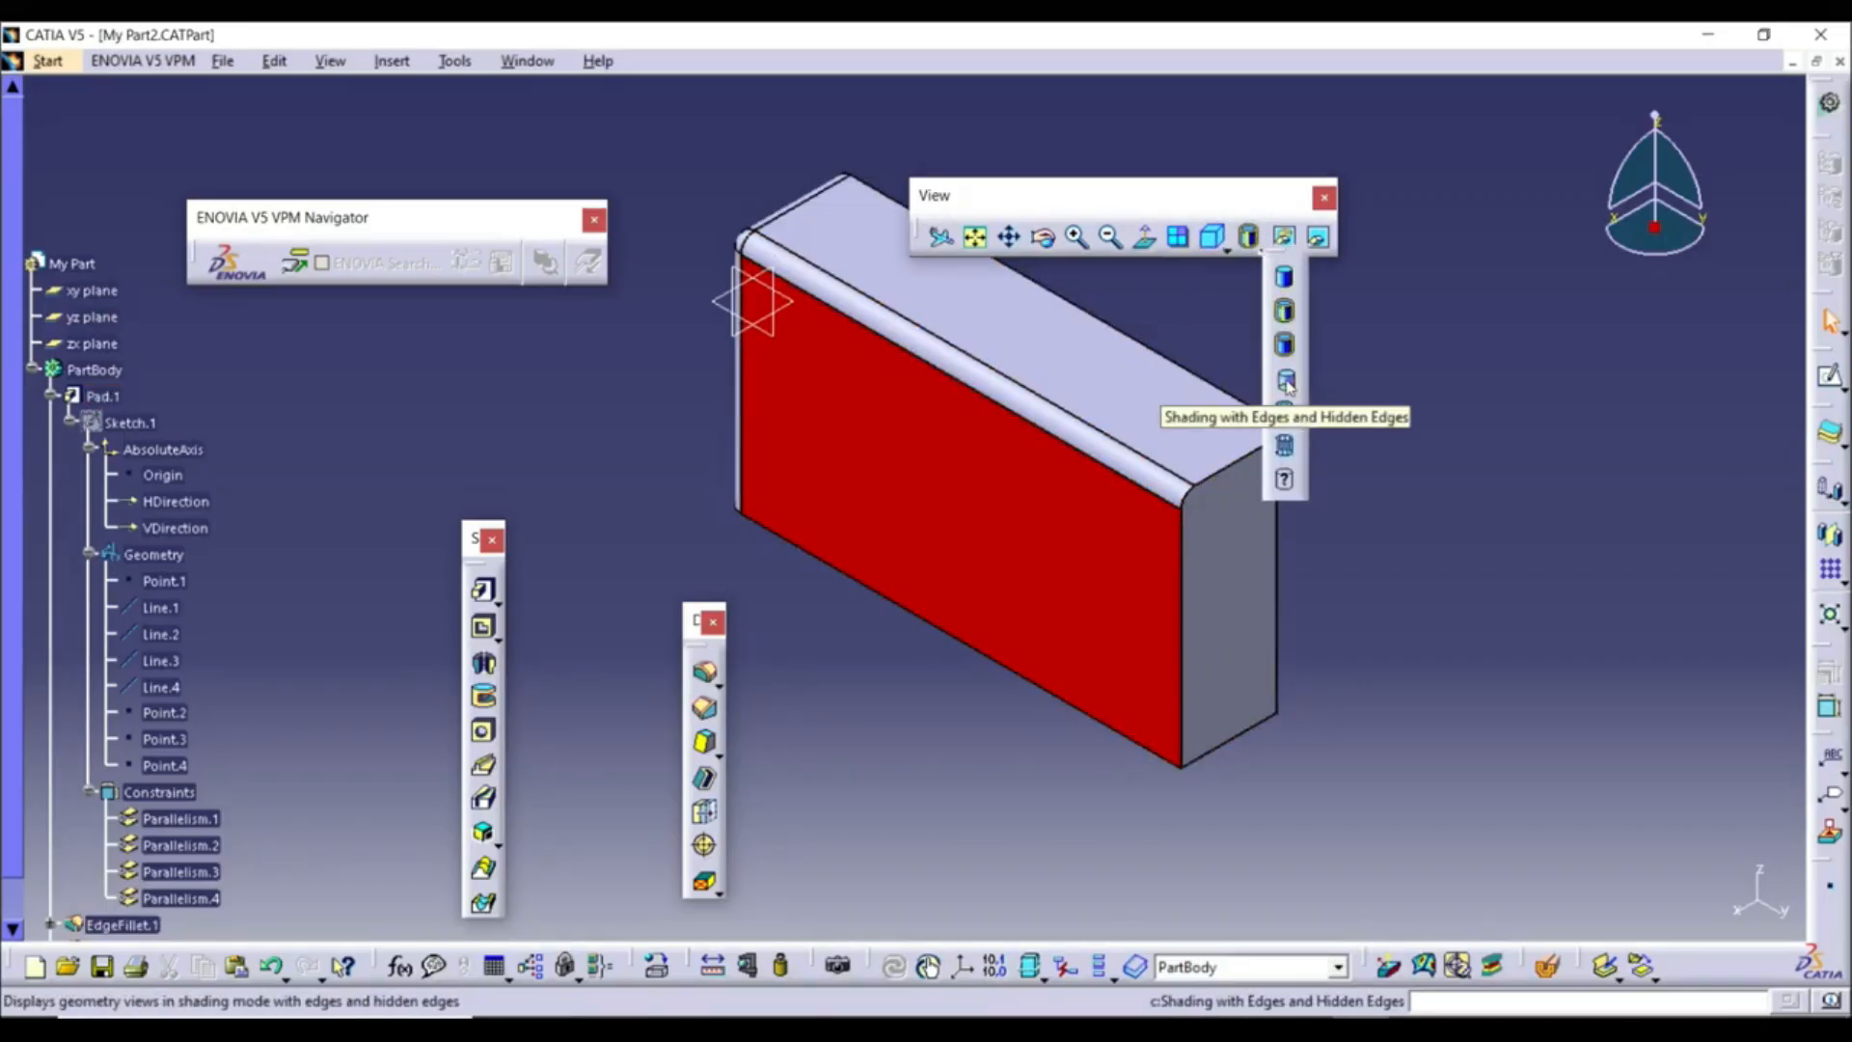
left_click(1287, 382)
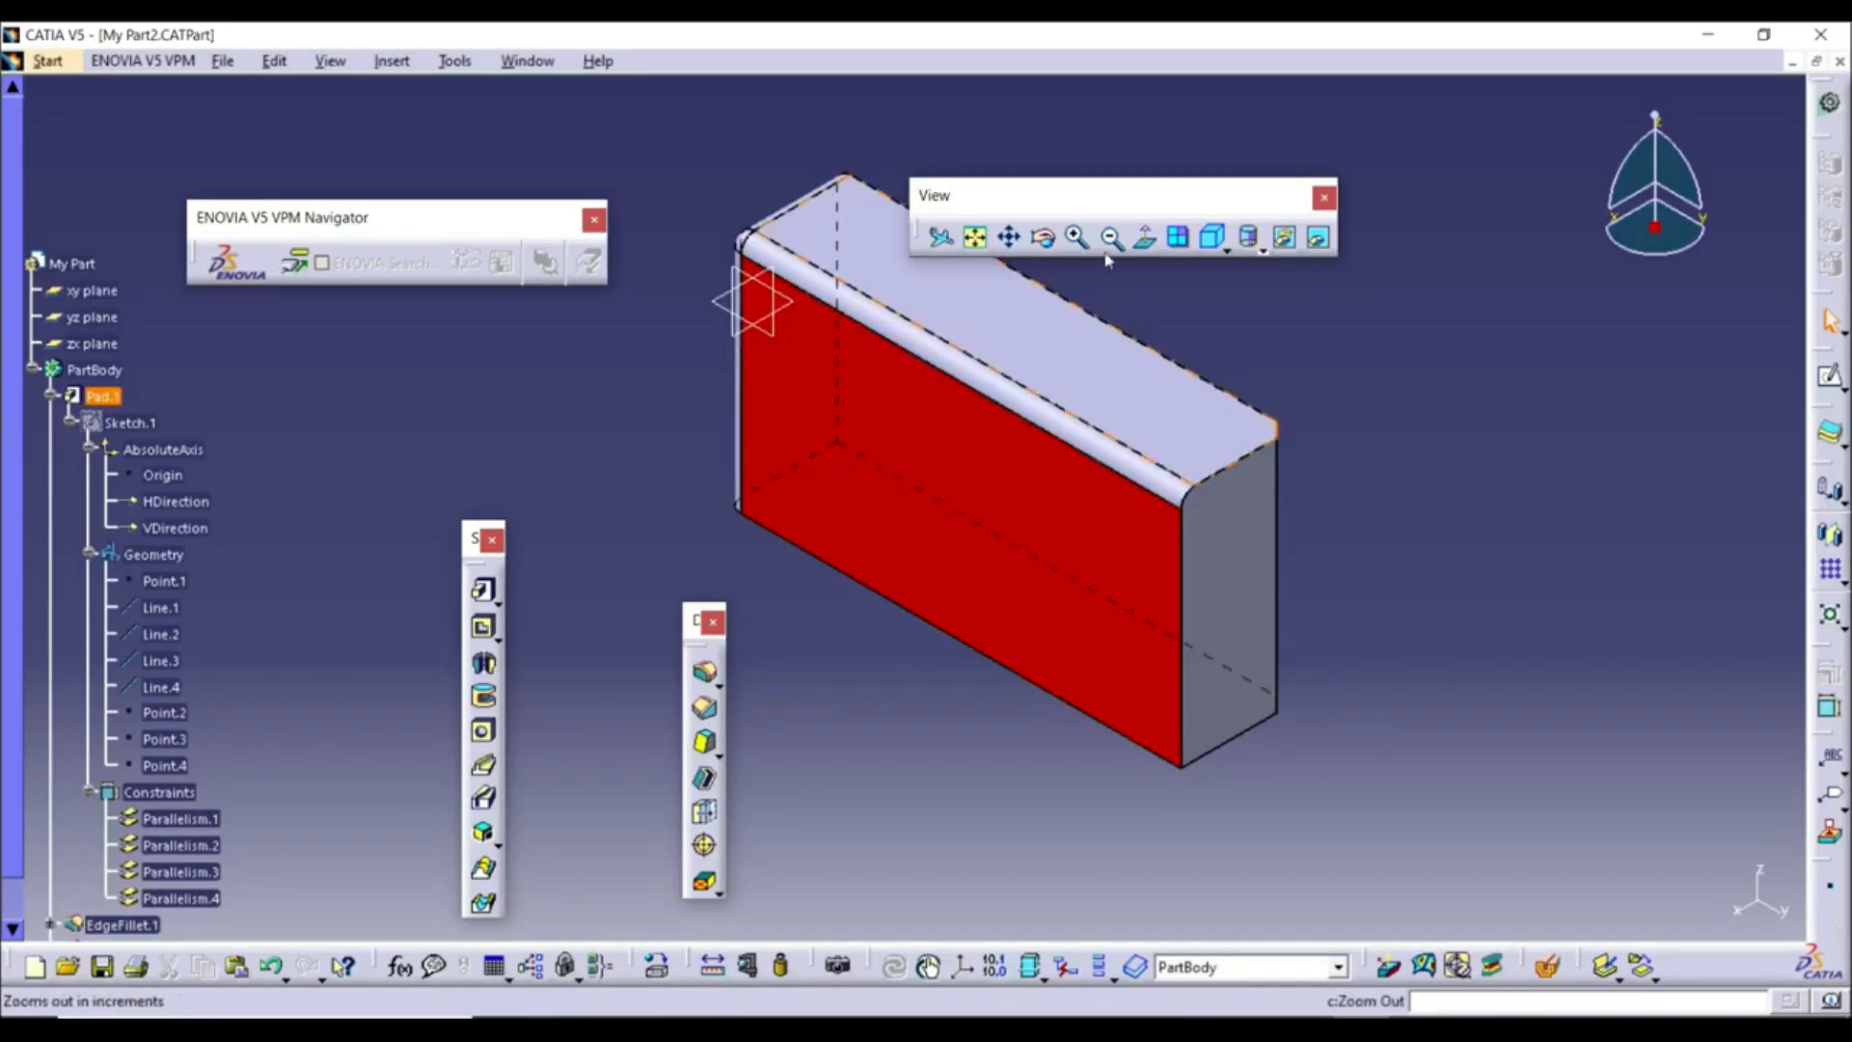
Try the Shading with Material and Wireframe render styles on the block, and return to plain Shading
left_click(1226, 252)
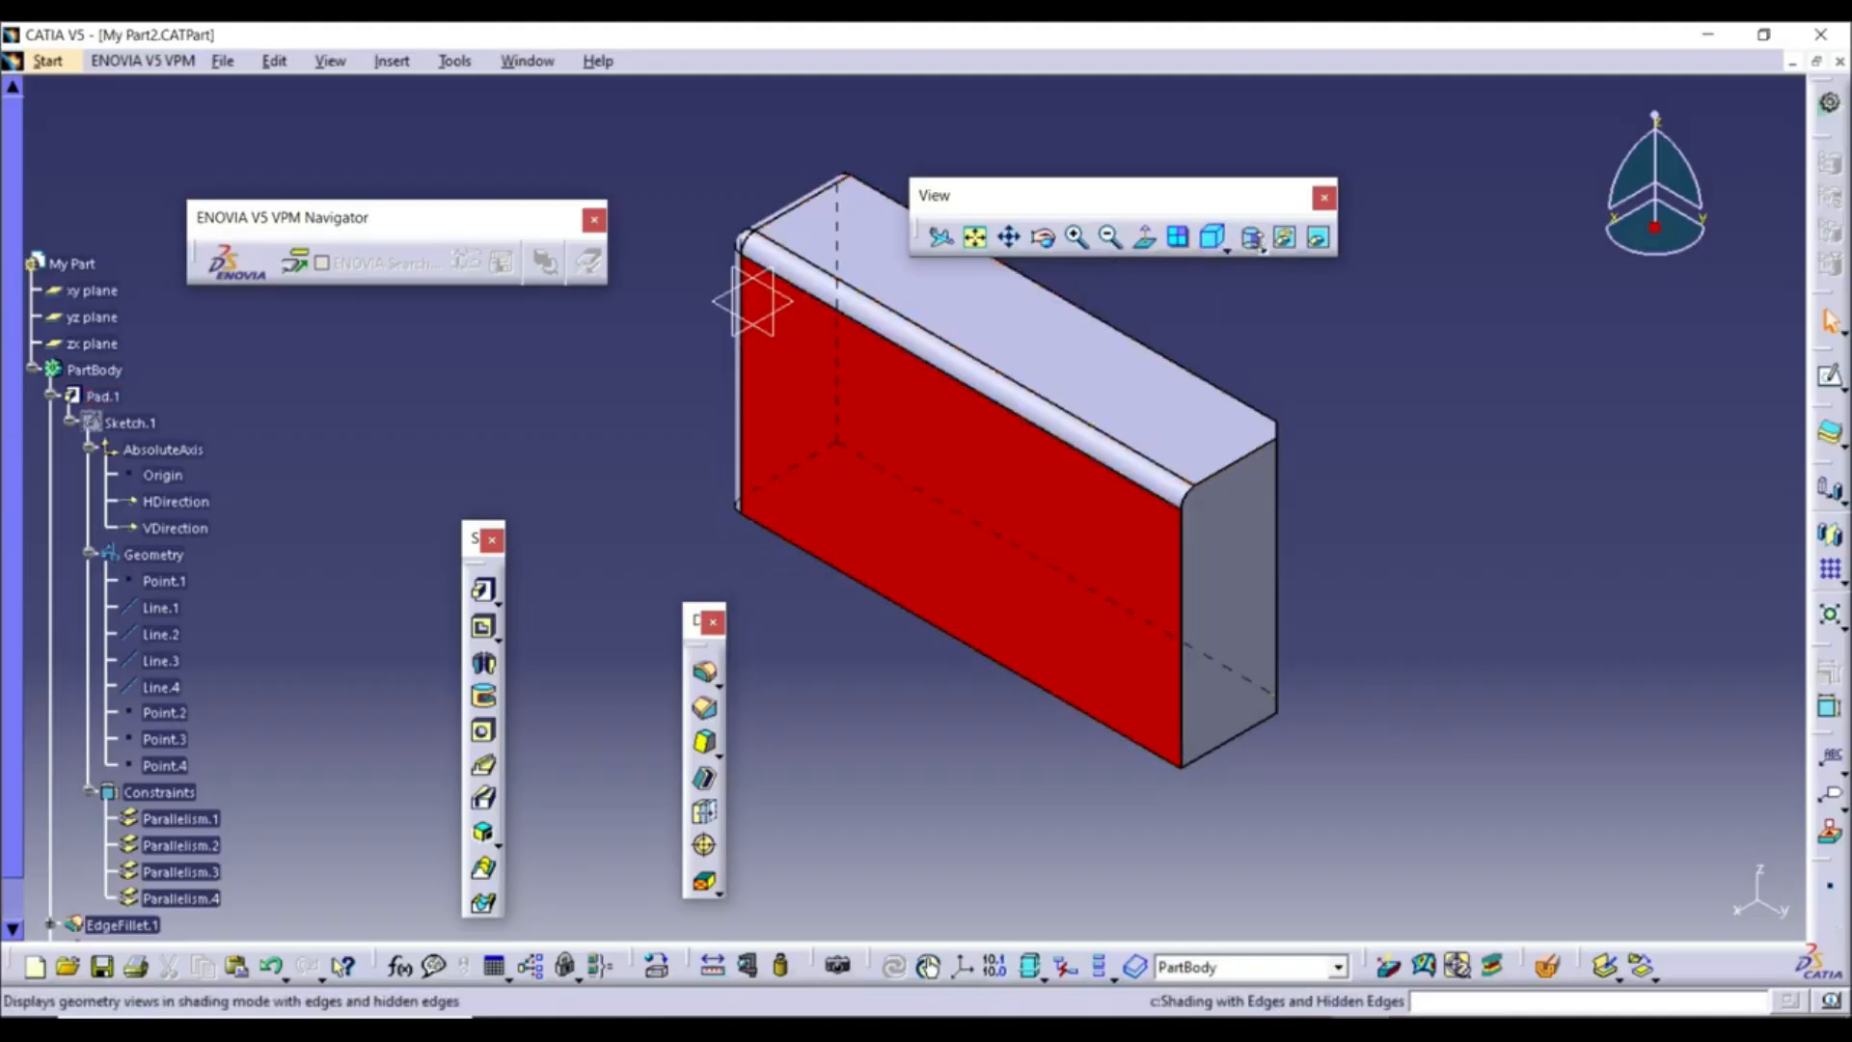
left_click(1264, 252)
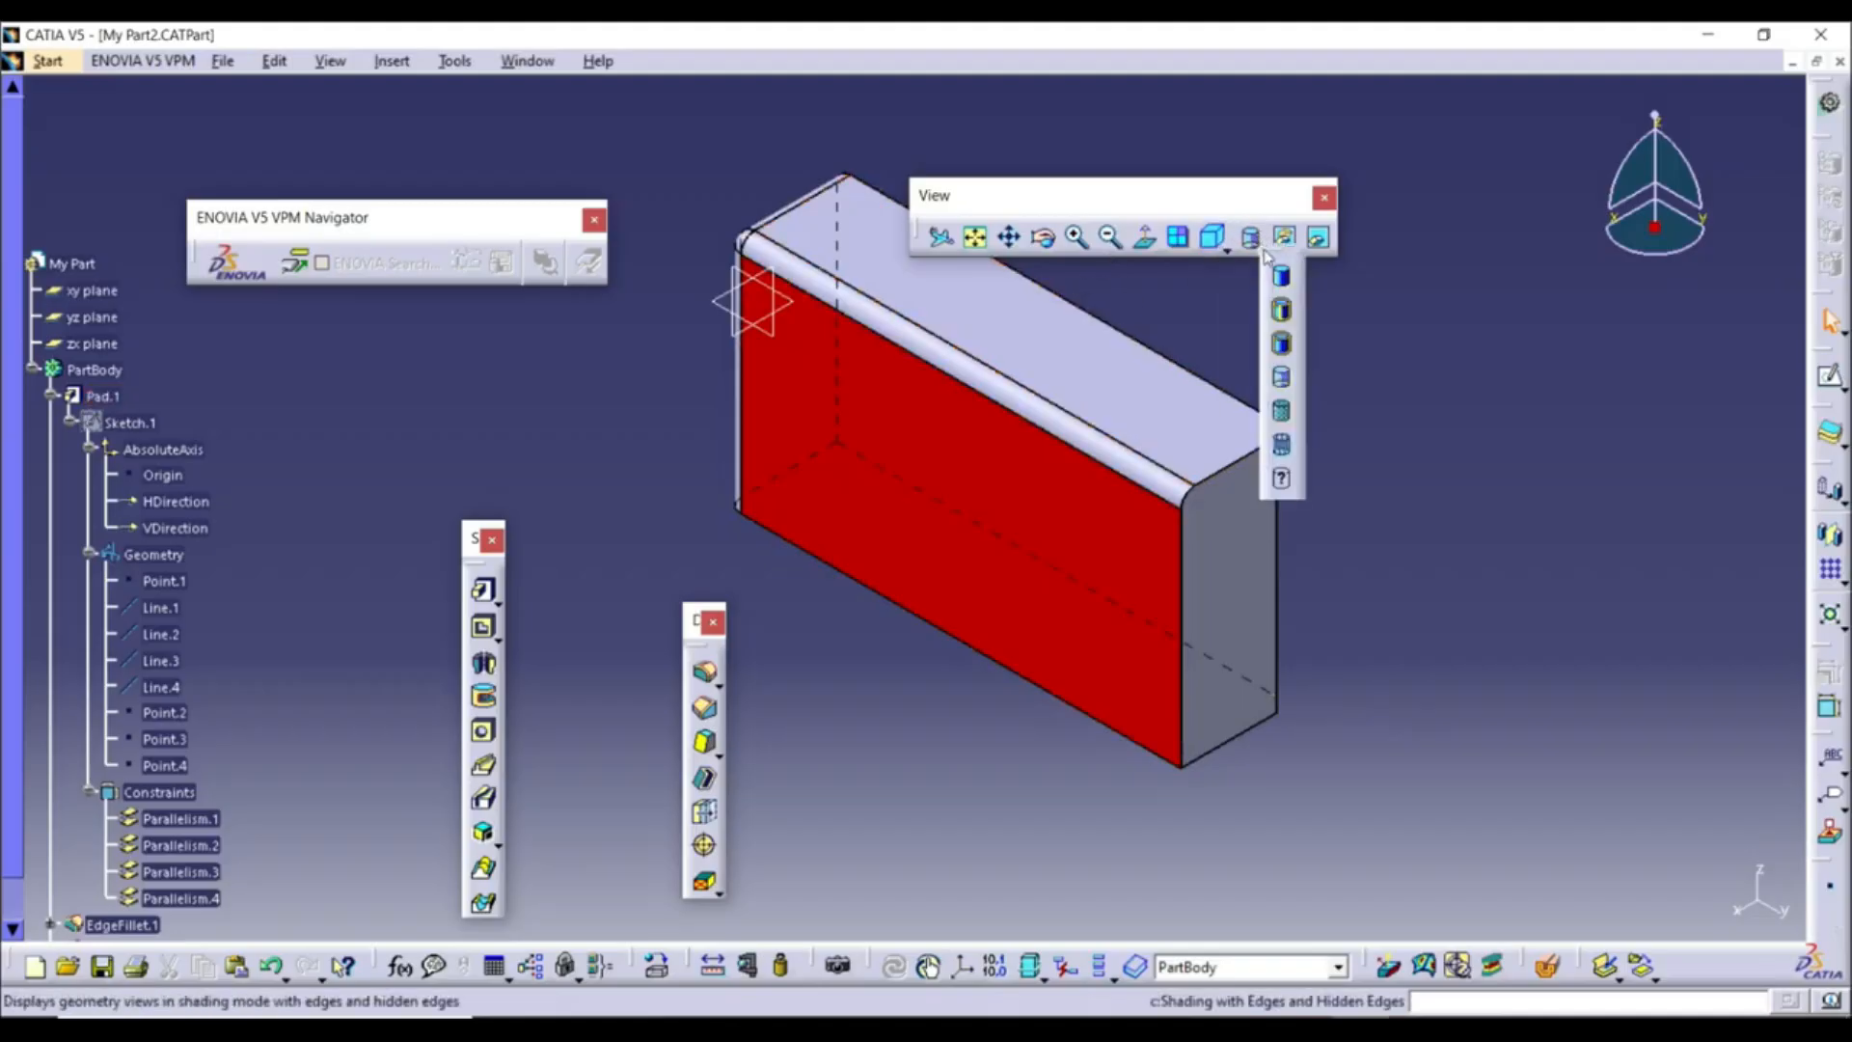
left_click(1283, 413)
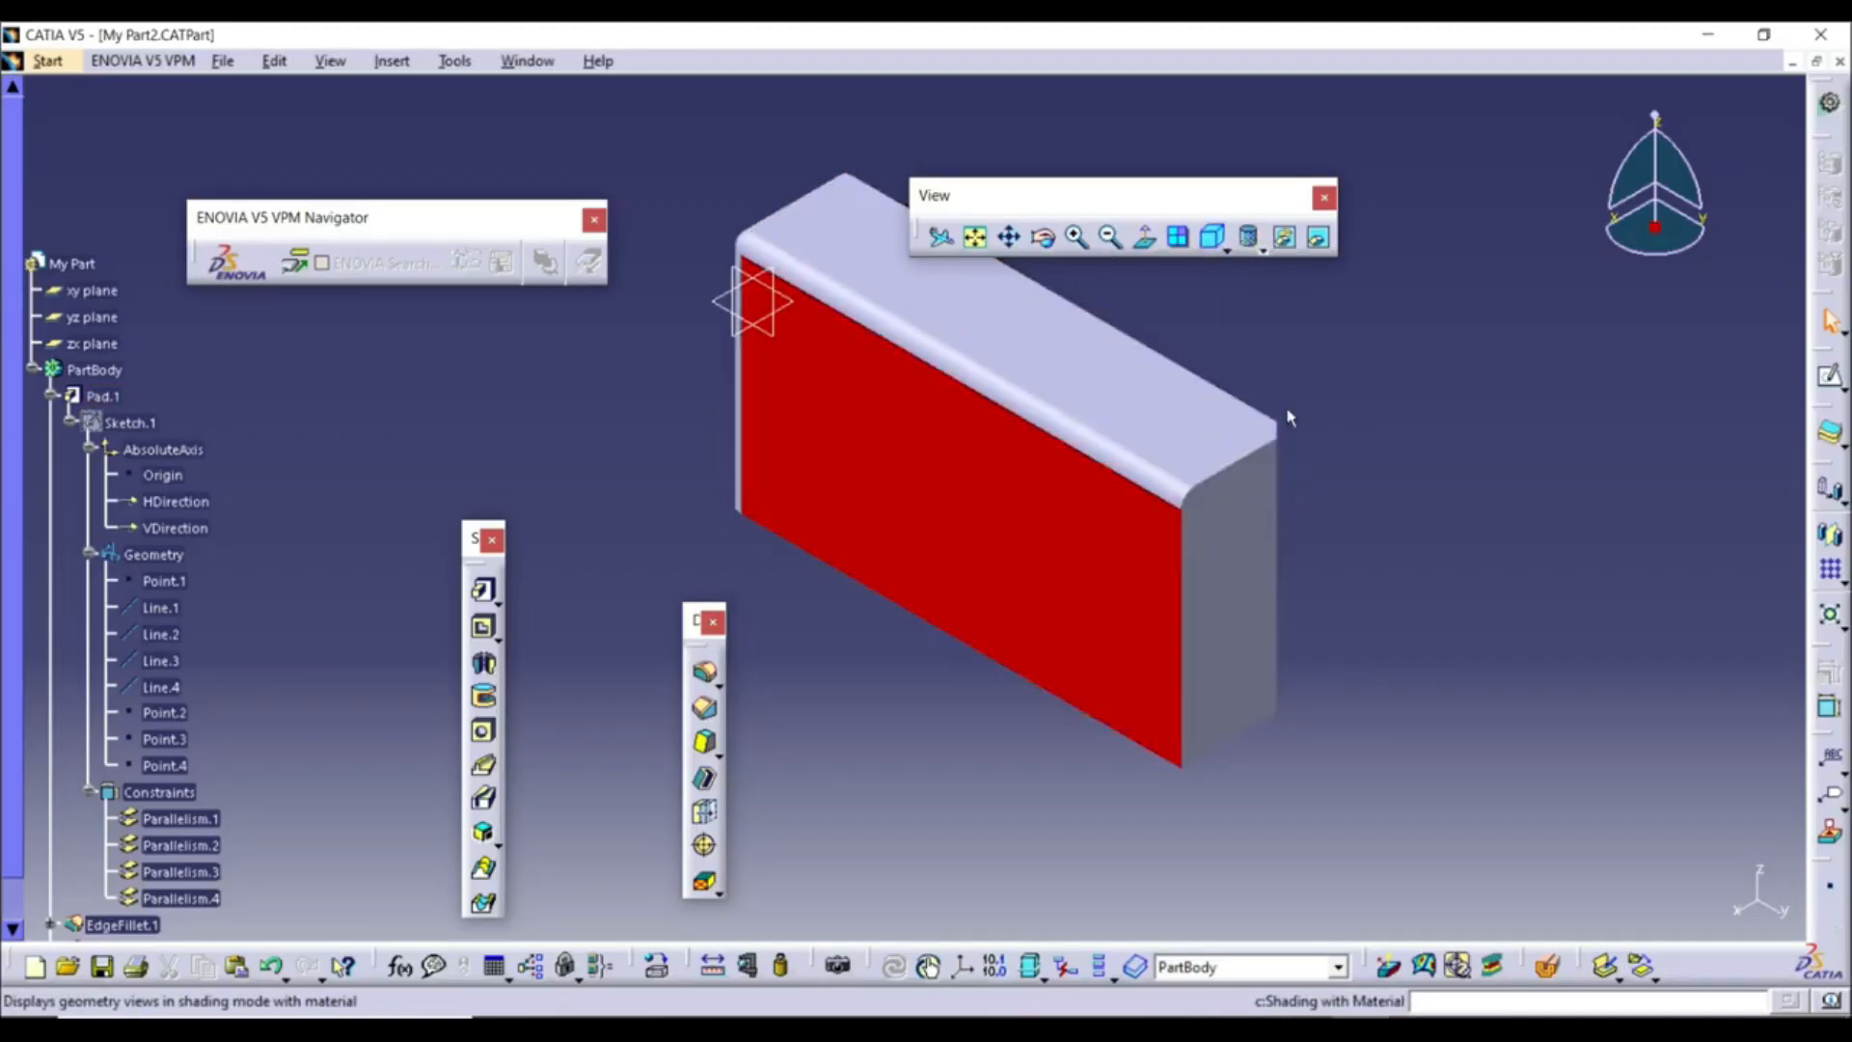
left_click(1262, 253)
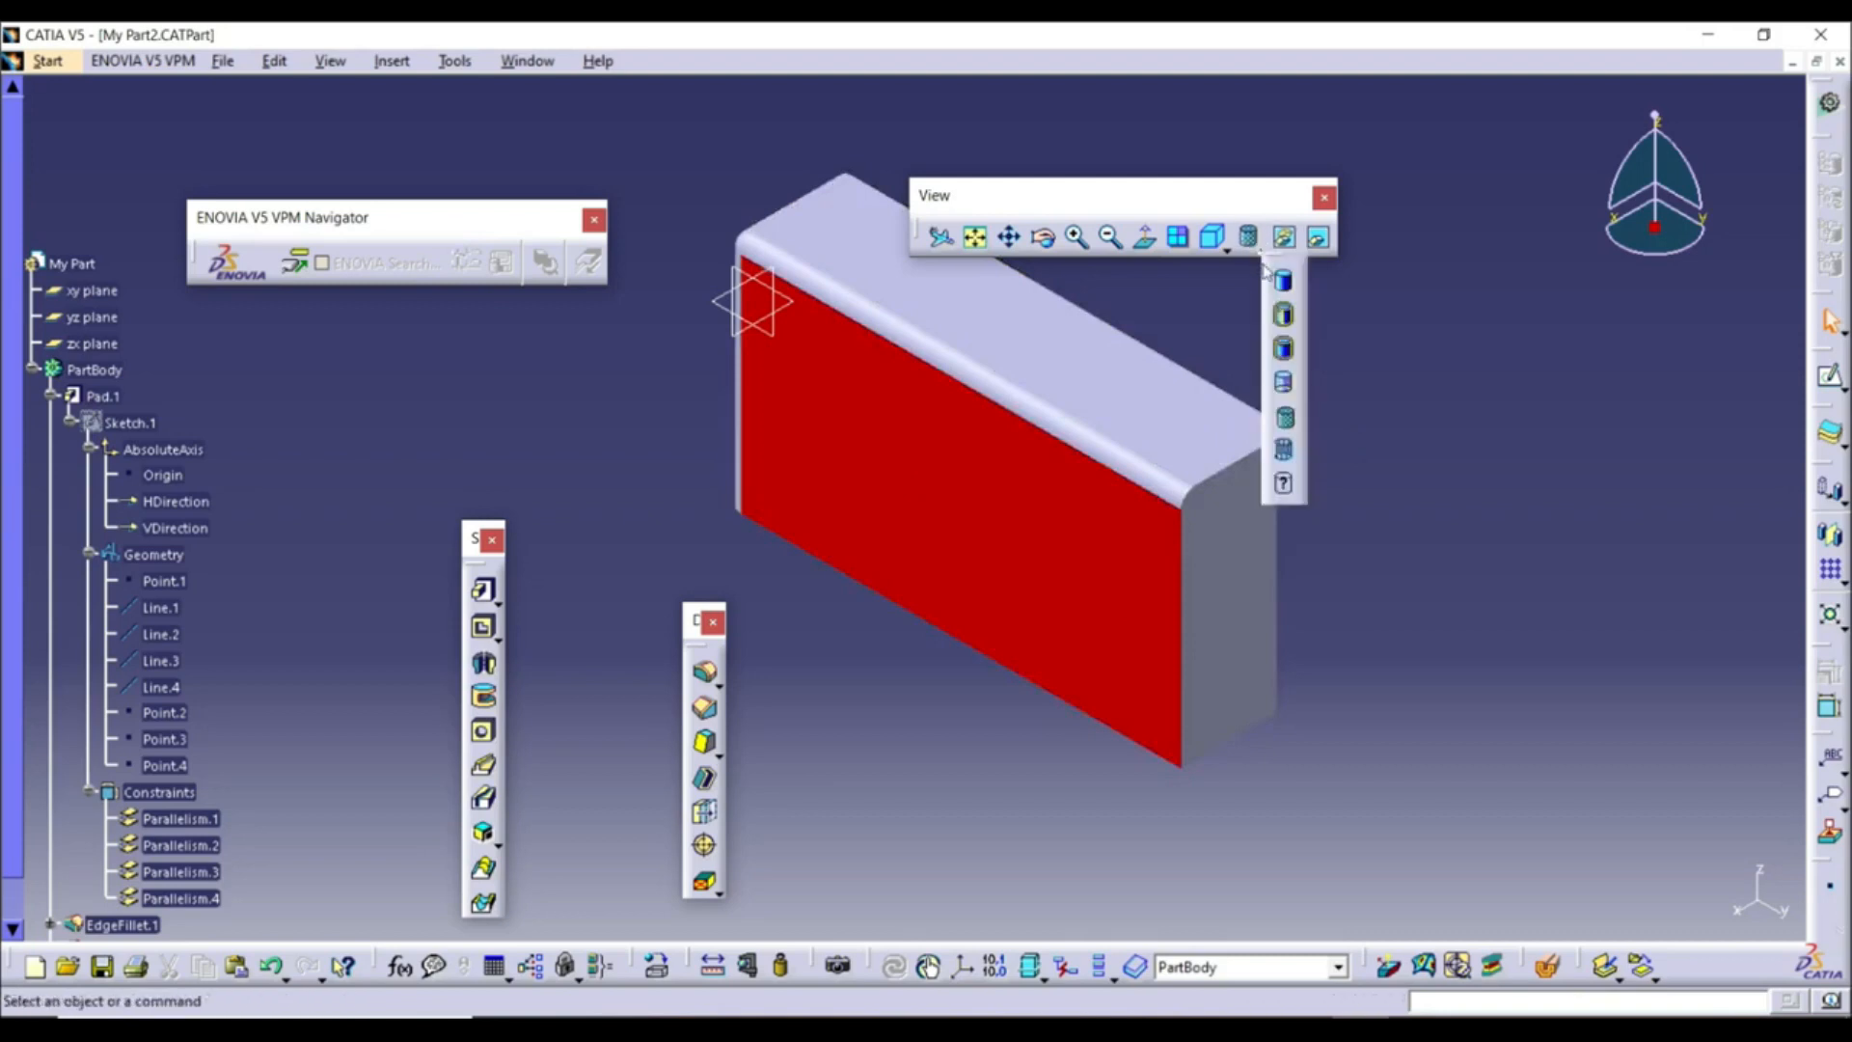
left_click(1286, 452)
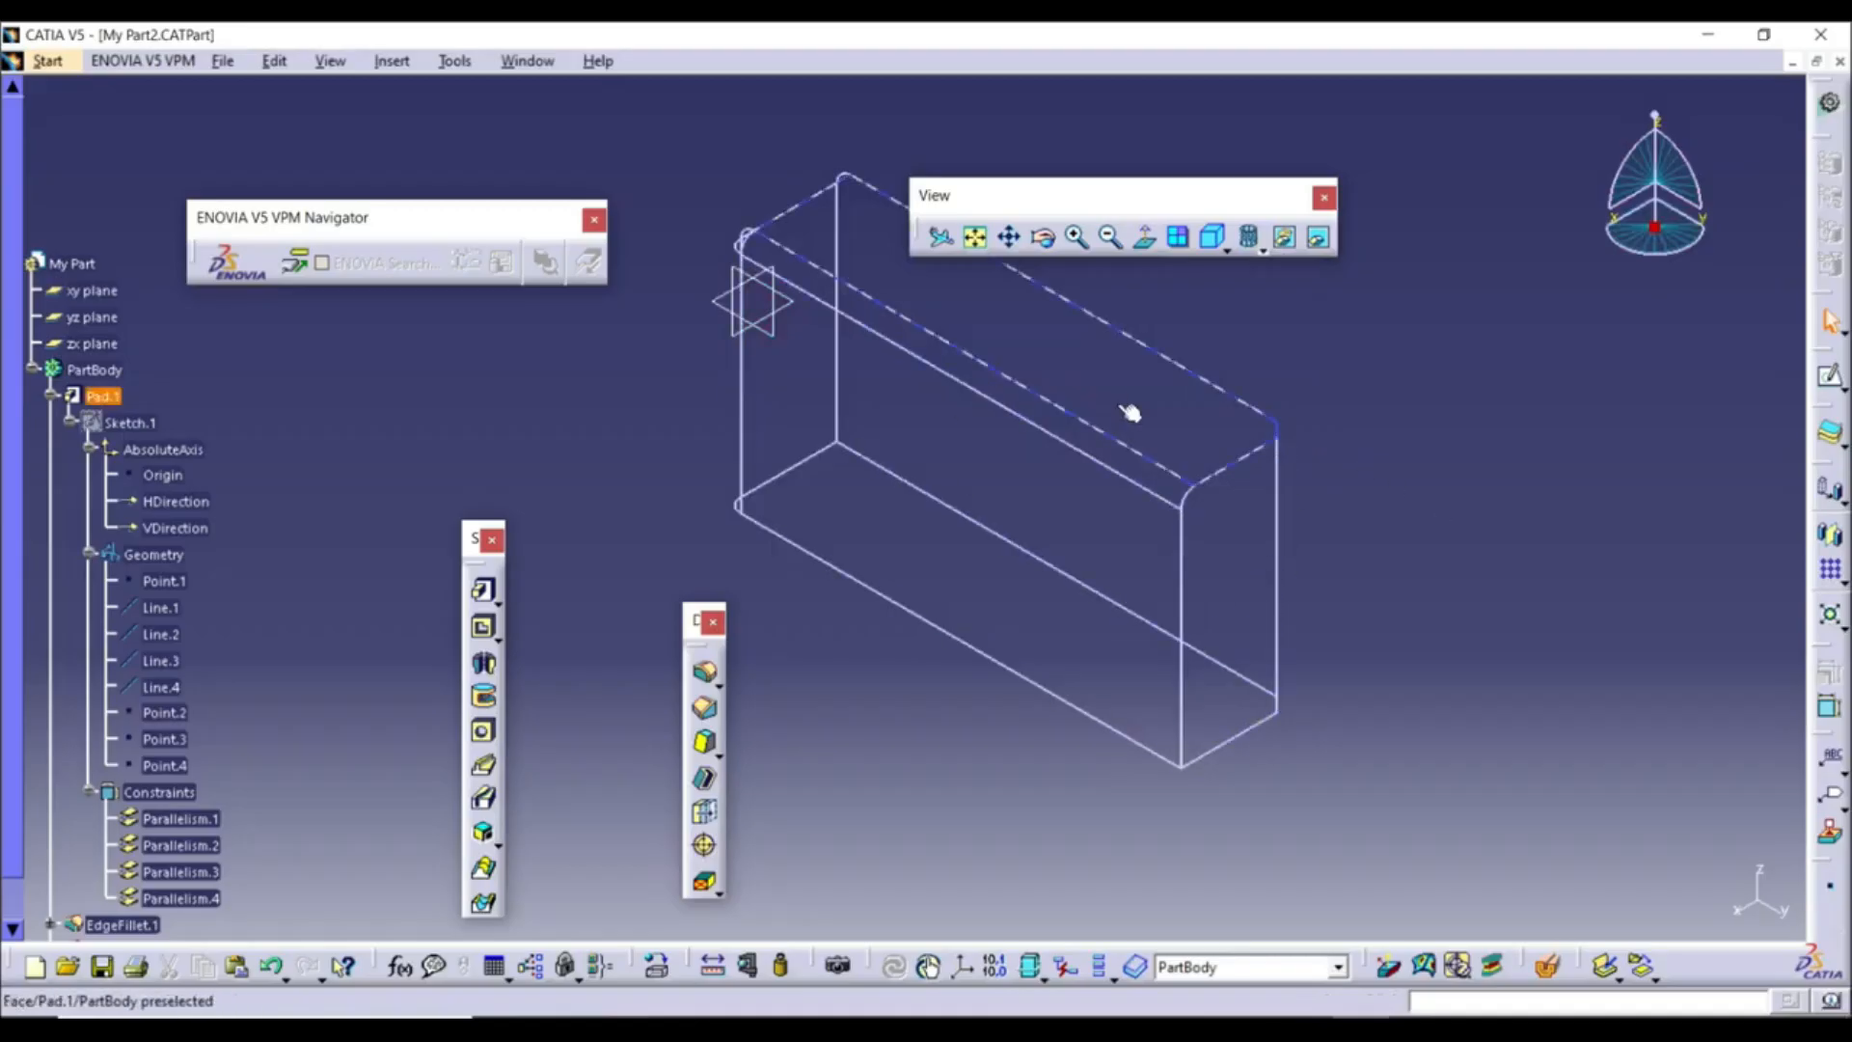
left_click(1254, 247)
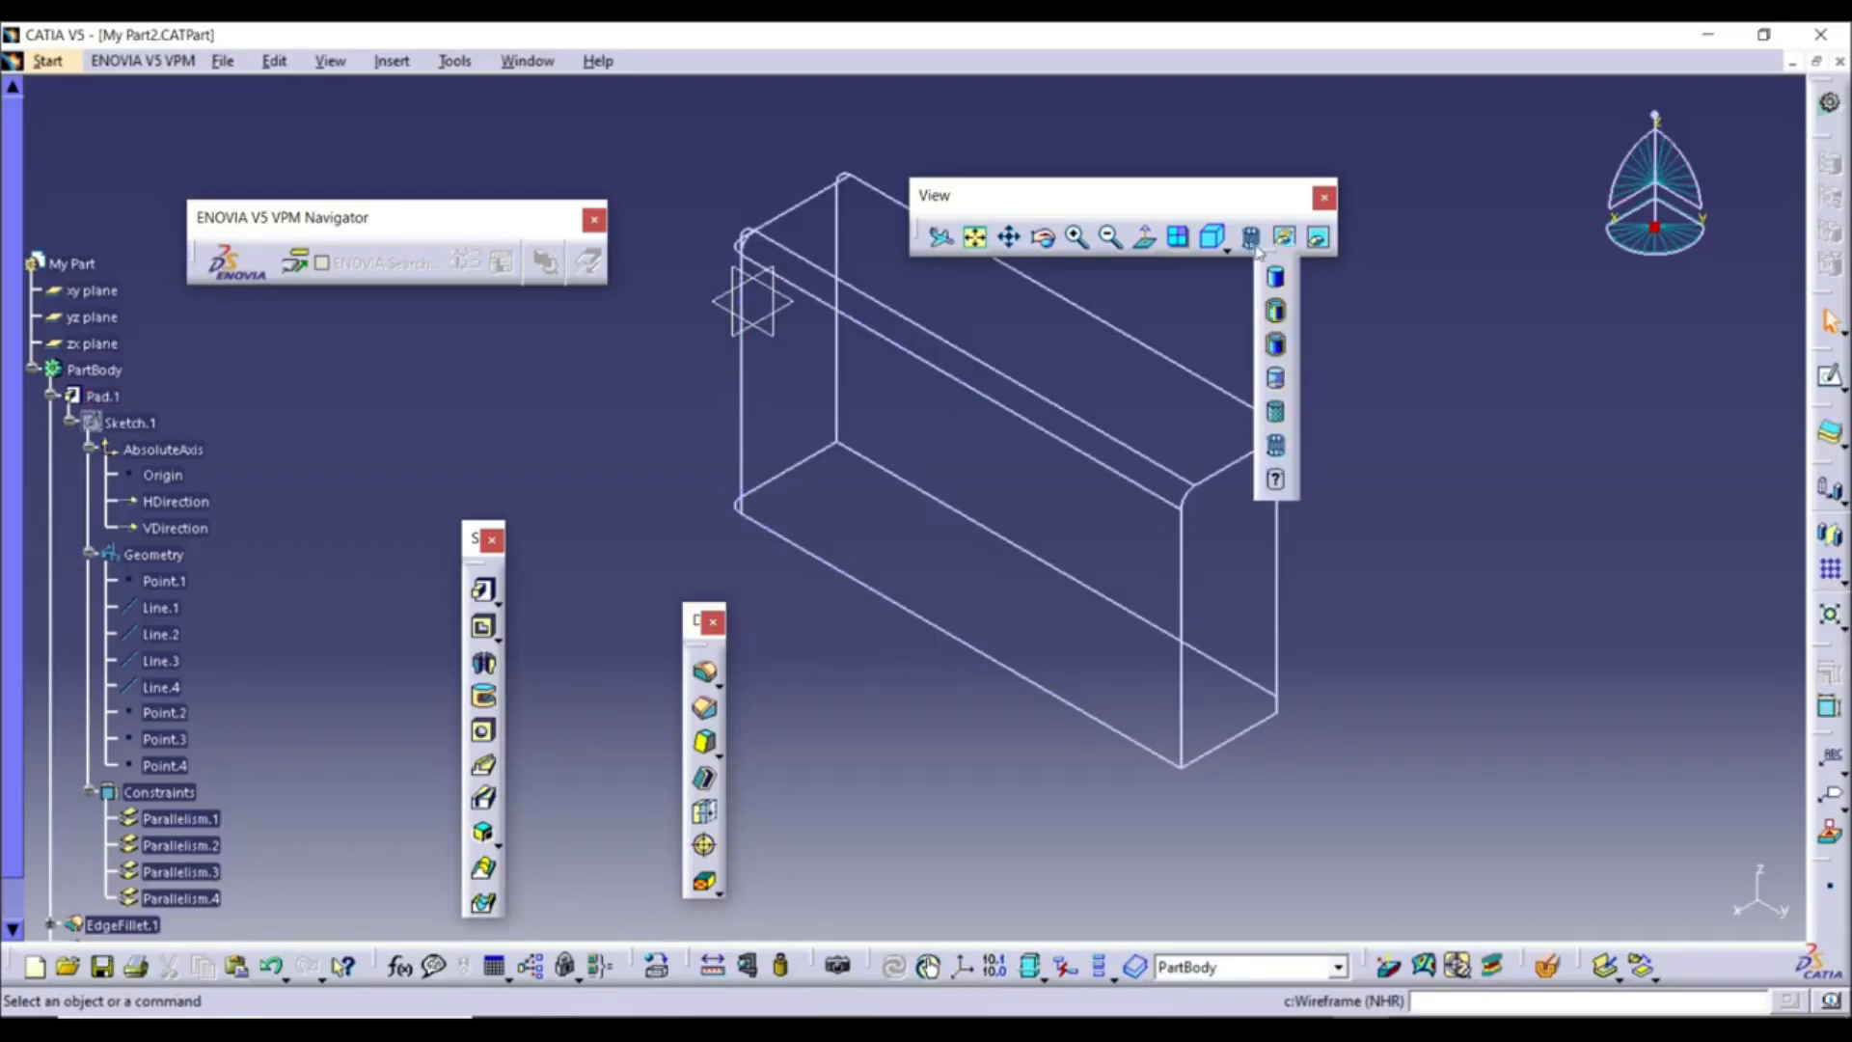
left_click(1277, 277)
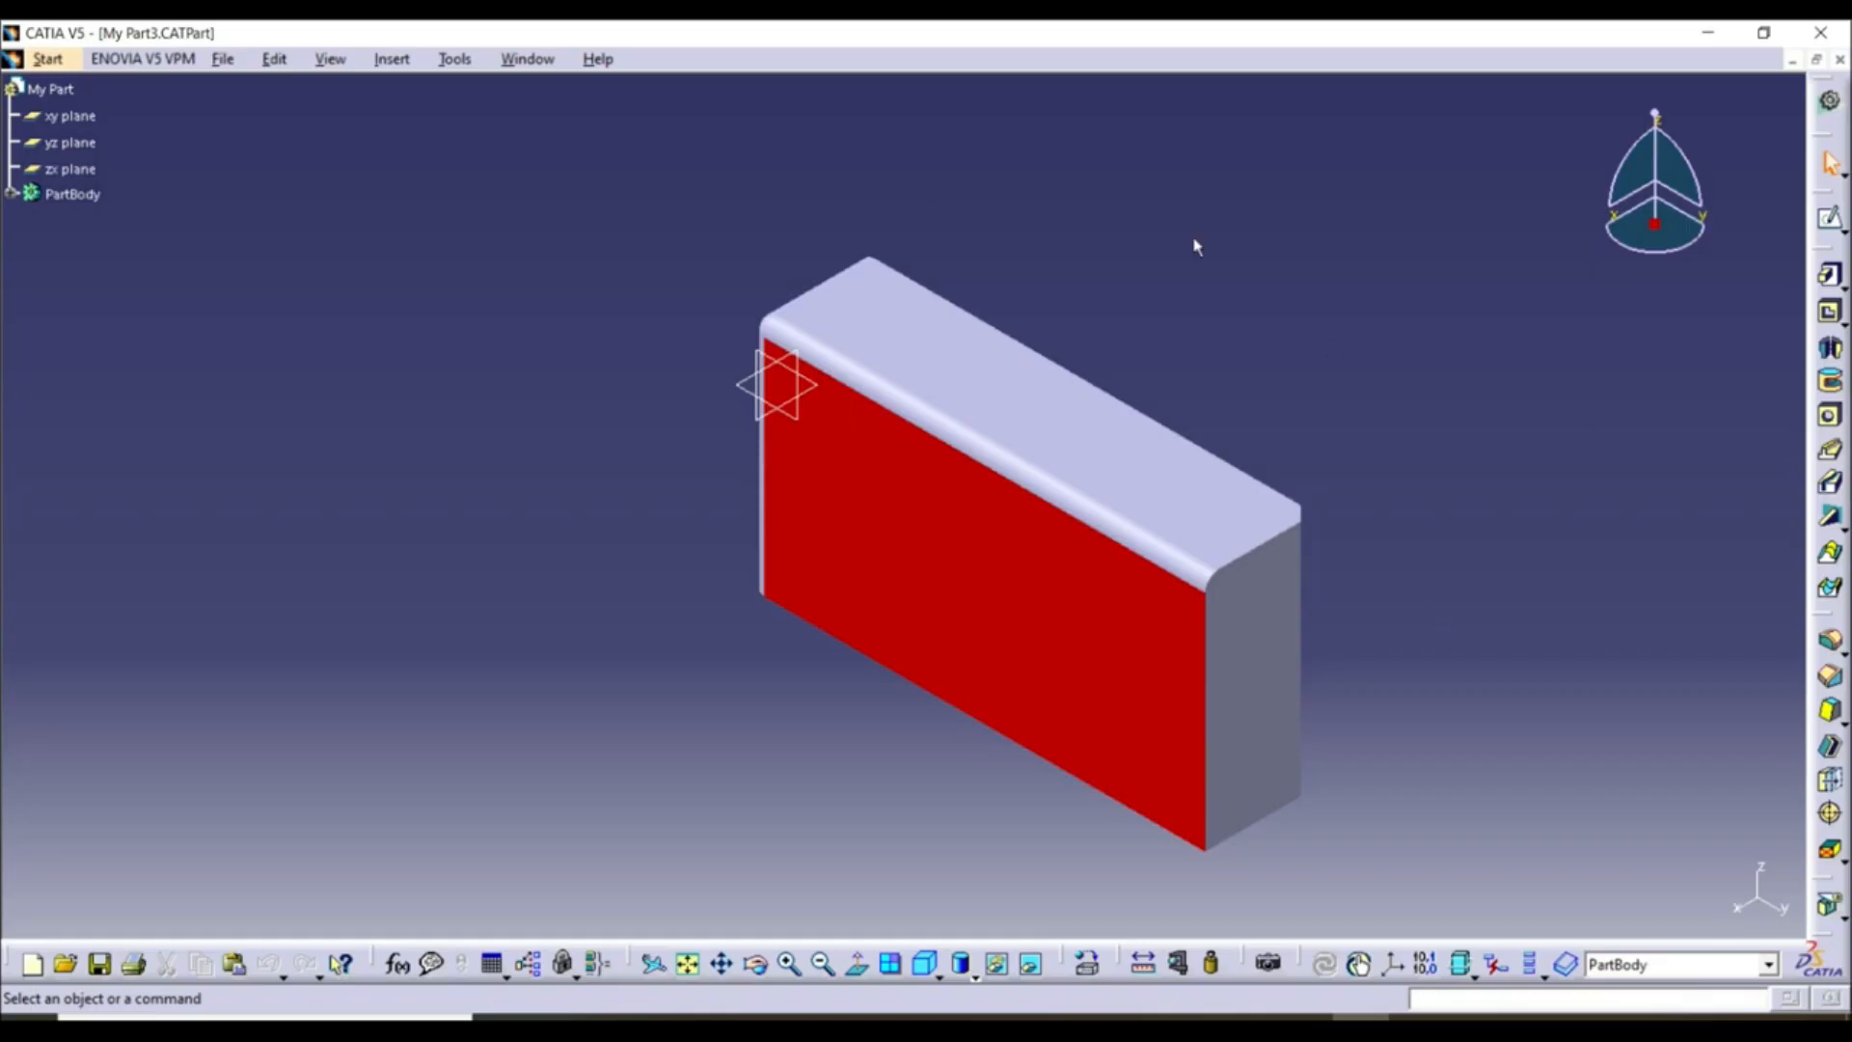
Save the part under the new name A on the desktop in CATPart format
left_click(226, 62)
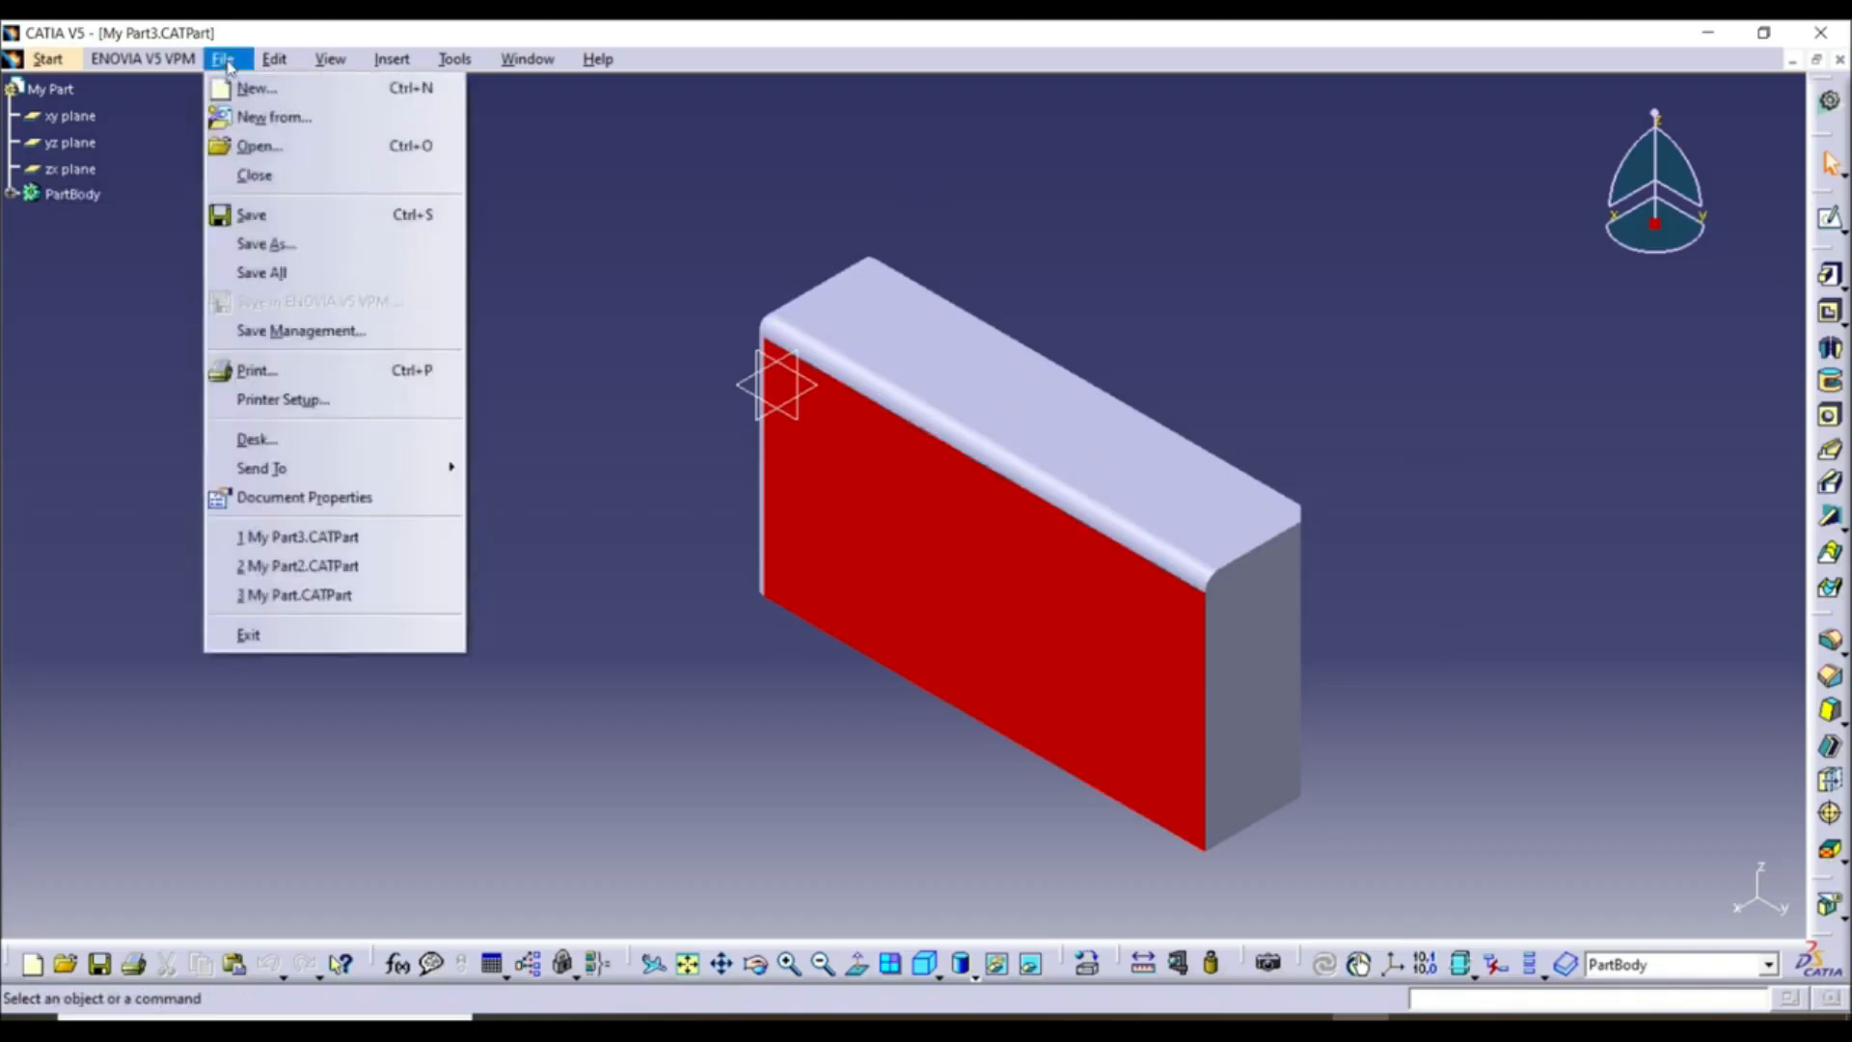
left_click(279, 246)
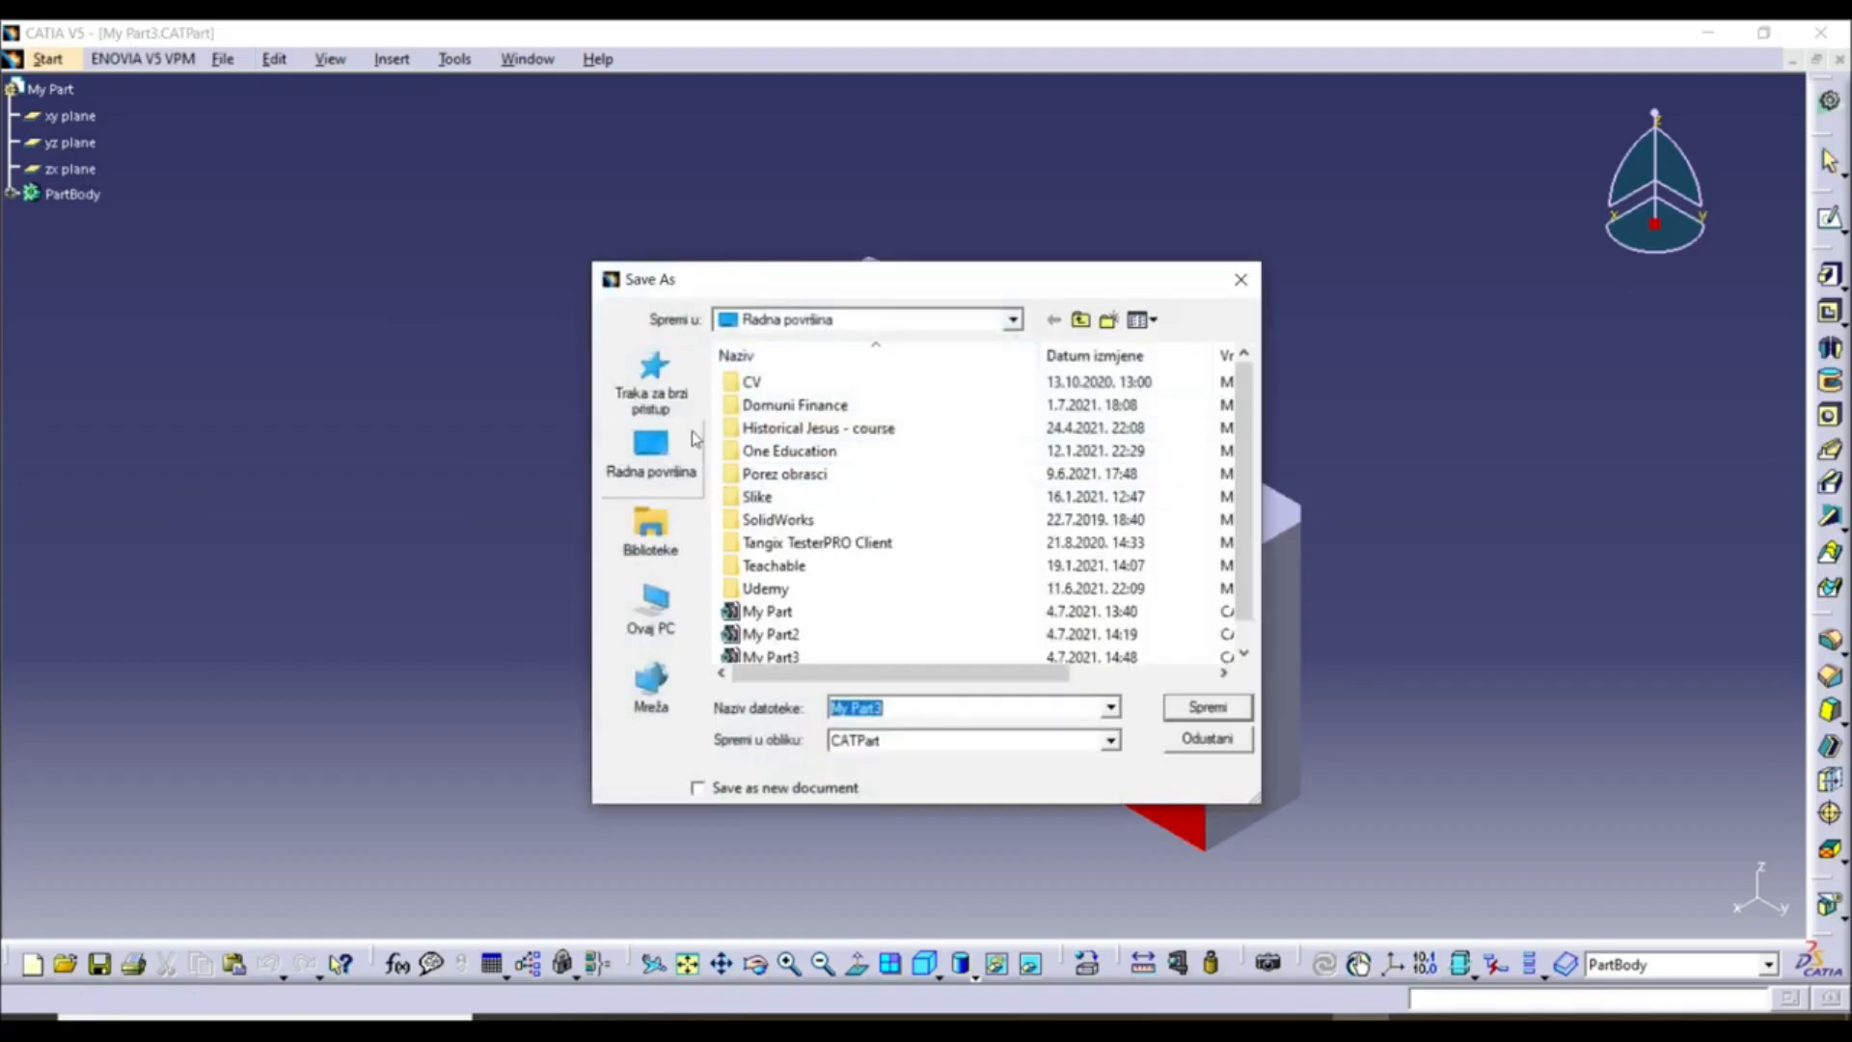
left_click(665, 462)
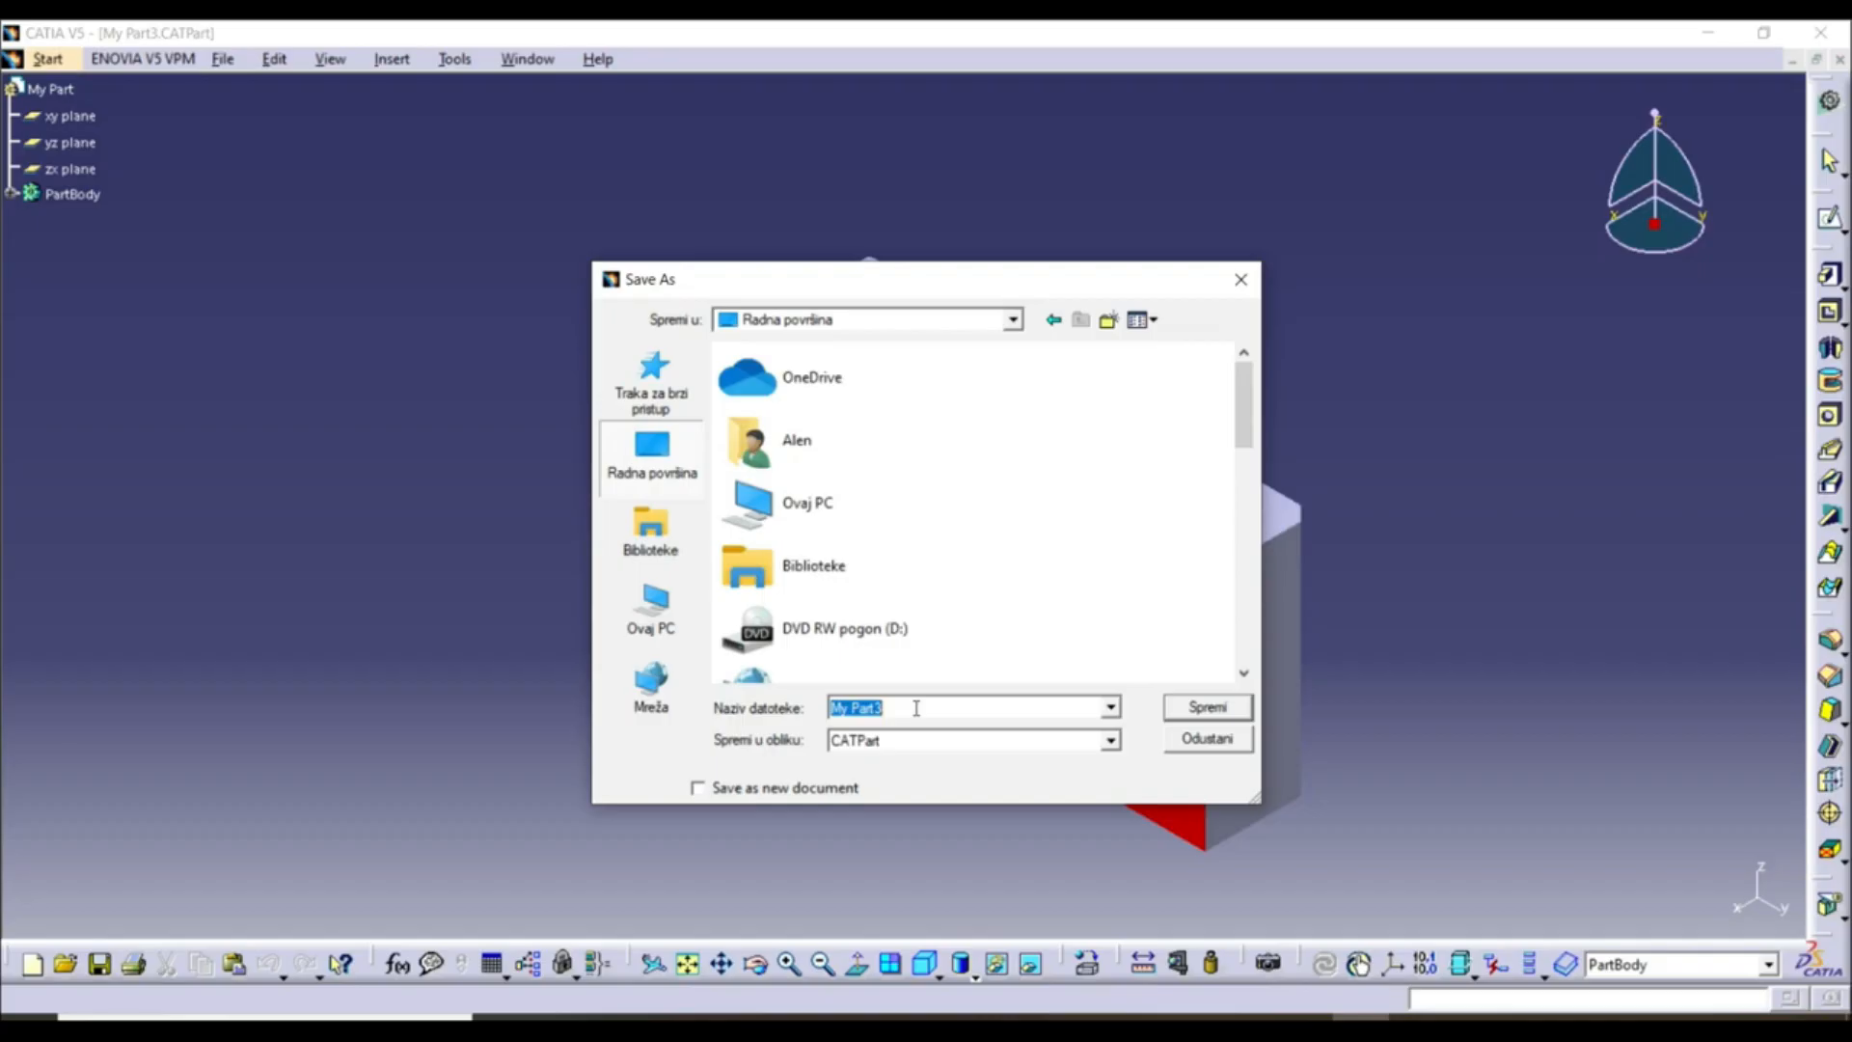
type("A")
left_click(665, 730)
left_click(1032, 743)
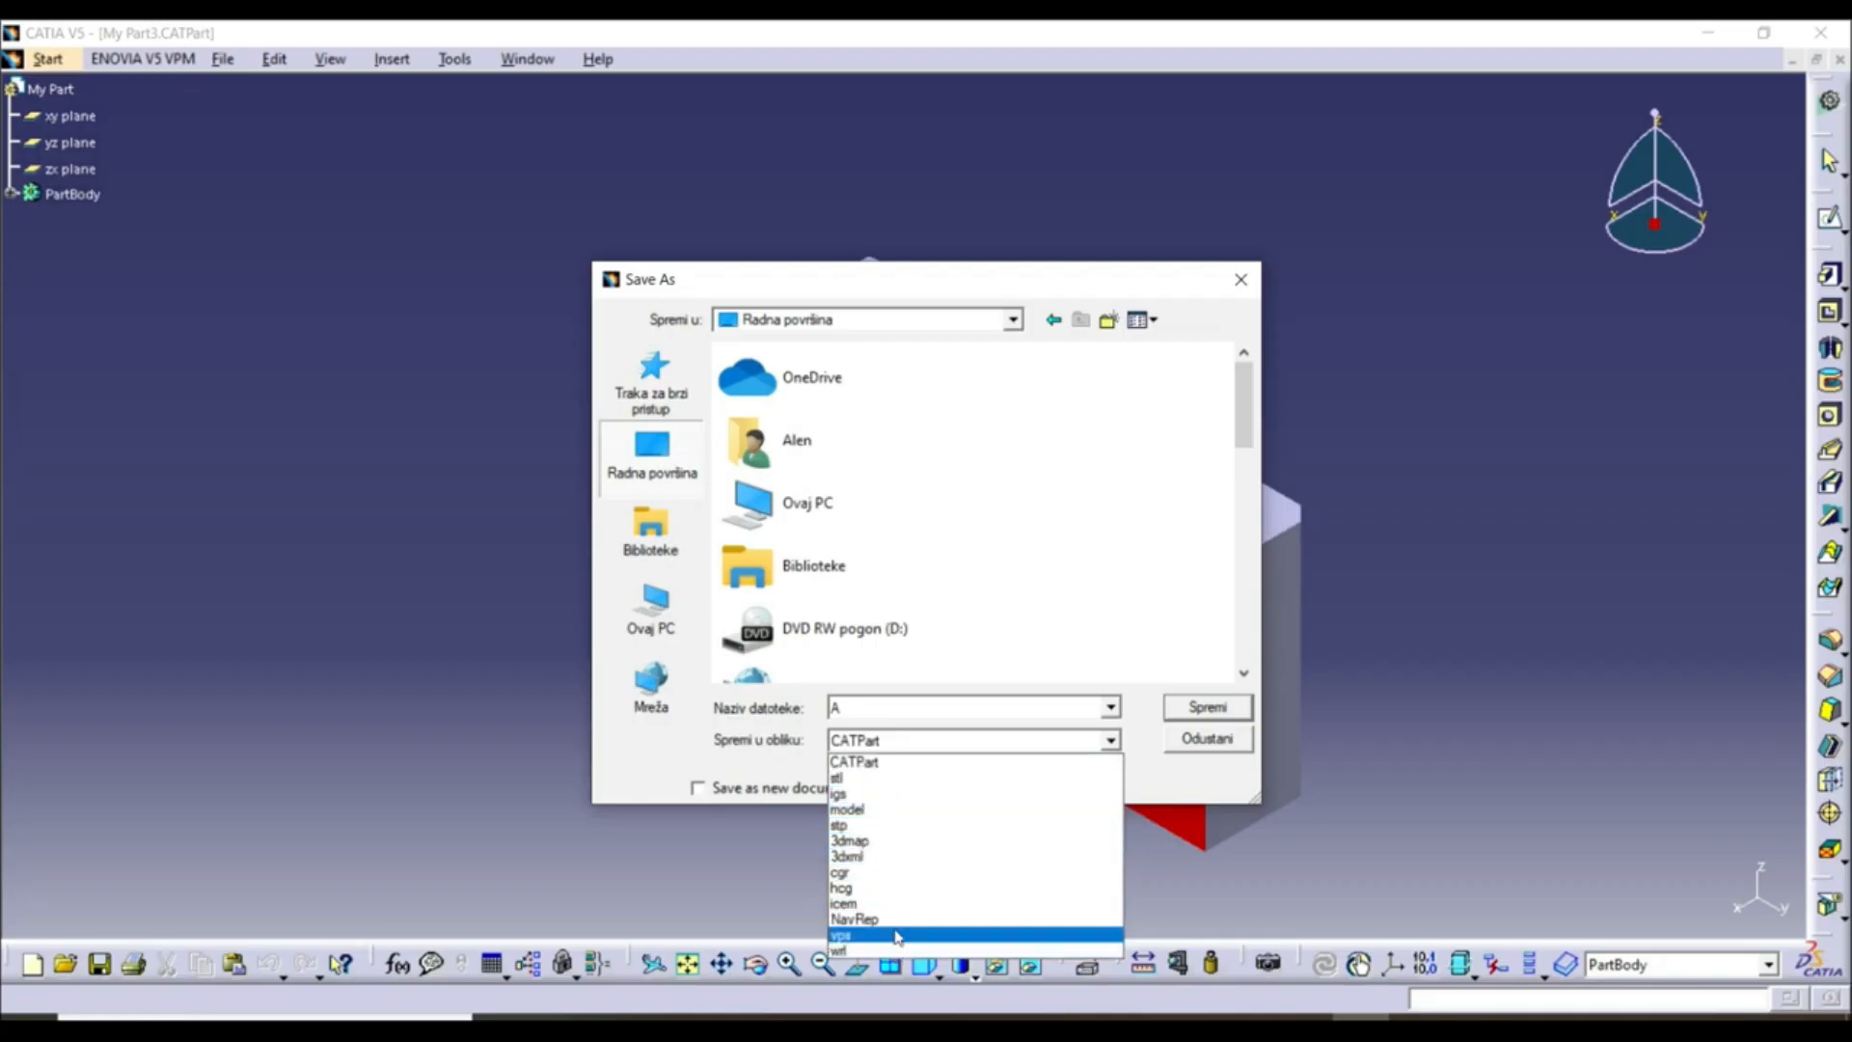
left_click(917, 768)
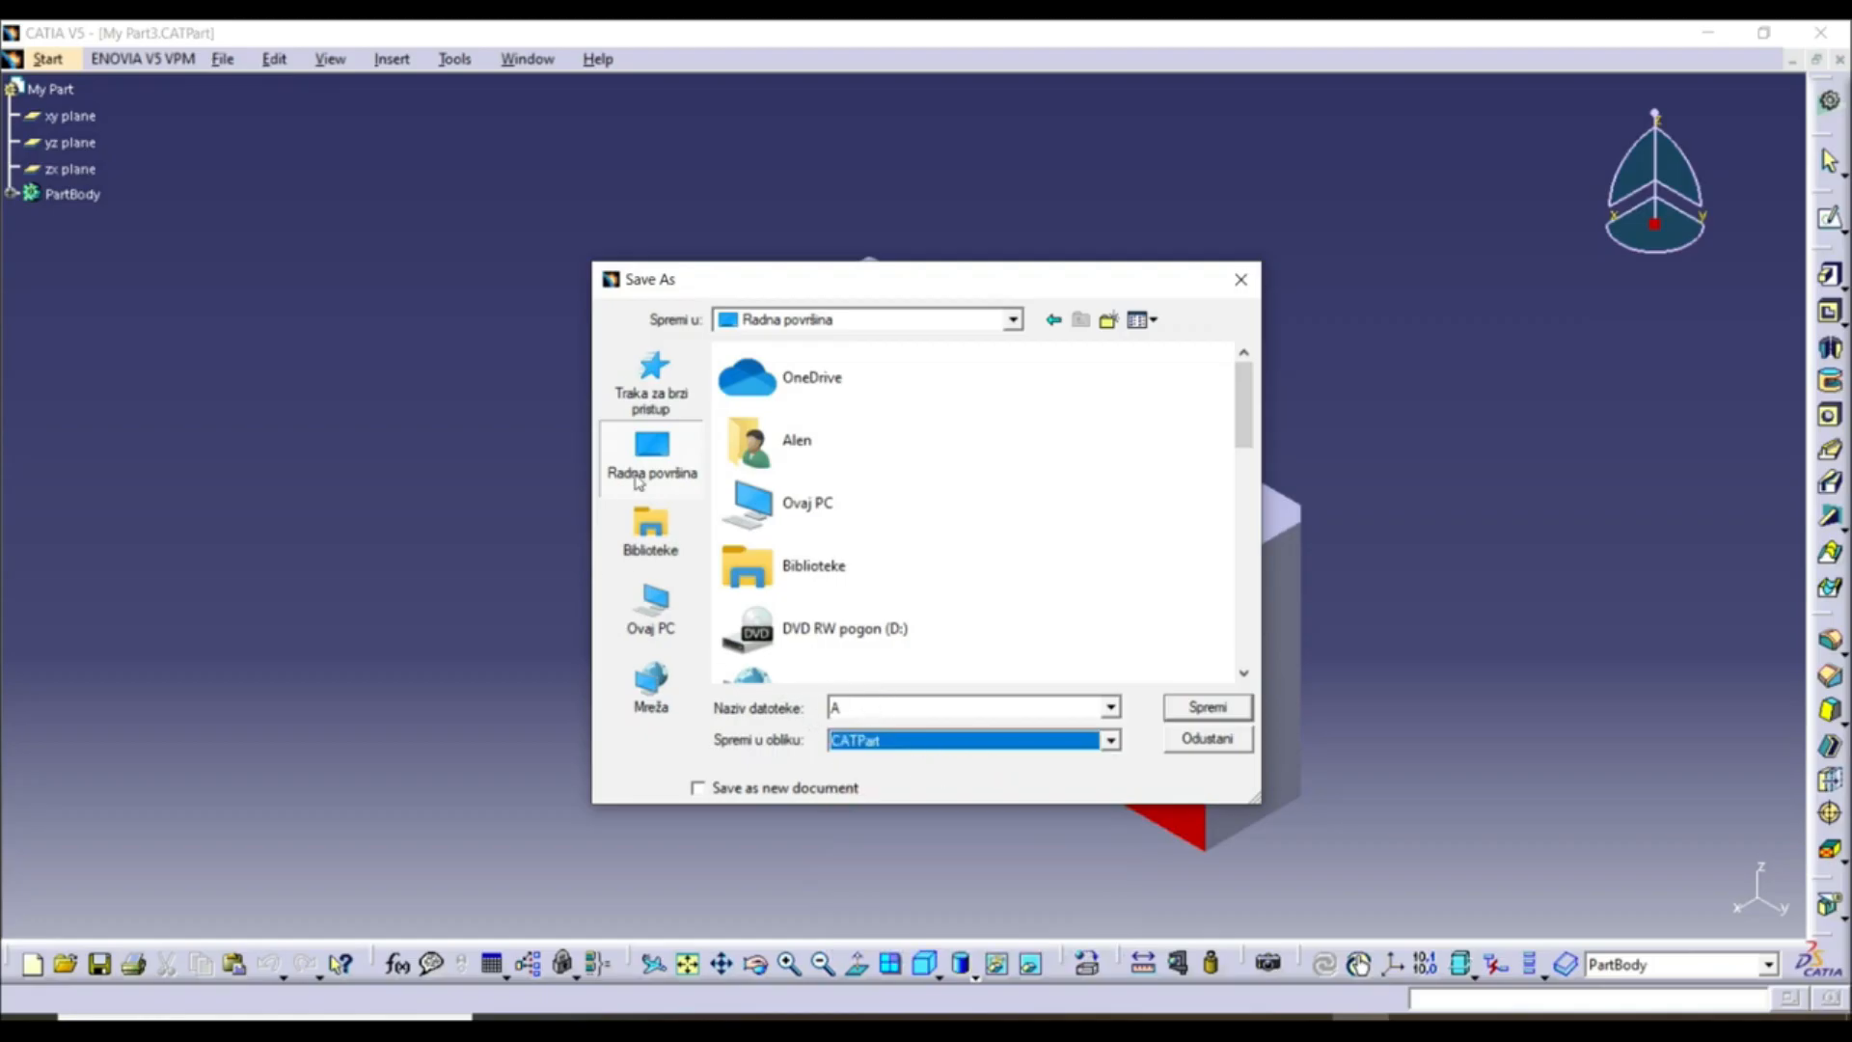
left_click(1194, 709)
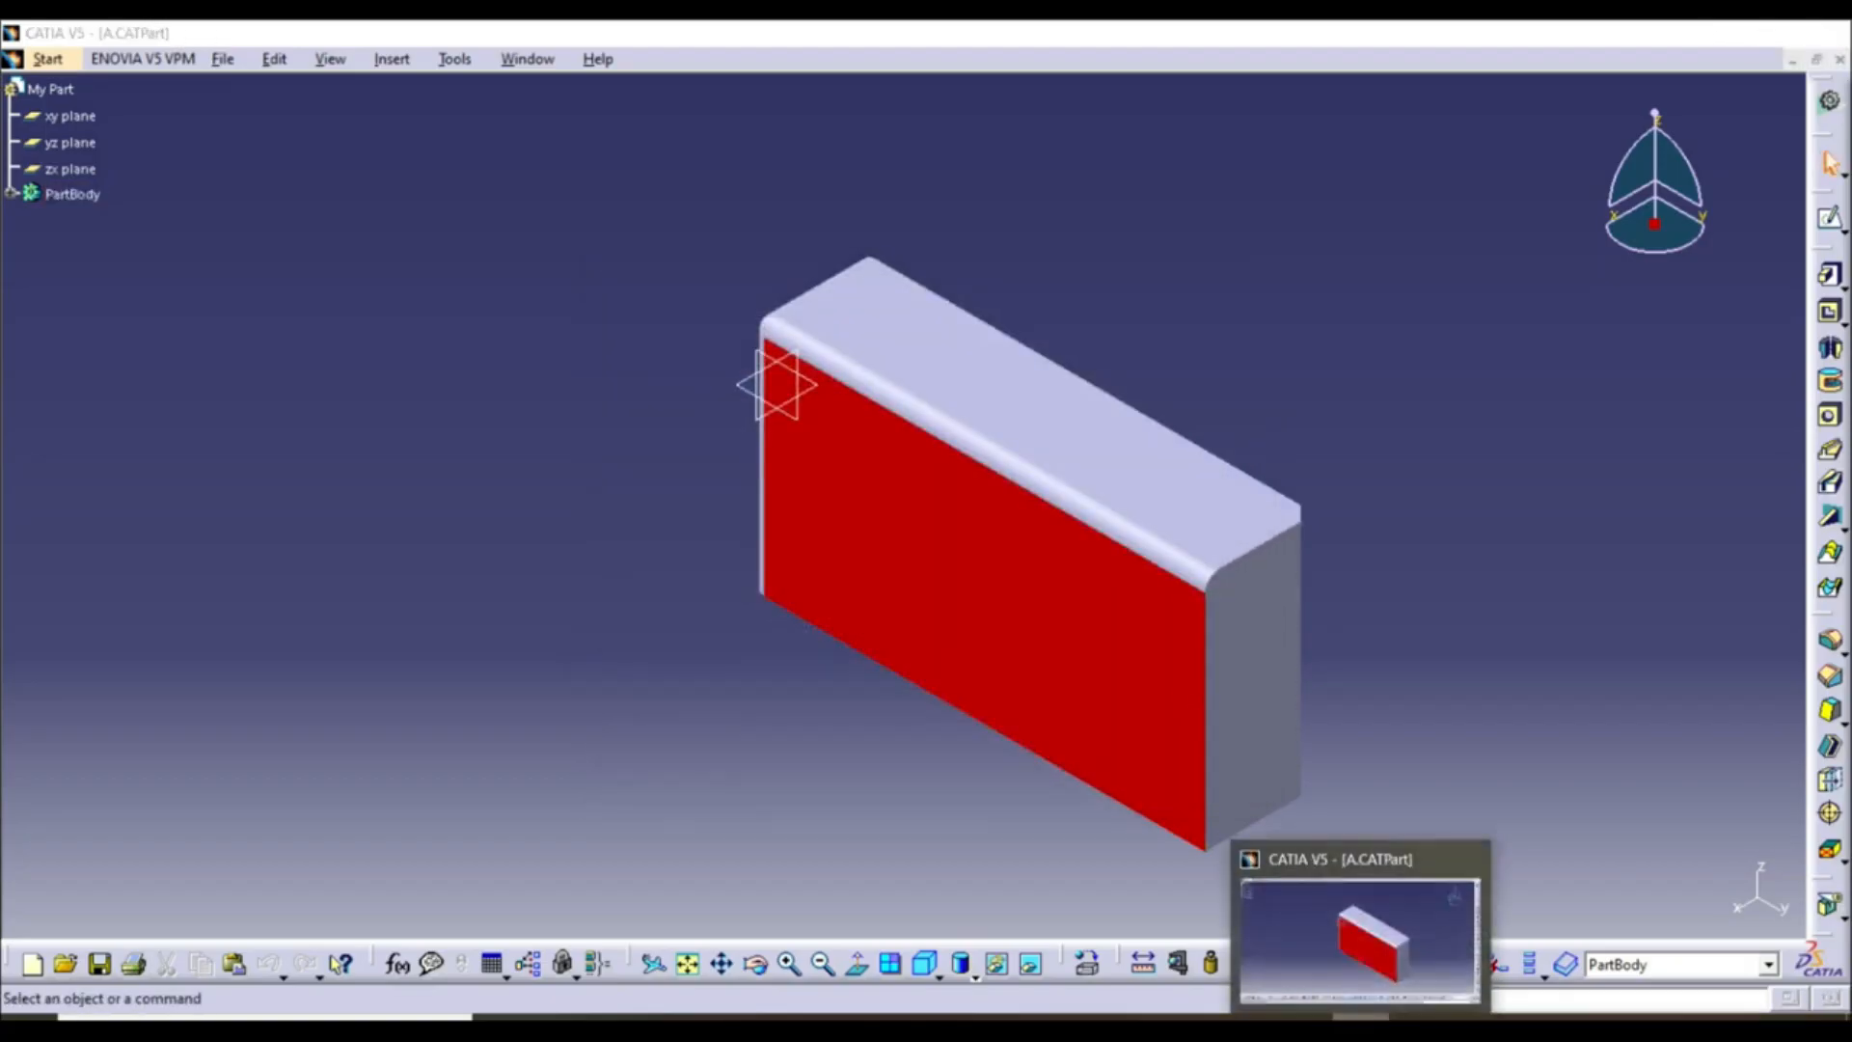
Switch to the Windows desktop, move the saved part file A to an empty spot, and examine its file properties
left_click(1346, 1015)
left_click_drag(323, 676, 795, 679)
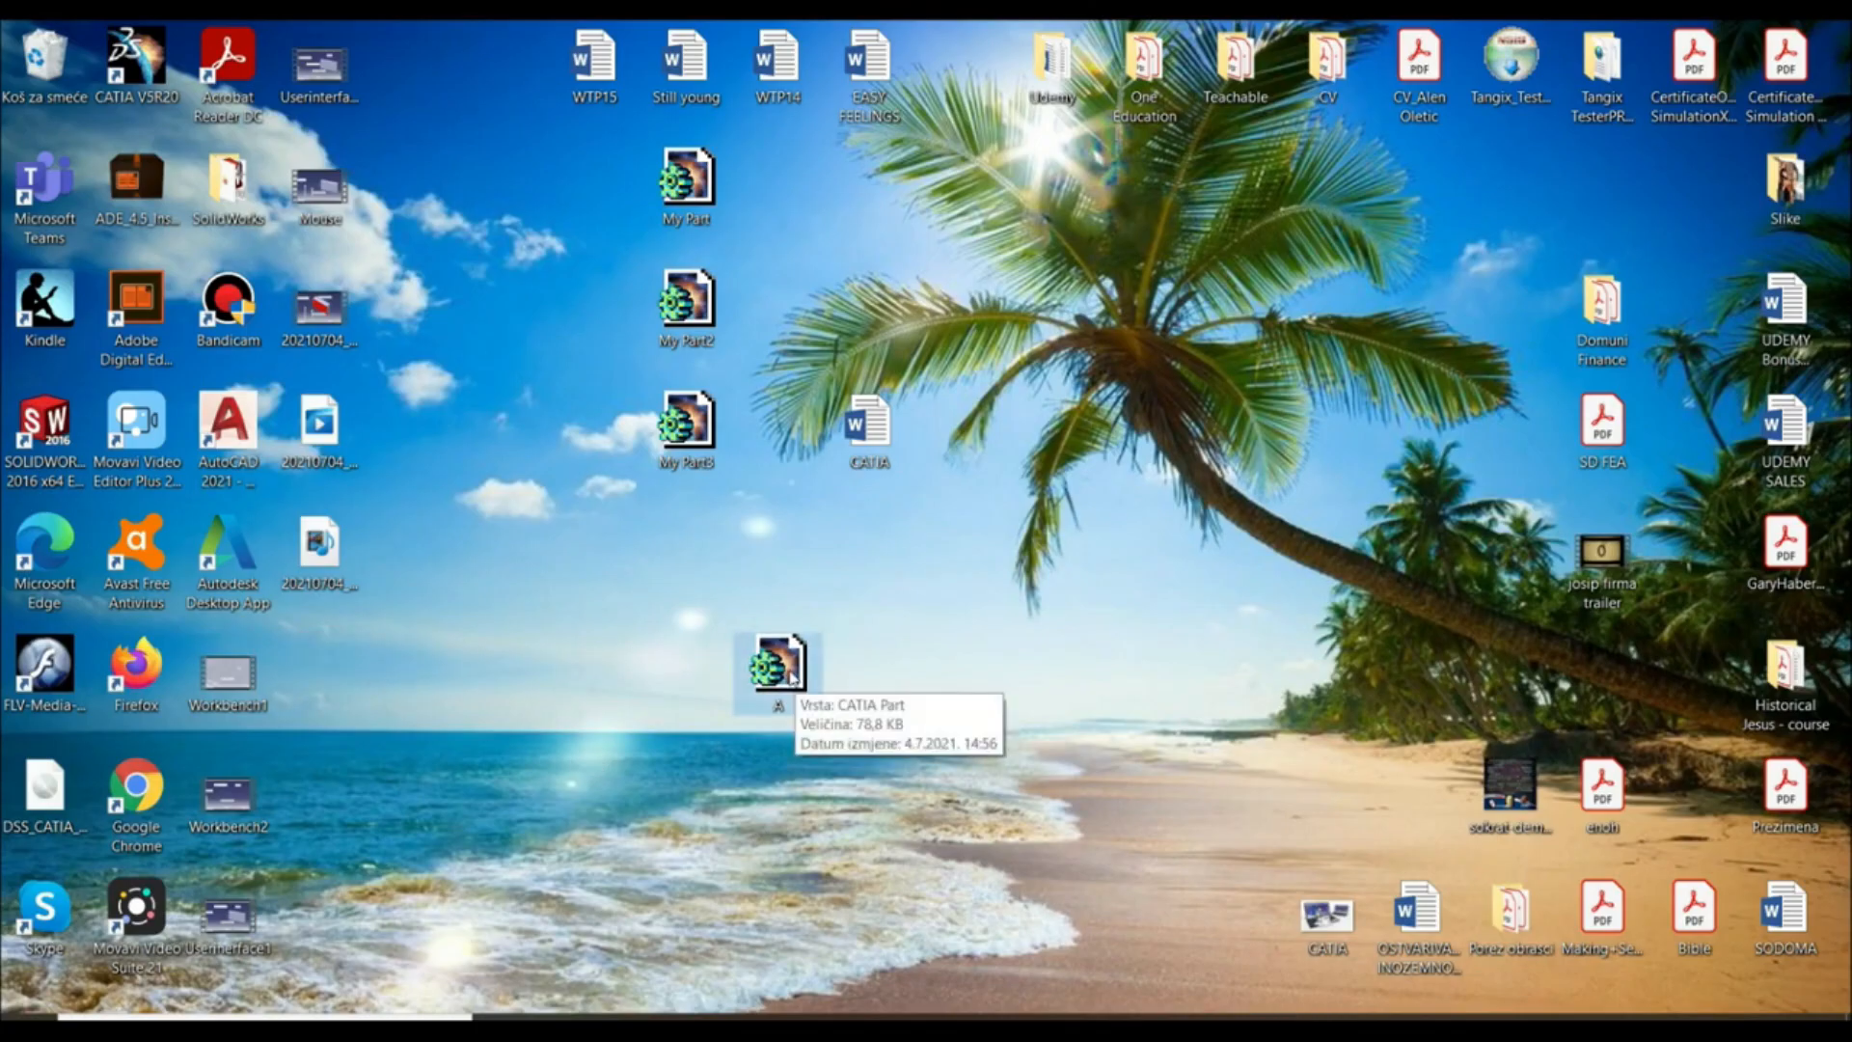
right_click(795, 673)
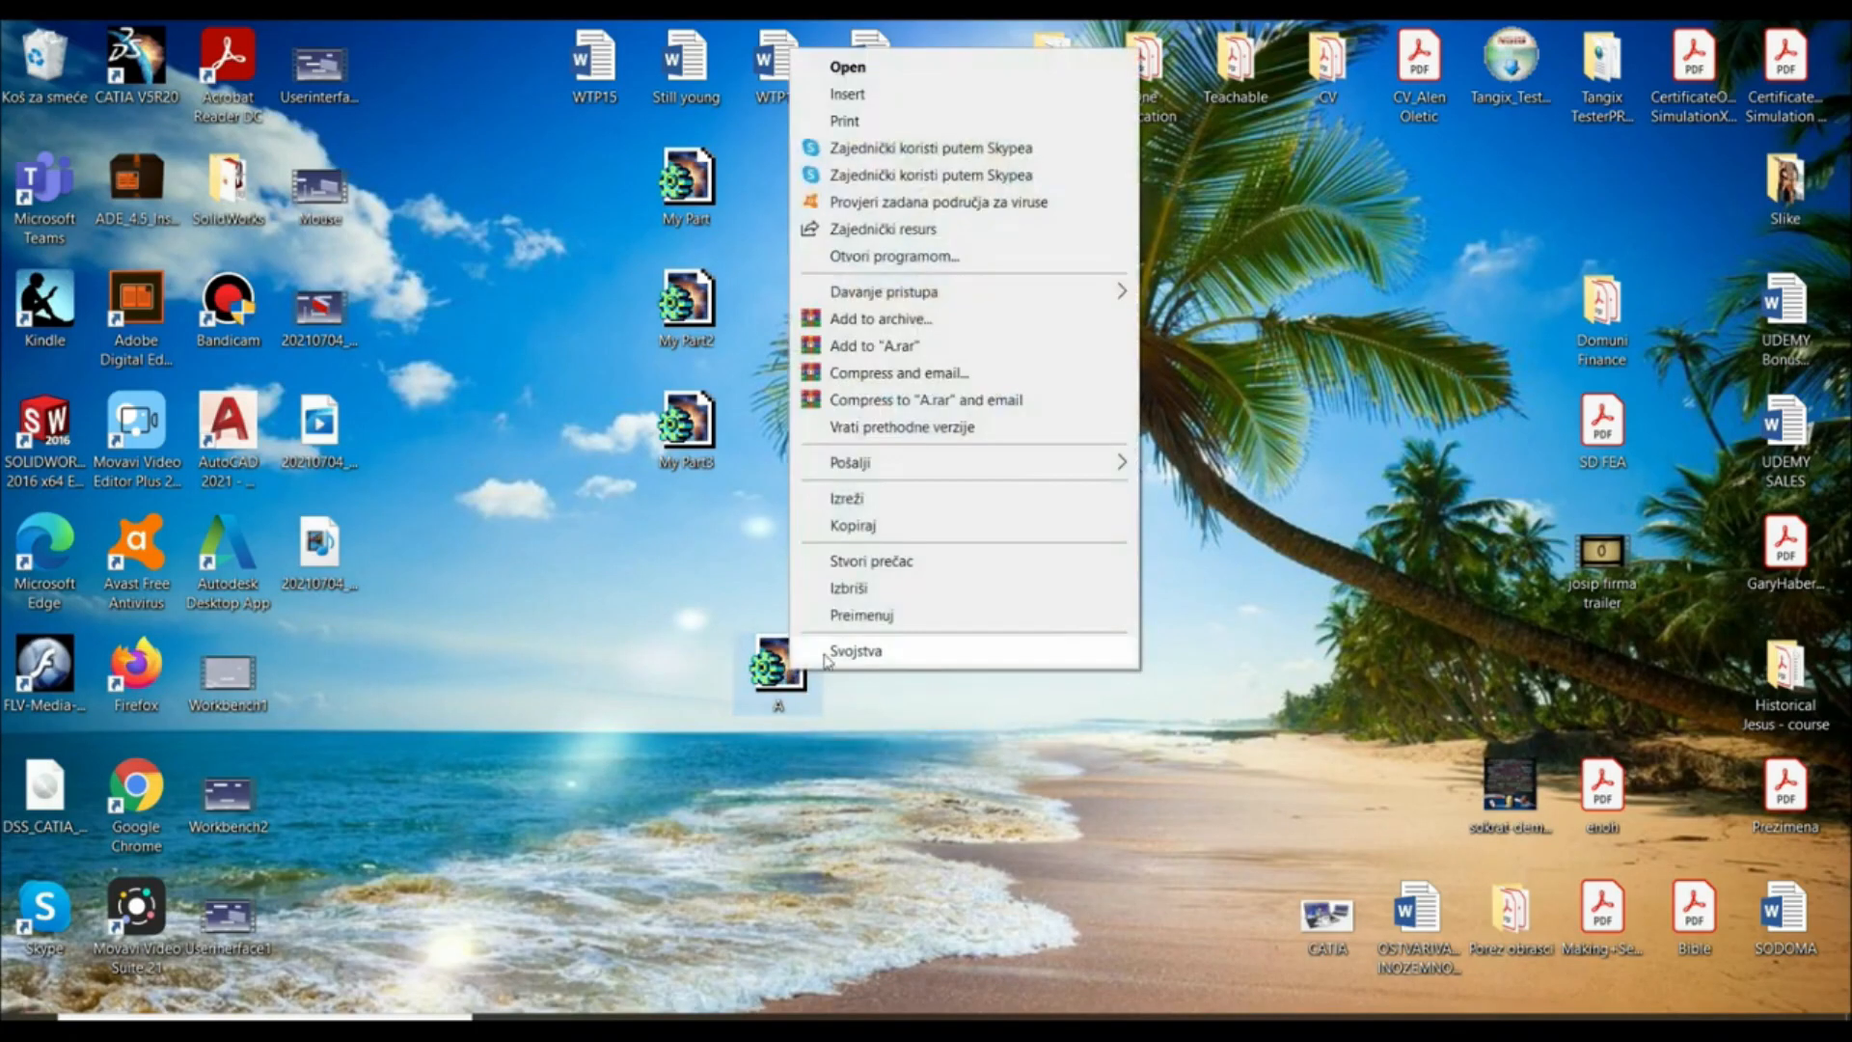
left_click(827, 652)
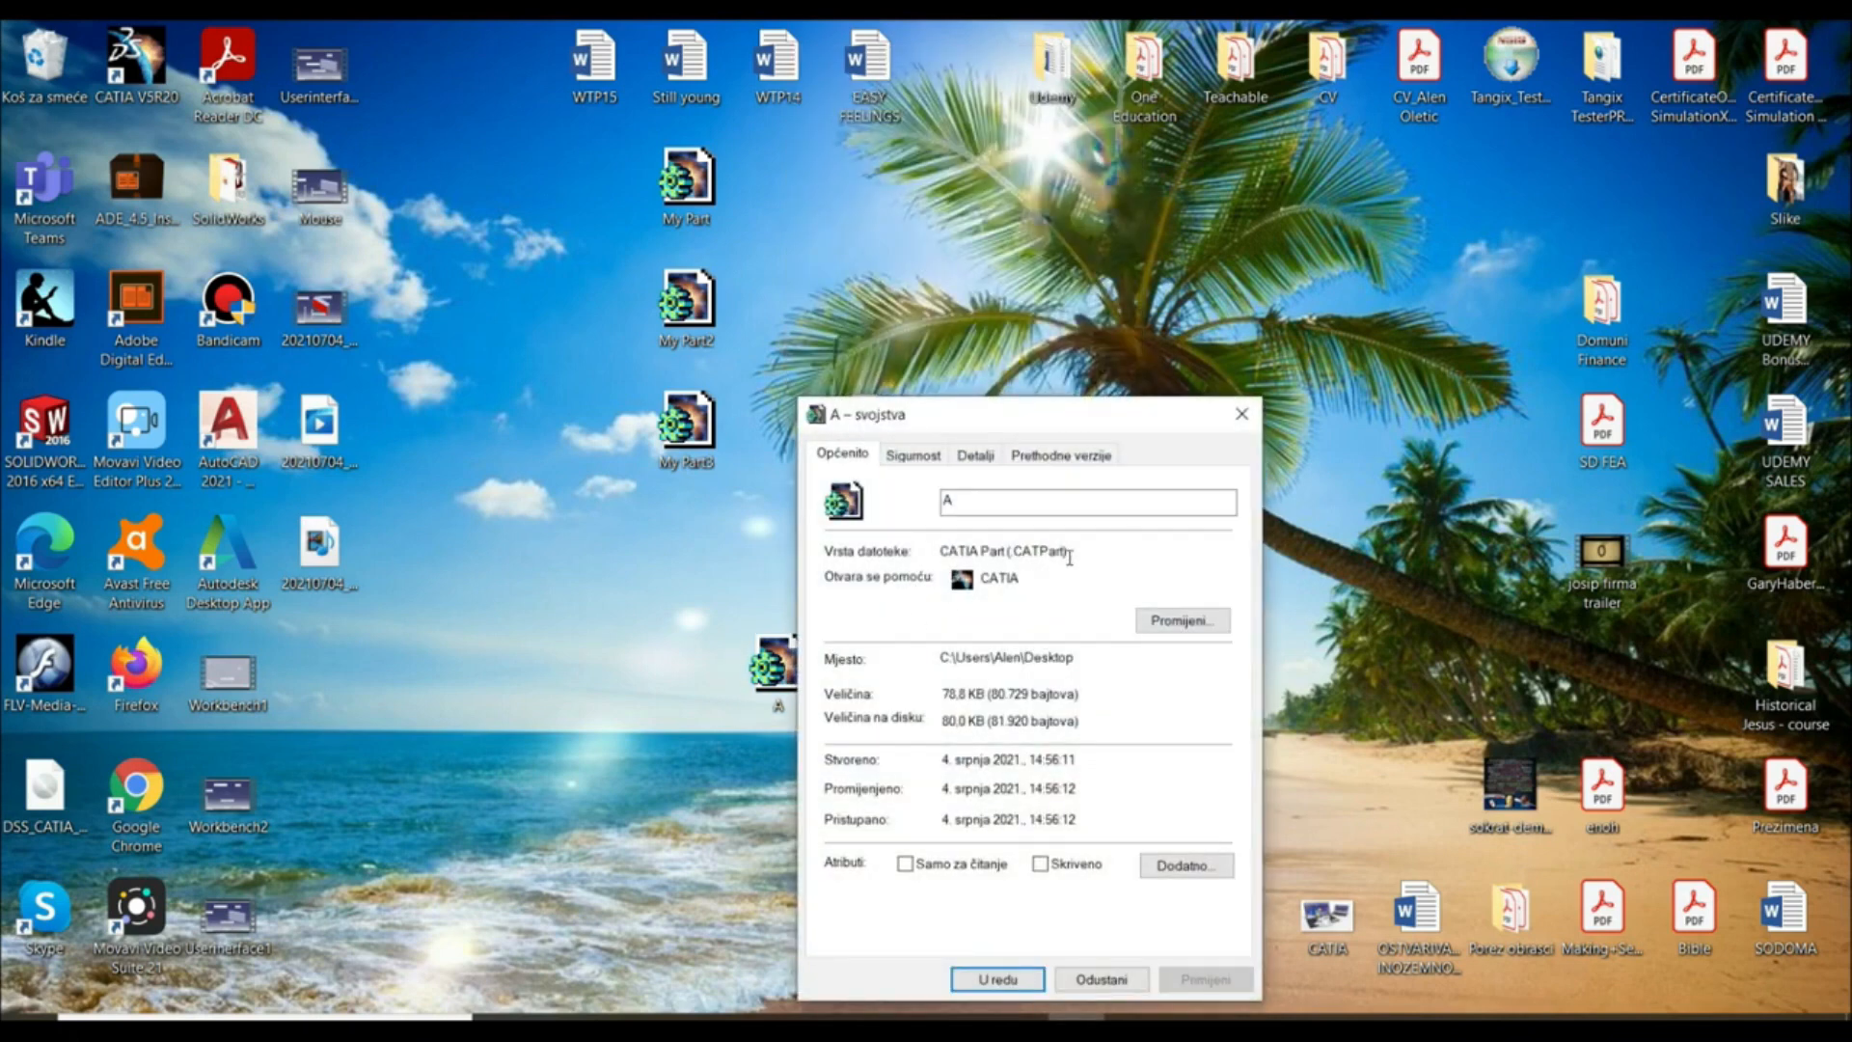
left_click(1241, 414)
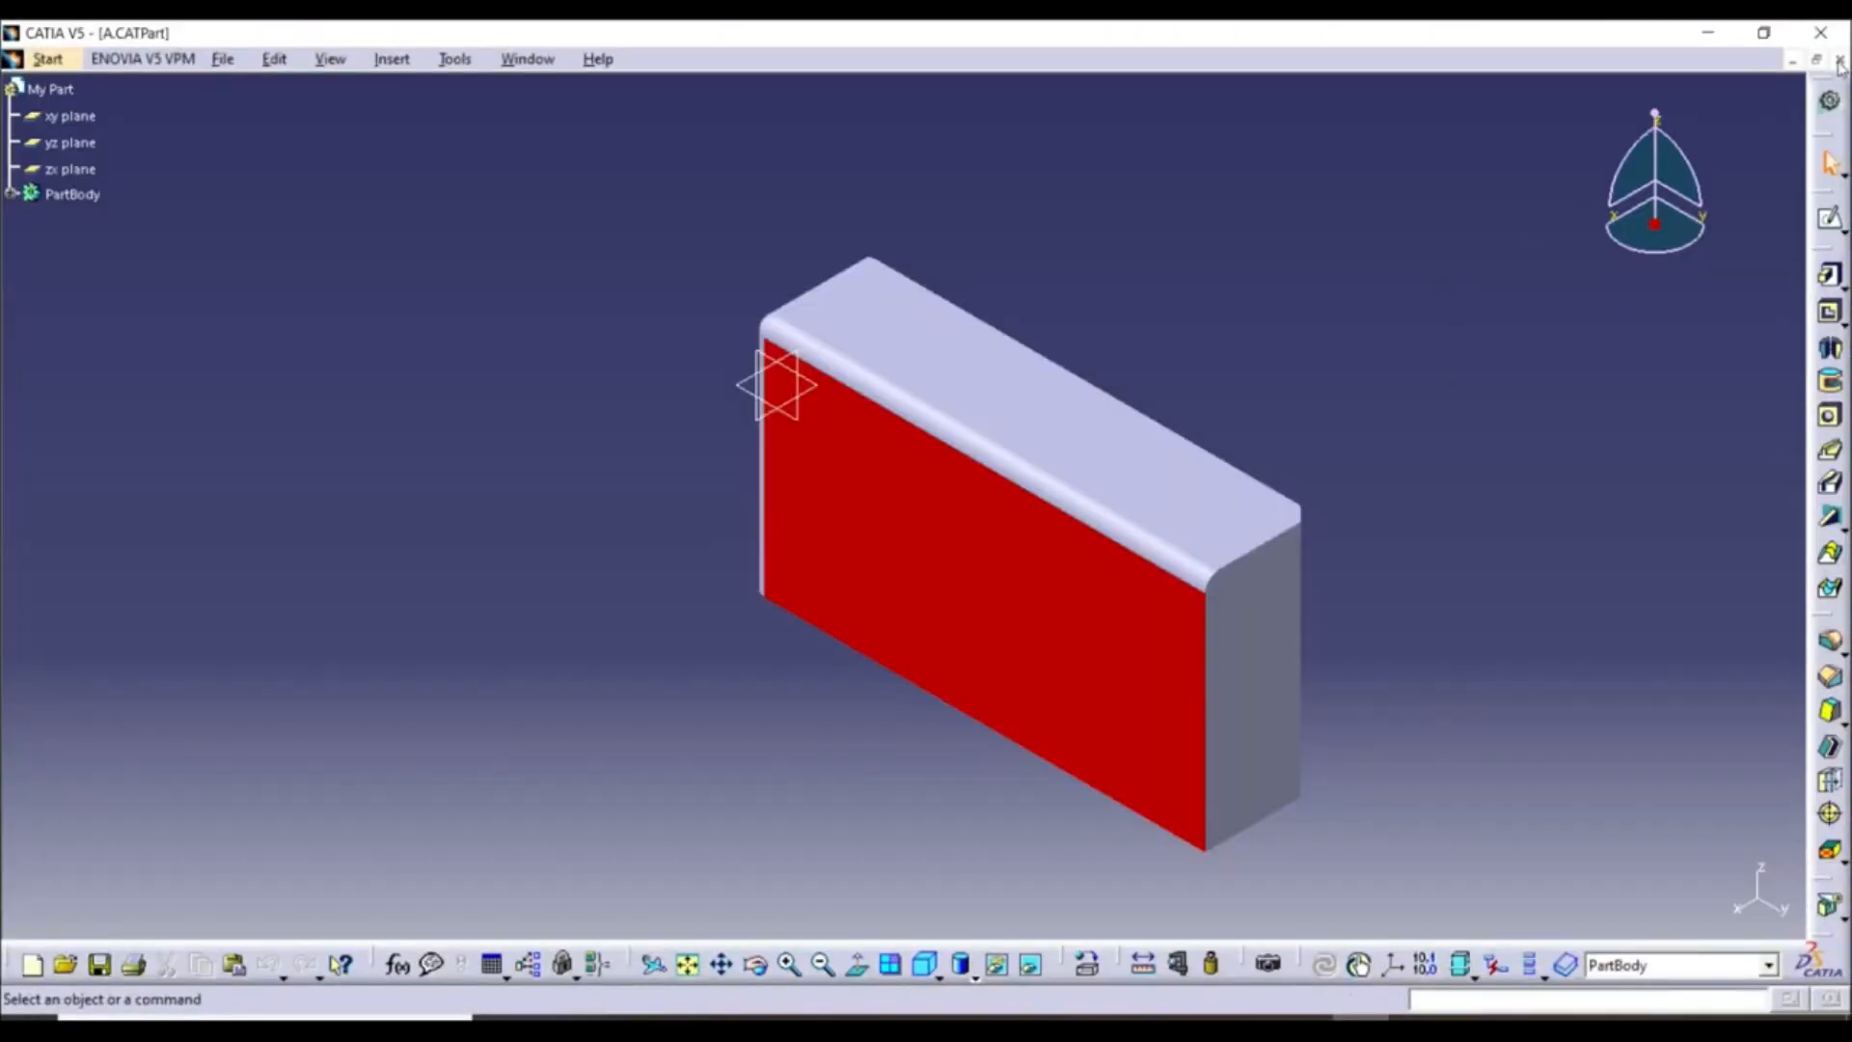
Close part A and open its saved CATPart file from the desktop
left_click(1840, 60)
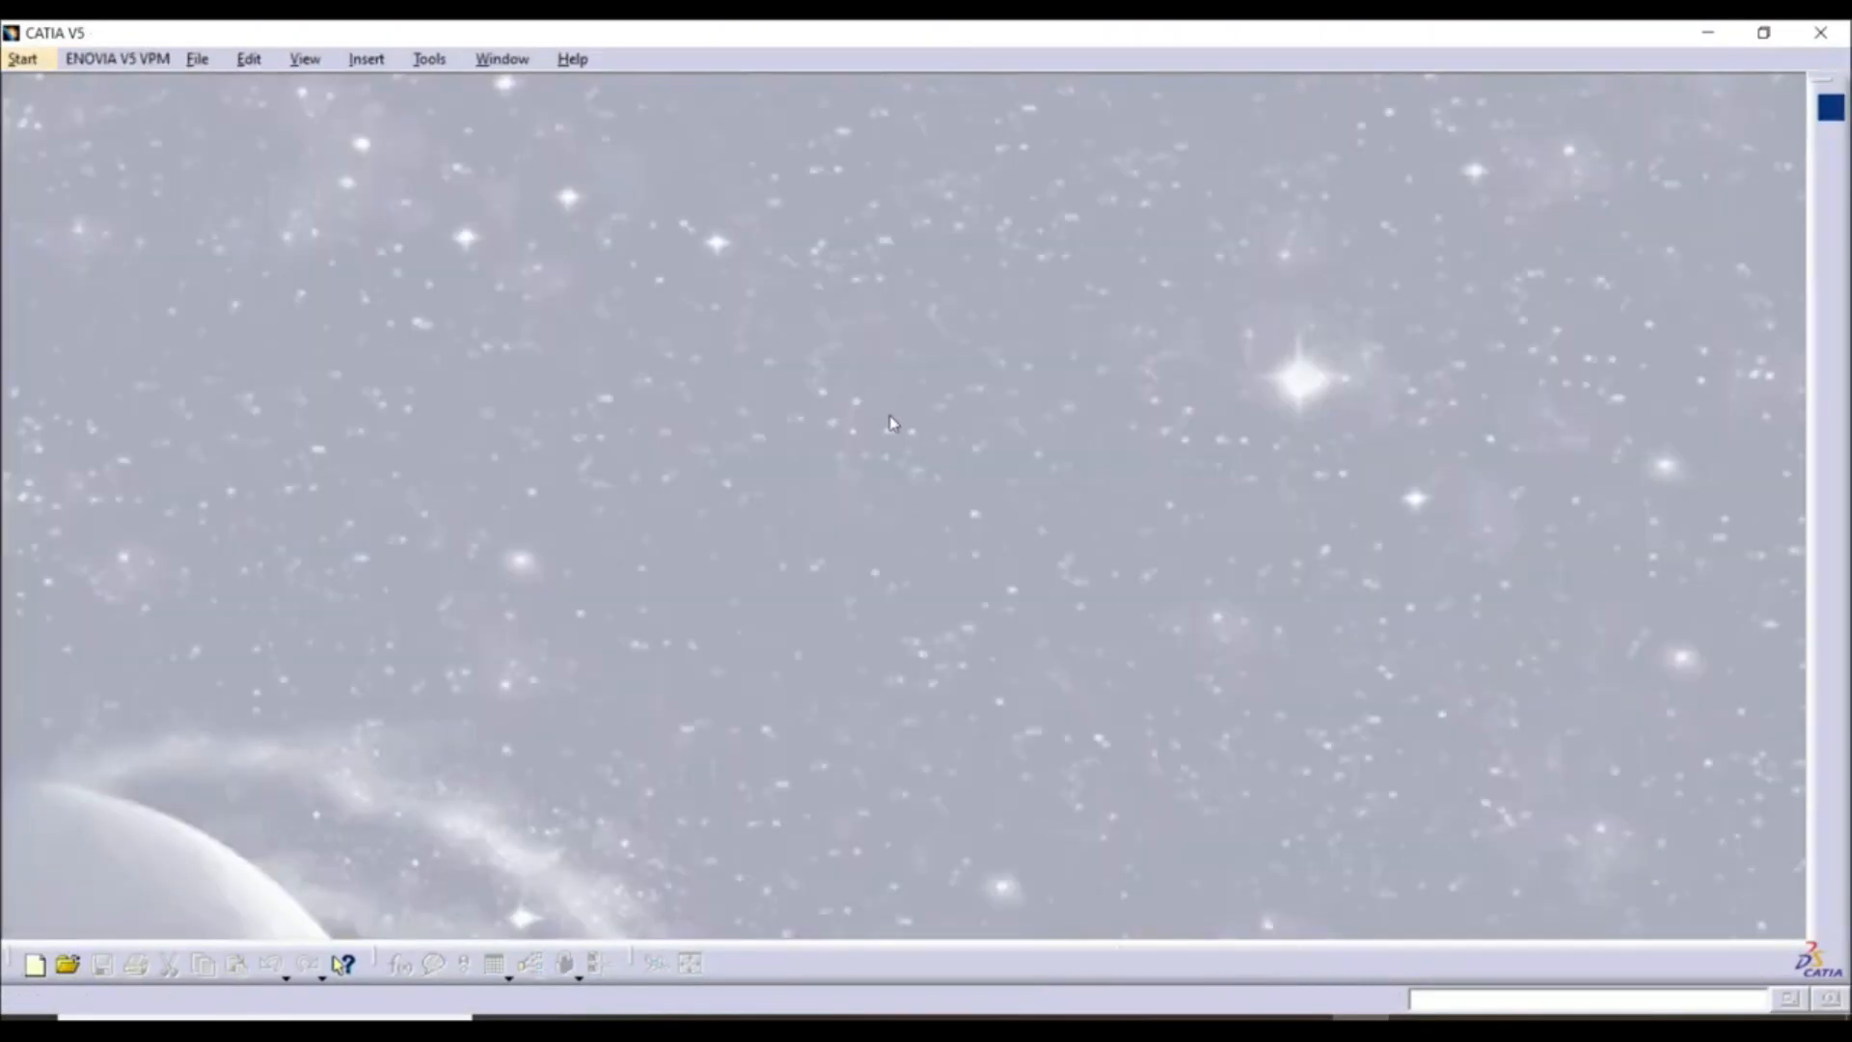
left_click(198, 61)
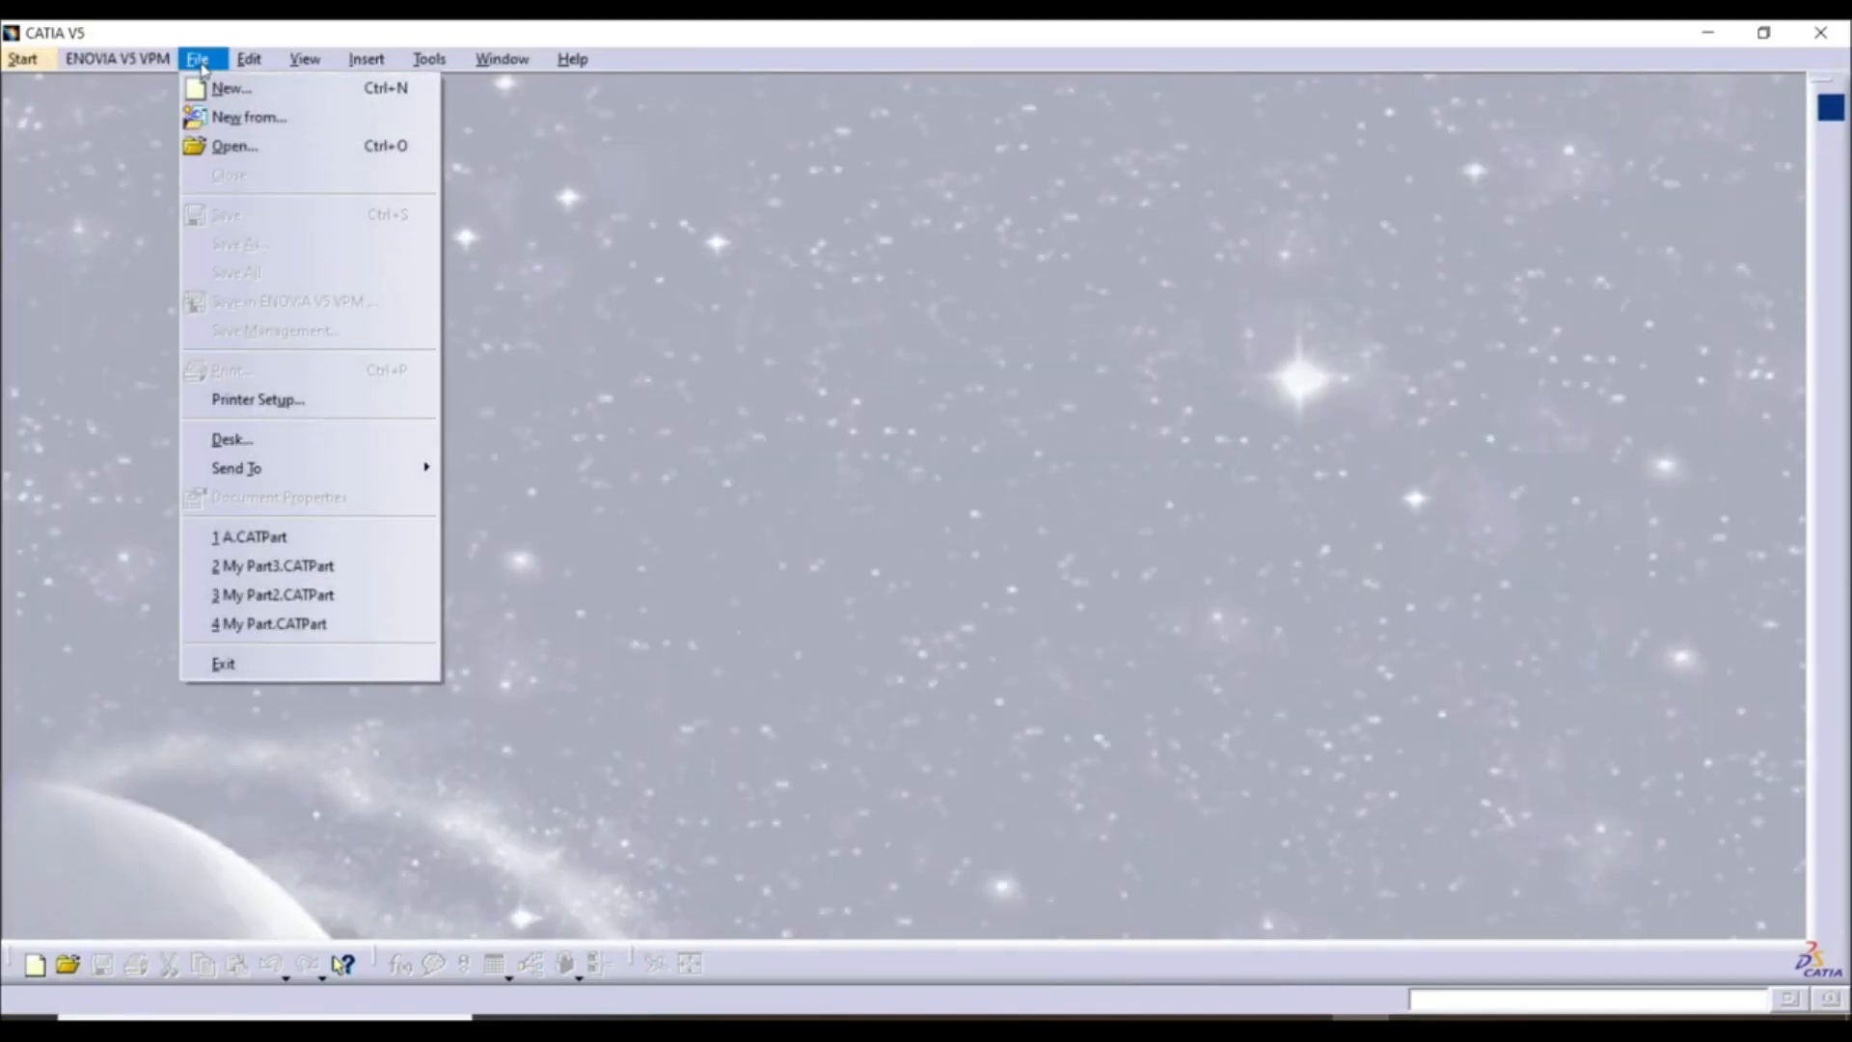
left_click(221, 146)
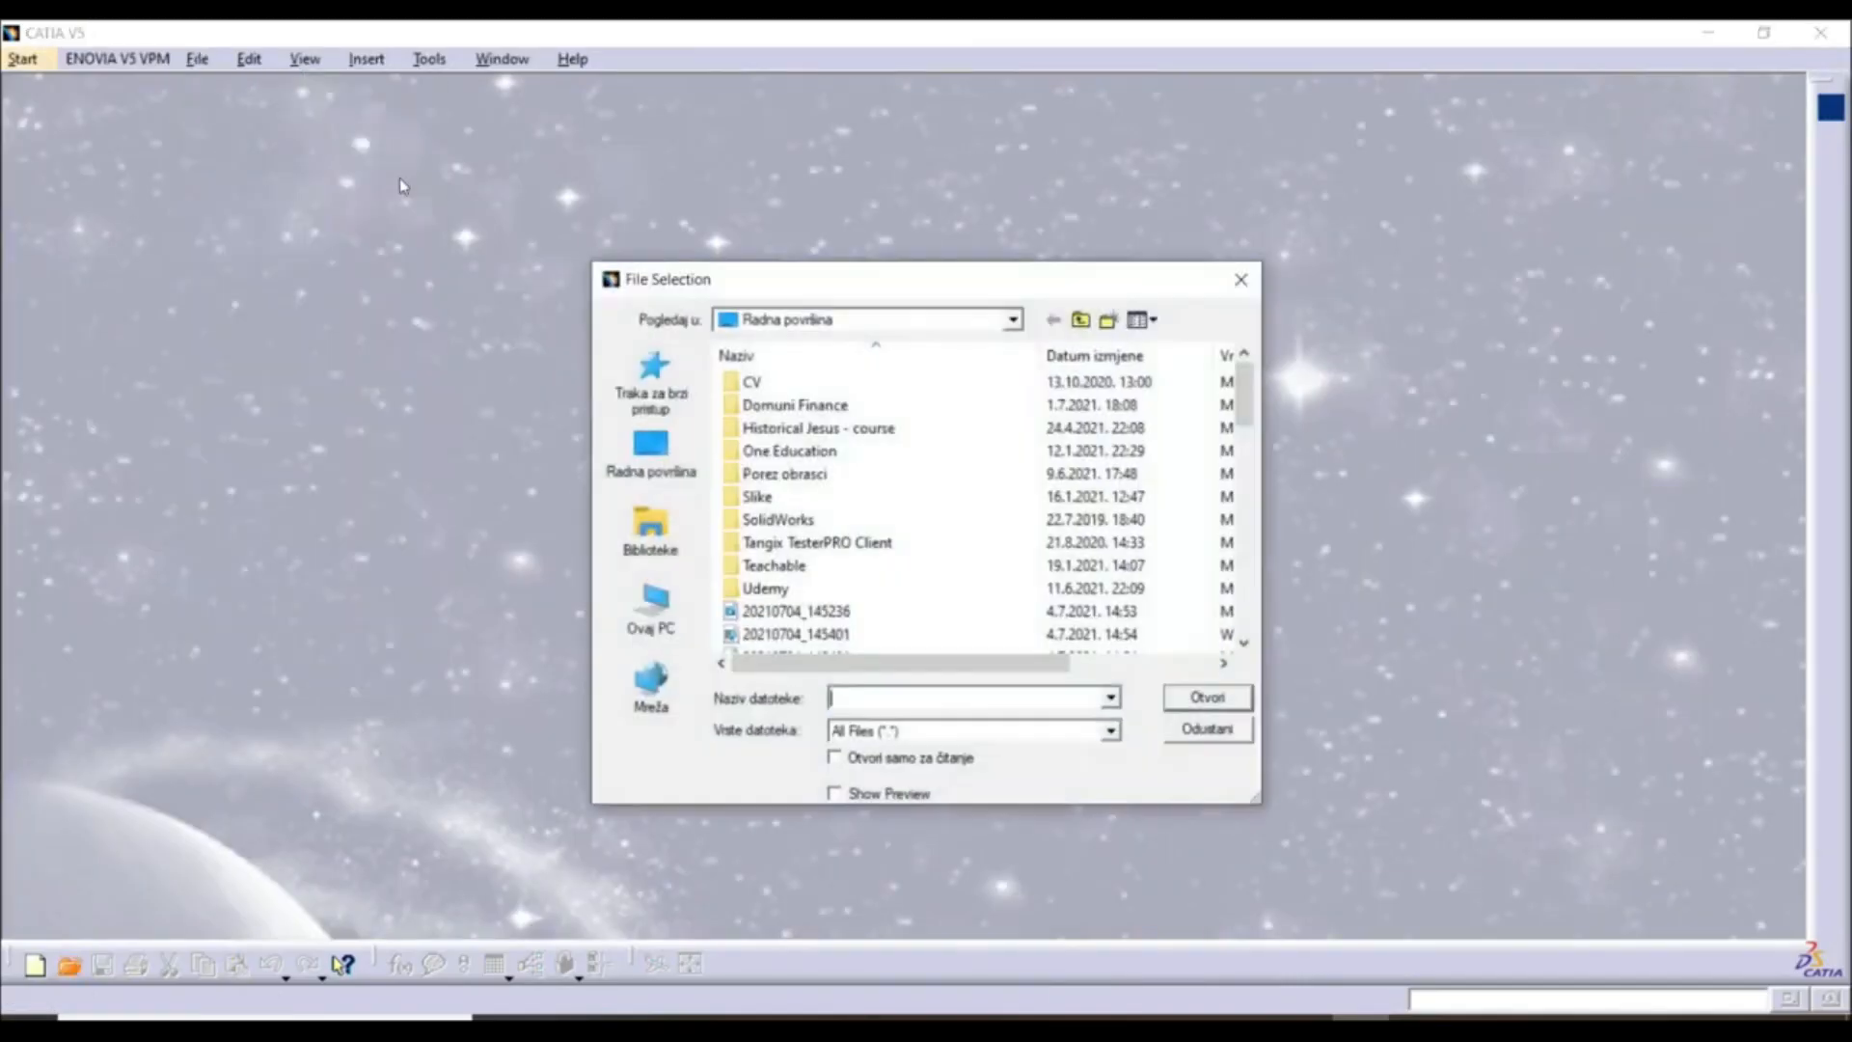
left_click(656, 449)
scroll(868, 493, "down", 10)
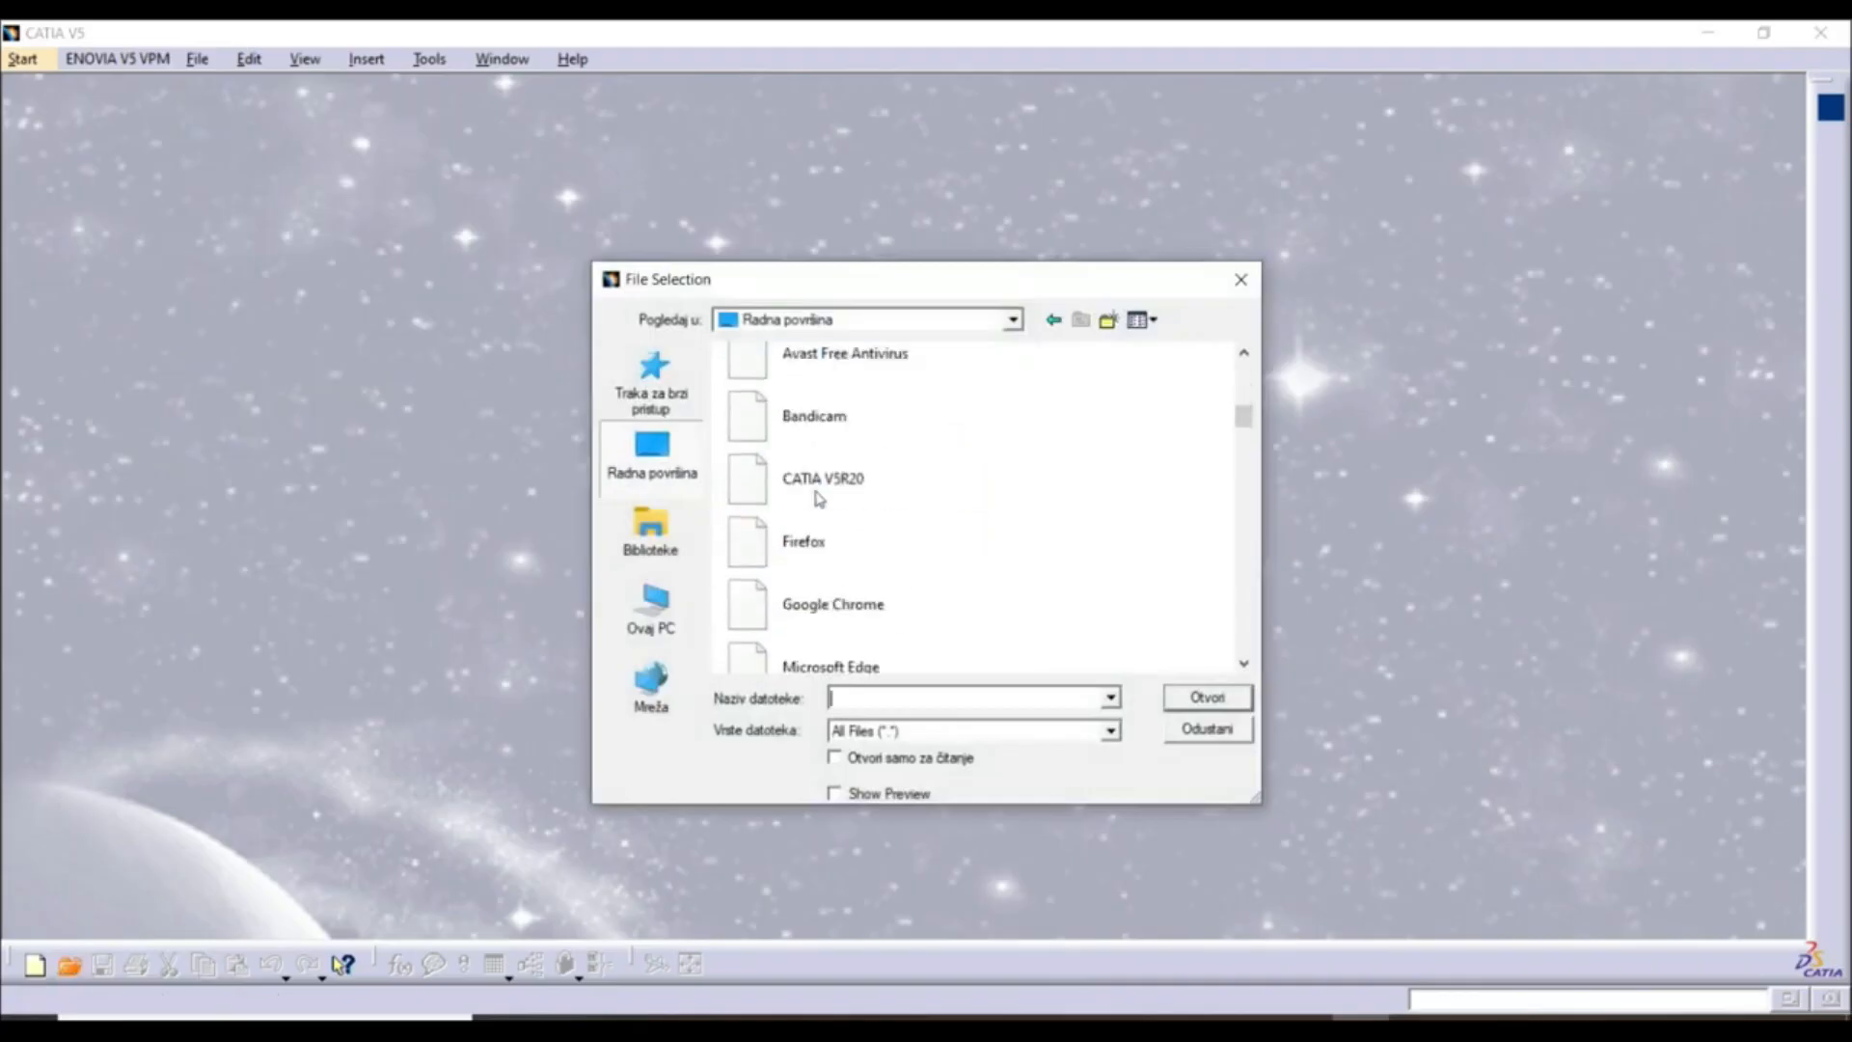
scroll(873, 499, "down", 8)
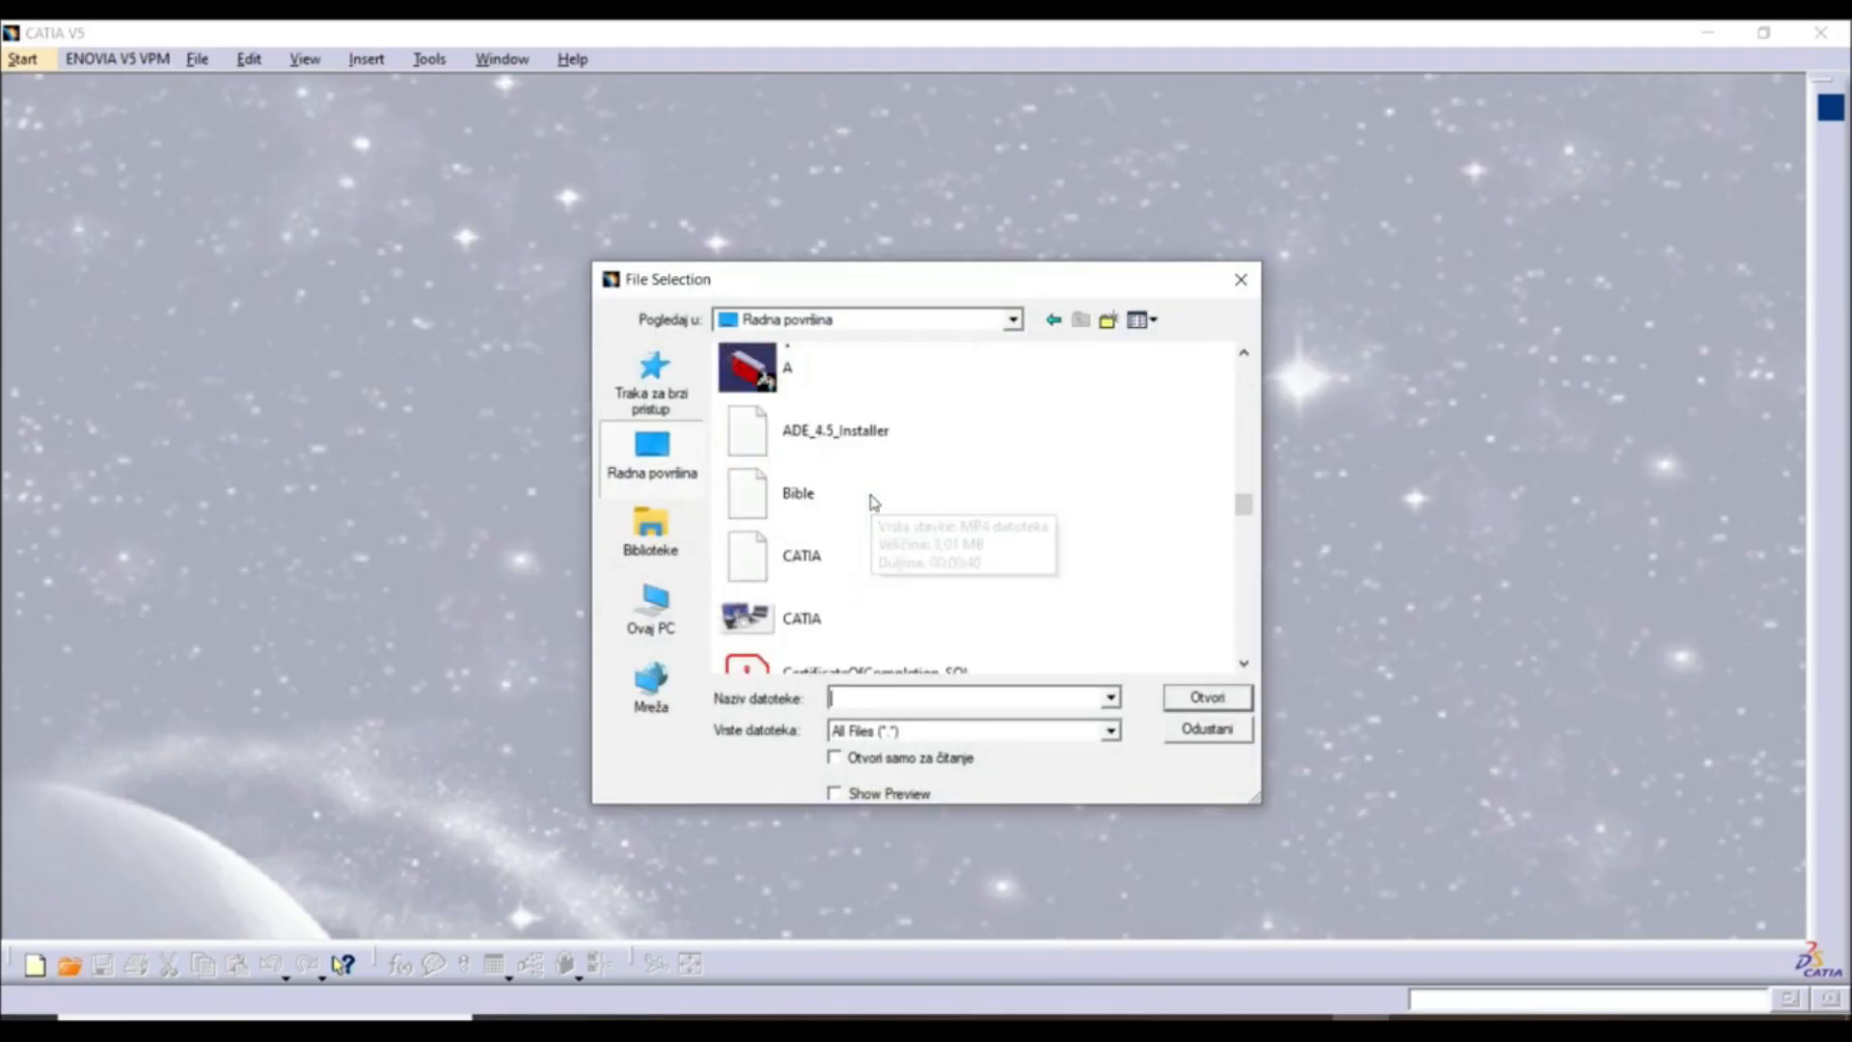
scroll(866, 501, "up", 2)
left_click(831, 533)
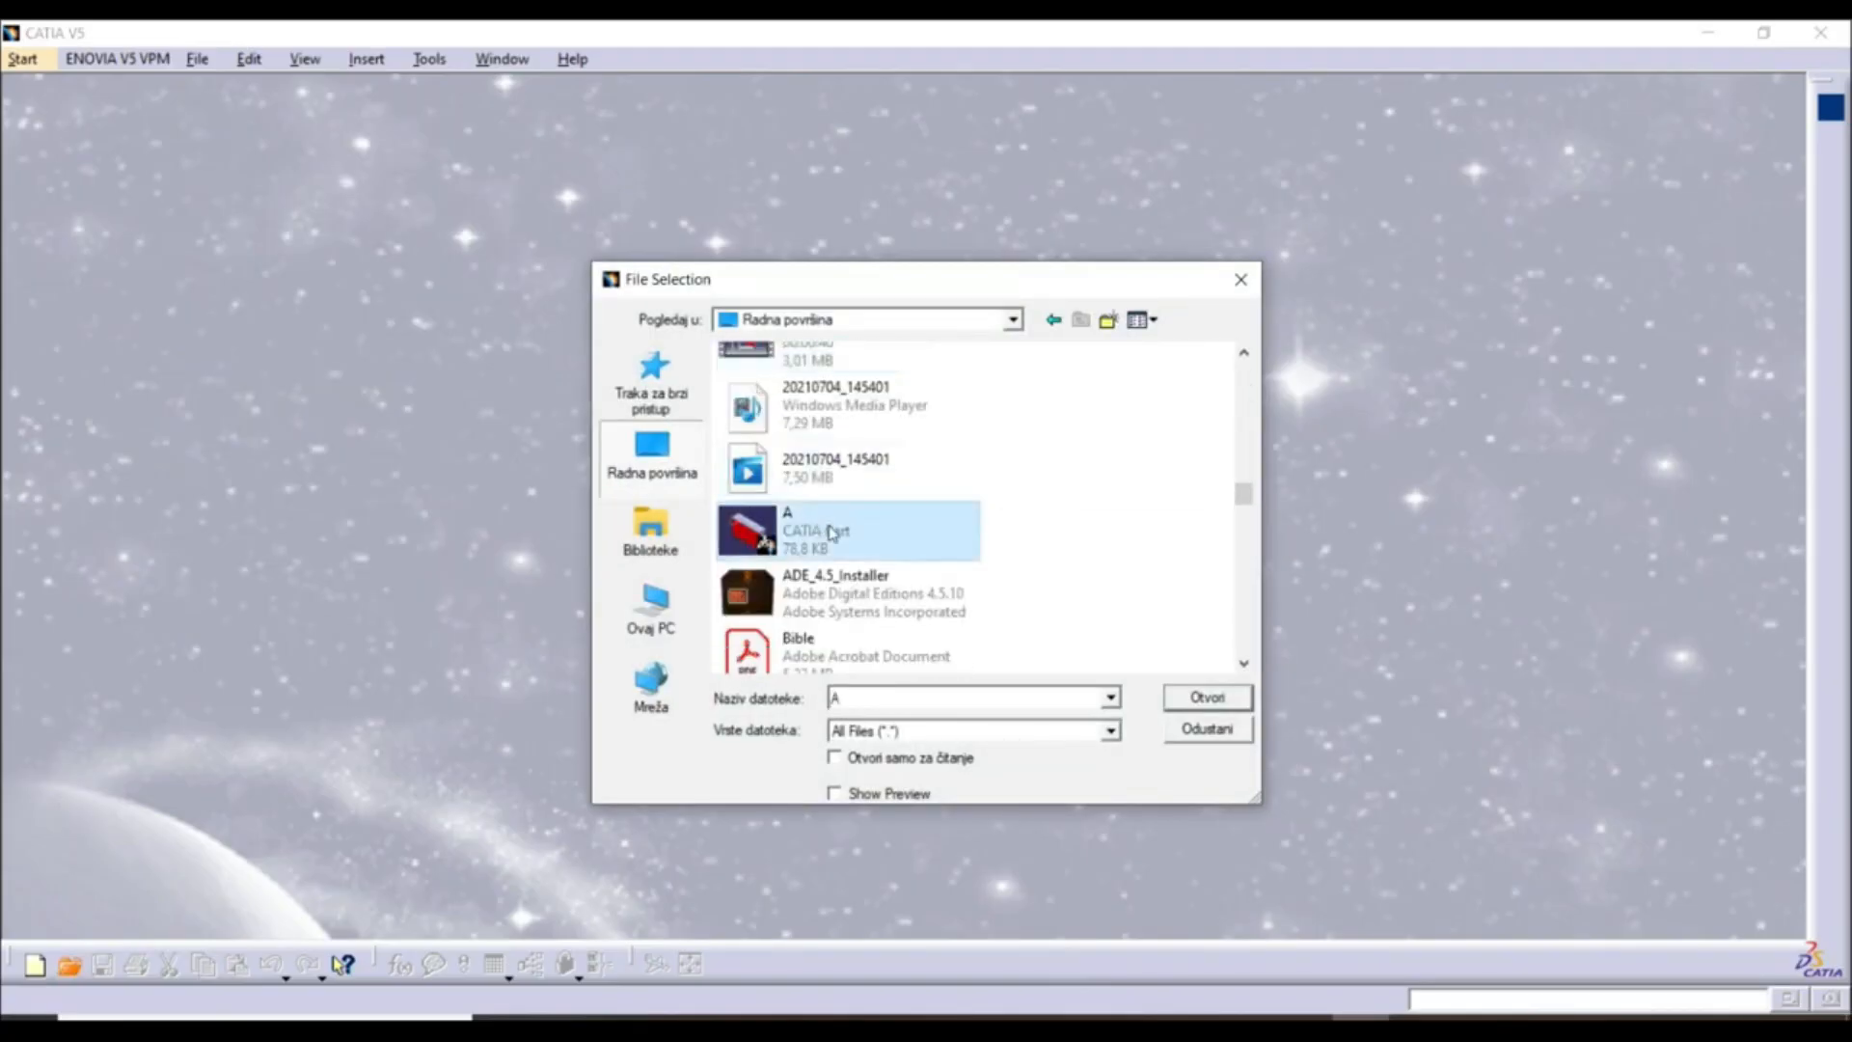
left_click(1203, 699)
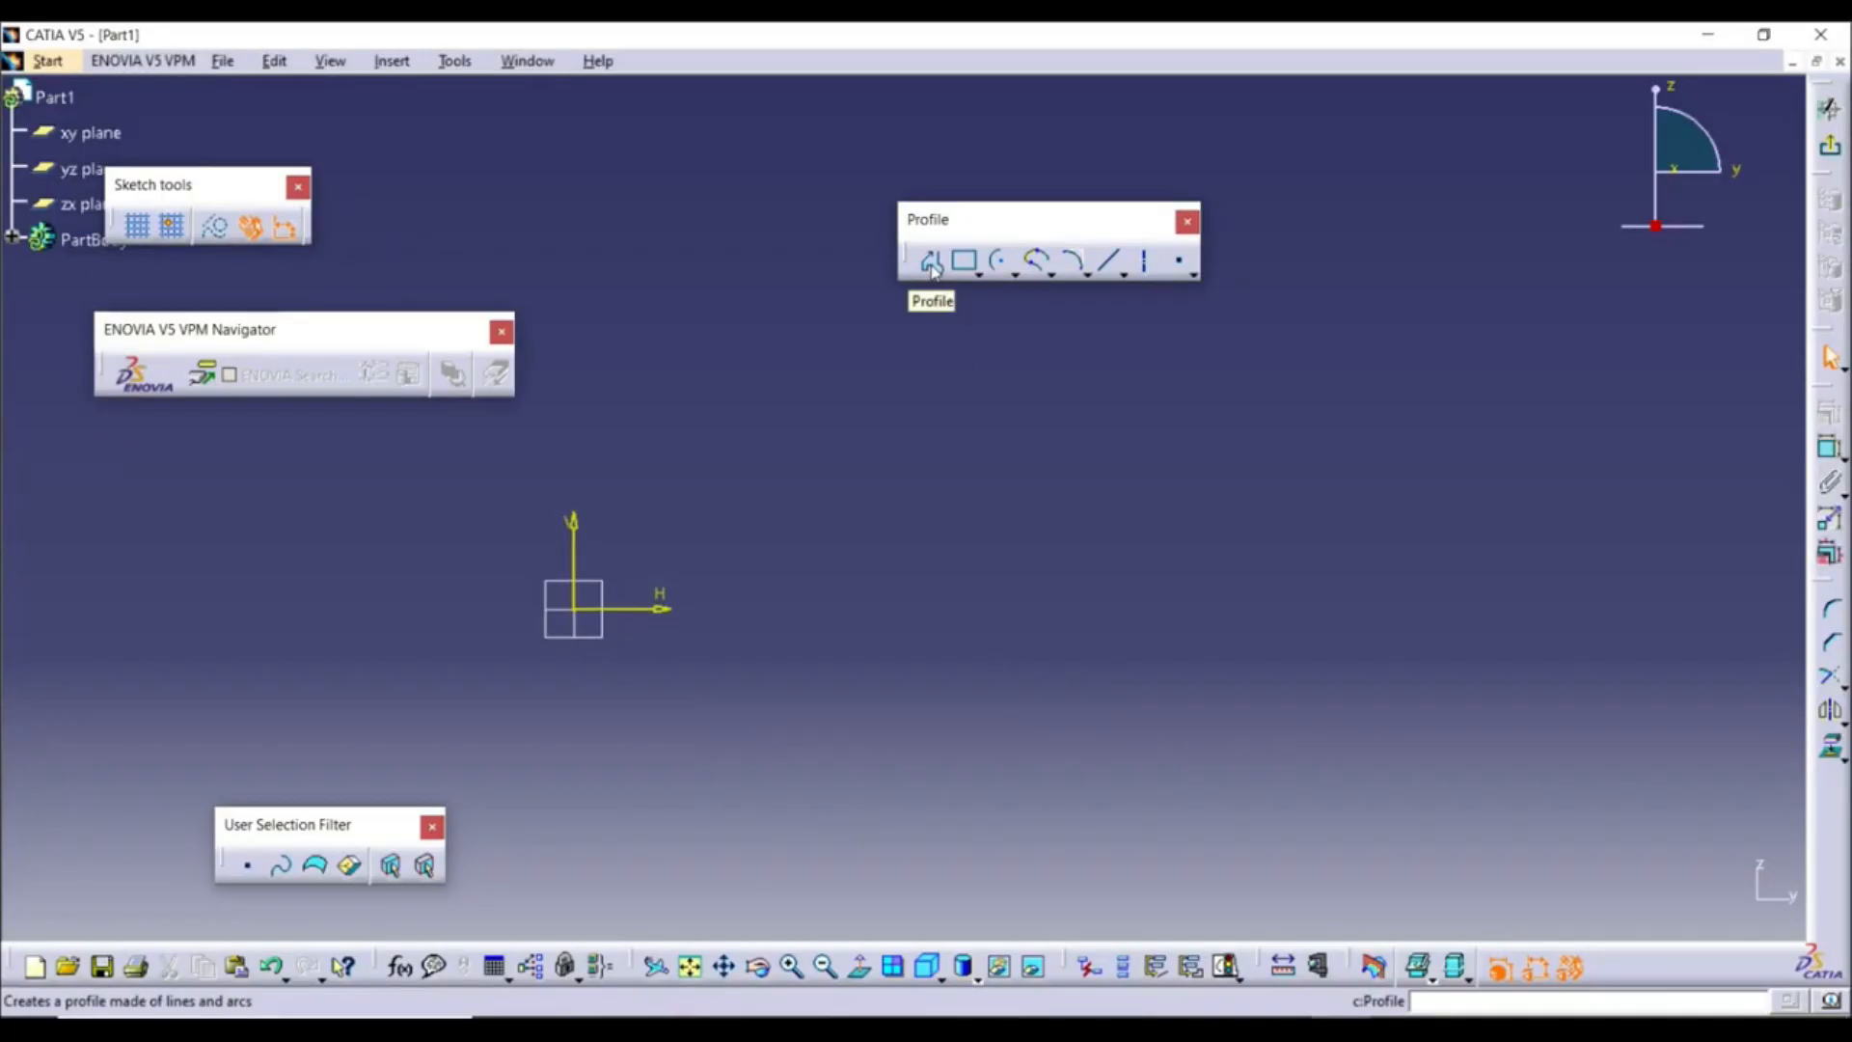
Sketch a horizontal line from about H 1159 to H 2991 mm, and a vertical line about 793 mm down from its right end
left_click(1110, 262)
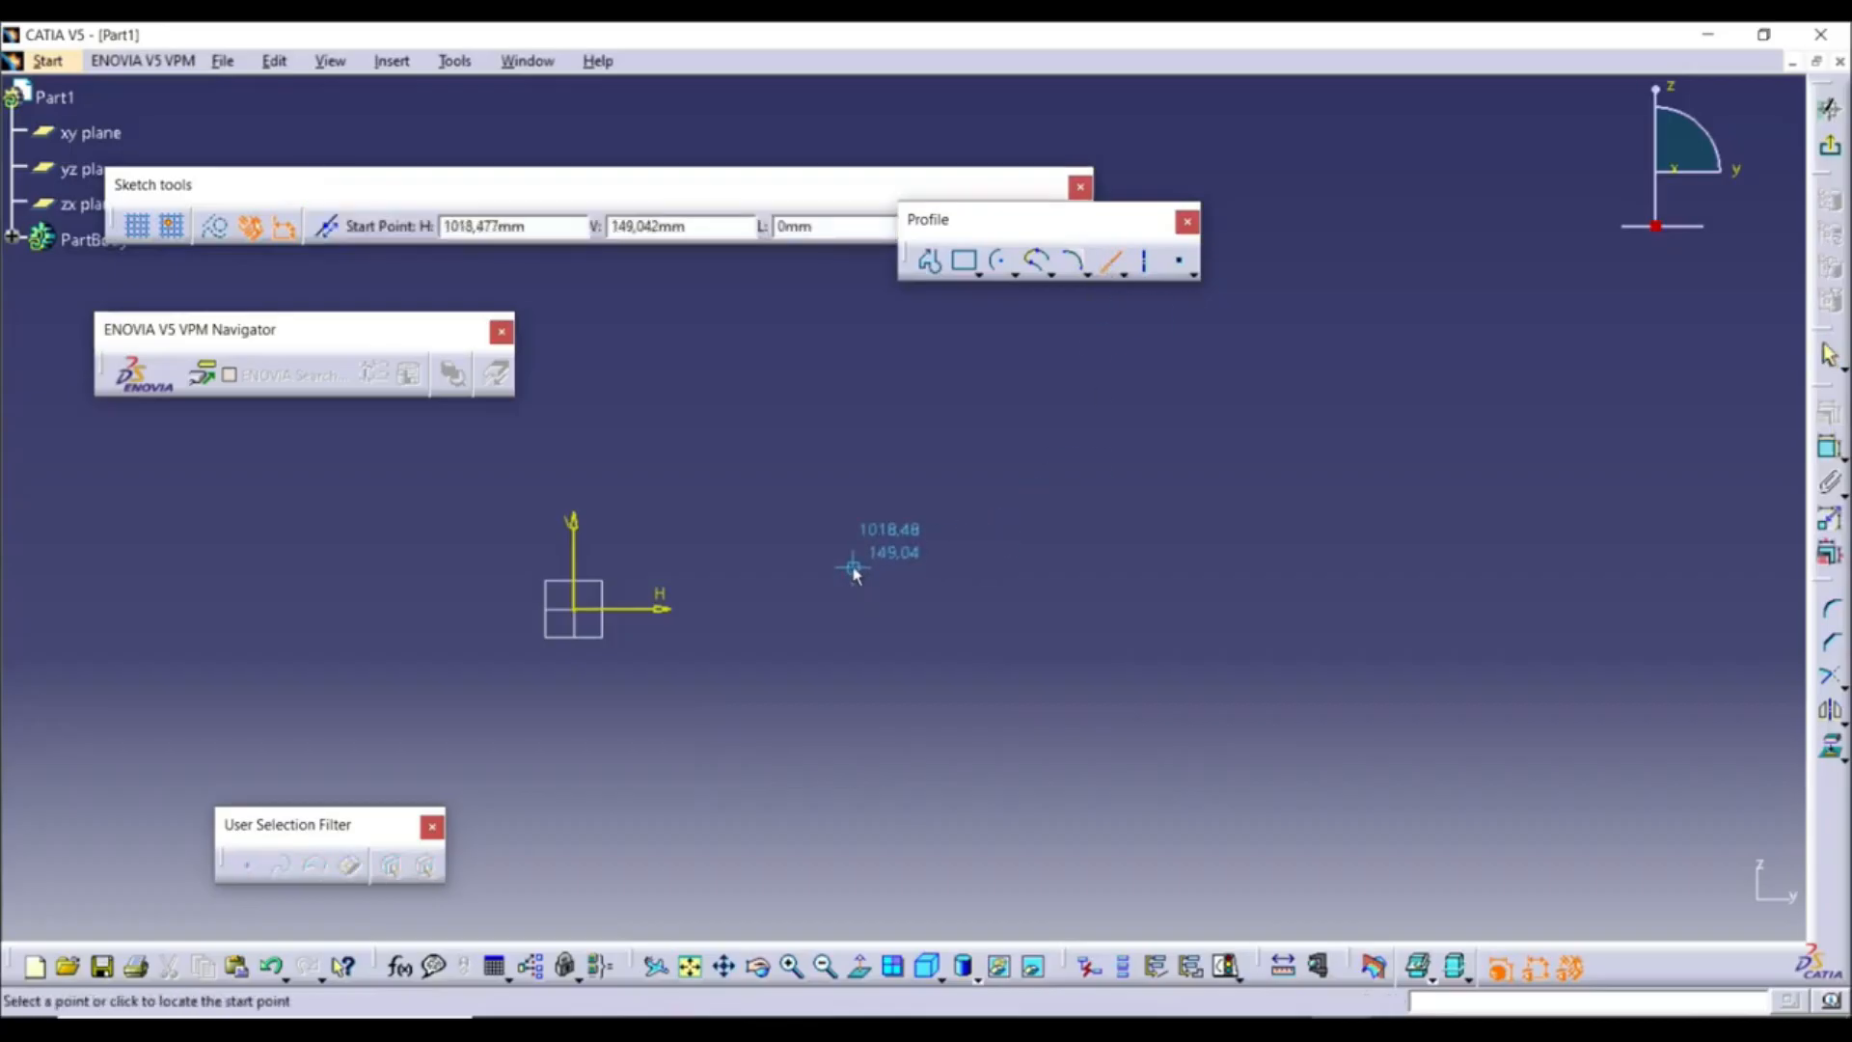
left_click(893, 519)
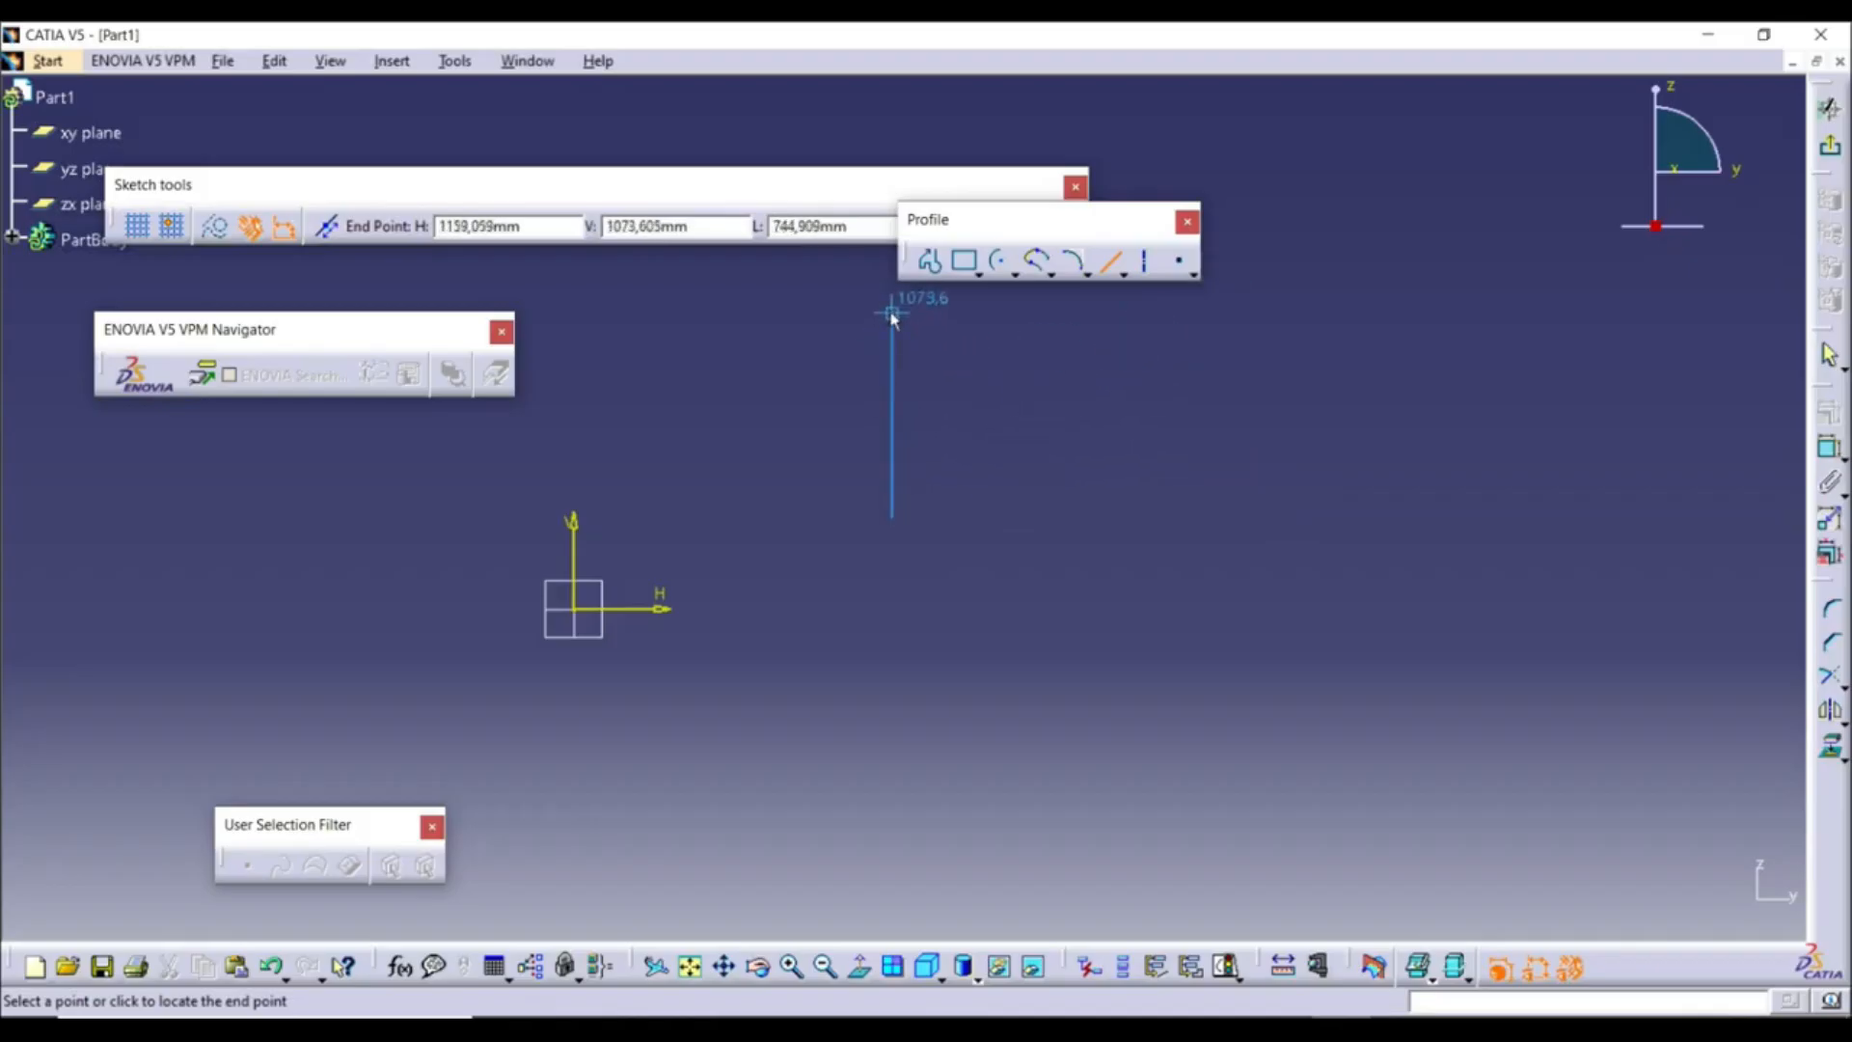
left_click(1395, 519)
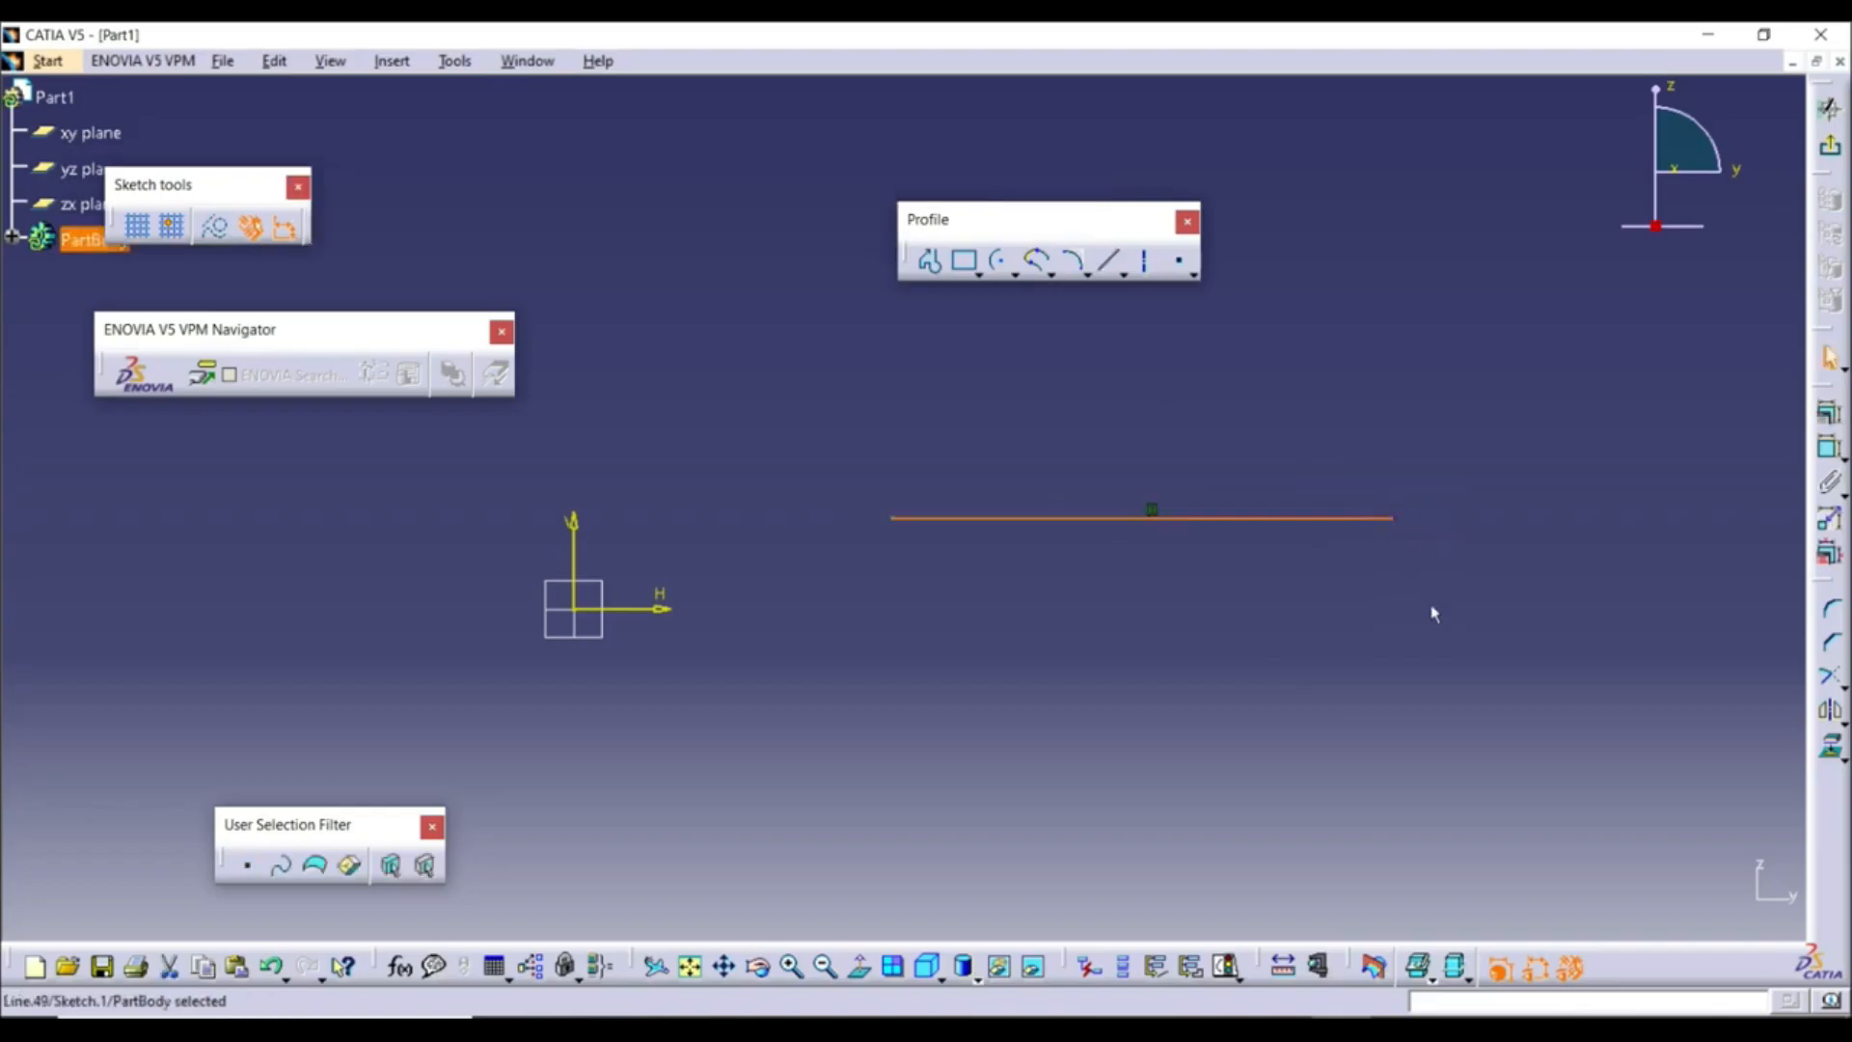
left_click(1358, 656)
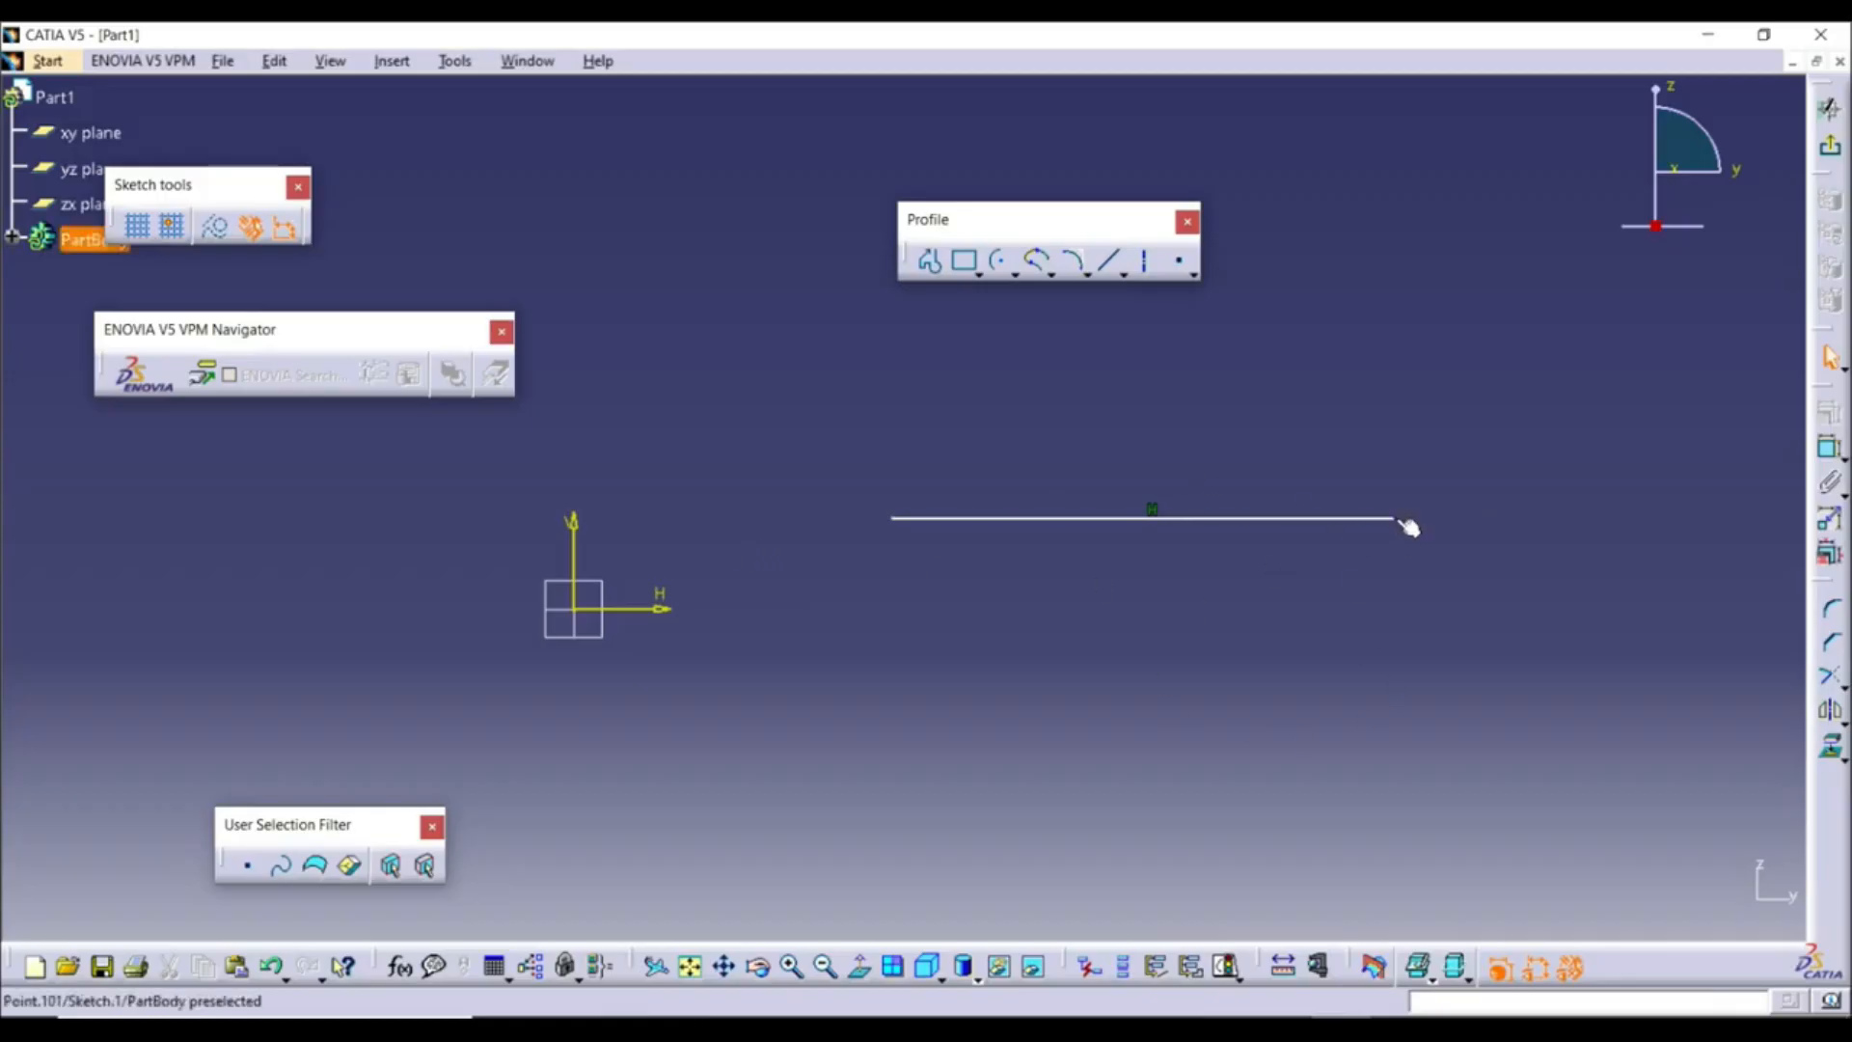
left_click(1110, 263)
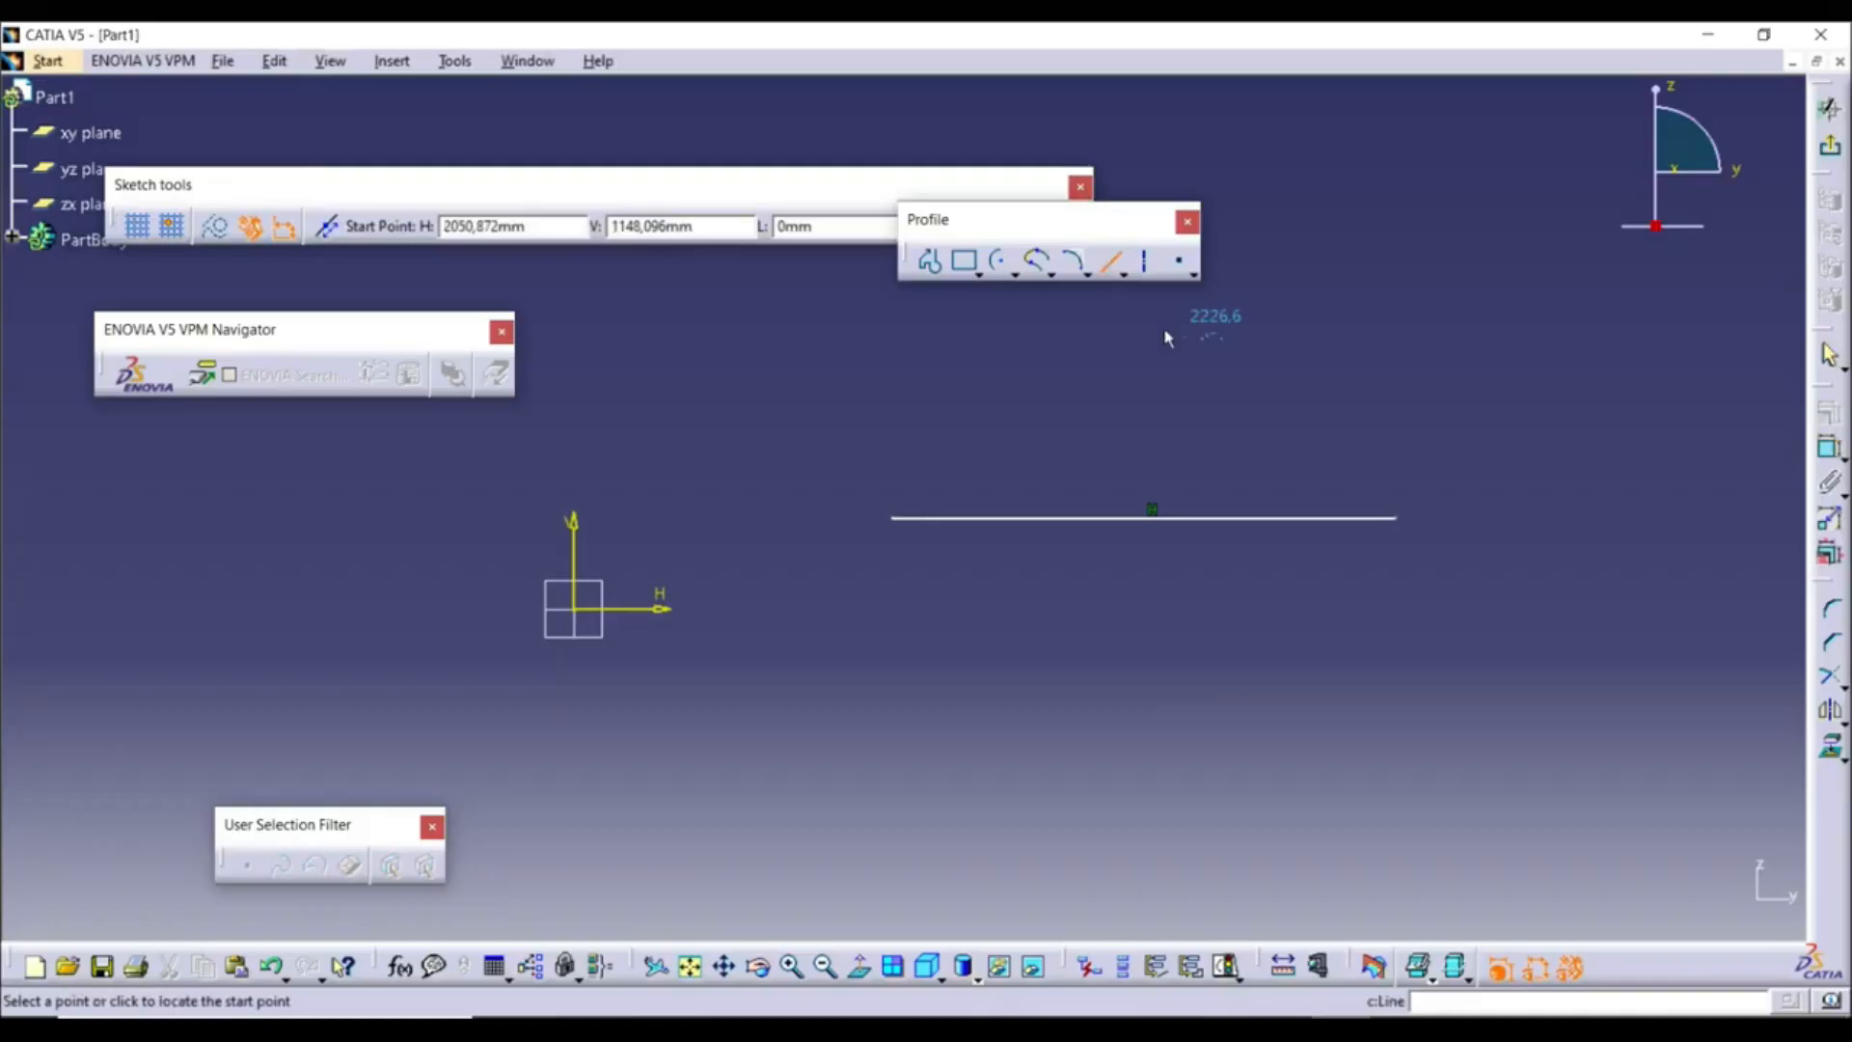
left_click(1401, 519)
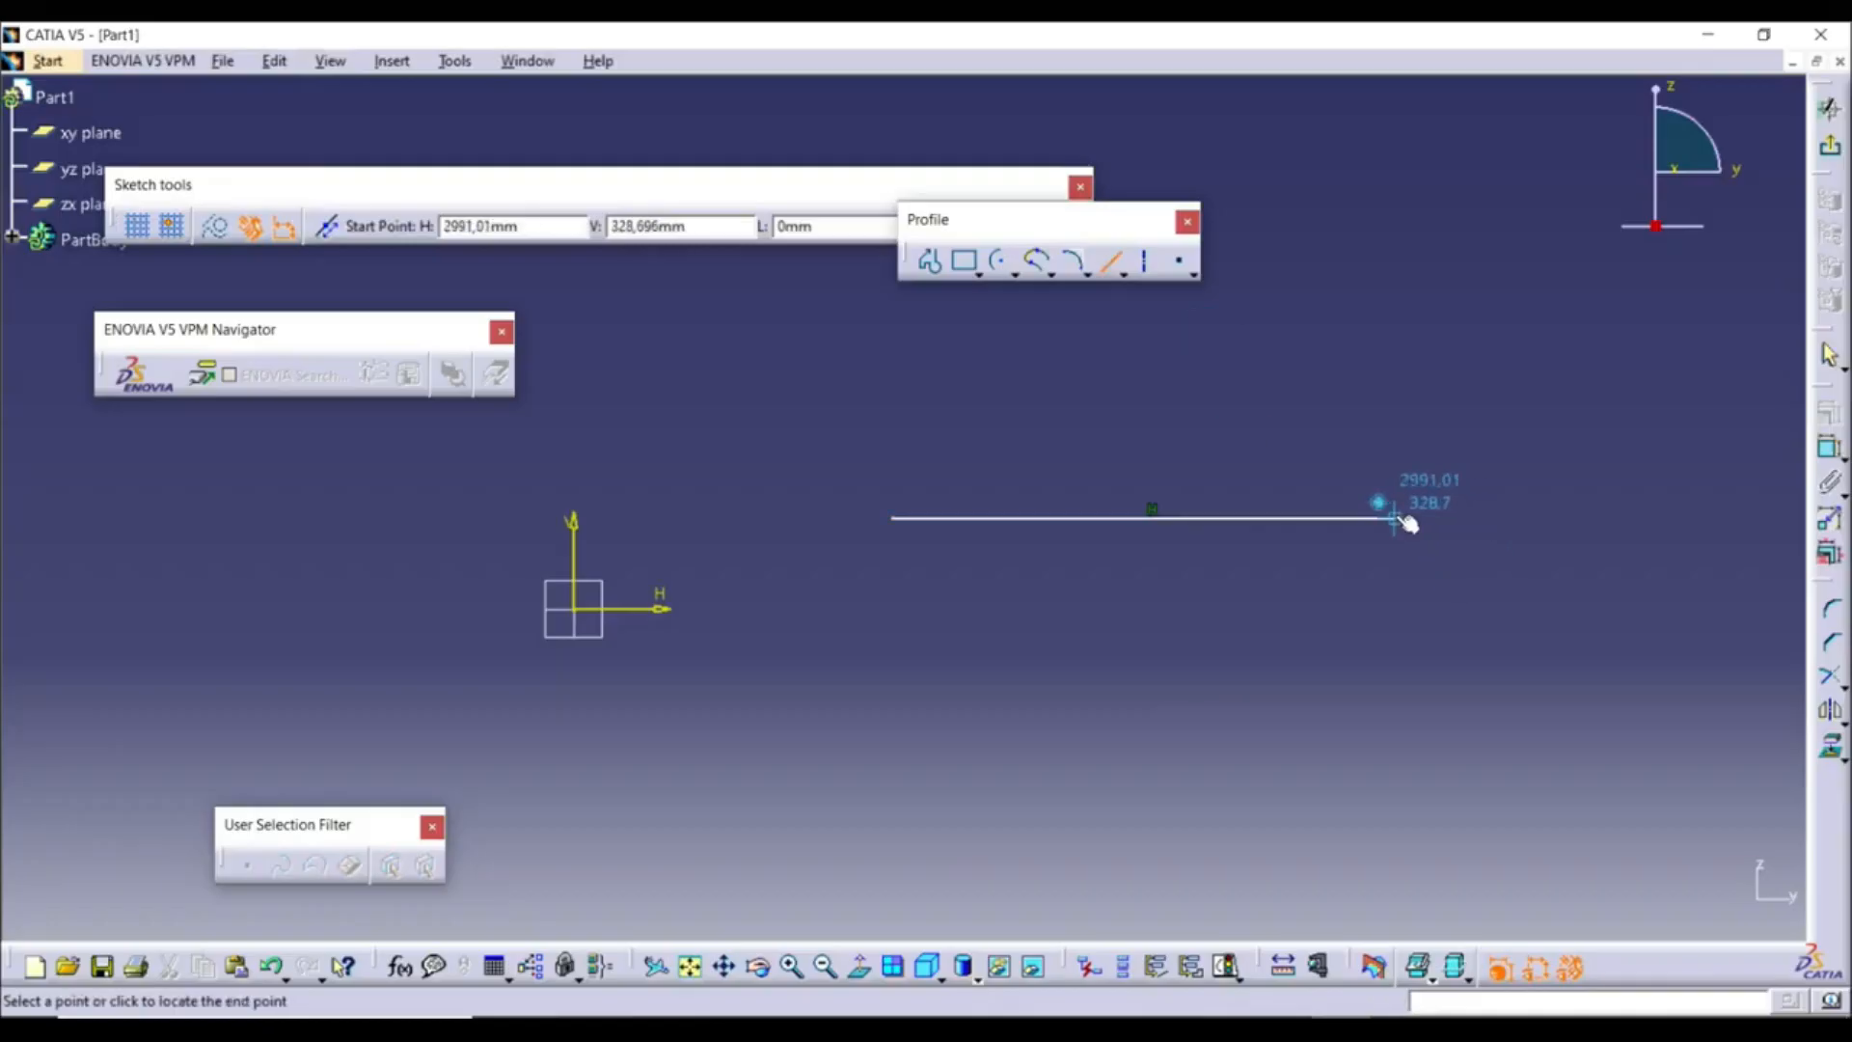
left_click(1393, 736)
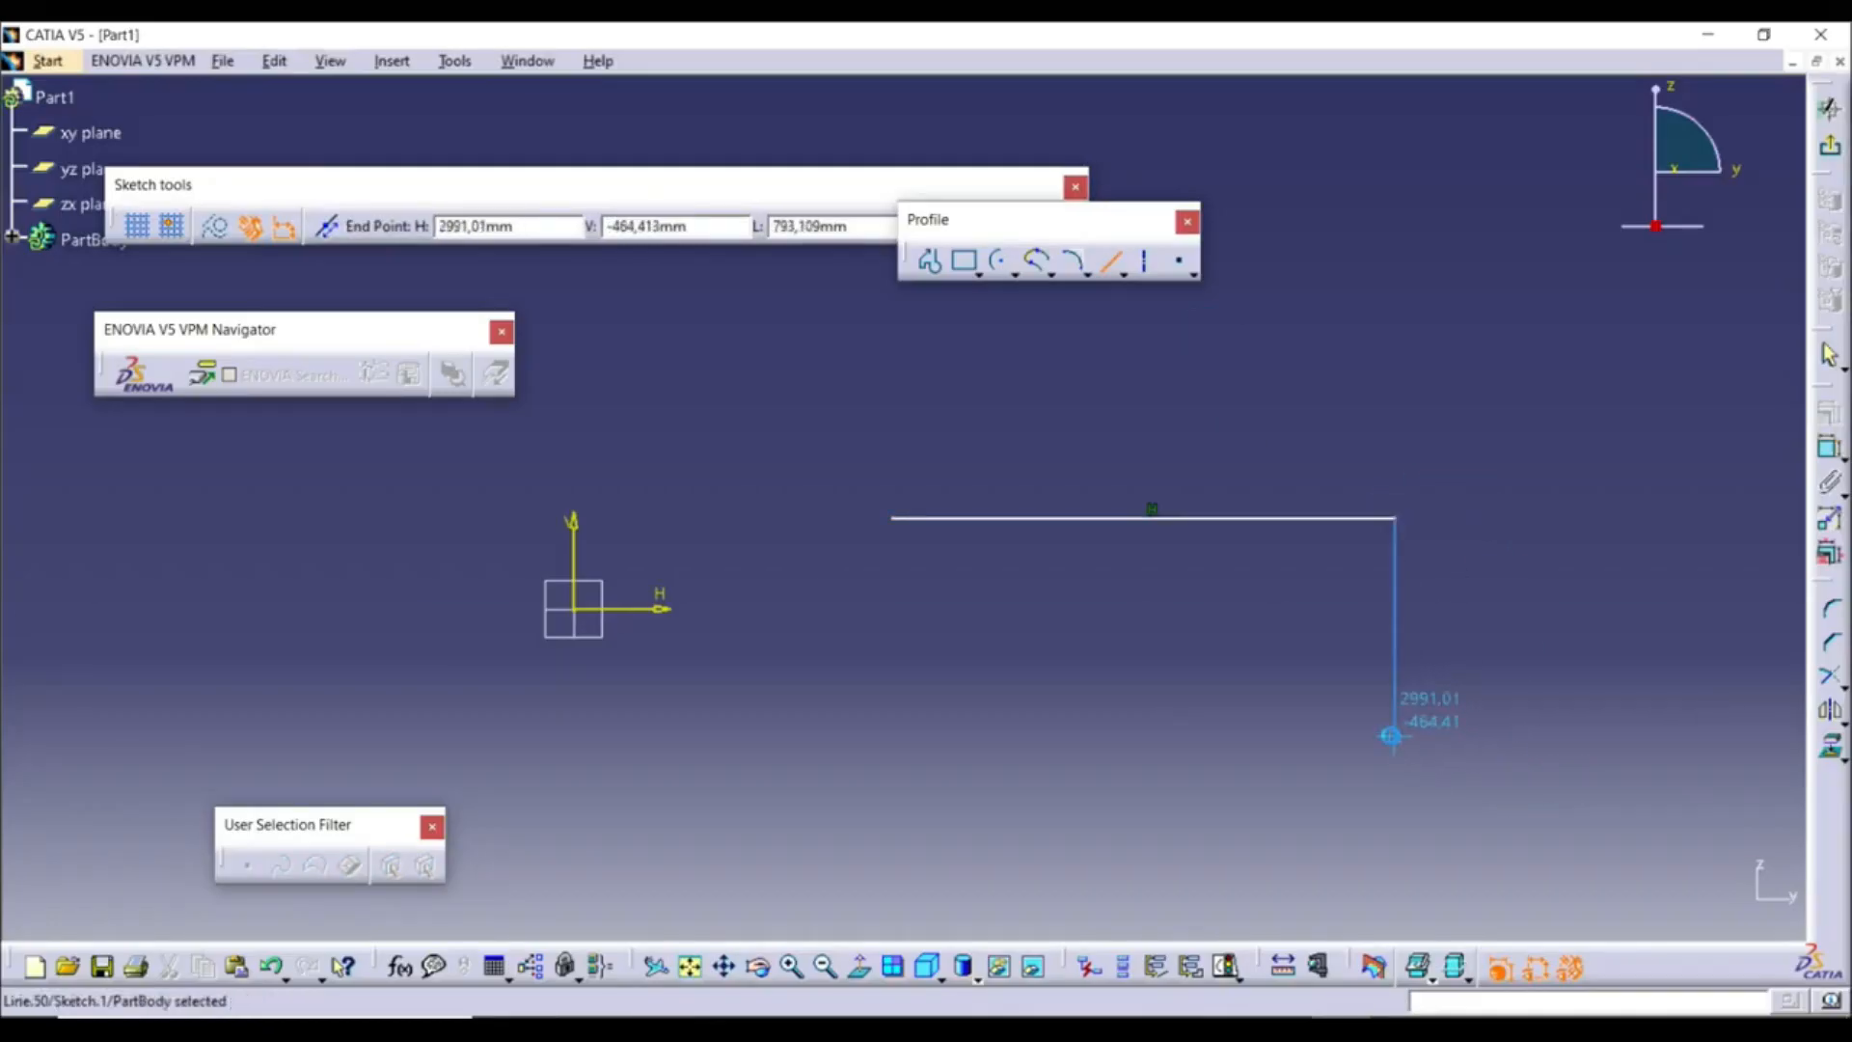
Sketch a horizontal infinite line above the horizontal segment and a vertical infinite line between the sketch origin and the segment
left_click(1123, 275)
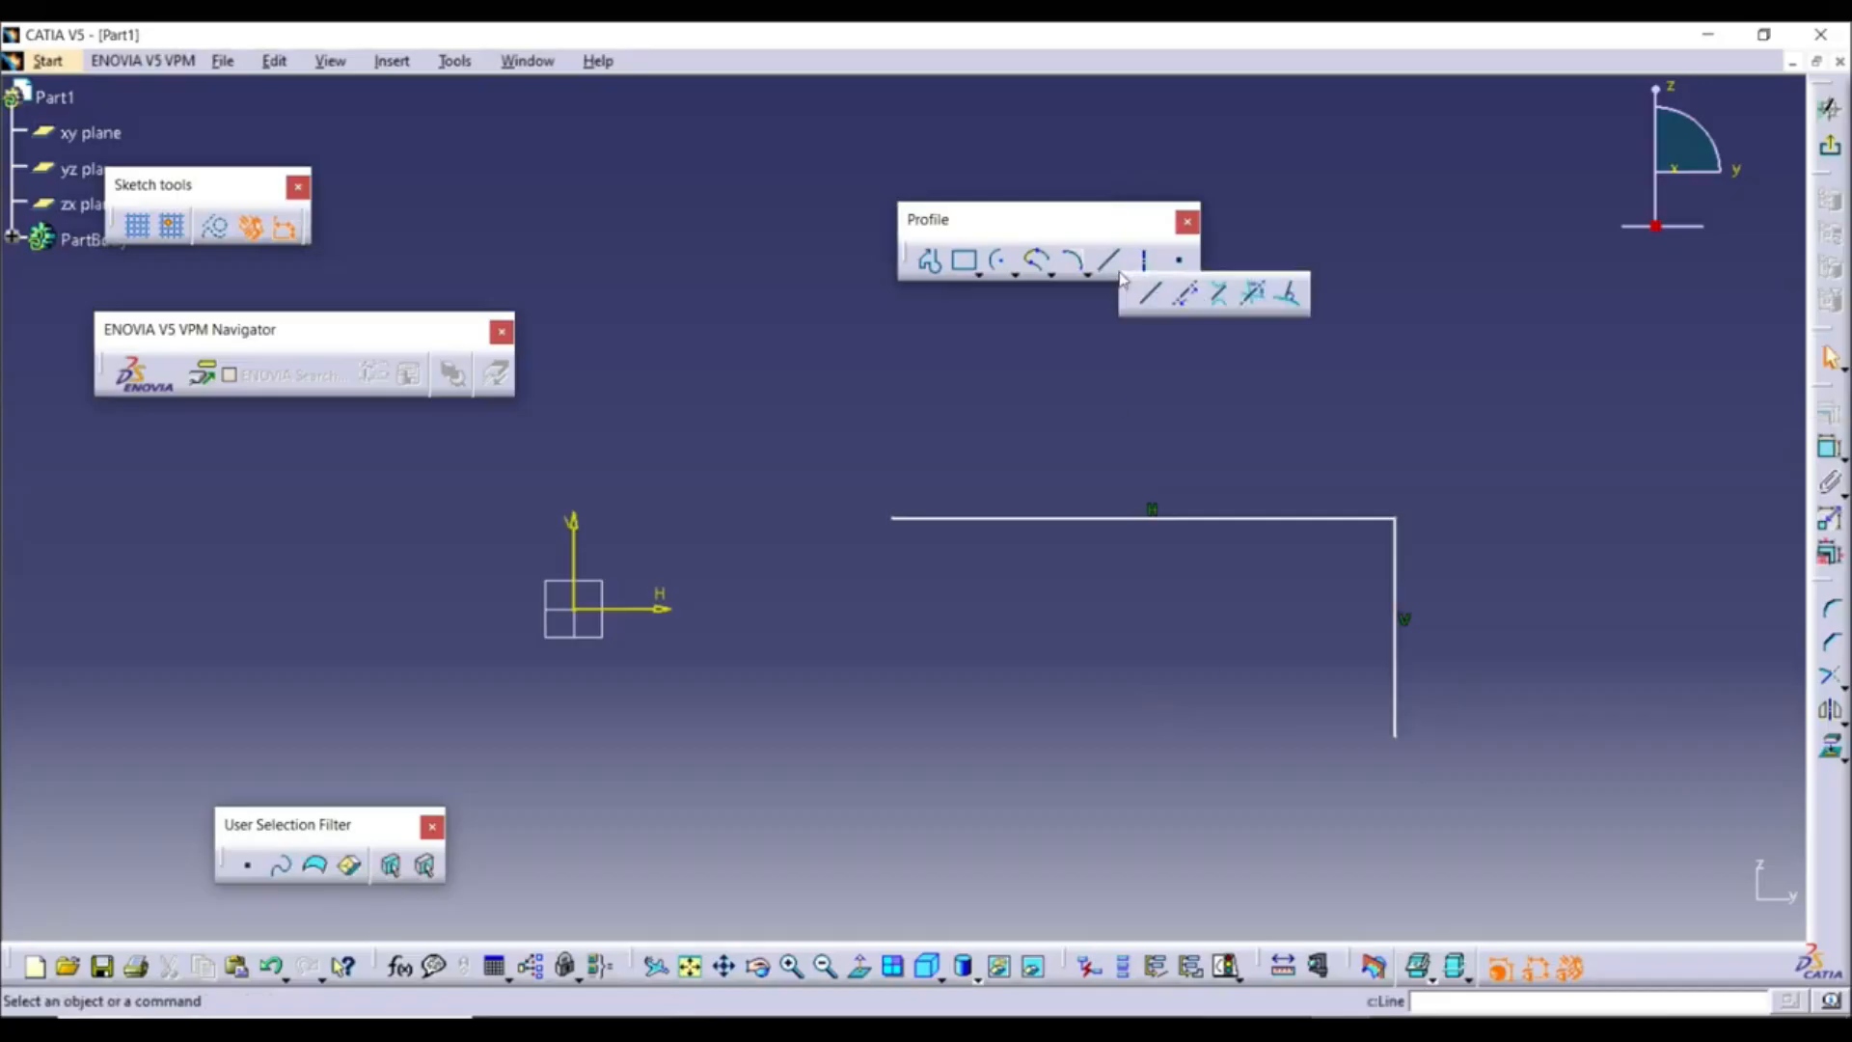
left_click(1186, 296)
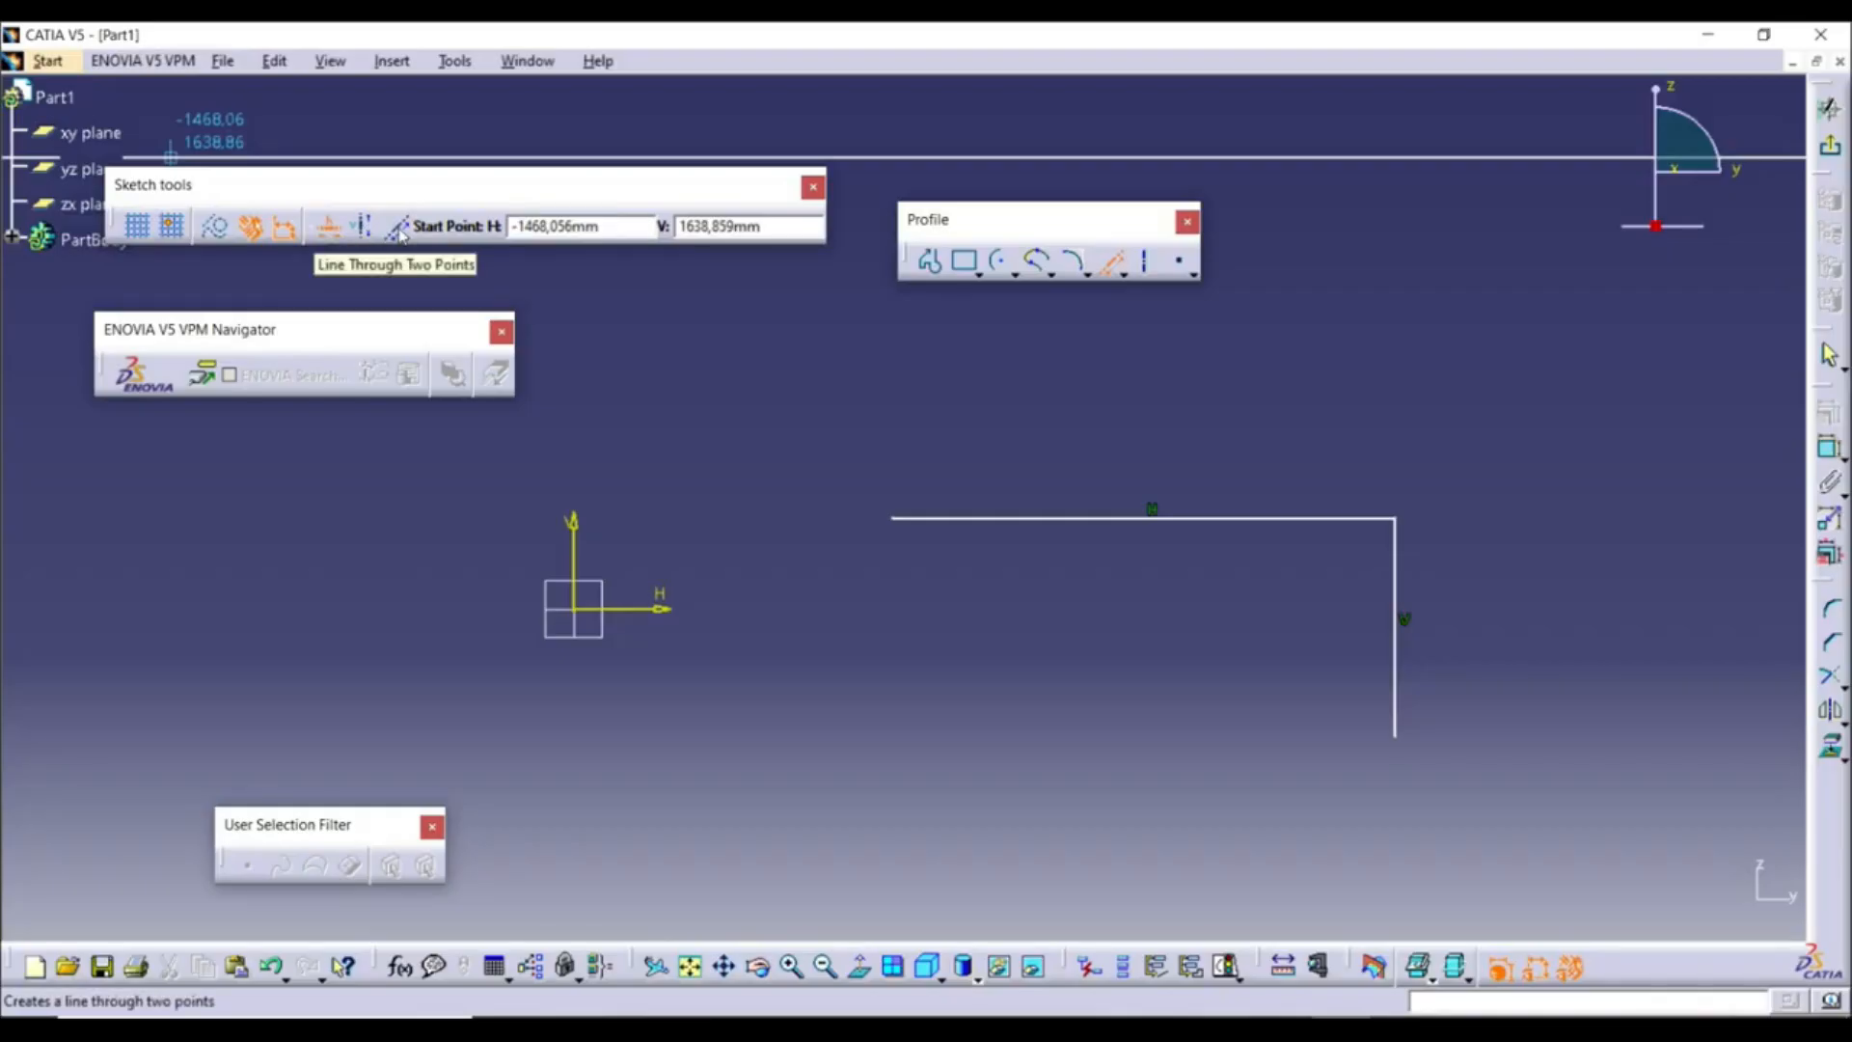
left_click(327, 229)
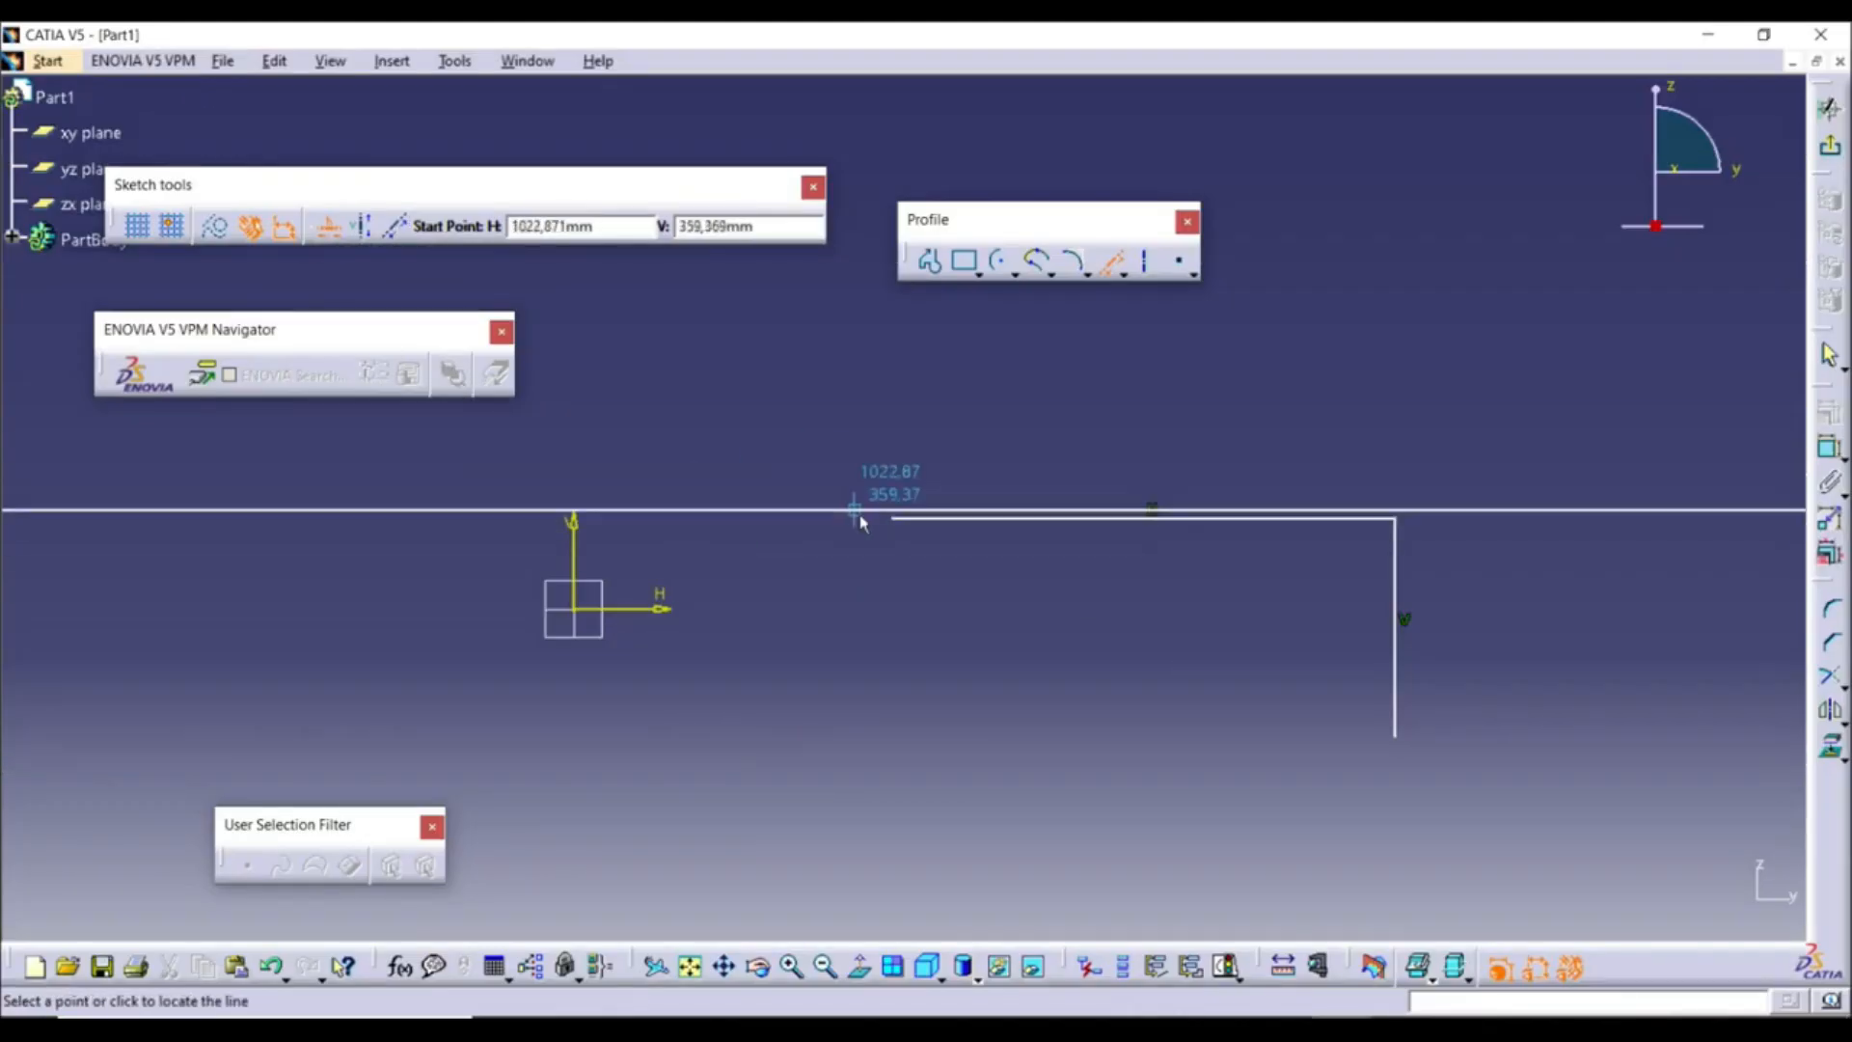
left_click(884, 450)
left_click(1034, 597)
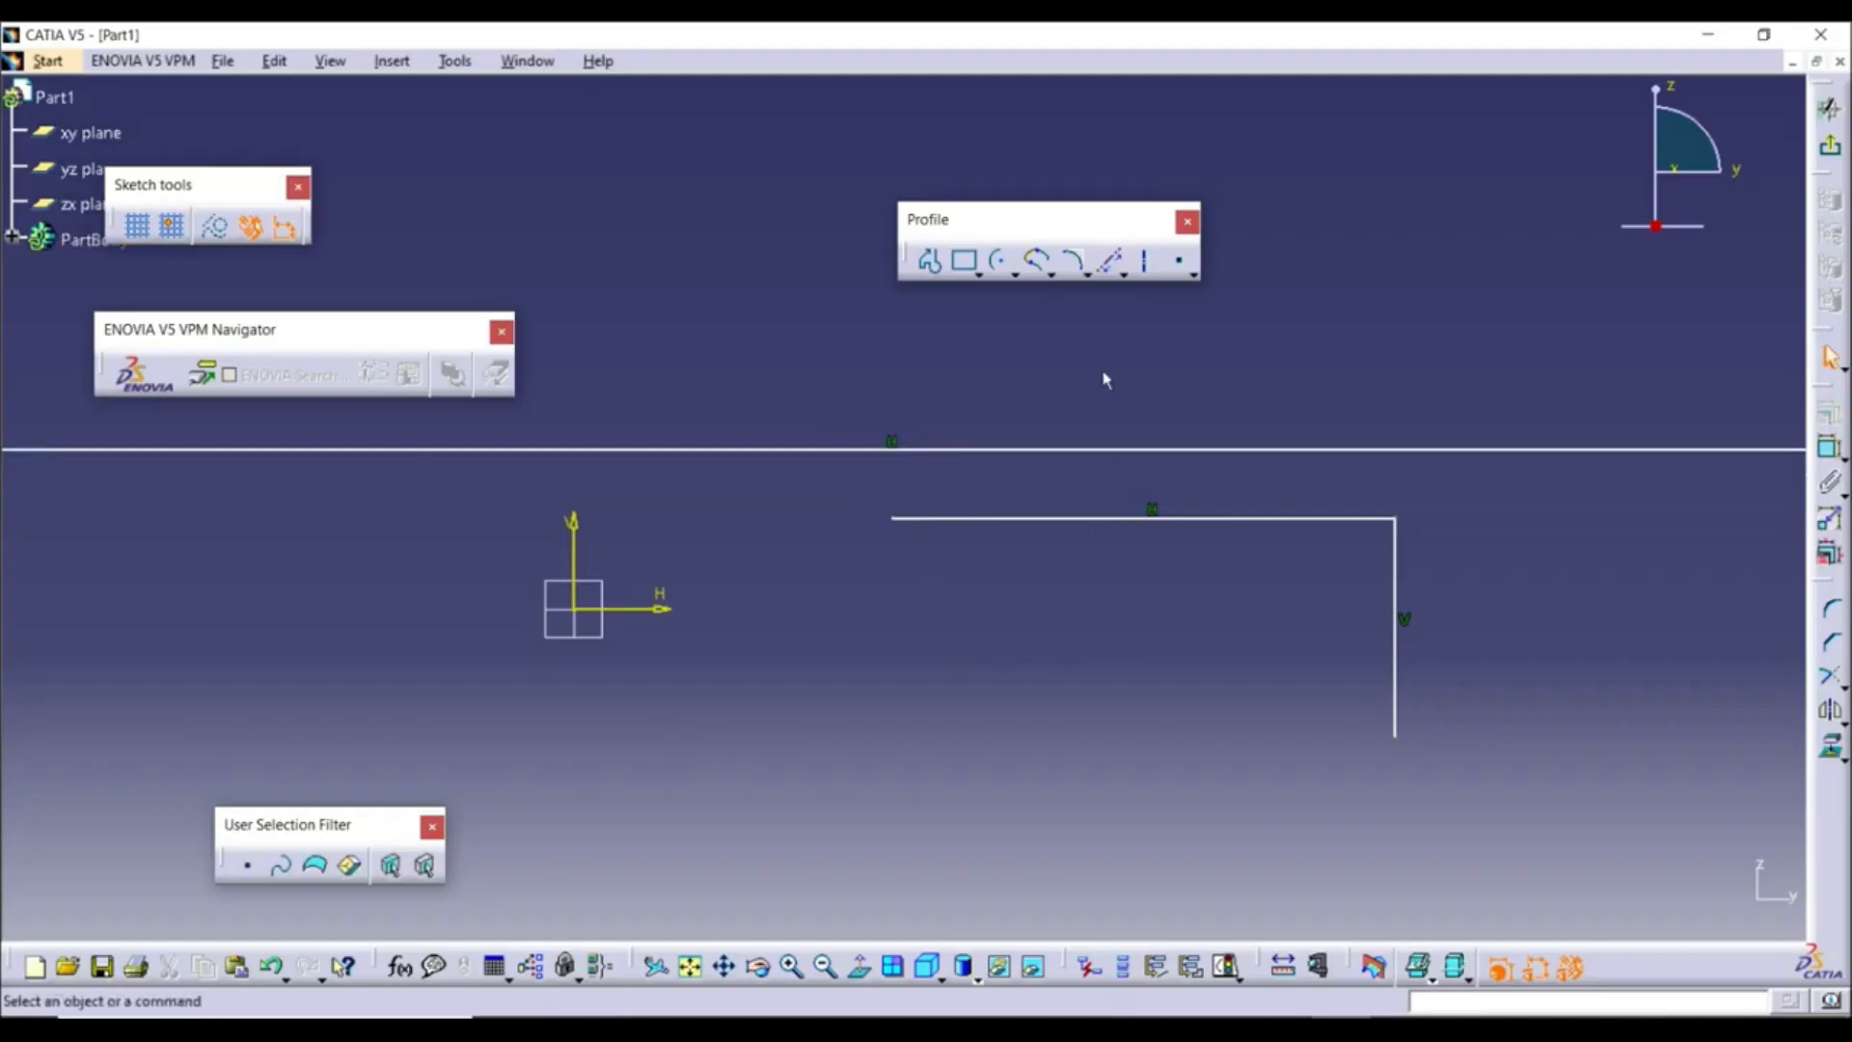
left_click(1112, 263)
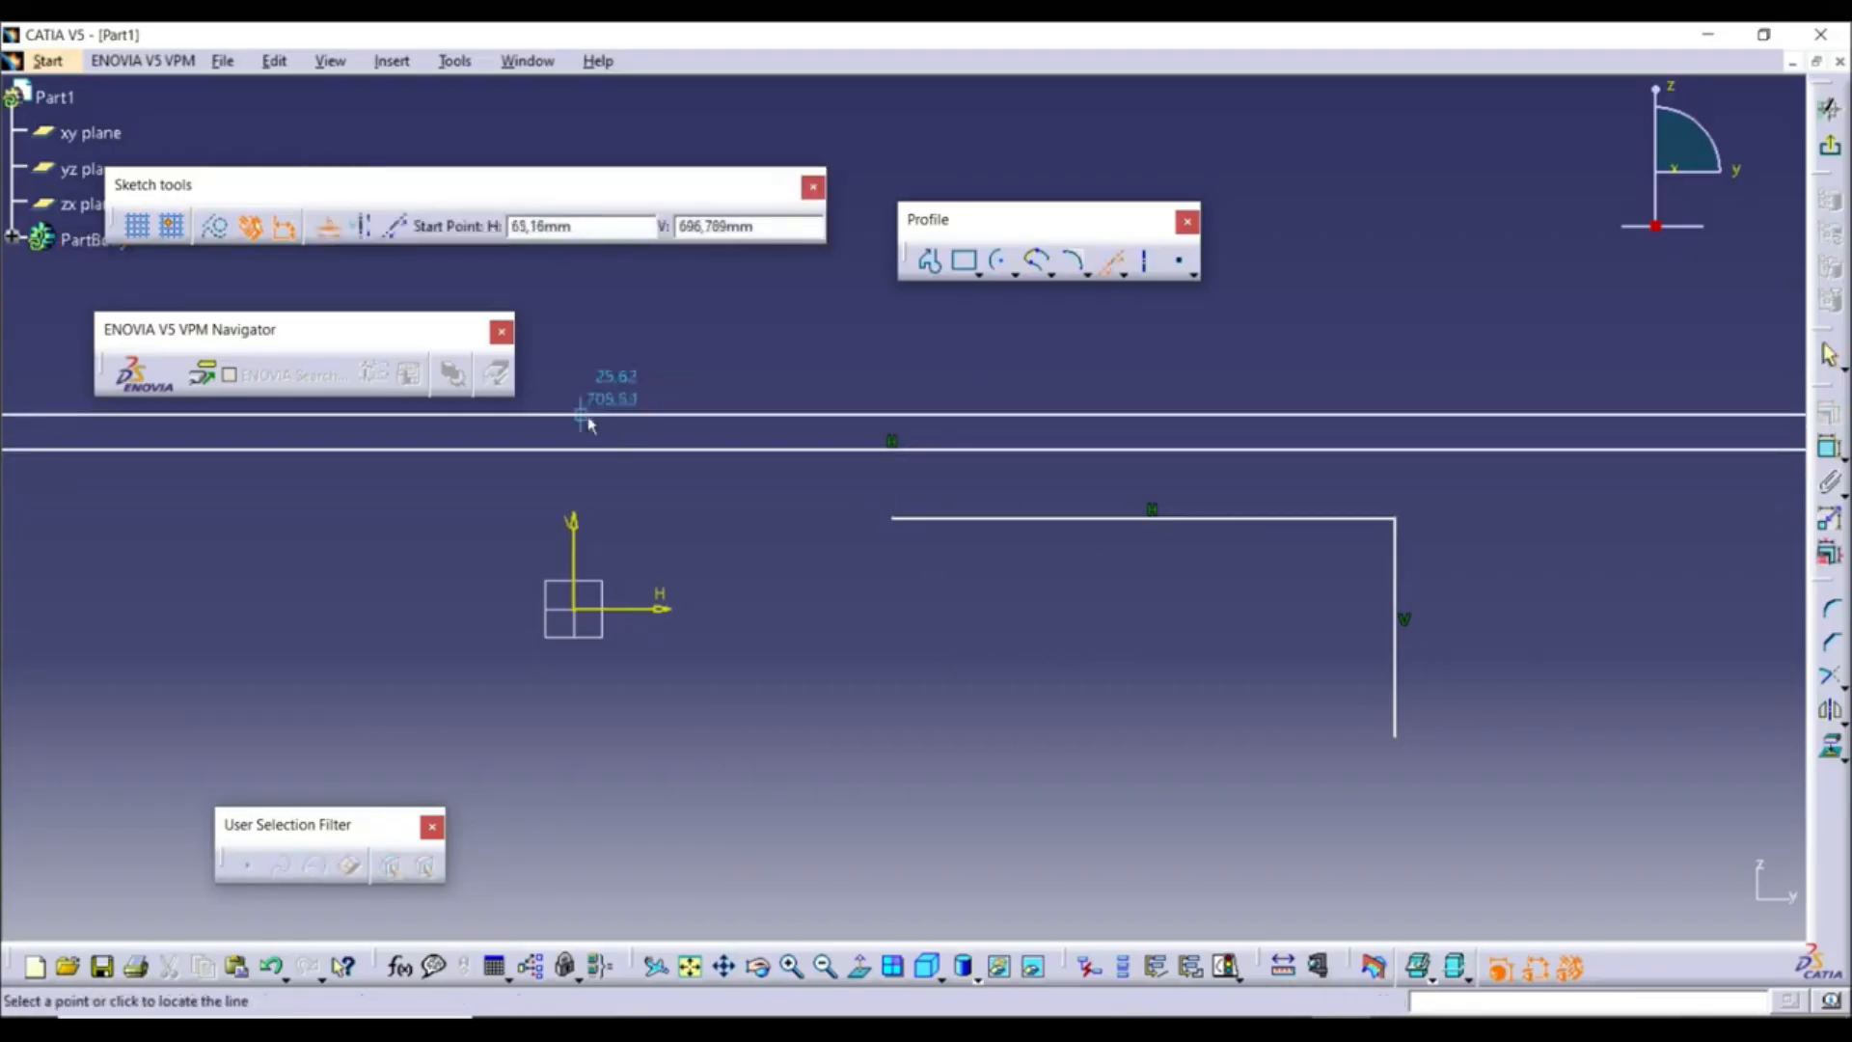
left_click(365, 232)
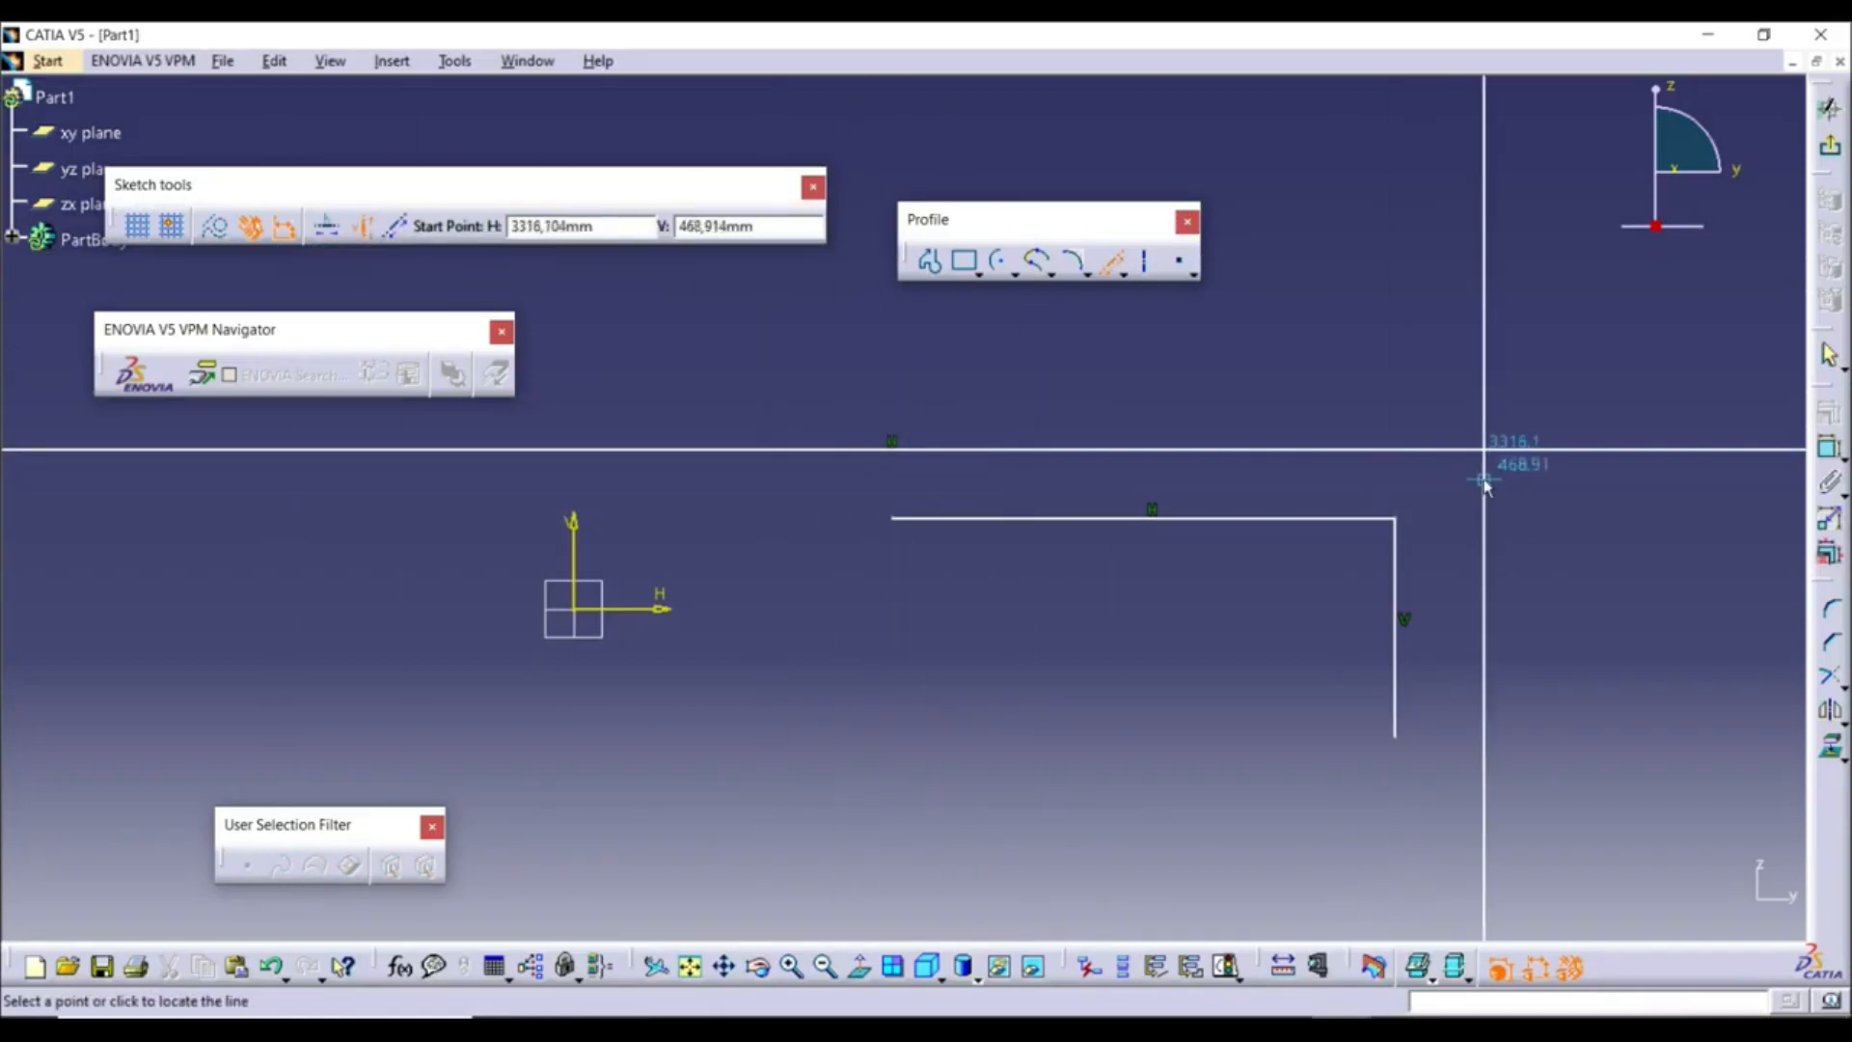
left_click(796, 537)
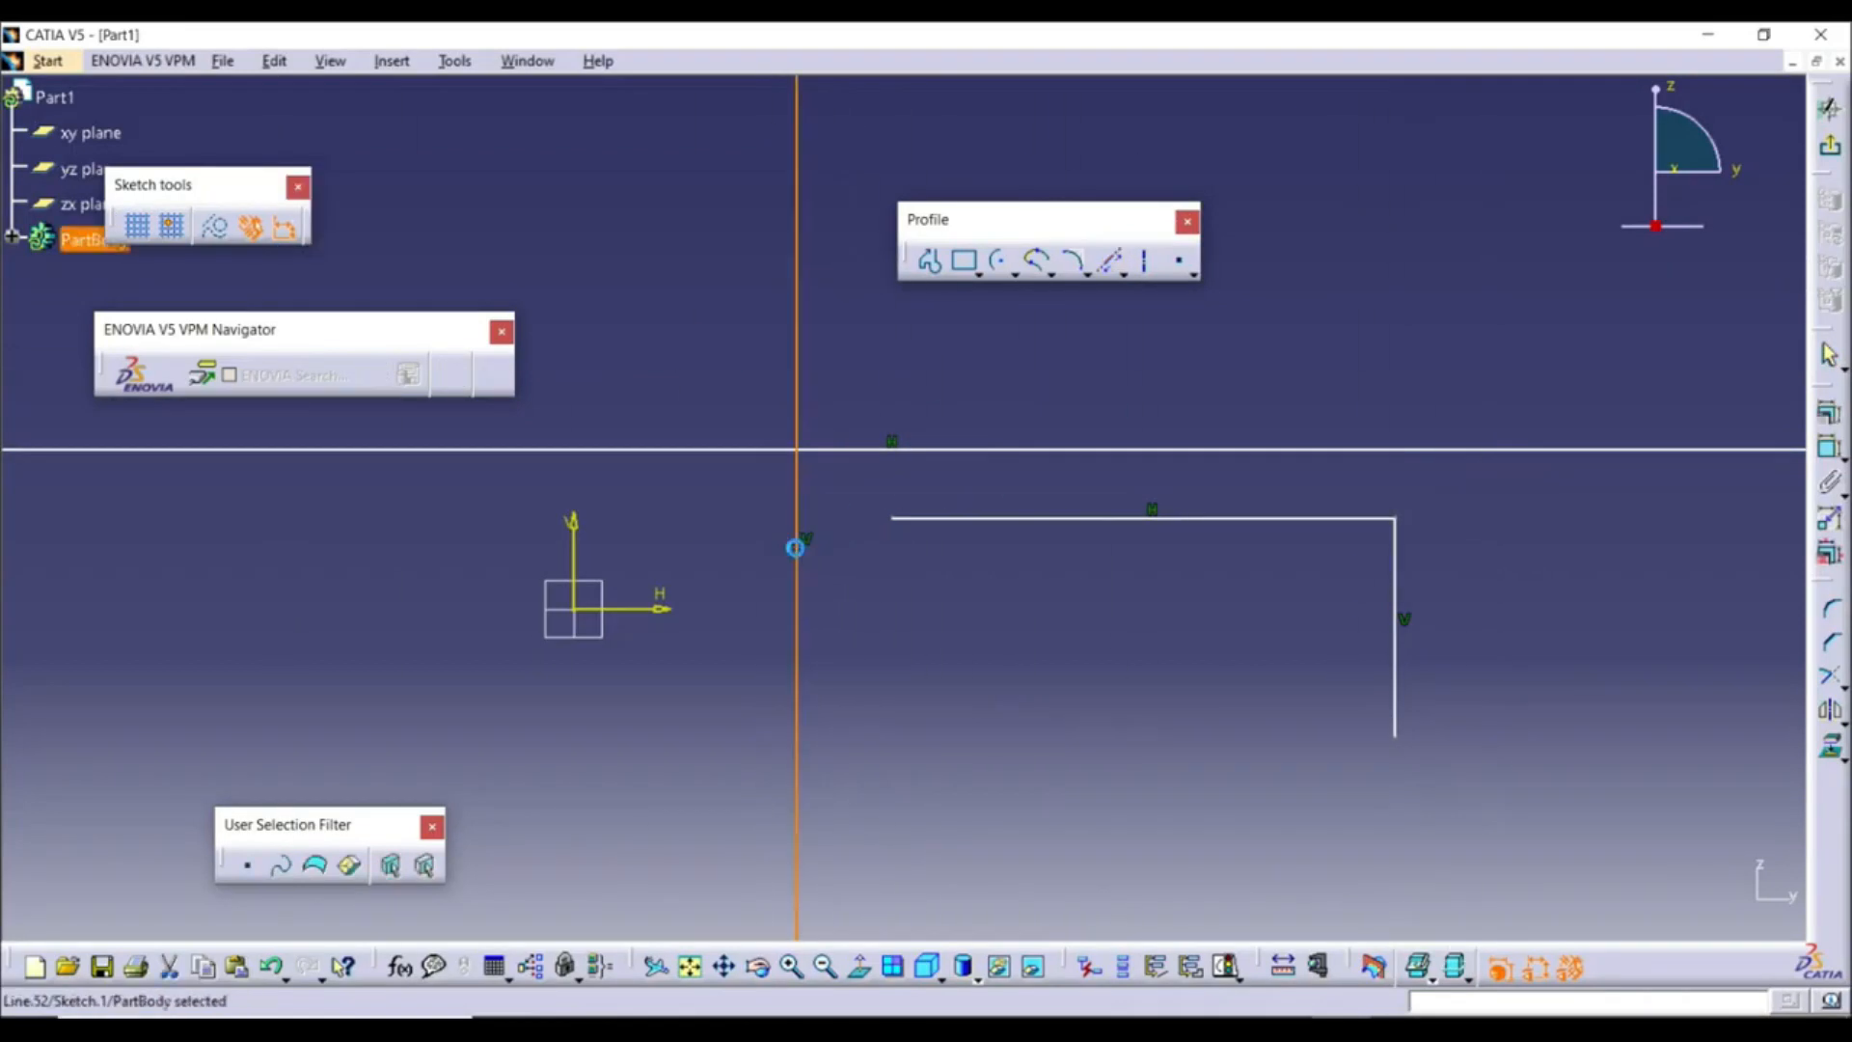
Sketch an infinite line through two points, rising diagonally from below the origin to the upper right across the horizontal segment
left_click(1112, 262)
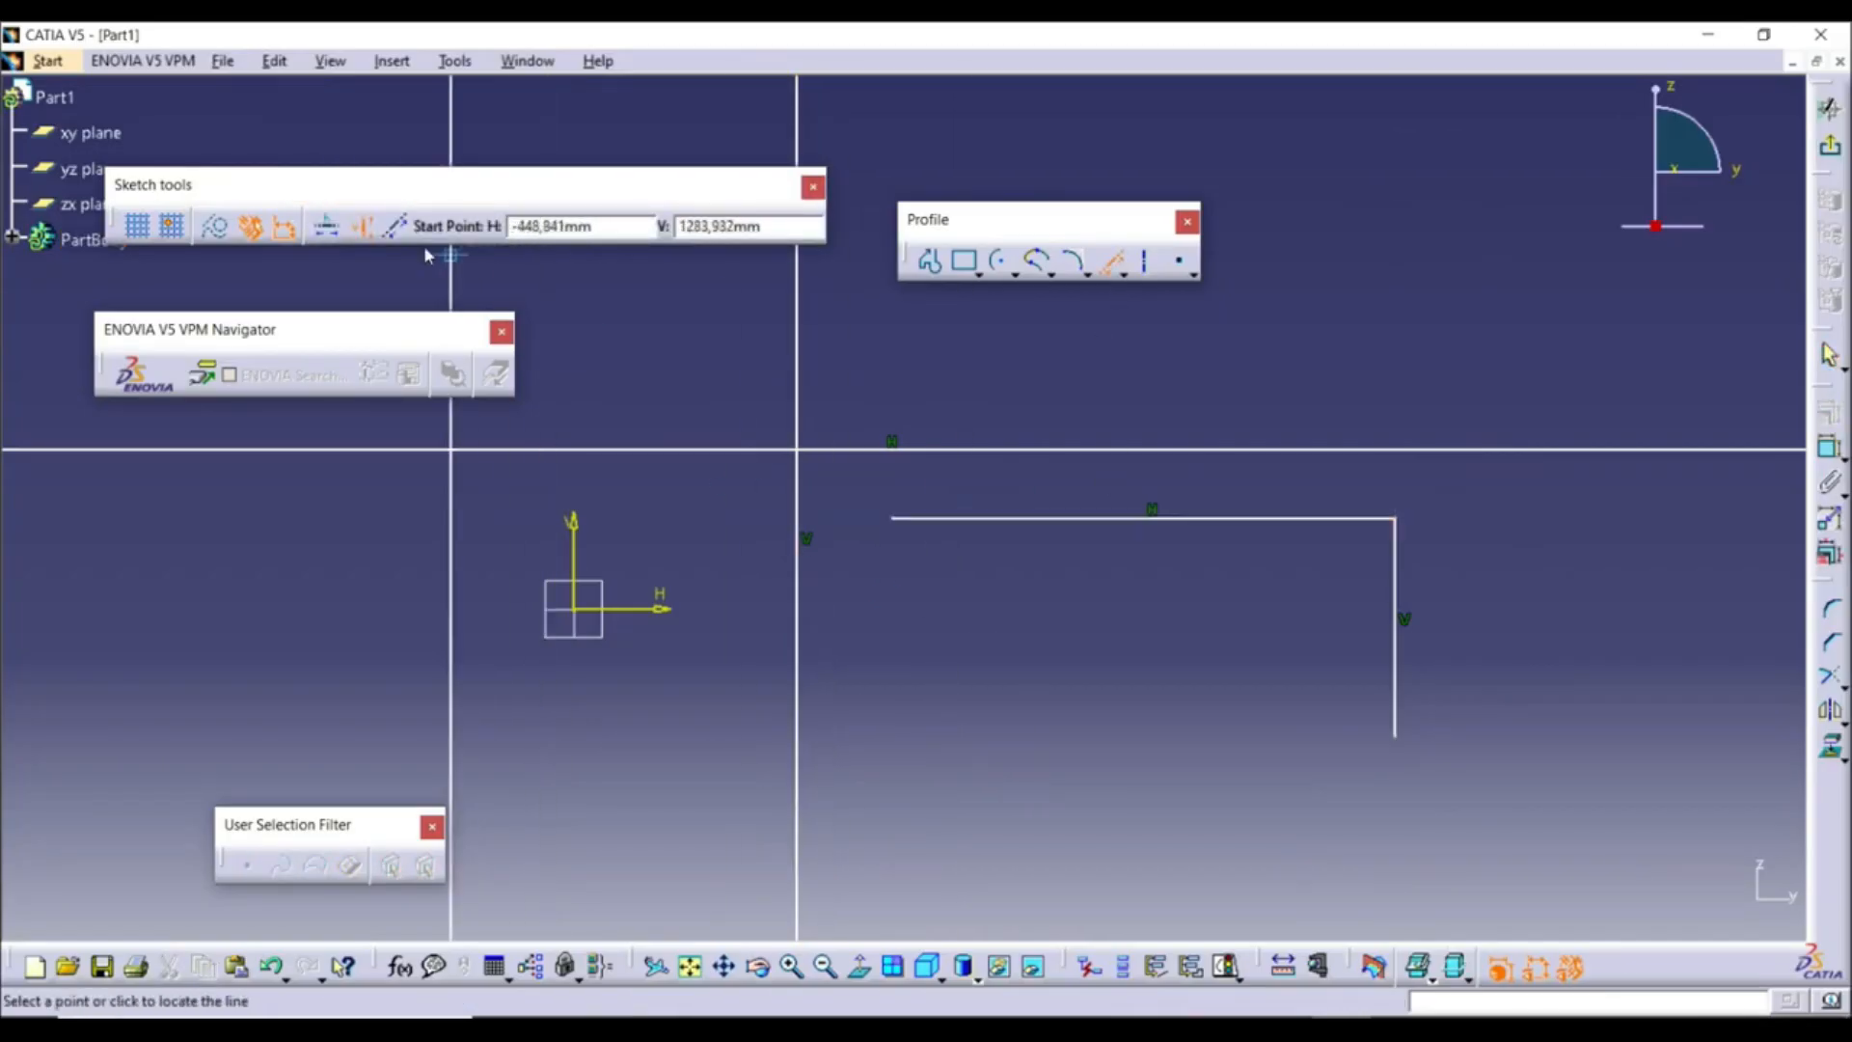
left_click(396, 227)
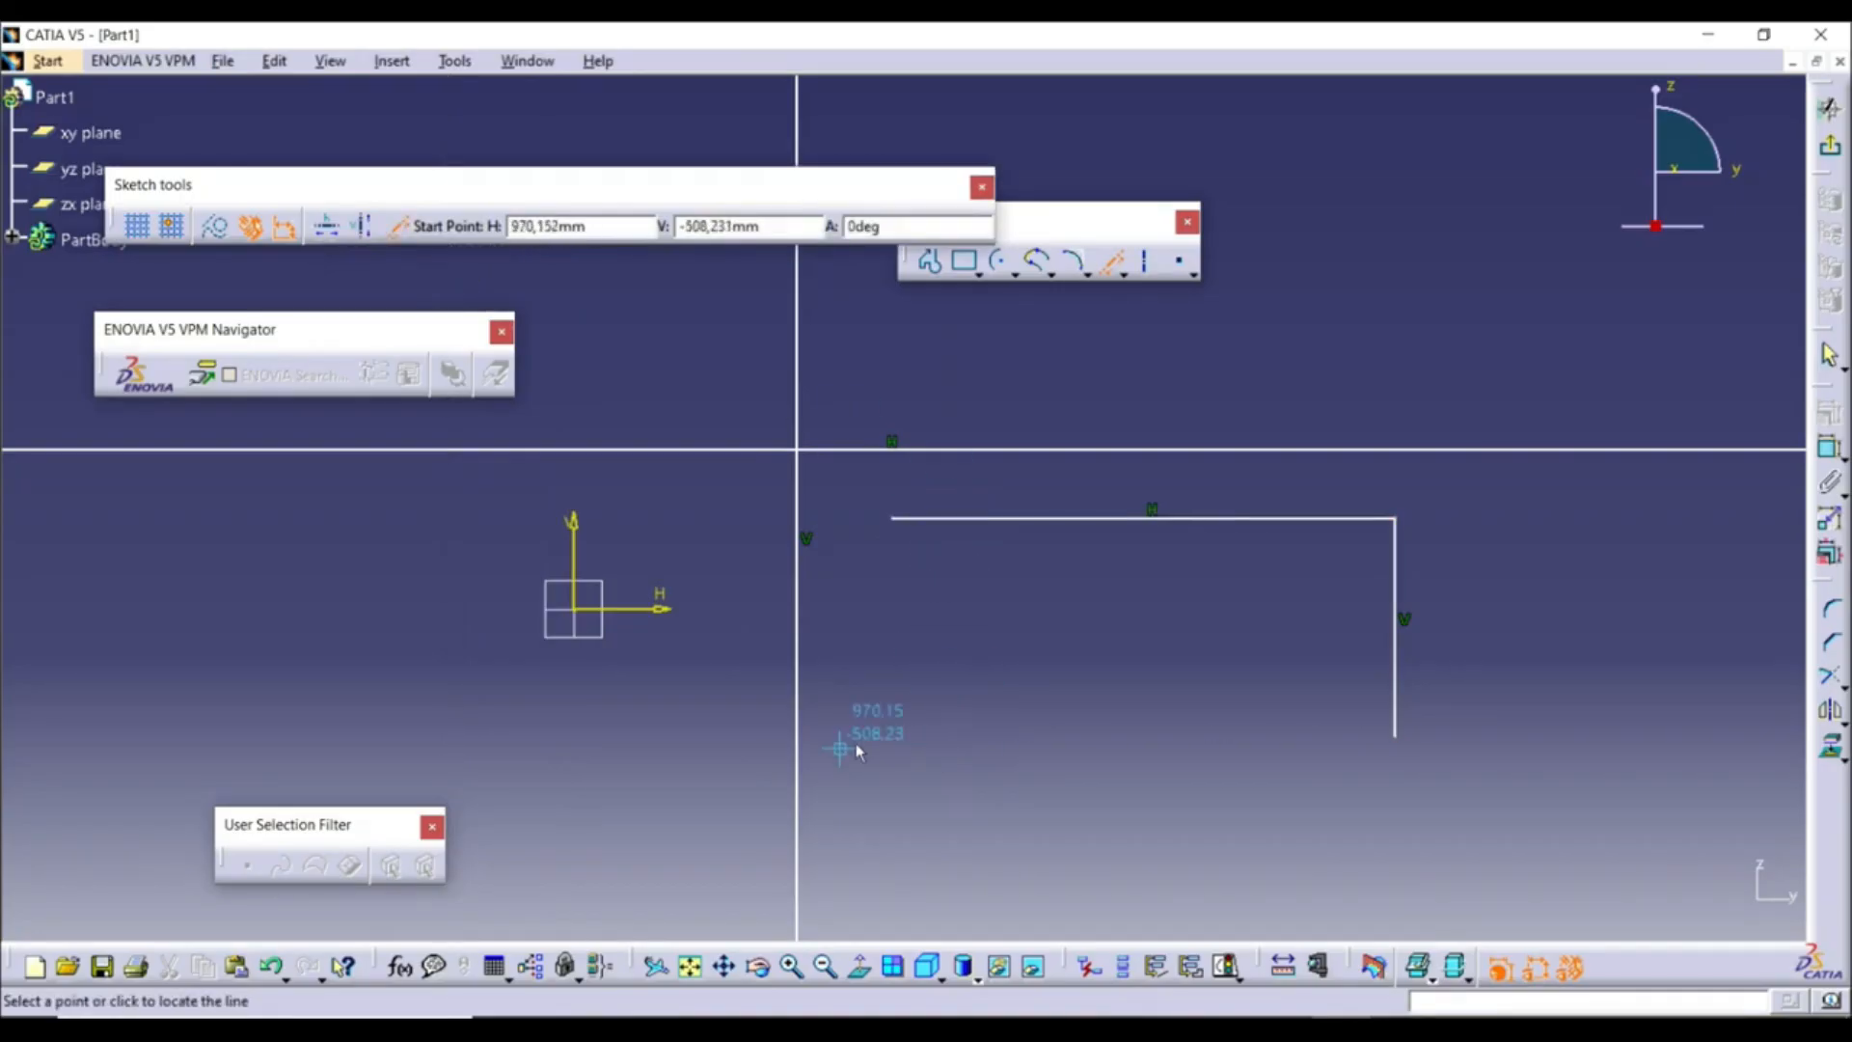
left_click(653, 773)
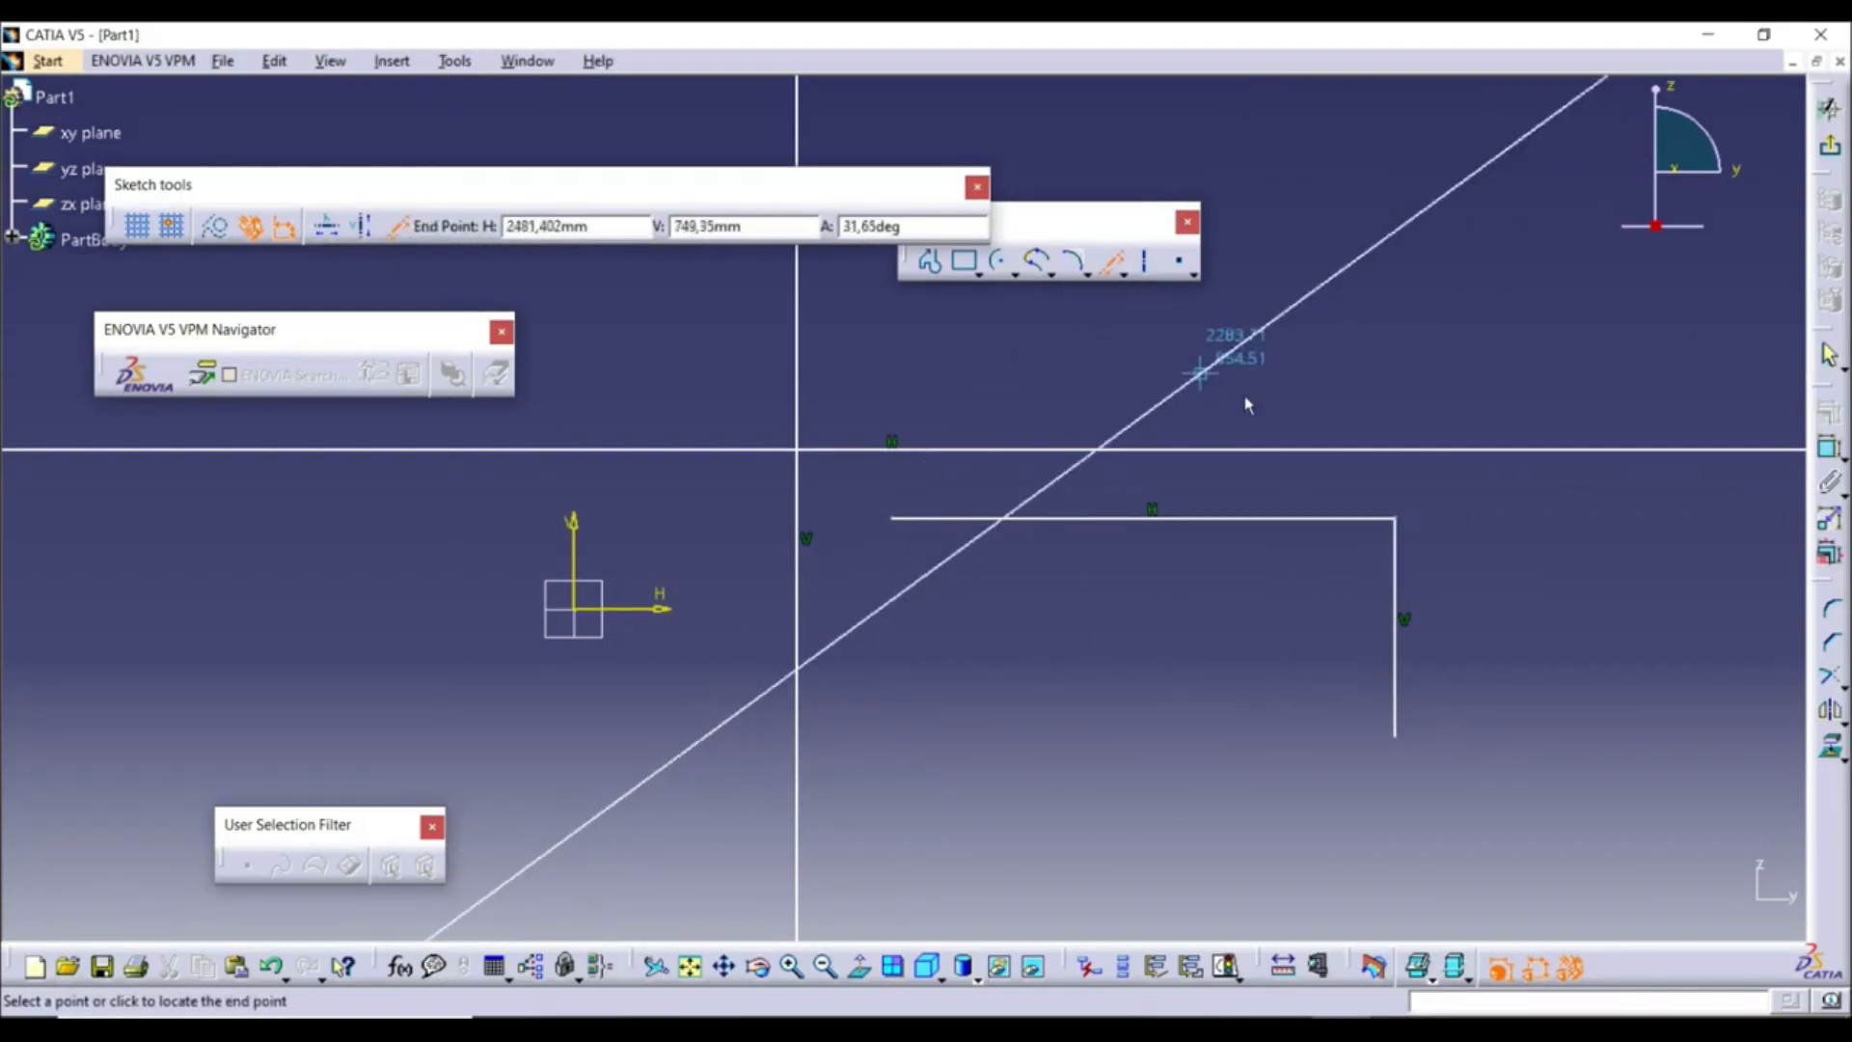
left_click(1288, 314)
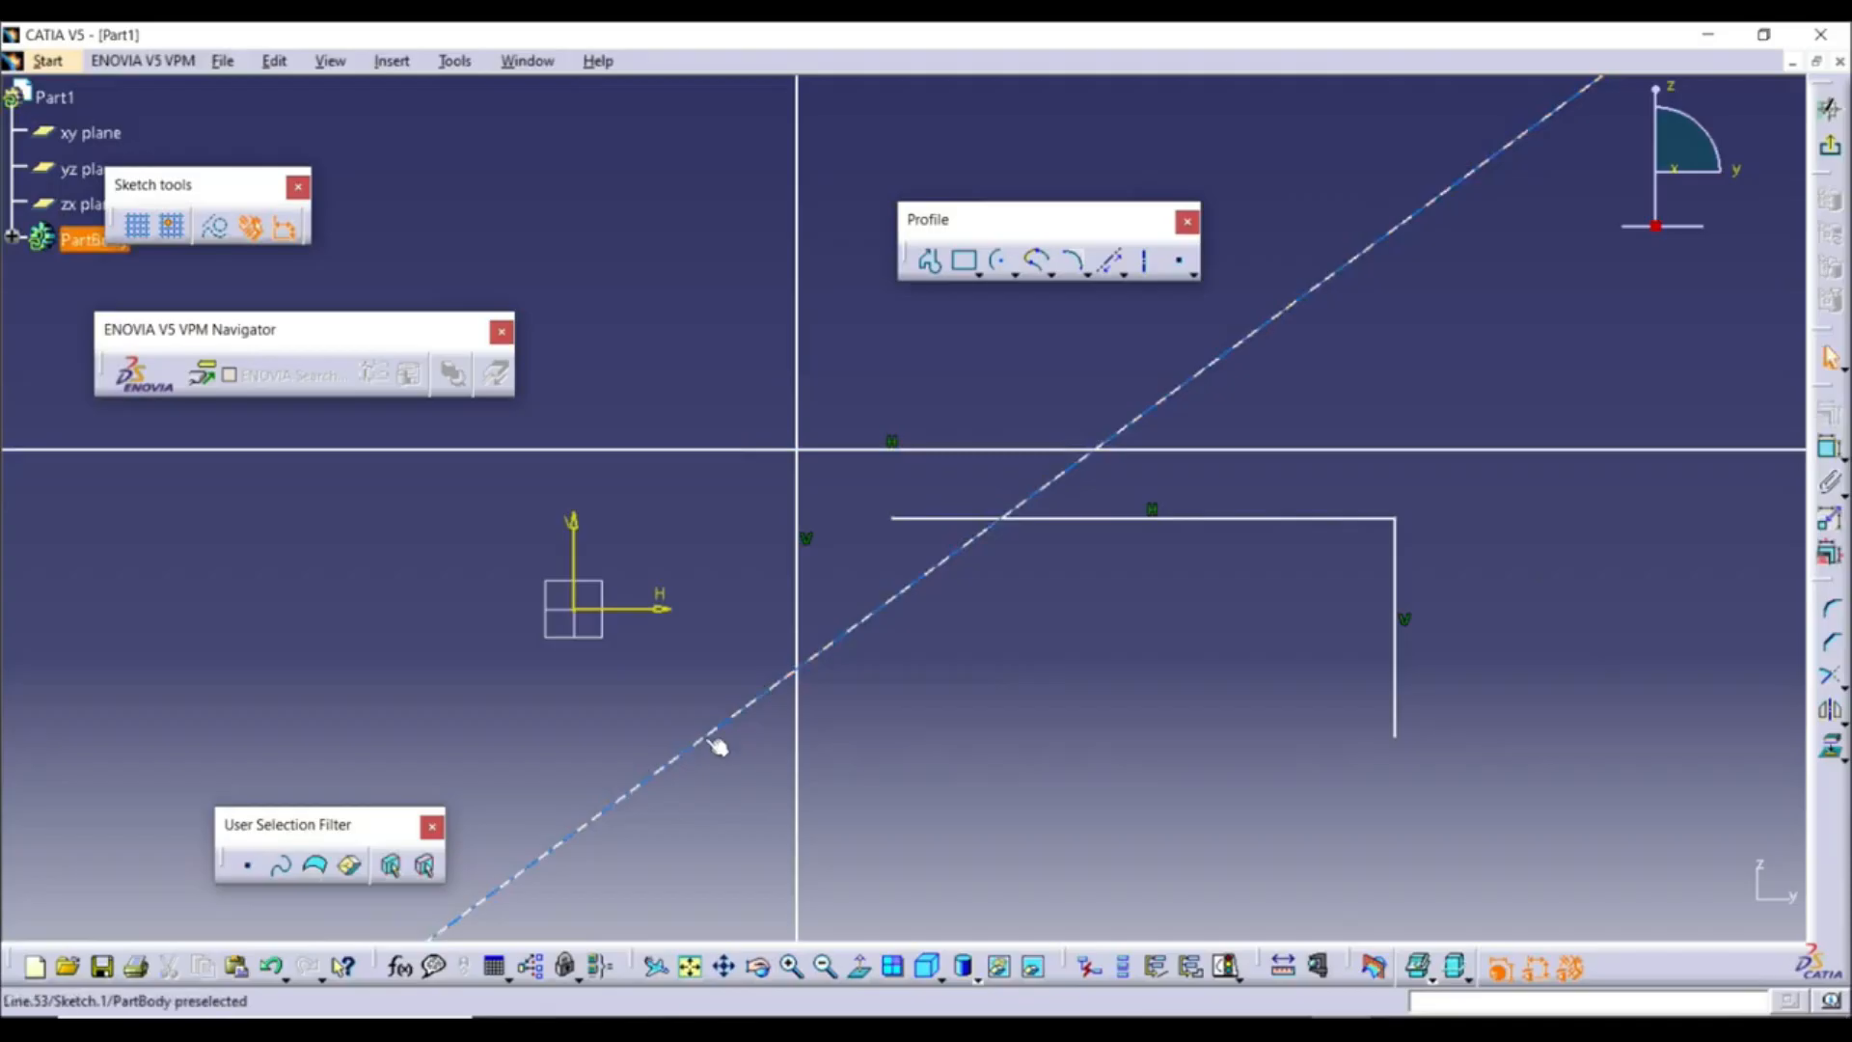
left_click(1122, 273)
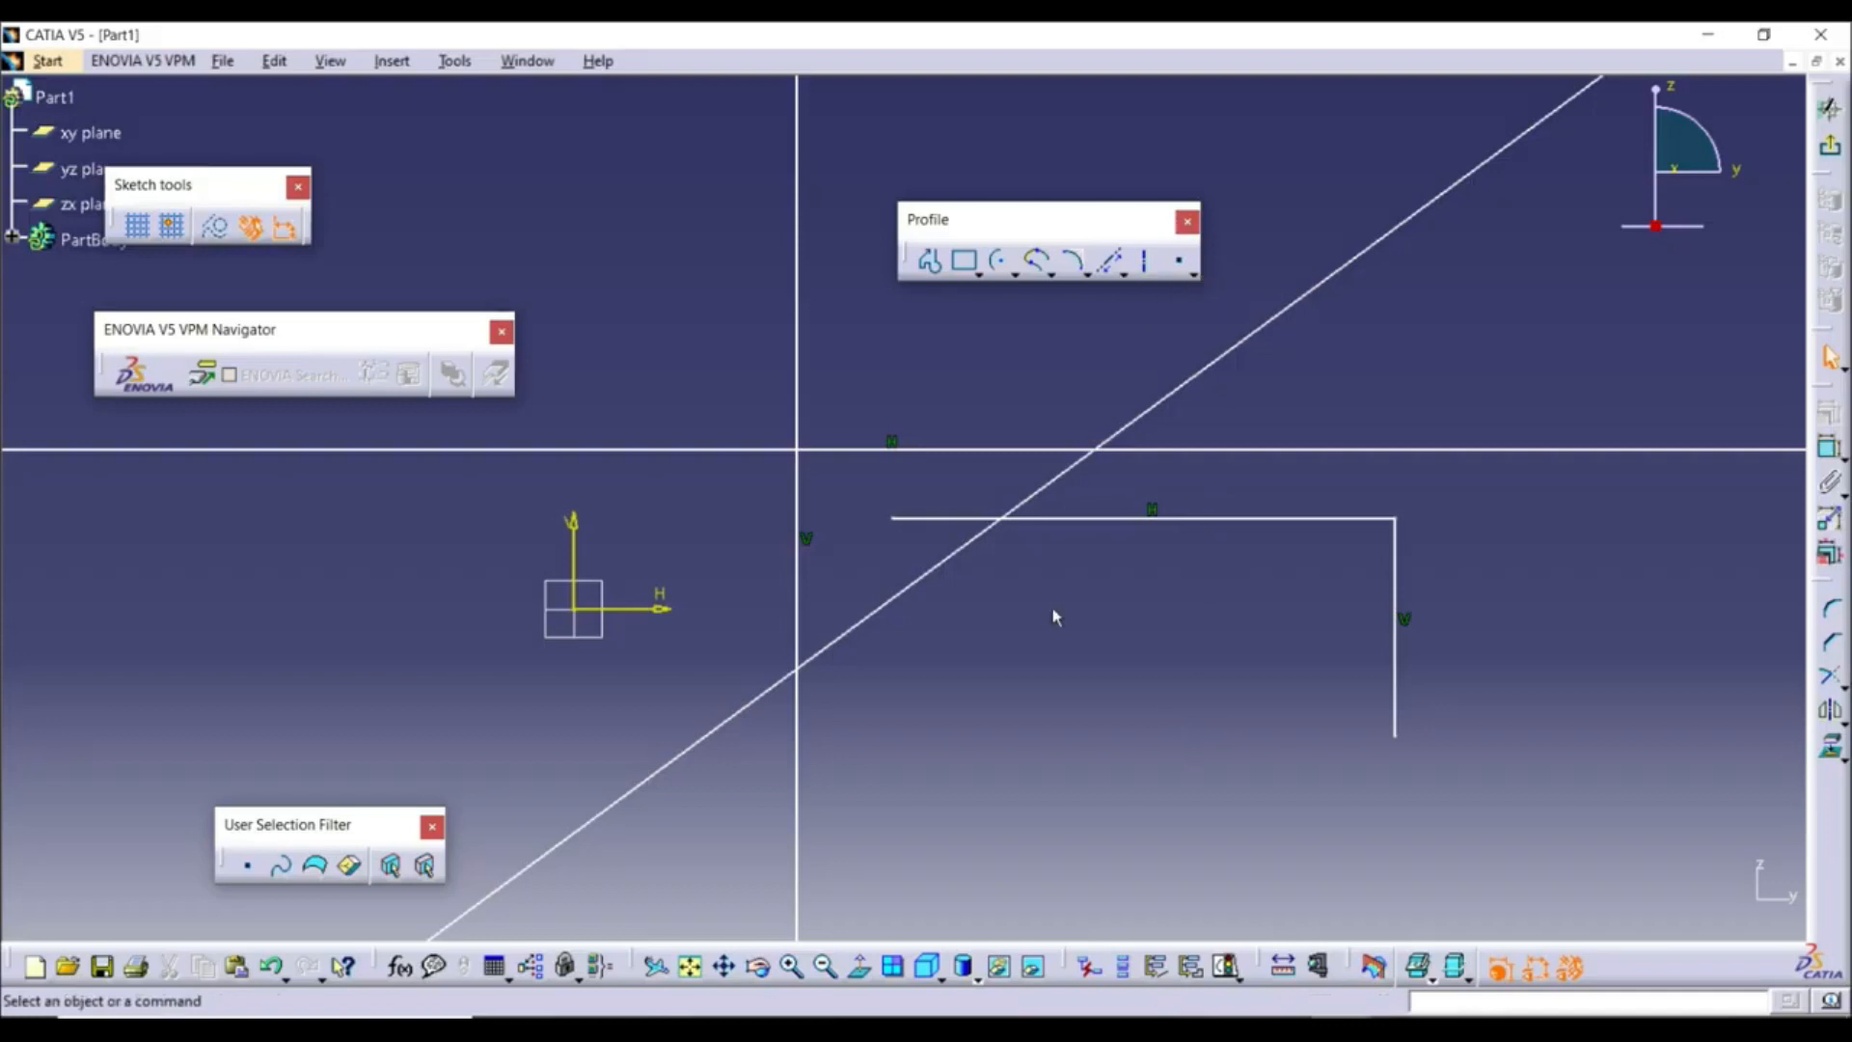
Sketch a small circle below the horizontal segment and a larger circle to its lower right
left_click(1012, 269)
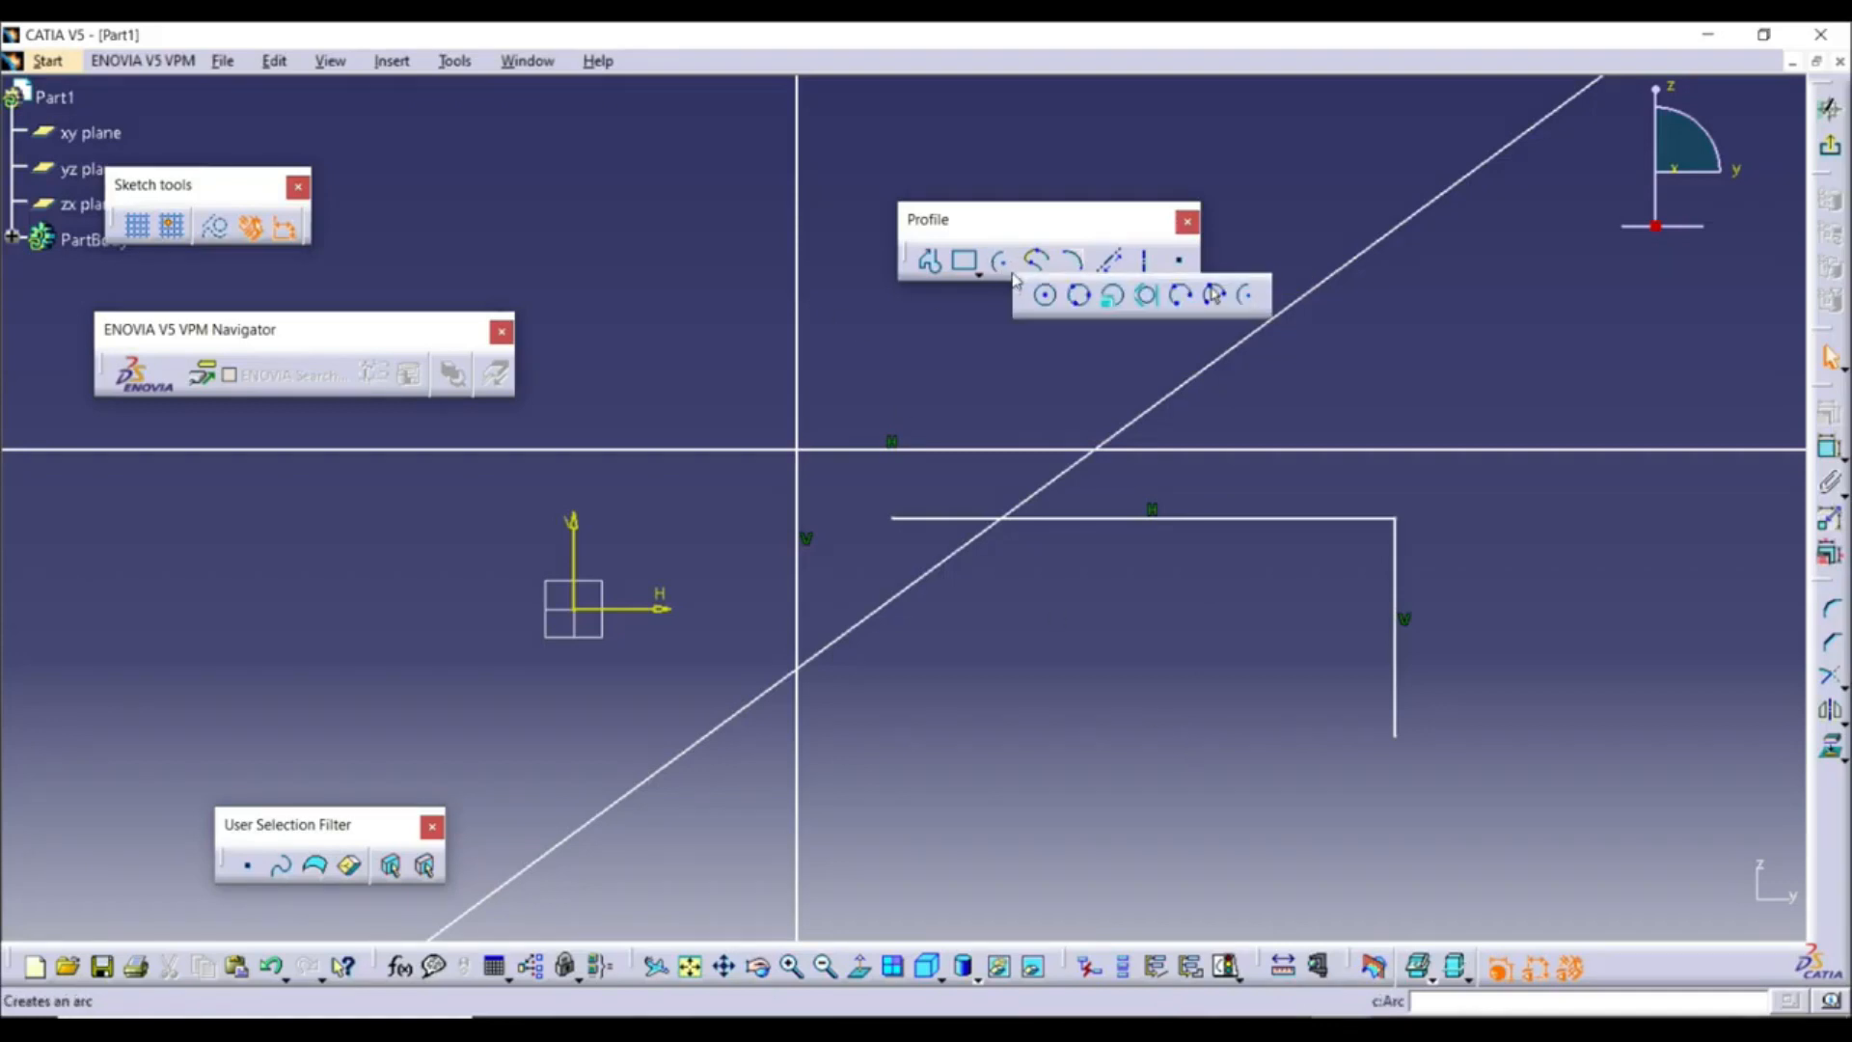
left_click(1047, 296)
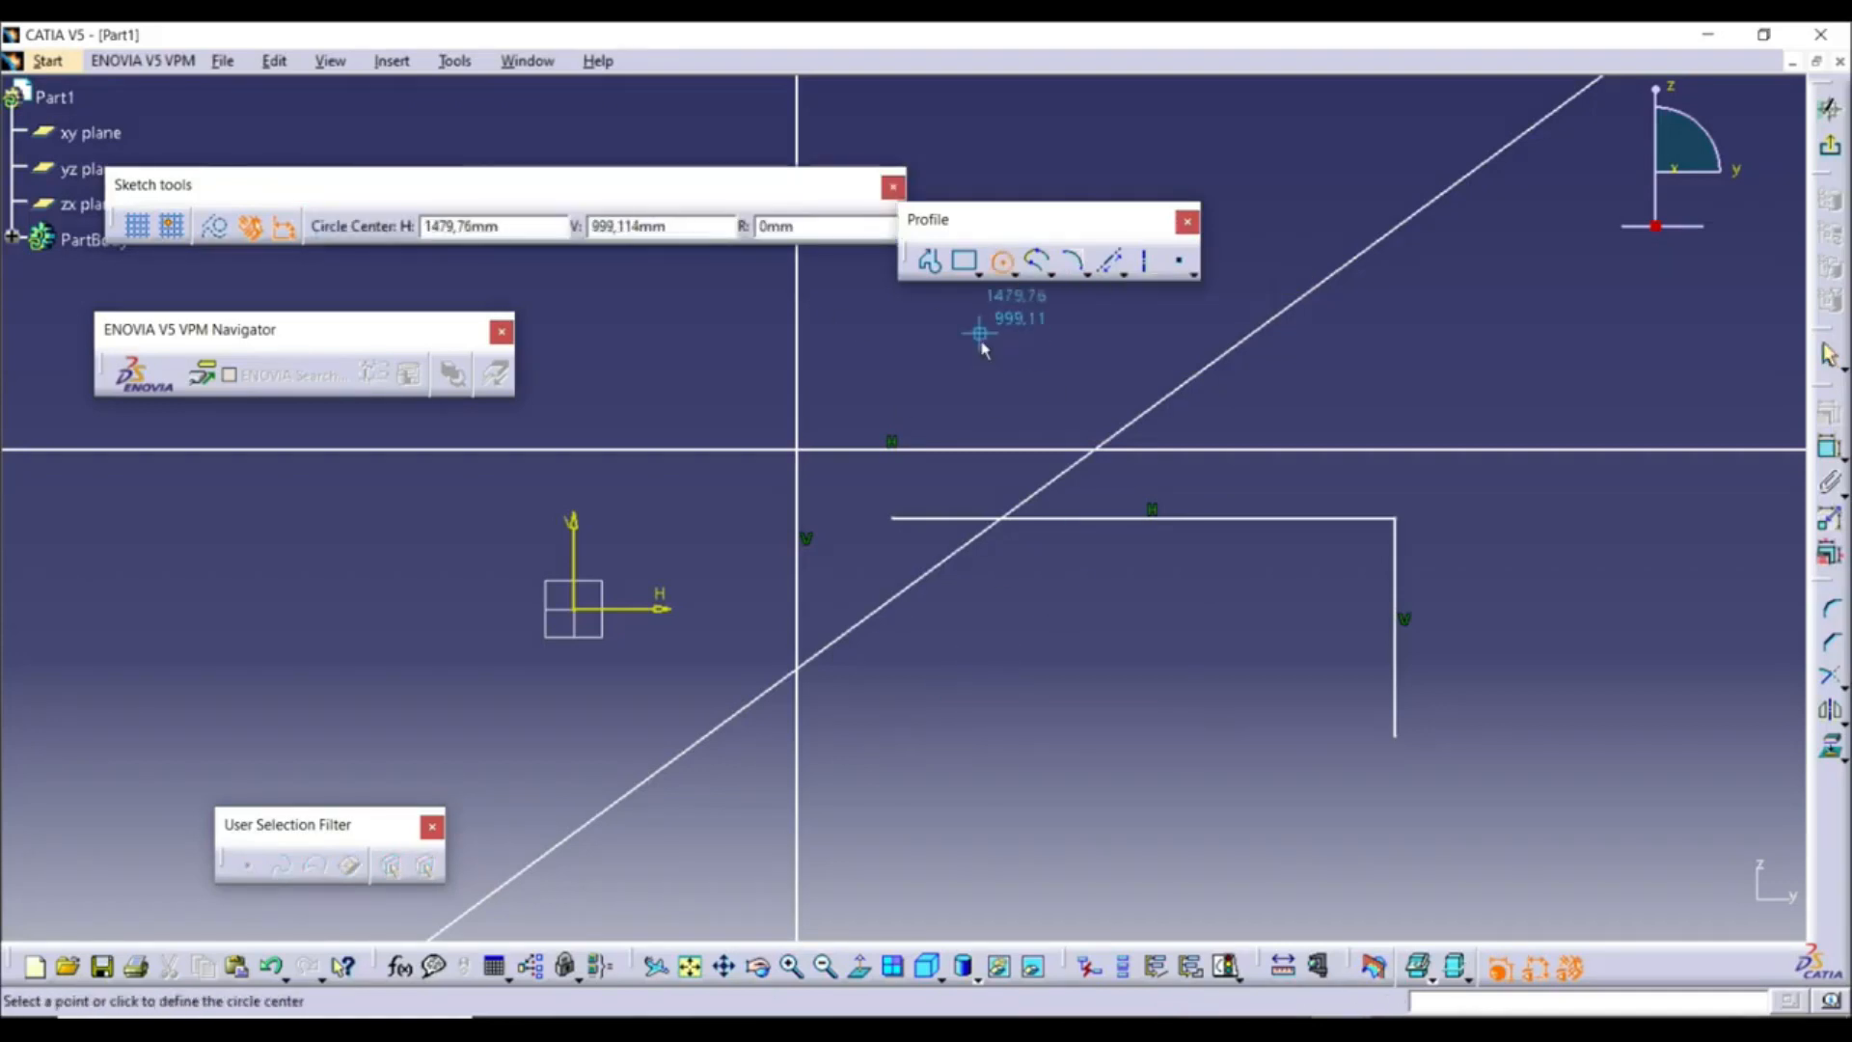
left_click(965, 737)
left_click(990, 670)
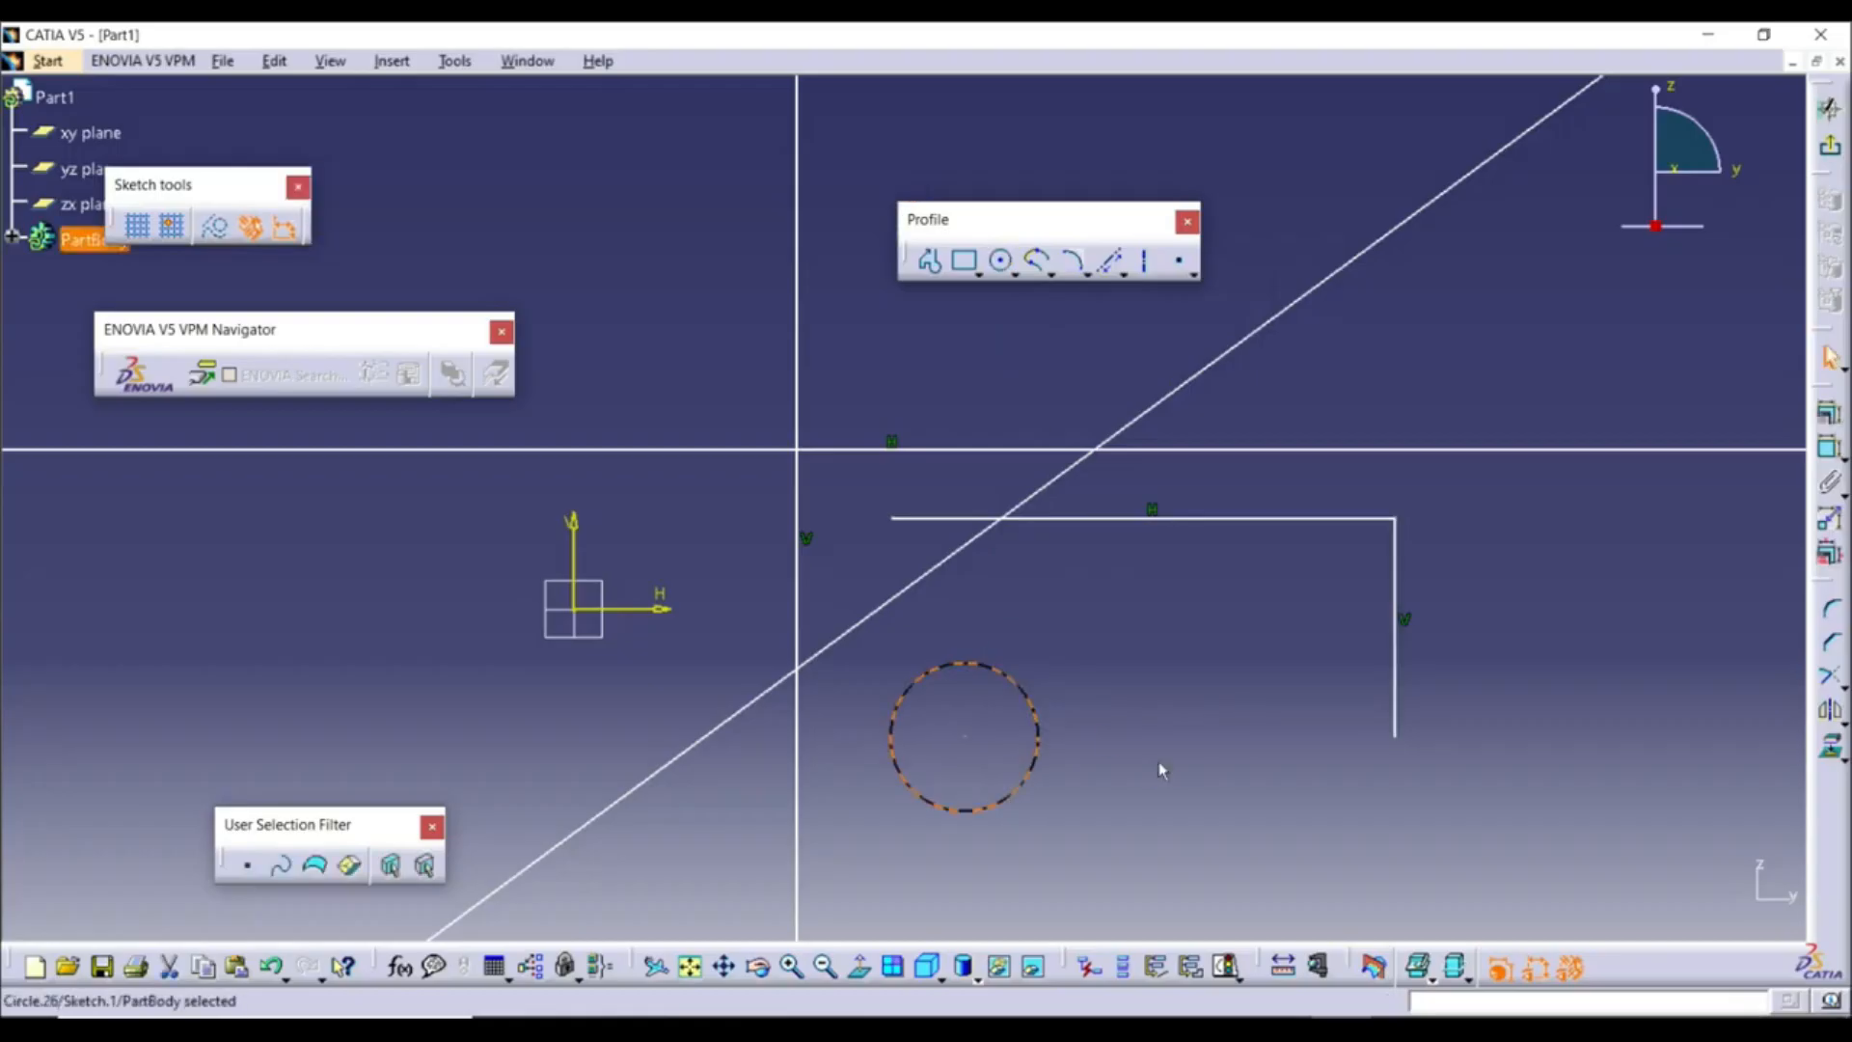
left_click(1002, 261)
mouse_move(1078, 425)
middle_mouse_down()
mouse_move(1125, 628)
mouse_move(1017, 570)
middle_mouse_up()
left_click(1141, 802)
left_click(1197, 763)
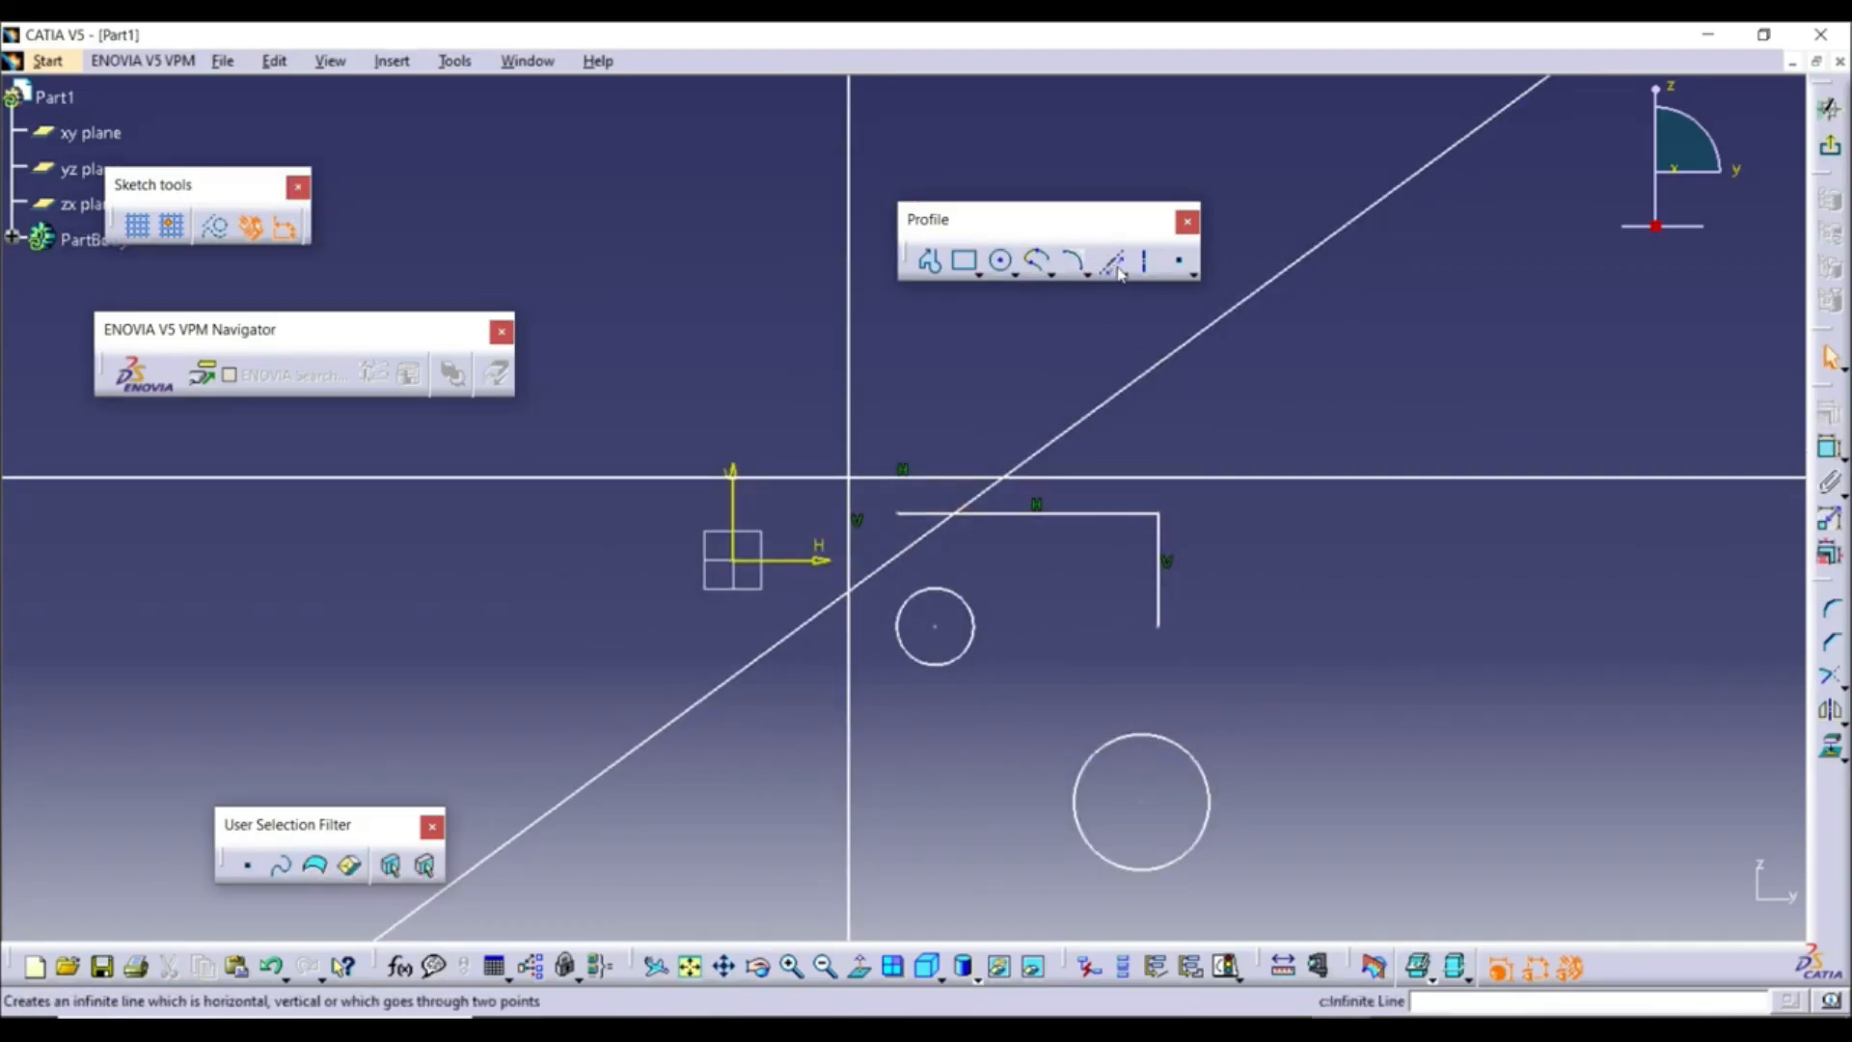
Draw a bi-tangent line from the lower side of the small circle to the upper side of the larger circle
left_click(1119, 274)
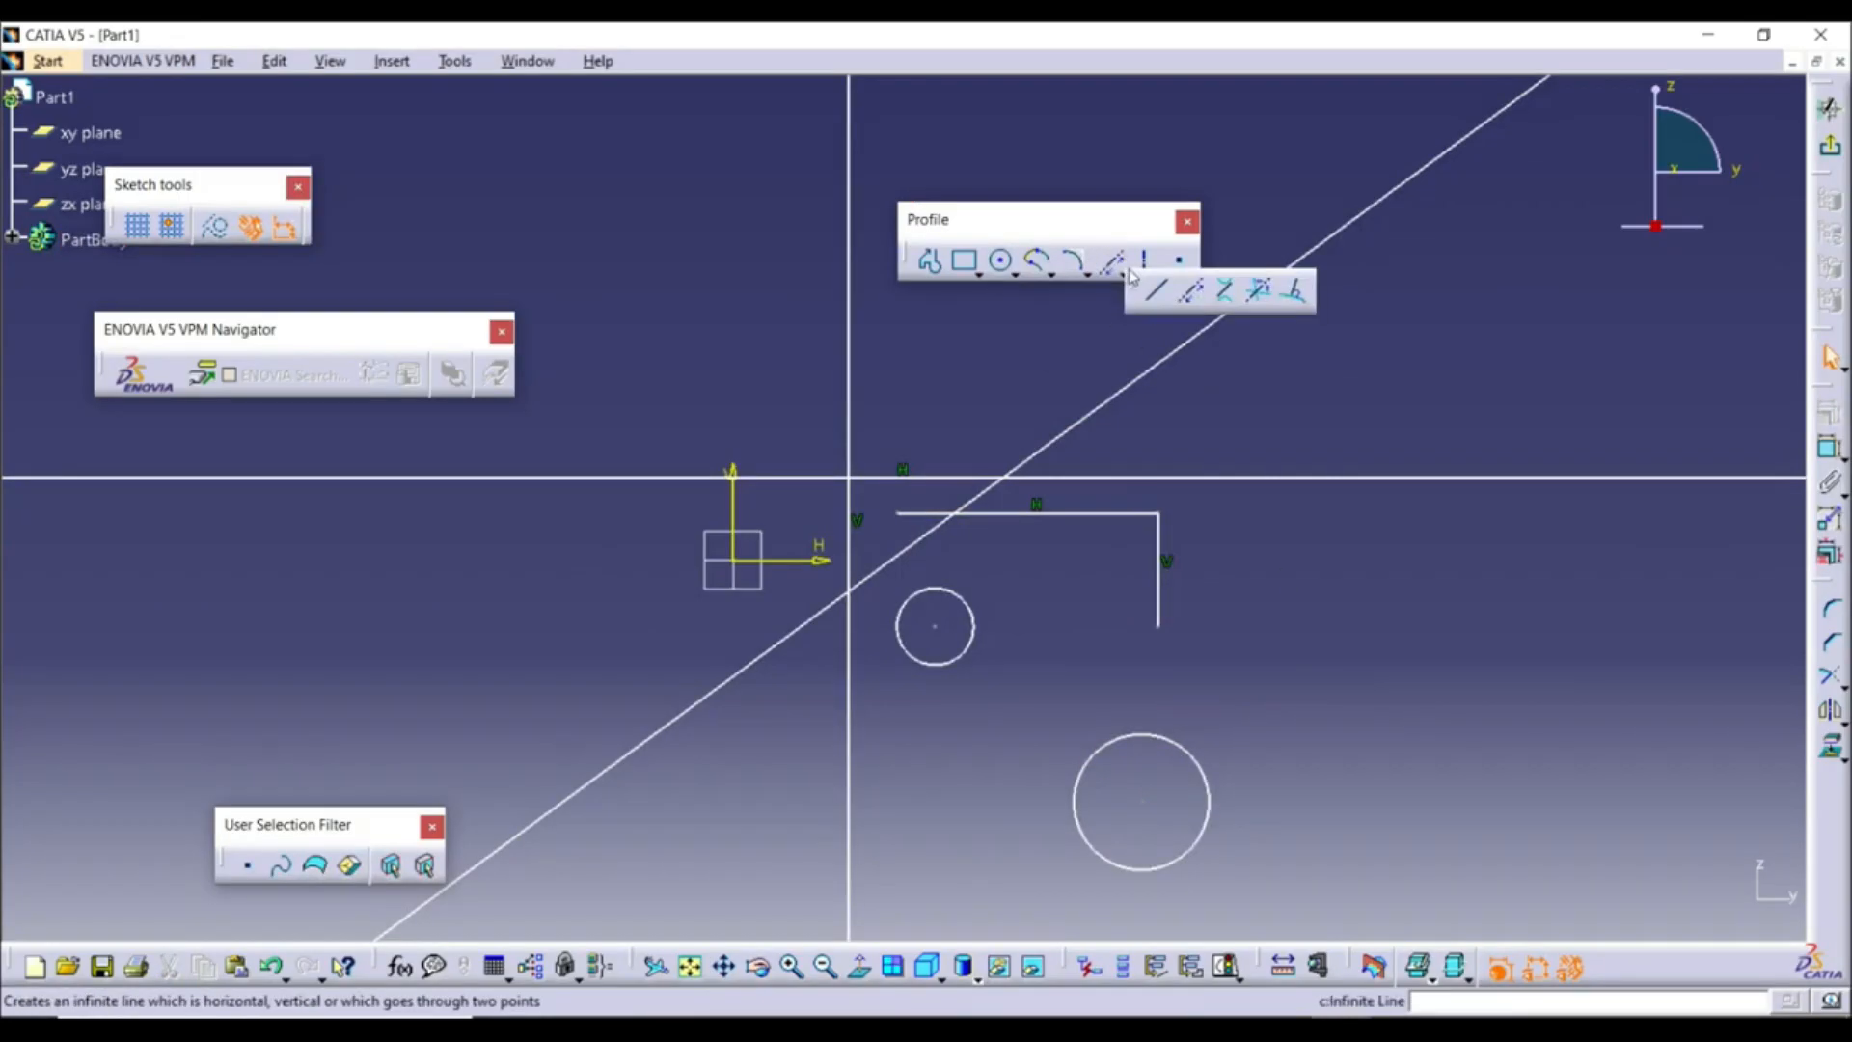
left_click(1228, 292)
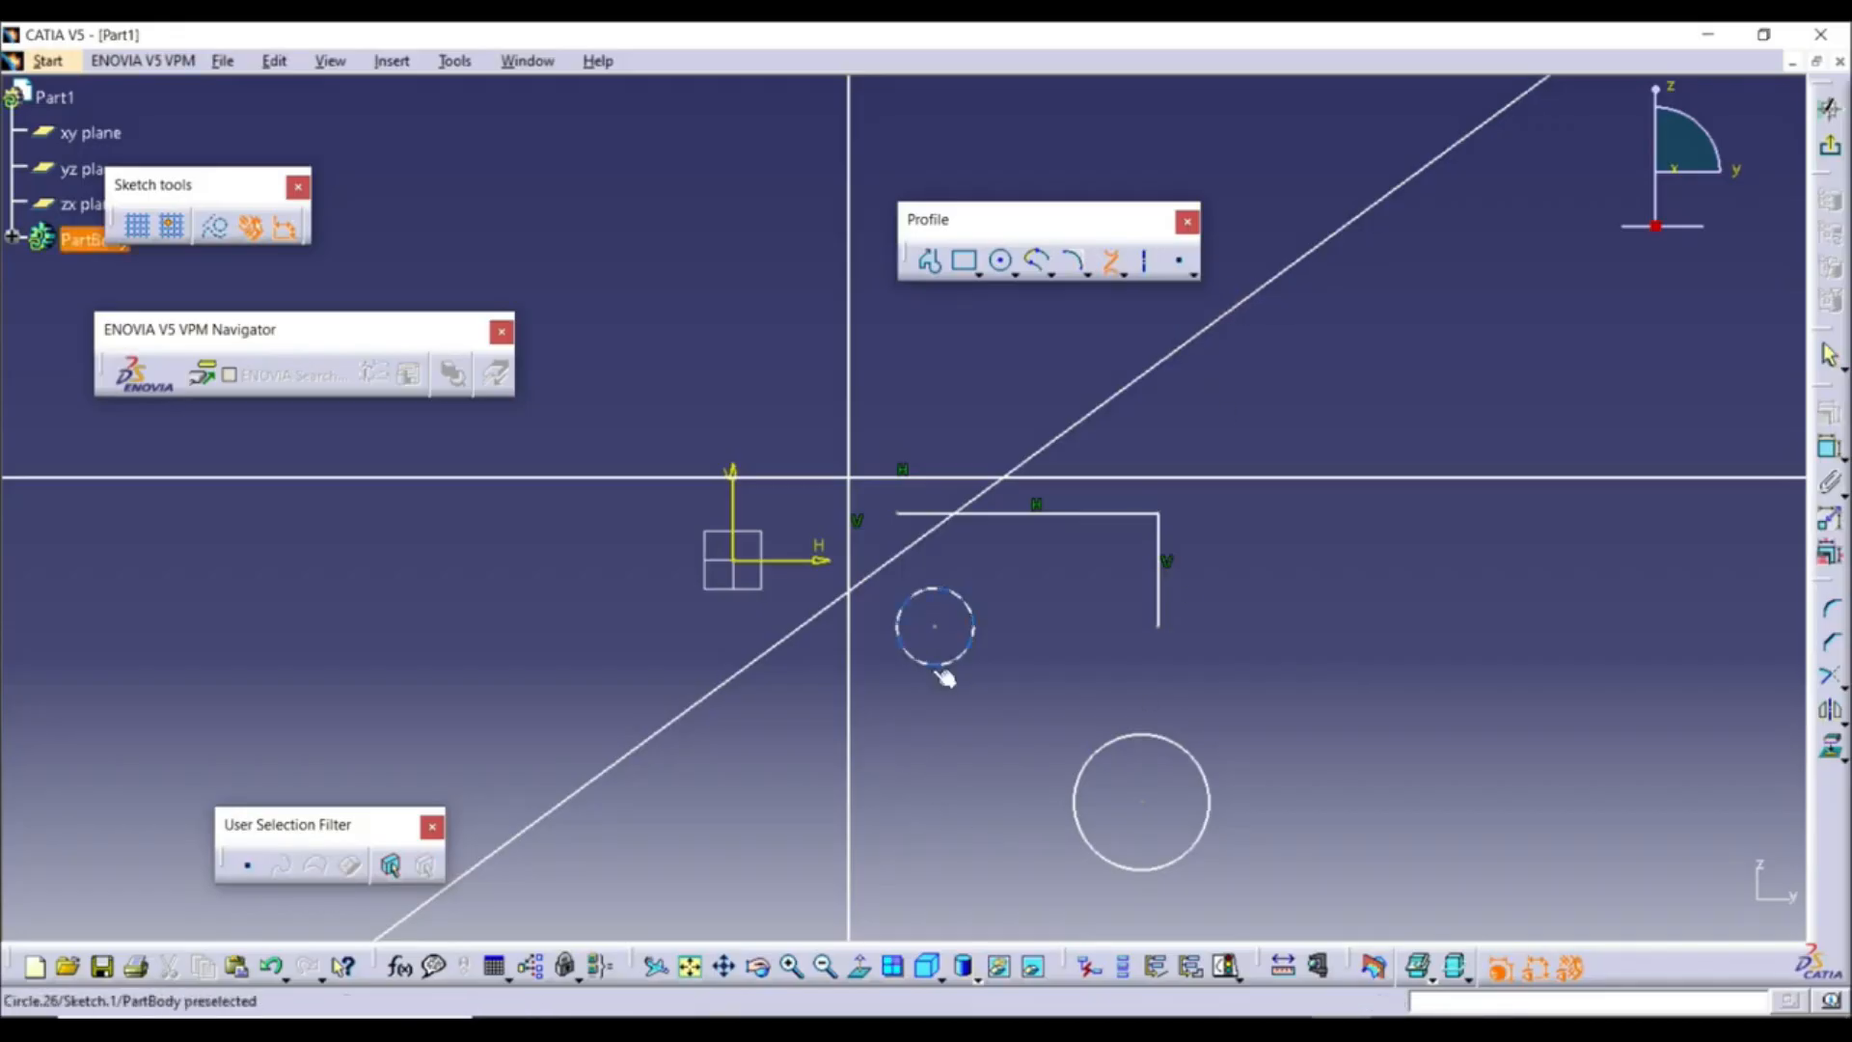
left_click(945, 679)
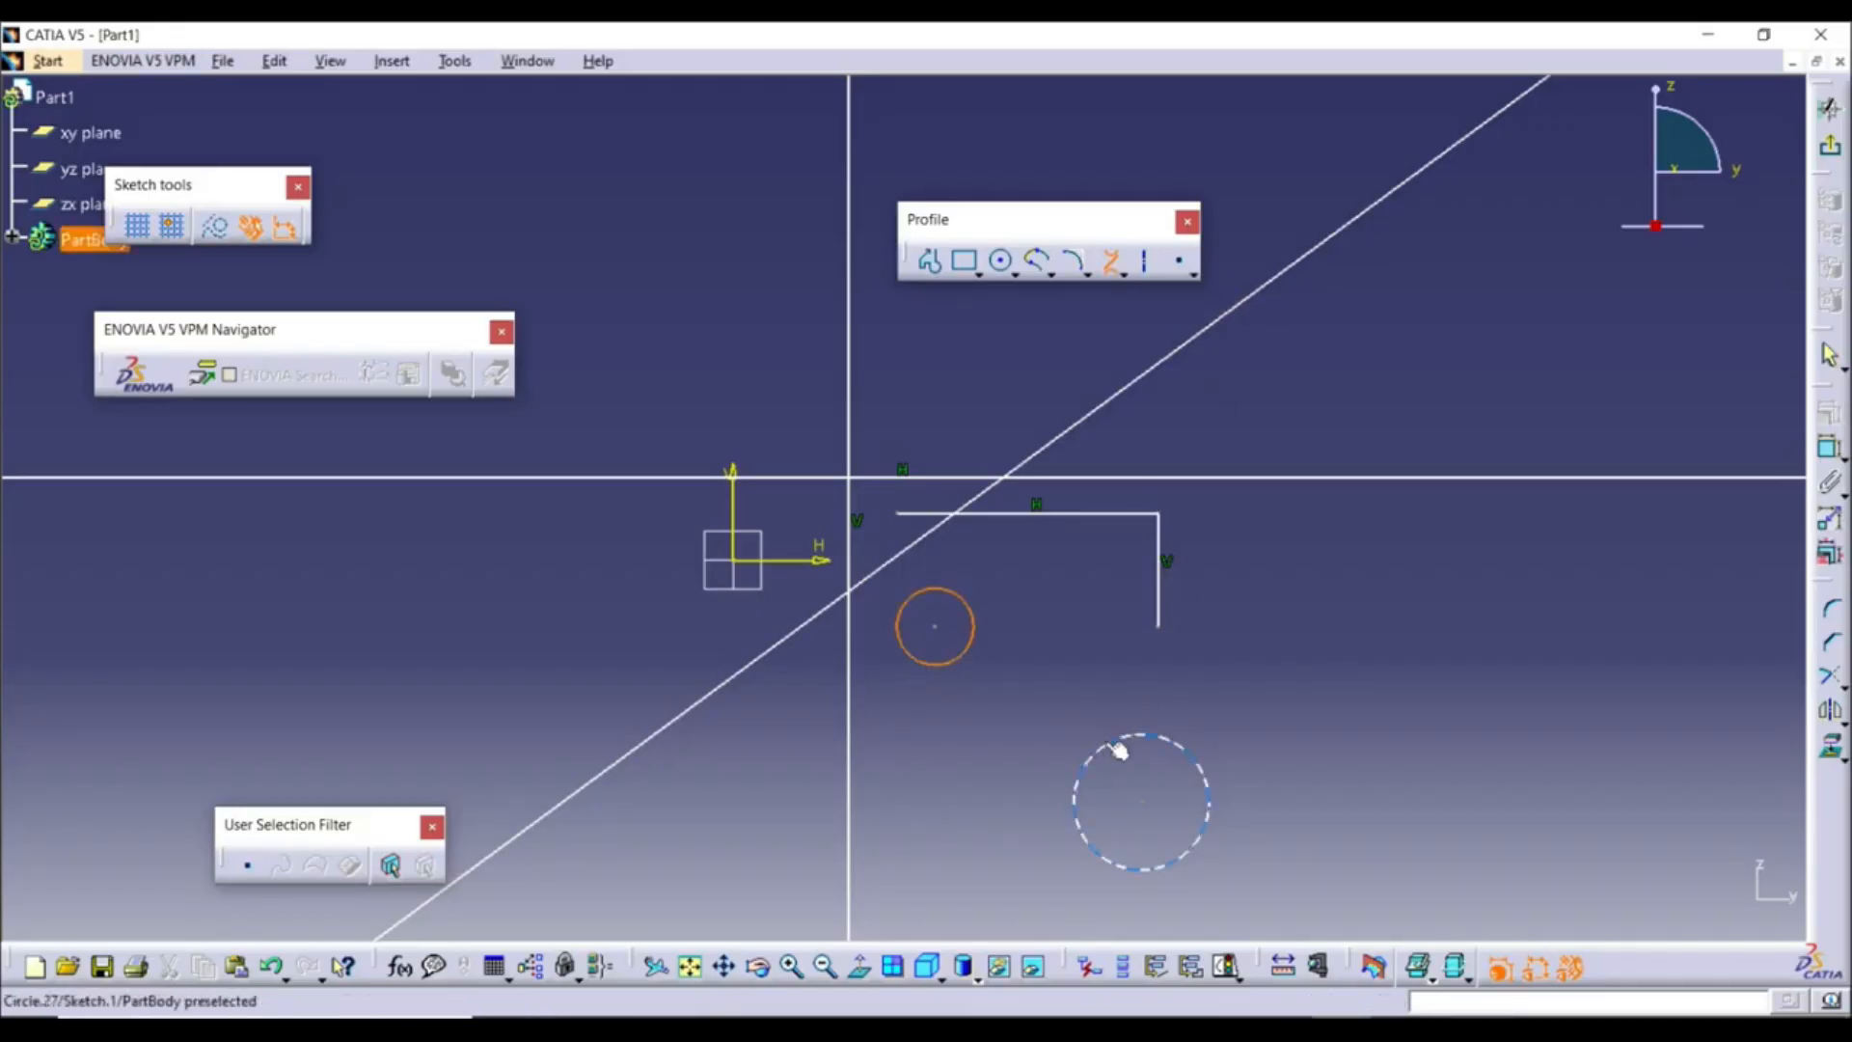
left_click(1100, 743)
middle_click_drag(975, 748, 953, 576, "ctrl")
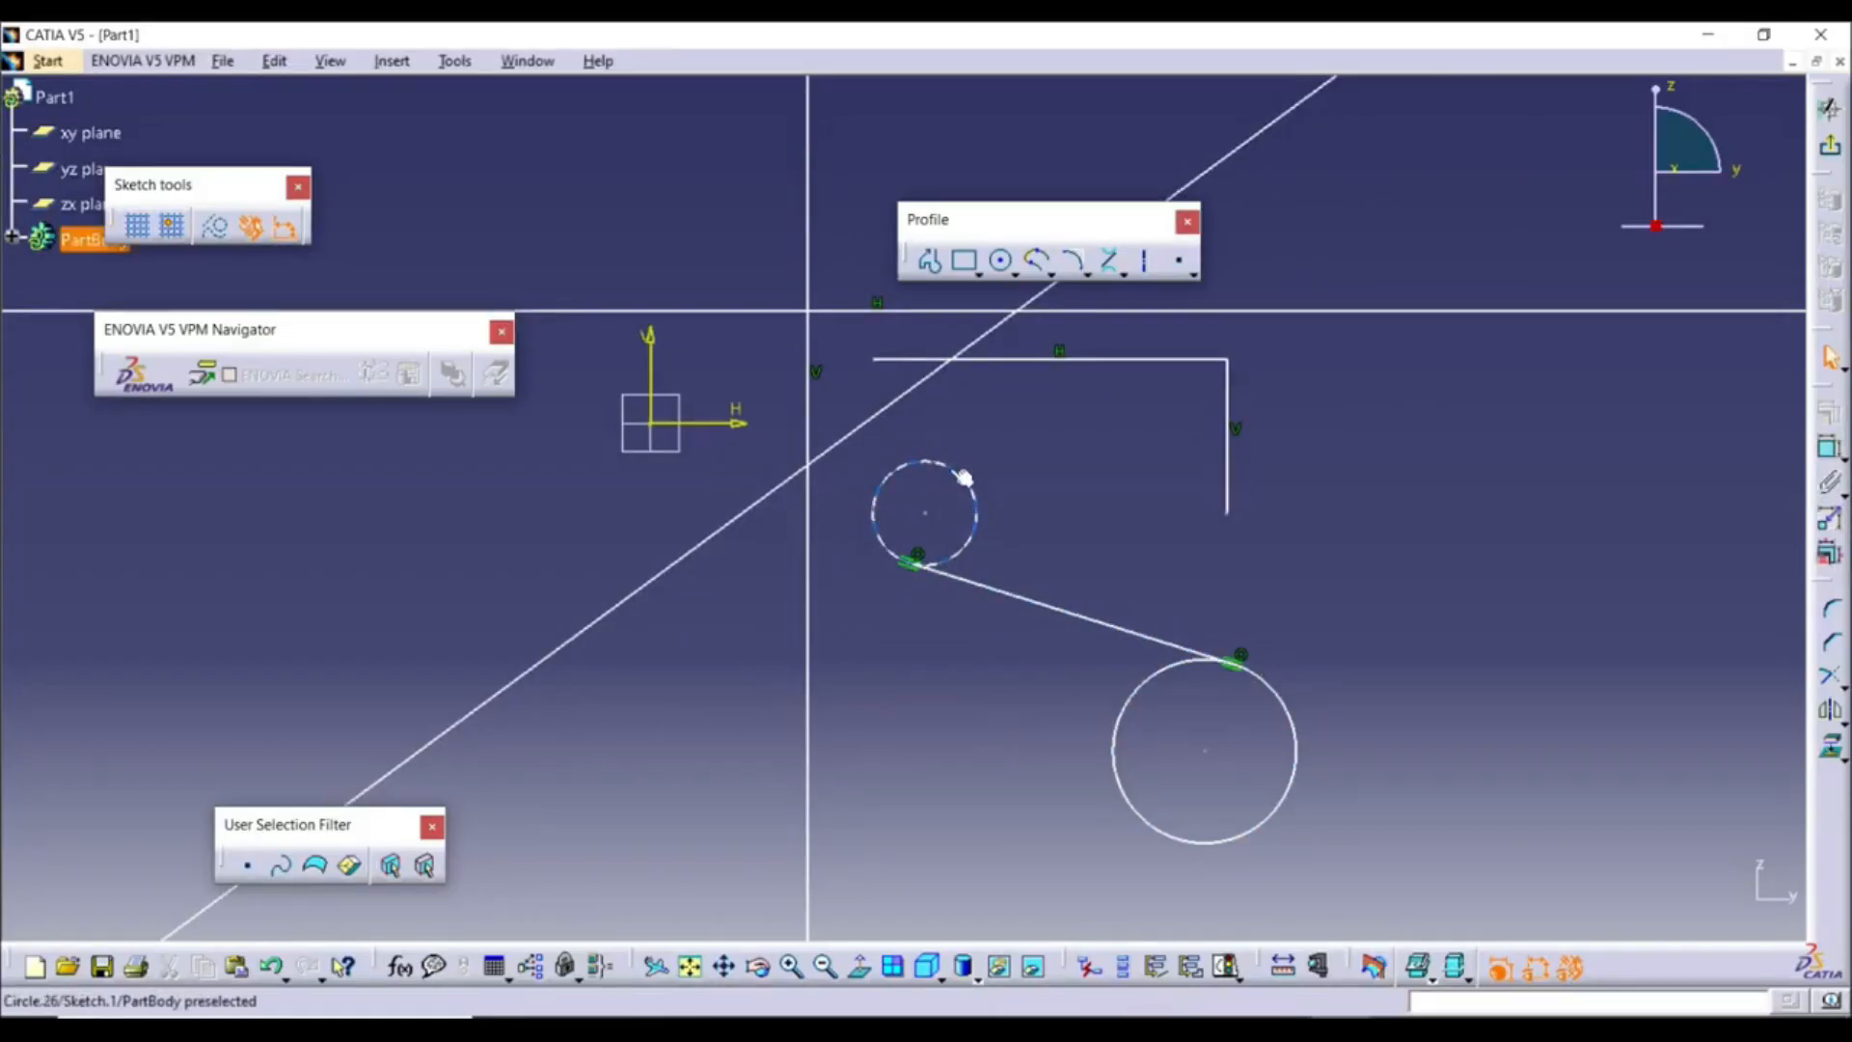
Create an infinite bisecting line between the diagonal infinite line and the vertical infinite line
left_click(1124, 275)
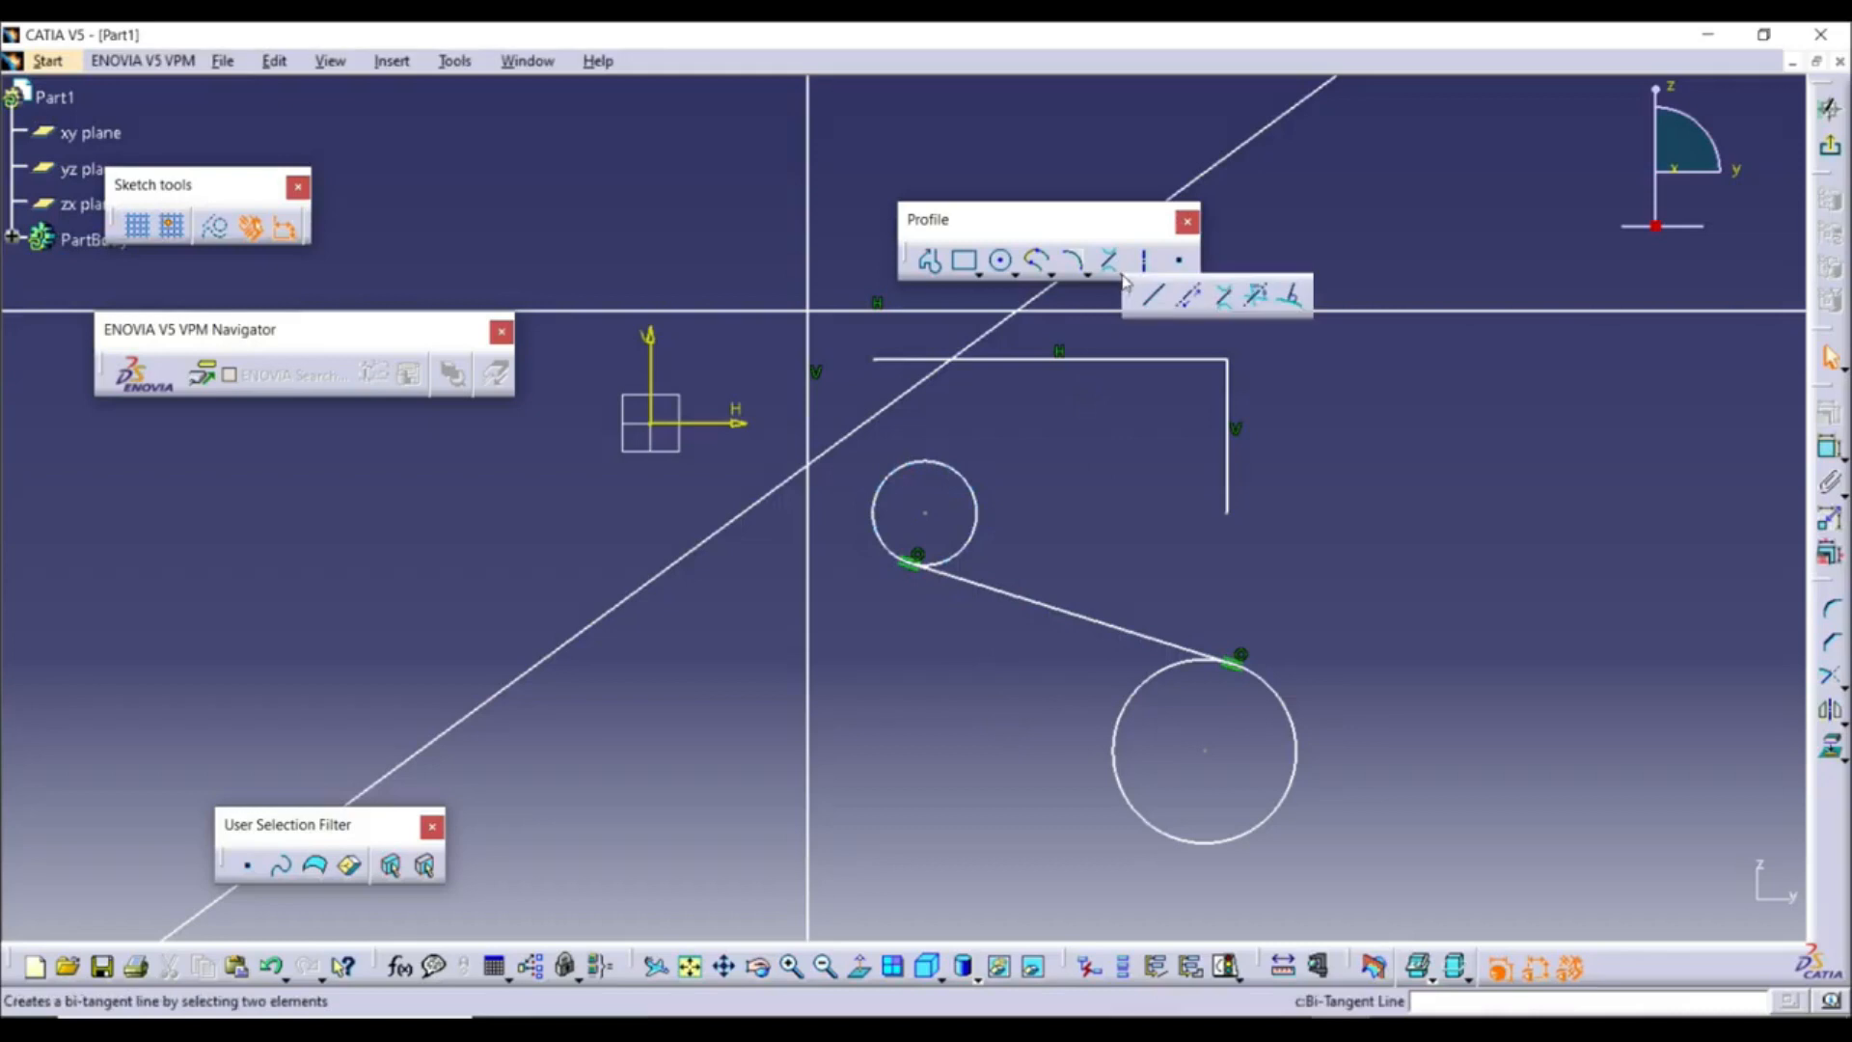
left_click(1257, 298)
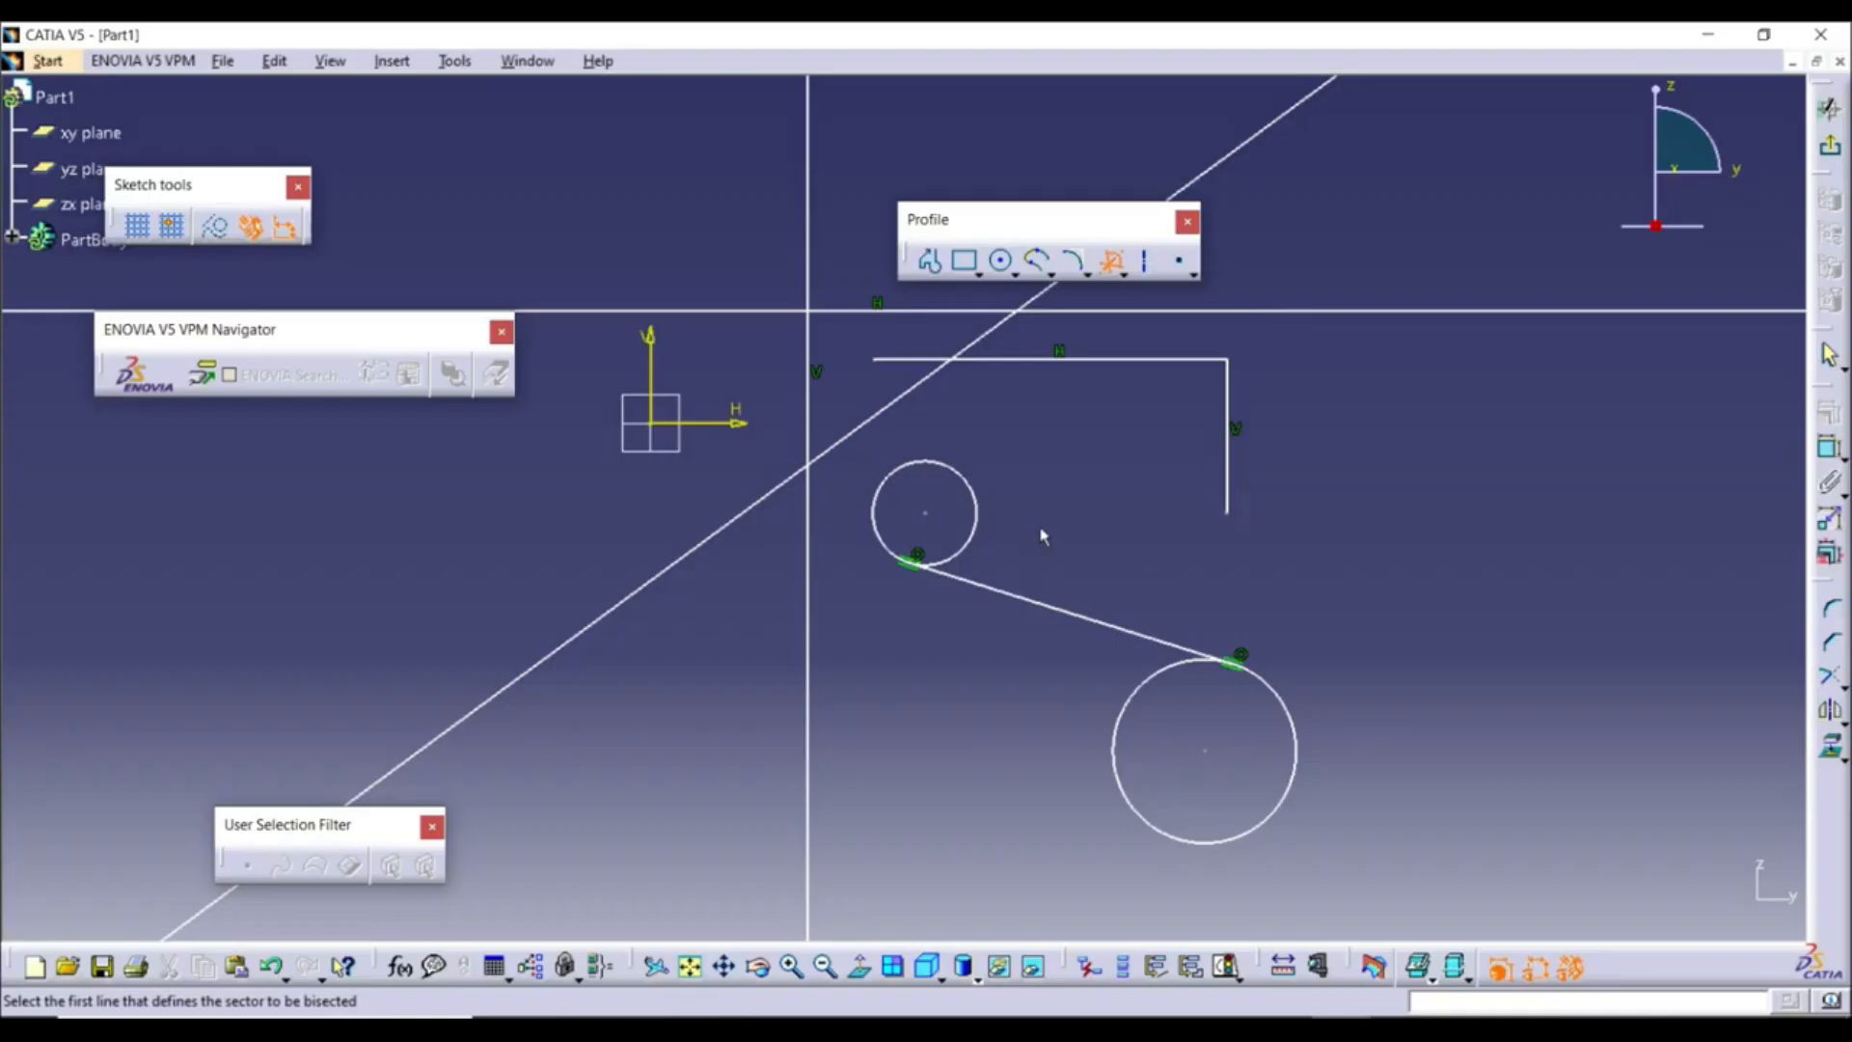
left_click(665, 575)
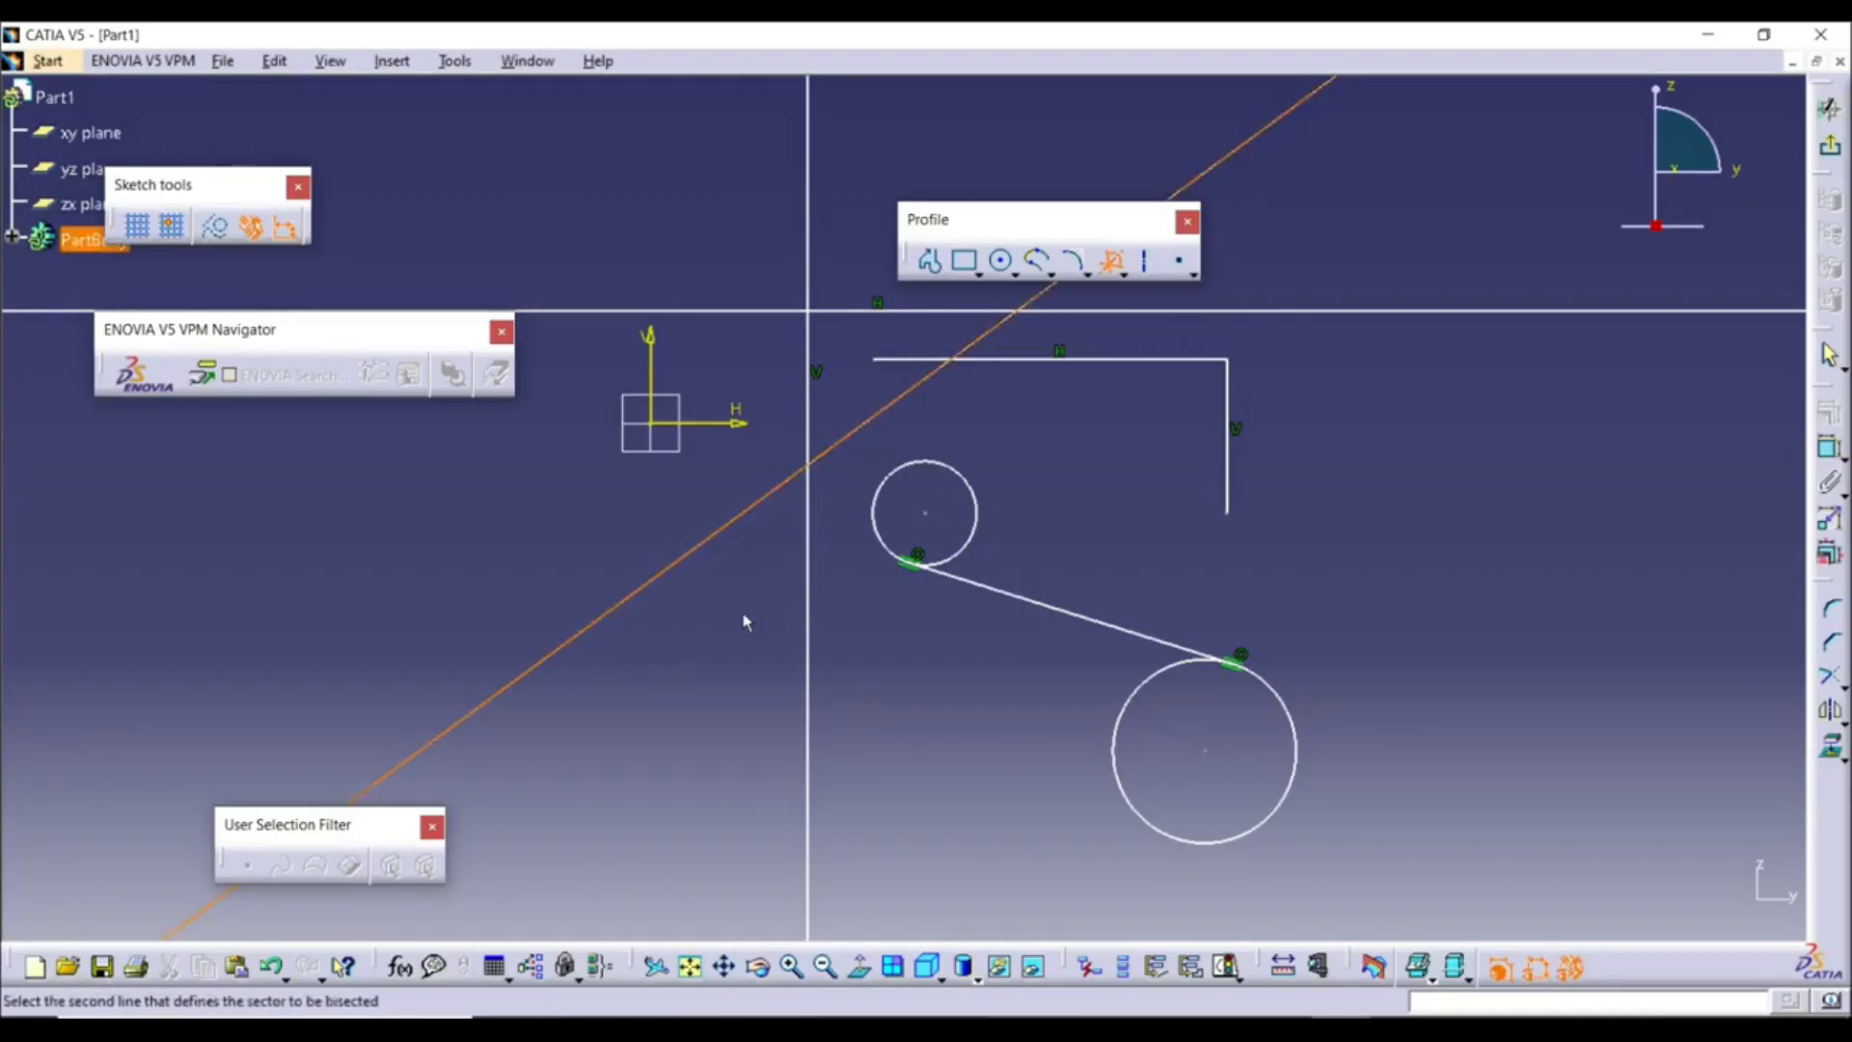
left_click(805, 536)
left_click(836, 492)
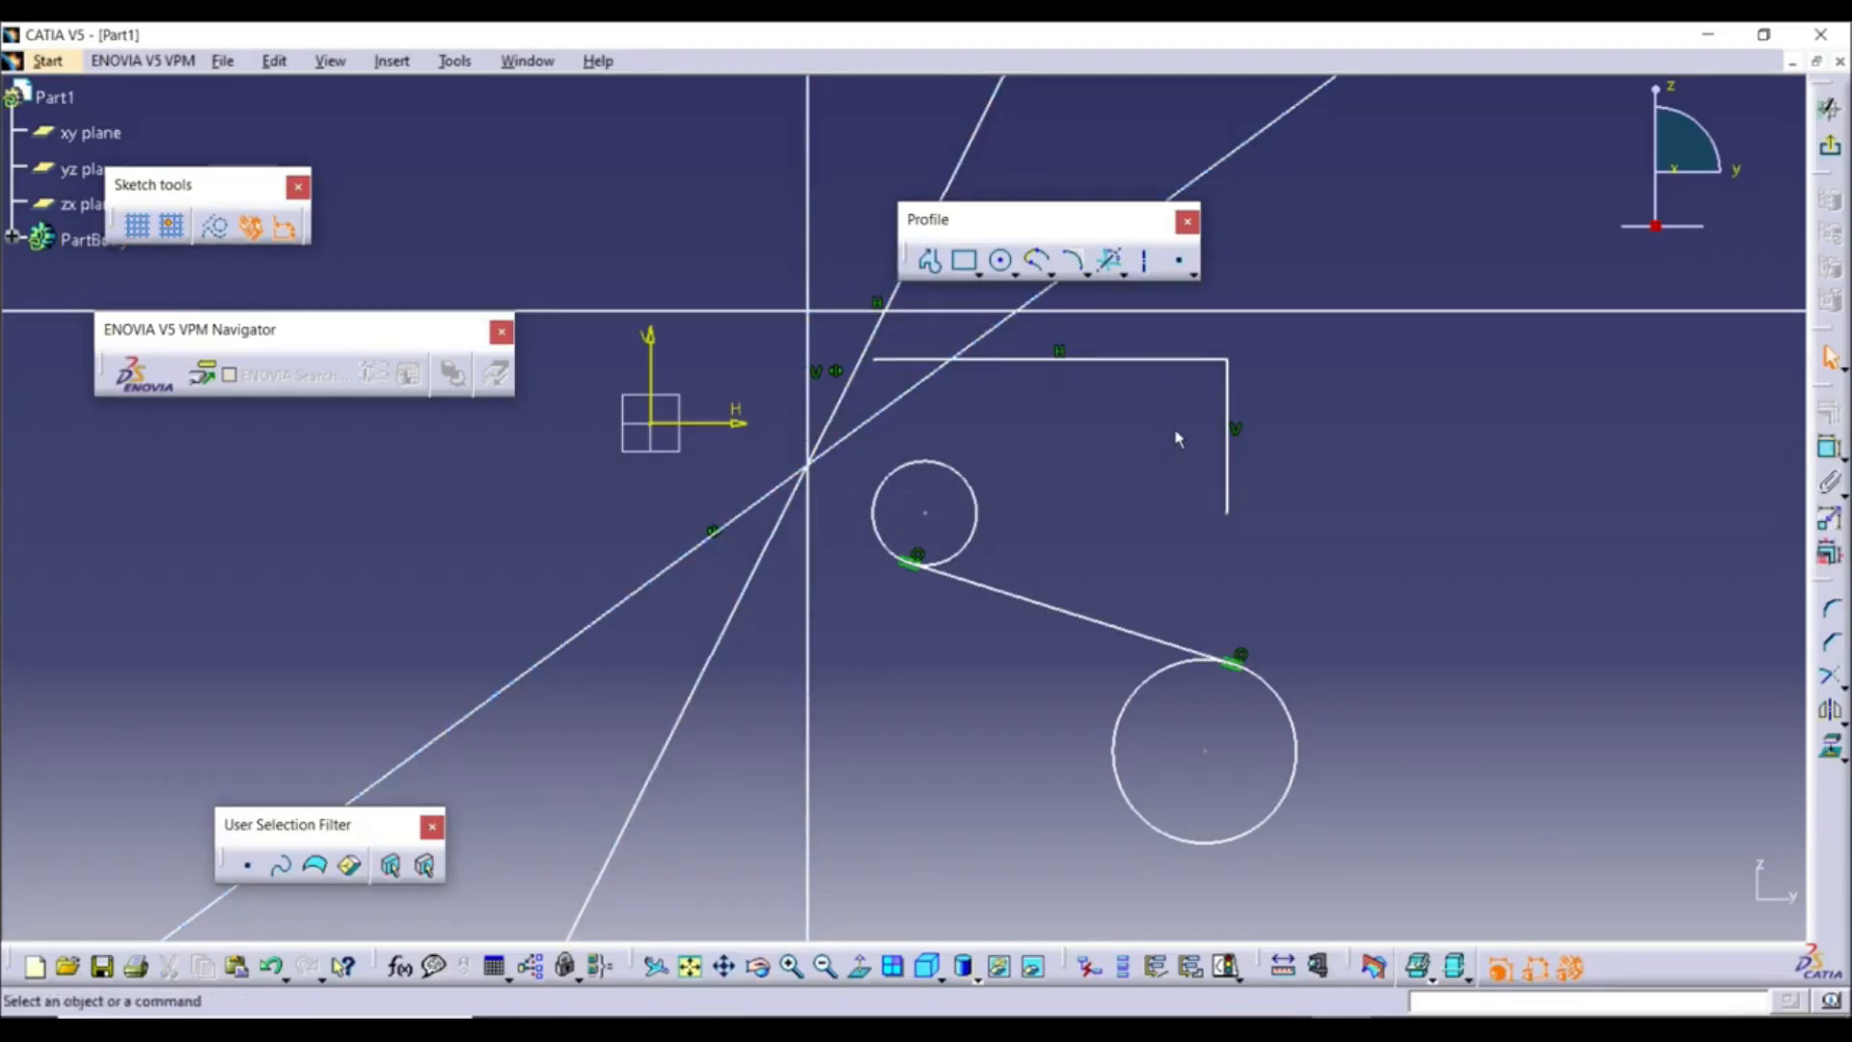
Sketch a line normal to the larger circle, running outward from its upper-right edge
left_click(1124, 275)
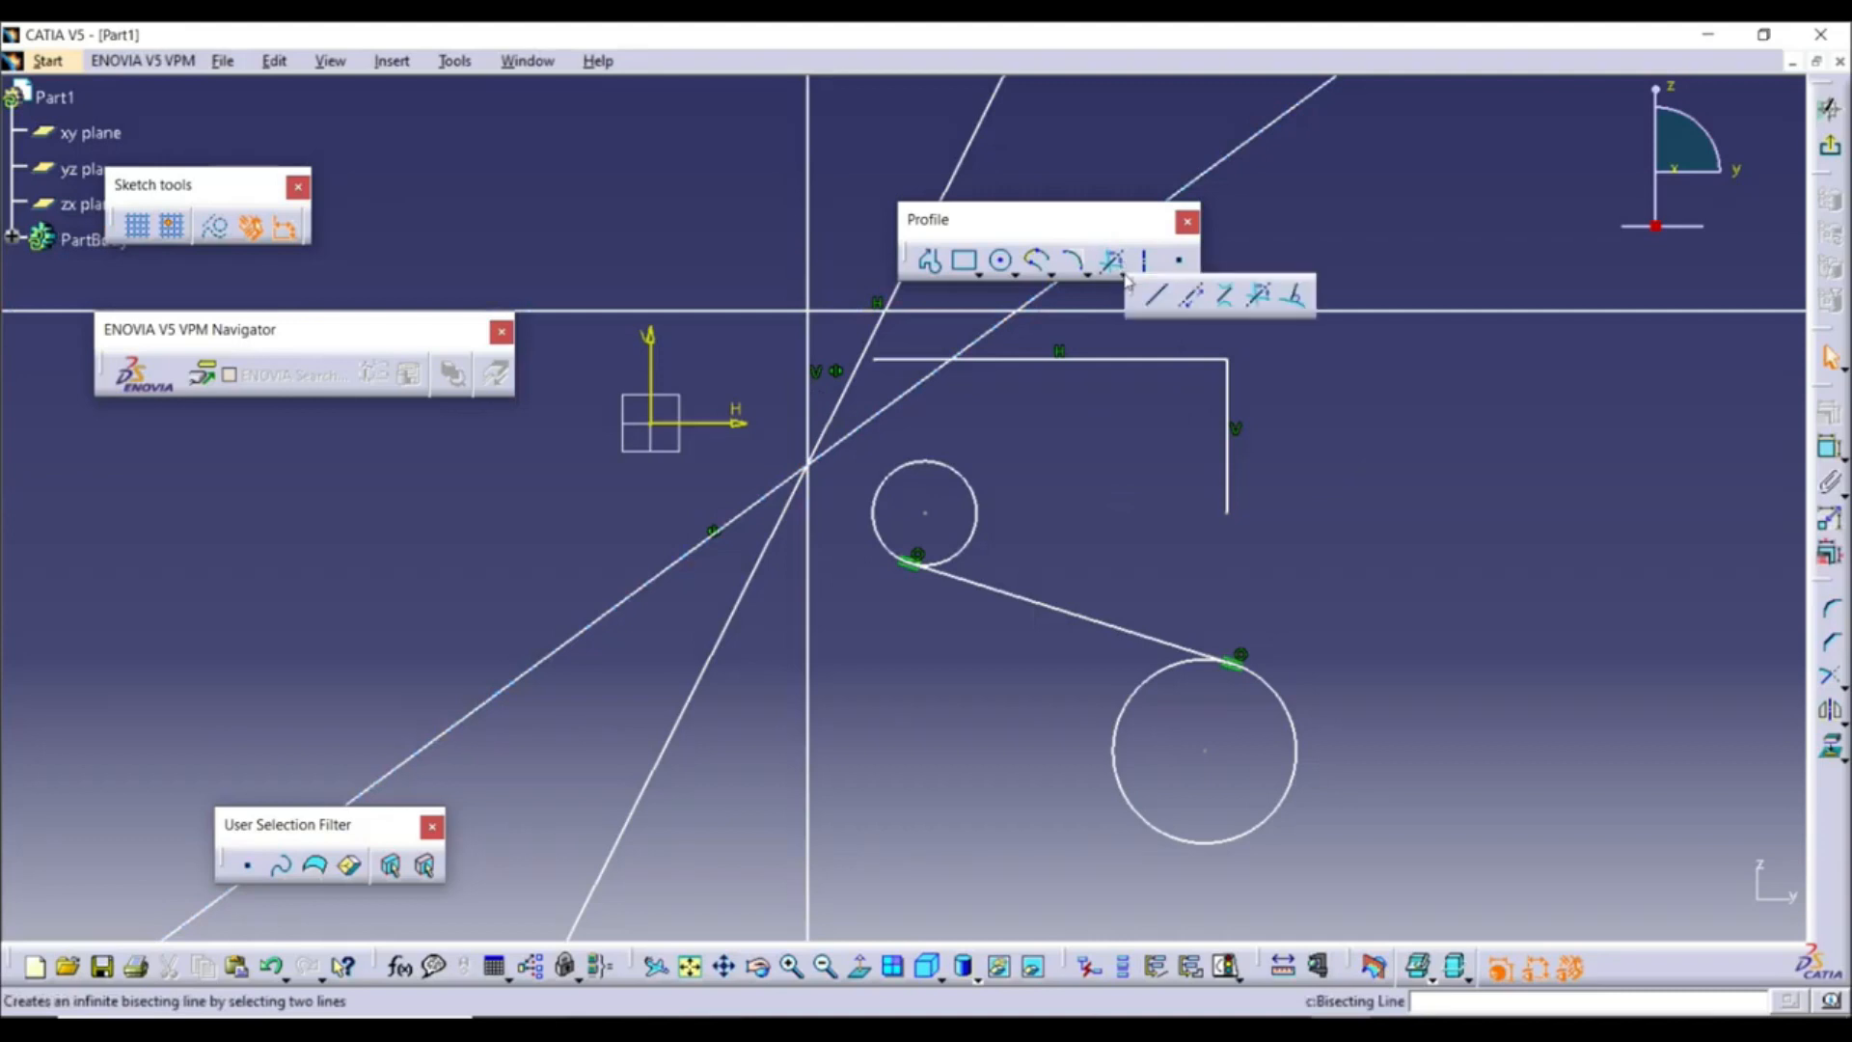
left_click(1297, 301)
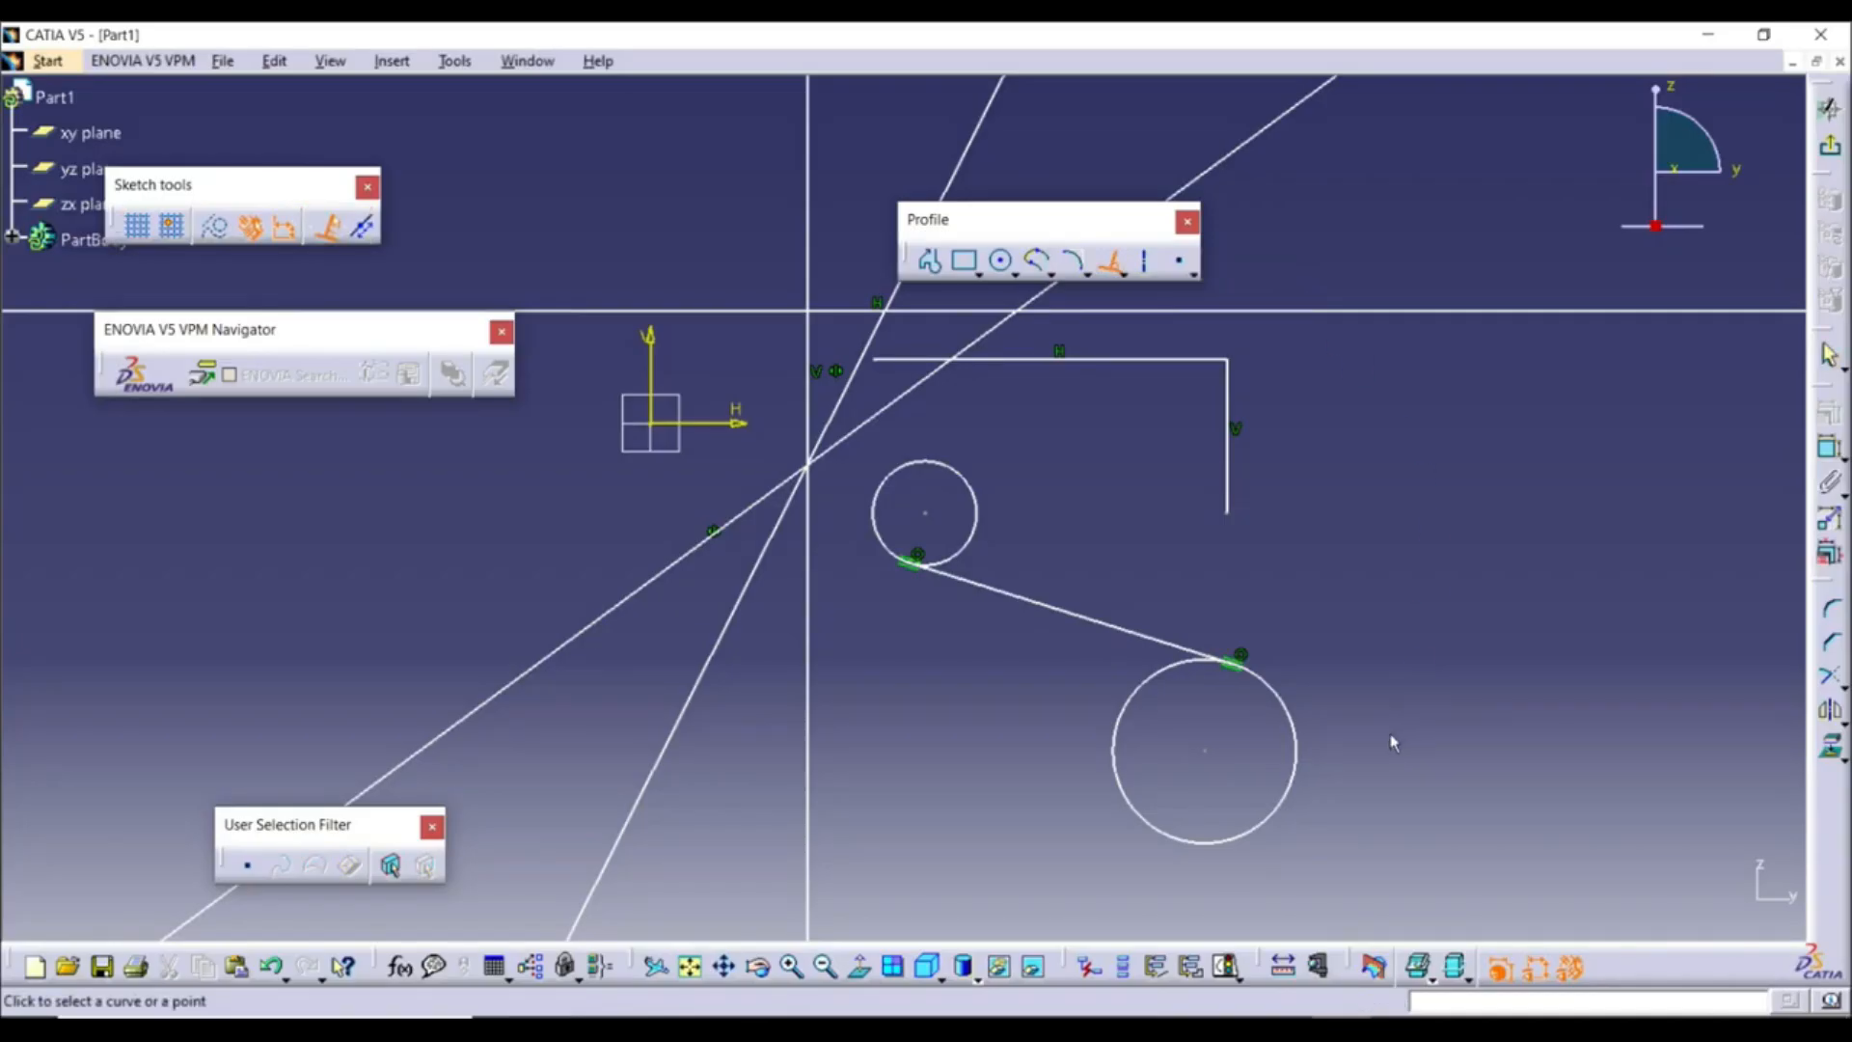
left_click(1304, 727)
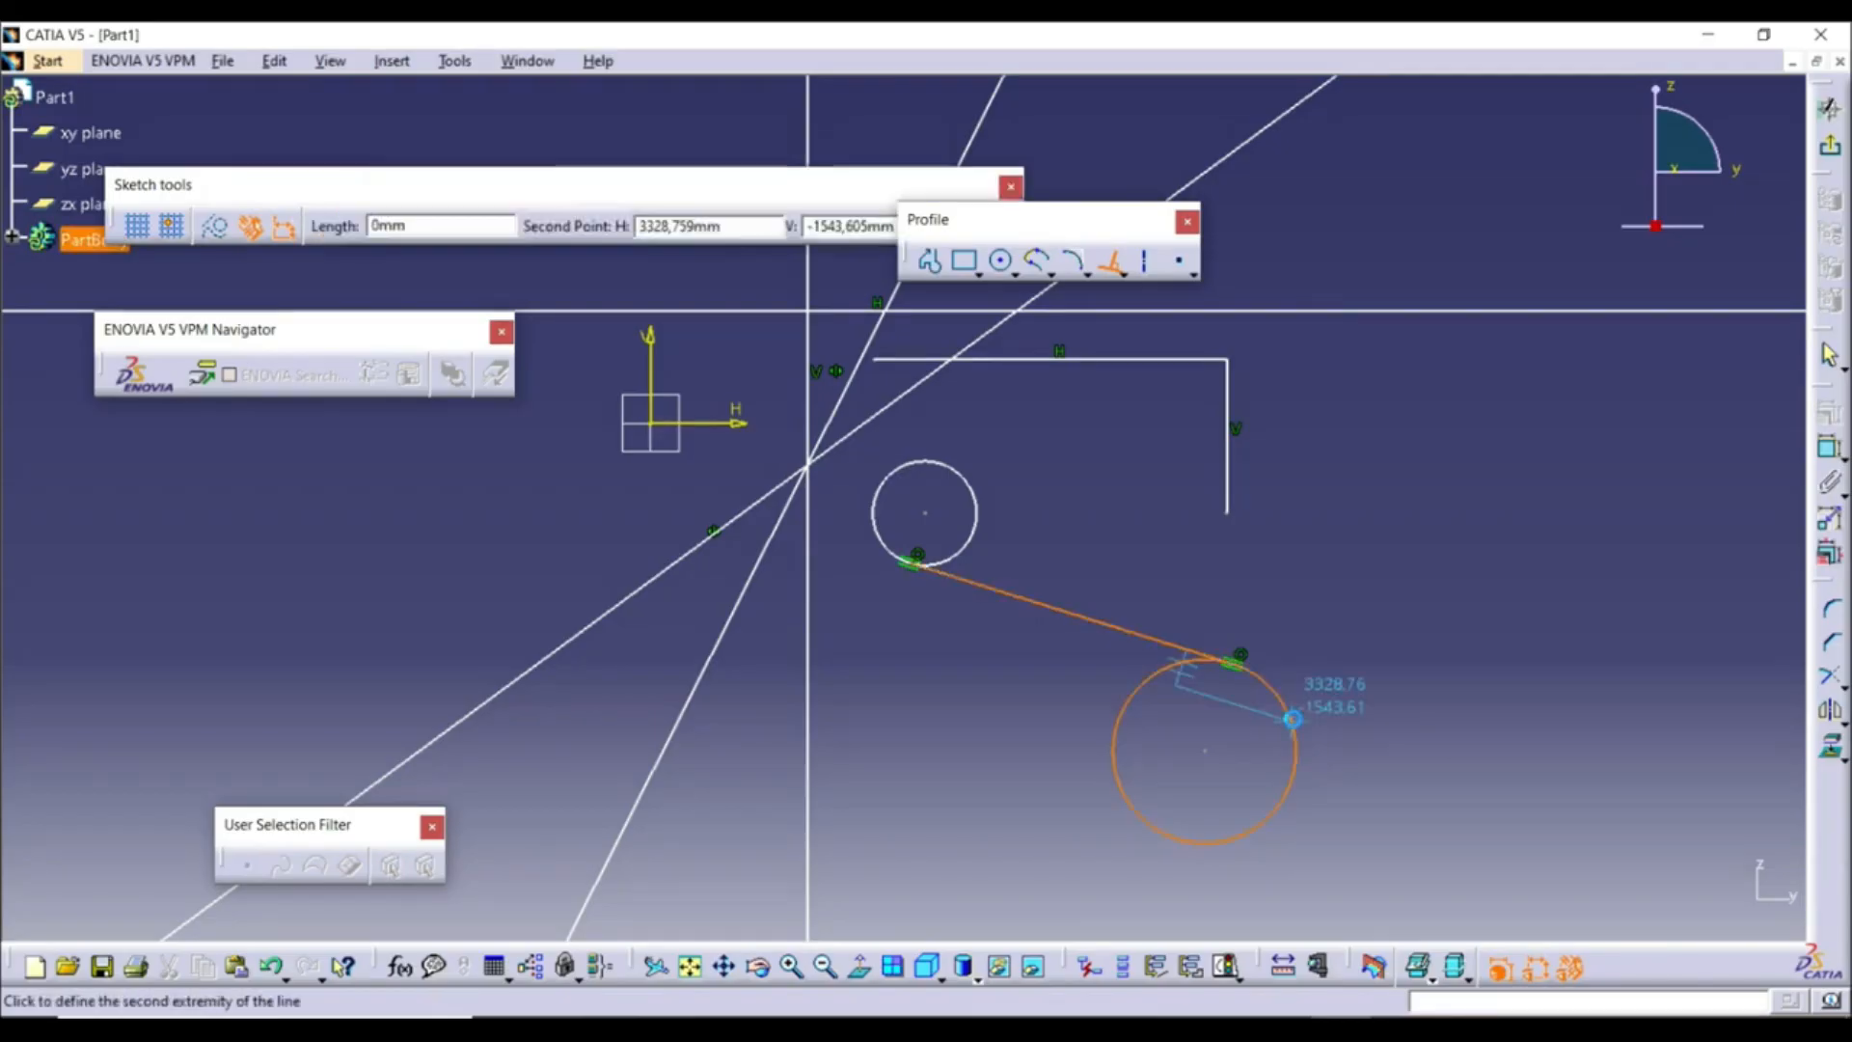
left_click(1520, 648)
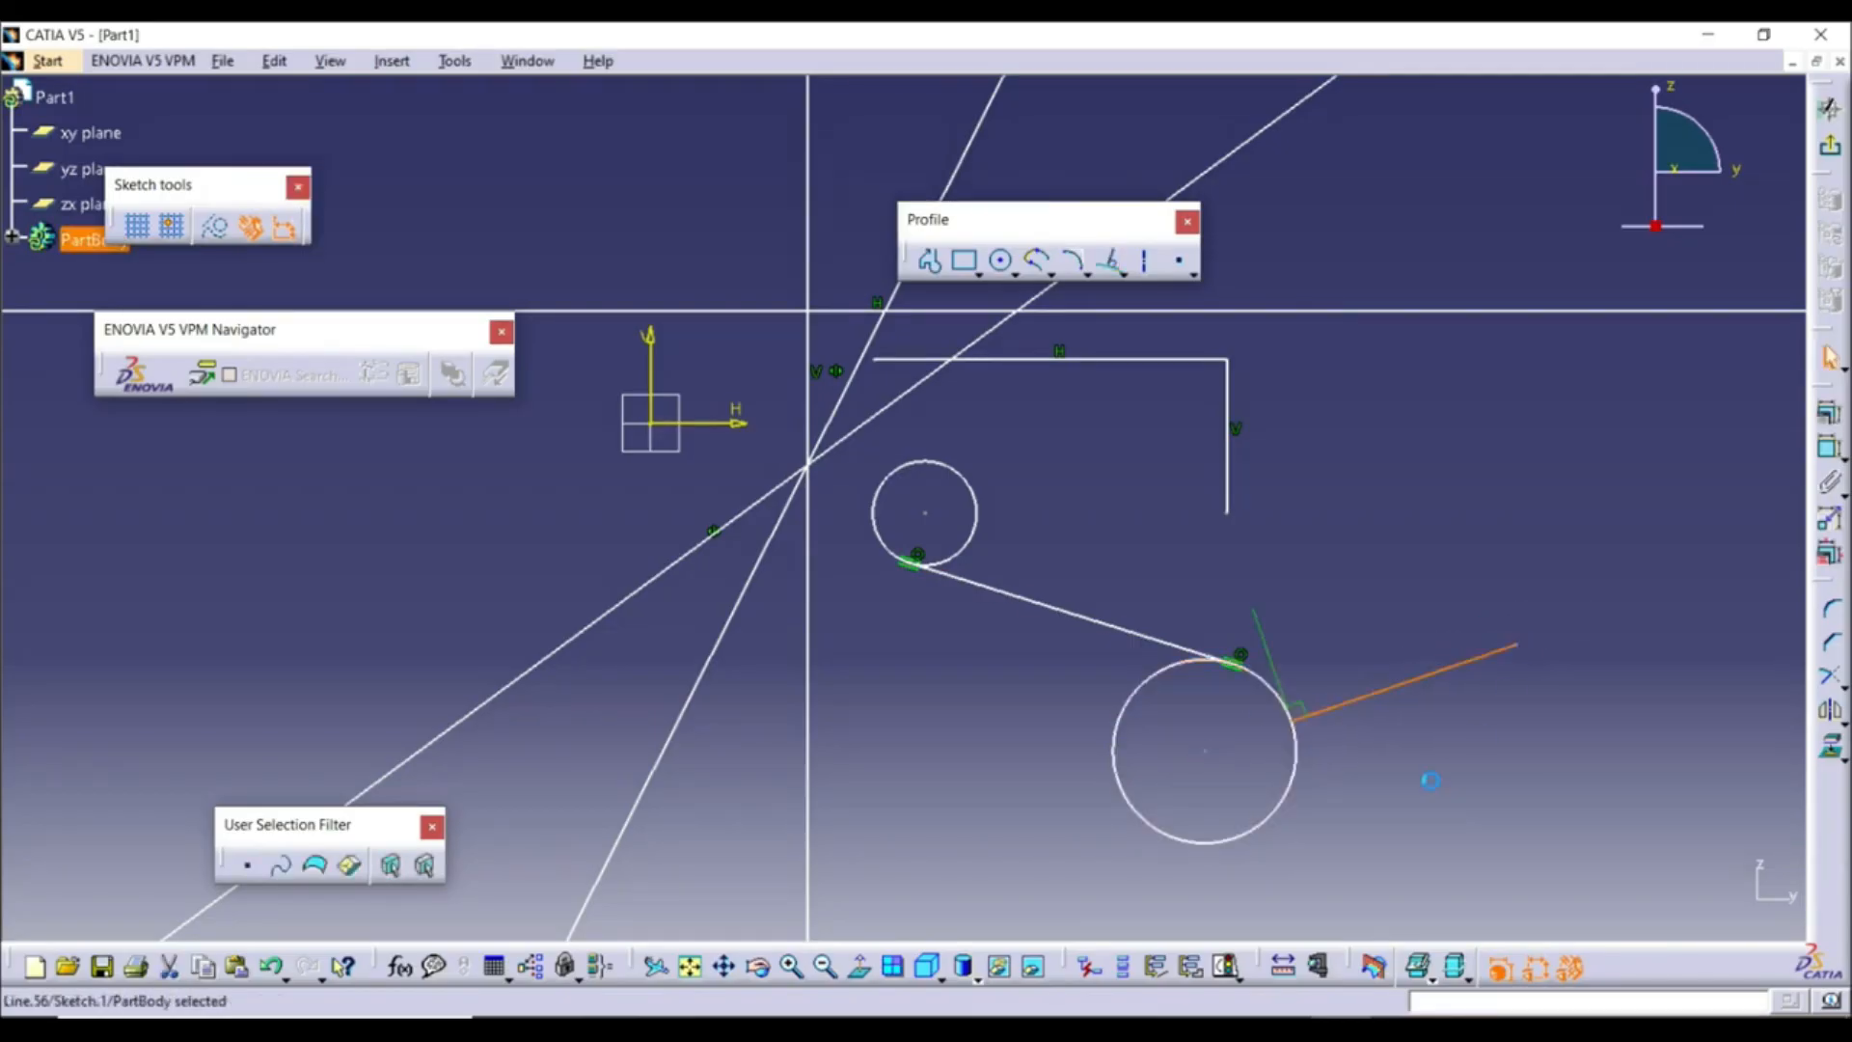
middle_click_drag(1356, 748, 1143, 656, "ctrl")
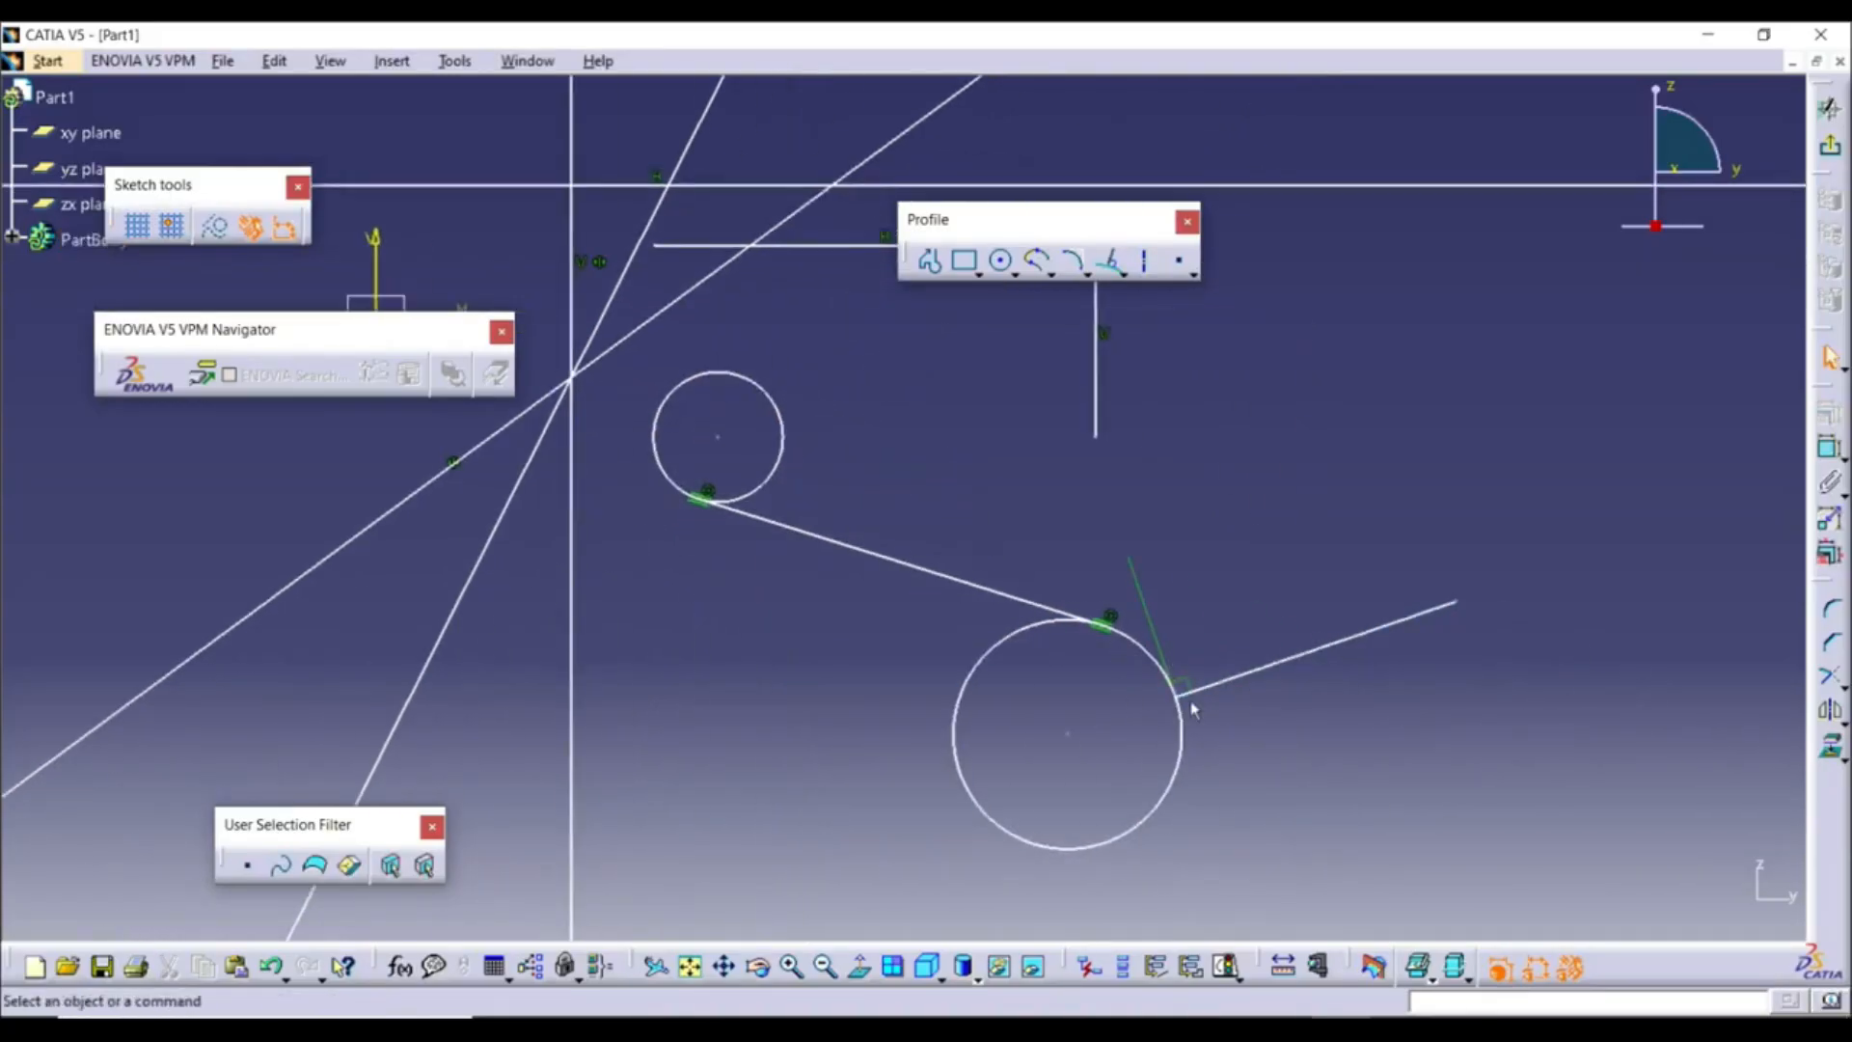
Sketch a line normal to the small circle, extending outward from its right side toward the vertical segment
left_click(1112, 264)
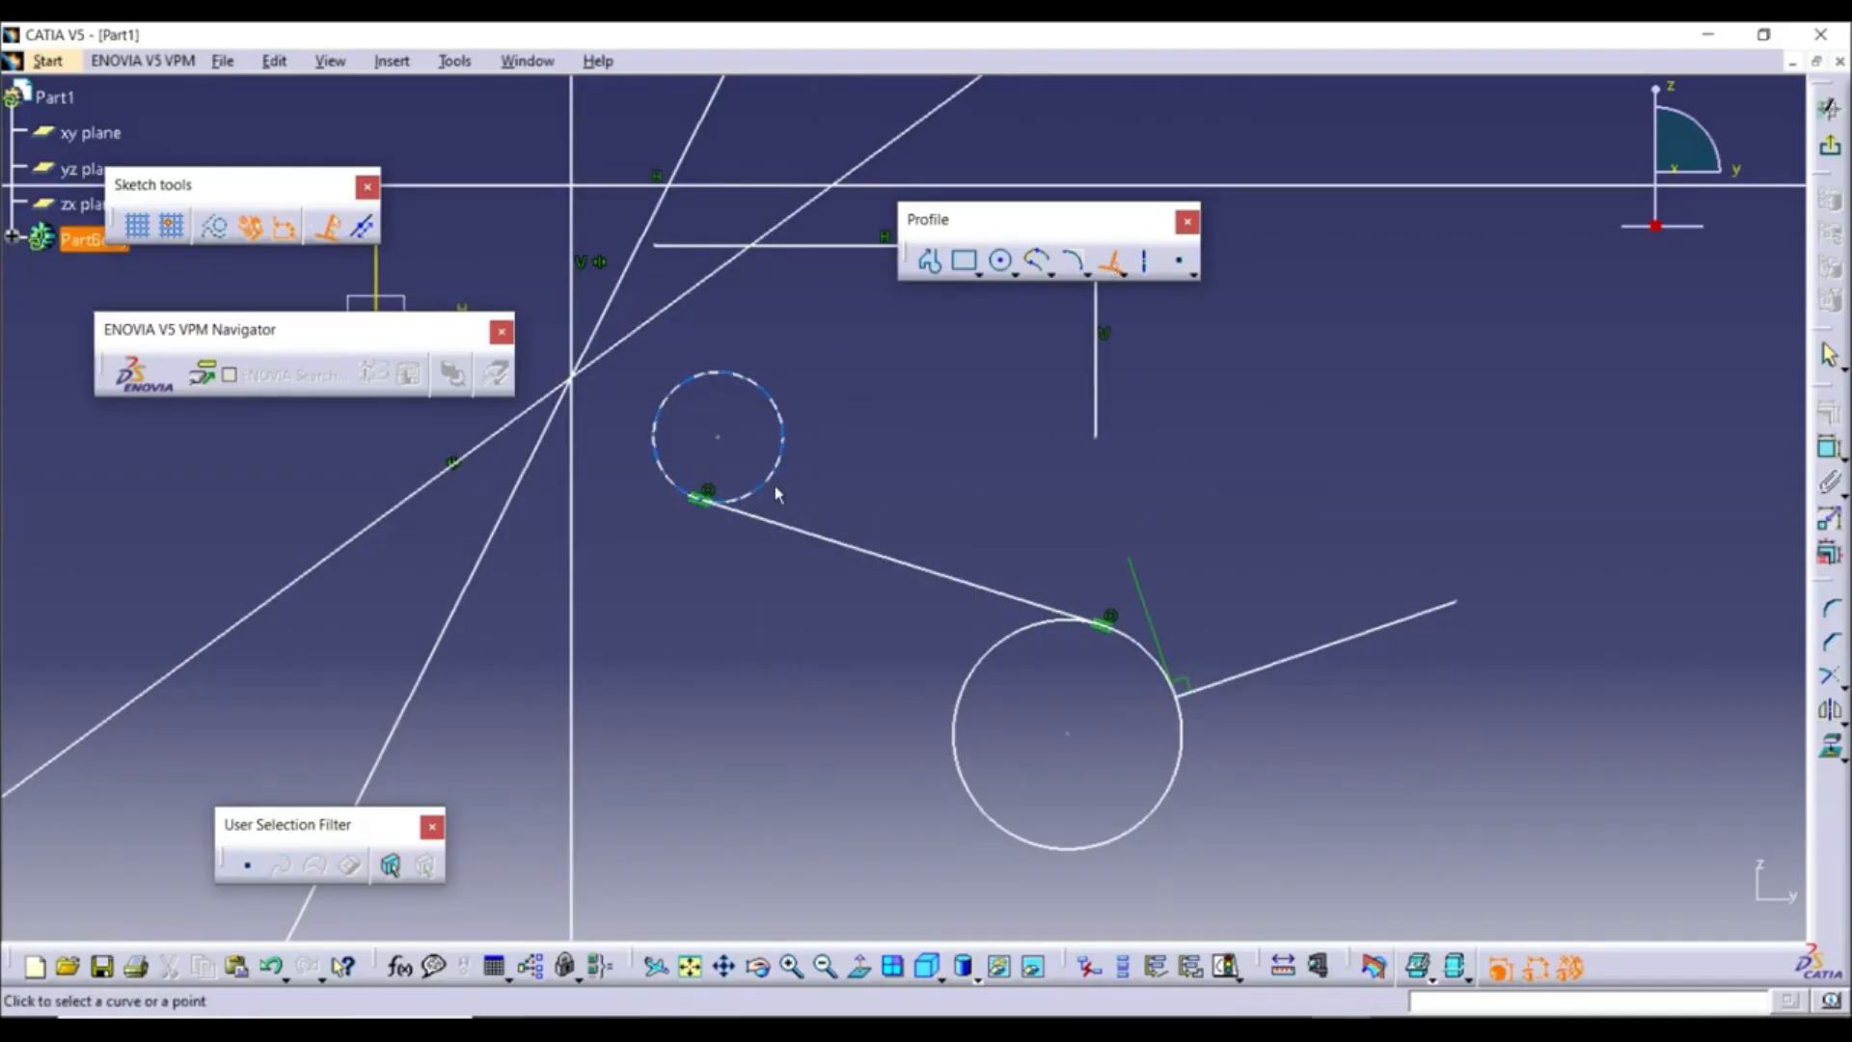
left_click(791, 443)
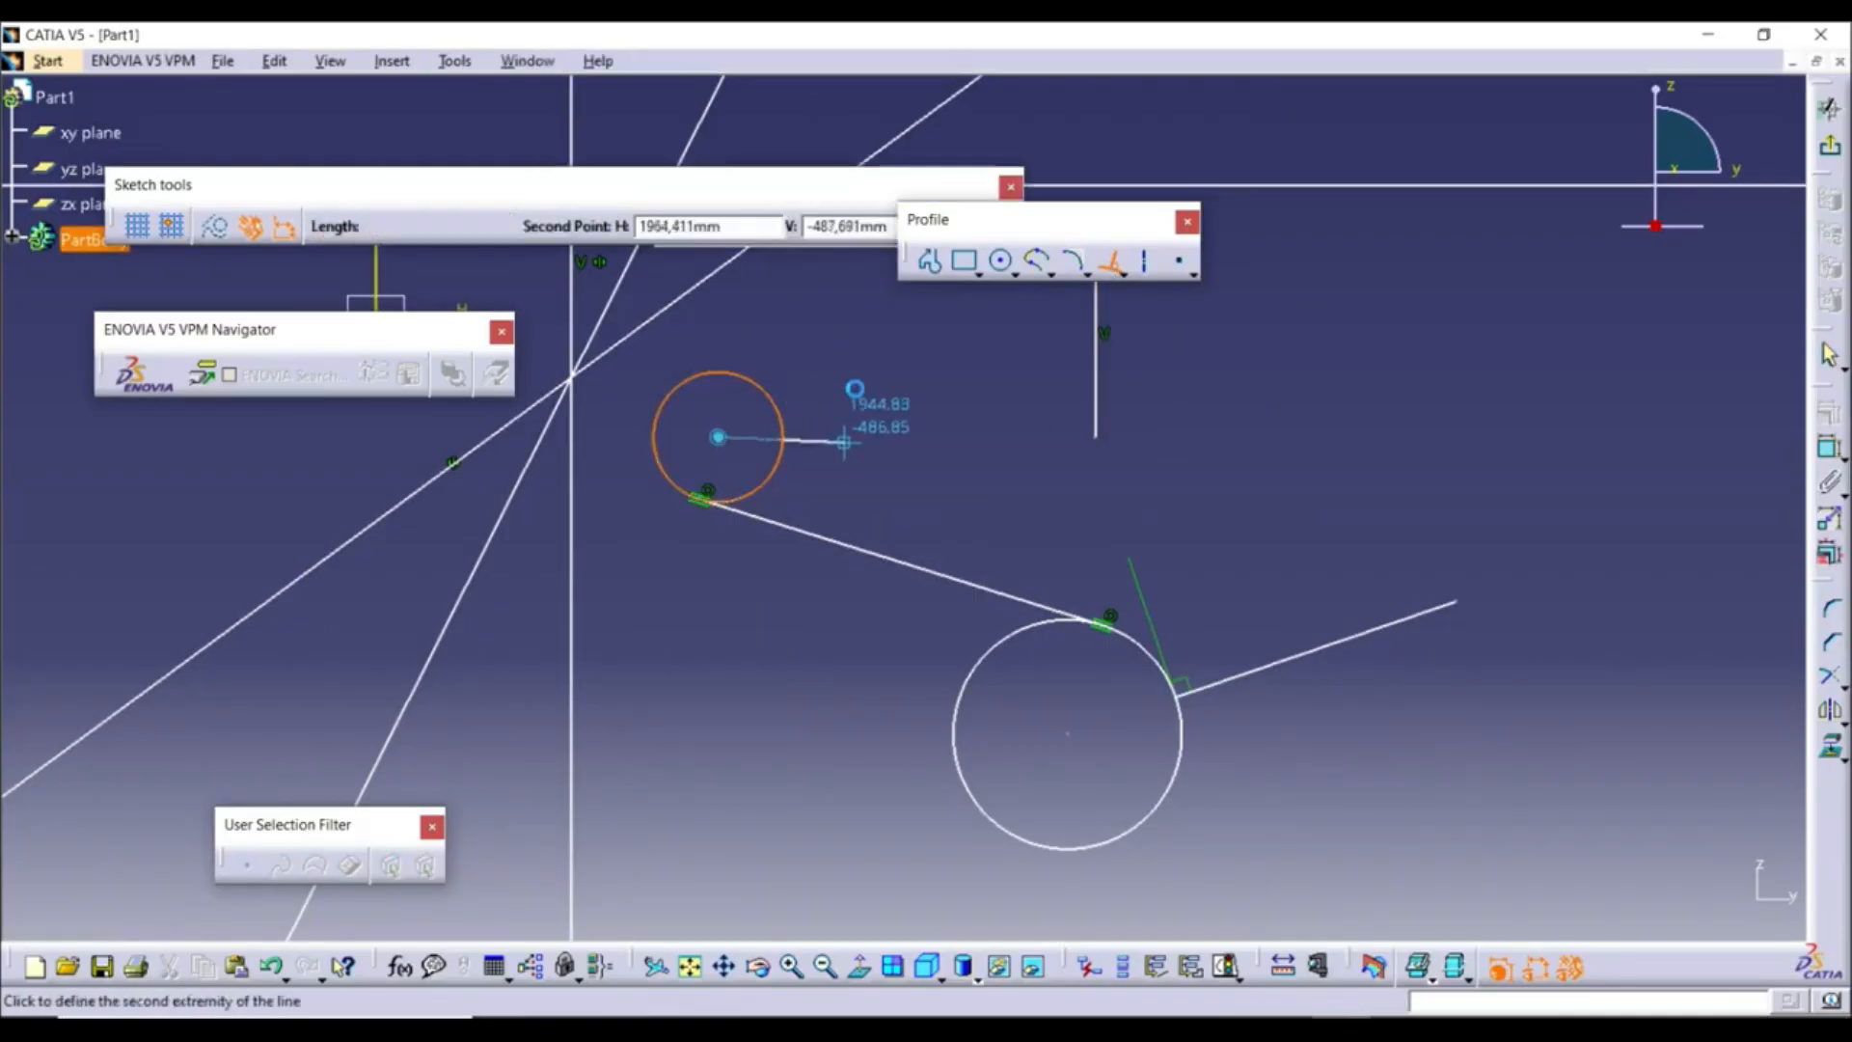
left_click(962, 447)
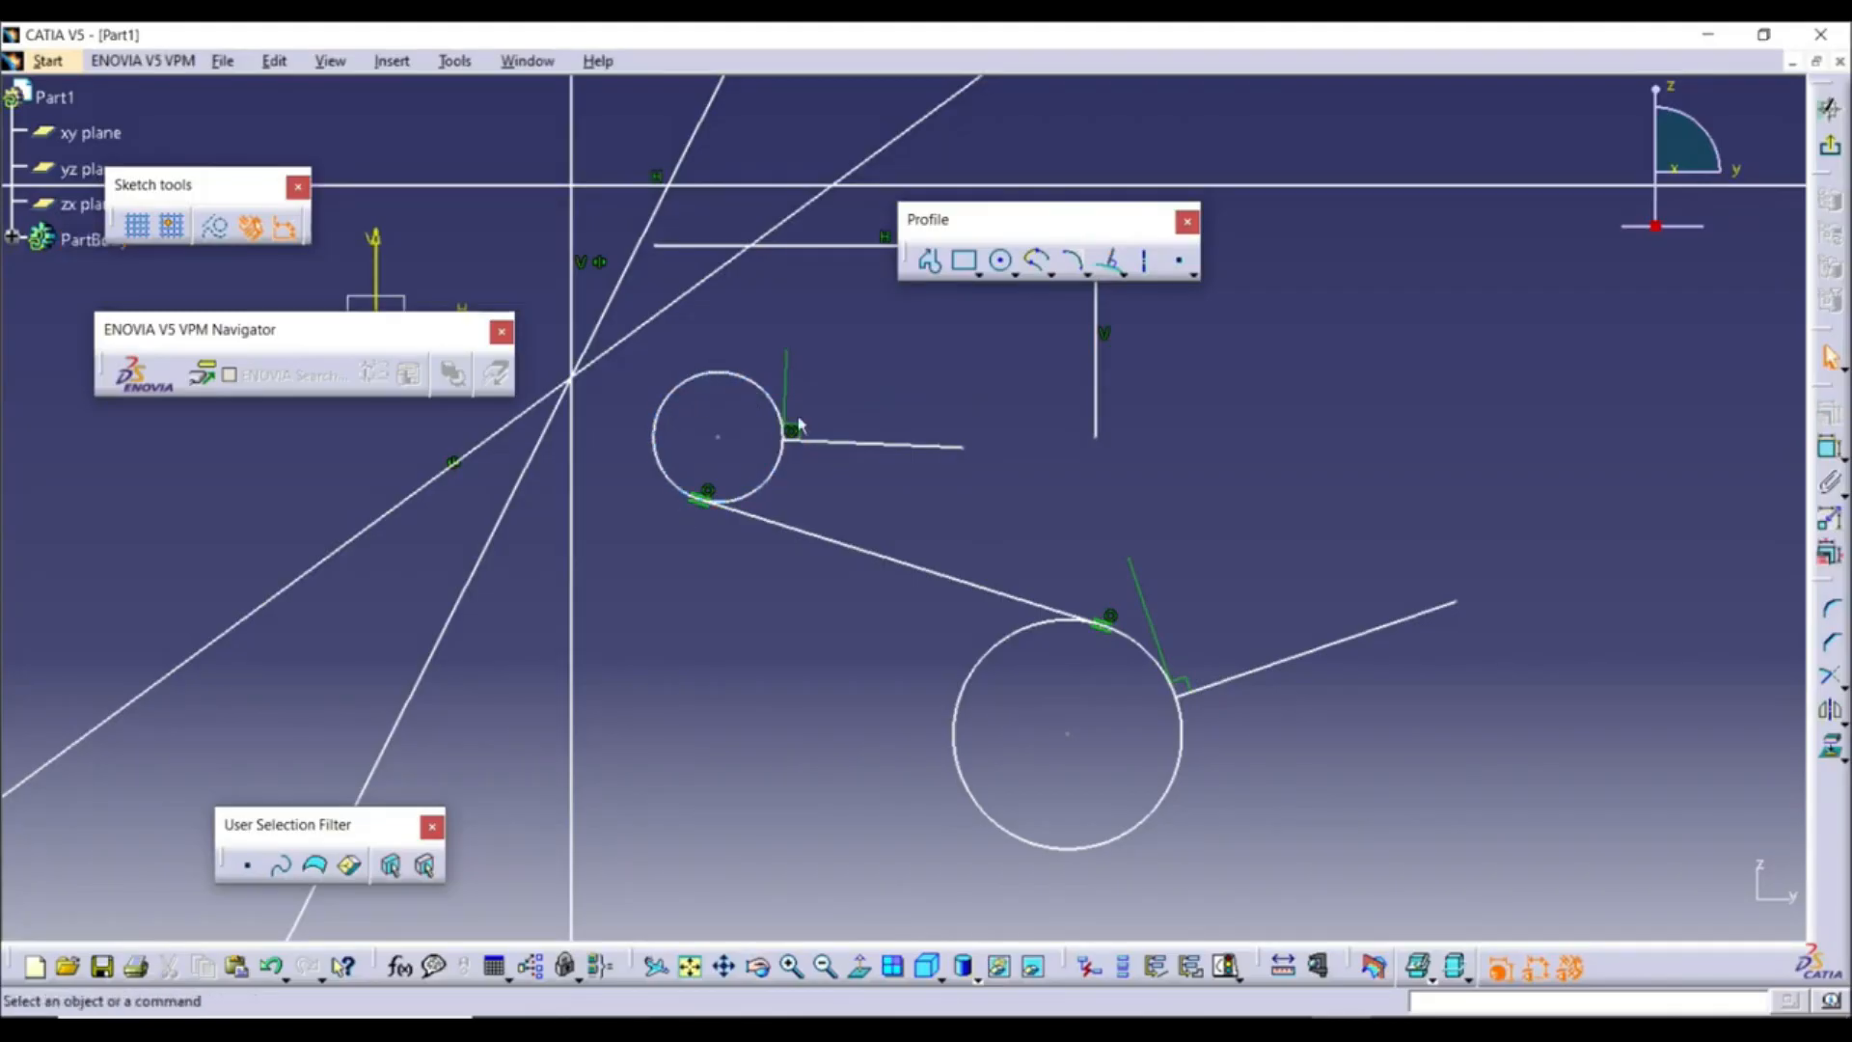
Sketch a vertical axis to the right of the vertical segment, above the end of the larger circle's normal line
left_click(1149, 264)
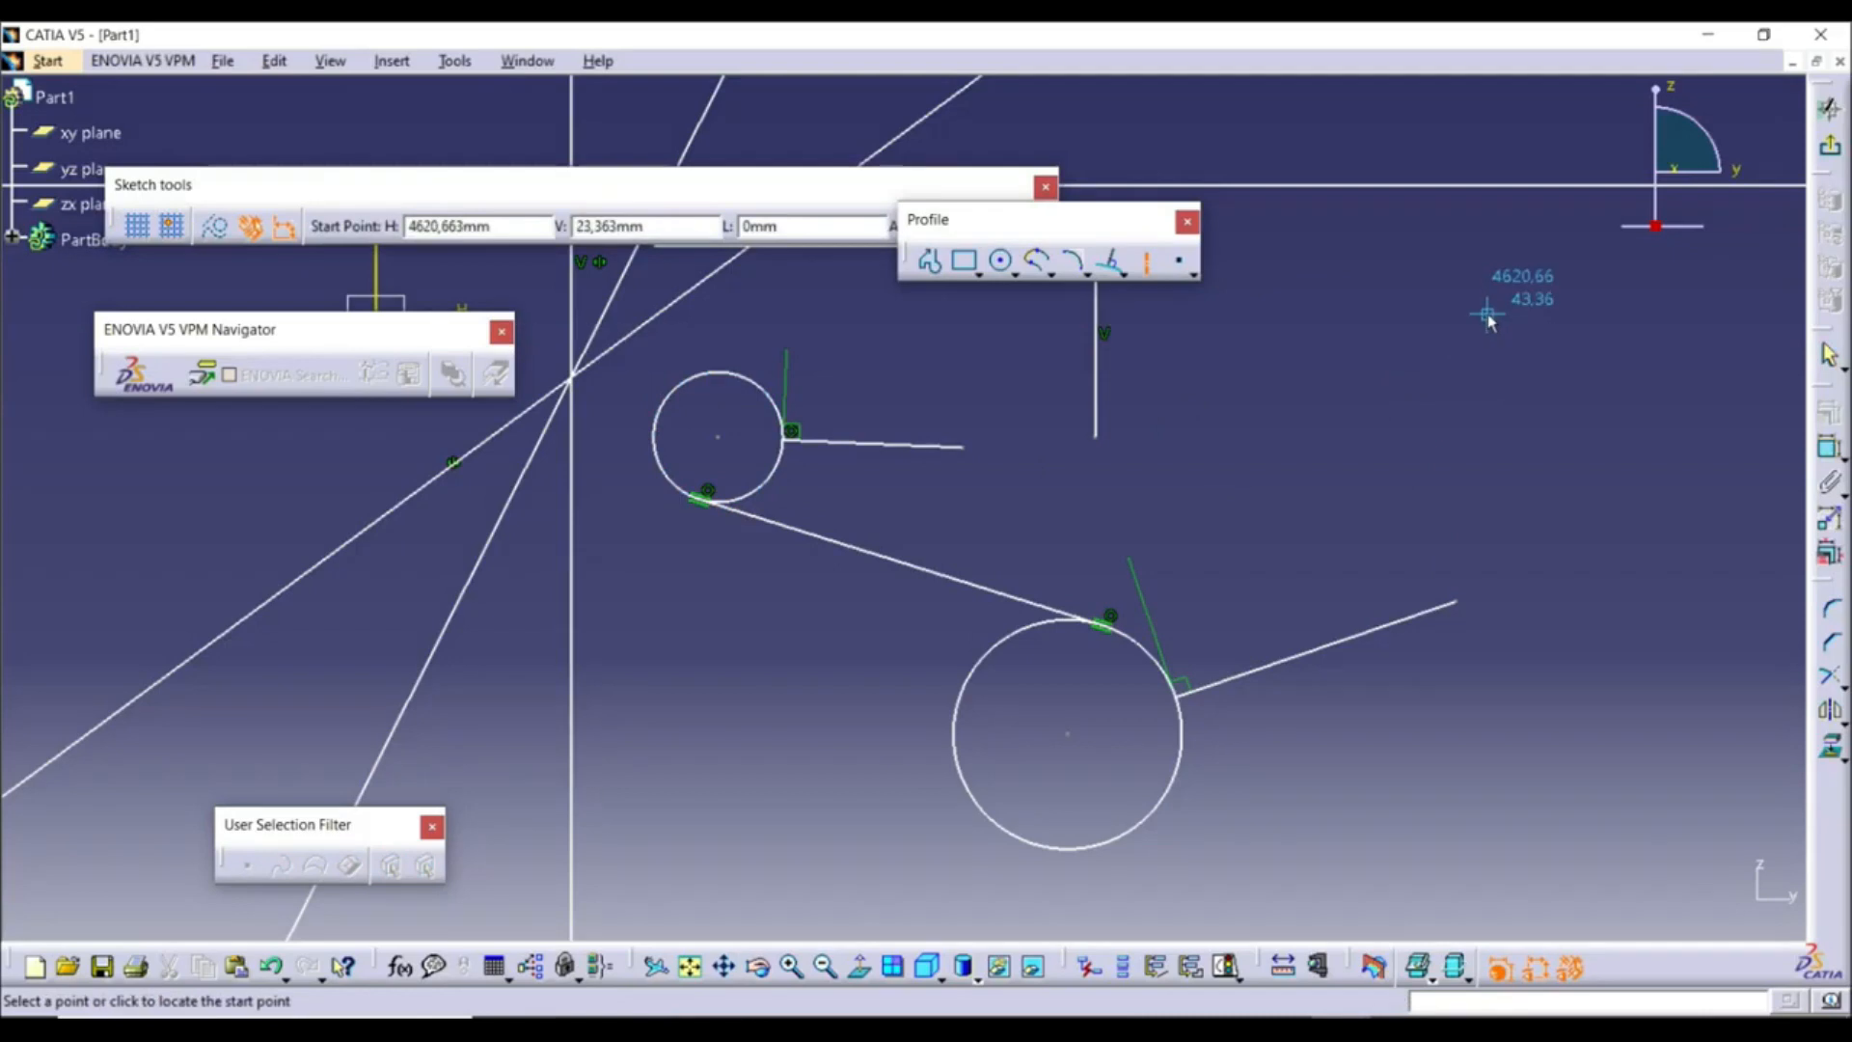
left_click(1418, 275)
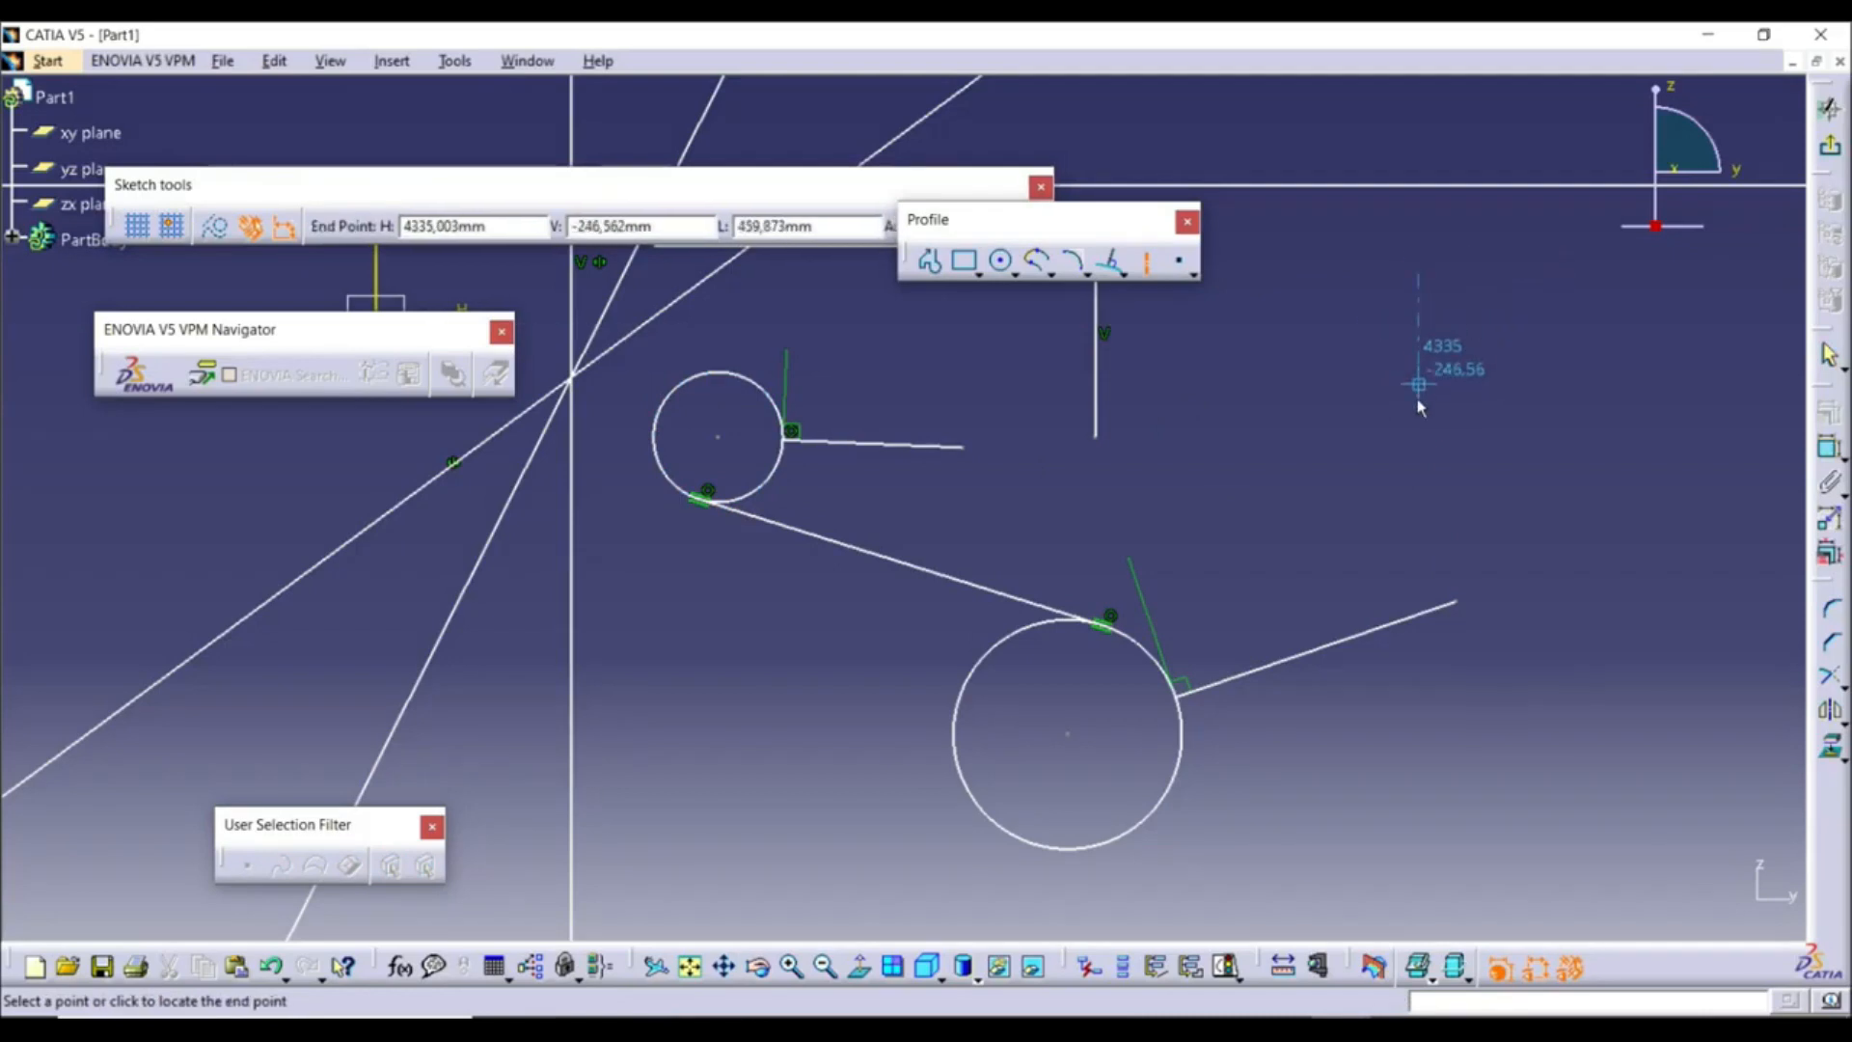
left_click(1418, 521)
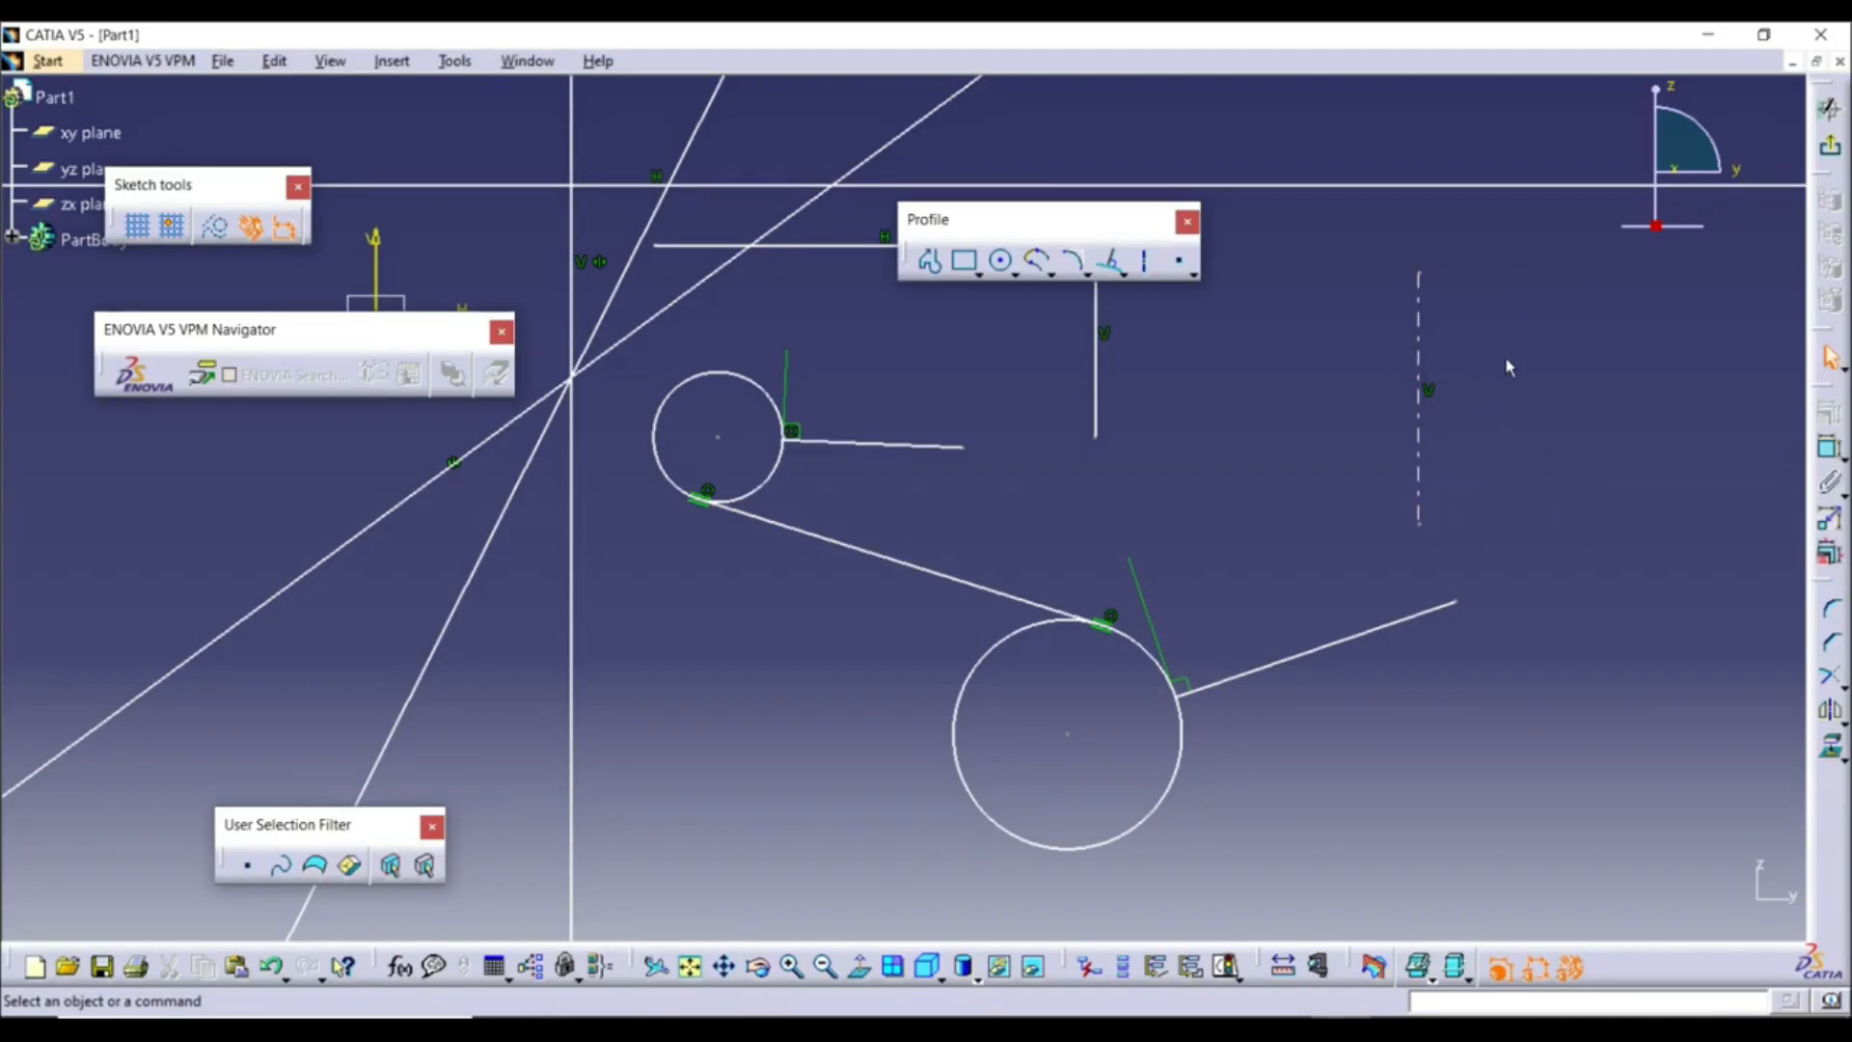
middle_click_drag(1330, 465, 971, 509, "ctrl")
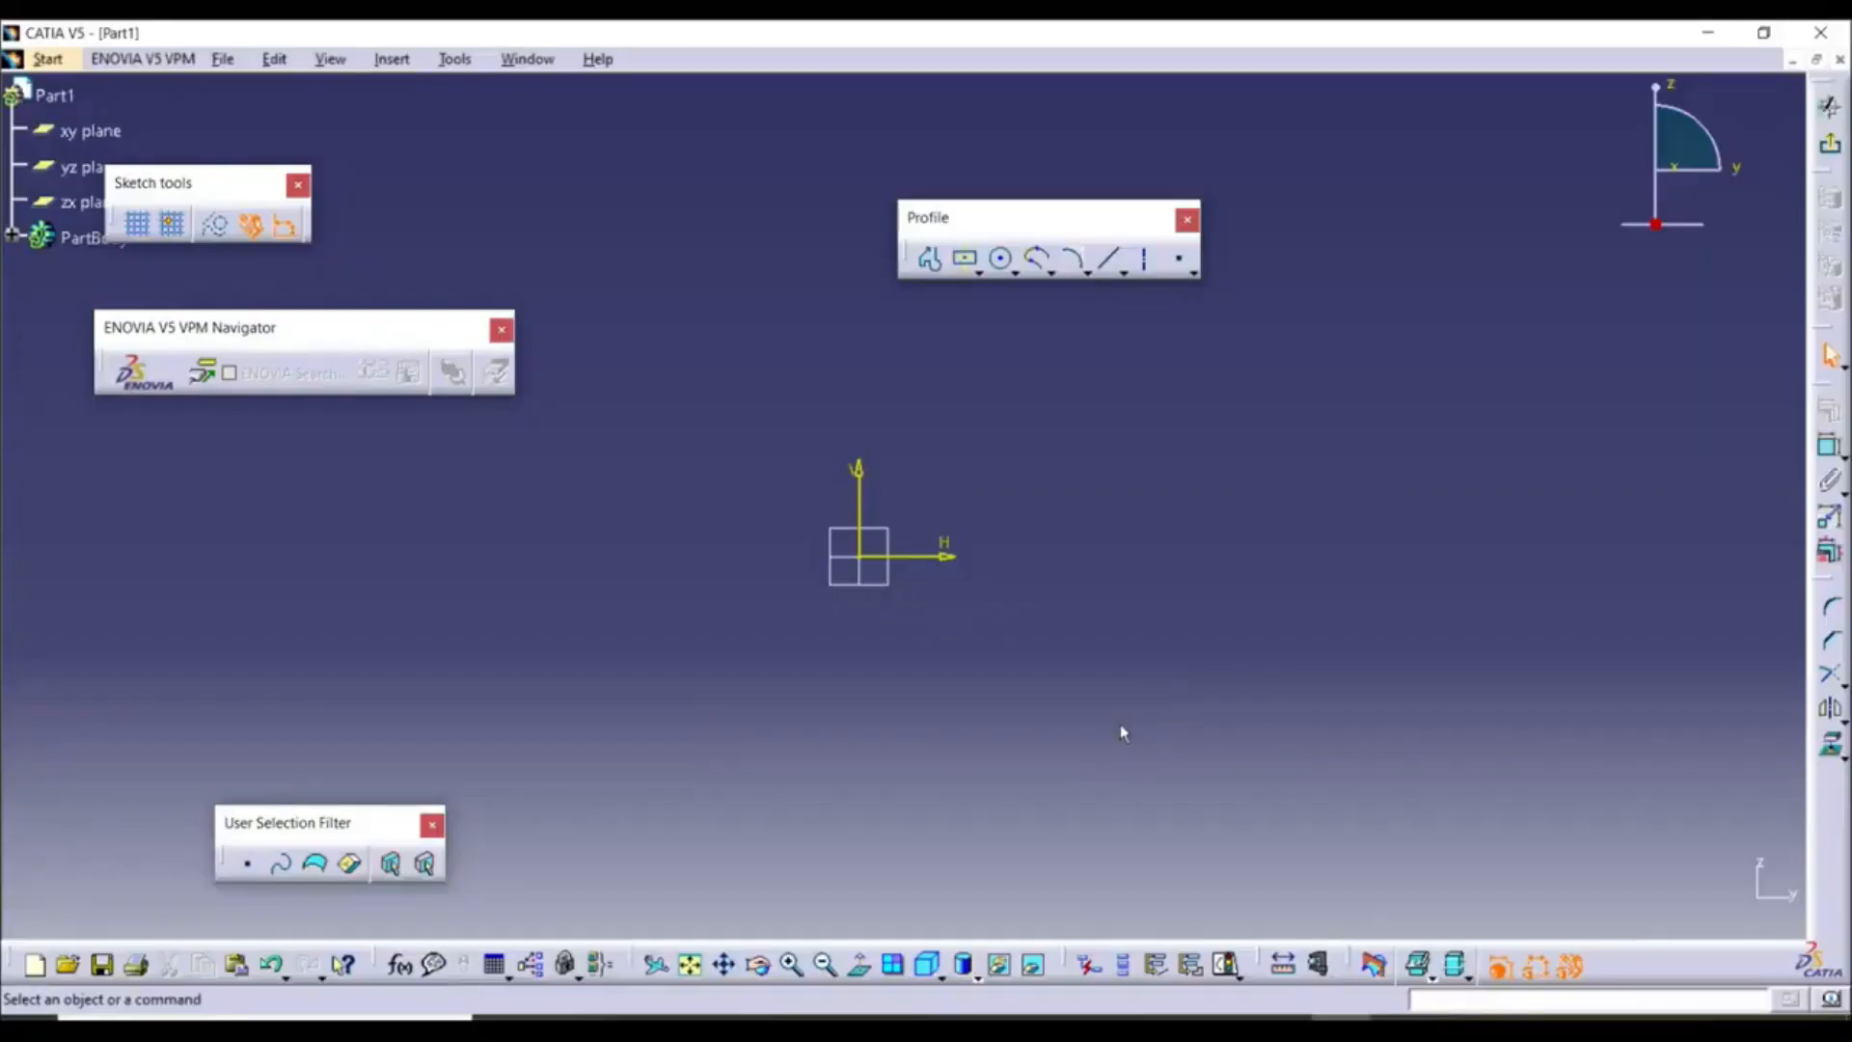
Sketch a large centre-defined circle to the right of the origin, with its point on the circle aligned with the horizontal axis
left_click(1002, 261)
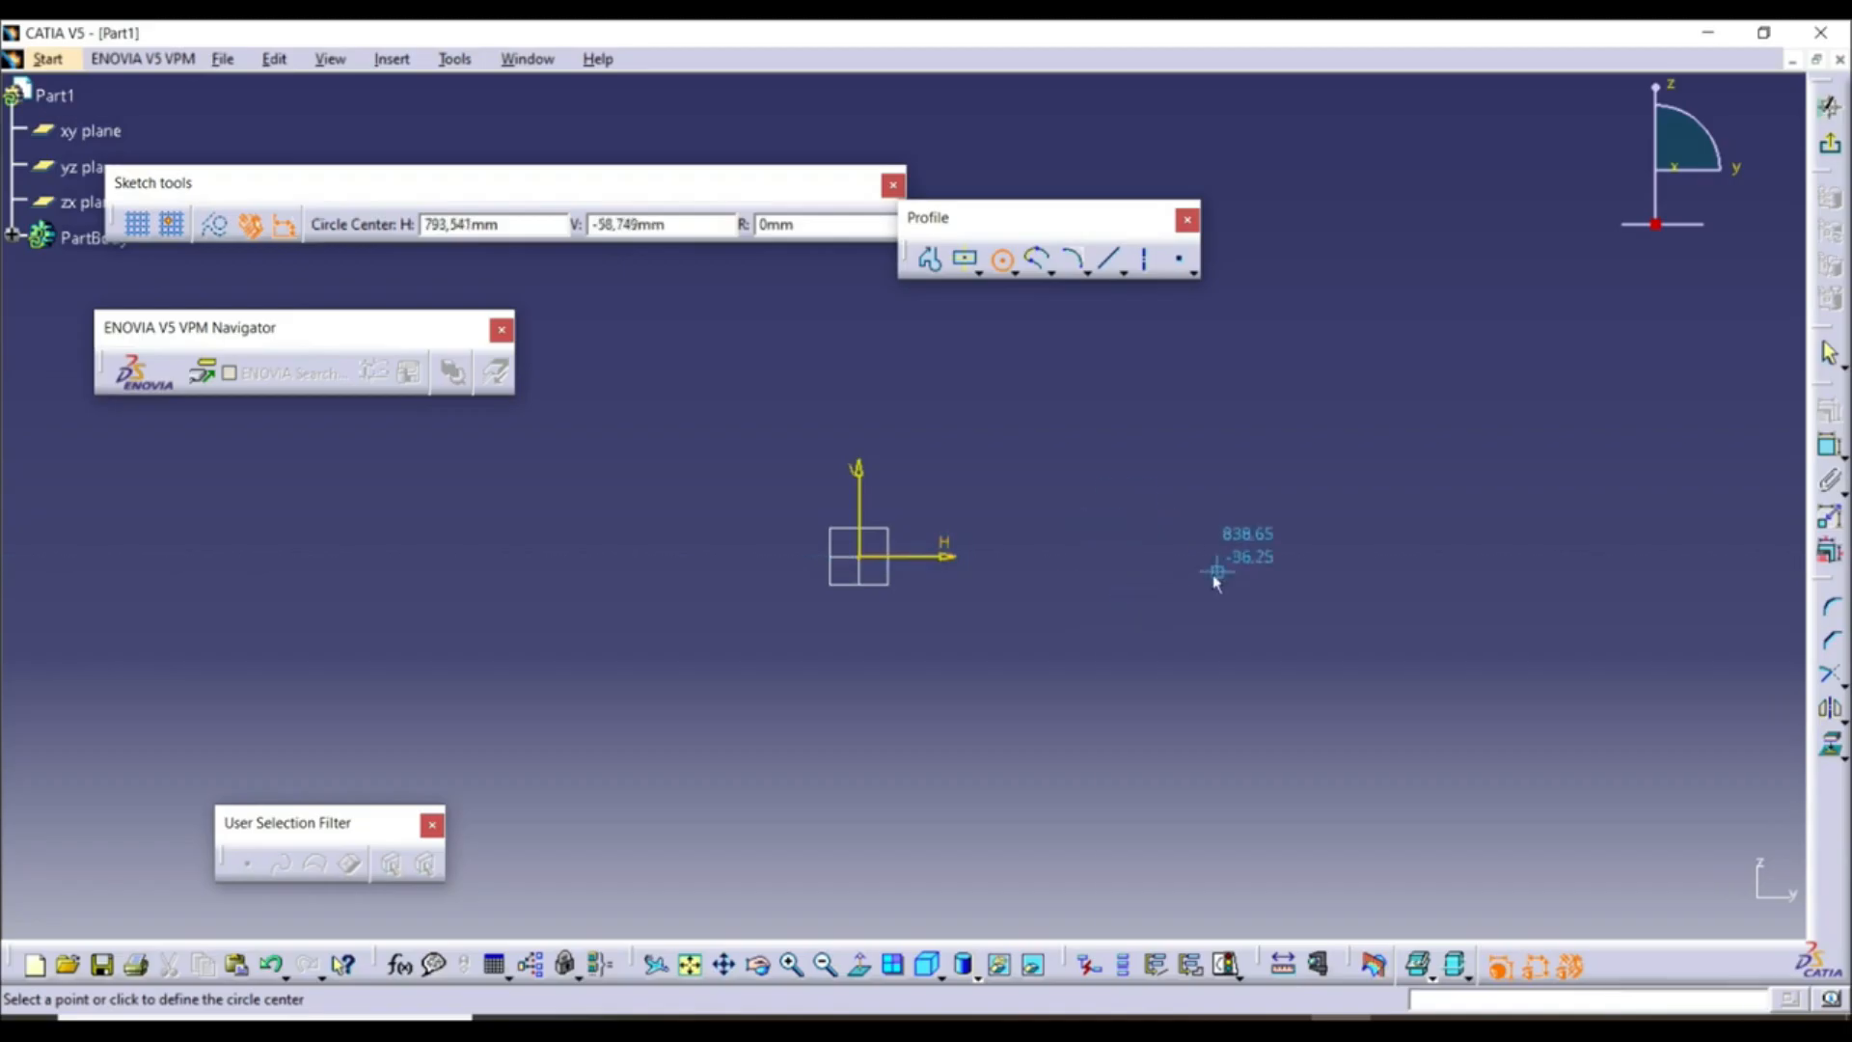
left_click(1176, 608)
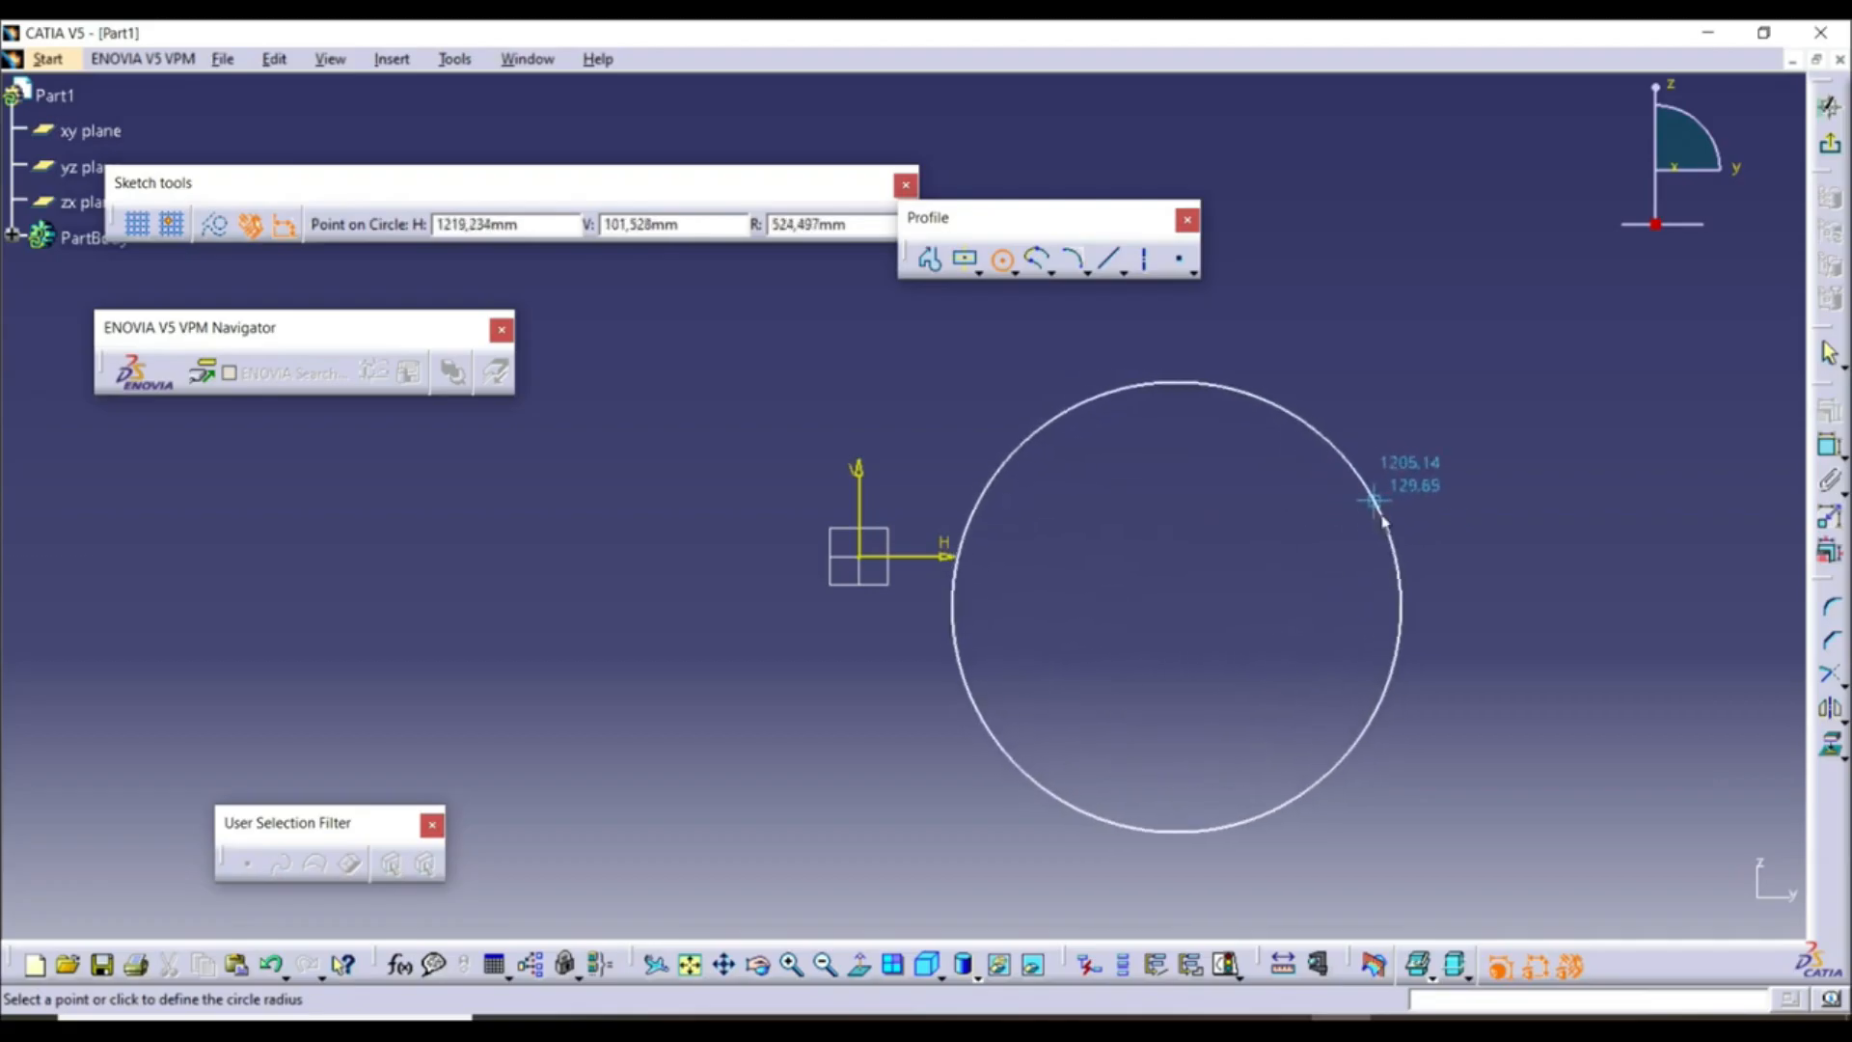
left_click(1403, 556)
left_click(1515, 688)
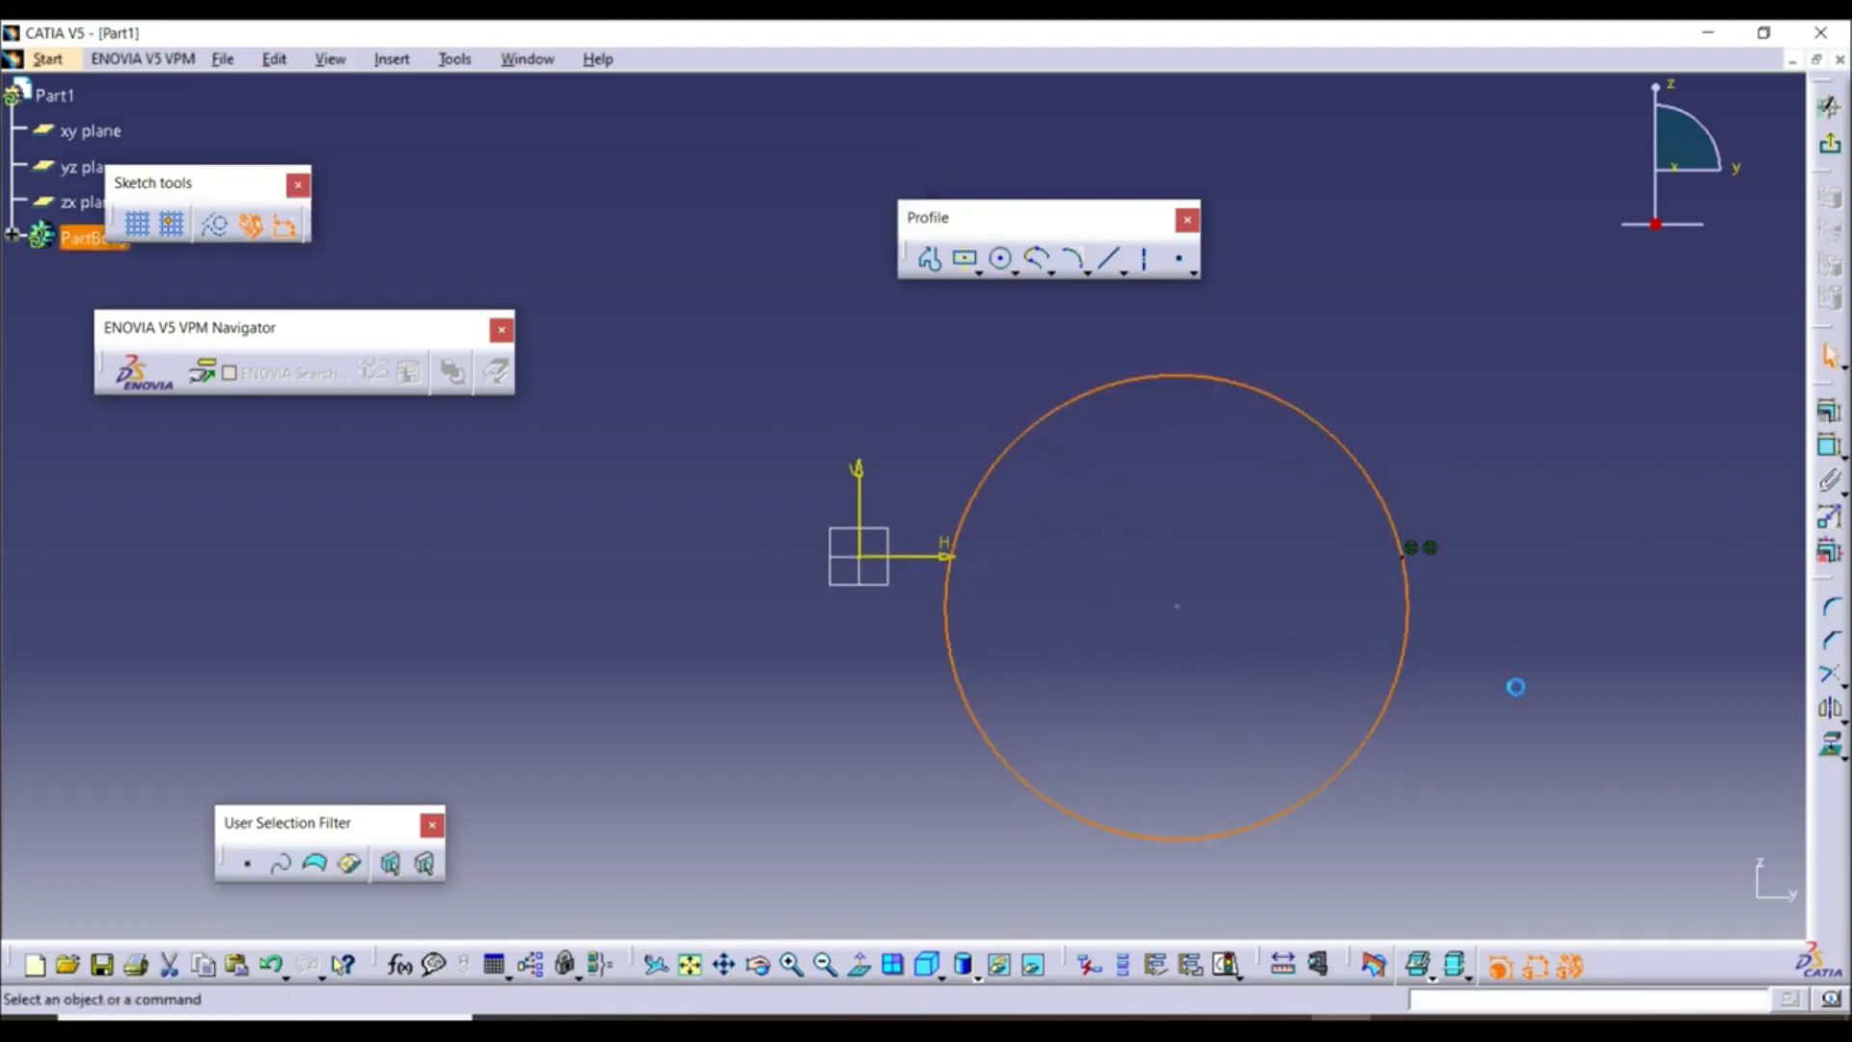
Shrink the circle freehand and shift its centre toward the sketch origin
mouse_move(1413, 641)
left_mouse_down()
mouse_move(1221, 640)
mouse_move(1389, 642)
left_mouse_up()
left_click(1437, 658)
left_click_drag(1179, 622, 1293, 642)
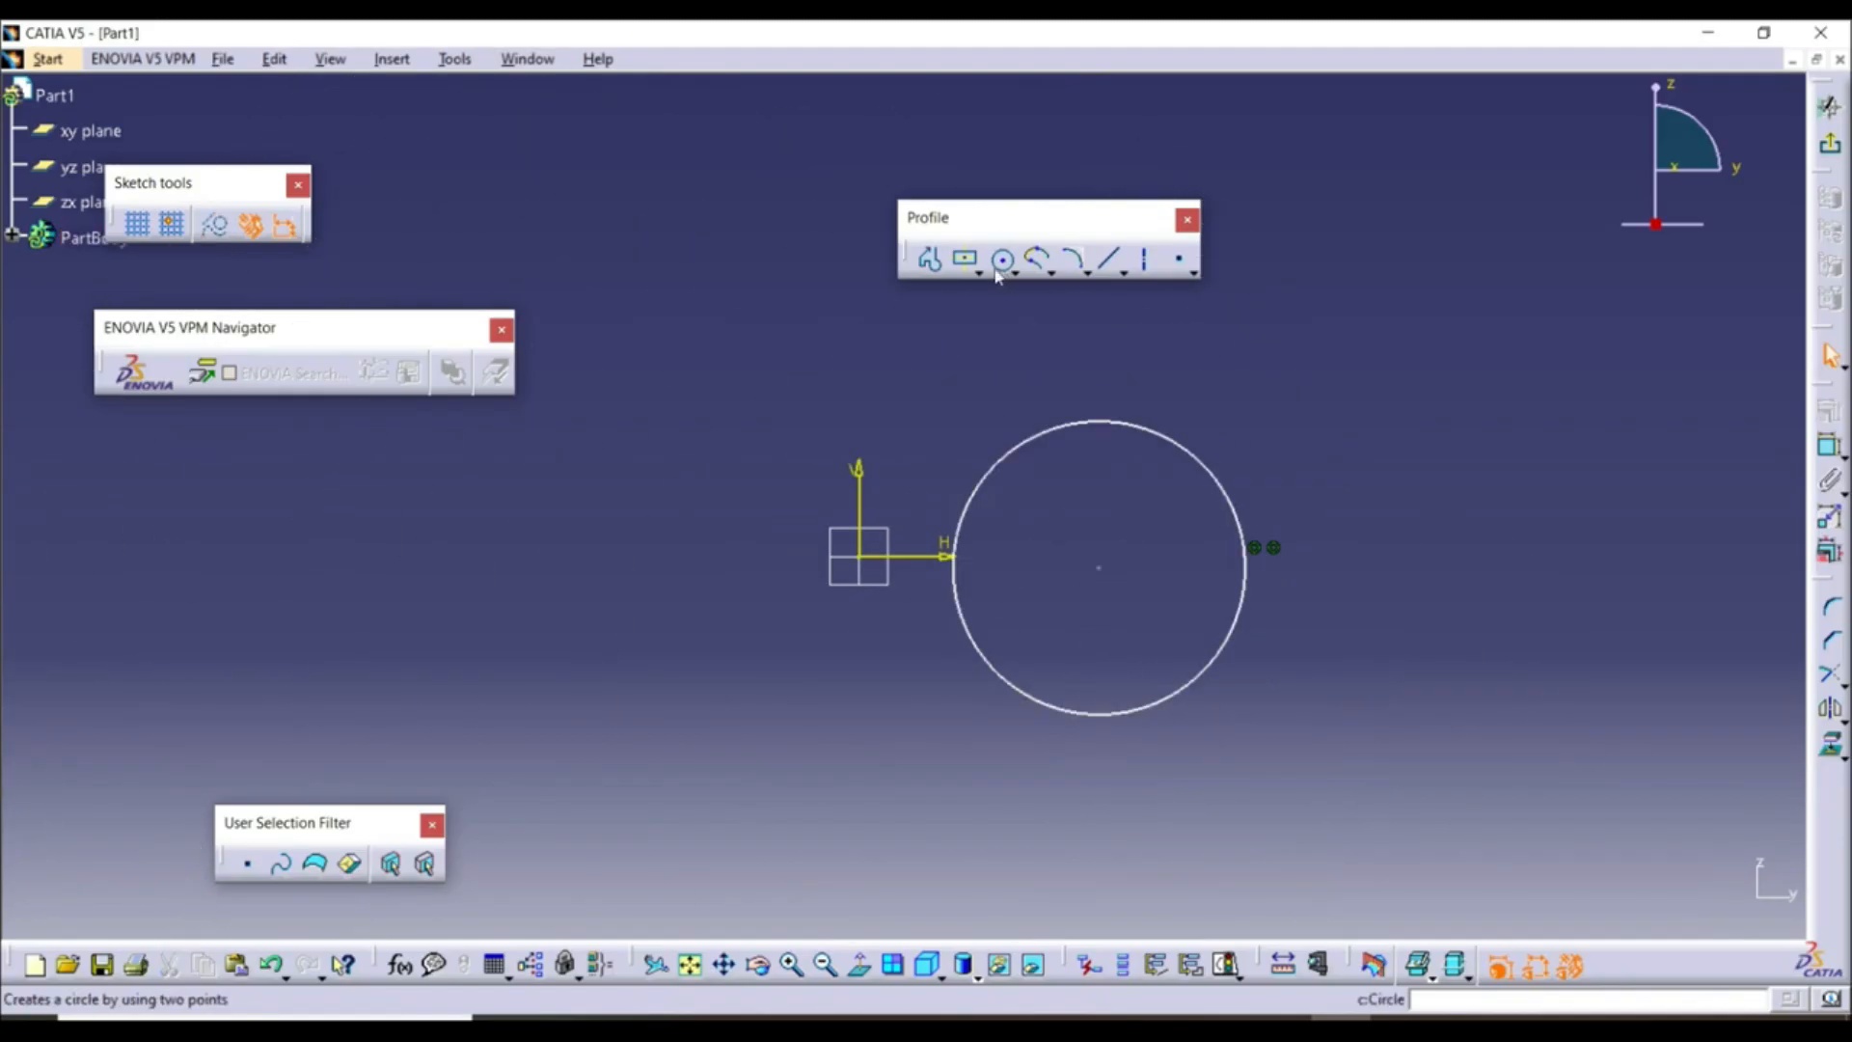
Sketch a three-point circle of about 400 mm radius to the lower right of the first circle
left_click(1016, 274)
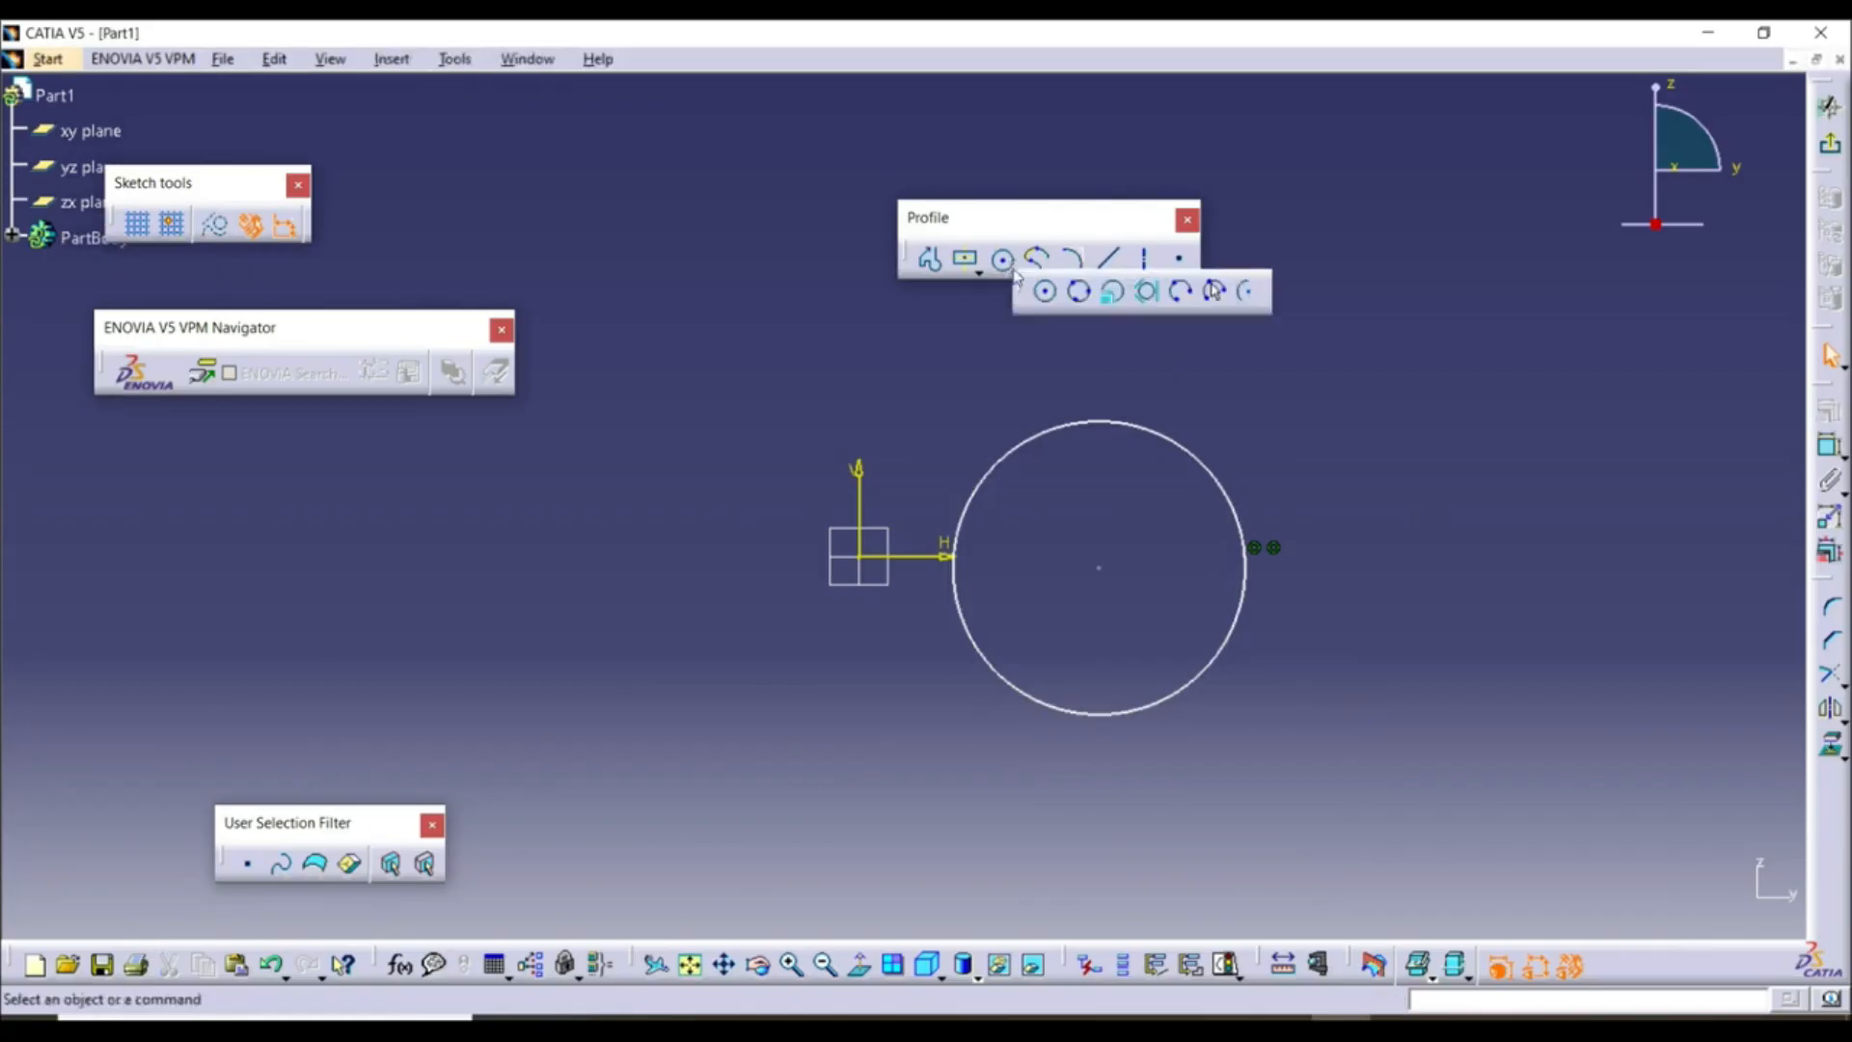
left_click(1082, 292)
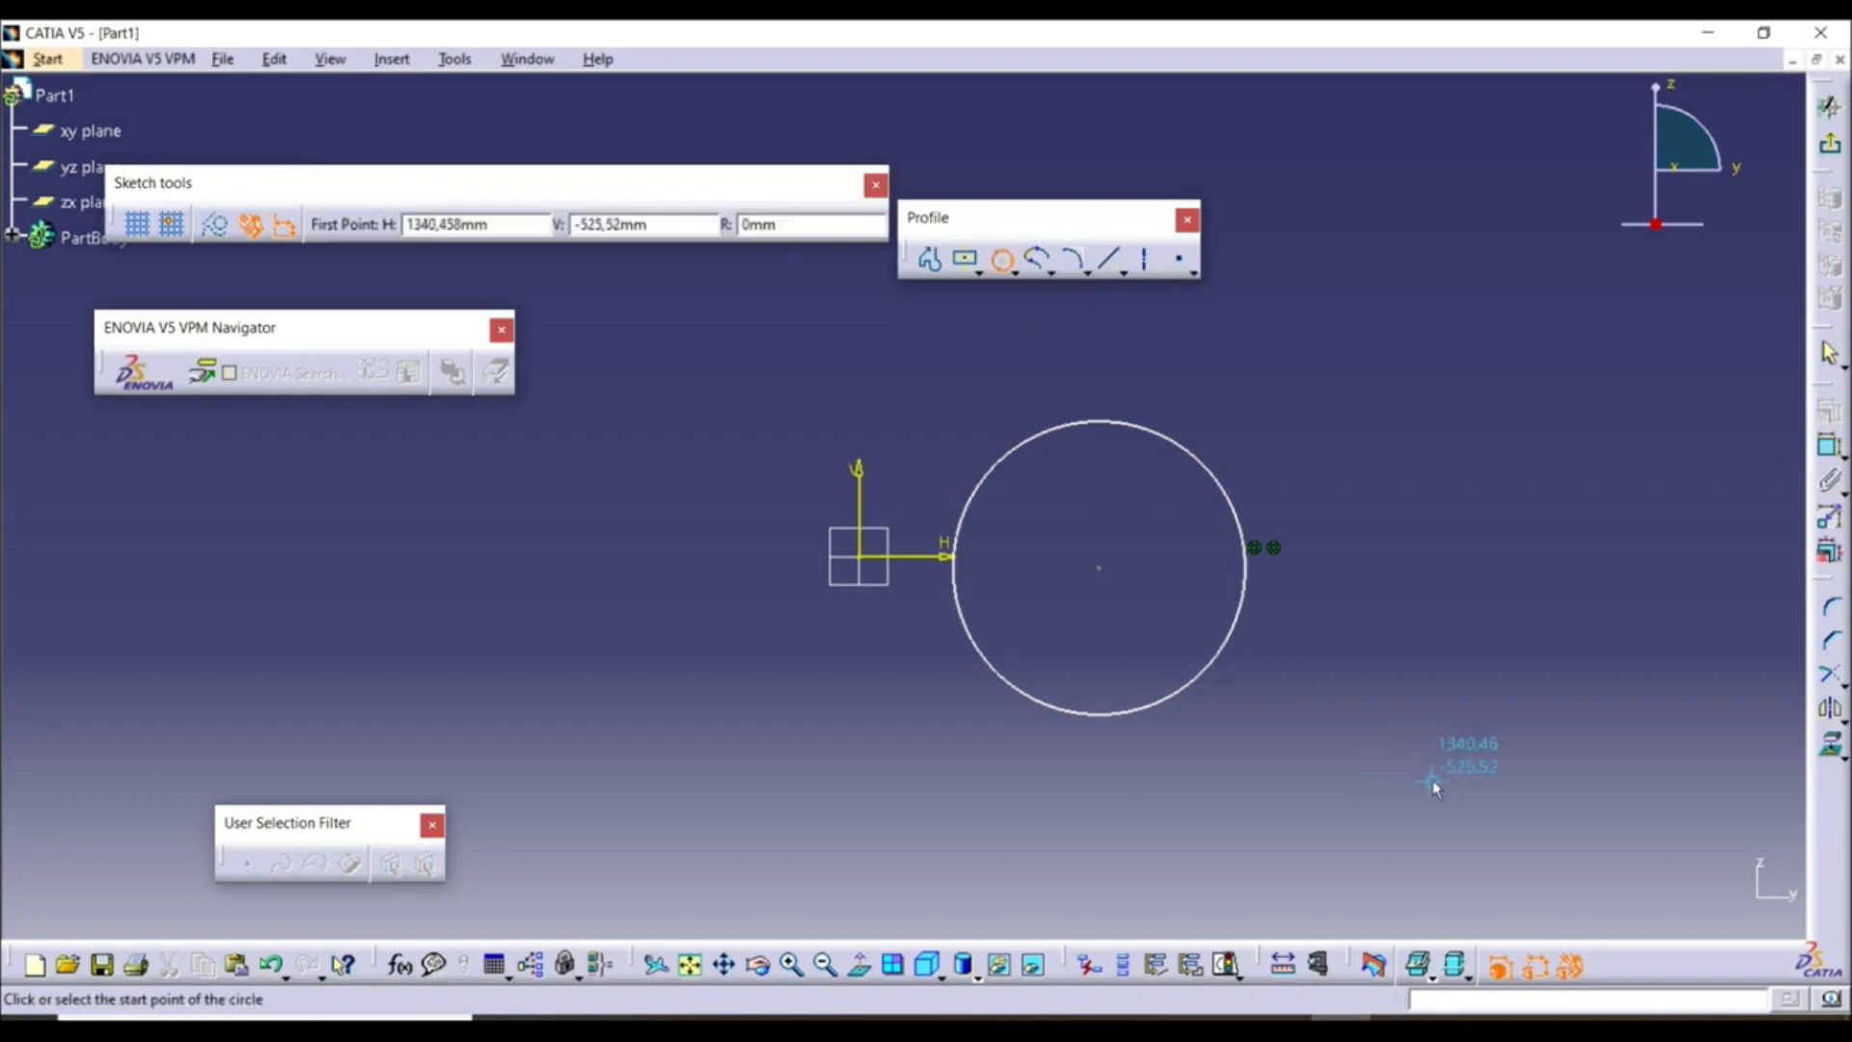
left_click(1351, 799)
left_click(1385, 556)
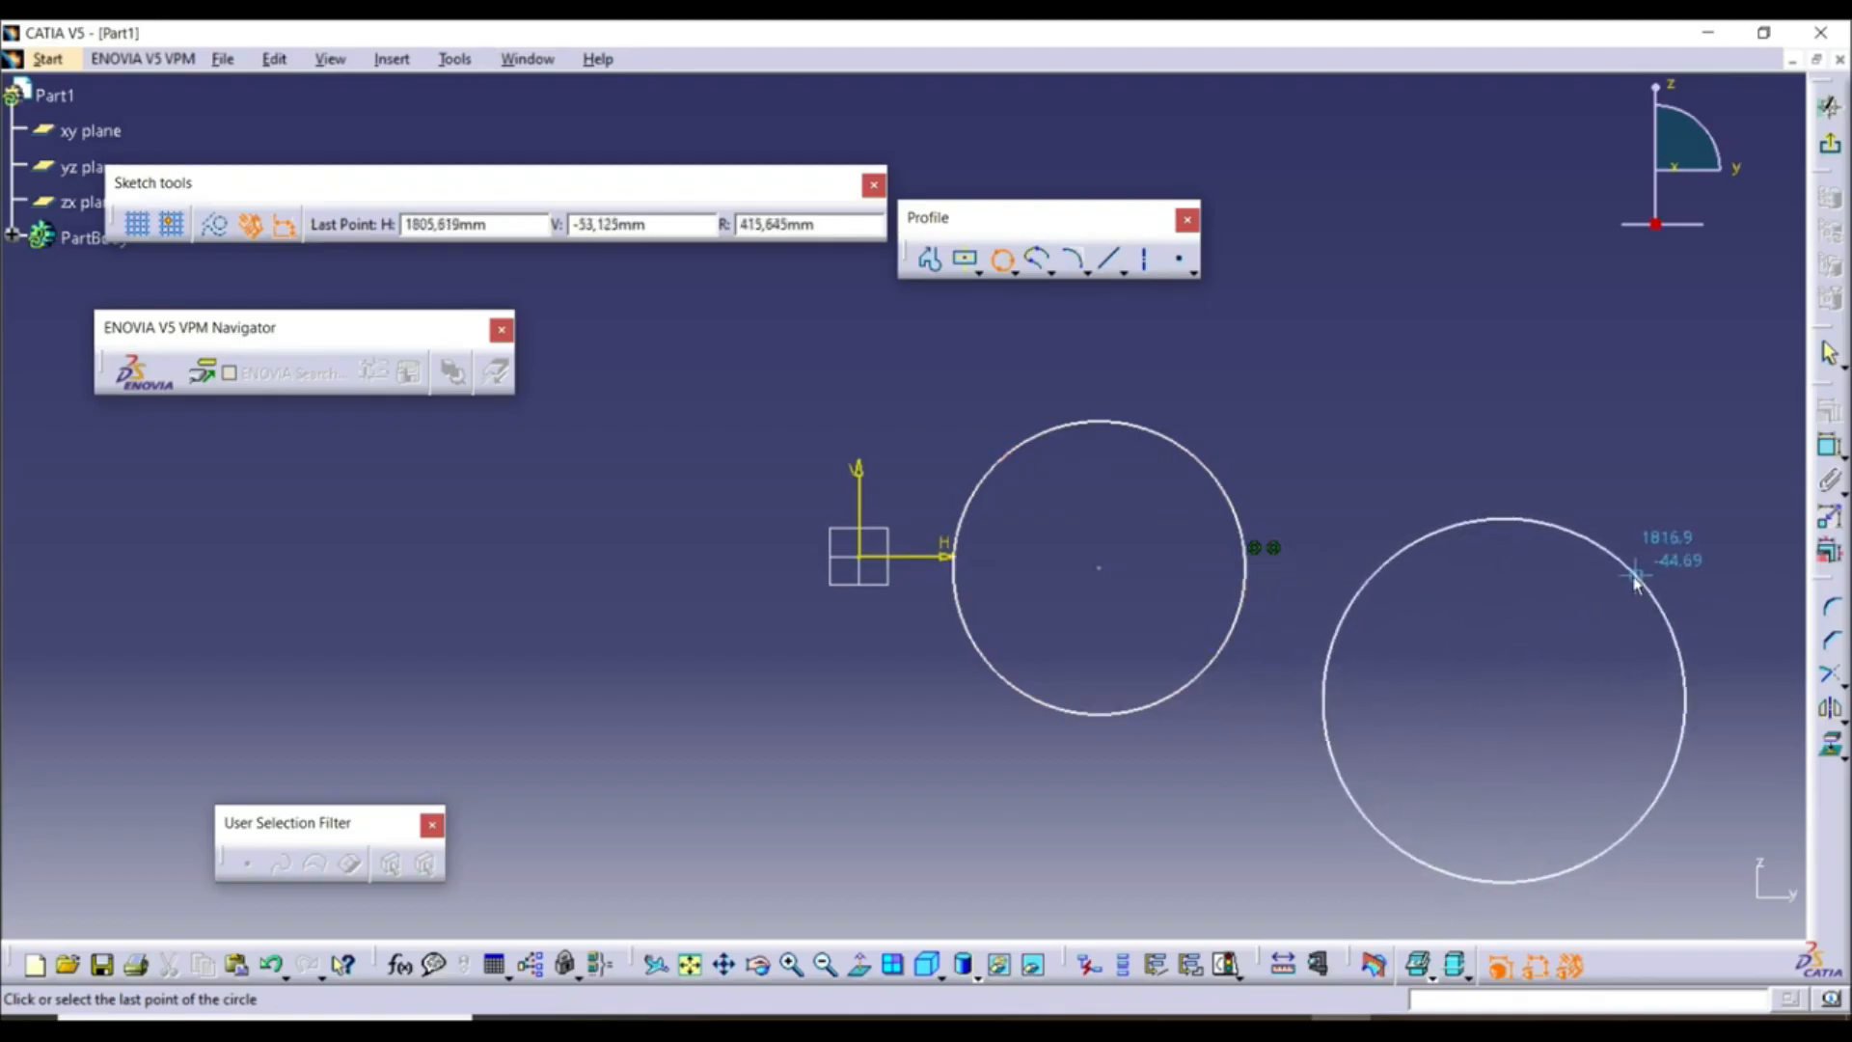
left_click(1629, 584)
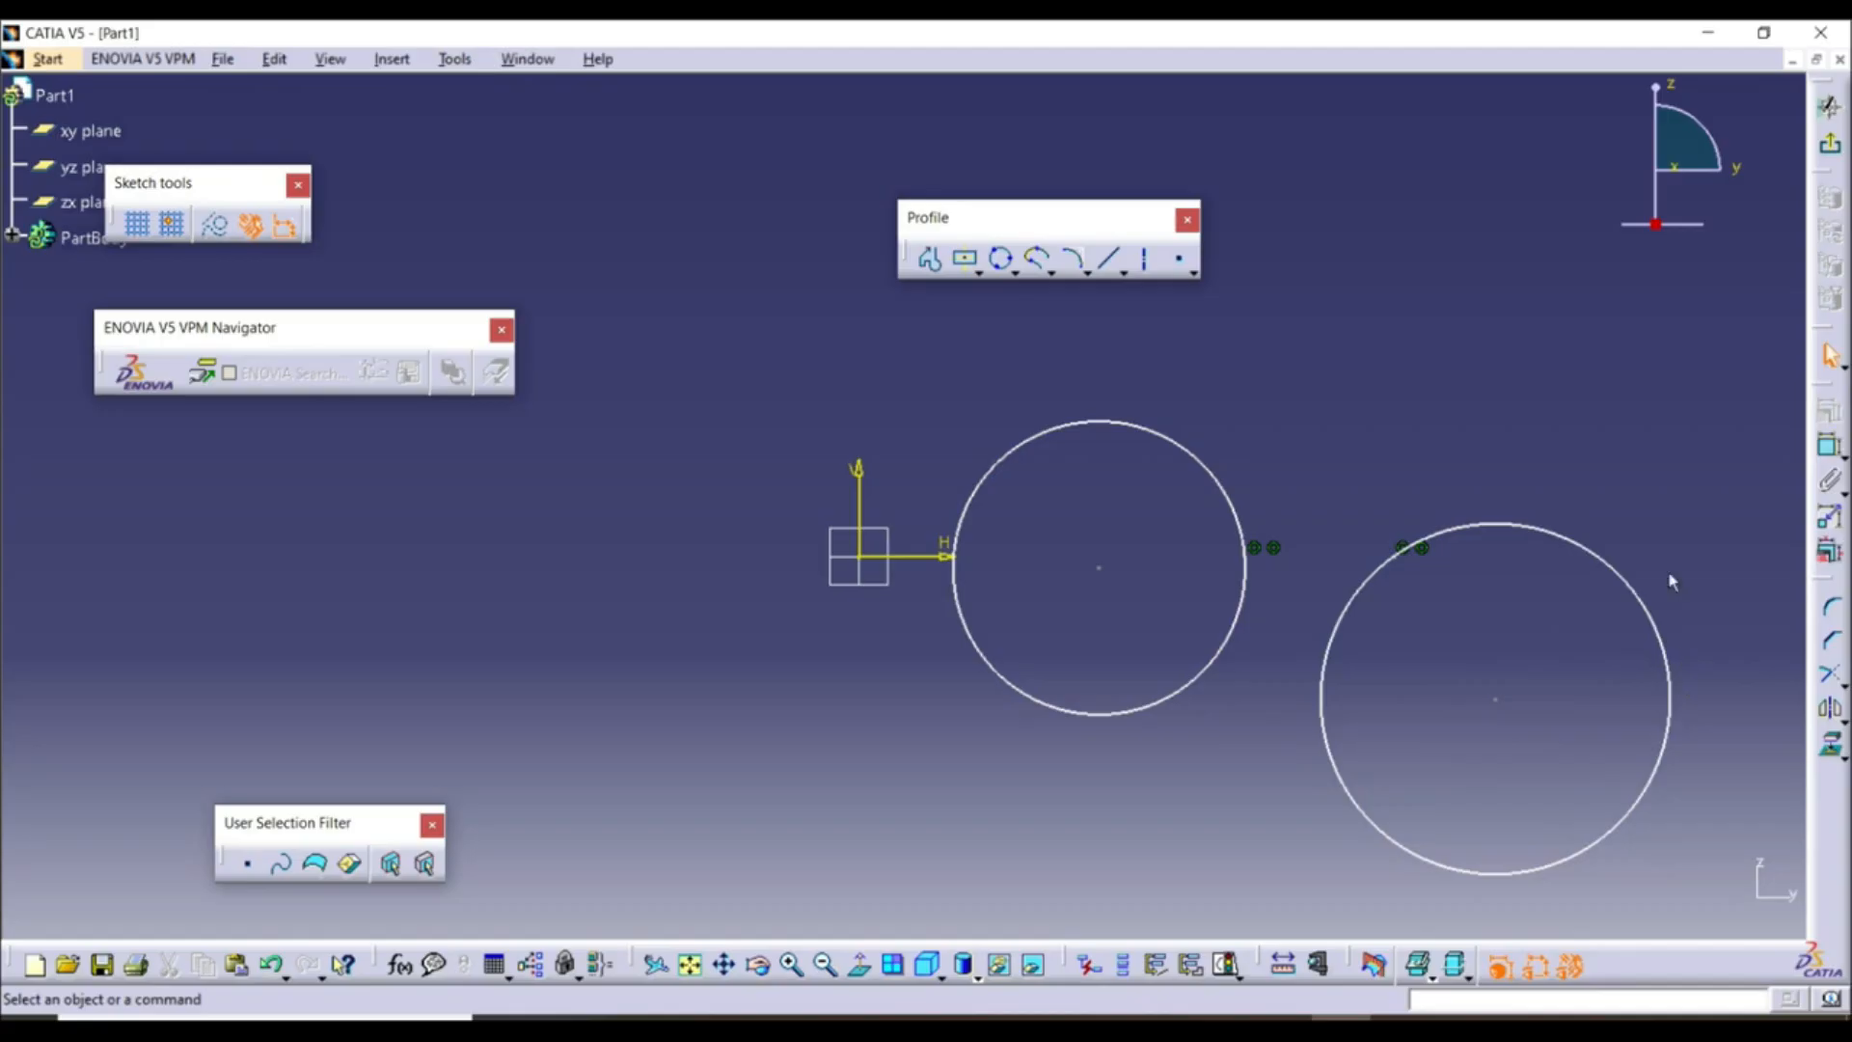
Create a circle using Cartesian coordinates with its centre at H 10 mm, V 10 mm and a radius of 50 mm
left_click(1015, 273)
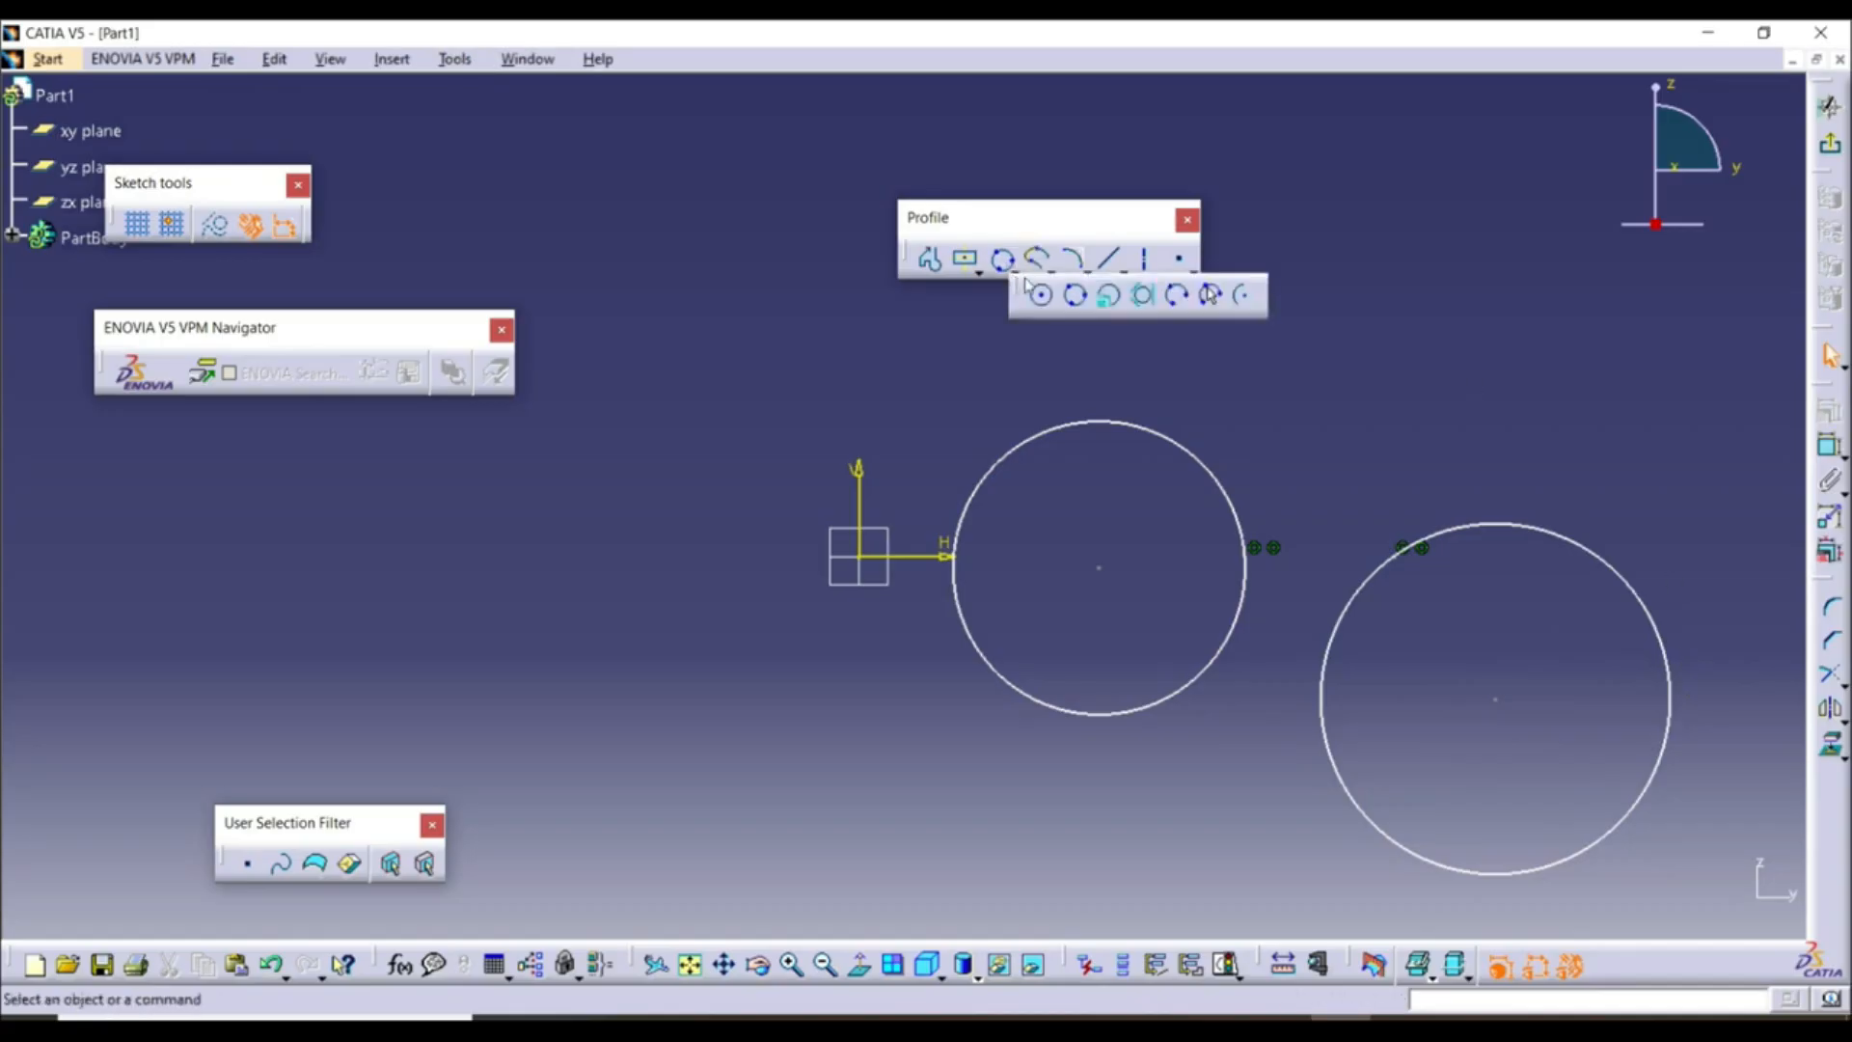
left_click(1112, 296)
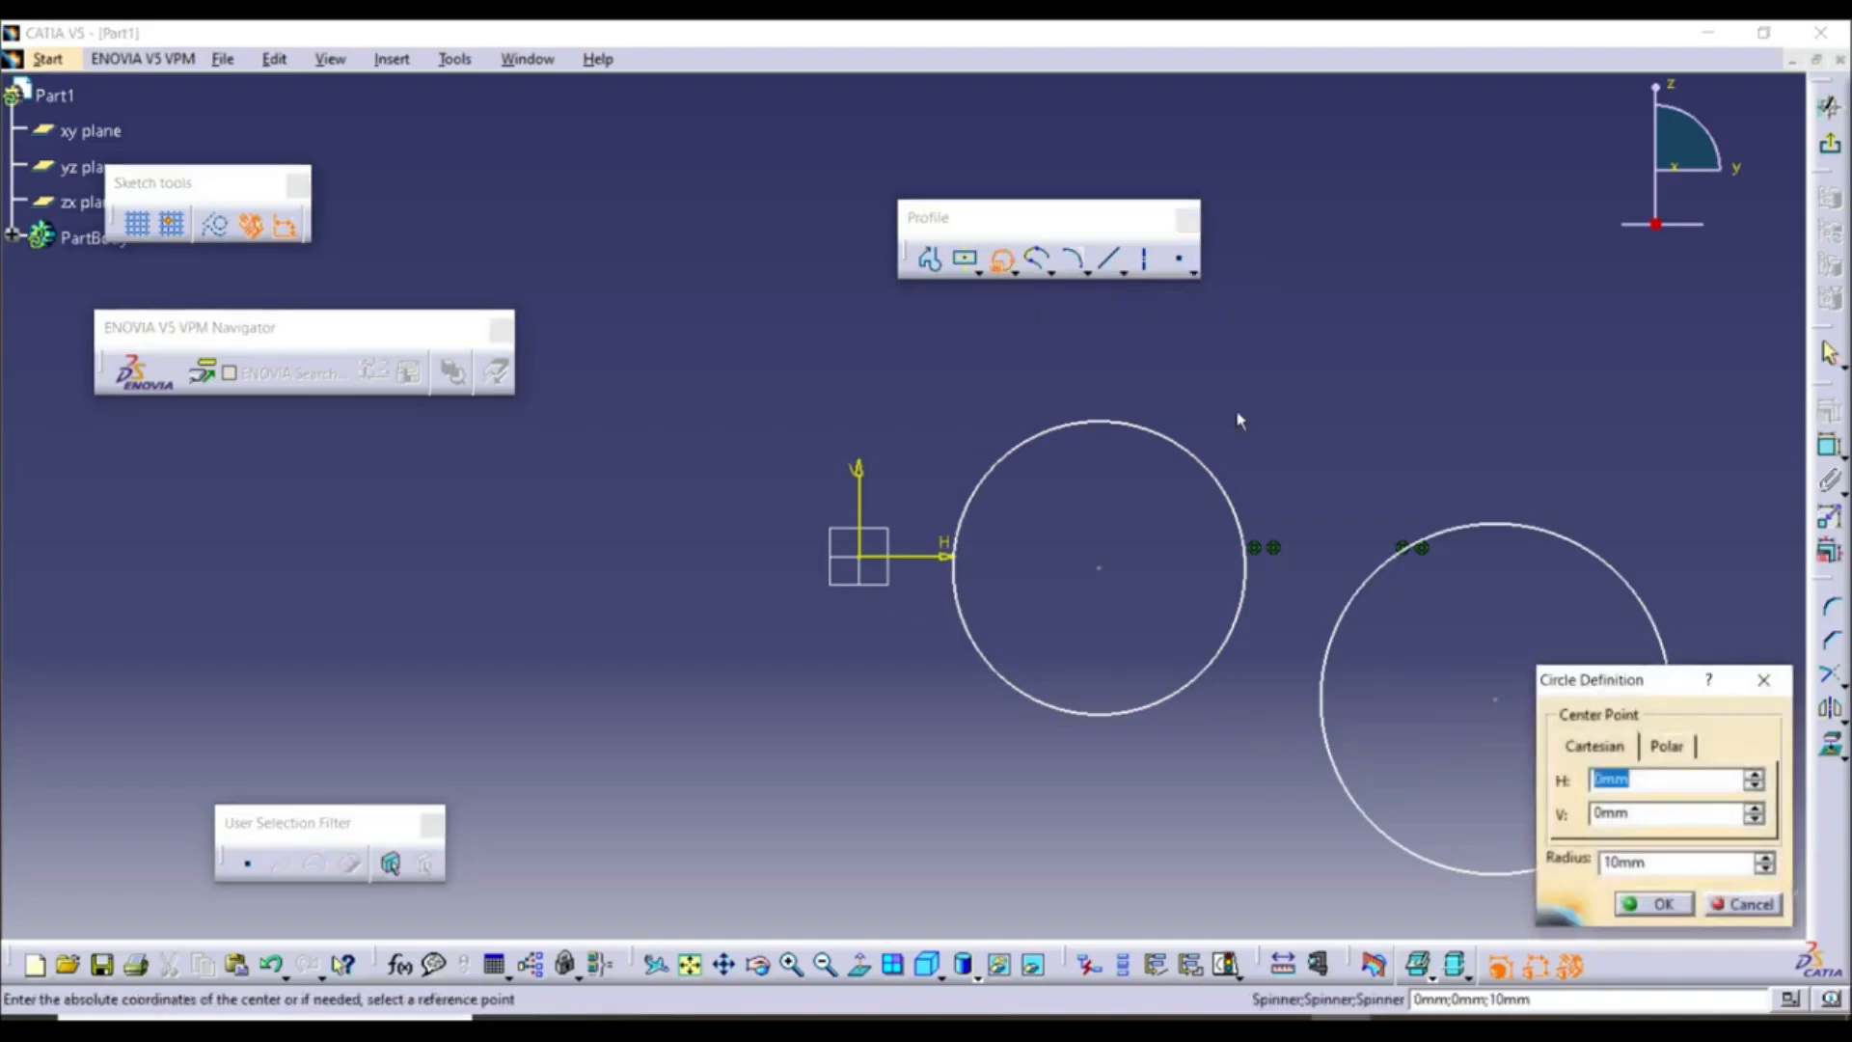
left_click_drag(1708, 682, 1491, 471)
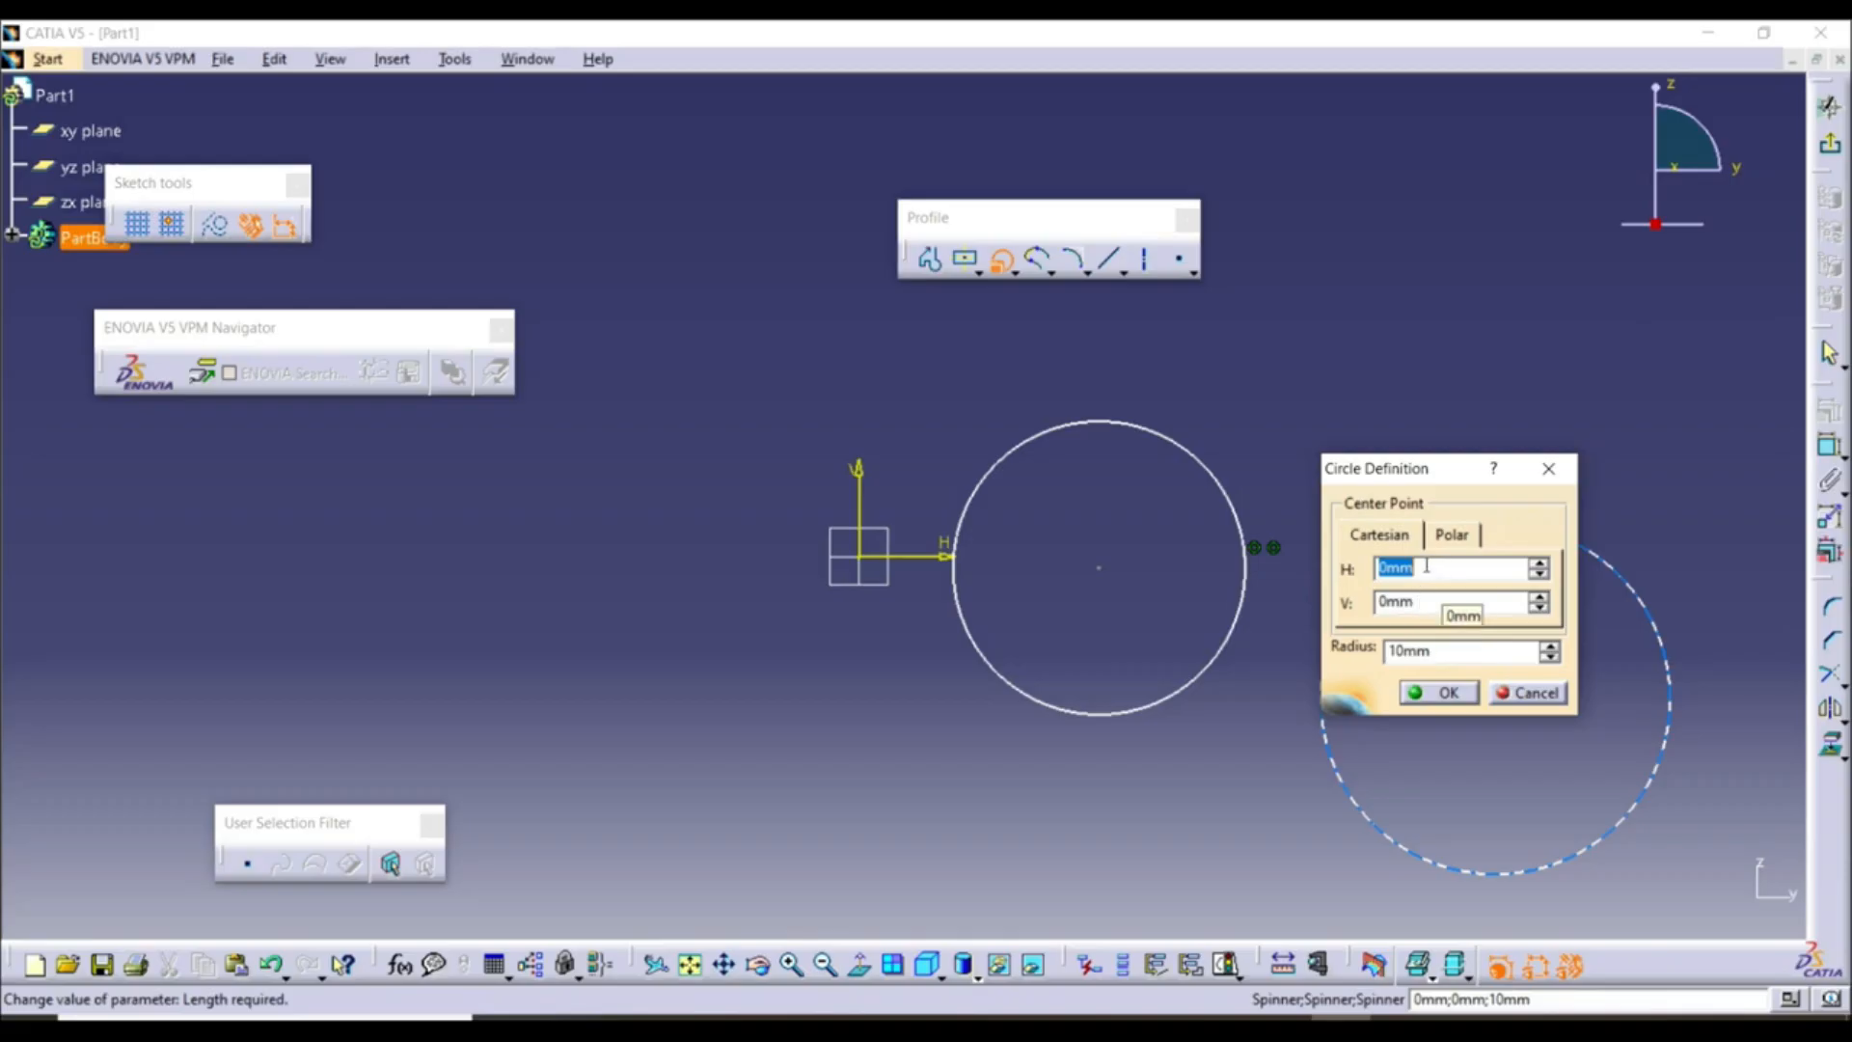
type("10")
key("Tab")
type("10")
double_click(1436, 656)
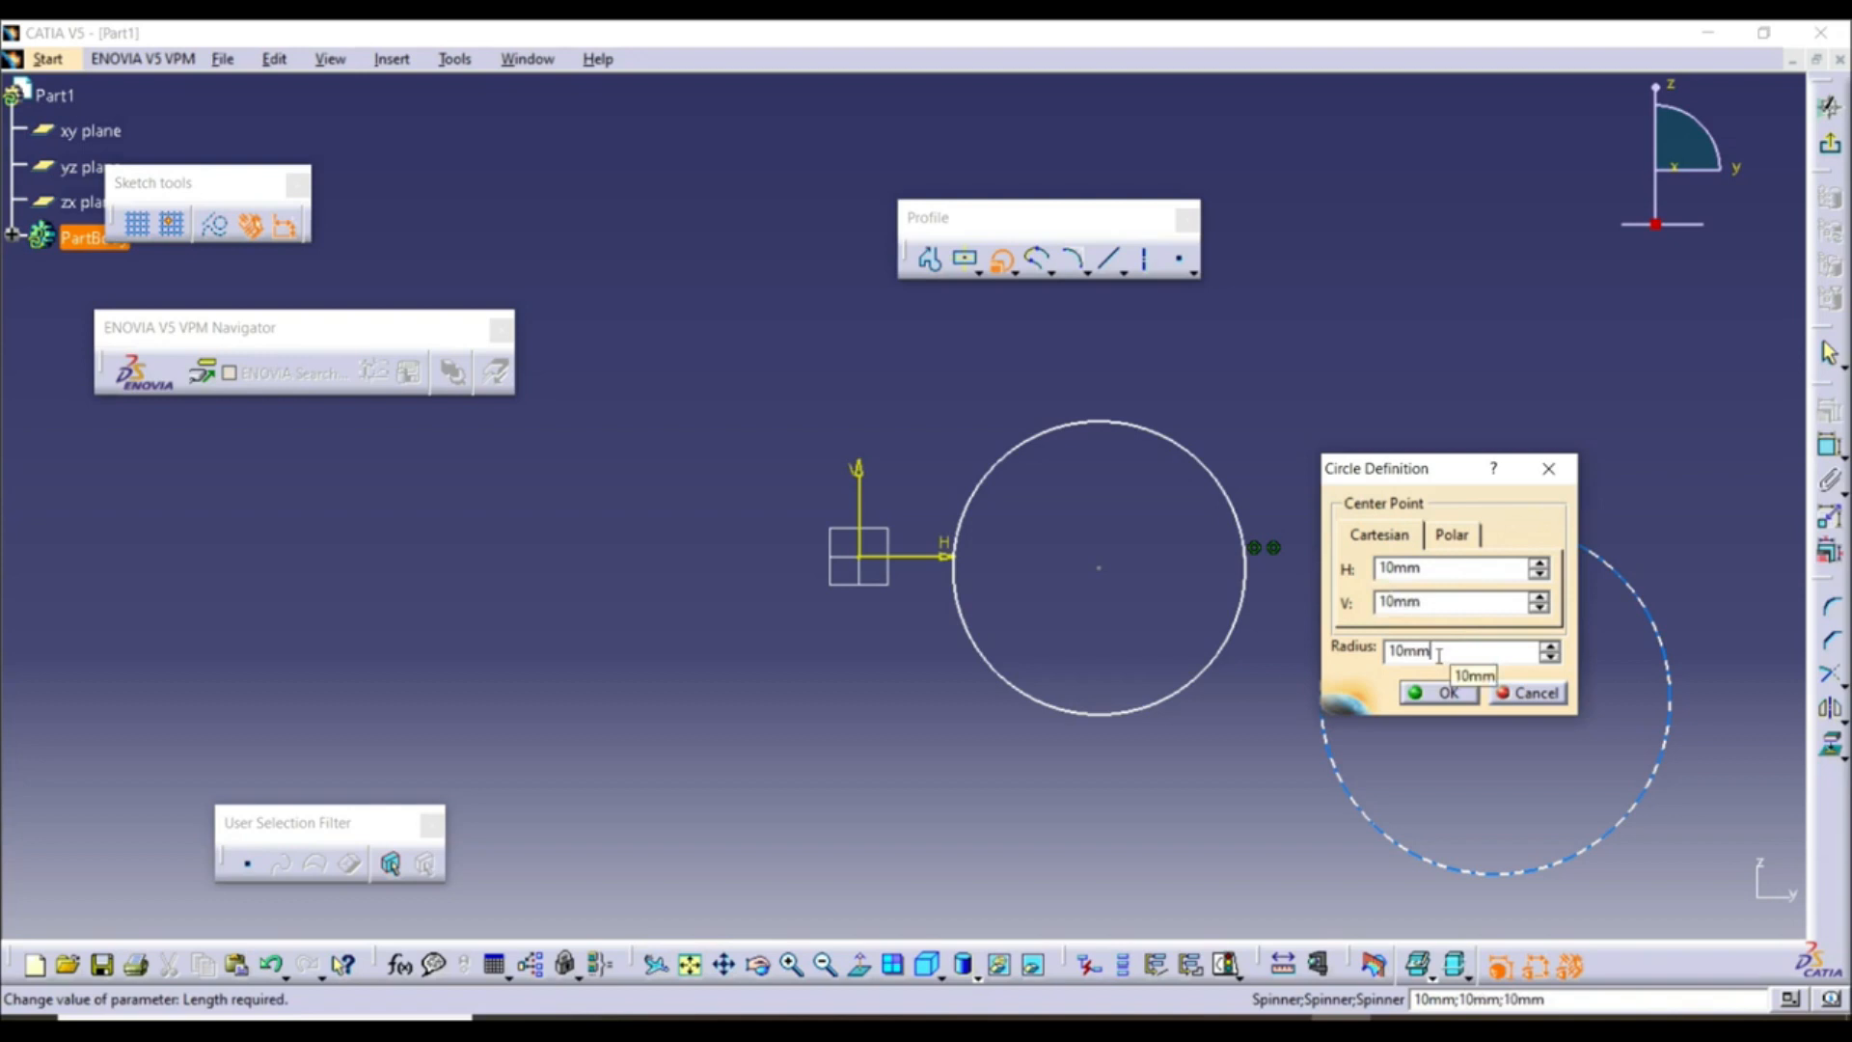
type("50")
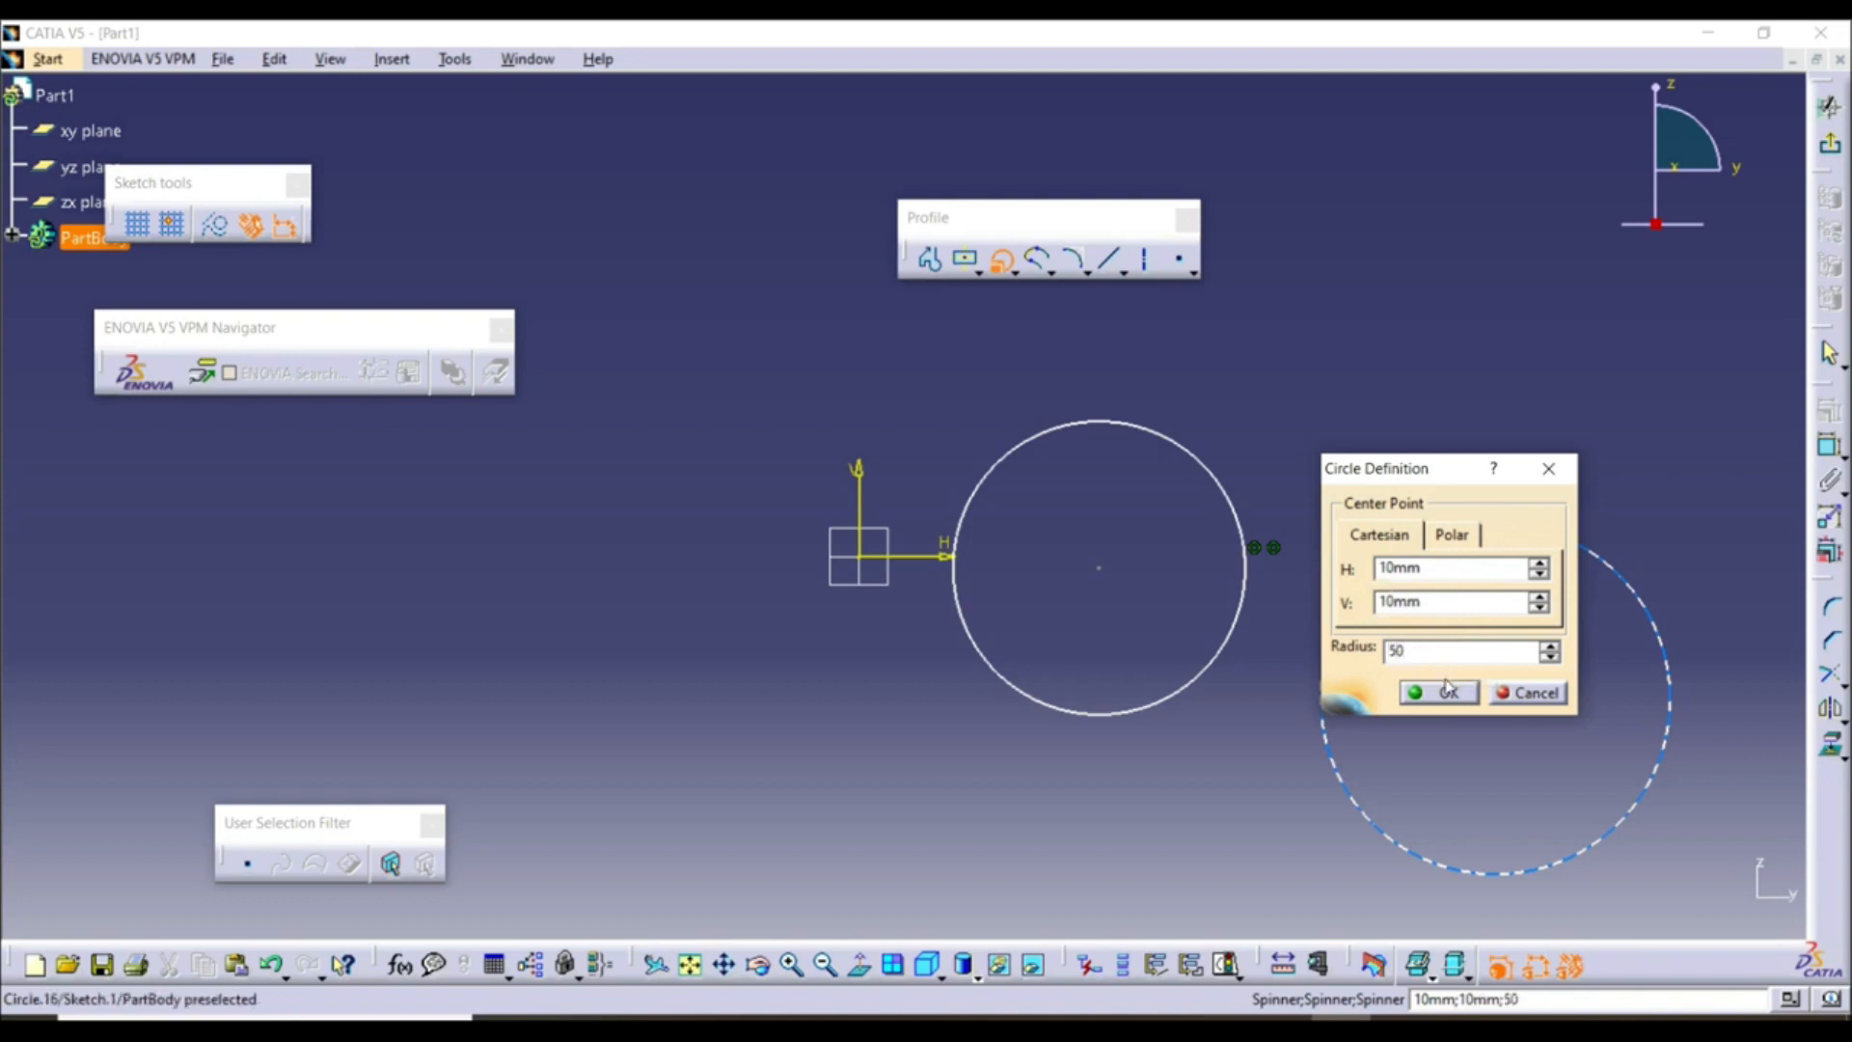
left_click(1447, 693)
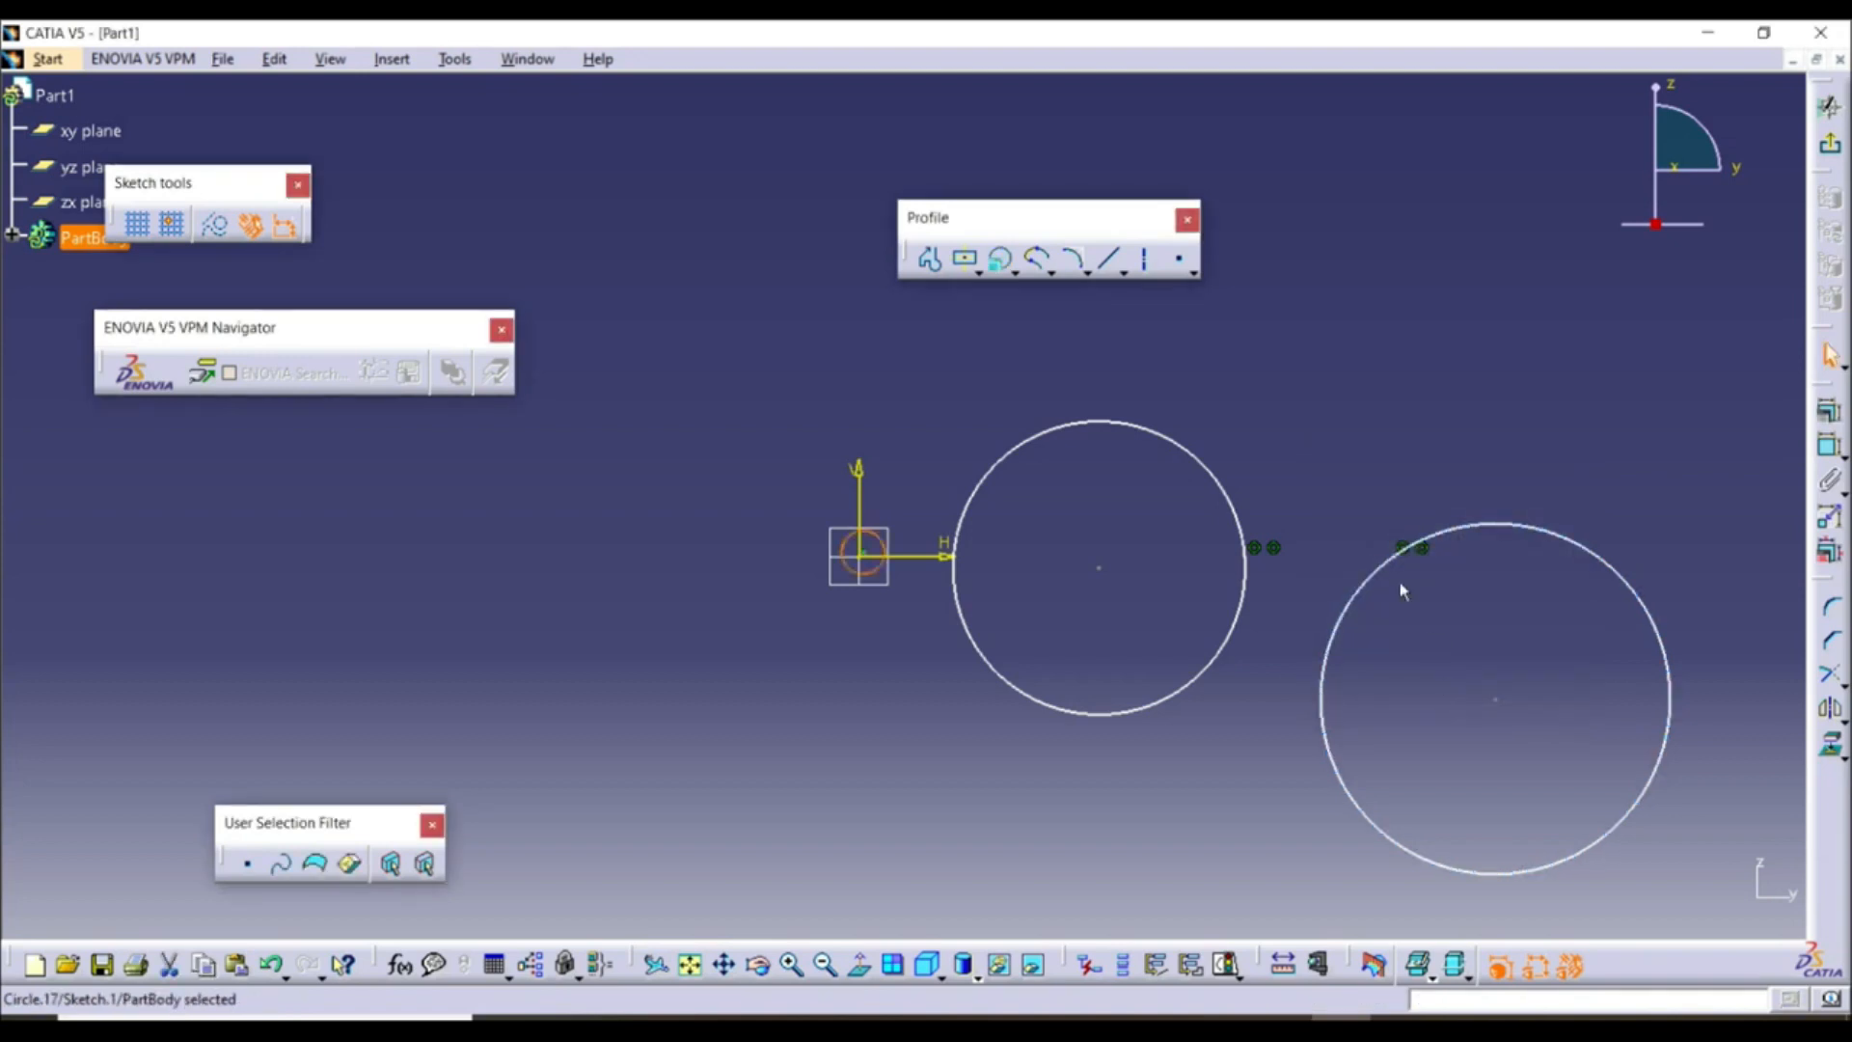
left_click(1344, 455)
scroll(893, 586, "up", 1)
middle_click_drag(893, 585, 840, 422)
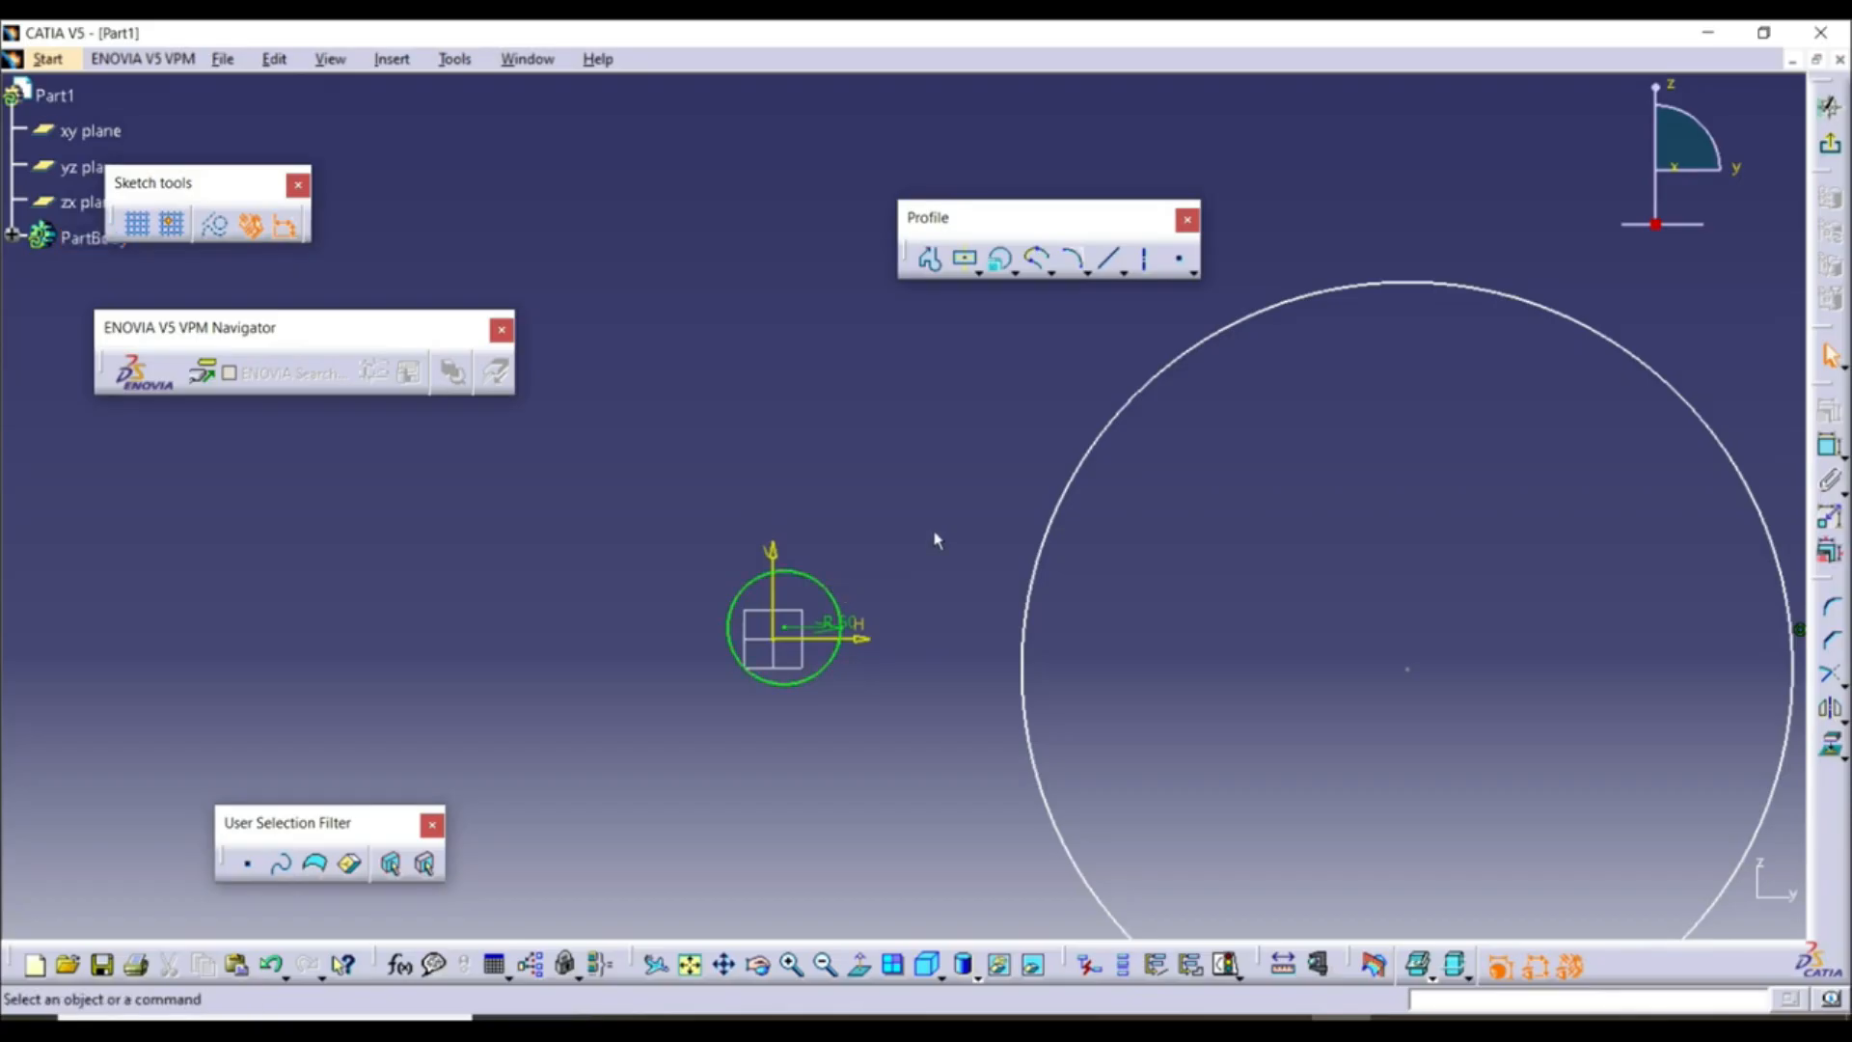
middle_click_drag(934, 538, 1040, 724)
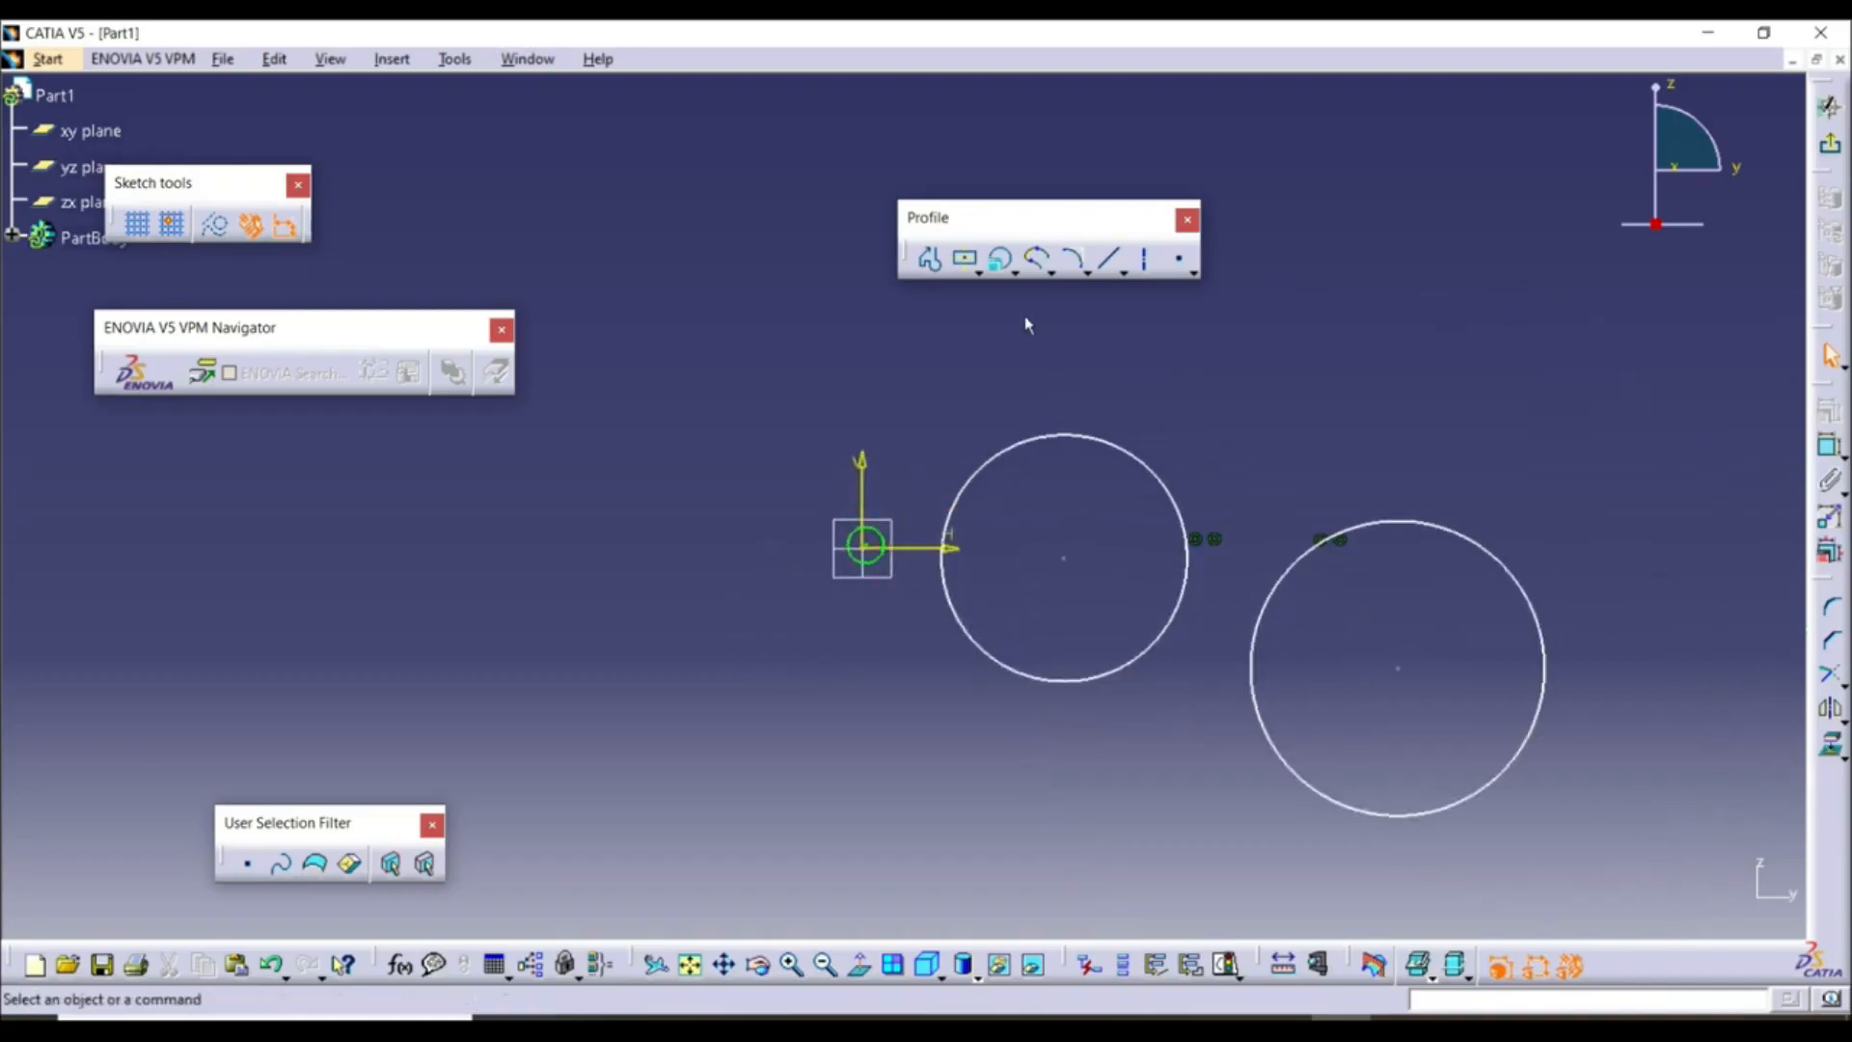
Create a circle using polar coordinates with its centre at radius 200 mm and angle 45deg, and a circle radius of 200 mm
left_click(1001, 261)
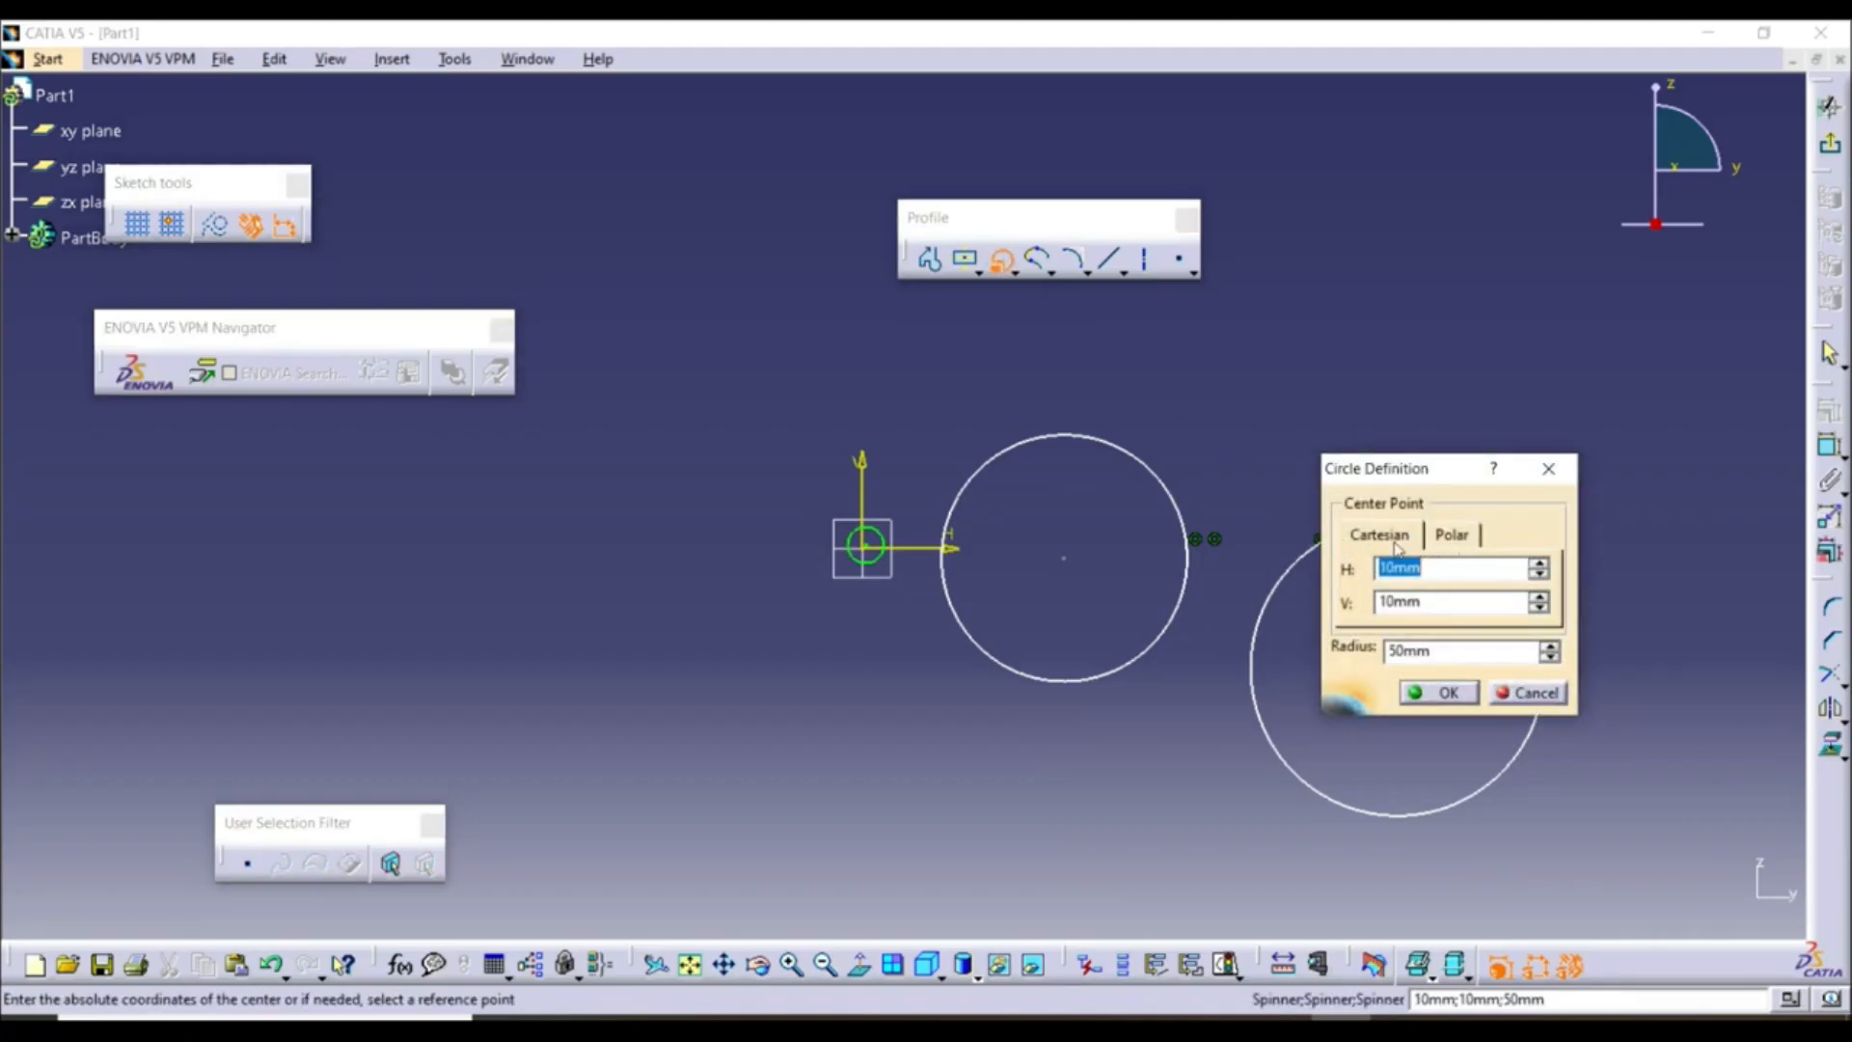
left_click(1450, 538)
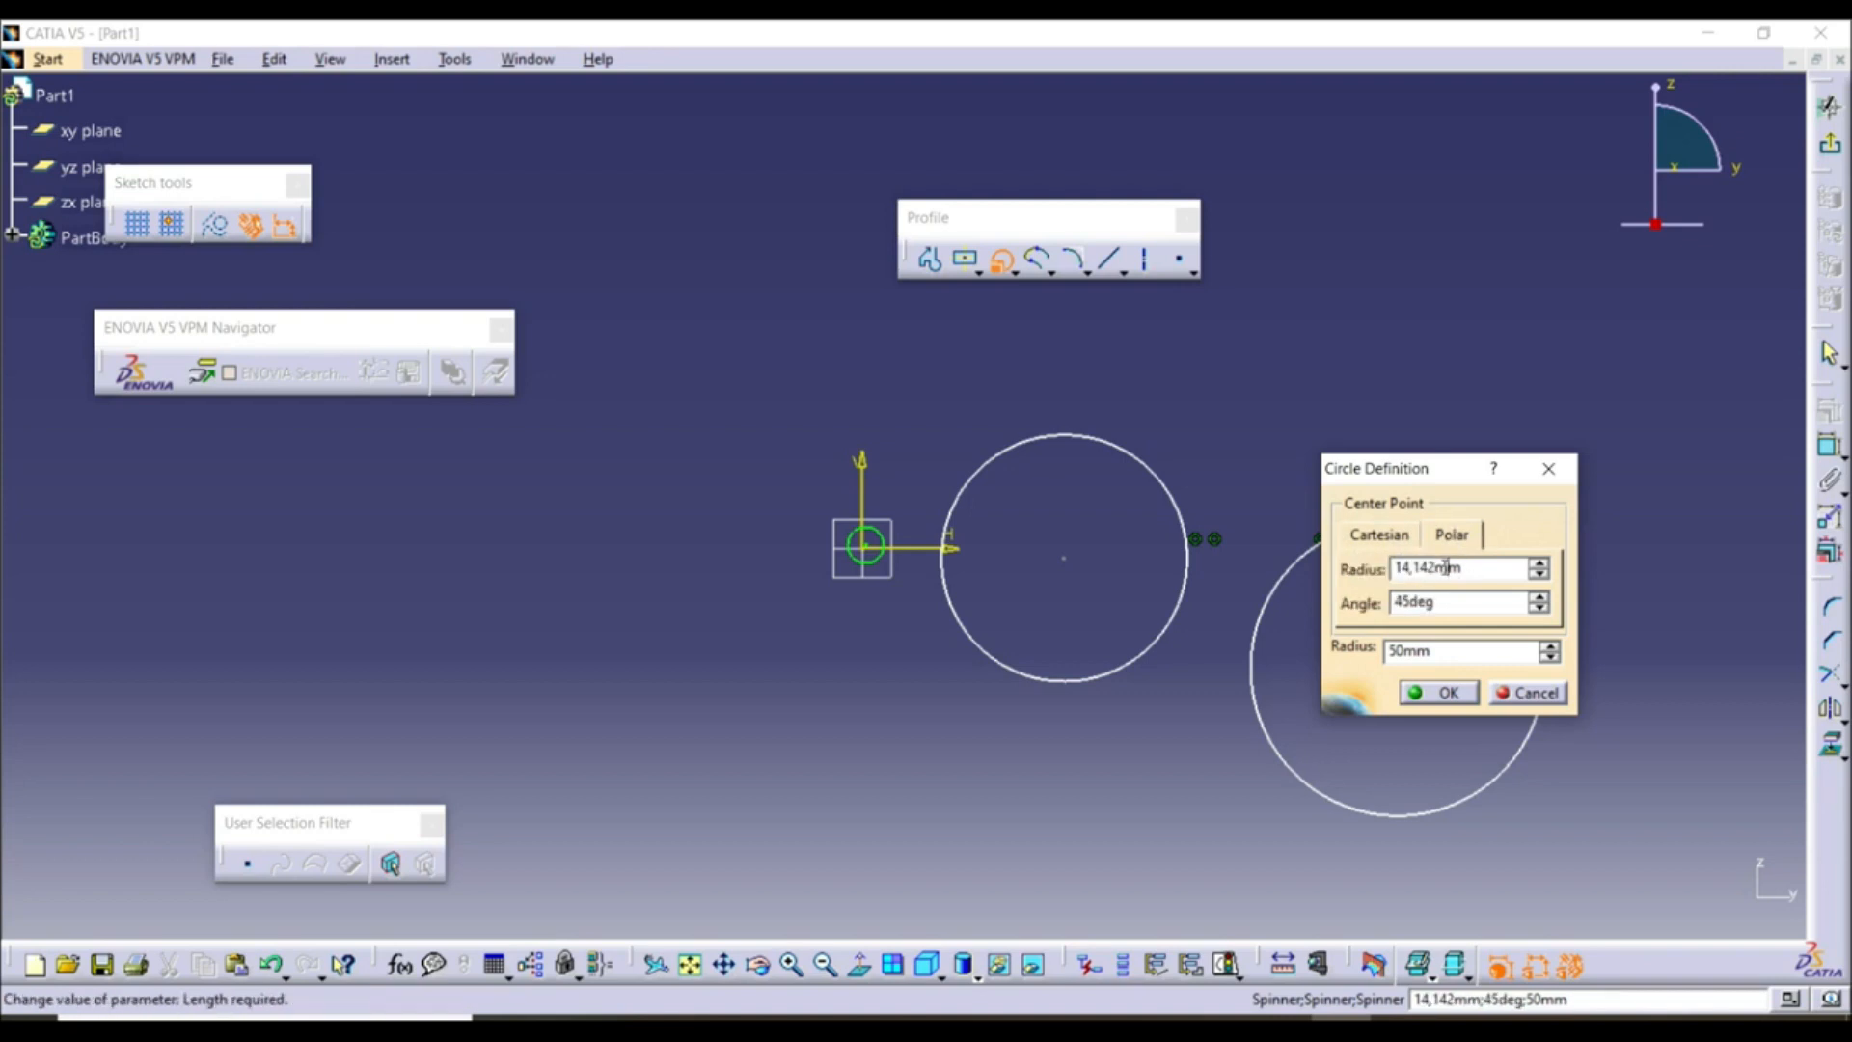
double_click(1446, 568)
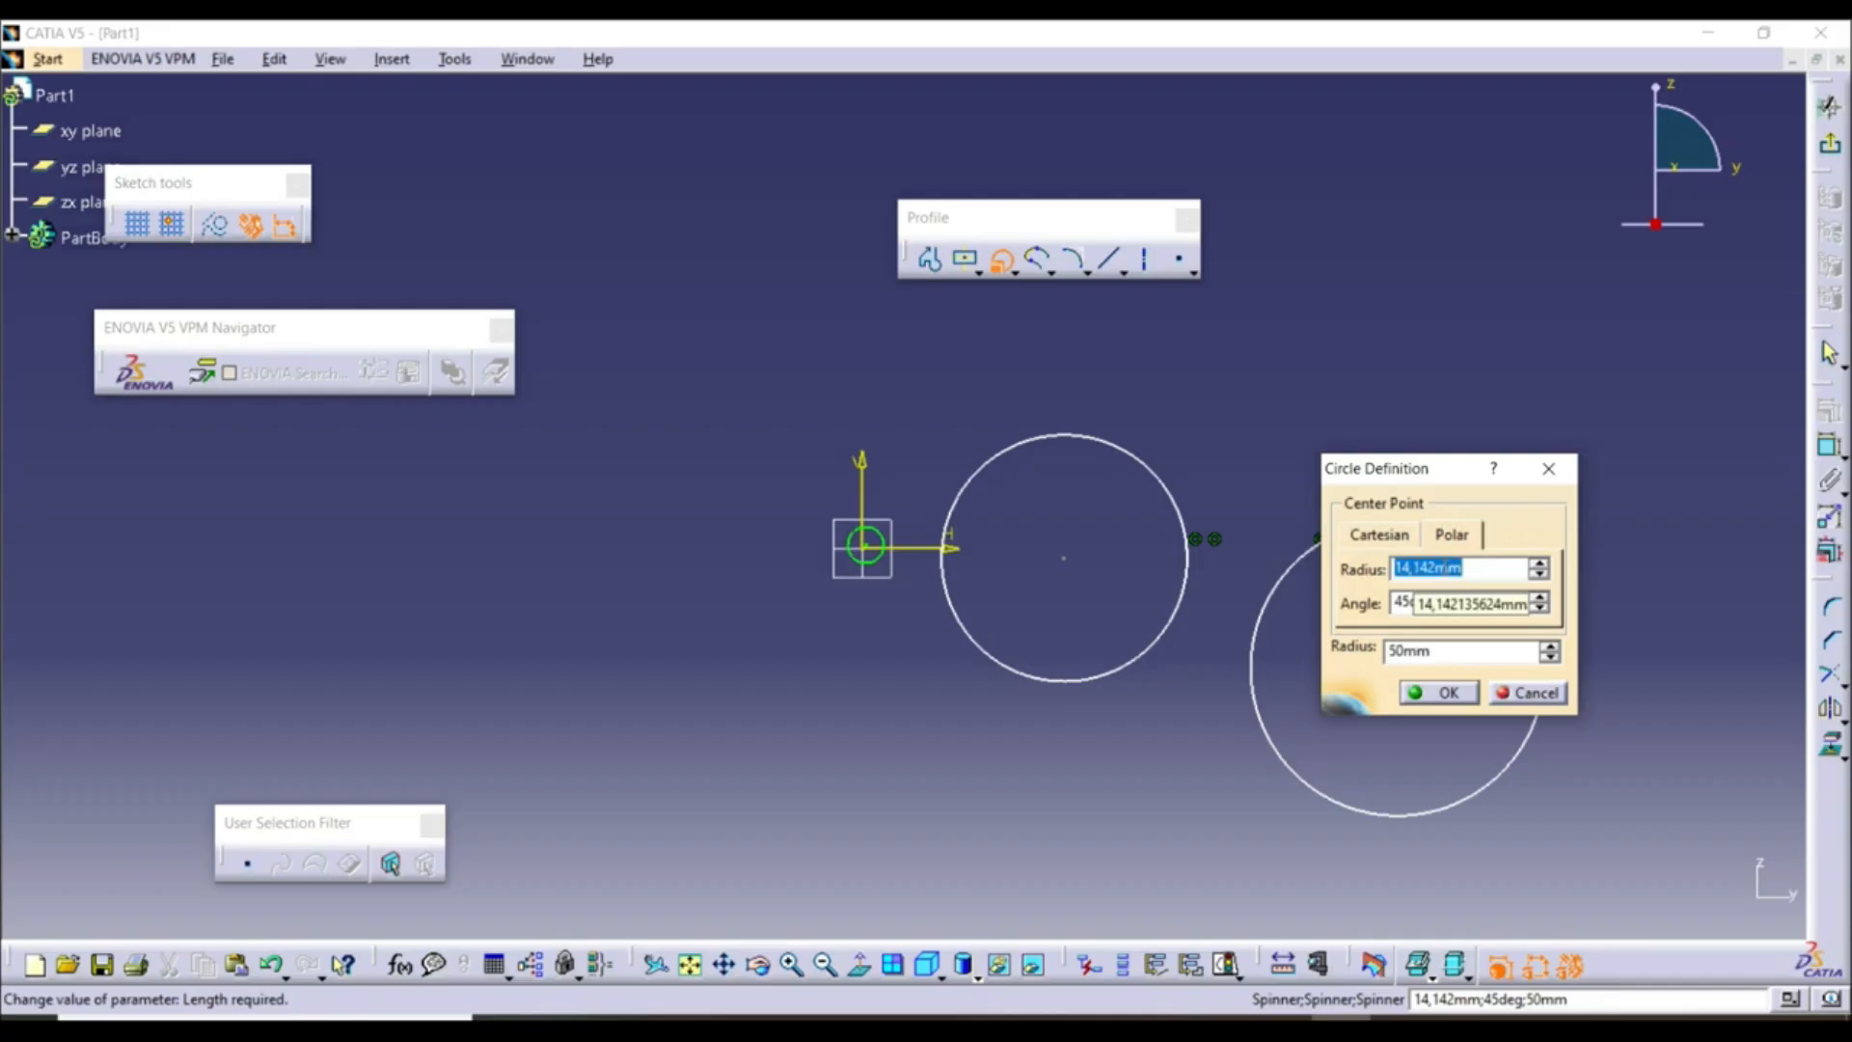
type("200")
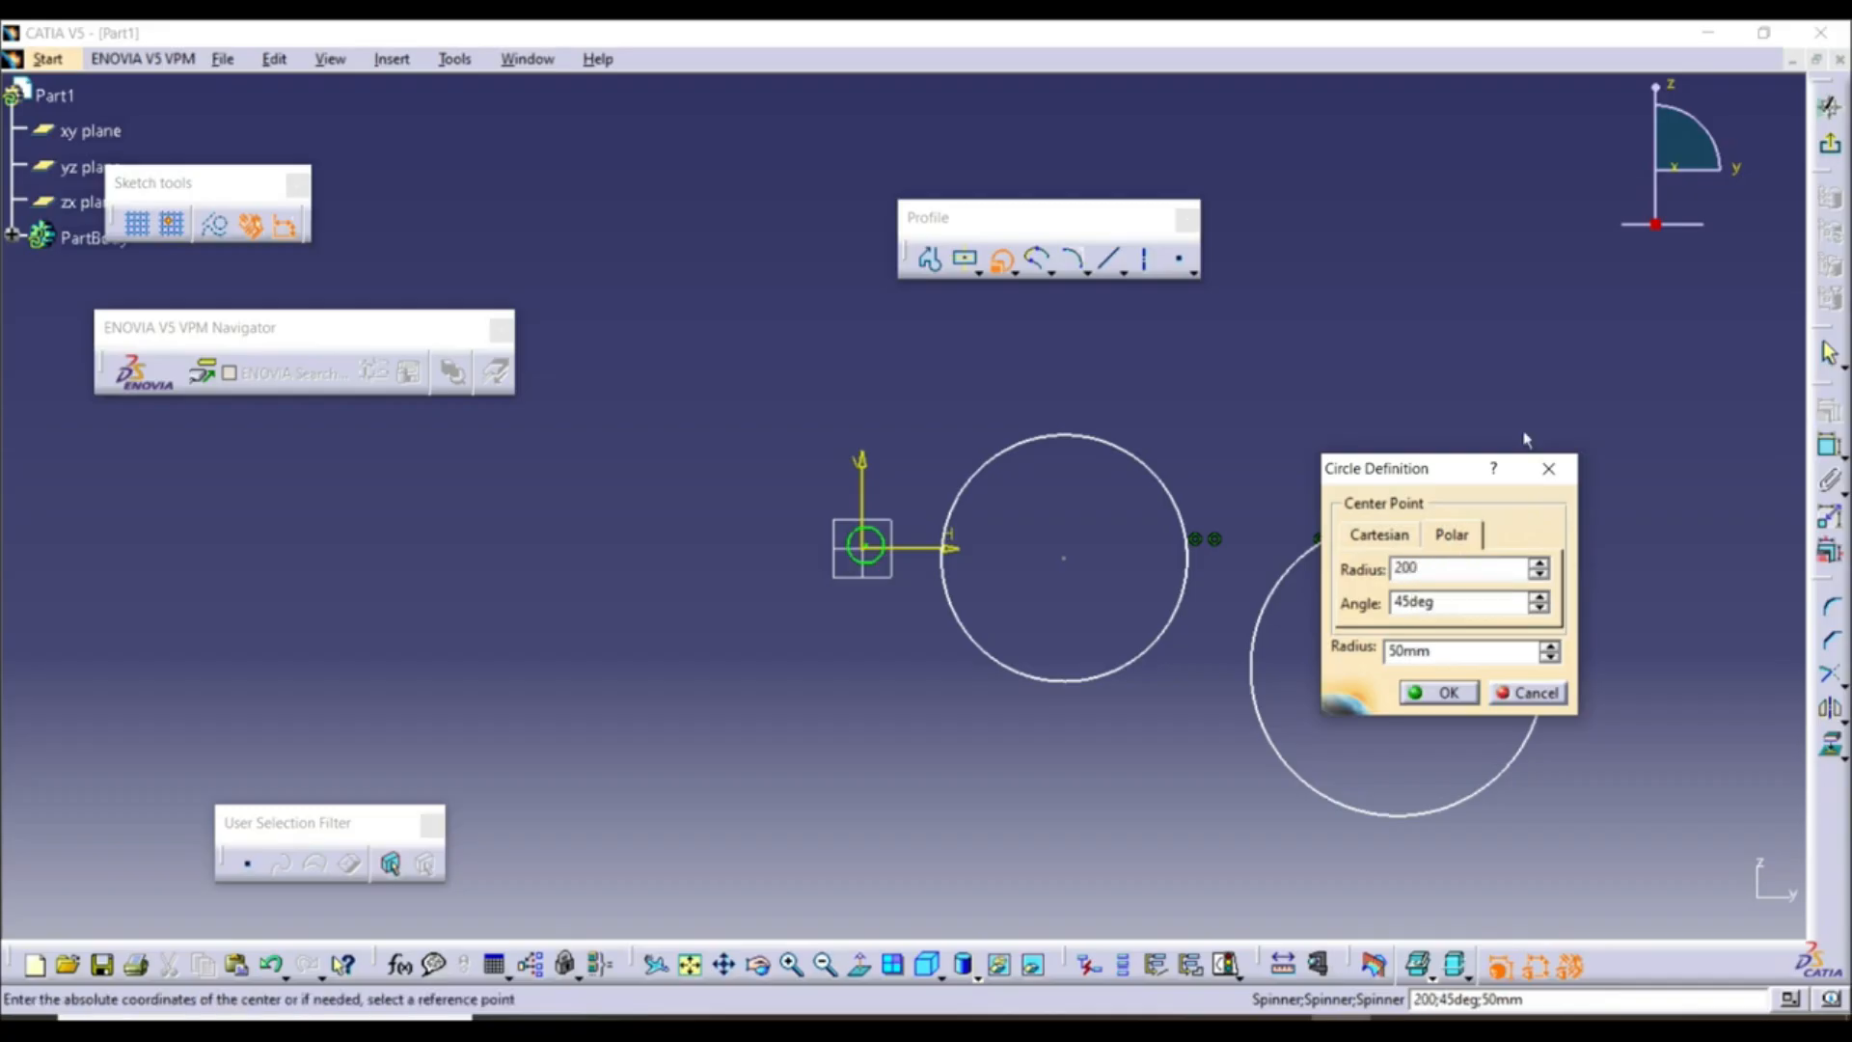
key("Tab")
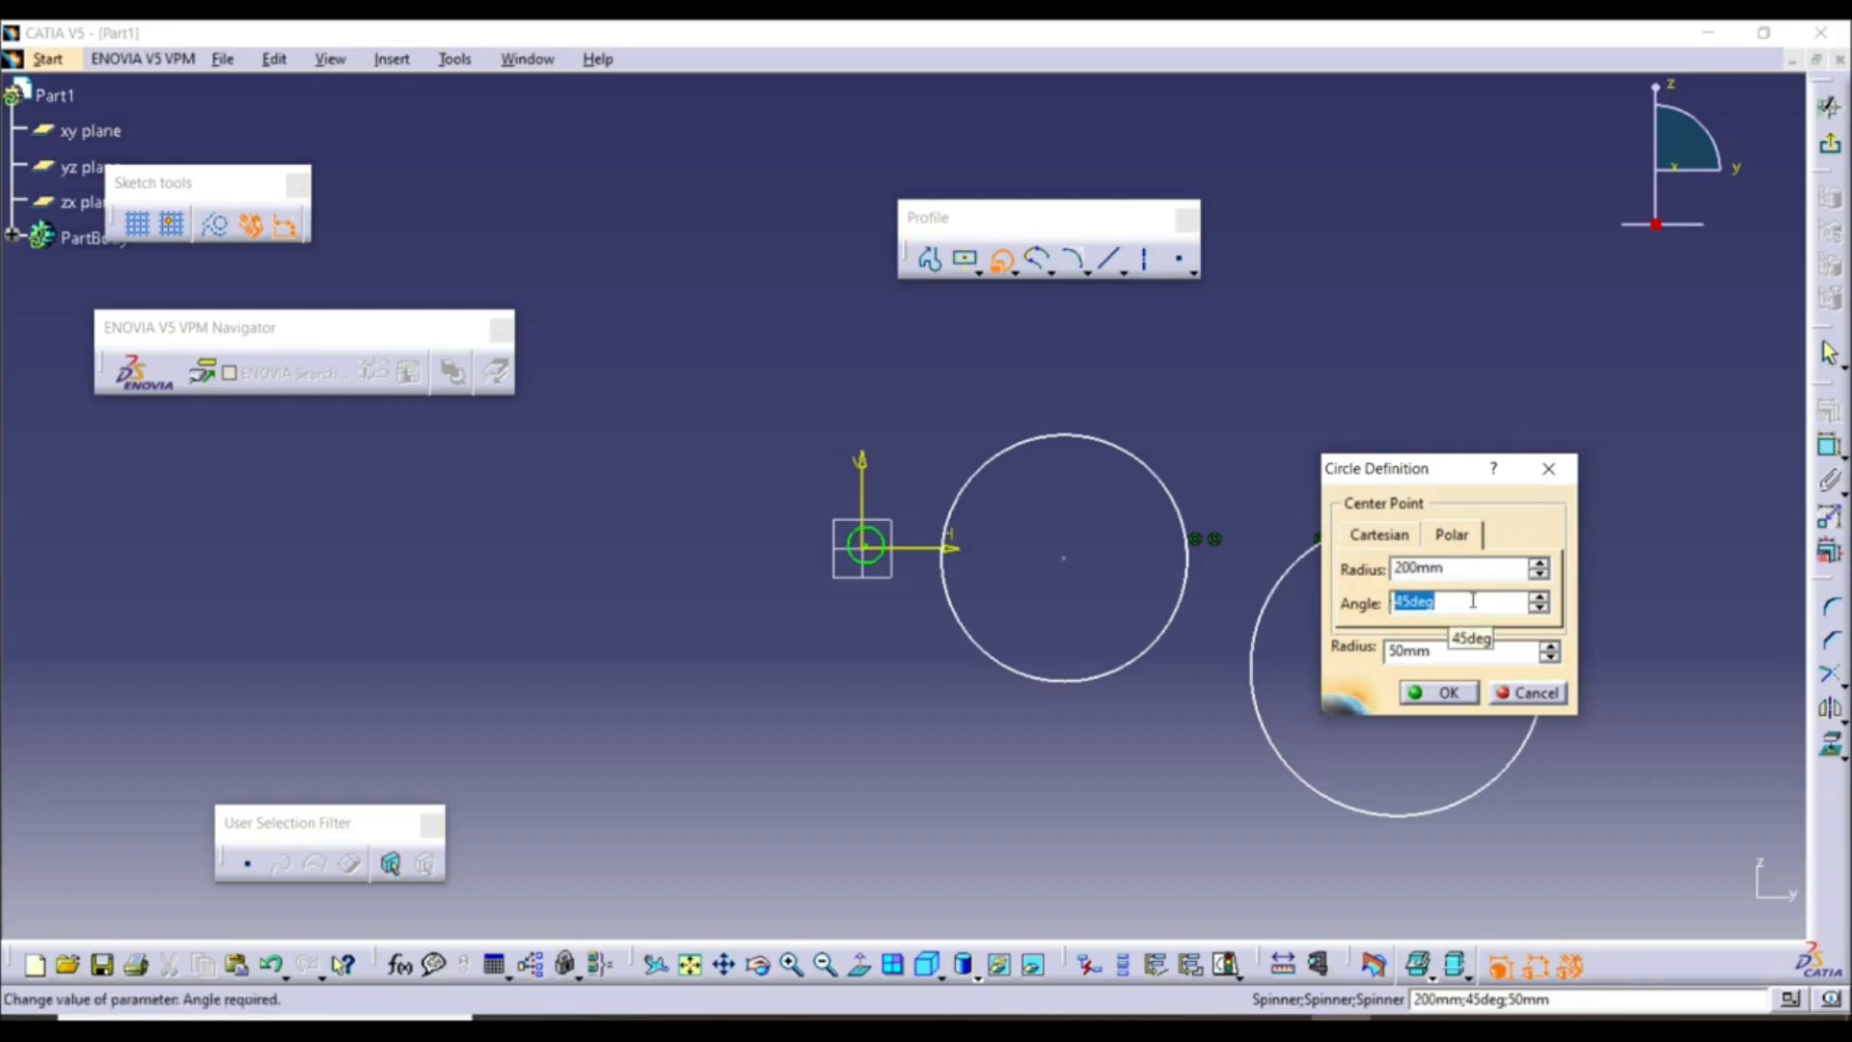
double_click(1435, 653)
type("200")
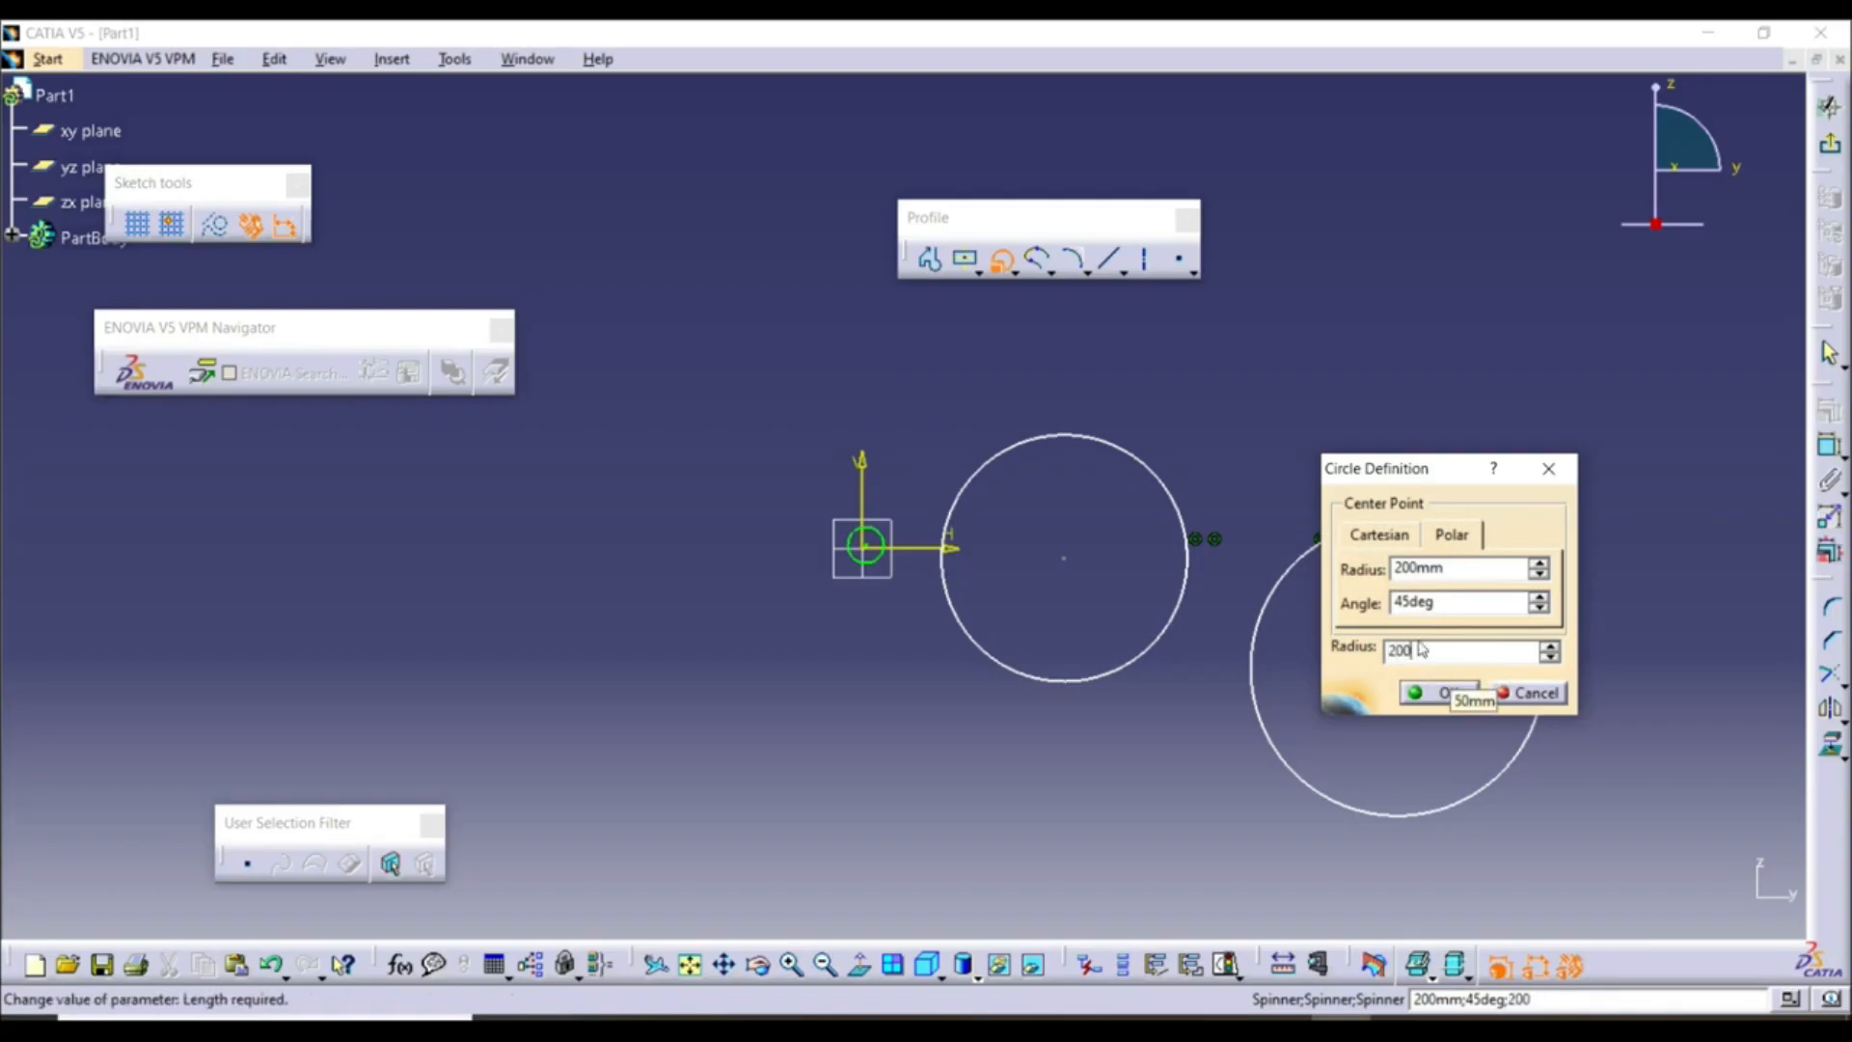
left_click(1442, 695)
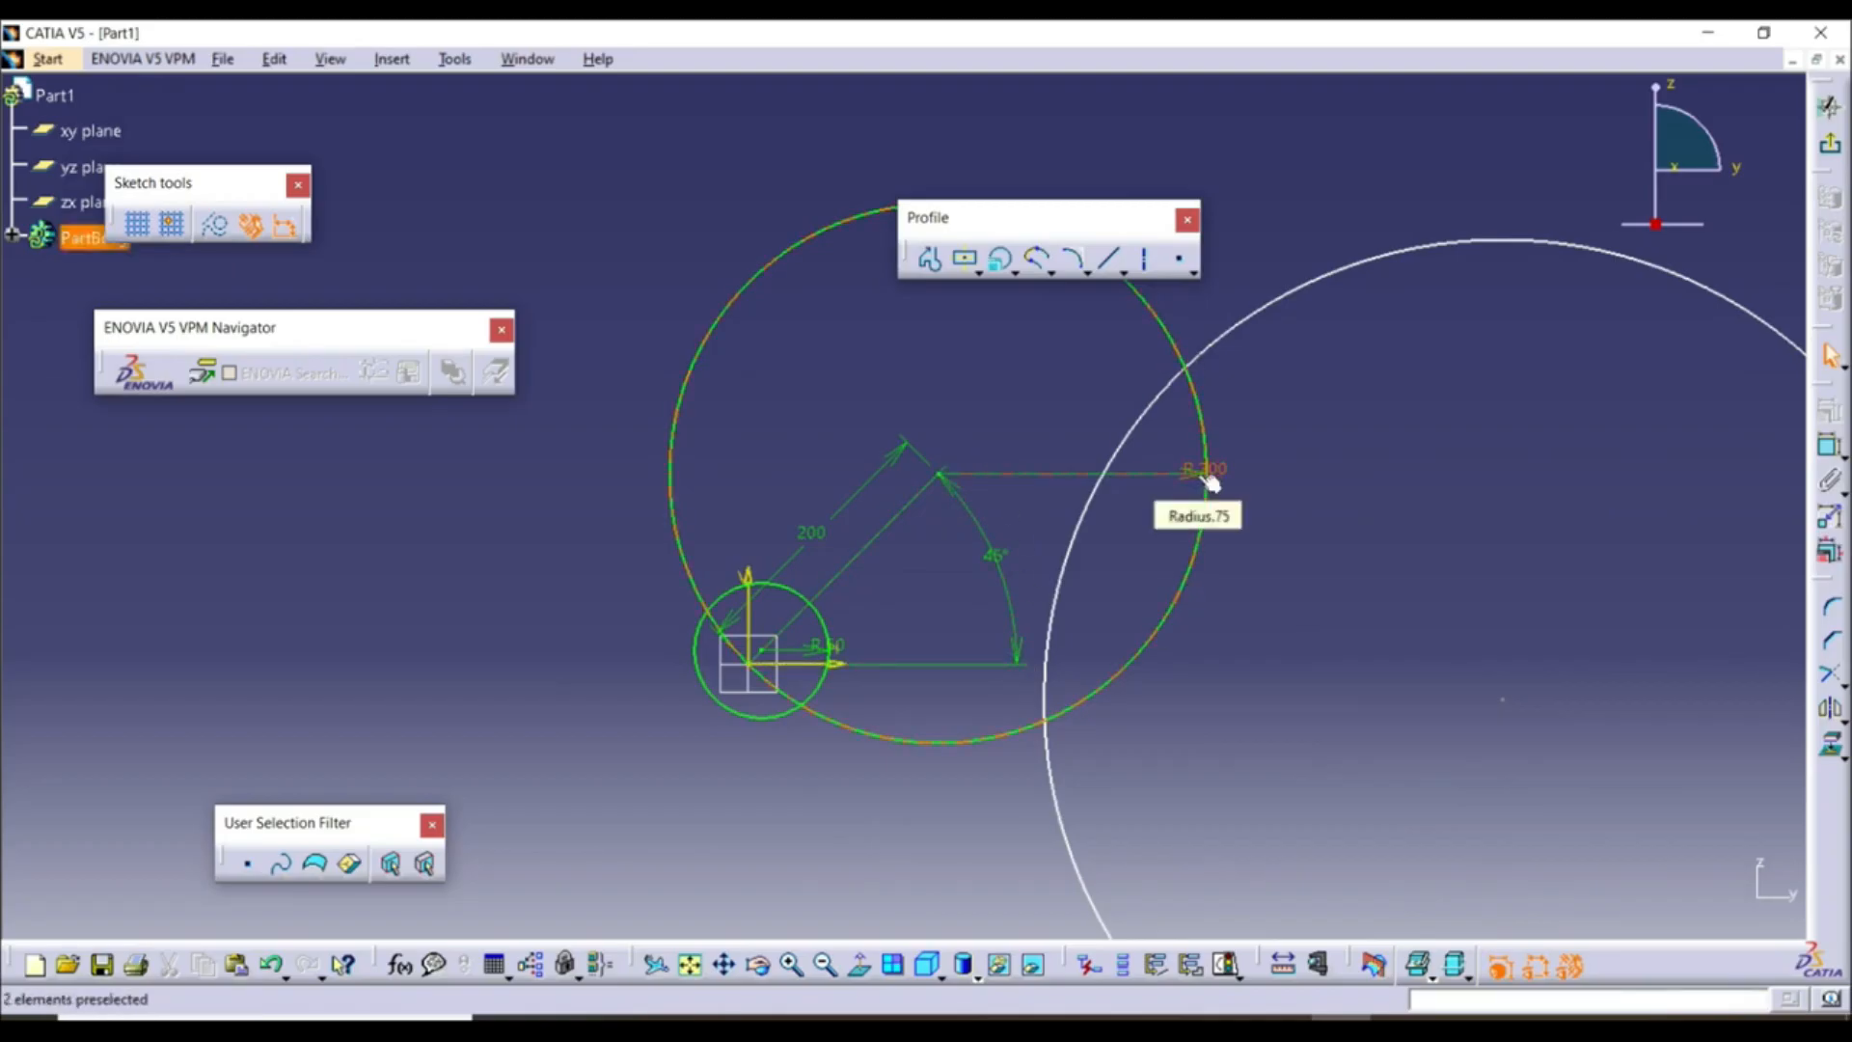
middle_click(930, 424)
left_click(930, 425)
mouse_move(930, 425)
middle_mouse_down()
mouse_move(962, 465)
mouse_move(974, 579)
middle_mouse_up()
Sketch a small centre-defined circle above the gap between the two large white circles
left_click(1015, 274)
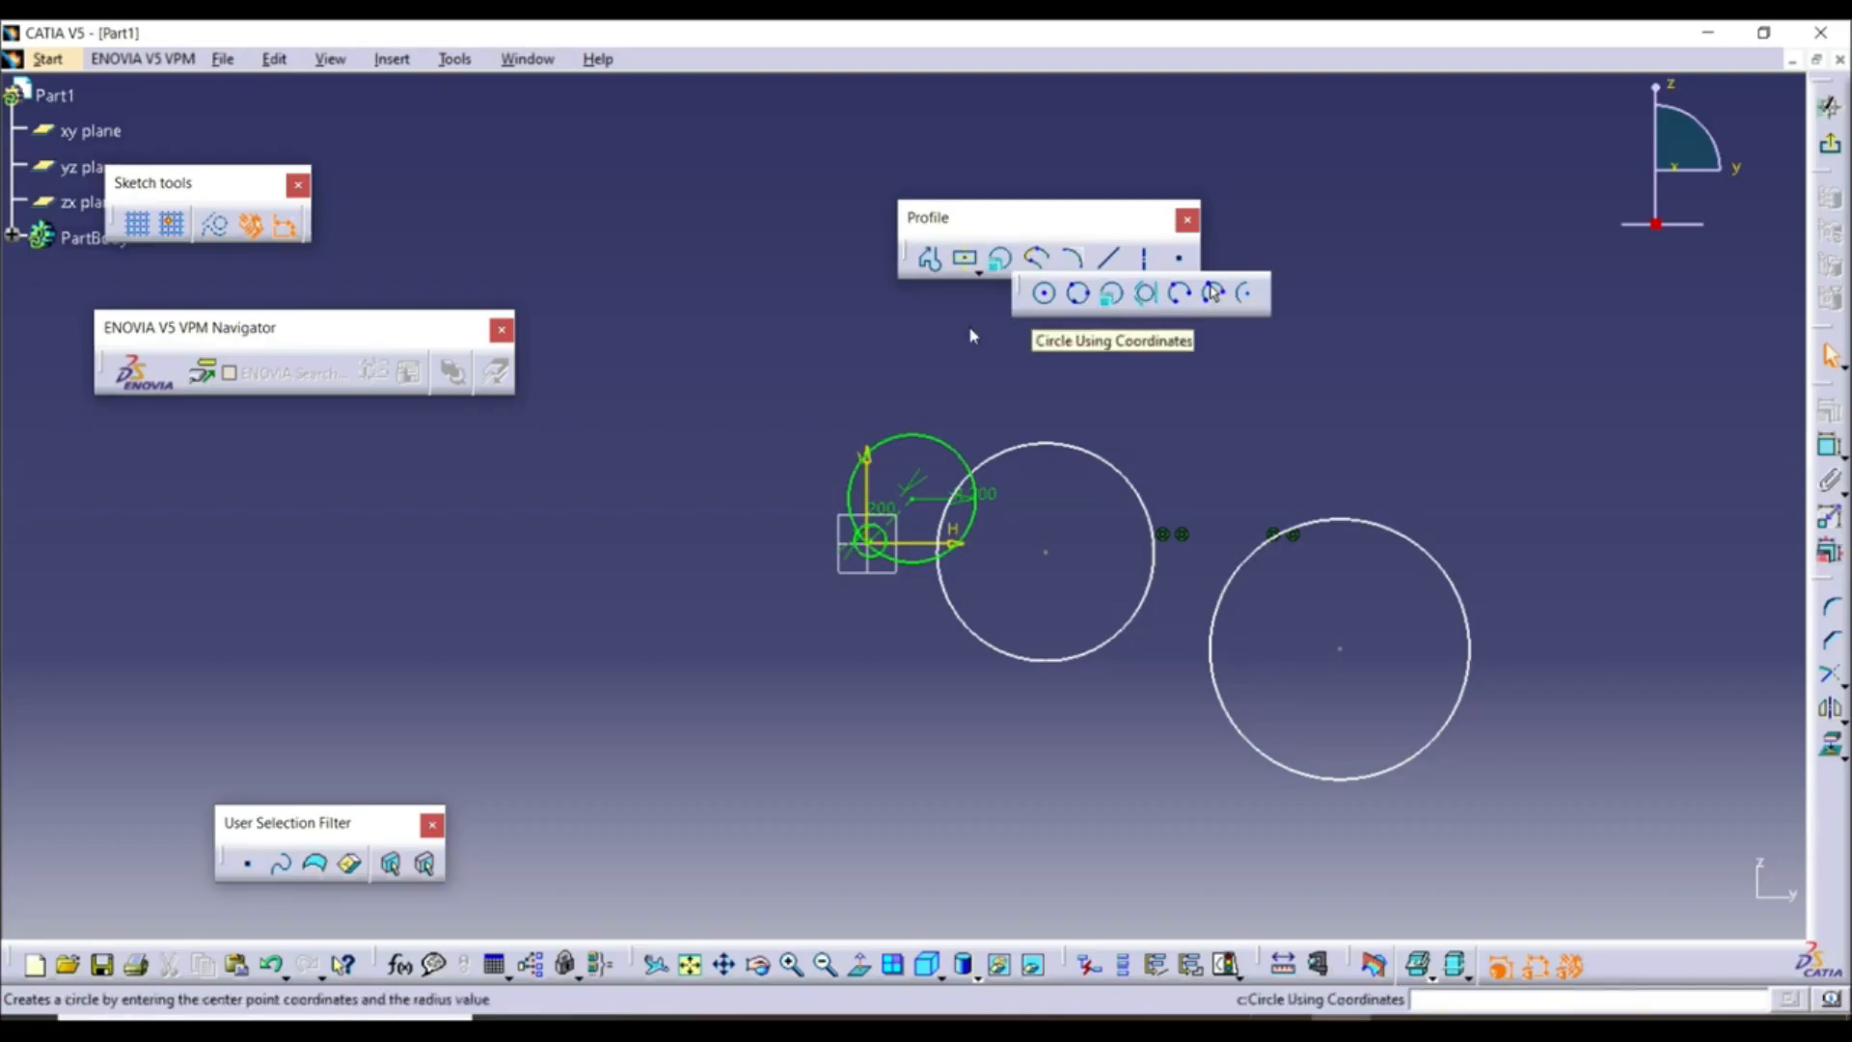
left_click(1015, 273)
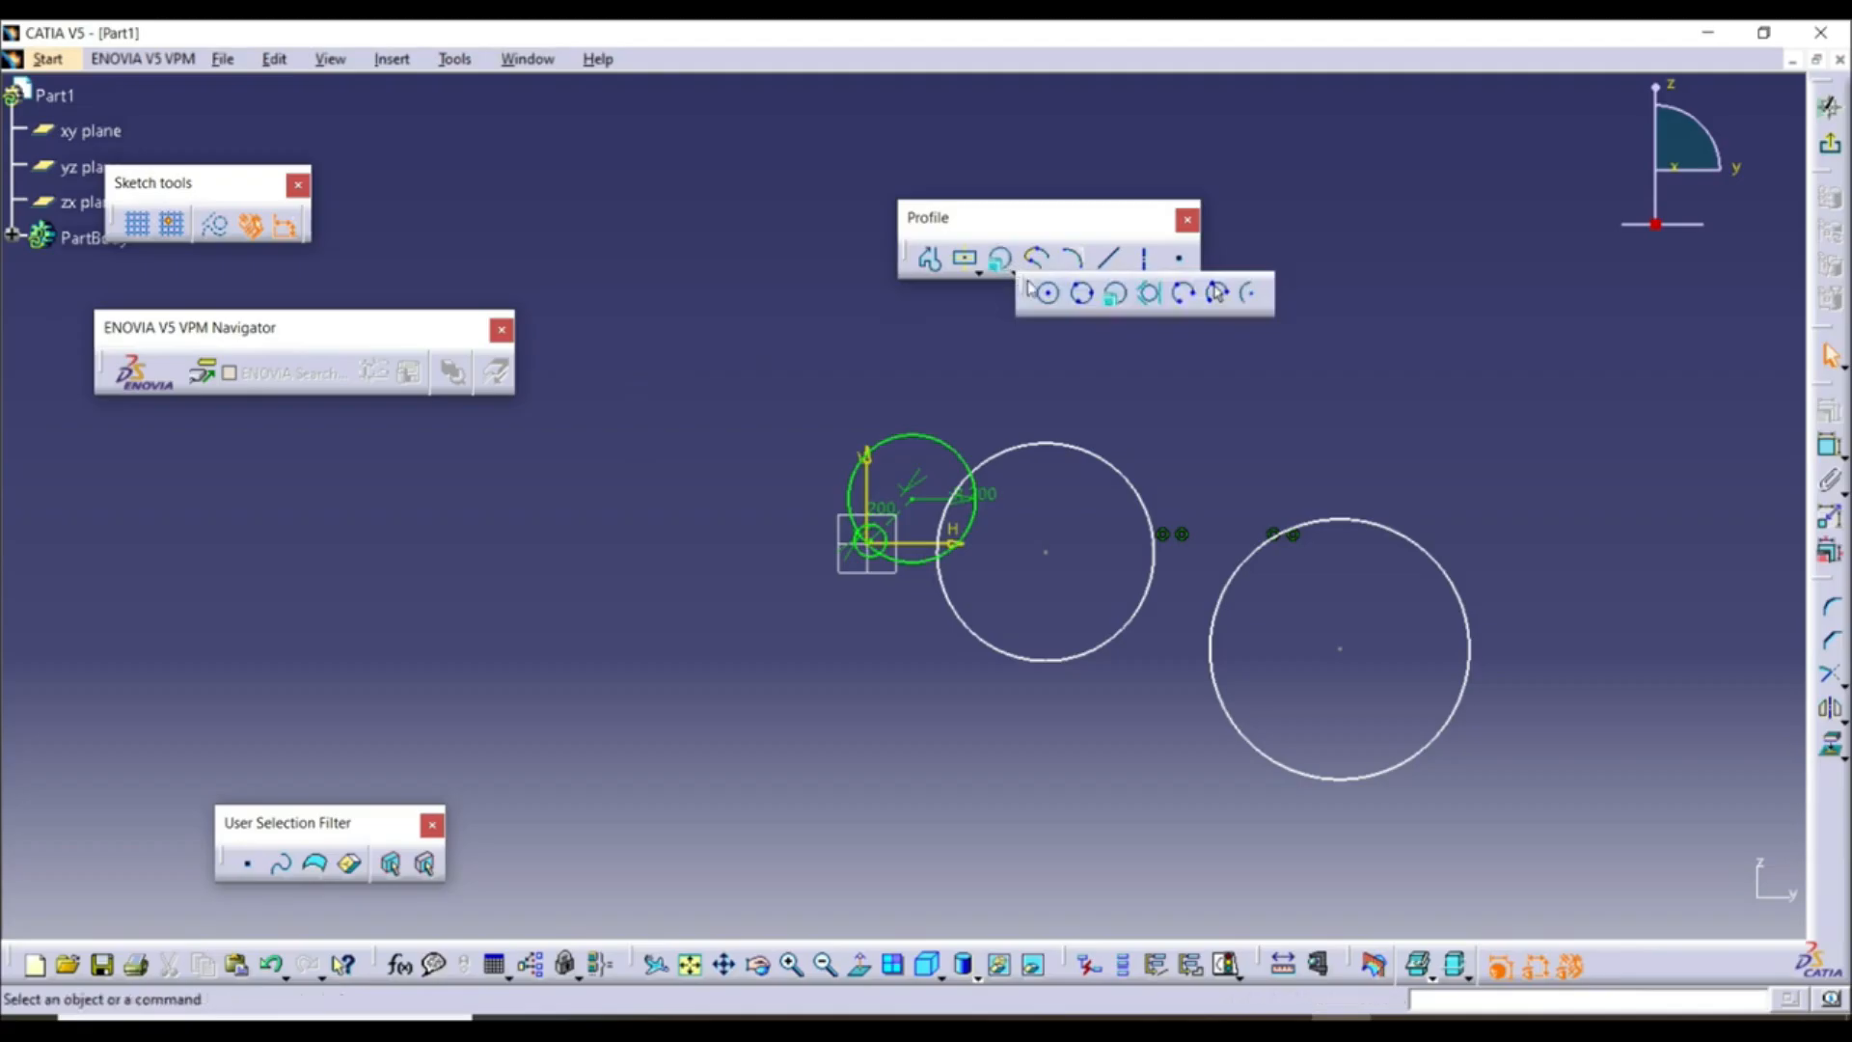
left_click(1051, 297)
left_click(1244, 368)
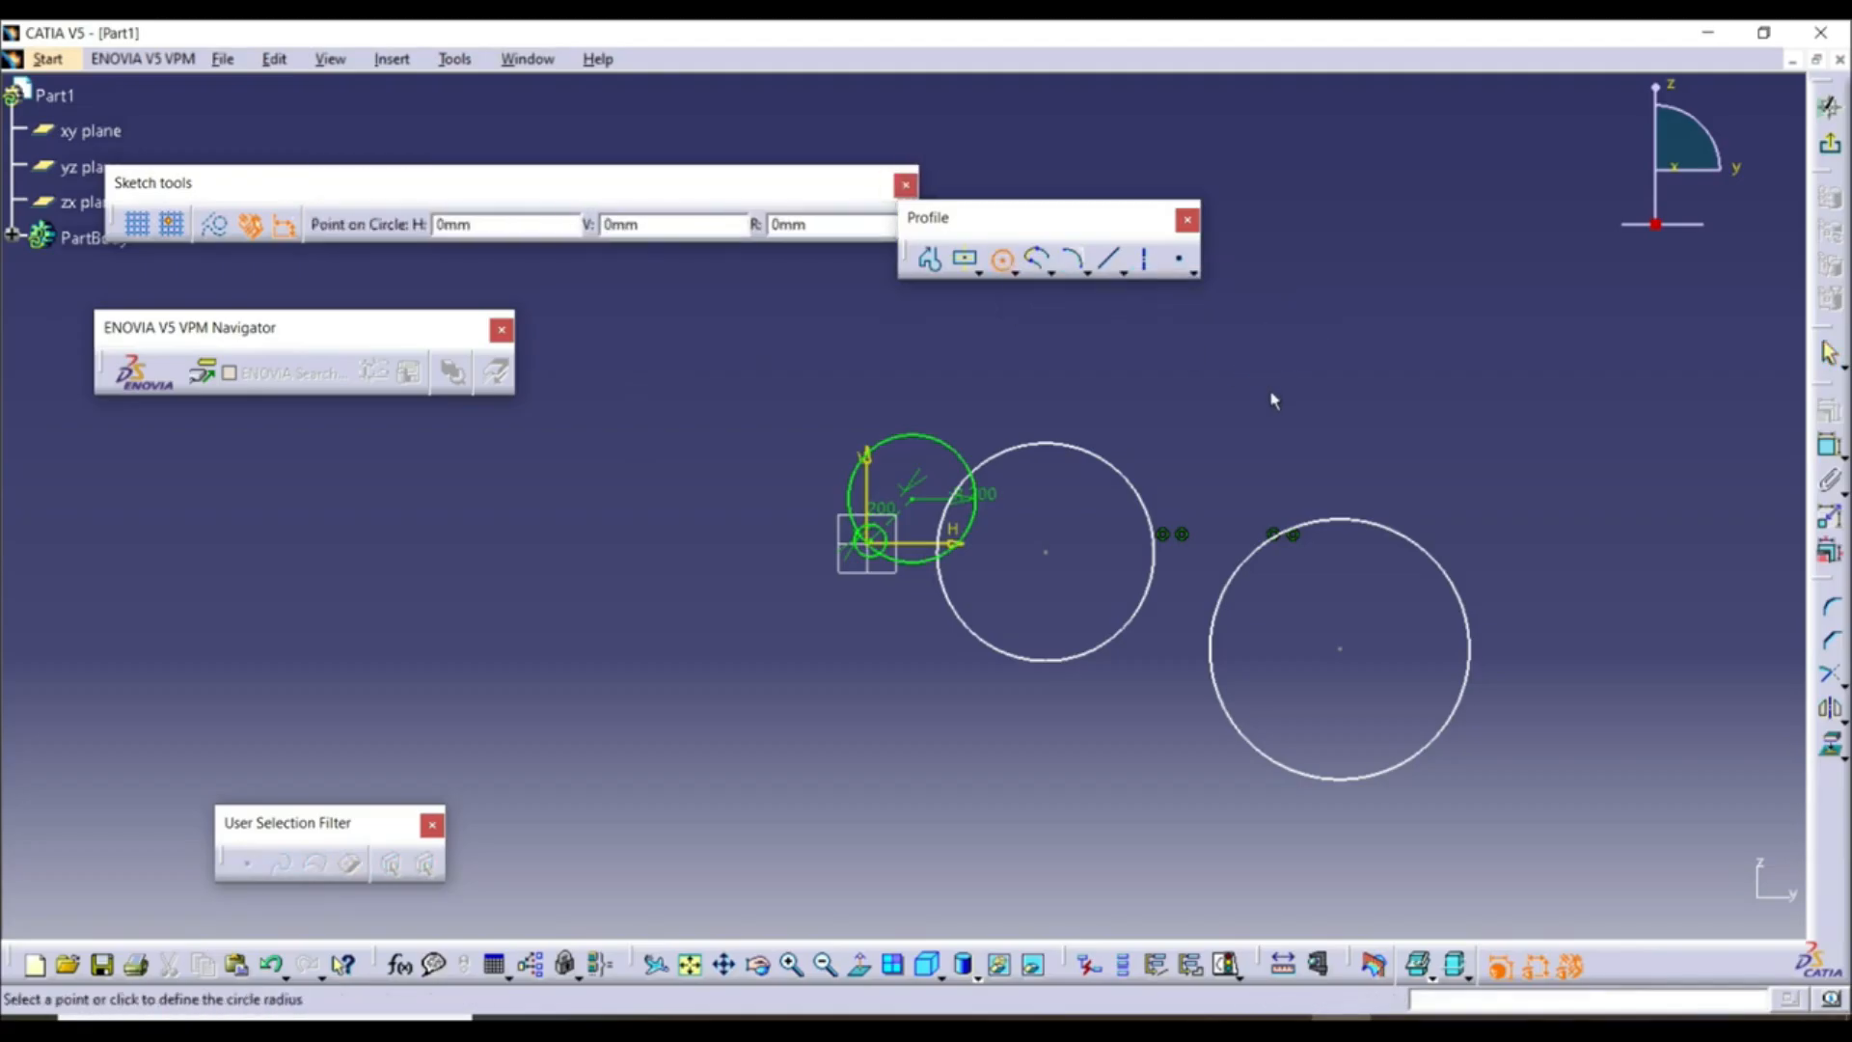
left_click(1279, 413)
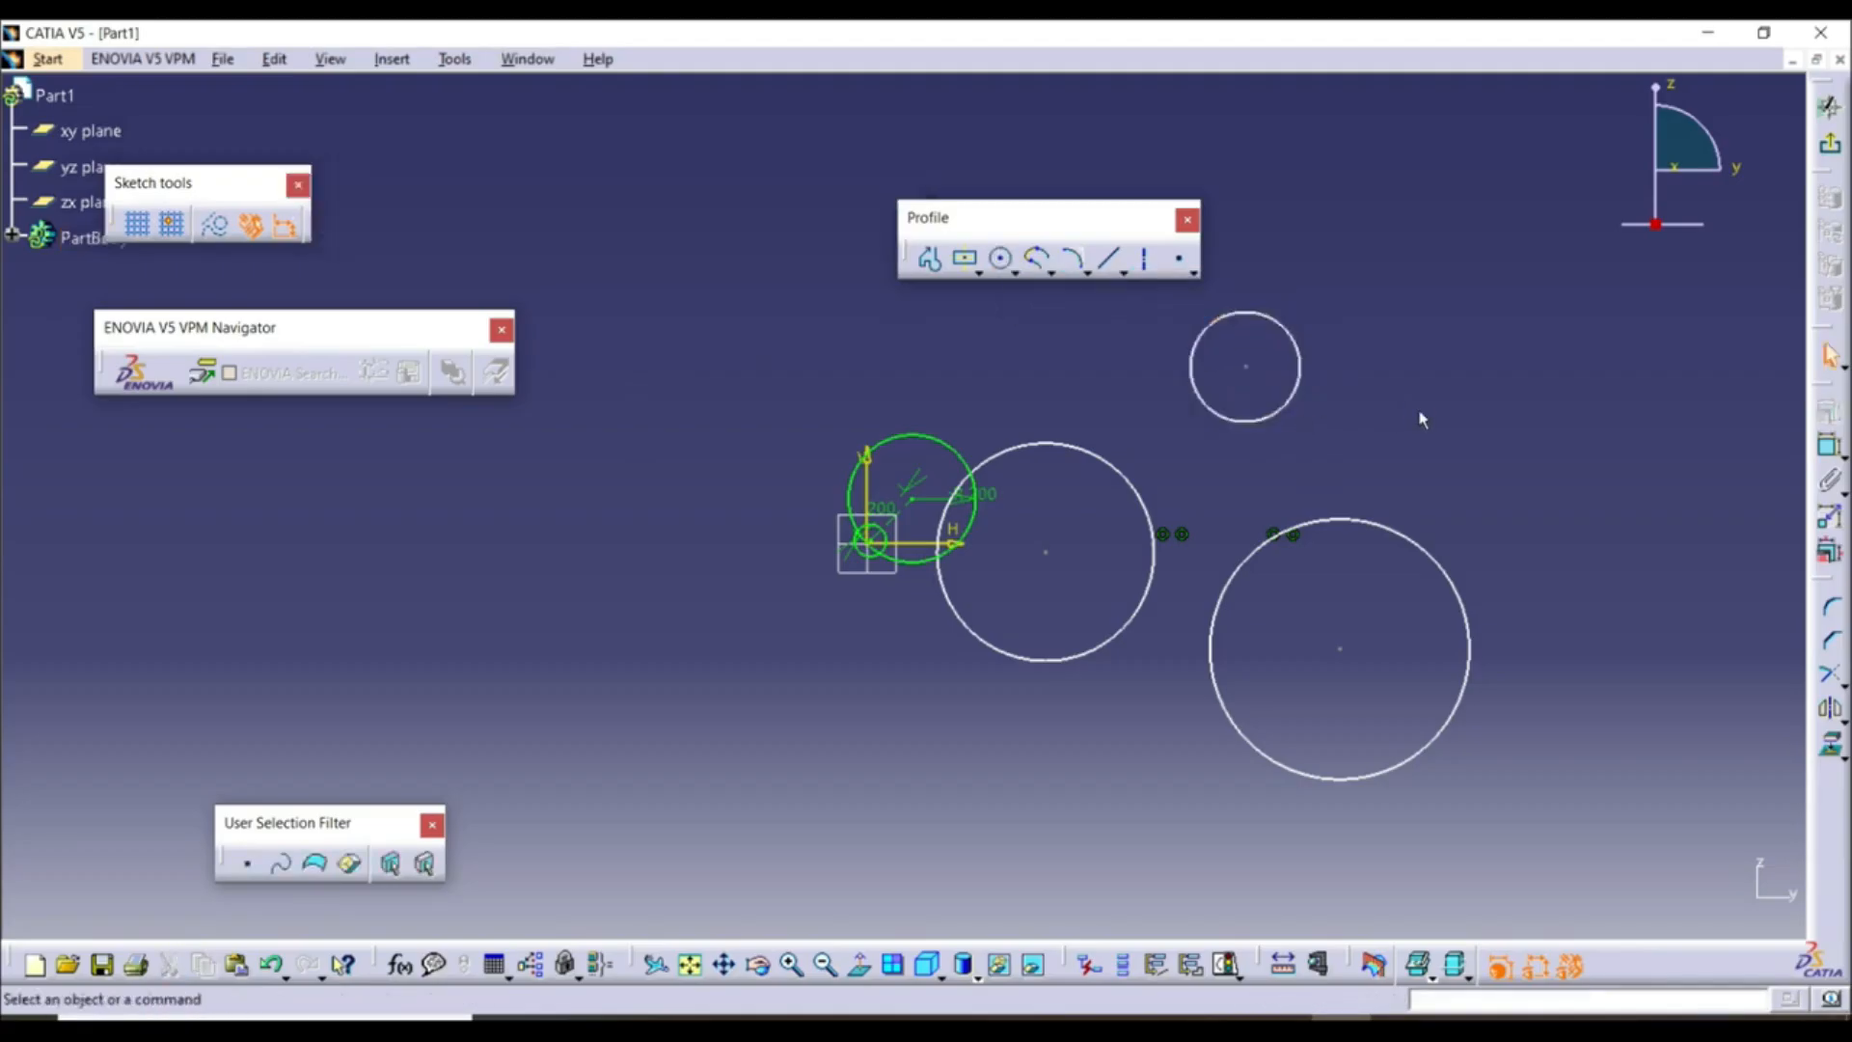
Create a tri-tangent circle touching the two large white circles and the small circle above them
left_click(1015, 274)
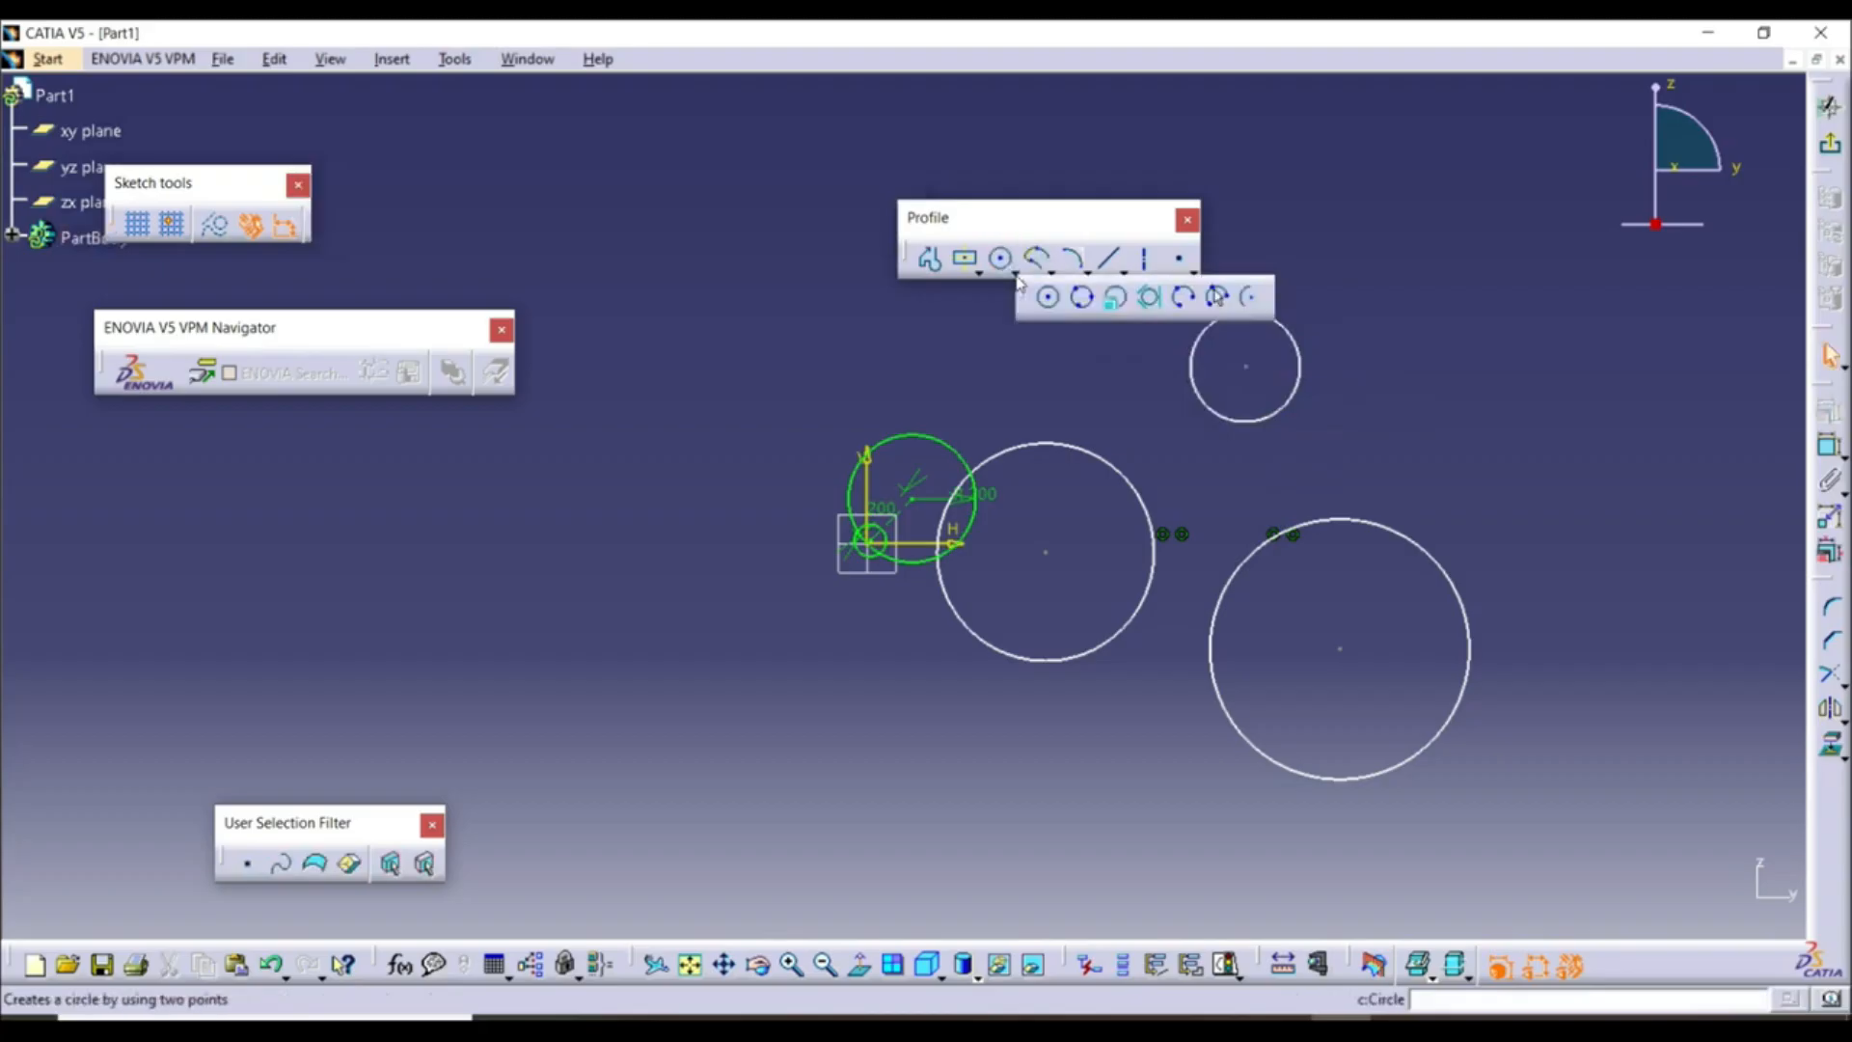
left_click(1150, 298)
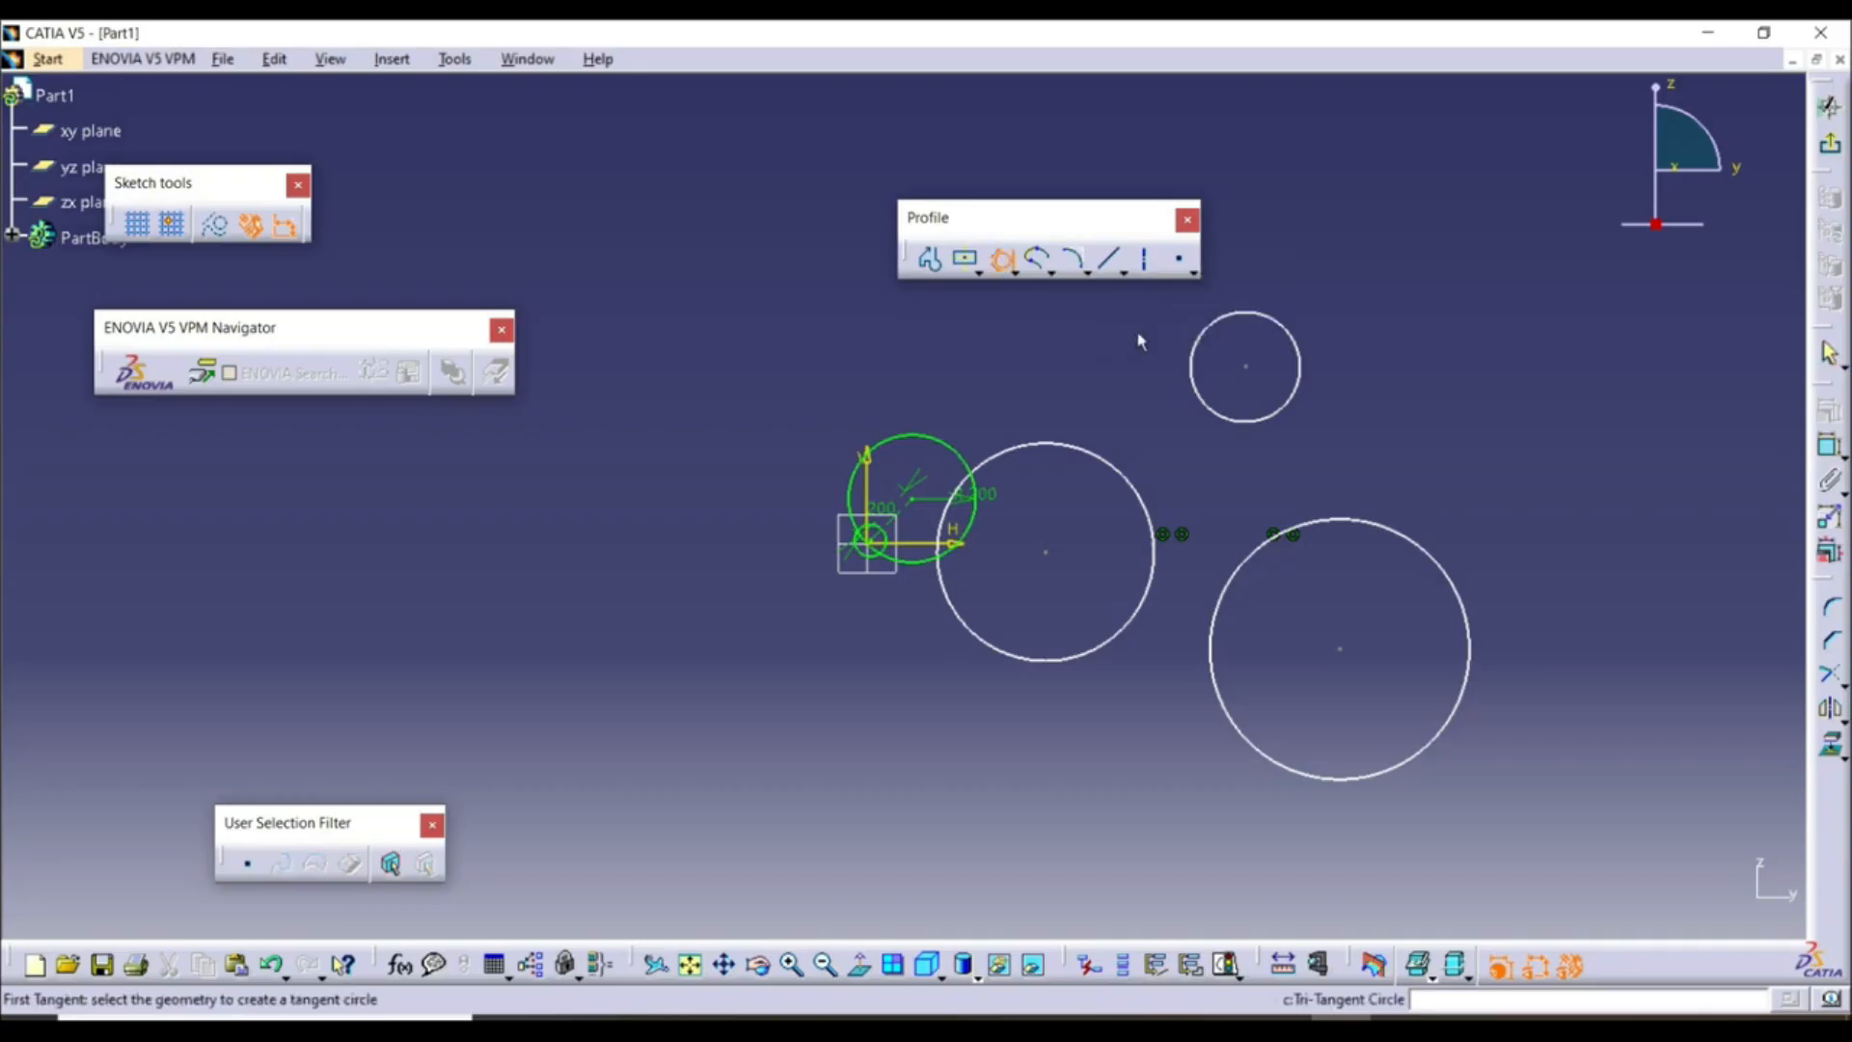
left_click(1120, 471)
left_click(1297, 532)
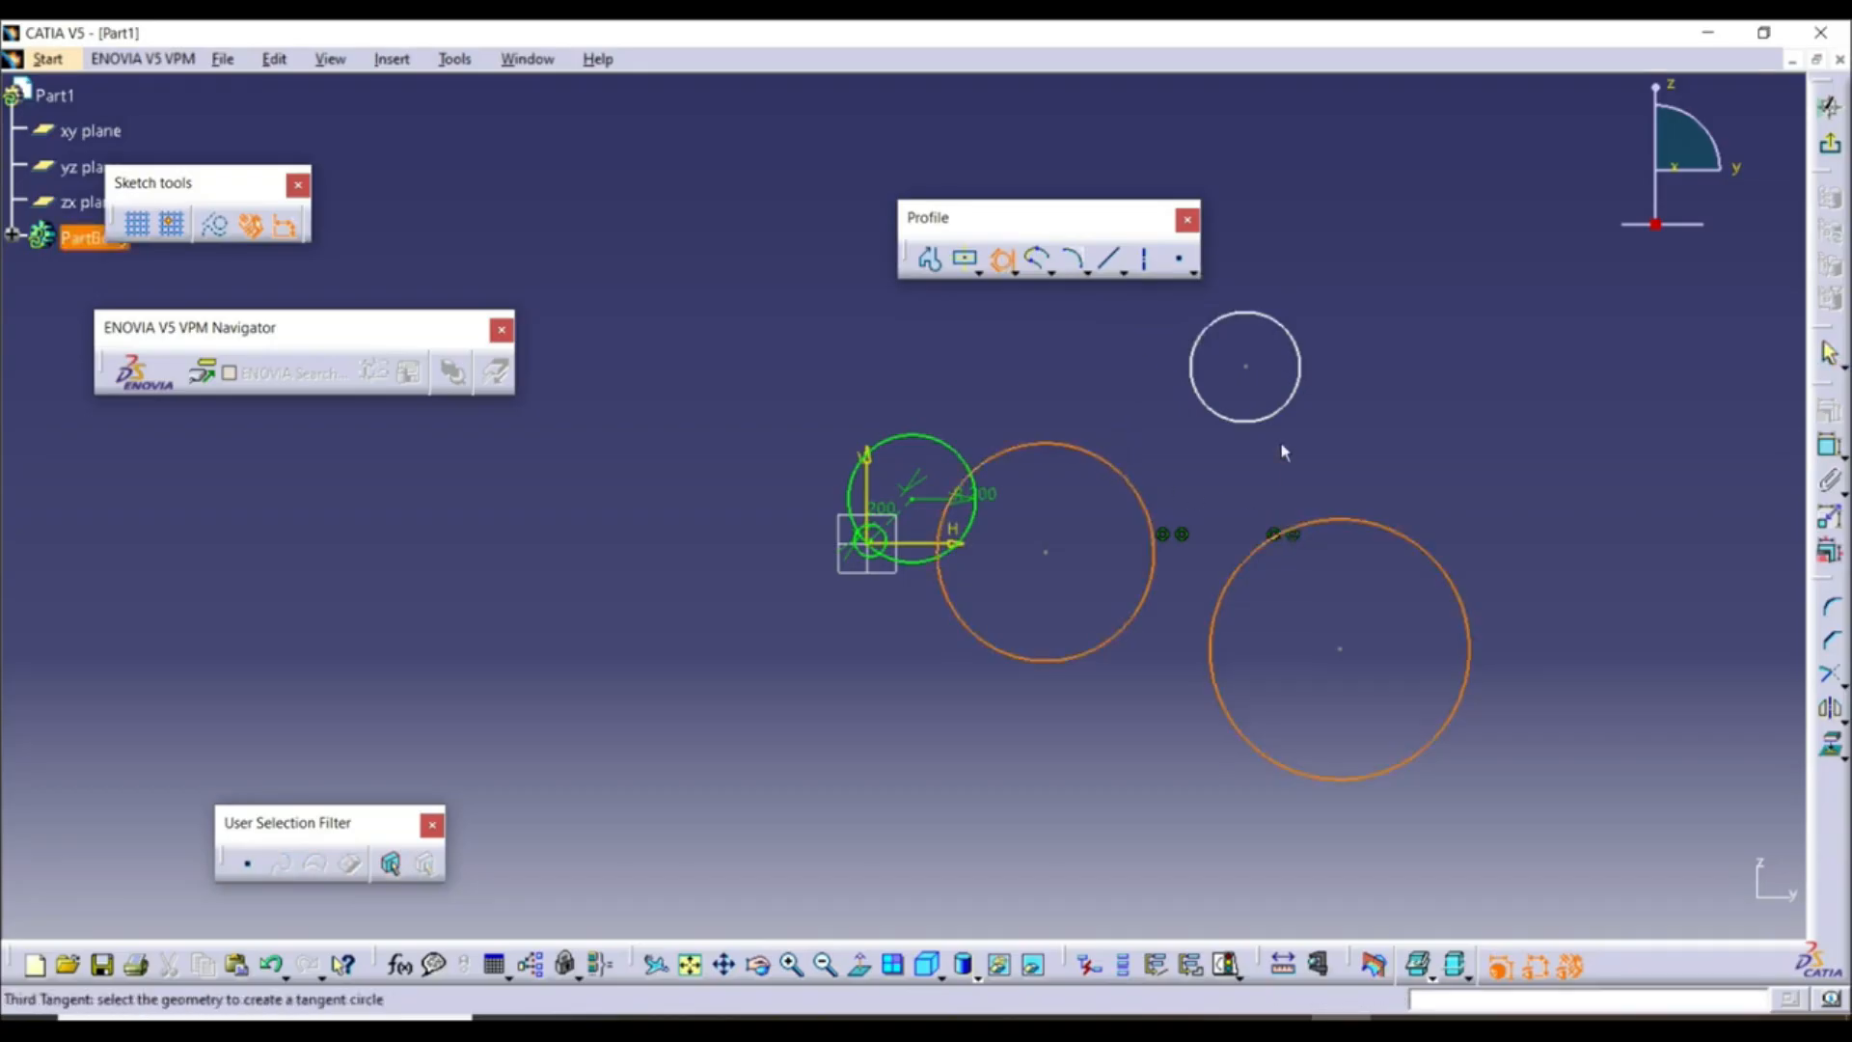
left_click(1247, 423)
mouse_move(1289, 456)
middle_mouse_down()
mouse_move(1273, 373)
mouse_move(1131, 461)
middle_mouse_up()
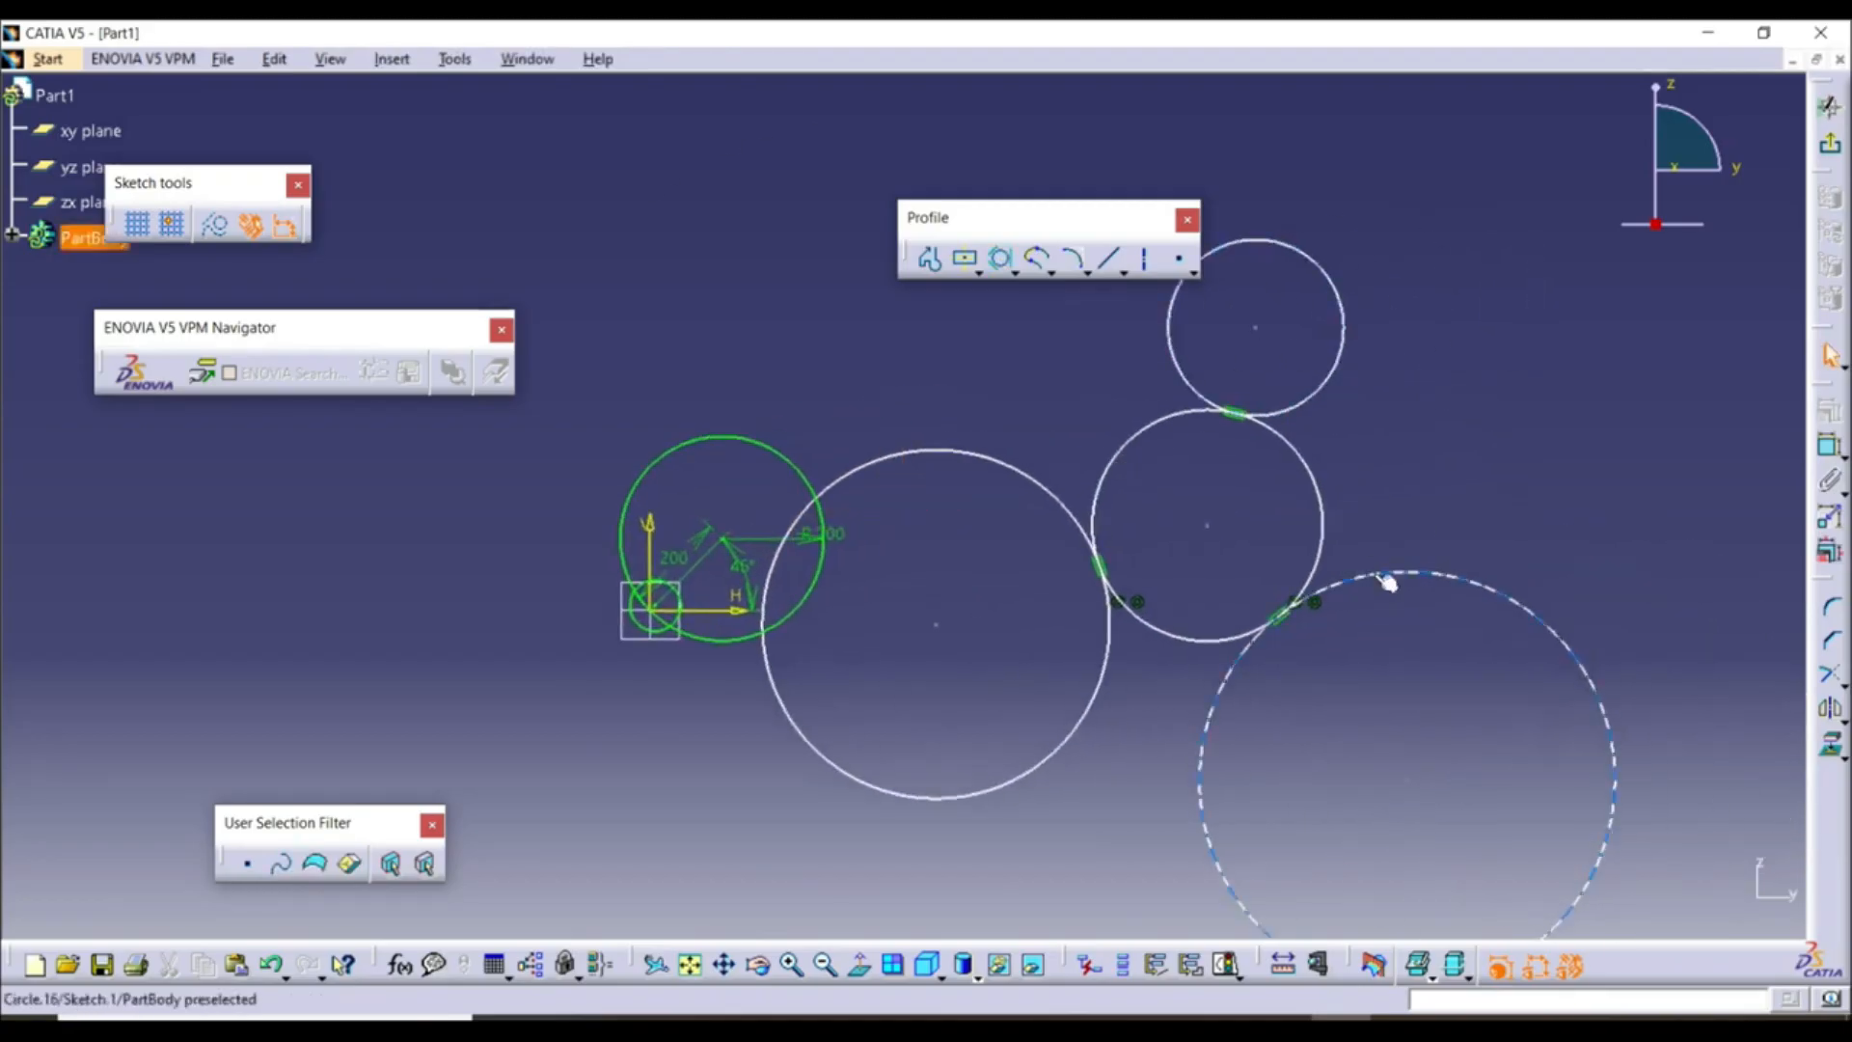
middle_click_drag(1158, 710, 1170, 809)
mouse_move(1156, 474)
middle_mouse_down()
mouse_move(1062, 516)
mouse_move(1060, 482)
middle_mouse_up()
Sketch a two-corner rectangle to the right of the upper circles, above the large lower-right circle
left_click(978, 272)
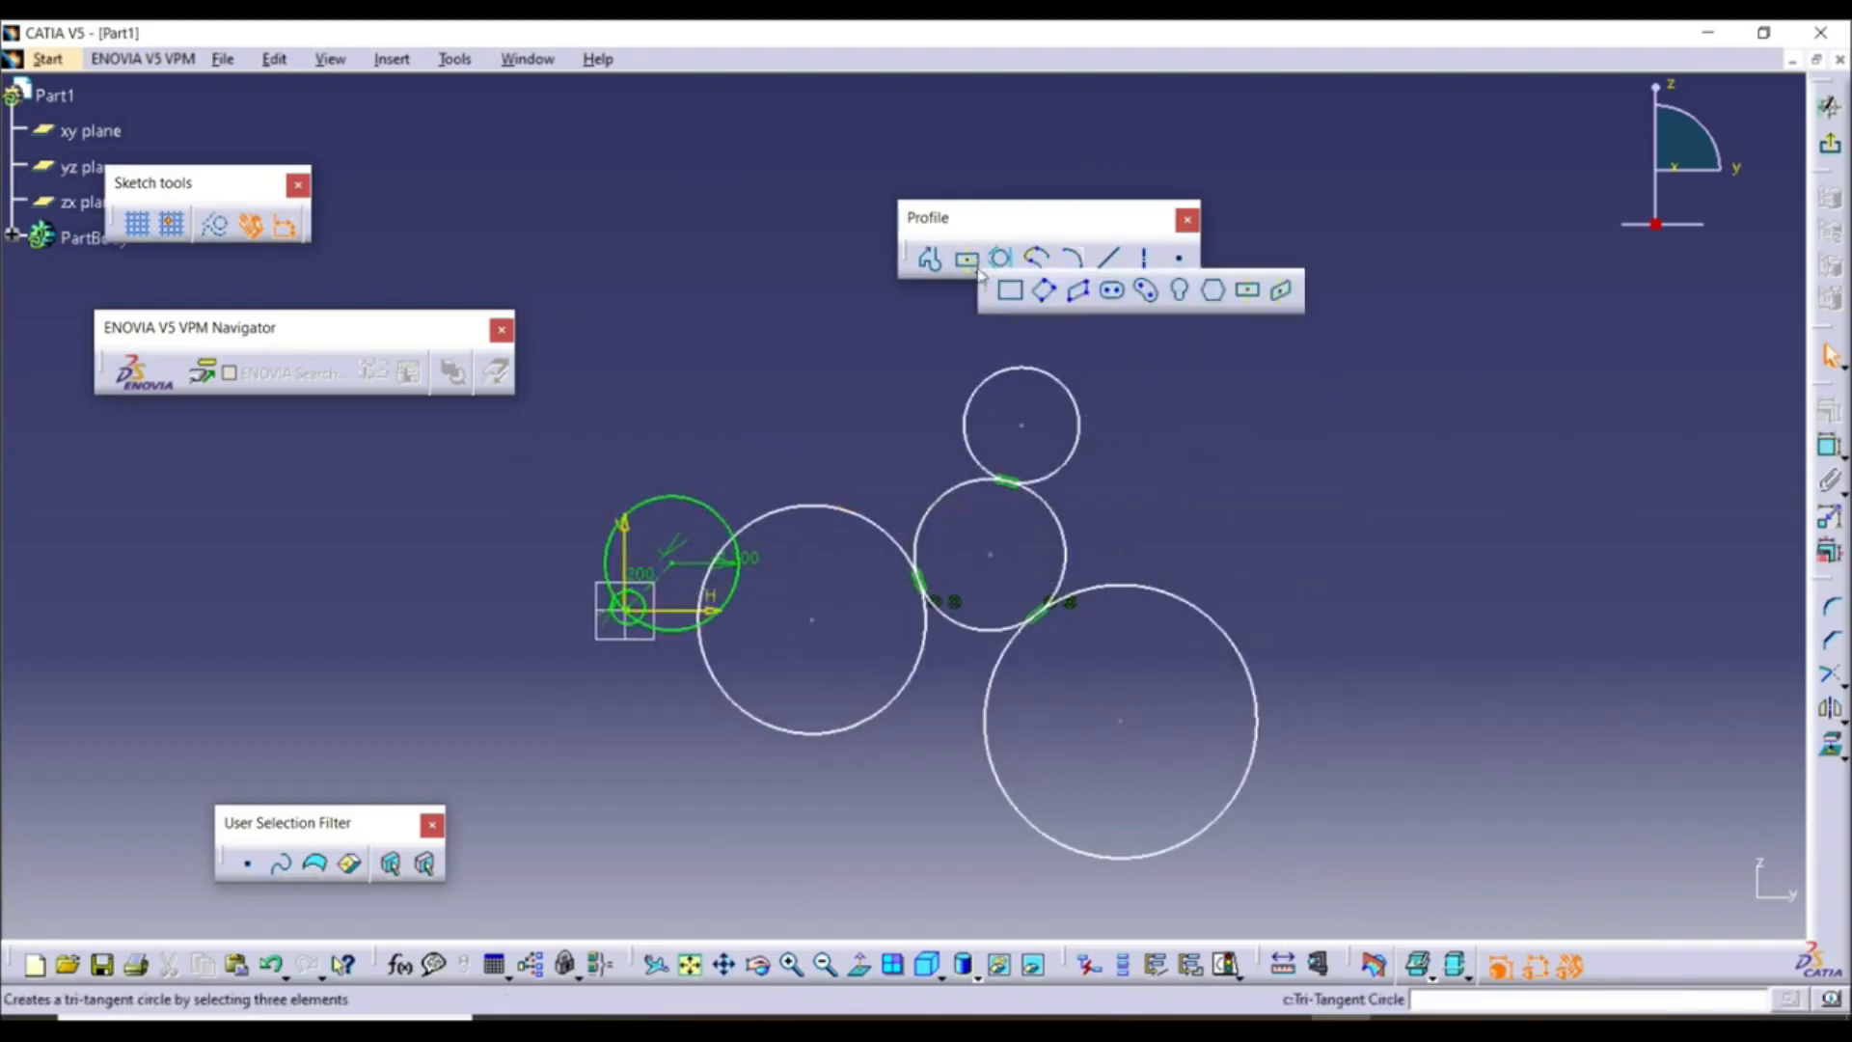
left_click(1012, 291)
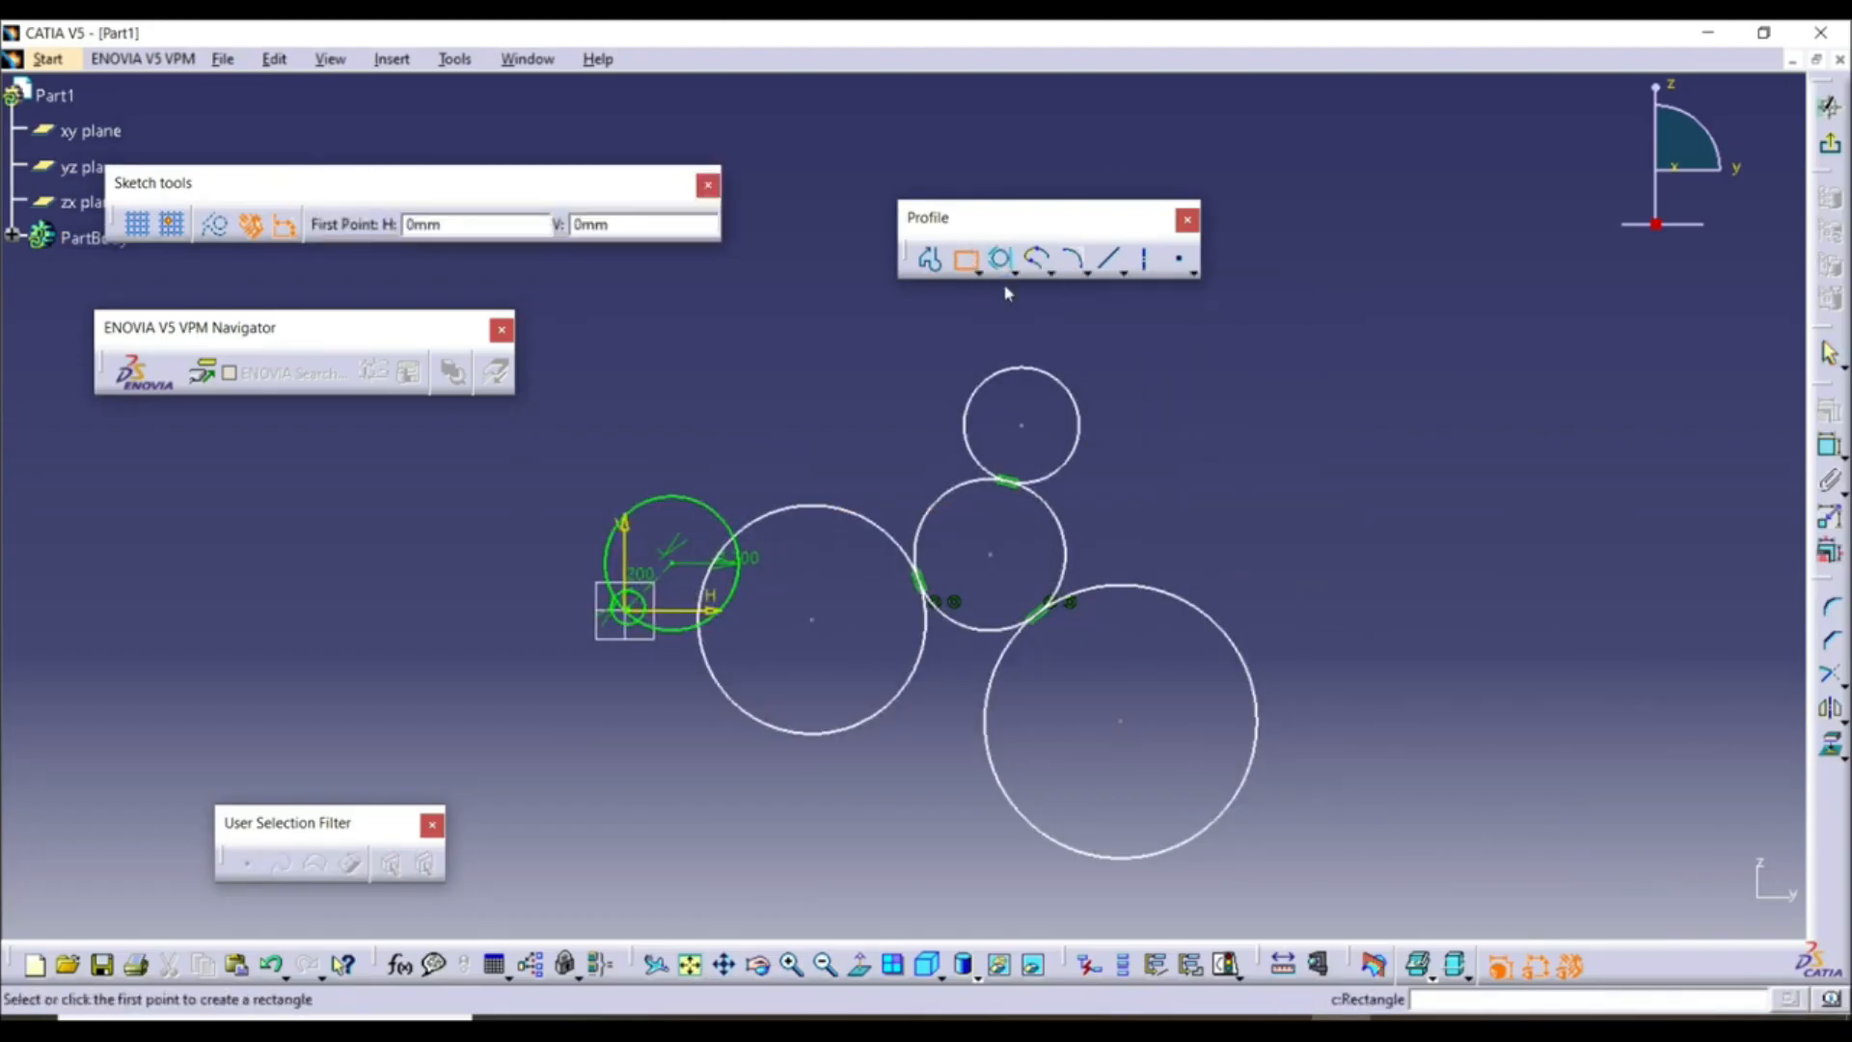
left_click(1112, 386)
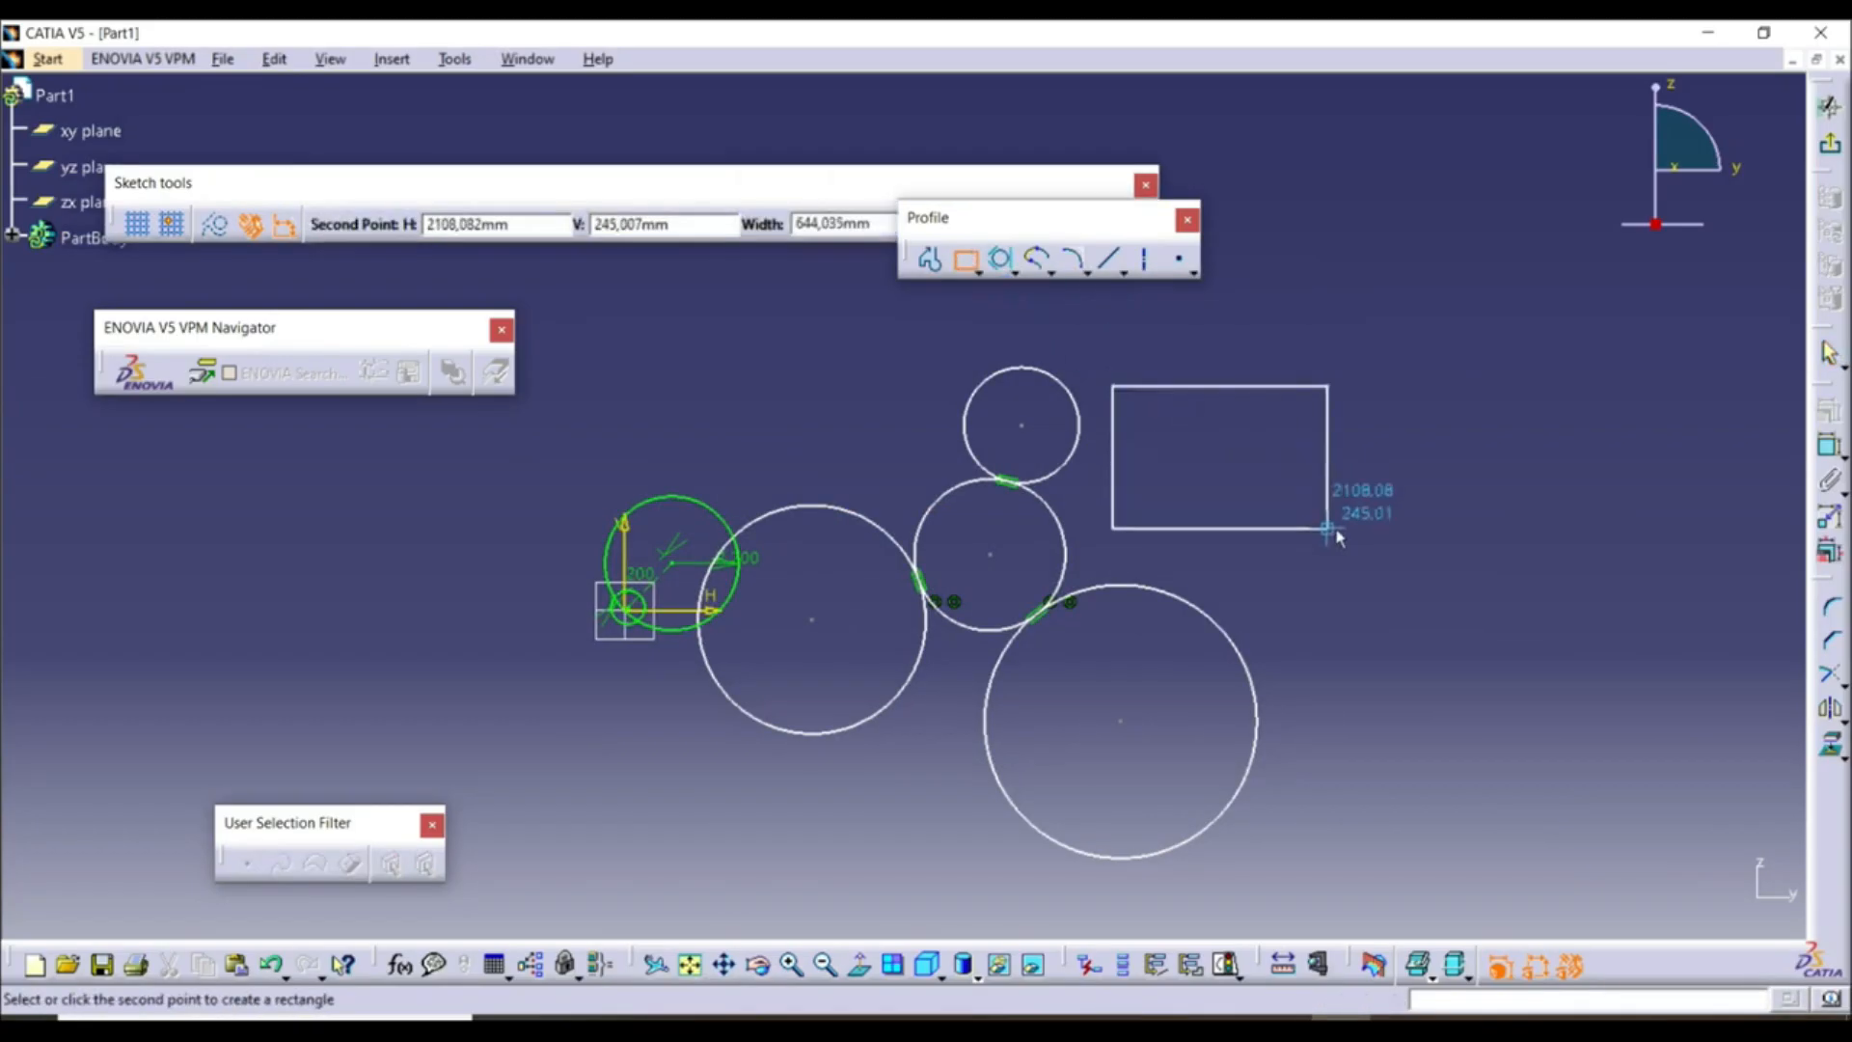
left_click(1342, 539)
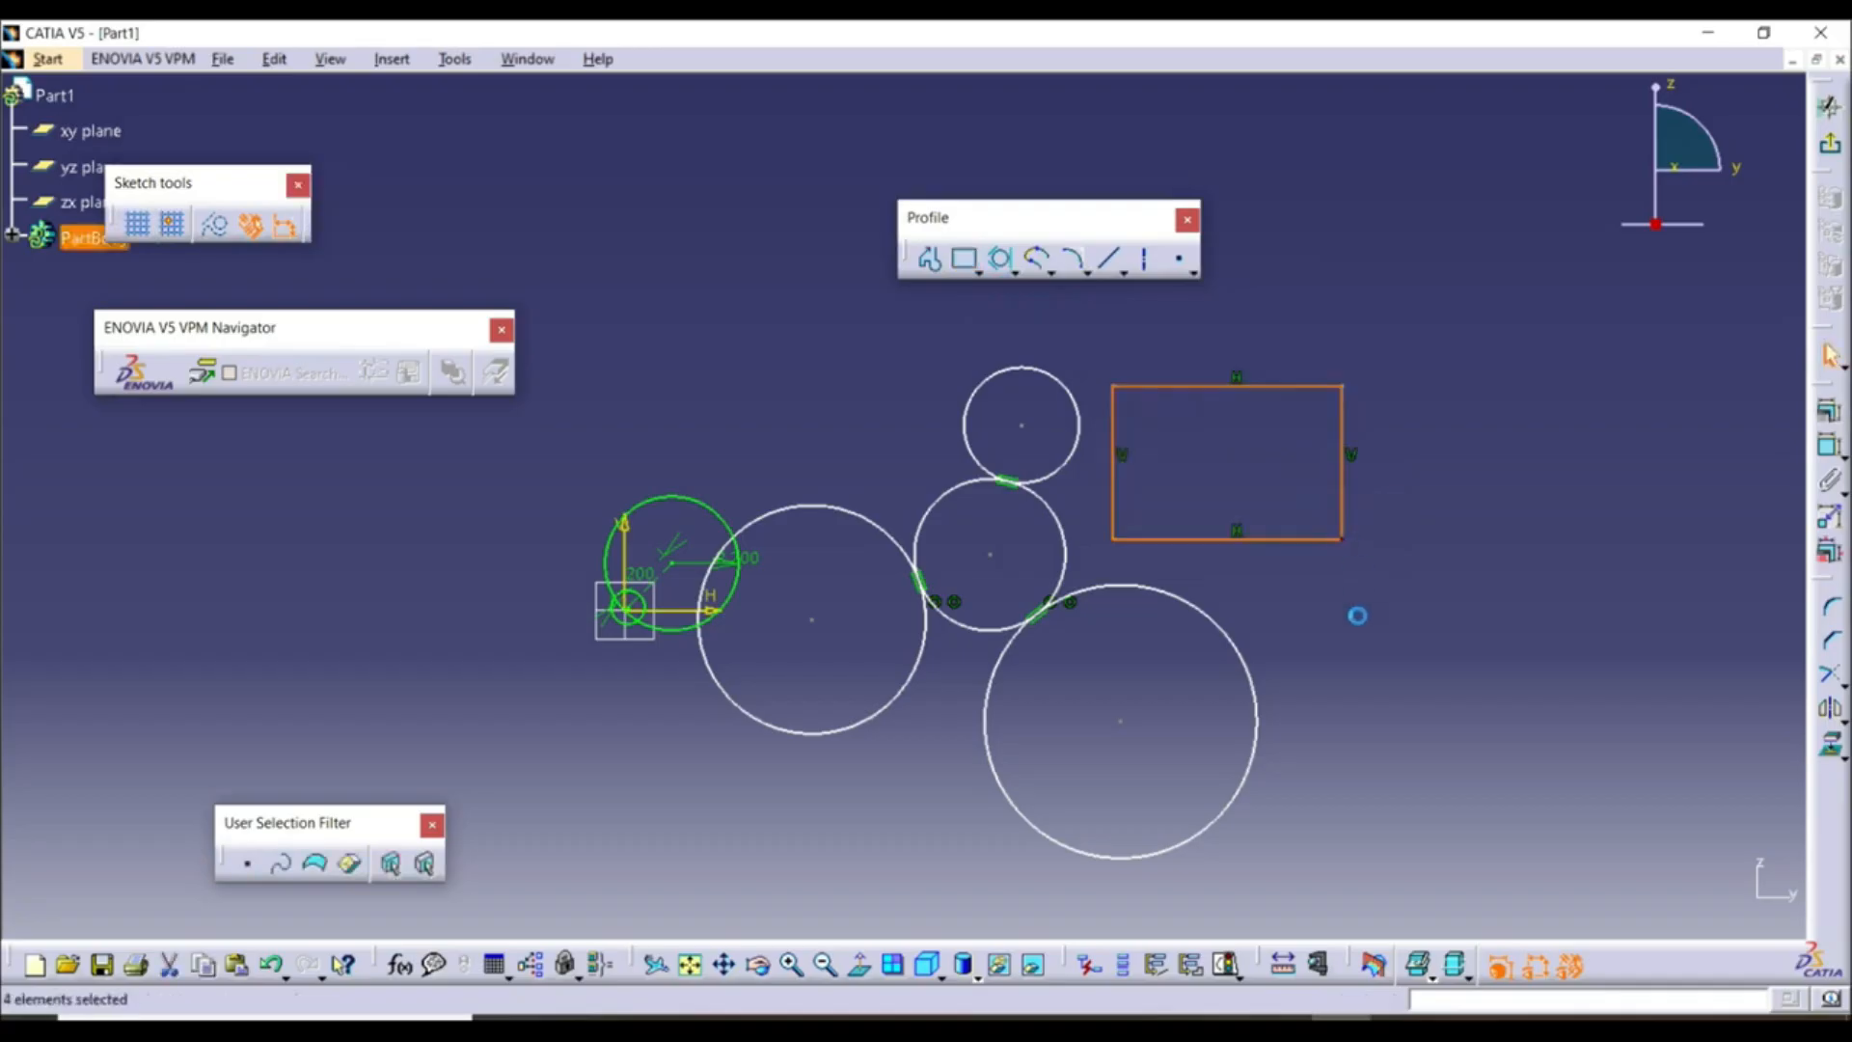
Create a tri-tangent circle touching the uppermost circle, the middle tangent circle and the rectangle's left side
left_click(1001, 258)
middle_click_drag(1083, 492, 1128, 425)
left_click(1182, 448)
left_click(1166, 506)
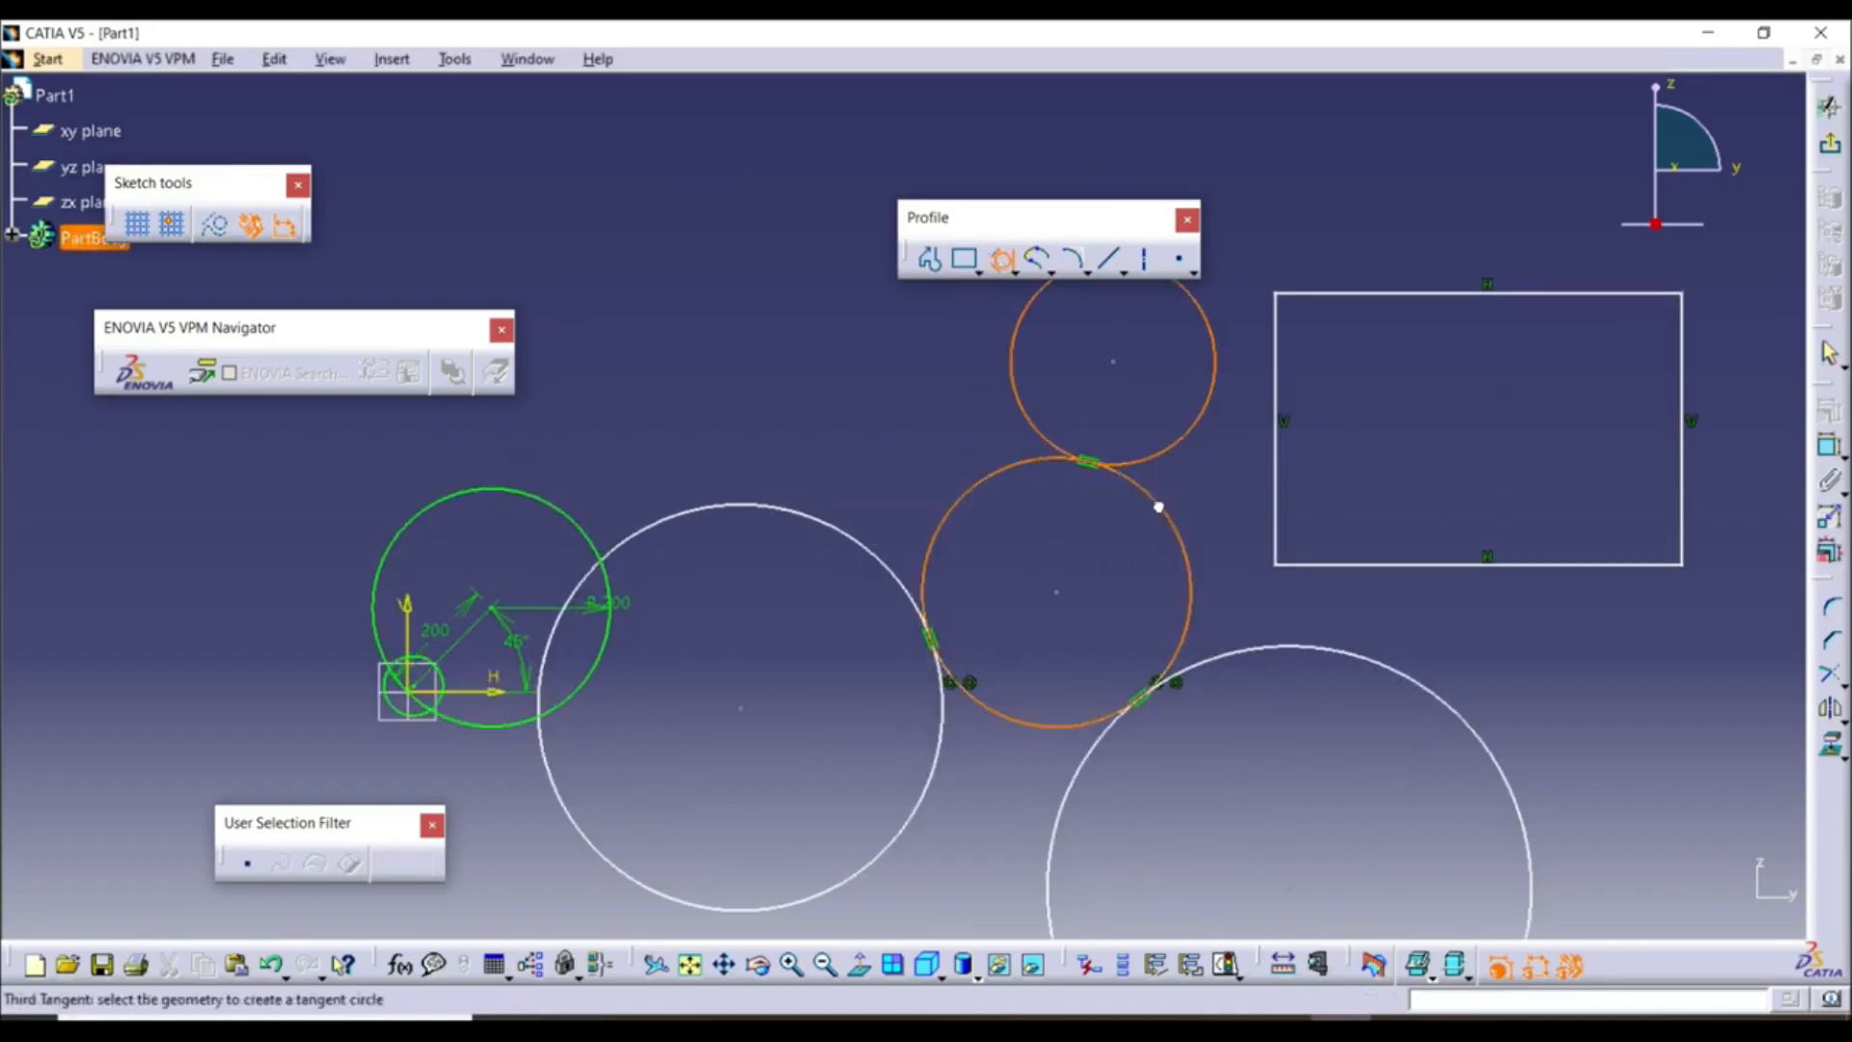
left_click(1275, 506)
mouse_move(1346, 591)
middle_mouse_down()
mouse_move(1282, 357)
mouse_move(848, 425)
middle_mouse_up()
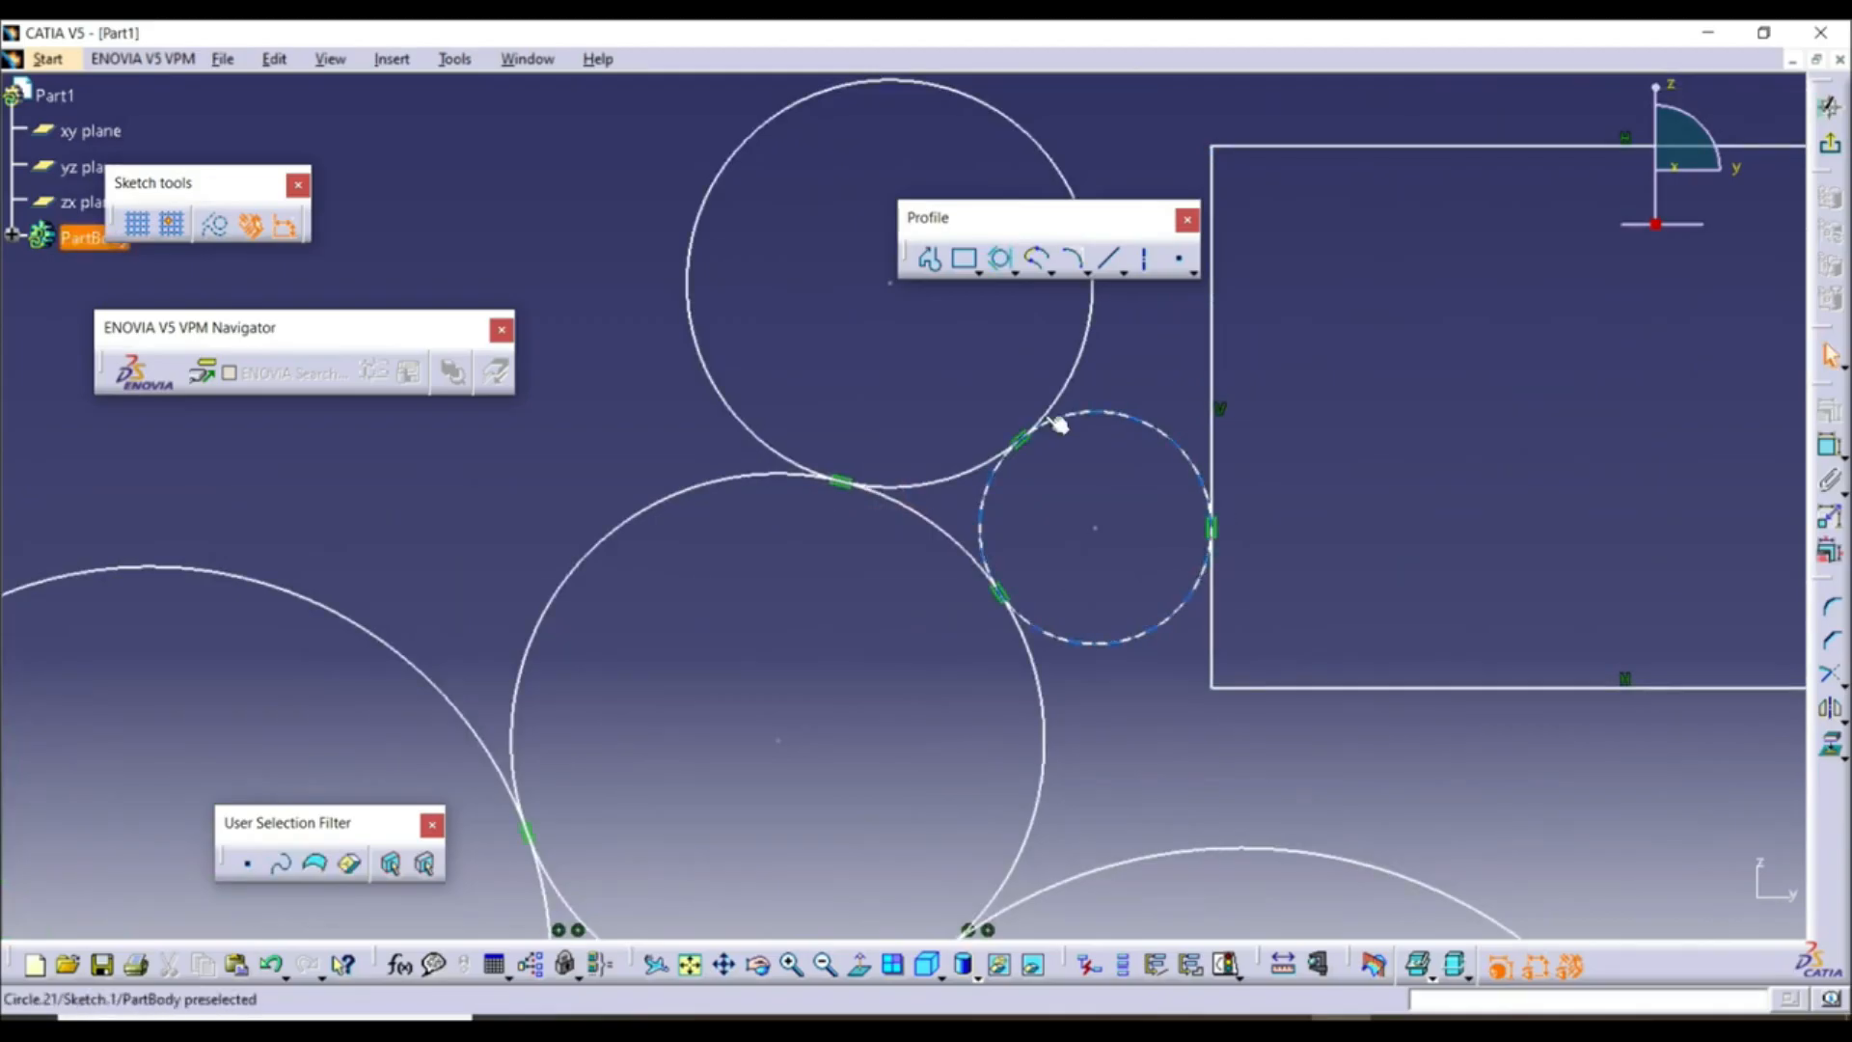
mouse_move(1073, 516)
middle_mouse_down()
mouse_move(1193, 685)
mouse_move(1153, 678)
middle_mouse_up()
Sketch a three-point arc to the lower right of the rectangle, with its upper through-point aligned with the rectangle's bottom edge
left_click(1015, 274)
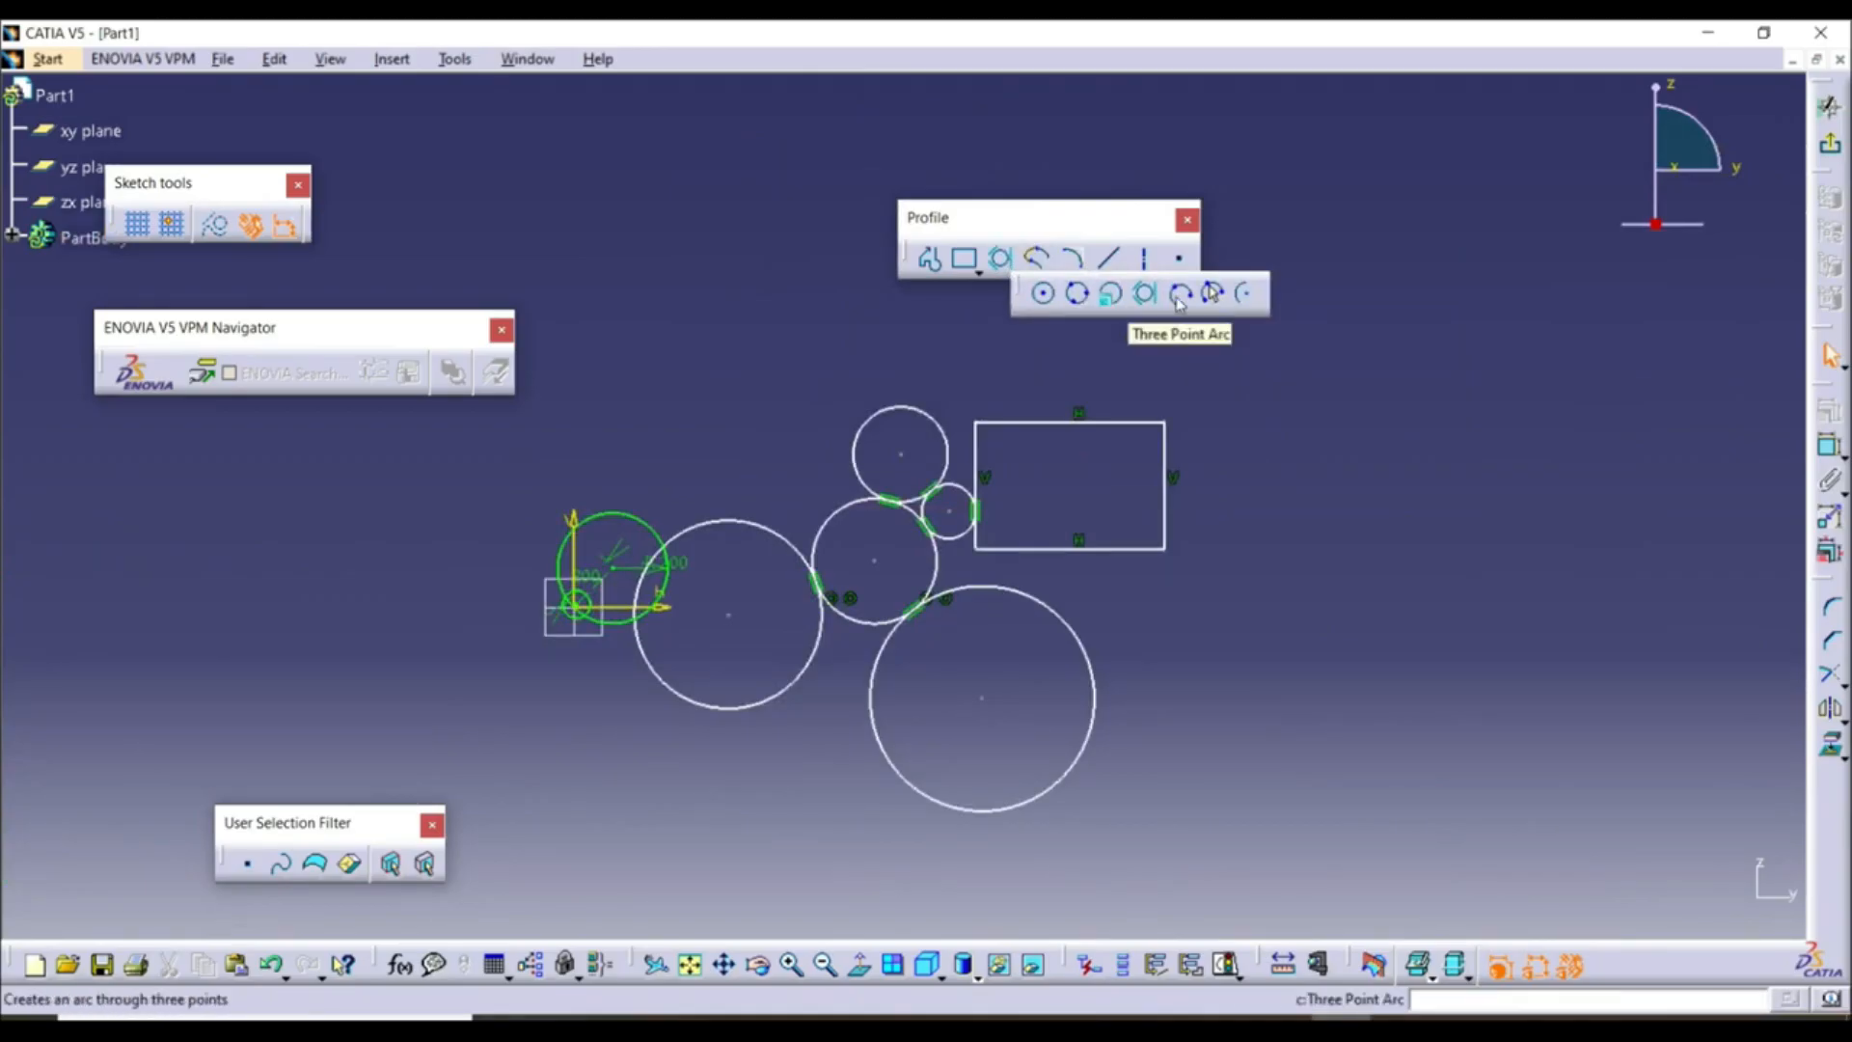
left_click(1179, 299)
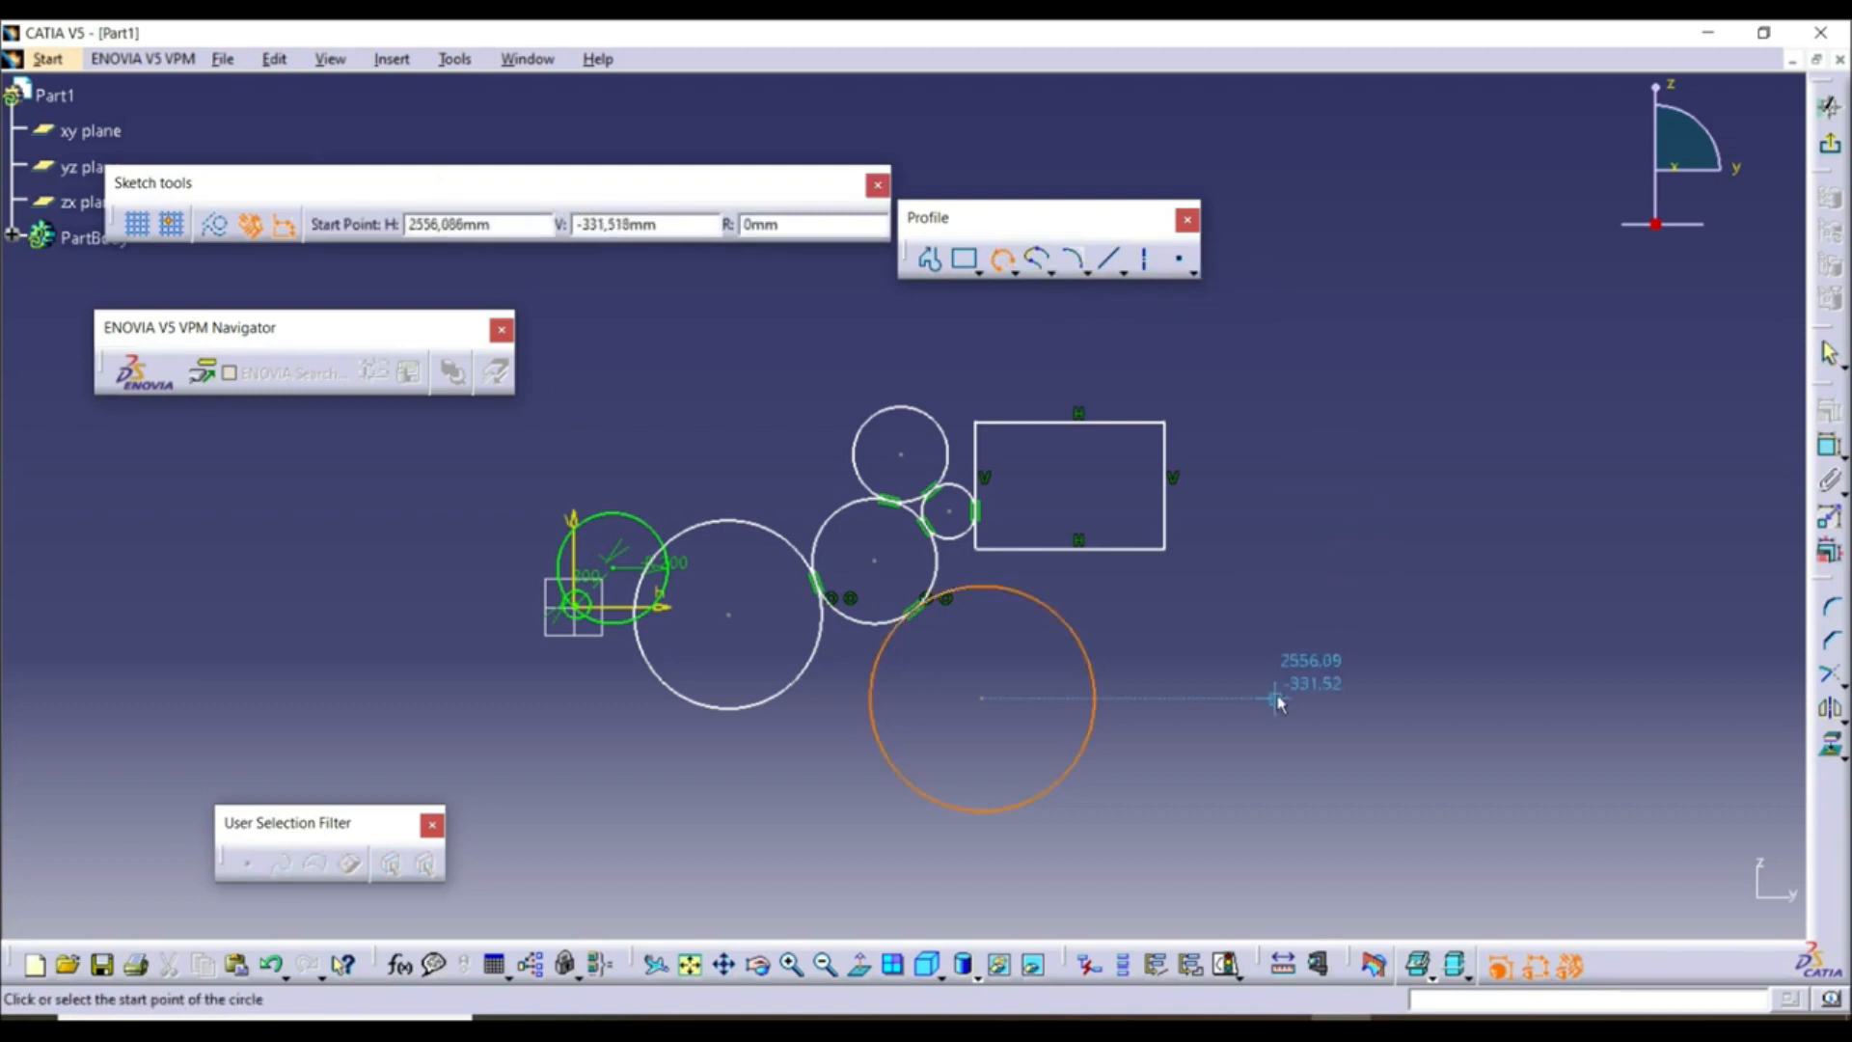
left_click(1275, 720)
left_click(1351, 548)
left_click(1438, 588)
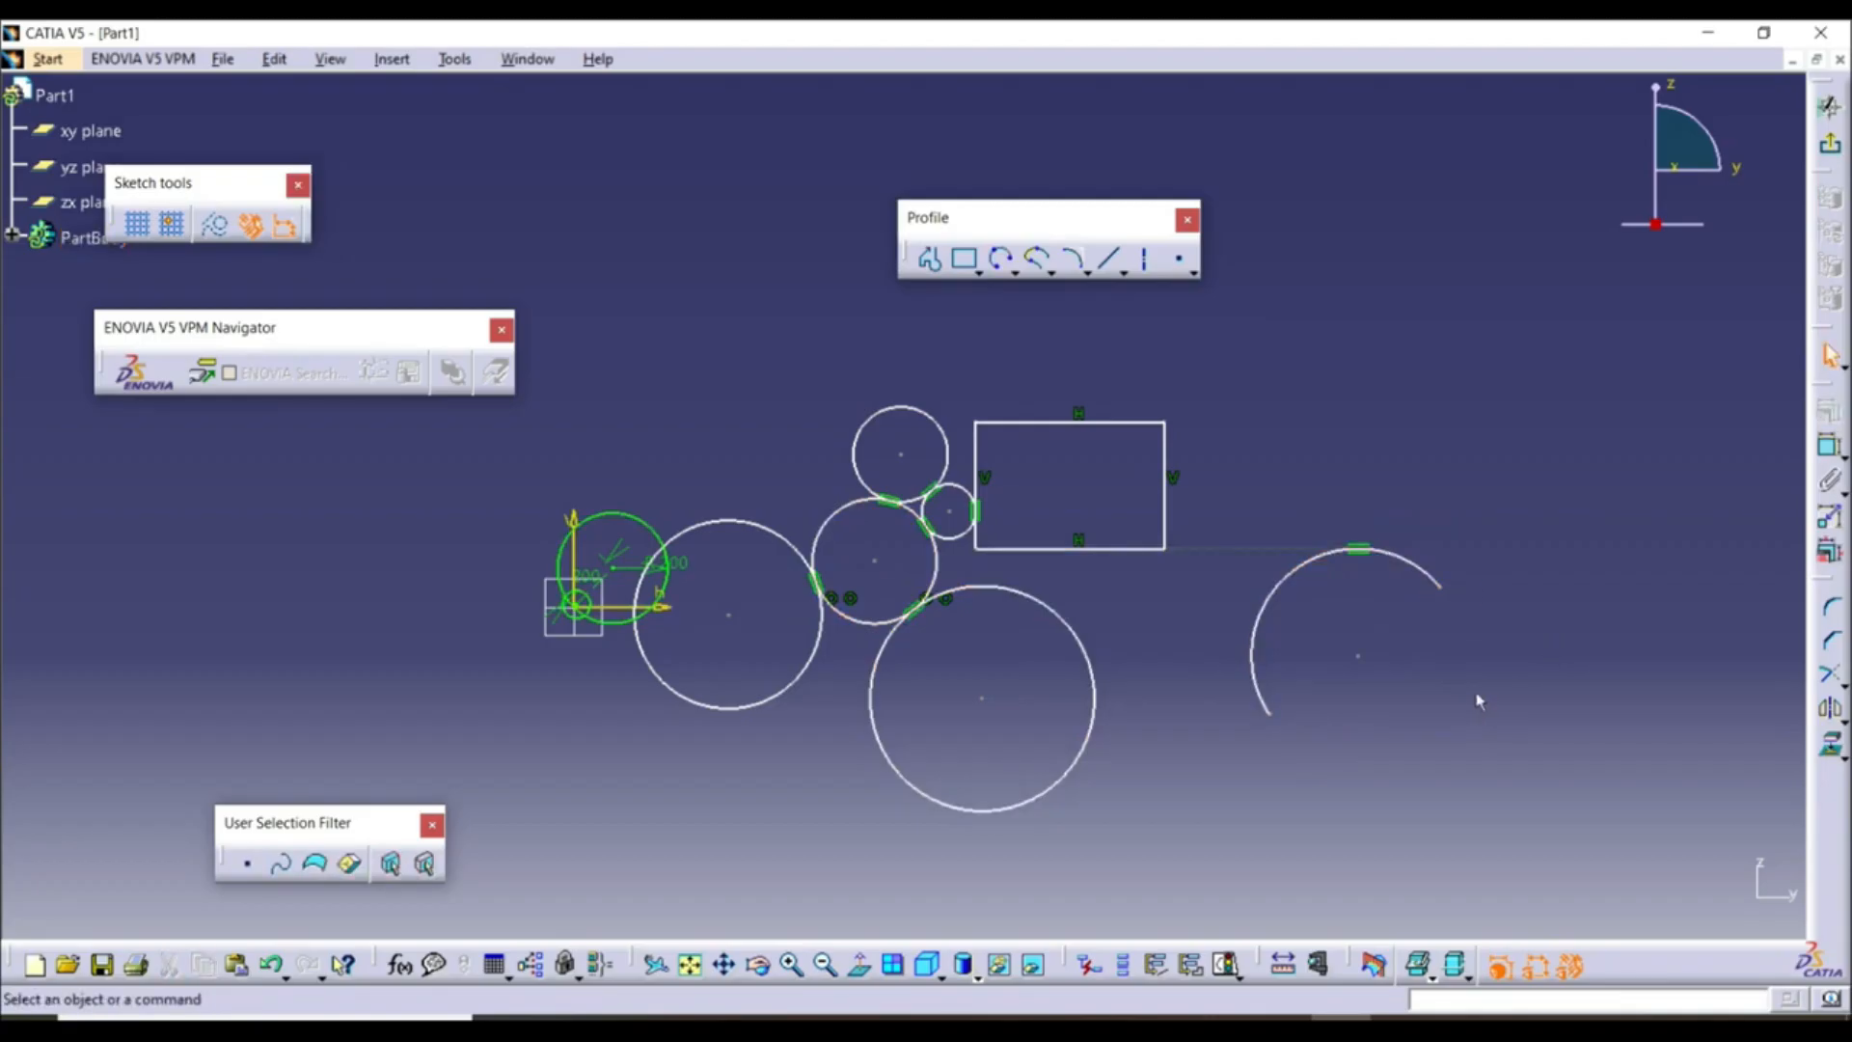
Sketch a three-point arc inside the rectangle from its bottom edge through its right side to its top edge
left_click(1004, 262)
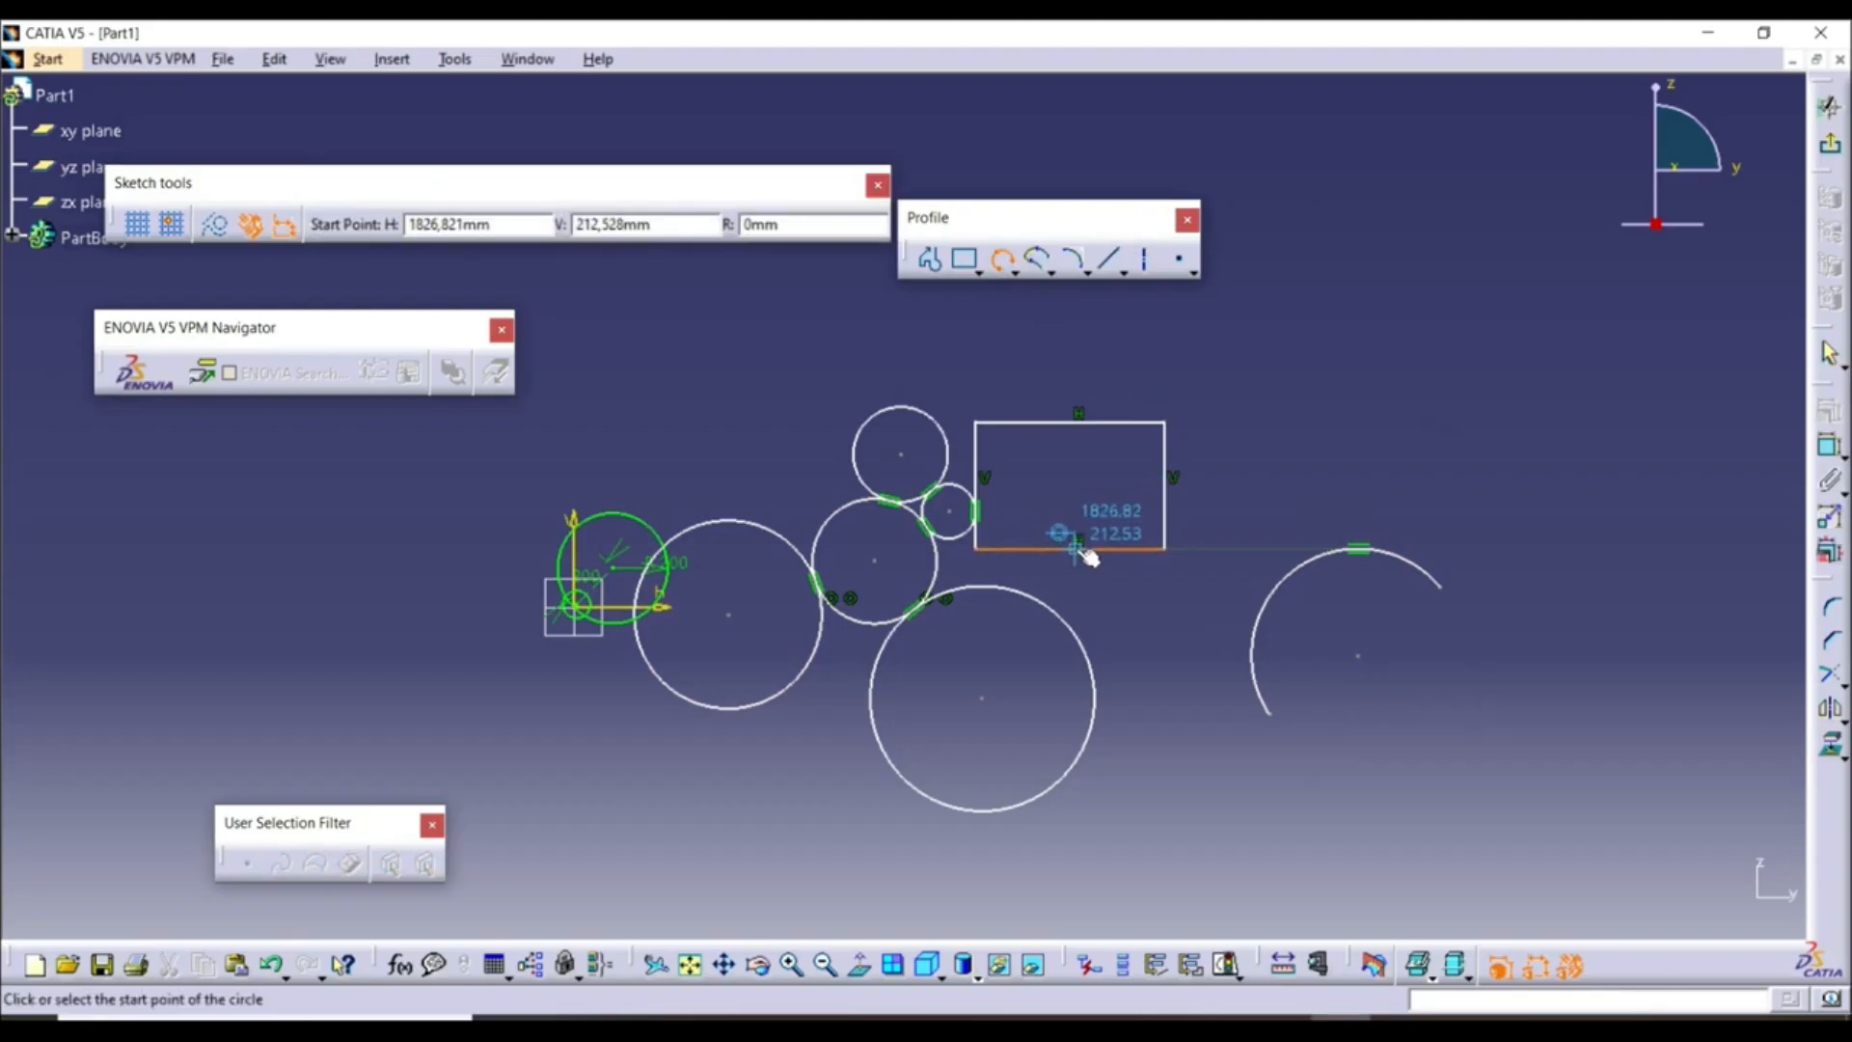
left_click(1078, 551)
left_click(1173, 487)
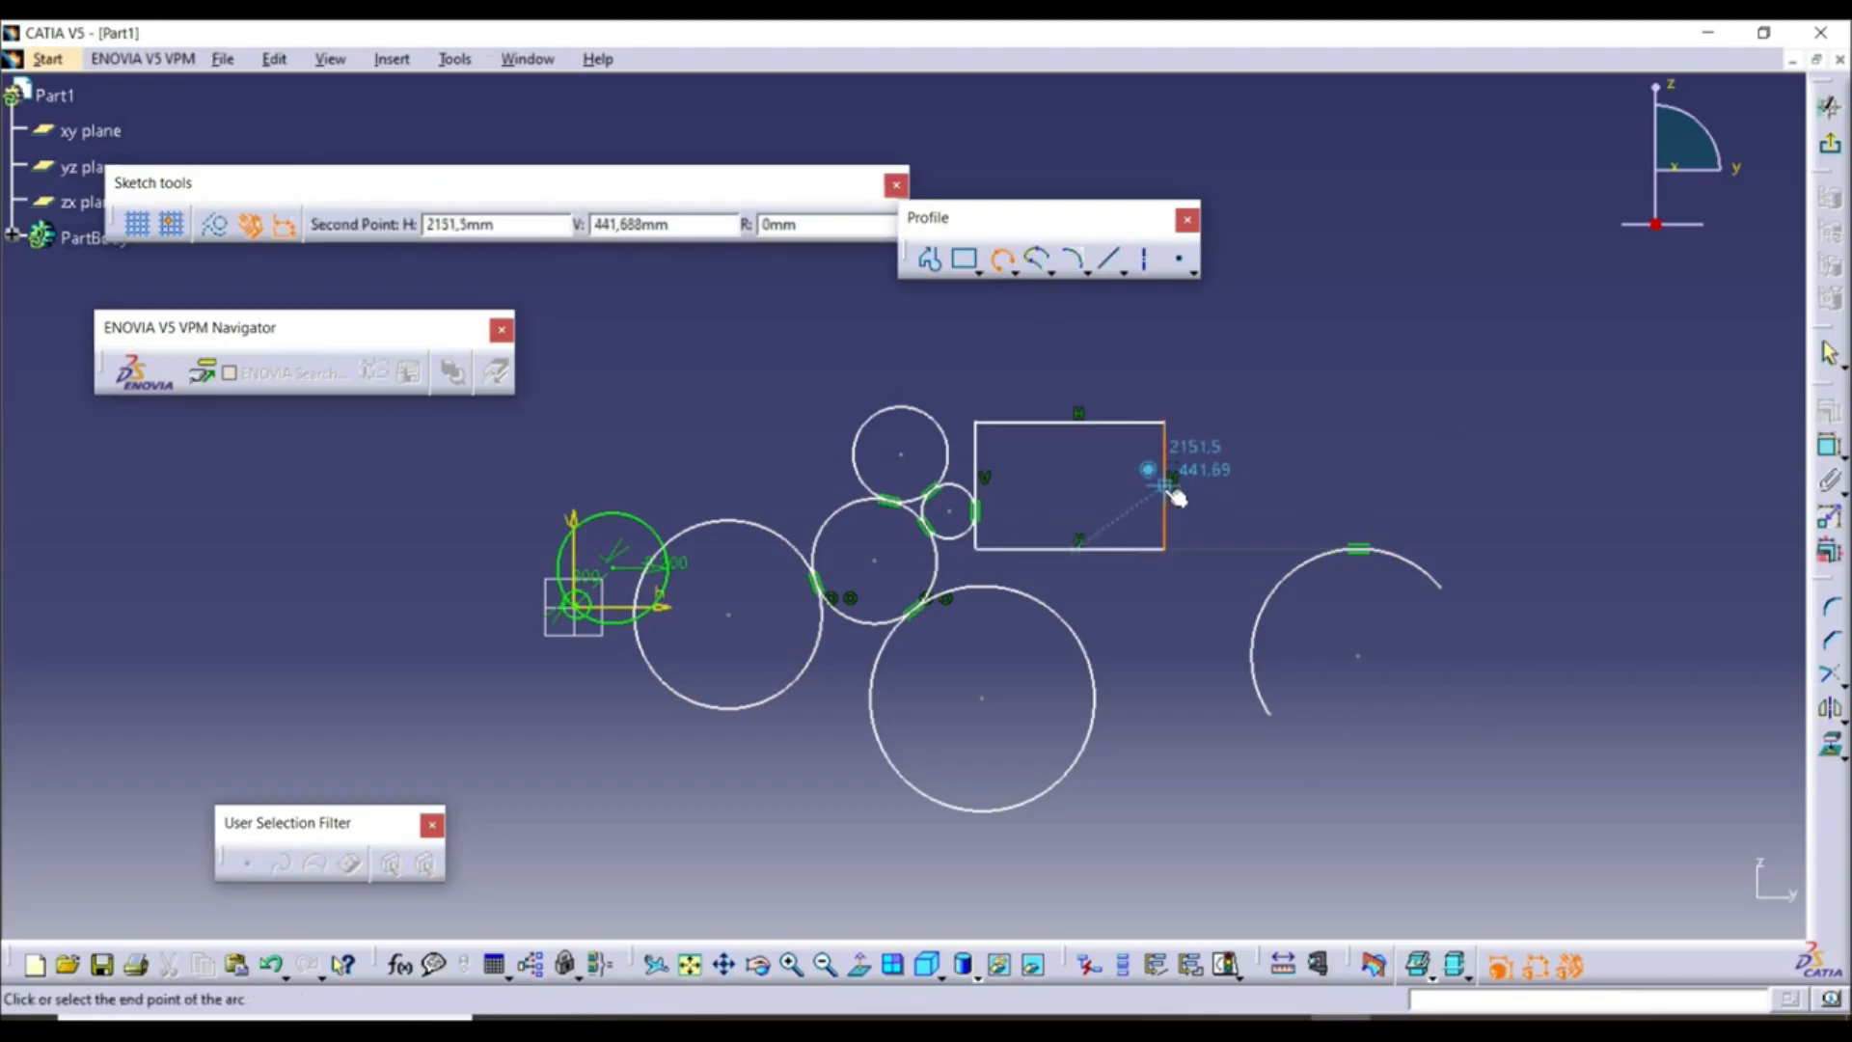
left_click(1090, 429)
left_click(1264, 478)
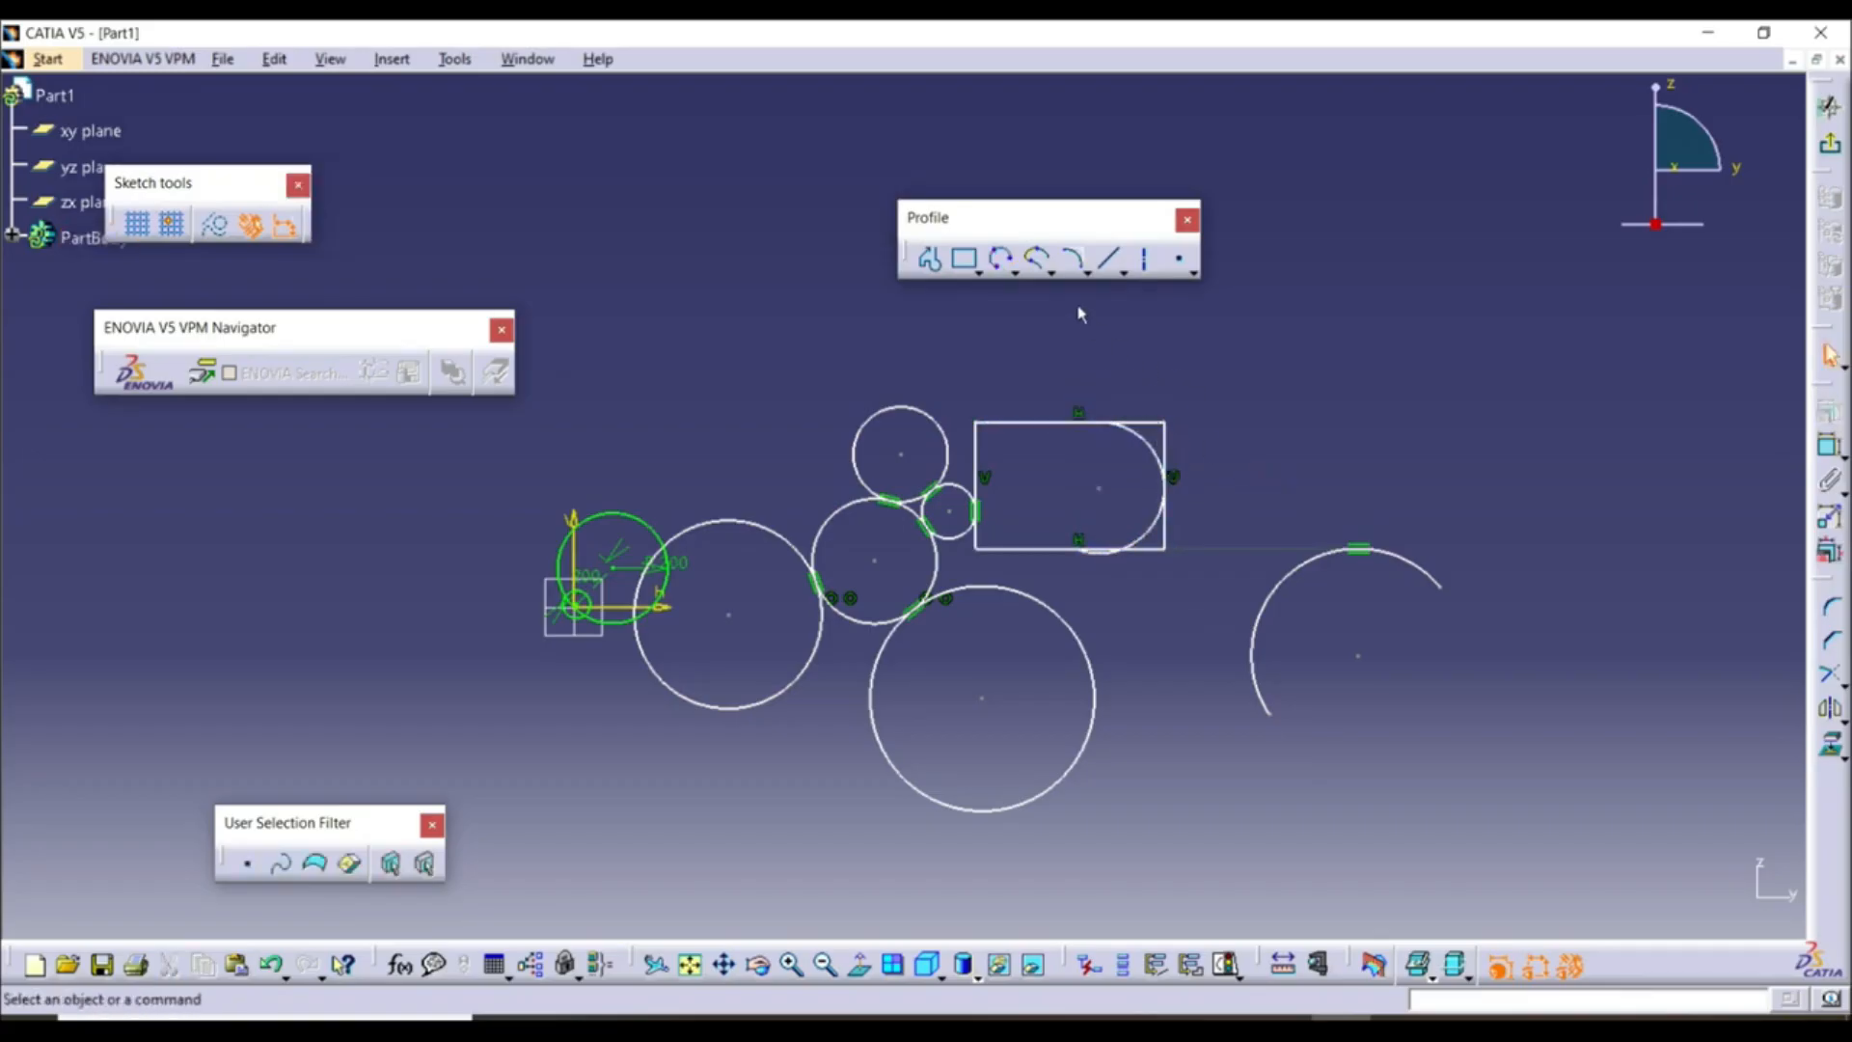
Sketch a Three Point Arc Starting With Limits of about 450 mm radius, bulging downward, to the right of the rectangle above the open arc
left_click(1015, 274)
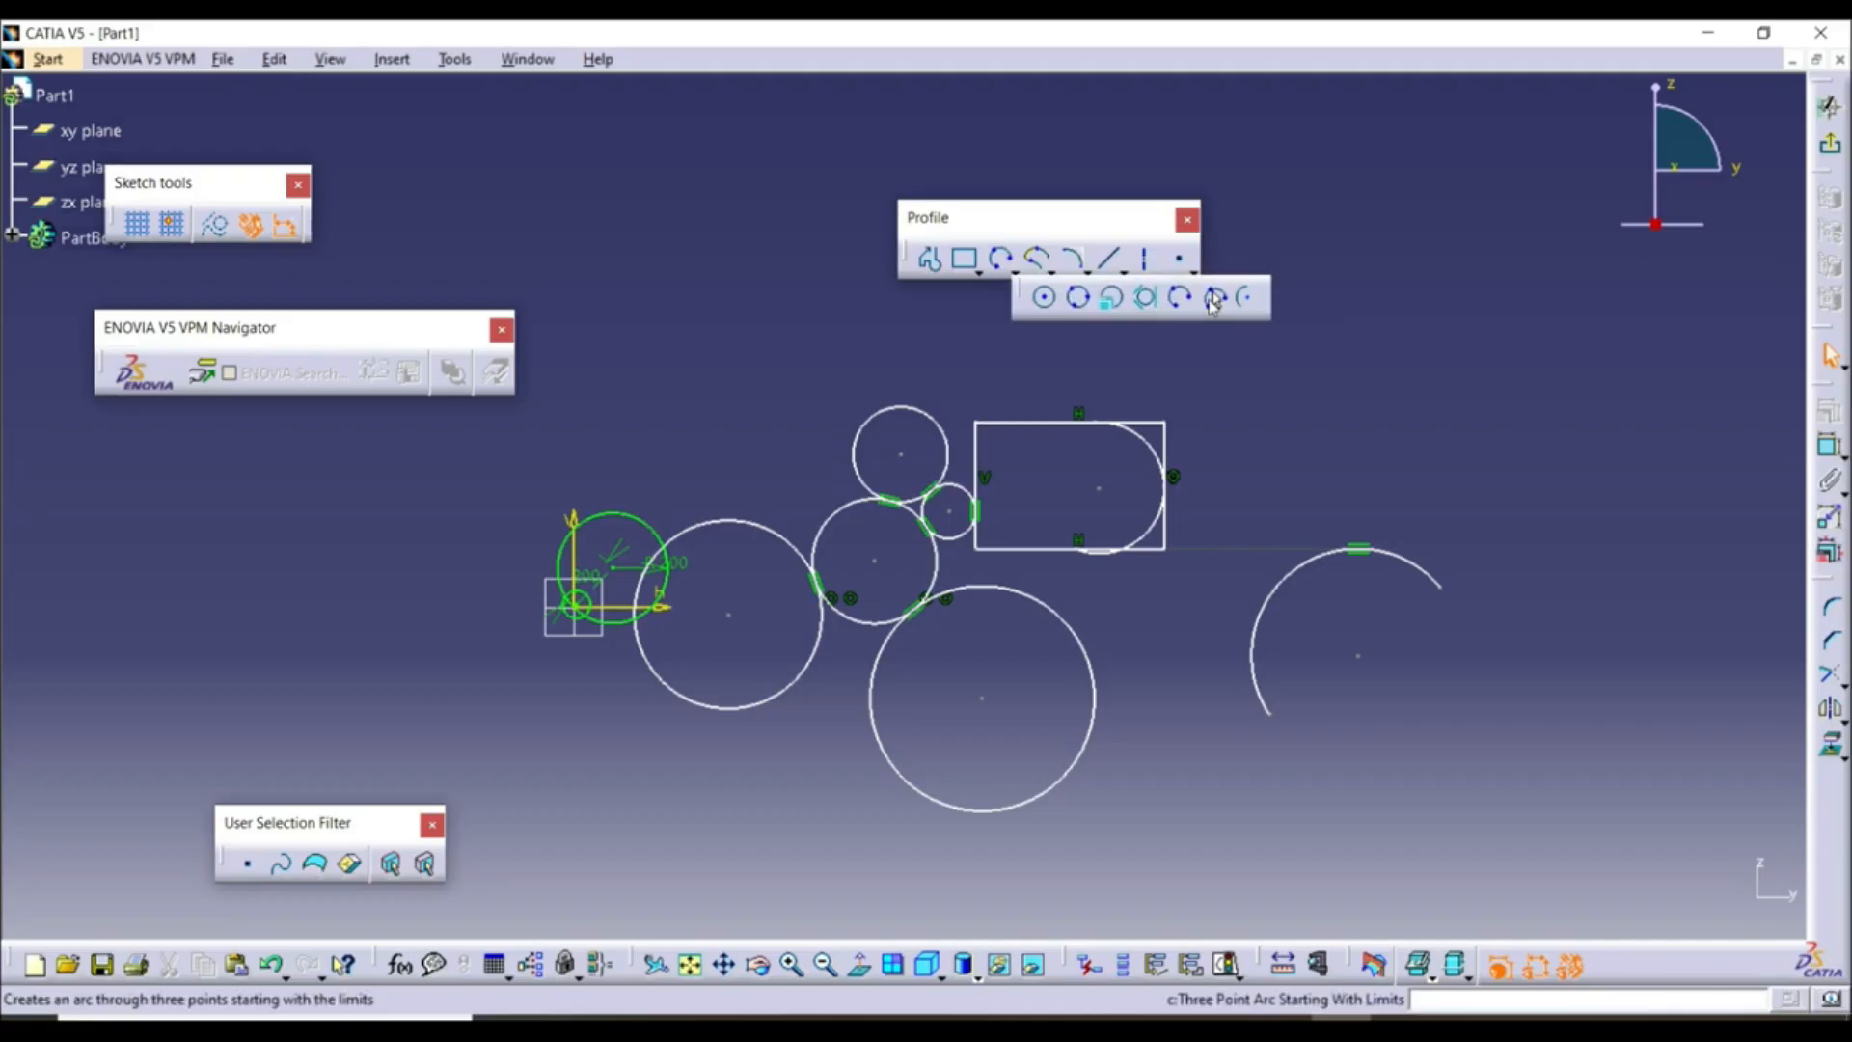
left_click(1214, 298)
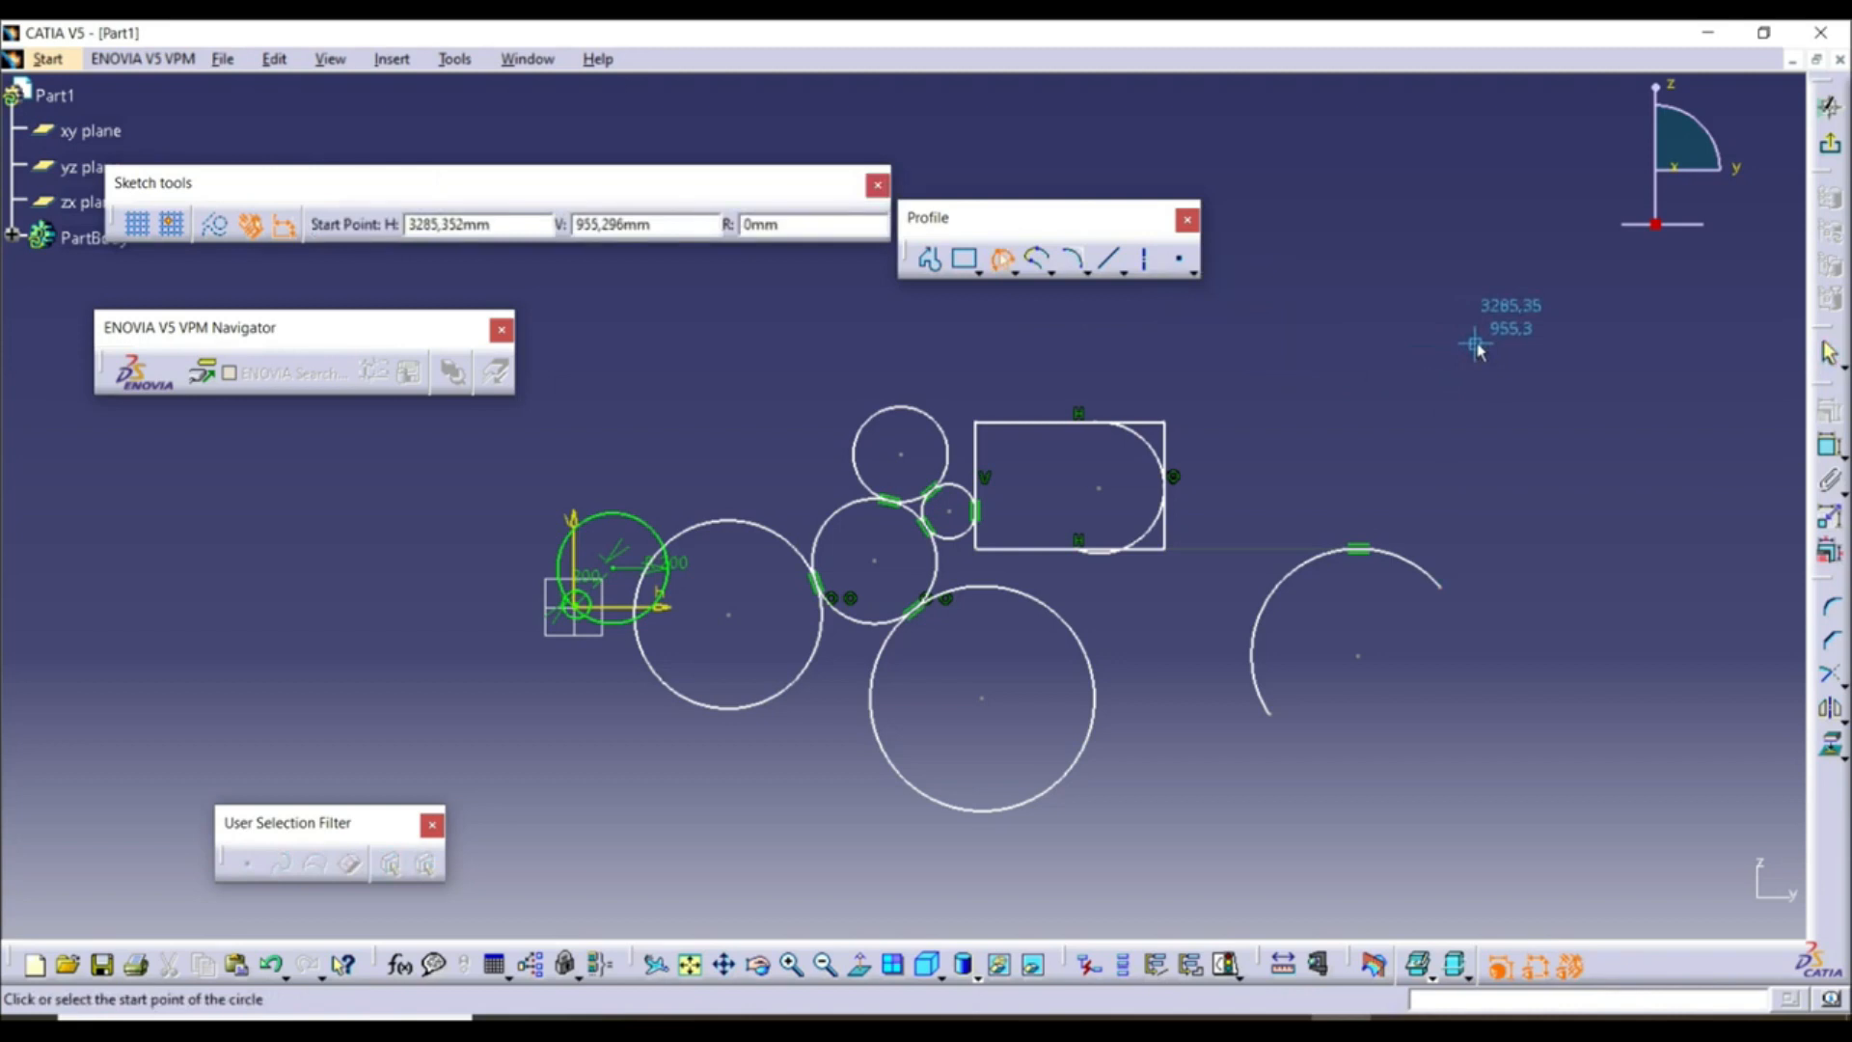
left_click(1529, 307)
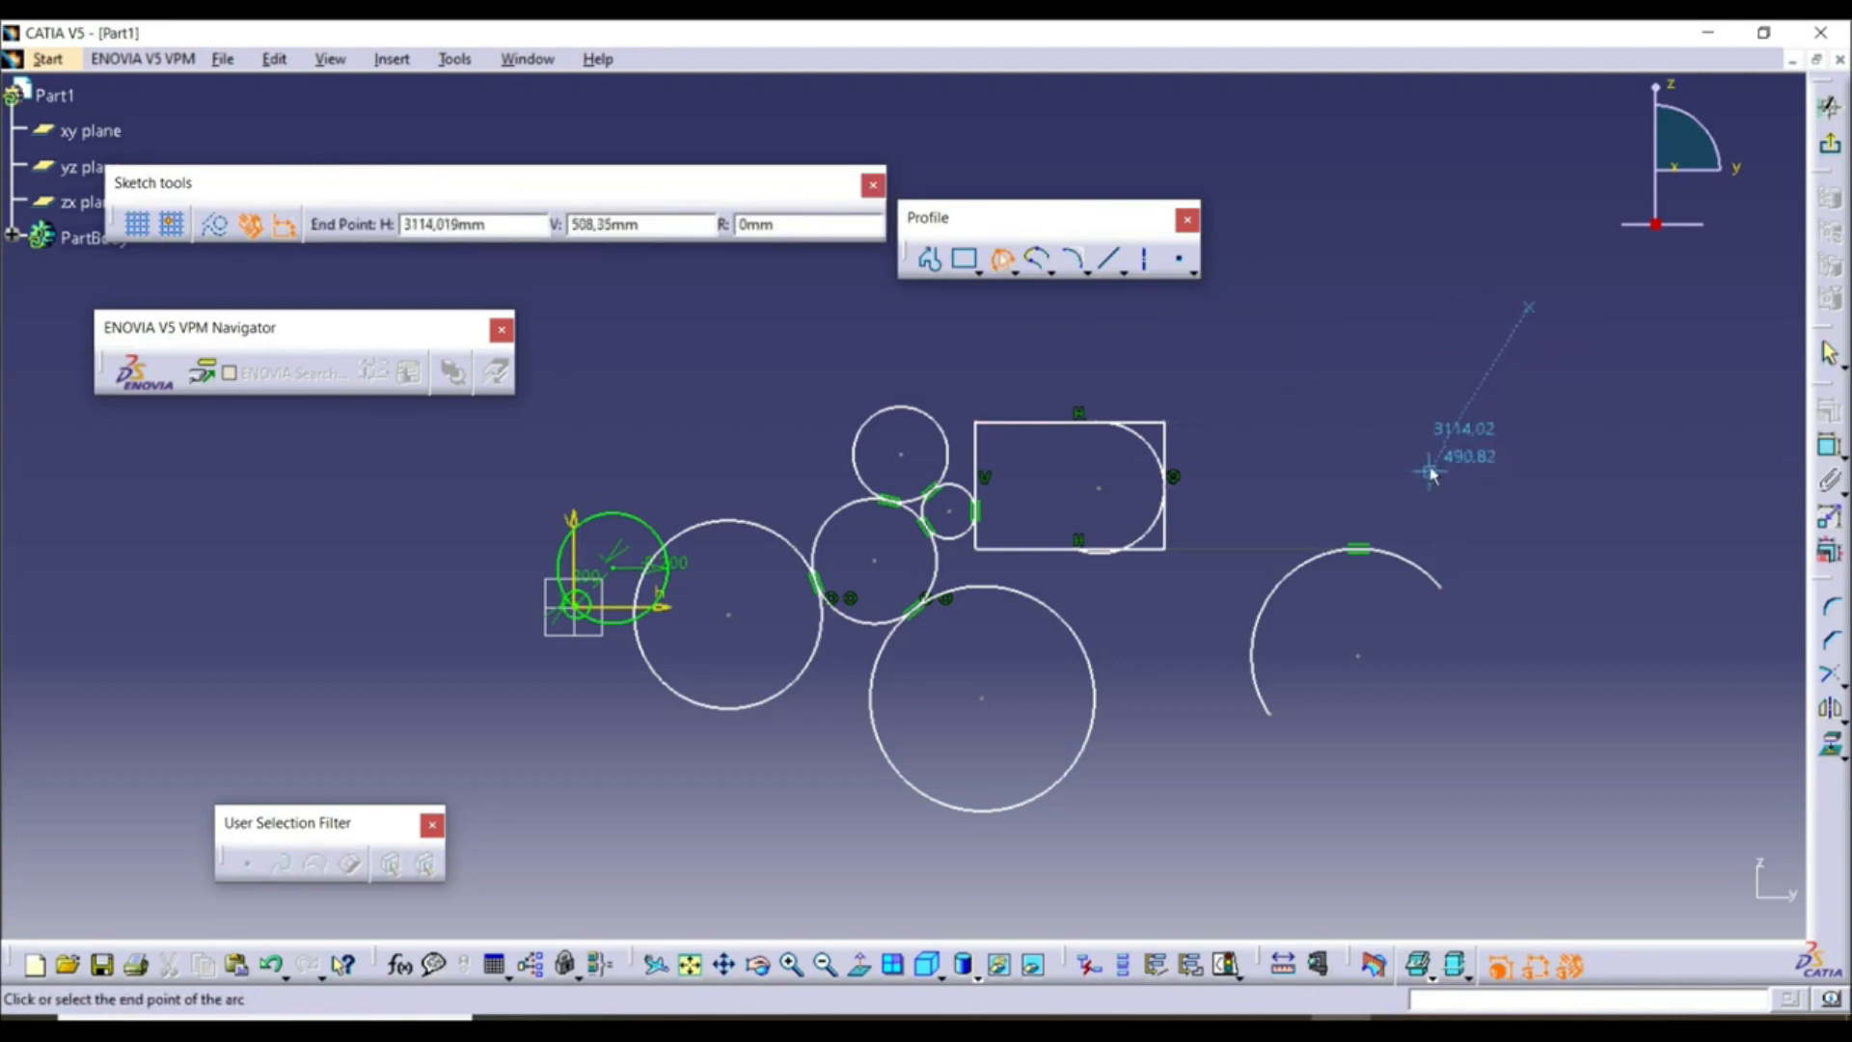
left_click(1333, 454)
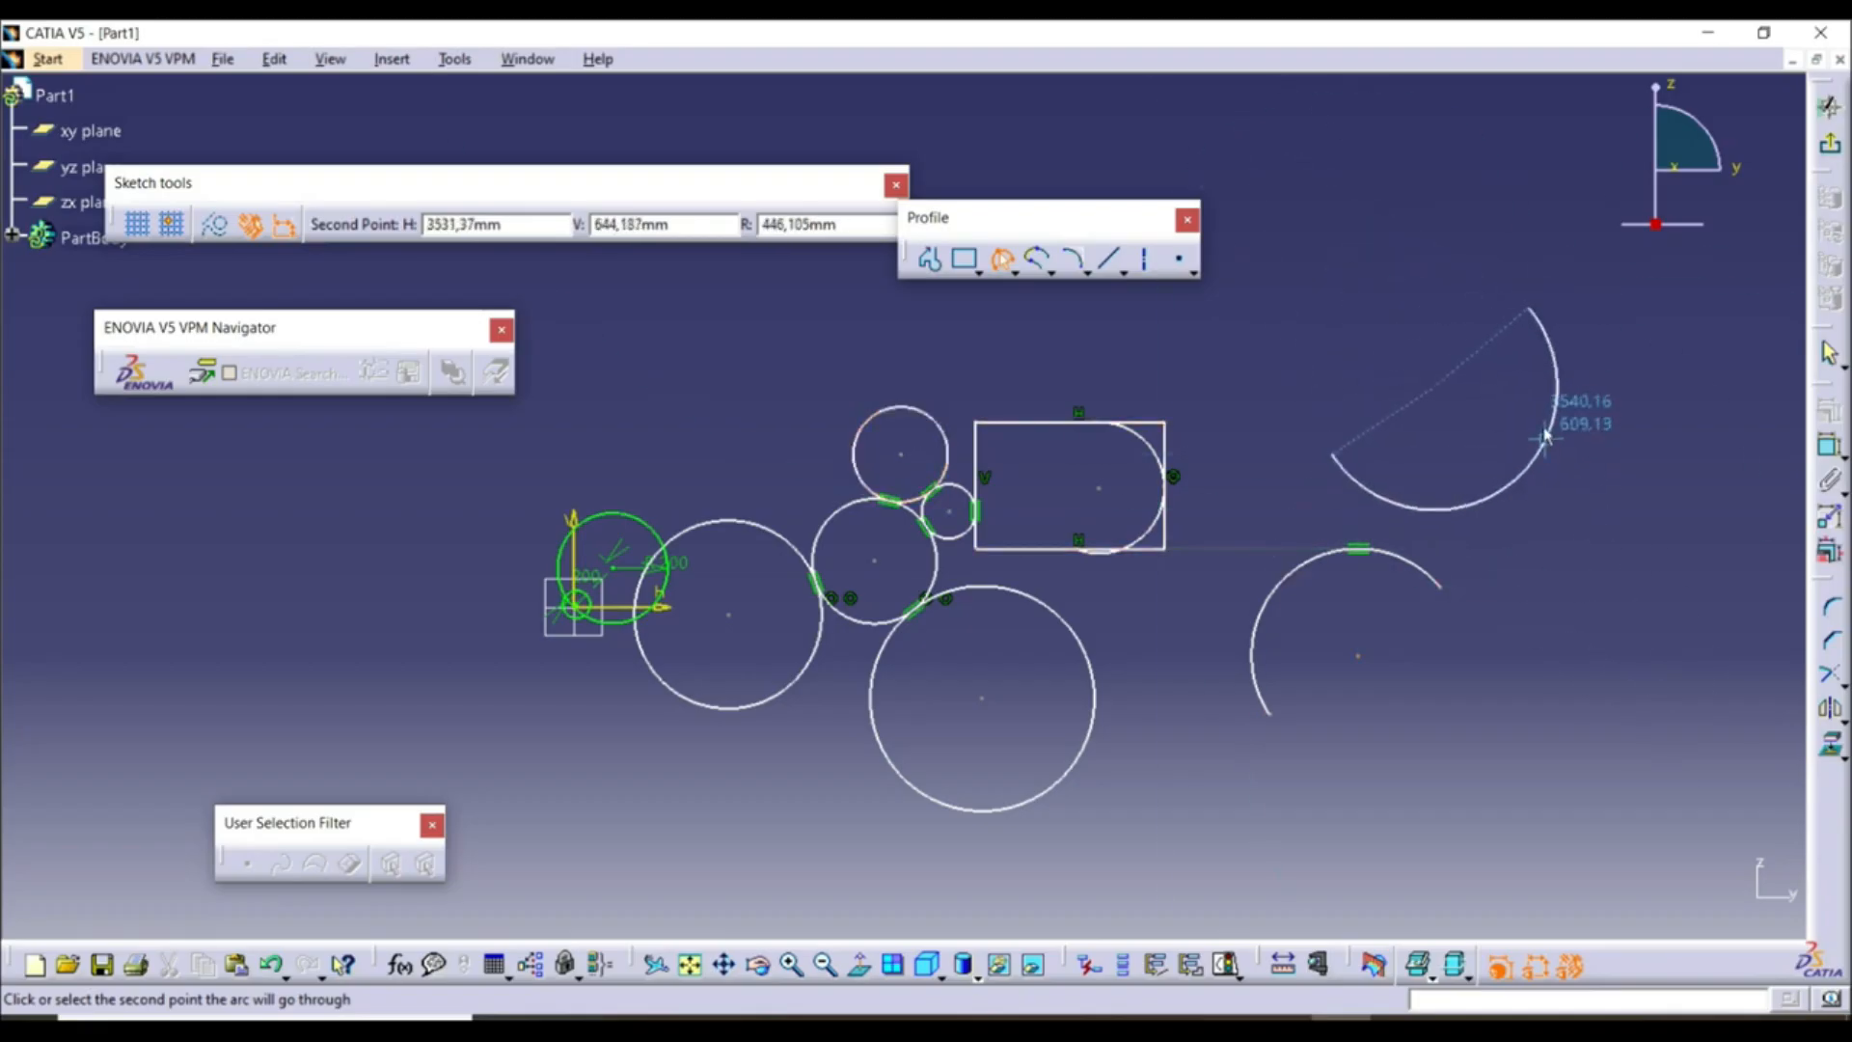
left_click(1565, 449)
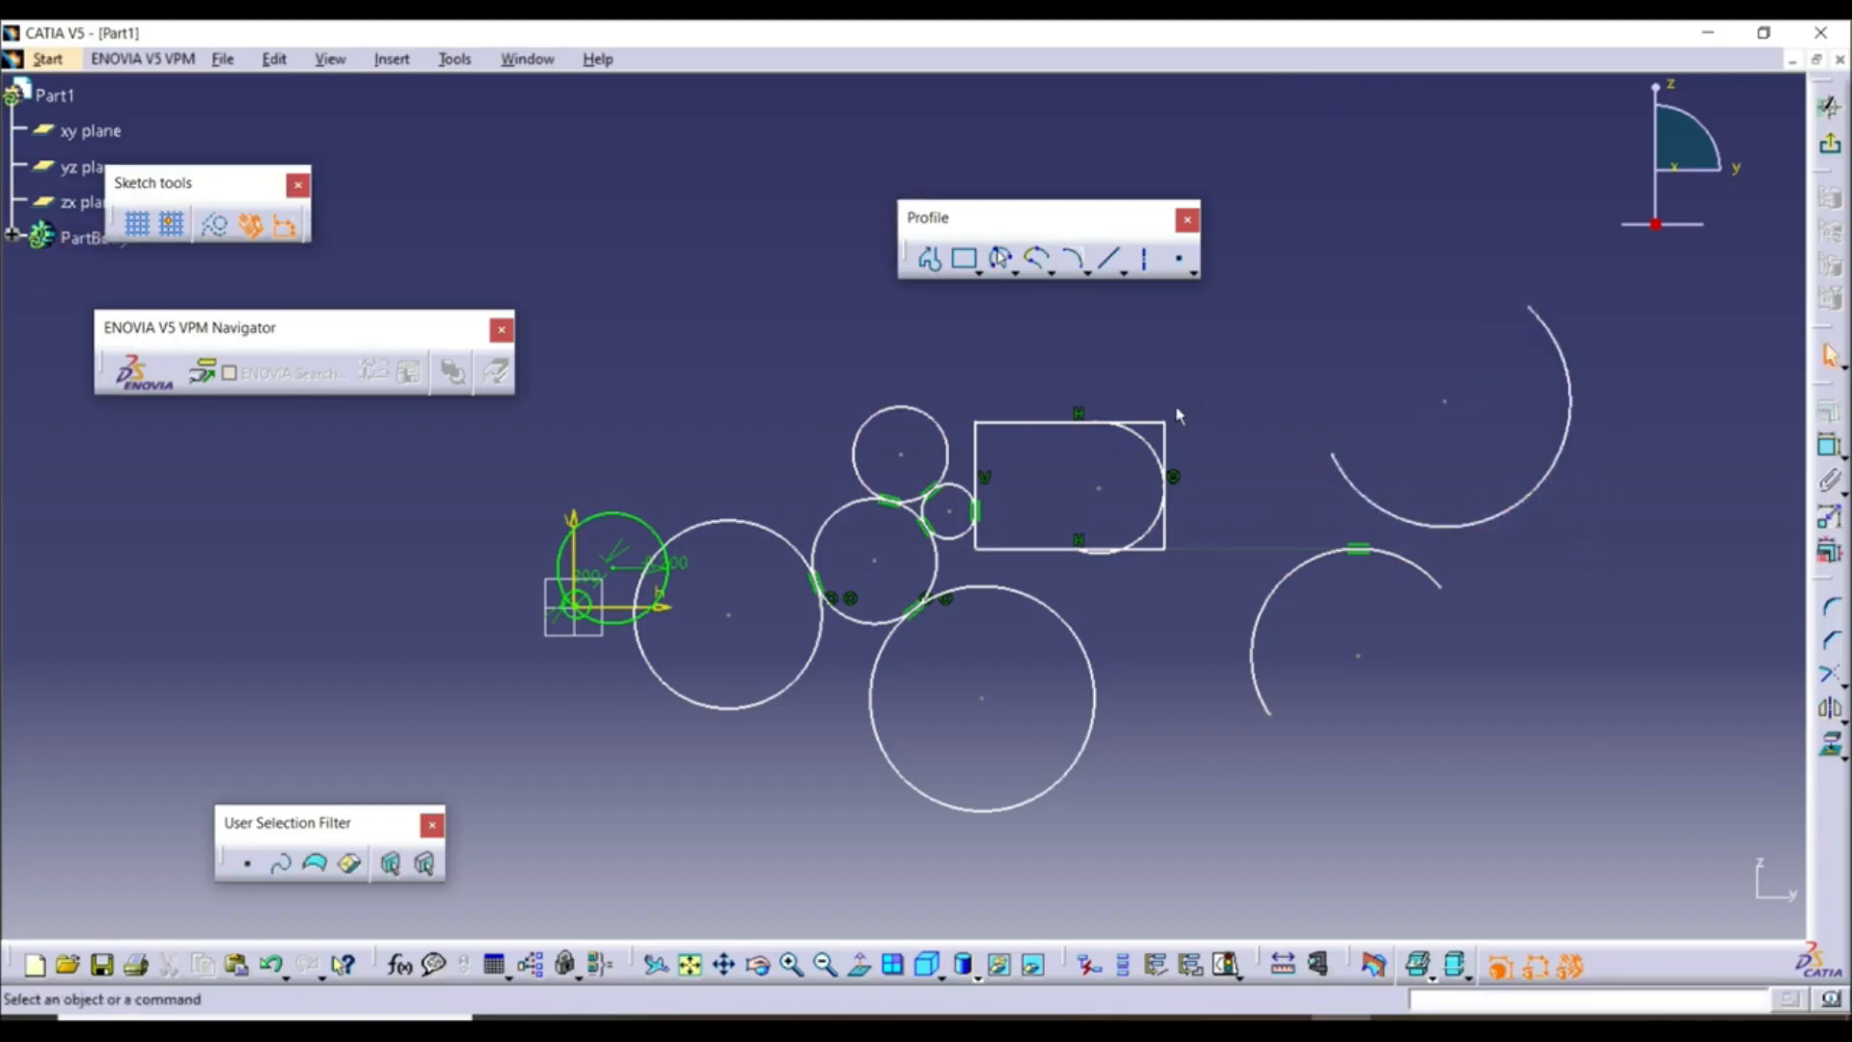
Sketch a centre-point arc of about 530 mm radius below the lower open arc, leaving a small gap on its left side
left_click(1015, 273)
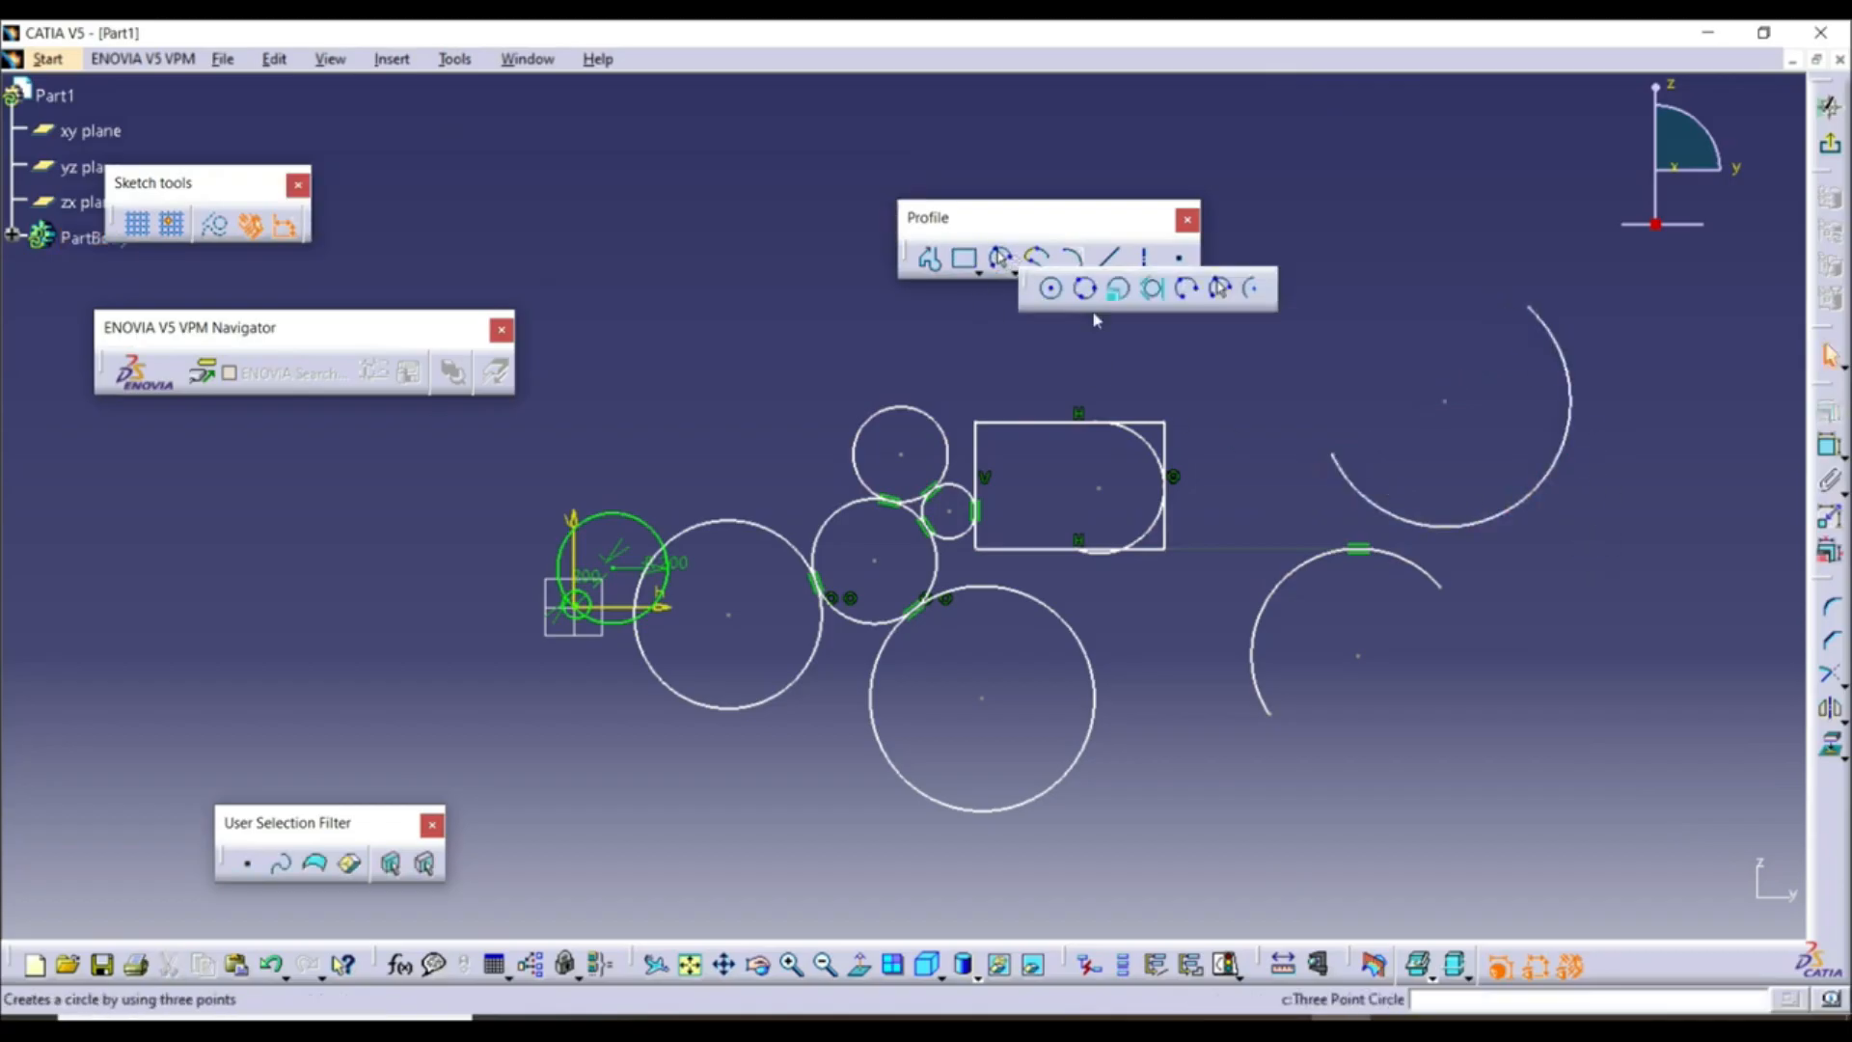
left_click(1252, 289)
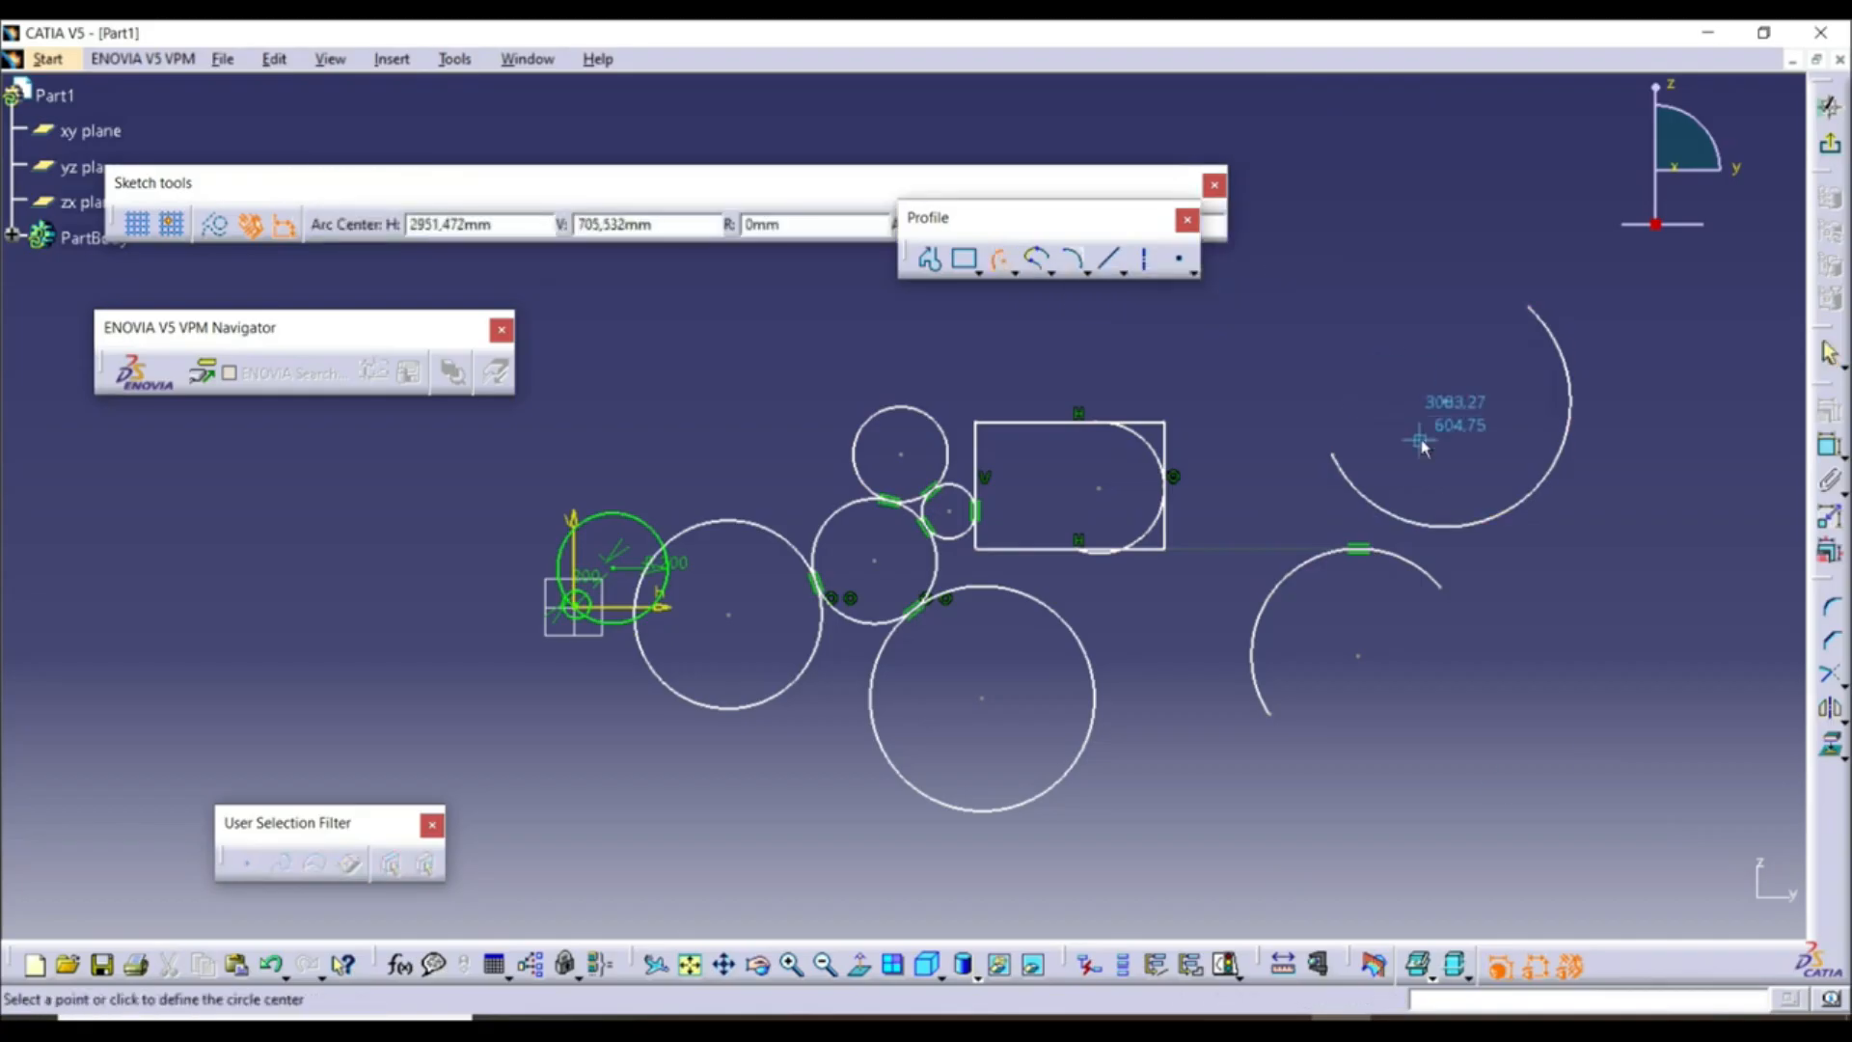
left_click(1517, 808)
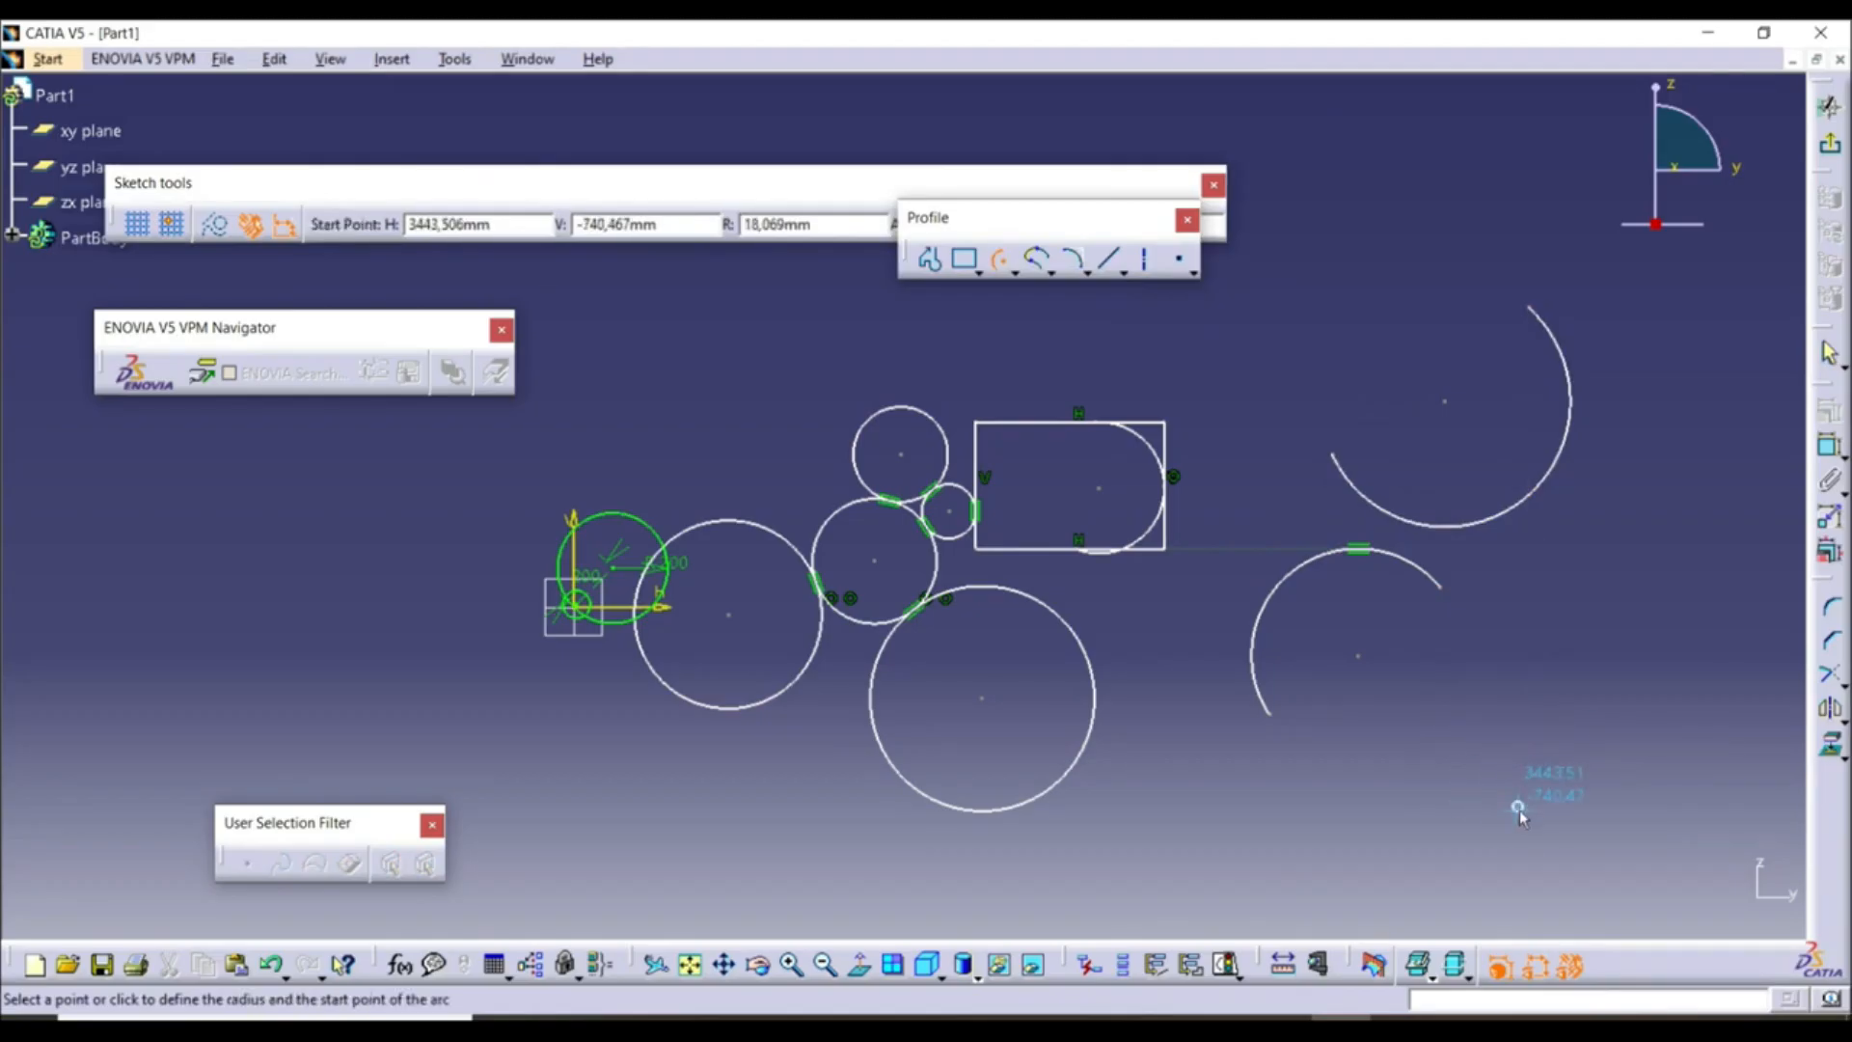
left_click(1372, 791)
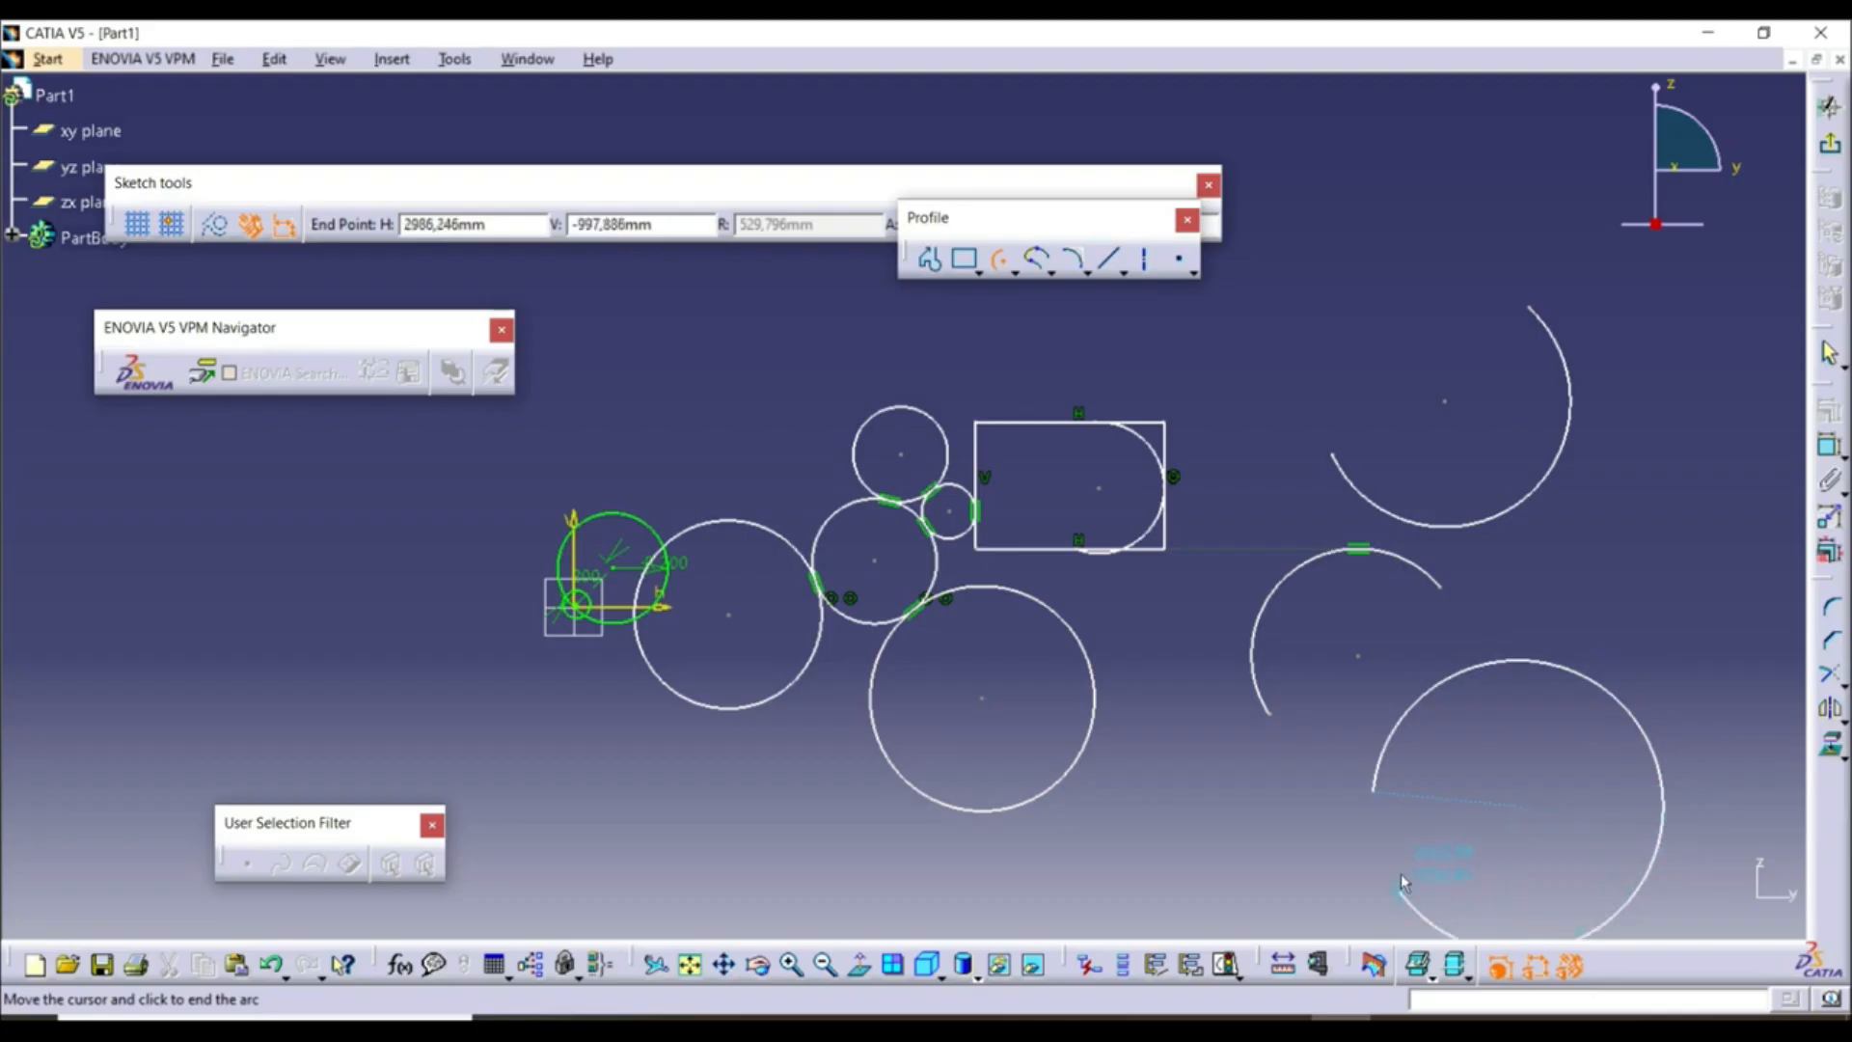
left_click(1396, 880)
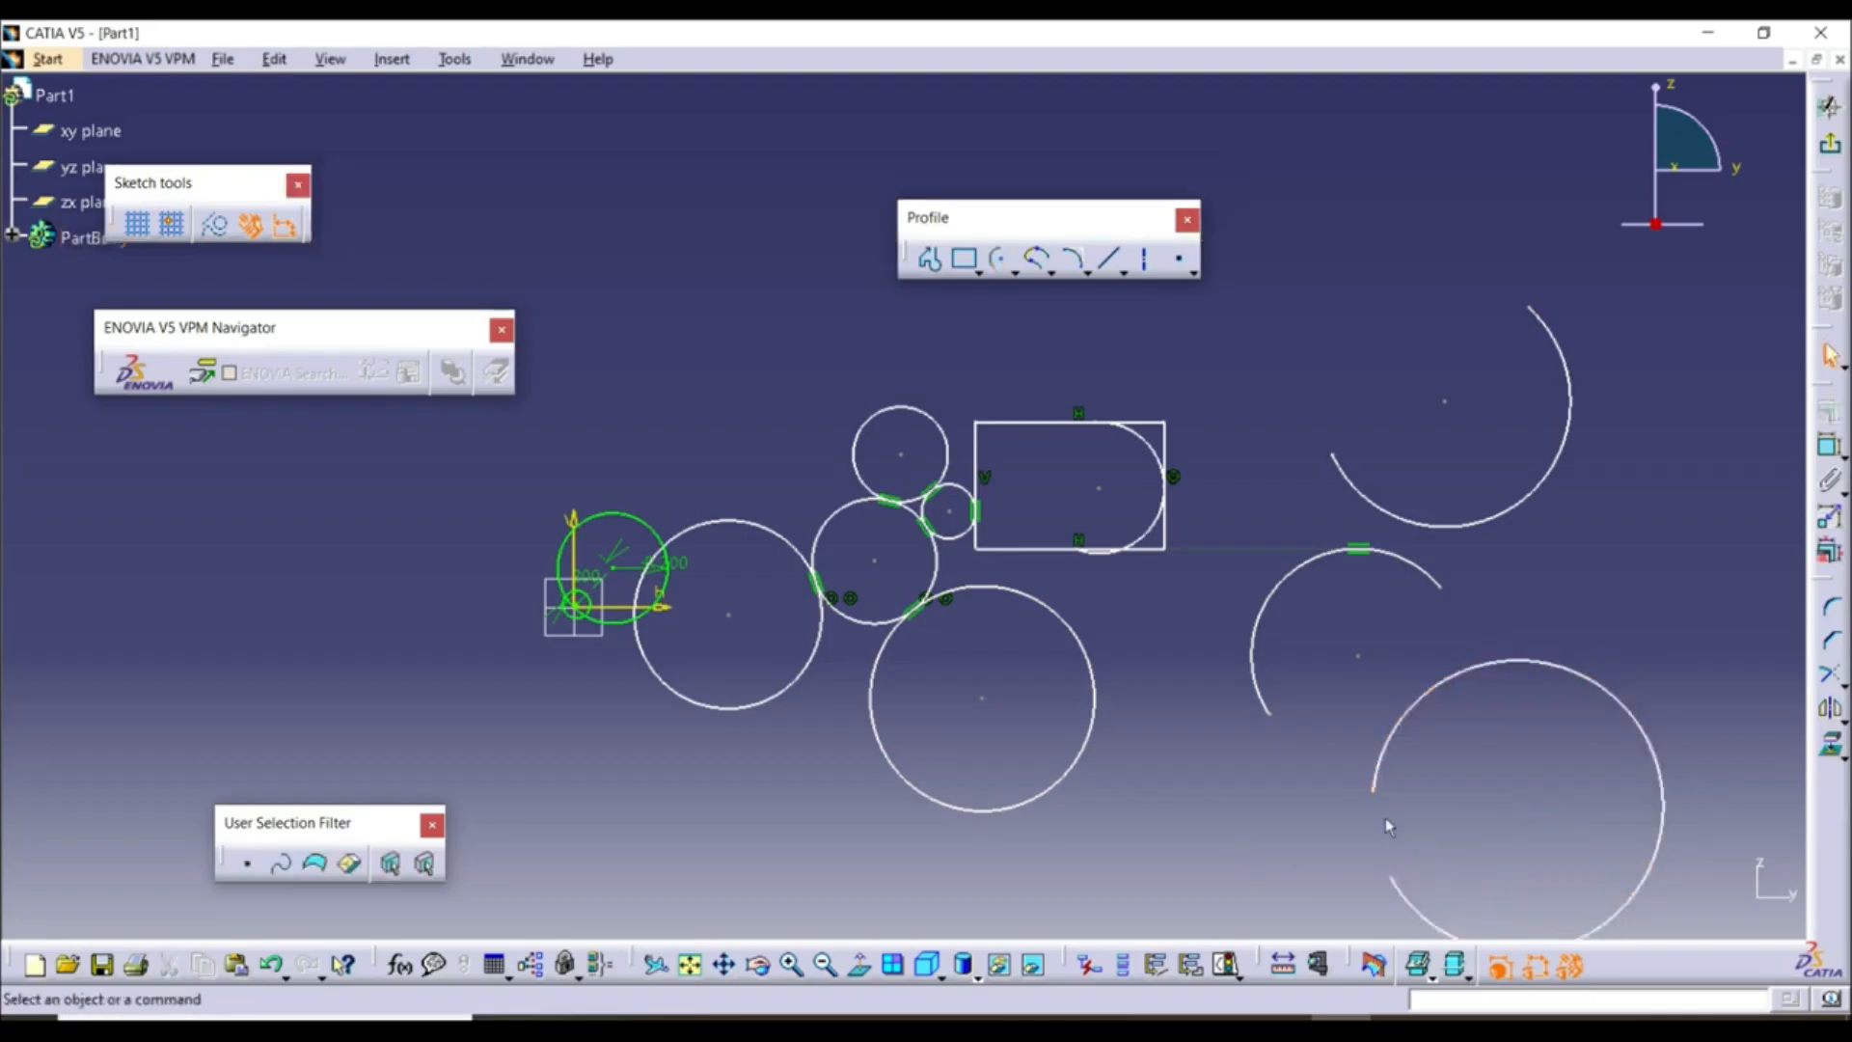
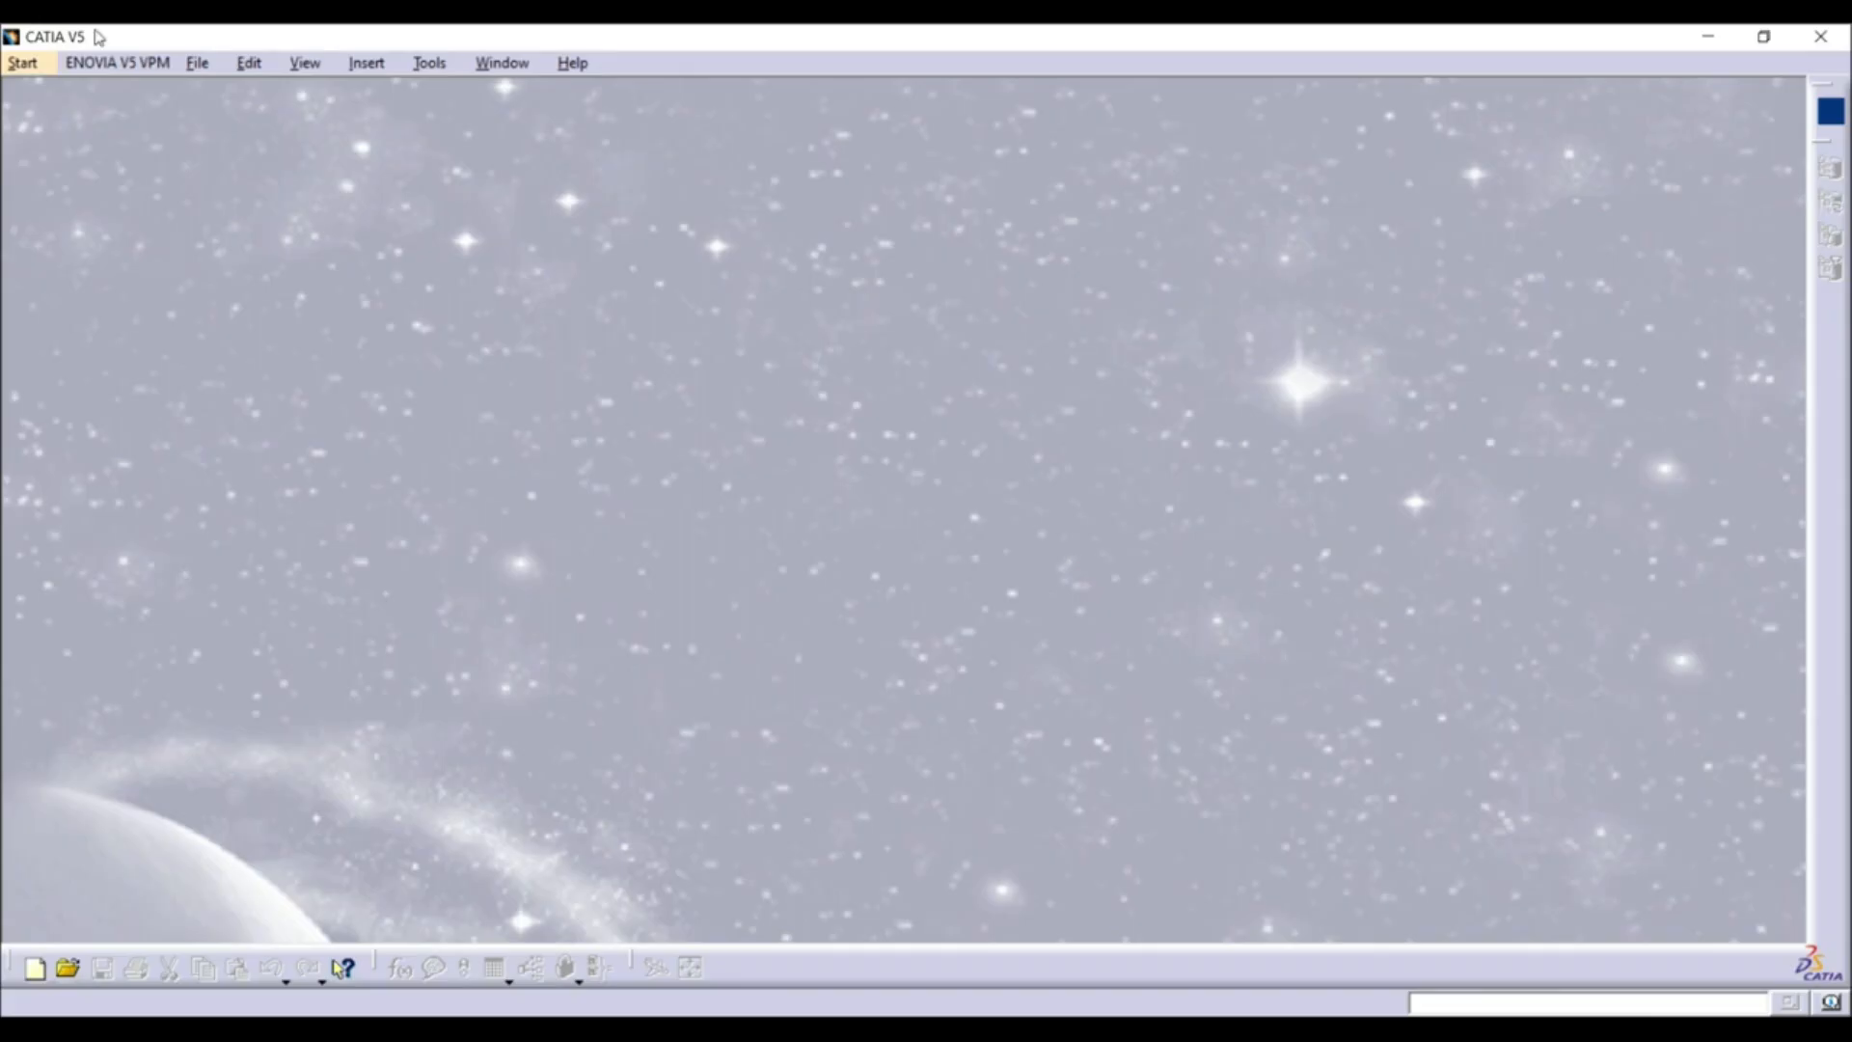
Create a new part with the default name in the Sketcher workbench and open a sketch on the yz plane
left_click(22, 63)
mouse_move(75, 122)
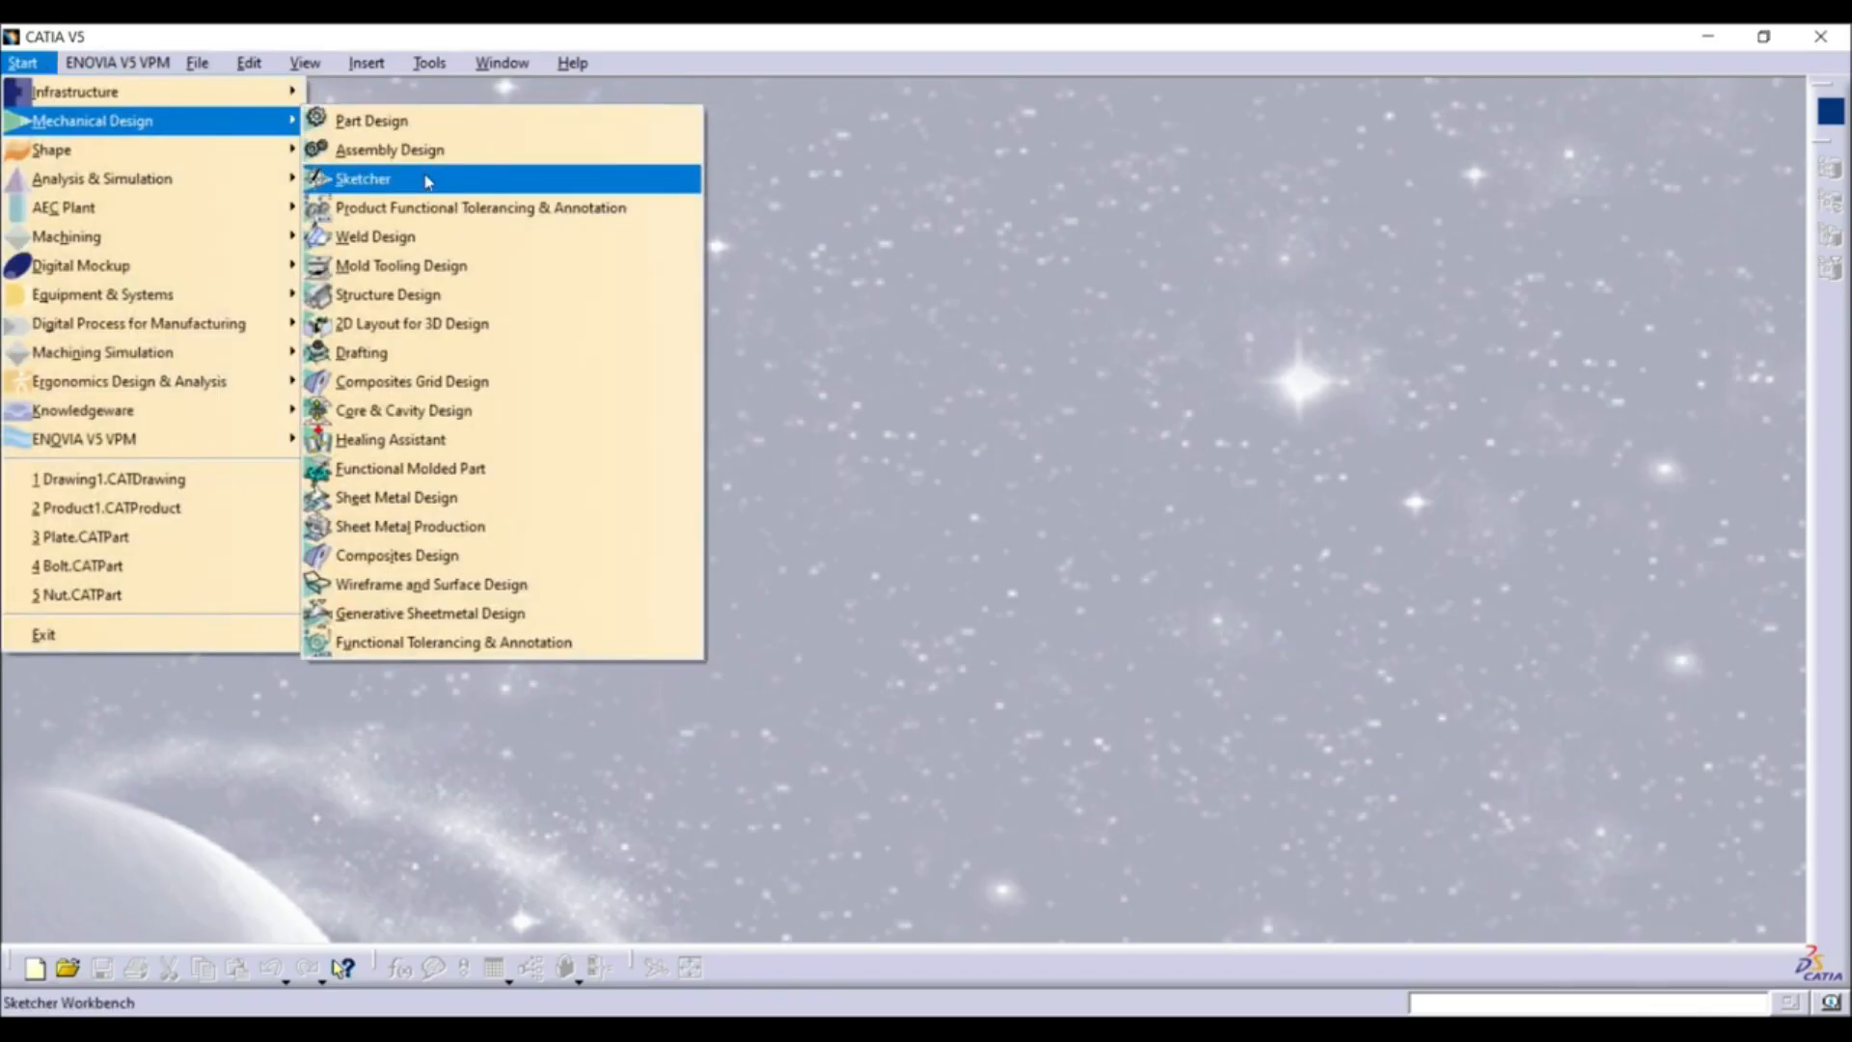
left_click(427, 180)
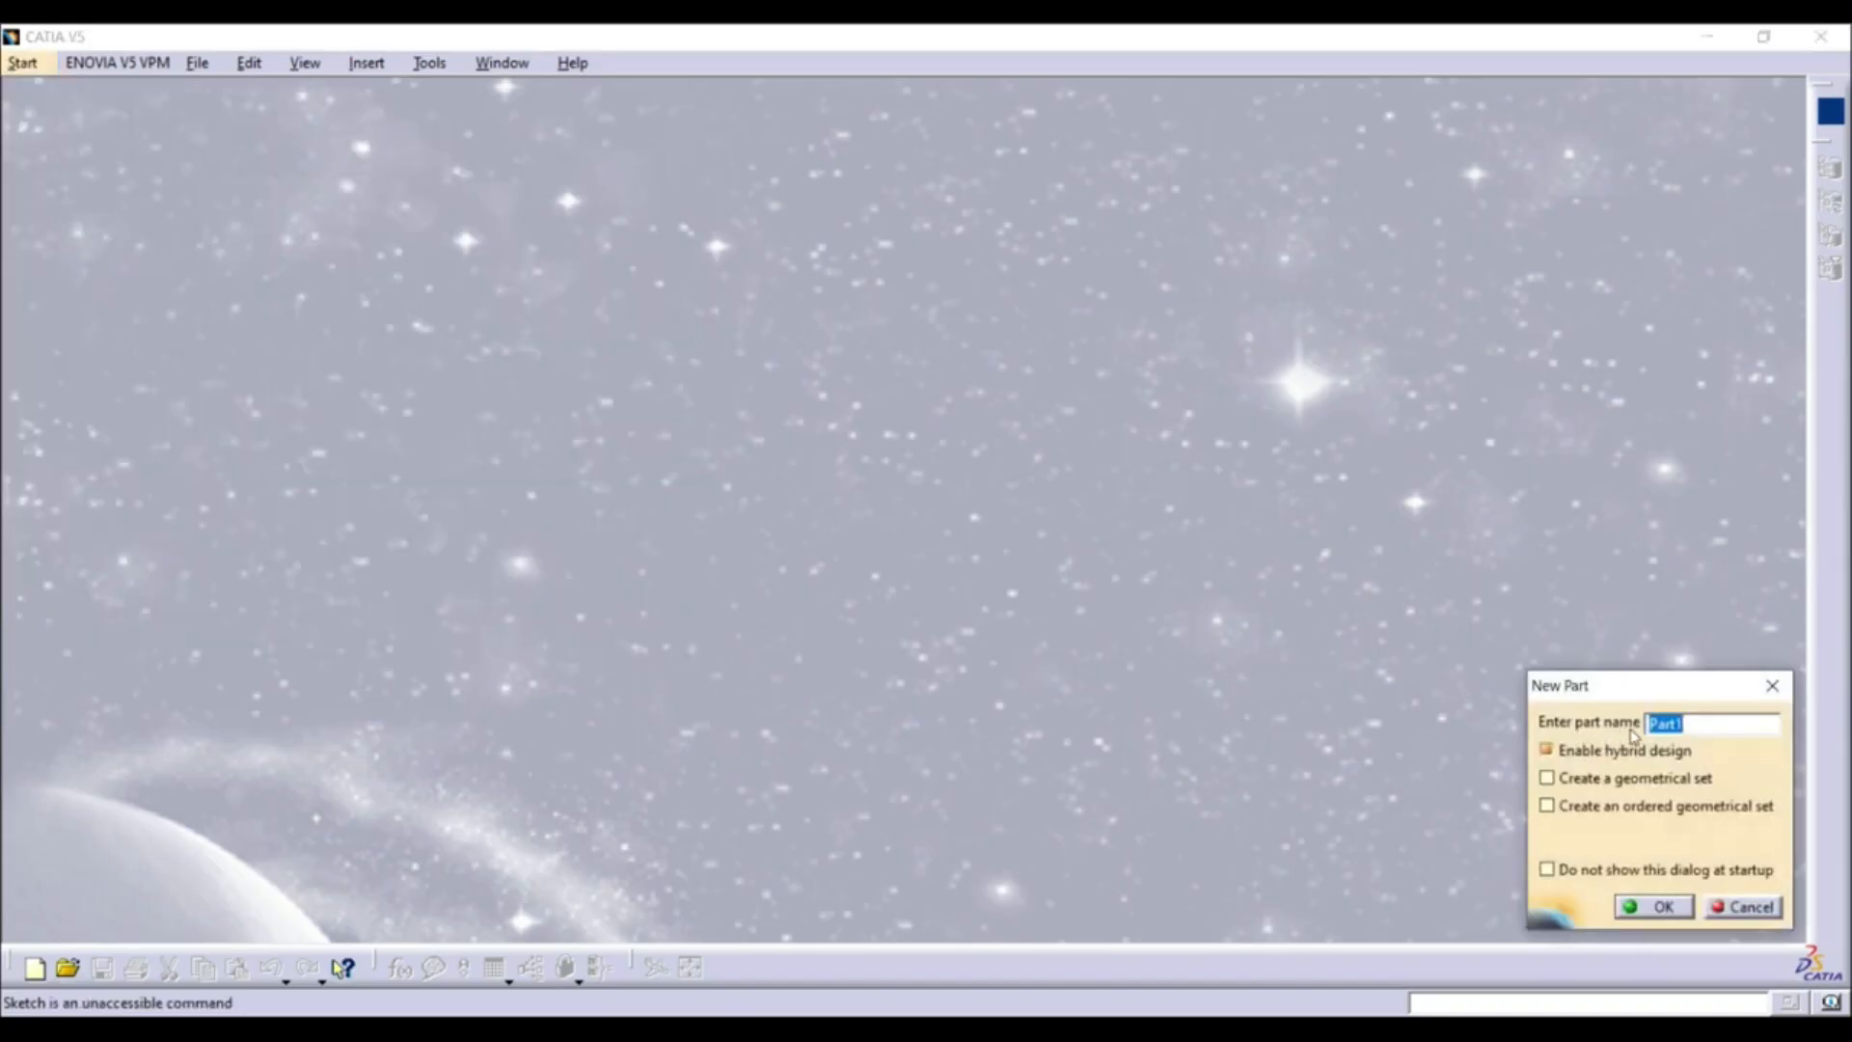
left_click(1655, 909)
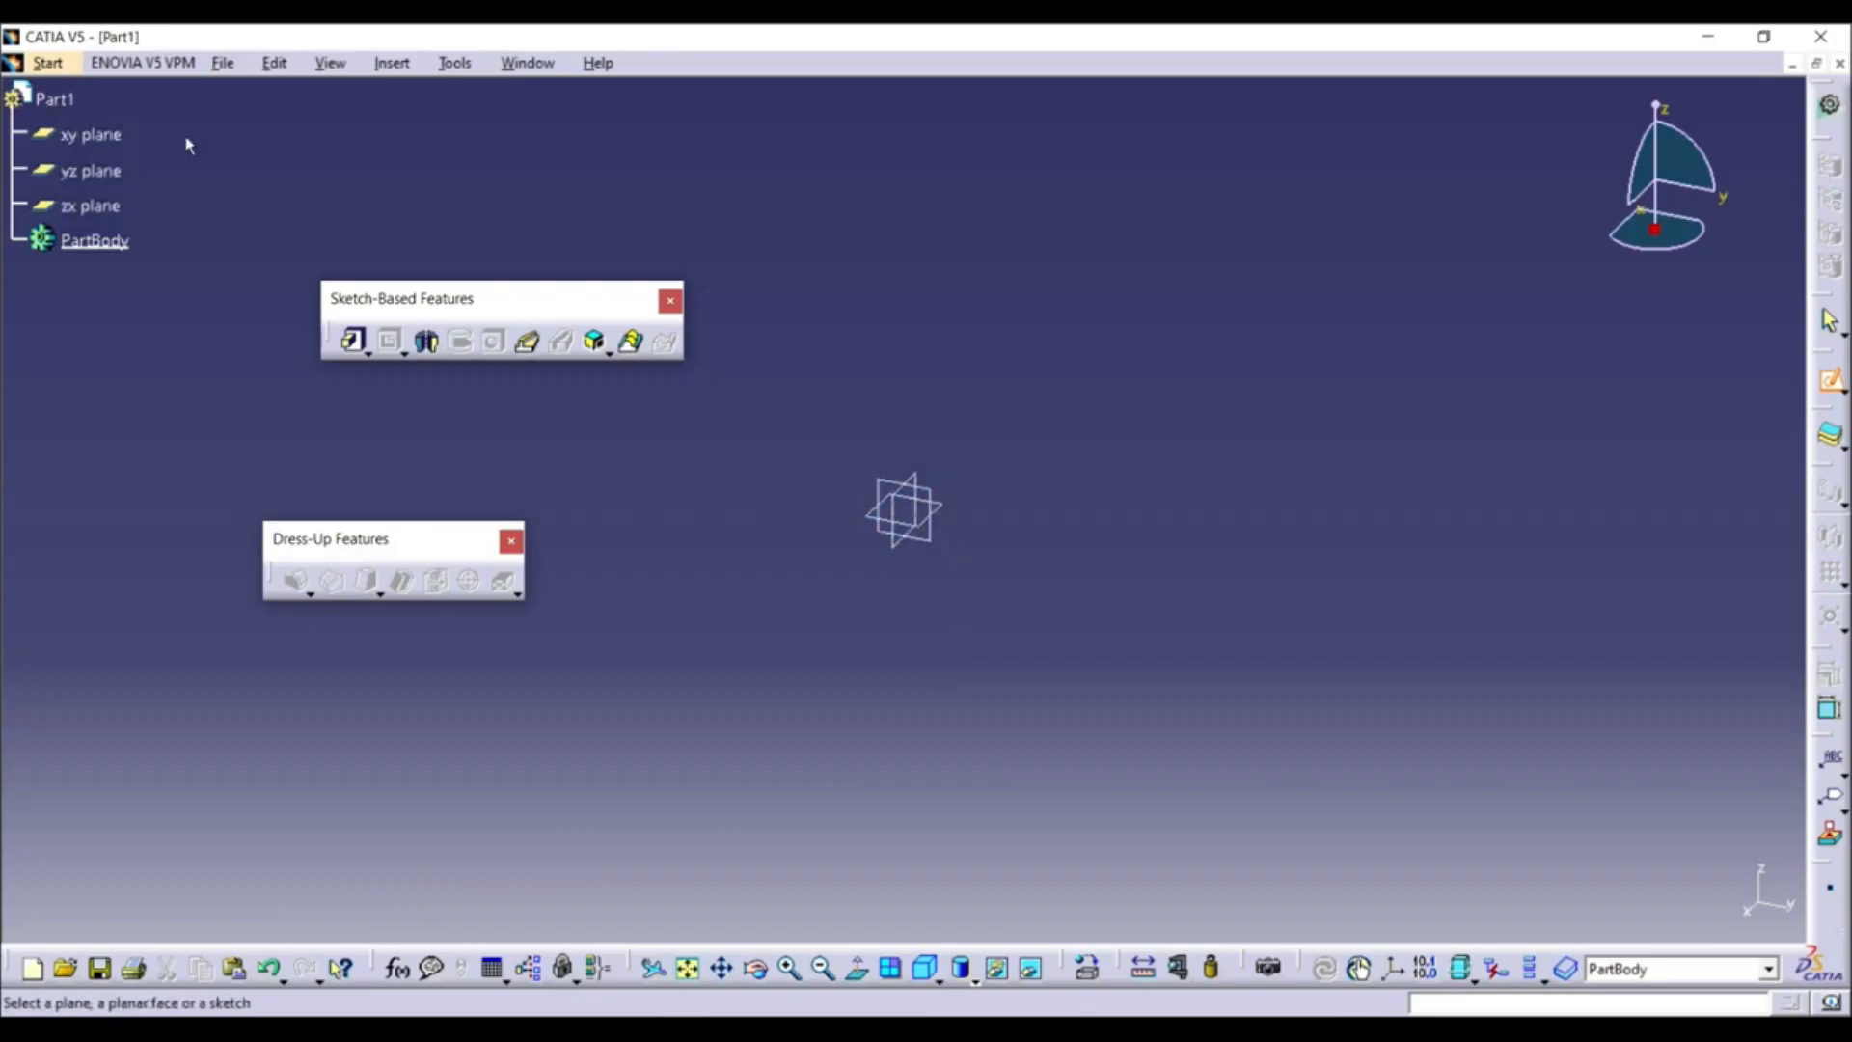
left_click(125, 174)
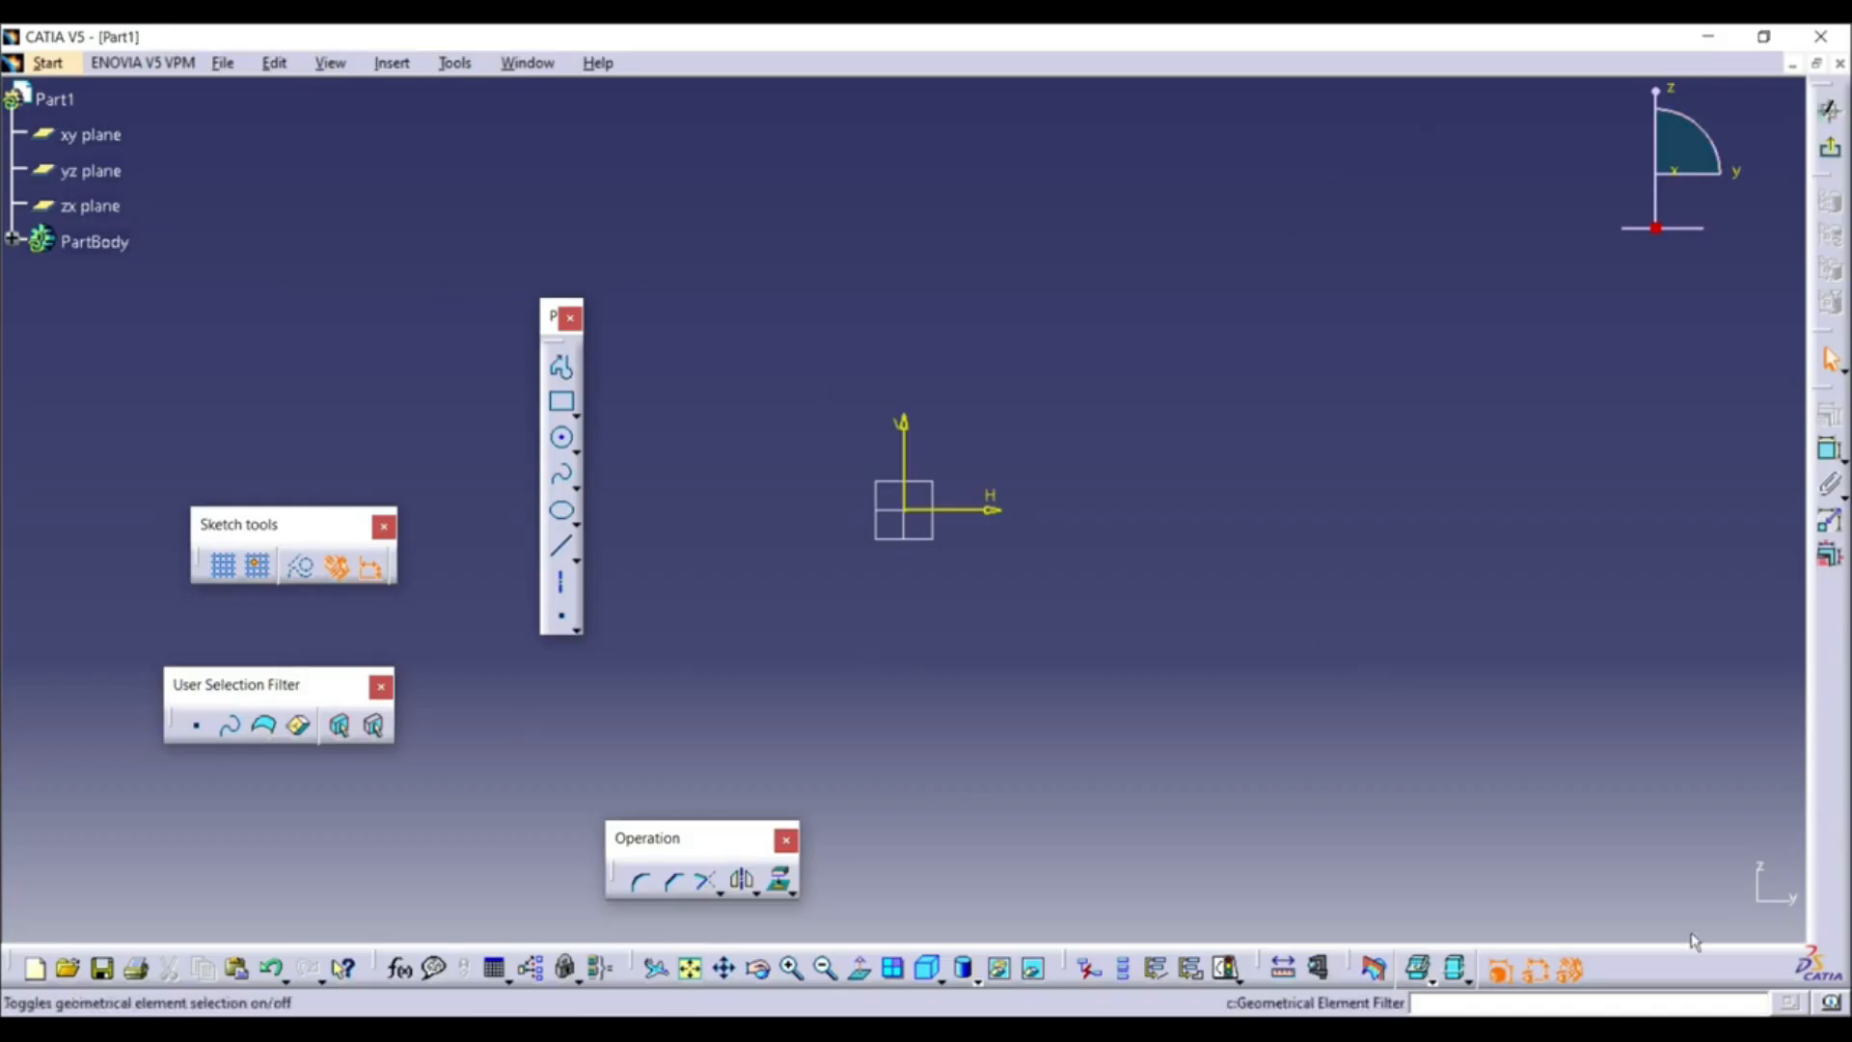
Restore the default position of all toolbars through the Customize settings
right_click(1645, 978)
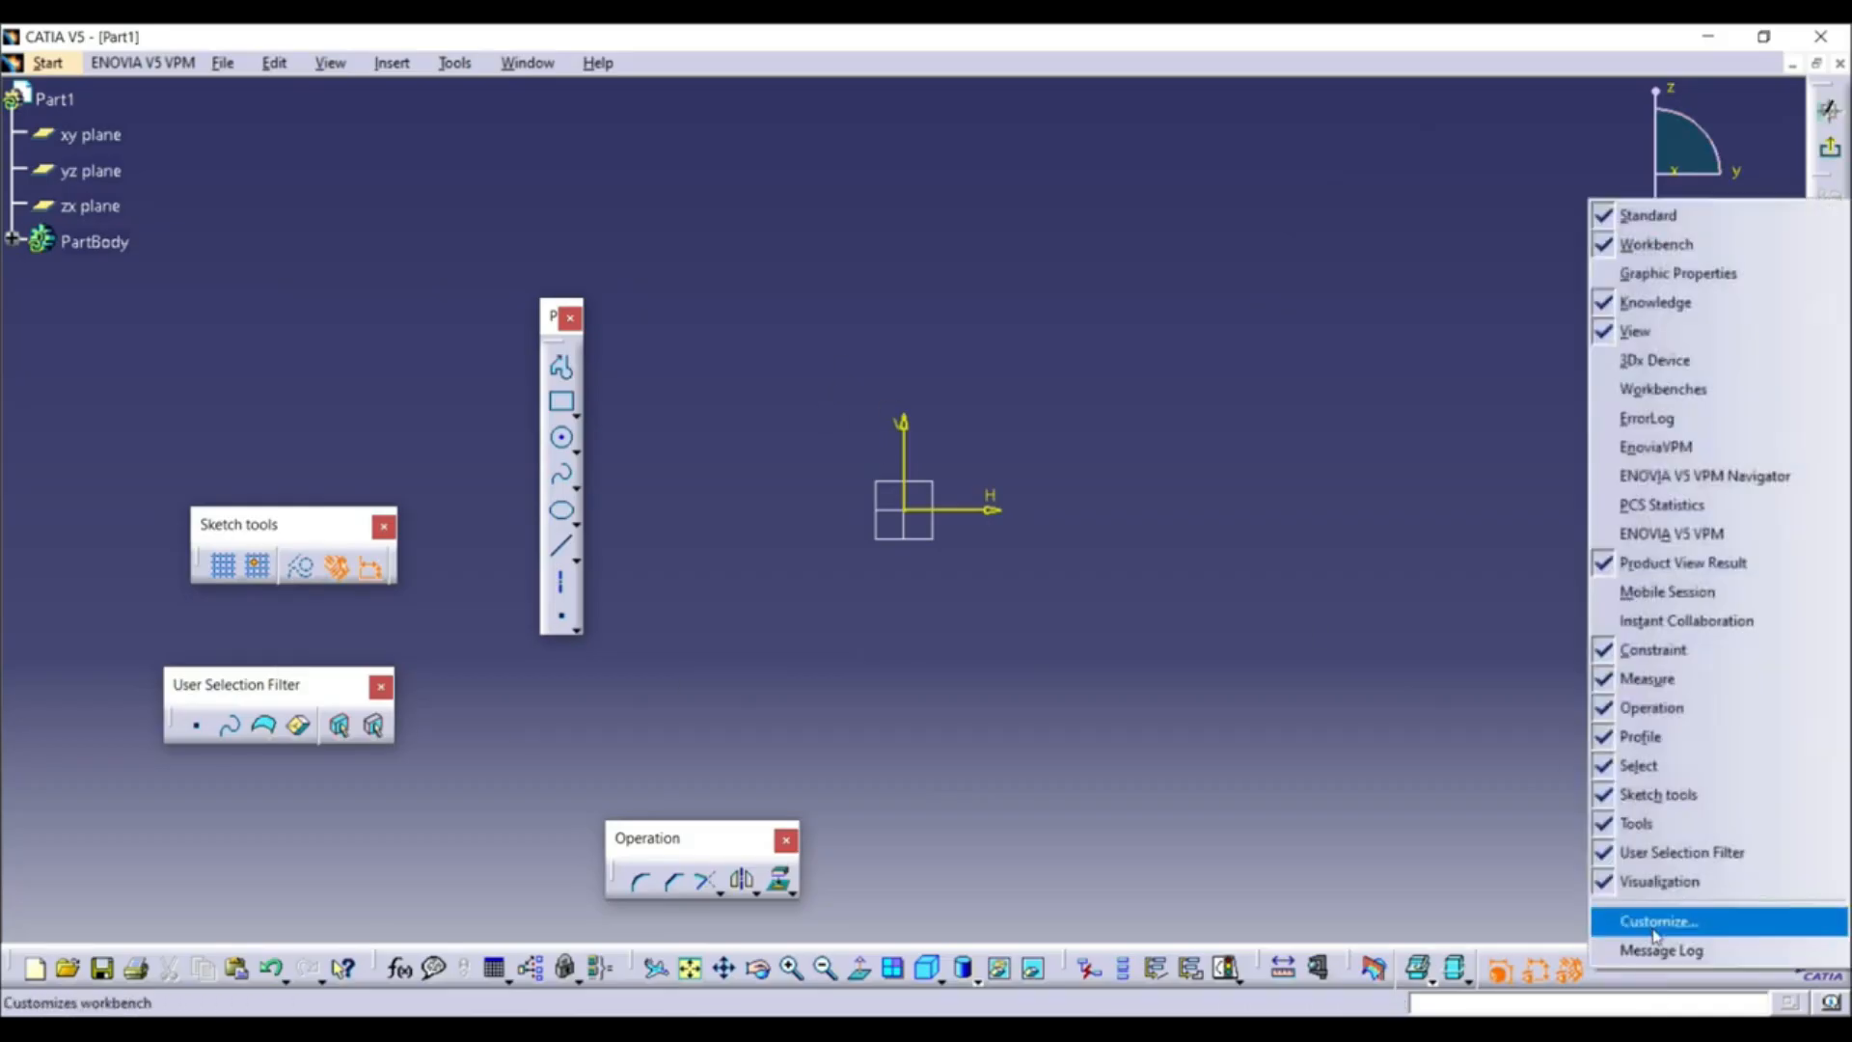
left_click(1656, 926)
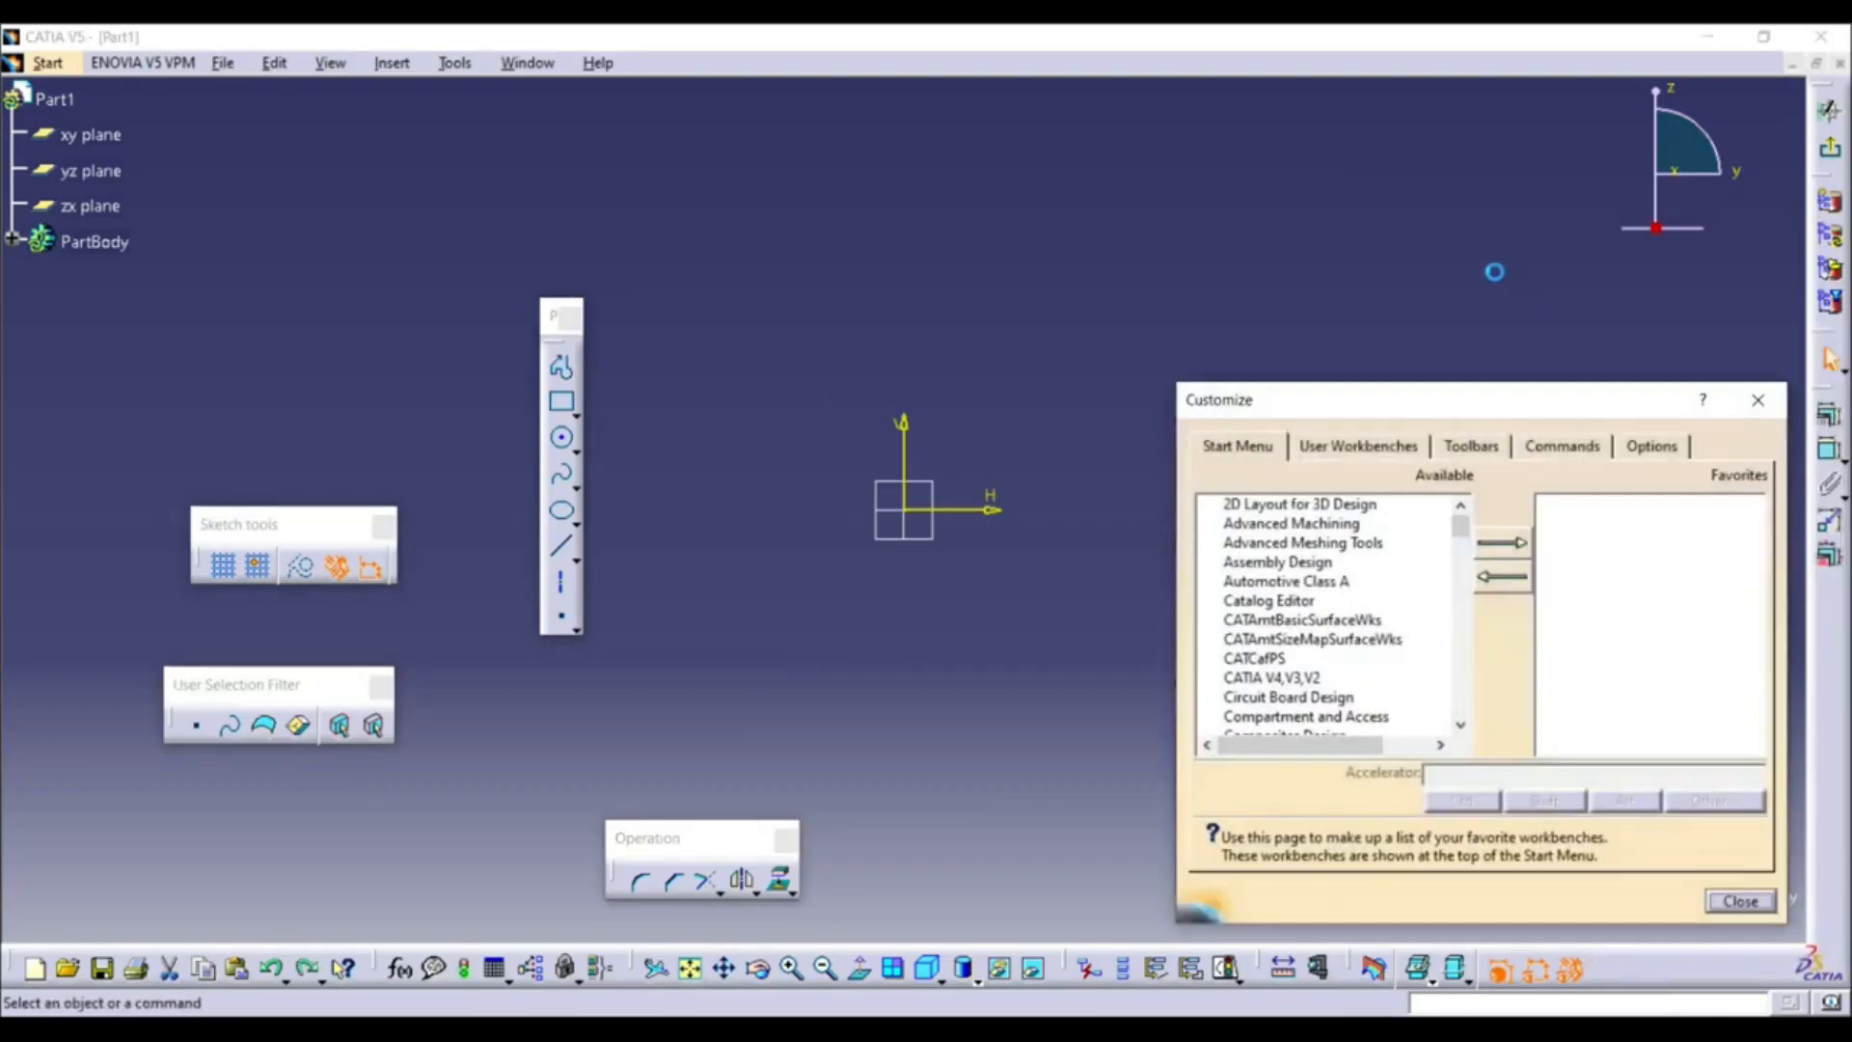
left_click(1472, 447)
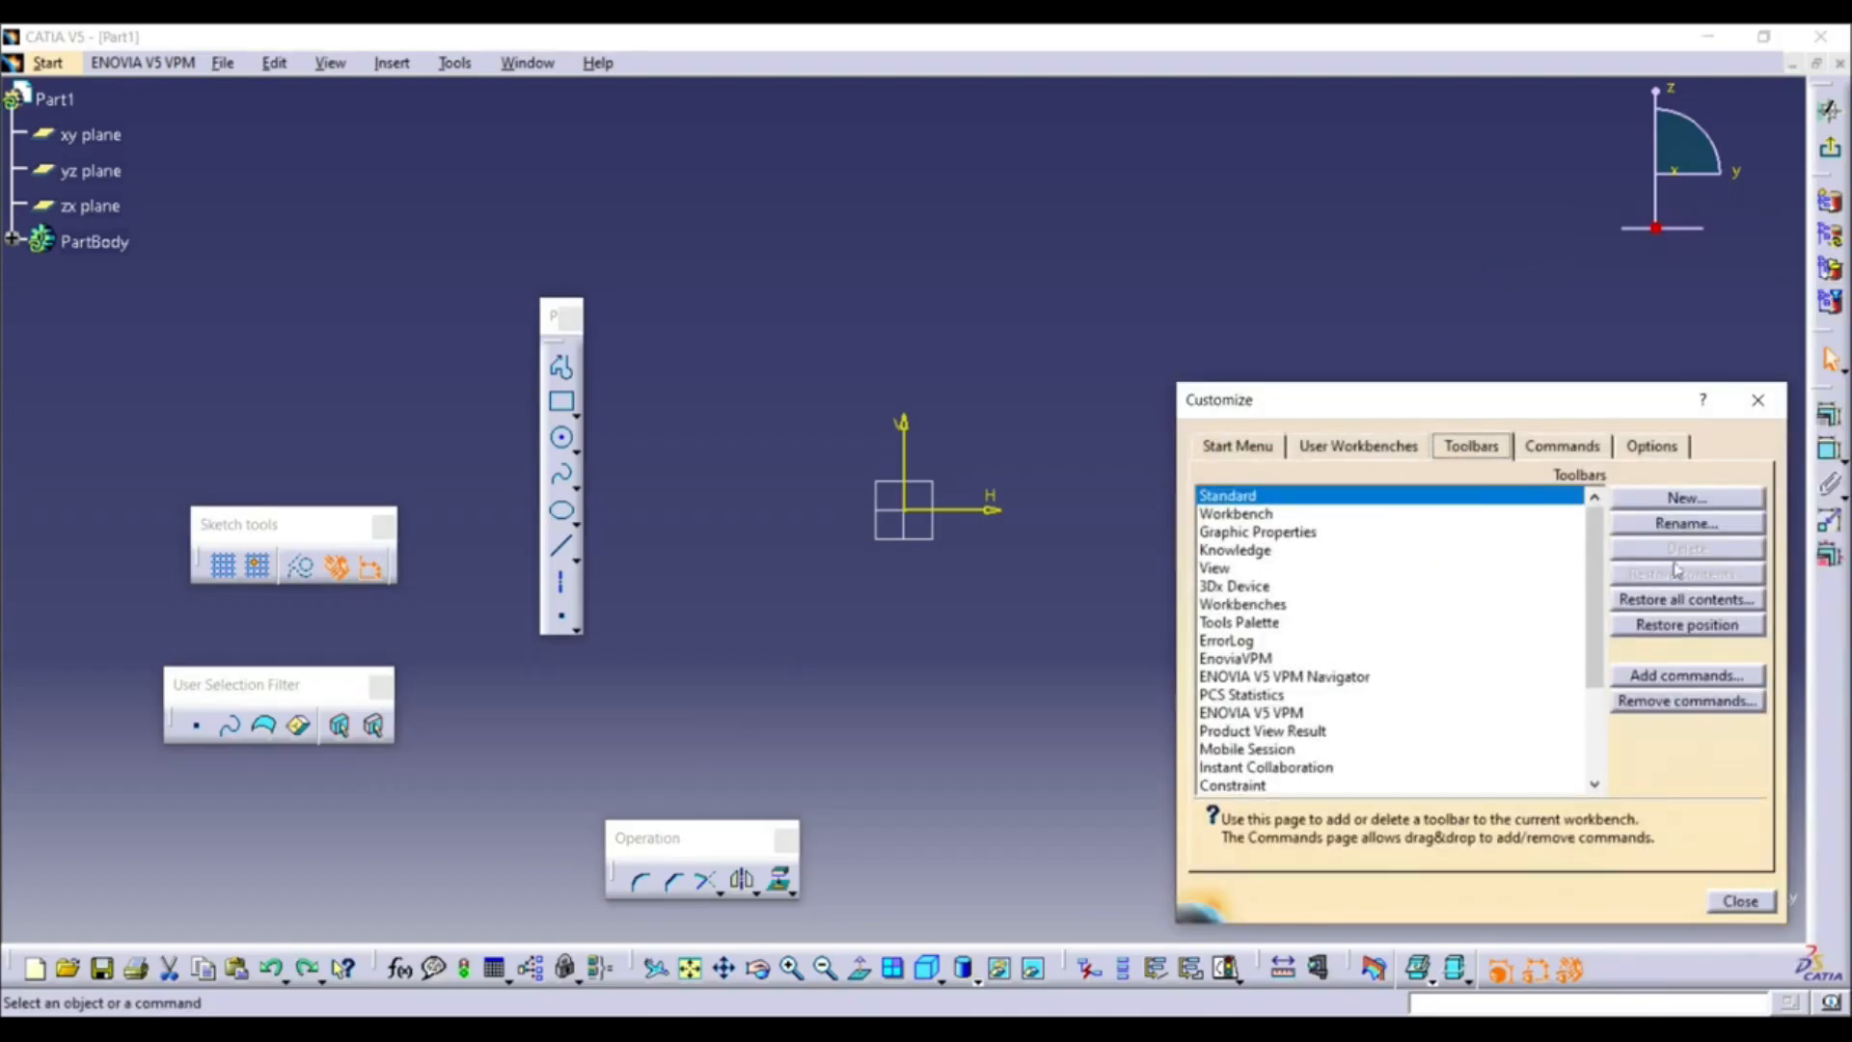
left_click(1670, 629)
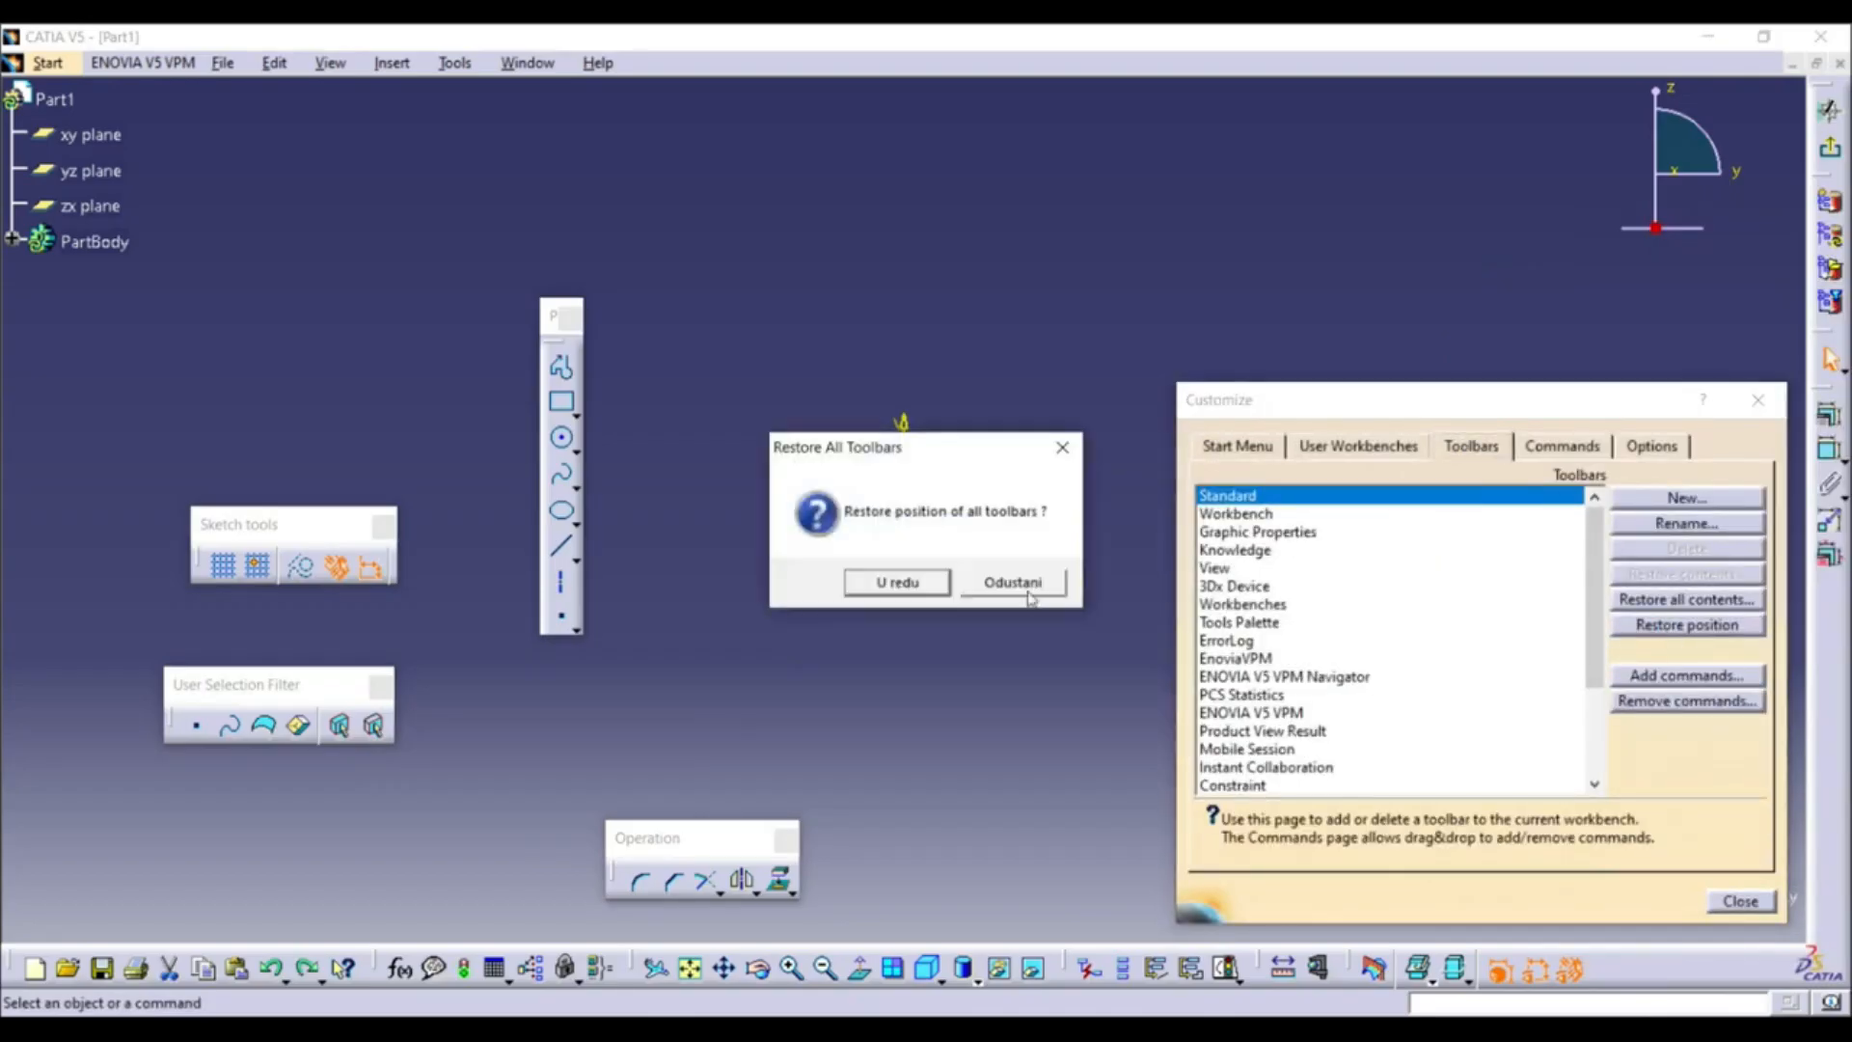
left_click(933, 582)
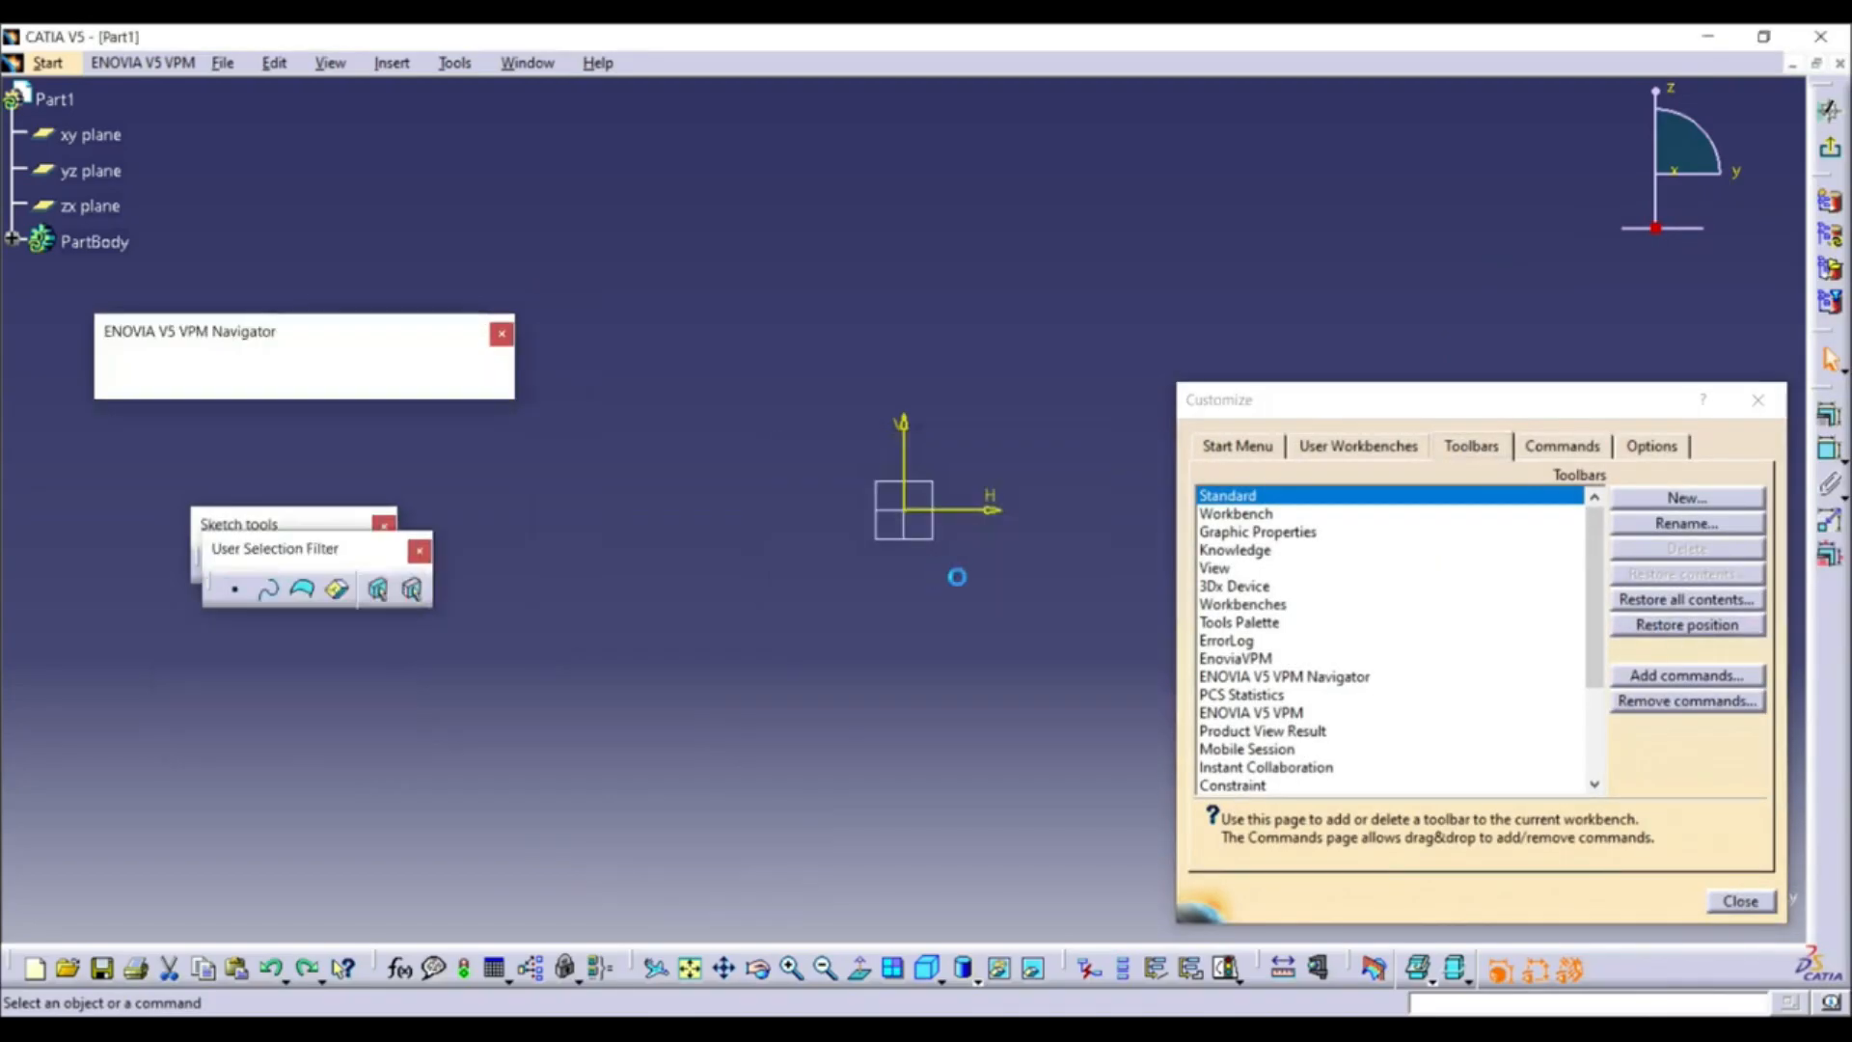
left_click(1764, 401)
Move the User Selection Filter toolbar clear of Sketch tools and float the Profile toolbar horizontally above the sketch origin
left_click_drag(334, 545, 349, 808)
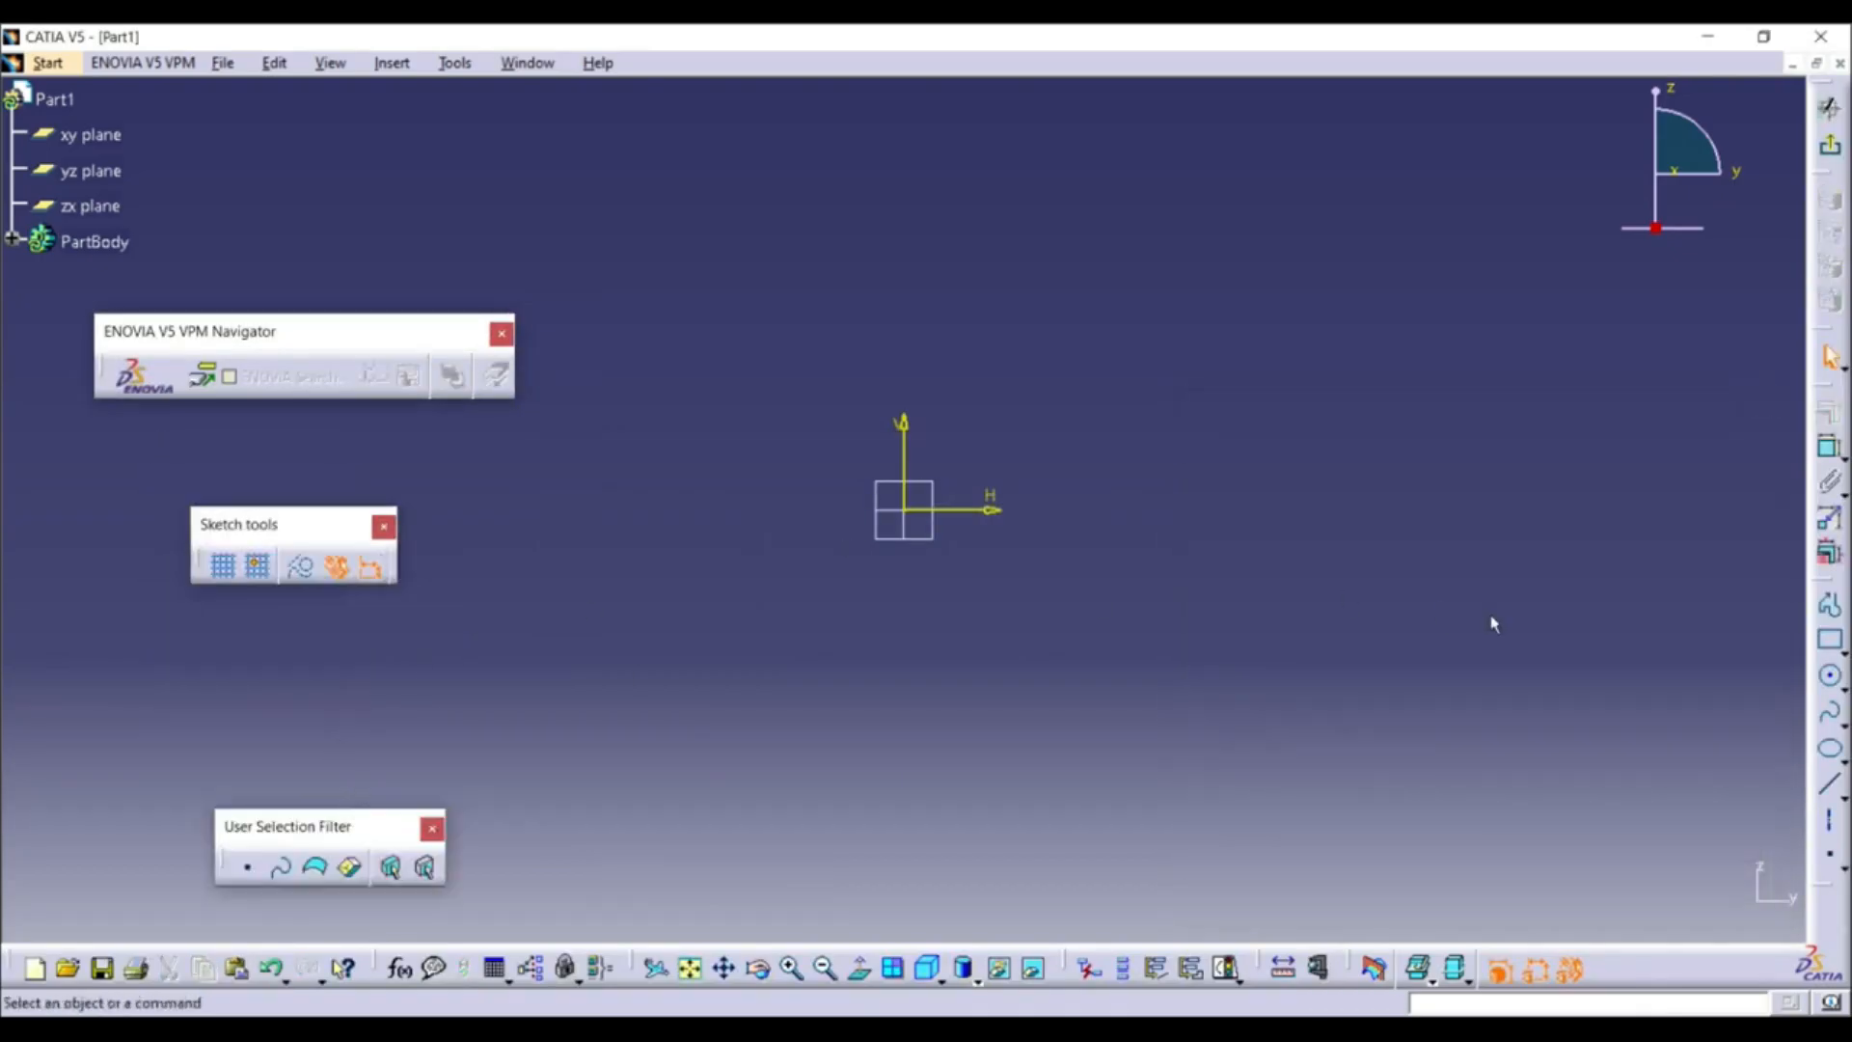
mouse_move(1824, 592)
left_mouse_down()
mouse_move(1550, 633)
mouse_move(843, 662)
mouse_move(600, 645)
mouse_move(568, 558)
left_mouse_up()
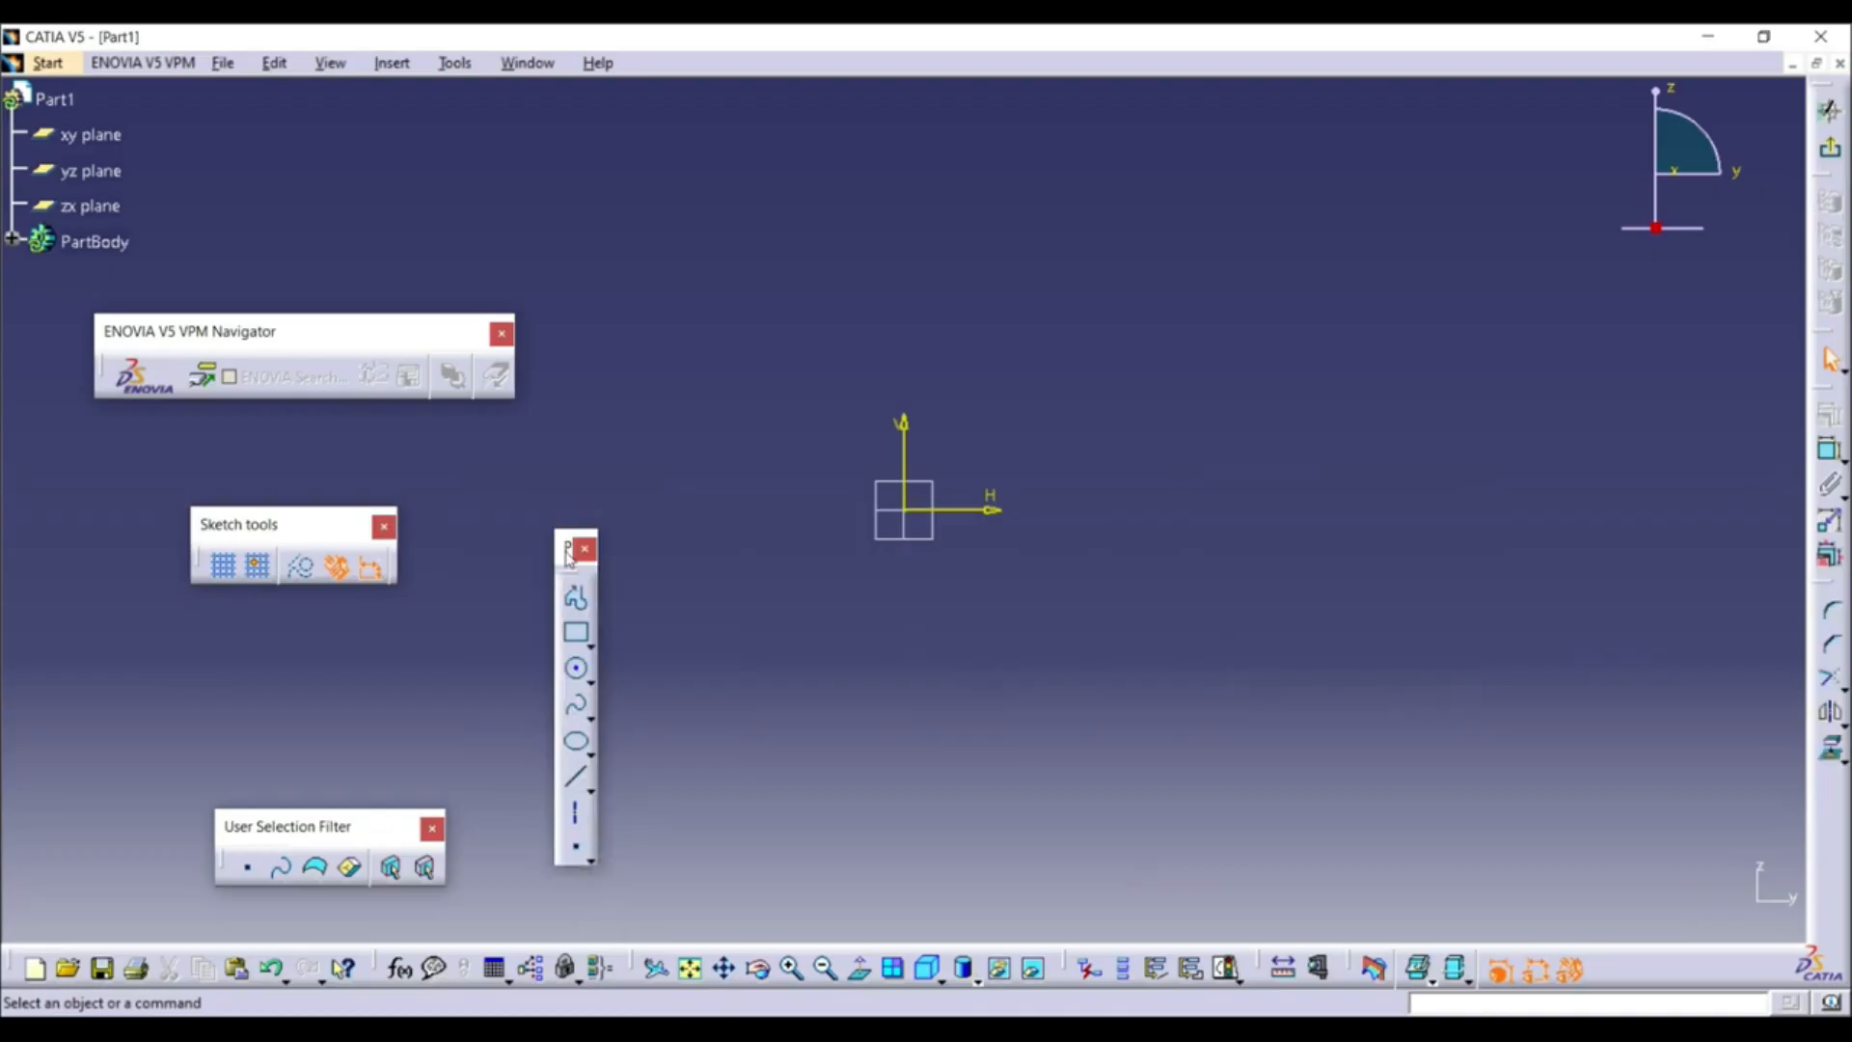
mouse_move(569, 553)
left_mouse_down()
mouse_move(768, 541)
mouse_move(643, 426)
mouse_move(849, 208)
mouse_move(1021, 228)
left_mouse_up()
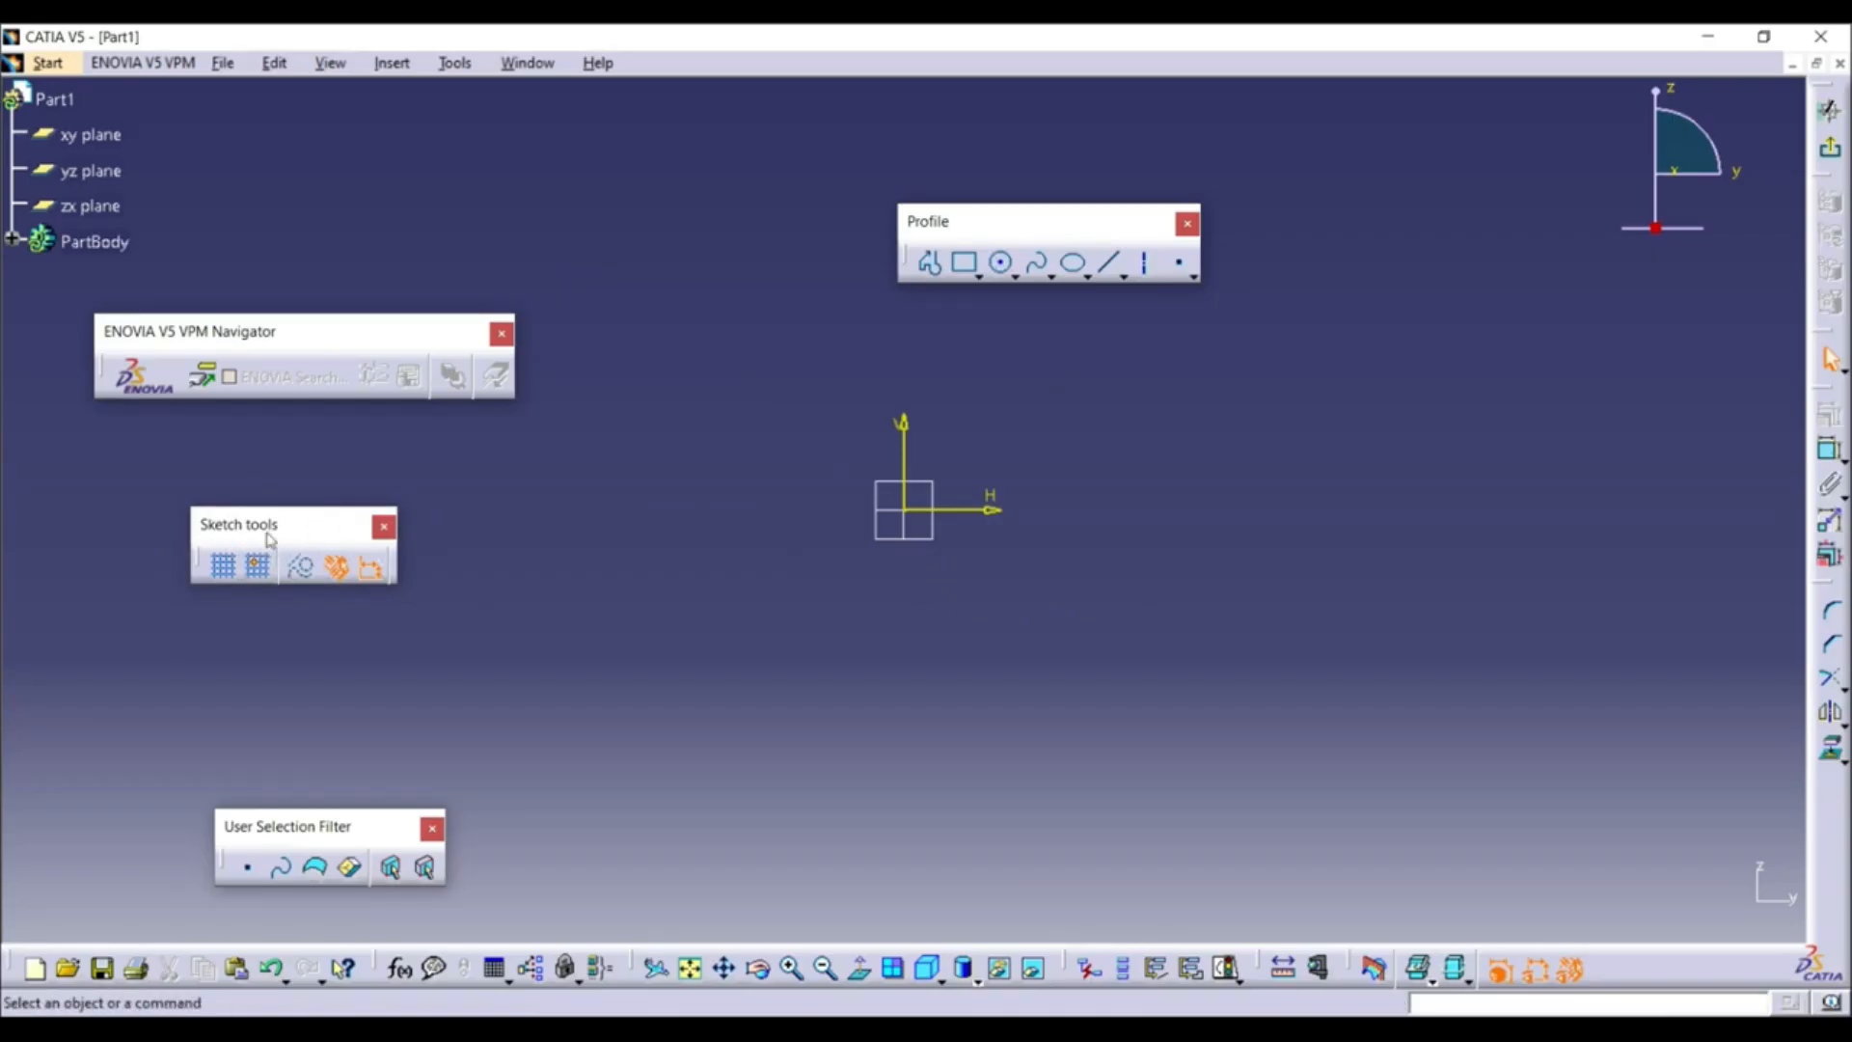
Switch the sketch grid on, off and on again, leaving it displayed
left_click(227, 568)
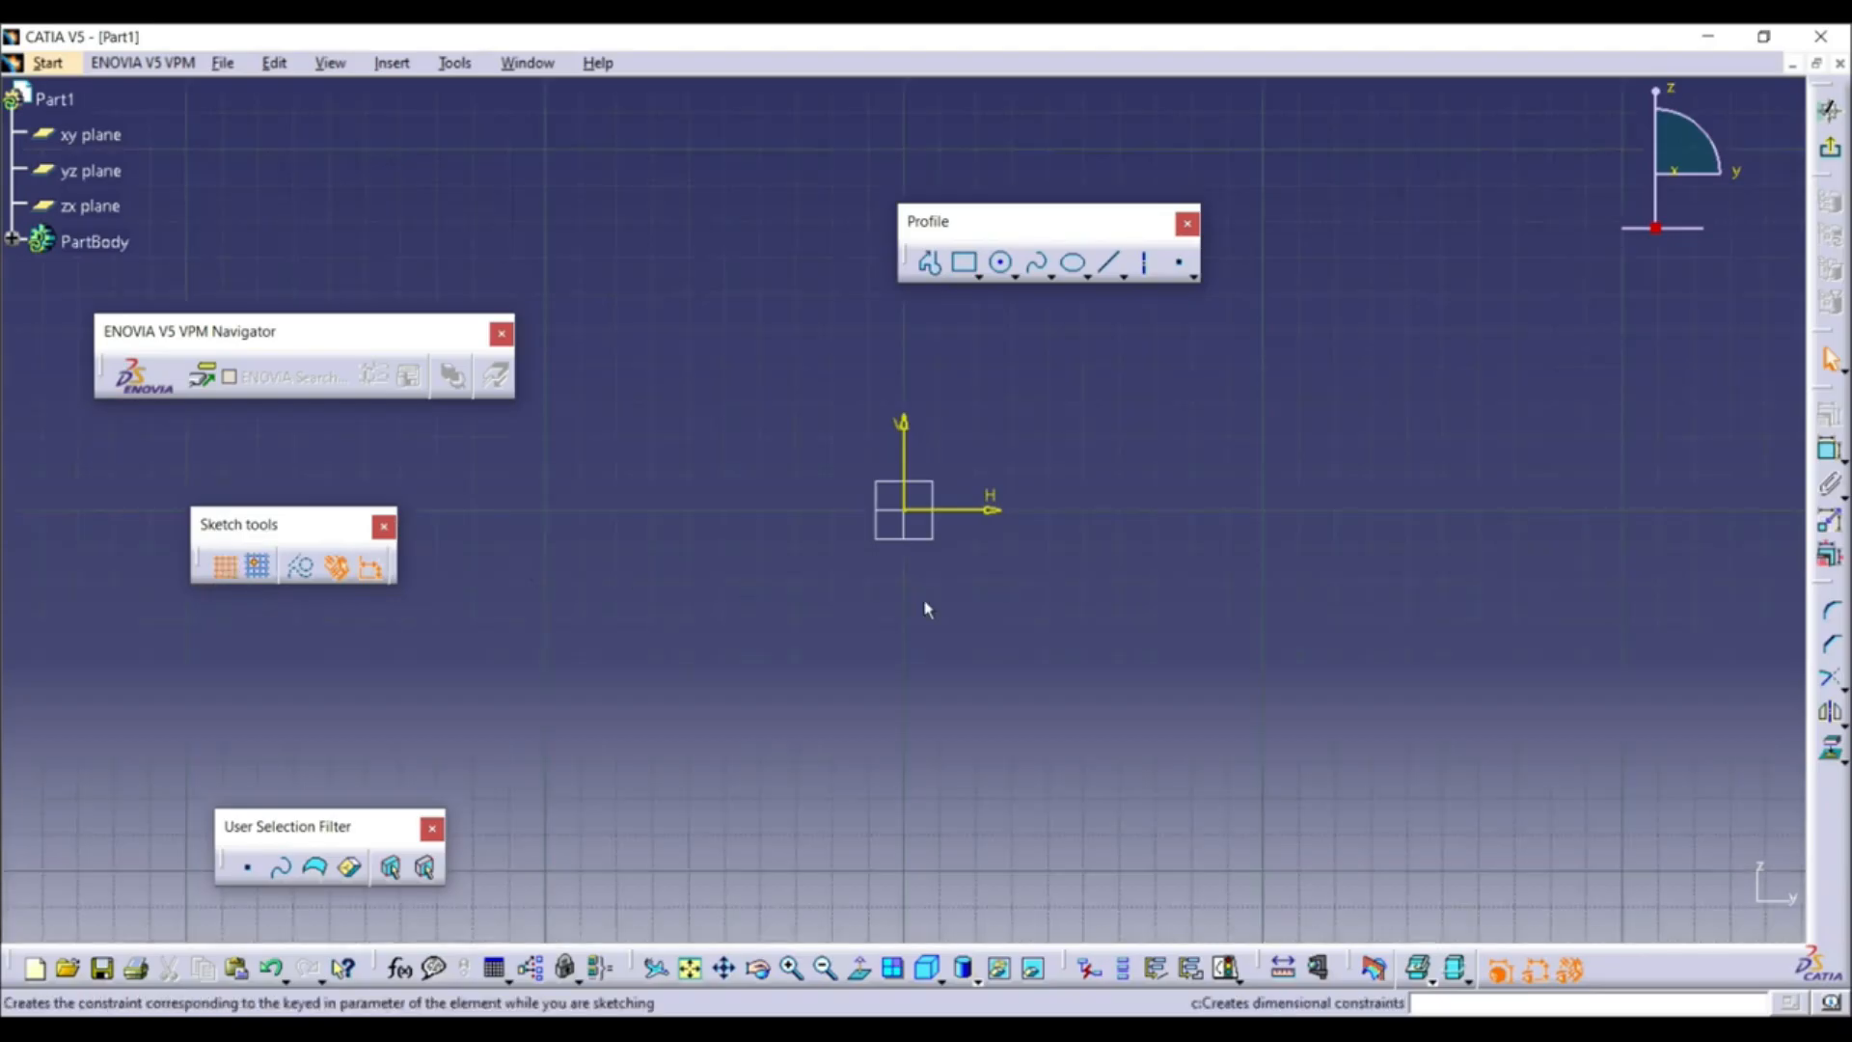
left_click(241, 560)
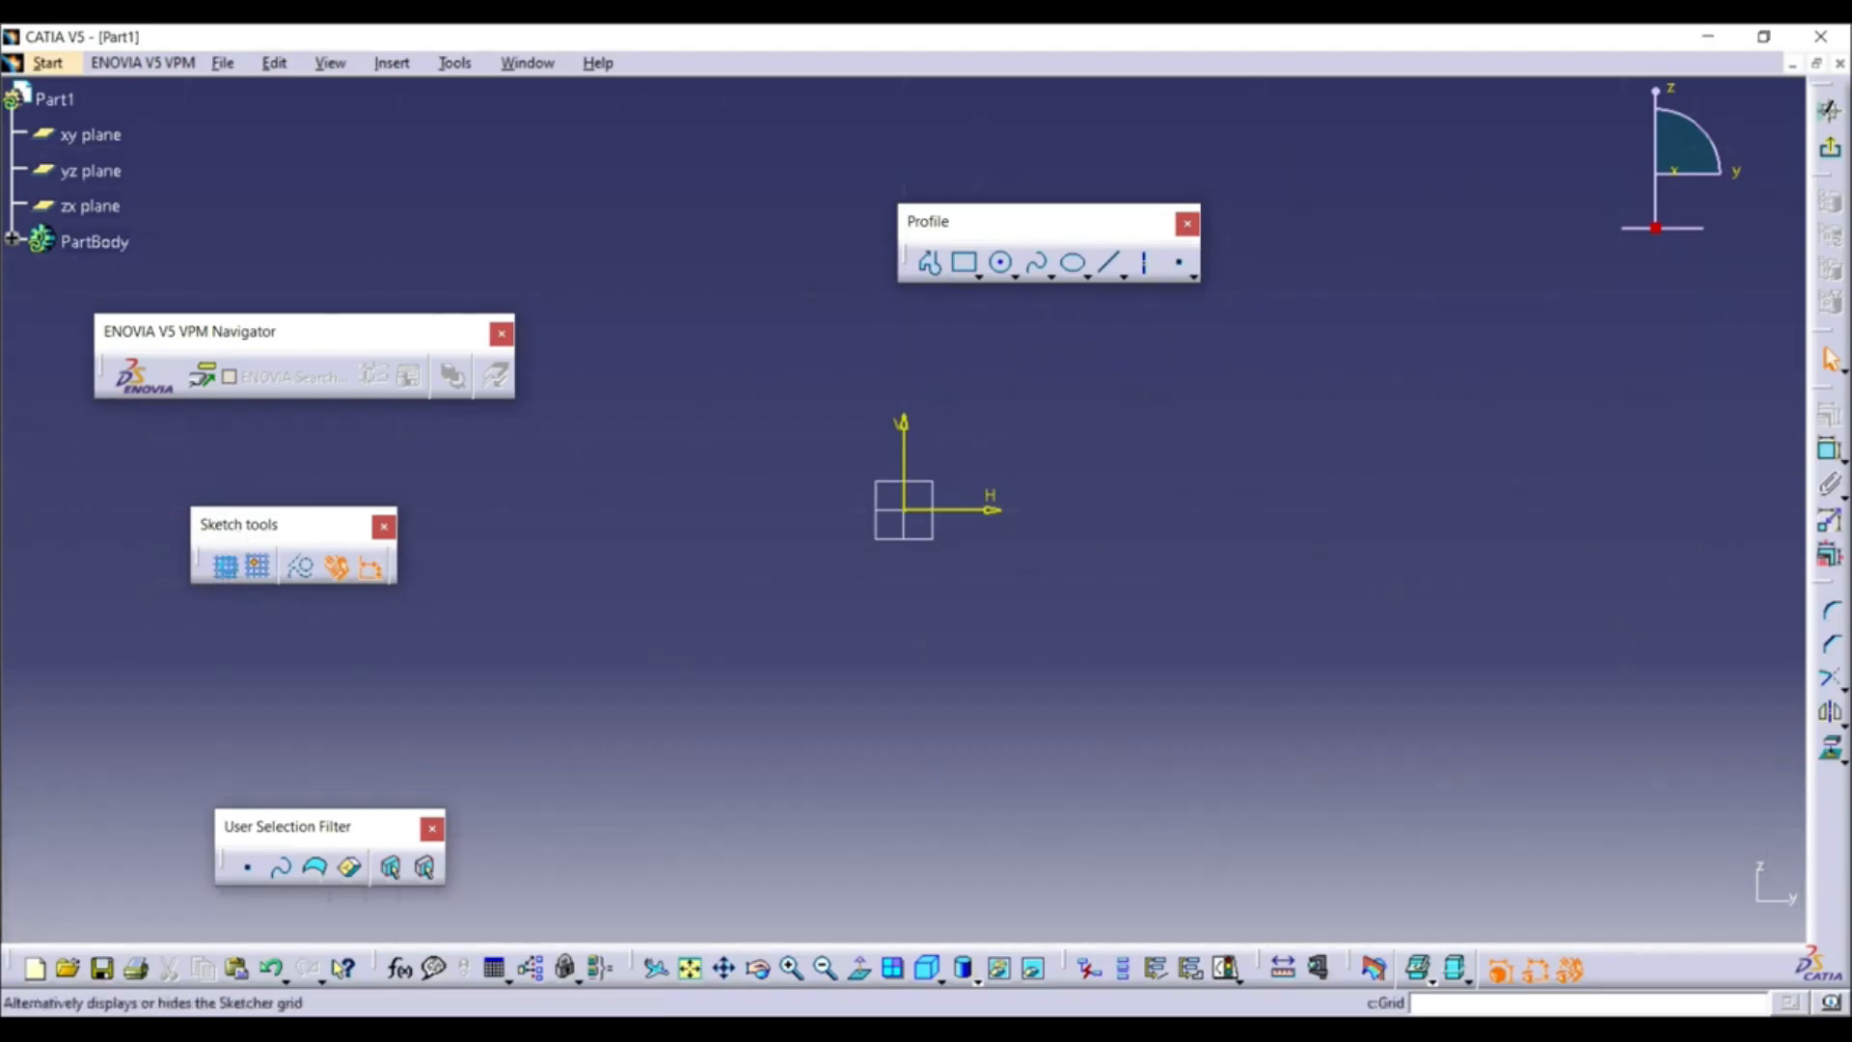
left_click(223, 566)
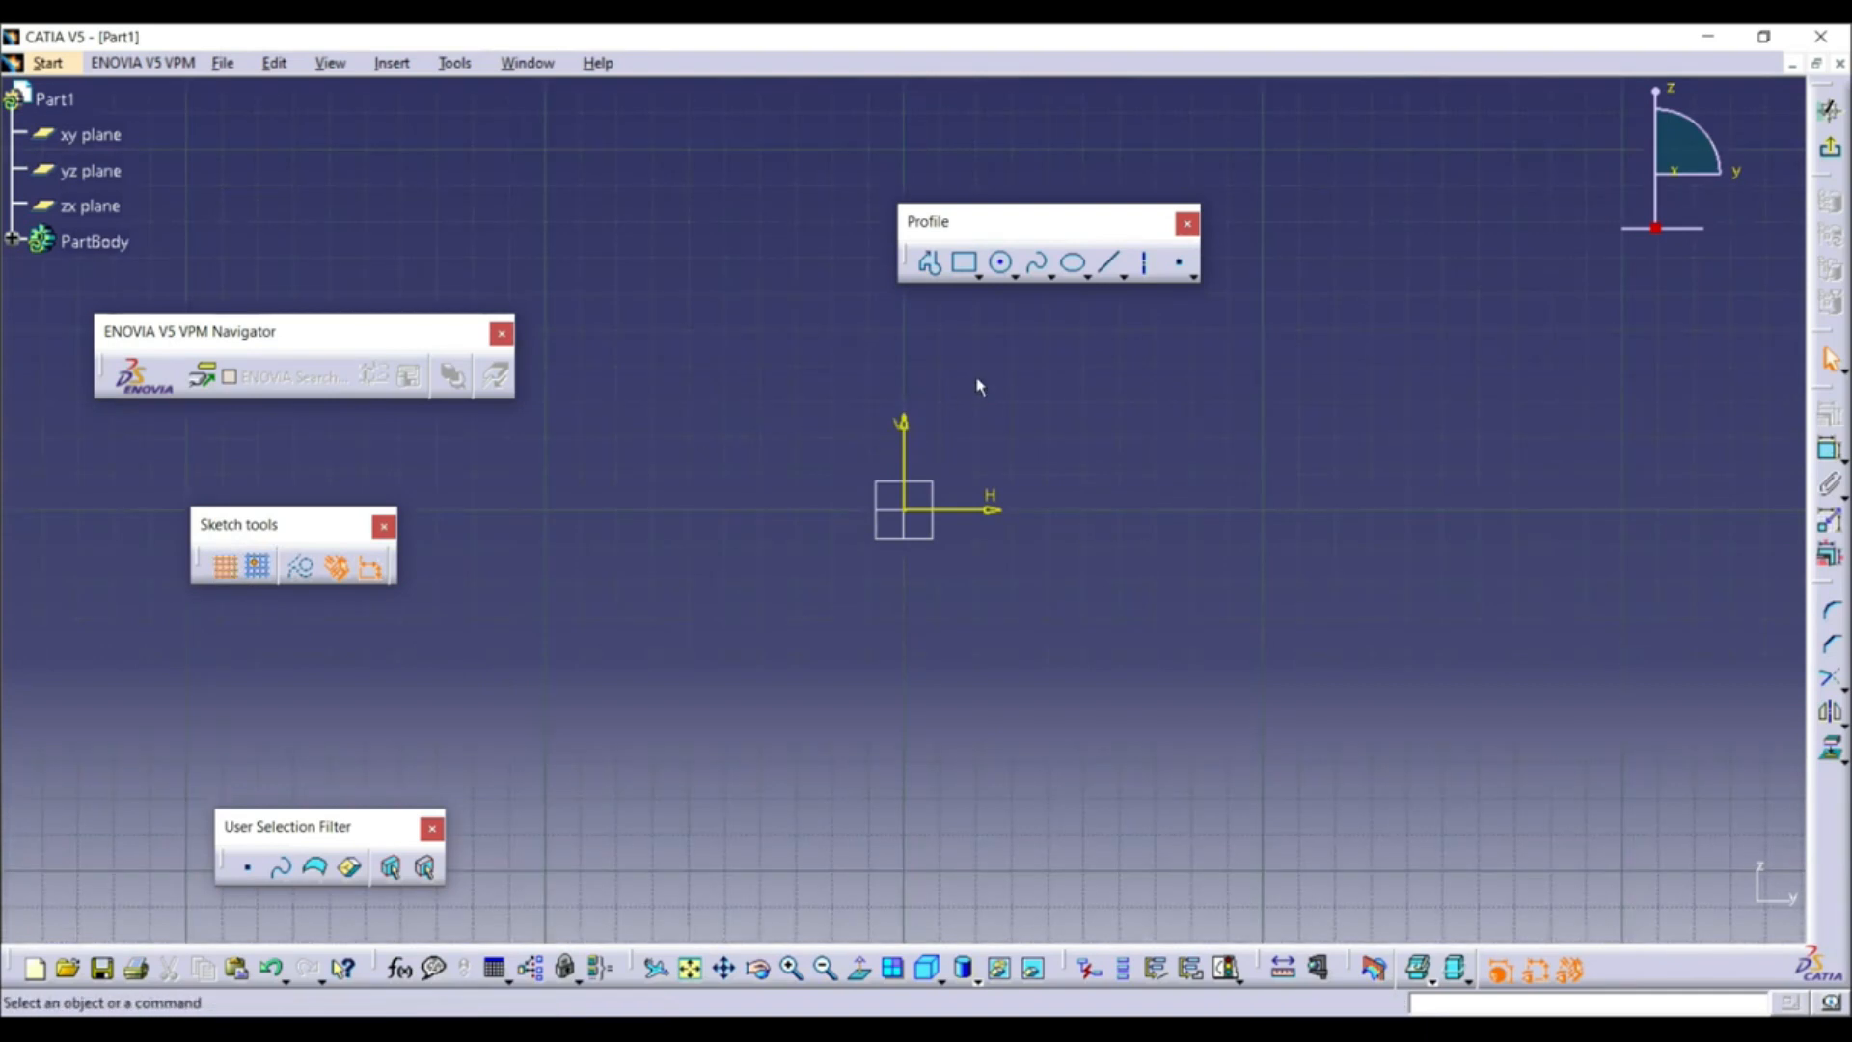
Sketch a closed triangular profile from the origin: about 122 mm horizontally, about 79 mm vertically down, and diagonally back to the origin
left_click(932, 266)
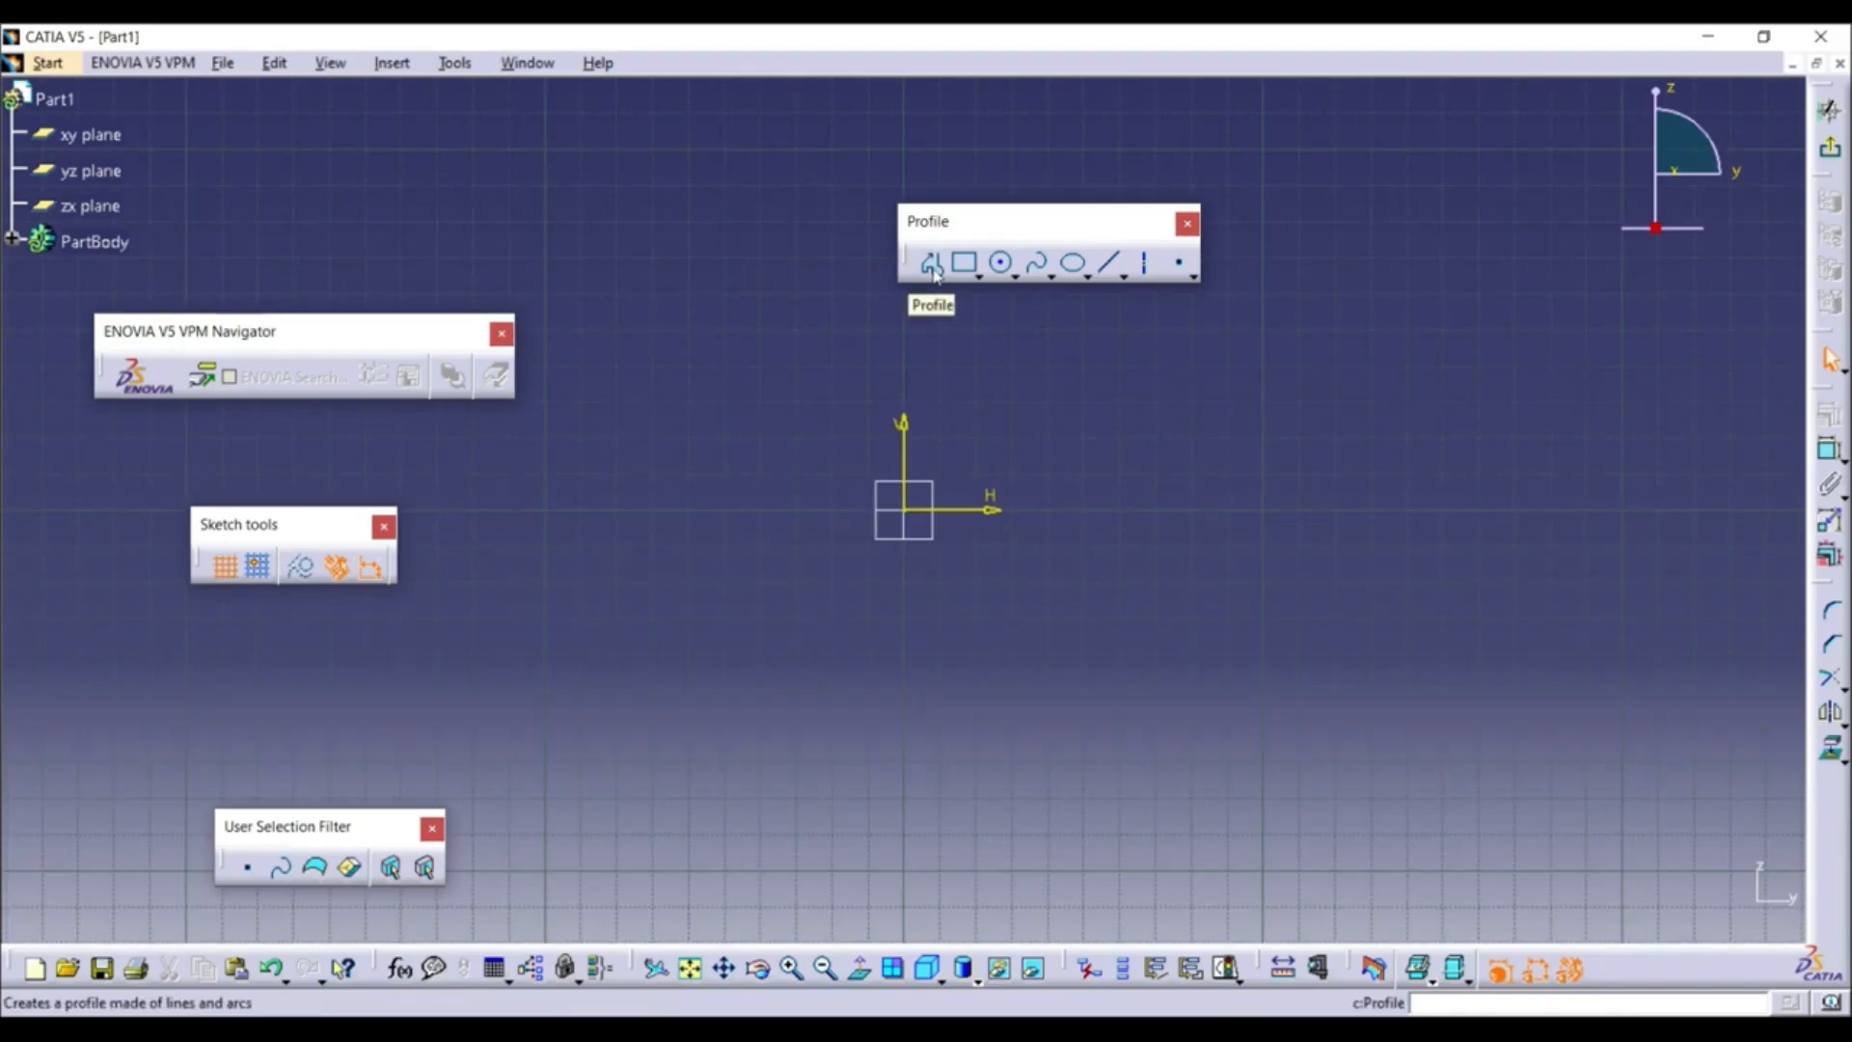
left_click(932, 267)
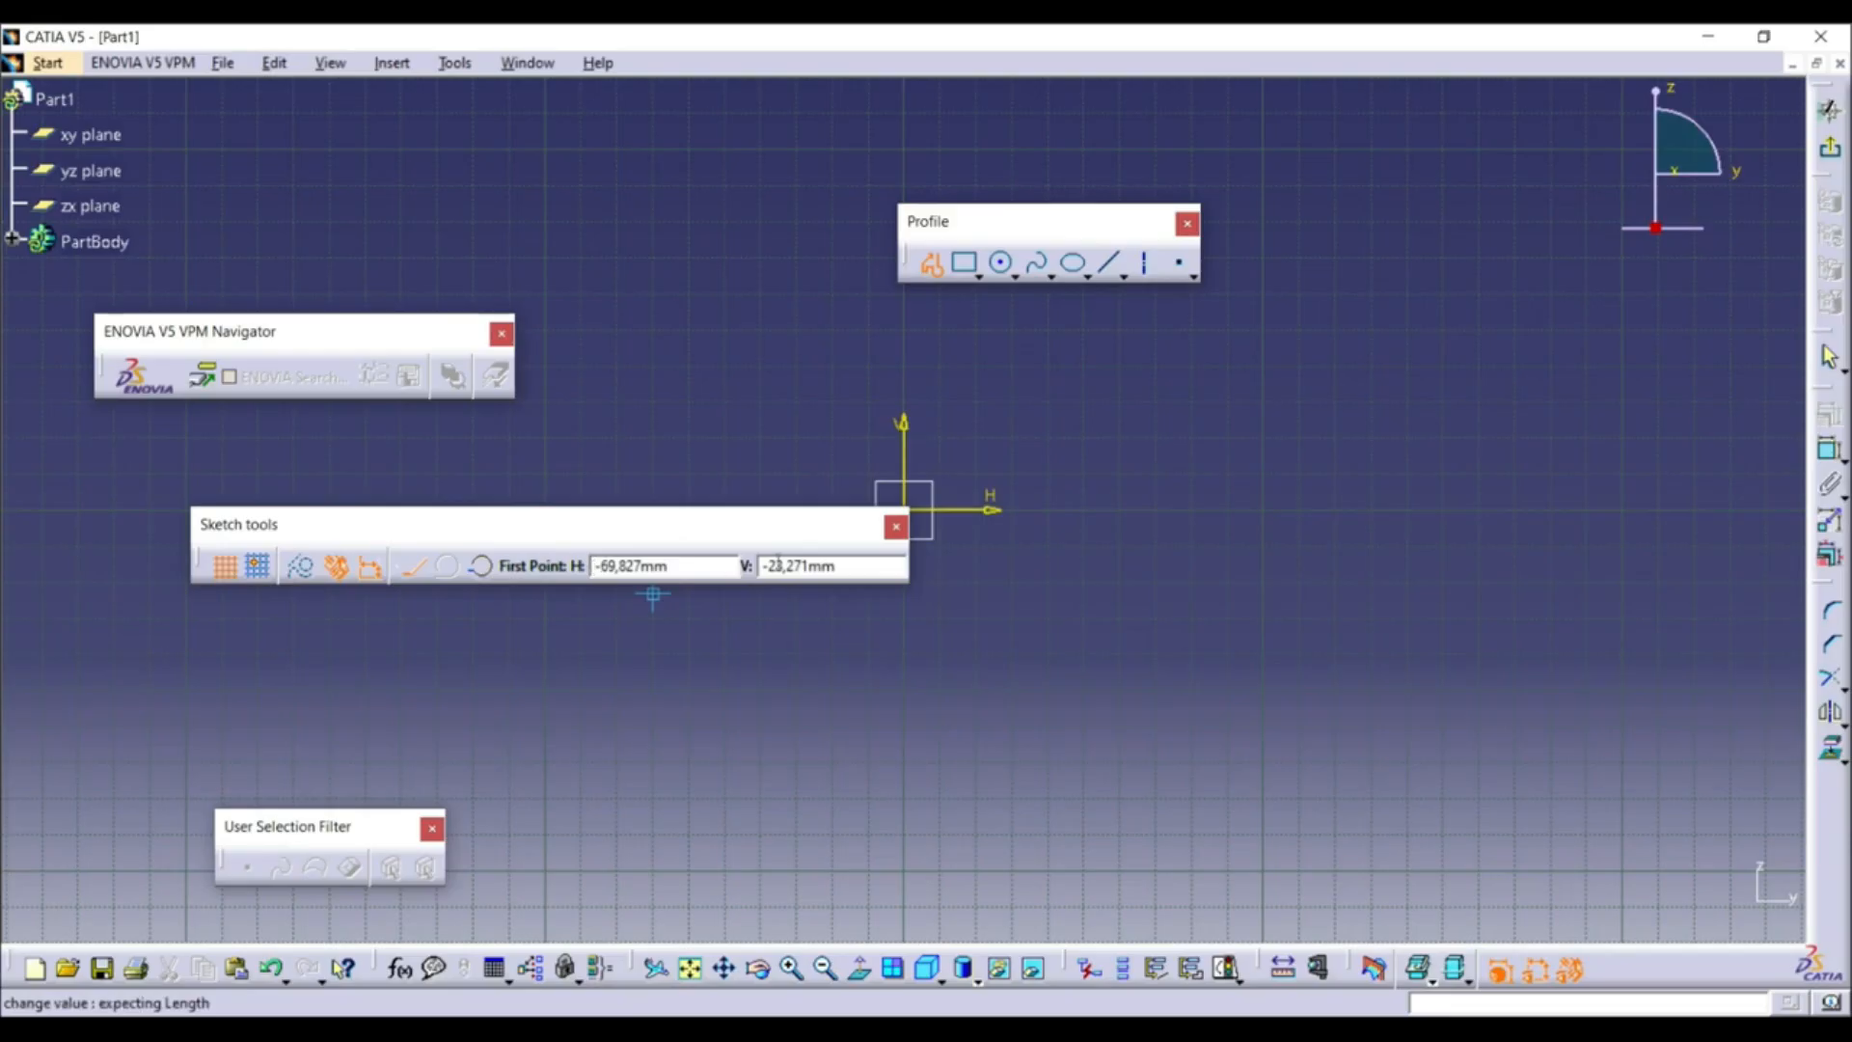
left_click_drag(686, 532, 562, 531)
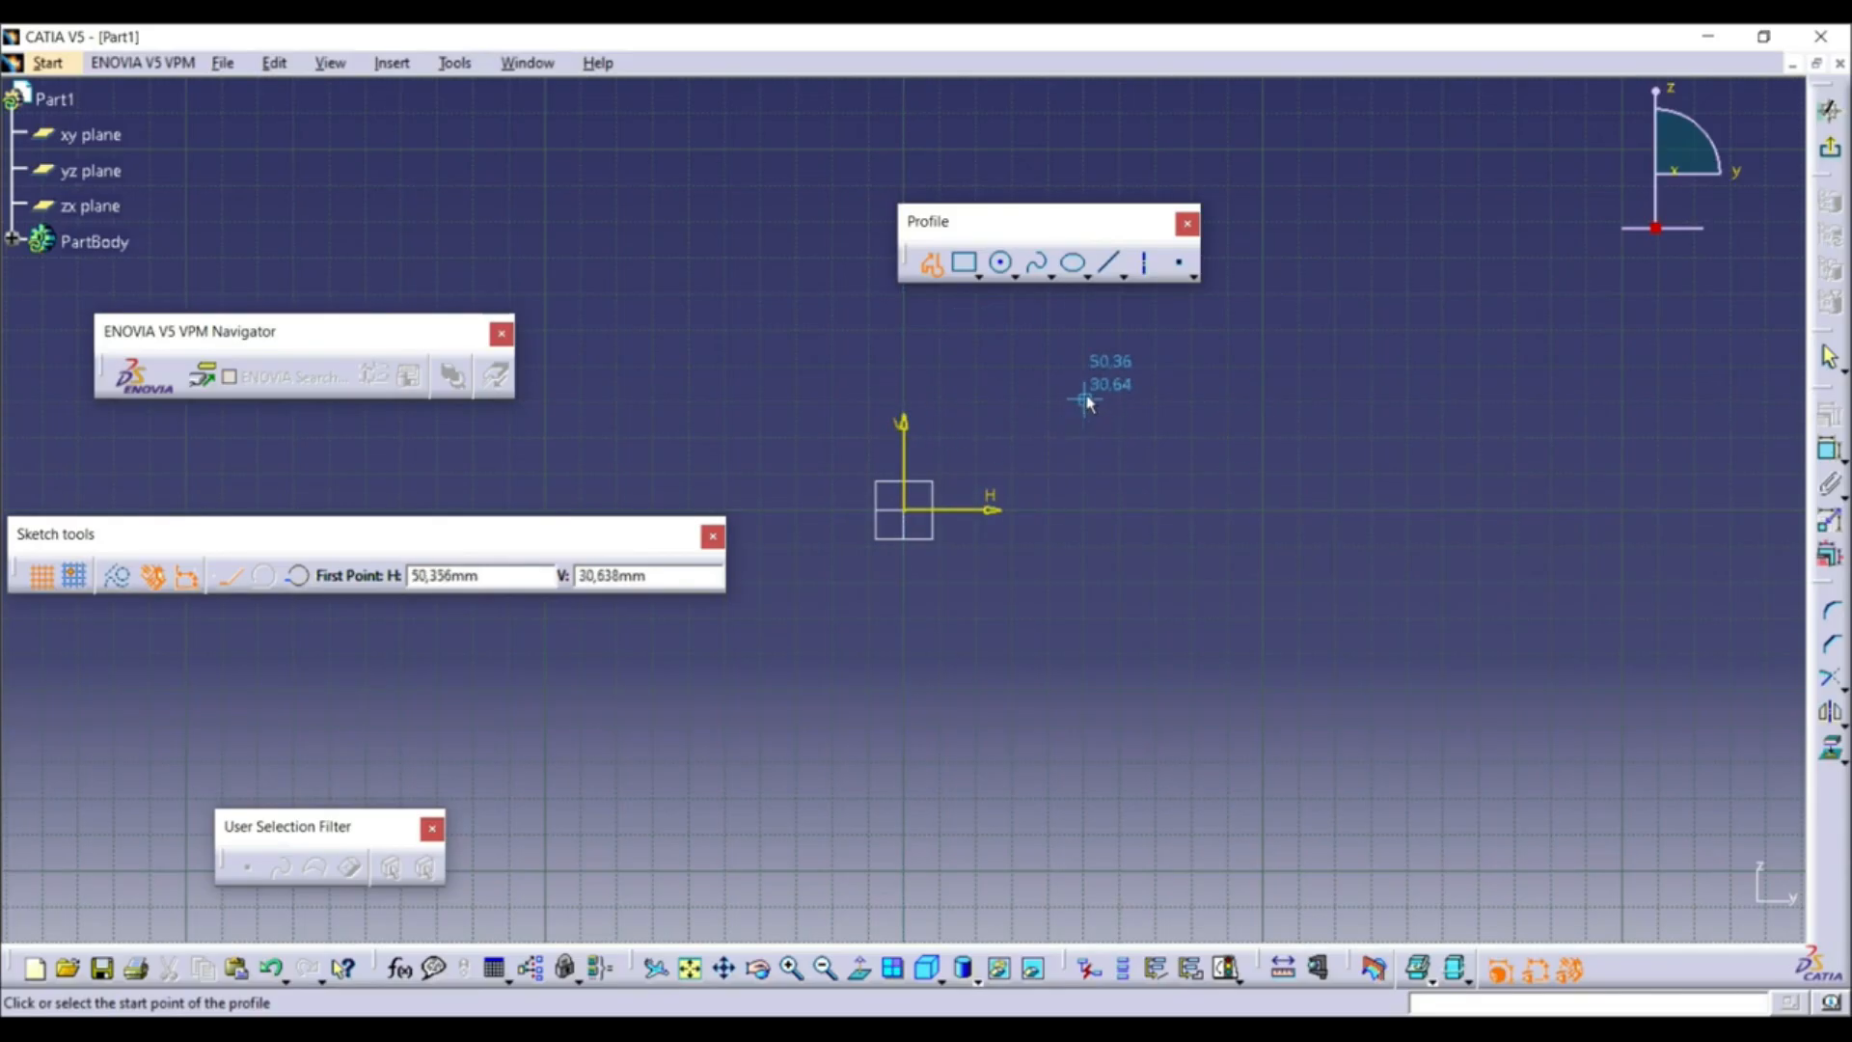
left_click(906, 515)
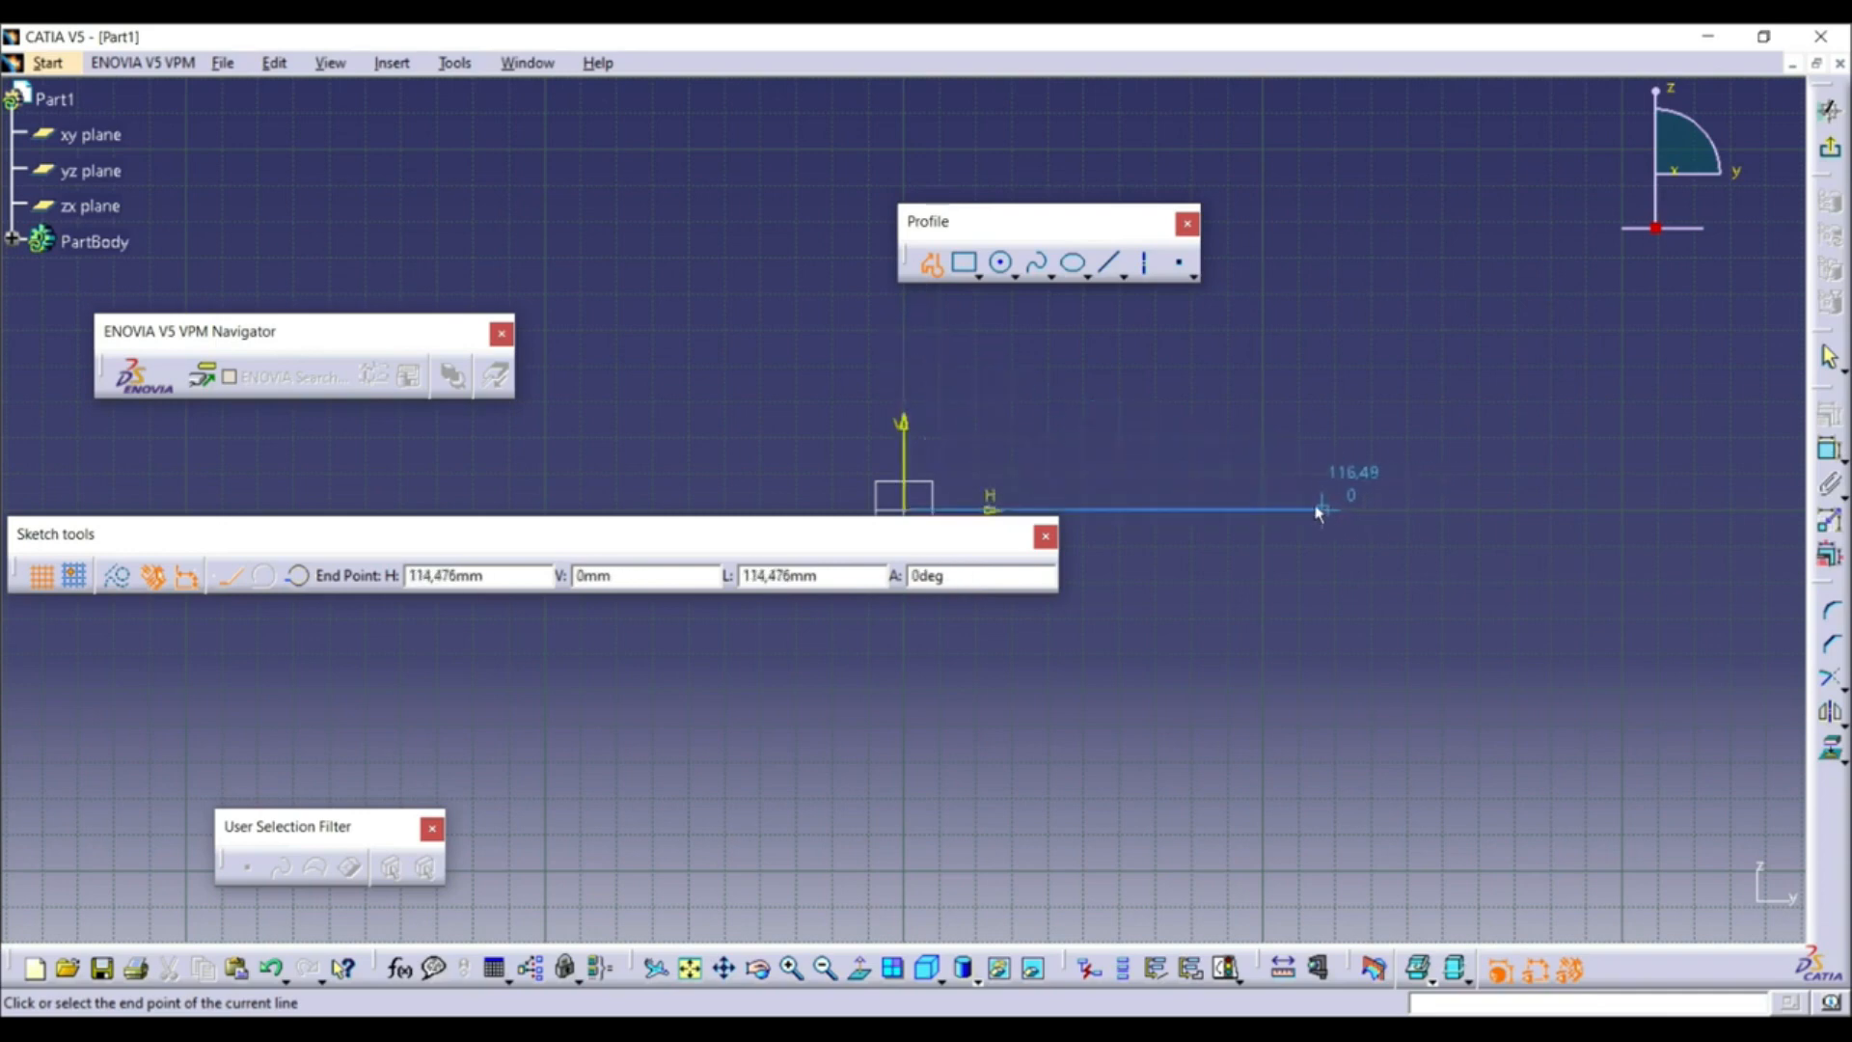
left_click(1345, 511)
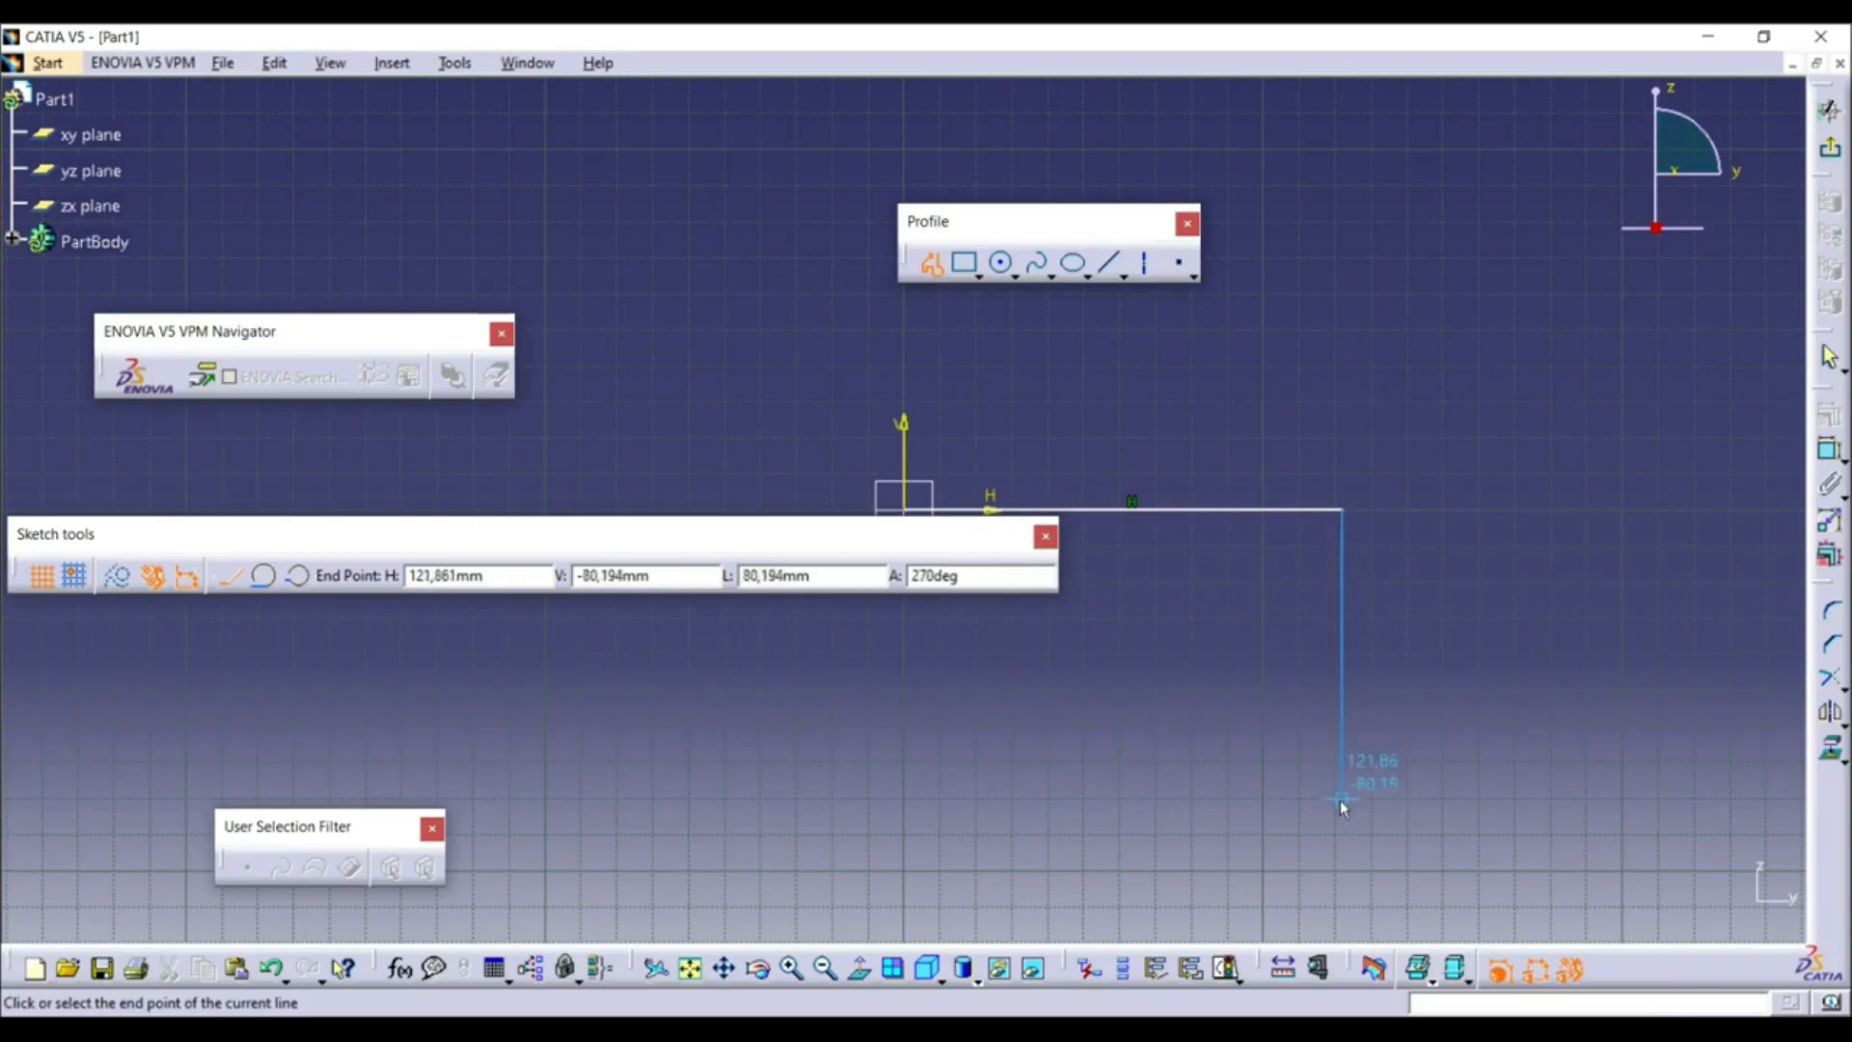
left_click(1340, 791)
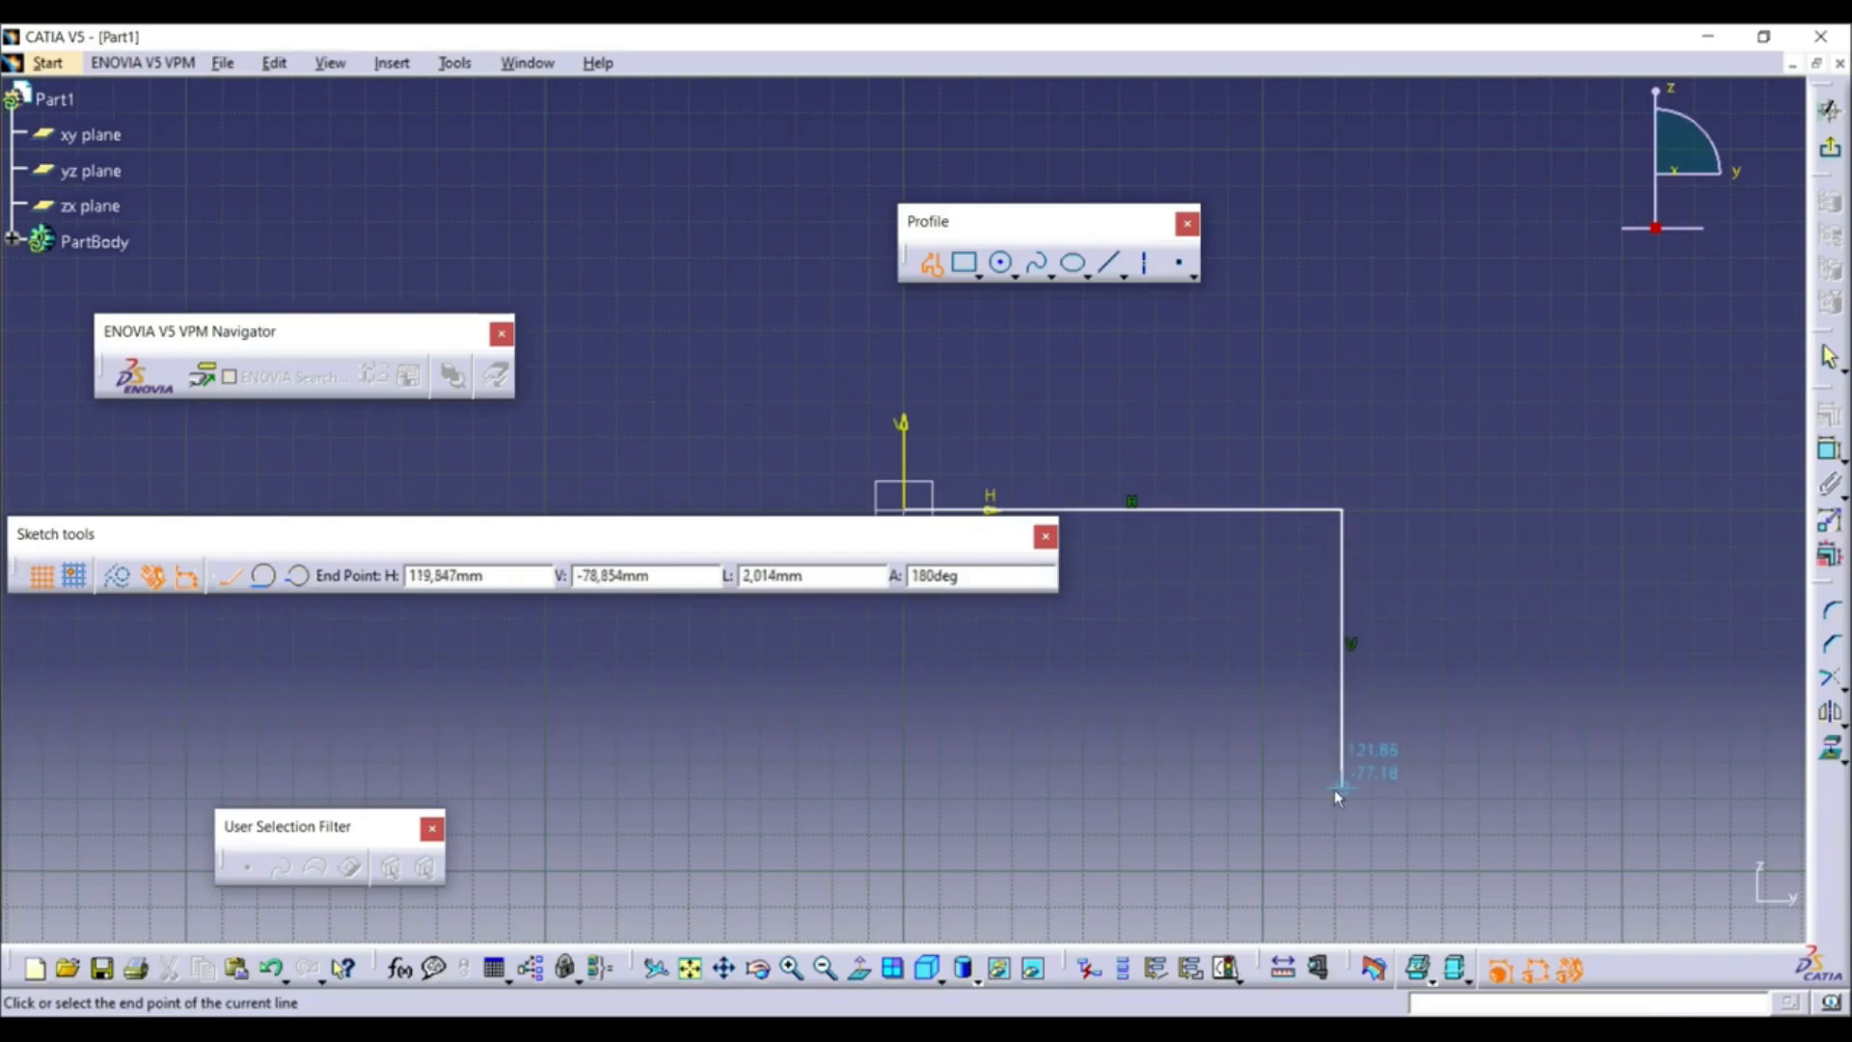
mouse_move(715, 542)
left_mouse_down()
mouse_move(825, 397)
mouse_move(813, 192)
left_mouse_up()
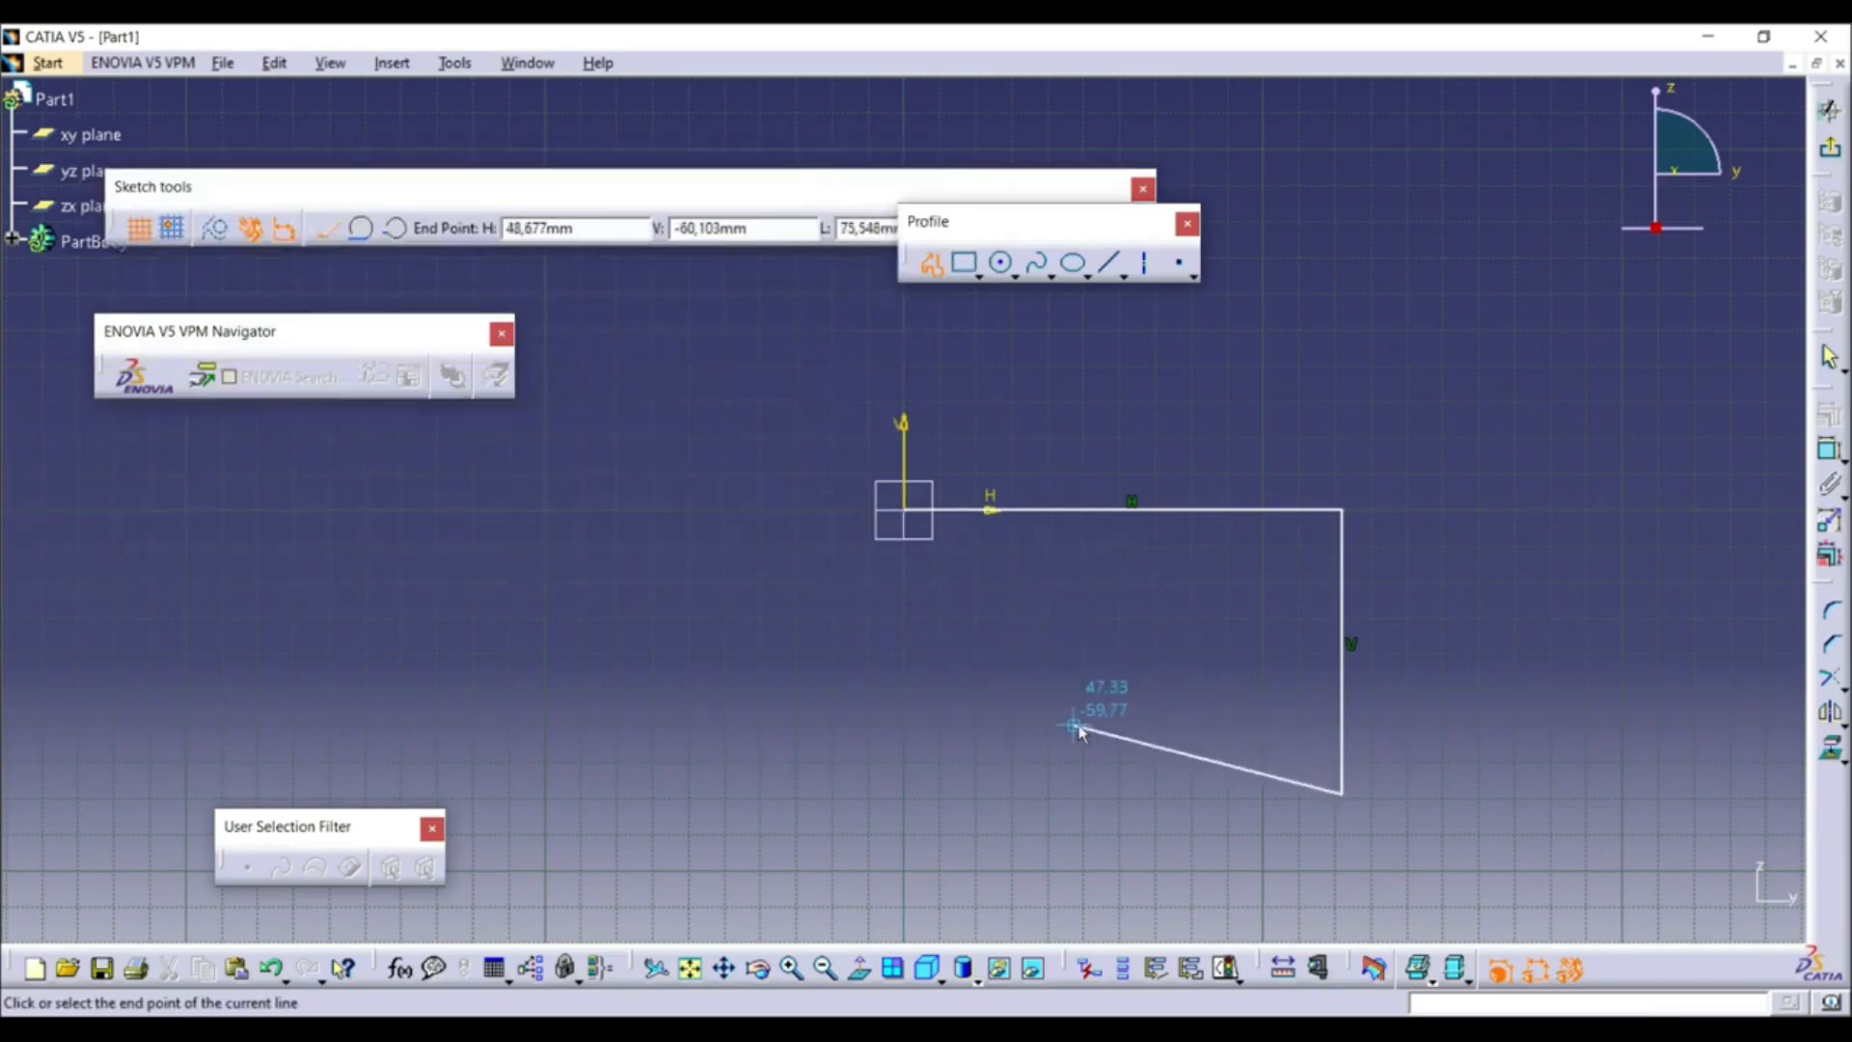
left_click(912, 514)
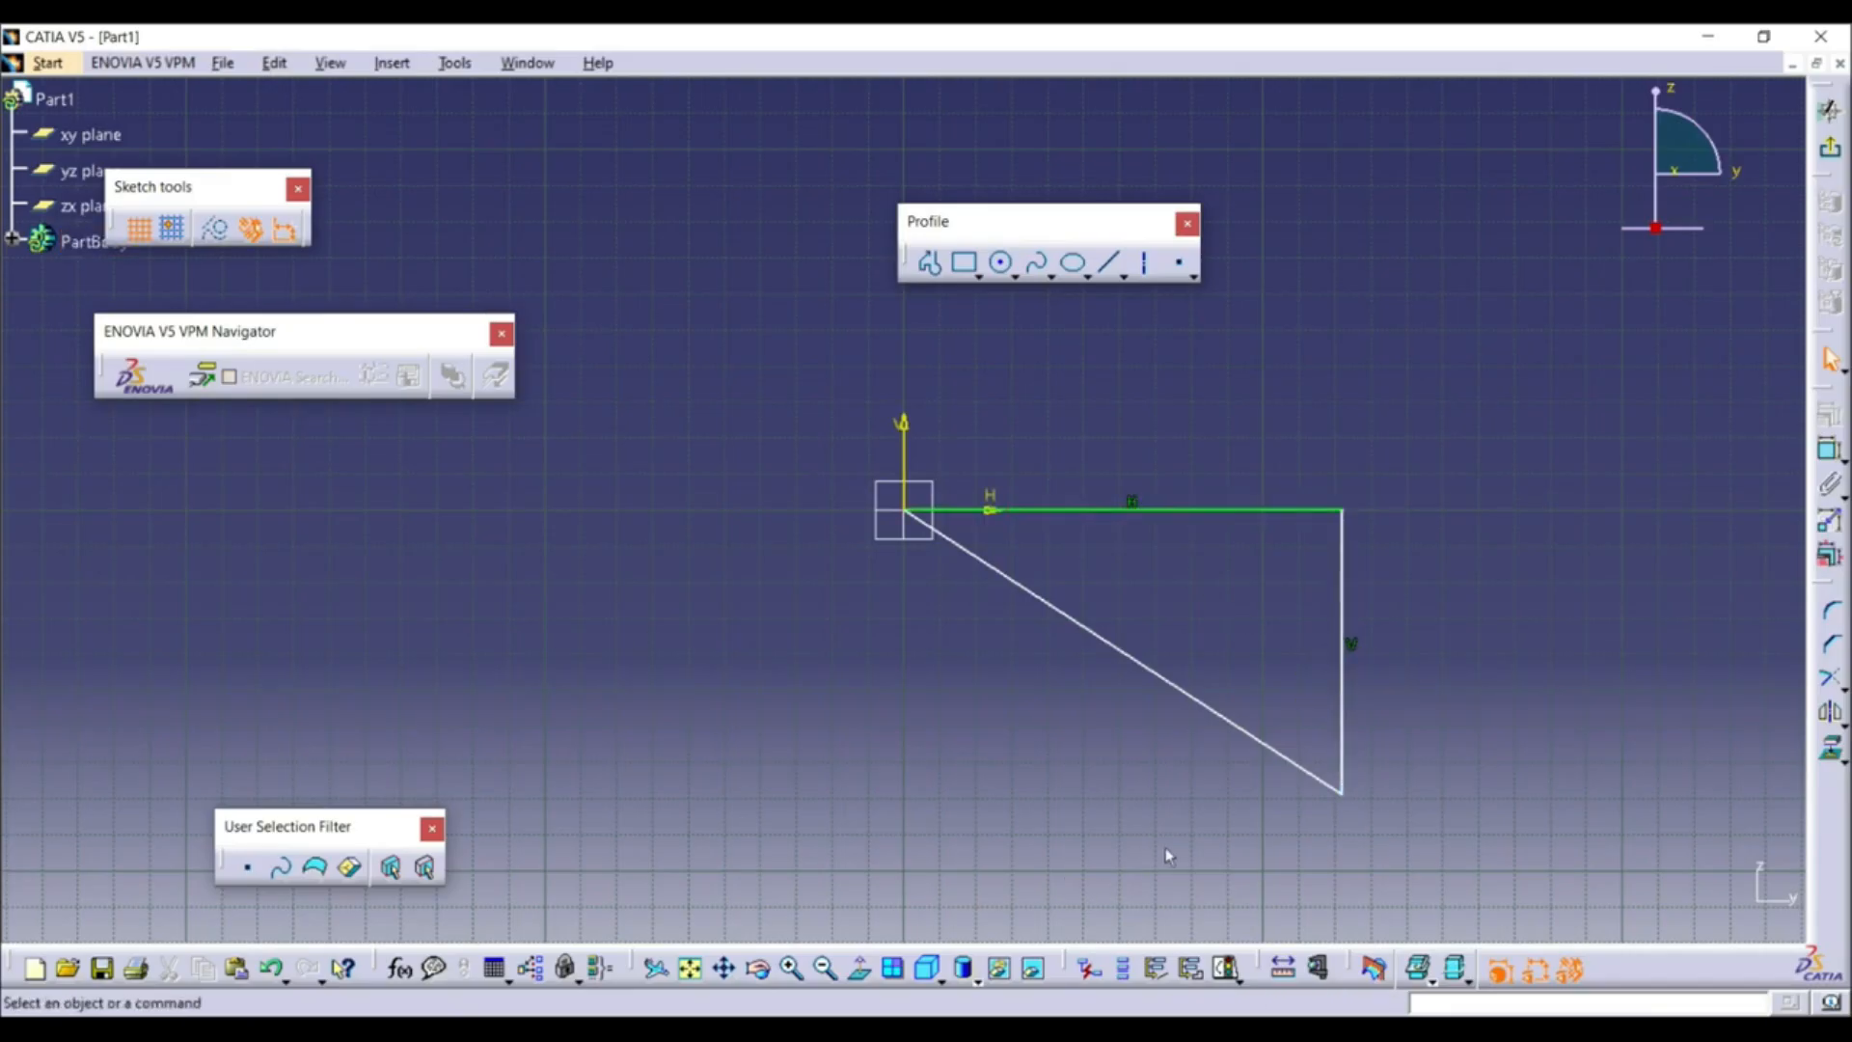
Delete the diagonal line of the triangular profile
left_click(1173, 684)
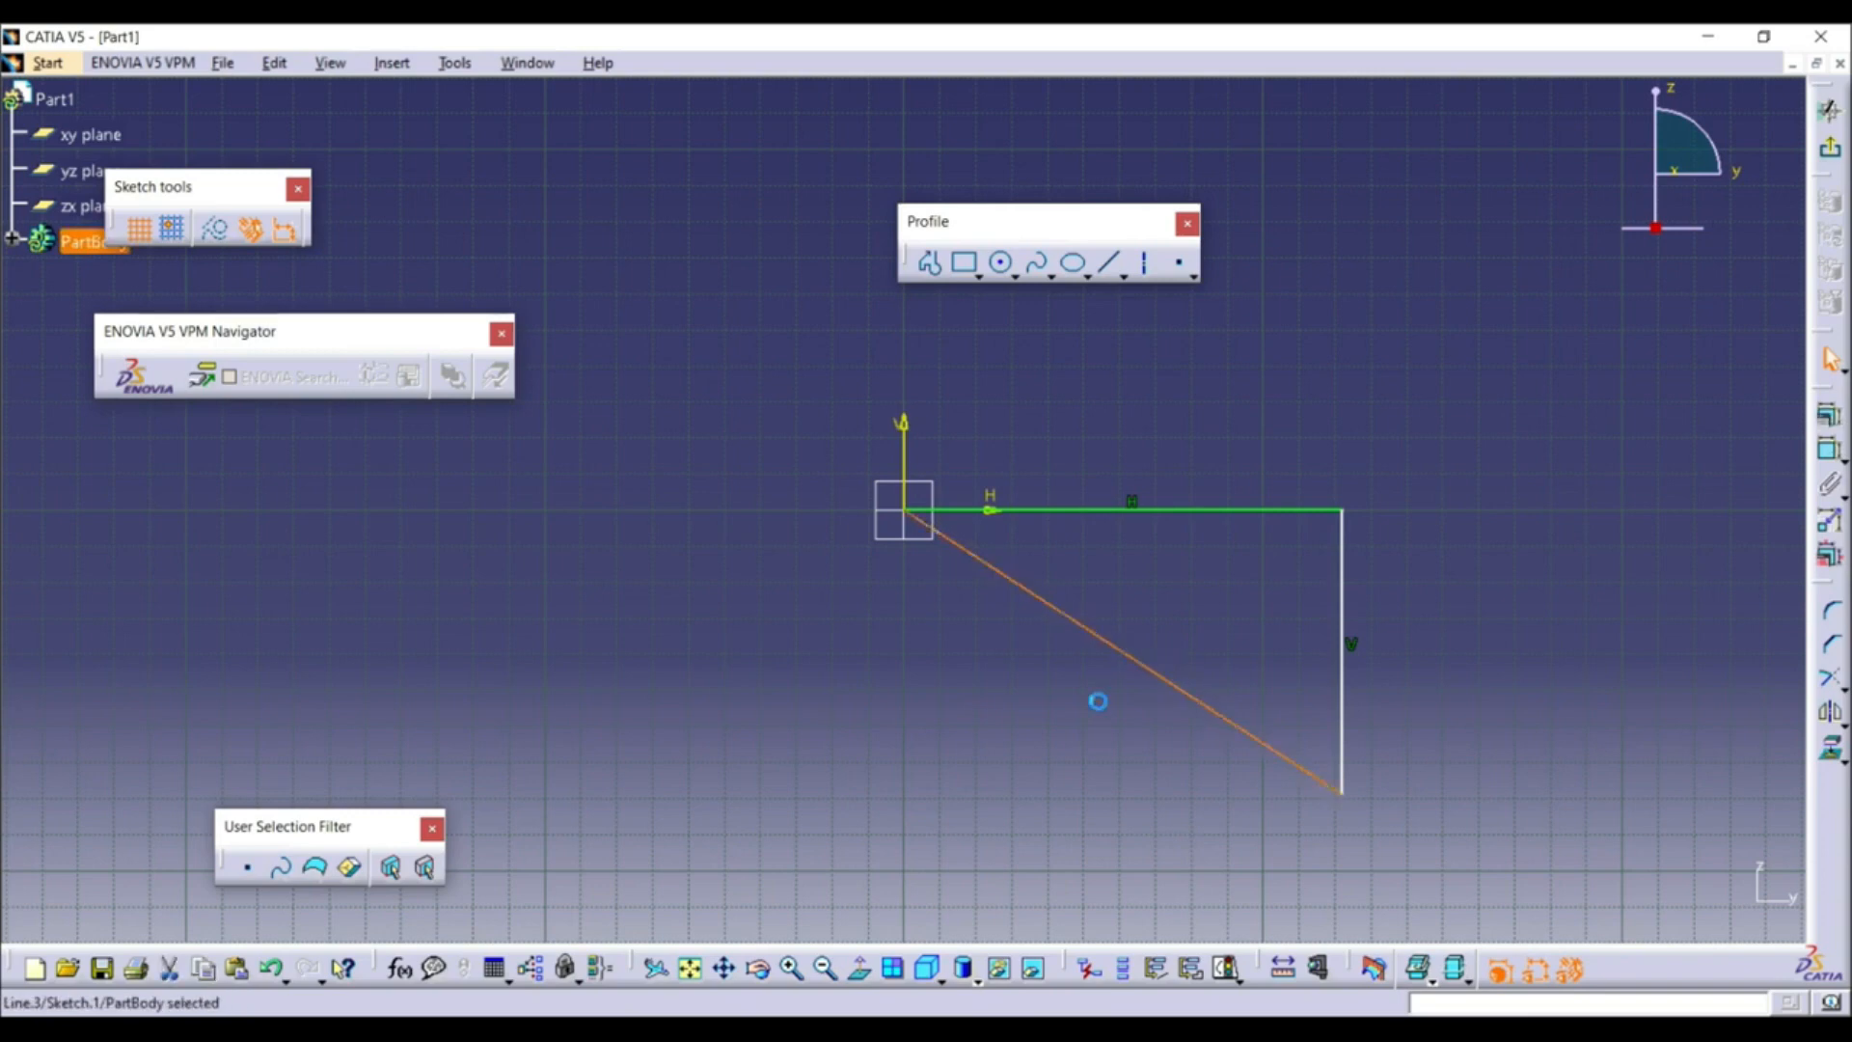
key("Delete")
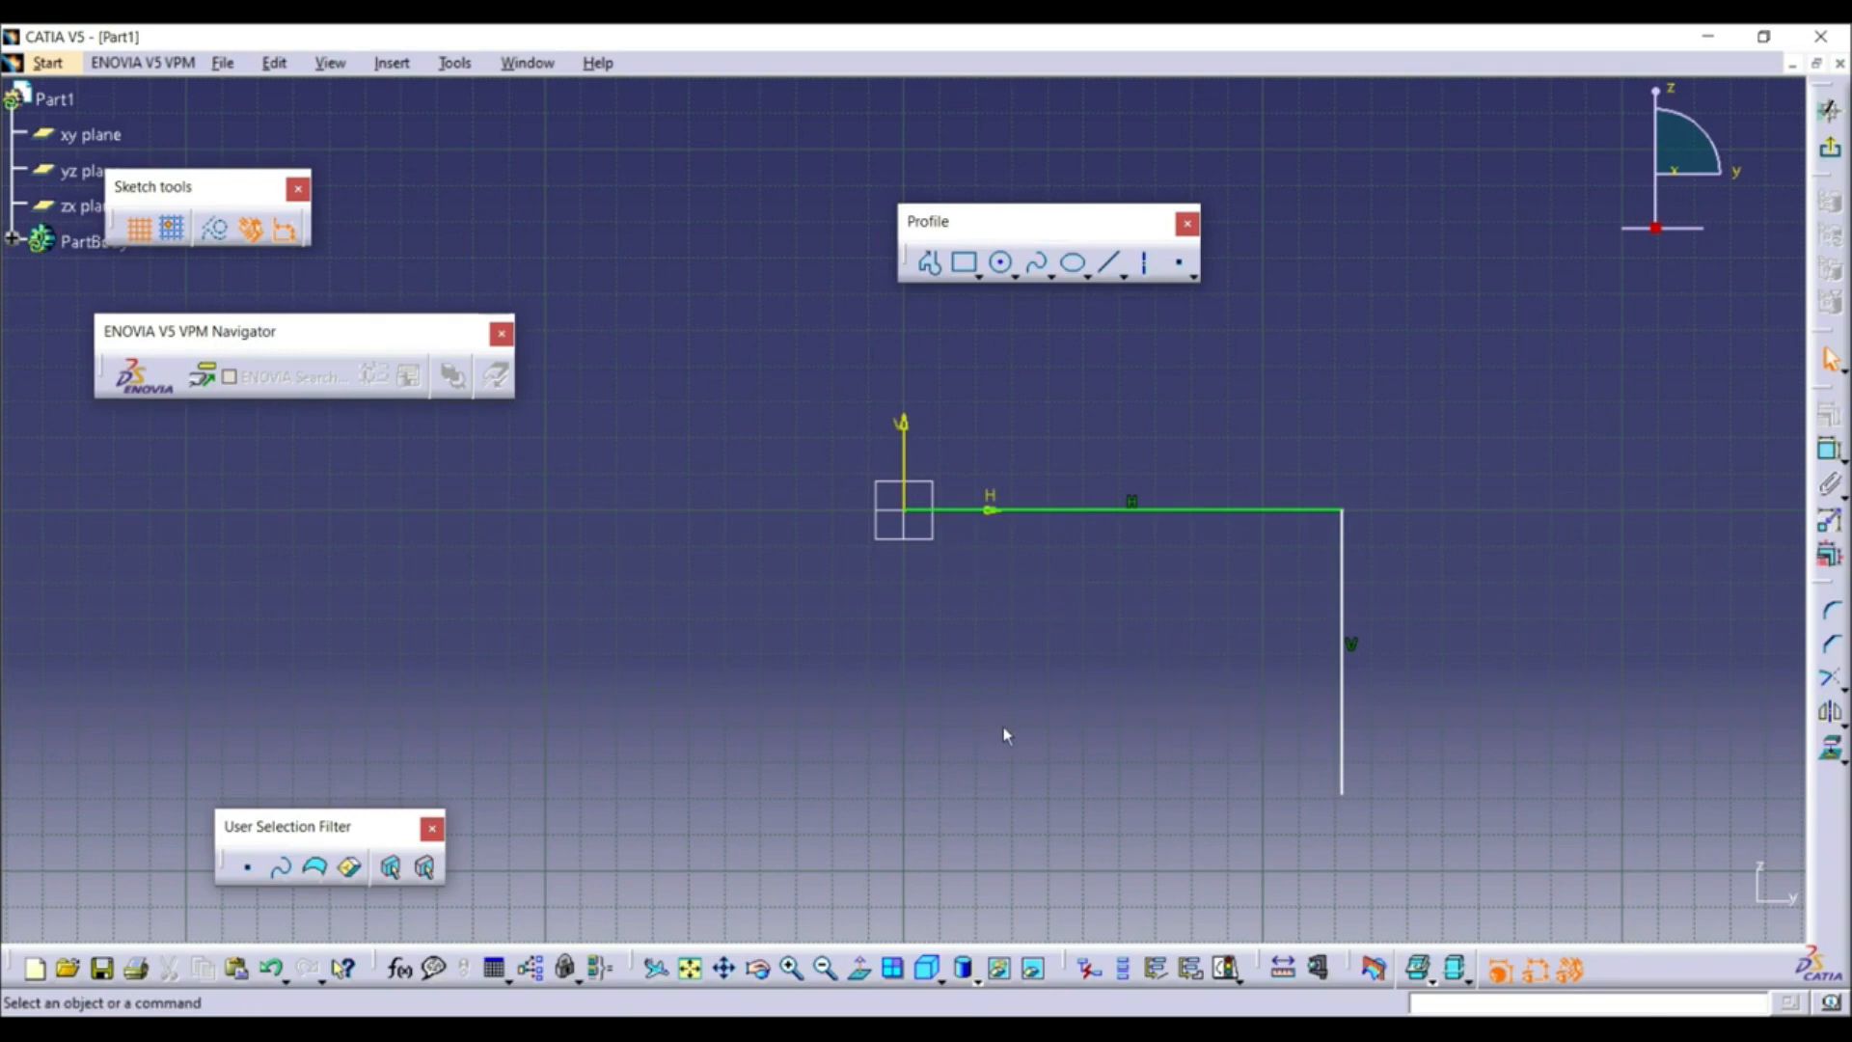
Select both remaining profile lines together, clear the selection, and window-select all the sketch geometry to delete it
left_click(1219, 511)
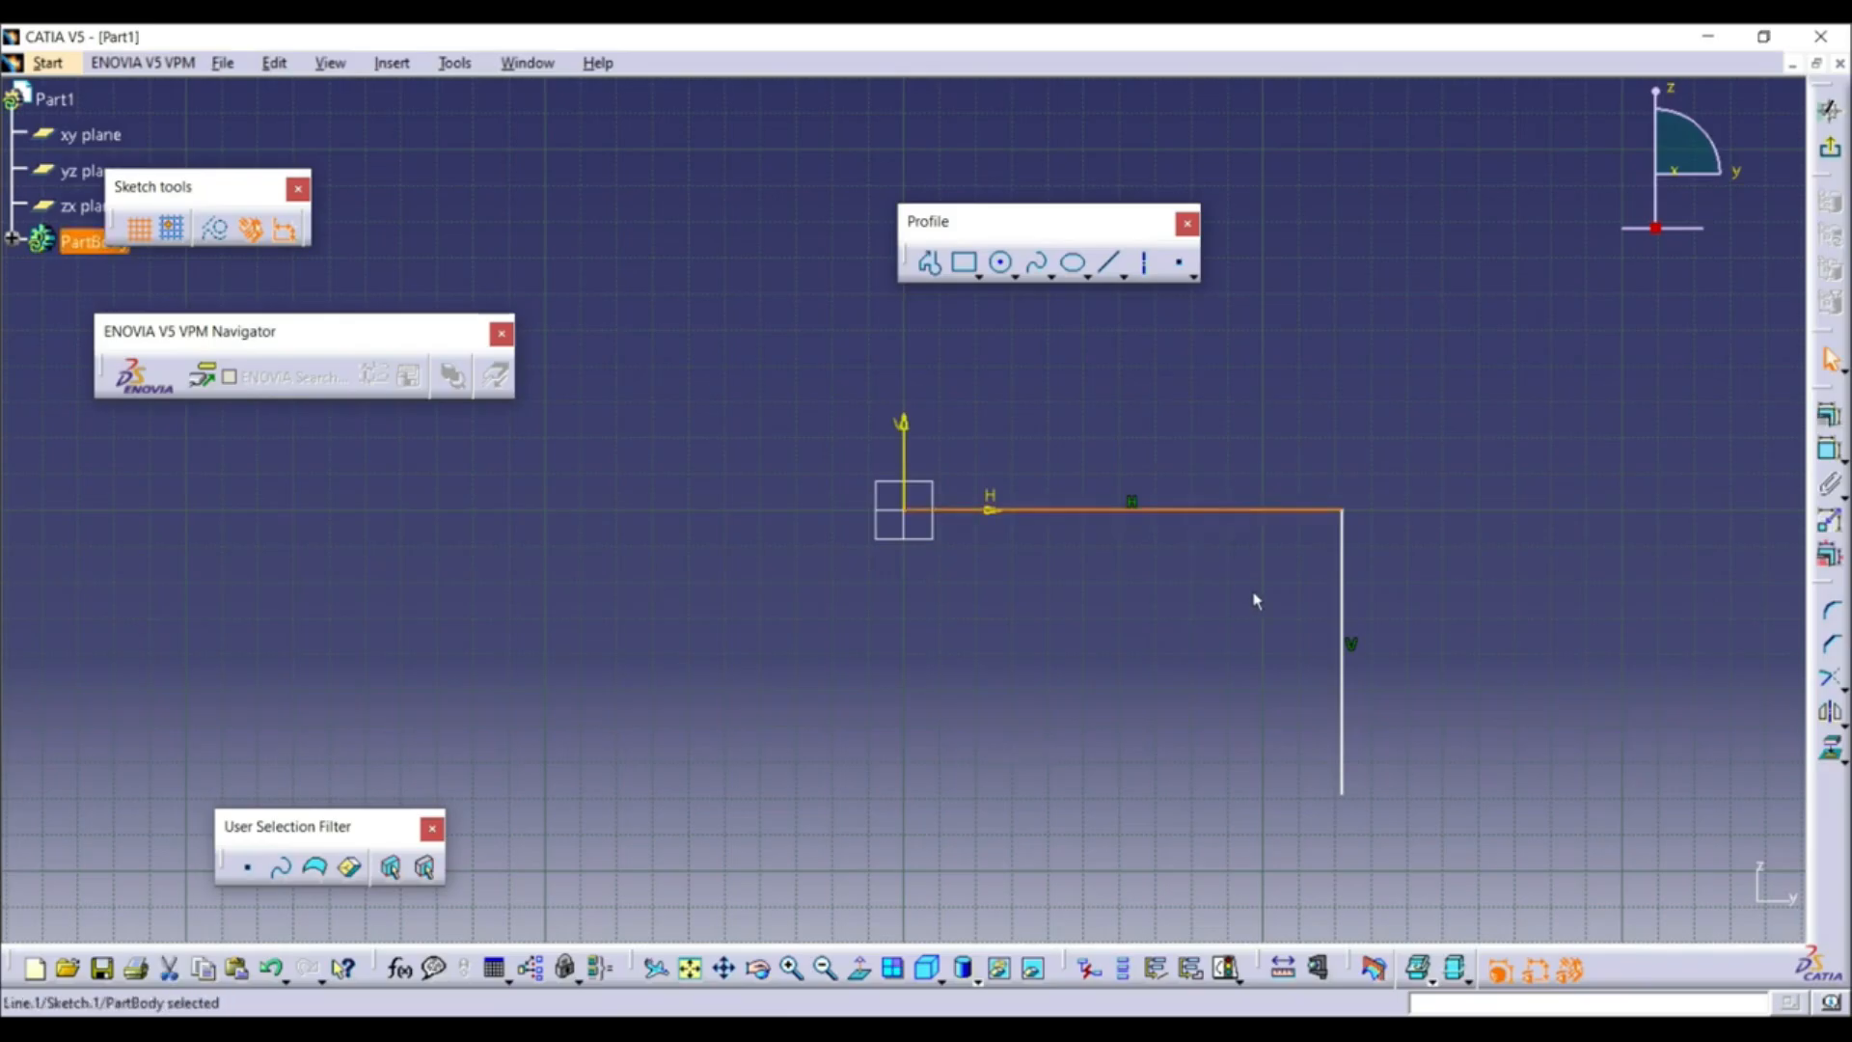
left_click(1344, 591, "ctrl")
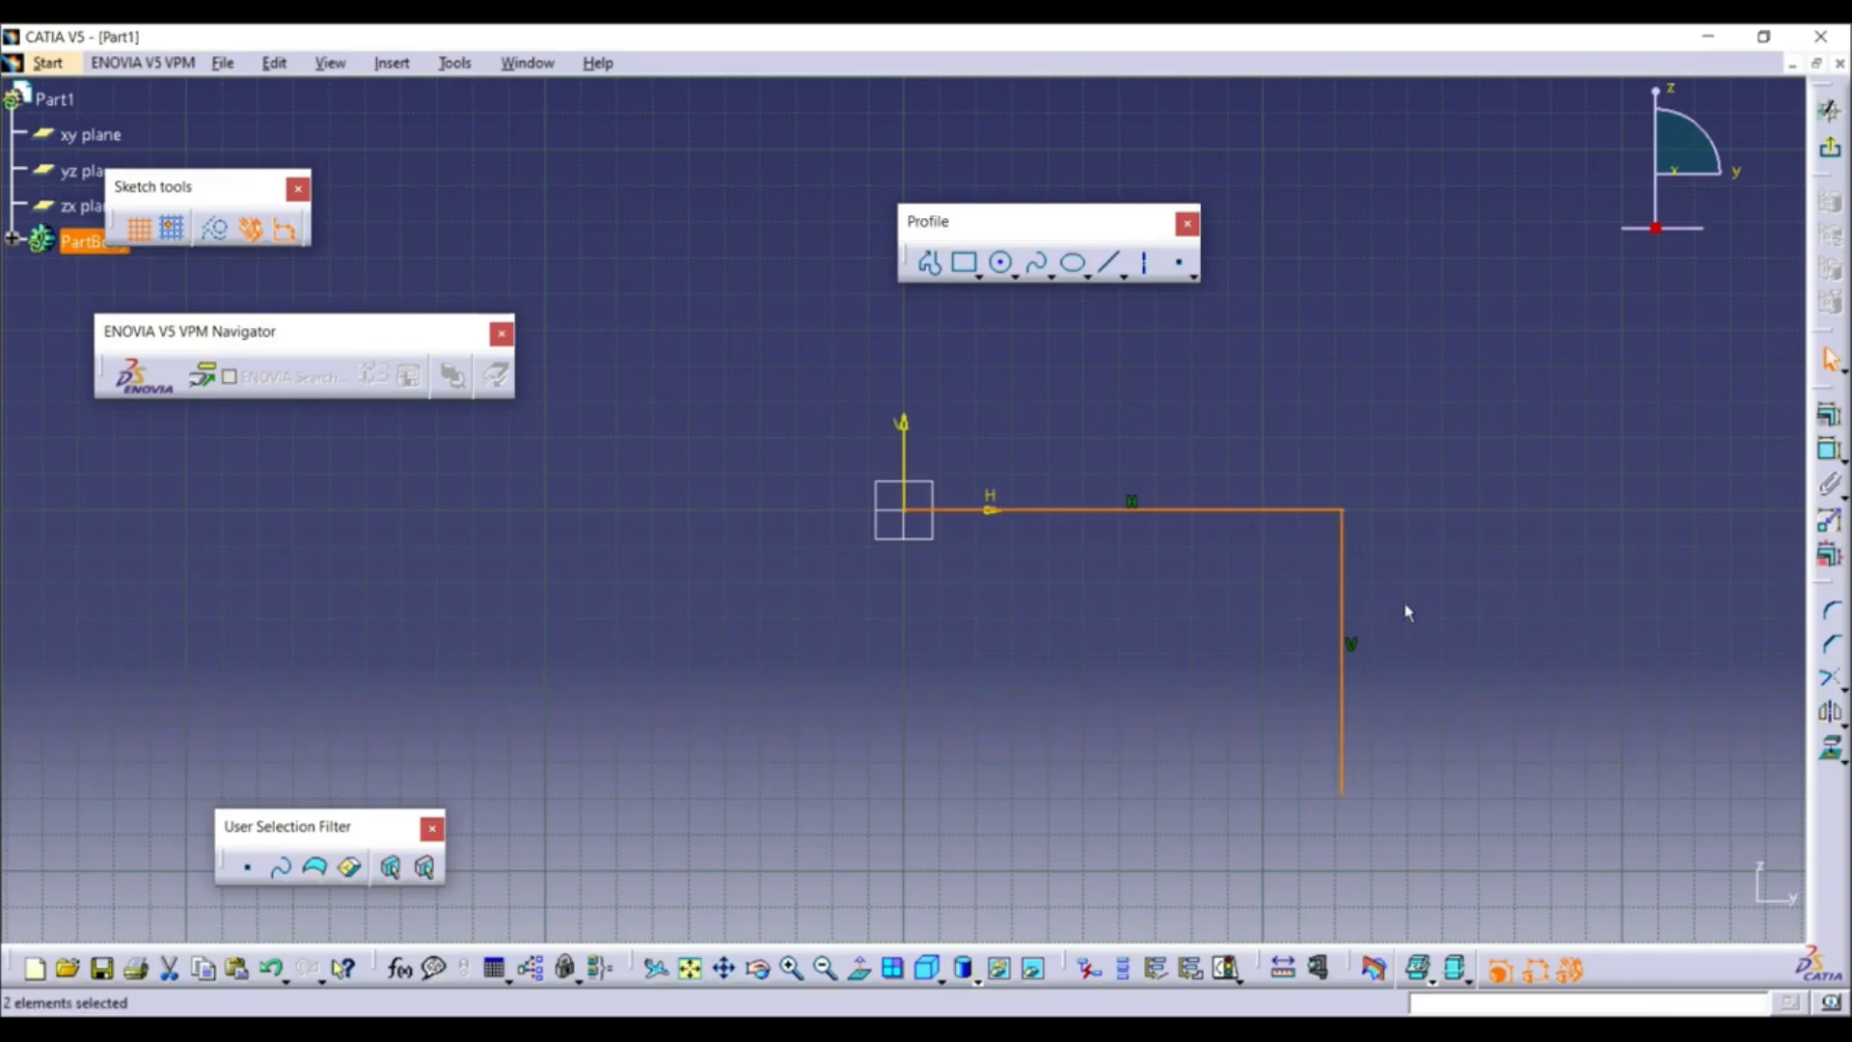
left_click(1379, 575)
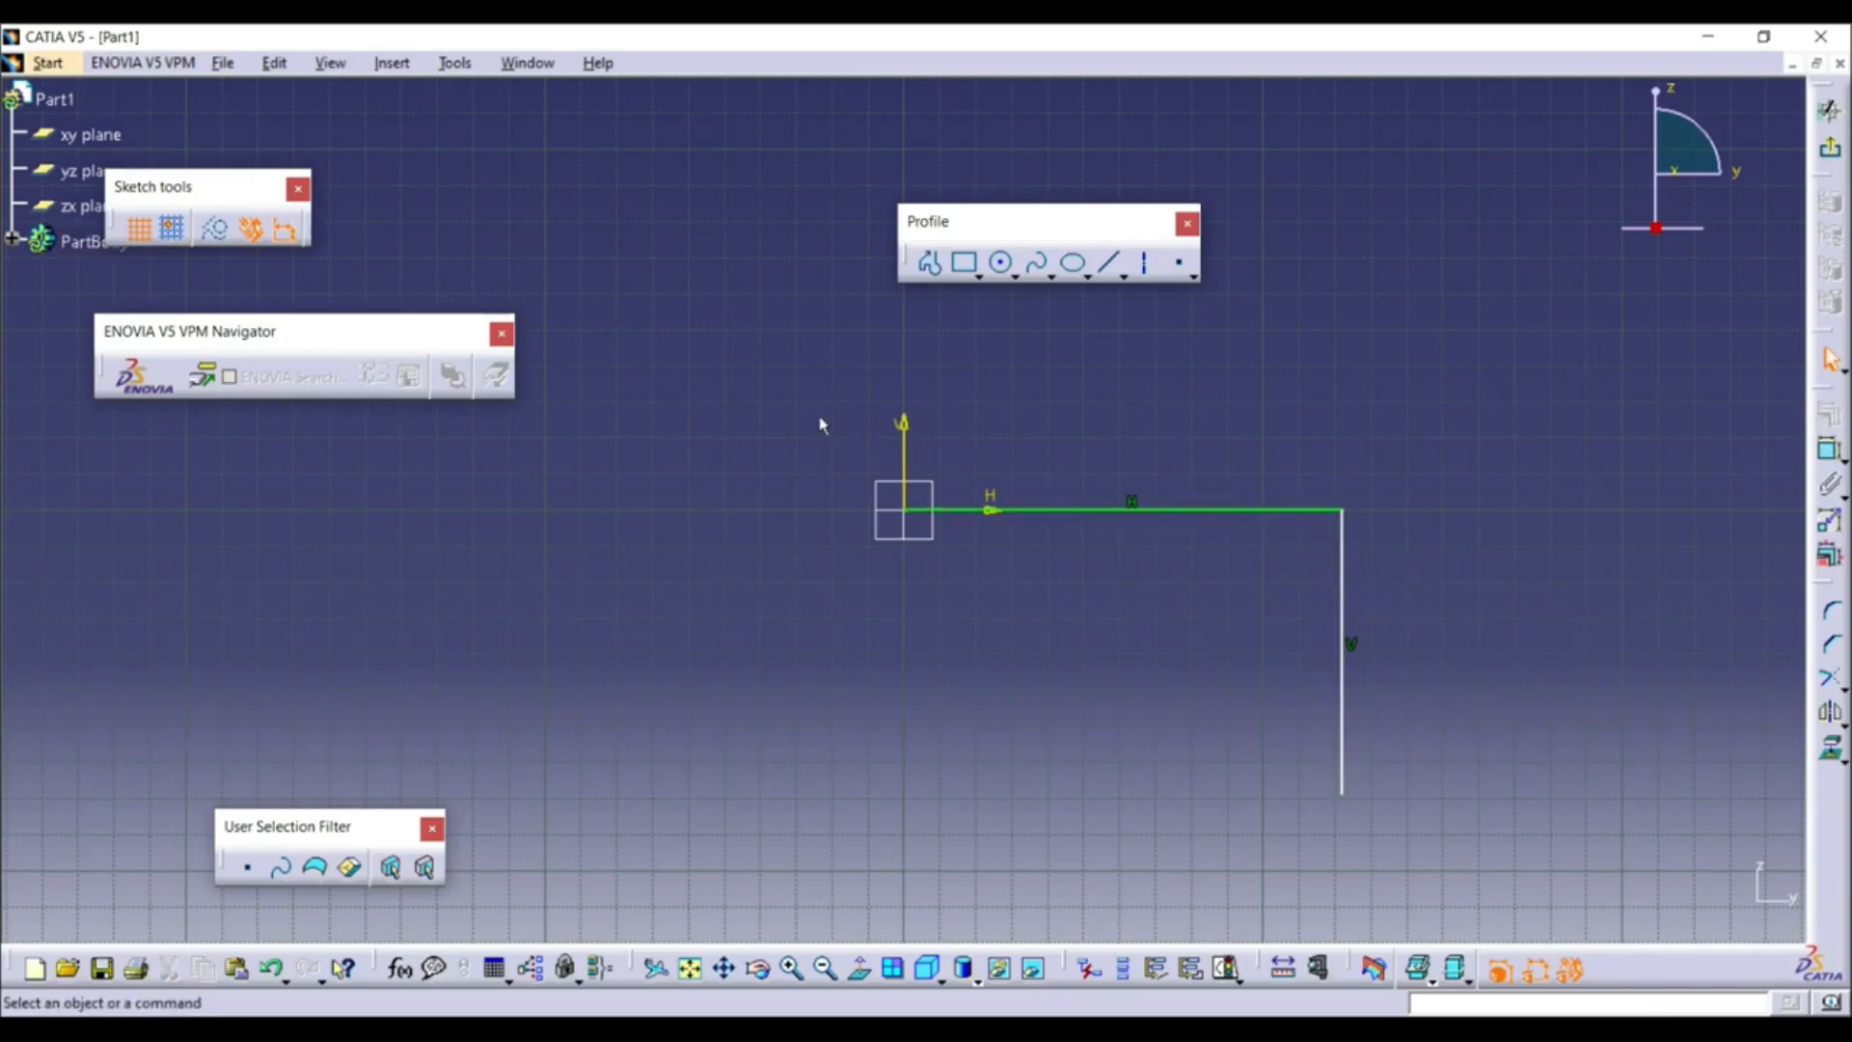
mouse_move(835, 416)
left_mouse_down()
mouse_move(1393, 715)
mouse_move(1454, 841)
left_mouse_up()
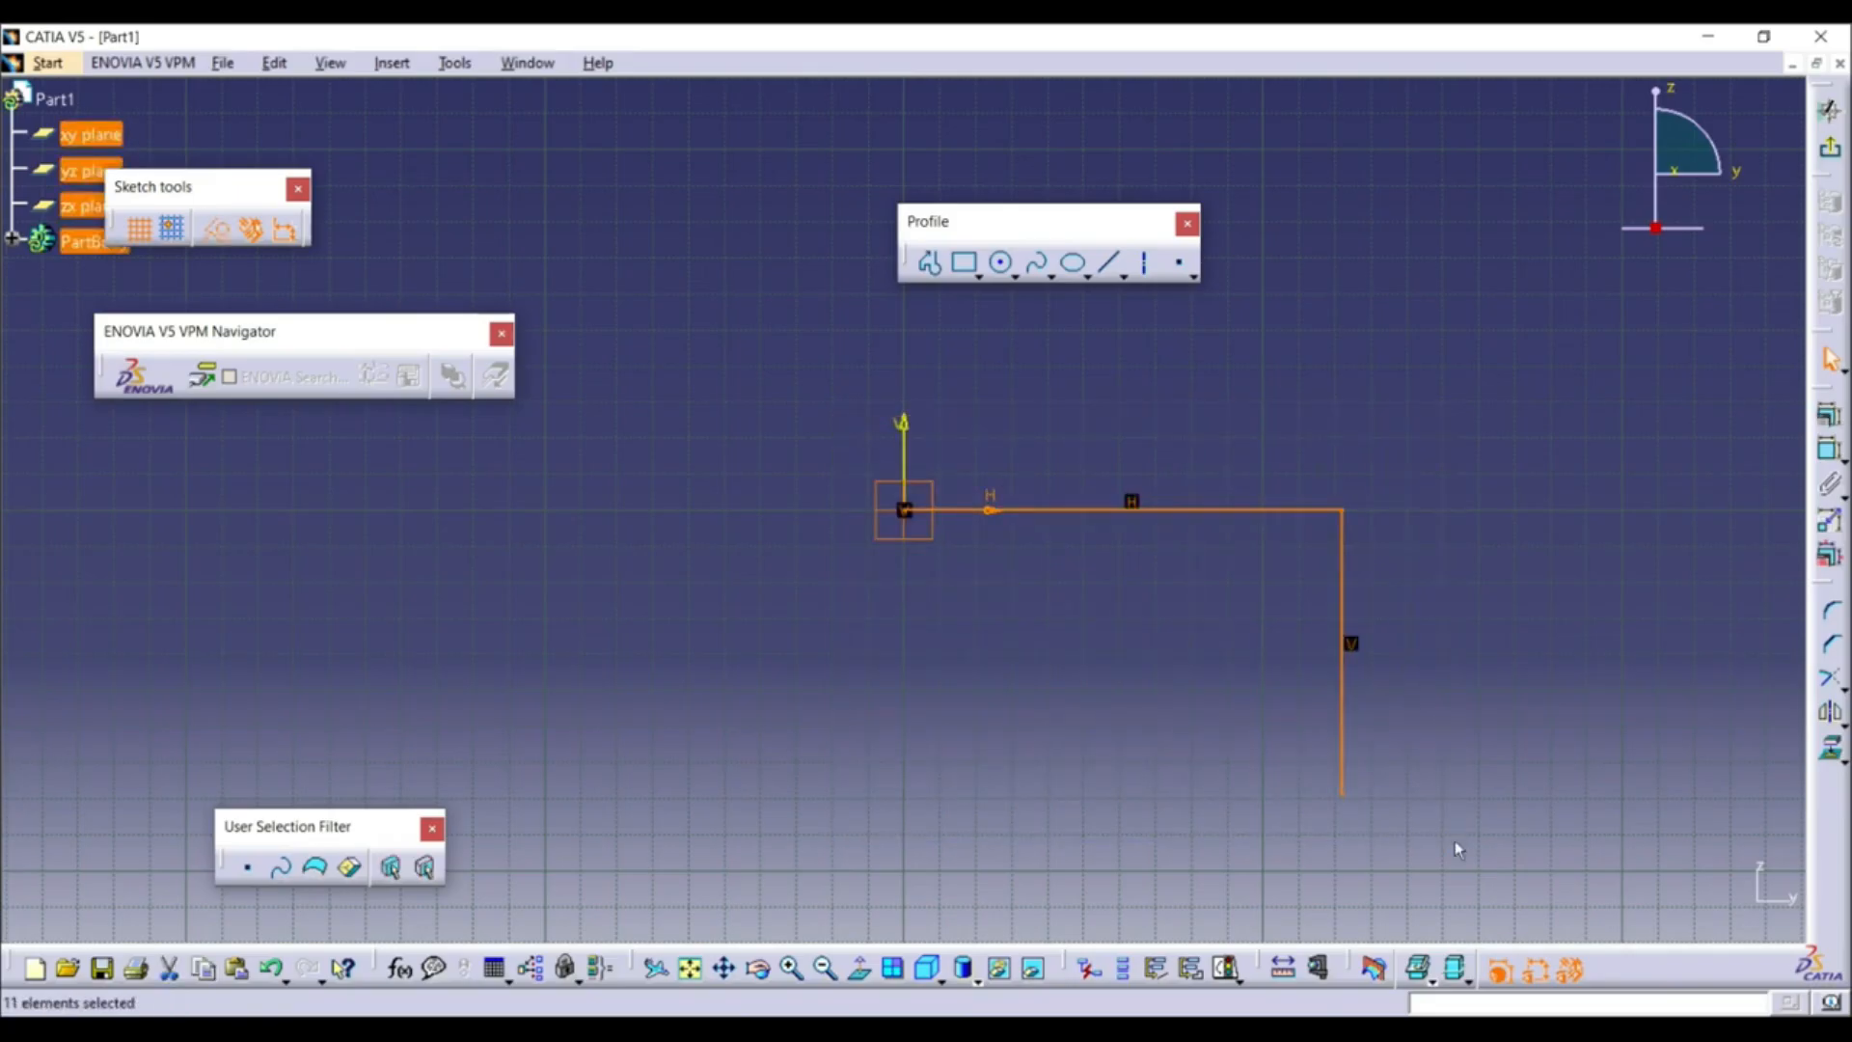
key("Delete")
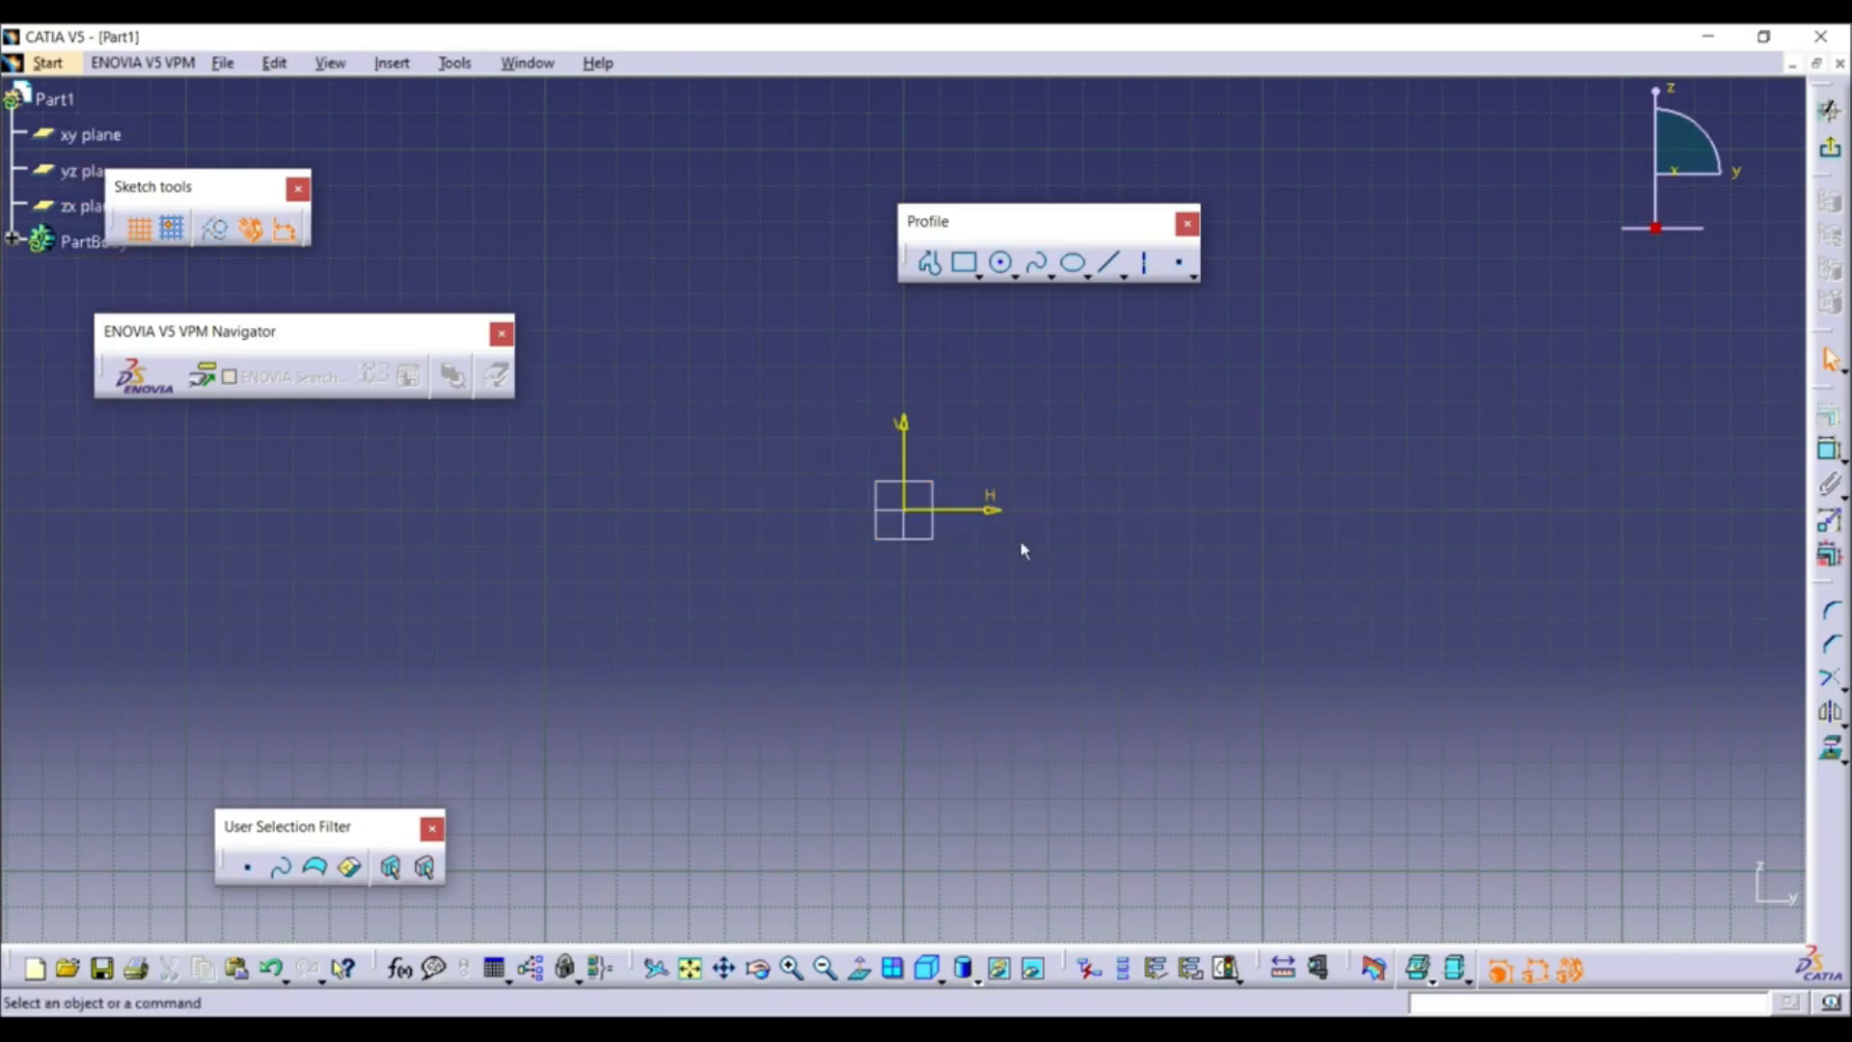
Sketch an open two-line profile from the origin, about 139 mm horizontally and about 84 mm vertically down, and end it there
left_click(931, 263)
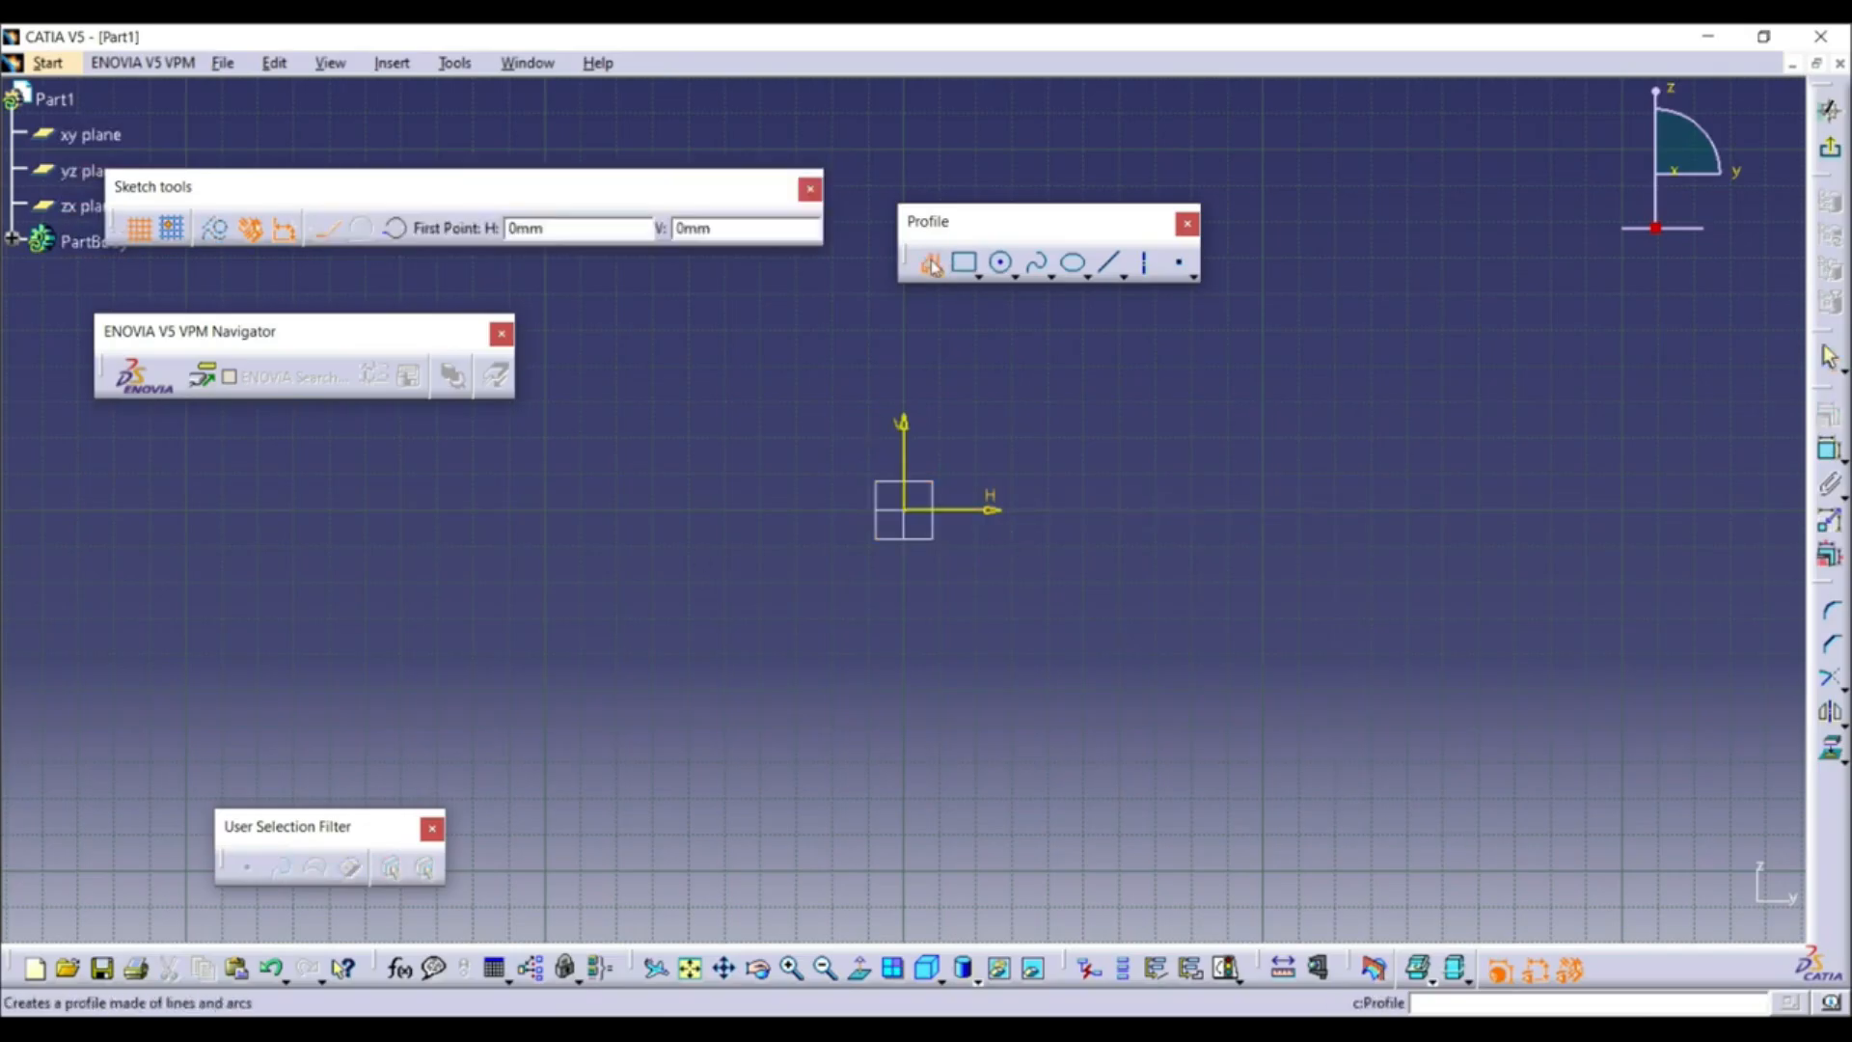
left_click(916, 515)
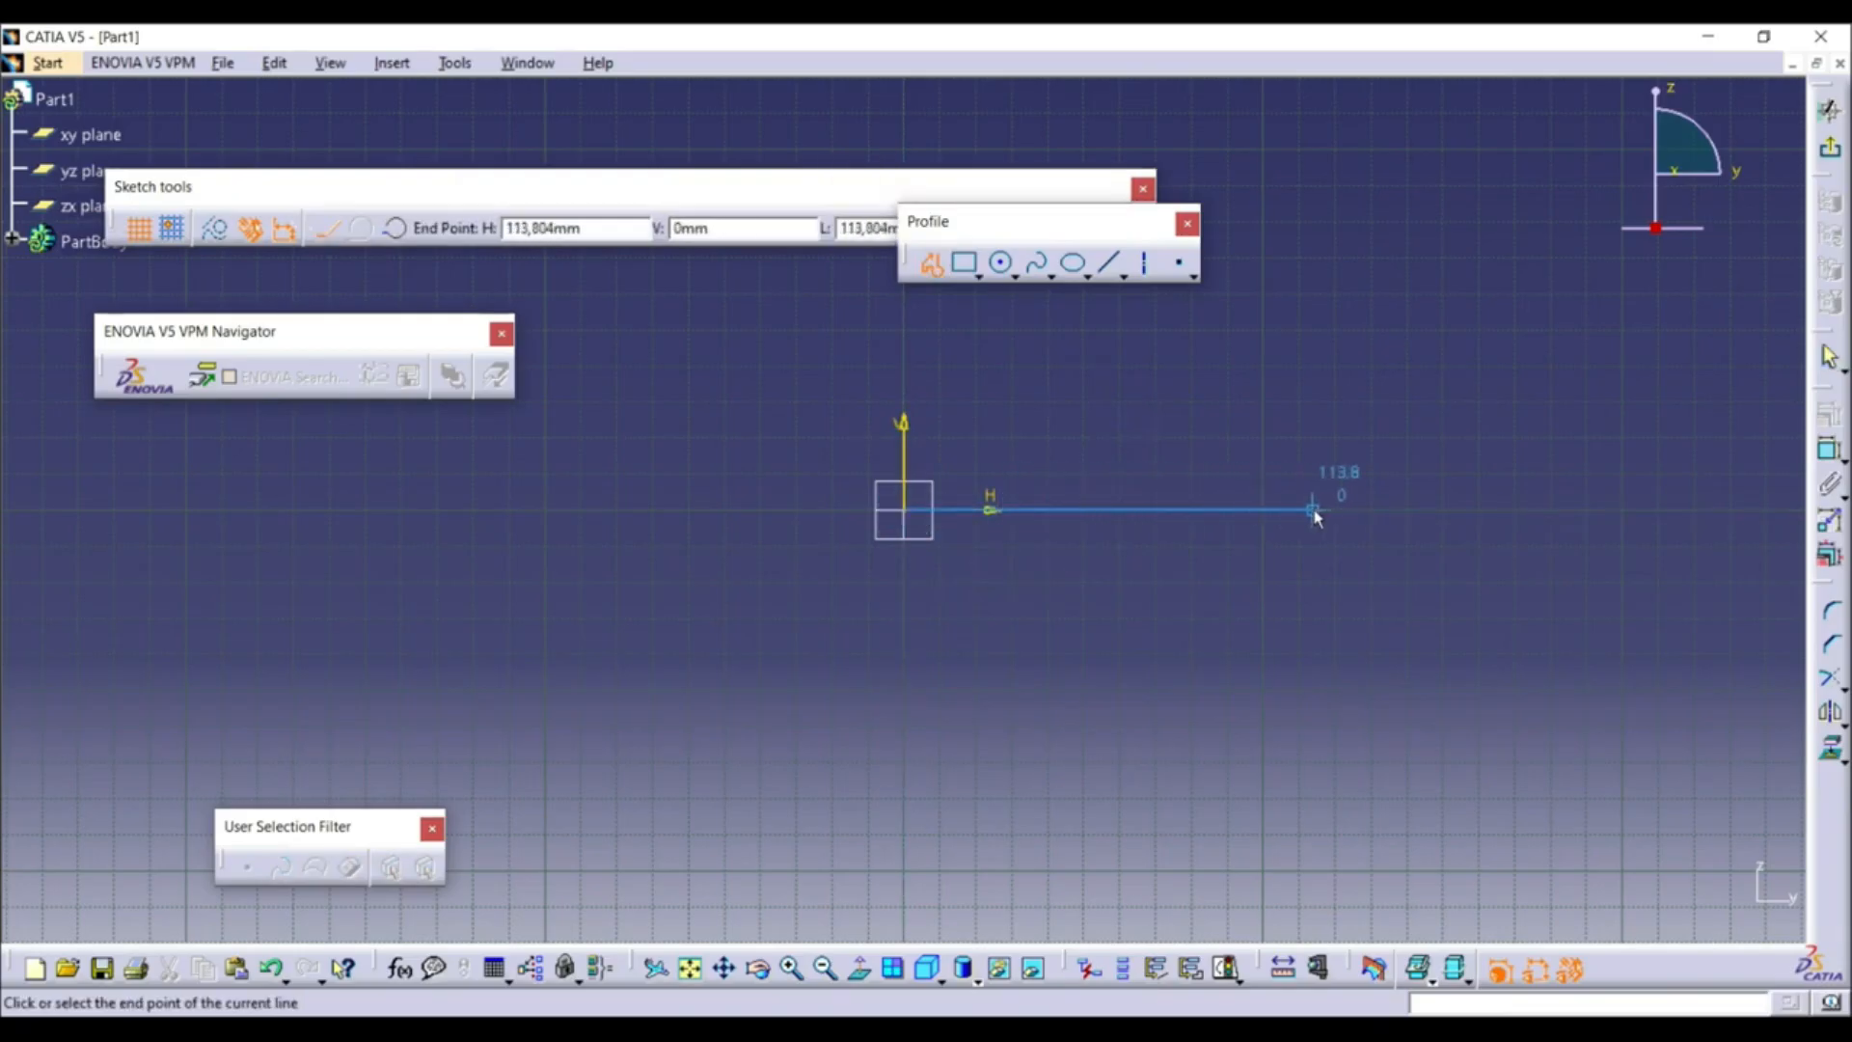
left_click(1404, 509)
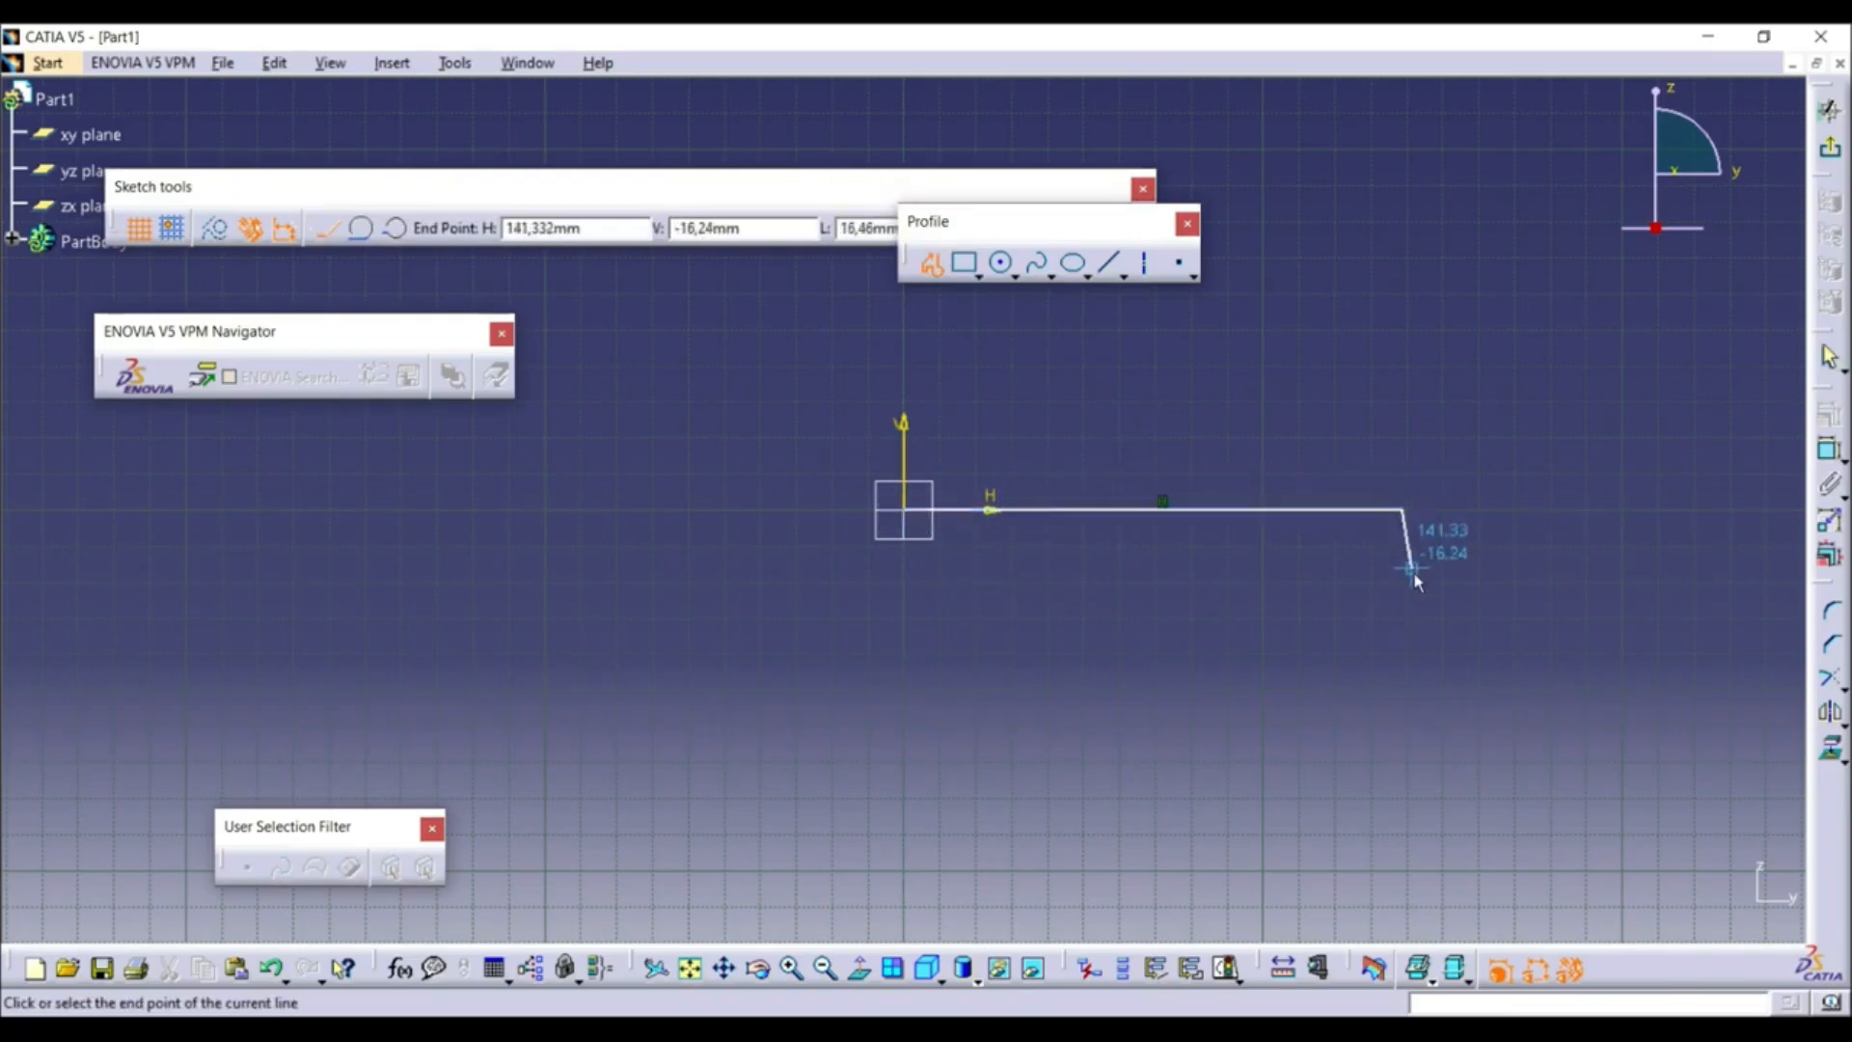
left_click(1406, 812)
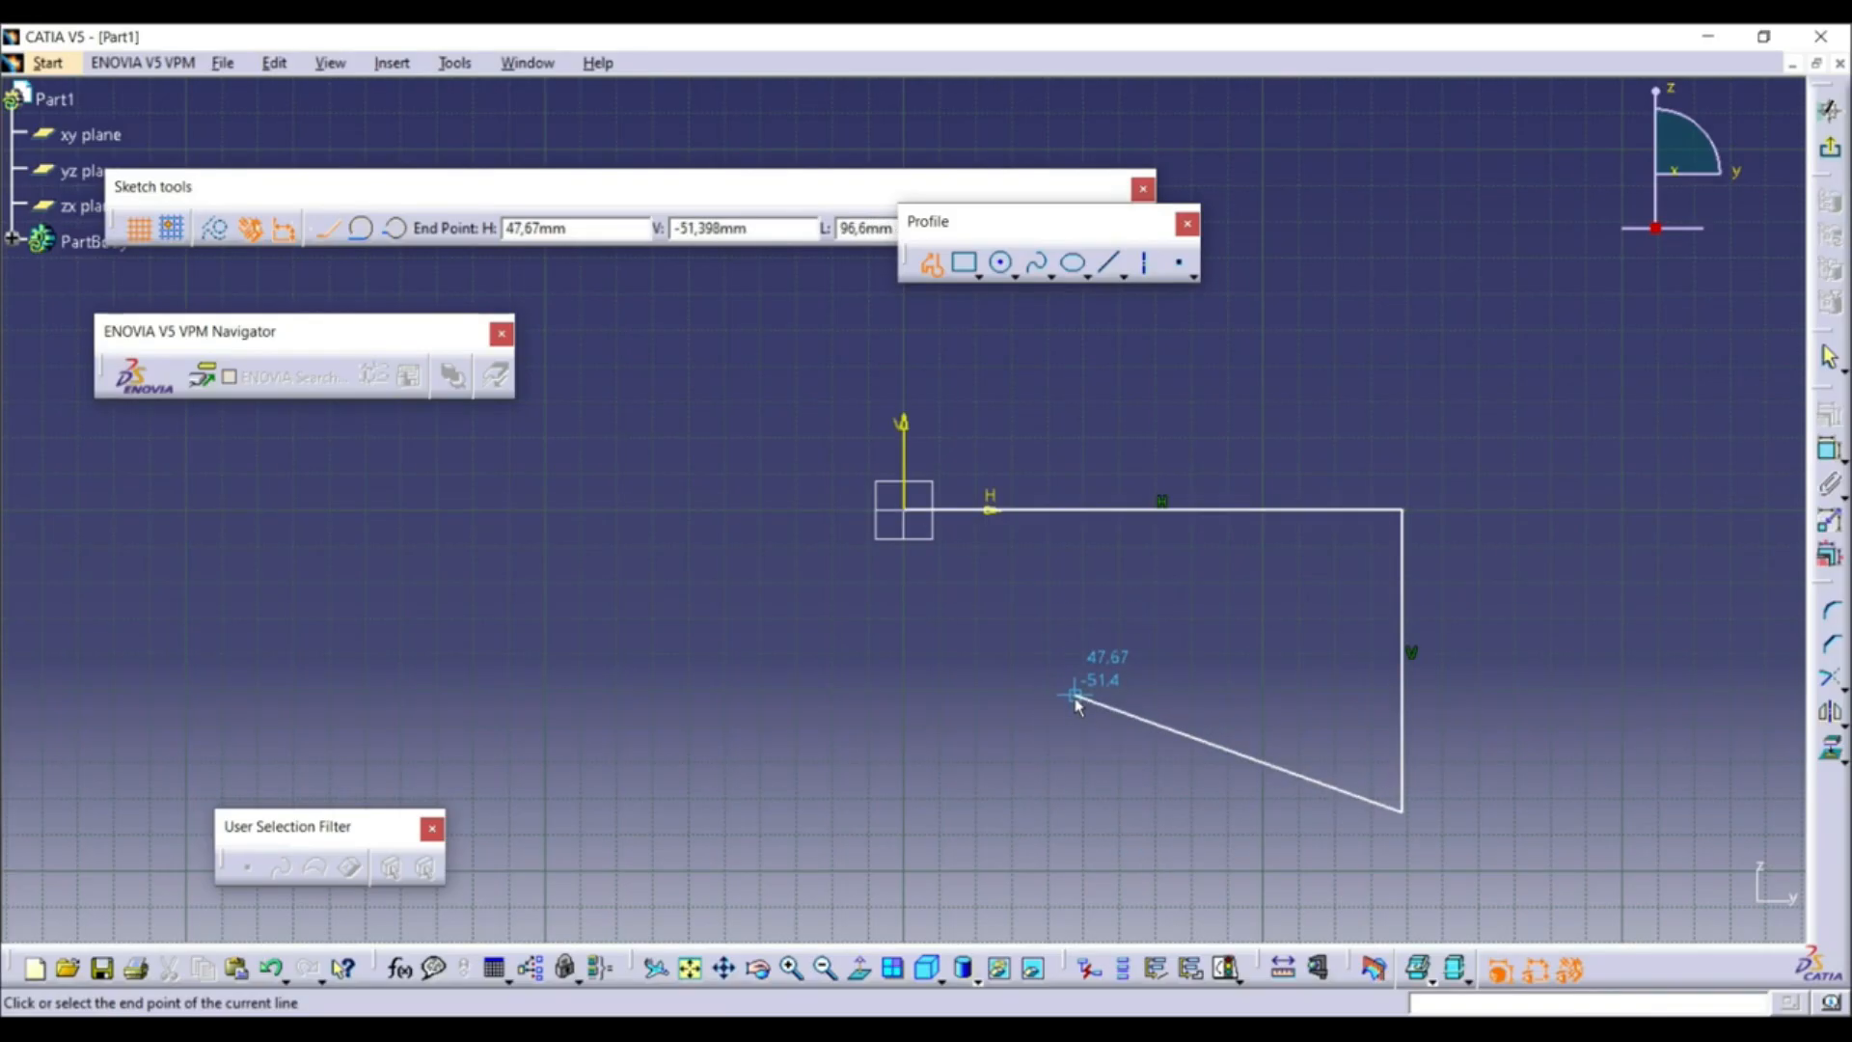
key("Escape")
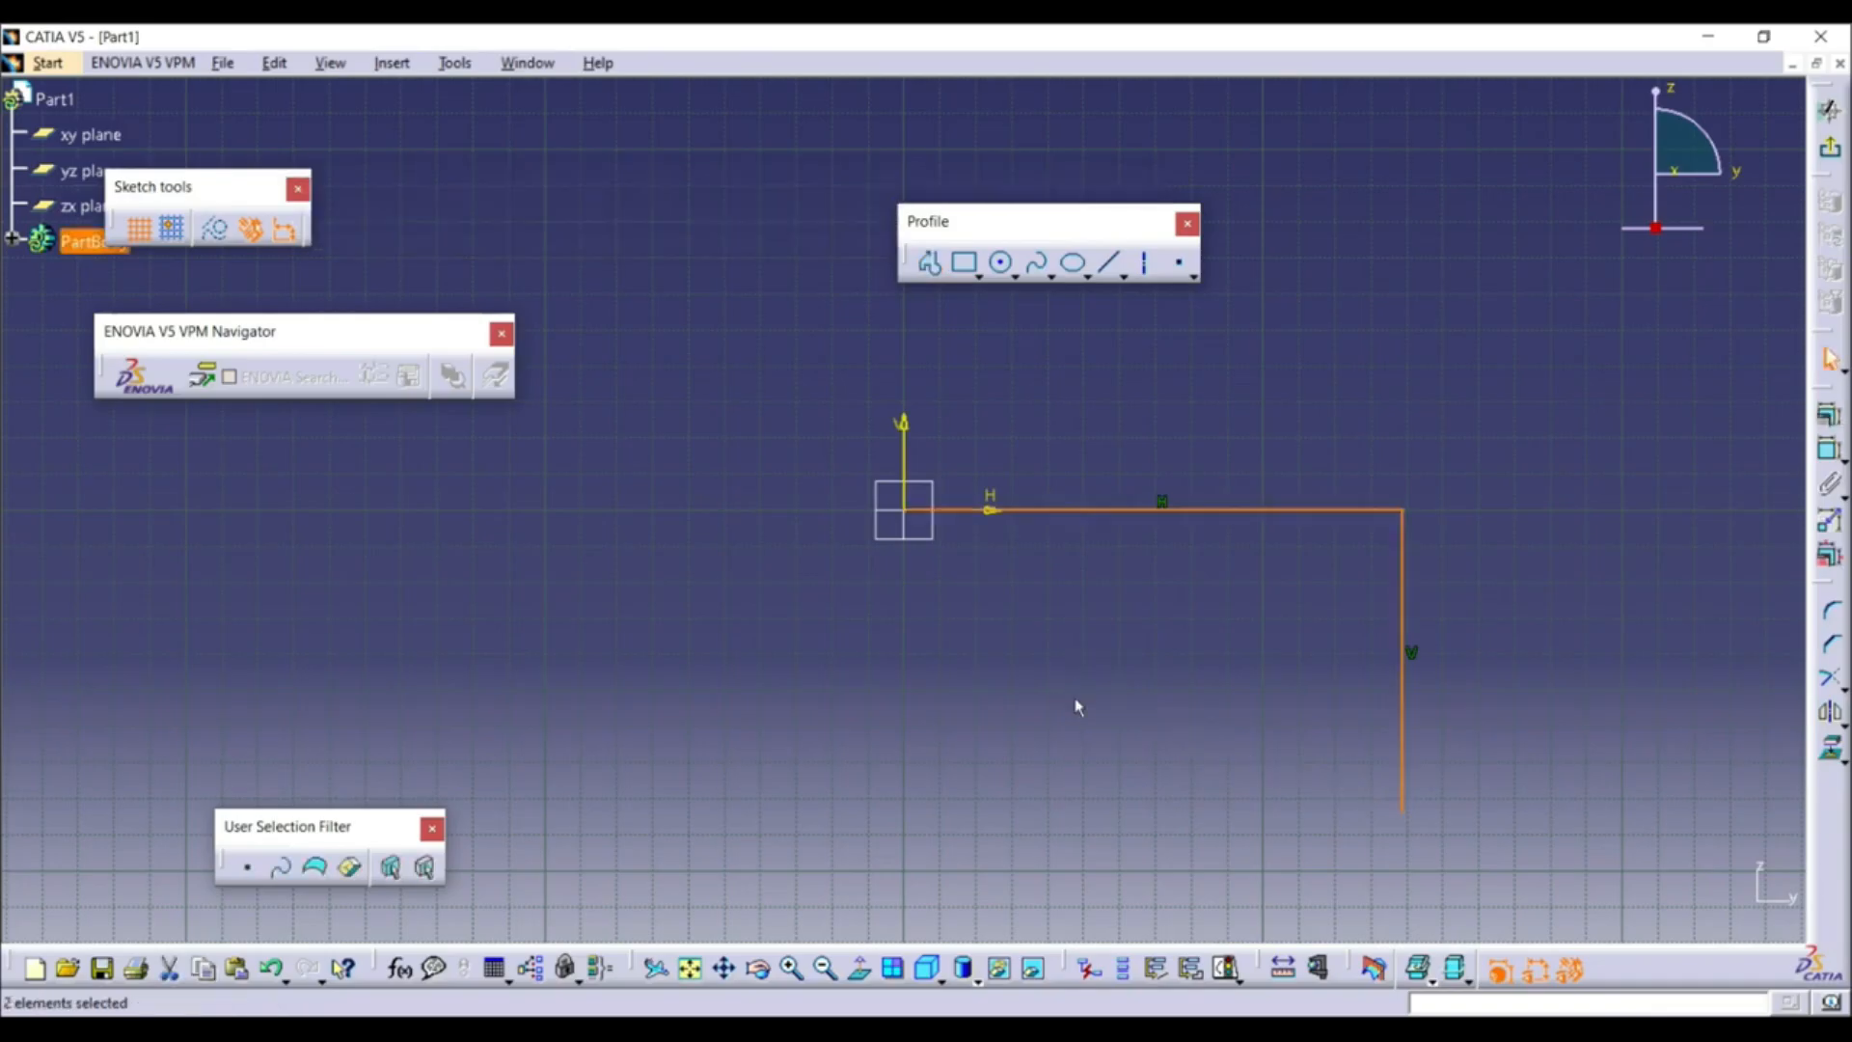
left_click(1077, 708)
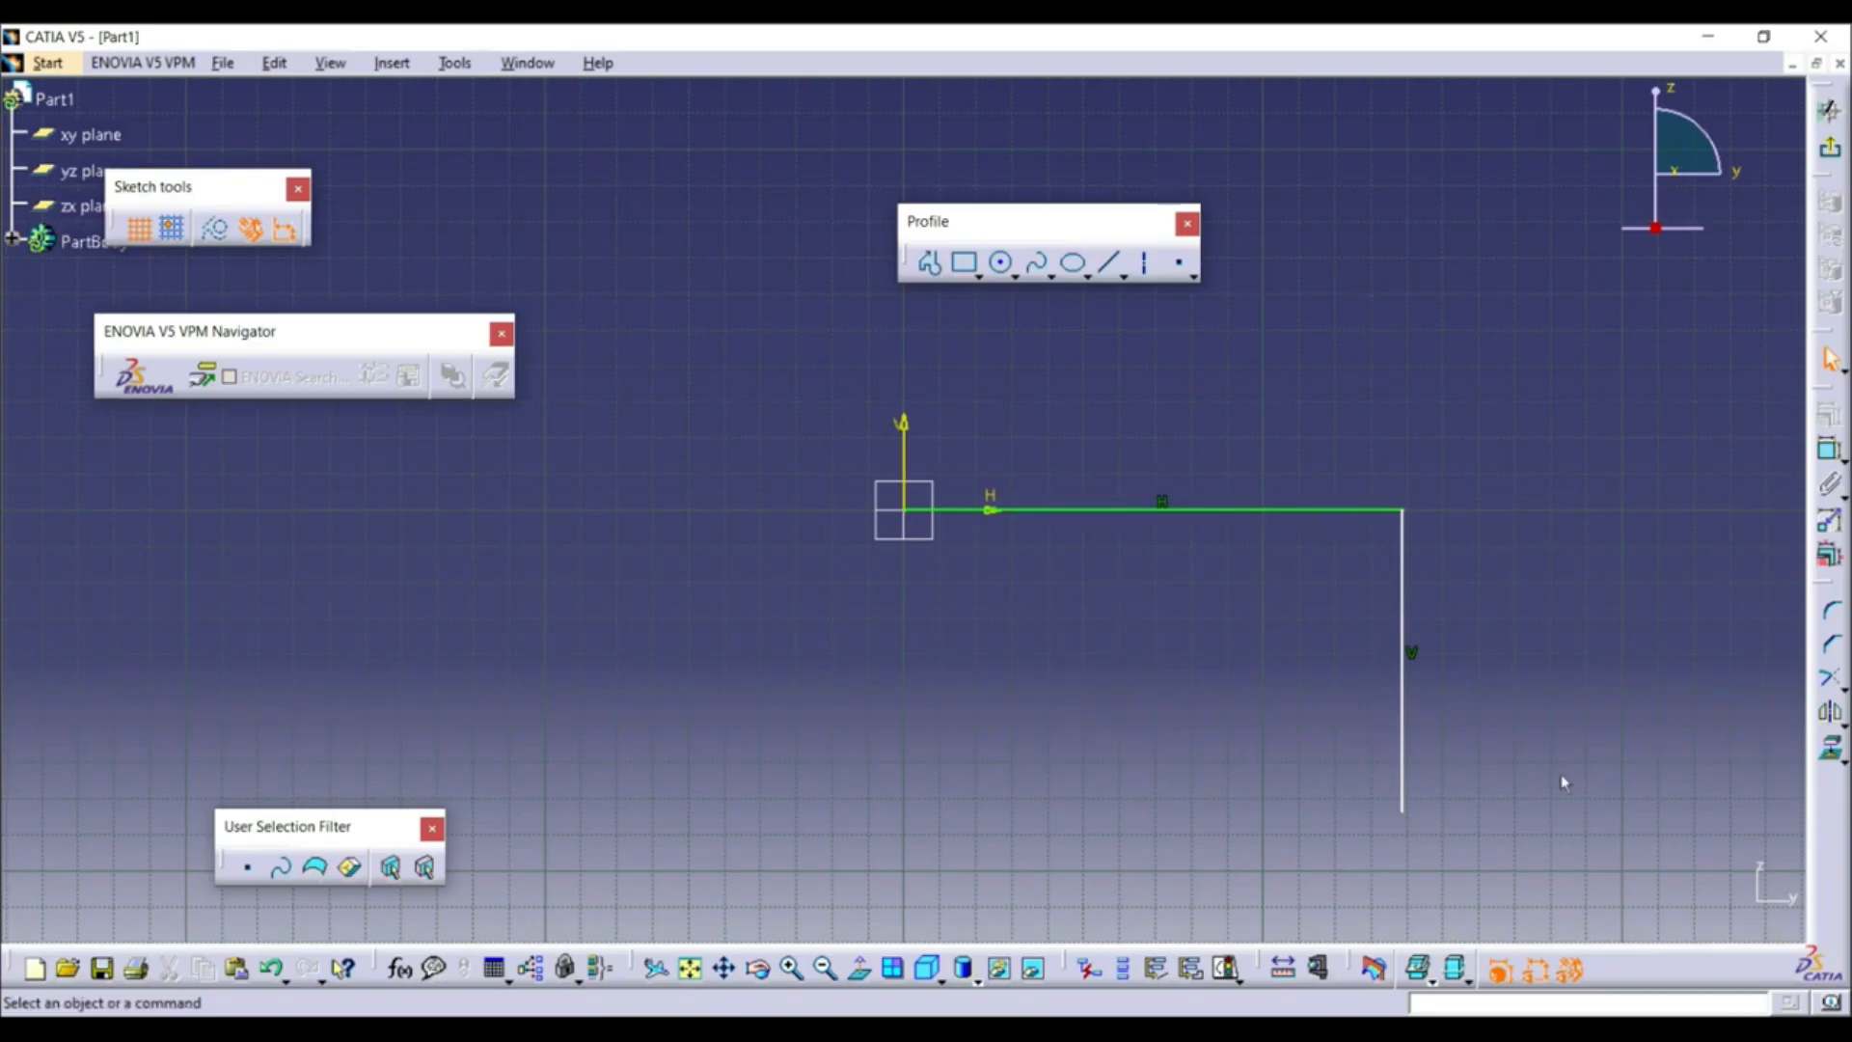
Window-select the open two-line profile and delete it
mouse_move(1565, 818)
left_mouse_down()
mouse_move(1062, 414)
mouse_move(835, 390)
left_mouse_up()
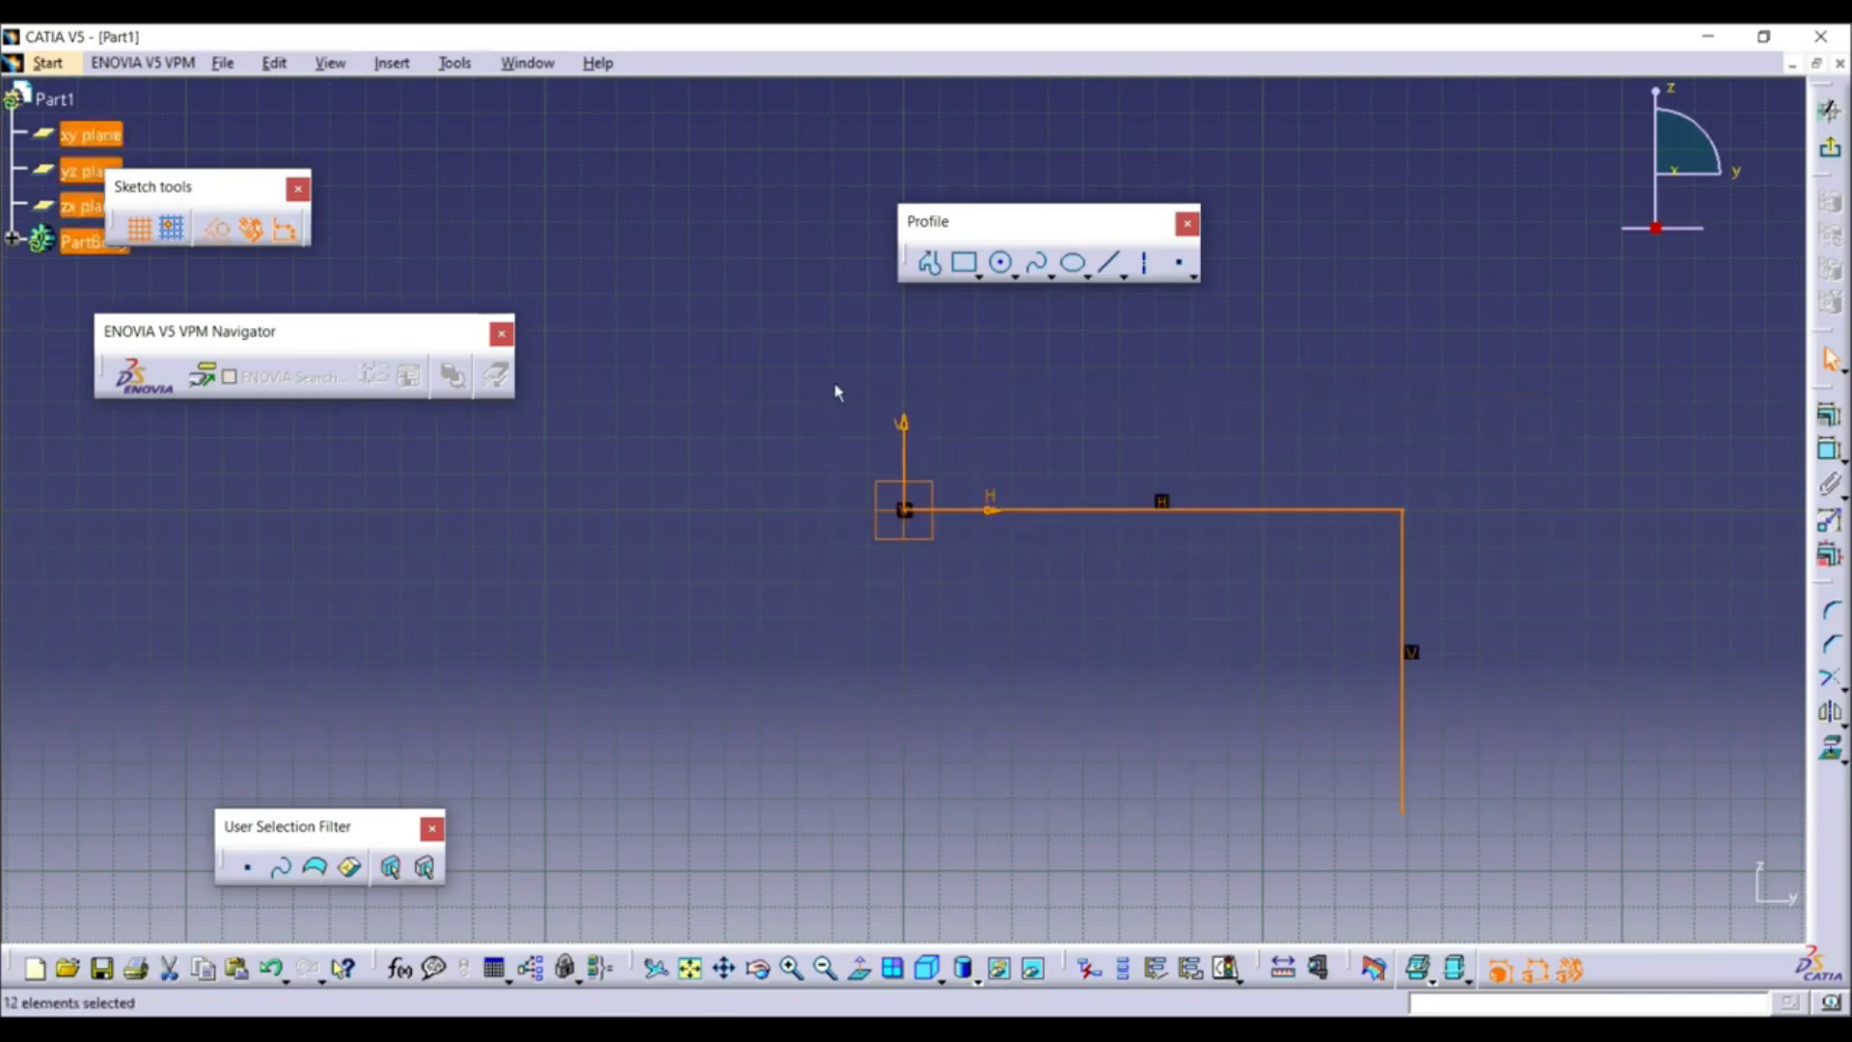
key("Delete")
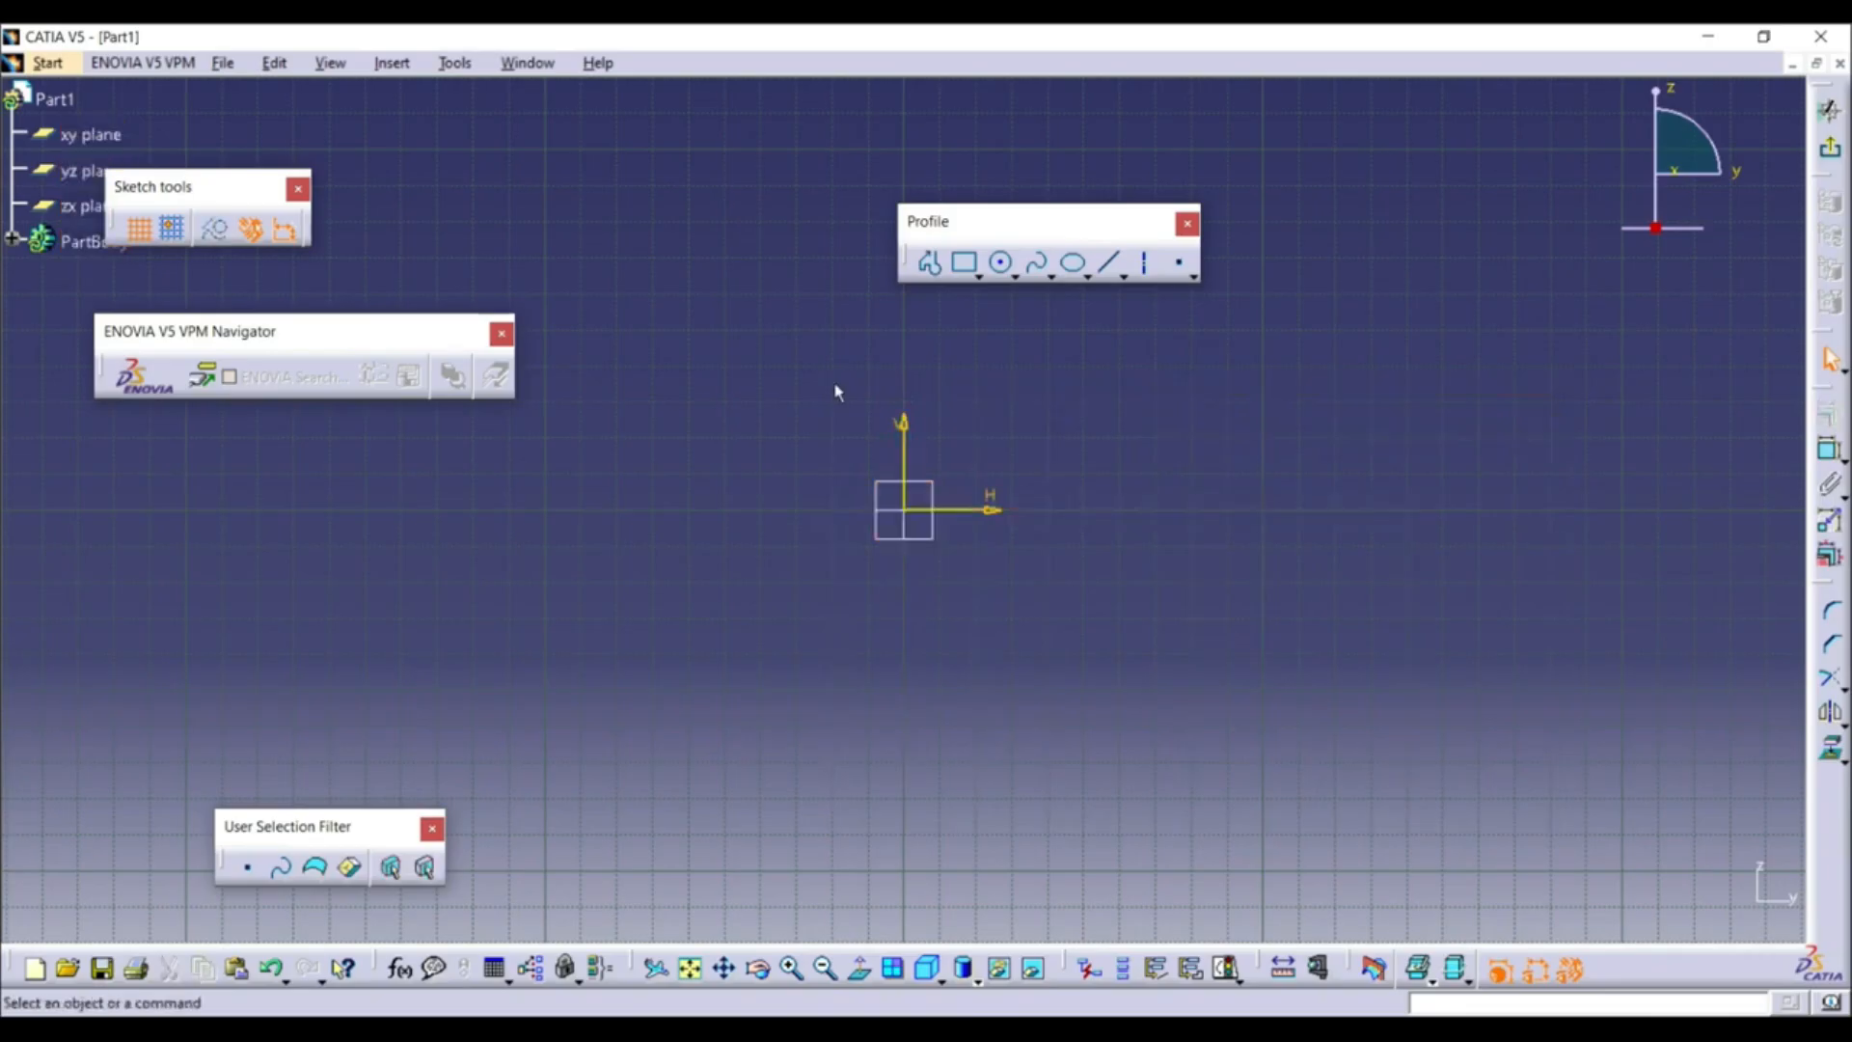
Start a profile at the origin with a horizontal line about 140 mm long, a tangent quarter arc of about 33 mm radius, and a vertical line about 49 mm down
left_click(930, 263)
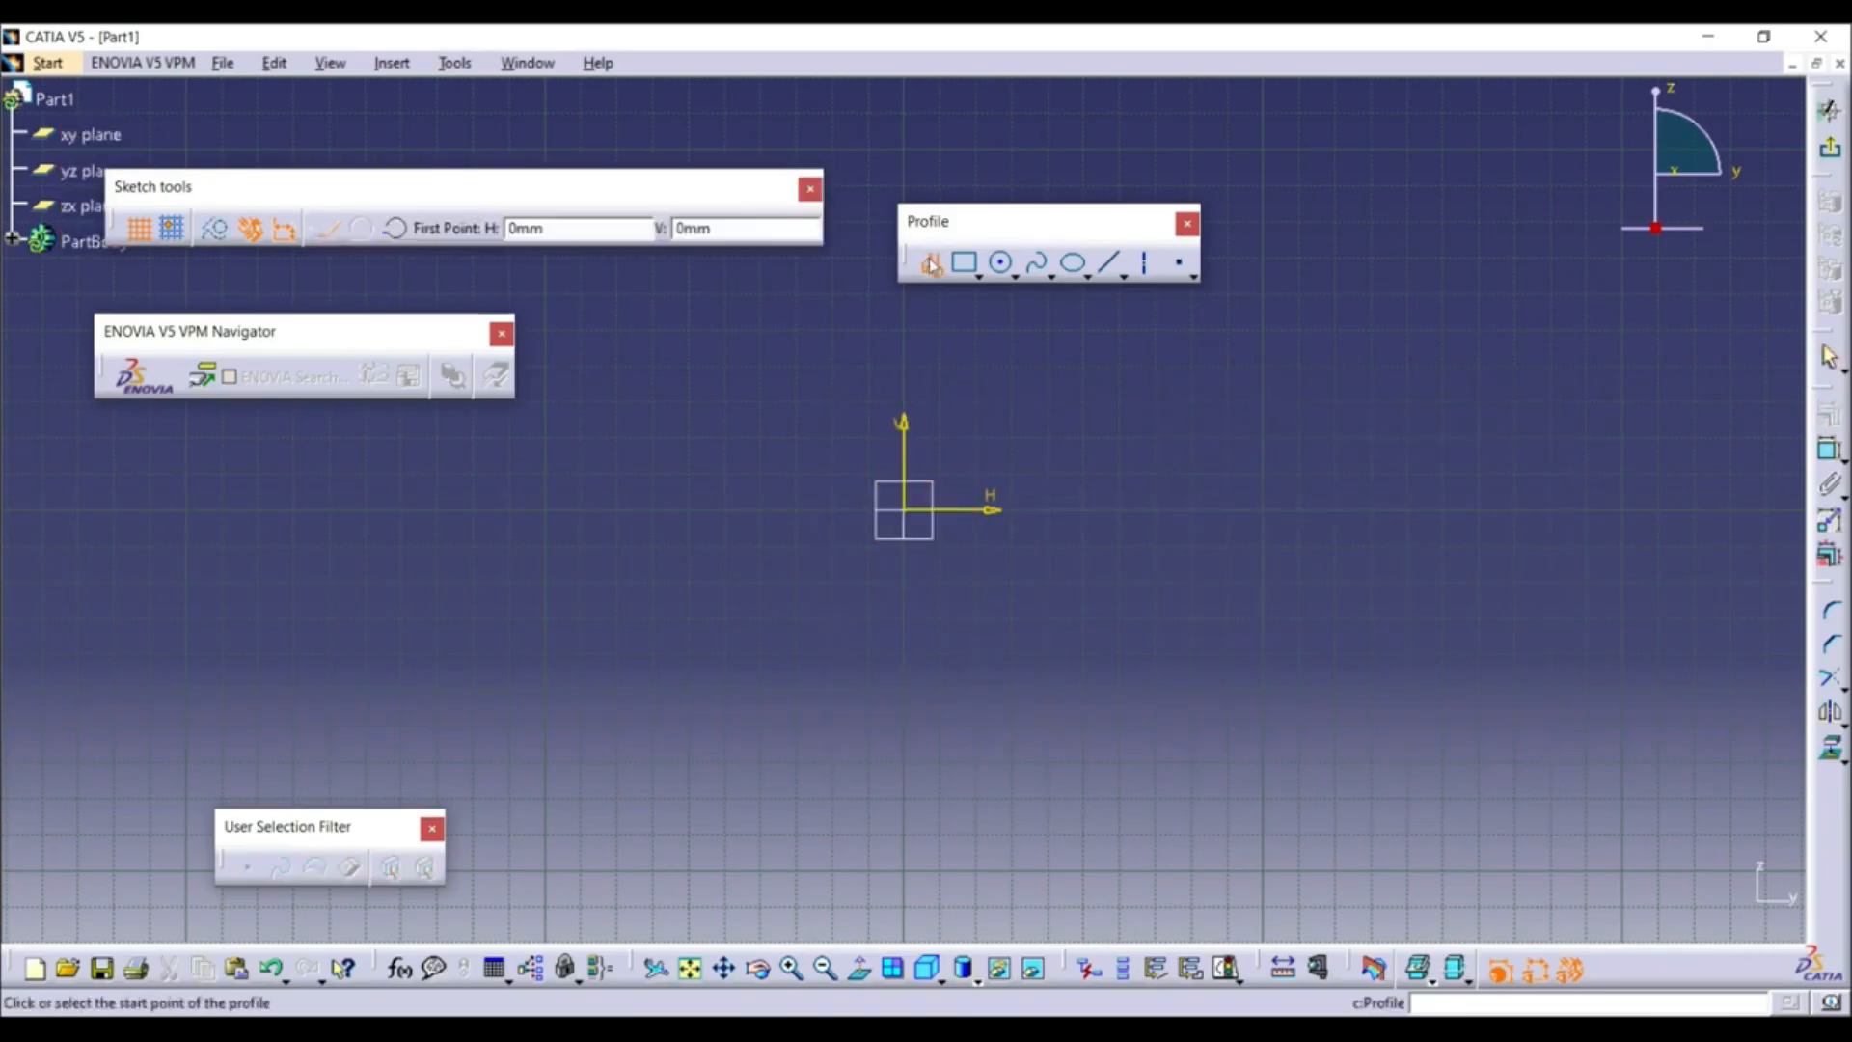
left_click(918, 516)
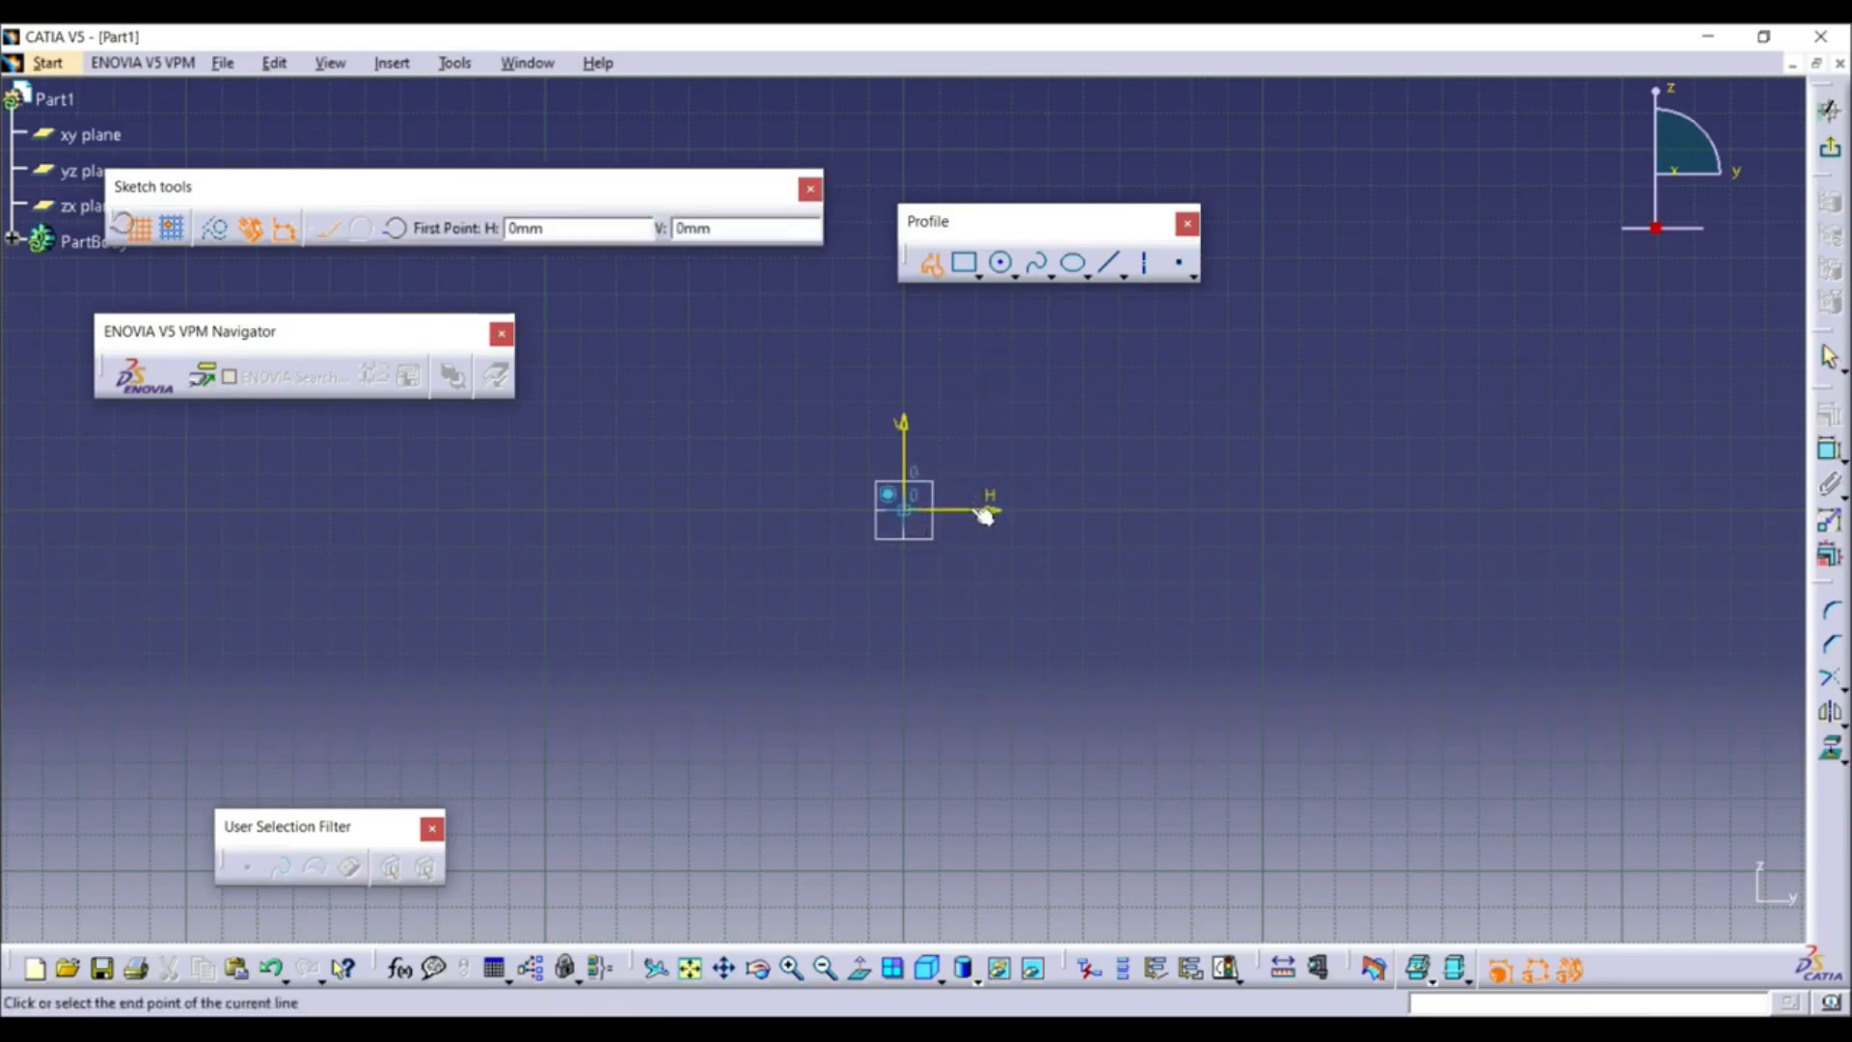
left_click(1406, 510)
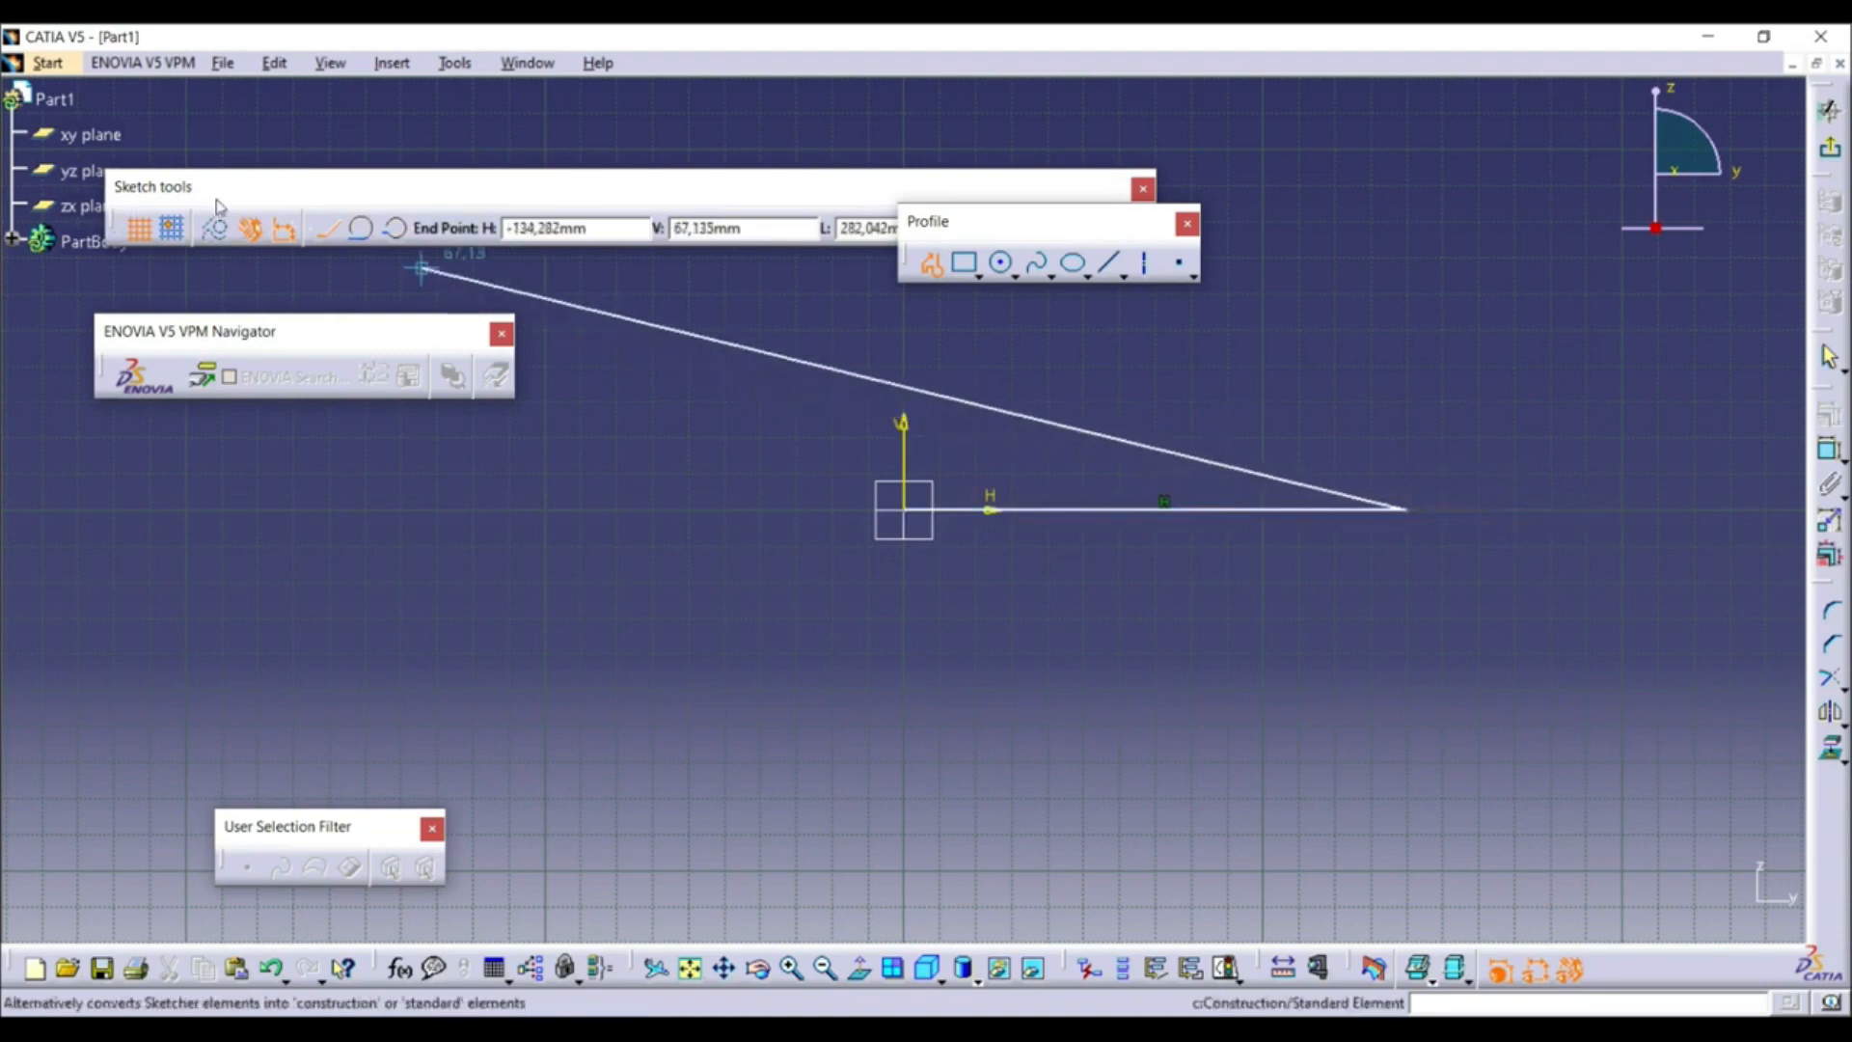
left_click(359, 233)
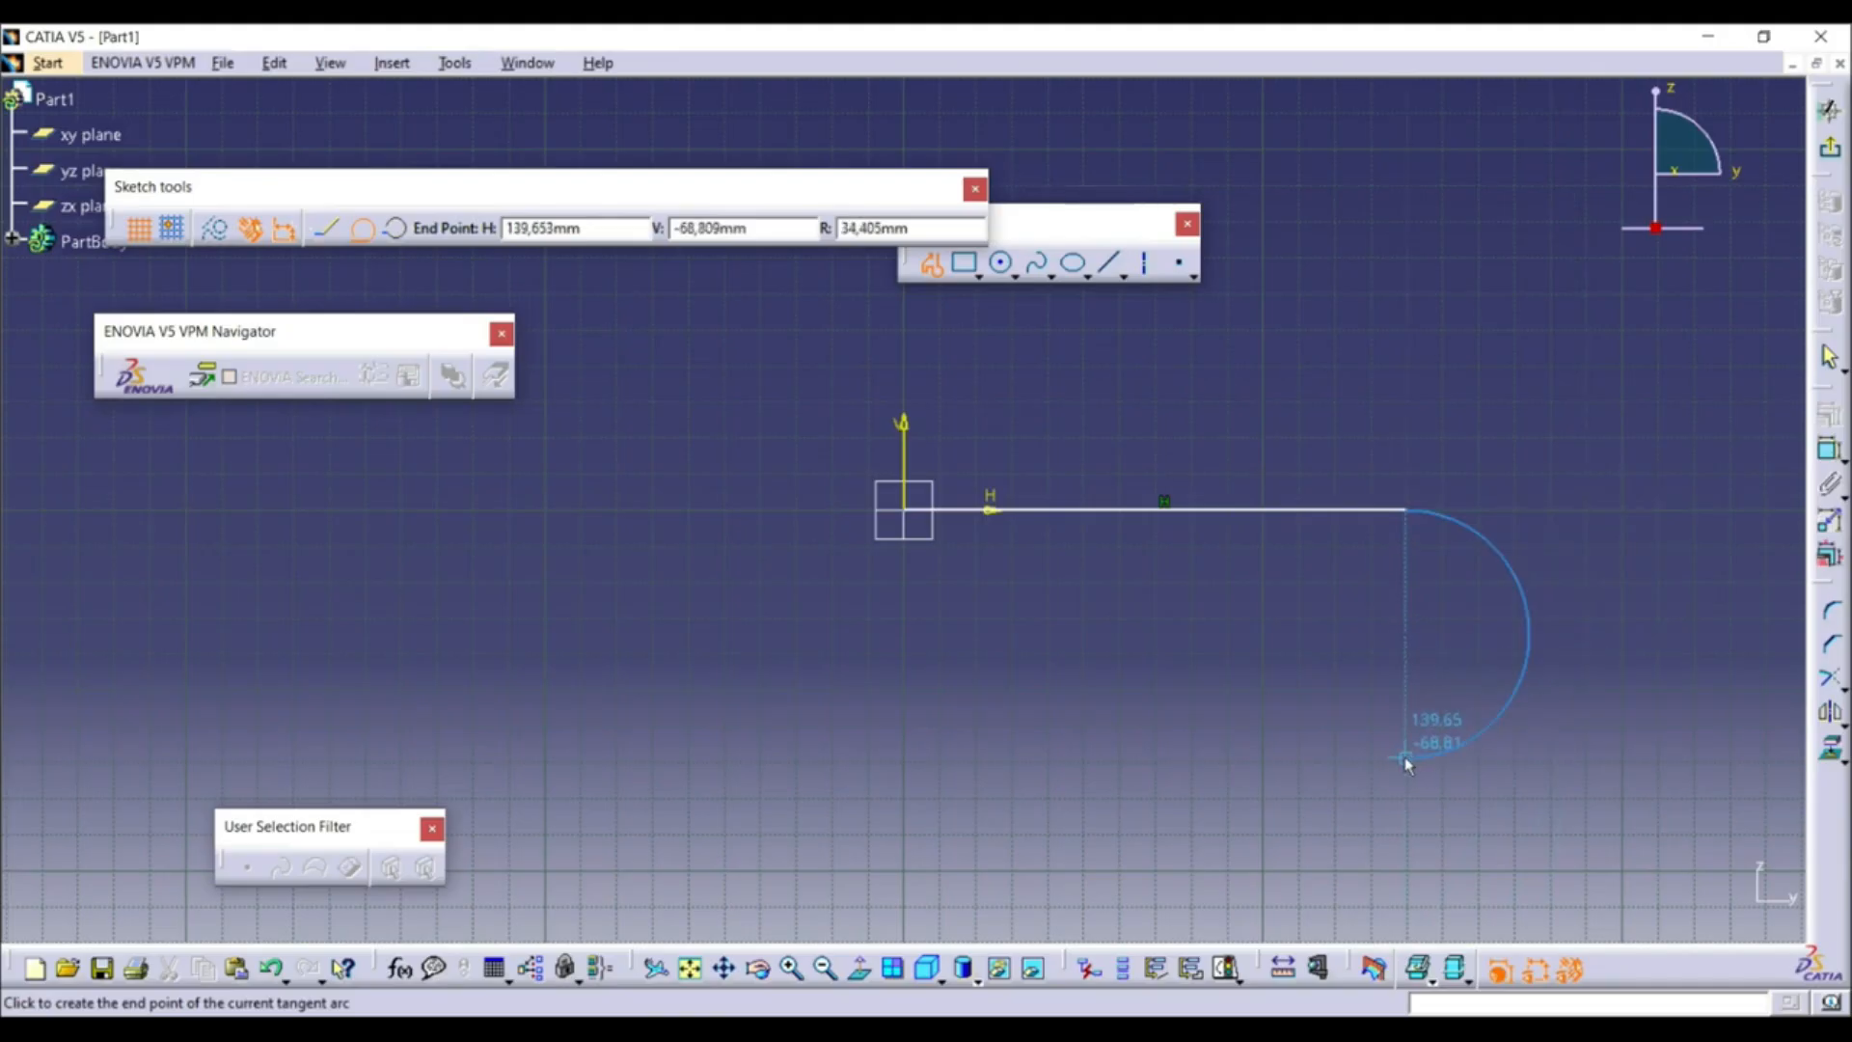
left_click(1528, 629)
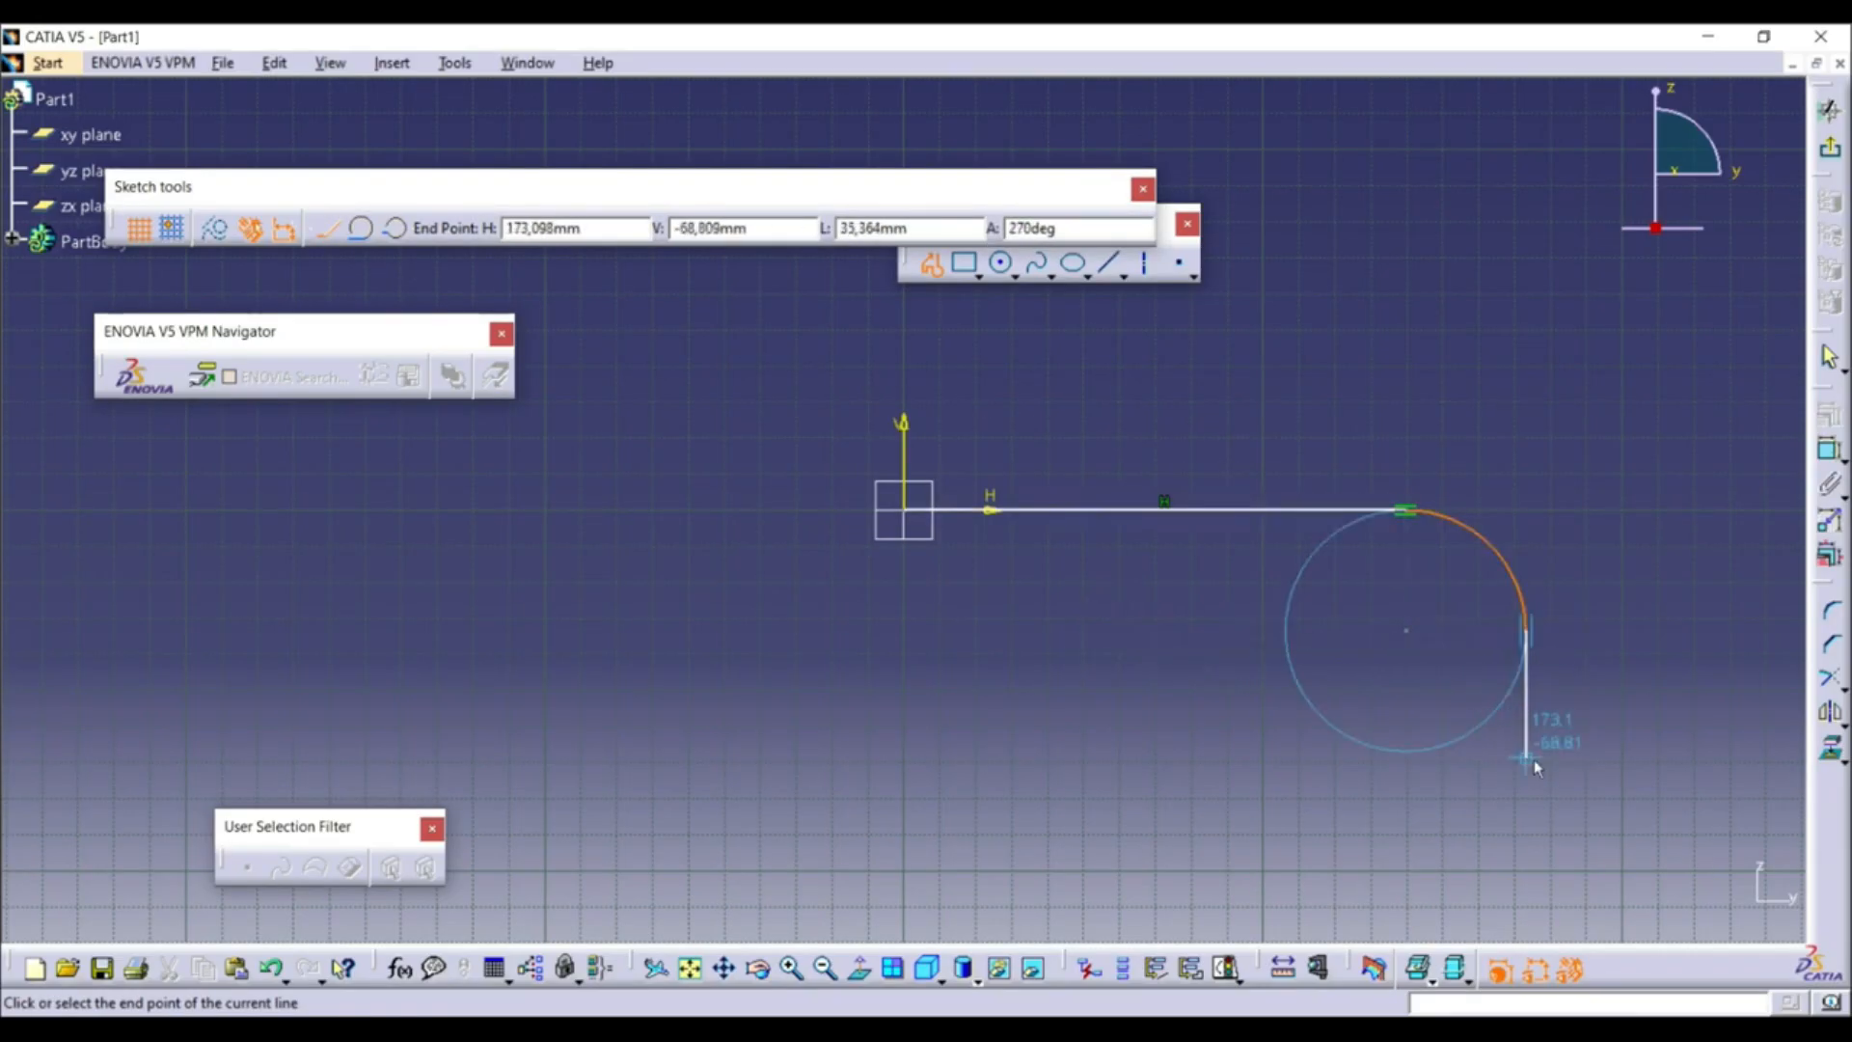
left_click(1531, 808)
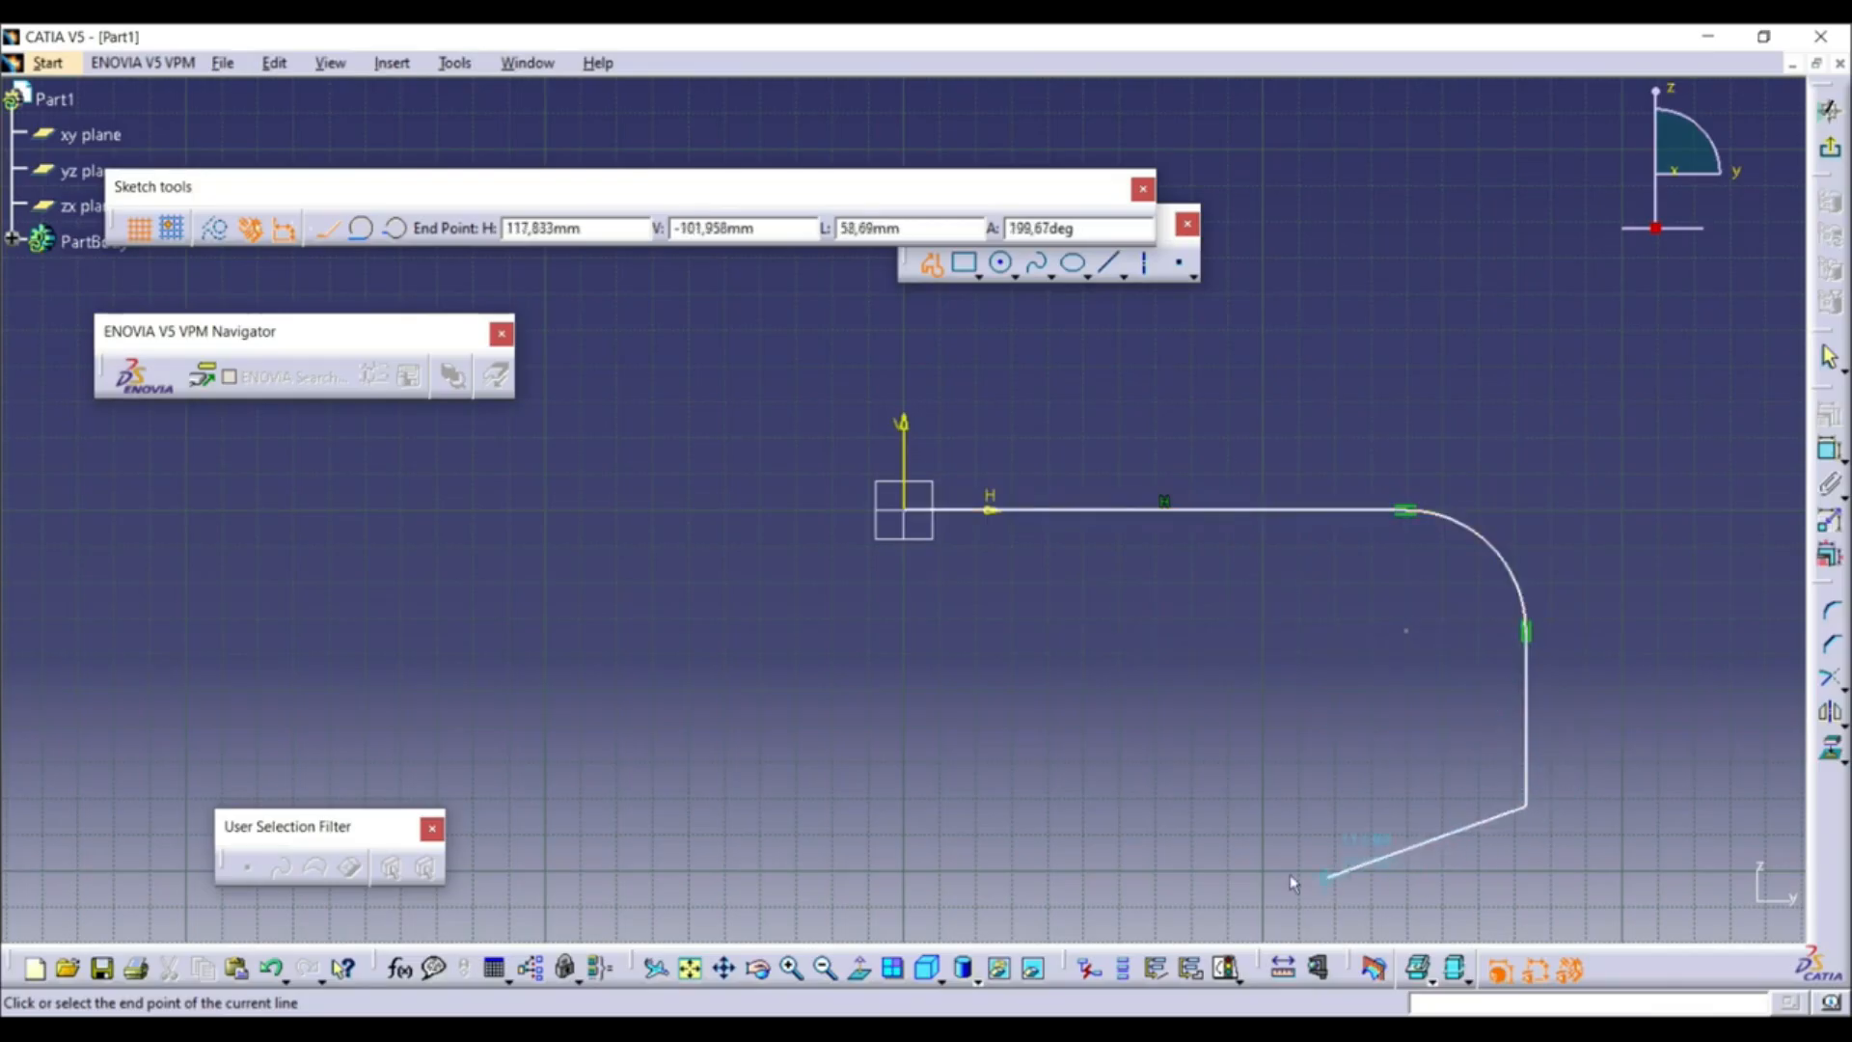
Continue with a downward-bulging three-point arc, a horizontal line about 78 mm long to the V axis, and a vertical line closing at the origin
left_click(396, 232)
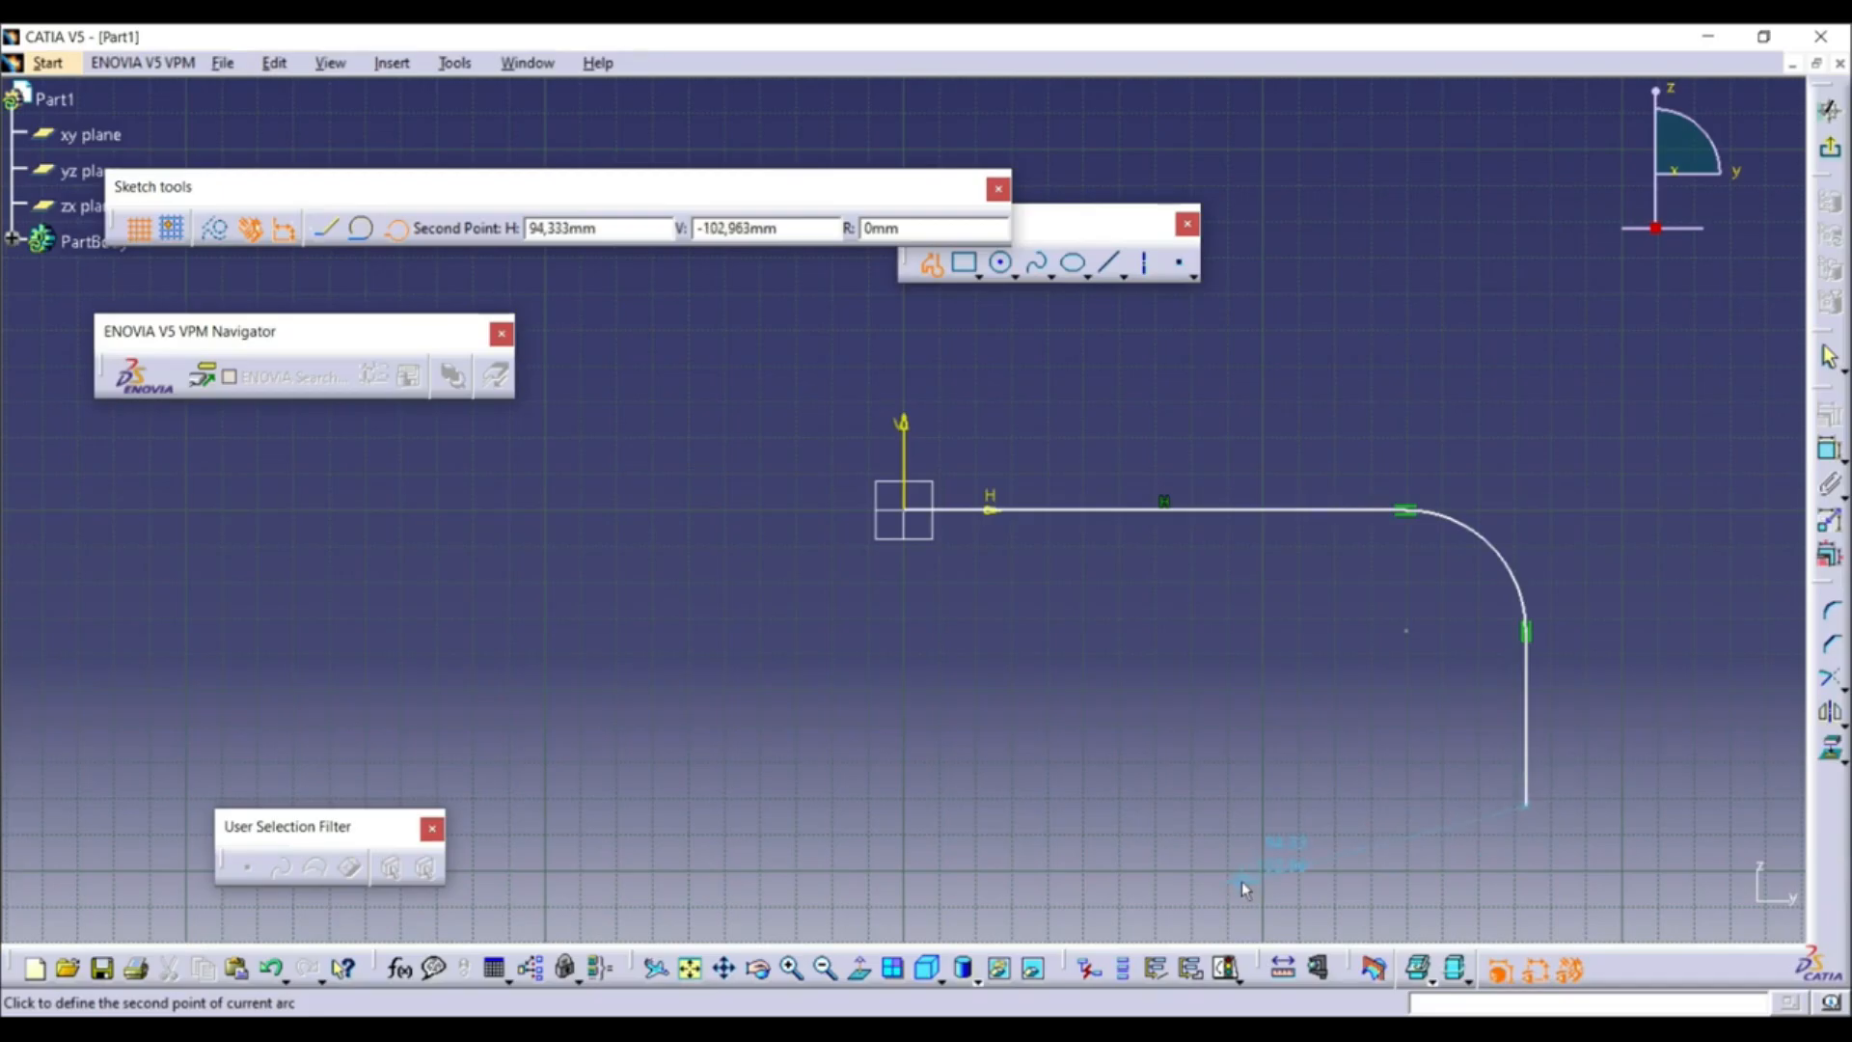
left_click(1368, 882)
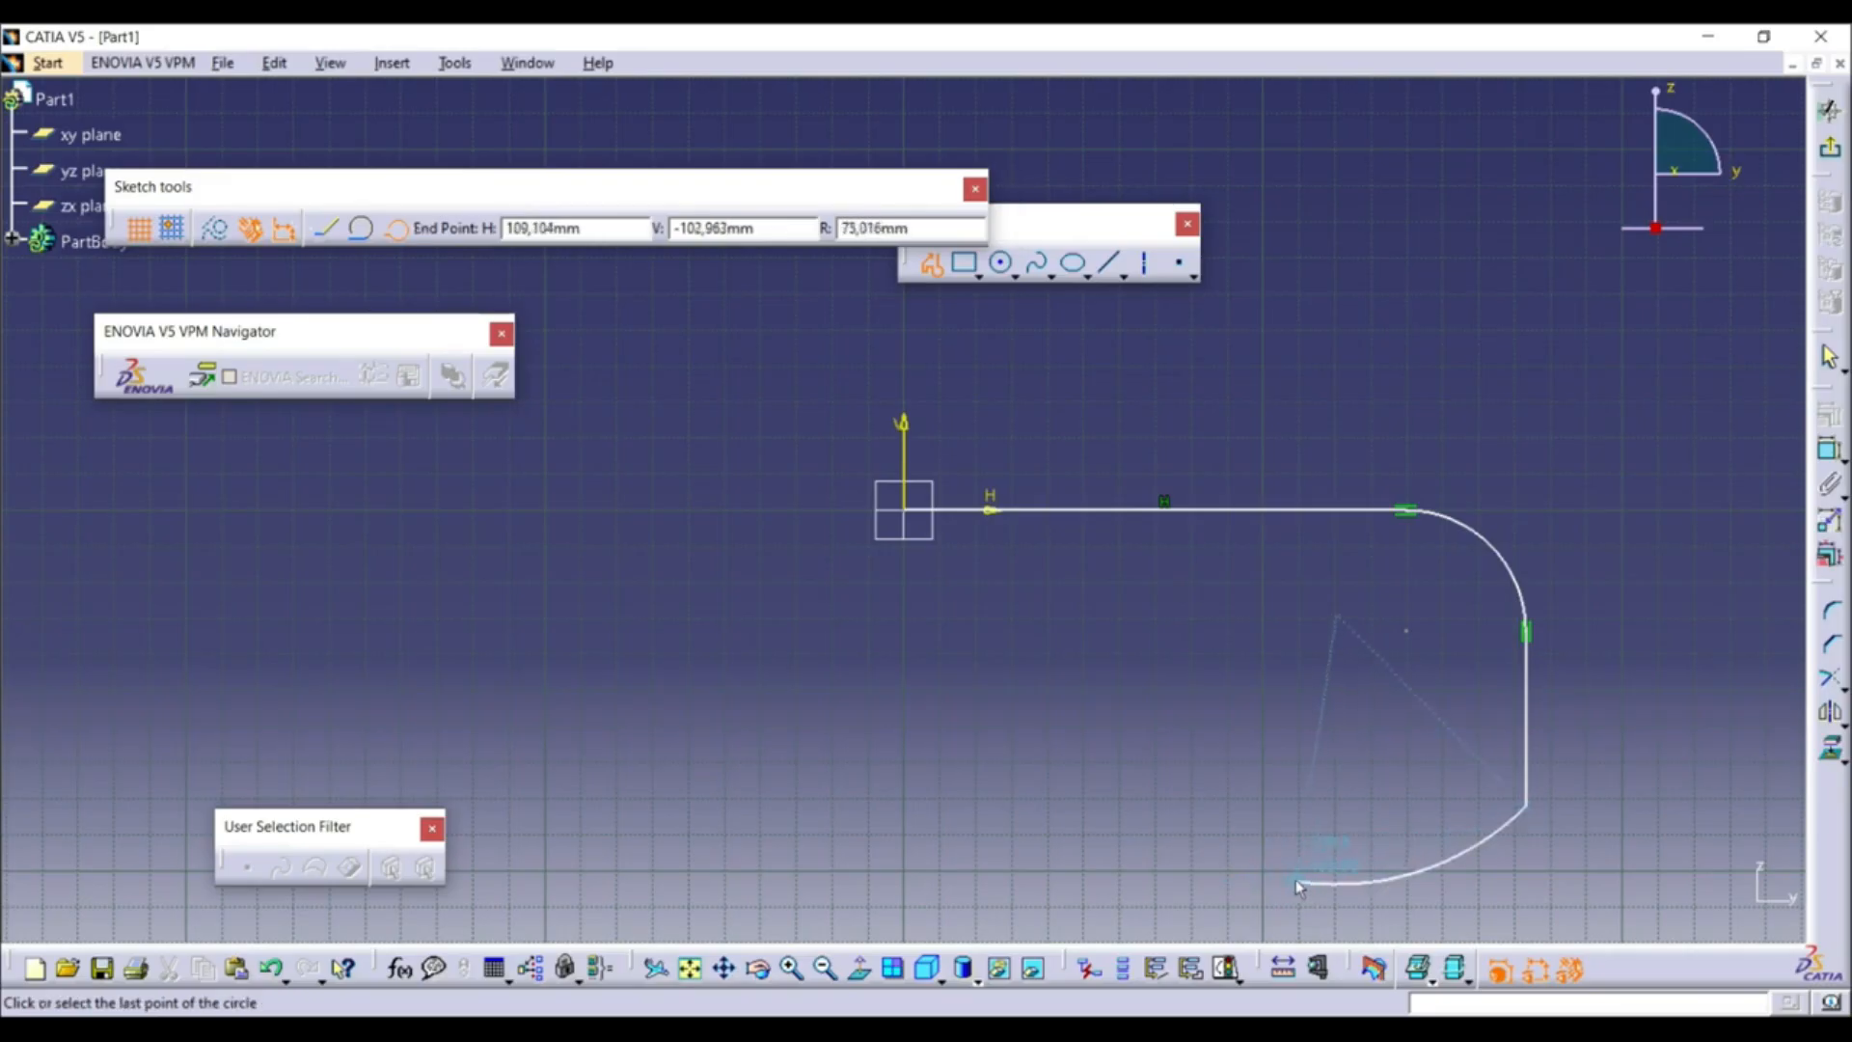
left_click(1186, 810)
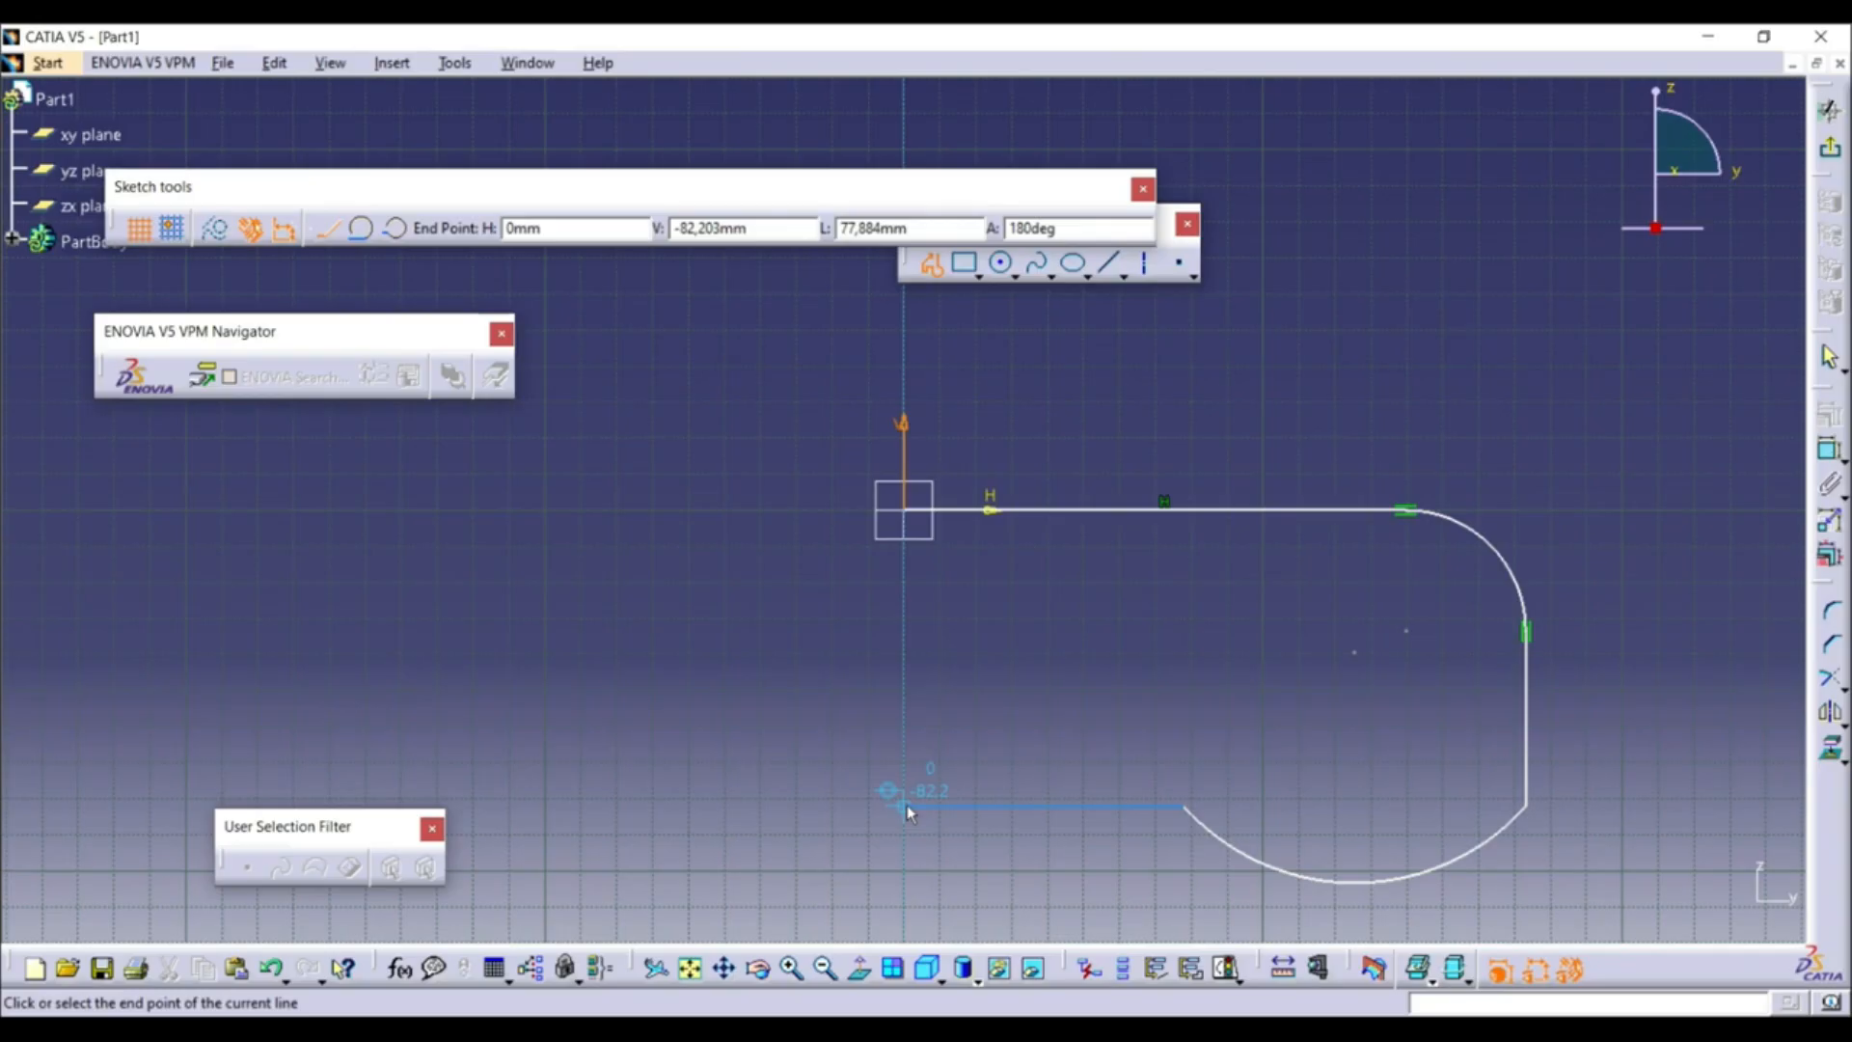
left_click(907, 810)
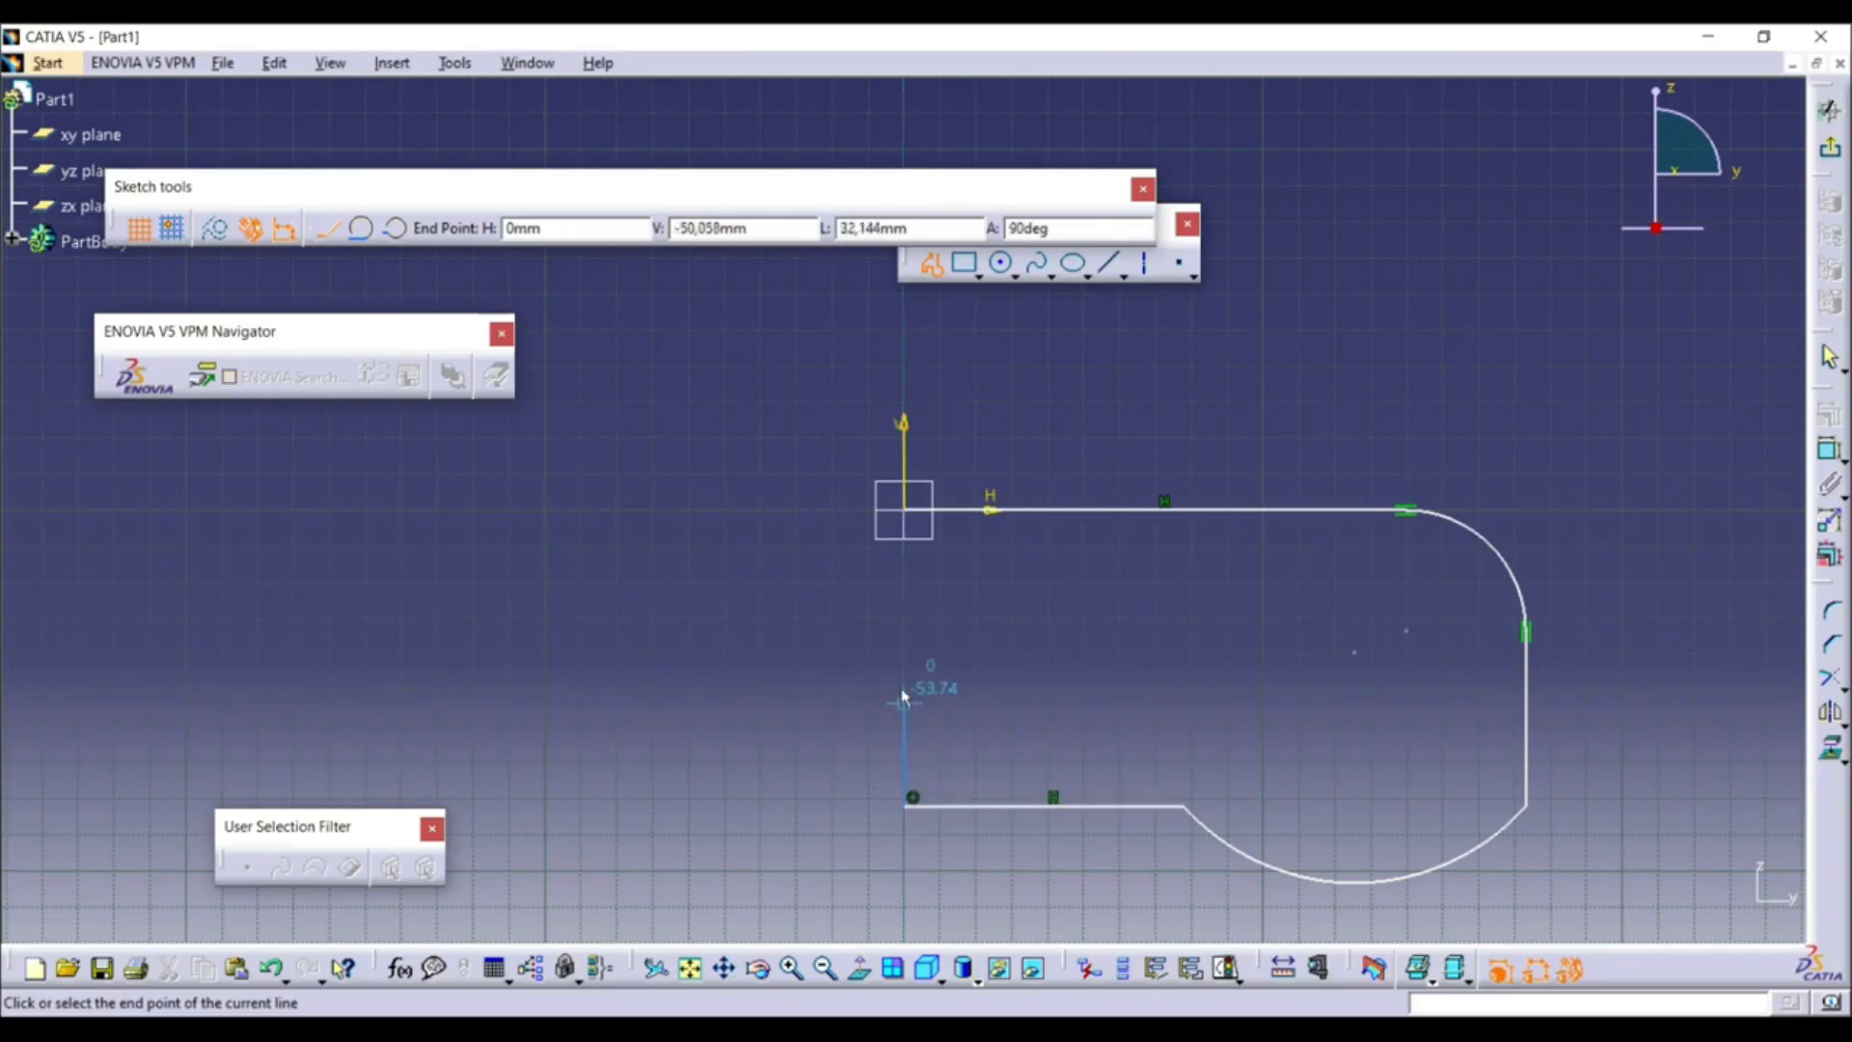
left_click(905, 511)
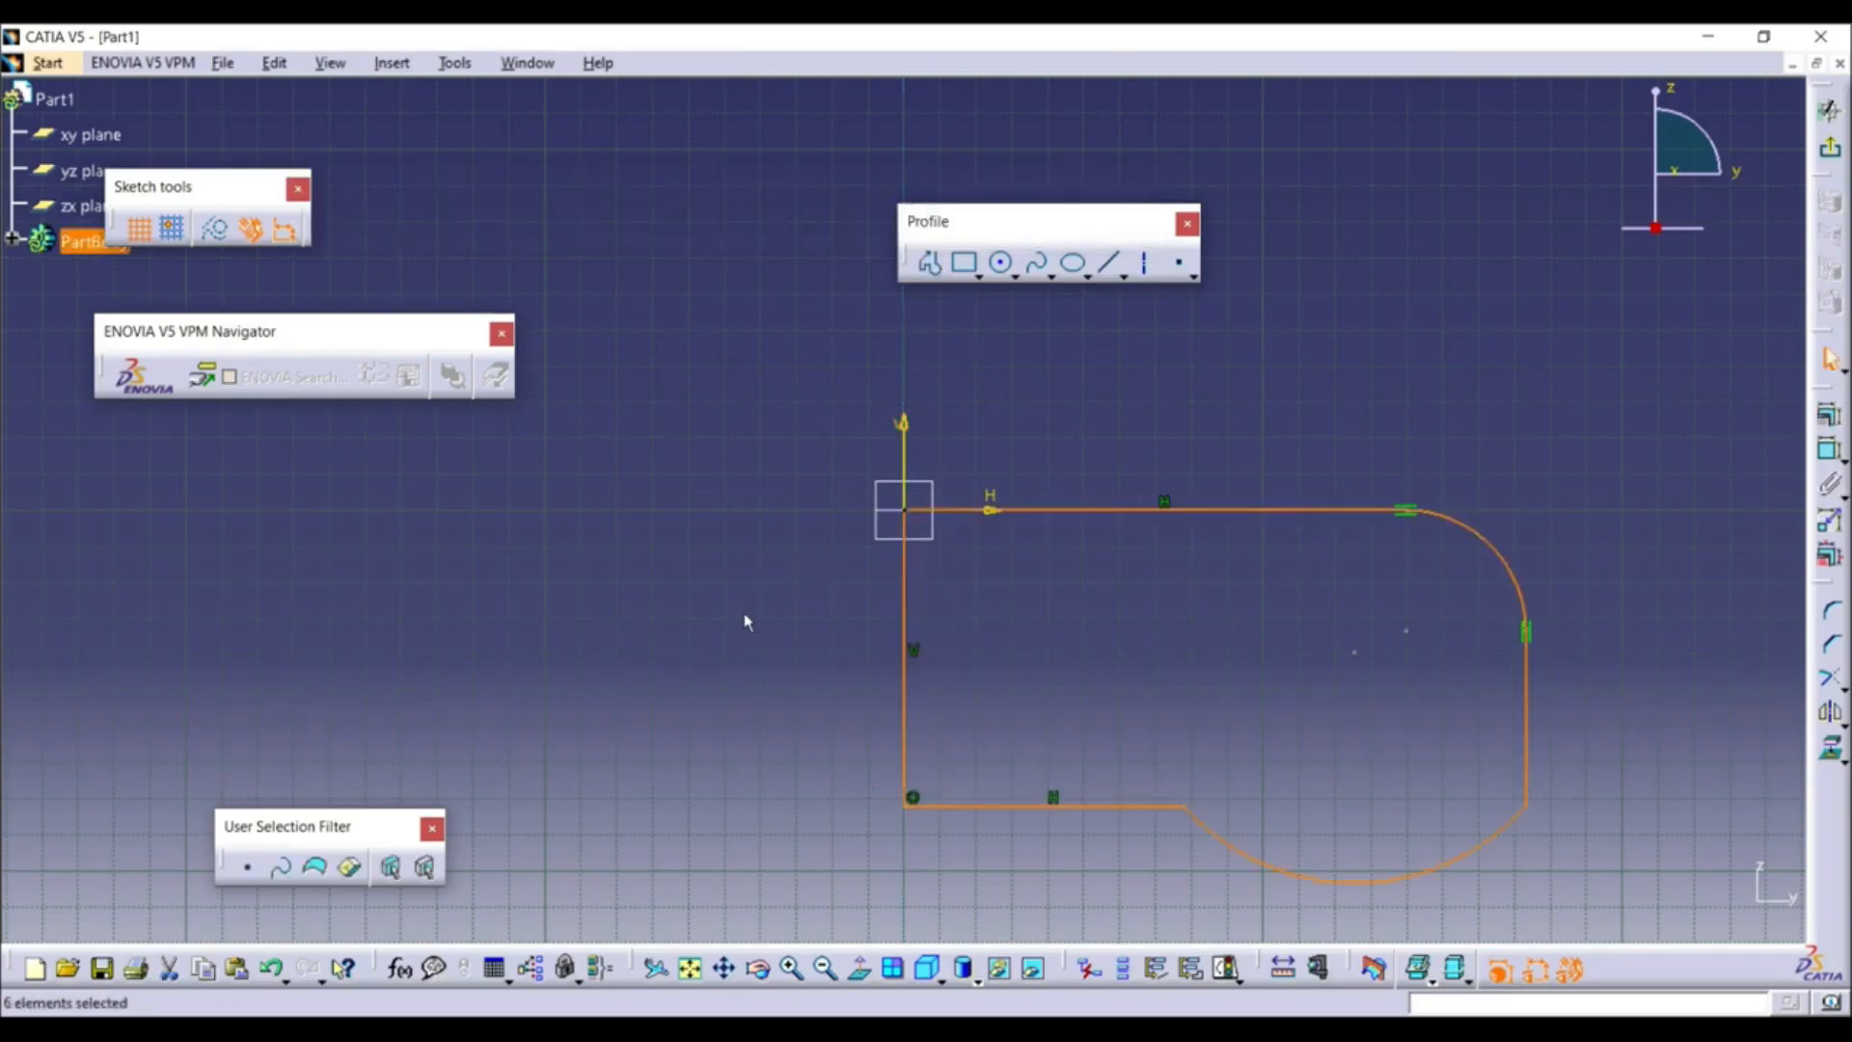
left_click(745, 621)
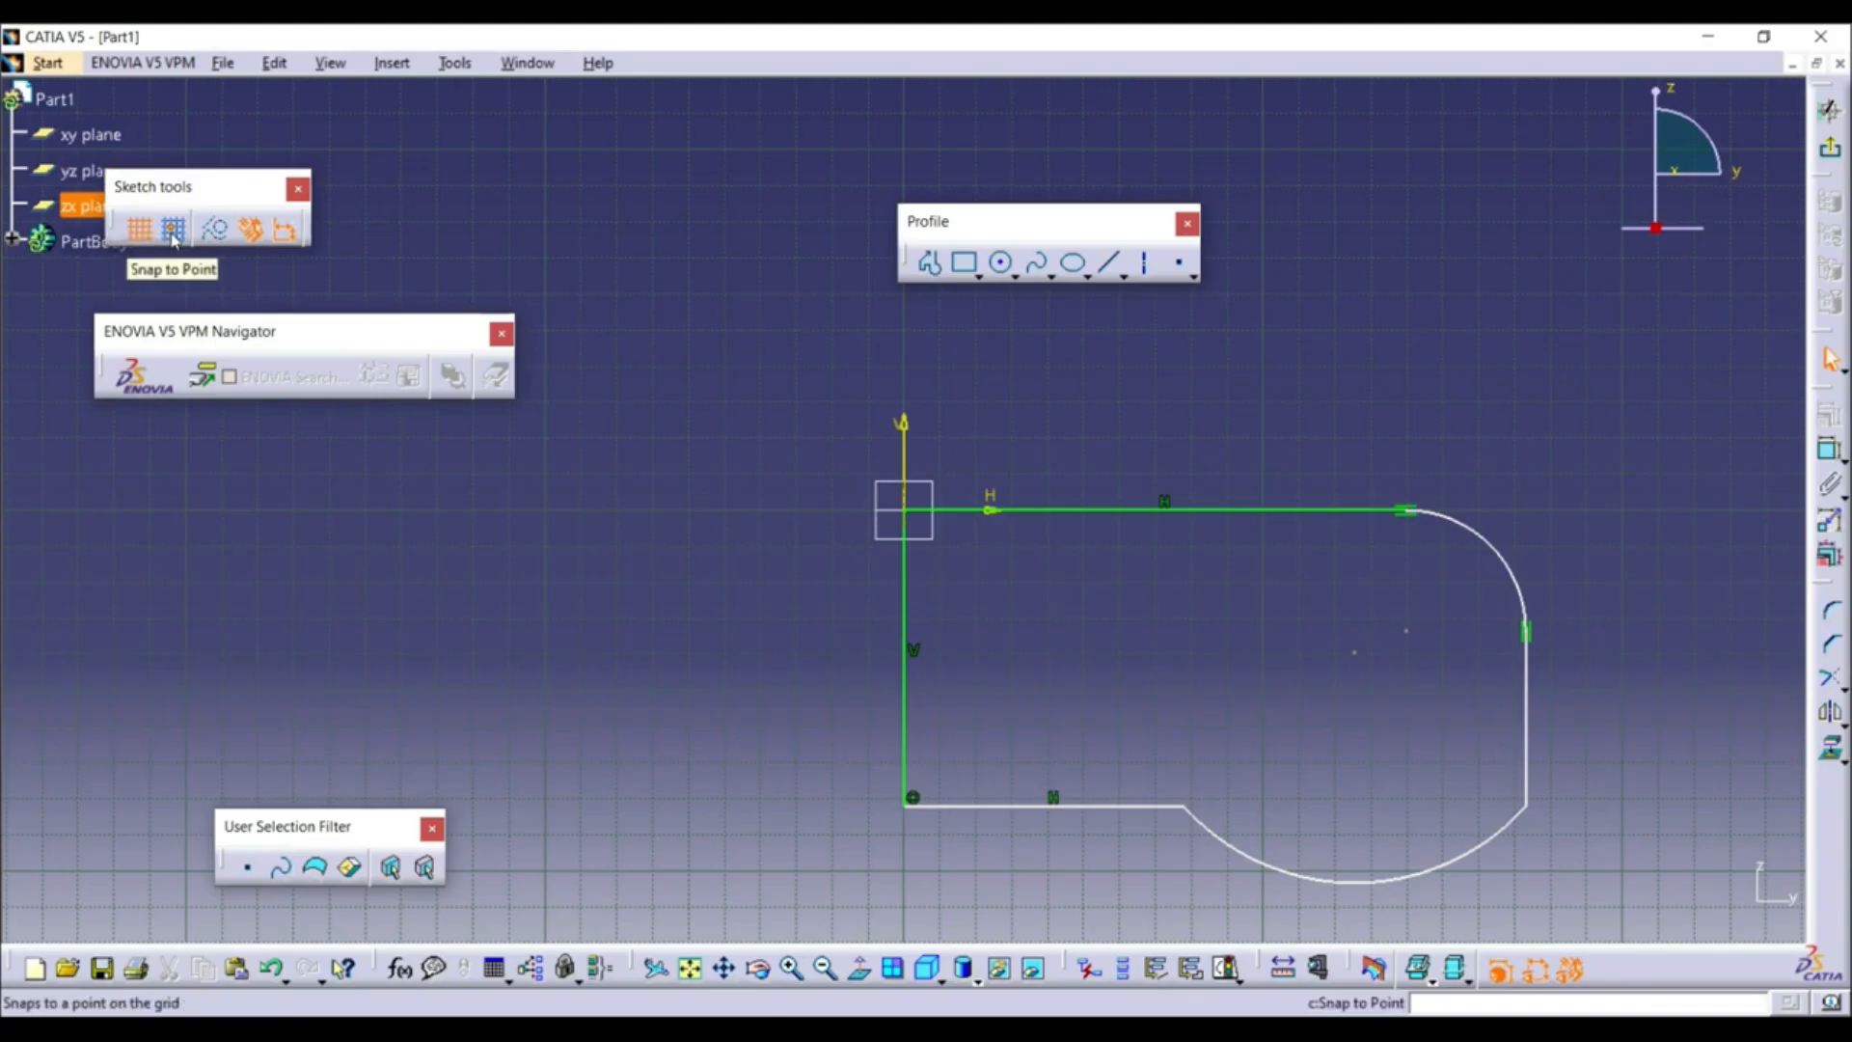
With Snap to Point on, sketch a closed triangular profile through H -50, V 30 mm; H 110, V 30 mm; and H 110, V 60 mm
left_click(932, 264)
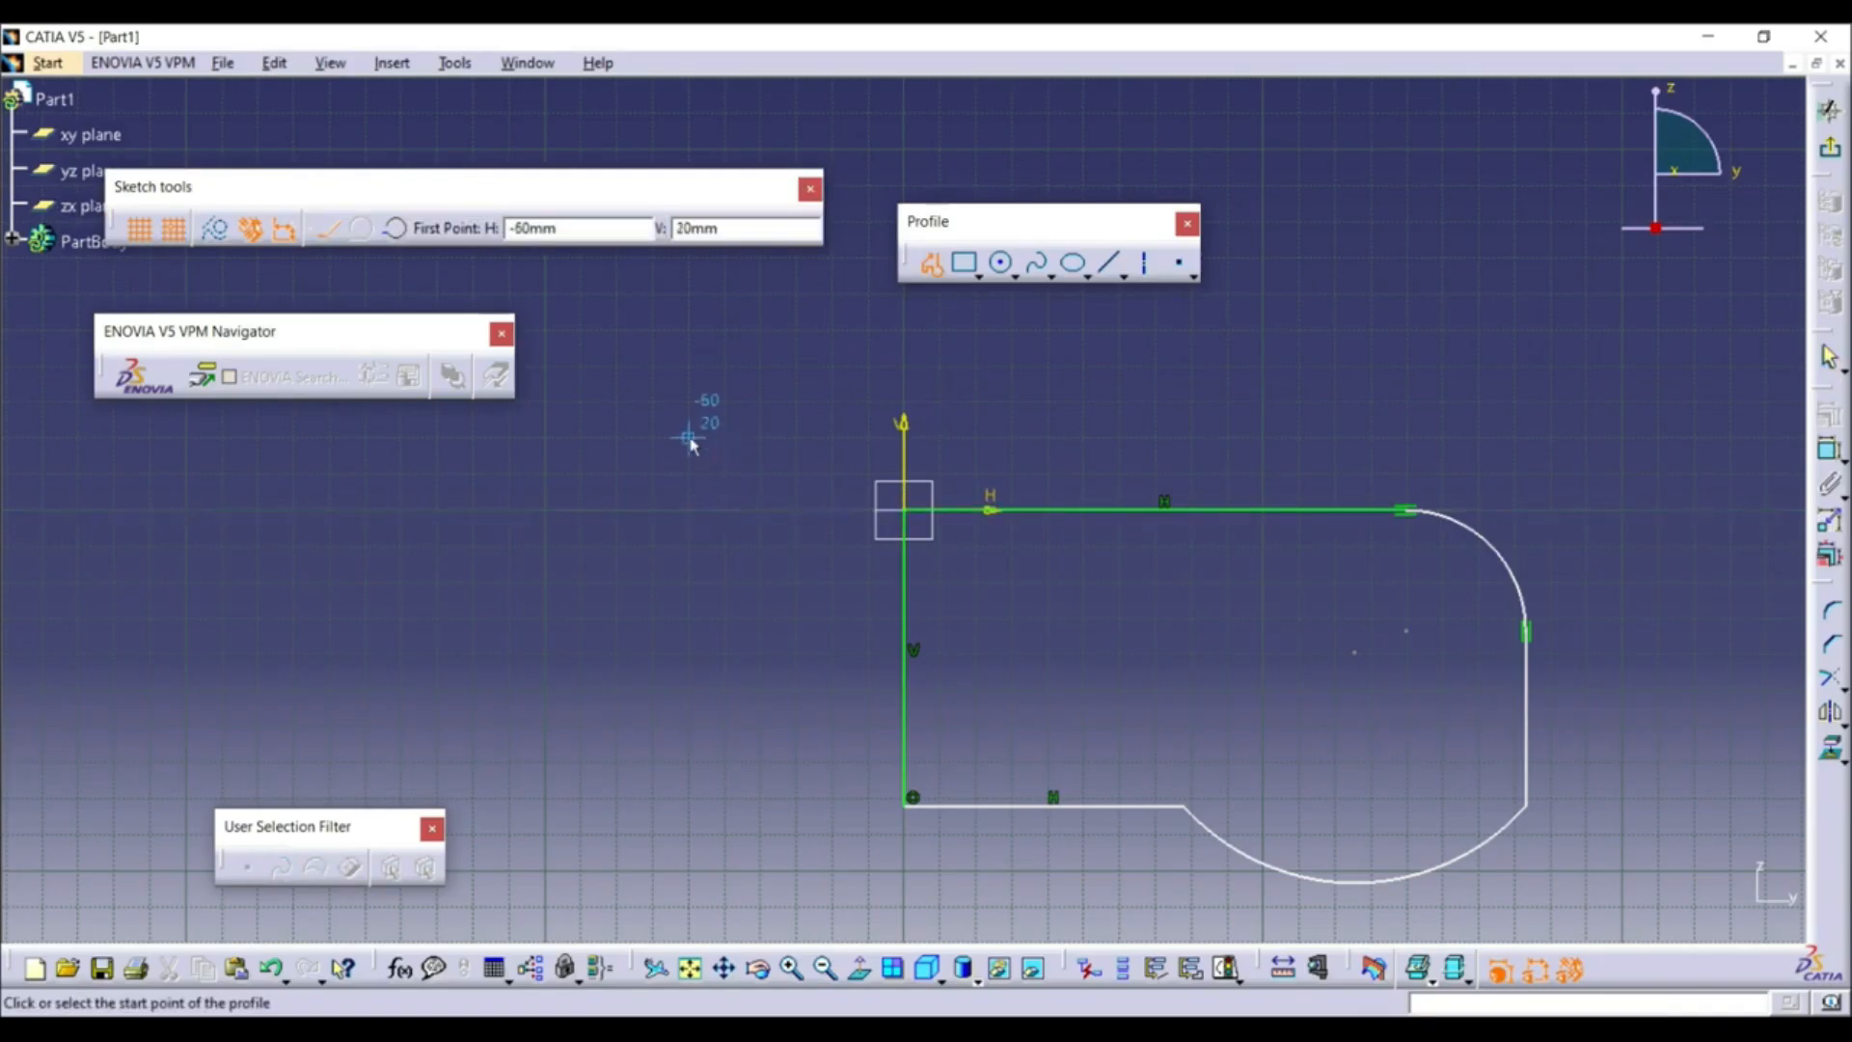
left_click(733, 403)
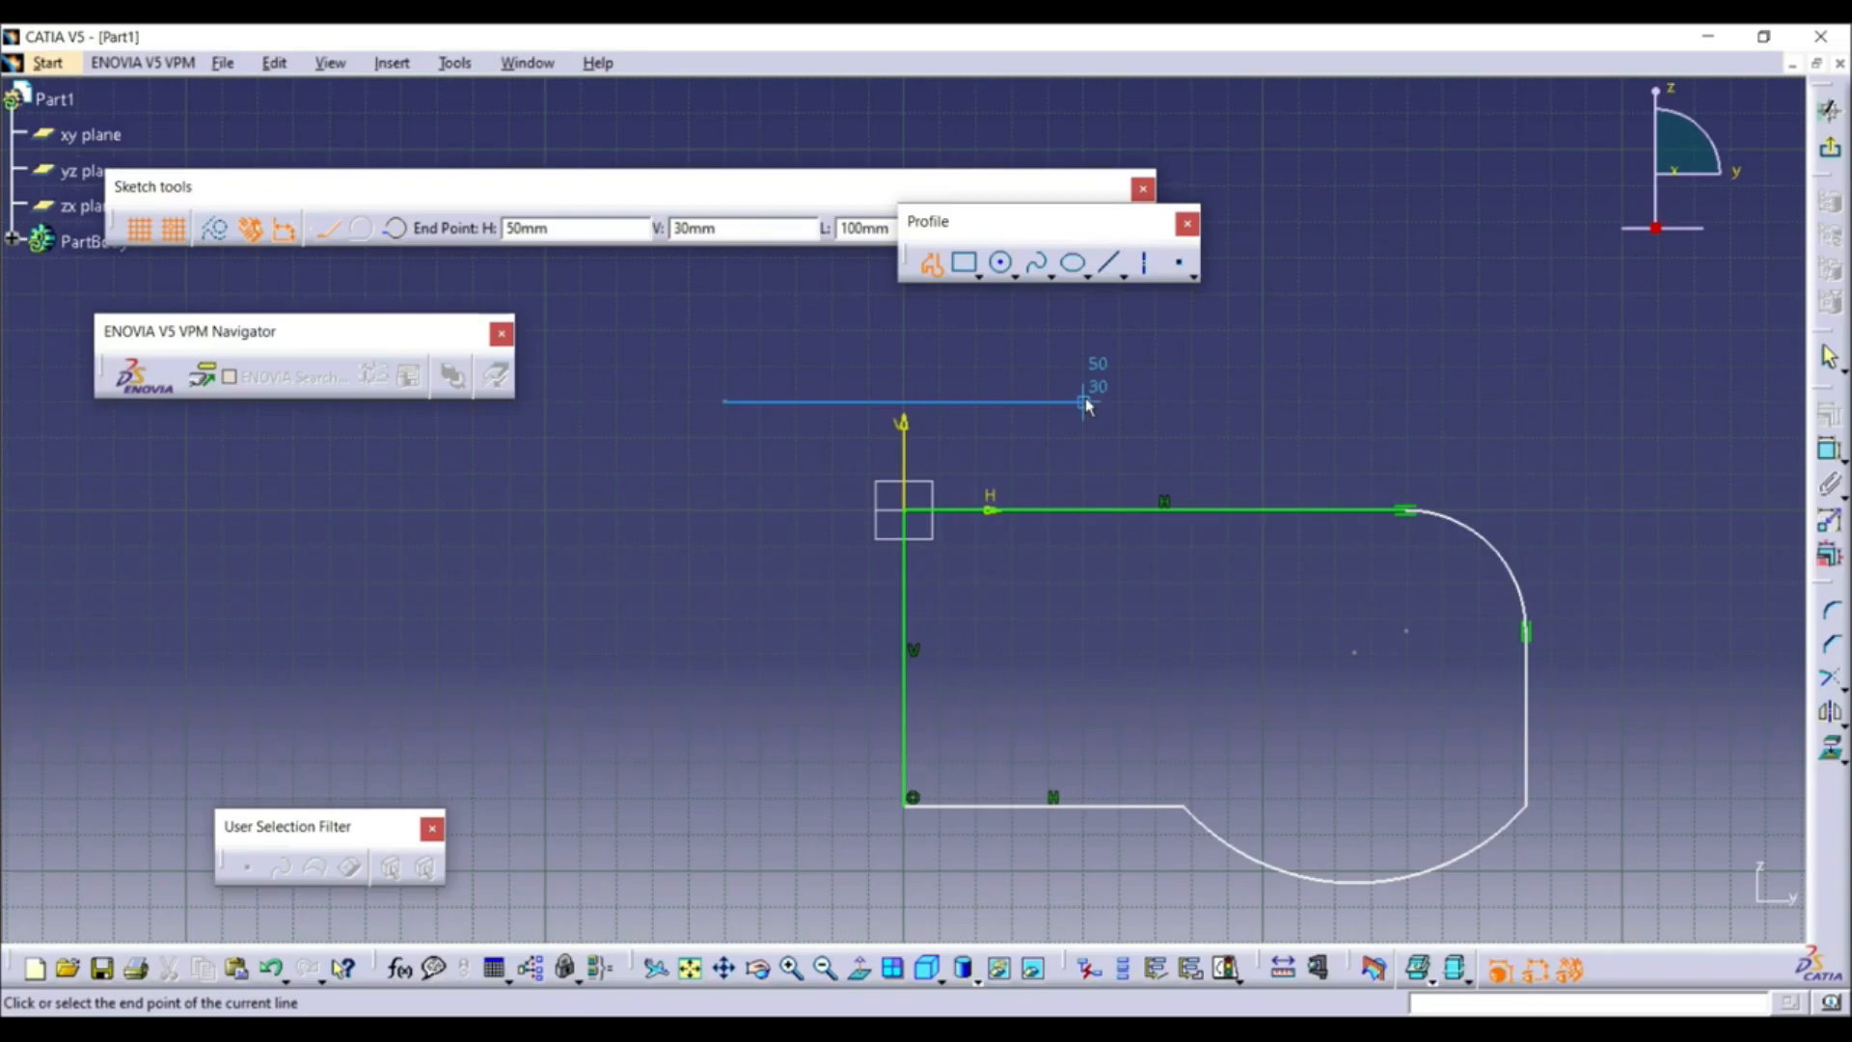
left_click(1300, 402)
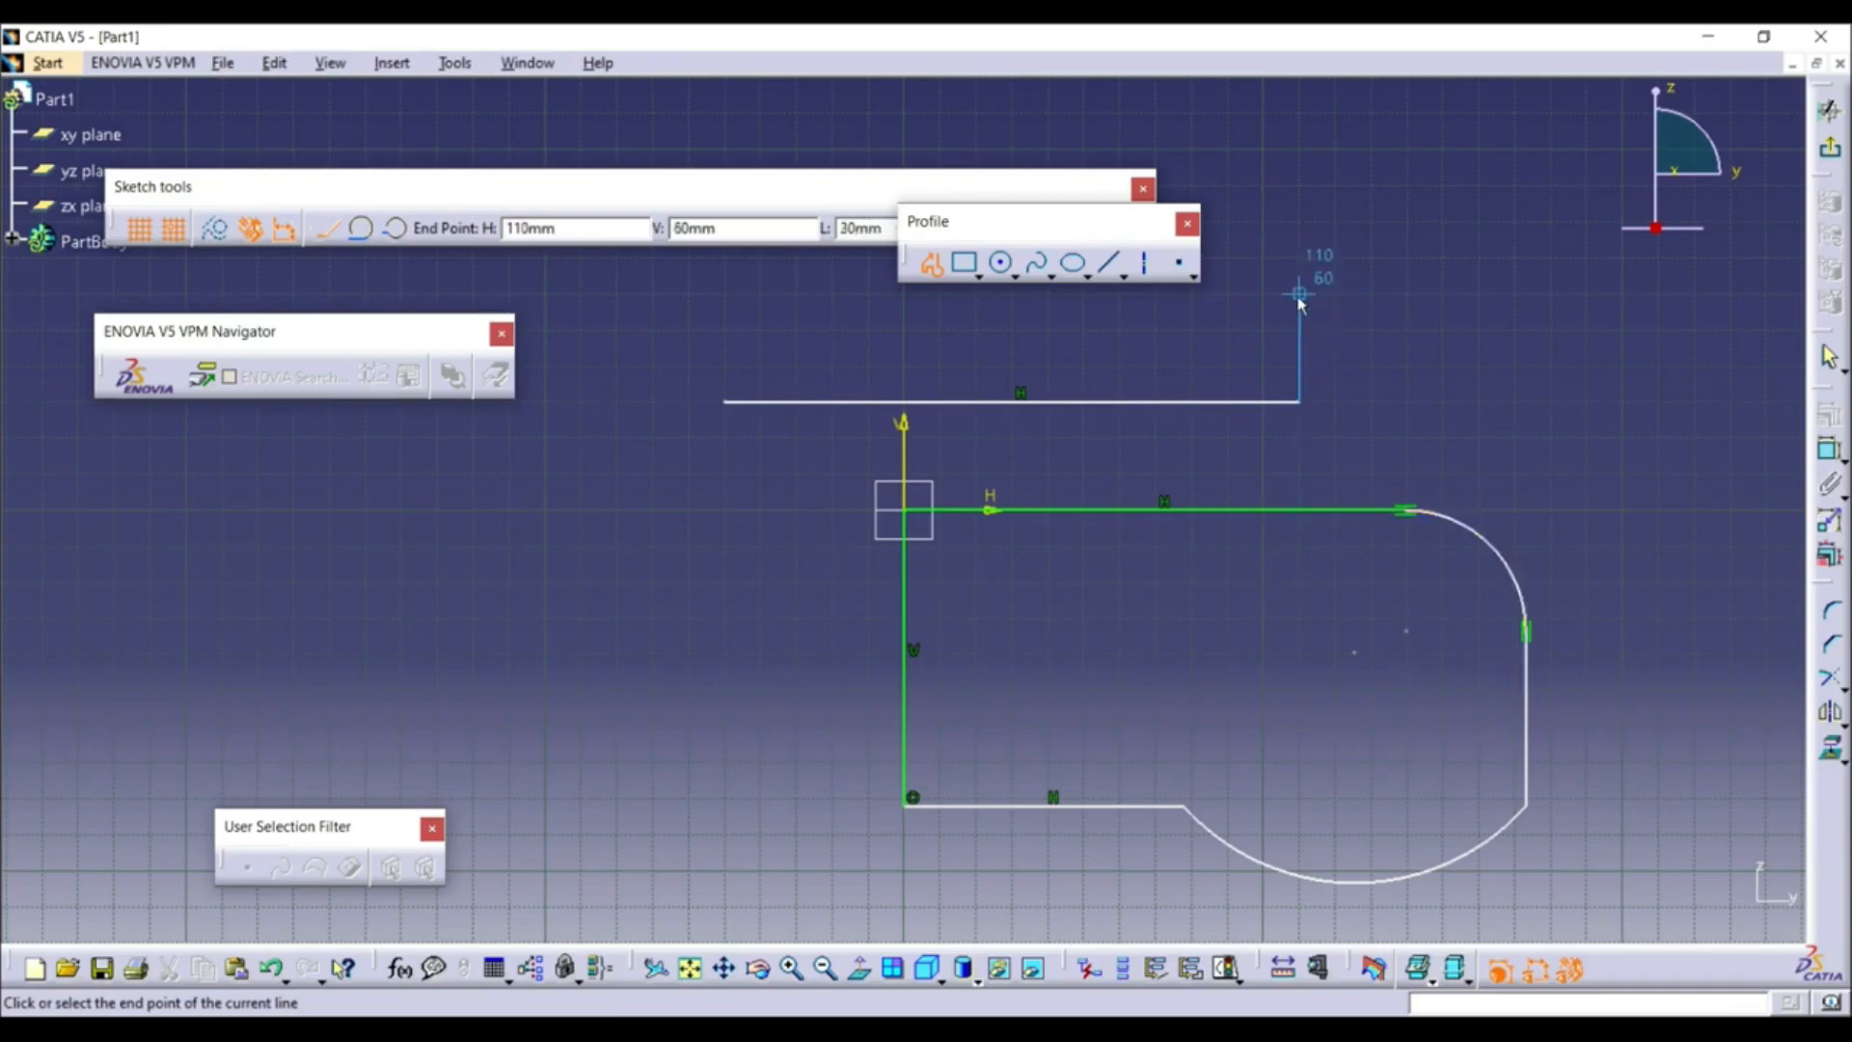
left_click(1299, 292)
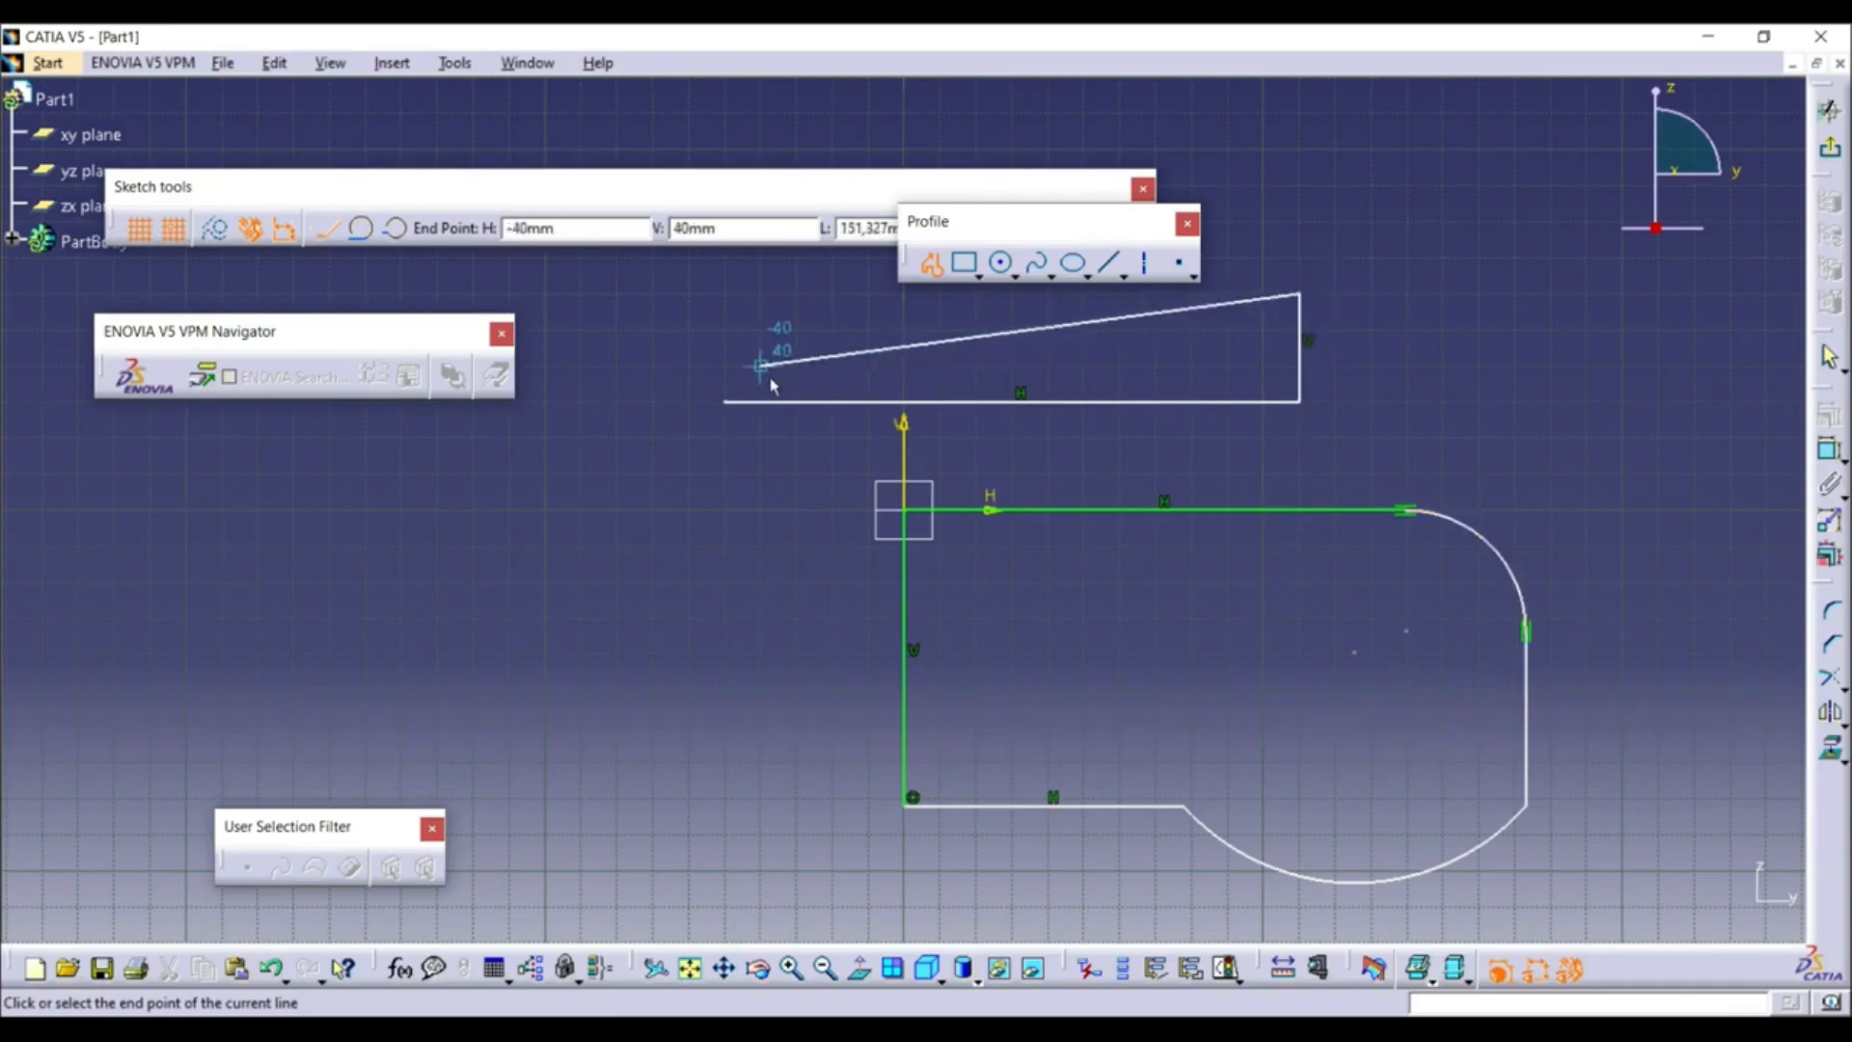
left_click(738, 402)
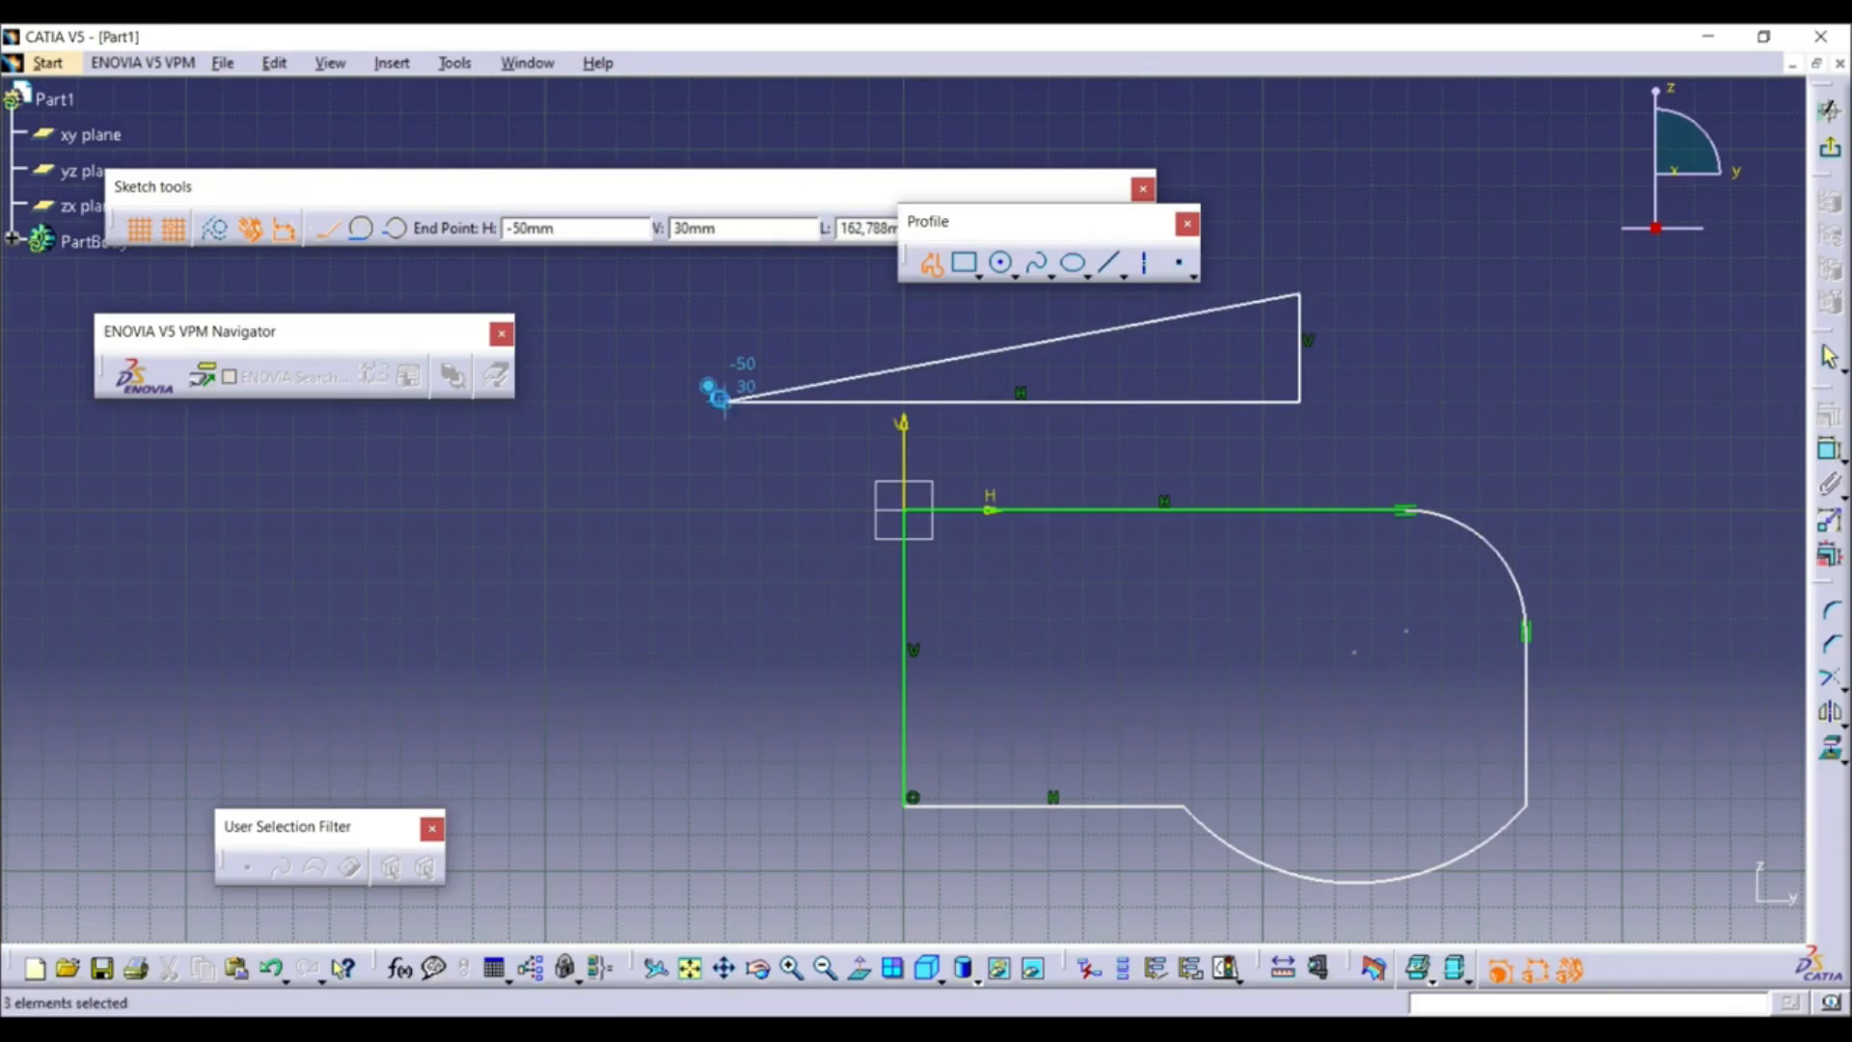
left_click(675, 524)
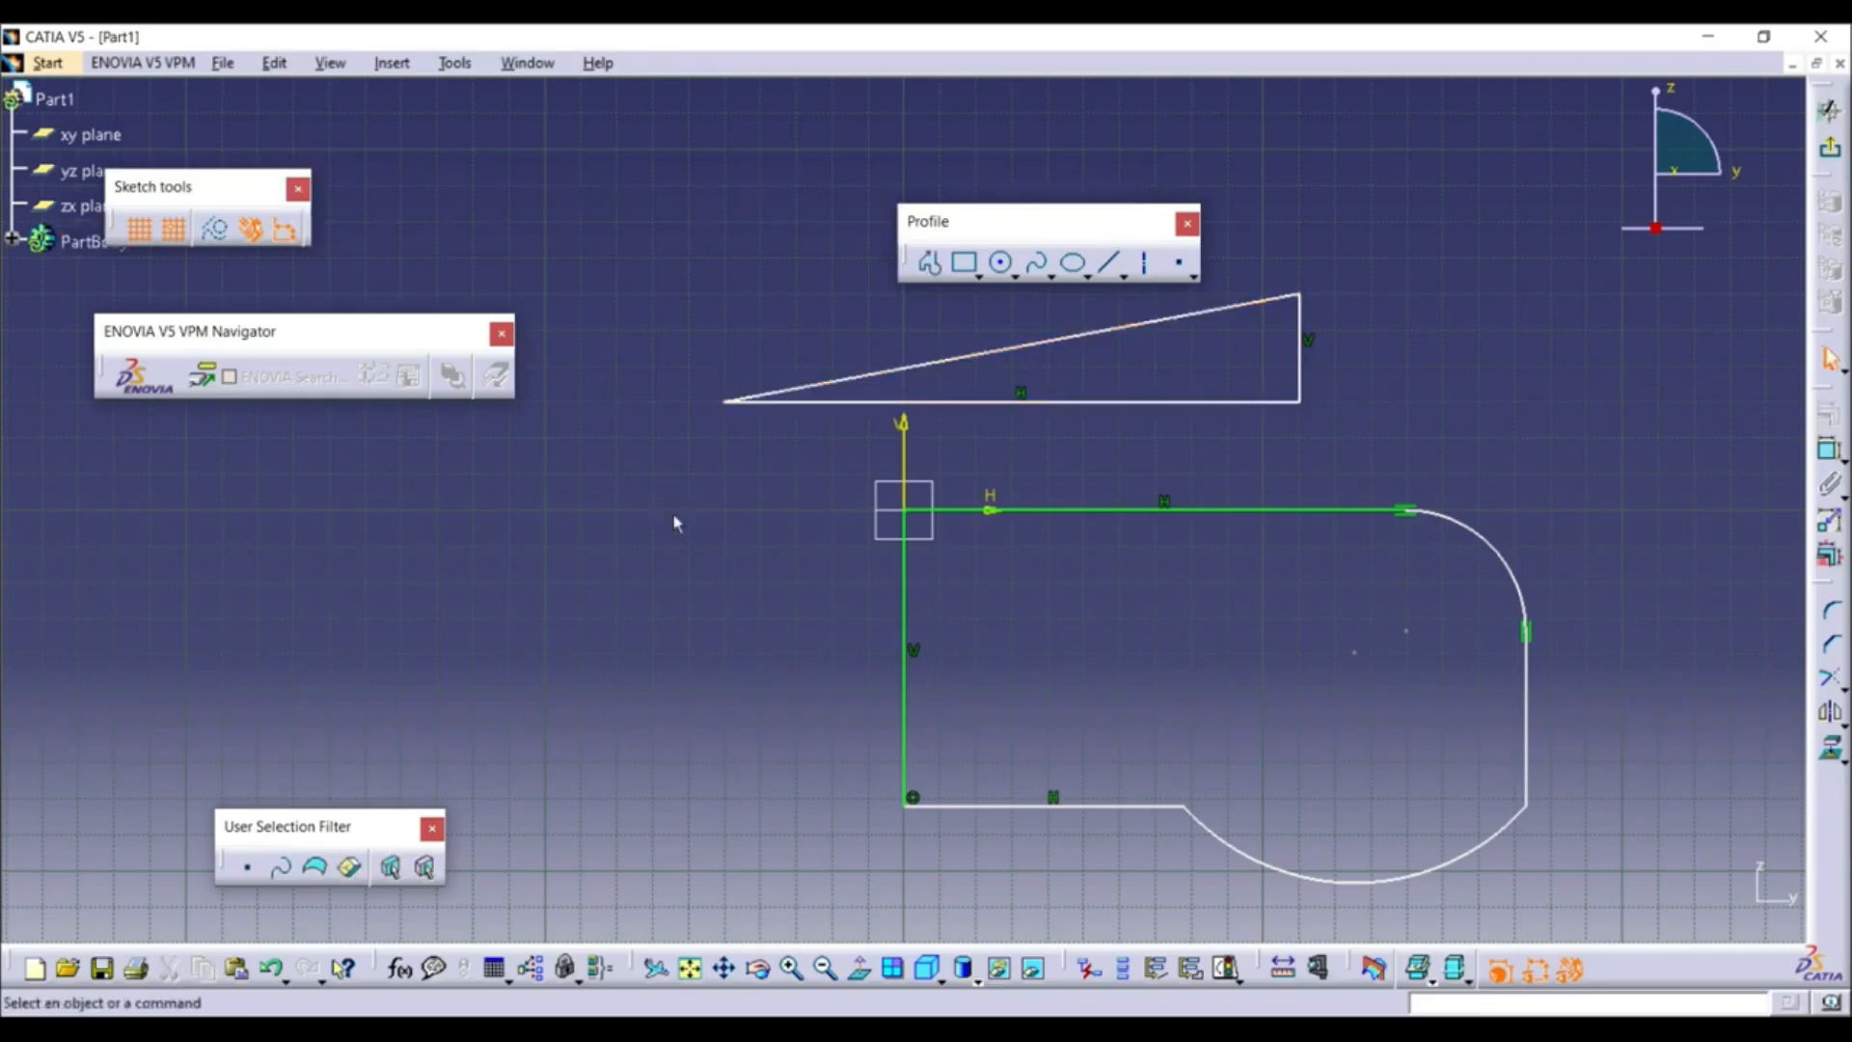
Switch off Snap to Point and hide the sketch grid
left_click(174, 233)
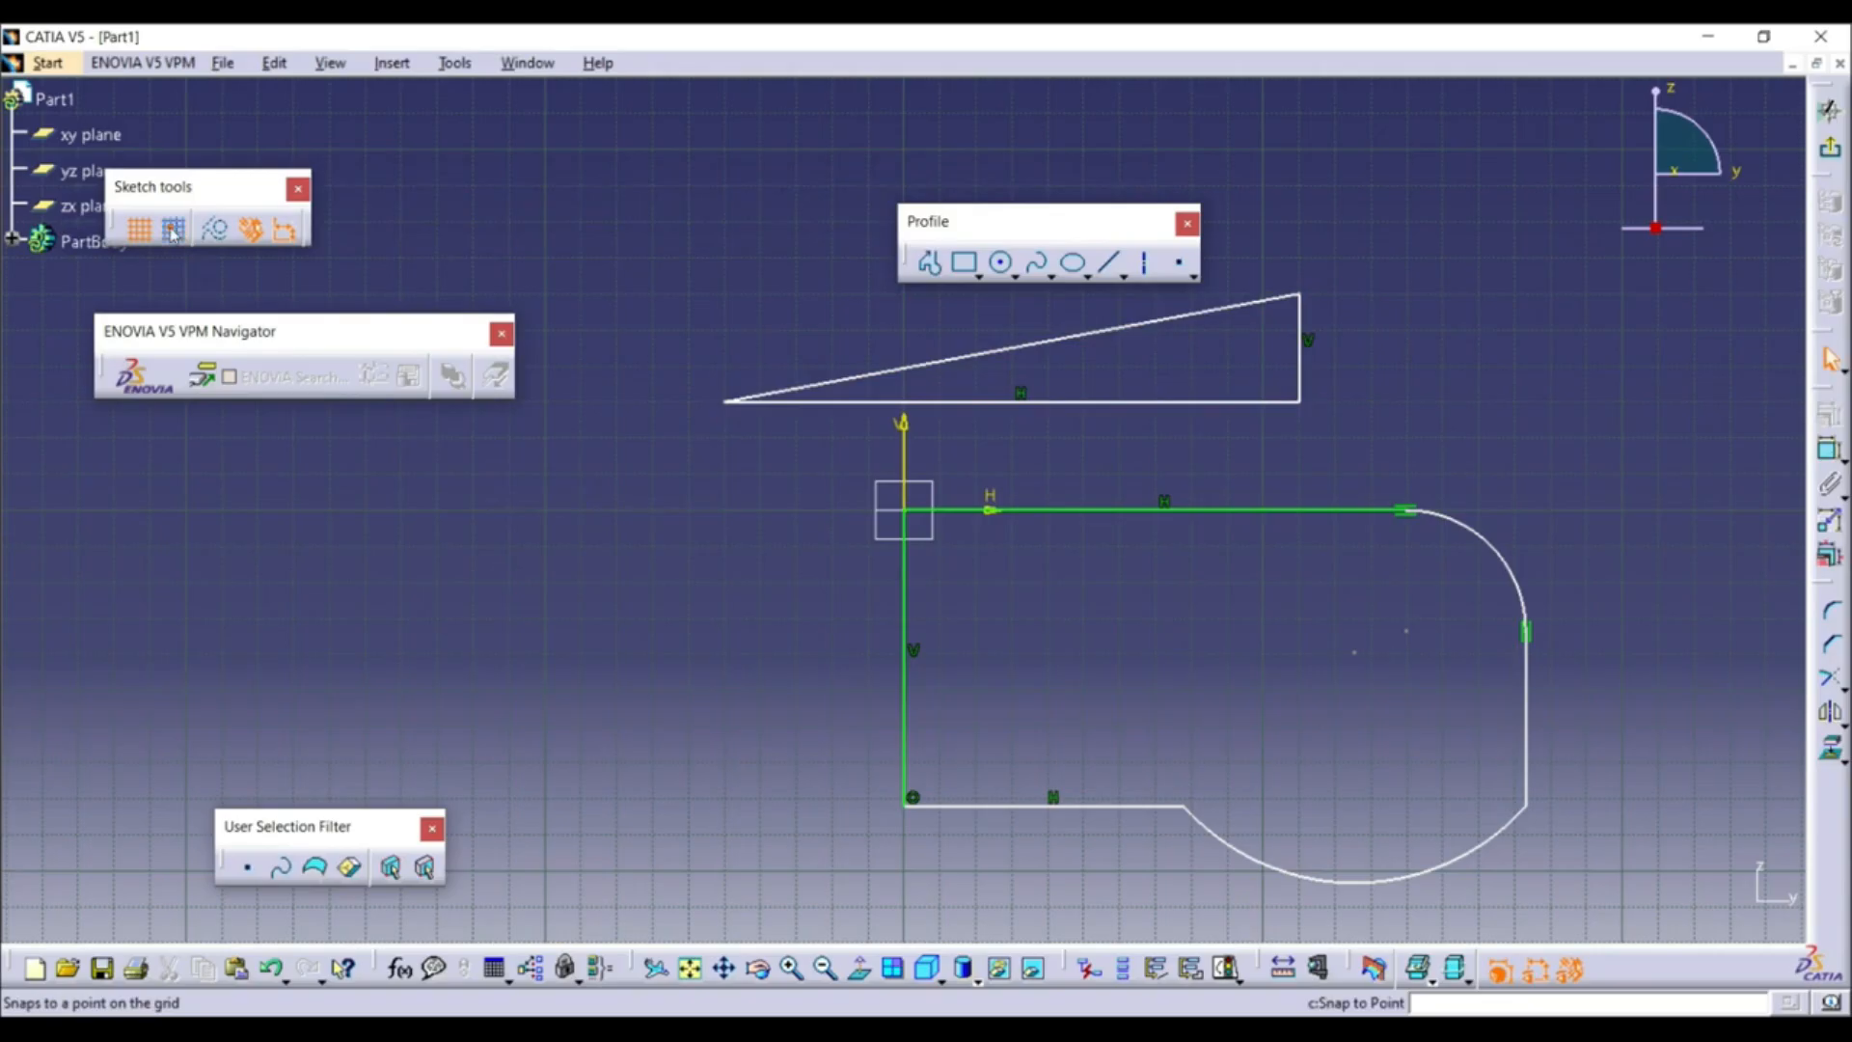
left_click(153, 232)
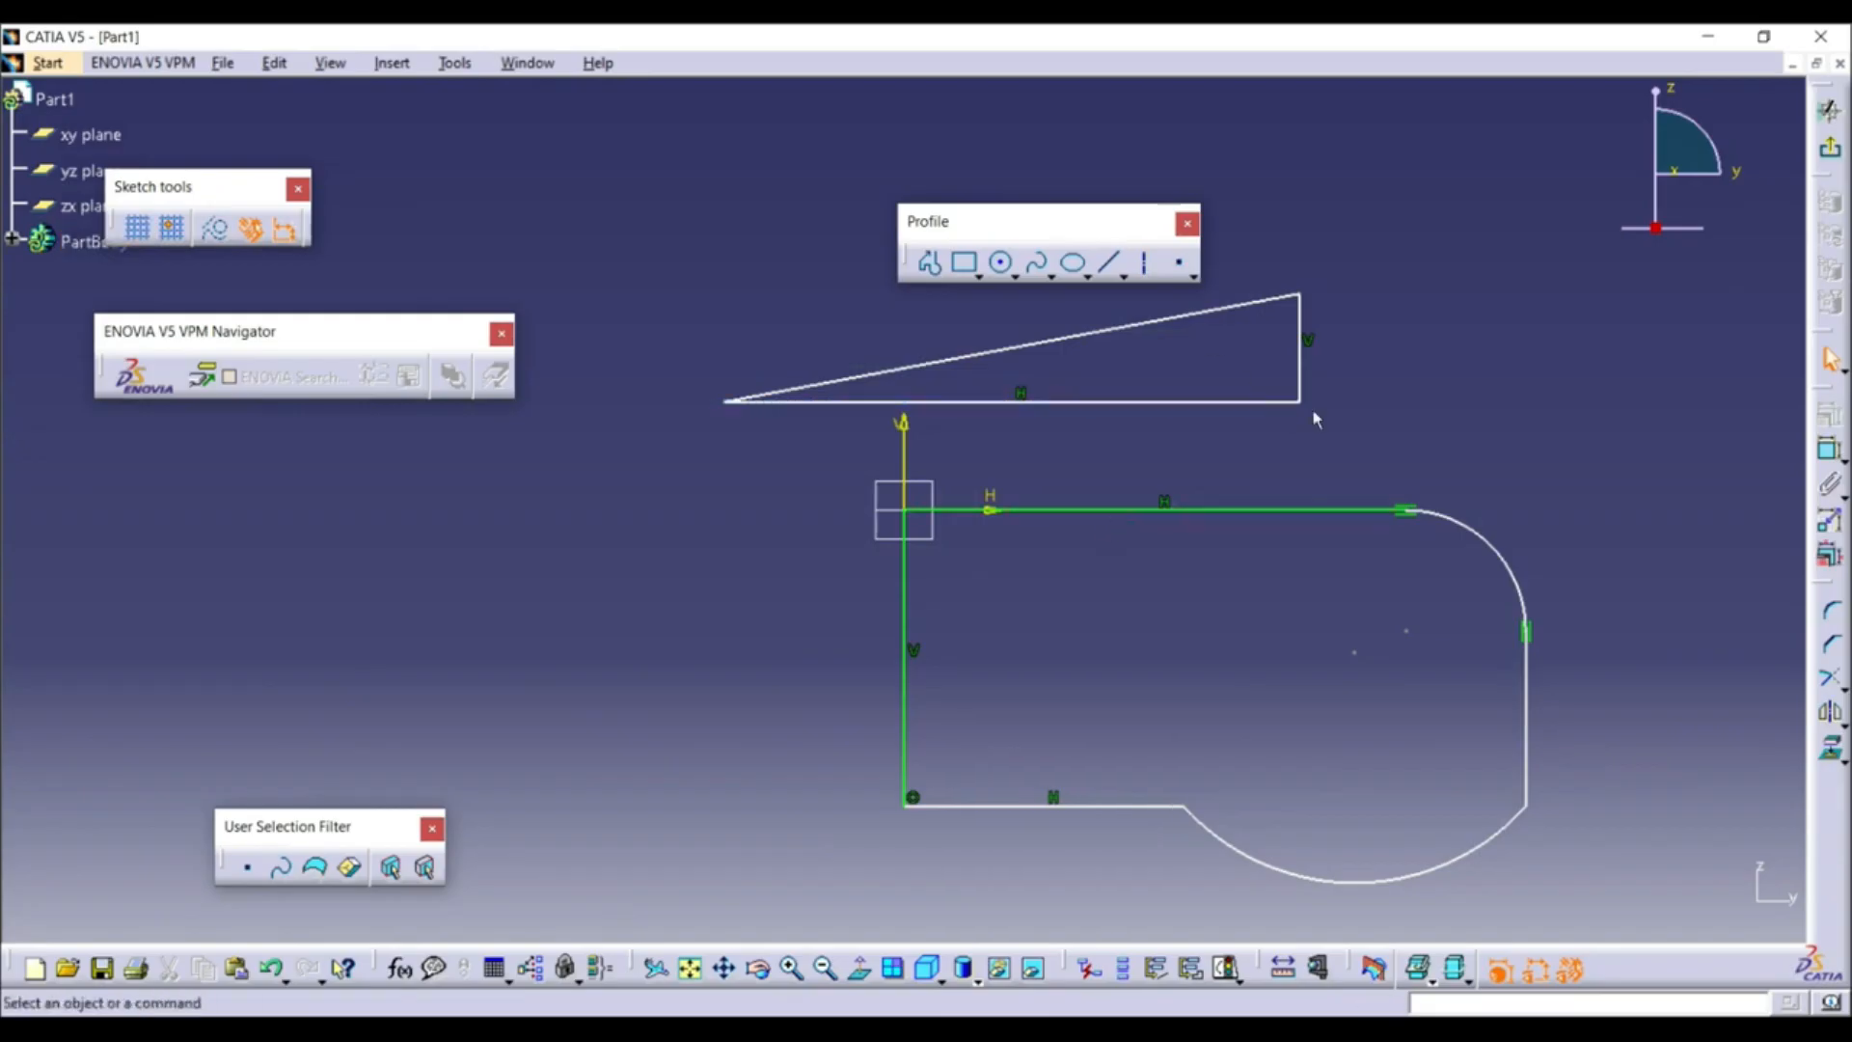
Shift the triangle in the positive H direction by its horizontal line, and slightly reshape the rounded profile by its tangent corner arc
left_click(1259, 403)
left_click_drag(1253, 407, 1370, 413)
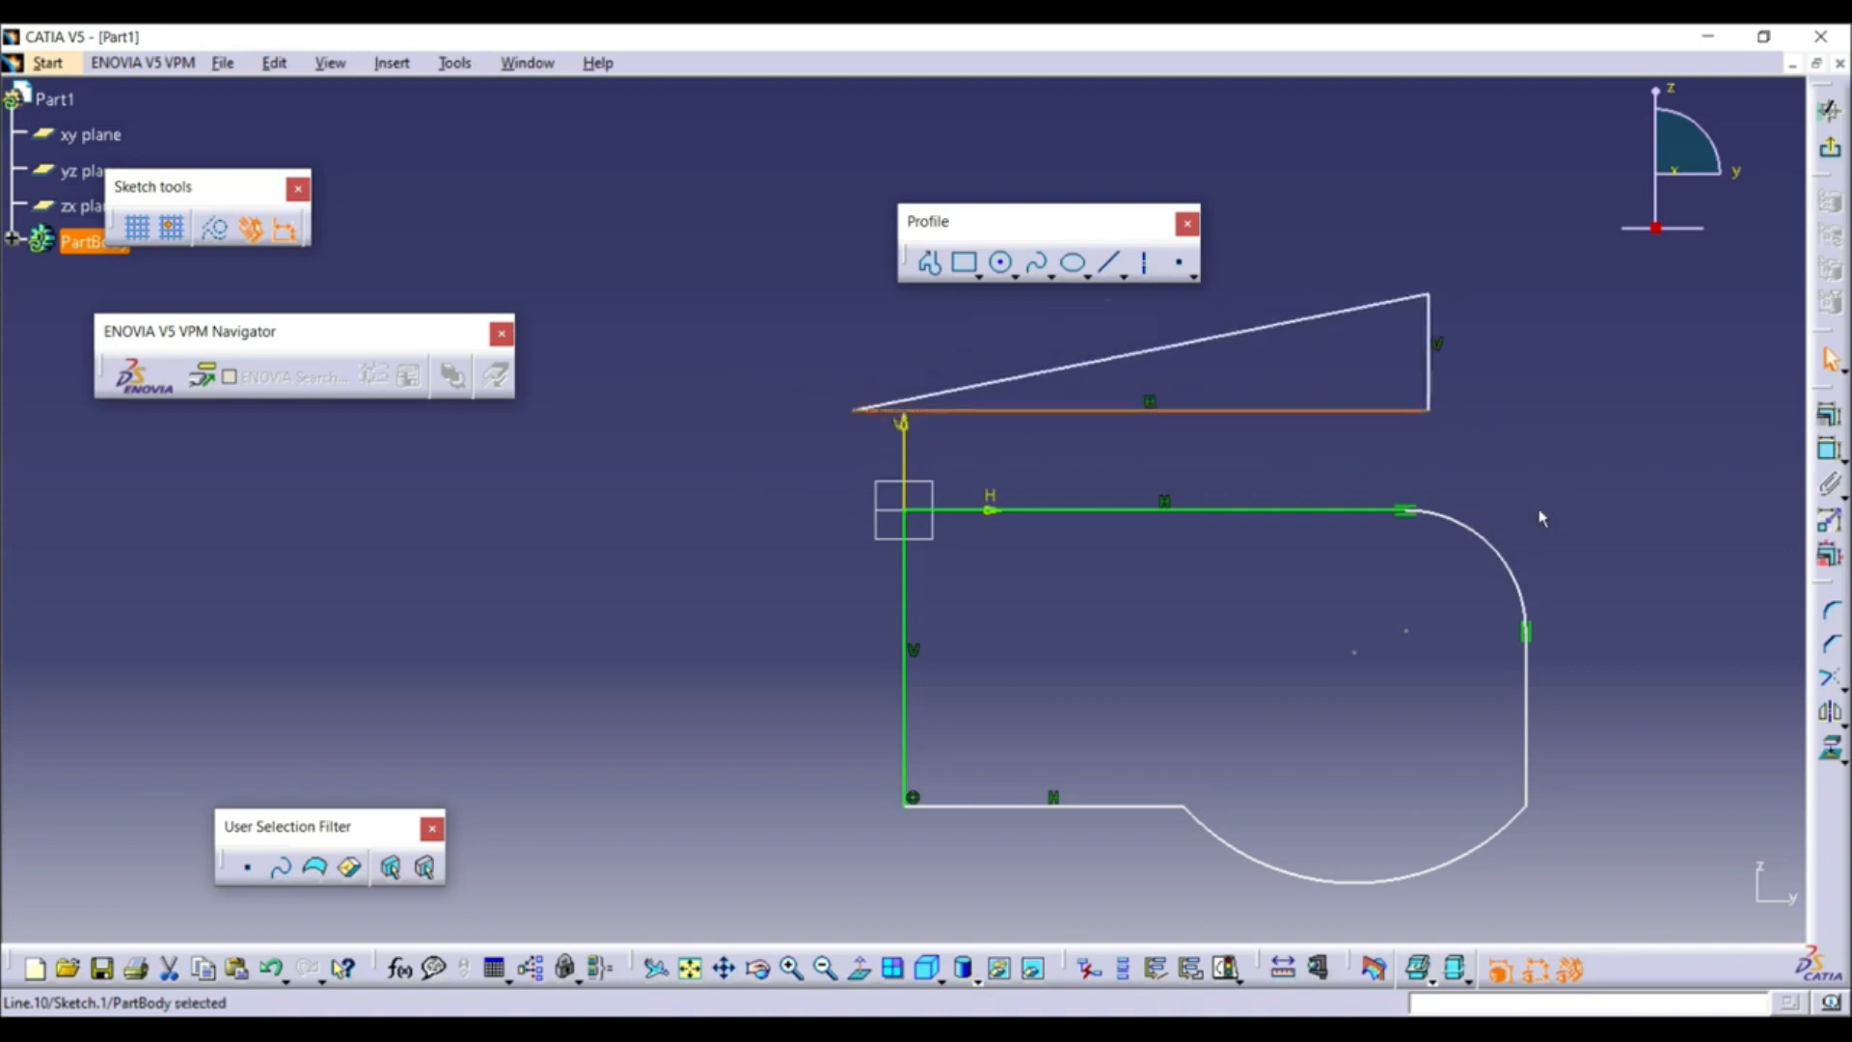
mouse_move(1517, 558)
left_mouse_down()
mouse_move(1503, 543)
mouse_move(1555, 513)
mouse_move(1517, 607)
mouse_move(1500, 540)
left_mouse_up()
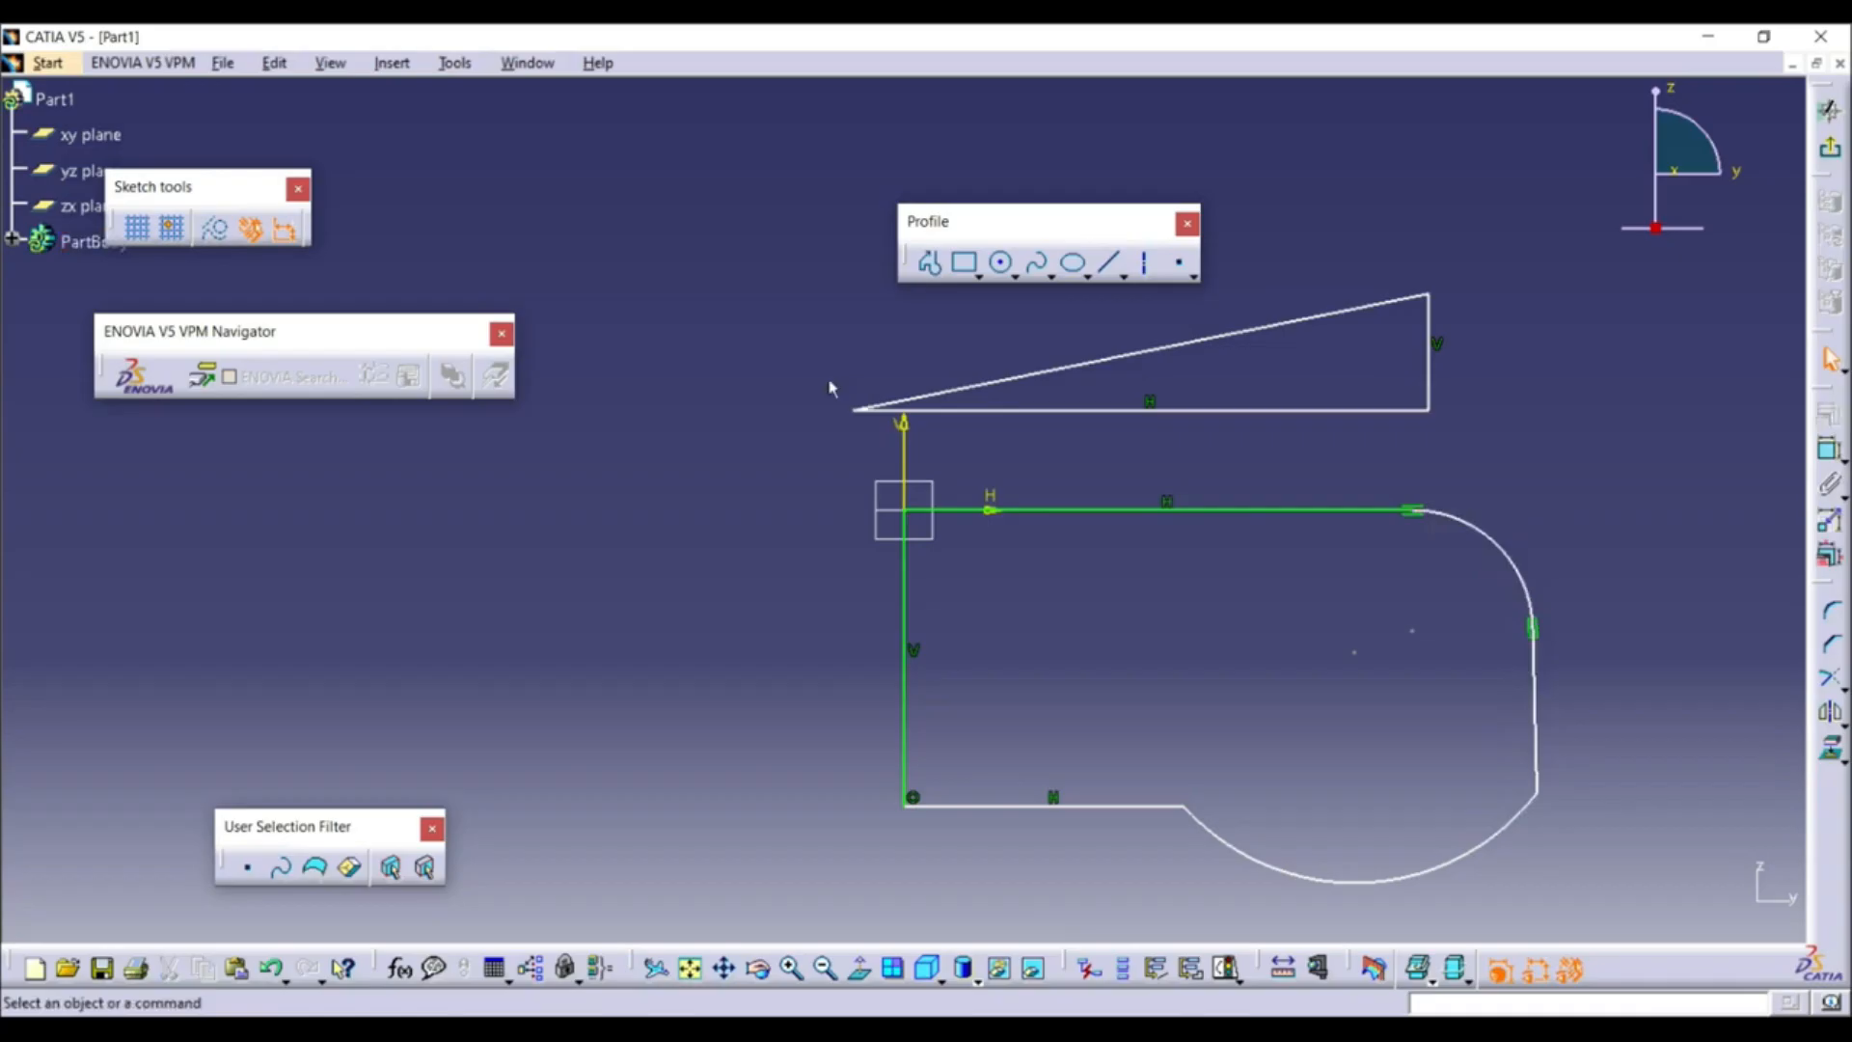
Select all the sketched geometry, both the triangle and the rounded profile, and delete it
mouse_move(643, 210)
left_mouse_down()
mouse_move(992, 508)
mouse_move(1169, 594)
left_mouse_up()
left_click_drag(1337, 723, 1677, 910)
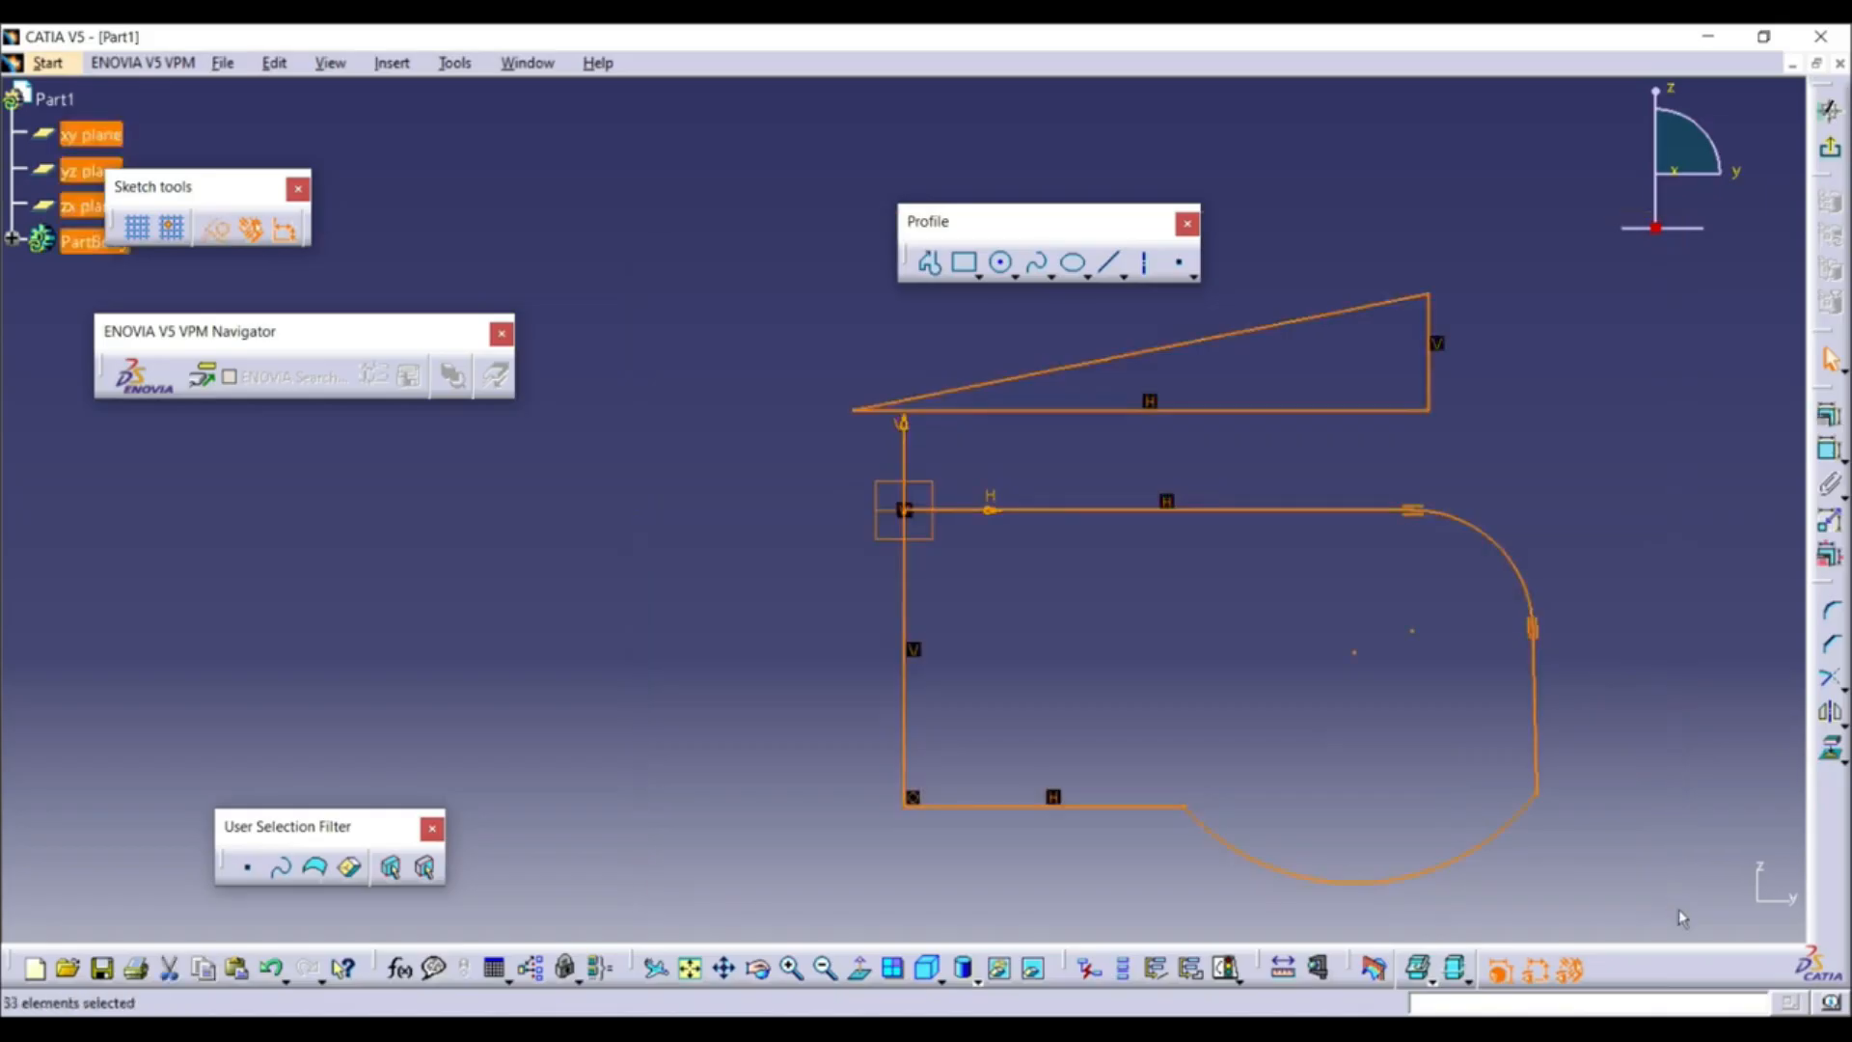
key("Delete")
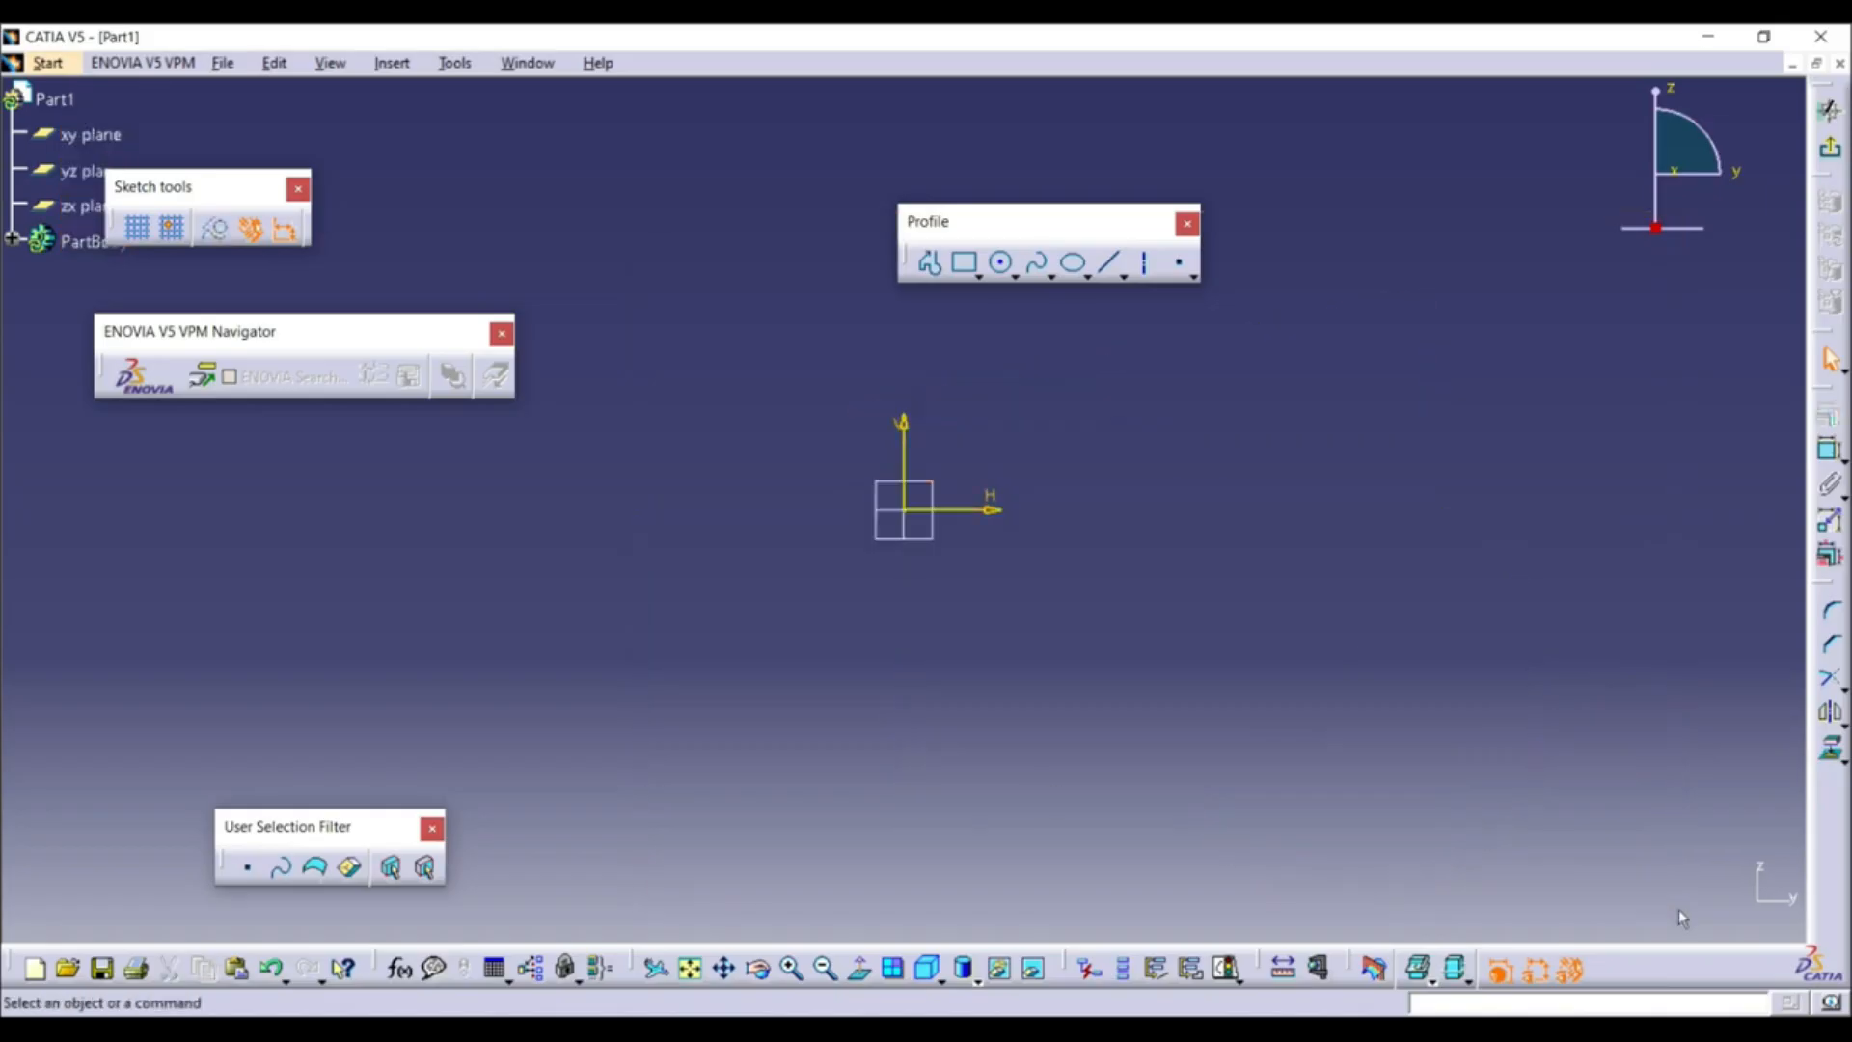
Sketch a two-point rectangle about 166 mm wide around the origin, then reshape it by moving its right side and lower-right corner inward
left_click(929, 263)
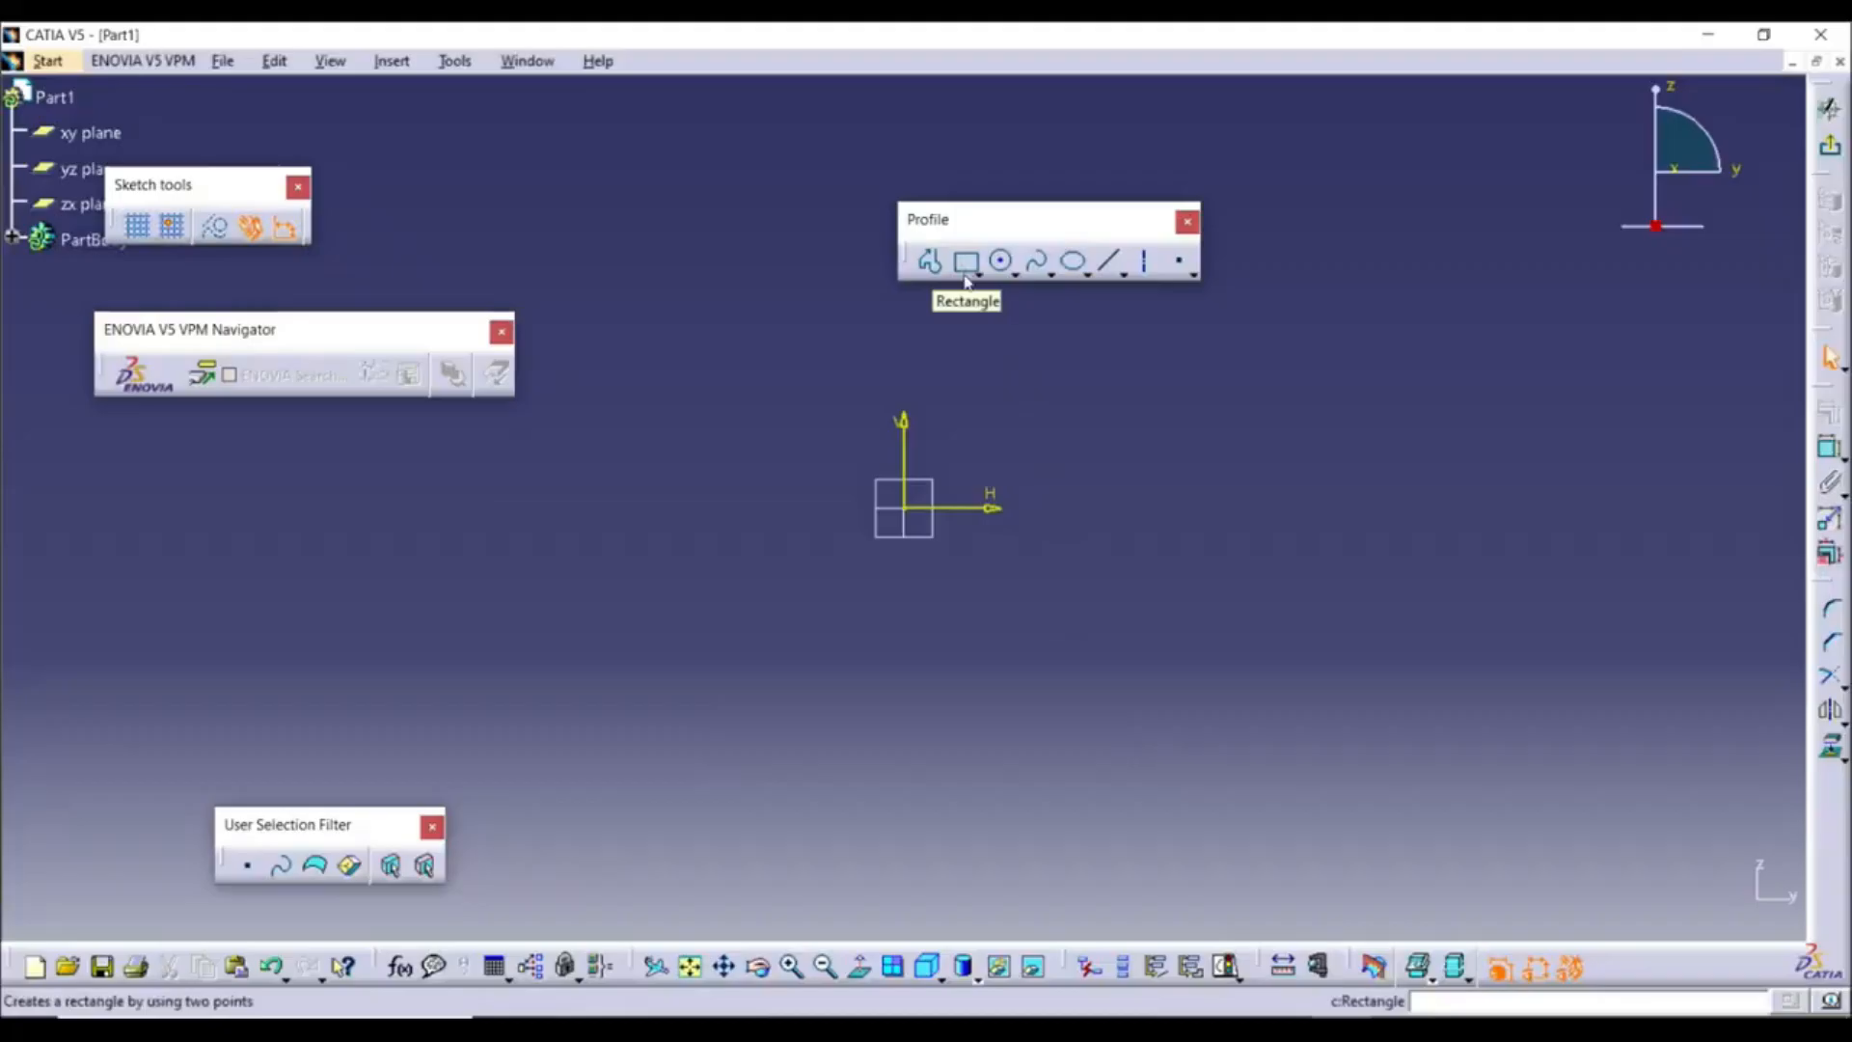
left_click(978, 276)
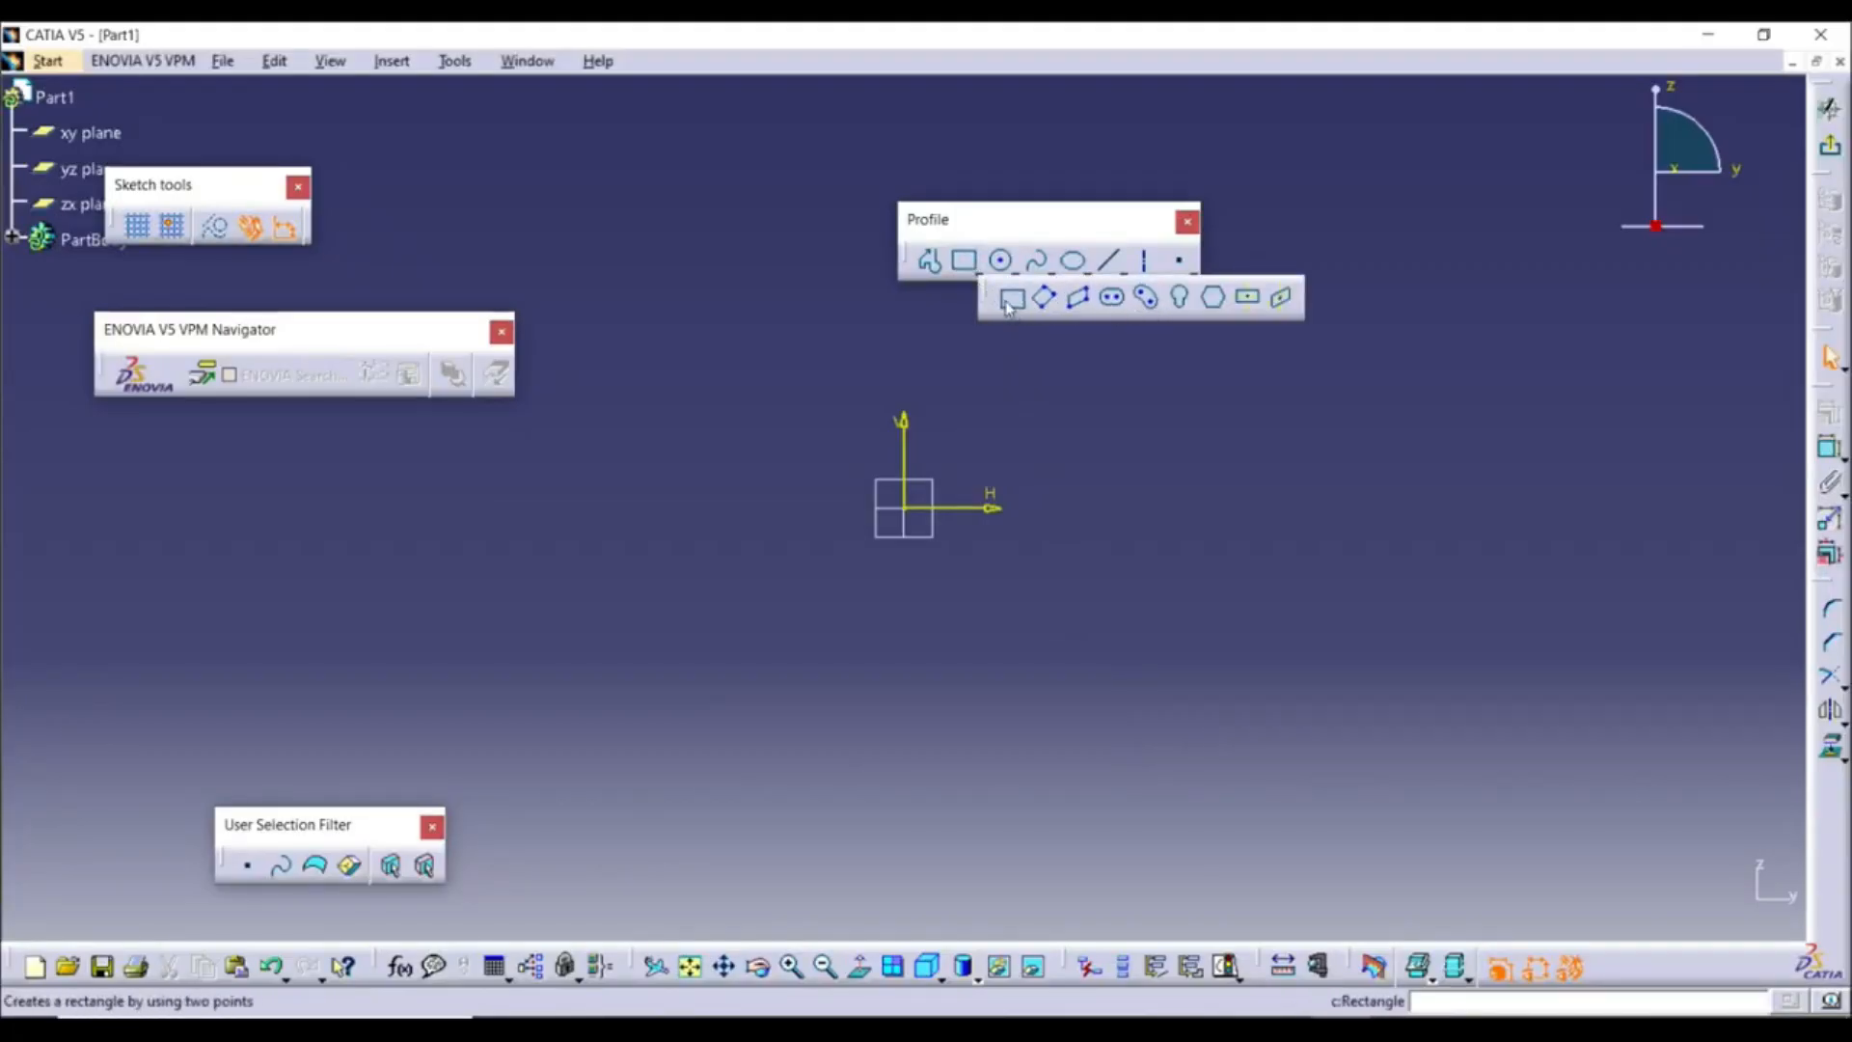
left_click(1012, 301)
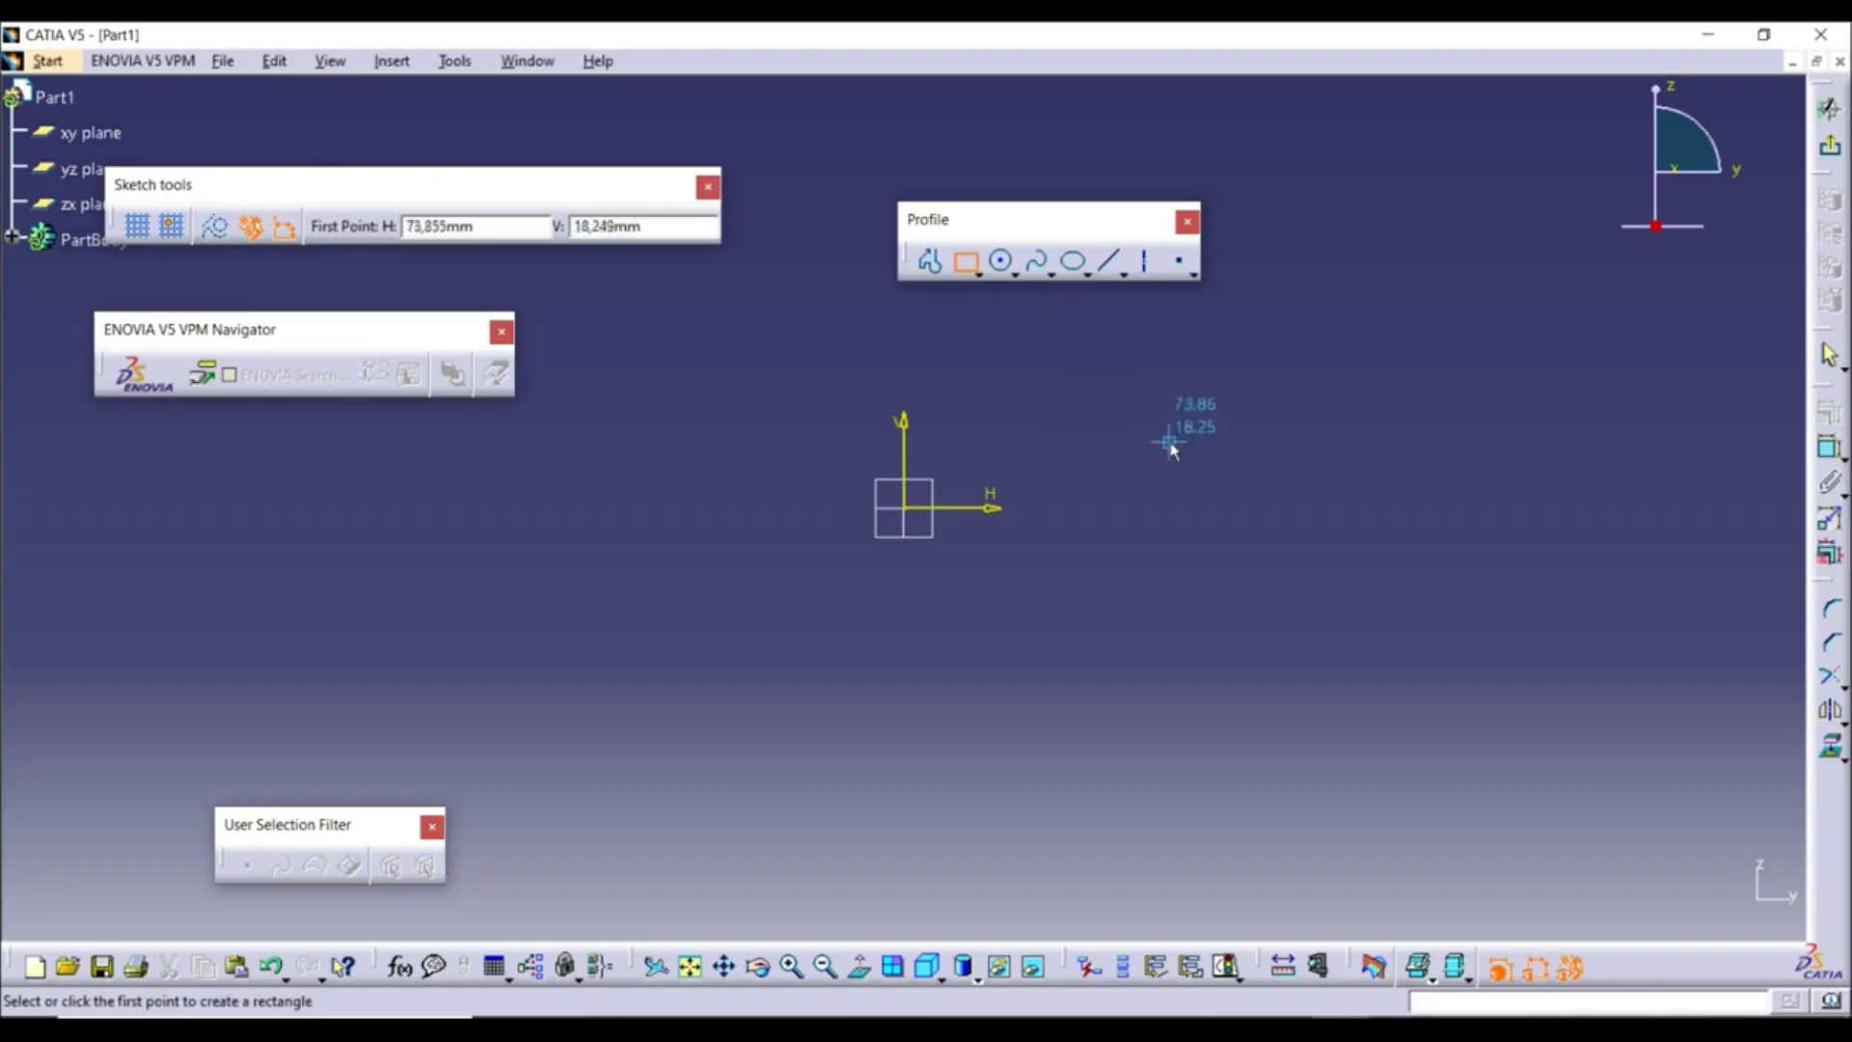
left_click(790, 378)
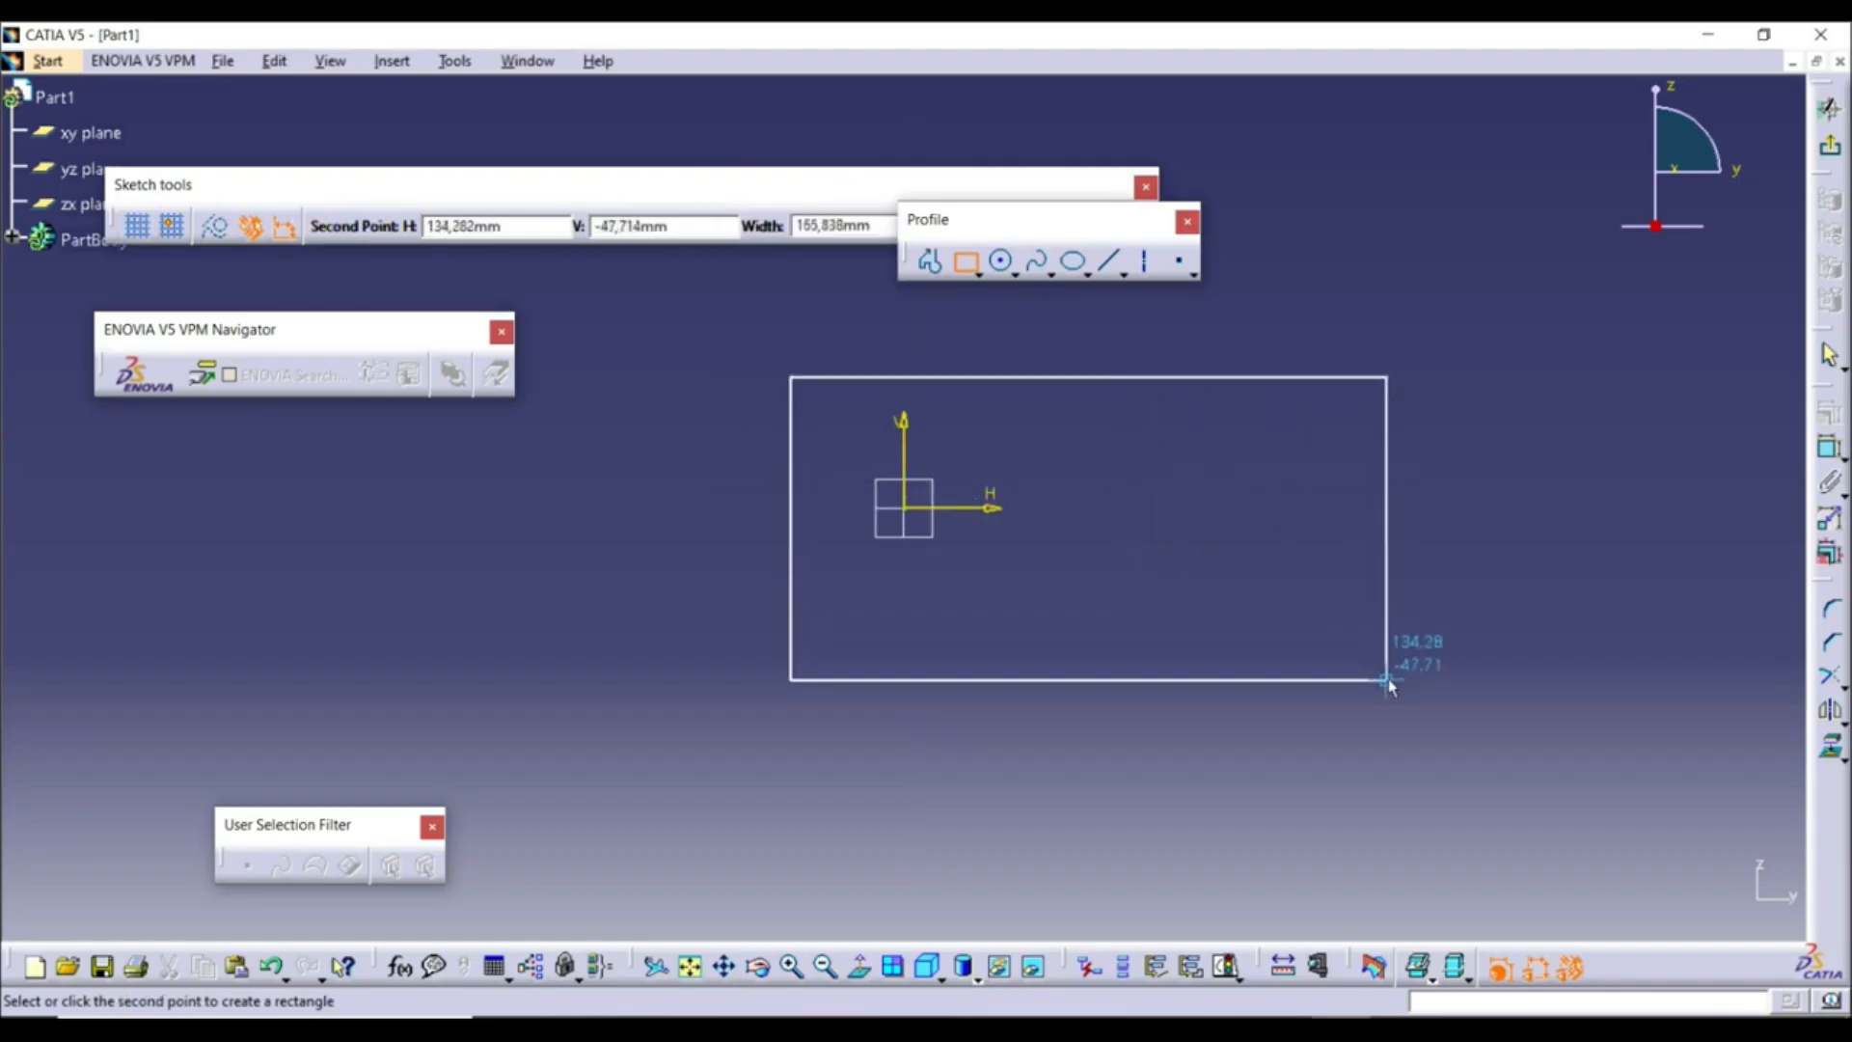
left_click(1387, 680)
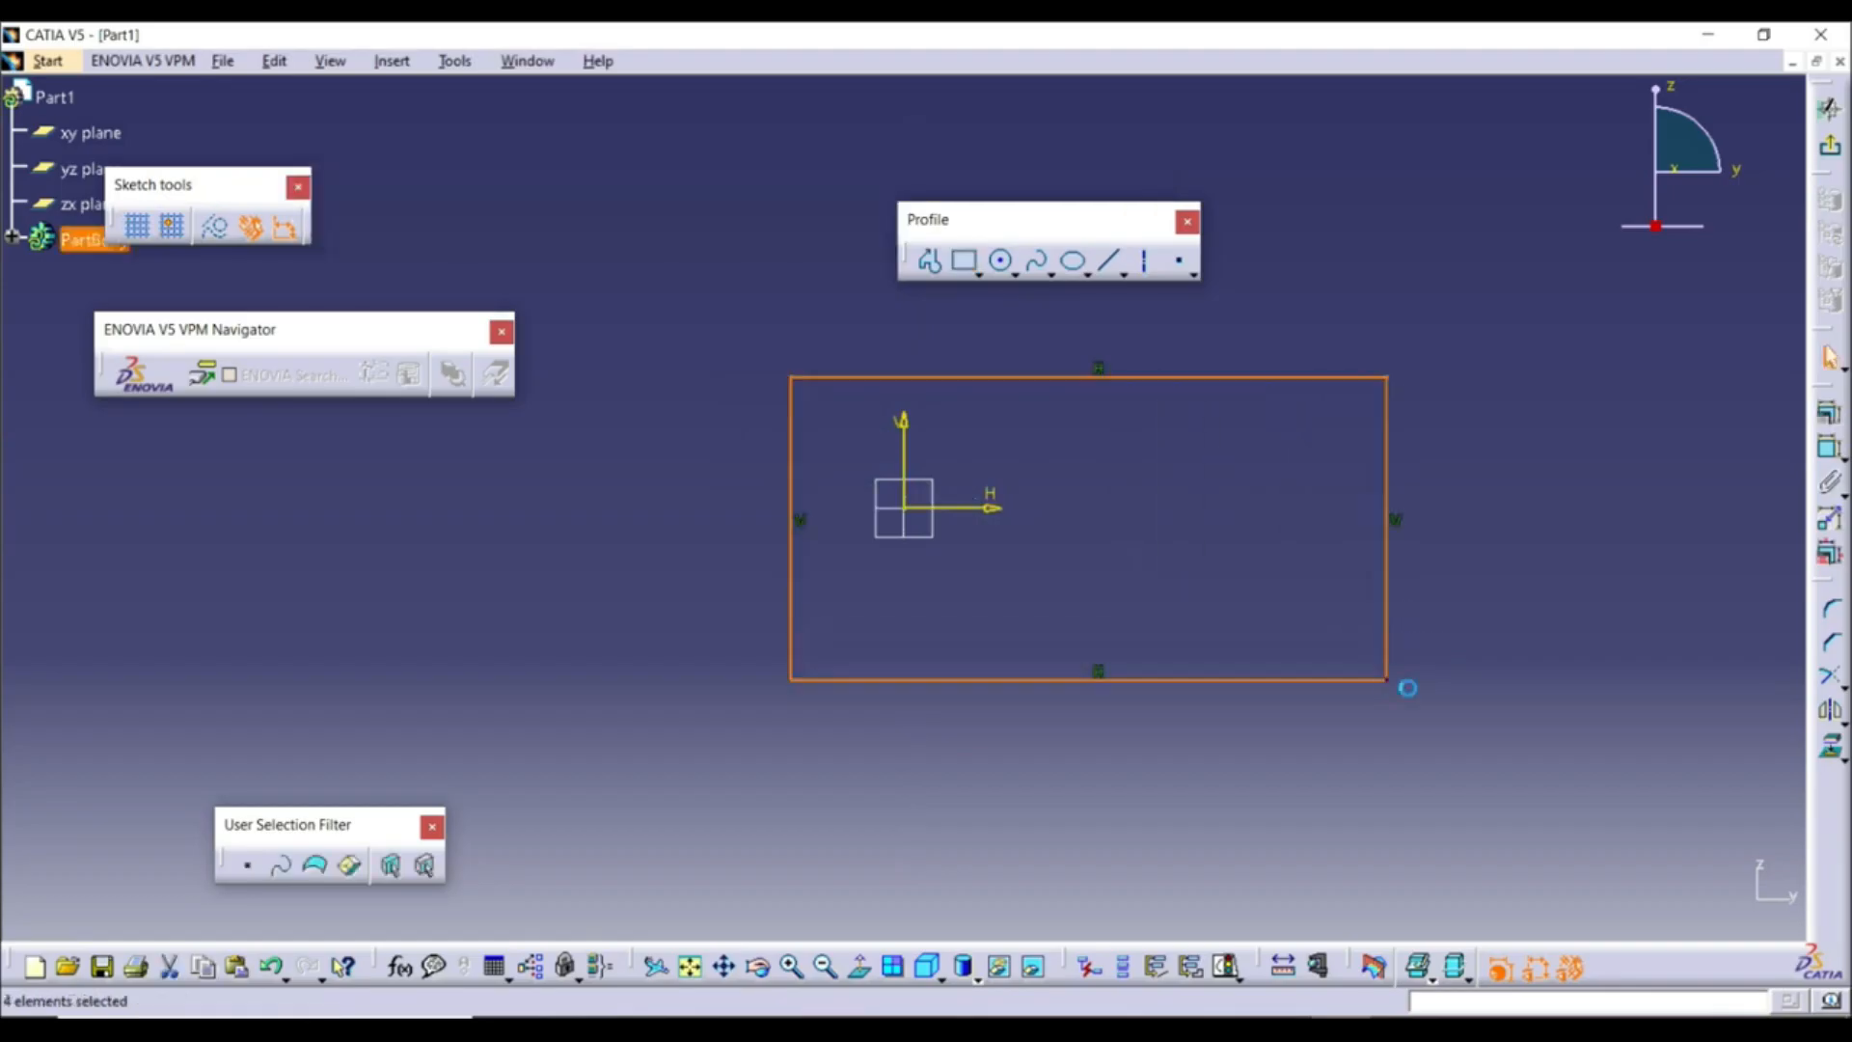
left_click(1473, 719)
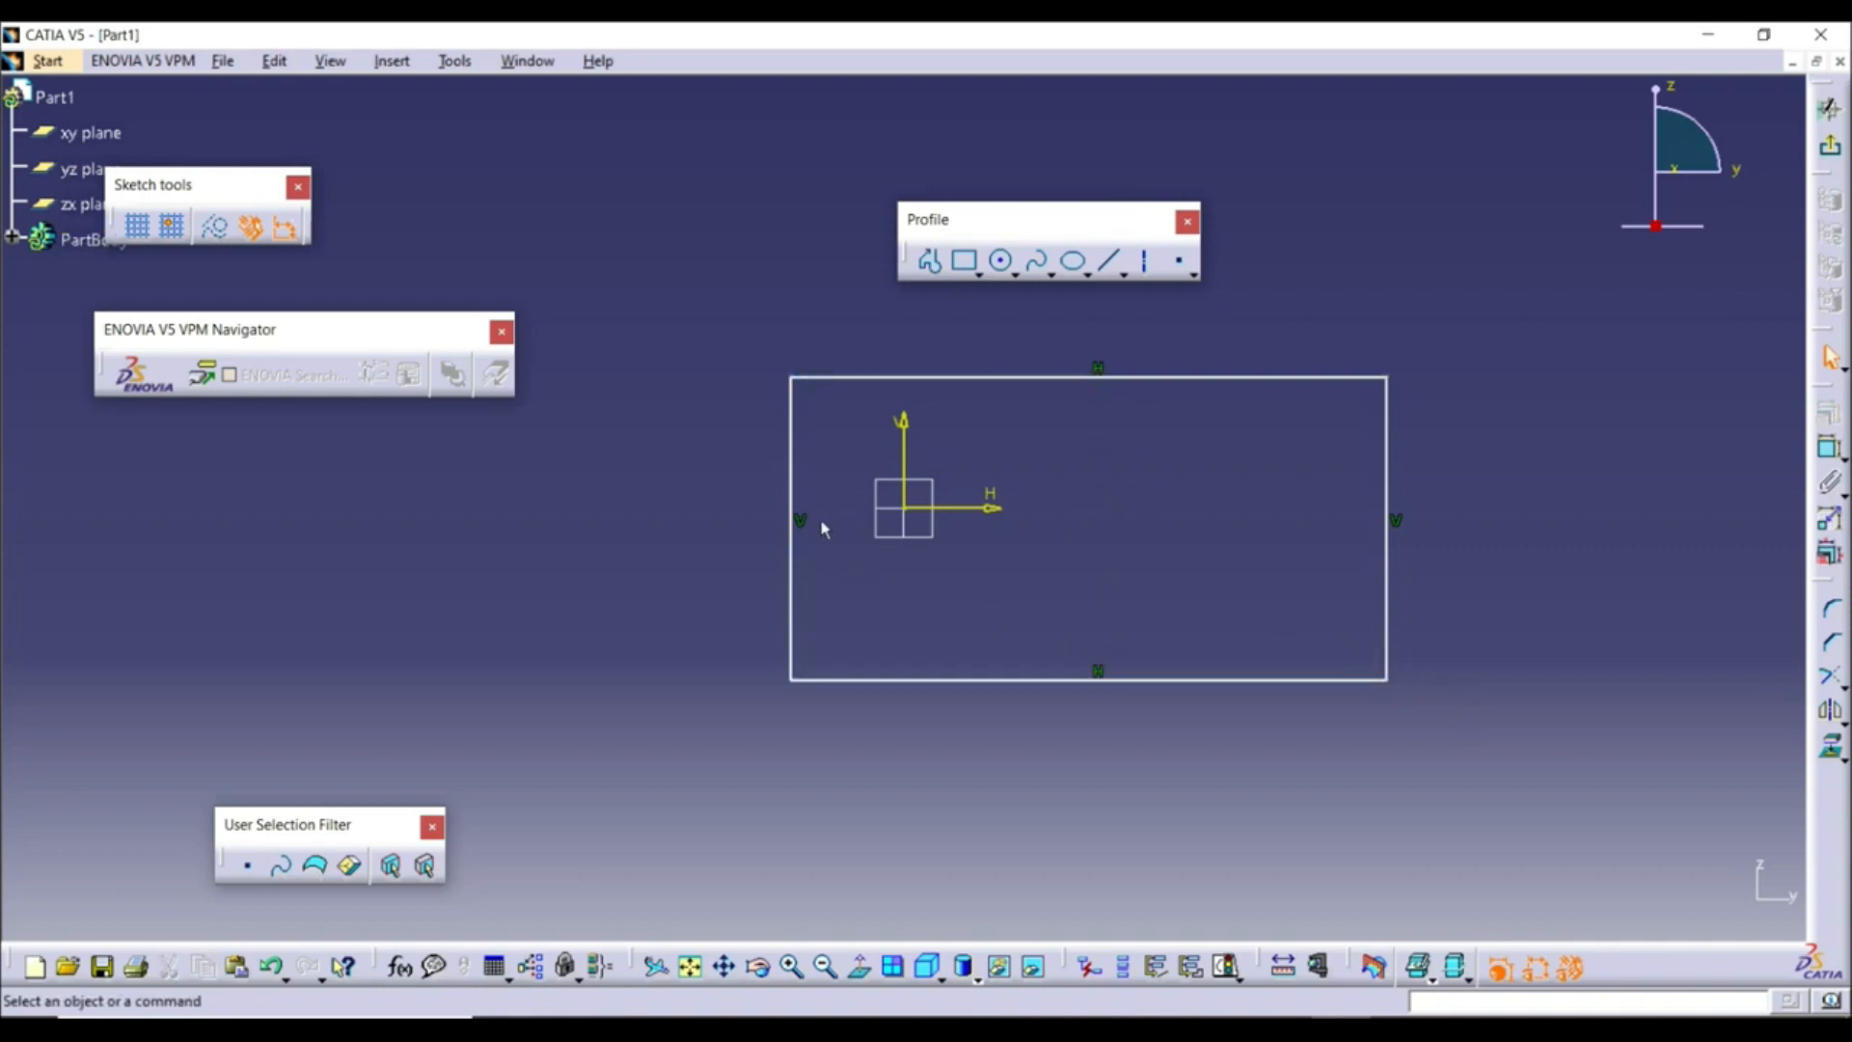
left_click_drag(1386, 574, 1337, 565)
left_click_drag(1351, 662, 1292, 667)
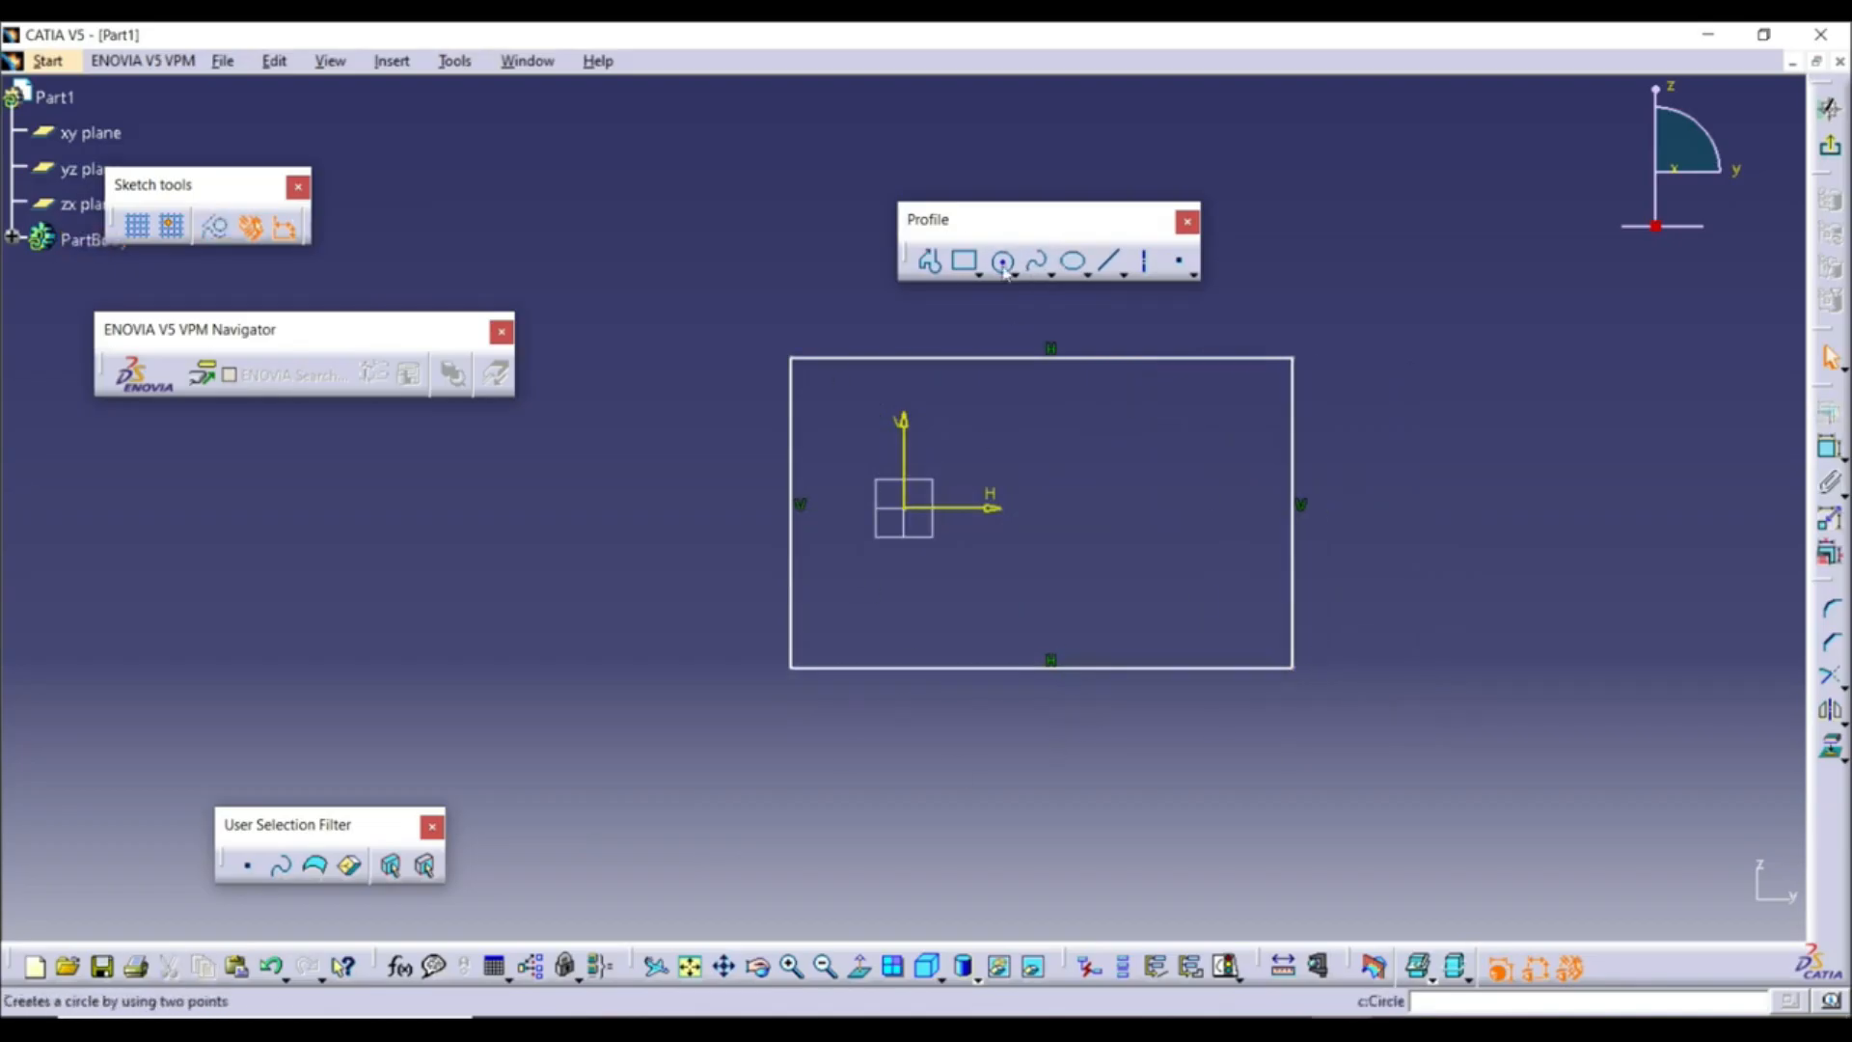
Sketch an oriented rectangle left of the first one, its base sloping down to the right, and slightly shrink it by its upper-right corner
left_click(980, 274)
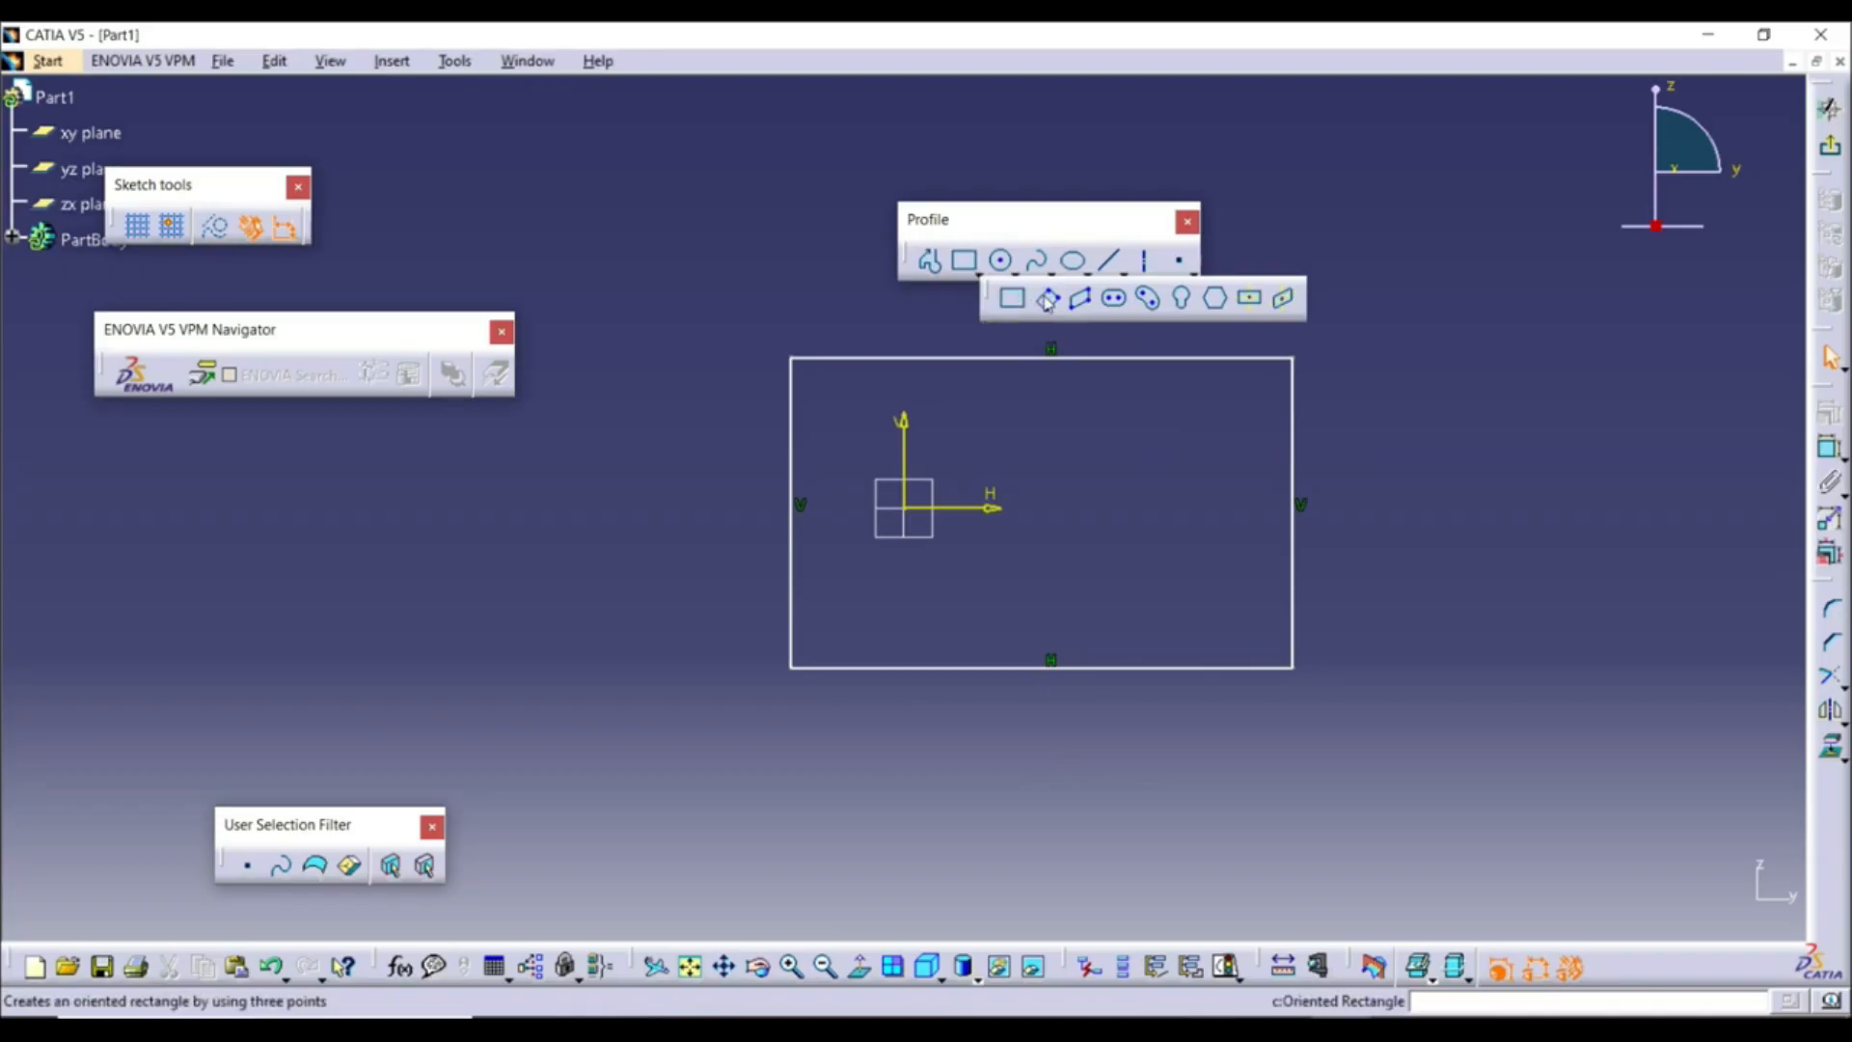
left_click(1048, 301)
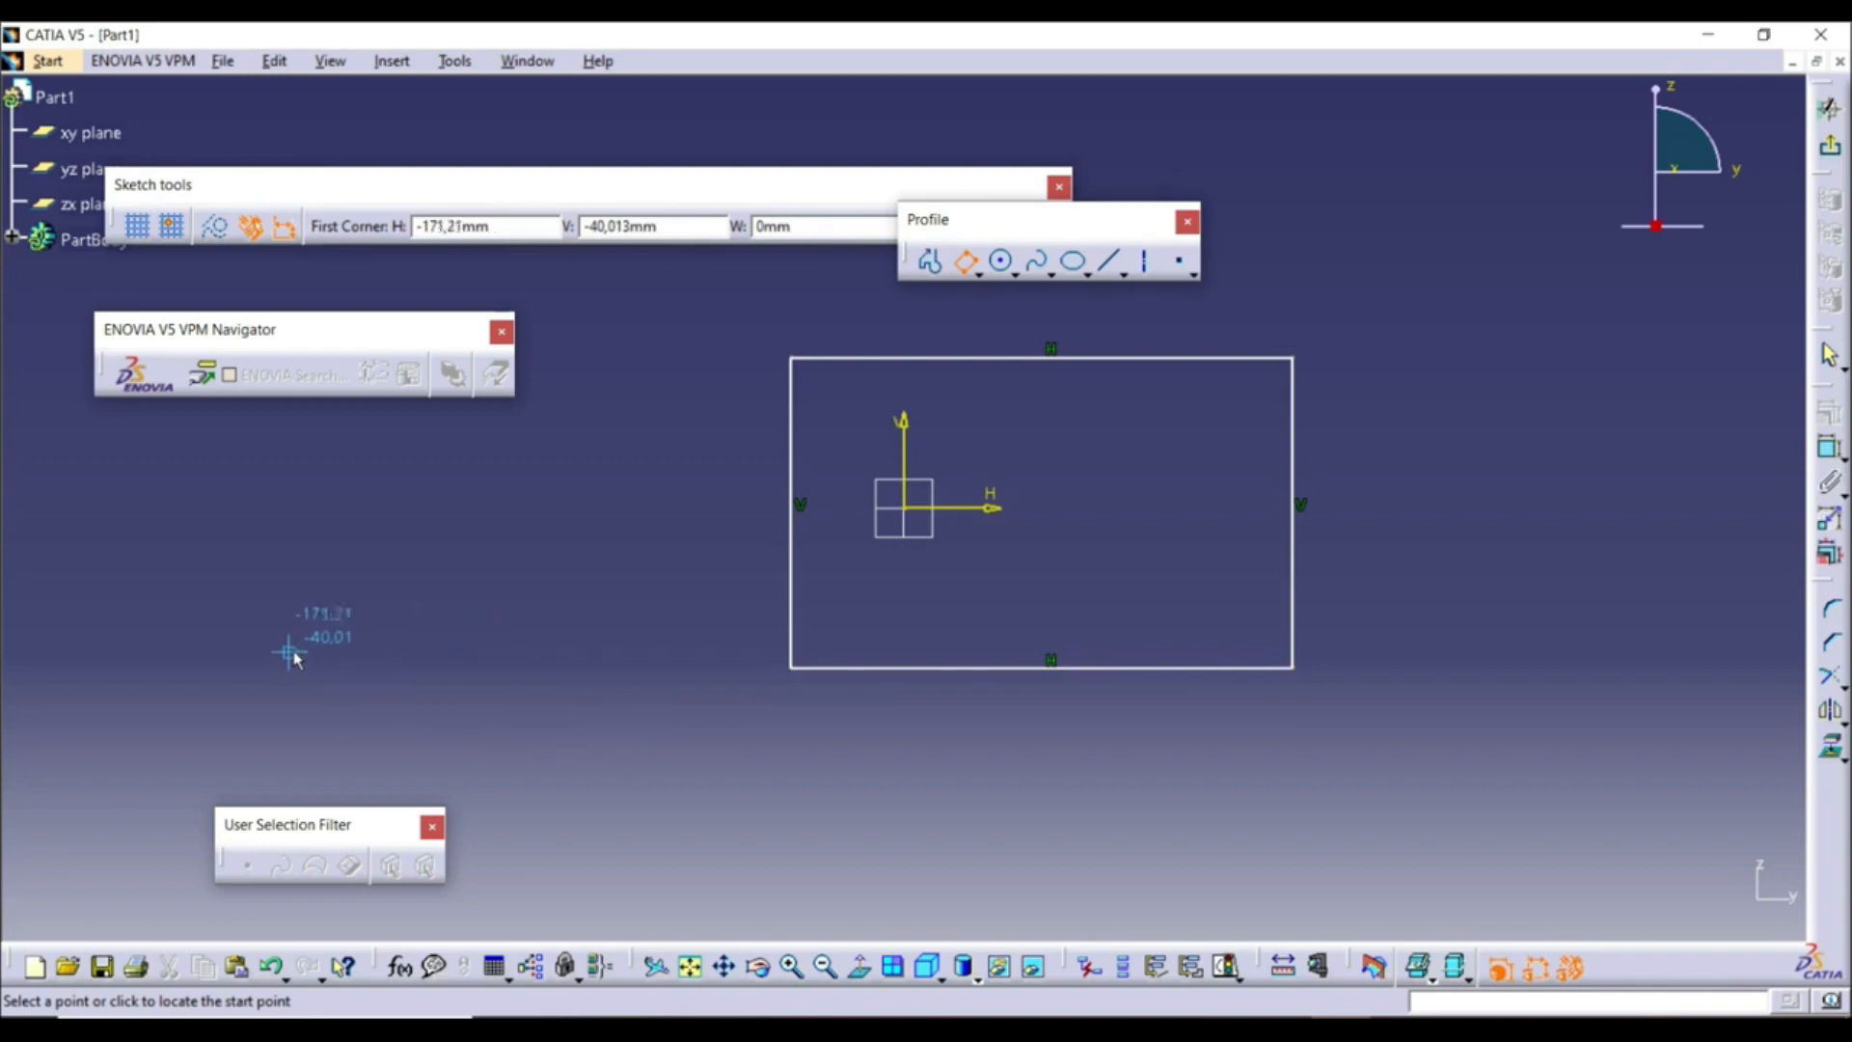
left_click(221, 667)
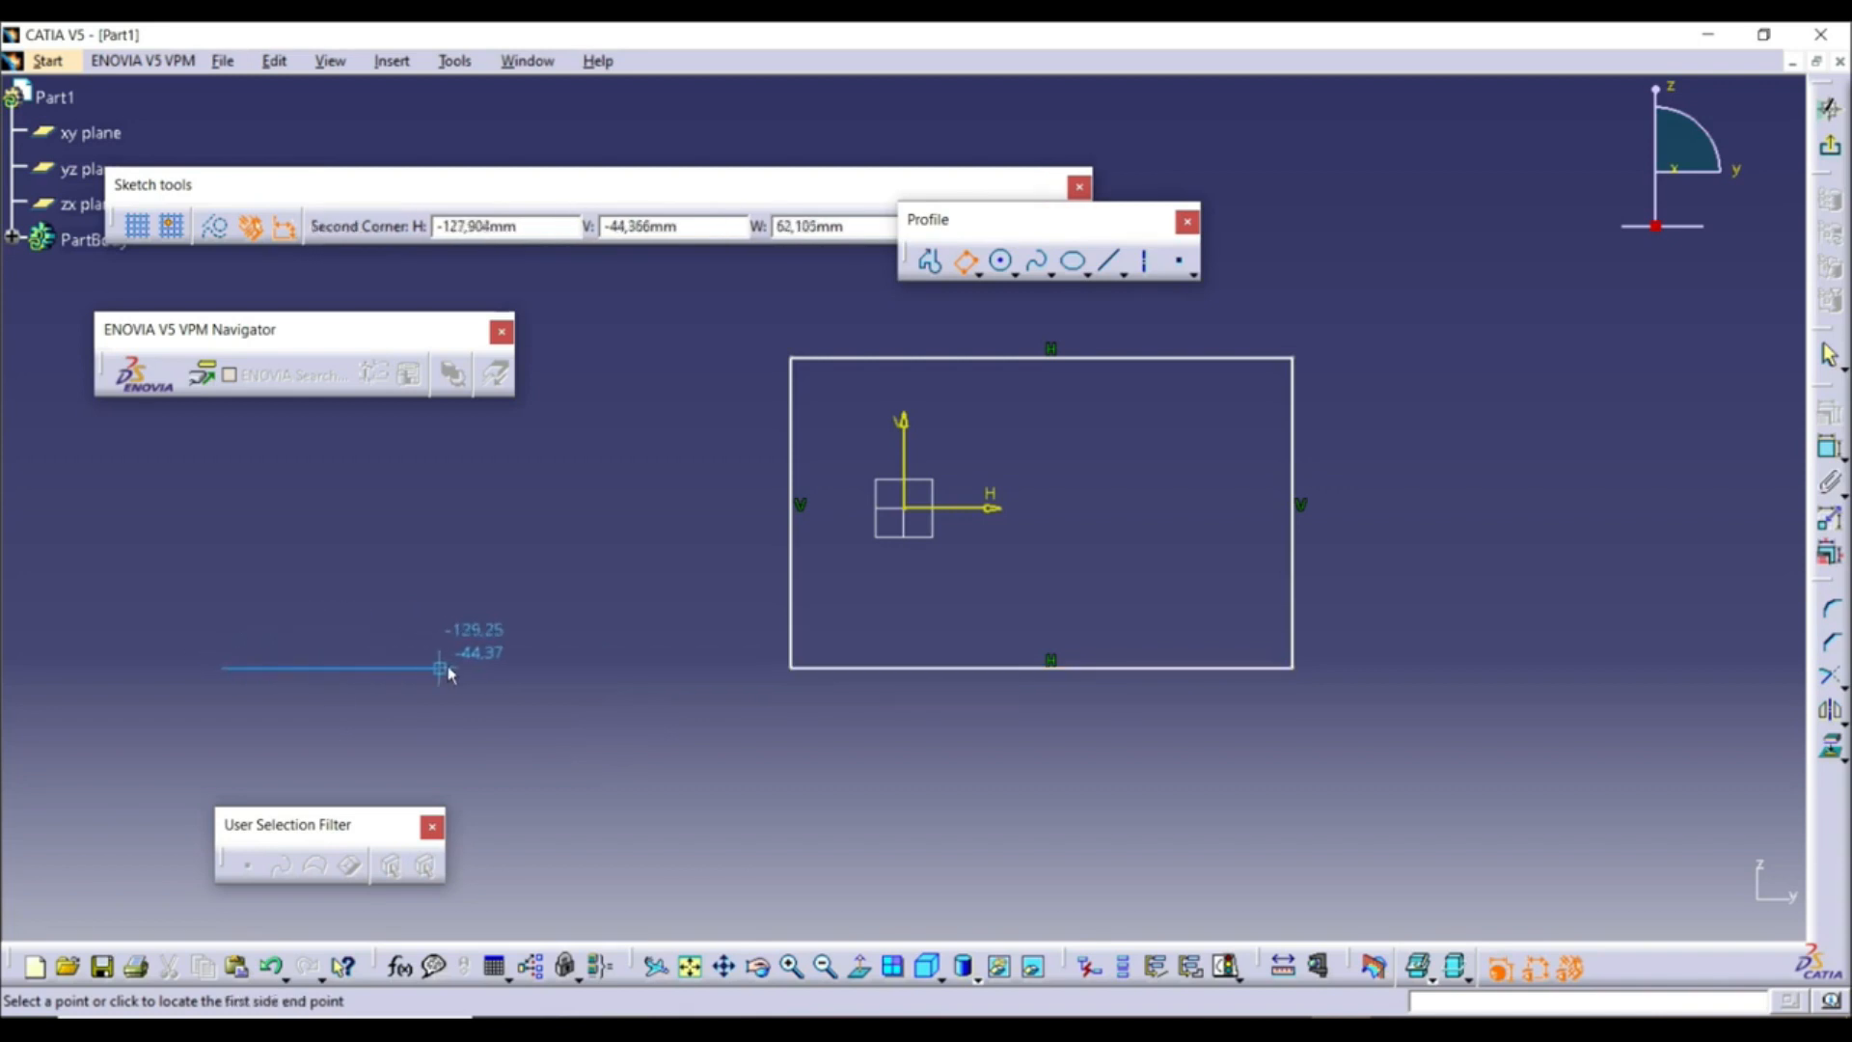
left_click(437, 745)
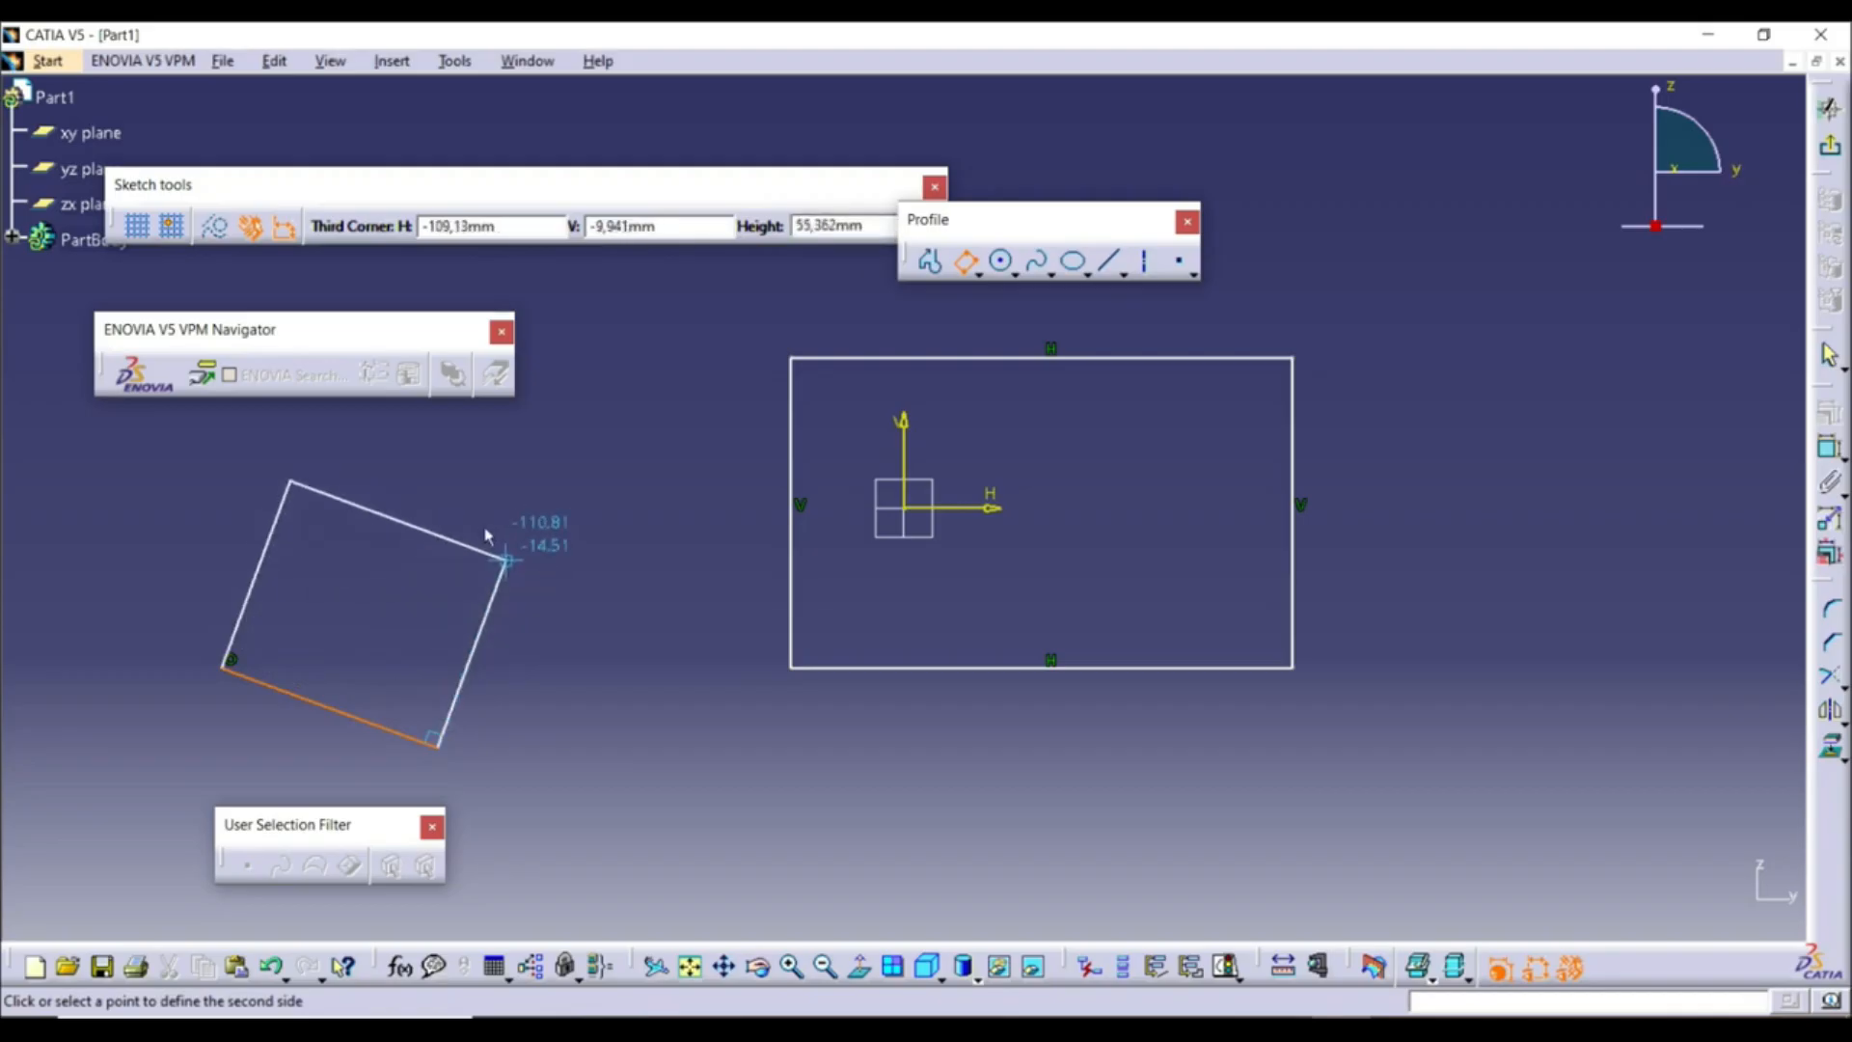
left_click(537, 472)
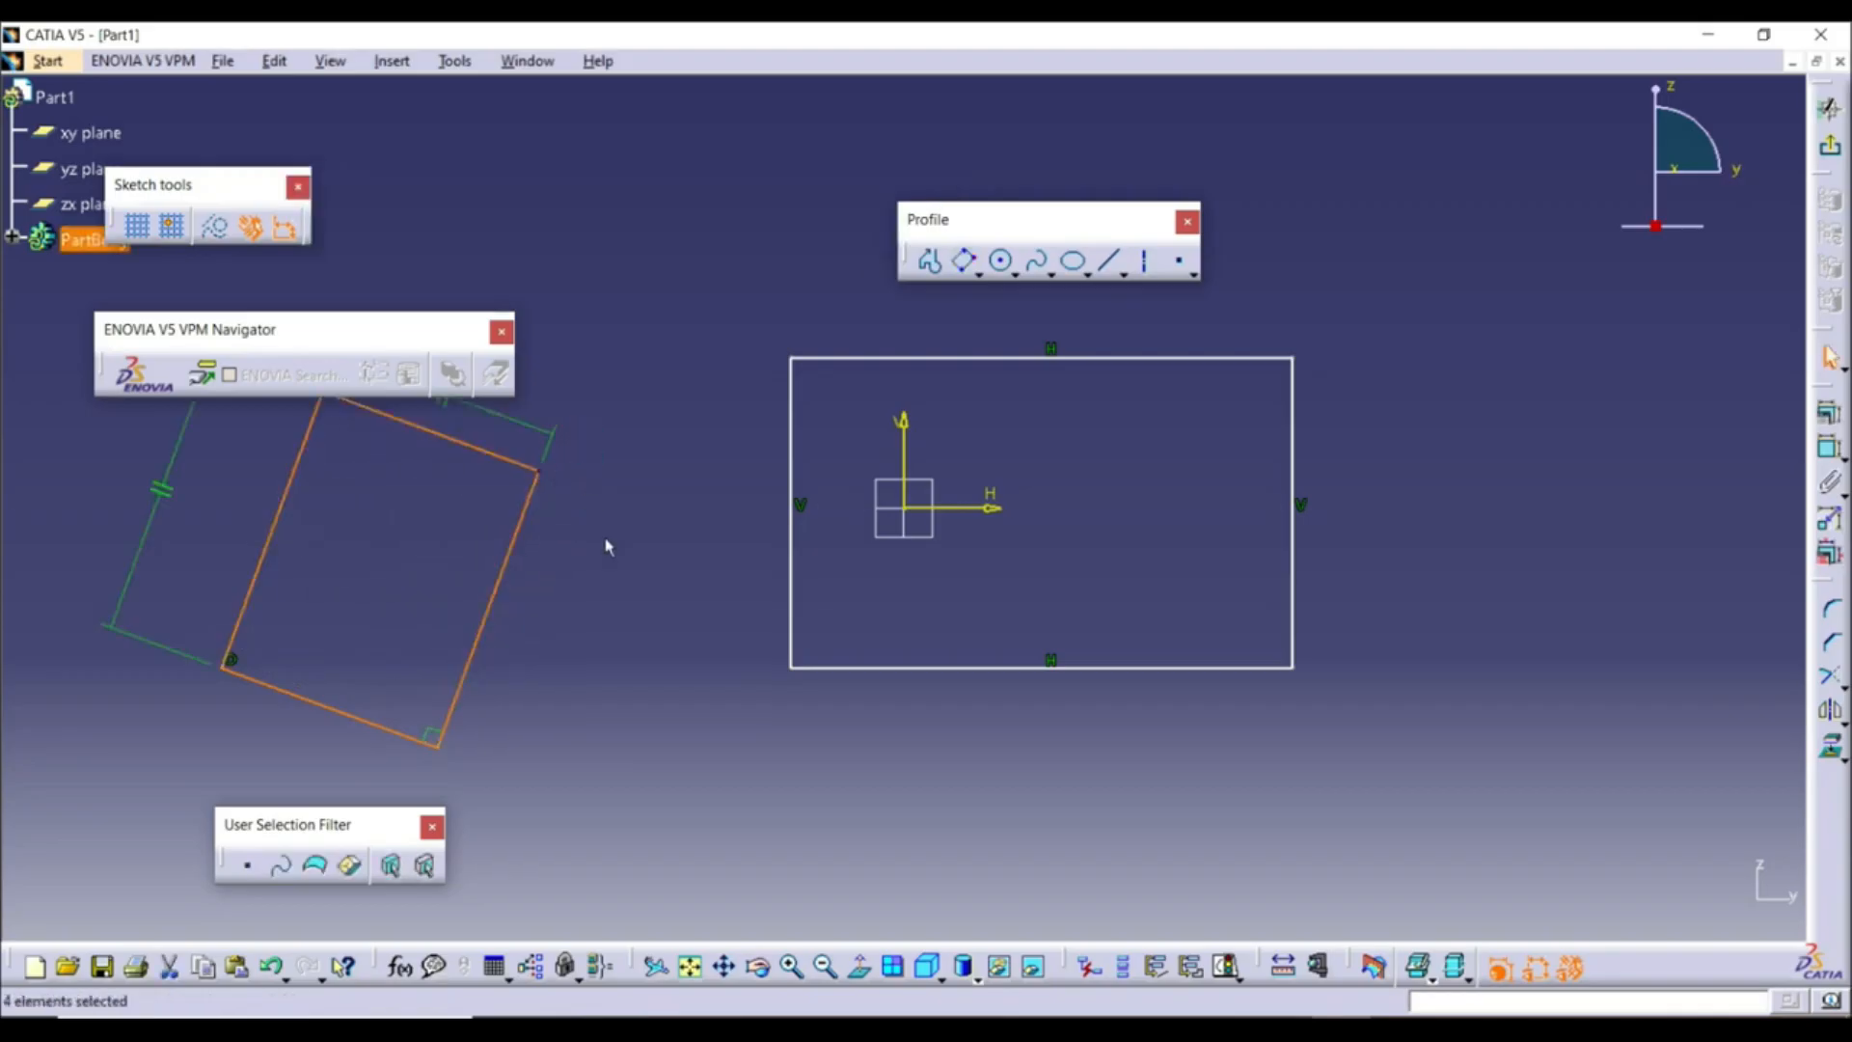
left_click(568, 616)
middle_click_drag(529, 553, 584, 598)
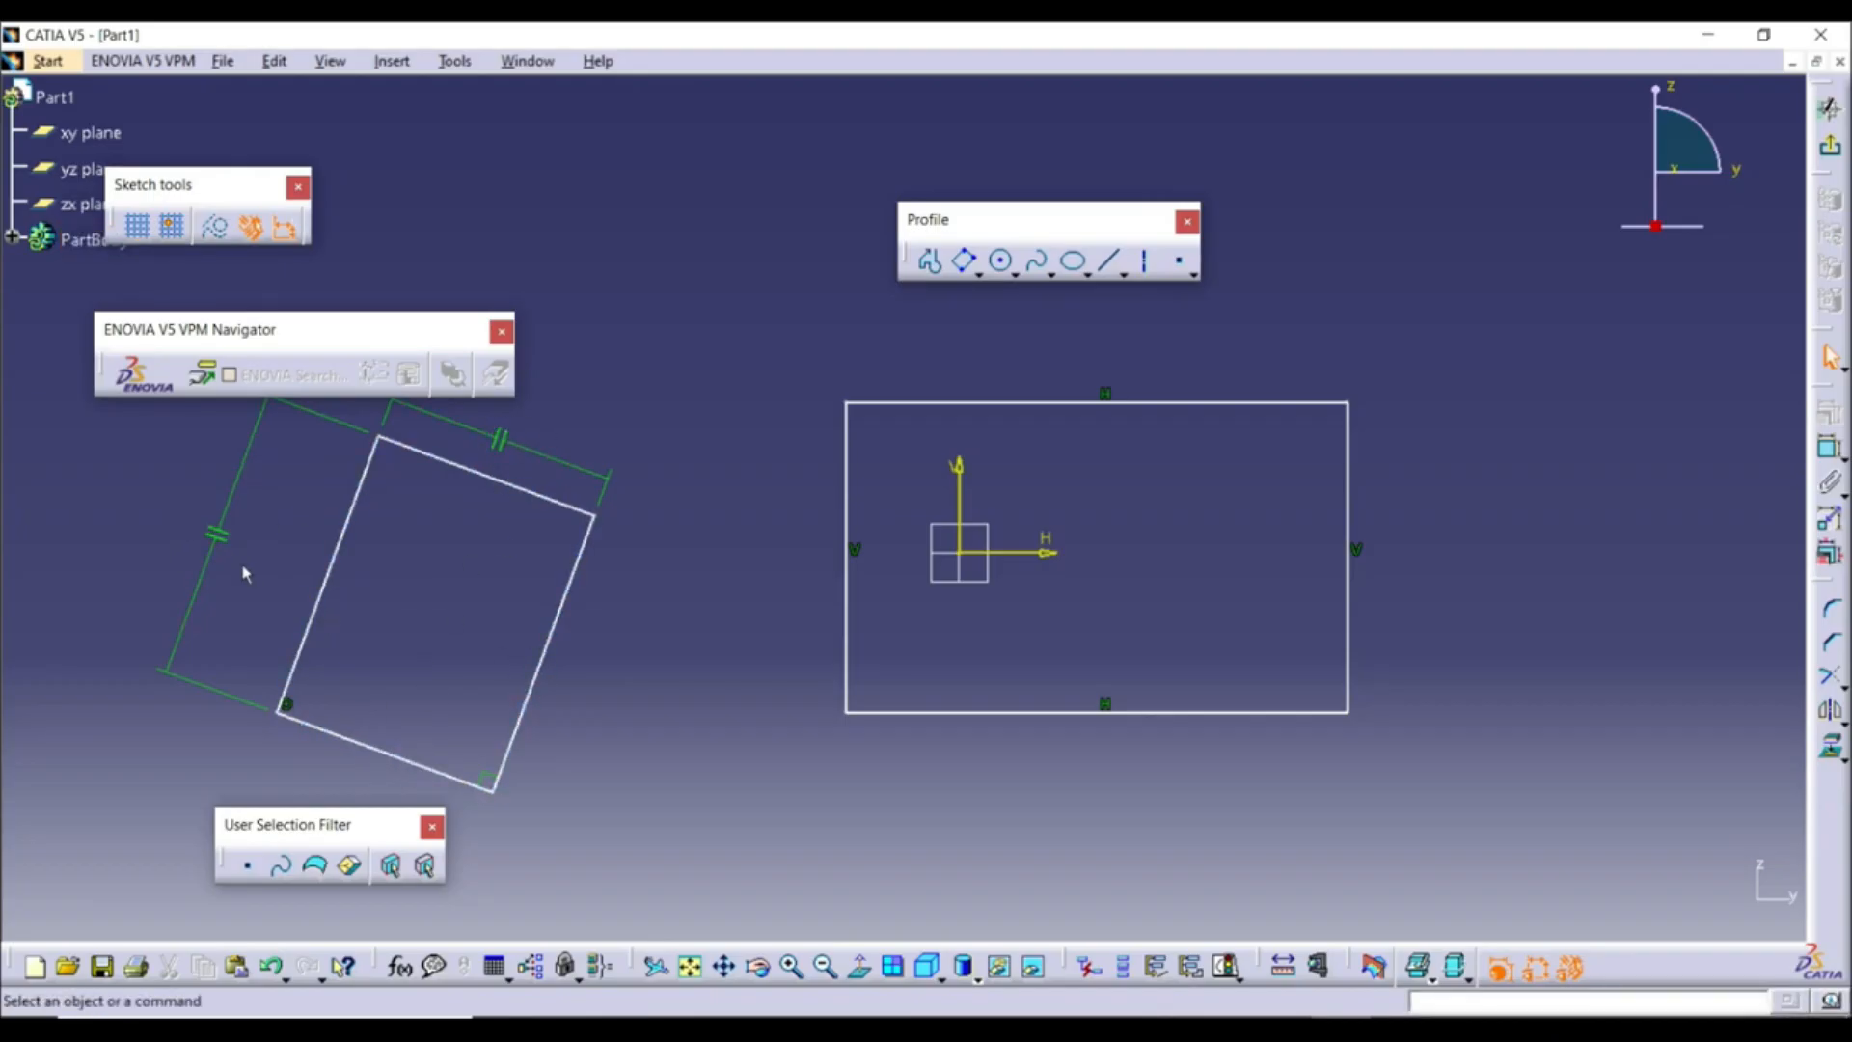
mouse_move(594, 514)
left_mouse_down()
mouse_move(638, 509)
mouse_move(488, 542)
mouse_move(661, 479)
mouse_move(537, 525)
mouse_move(579, 523)
left_mouse_up()
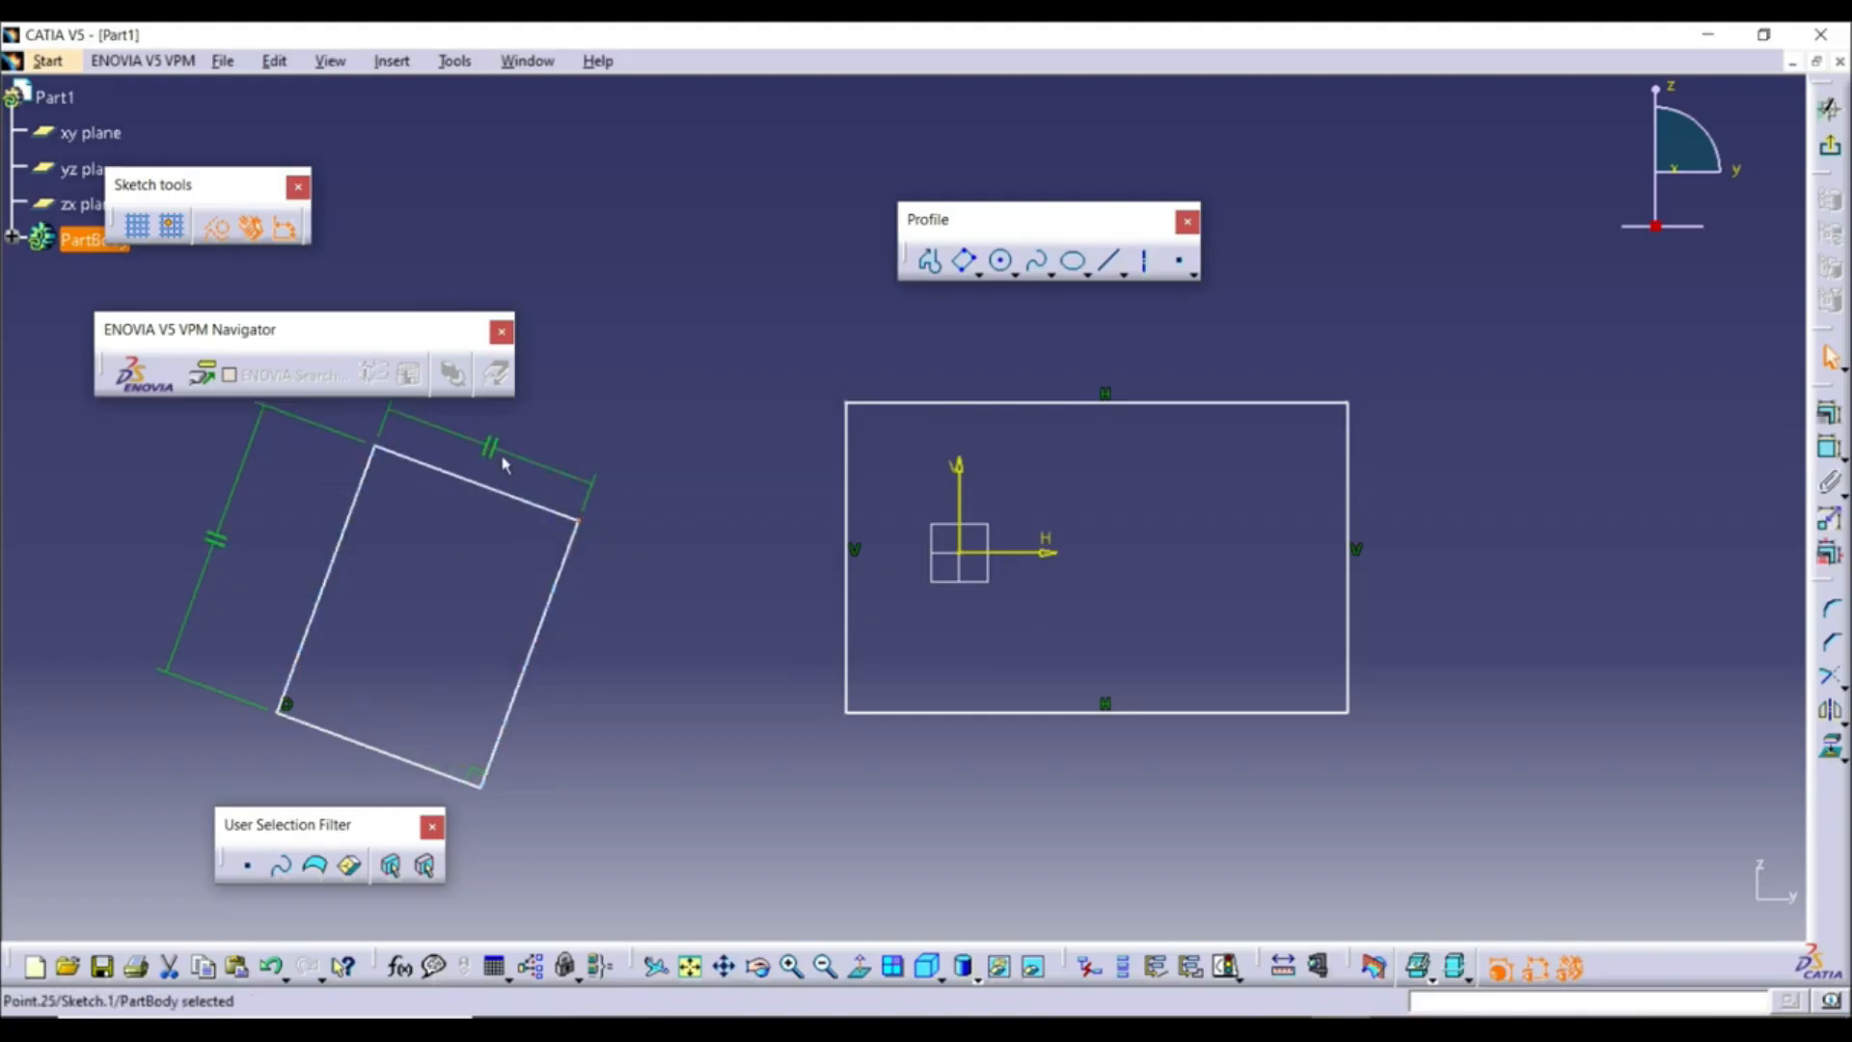
Try deleting both parallelism constraints of the tilted rectangle and moving its upper-right corner
left_click(567, 483)
key("Delete")
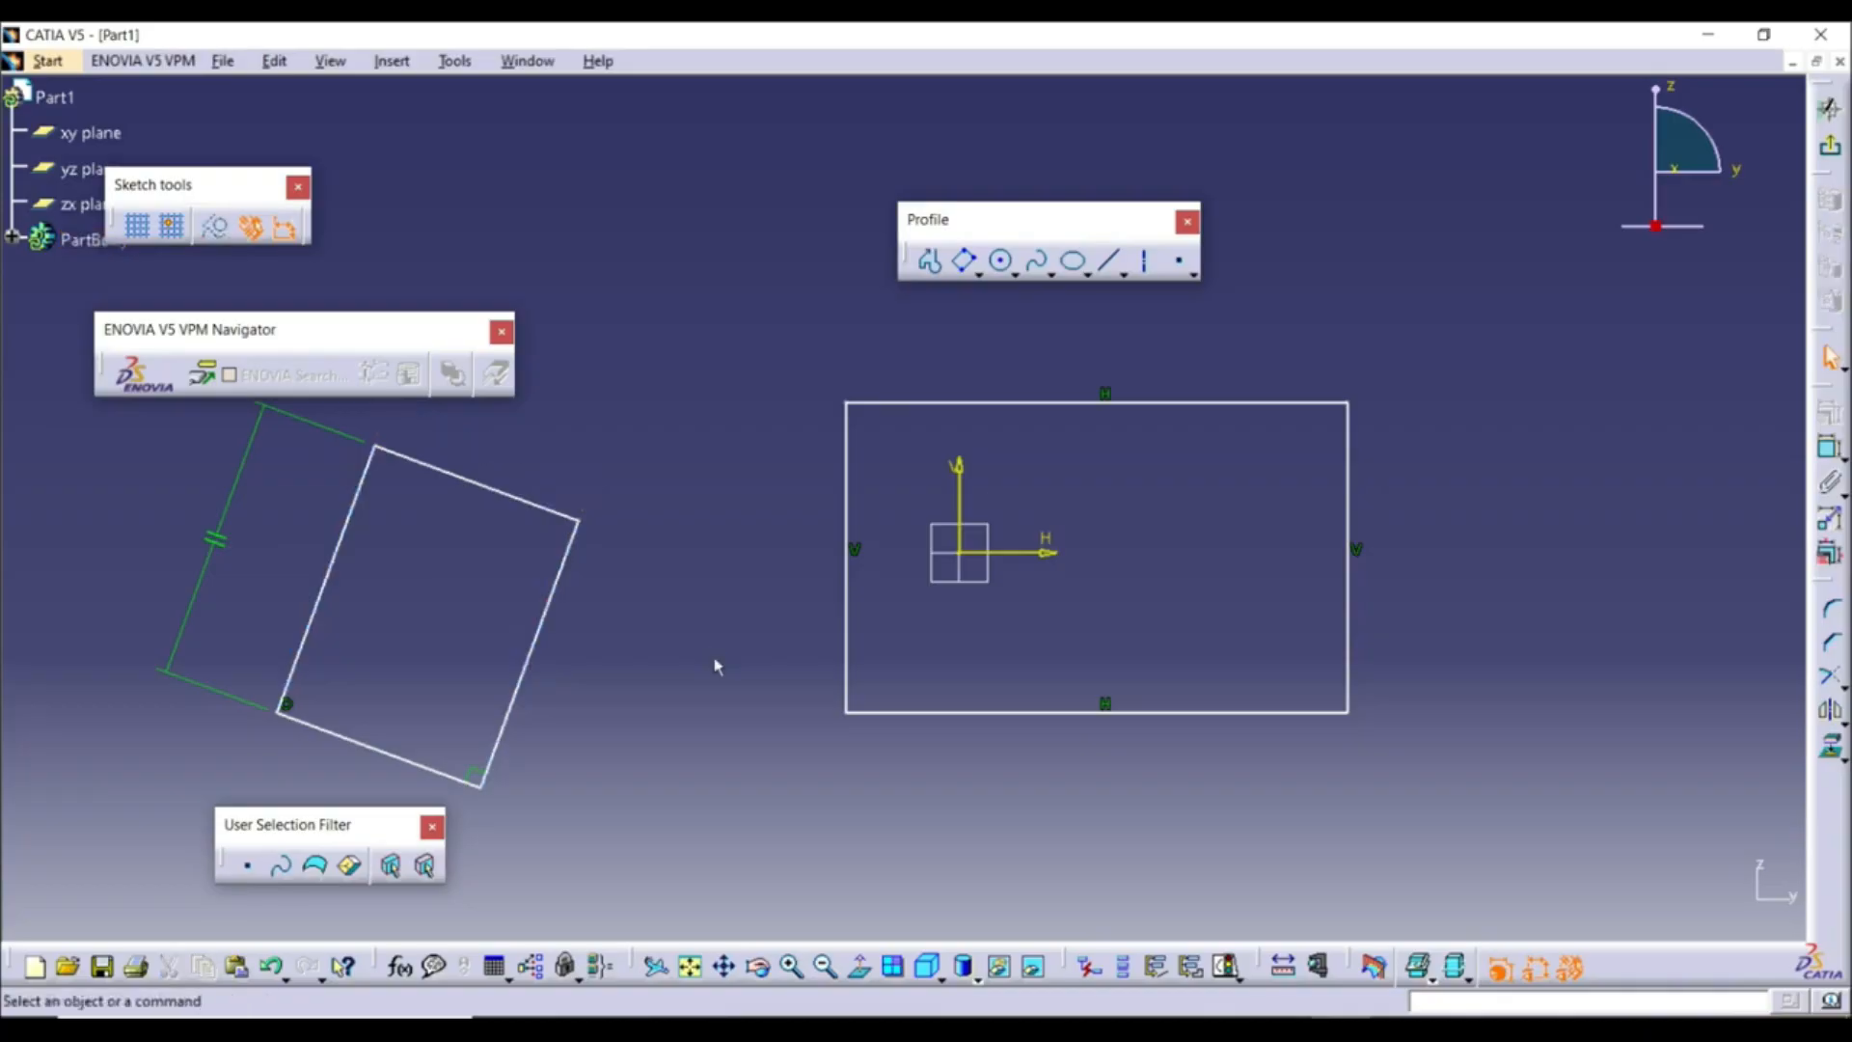
left_click(214, 533)
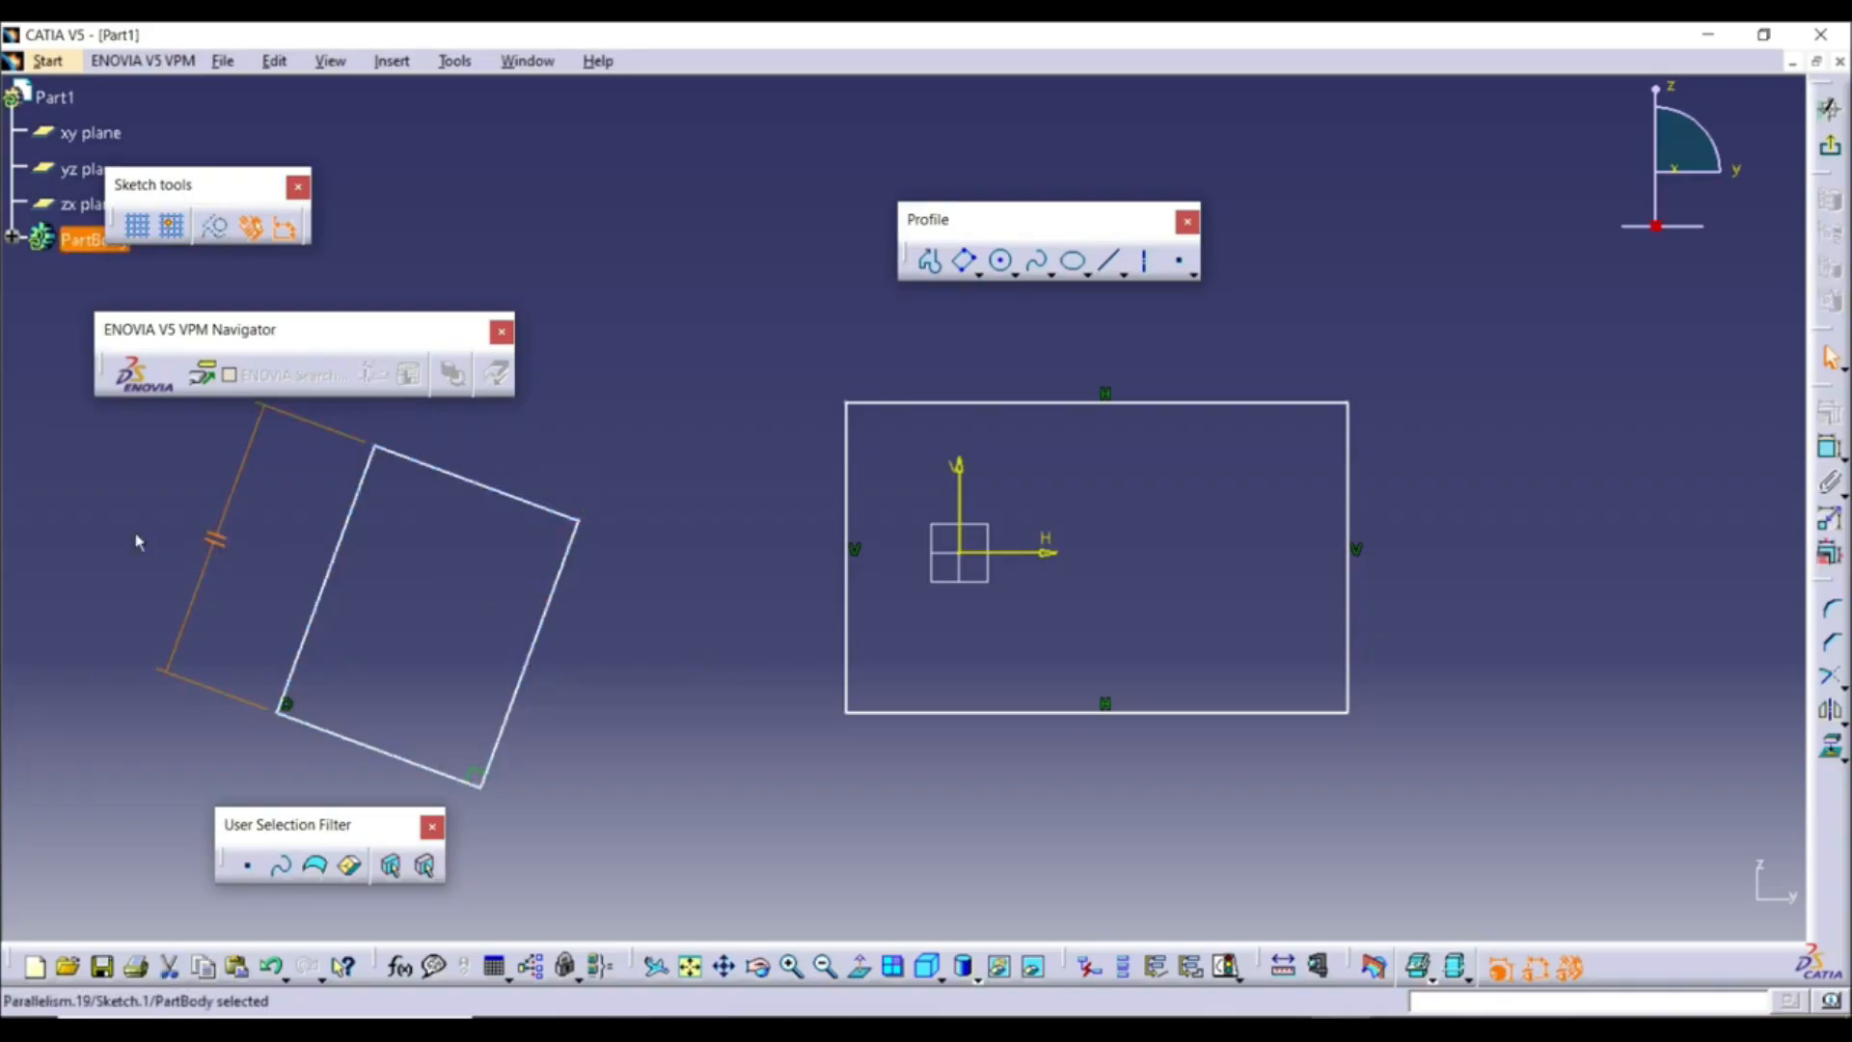
key("Delete")
mouse_move(570, 523)
left_mouse_down()
mouse_move(454, 583)
mouse_move(546, 488)
mouse_move(467, 617)
mouse_move(568, 516)
left_mouse_up()
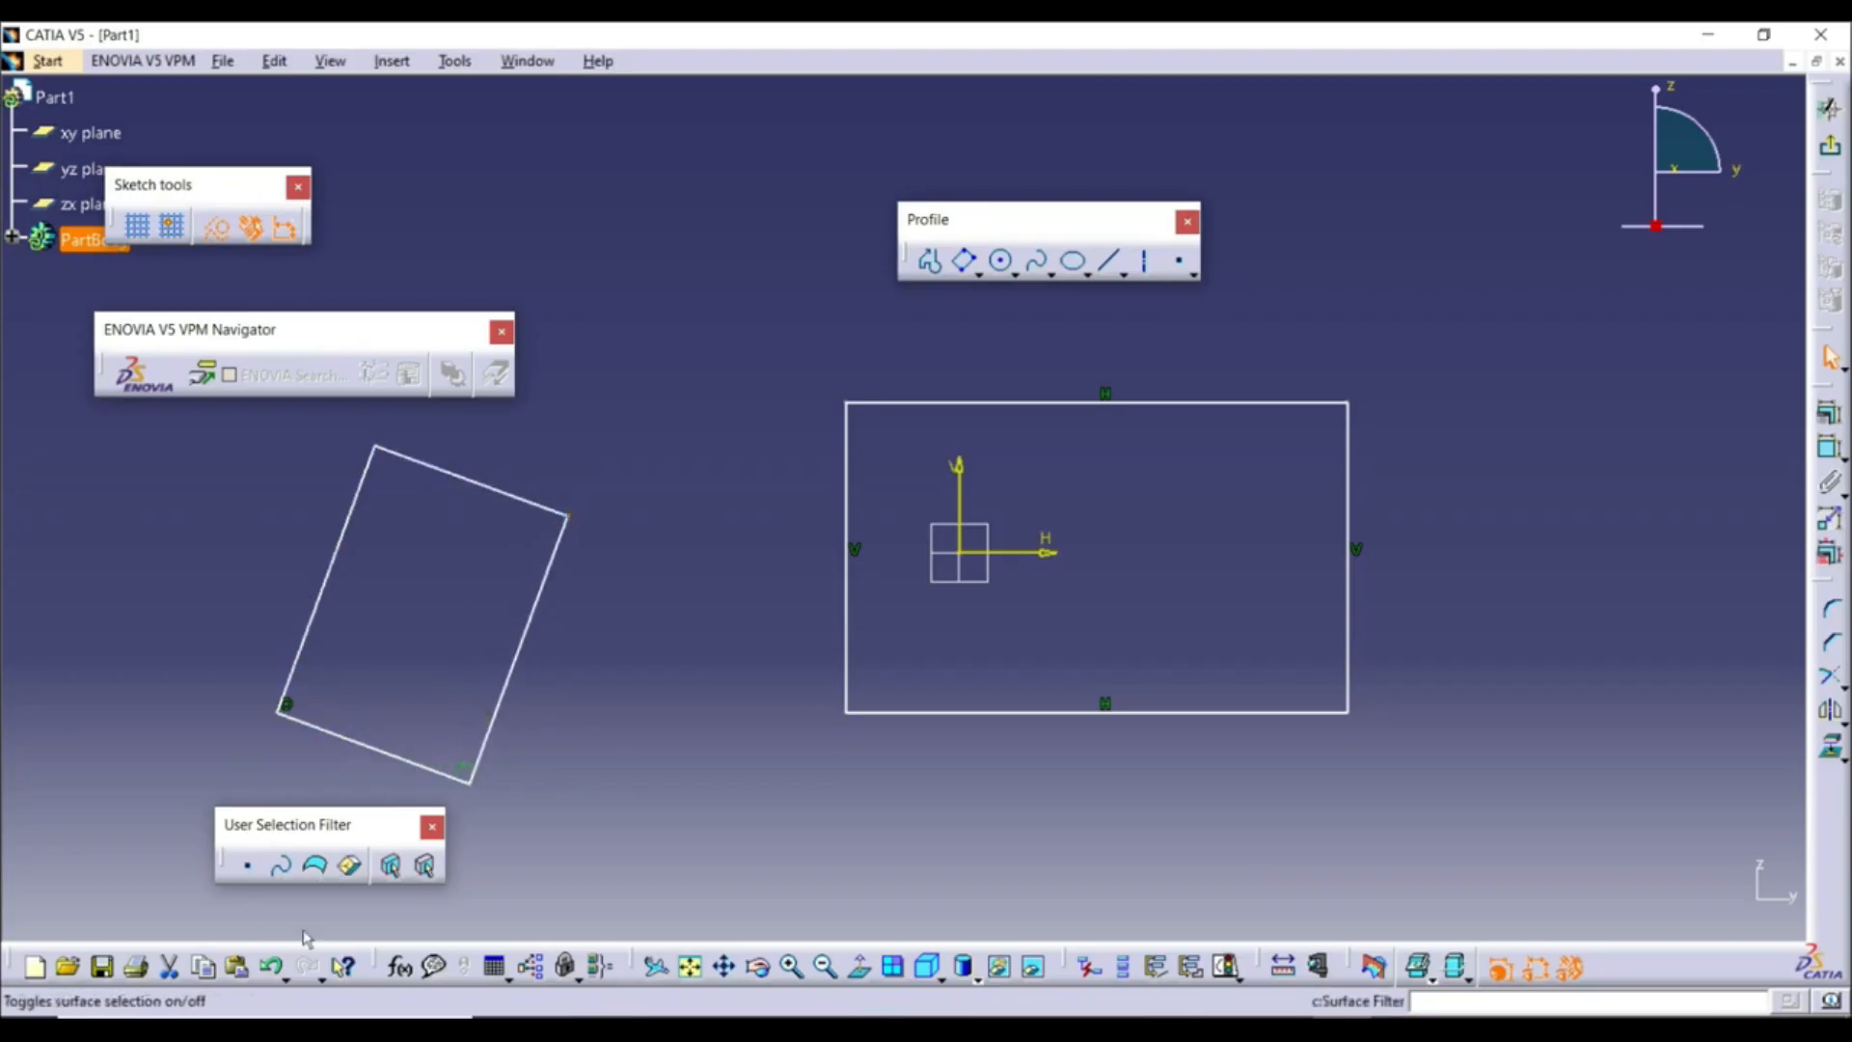
Undo the corner move and the deletion of the tilted rectangle's two parallelism constraints
left_click(274, 967)
left_click(274, 967)
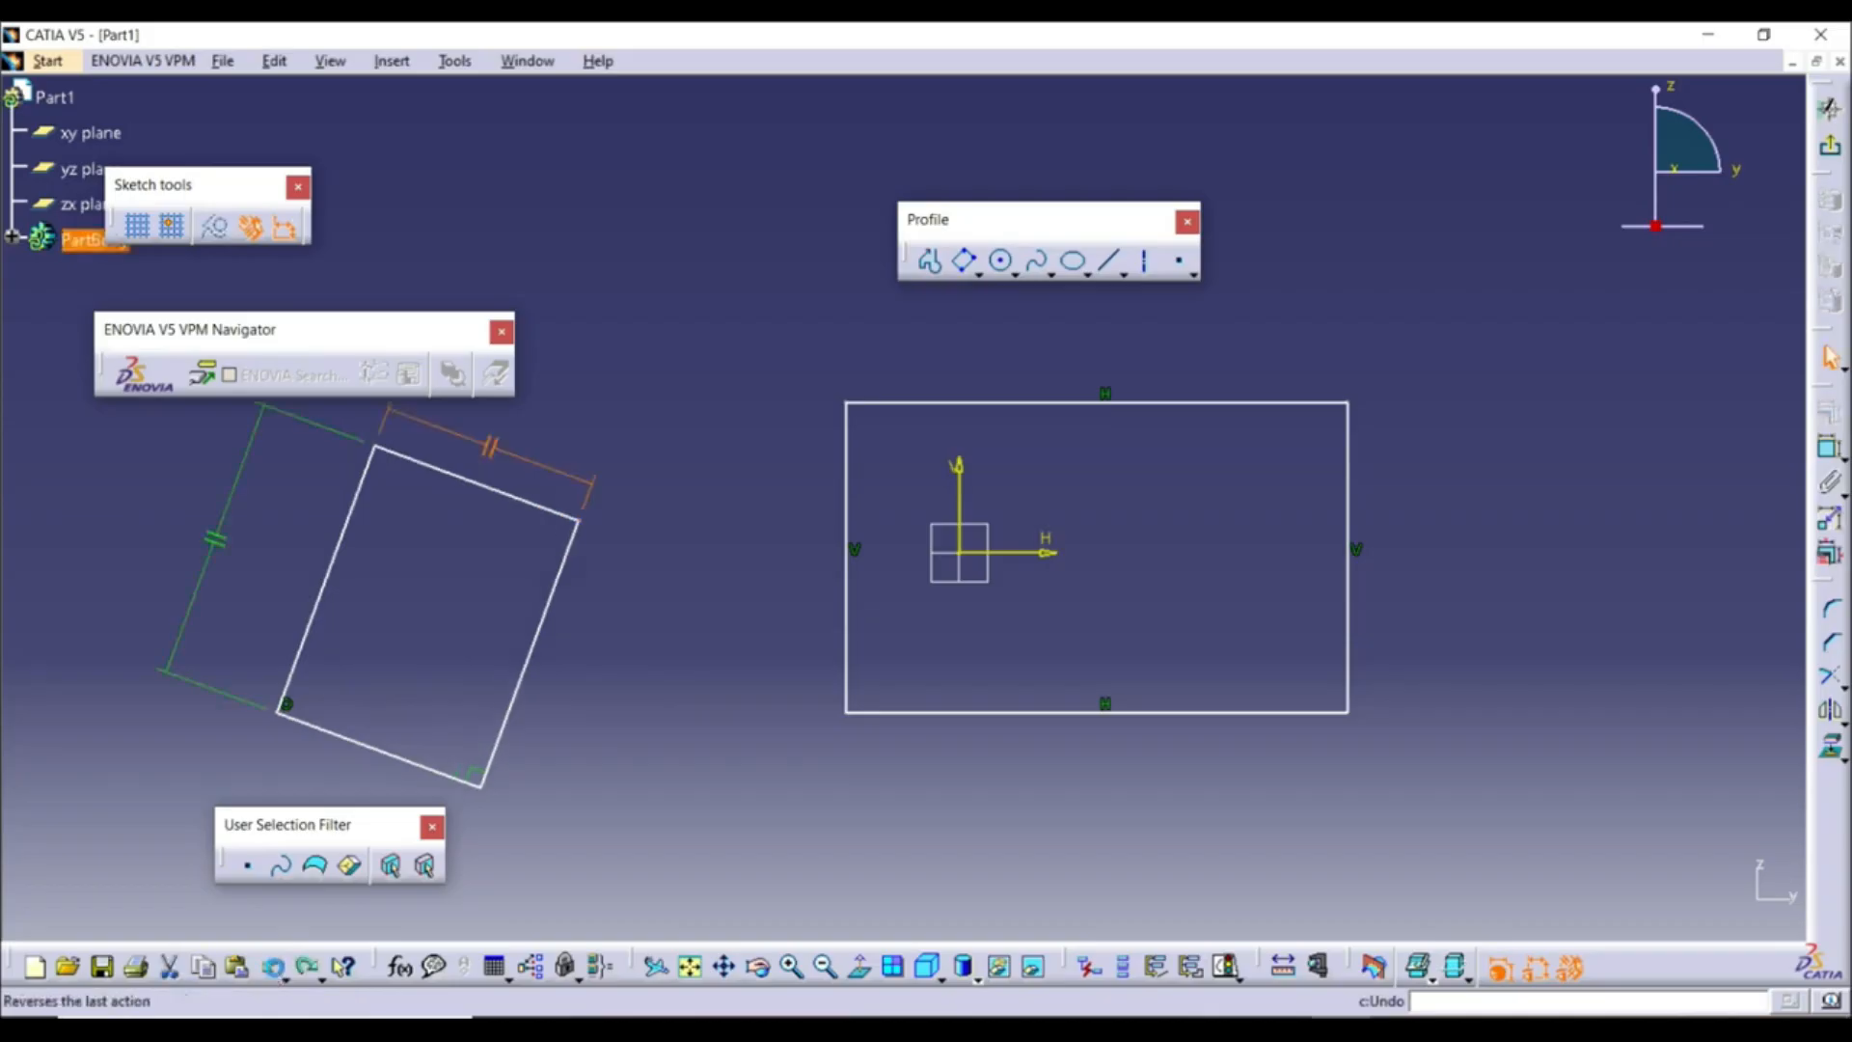
left_click(873, 668)
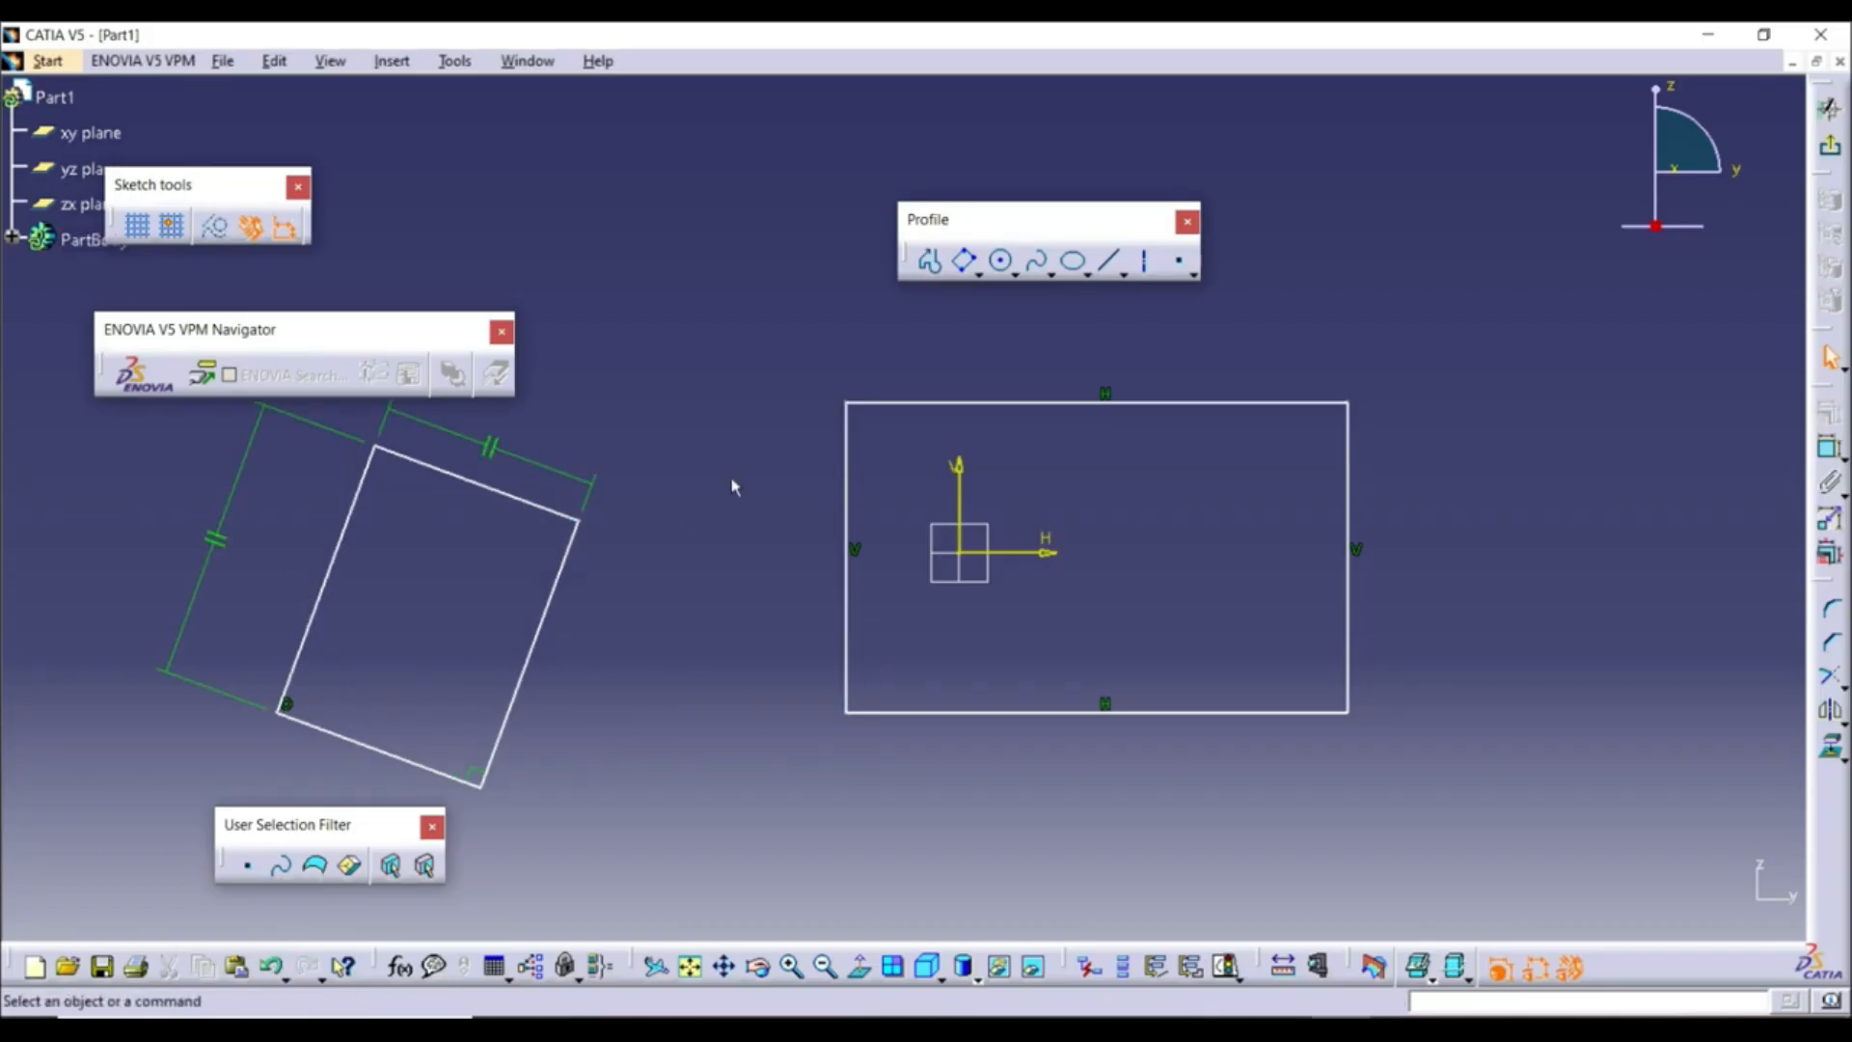
Sketch a parallelogram to the right of the horizontal rectangle, with its first side sloping down to the right
left_click(975, 275)
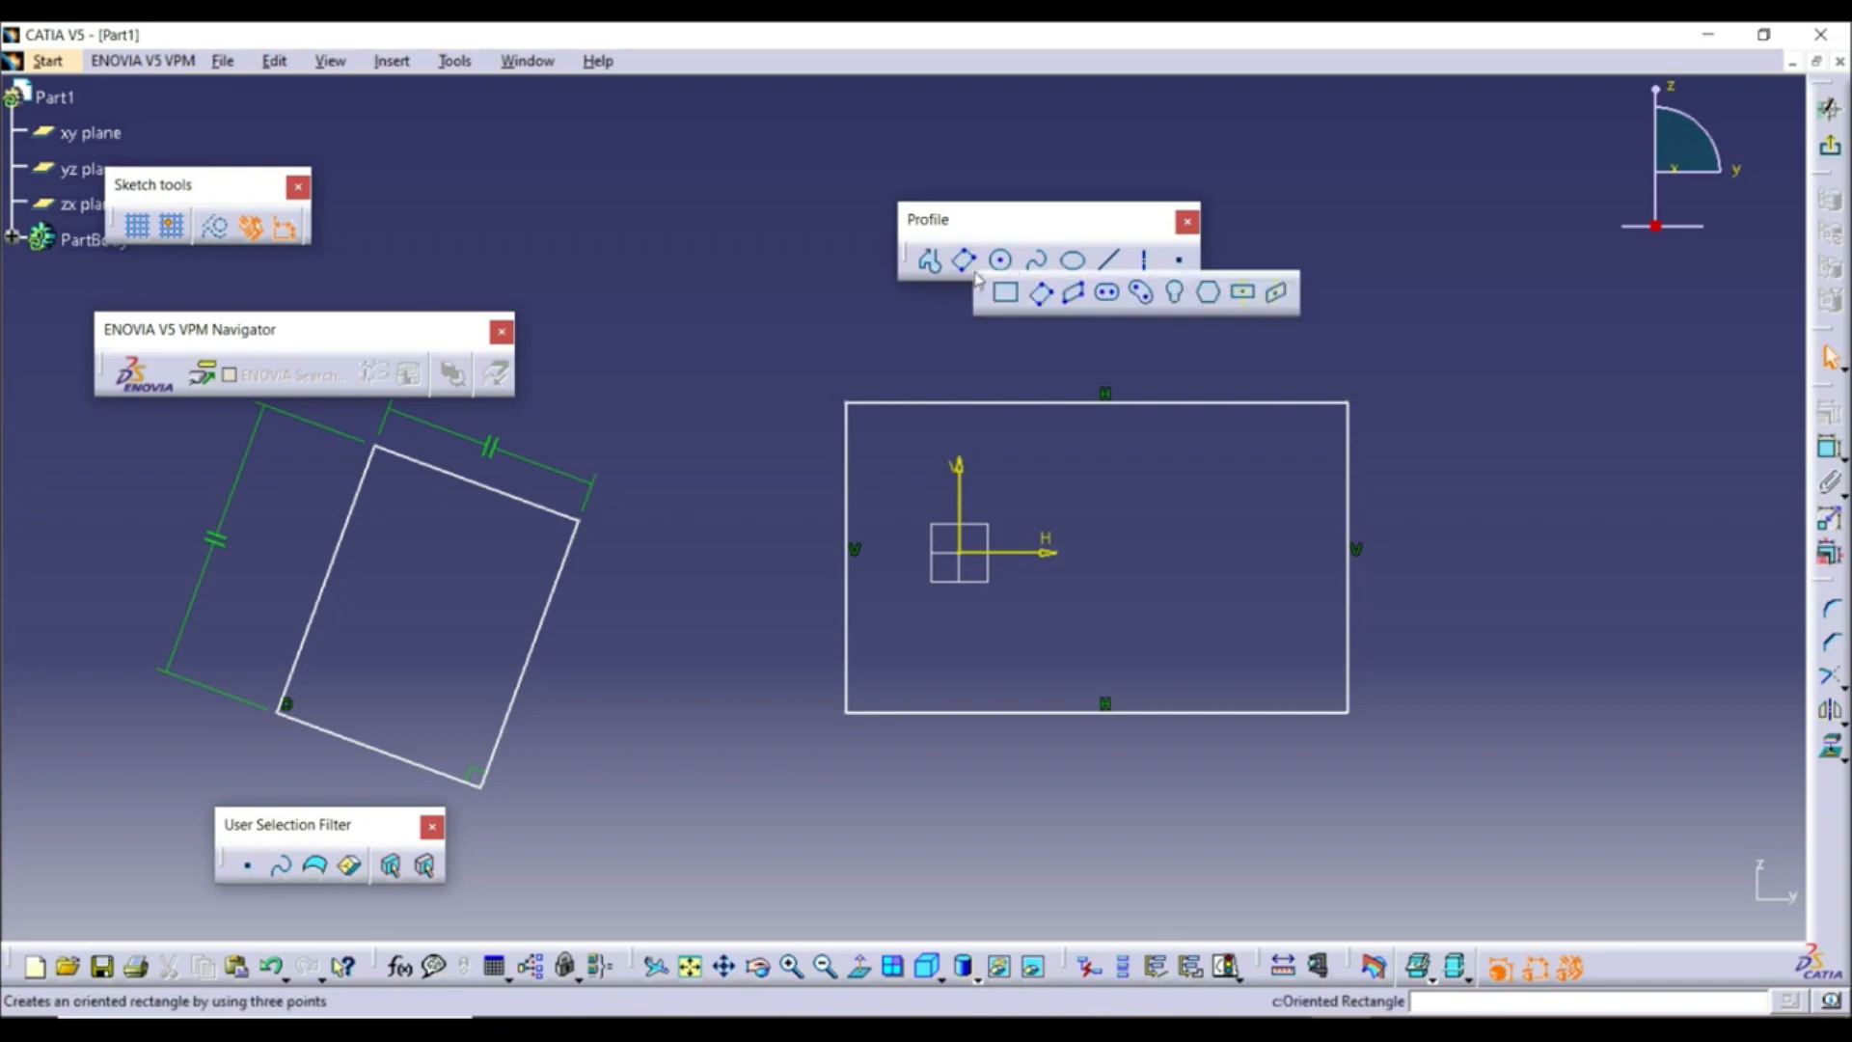
left_click(1077, 294)
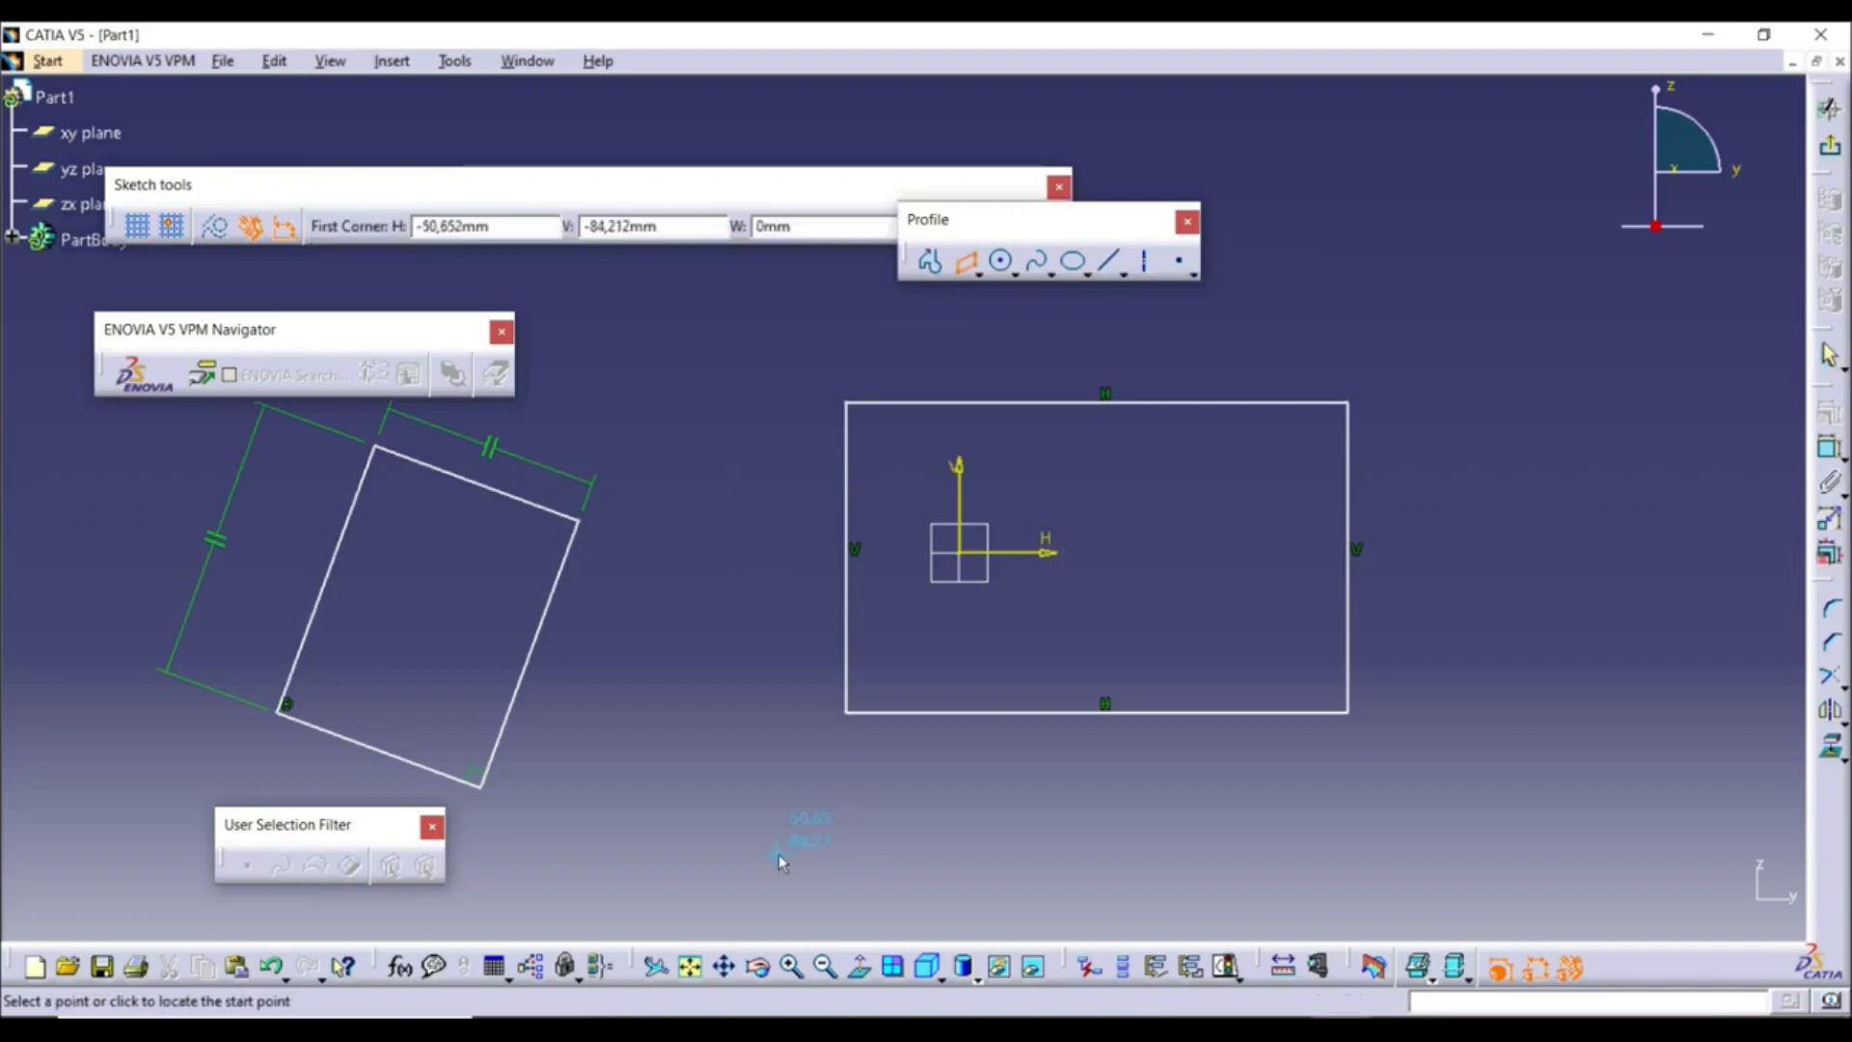
left_click(1412, 662)
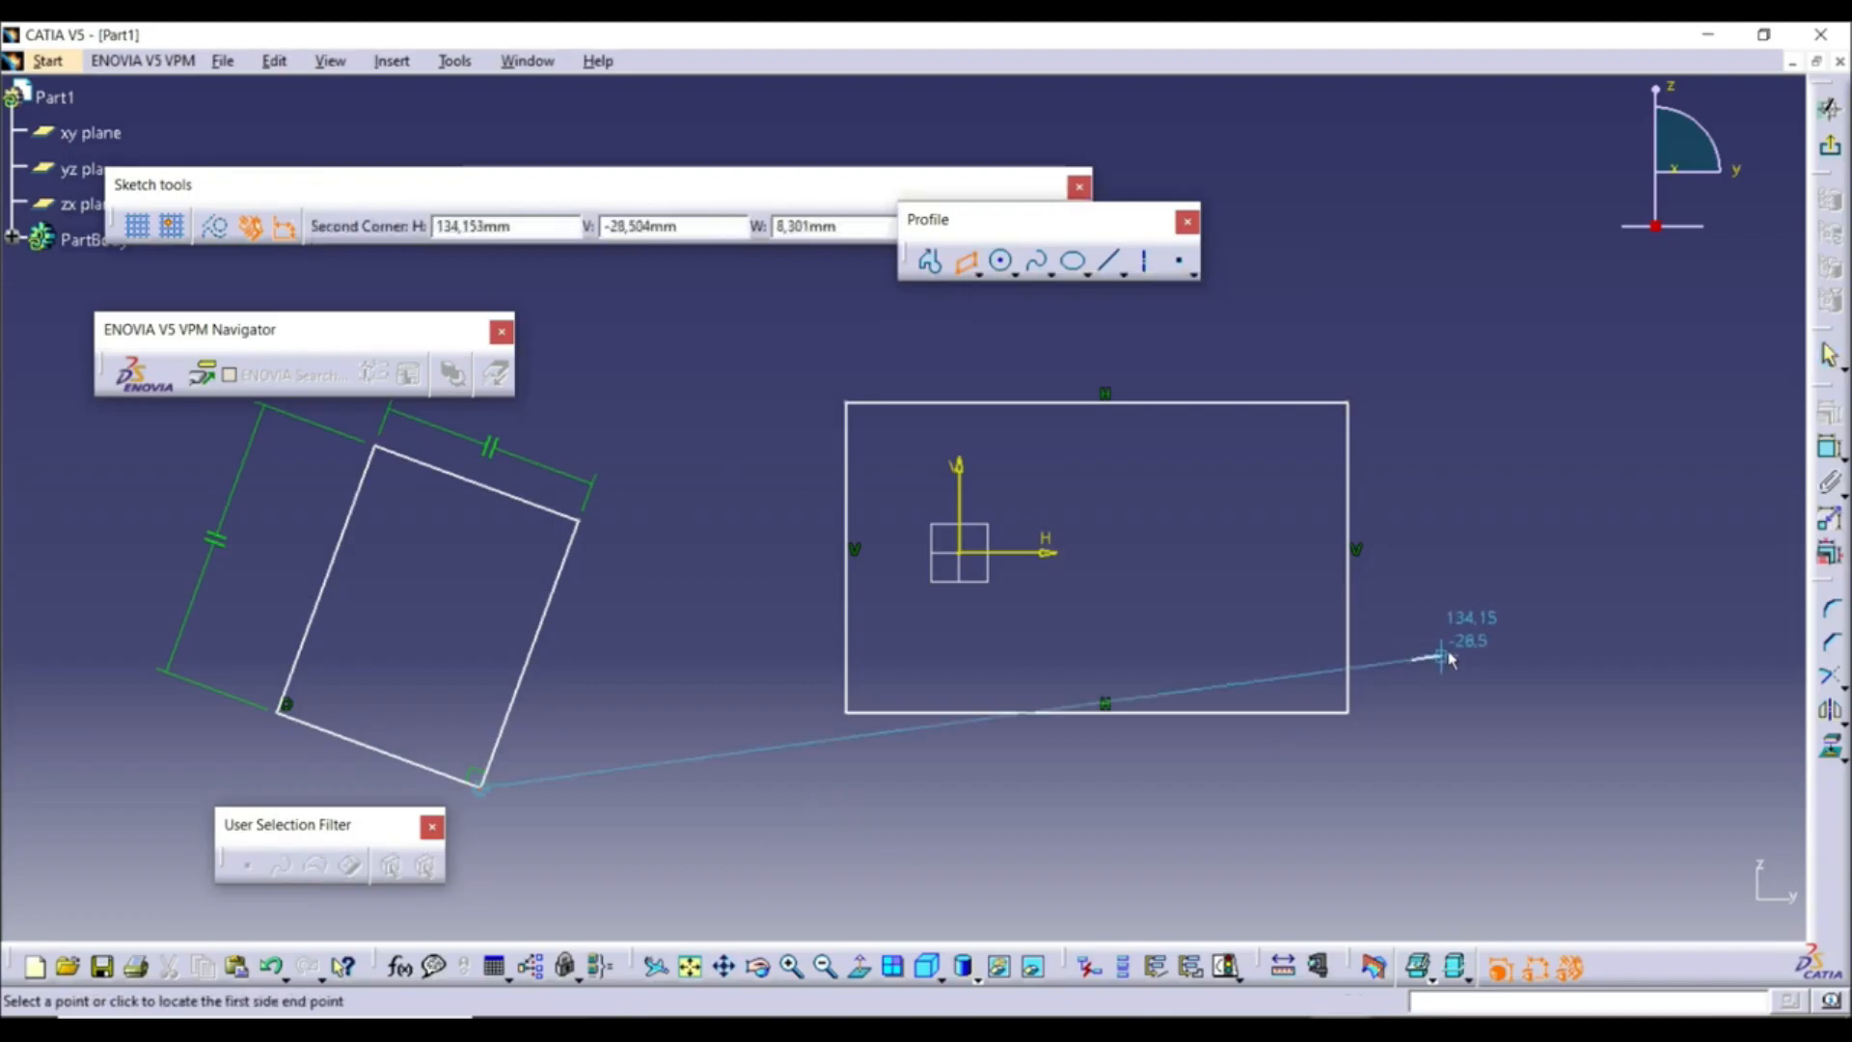
left_click(1652, 767)
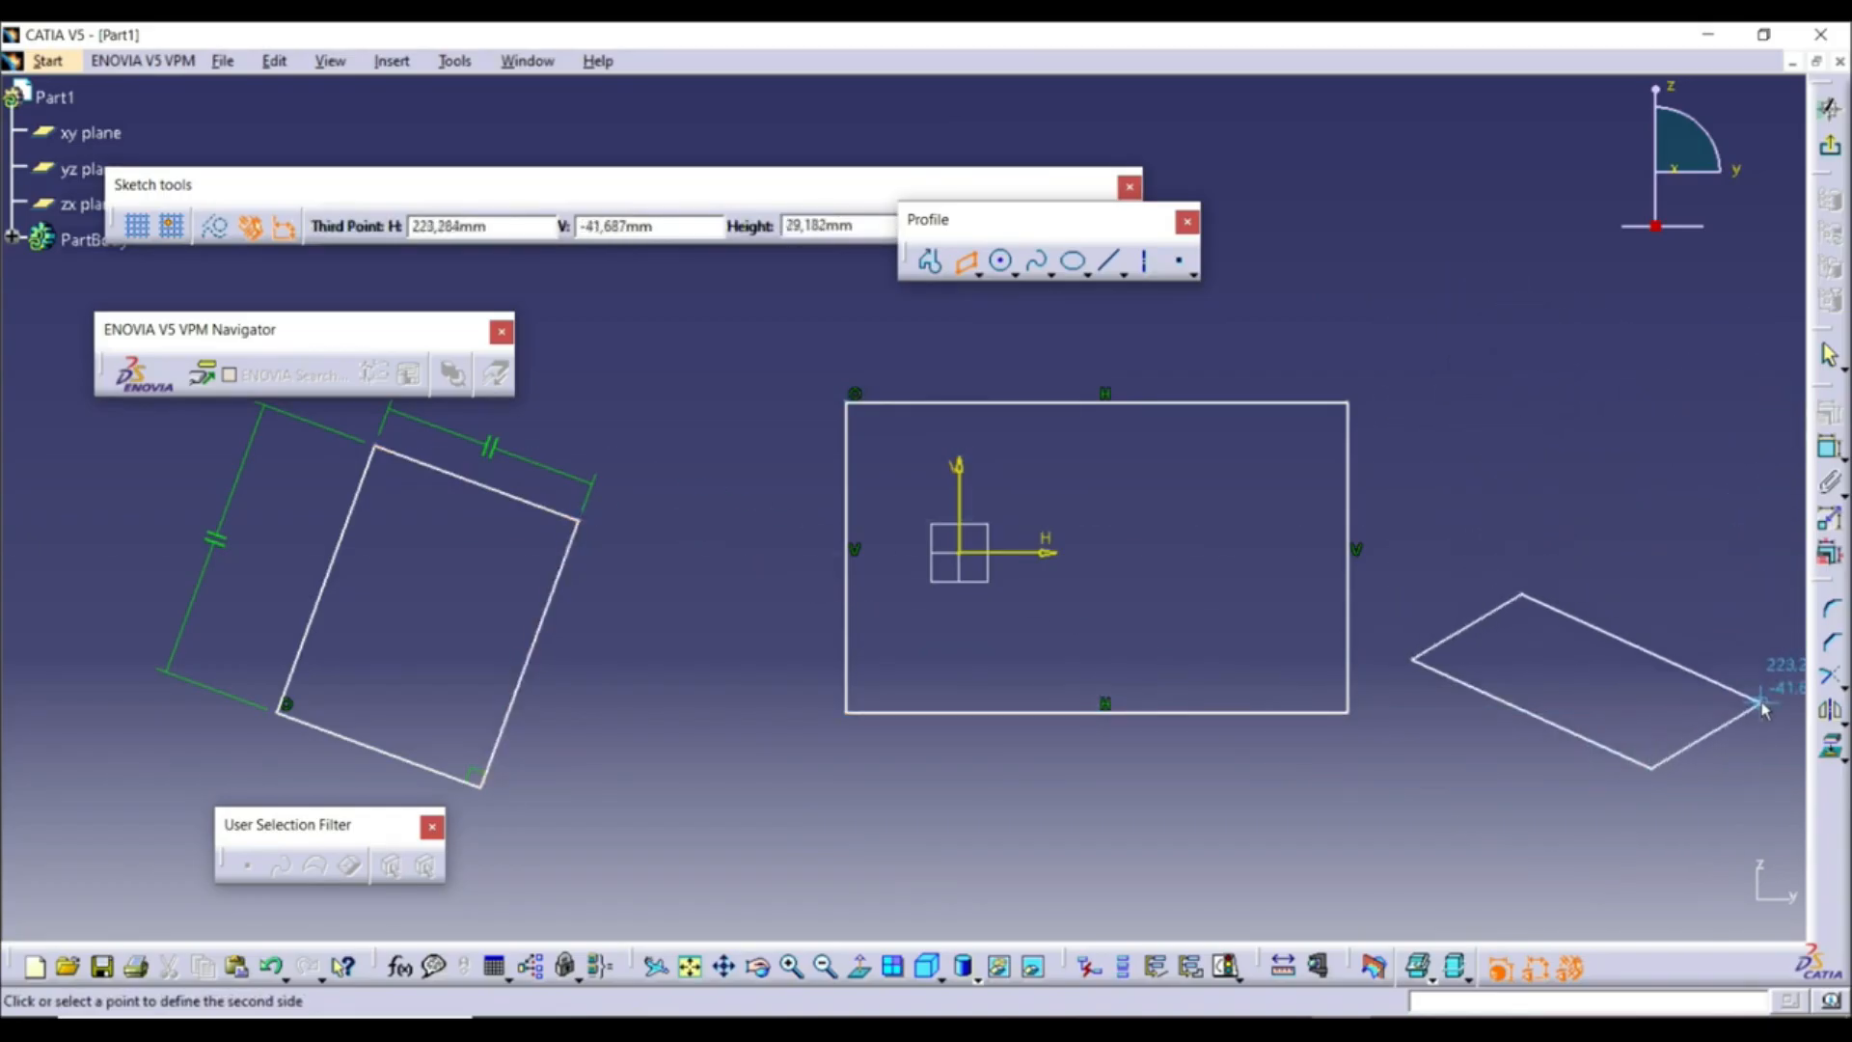
Finish the parallelogram beside the rectangle by placing its third point at about H 223 mm, V -42 mm
left_click(1761, 709)
left_click(1480, 827)
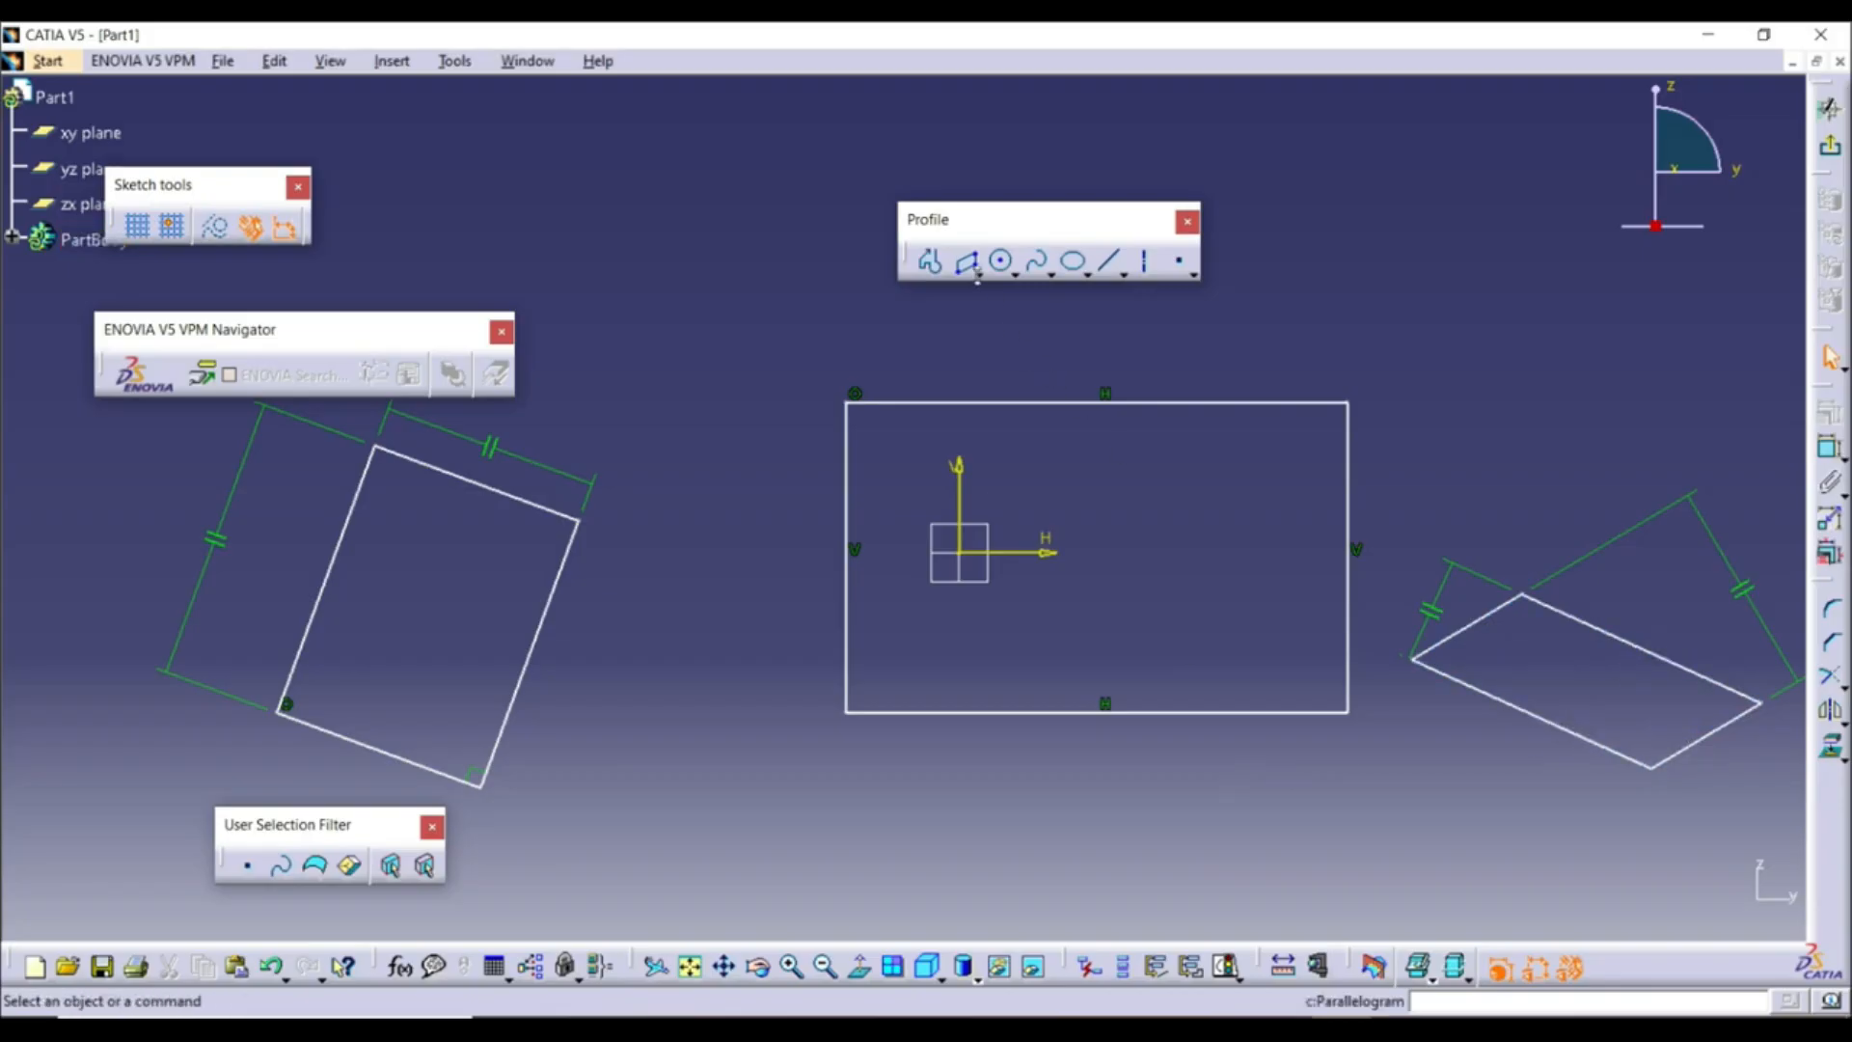
Sketch a horizontal elongated hole with a radius of about 34 mm below the central rectangle
left_click(979, 274)
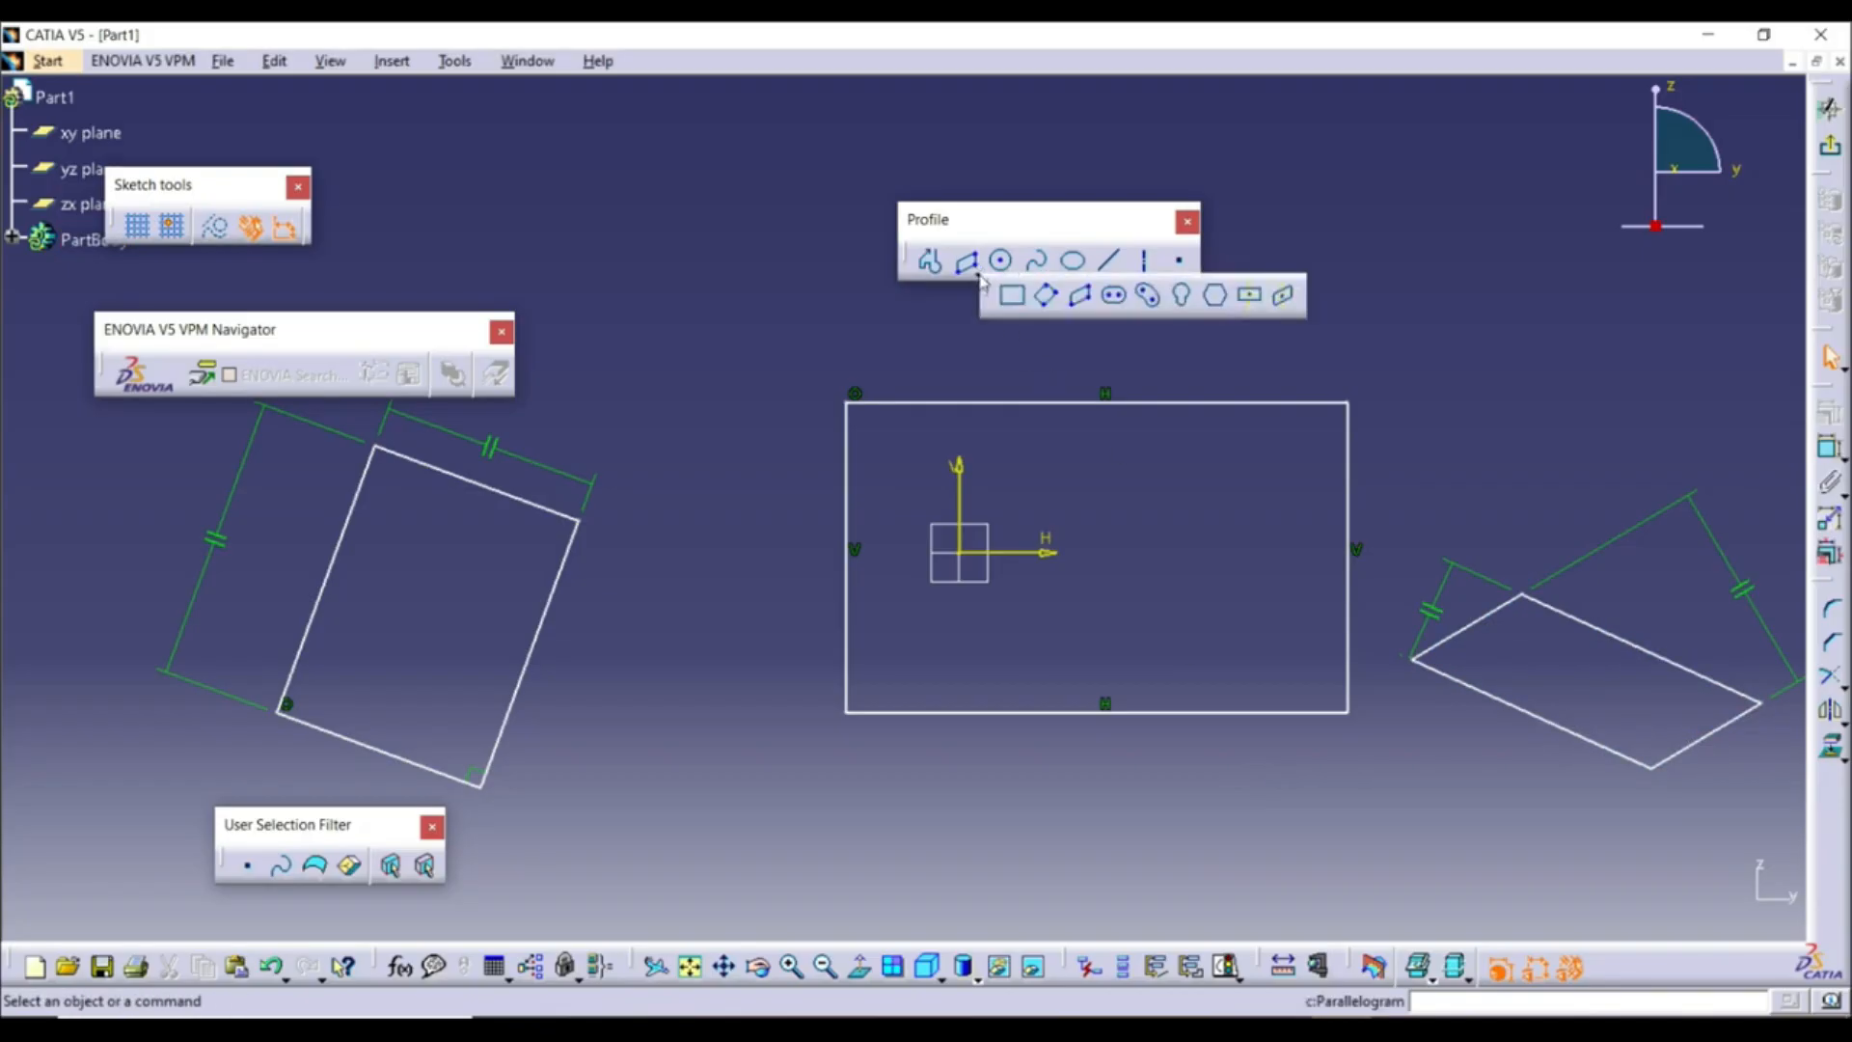
left_click(1117, 297)
middle_click_drag(1052, 483, 1120, 582, "ctrl")
middle_click_drag(949, 685, 991, 562)
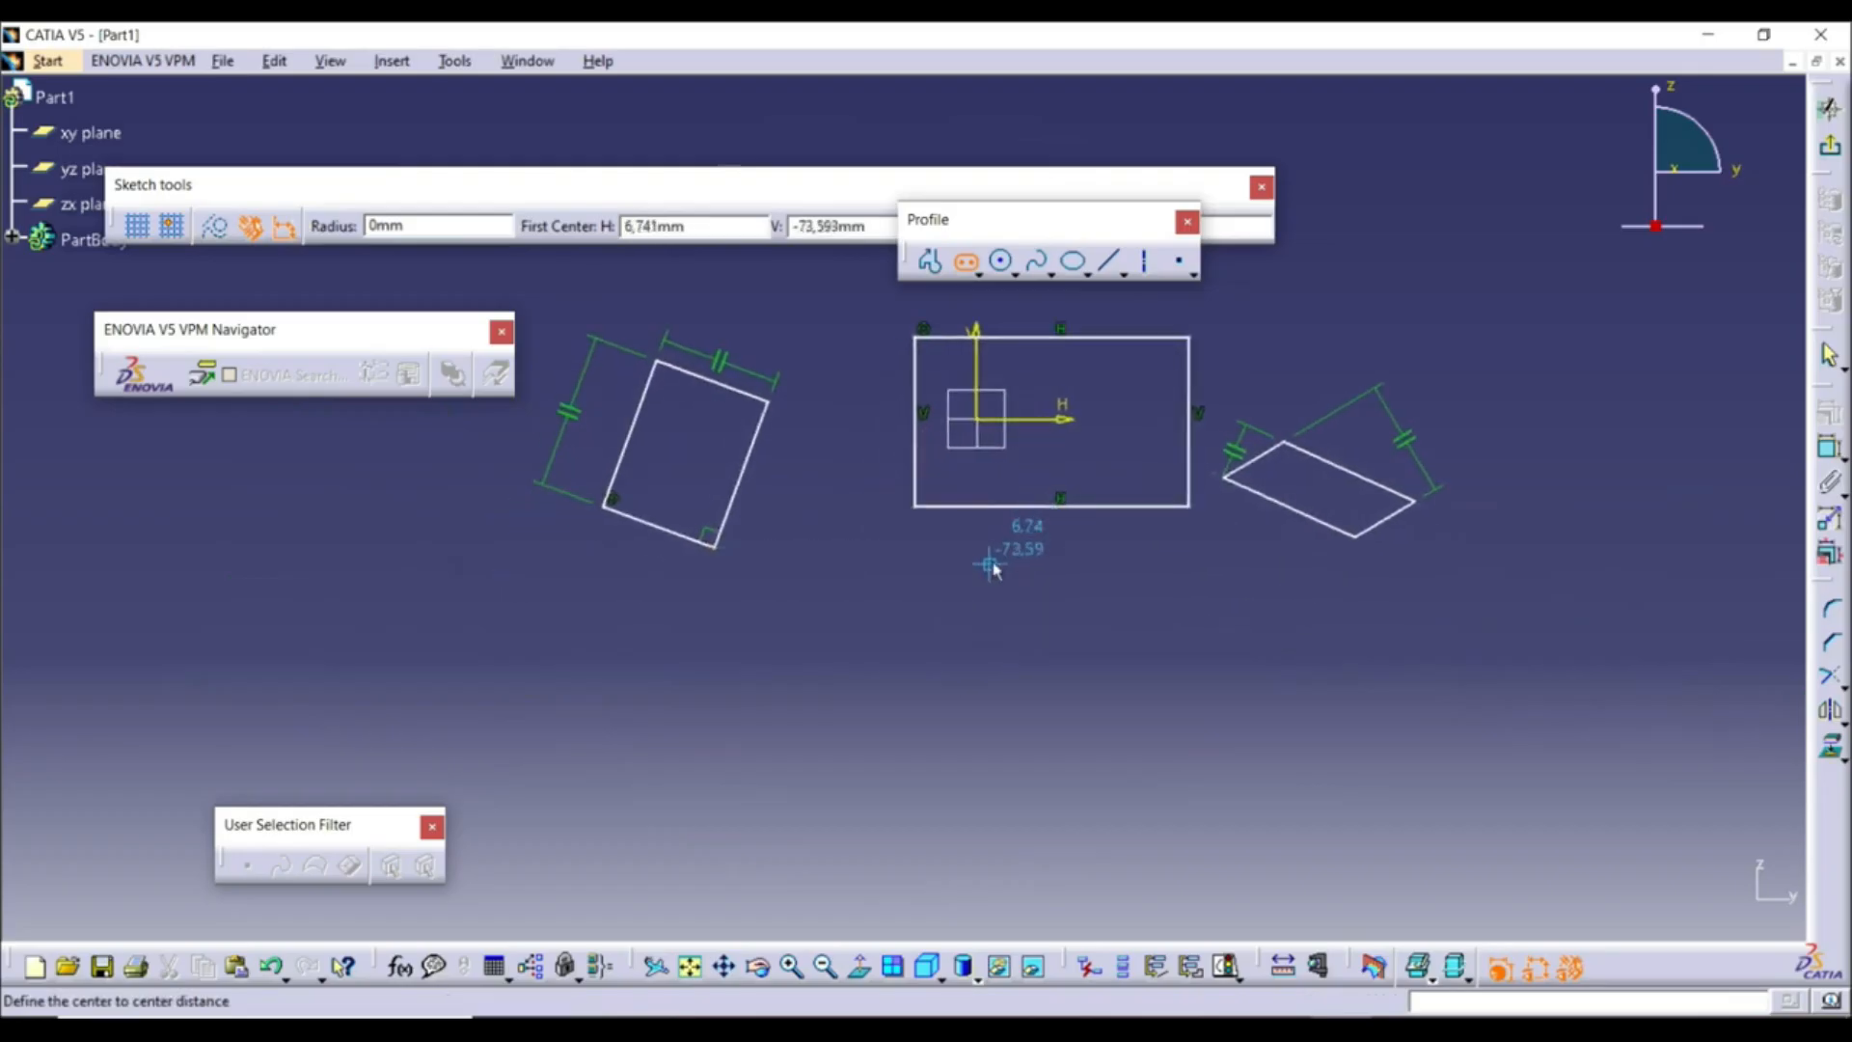
left_click(957, 679)
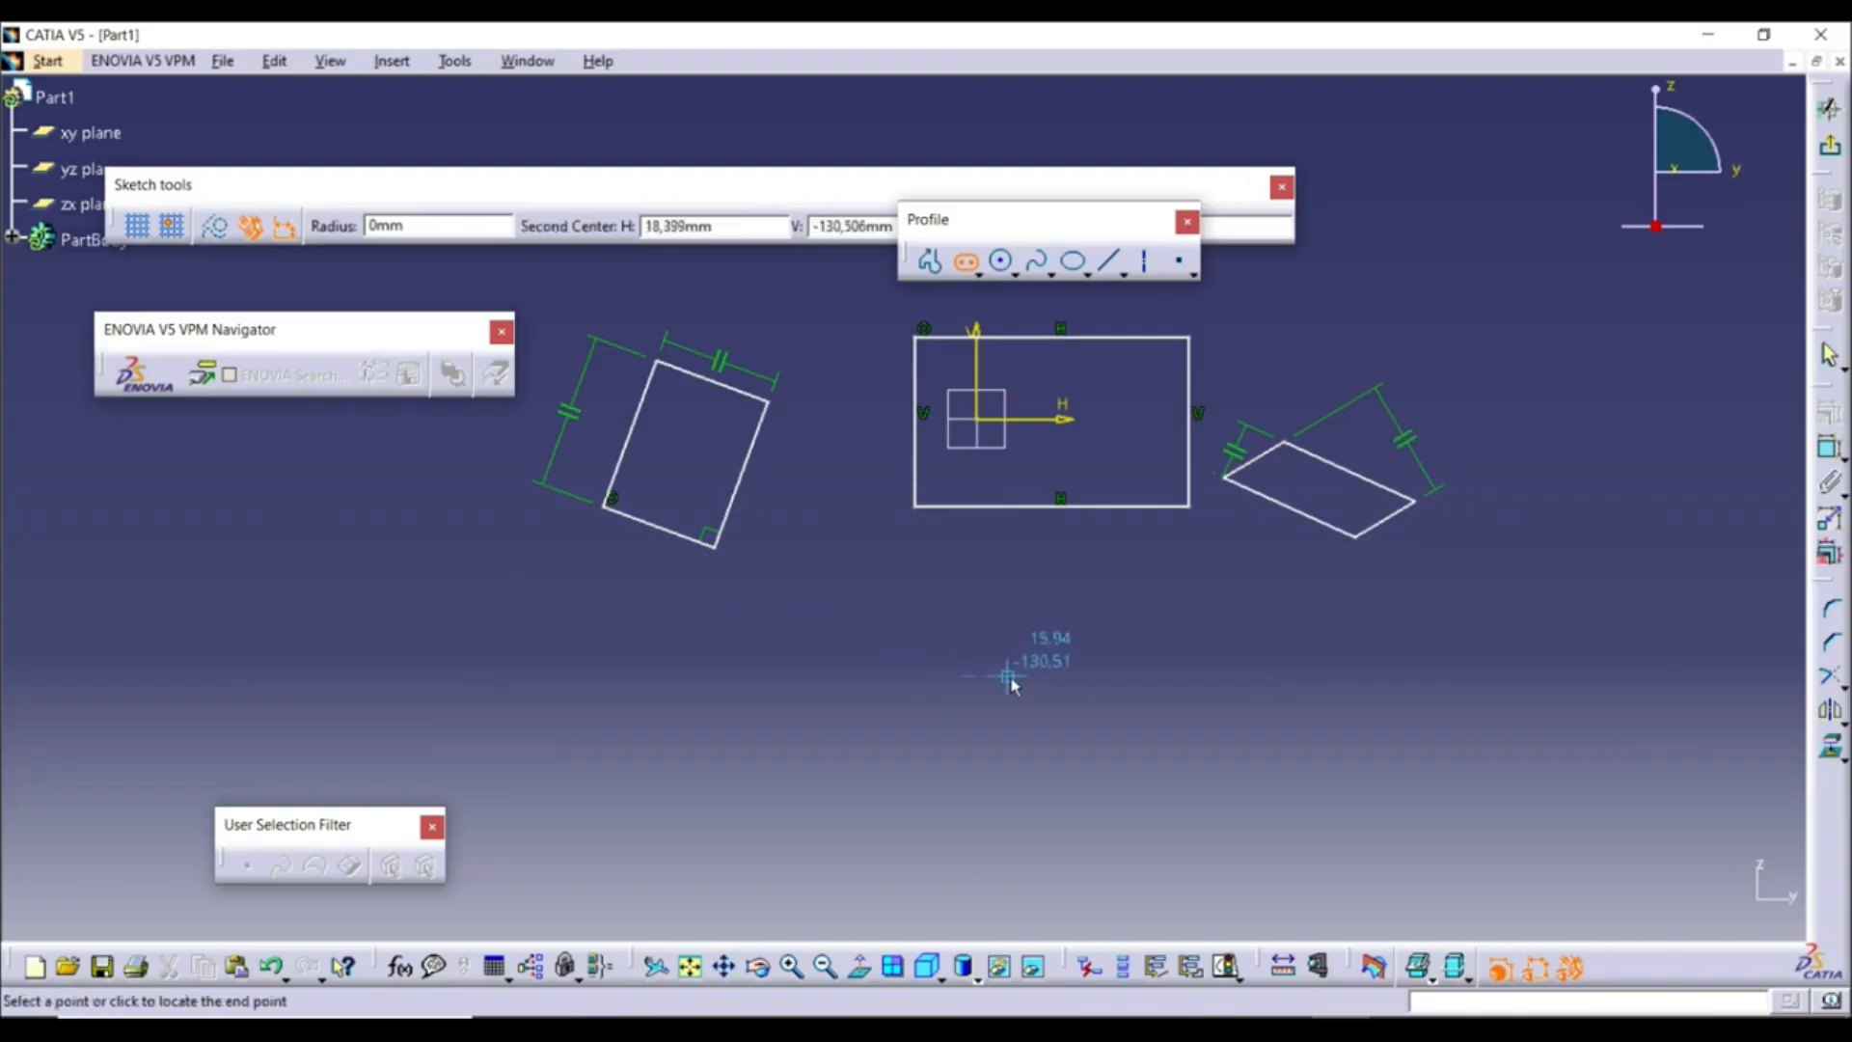
left_click(1191, 678)
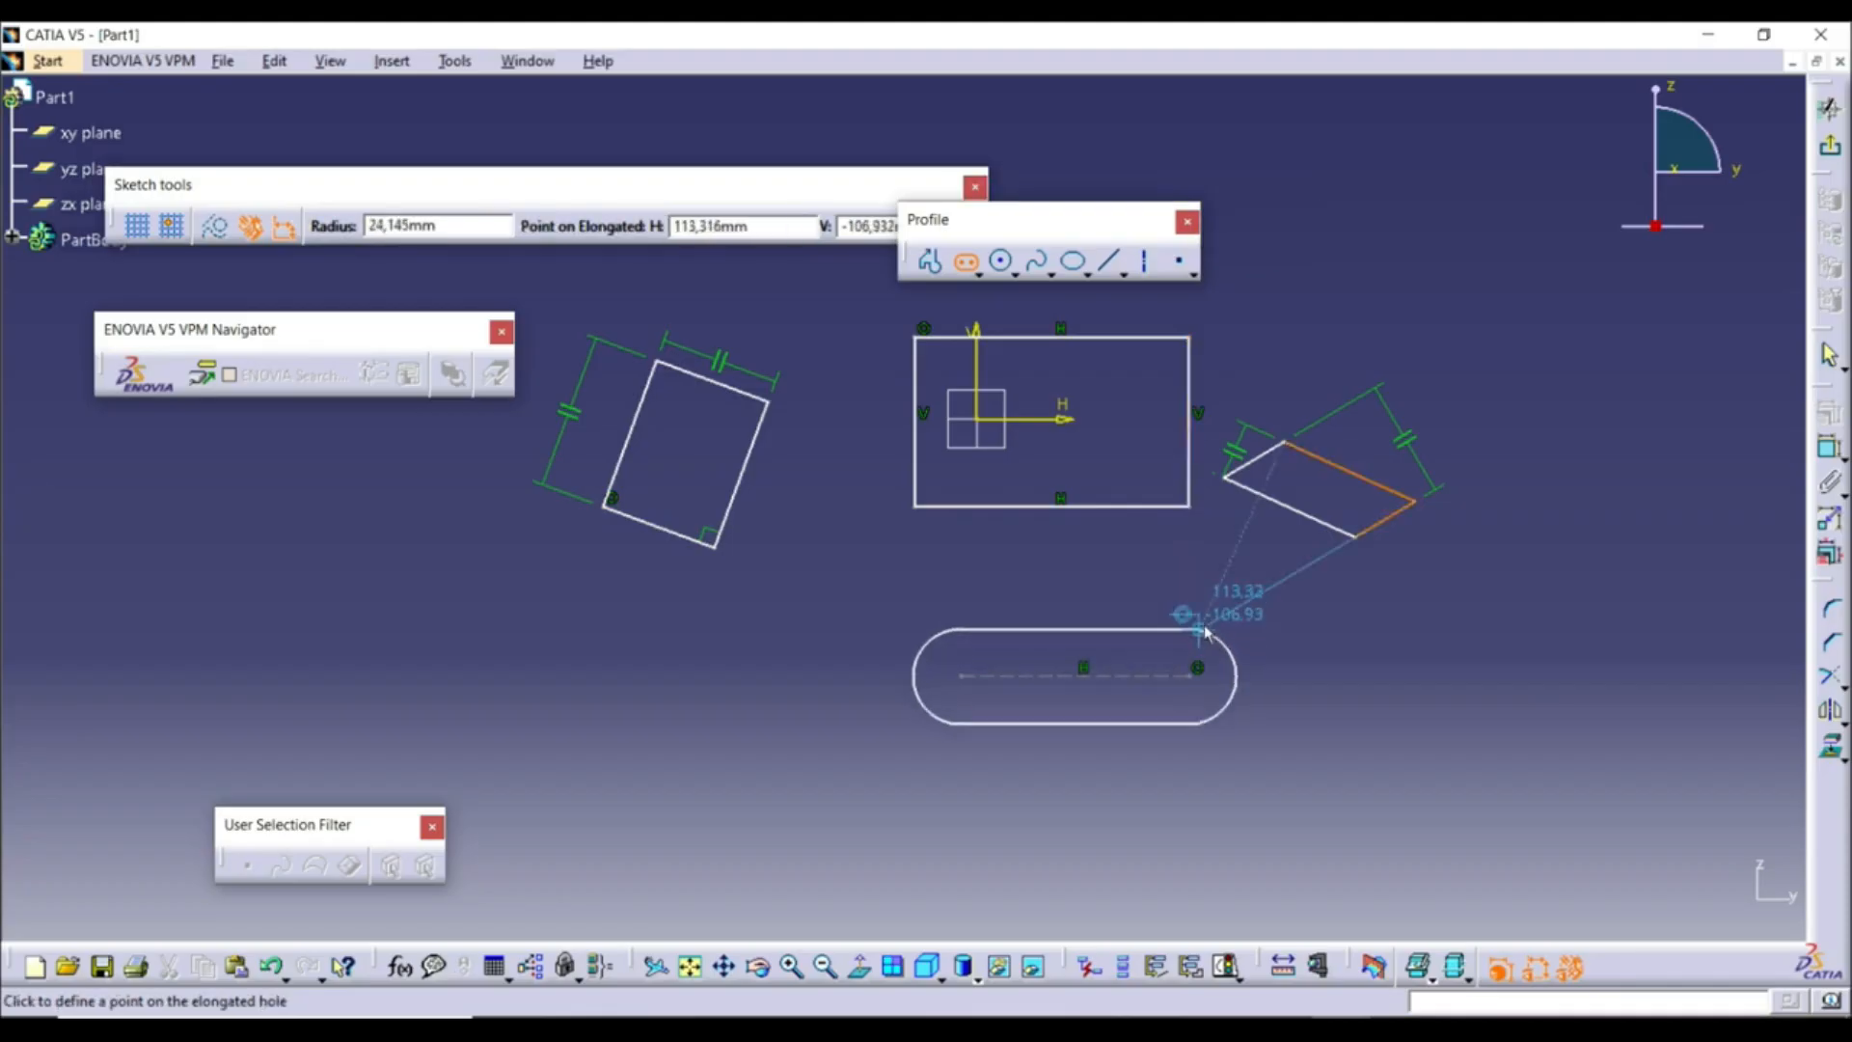
left_click(1145, 613)
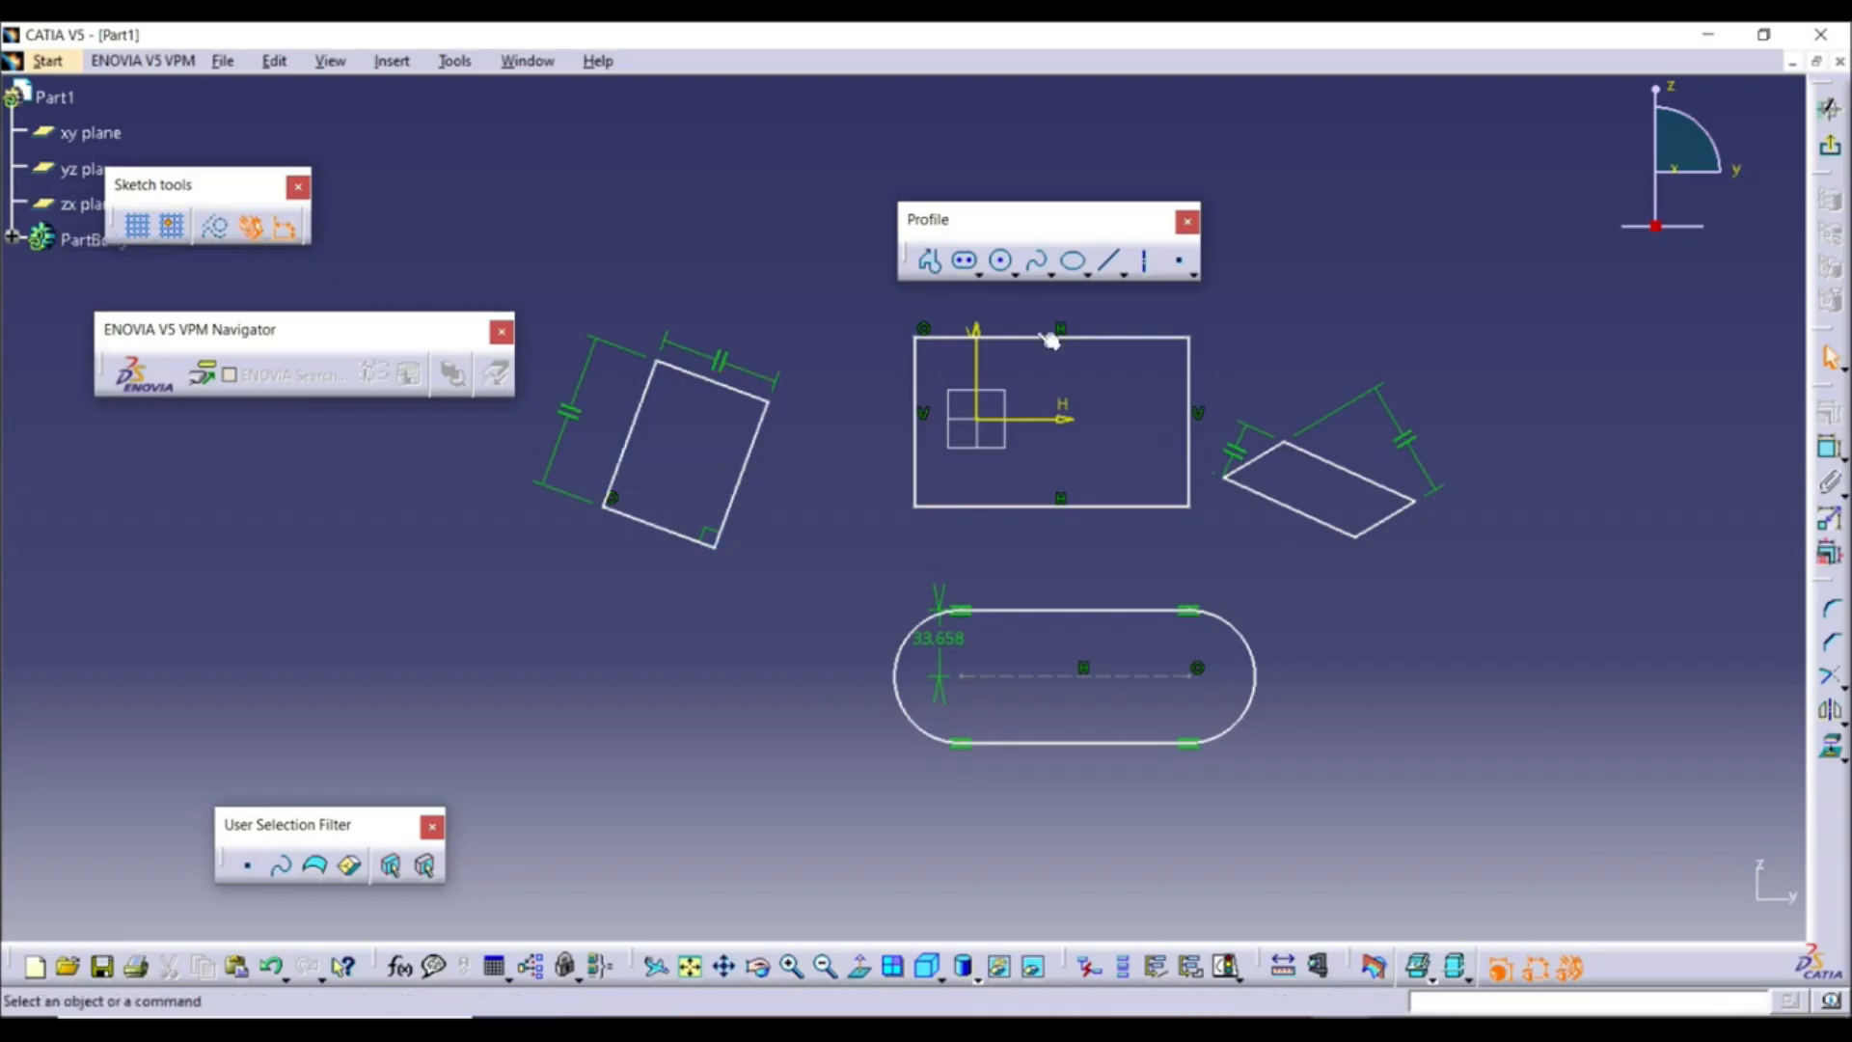
Sketch a cylindrical elongated hole with an end radius of about 24 mm, curving below the oriented rectangle
left_click(978, 271)
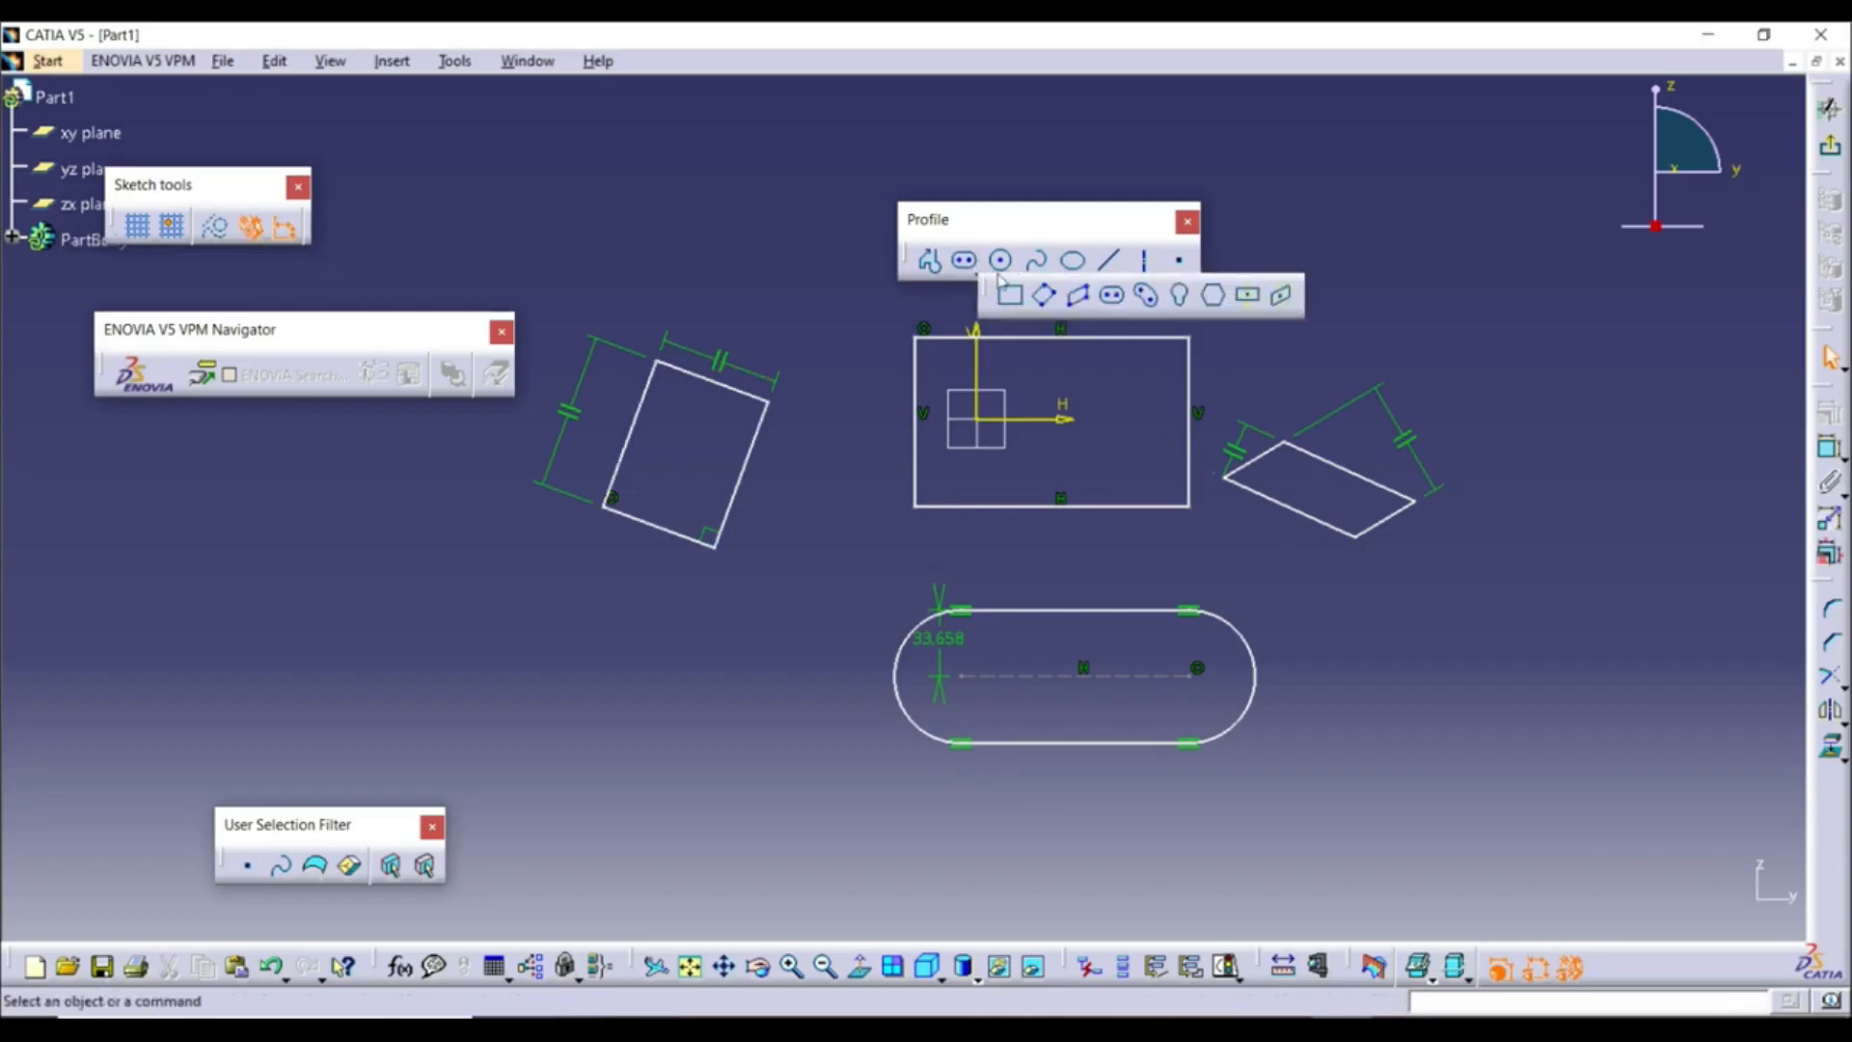
left_click(1155, 301)
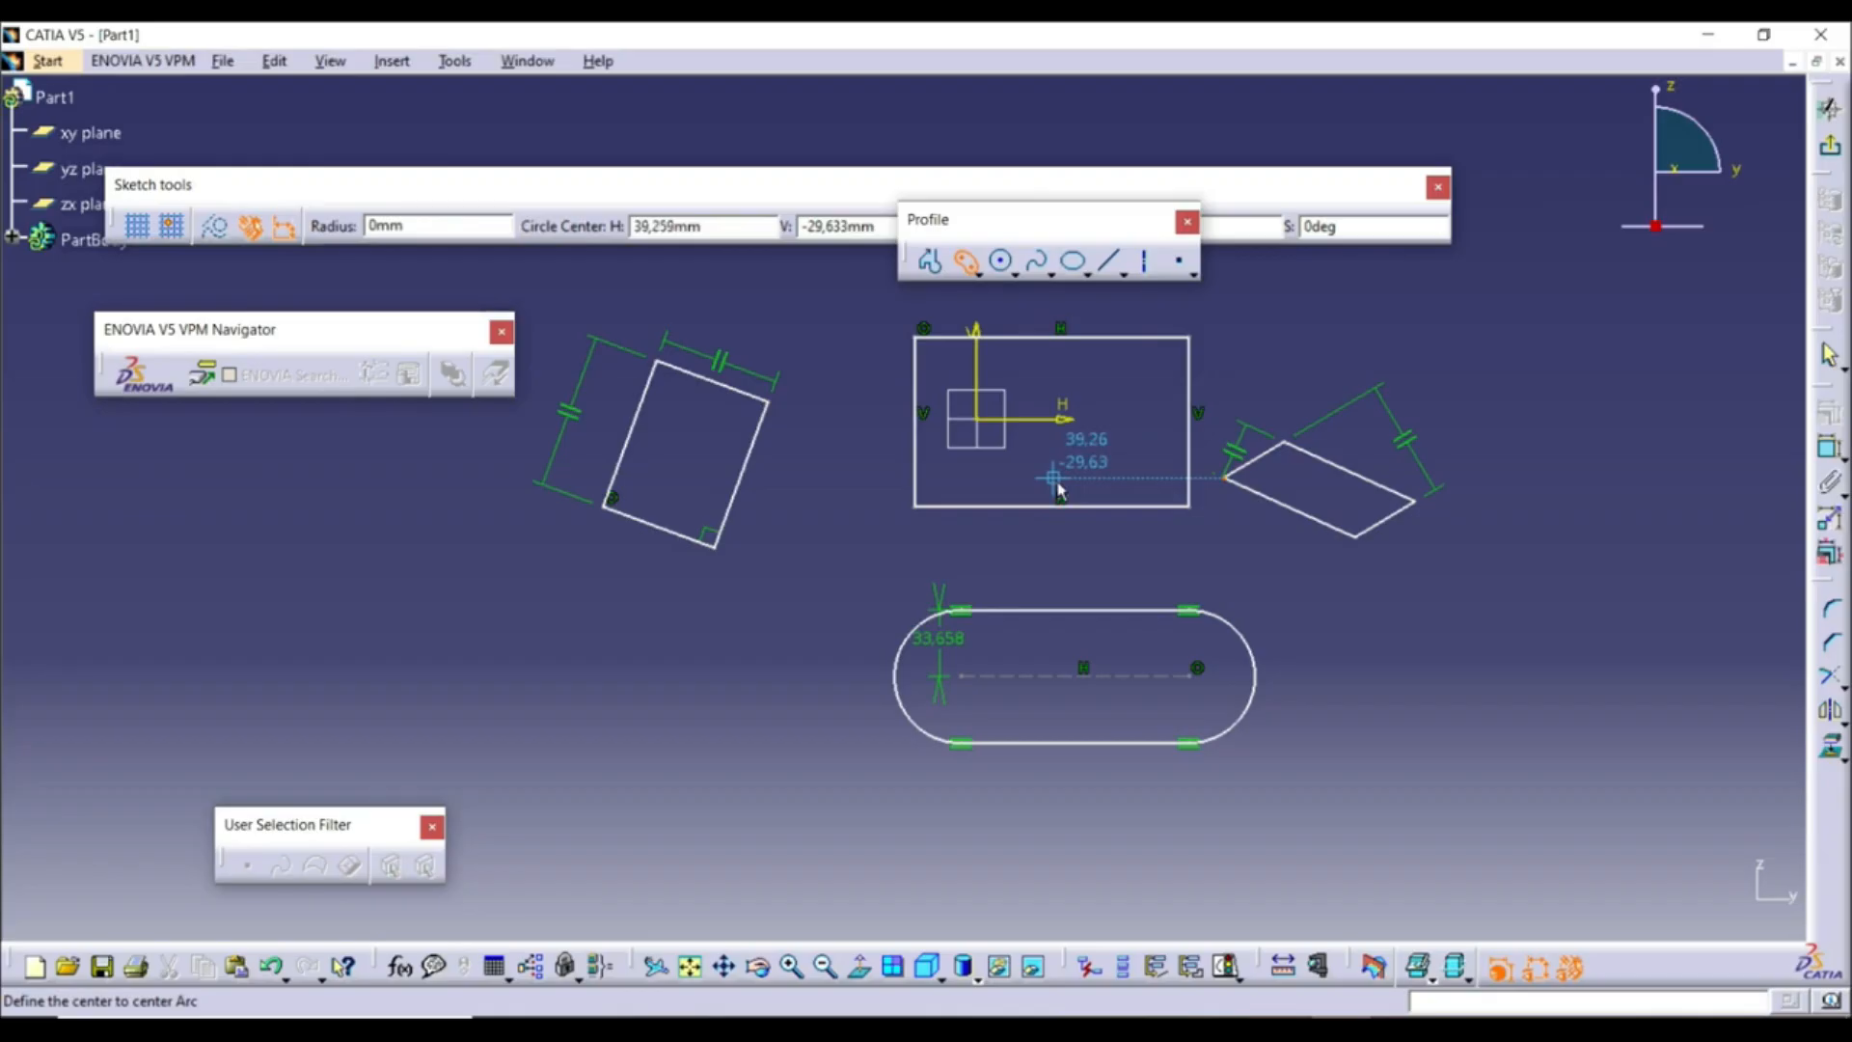
left_click(576, 838)
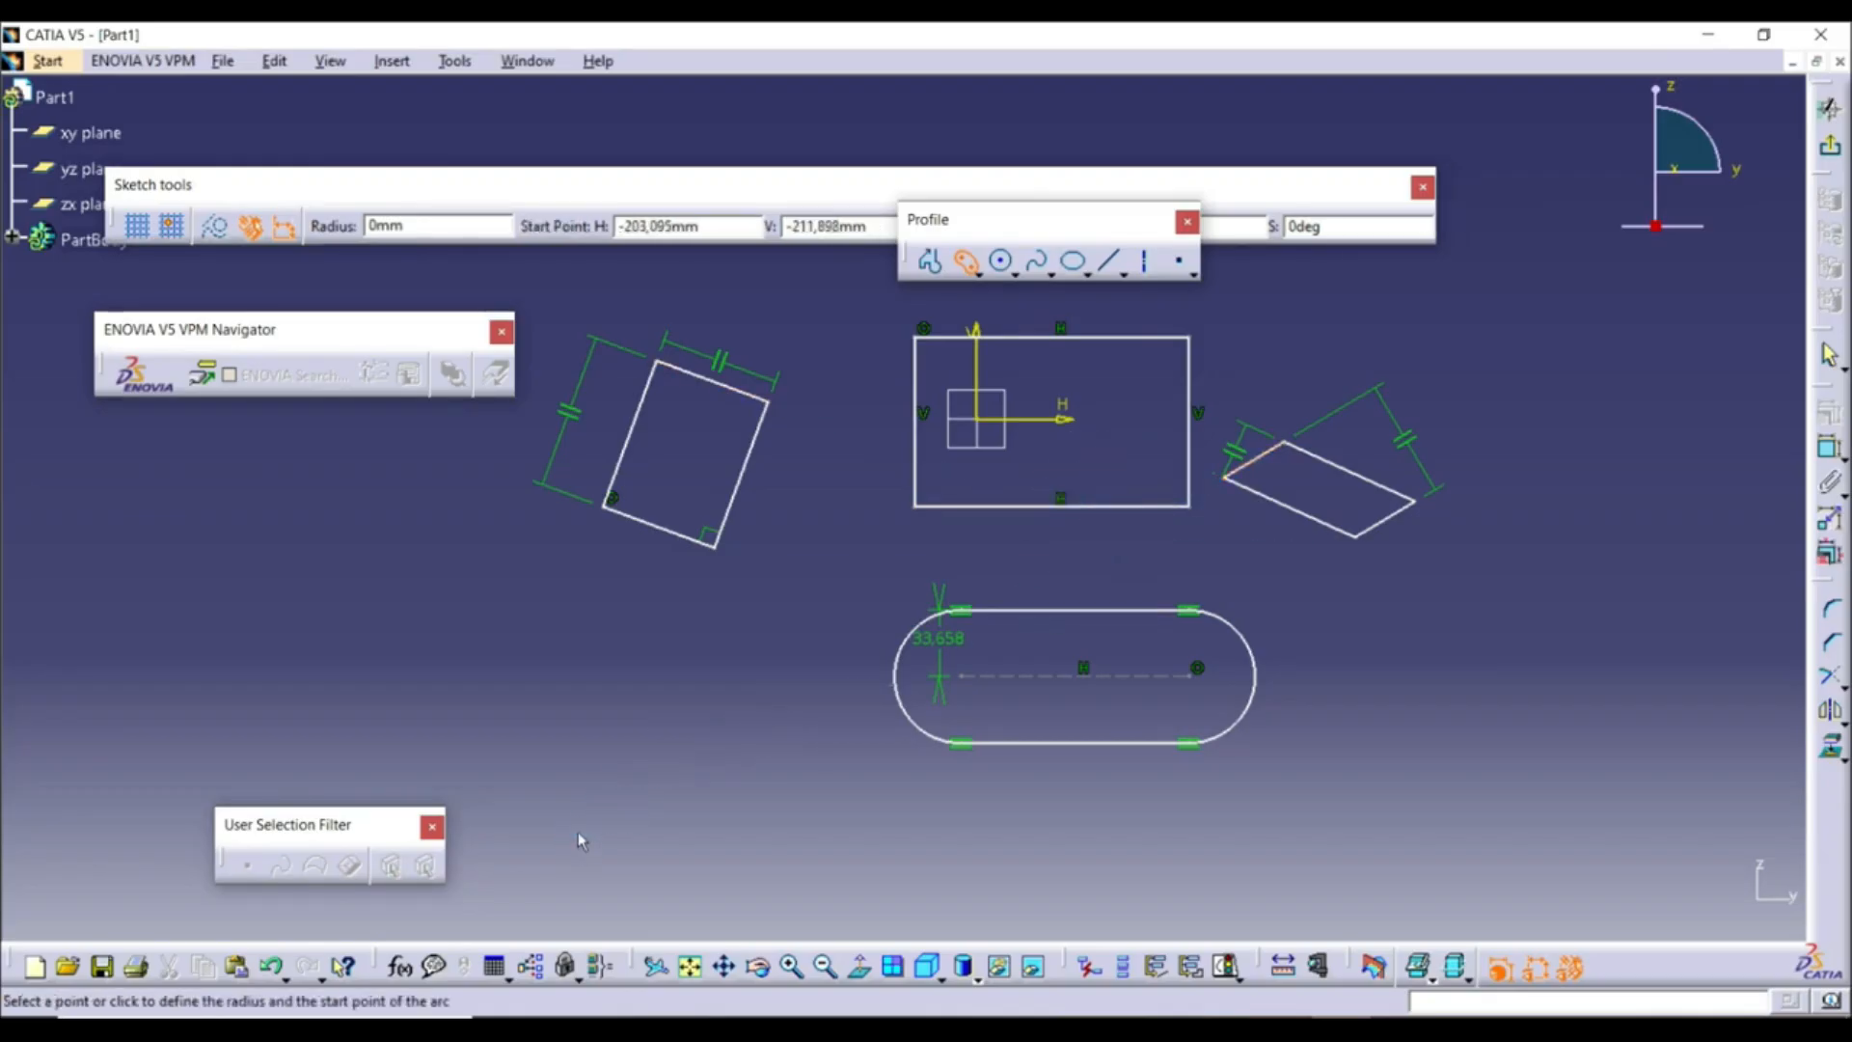
left_click(586, 666)
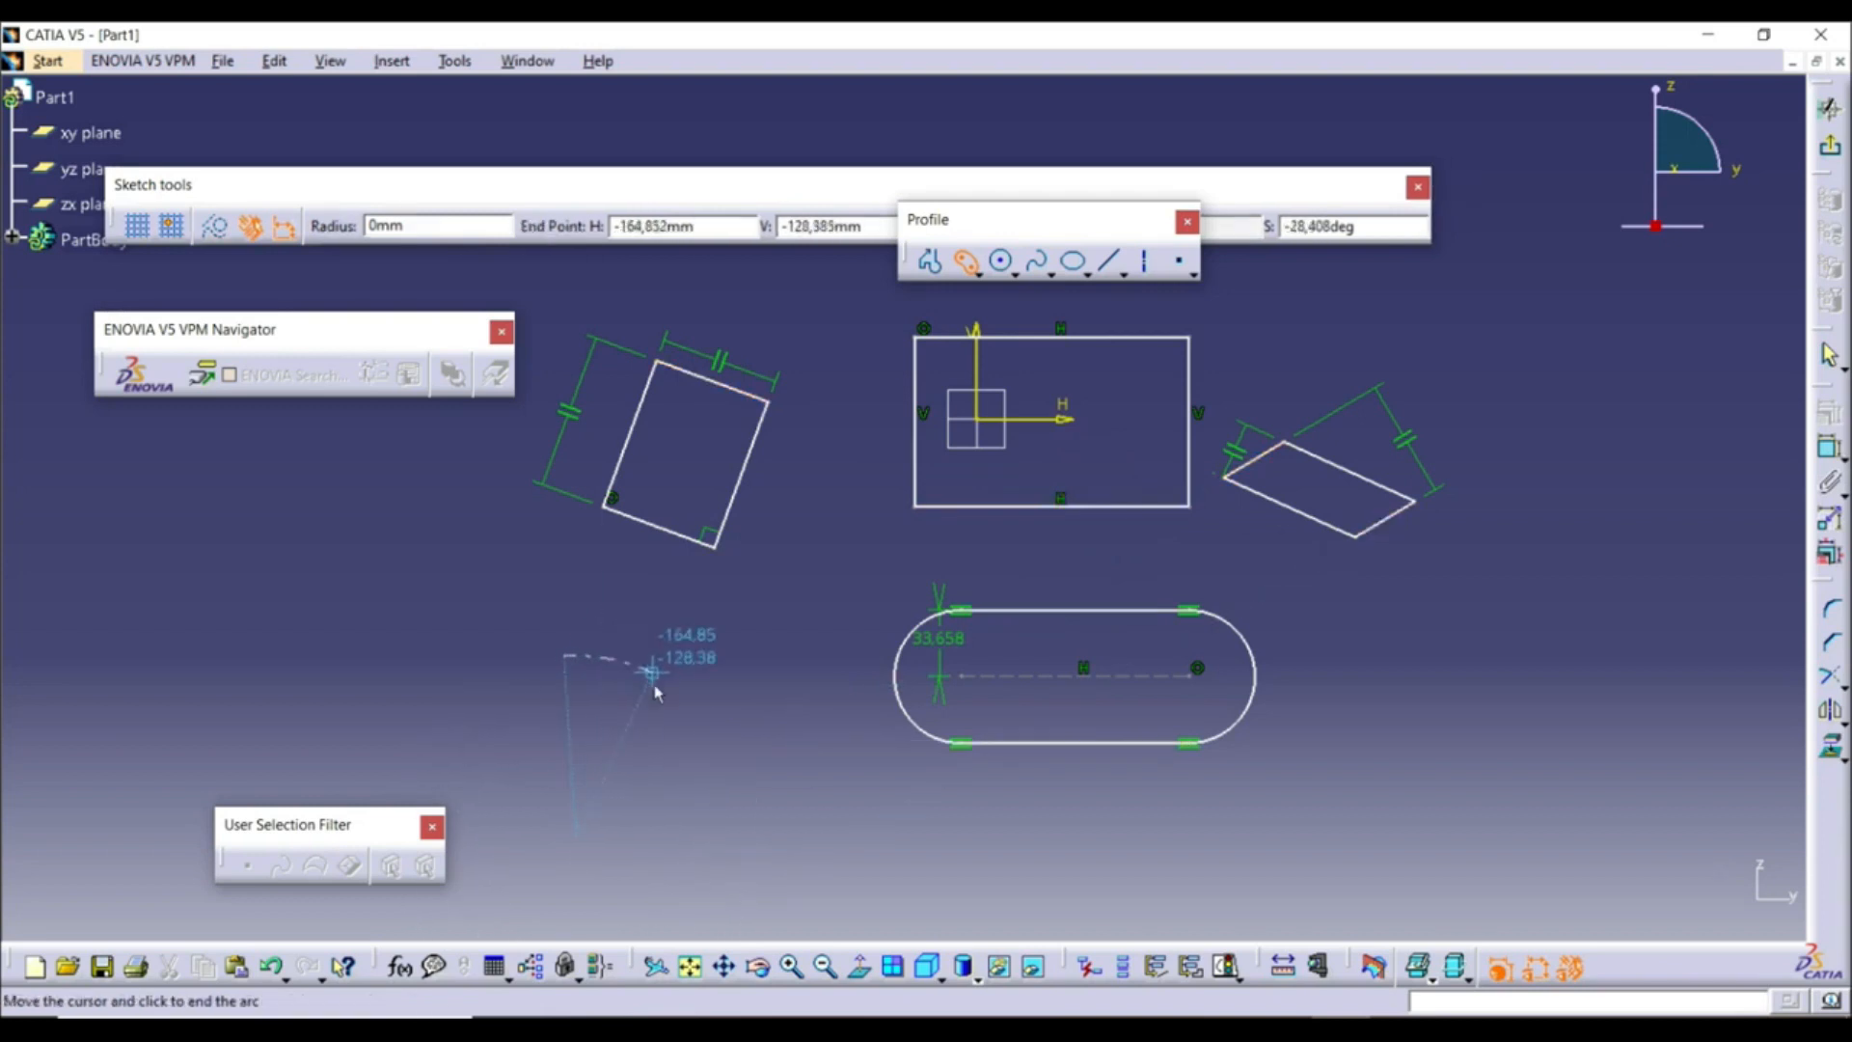
left_click(762, 844)
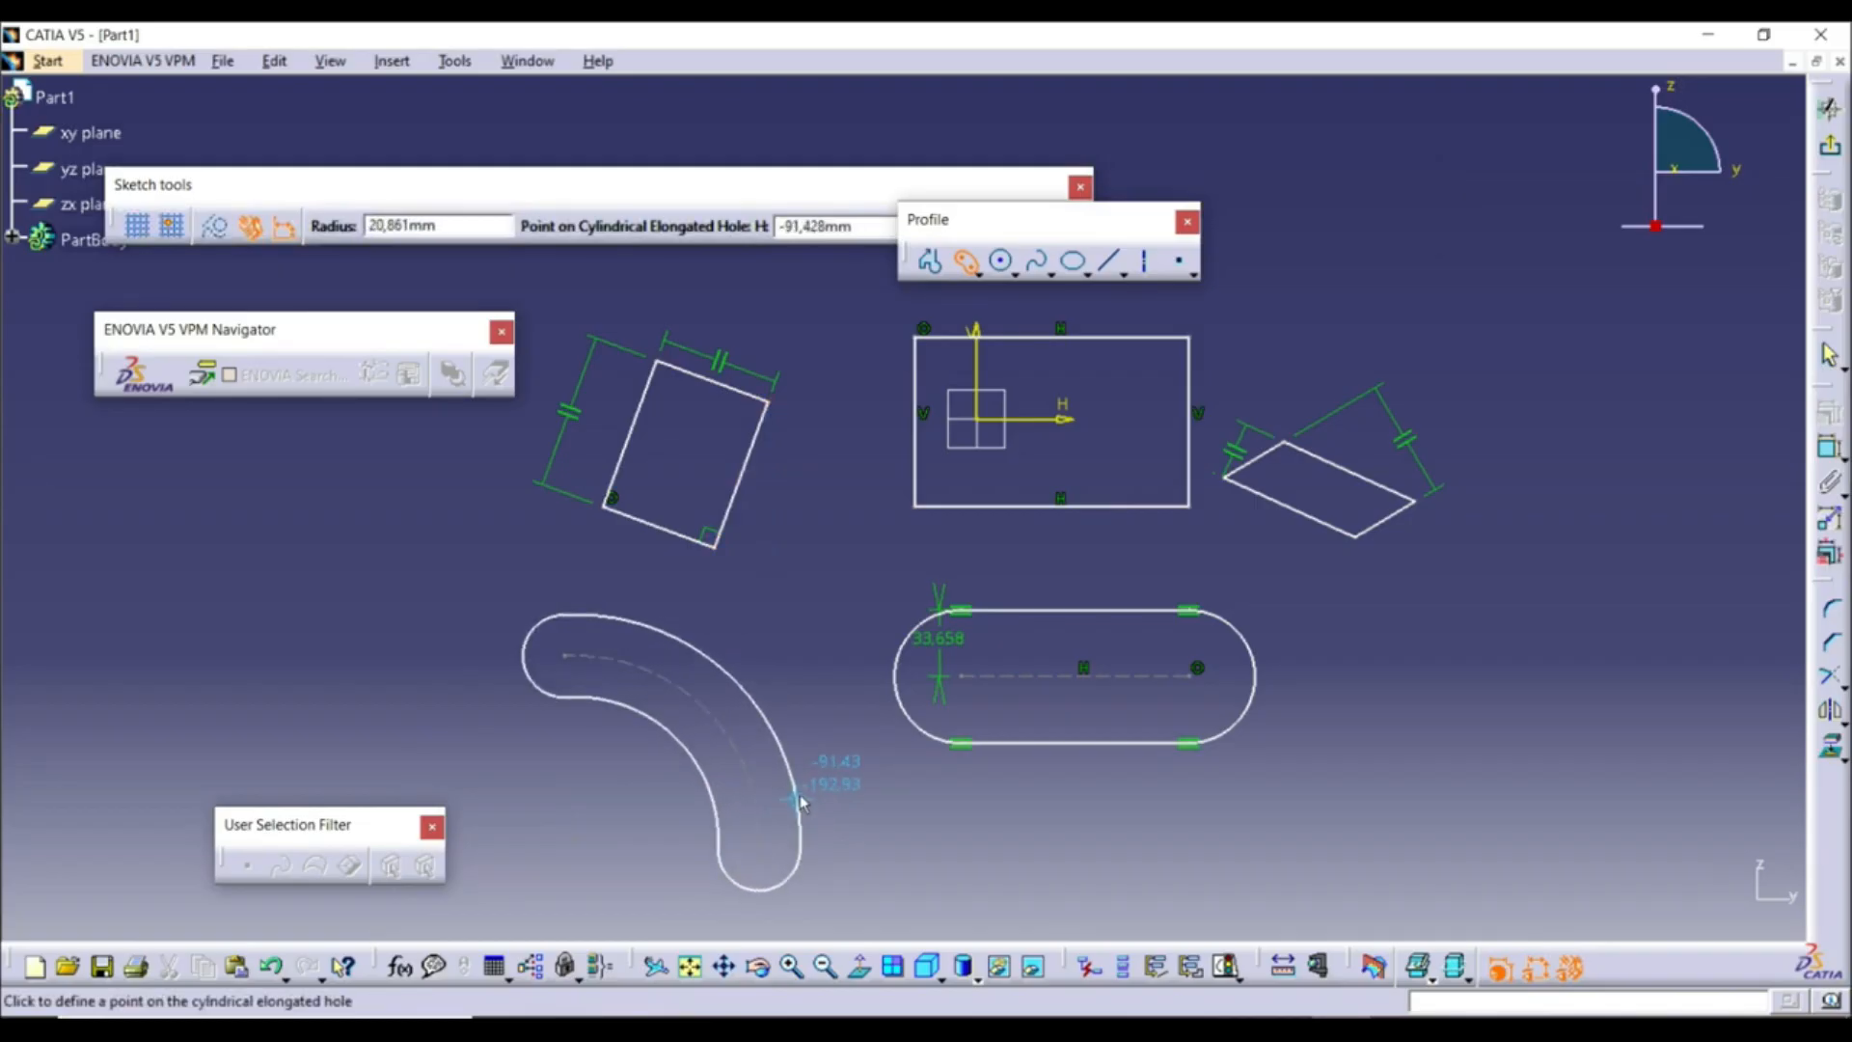
left_click(797, 800)
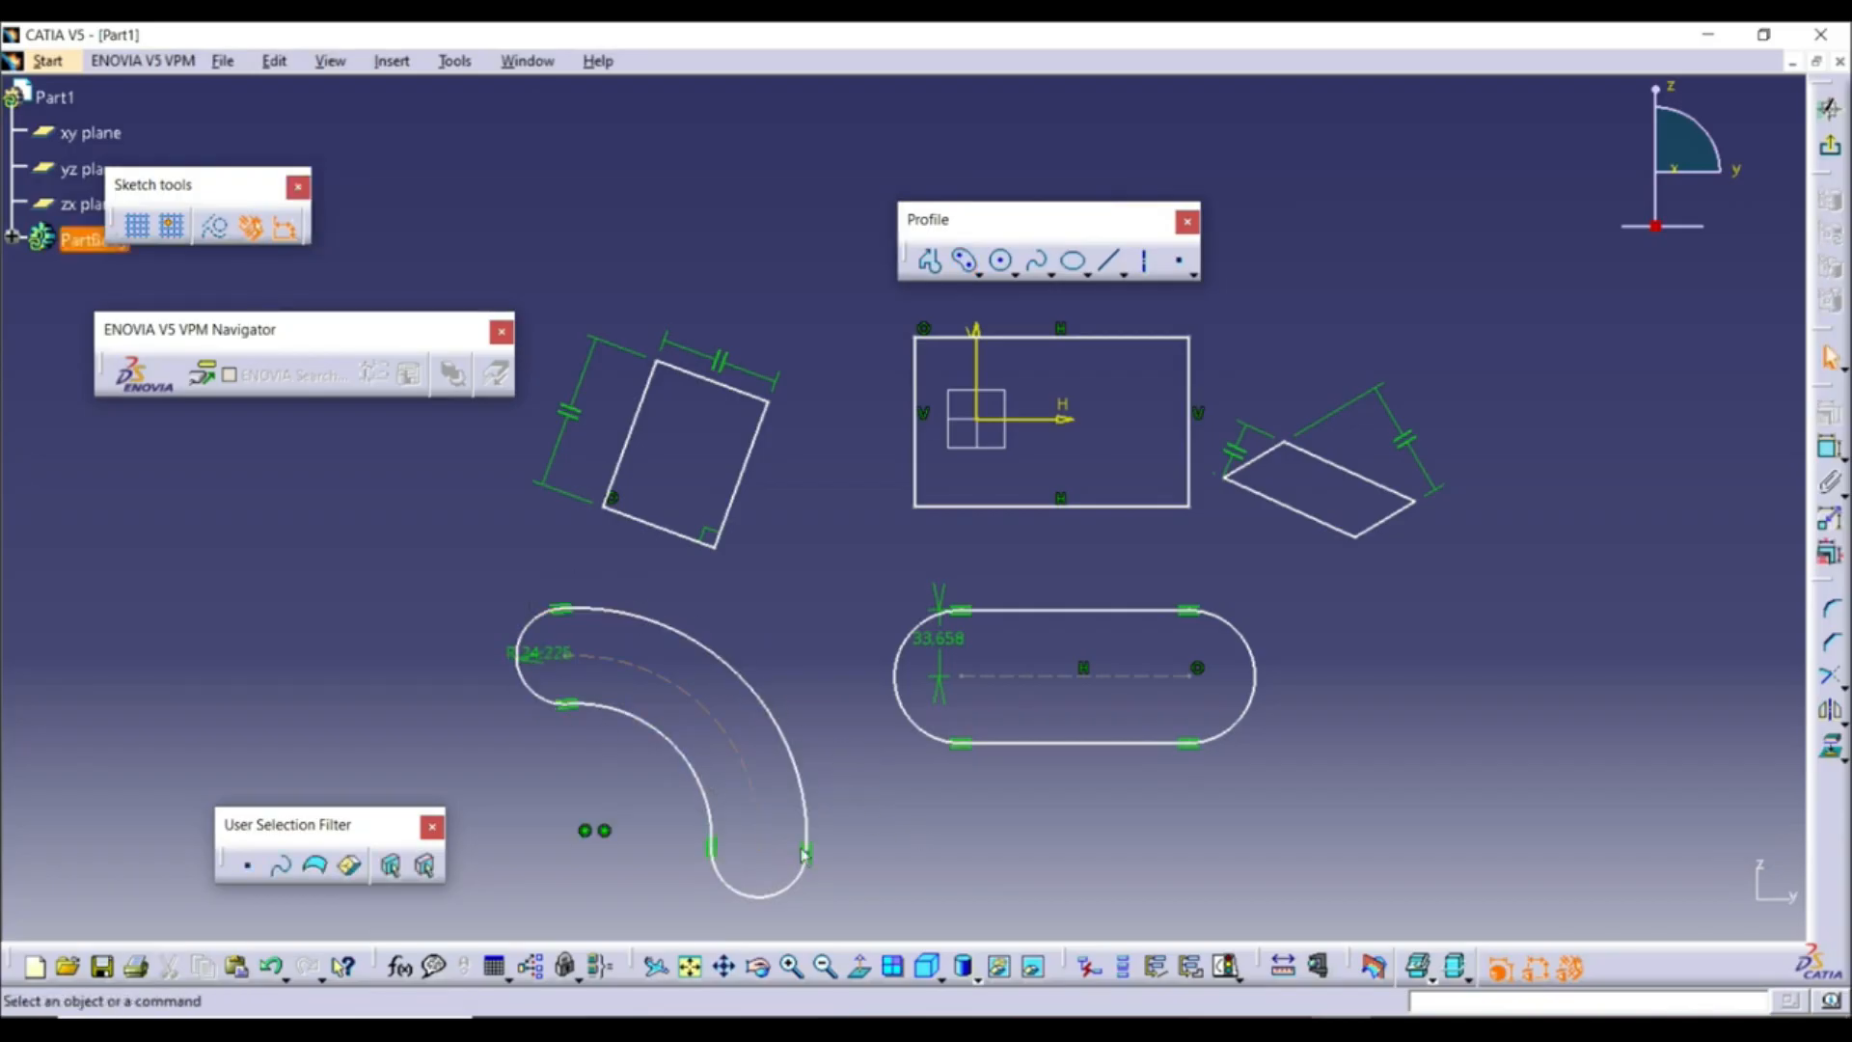
Sketch a vertical keyhole profile below the parallelogram, with a large radius of about 57 mm and the narrow end pointing down
left_click(978, 273)
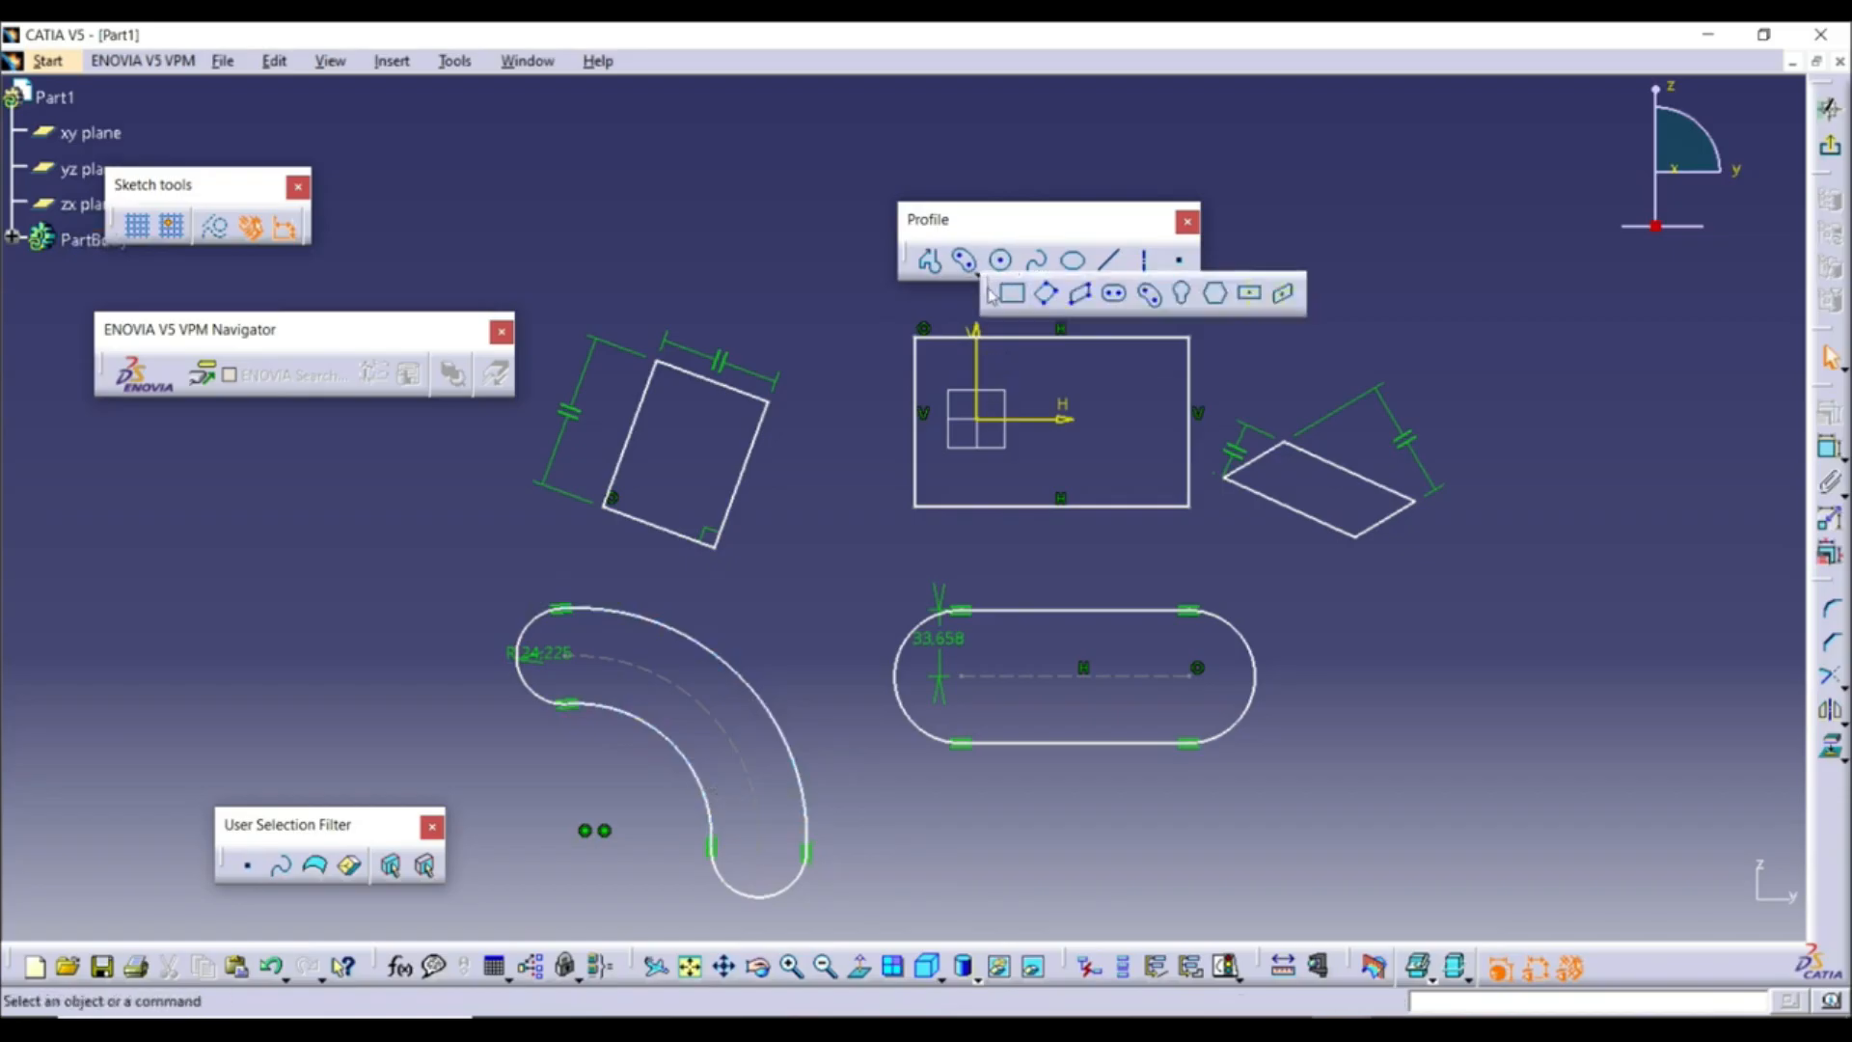
left_click(1185, 295)
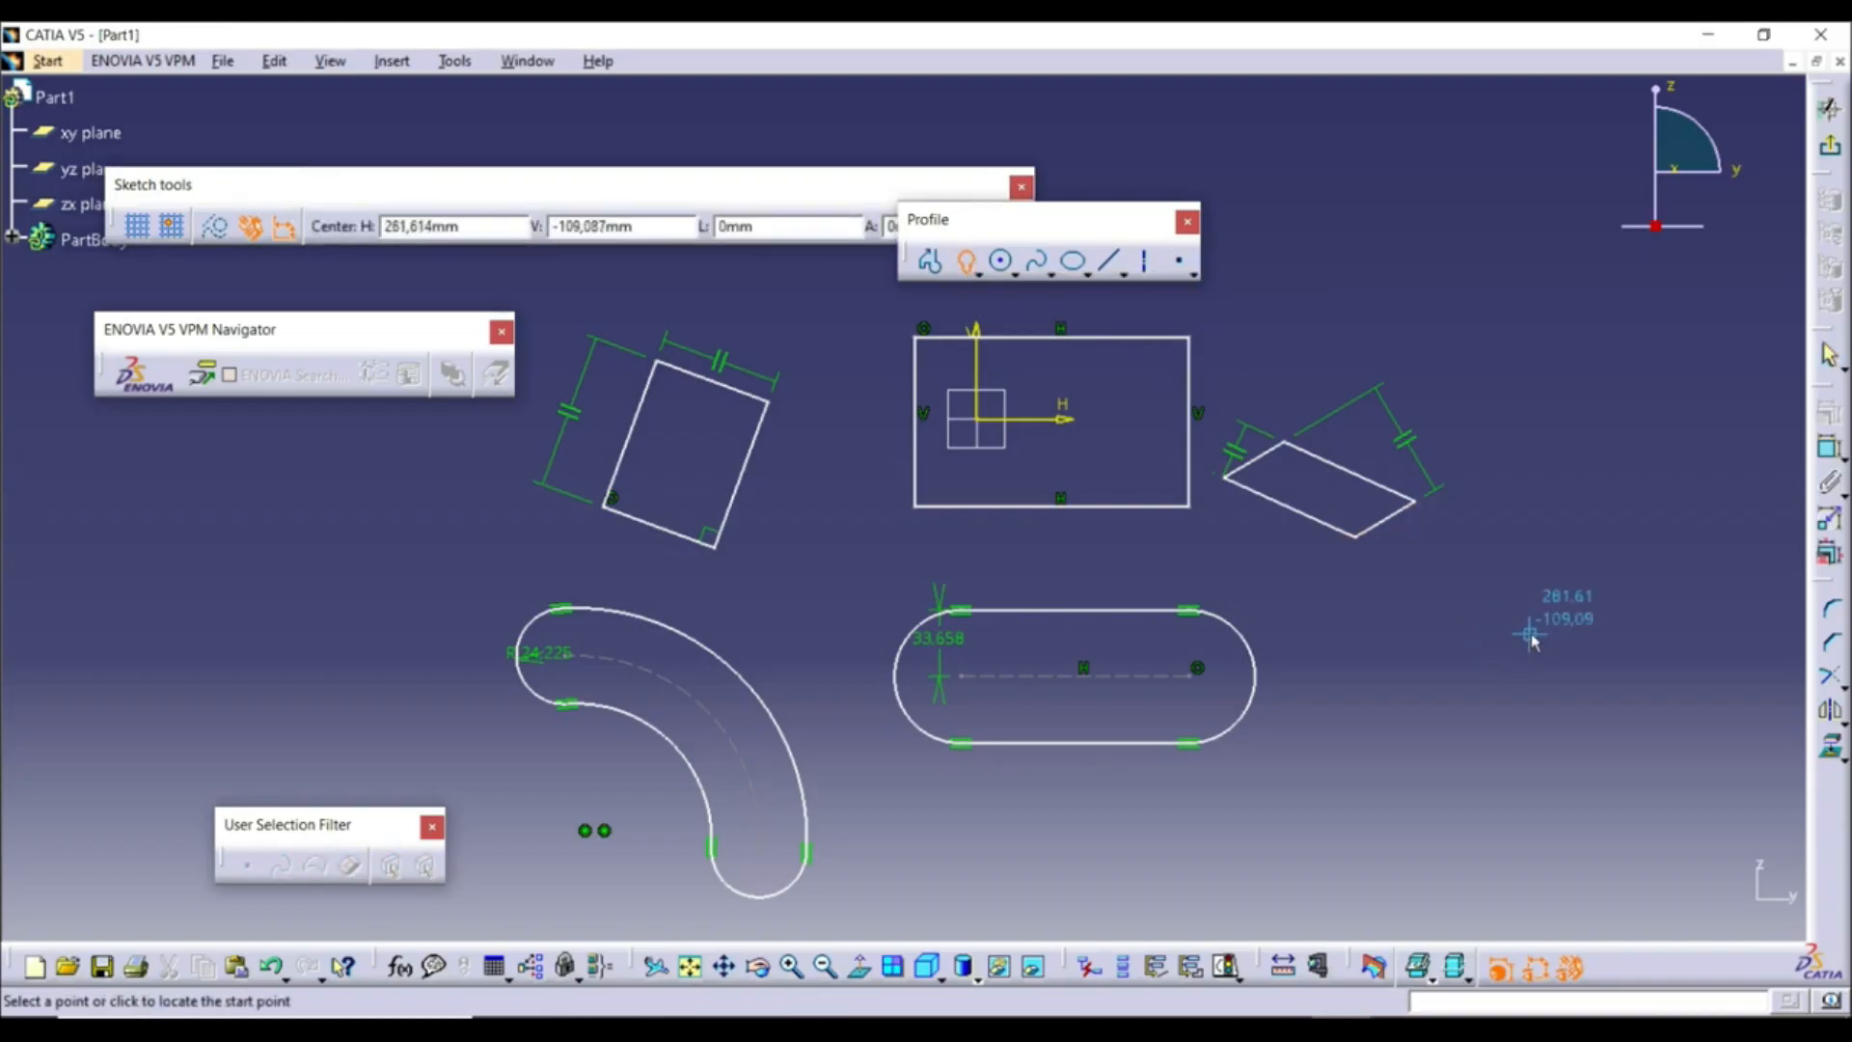
left_click(1575, 640)
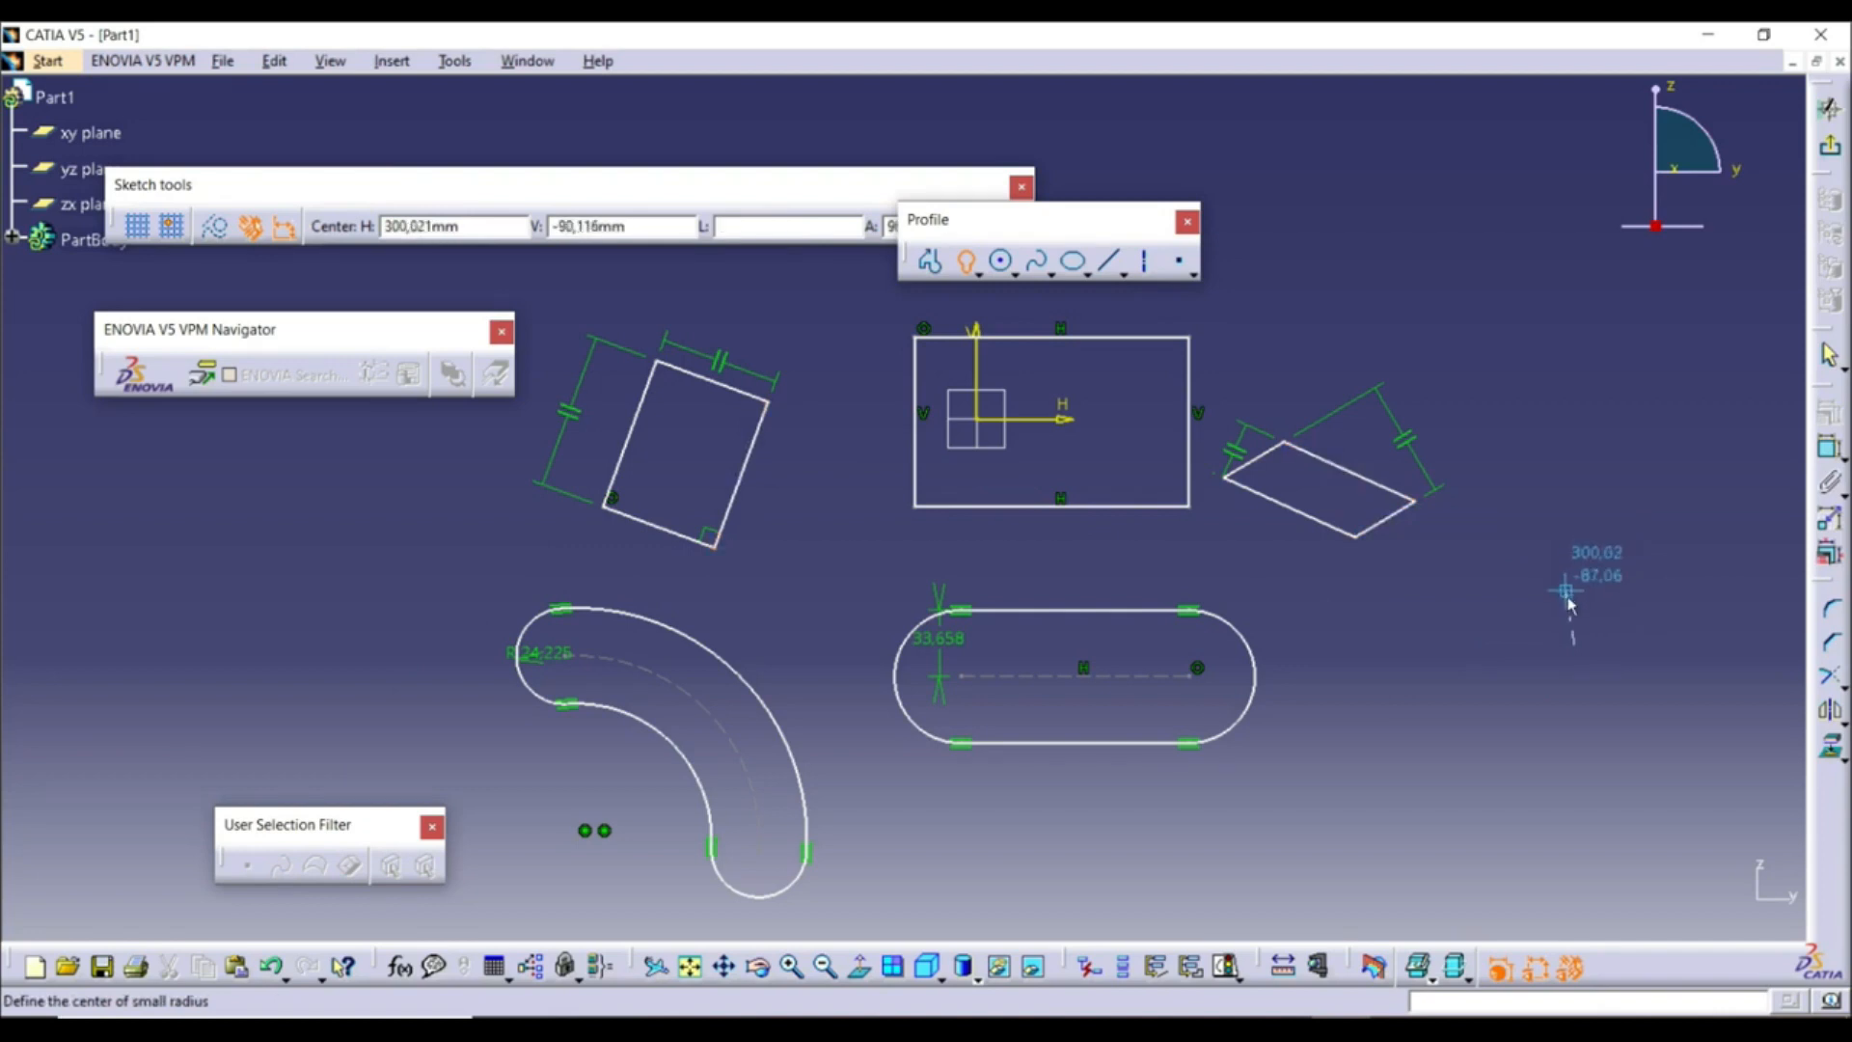
left_click(1575, 820)
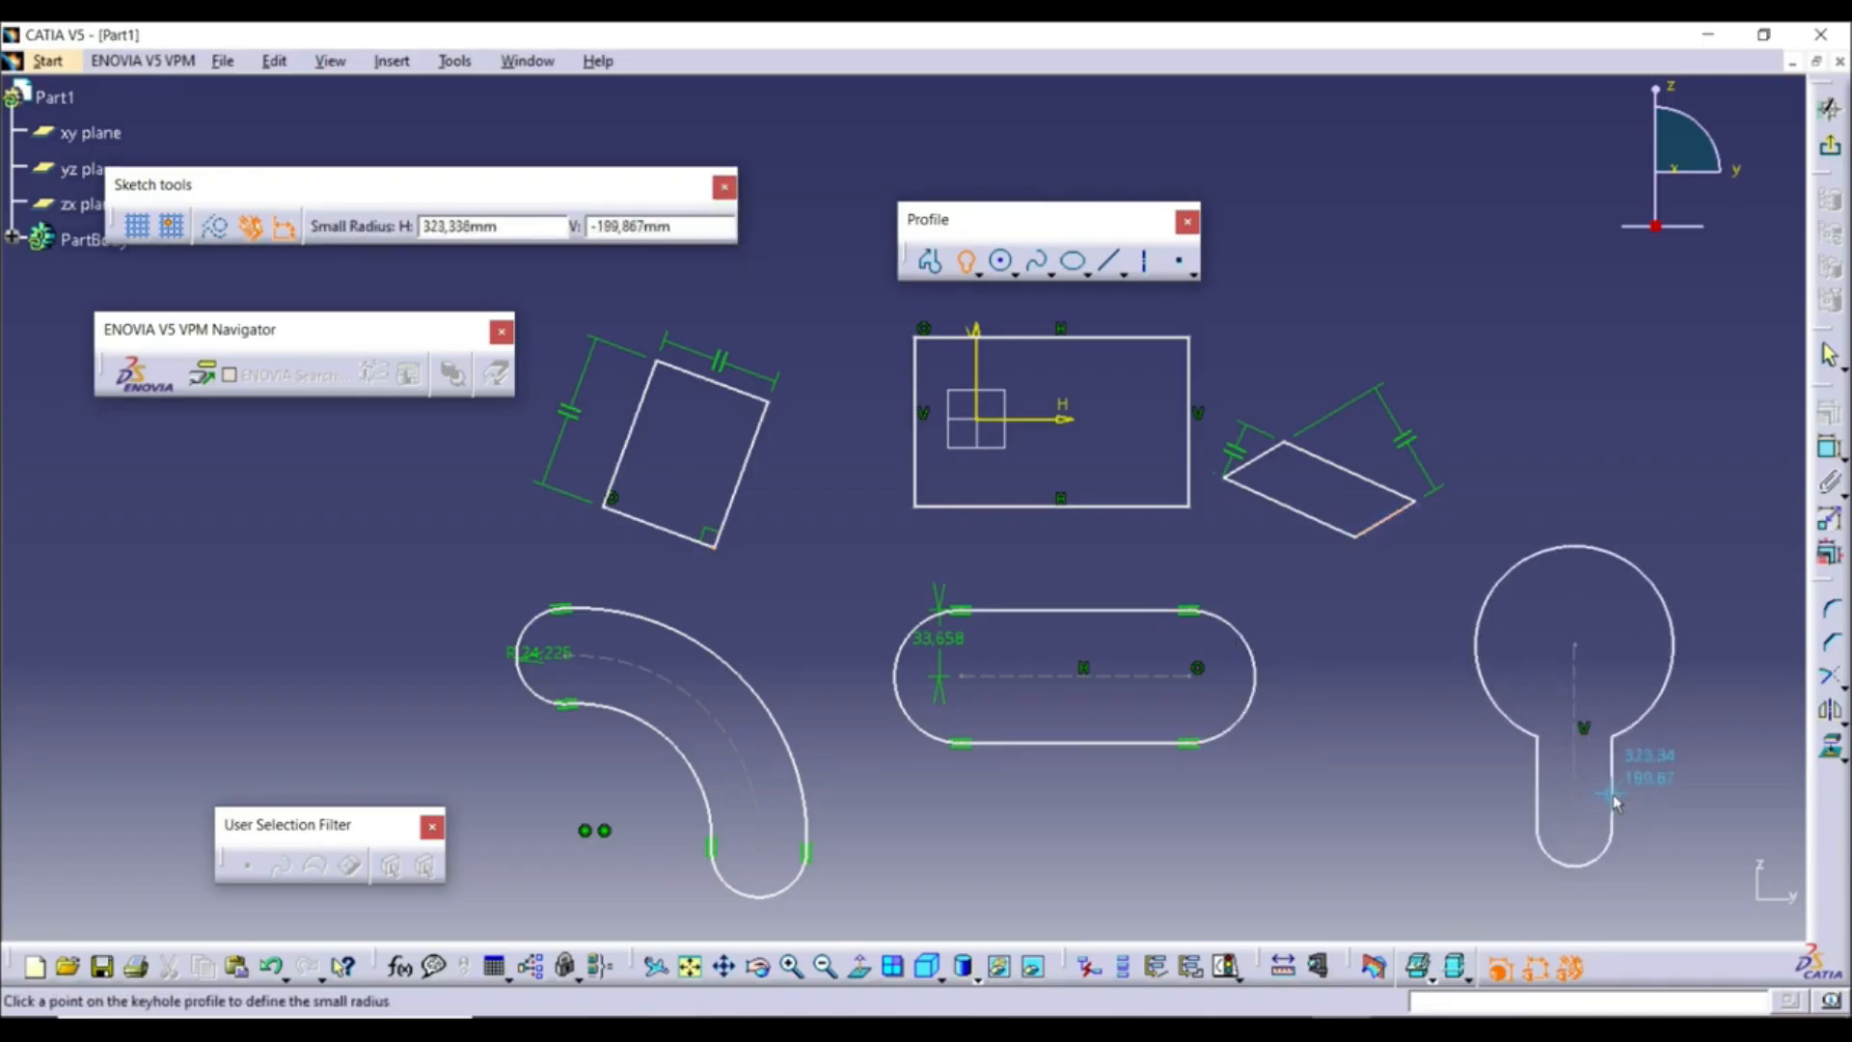
left_click(1609, 803)
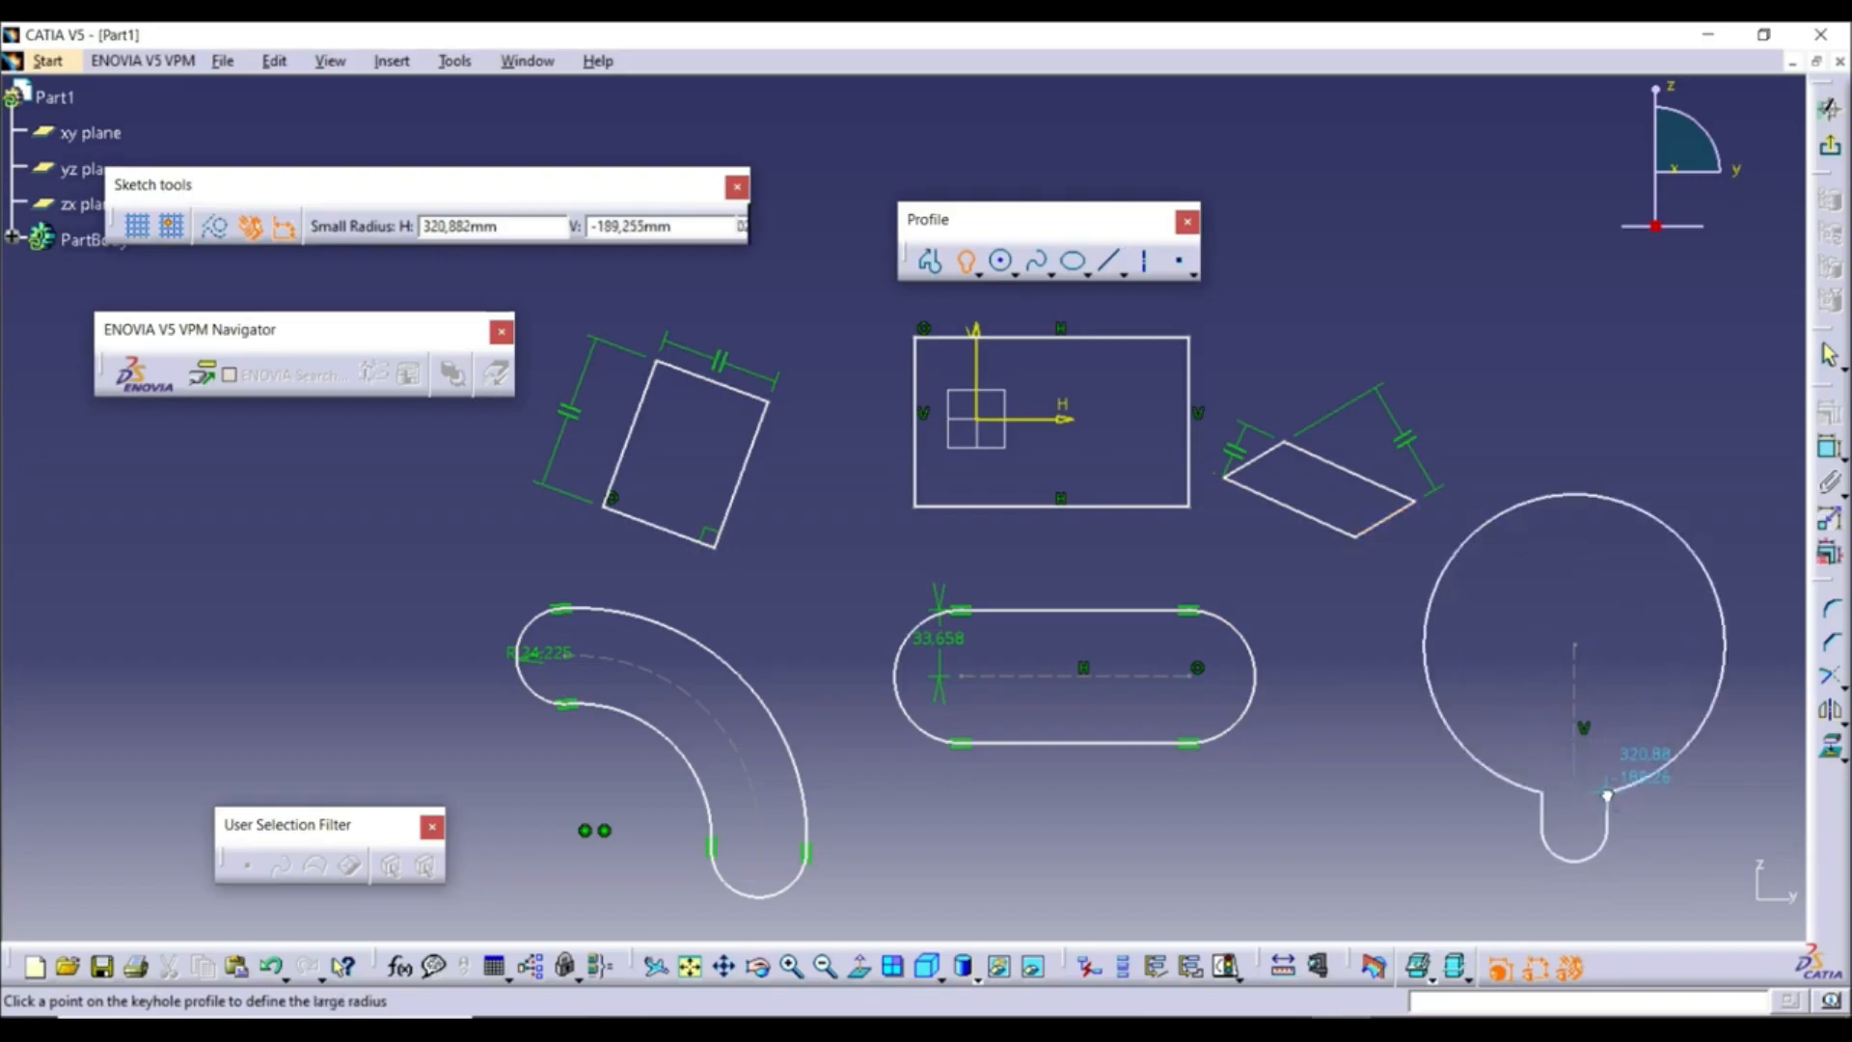
left_click(1674, 709)
left_click(1680, 807)
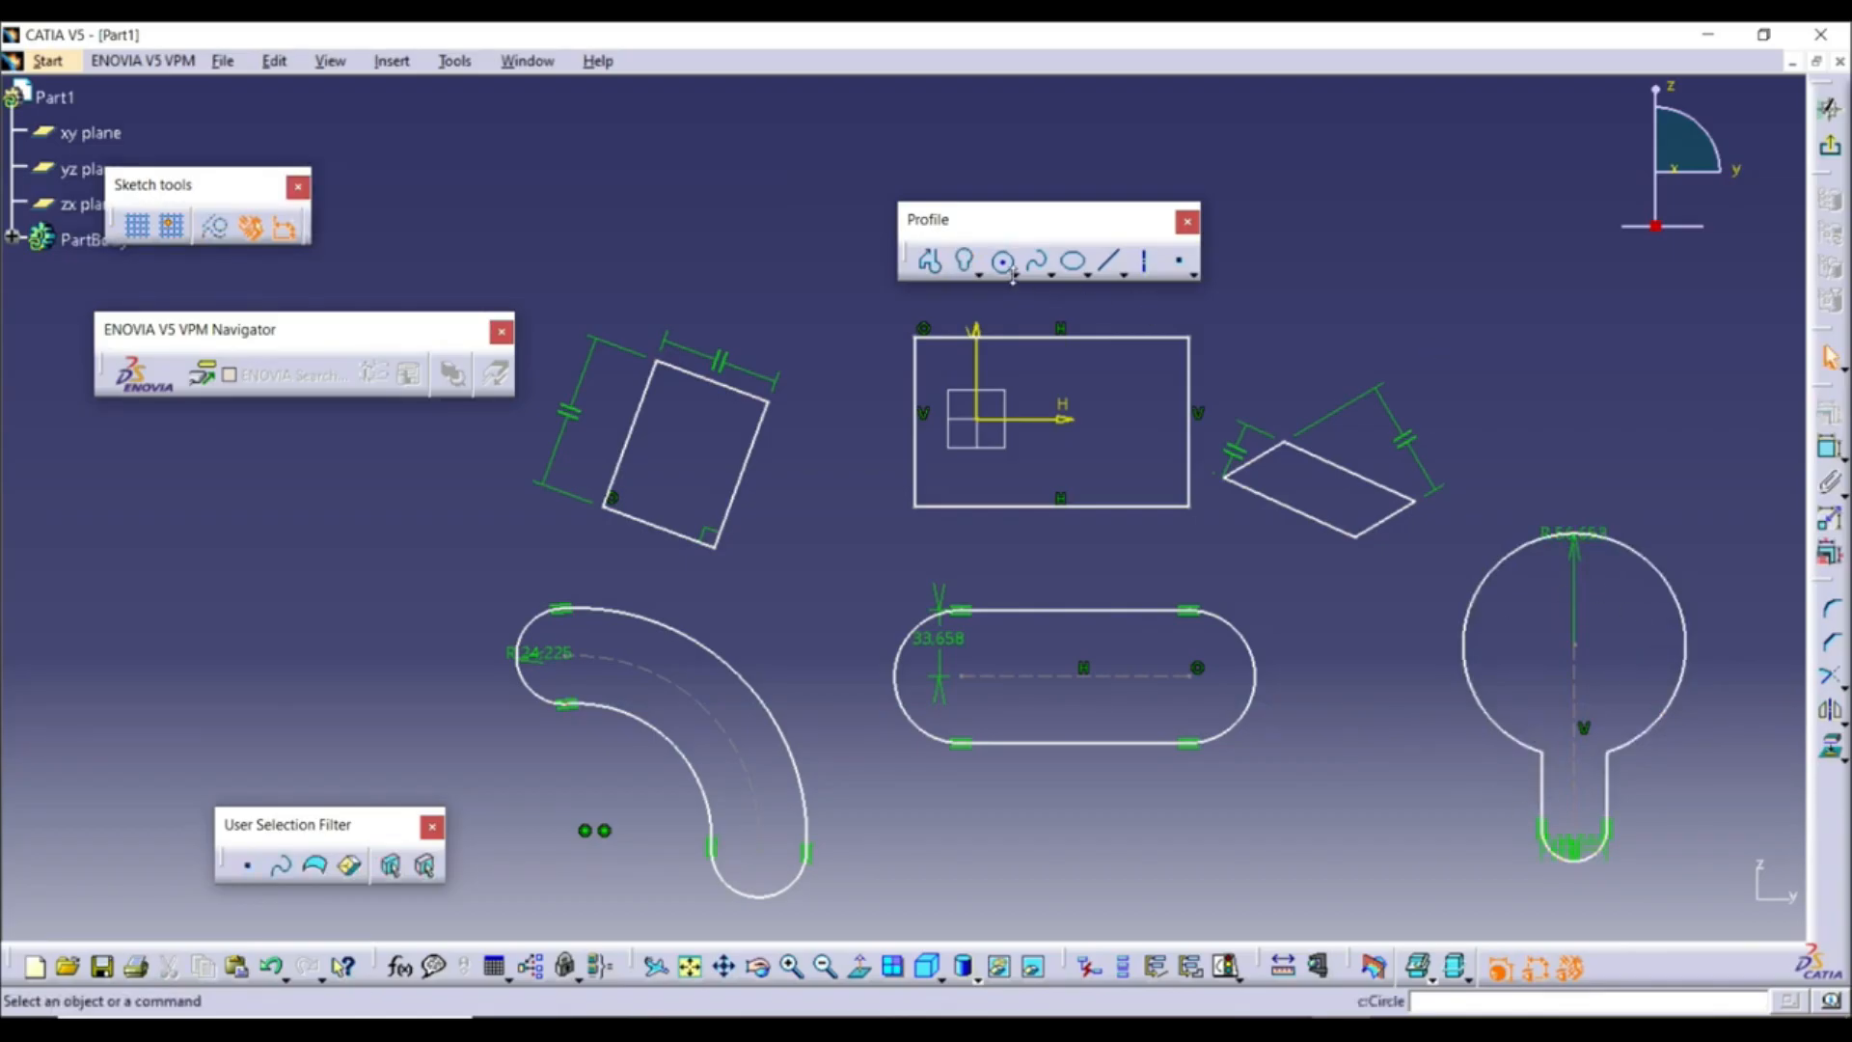
Sketch a hexagon about 98 mm across flats above the parallelogram
left_click(980, 276)
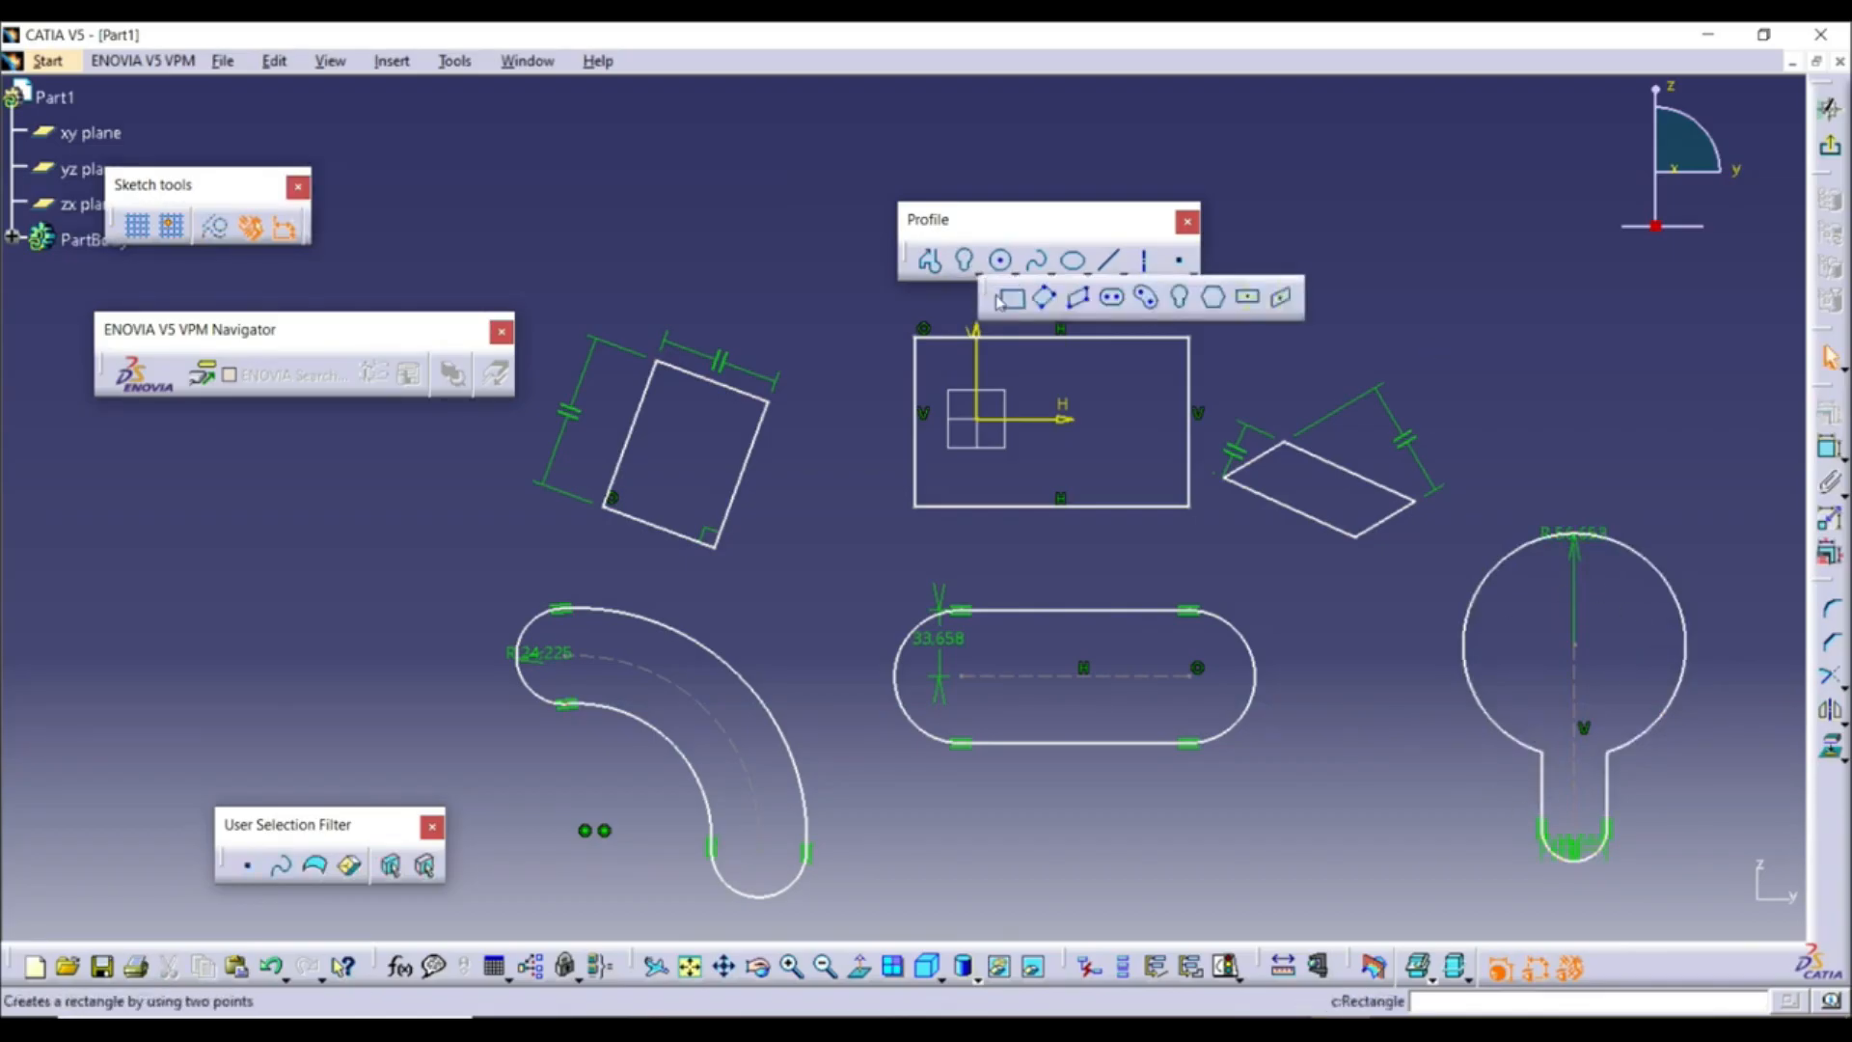
left_click(1217, 299)
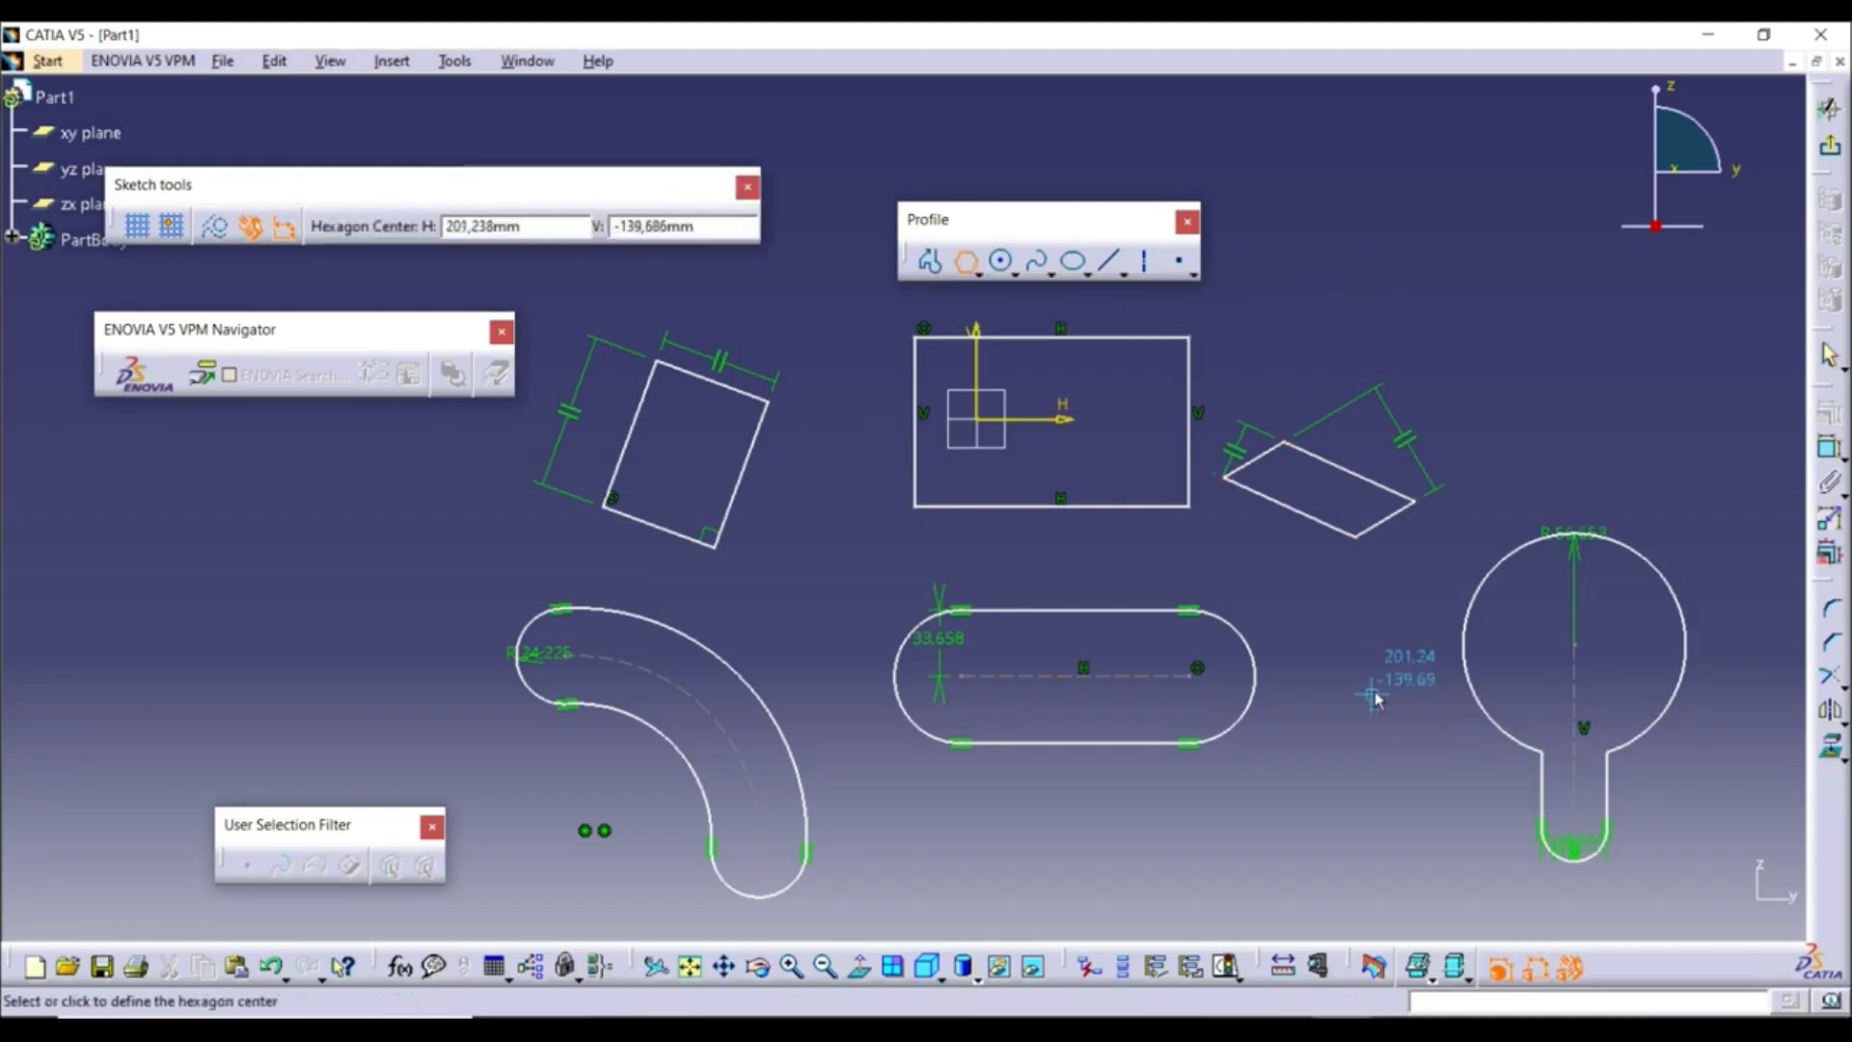
left_click(1434, 227)
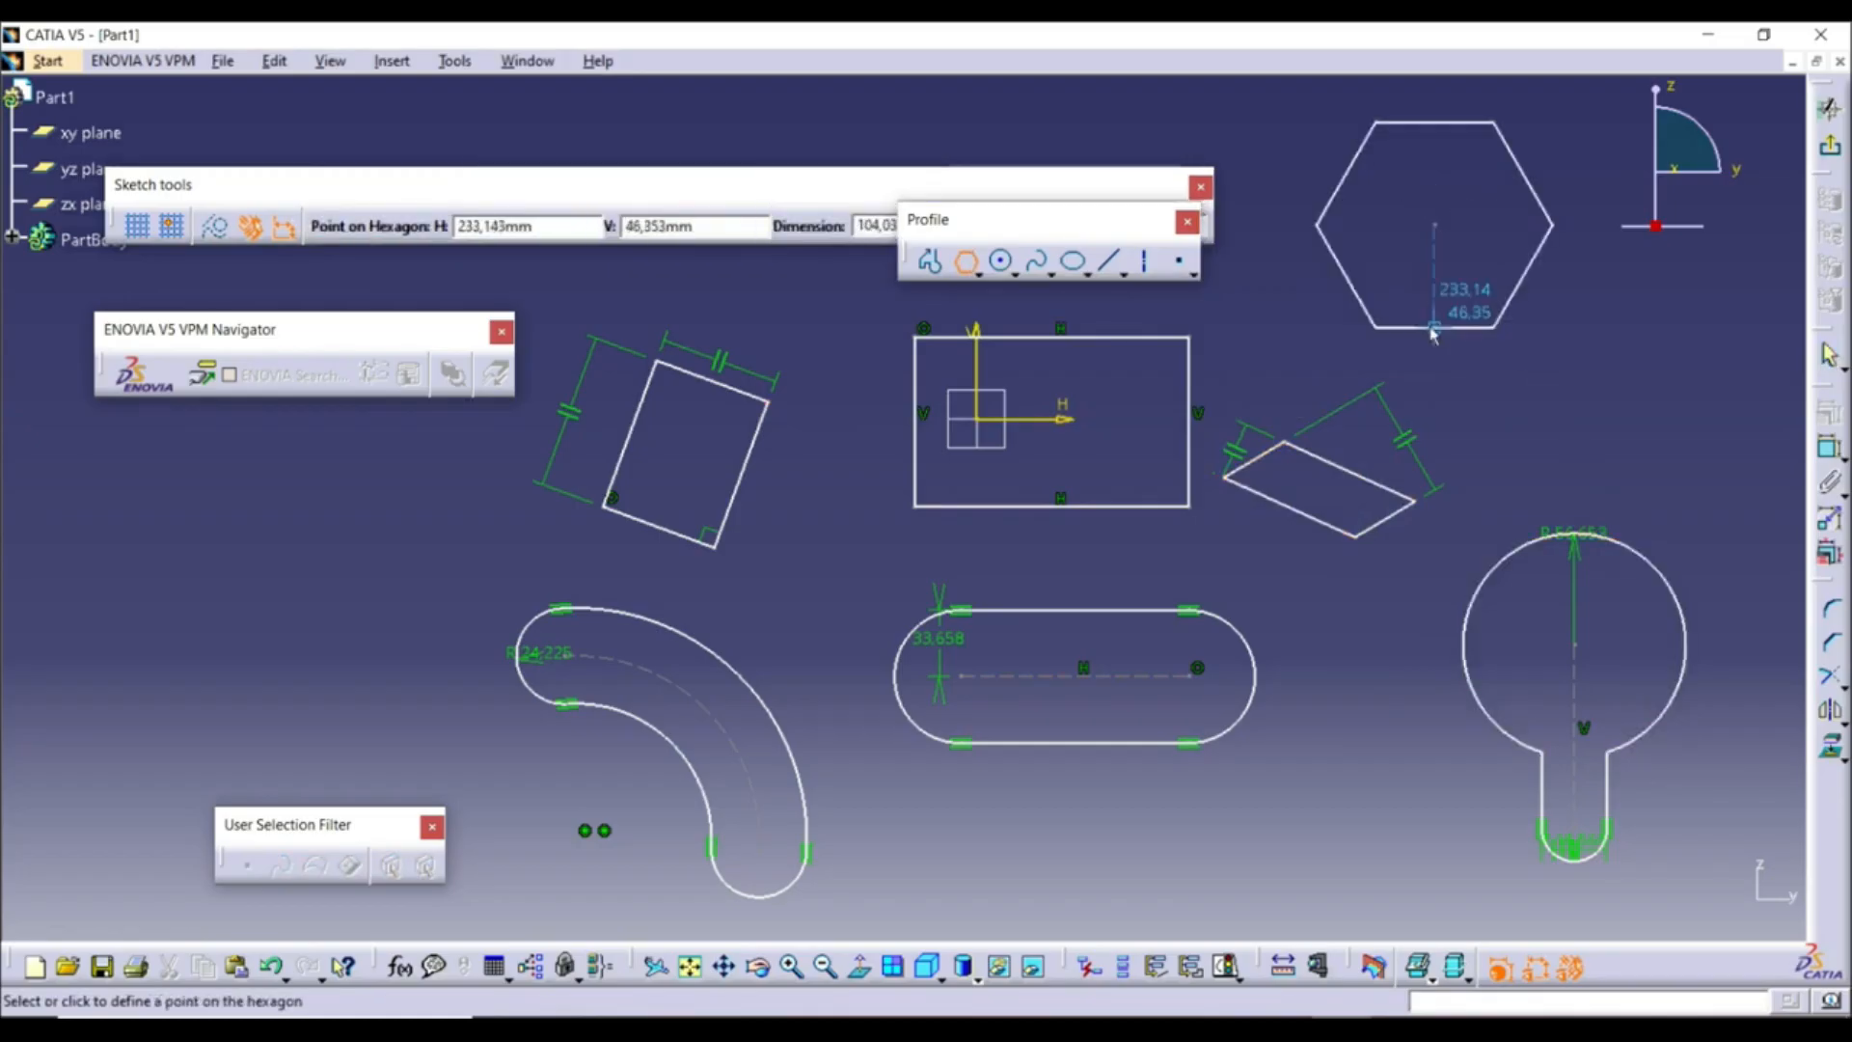
left_click(1433, 326)
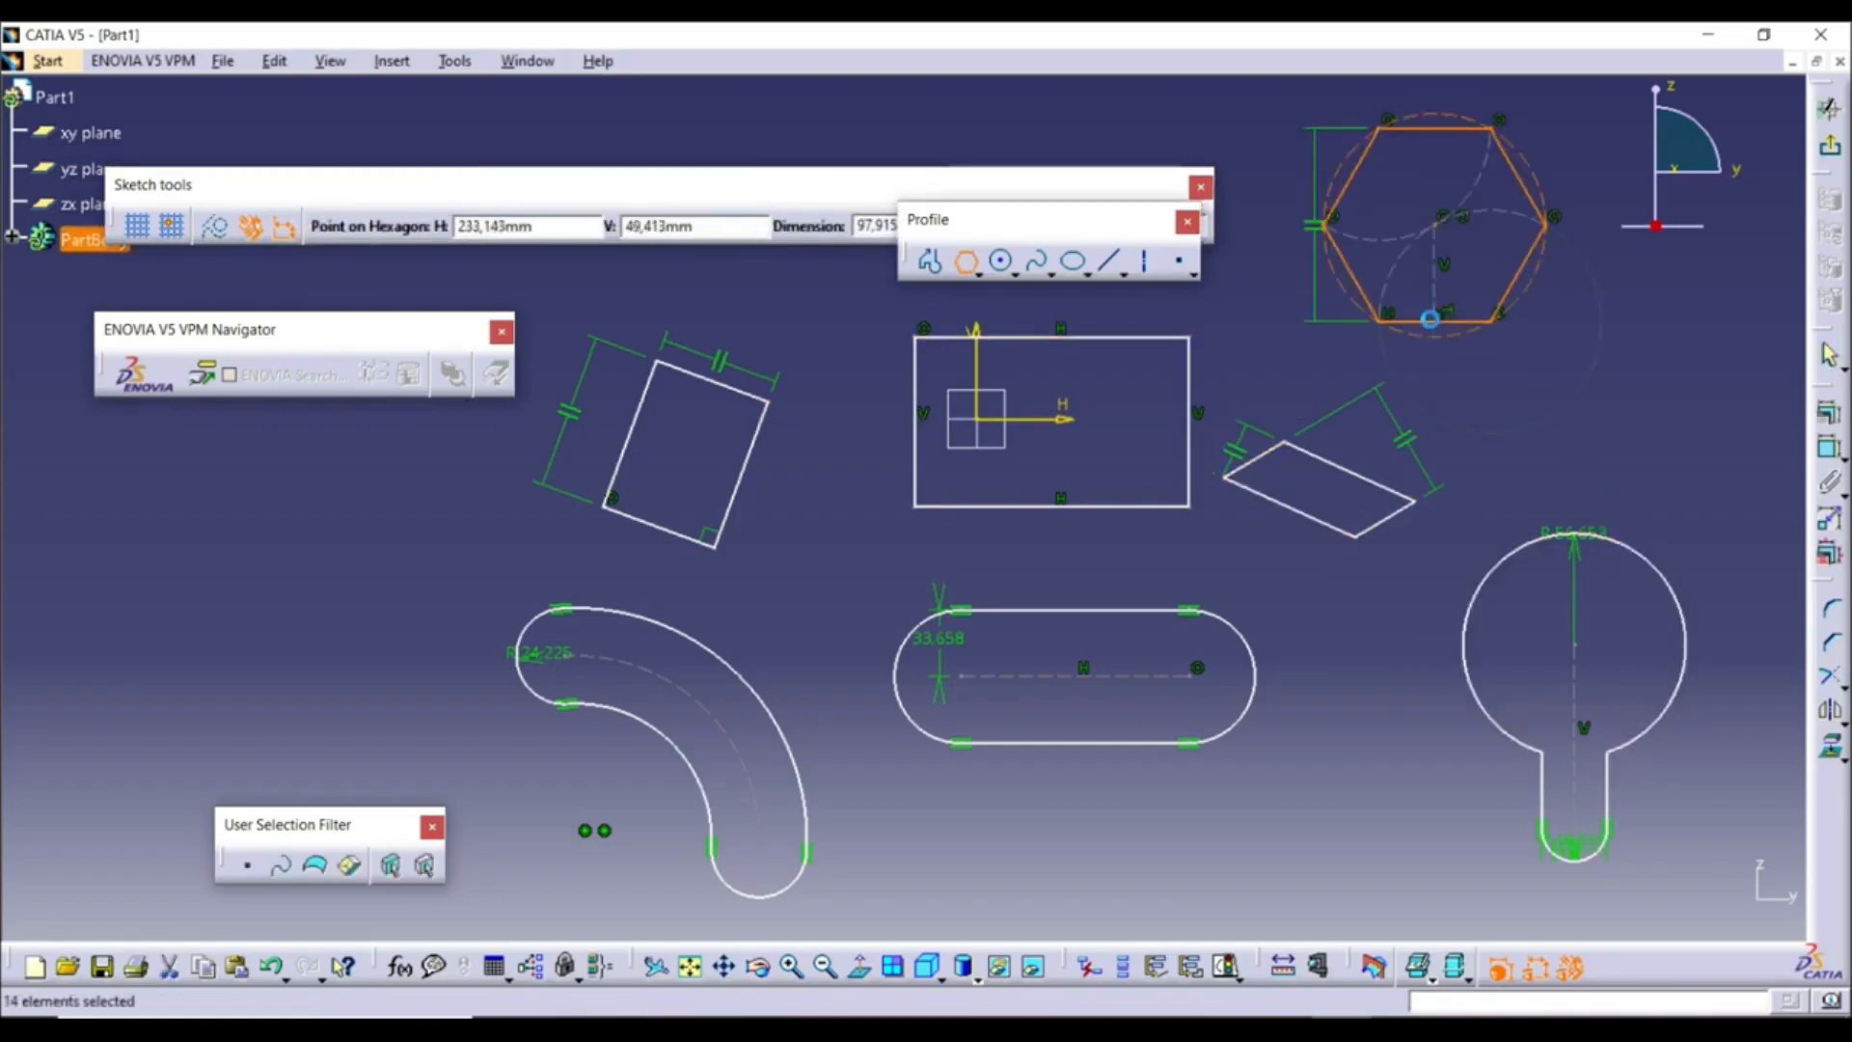
left_click(1647, 405)
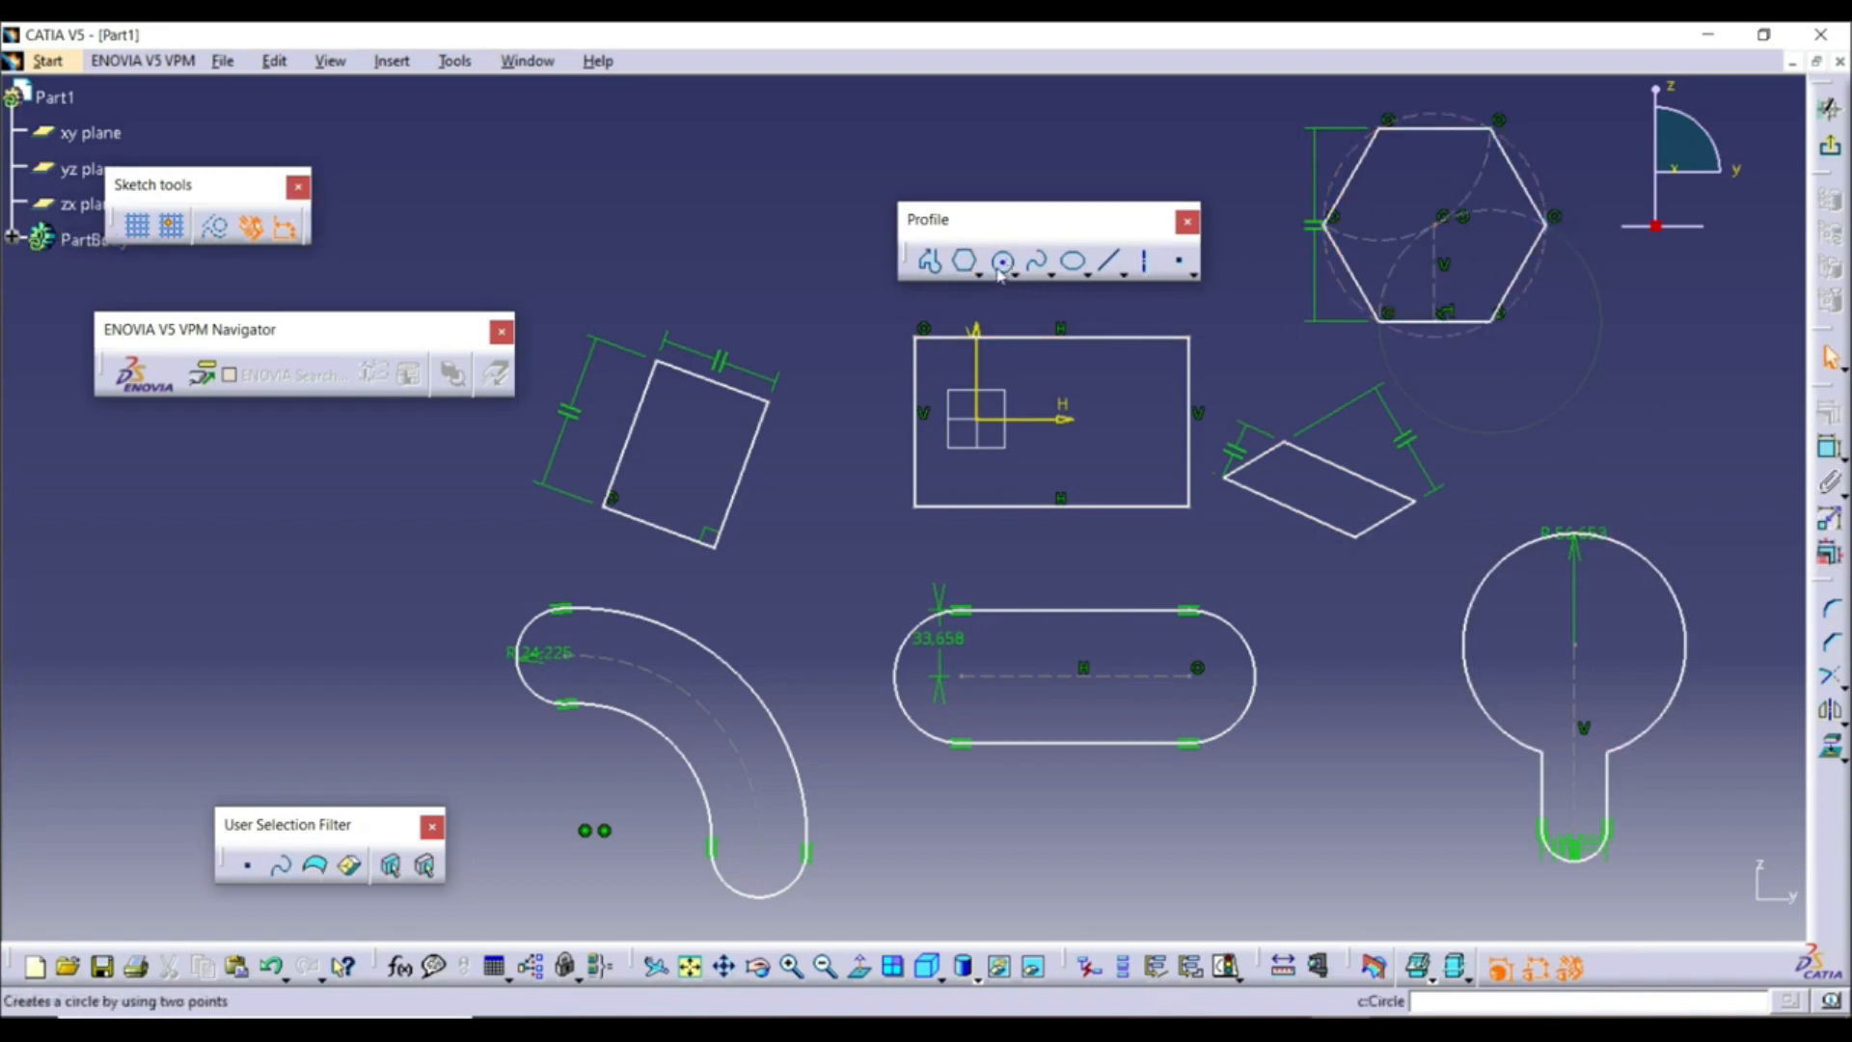
Sketch a centered rectangle about 110 mm high beside the curved elongated hole
left_click(981, 276)
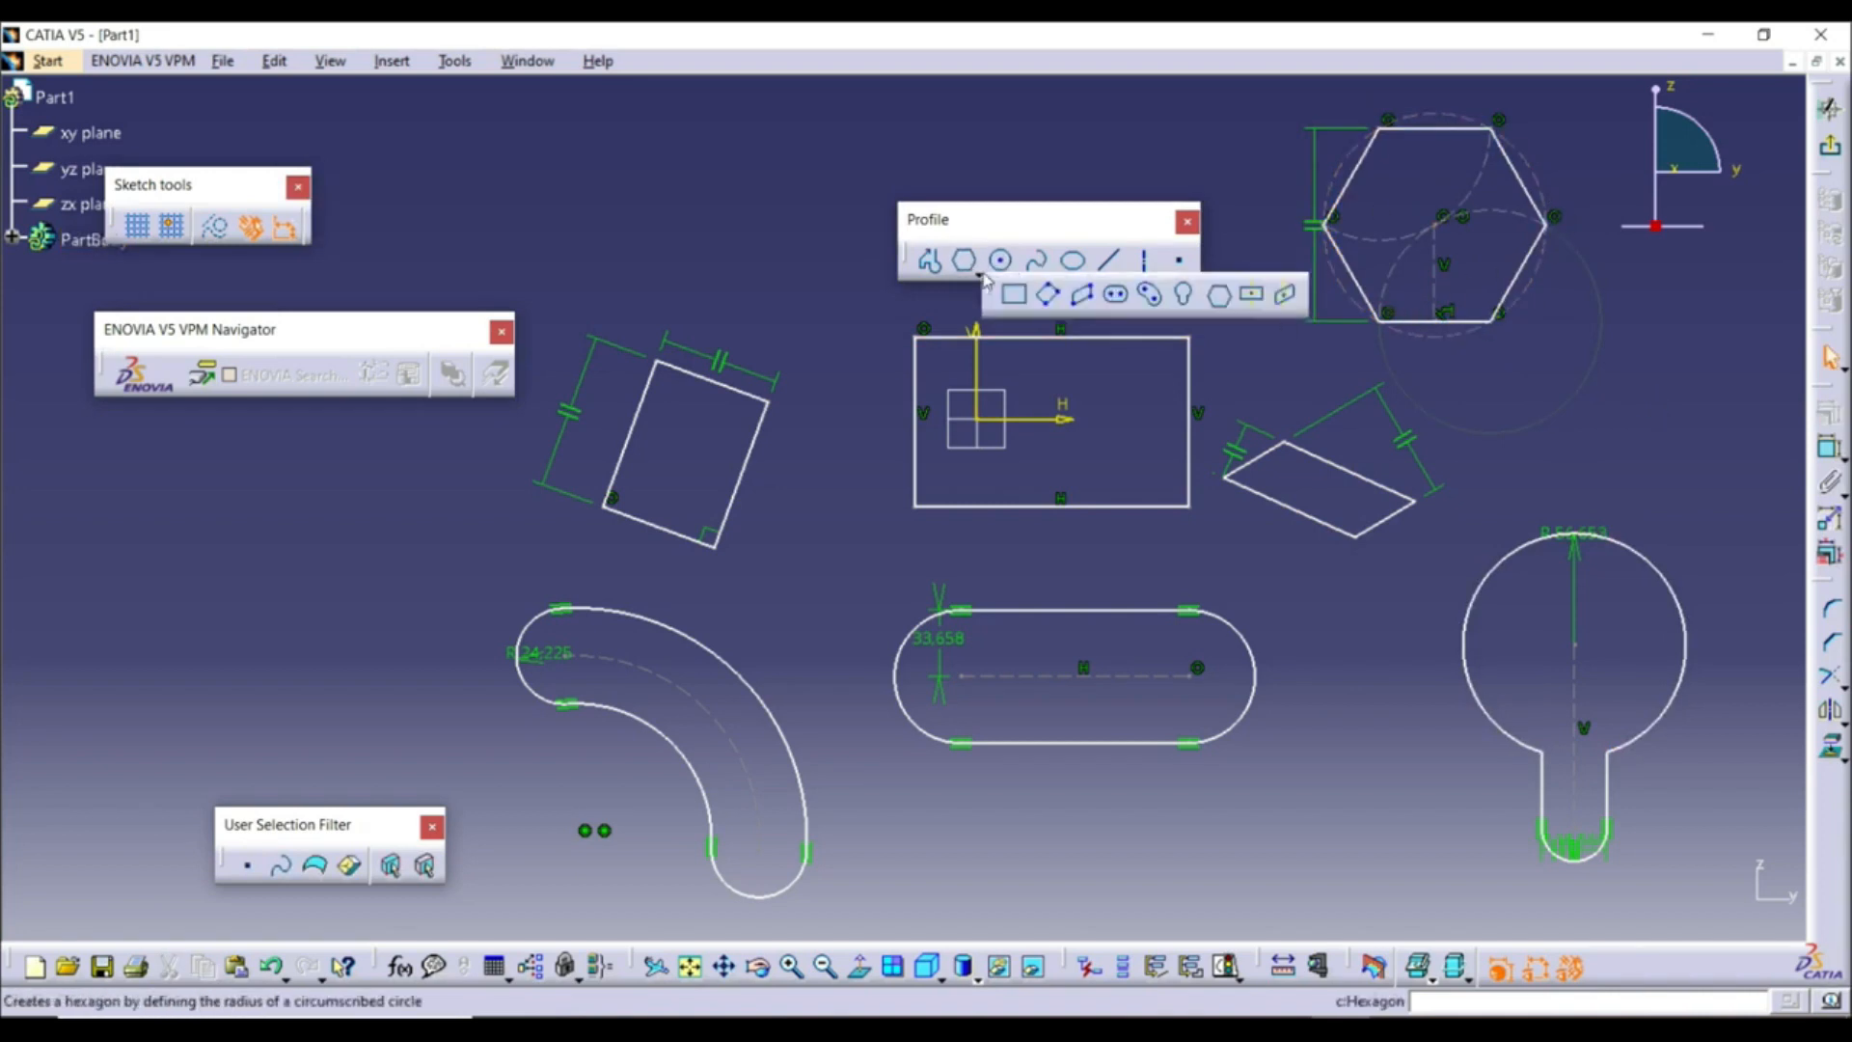
left_click(1256, 299)
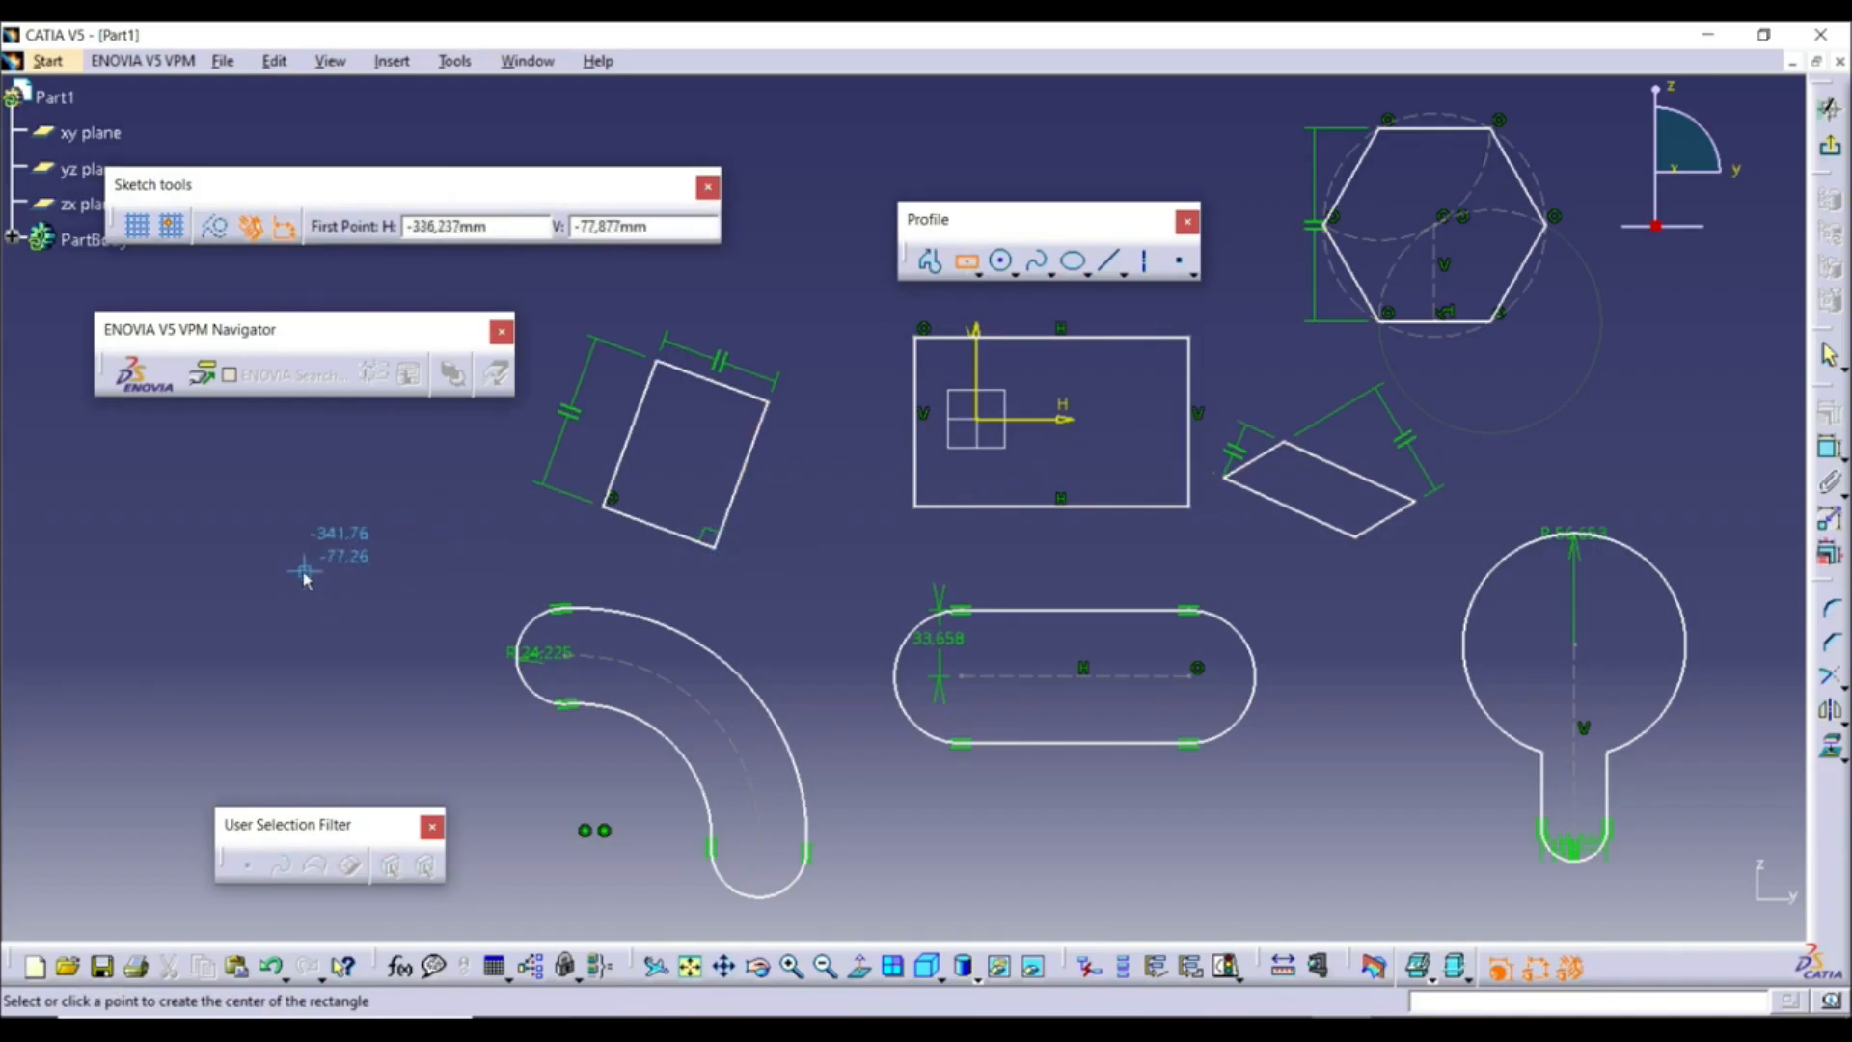
left_click(267, 610)
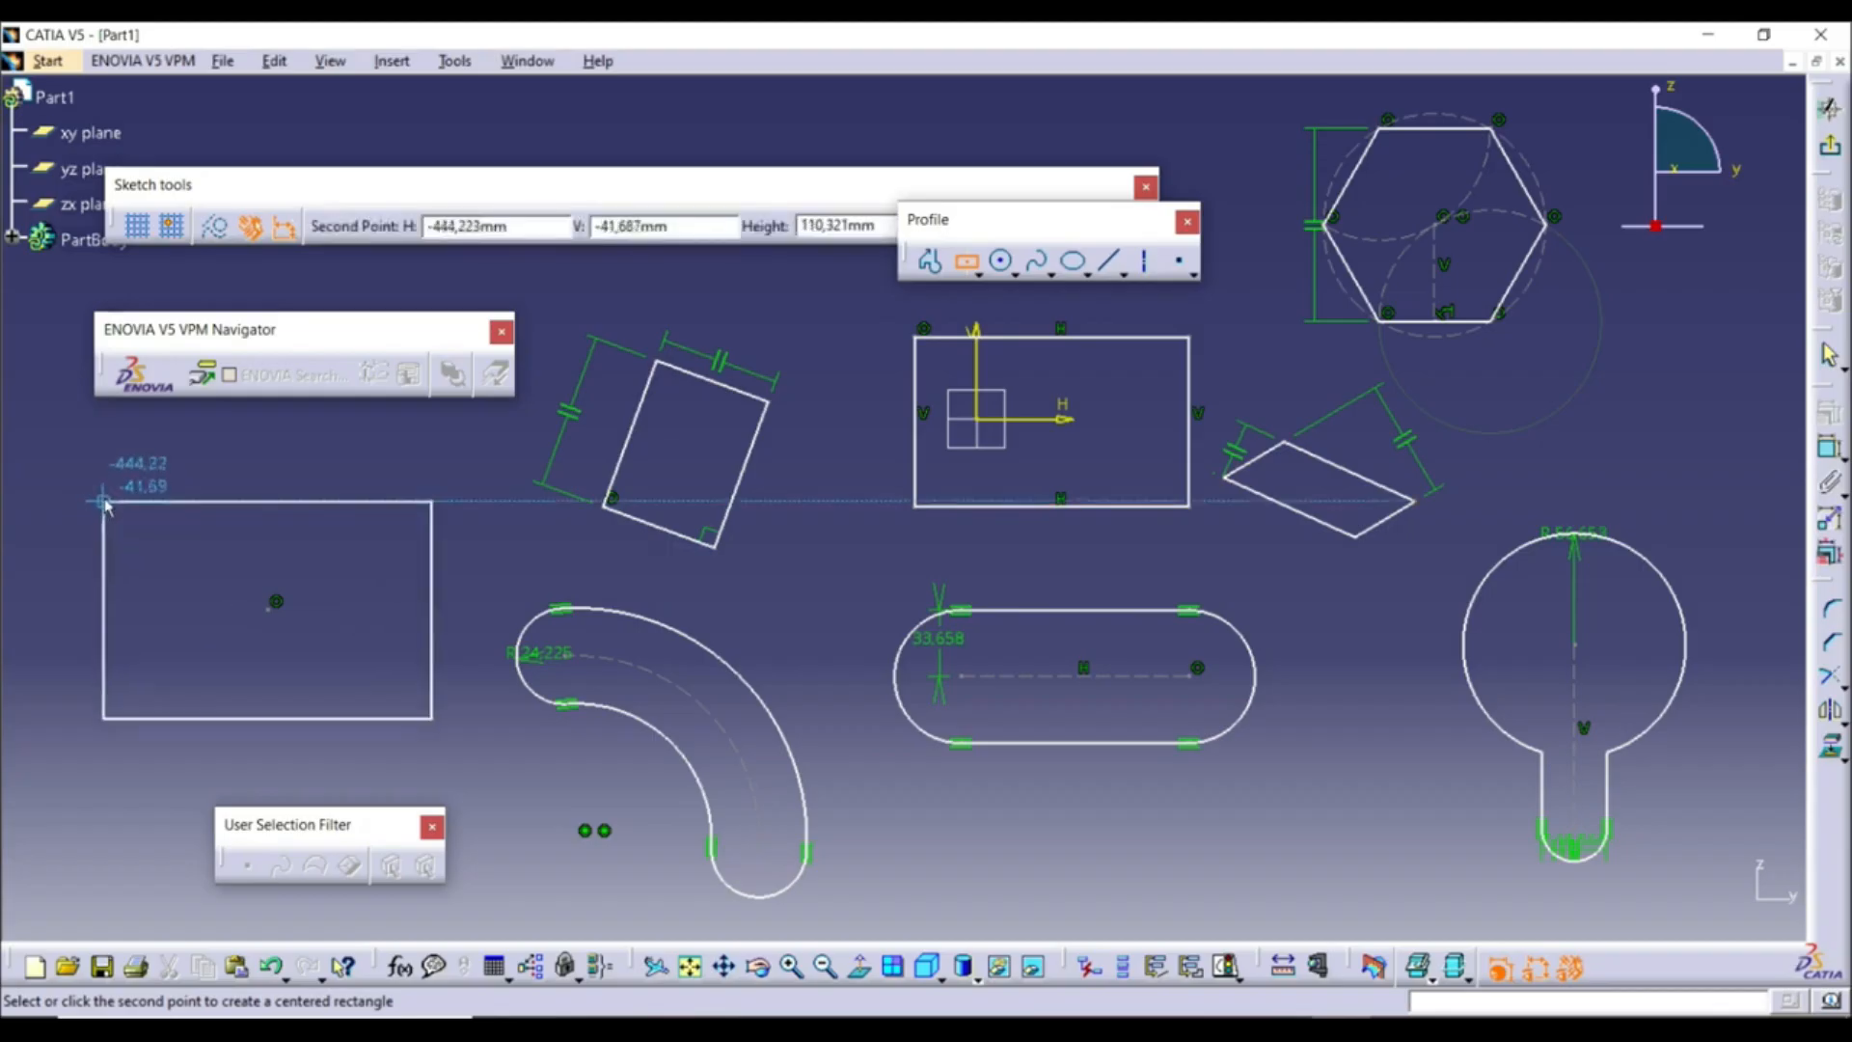
left_click(96, 505)
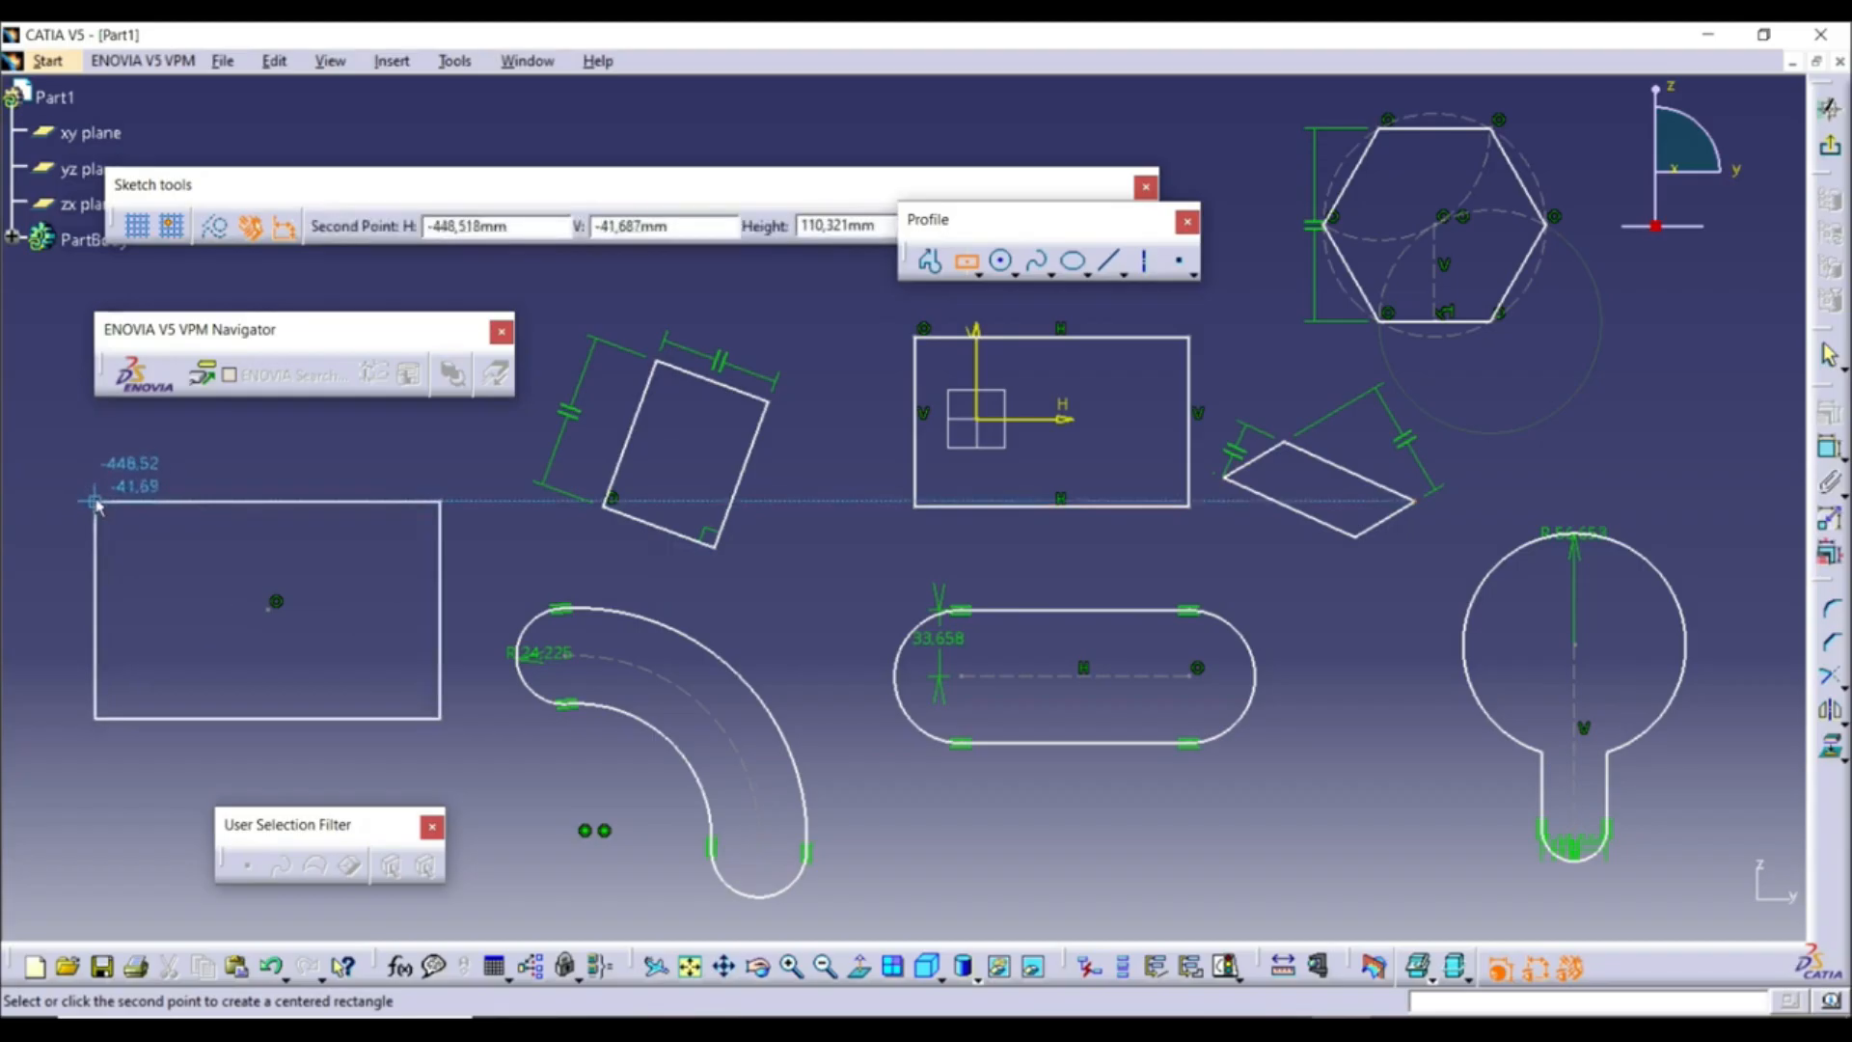
left_click(274, 609)
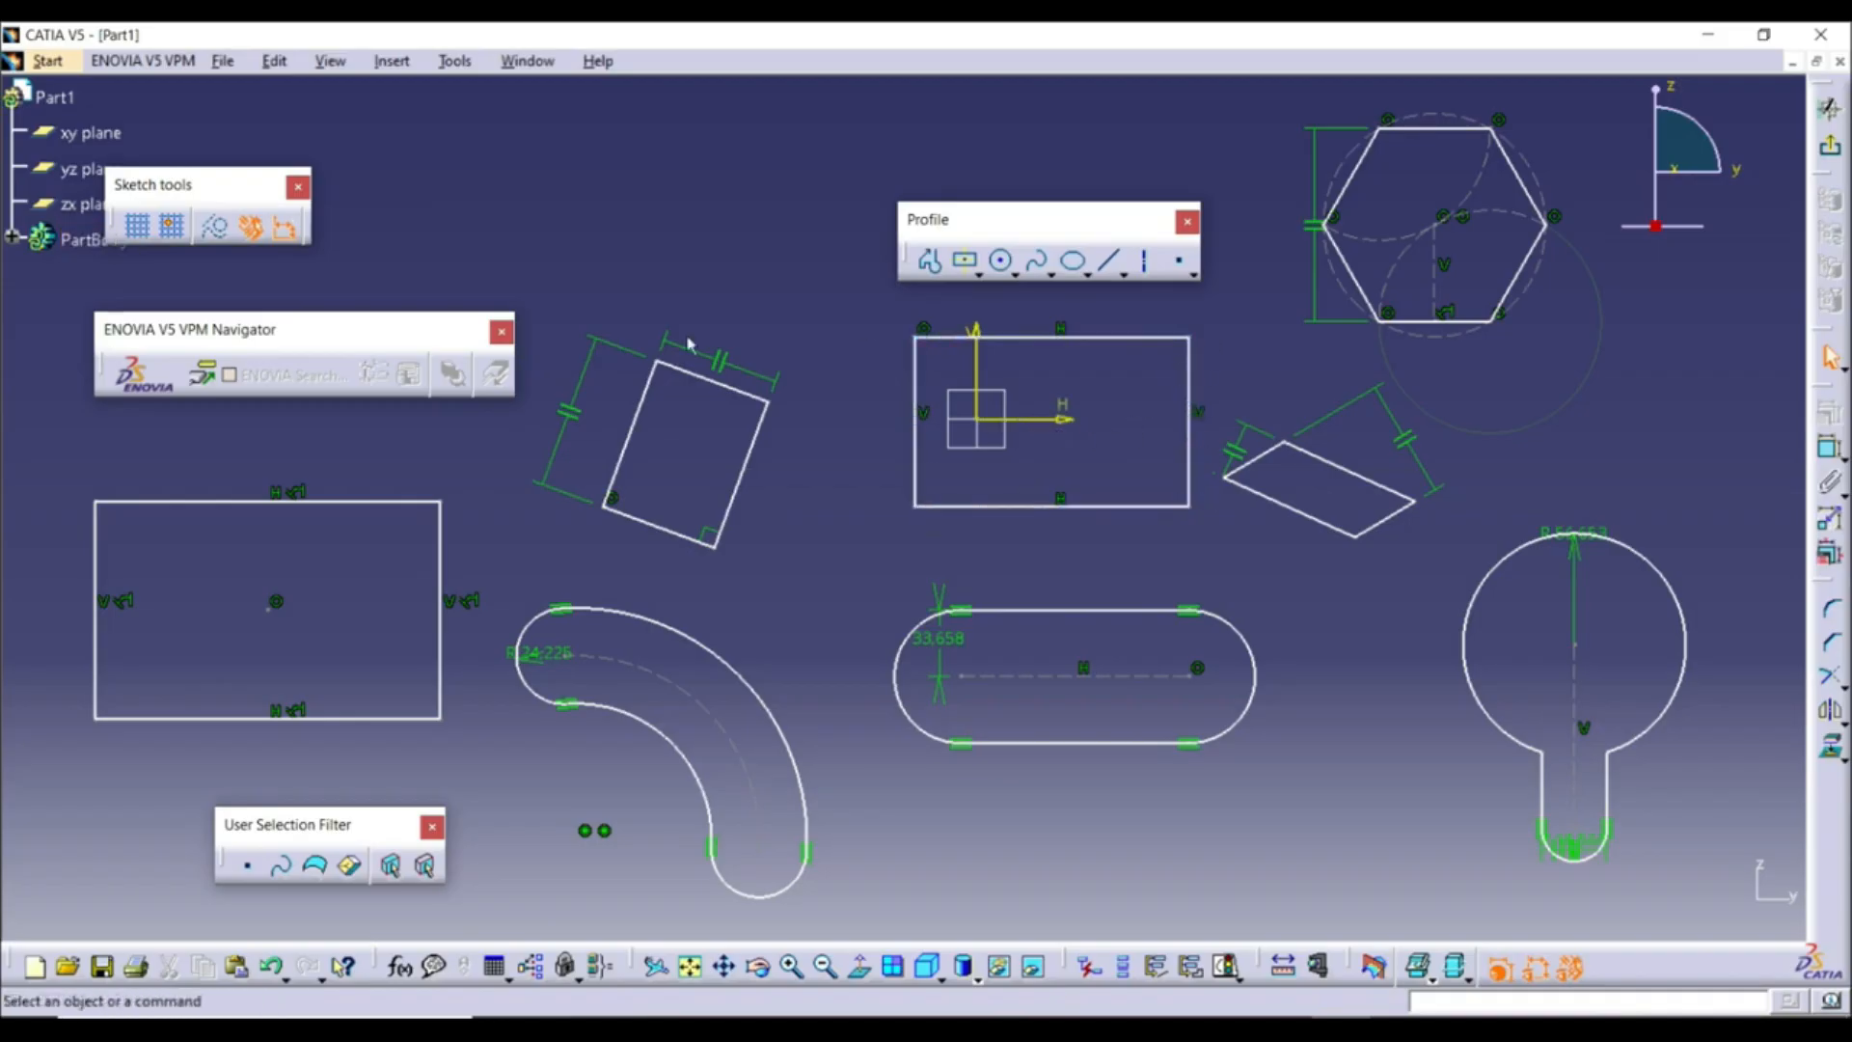
middle_click_drag(1080, 415, 1144, 503, "ctrl")
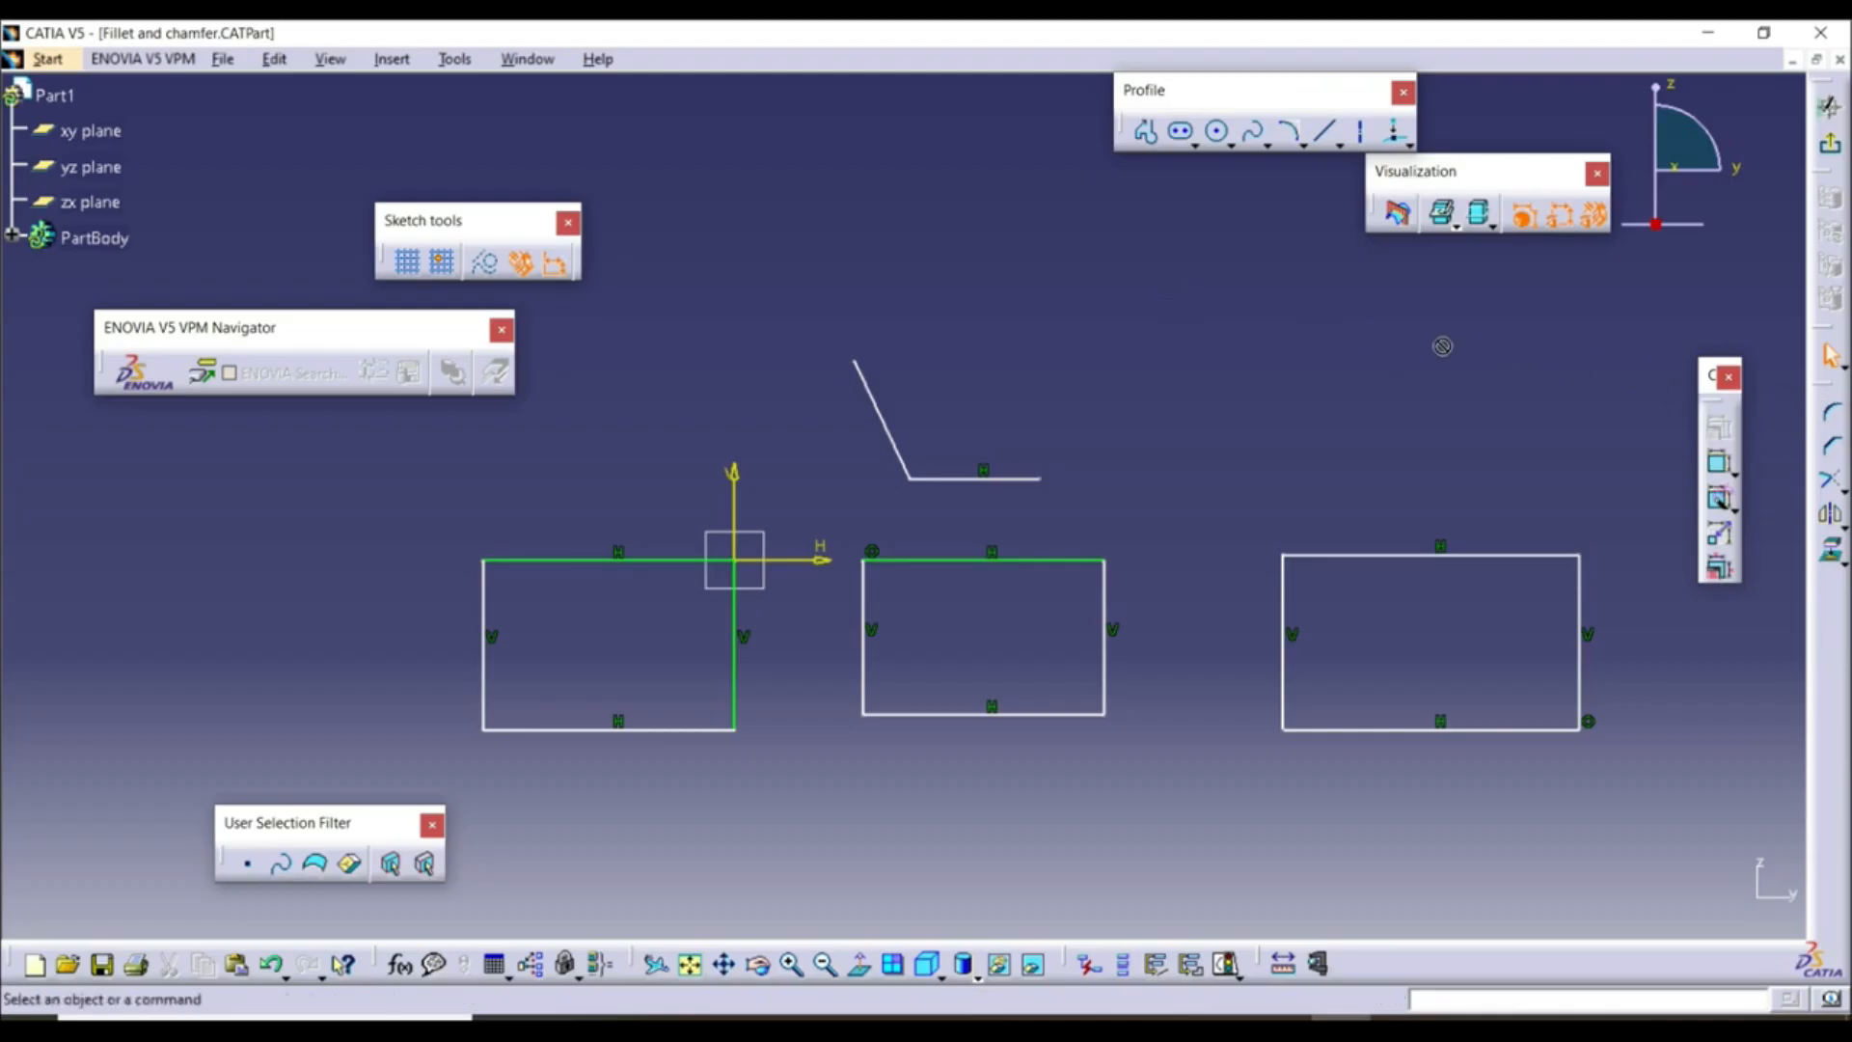
Place the sketch operation tools near the geometry and draw a diagonal line from the origin to the first rectangle's opposite lower corner
left_click_drag(1573, 365, 1311, 282)
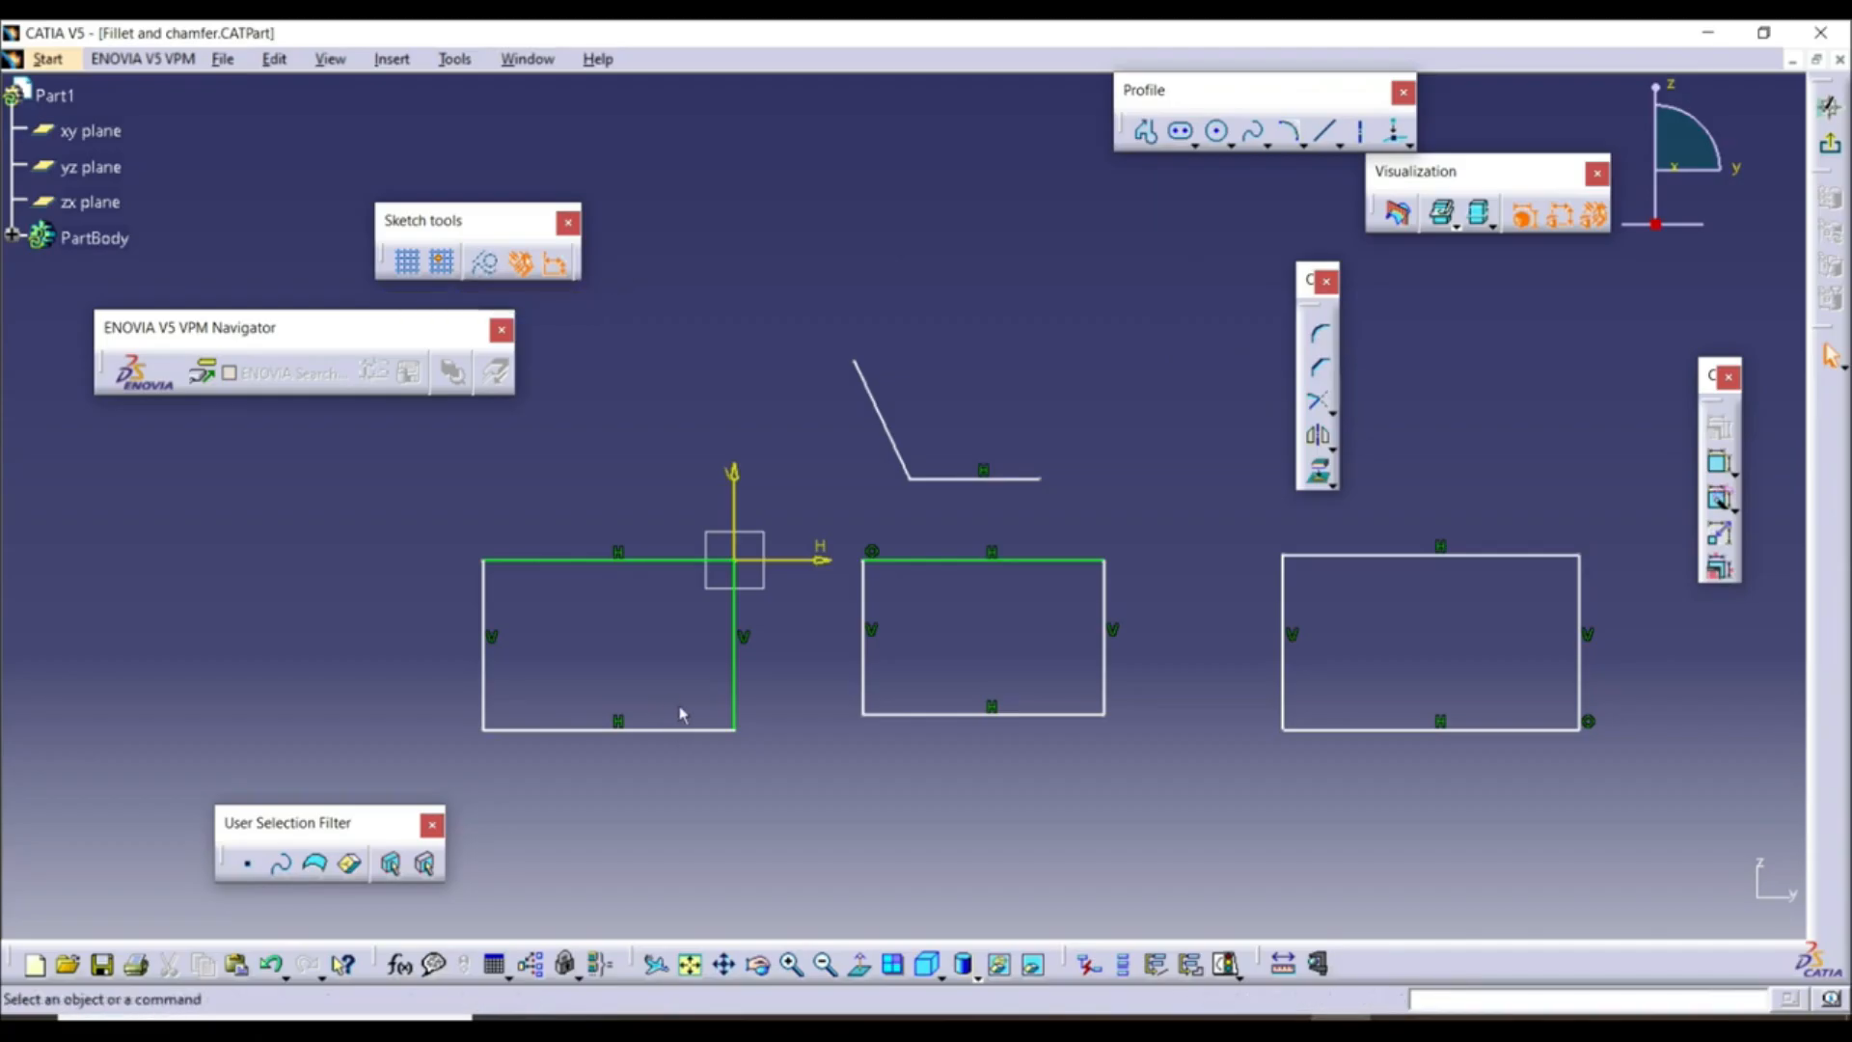
middle_click_drag(534, 662, 518, 570, "ctrl")
scroll(518, 570, "up", 1)
middle_click_drag(452, 778, 827, 639)
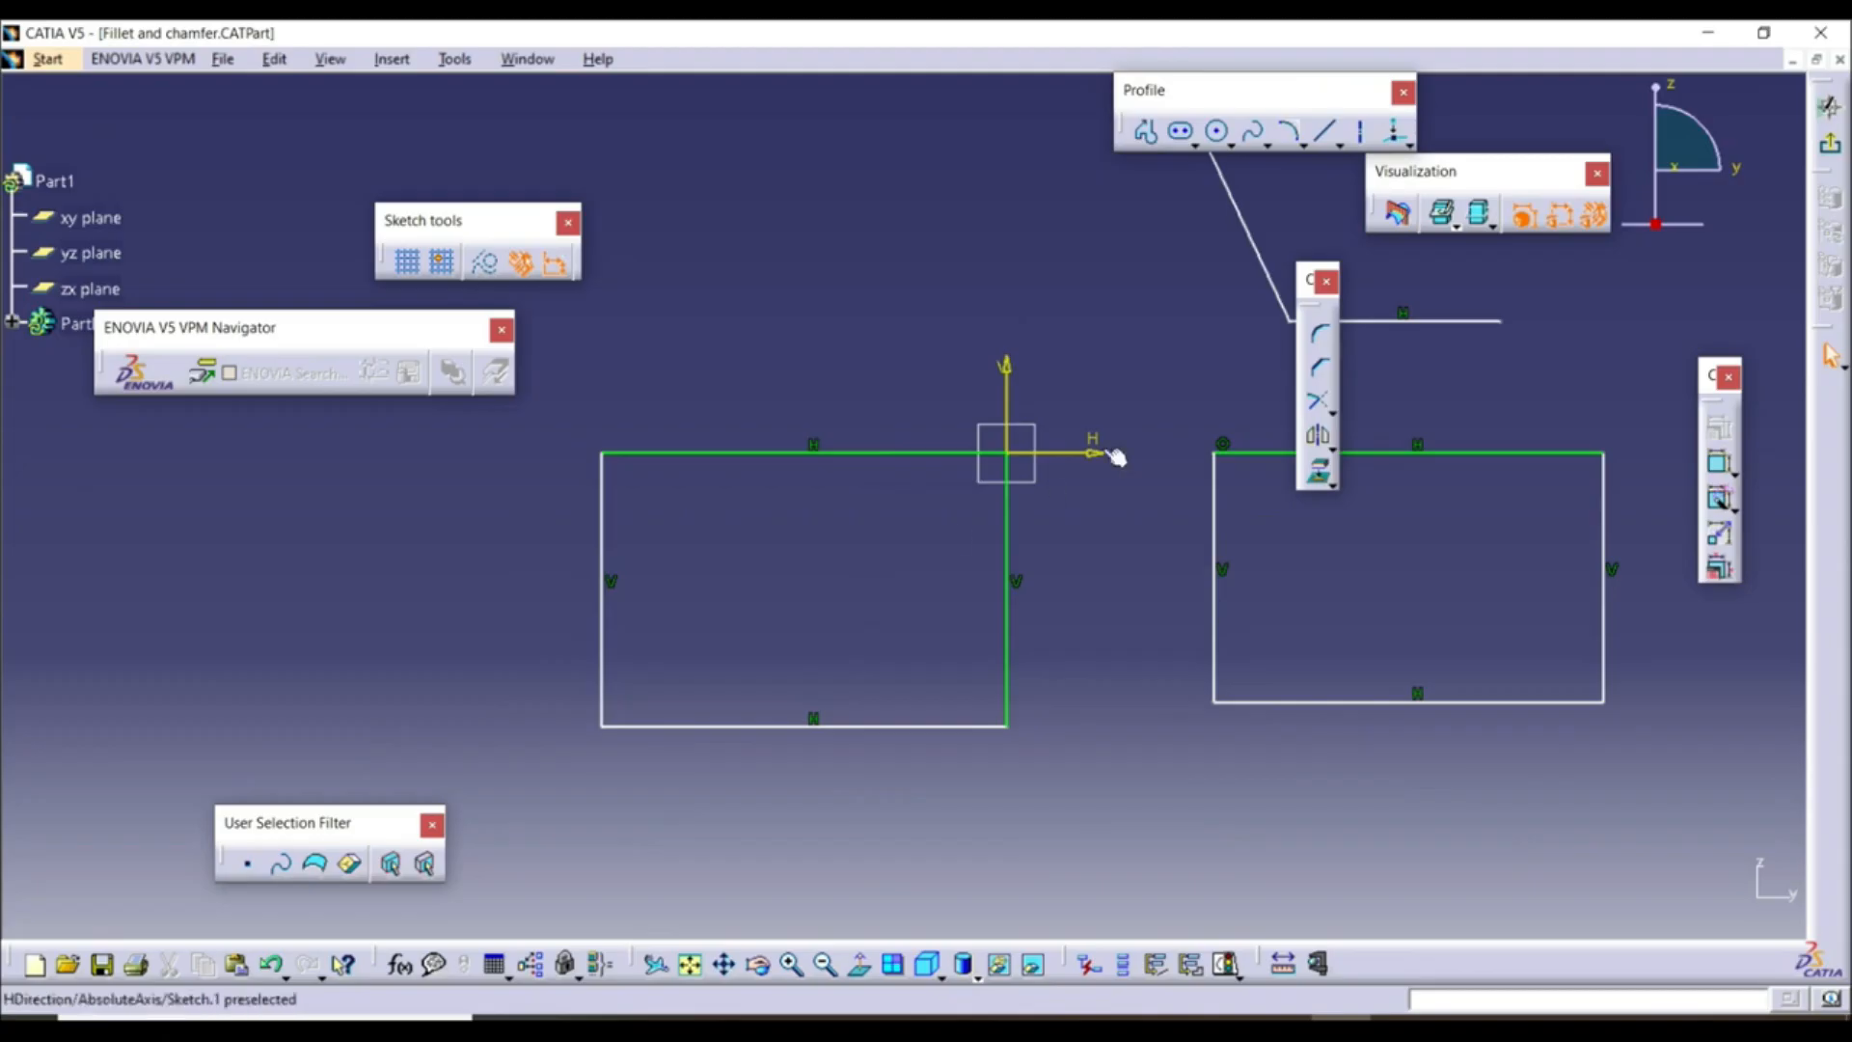
left_click(1326, 132)
left_click(1004, 453)
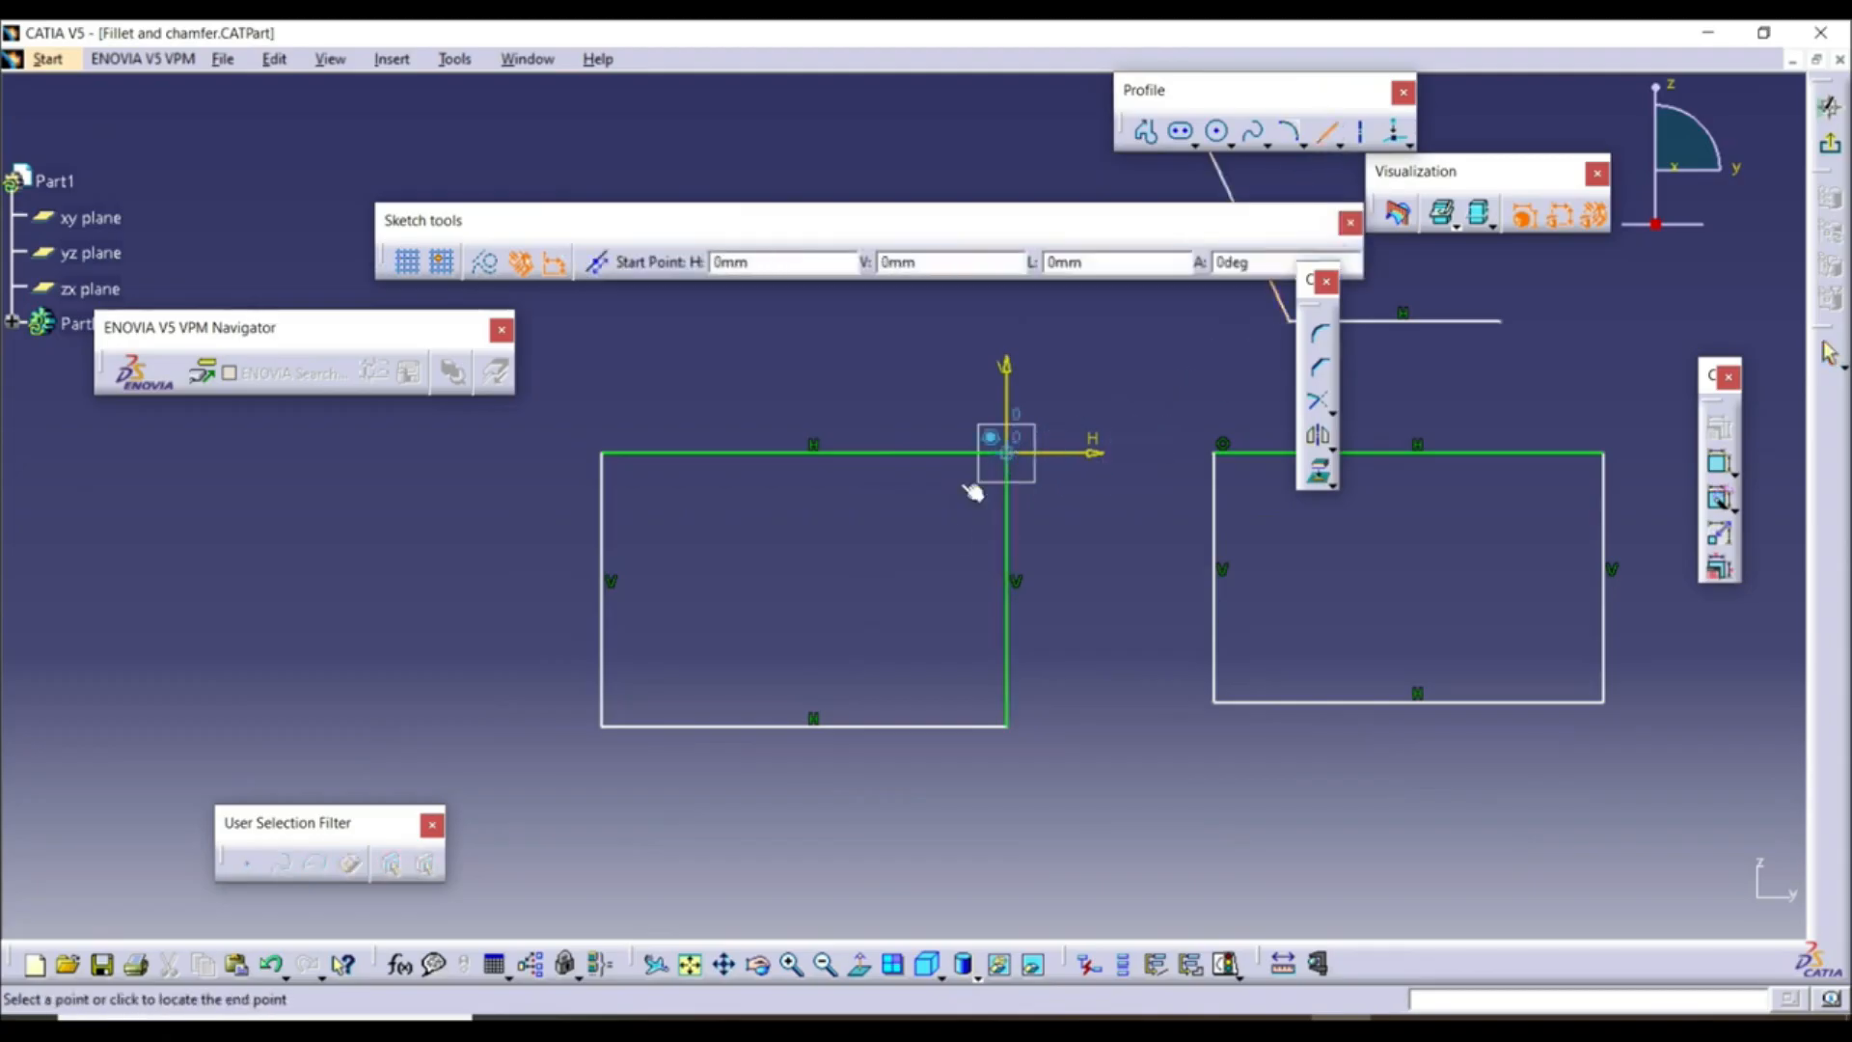
left_click(602, 726)
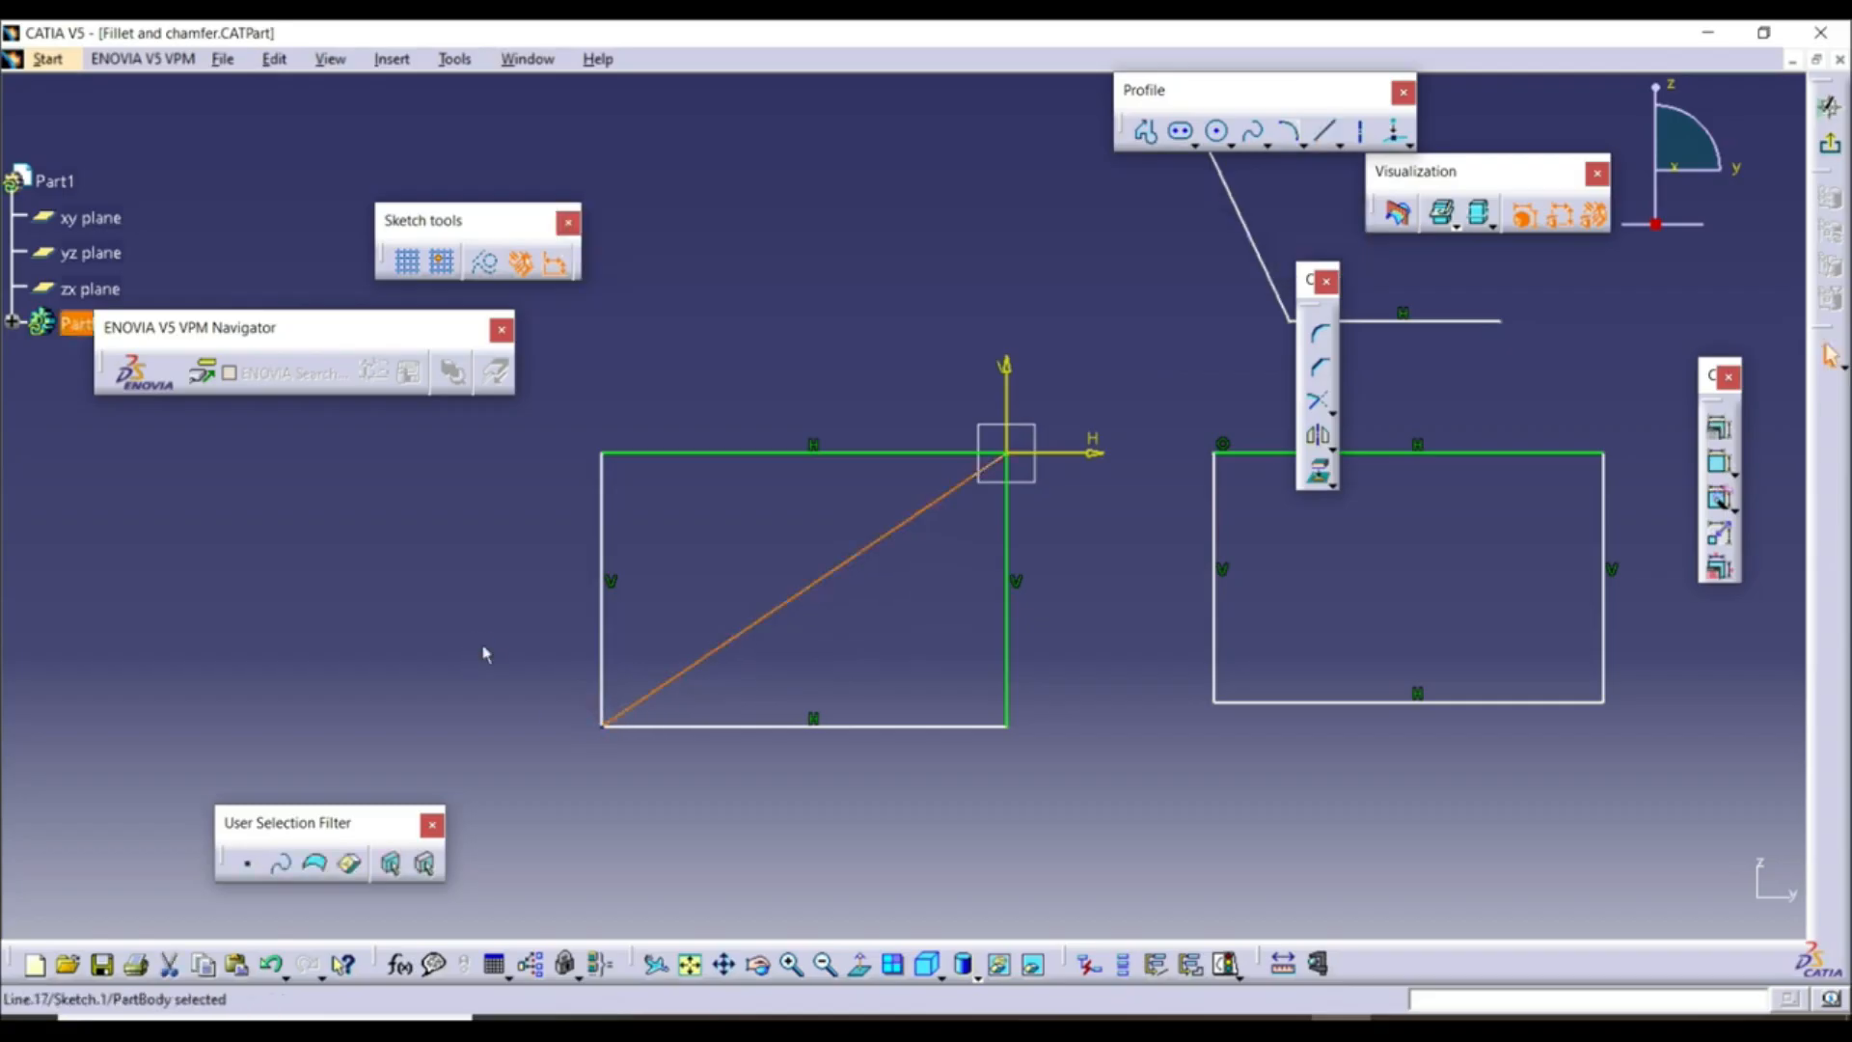
Draw the first rectangle's other diagonal and a circle centered where the two diagonals cross
left_click(1324, 135)
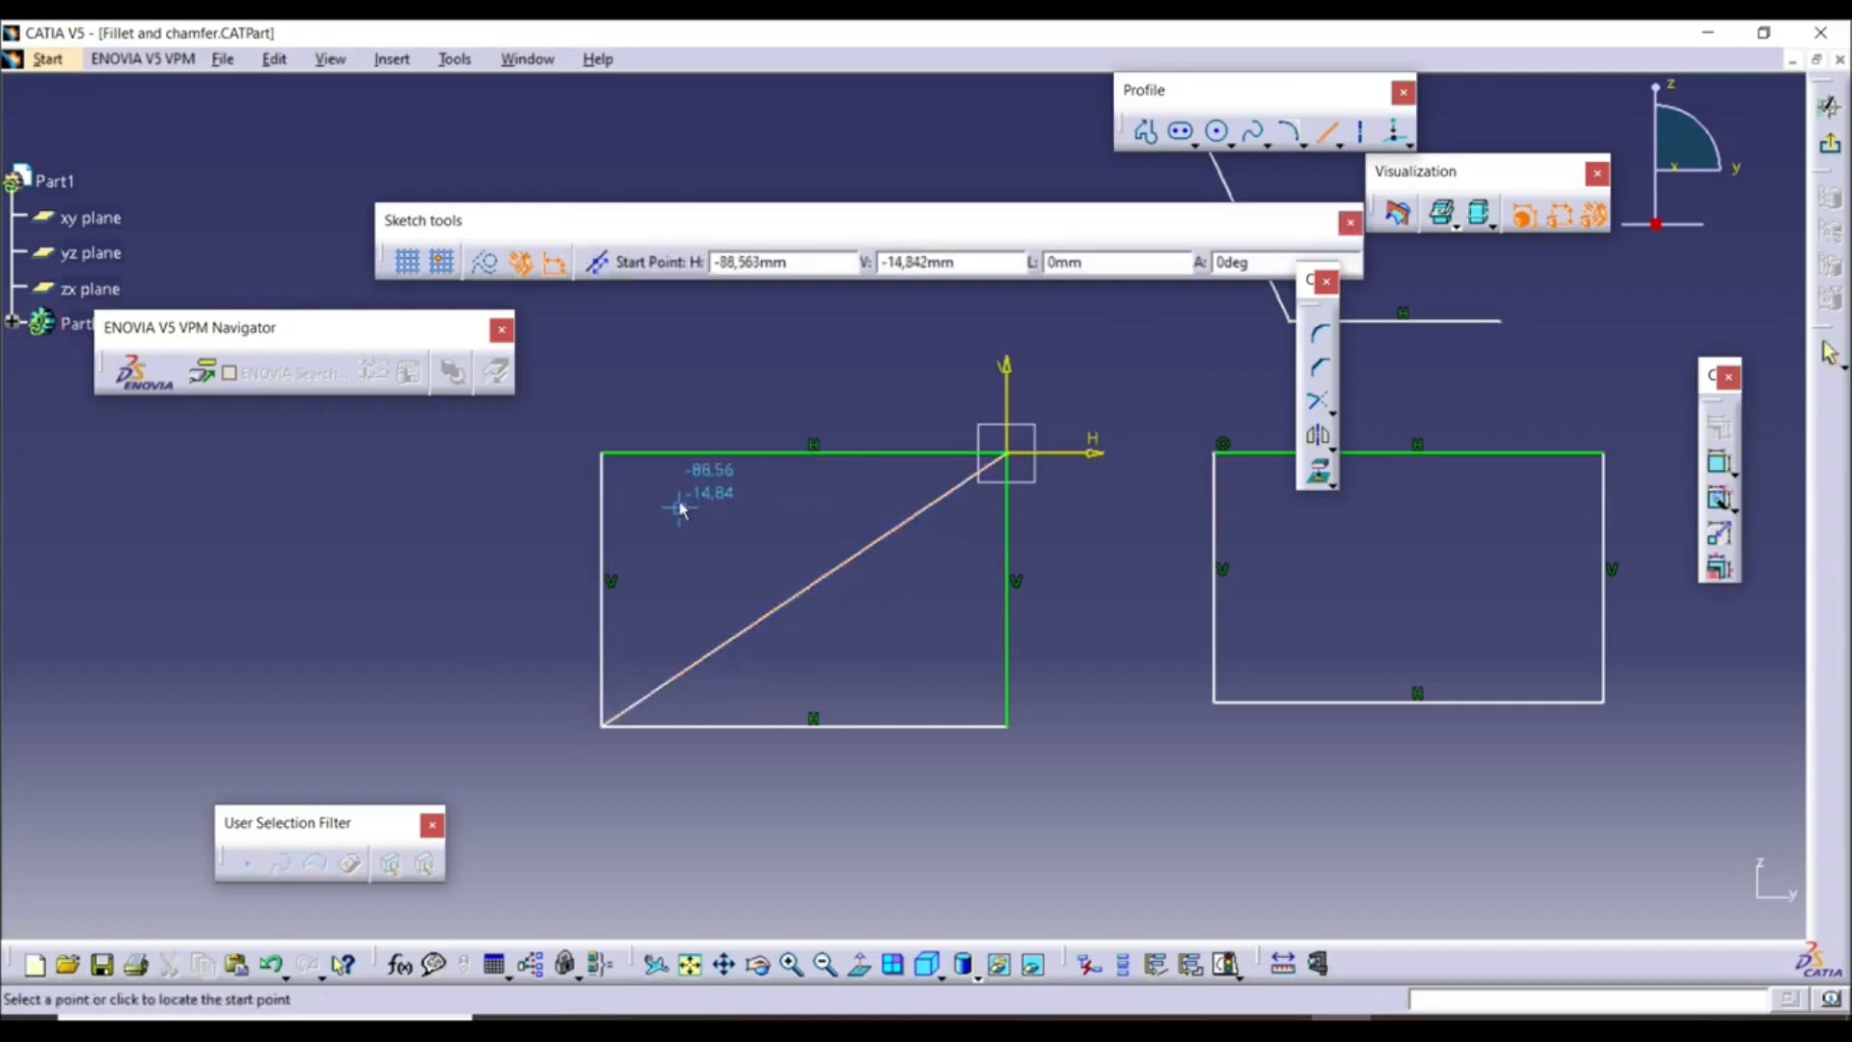
left_click(604, 455)
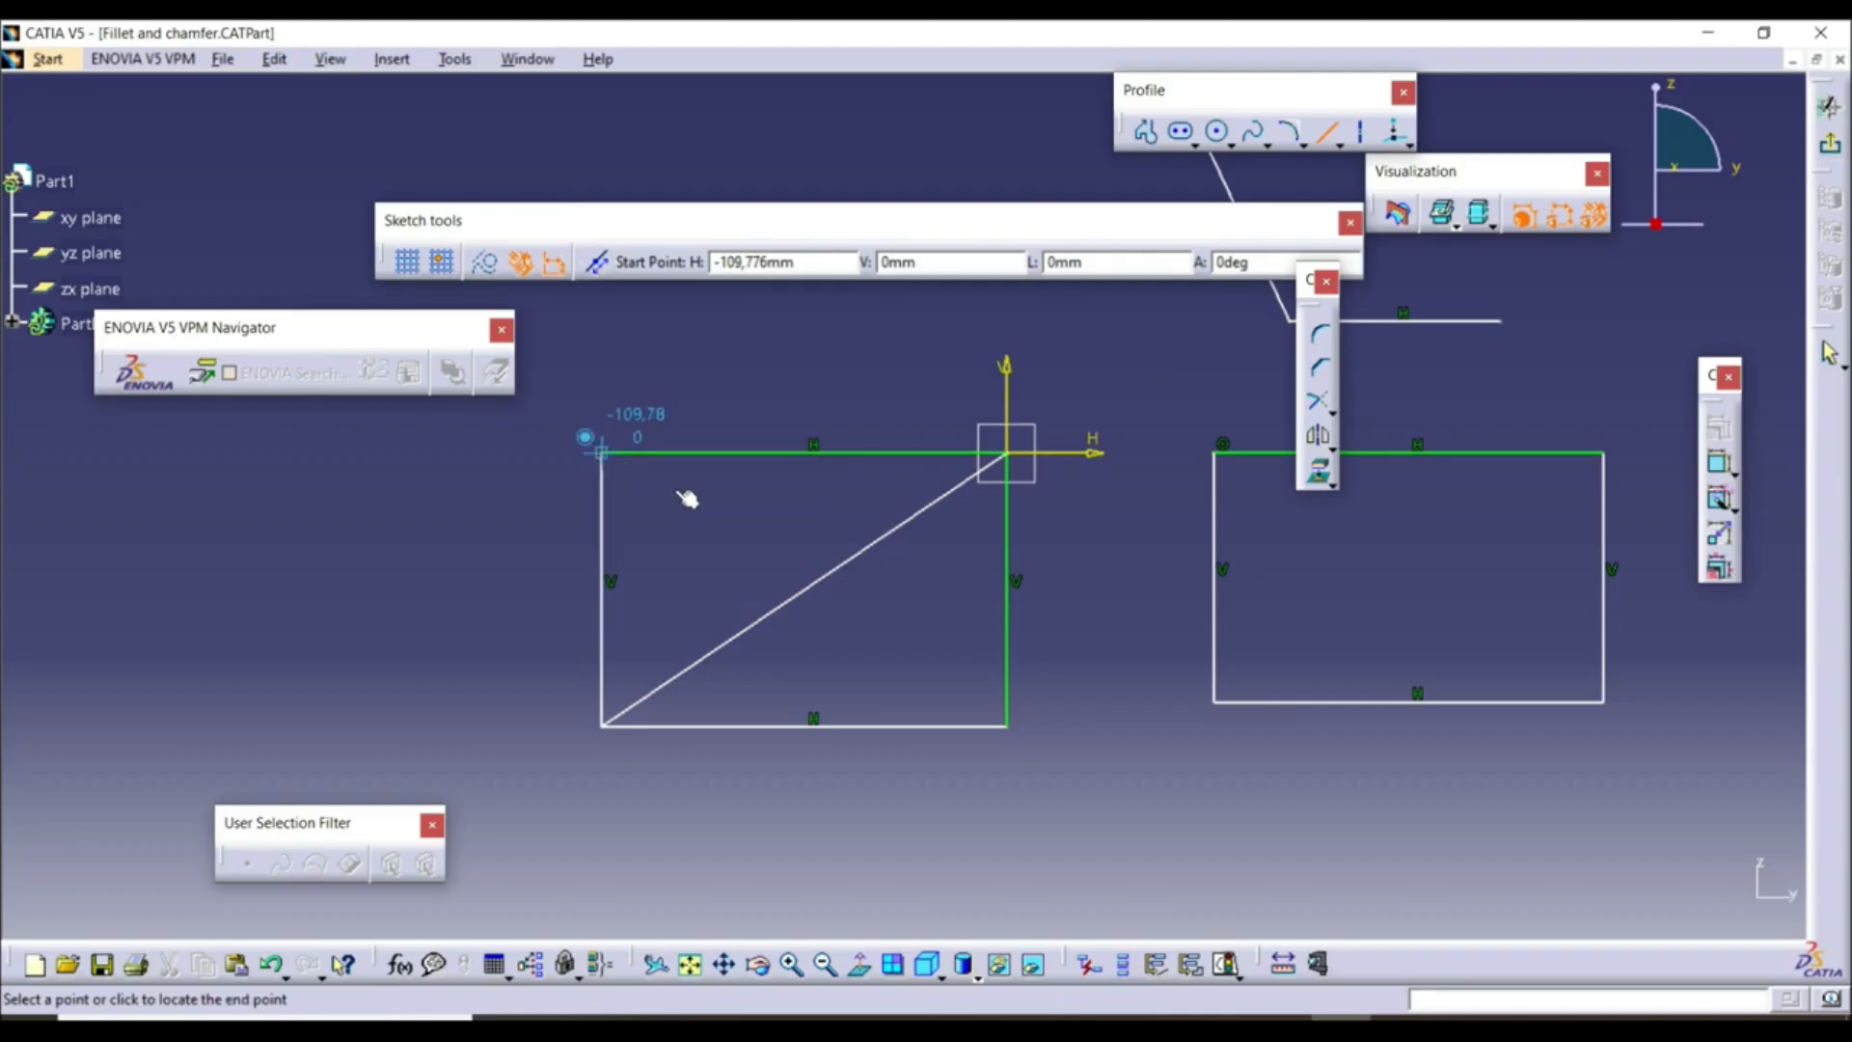
left_click(1015, 731)
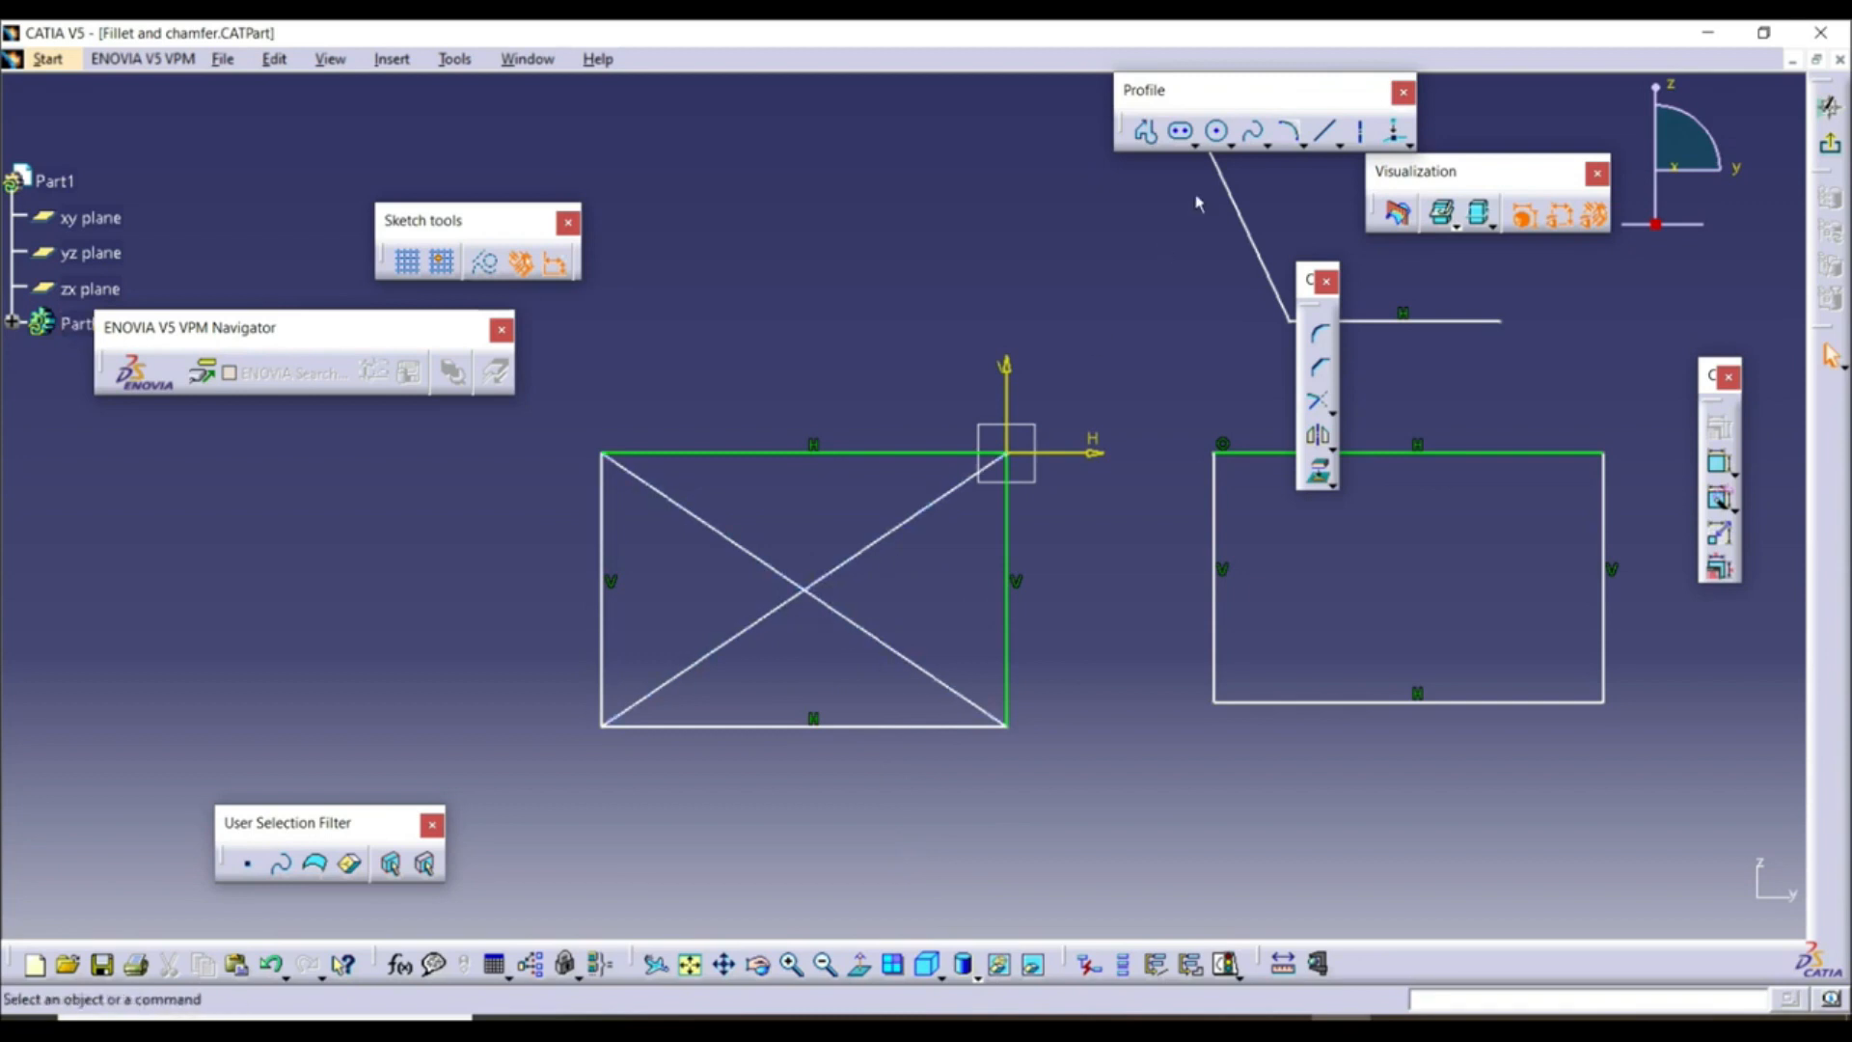
left_click(1218, 131)
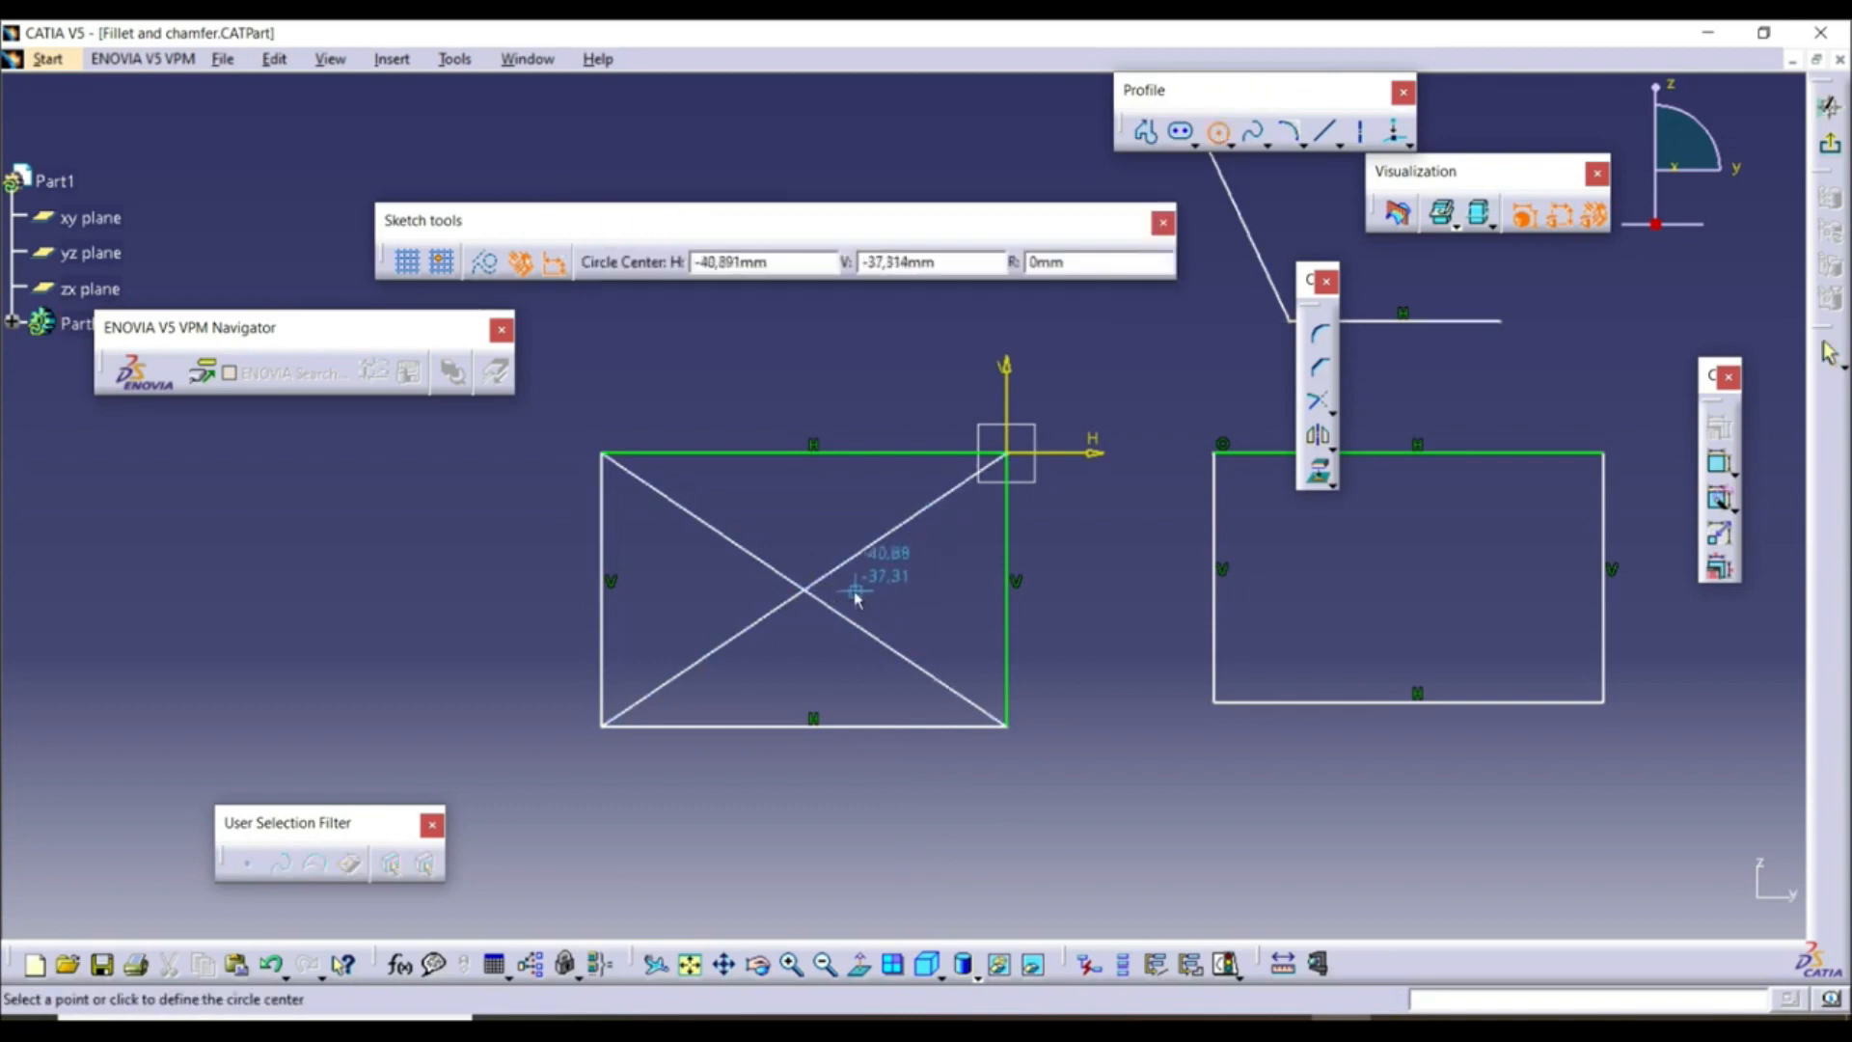
left_click(804, 589)
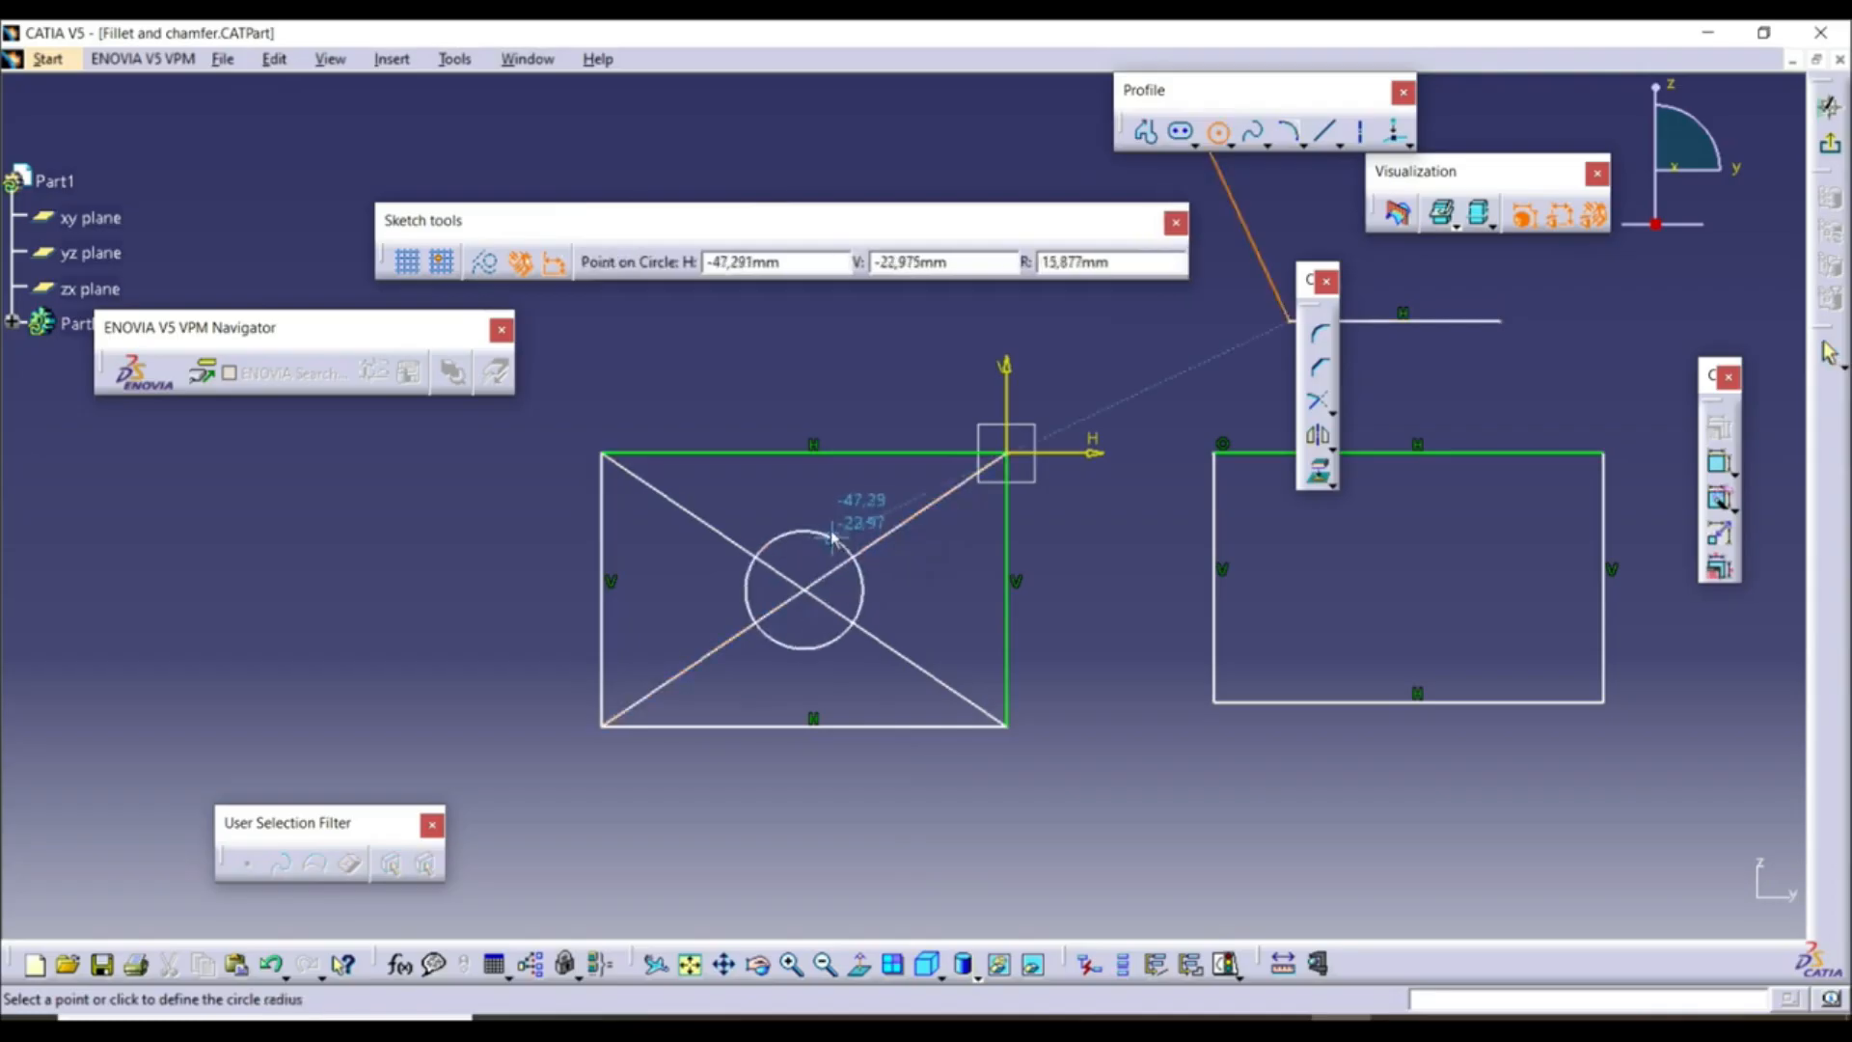
left_click(859, 529)
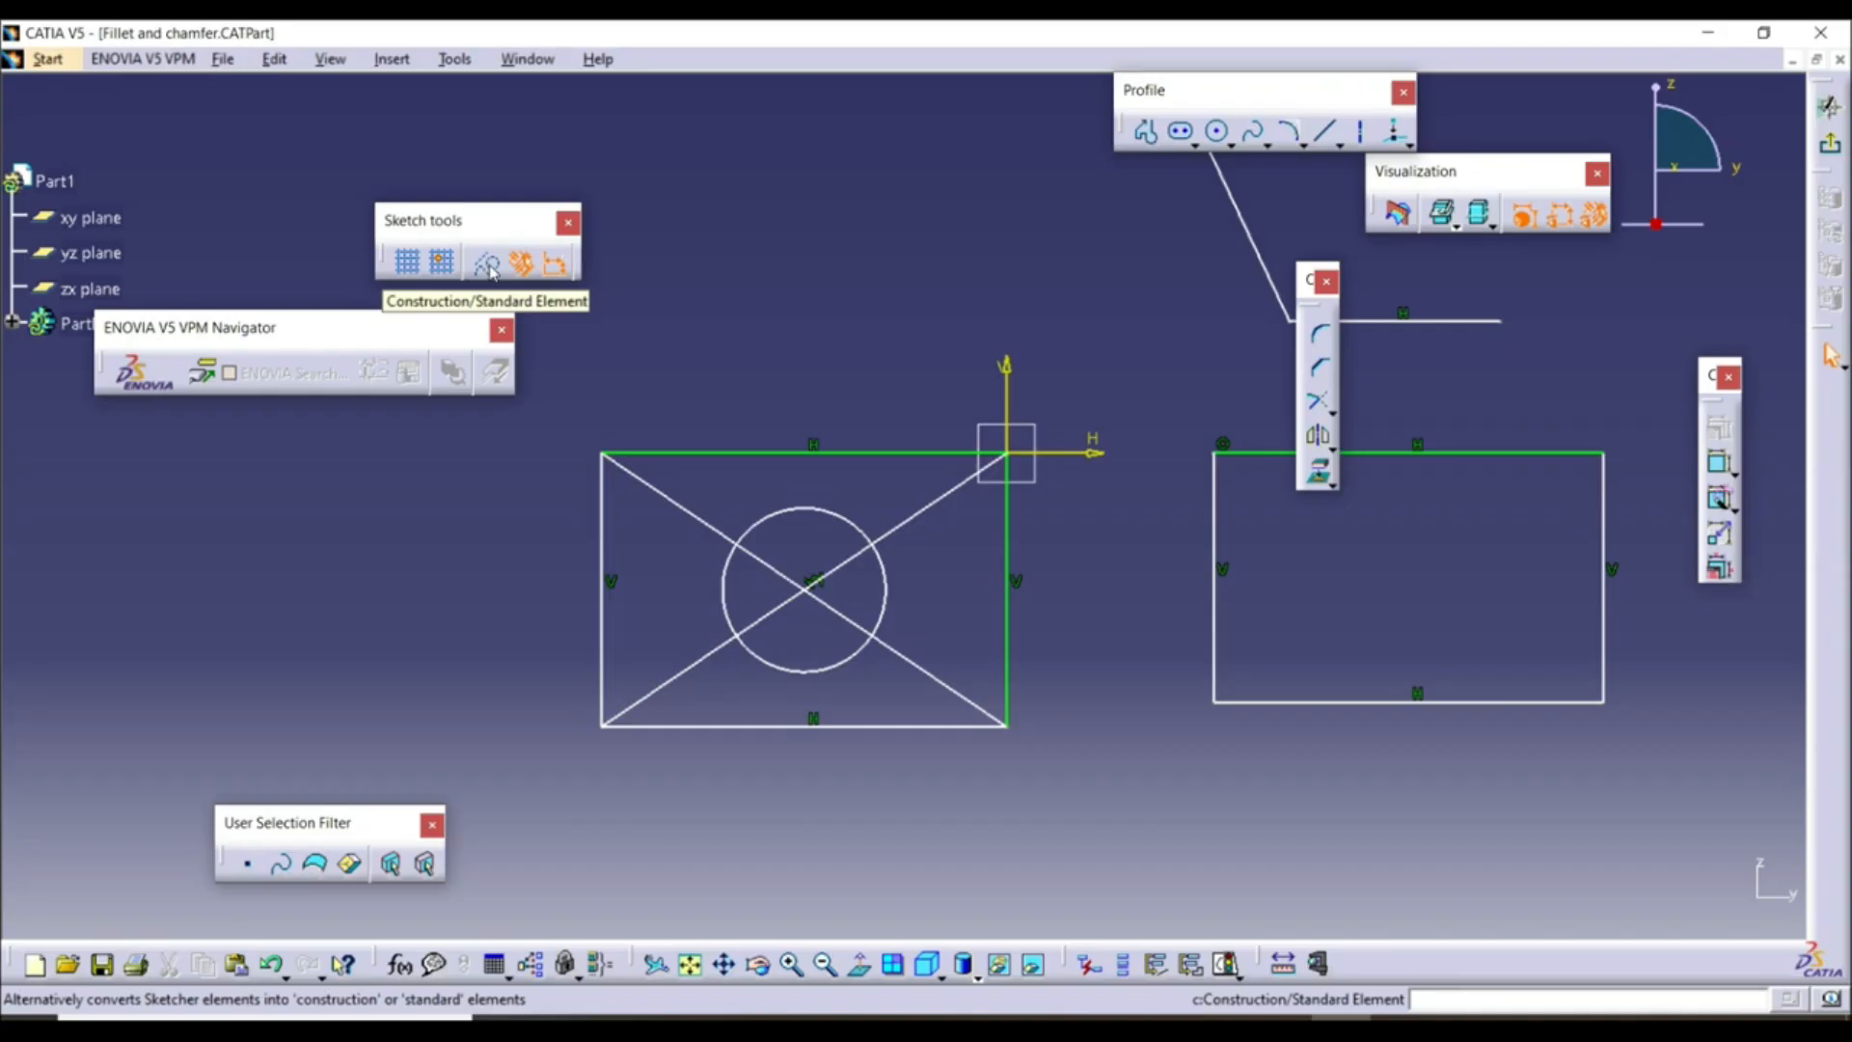
Convert both diagonals of the first rectangle to construction elements
left_click(649, 485)
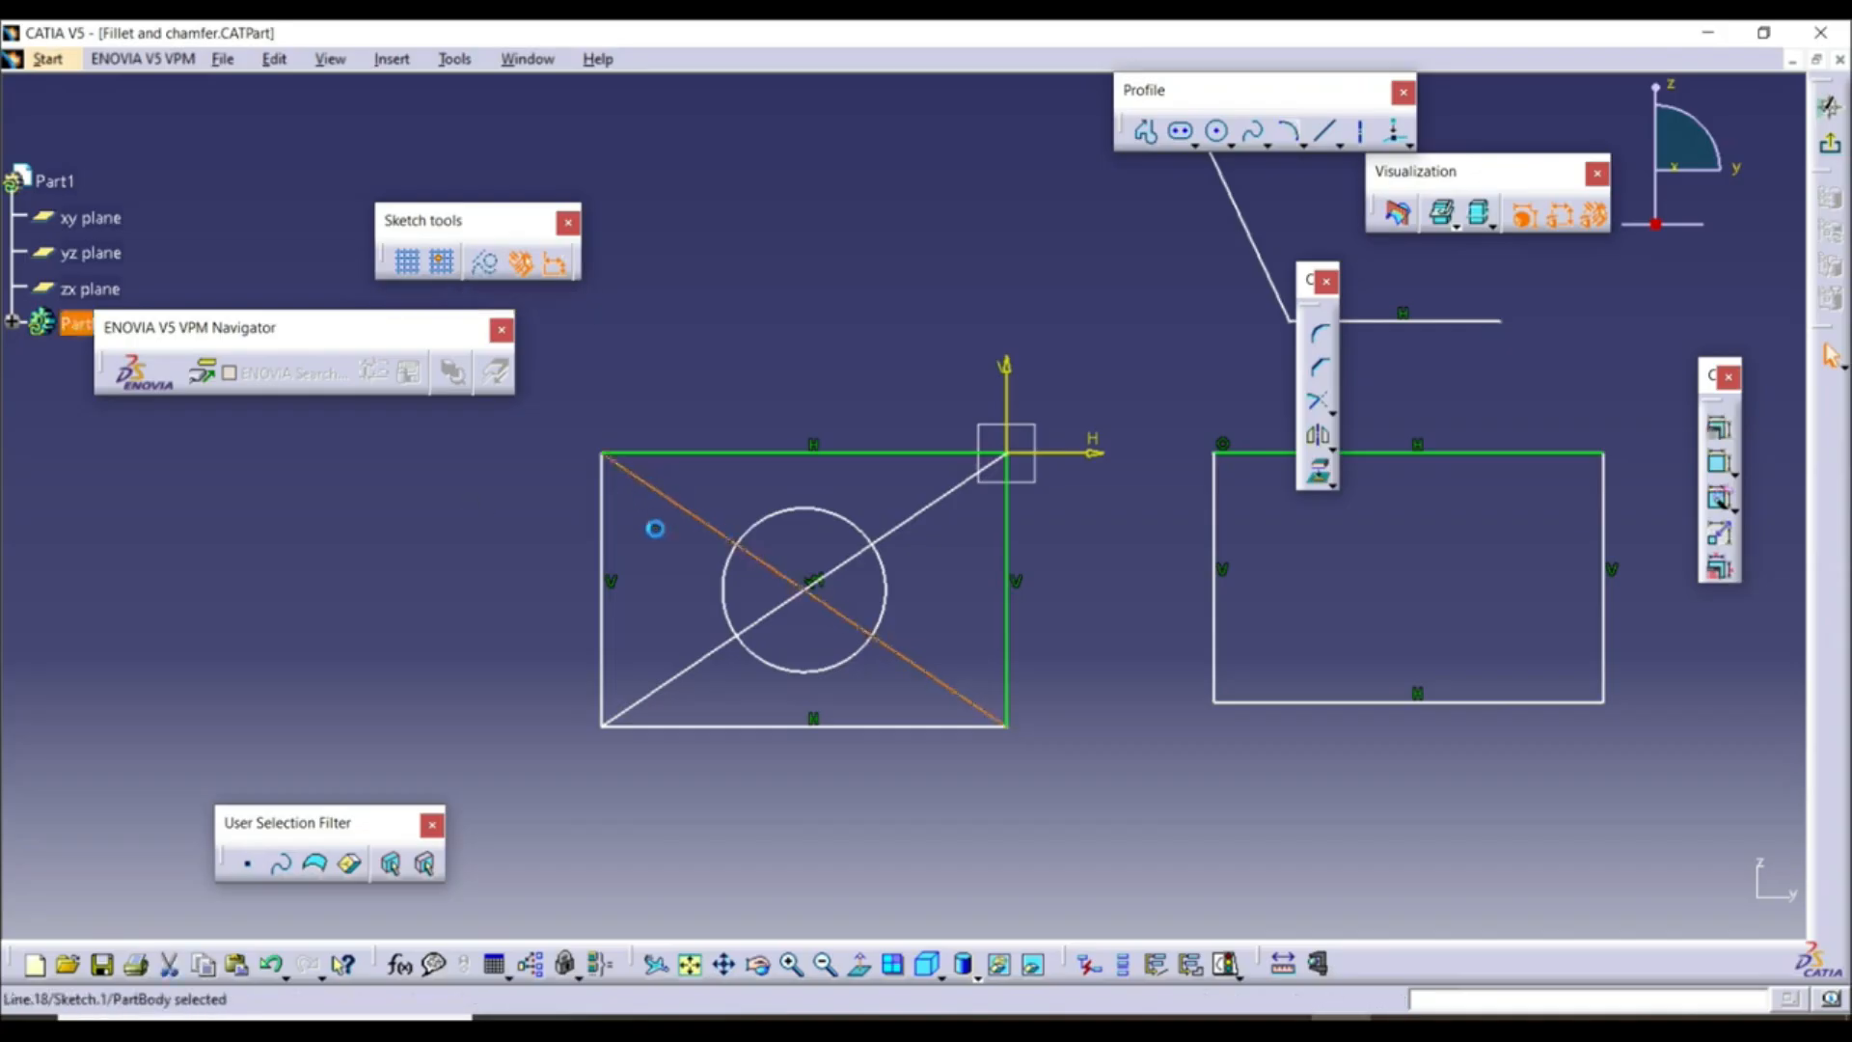
left_click(703, 656, "ctrl")
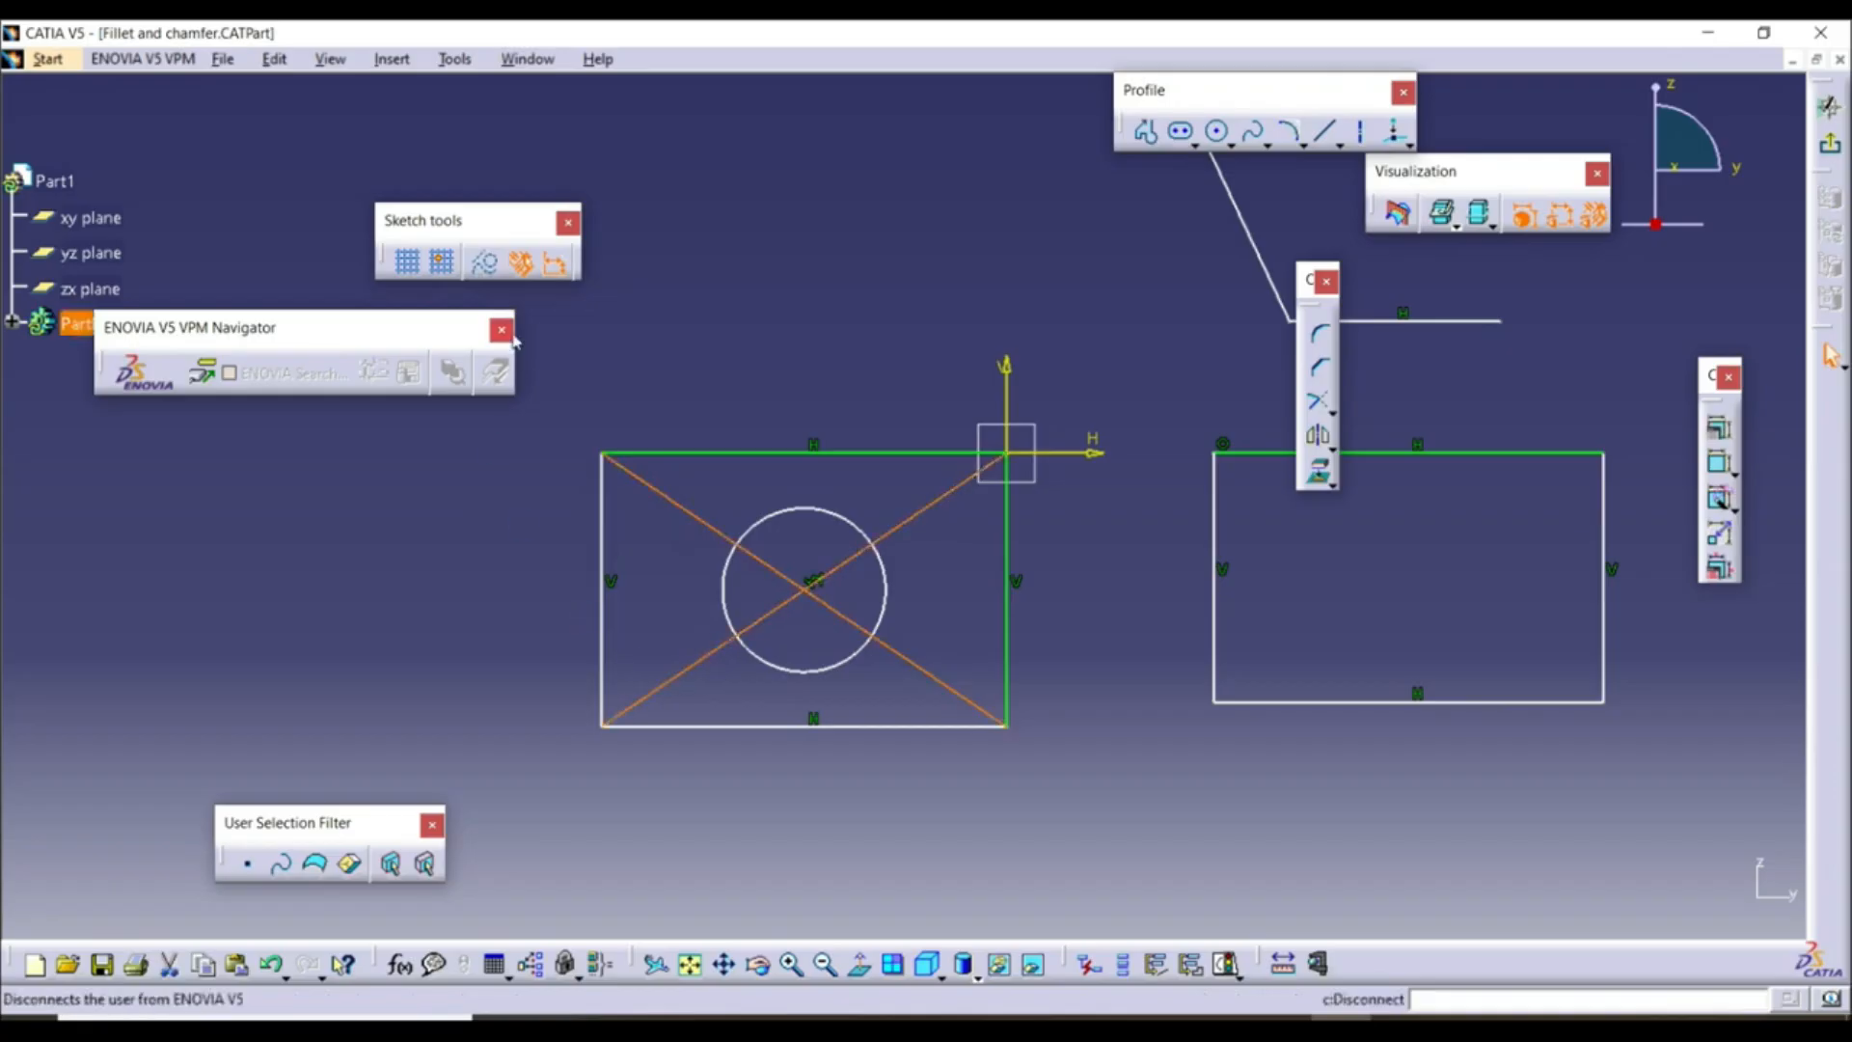
left_click(484, 268)
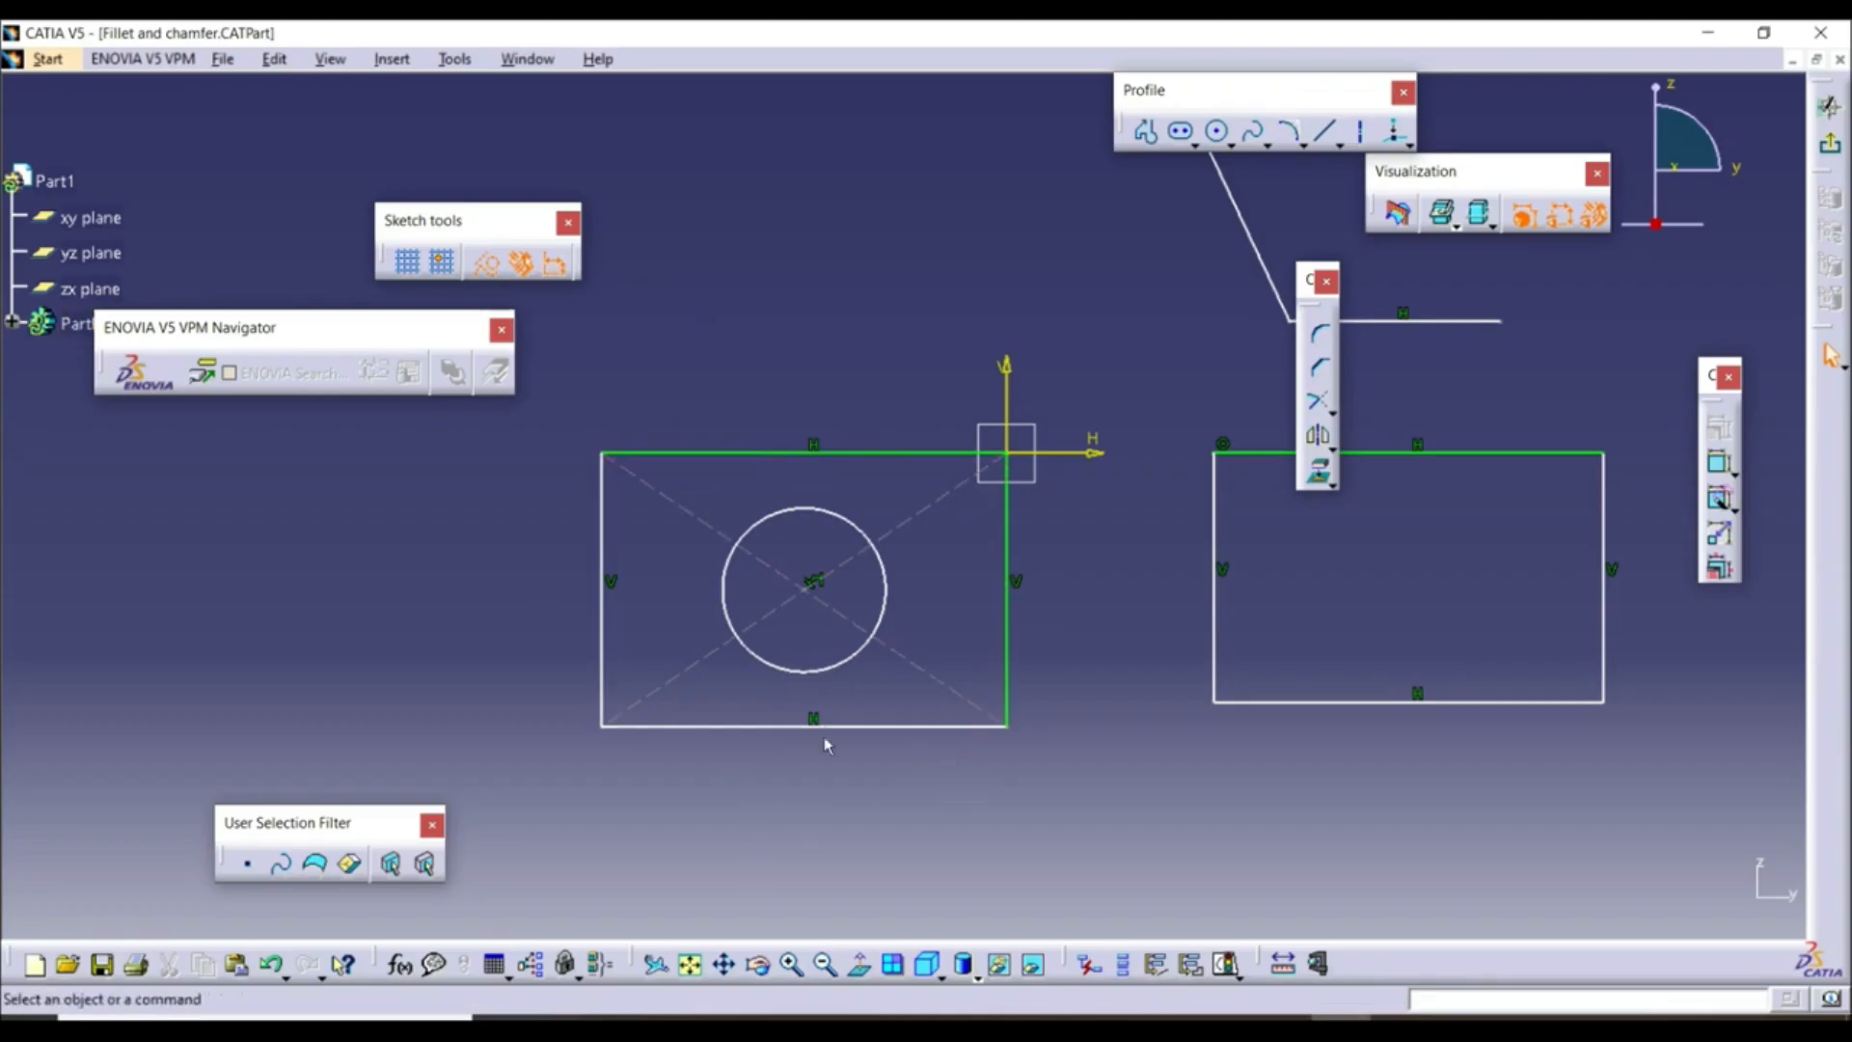
Switch the first rectangle's lower edge to a construction element and back to a standard element
left_click(738, 726)
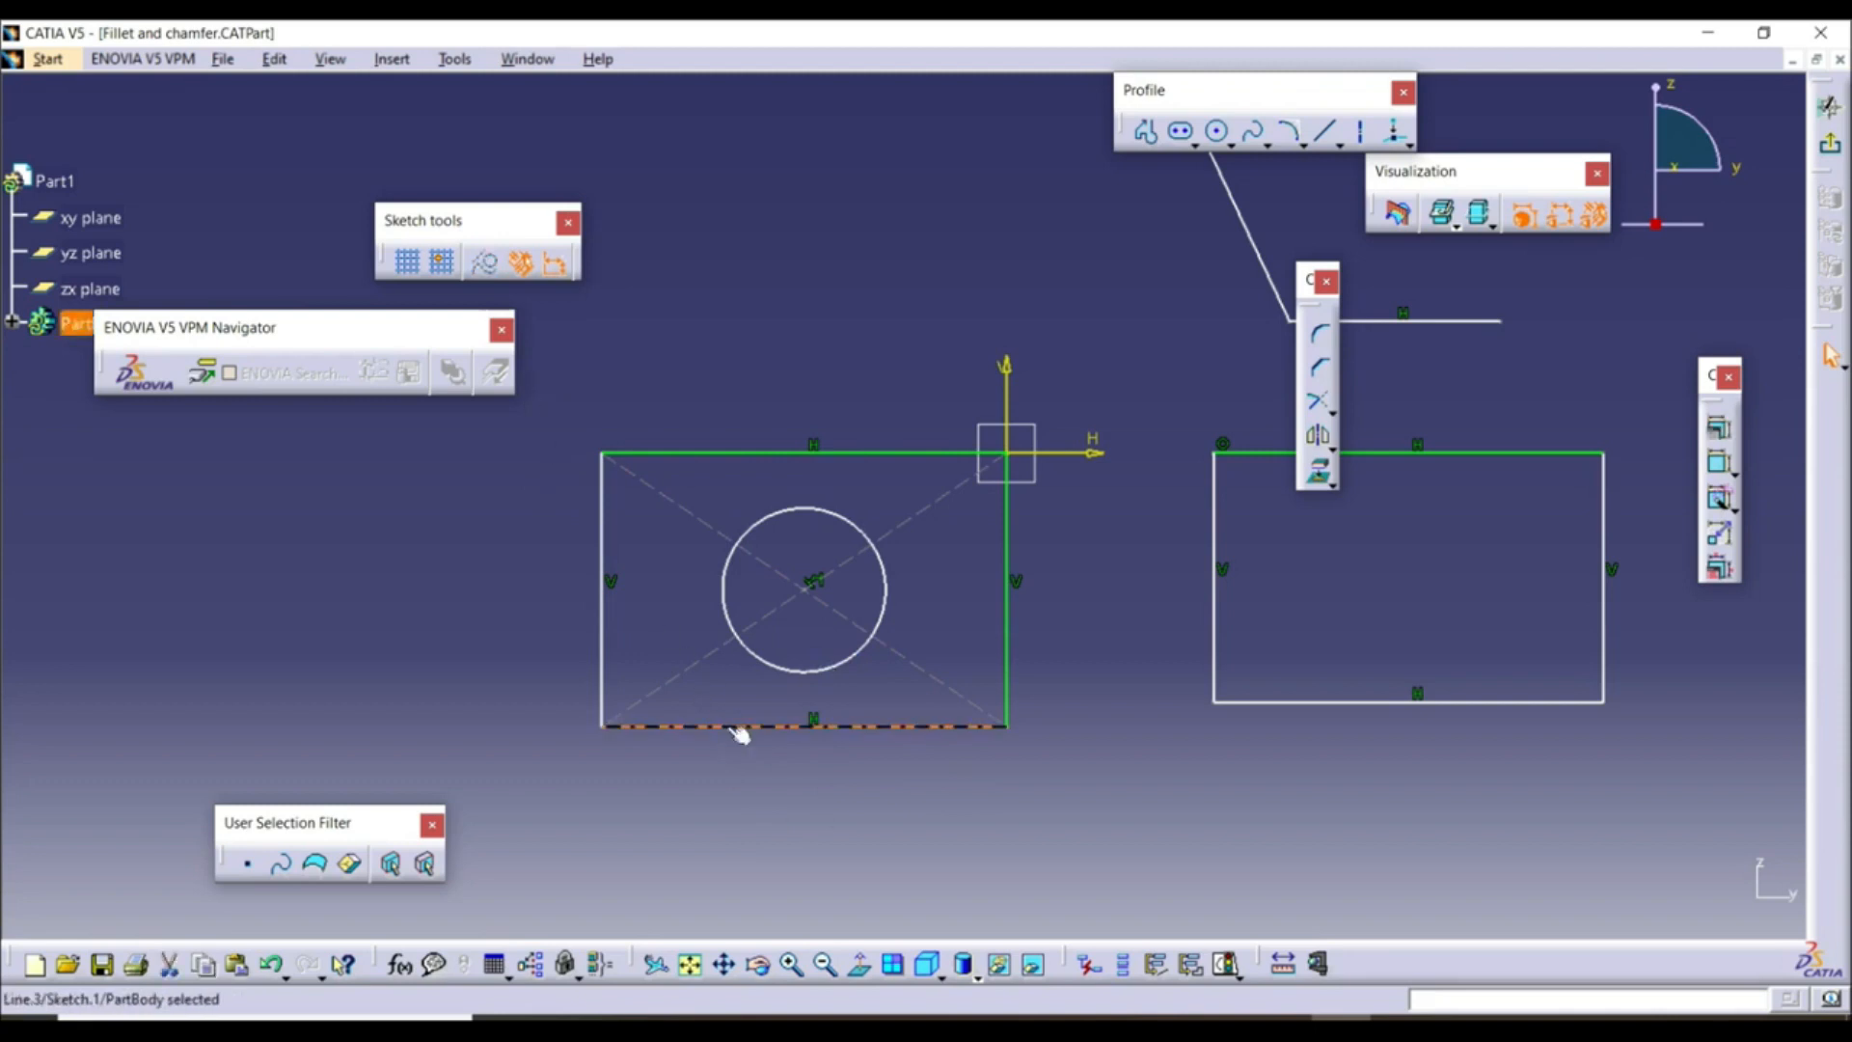
left_click(487, 263)
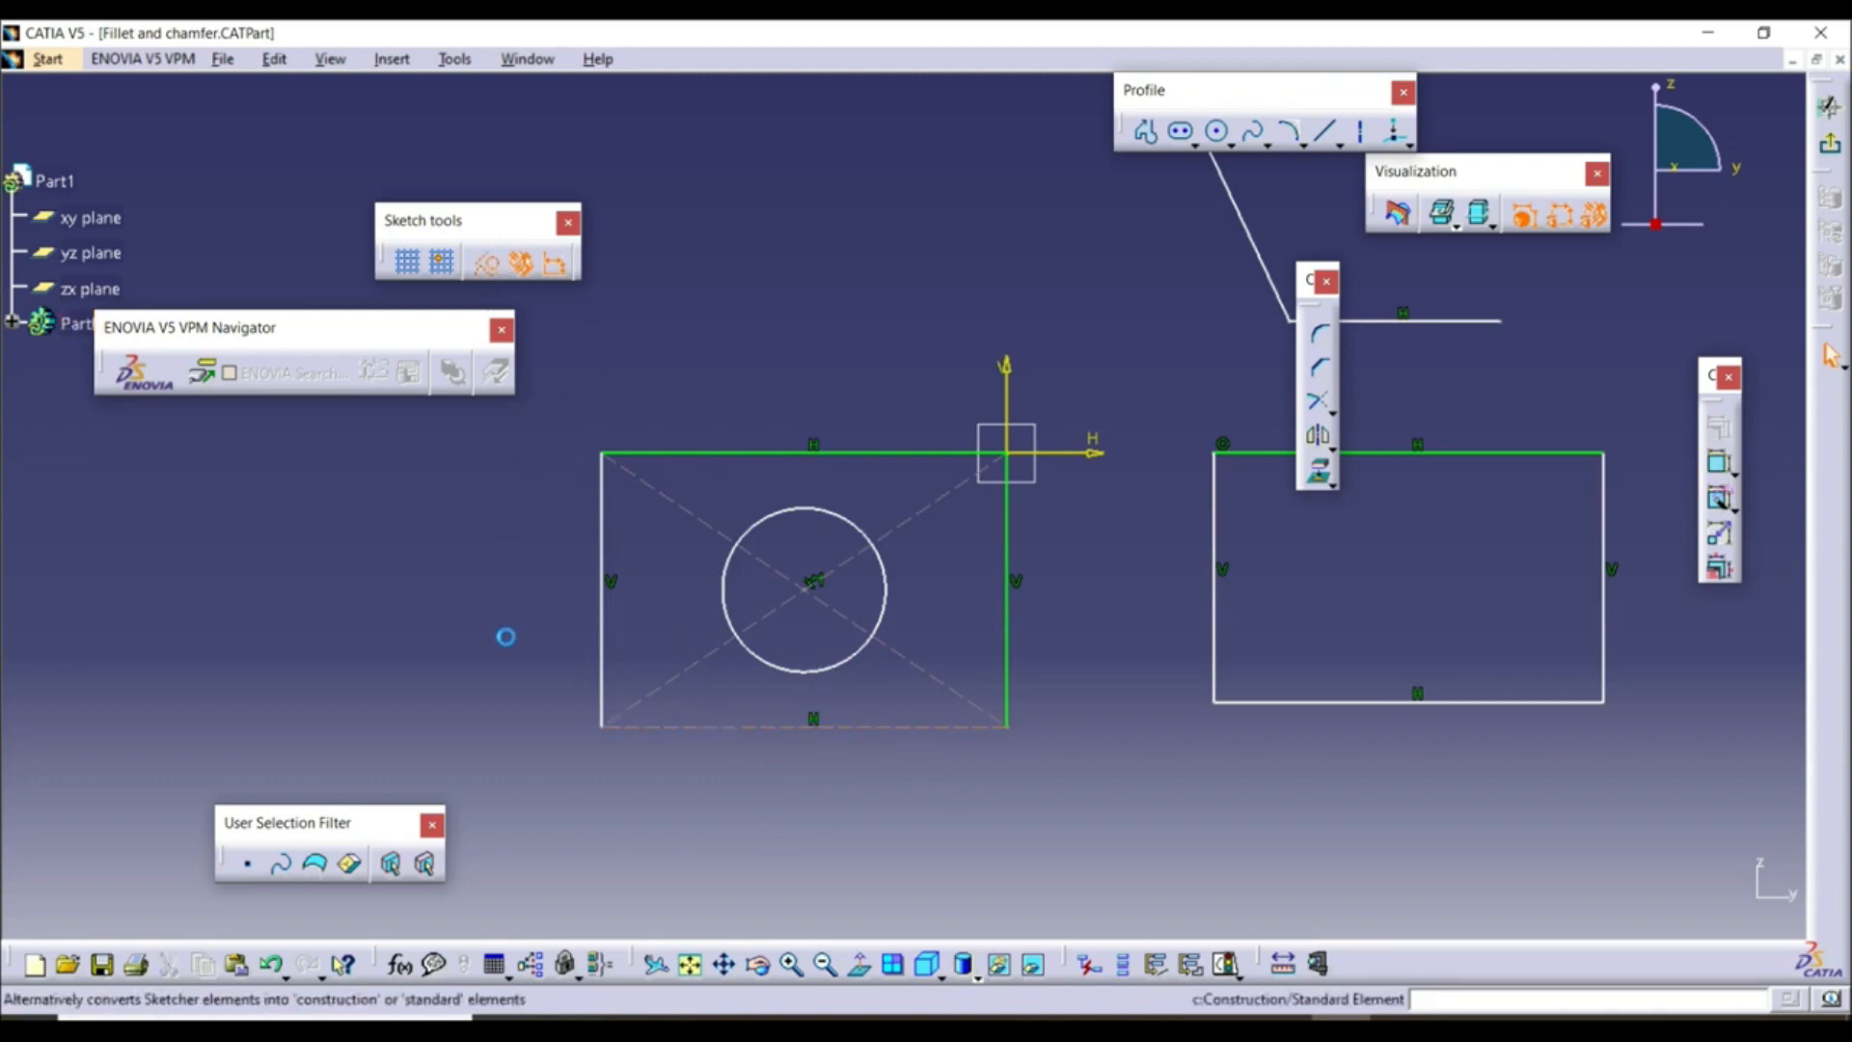
left_click(725, 729)
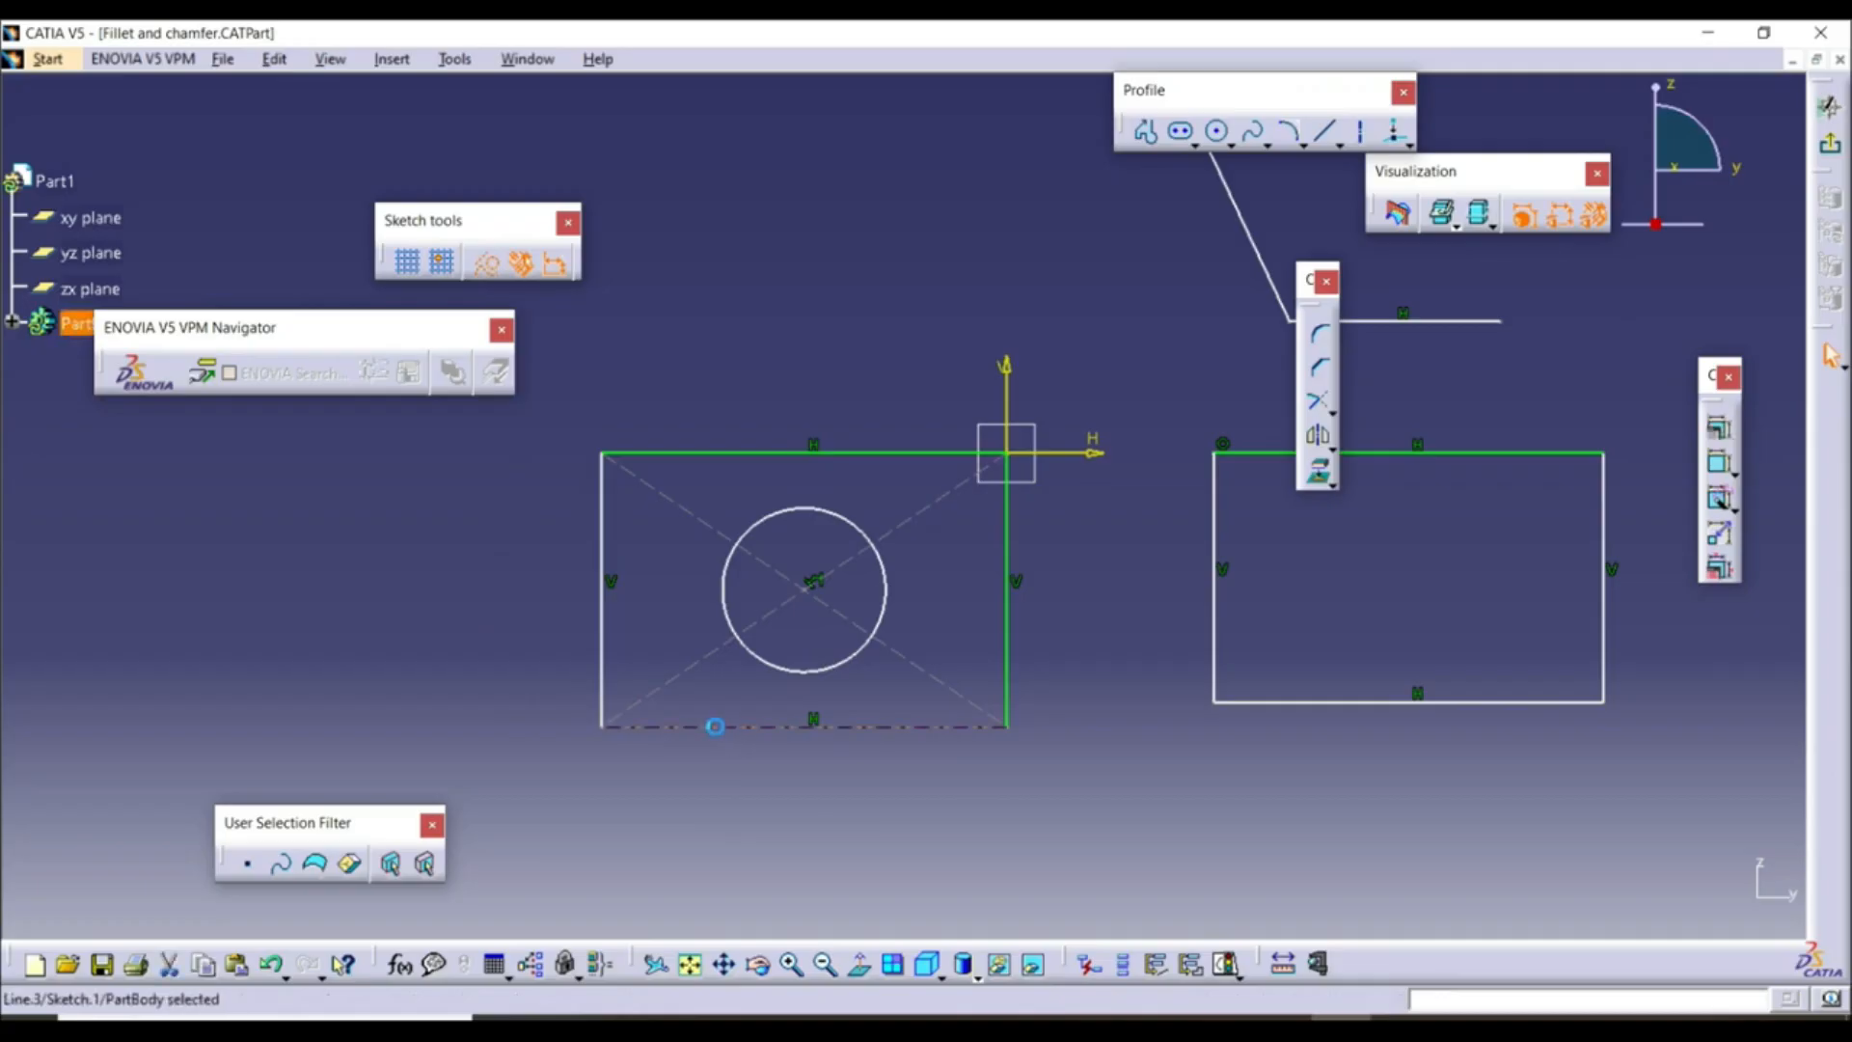
left_click(489, 275)
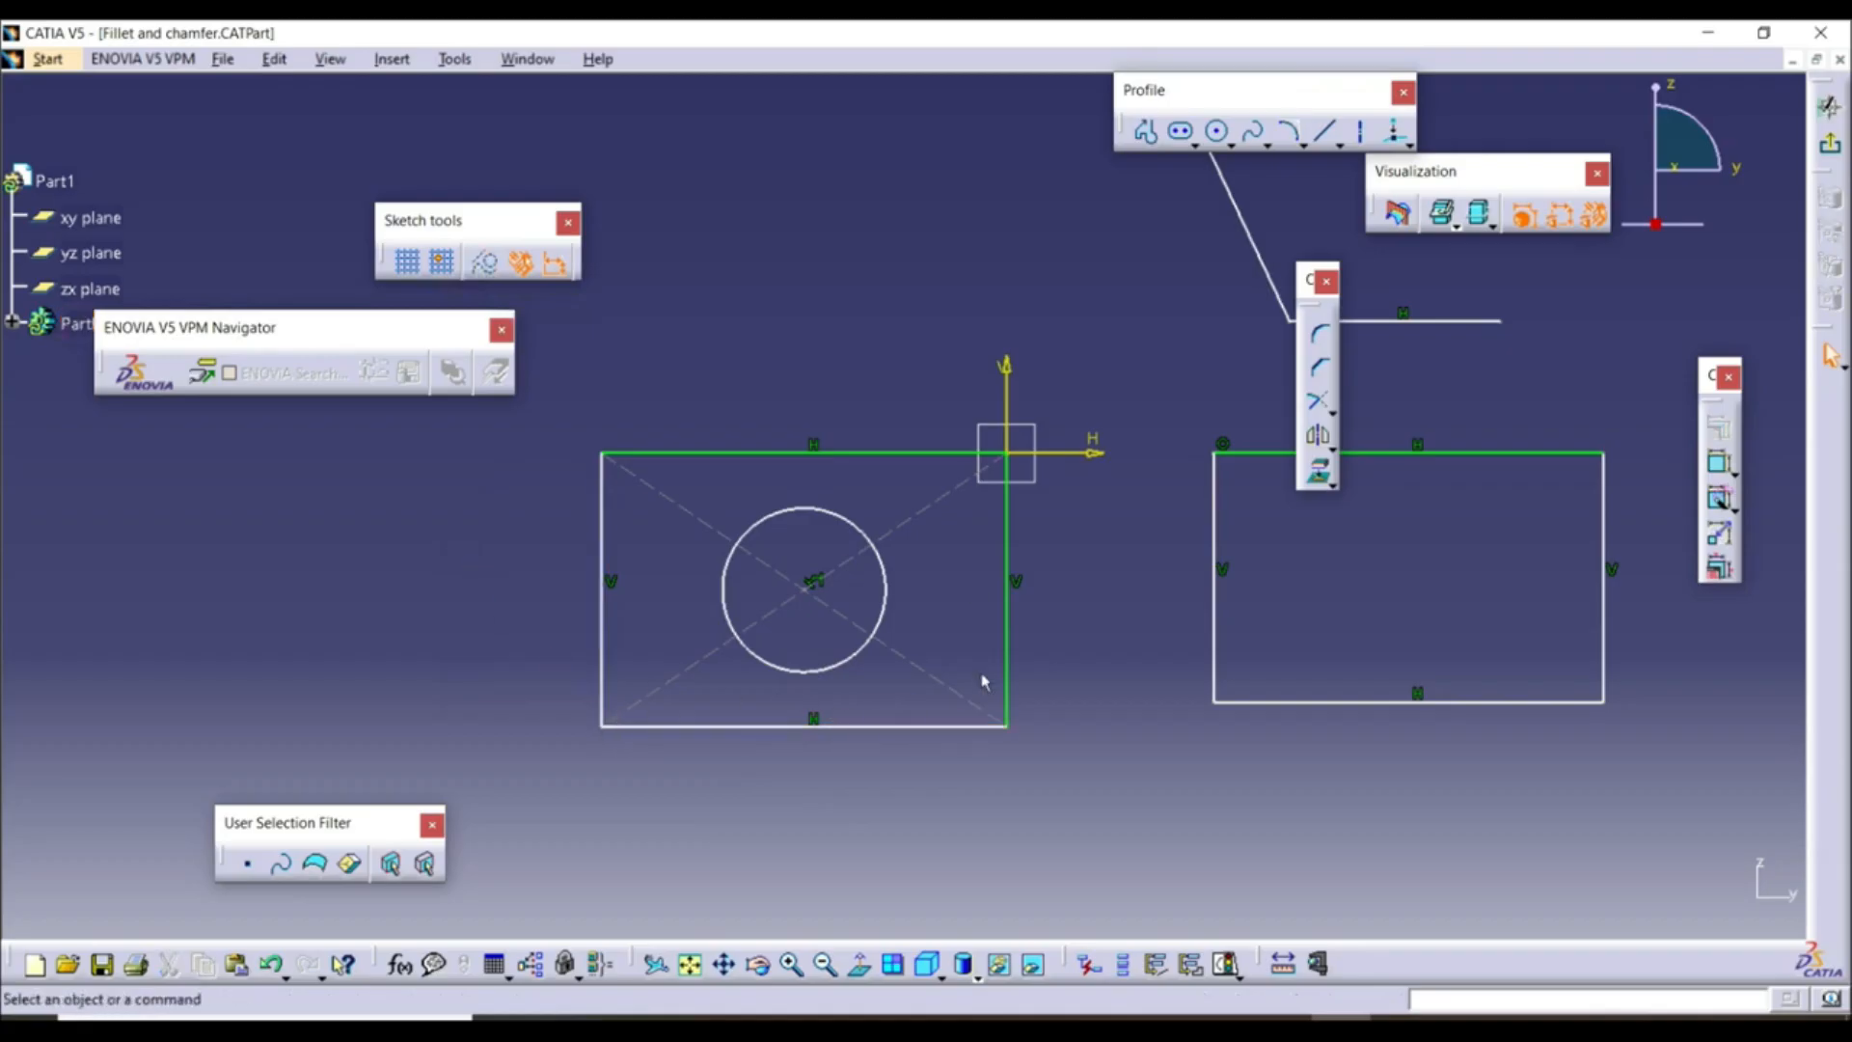
Round the second rectangle's upper-left corner with the Corner tool, trimming both edges, and set its radius to 15 mm
mouse_move(777, 338)
middle_mouse_down()
mouse_move(971, 336)
mouse_move(995, 452)
mouse_move(980, 331)
middle_mouse_up()
scroll(972, 336, "up", 1)
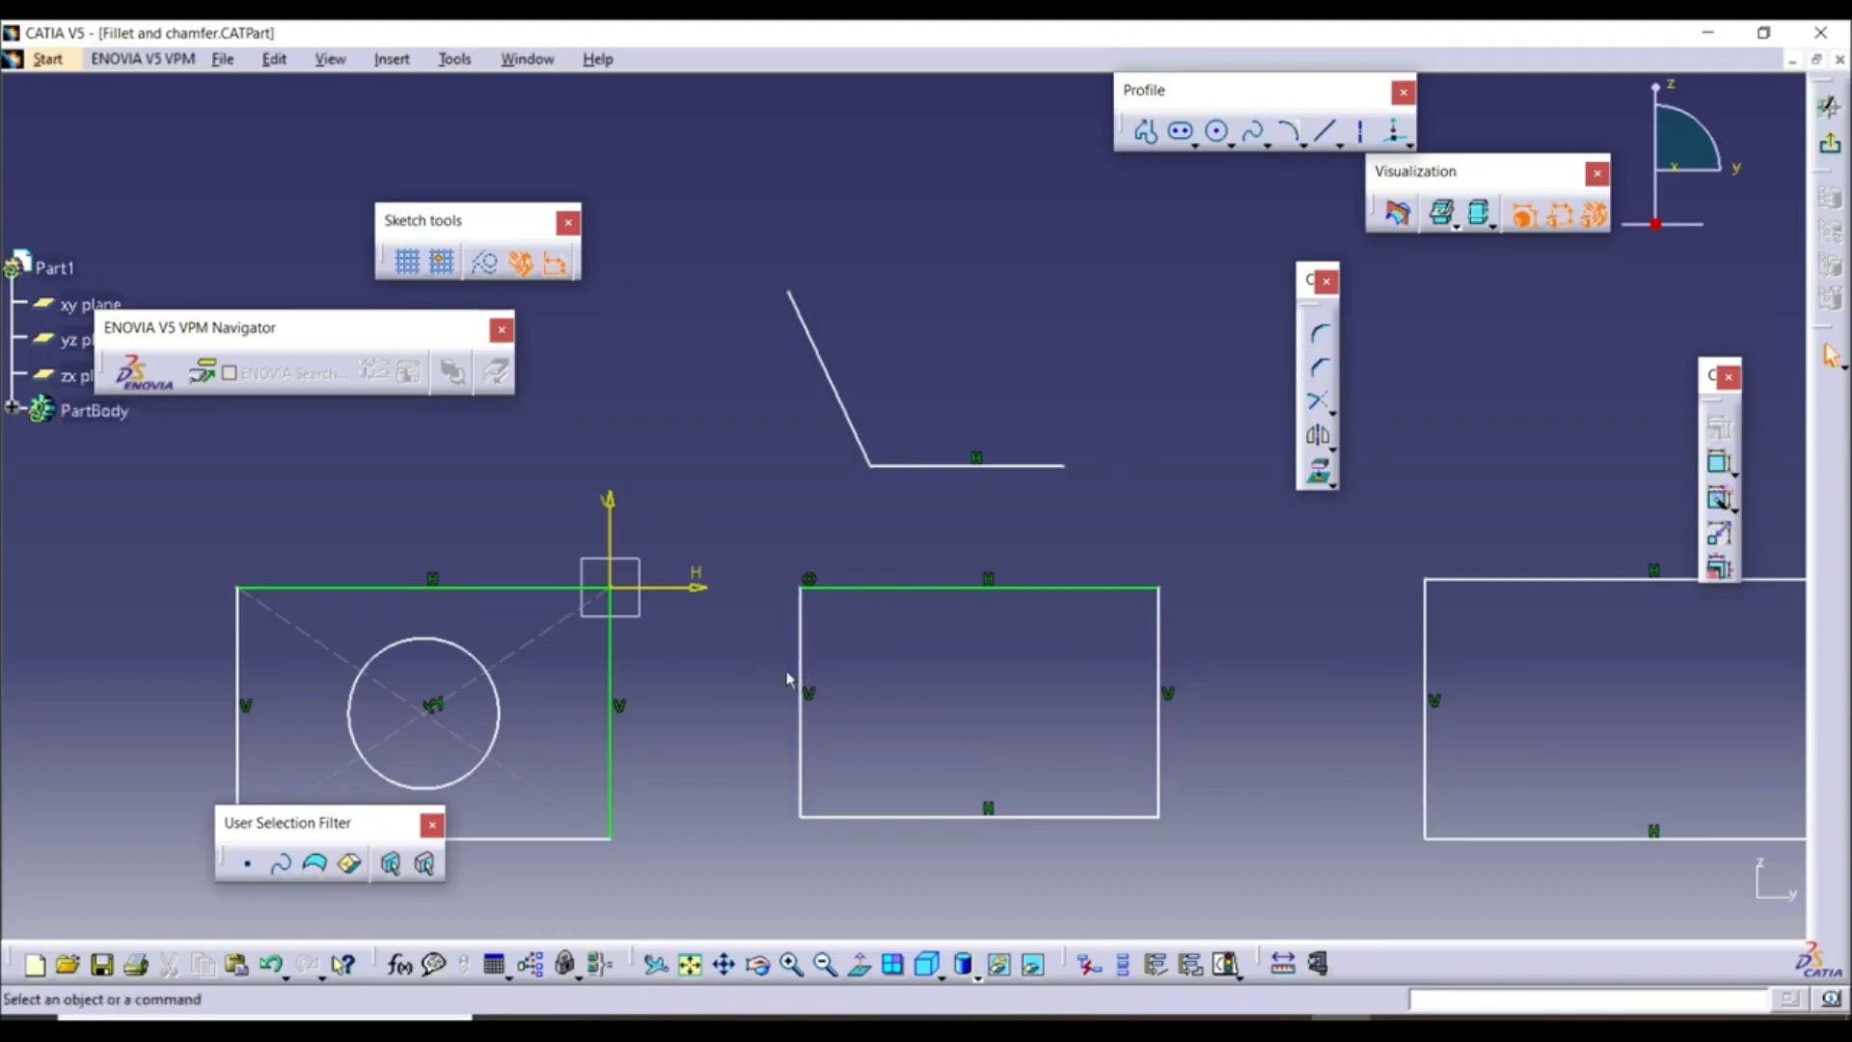
left_click(1322, 335)
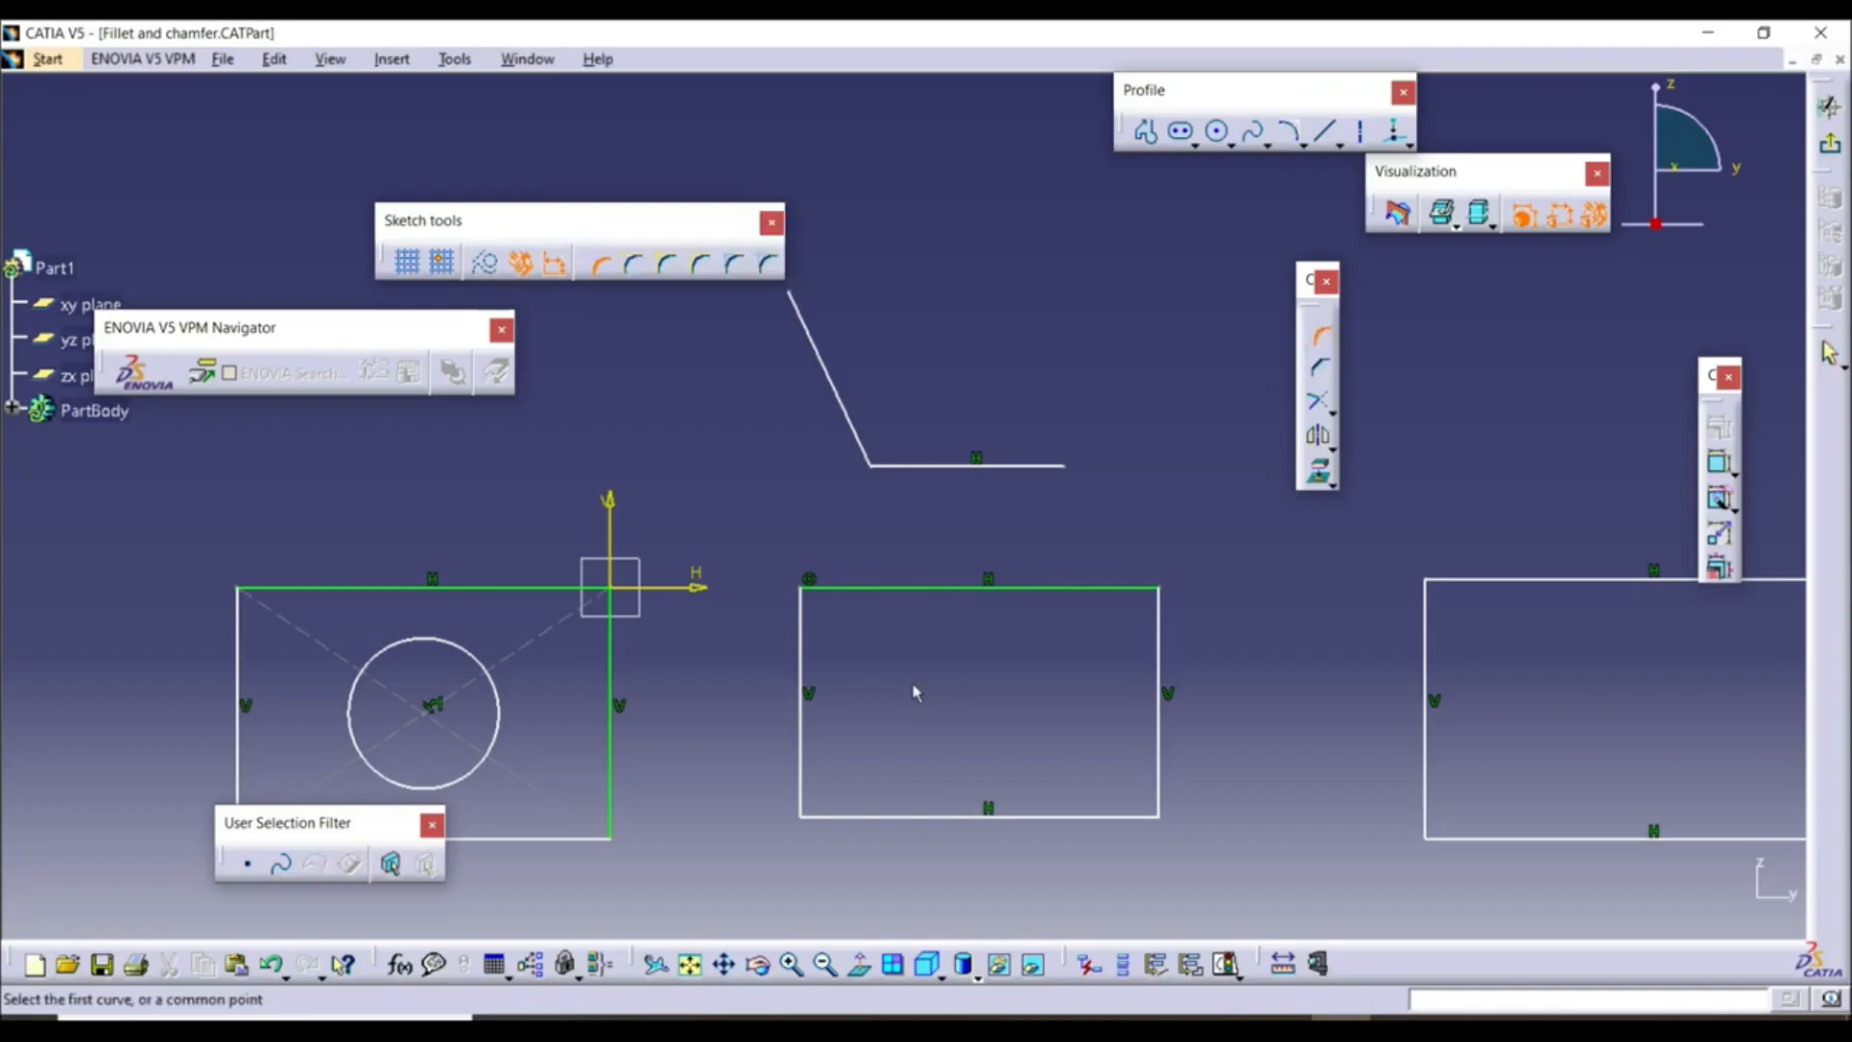
left_click(867, 590)
left_click(808, 641)
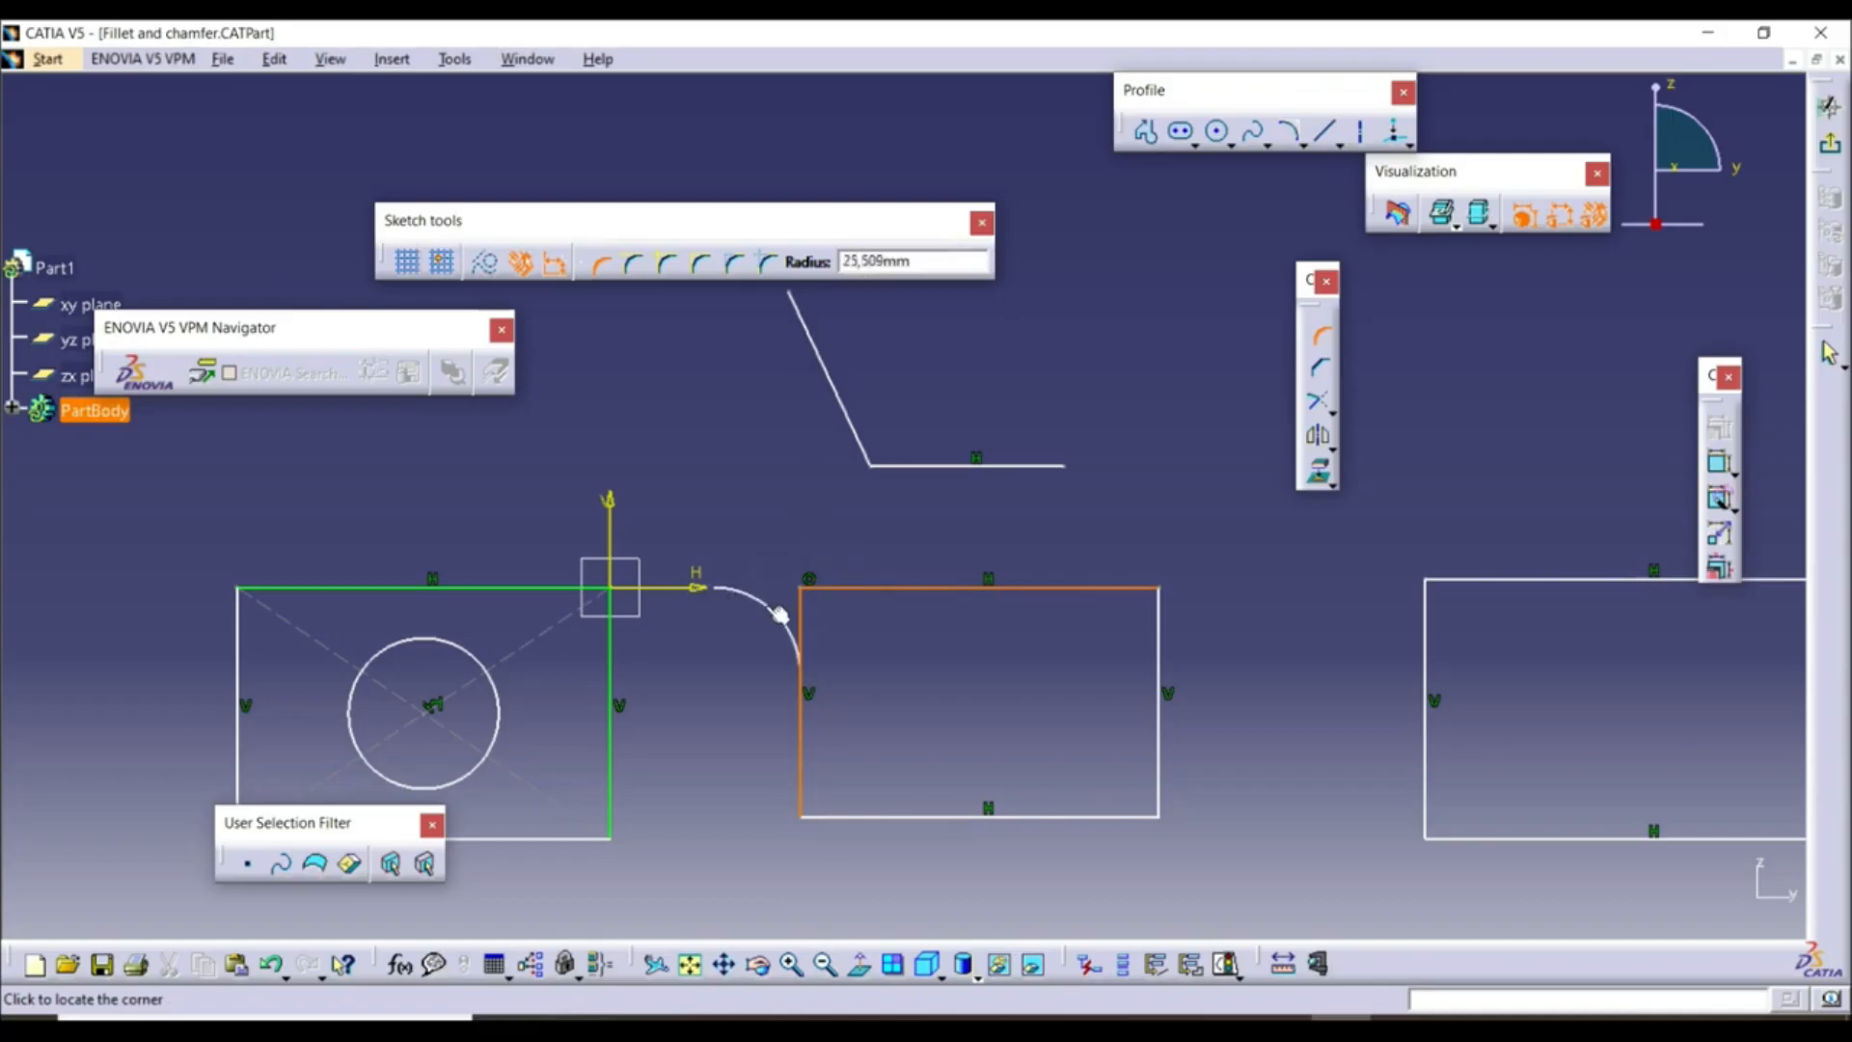
left_click(835, 617)
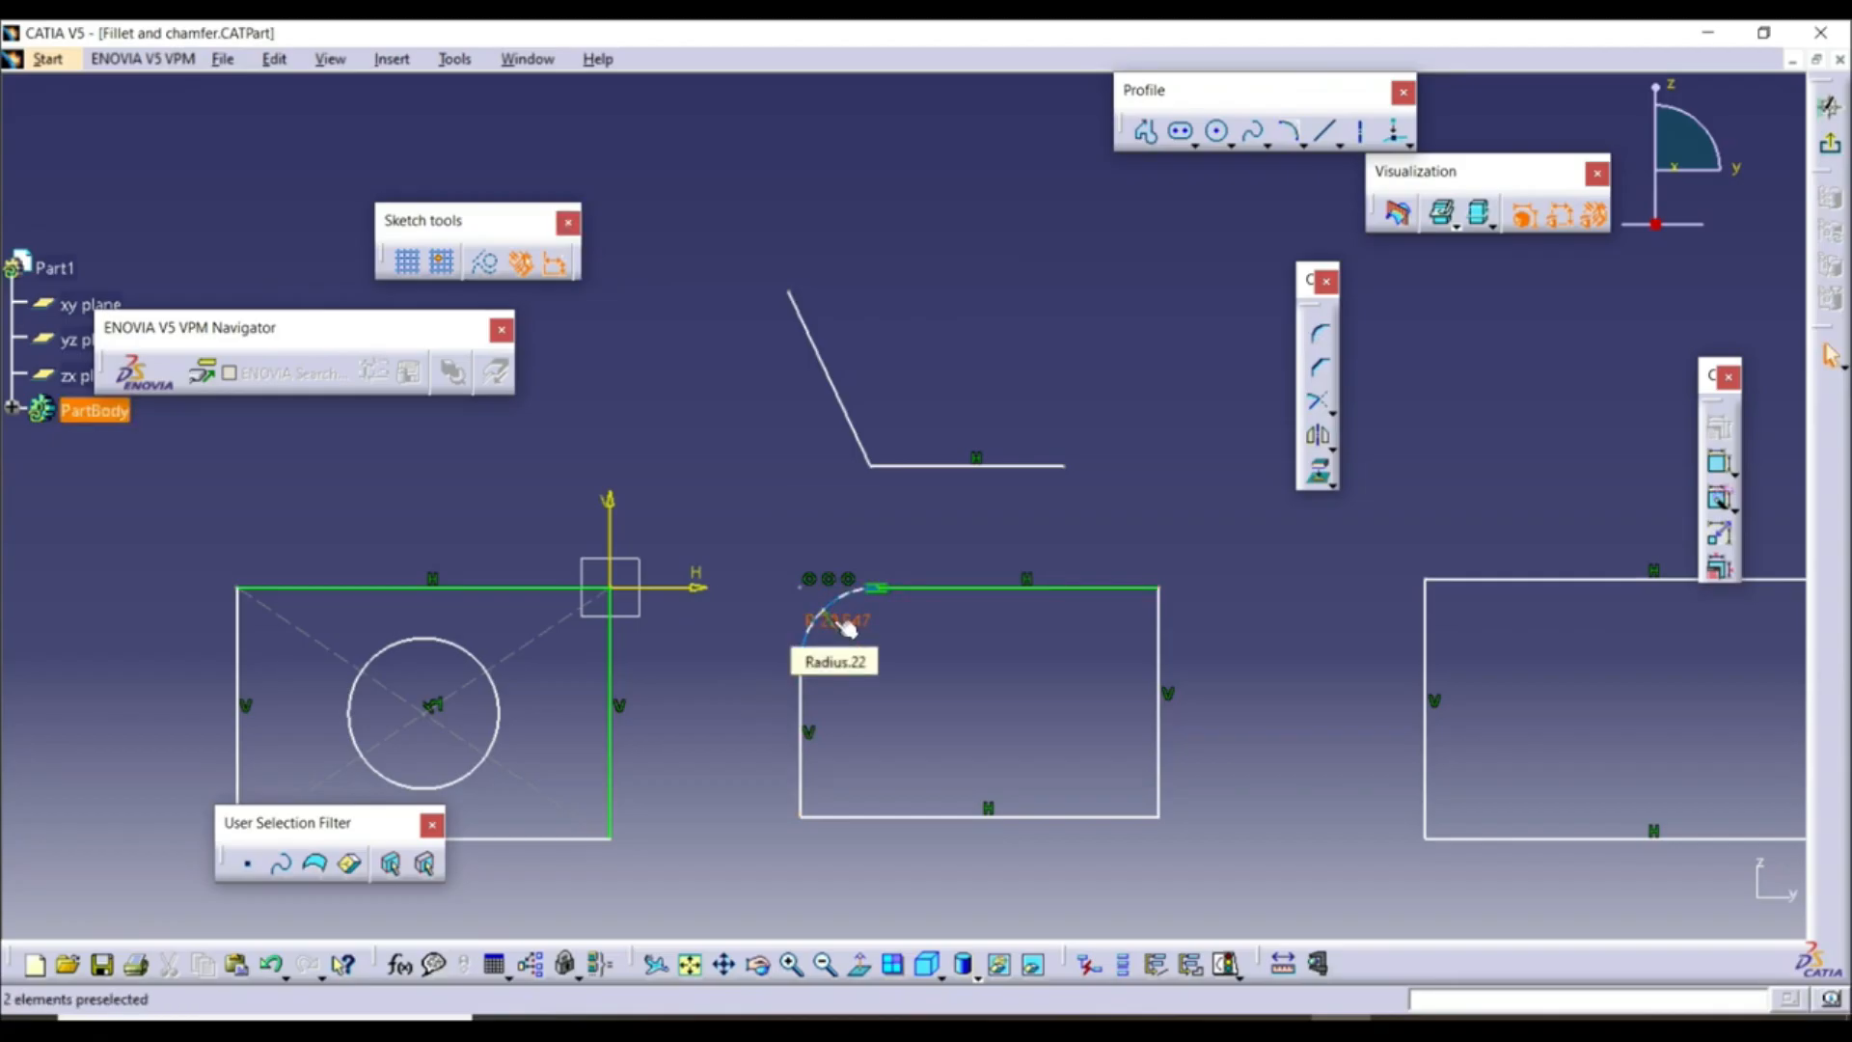
double_click(848, 629)
type("15")
key("Return")
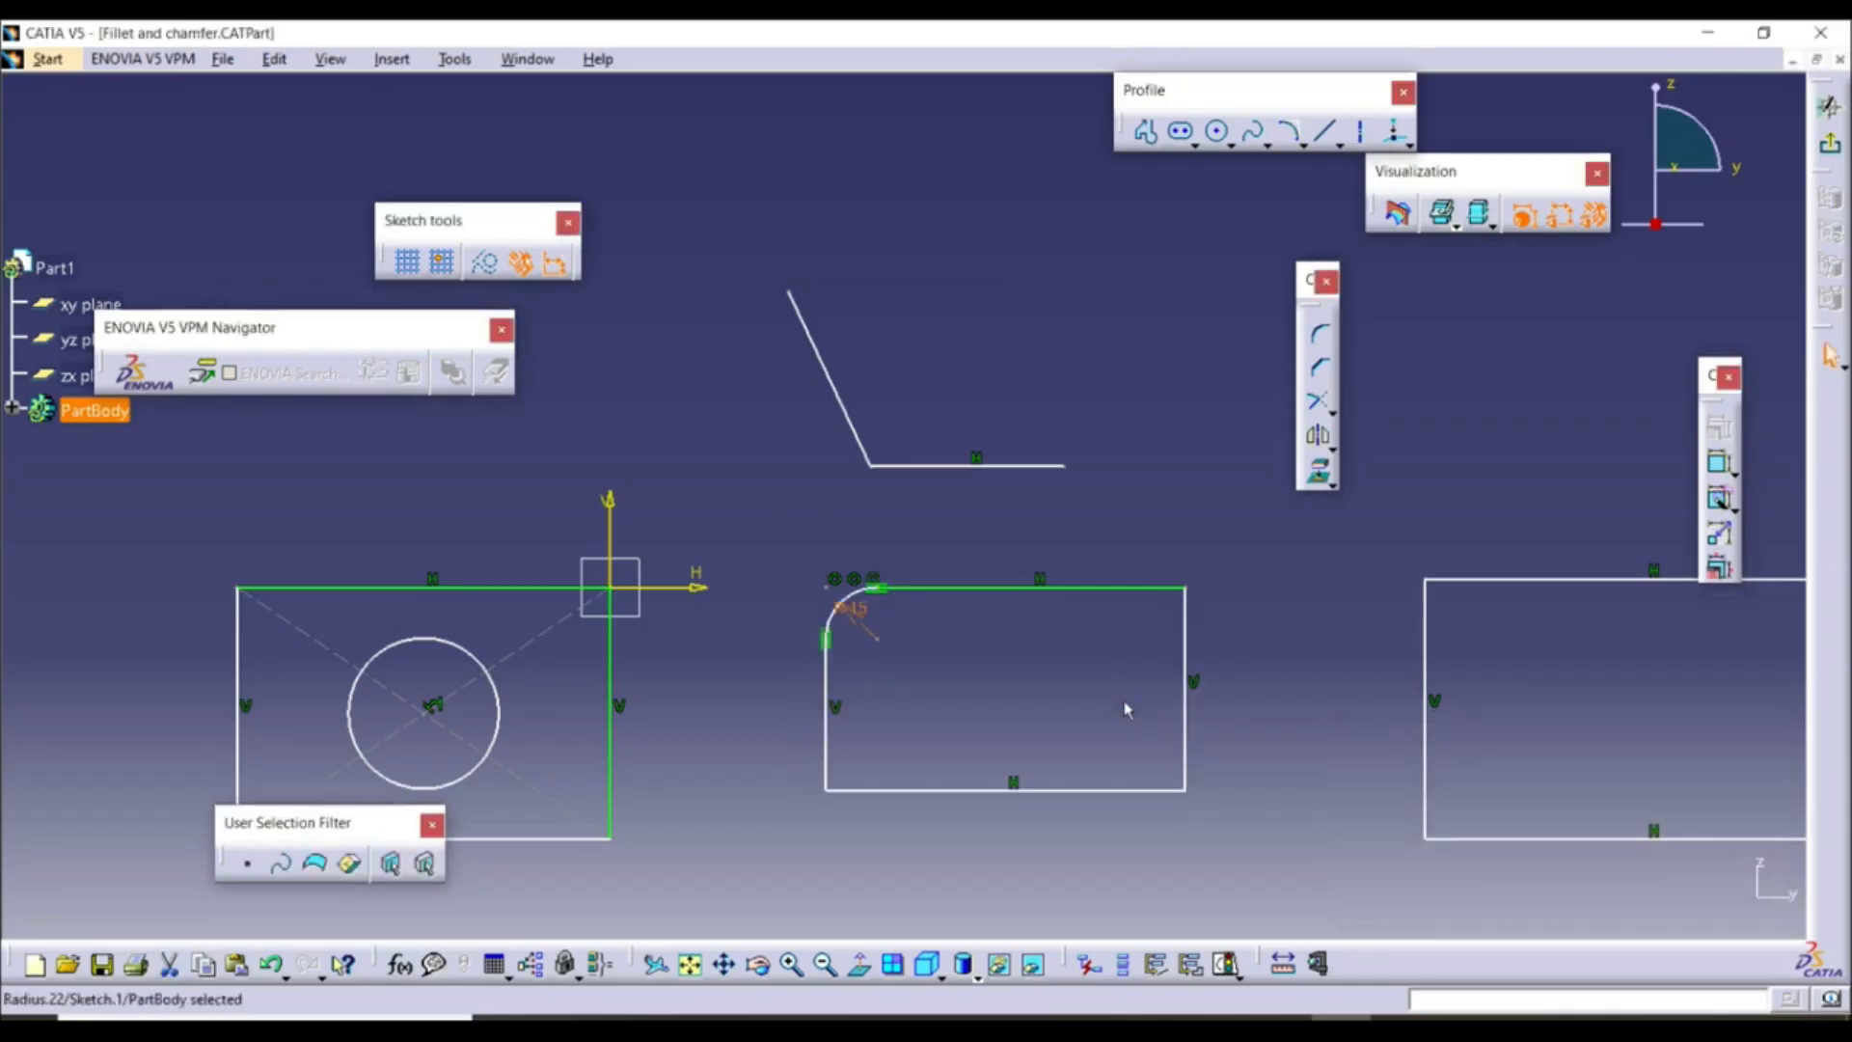
left_click(1294, 669)
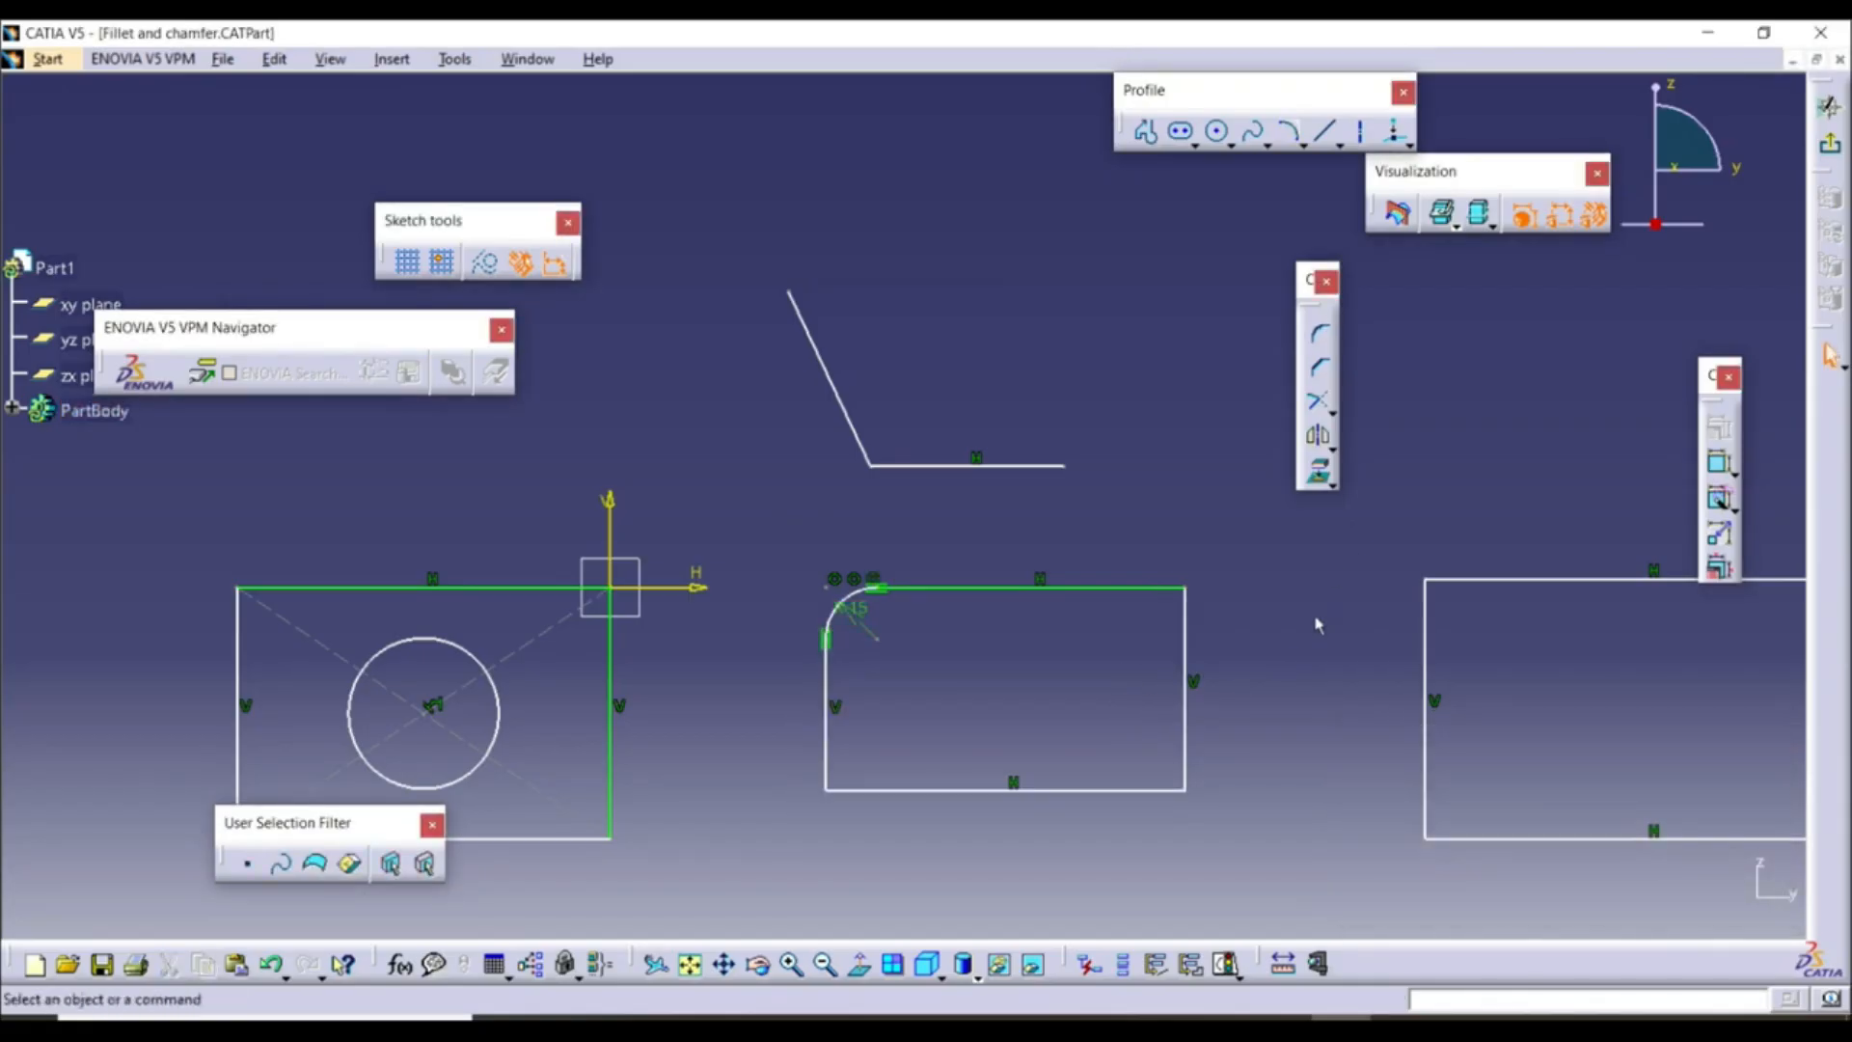
Round the second rectangle's upper-right corner with a radius of about 23 mm, trimming both edges
left_click(1320, 334)
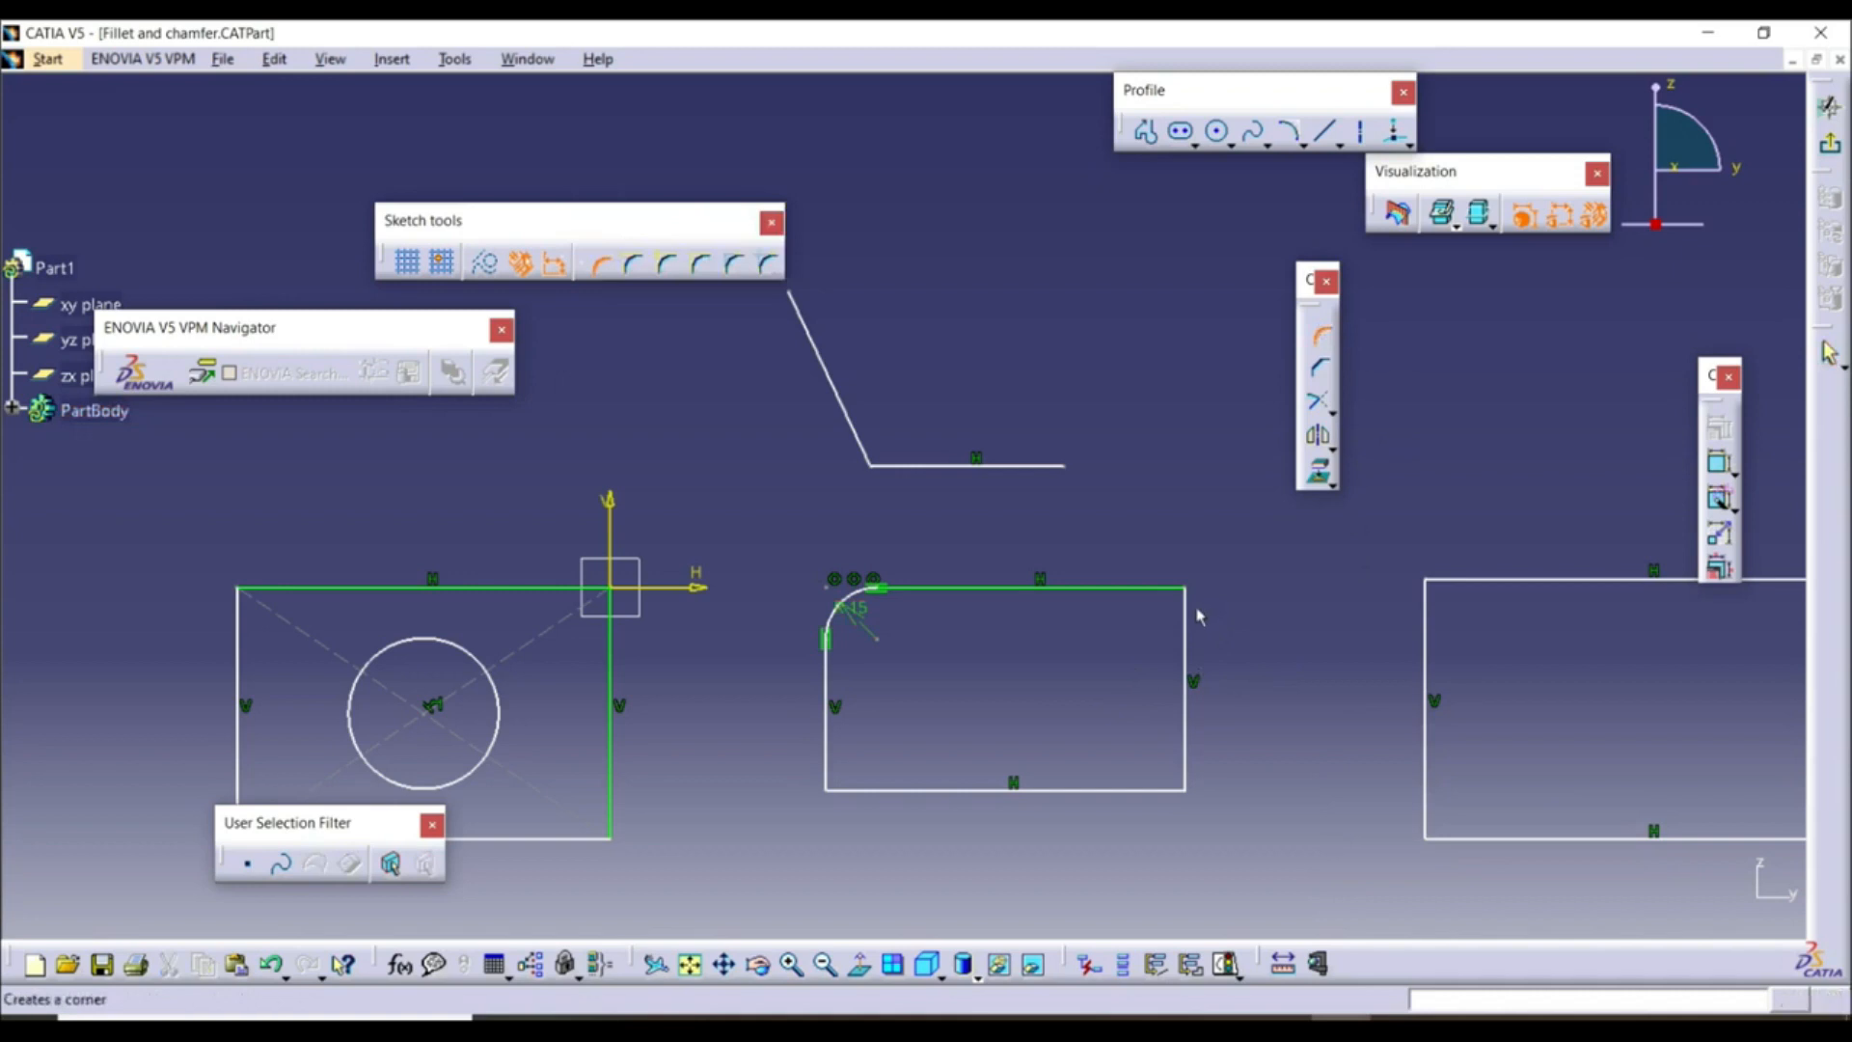
left_click(1196, 592)
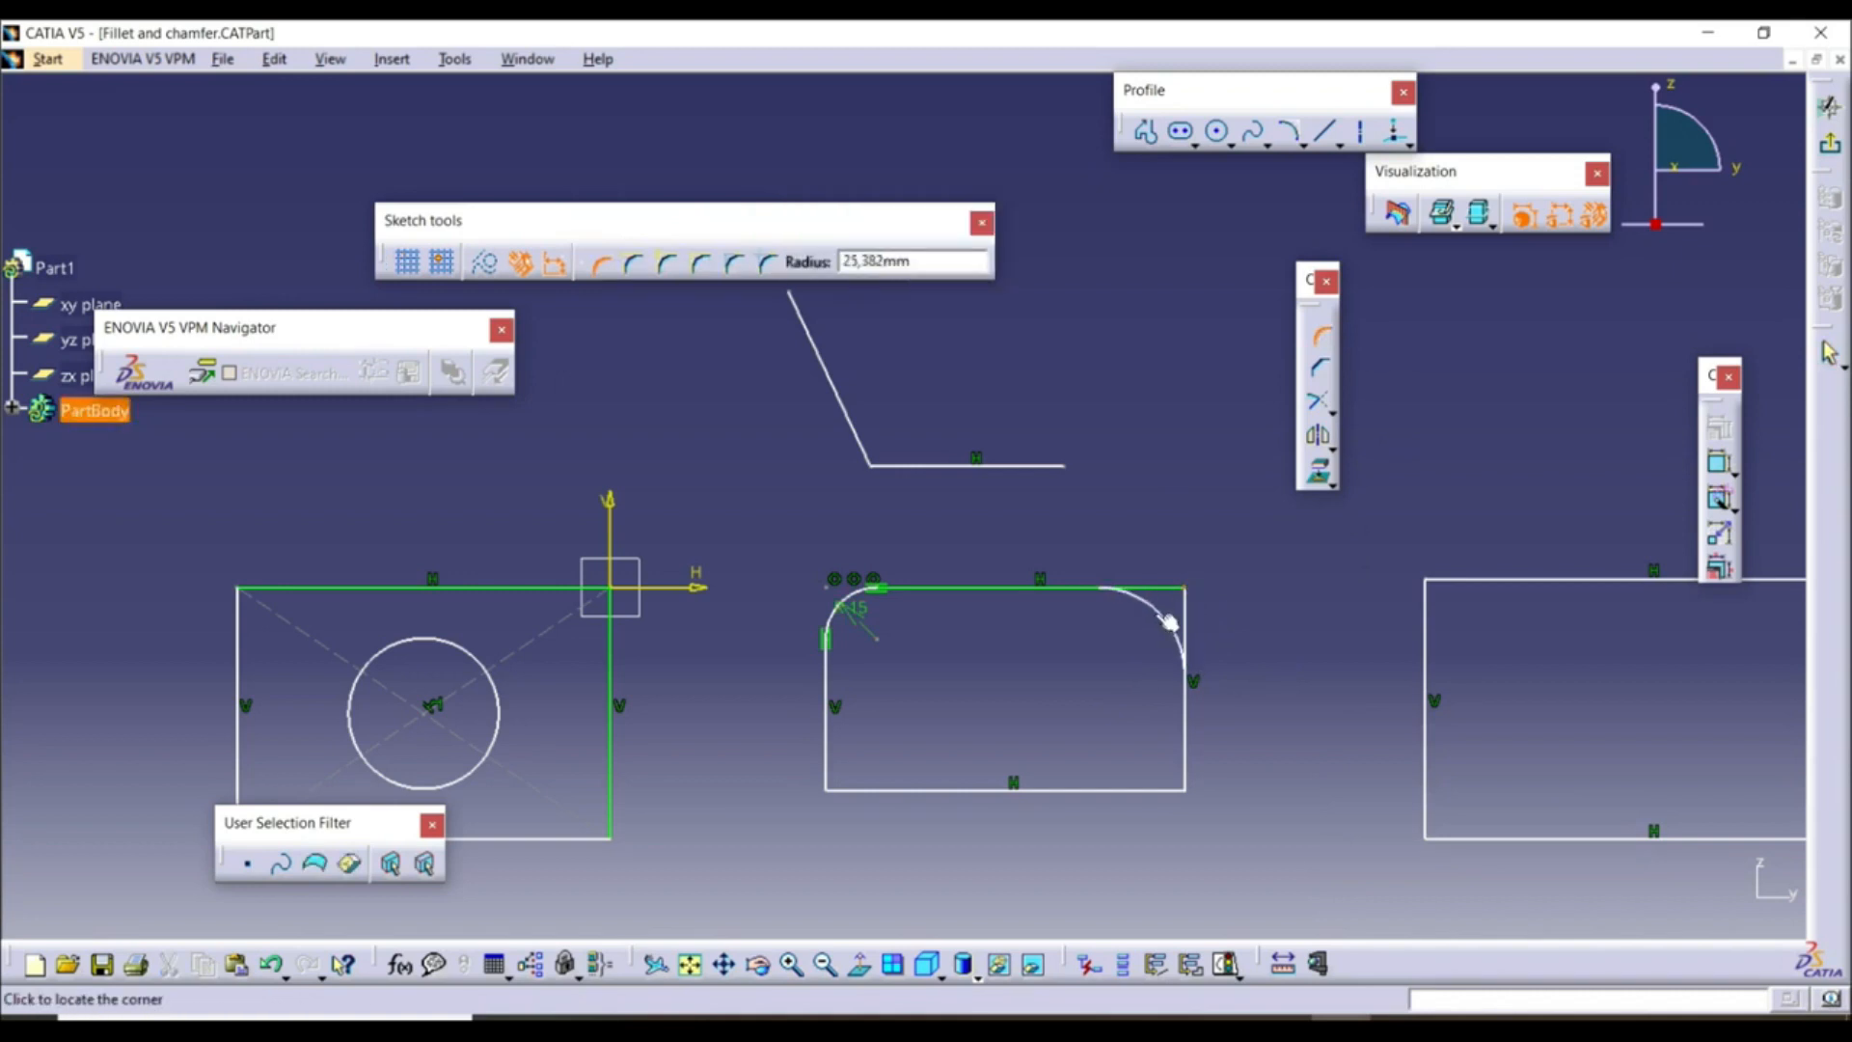
left_click(1176, 618)
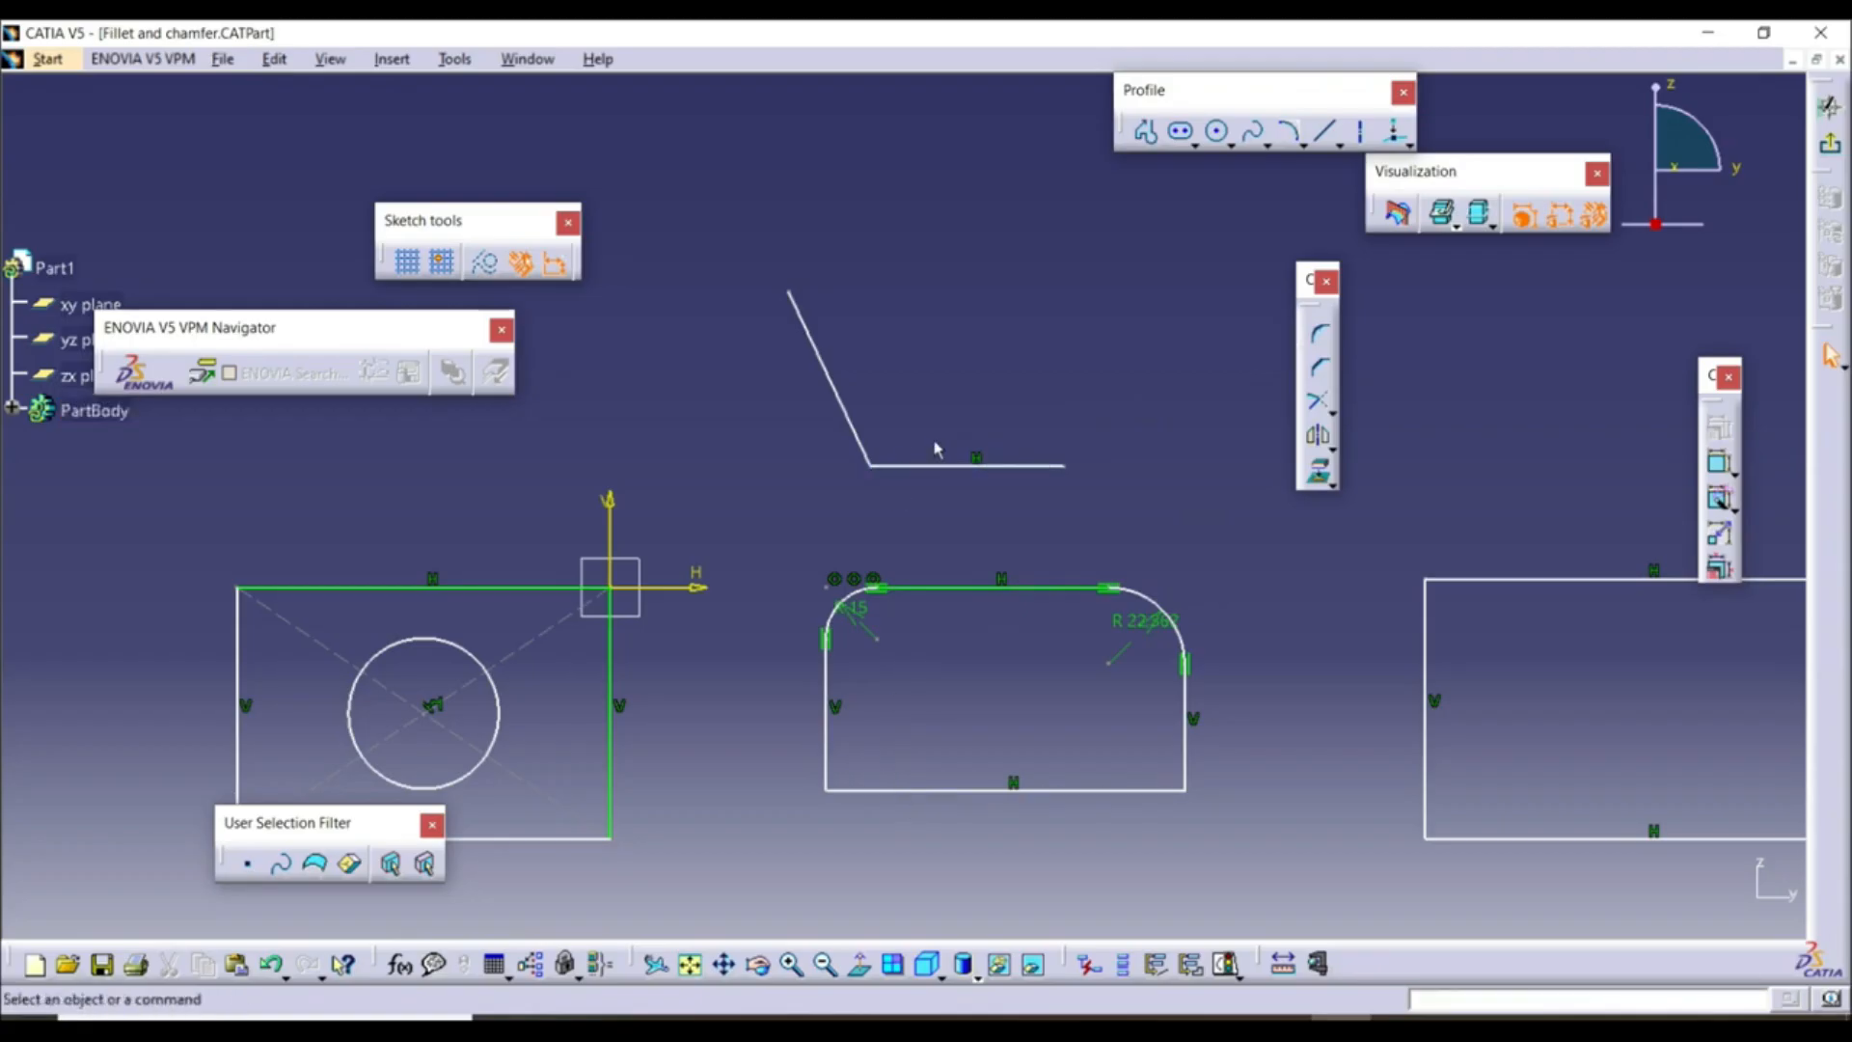
Round the junction of the two open angled lines above the second rectangle with a radius of about 66 mm
left_click(1318, 333)
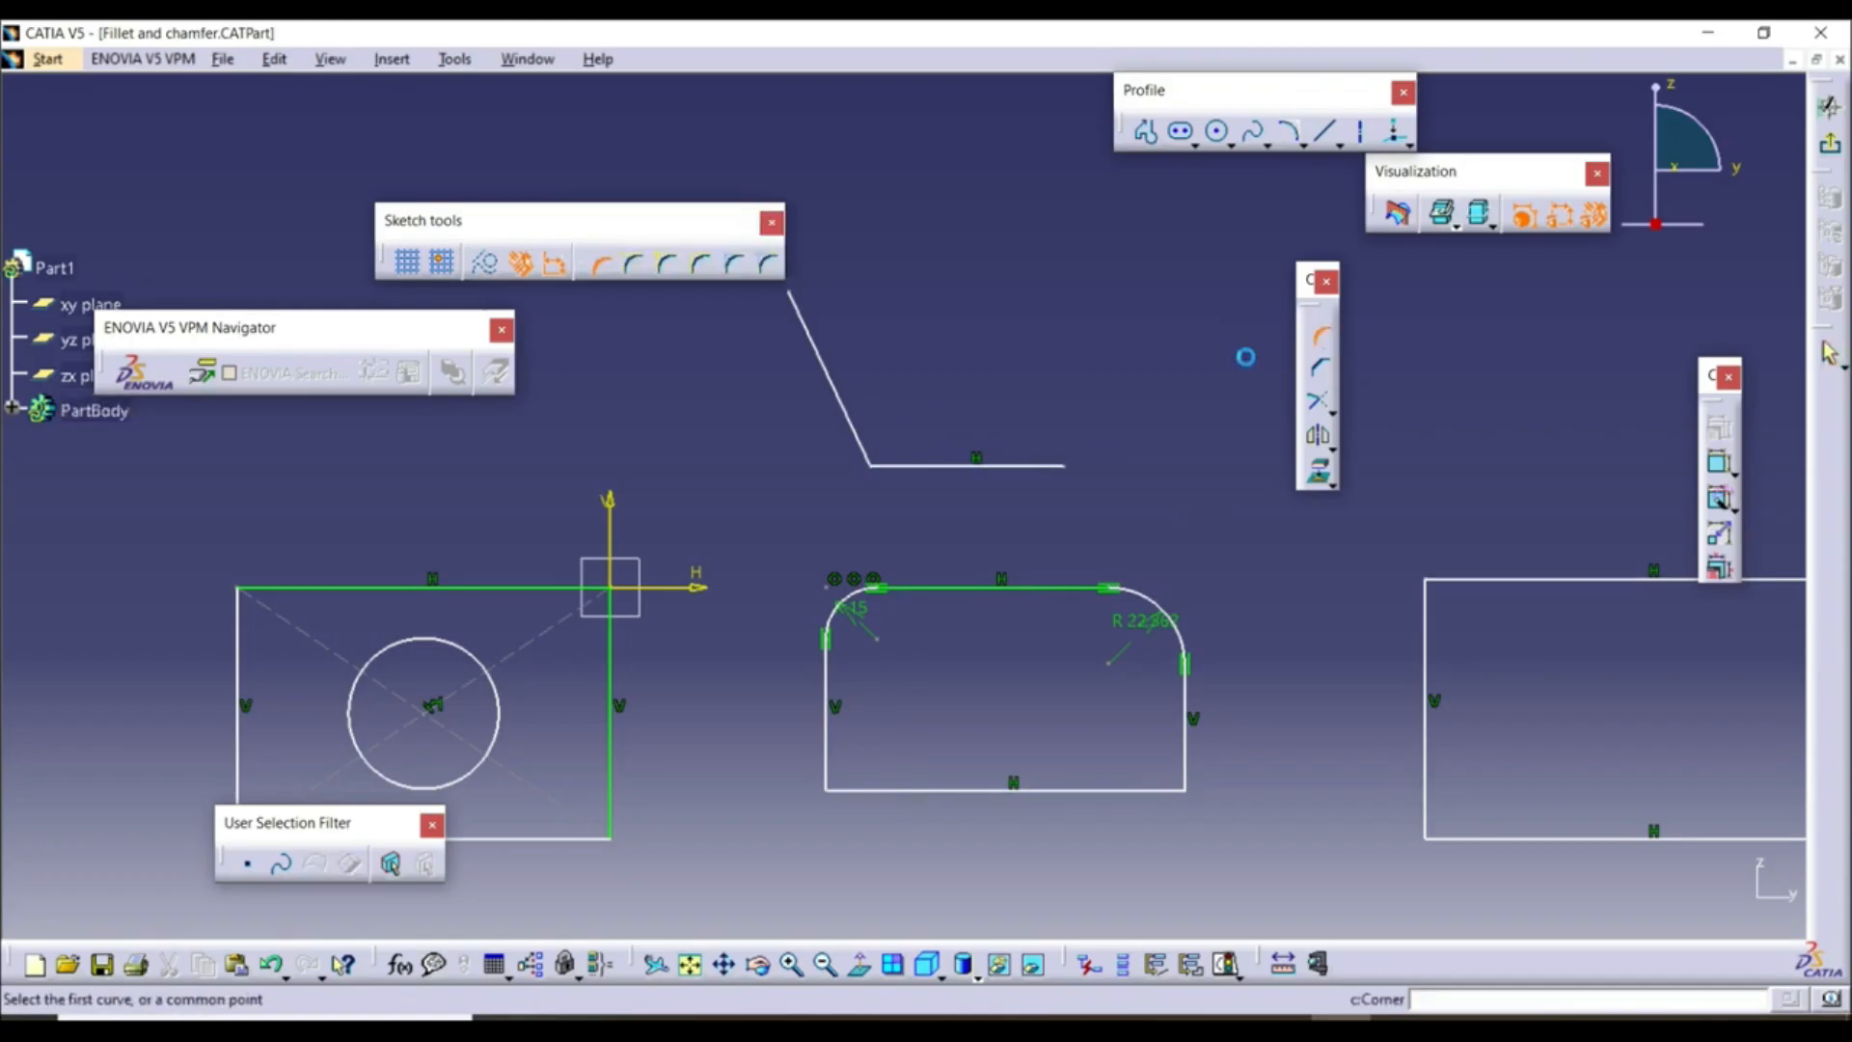
left_click(924, 469)
left_click(861, 444)
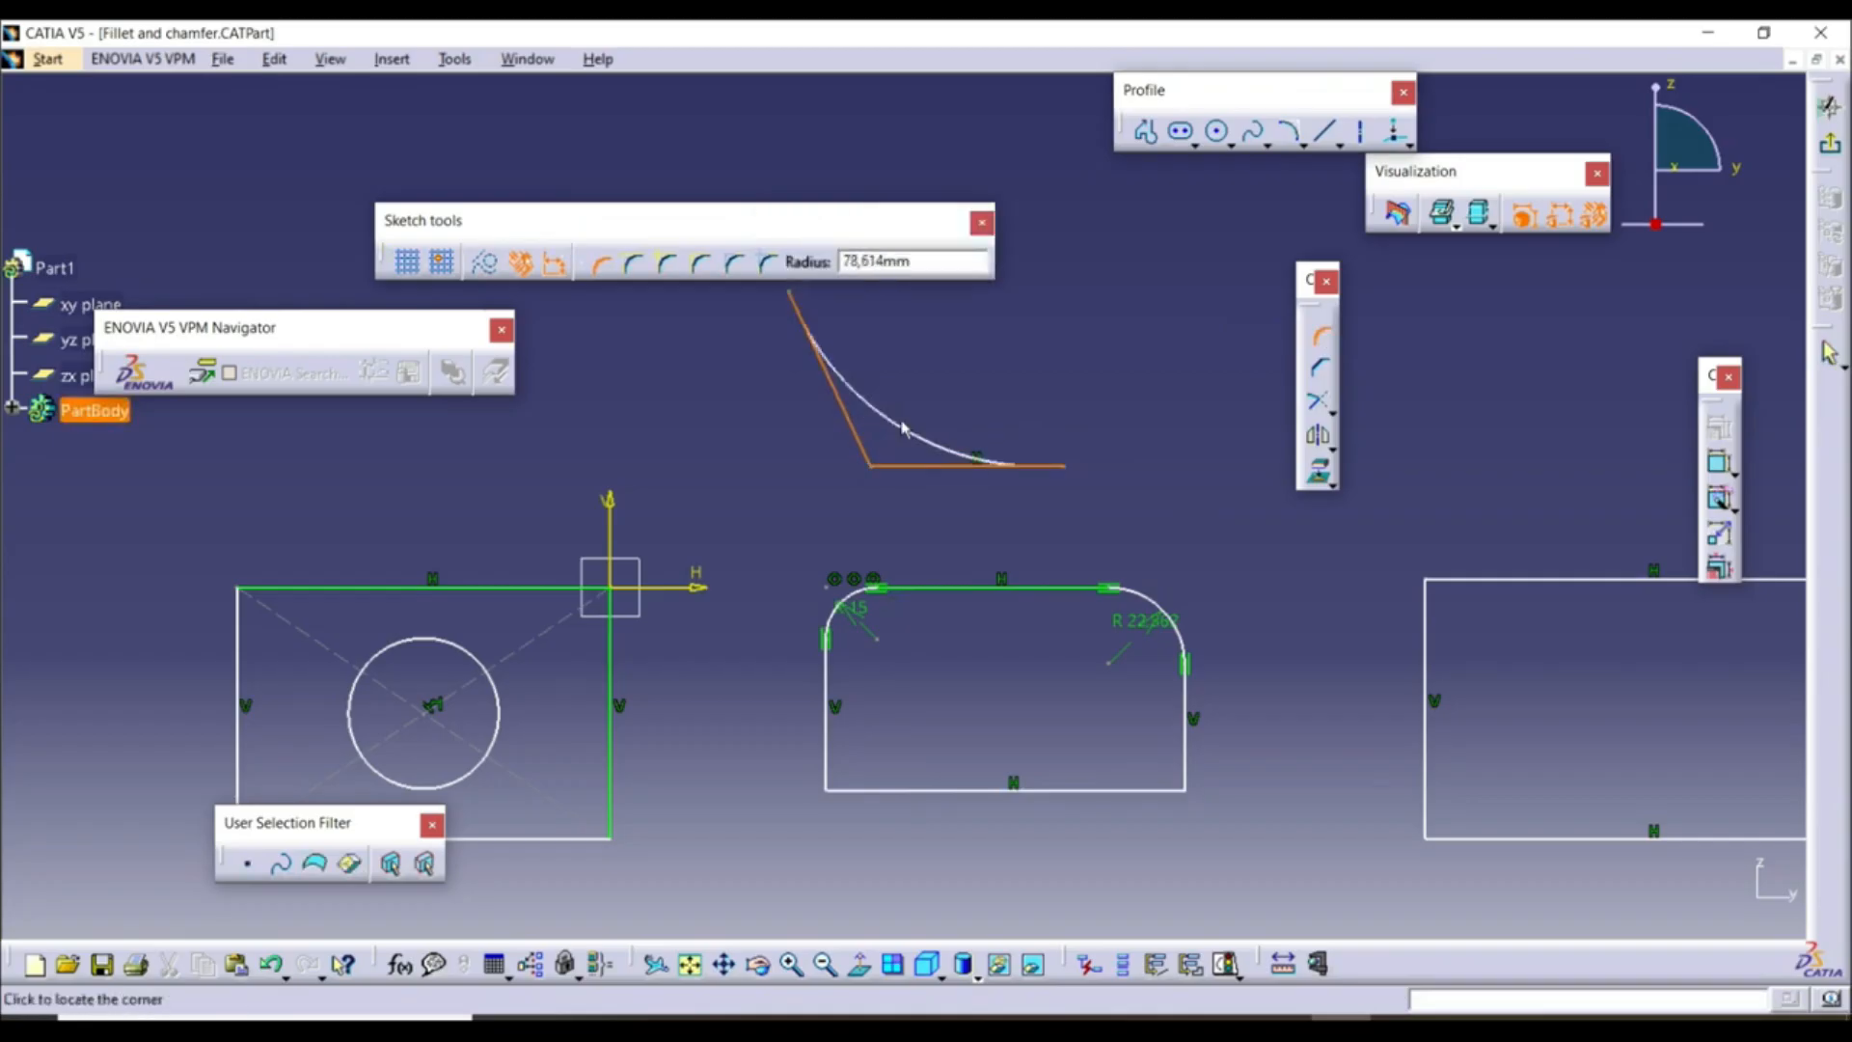
left_click(913, 476)
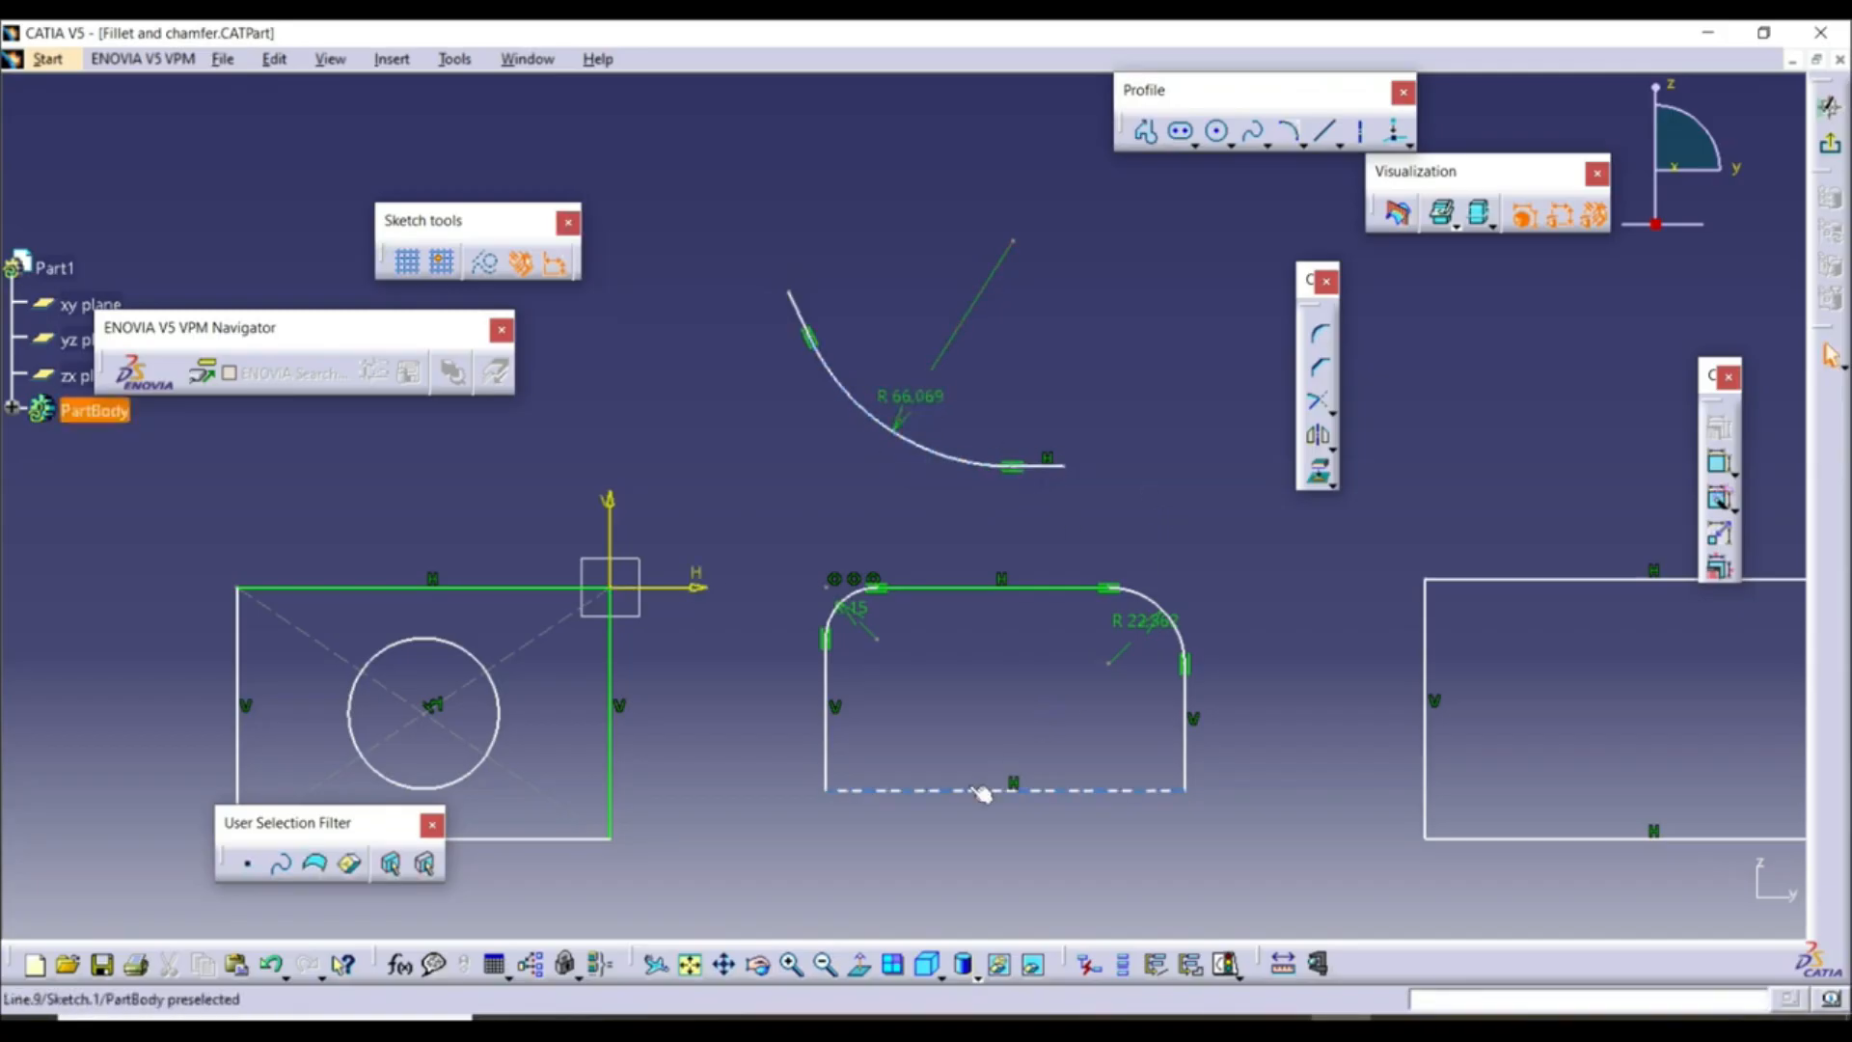
Try a corner of about 21 mm radius at the second rectangle's lower-left vertex, trimming only the first element, and undo it
middle_click_drag(984, 785, 1001, 638)
left_click(1313, 338)
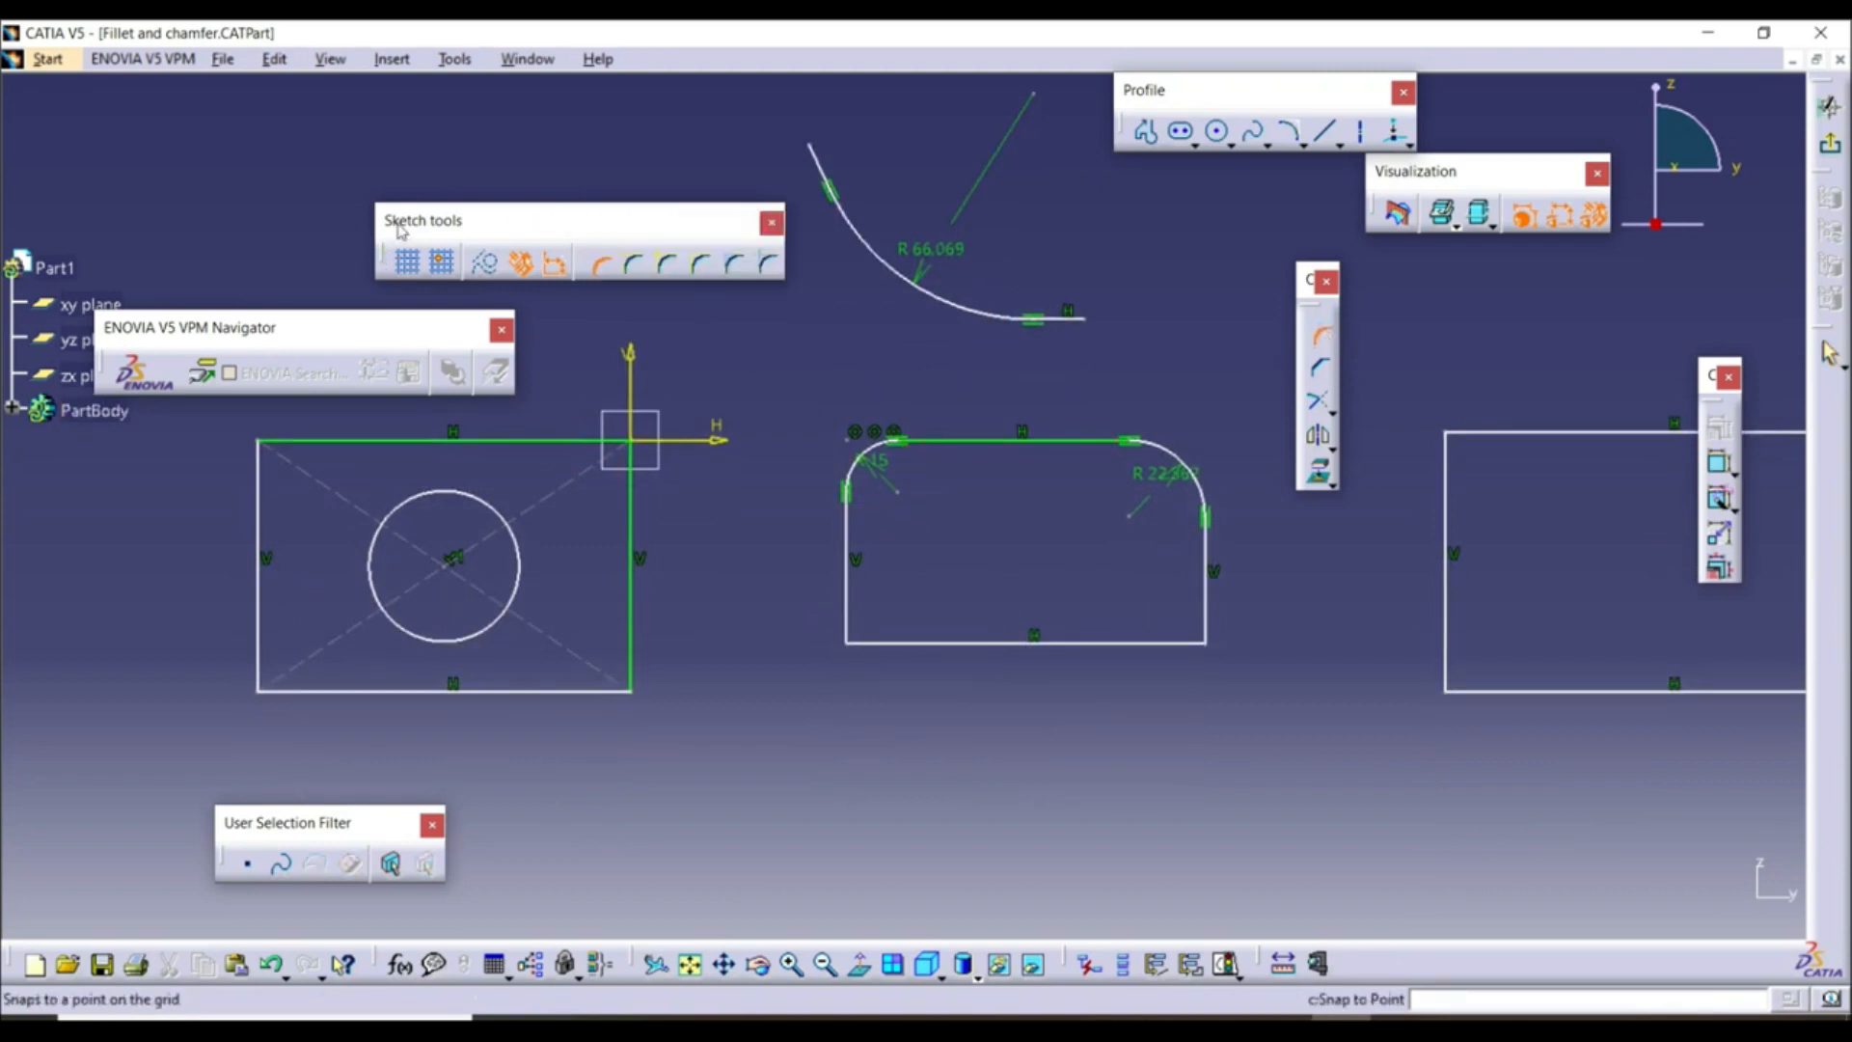
left_click(633, 273)
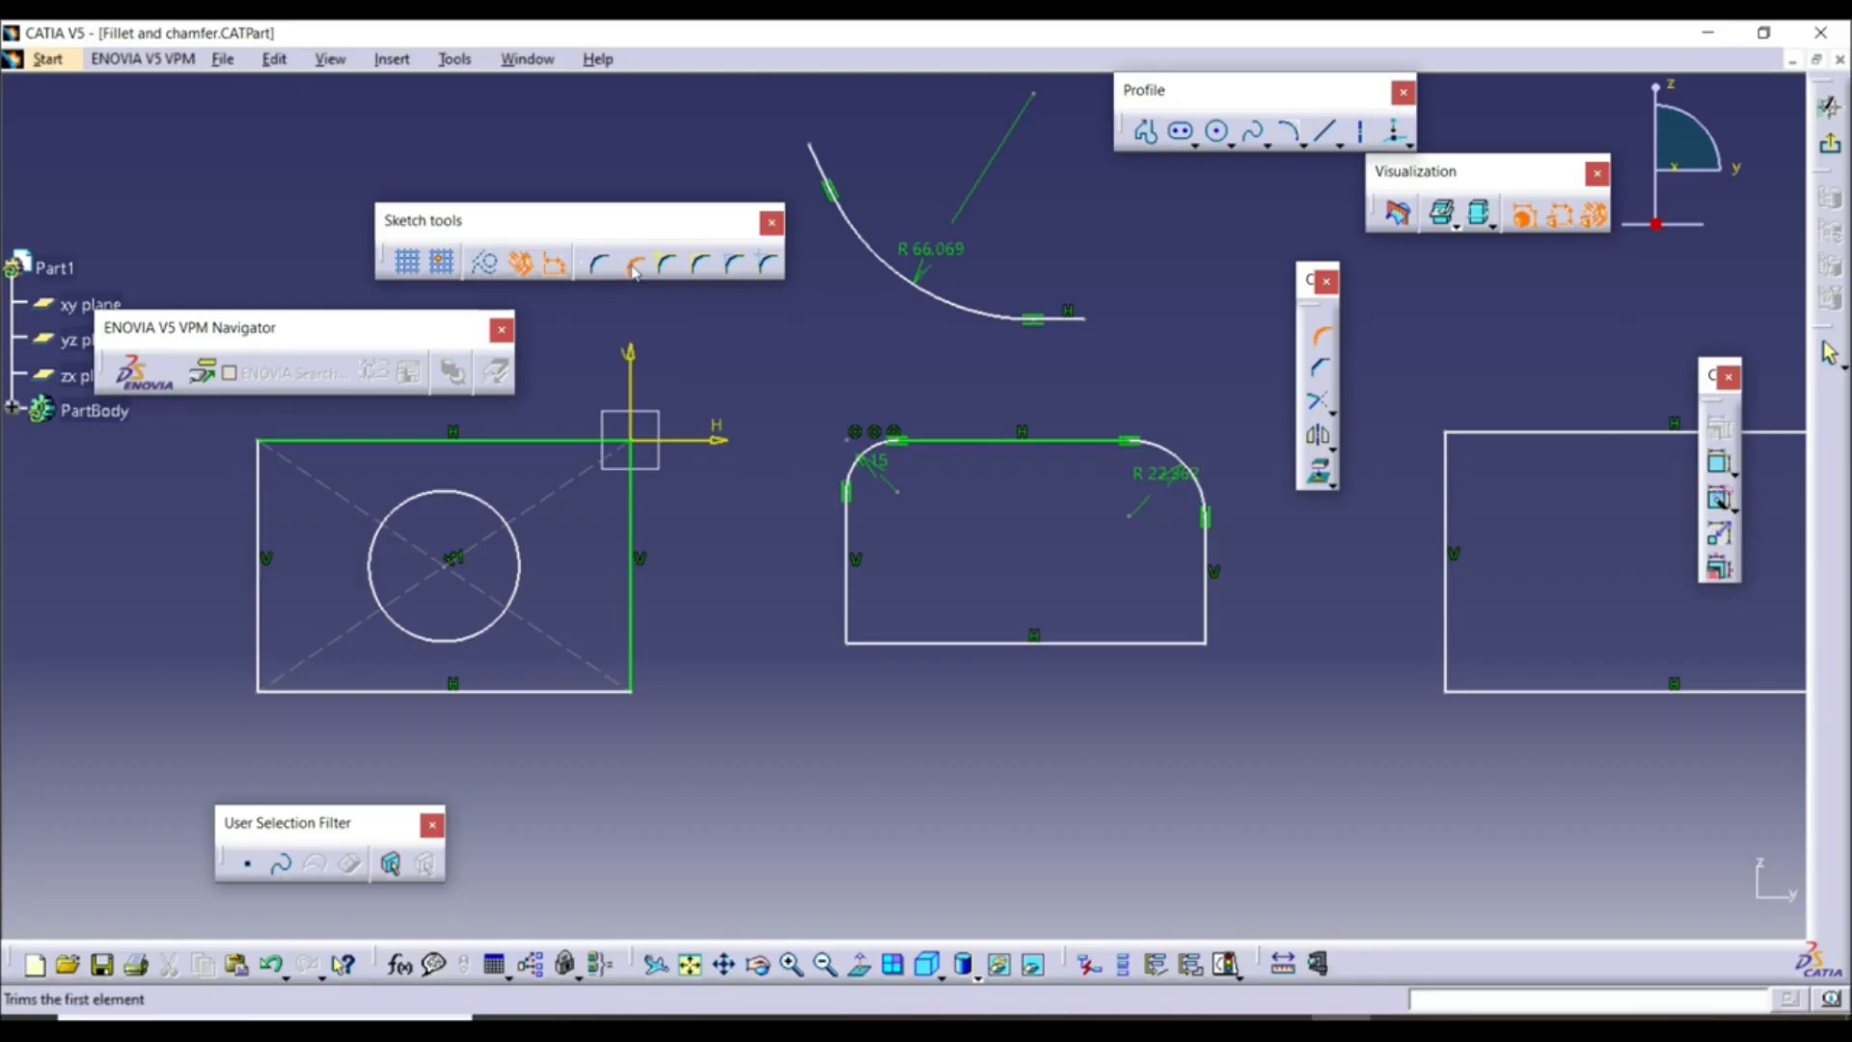
left_click(850, 646)
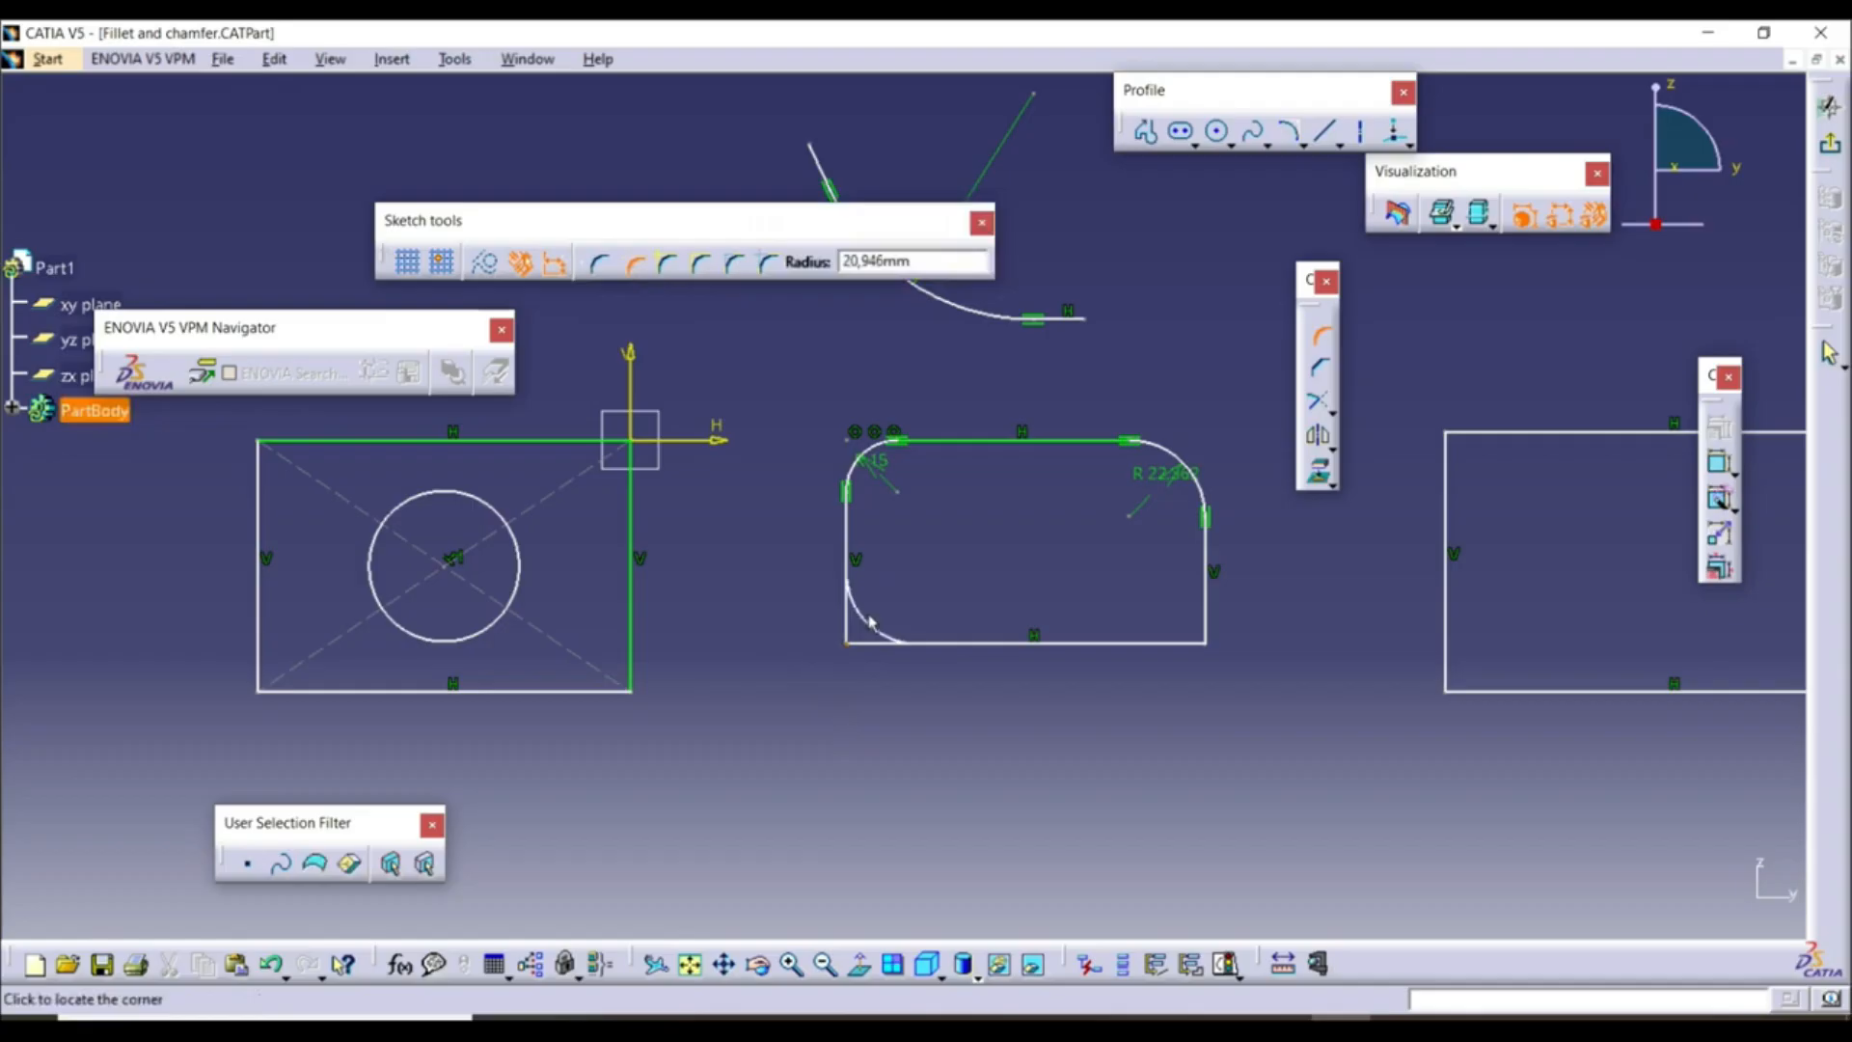
left_click(882, 630)
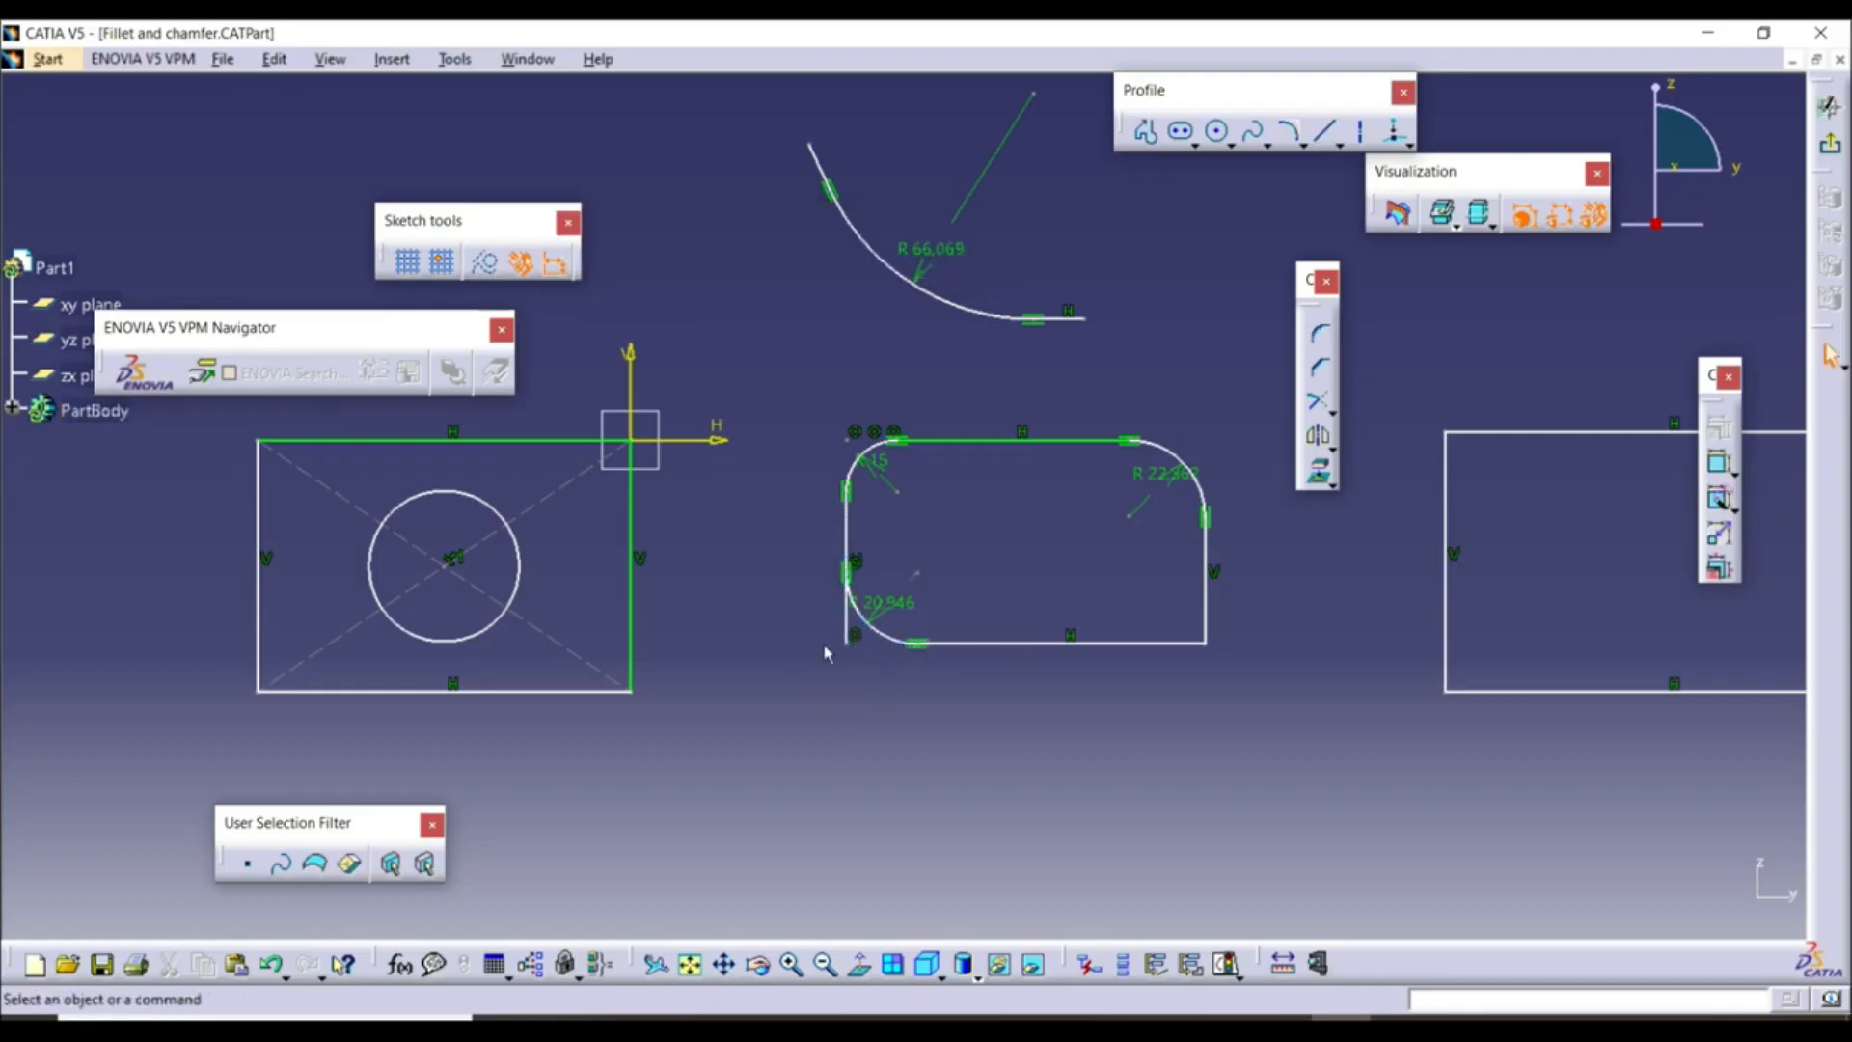
left_click(275, 965)
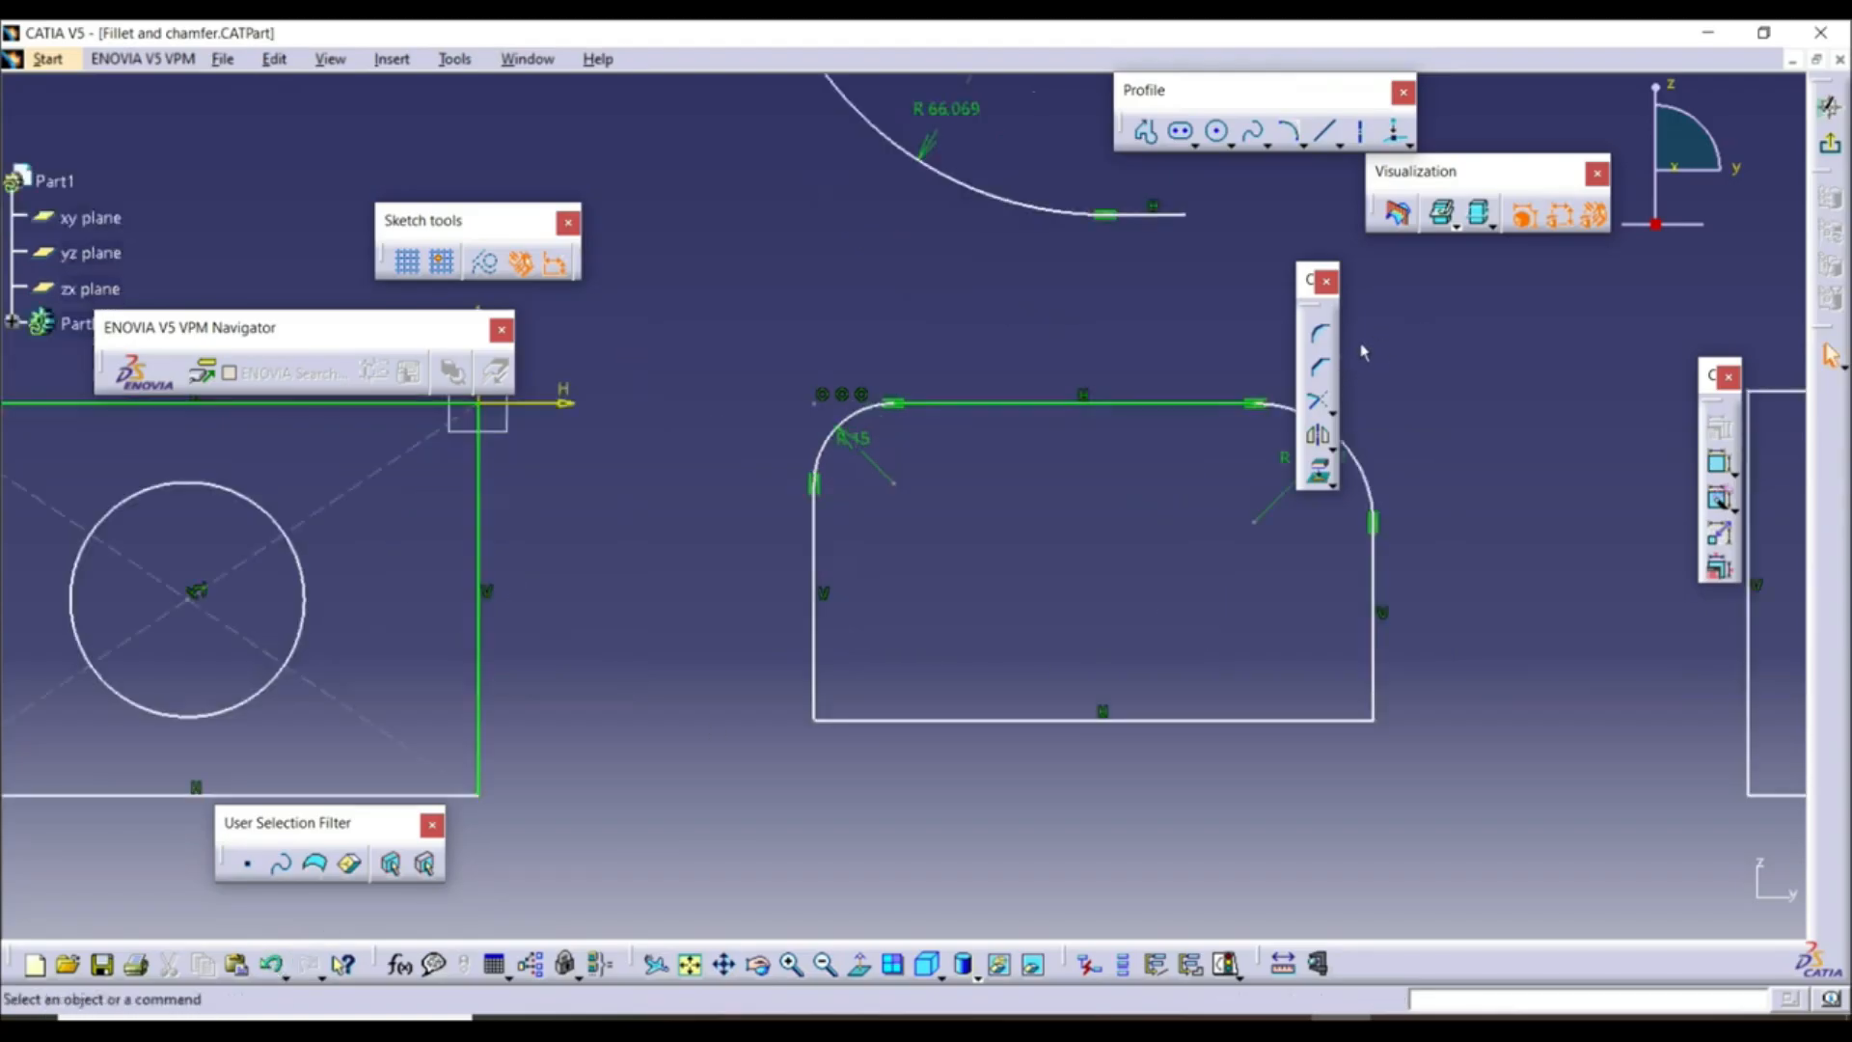
Round the second rectangle's lower-left corner with a radius of about 14.5 mm, trimming all elements with construction lines
left_click(1320, 335)
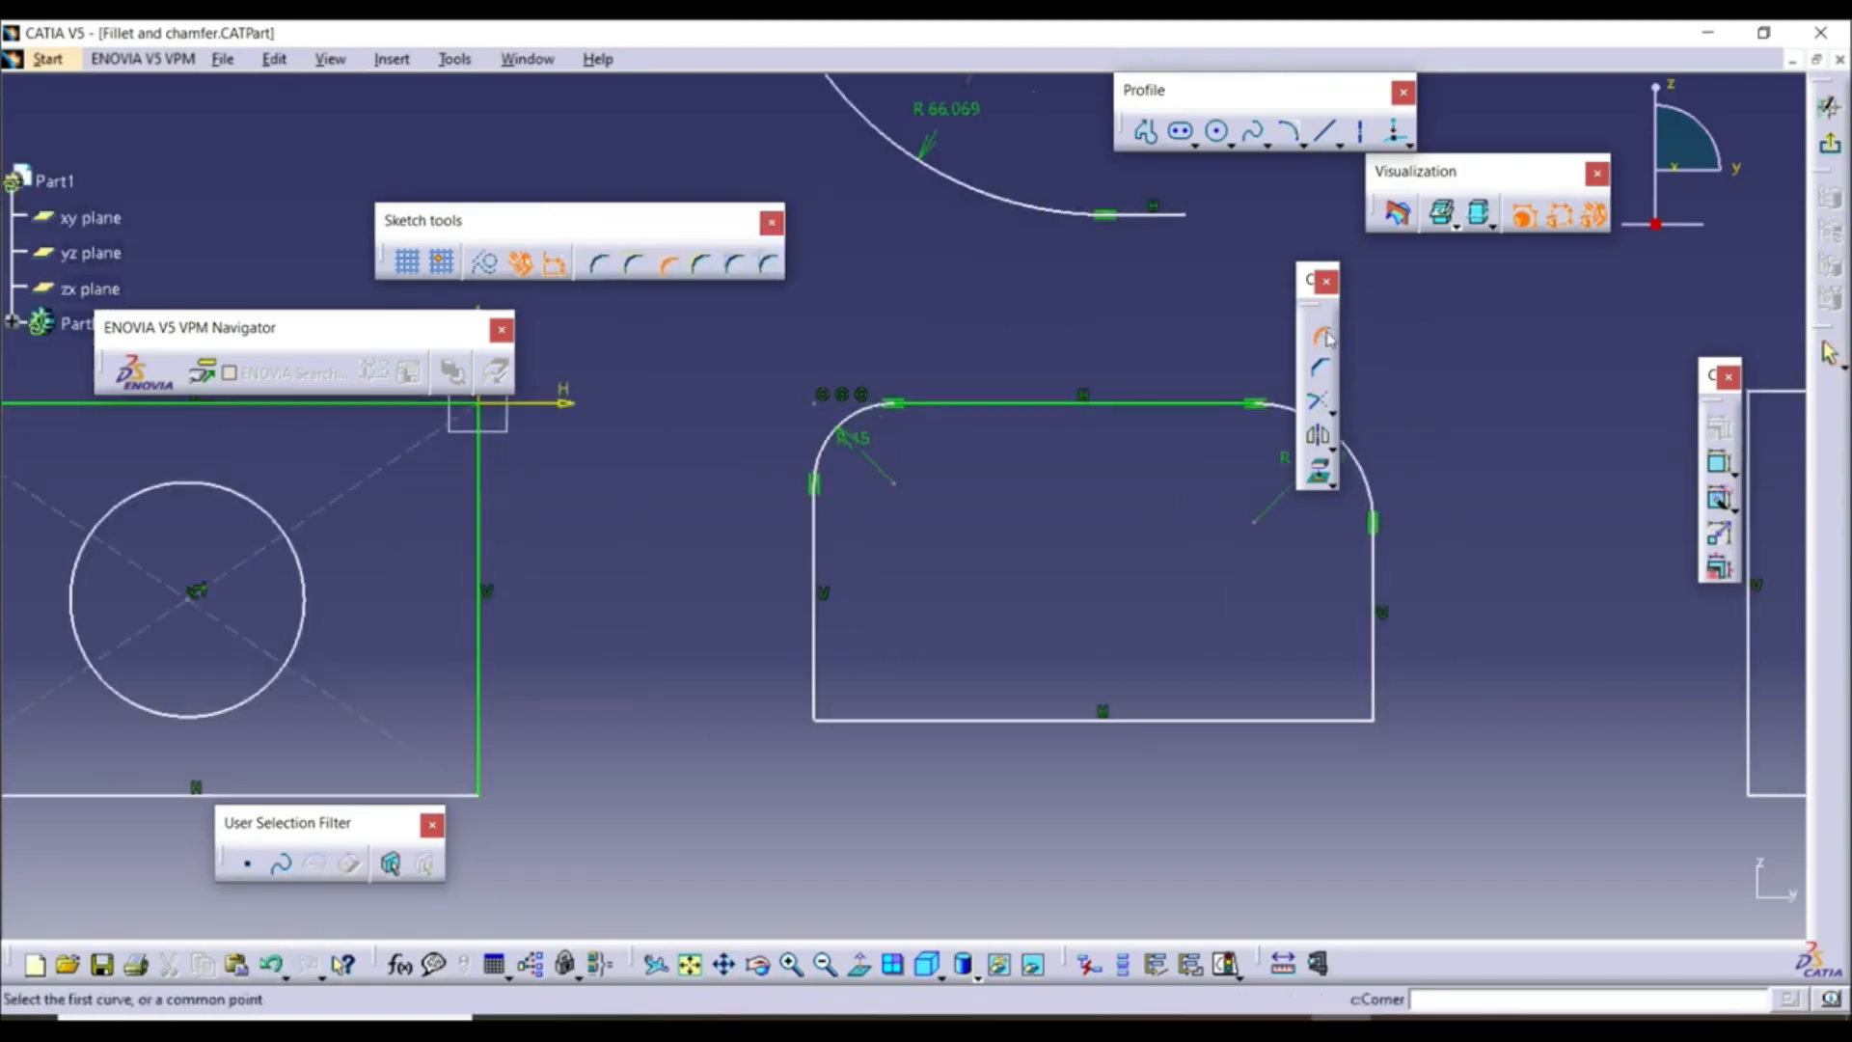
left_click(733, 265)
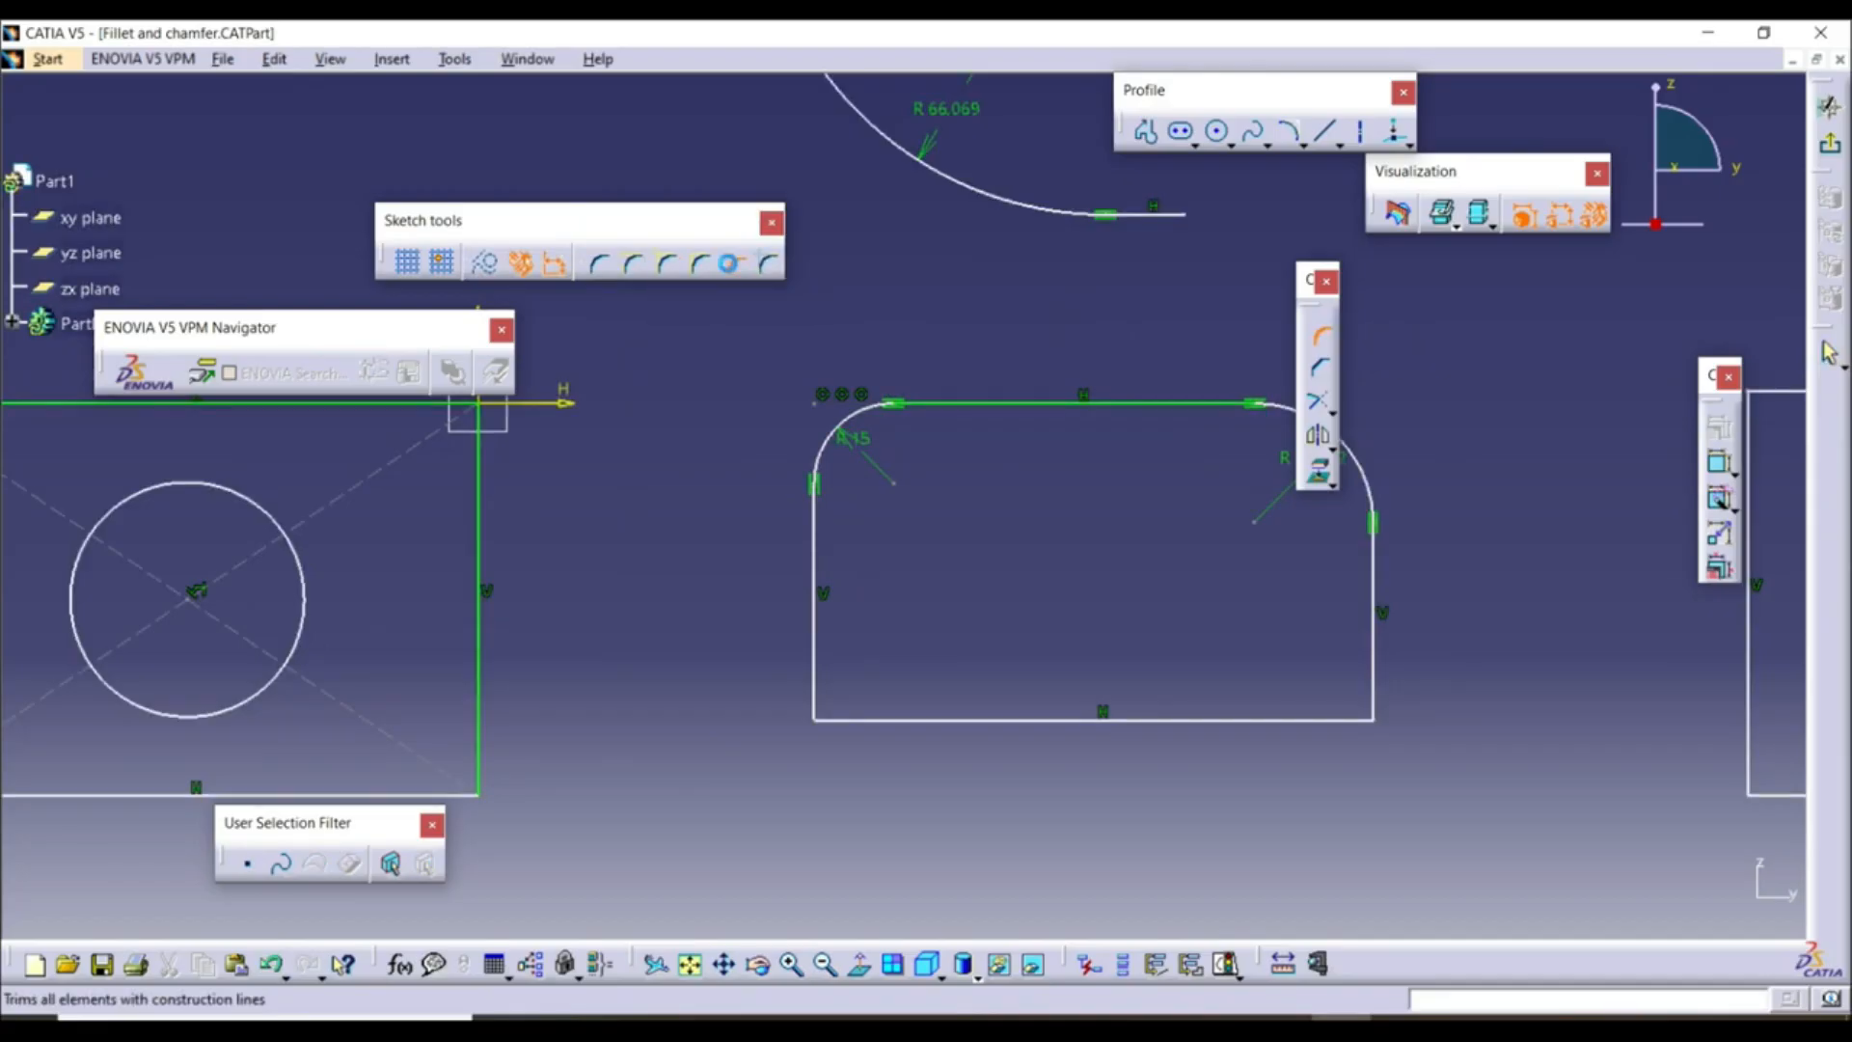
left_click(818, 724)
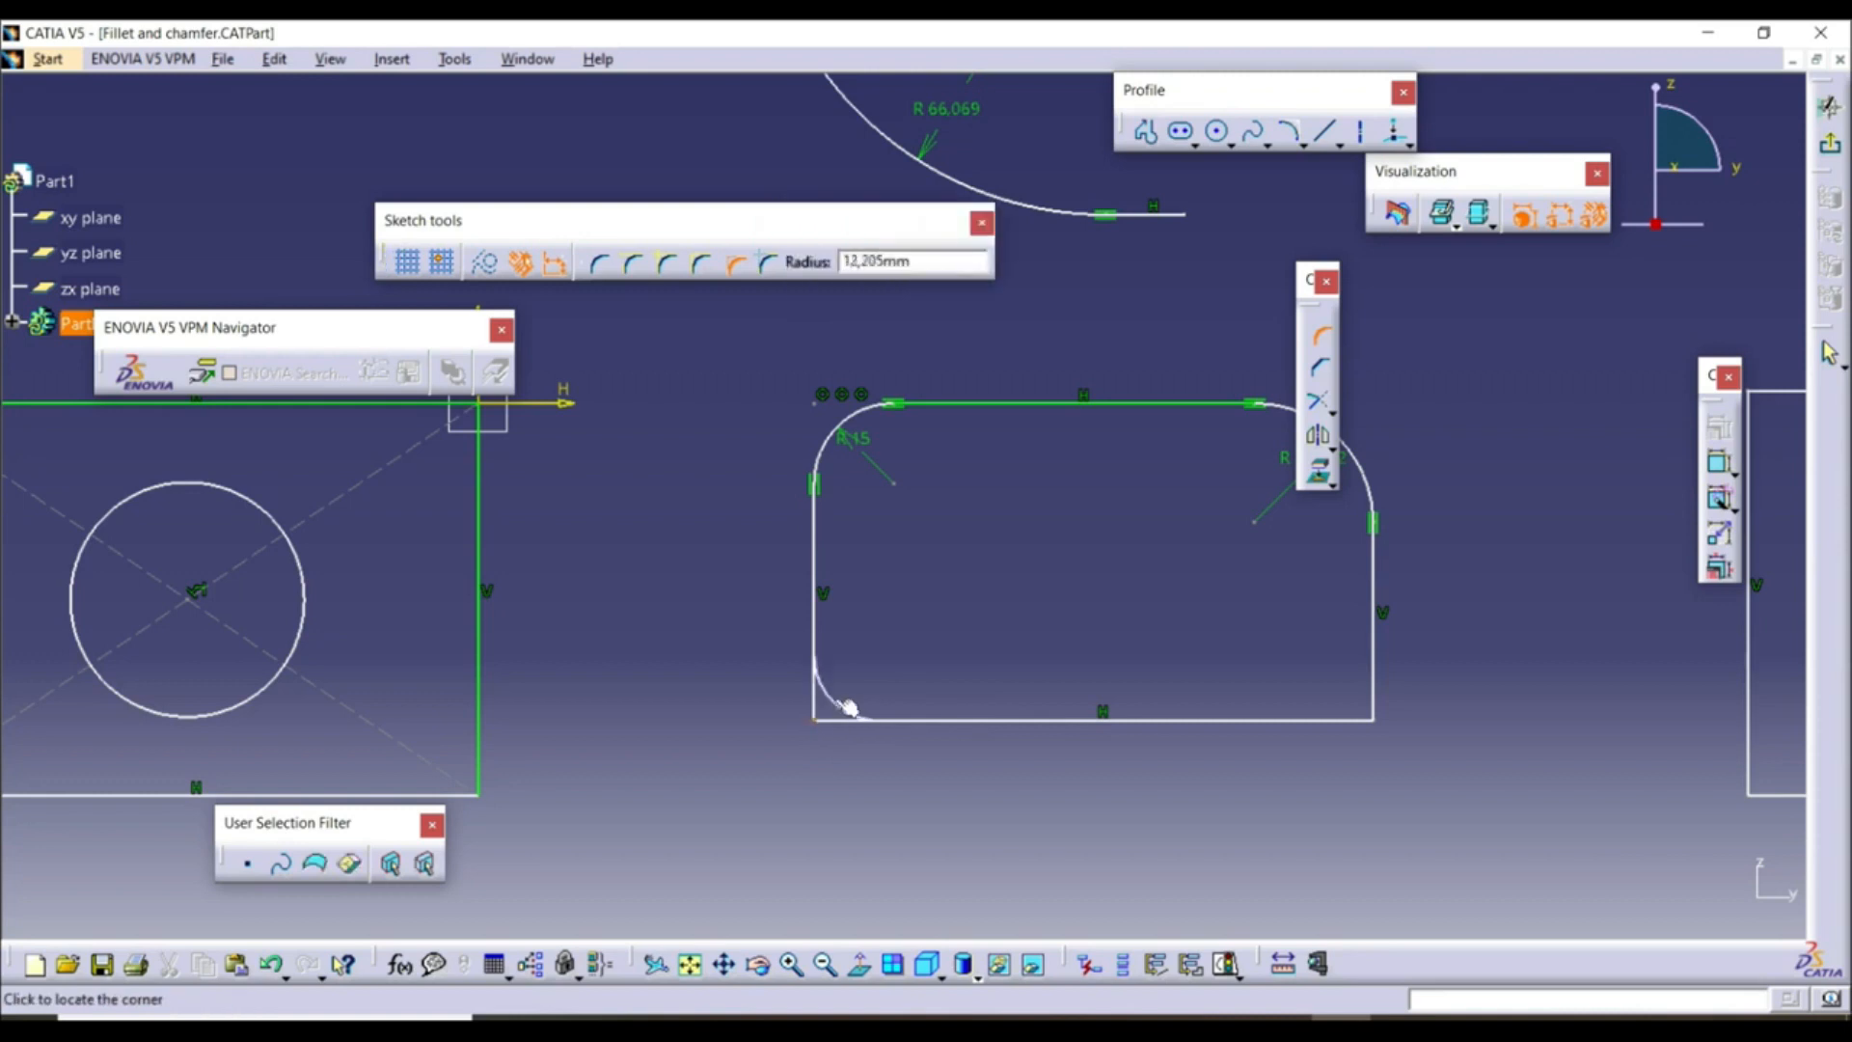
left_click(851, 713)
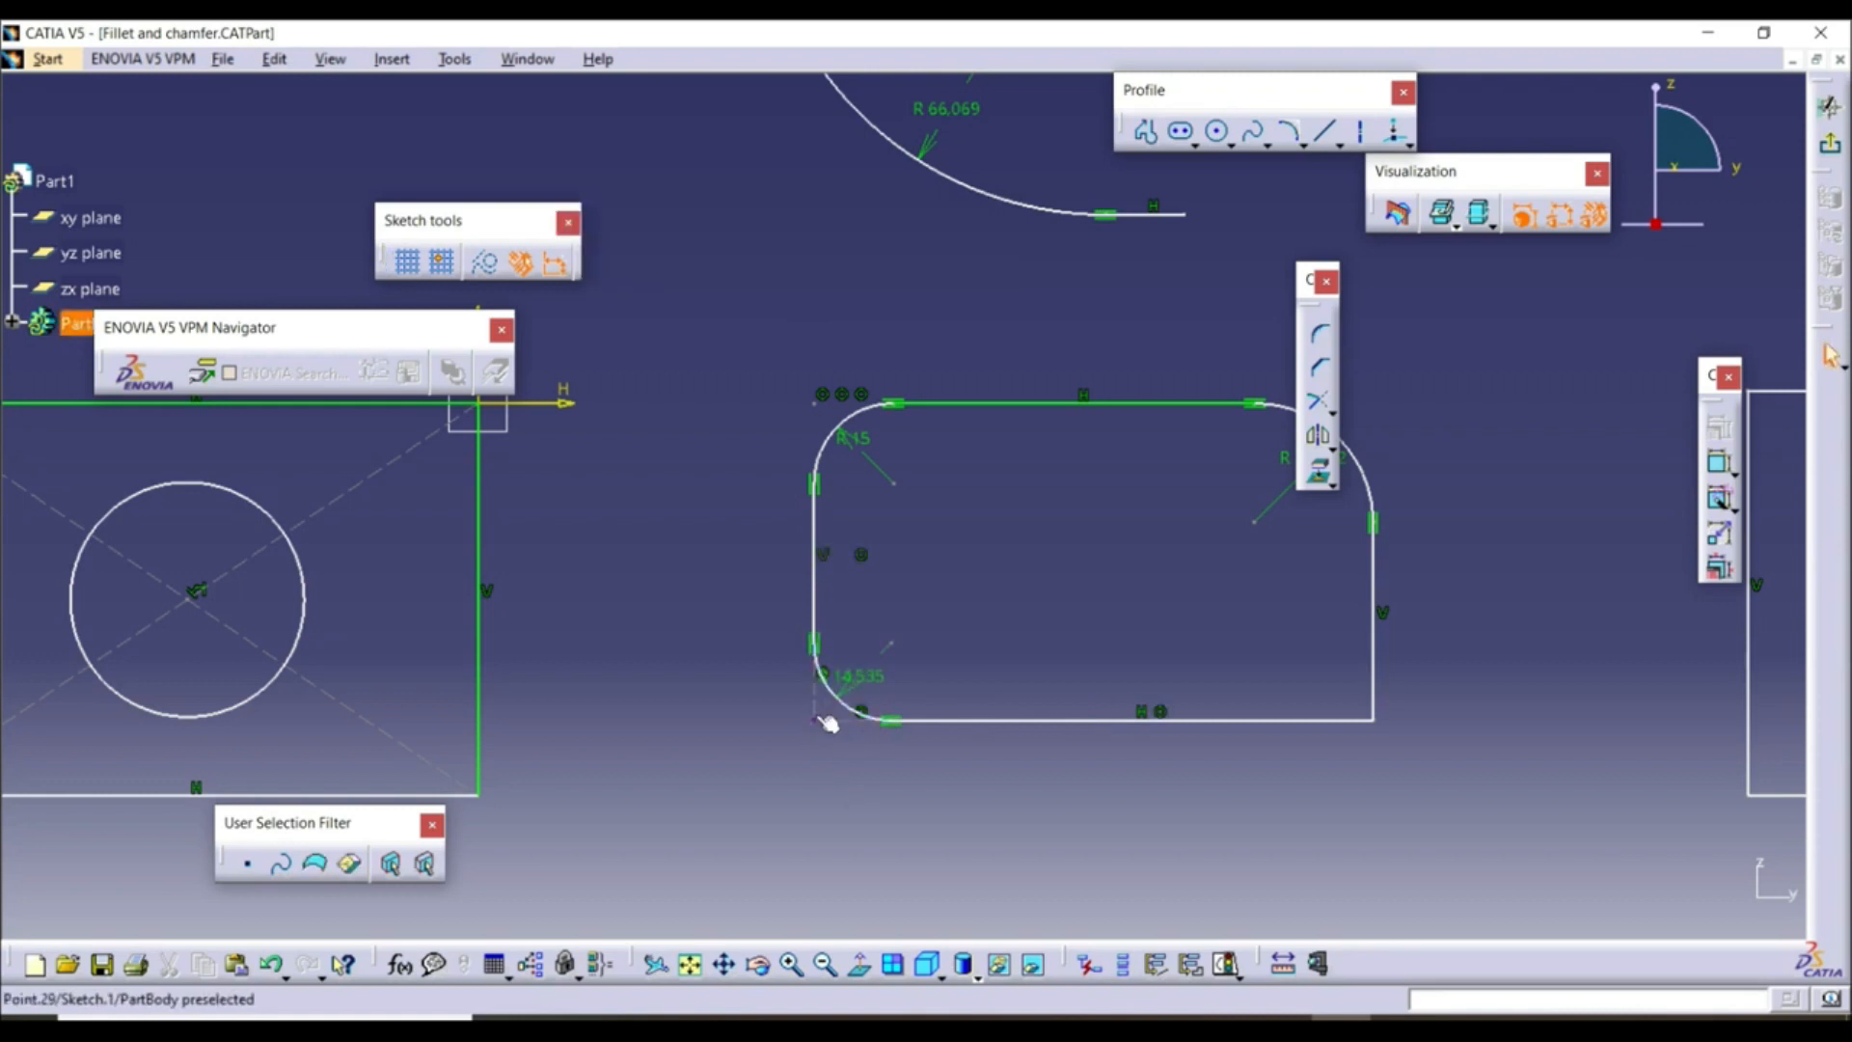
mouse_move(992, 591)
middle_mouse_down()
mouse_move(1022, 695)
mouse_move(1078, 537)
middle_mouse_up()
left_click(989, 585)
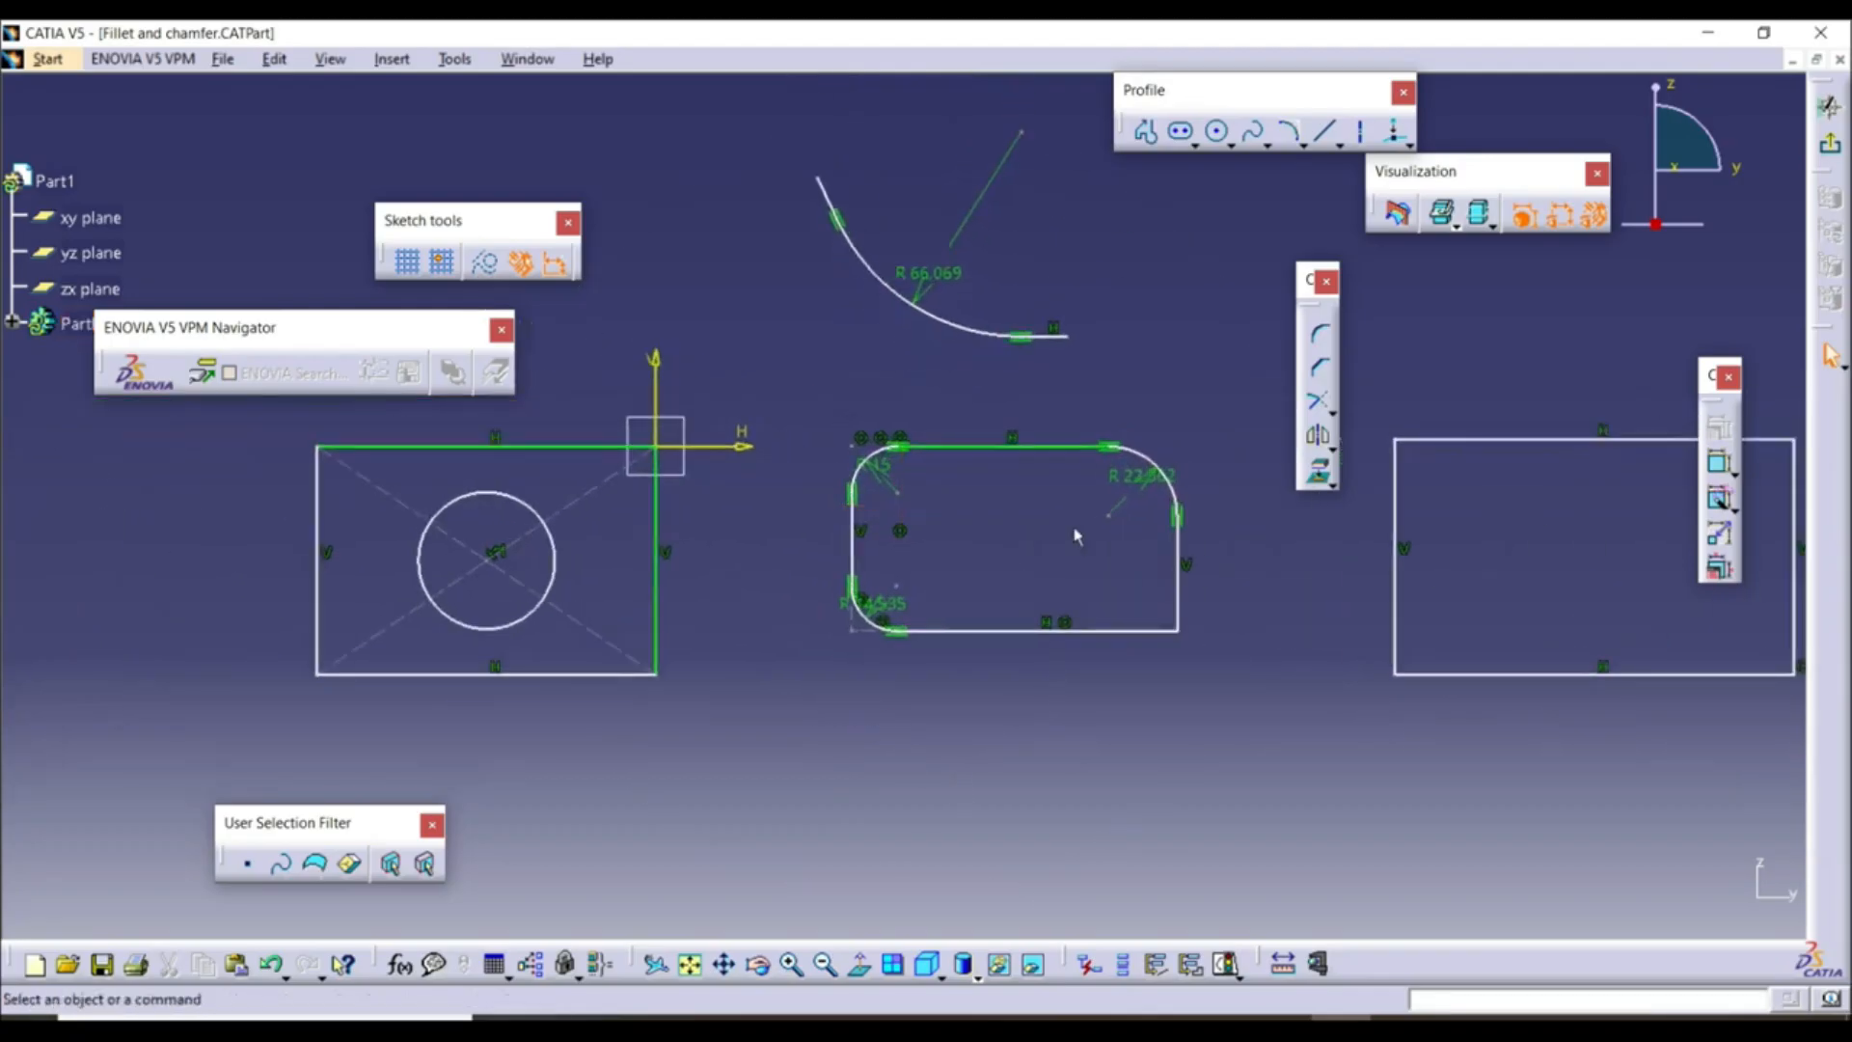
Chamfer the third rectangle's upper-left corner at 45 degrees with a length of about 36 mm, trimming with construction lines
middle_click_drag(1294, 532, 771, 651)
left_click(1319, 369)
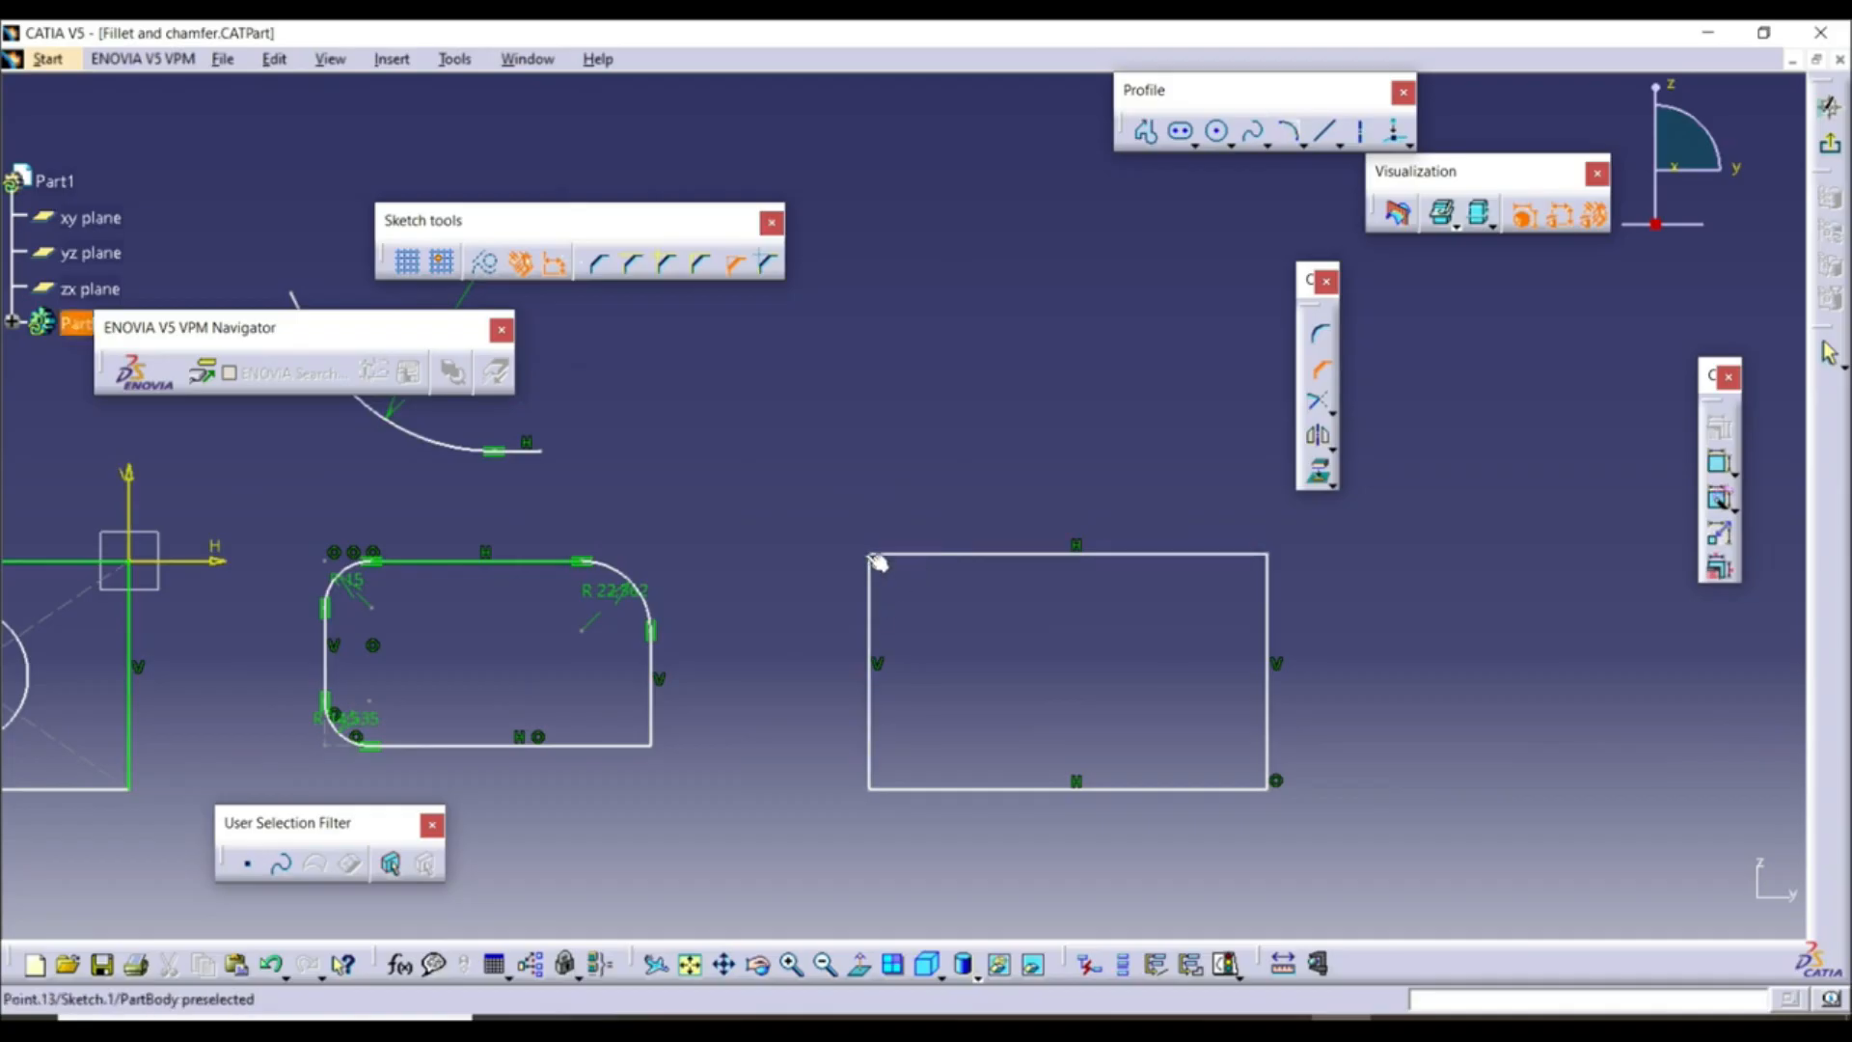
left_click(907, 555)
left_click(872, 589)
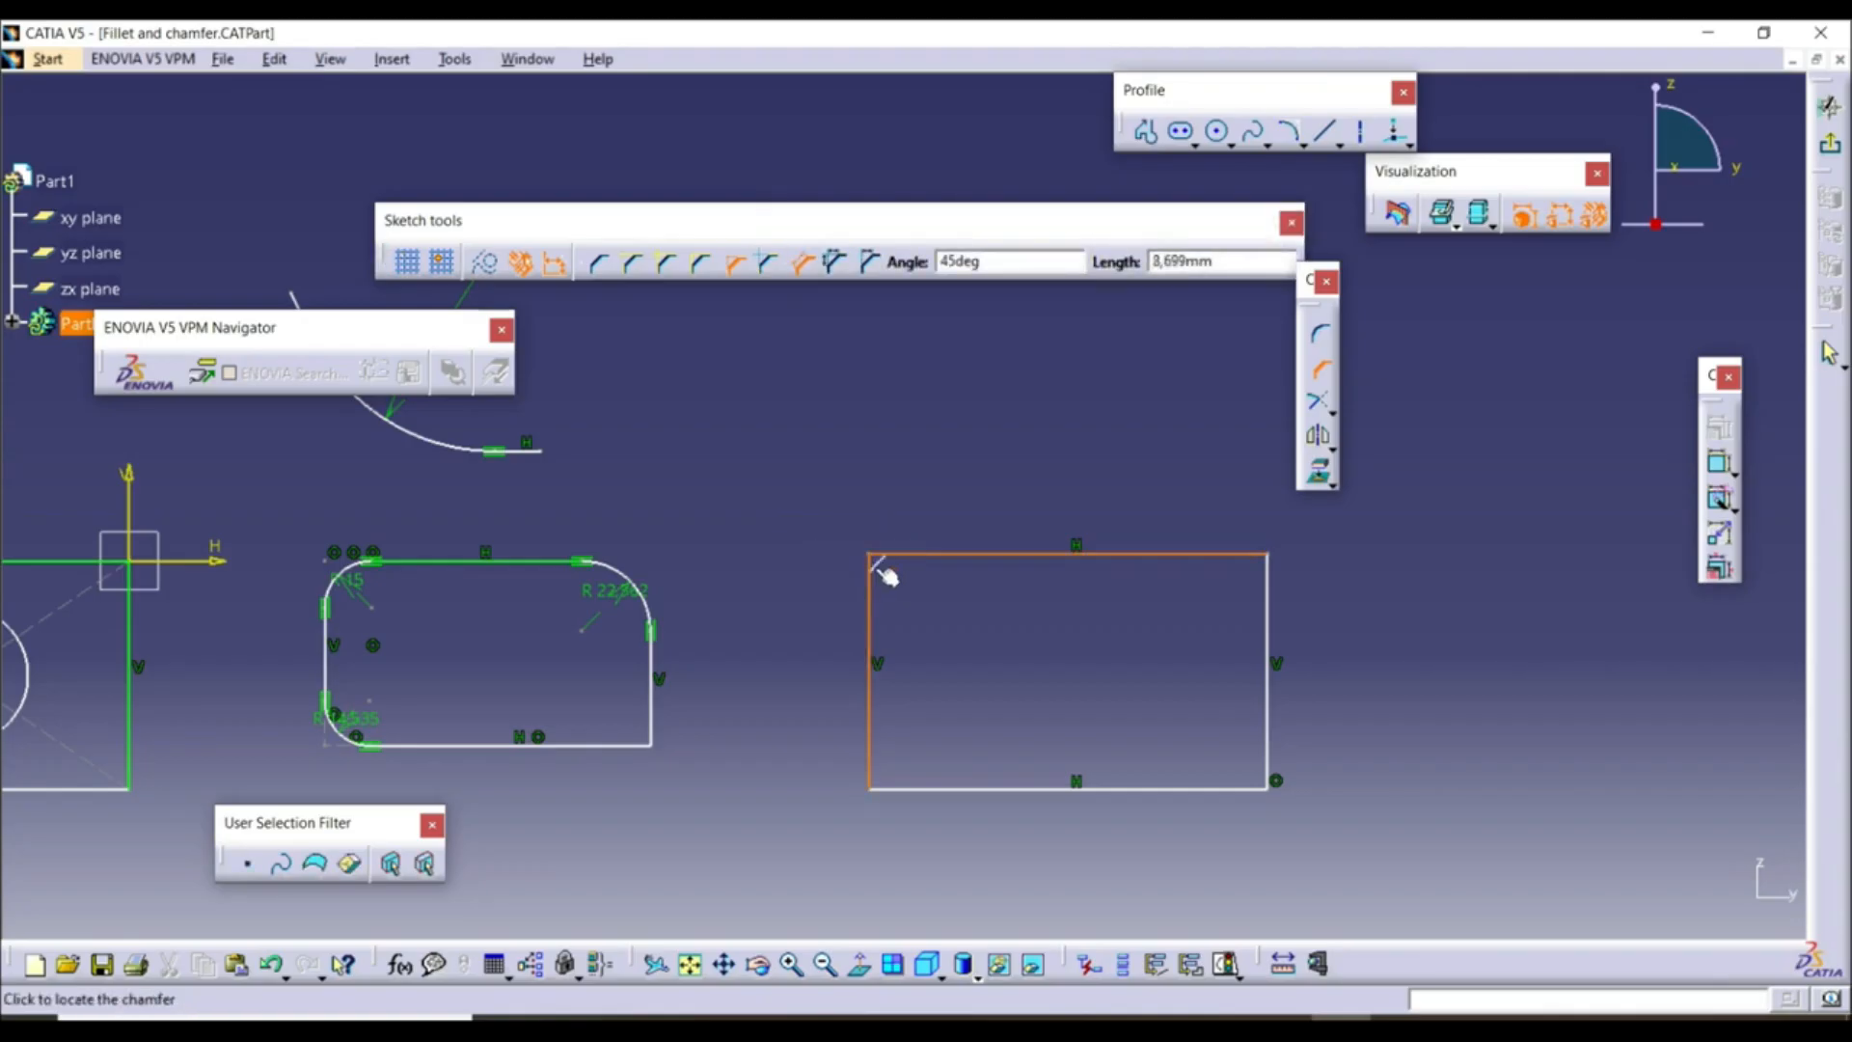
left_click(907, 614)
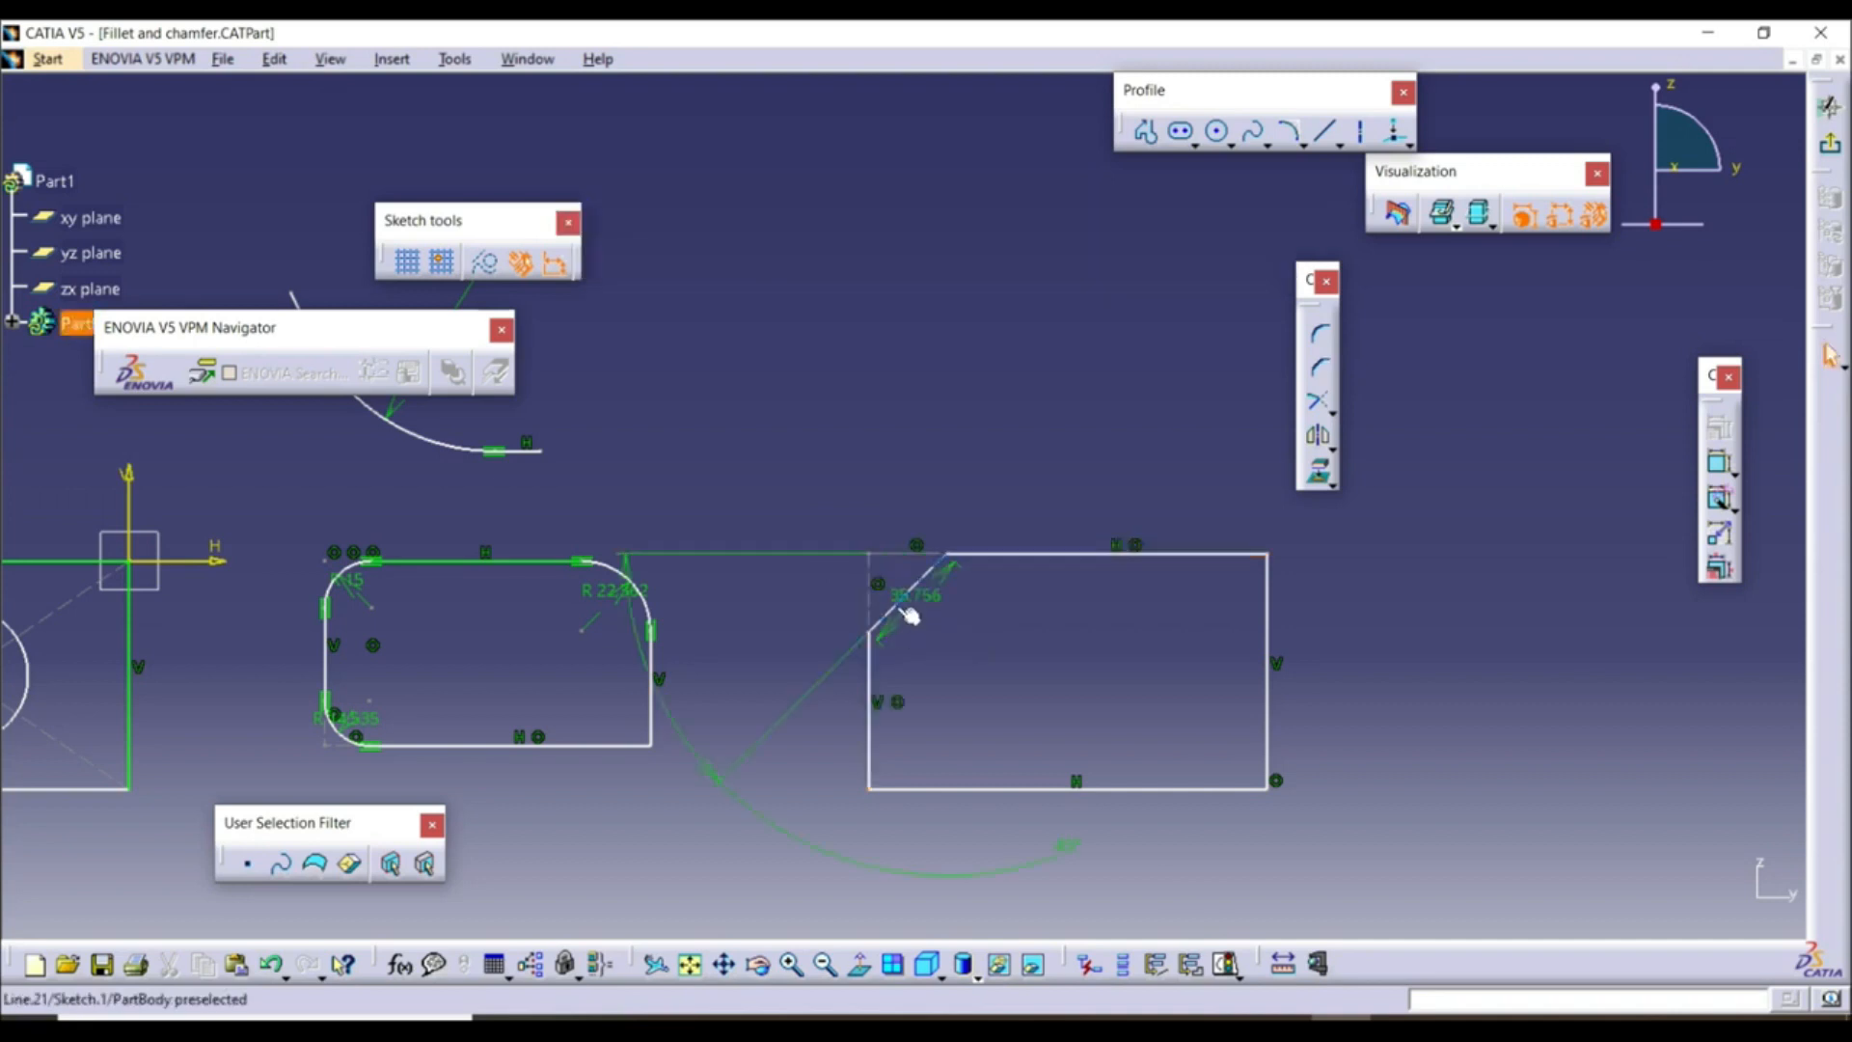
Set the upper-left chamfer's angle to 30 degrees and its length to 20 mm
left_click_drag(1069, 849, 820, 779)
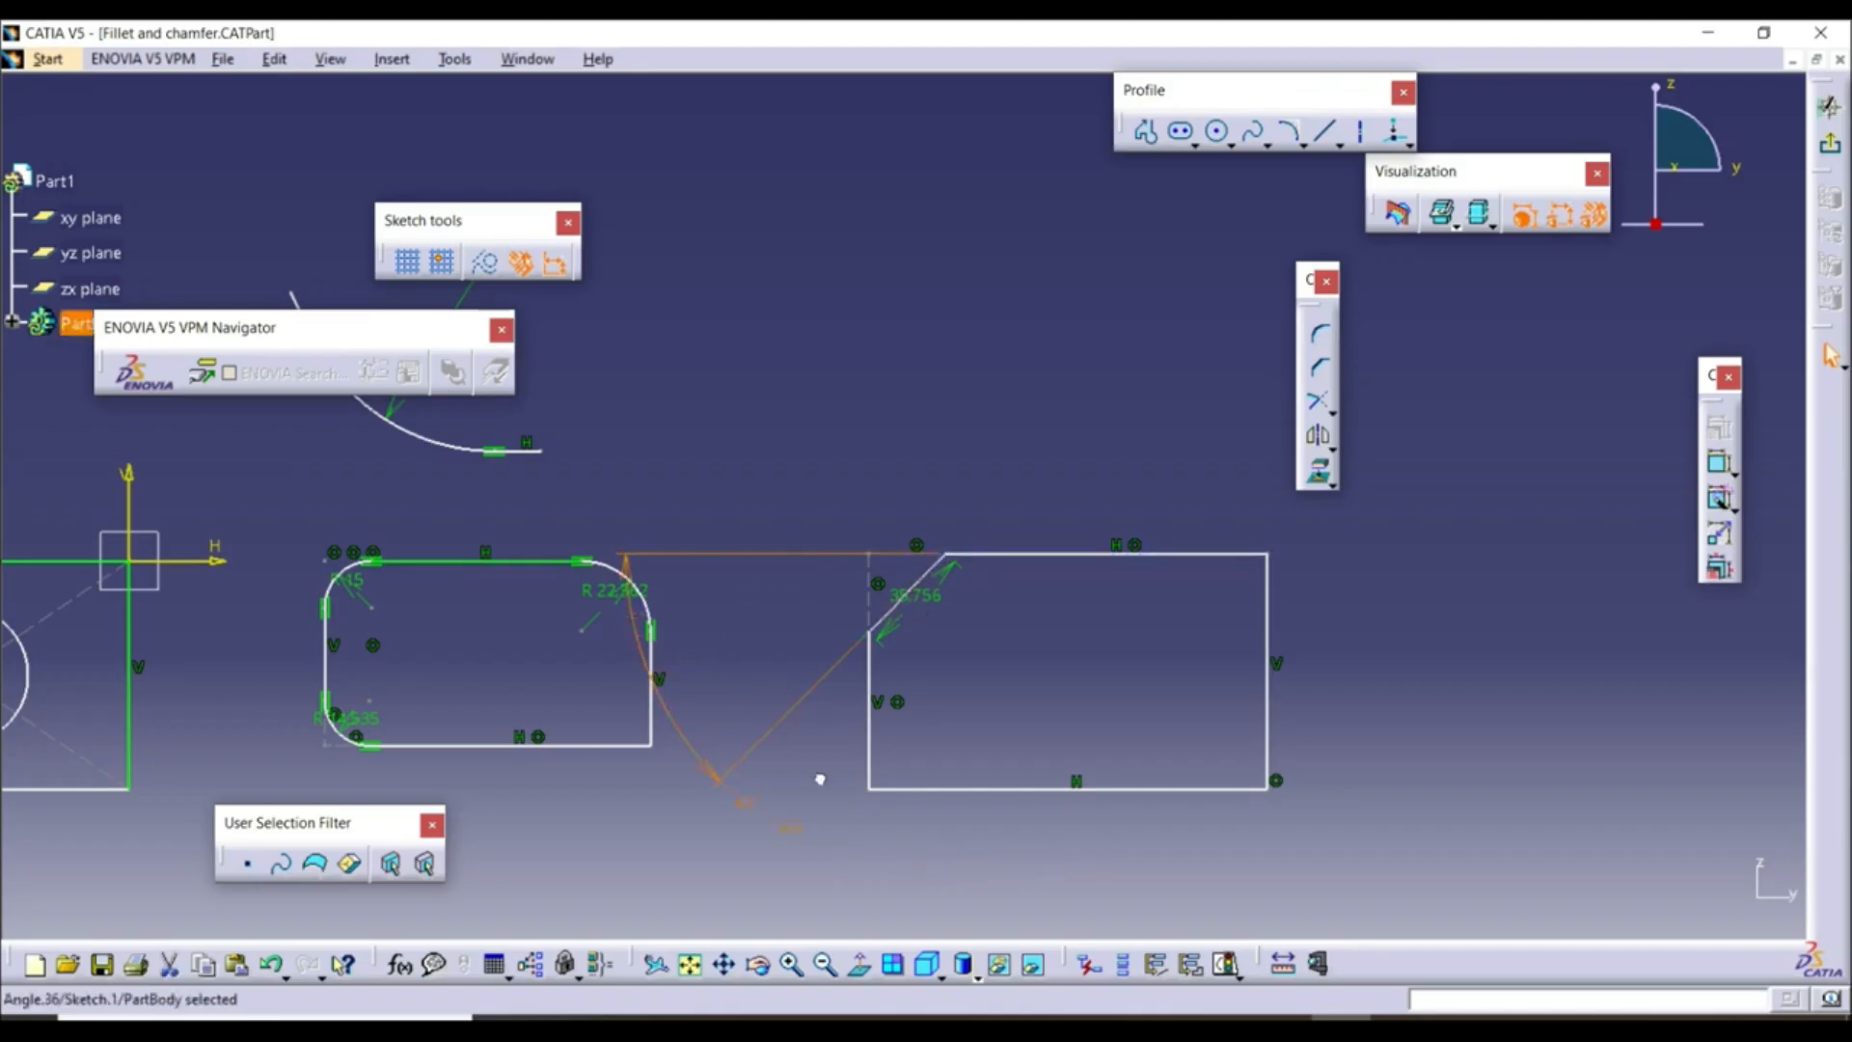
double_click(808, 849)
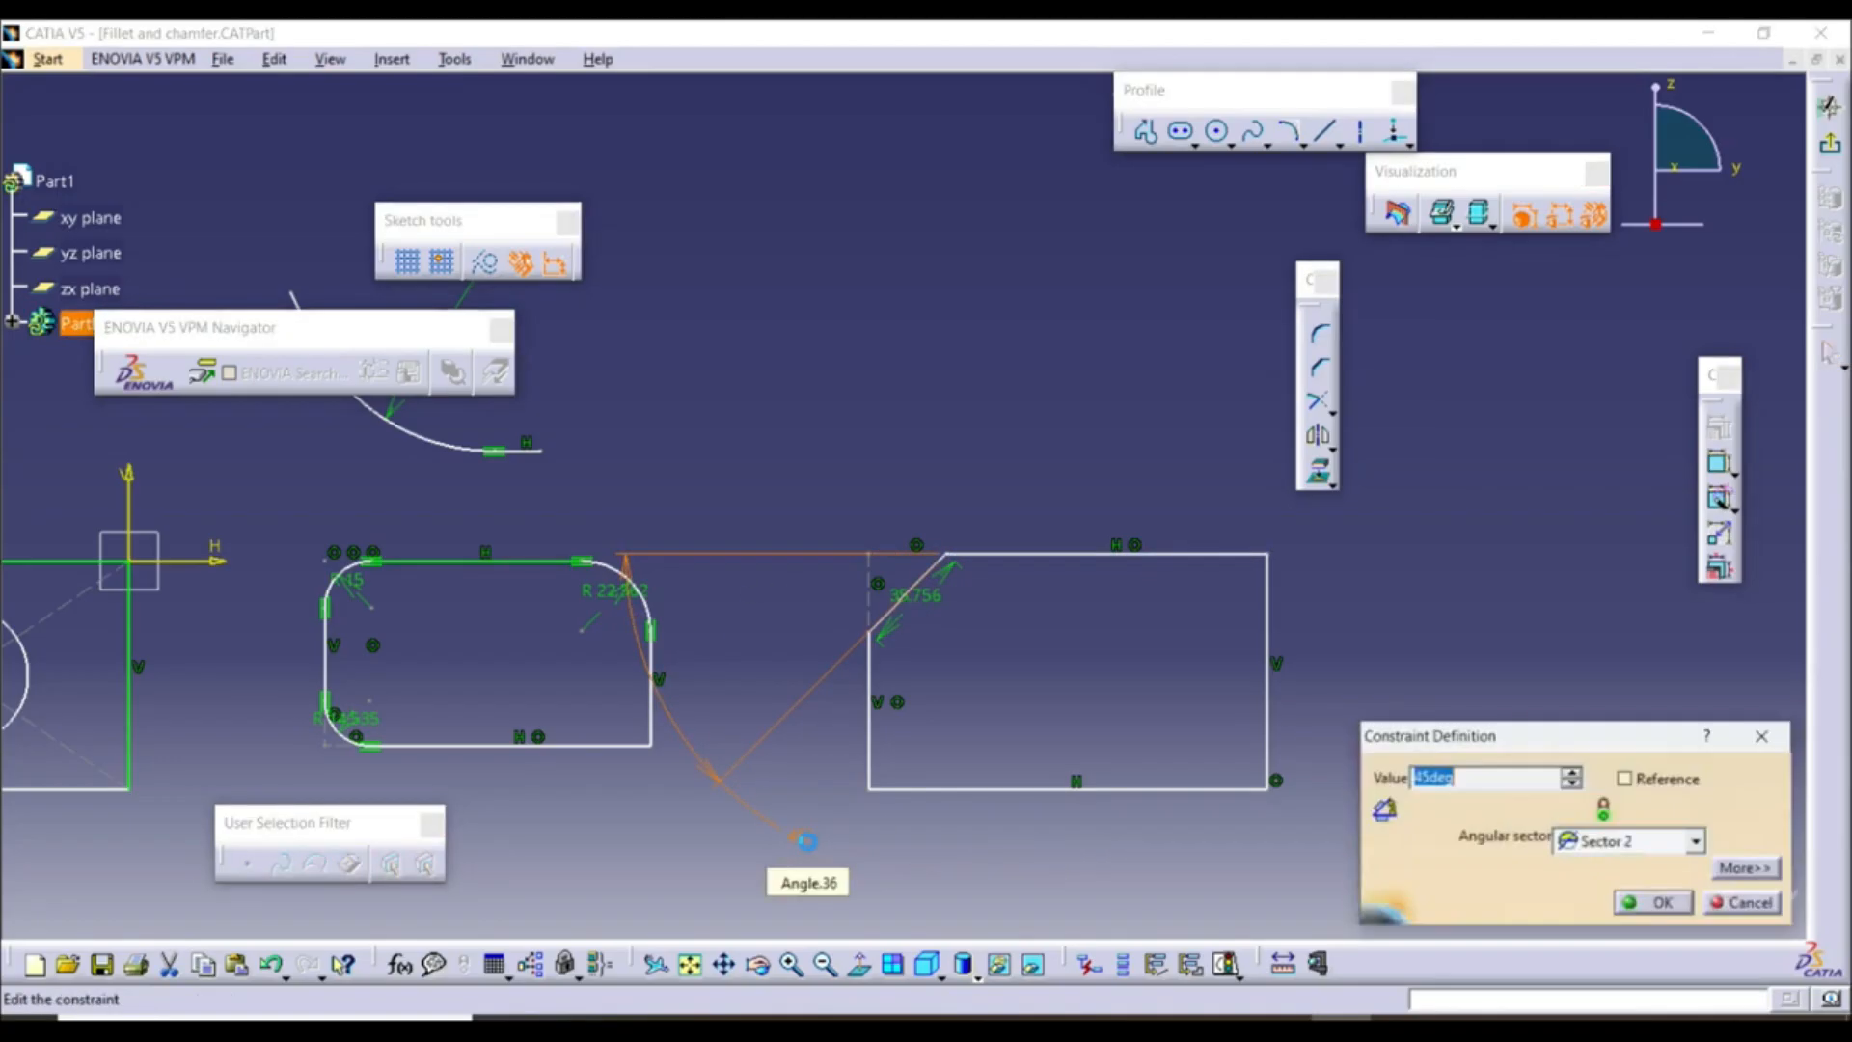
type("30")
key("Return")
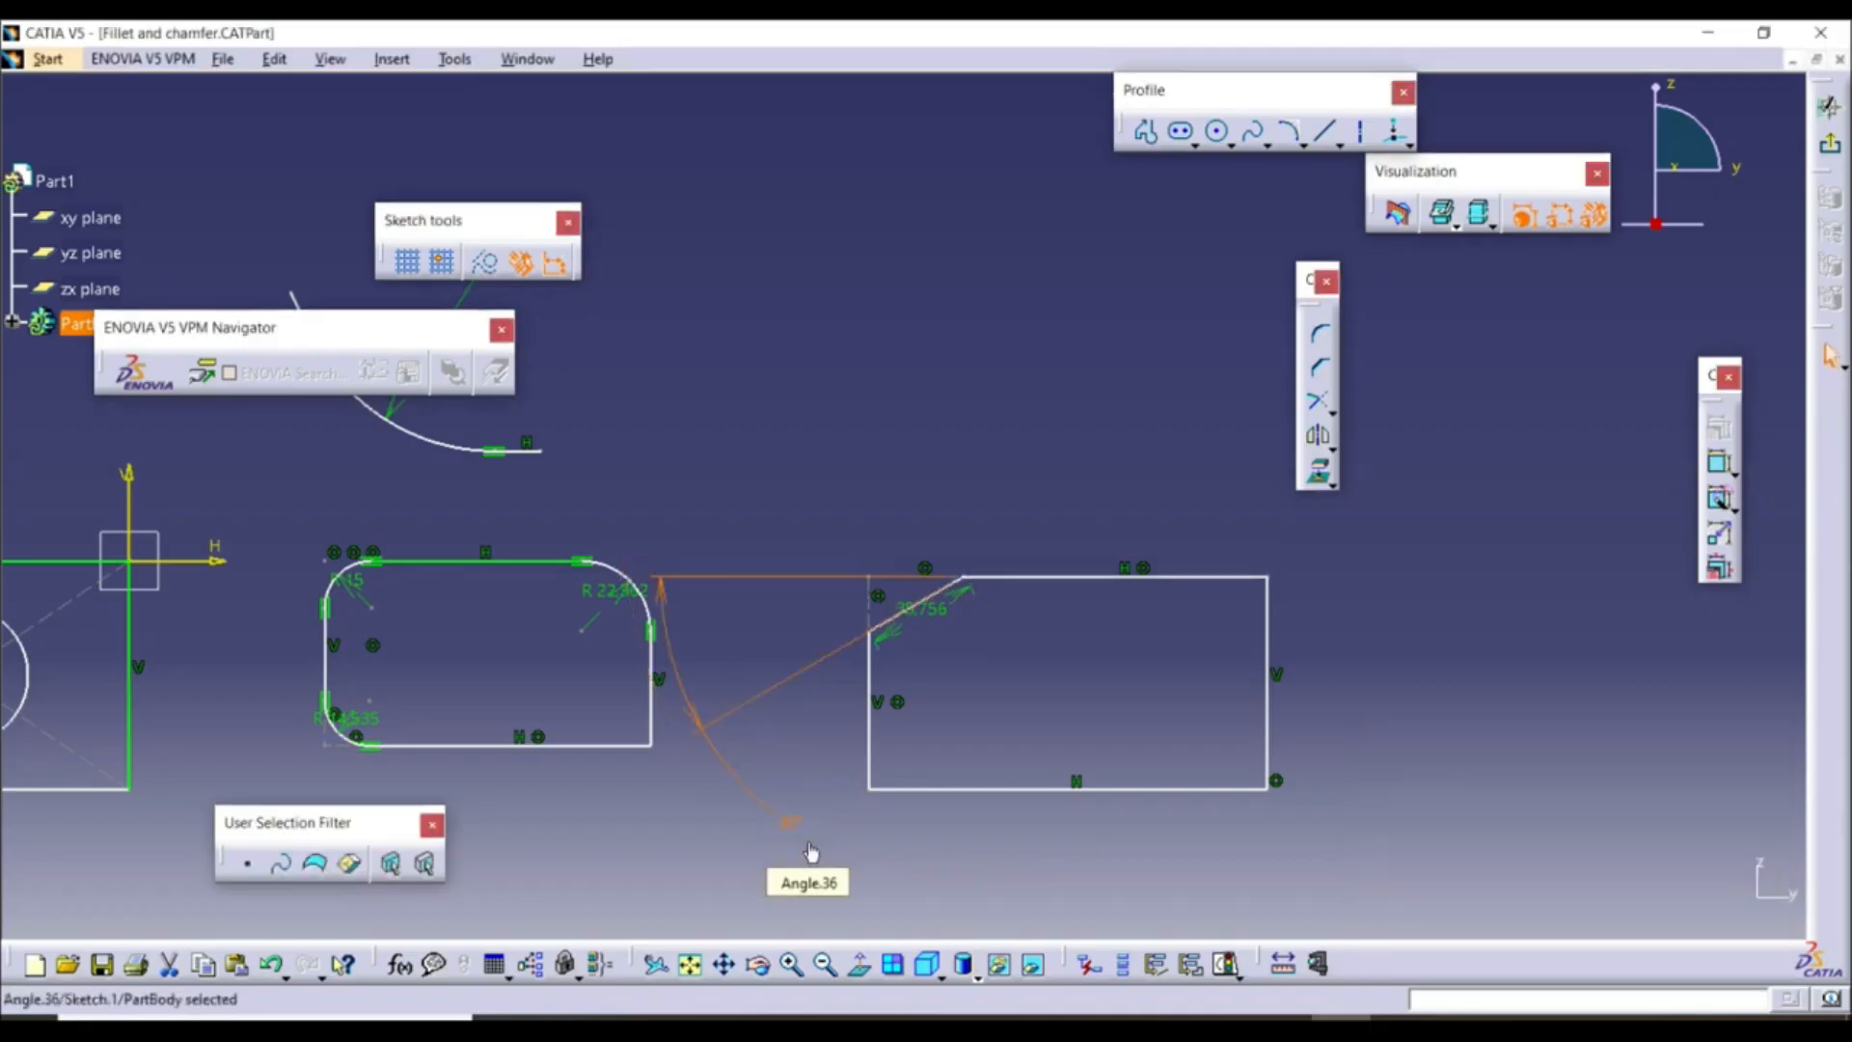
double_click(934, 618)
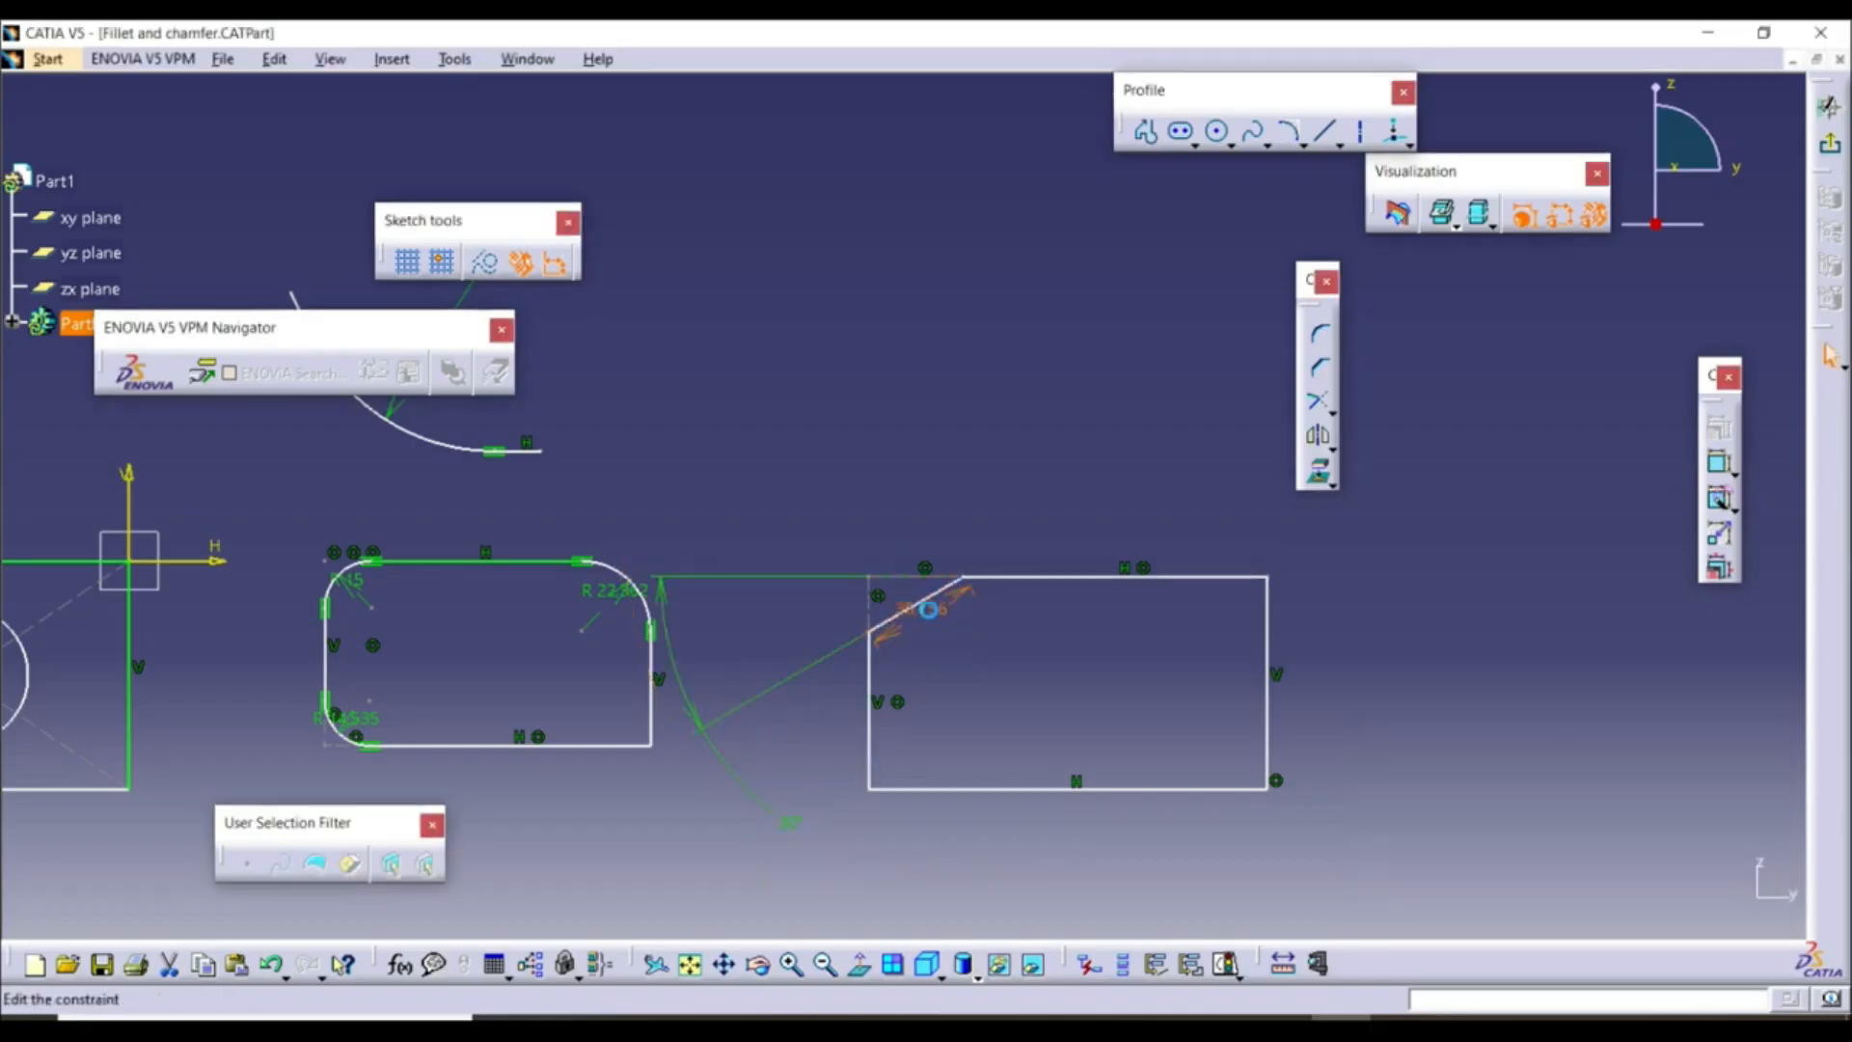
type("20mm")
key("Return")
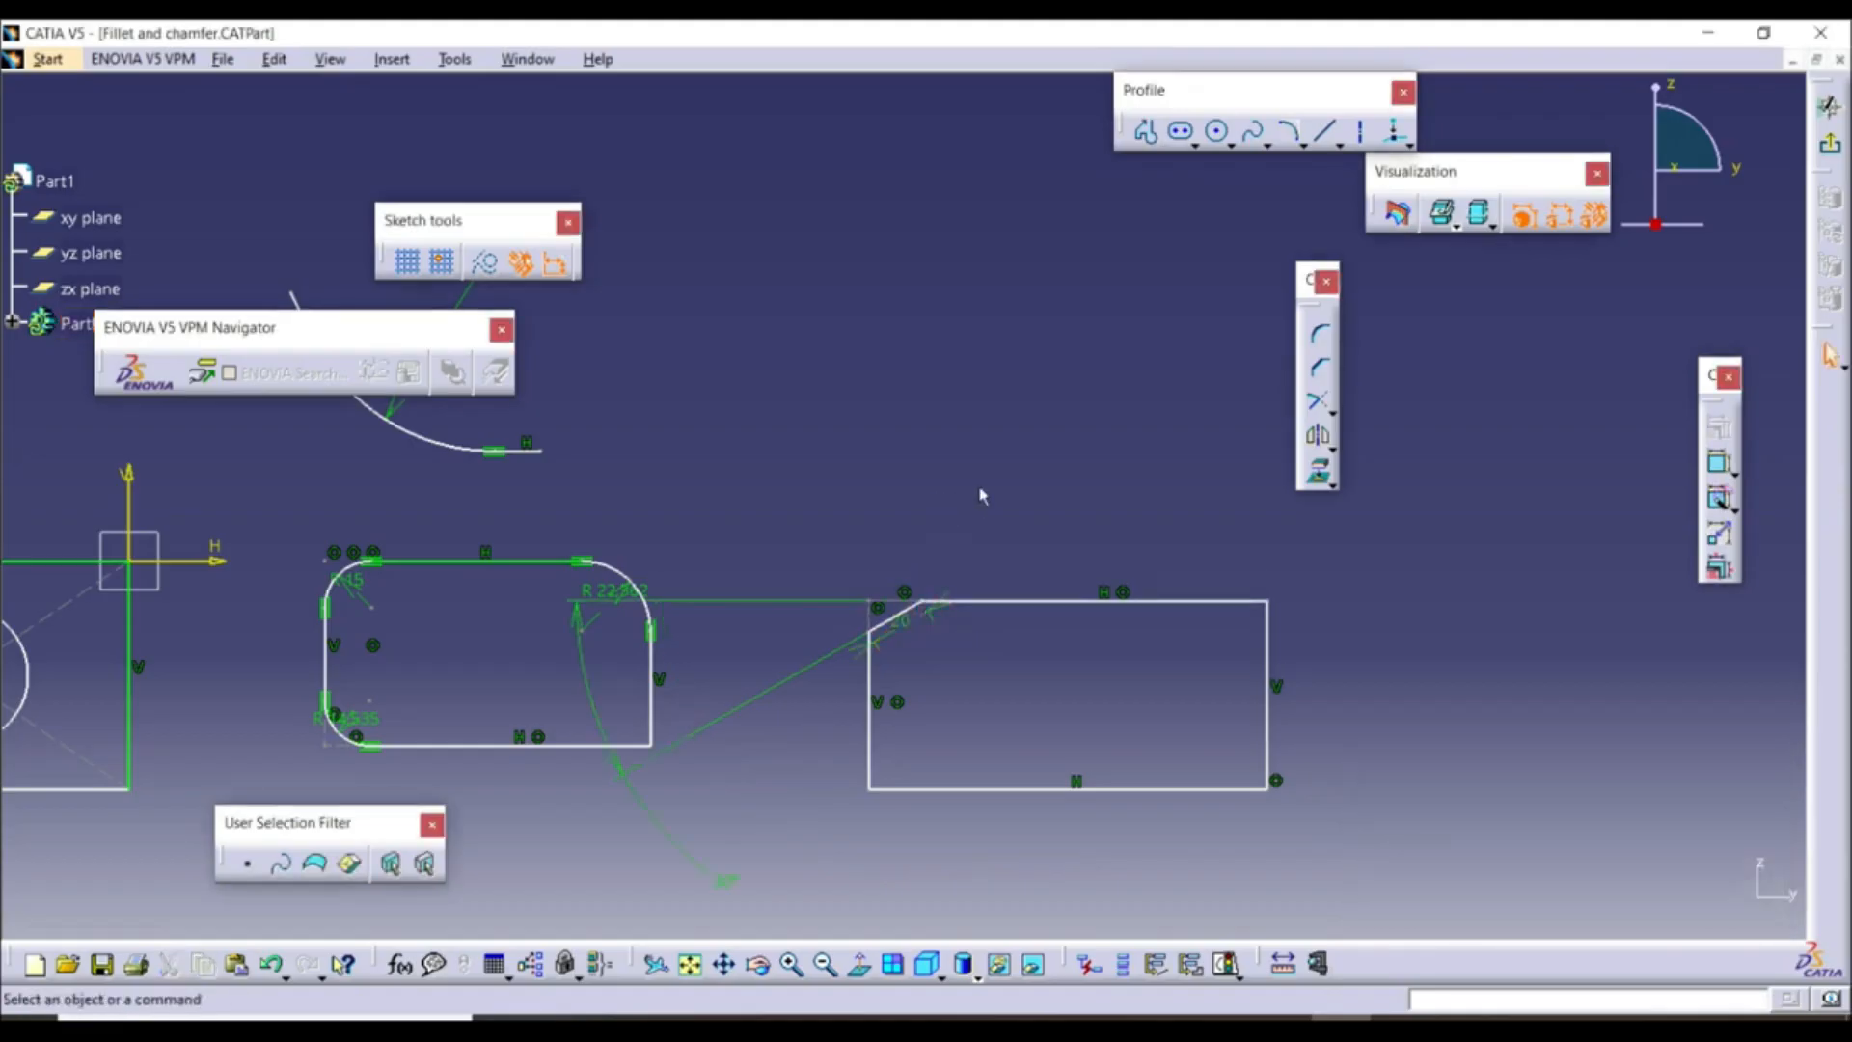
Chamfer the third rectangle's upper-right corner at 45 degrees with a length of about 16 mm
left_click(1319, 368)
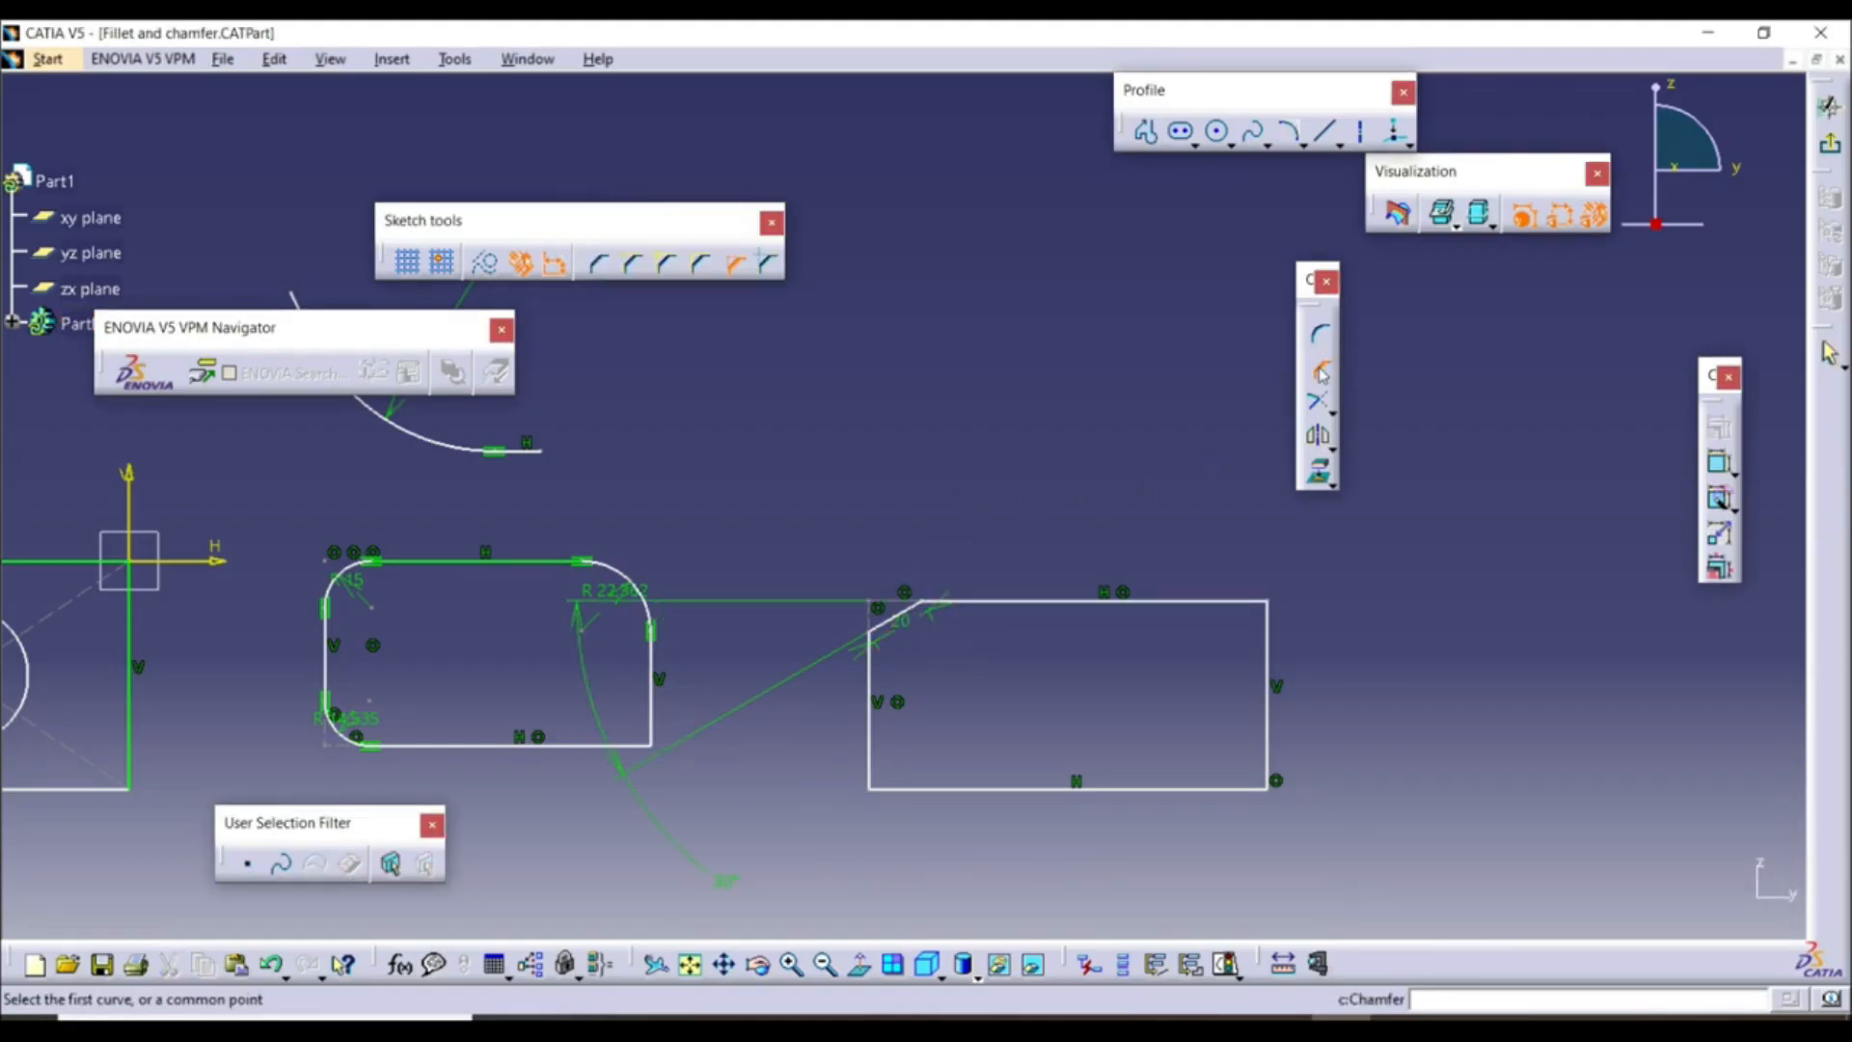
left_click(1268, 603)
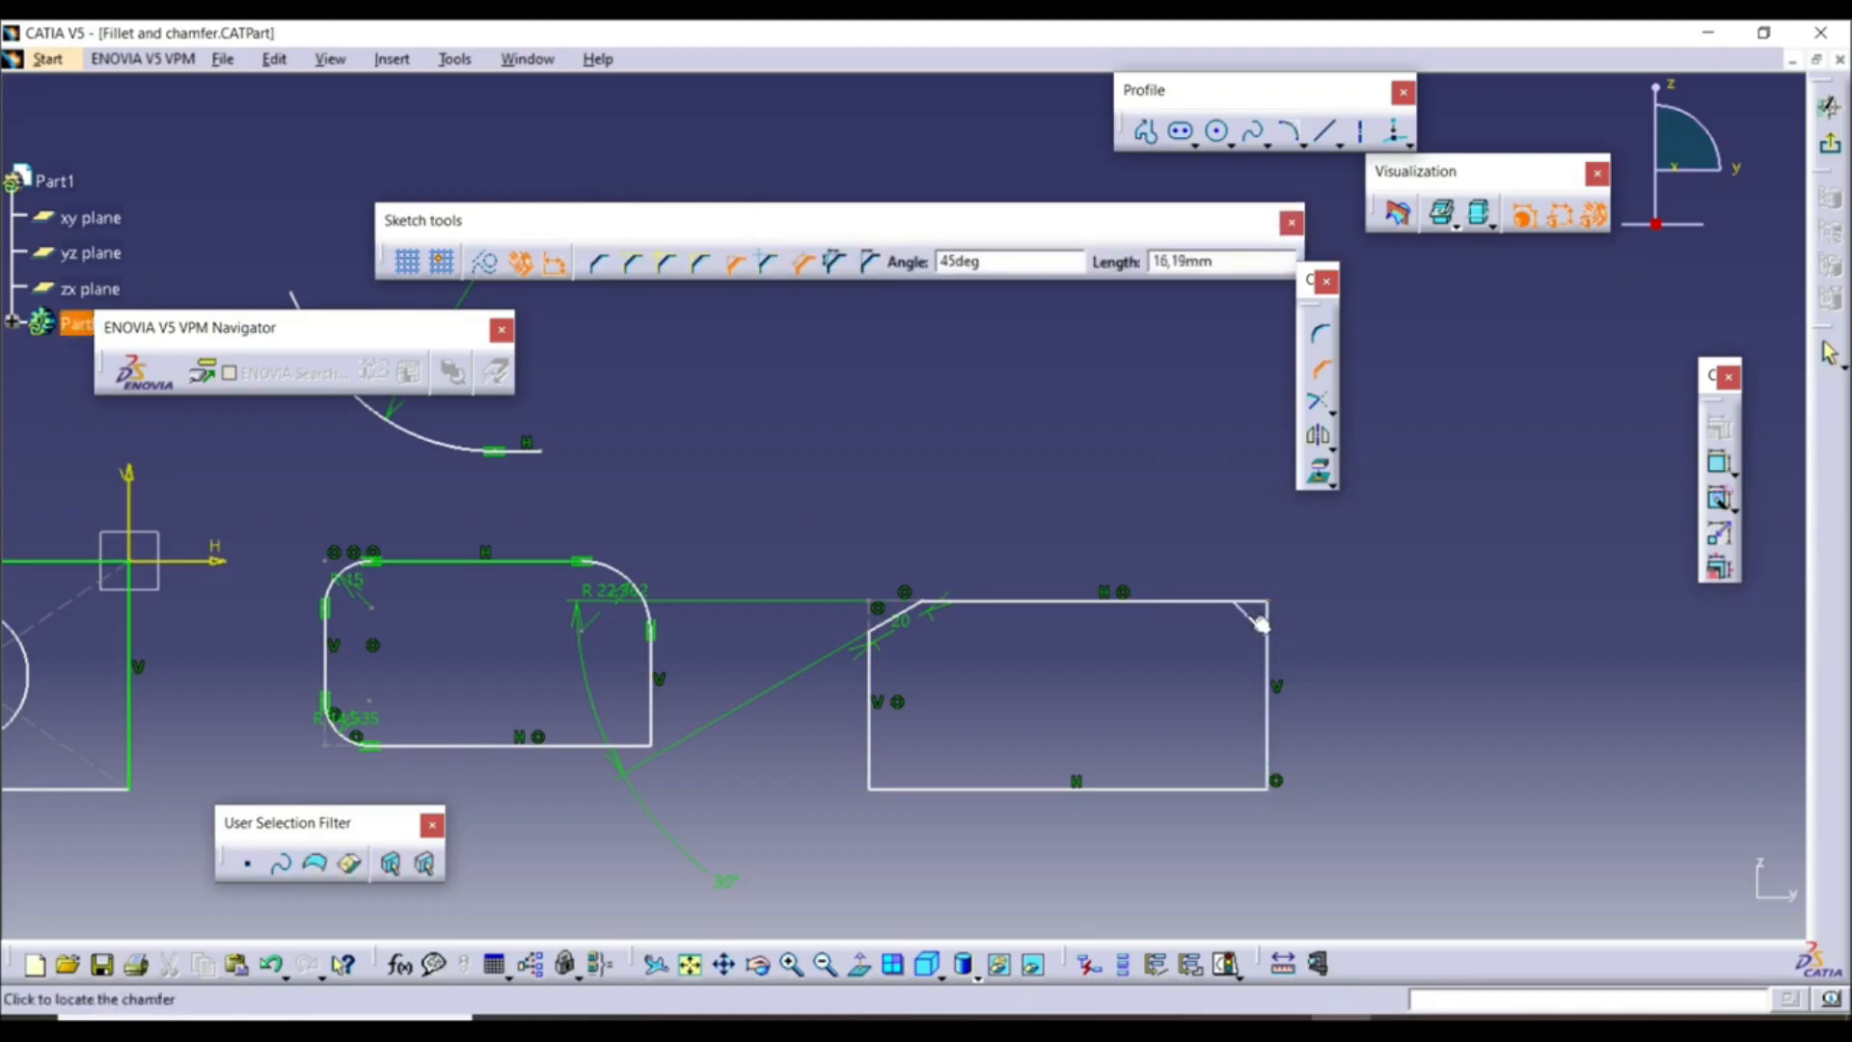
left_click(1242, 618)
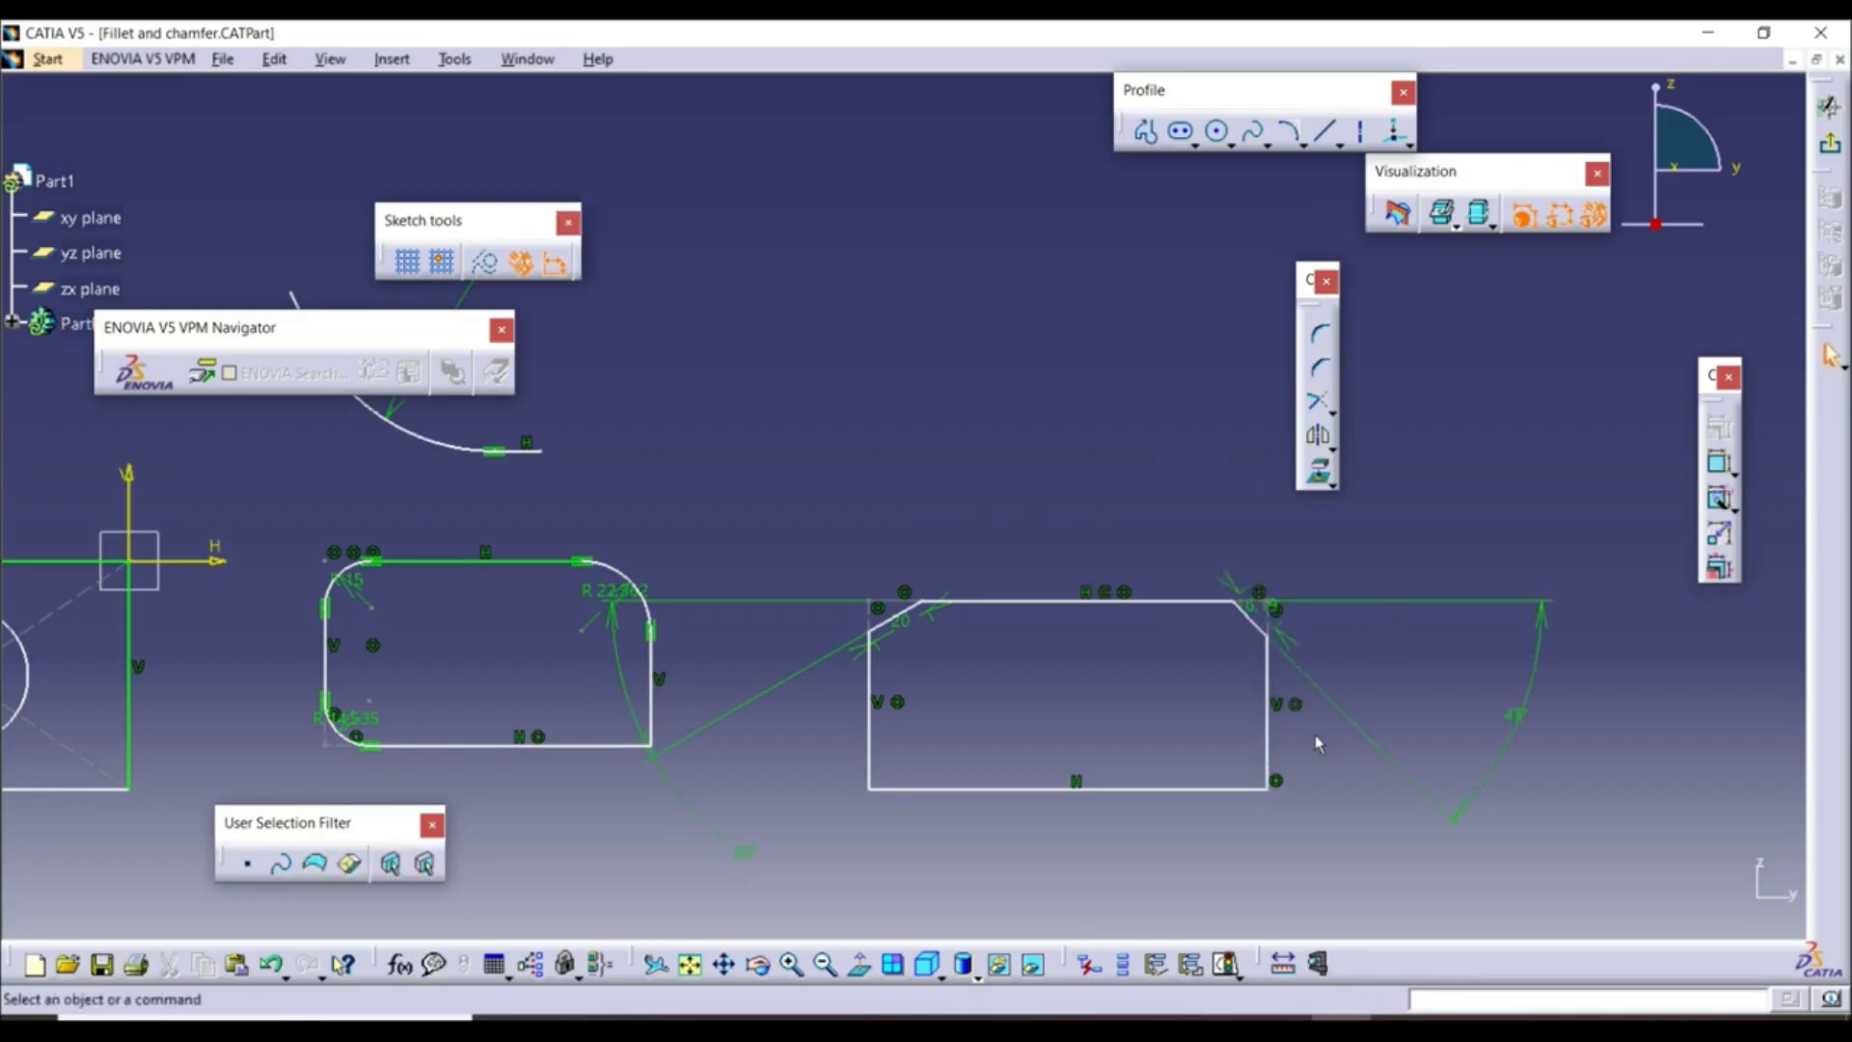
Chamfer the third rectangle's lower-left corner at 45 degrees using the Construction Lines No Trim option
left_click(1319, 367)
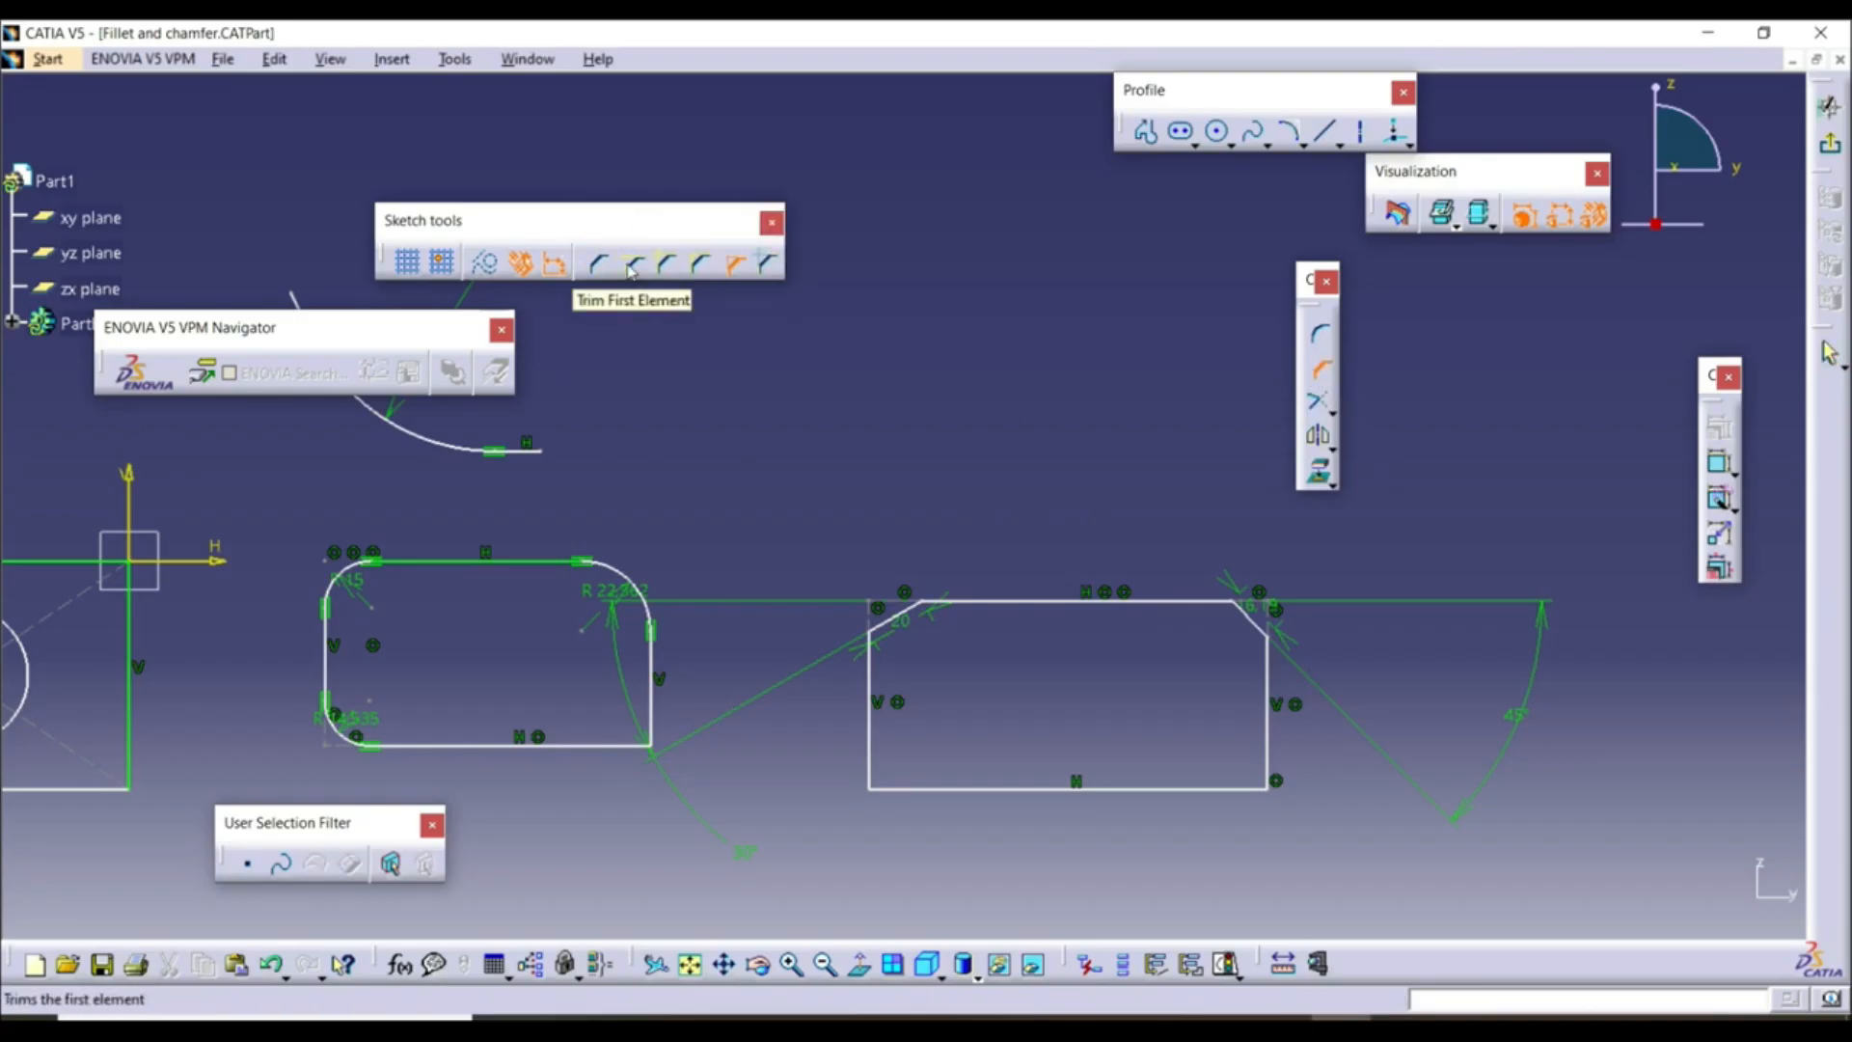
left_click(762, 272)
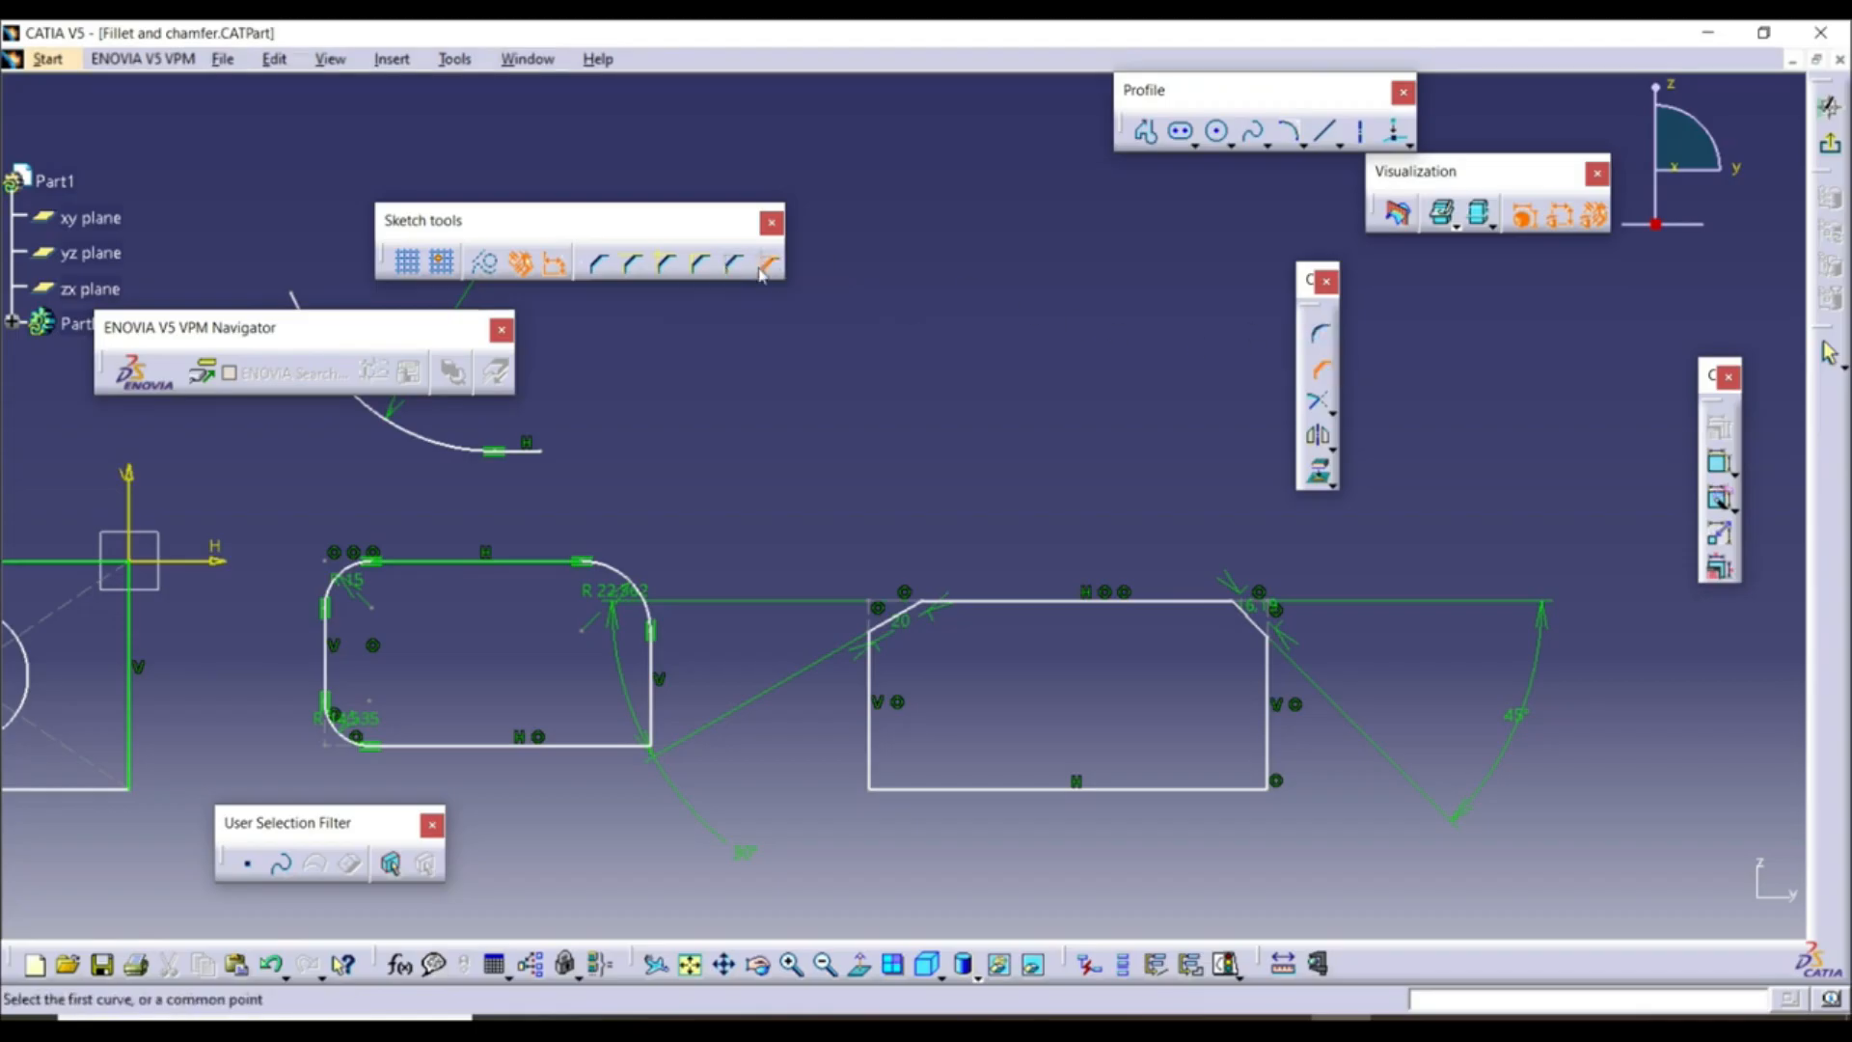
left_click(900, 790)
left_click(870, 774)
left_click(890, 827)
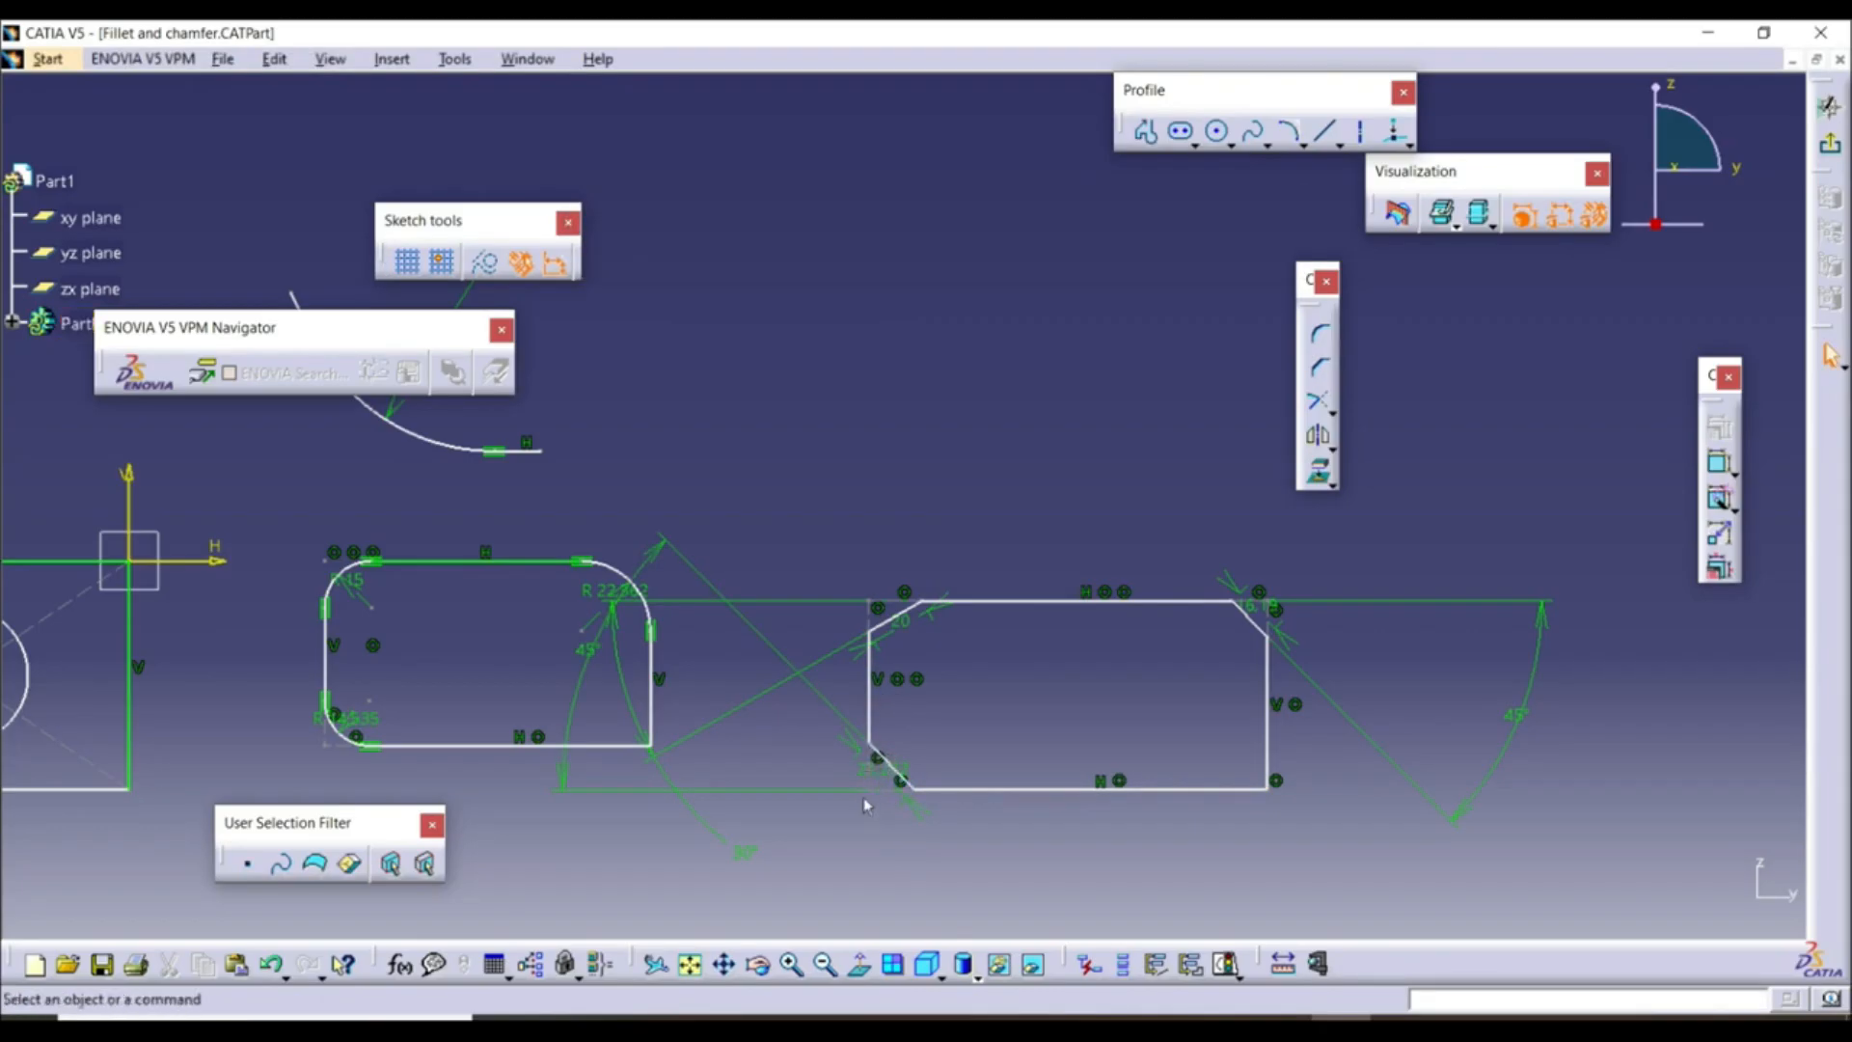
middle_click_drag(768, 506, 981, 516)
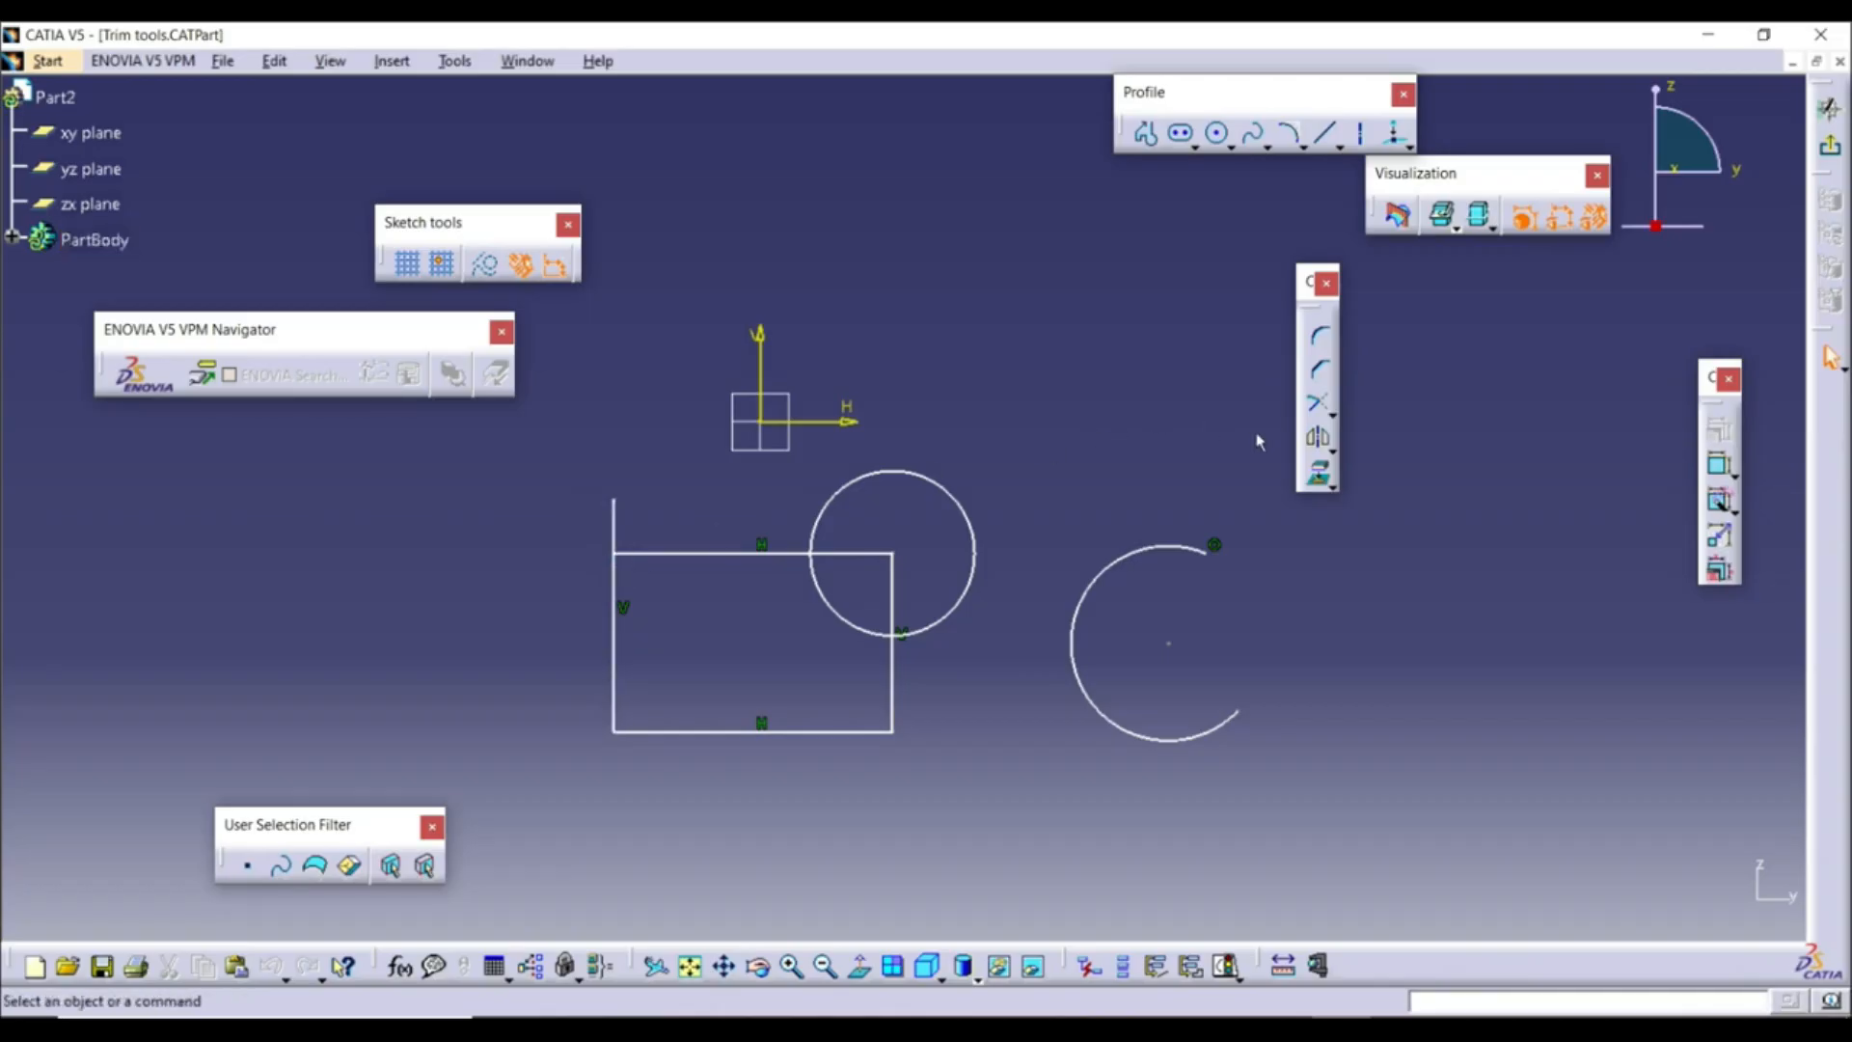
Try trimming the rectangle's left line back to the upper edge, and shorten its lower end to leave a gap above the lower edge
left_click(1319, 404)
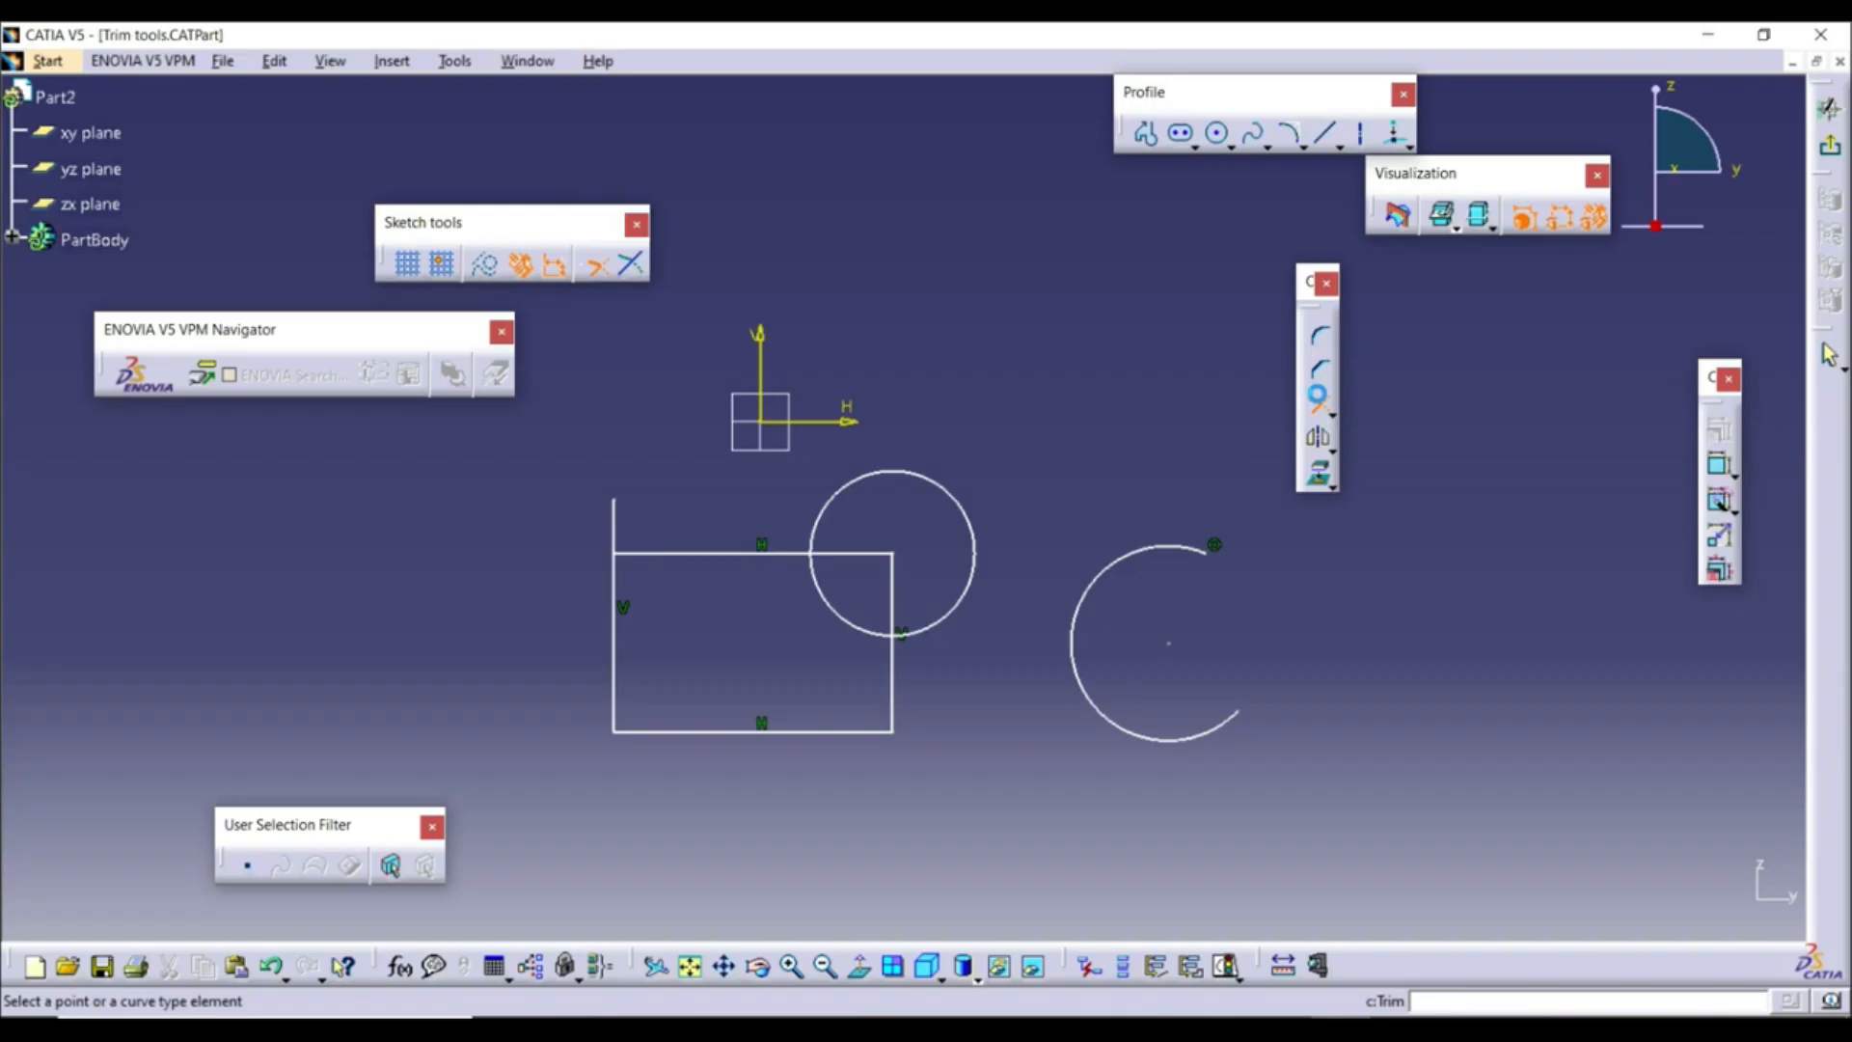
left_click(614, 705)
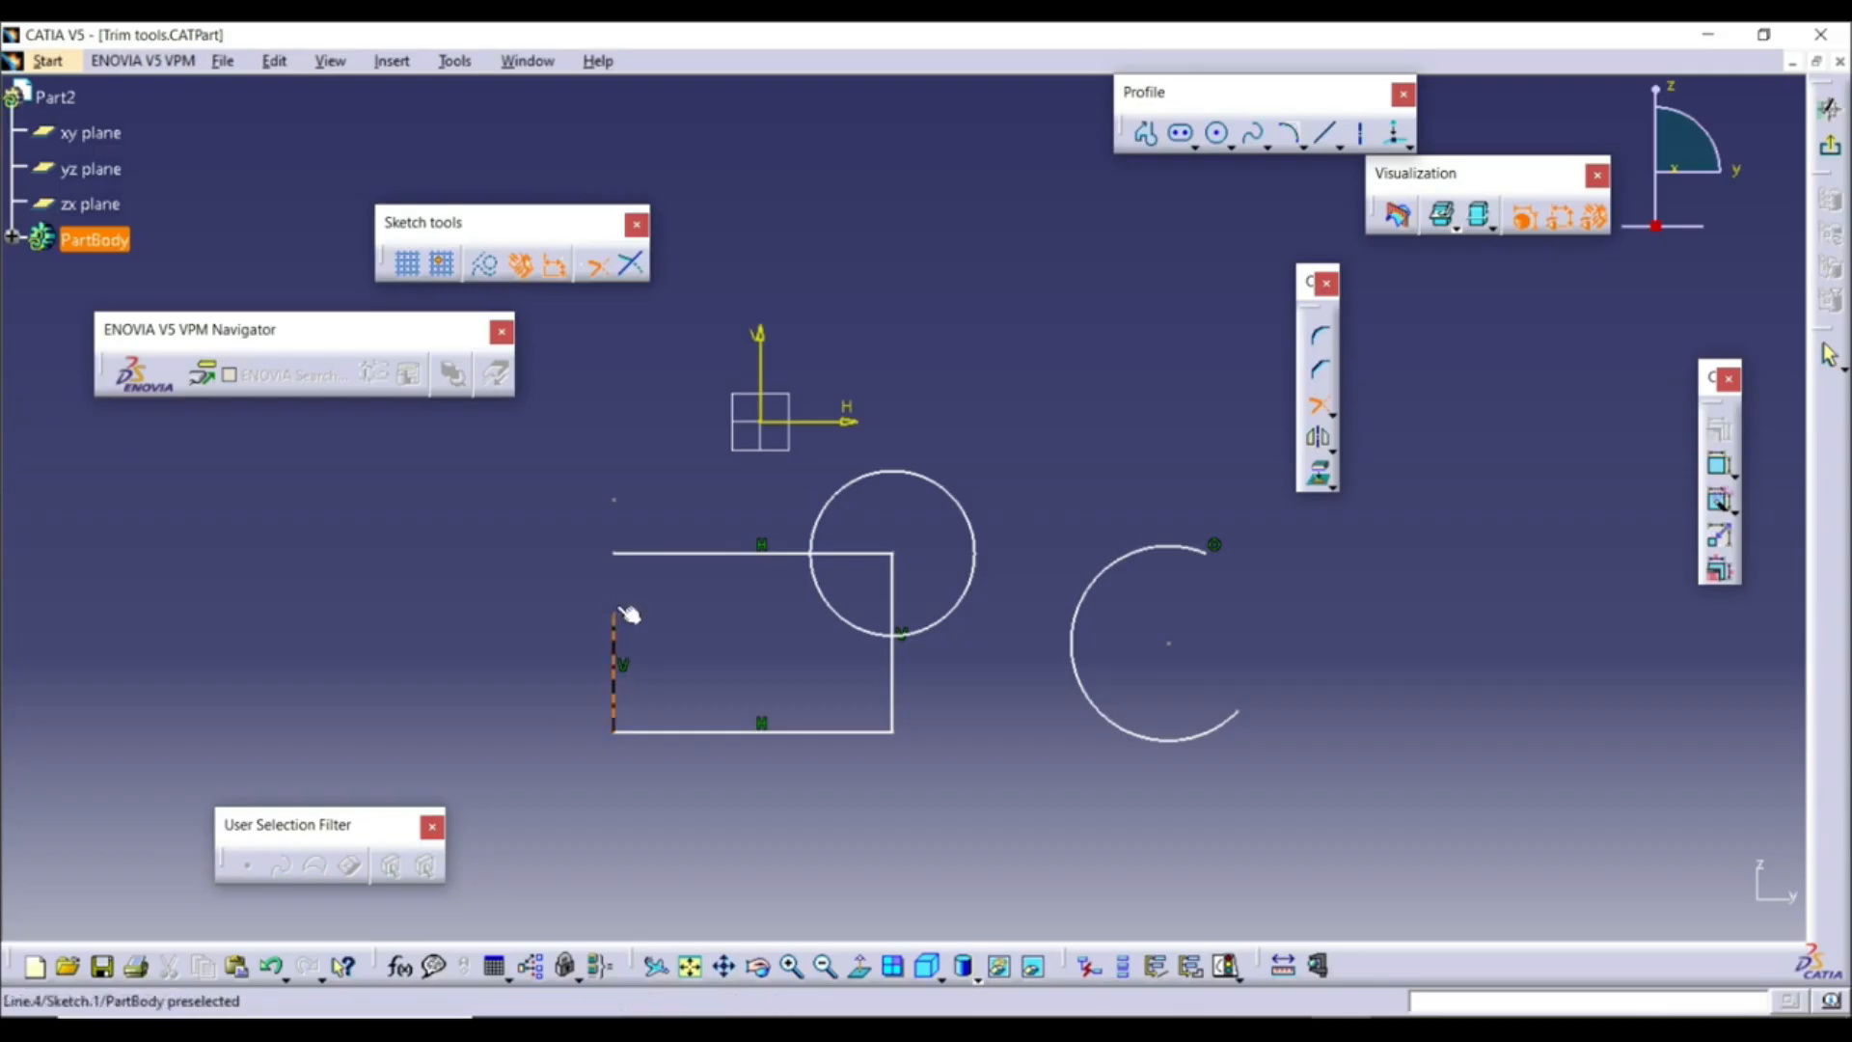
left_click(616, 571)
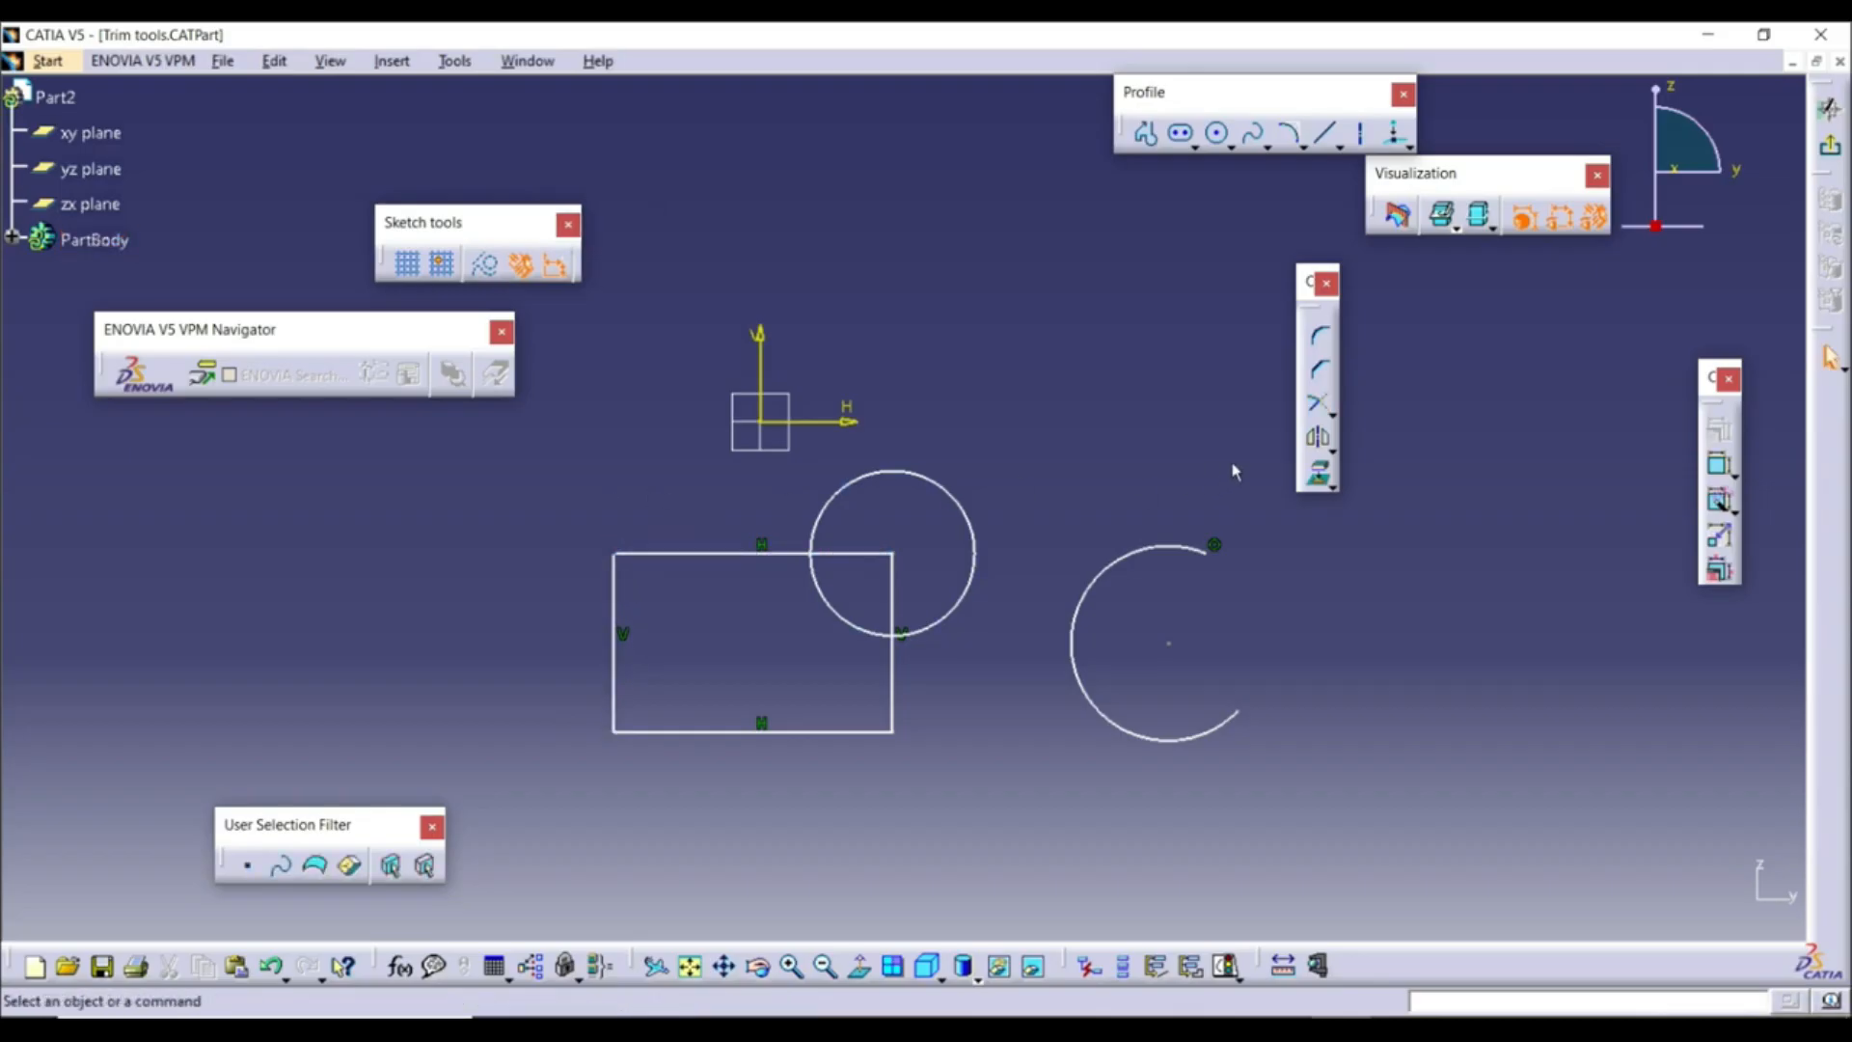
left_click(1318, 404)
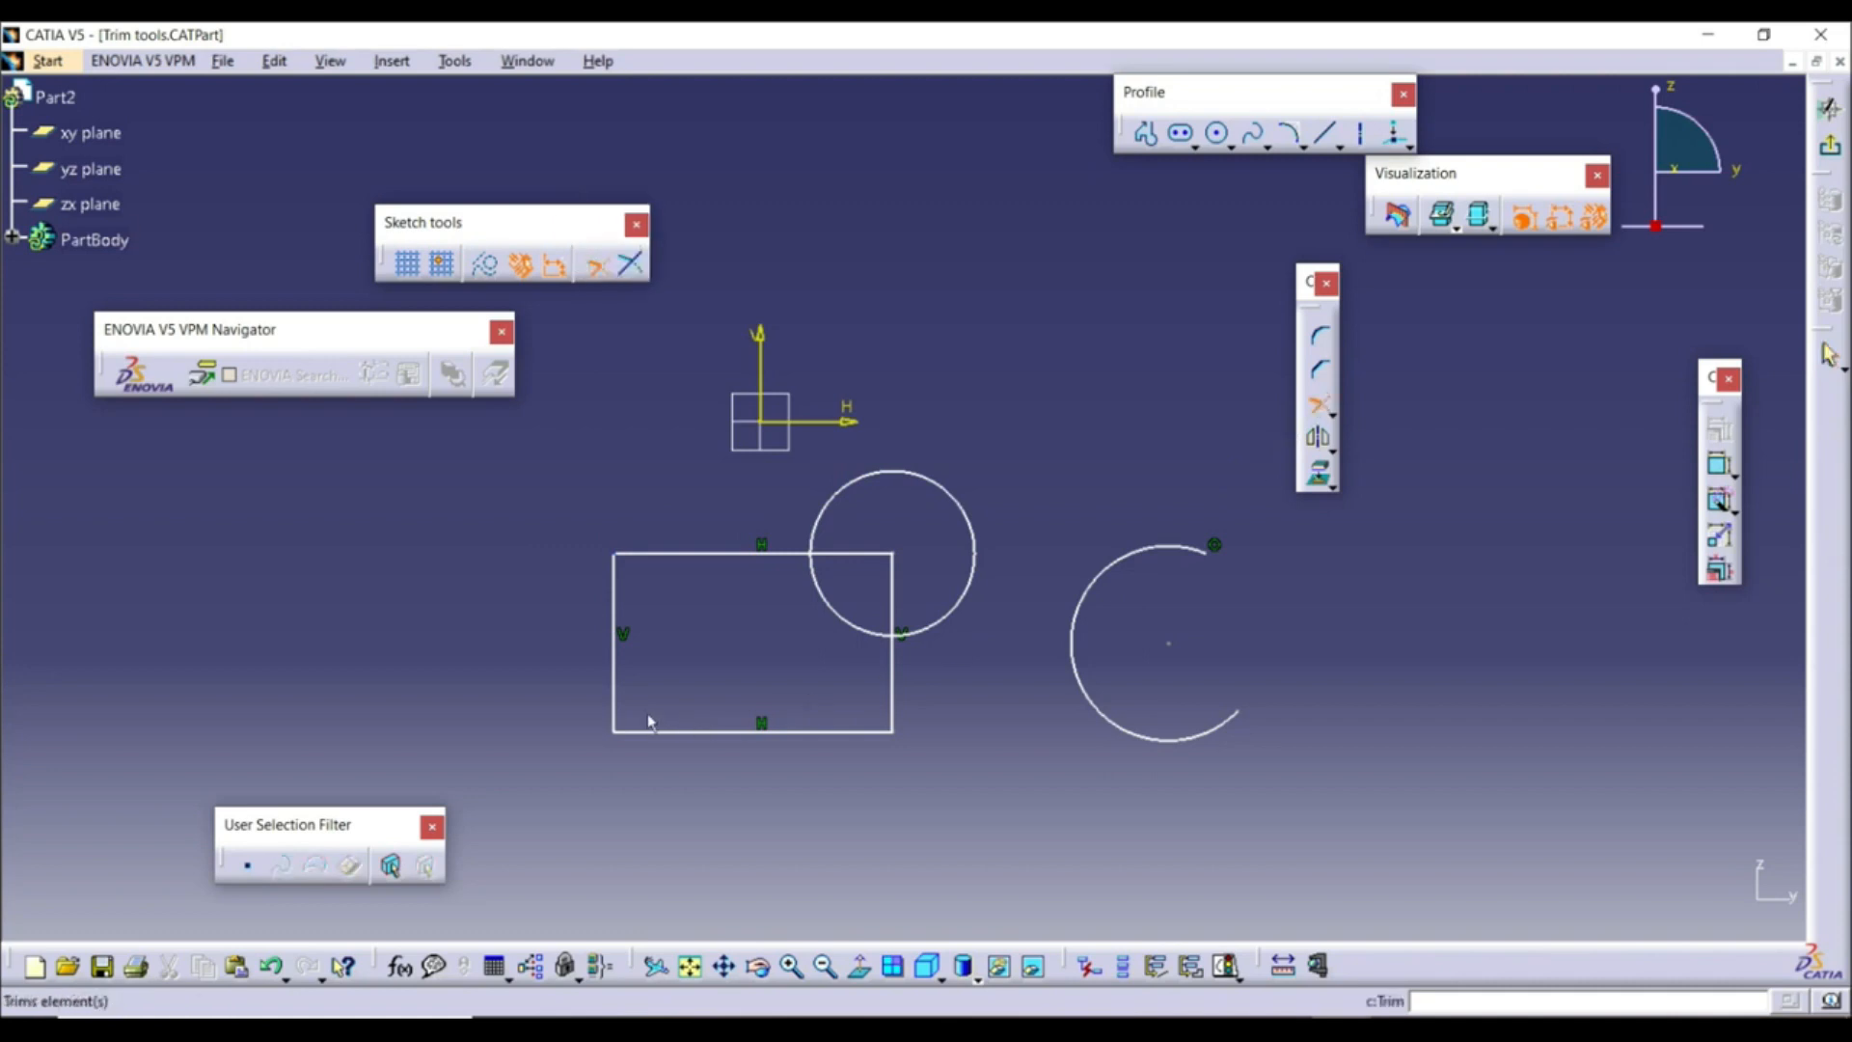
left_click(627, 573)
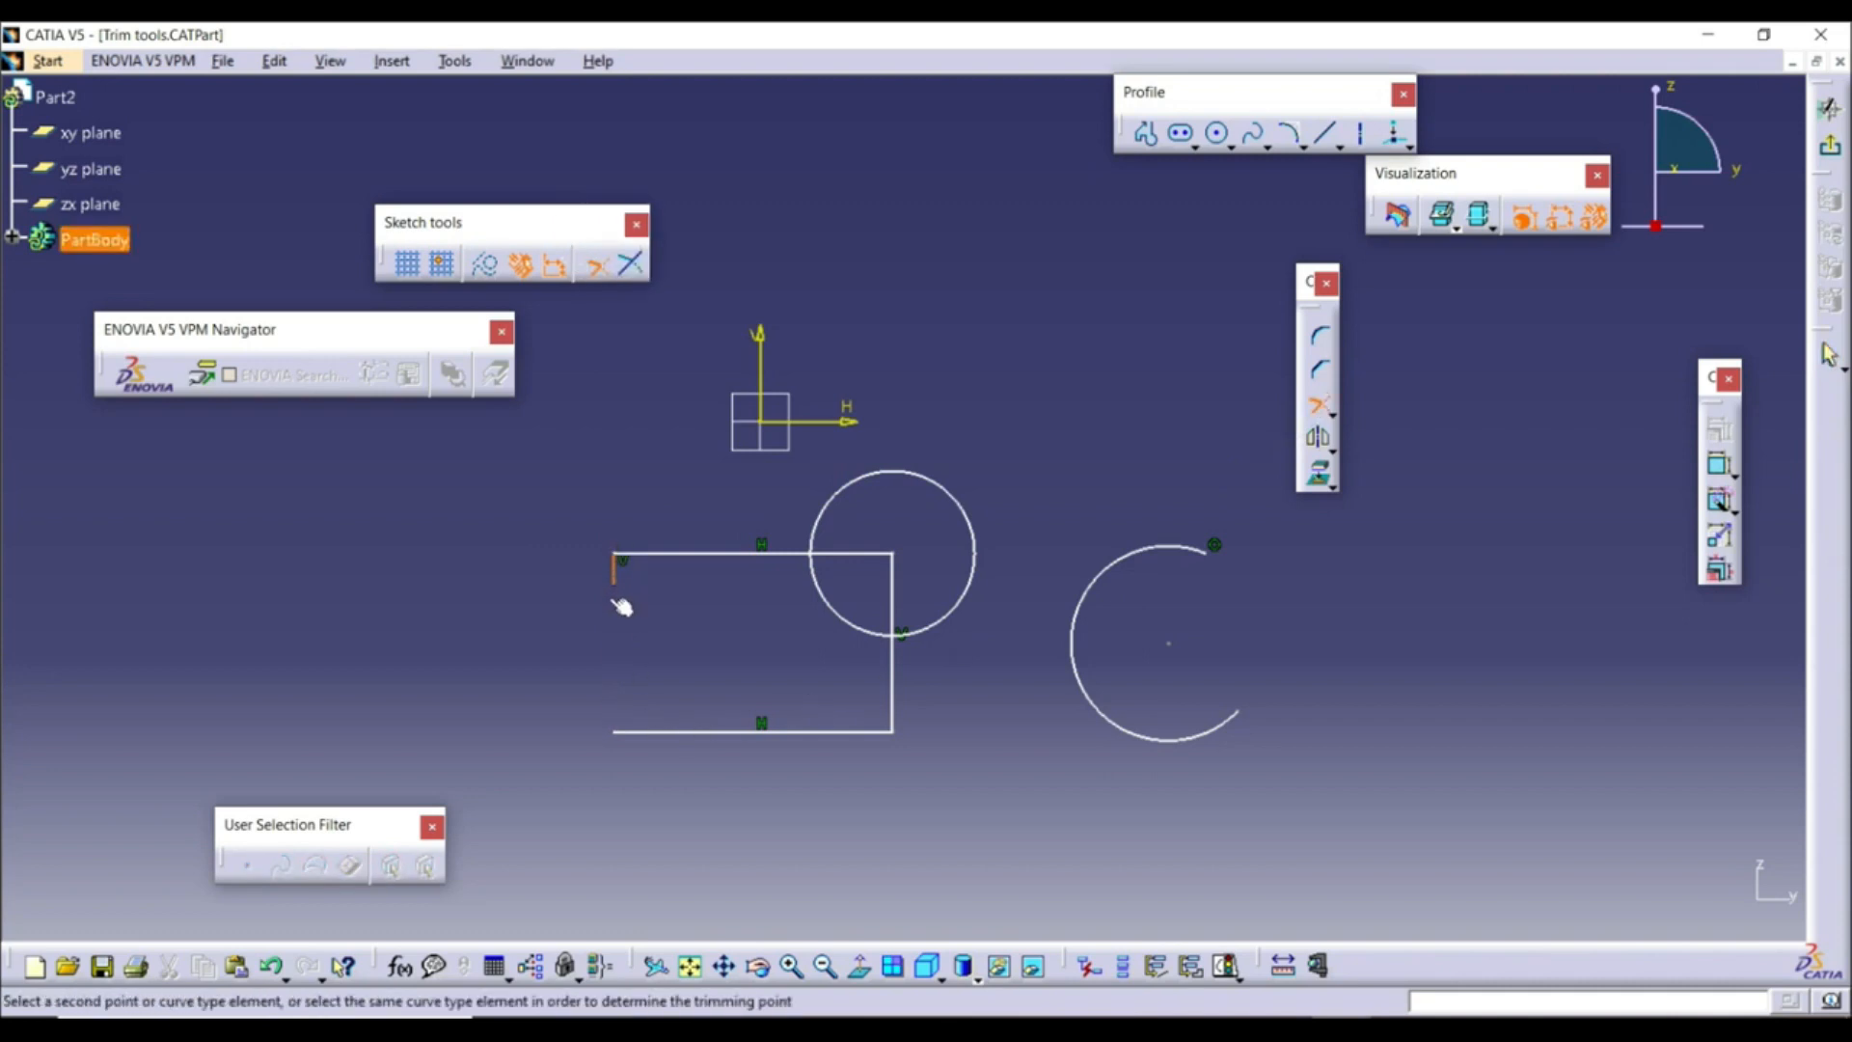
left_click(618, 687)
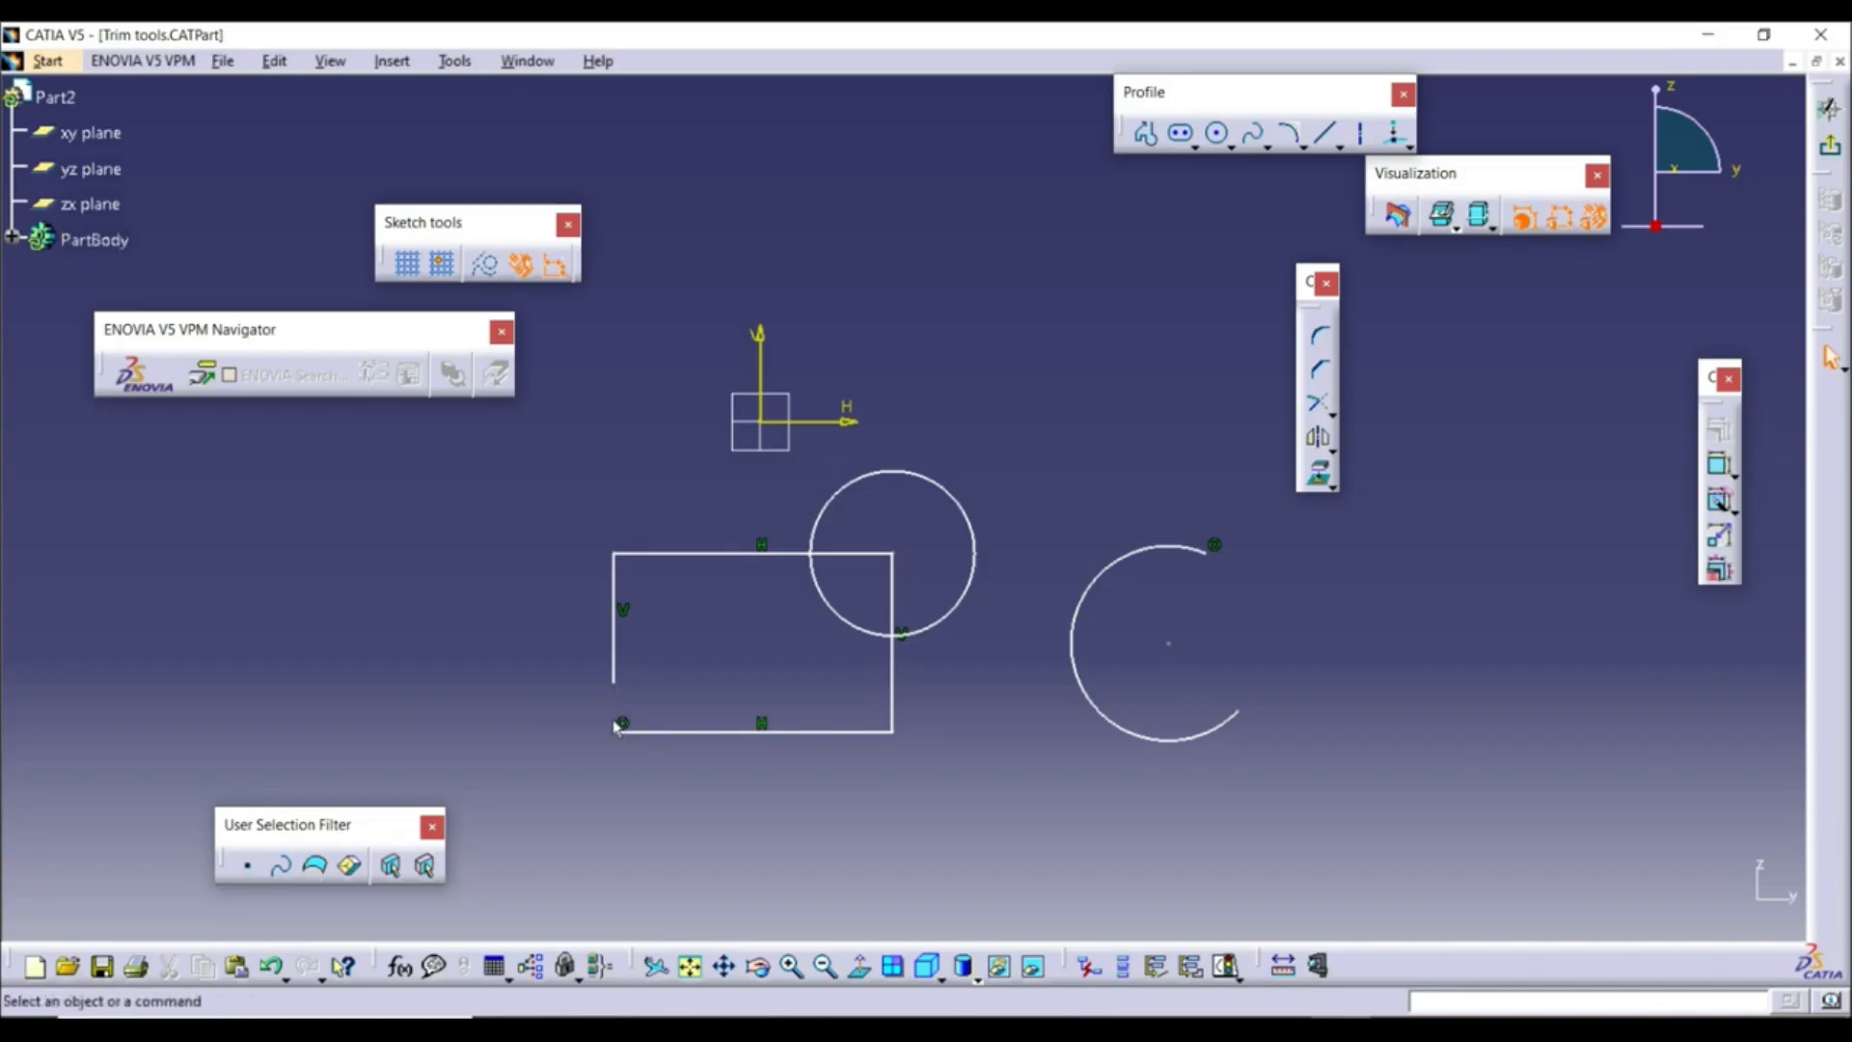
Try trimming the circle into an open arc with a gap outside the rectangle, and undo all three trims
left_click(1318, 402)
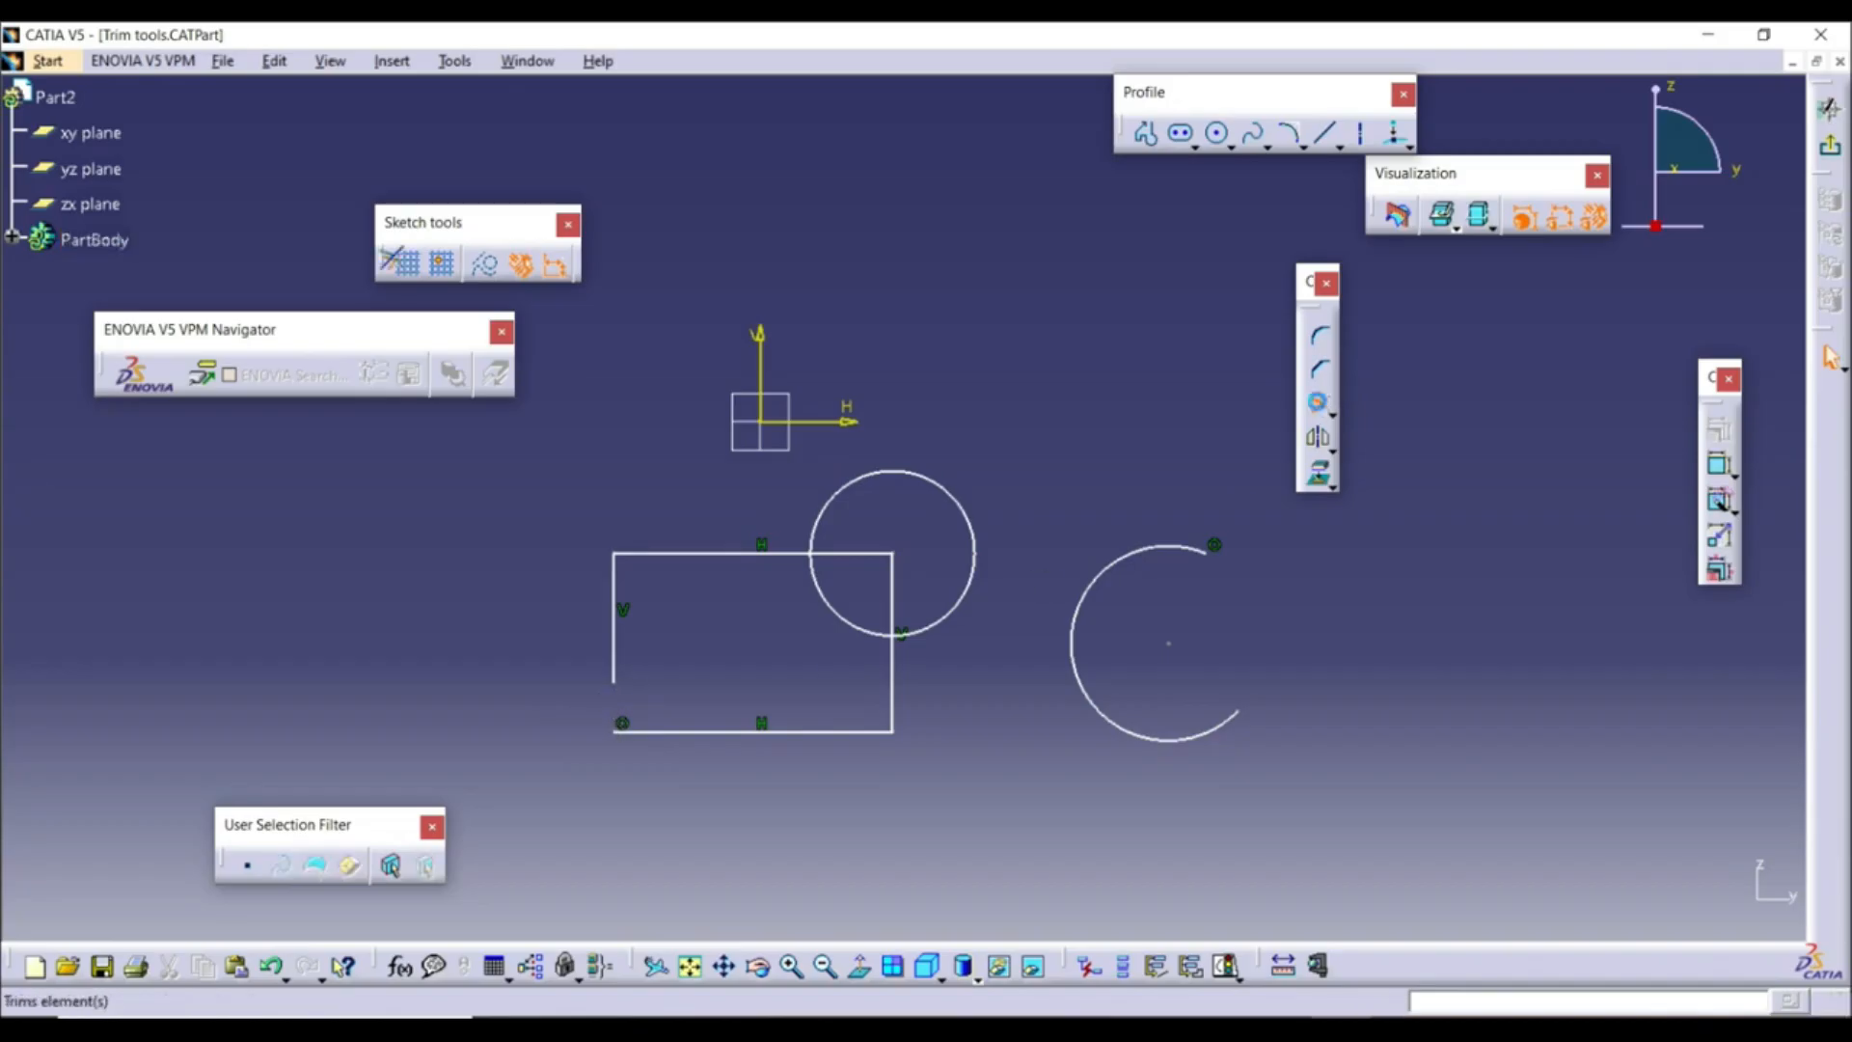
left_click(929, 480)
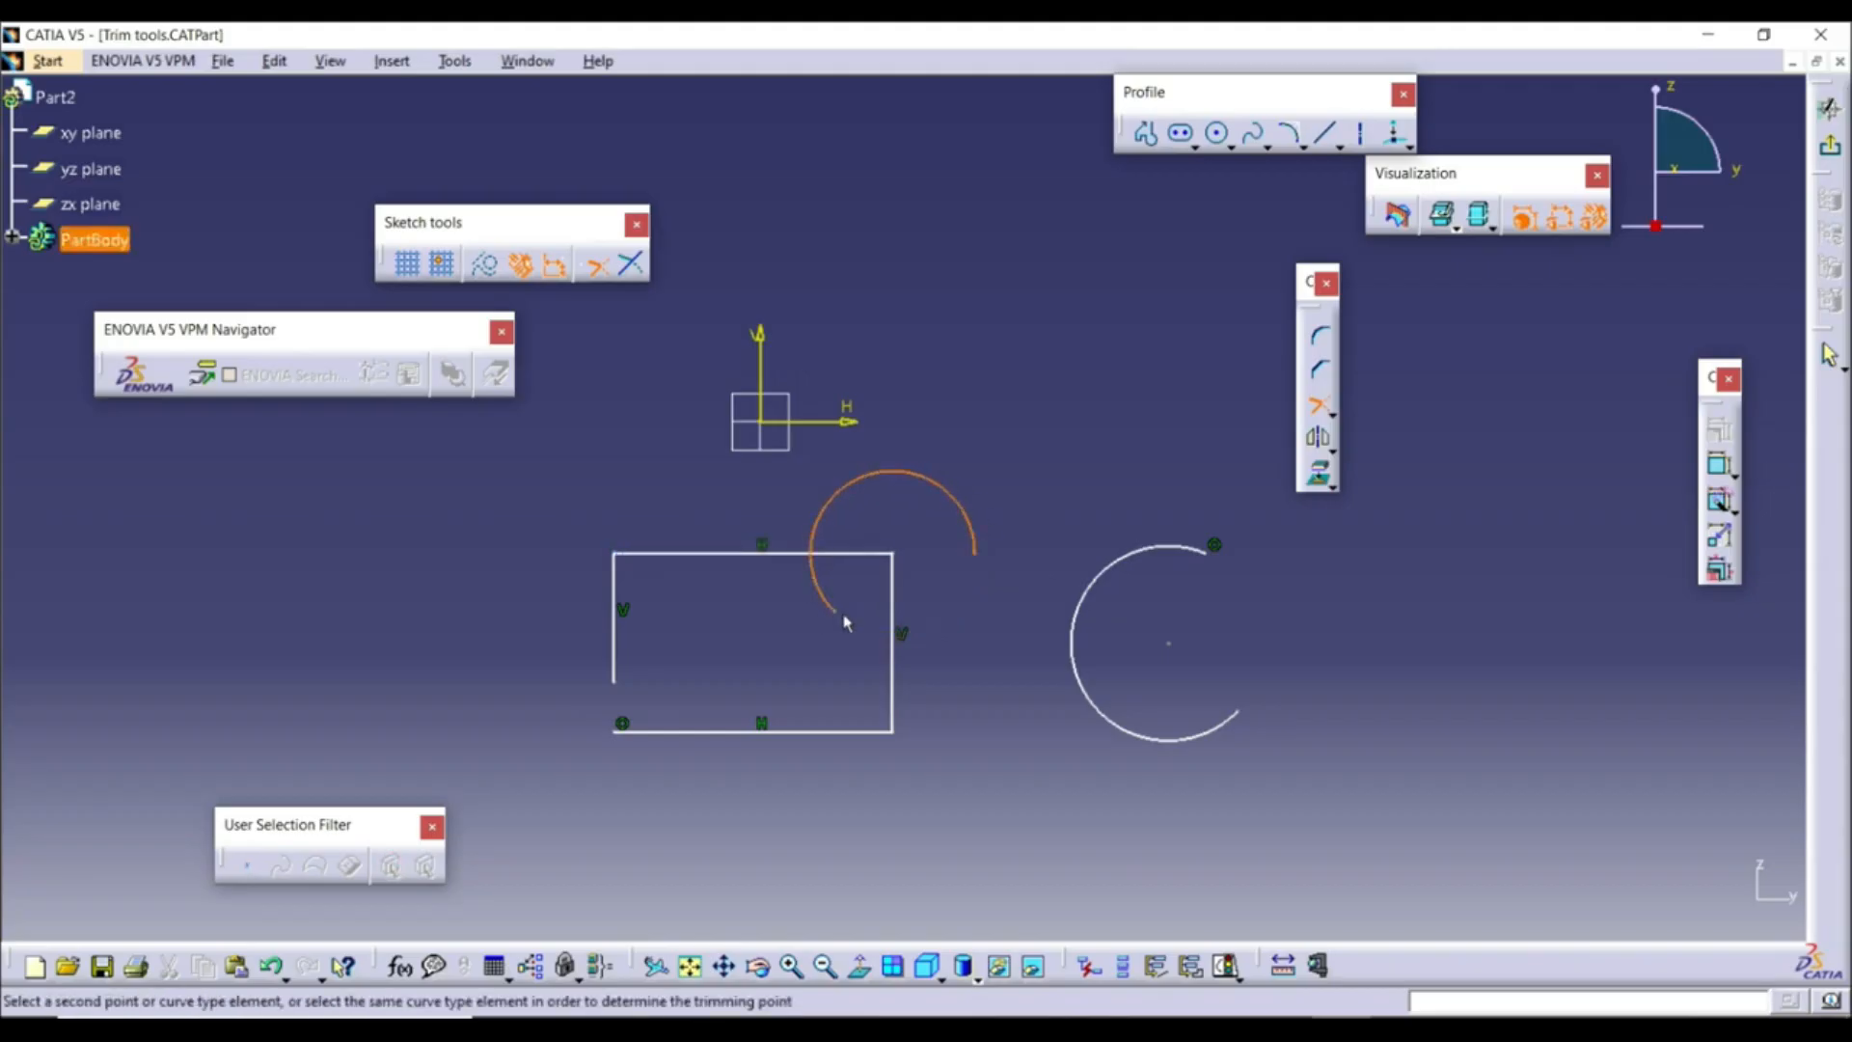
left_click(955, 613)
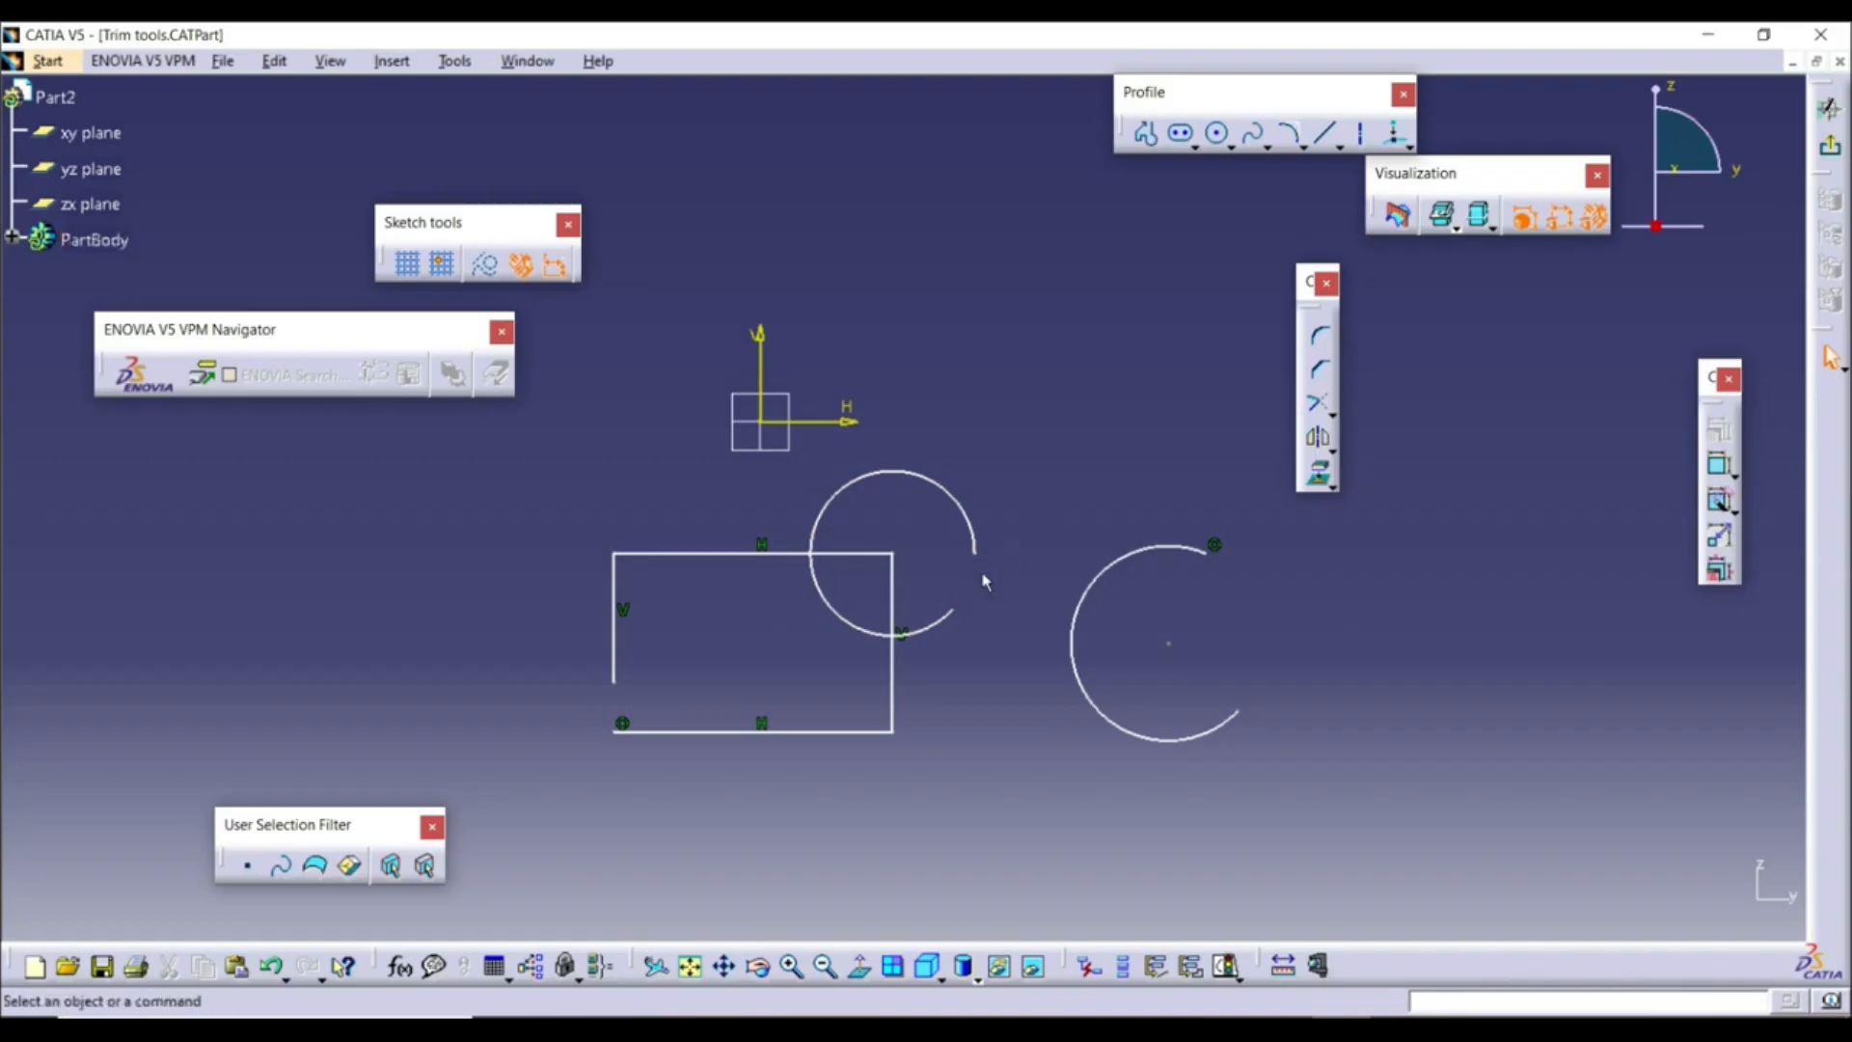
left_click(271, 965)
left_click(271, 966)
left_click(271, 966)
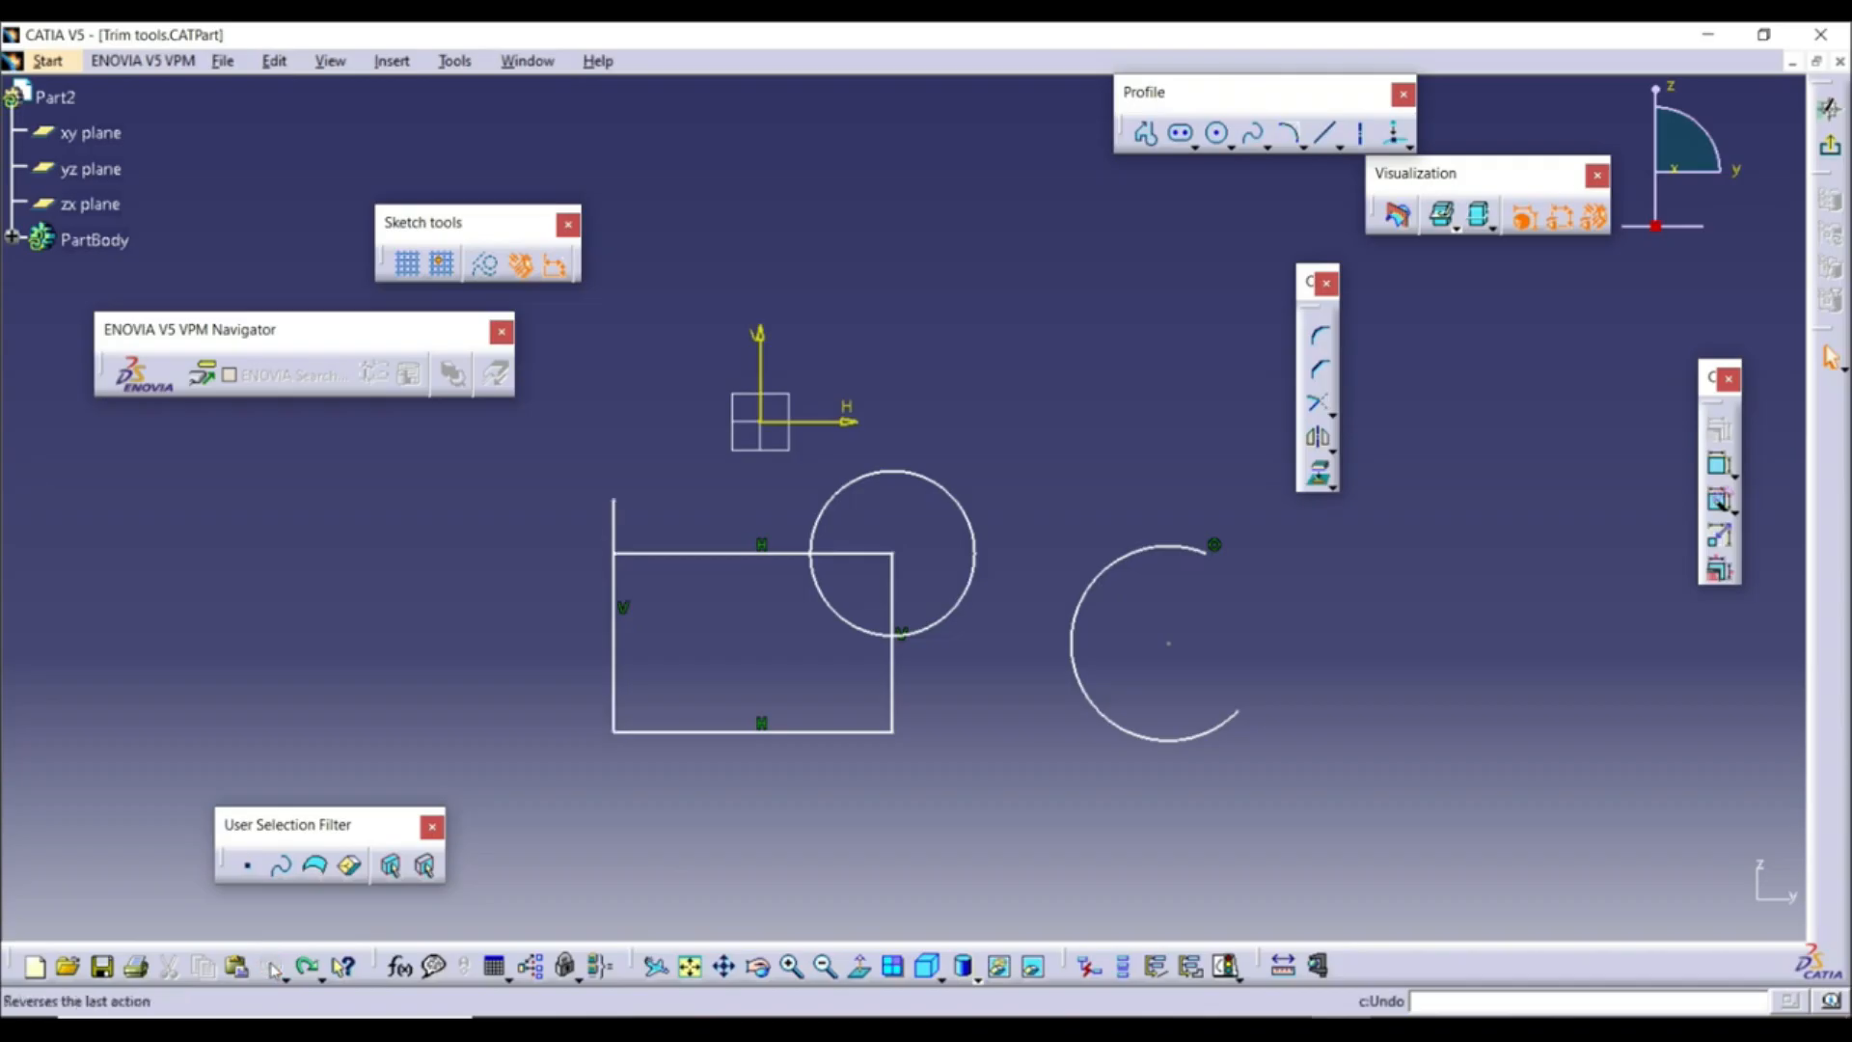
Quick Trim the part of the left line that extends above the rectangle's upper-left corner
left_click(1330, 409)
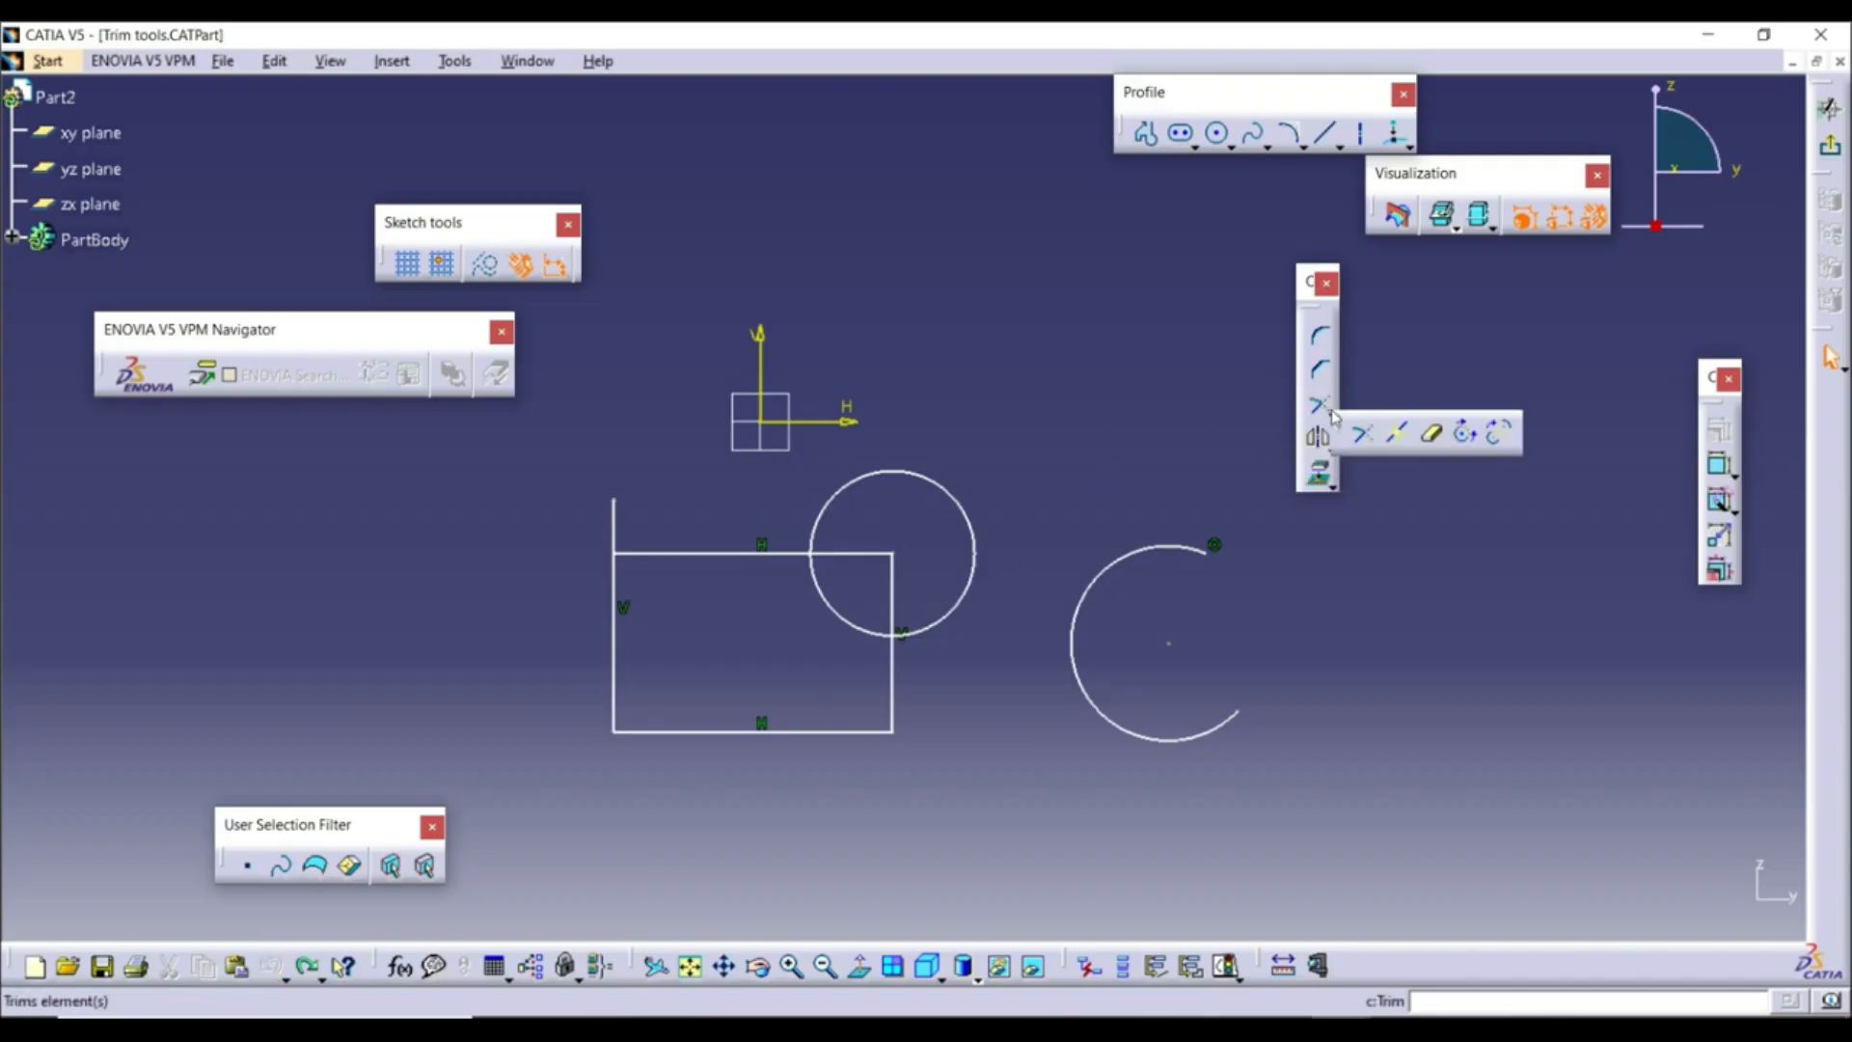
left_click(1432, 436)
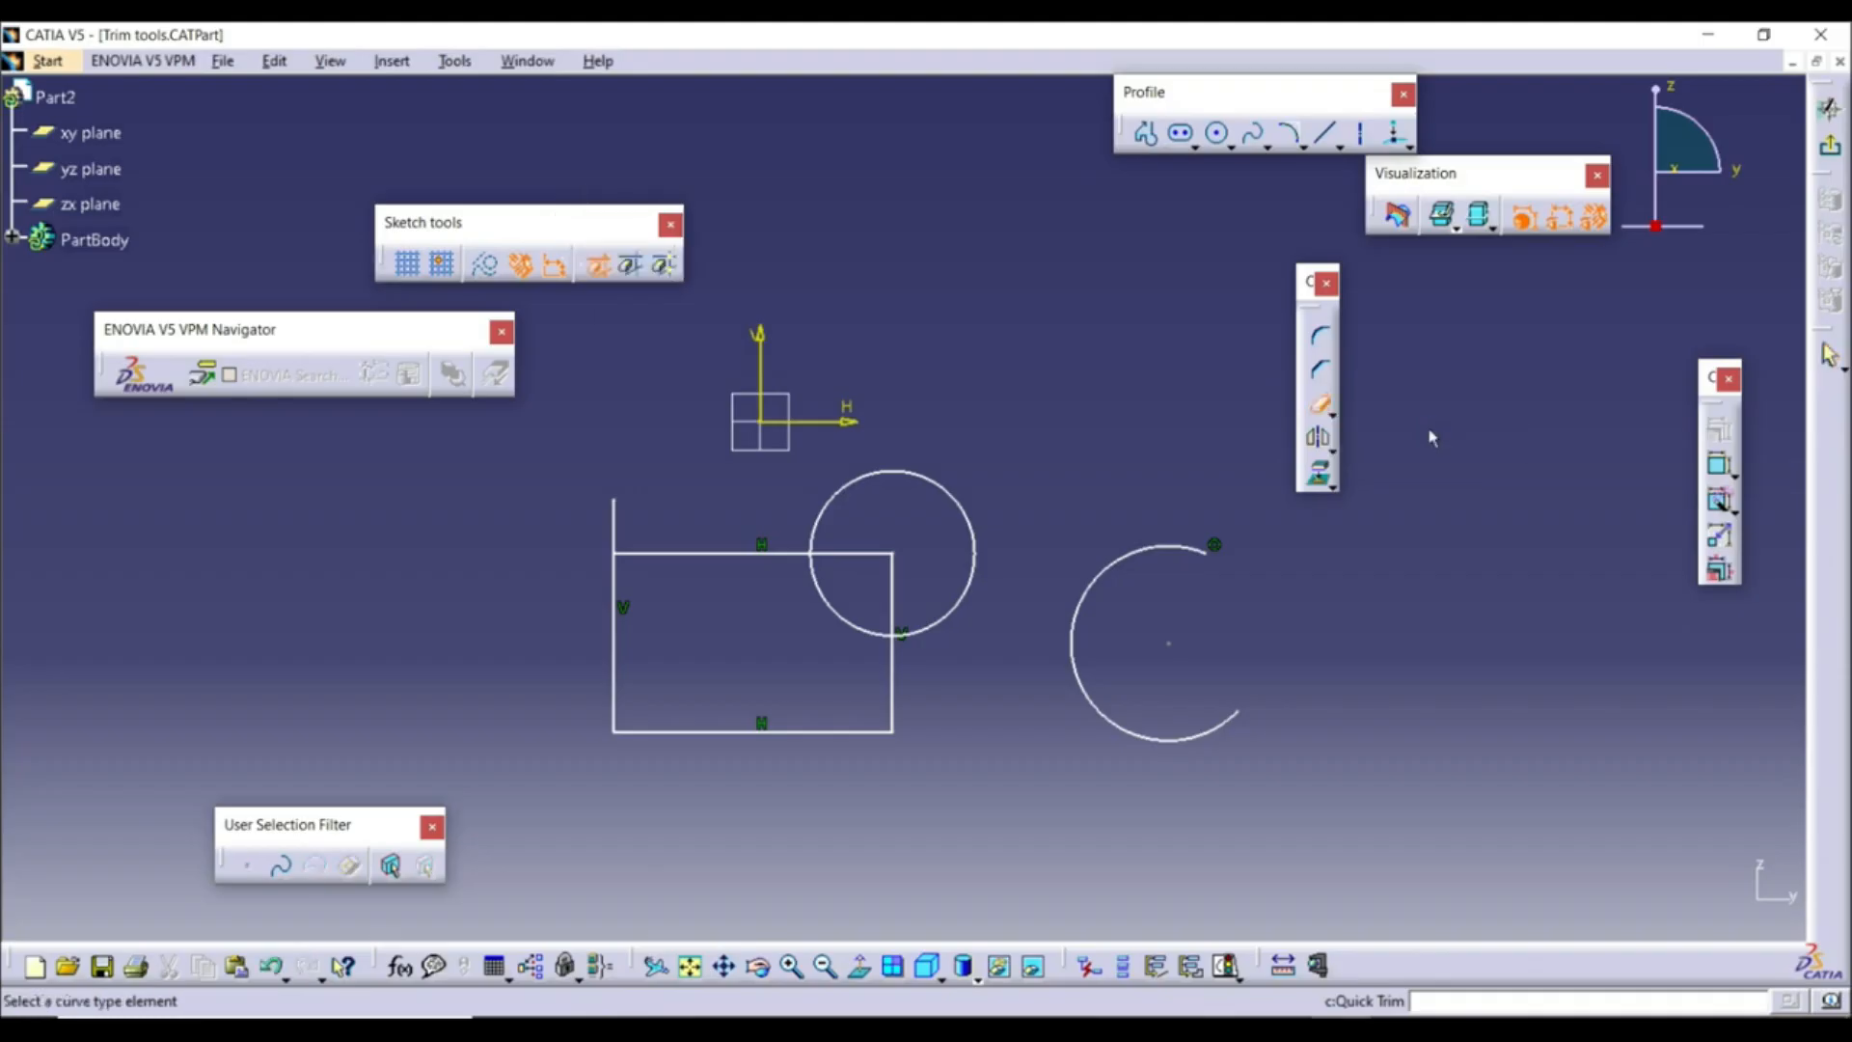
left_click(619, 516)
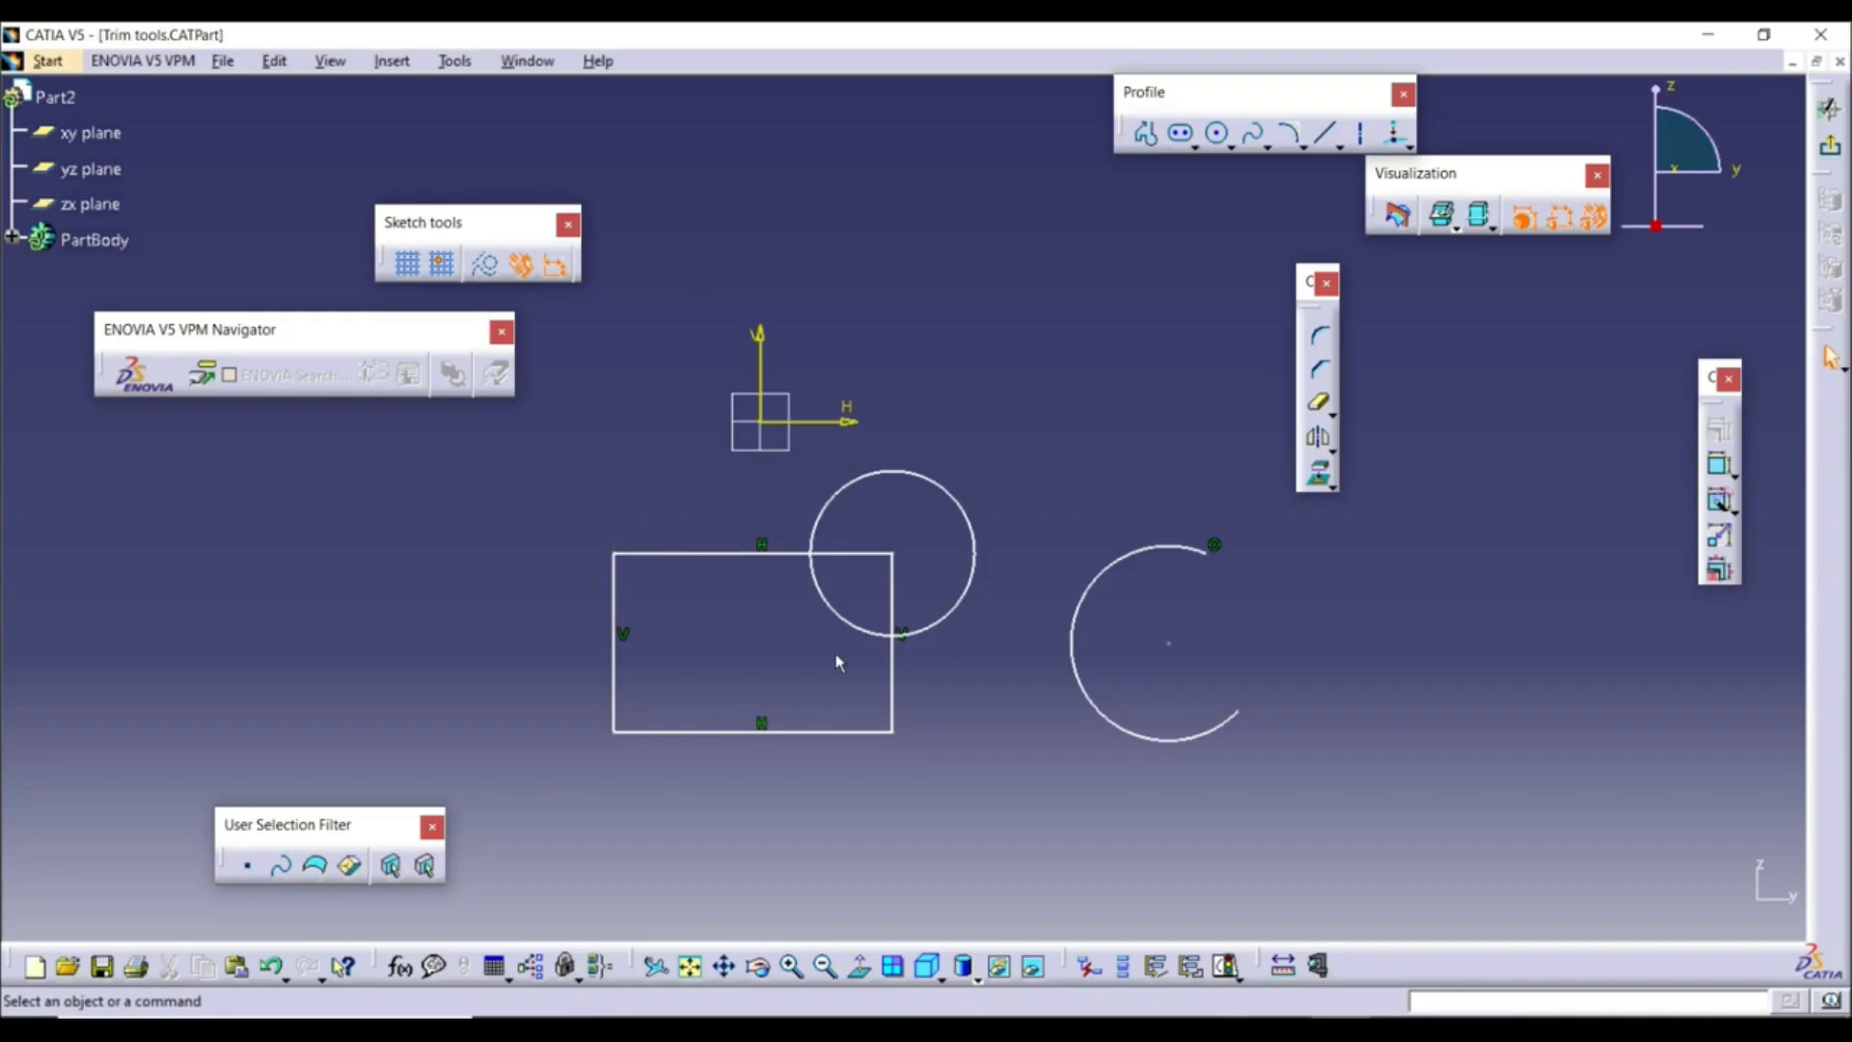
Try Quick Trim on the circle's arc inside the rectangle and on the upper and right edge segments inside the circle
left_click(1319, 403)
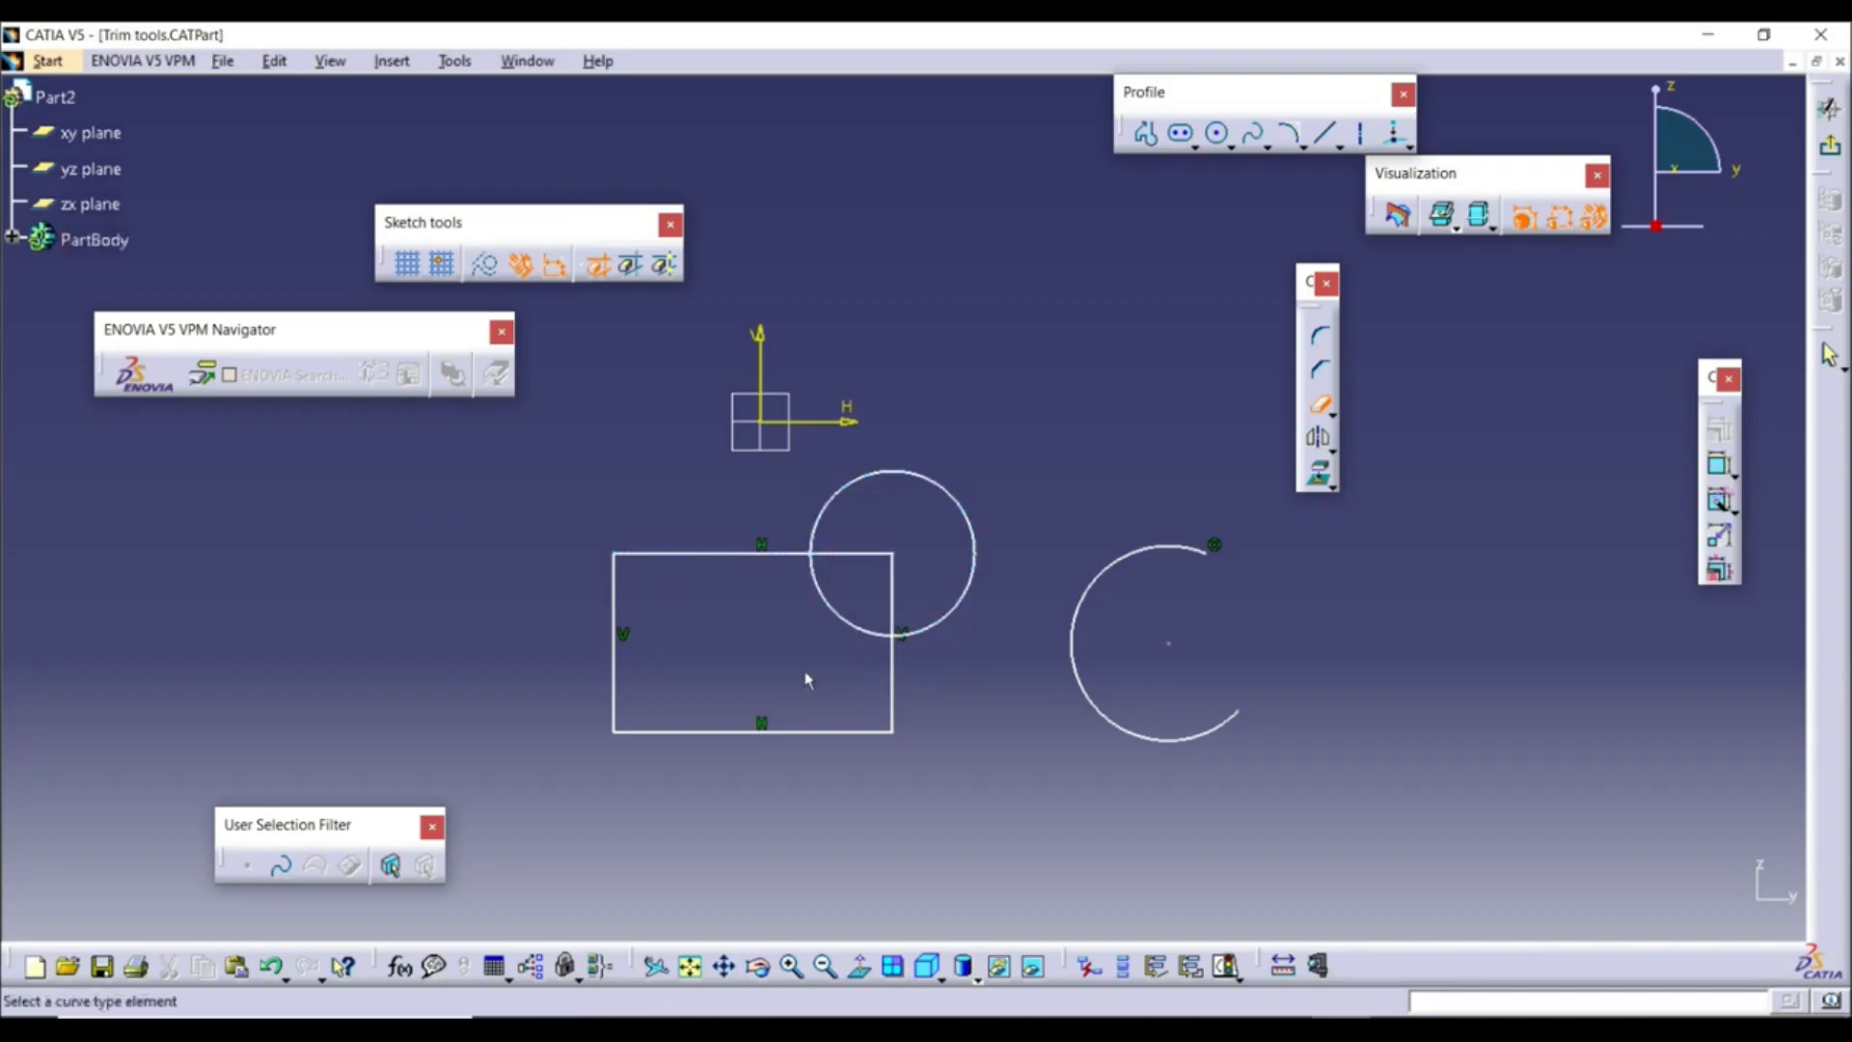
left_click(844, 616)
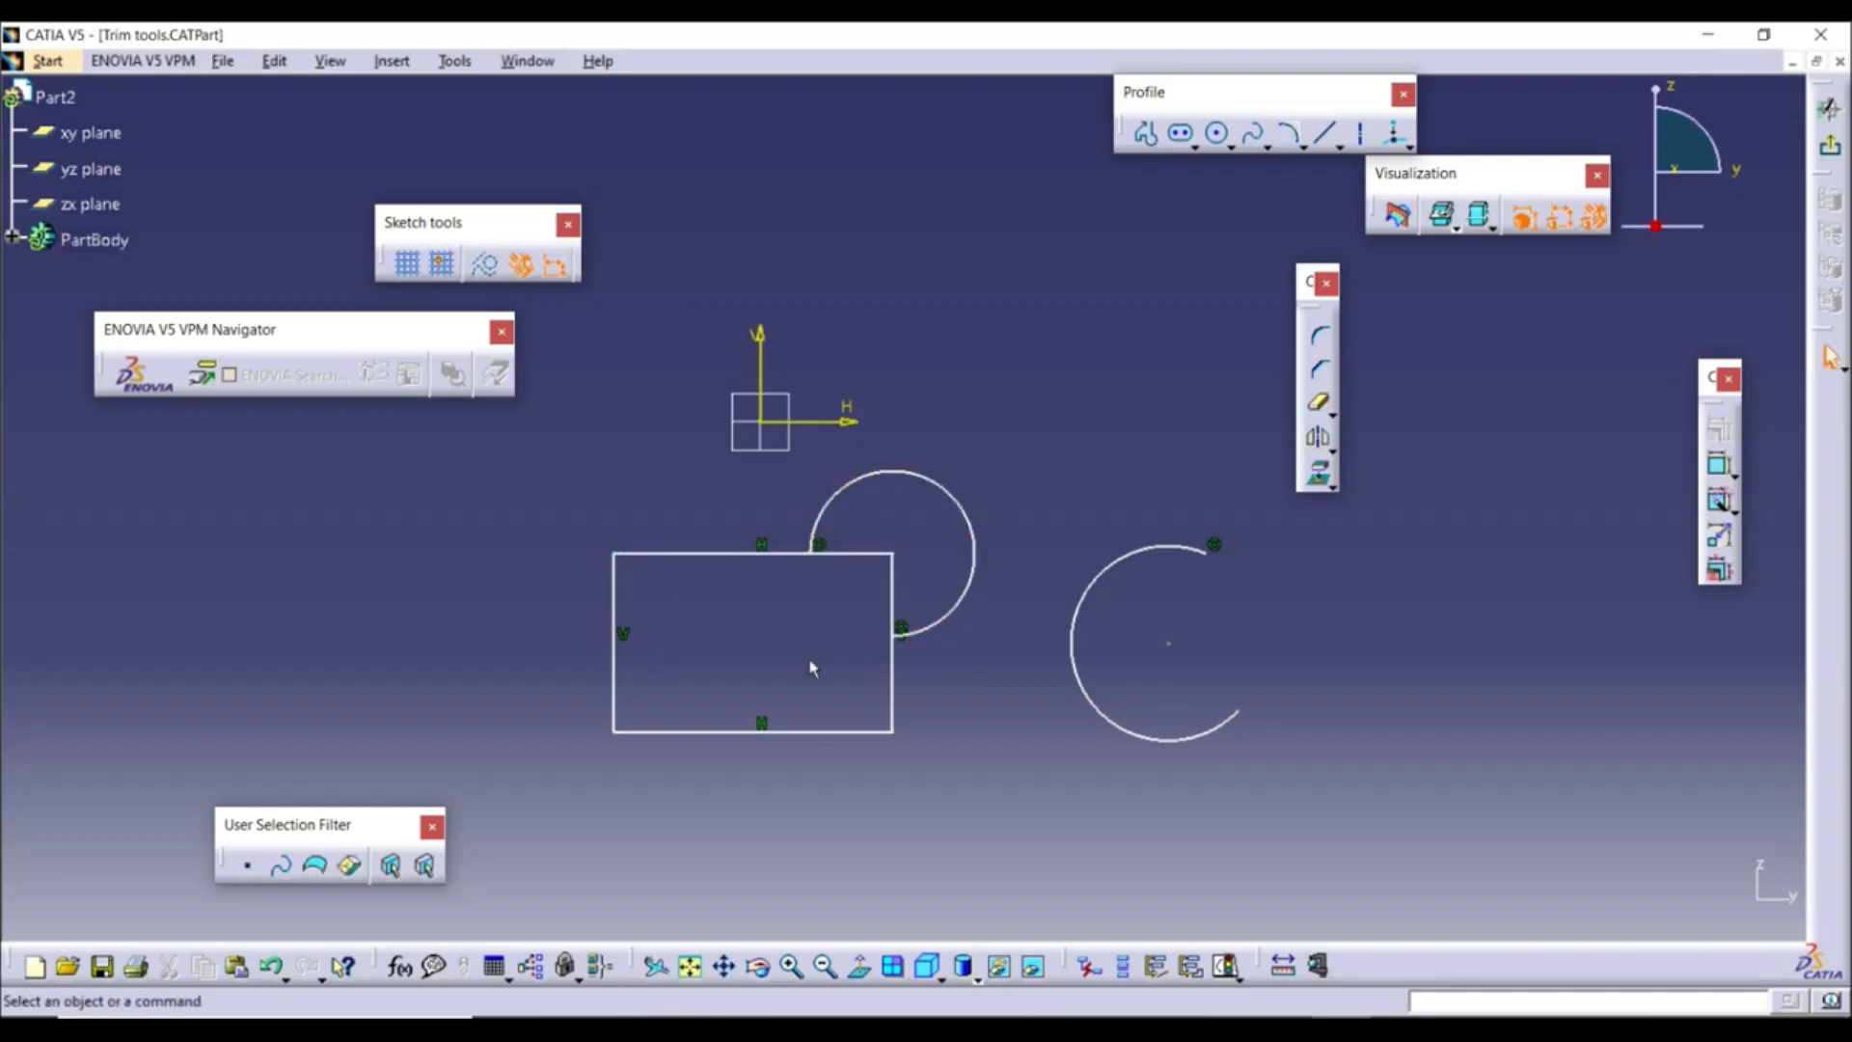
left_click(1317, 404)
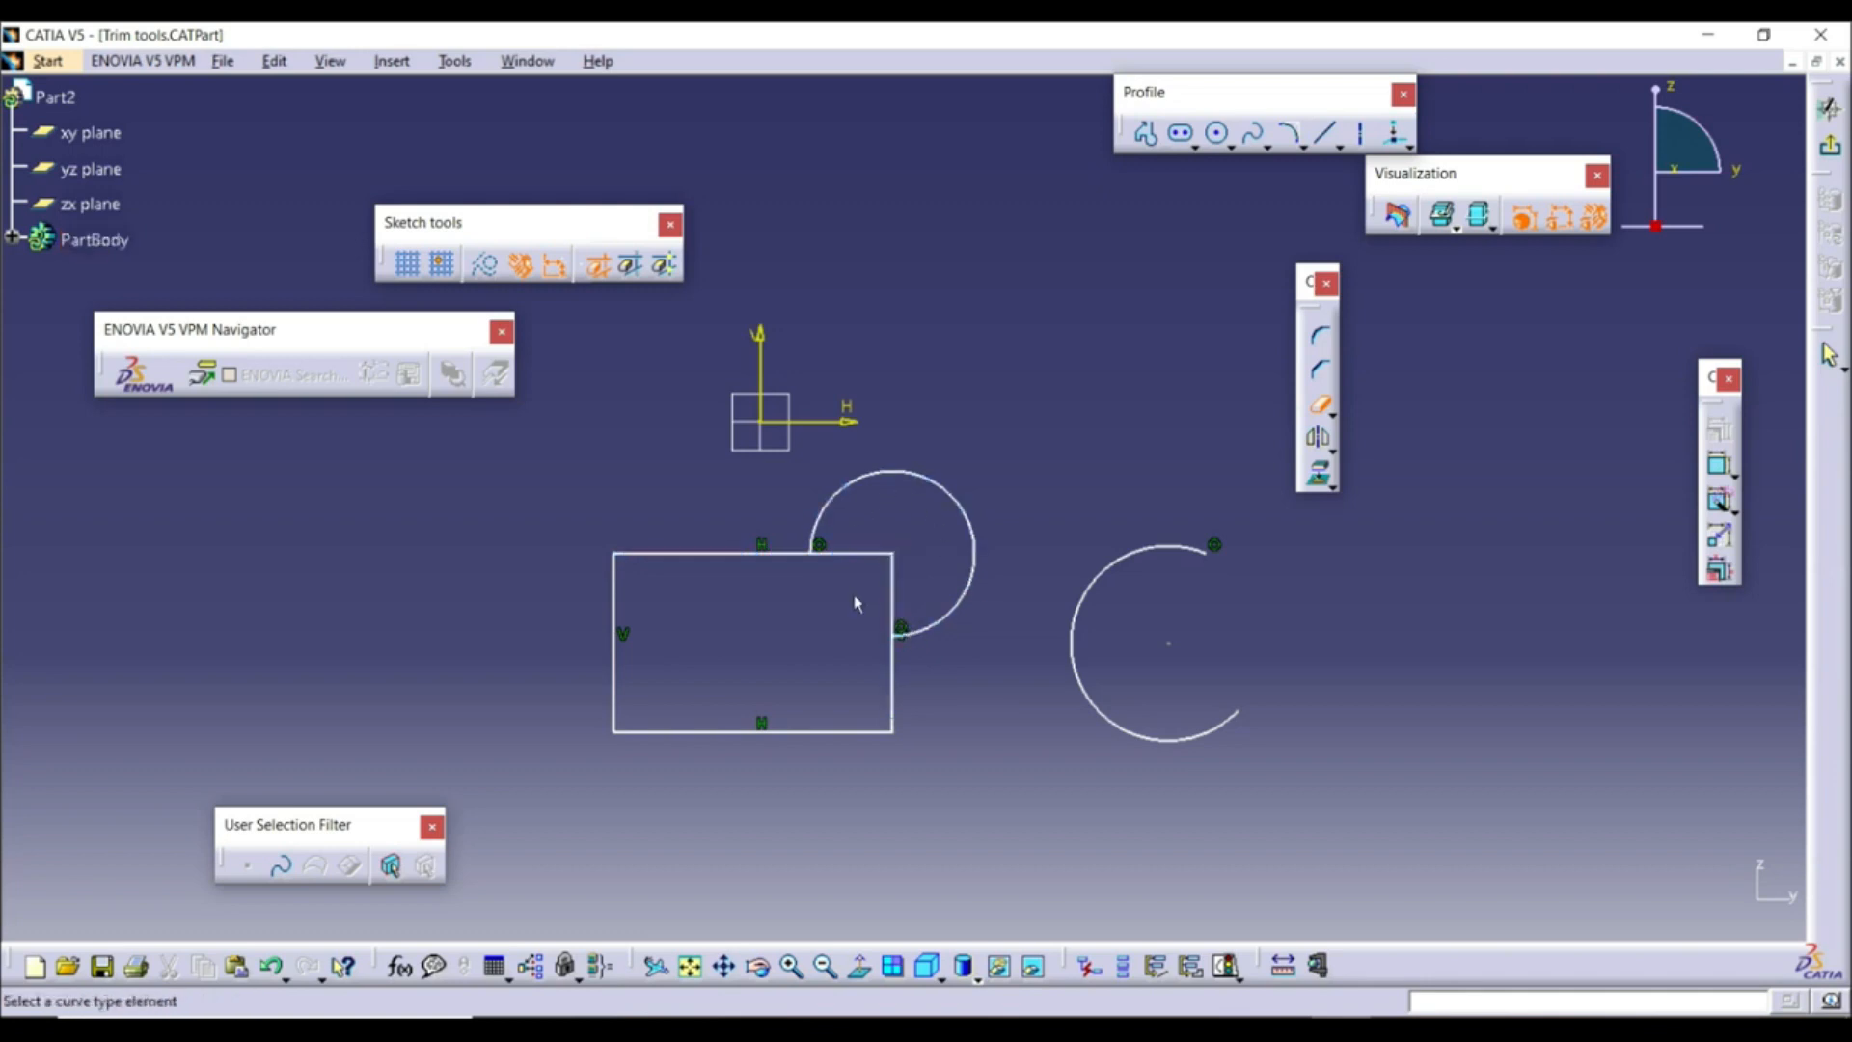
left_click(876, 553)
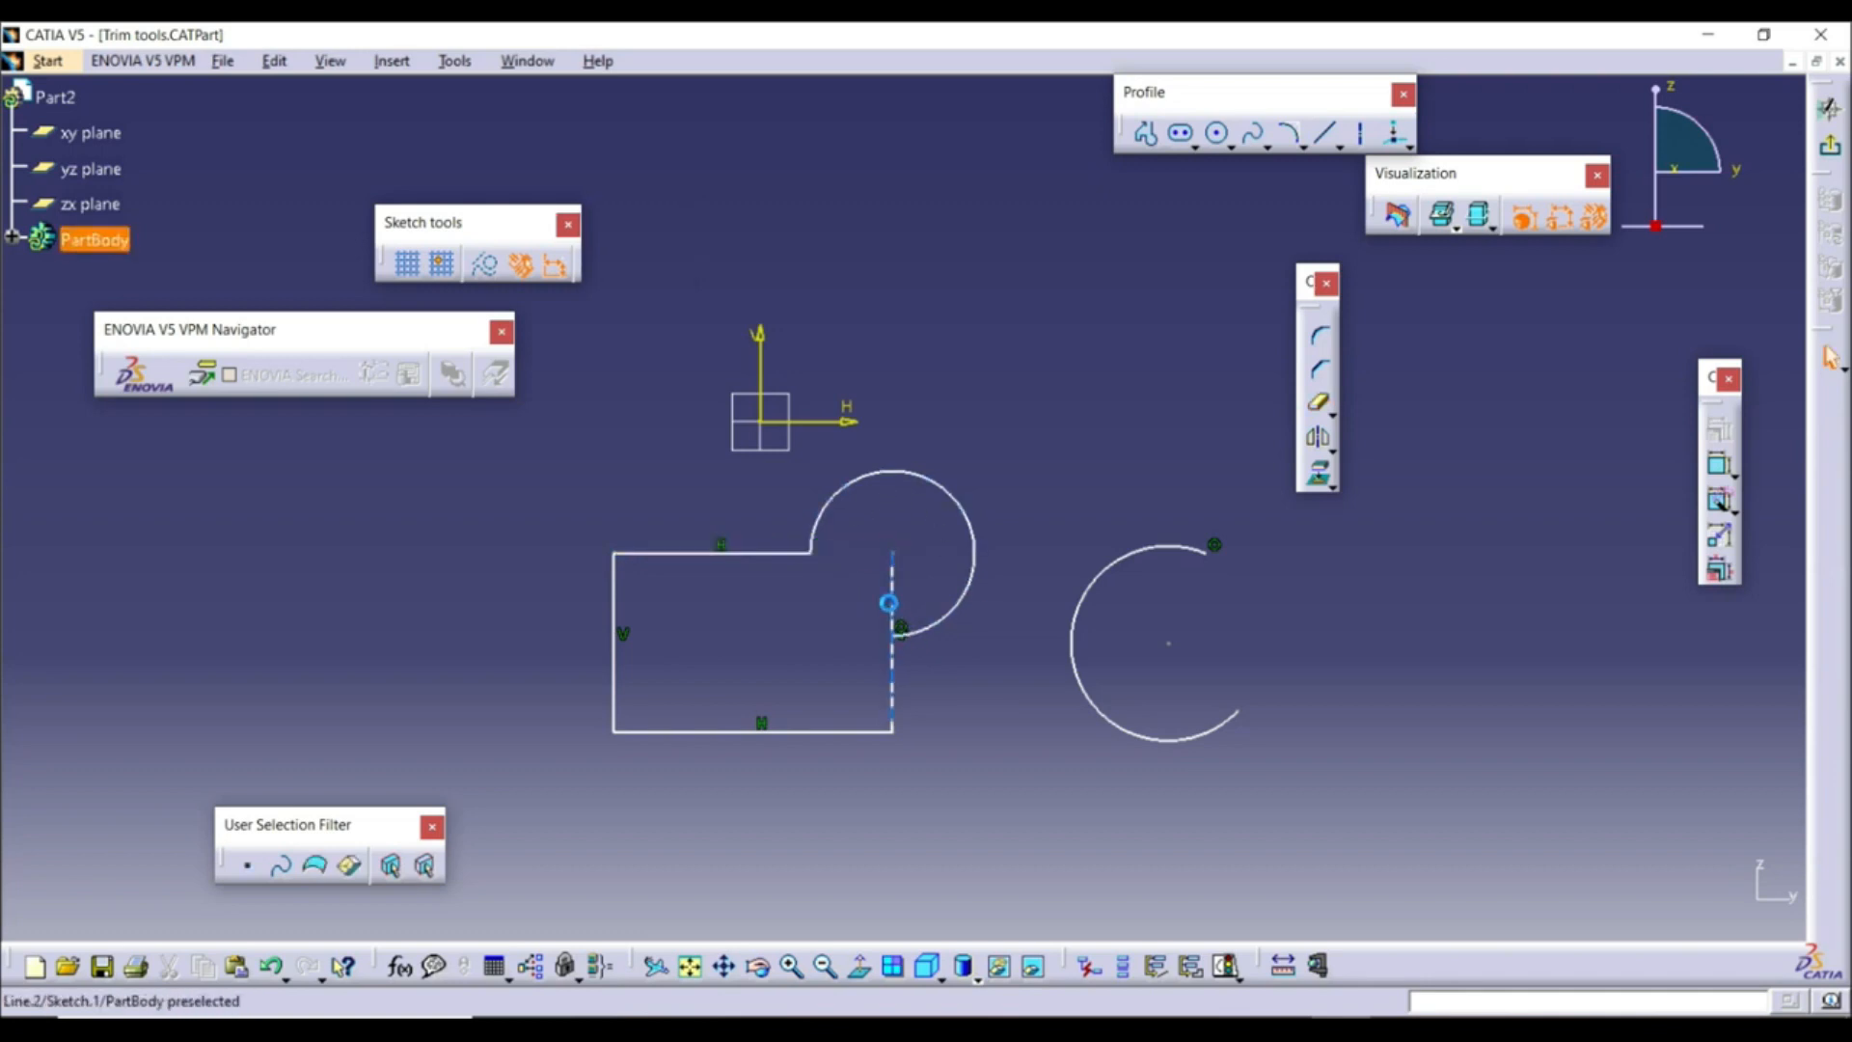
left_click(1317, 403)
left_click(896, 588)
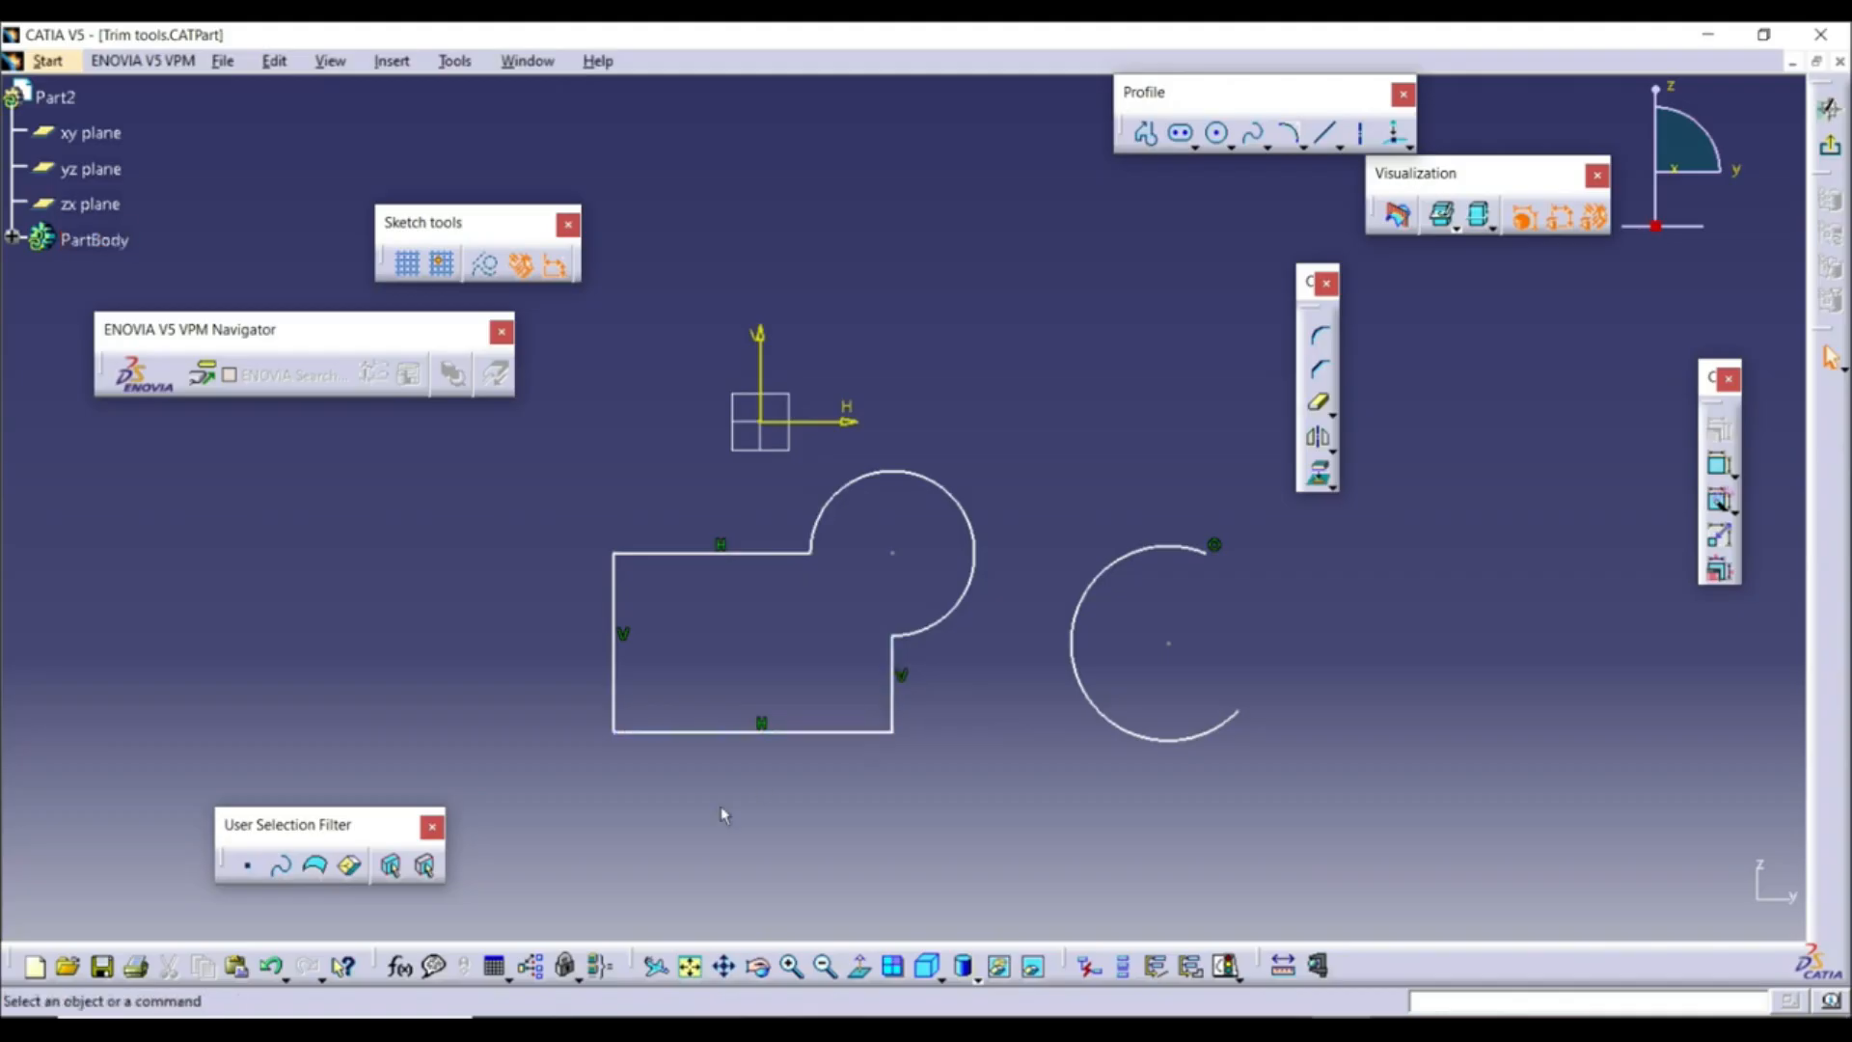
Undo the three quick trims made where the circle and rectangle overlap
left_click(272, 965)
left_click(272, 965)
left_click(272, 966)
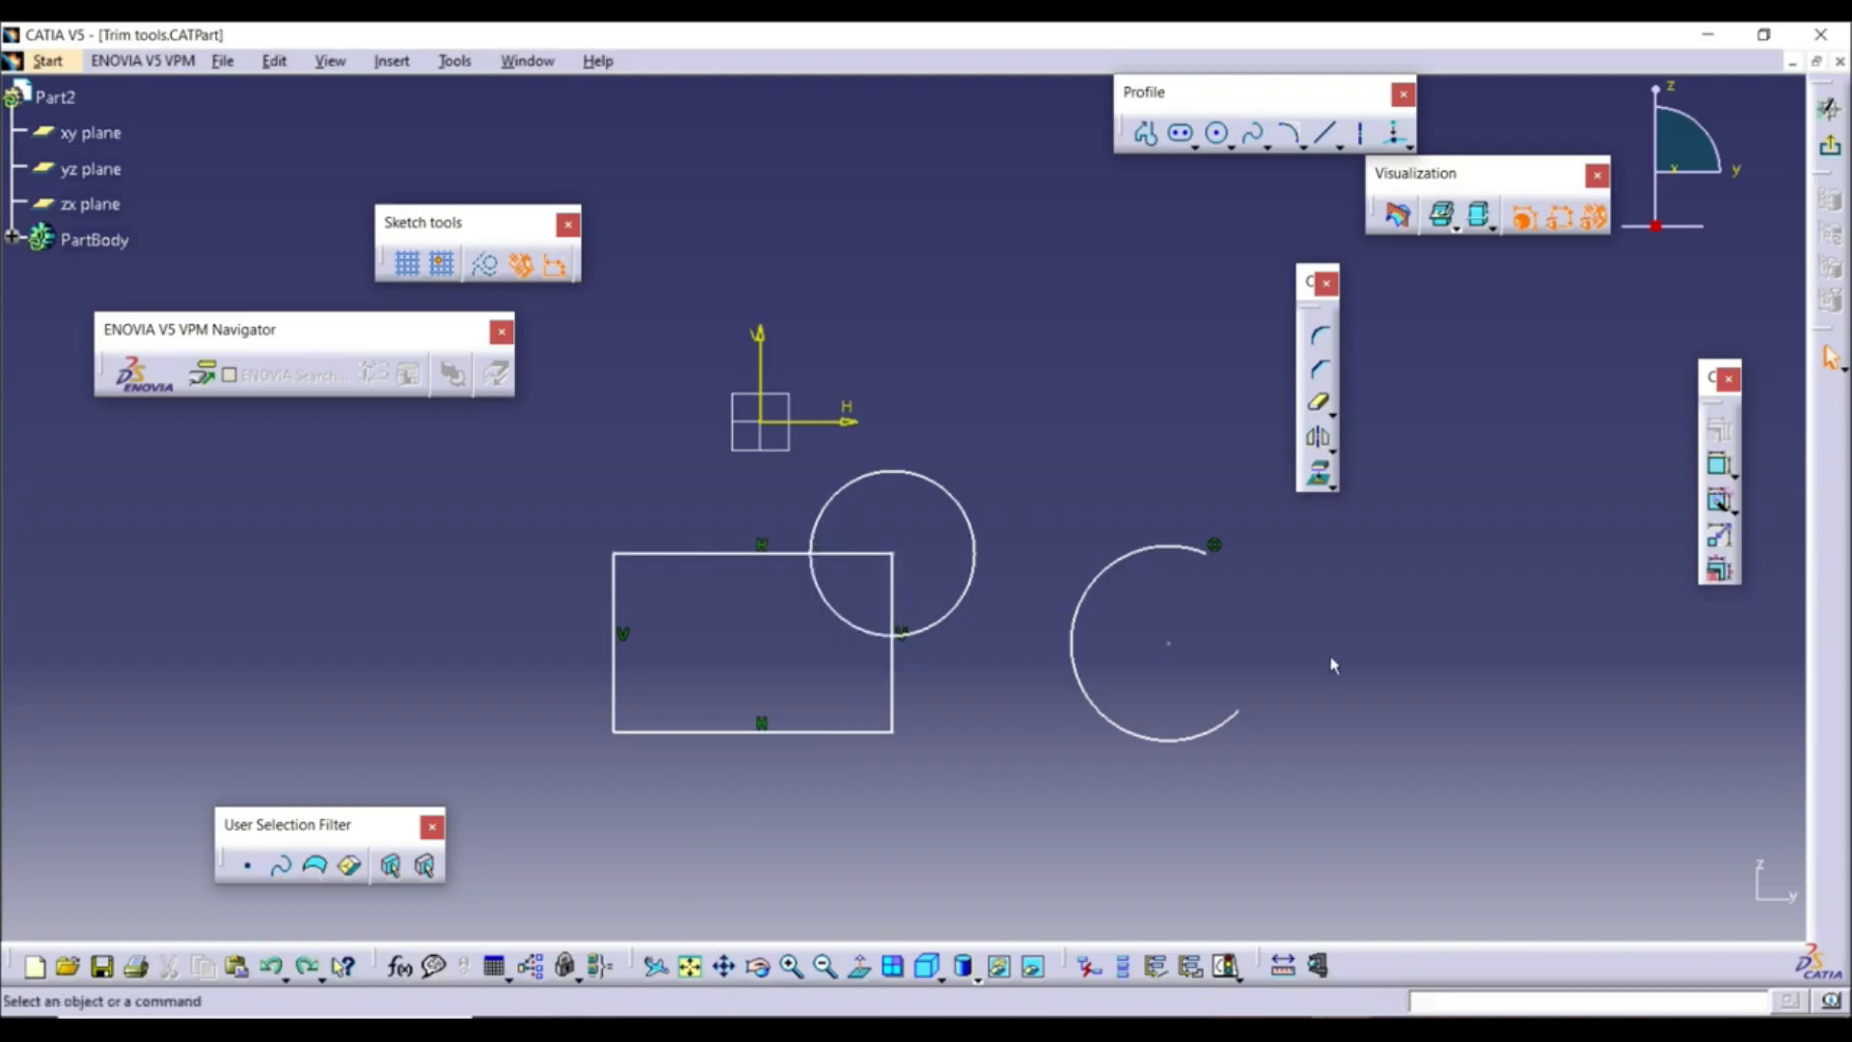
Break the rectangle's lower edge at a point about a quarter of its length from the lower-left corner
left_click(1332, 414)
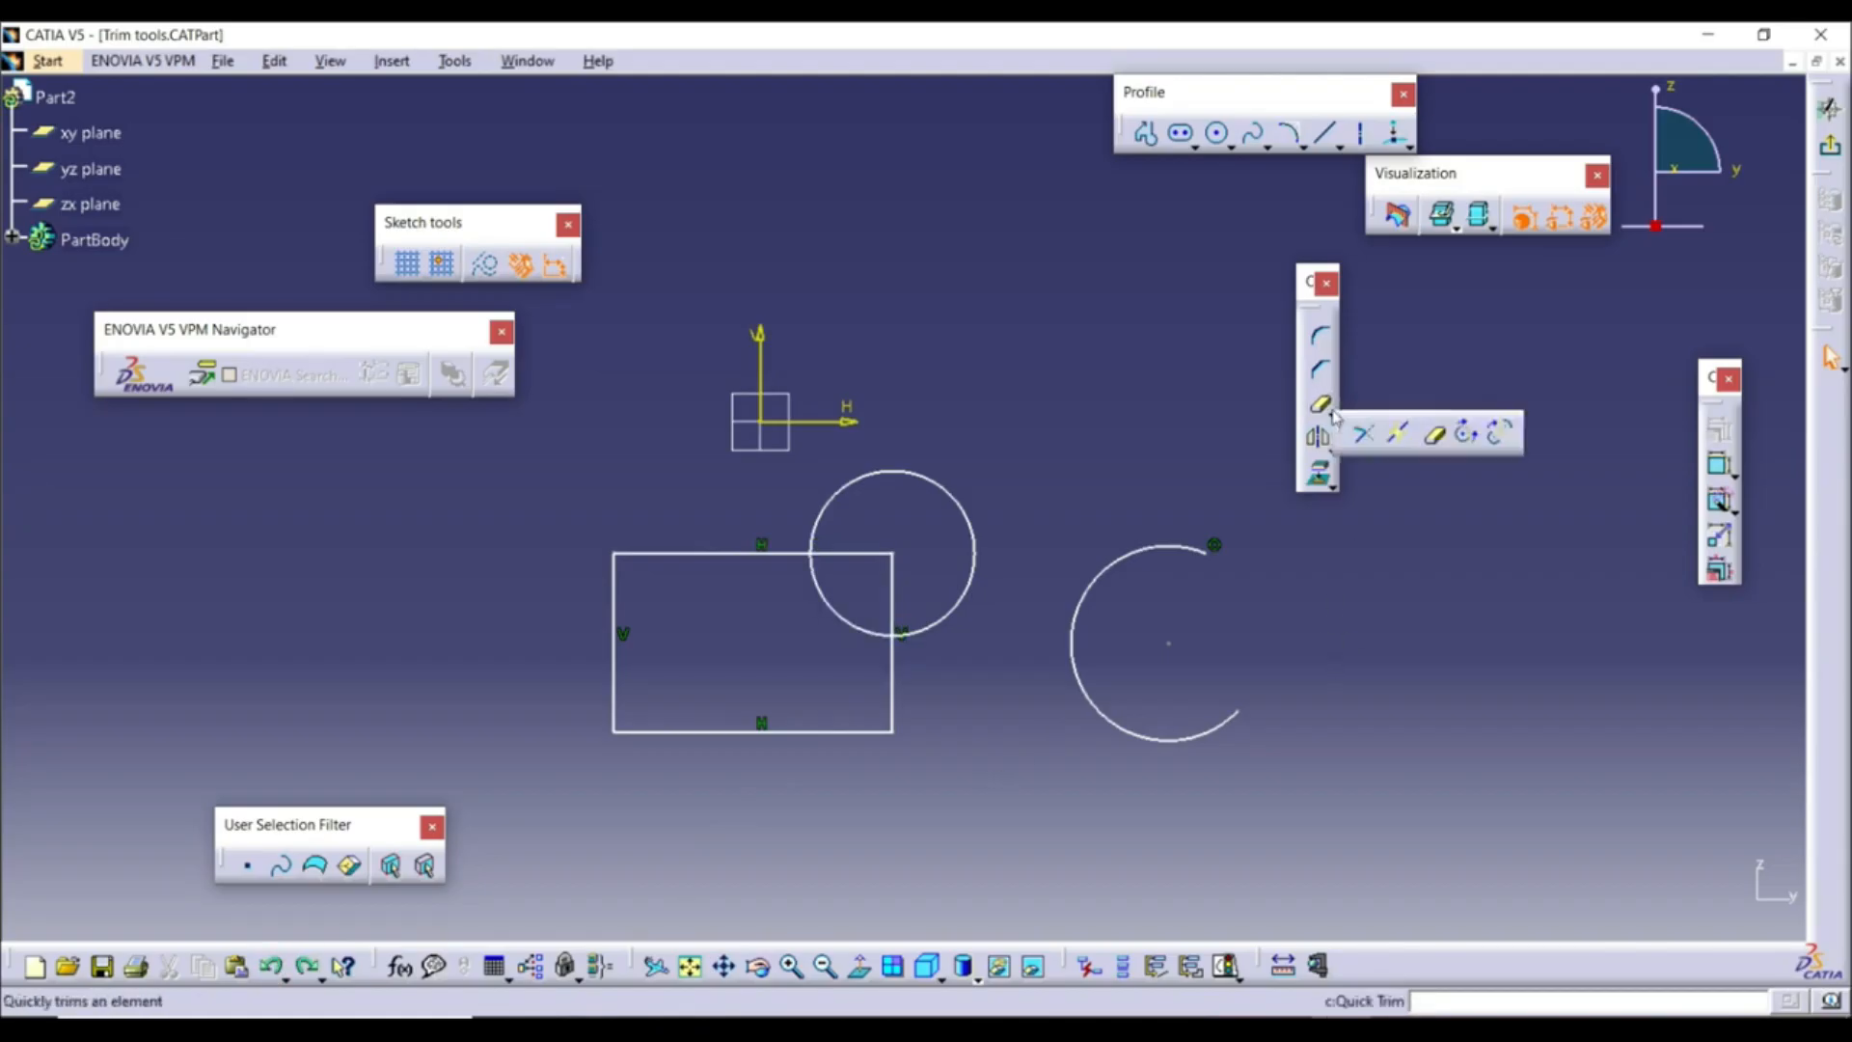
left_click(1405, 439)
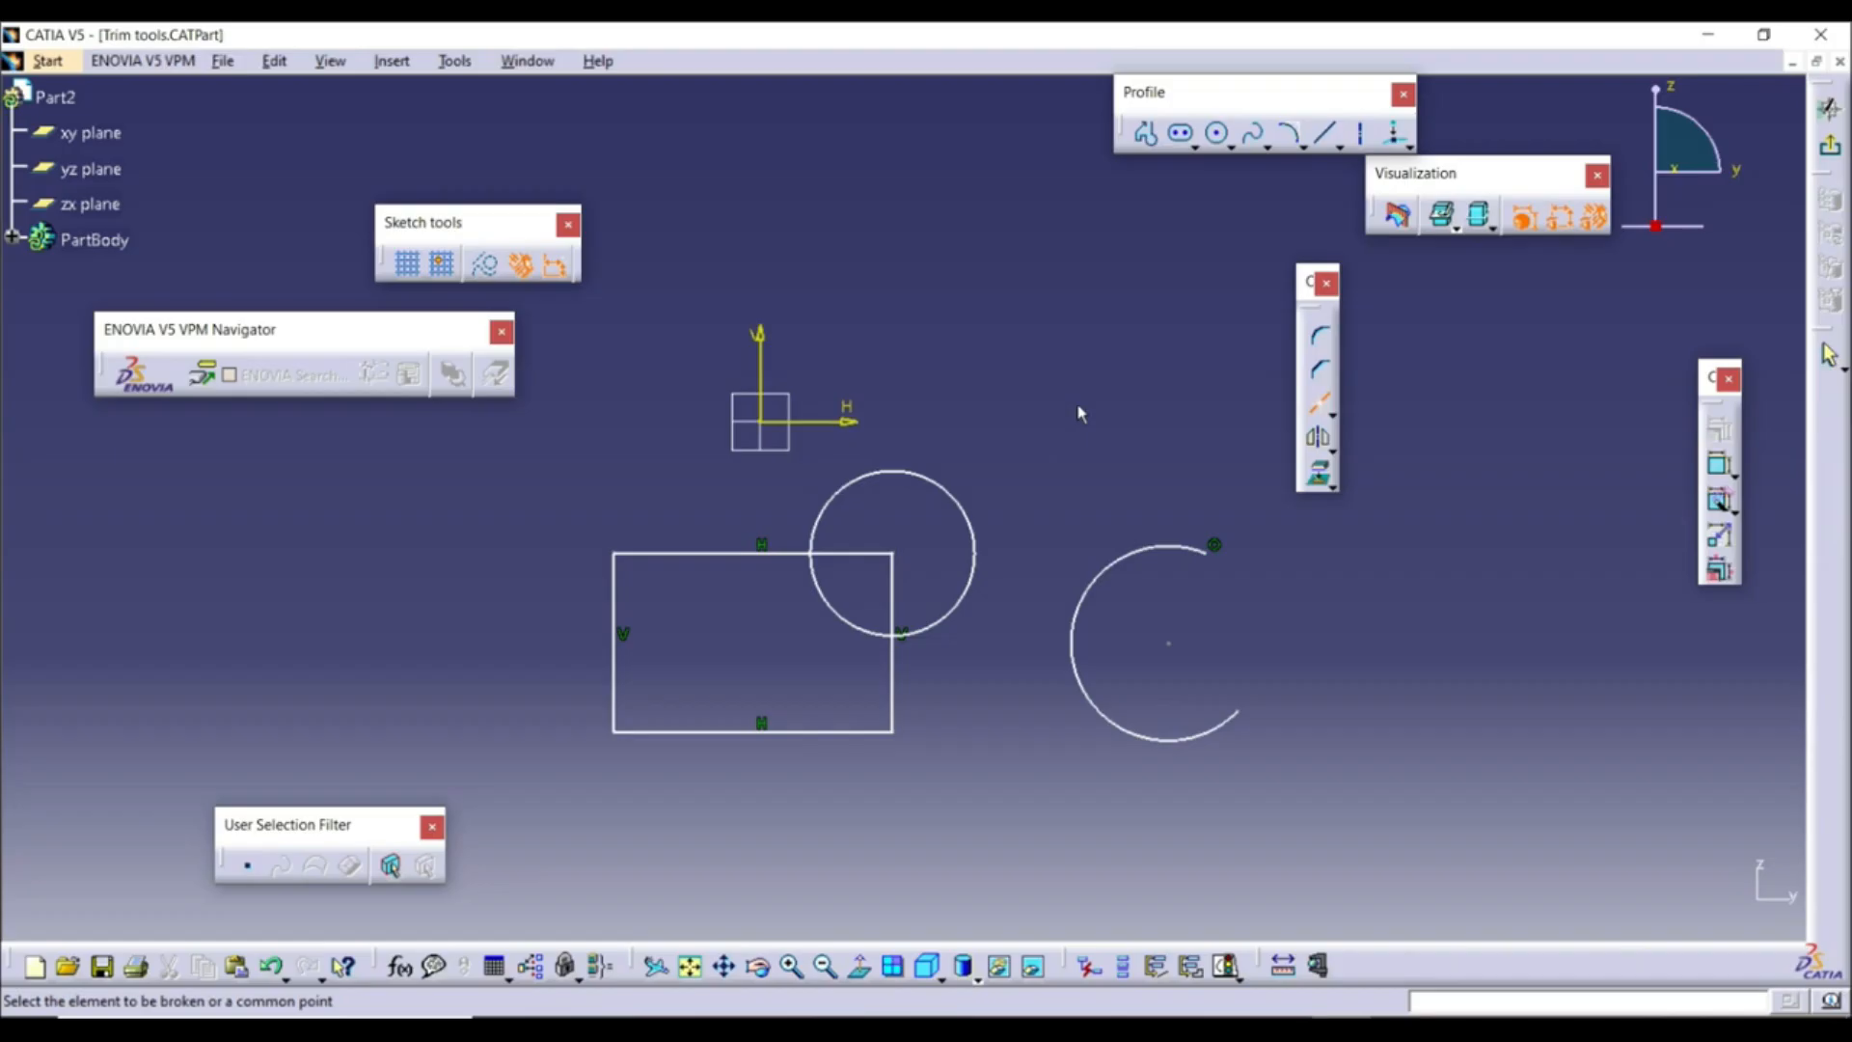
left_click(750, 733)
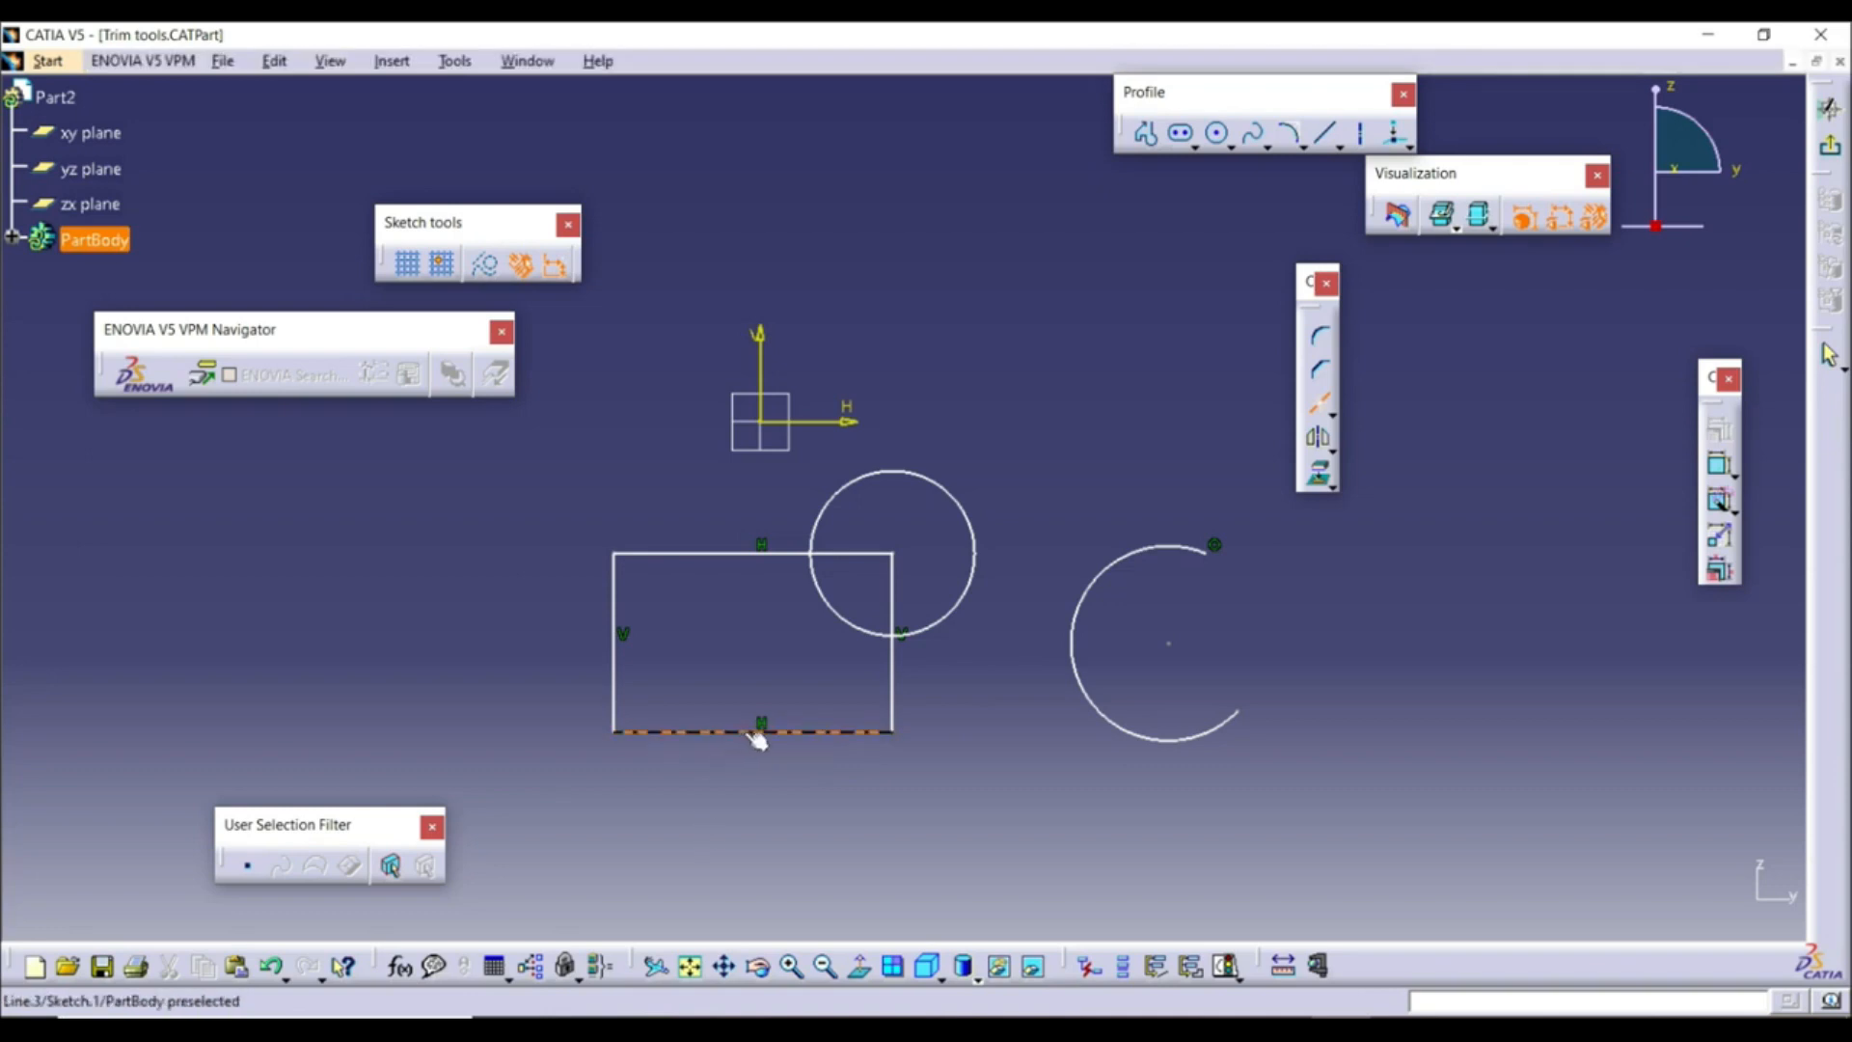
left_click(680, 732)
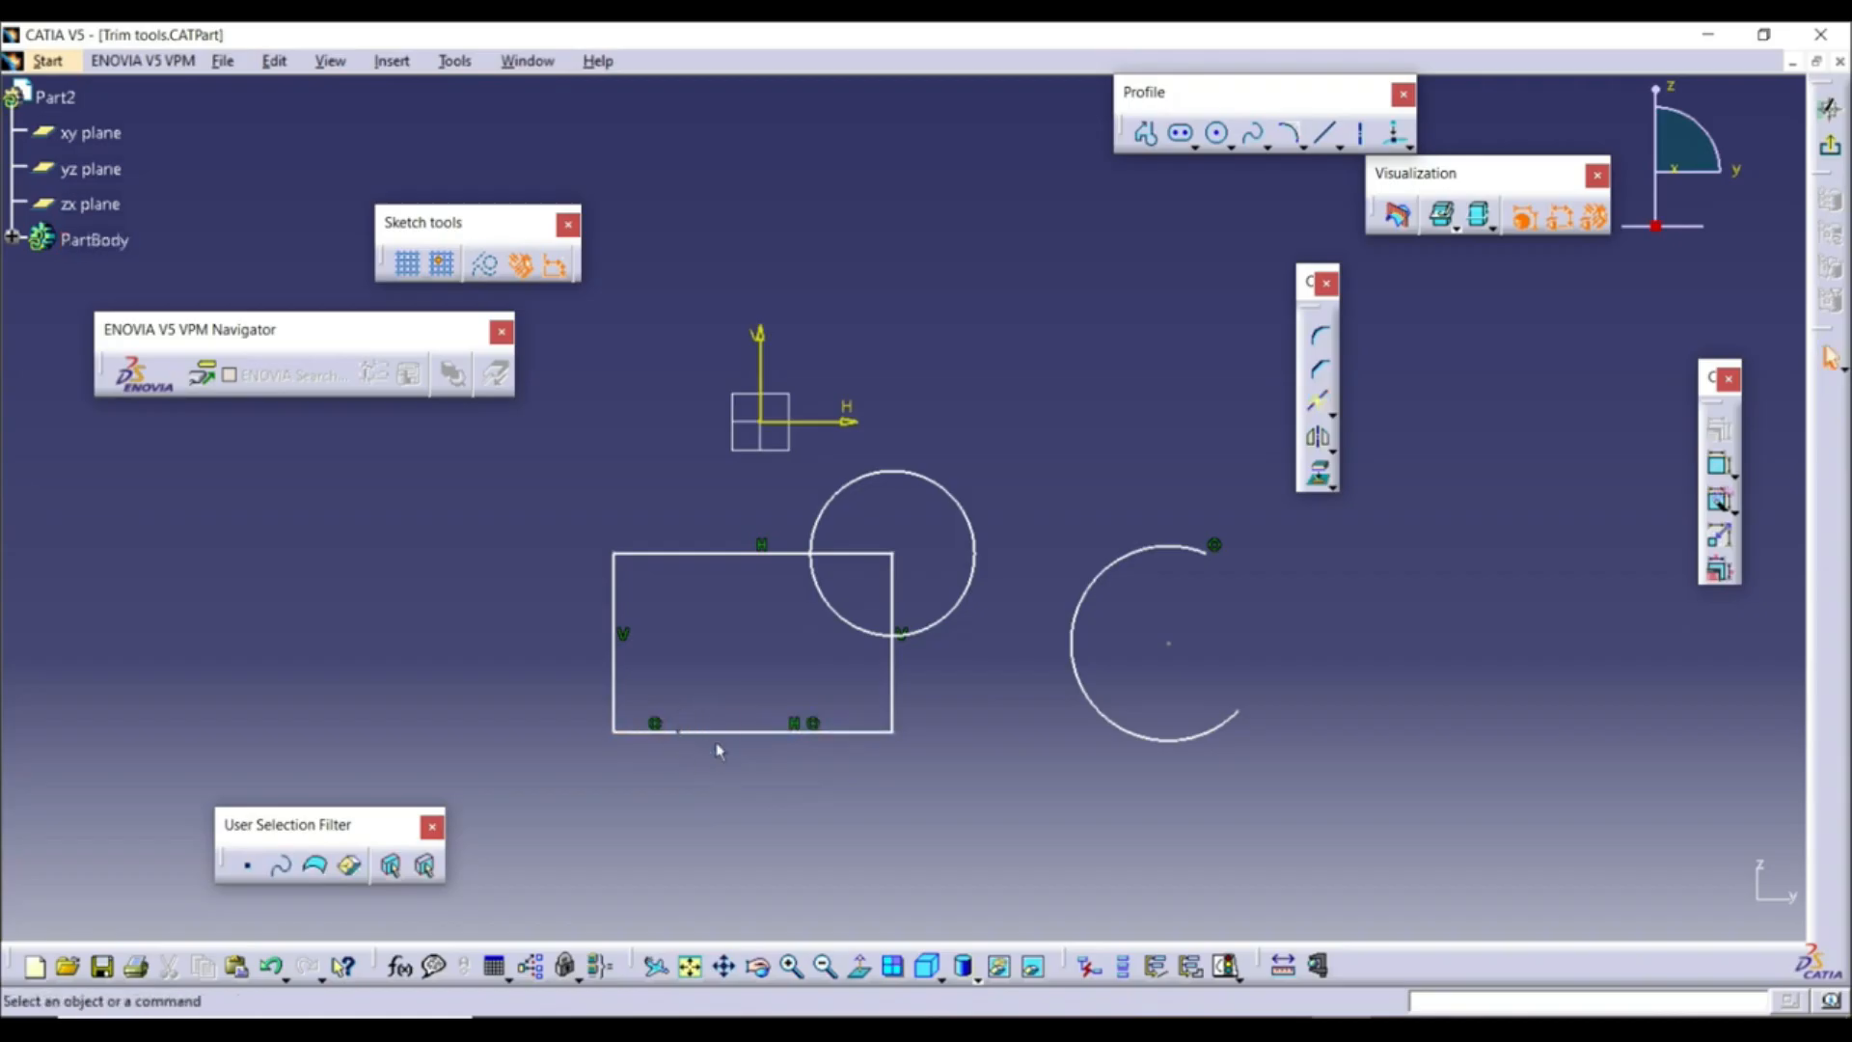
Select the pieces of the broken lower edge in turn and delete the short left piece
left_click(663, 733)
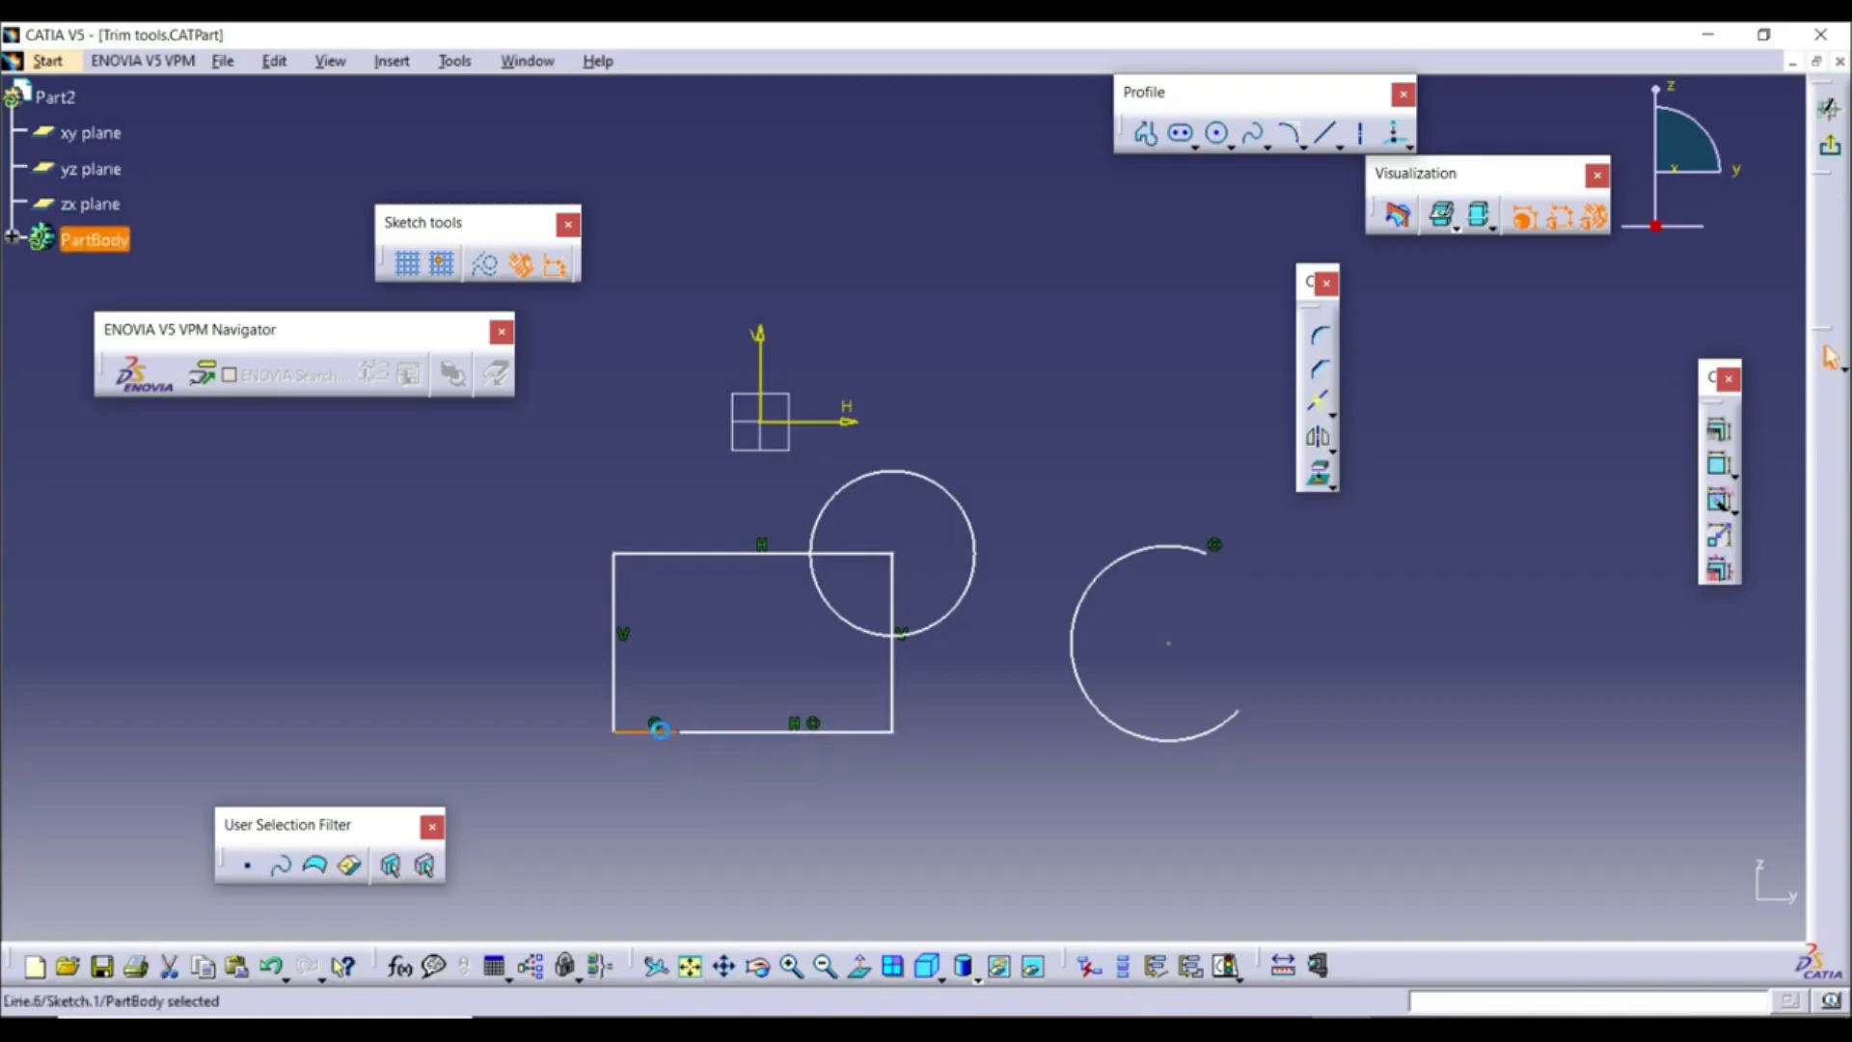
left_click(712, 733)
left_click(715, 774)
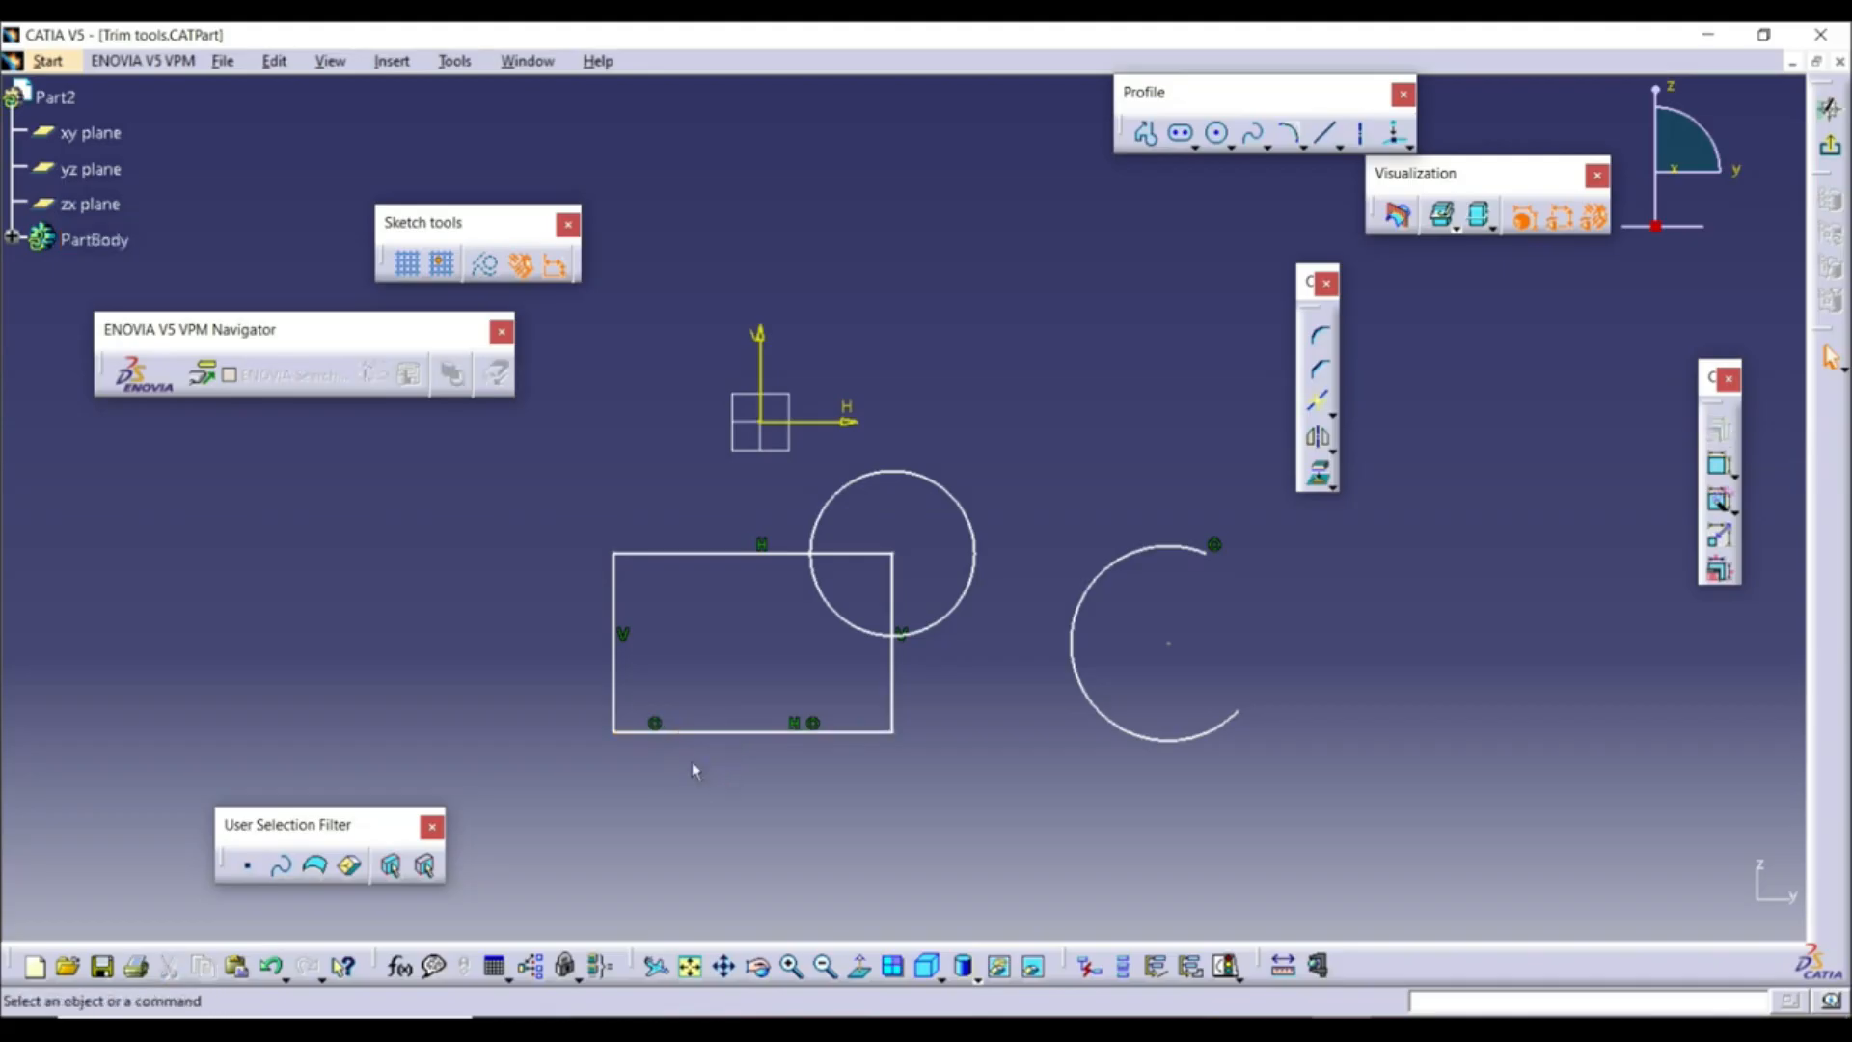
left_click(645, 733)
key("Delete")
key("ctrl+z")
Try closing the open arc beside the rectangle into a full circle, and undo it
left_click(1331, 413)
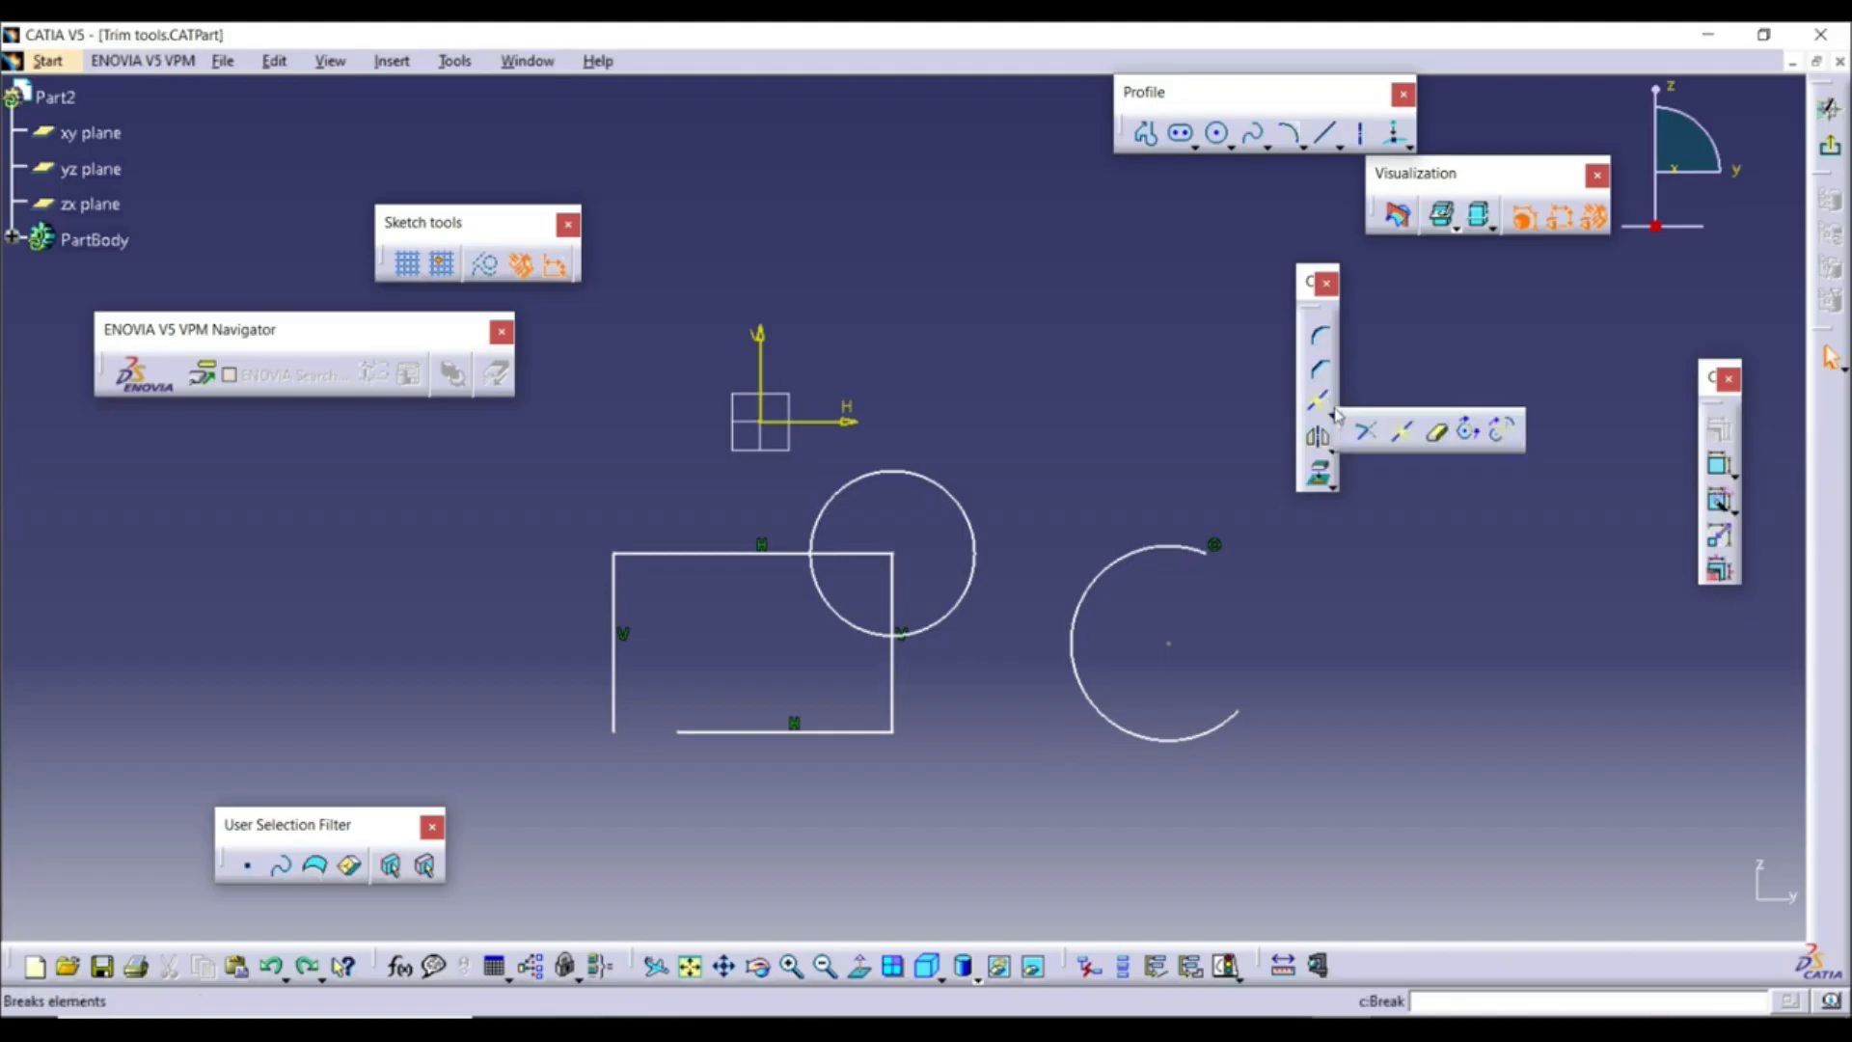
left_click(1469, 432)
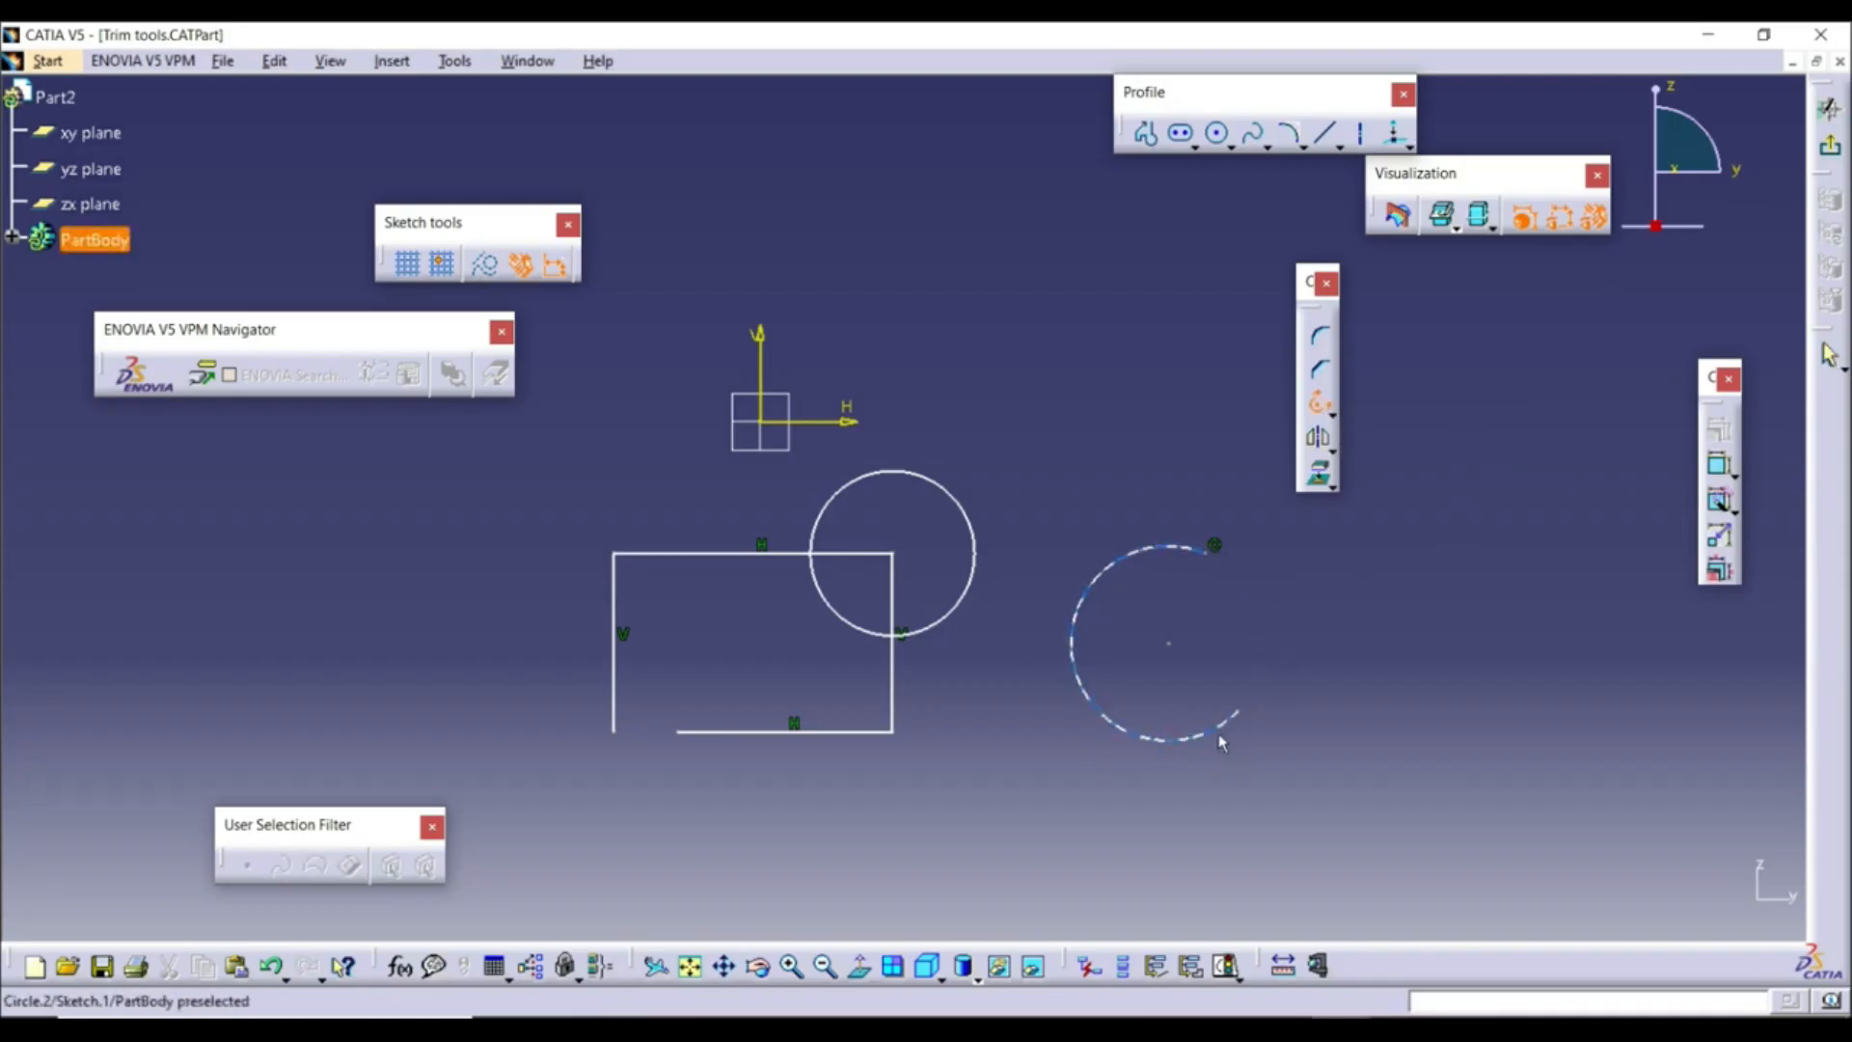
left_click(1175, 555)
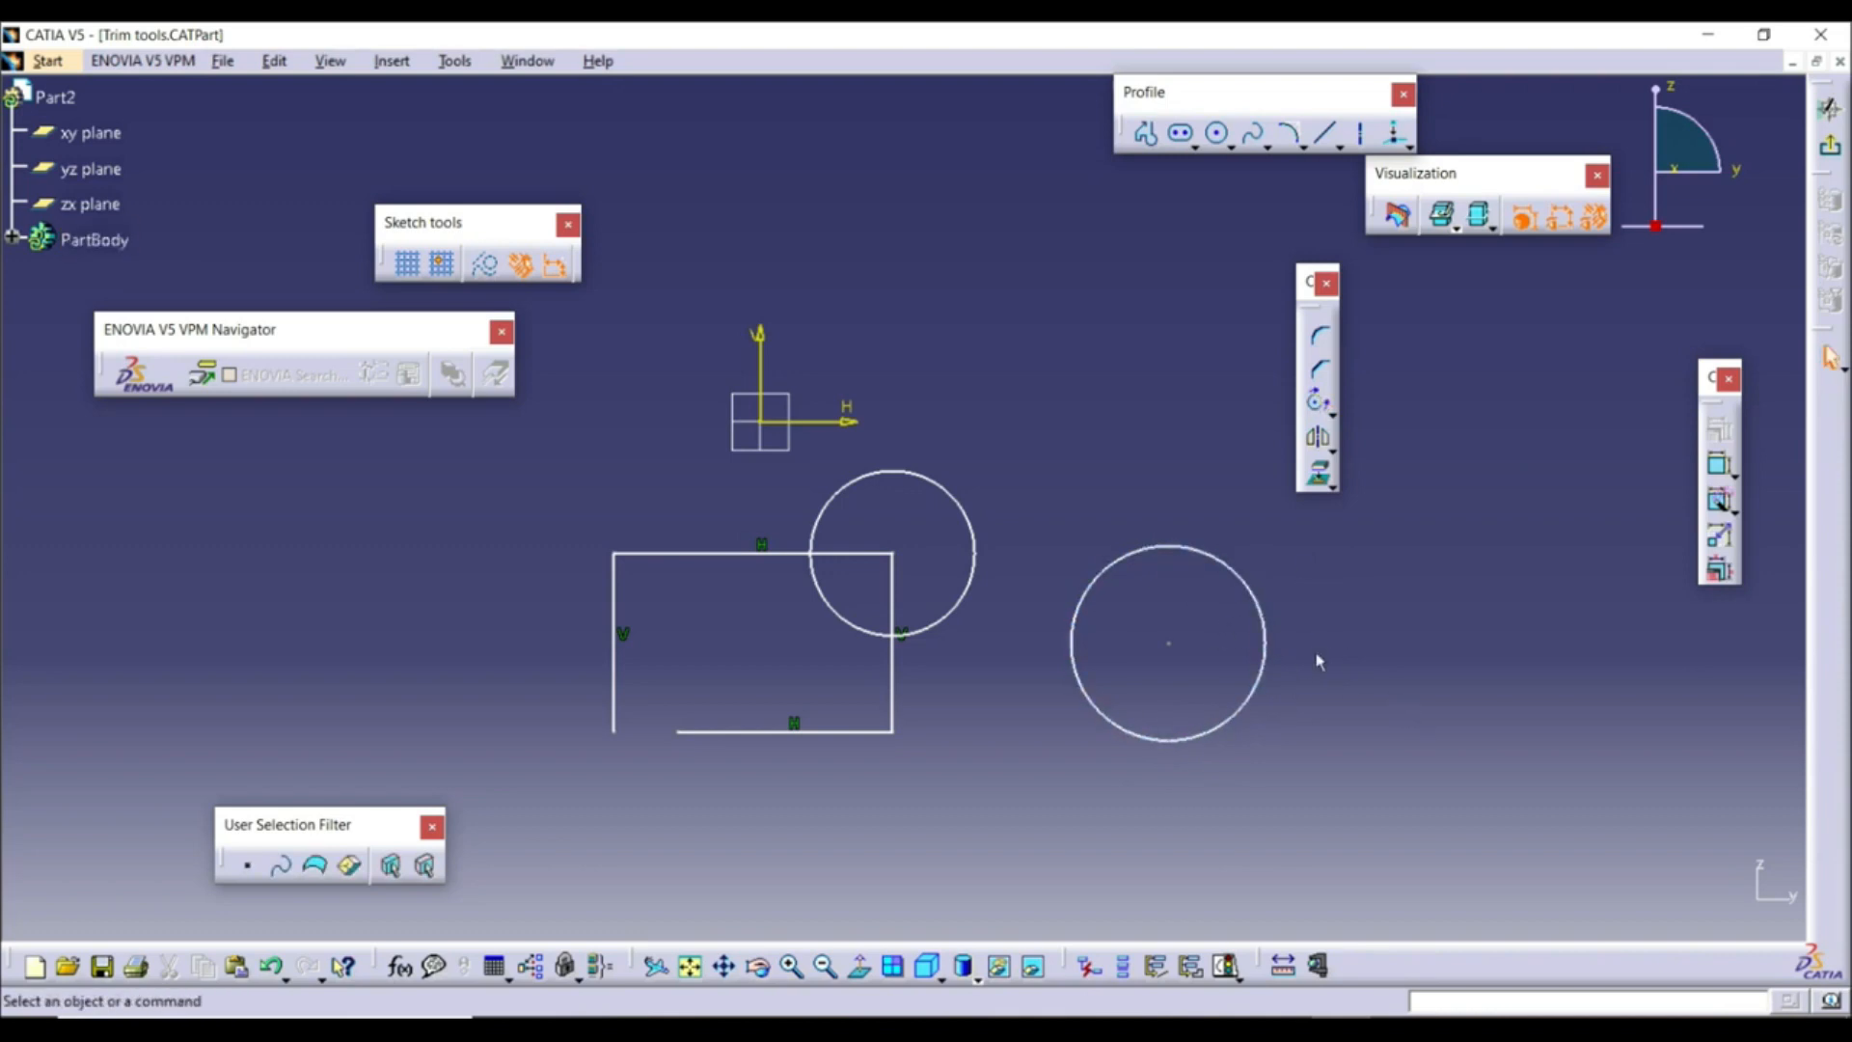
left_click(272, 966)
left_click(273, 965)
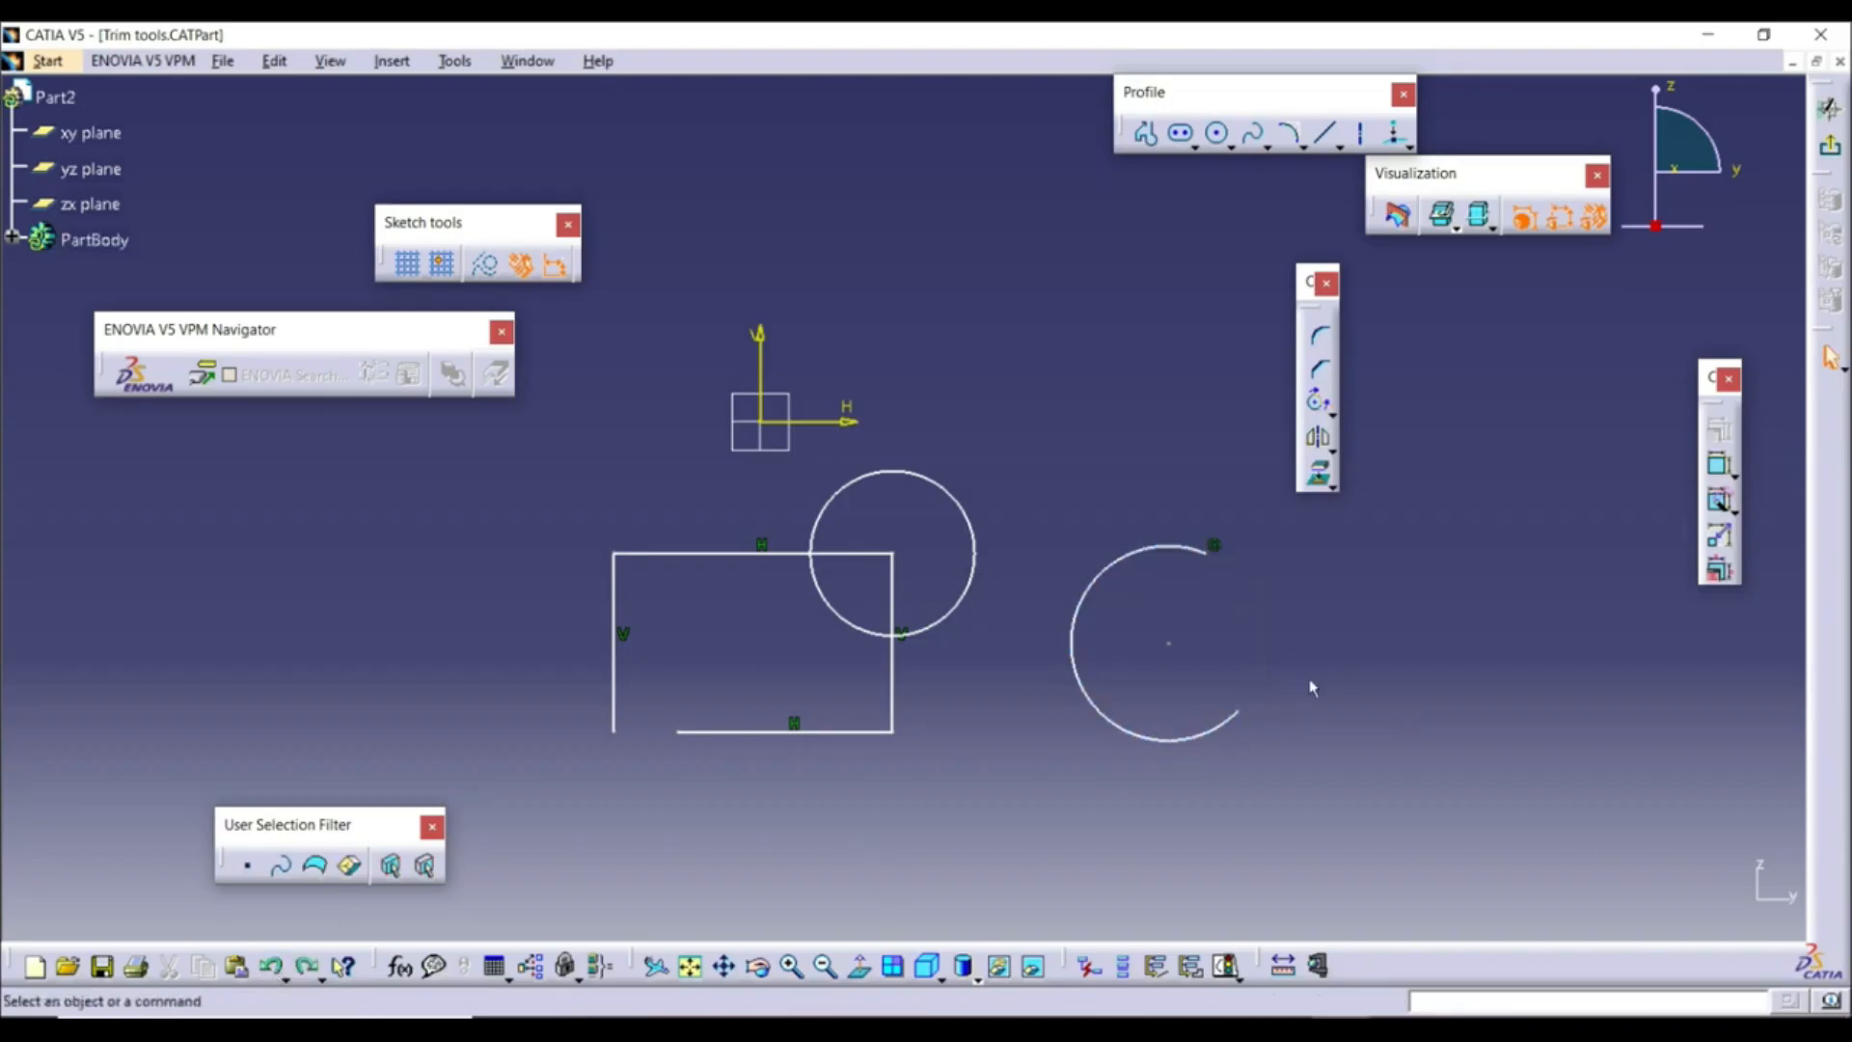
Replace the open arc beside the rectangle with its complementary arc using Complement
left_click(1333, 415)
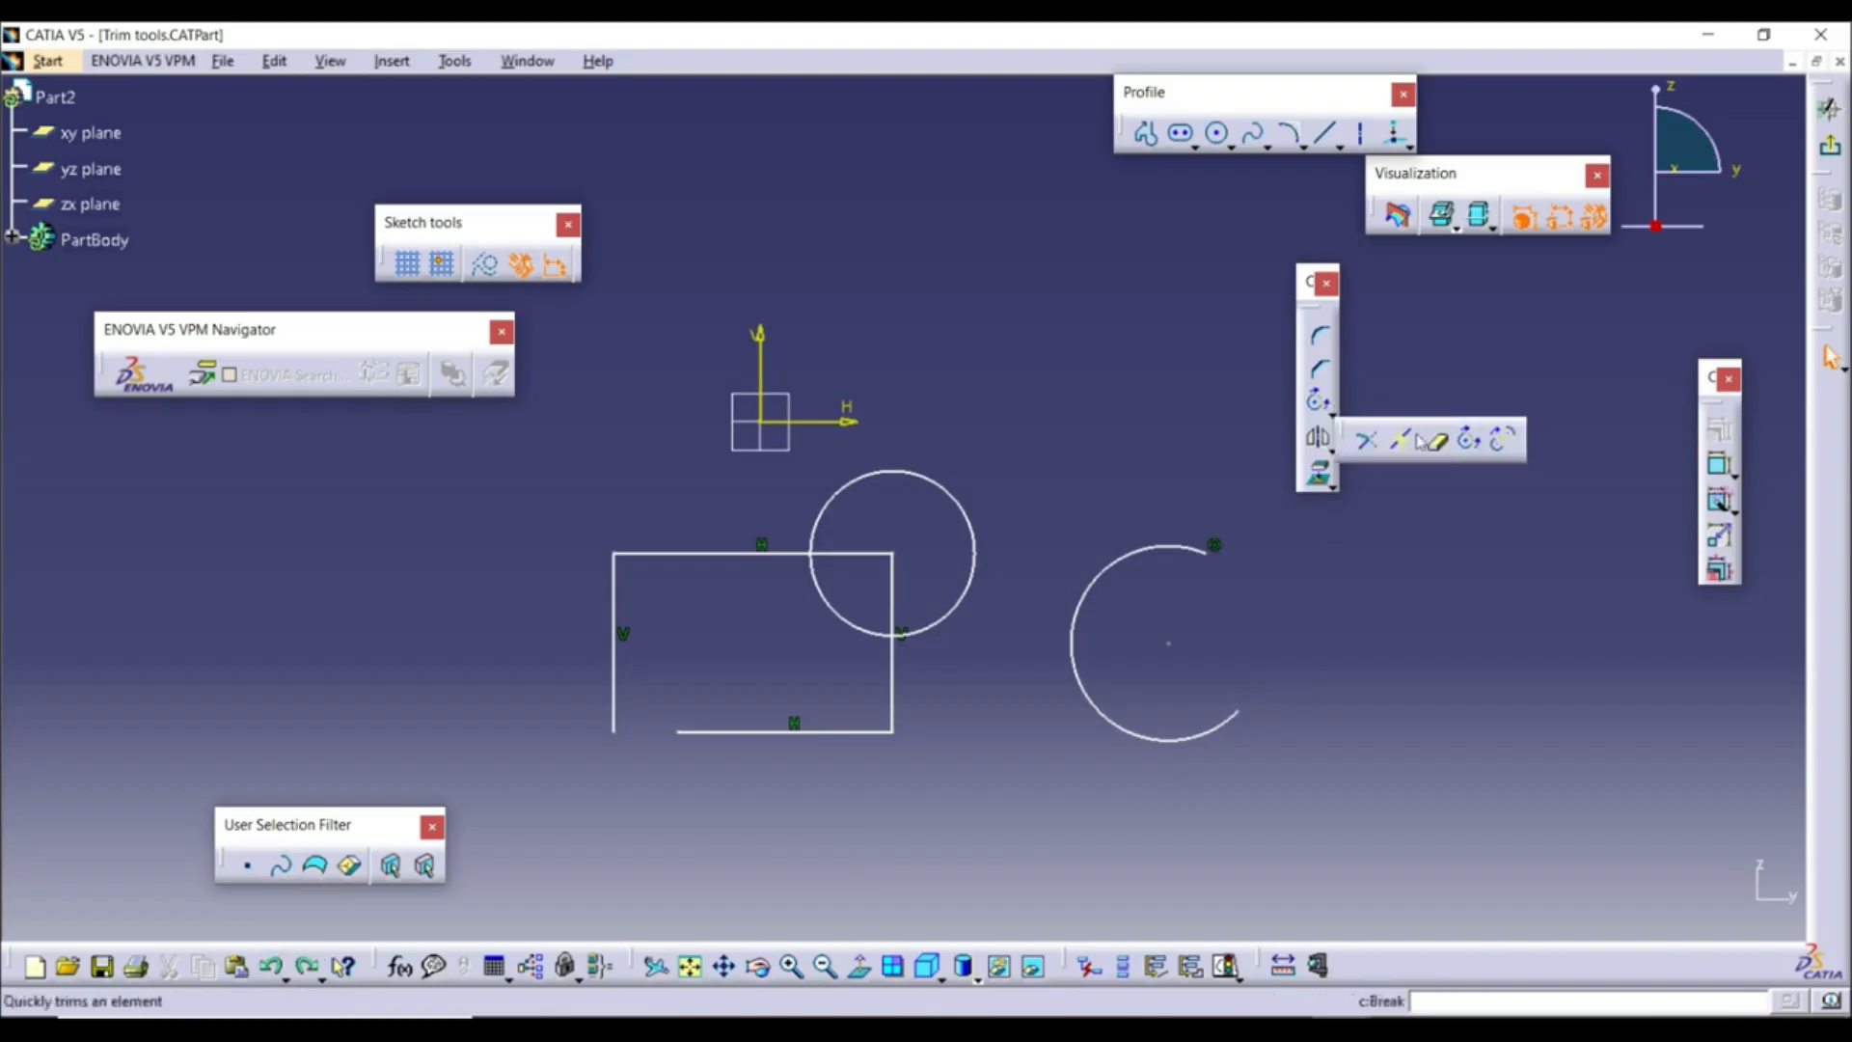
left_click(1502, 443)
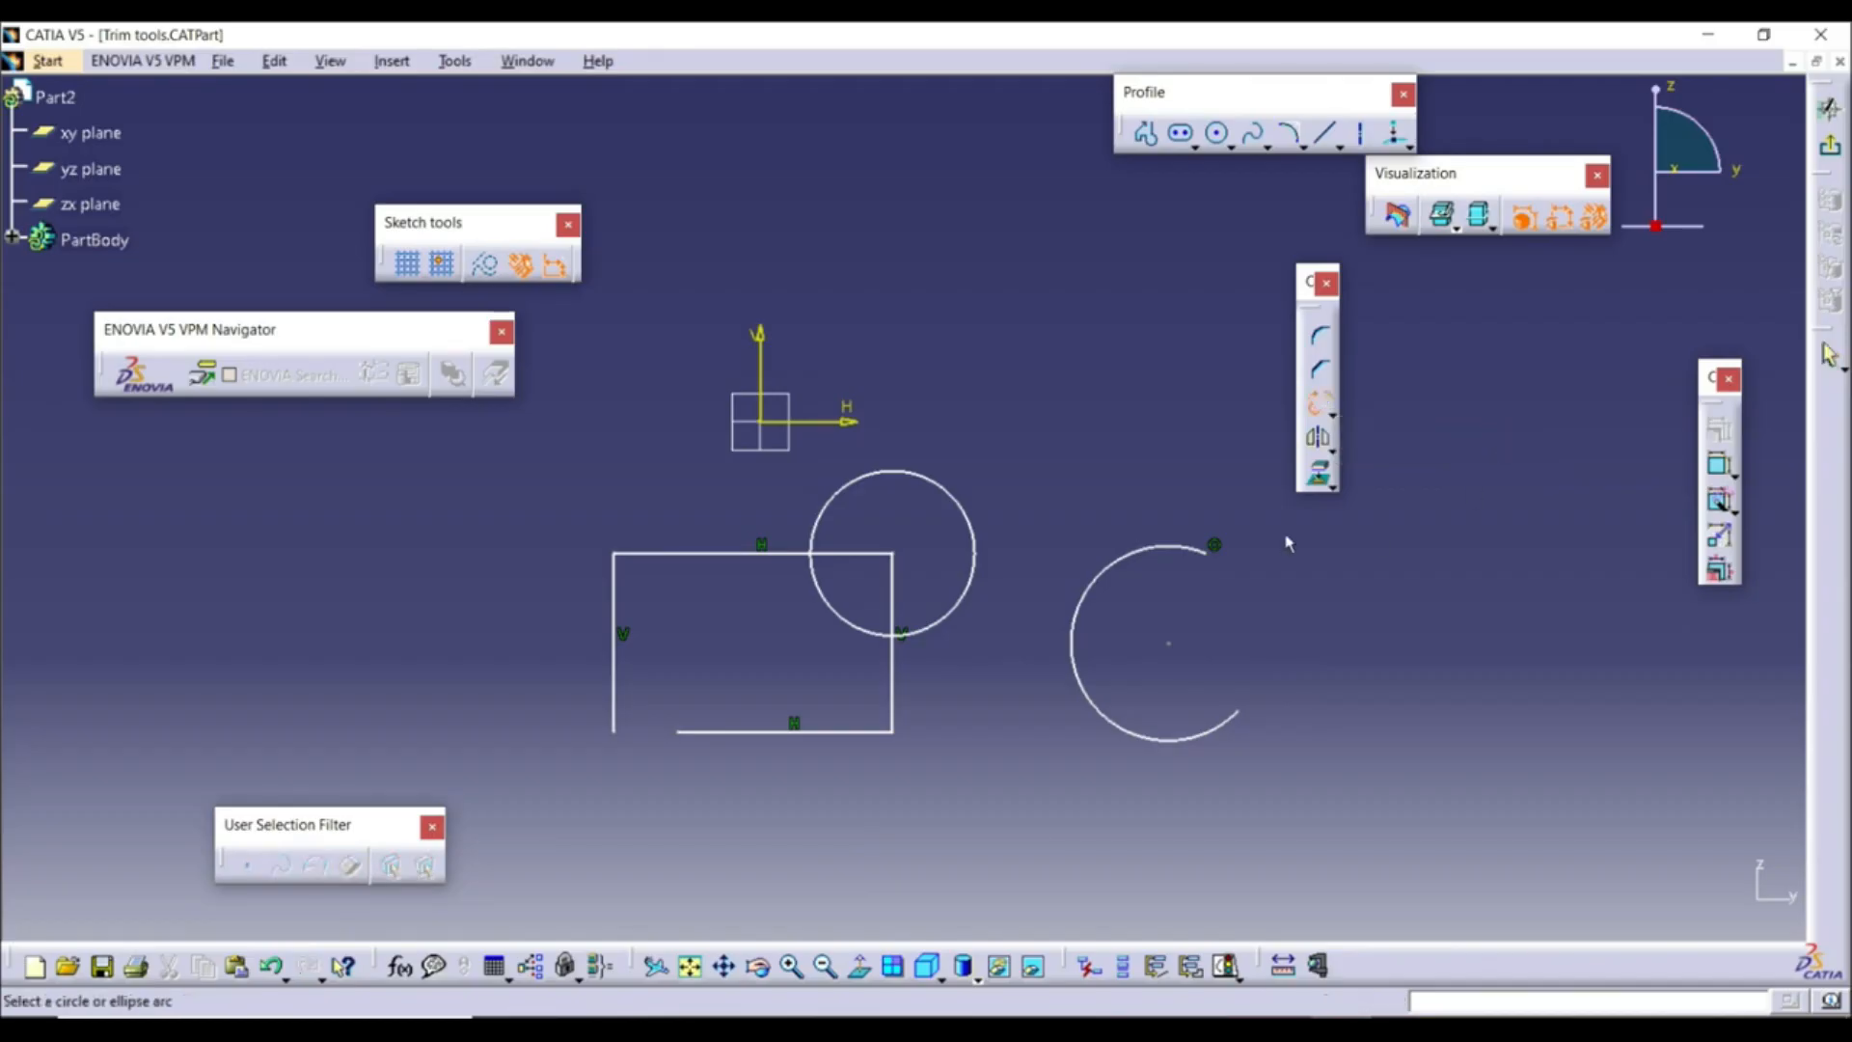
left_click(1154, 547)
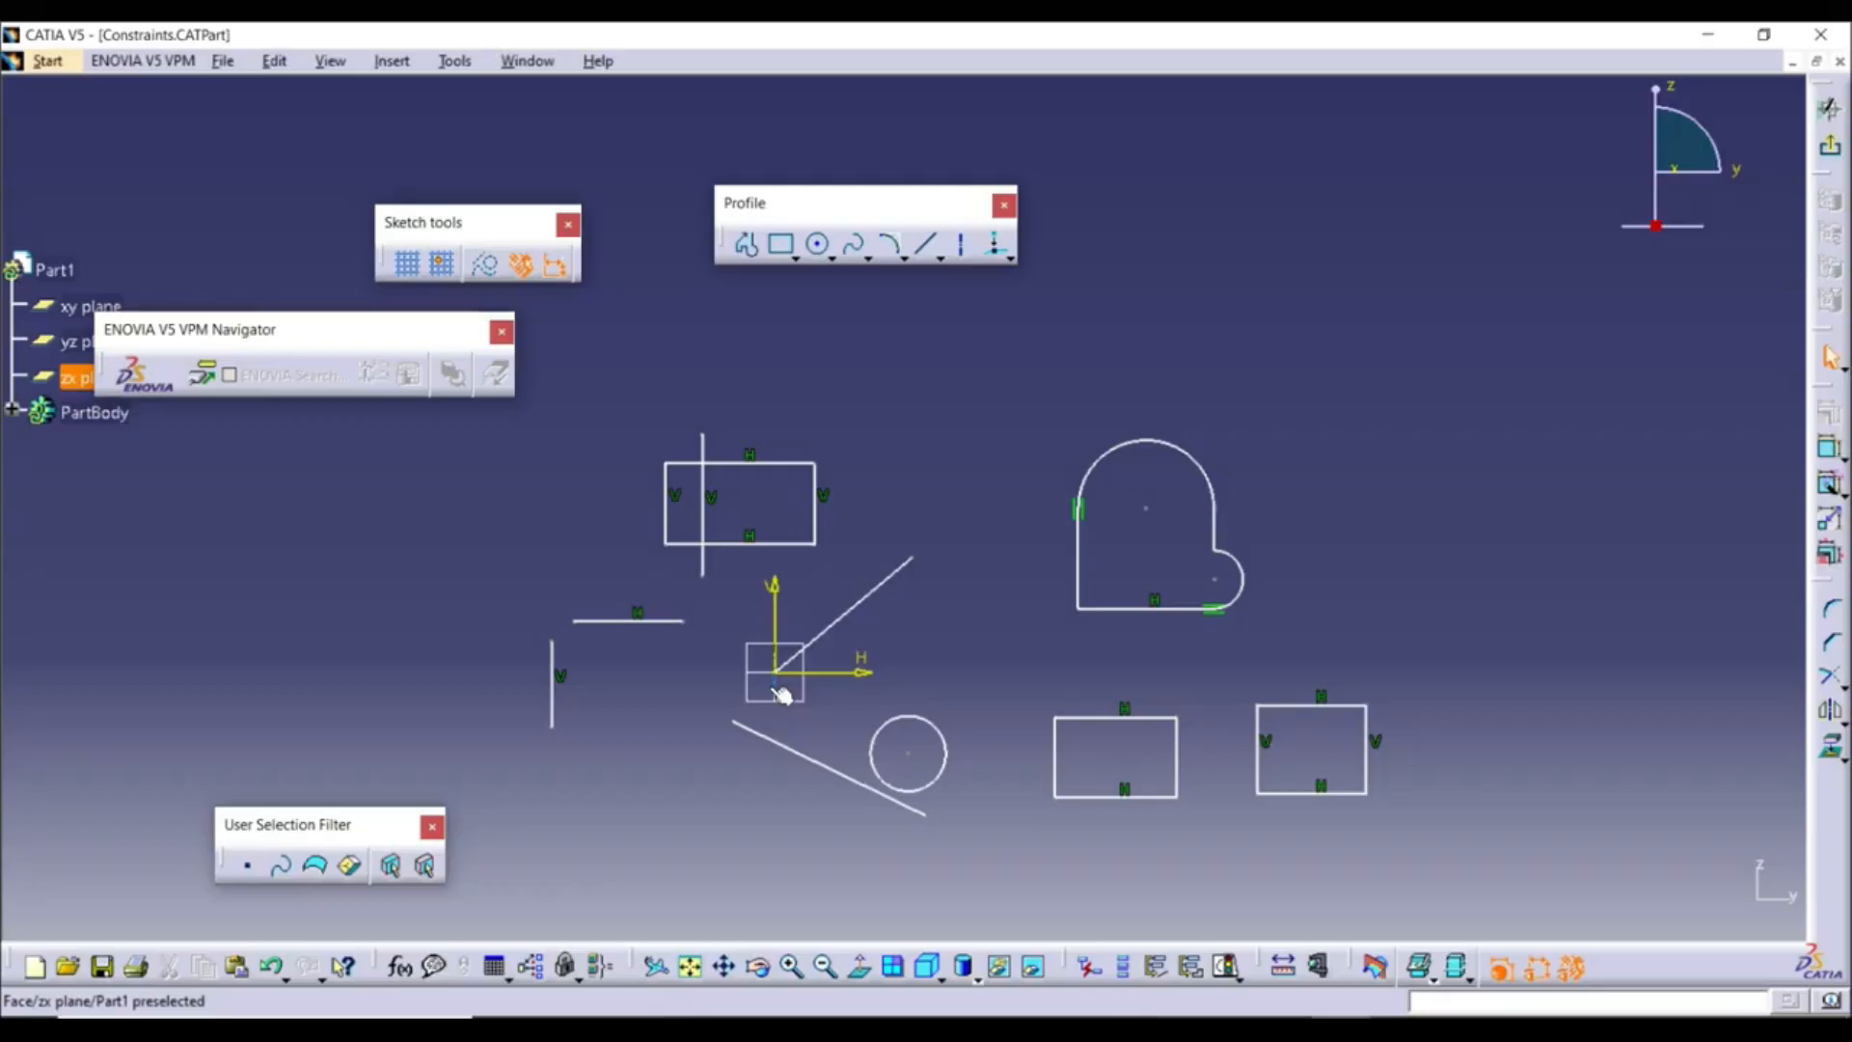
In the Constraints part, undock the Visualization toolbar into the drawing area and check that it is enabled among the toolbars
middle_click_drag(690, 597, 707, 510)
middle_click_drag(721, 696, 1196, 516)
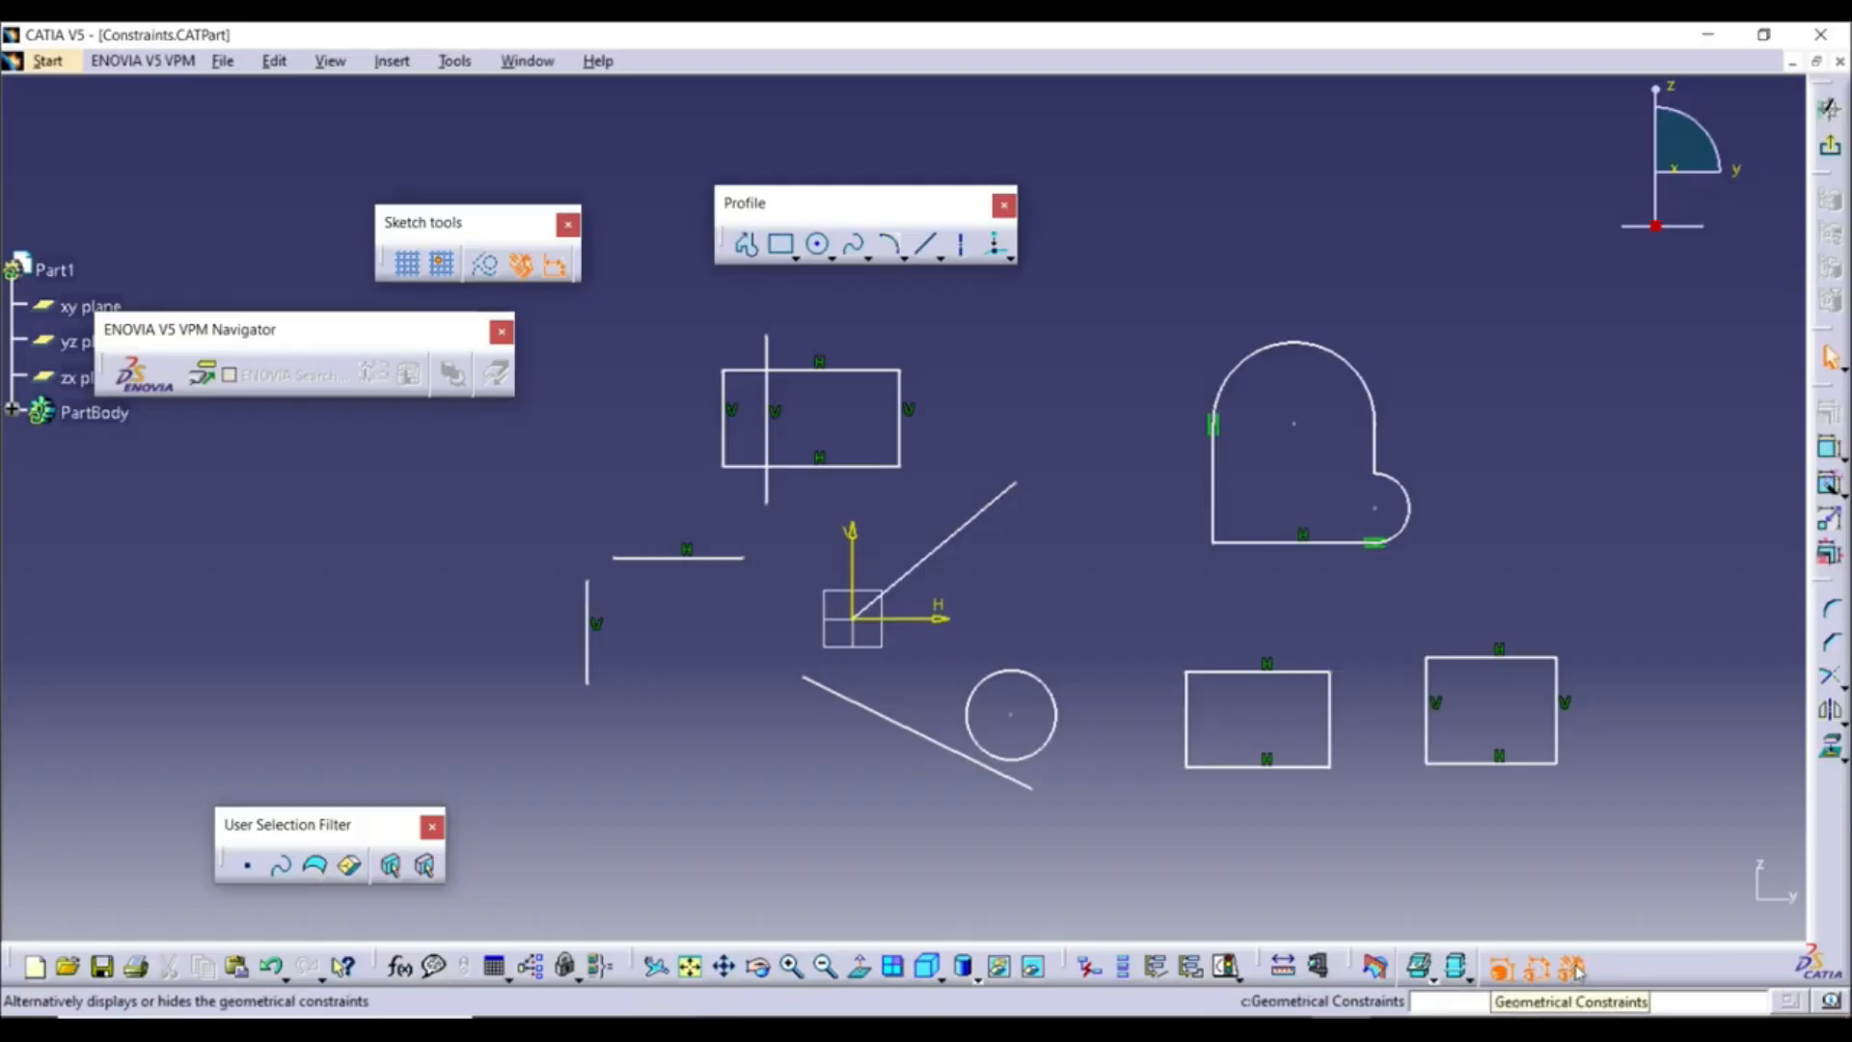
left_click_drag(1585, 951, 1479, 190)
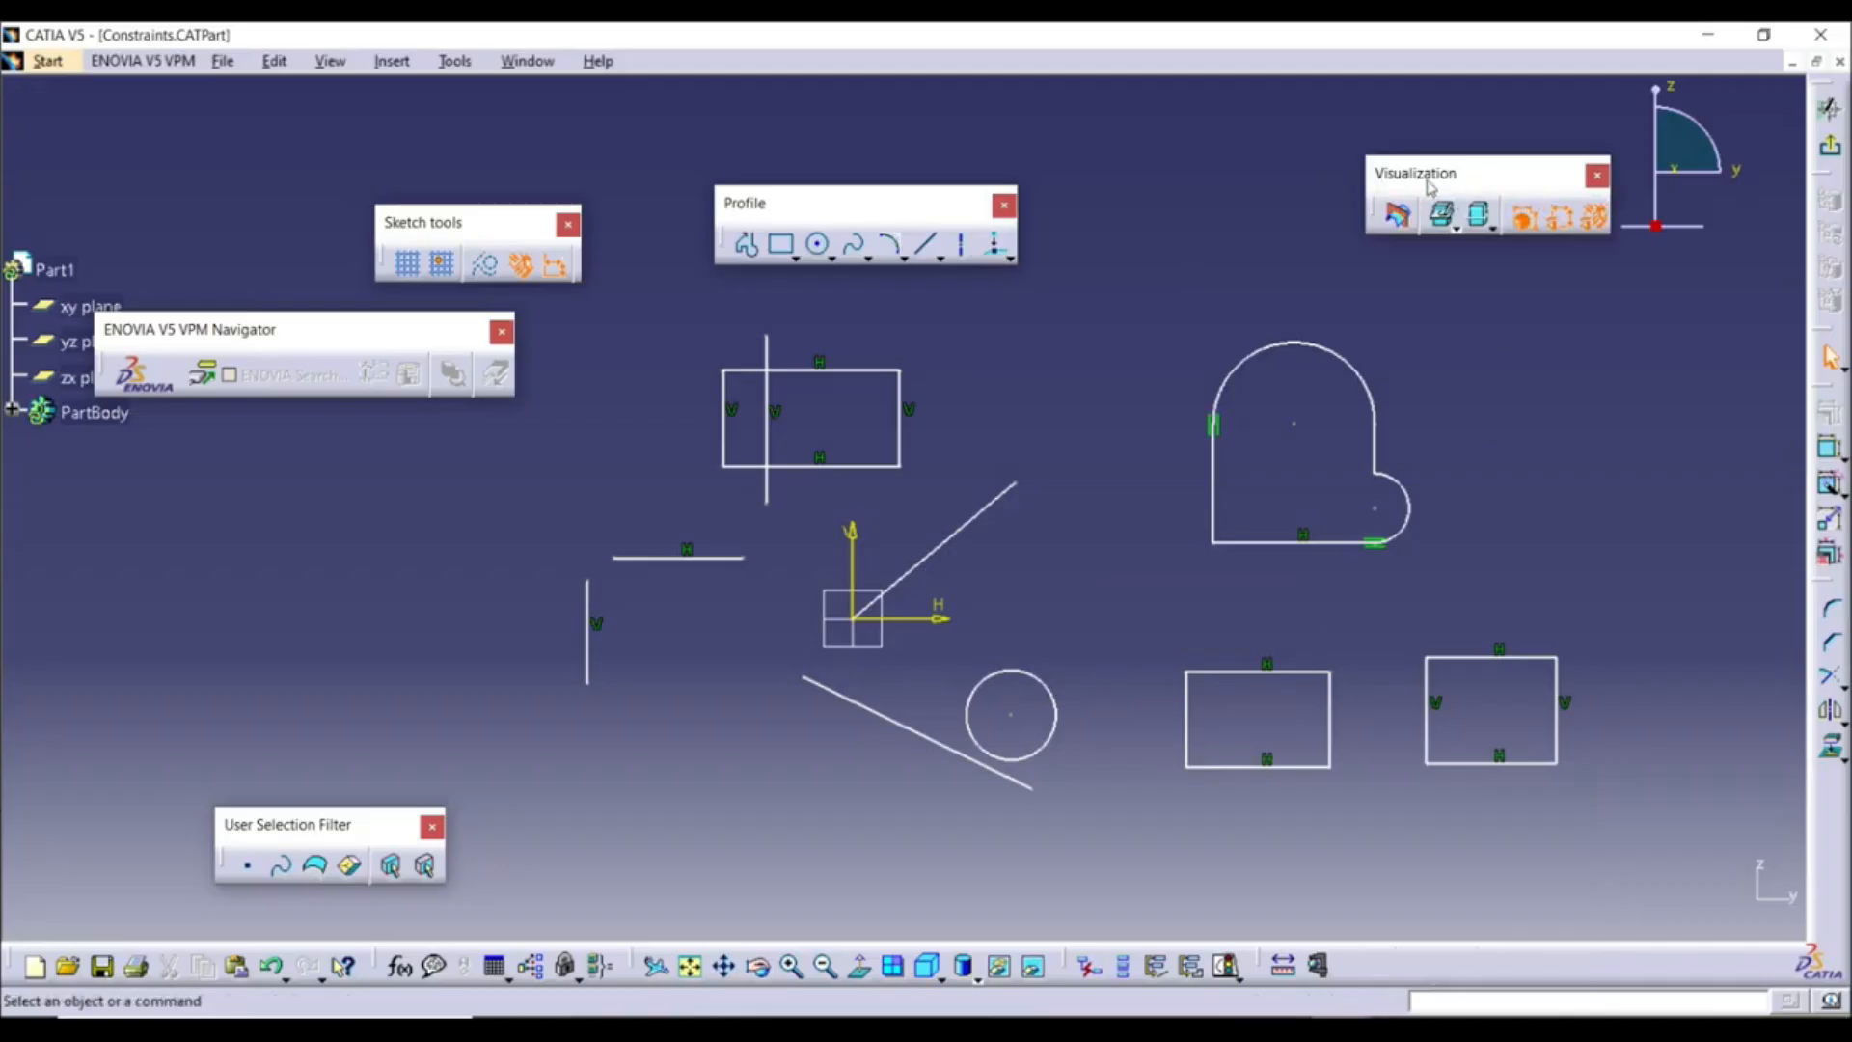
right_click(1580, 971)
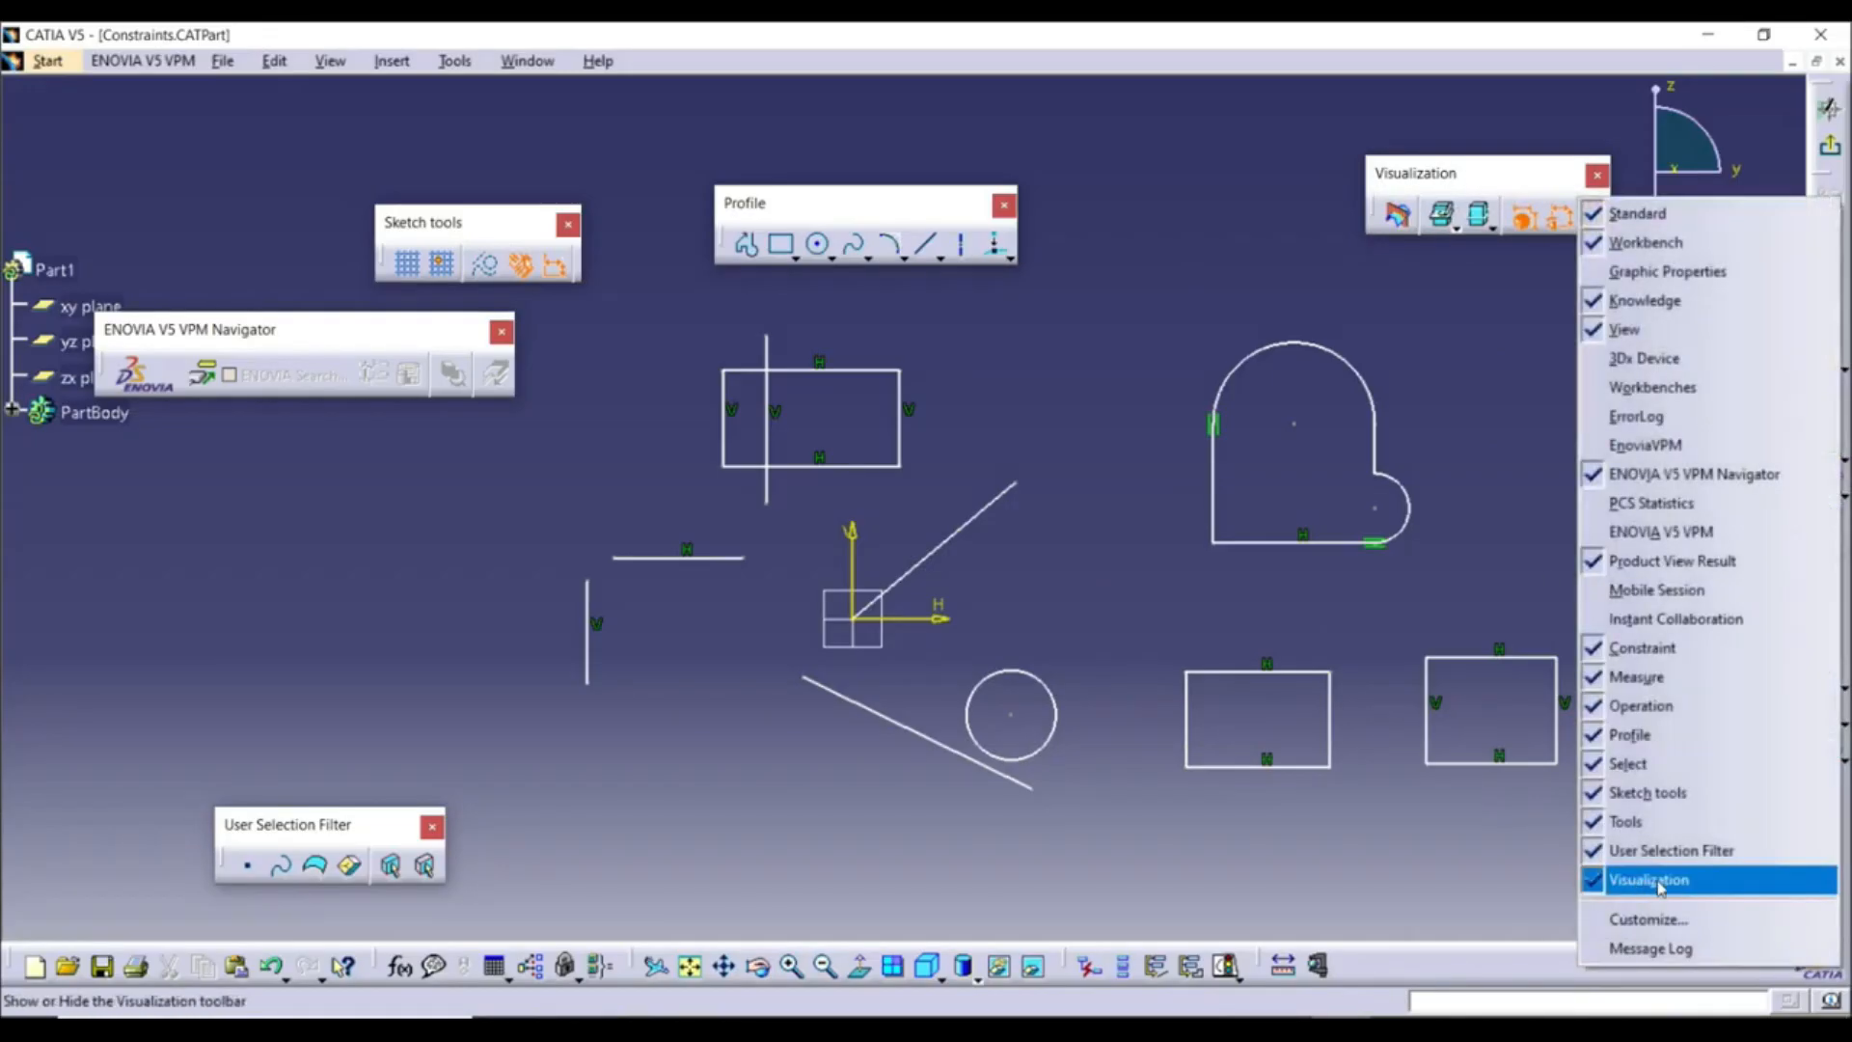
left_click(1429, 850)
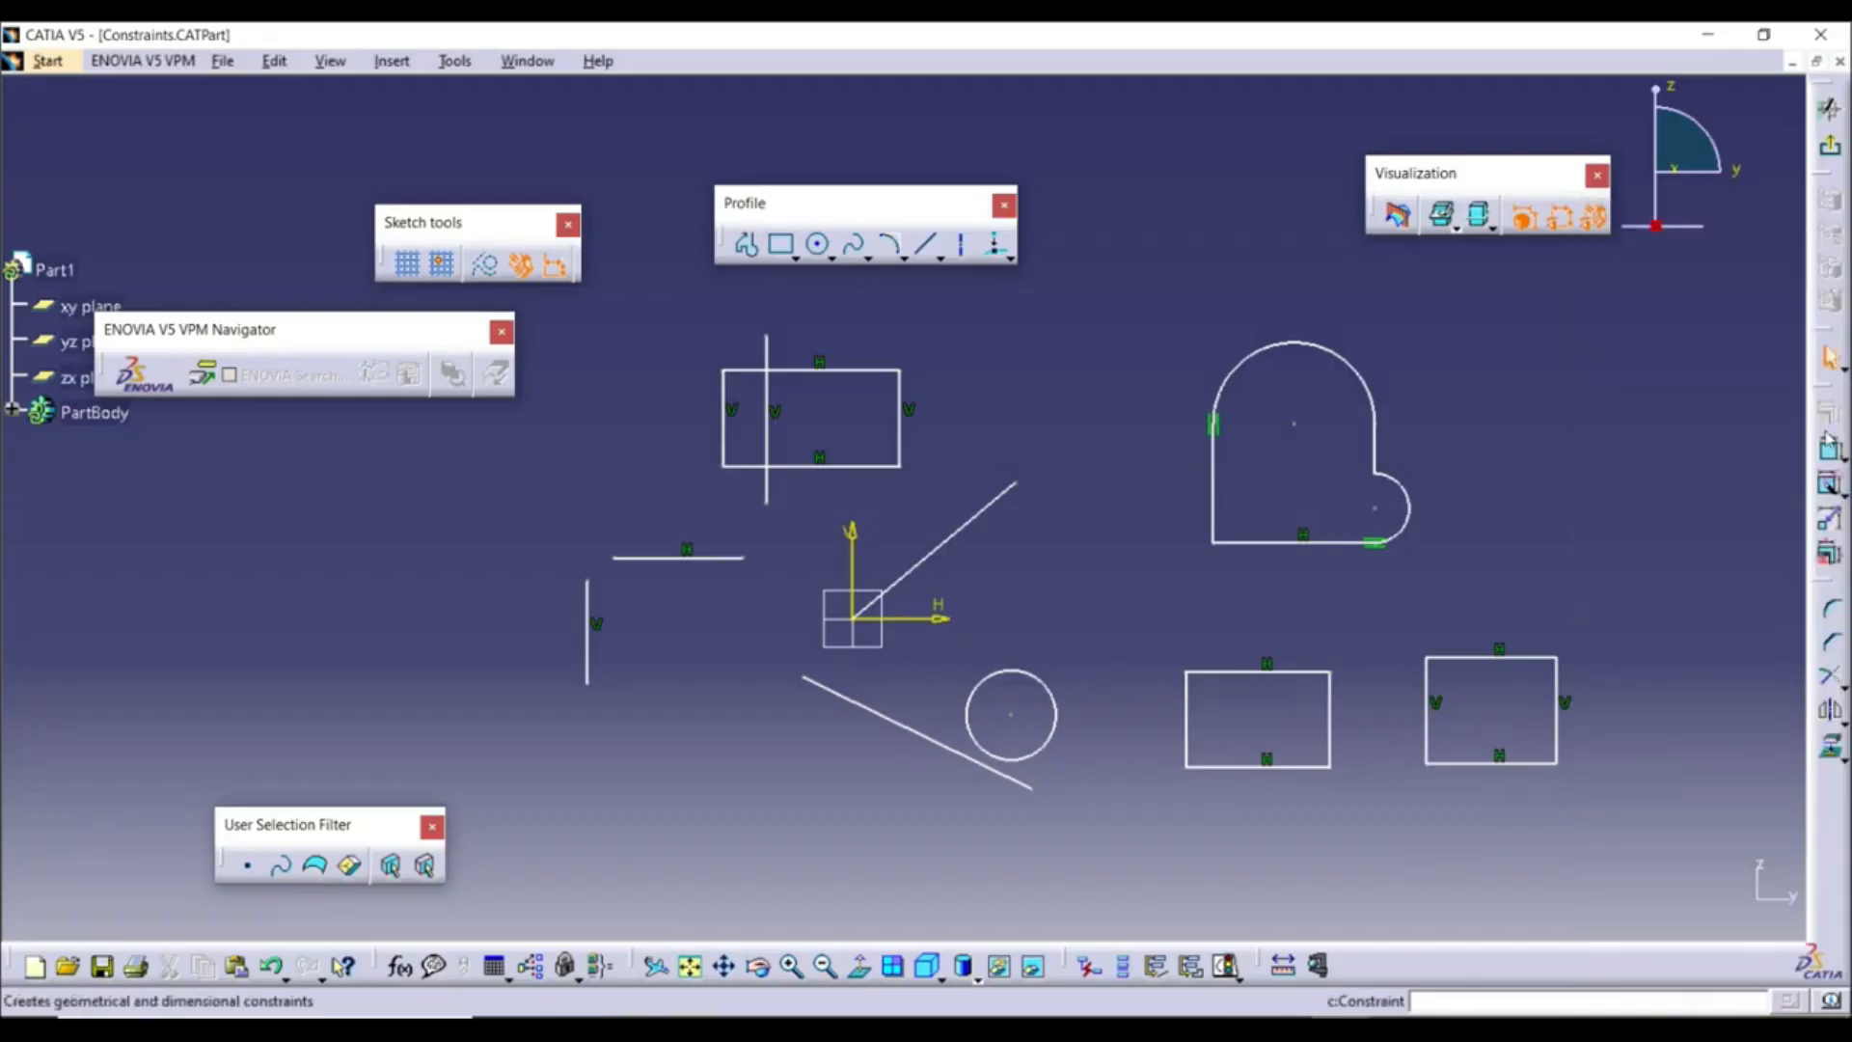
Undock the Constraint toolbar into the drawing area and check its entry in the list of toolbars
left_click_drag(1824, 389, 1715, 391)
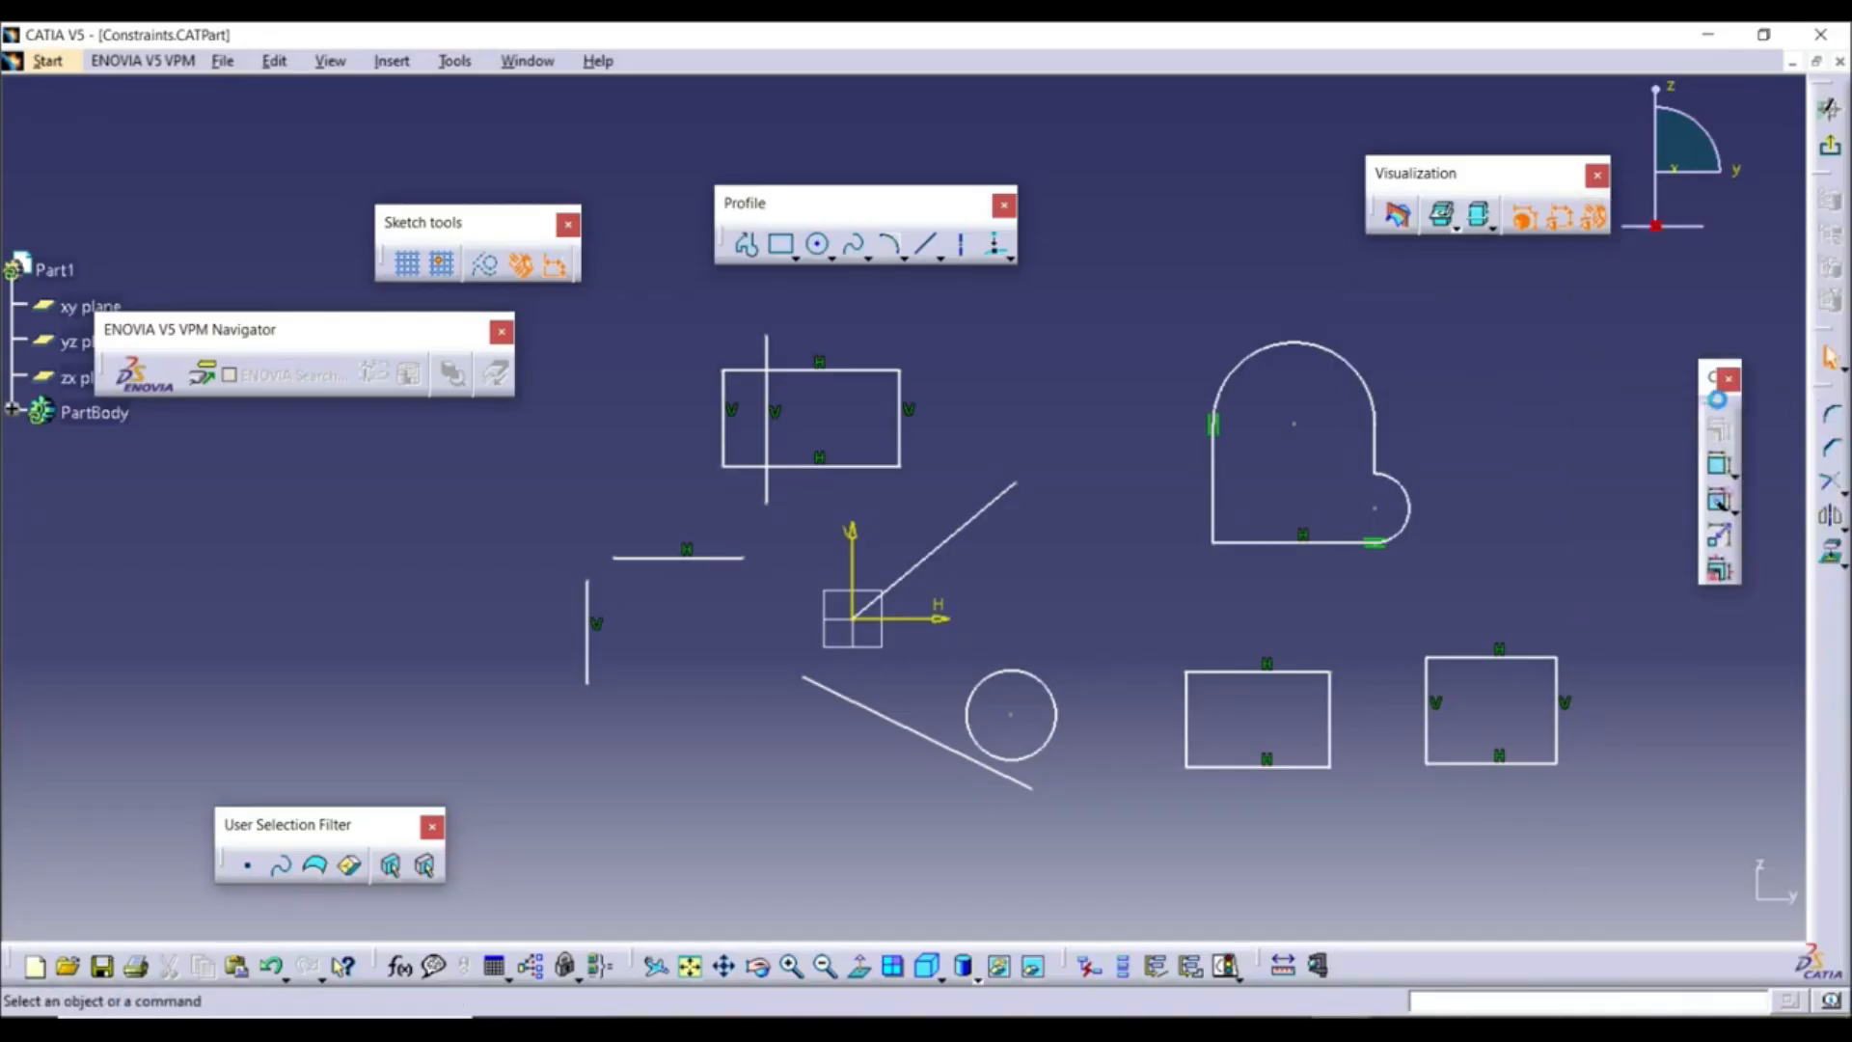
right_click(1688, 958)
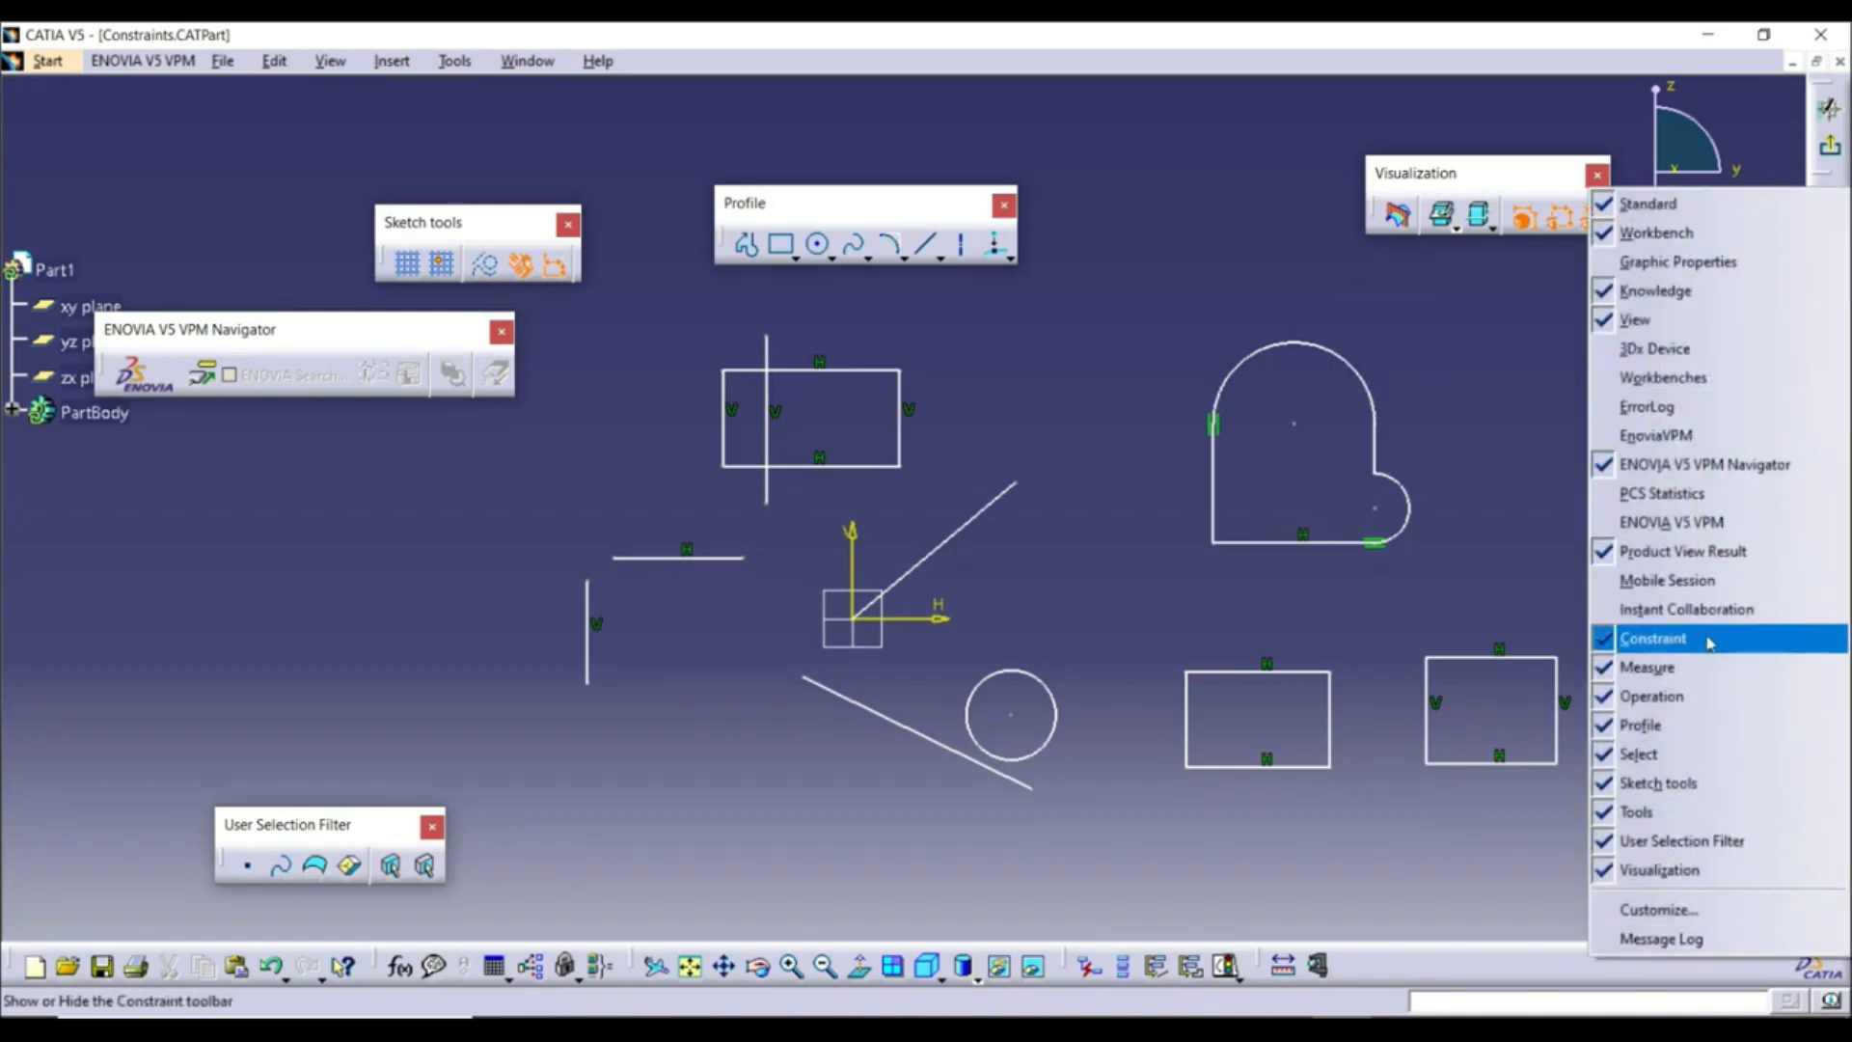
left_click(1499, 466)
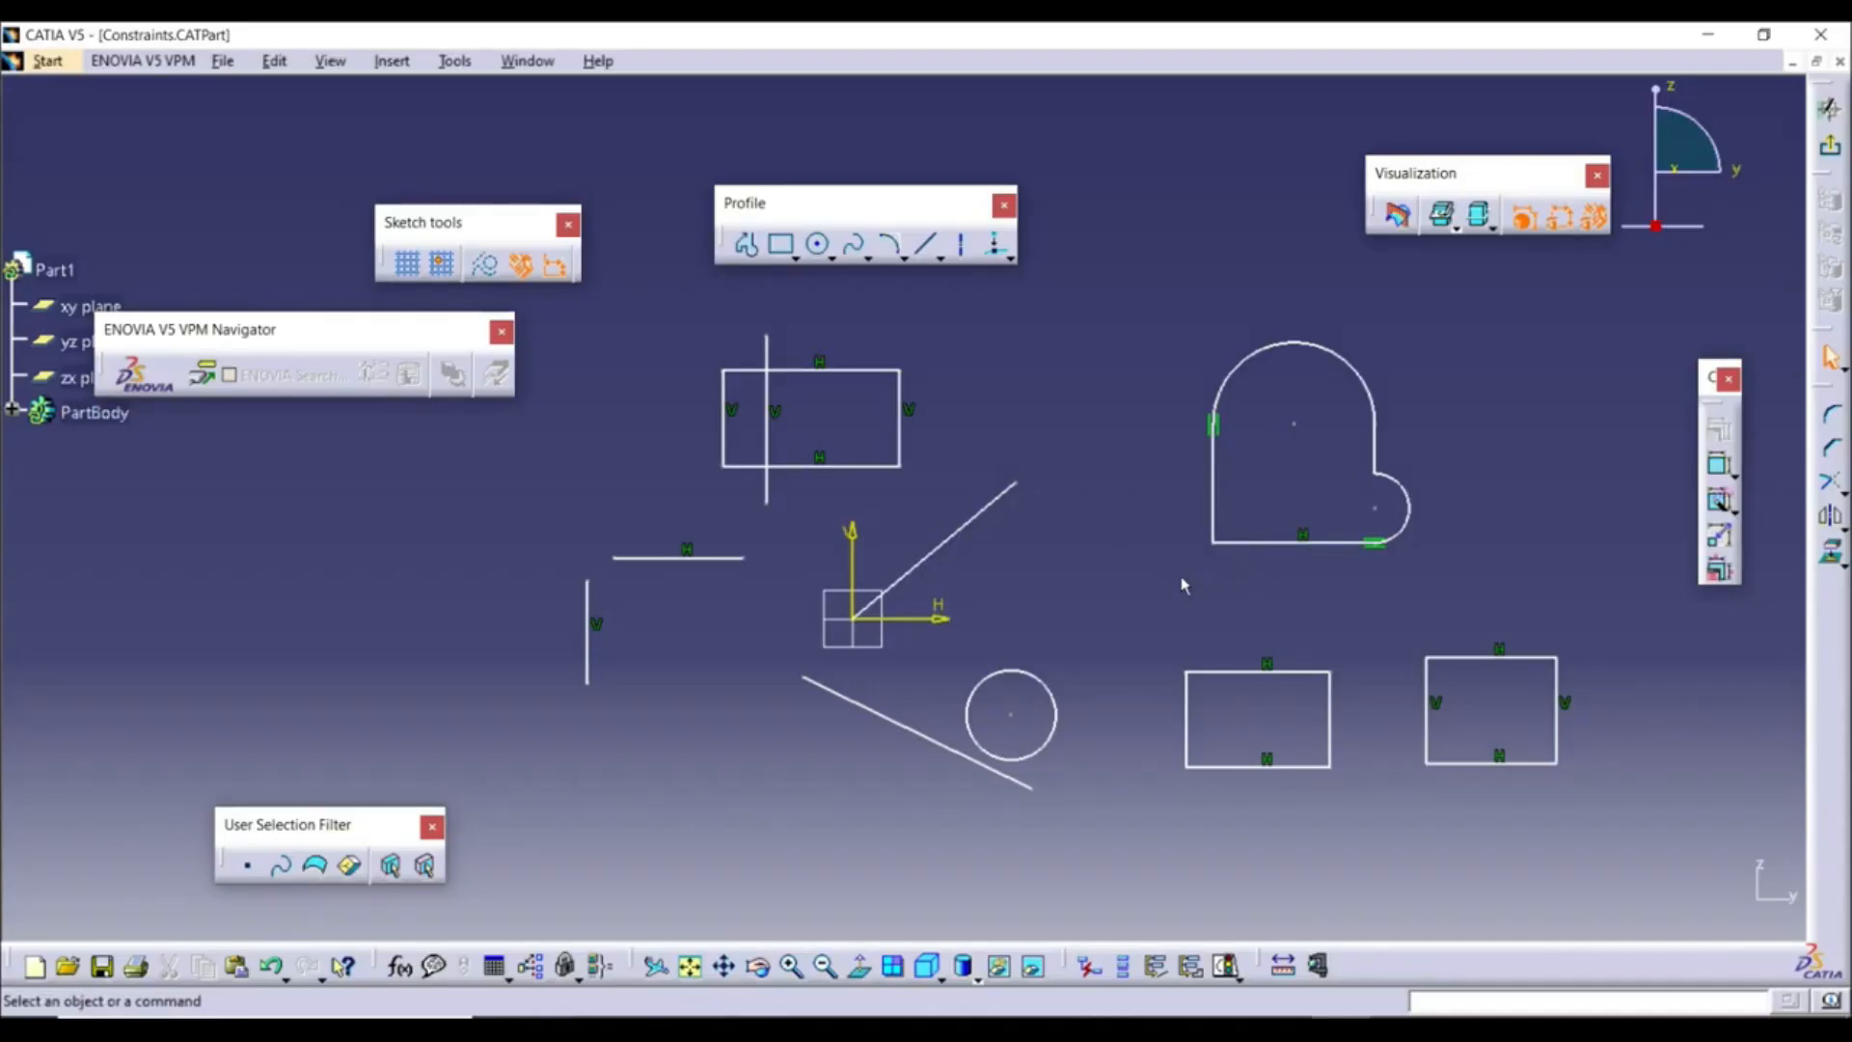
Steepen the slanted line at the origin by moving its free end, and preview its length constraint with Horizontal Measure Direction
middle_click_drag(995, 597, 963, 494, "ctrl")
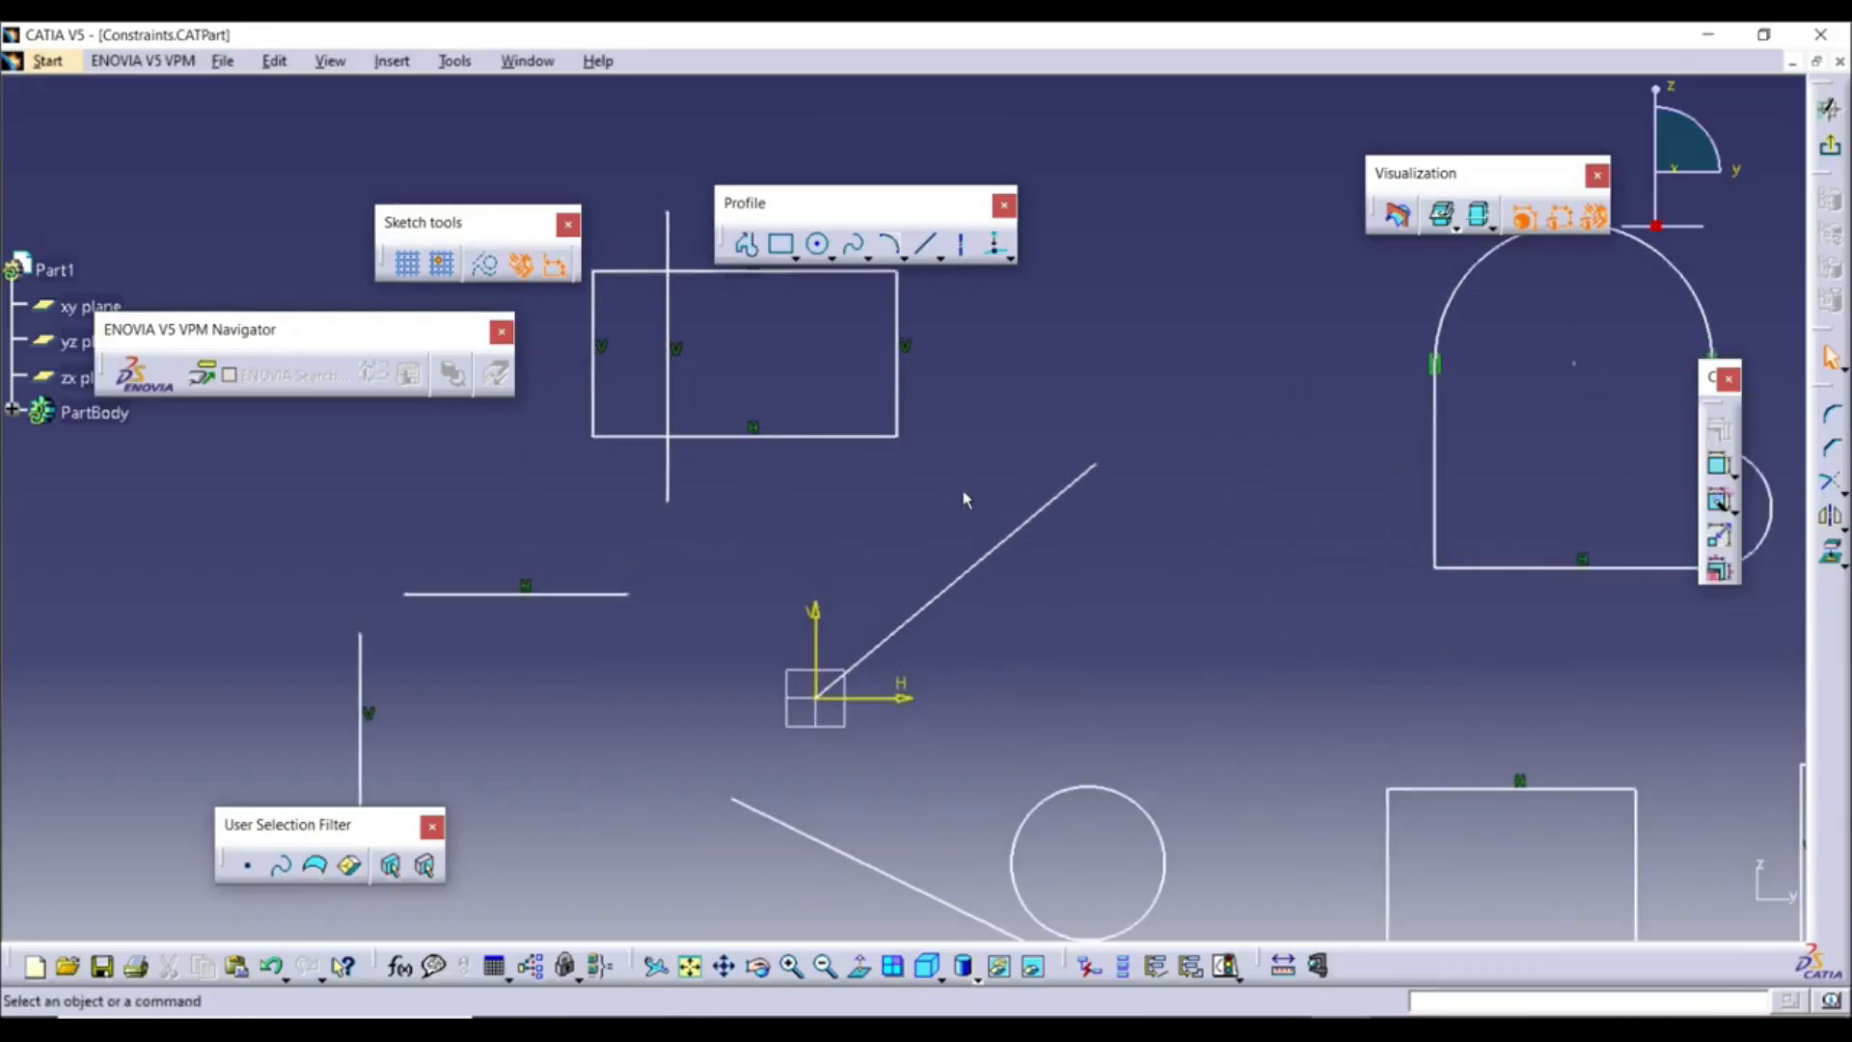
left_click_drag(1097, 465, 1128, 390)
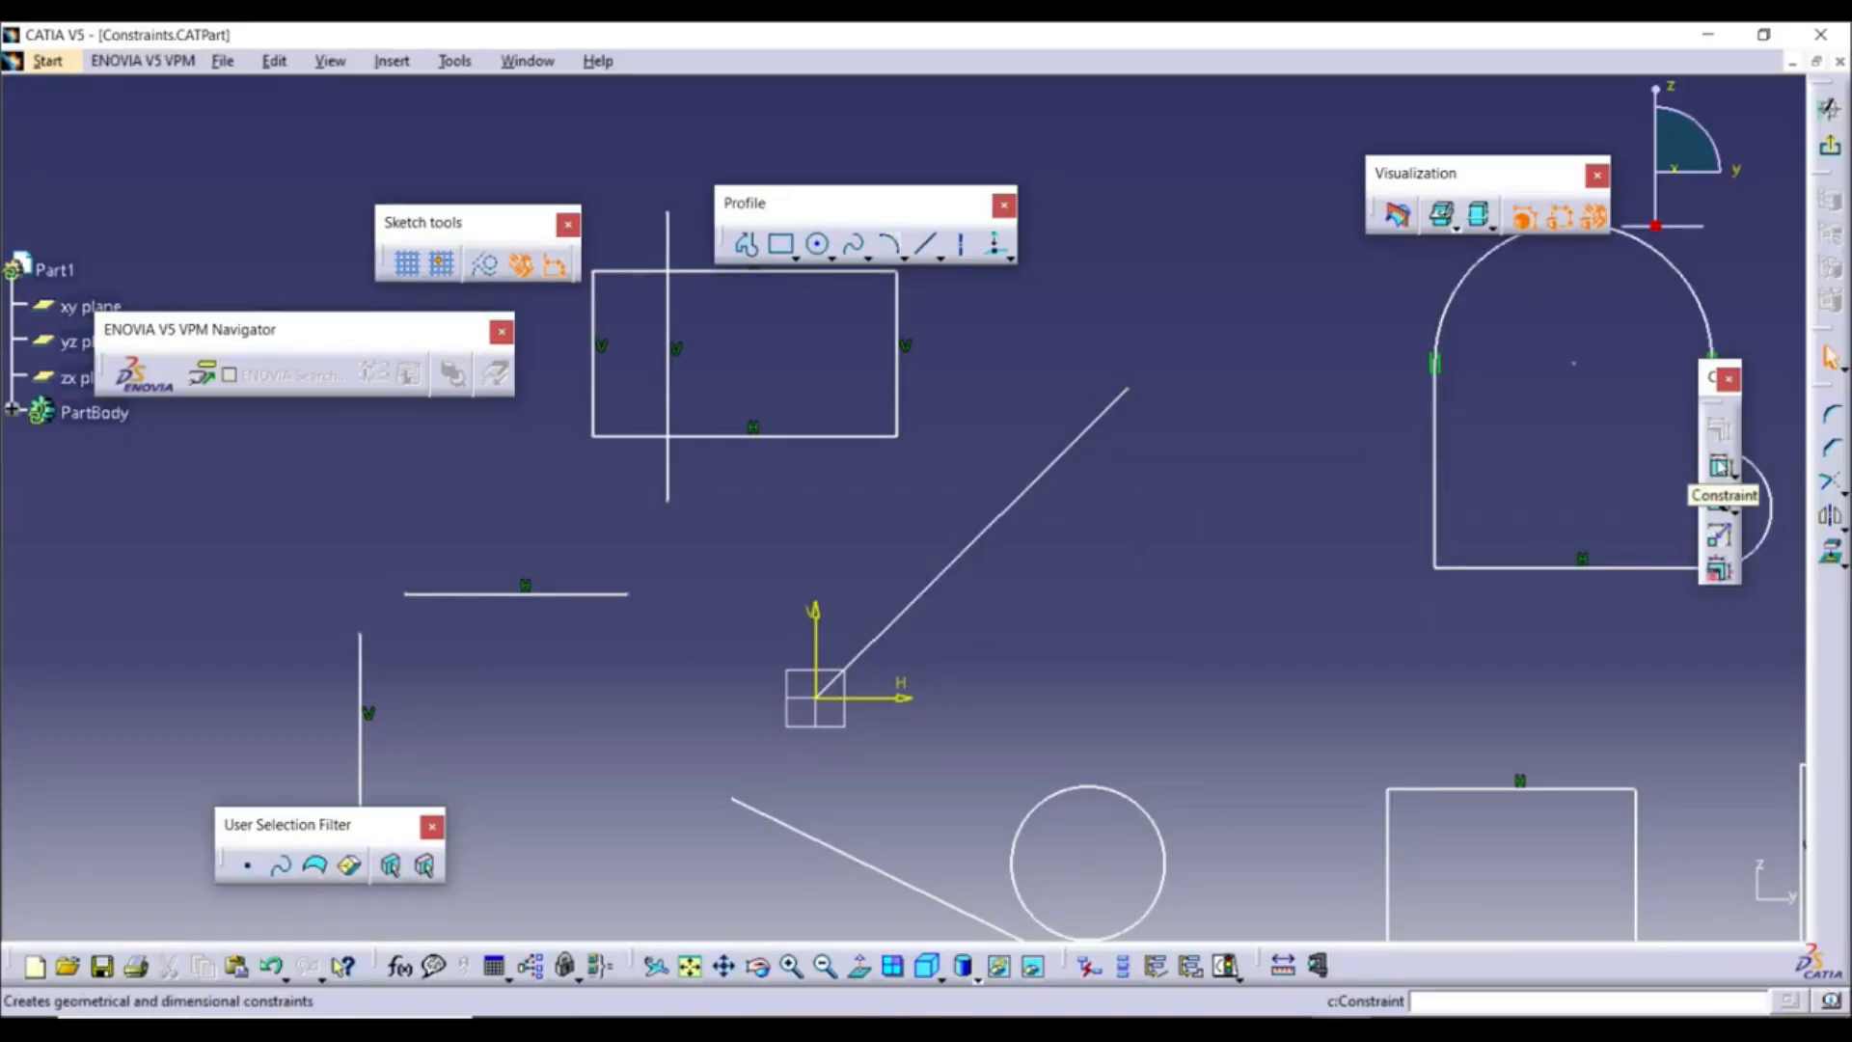
left_click(1718, 467)
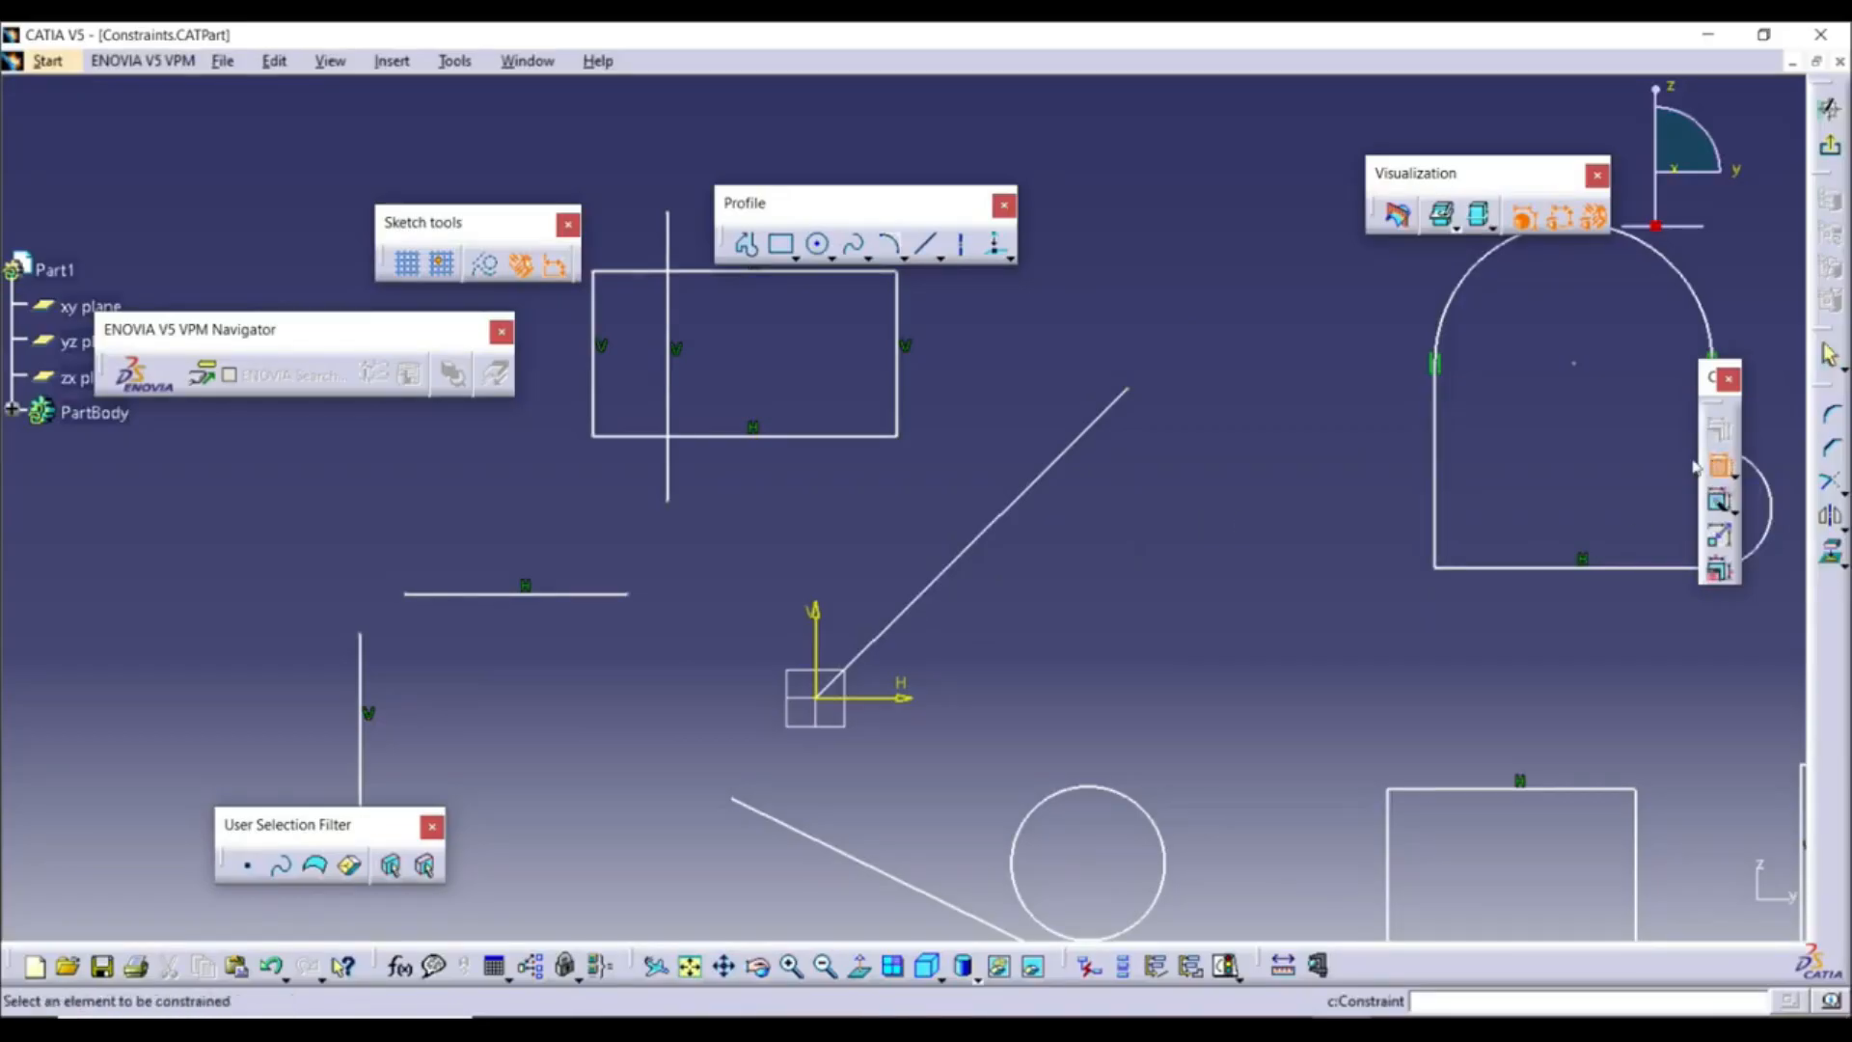
left_click(999, 531)
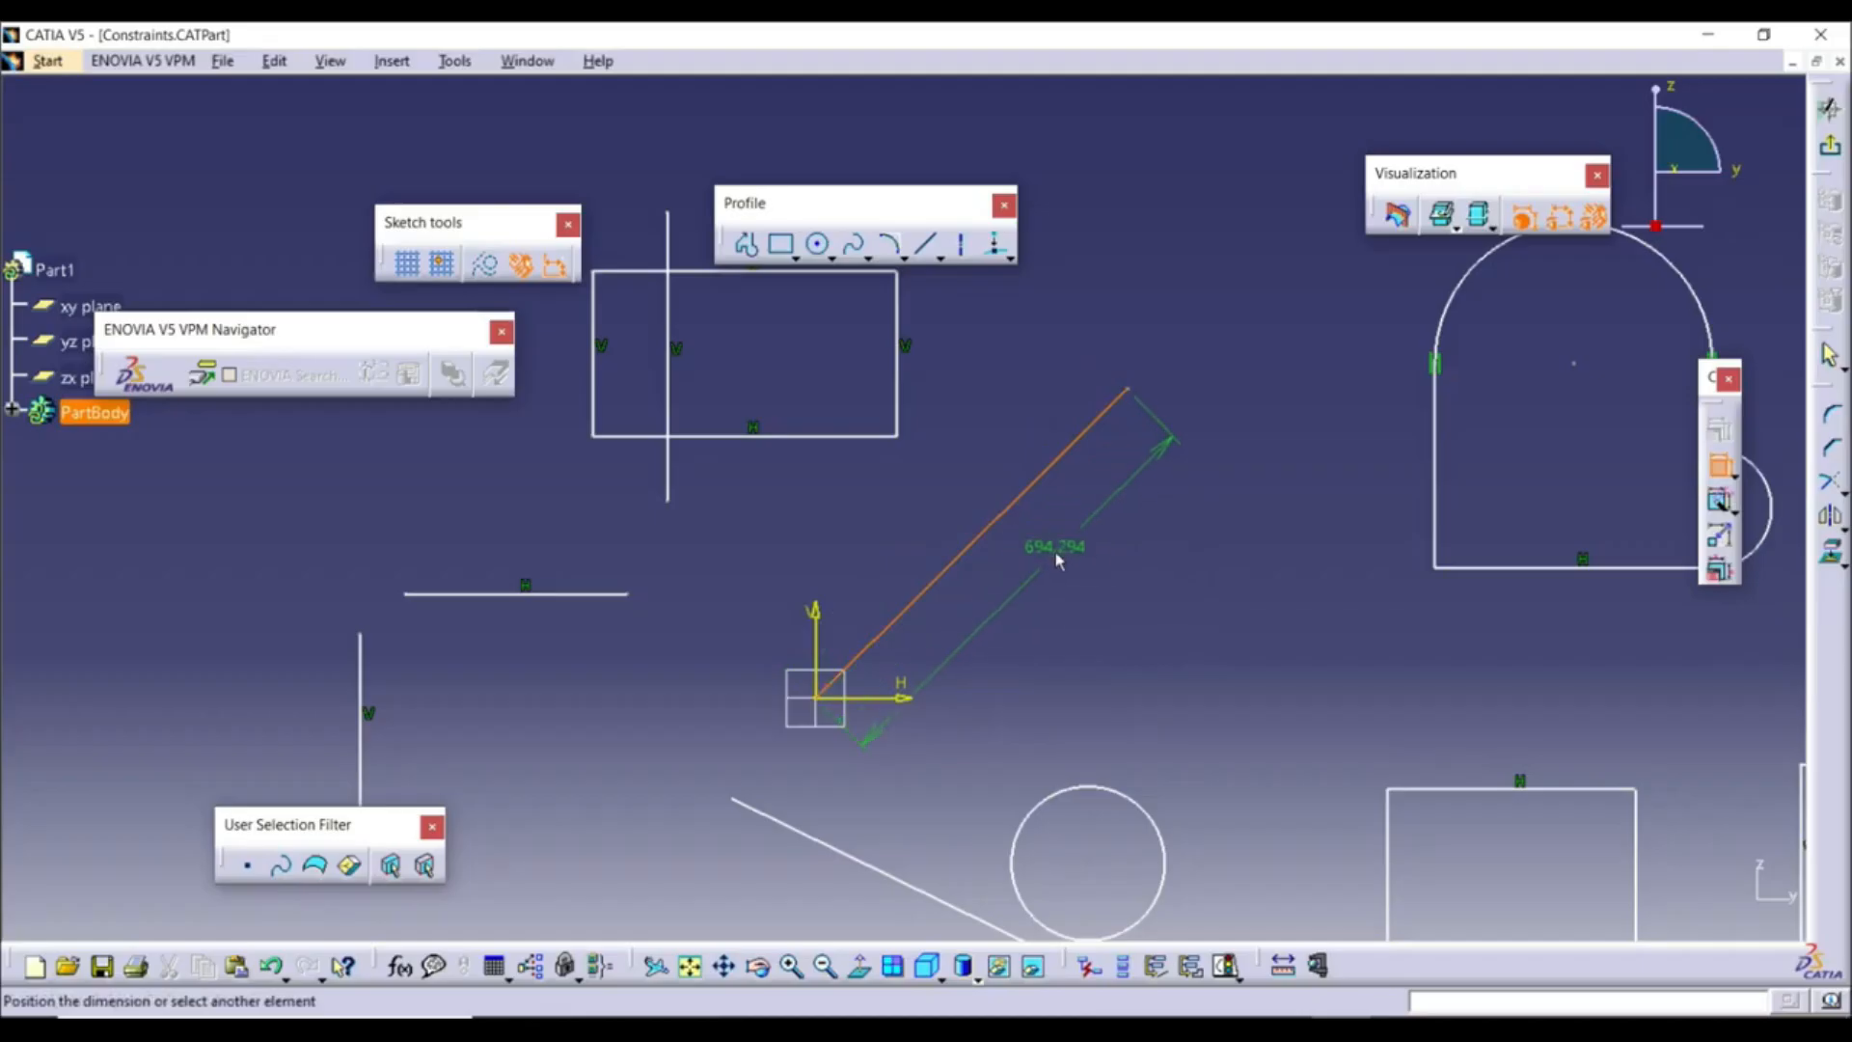
right_click(1059, 567)
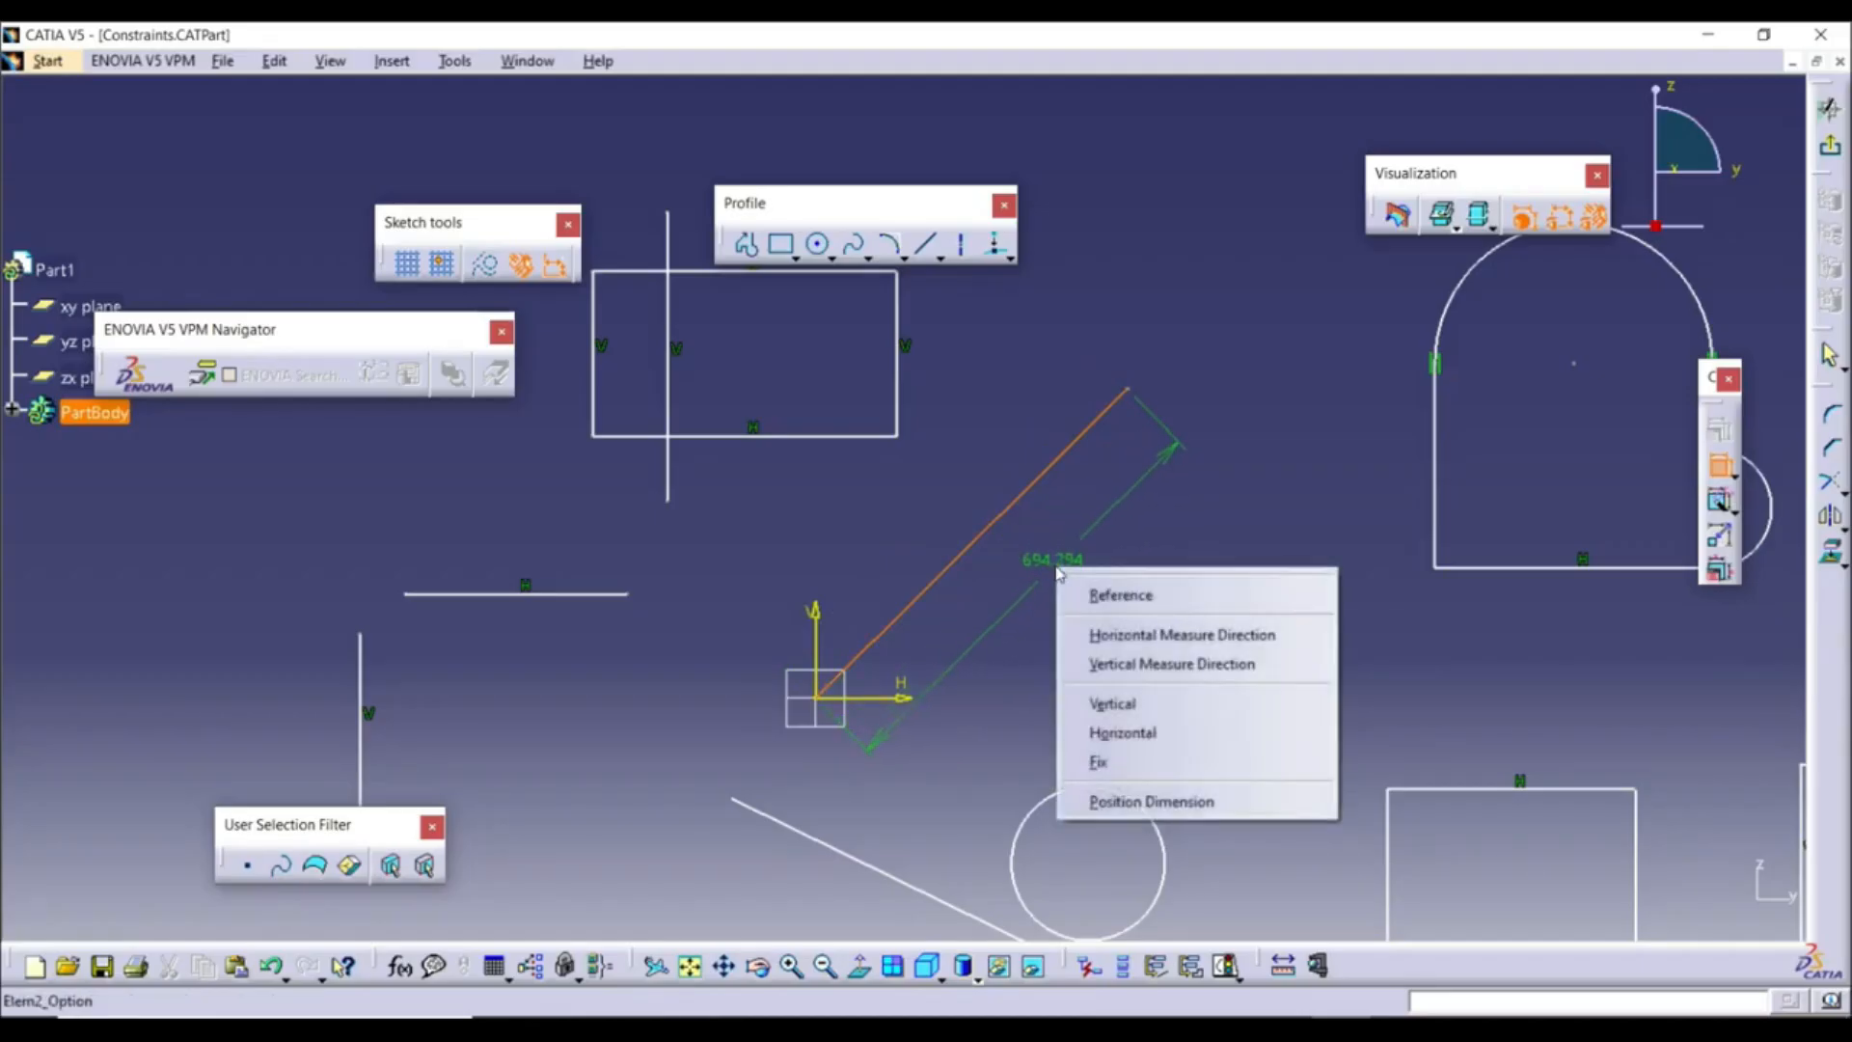
left_click(1126, 643)
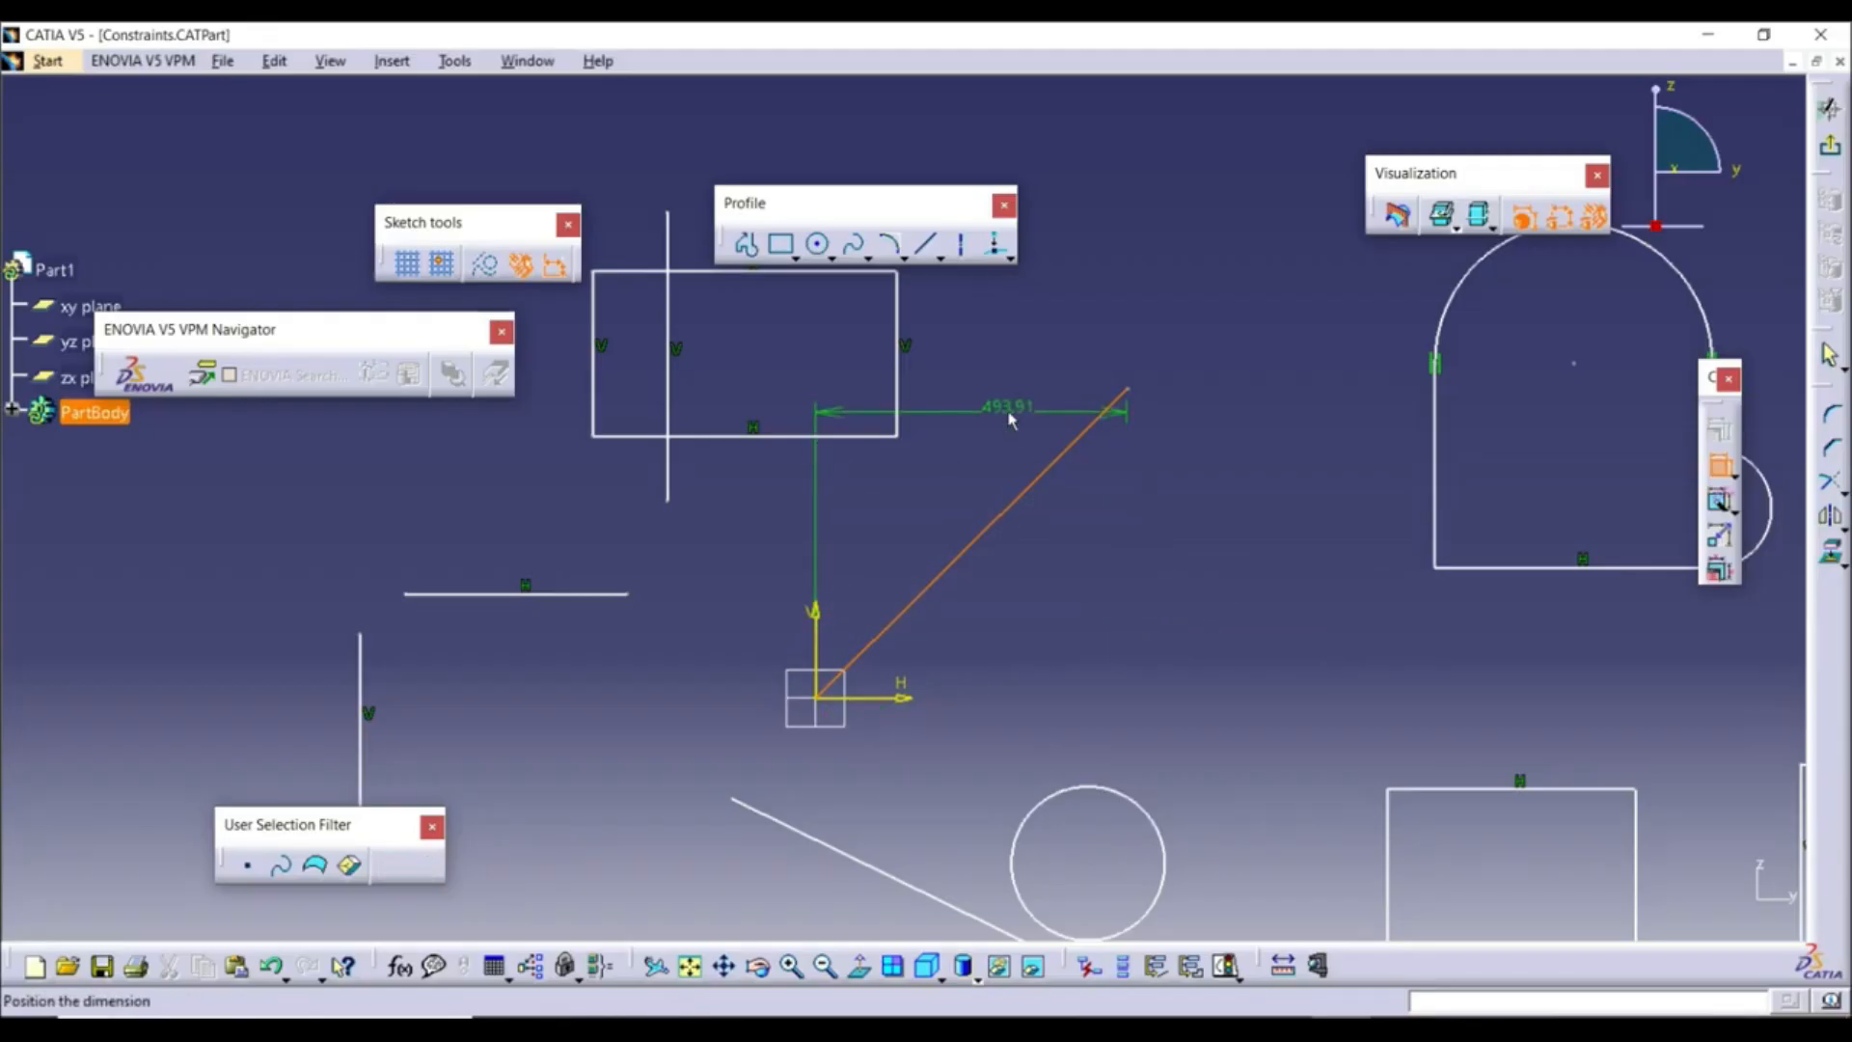
Switch the slanted line's constraint to Vertical Measure Direction and place the dimension beside the line
right_click(1062, 631)
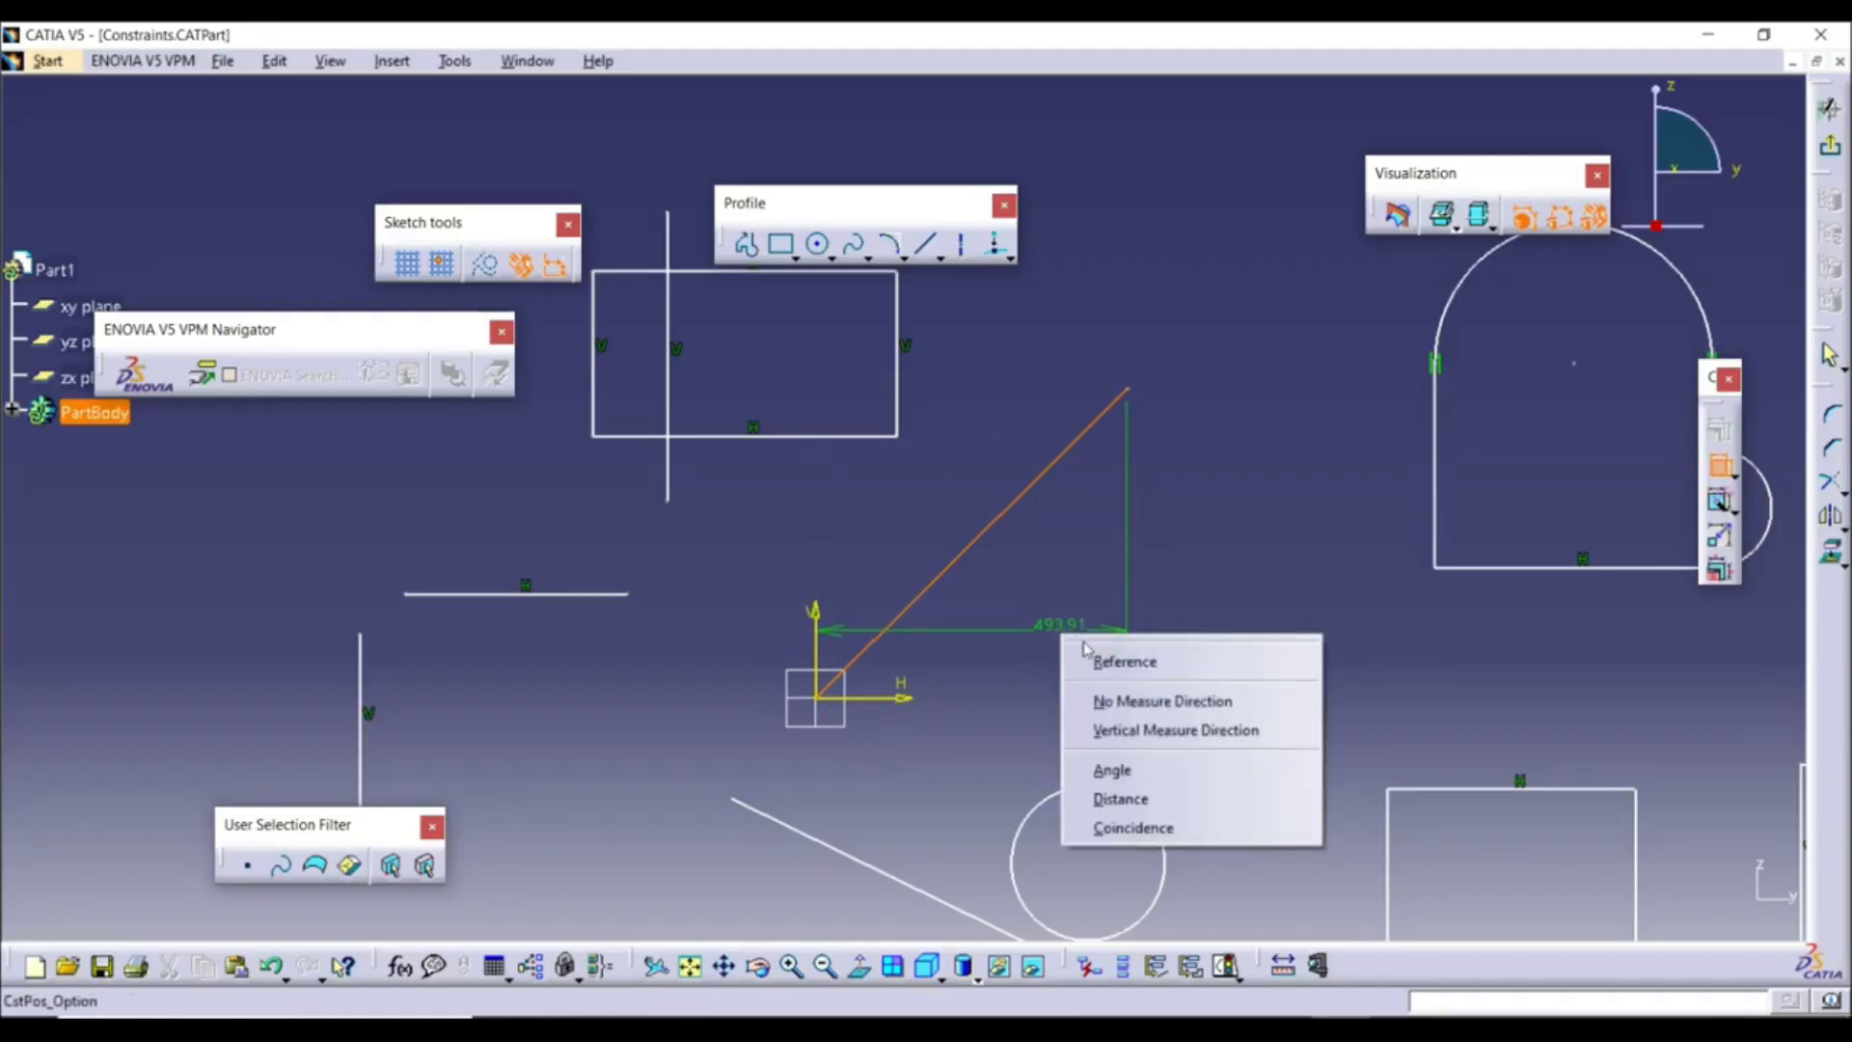
left_click(1130, 730)
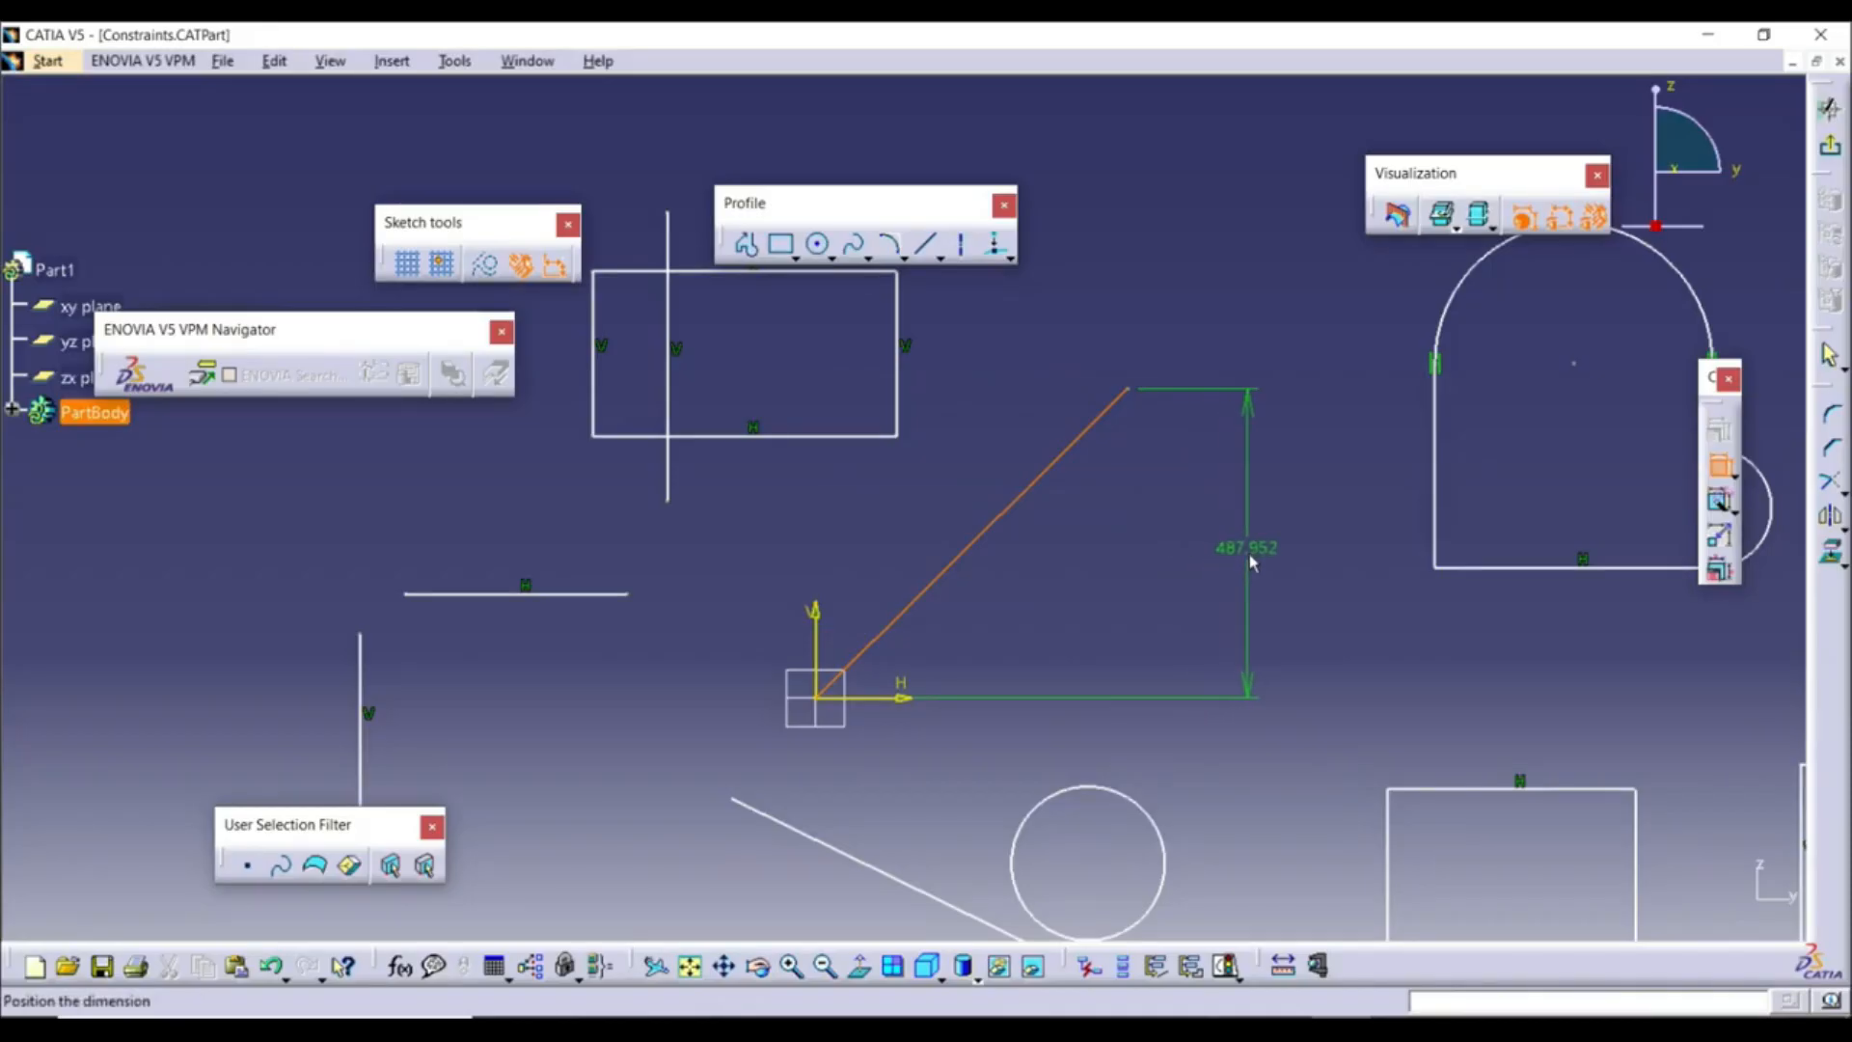
left_click(1225, 564)
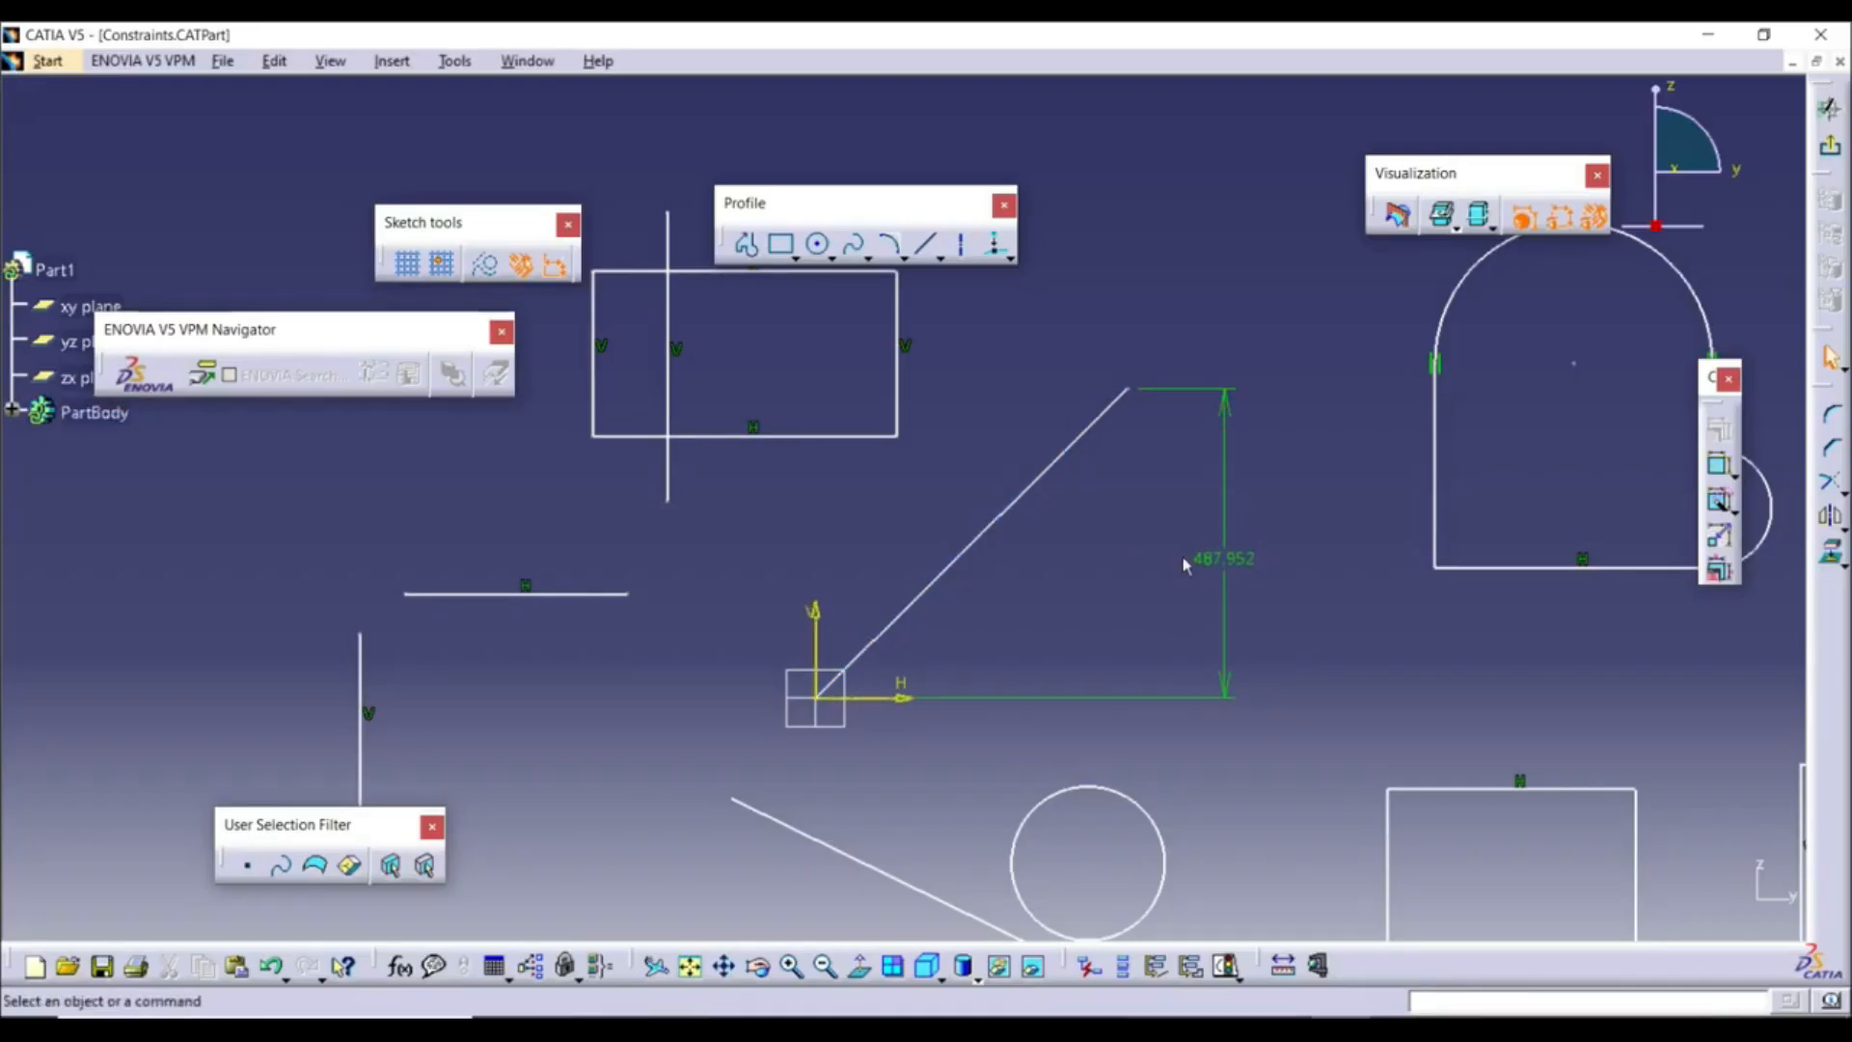
Set the slanted line's vertical dimension to 500 mm
left_click(1224, 559)
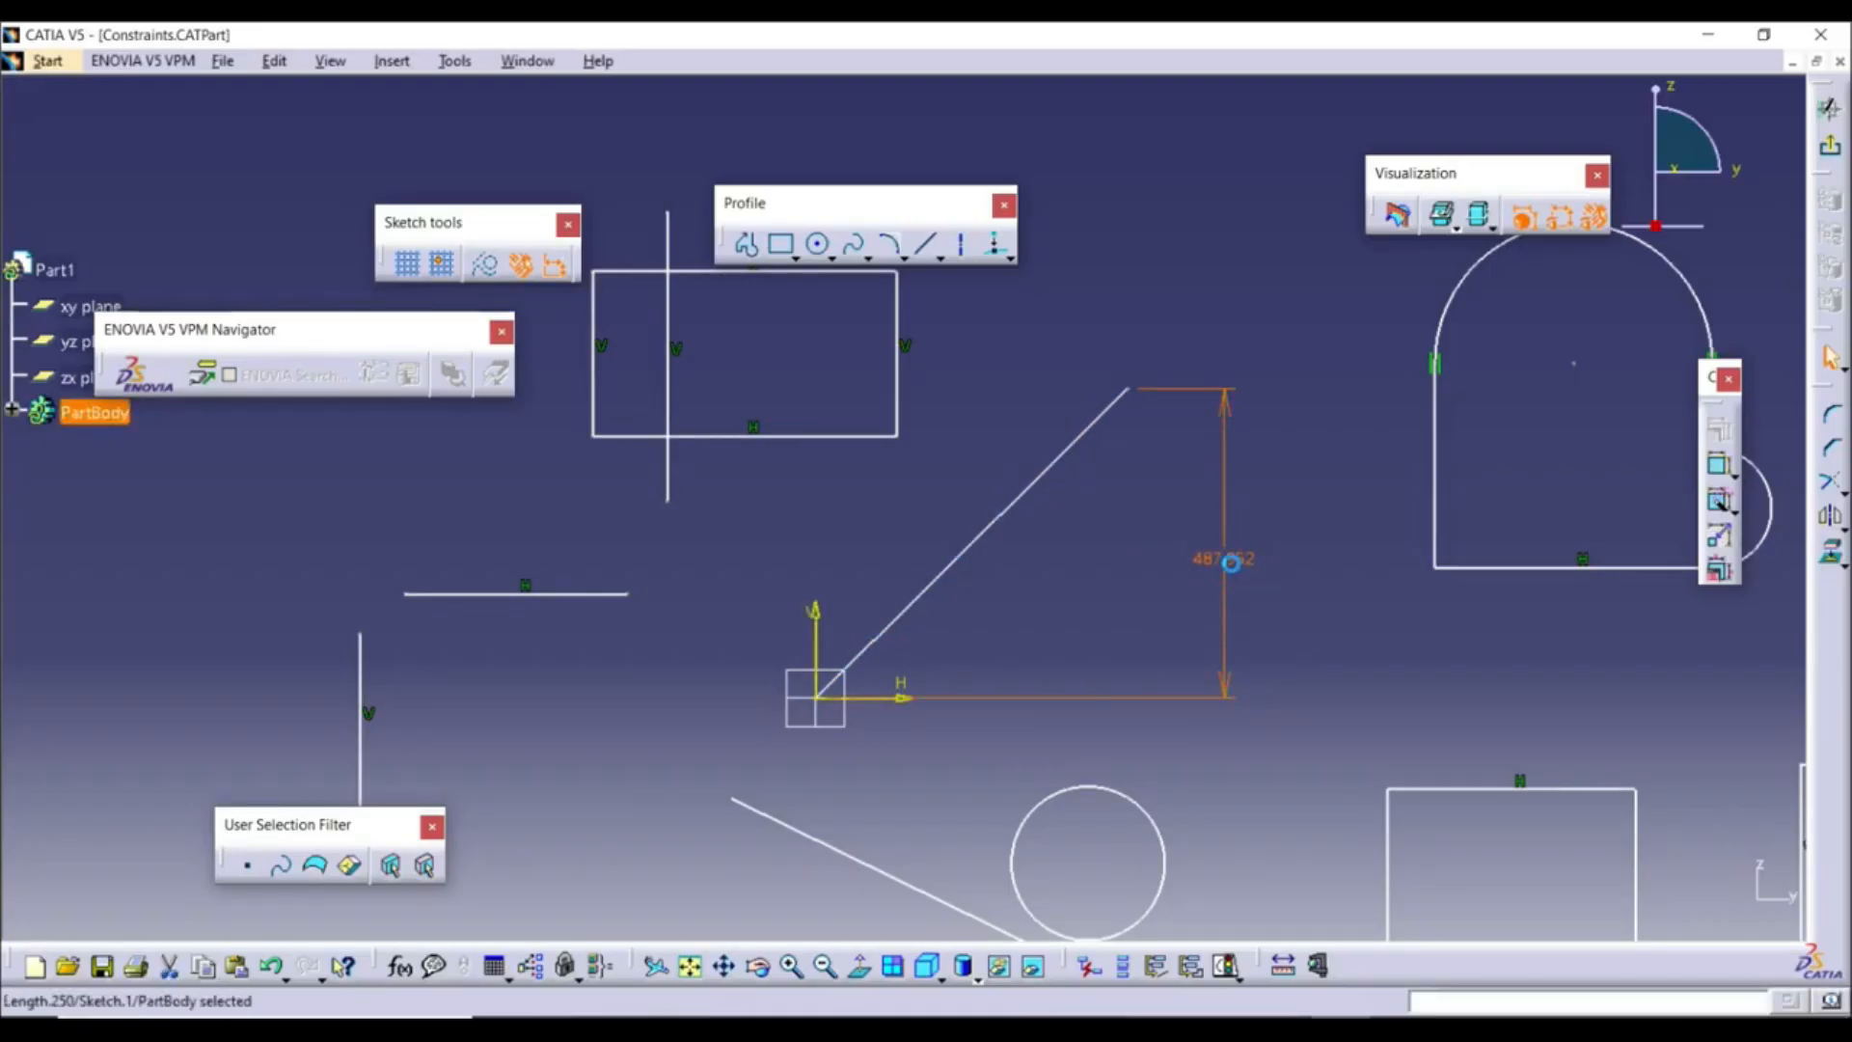
double_click(1232, 563)
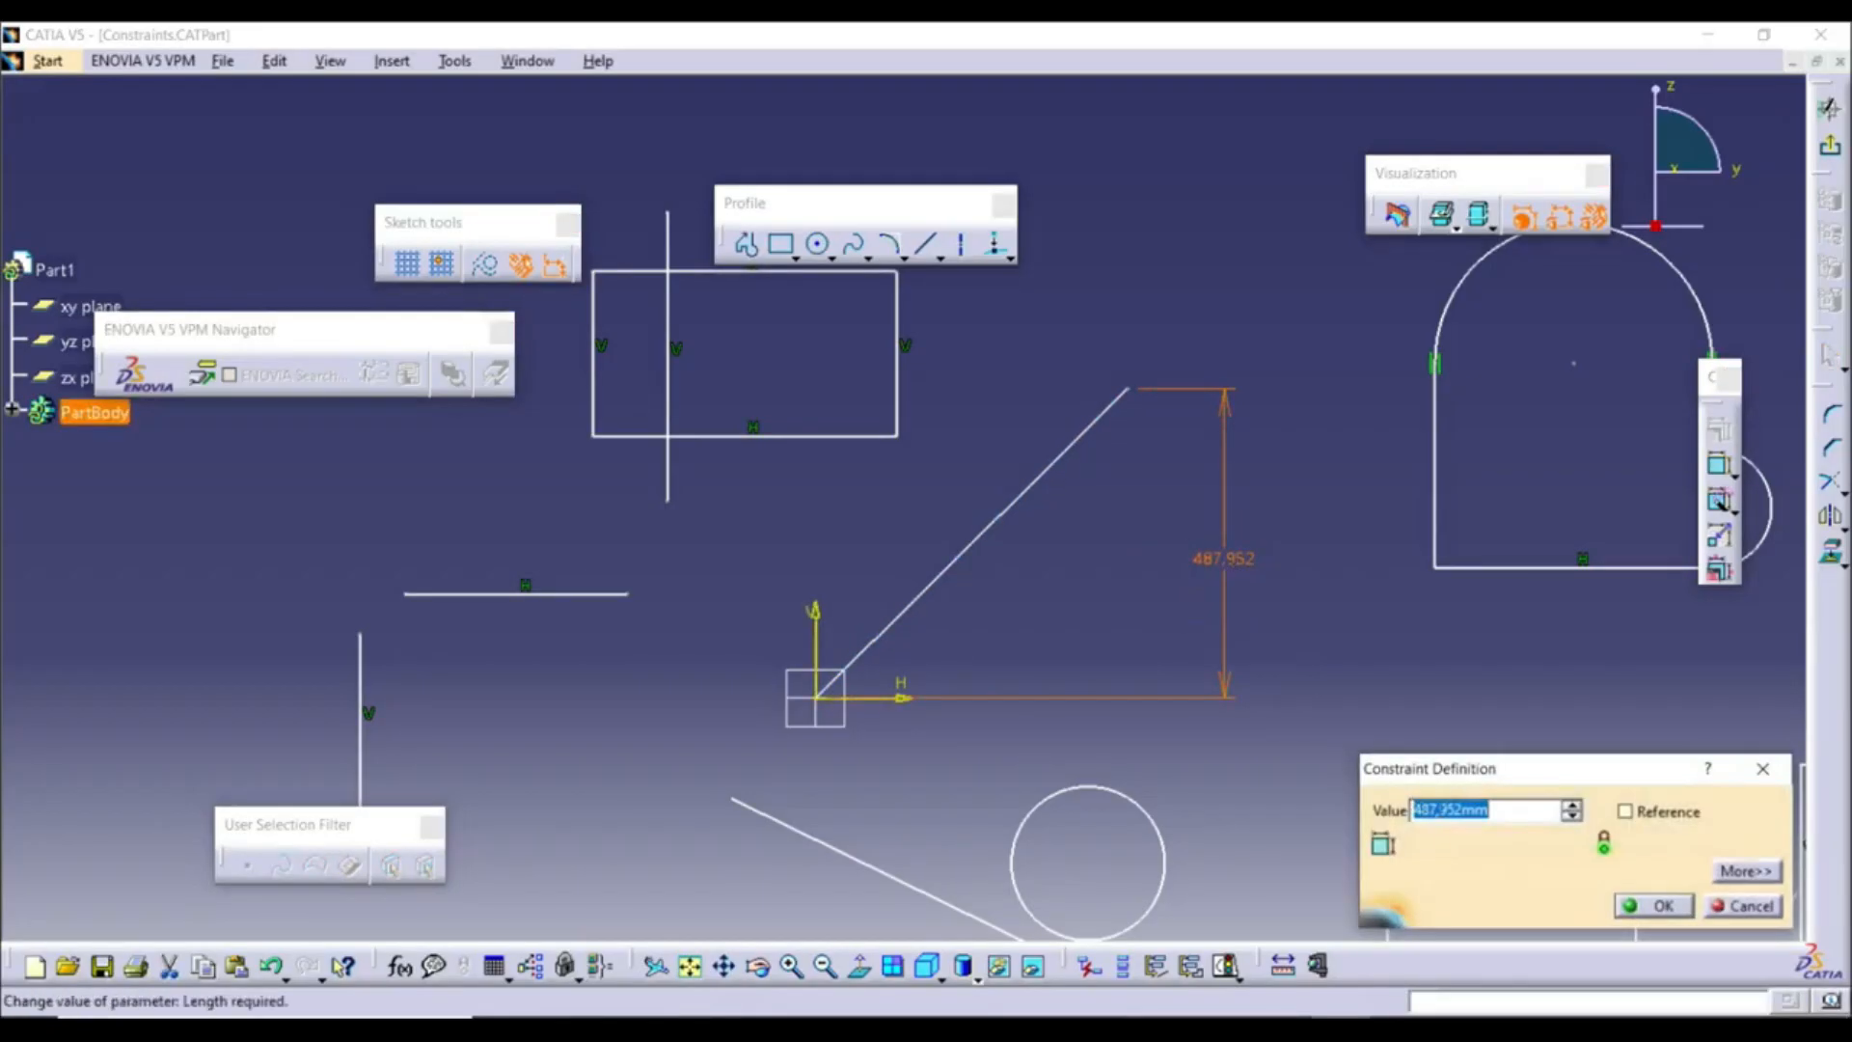
type("500")
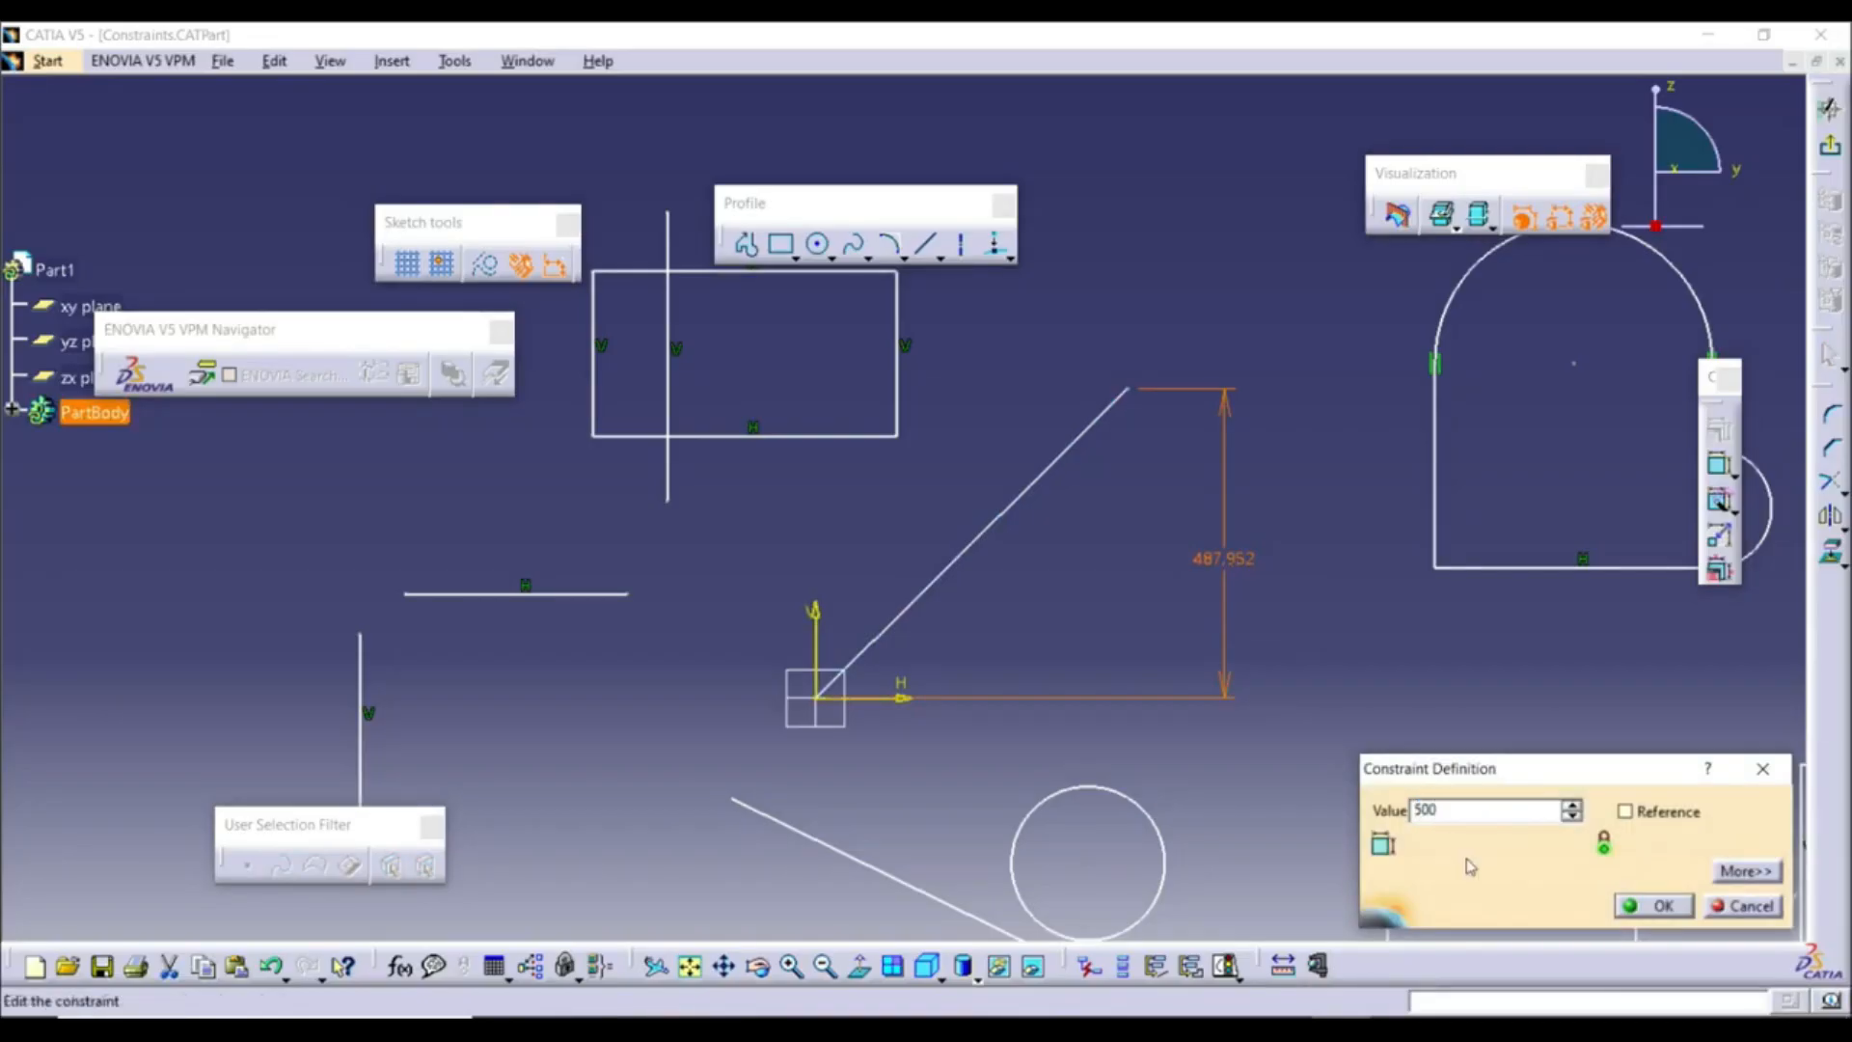
left_click(1642, 905)
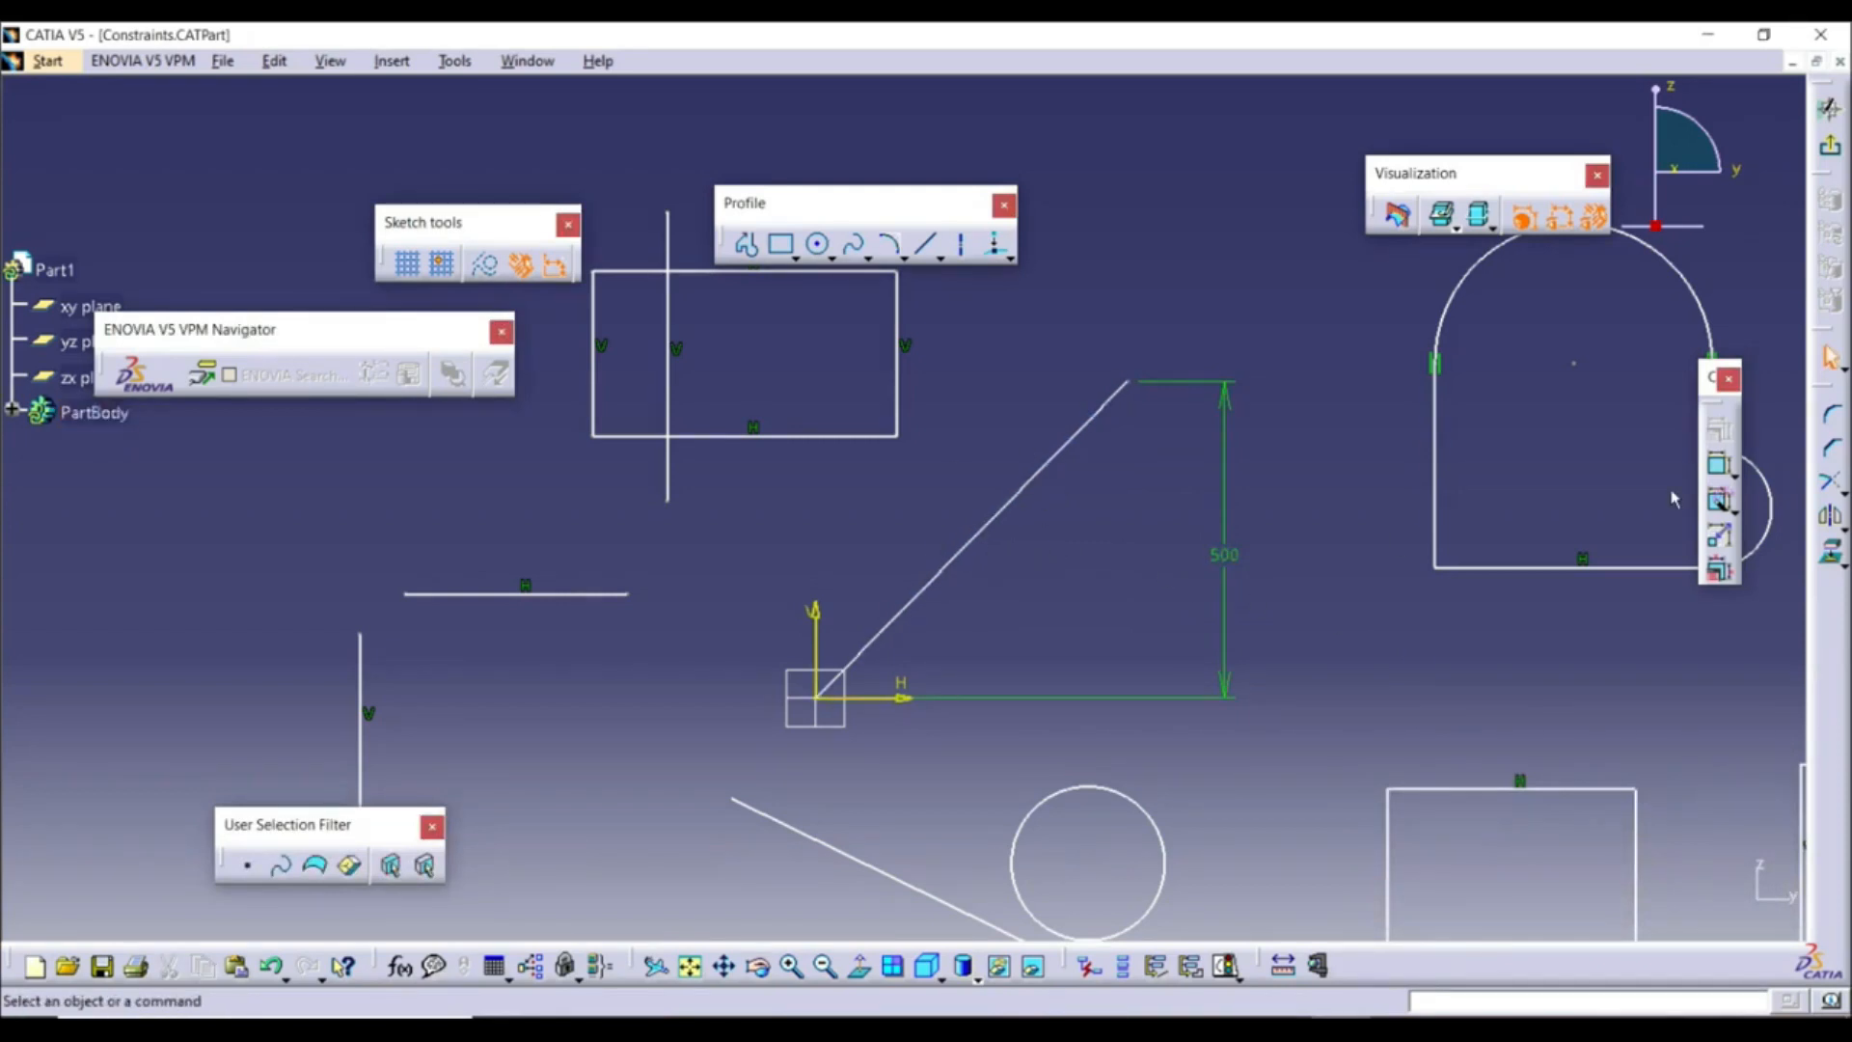
Add an angular dimension between the horizontal axis and the slanted line at the origin, and set it to 45 degrees
left_click(1718, 469)
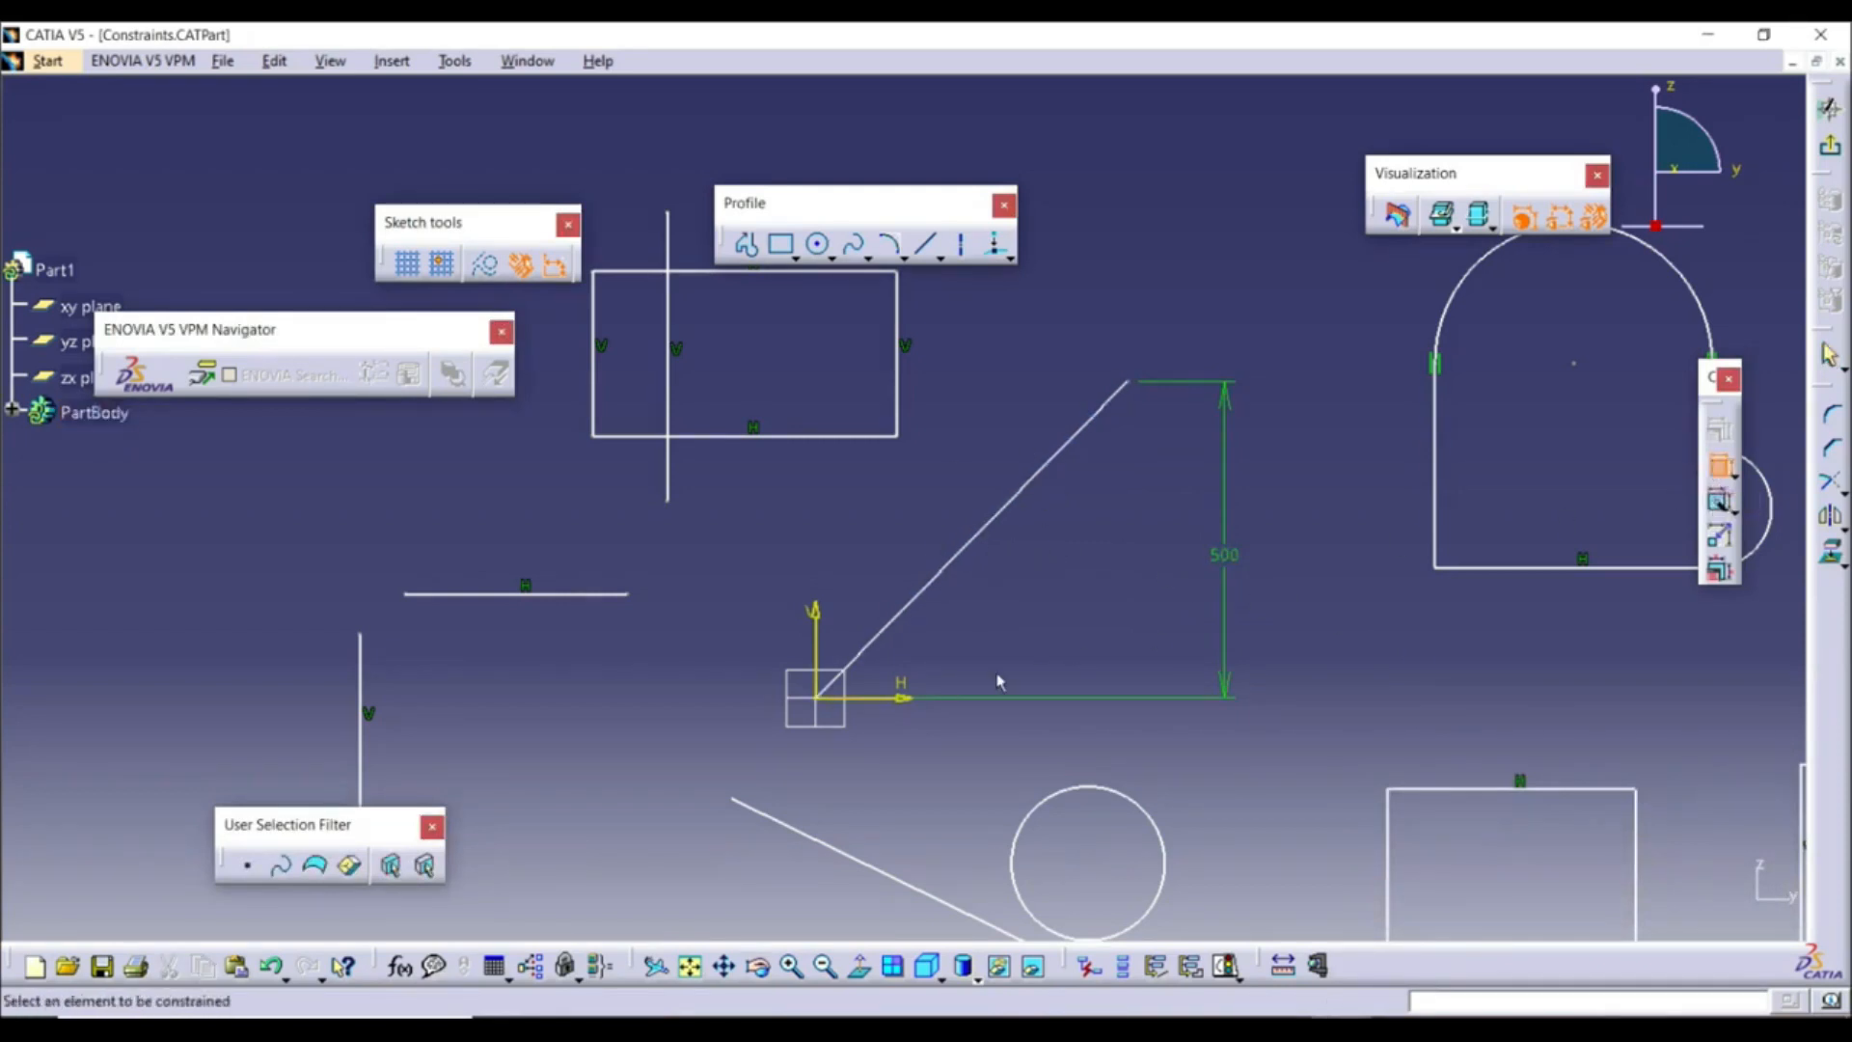
left_click(891, 699)
left_click(944, 588)
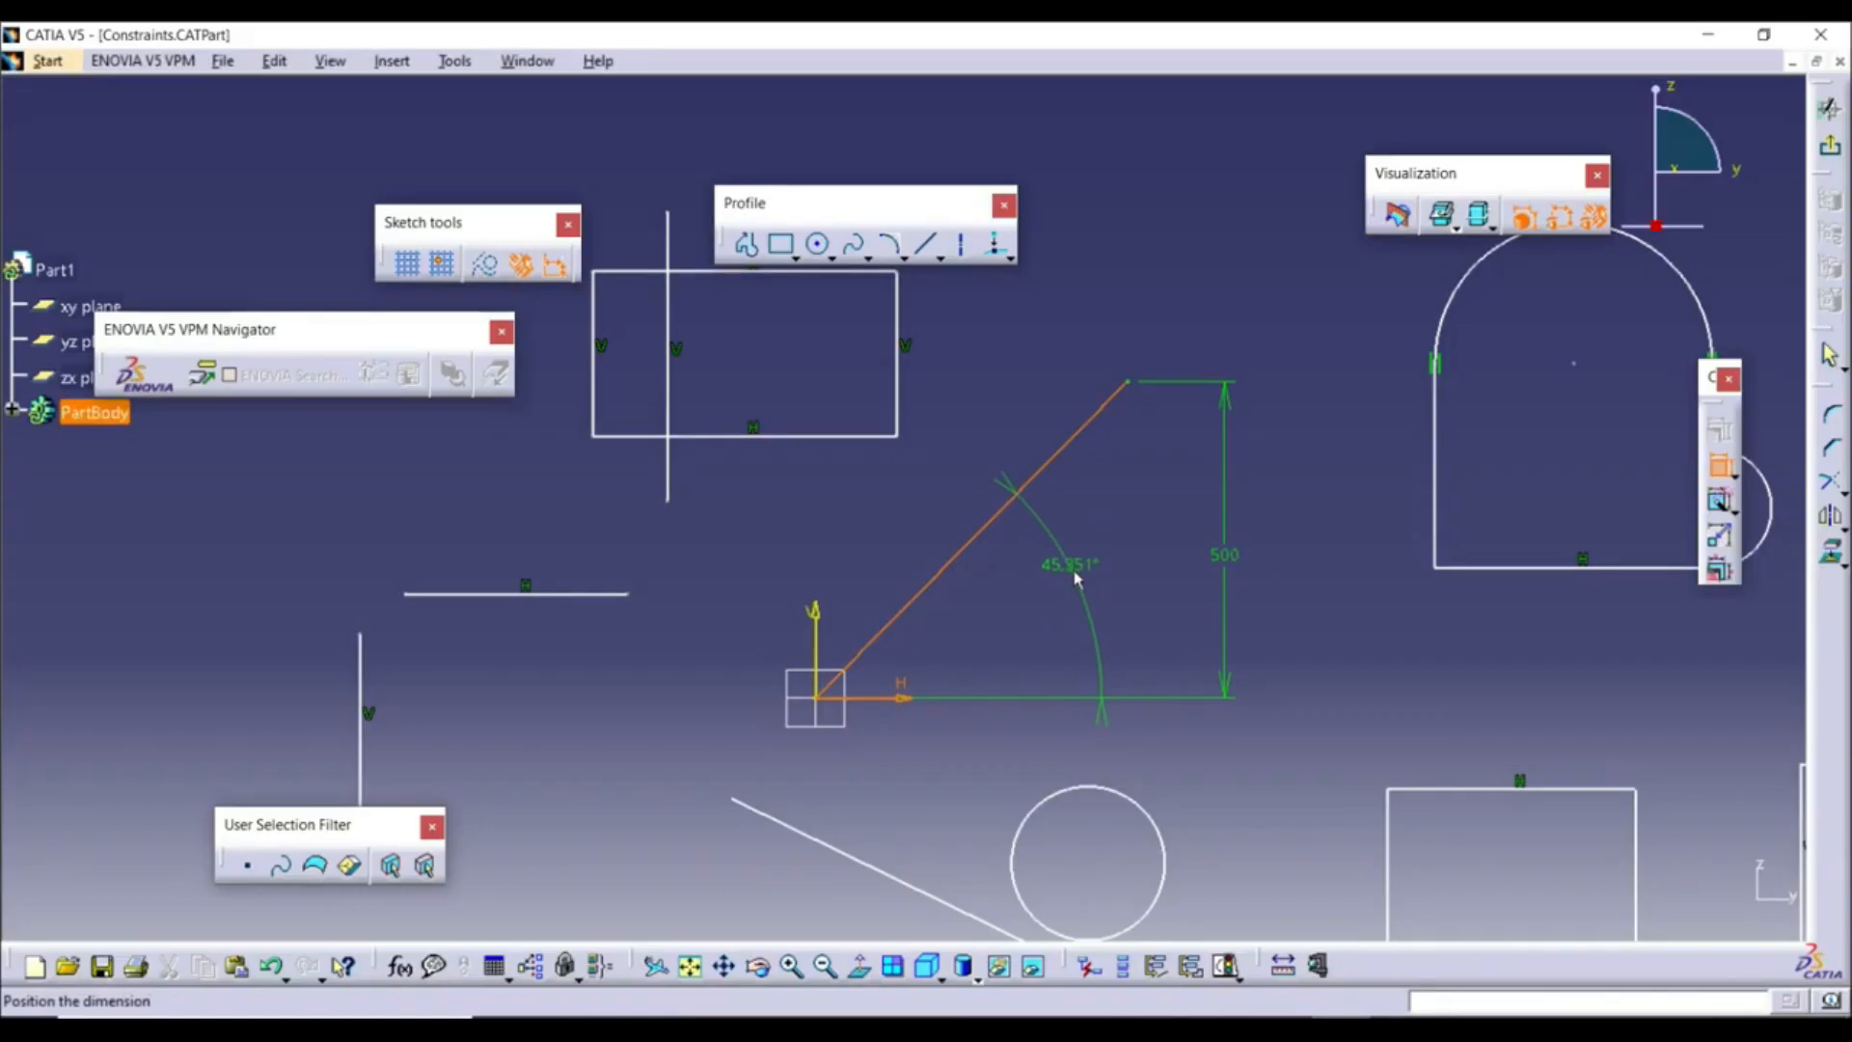
left_click(1087, 576)
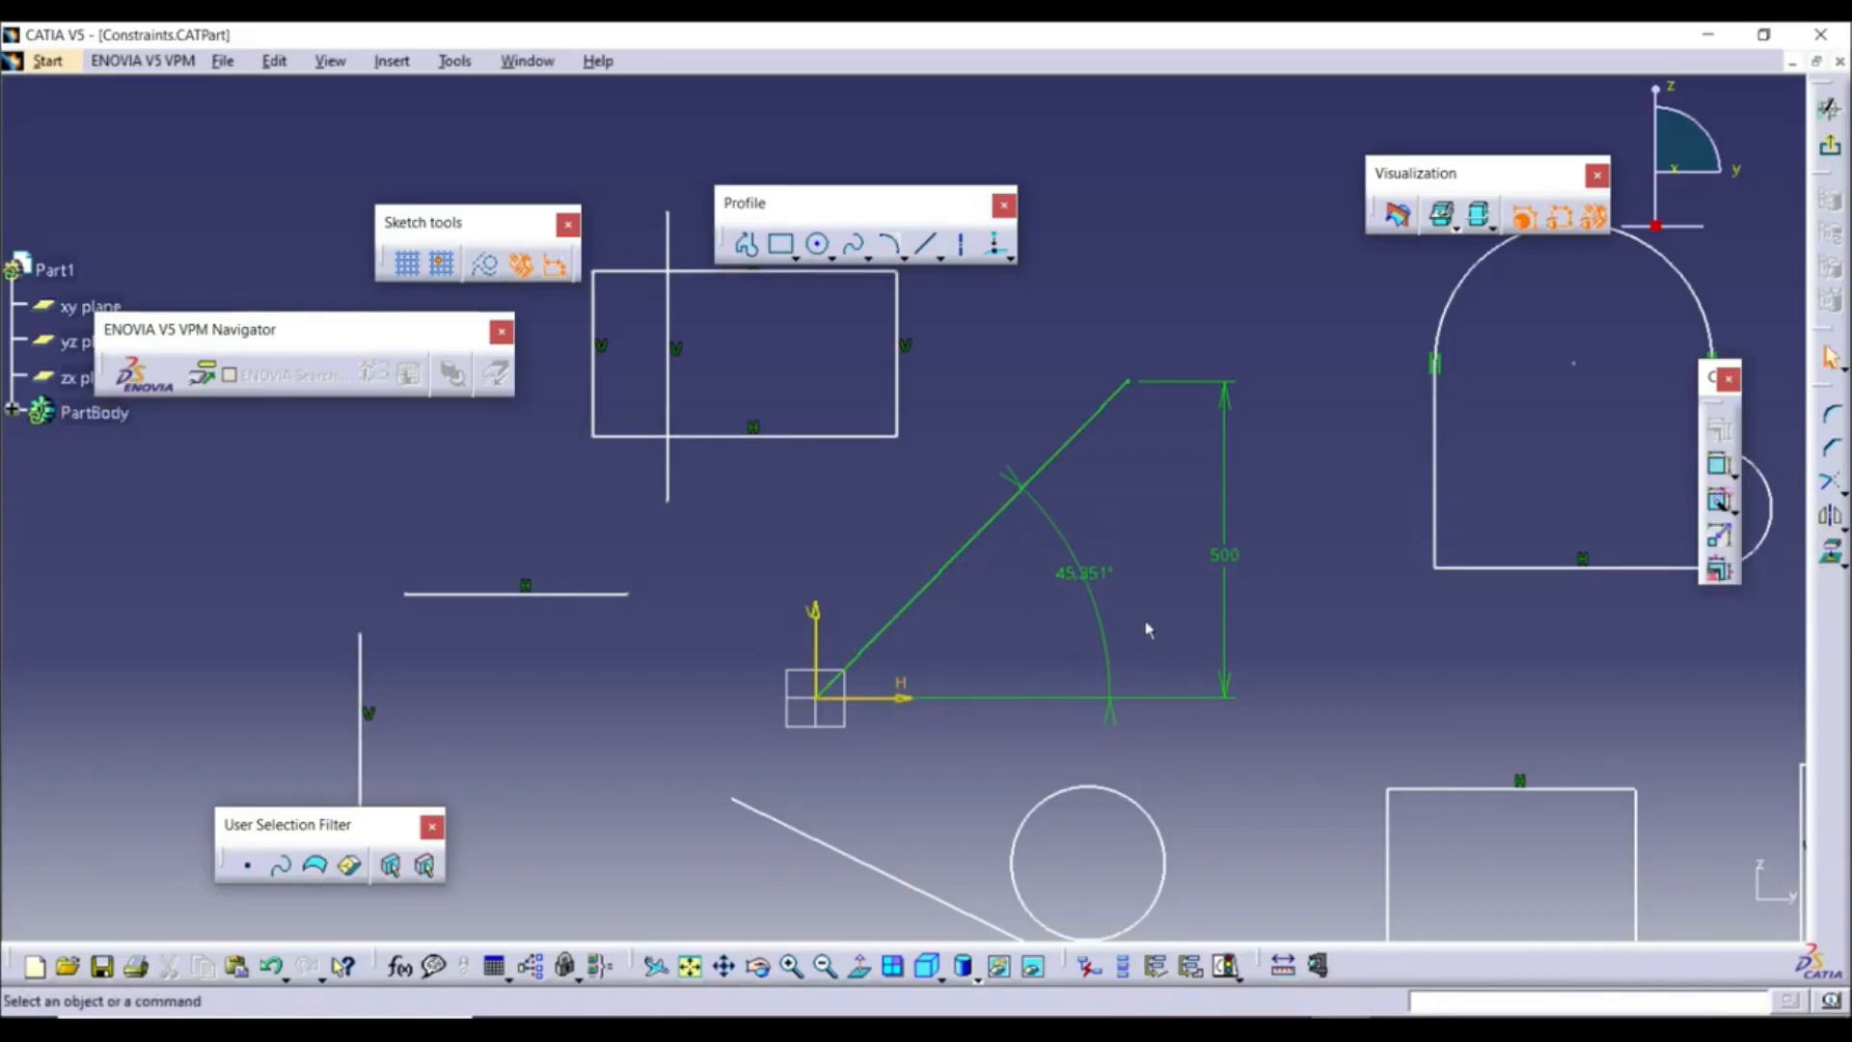
double_click(1092, 575)
type("45deg")
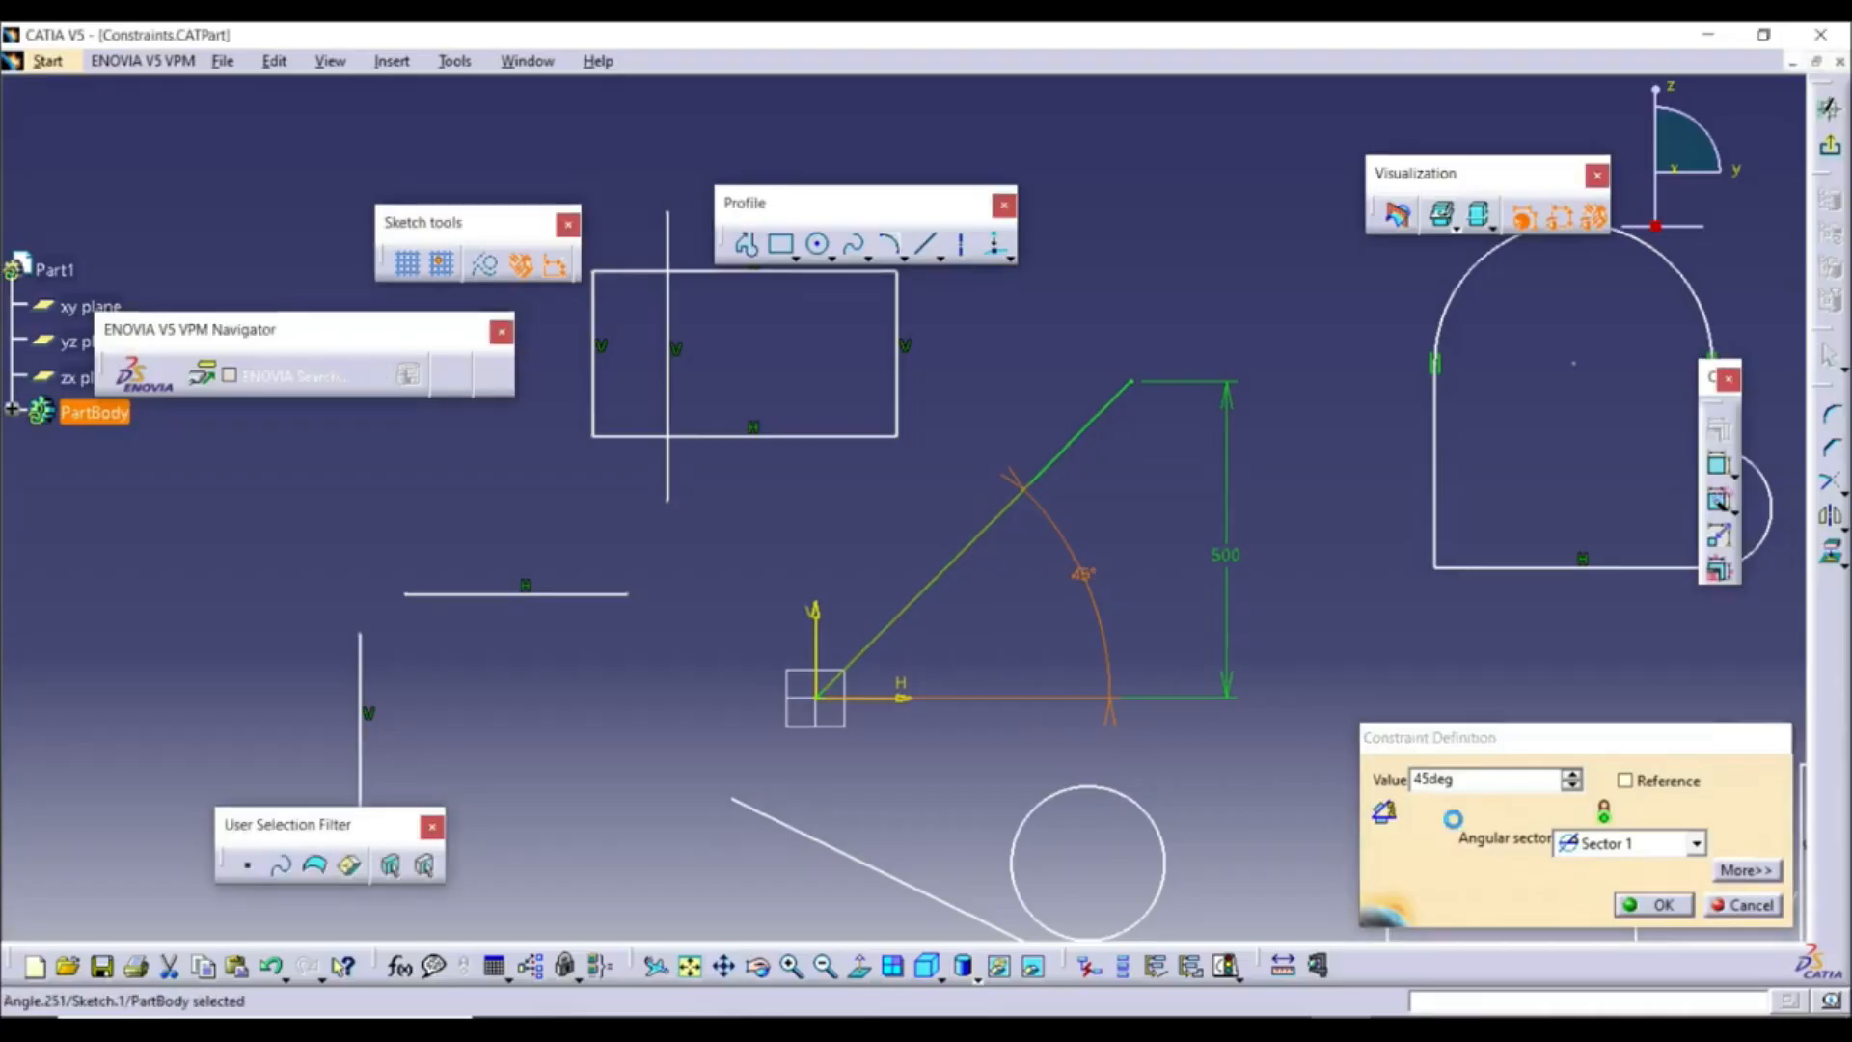
left_click(1654, 904)
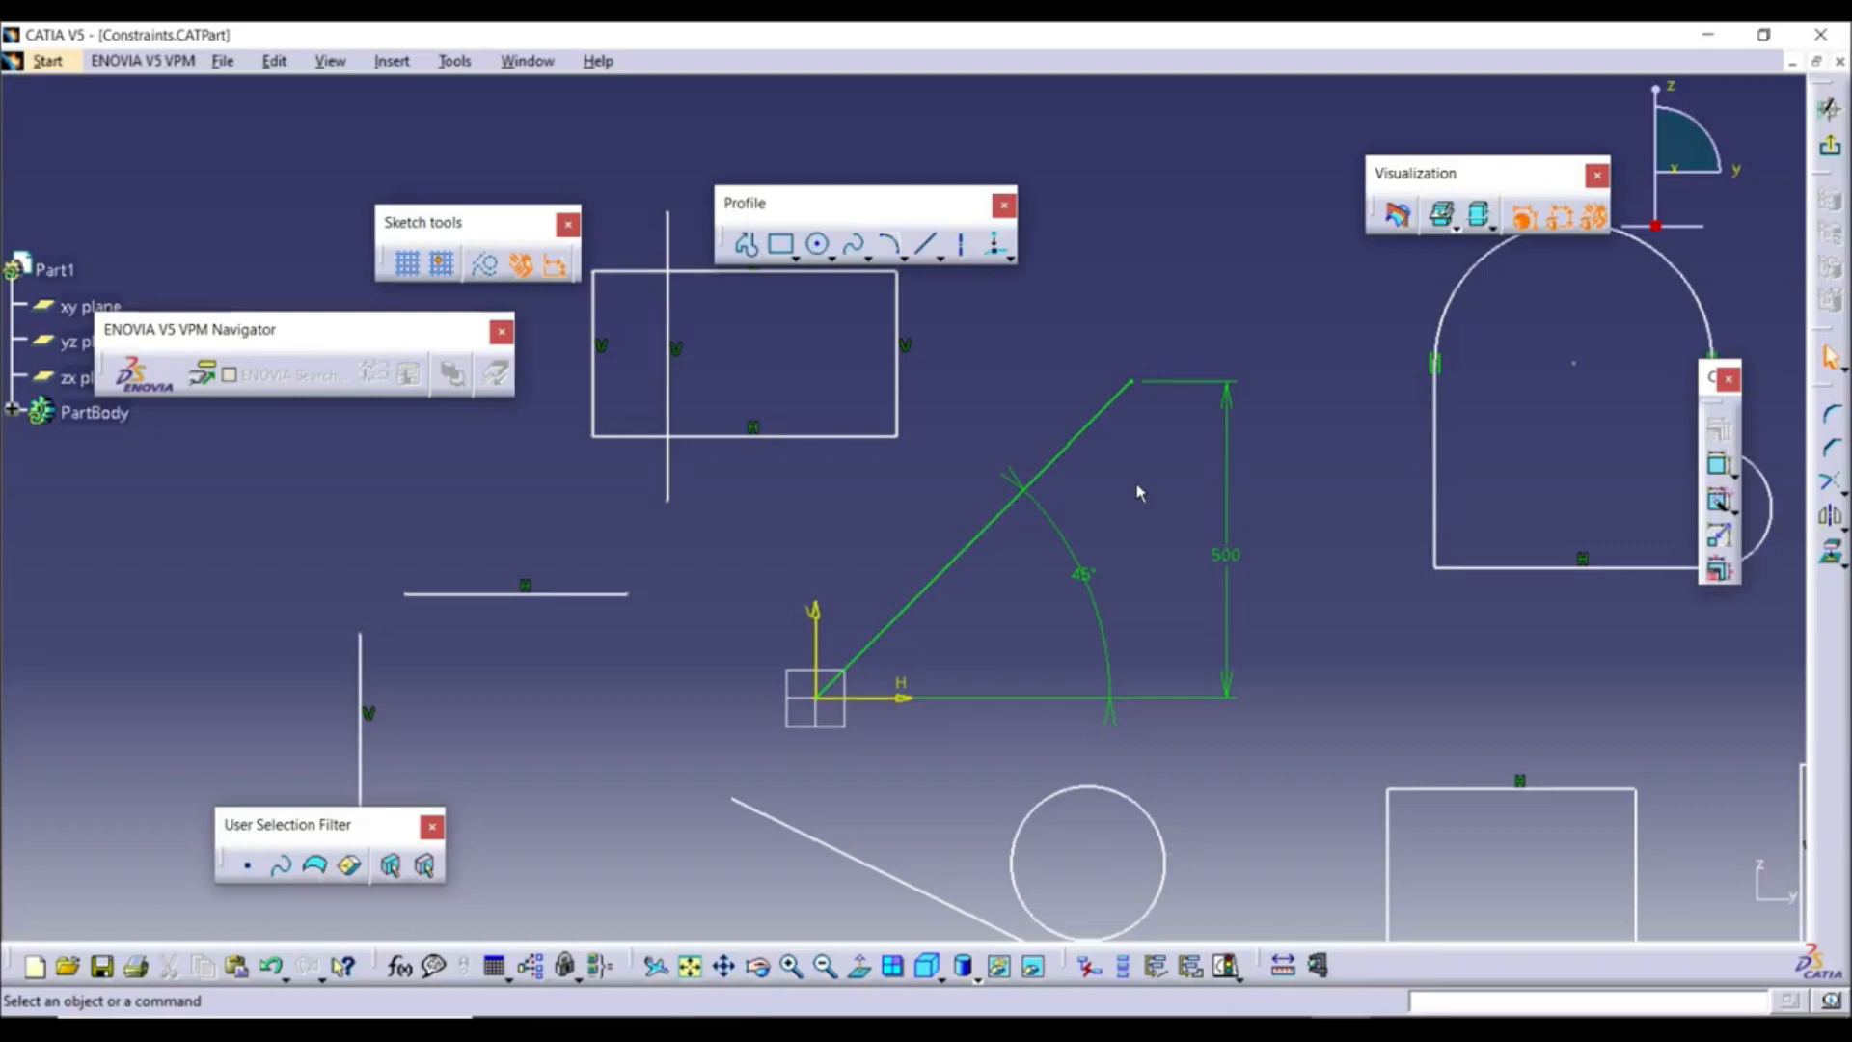
Try adding a length dimension along the slanted line at the origin as an over-constraint, and delete that dimension
left_click(1719, 466)
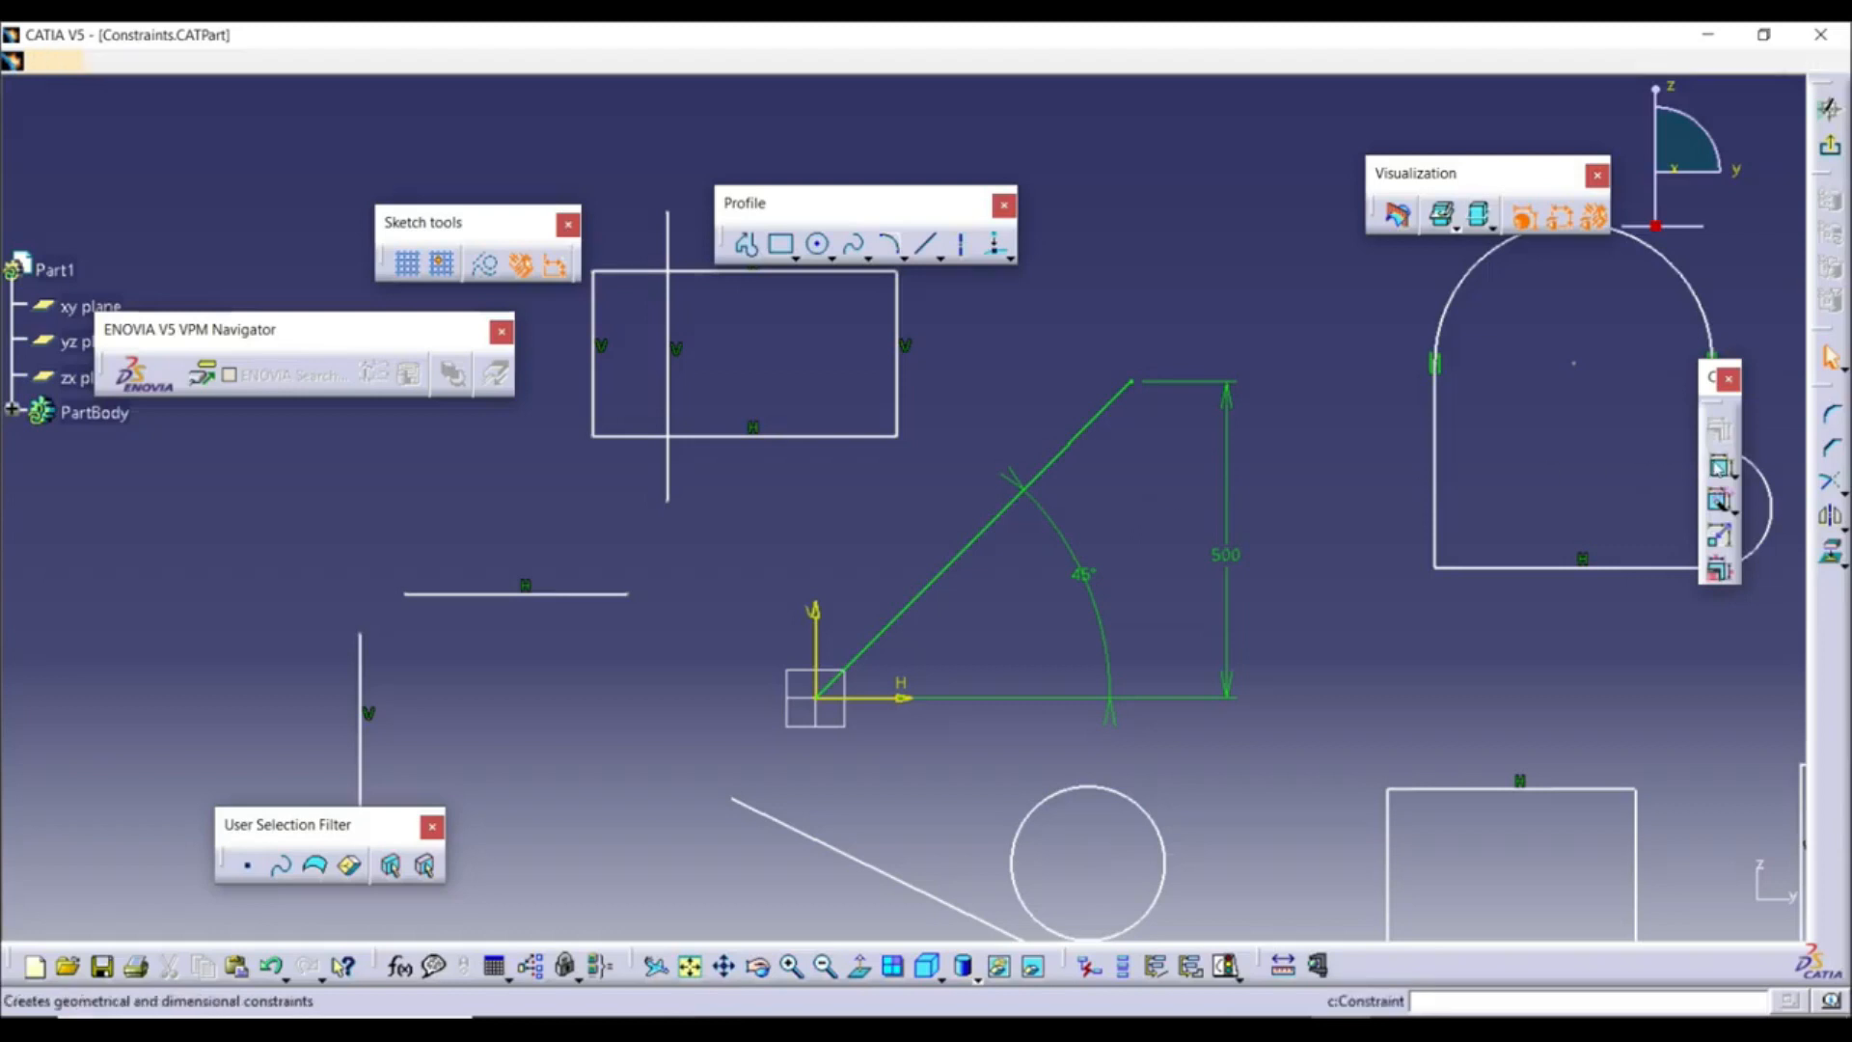
left_click(1078, 440)
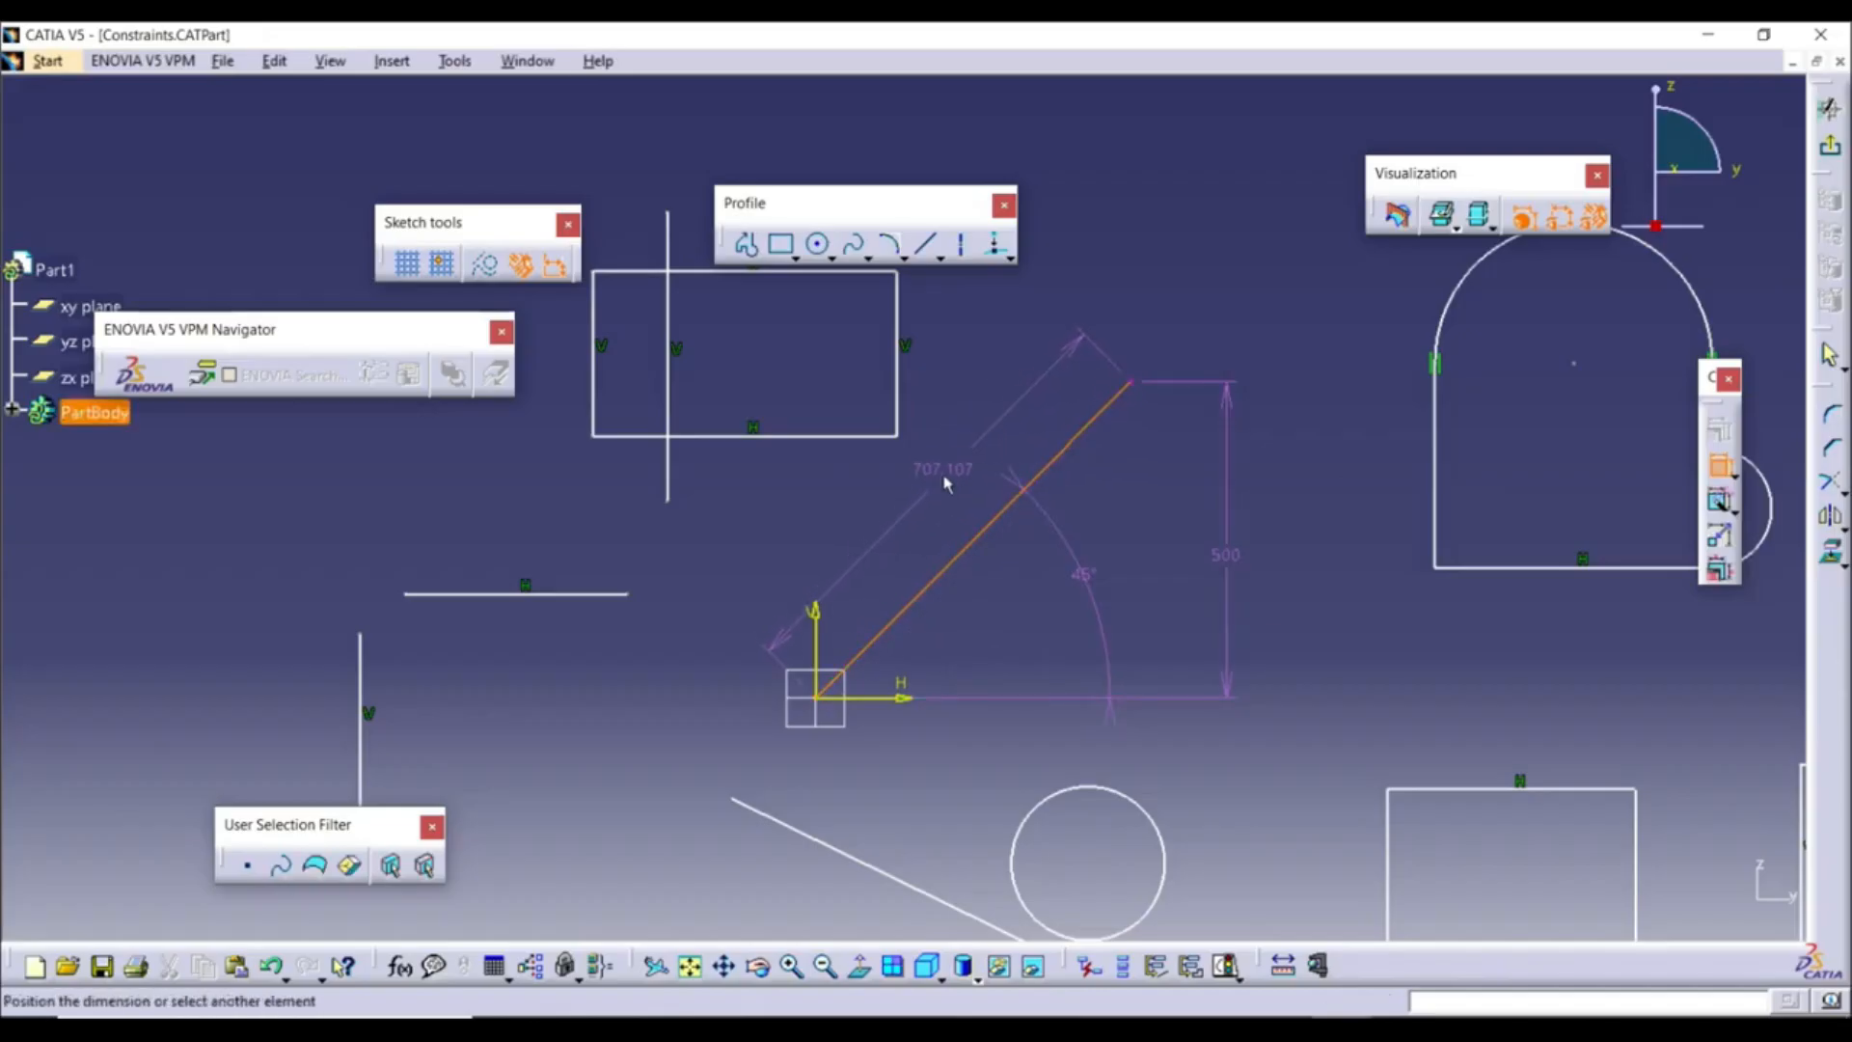
left_click(932, 507)
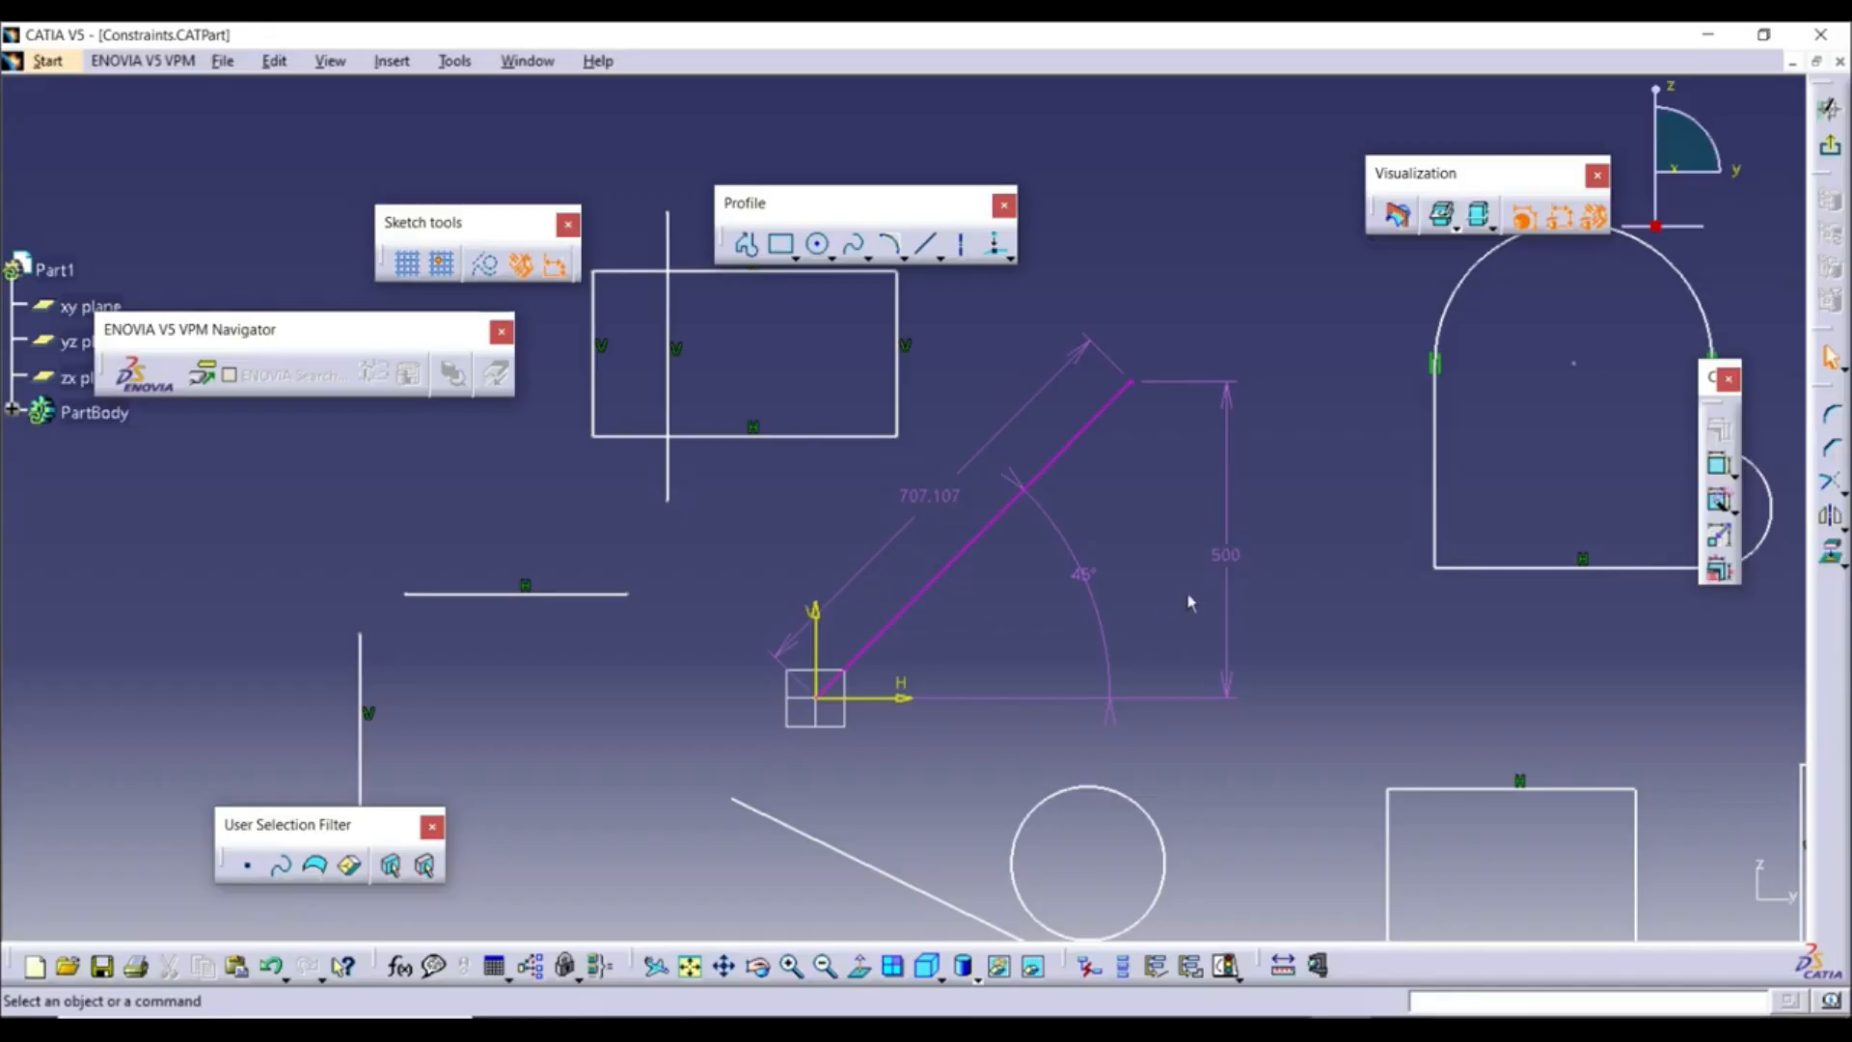
left_click(958, 510)
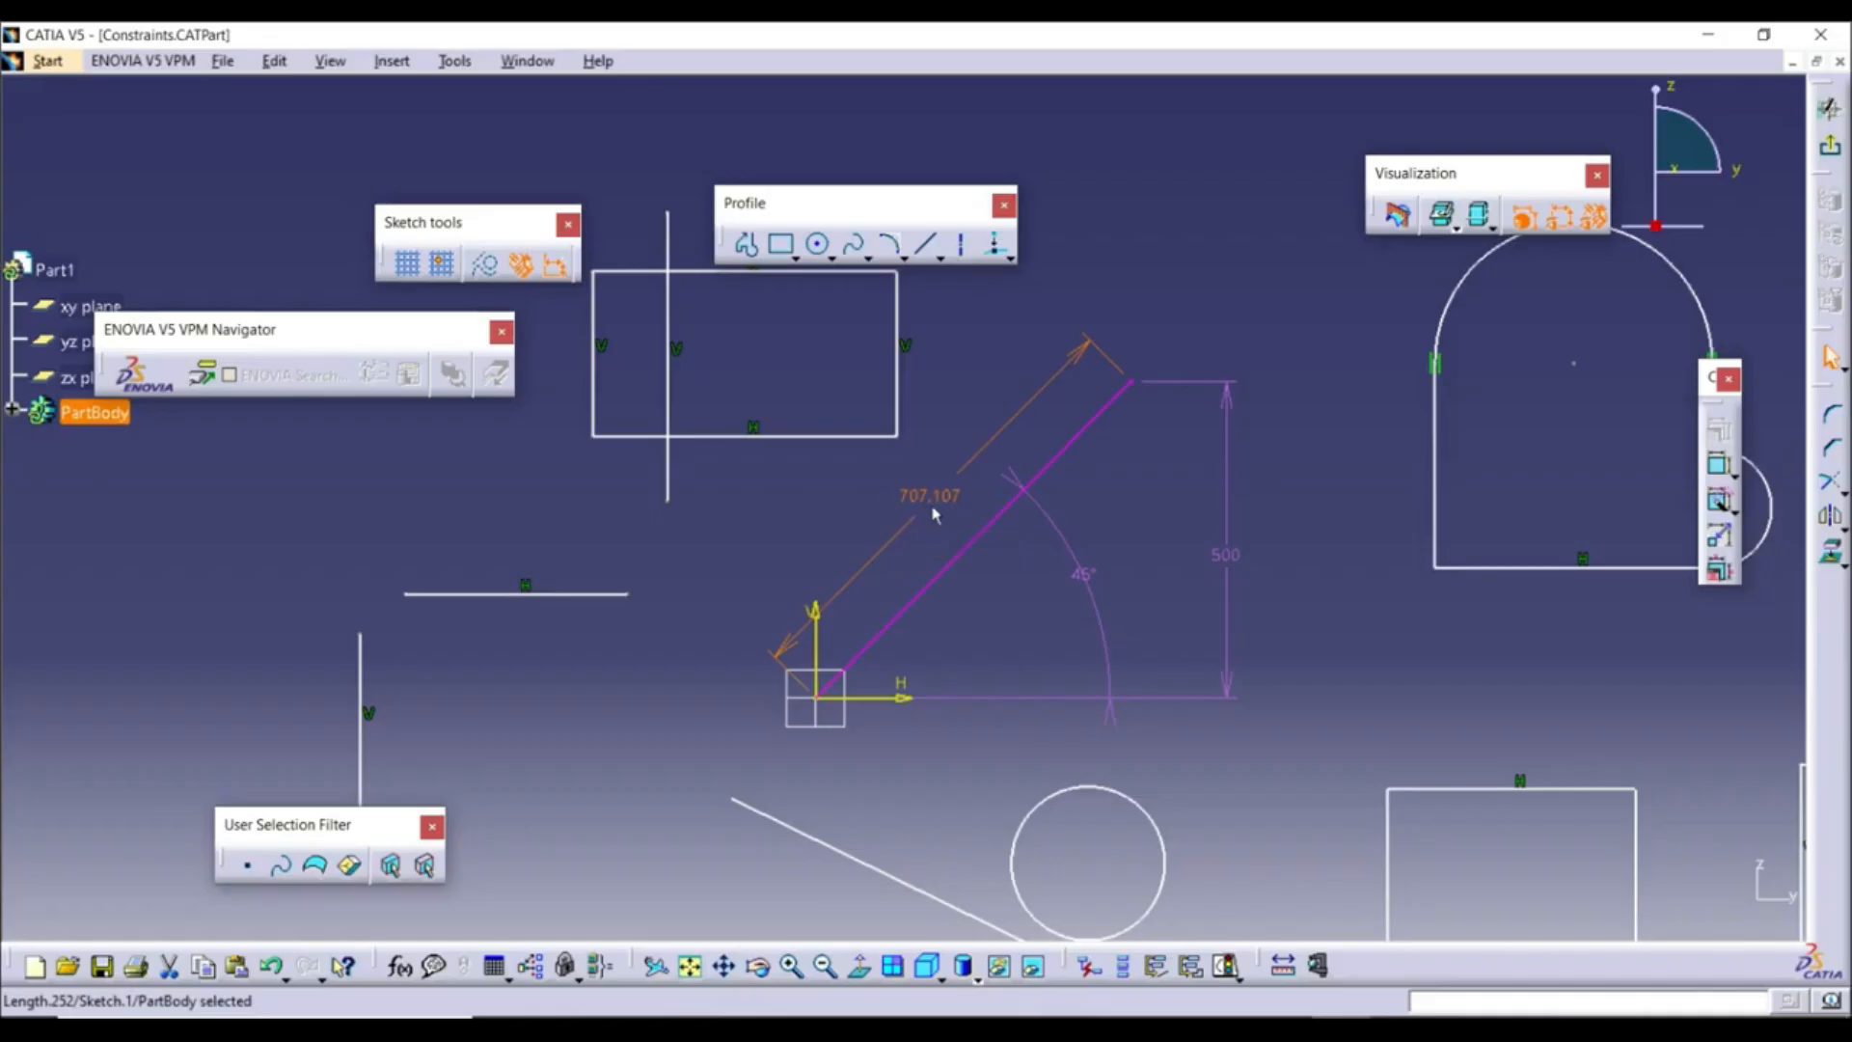
key("Delete")
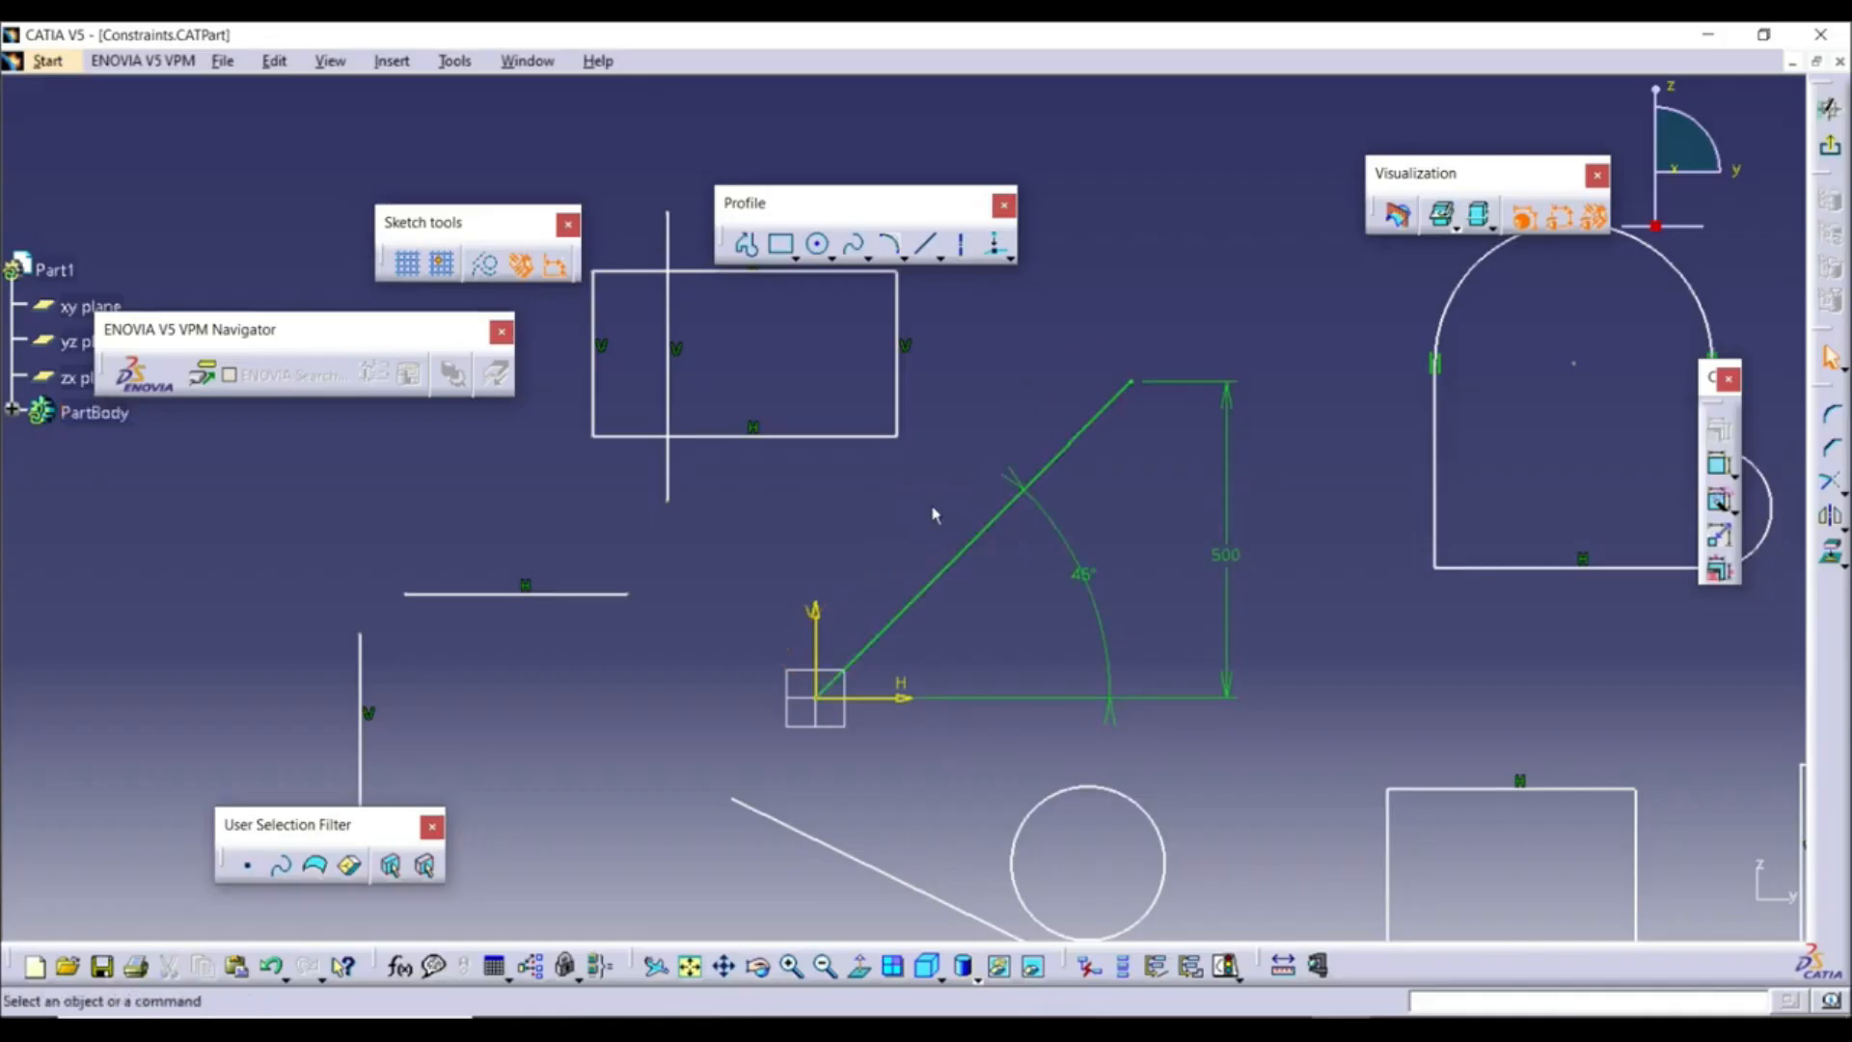
Dimension the diameter of the circle below the origin and set it to 200 mm
mouse_move(1065, 873)
middle_mouse_down()
mouse_move(1129, 732)
mouse_move(938, 582)
middle_mouse_up()
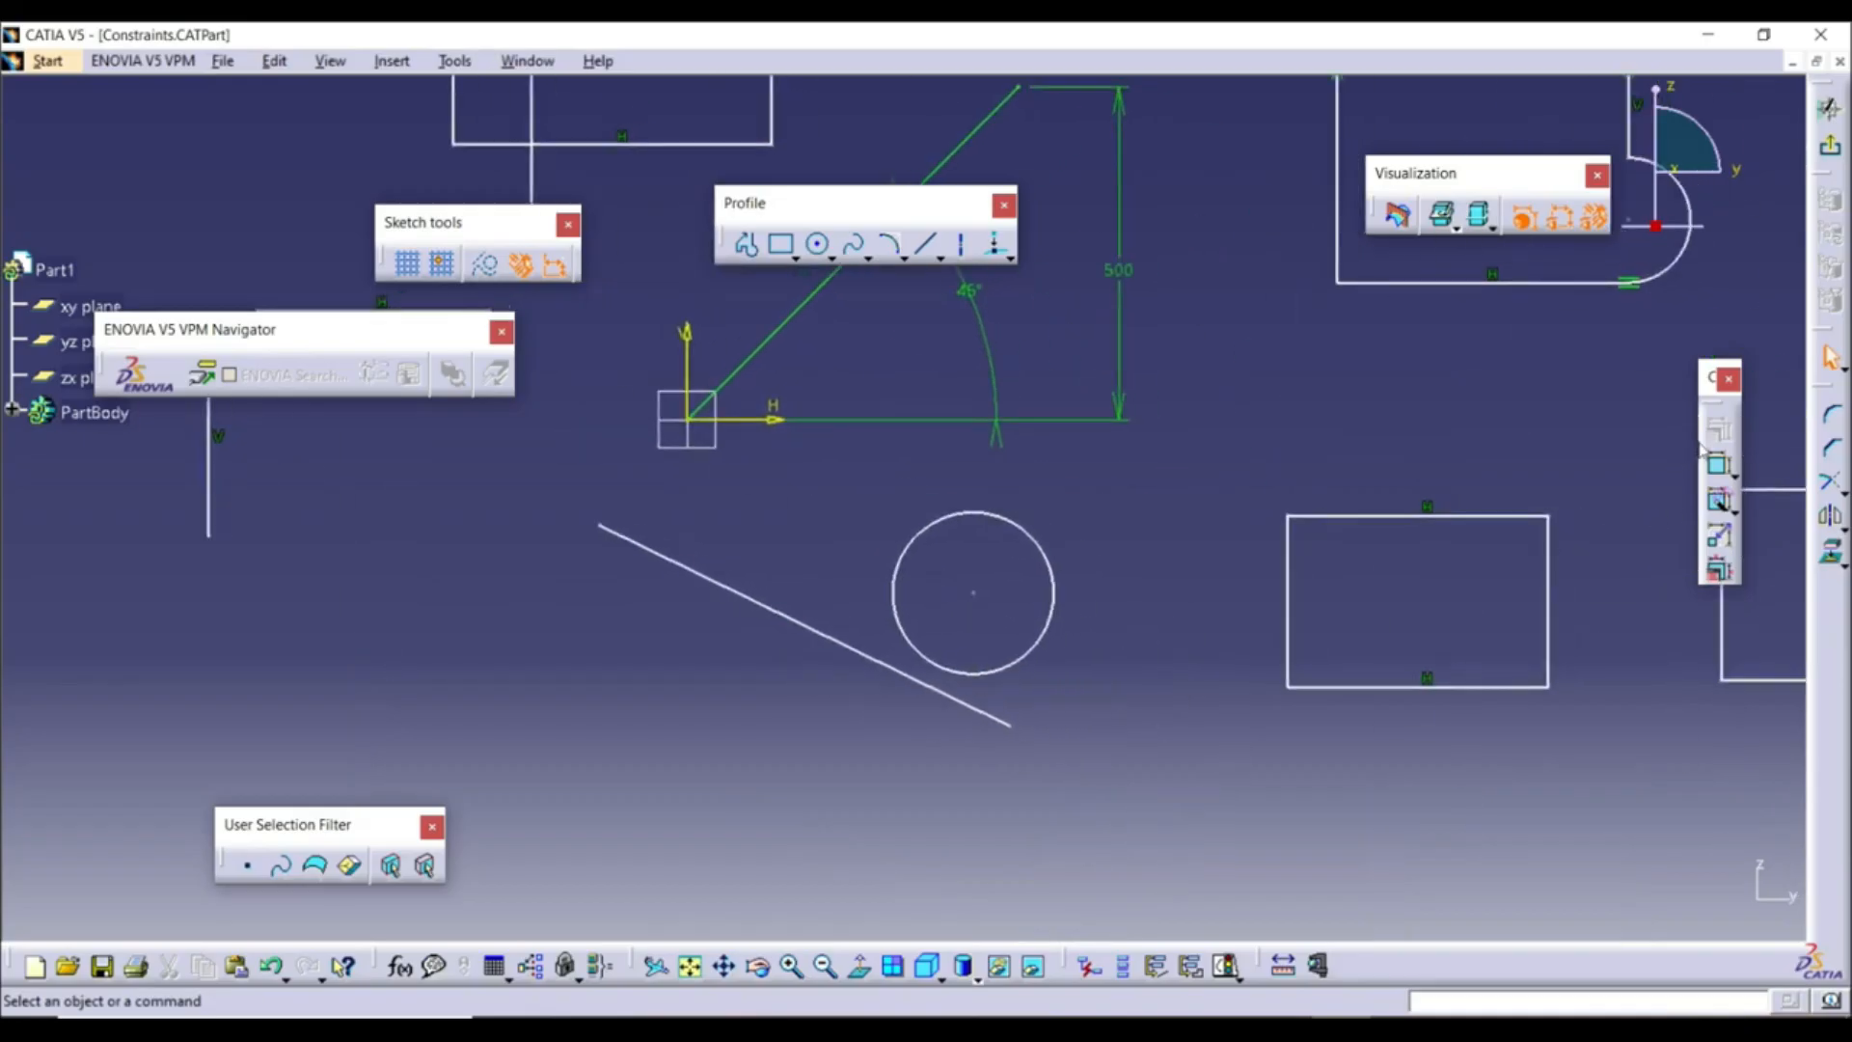
left_click(1722, 467)
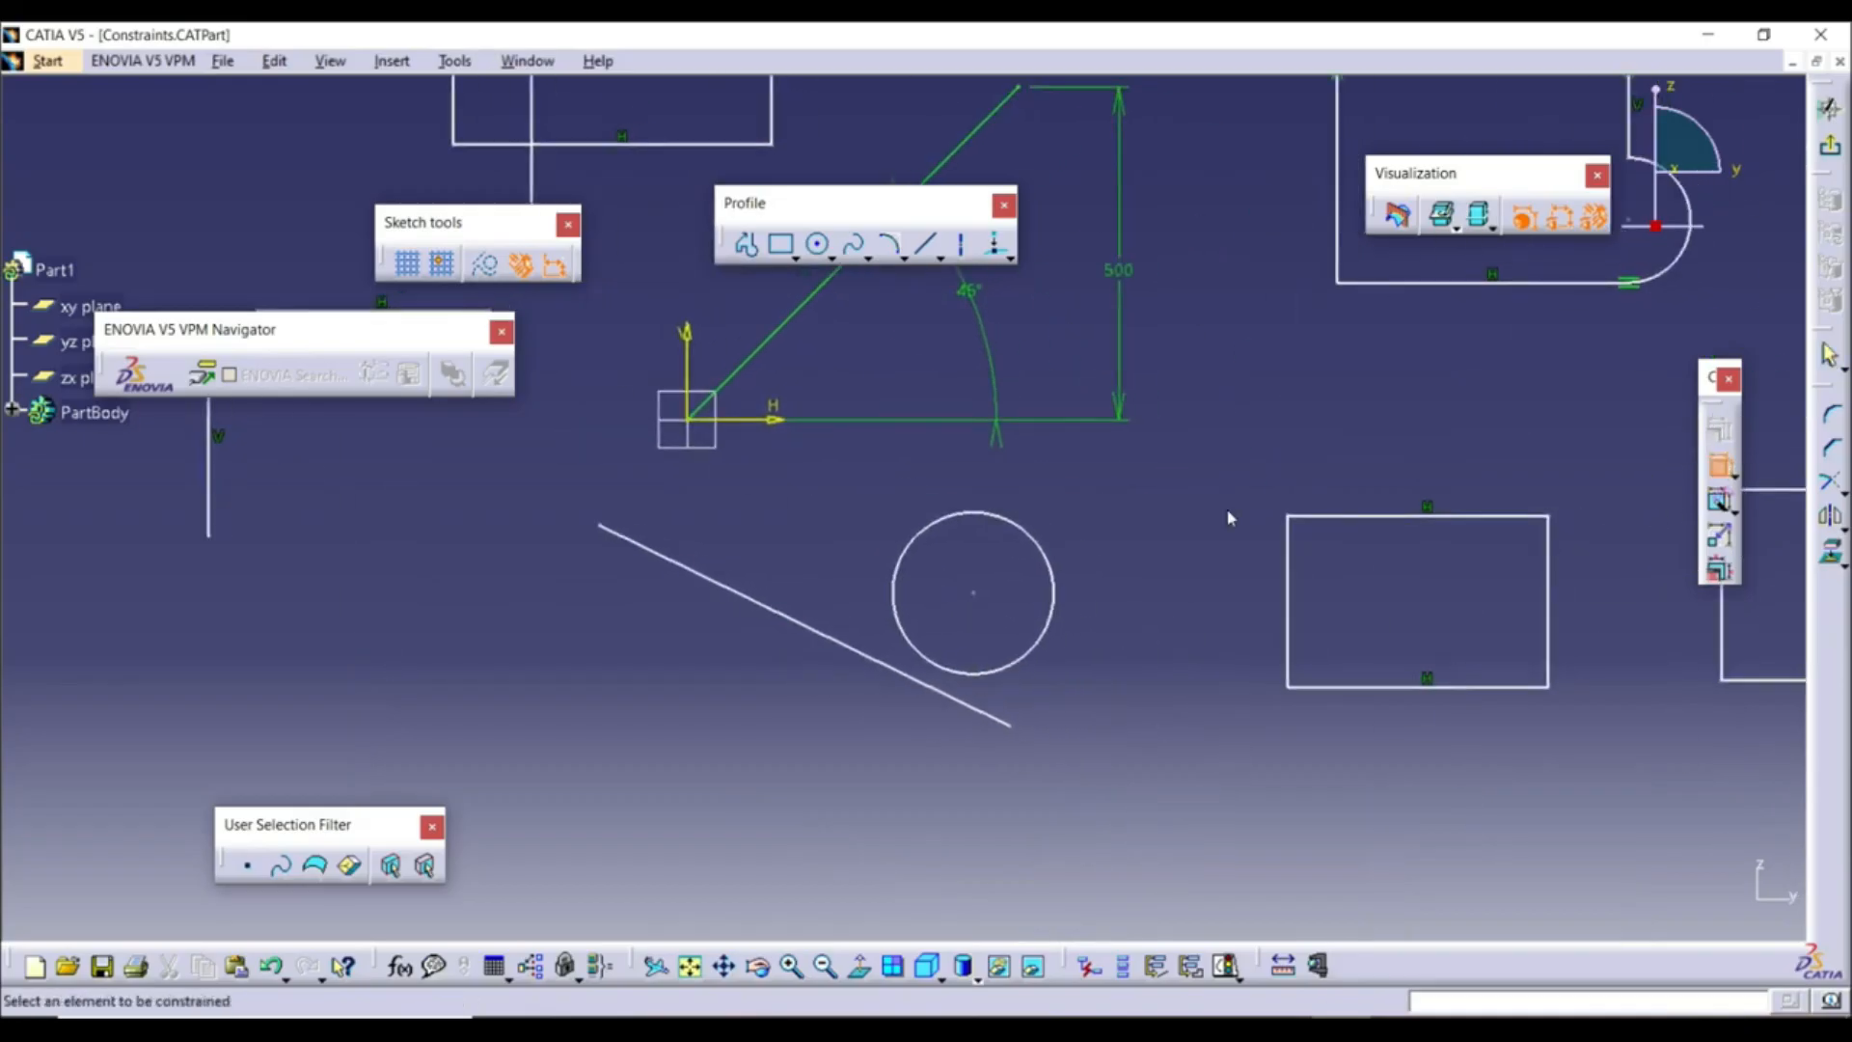
left_click(1043, 550)
left_click(1130, 550)
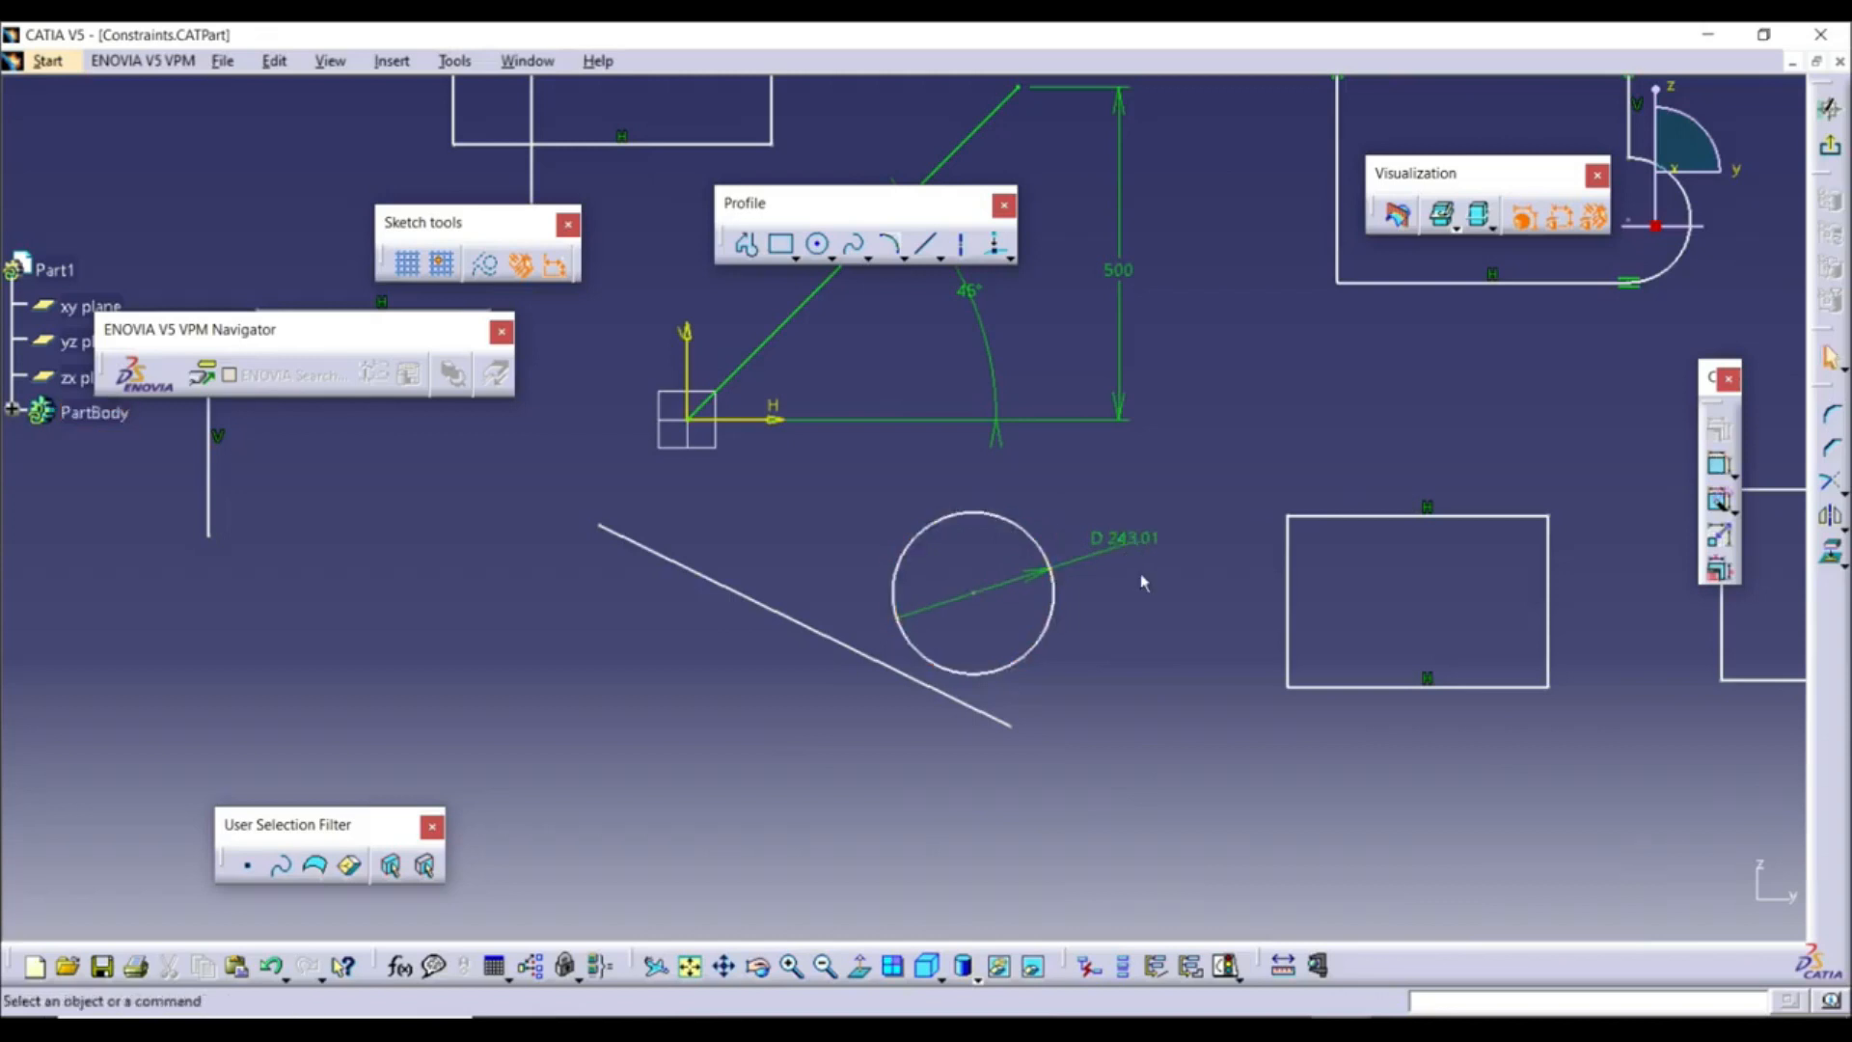
double_click(1141, 552)
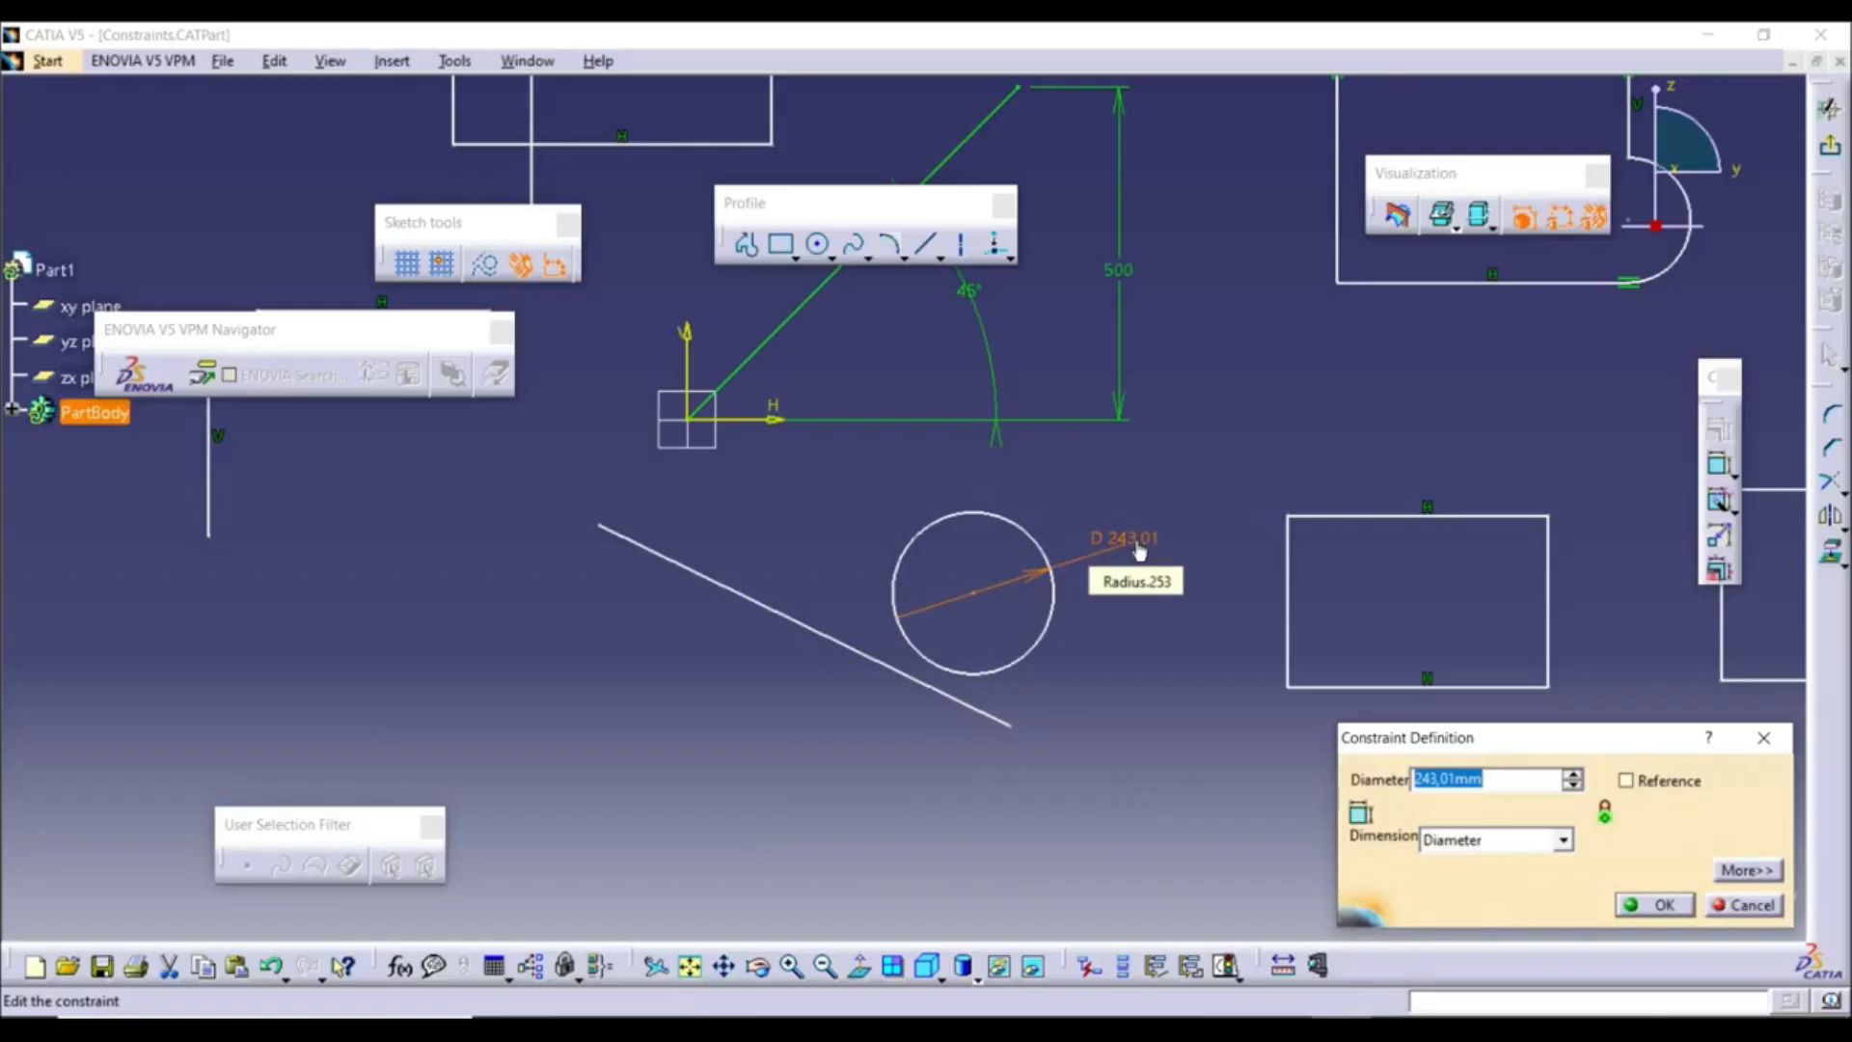
type("200")
key("Return")
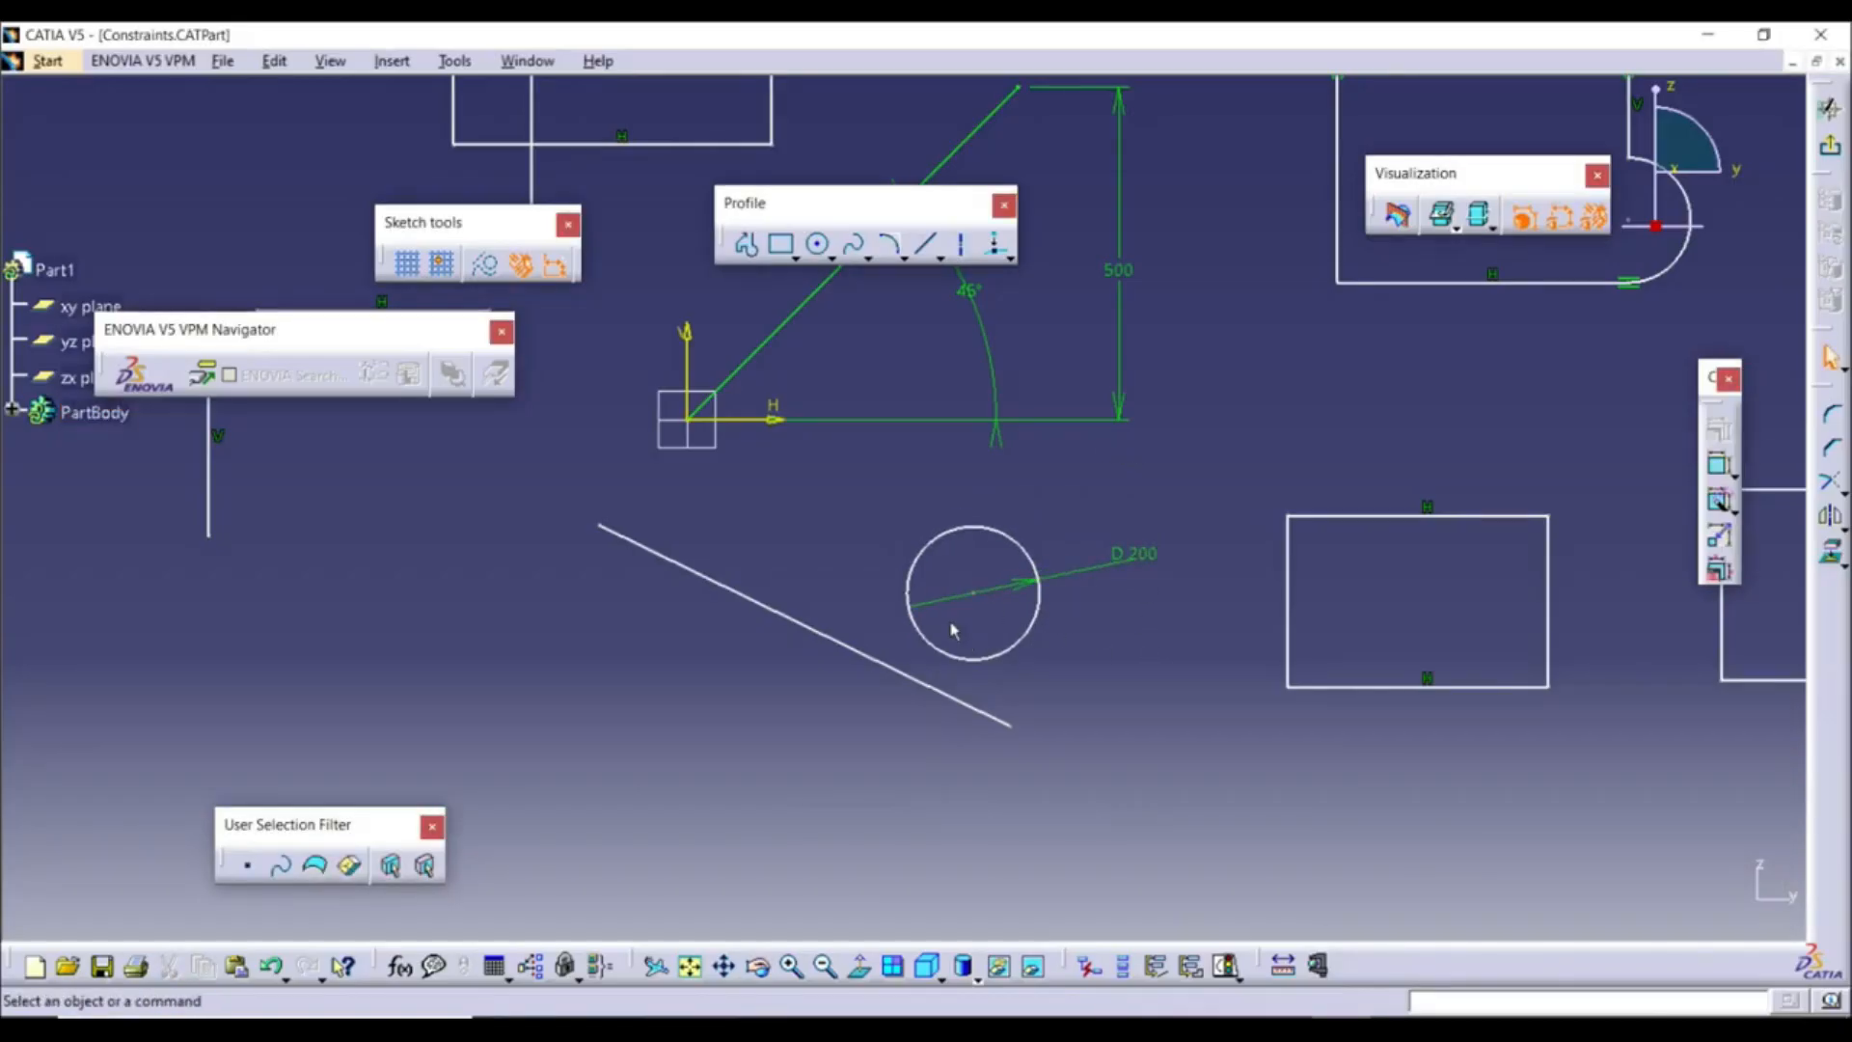
Shift the circle slightly up and left, and dimension its centre from the origin with Vertical Measure Direction
left_click_drag(1034, 601, 1014, 569)
left_click(1151, 645)
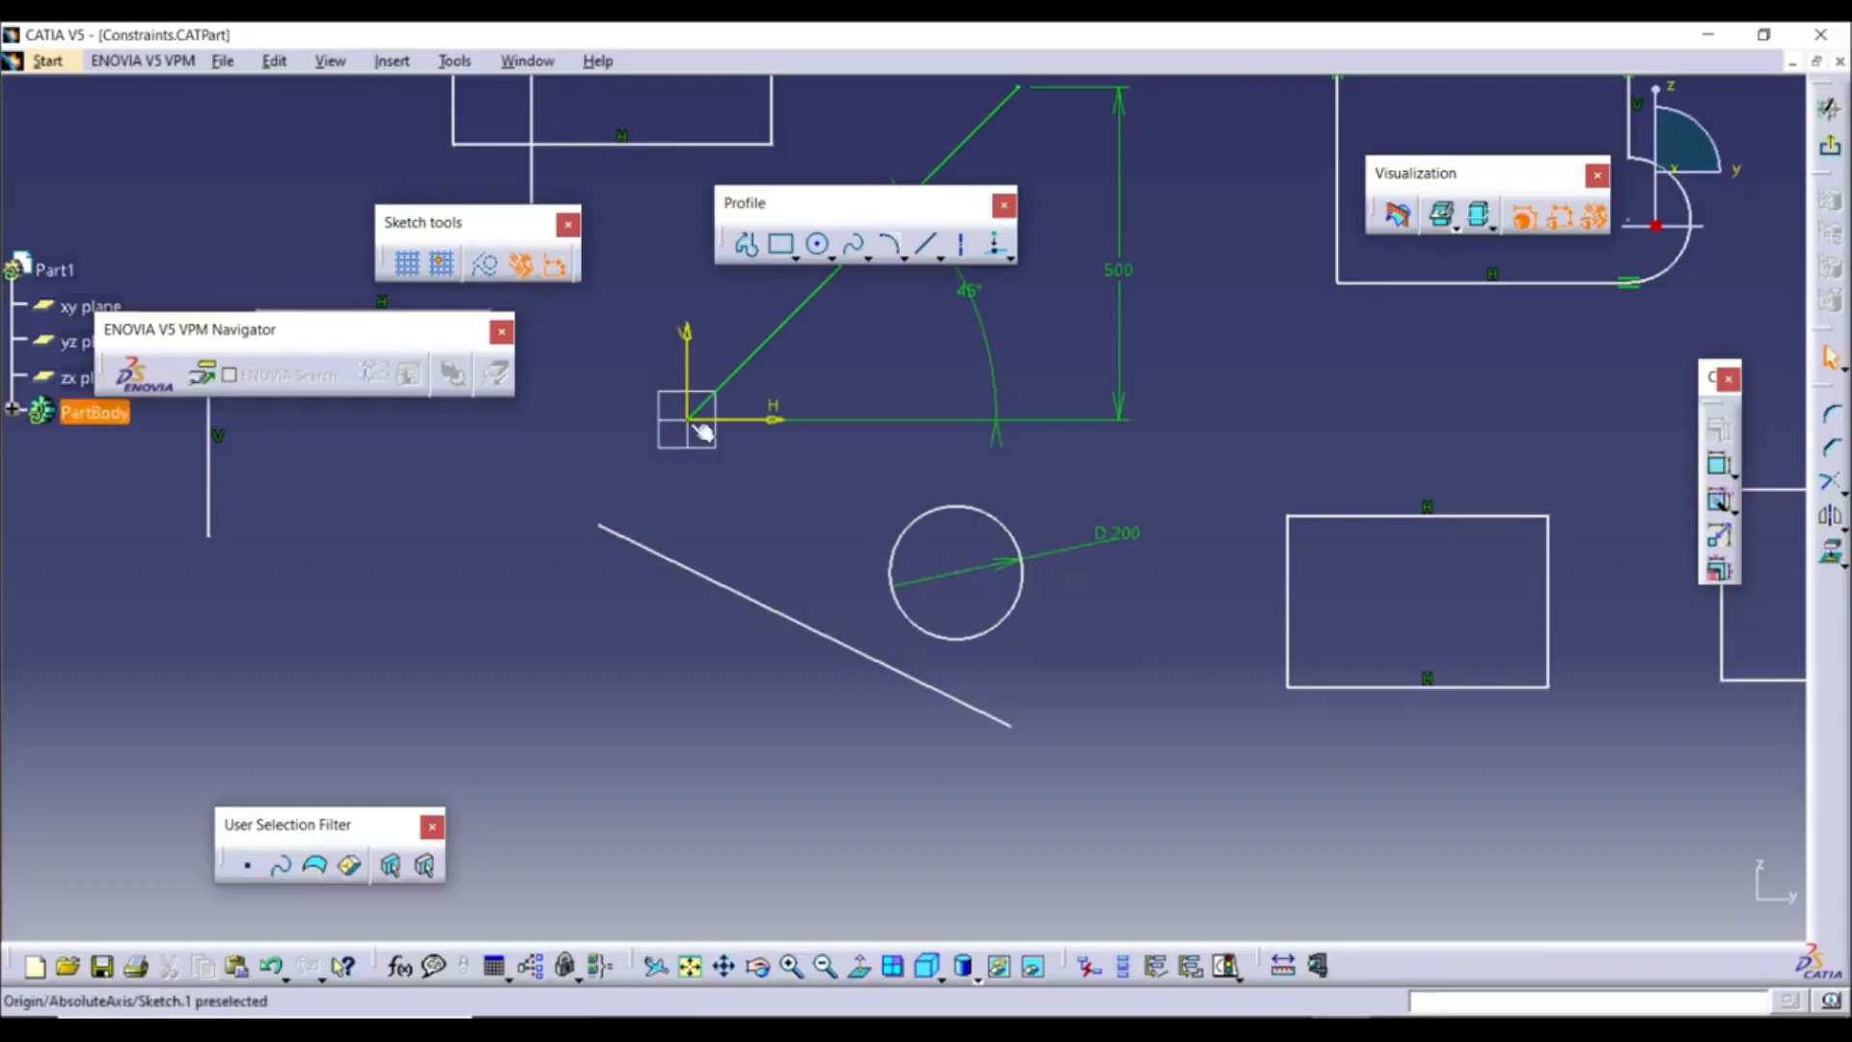
left_click(1719, 465)
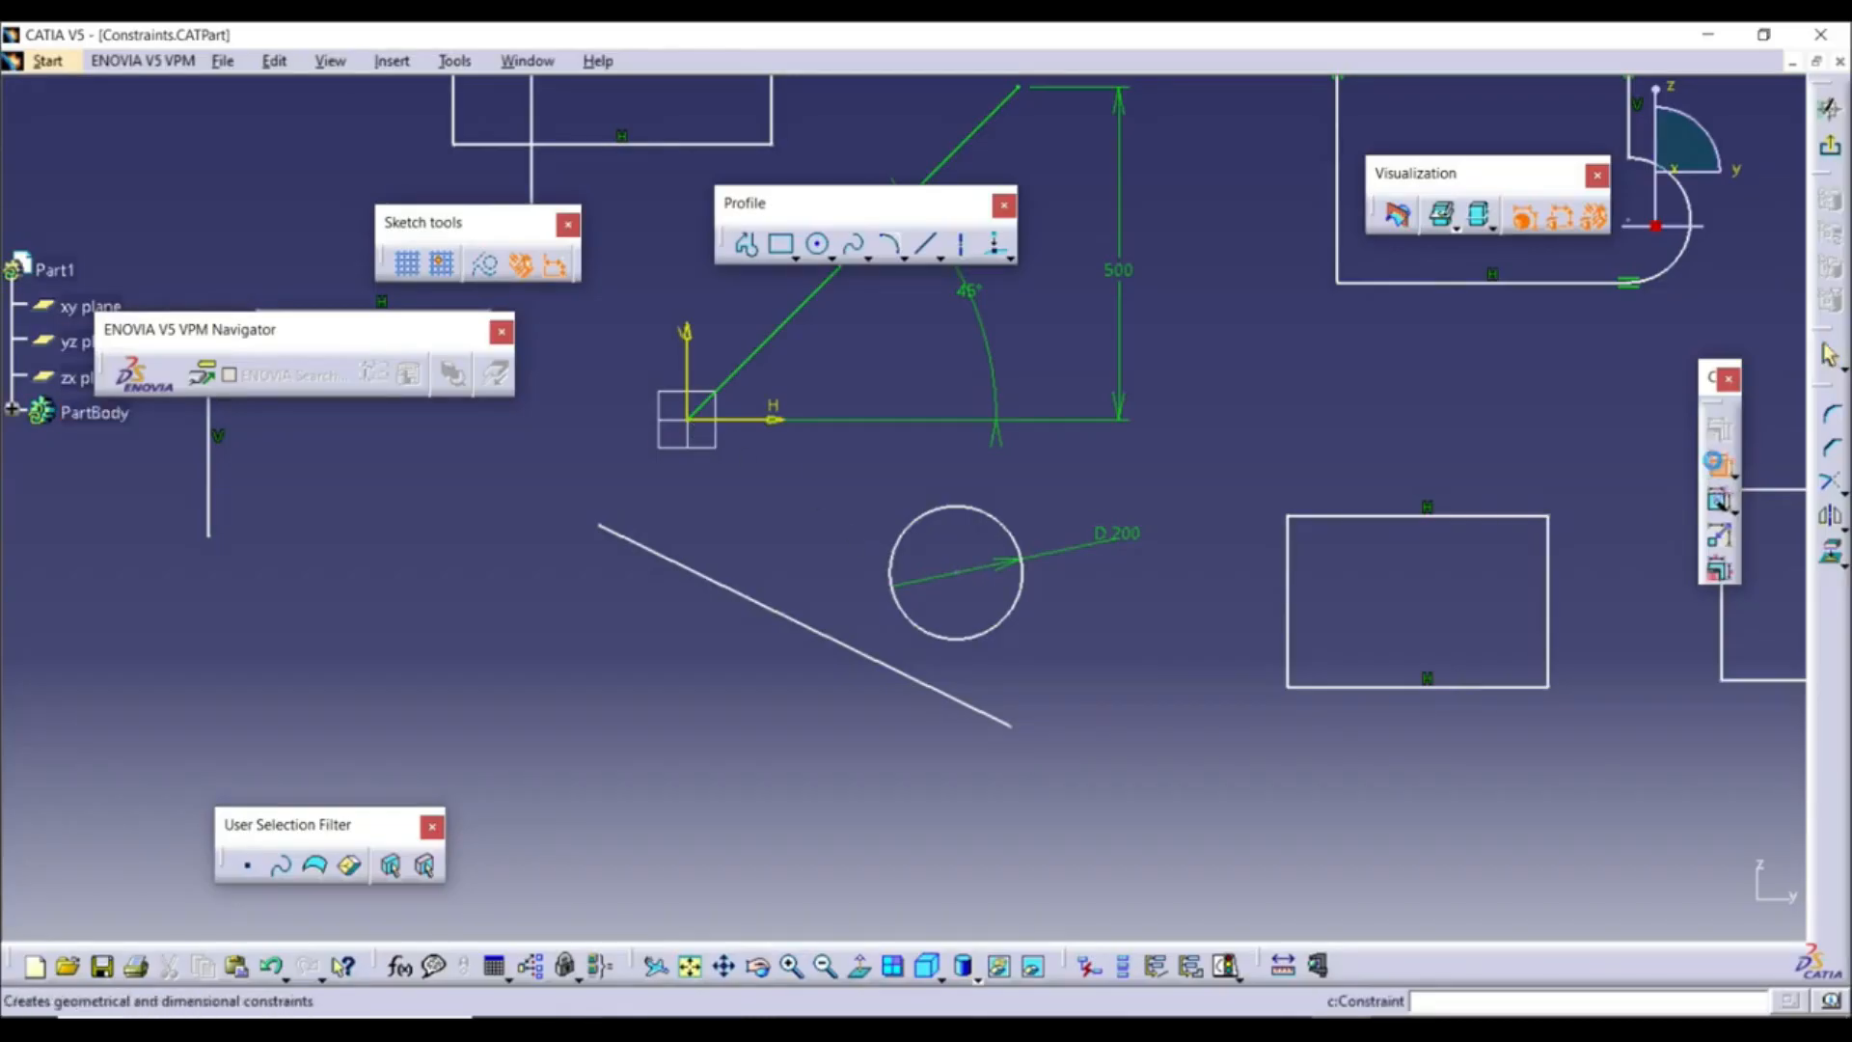
left_click(966, 574)
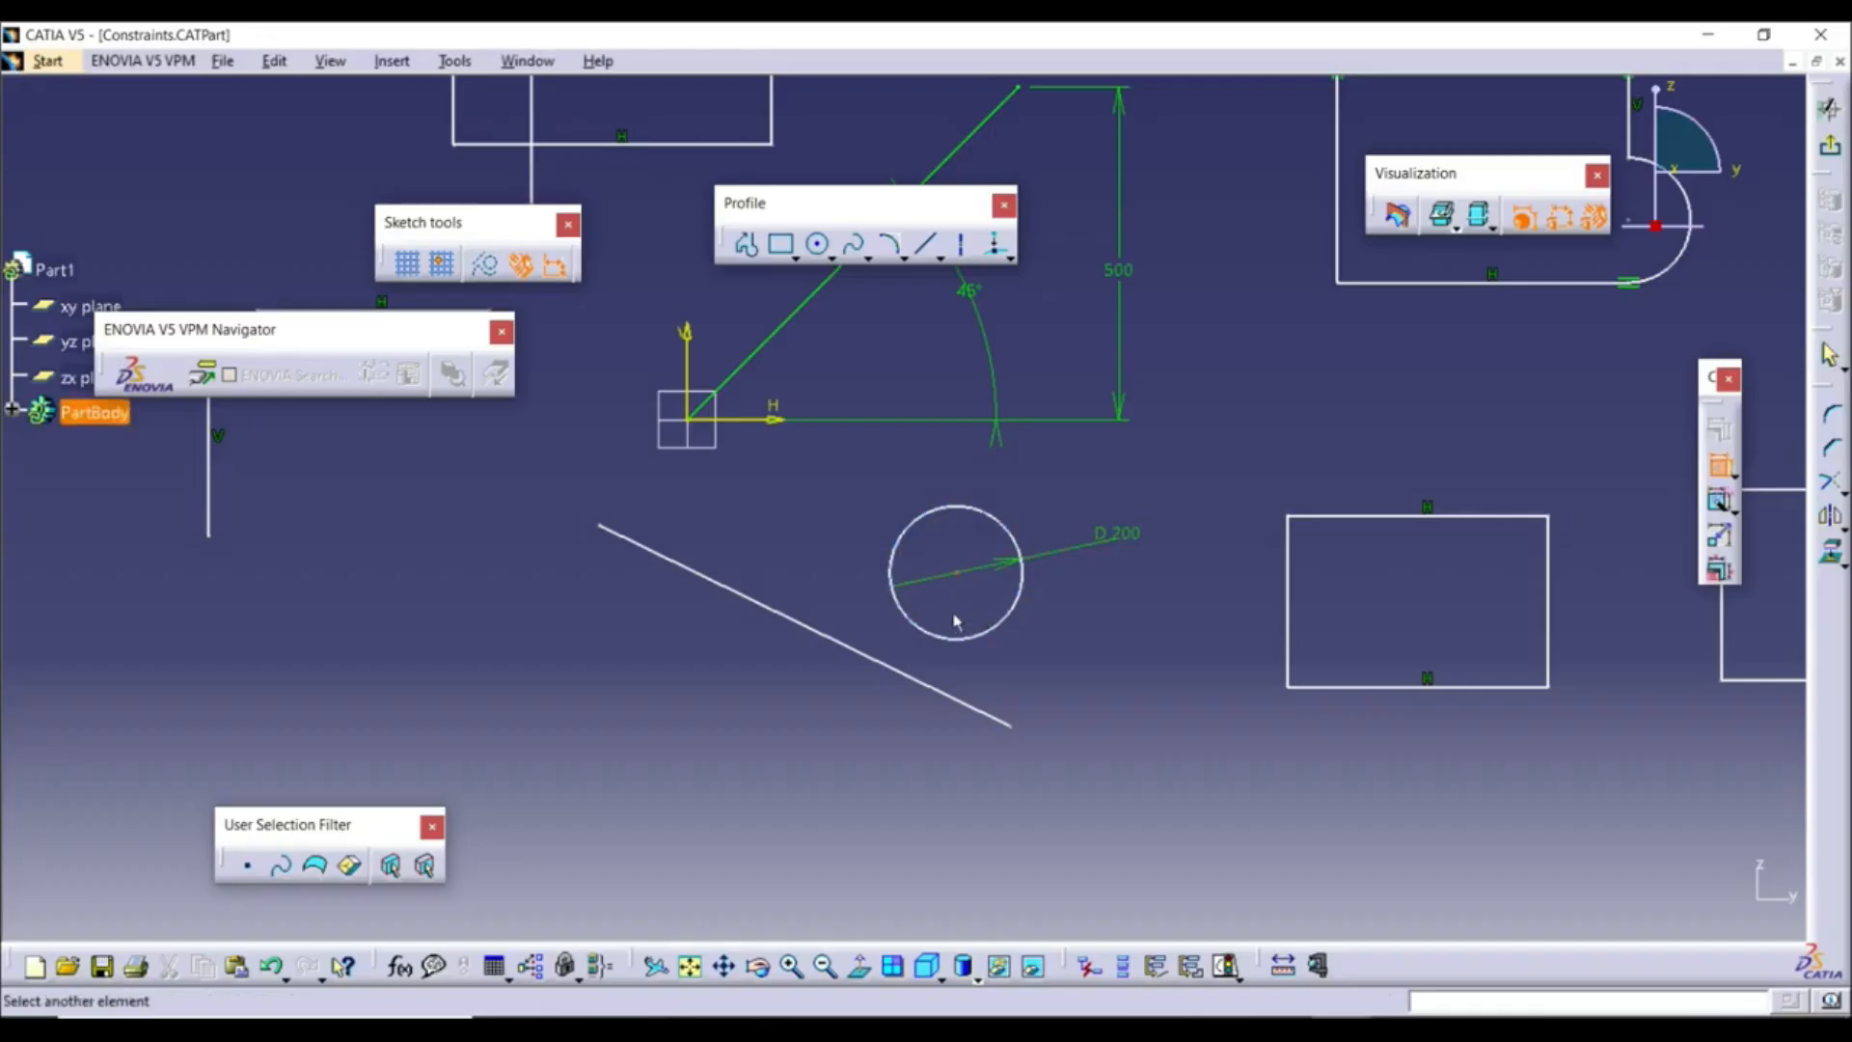
left_click(695, 426)
right_click(758, 694)
left_click(854, 786)
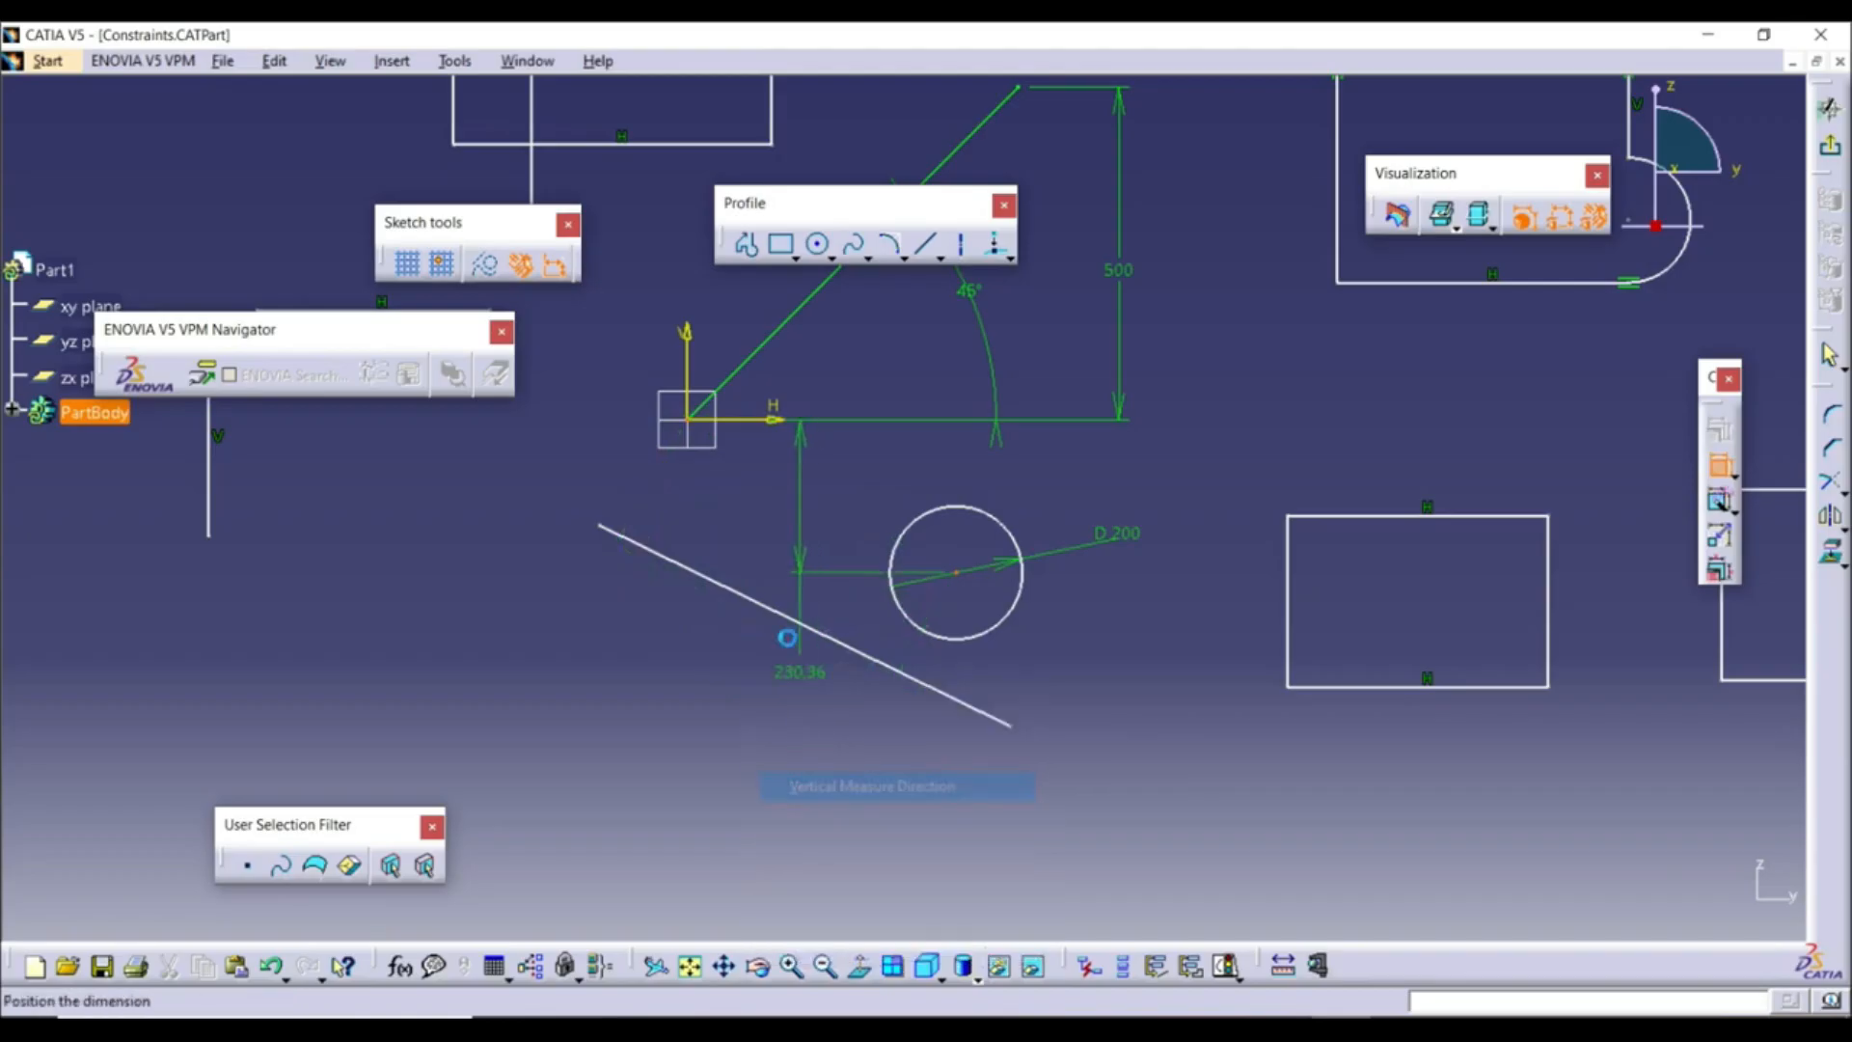
left_click(534, 490)
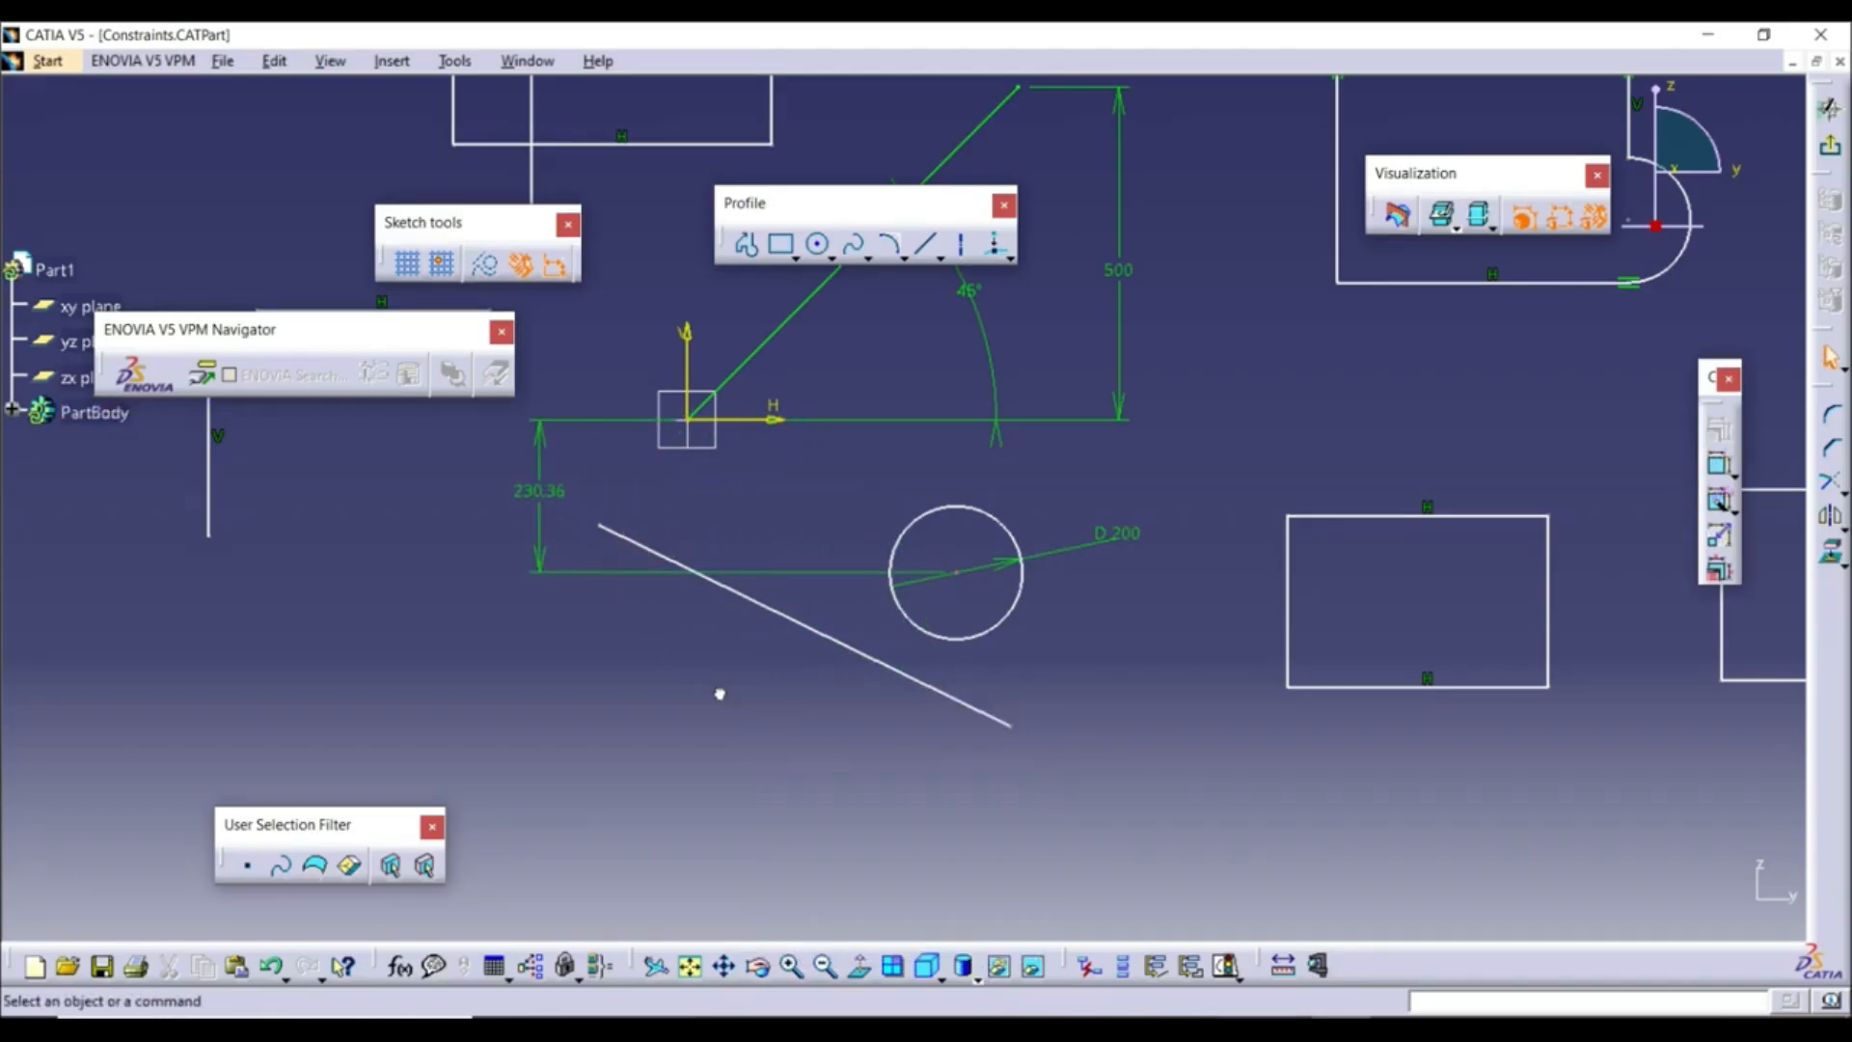
Dimension the circle's centre from the origin with Horizontal Measure Direction, placing the dimension below the circle
left_click(1719, 465)
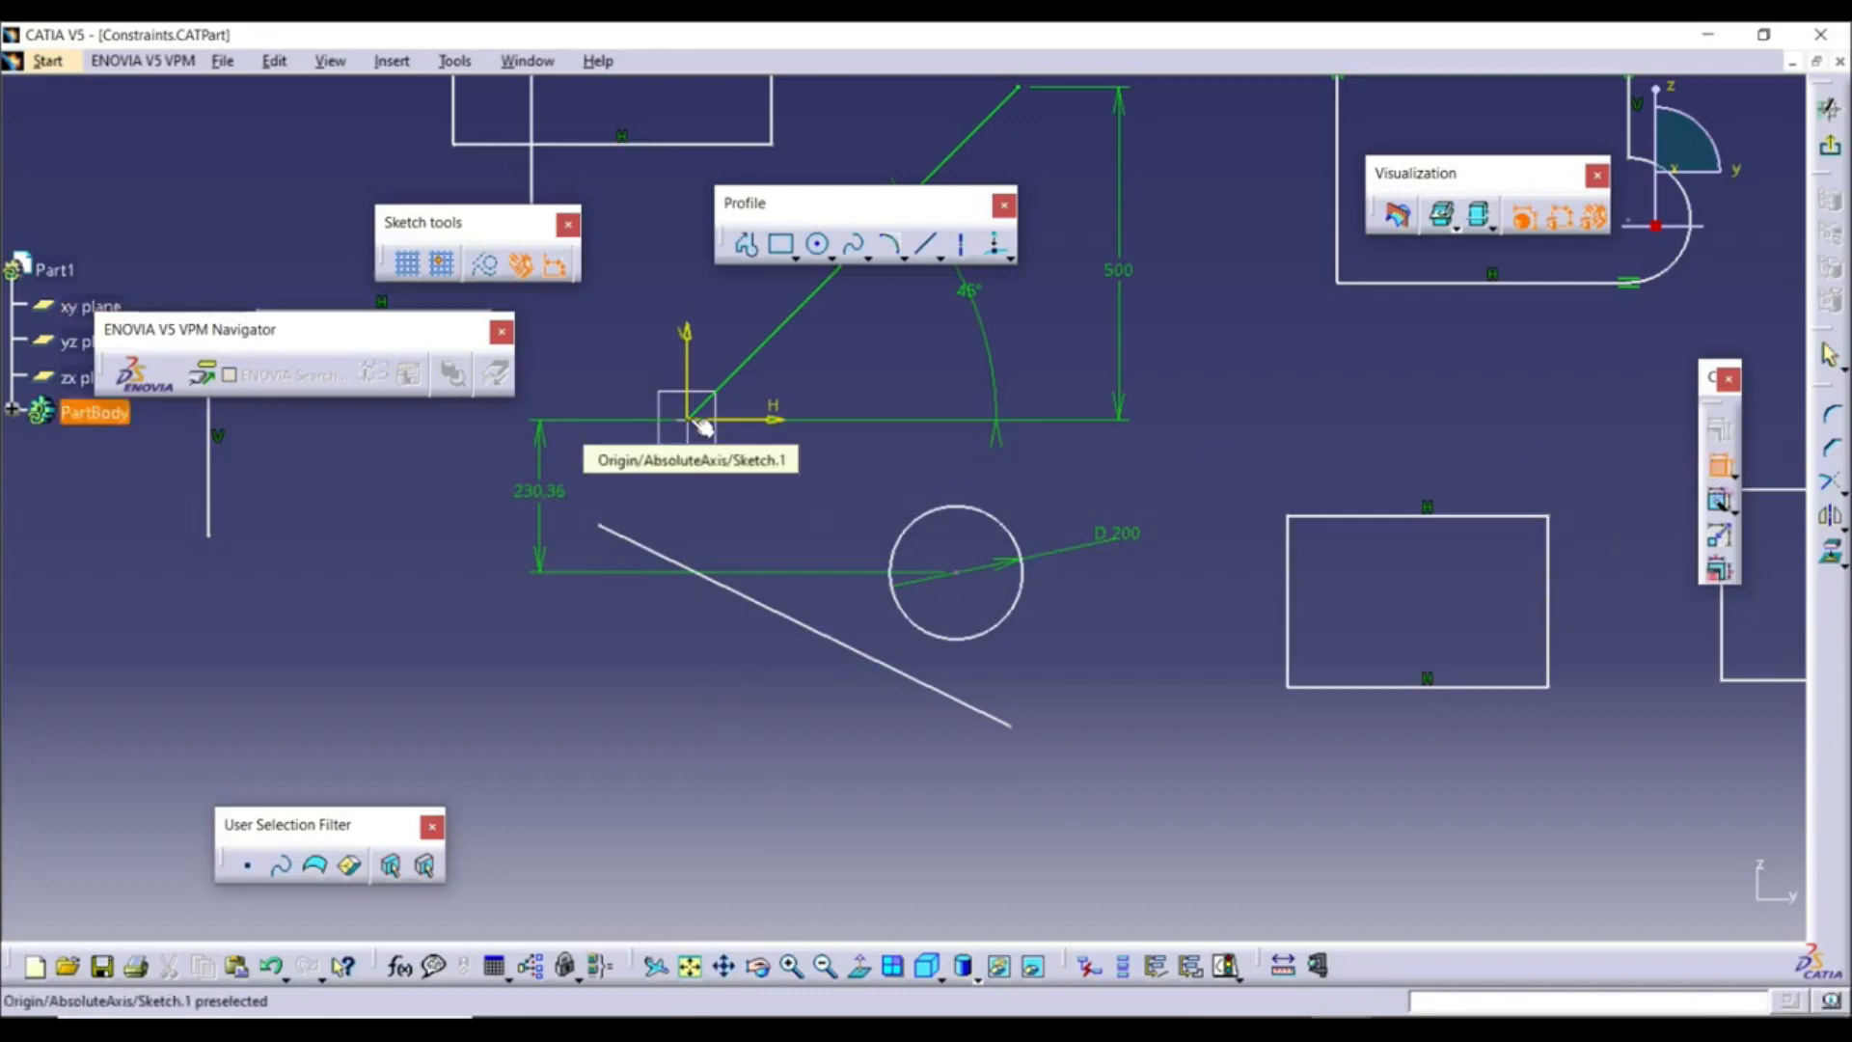
left_click(972, 580)
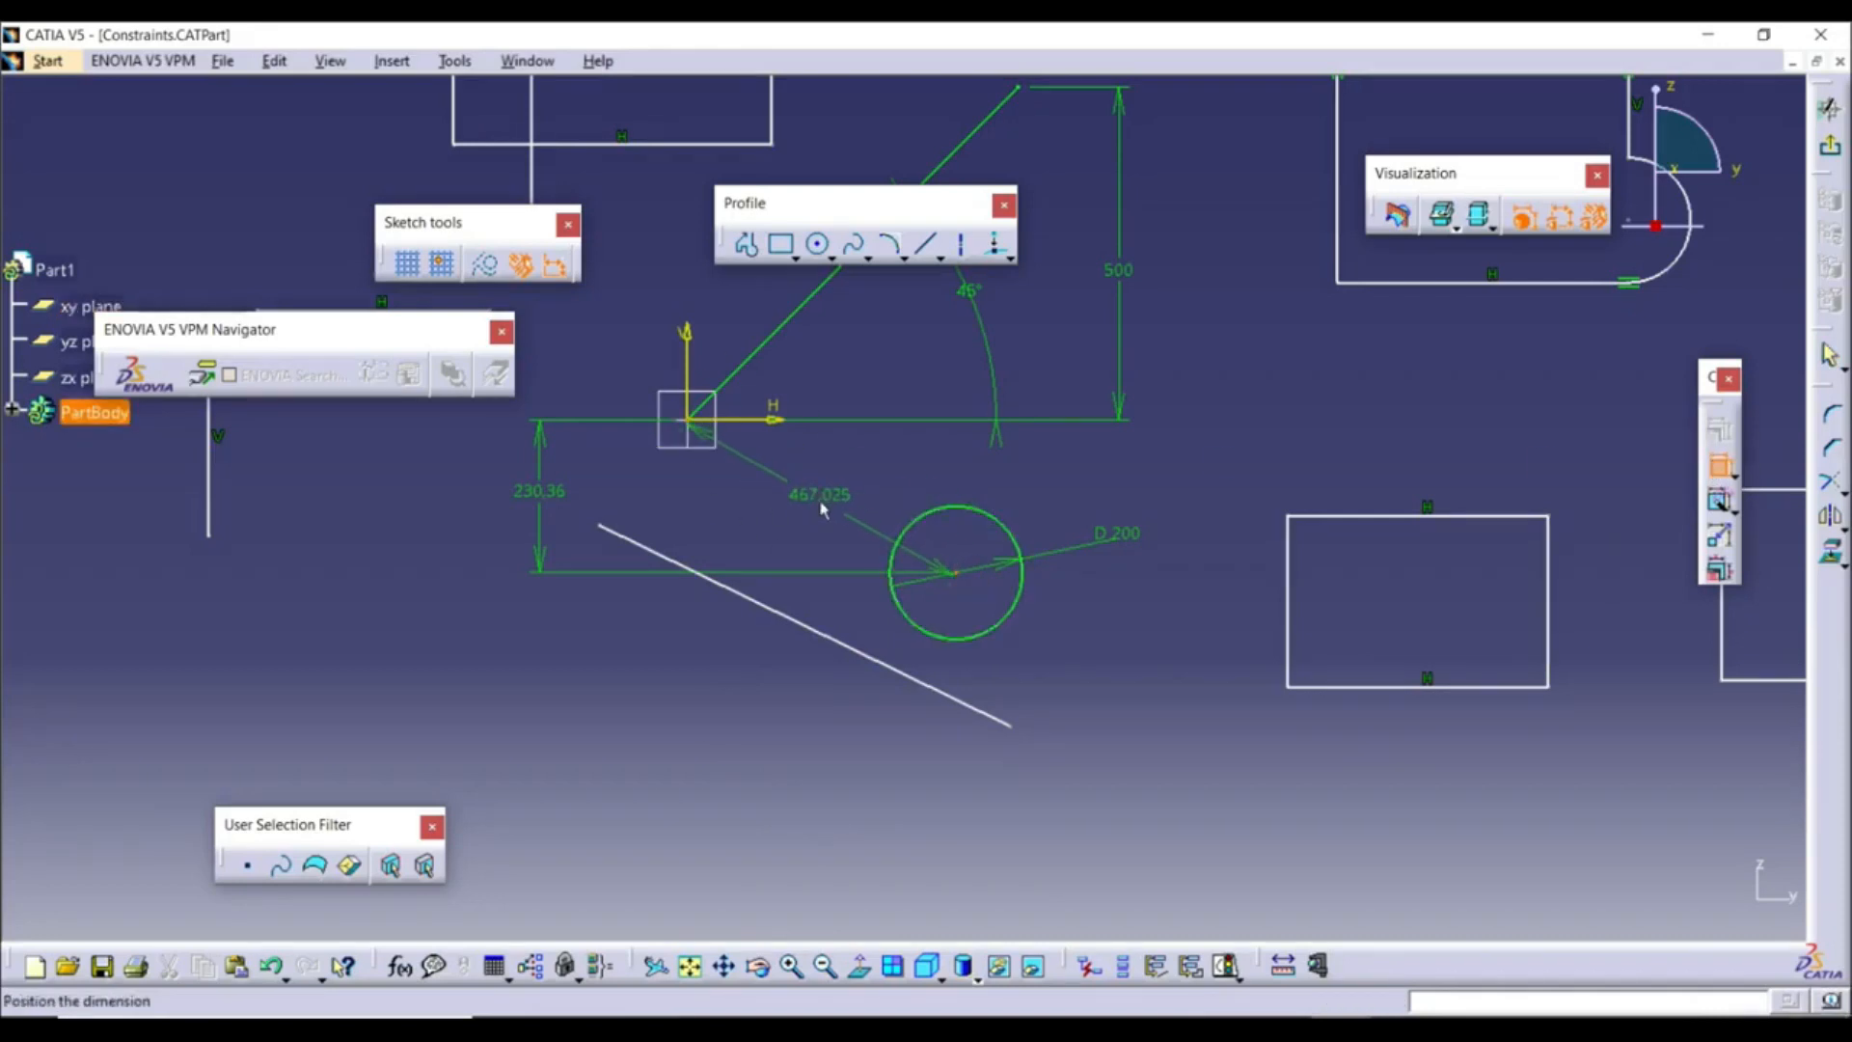
right_click(784, 521)
left_click(863, 591)
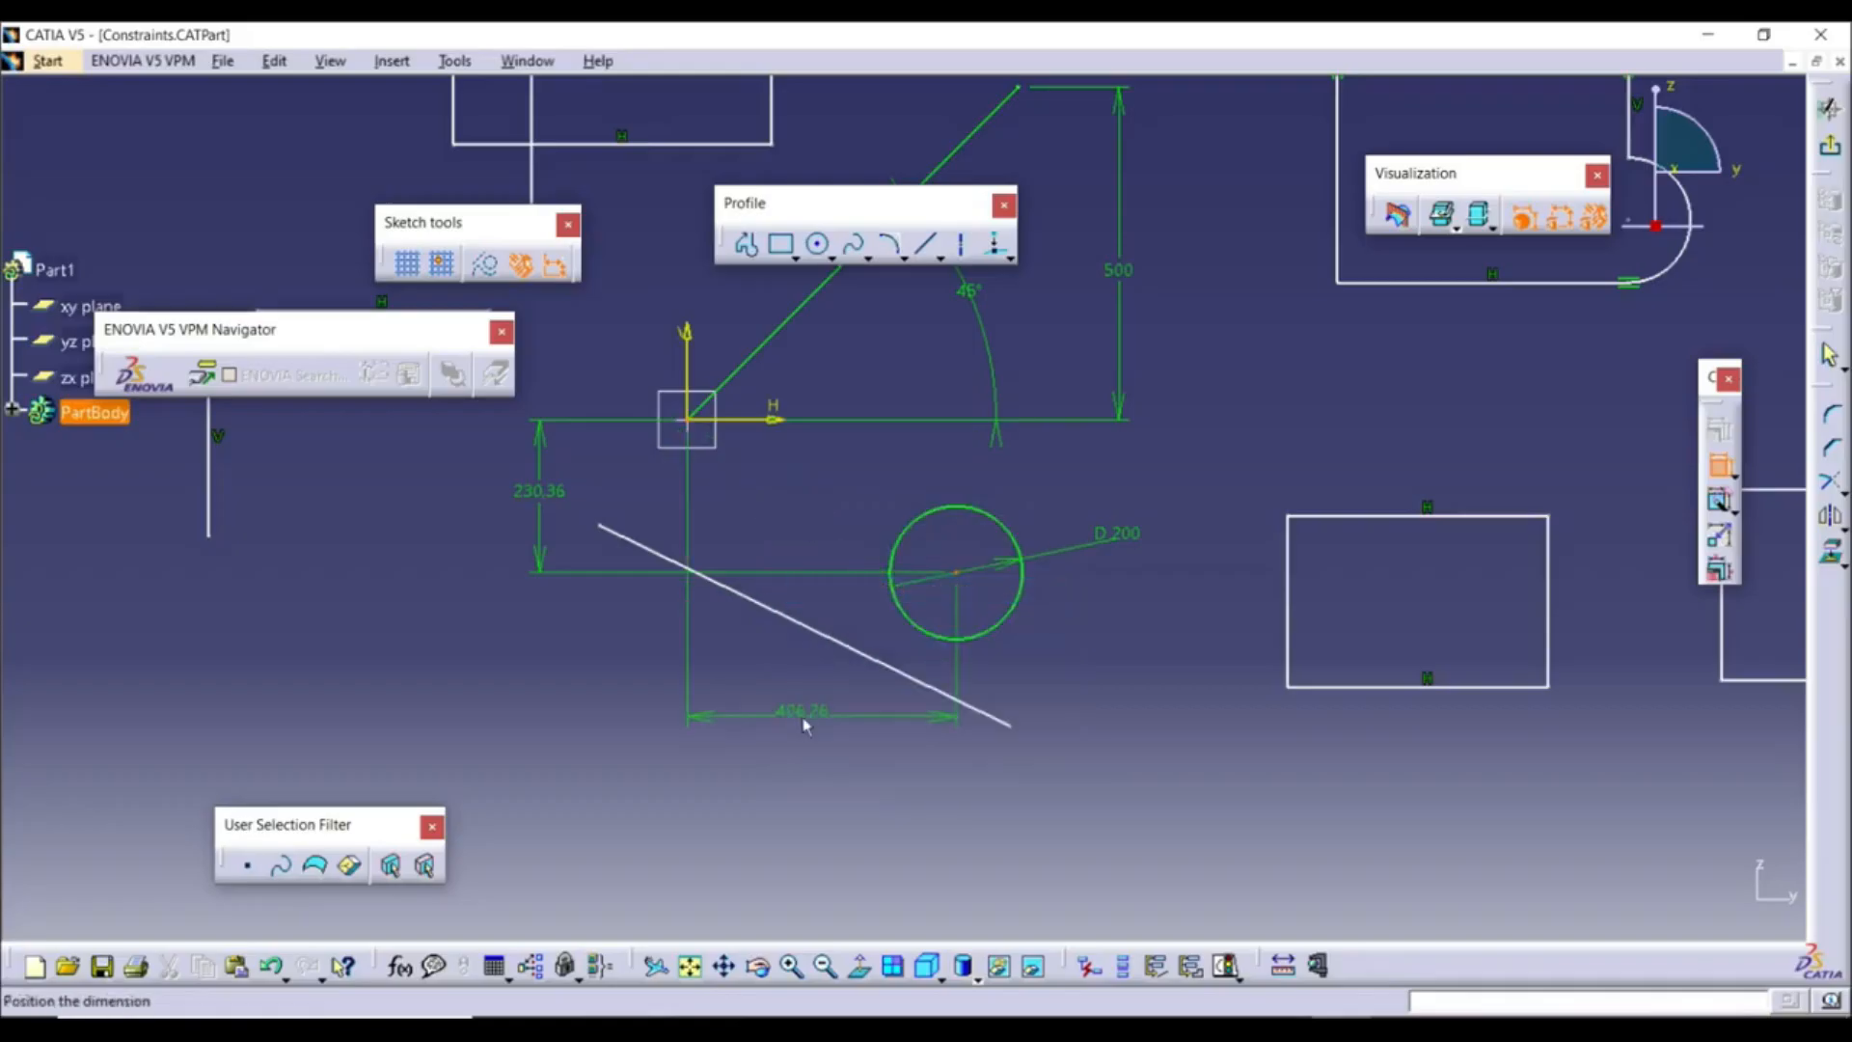
left_click(803, 722)
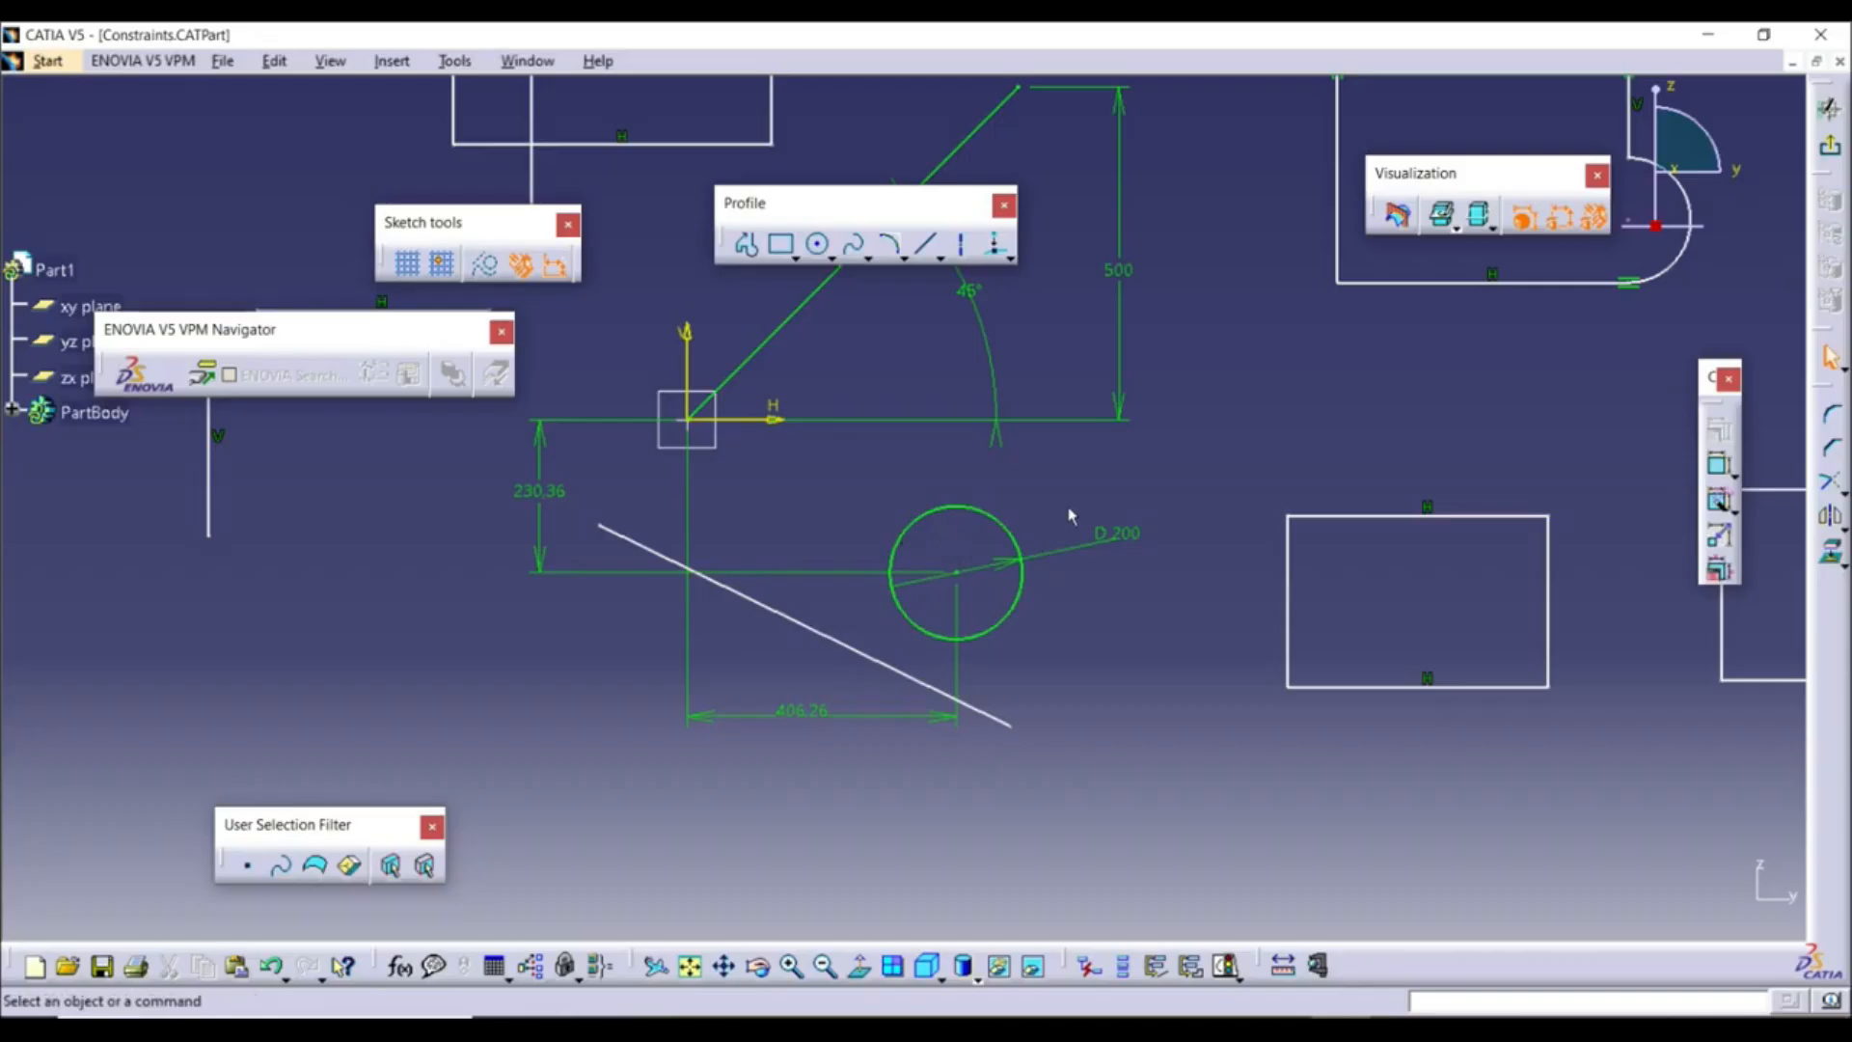
Draw two separate lines right of the rounded profile: one rising to the right and one about 664 mm long falling to the right
middle_click_drag(1162, 427, 858, 662)
left_click(928, 244)
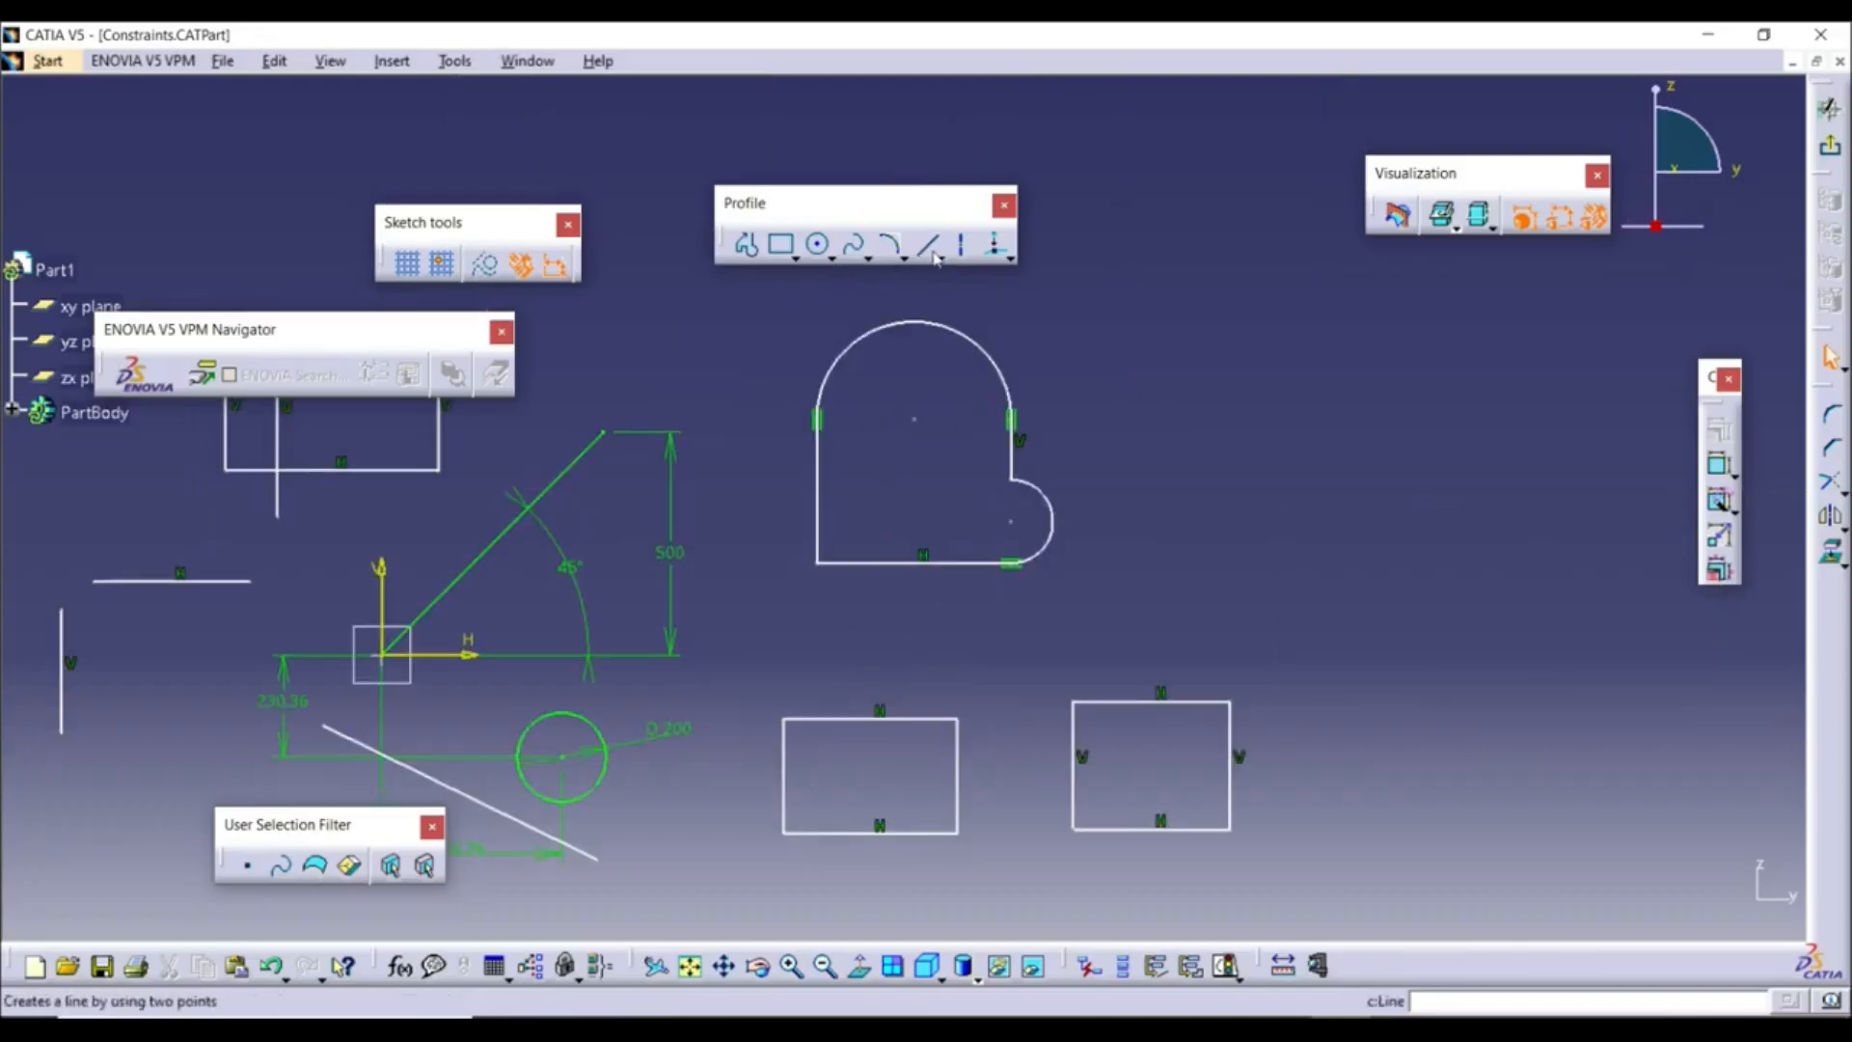
left_click(930, 246)
left_click(1179, 493)
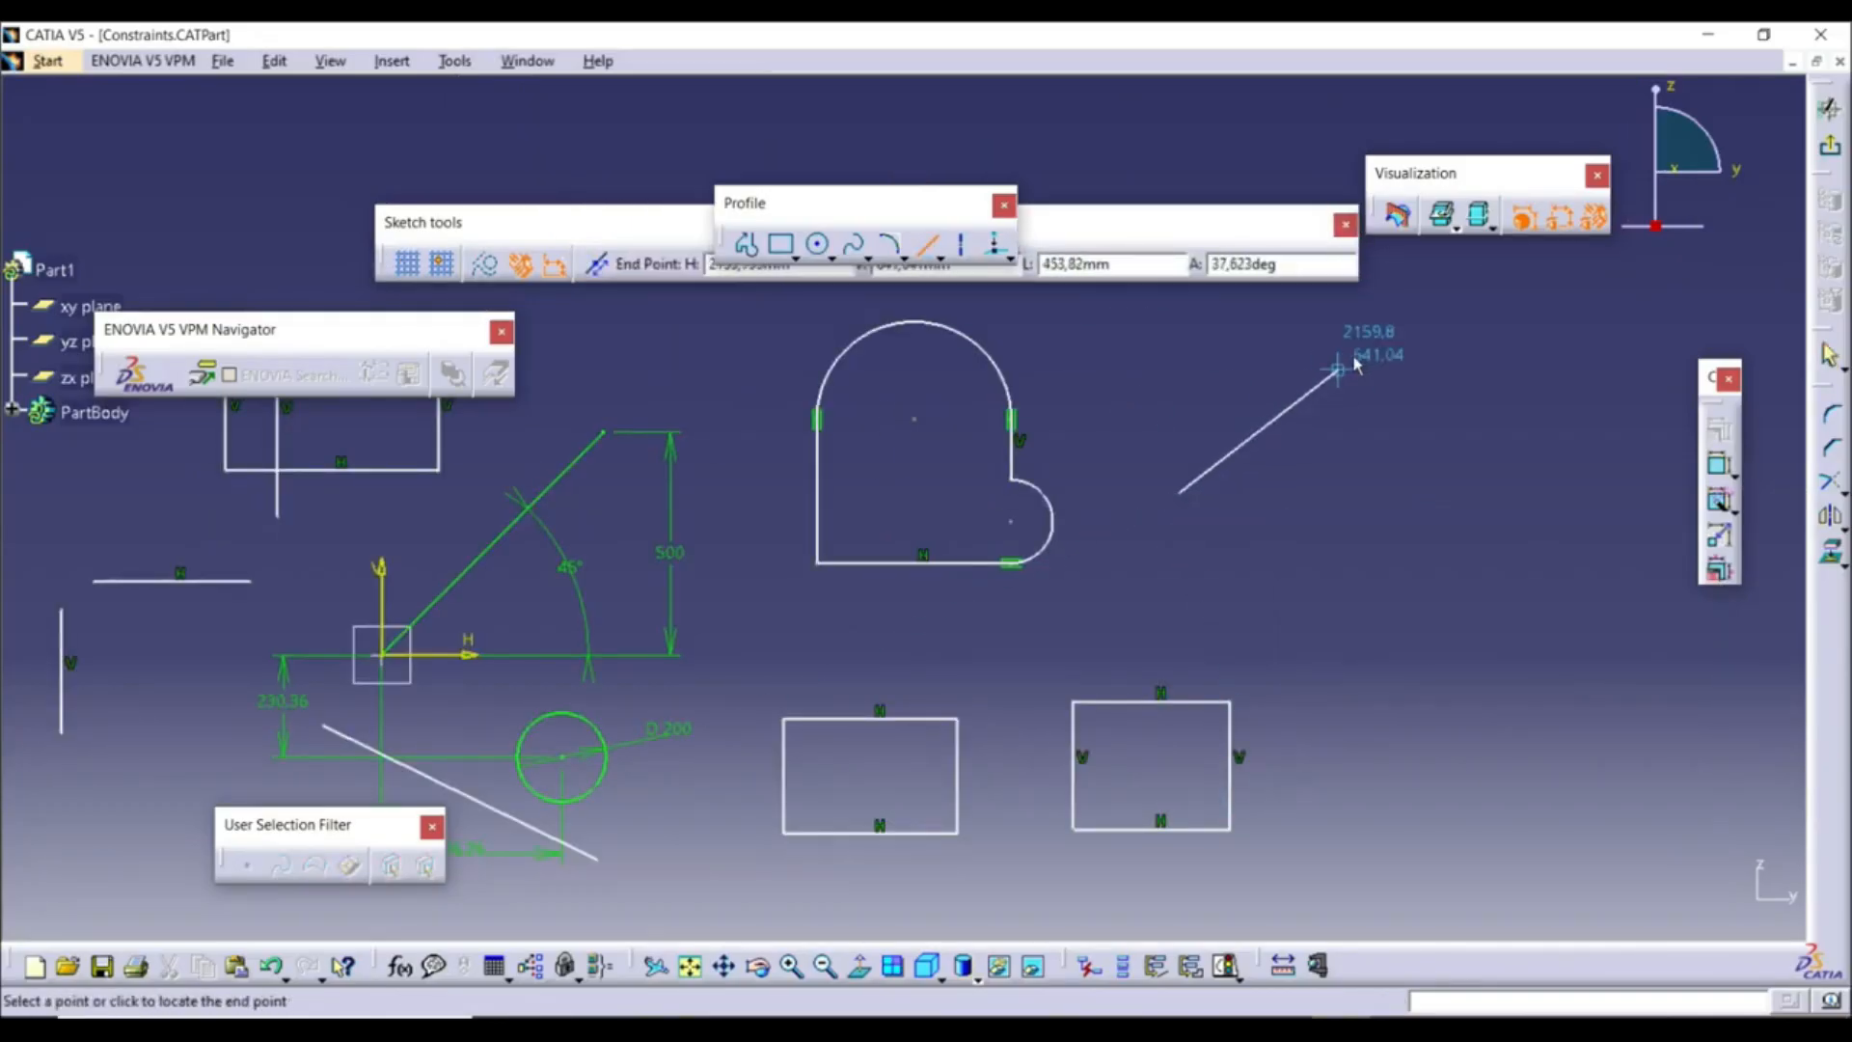
left_click(1409, 392)
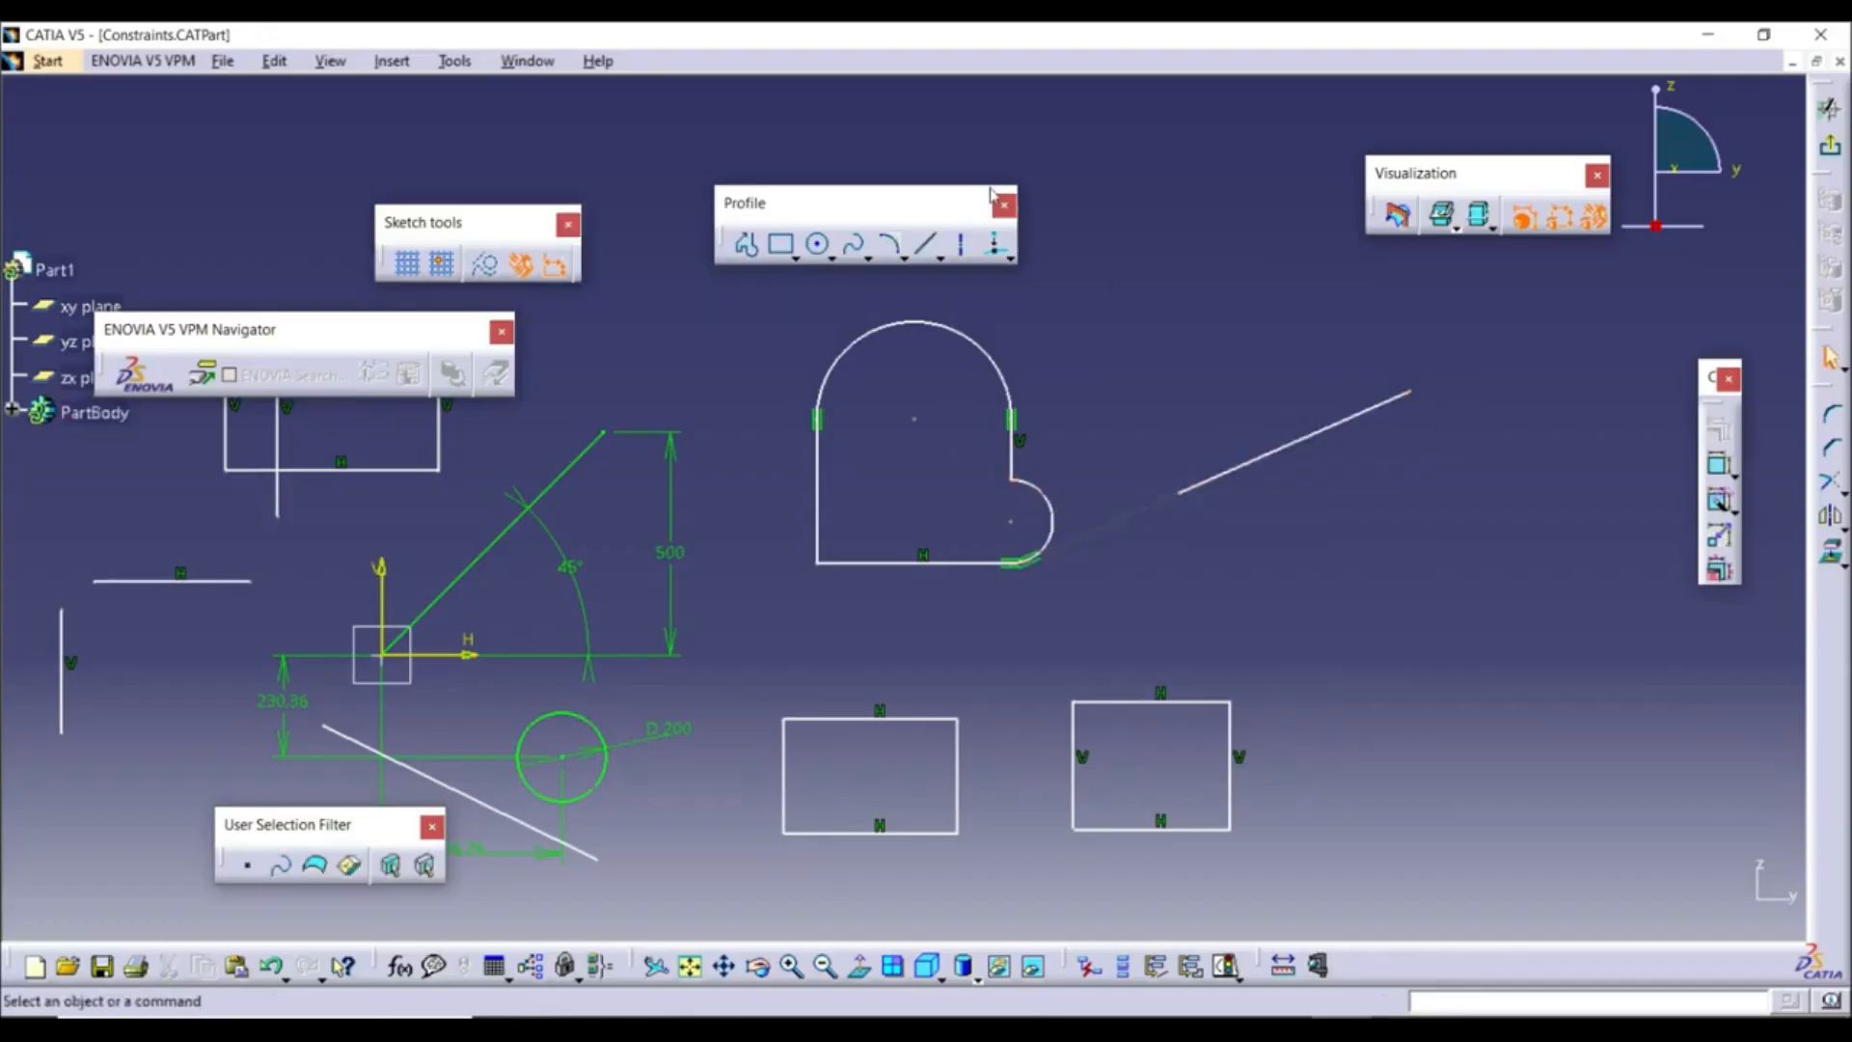
left_click(932, 249)
left_click(1327, 503)
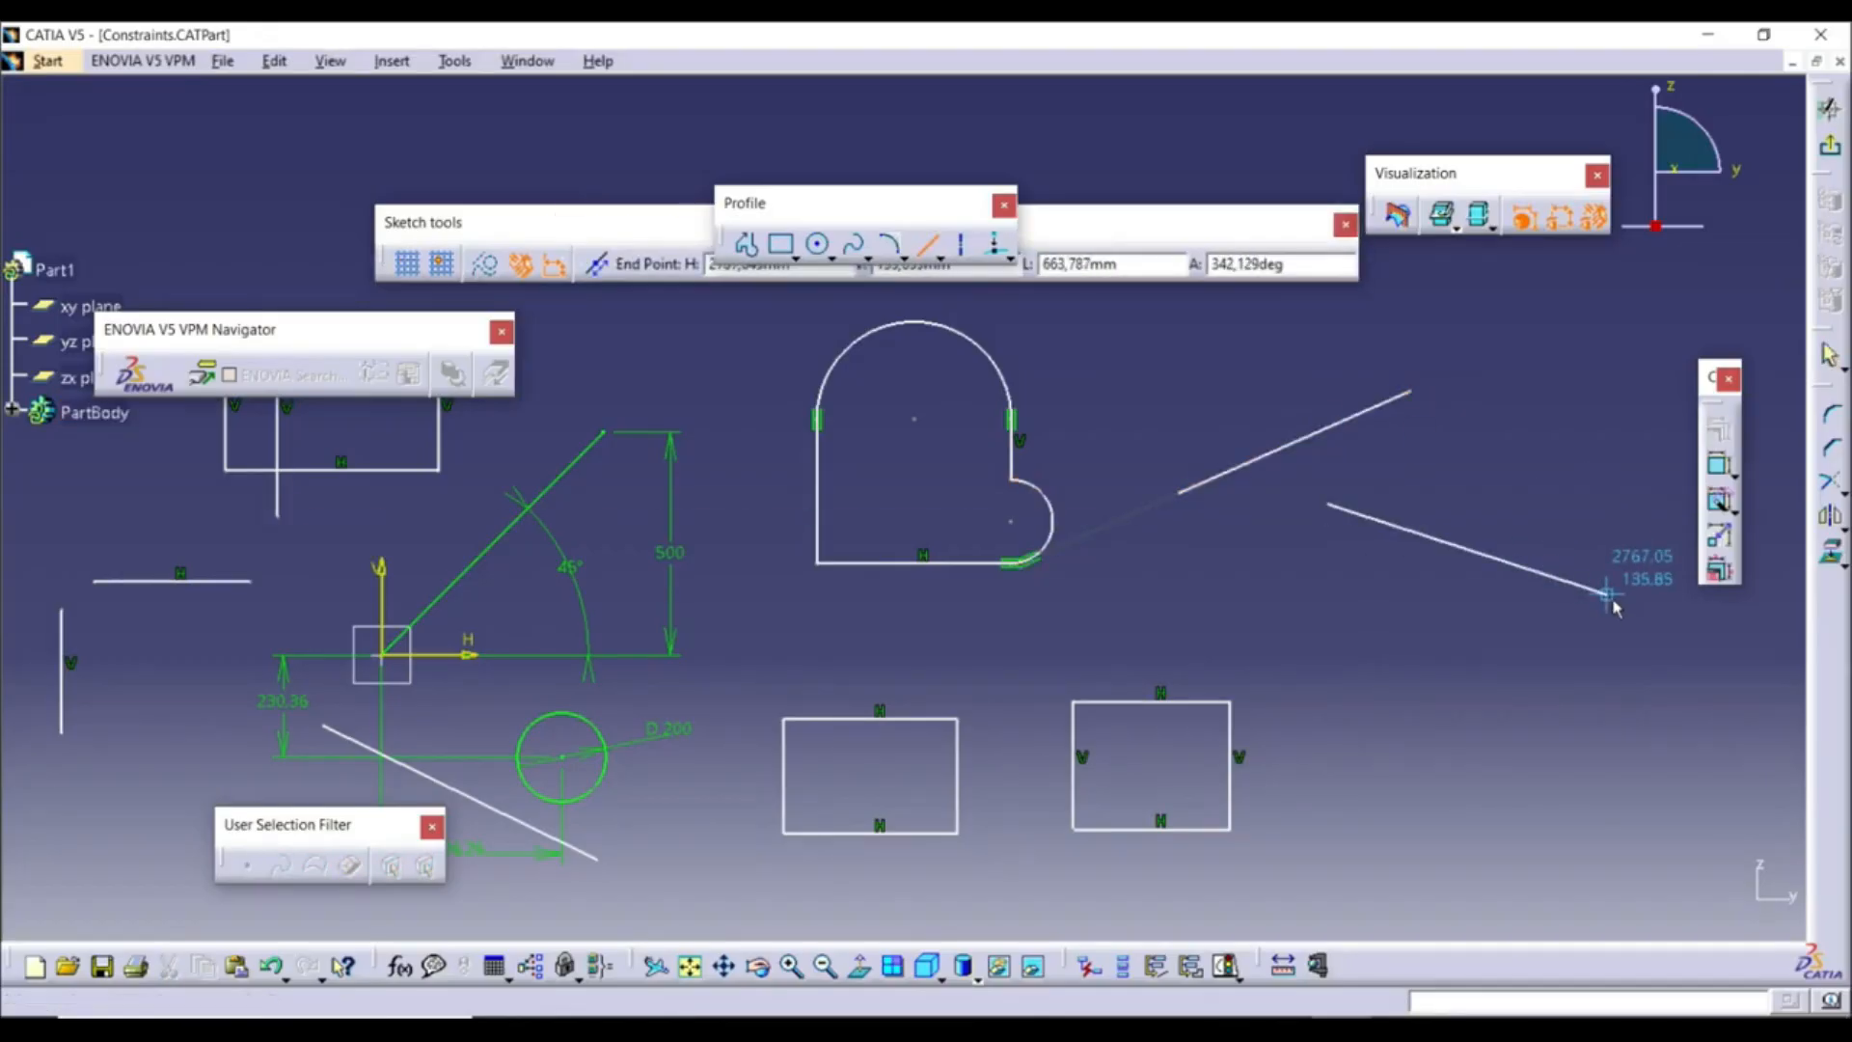
left_click(1611, 598)
Apply a Horizontal constraint to the falling line using Constraints Defined in Dialog Box
left_click(1408, 530)
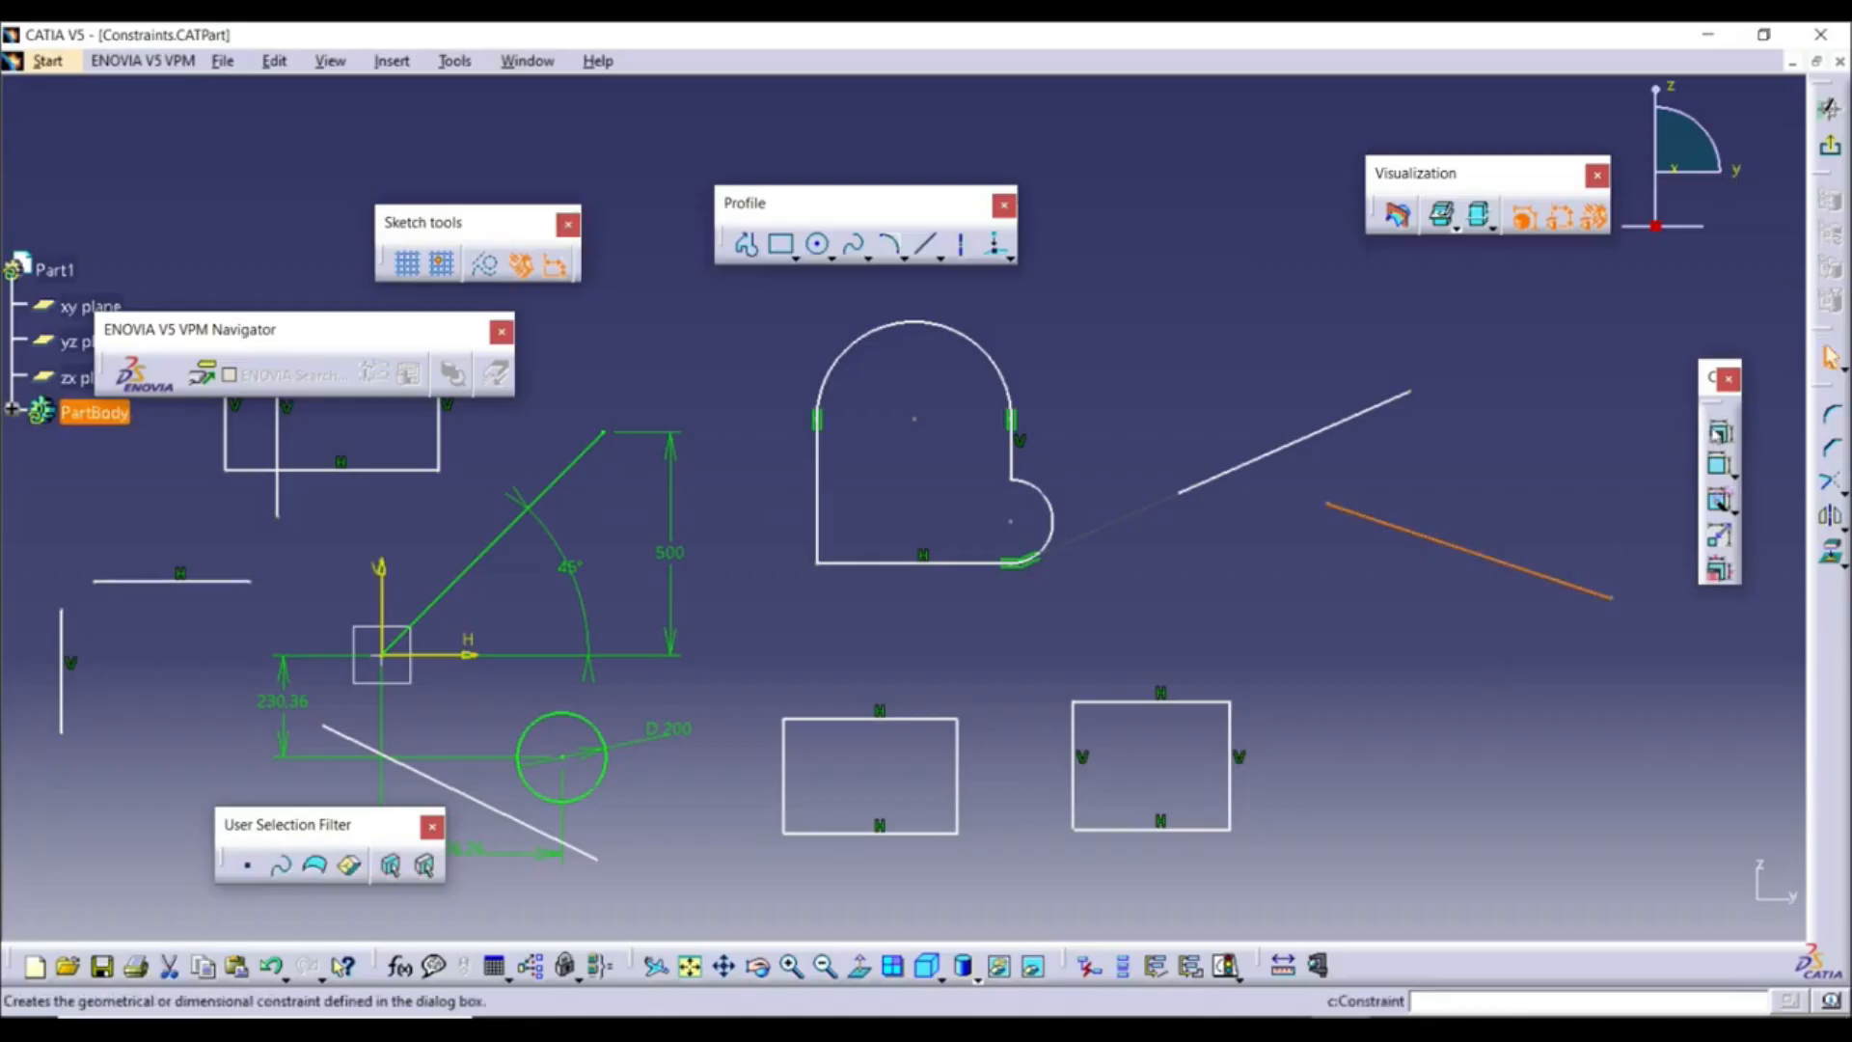
left_click(1509, 662)
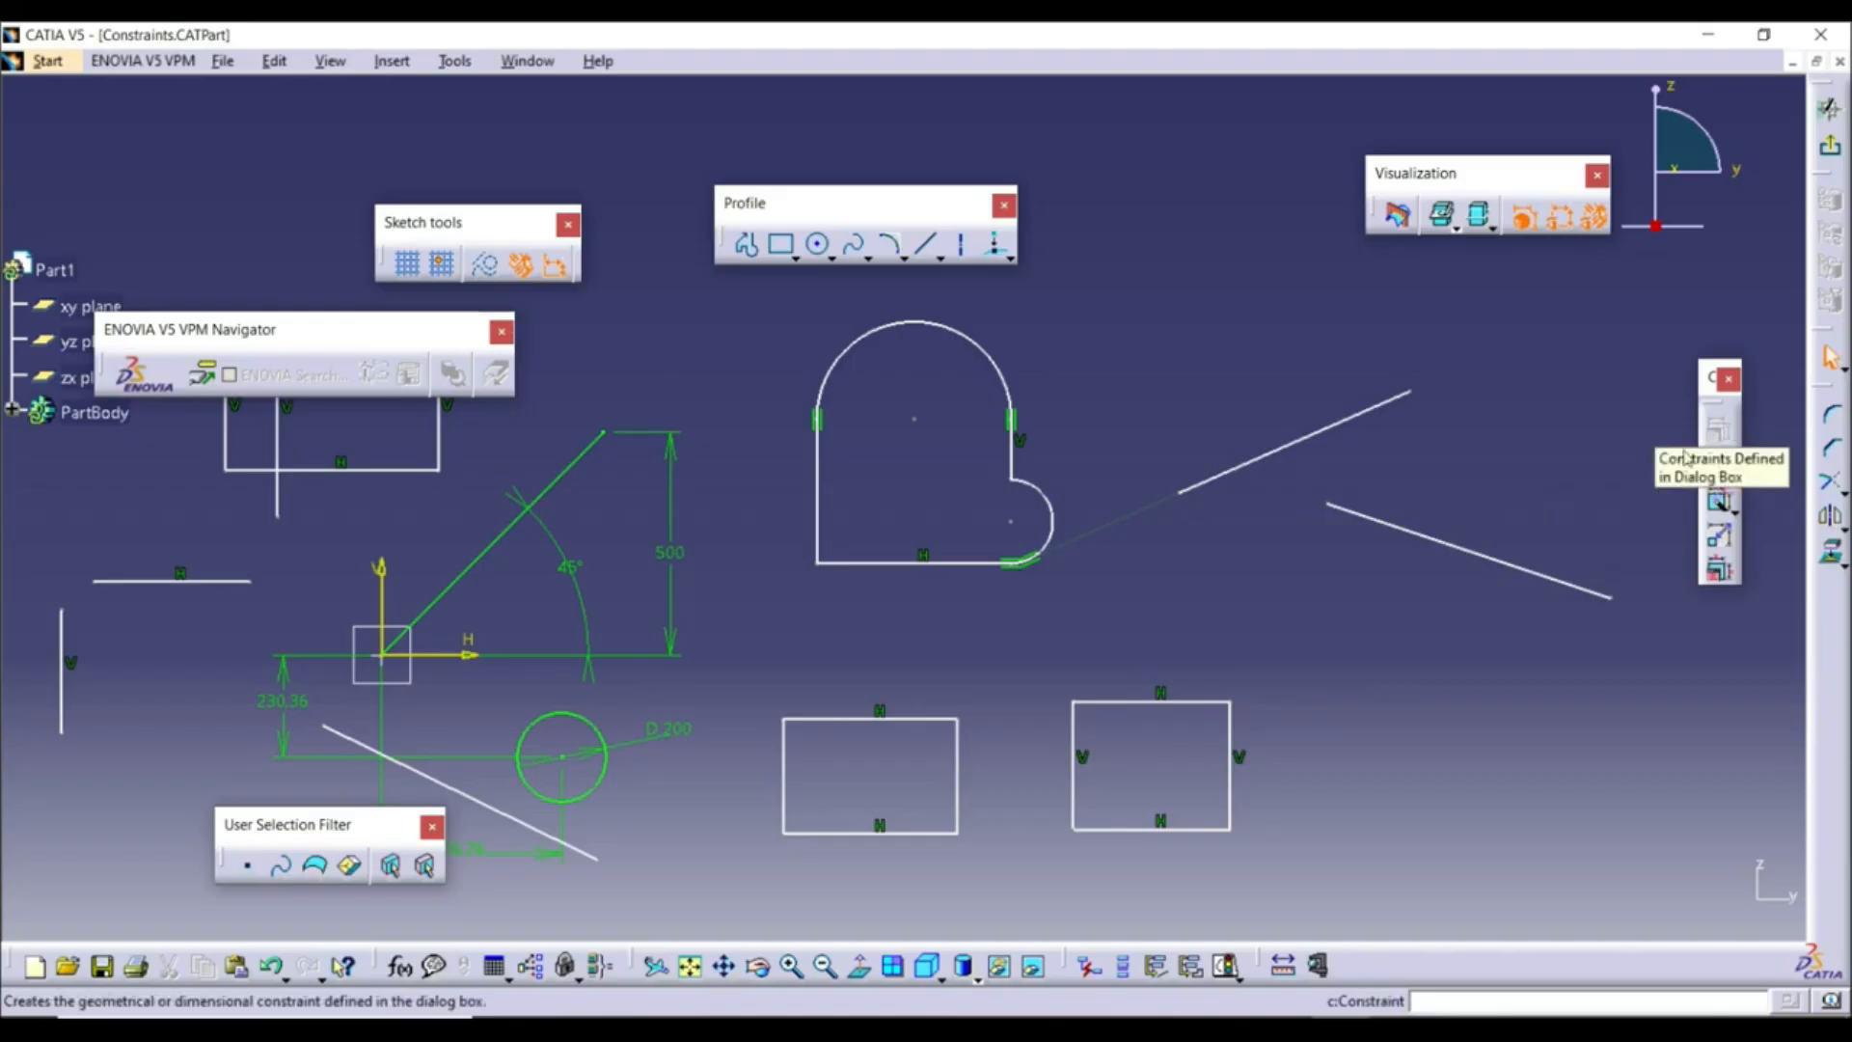
left_click(1528, 574)
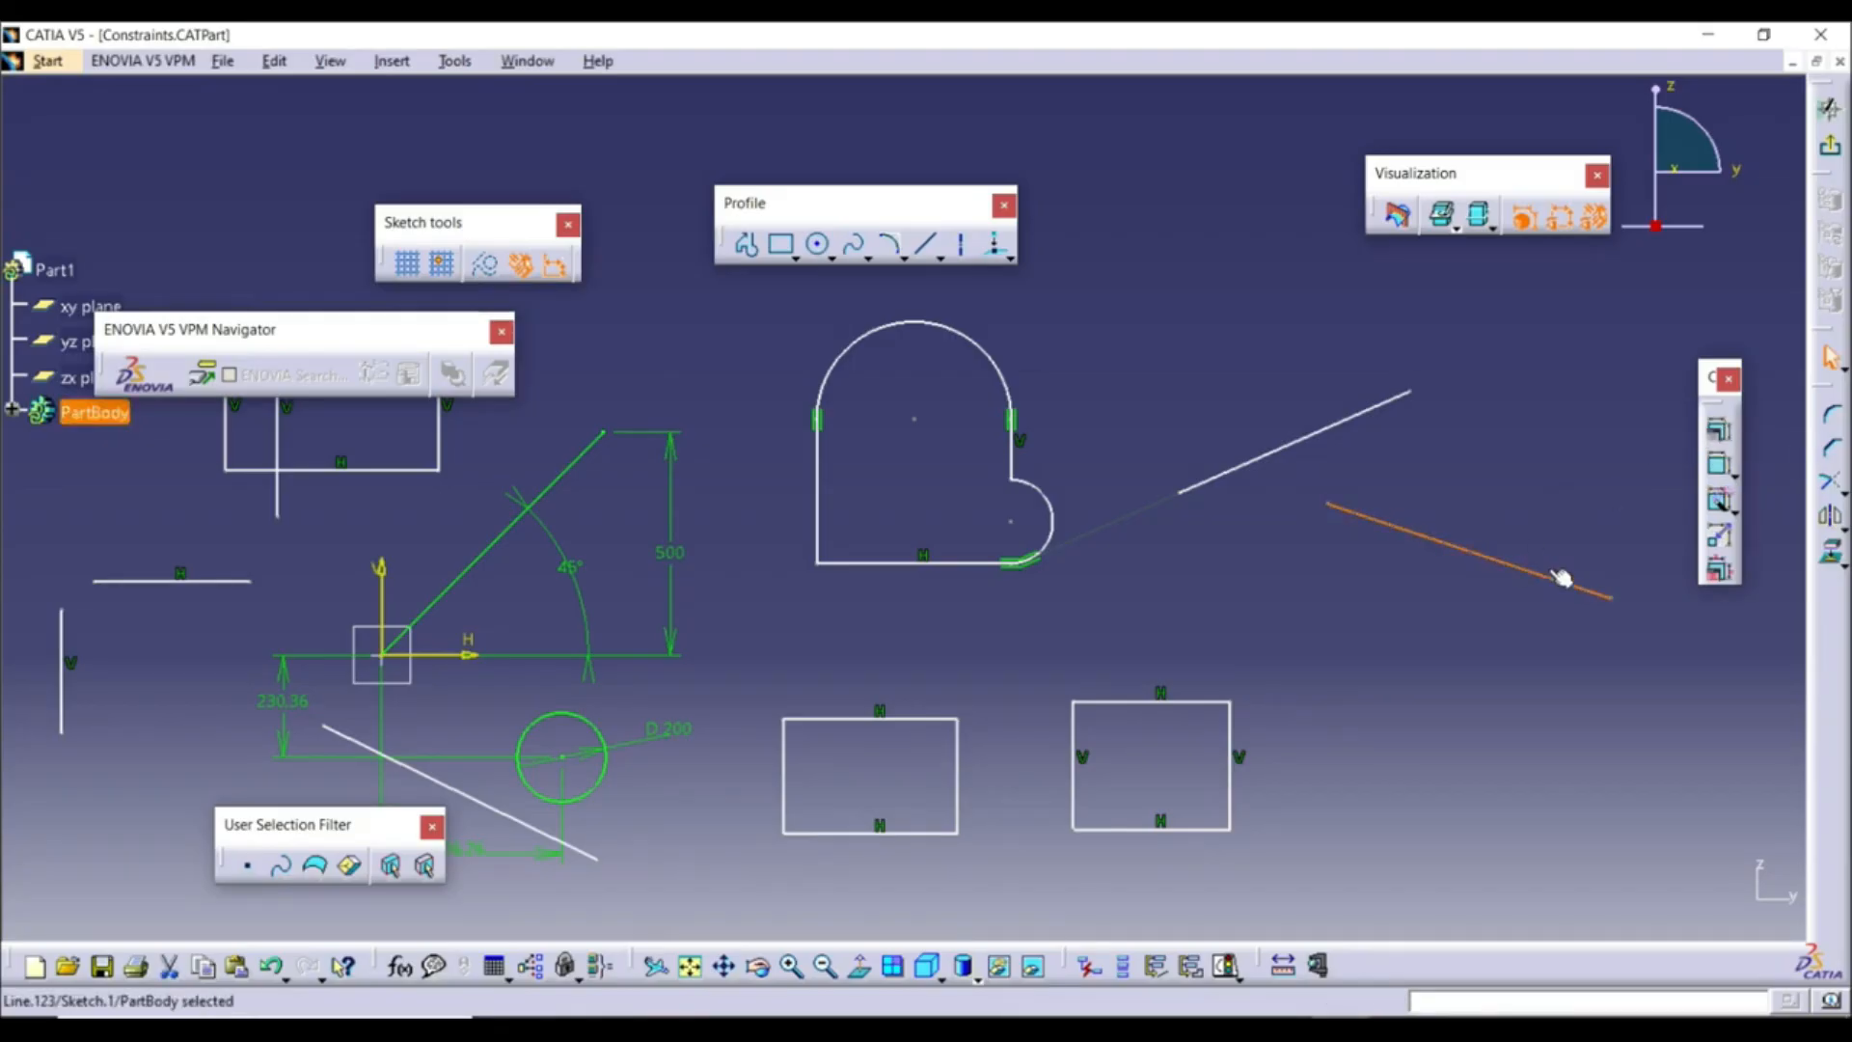
left_click(1718, 434)
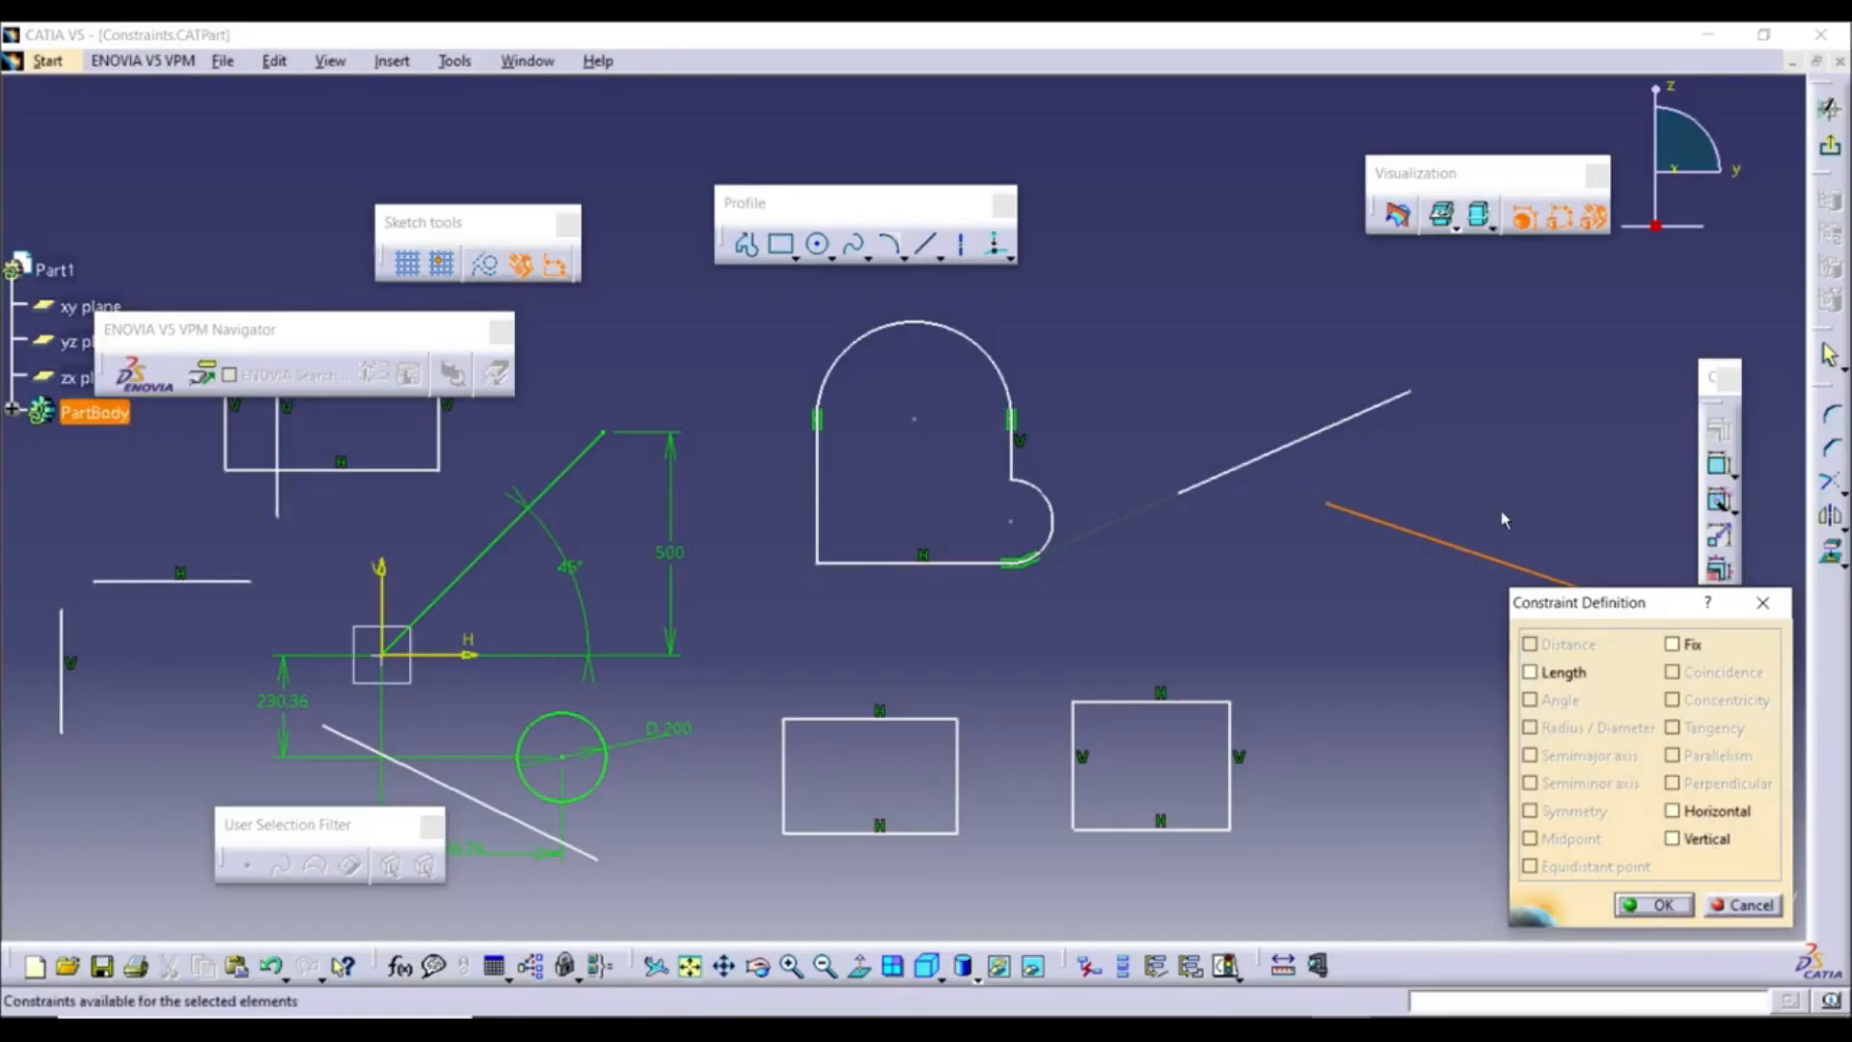
left_click(1703, 812)
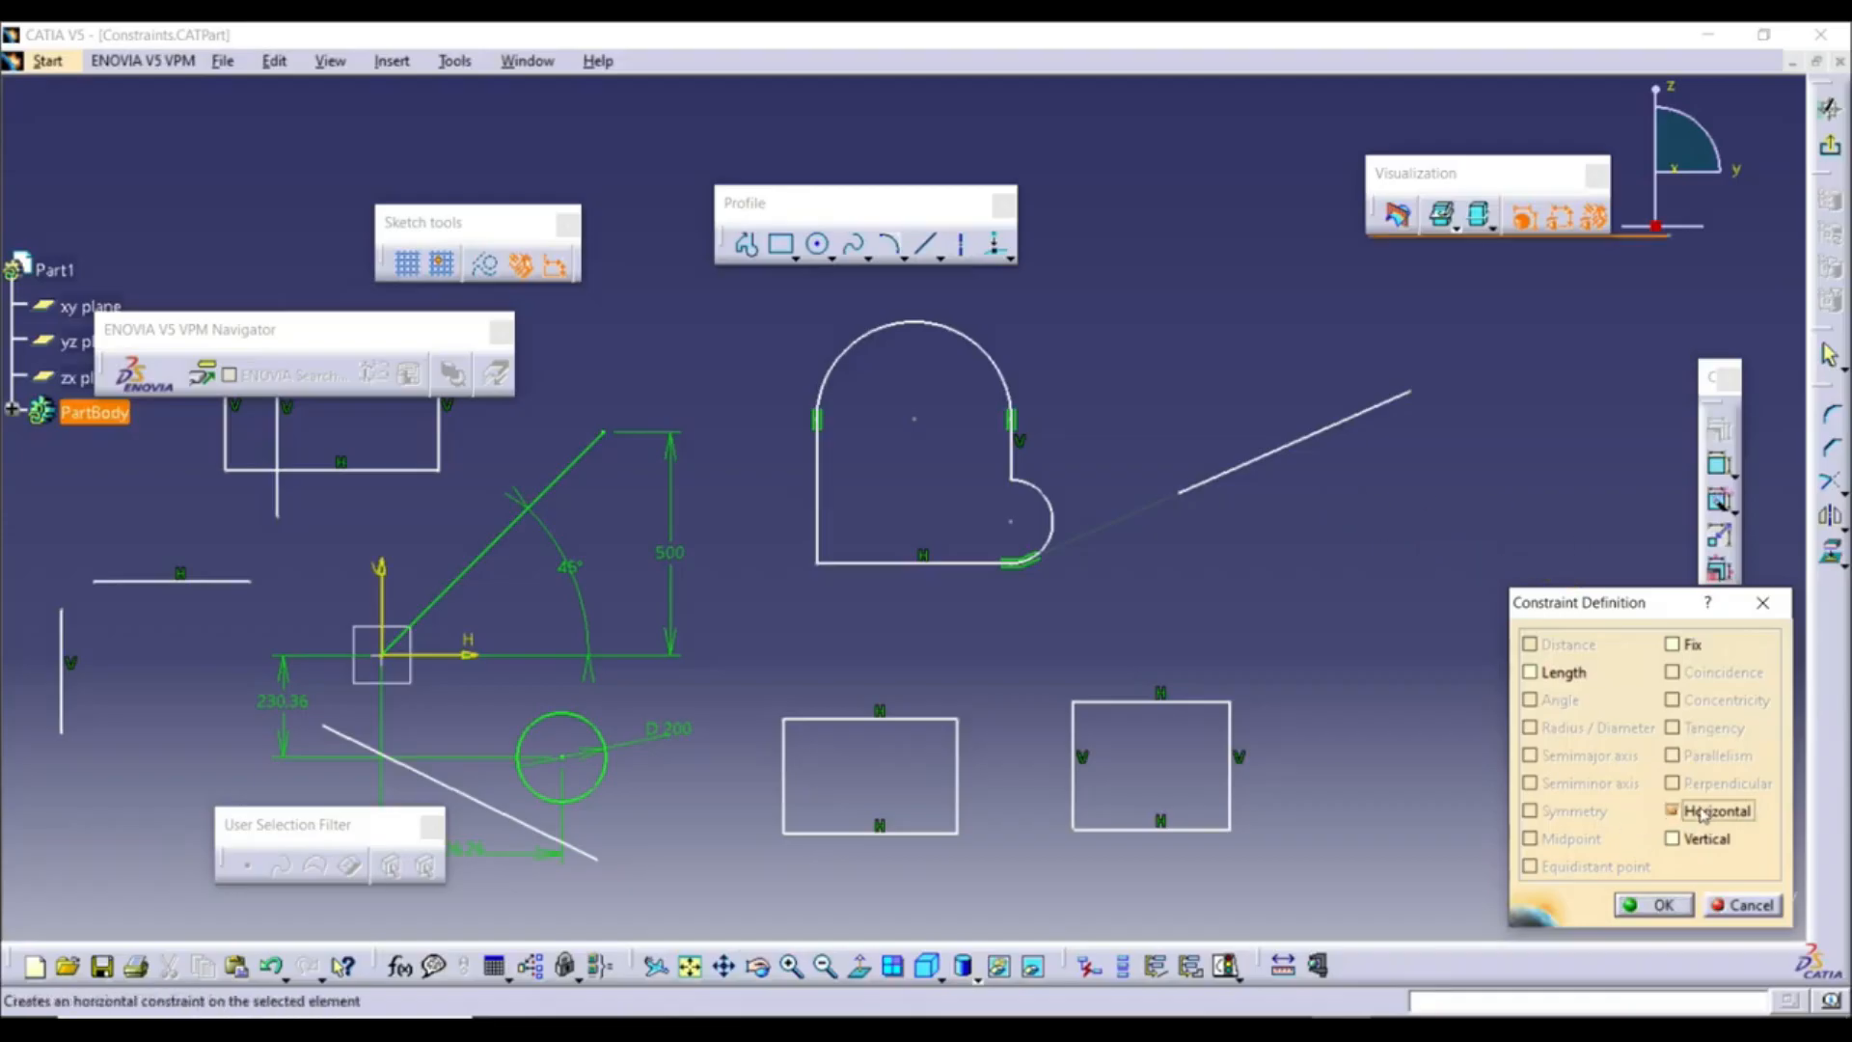
left_click(1657, 906)
Apply a Vertical constraint to the rising line right of the rounded profile using Constraints Defined in Dialog Box
middle_click_drag(1457, 492, 1443, 593)
mouse_move(1331, 430)
middle_mouse_down()
mouse_move(1398, 513)
mouse_move(1339, 405)
middle_mouse_up()
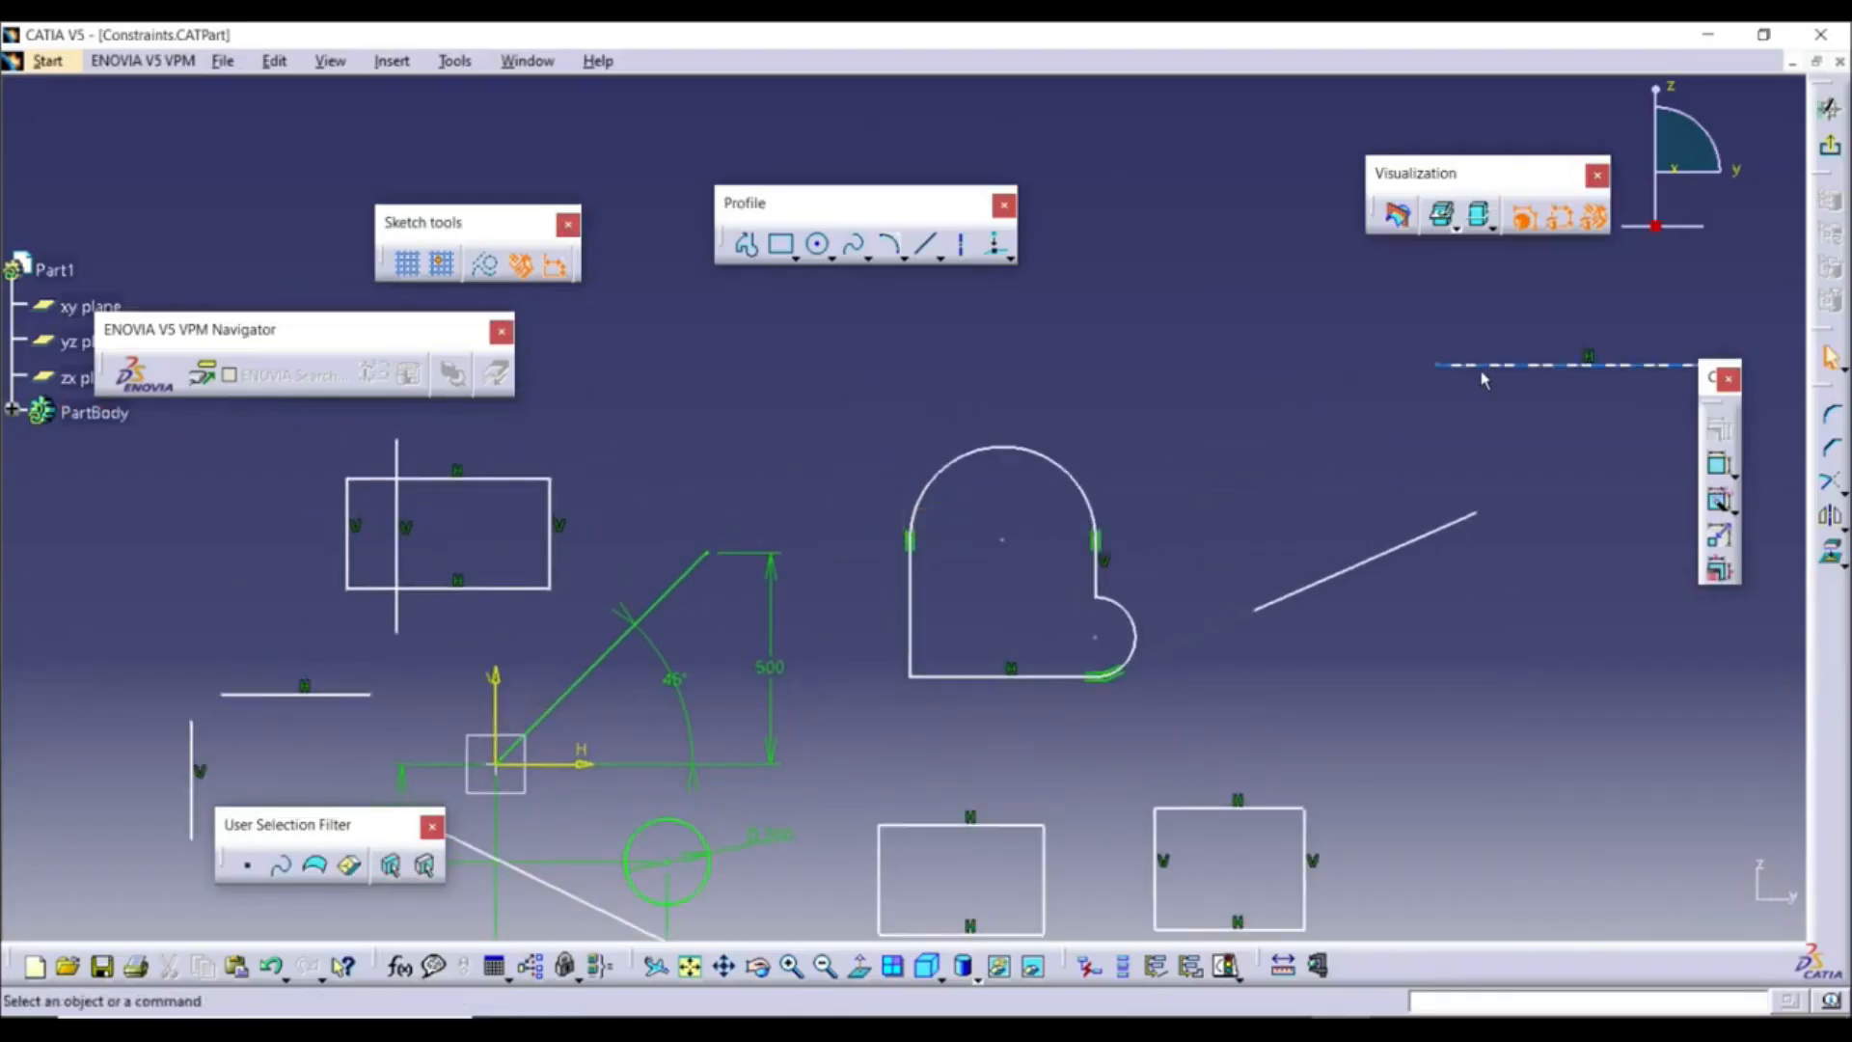
left_click(1462, 521)
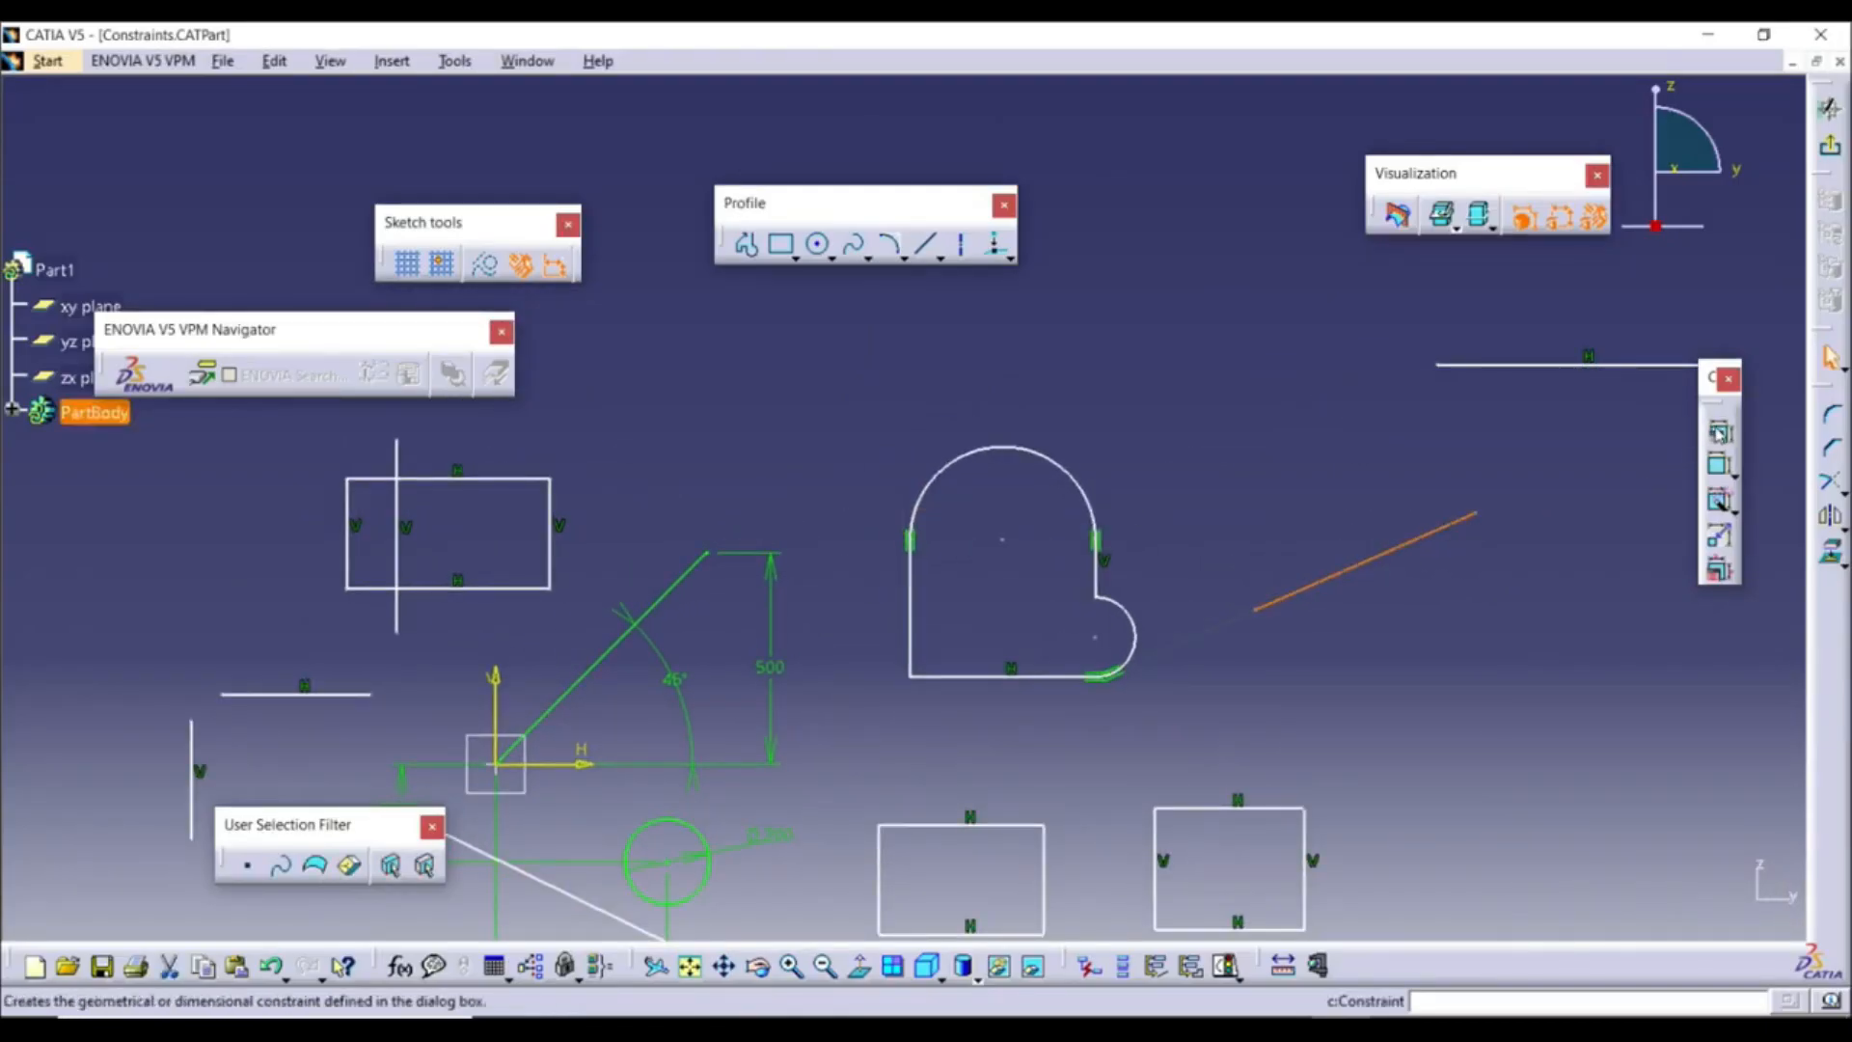
left_click(1720, 434)
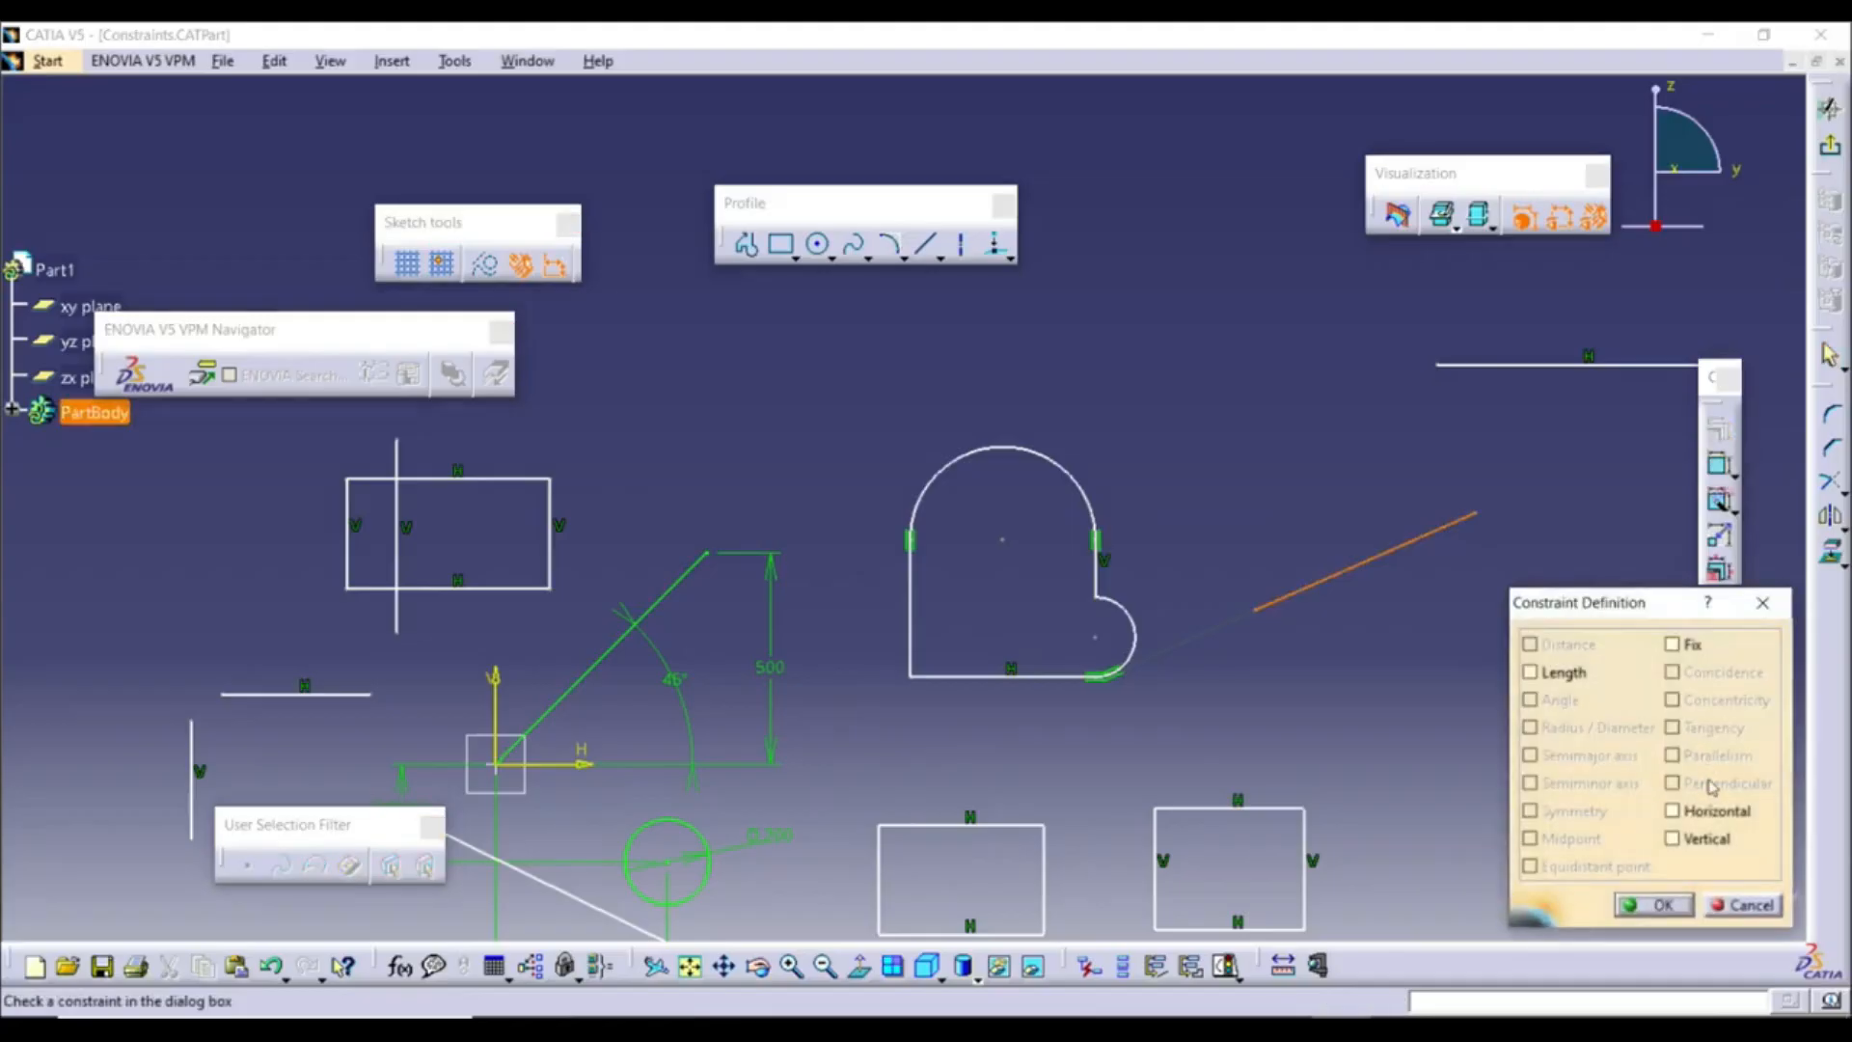
left_click(1702, 839)
mouse_move(1336, 496)
middle_mouse_down("ctrl")
mouse_move(1386, 656)
mouse_move(1445, 740)
middle_mouse_up("ctrl")
scroll(1445, 740, "up", 1)
middle_click_drag(1051, 502, 1061, 371, "ctrl")
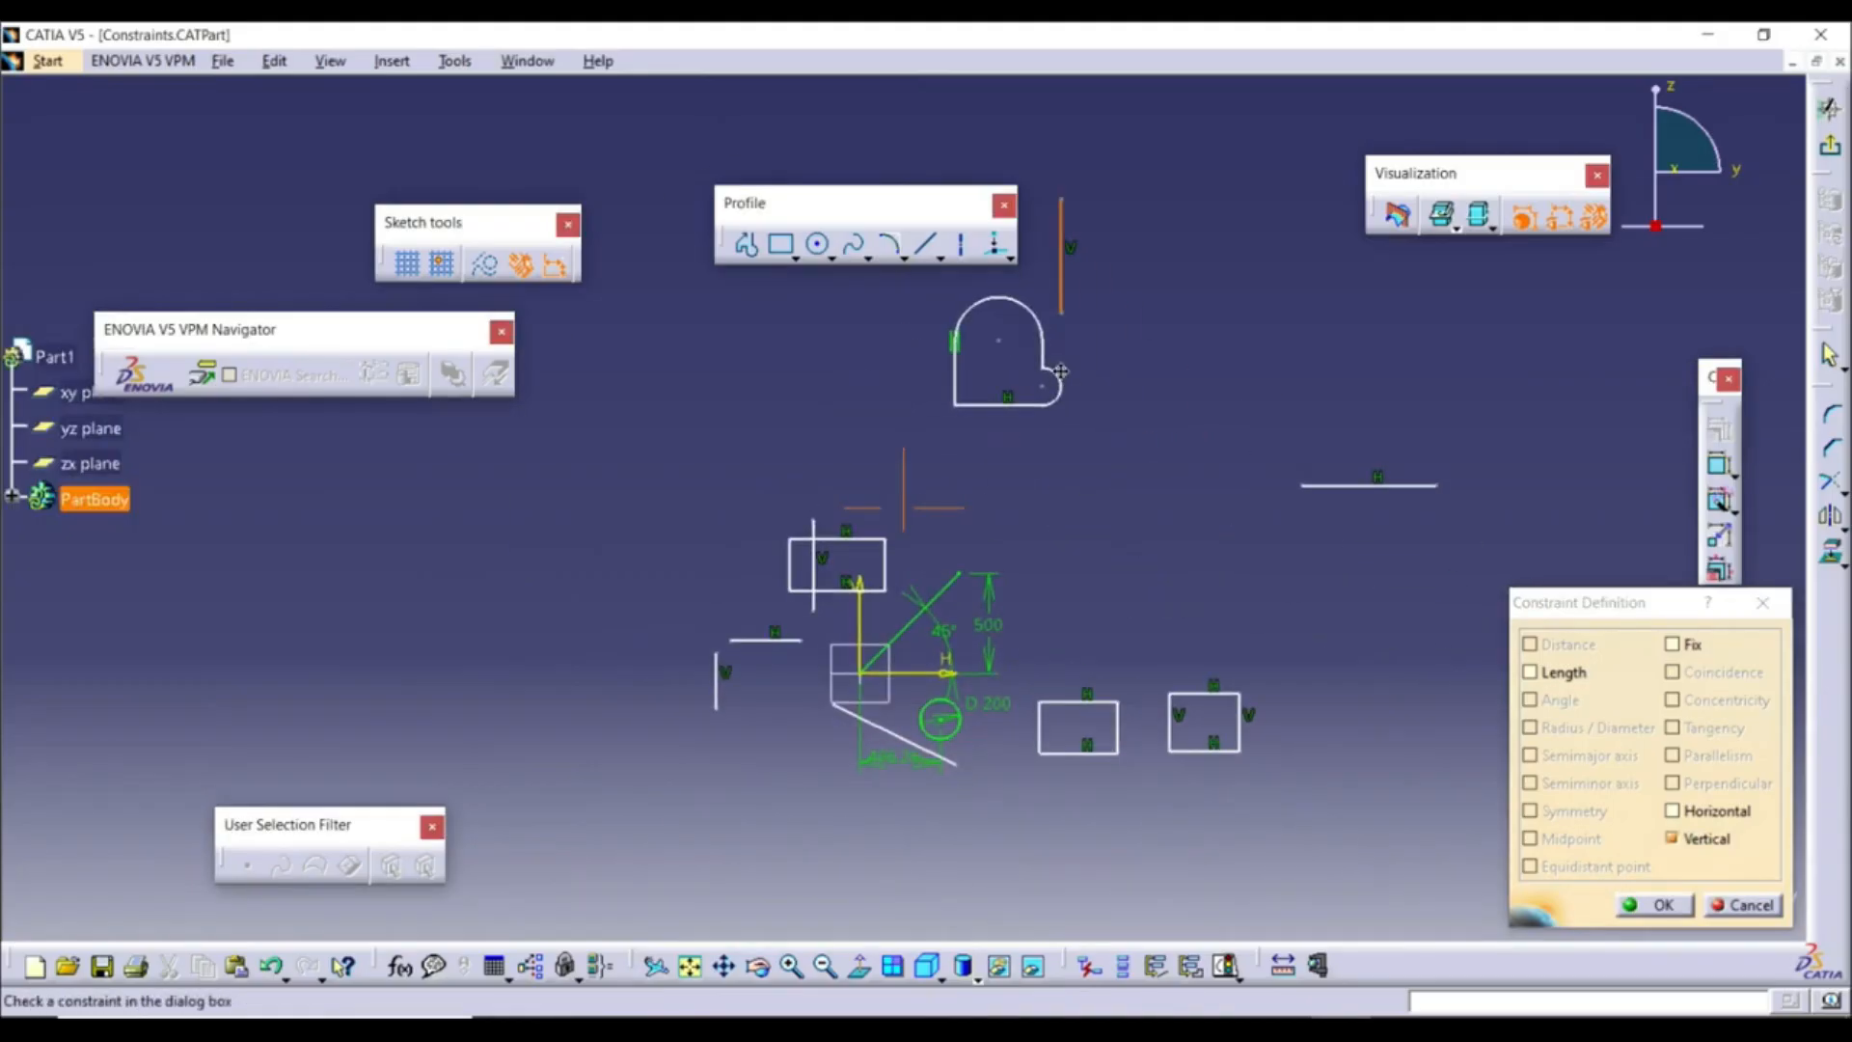
left_click(1662, 904)
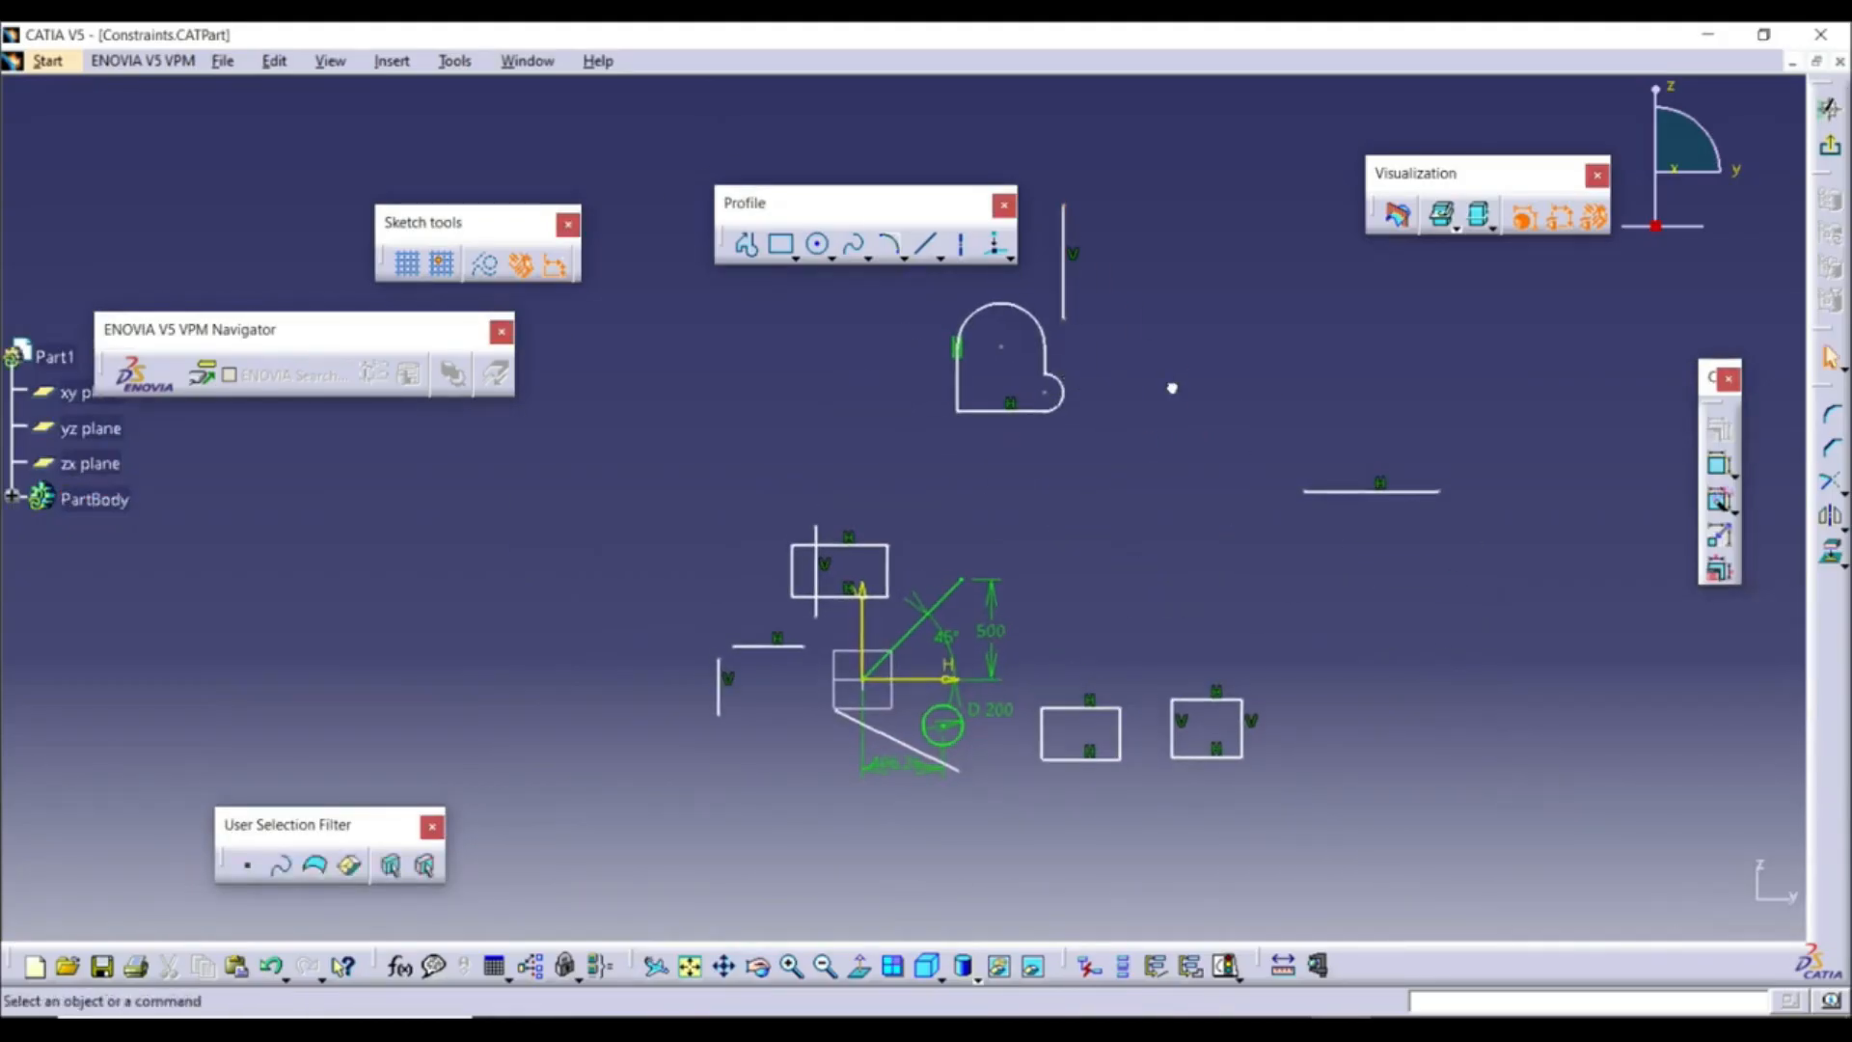
Add a Length constraint to the separate horizontal line using Constraints Defined in Dialog Box
left_click(1283, 512)
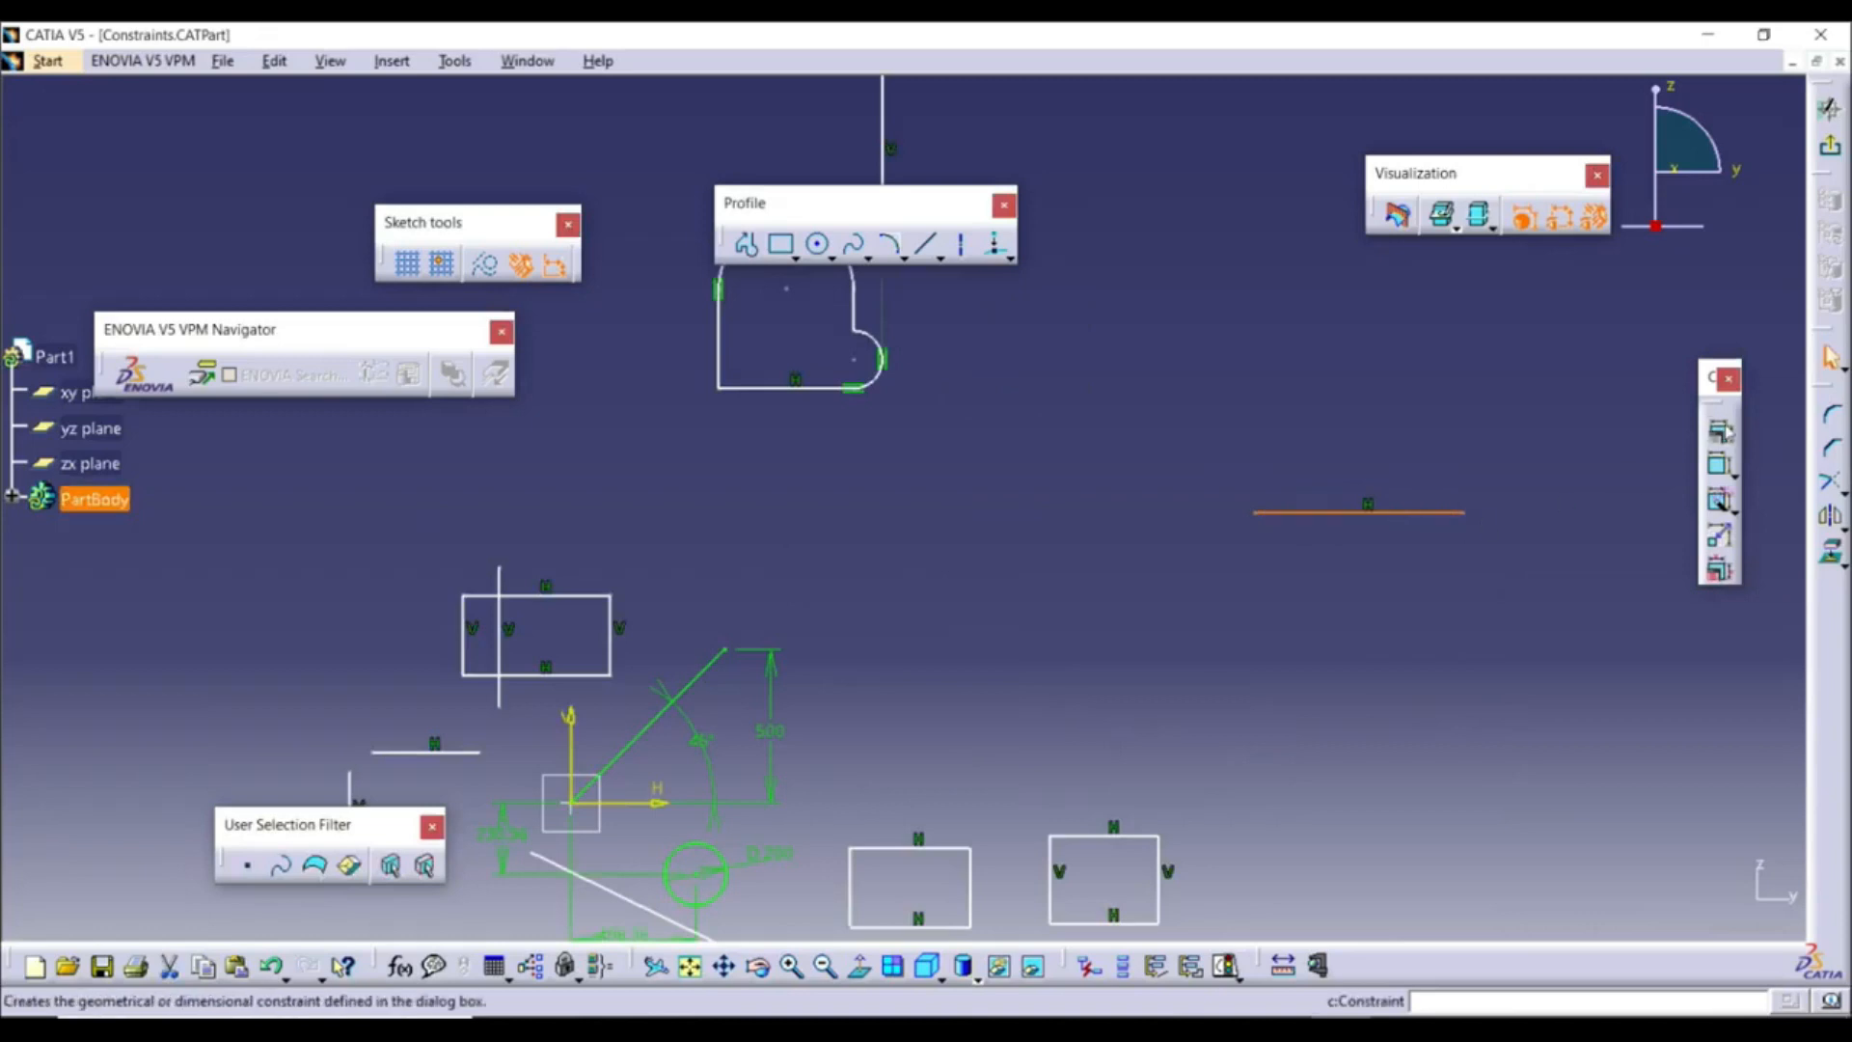
left_click(1722, 431)
left_click(1565, 673)
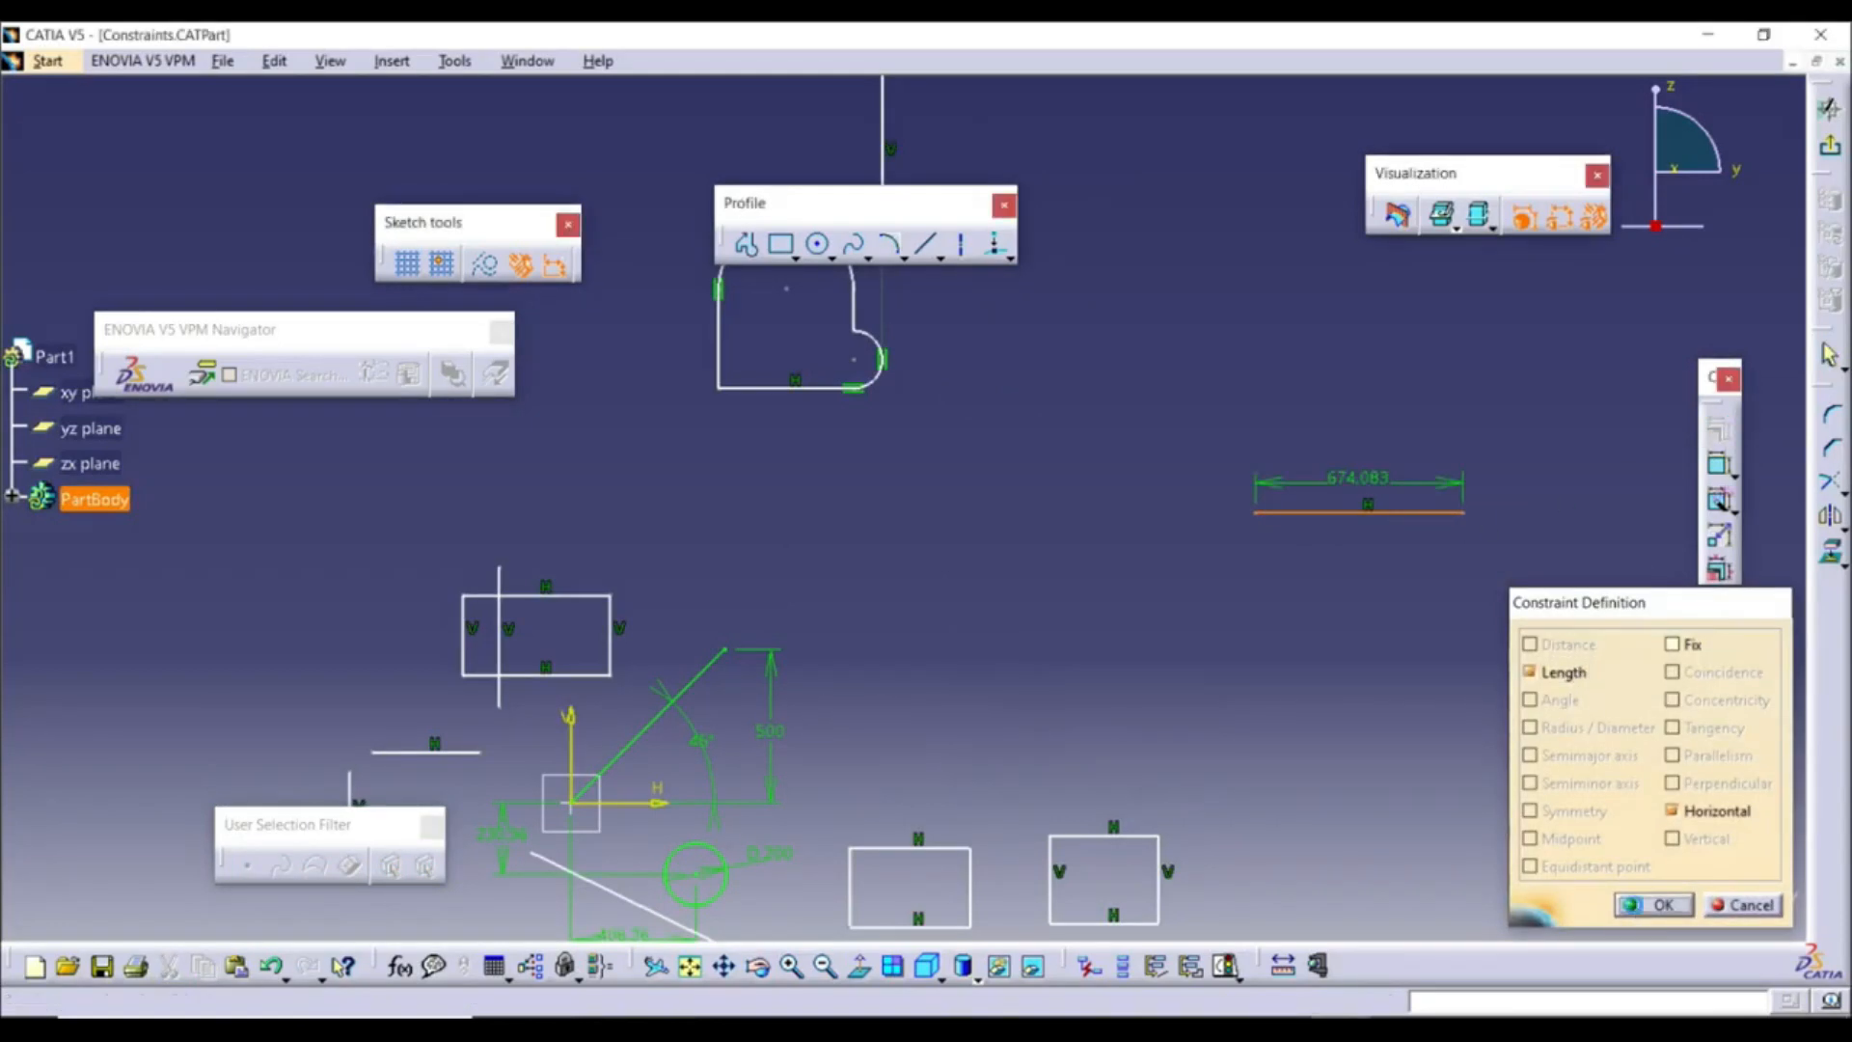
left_click(1640, 907)
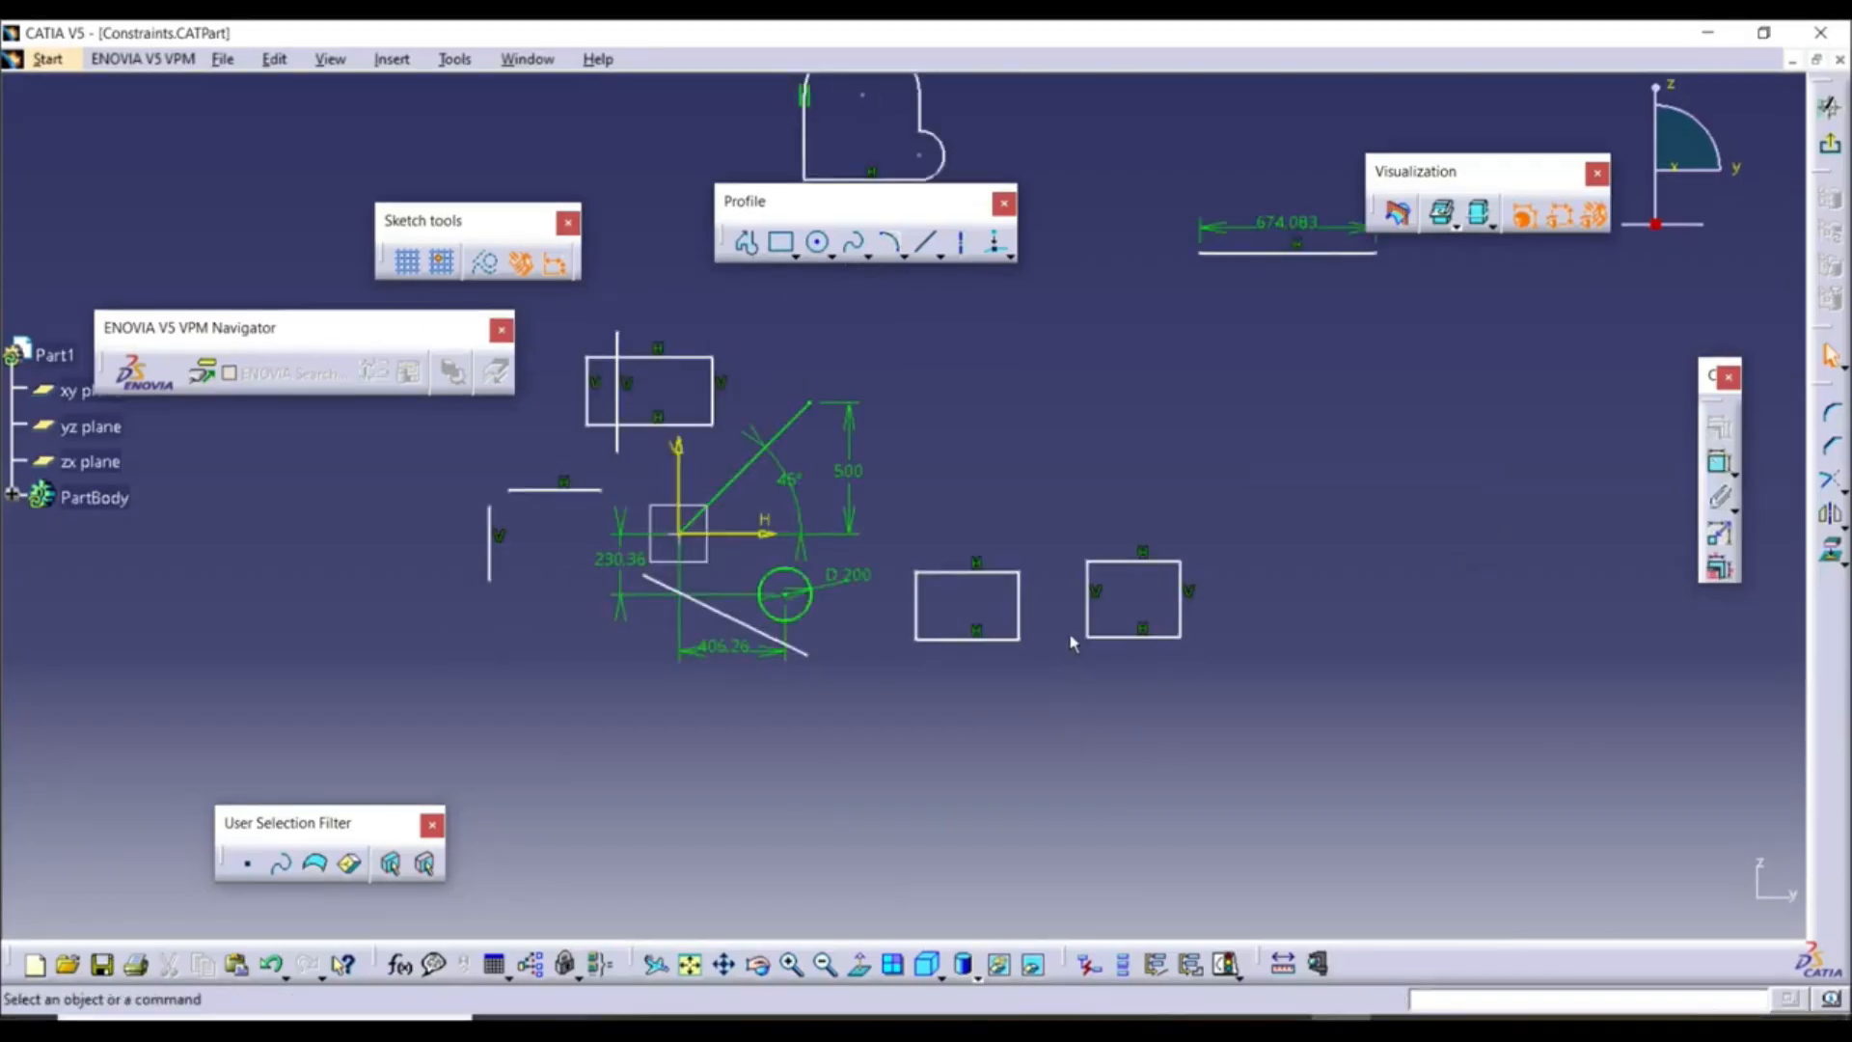
Widen the rightmost rectangle by its right edge and join all its lines and points into a rigid set with Fix Together
middle_click_drag(1067, 630, 1066, 522)
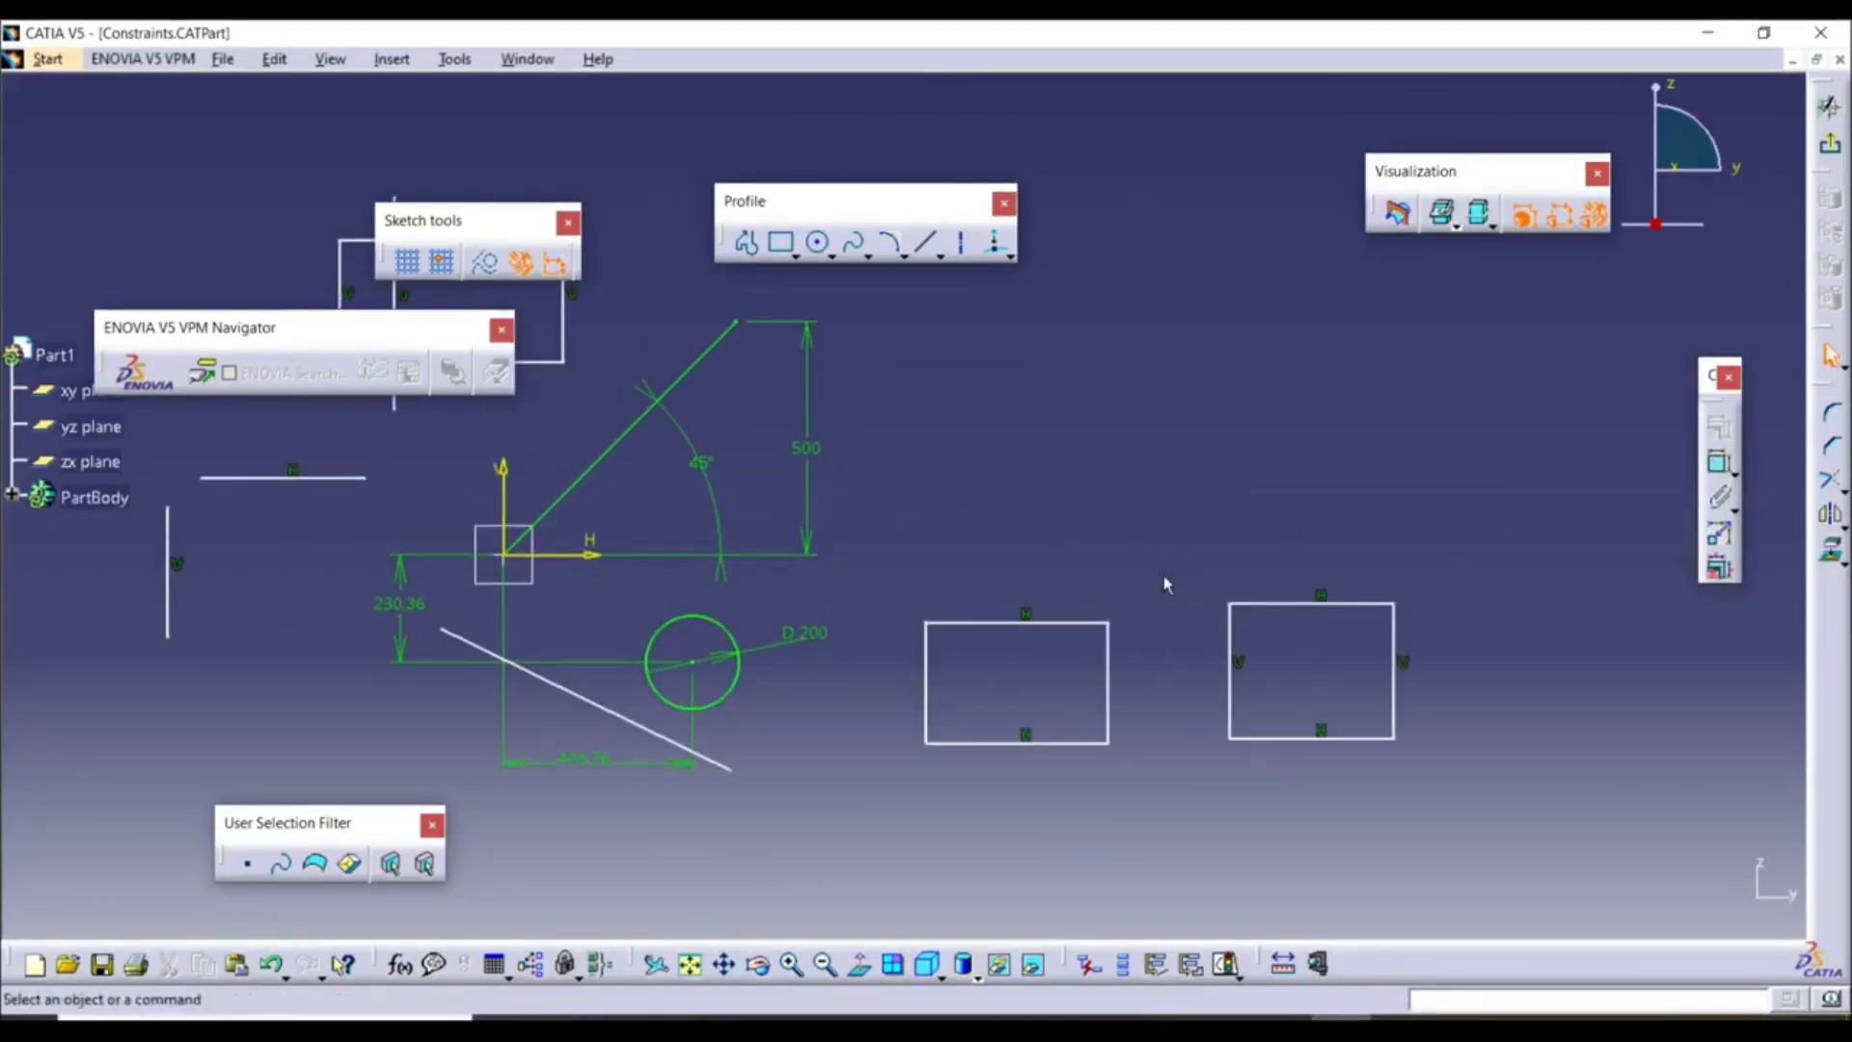
left_click_drag(1394, 707, 1471, 700)
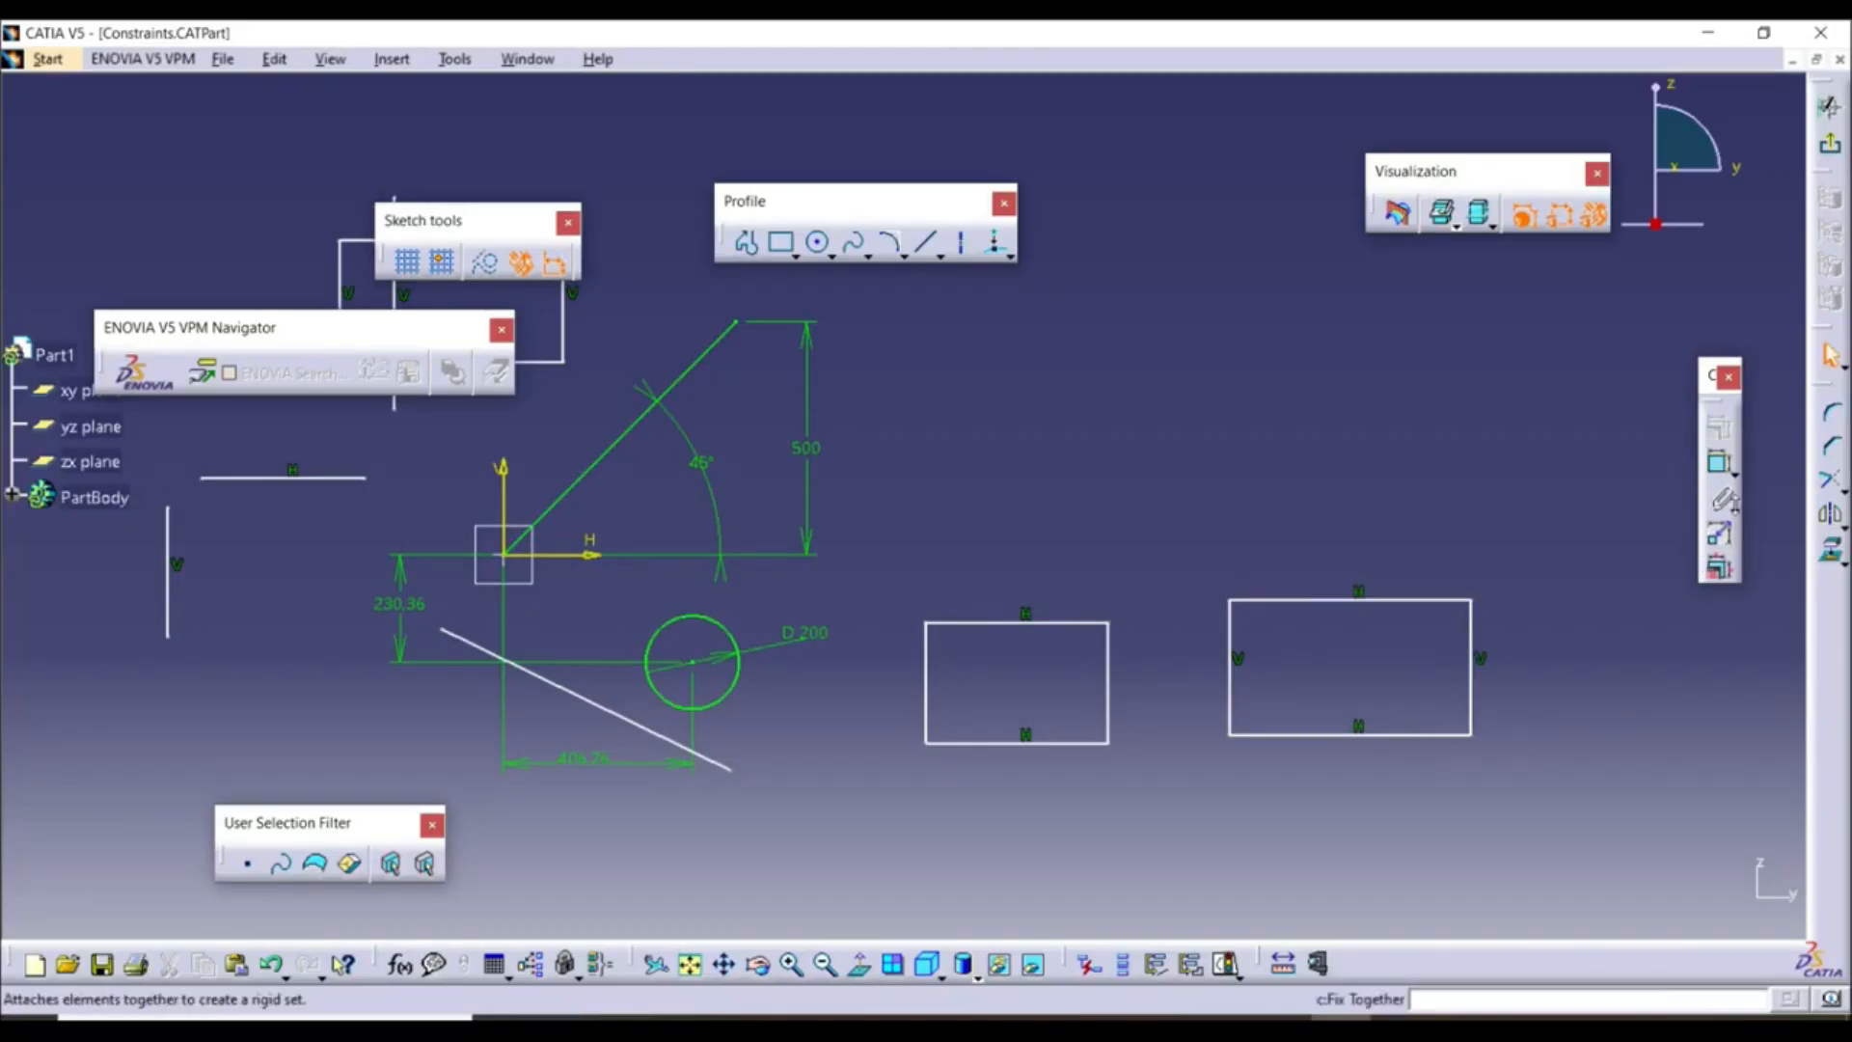
left_click(1732, 504)
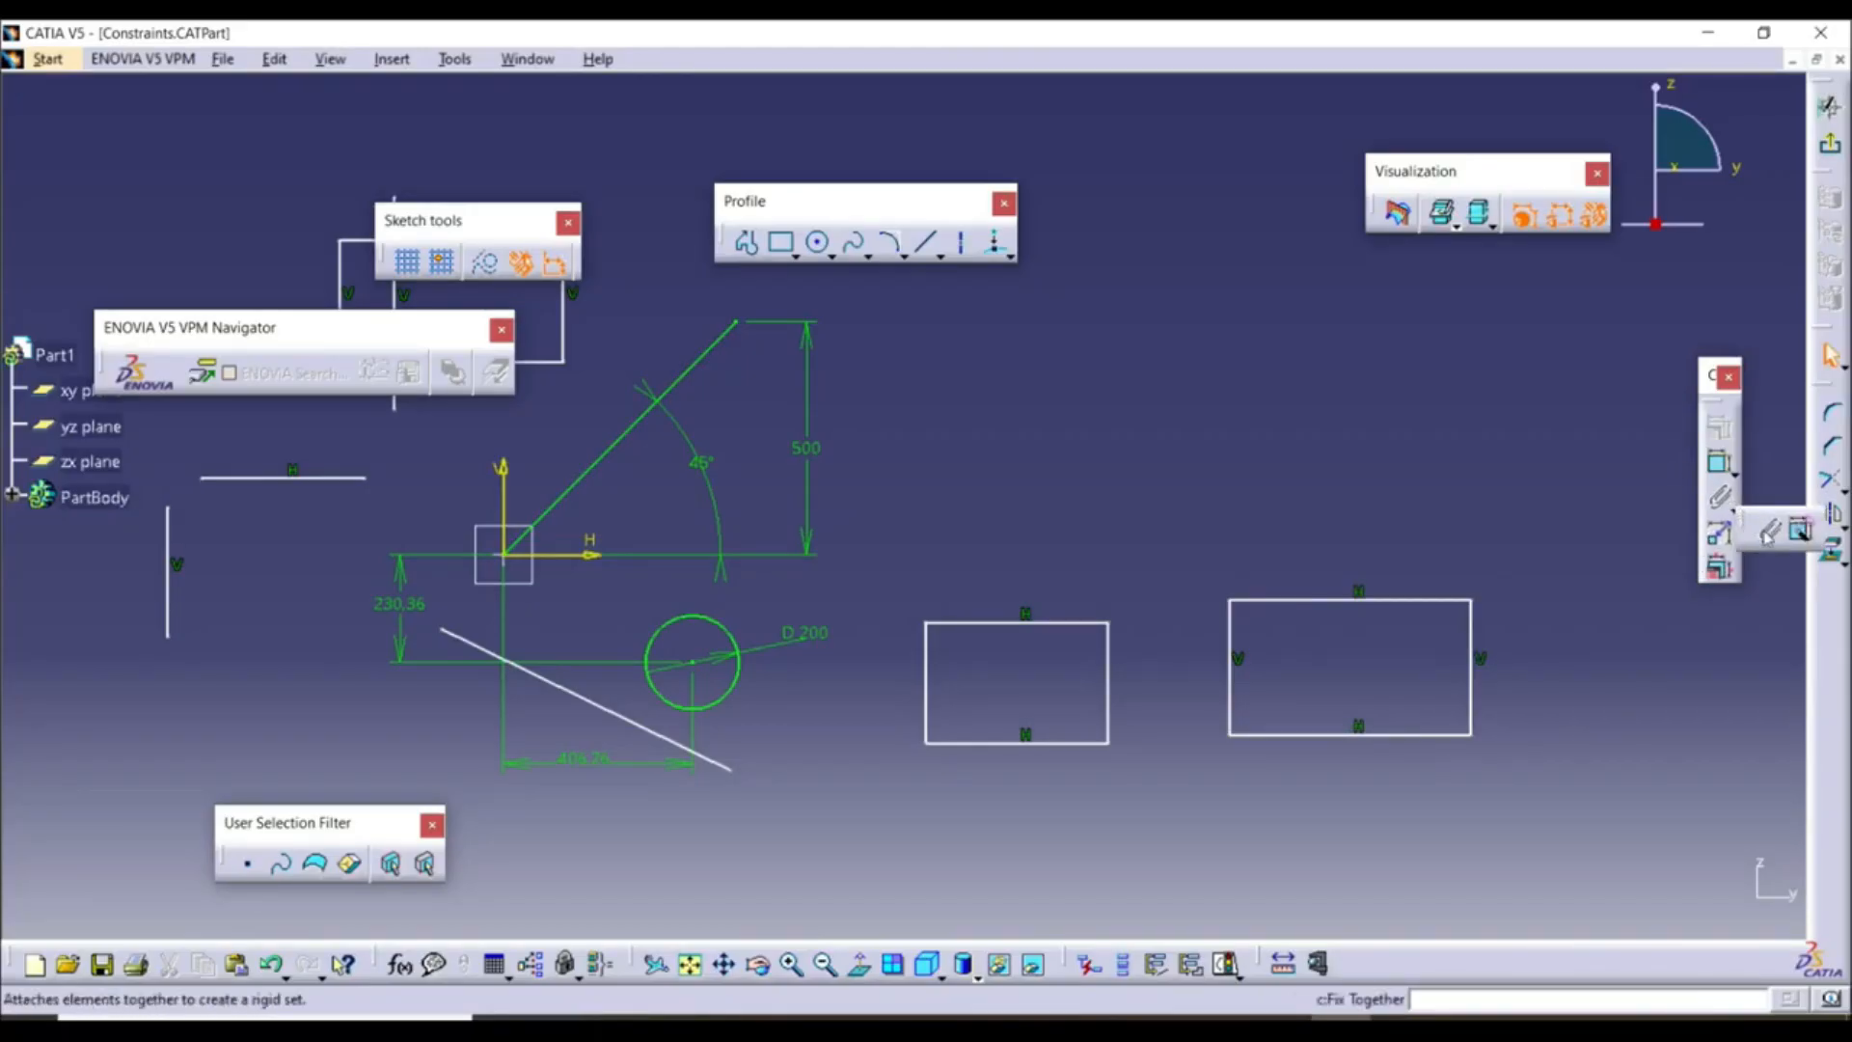
left_click(1767, 532)
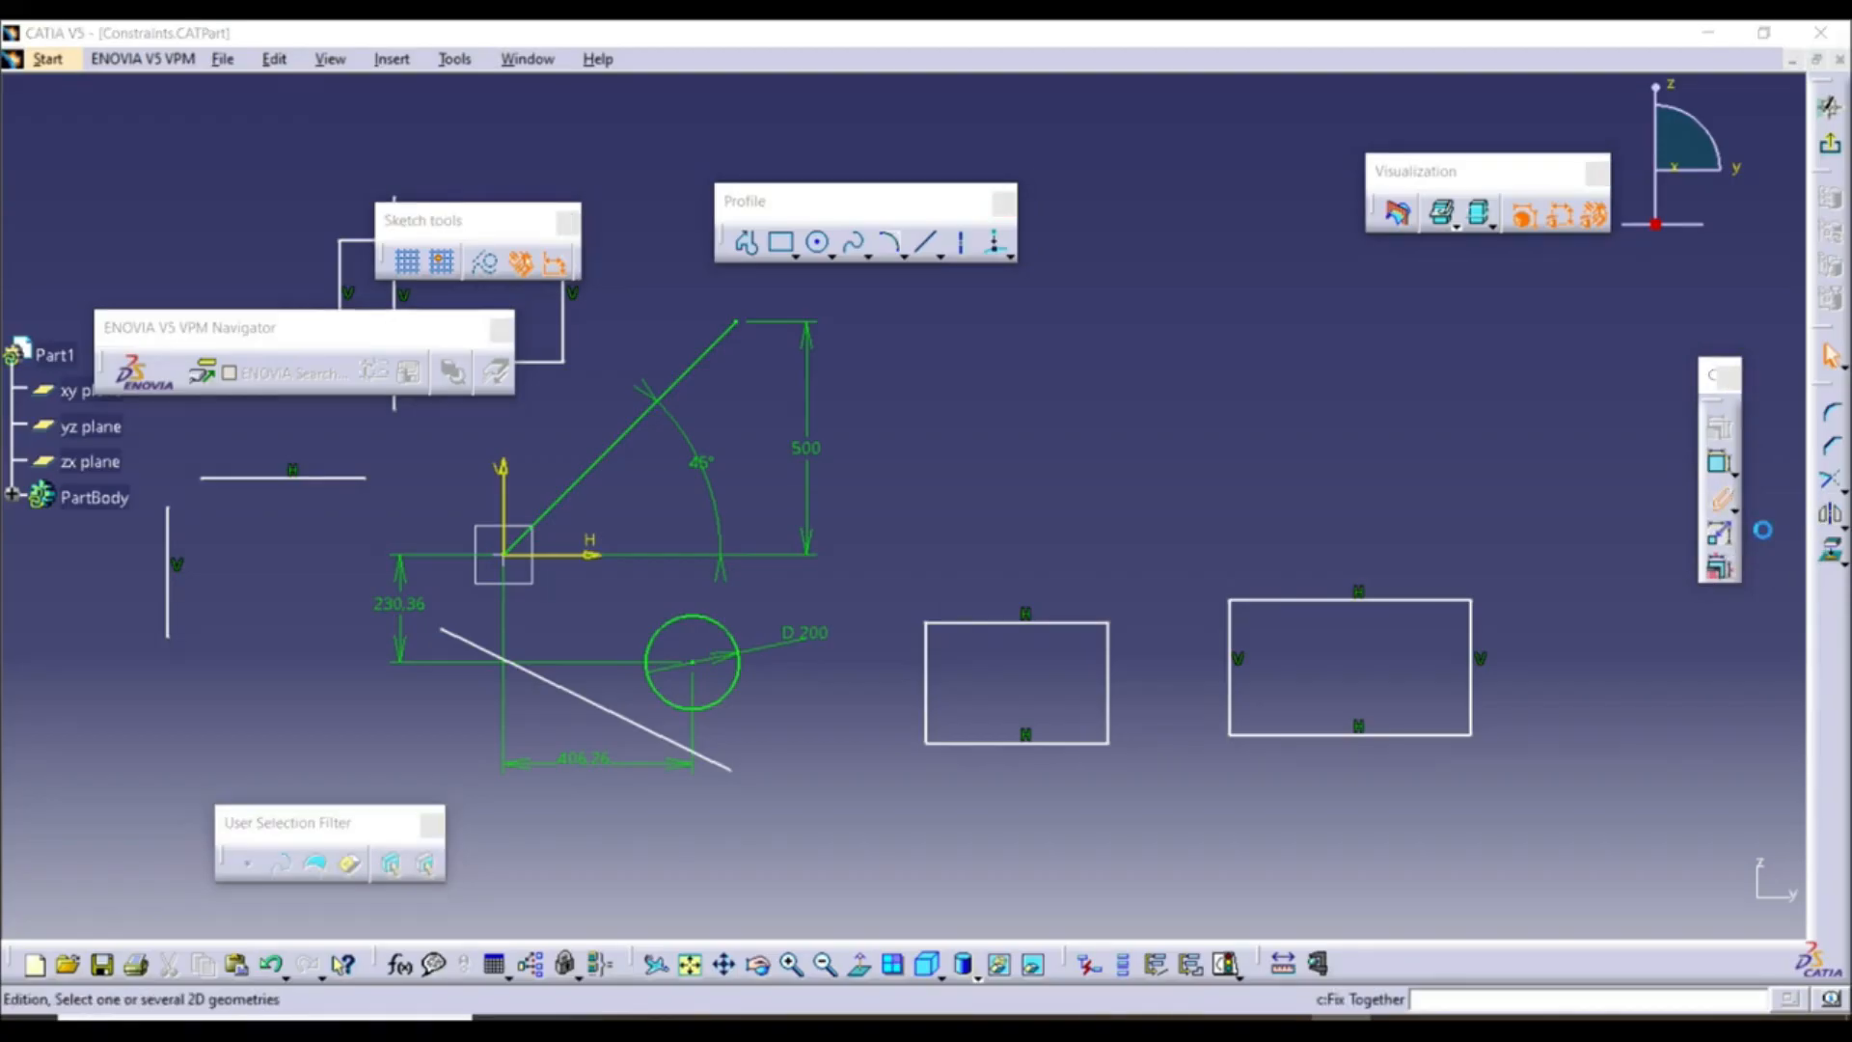
left_click_drag(1181, 558, 1474, 799)
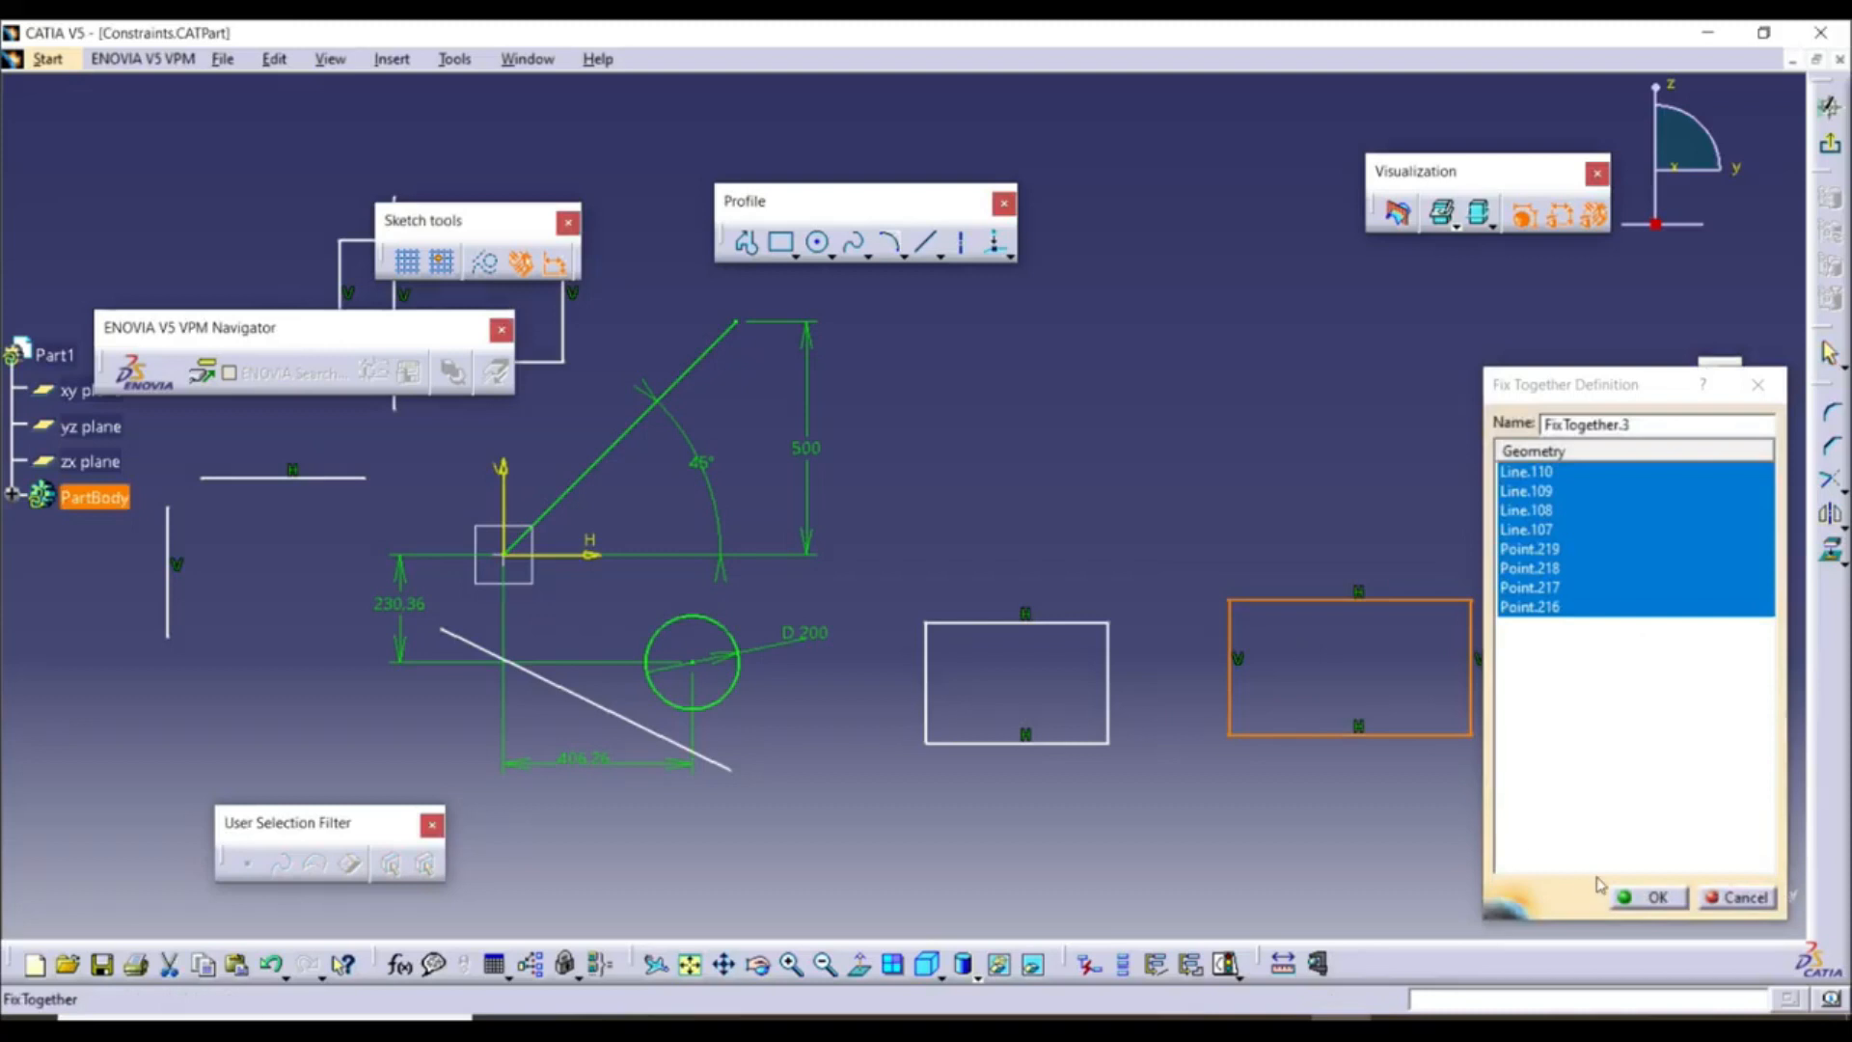
left_click(1626, 896)
Shift the fixed-together rectangle slightly left, and stretch the neighbouring rectangle up and to the left by its left edge
mouse_move(1471, 722)
left_mouse_down()
mouse_move(1438, 736)
mouse_move(1460, 662)
mouse_move(1422, 721)
mouse_move(1507, 645)
mouse_move(1489, 685)
mouse_move(1524, 733)
mouse_move(1483, 726)
mouse_move(1437, 675)
mouse_move(1538, 652)
mouse_move(1458, 702)
left_mouse_up()
left_click(851, 691)
mouse_move(925, 719)
left_mouse_down()
mouse_move(866, 675)
mouse_move(920, 717)
mouse_move(951, 709)
mouse_move(939, 729)
mouse_move(897, 697)
left_mouse_up()
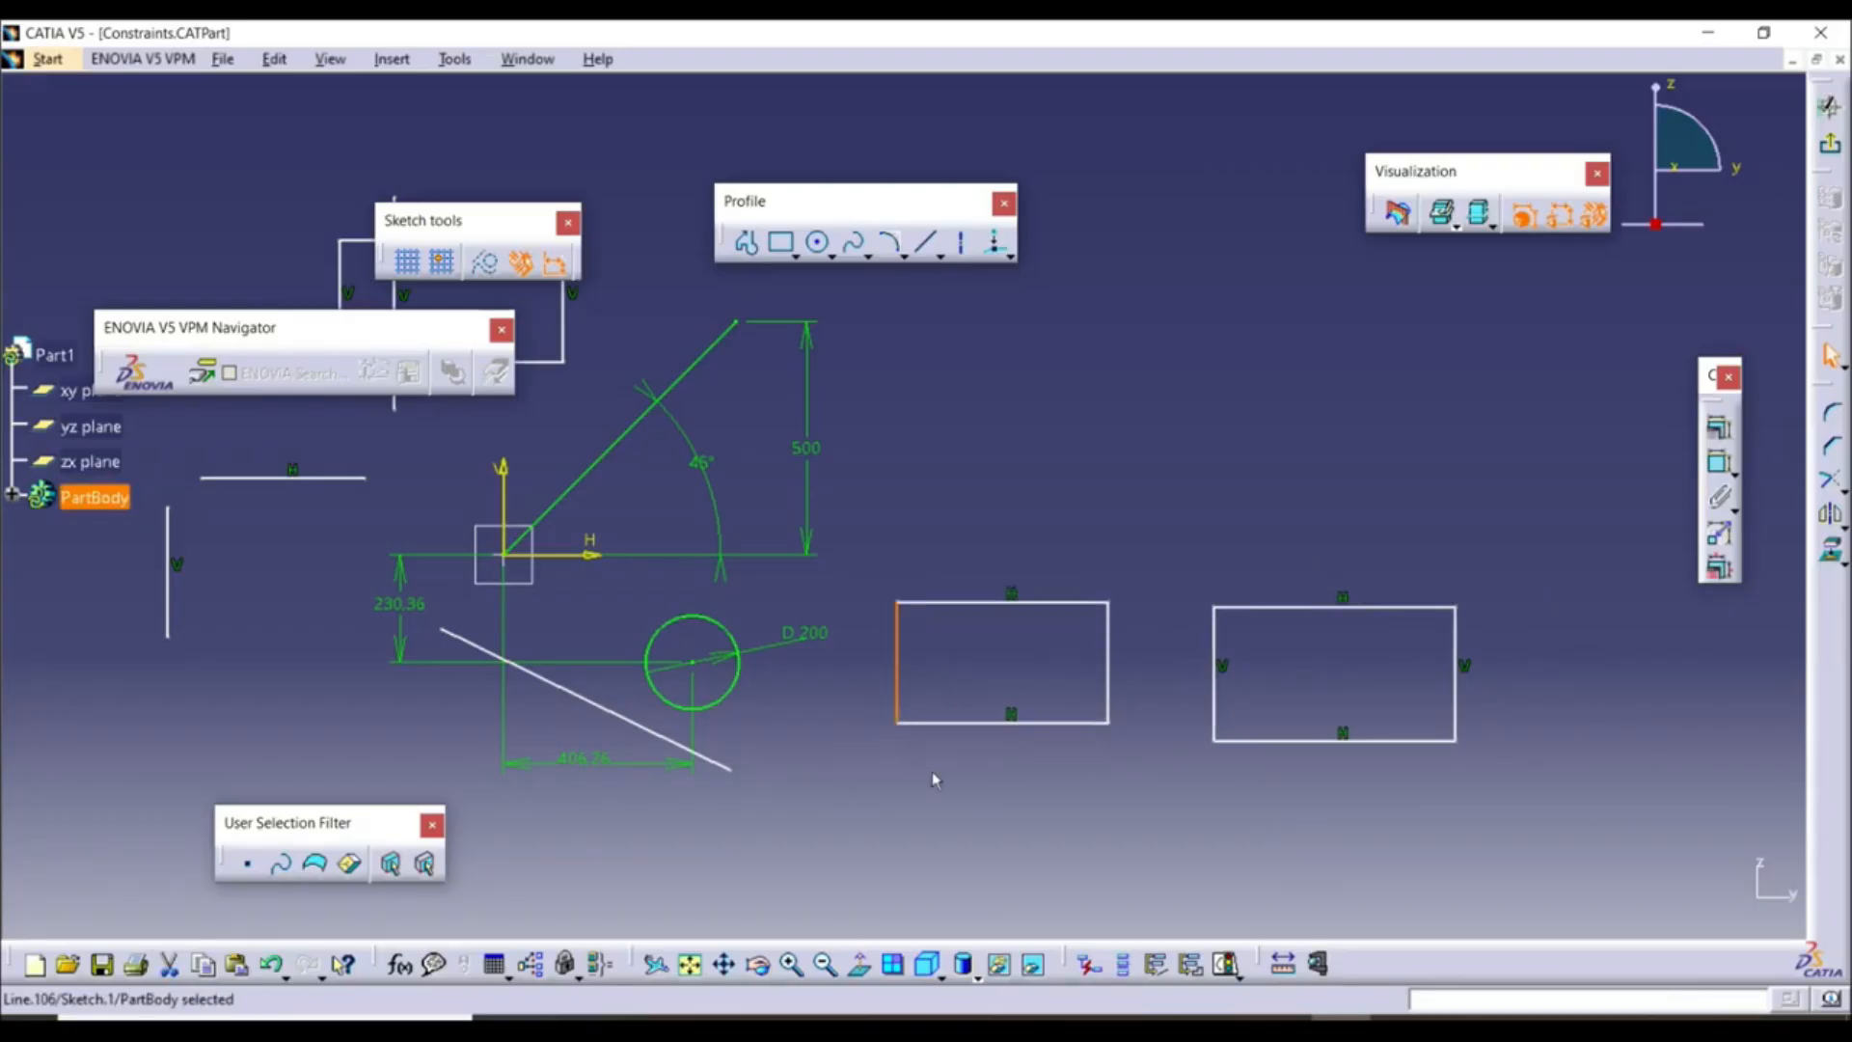
left_click(906, 790)
middle_click_drag(1420, 849, 1424, 874)
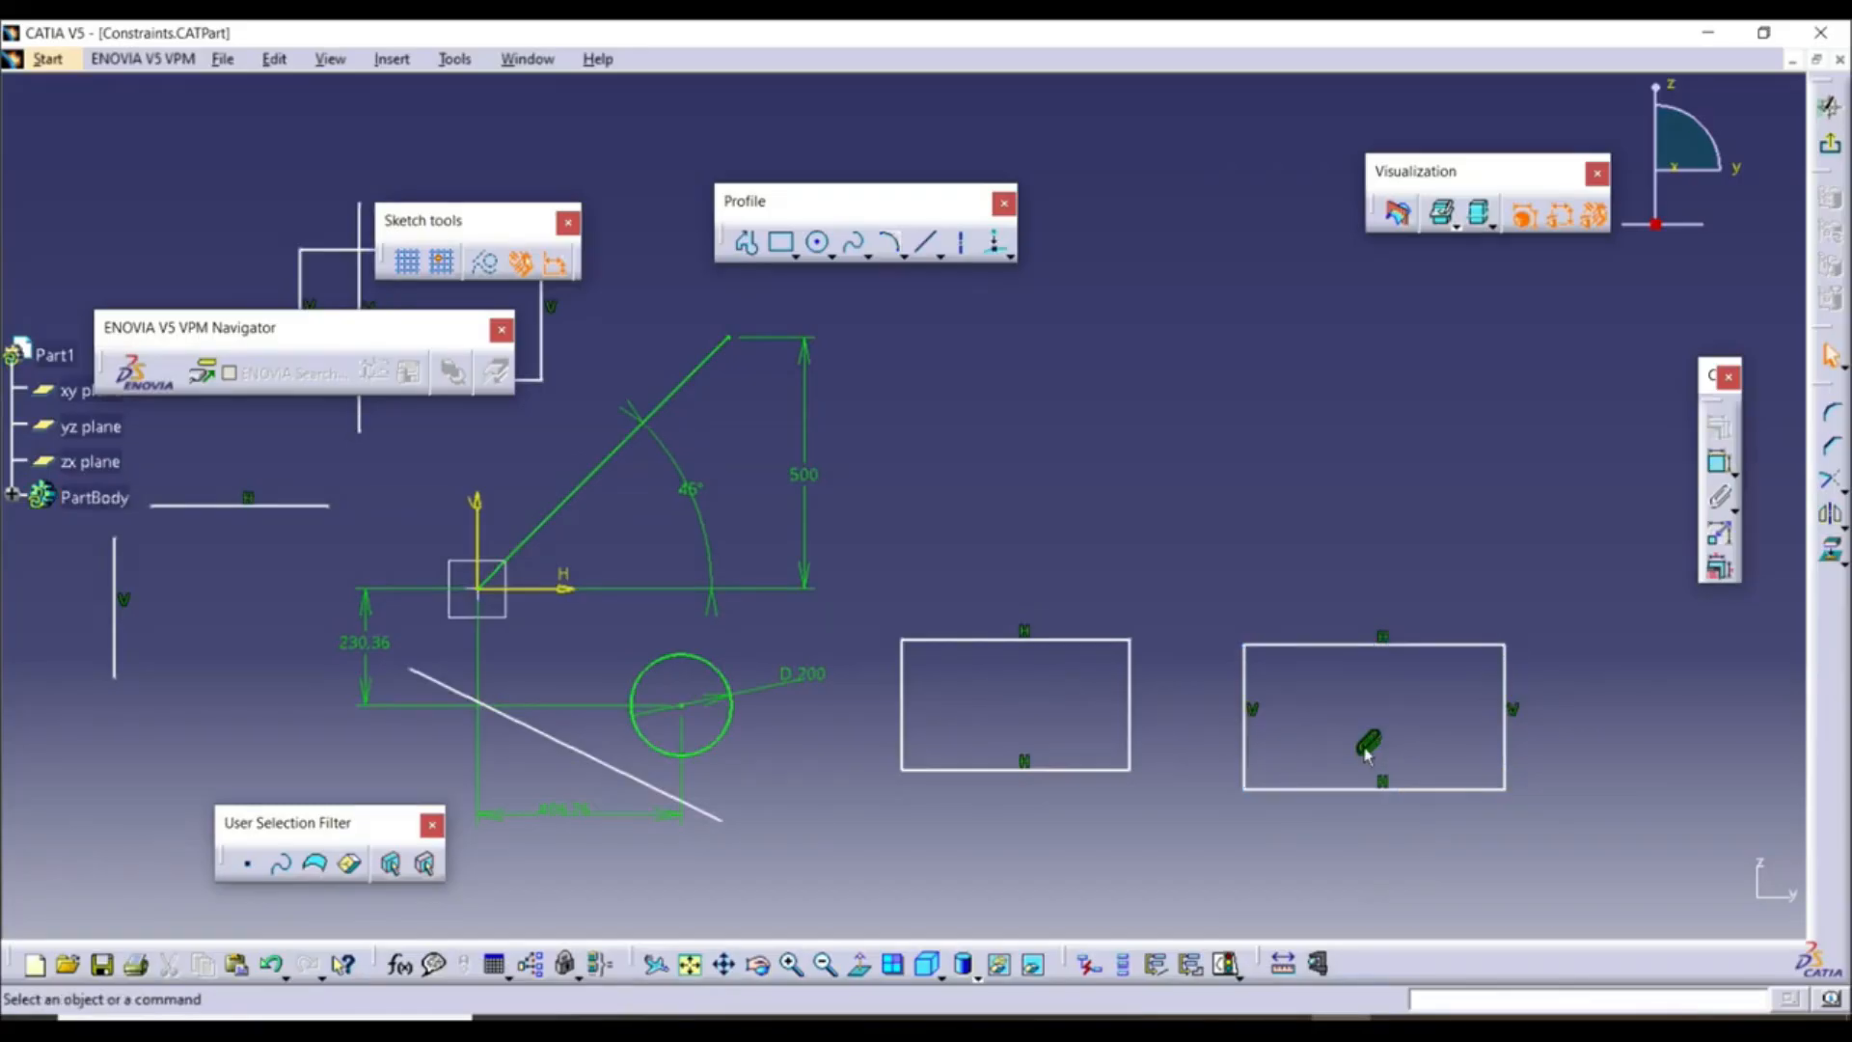
Dimension the distance between the vertical sides of the rectangle without Fix Together, placing the dimension above it
left_click(1723, 467)
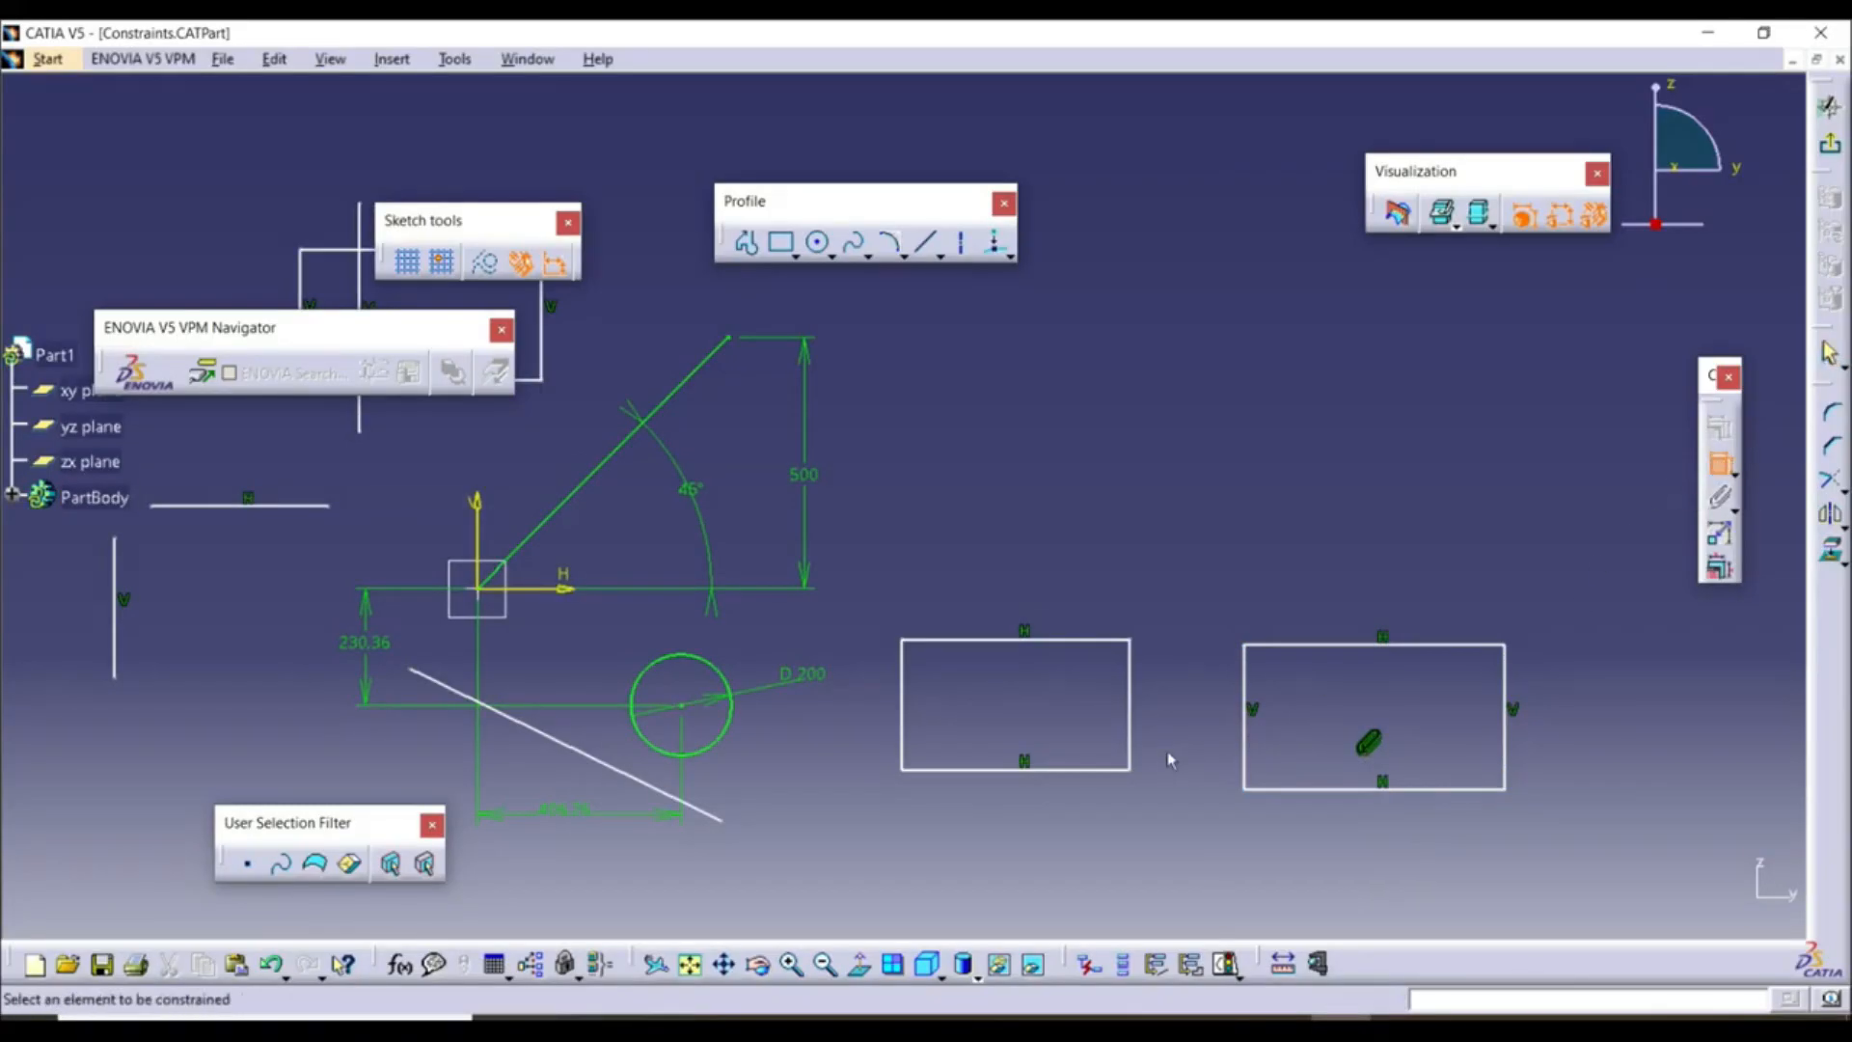
left_click(1143, 730)
left_click(904, 716)
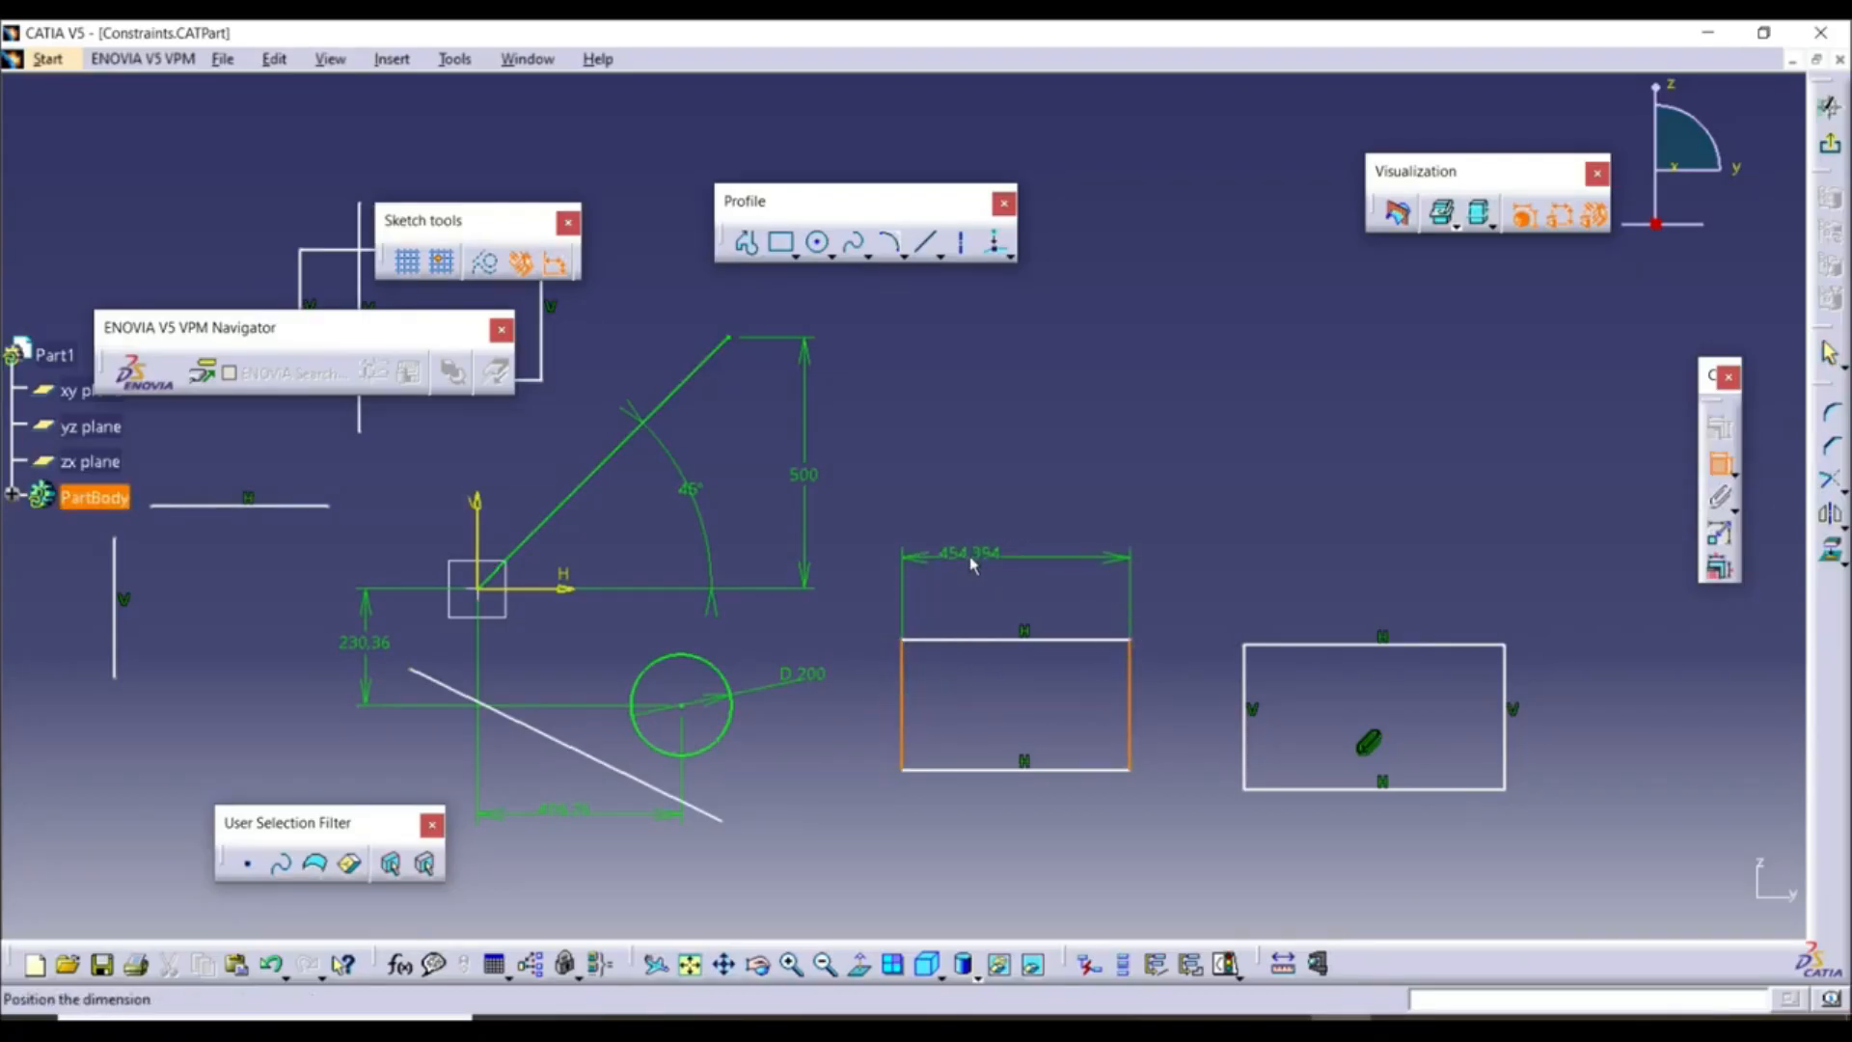
left_click(1002, 566)
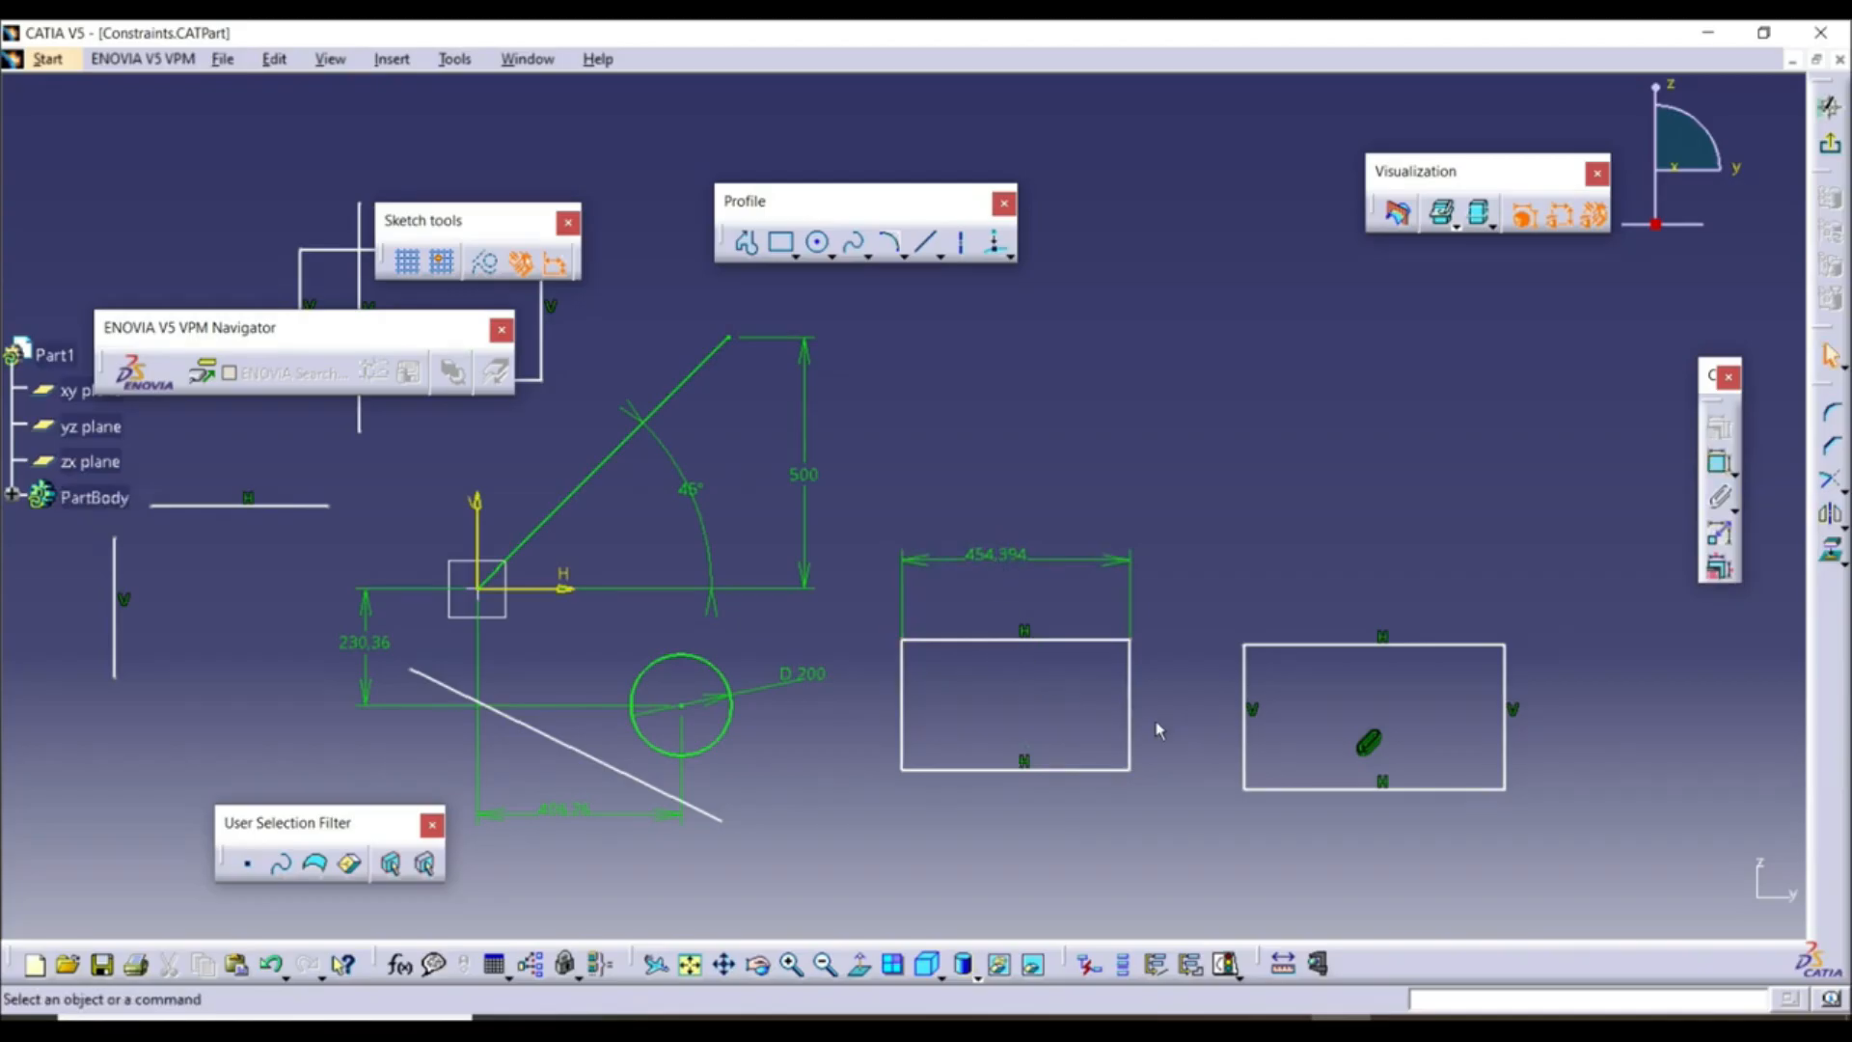
Try to dimension the width of the fixed-together rectangle above its top edge, and delete that dimension
left_click(1348, 657)
left_click(1398, 619)
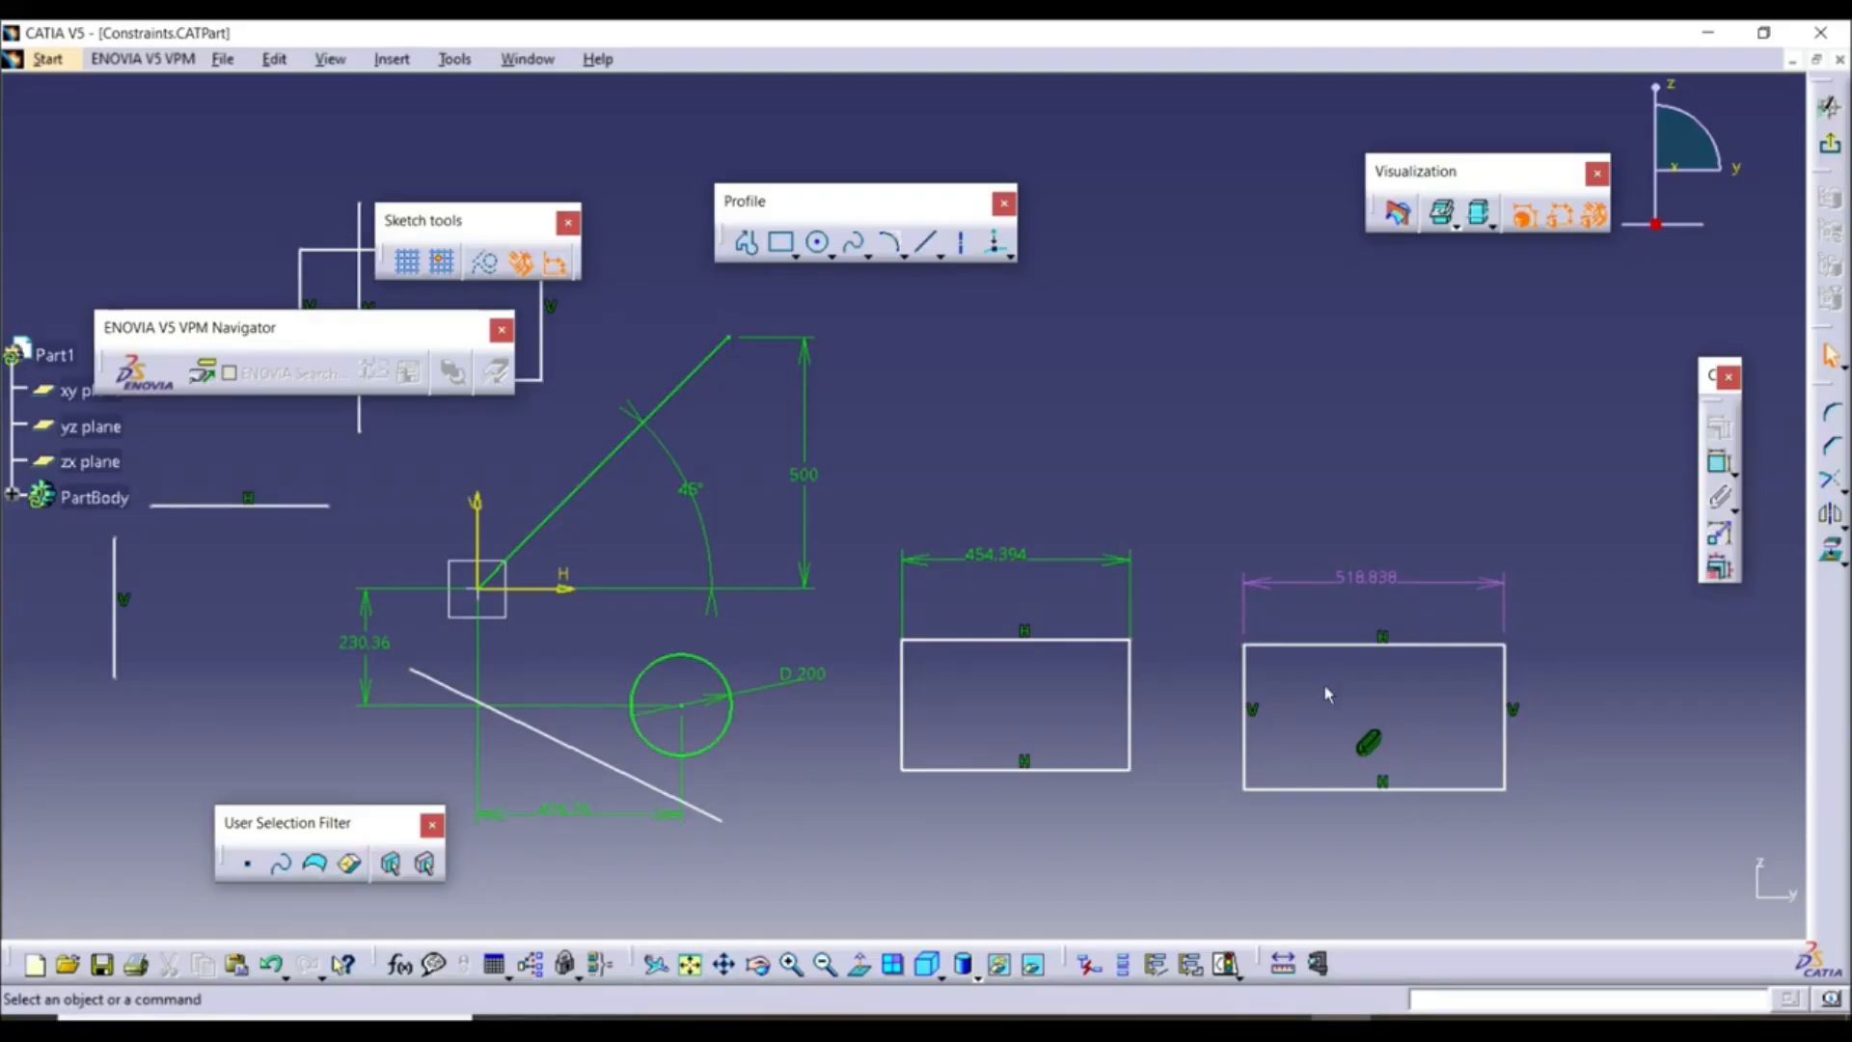
left_click(1398, 588)
key("Delete")
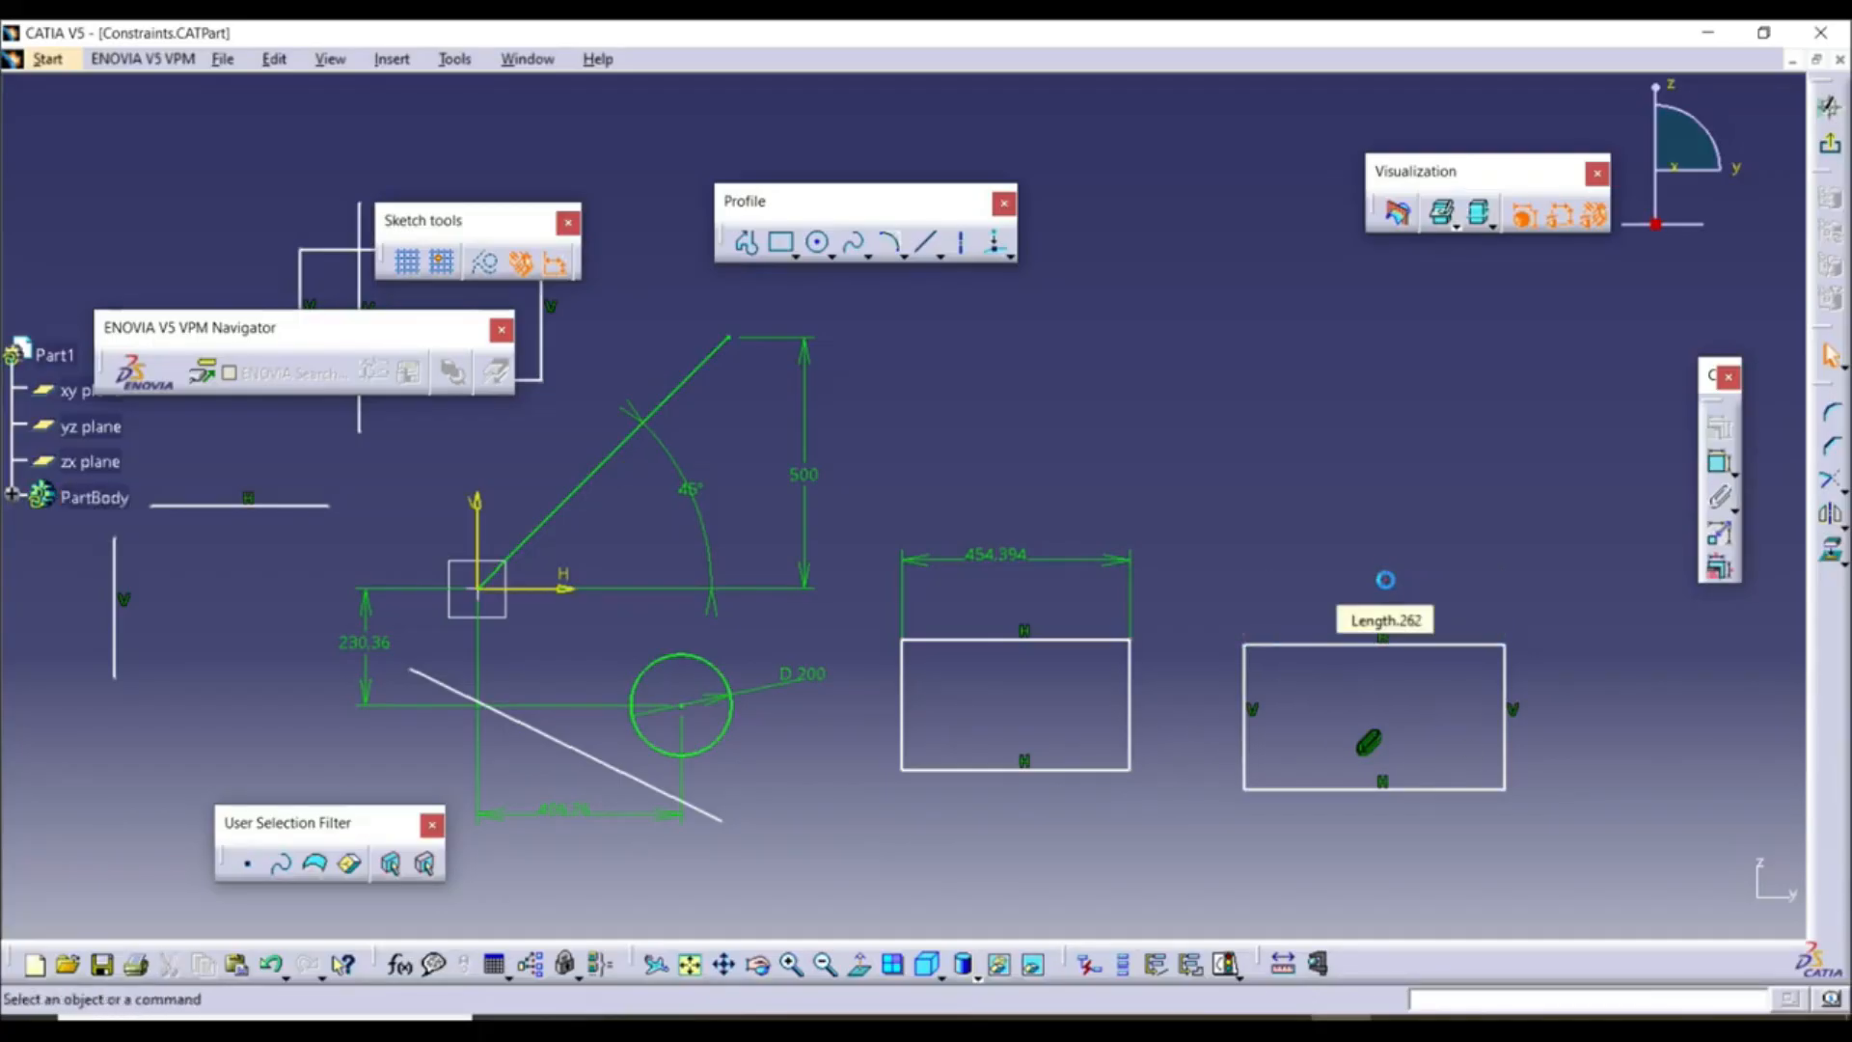
Dimension the height of the rectangle without Fix Together, placing the dimension beside its right edge
left_click(1720, 465)
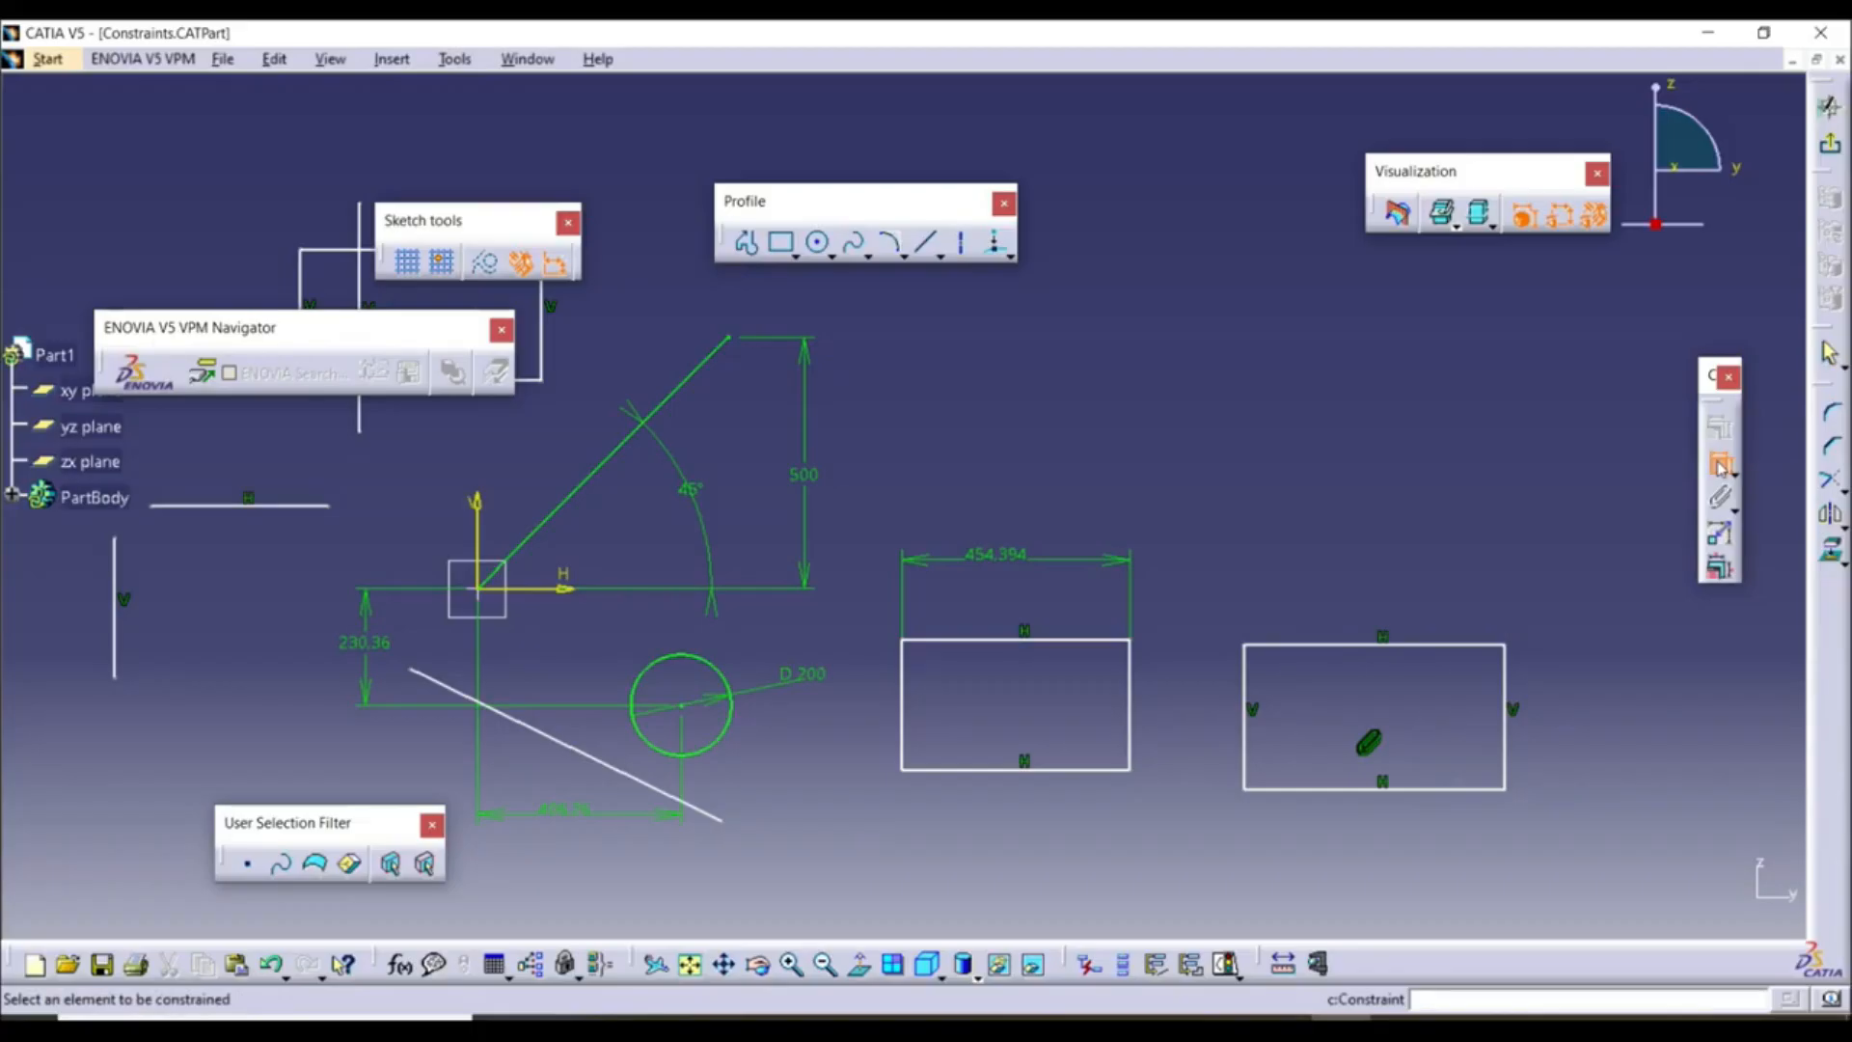
left_click(1145, 730)
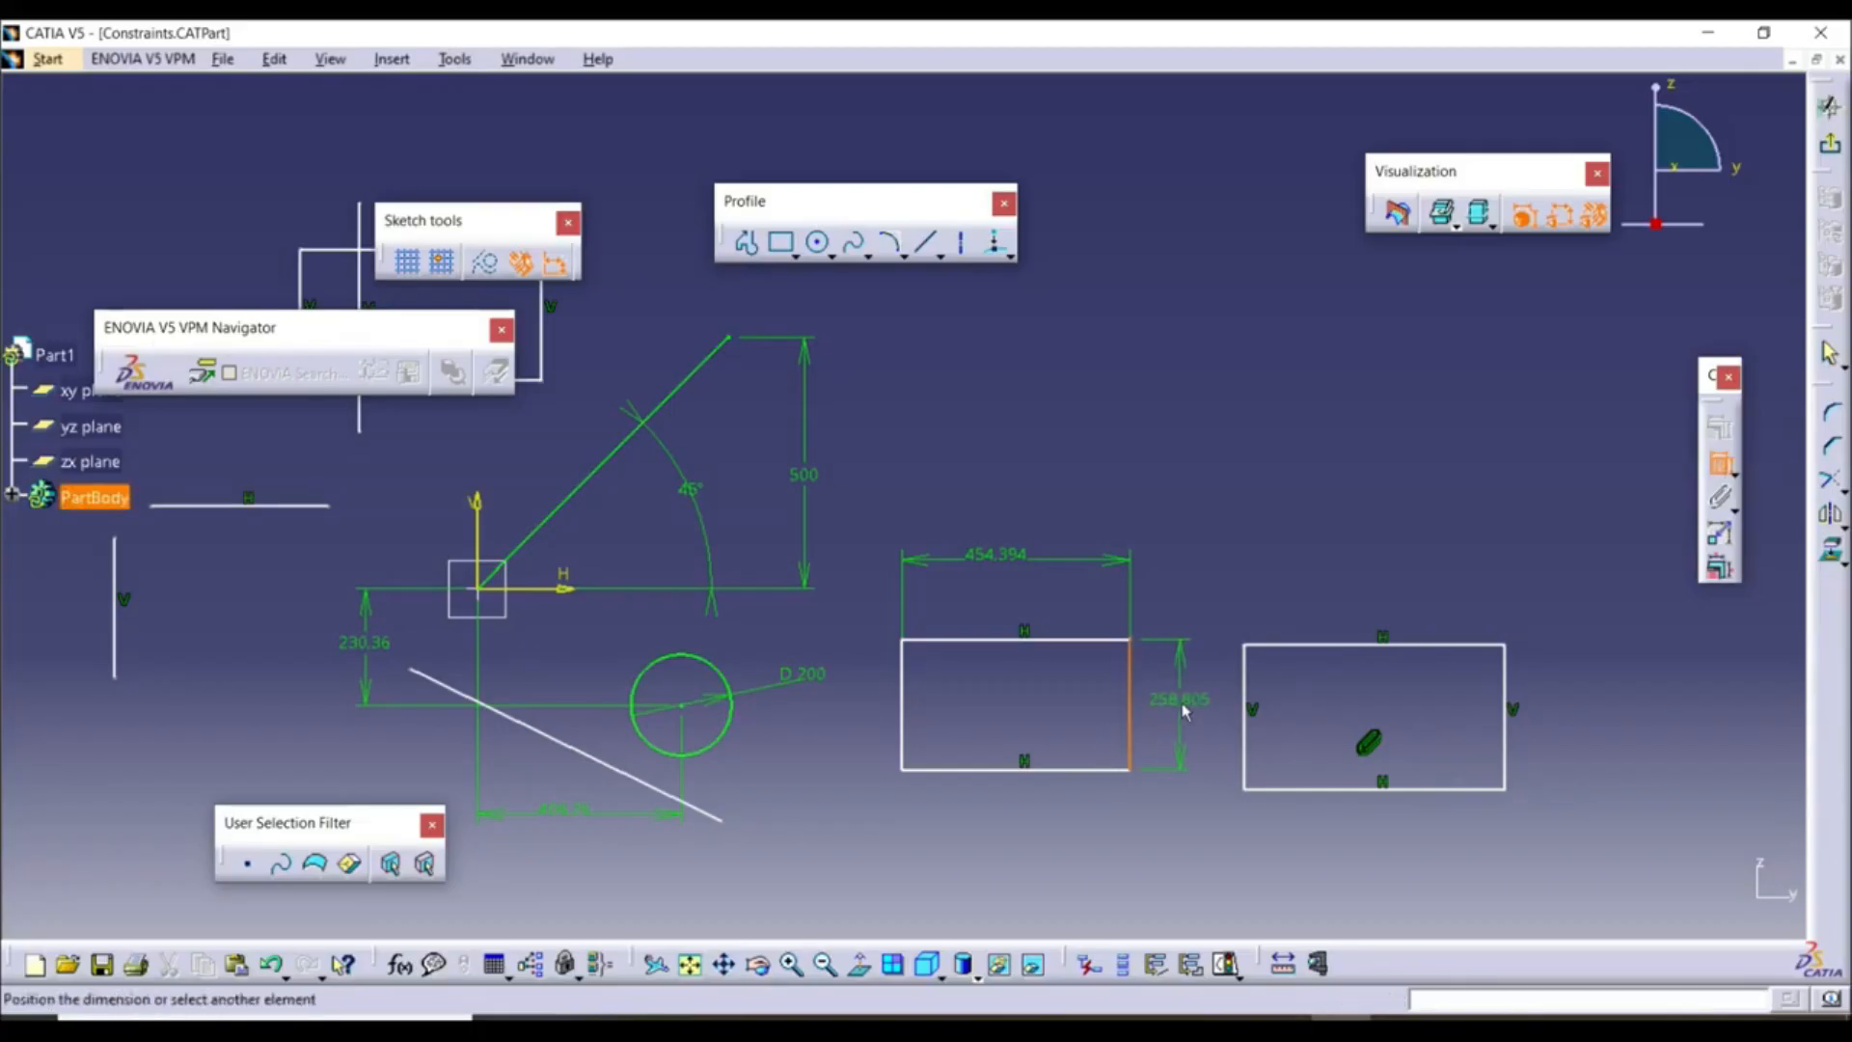
left_click(1183, 702)
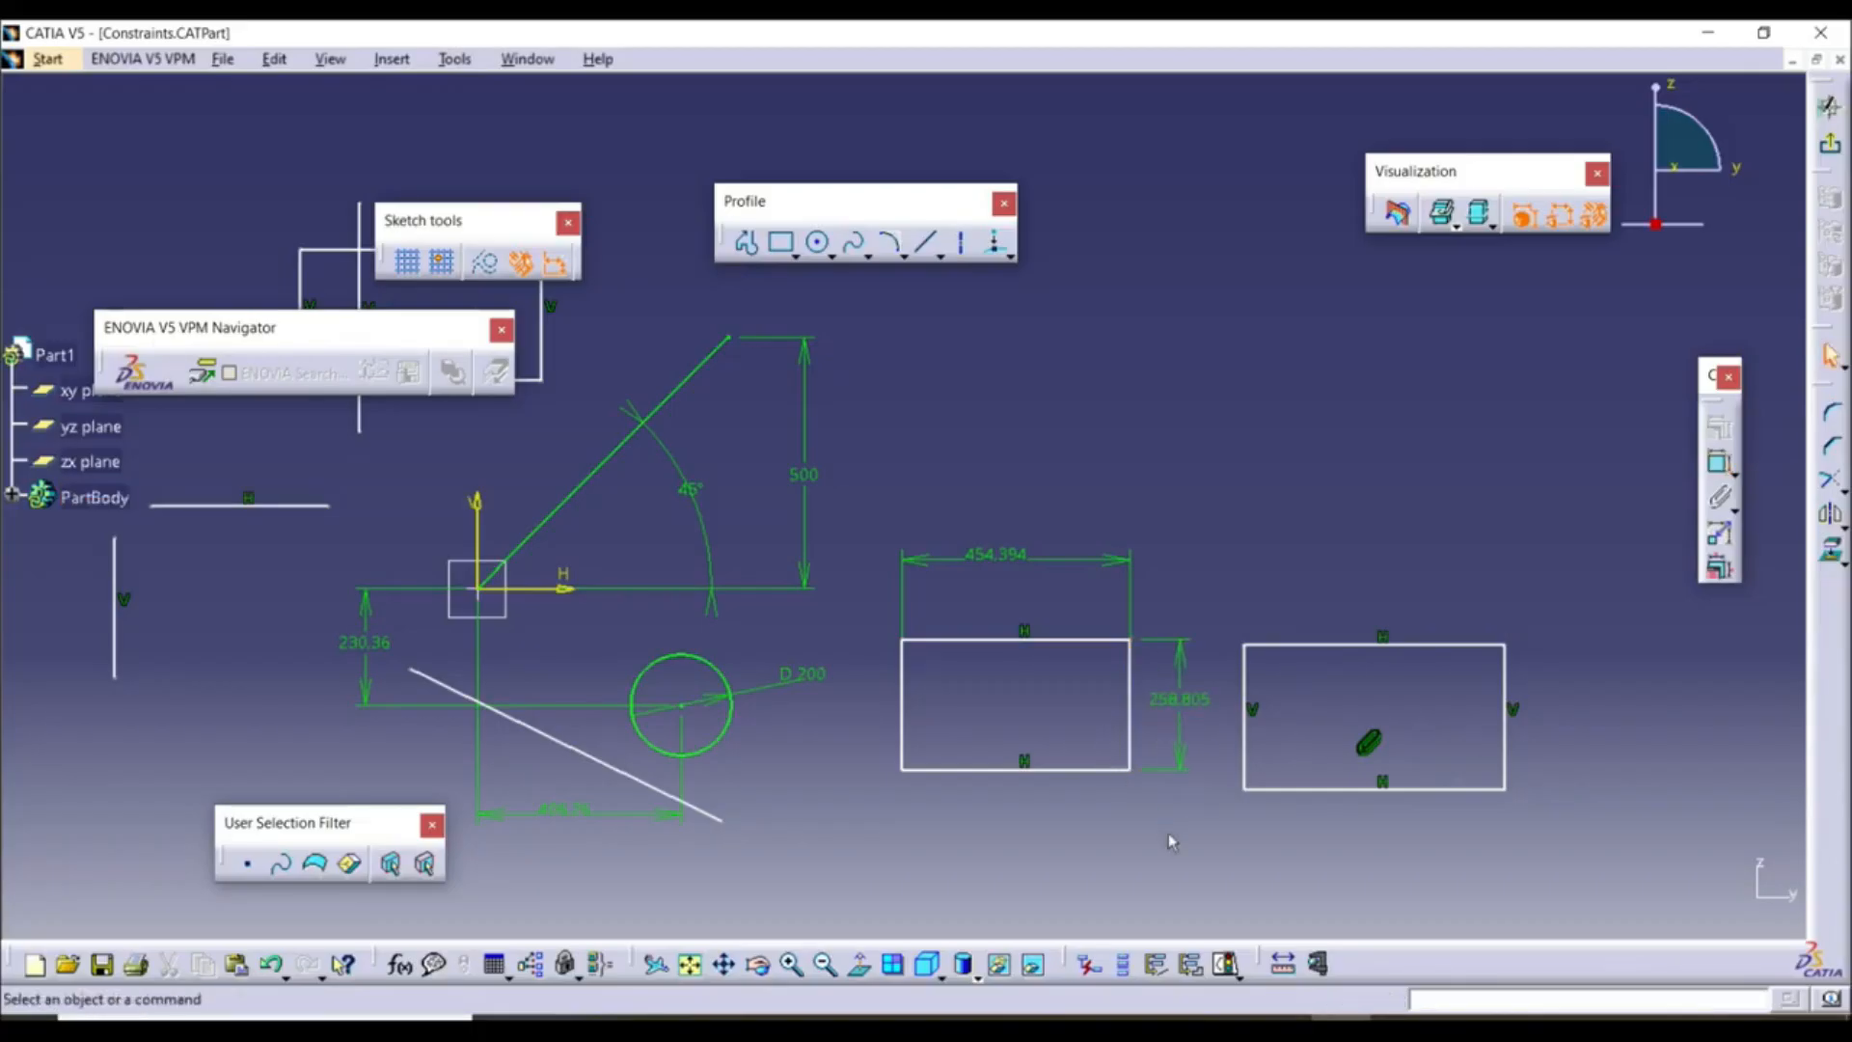
Draw two separate lines above the rectangles: one about 581 mm long rising to the right and one falling to the right
middle_click_drag(1181, 437, 1048, 614)
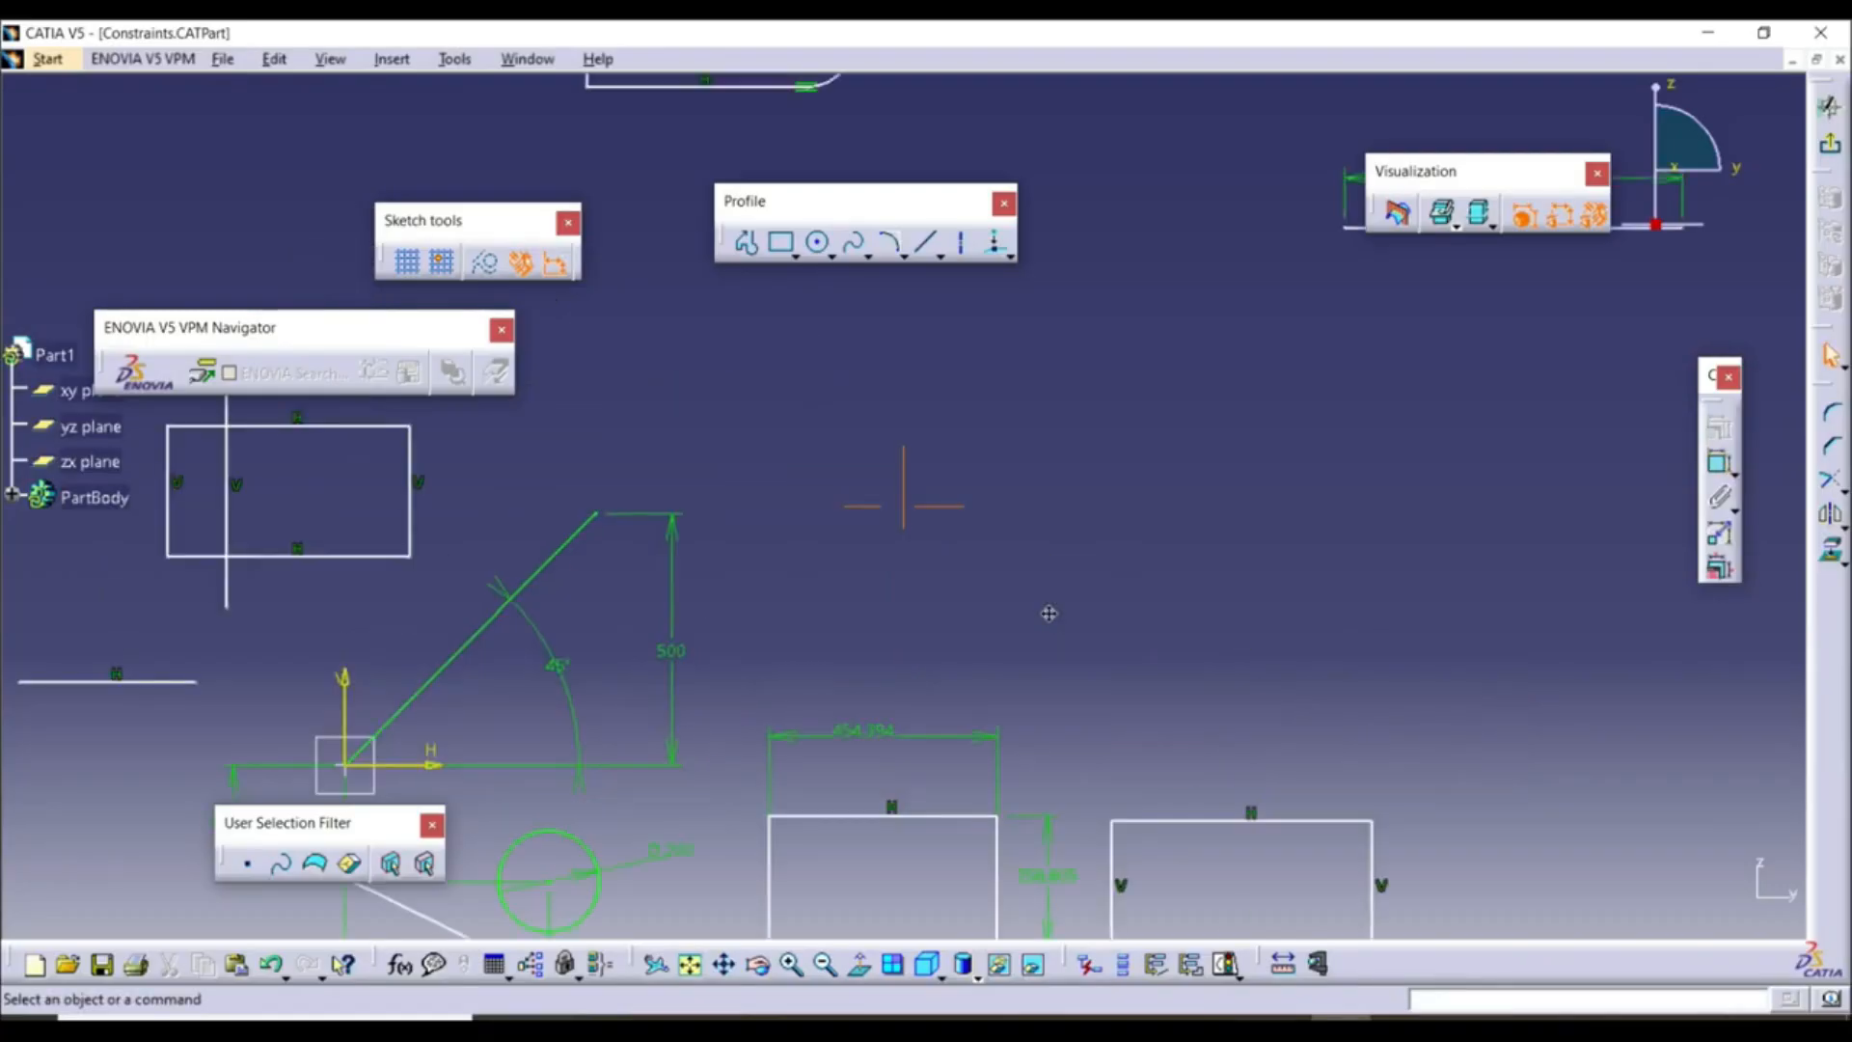
left_click(929, 241)
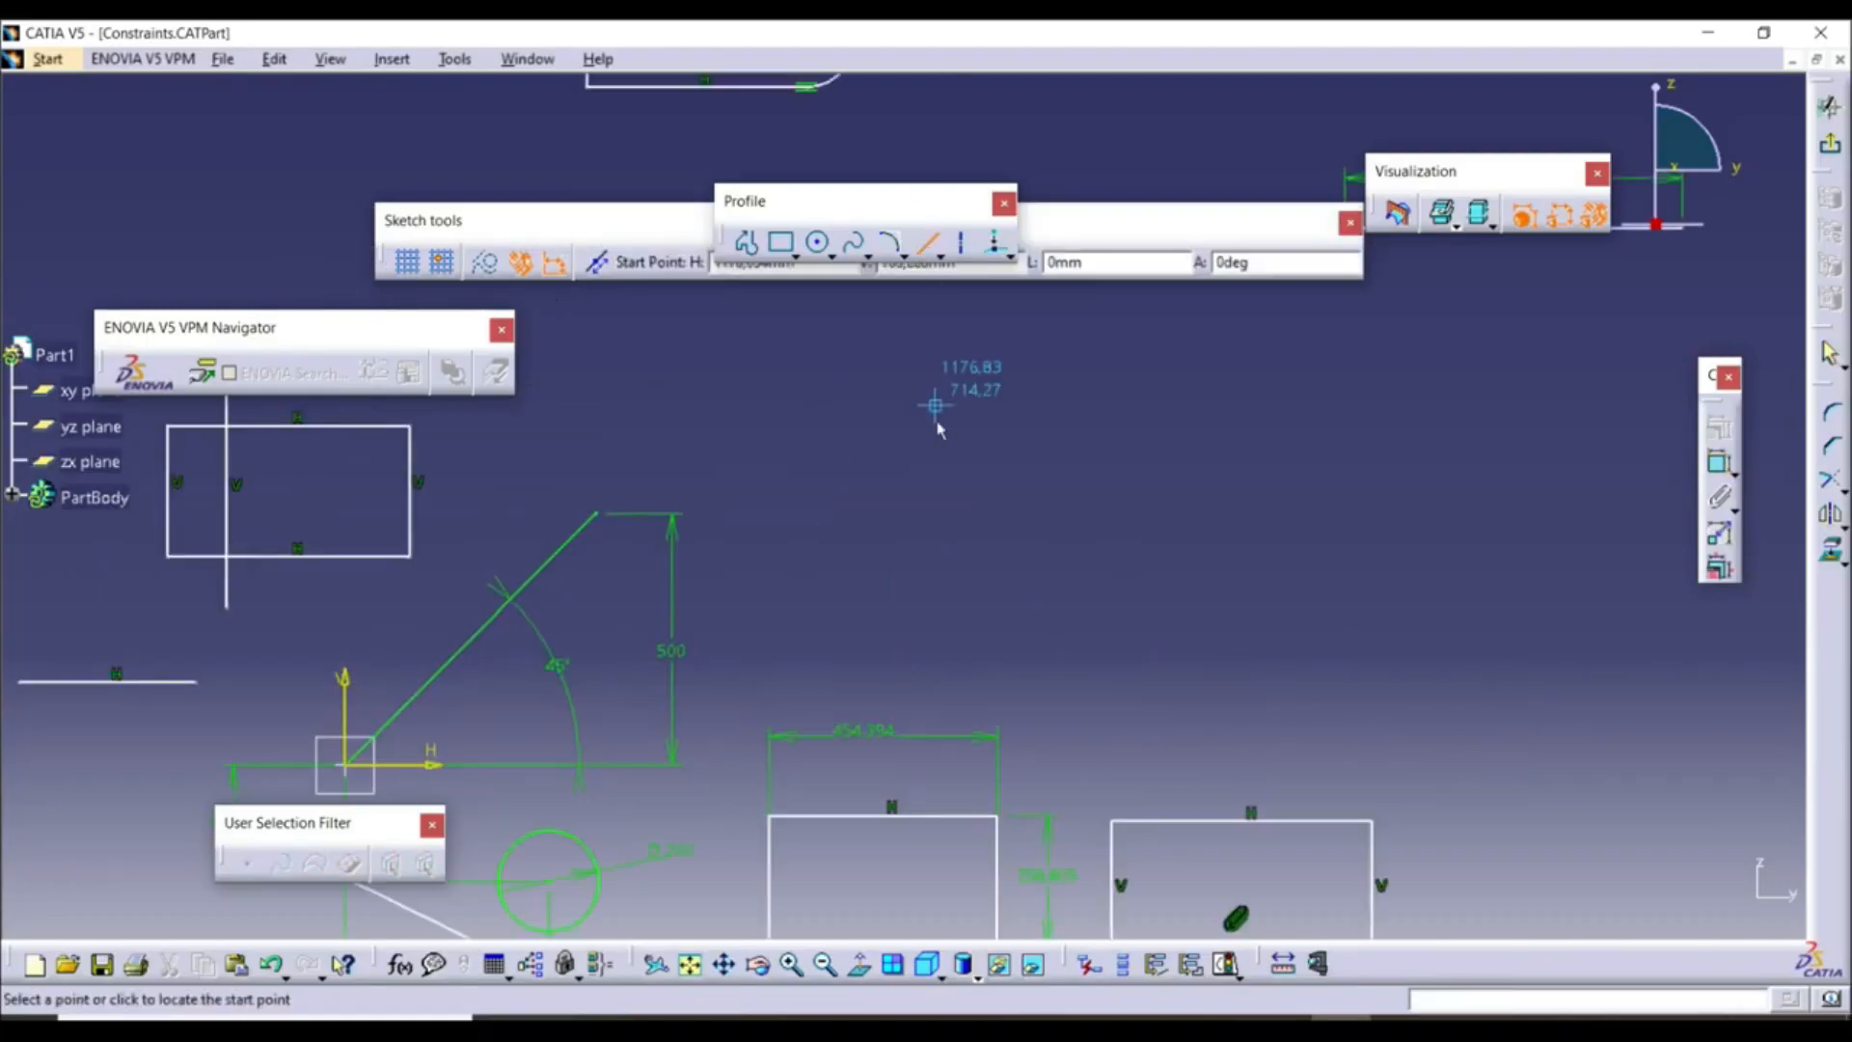
left_click(865, 550)
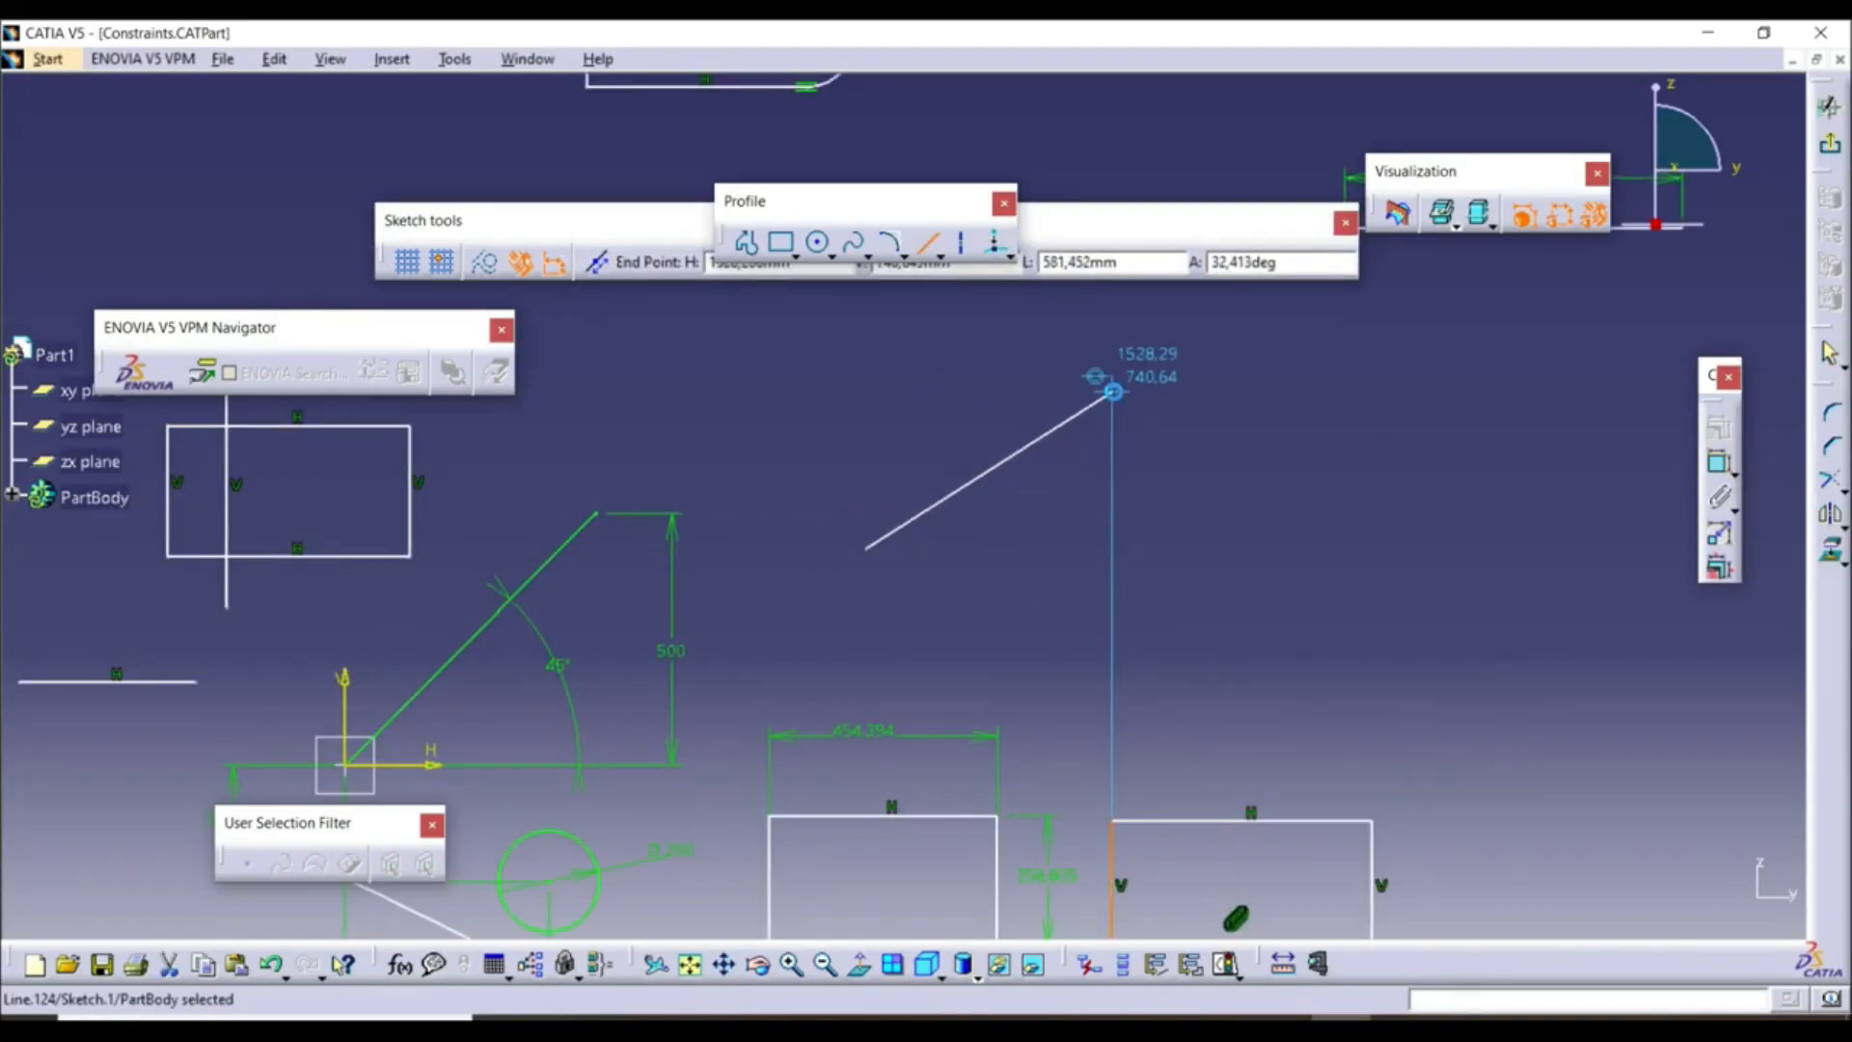
left_click(1120, 384)
left_click(926, 241)
left_click(1072, 500)
left_click(1403, 610)
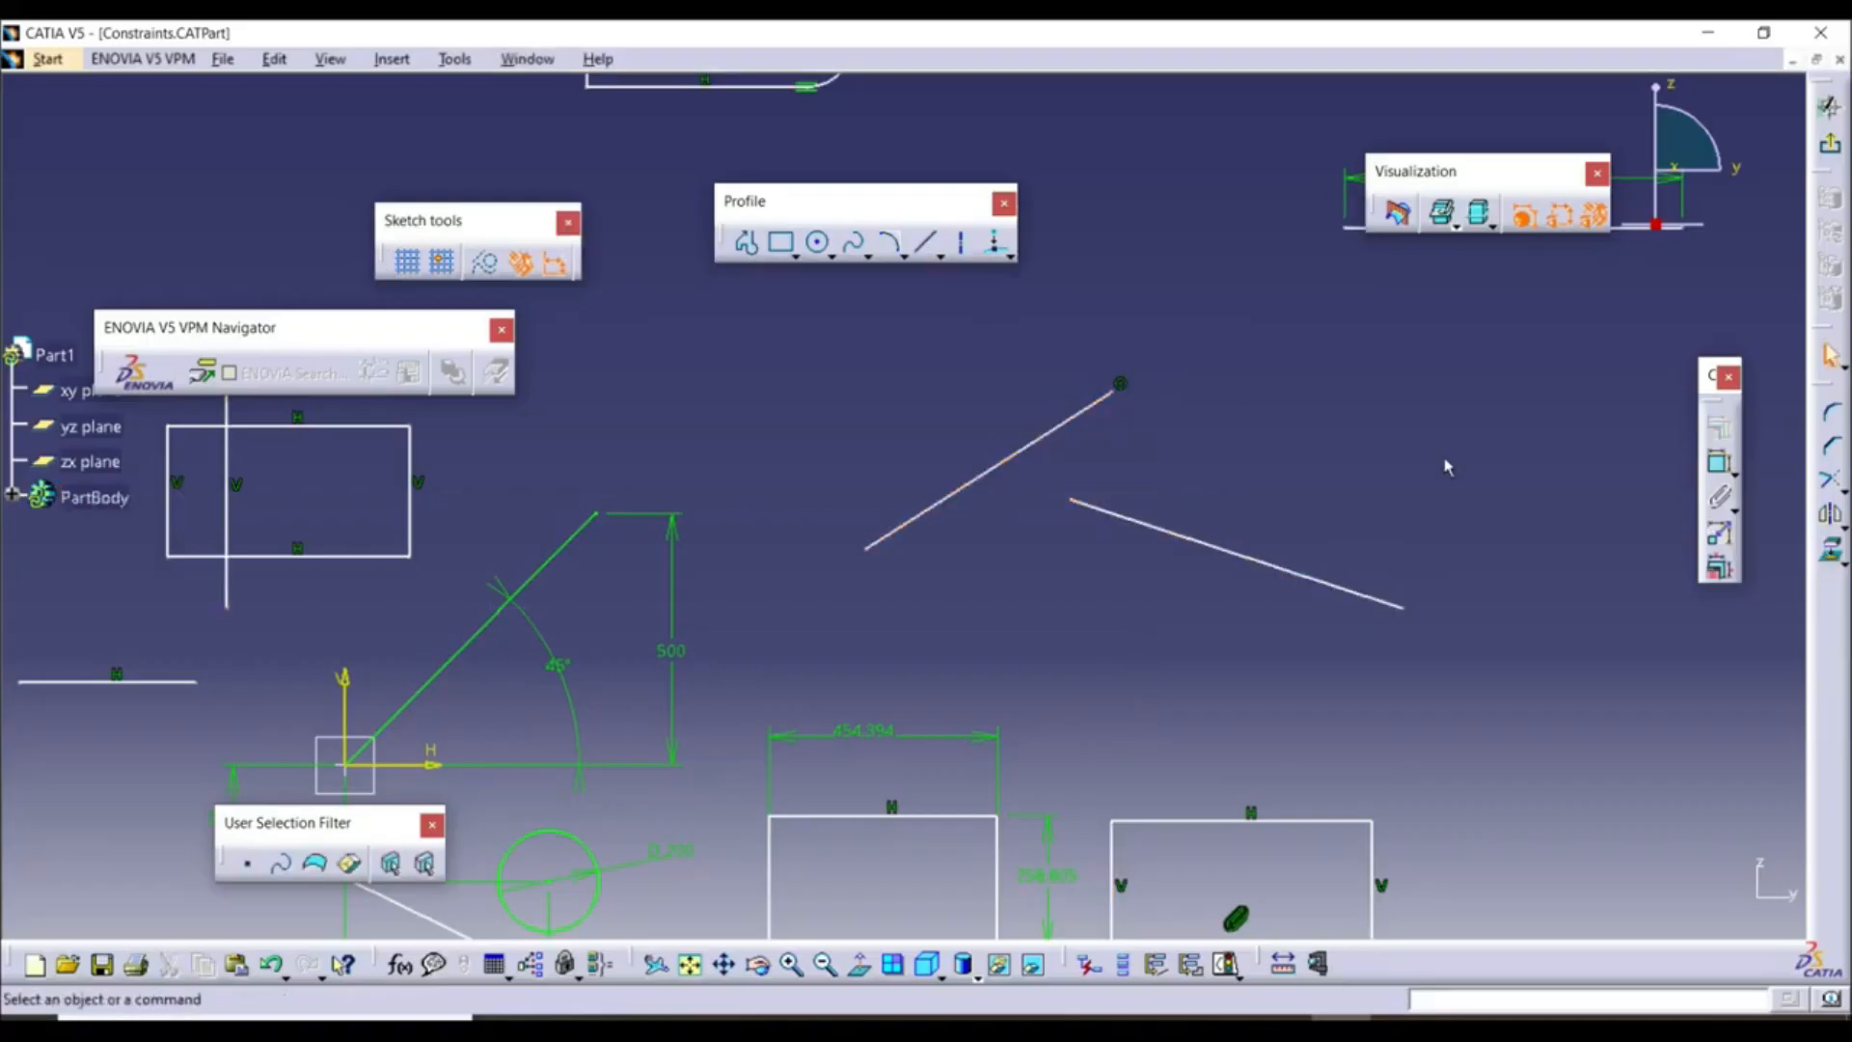
Try a Parallelism constraint between the two new sloping lines and undo it
left_click(1723, 465)
left_click(1090, 418)
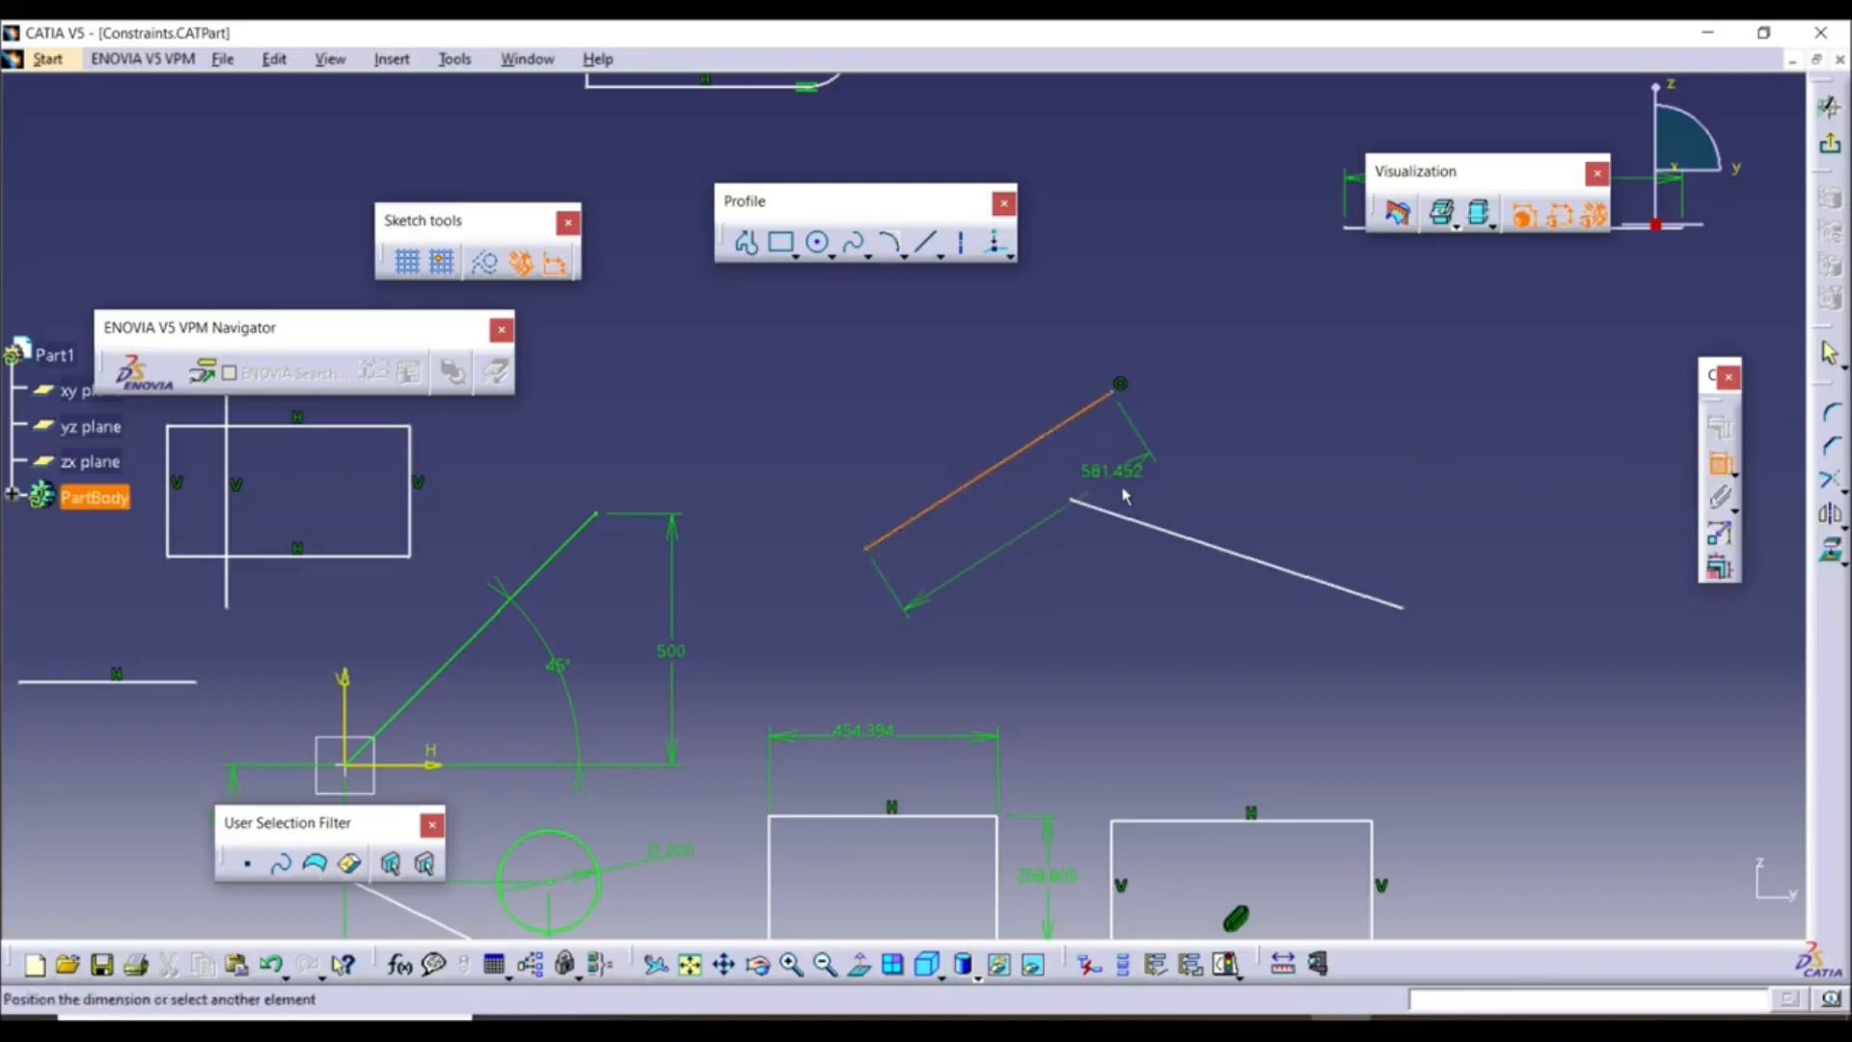
left_click(1150, 527)
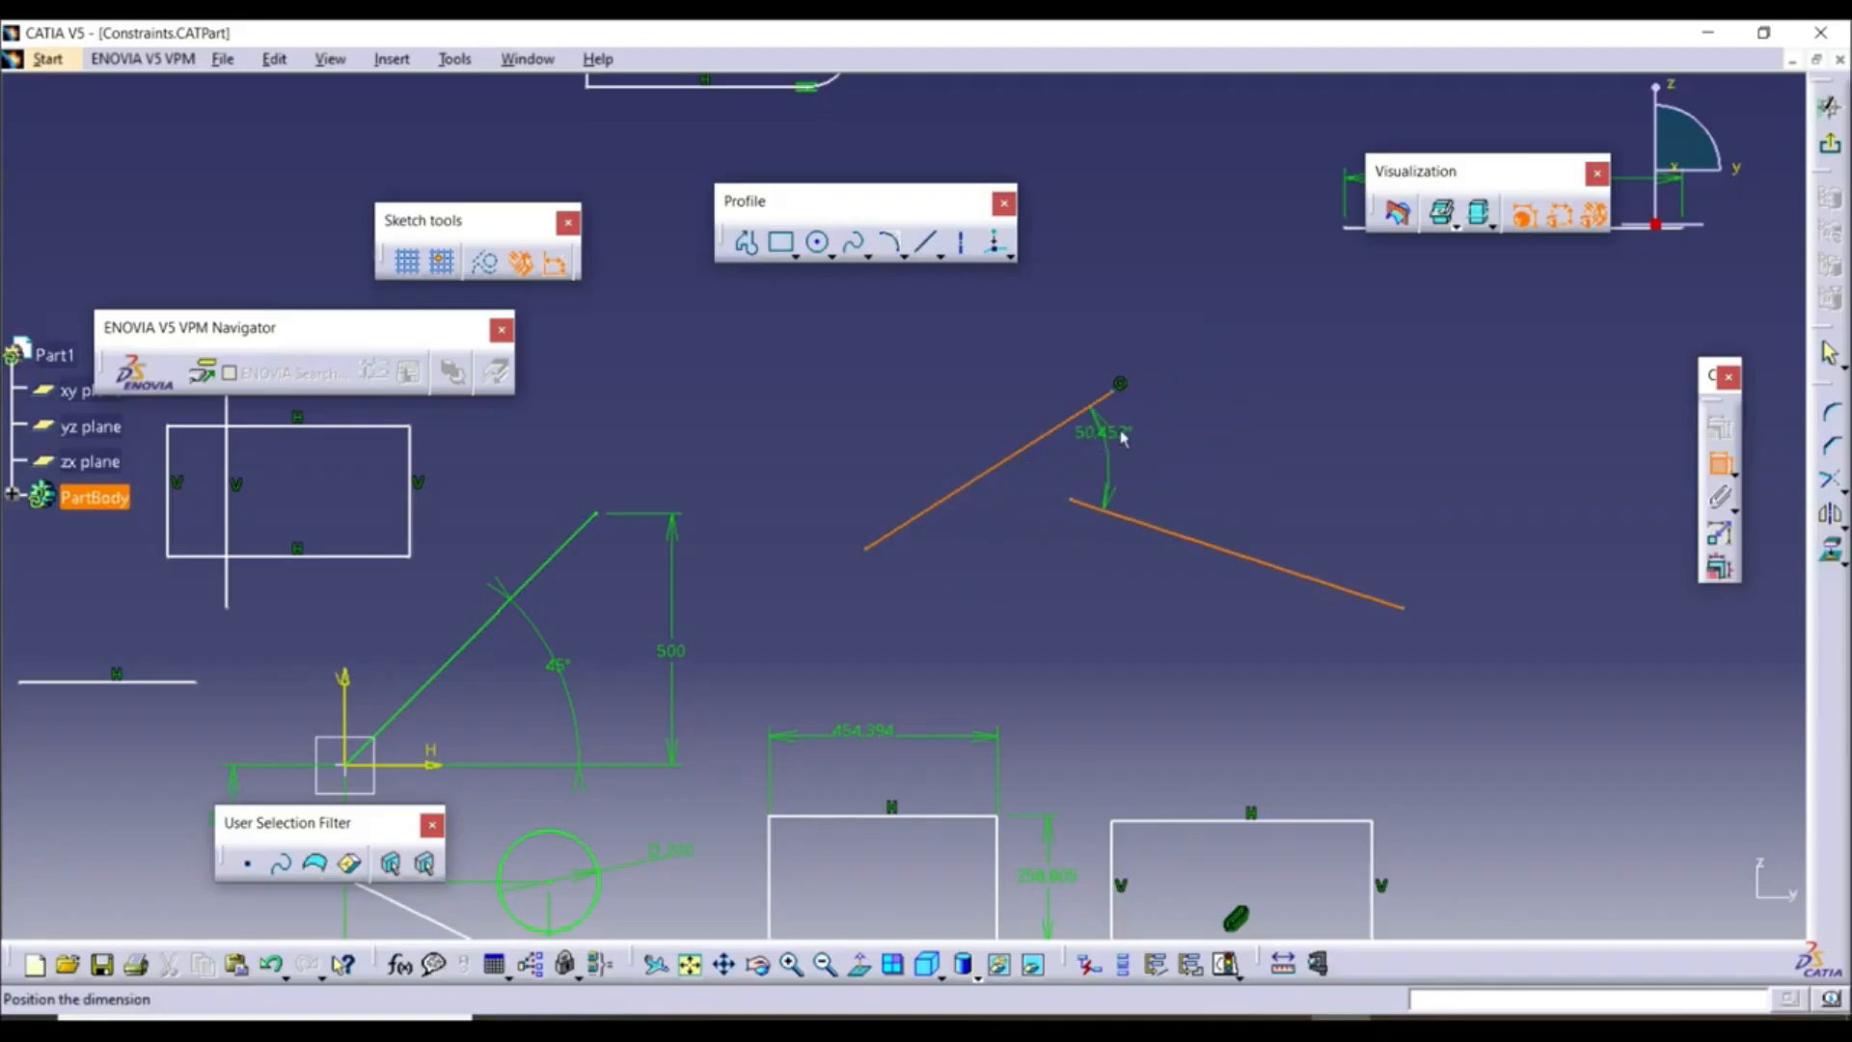
right_click(1266, 396)
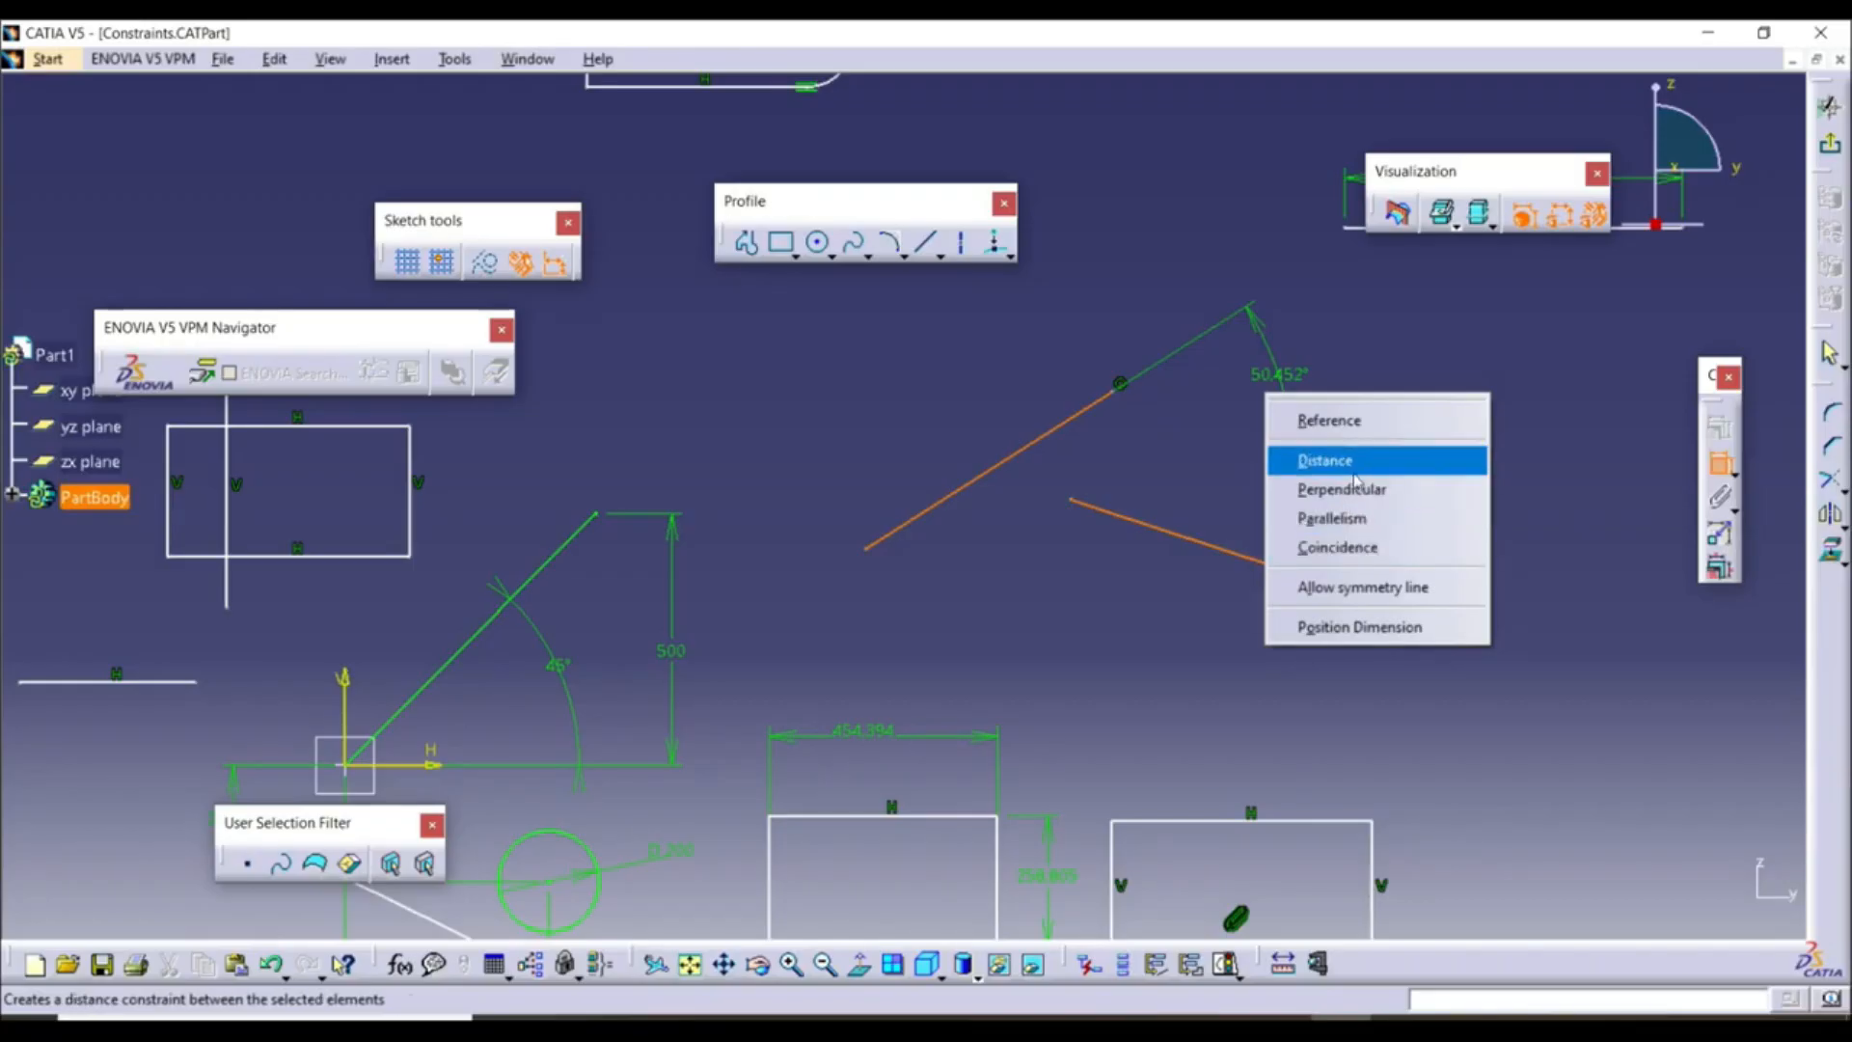
left_click(1361, 522)
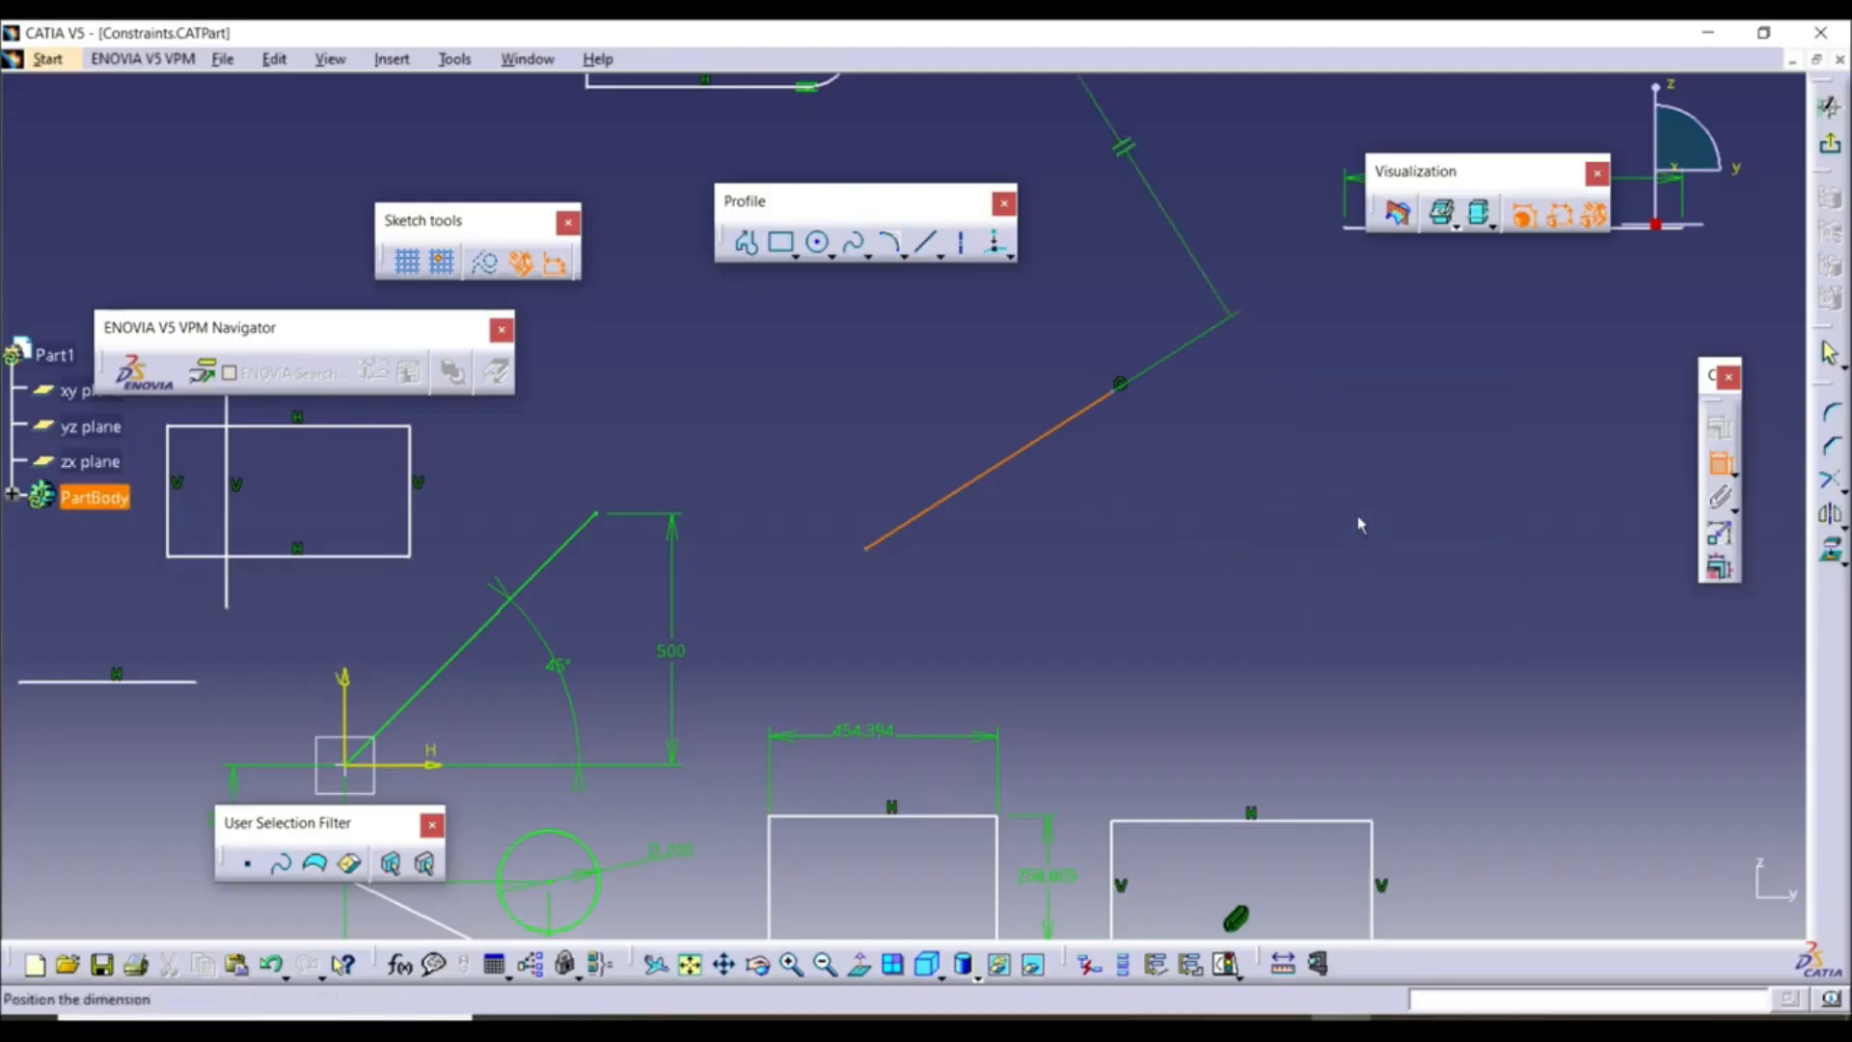
mouse_move(1064, 490)
middle_mouse_down()
mouse_move(1166, 578)
mouse_move(1123, 436)
middle_mouse_up()
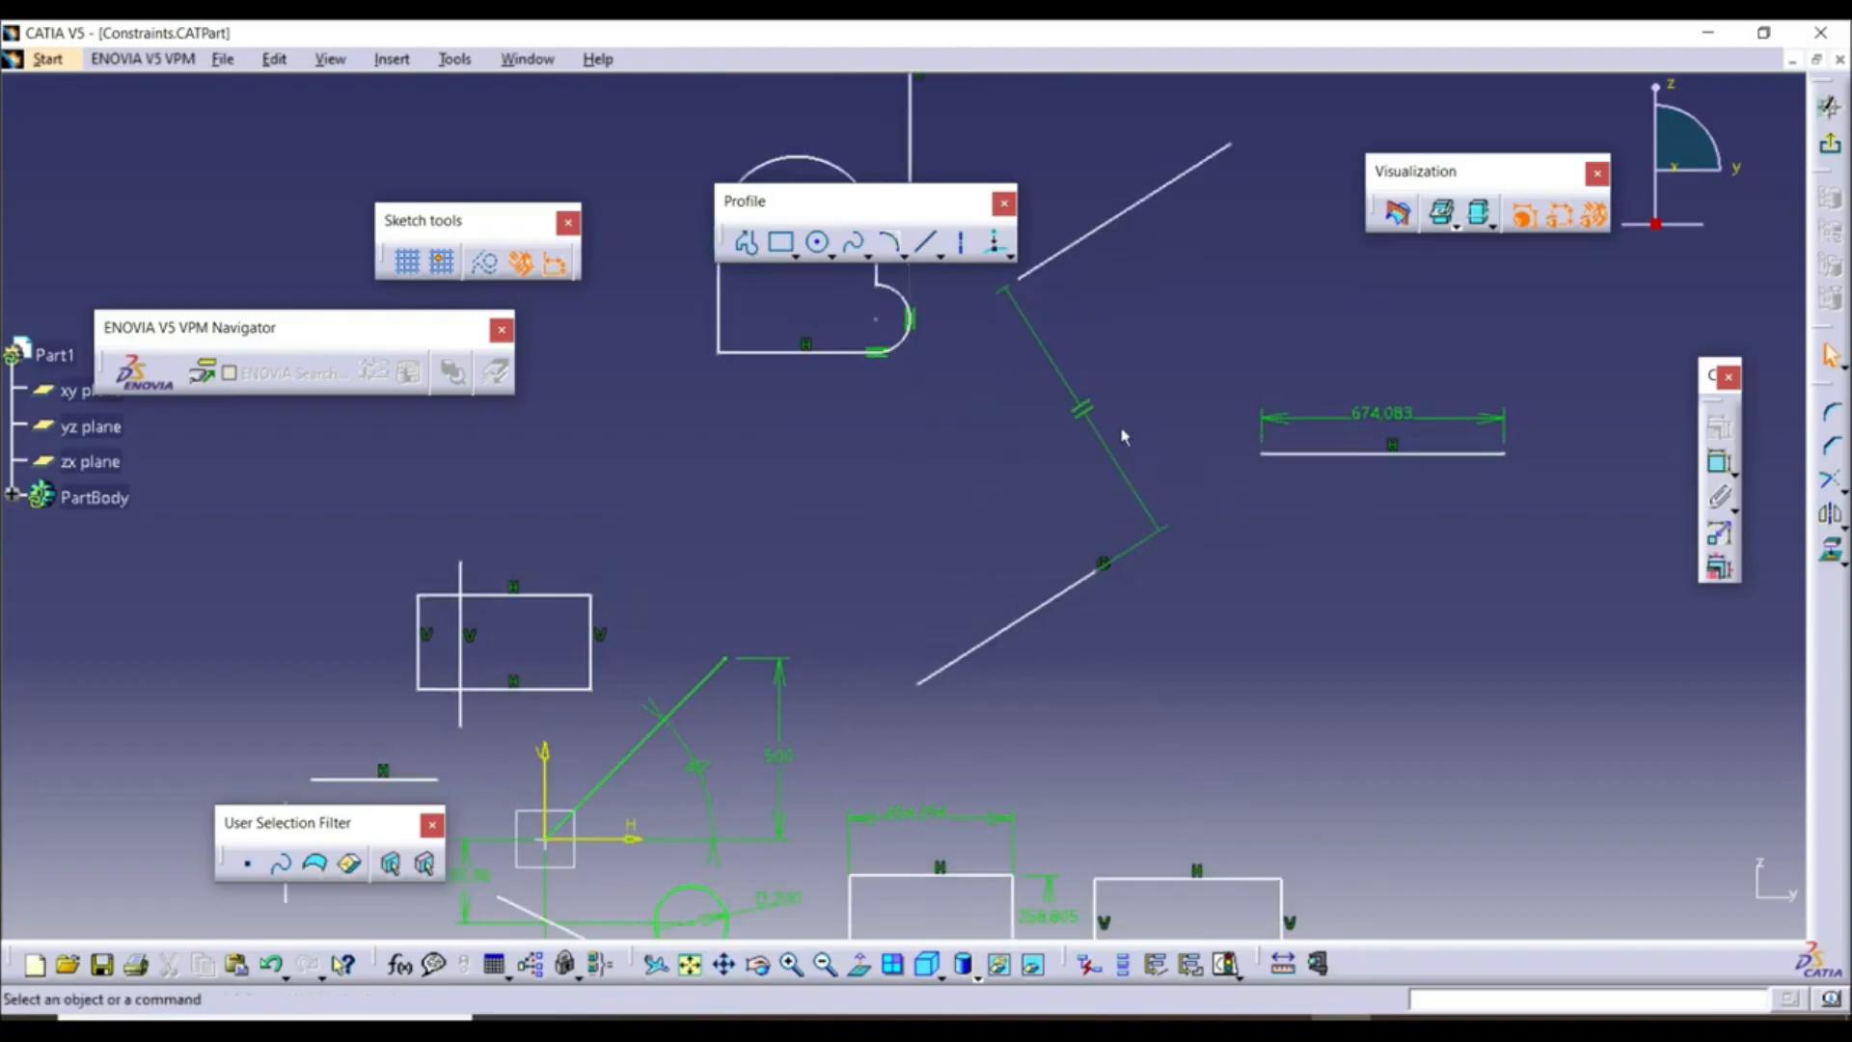
left_click(271, 963)
Constrain the two sloping lines with Perpendicular, and move the second line to the right of the rising line's upper end
left_click(1720, 463)
left_click(1176, 687)
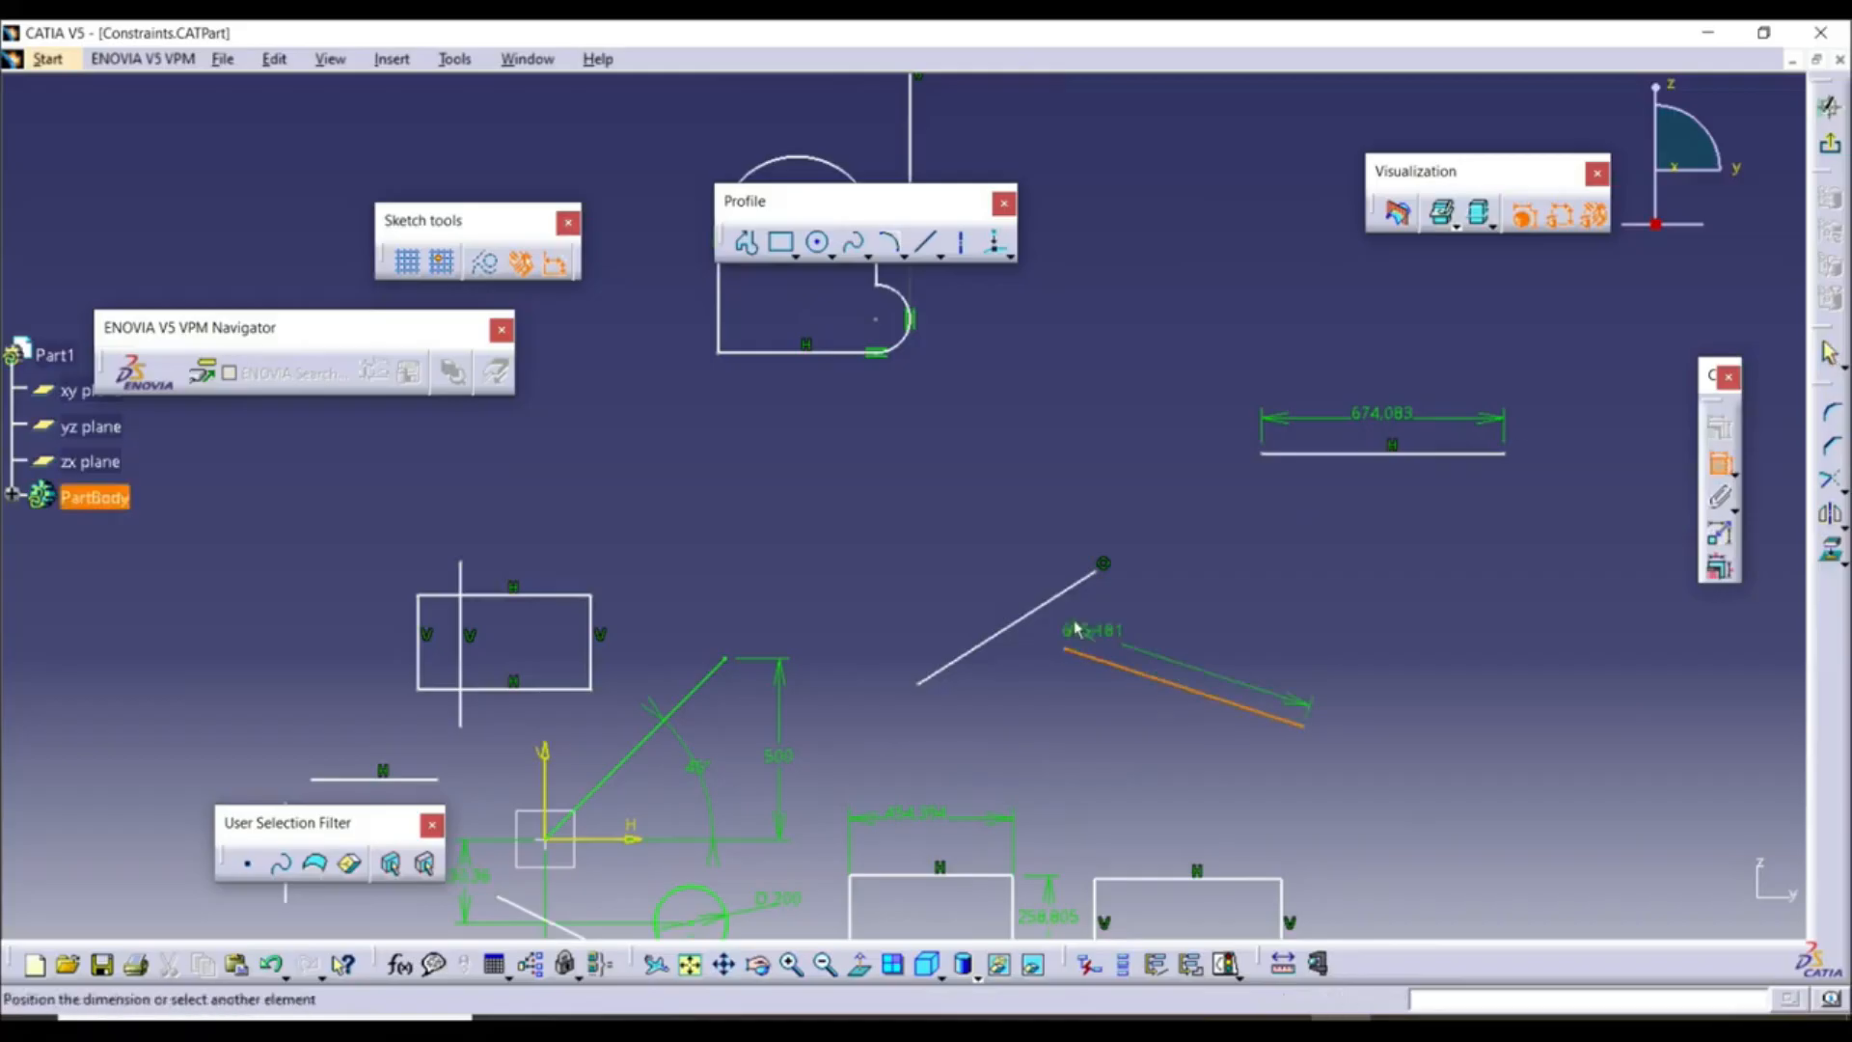
left_click(1083, 588)
right_click(1199, 592)
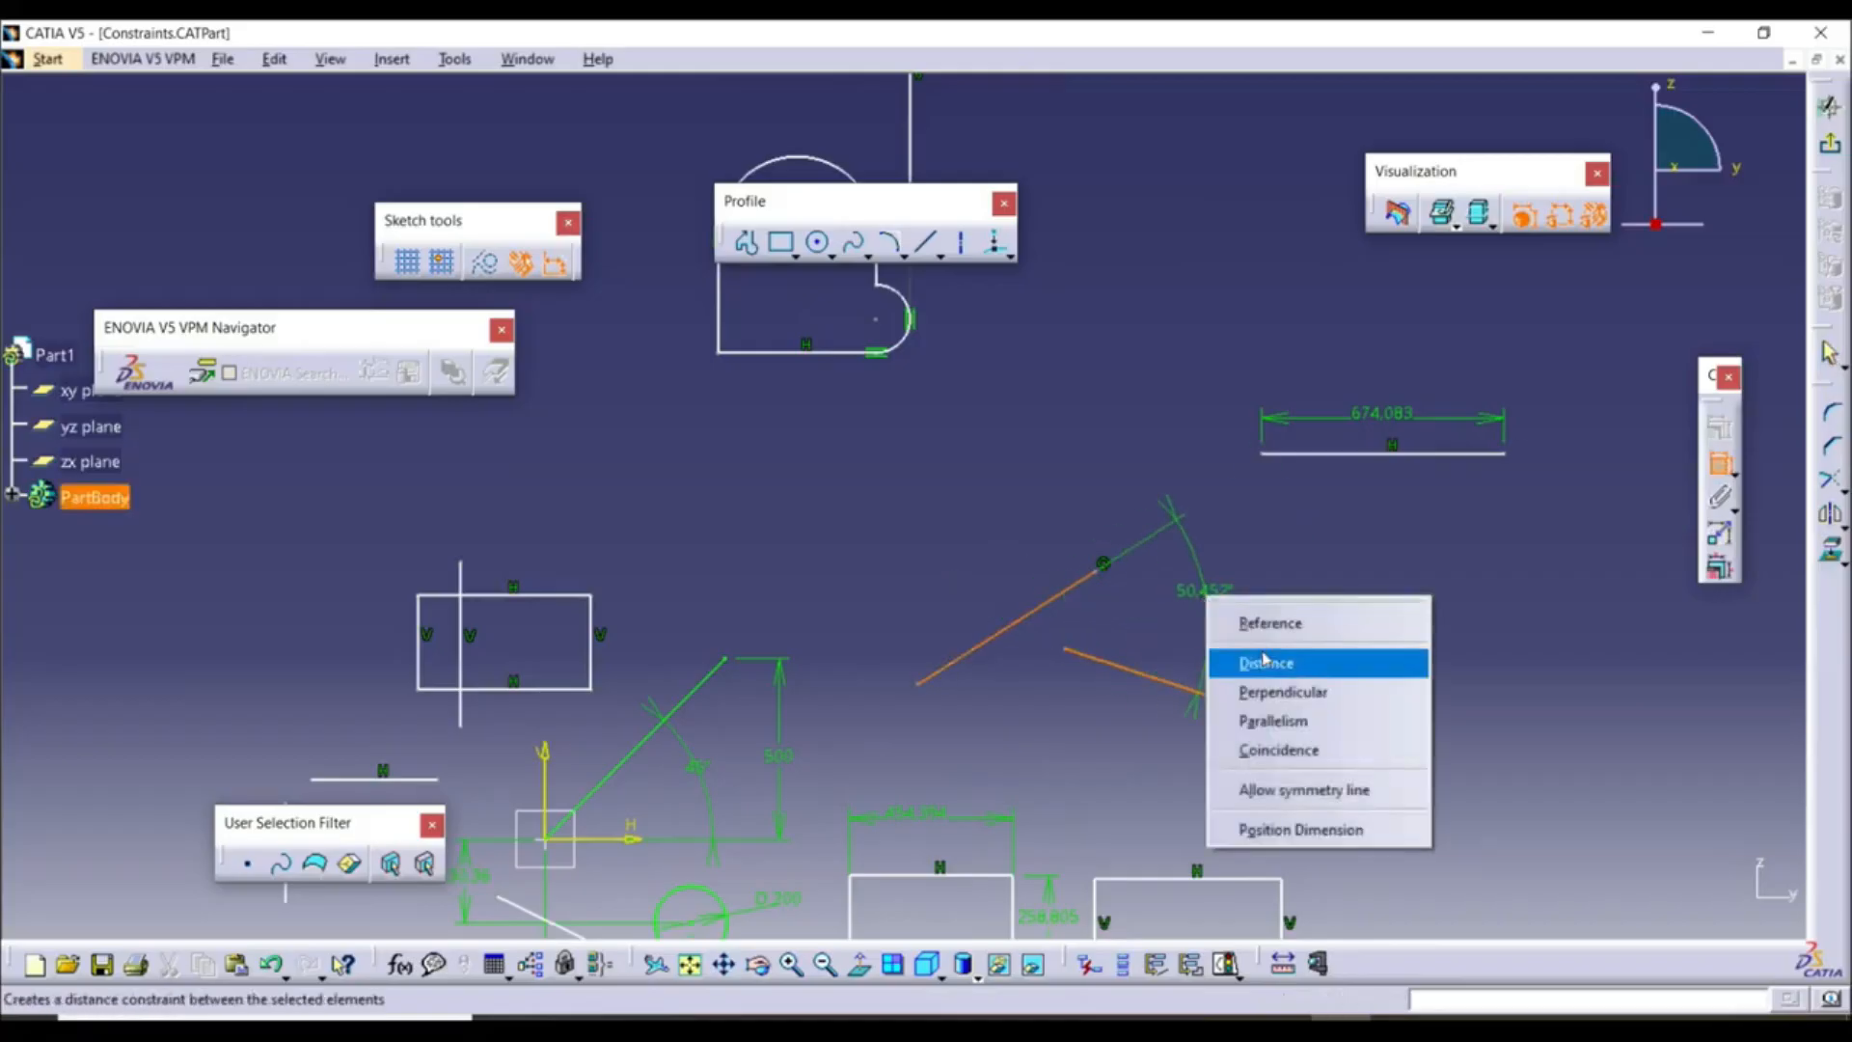
left_click(1287, 694)
middle_click_drag(1122, 695, 1117, 470)
left_click_drag(1057, 650, 1295, 464)
middle_click_drag(1196, 469, 1244, 316, "ctrl")
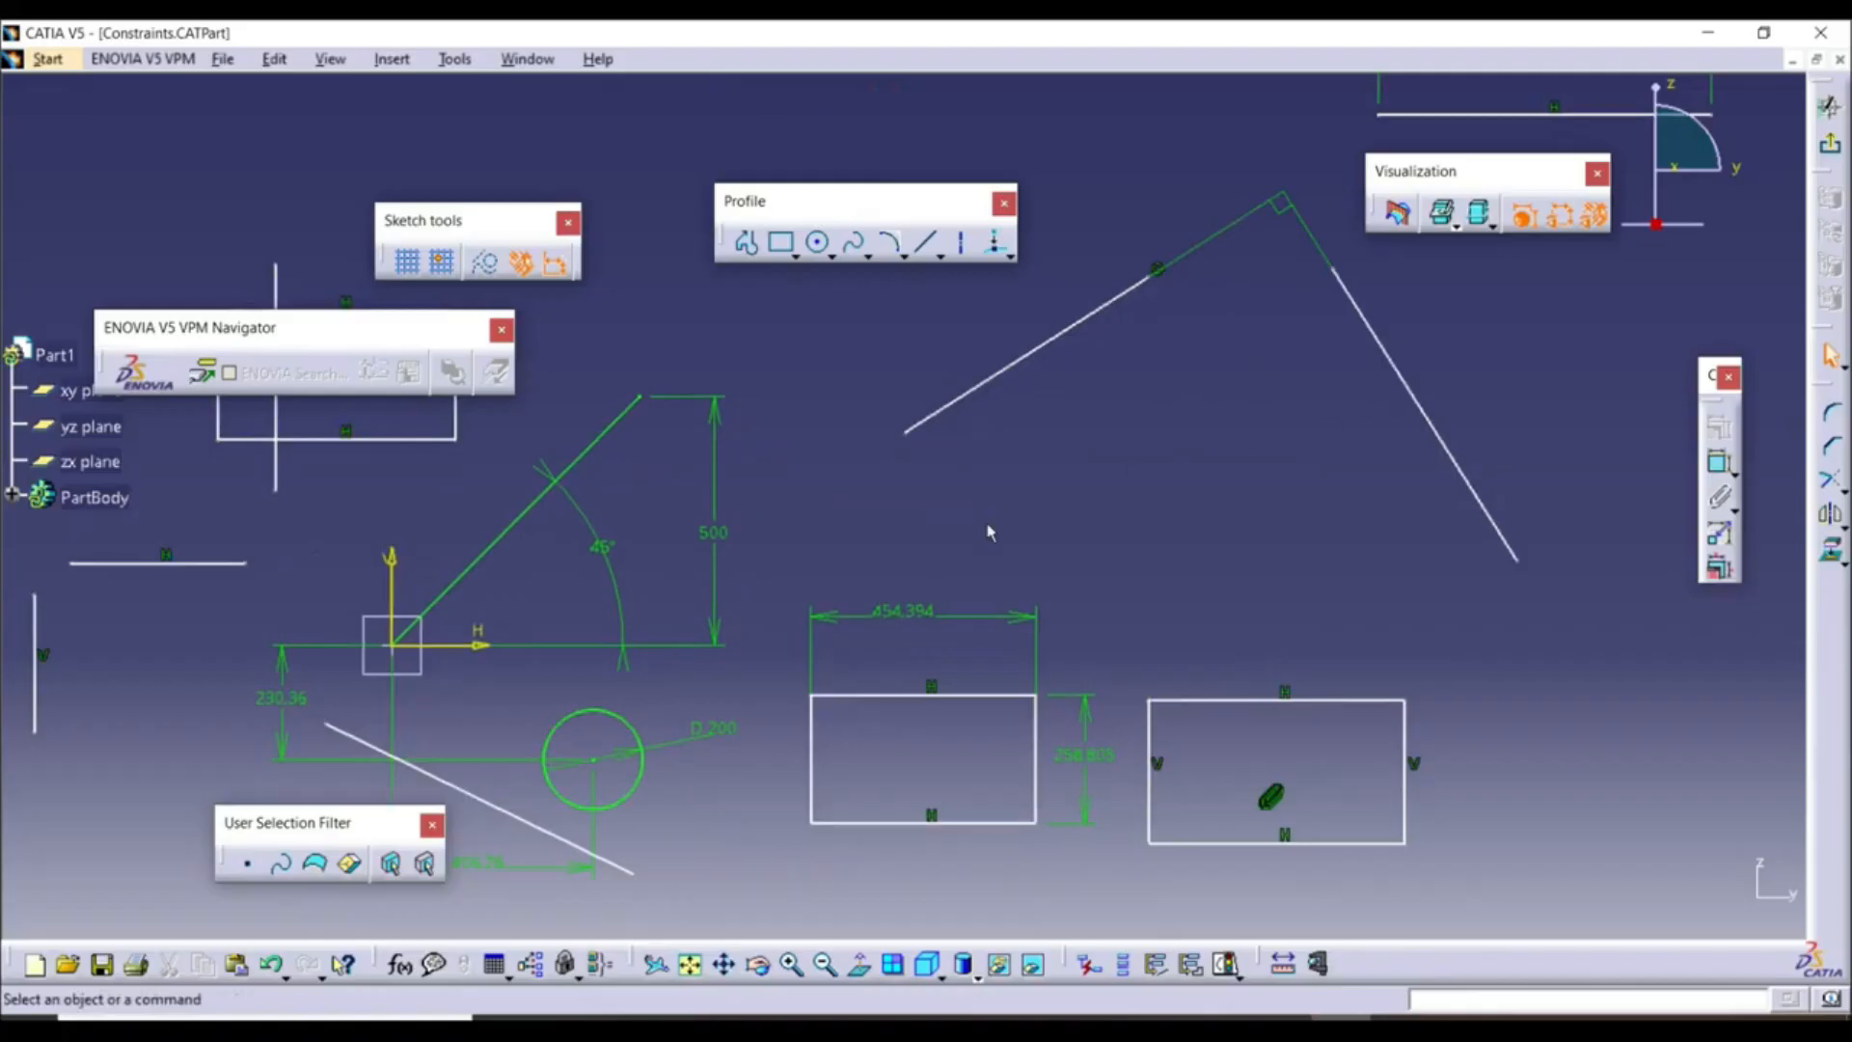
Try a Tangency constraint between the sloping line below the origin and the D 200 circle through the dimension's options, and undo it
mouse_move(745, 782)
middle_mouse_down()
mouse_move(901, 496)
mouse_move(1154, 488)
mouse_move(1129, 492)
middle_mouse_up()
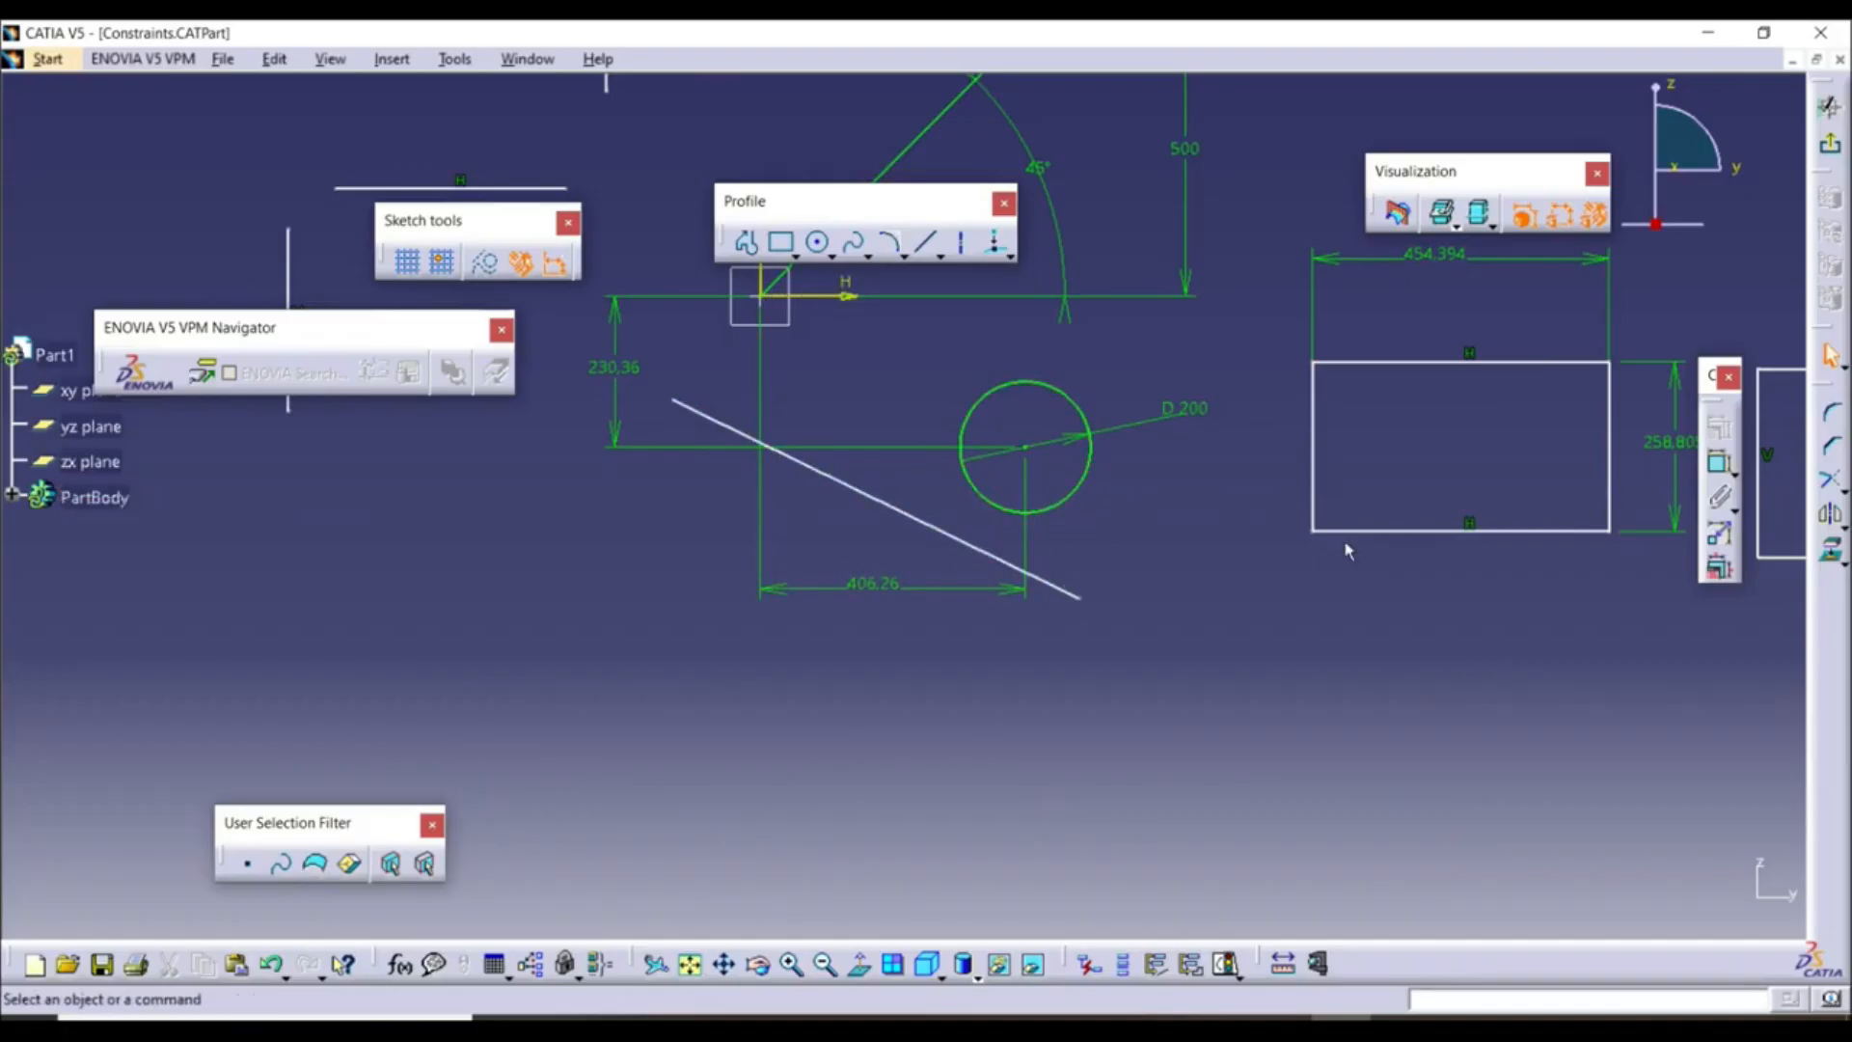
left_click(1715, 467)
left_click(1070, 595)
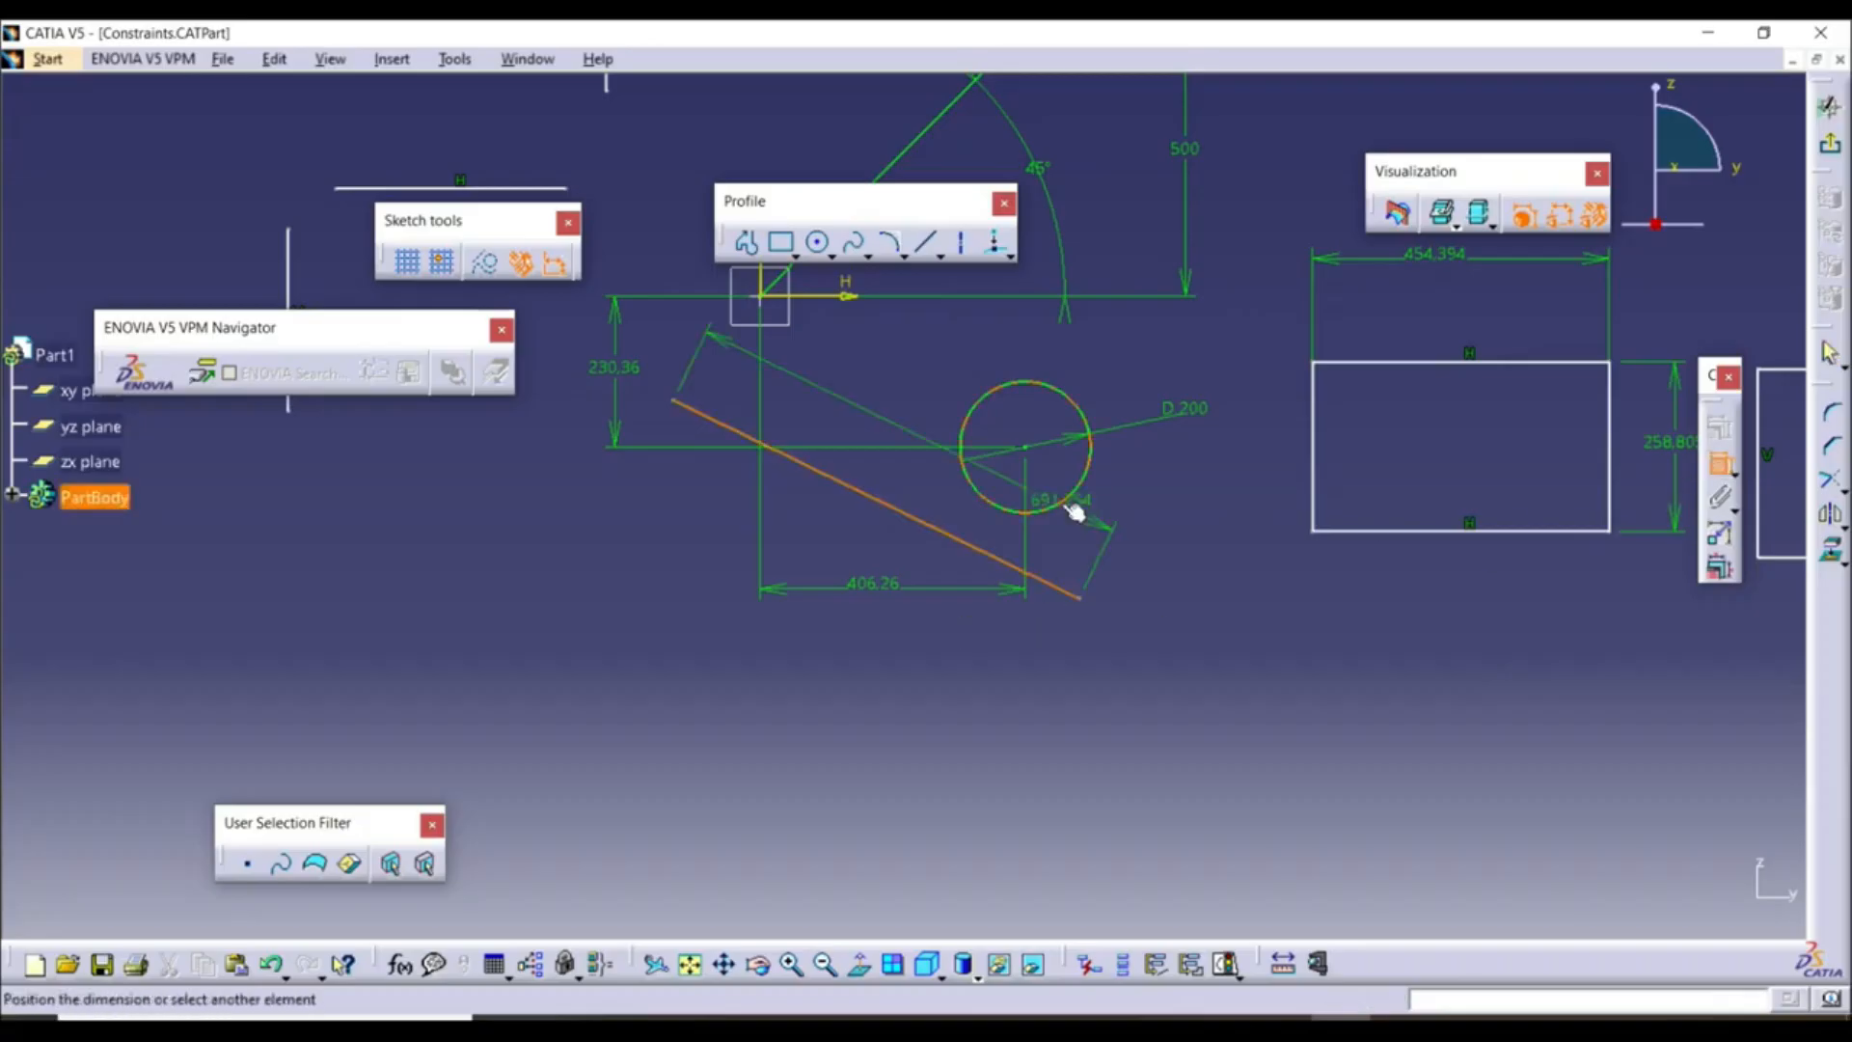
left_click(1074, 512)
right_click(1161, 546)
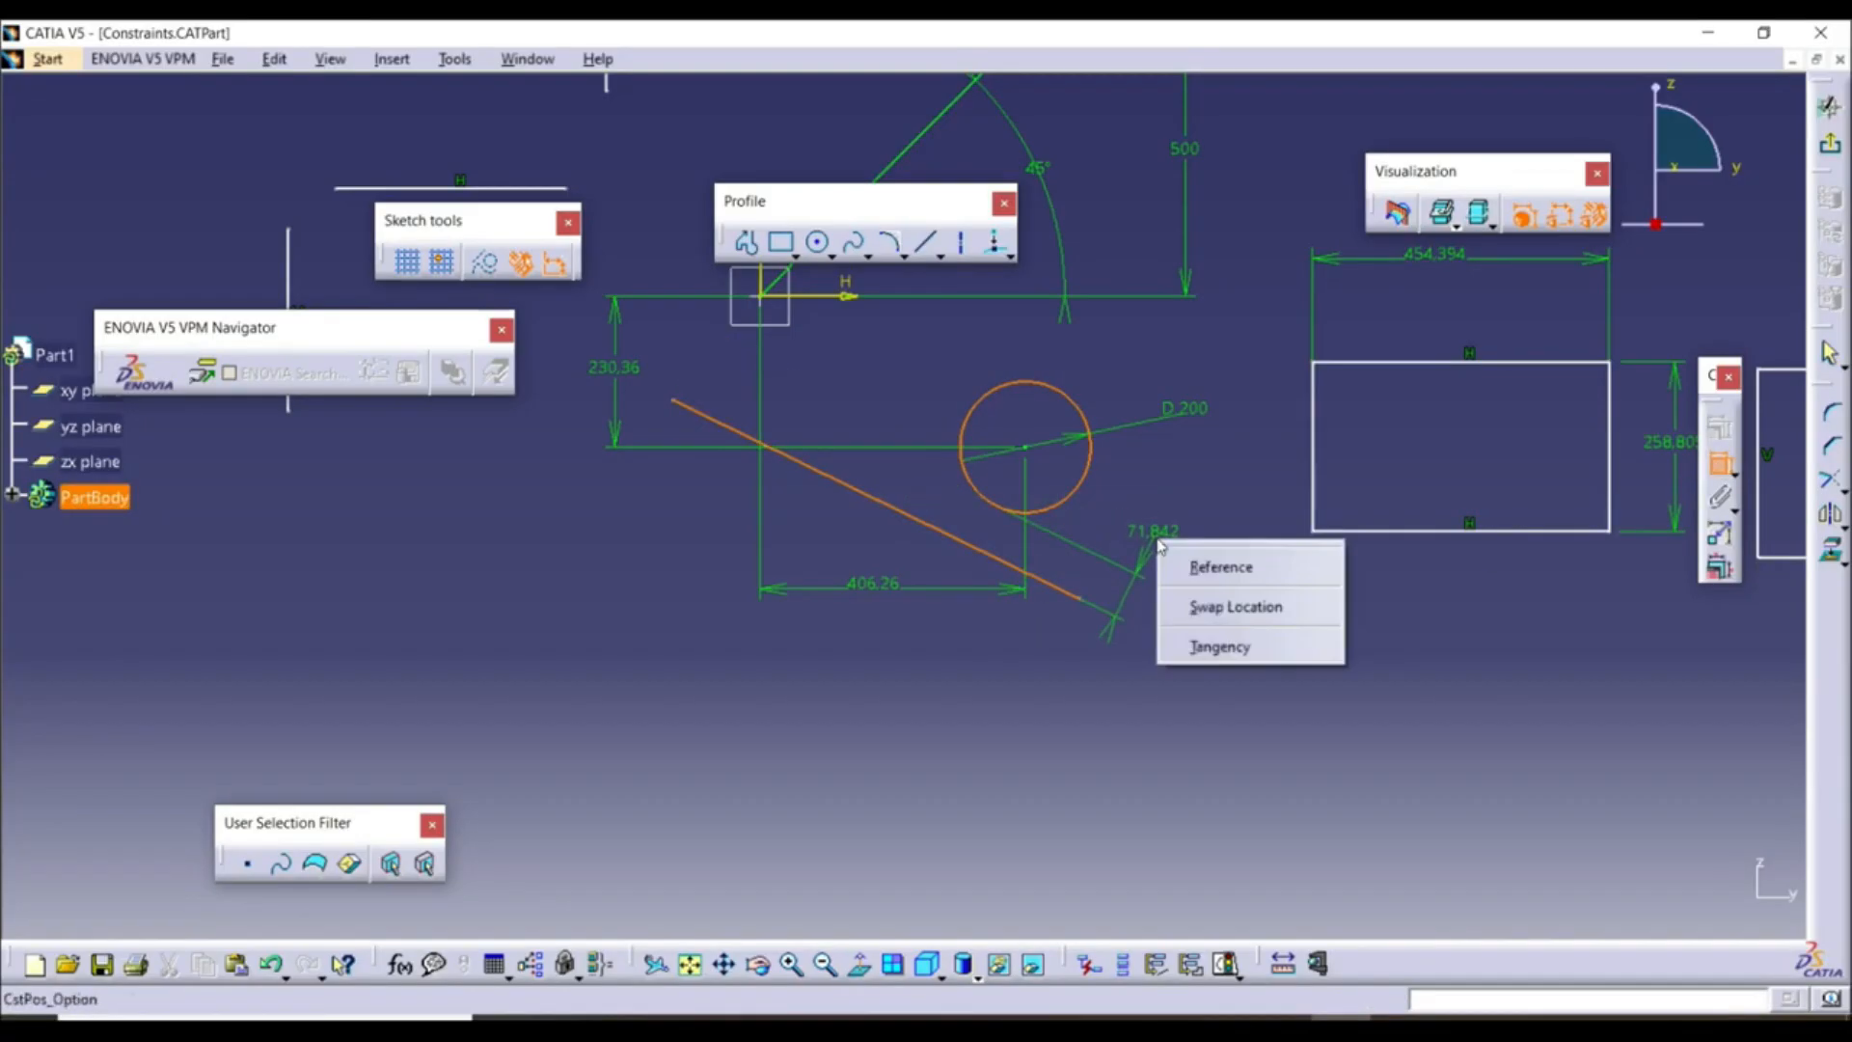
left_click(1222, 646)
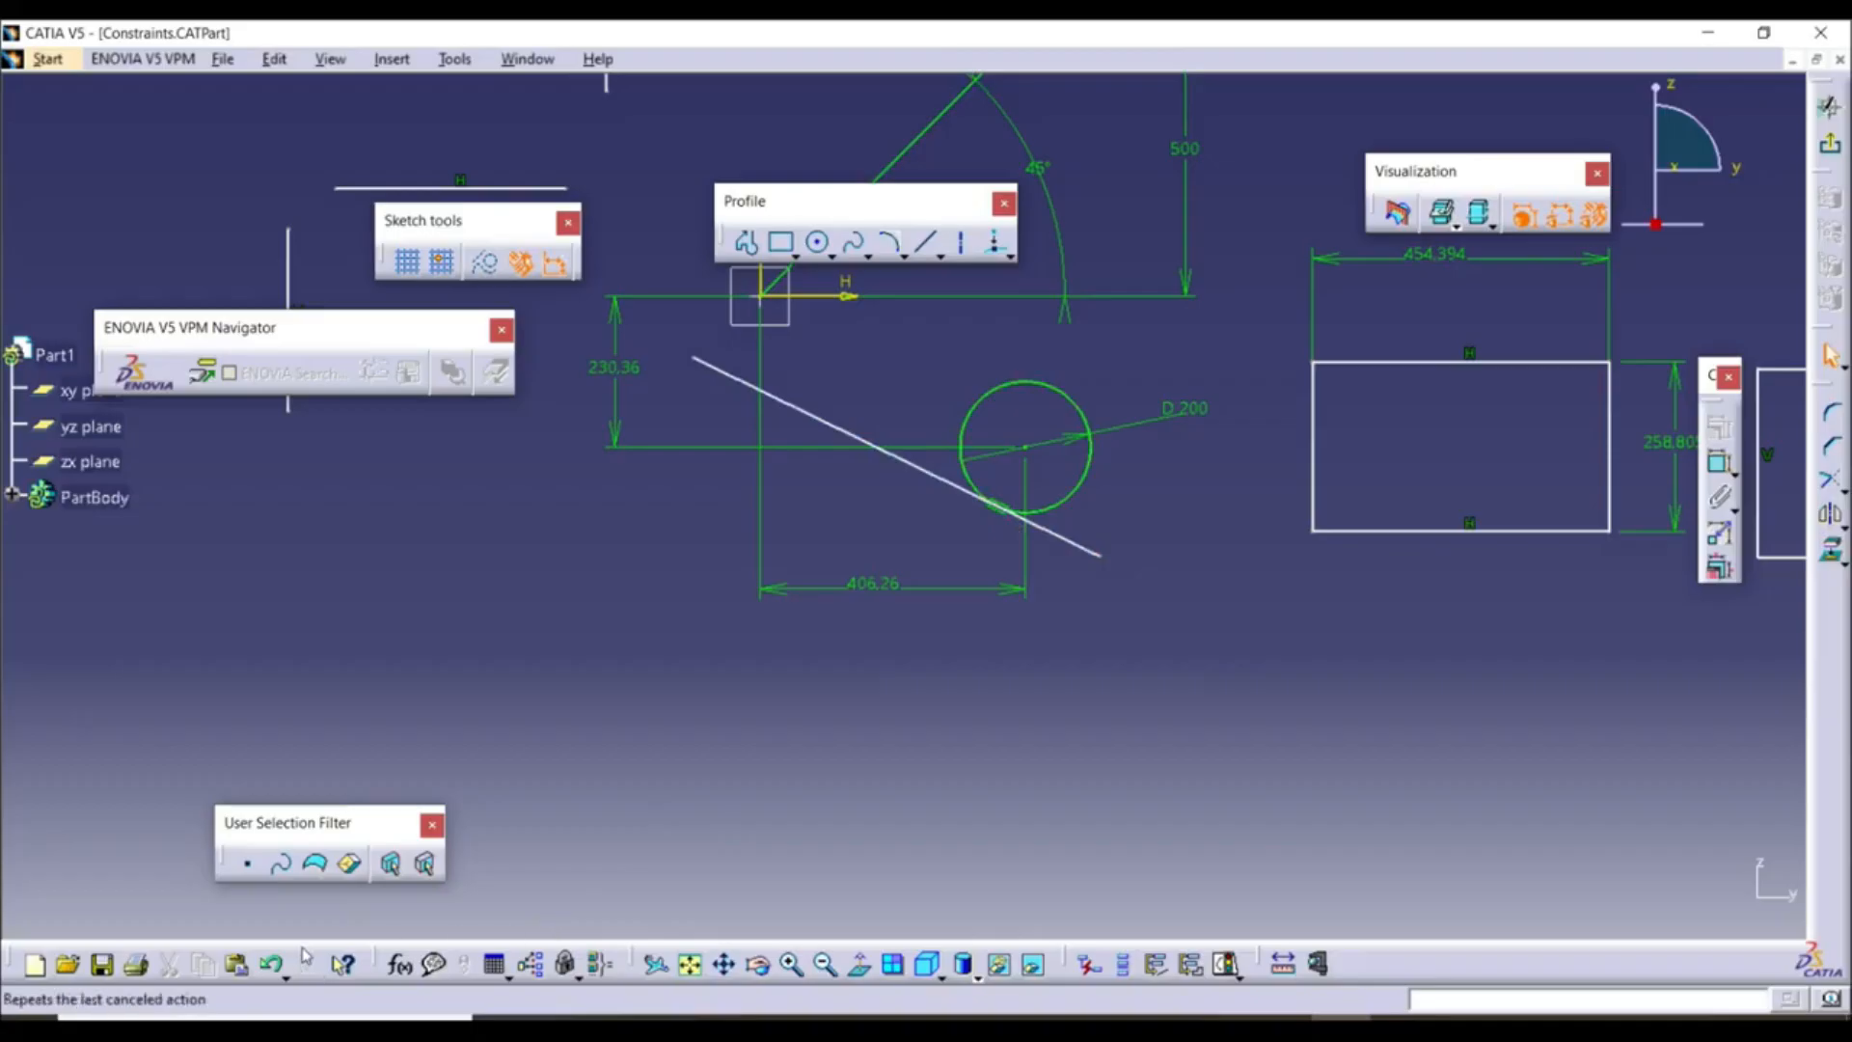
left_click(274, 965)
left_click(277, 972)
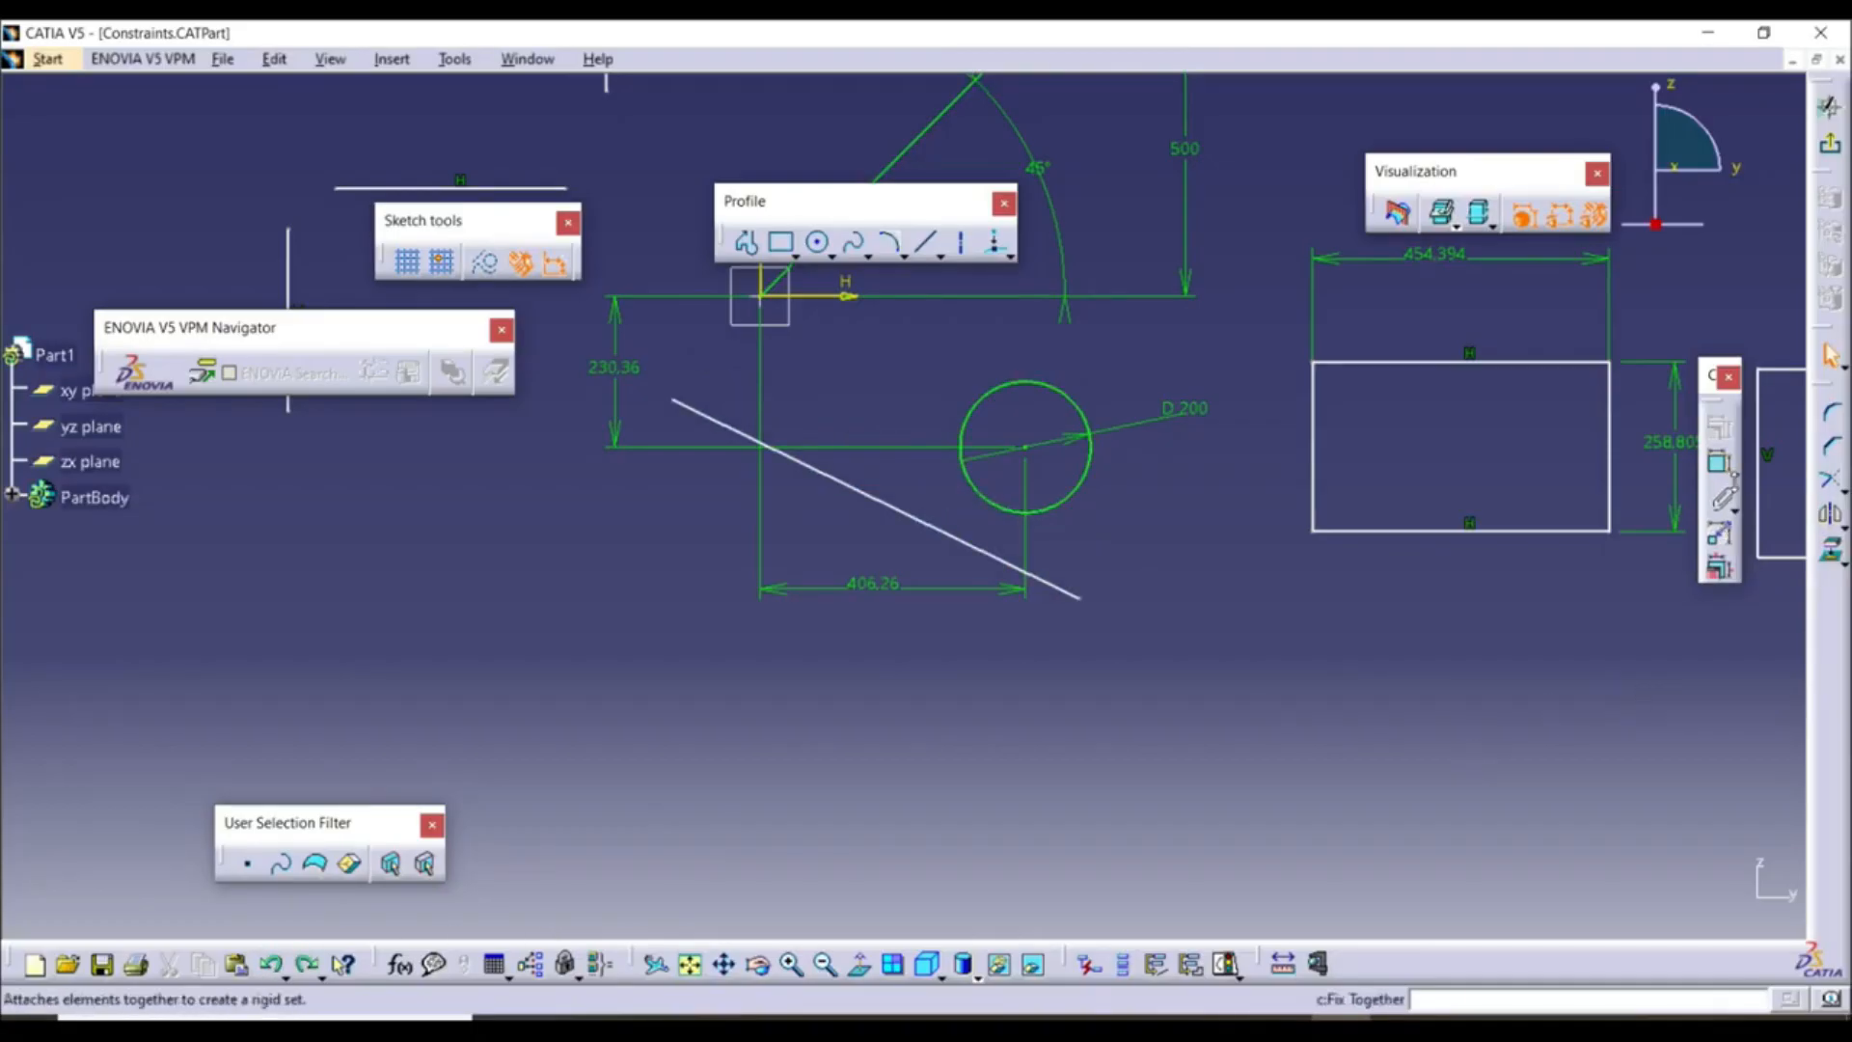
Try a Contact Constraint between the sloping line and the D 200 circle, and undo it
left_click(1735, 474)
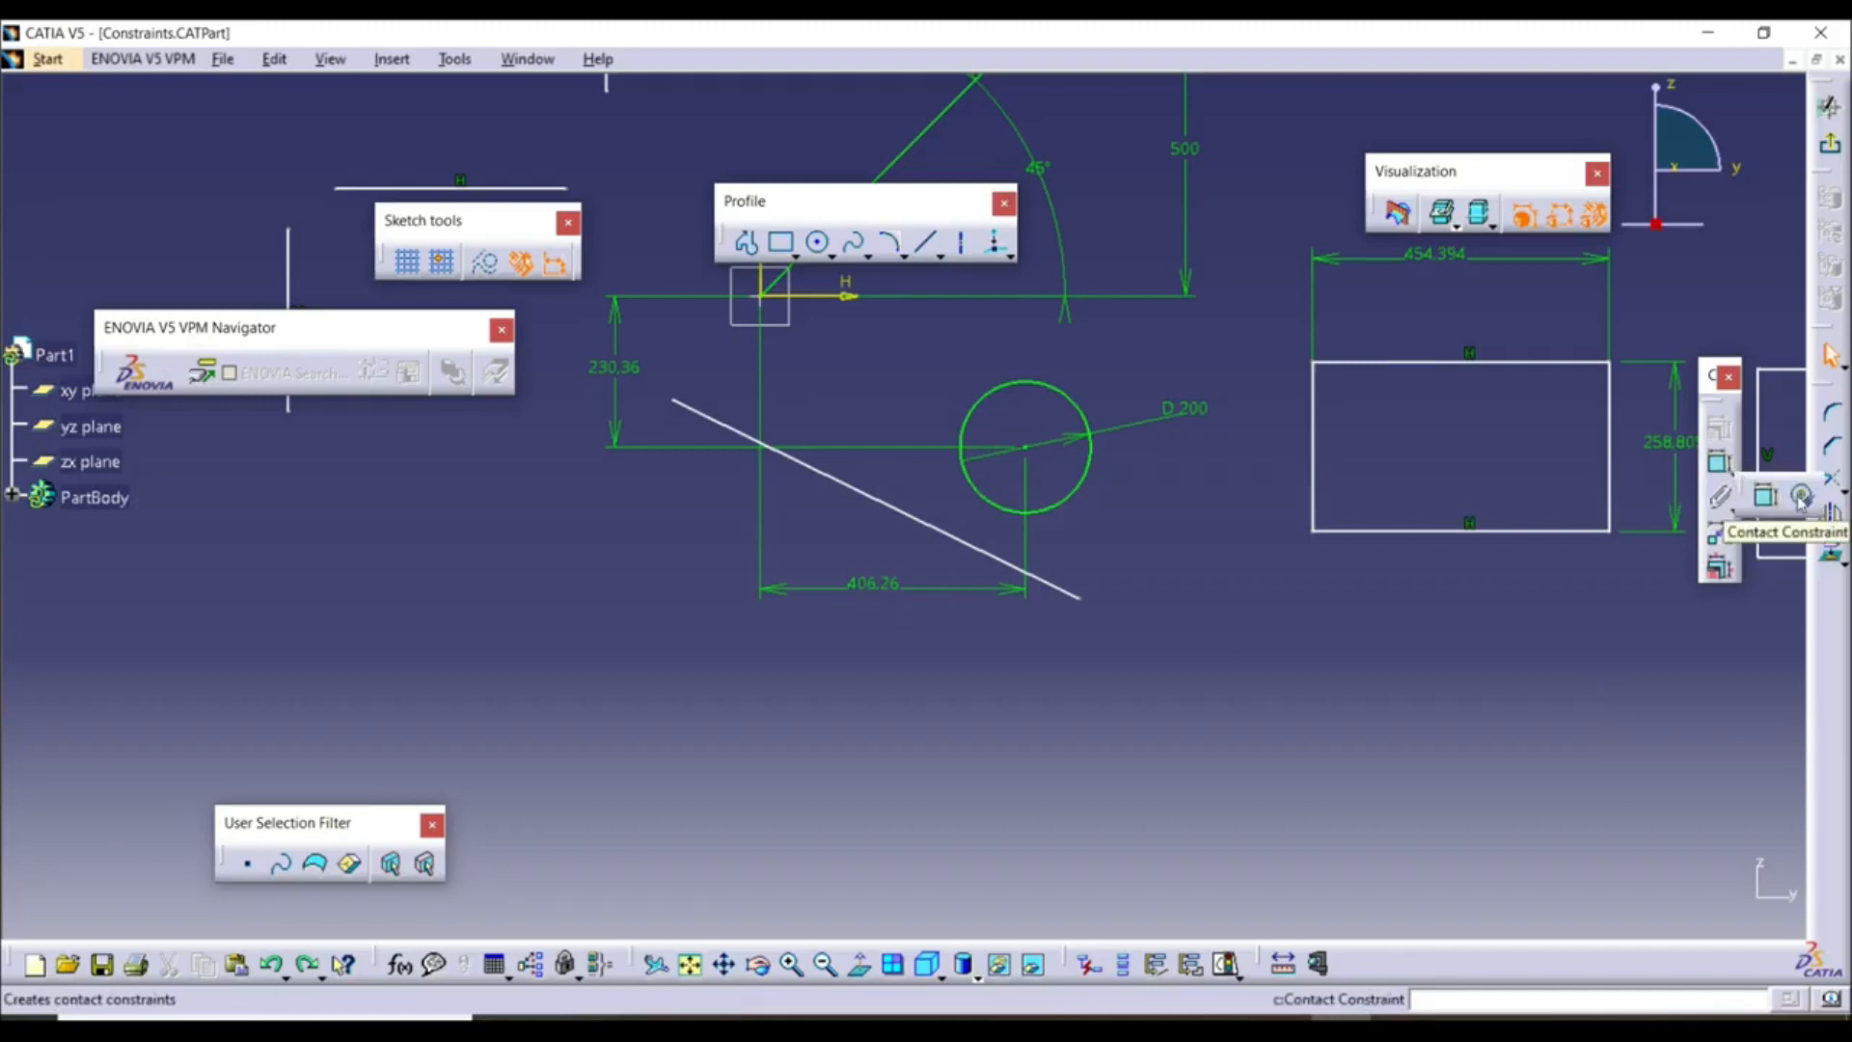
left_click(1801, 497)
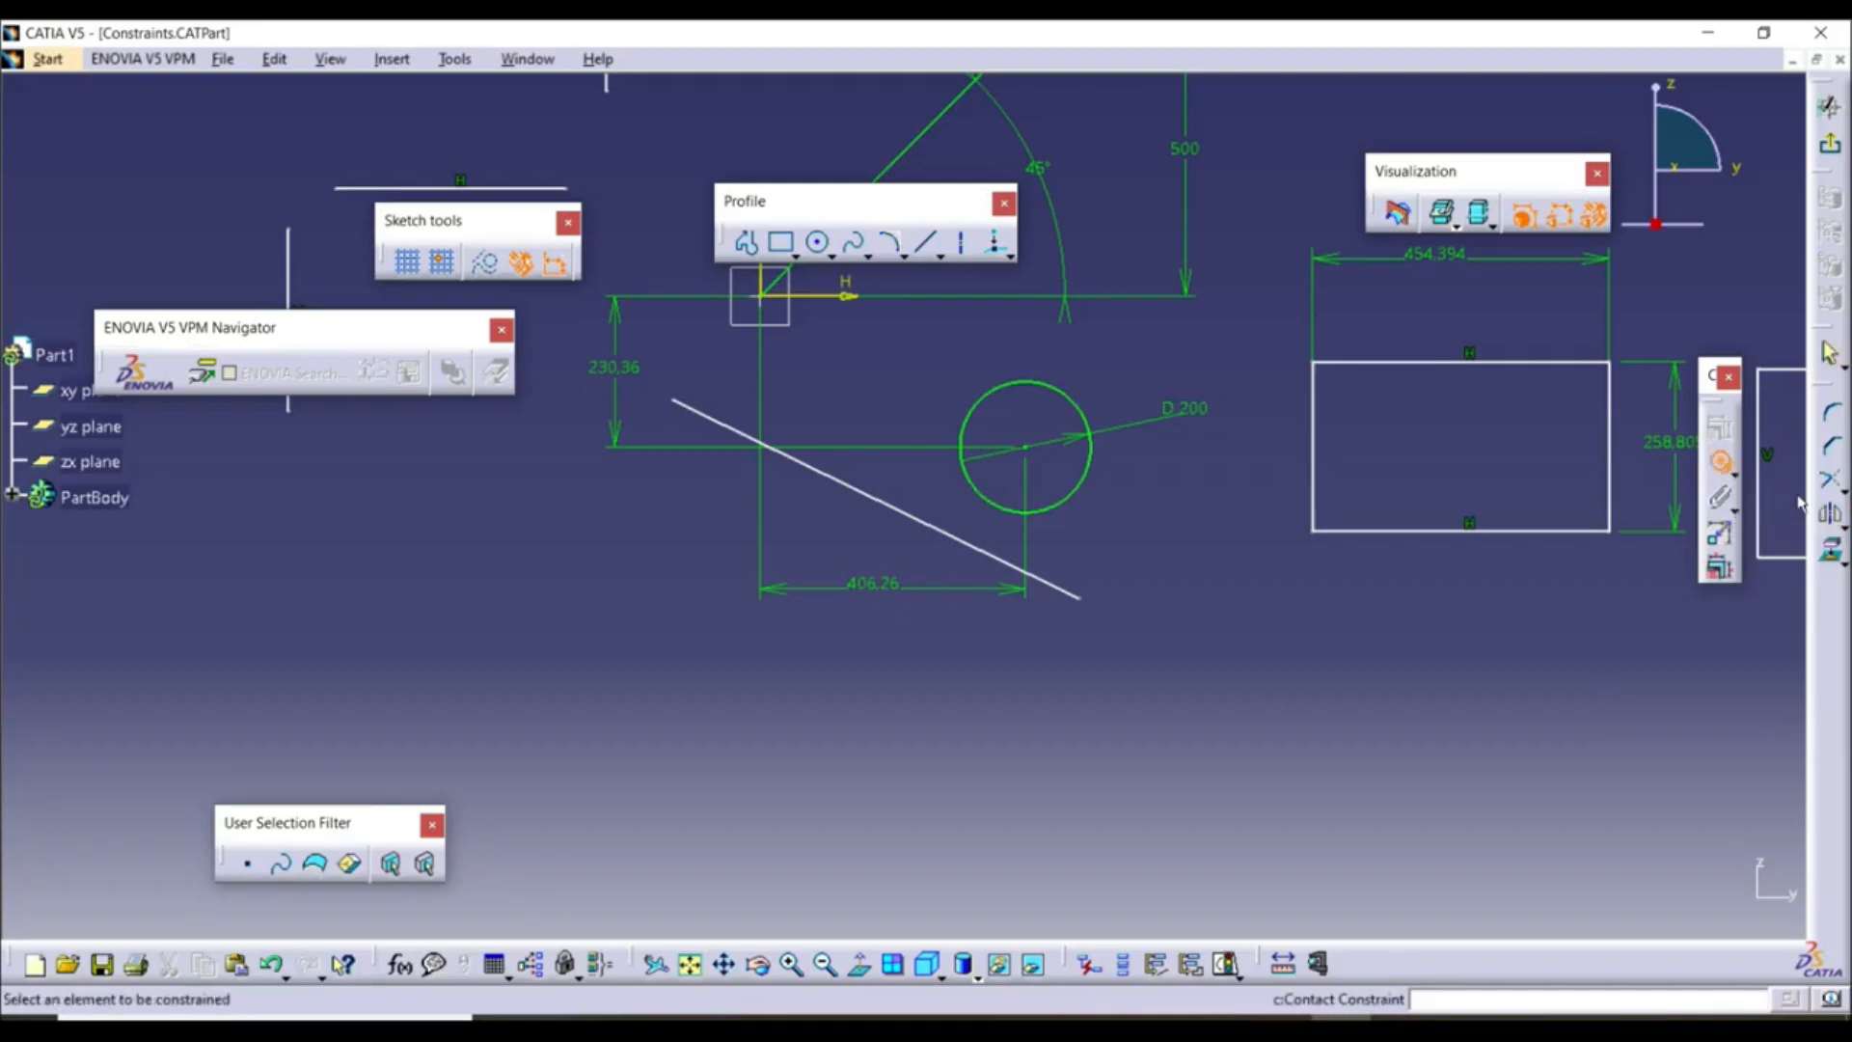
left_click(1065, 591)
left_click(1066, 495)
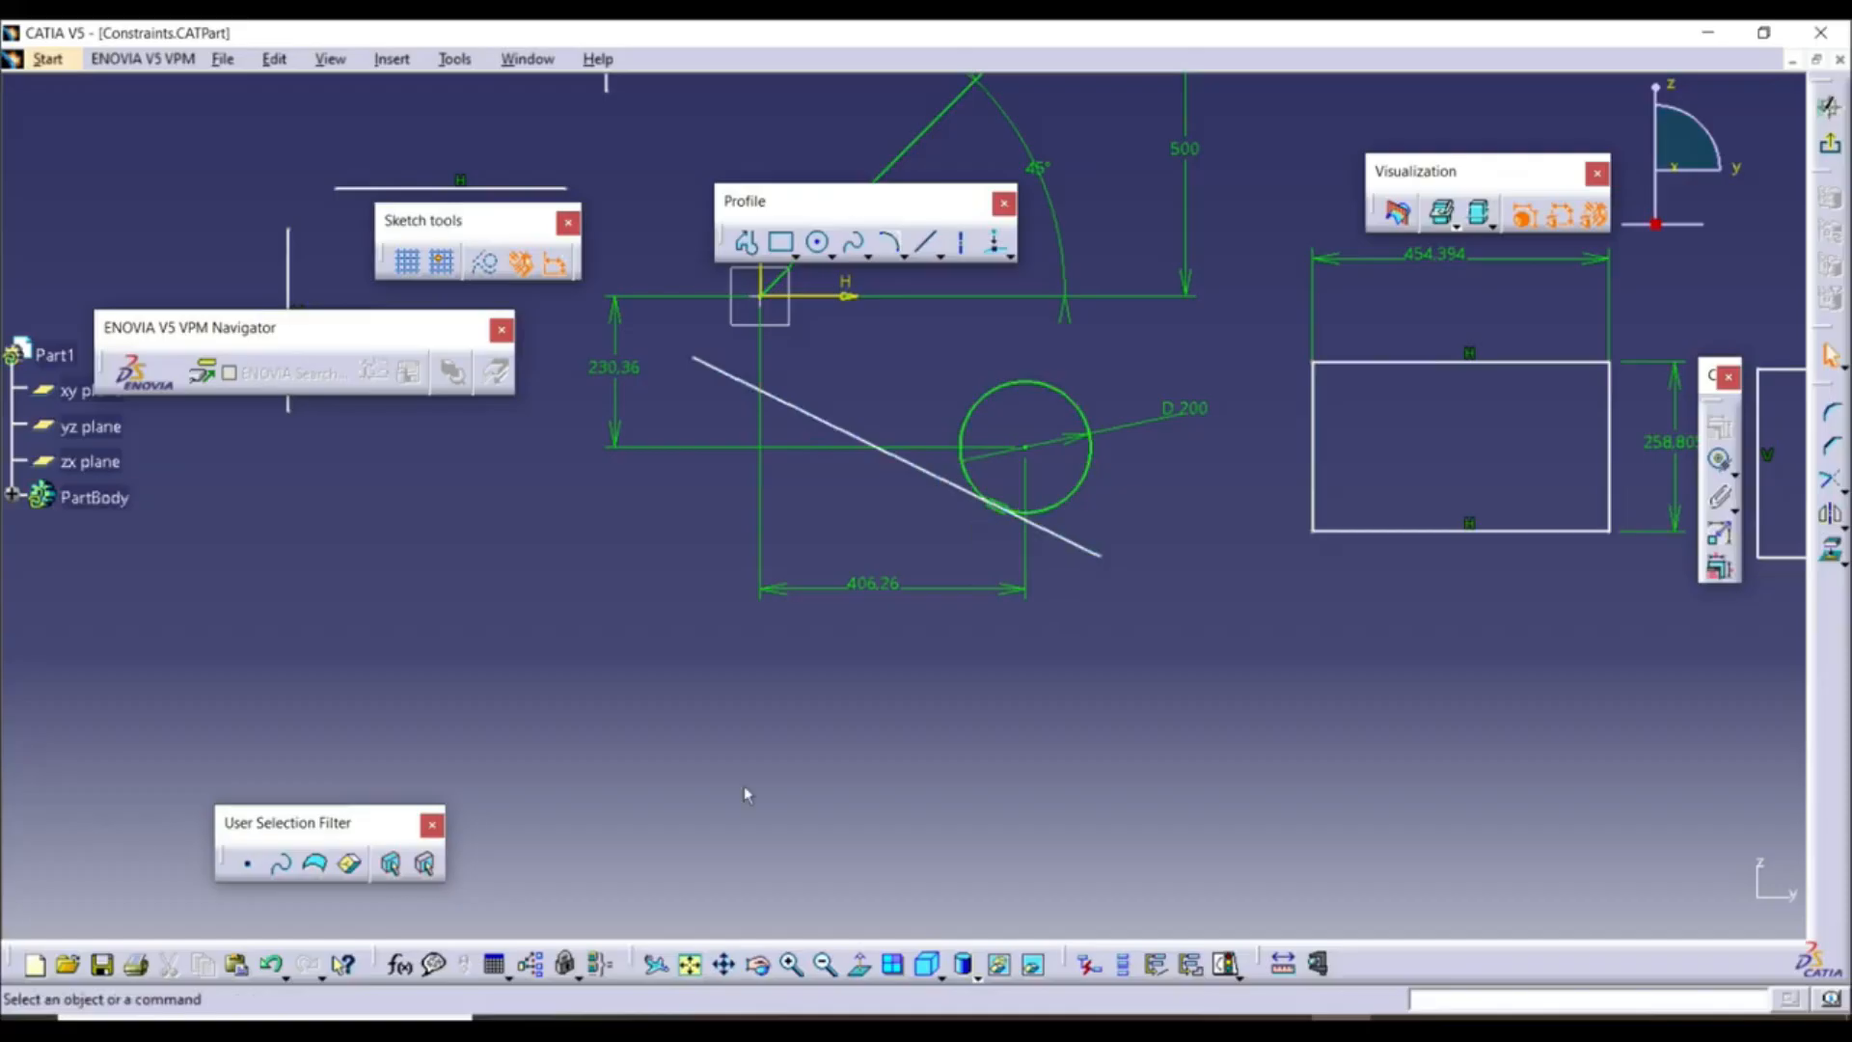
left_click(274, 964)
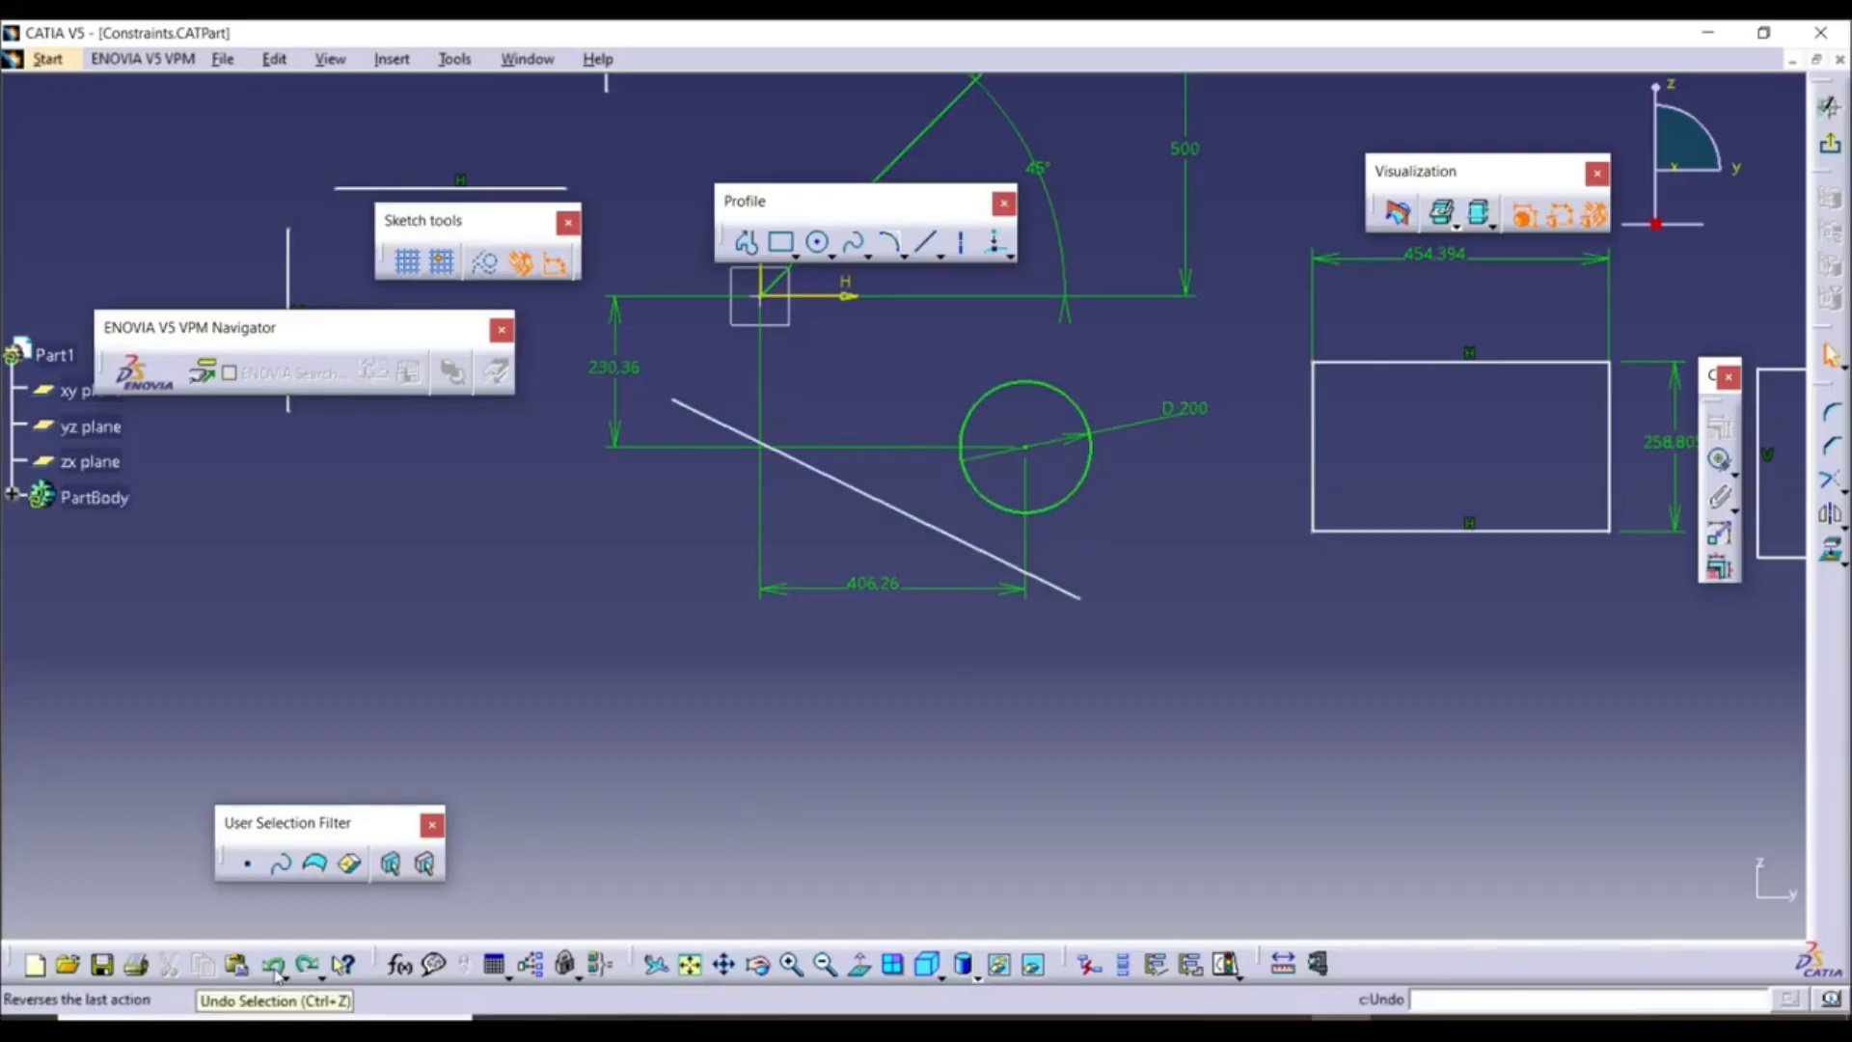
Constrain the sloping line and the D 200 circle with Tangency in the Constraint Definition dialog
left_click(1067, 592)
left_click(1082, 500, "ctrl")
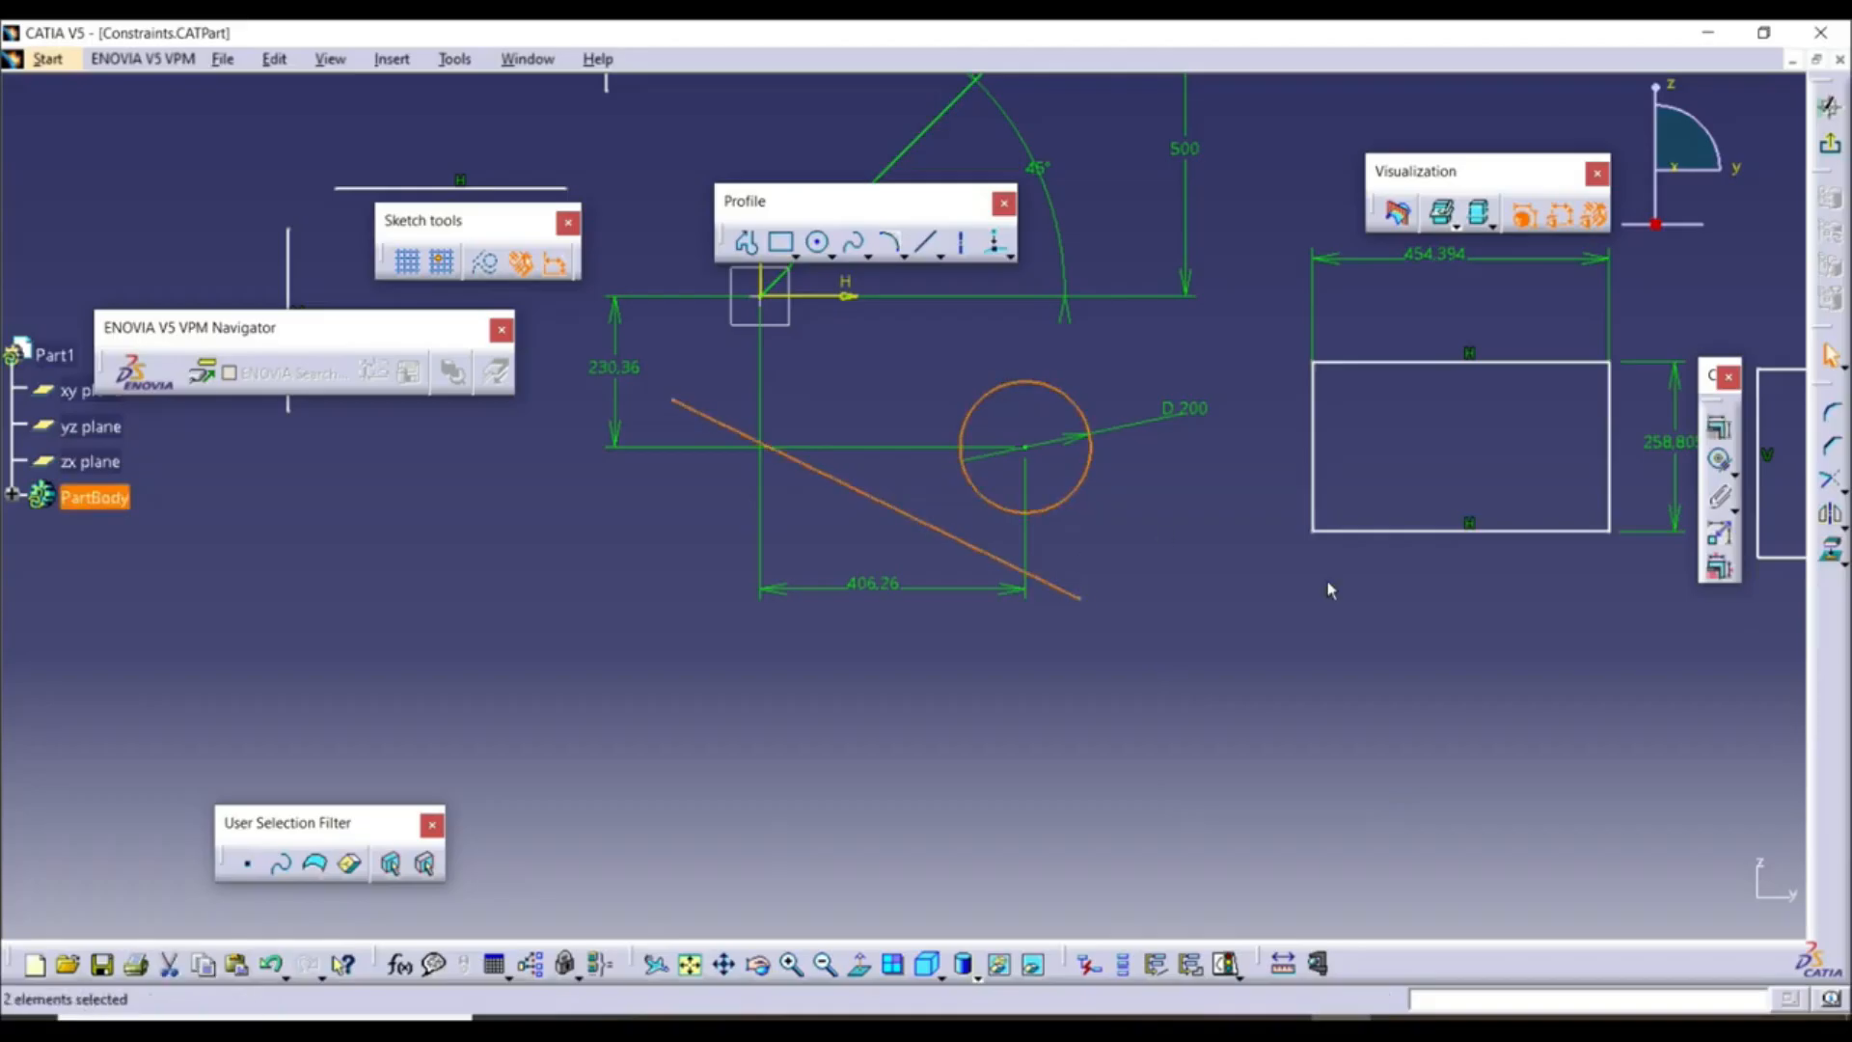
left_click(1718, 434)
left_click(1673, 726)
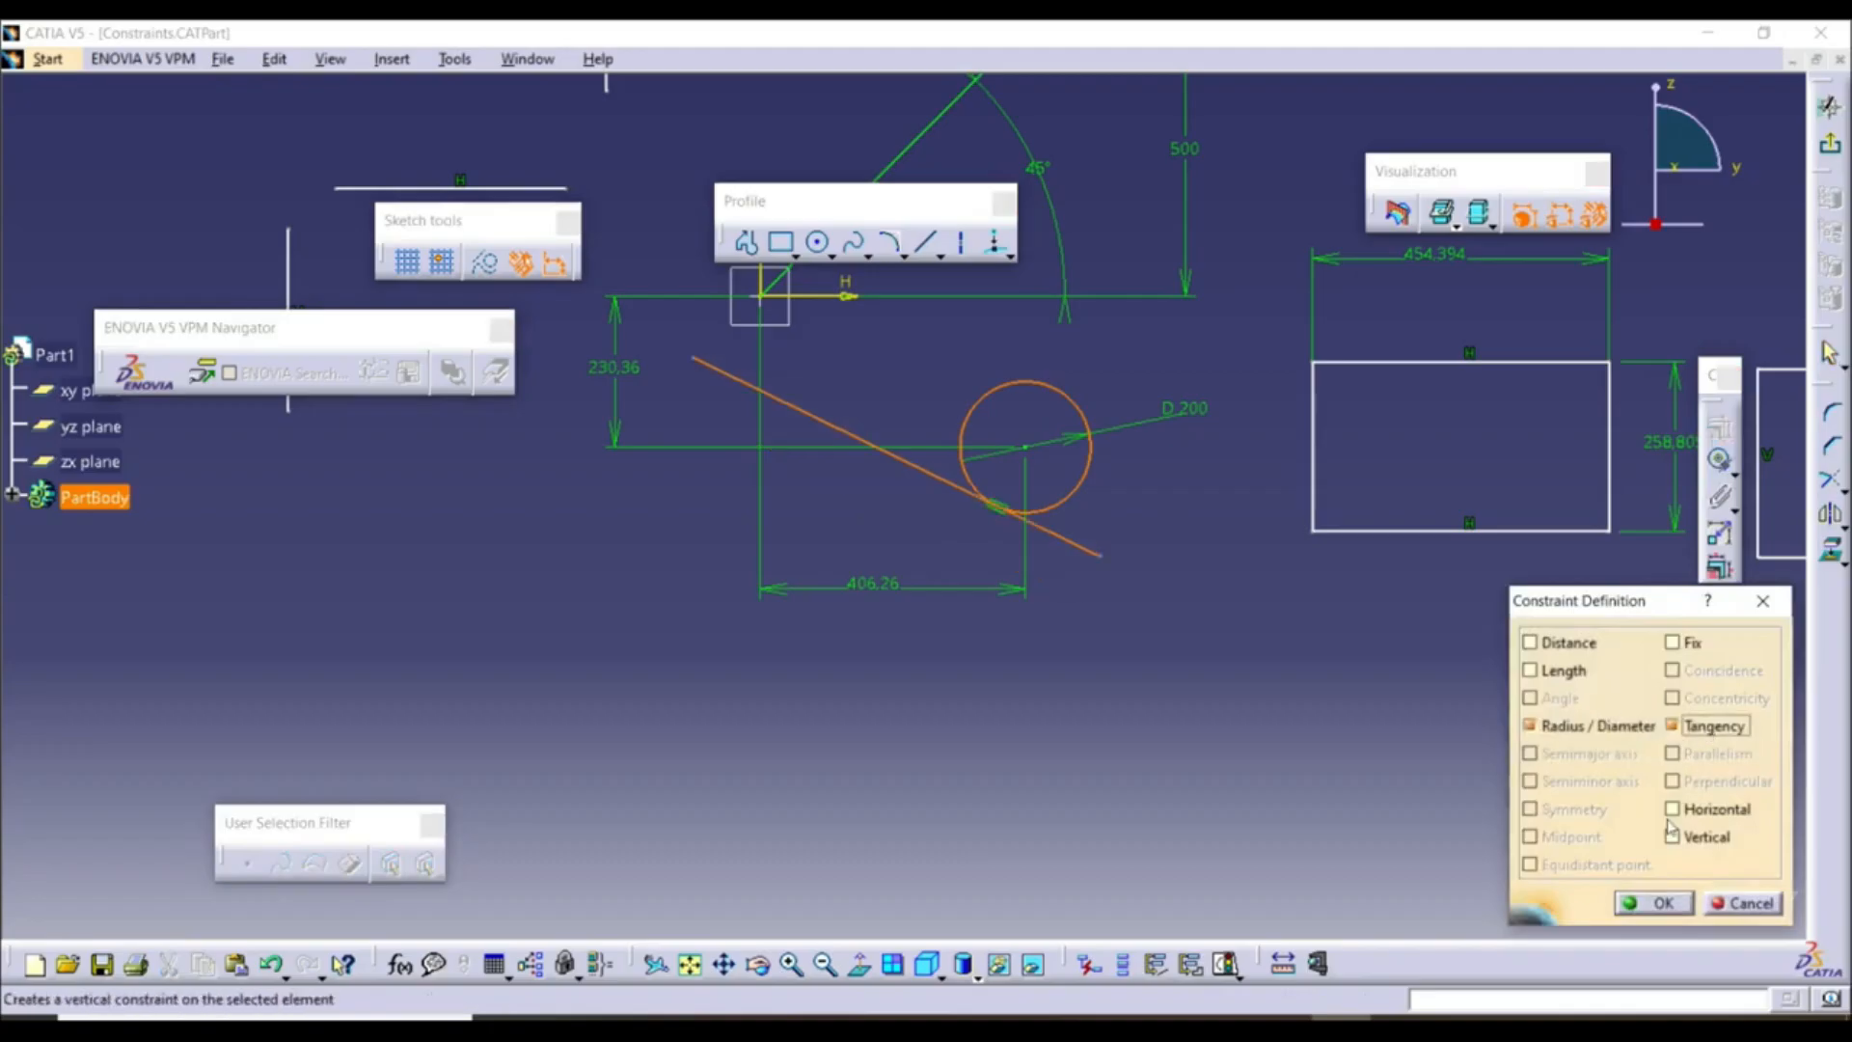
left_click(1665, 903)
Apply a Contact Constraint between the left end of the separate horizontal line and the vertical line near its upper end
middle_click_drag(1058, 598, 1148, 827)
middle_click_drag(637, 577, 990, 679)
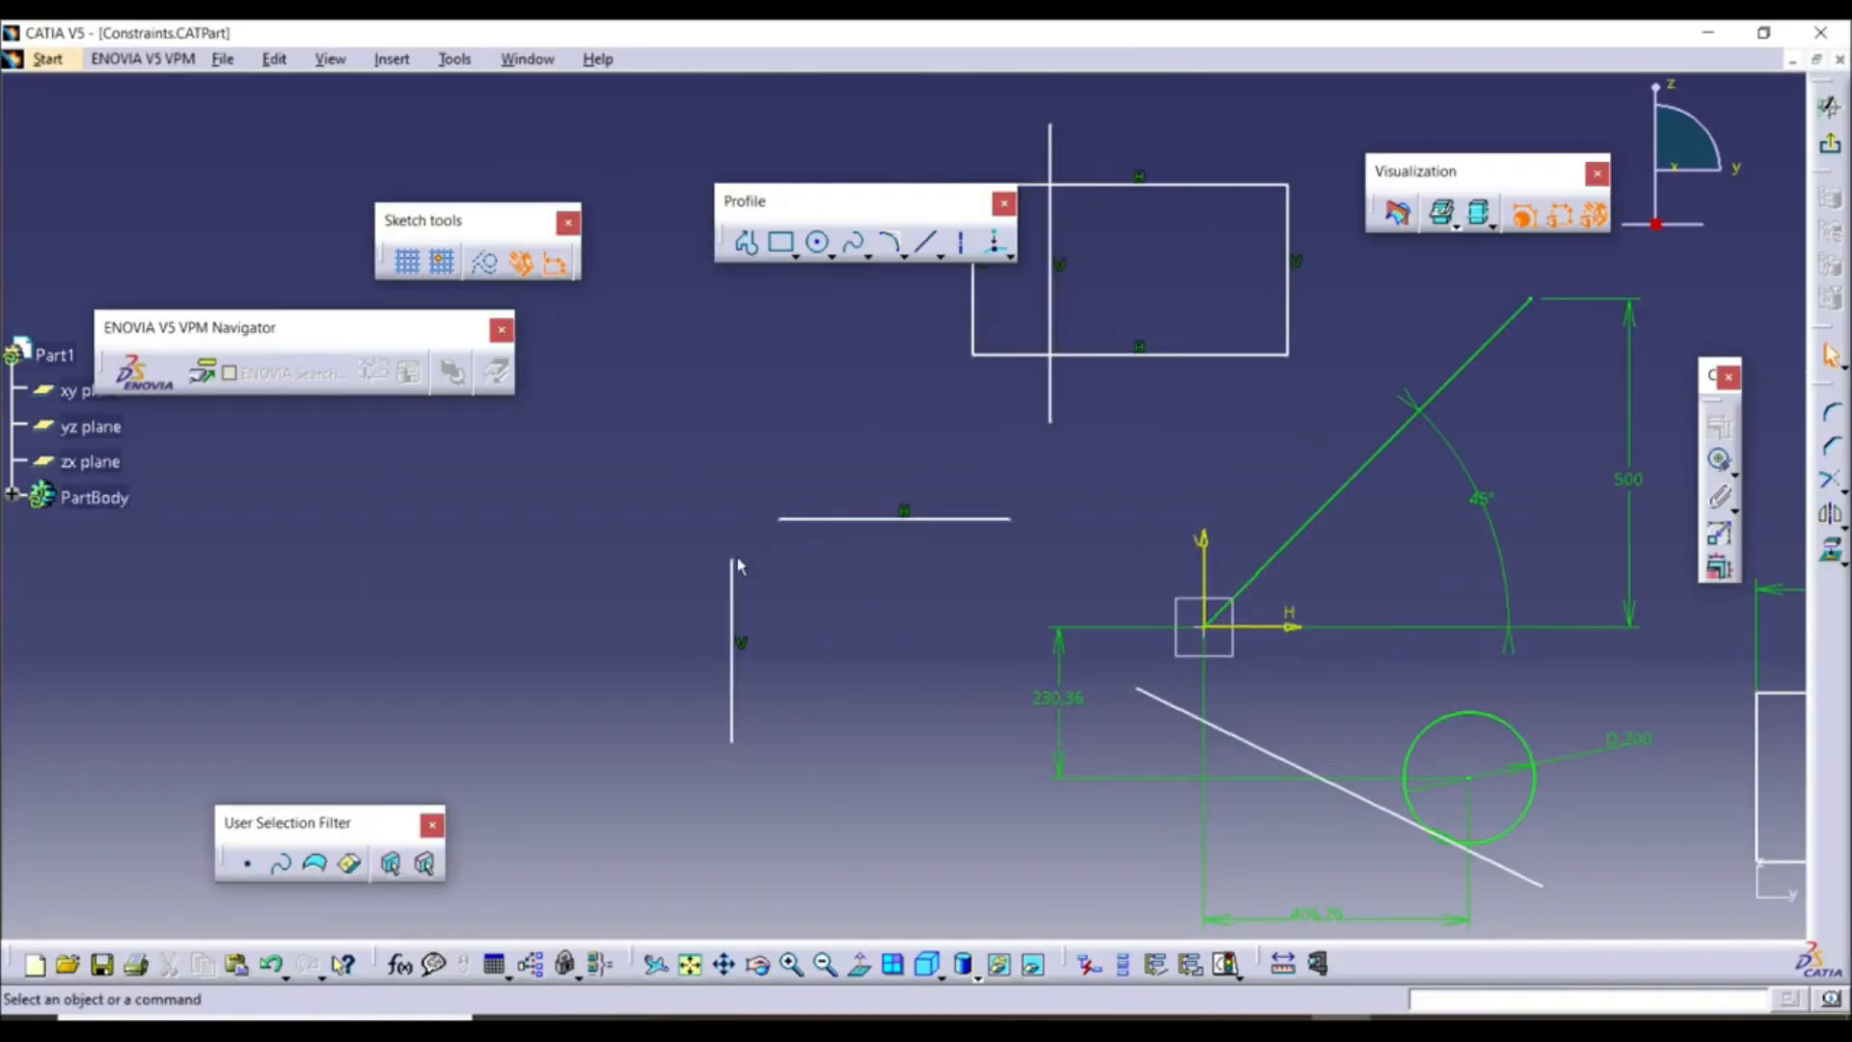
left_click(1723, 462)
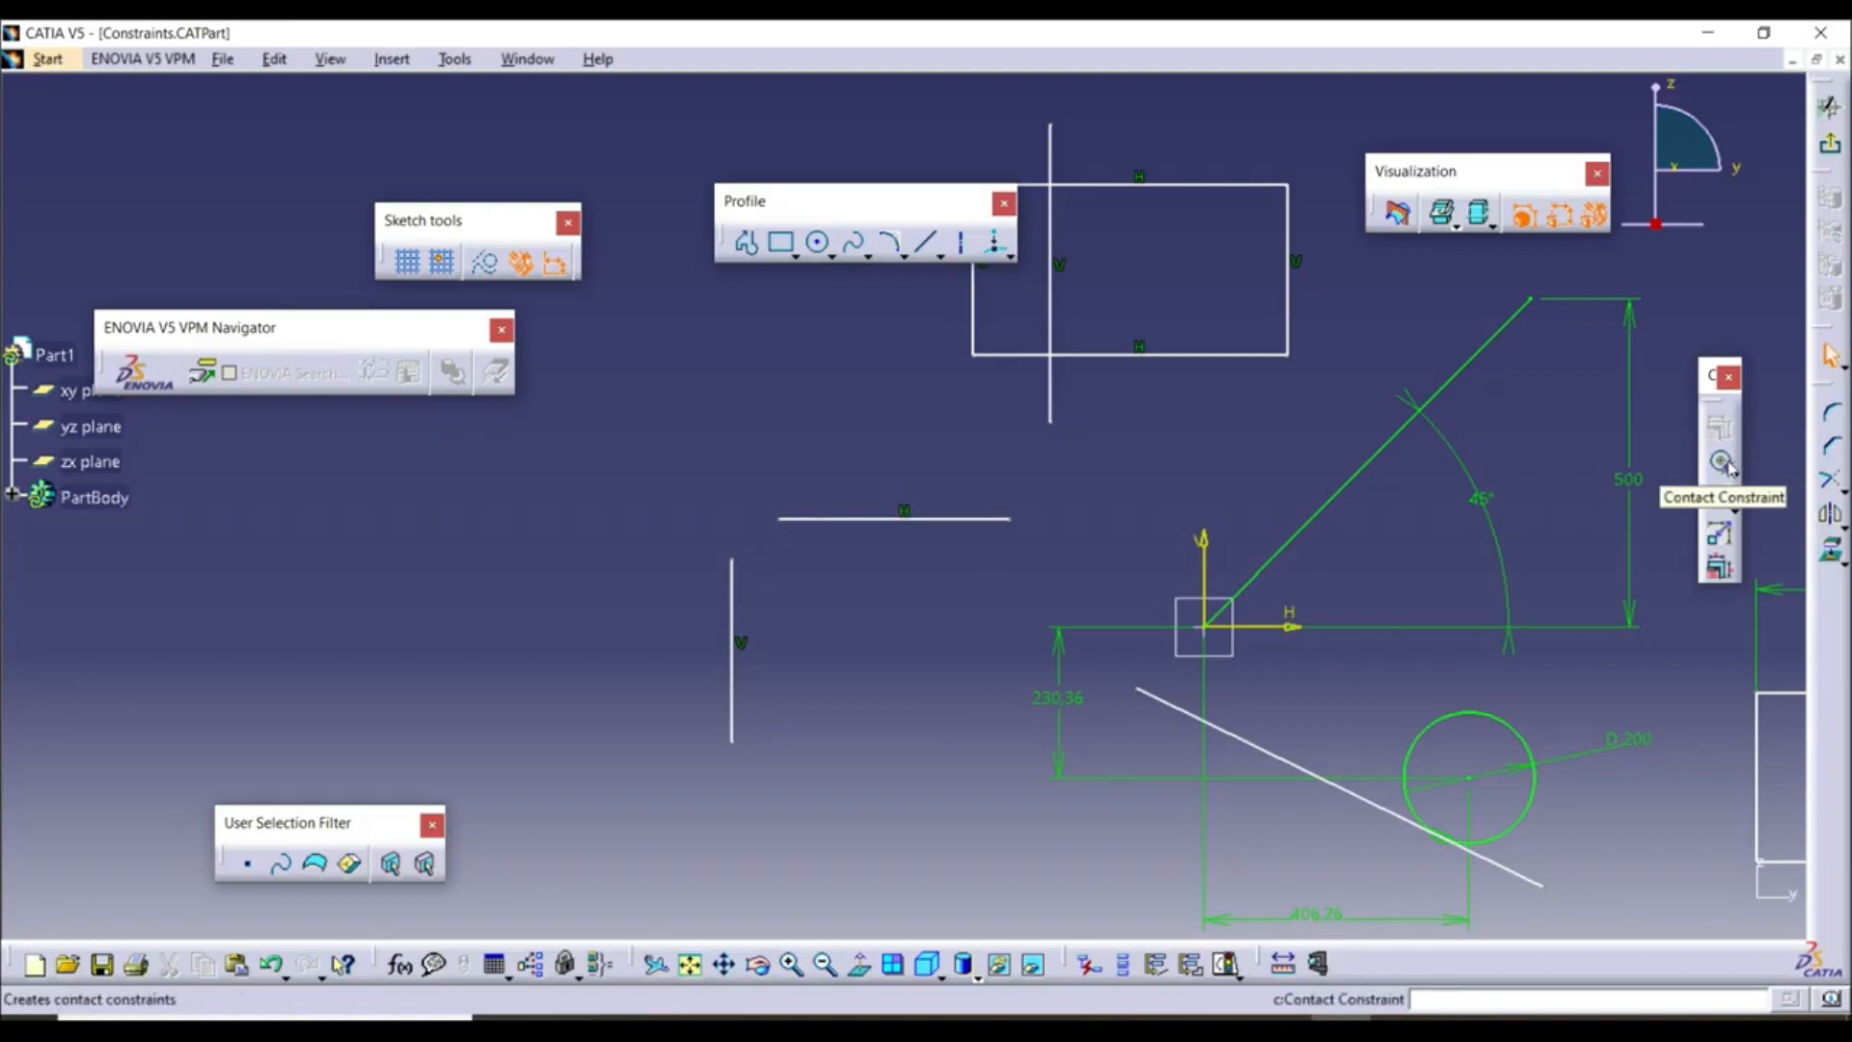
left_click(781, 519)
left_click(733, 571)
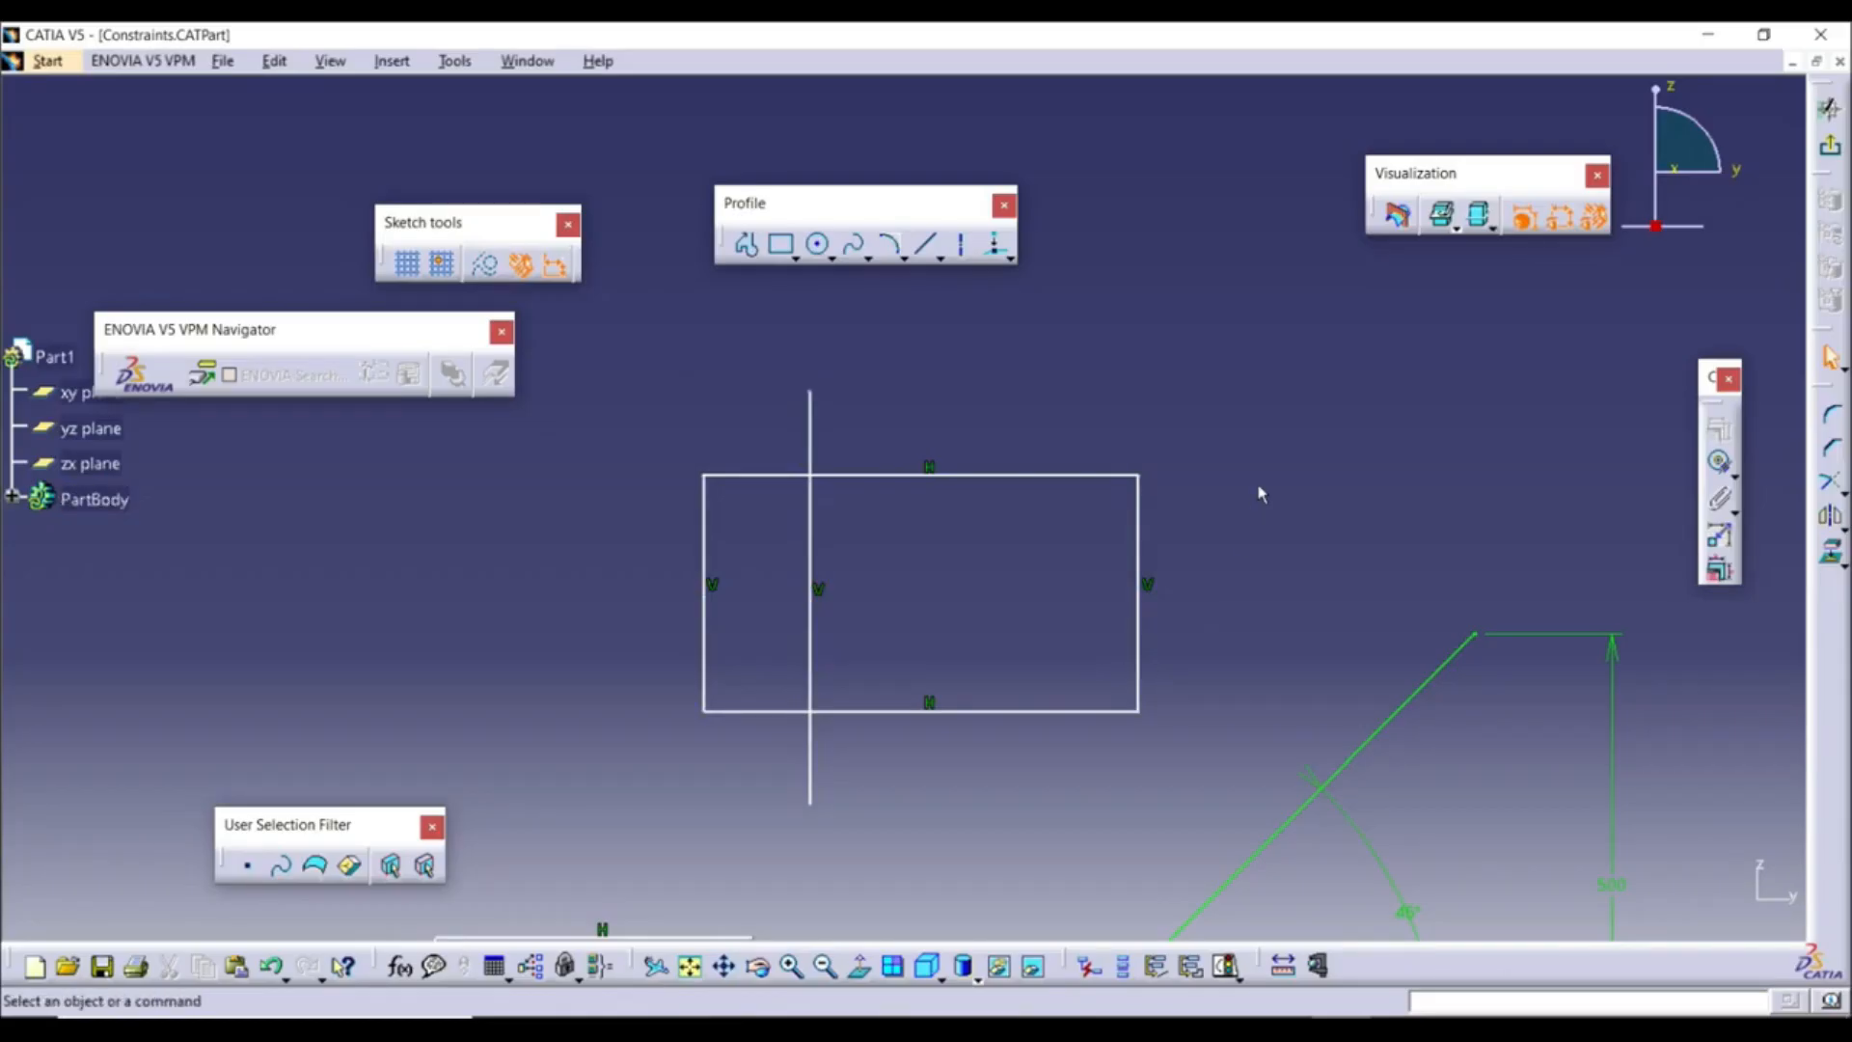
Constrain the rectangle's two vertical sides with Symmetry about the vertical line crossing it, and widen the rectangle by moving its right side outward
left_click(706, 637)
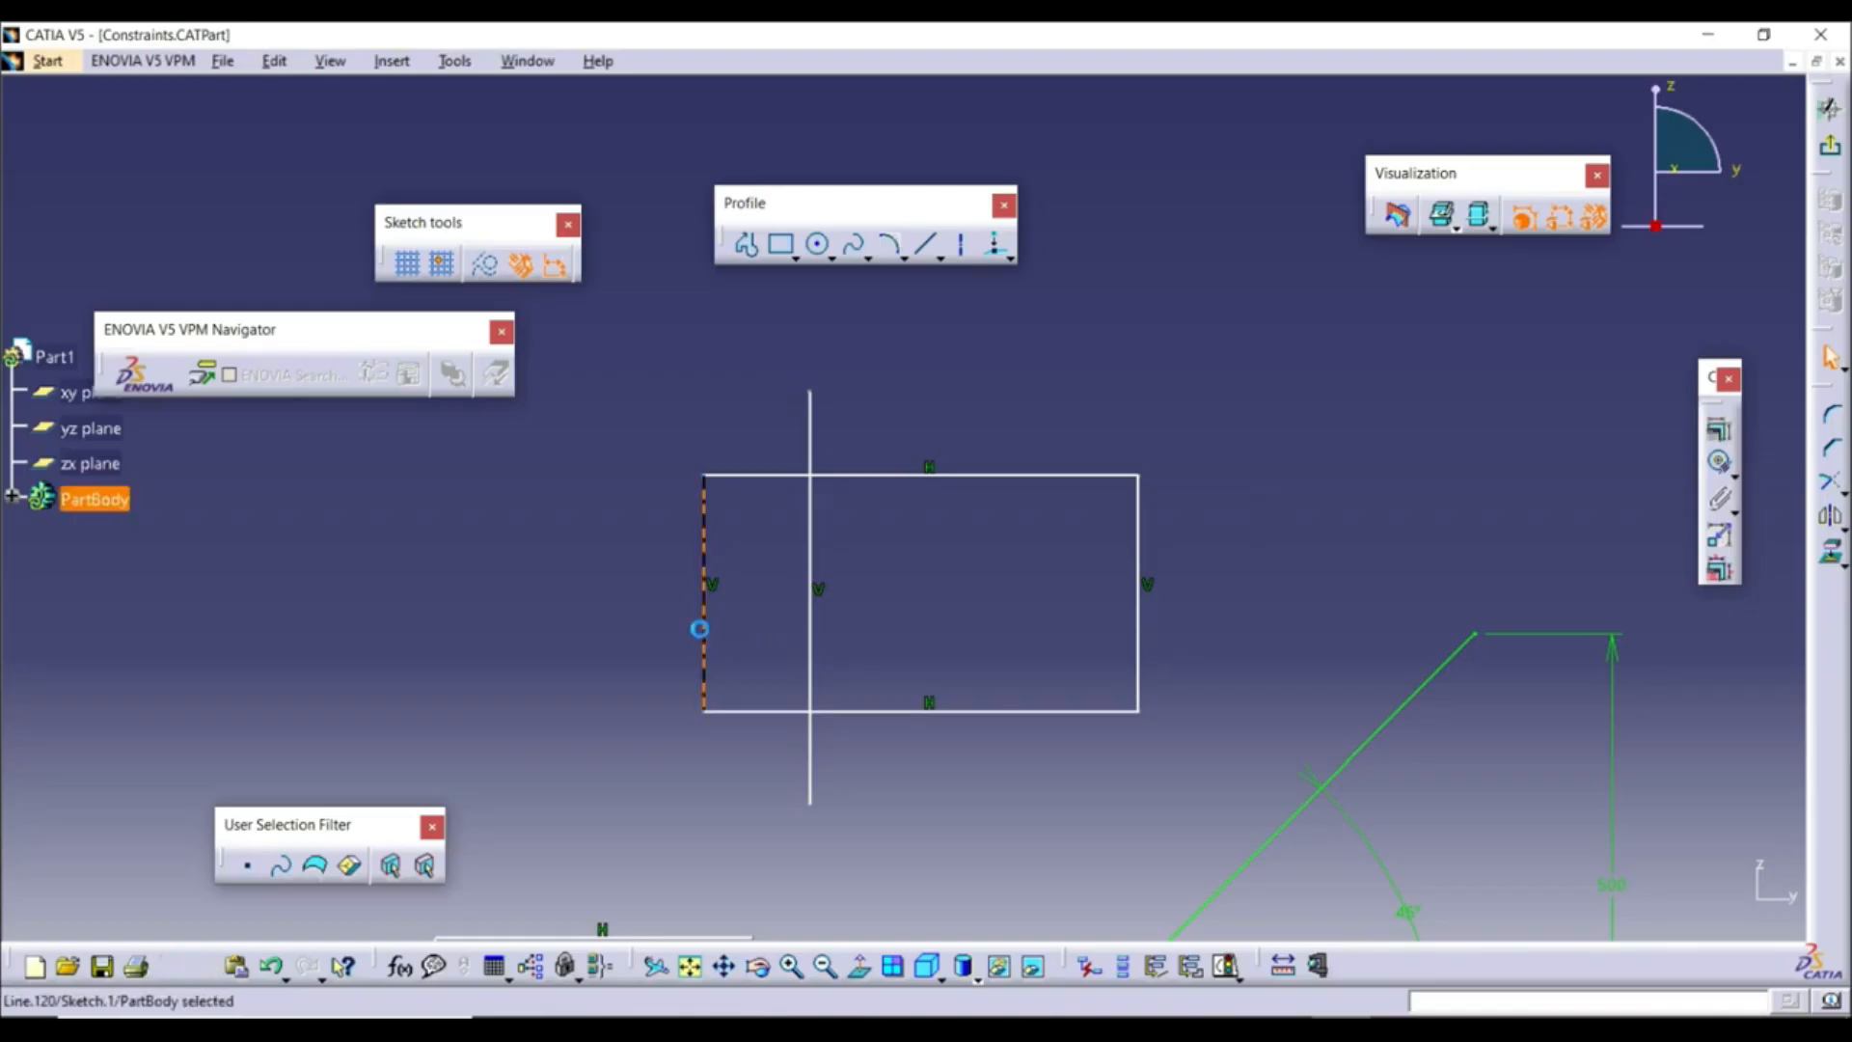
left_click(1139, 633, "ctrl")
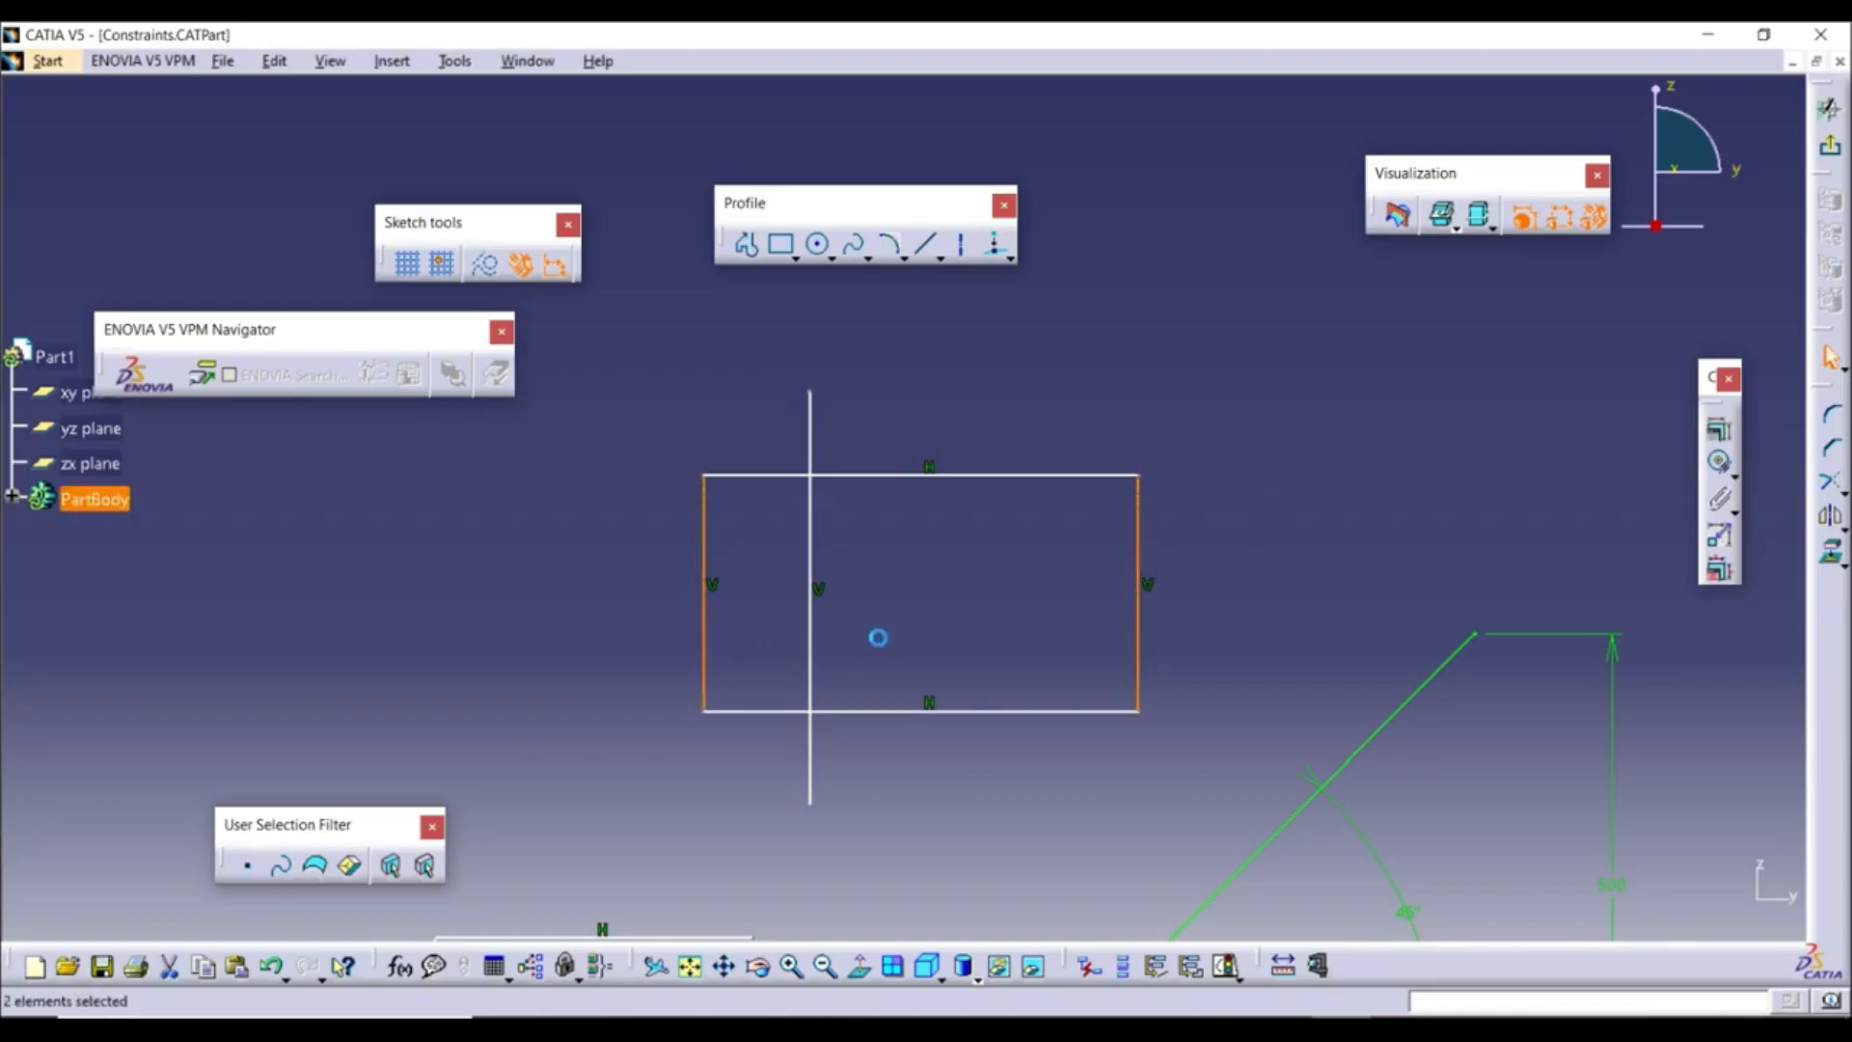
left_click(810, 628, "ctrl")
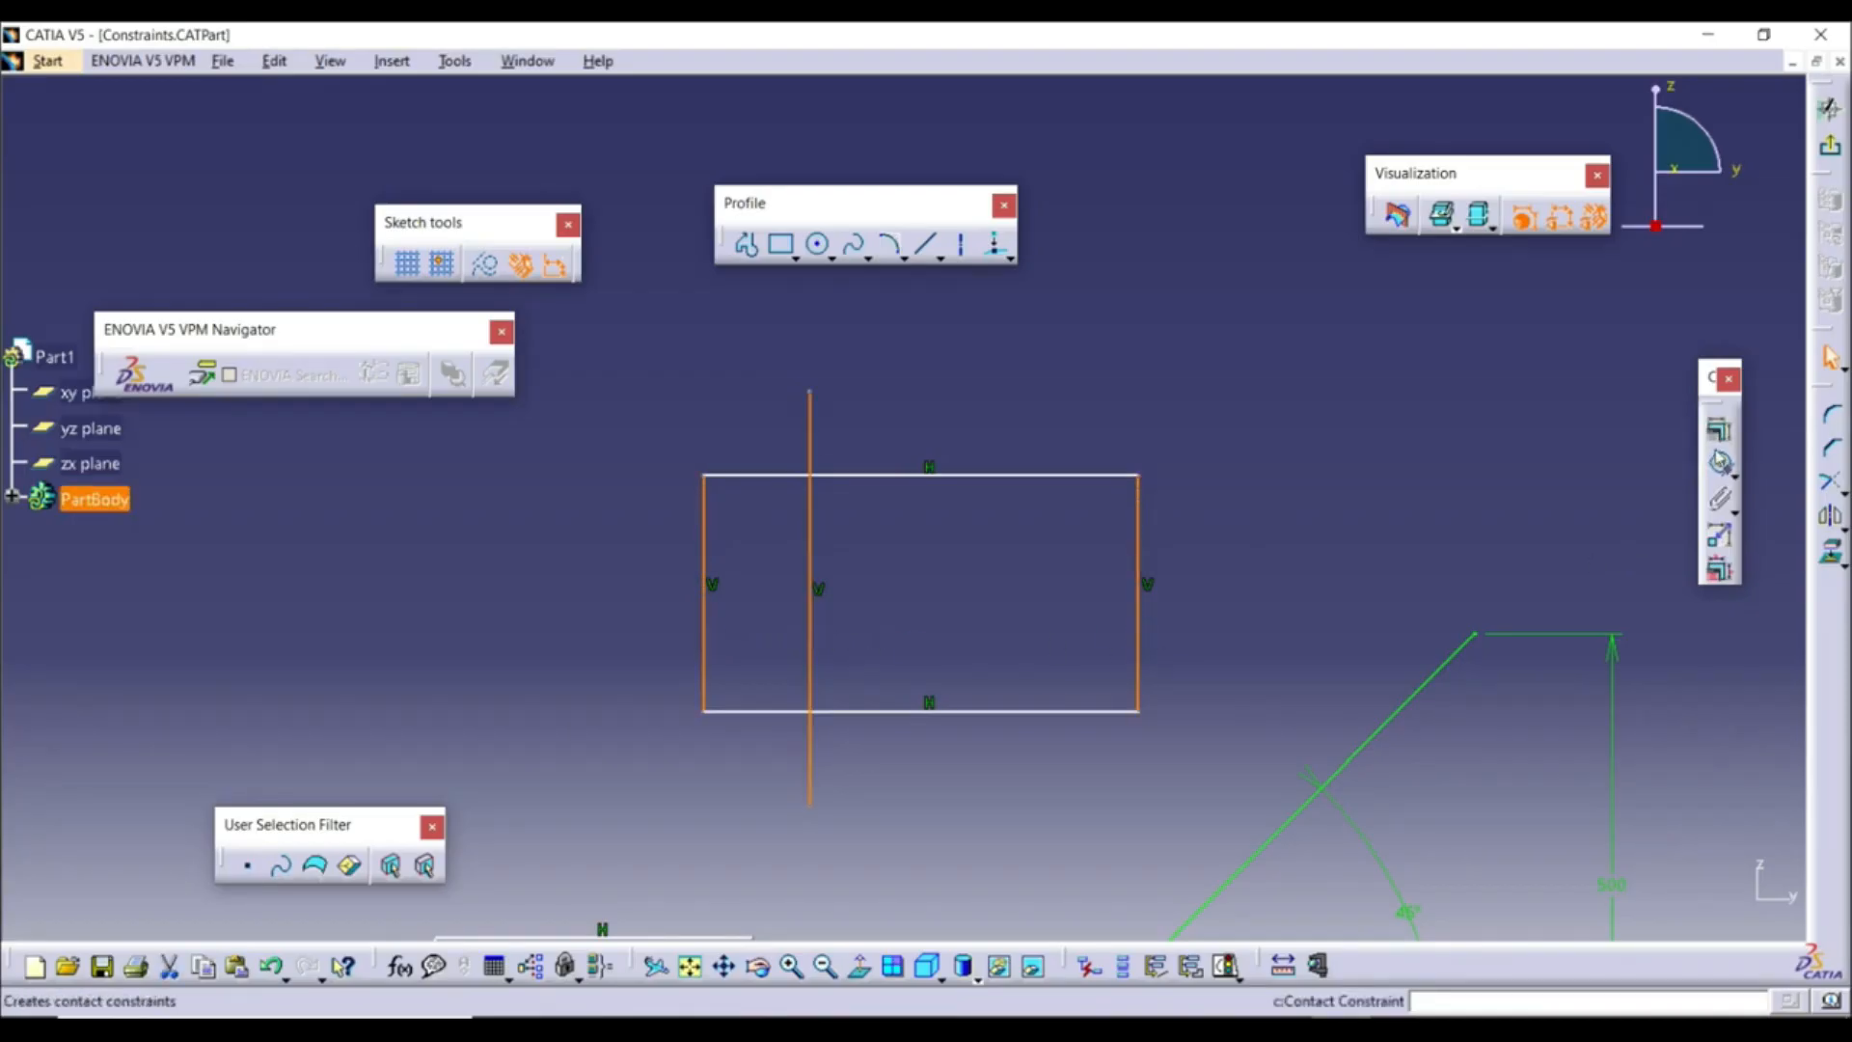
left_click(1720, 434)
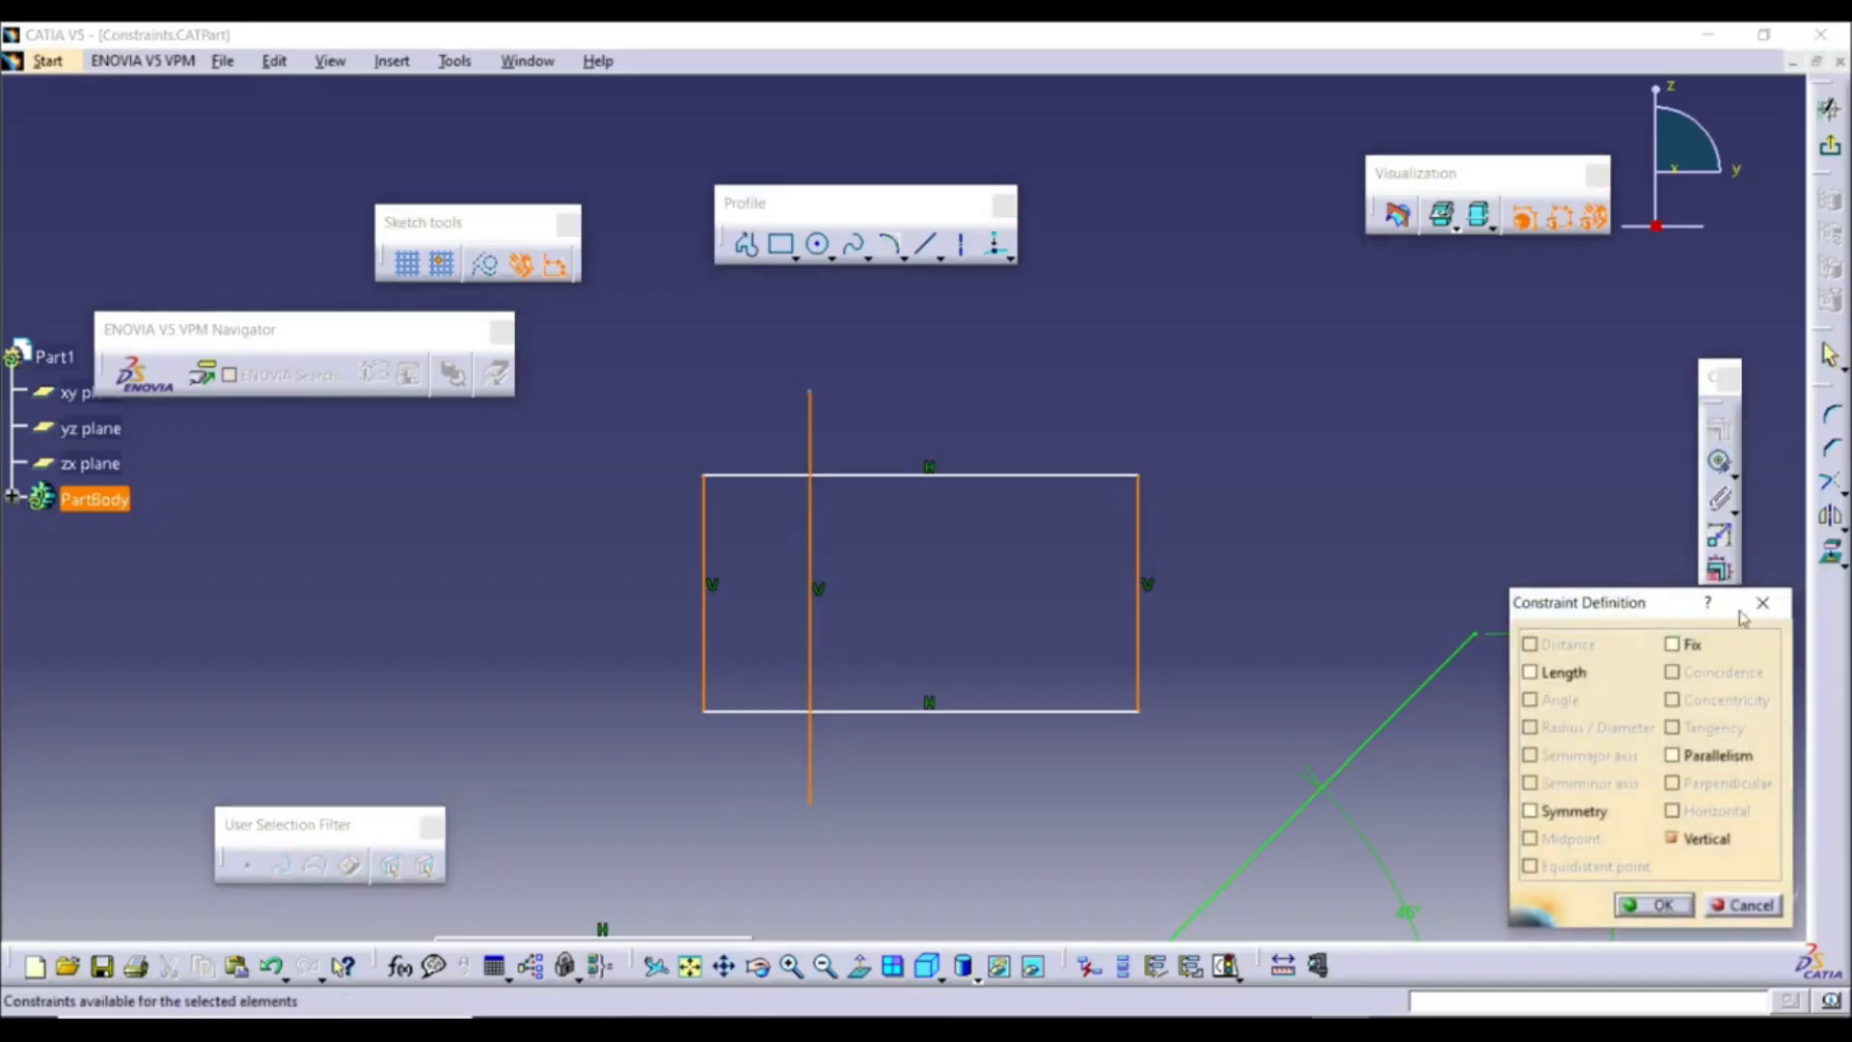
left_click(1575, 813)
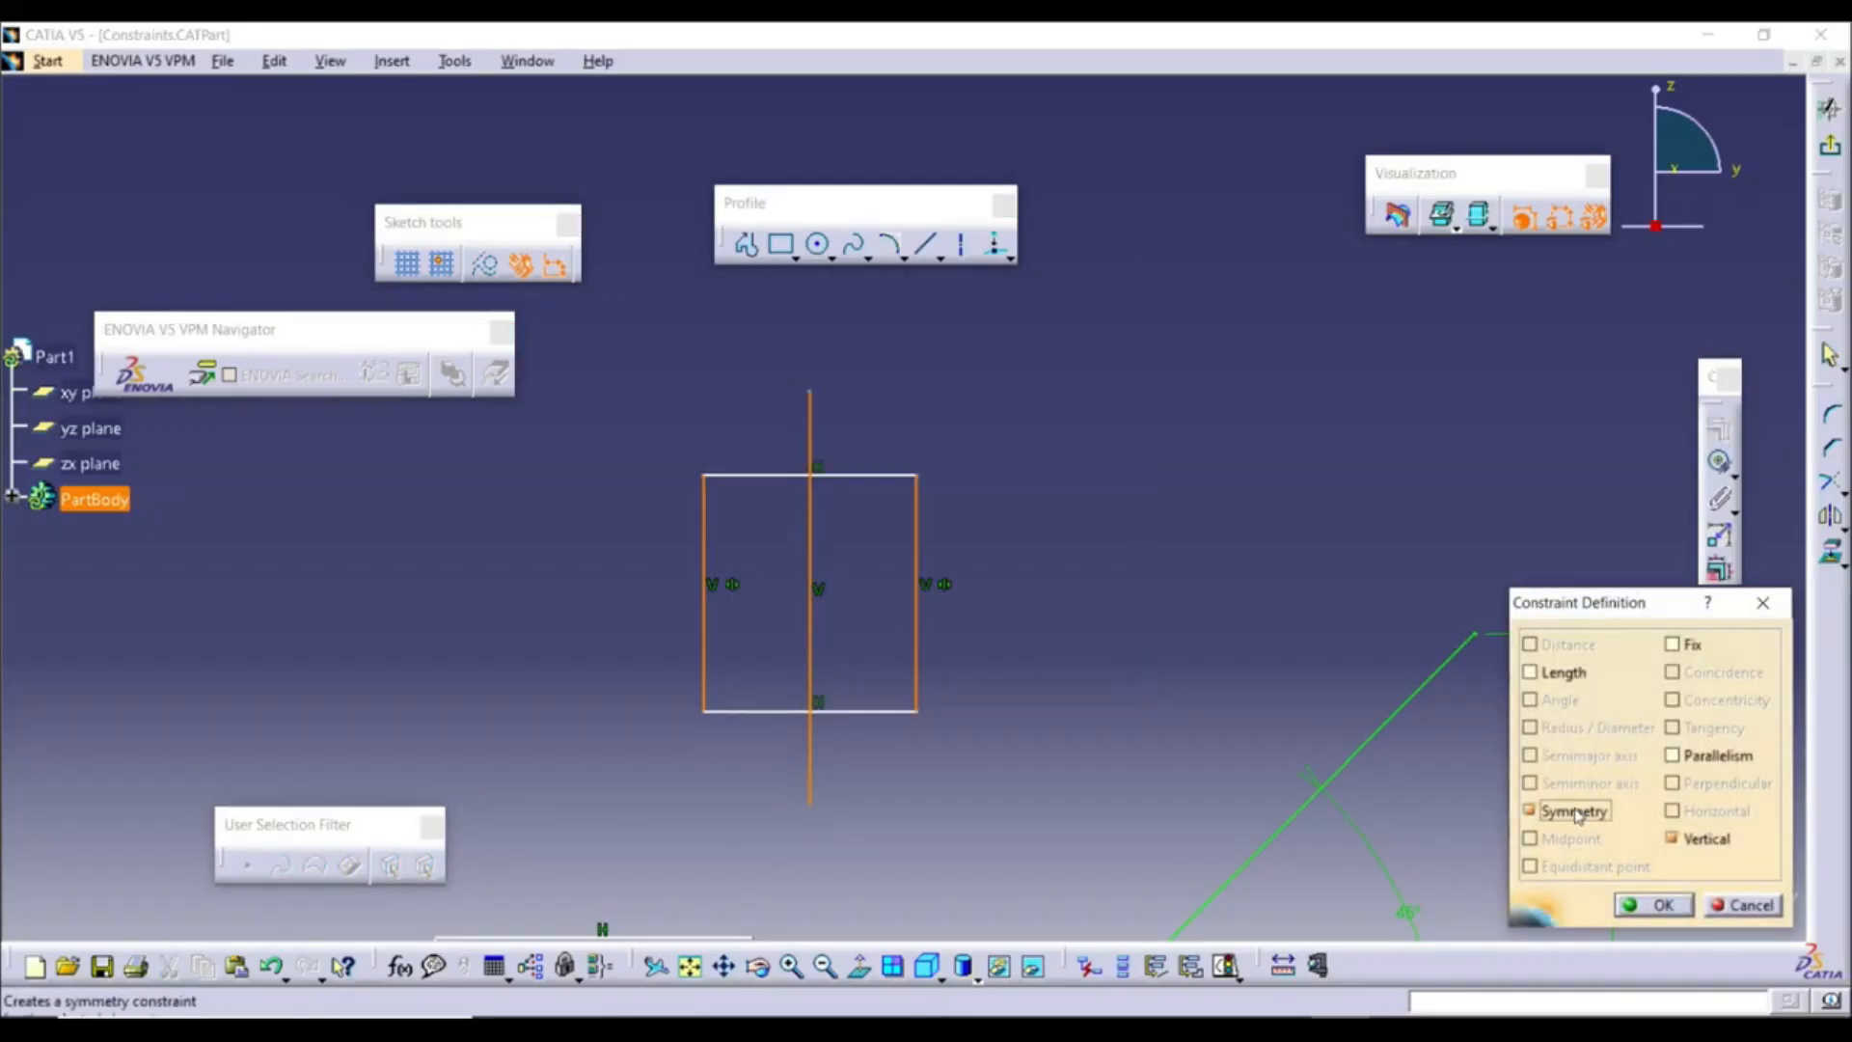
left_click(1653, 904)
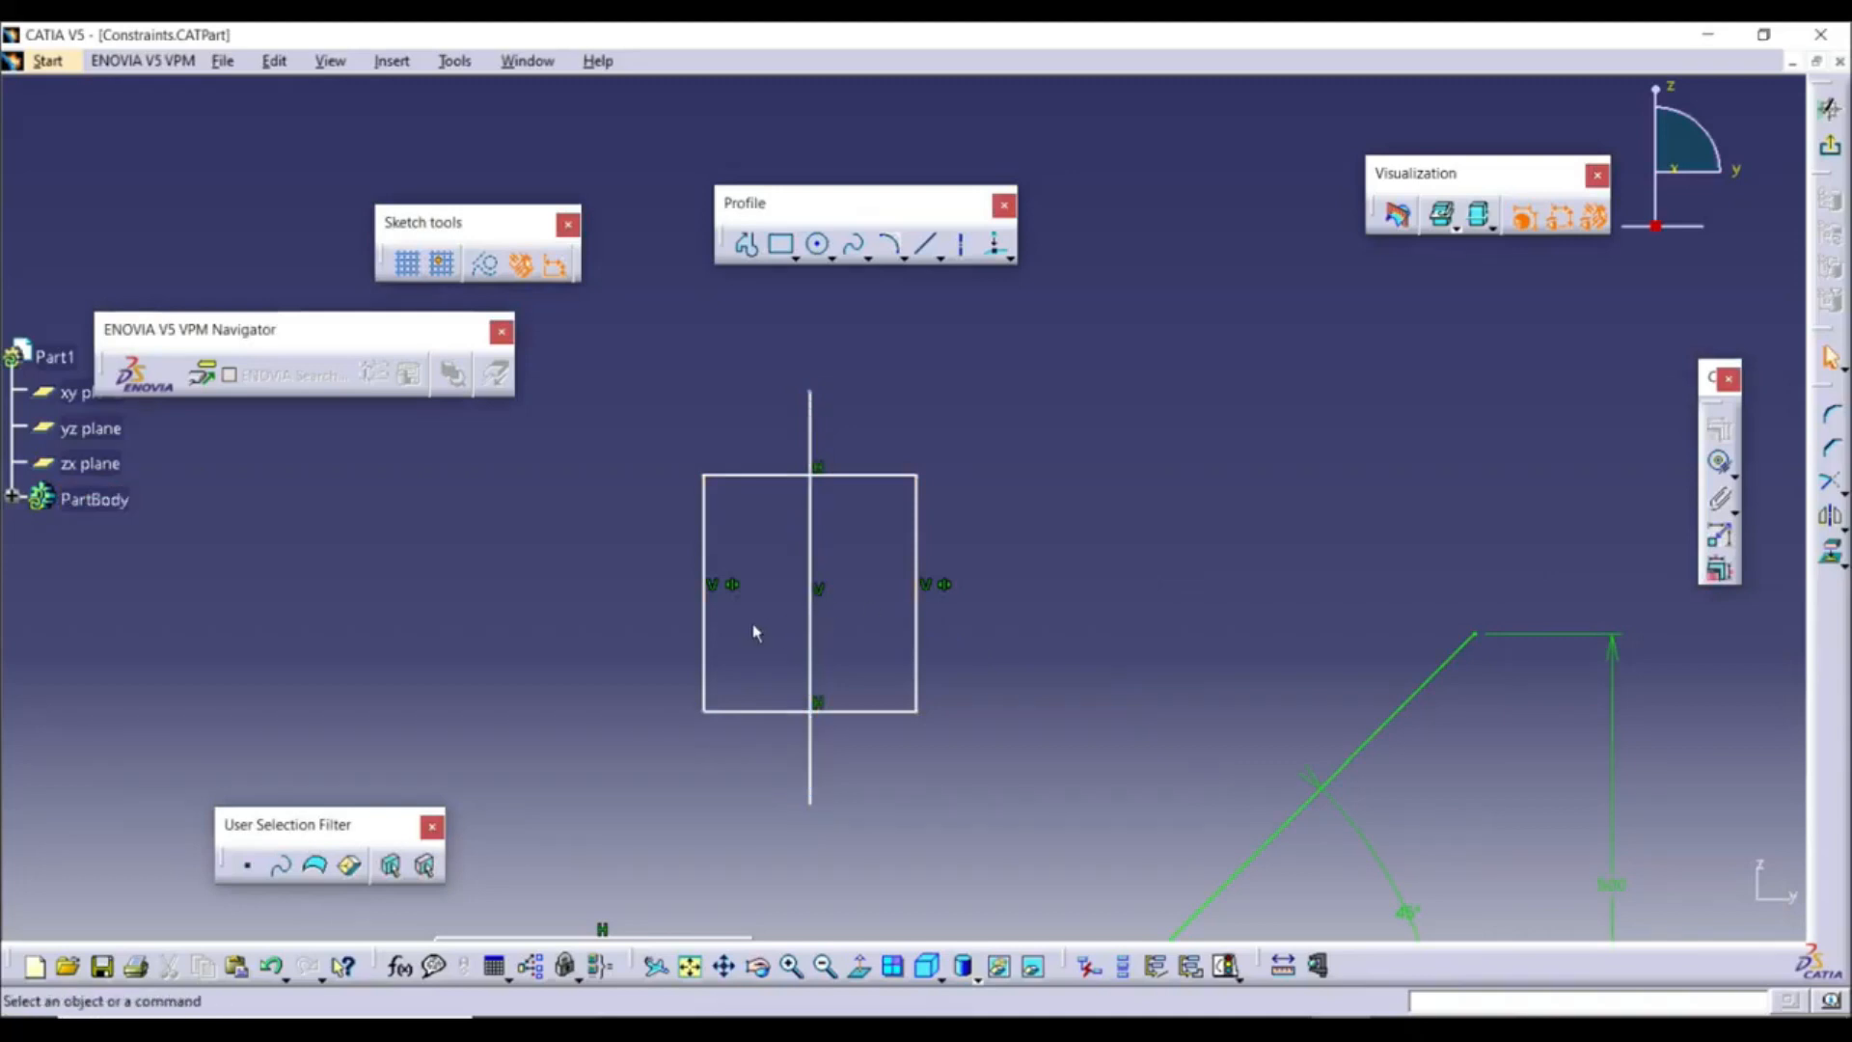
left_click_drag(927, 651, 1112, 649)
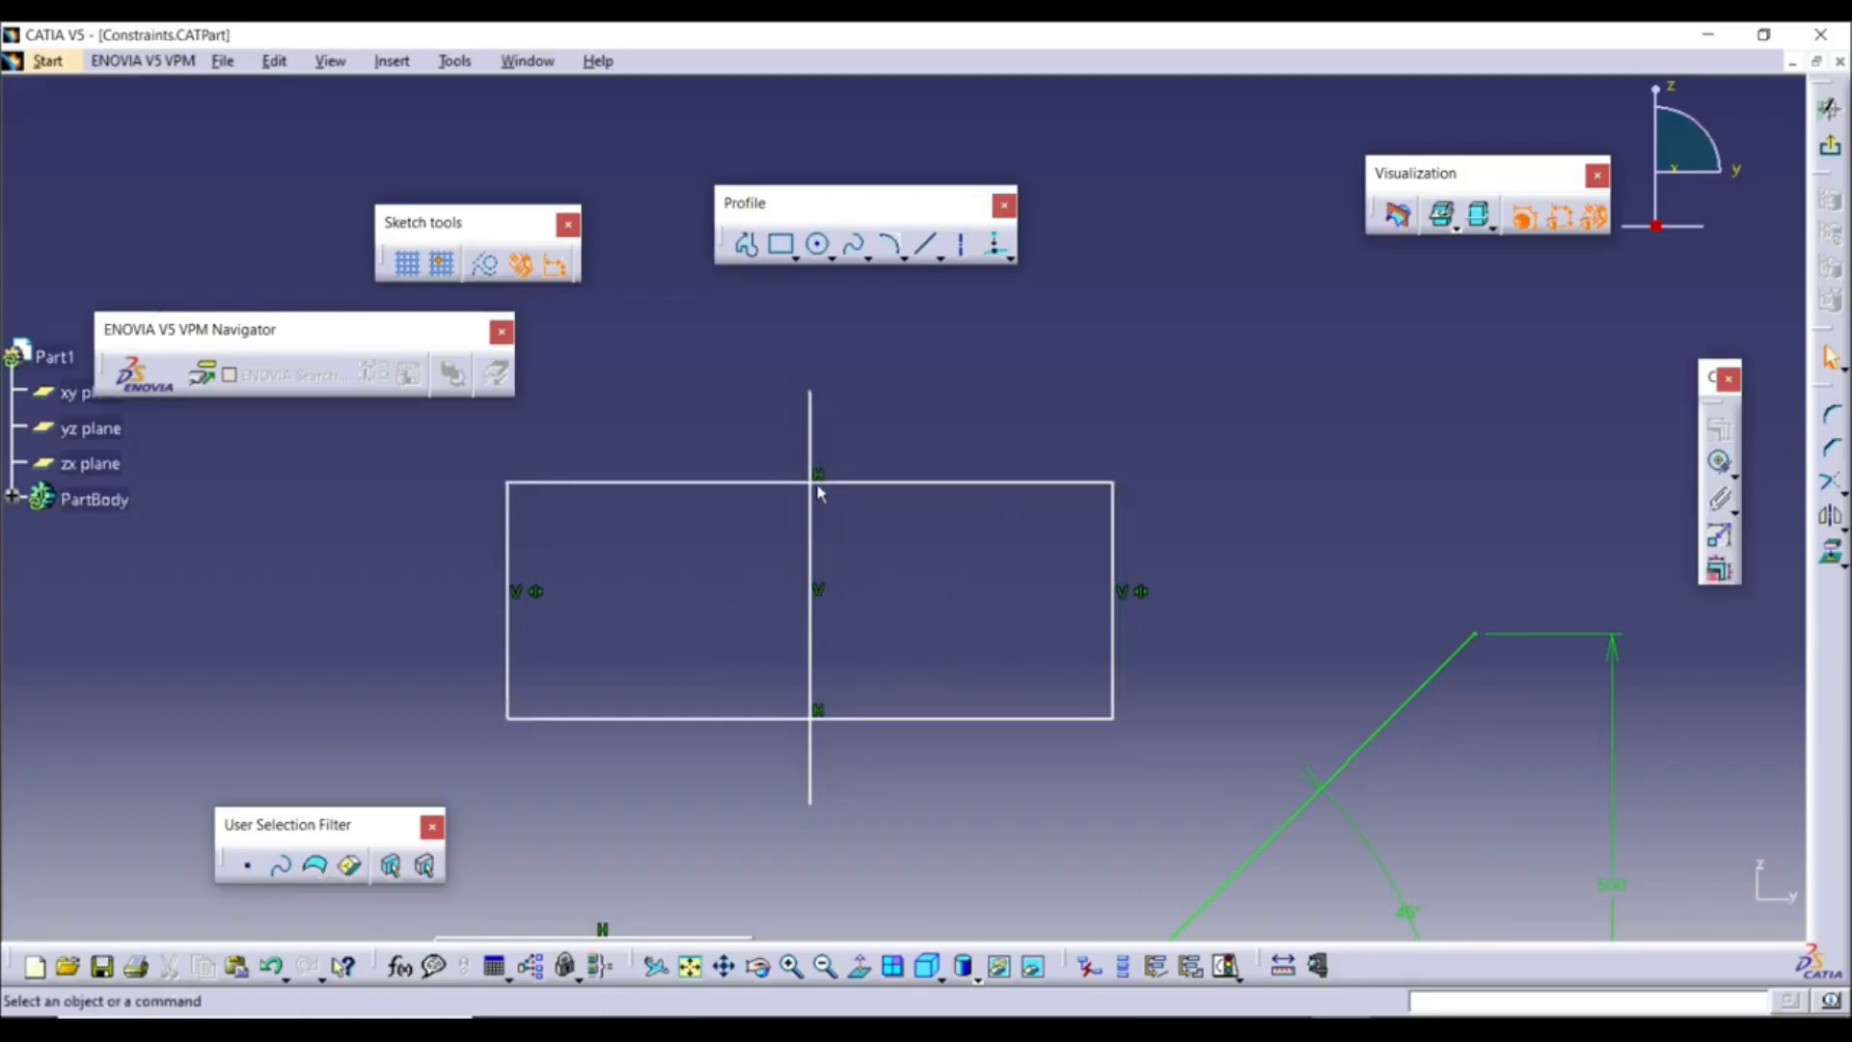
Apply Auto Constraint to the whole closed profile with the large and small arcs
middle_click_drag(1221, 604, 1047, 860)
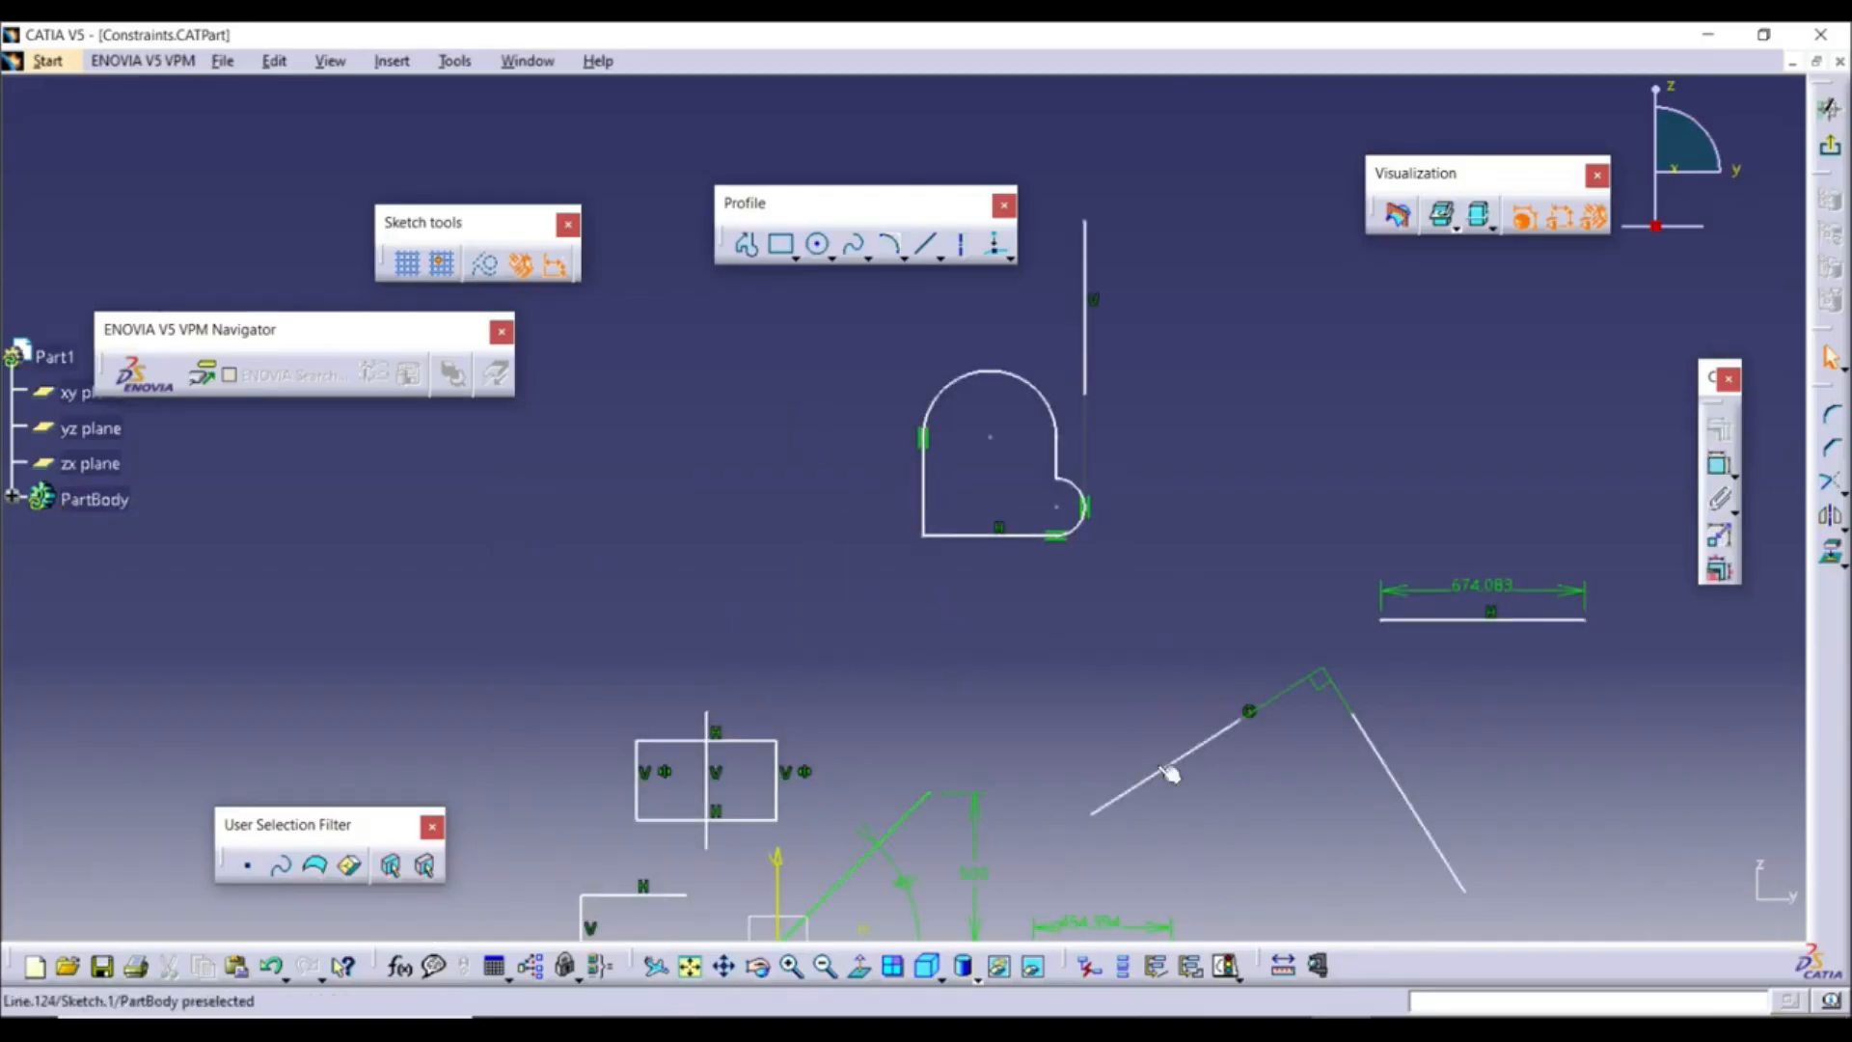
scroll(1157, 752, "up", 1)
mouse_move(1062, 484)
middle_mouse_down()
mouse_move(1075, 393)
mouse_move(996, 520)
middle_mouse_up()
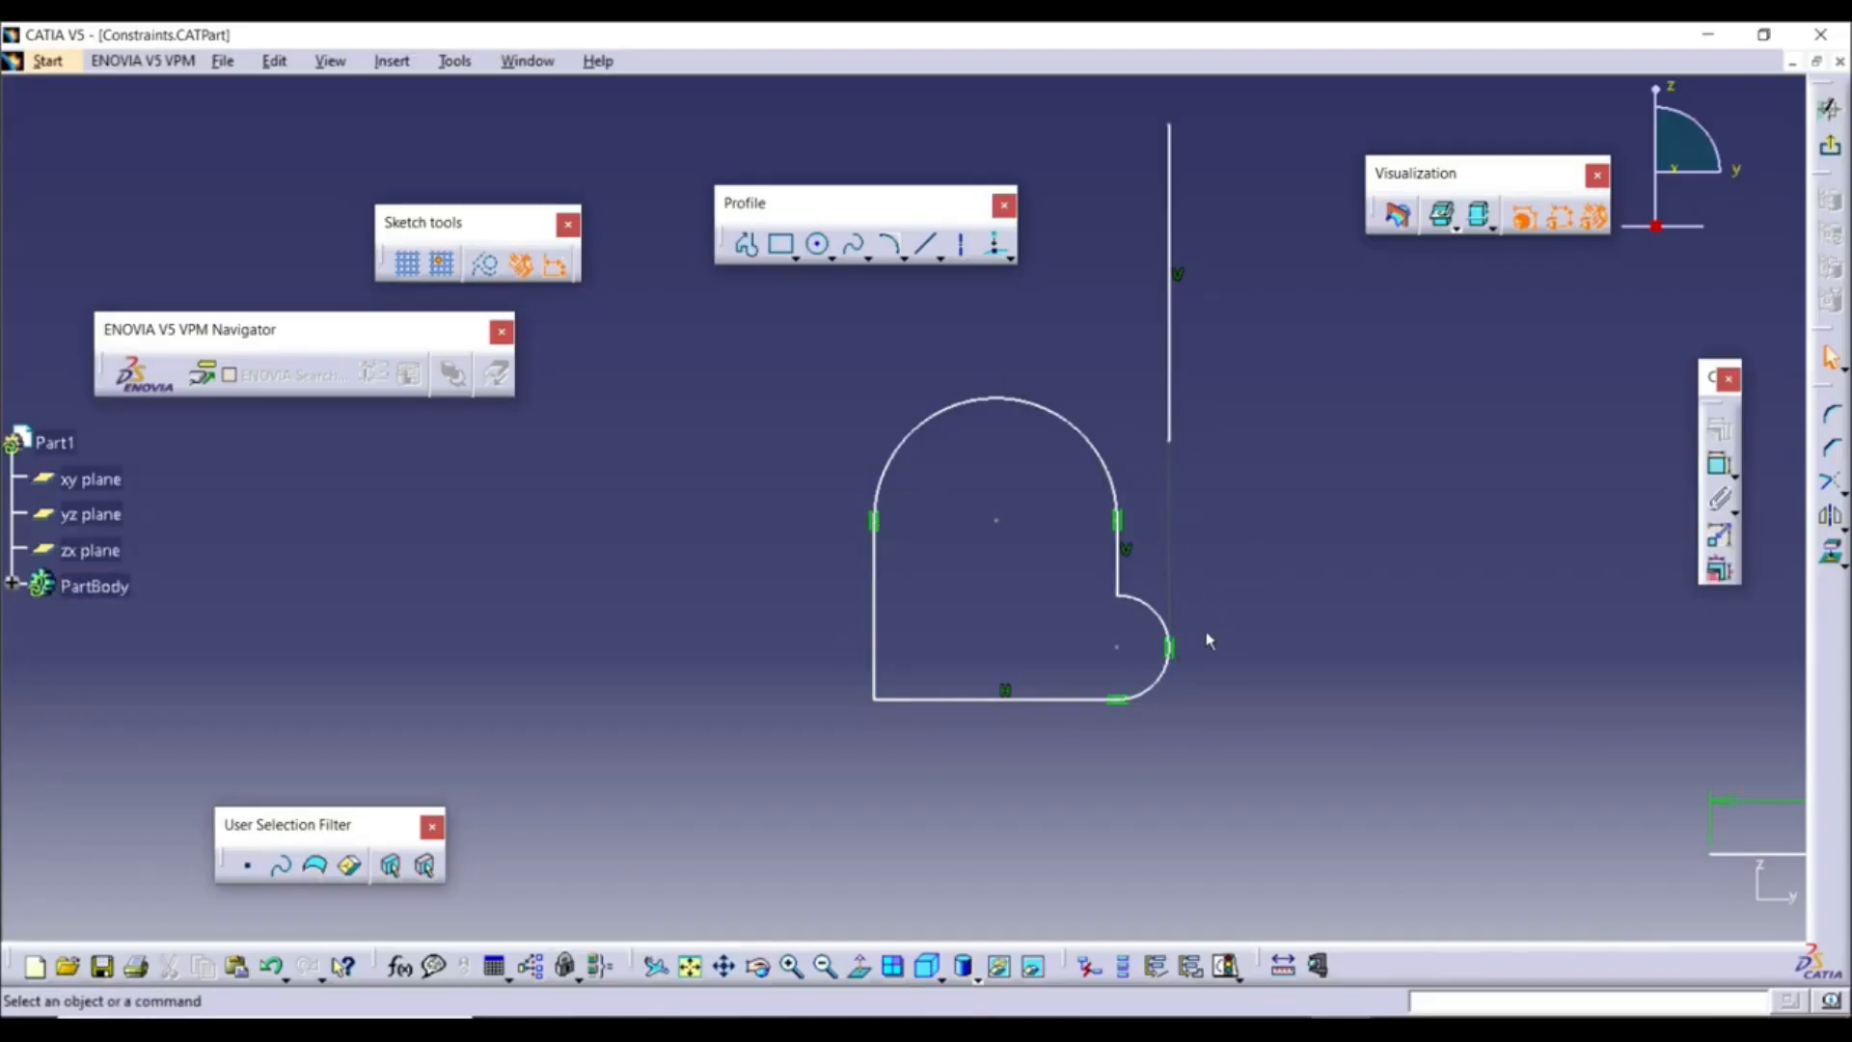
left_click(1734, 512)
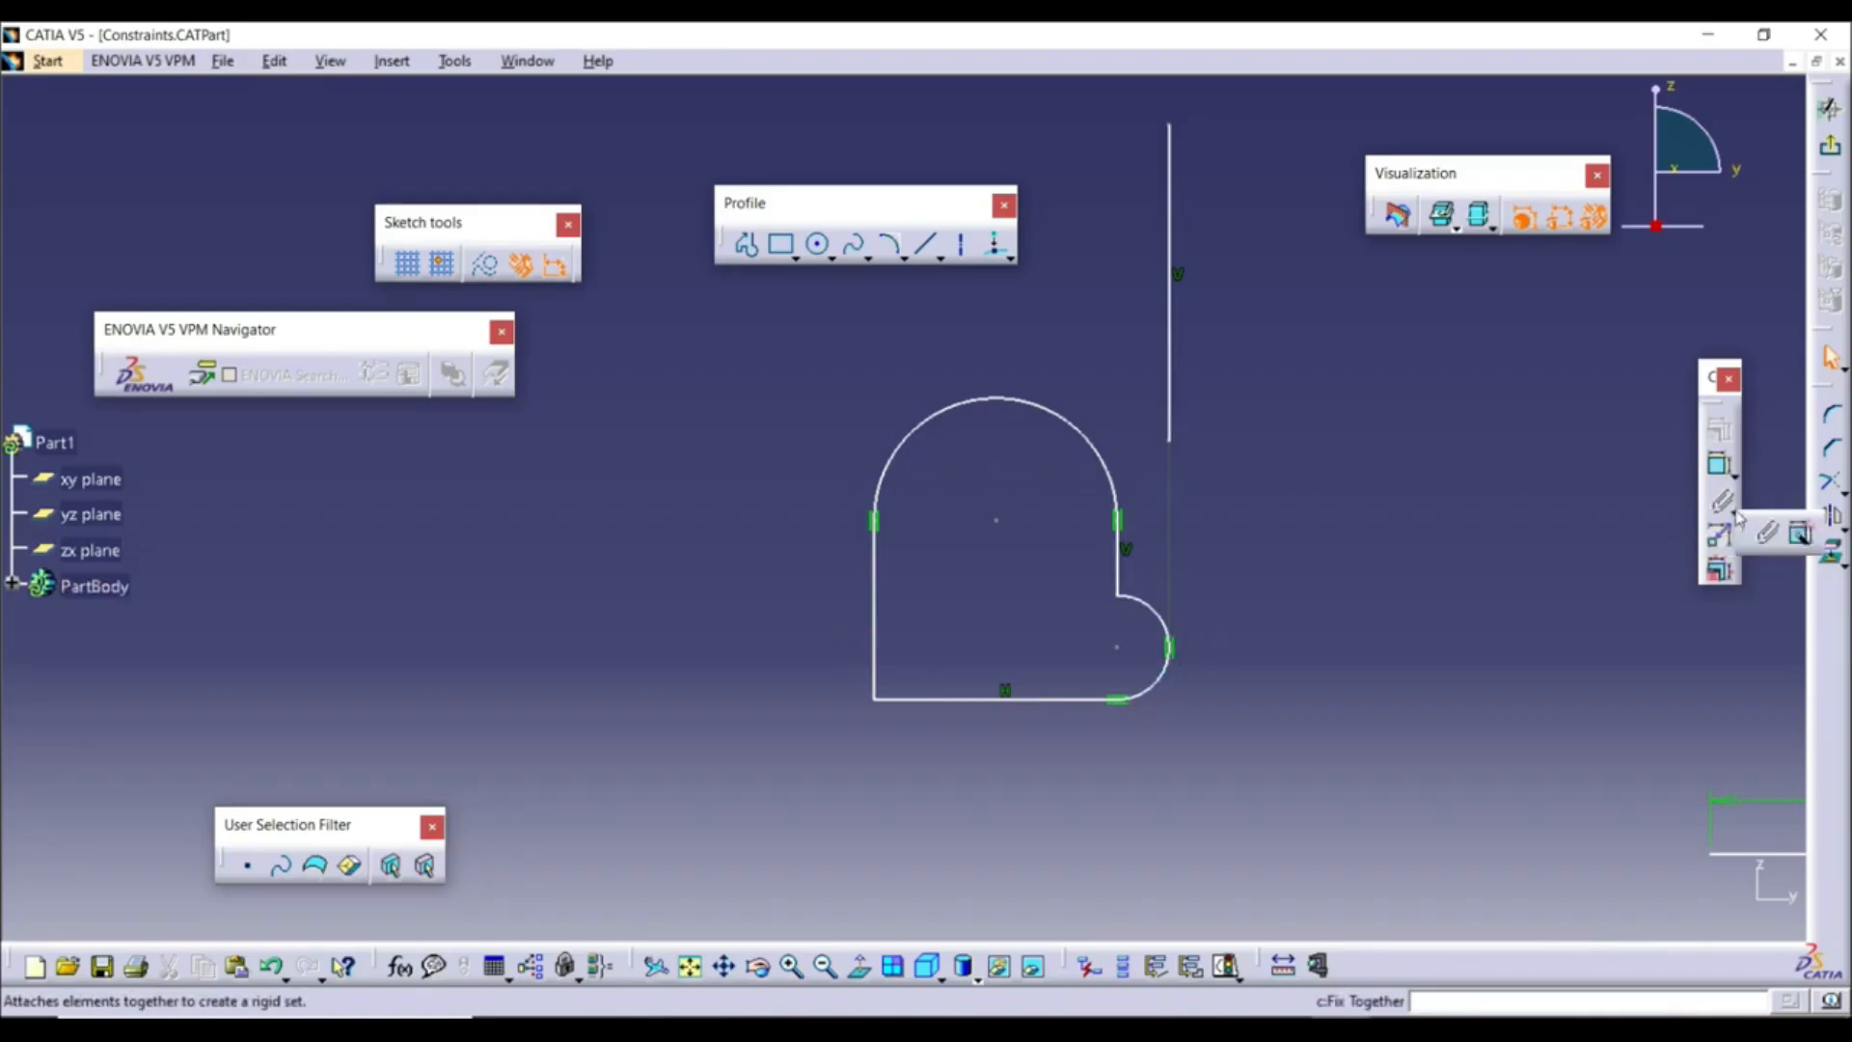
left_click(1803, 536)
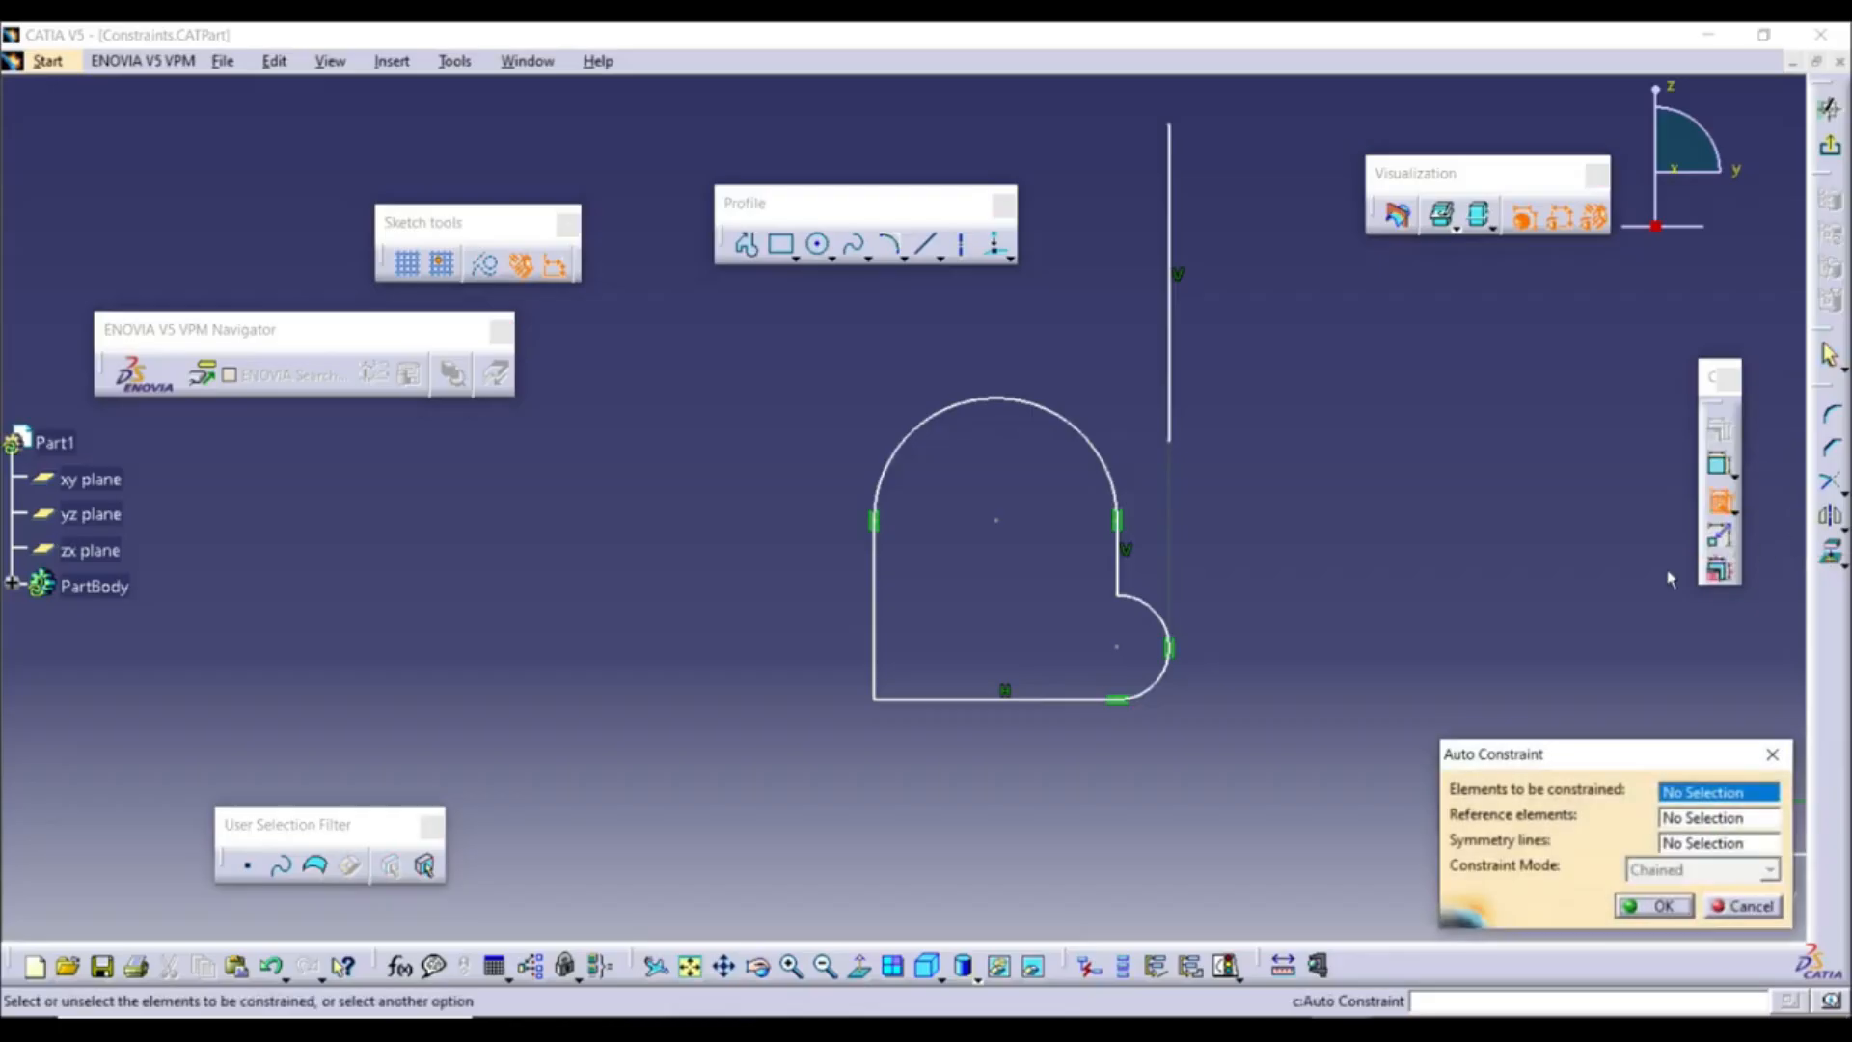
mouse_move(796, 370)
left_mouse_down()
mouse_move(1125, 649)
mouse_move(1216, 749)
mouse_move(1175, 768)
left_mouse_up()
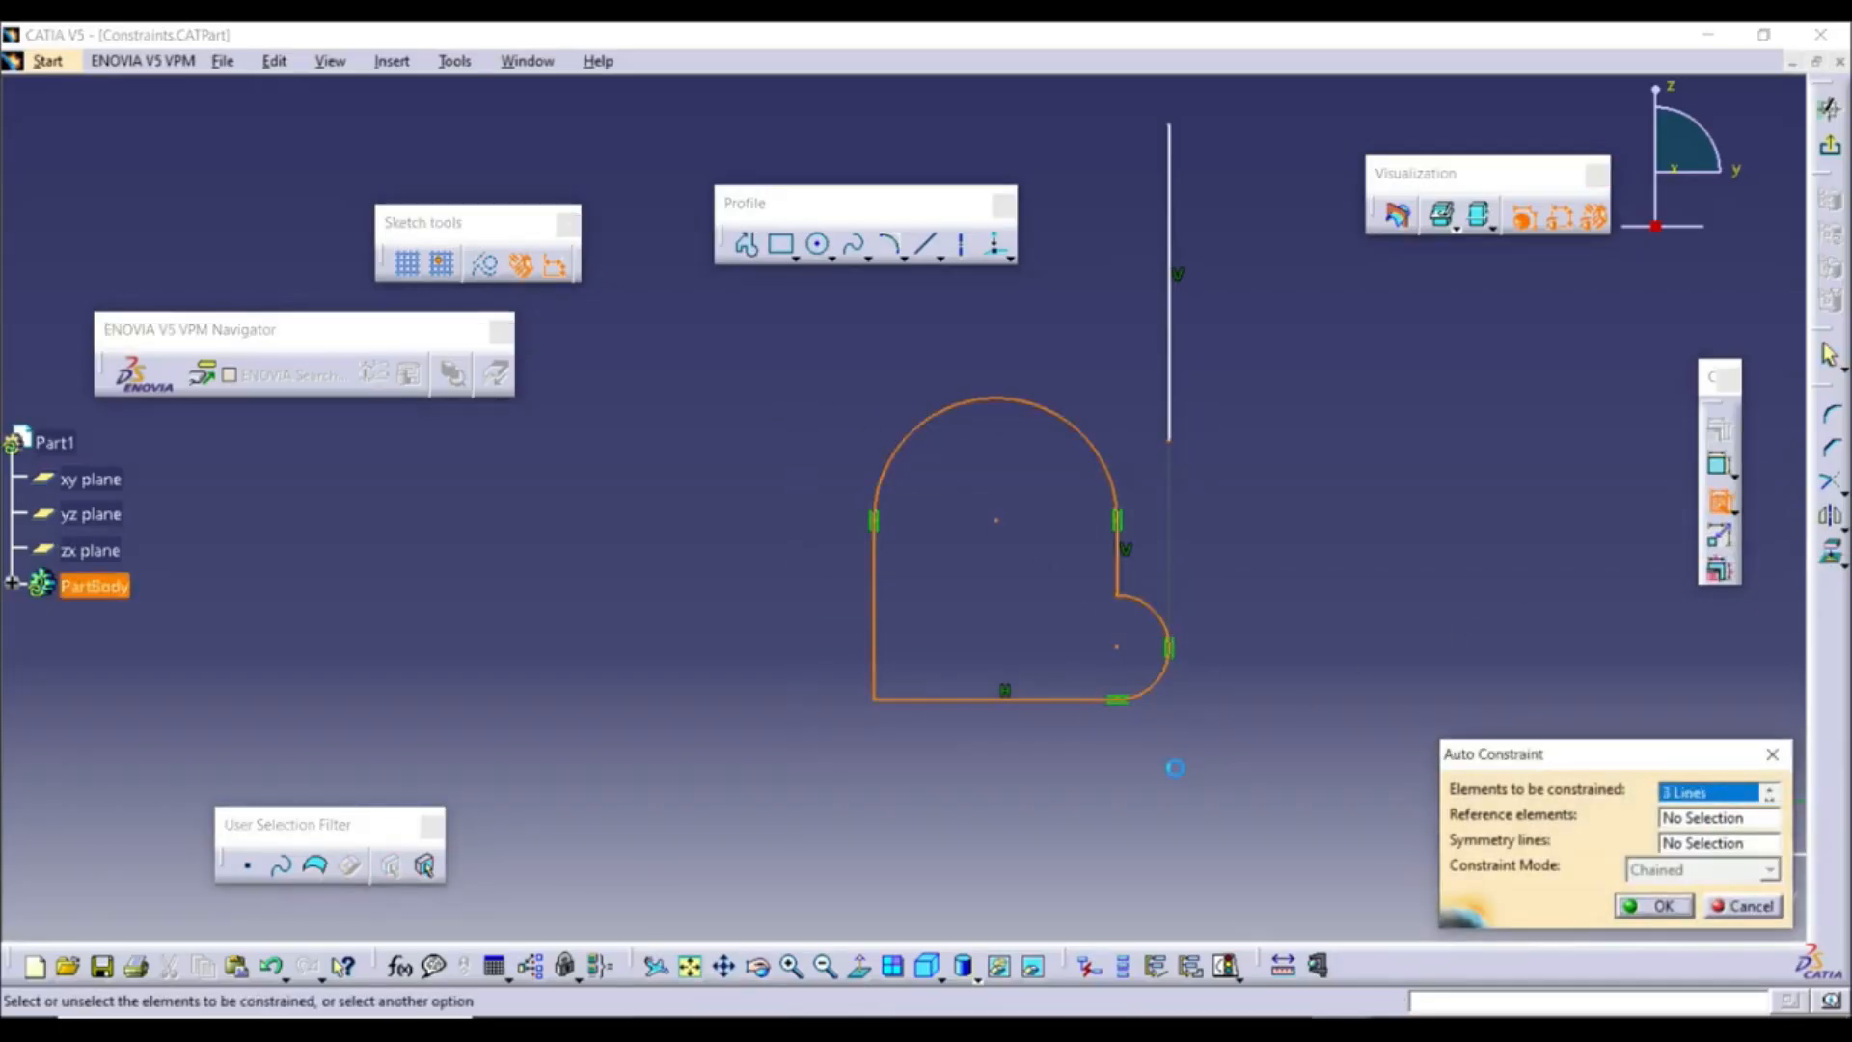
left_click(1643, 907)
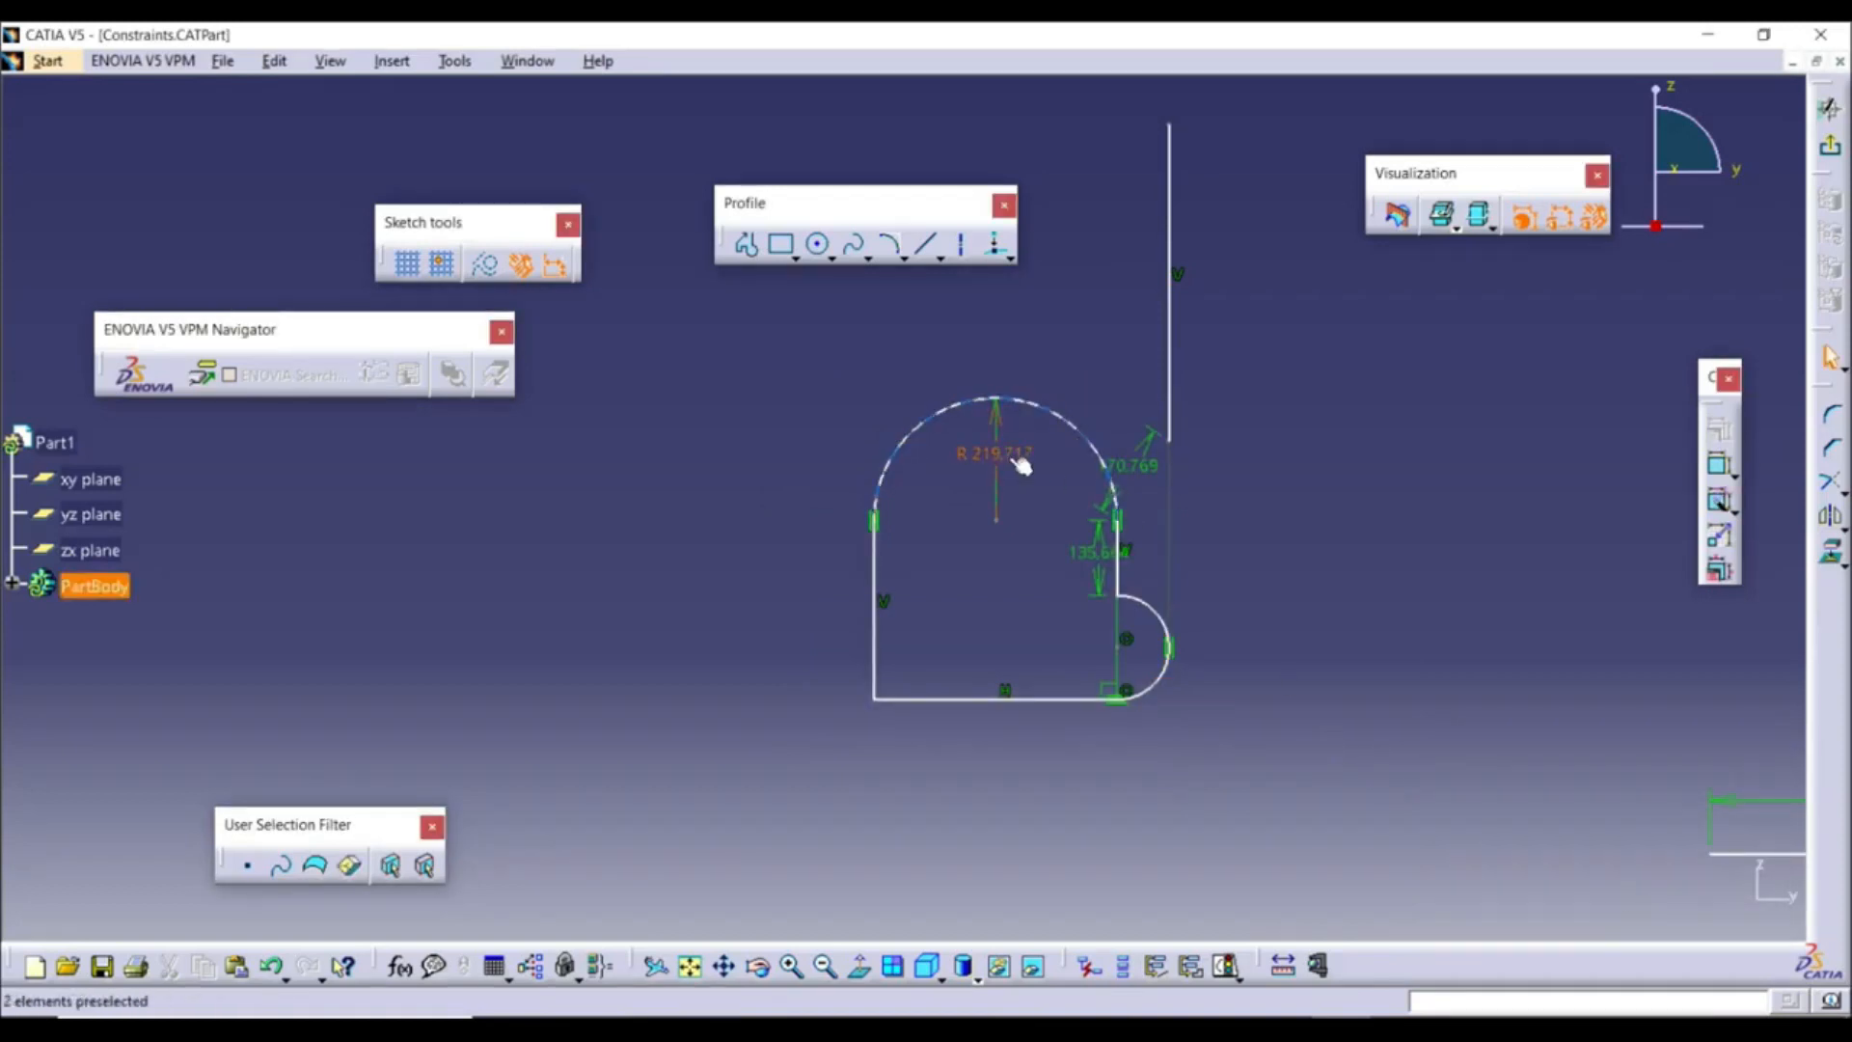
Move the short vertical side's dimension outside the profile to the right, and the slanted distance dimension to above the large arc
left_click(1103, 546)
left_click_drag(1103, 546, 1225, 557)
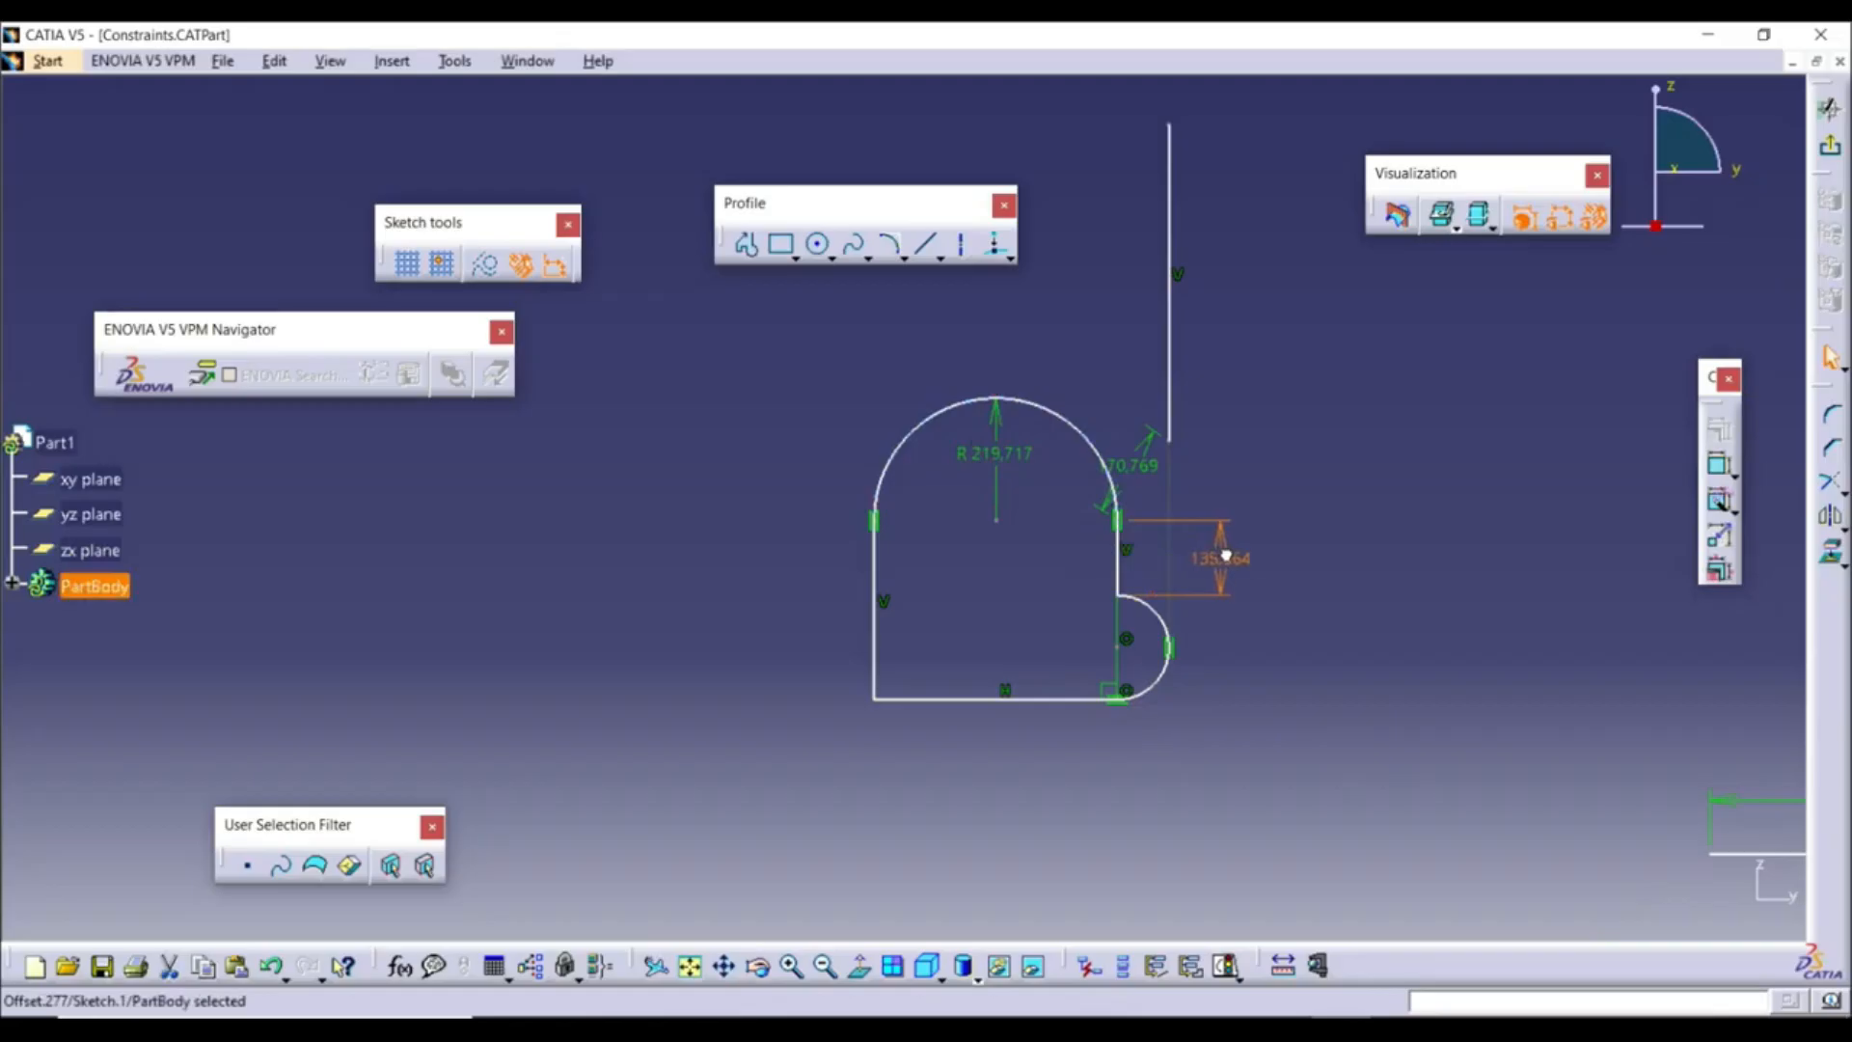
left_click(1257, 673)
left_click_drag(1131, 465, 952, 365)
left_click(1297, 497)
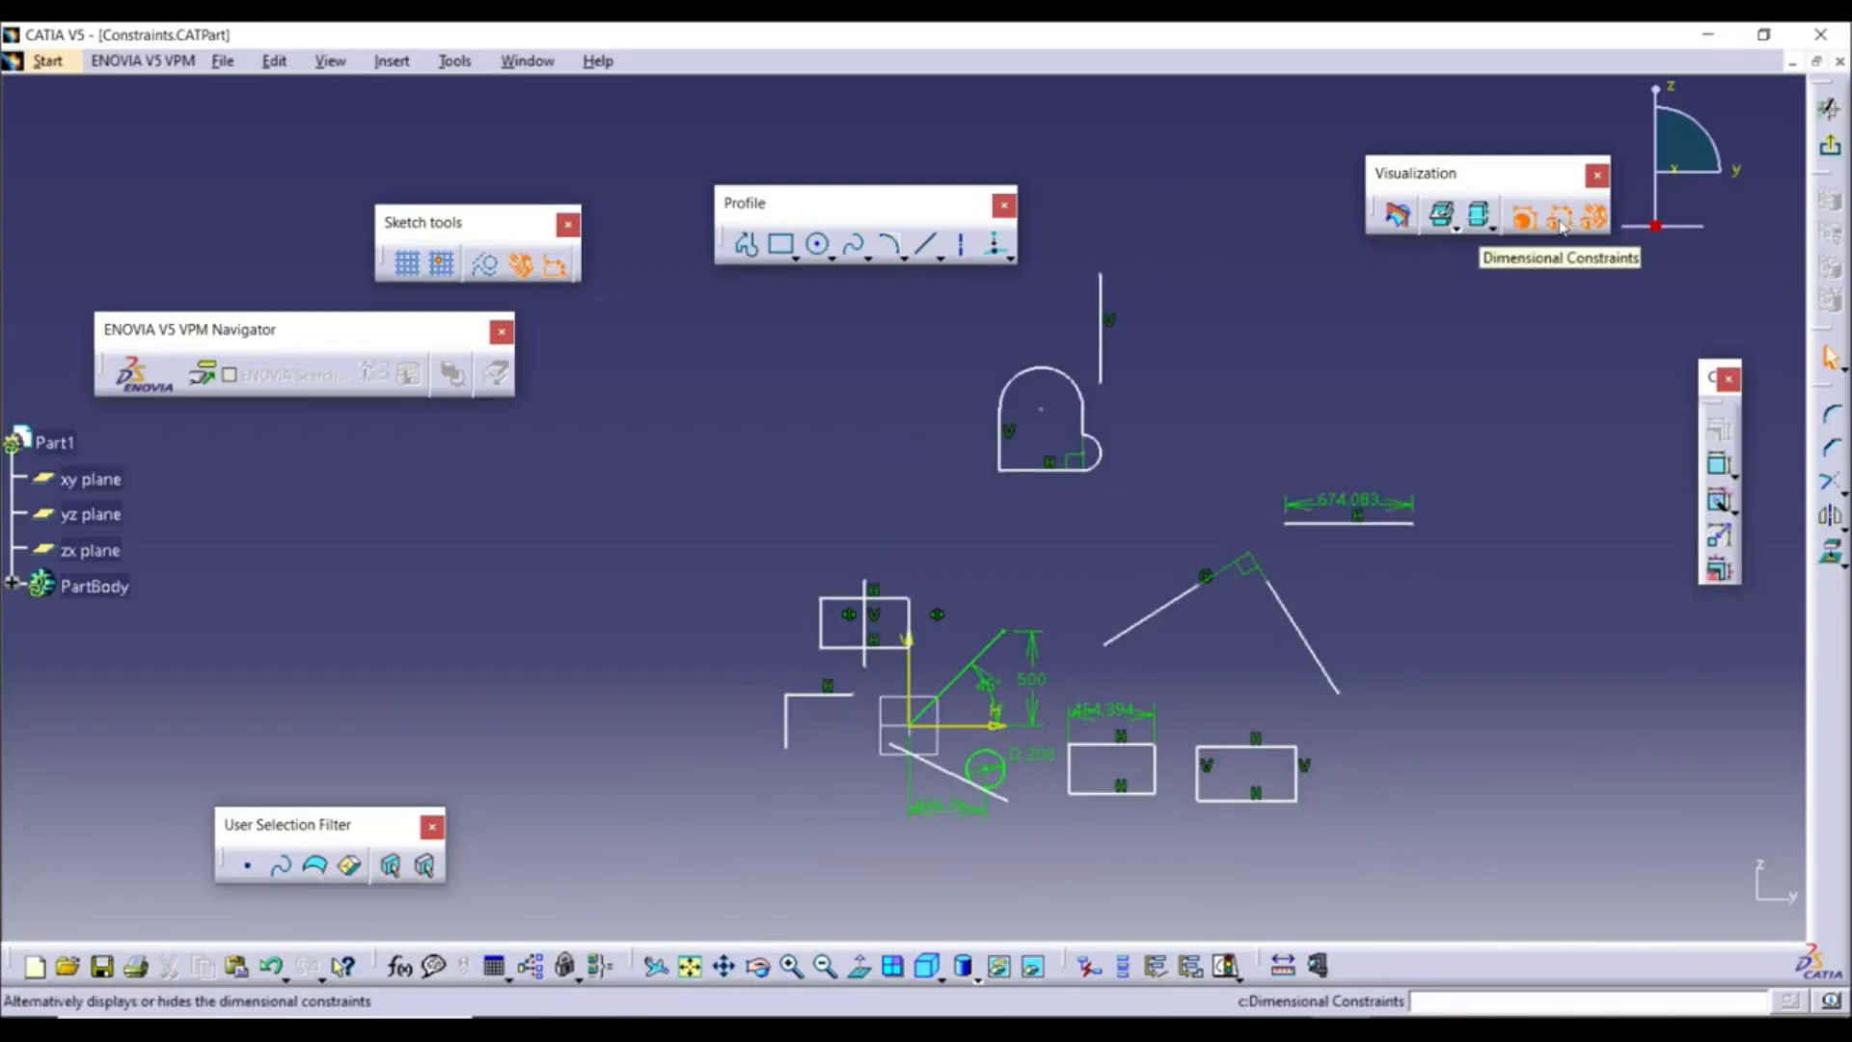
Hide the dimensional constraints and the geometrical constraints of the sketch
left_click(1561, 220)
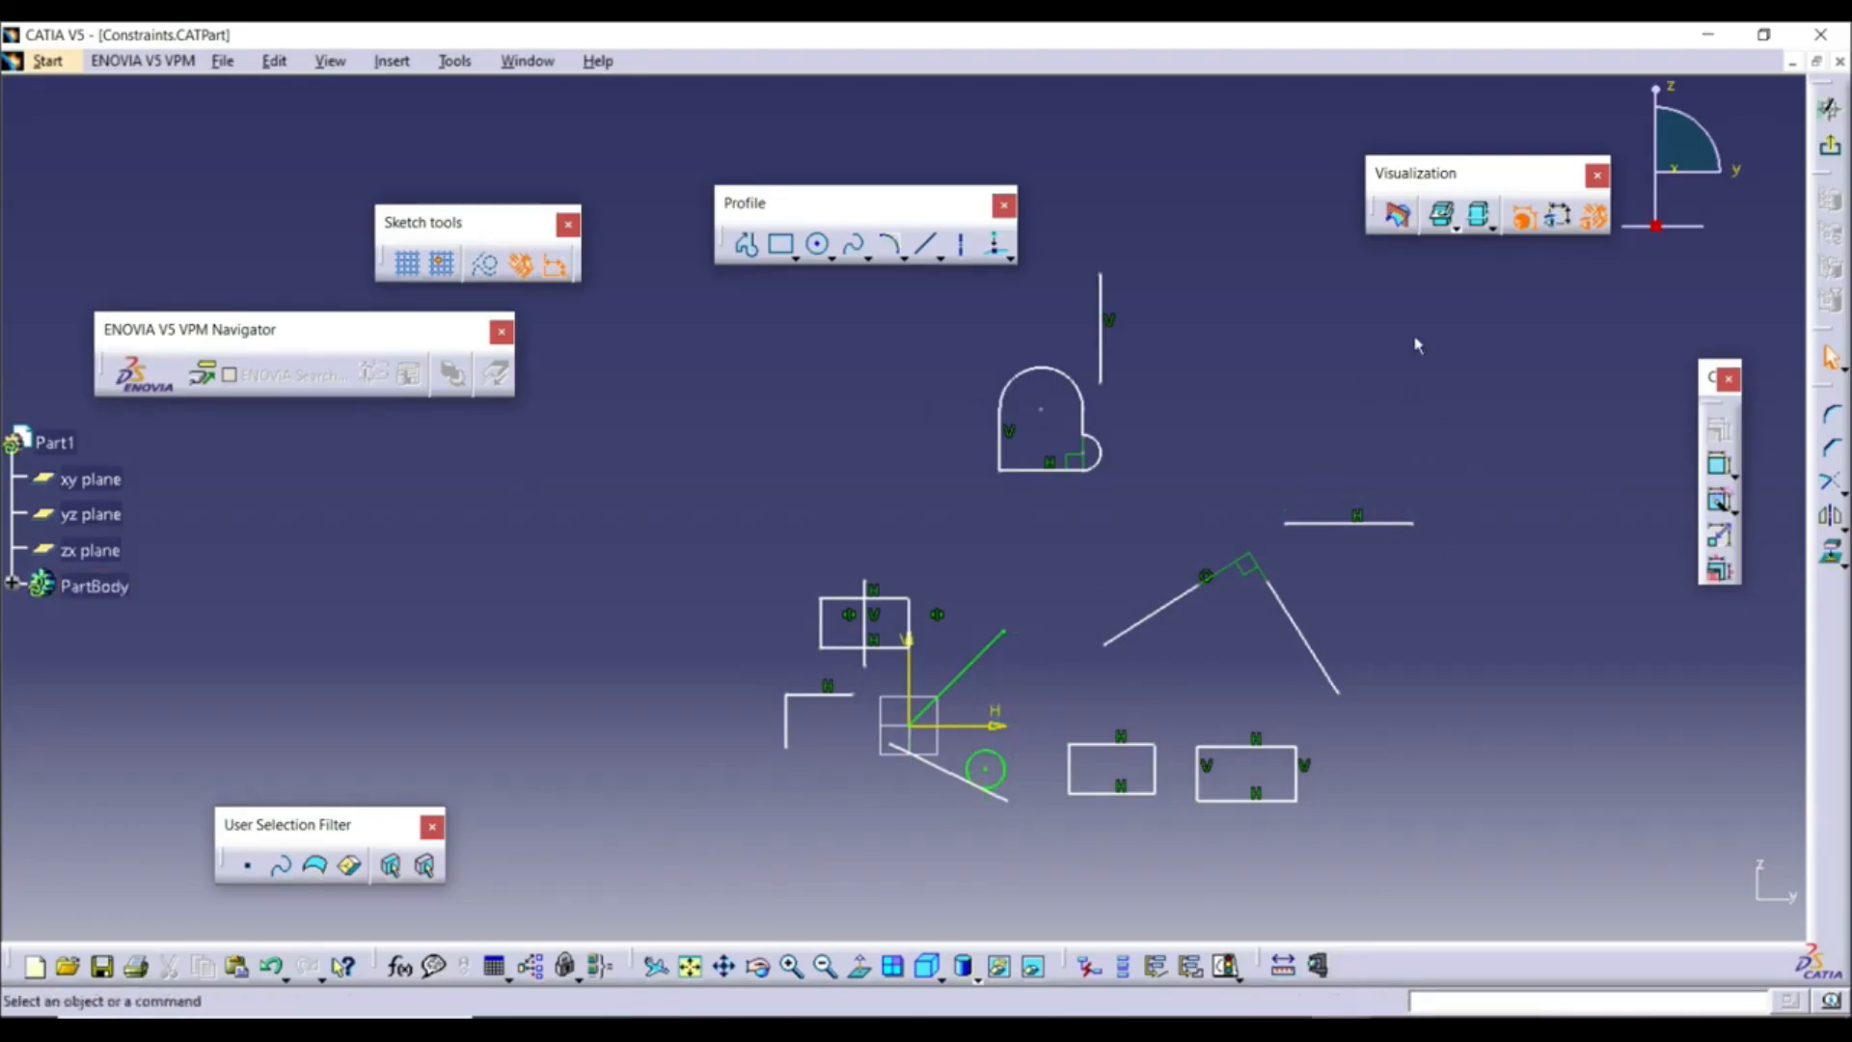
left_click(1596, 217)
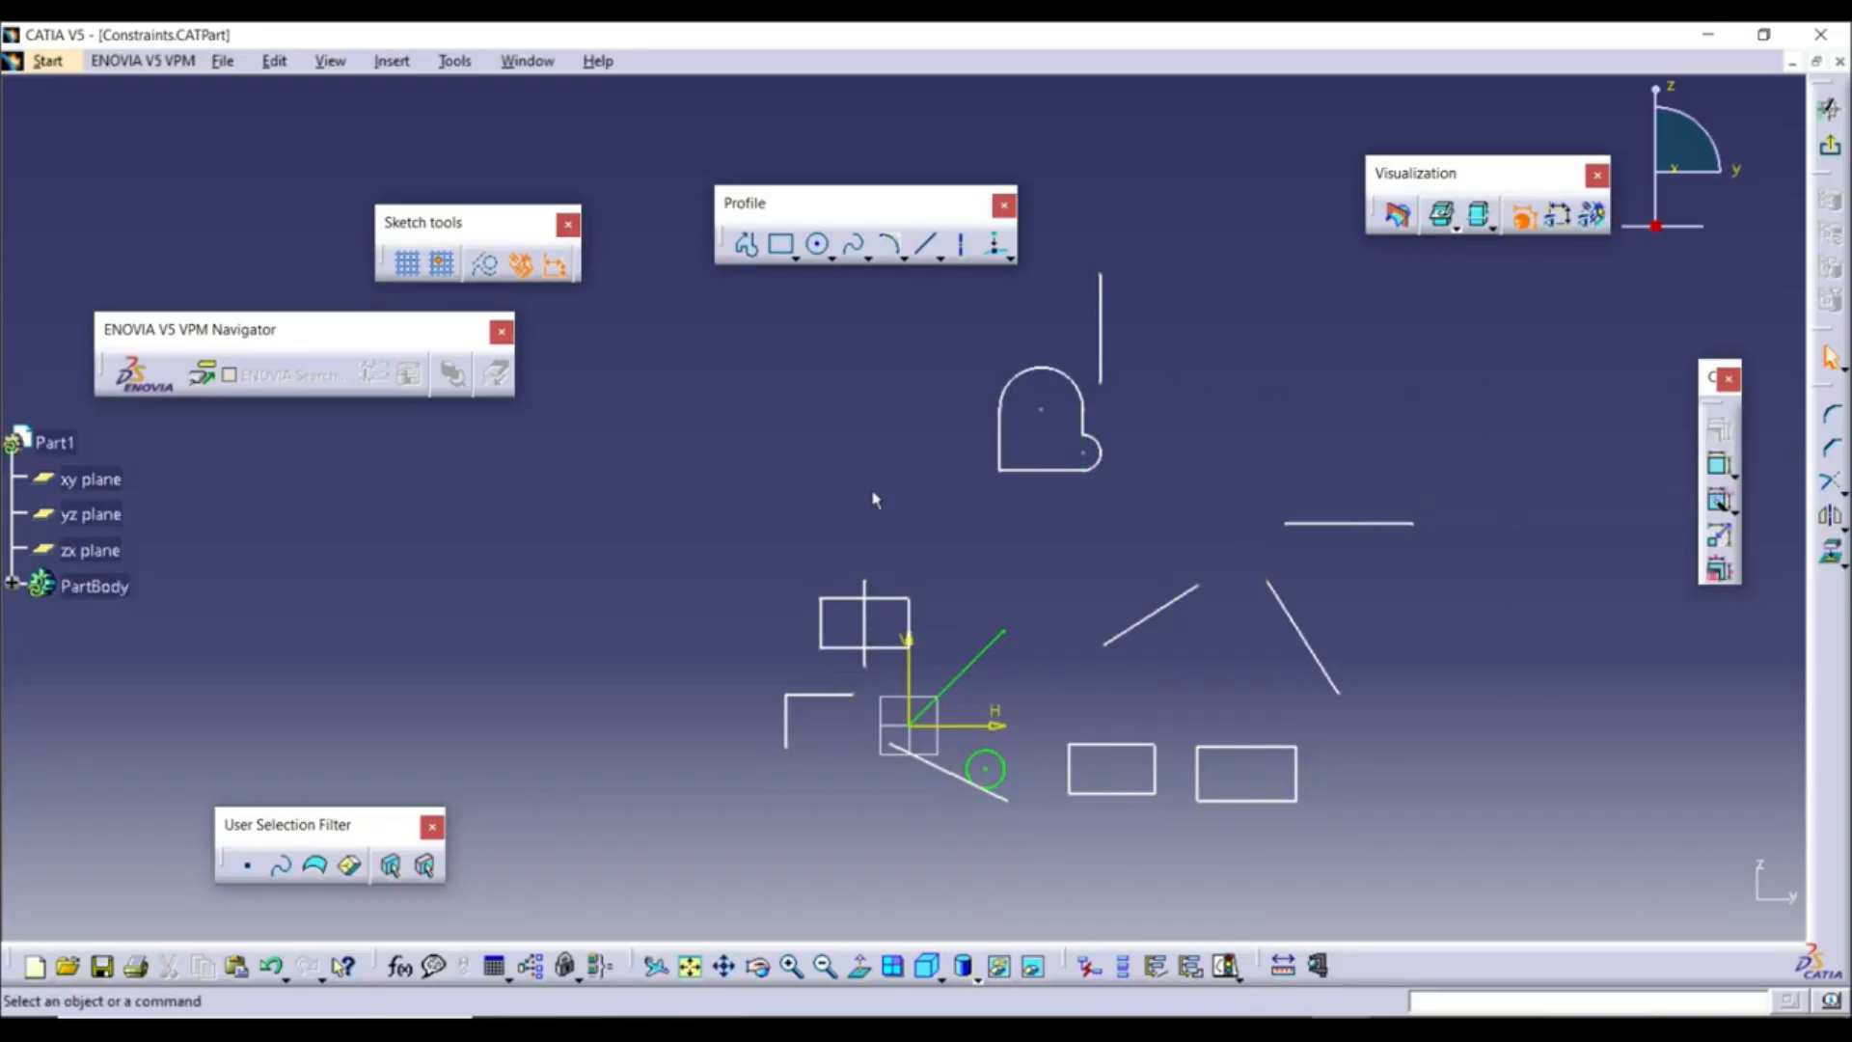
Dimension the length of the horizontal line above the perpendicular lines while the constraints are hidden
middle_click_drag(1438, 572, 1438, 530)
left_click(1720, 466)
left_click(1511, 526)
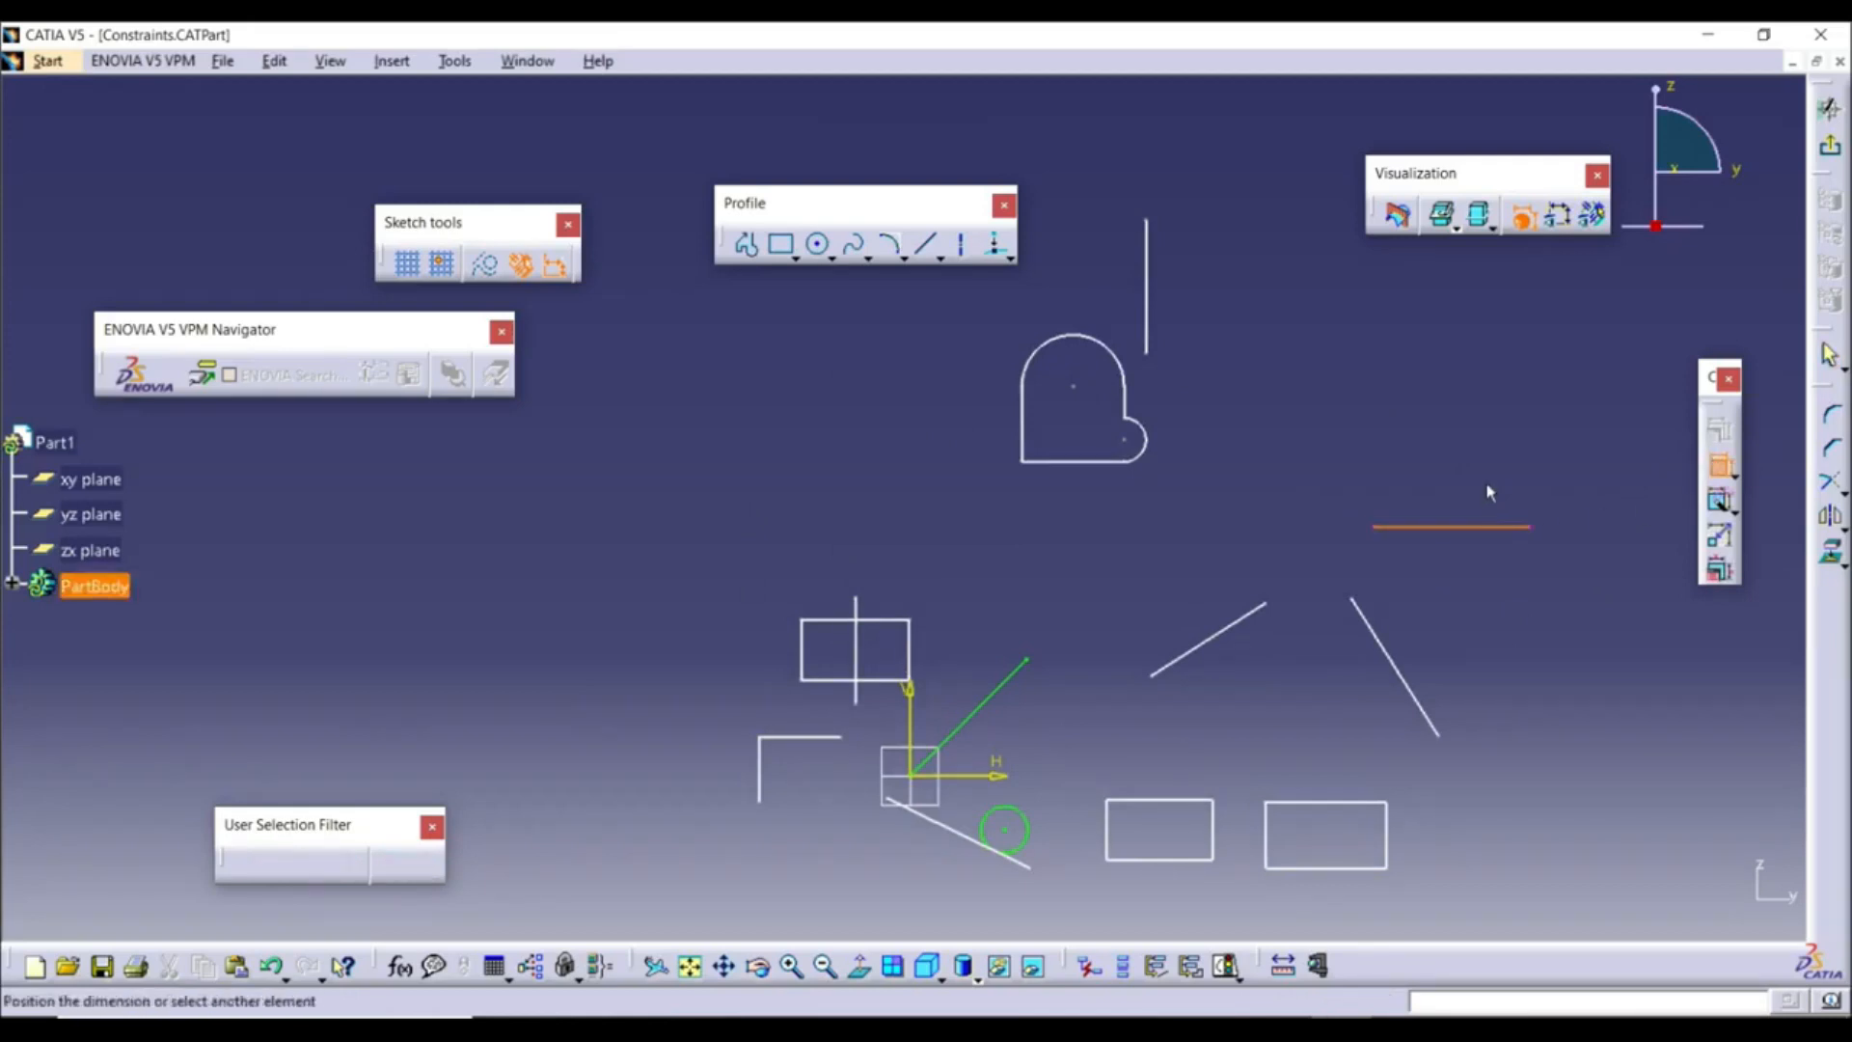
key("Escape")
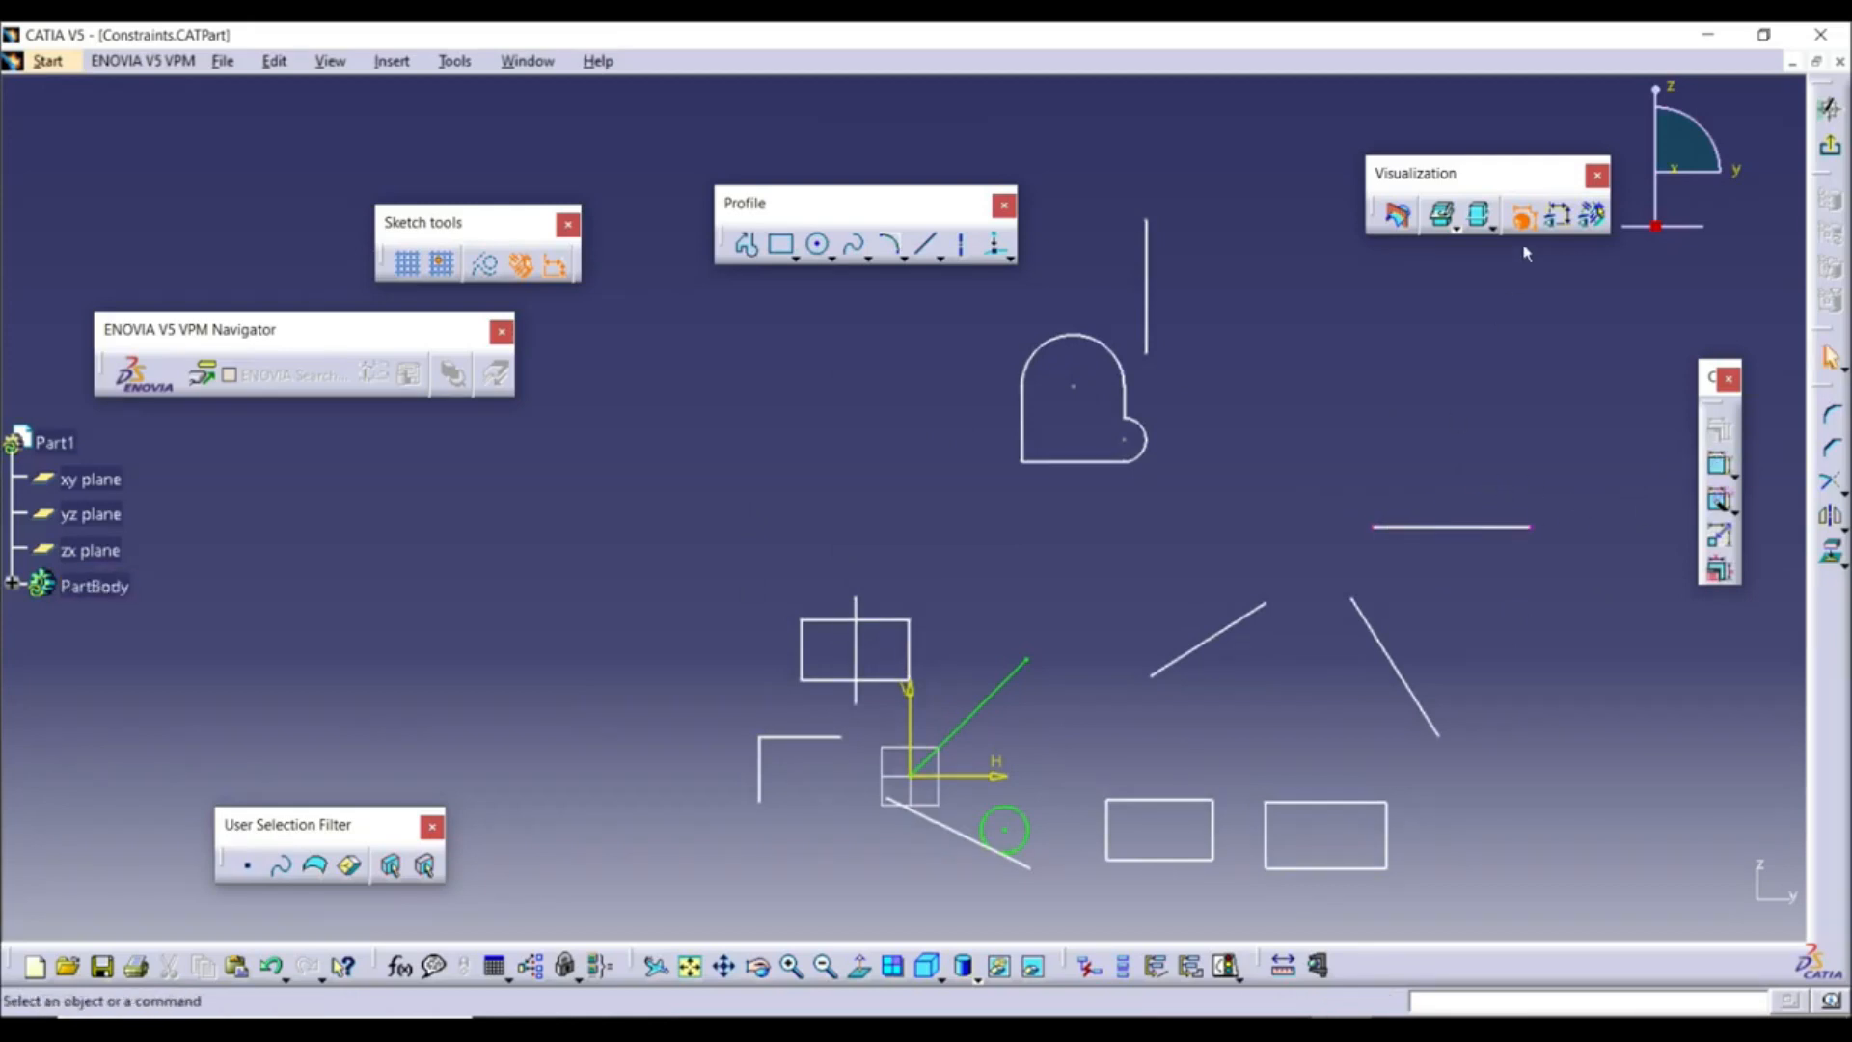
Show the dimensional constraints again and delete the duplicate length dimension closest to the horizontal line
left_click(1557, 216)
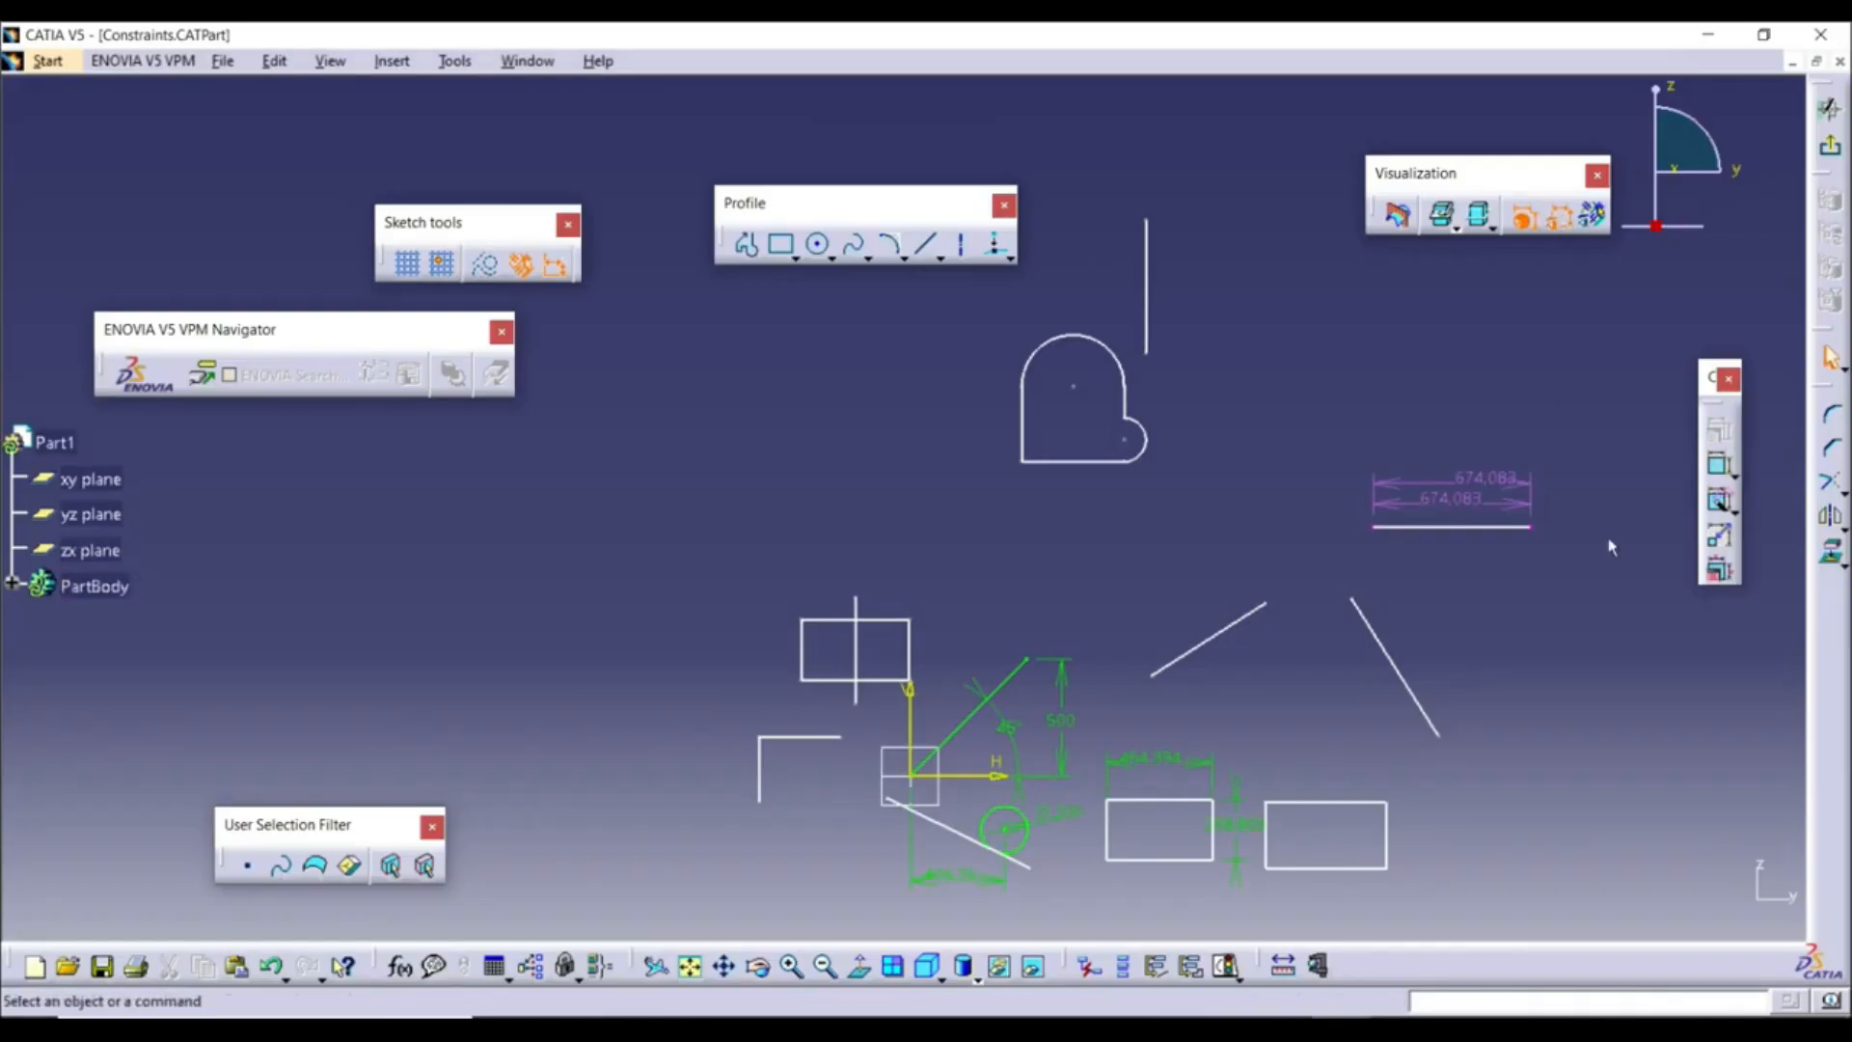
left_click(1465, 503)
key("Delete")
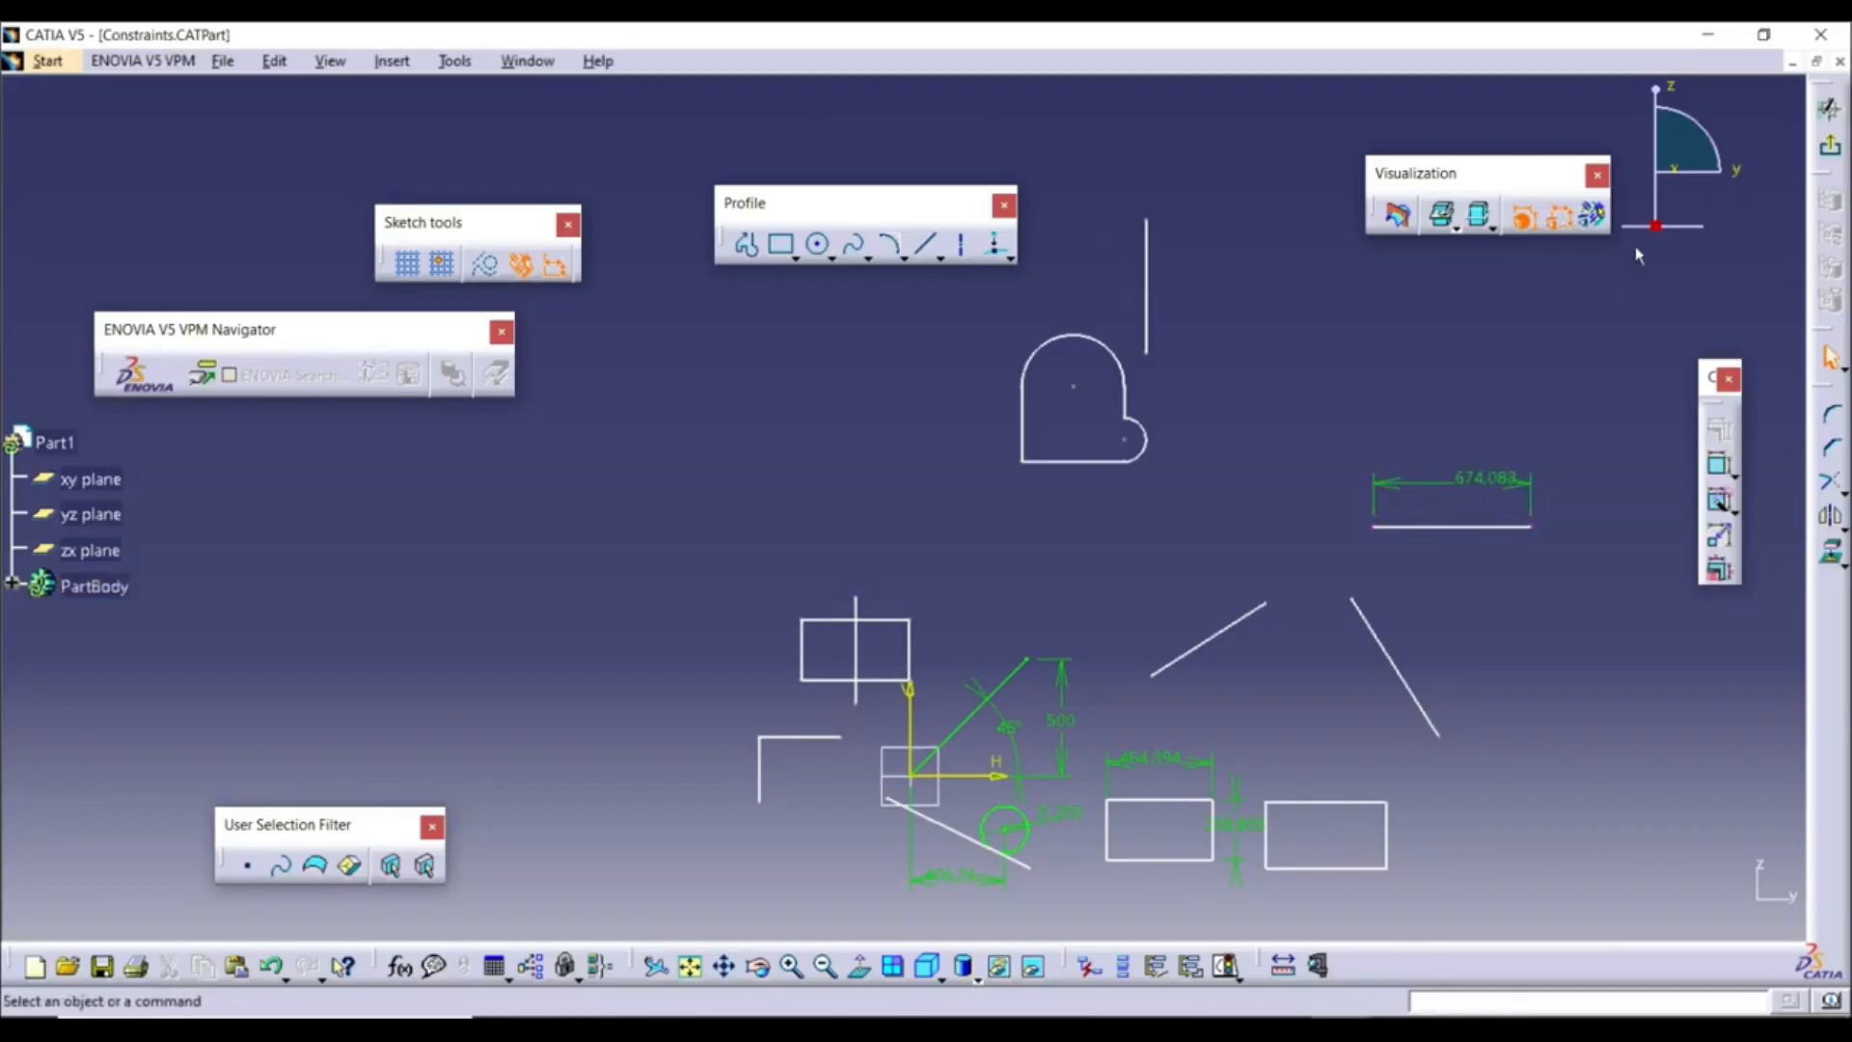
Show the geometrical constraints again and sketch a horizontal line ending in a tangent semicircular arc in the empty area beside the arched profile
left_click(1594, 217)
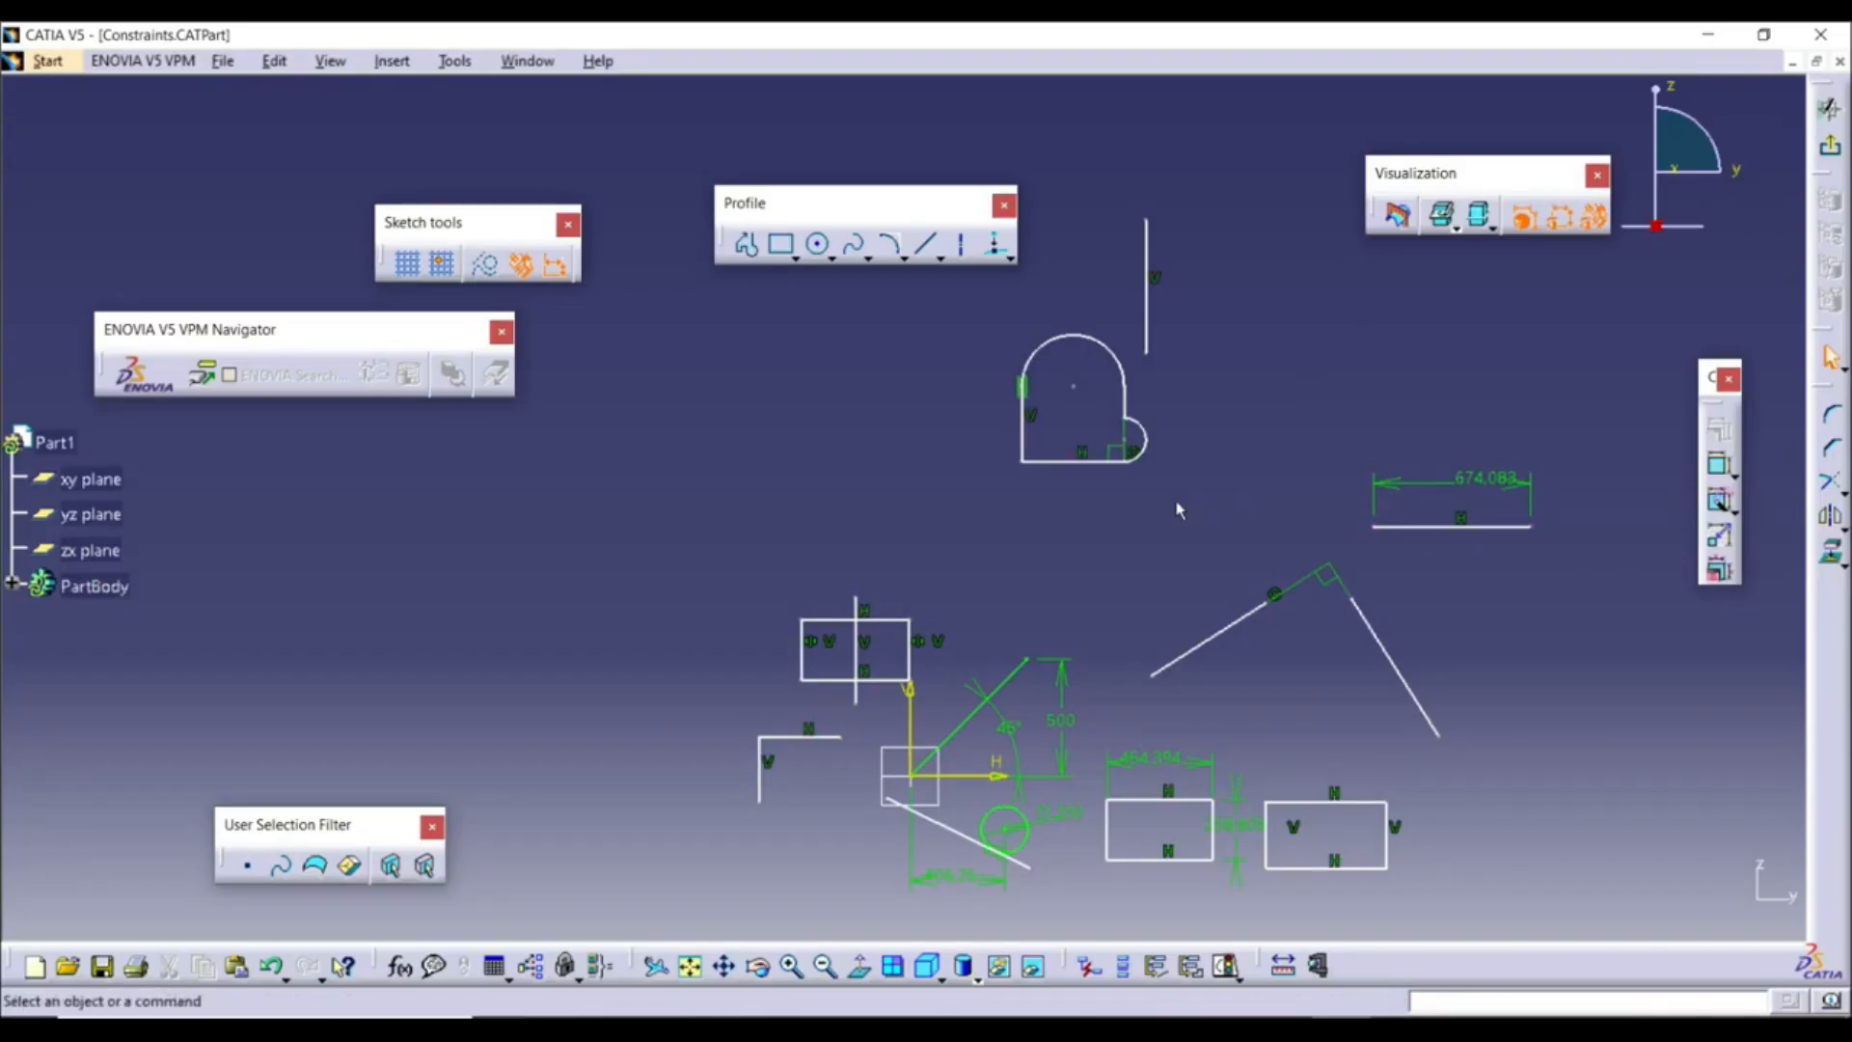
middle_click_drag(704, 488, 739, 269)
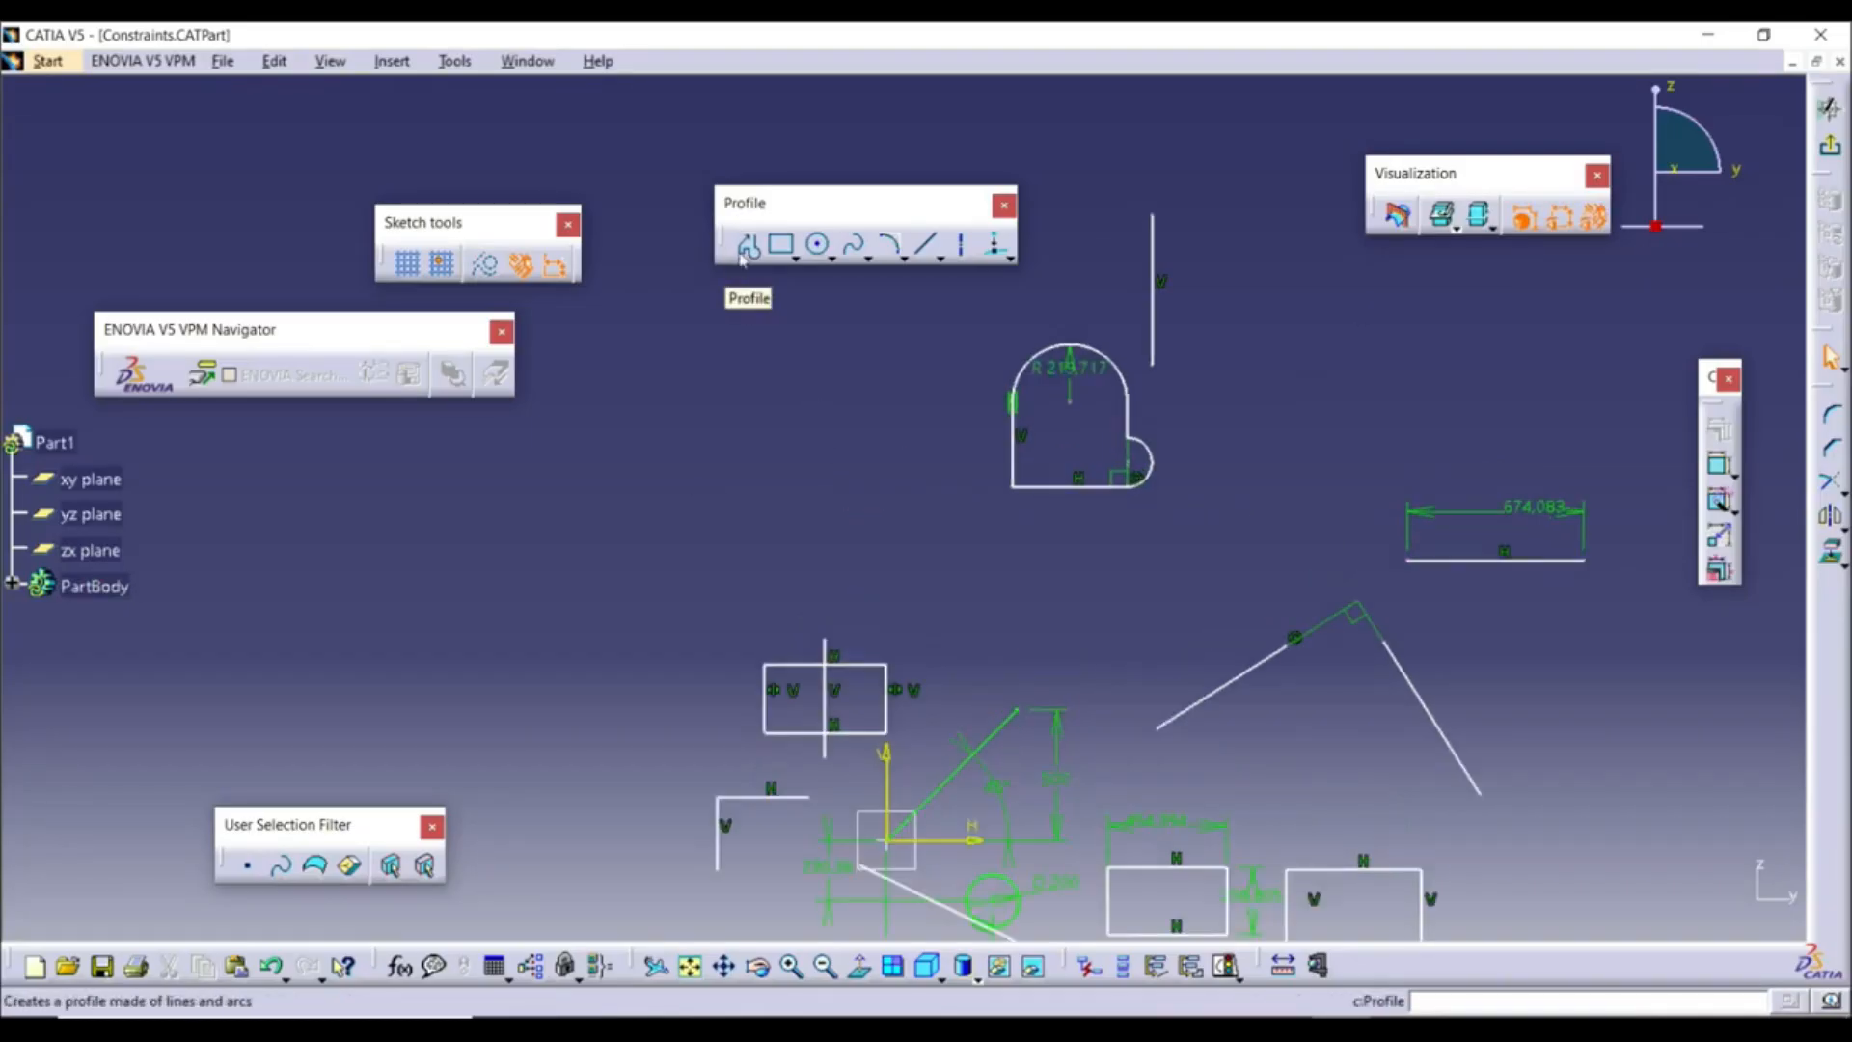
left_click(746, 244)
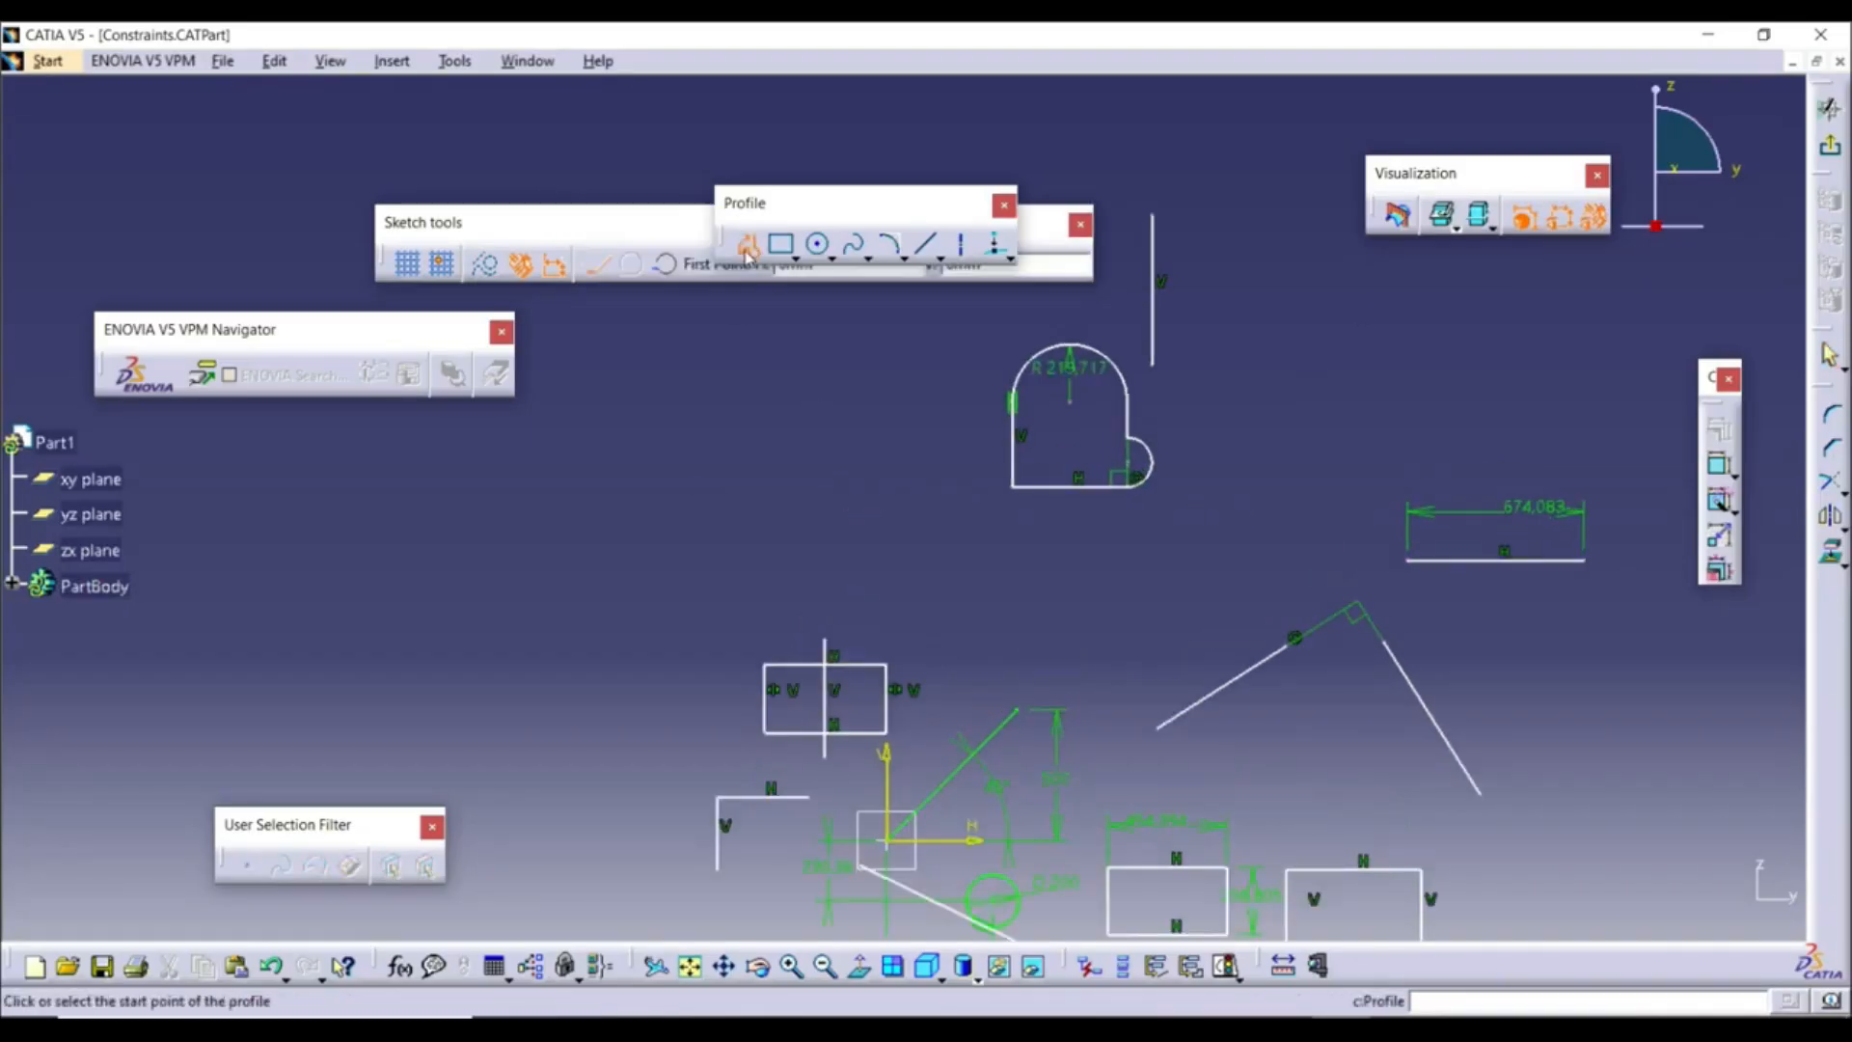
left_click(501, 538)
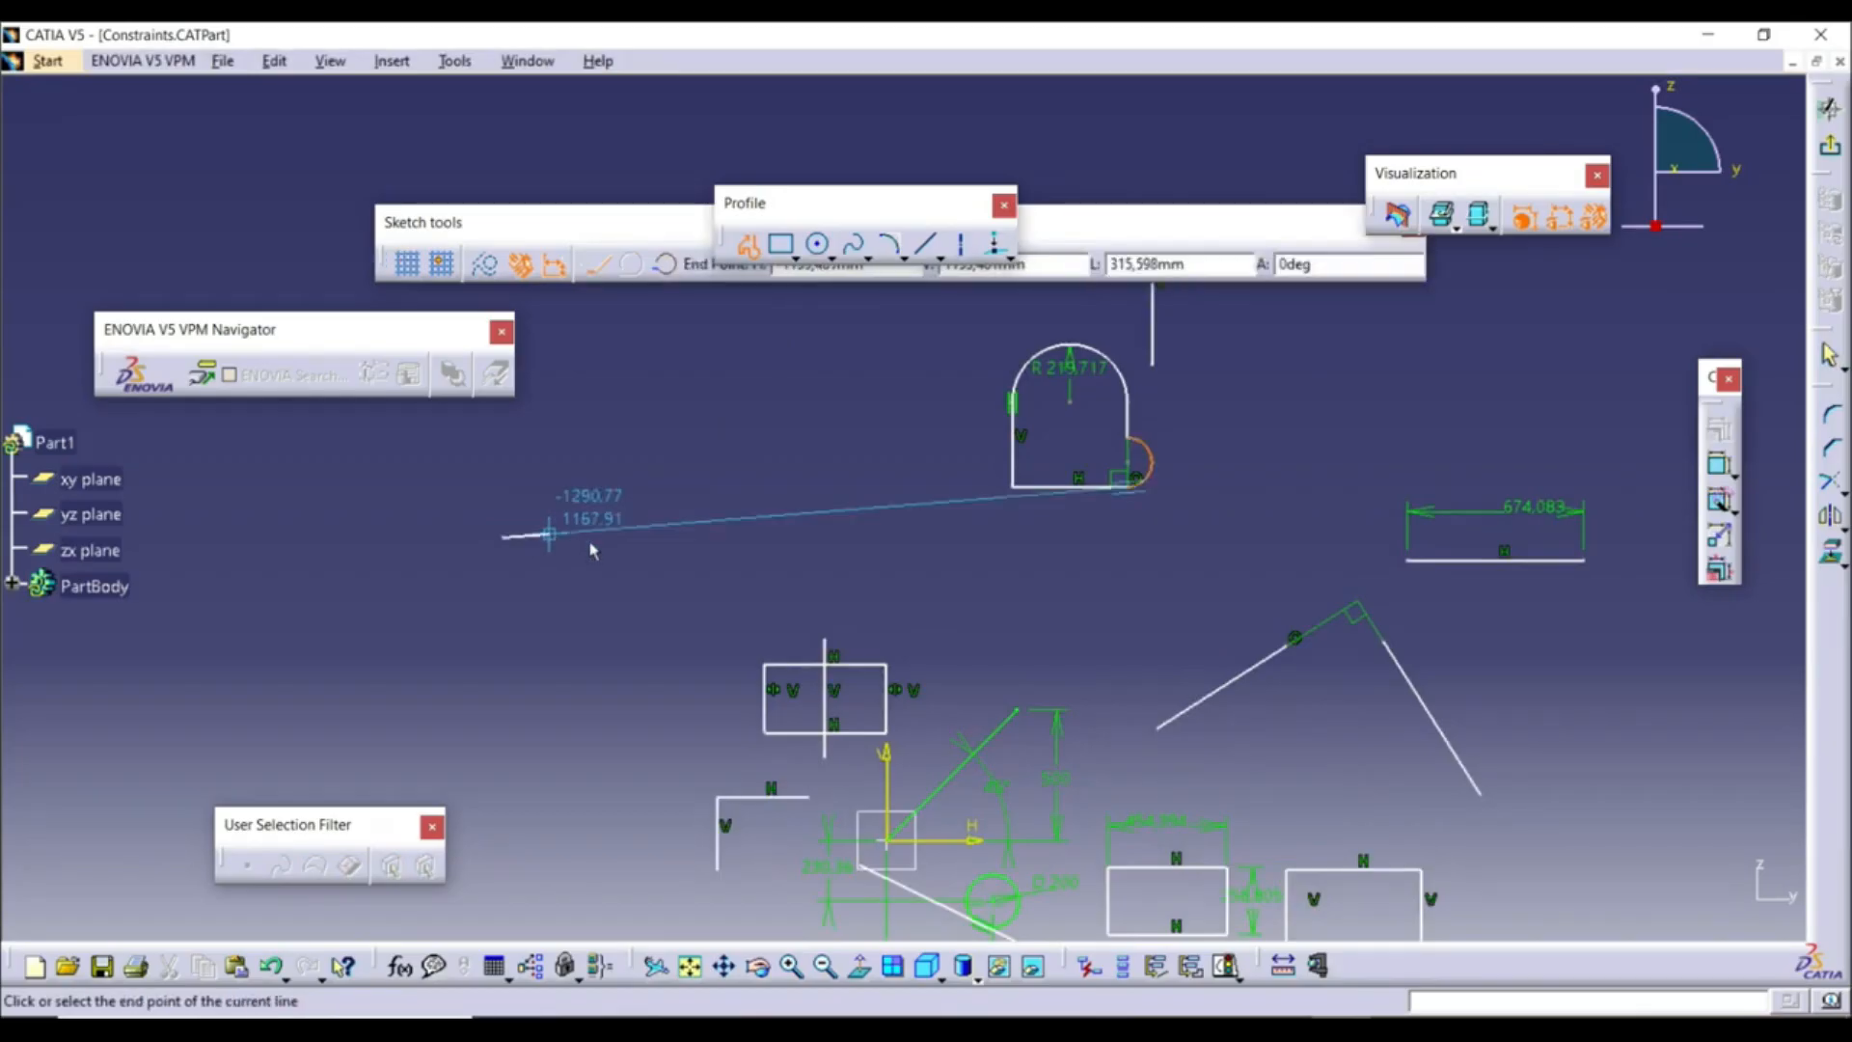
left_click(818, 538)
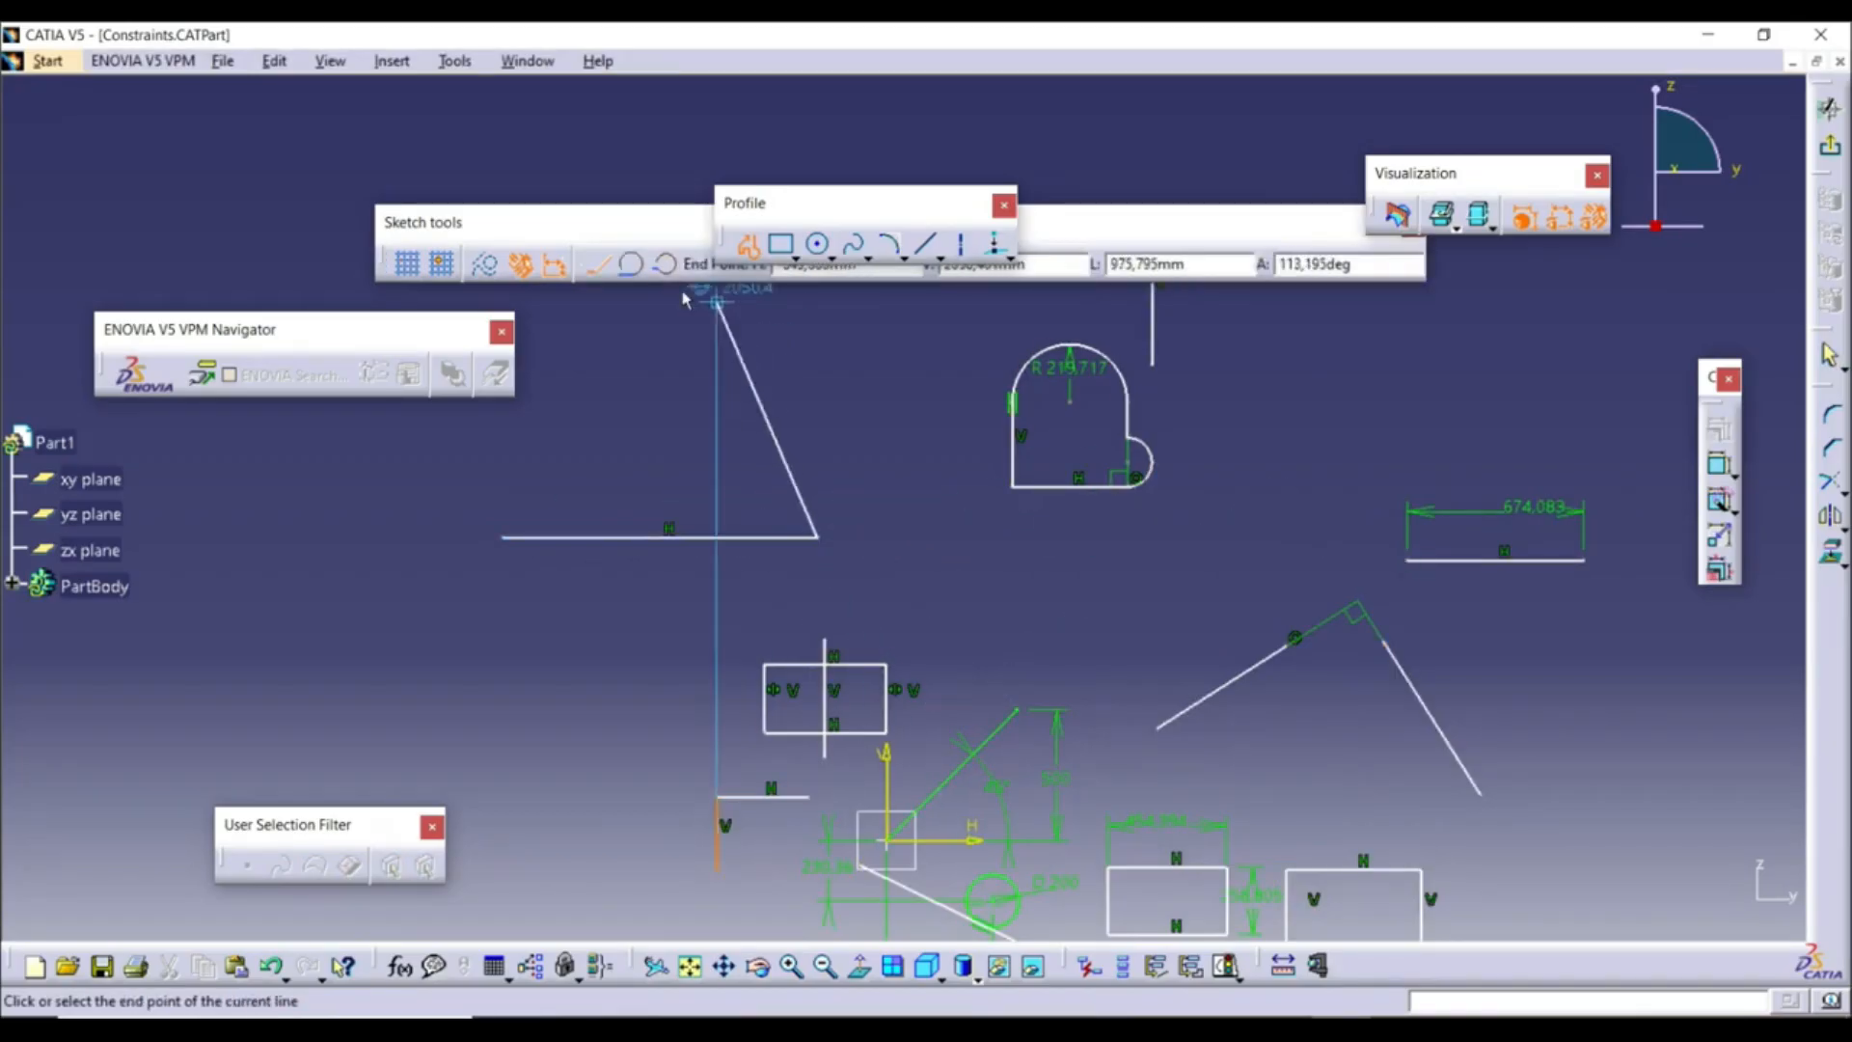
left_click(636, 267)
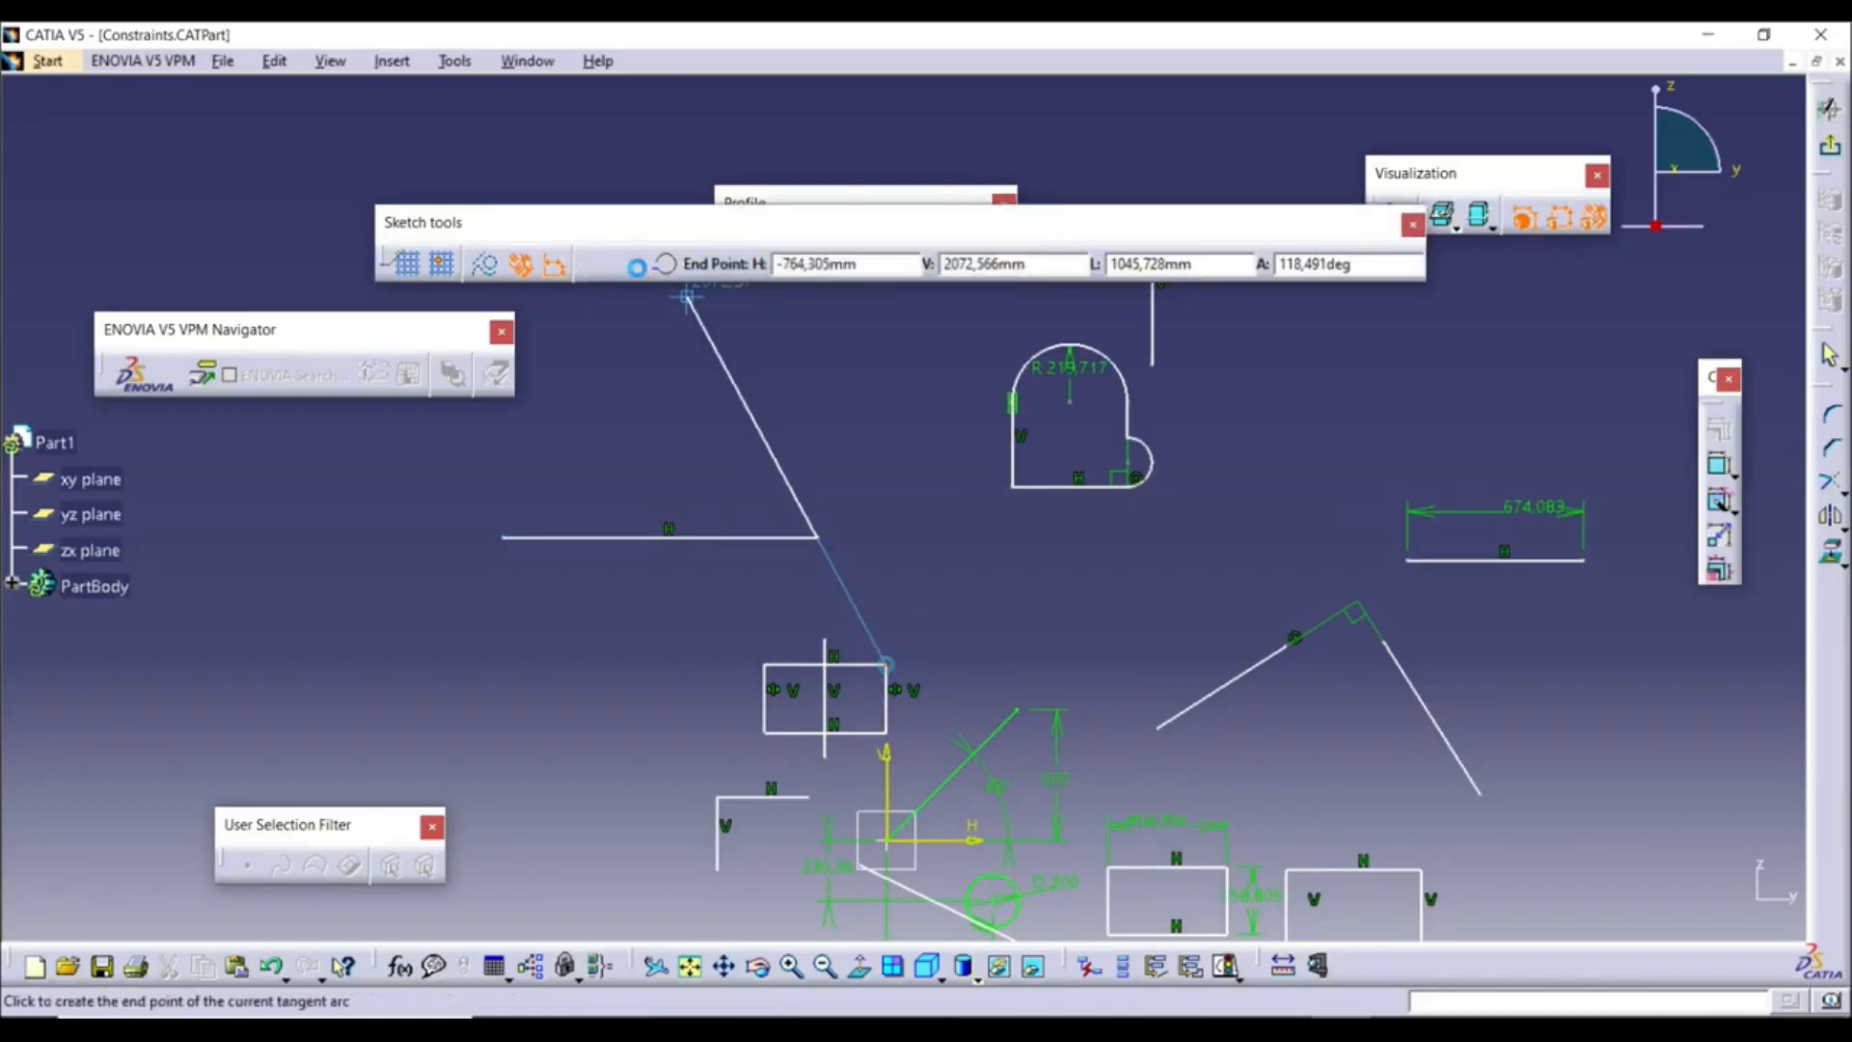
left_click(818, 386)
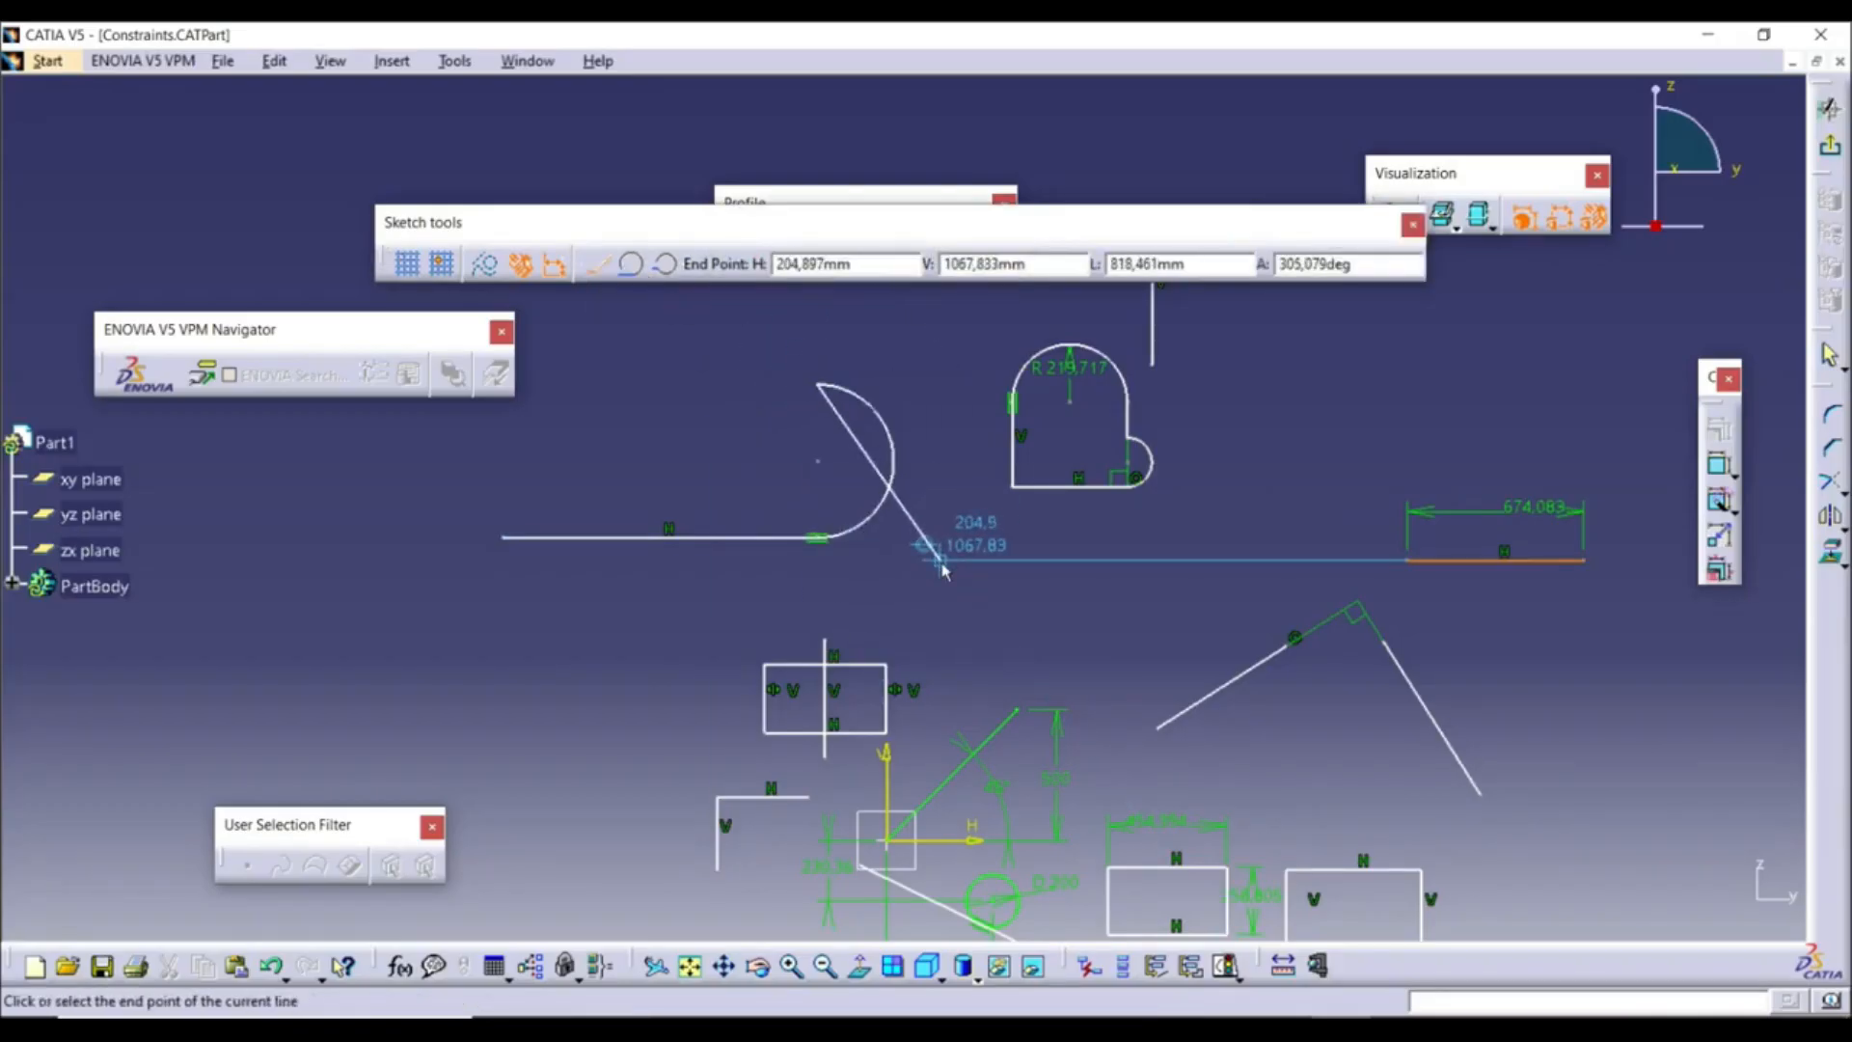
key("Escape")
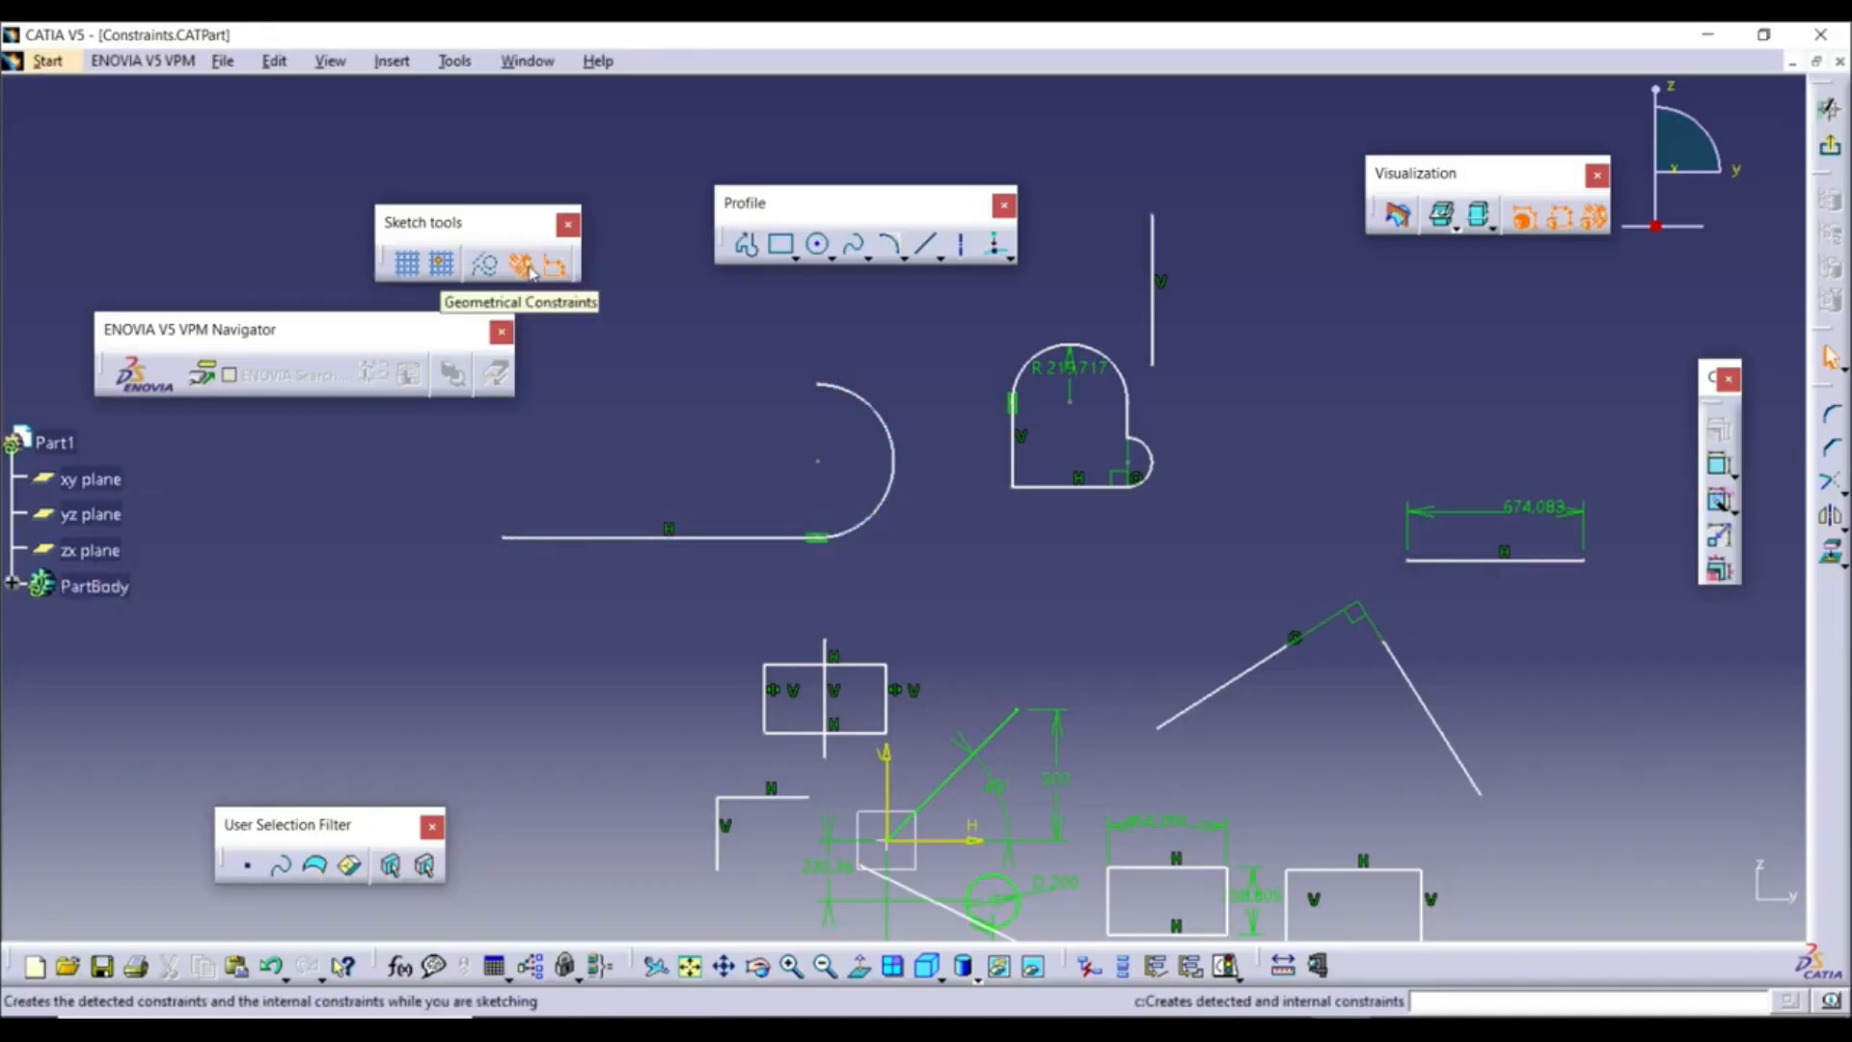
Turn off automatic geometrical constraint creation and sketch a second horizontal line with a tangent arc below the first one
left_click(521, 265)
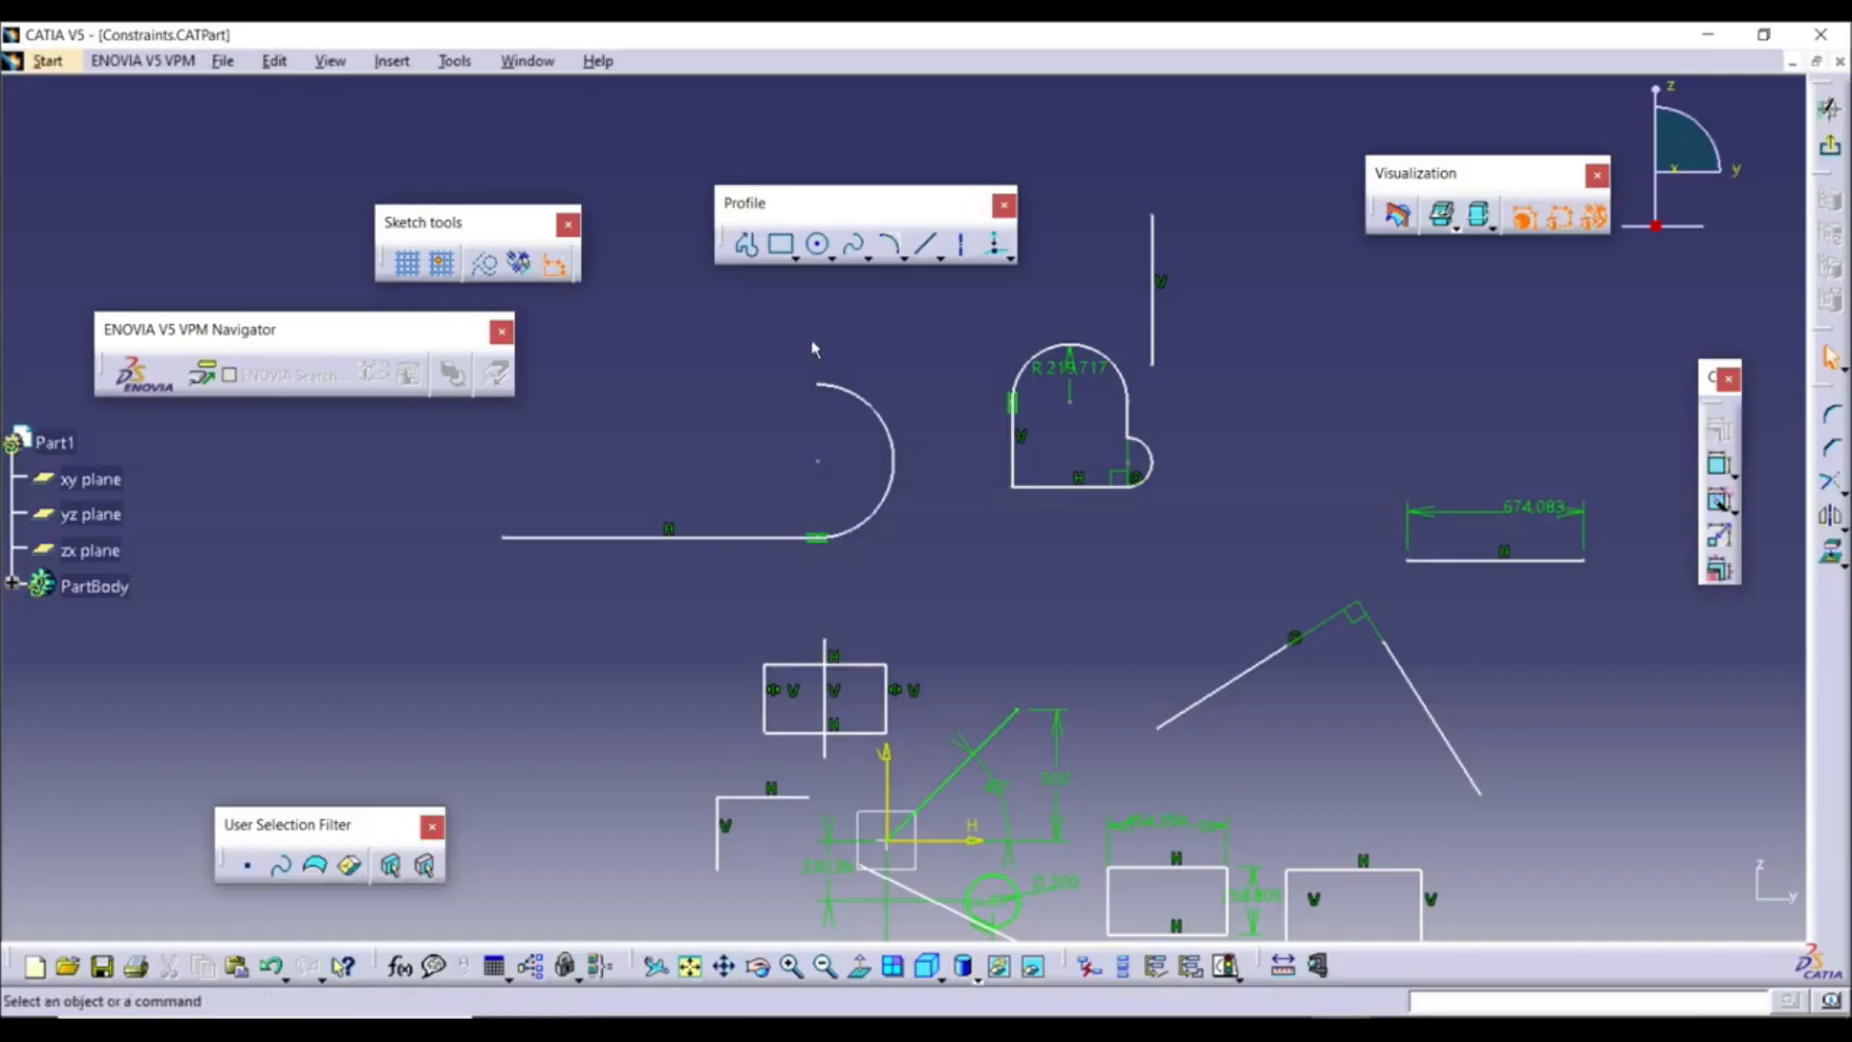
left_click(748, 249)
left_click(249, 709)
left_click(511, 709)
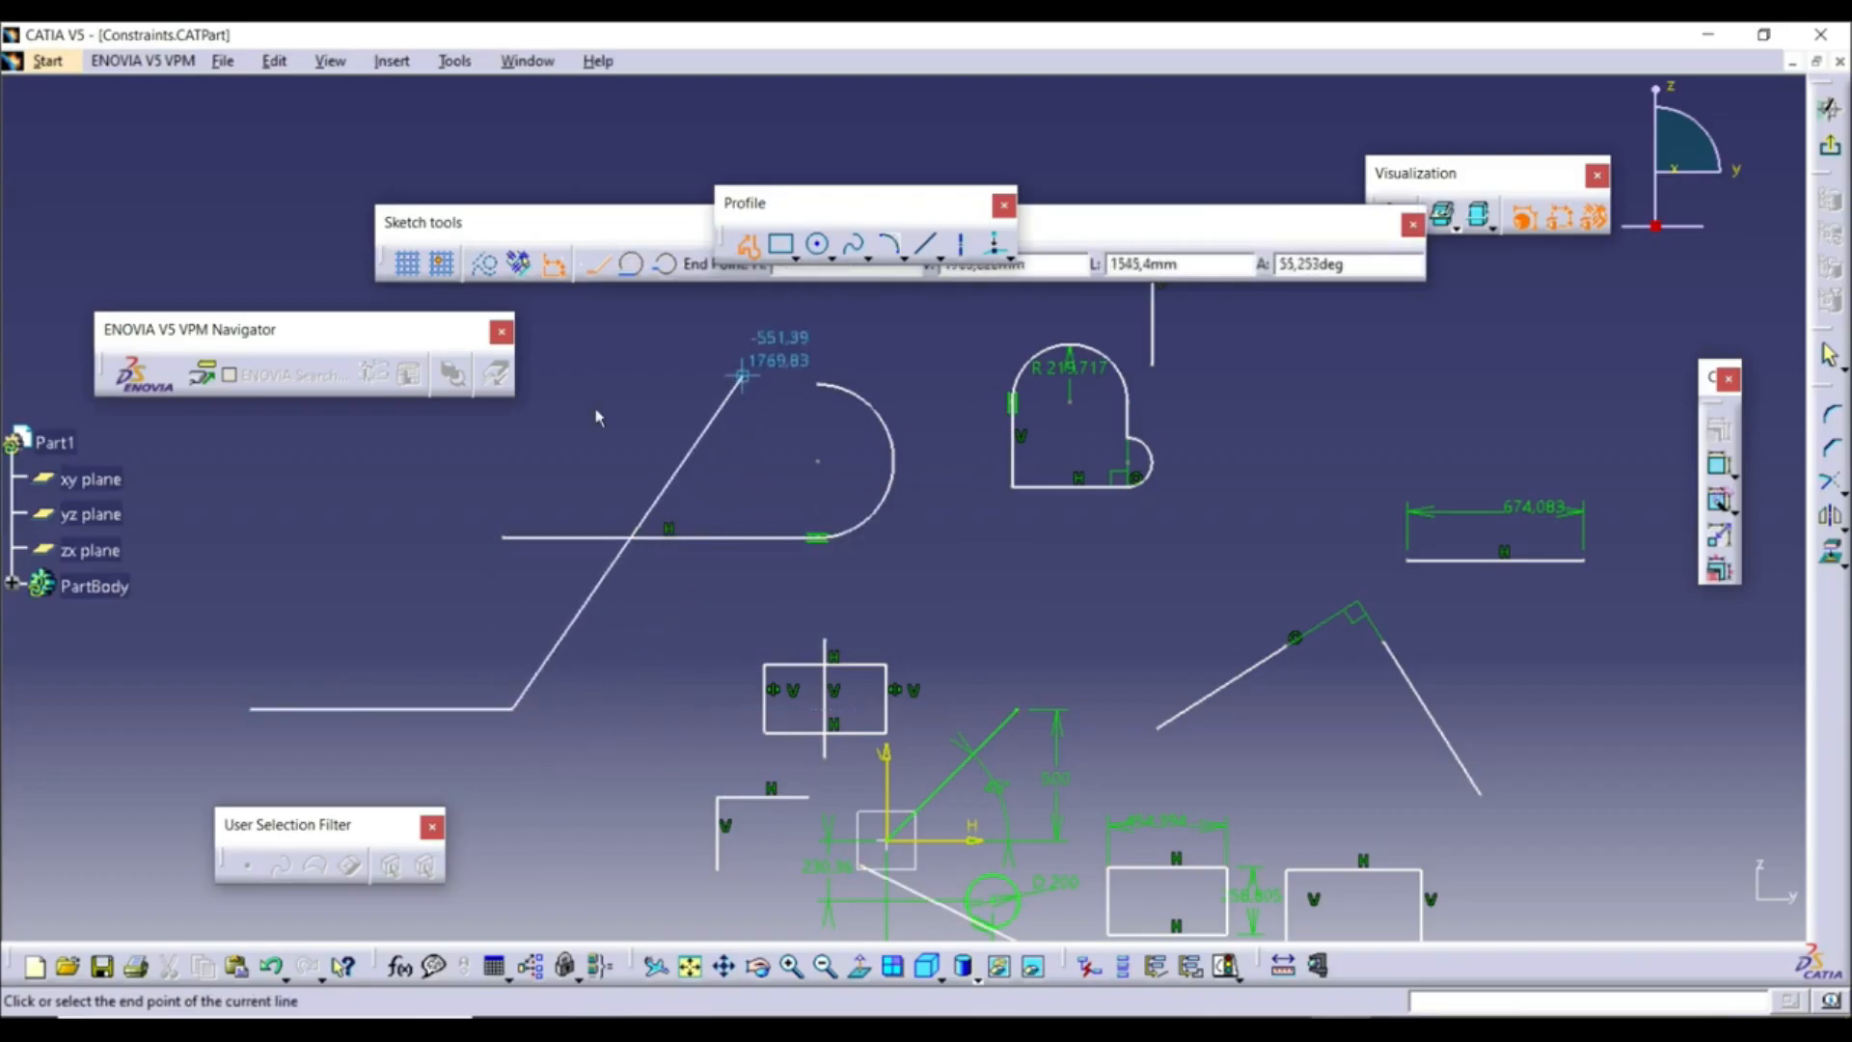
left_click(632, 263)
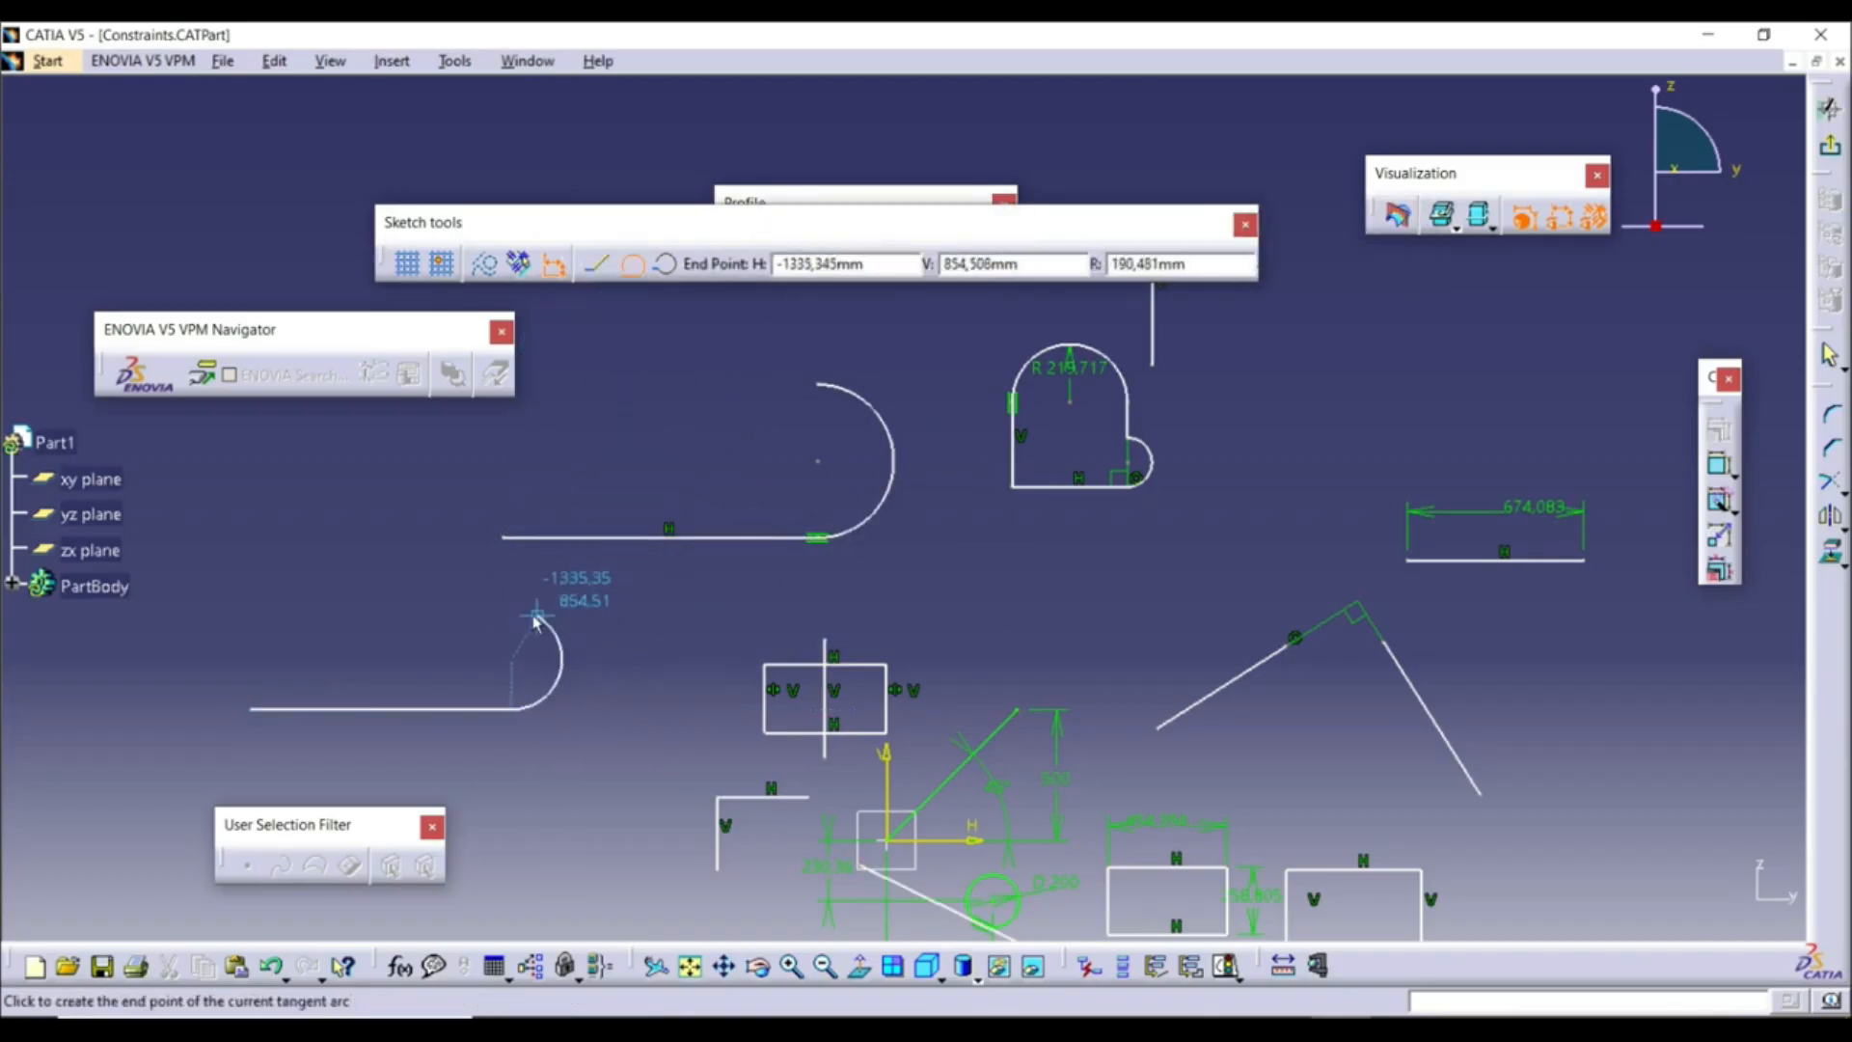
left_click(513, 597)
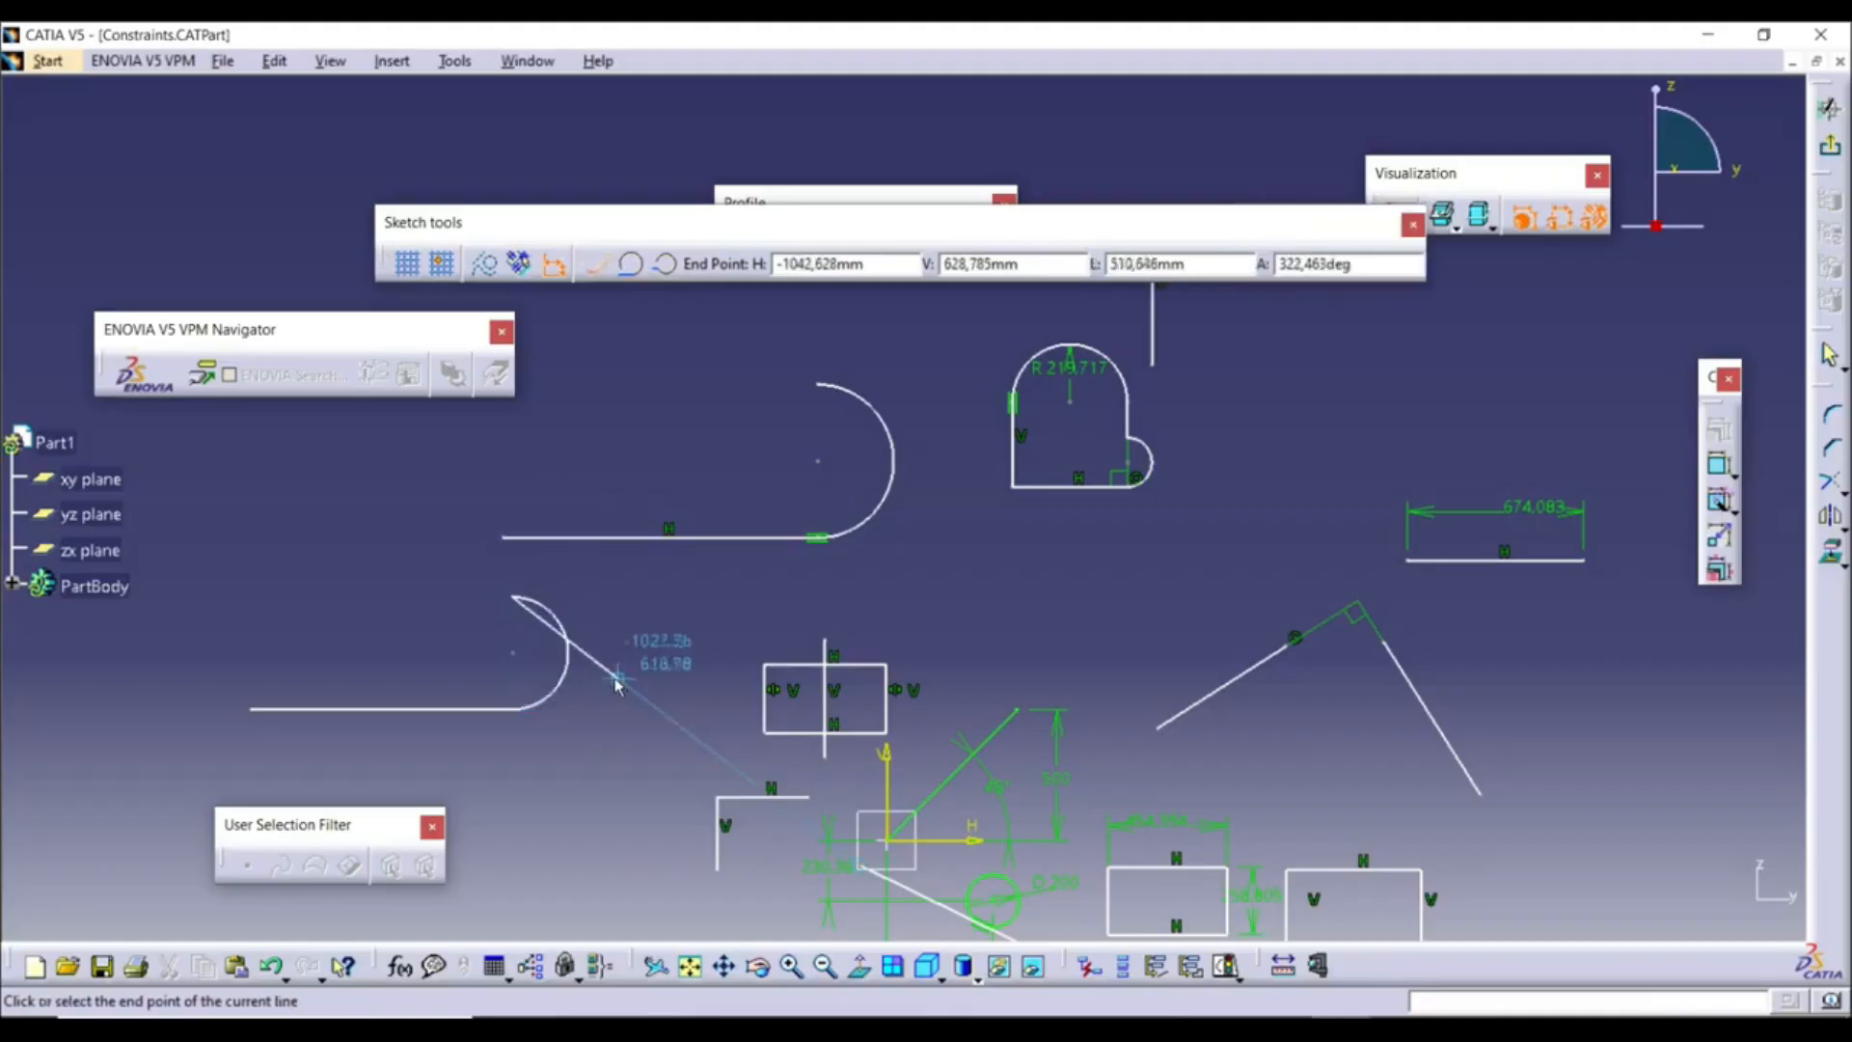
key("Escape")
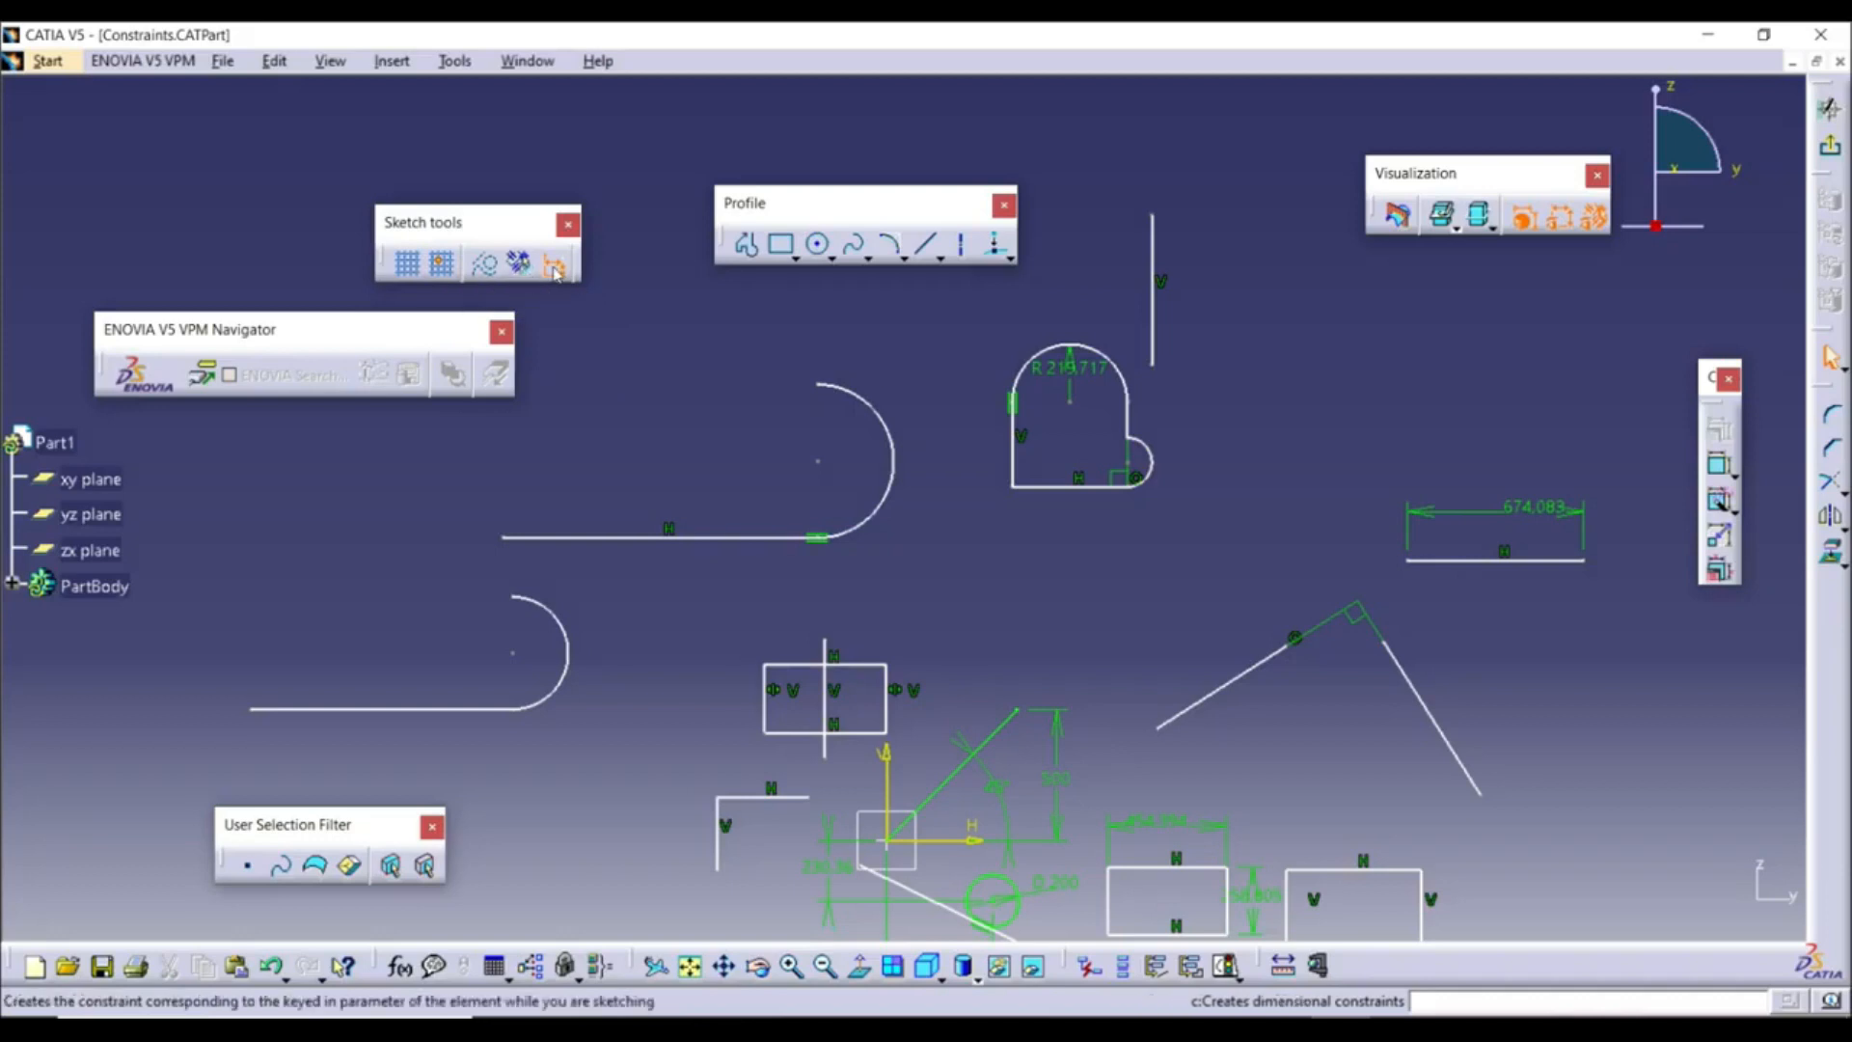
Re-enable geometrical constraint creation and apply Auto Constraint to the arc of the lower line-and-arc profile
left_click(519, 263)
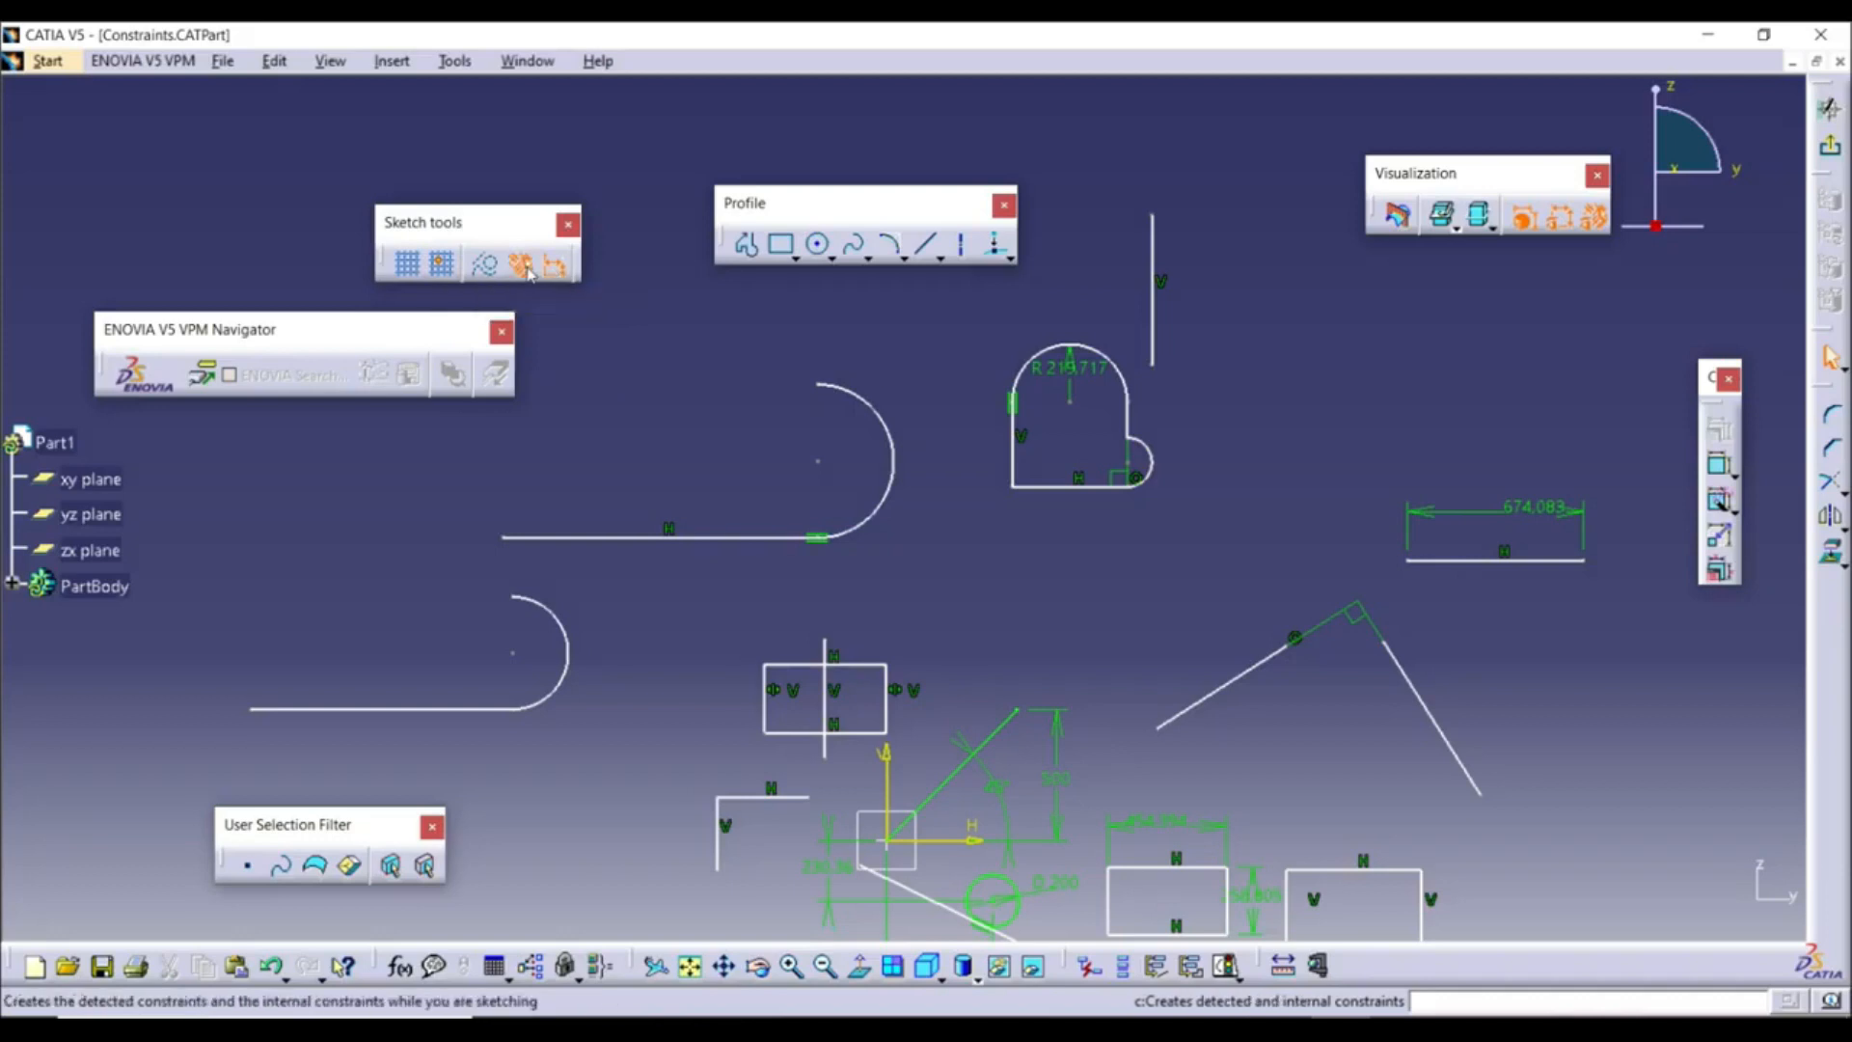
middle_click_drag(479, 586, 769, 554)
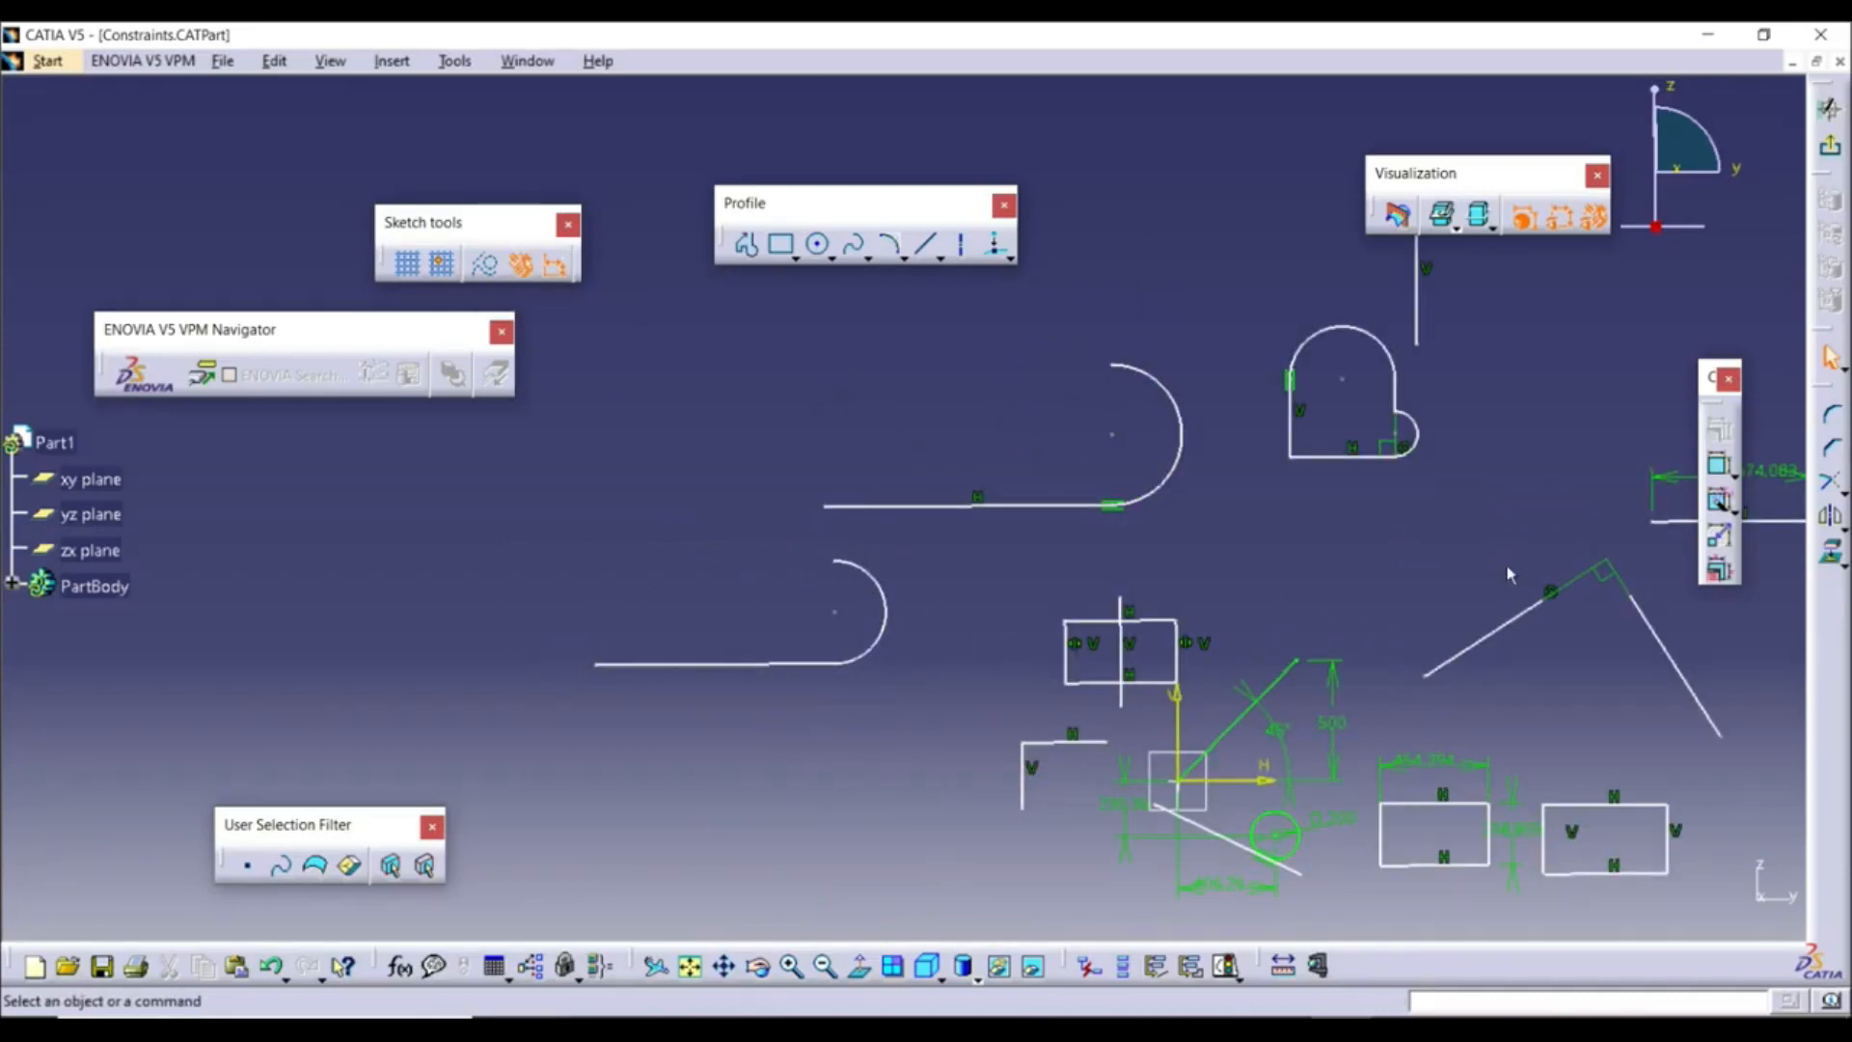
left_click(1725, 507)
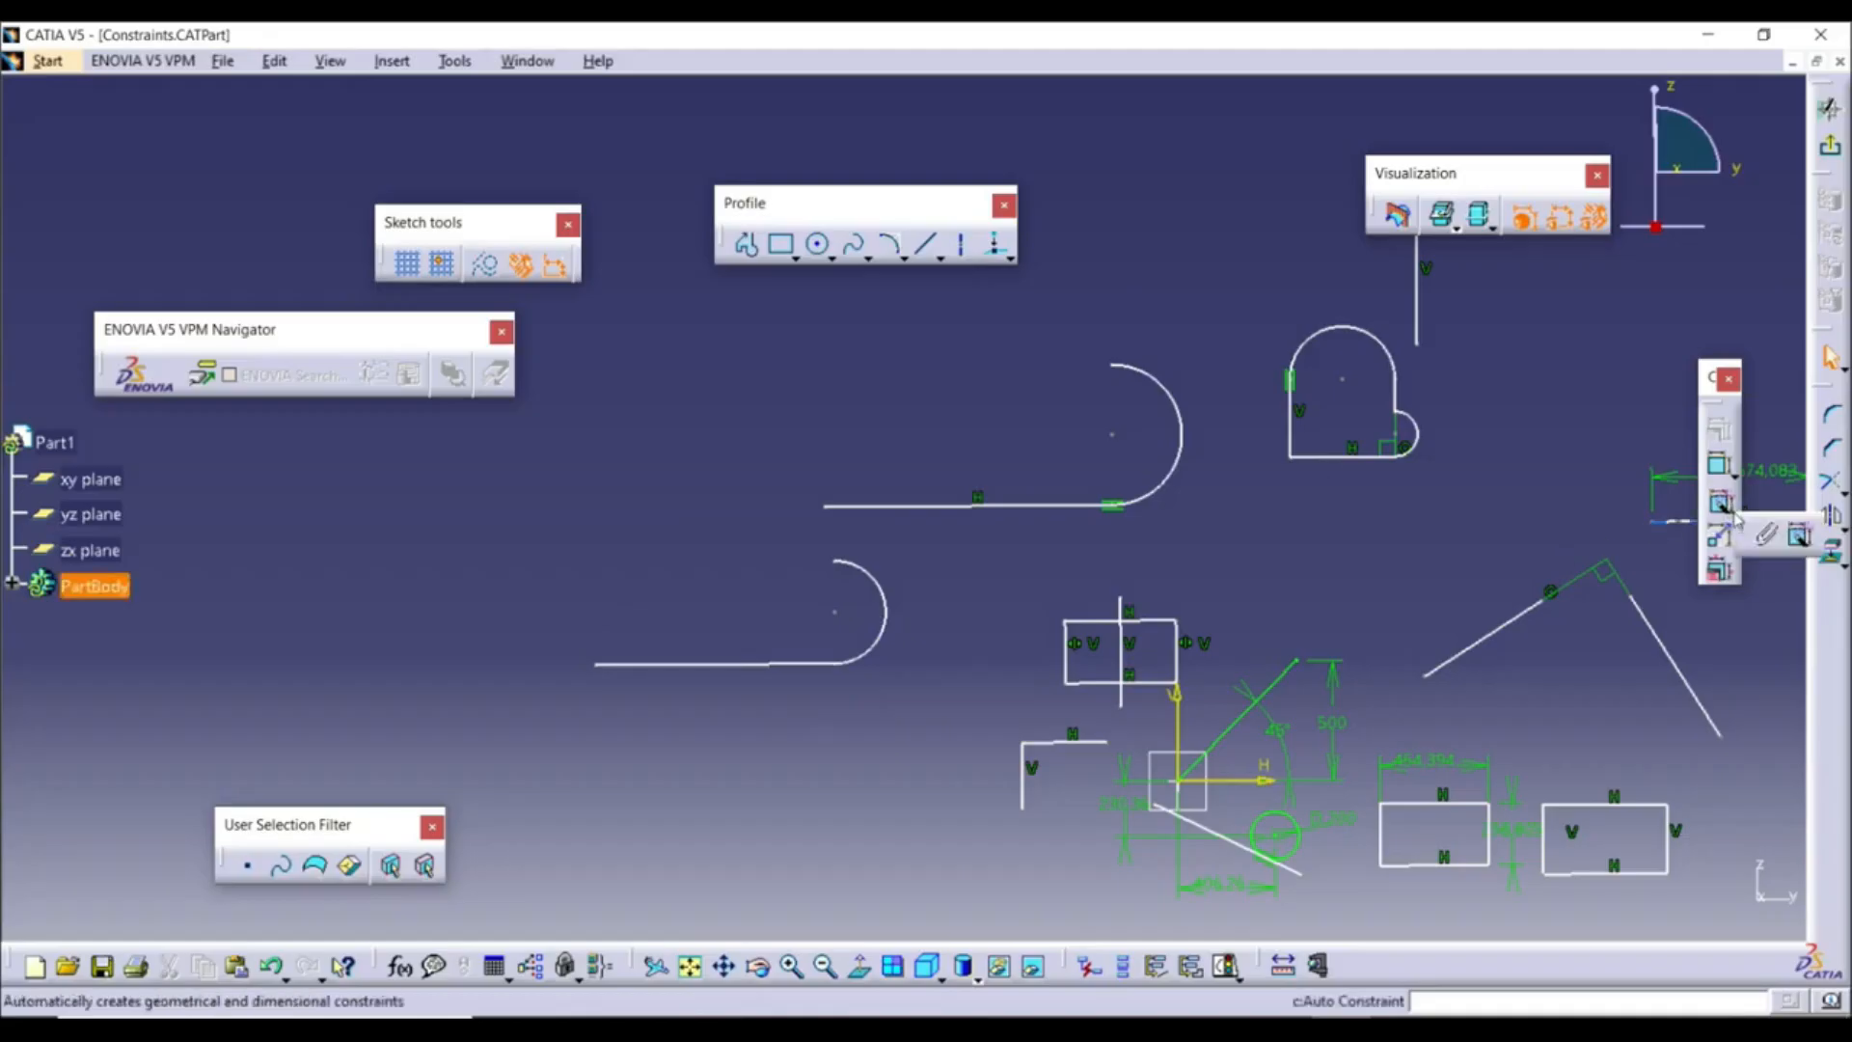
left_click(1800, 537)
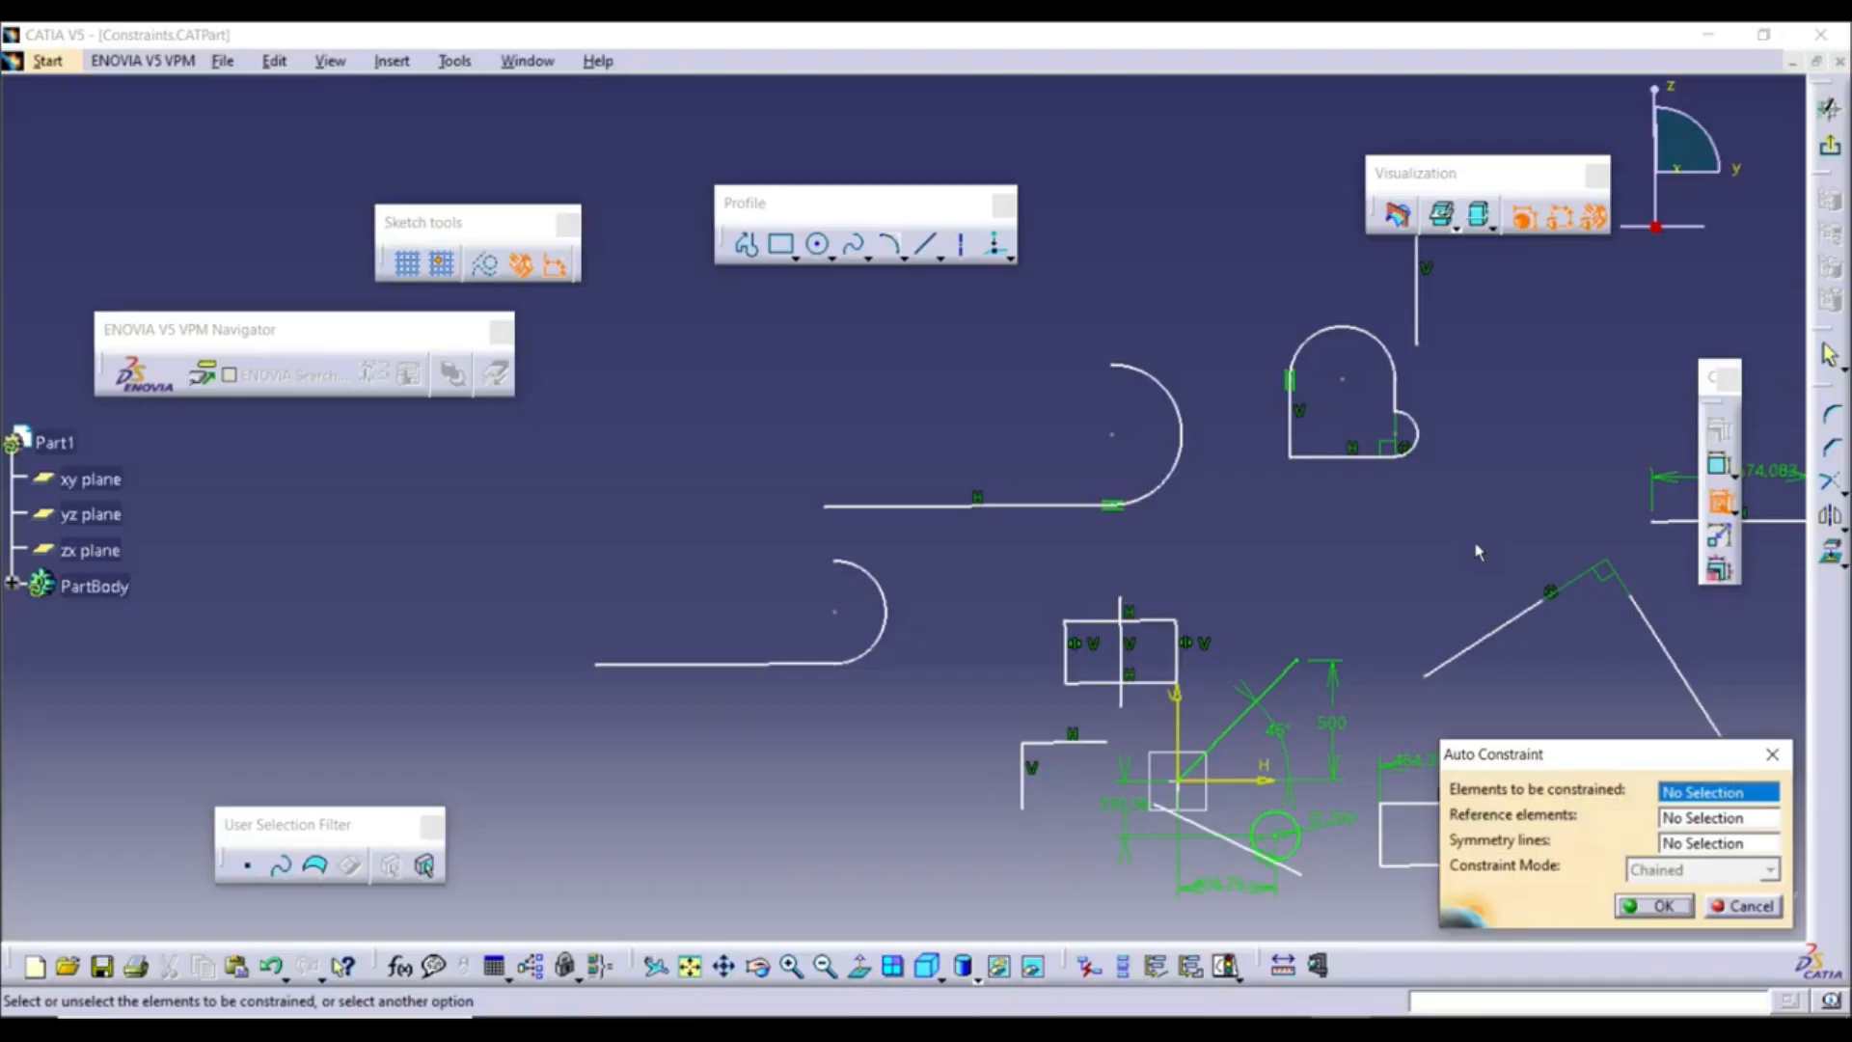
left_click(918, 691)
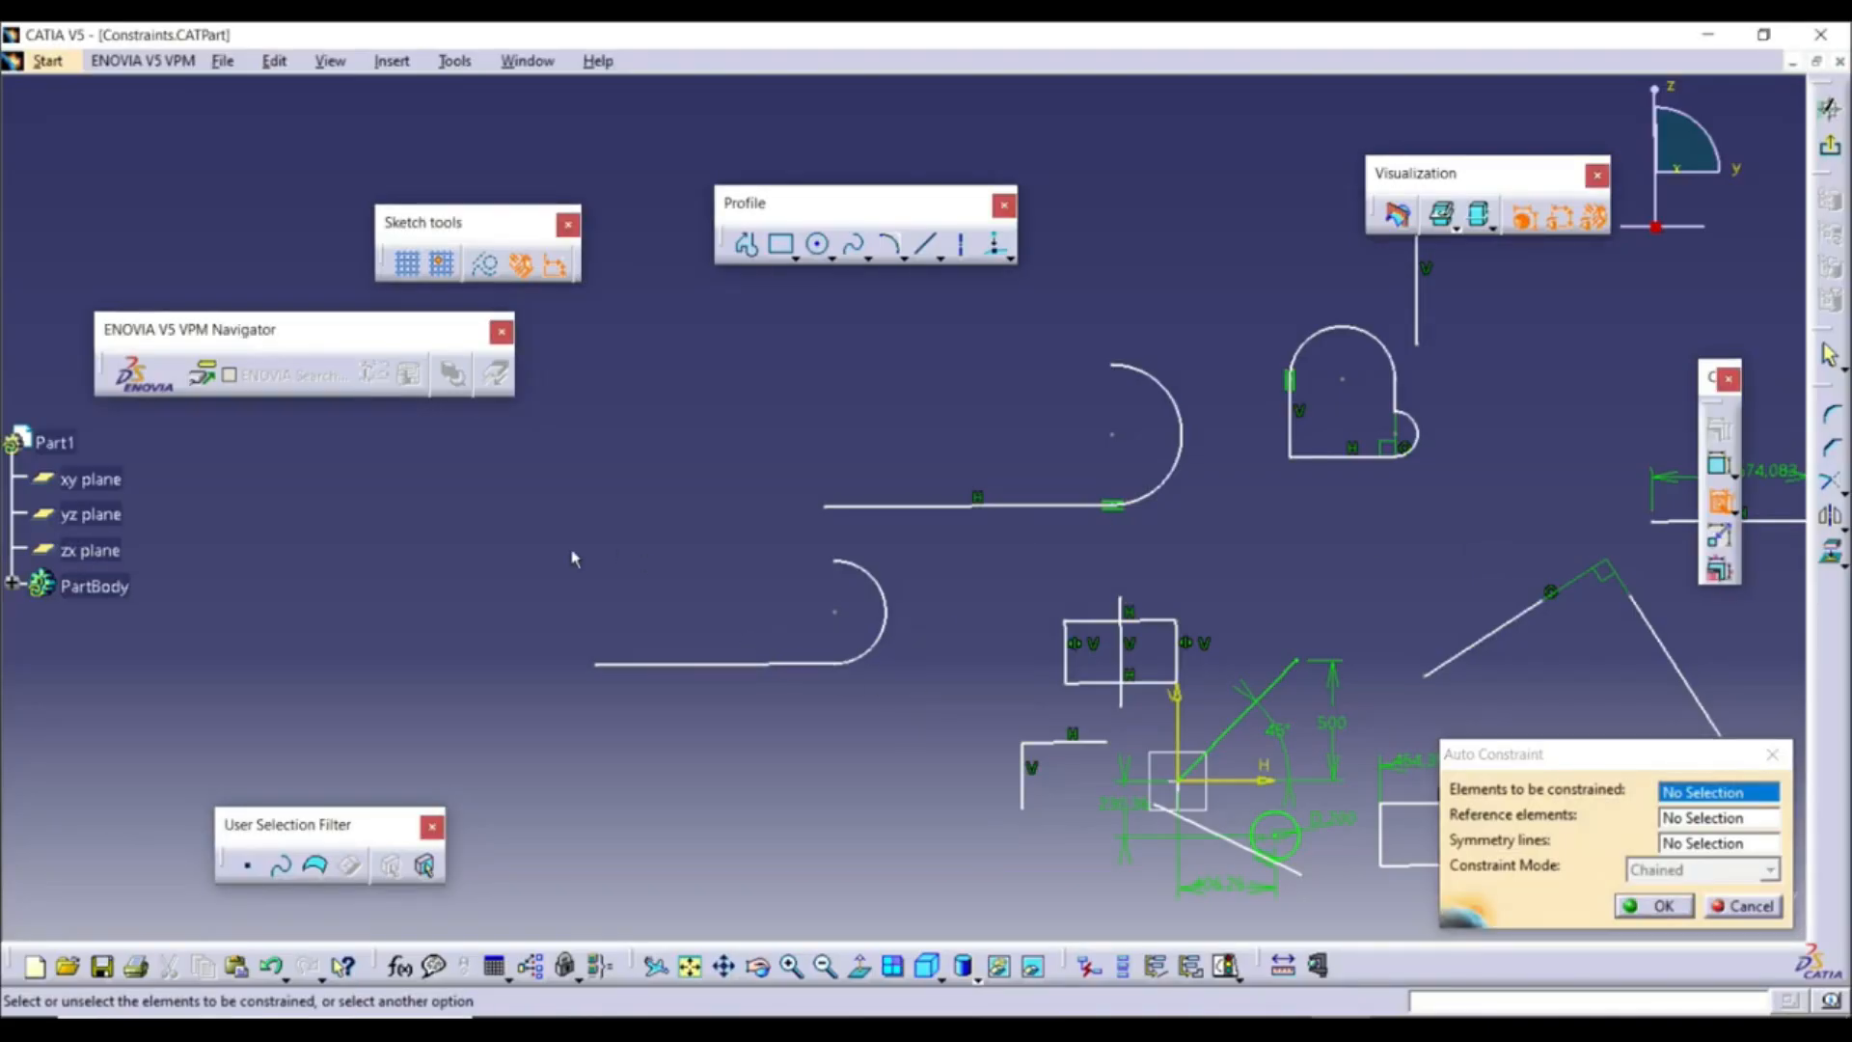
left_click(877, 645)
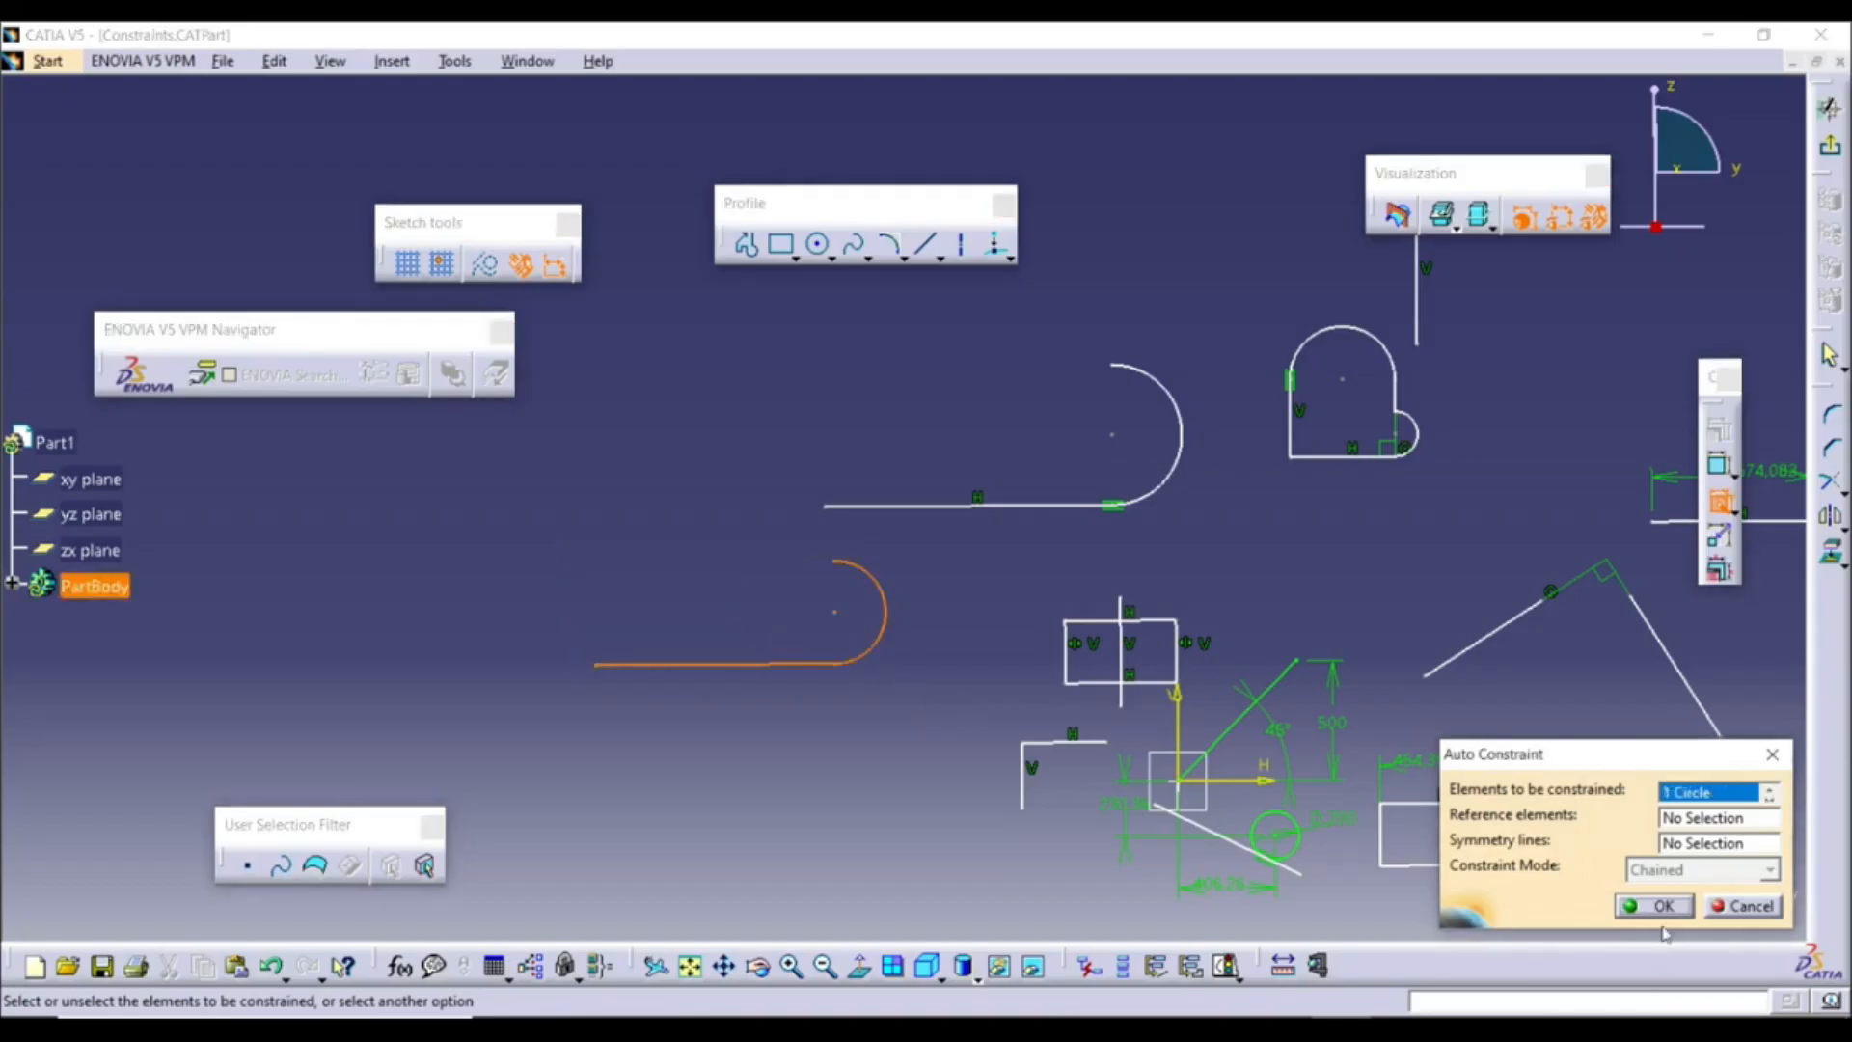
left_click(1662, 908)
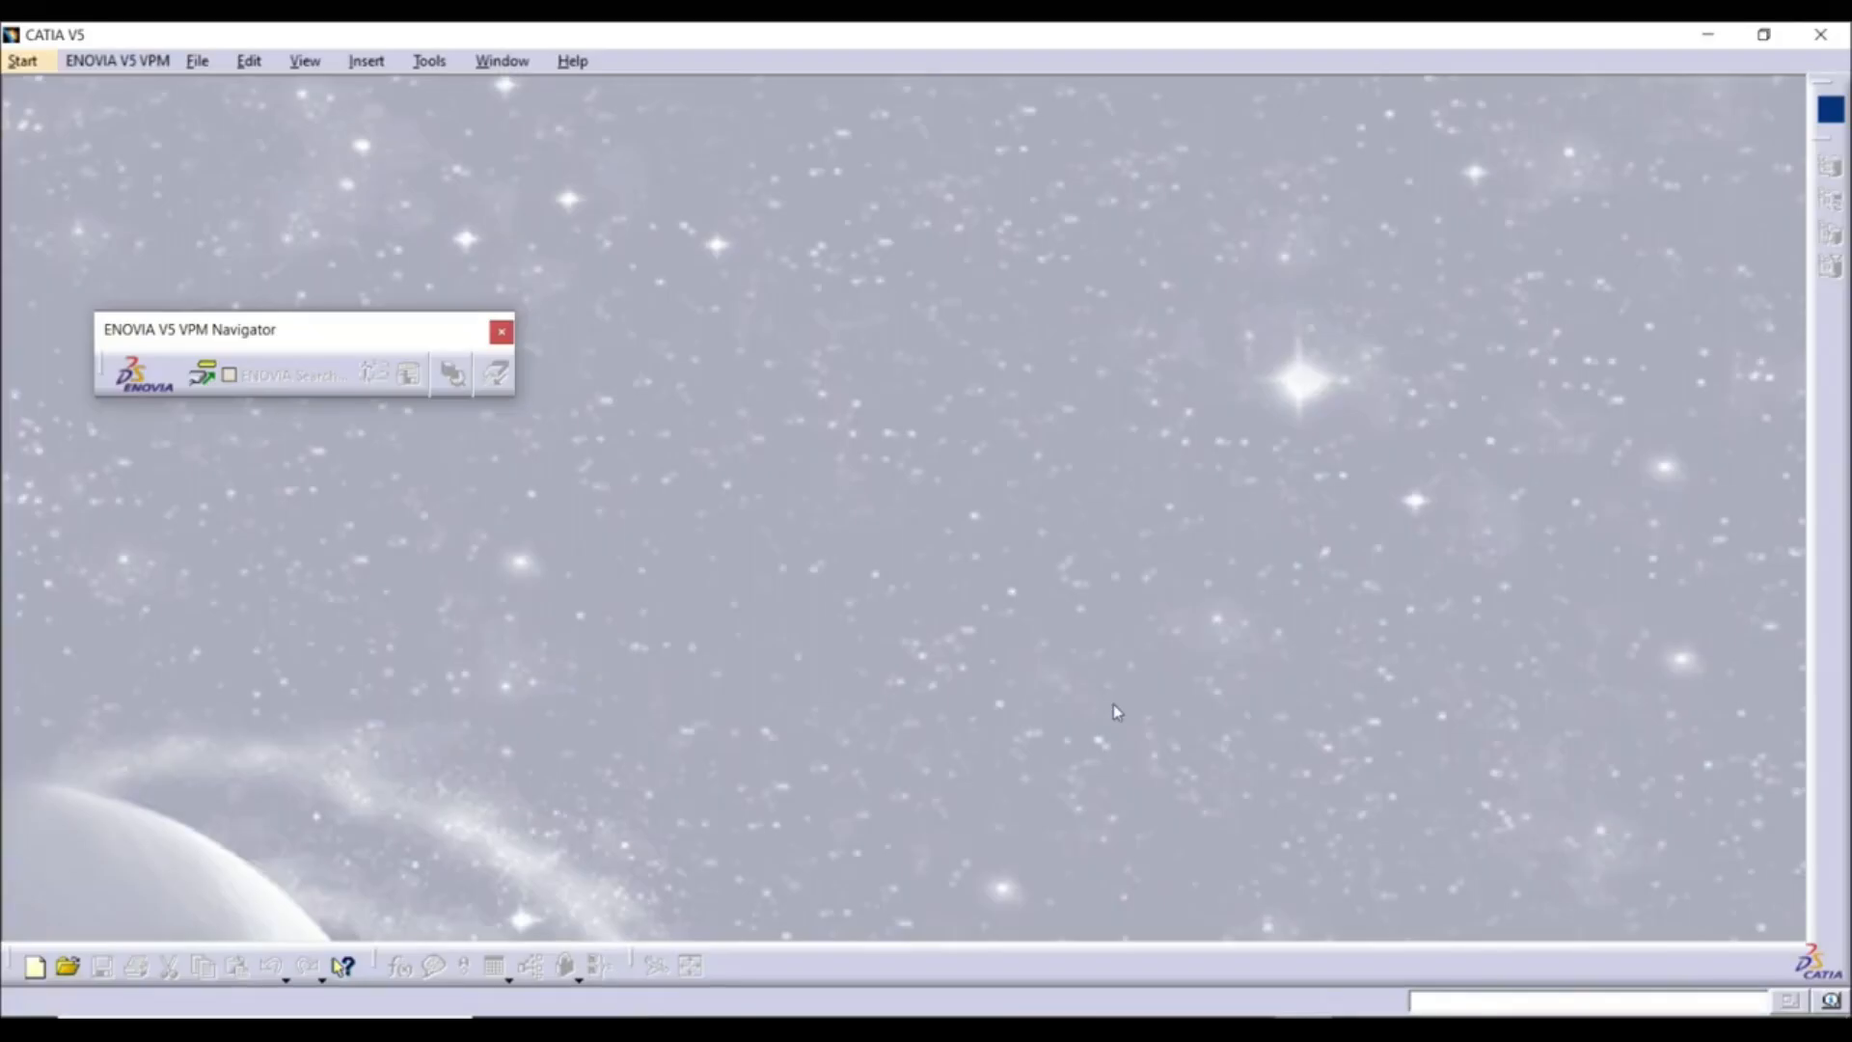
Create a new part named Part1 in the Part Design workbench with hybrid design enabled
left_click(13, 64)
mouse_move(231, 121)
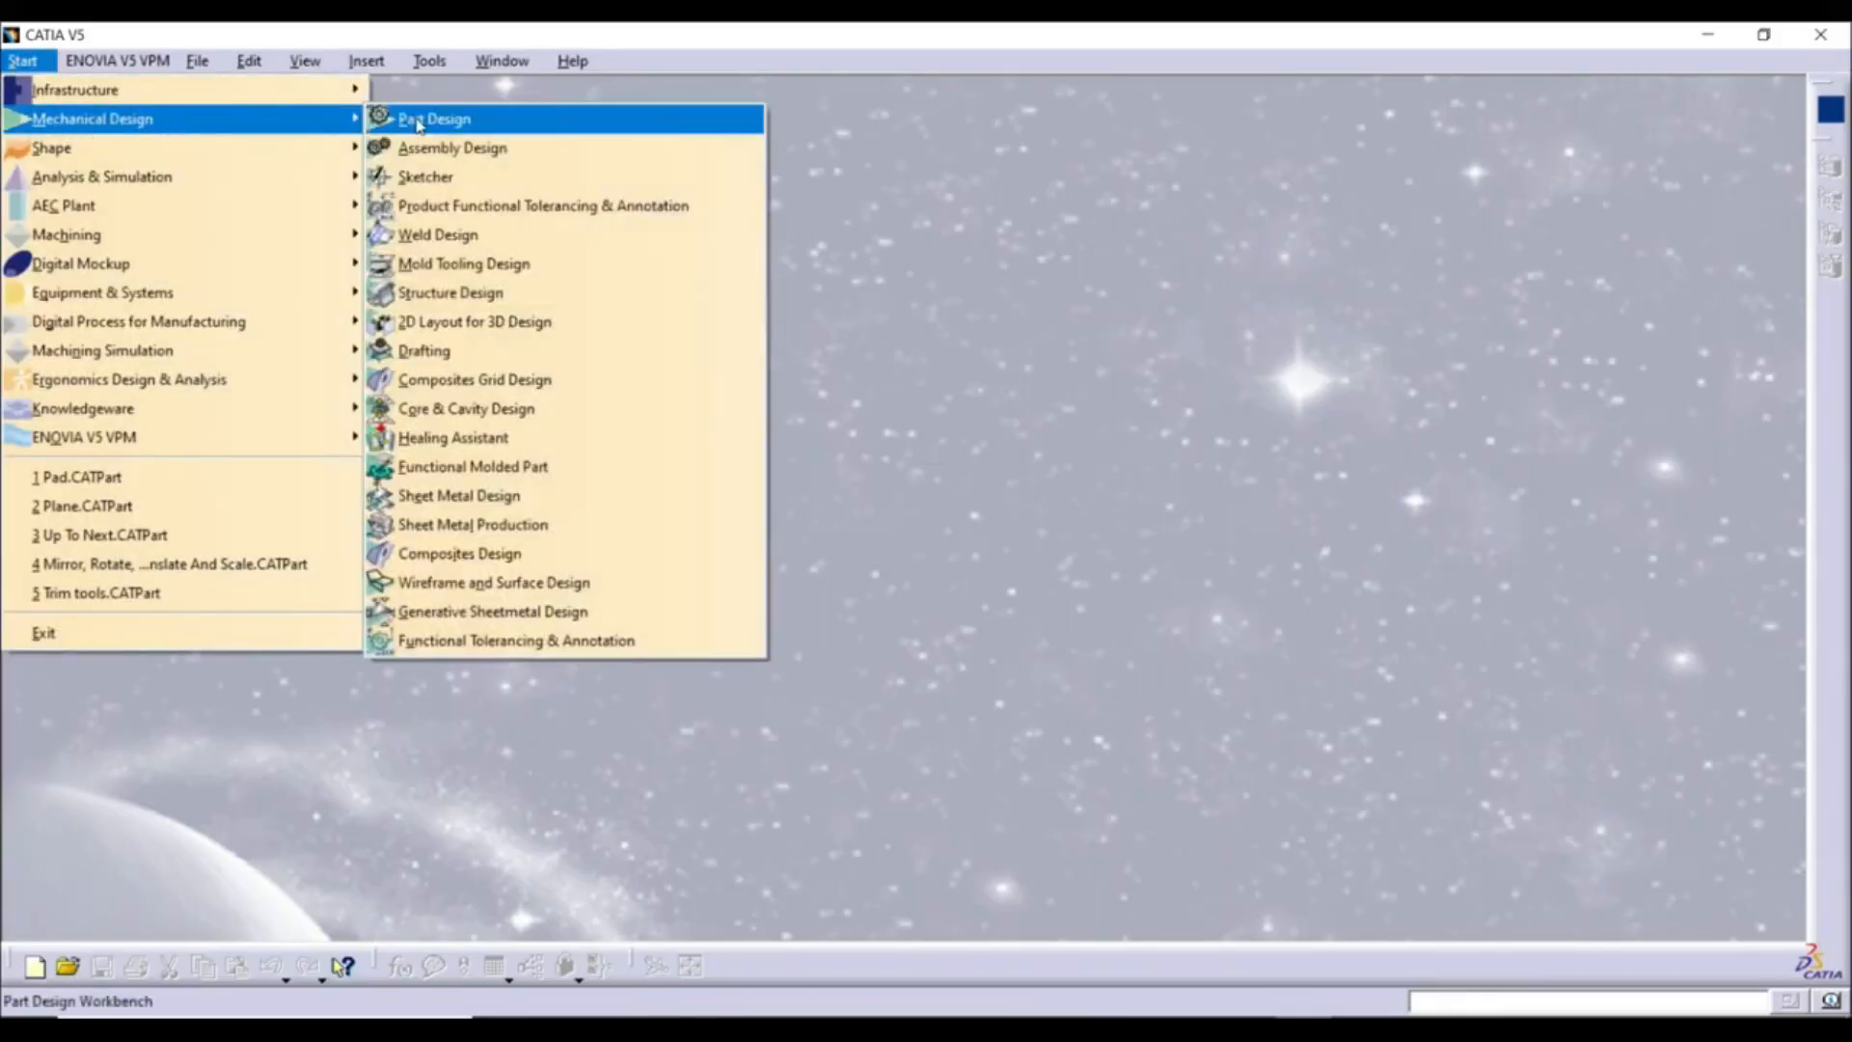
left_click(524, 128)
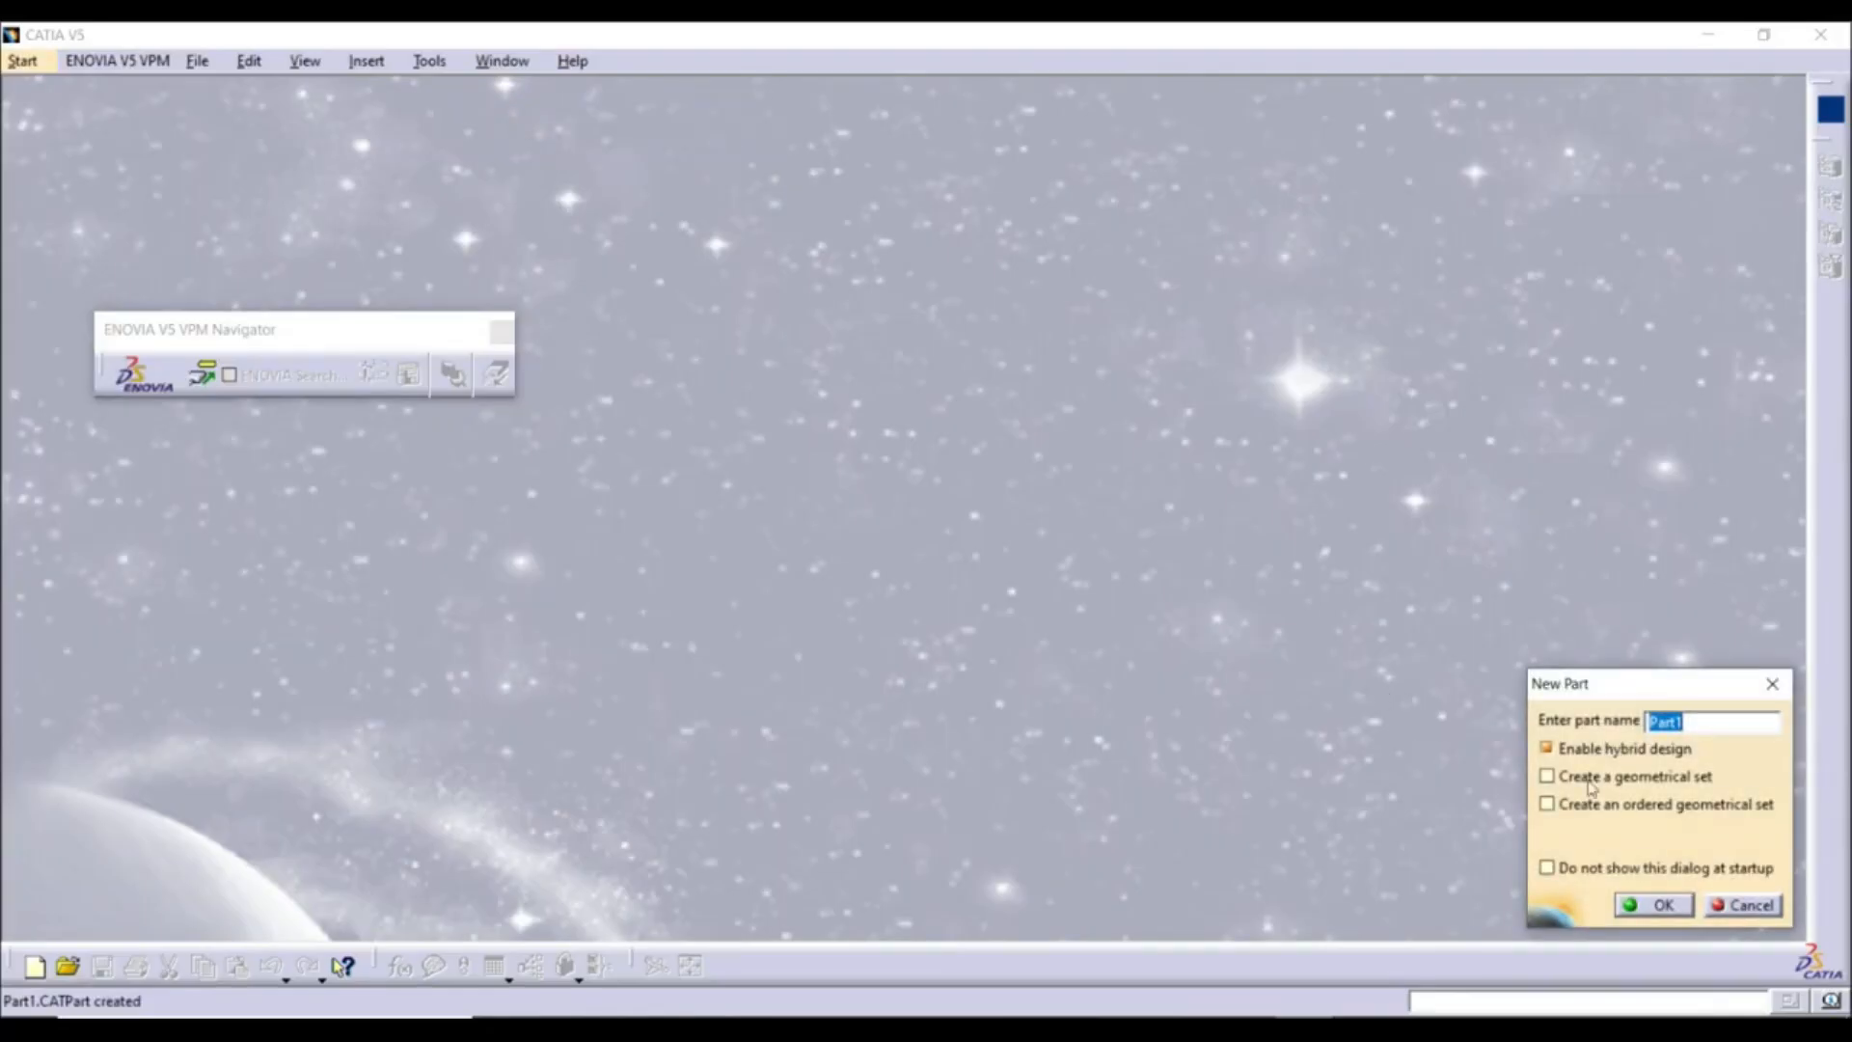
left_click(1648, 907)
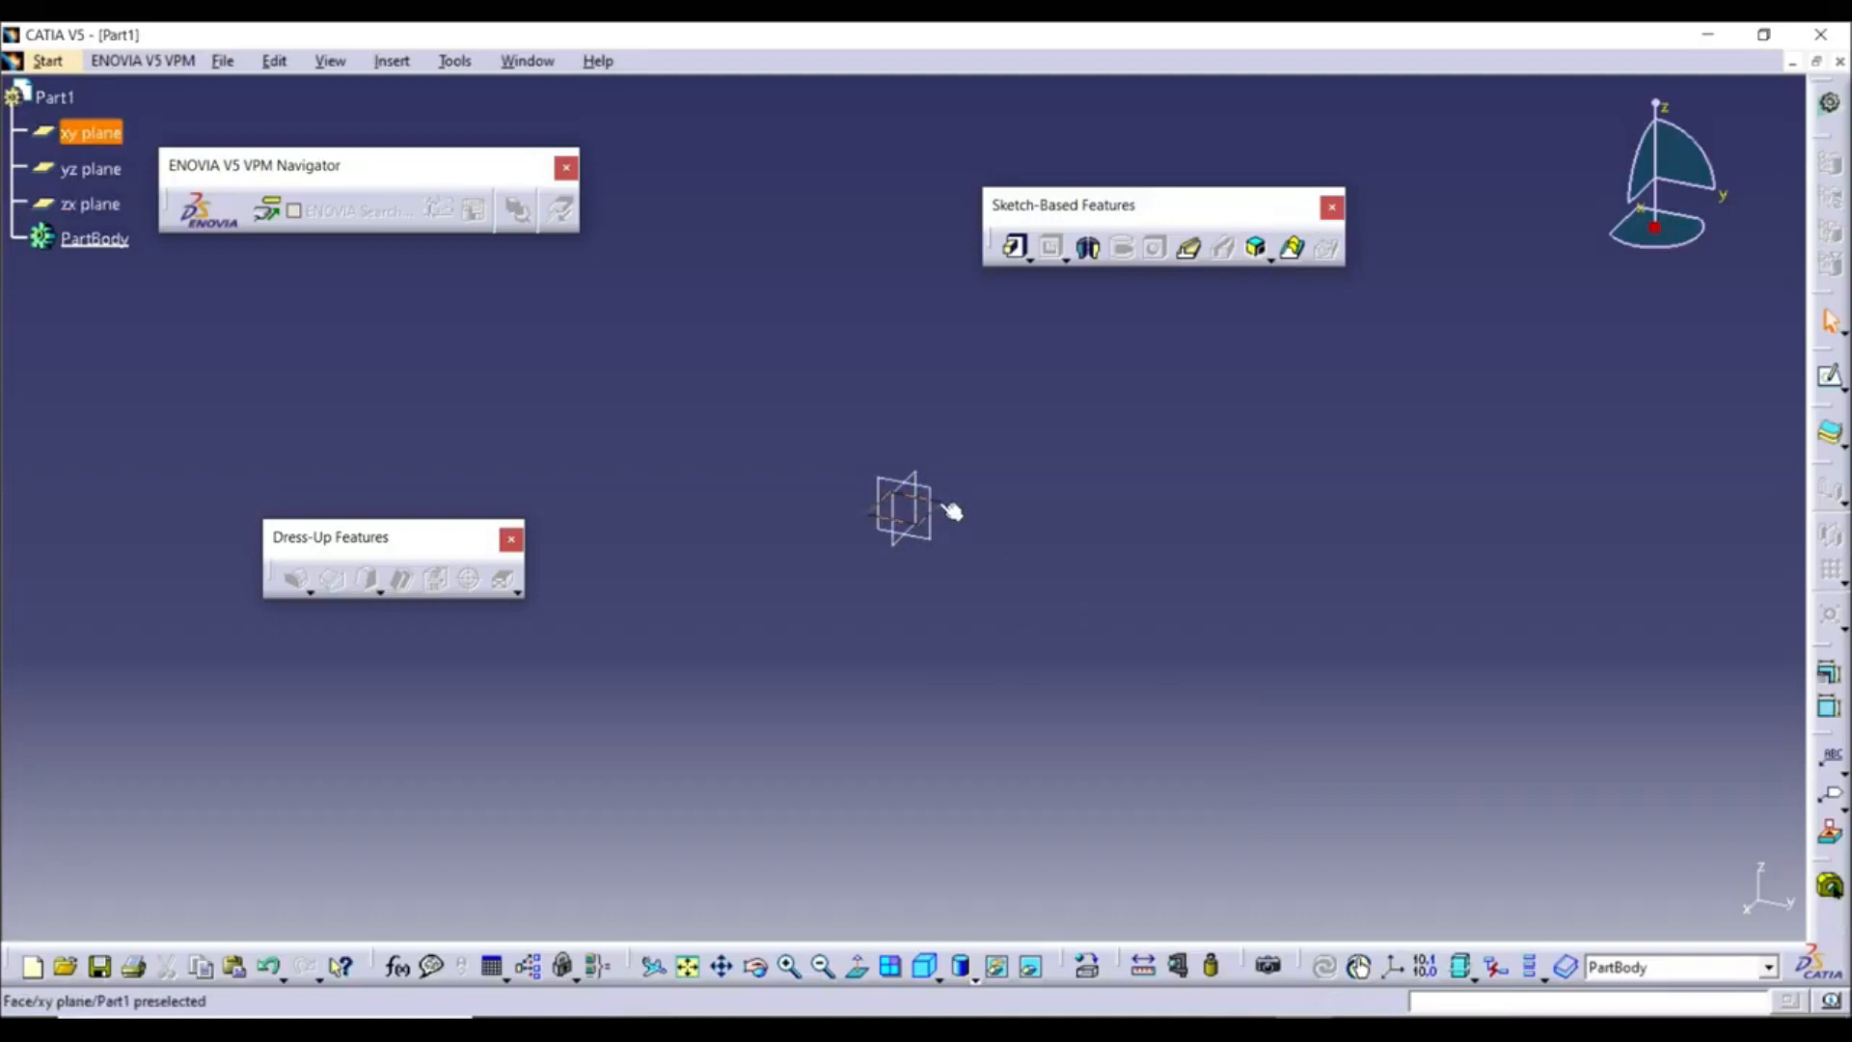
Start a sketch on the xy plane and draw a rectangle about 123 by 71 mm with one corner at the origin
left_click(104, 138)
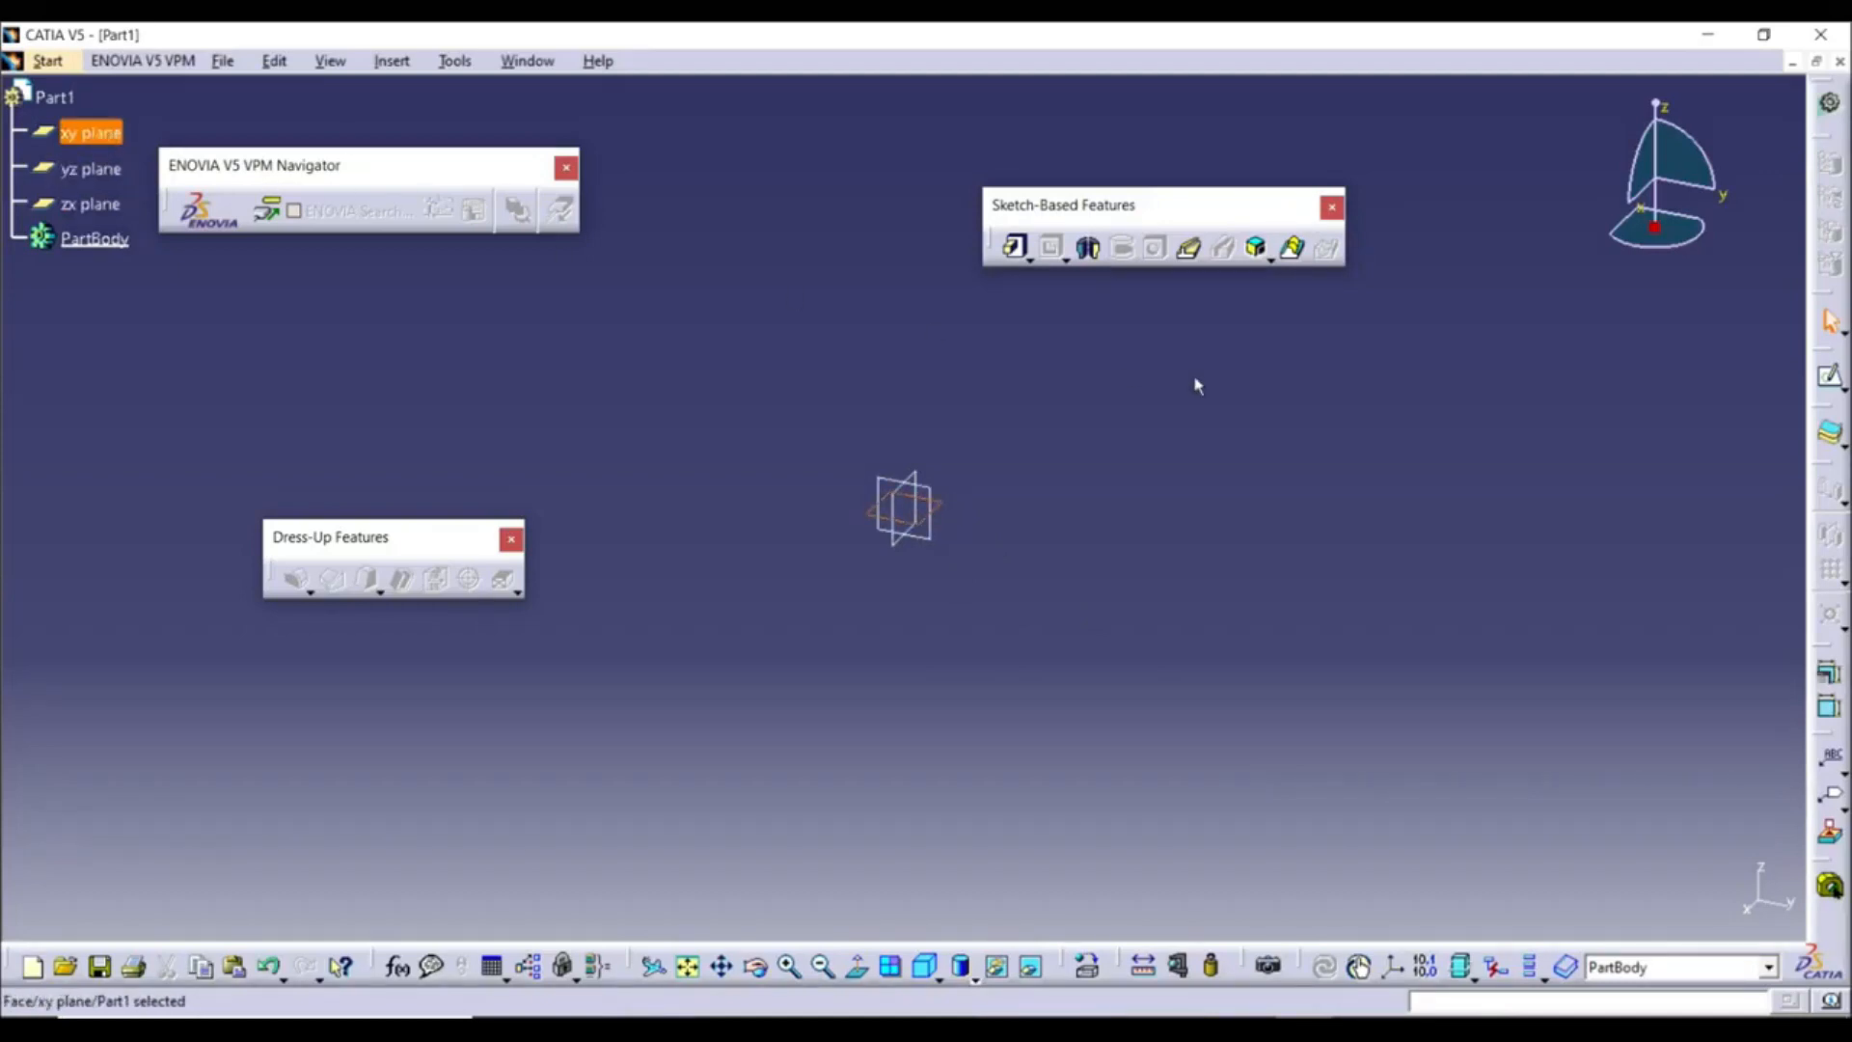
left_click(1832, 380)
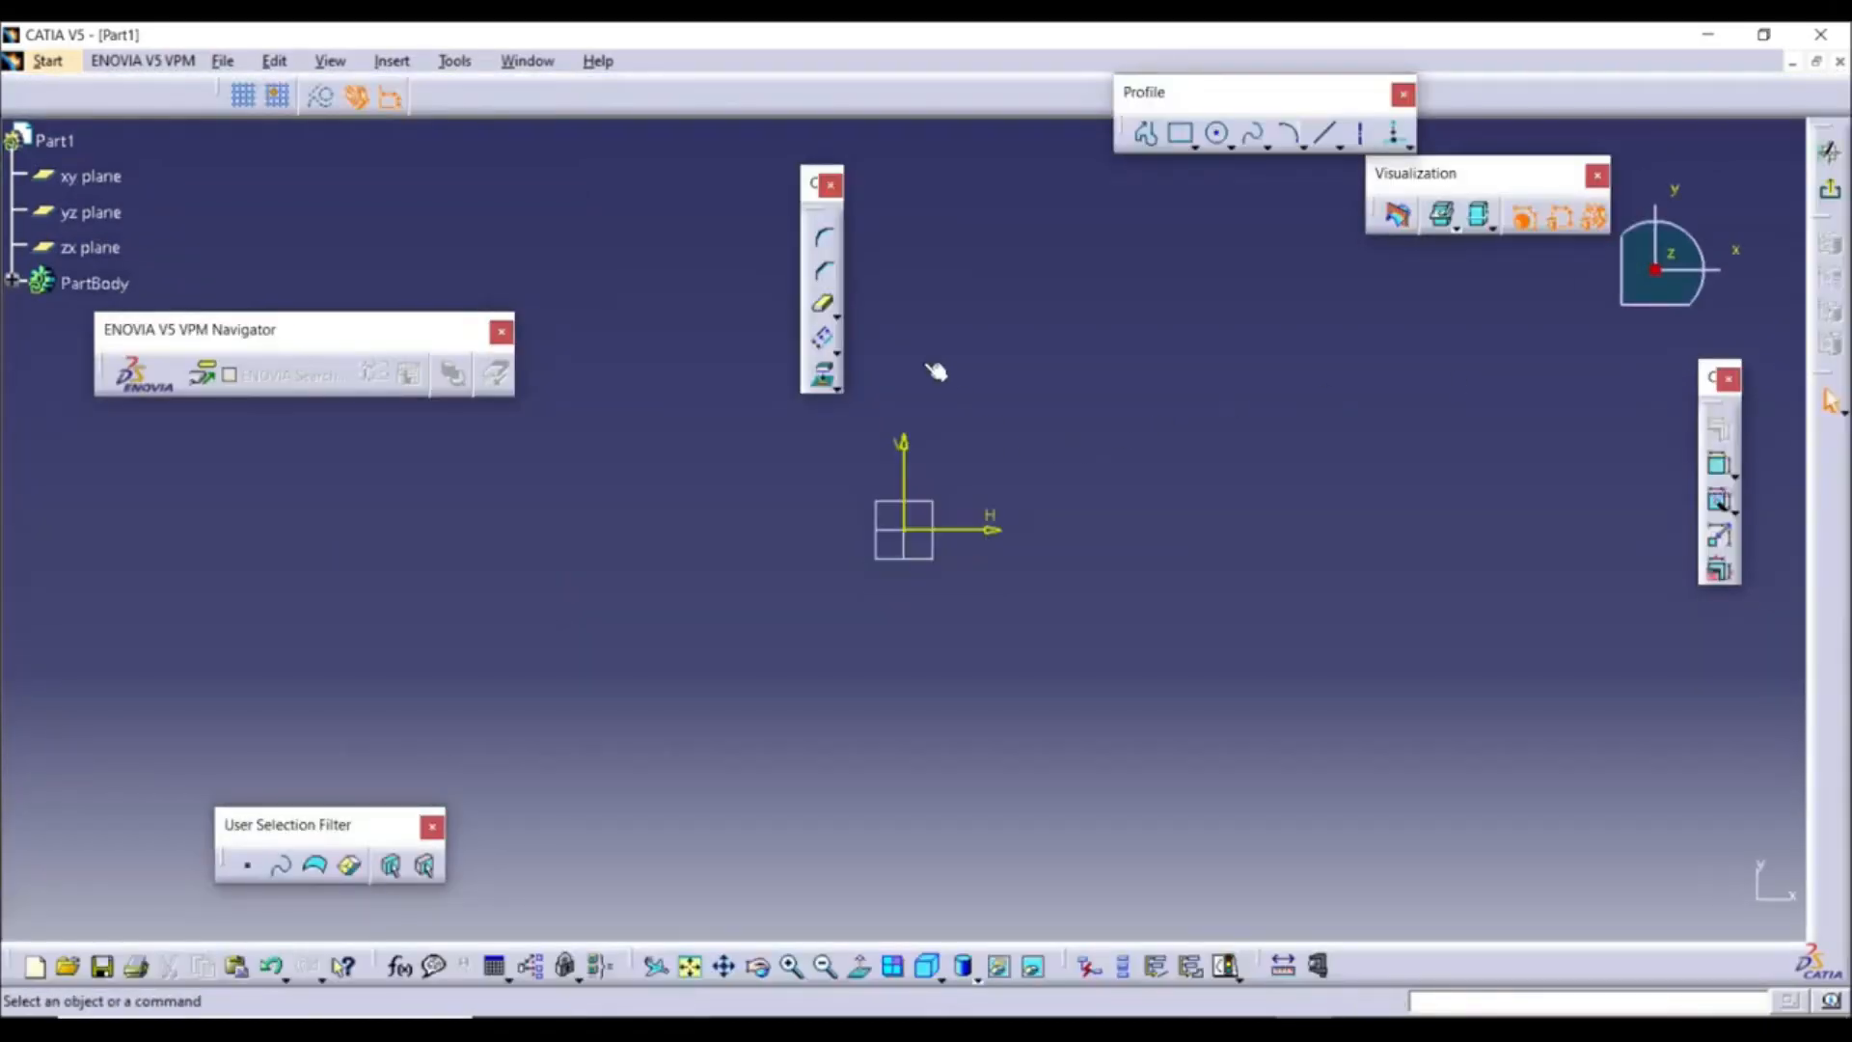
left_click(1184, 135)
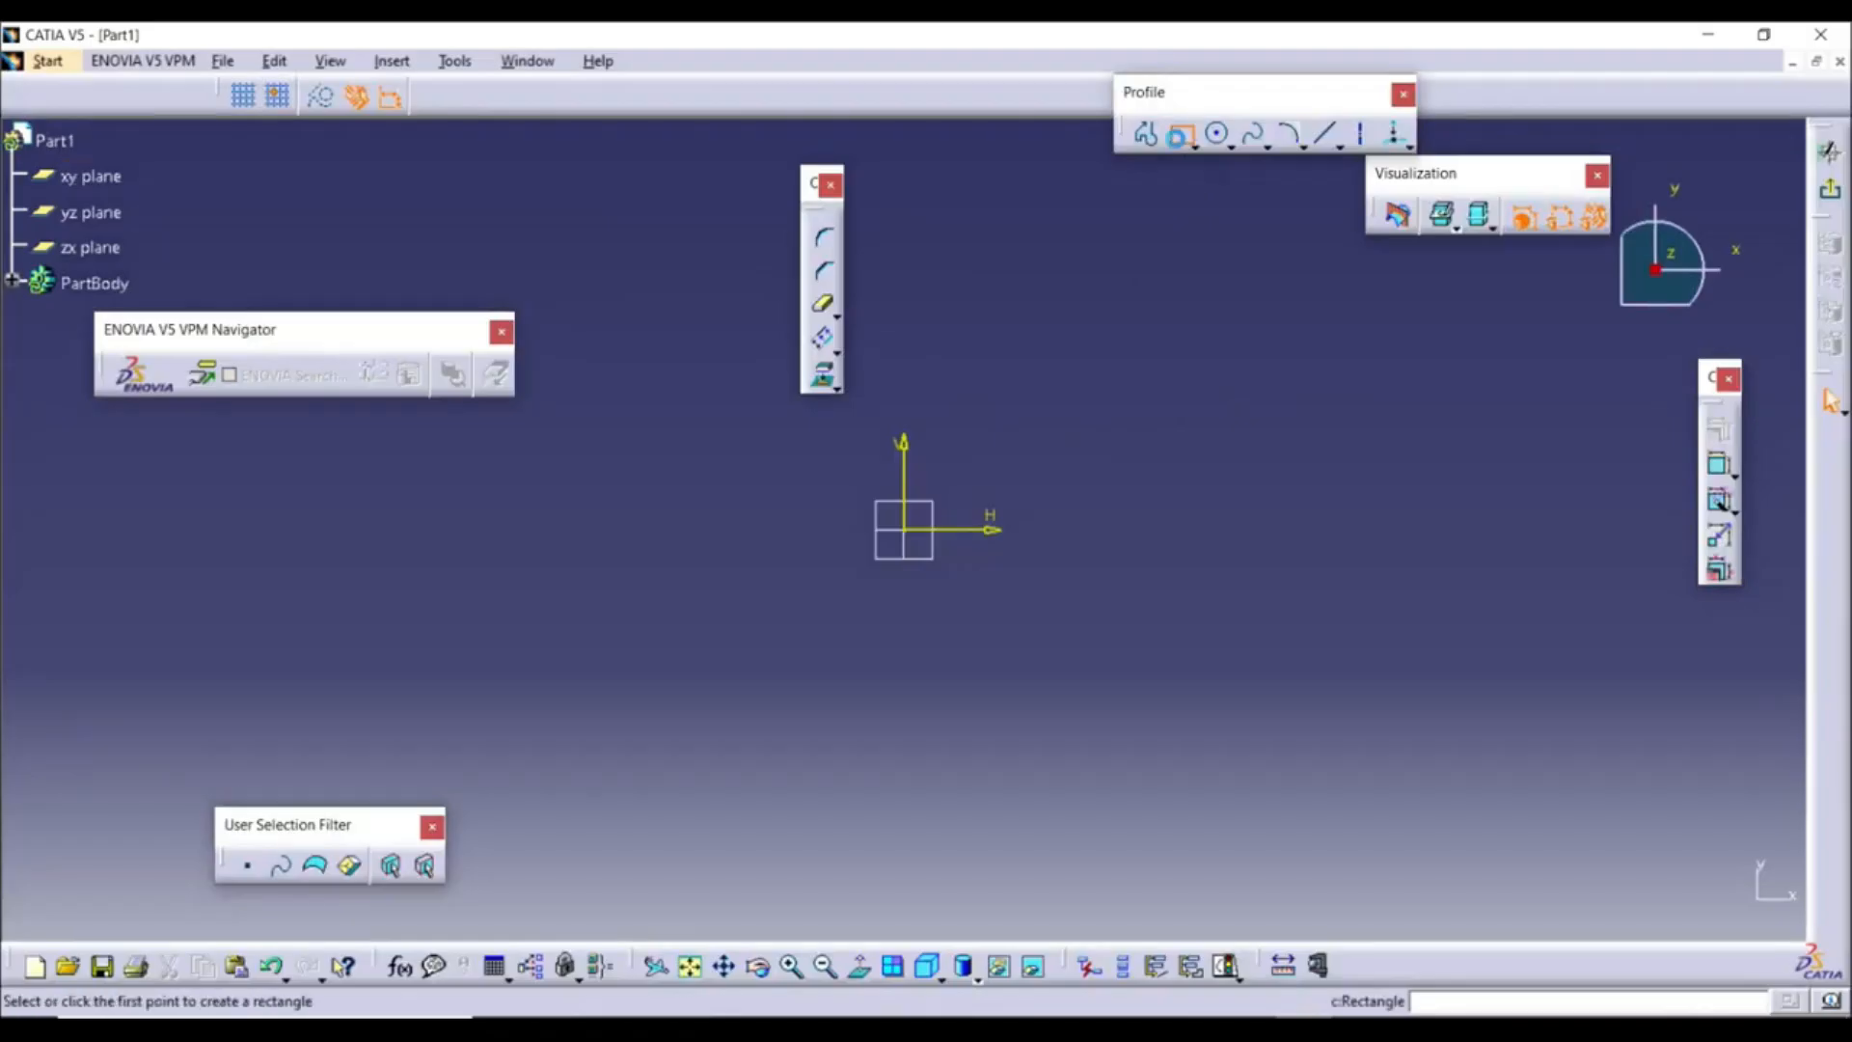
left_click(909, 530)
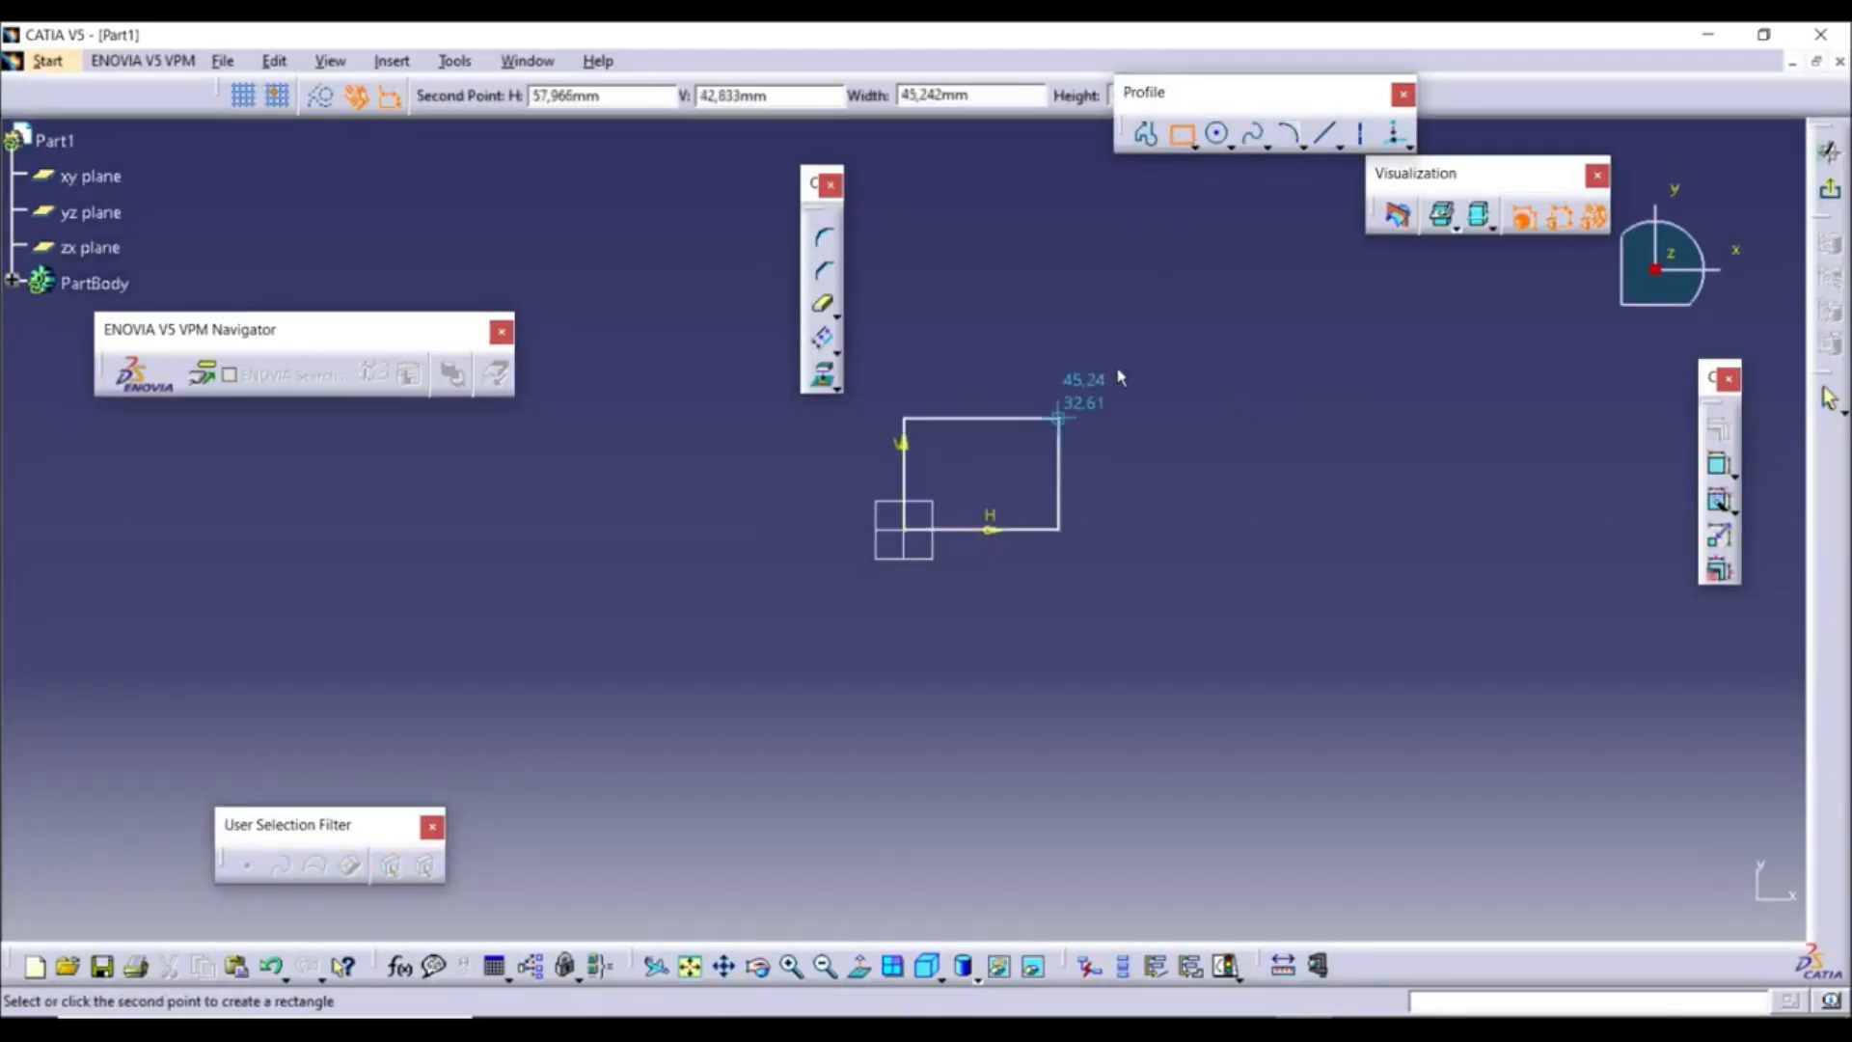
left_click(1326, 287)
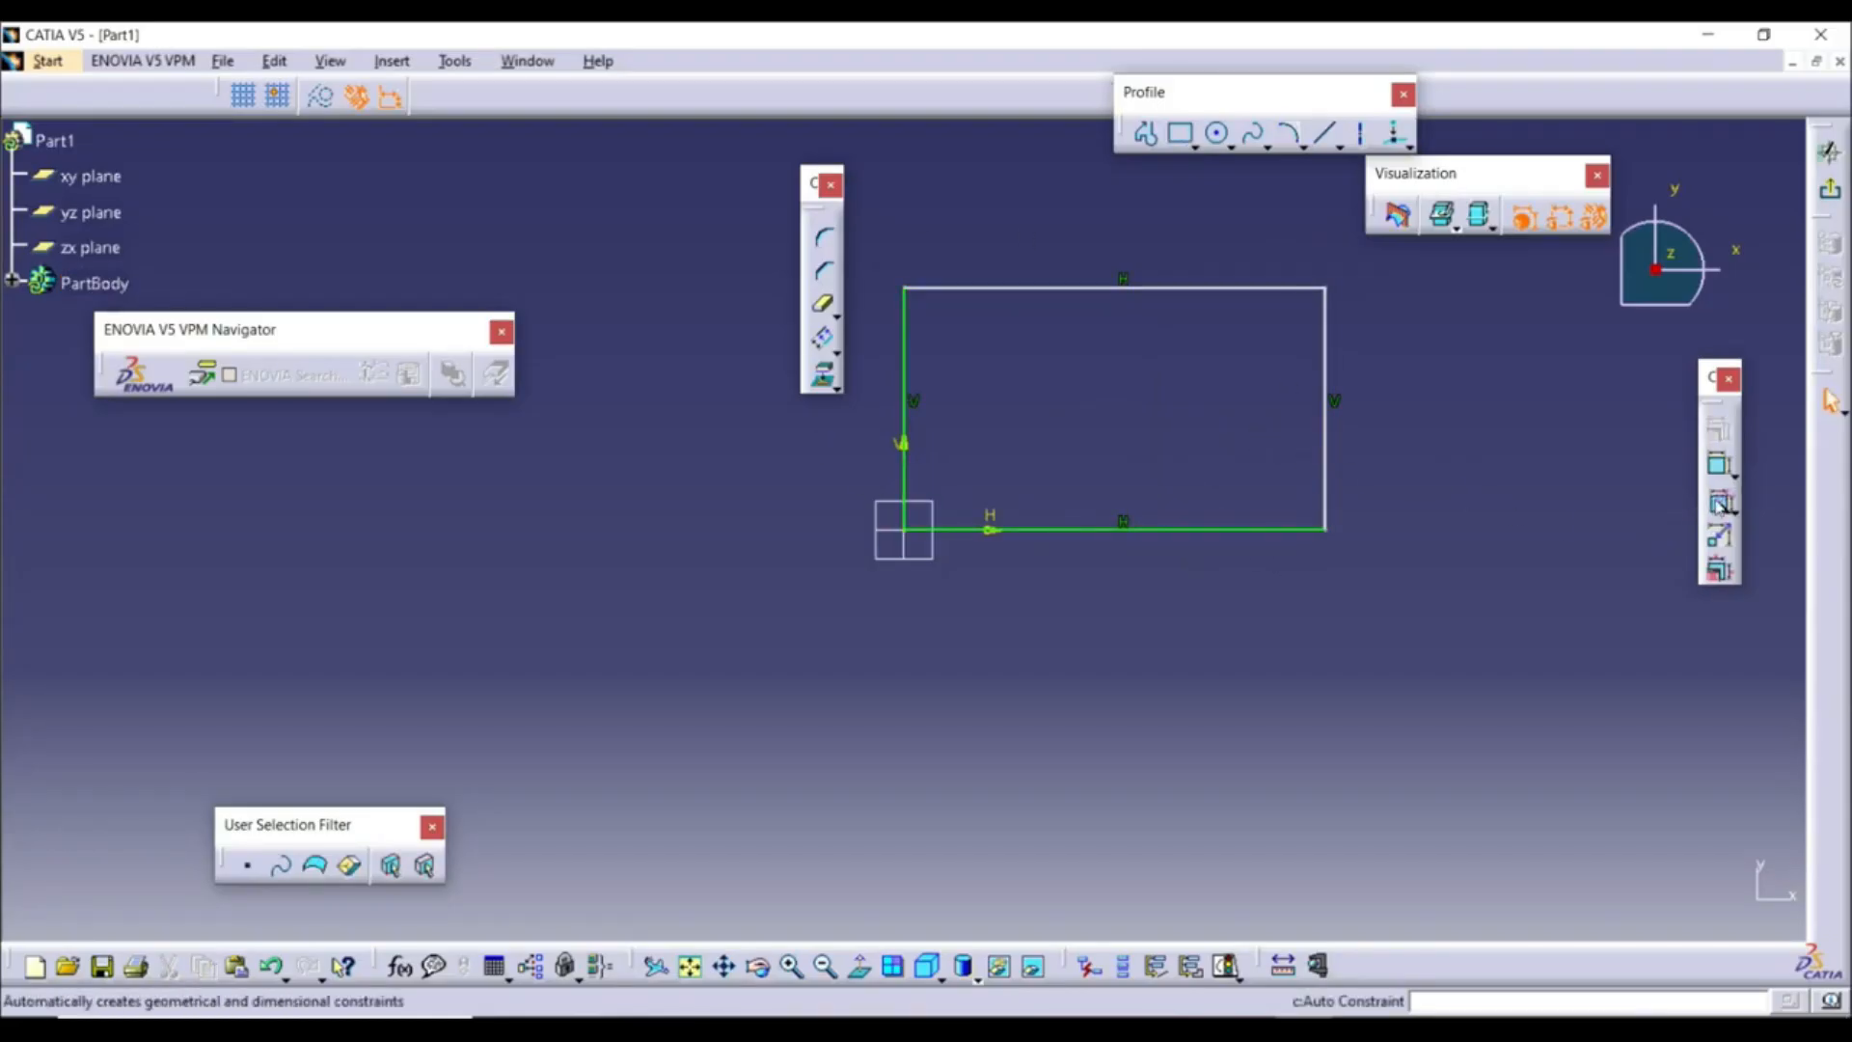
Apply Auto Constraint to the whole rectangle and exit the sketch
left_click(1720, 504)
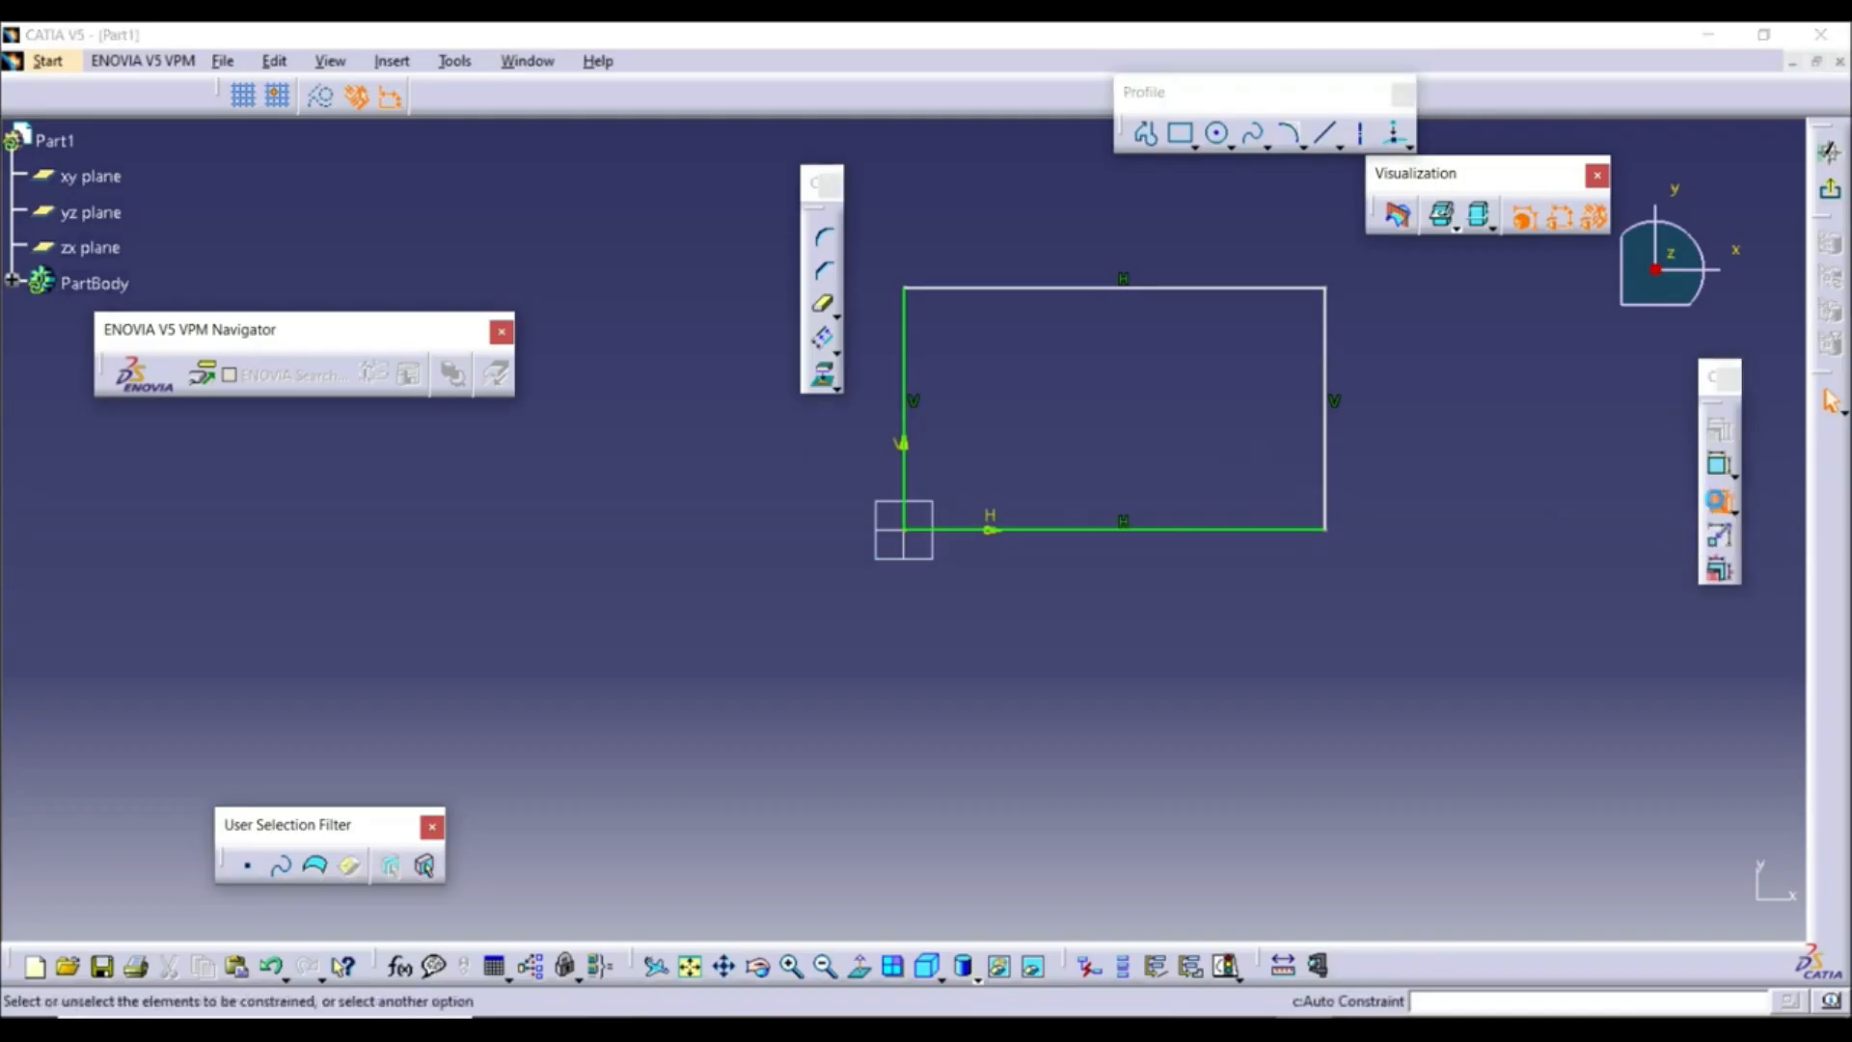
left_click_drag(888, 258, 1393, 589)
left_click(1663, 907)
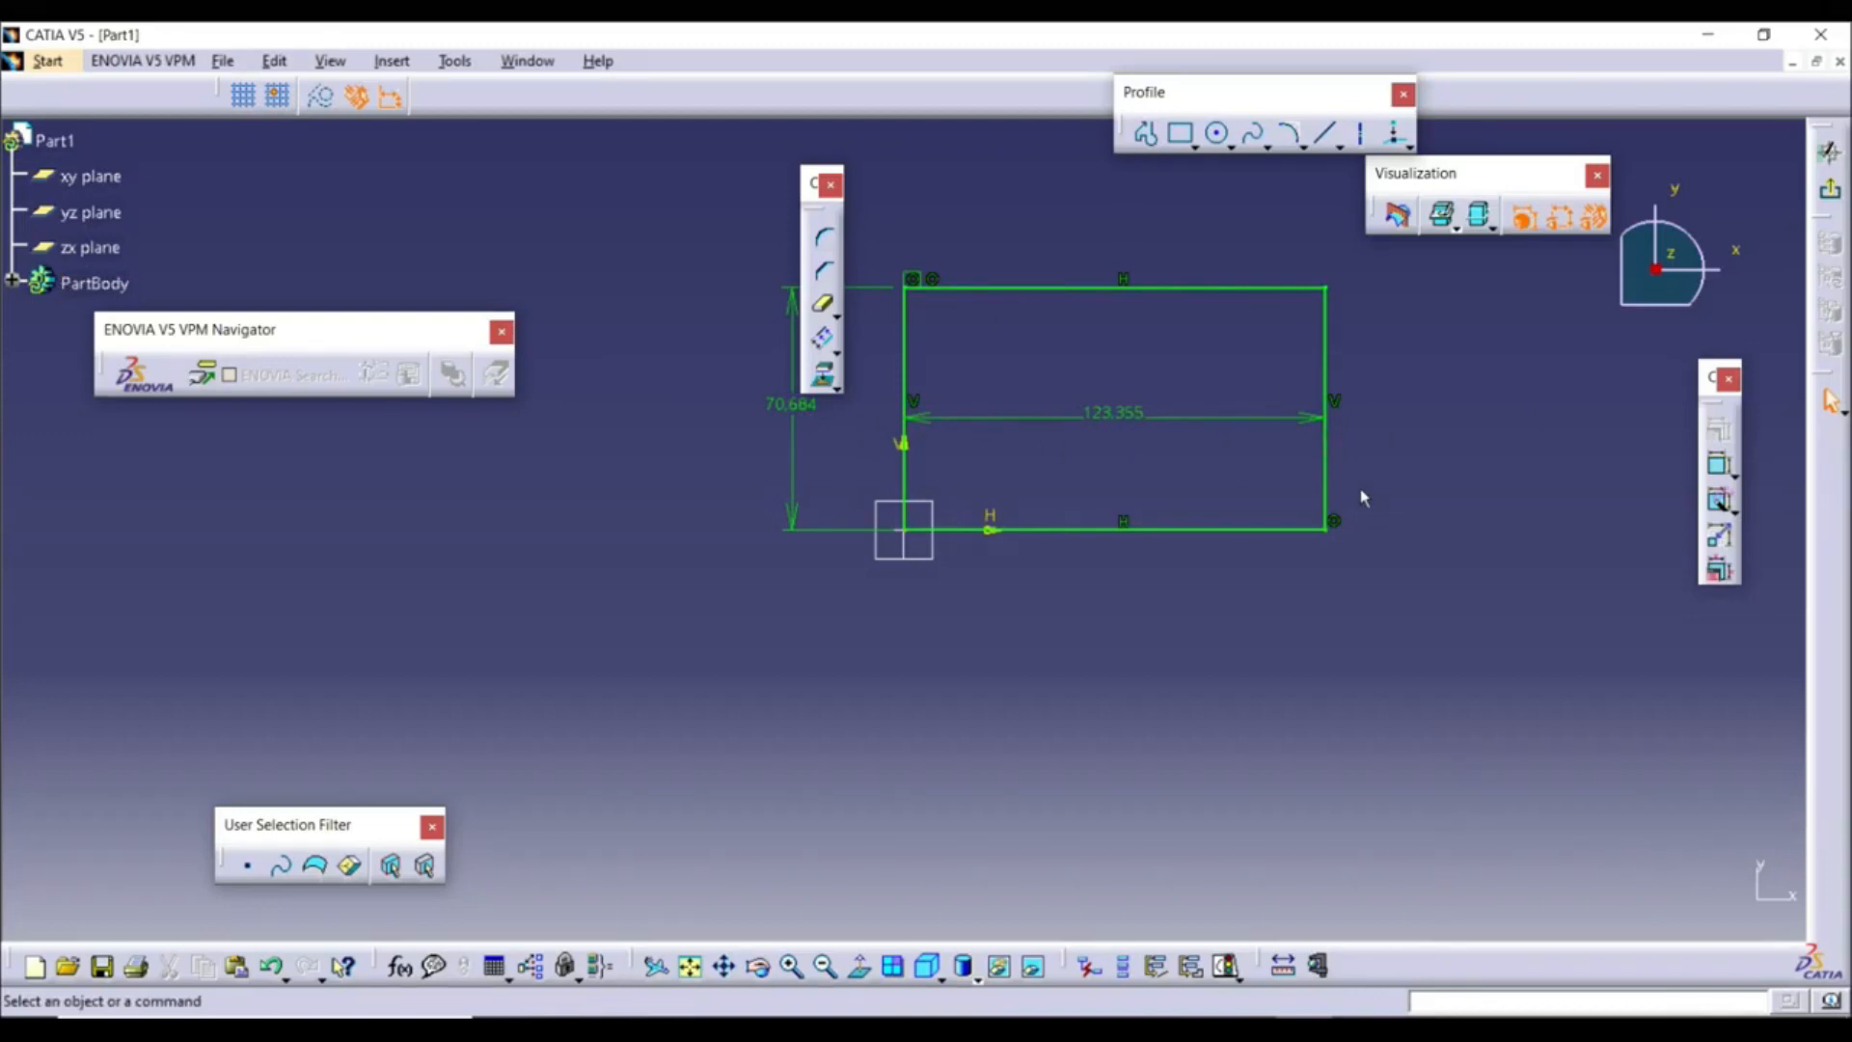
left_click(1830, 193)
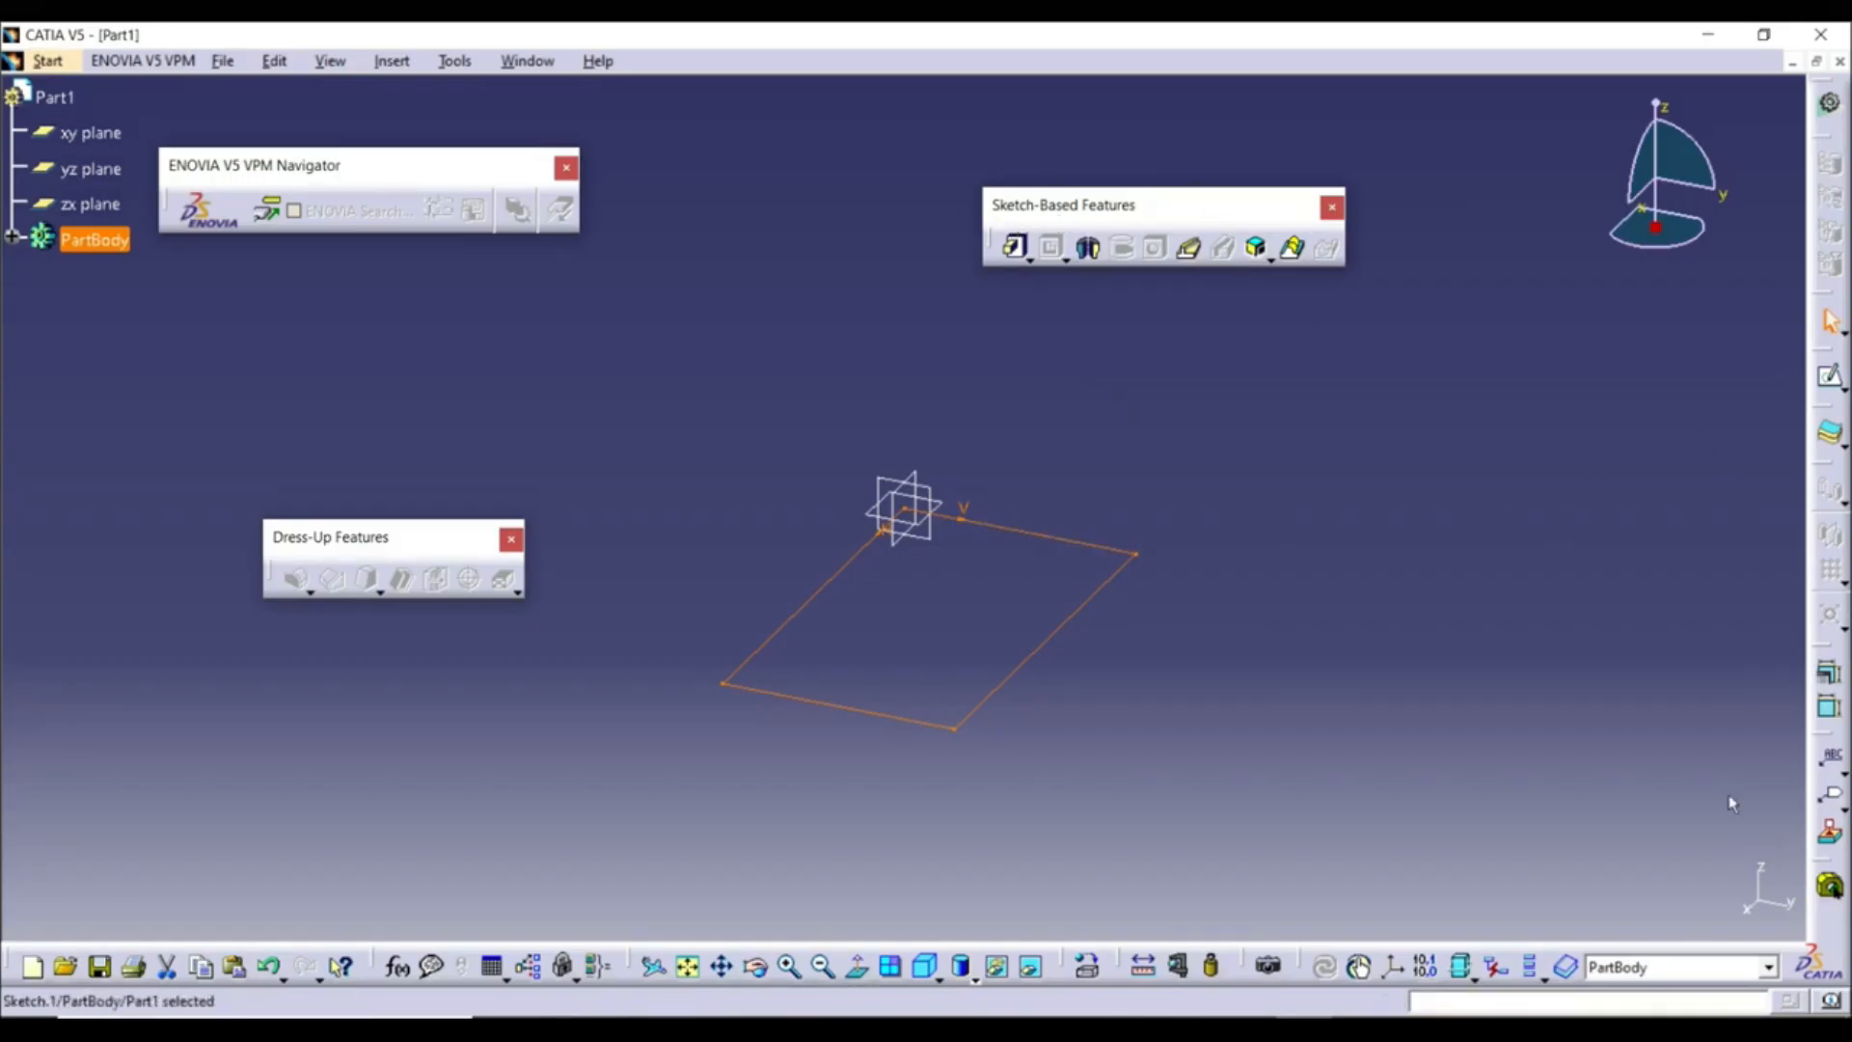
Start a pad on the rectangle sketch and set its first limit length to 40 mm
right_click(1794, 974)
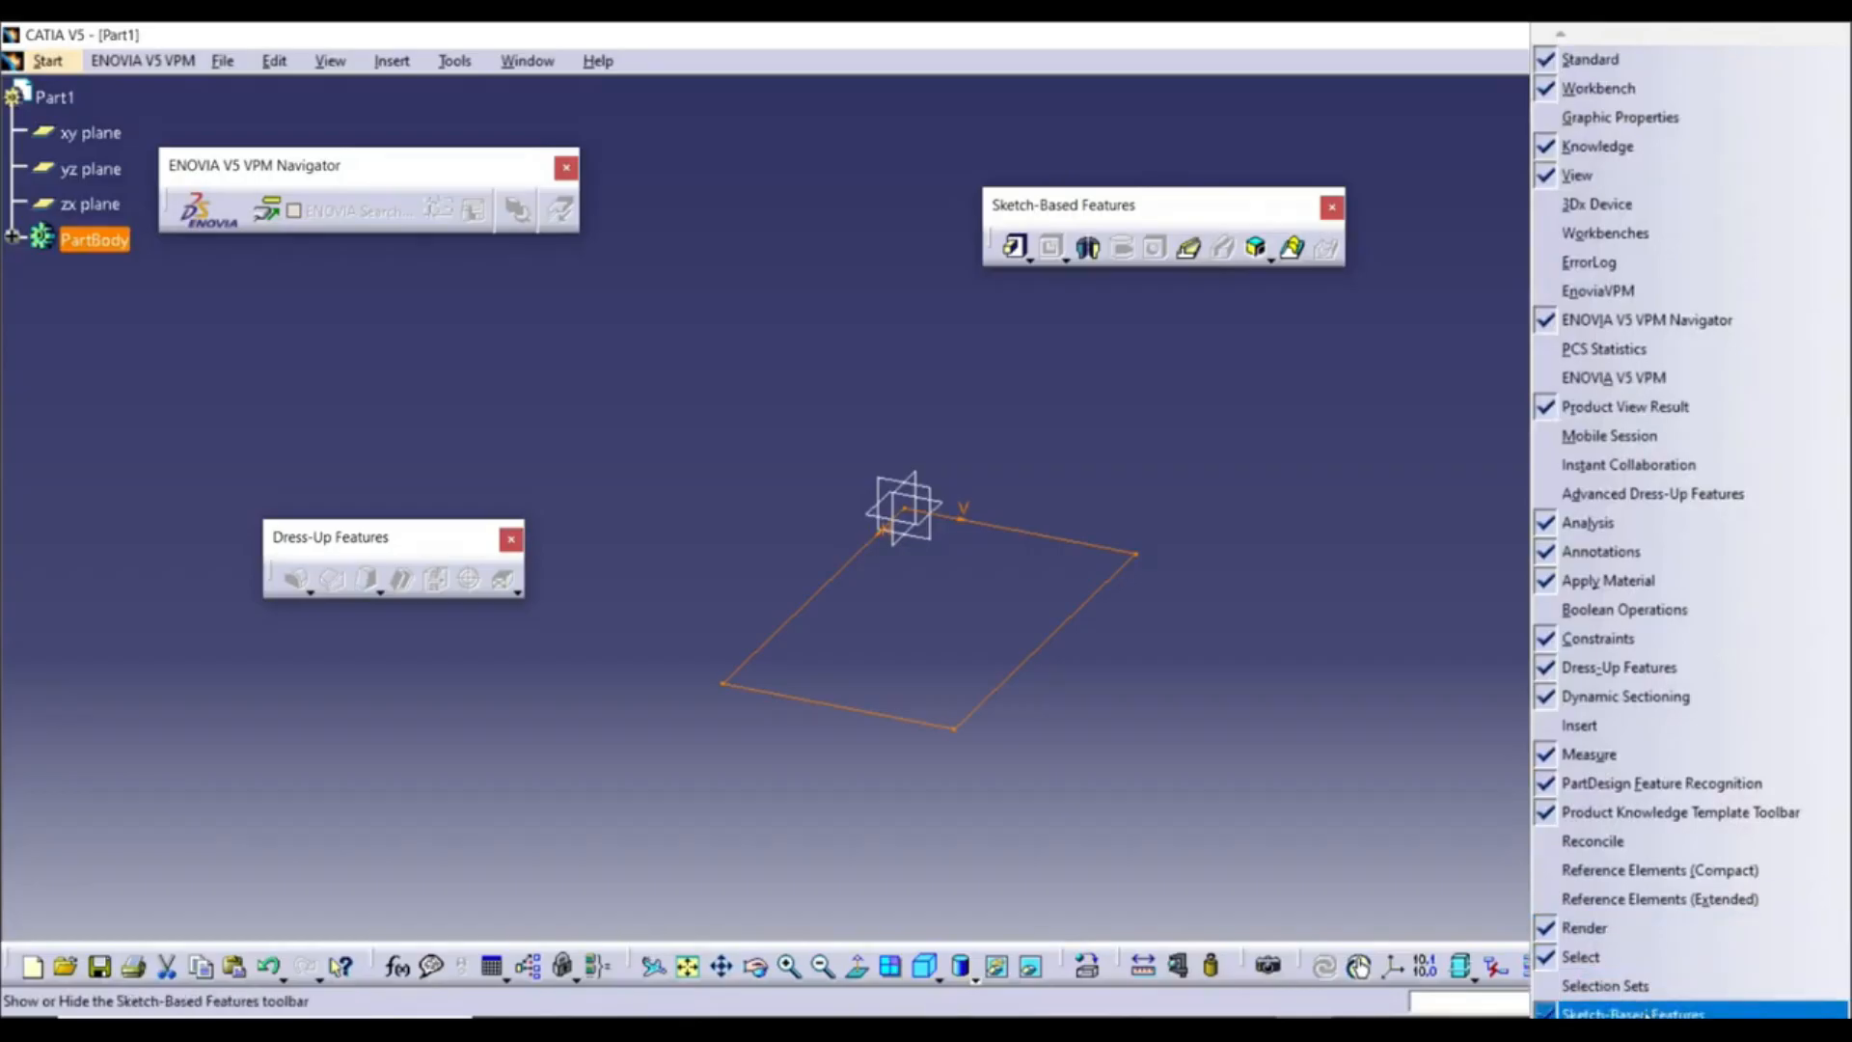
left_click(1355, 780)
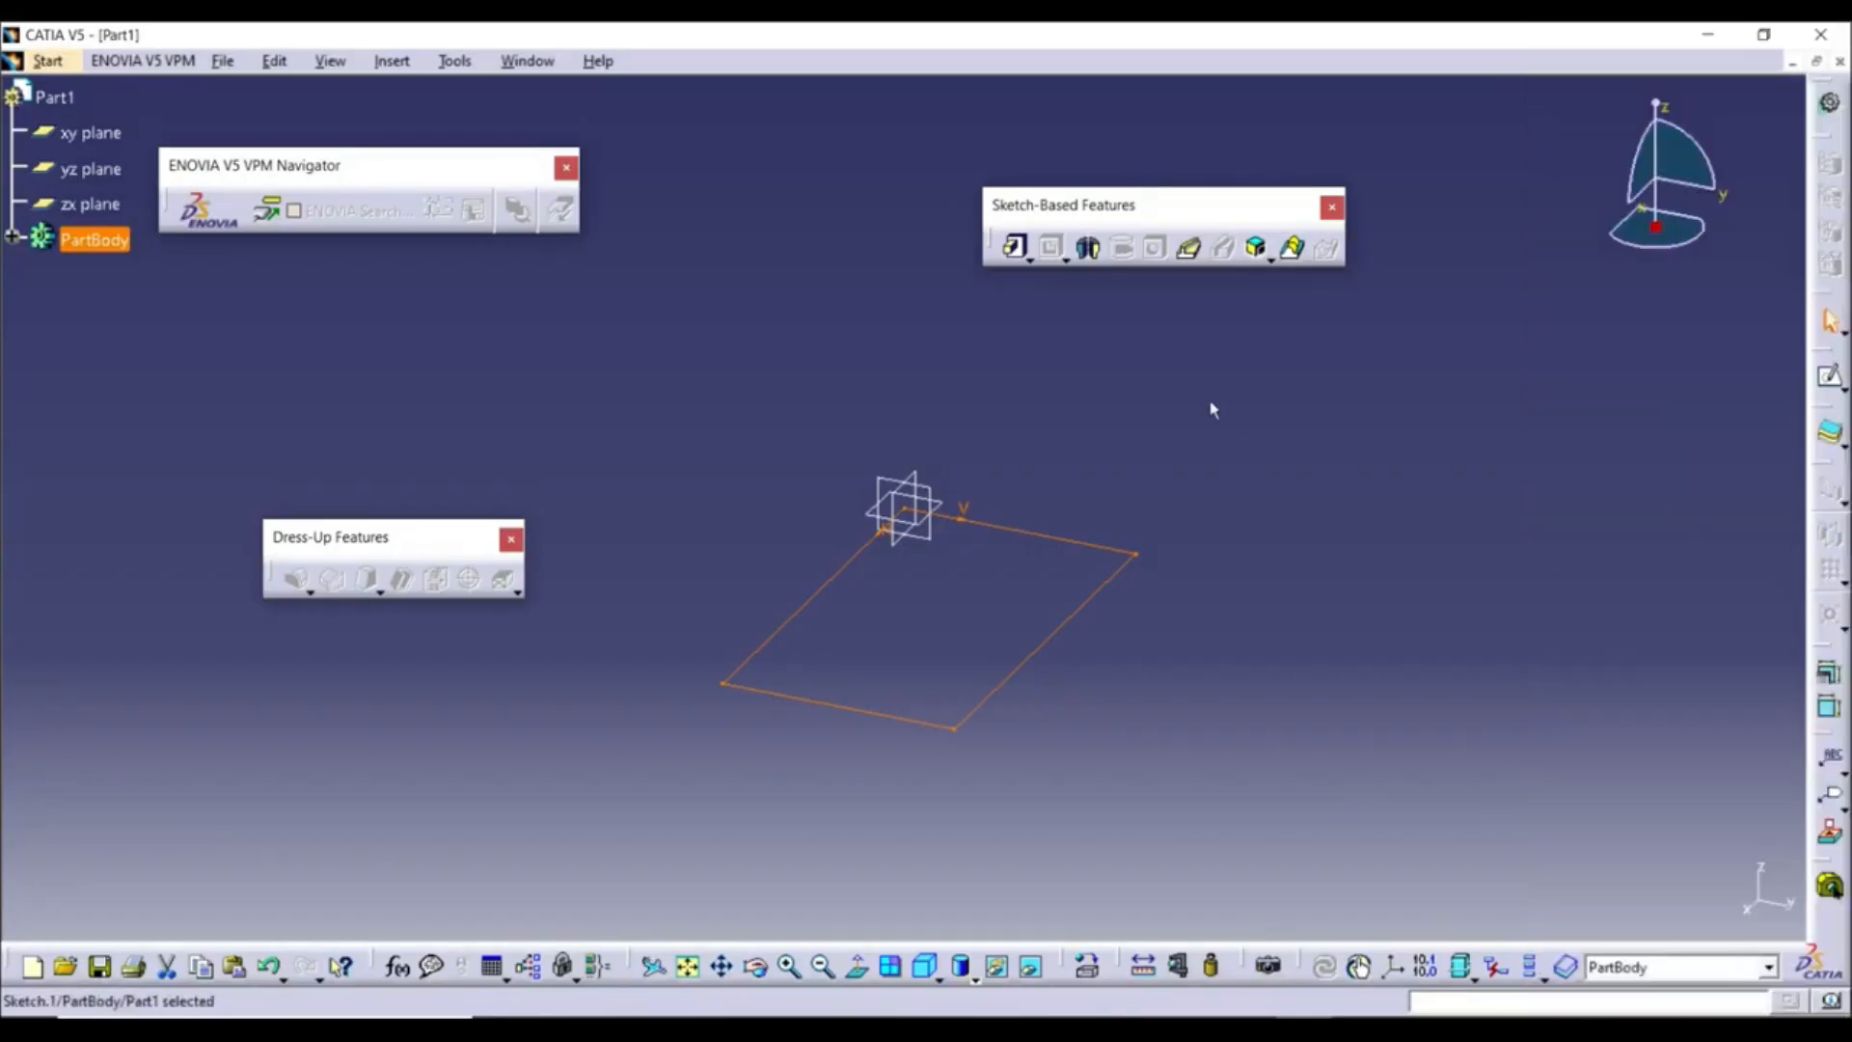
left_click(1019, 249)
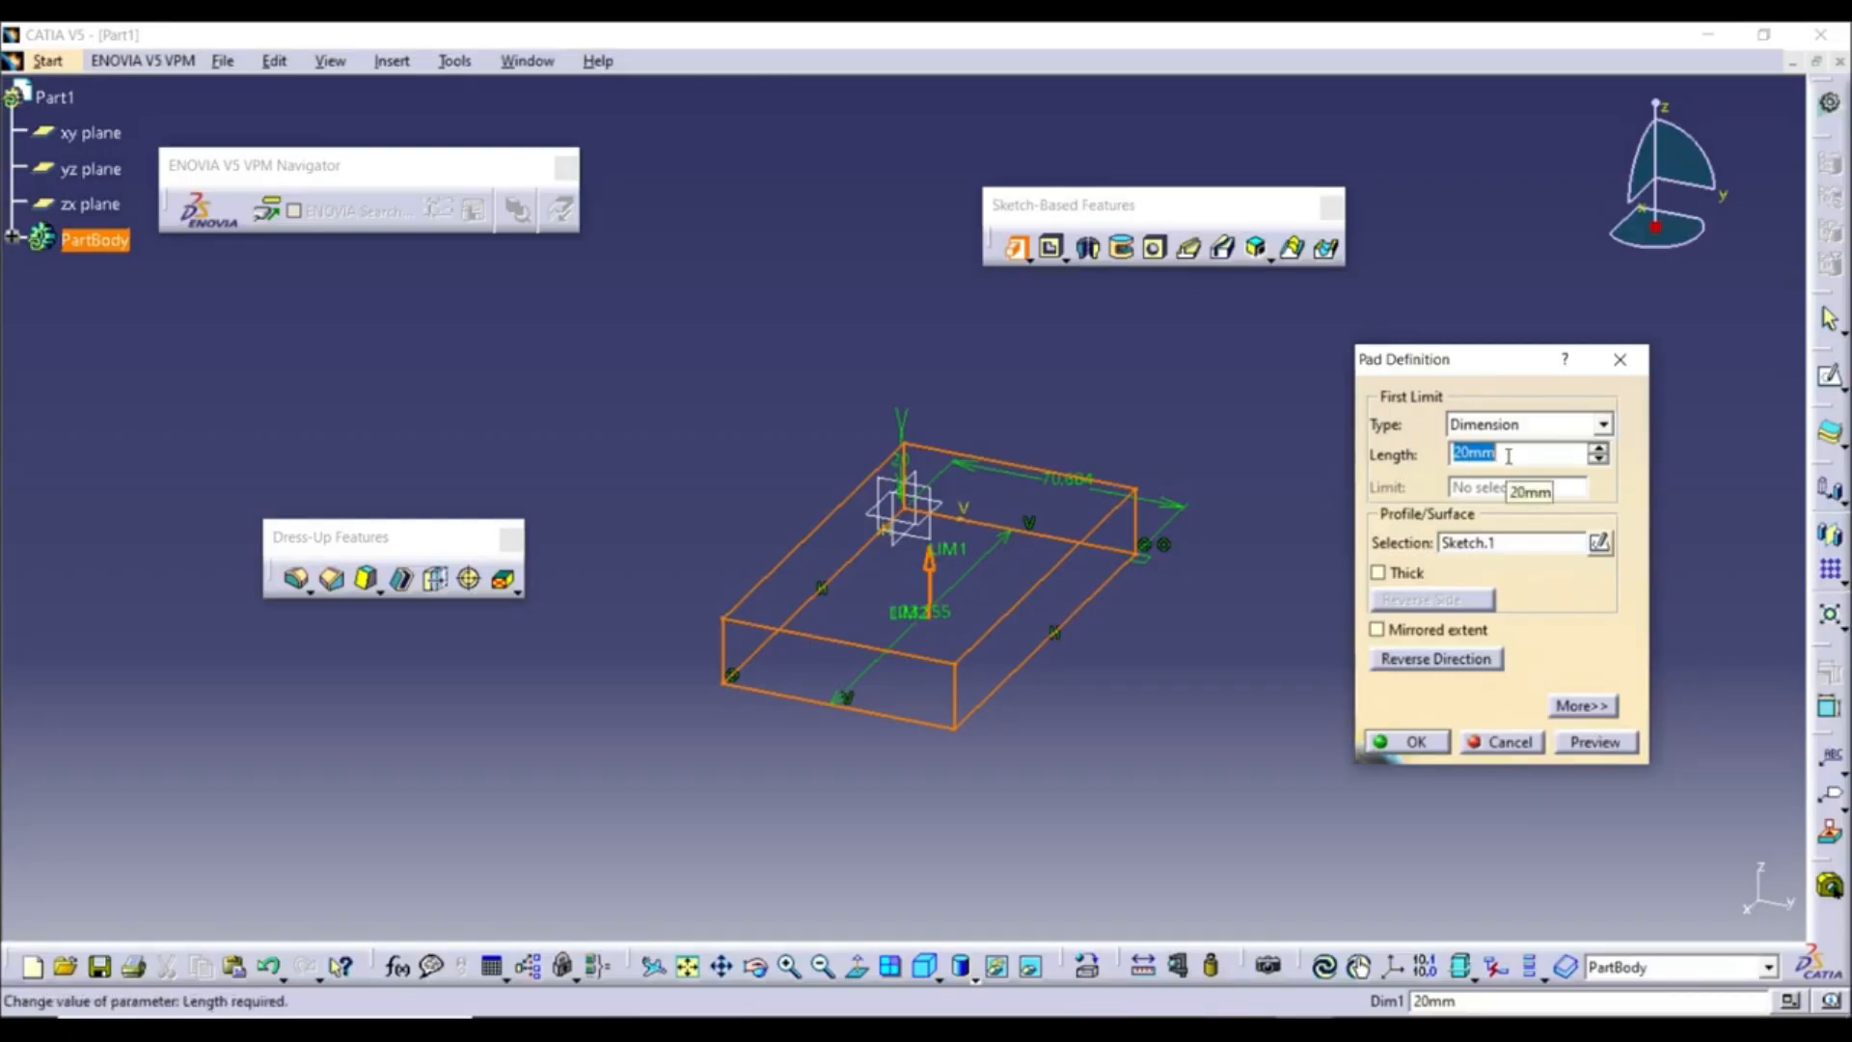
type("40")
key("Return")
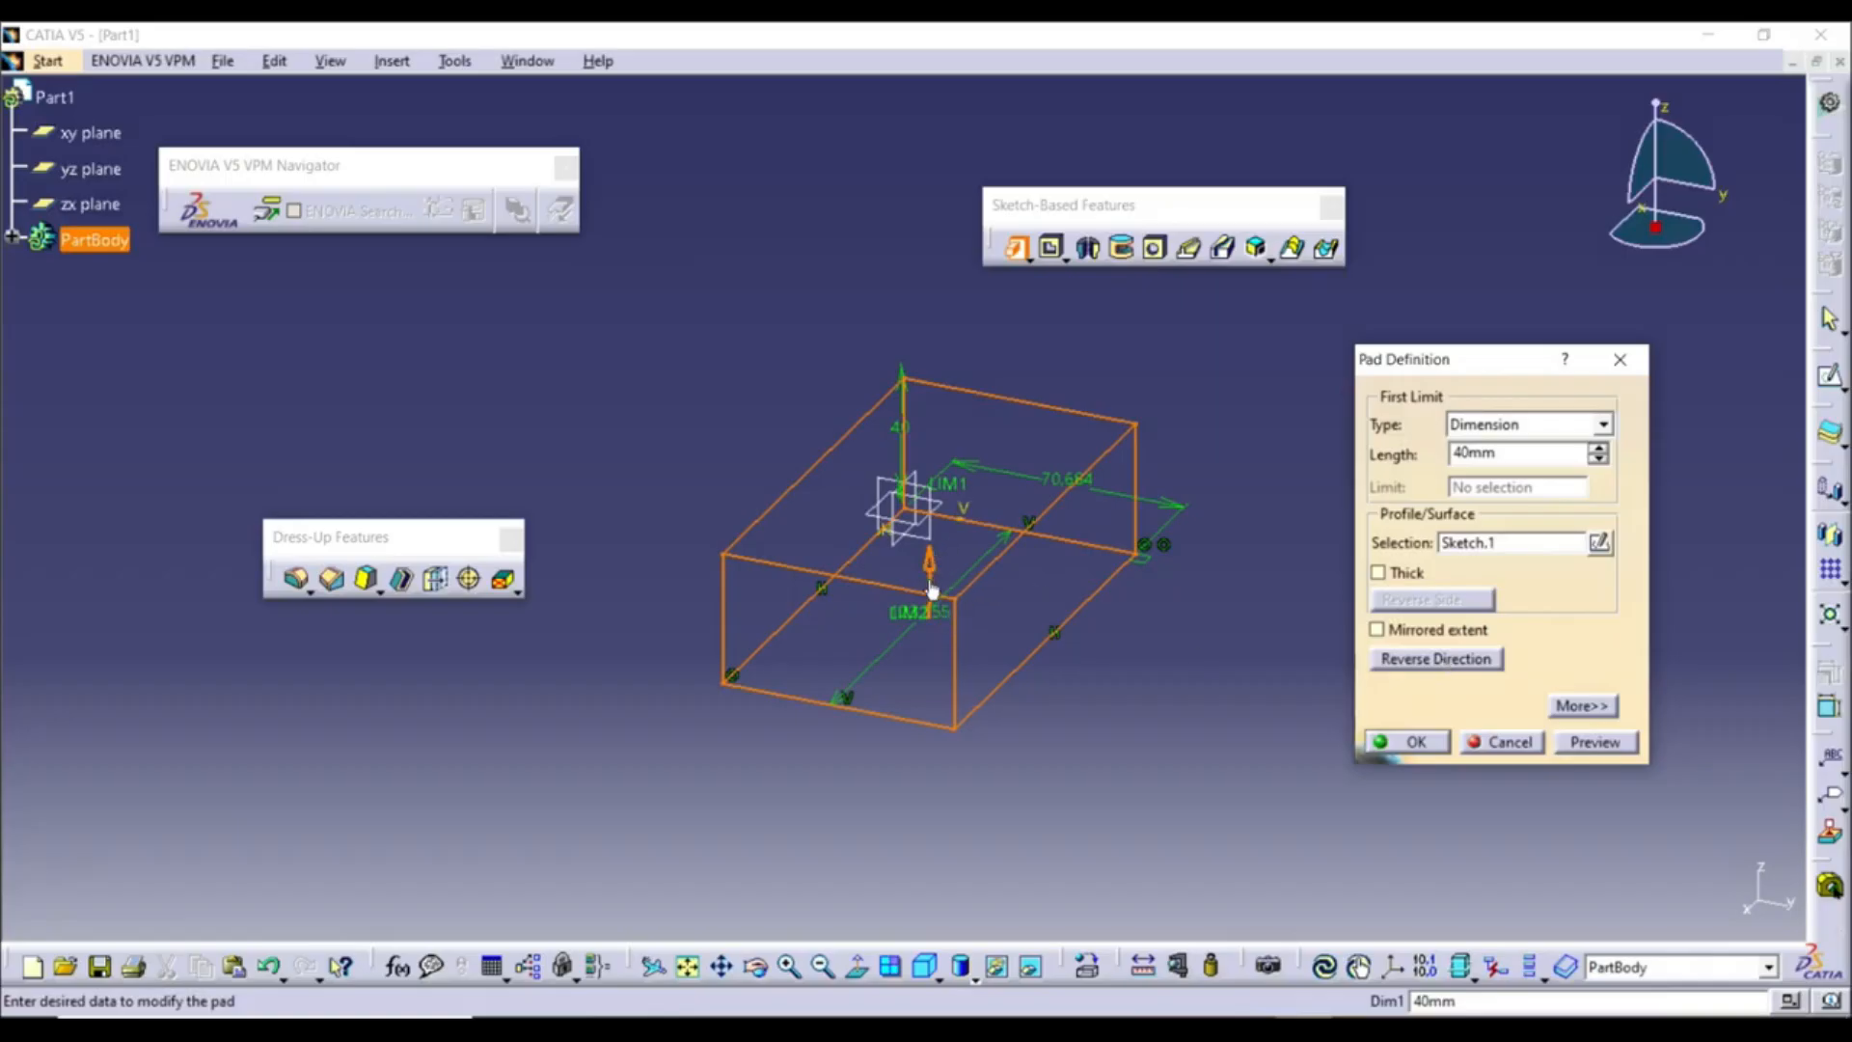
Try the pad's reversed direction and mirrored extent, and restore its upward direction and one-sided extent
left_click(1433, 661)
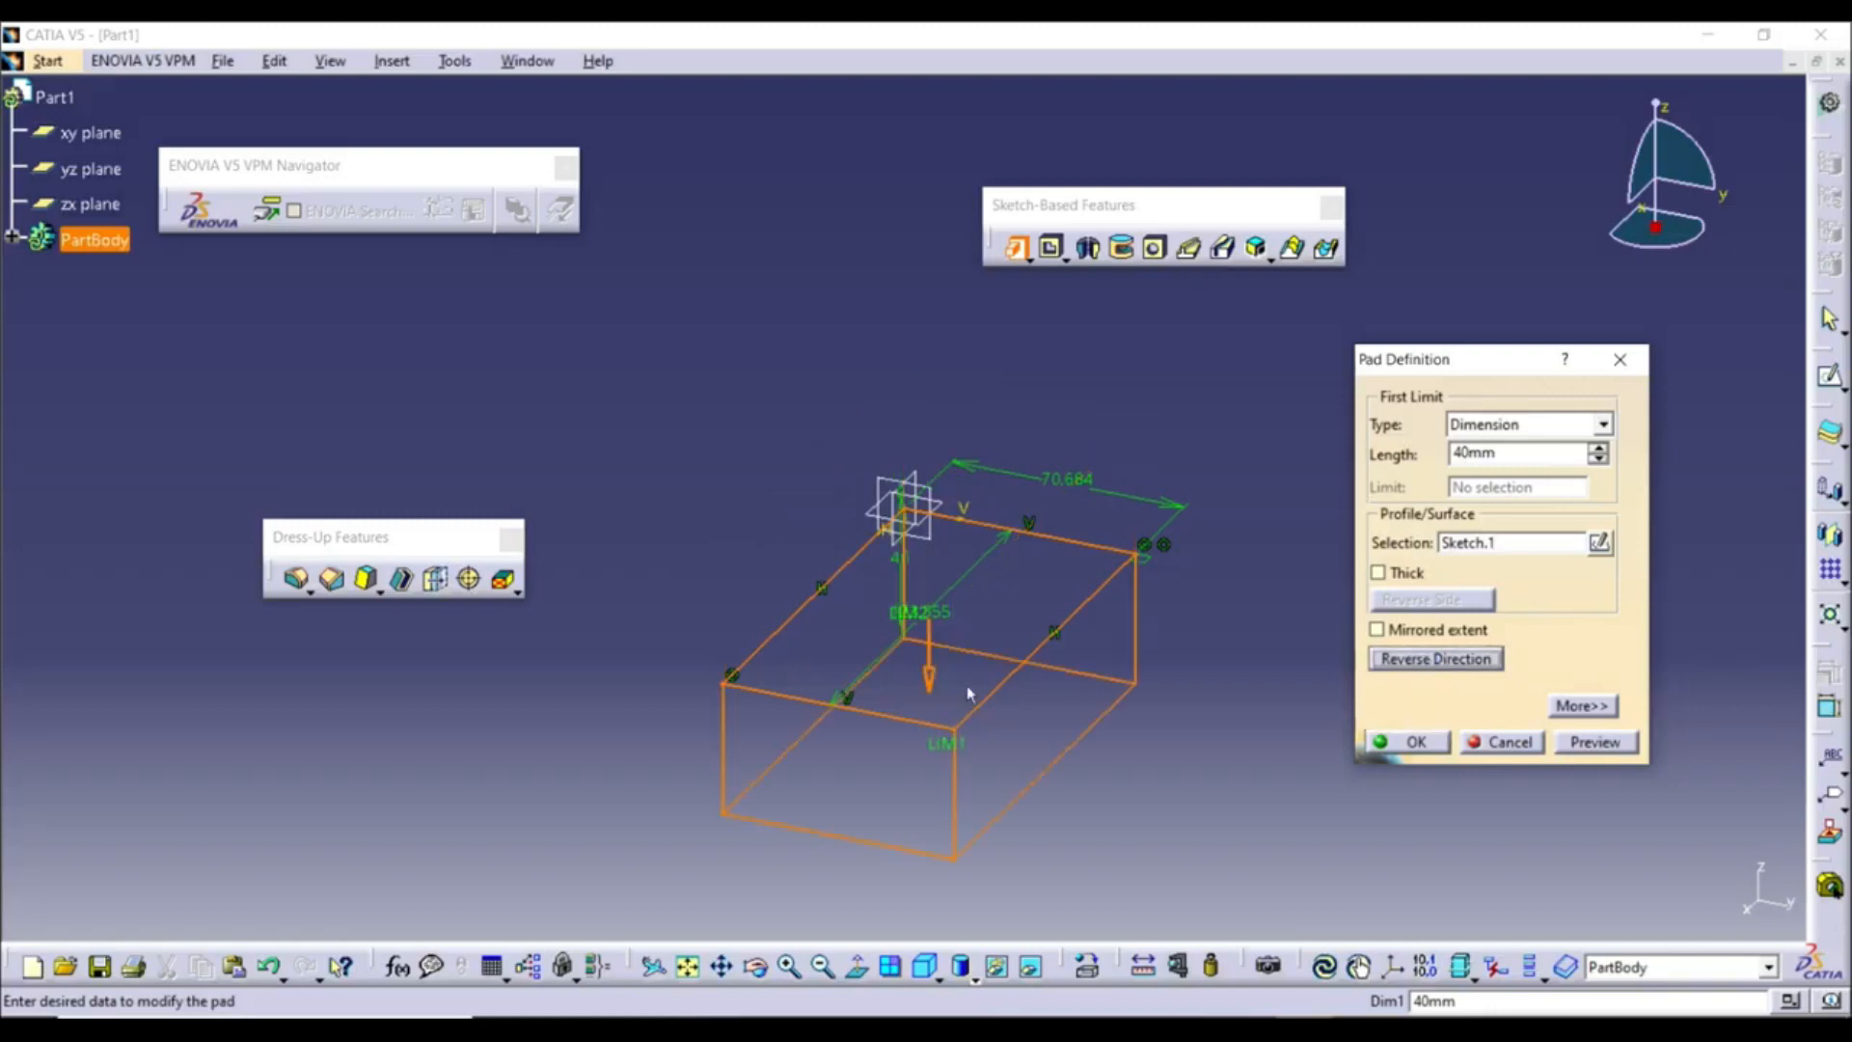
left_click(1377, 631)
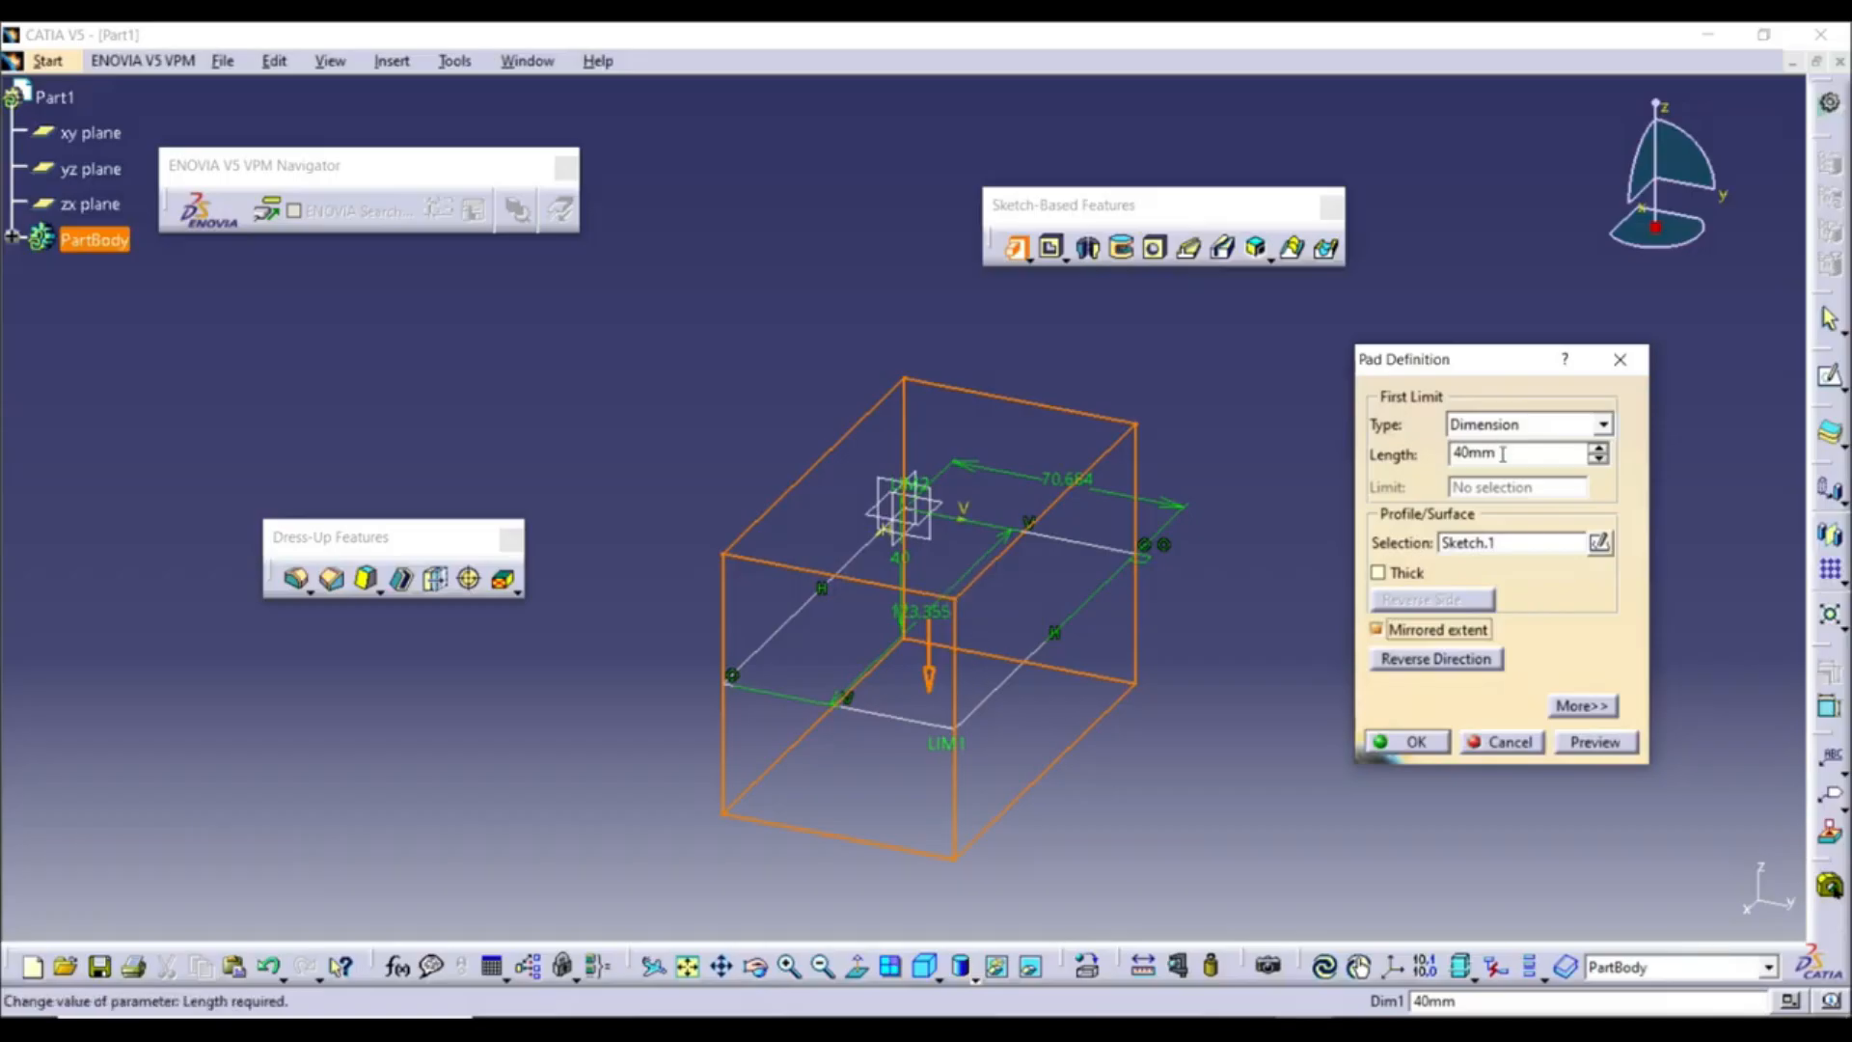
left_click(1379, 631)
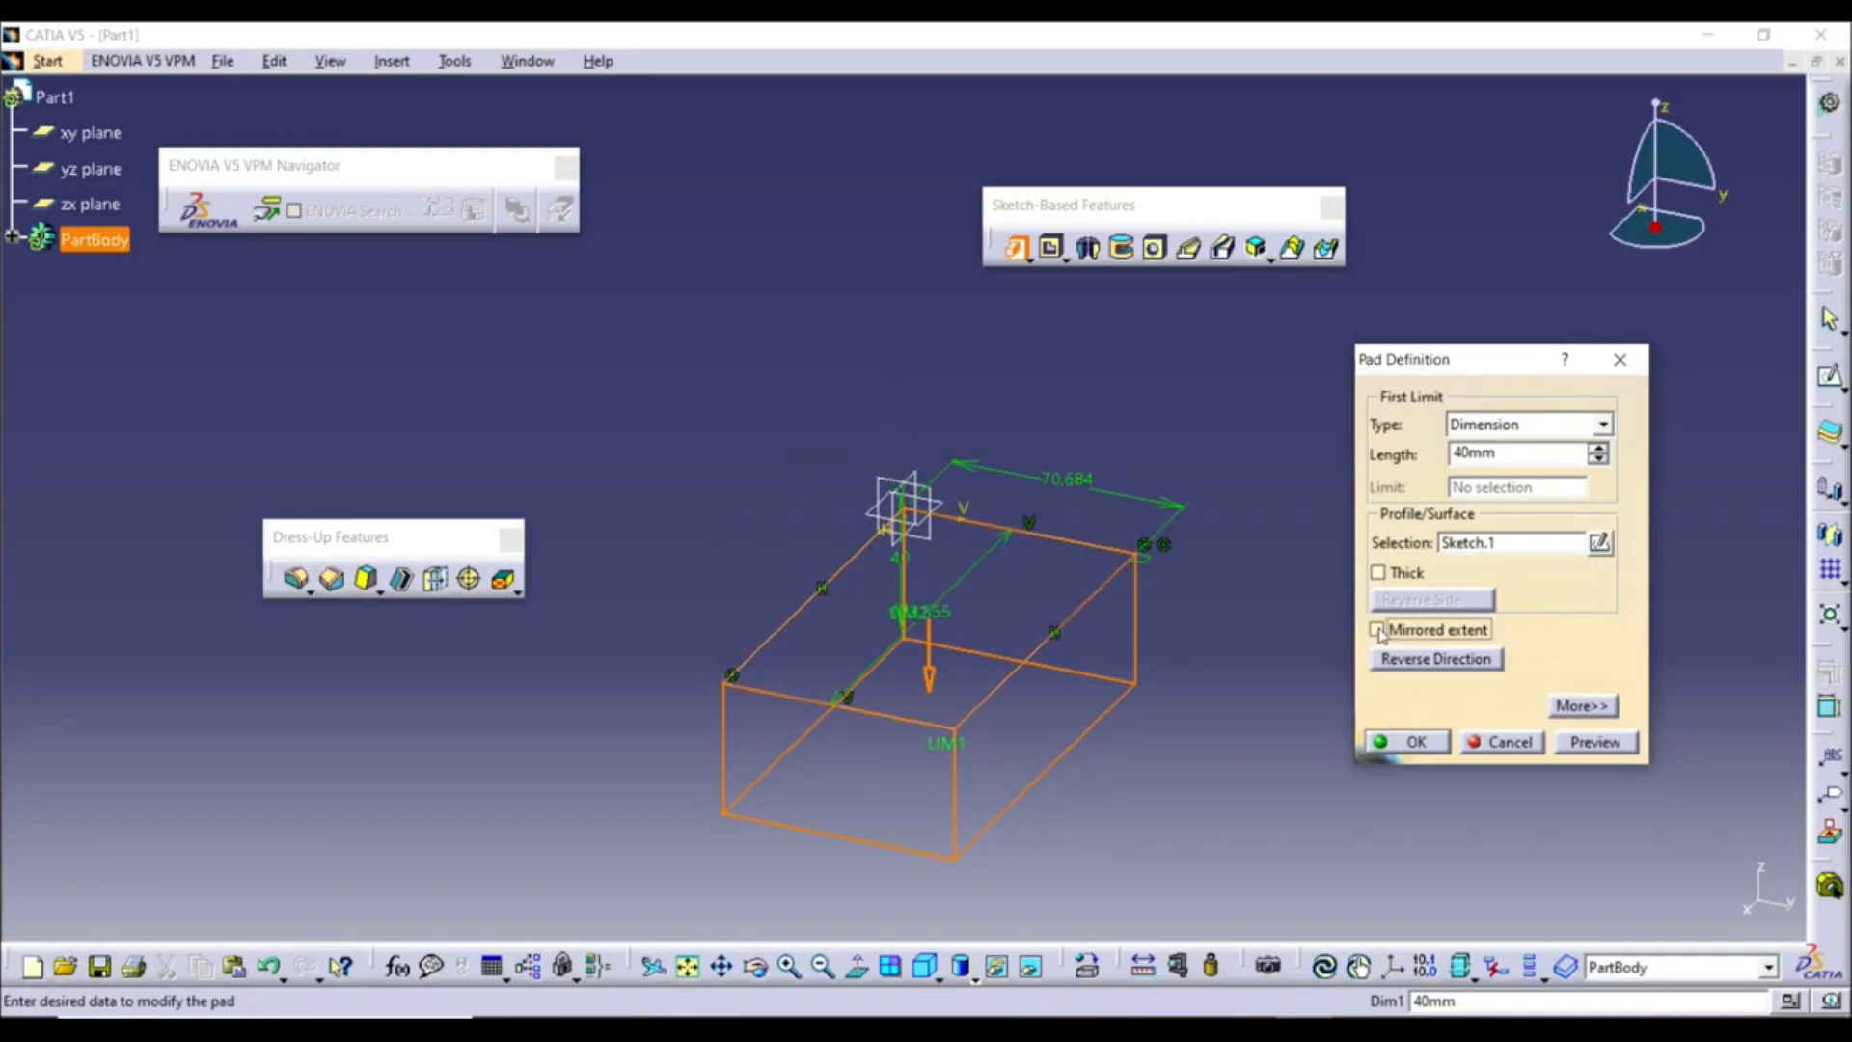
left_click(1431, 660)
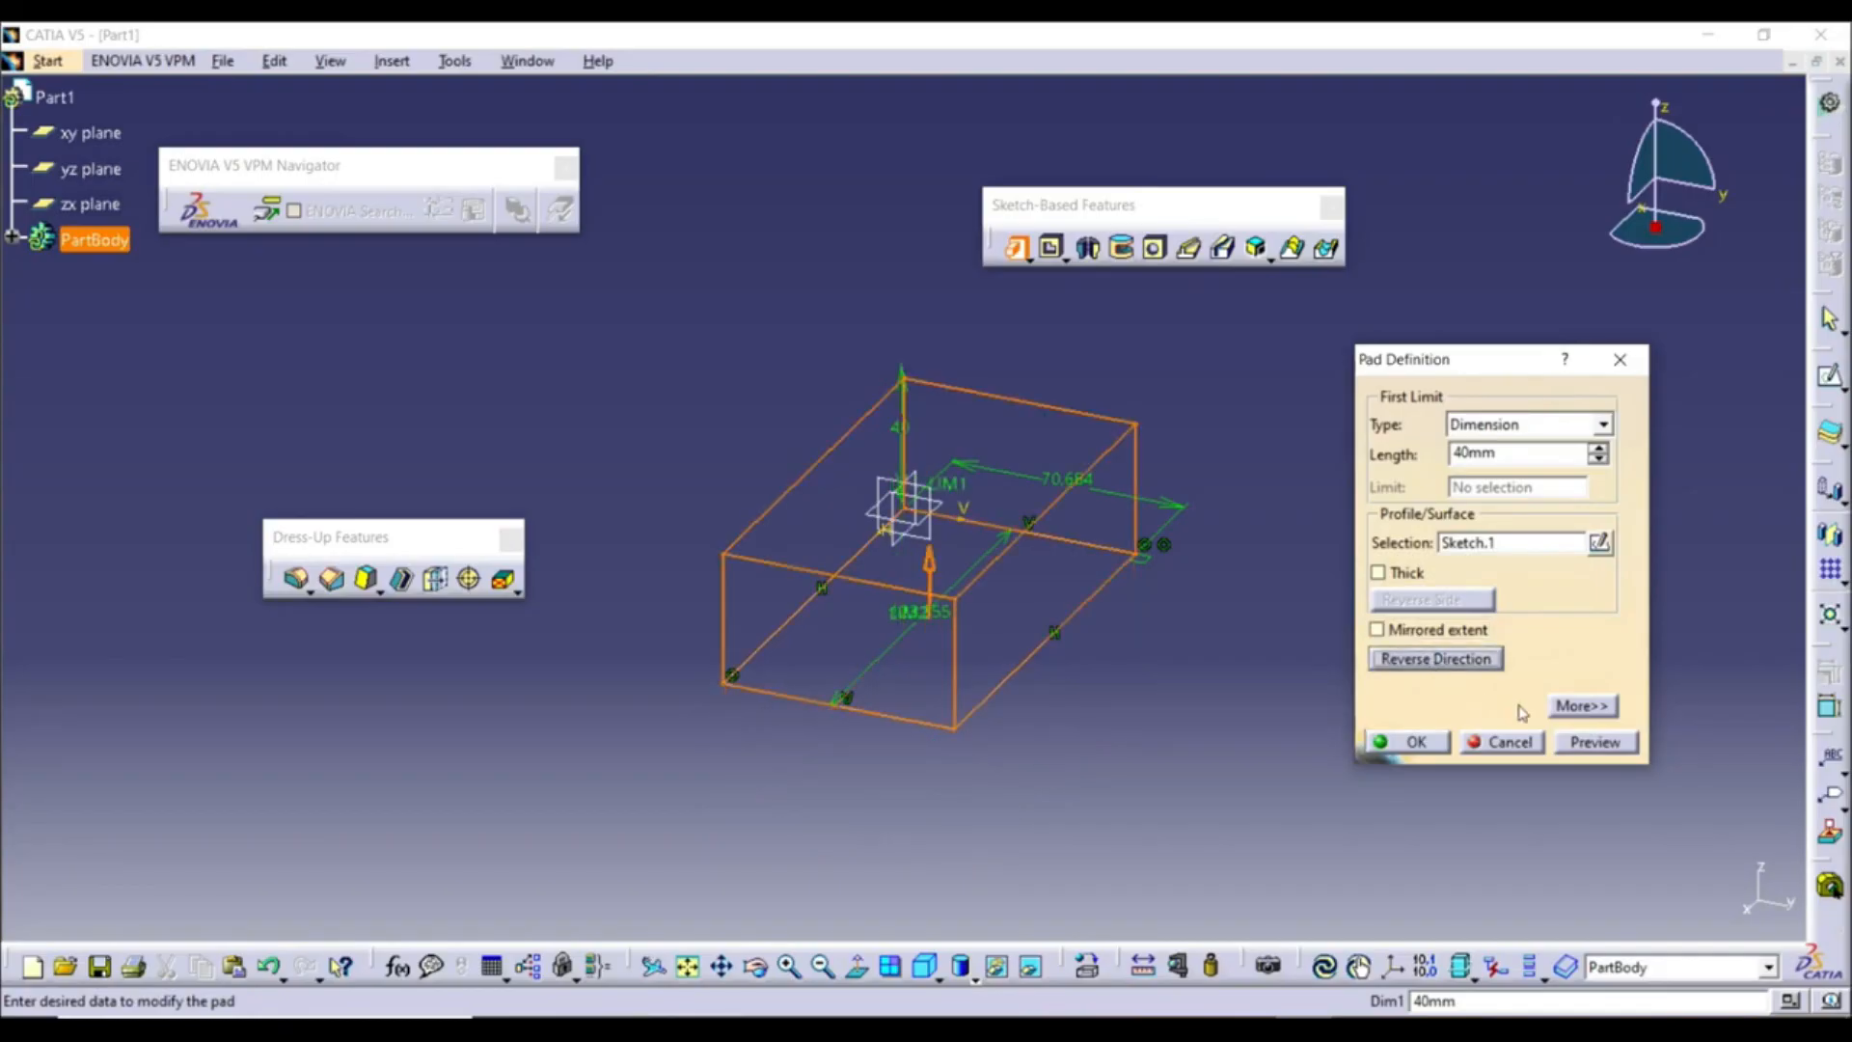
Preview the 40 mm pad and create it
left_click(1595, 743)
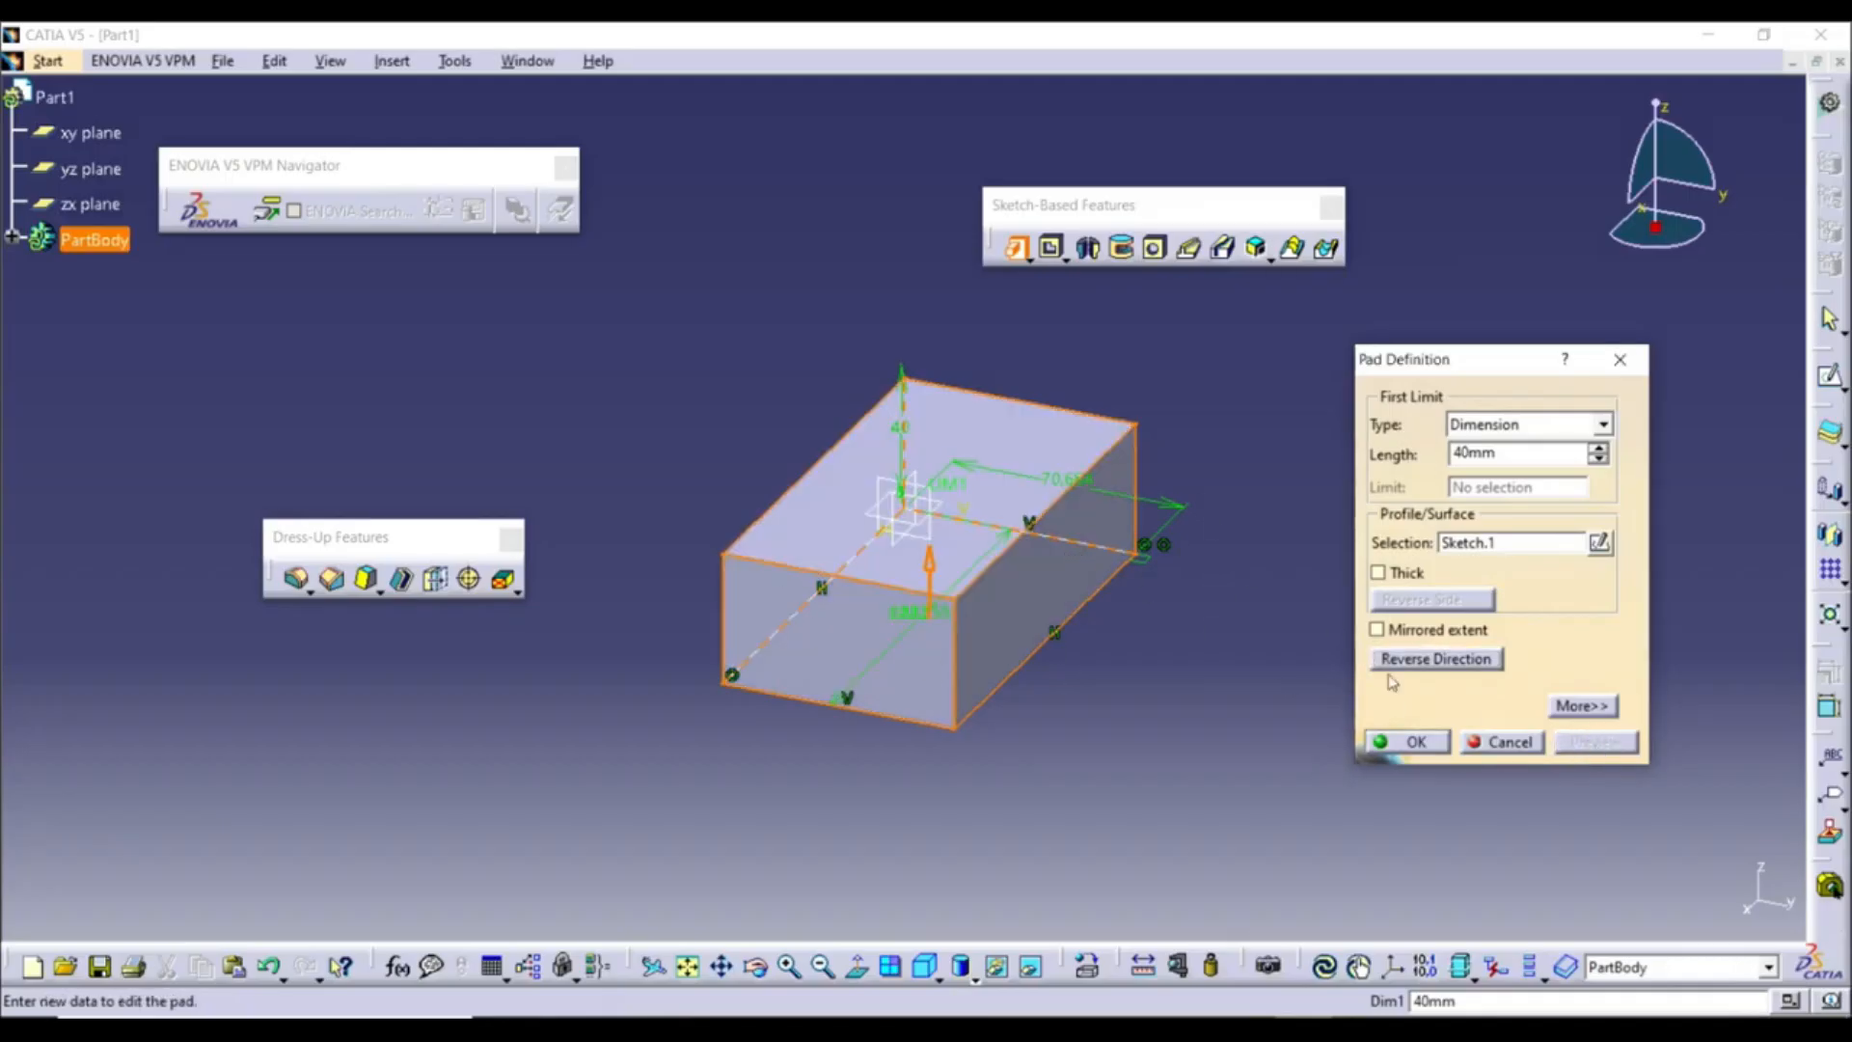
left_click(1389, 745)
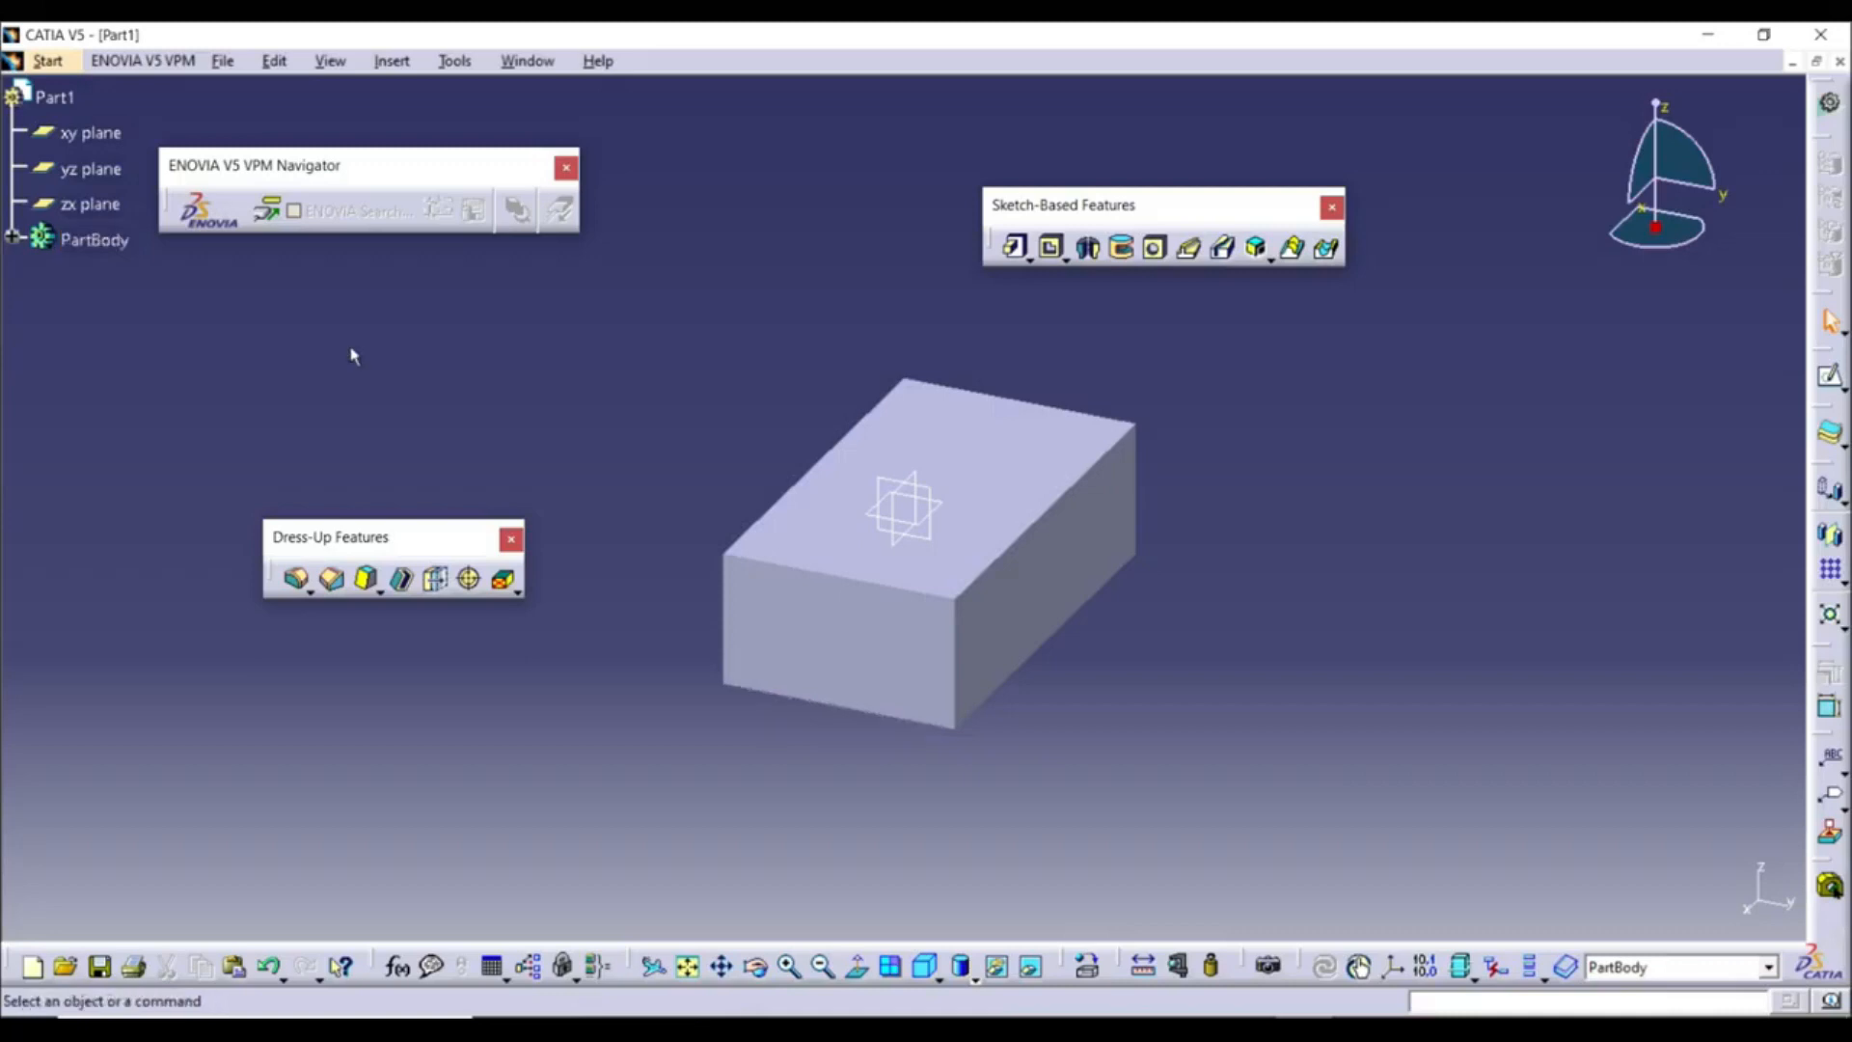
Reopen the block's pad definition from the part's feature tree and set its length to 50 mm
left_click(13, 239)
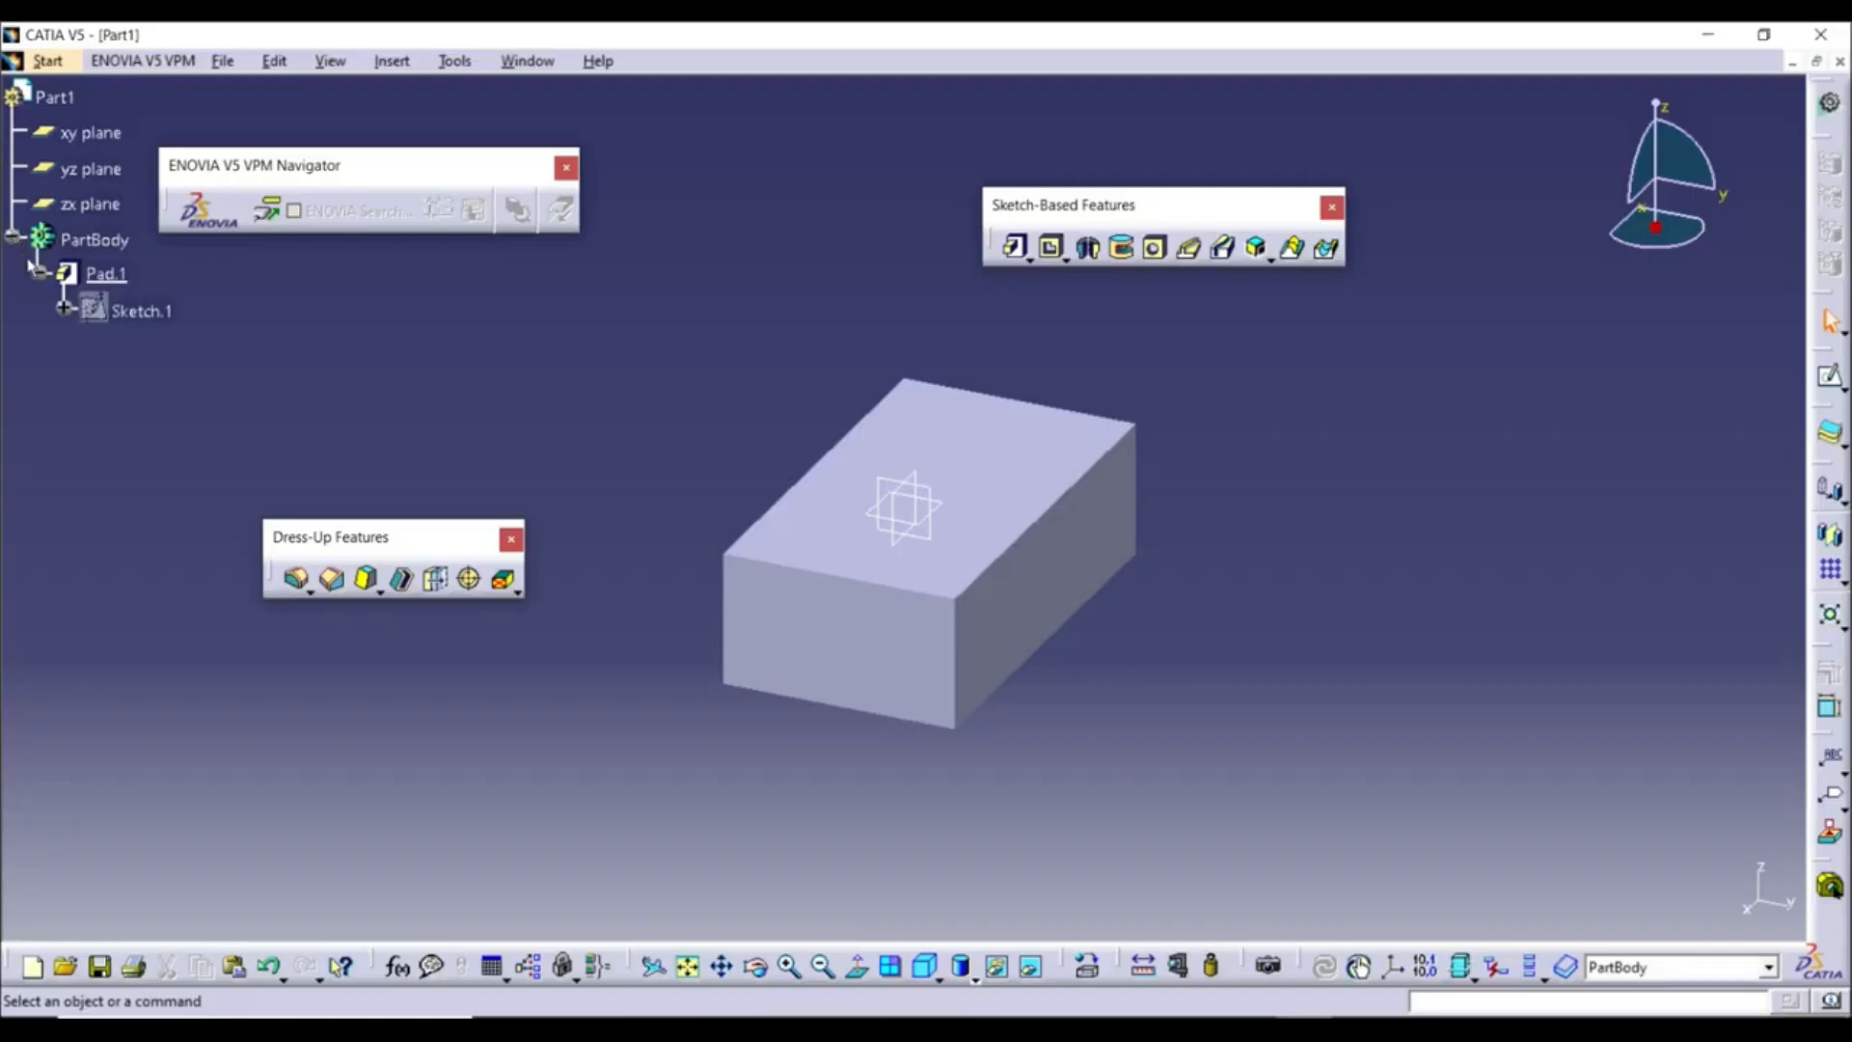
left_click(114, 274)
double_click(114, 274)
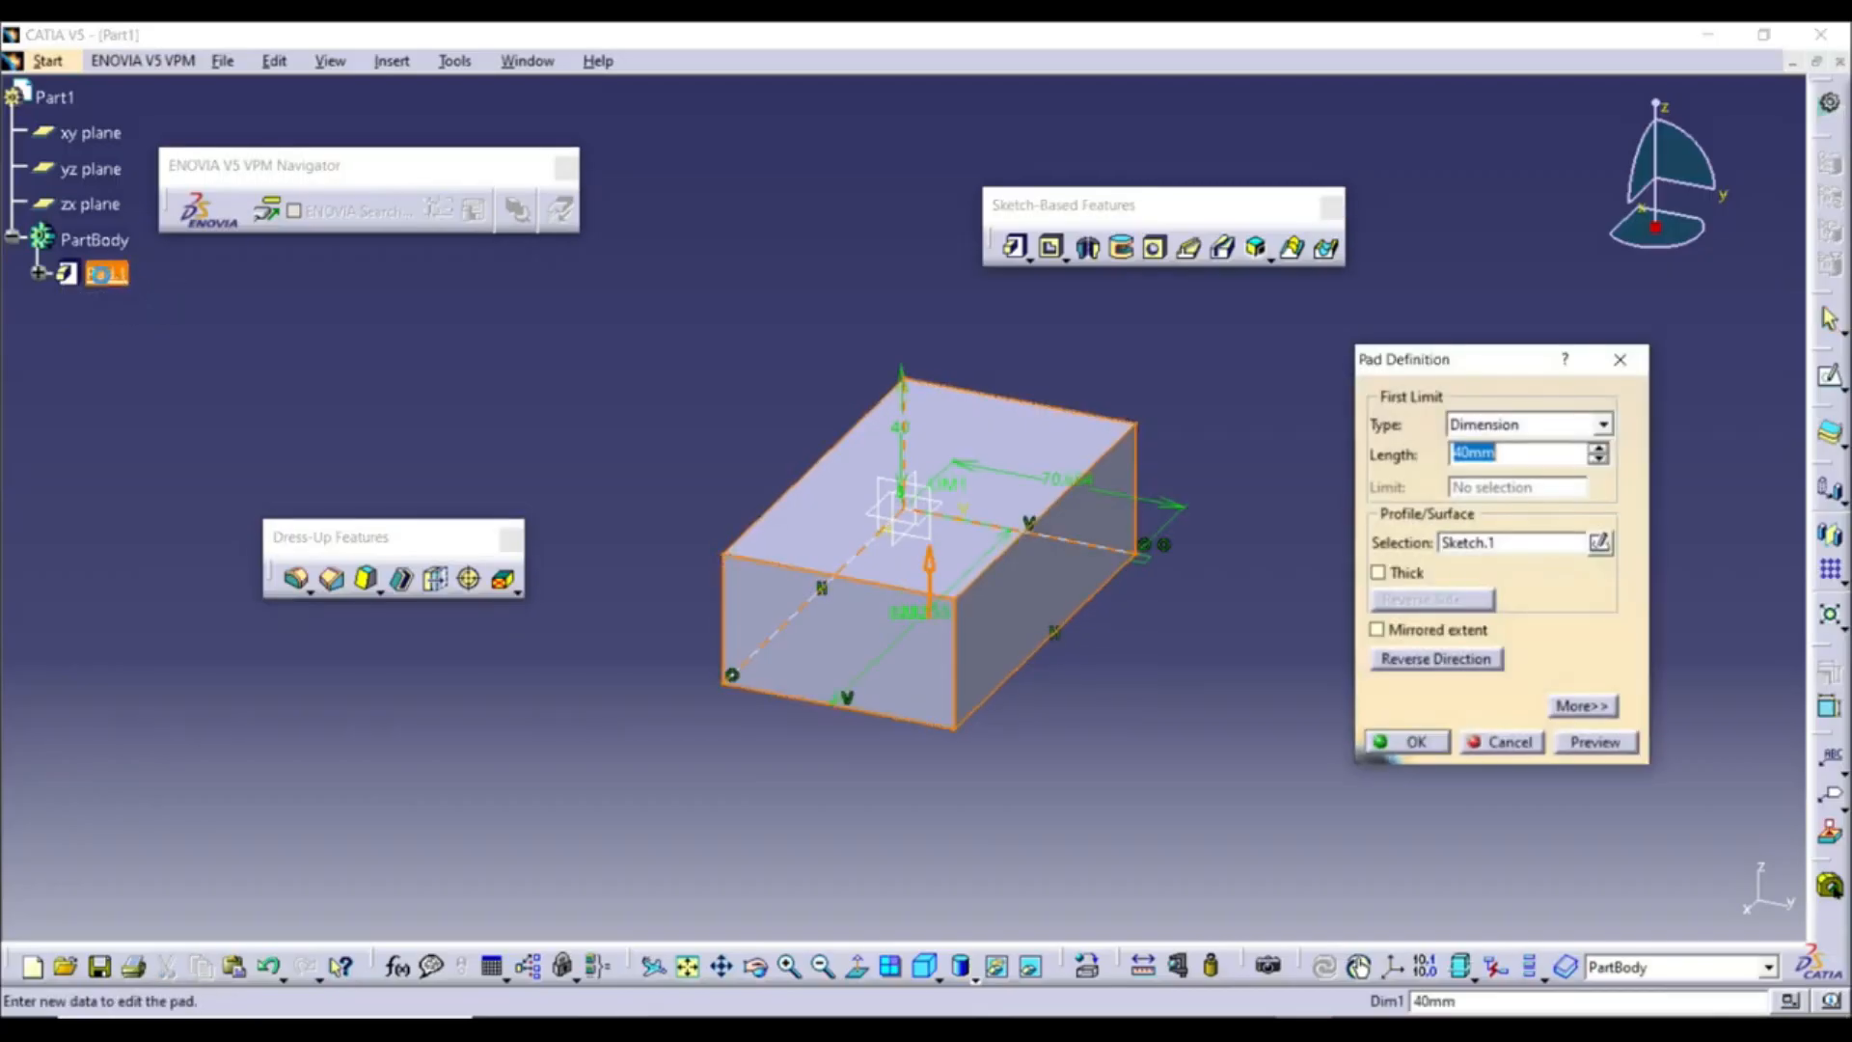
type("50")
left_click(1608, 743)
left_click(1435, 750)
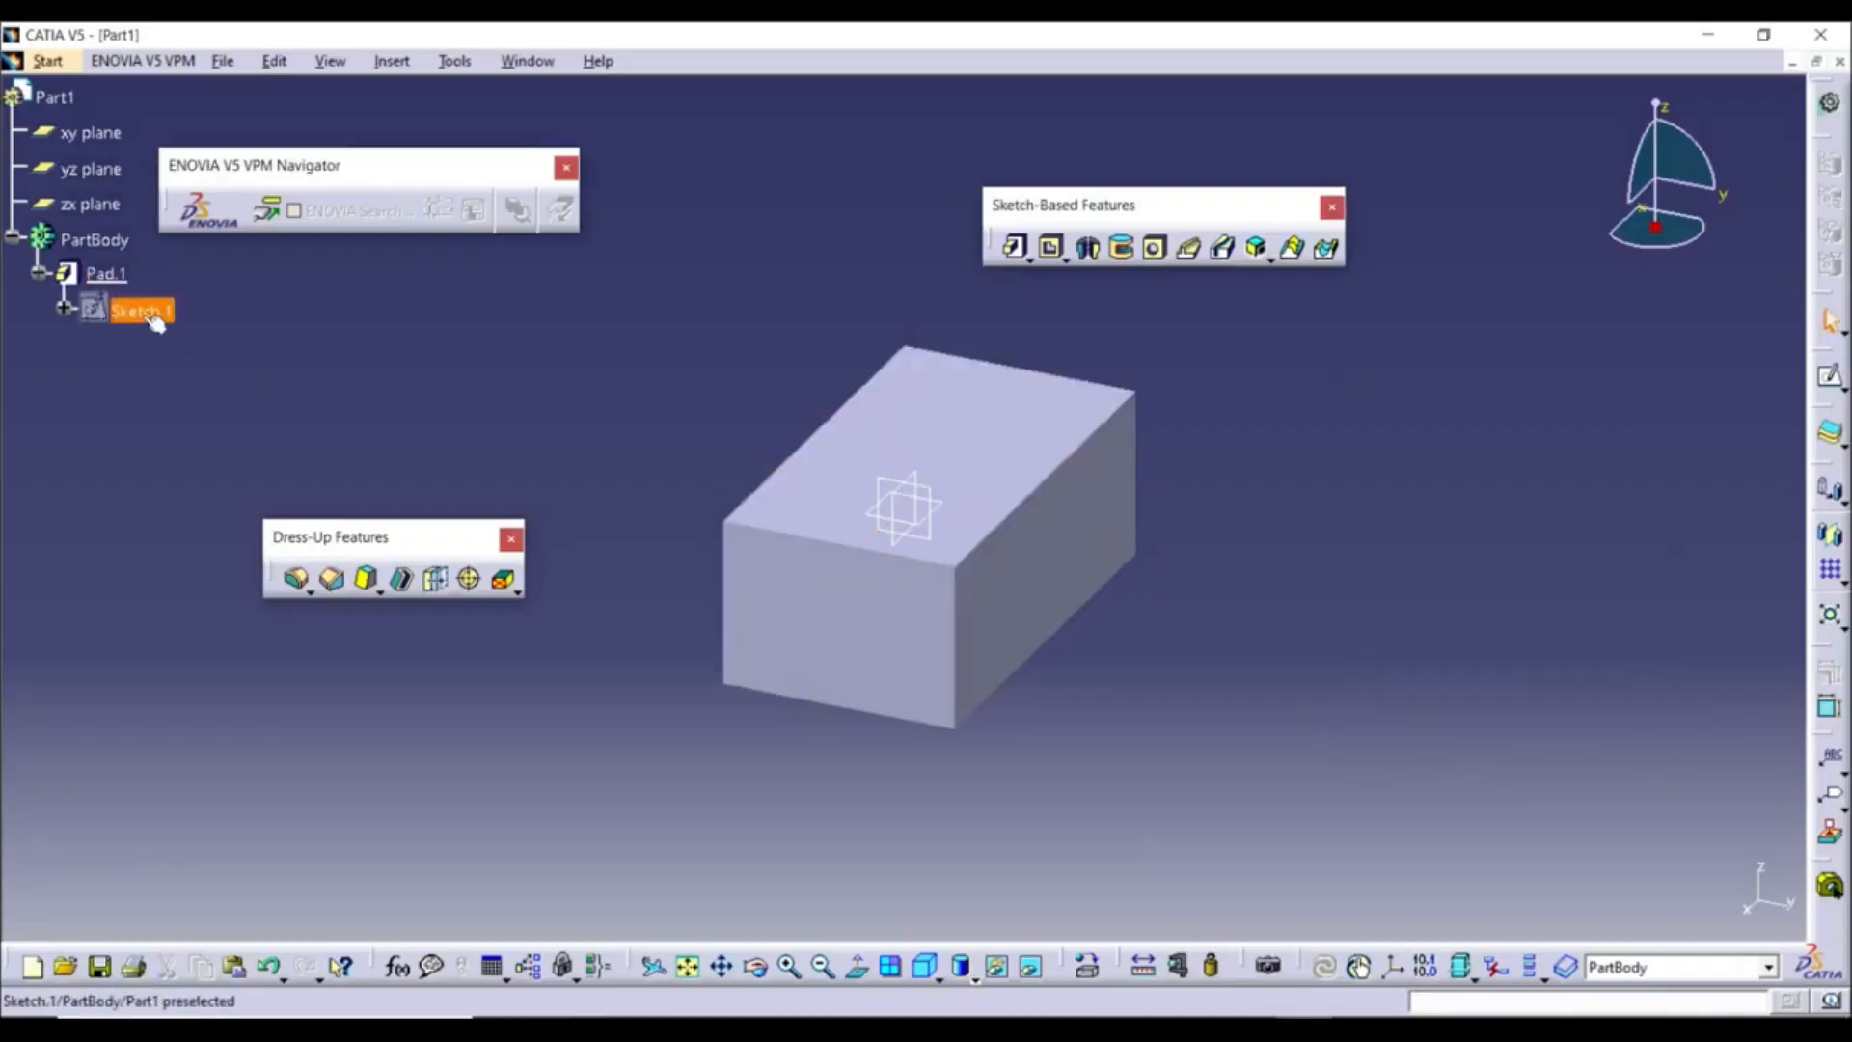
Edit the pad's rectangle sketch, set its horizontal dimension to 200 mm and exit the sketch
double_click(142, 312)
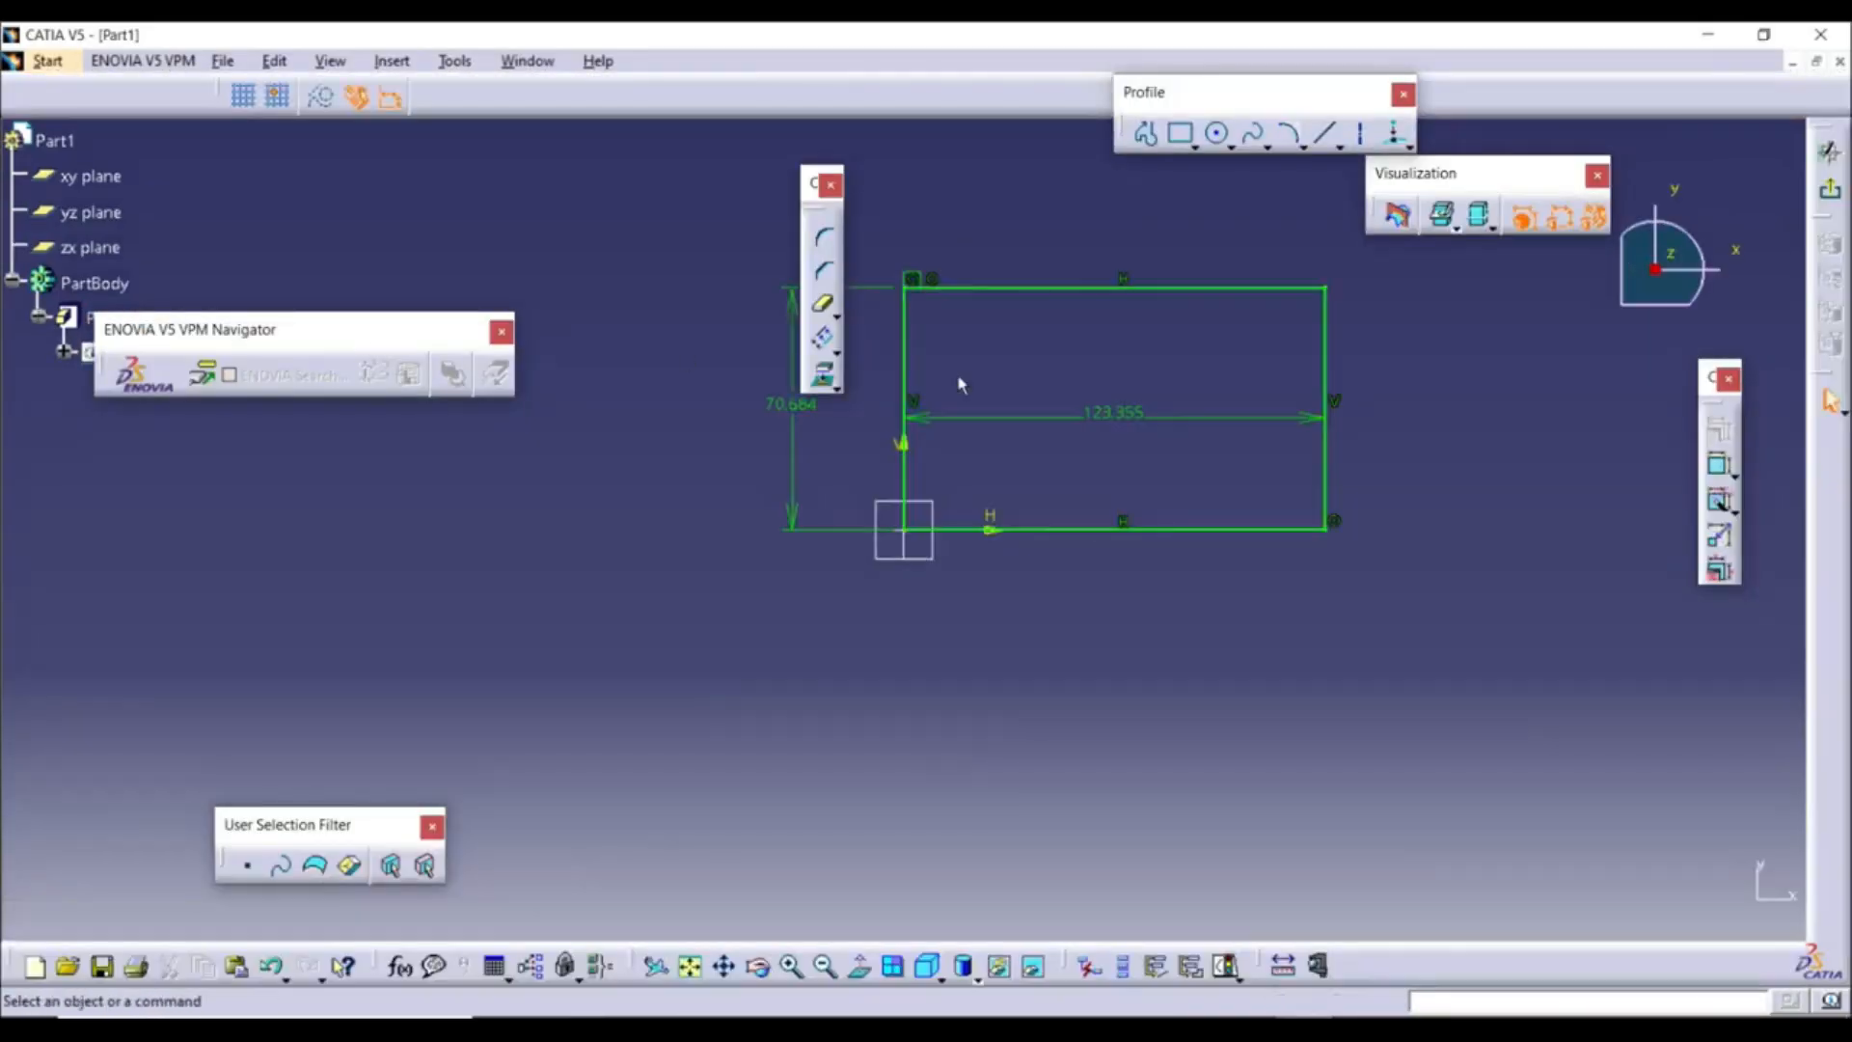
double_click(1117, 412)
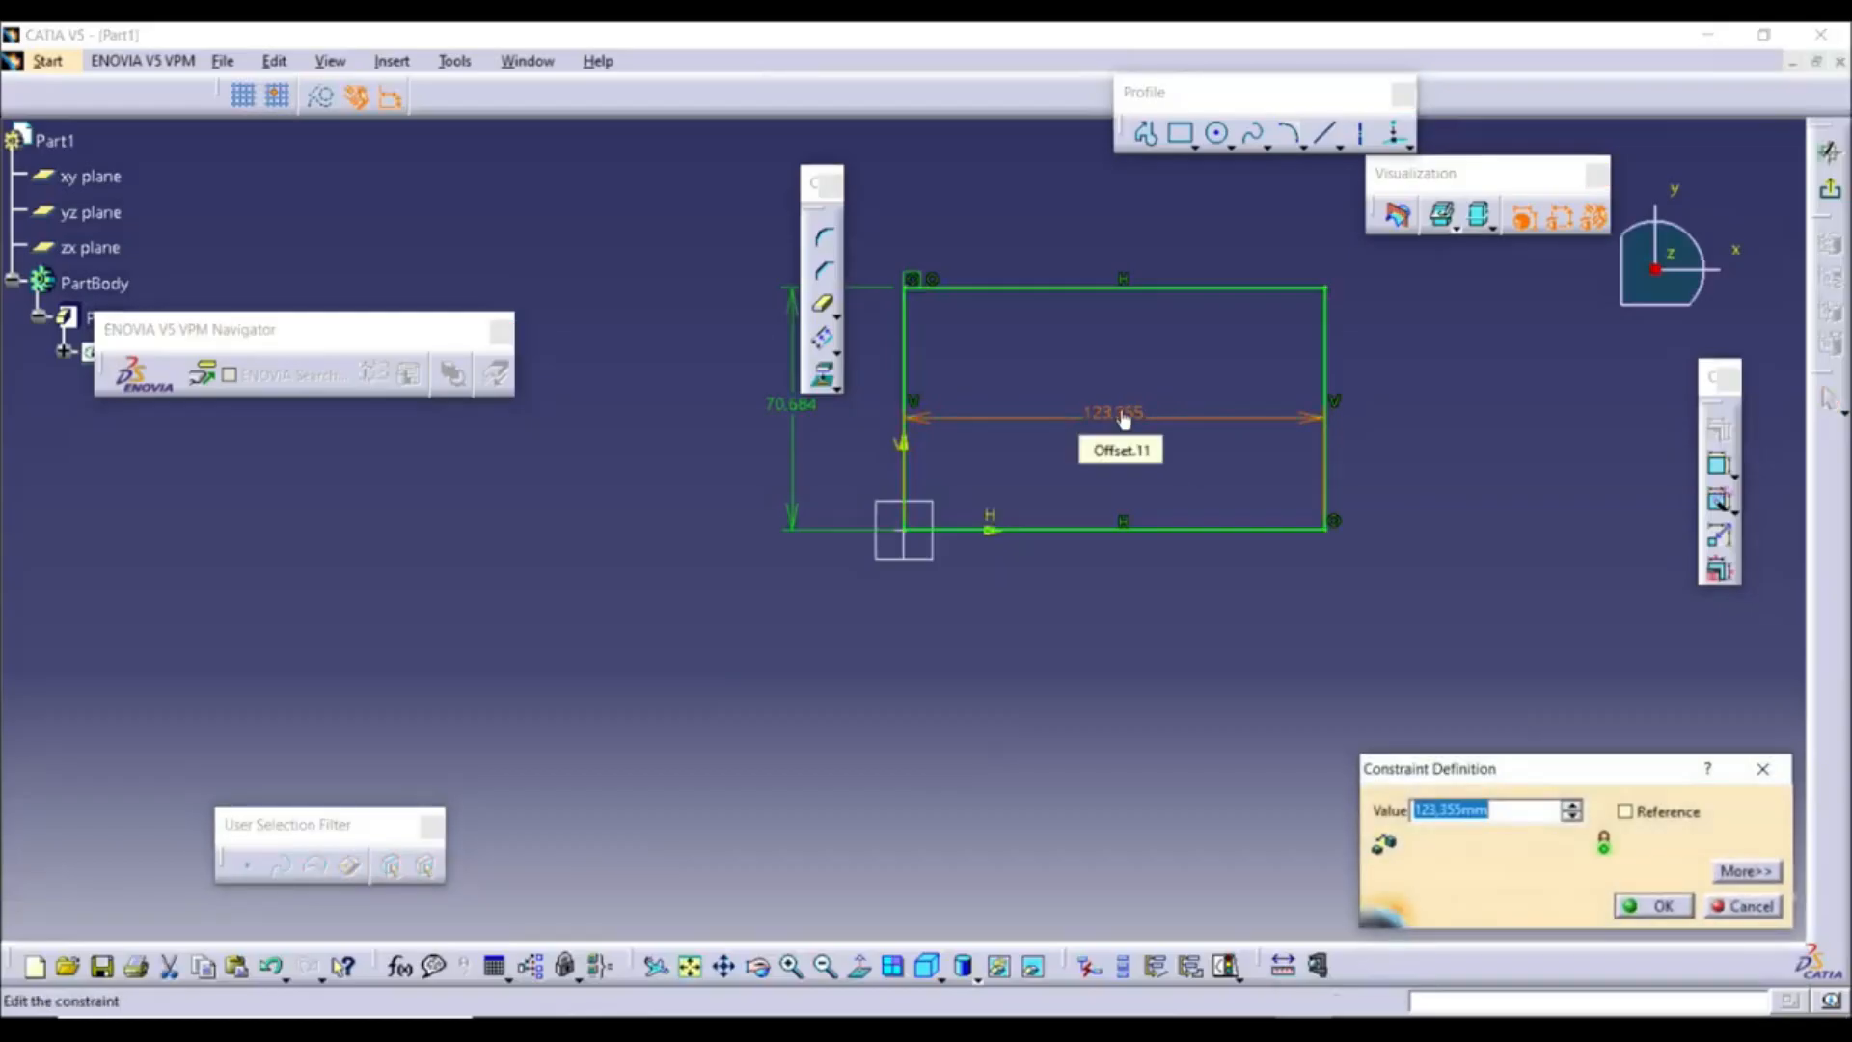
type("200")
key("Return")
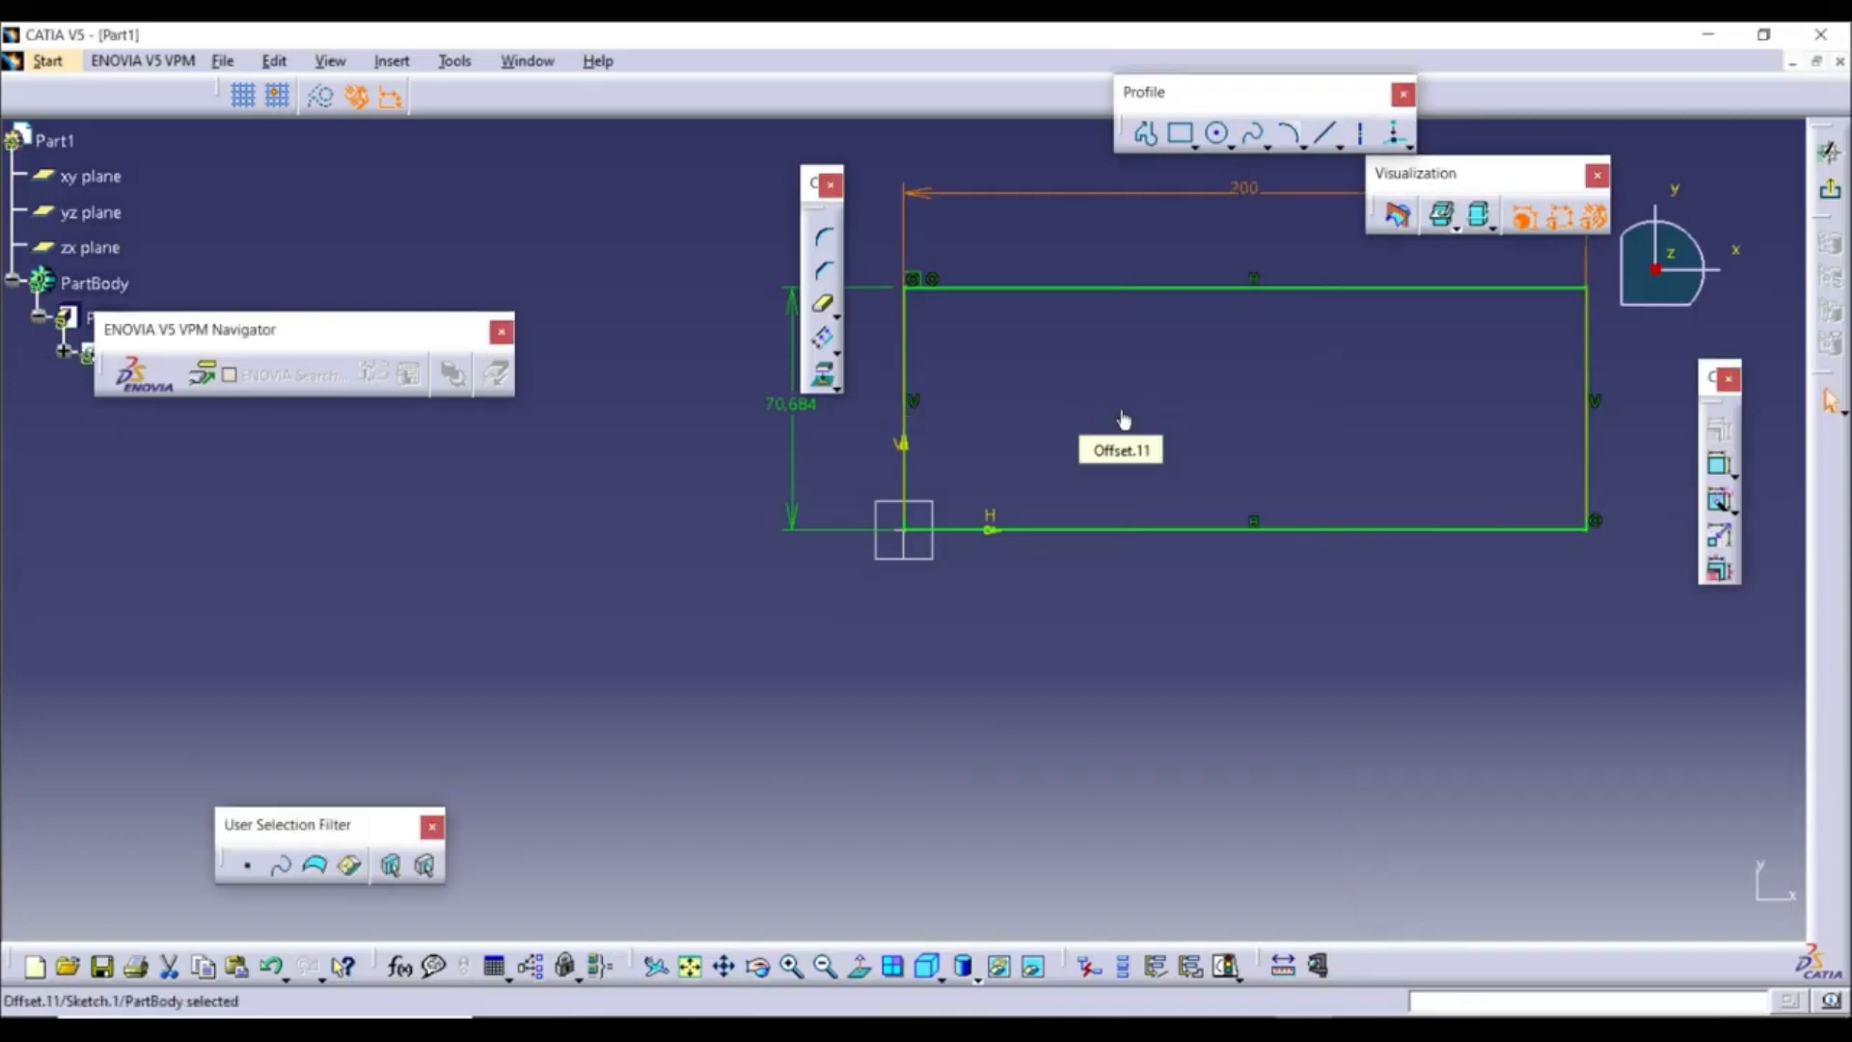
left_click(1832, 191)
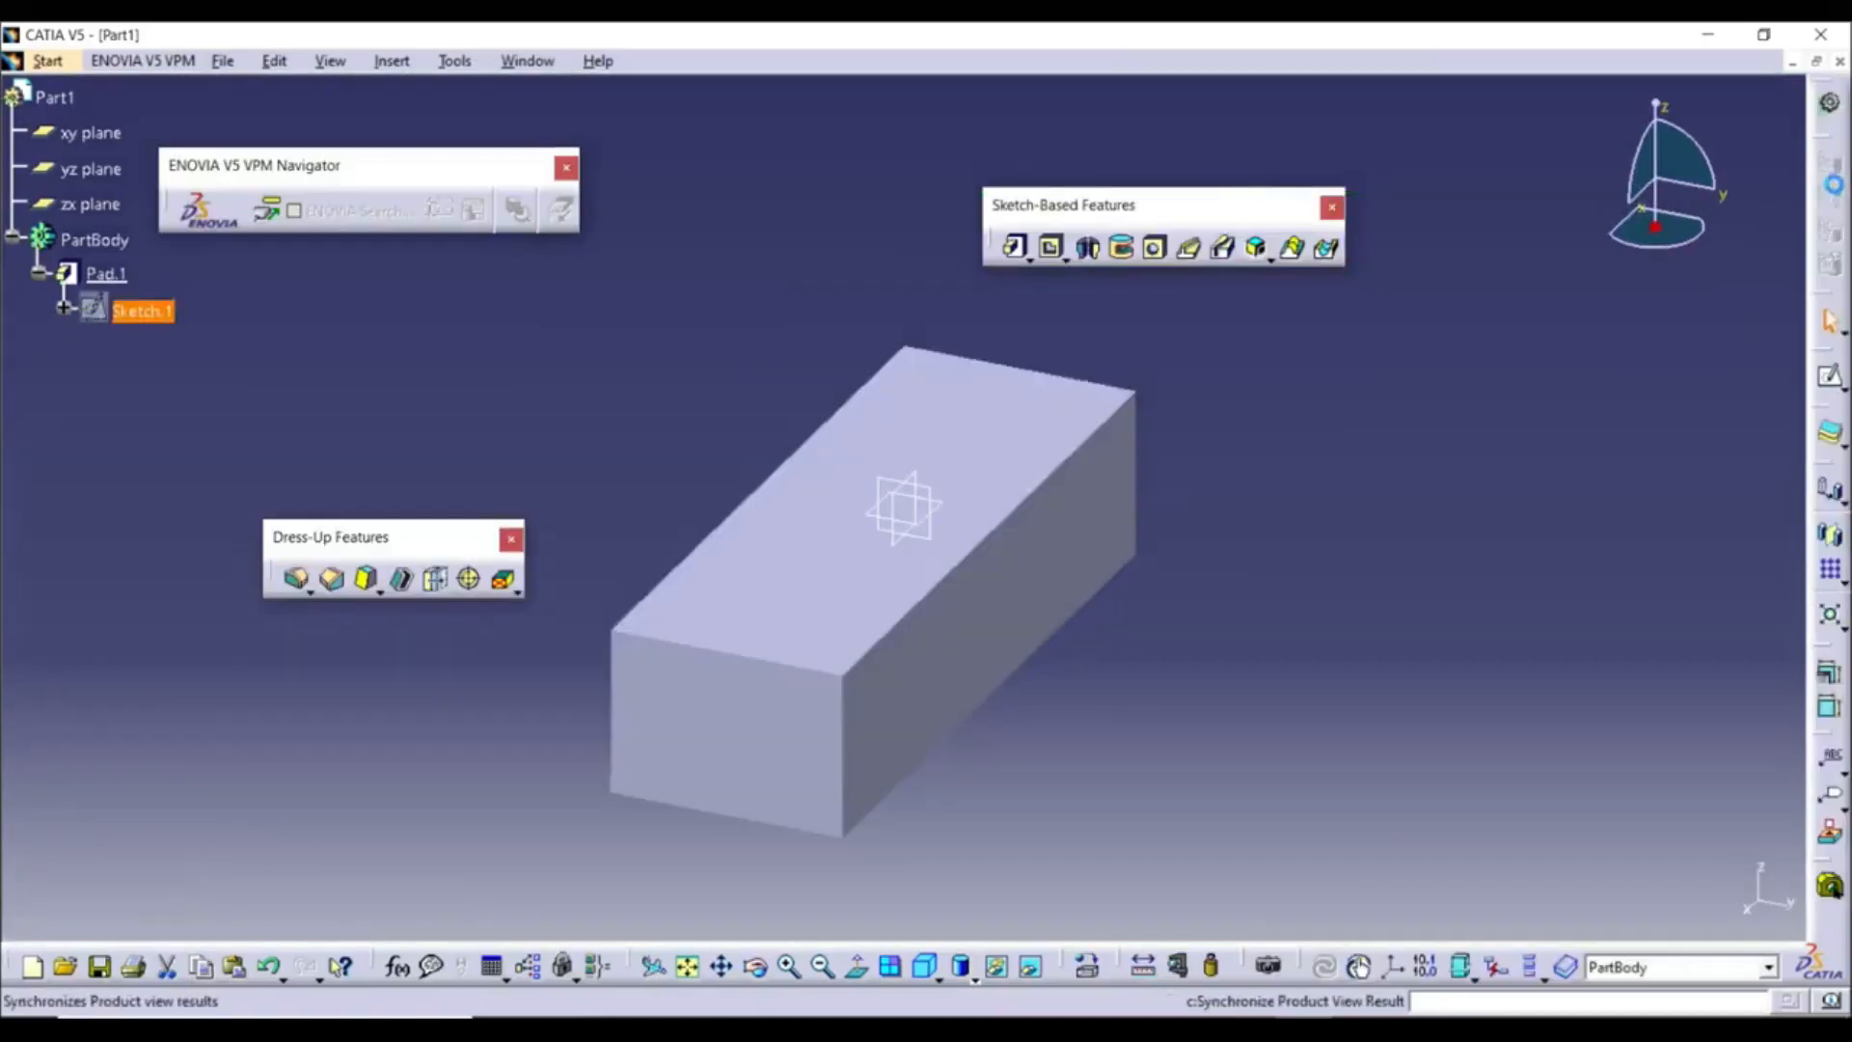
left_click(1215, 609)
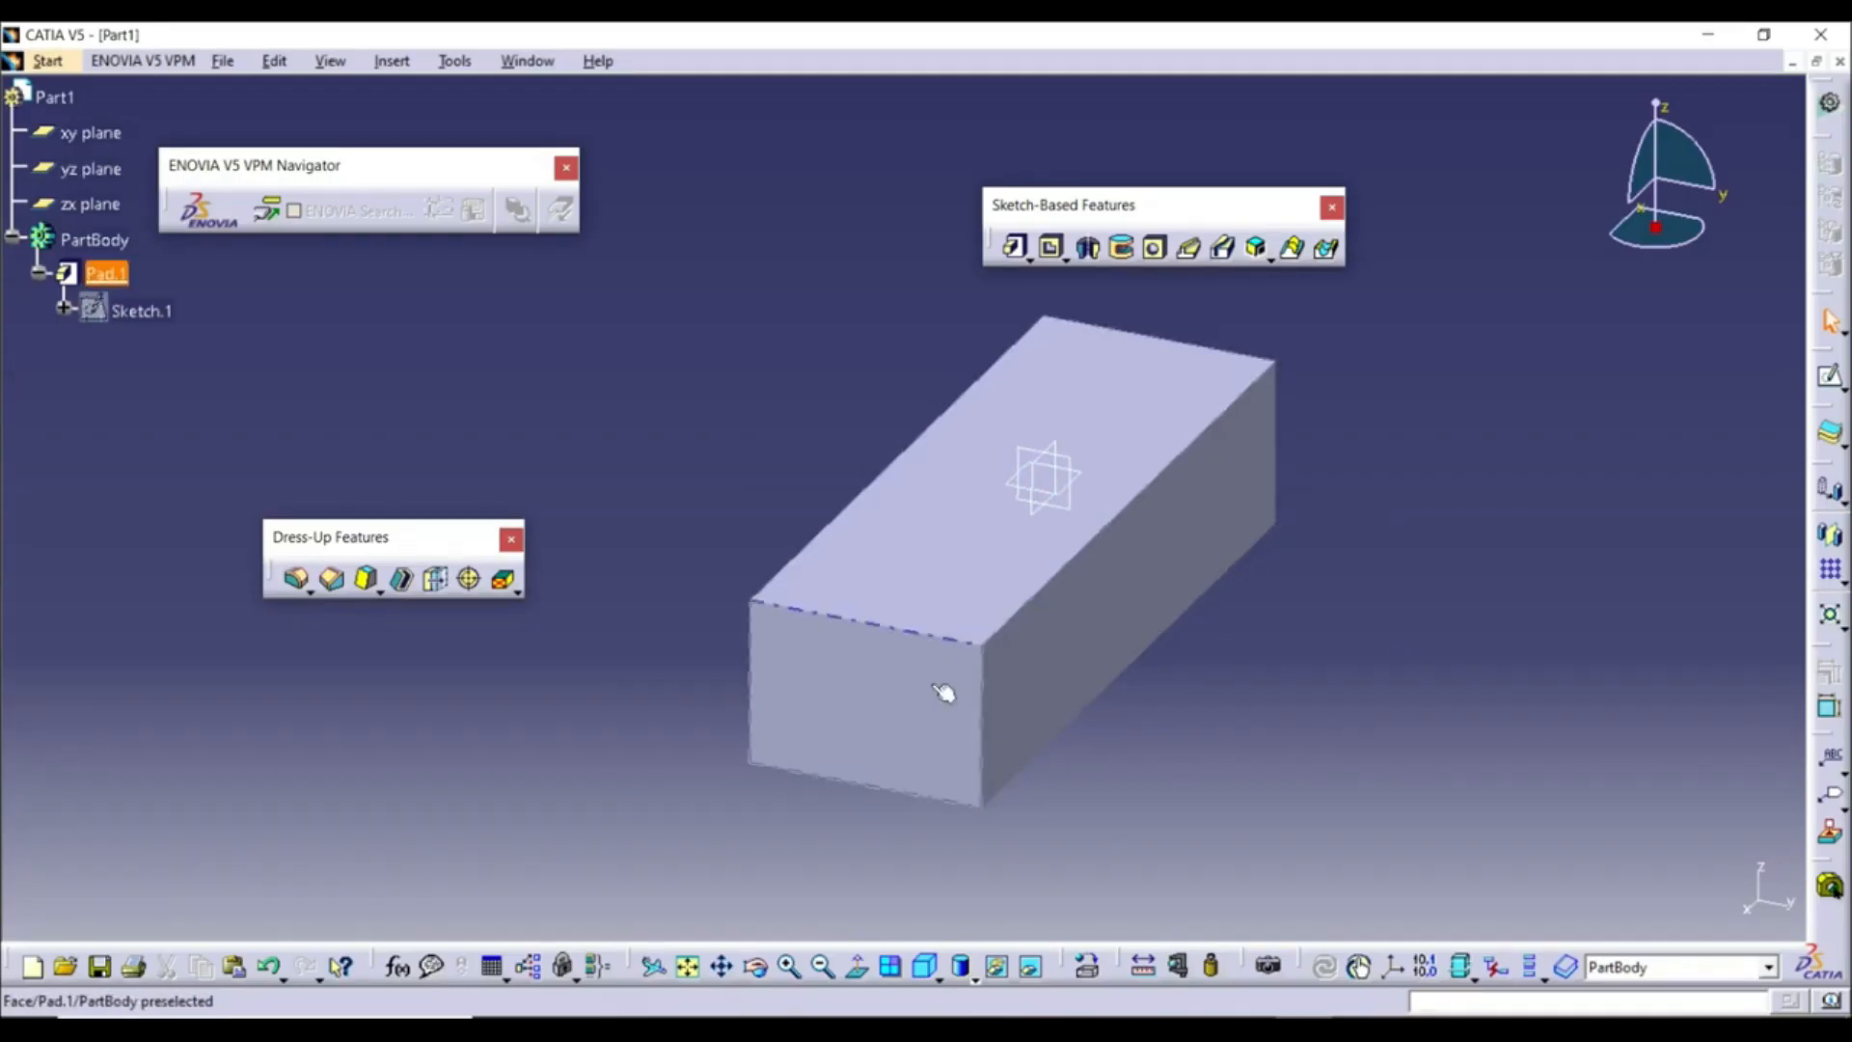
Start a sketch on the block's upper face, draw a circle near the face's centre and exit the sketch
left_click(950, 560)
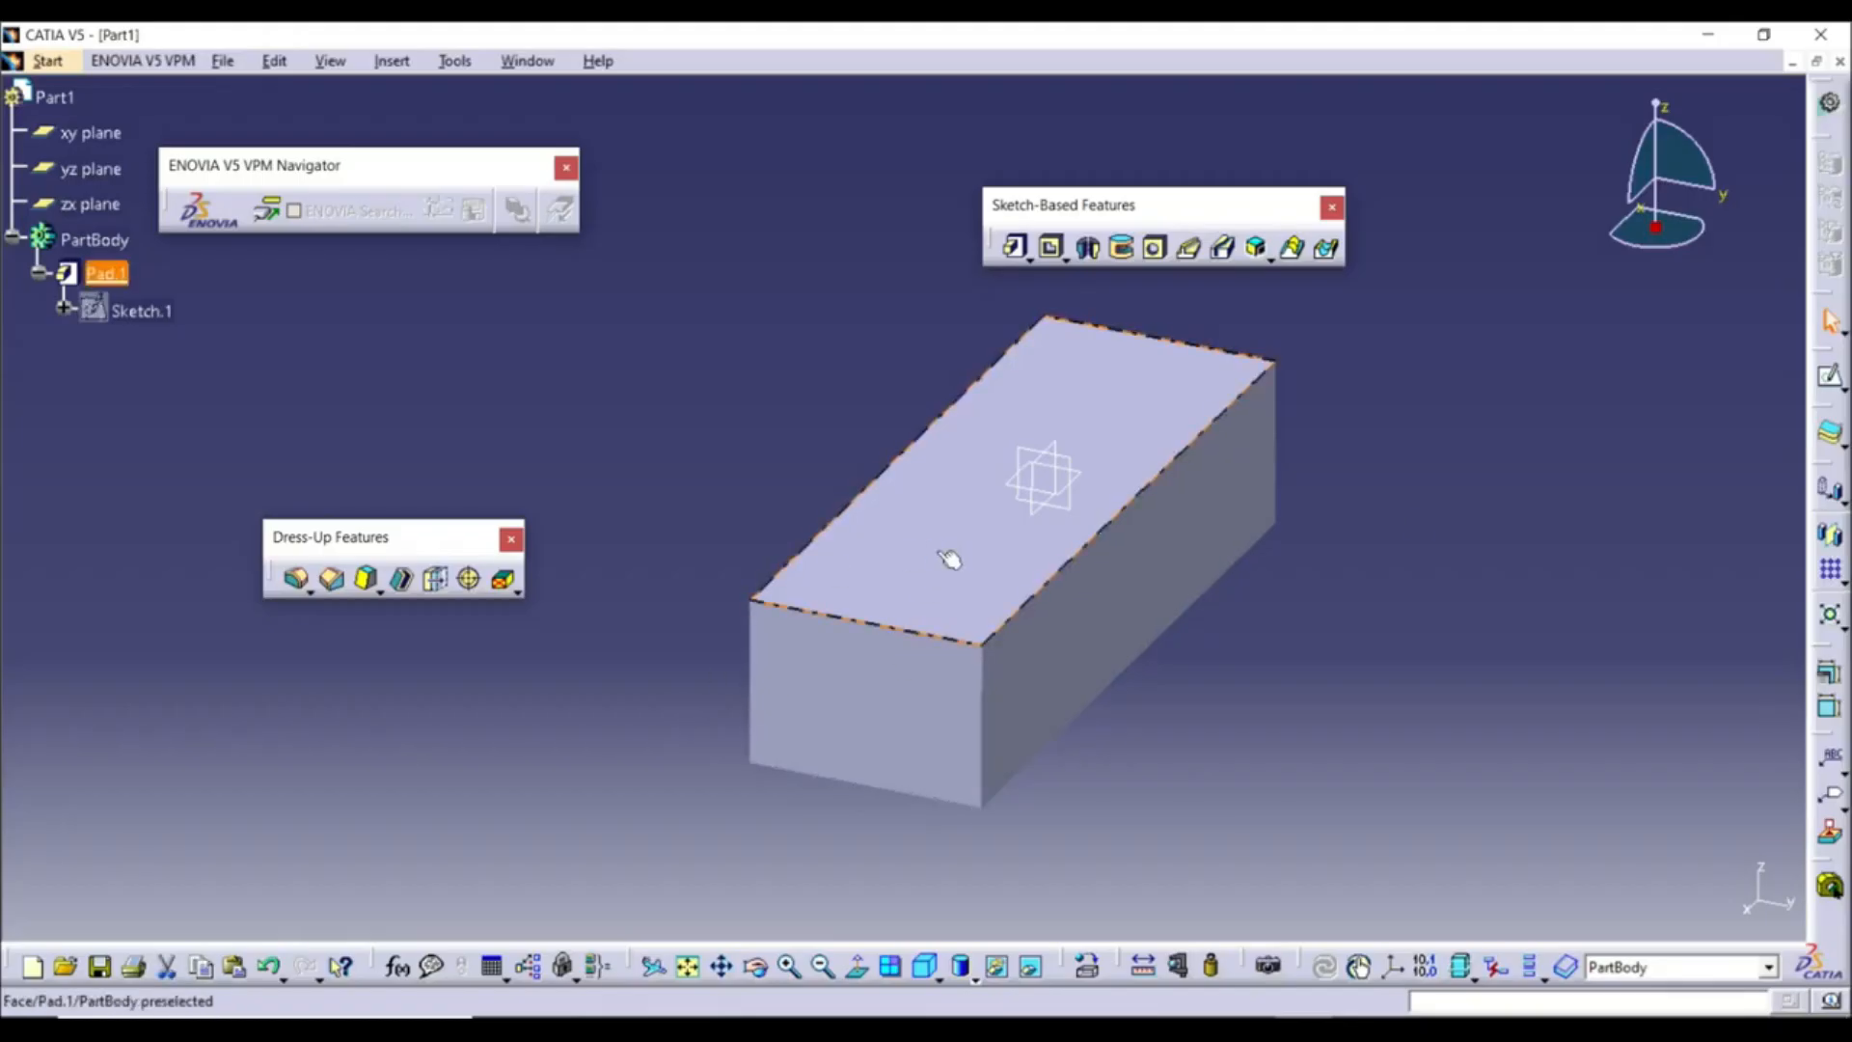
left_click(1830, 379)
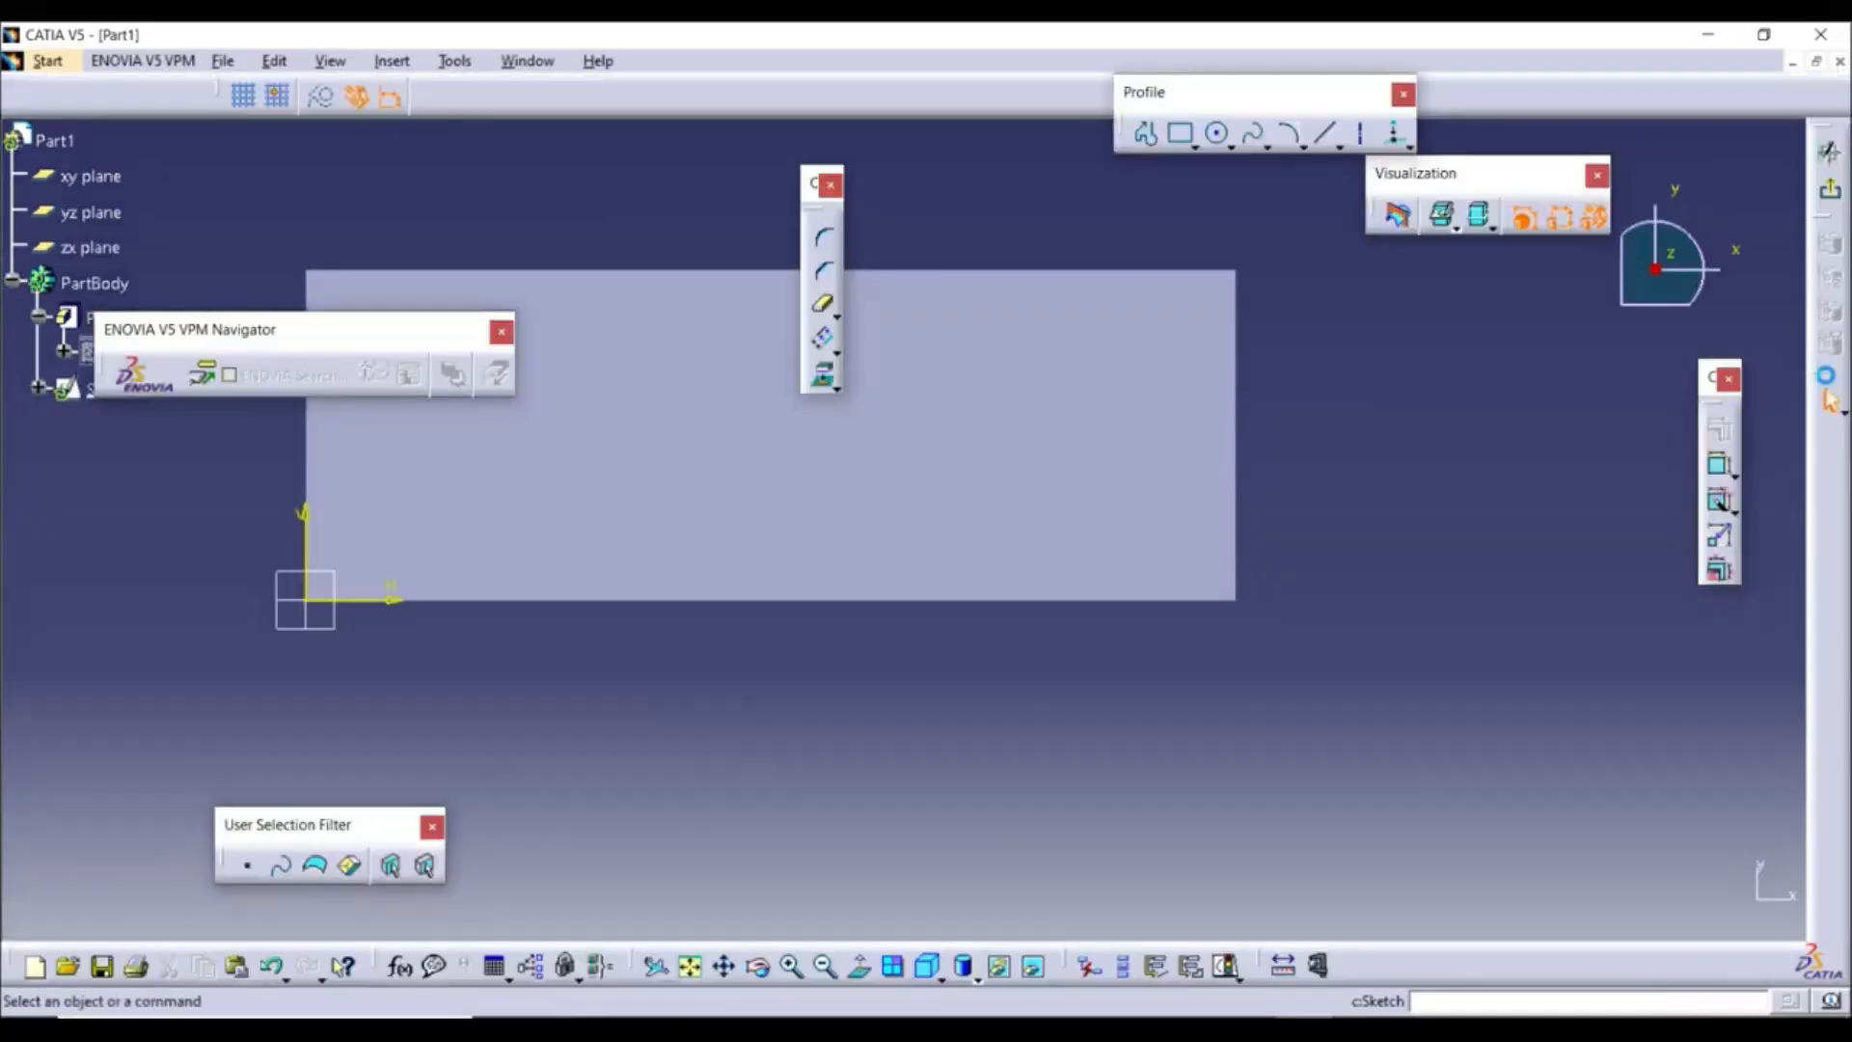
middle_click_drag(1023, 420, 1352, 579)
left_click(1218, 133)
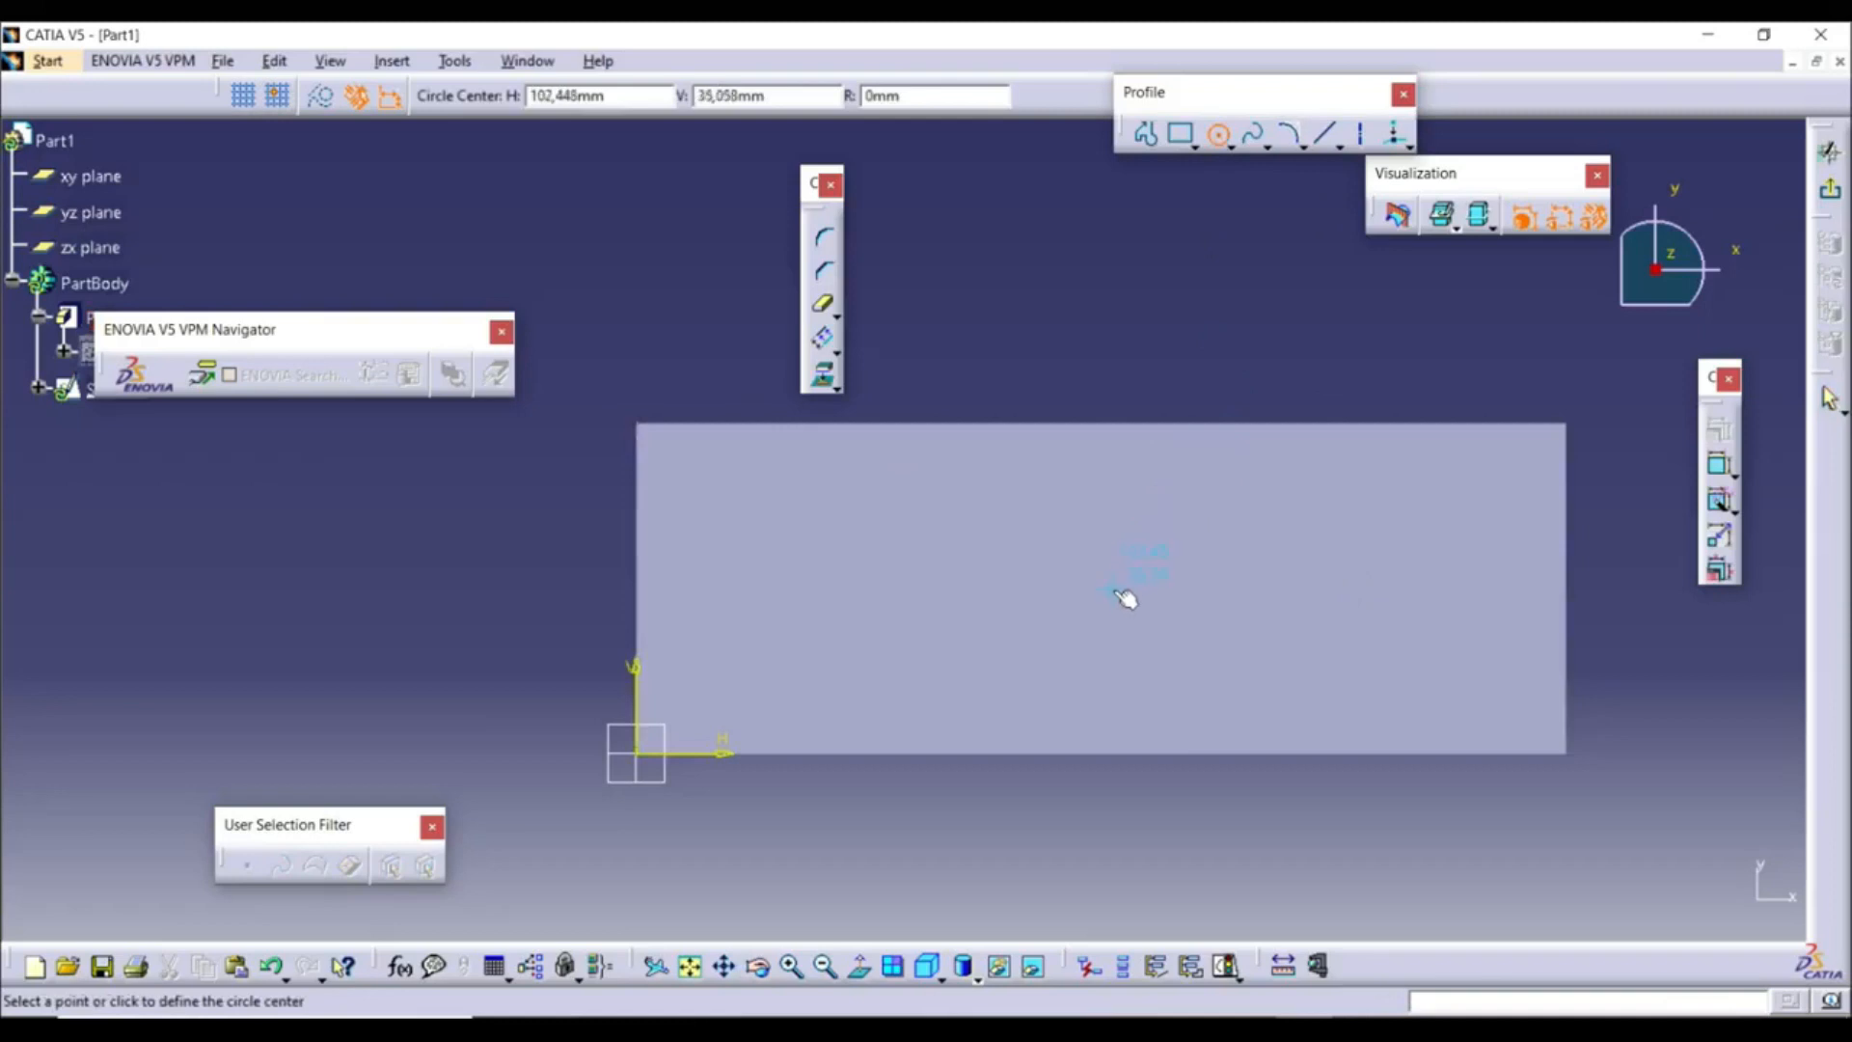
left_click(1114, 599)
left_click(1150, 515)
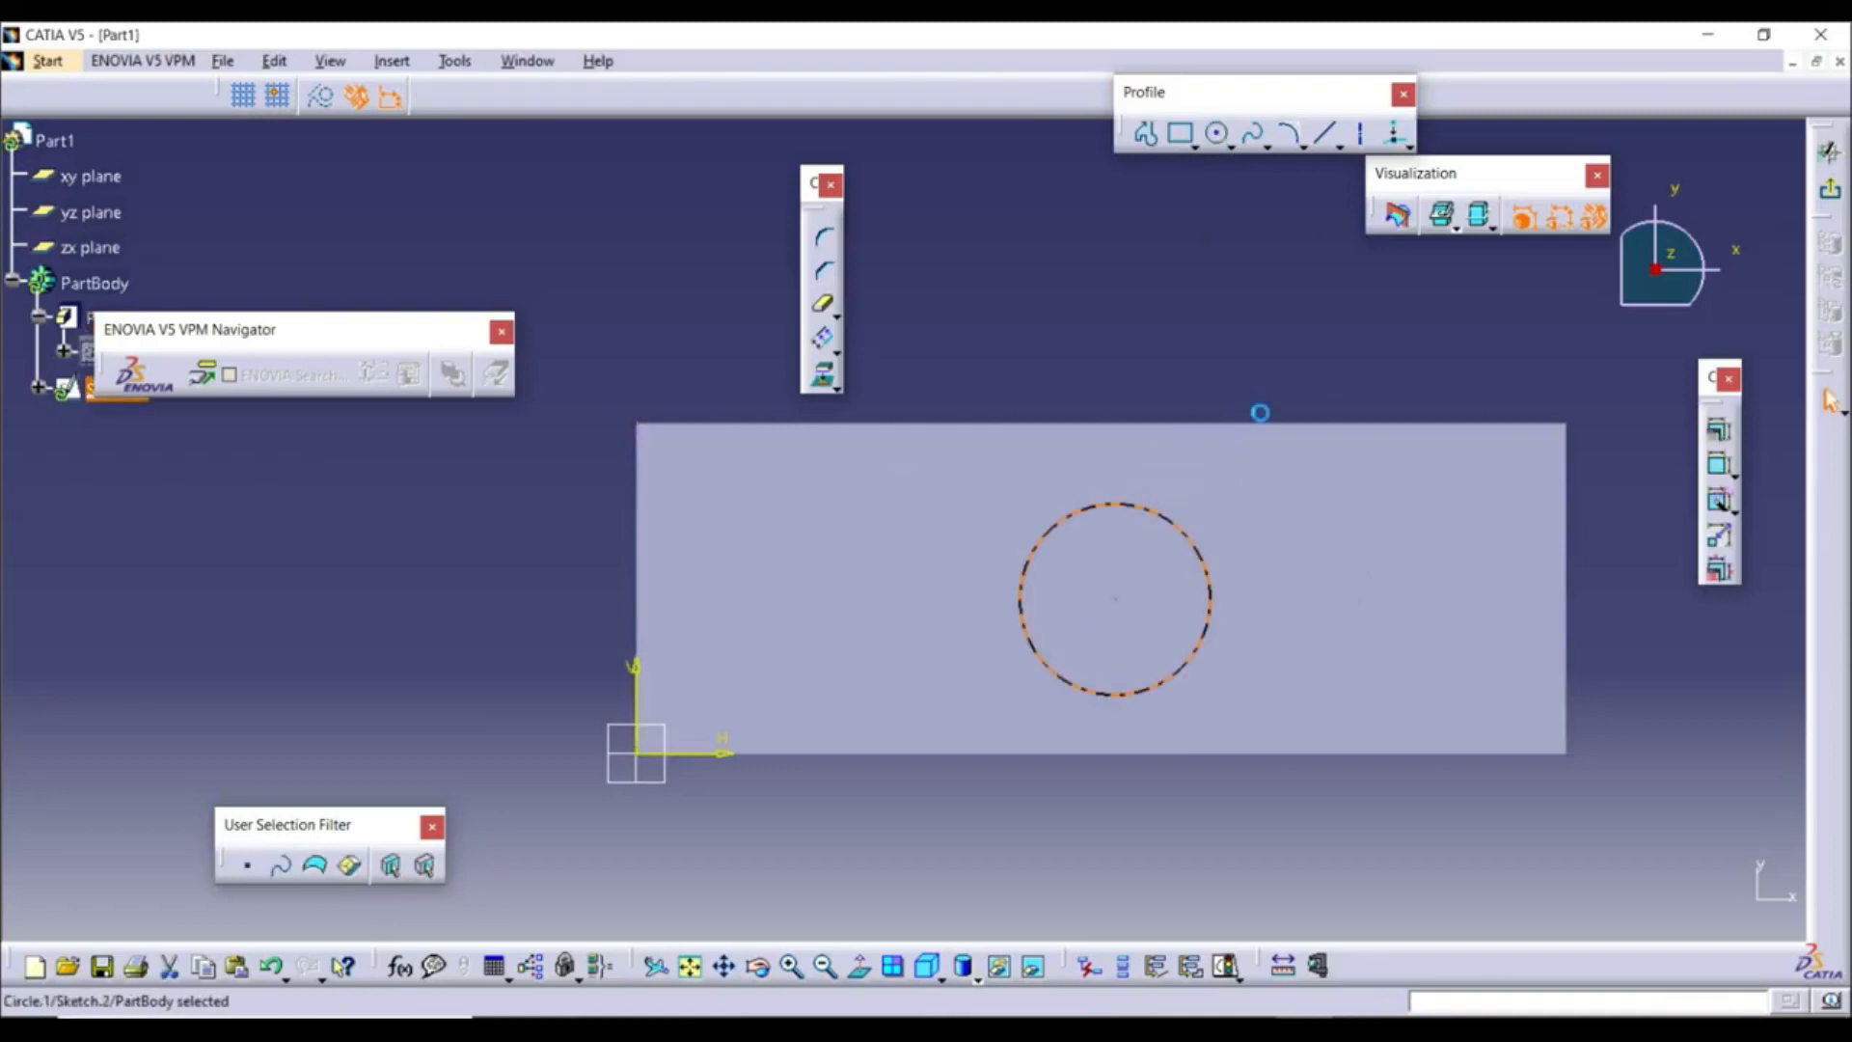
left_click(1272, 366)
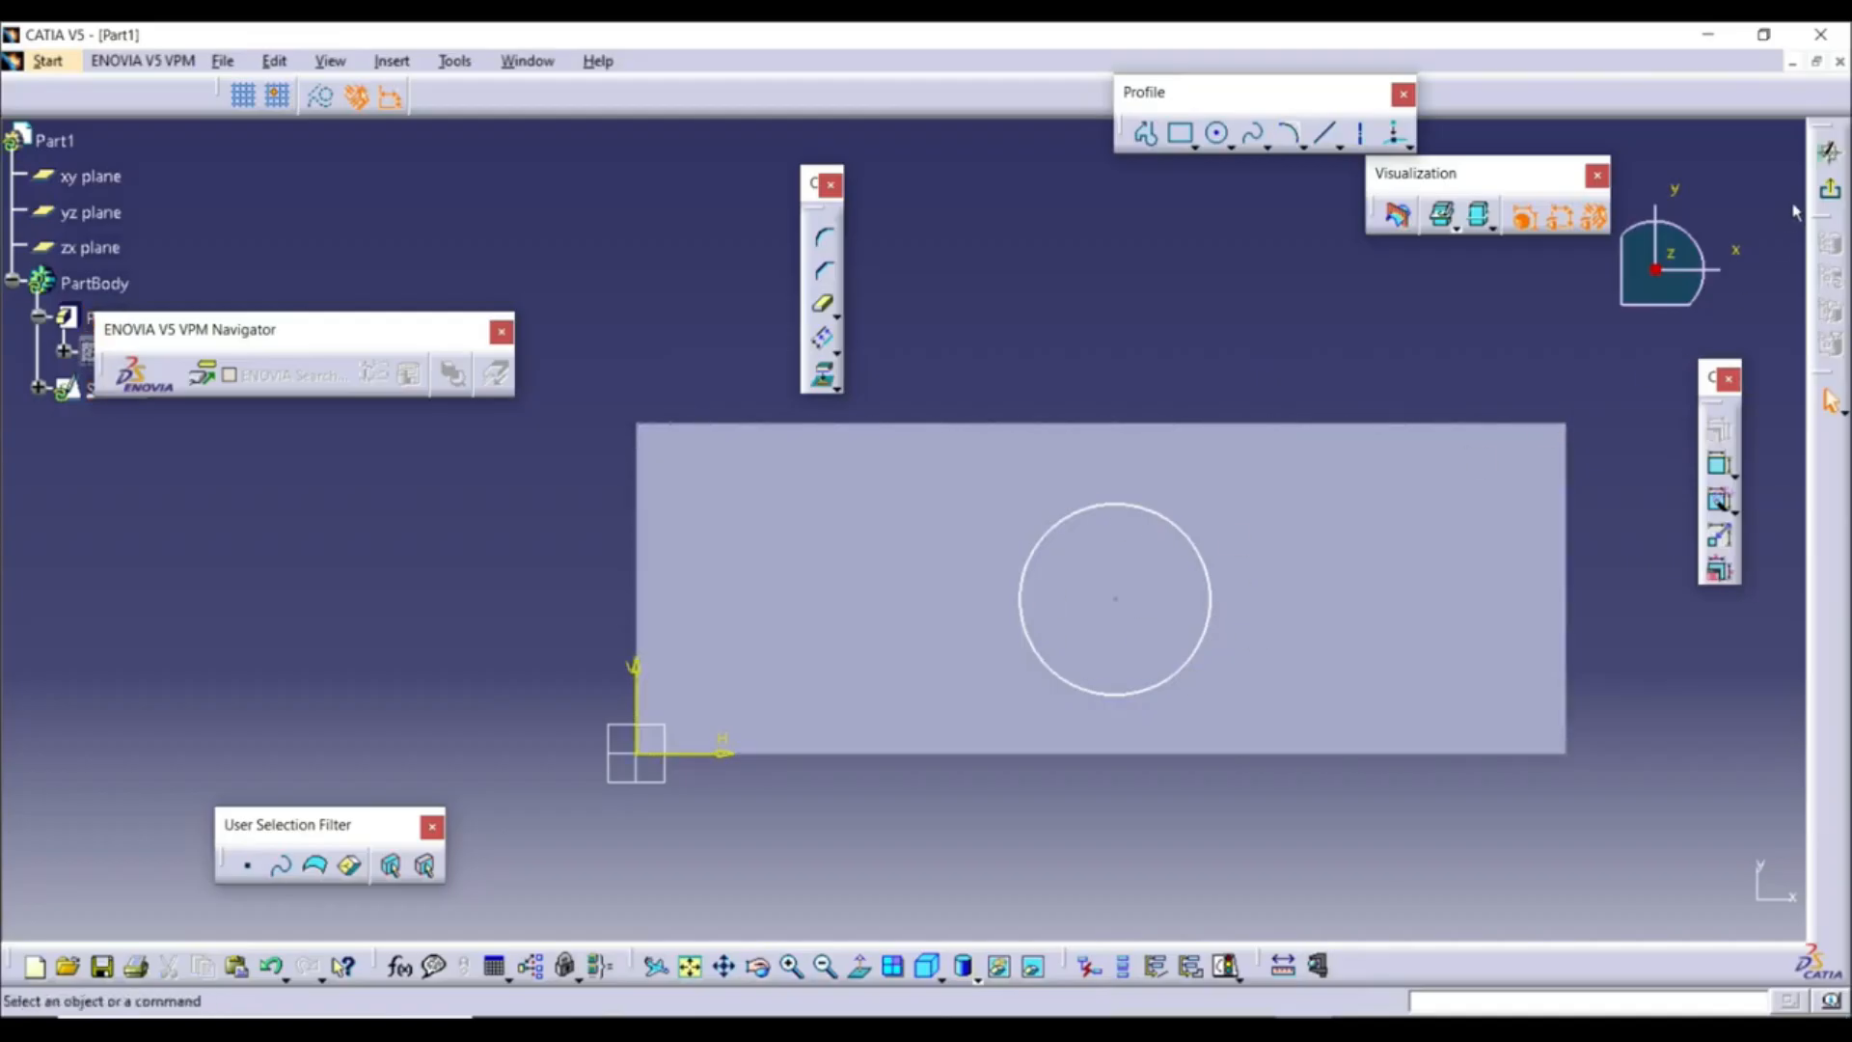
left_click(1830, 193)
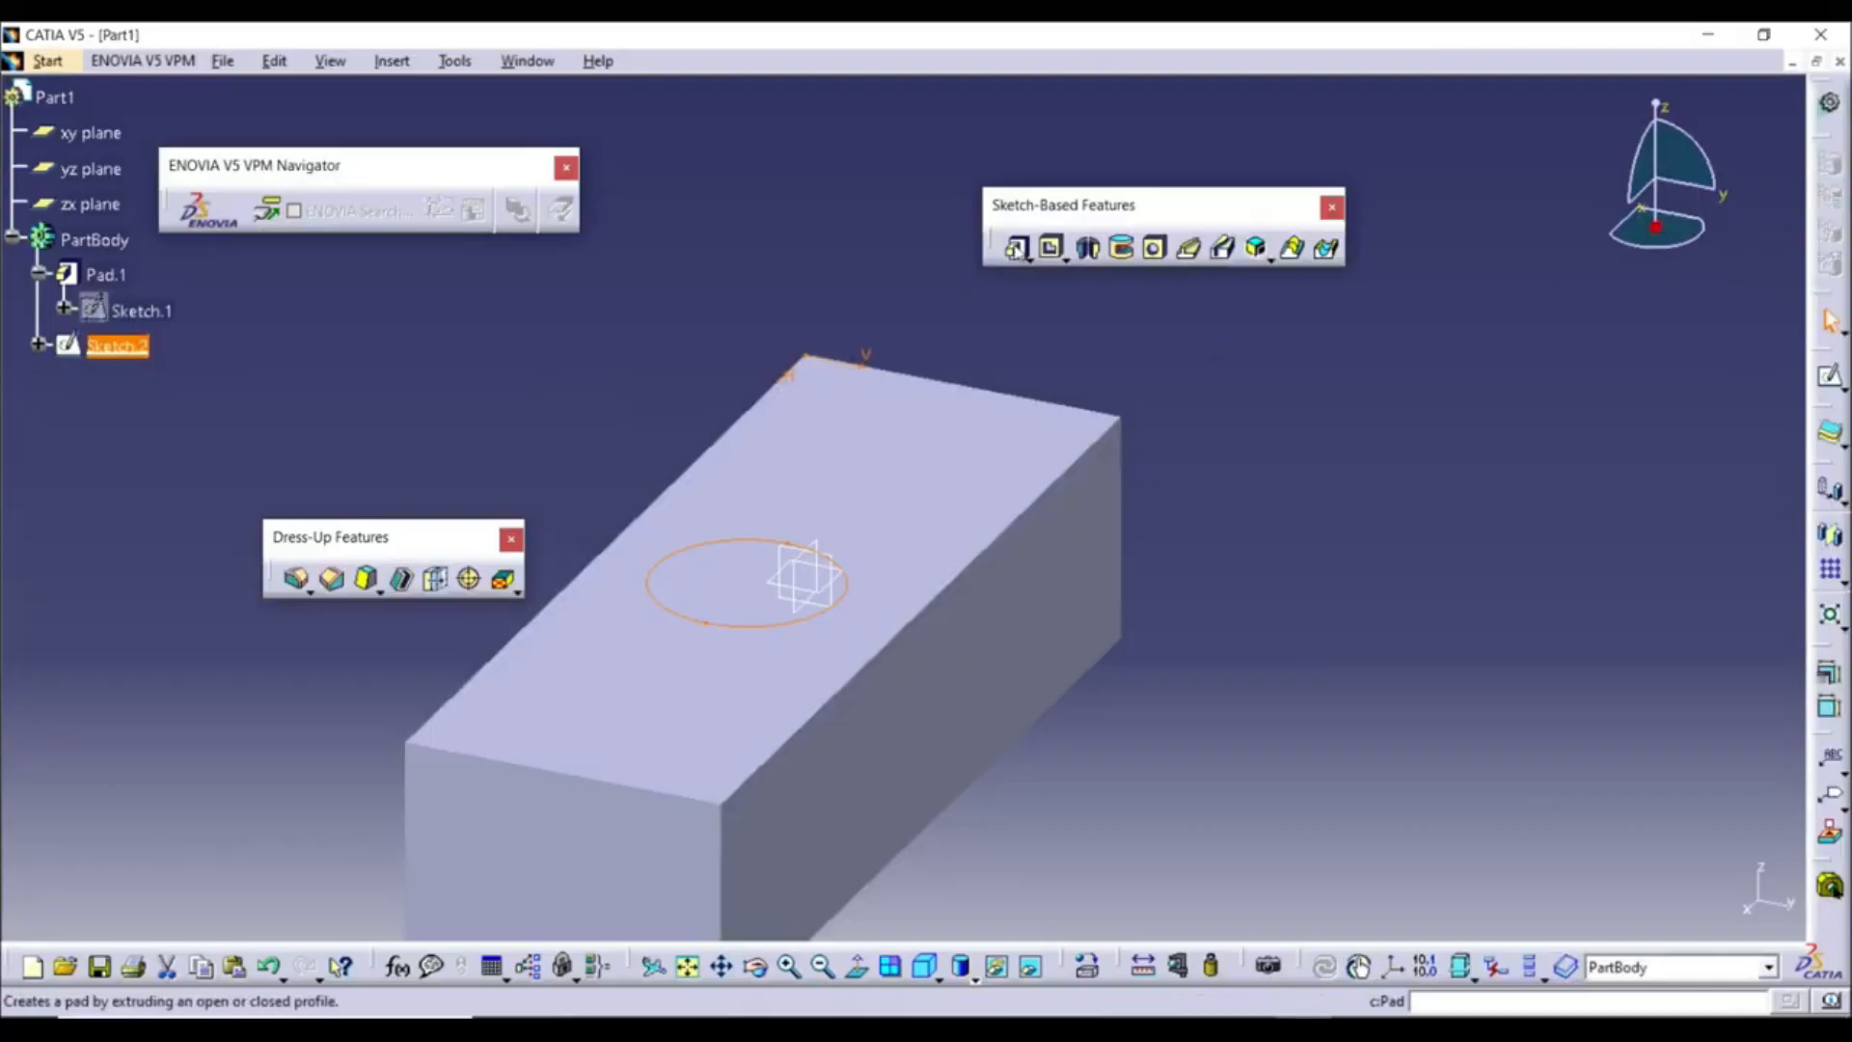
Pad the circle sketch 25 mm upward from the block's upper face
left_click(1016, 249)
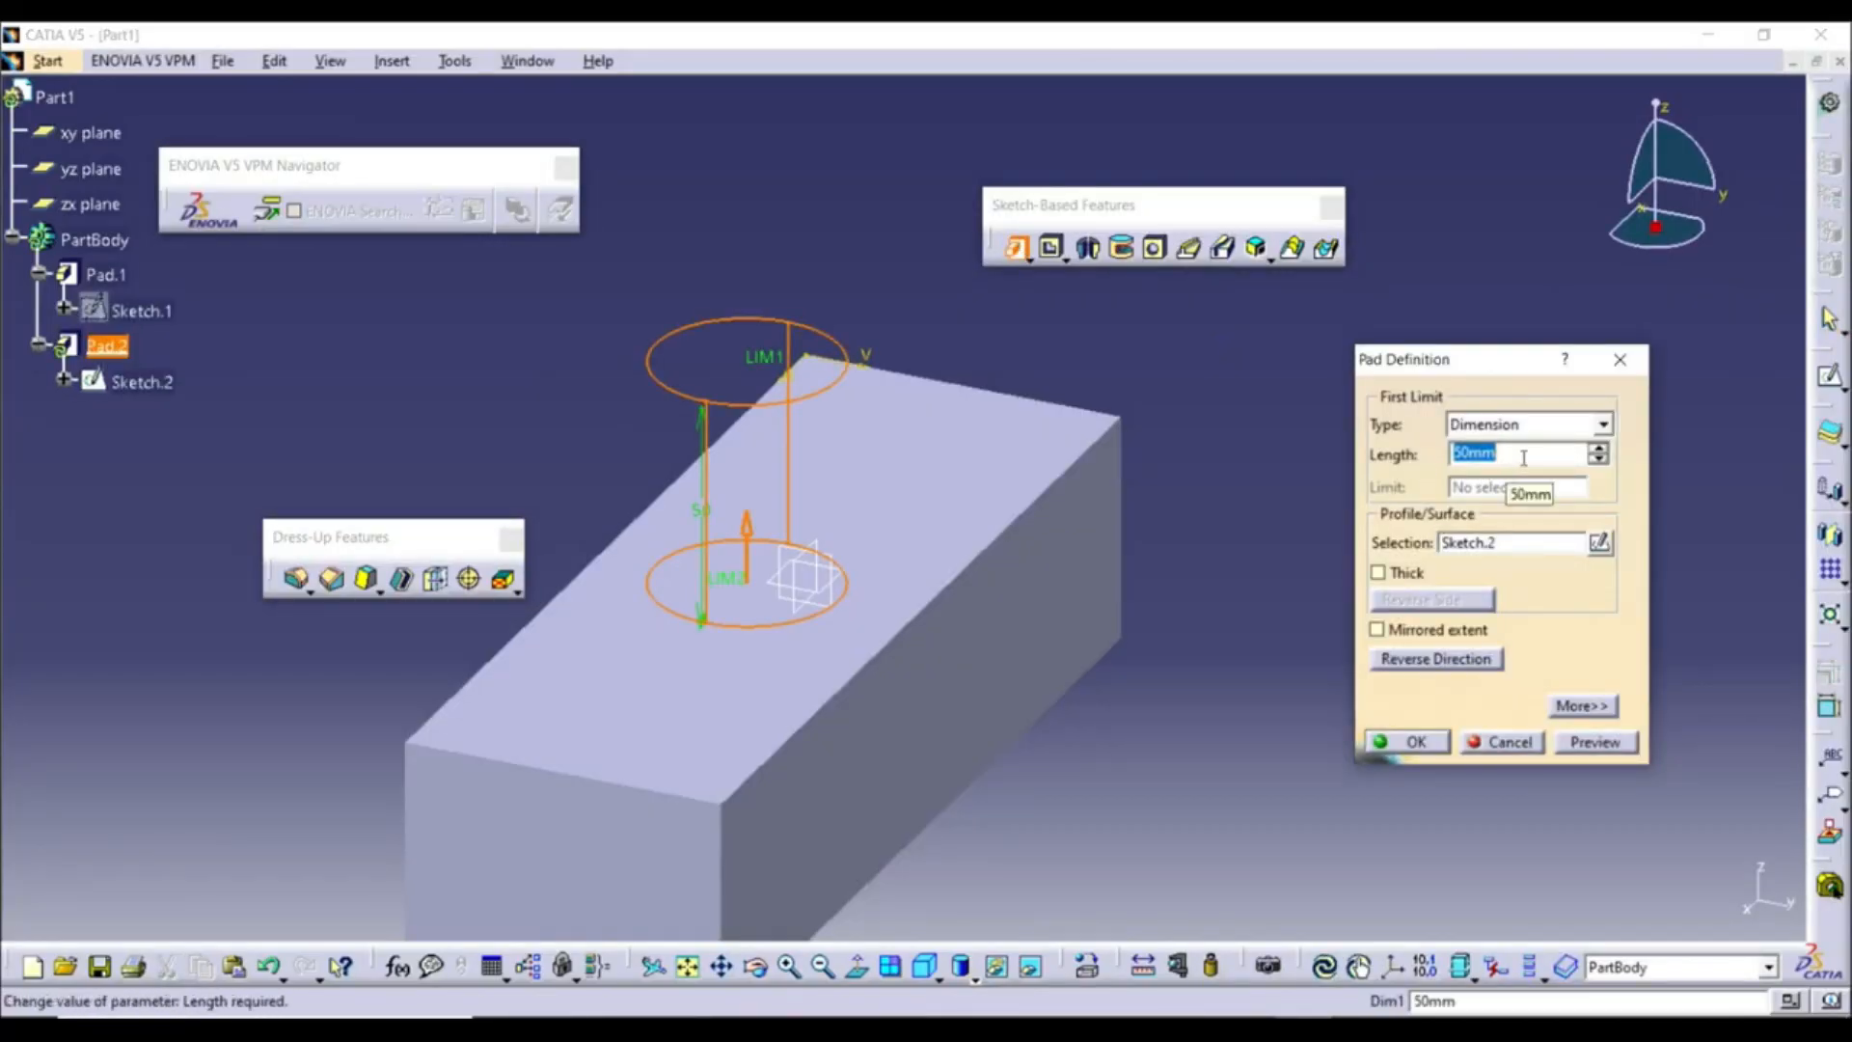
type("25")
key("Return")
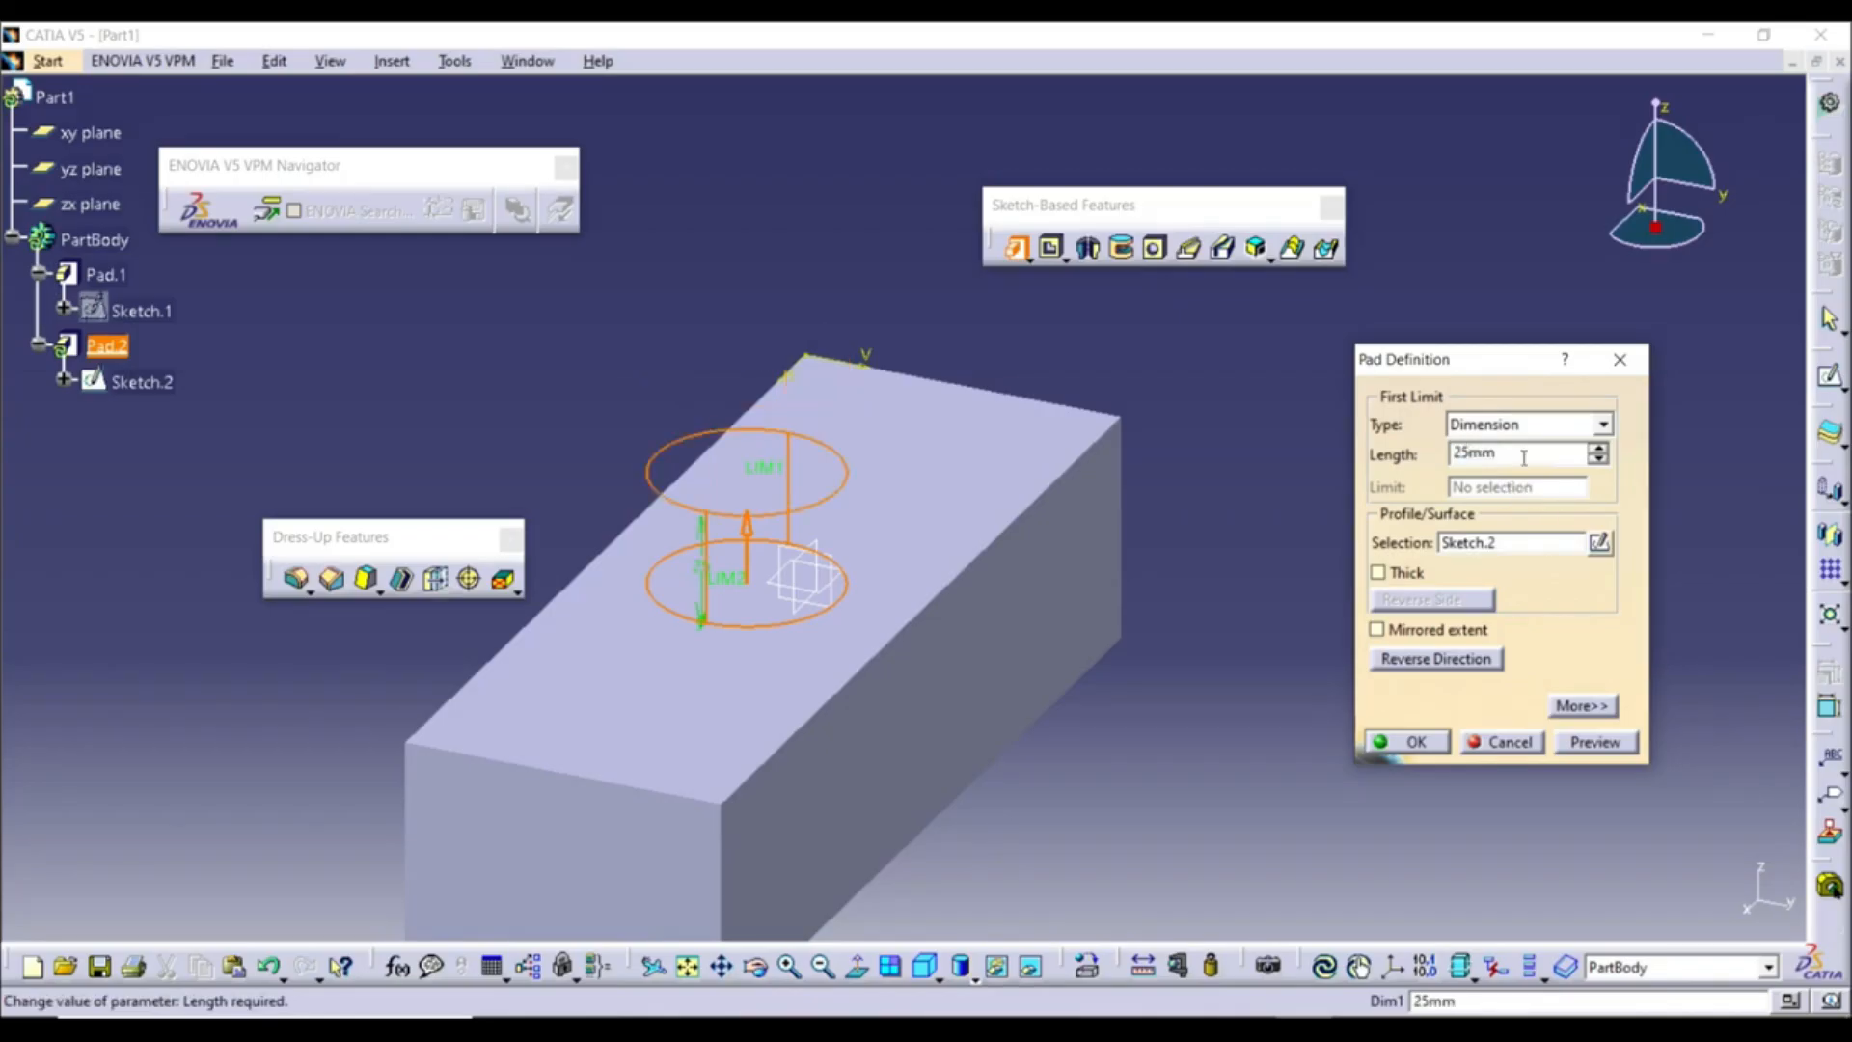
left_click(1592, 745)
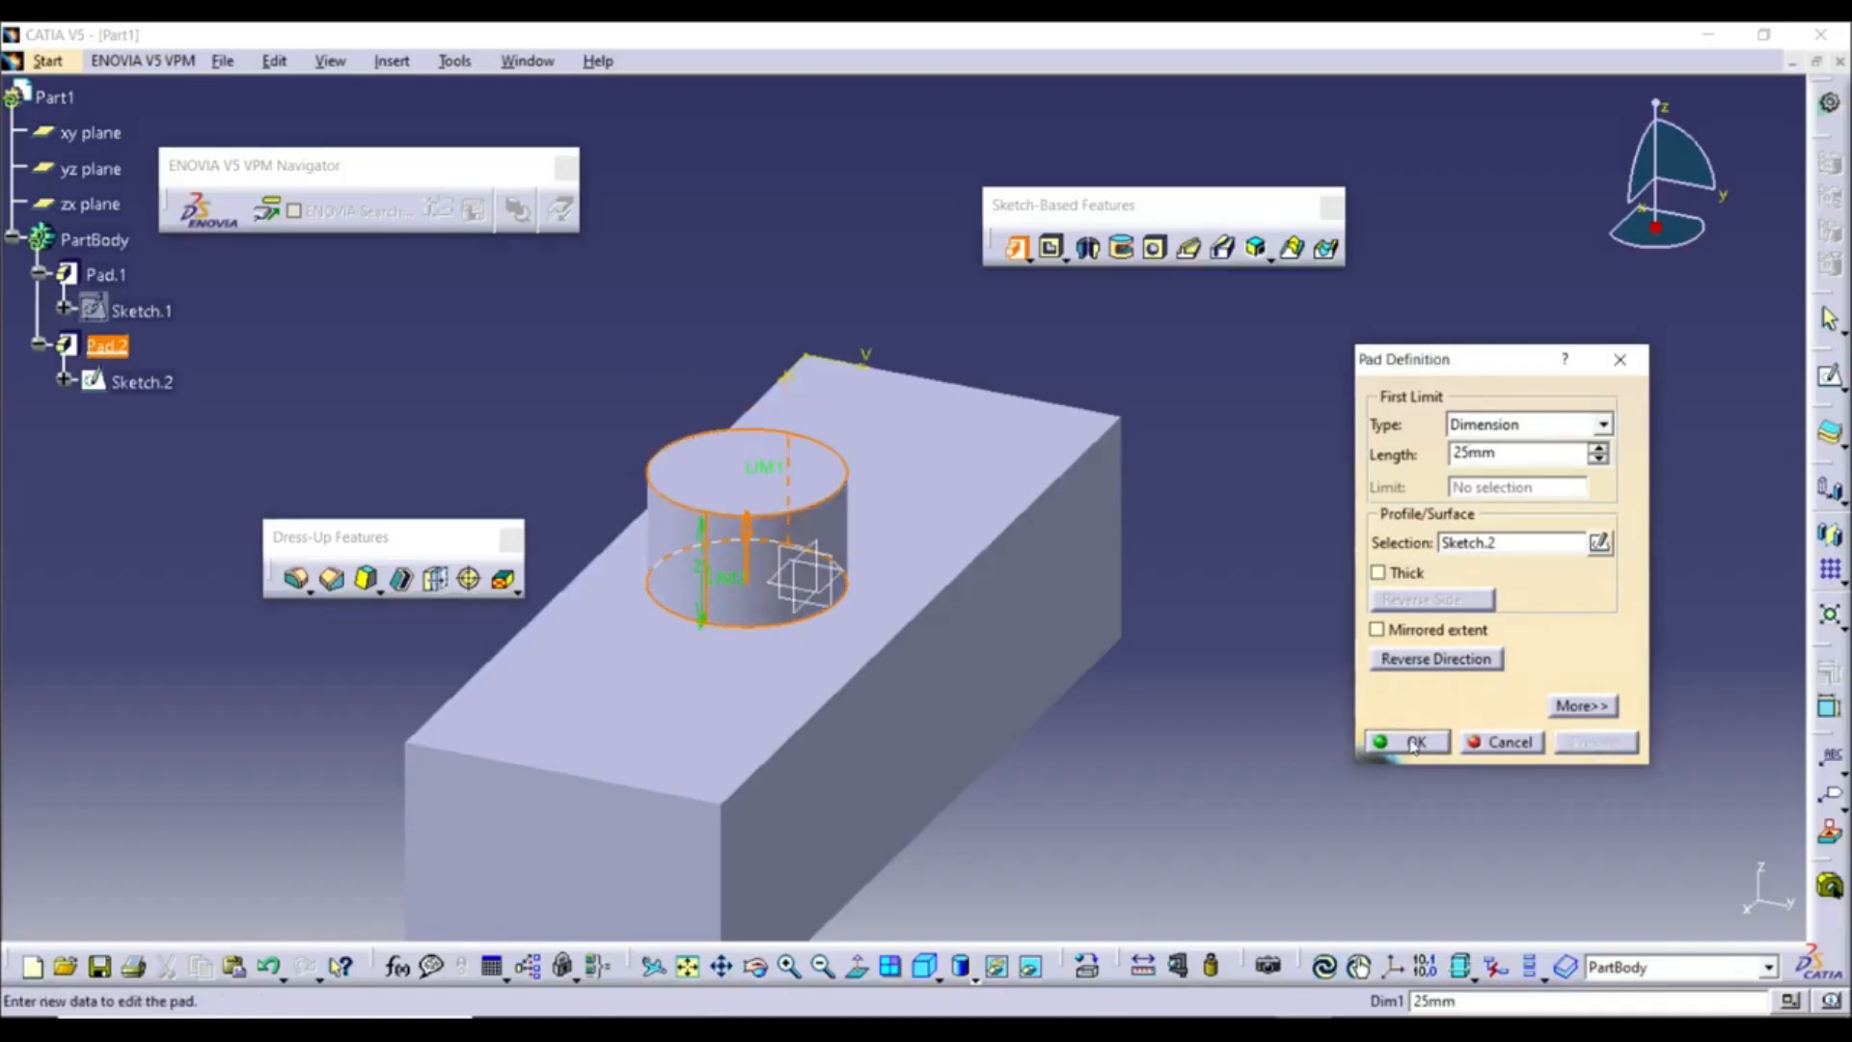
left_click(1414, 745)
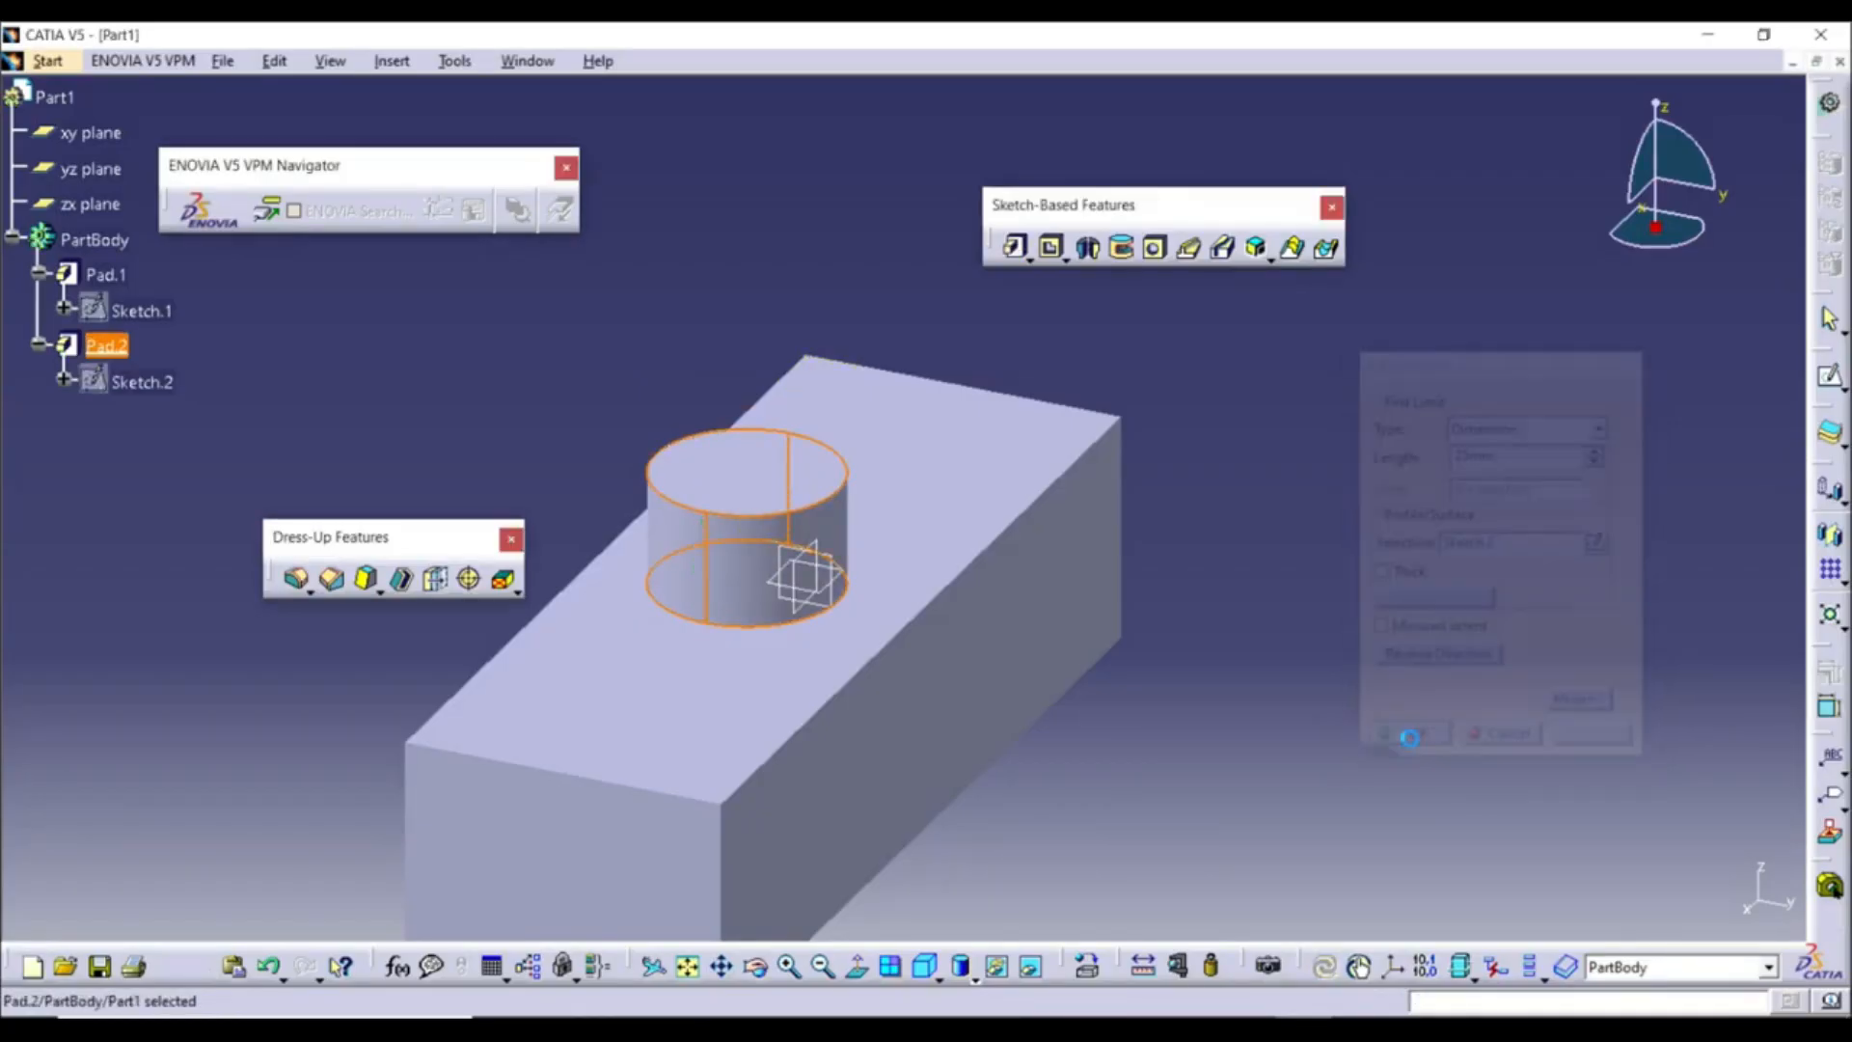
Delete the cylindrical pad together with its aggregated circle sketch
right_click(120, 350)
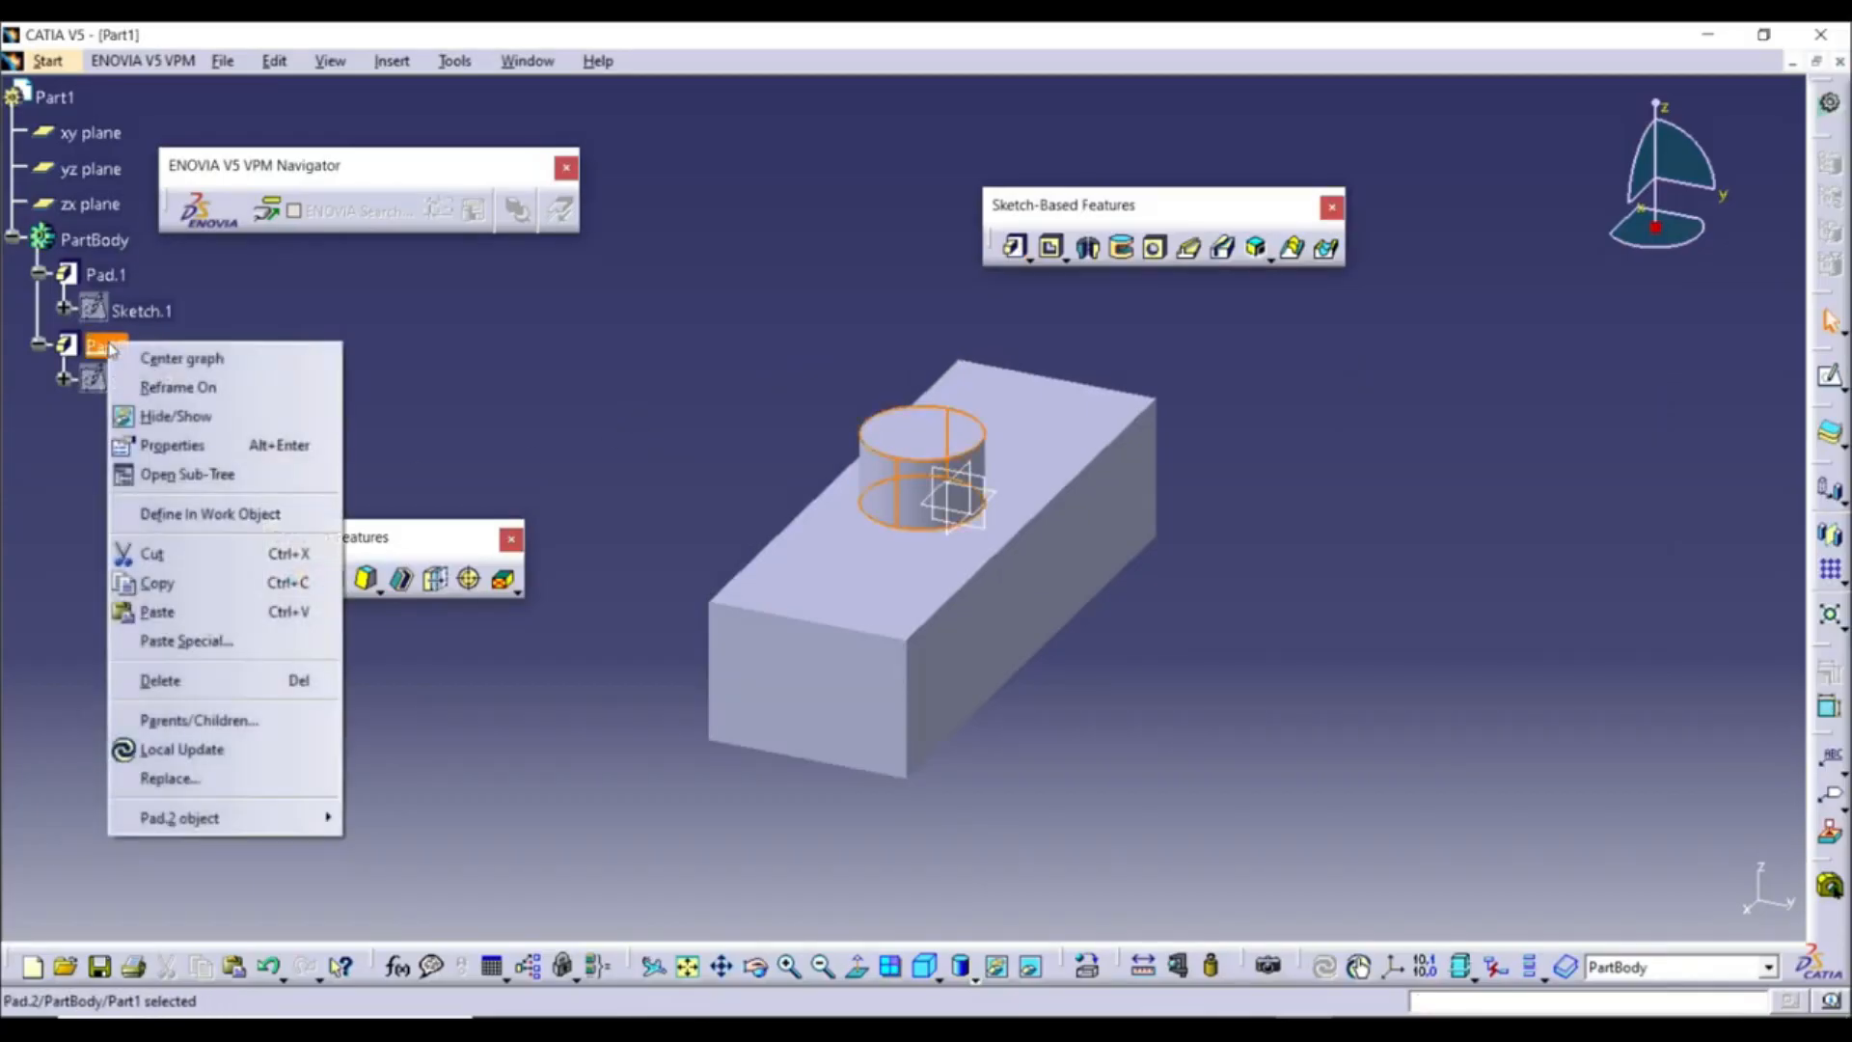
left_click(214, 686)
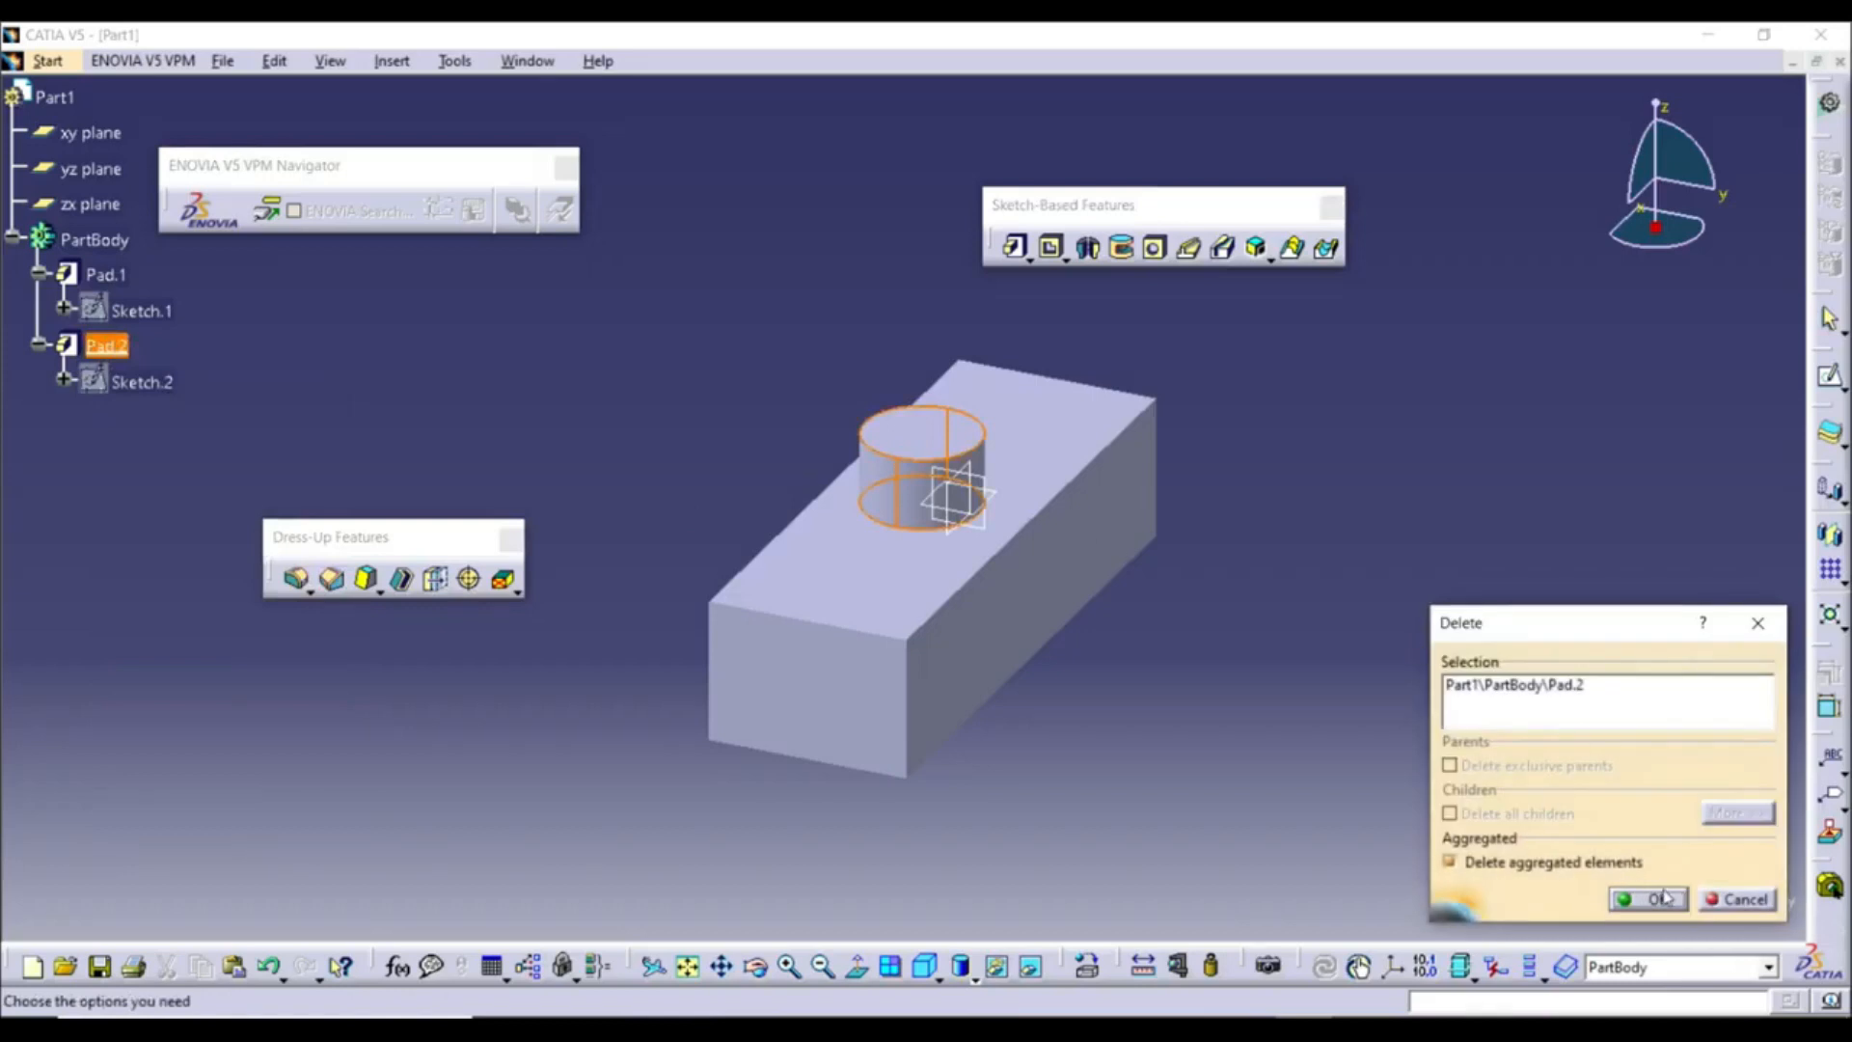
left_click(1661, 898)
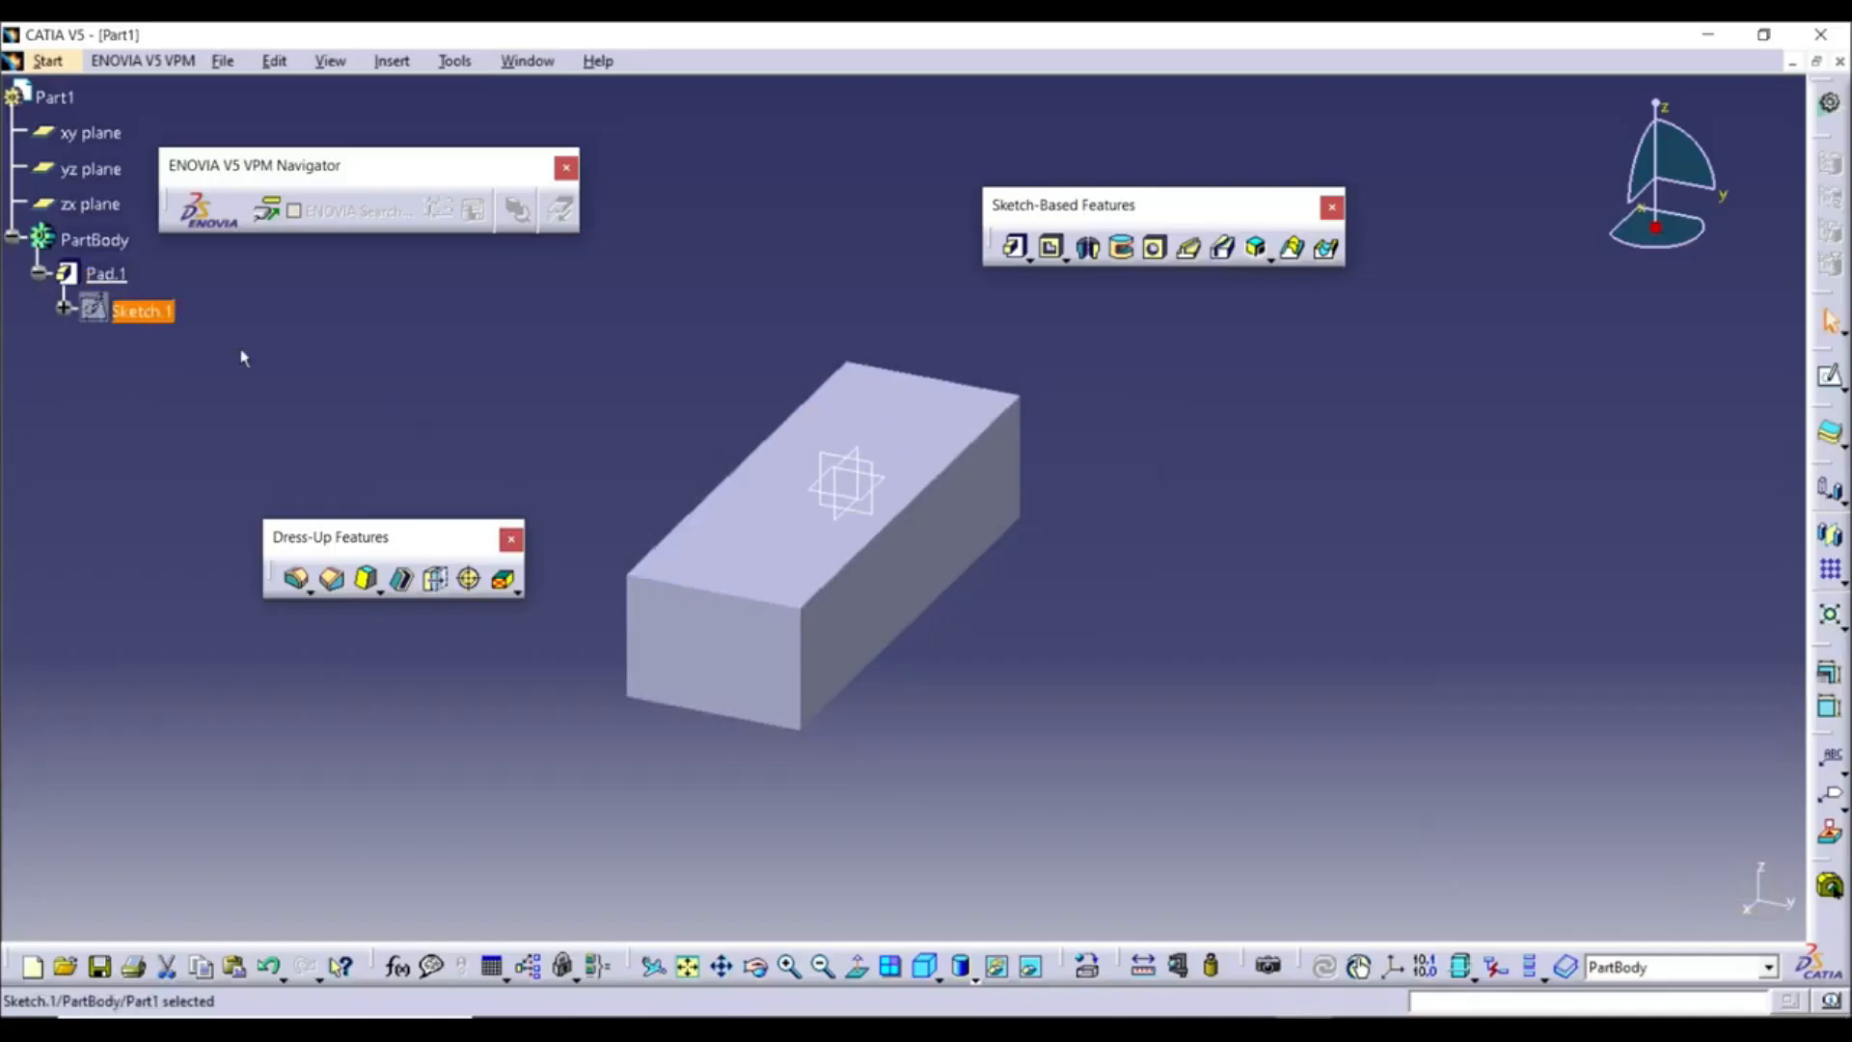
left_click(215, 327)
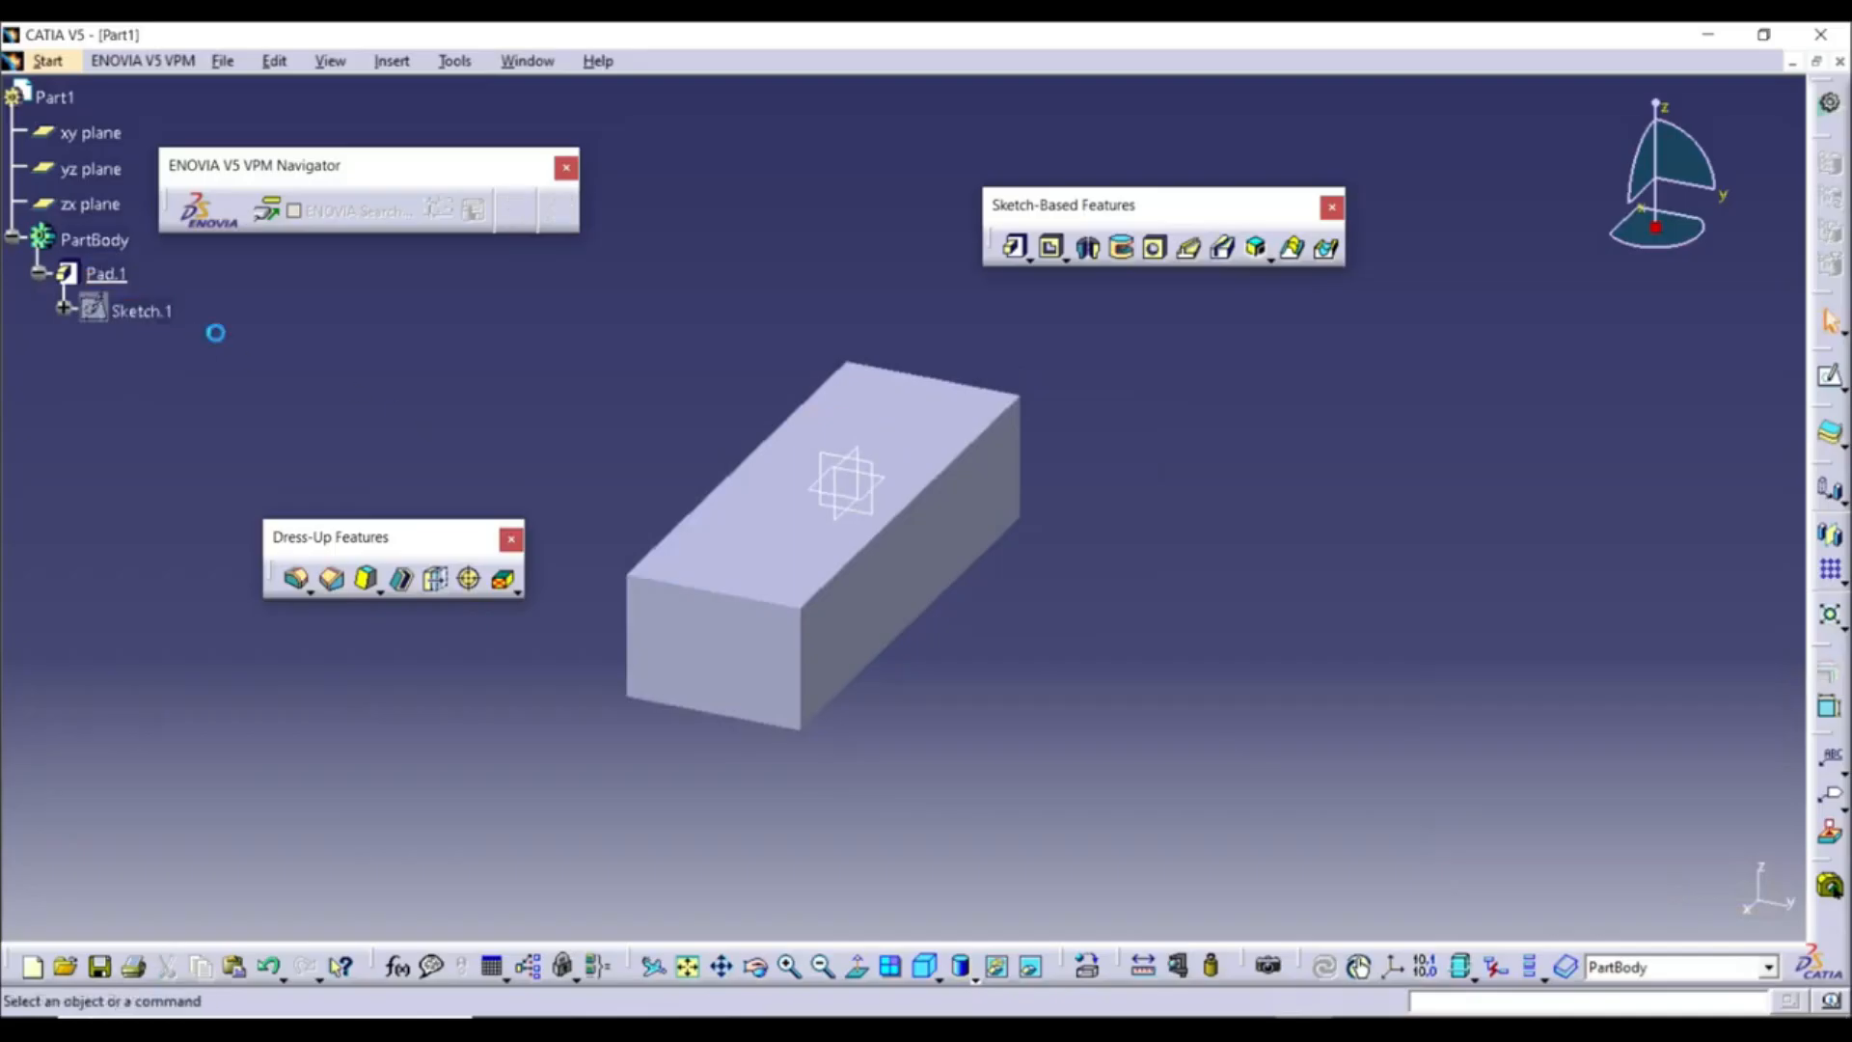
Edit the block's pad, set its second limit to a 25 mm length, preview it and accept the change
double_click(108, 275)
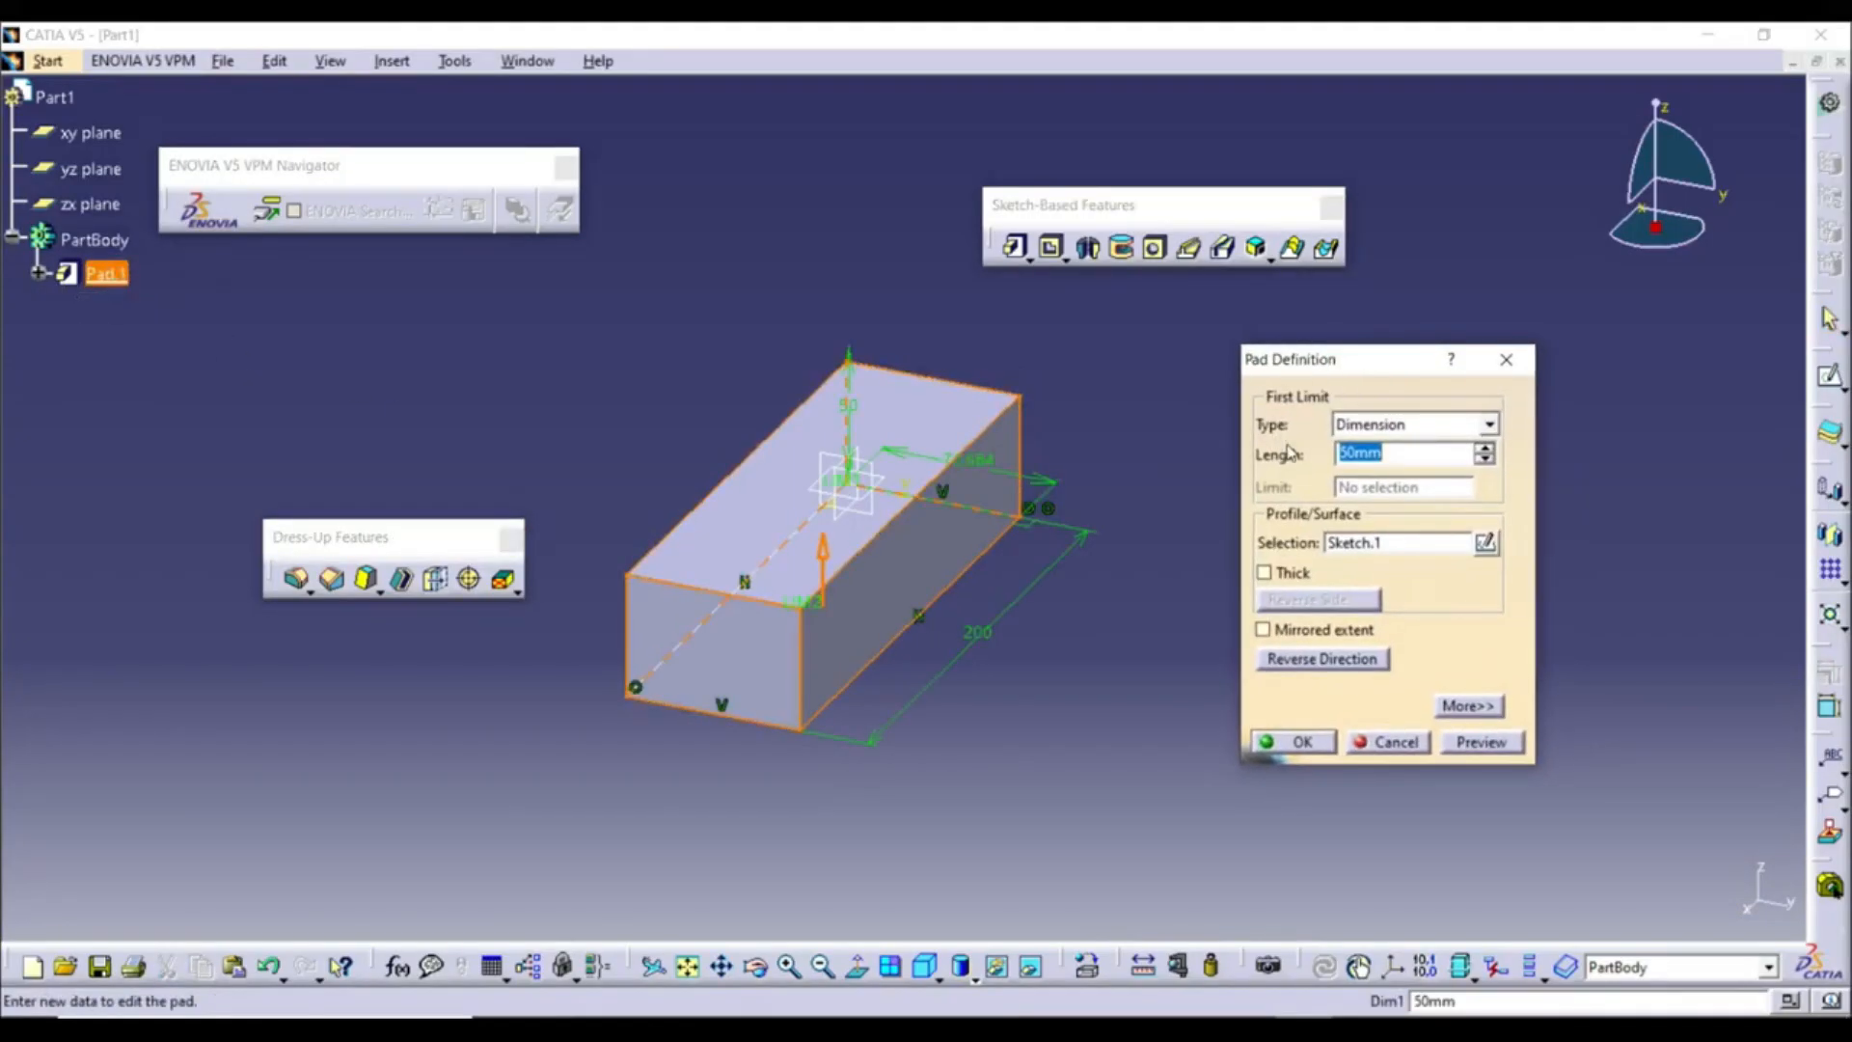
left_click(1468, 707)
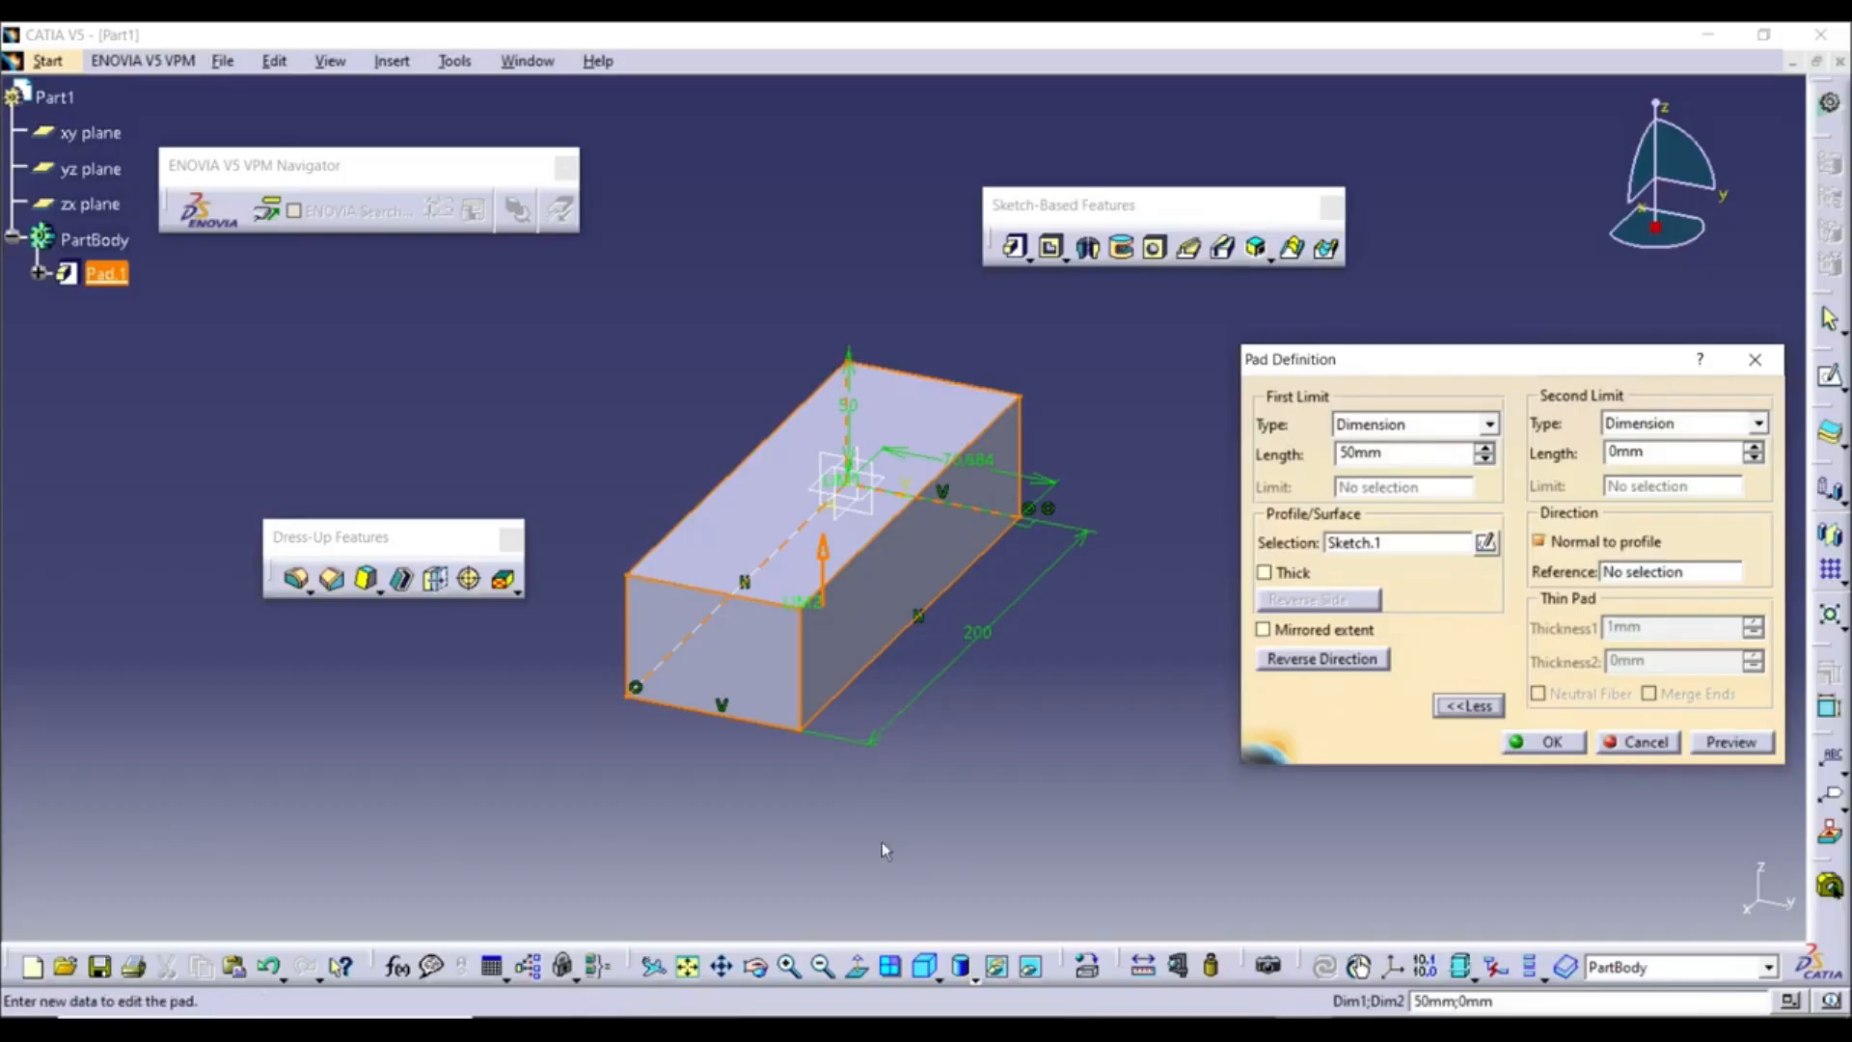
double_click(1714, 453)
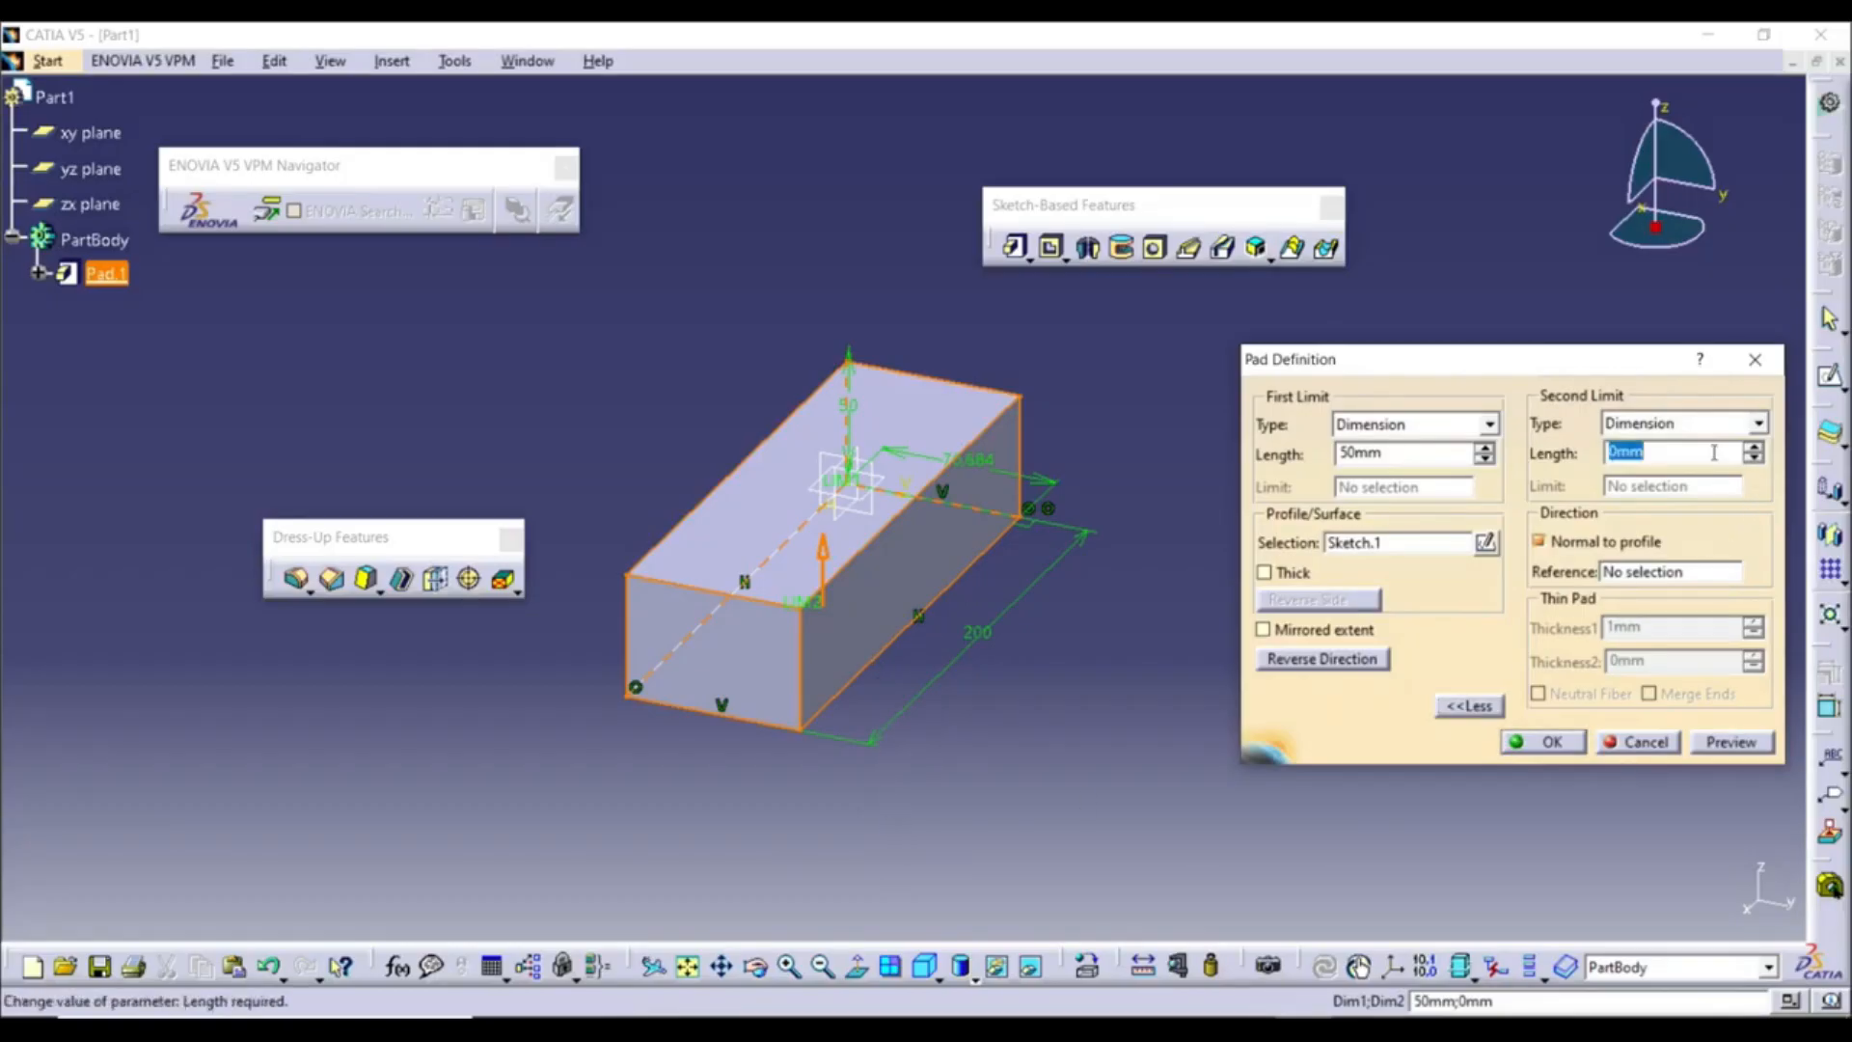
type("25")
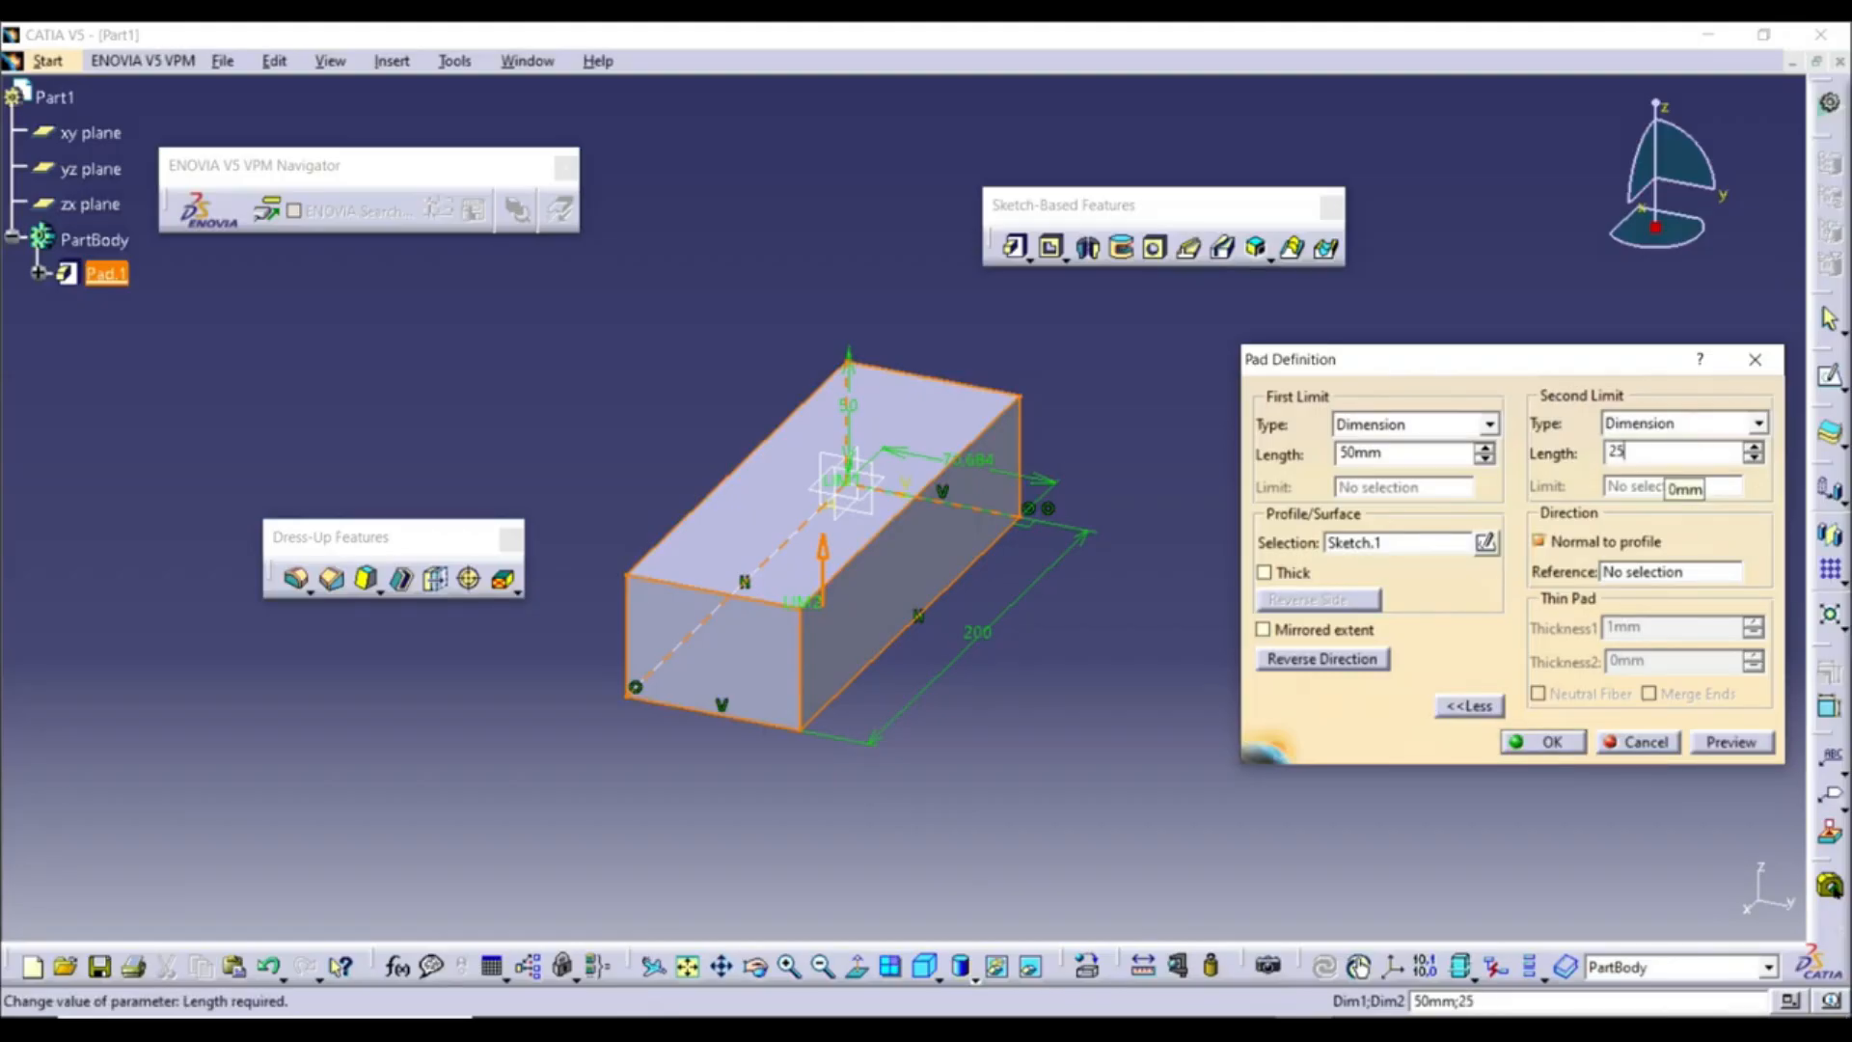
key("Return")
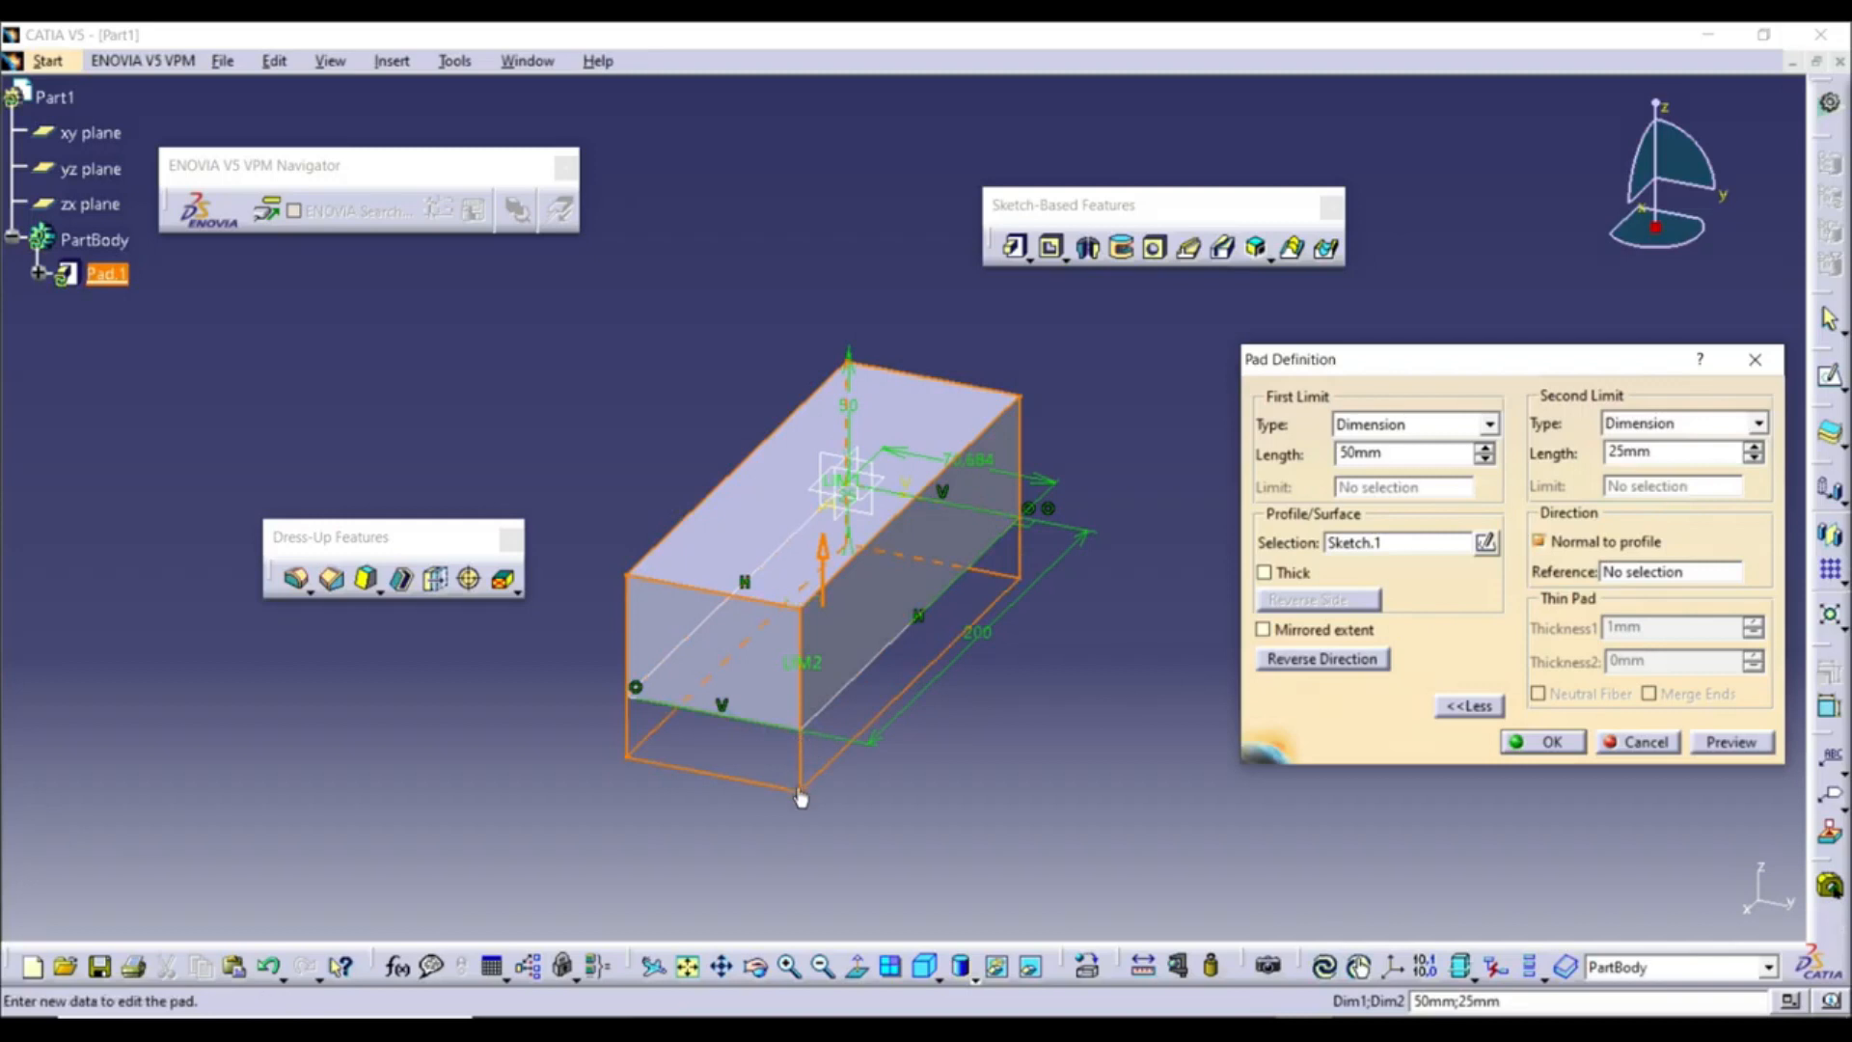
left_click(1732, 741)
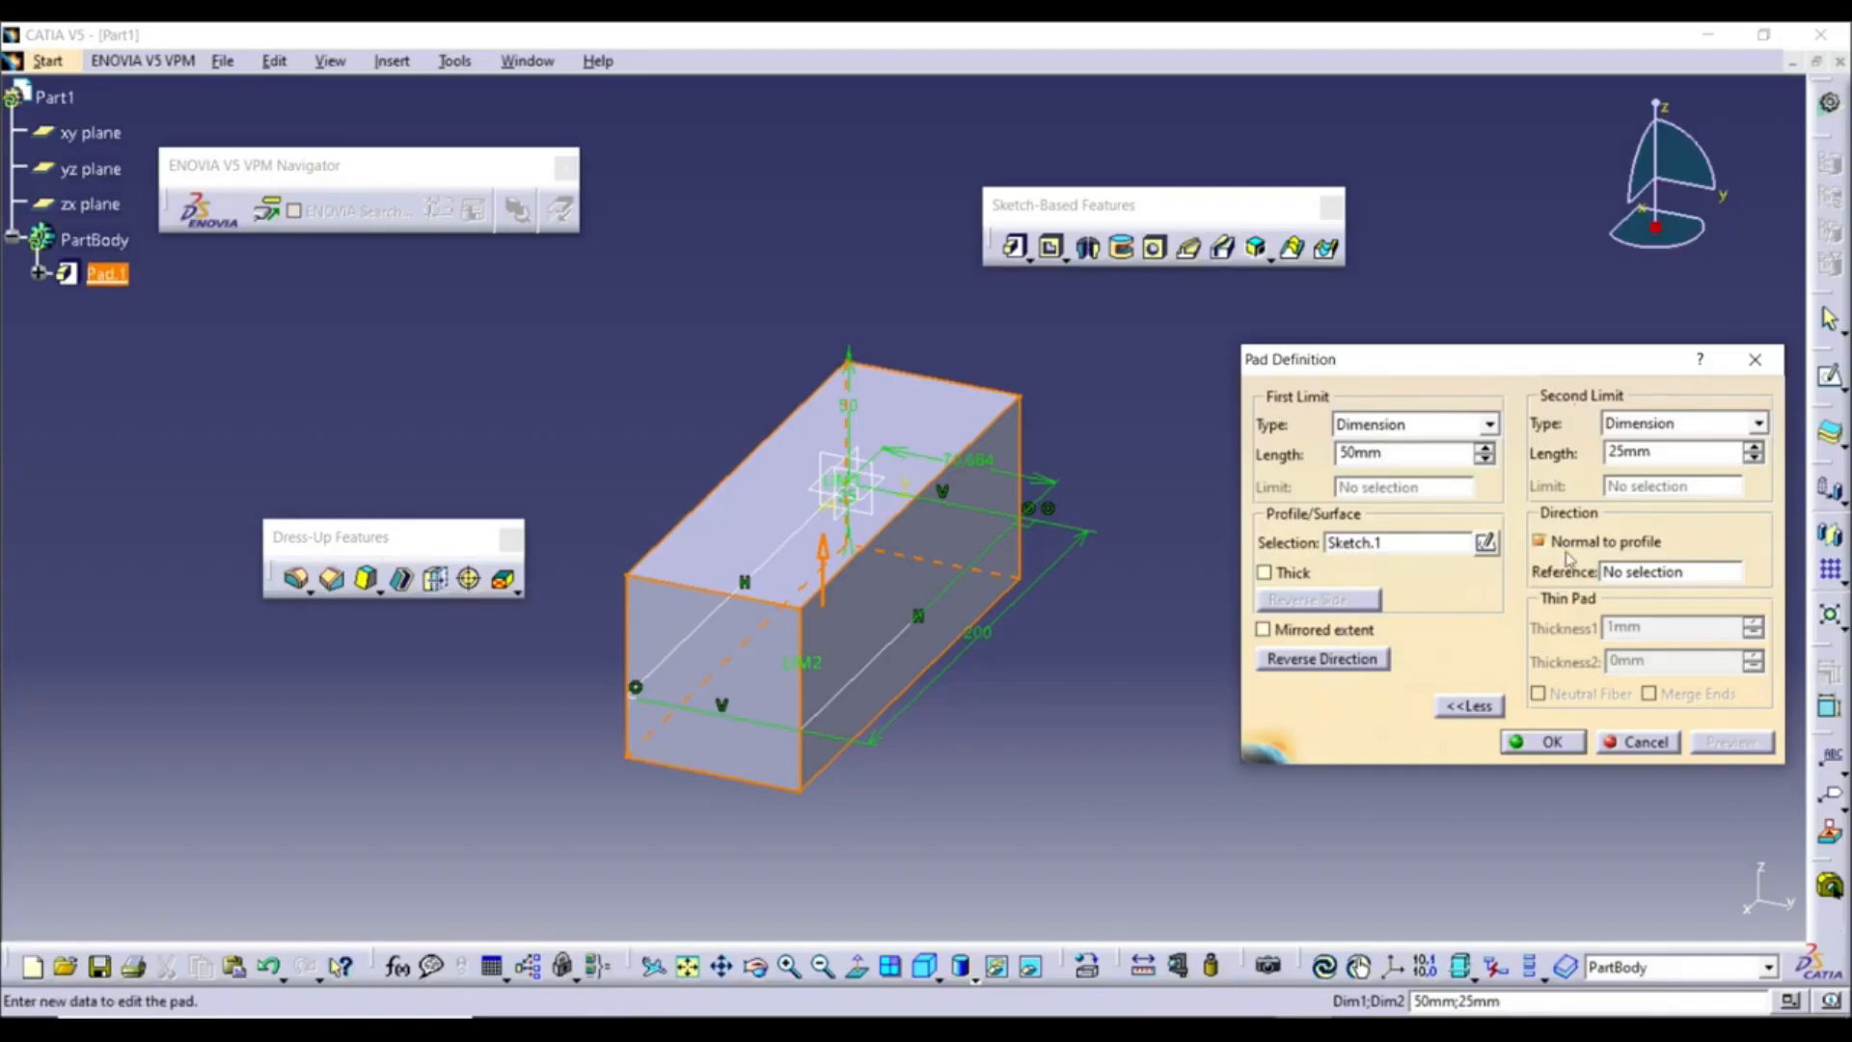
left_click(1541, 741)
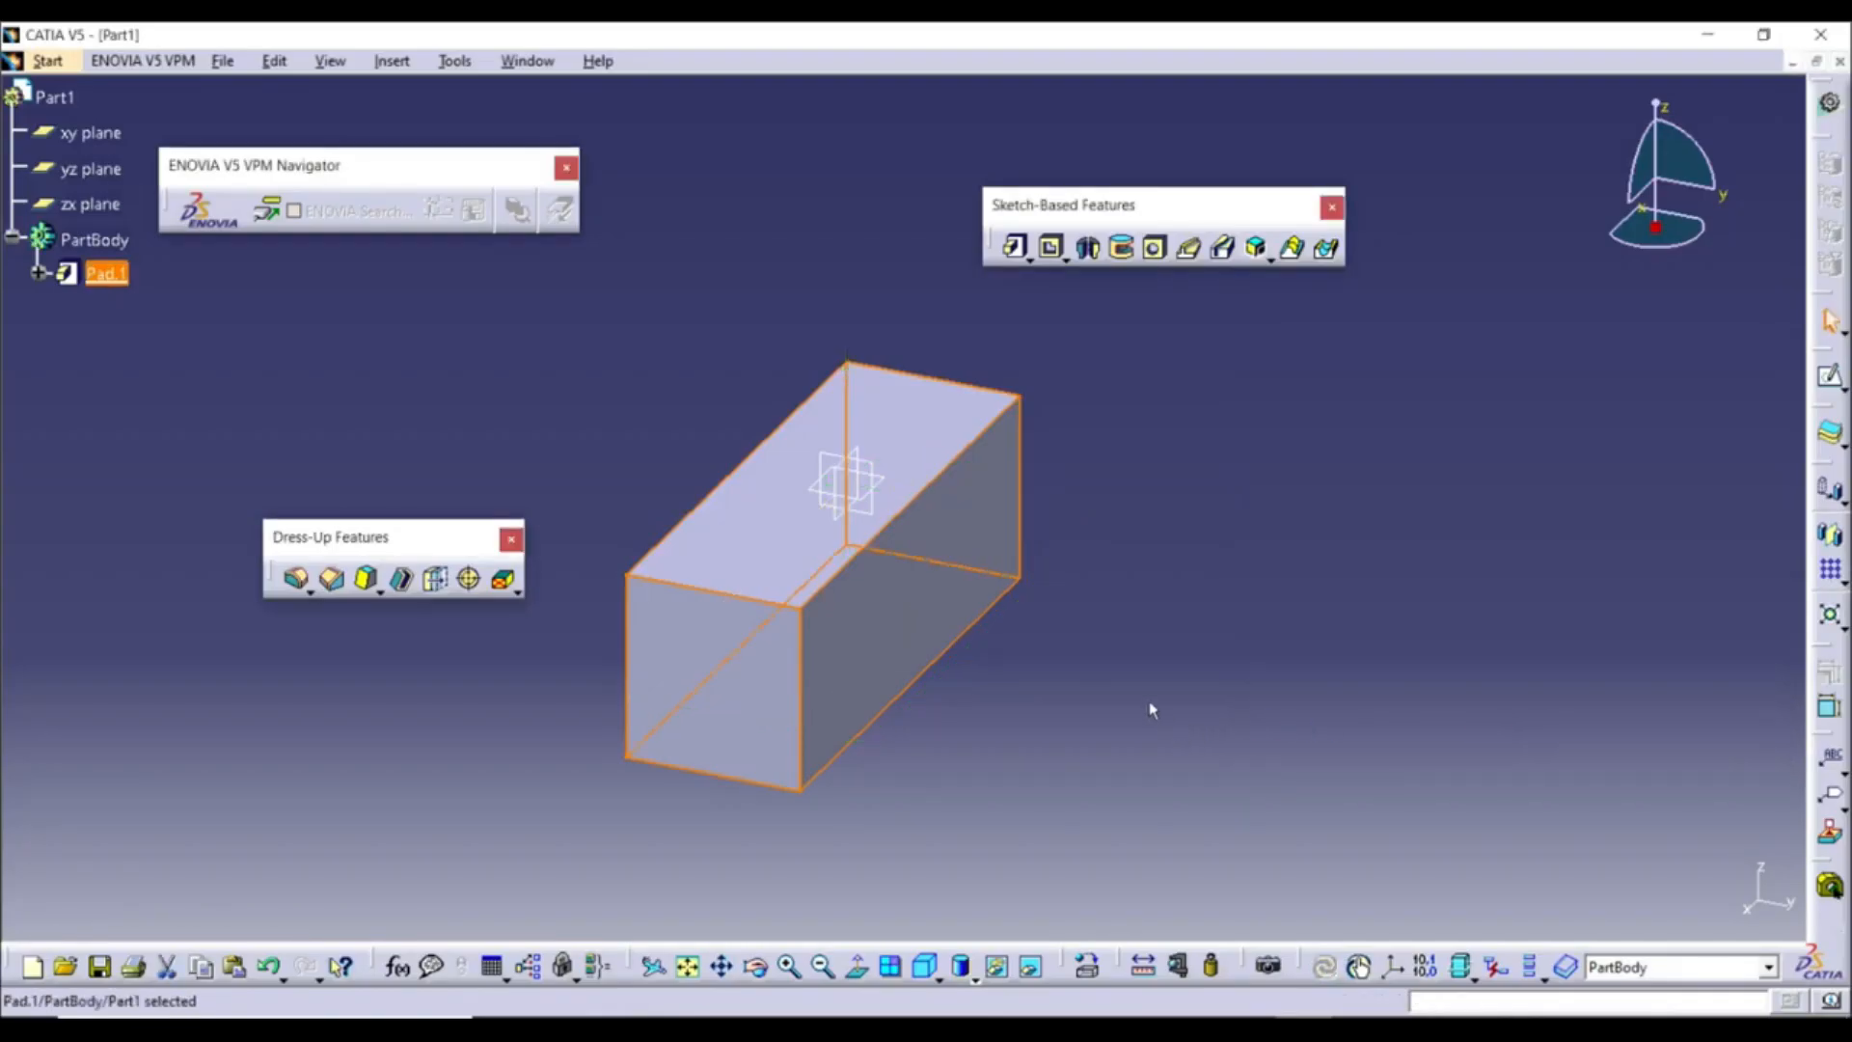
middle_click_drag(1057, 600, 1293, 603)
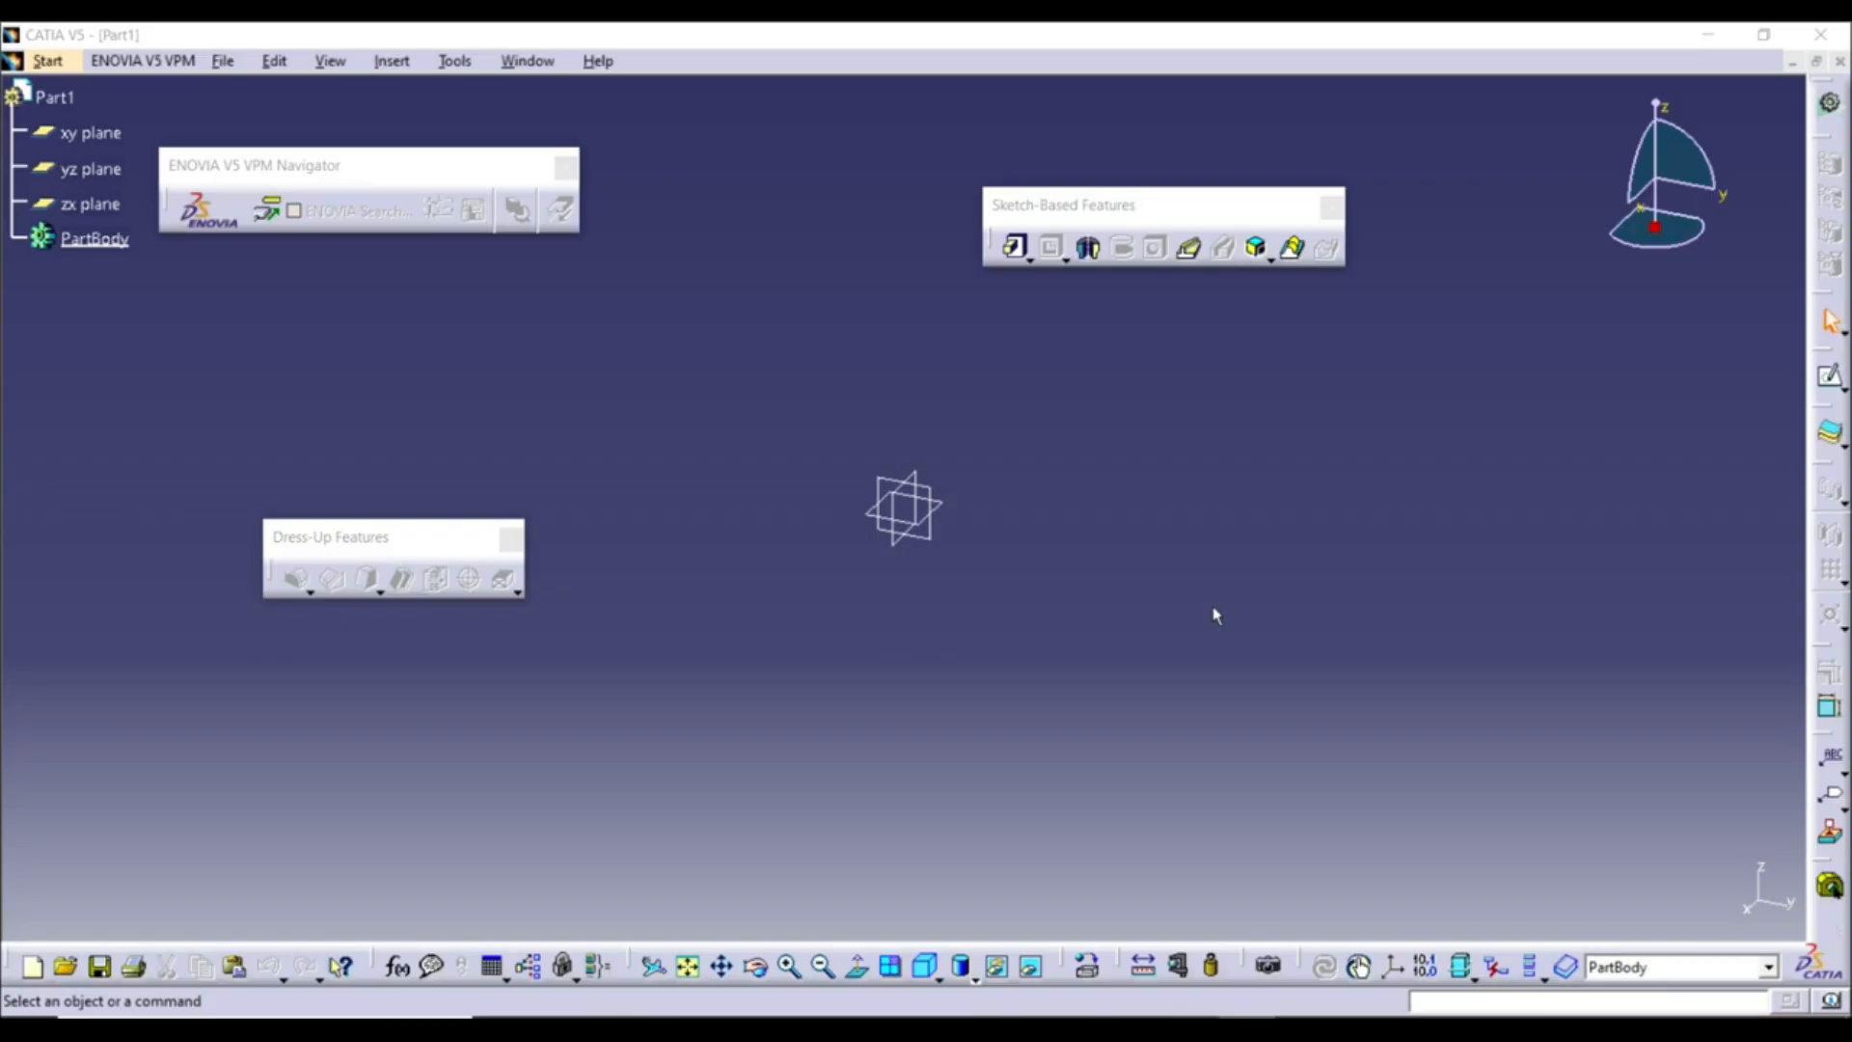
Start a sketch on the xy plane and draw a rectangle about 146 by 70 mm with one corner at the origin
left_click(952, 511)
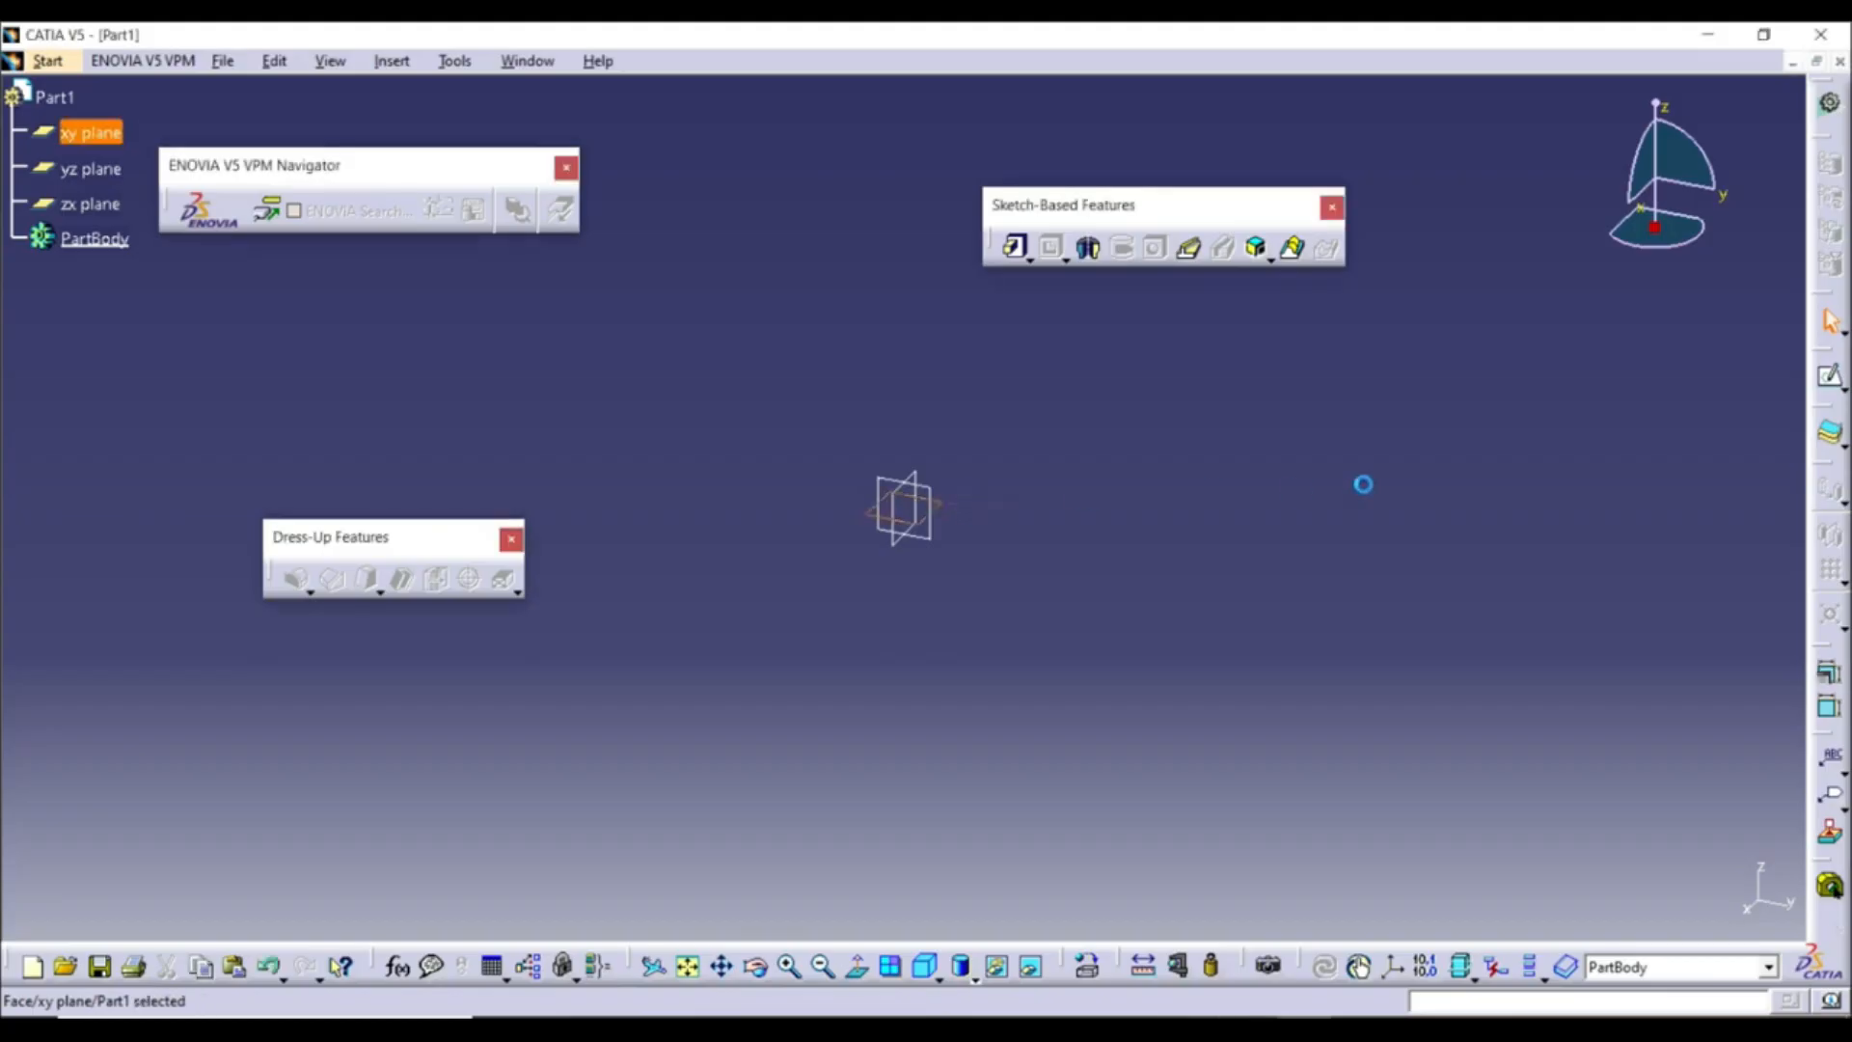
left_click(1830, 377)
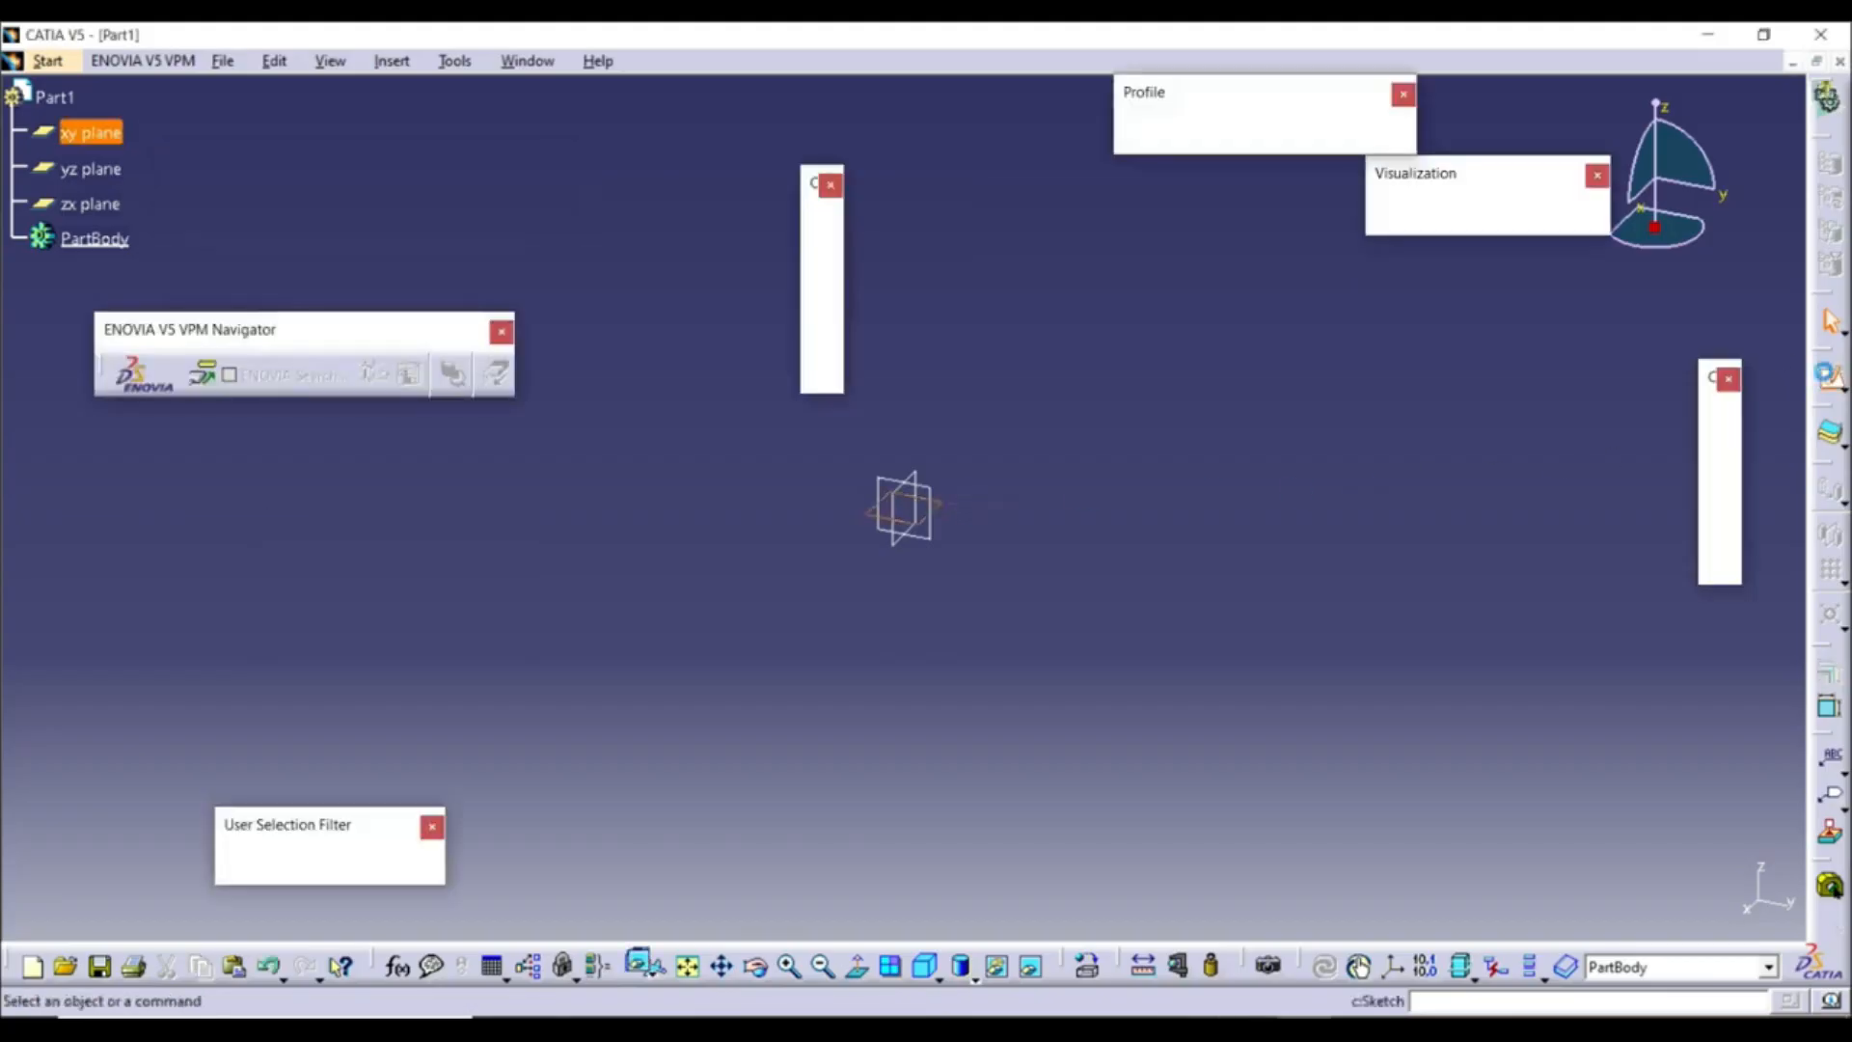
left_click(1181, 132)
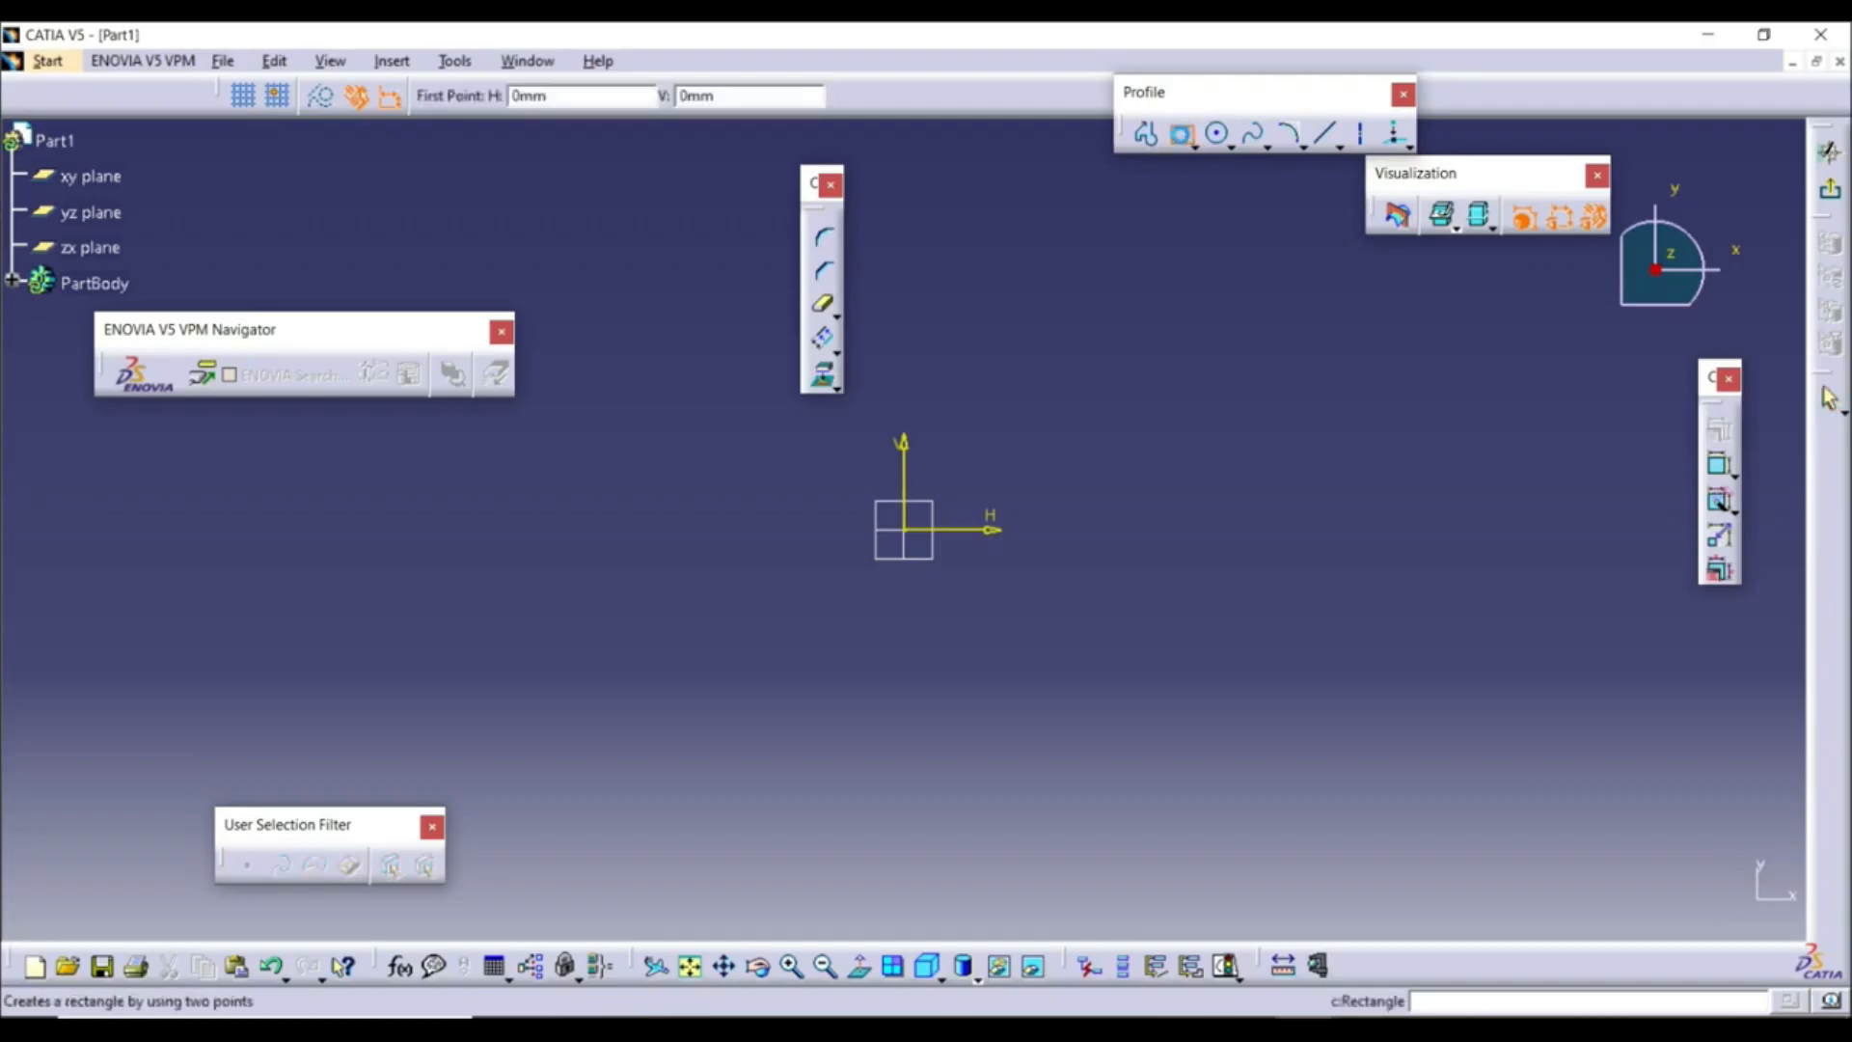
left_click(904, 530)
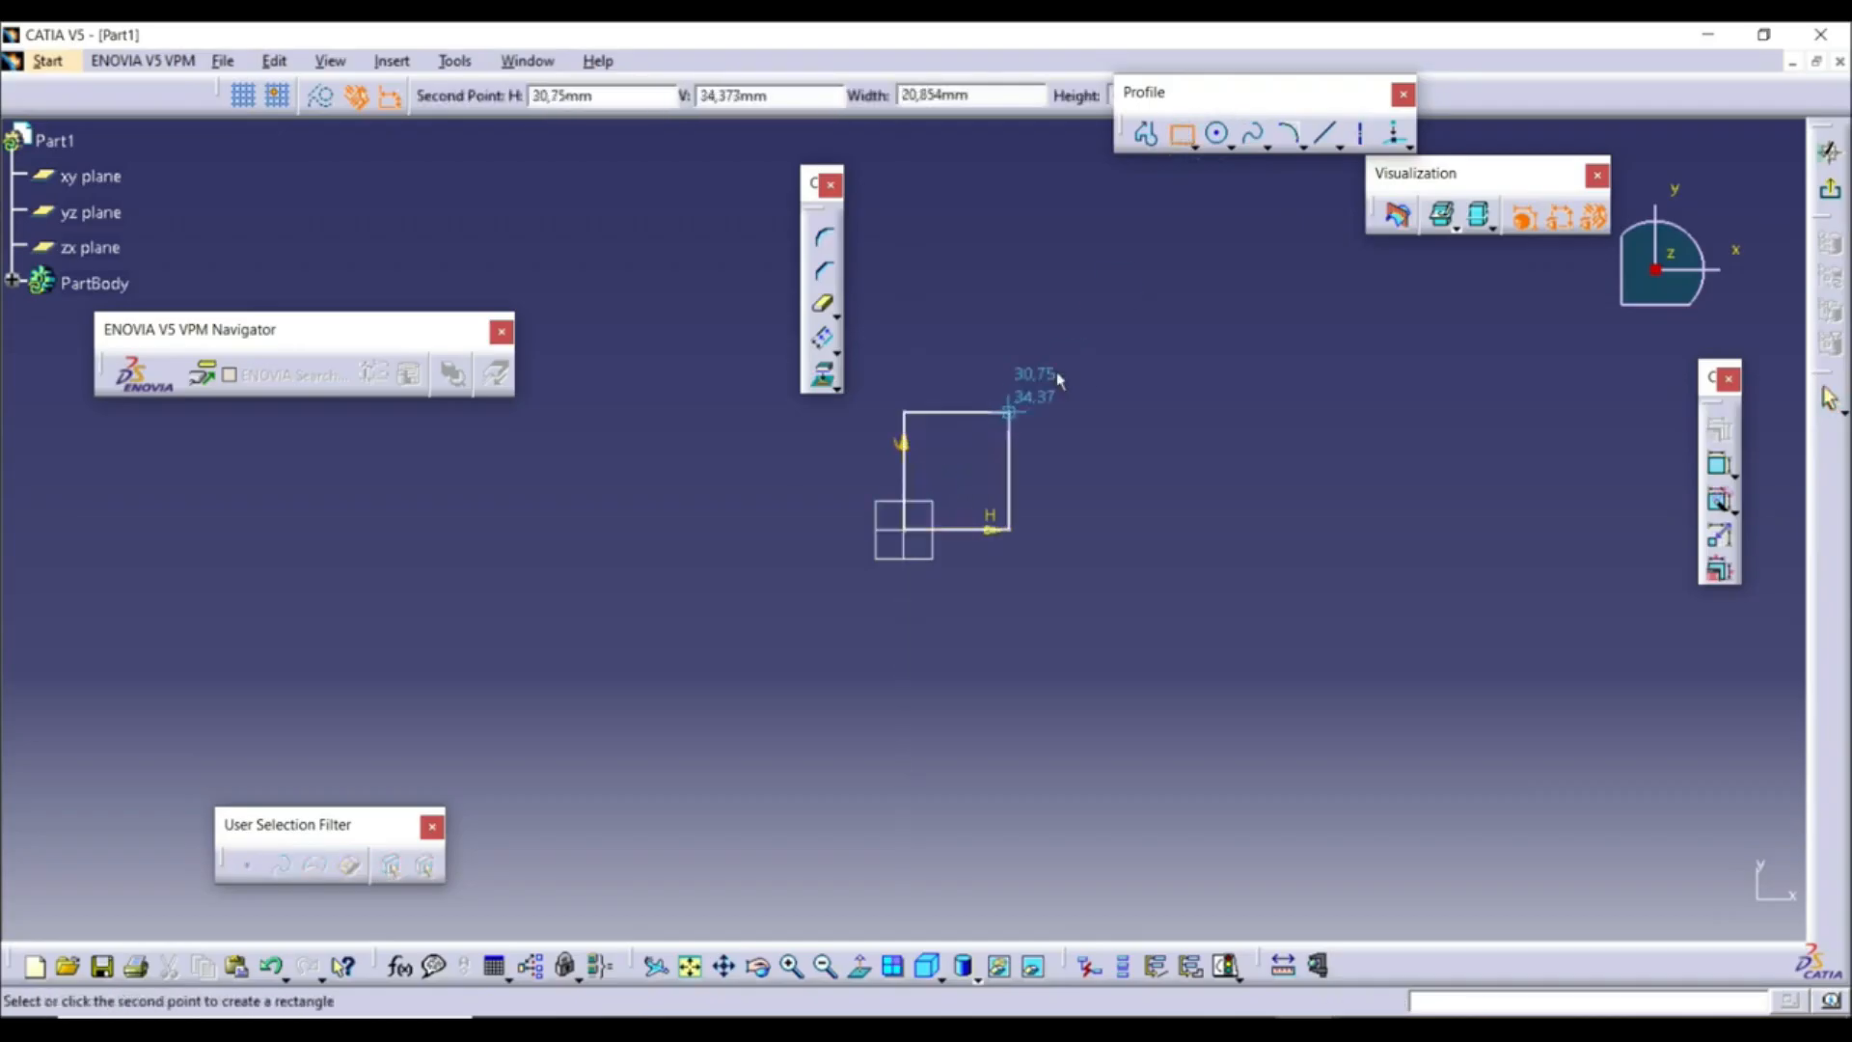
left_click(1403, 289)
left_click(1386, 689)
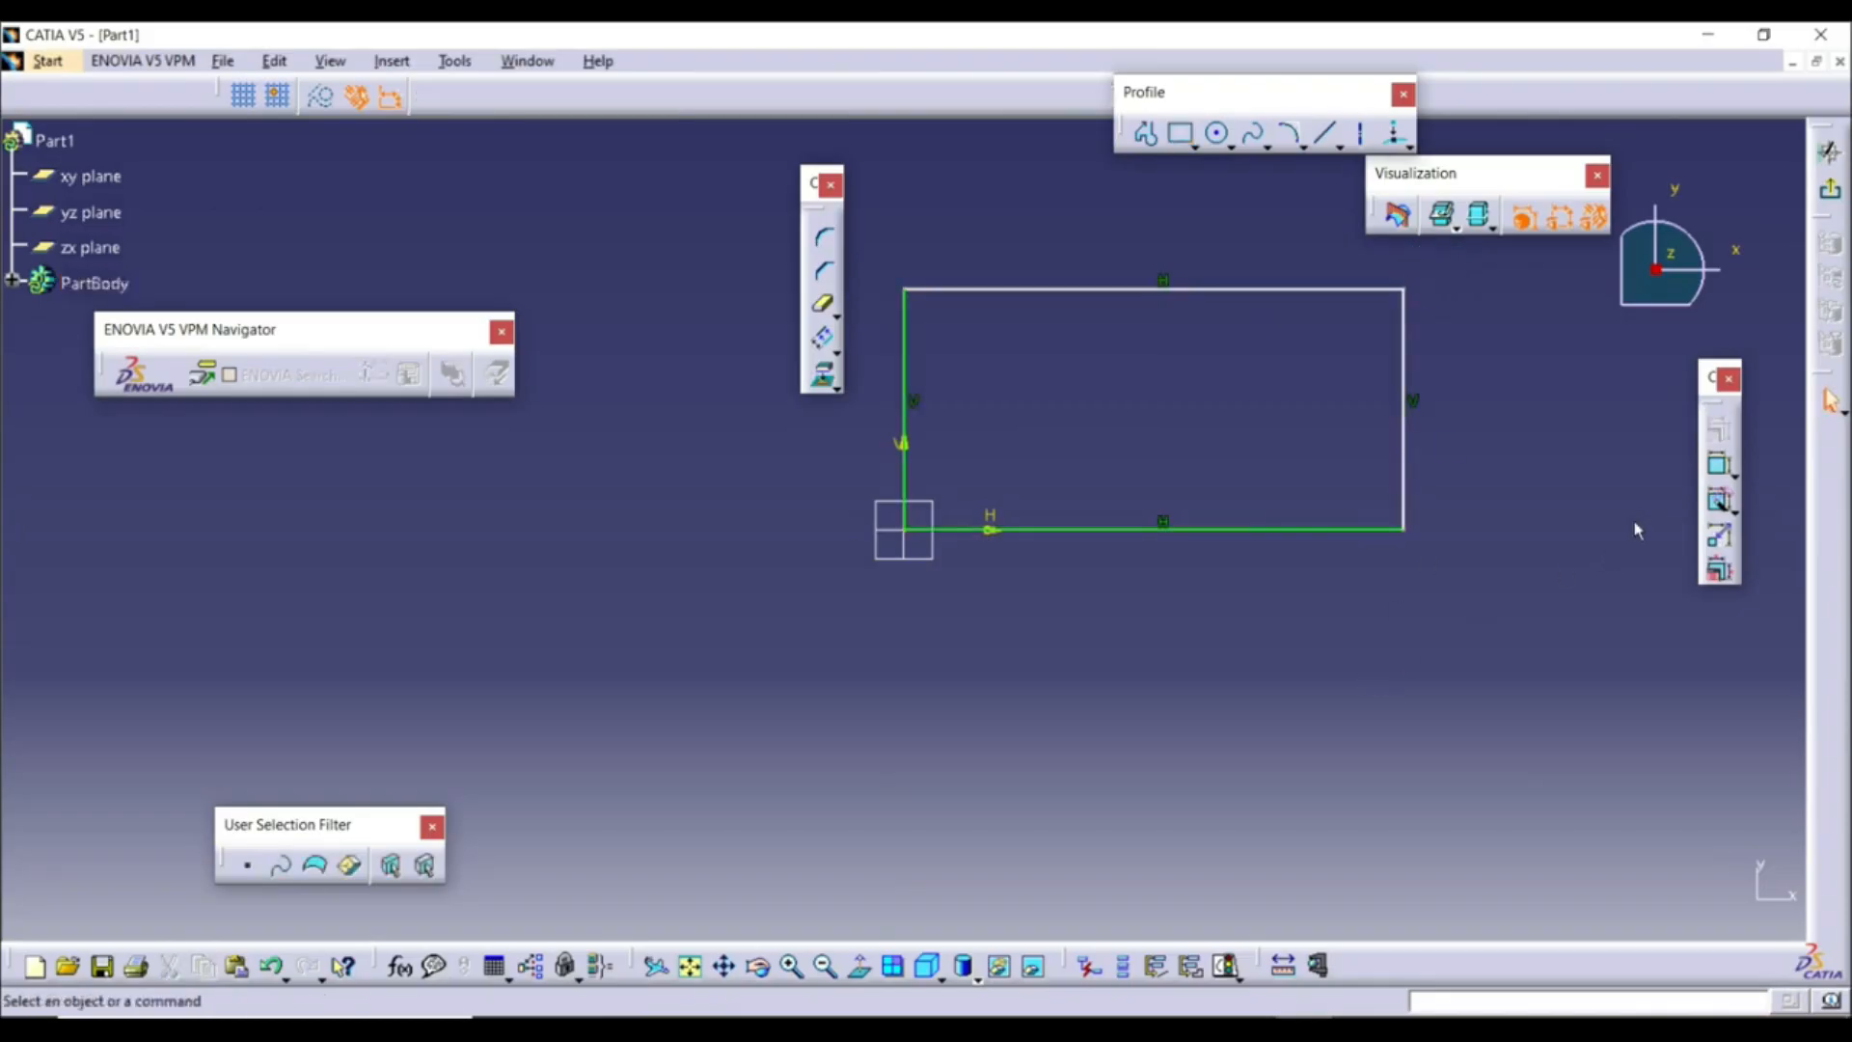
Constrain the whole rectangle automatically with width and height dimensions, and exit the sketch
left_click(1721, 509)
mouse_move(892, 255)
left_mouse_down()
mouse_move(964, 396)
mouse_move(1437, 578)
left_mouse_up()
left_click(1655, 904)
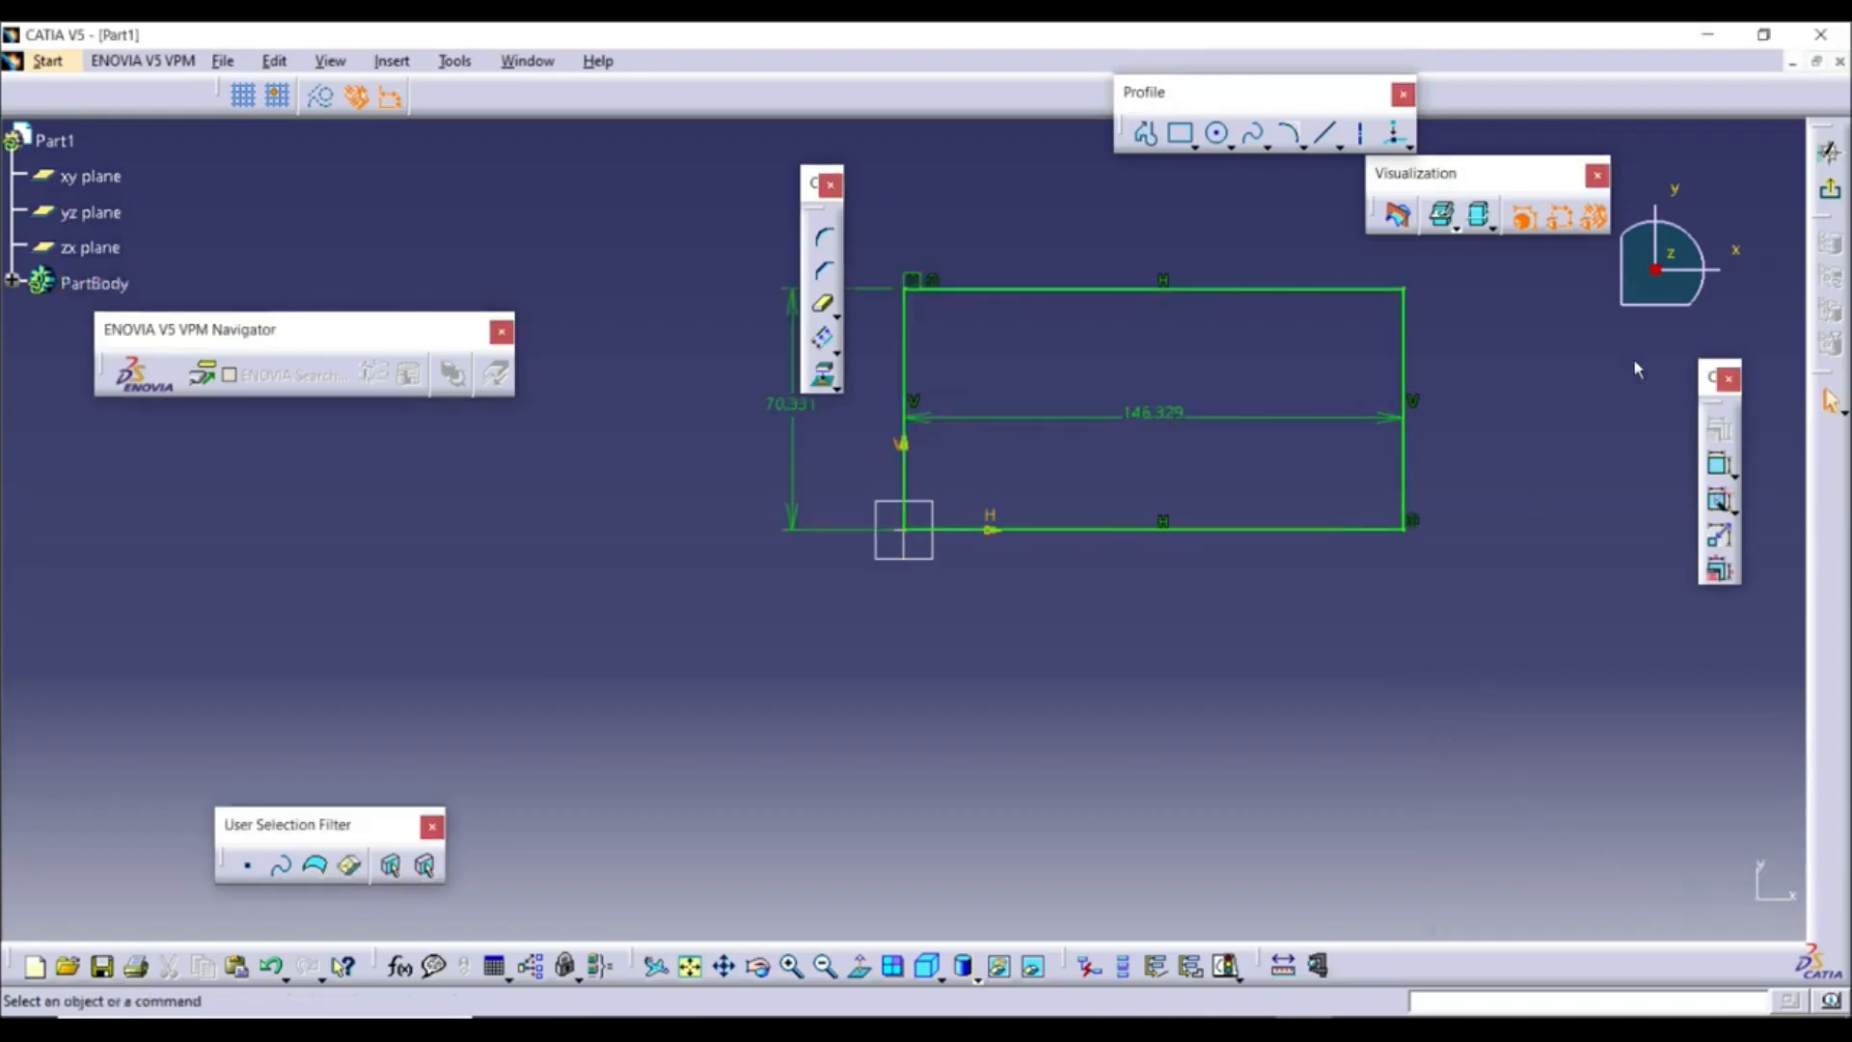
left_click(1830, 401)
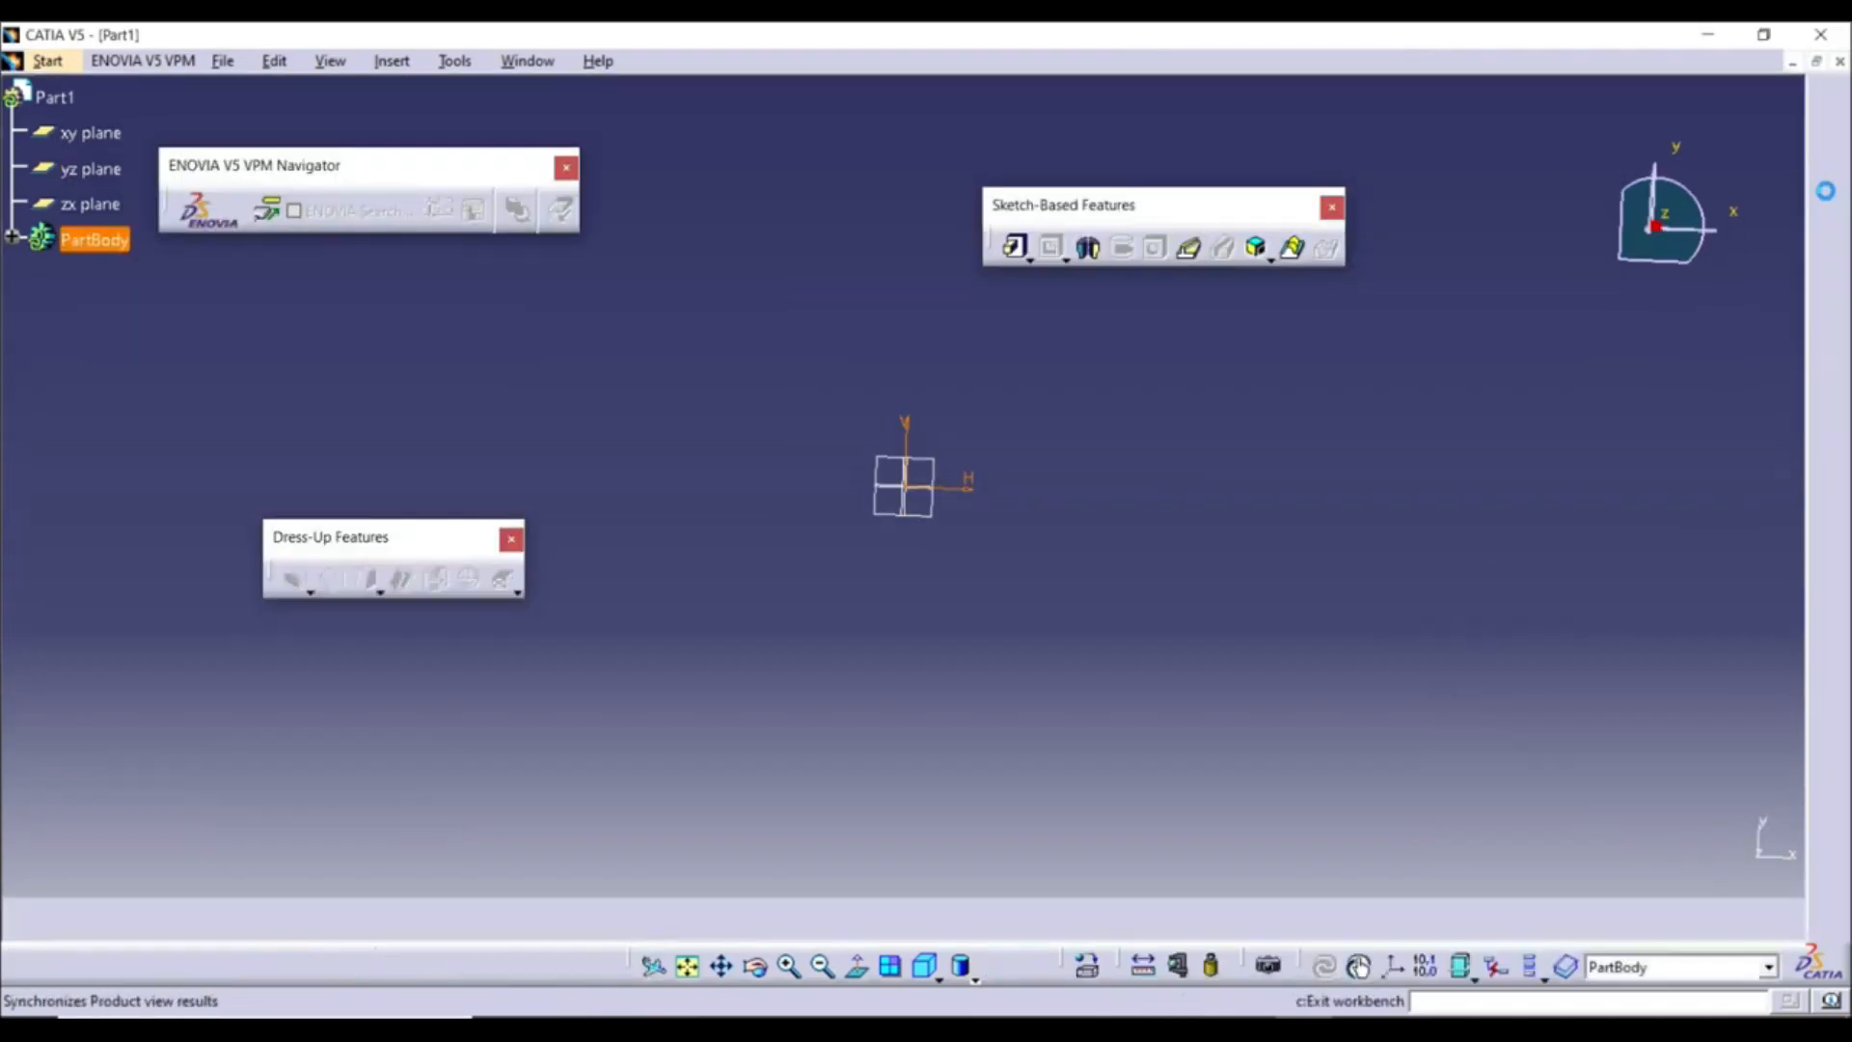
Pad the rectangle sketch with a length of 50 mm
left_click(1015, 250)
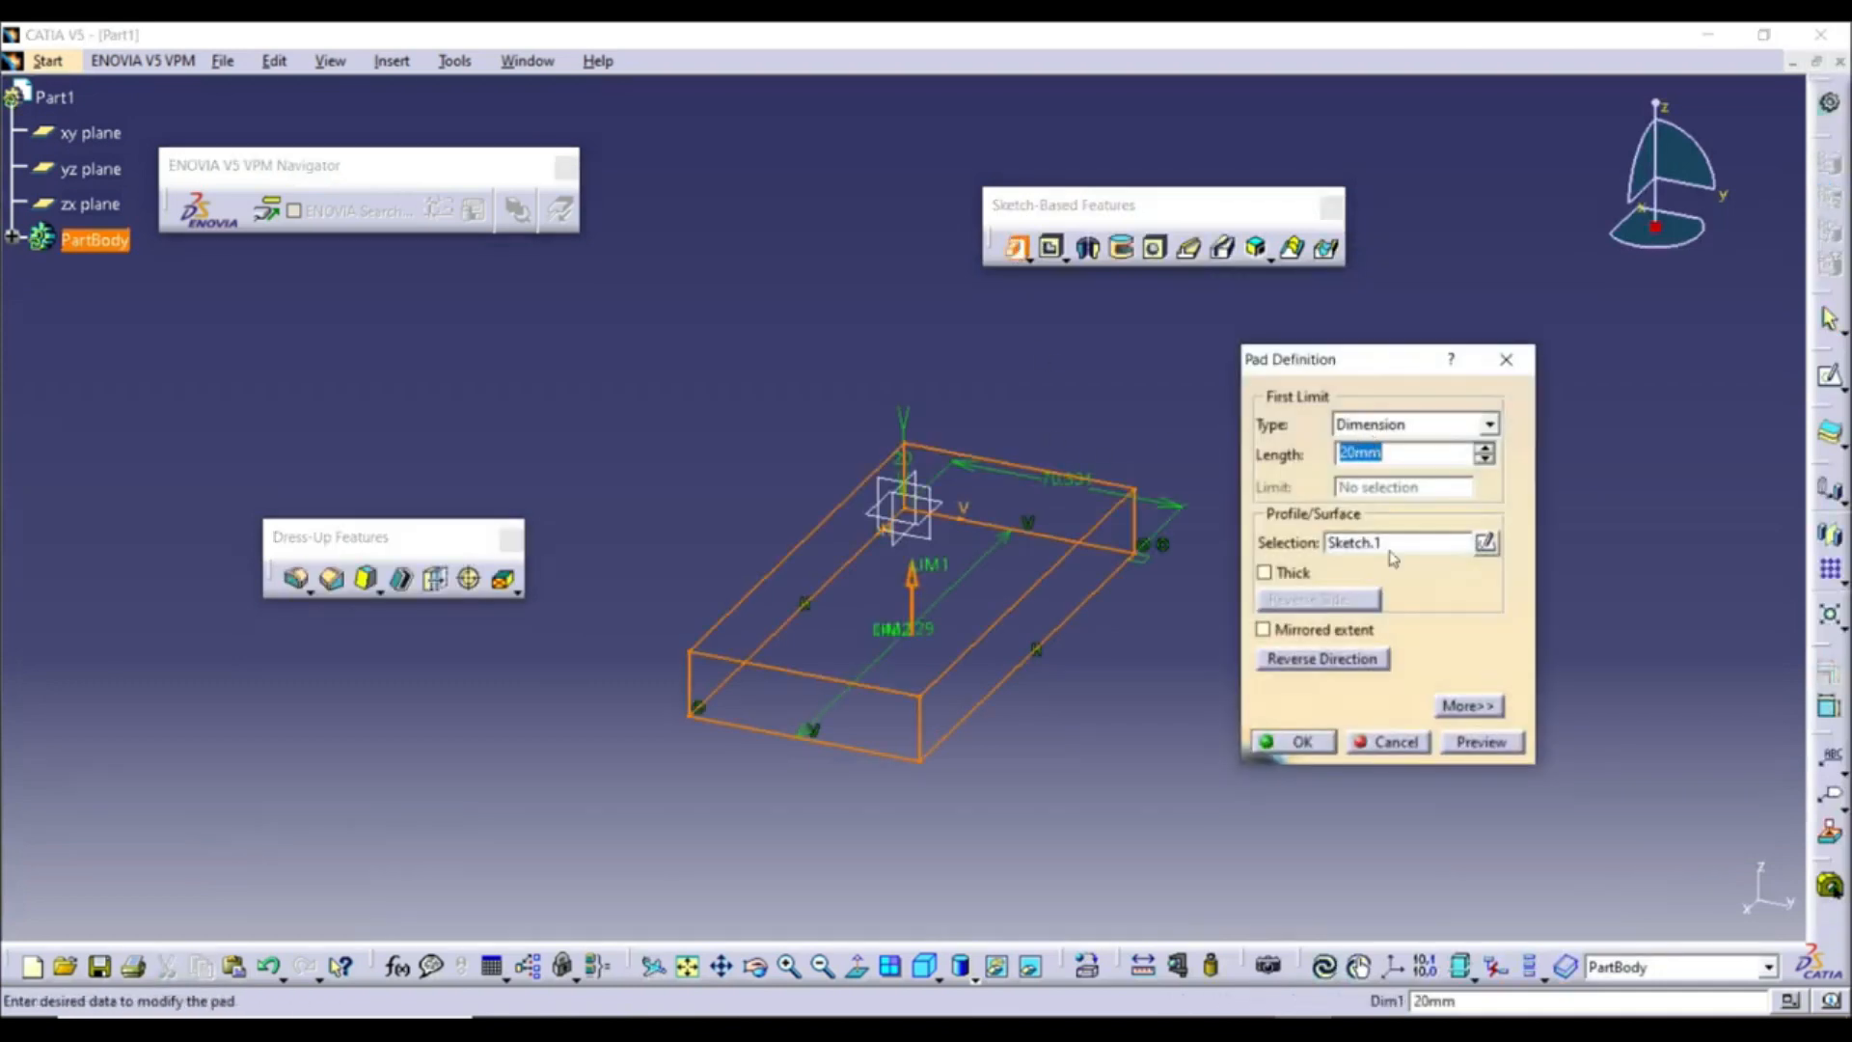
type("50")
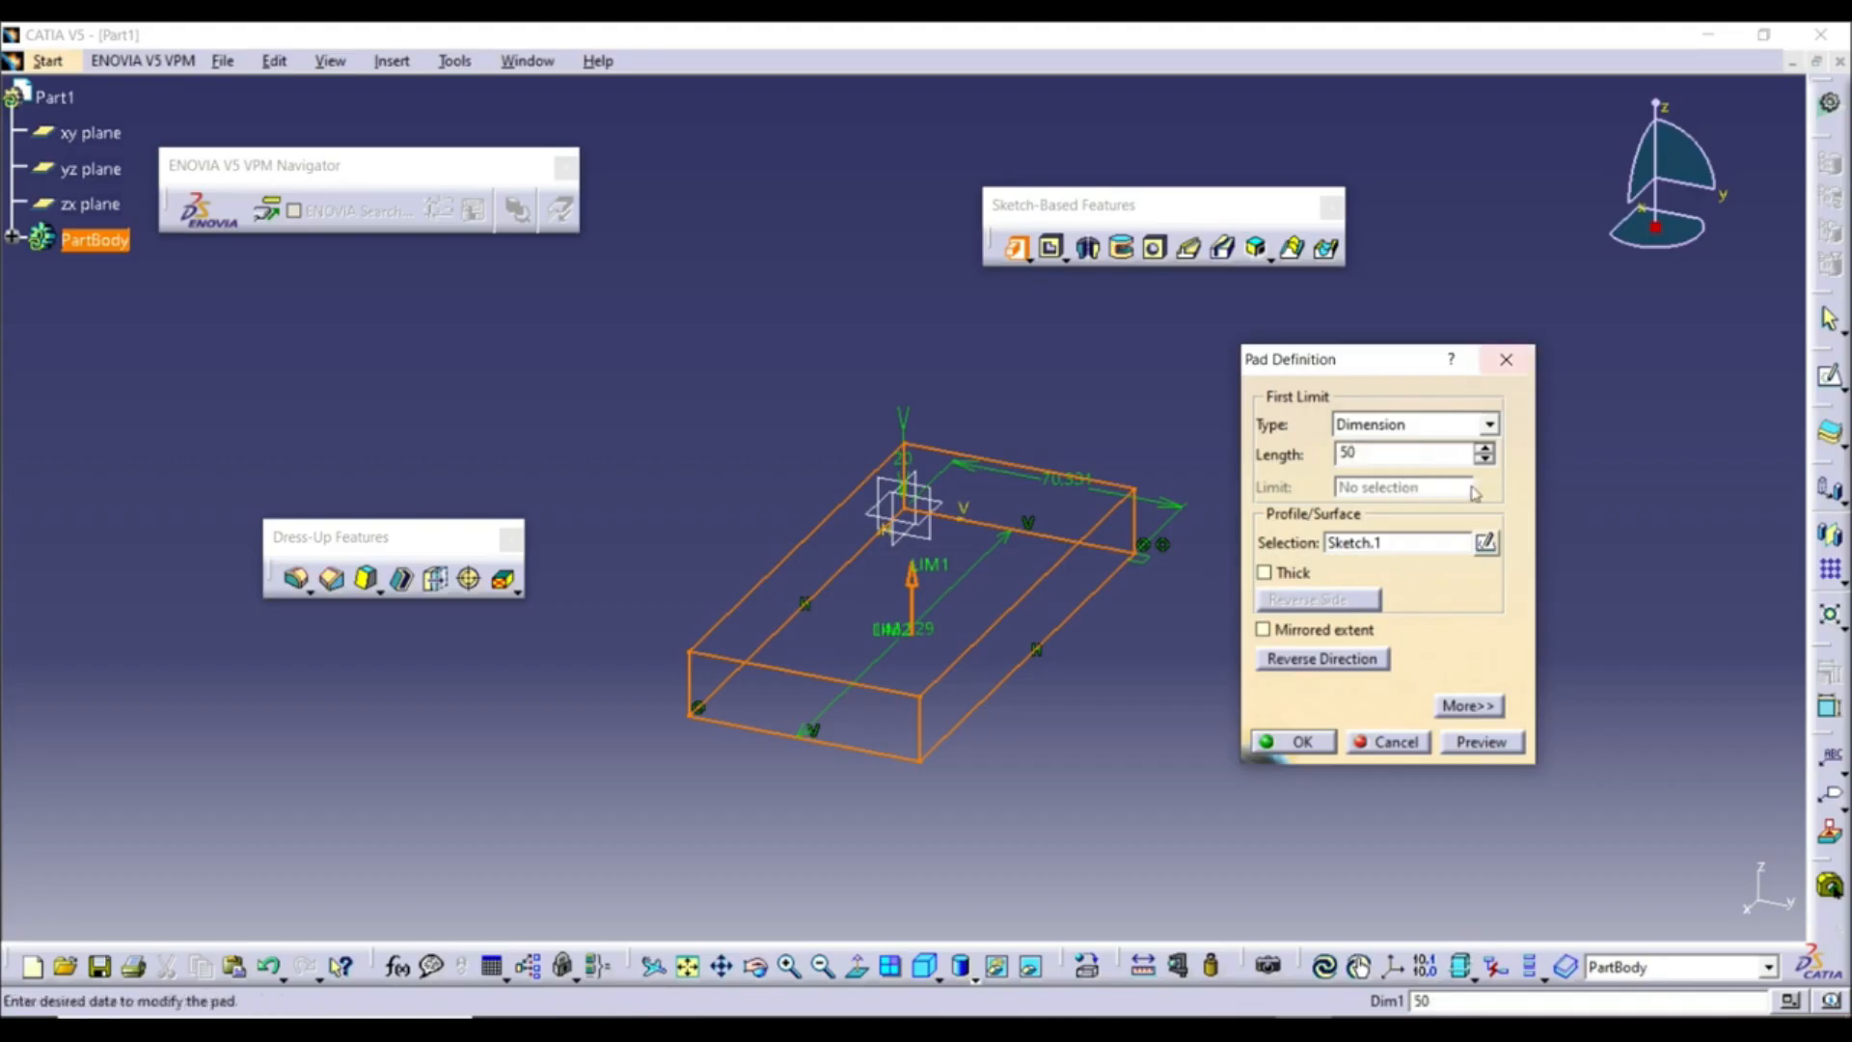
left_click(1276, 743)
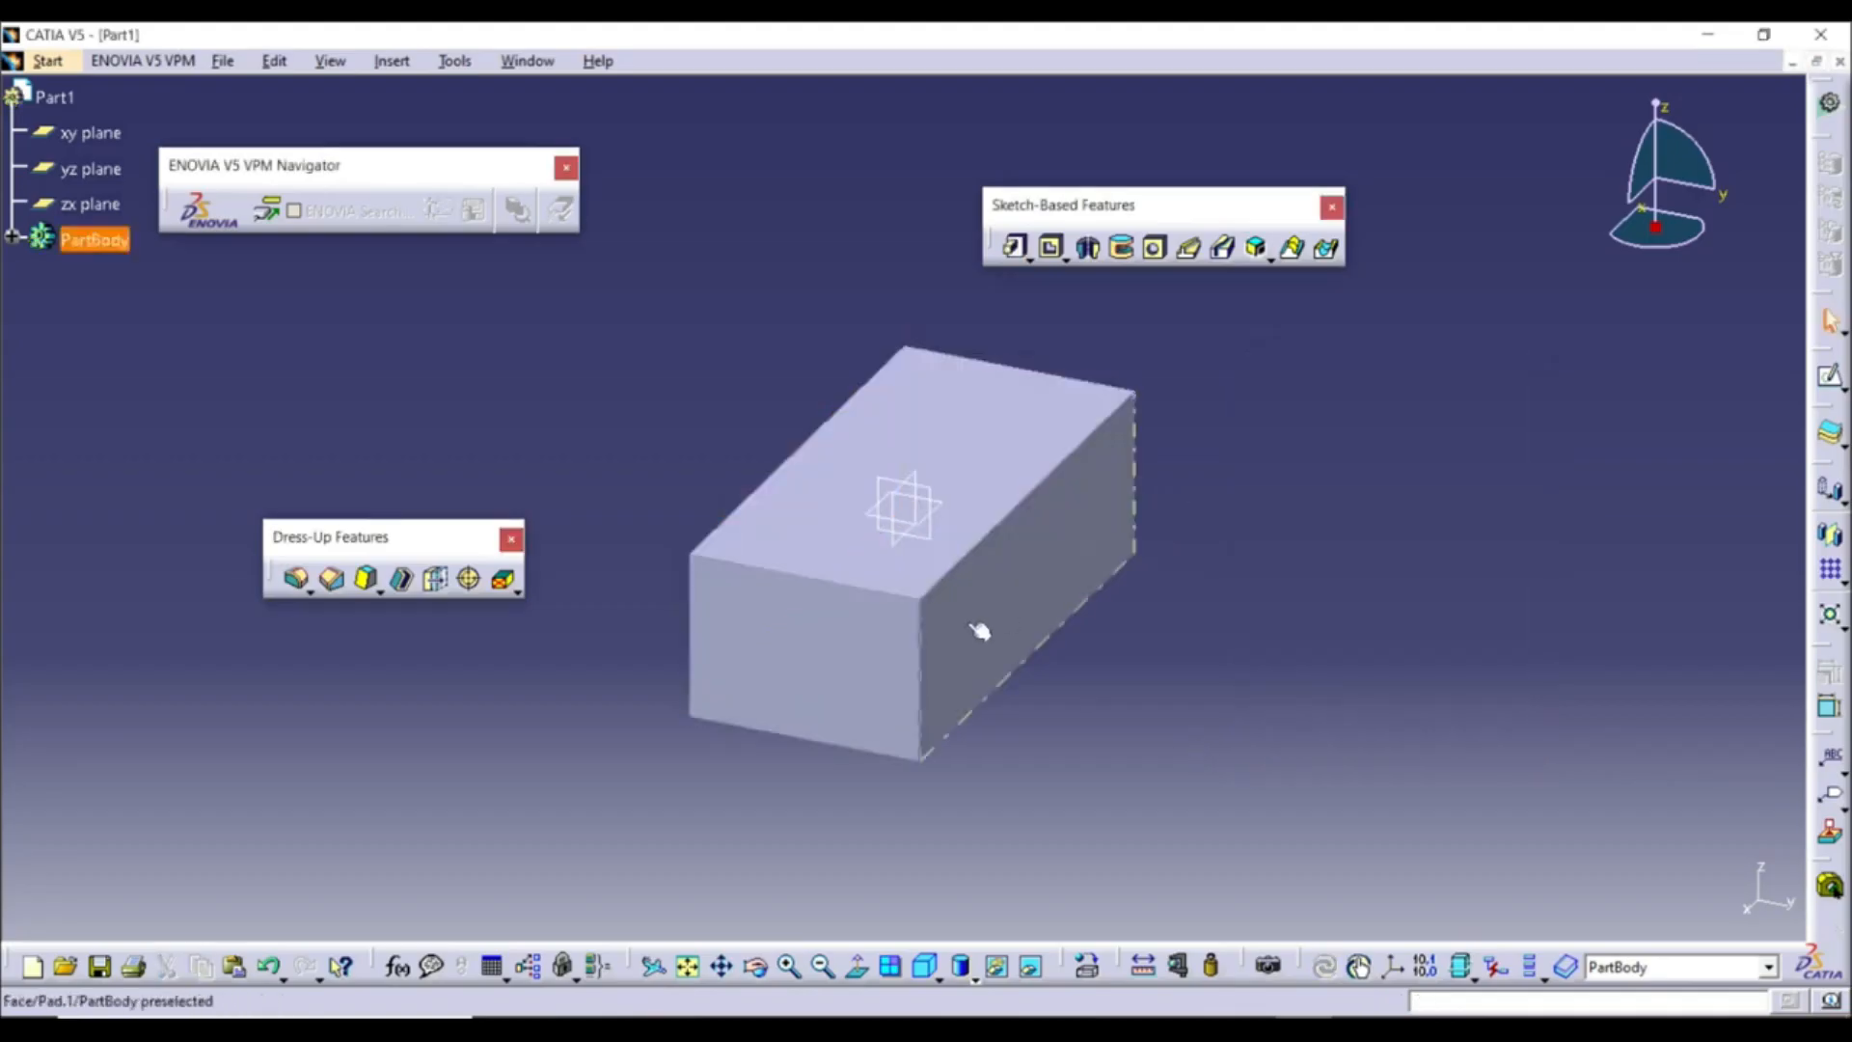
Start a sketch on the block's upper face, draw a circle at the face's centre and exit the sketch
left_click(922, 434)
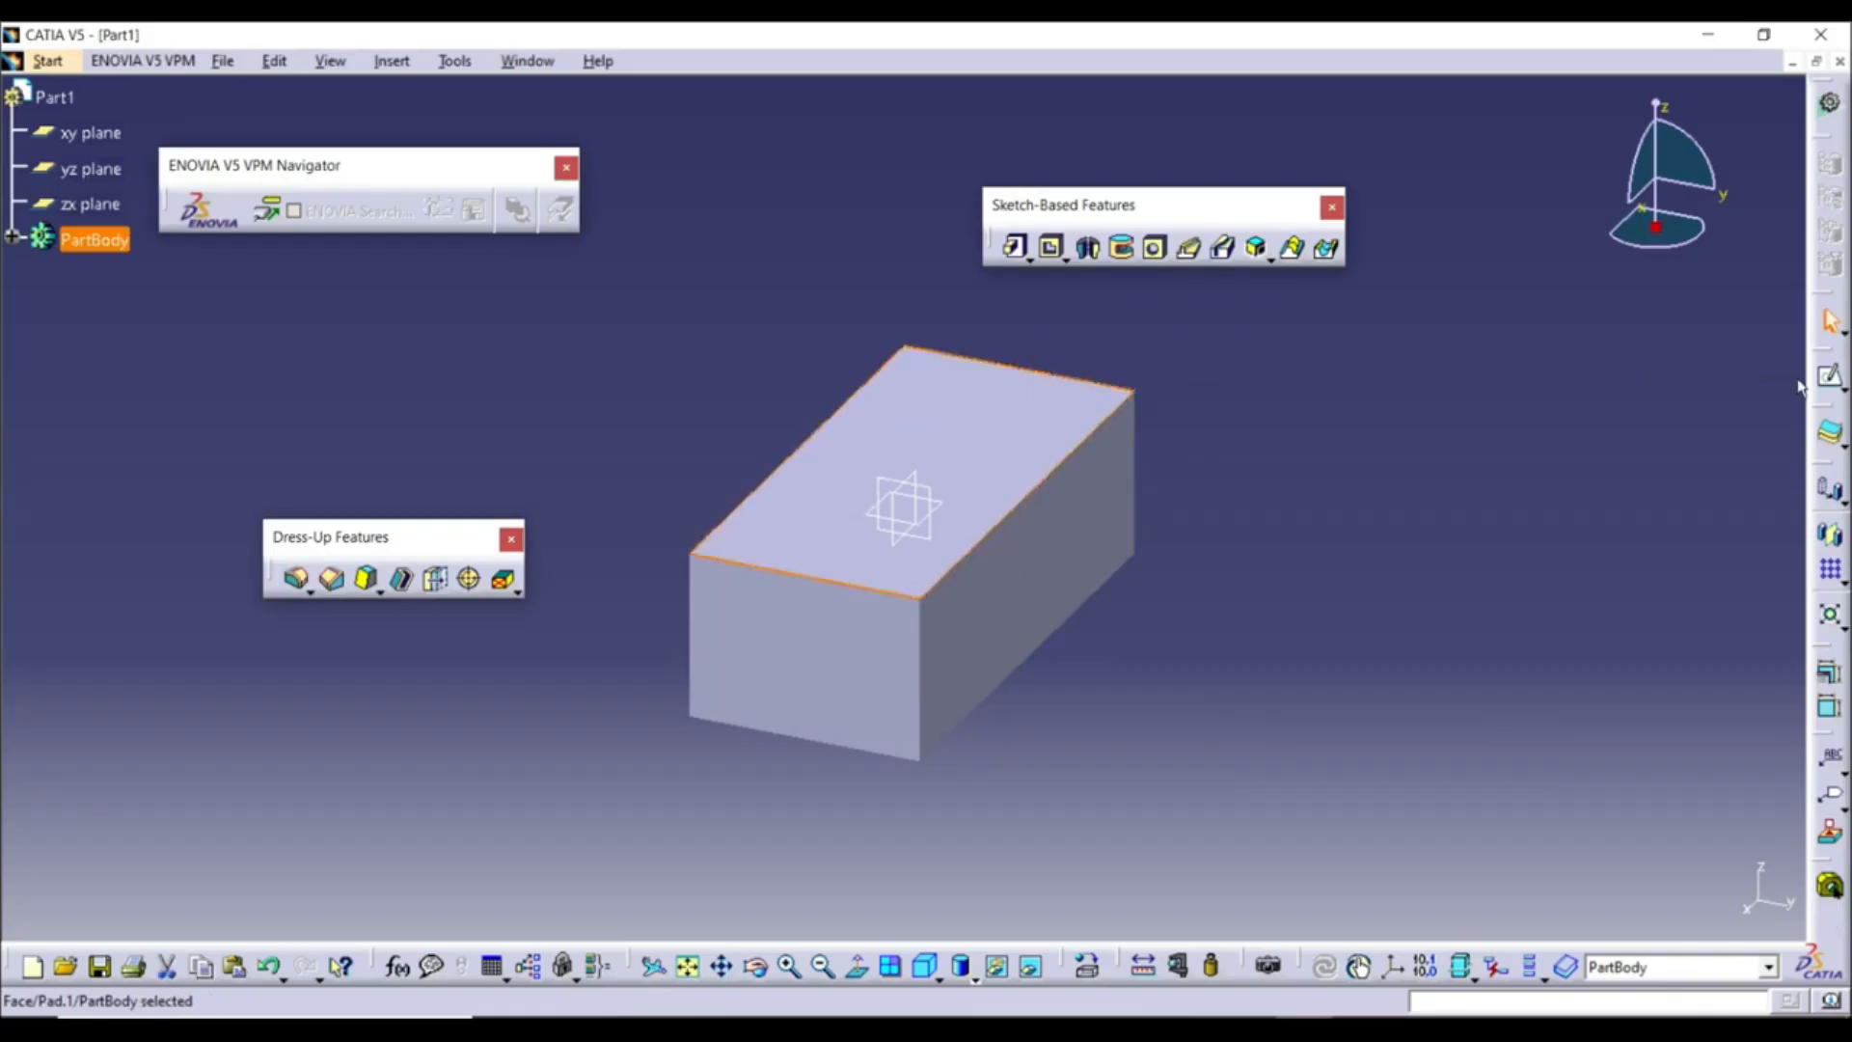
left_click(1830, 376)
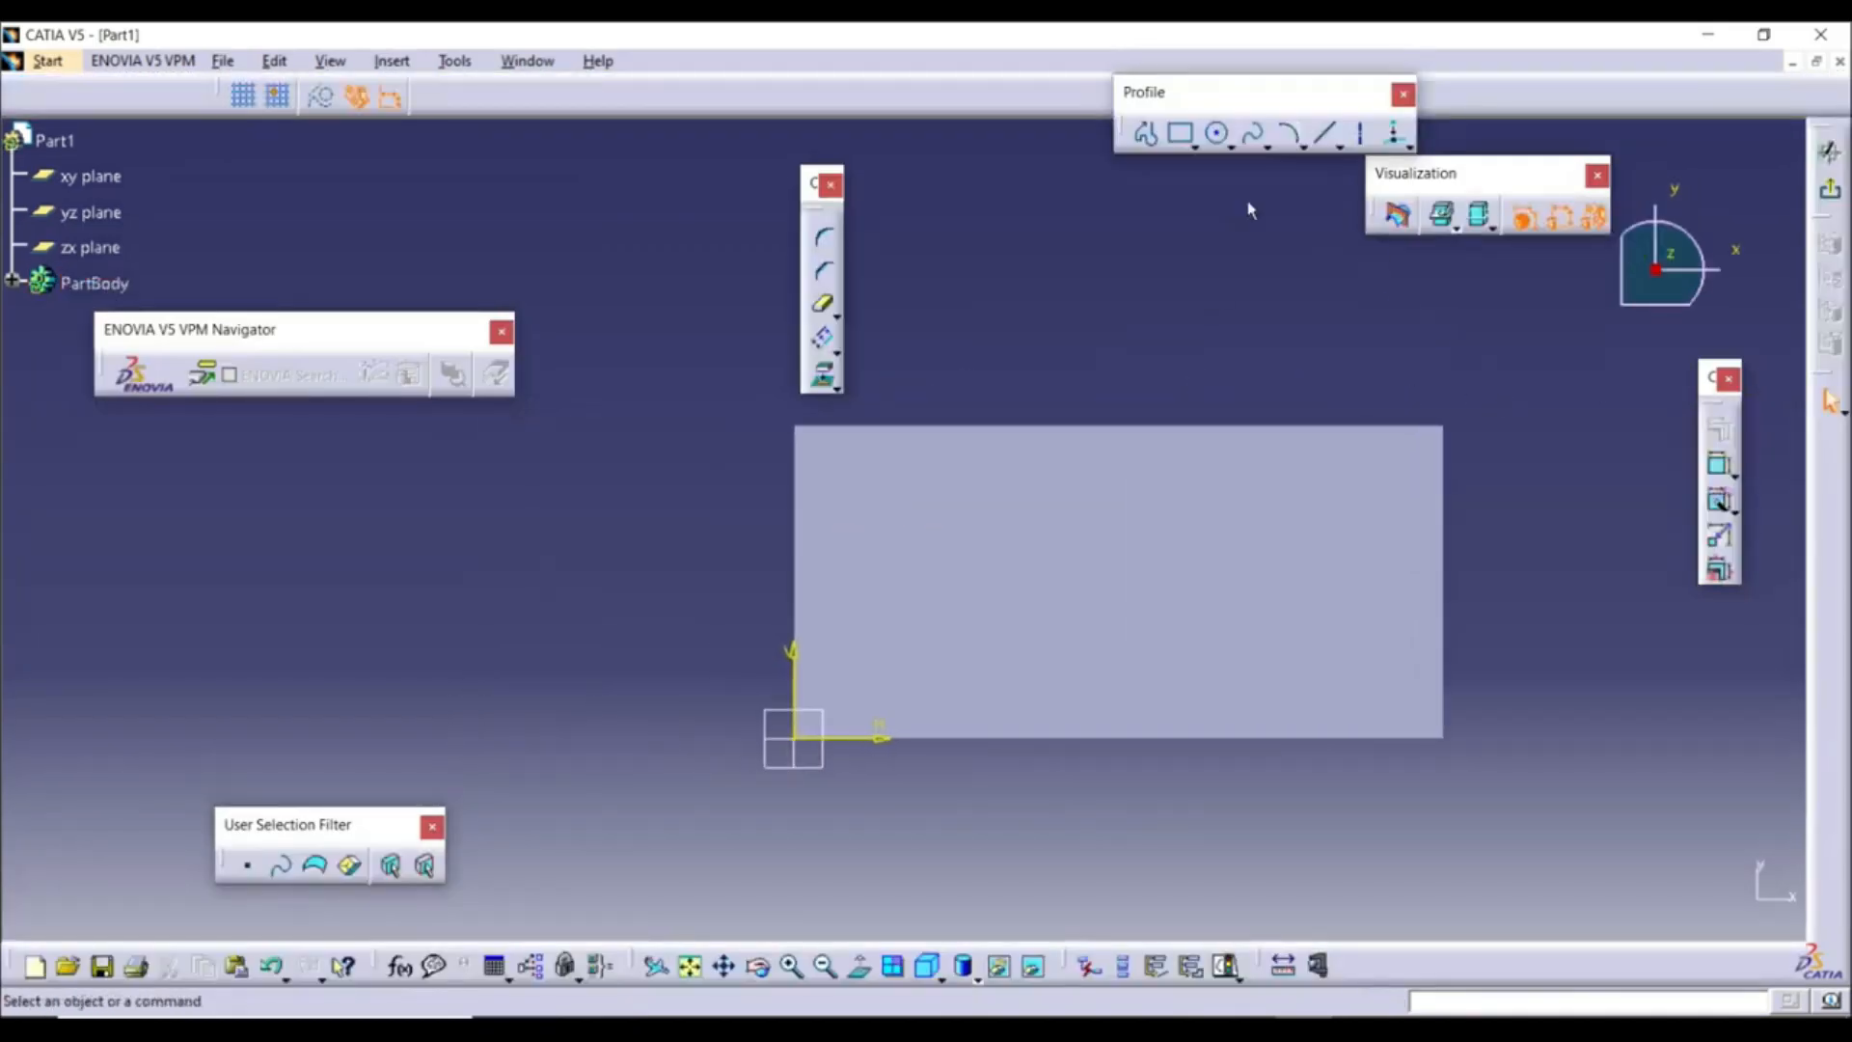
left_click(1218, 133)
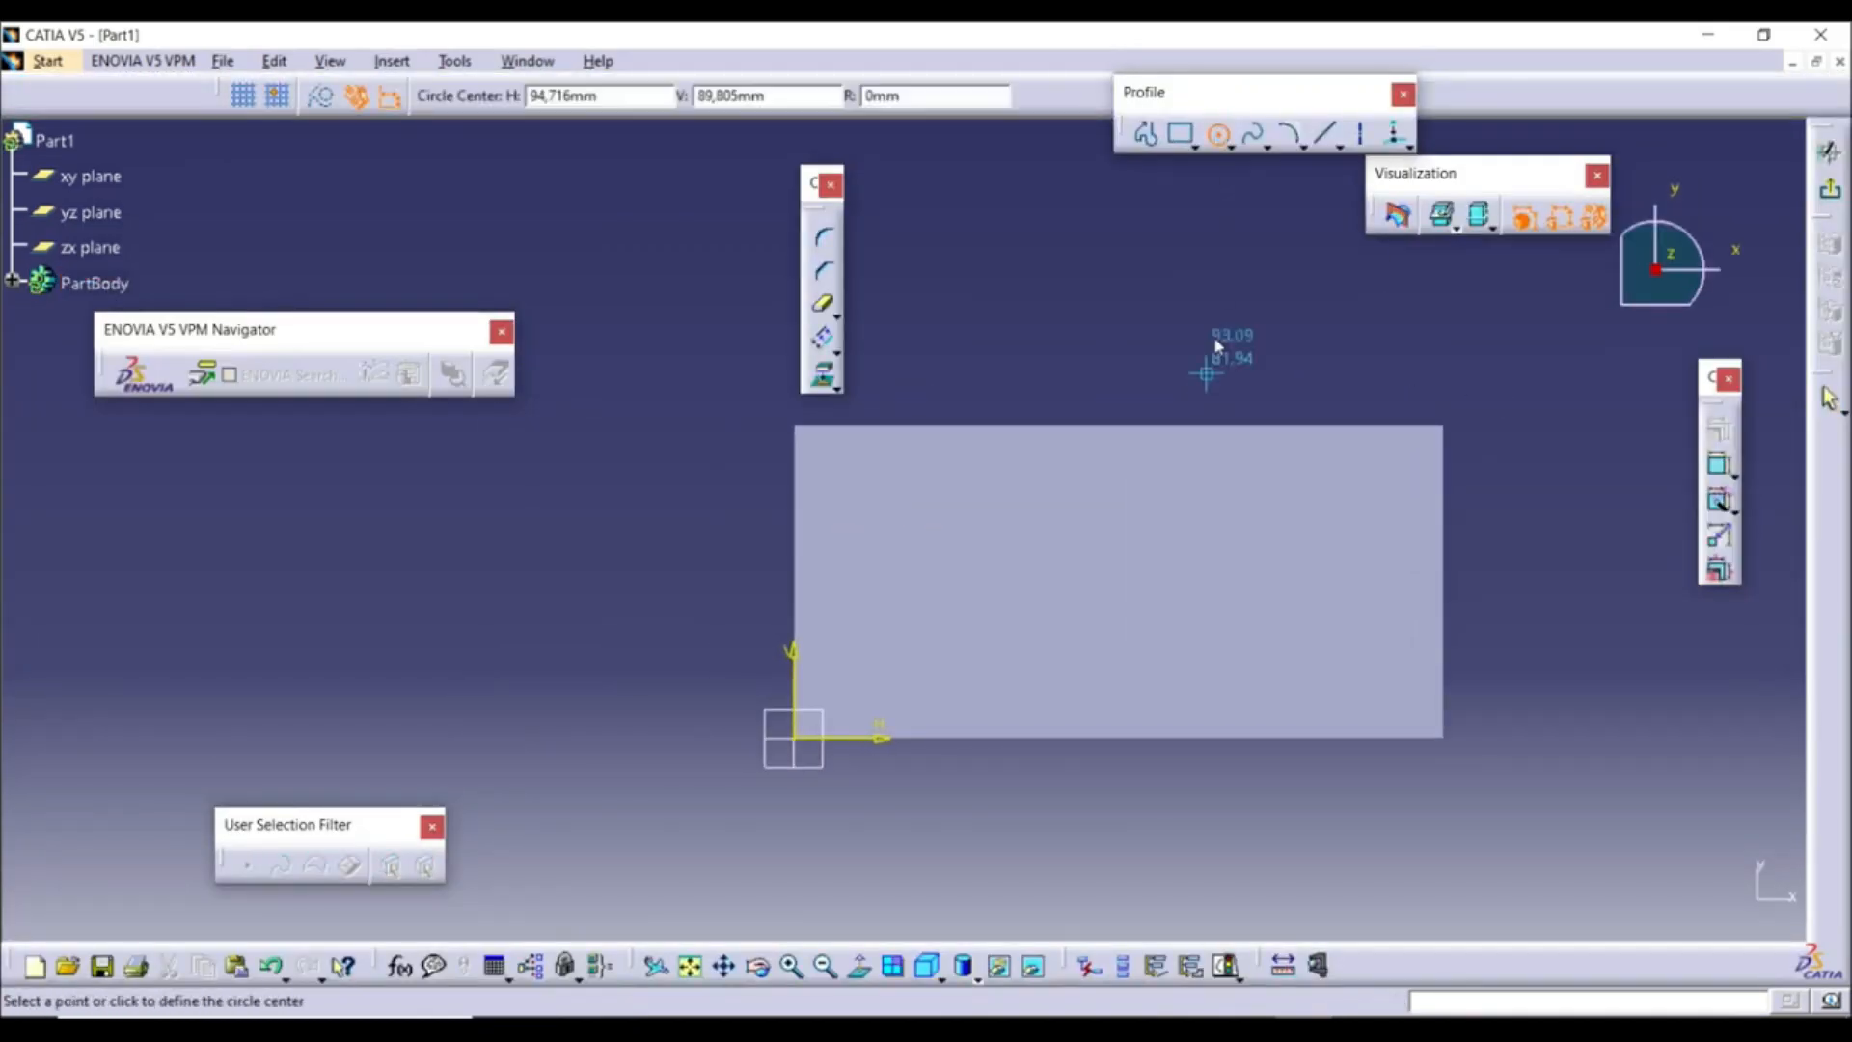
left_click(1118, 581)
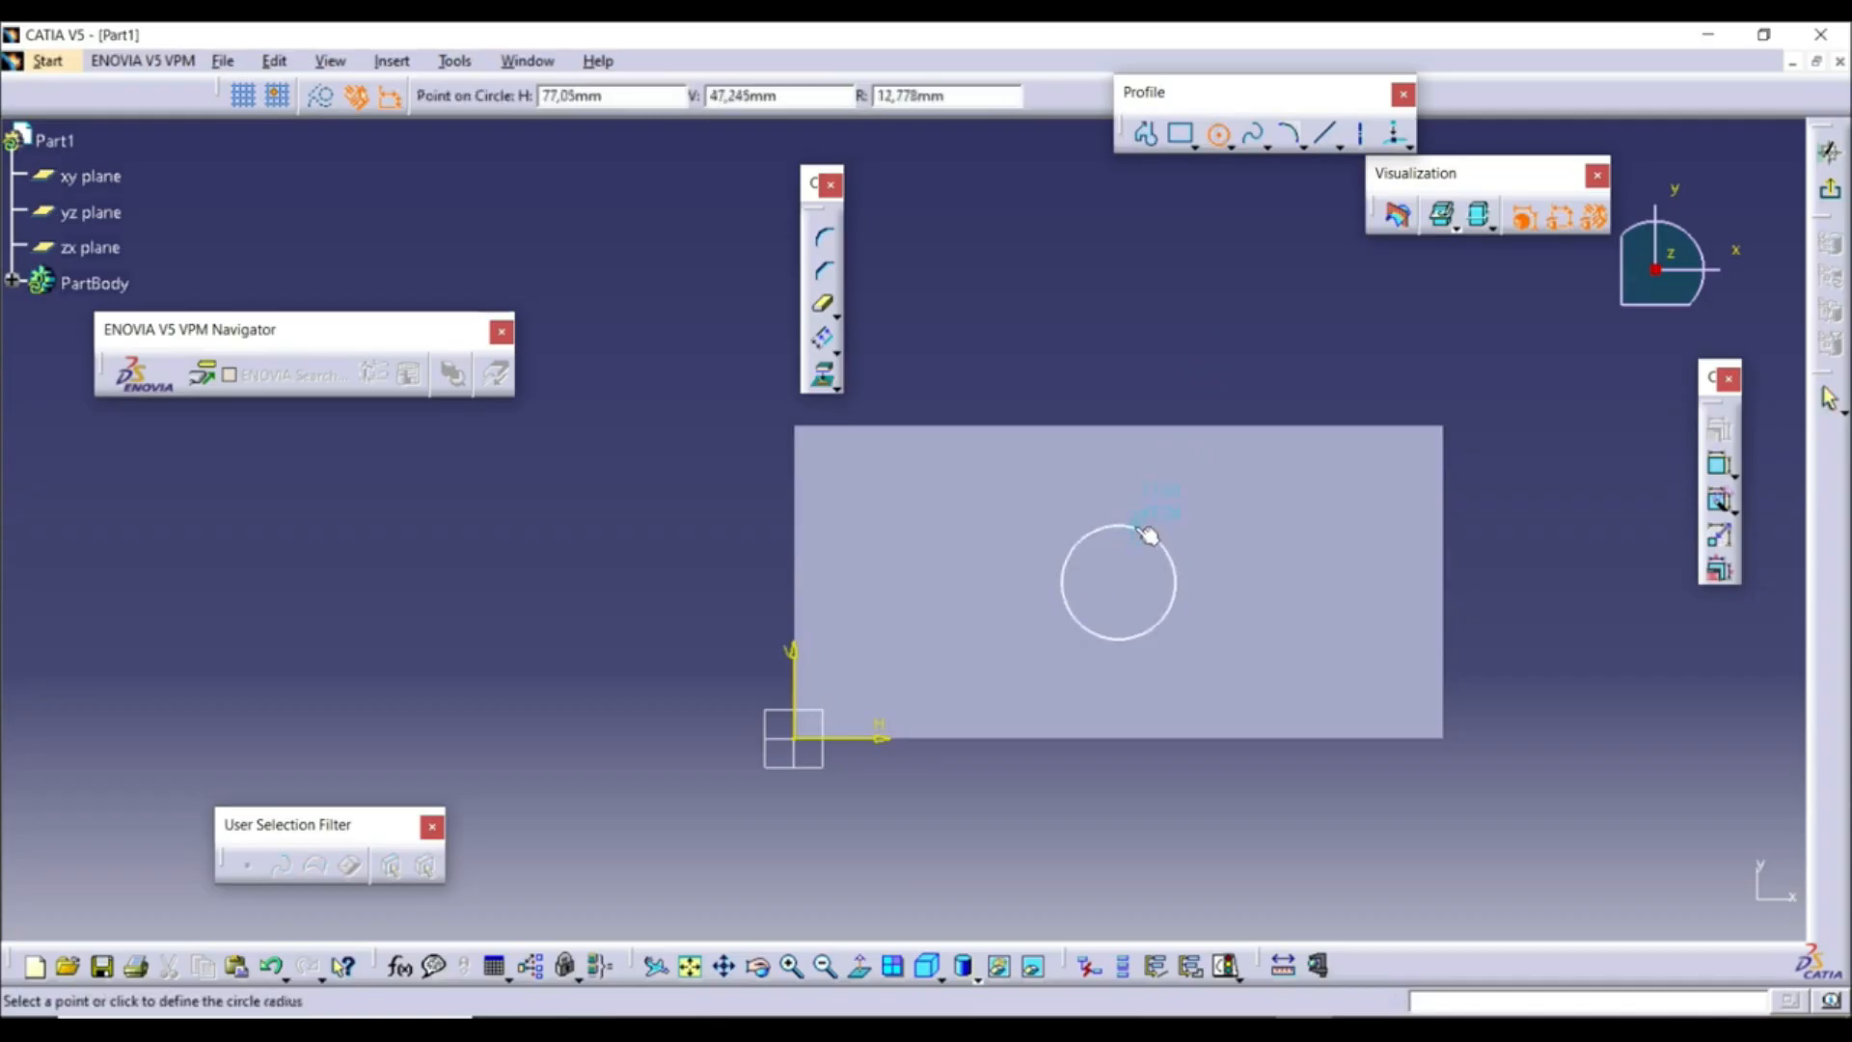
left_click(1155, 493)
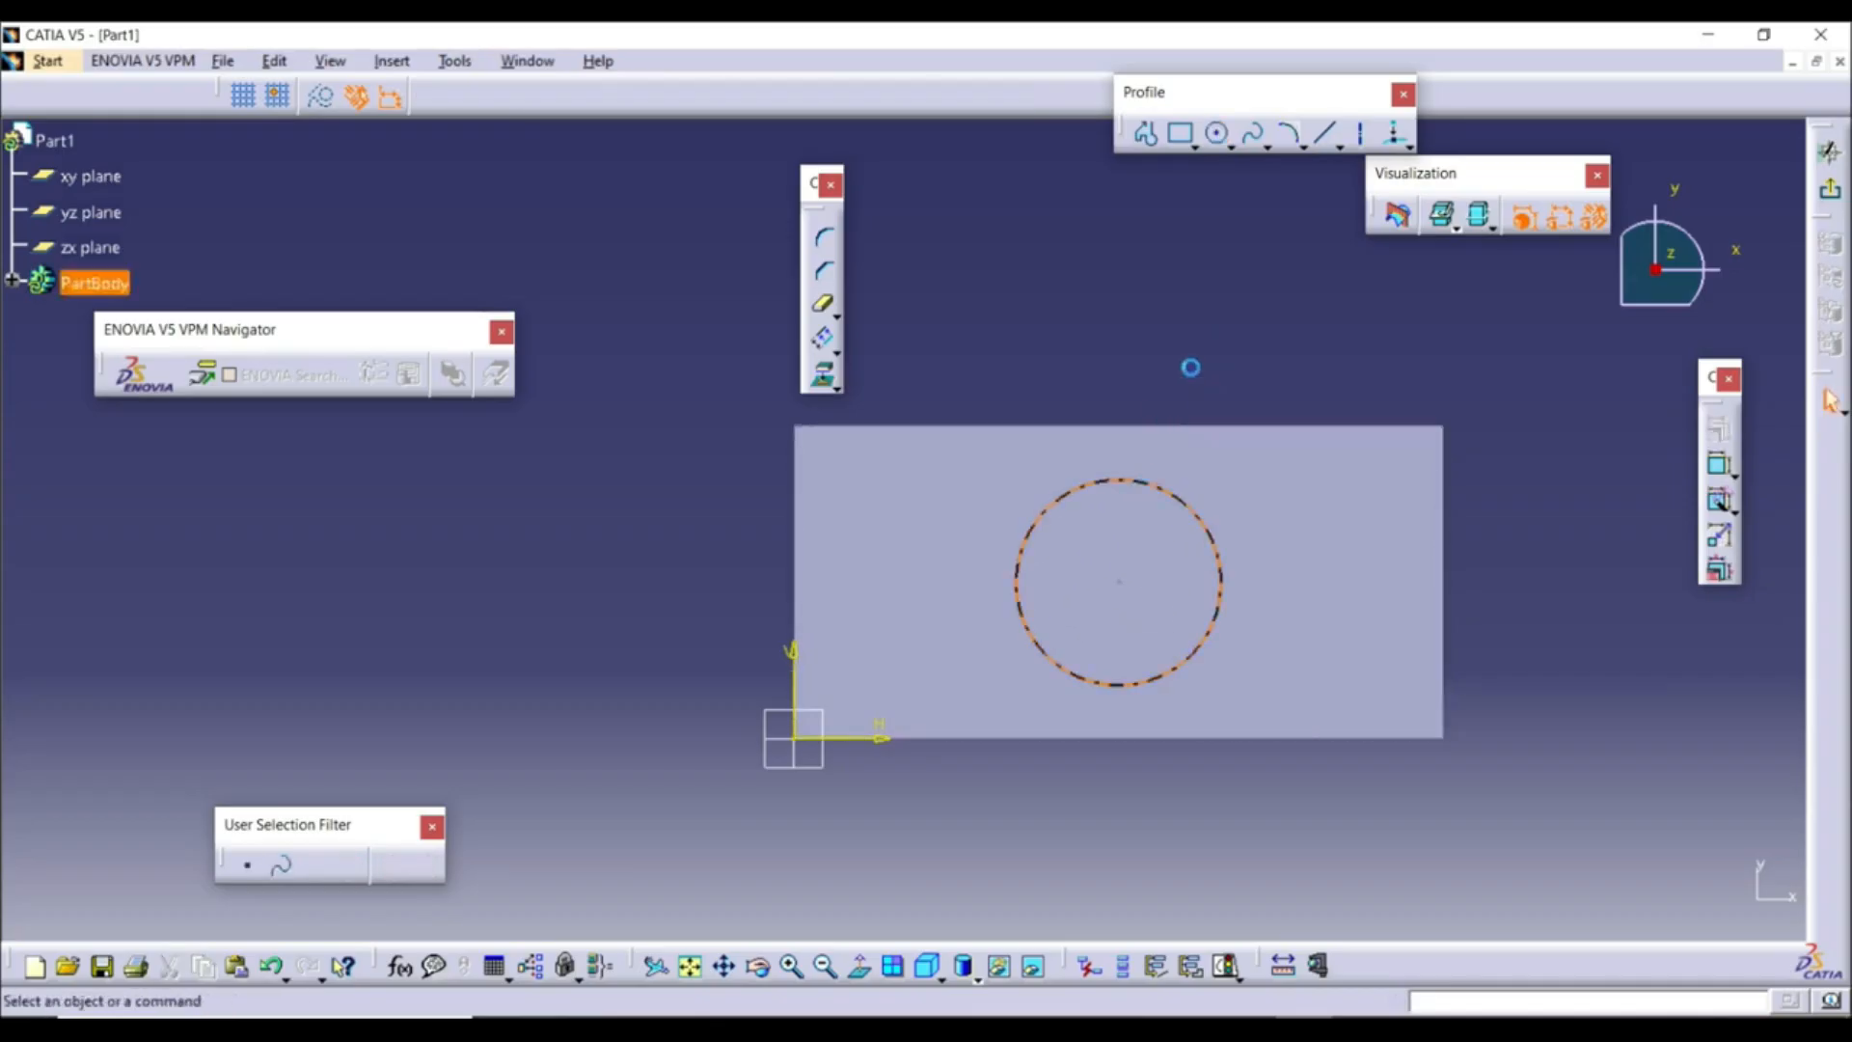
left_click(1830, 189)
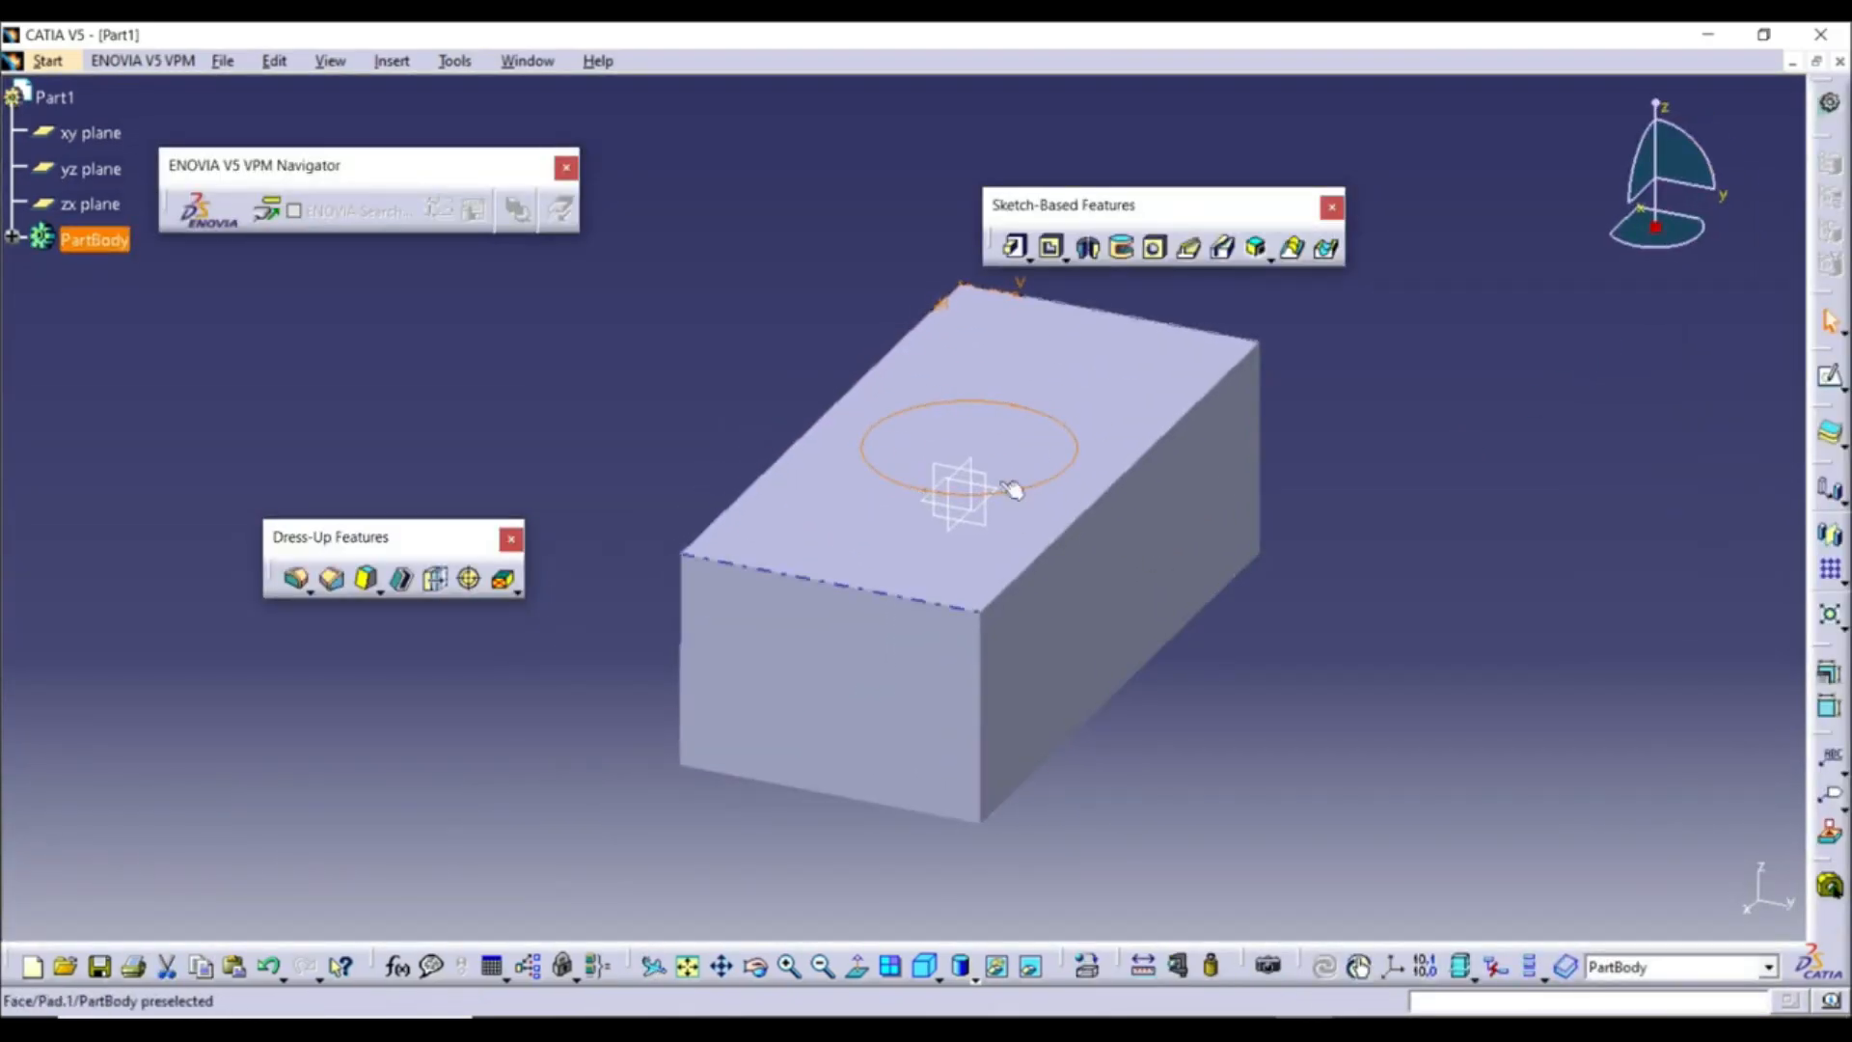
Create a pocket from the circle sketch with a 50 mm depth and preview the cut through the block
left_click(1052, 251)
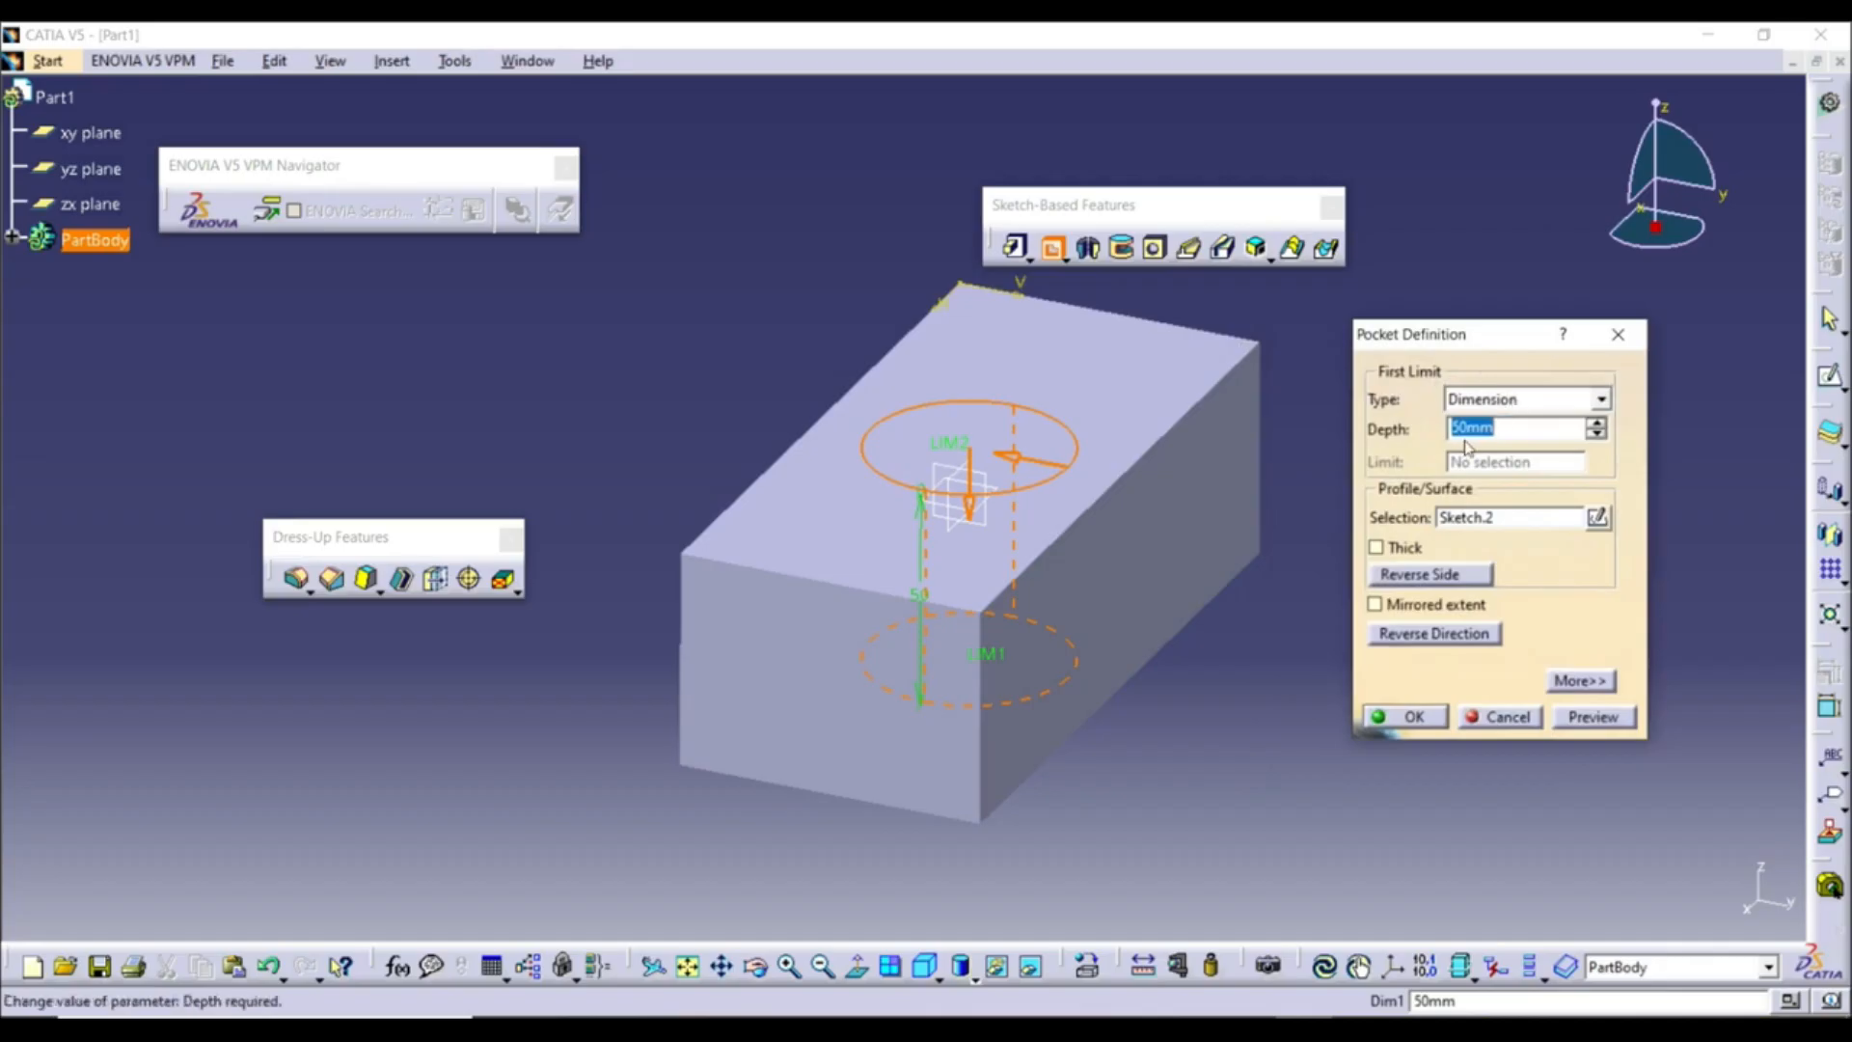
left_click(1592, 719)
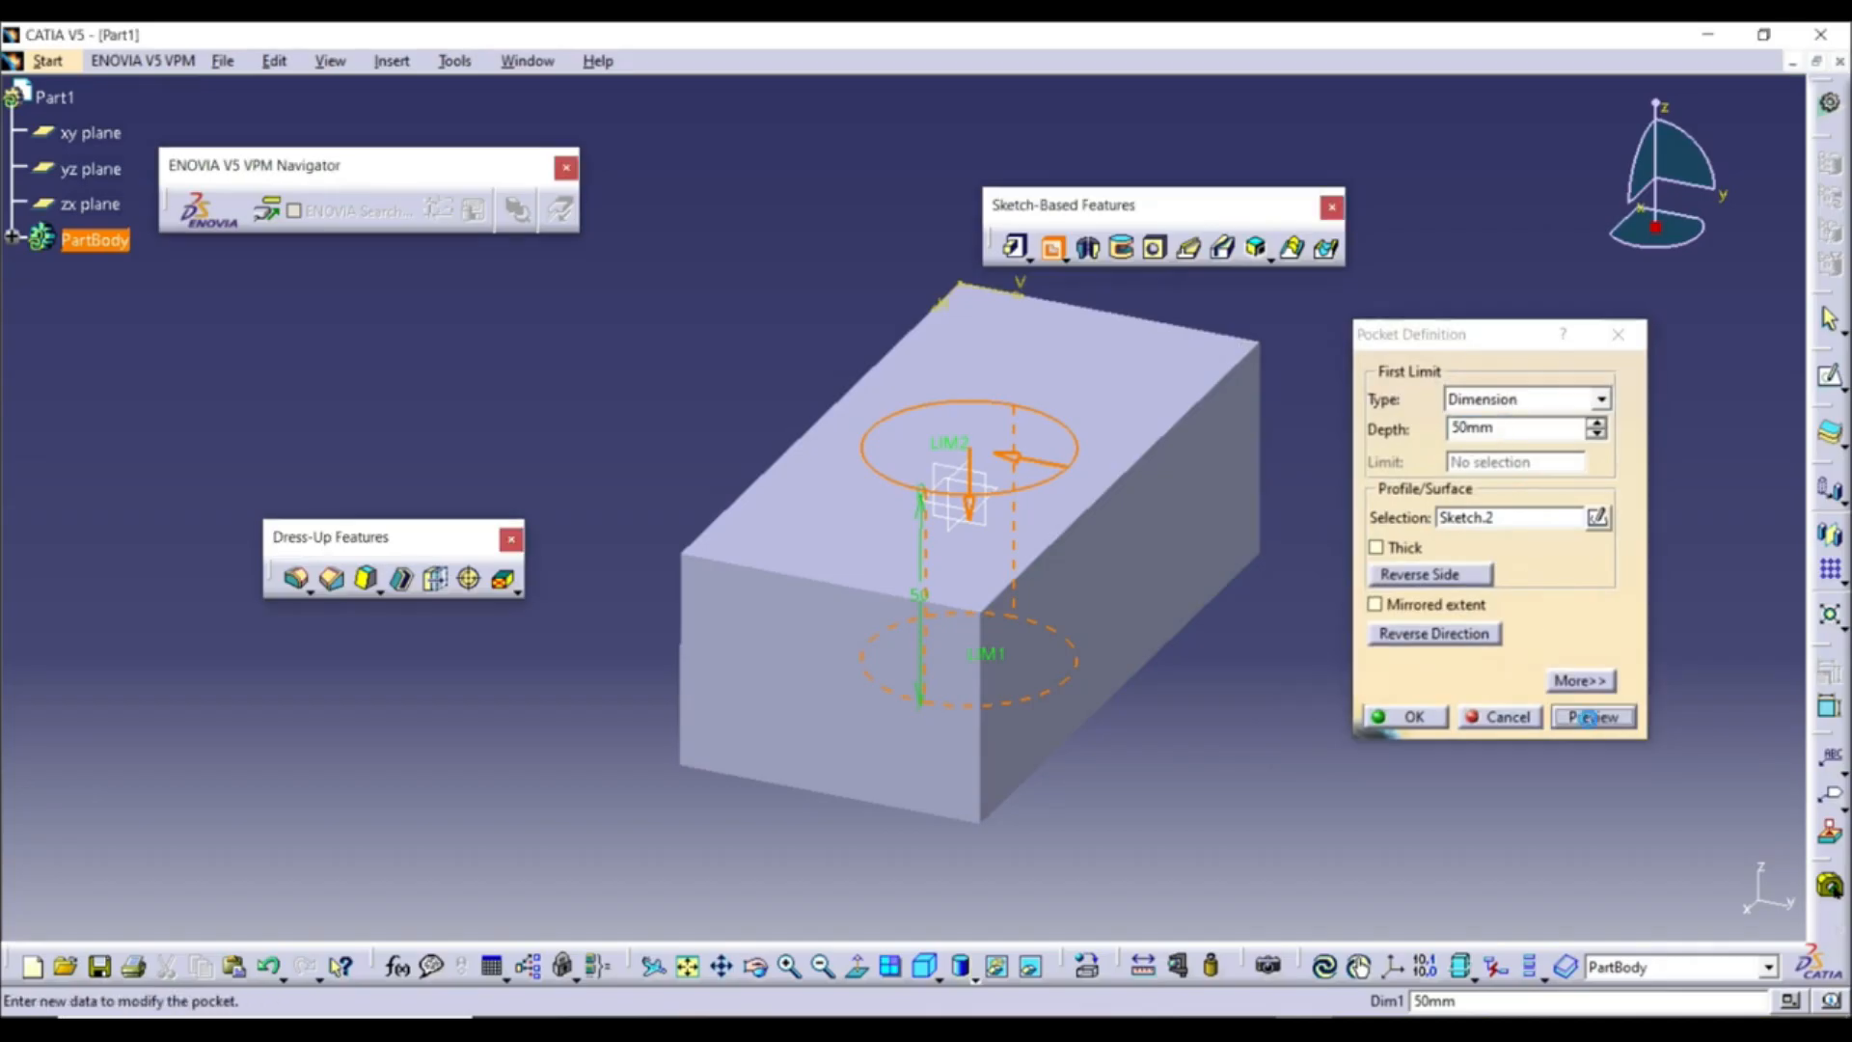
middle_click_drag(1157, 578, 902, 777)
Set the circular pocket's depth to 20 mm and preview the blind cut
double_click(1505, 428)
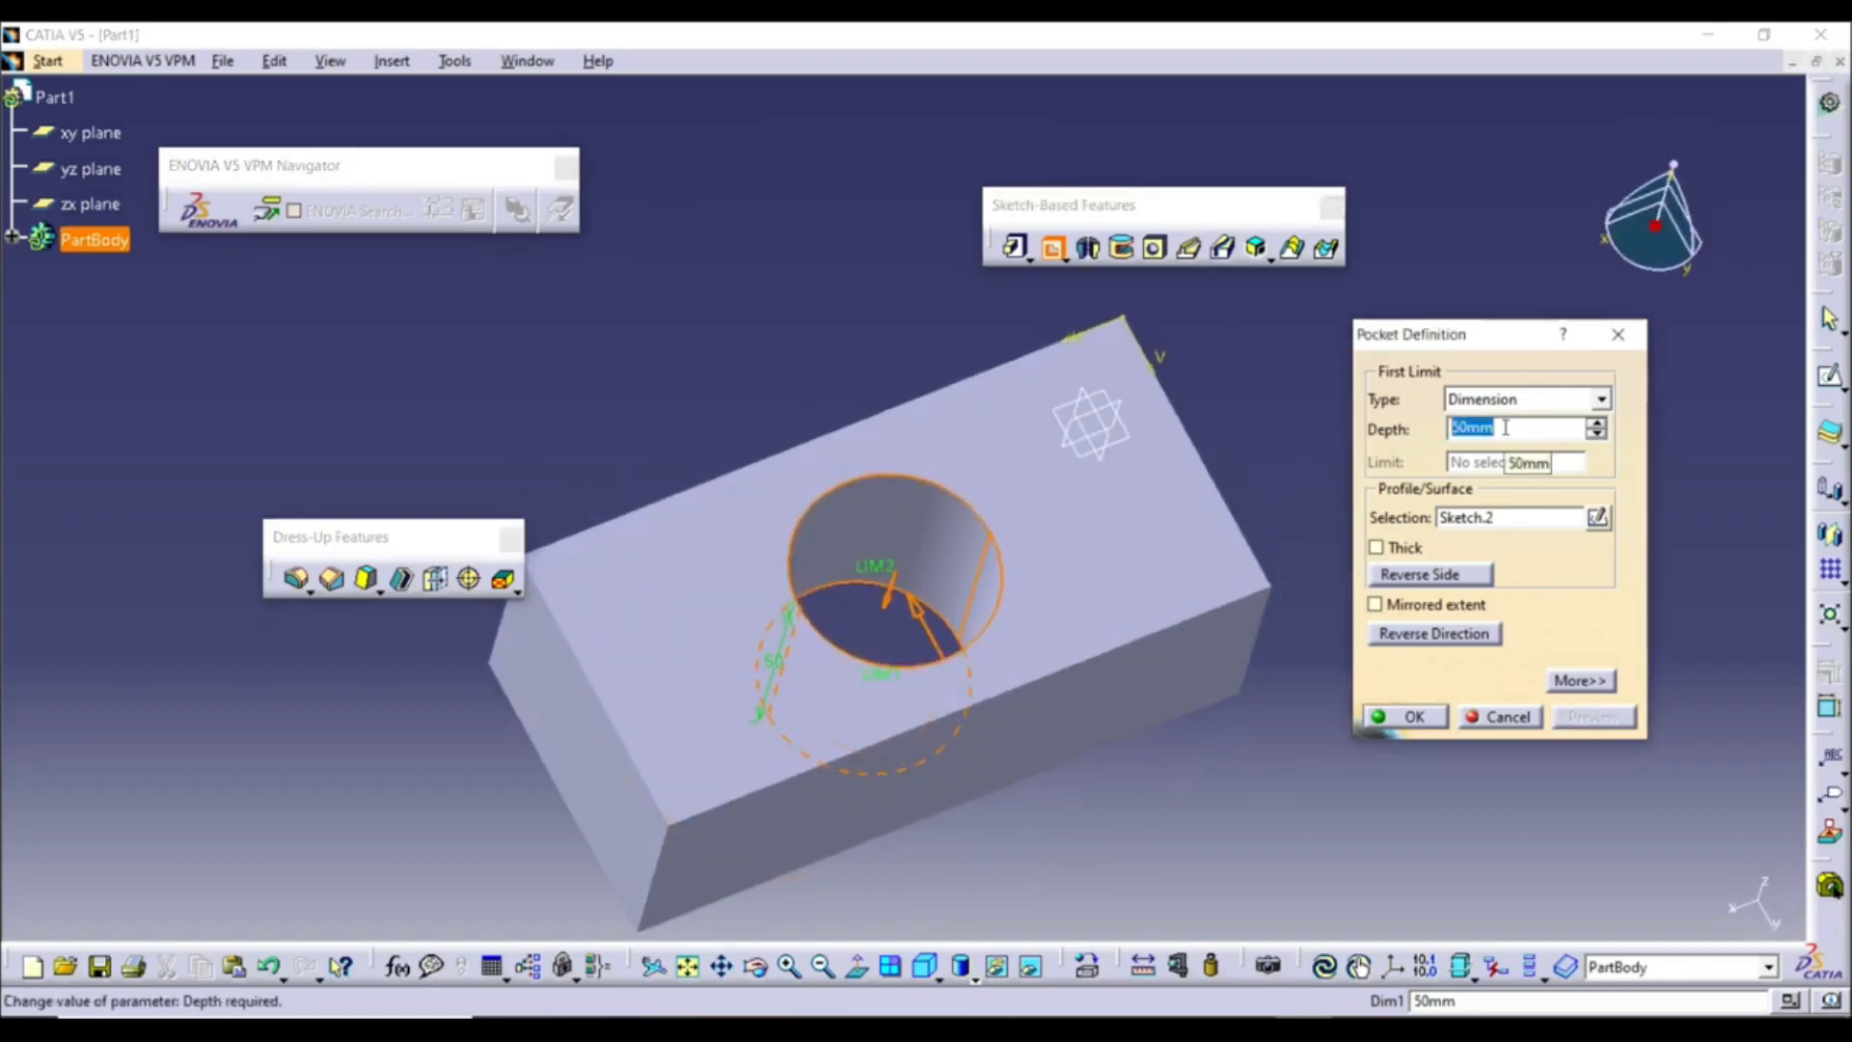
type("20")
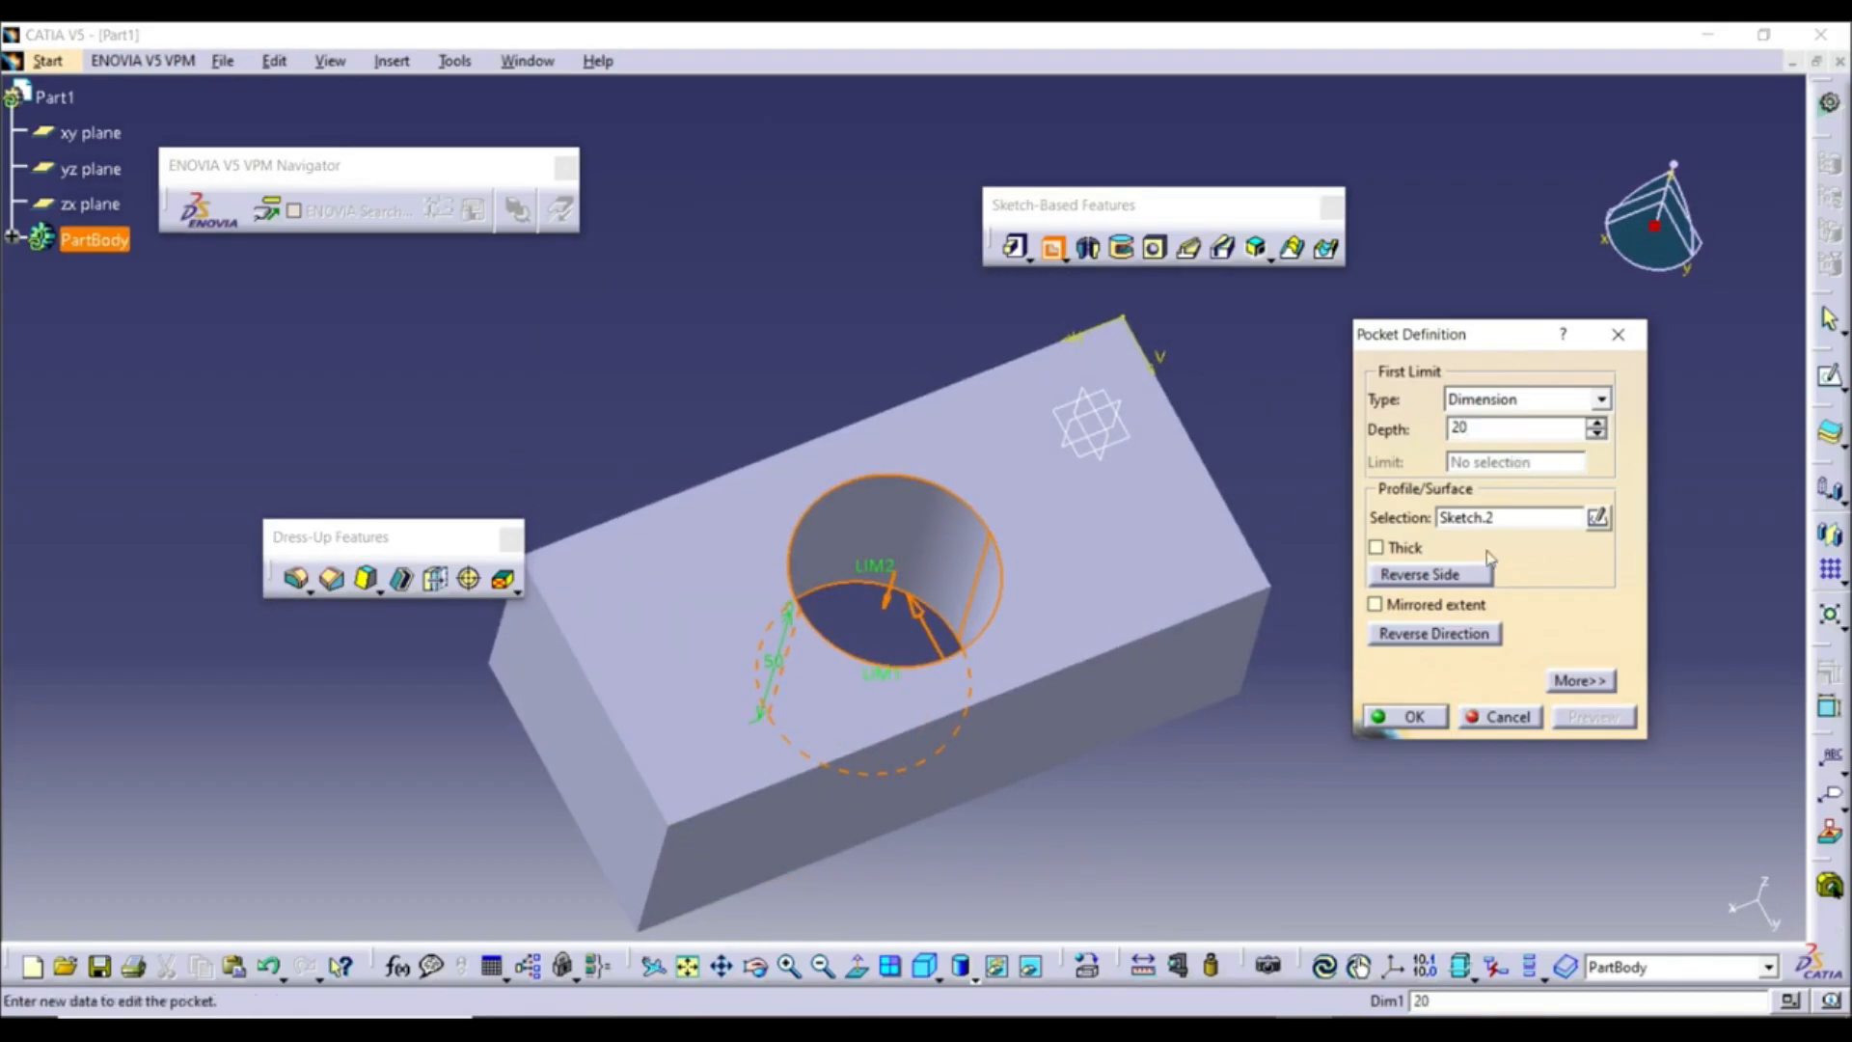
key("Return")
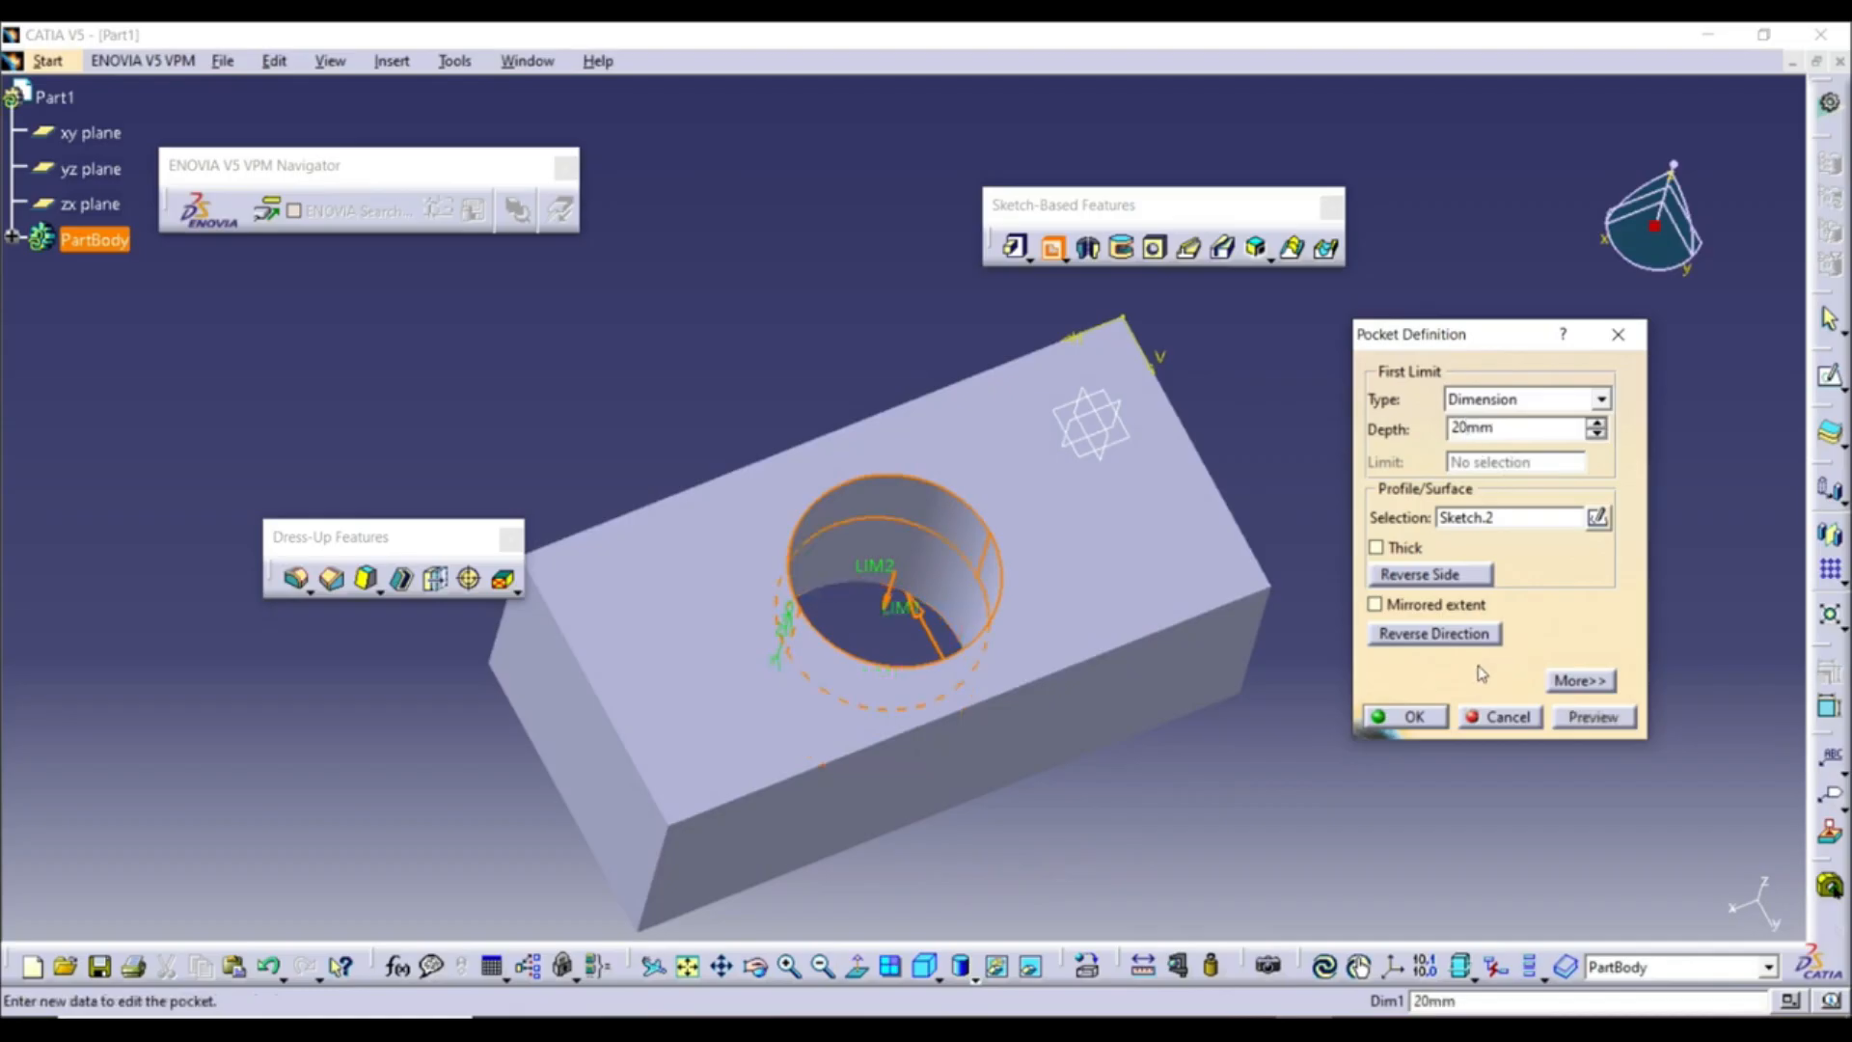
left_click(1594, 718)
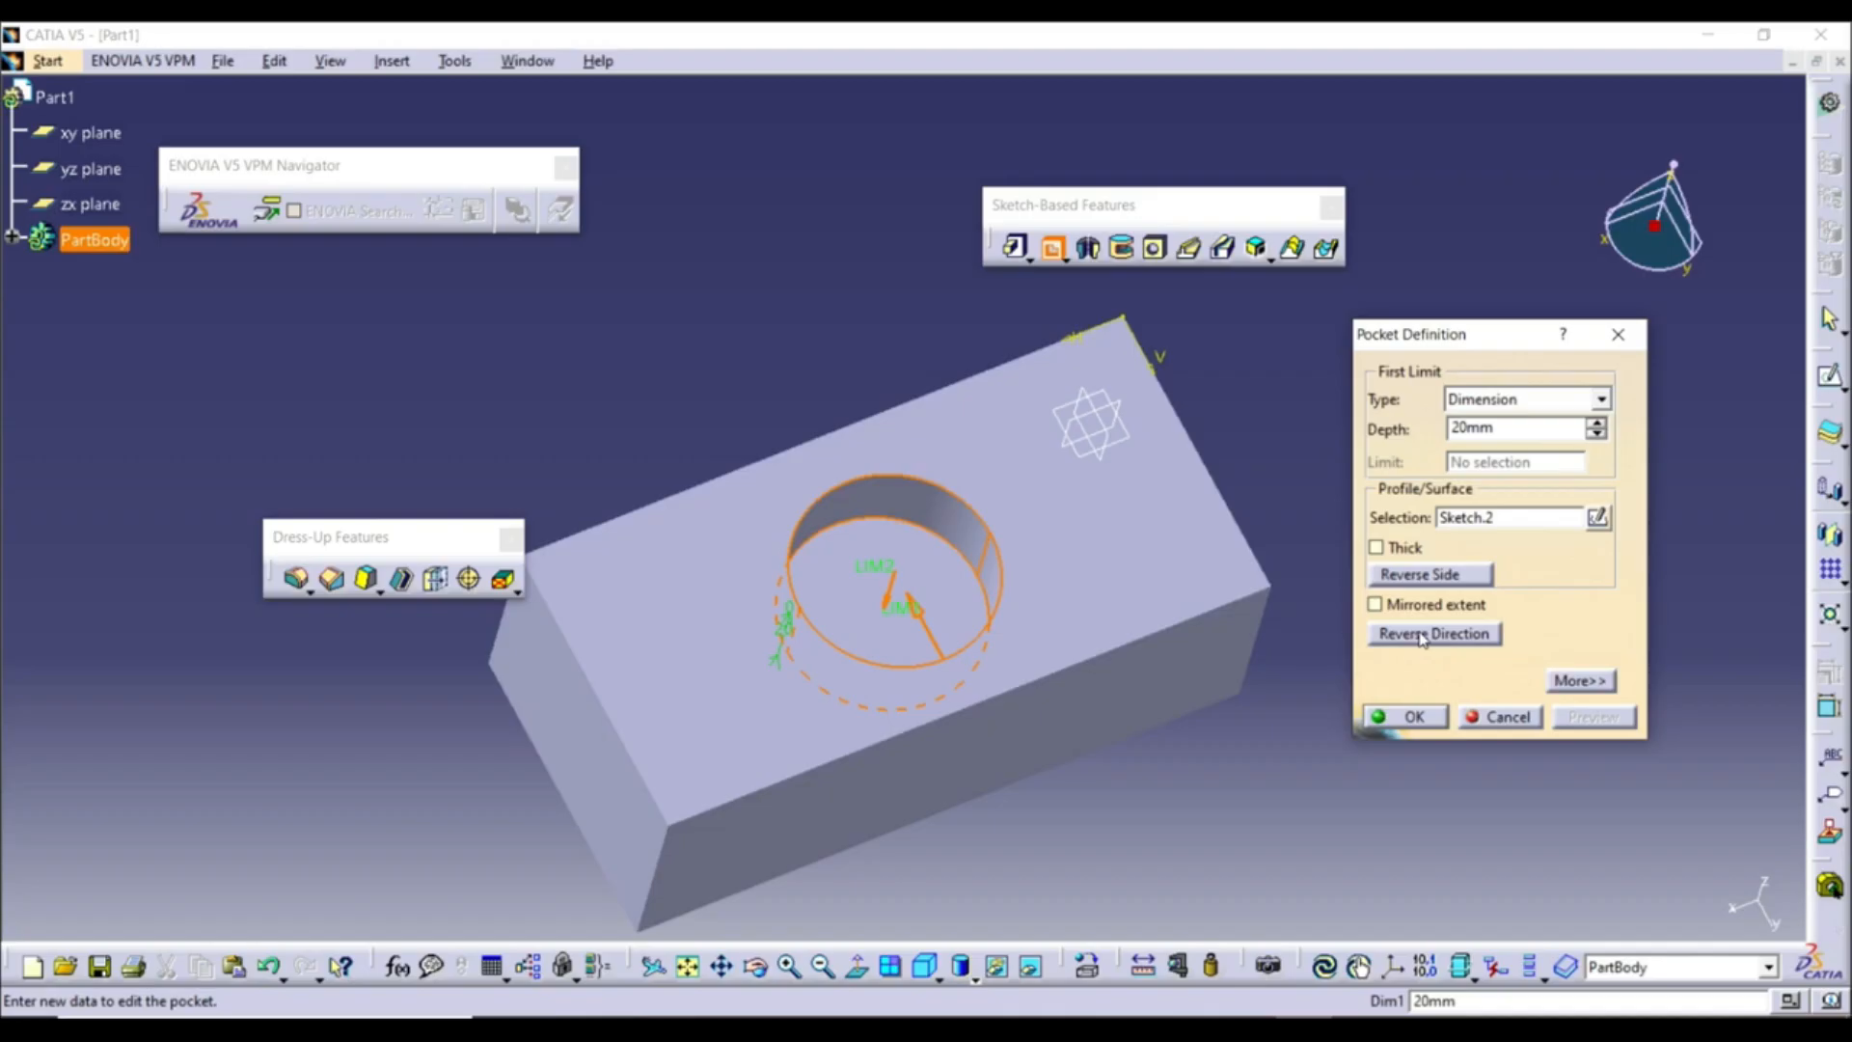
Reverse the pocket's side to remove the material around the circle and set its depth to 50 mm, previewing both
left_click(1444, 576)
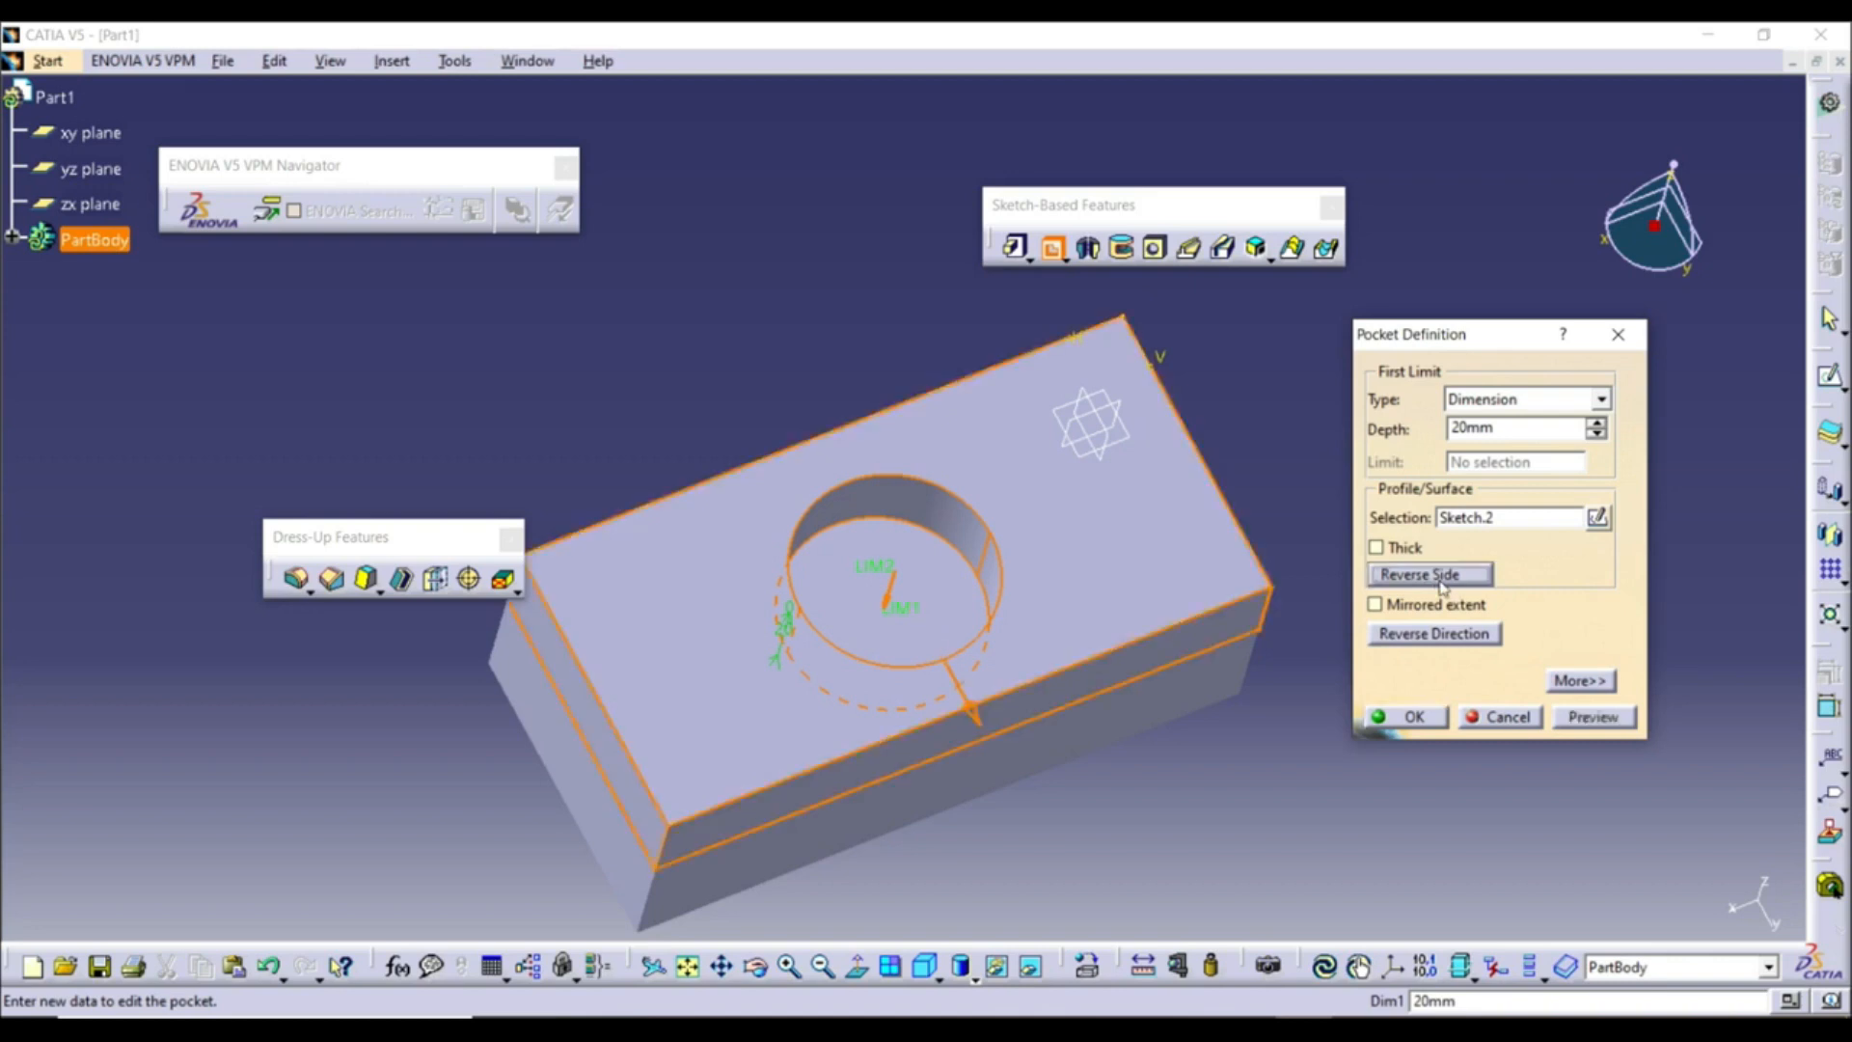
left_click(1587, 718)
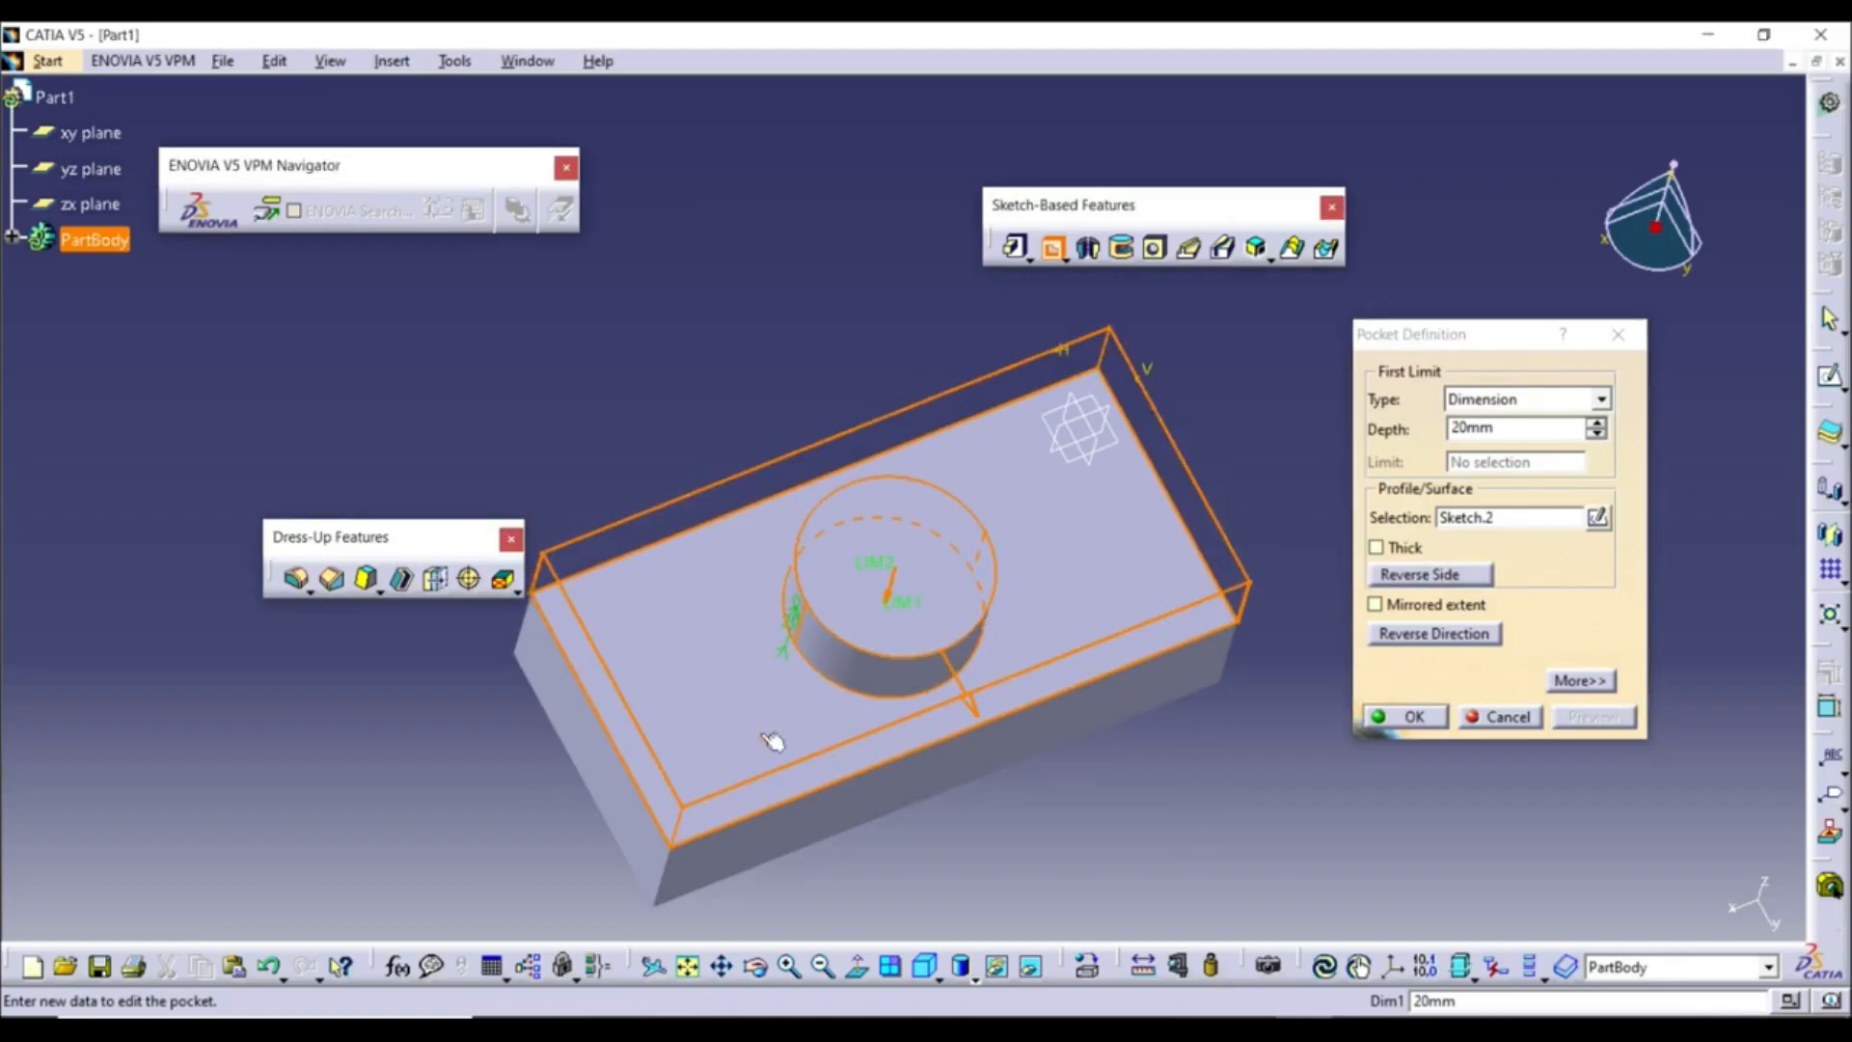
left_click(1476, 429)
type("50")
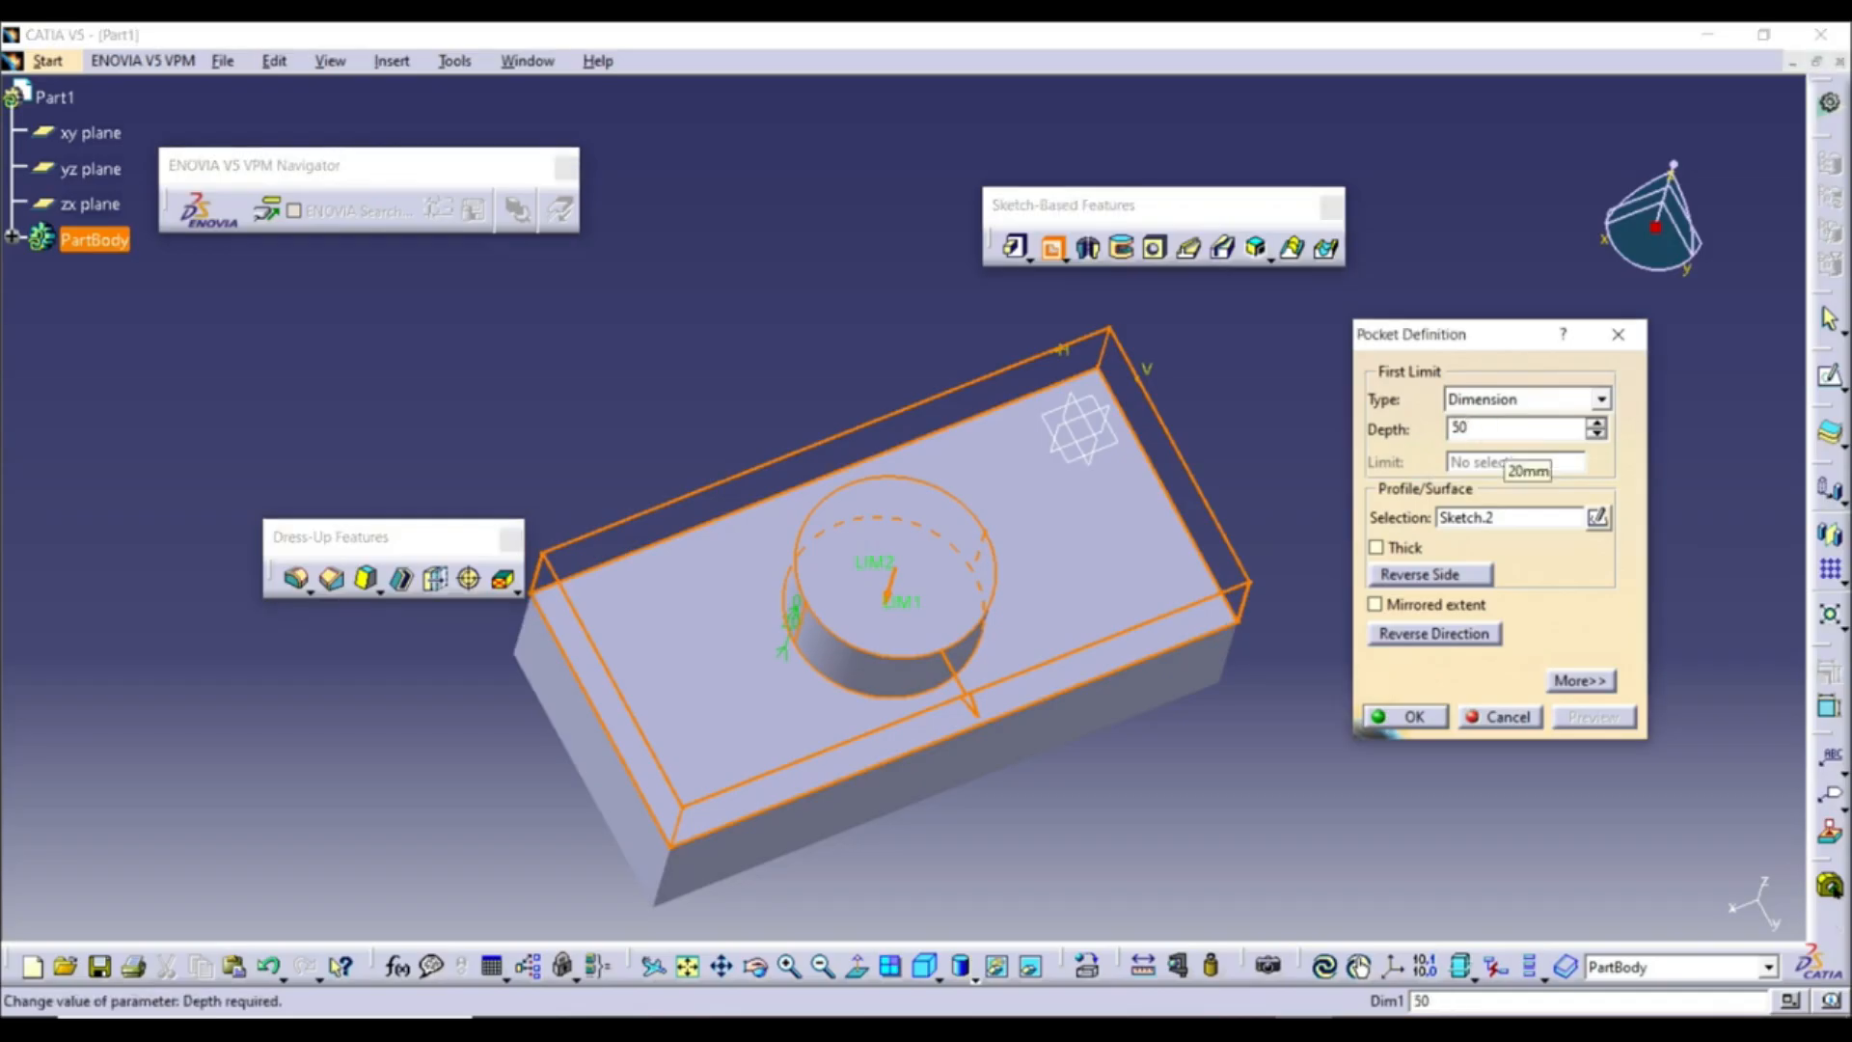
key("Return")
left_click(1597, 717)
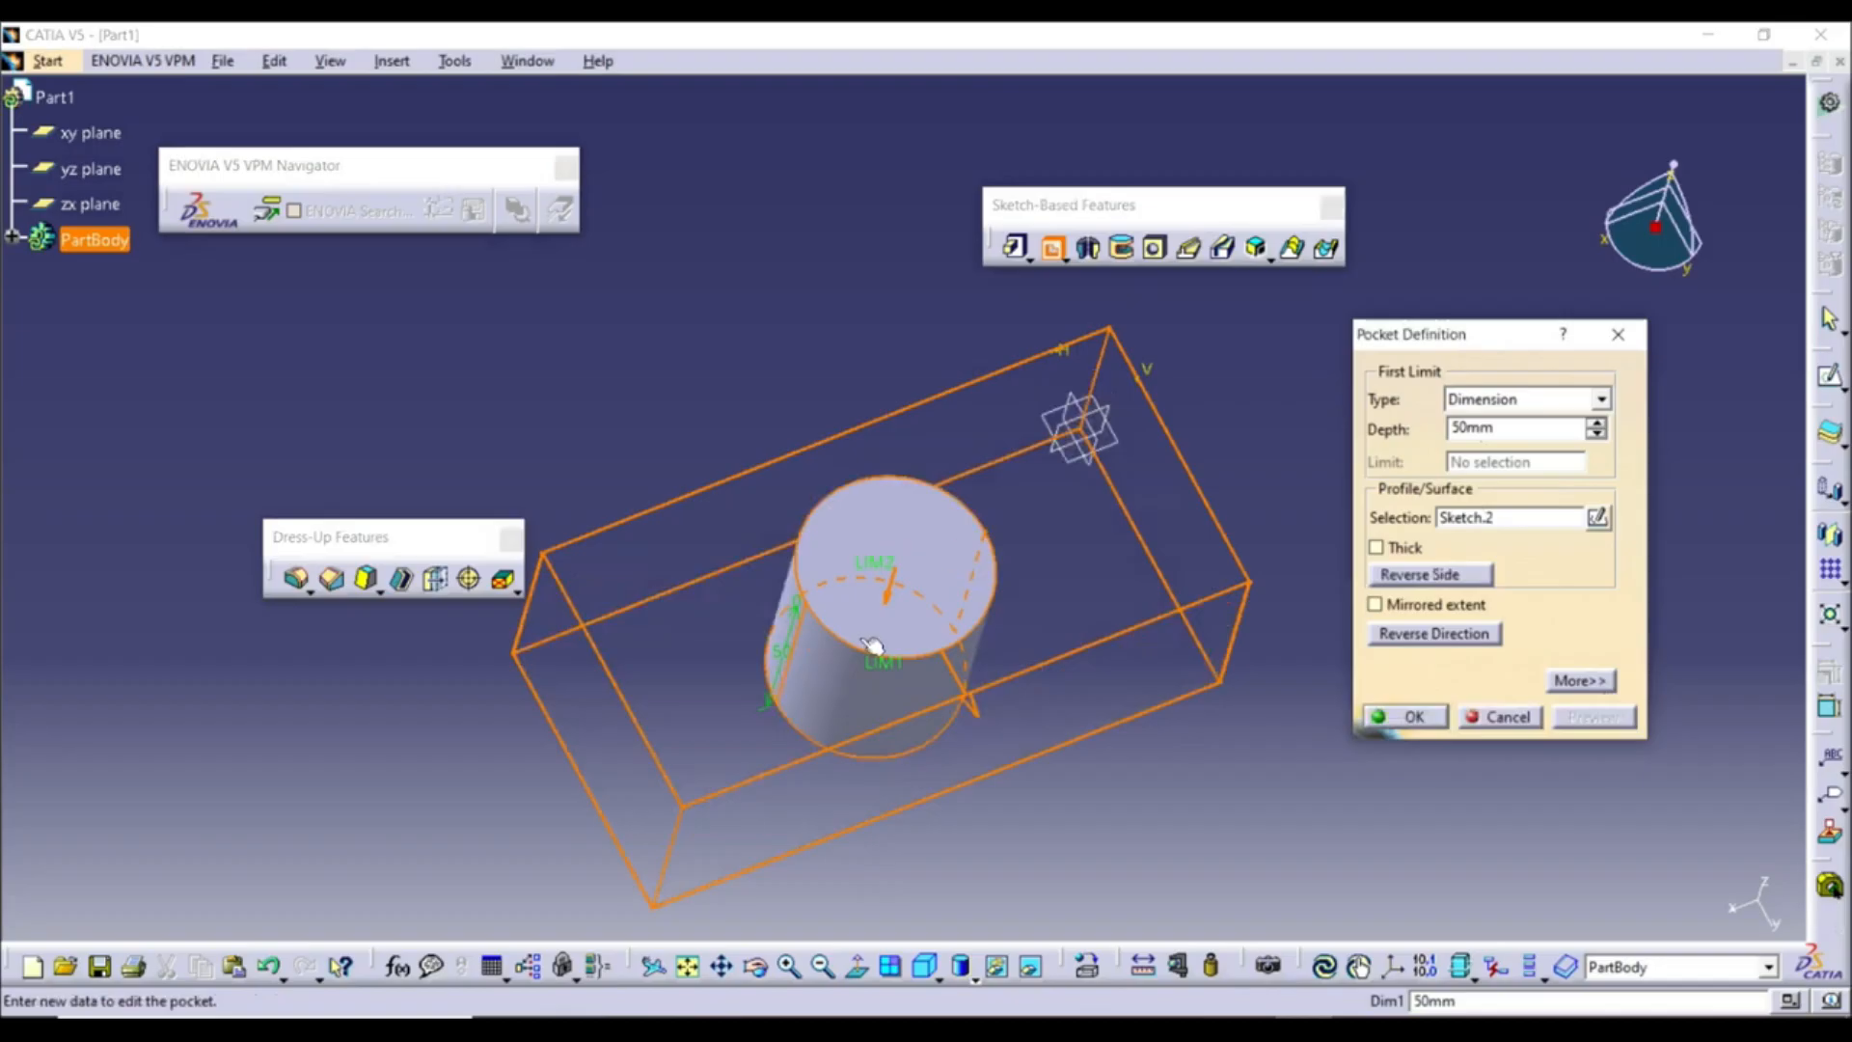
Switch the circular pocket's side between cutting inside and outside the circle, previewing each result and finishing with the cut inside
left_click(1452, 575)
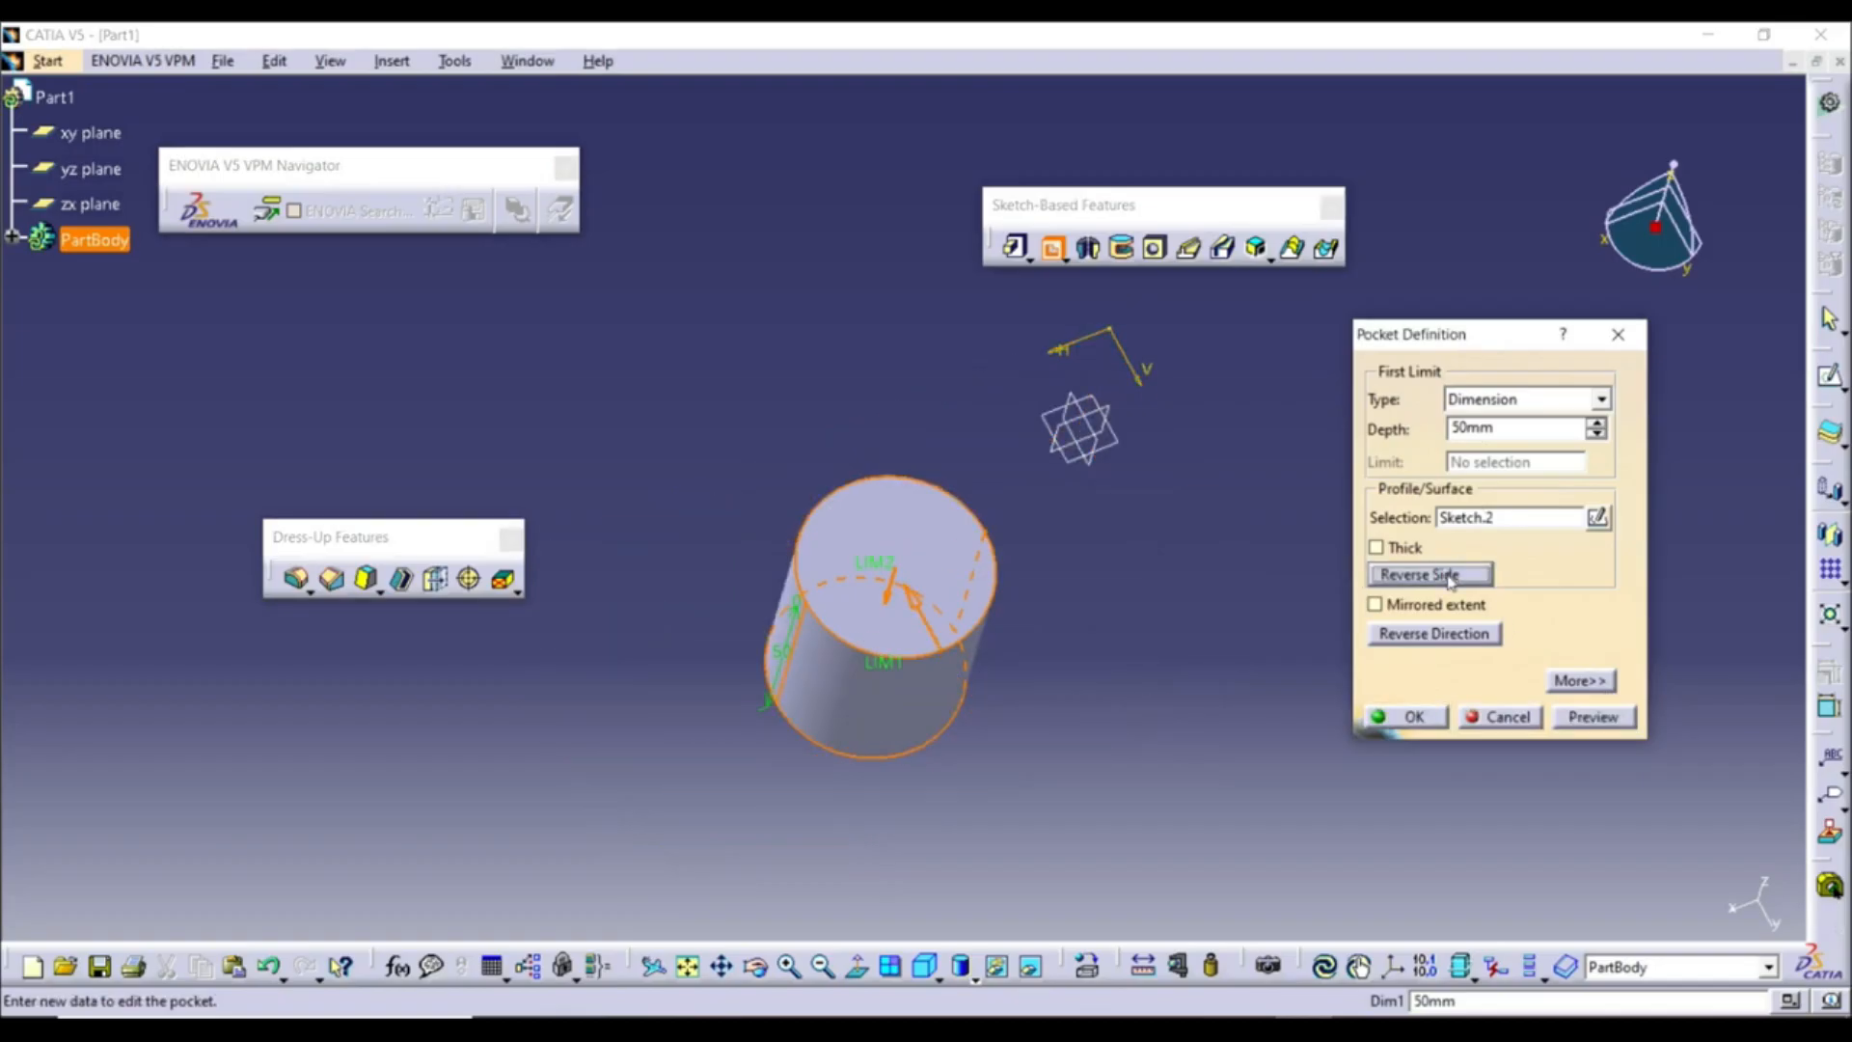
left_click(1594, 717)
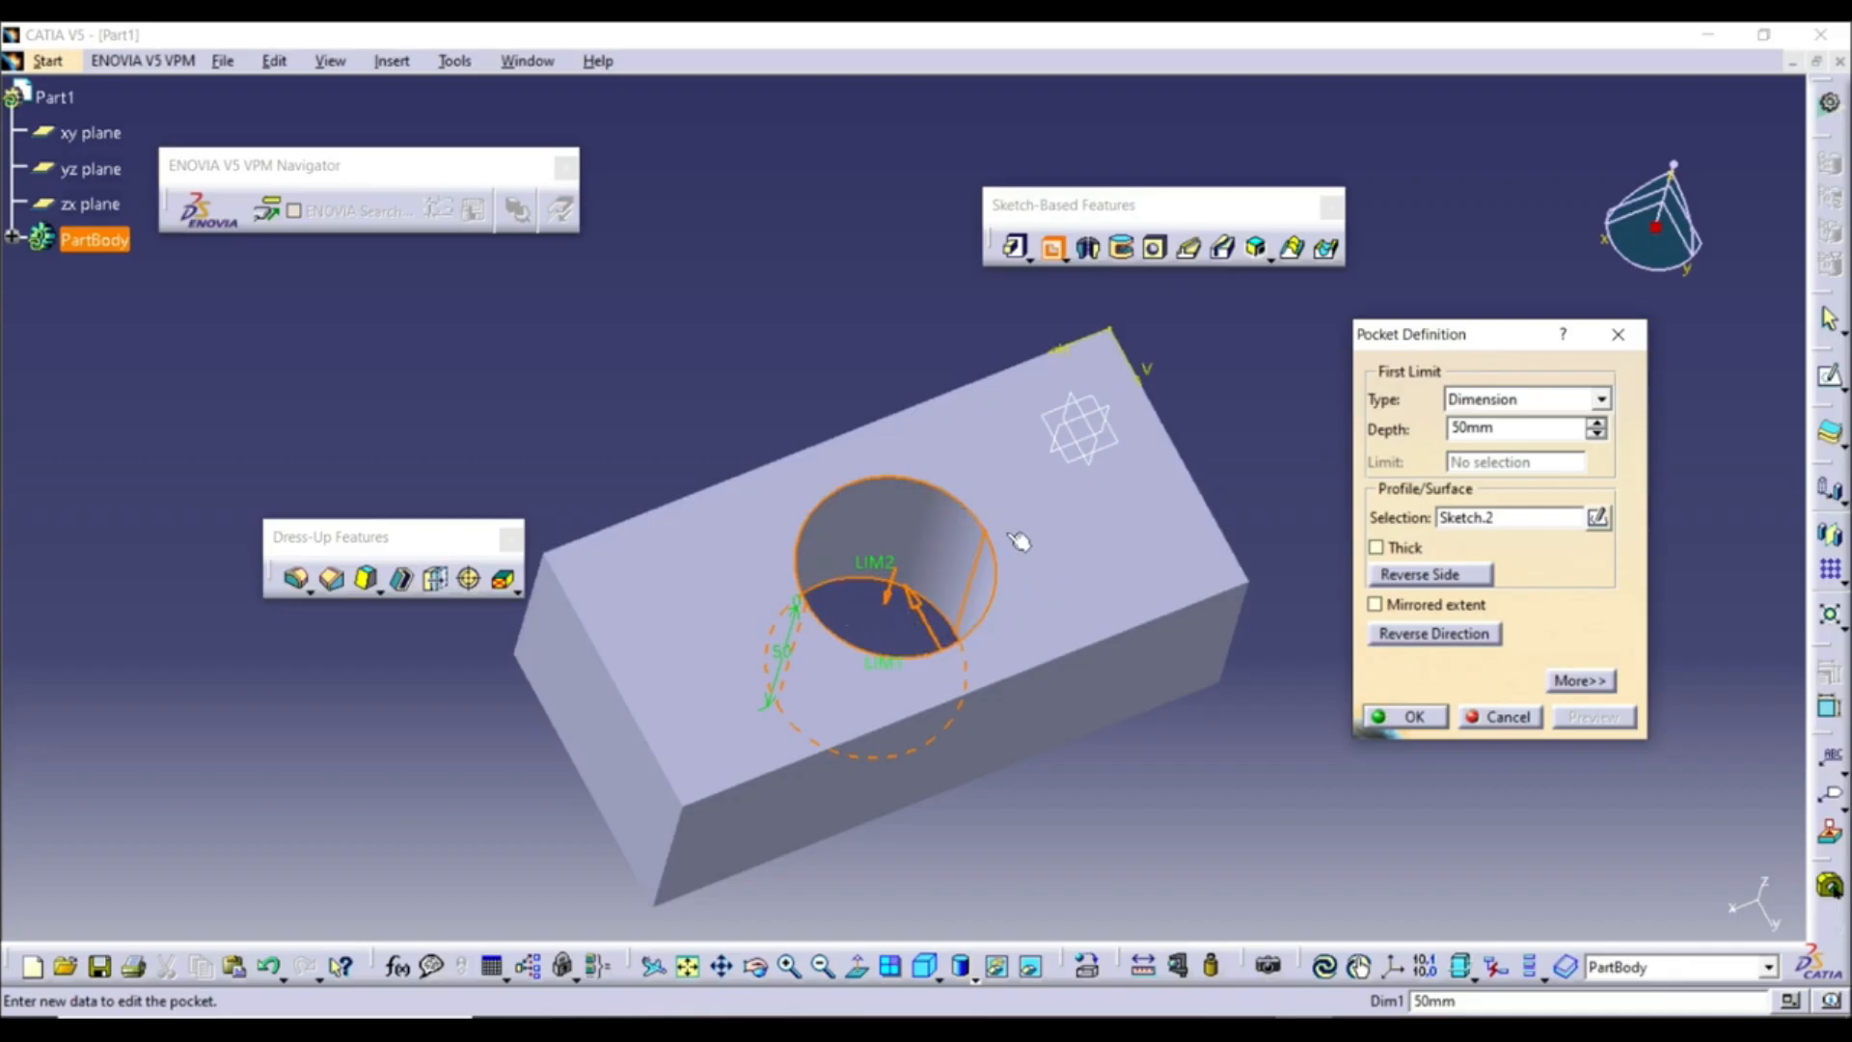
left_click(1446, 577)
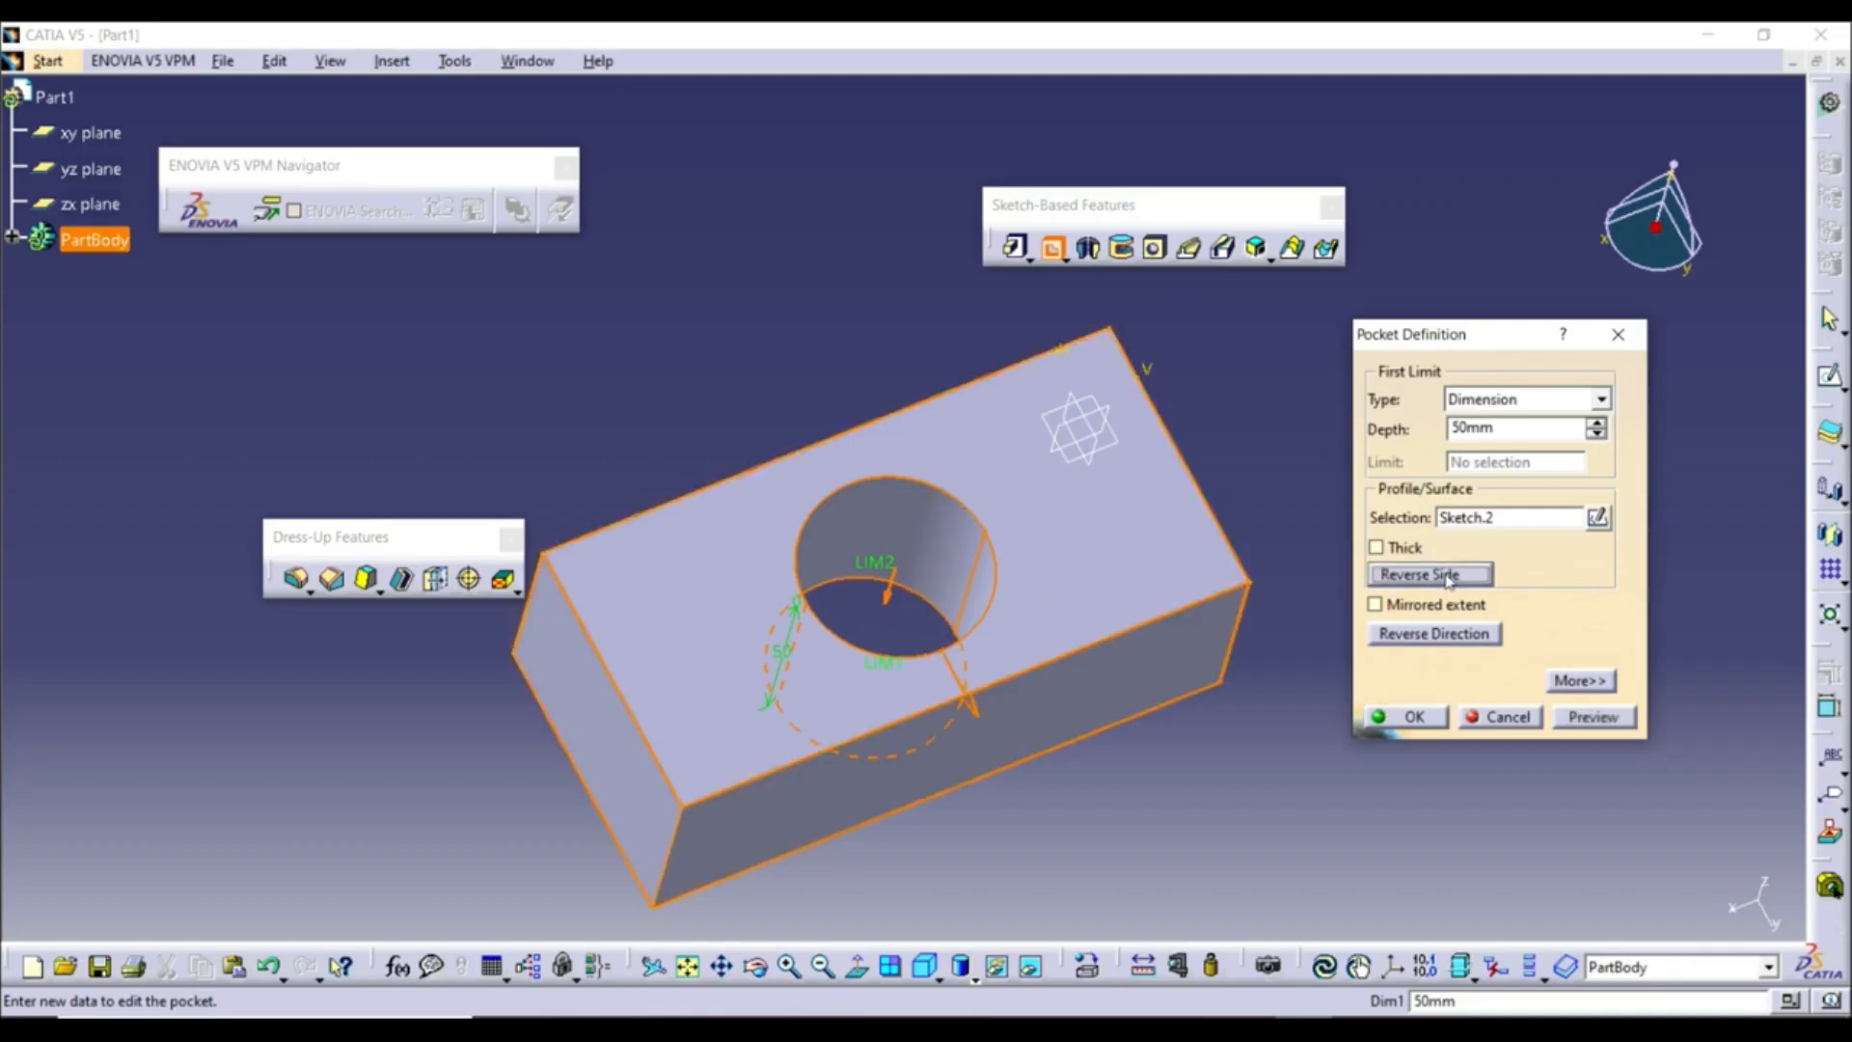
left_click(1593, 717)
left_click(1461, 577)
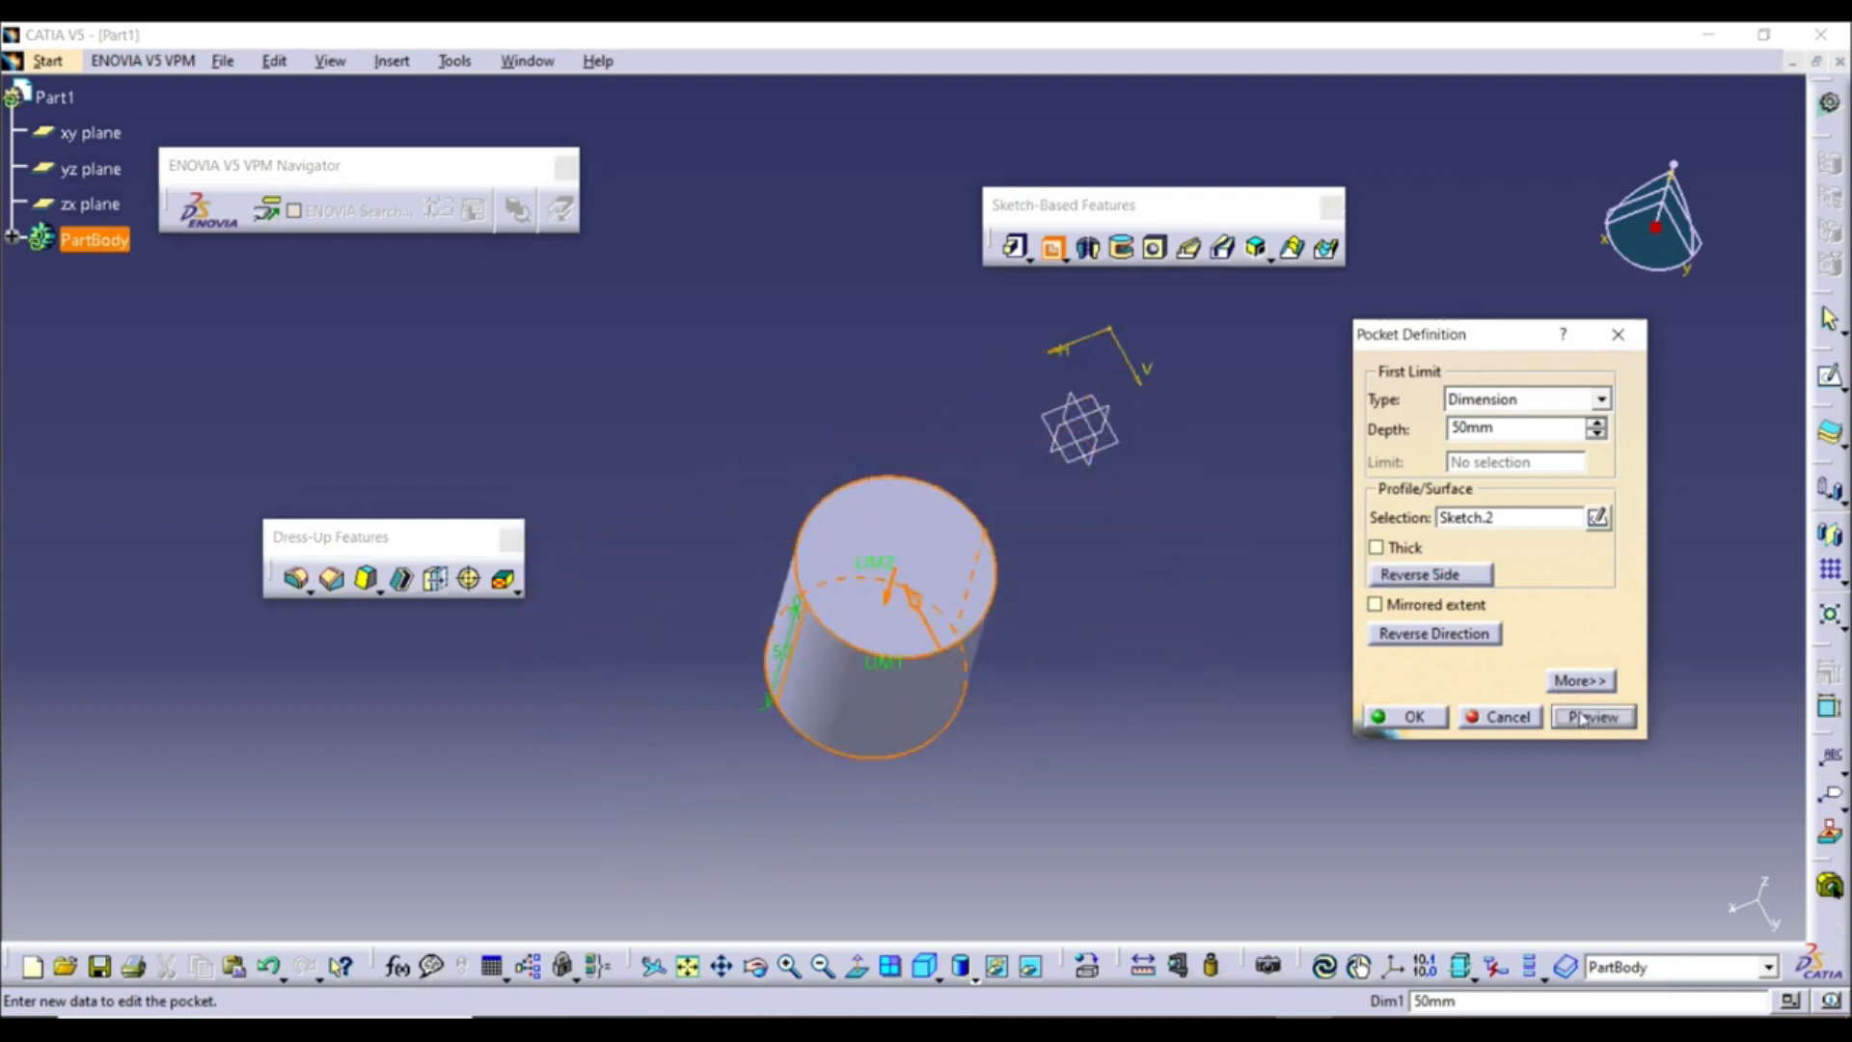
left_click(1579, 719)
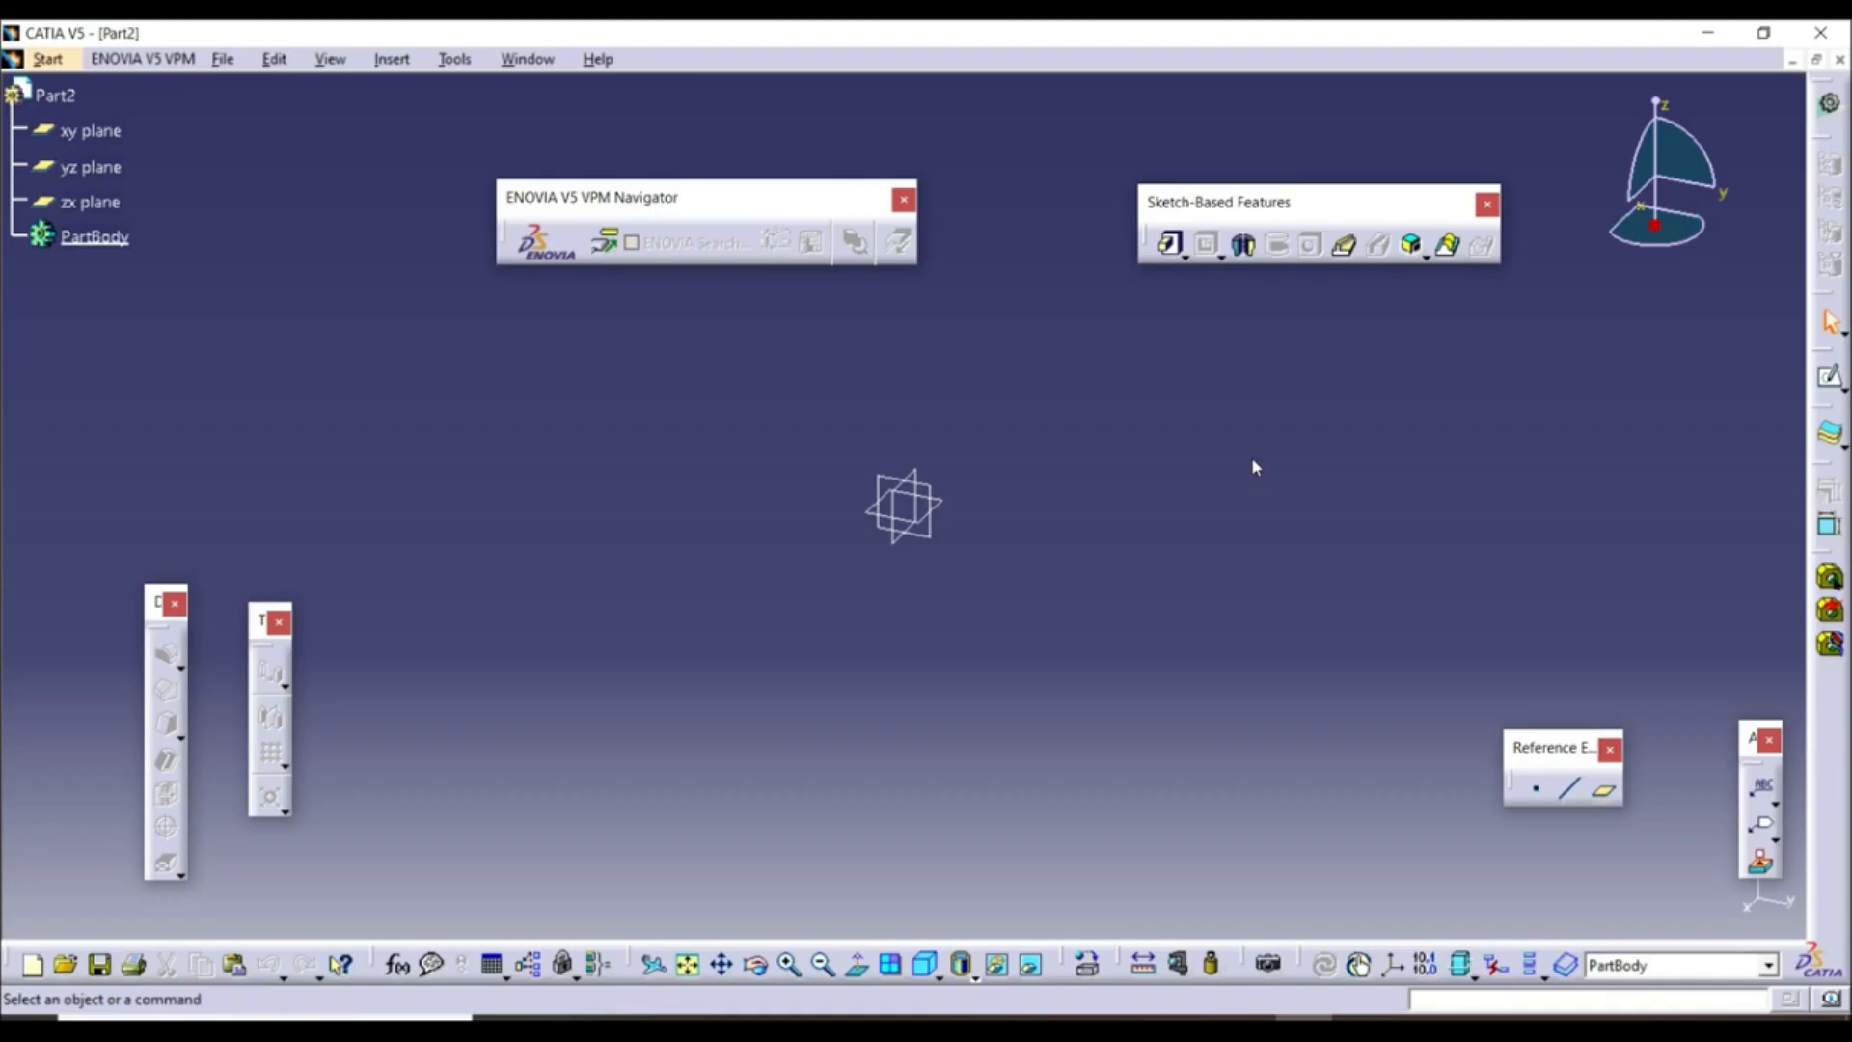
Start a sketch on the new part's xy plane and draw a circle about 48 mm in diameter centred on the origin
left_click(949, 509)
left_click(1830, 375)
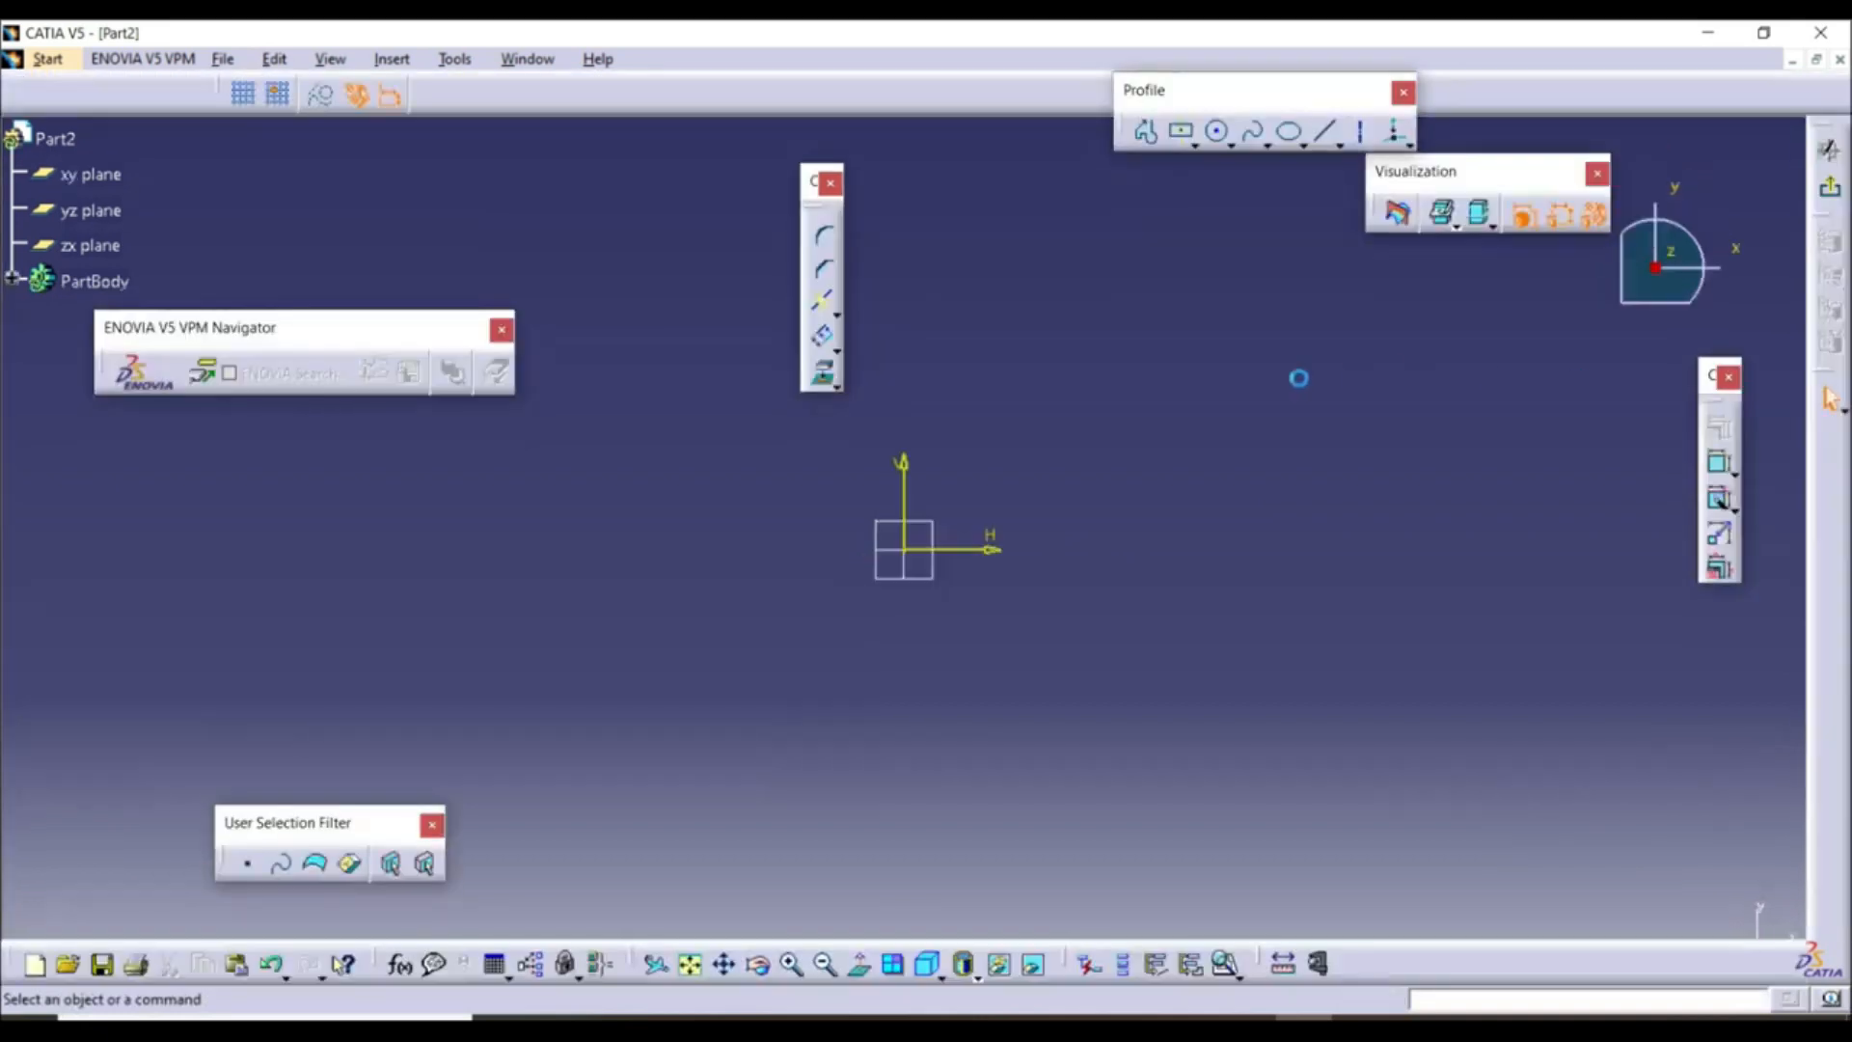
left_click(1216, 132)
left_click(888, 543)
left_click(848, 461)
left_click(1157, 501)
Dimension the circle's diameter and exit the sketch
left_click(1723, 466)
left_click(986, 500)
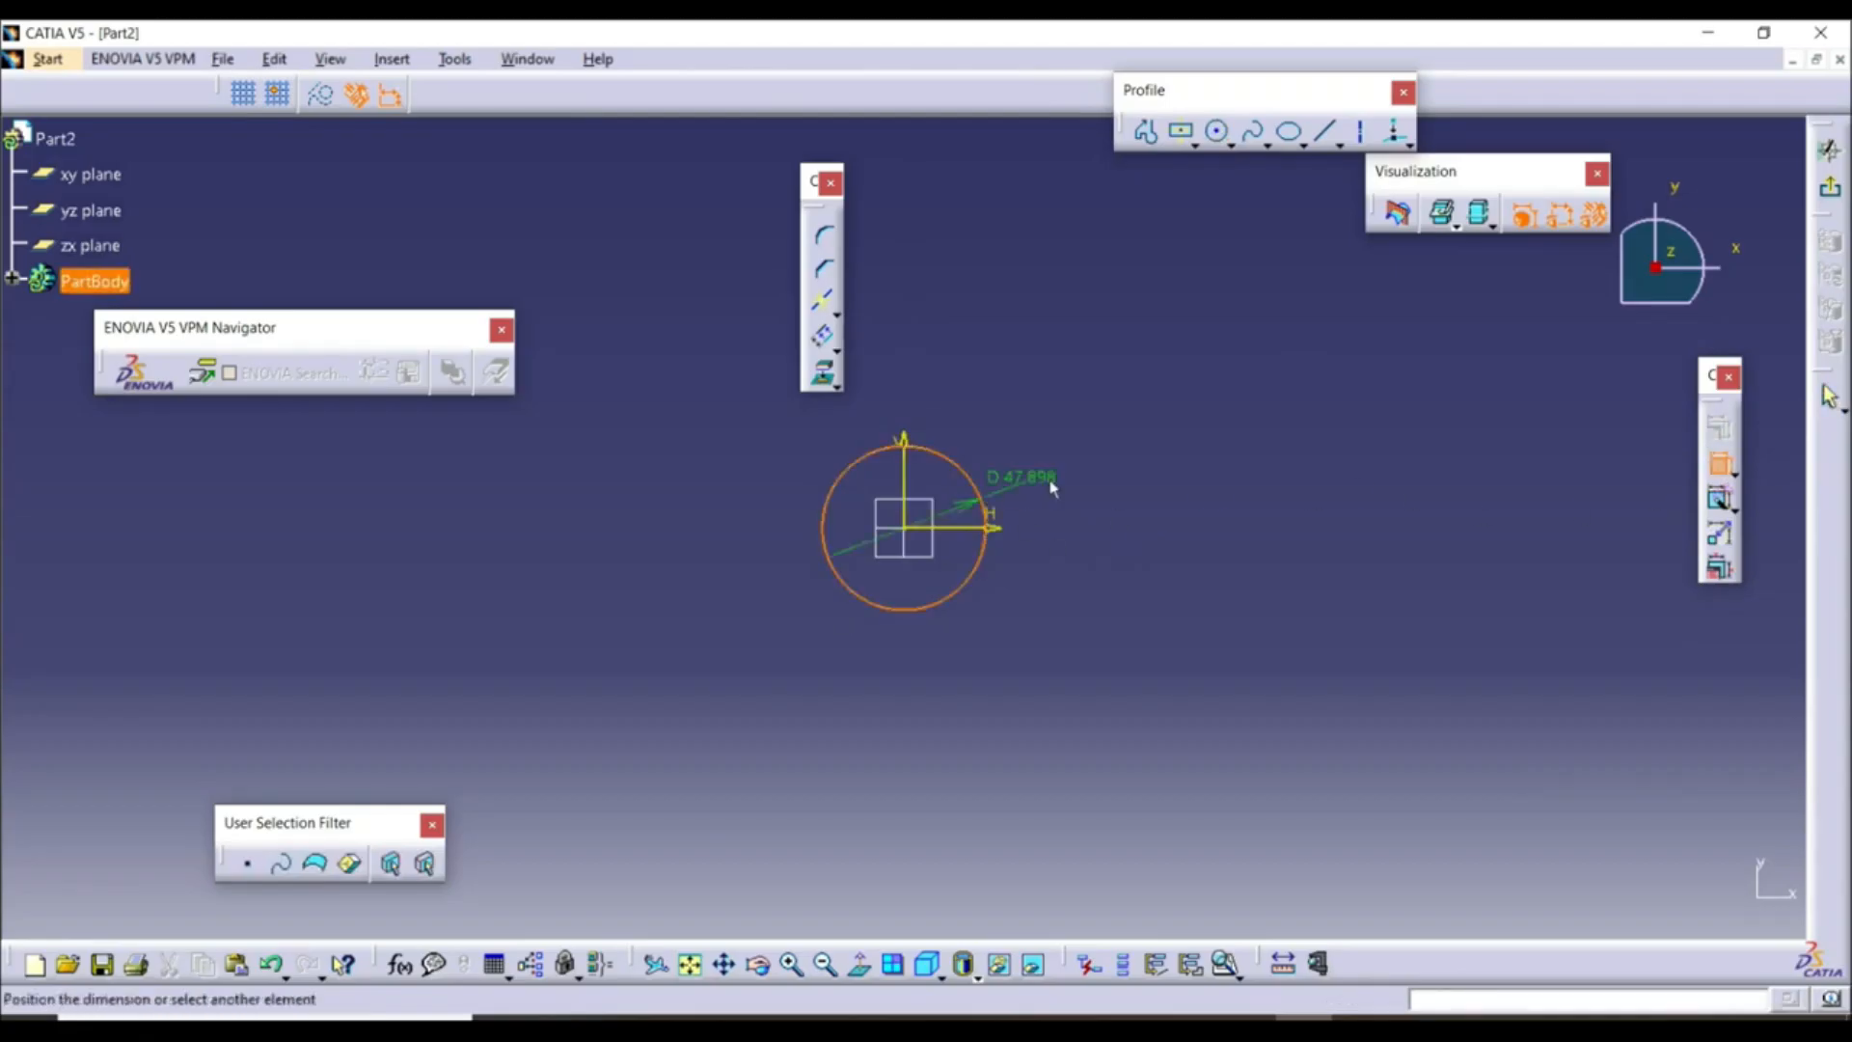
left_click(1053, 485)
left_click(1827, 152)
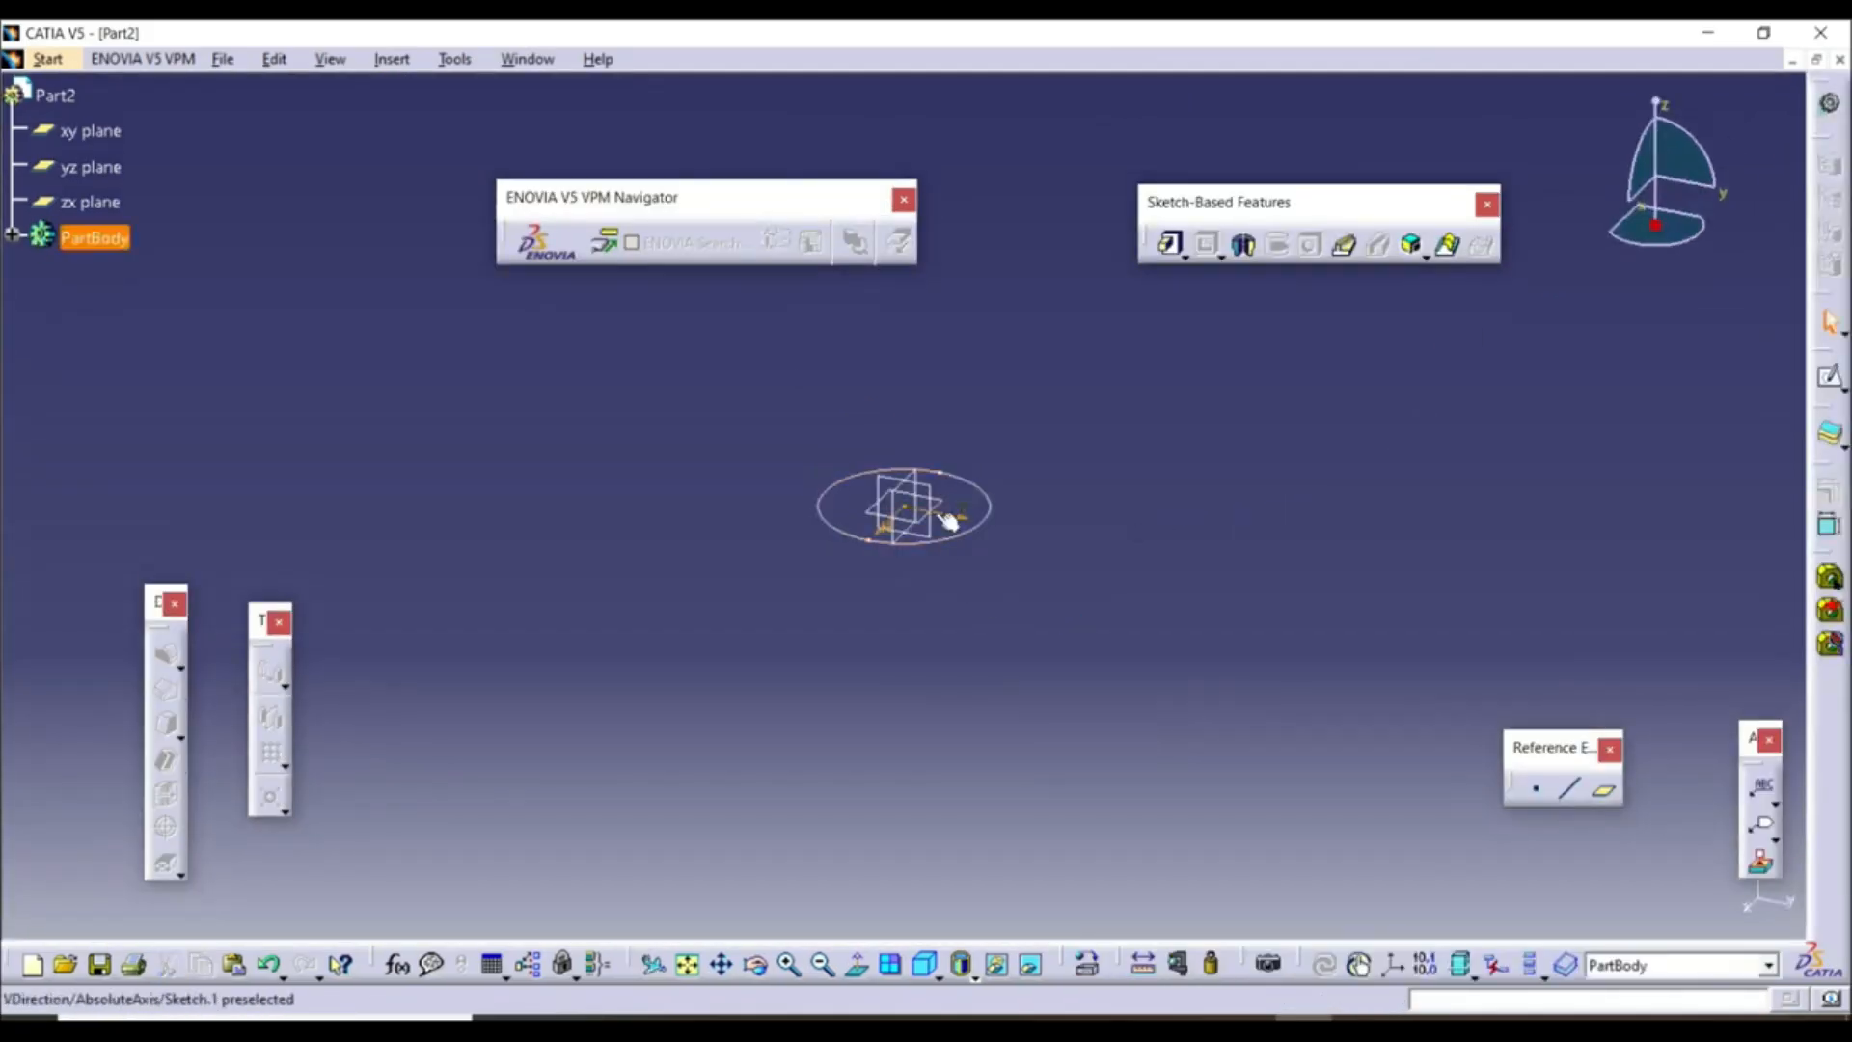
Sketch a slanted line on the yz plane from the origin upward, leaning to the negative horizontal side, and exit the sketch
left_click(938, 496)
left_click(1823, 376)
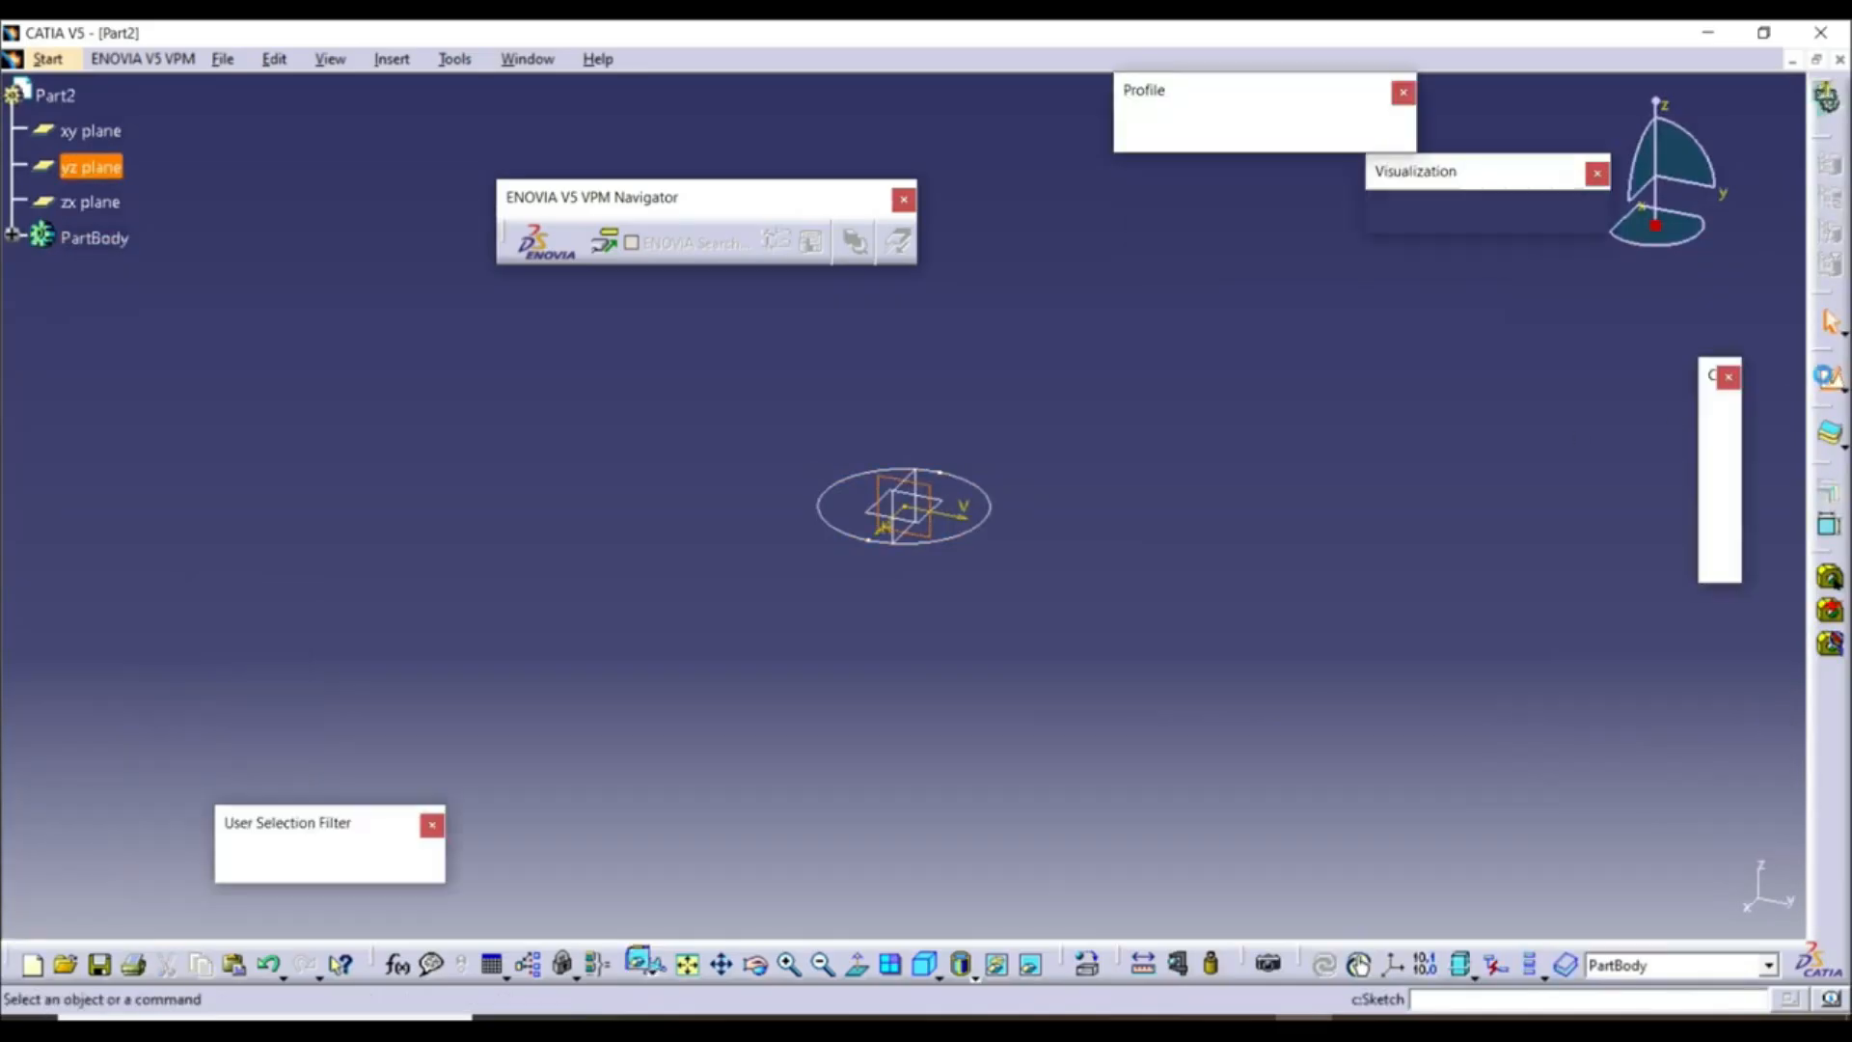
middle_click_drag(762, 251, 992, 384)
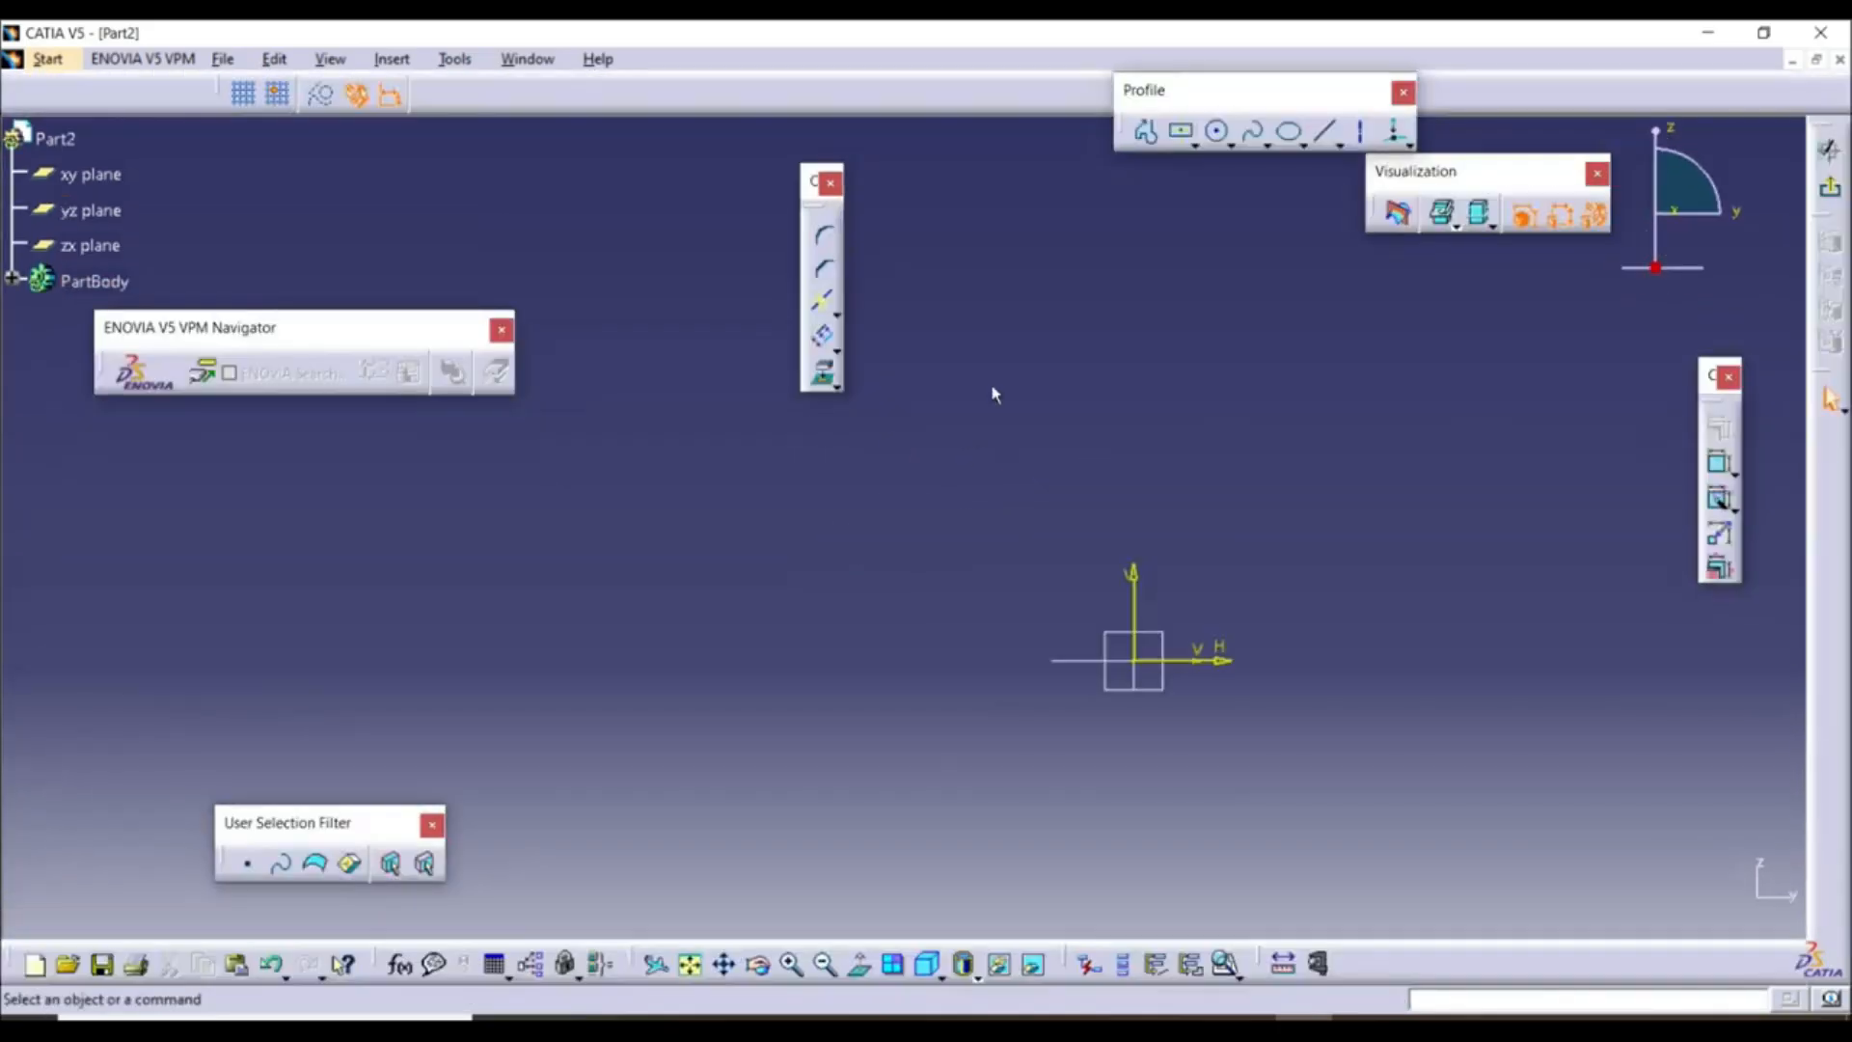
left_click(1327, 131)
left_click(1140, 665)
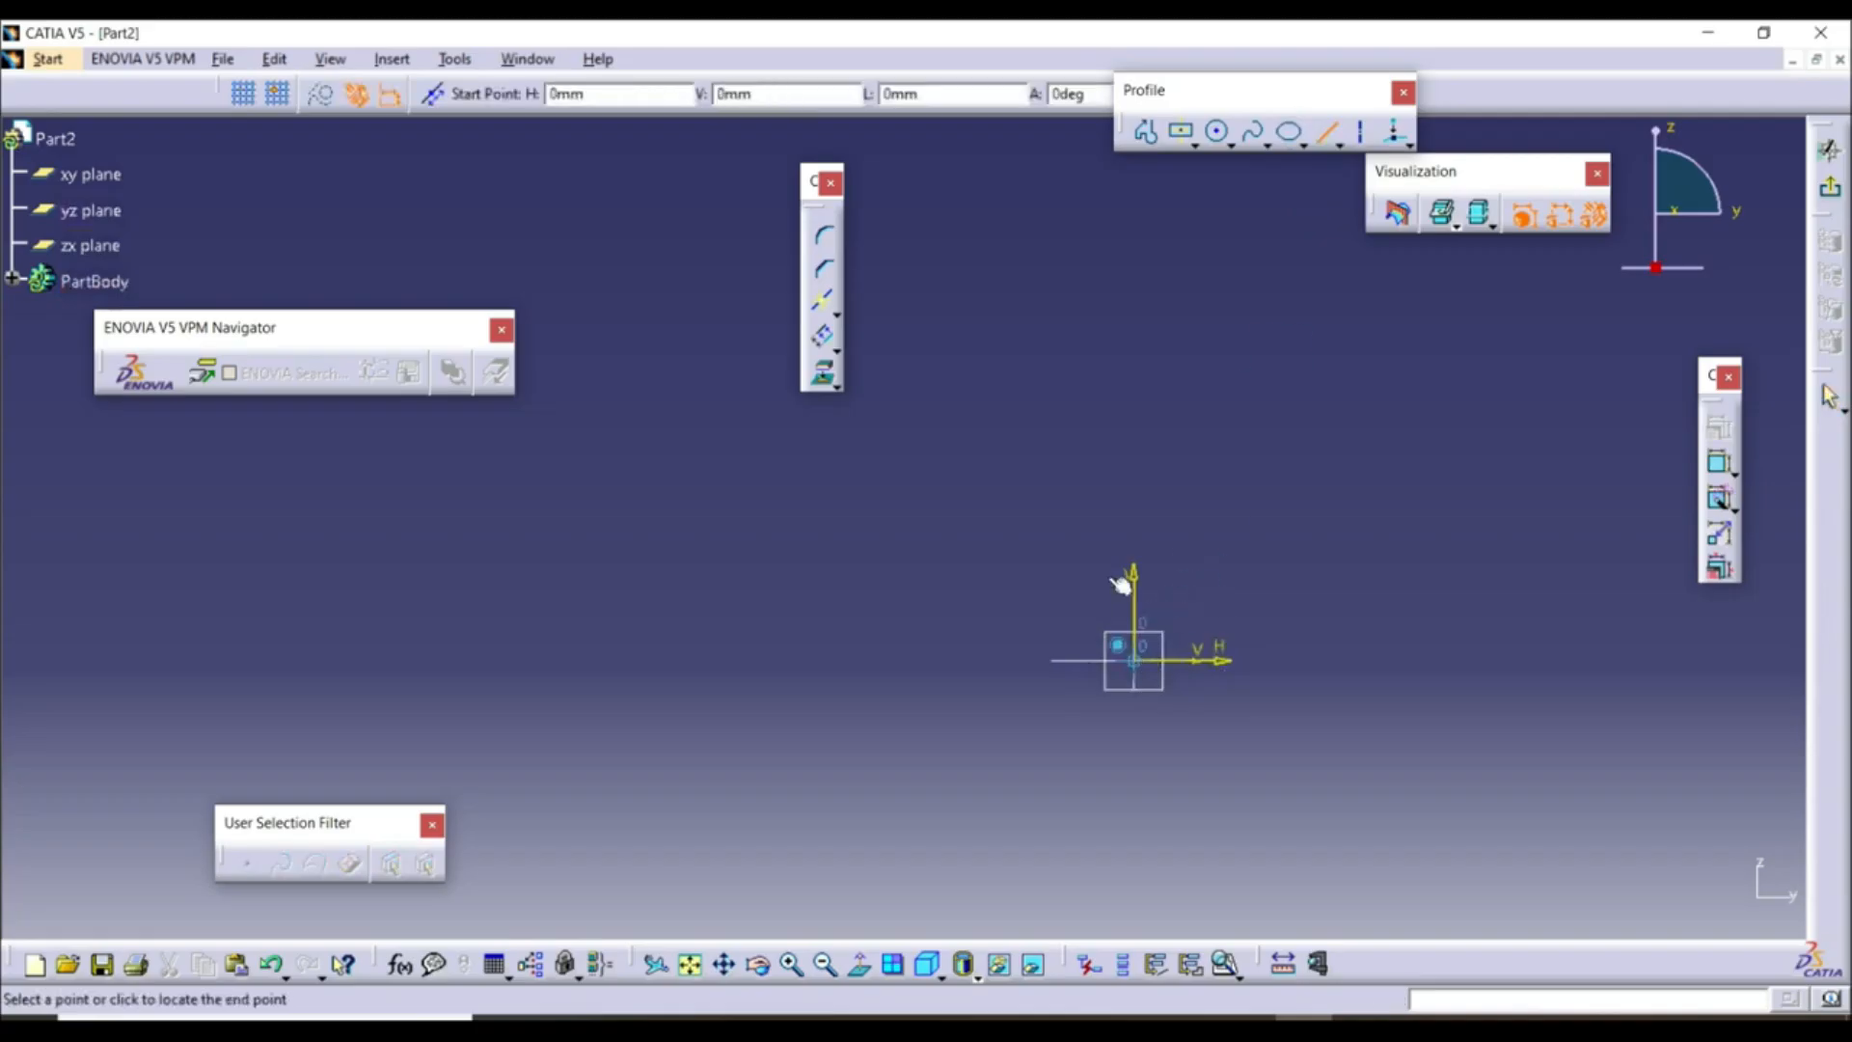
left_click(1014, 283)
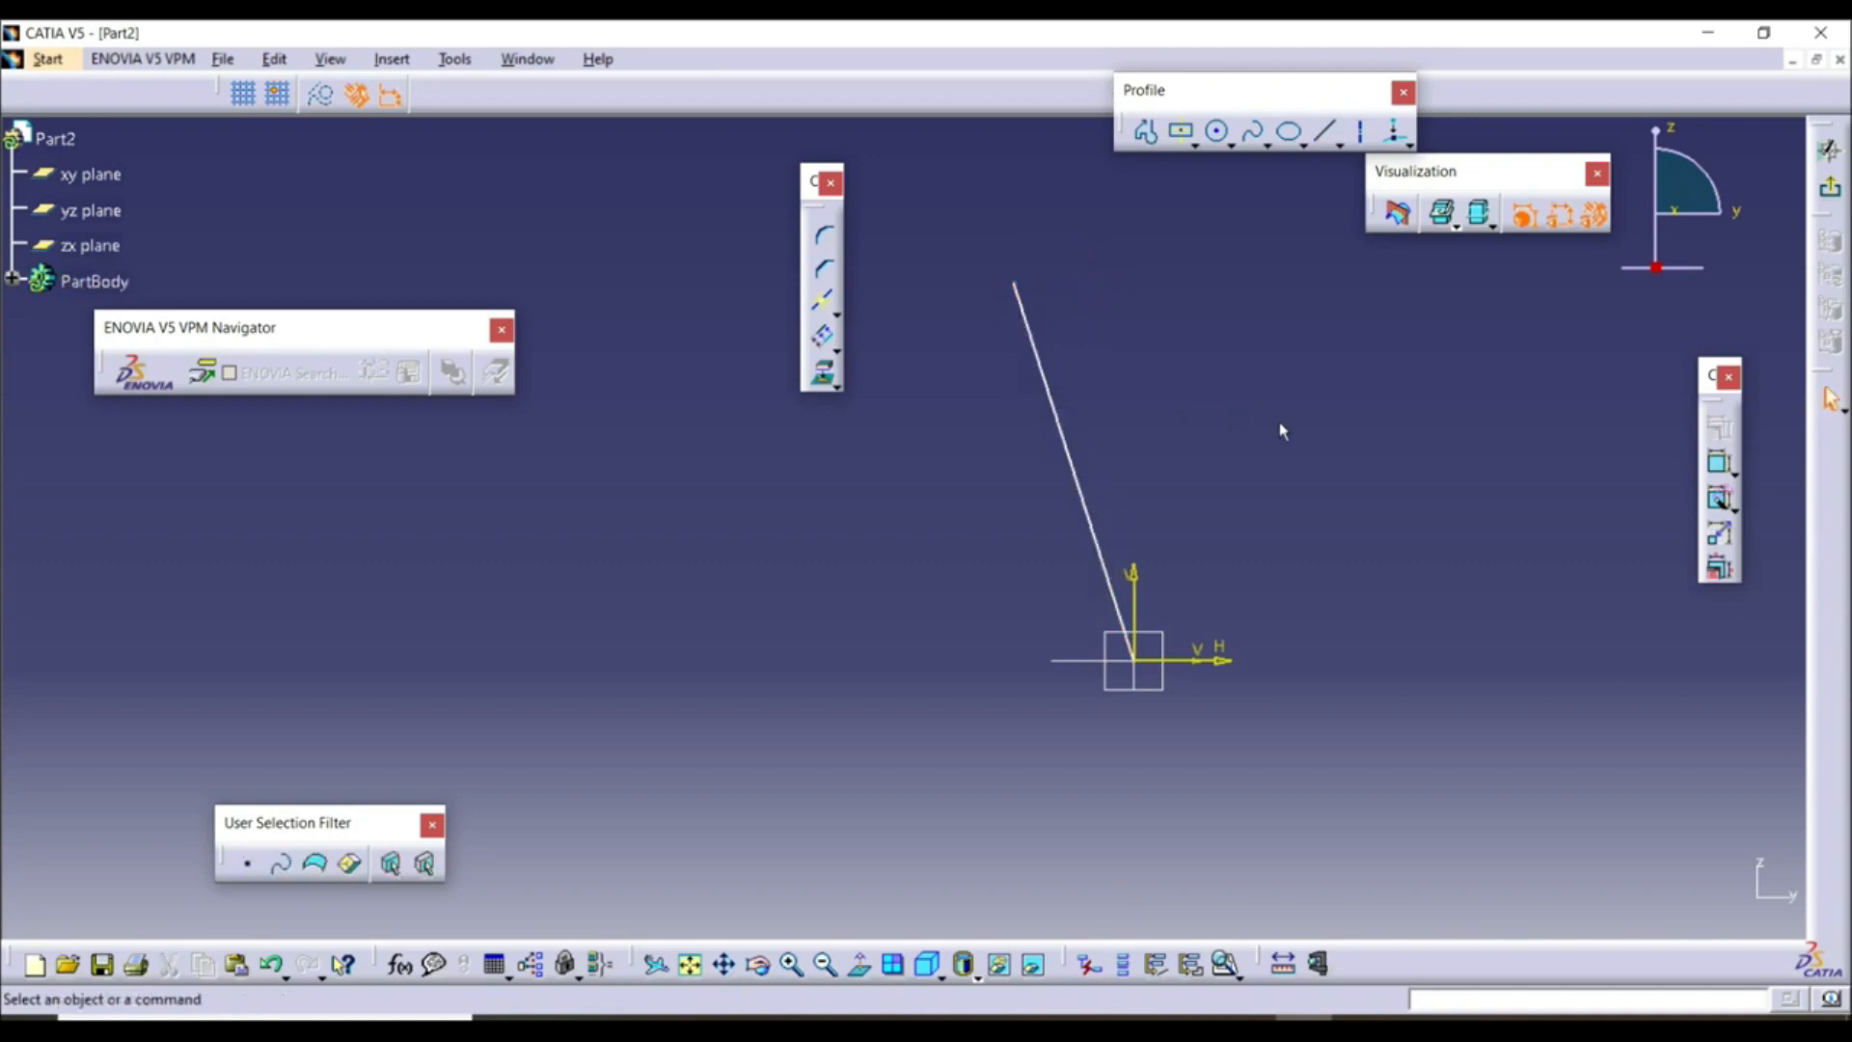
left_click(1830, 398)
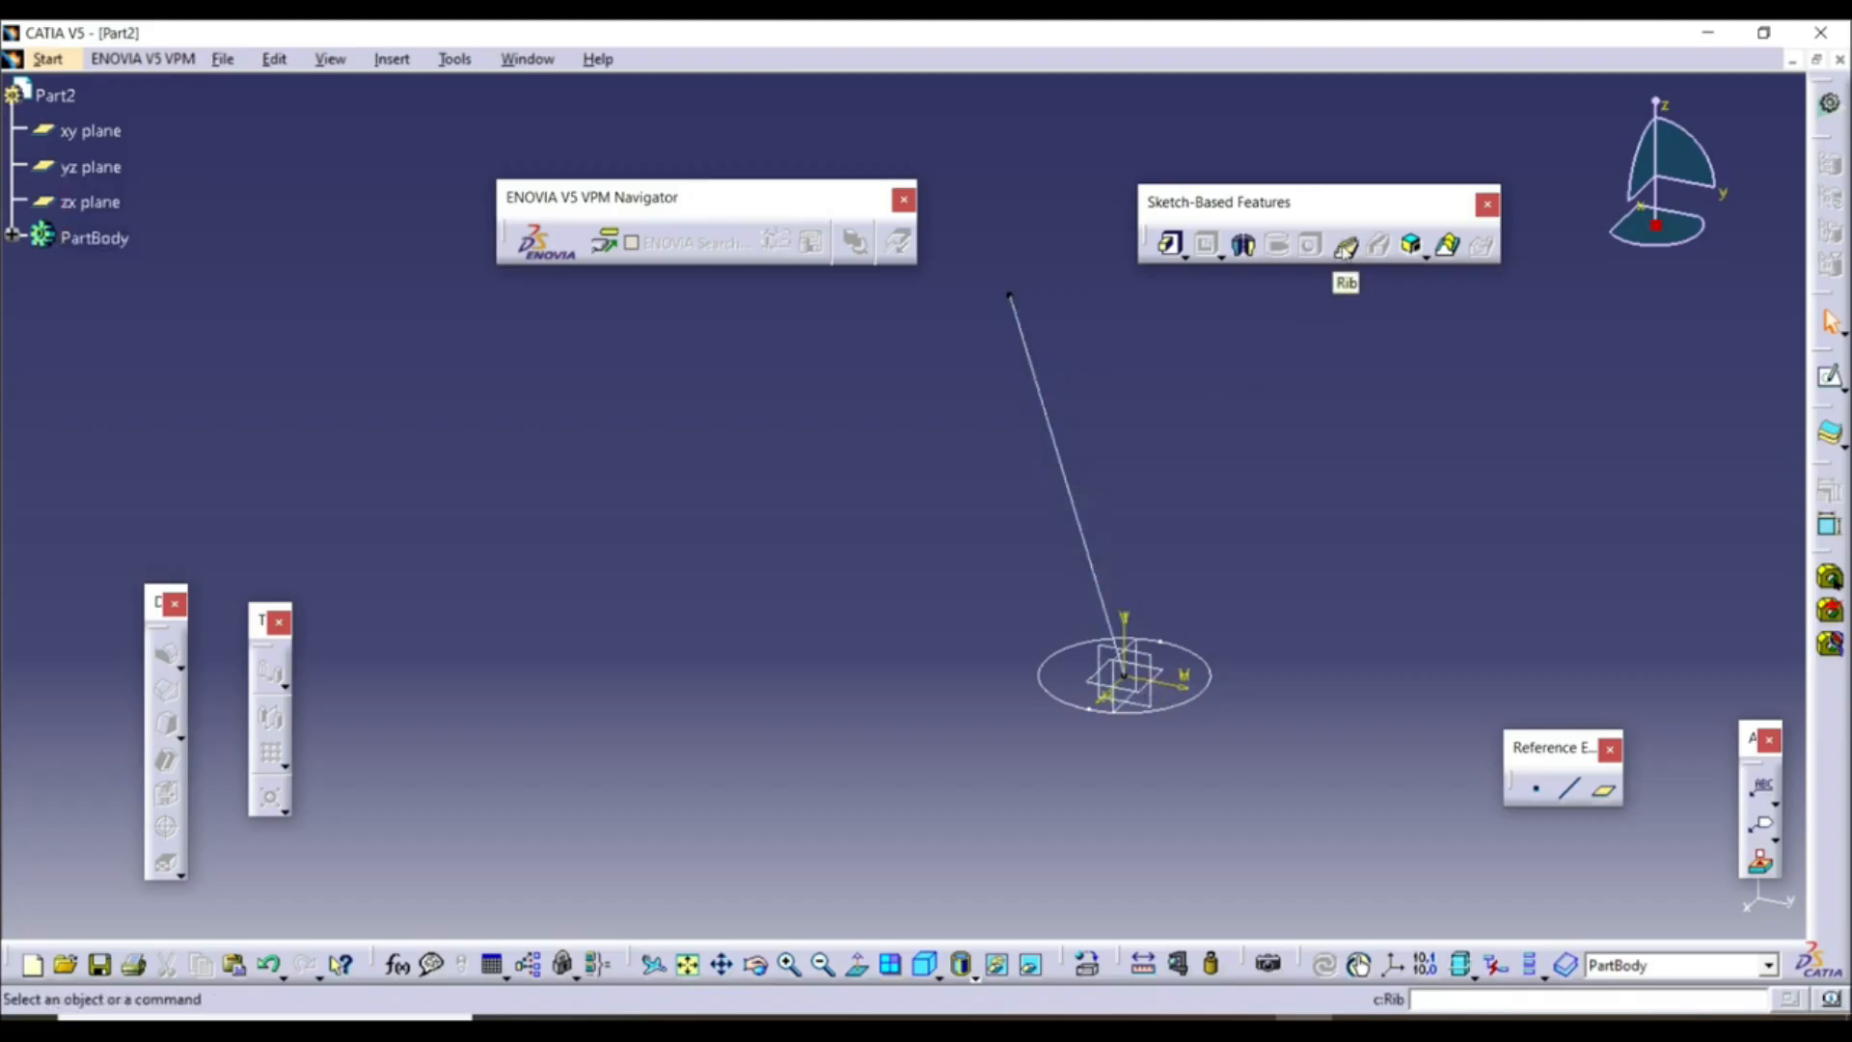
Start a Rib feature for the circle and slanted line sketches
left_click(1344, 249)
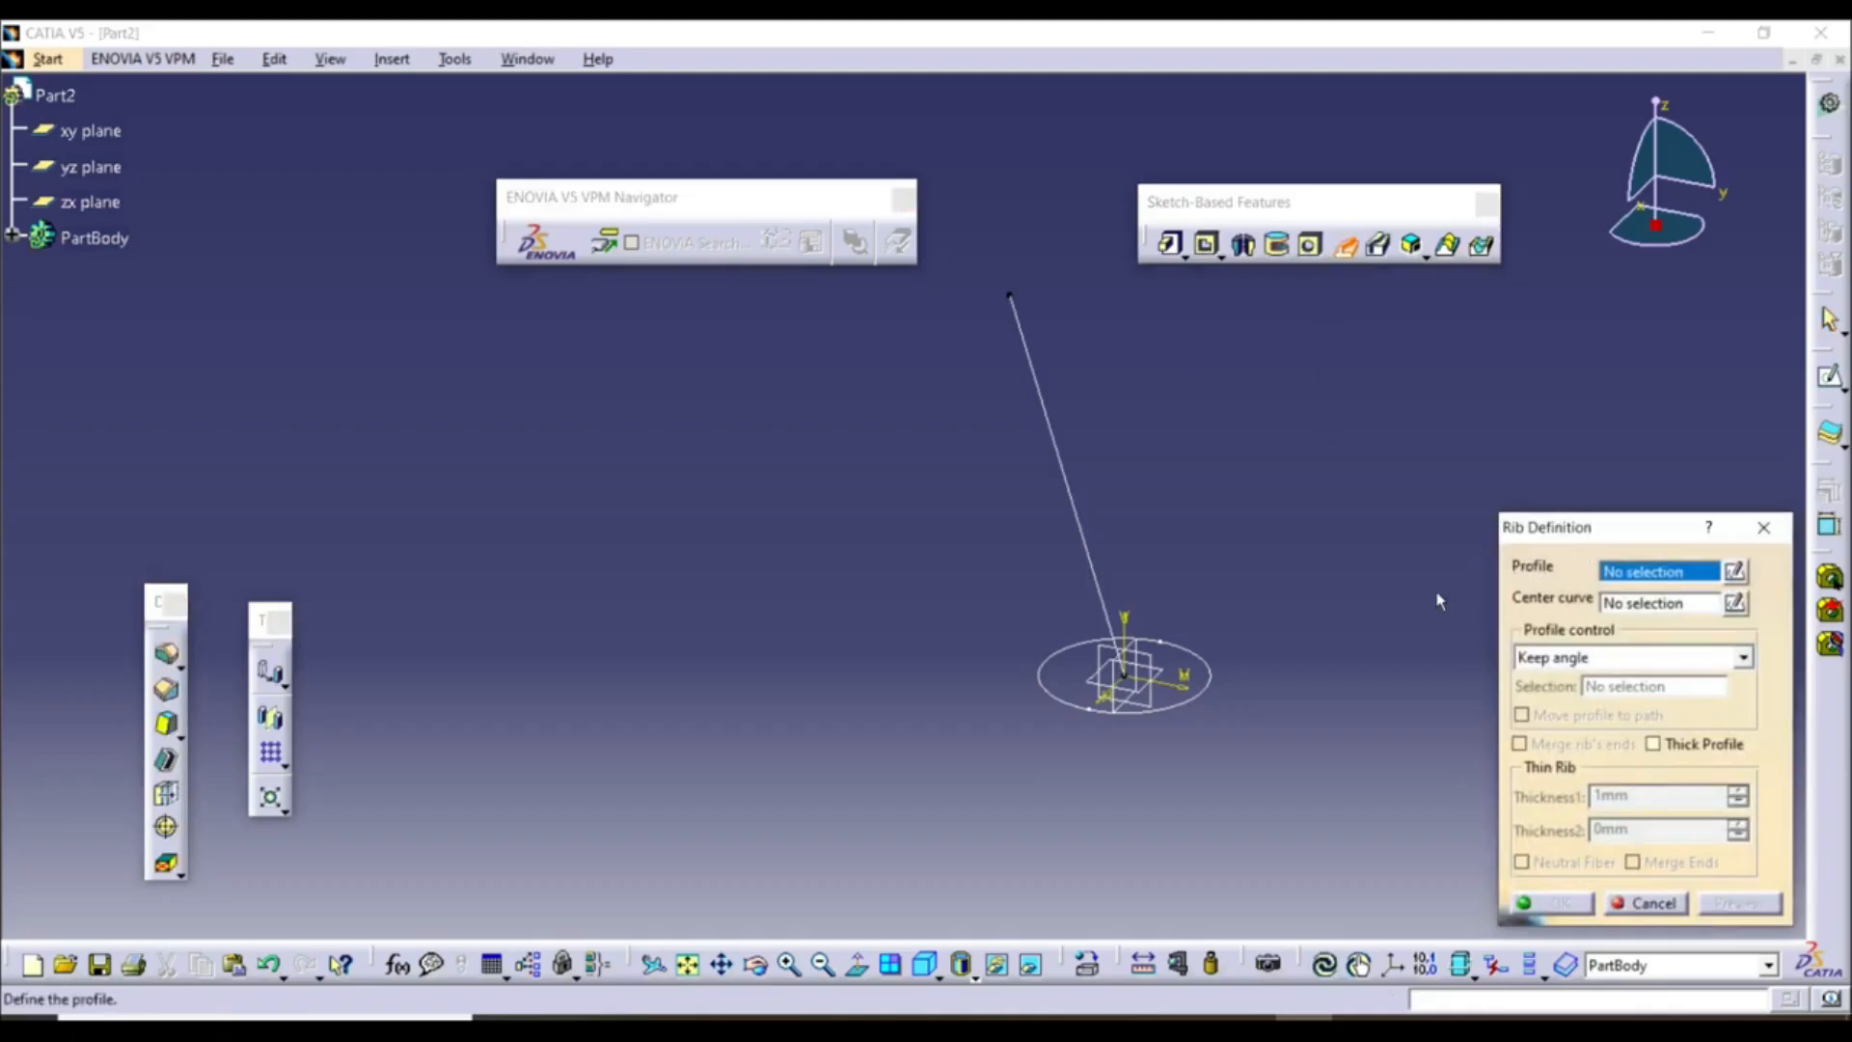
Preview a Rib that sweeps the Sketch.1 circle along the slanted line of Sketch.2 with Keep angle profile control, and cancel it
left_click(1191, 701)
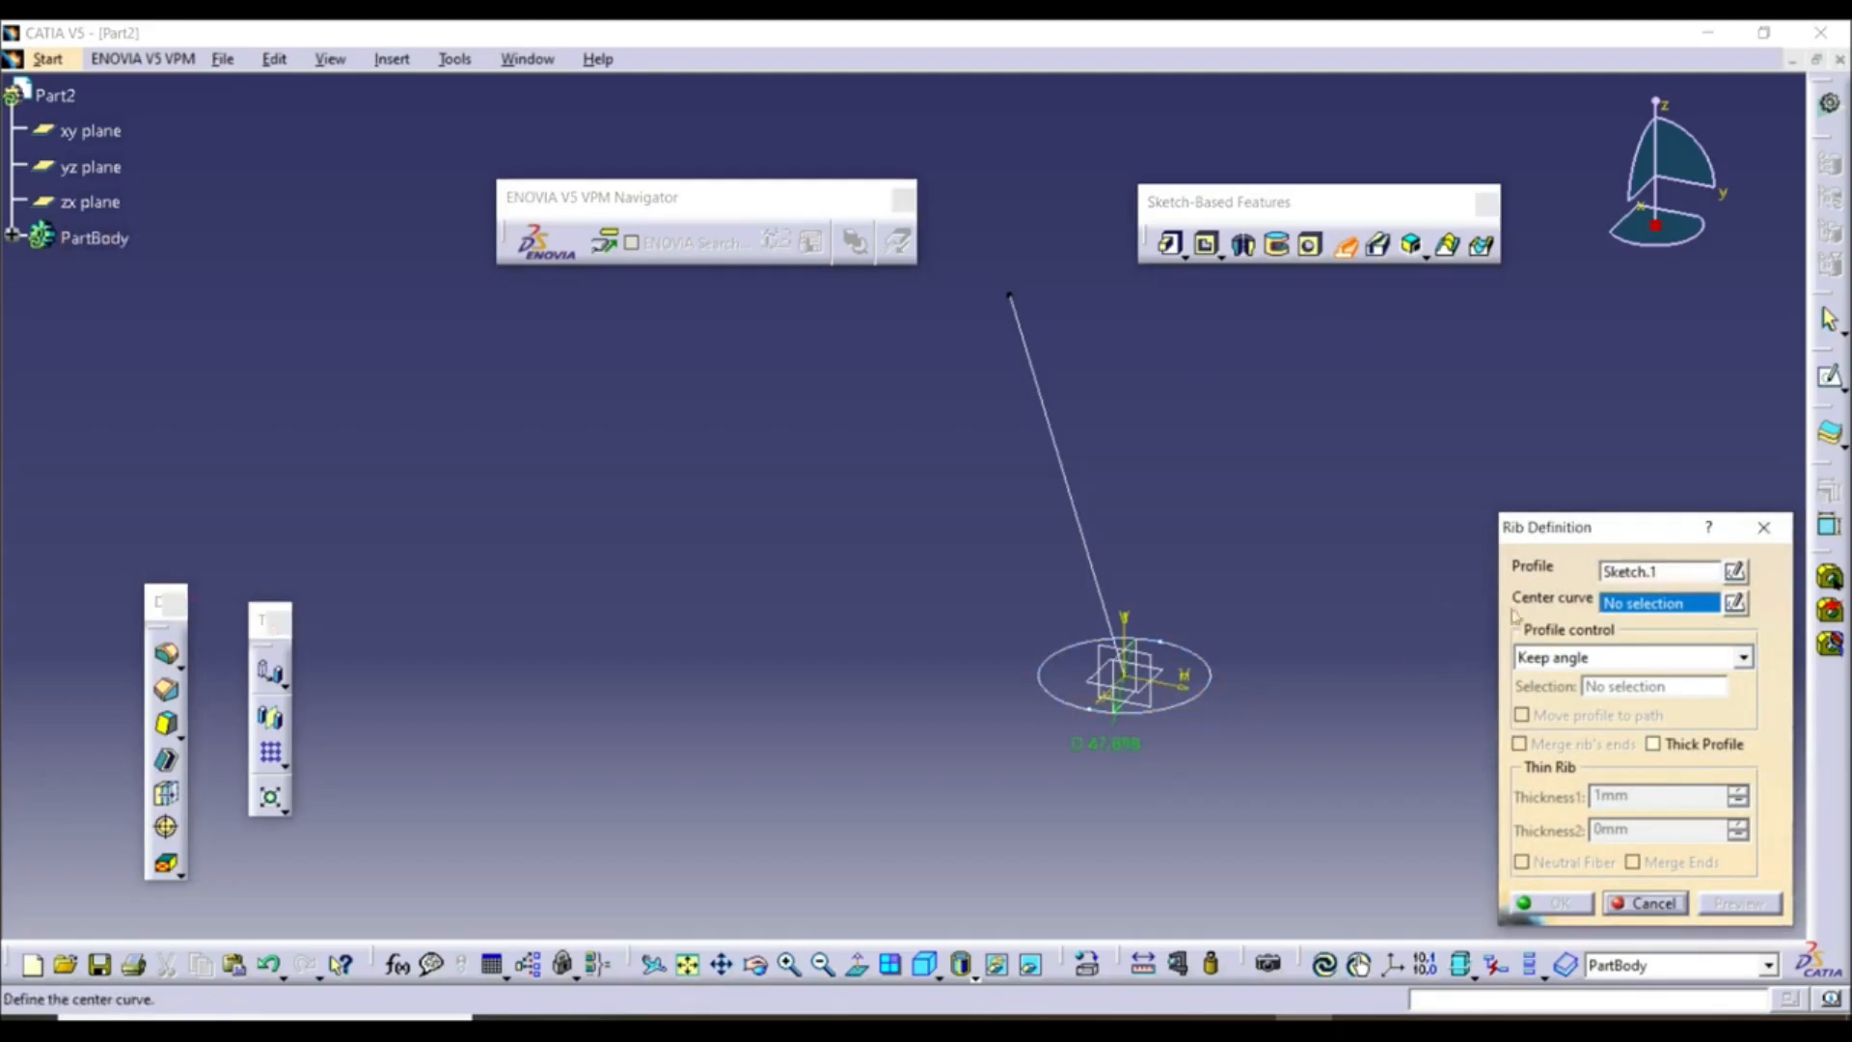
left_click(1089, 547)
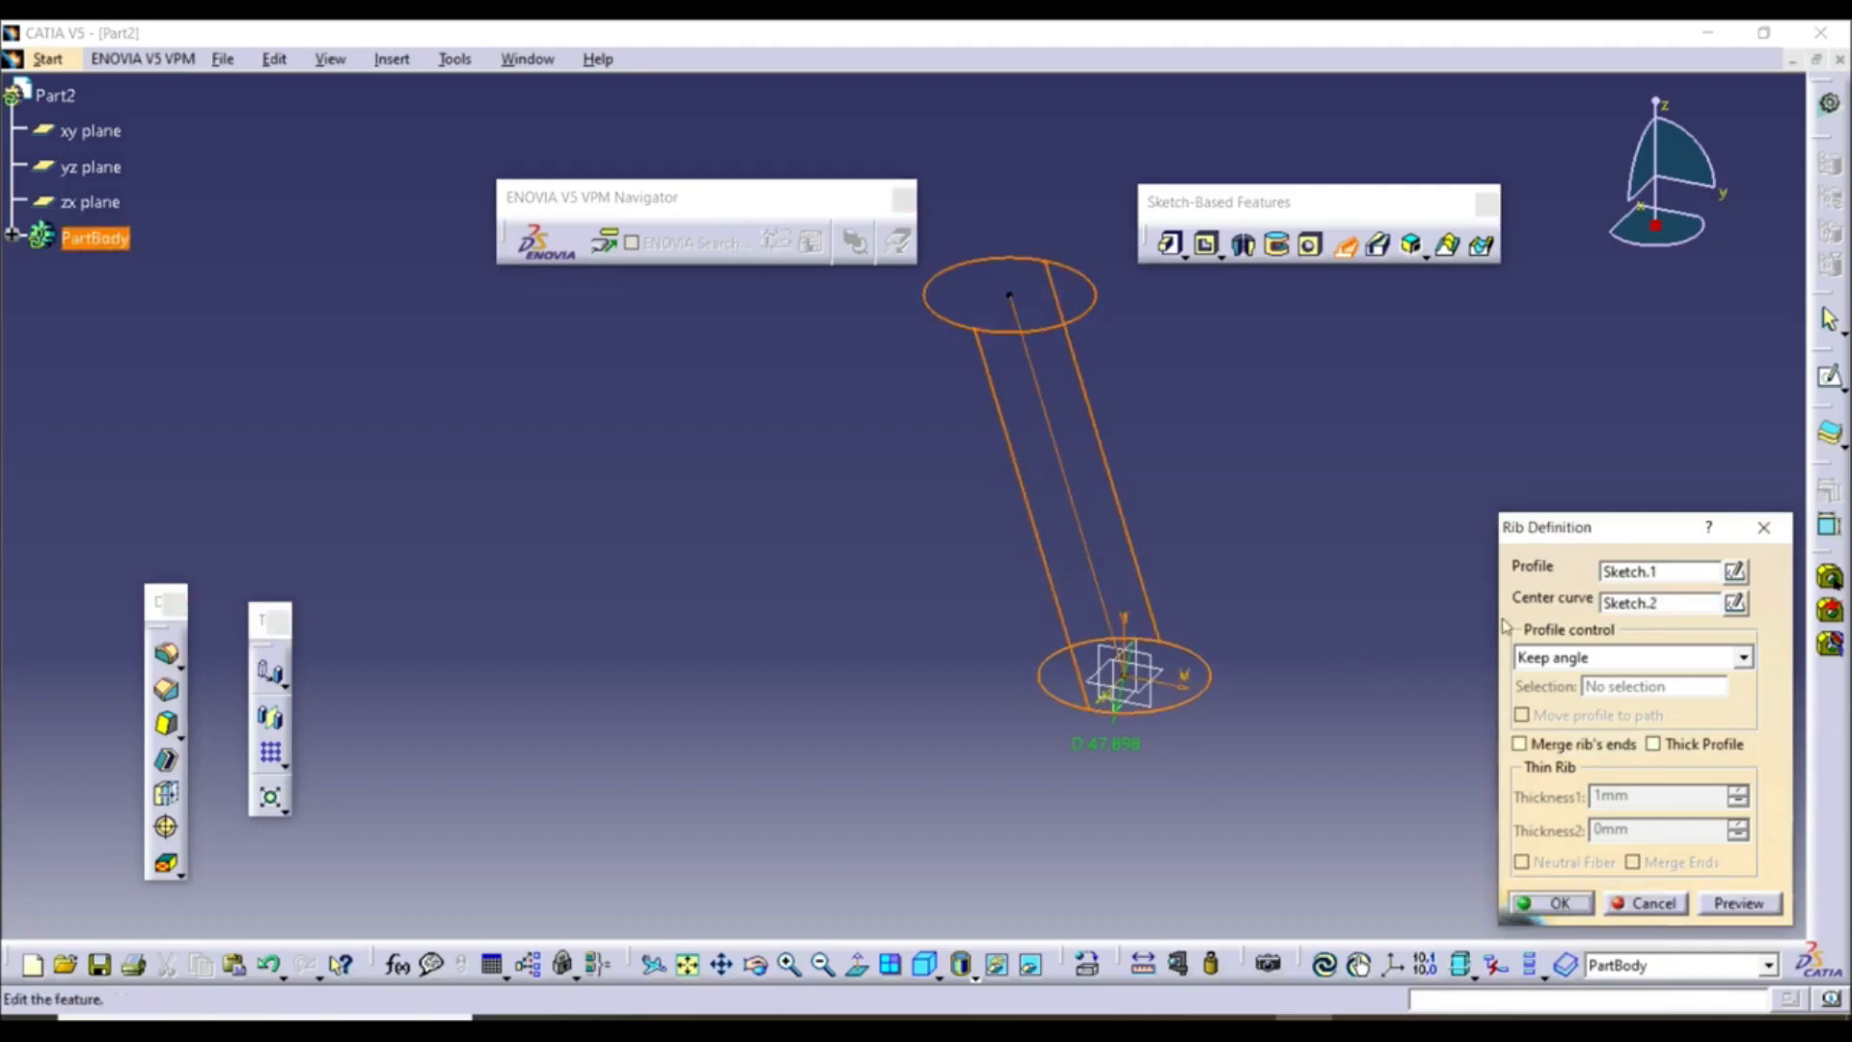
left_click(1738, 901)
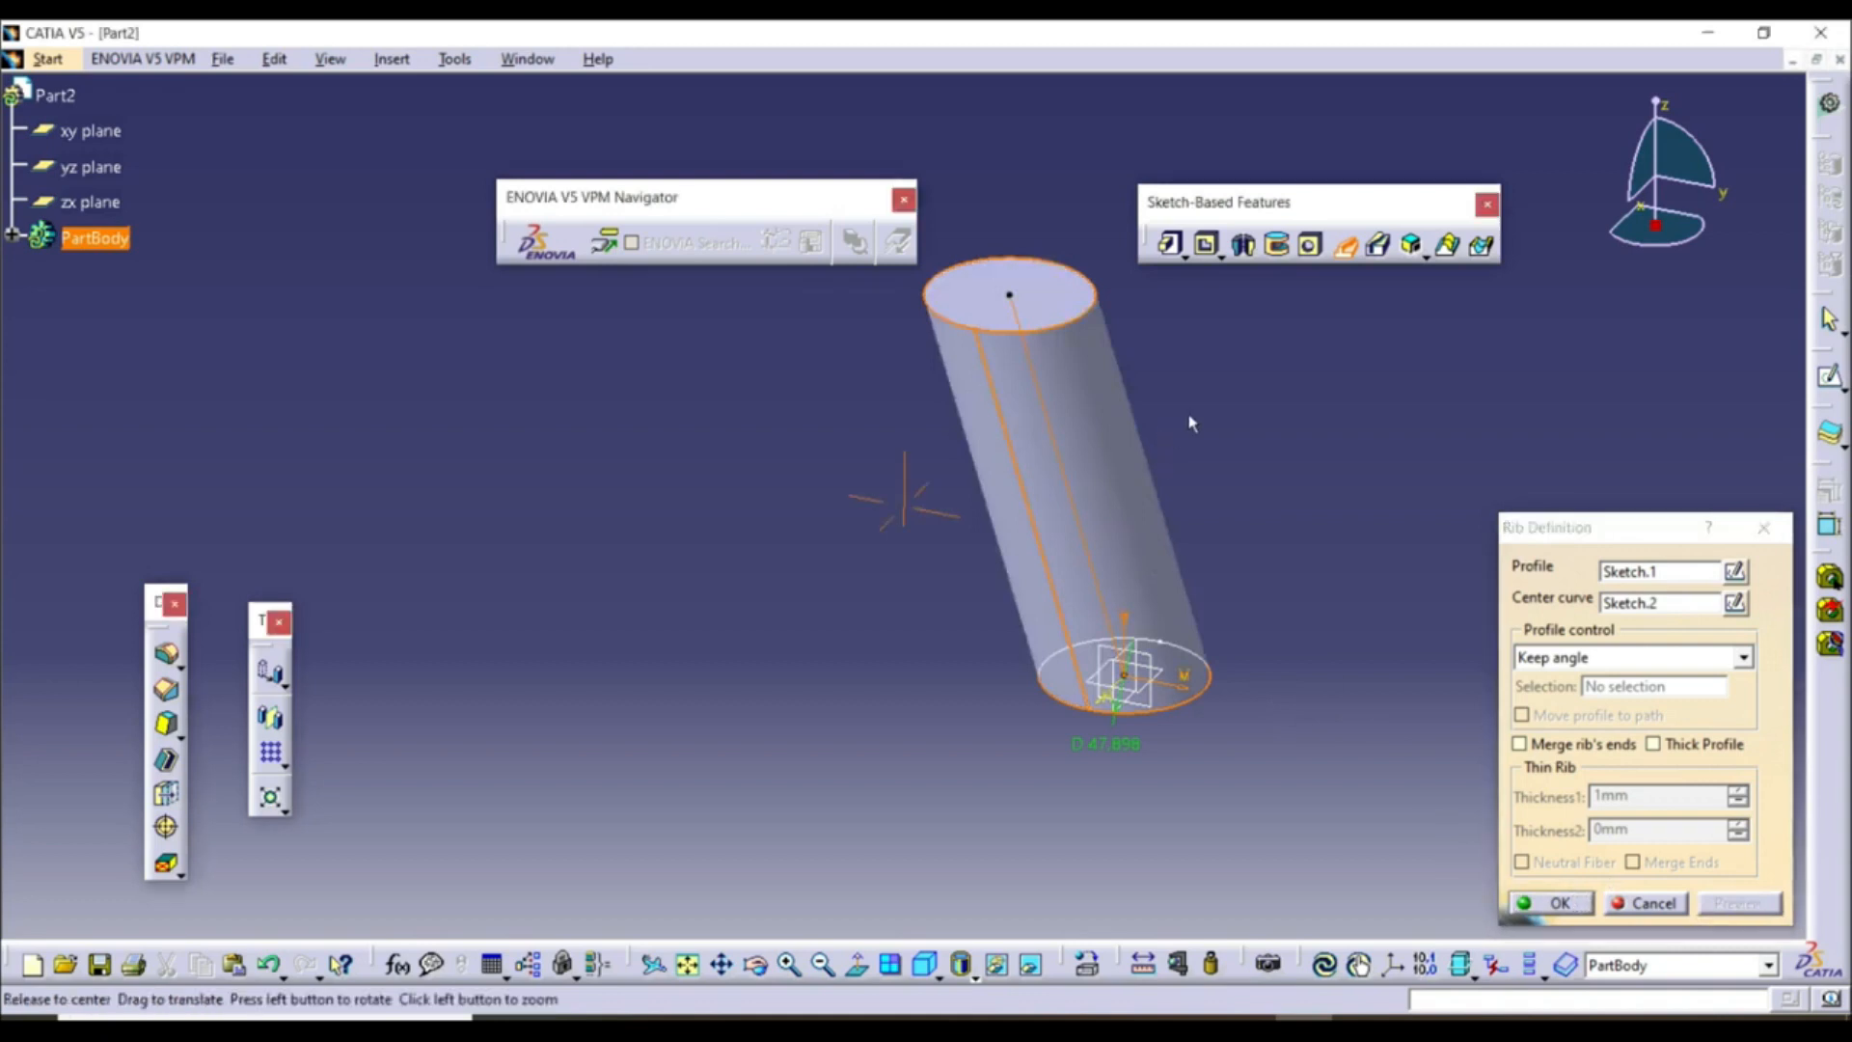
middle_click_drag(1192, 425, 1264, 507)
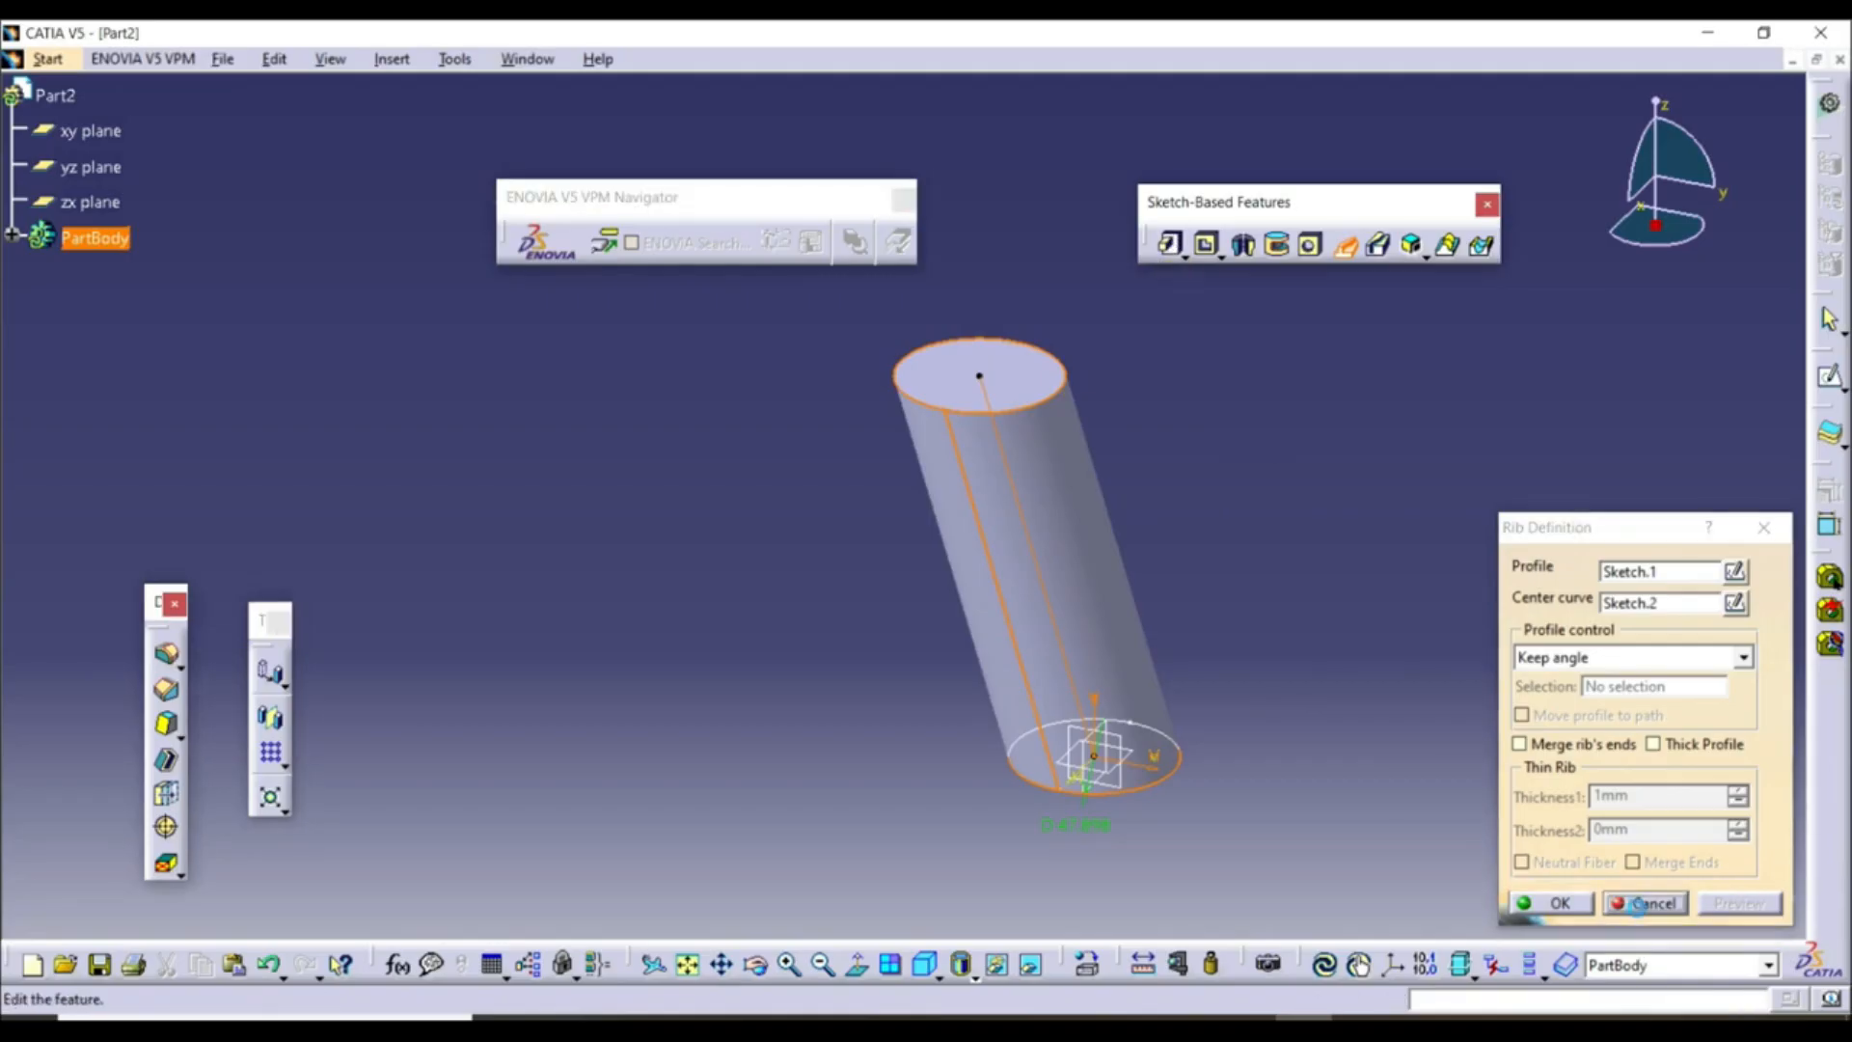
left_click(1646, 904)
Preview a Pad of the Sketch.1 circle with a length of 100 mm, directed along the slanted line instead of normal to profile, and cancel it
left_click(1170, 245)
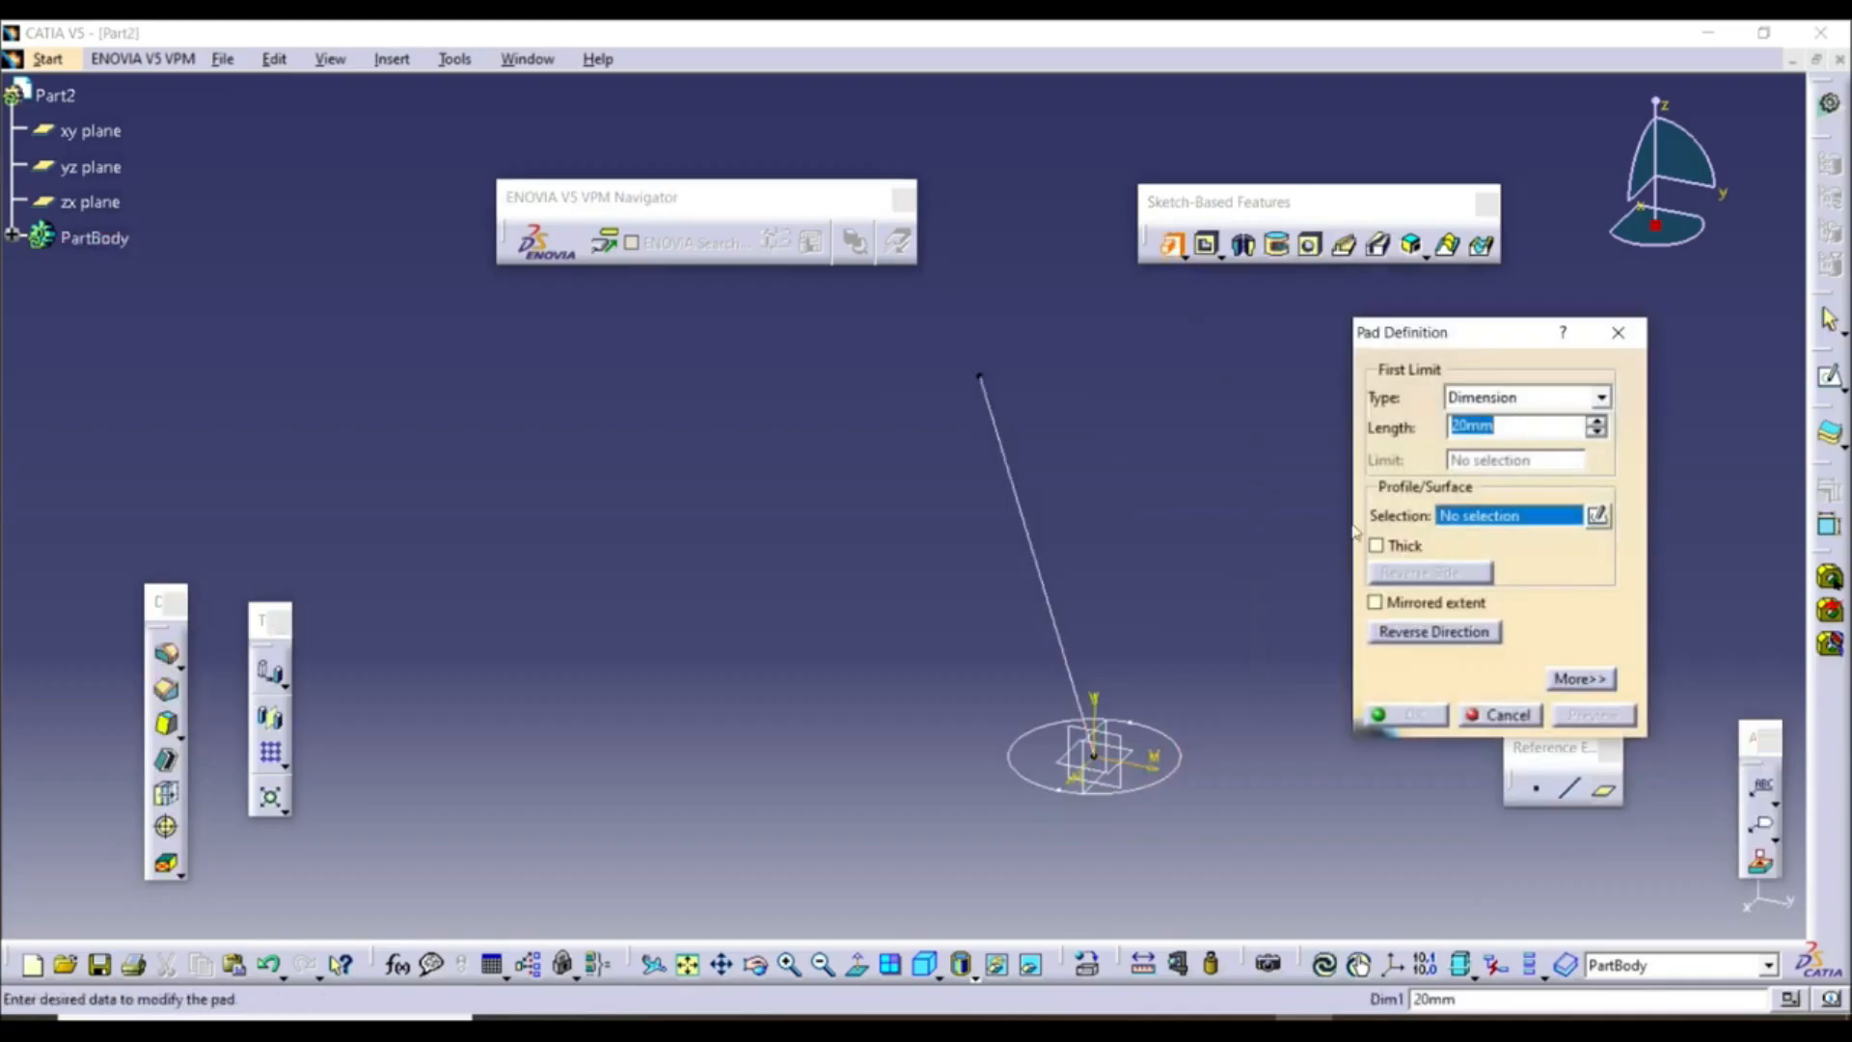
left_click(1181, 776)
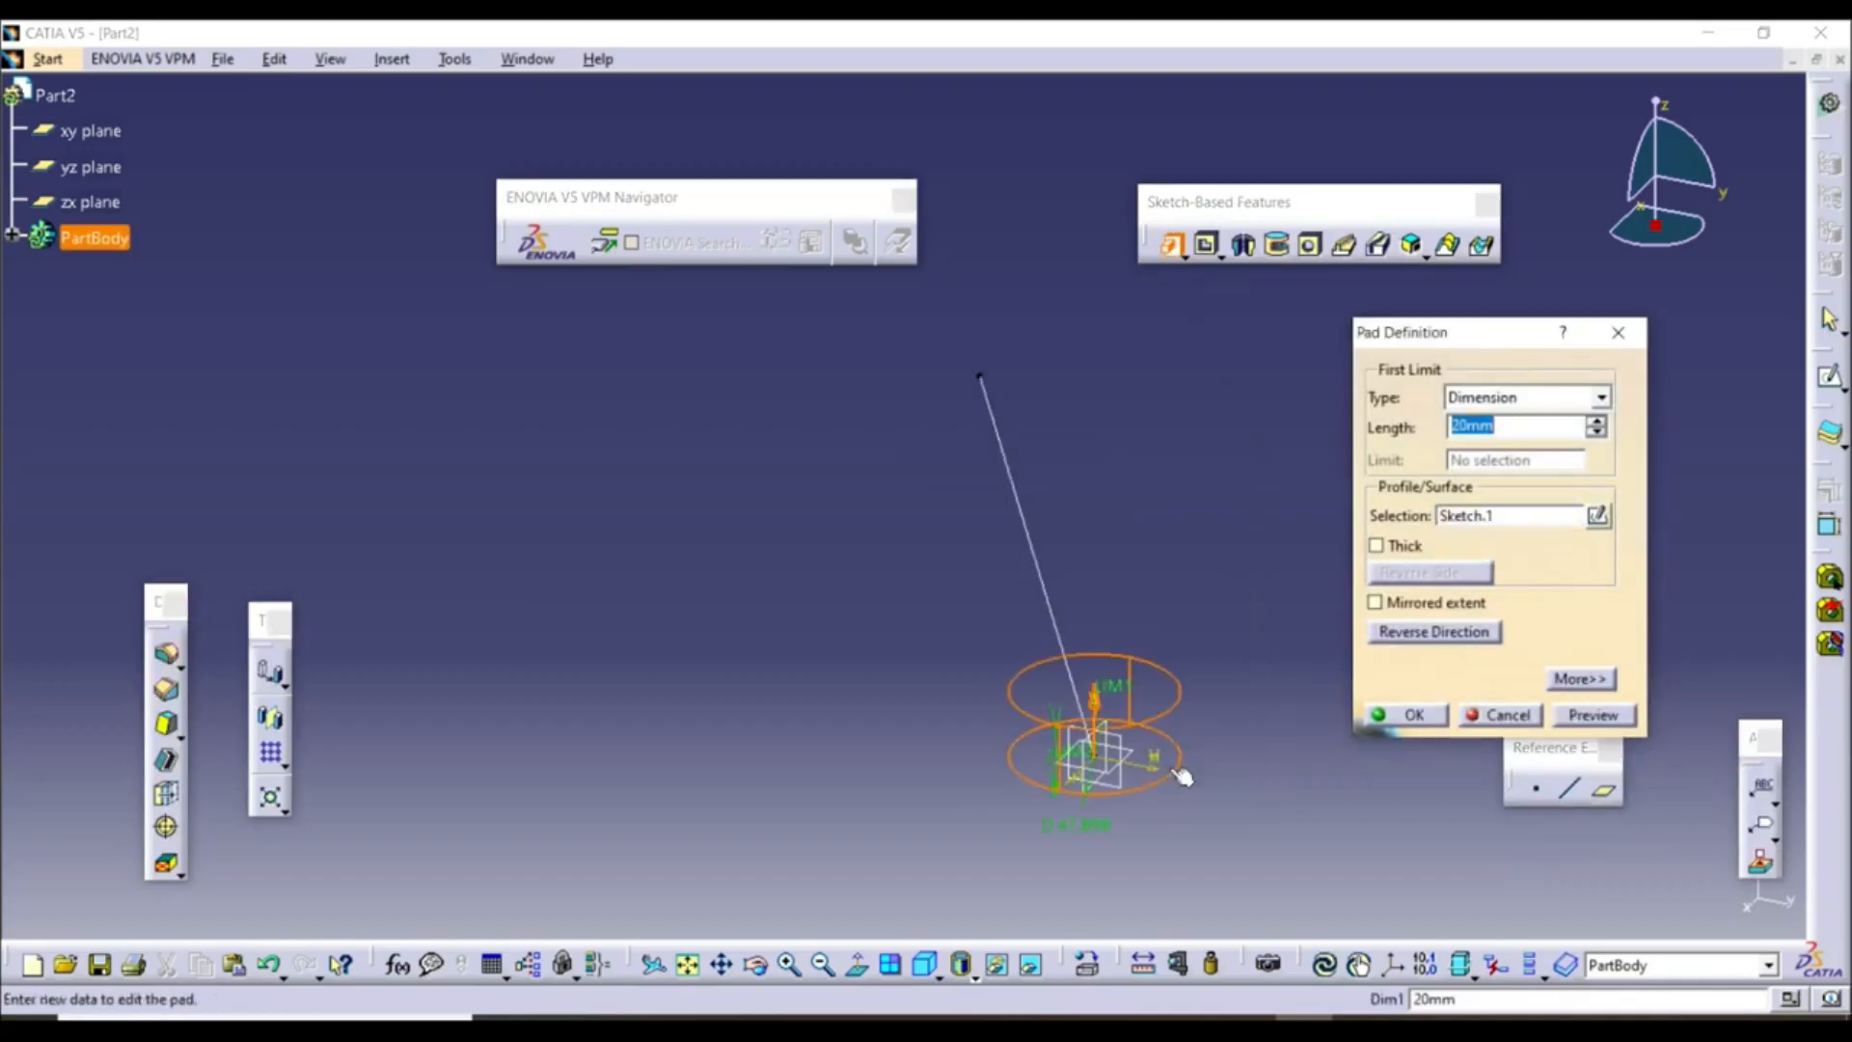
left_click(1579, 678)
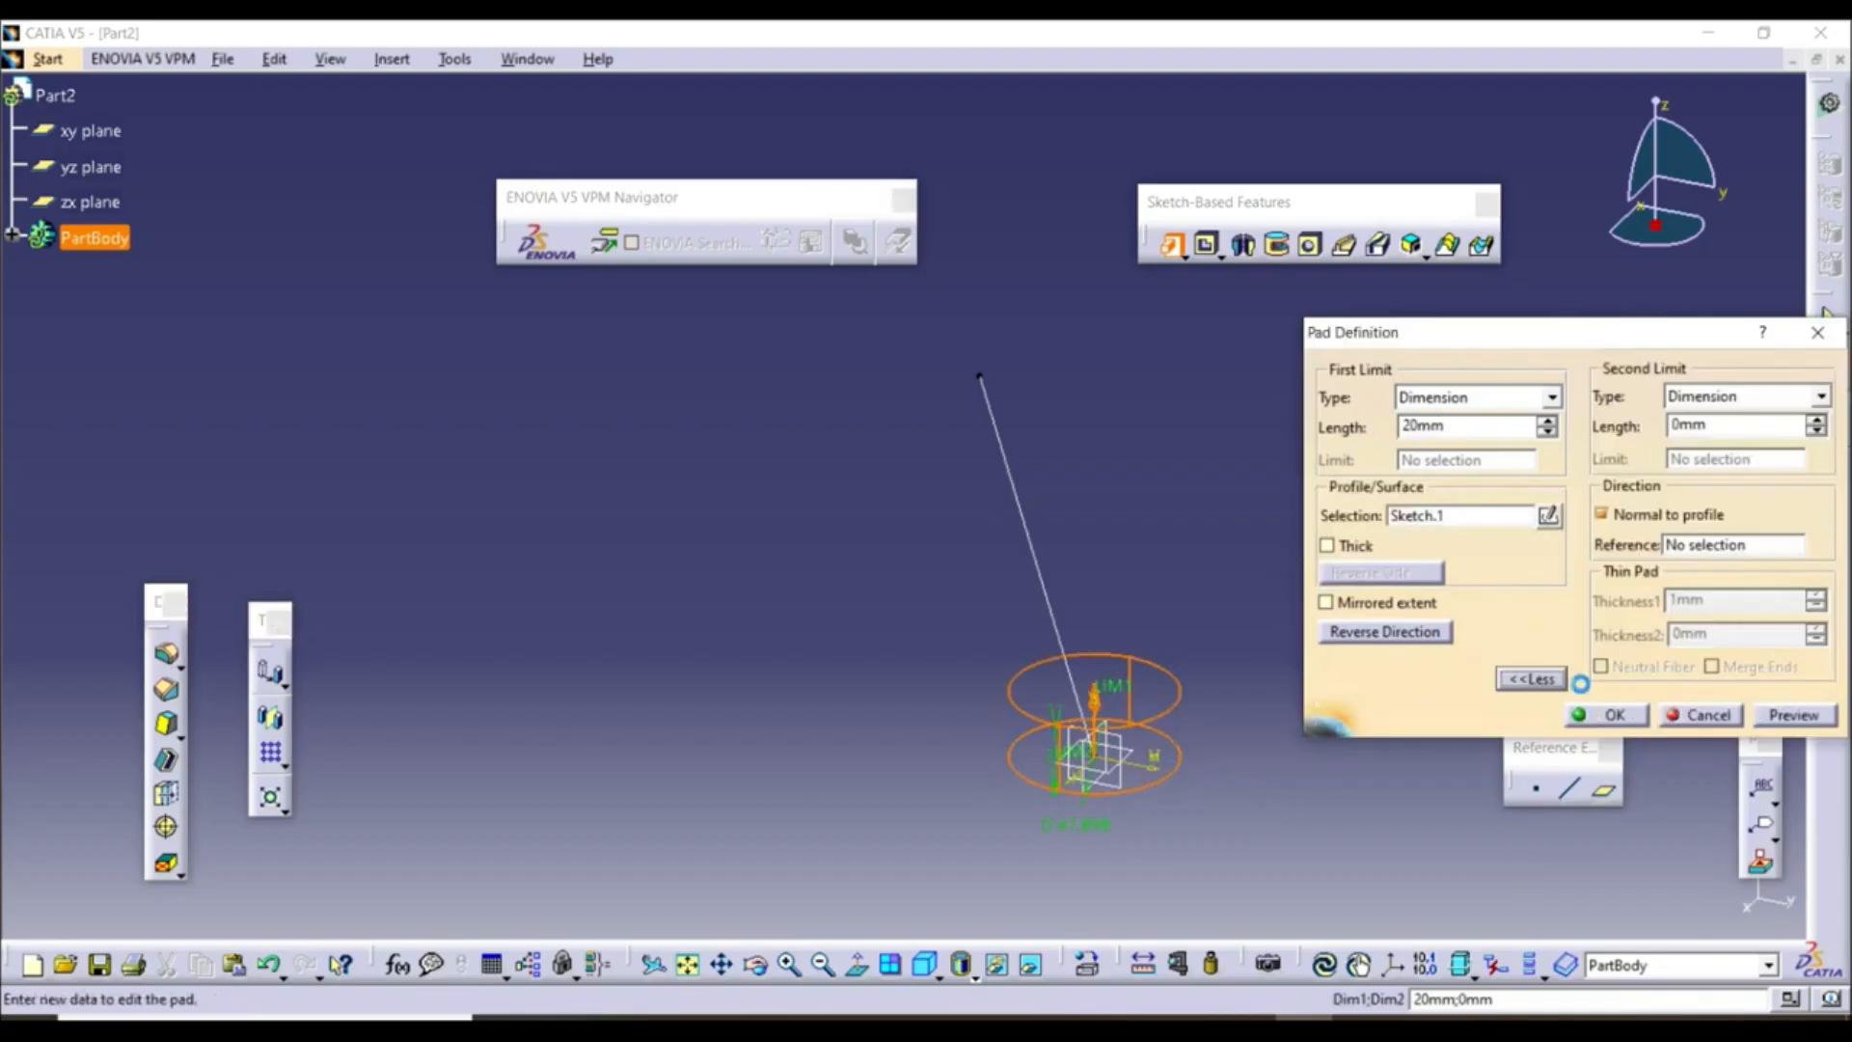
left_click(1602, 515)
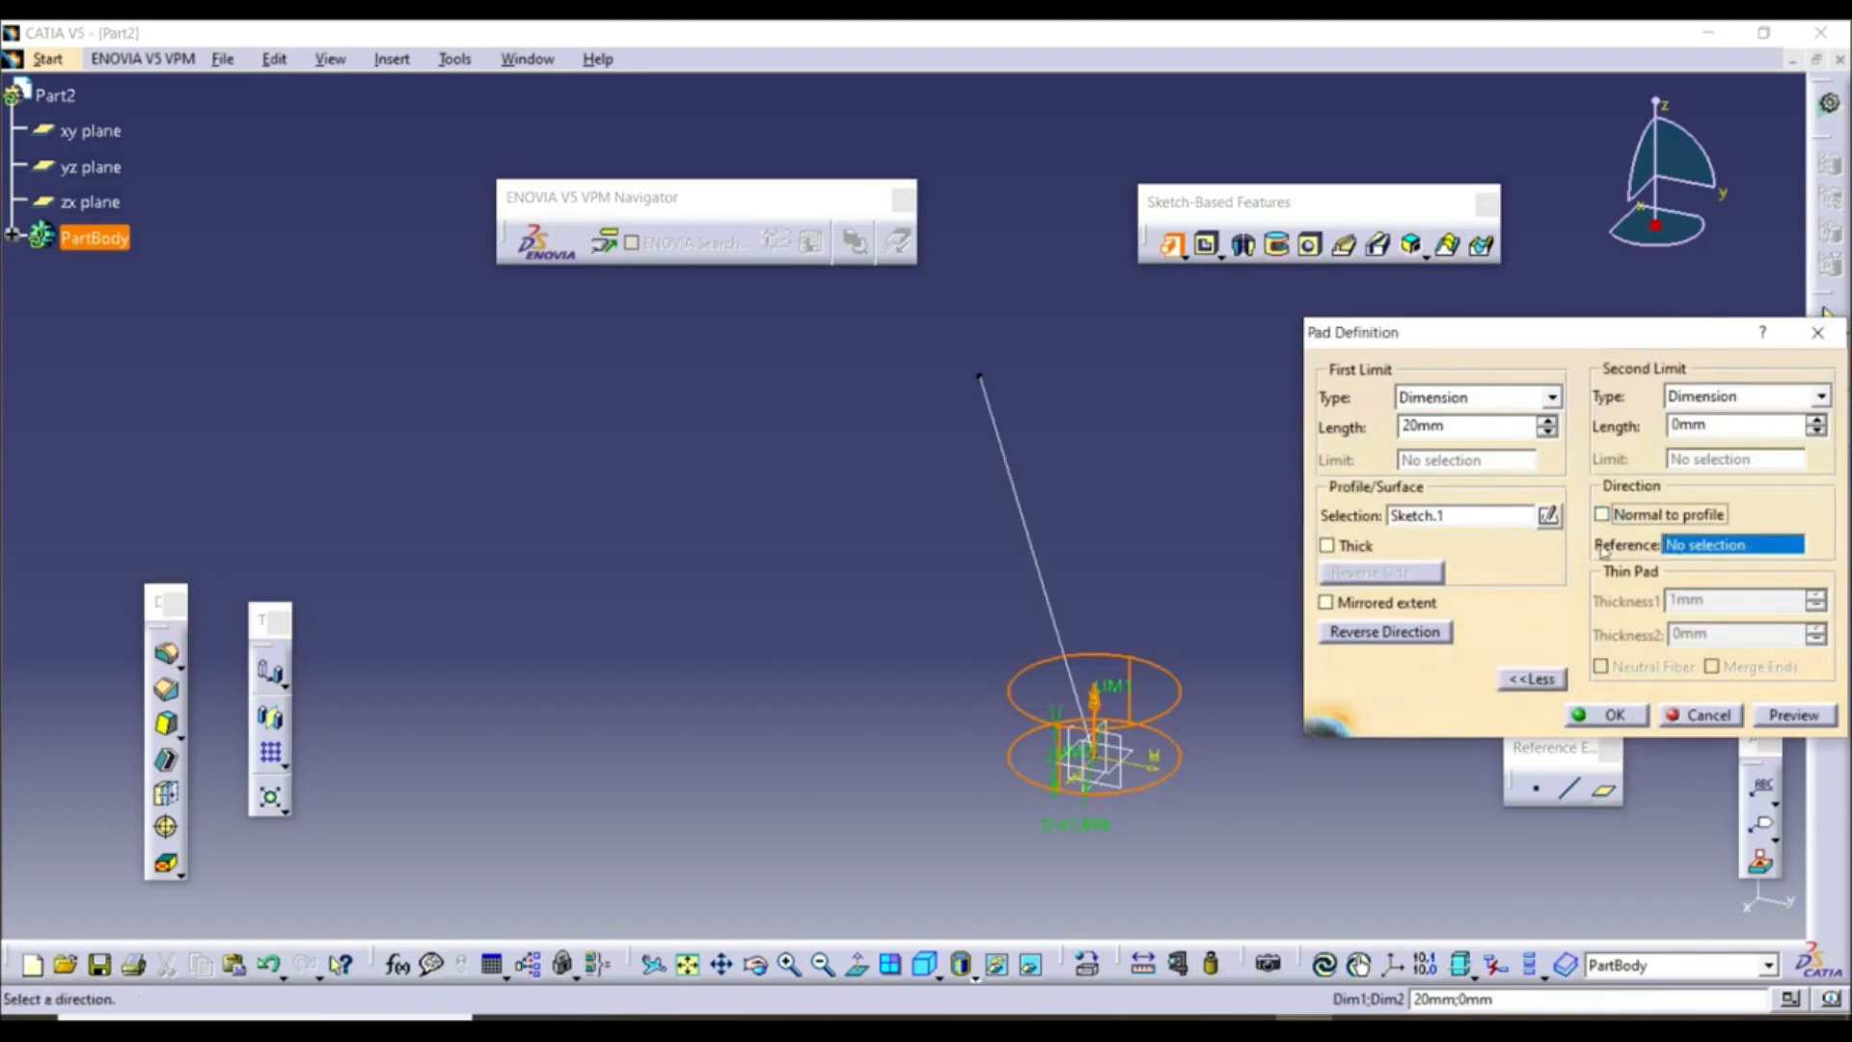
left_click(1052, 576)
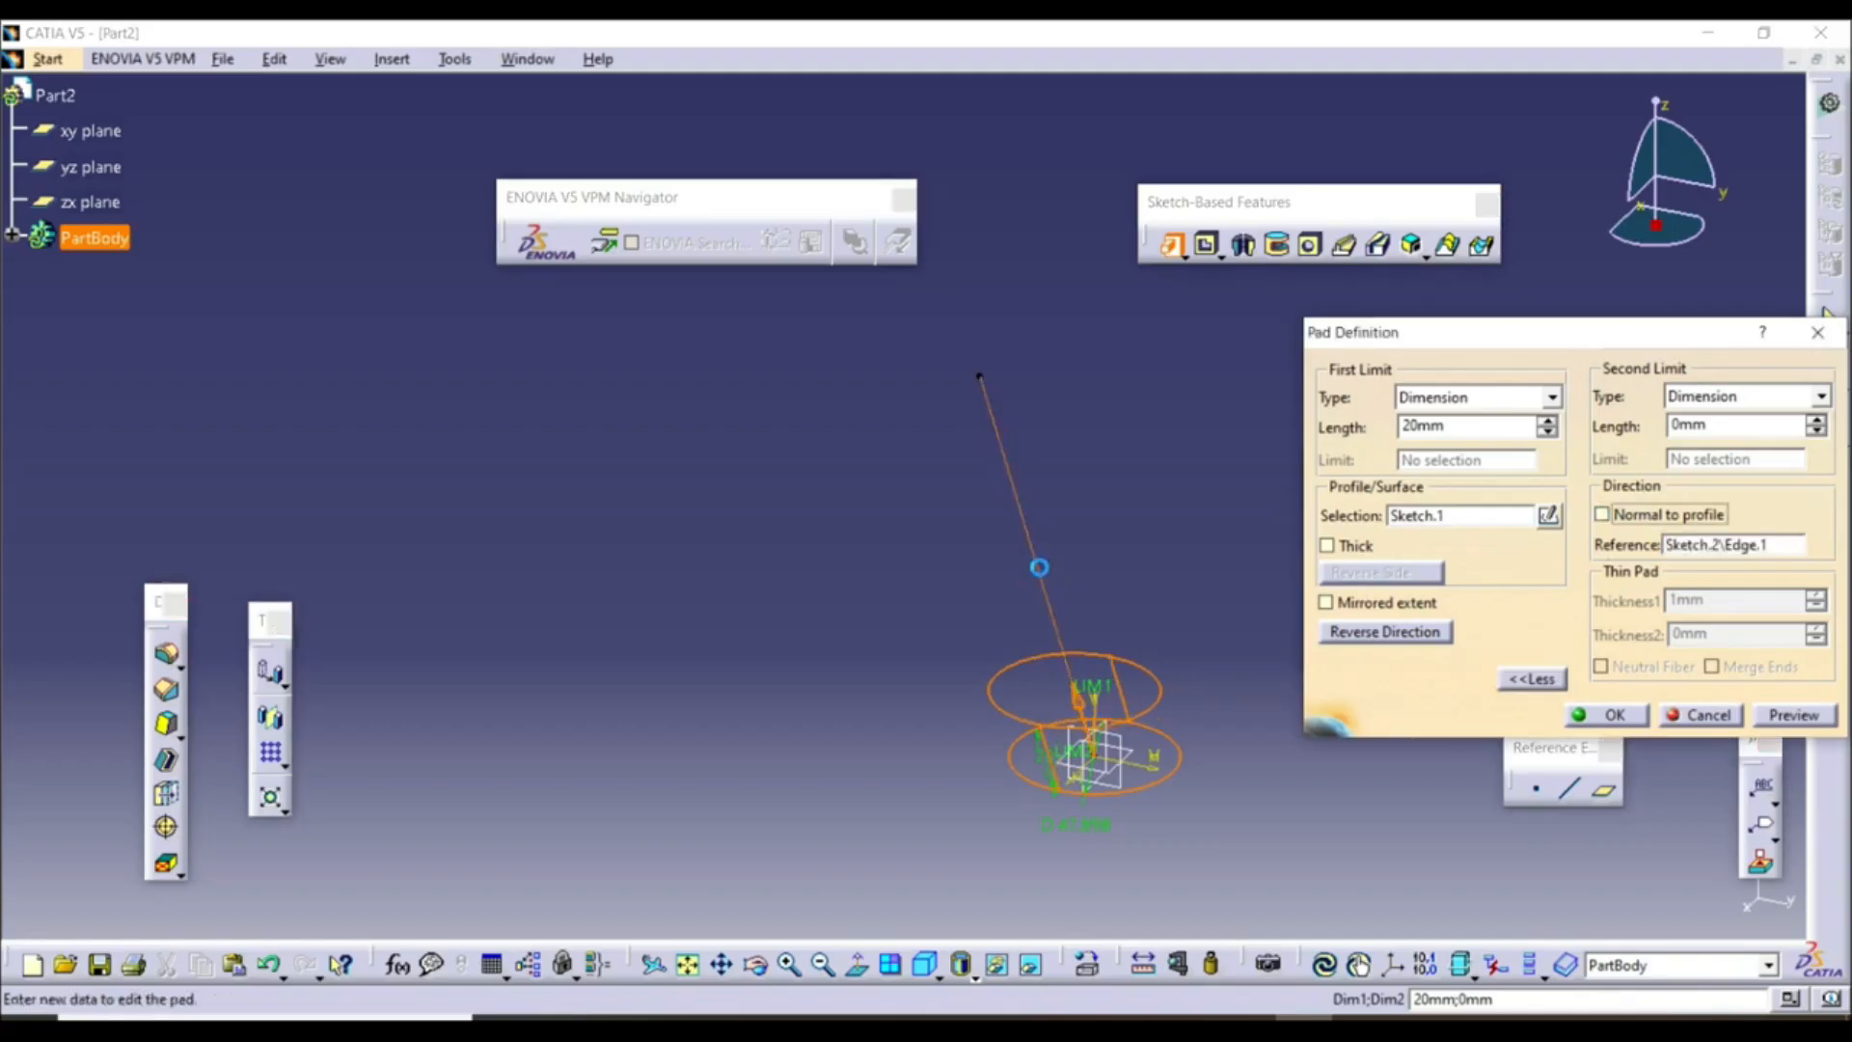
left_click_drag(1546, 426, 1546, 430)
left_click(1546, 429)
left_click(1546, 429)
left_click(1794, 715)
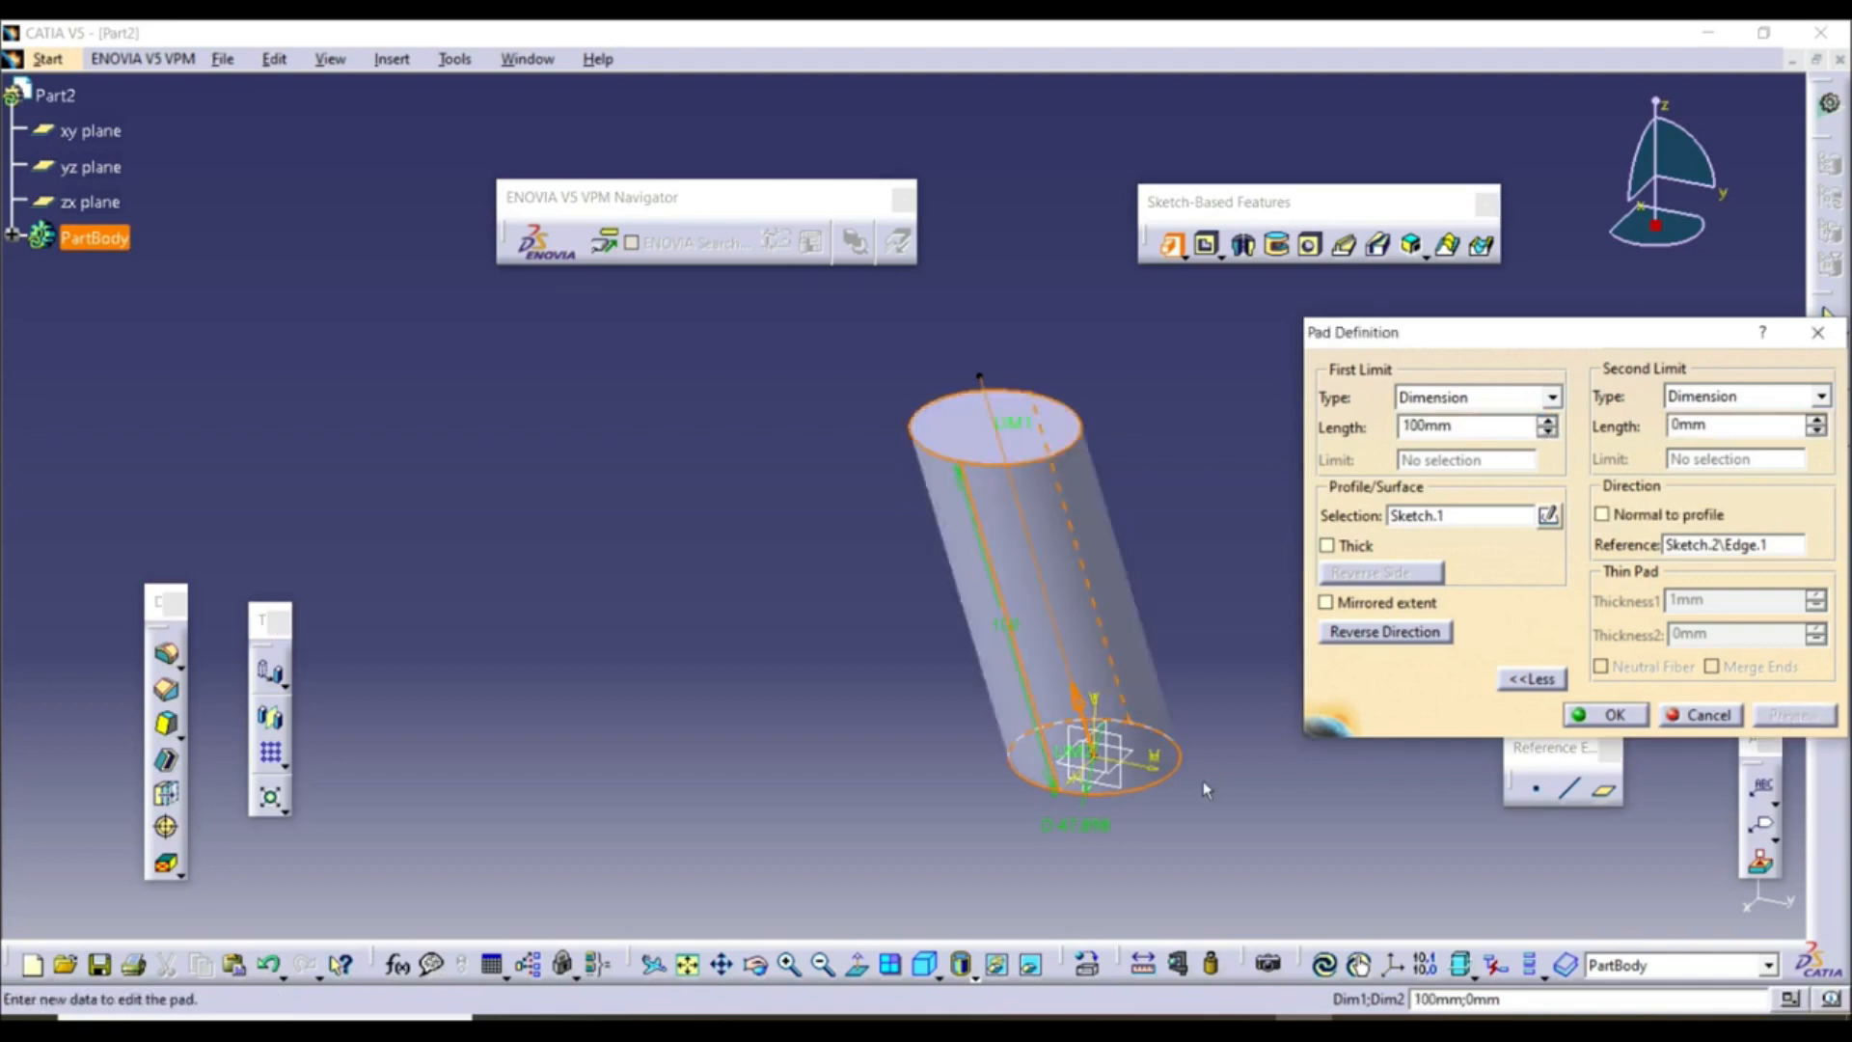
left_click(1707, 715)
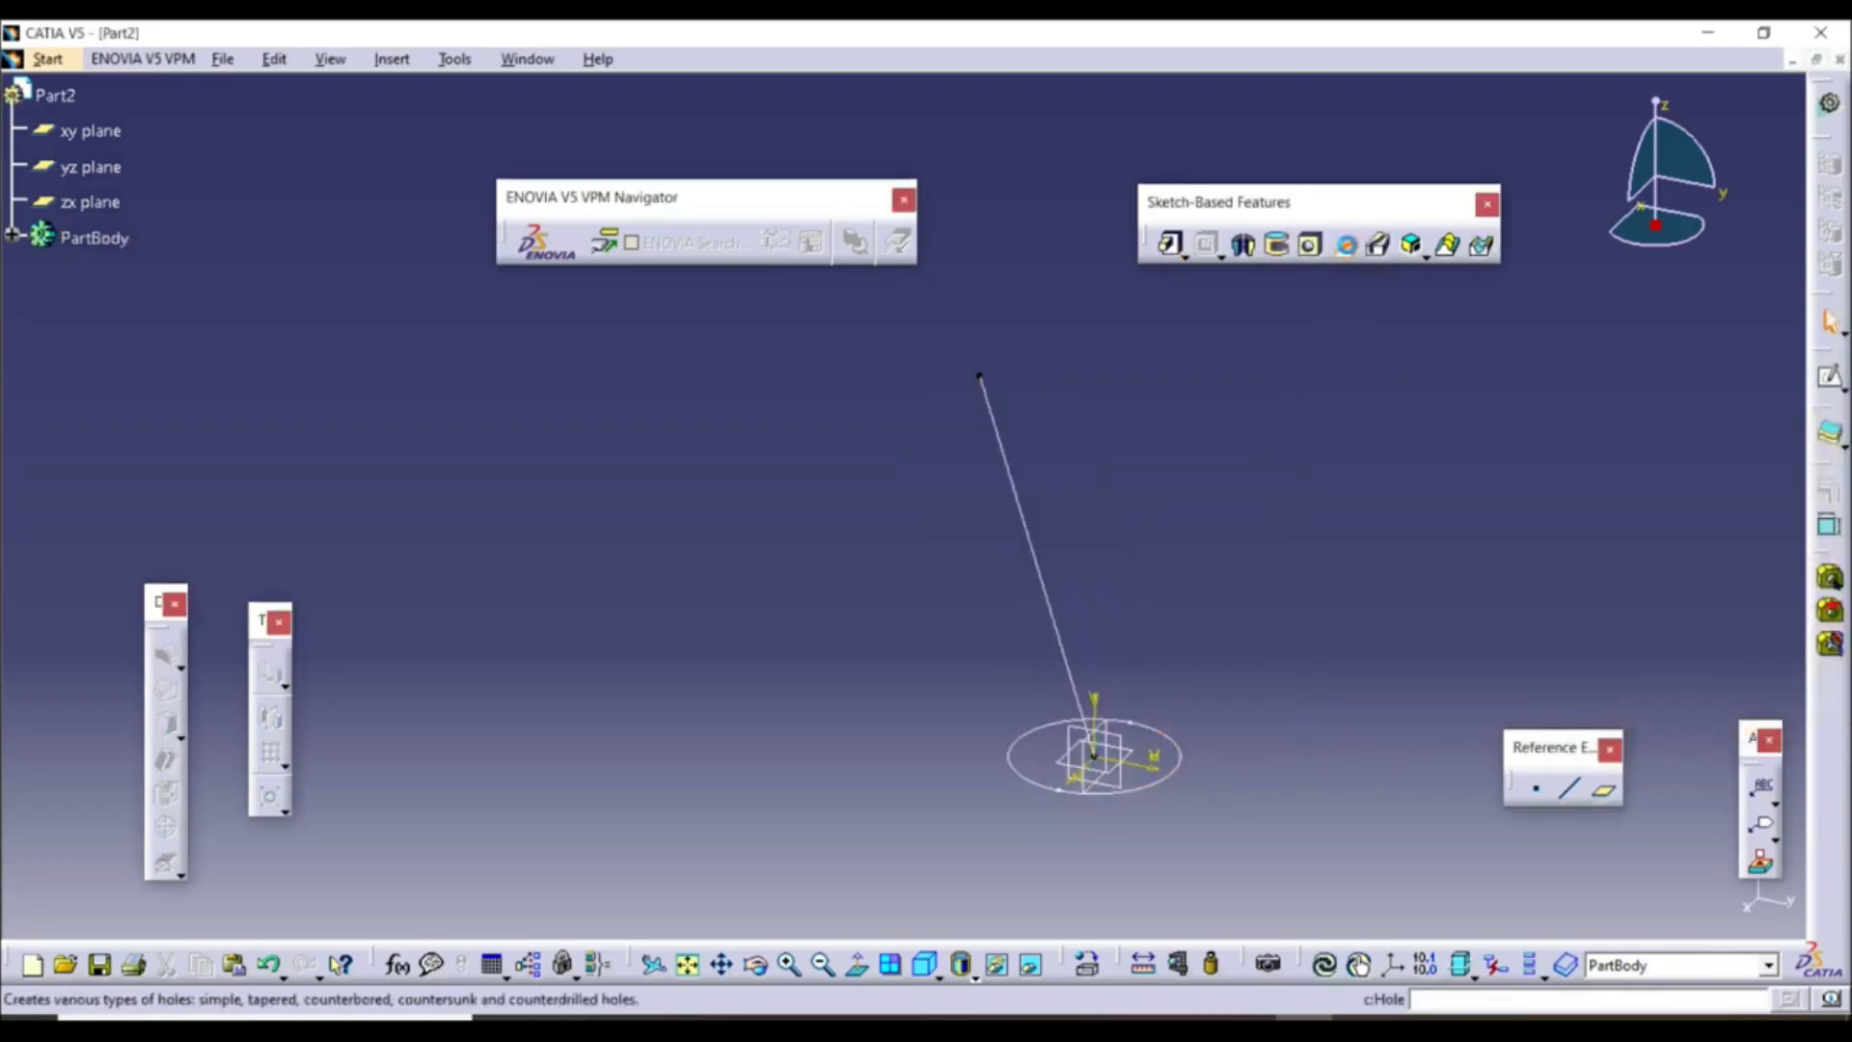
Start a new Rib with the Sketch.1 circle as profile and the Sketch.2 line as center curve, and preview it
left_click(1345, 244)
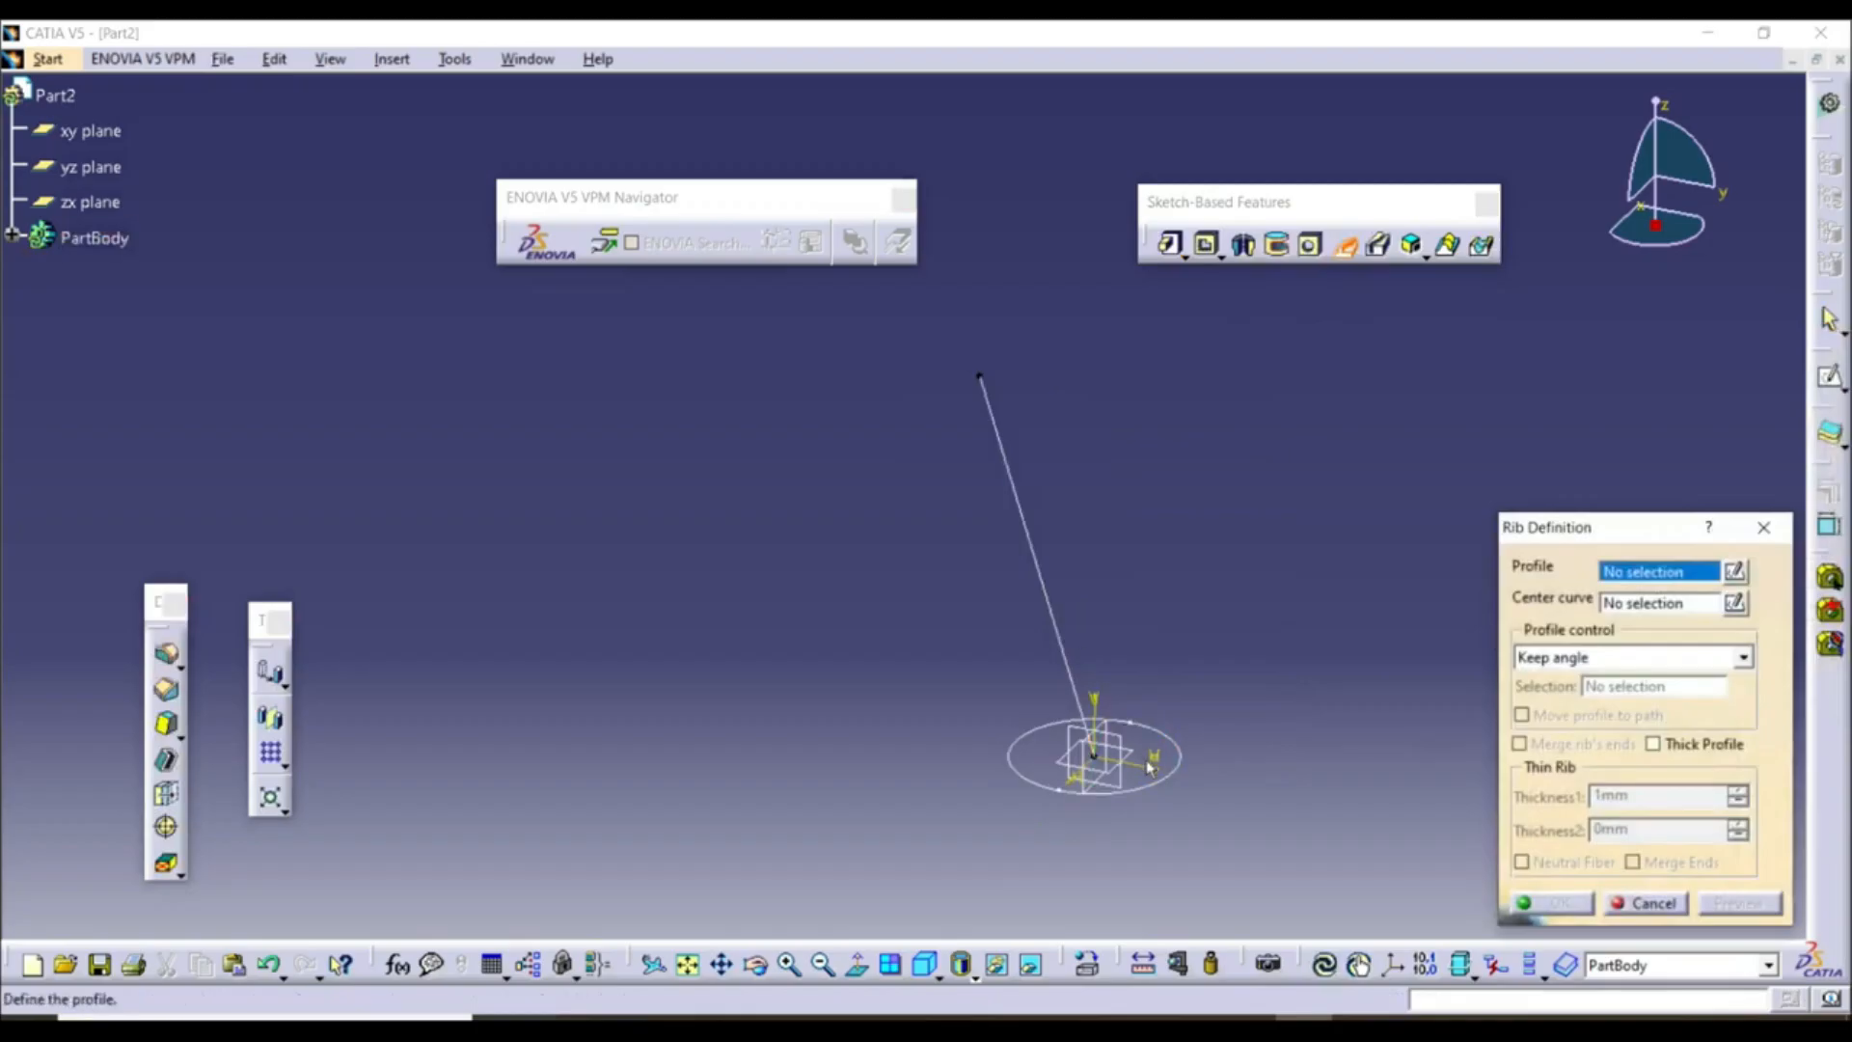
left_click(1100, 742)
left_click(1069, 648)
left_click(1748, 904)
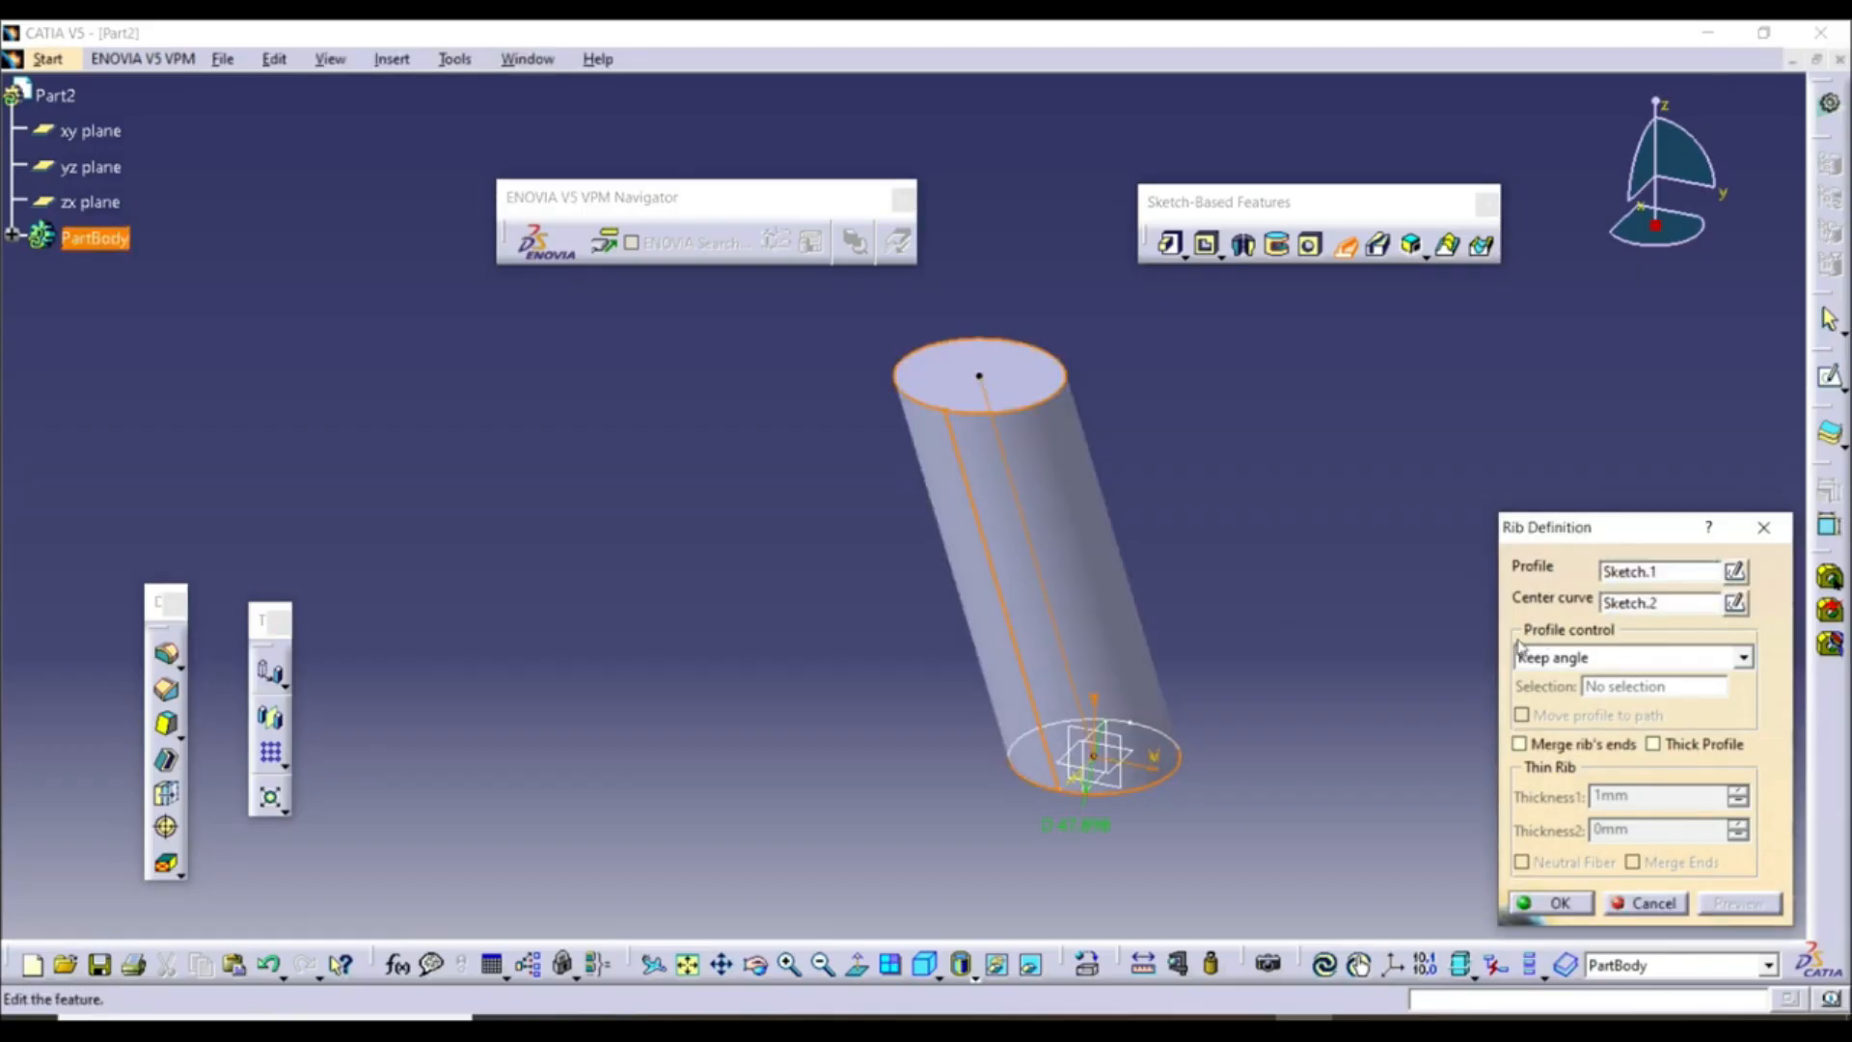
Switch the rib's profile control to Pulling direction using the xy plane, enable Move profile to path, and preview the shape
left_click(1585, 663)
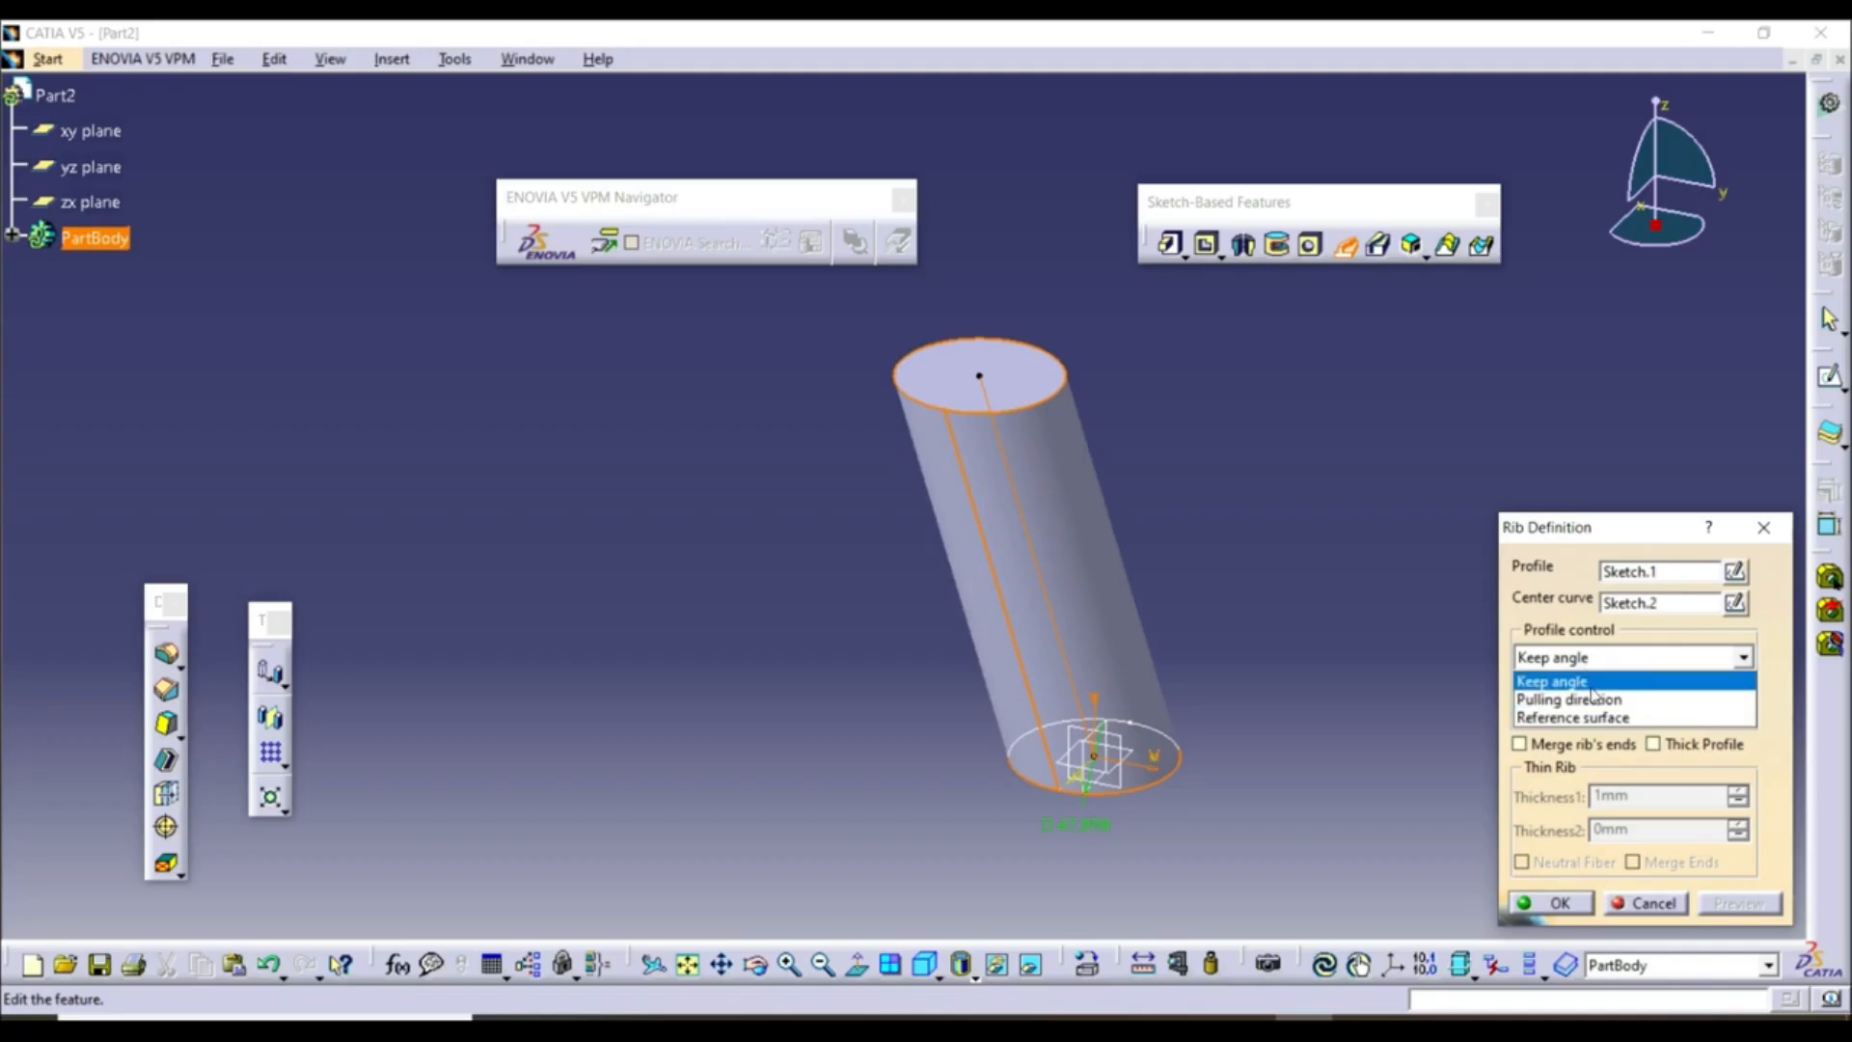
left_click(1592, 702)
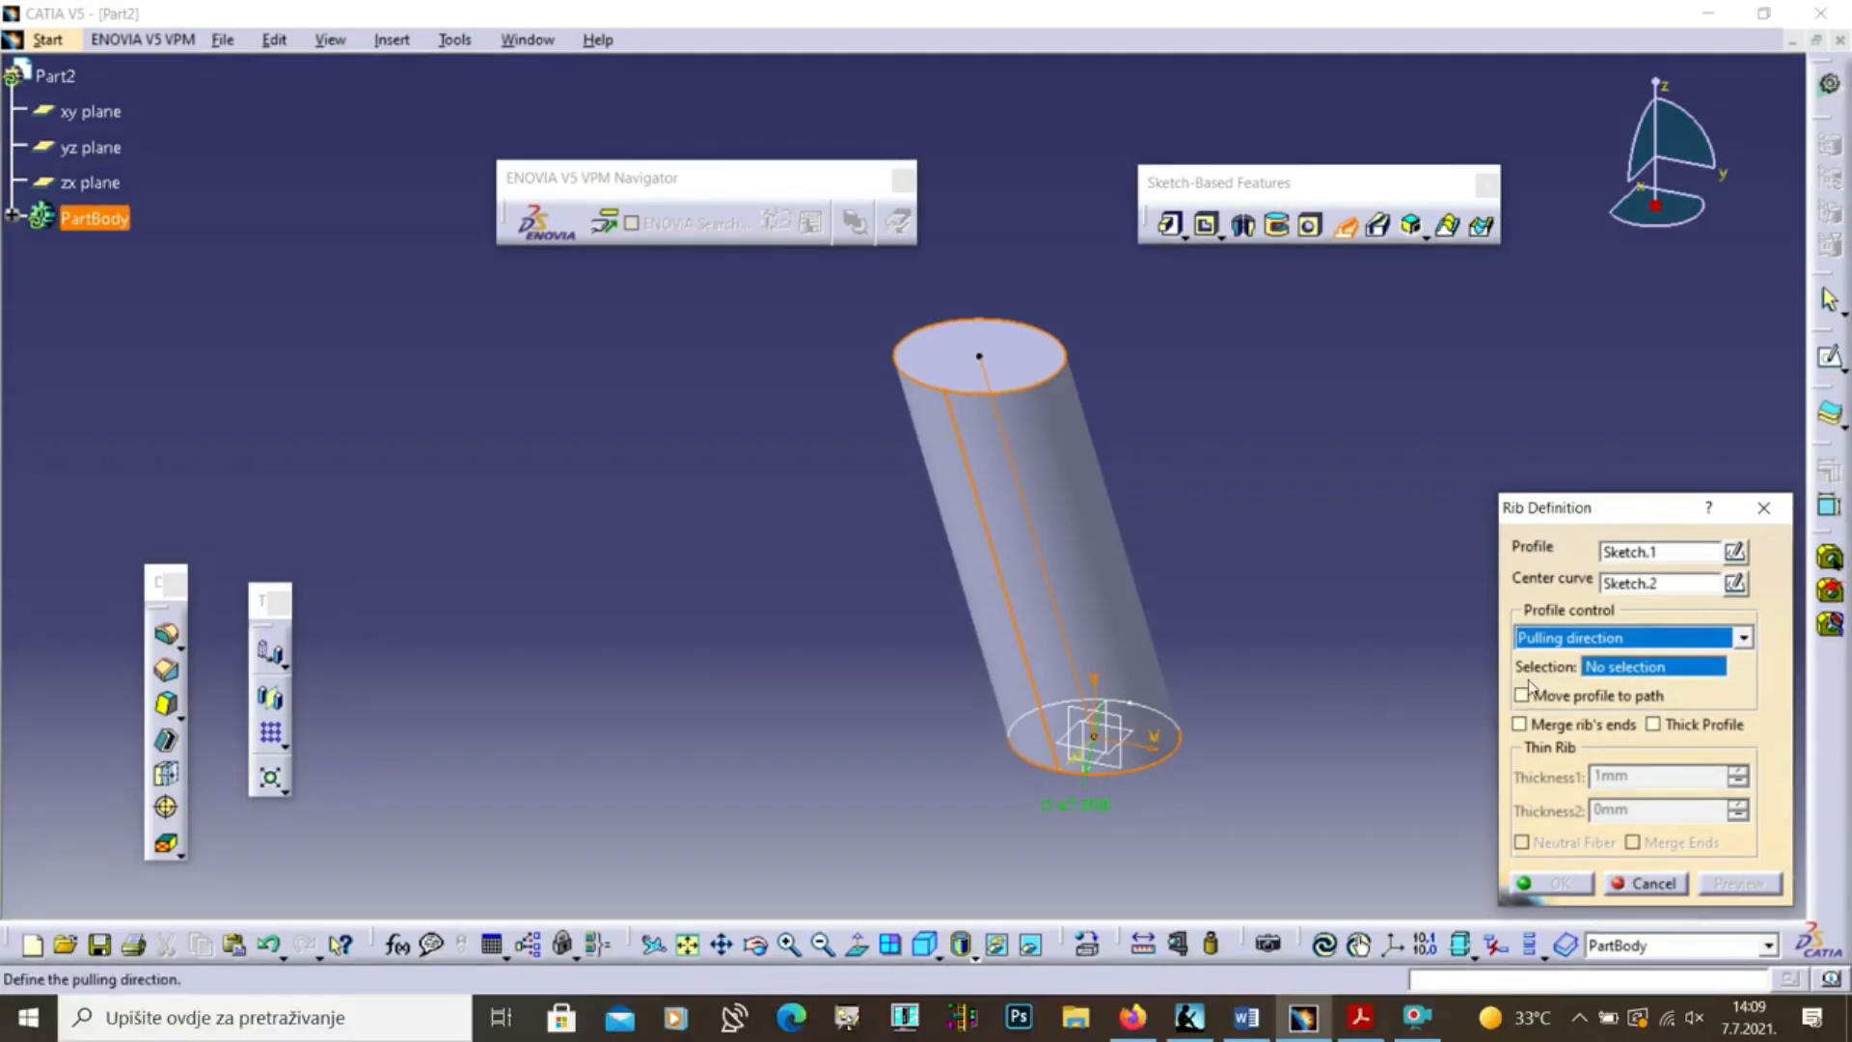
left_click(1145, 740)
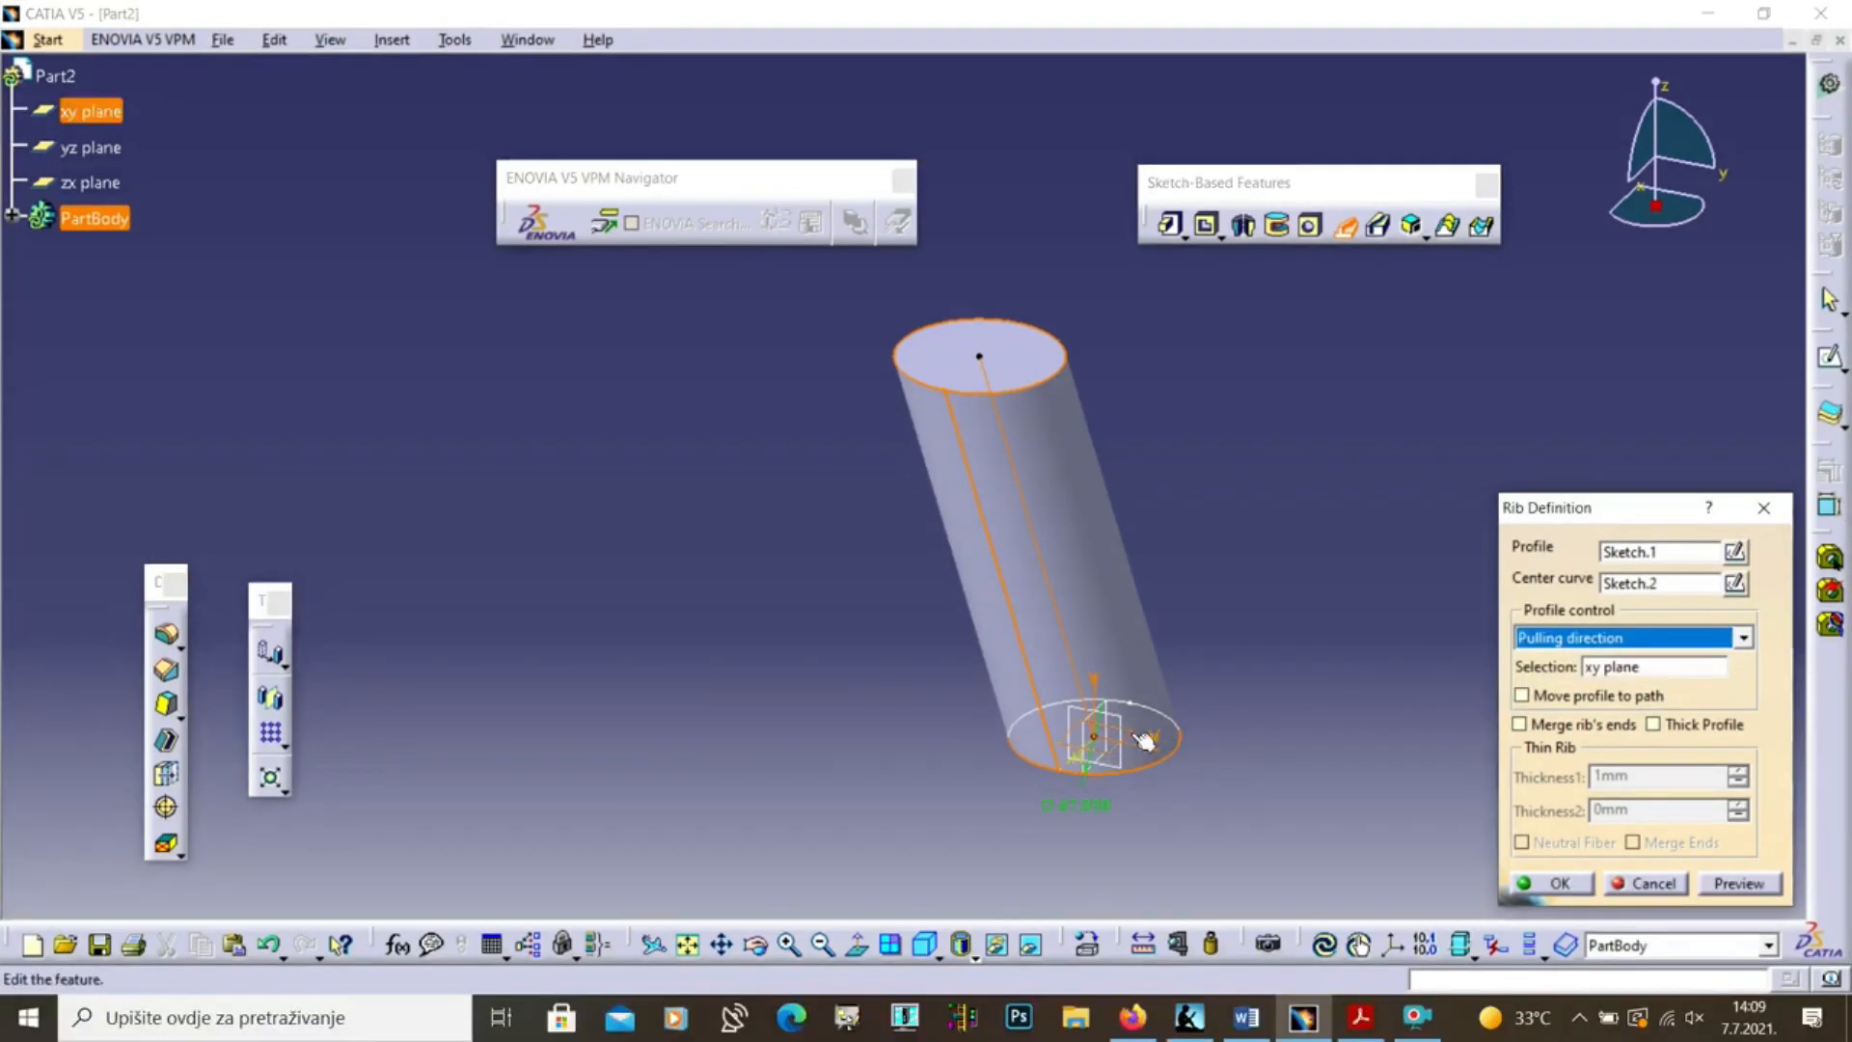
left_click(1521, 696)
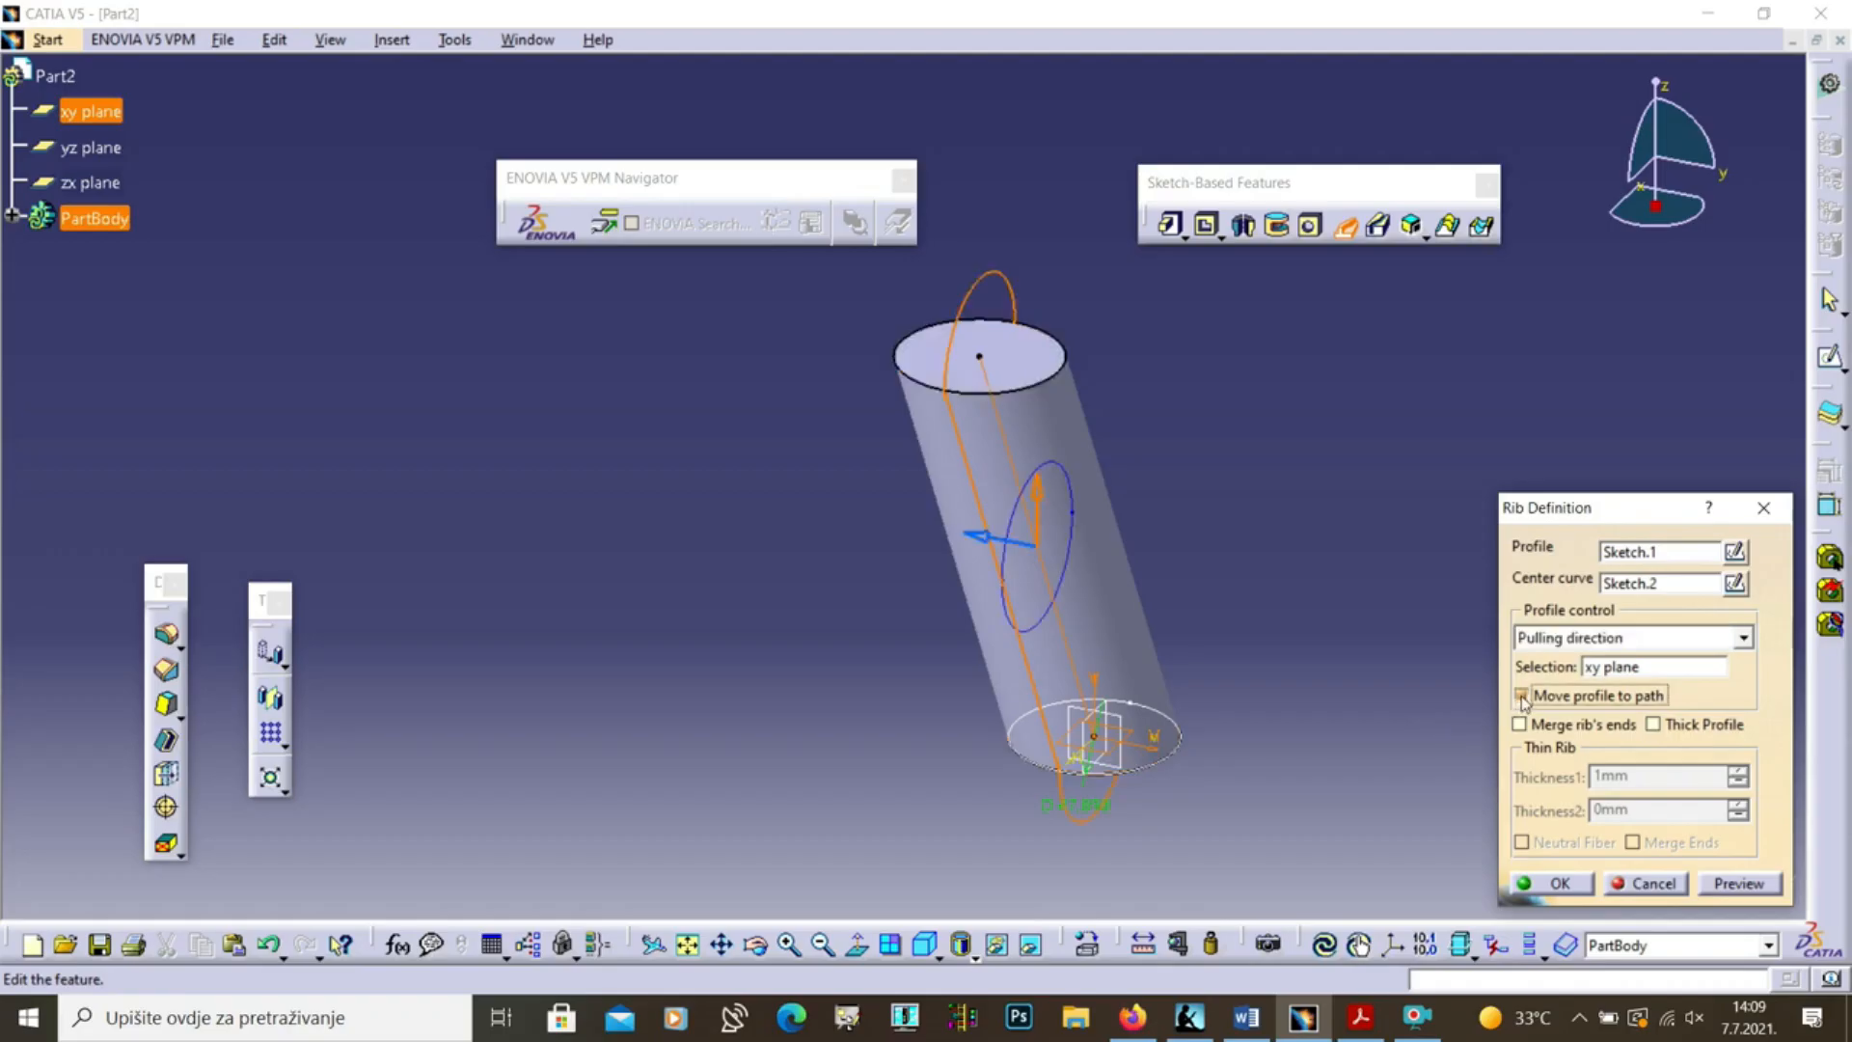
left_click(1740, 883)
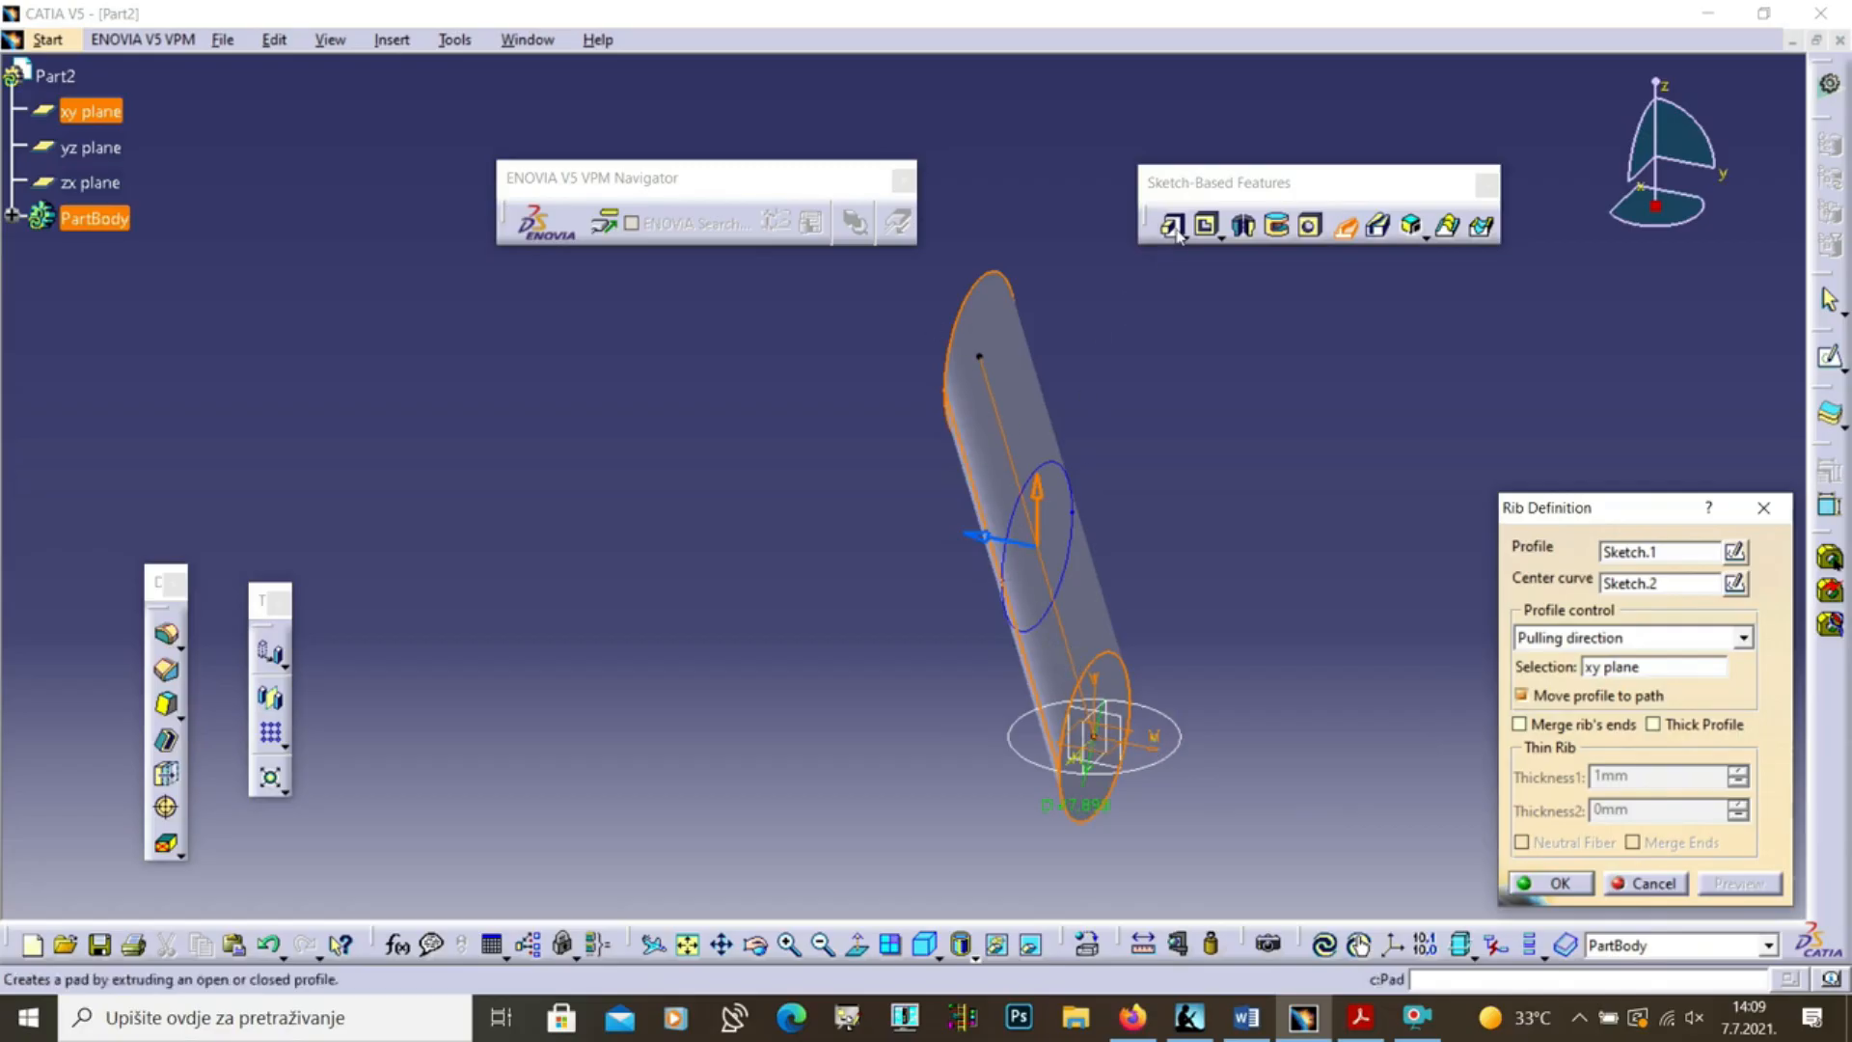
Try the yz plane as the rib's pulling direction, preview the shape, and cancel the rib
left_click(1610, 668)
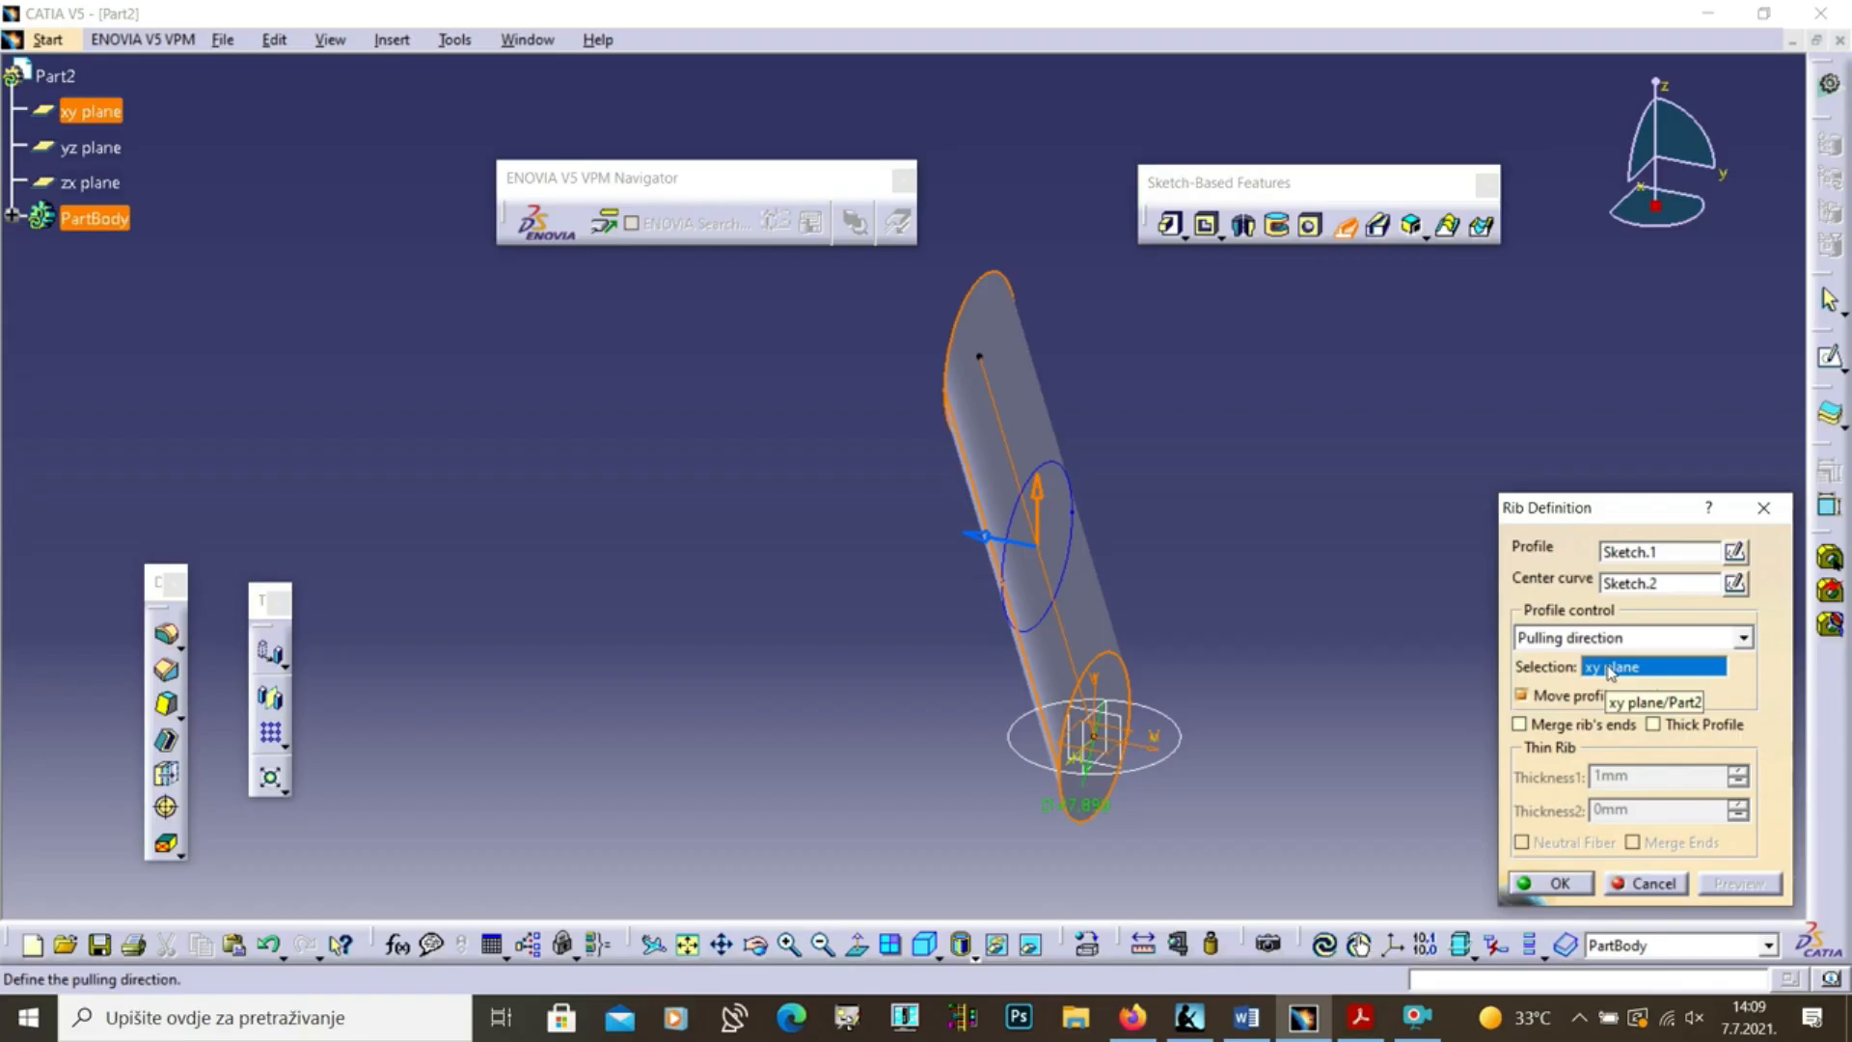
left_click(1133, 726)
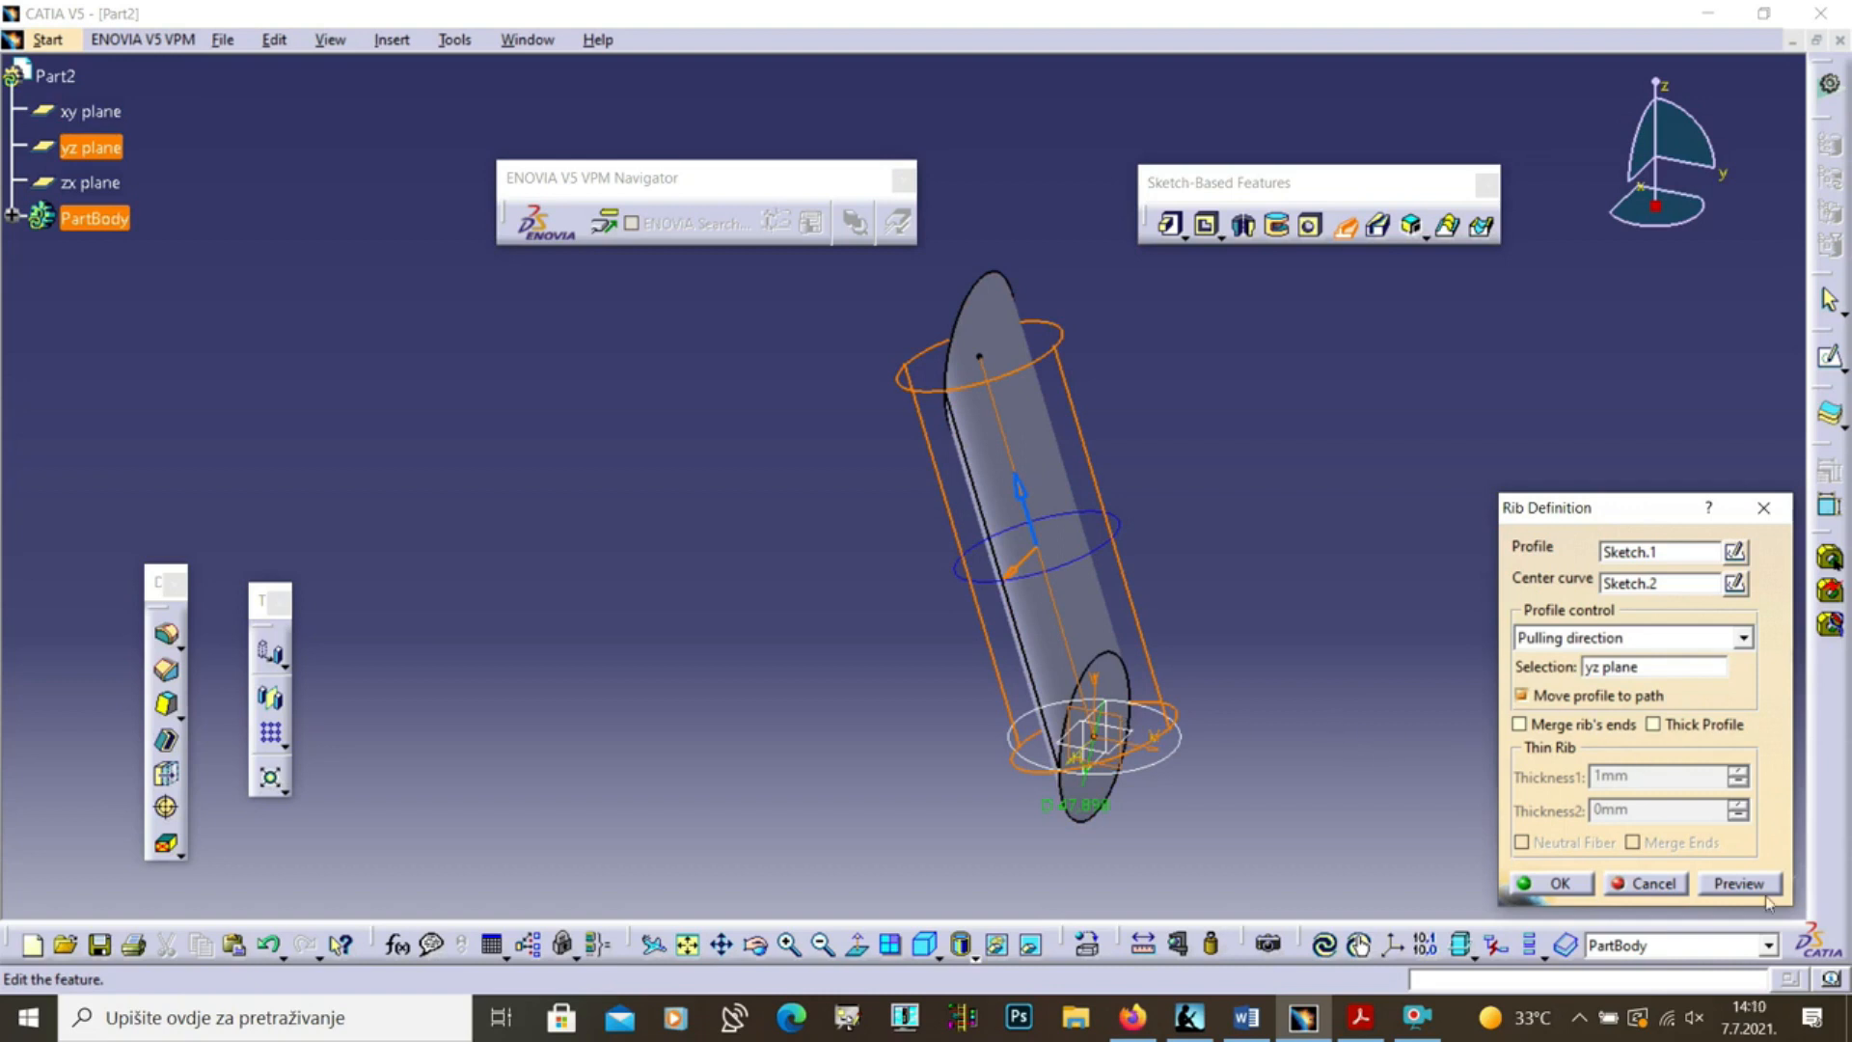
left_click(1739, 884)
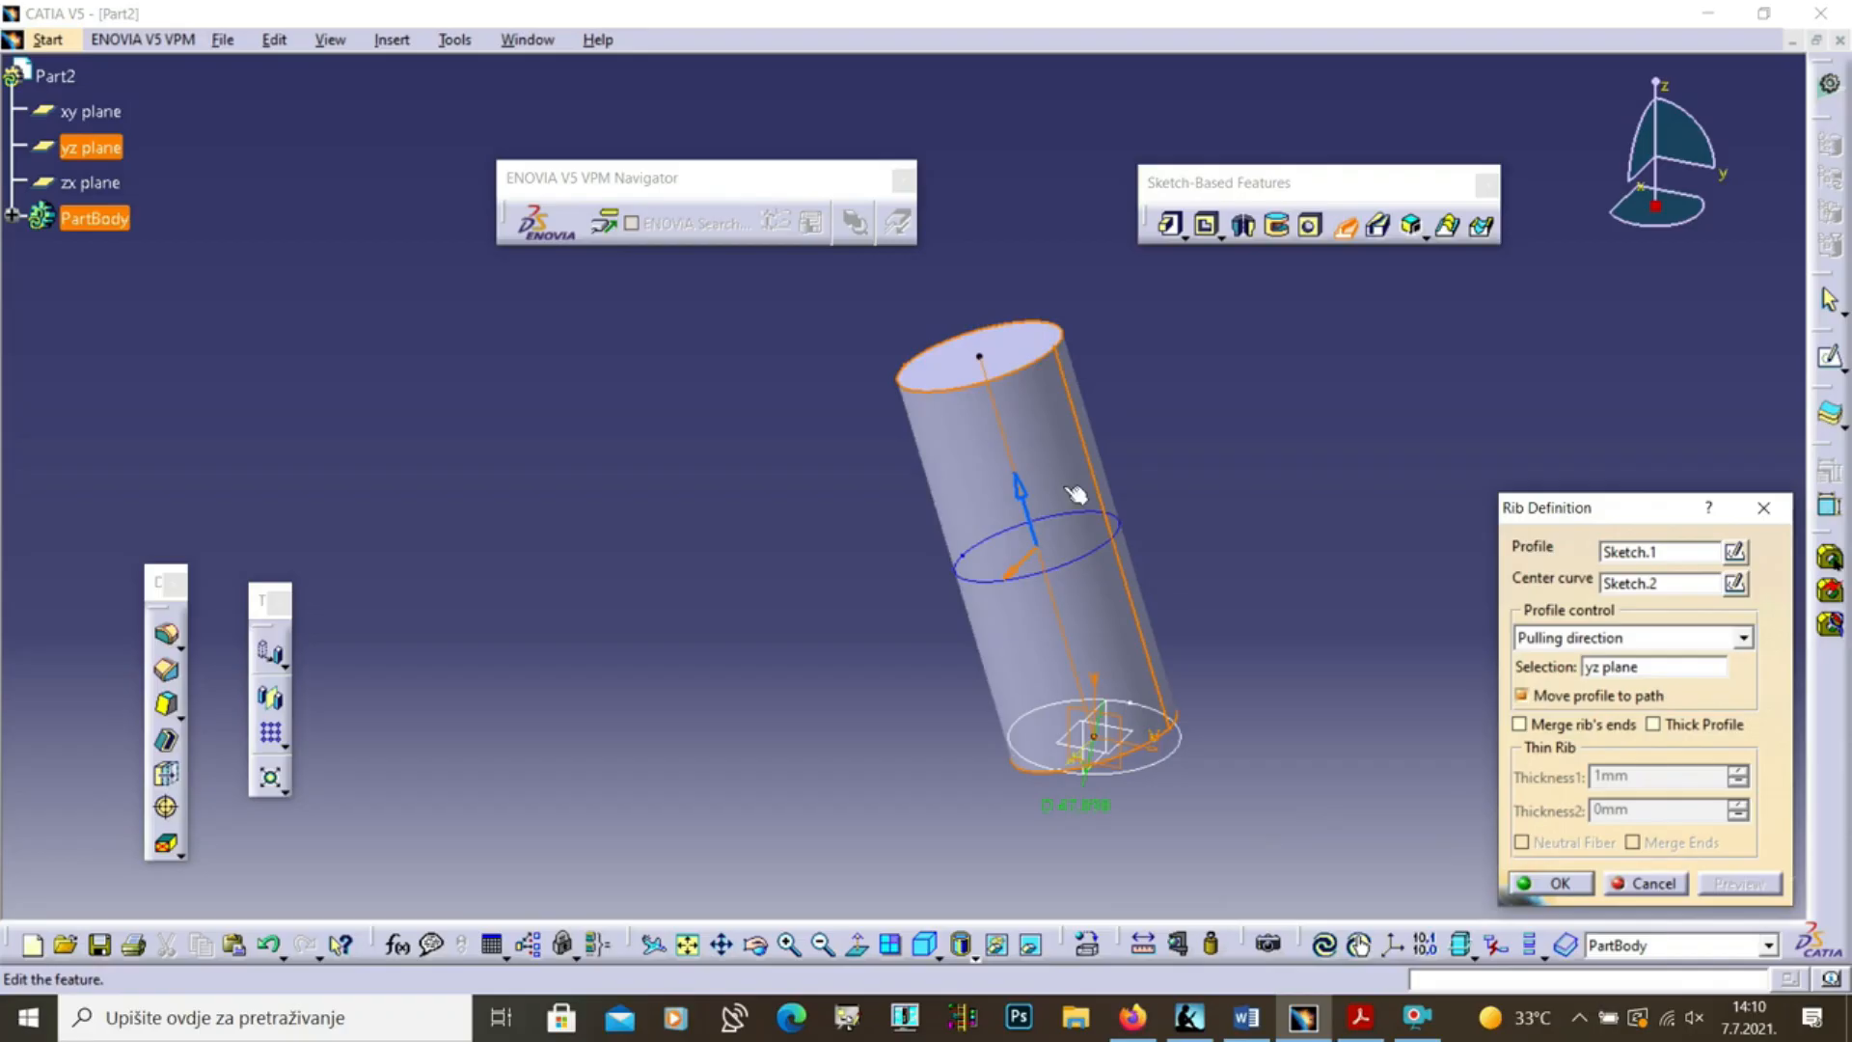
left_click(1654, 885)
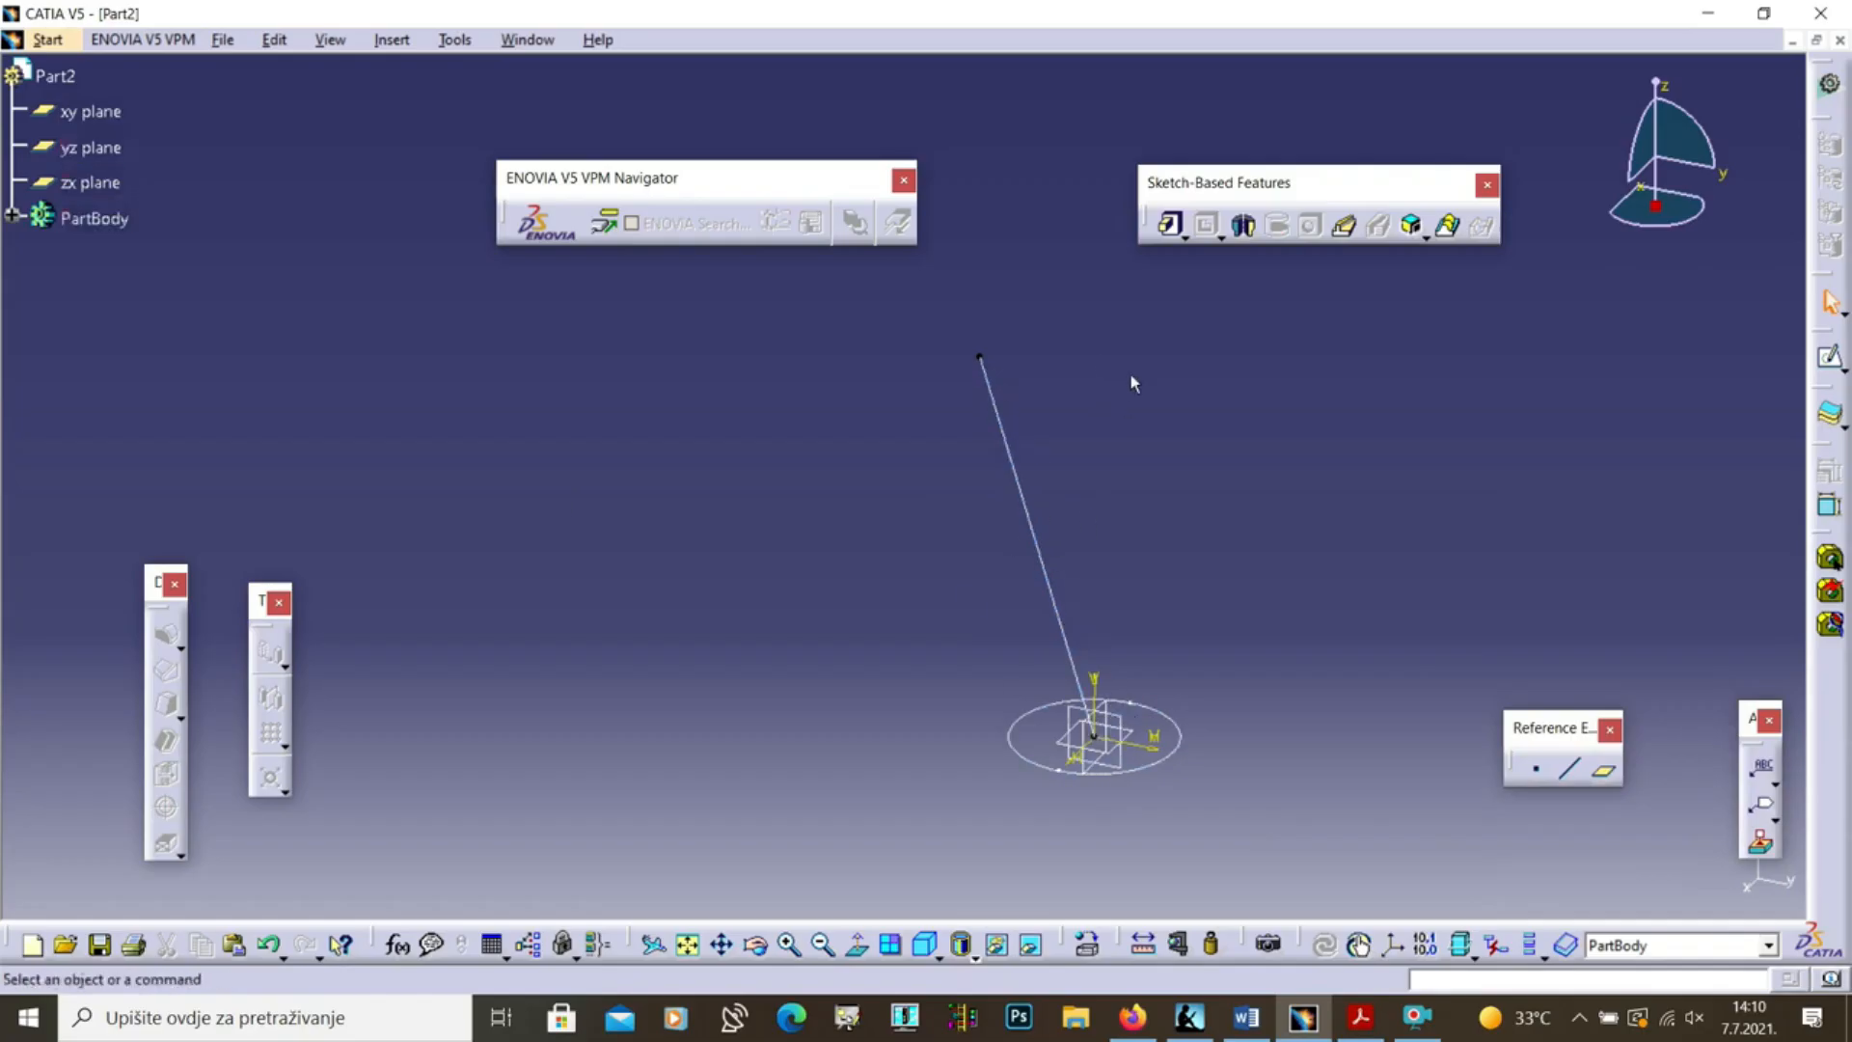
Open Sketch.2 under PartBody for editing and delete its slanted line
left_click(12, 216)
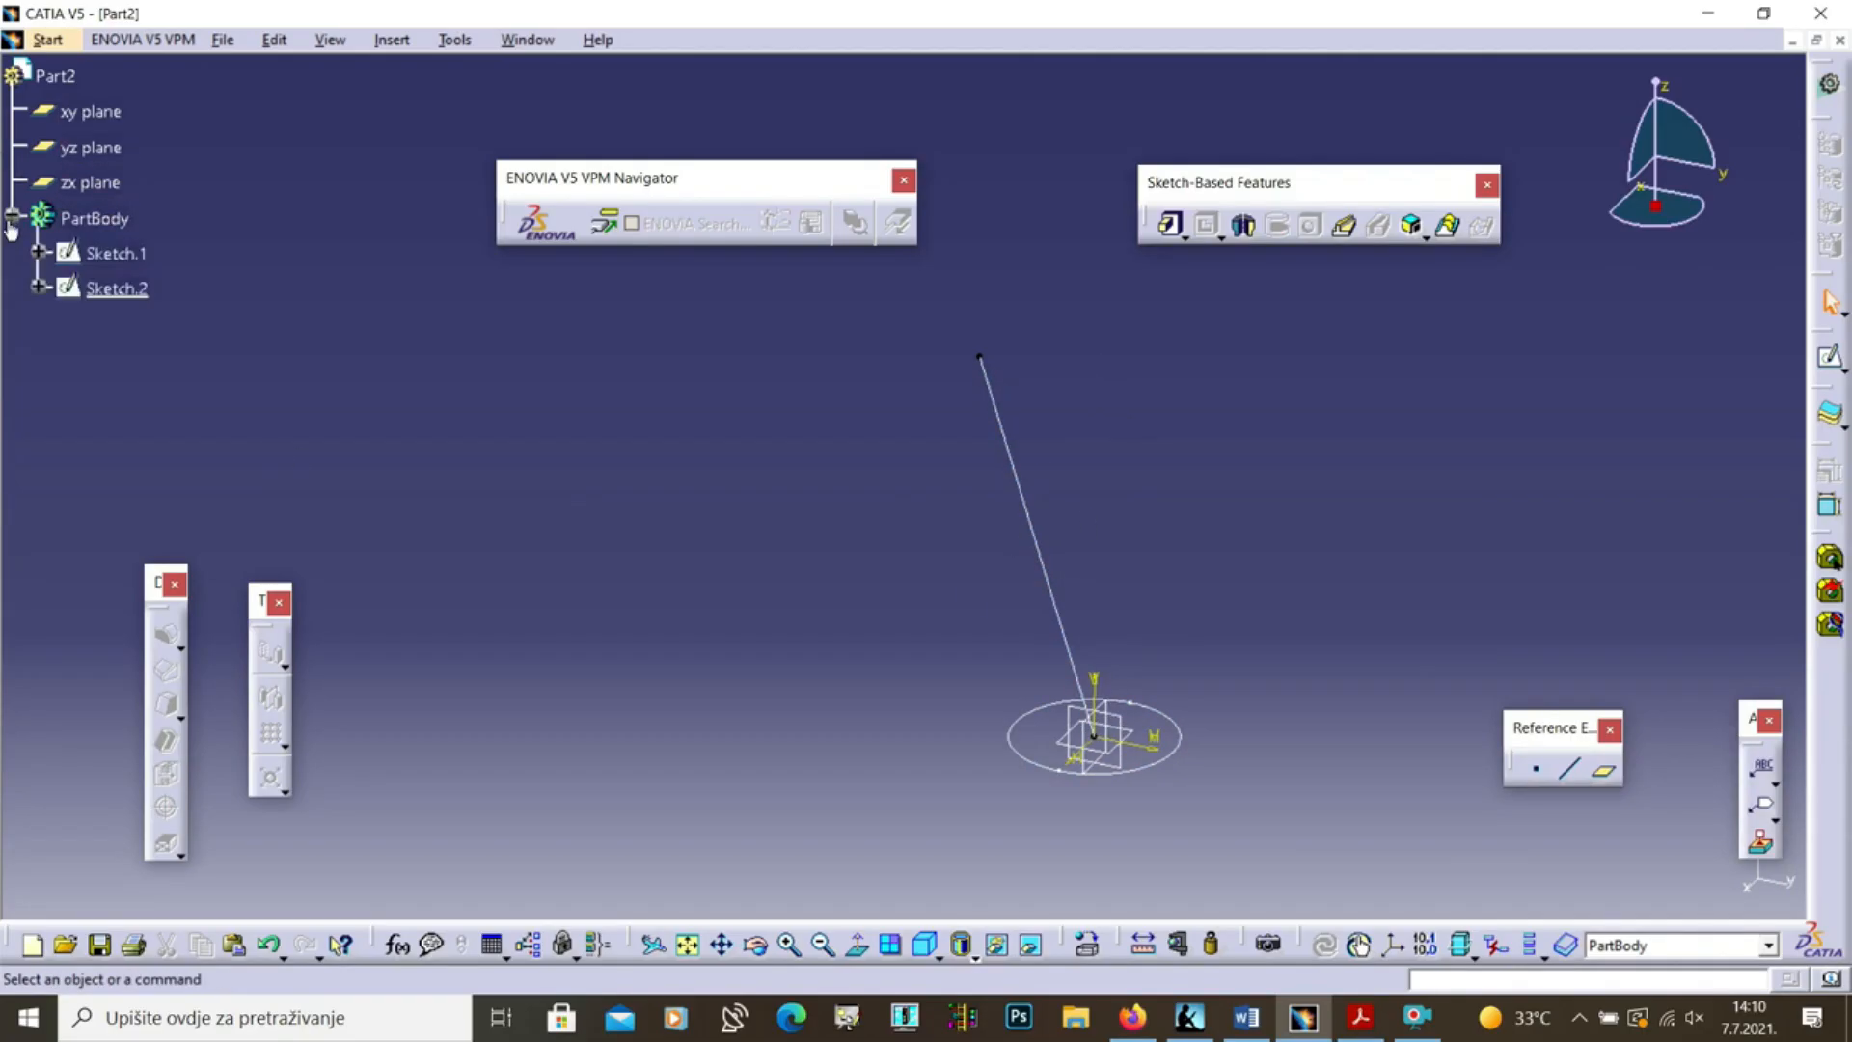
double_click(100, 291)
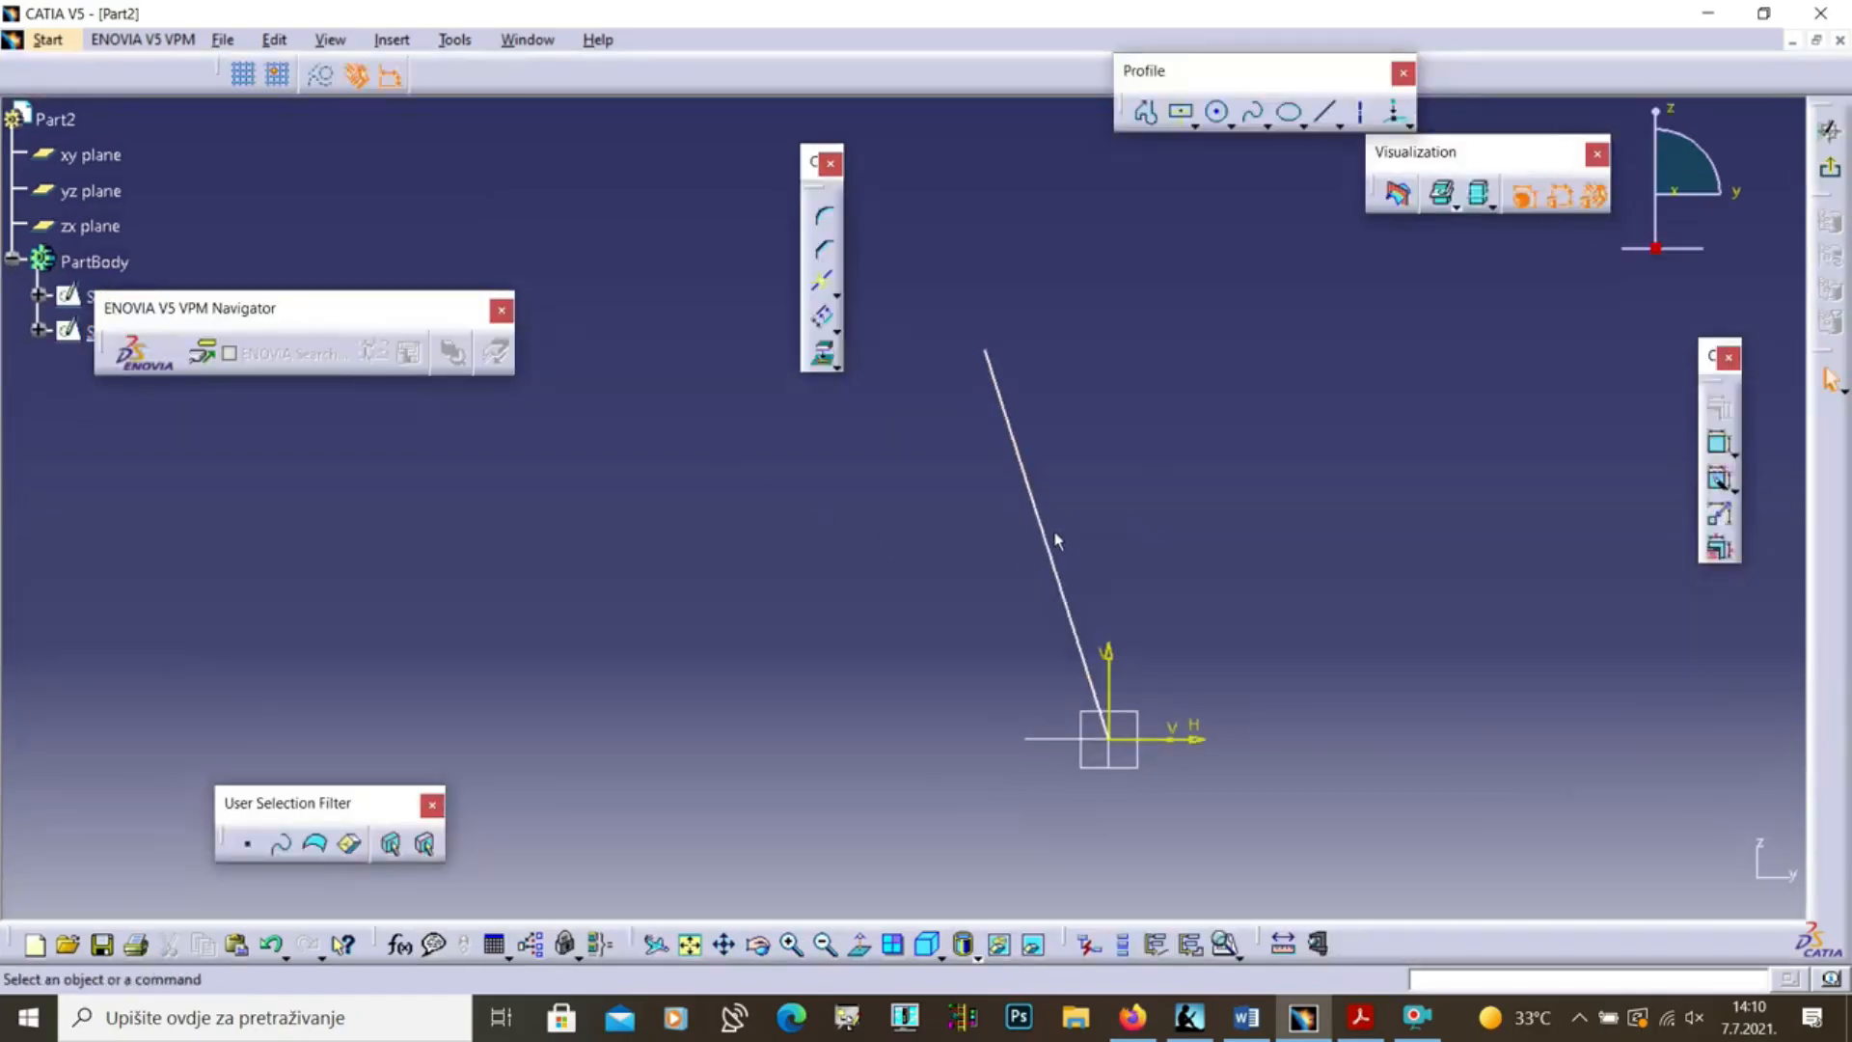
left_click(1044, 548)
key("Delete")
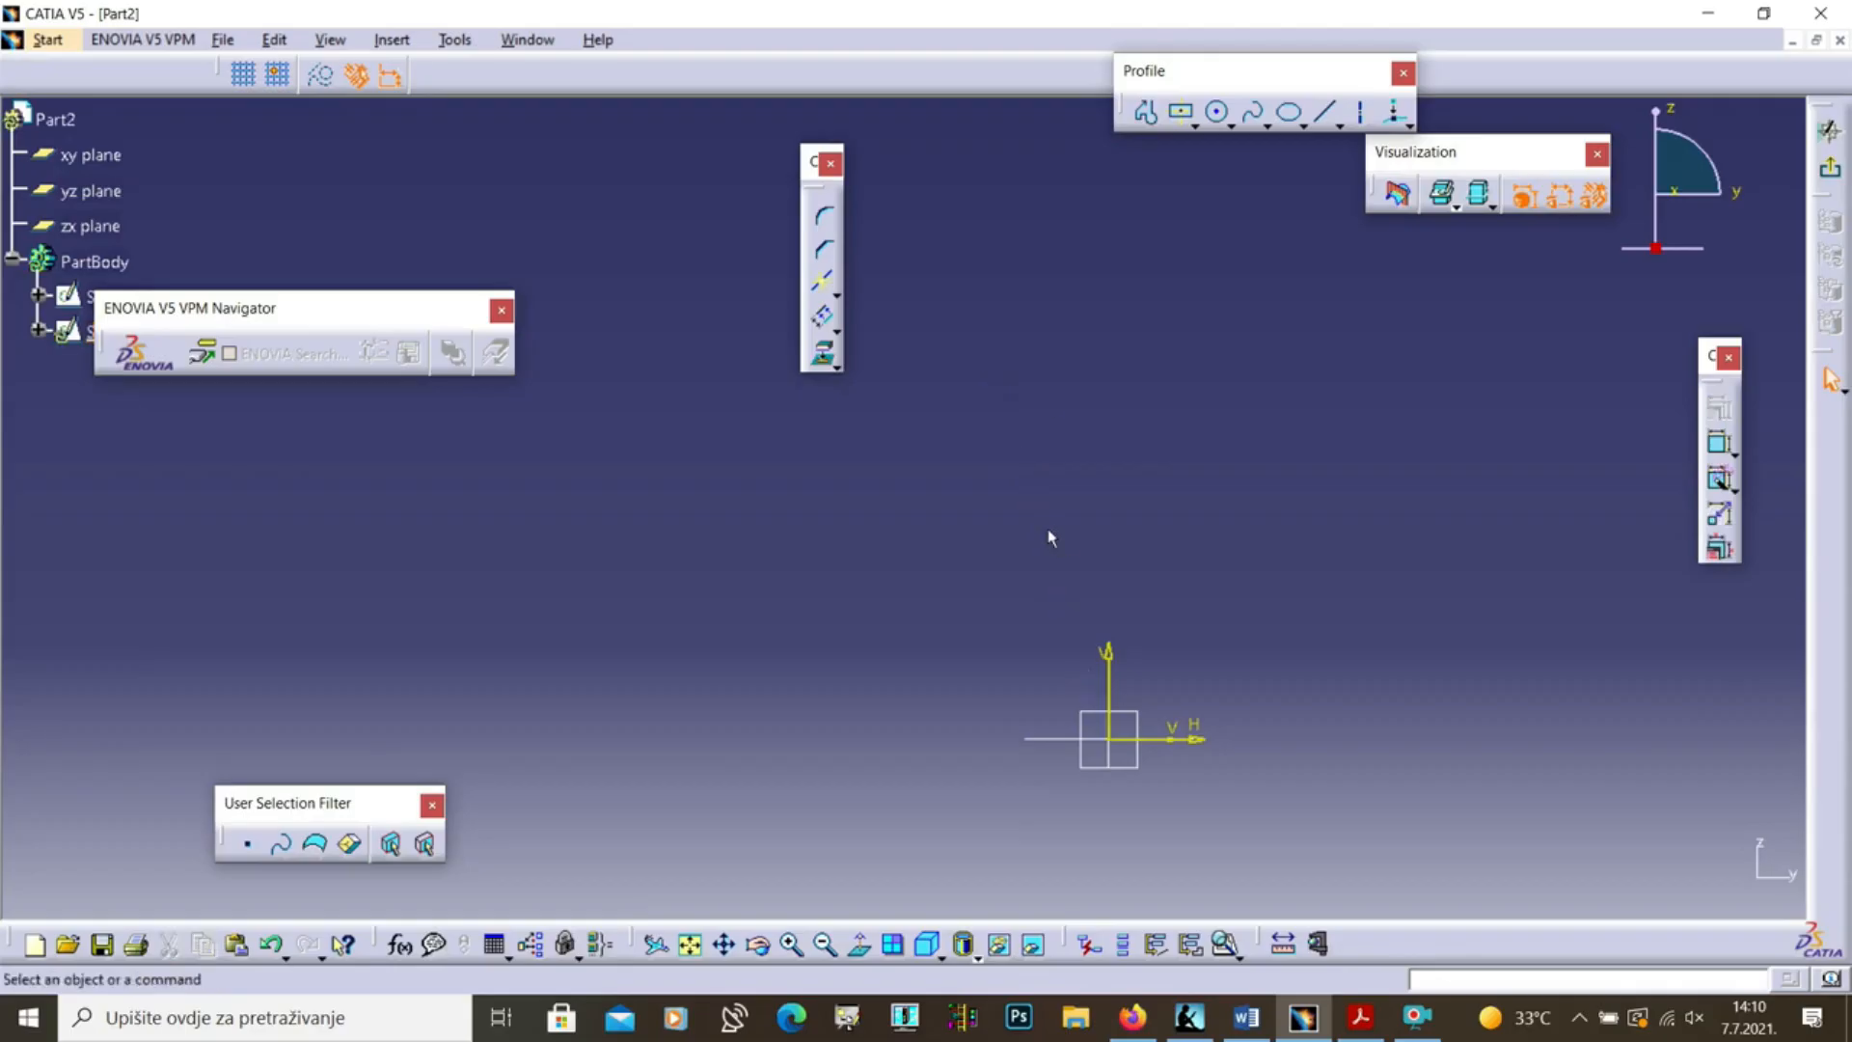
Draw a four-point spline in Sketch.2 from the origin, rising and curving over toward negative H, and exit the sketch
left_click(1252, 111)
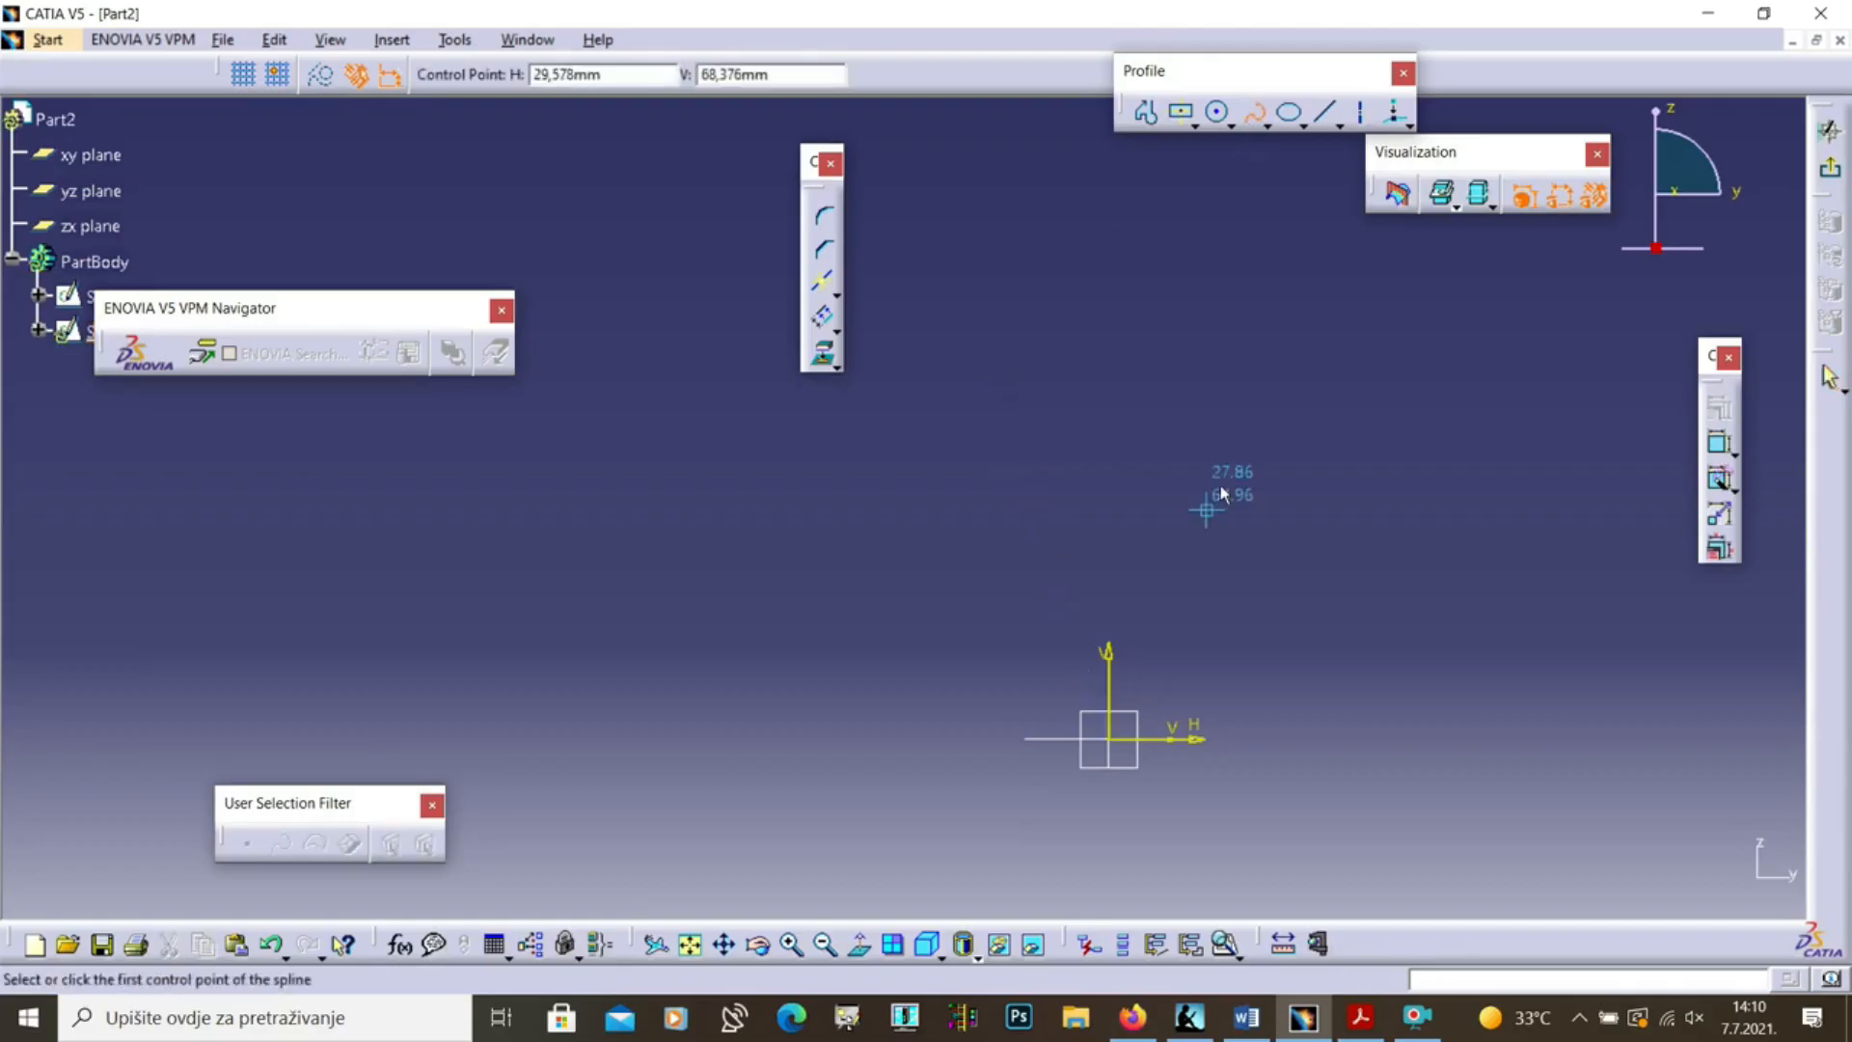
left_click(1110, 738)
left_click(1145, 612)
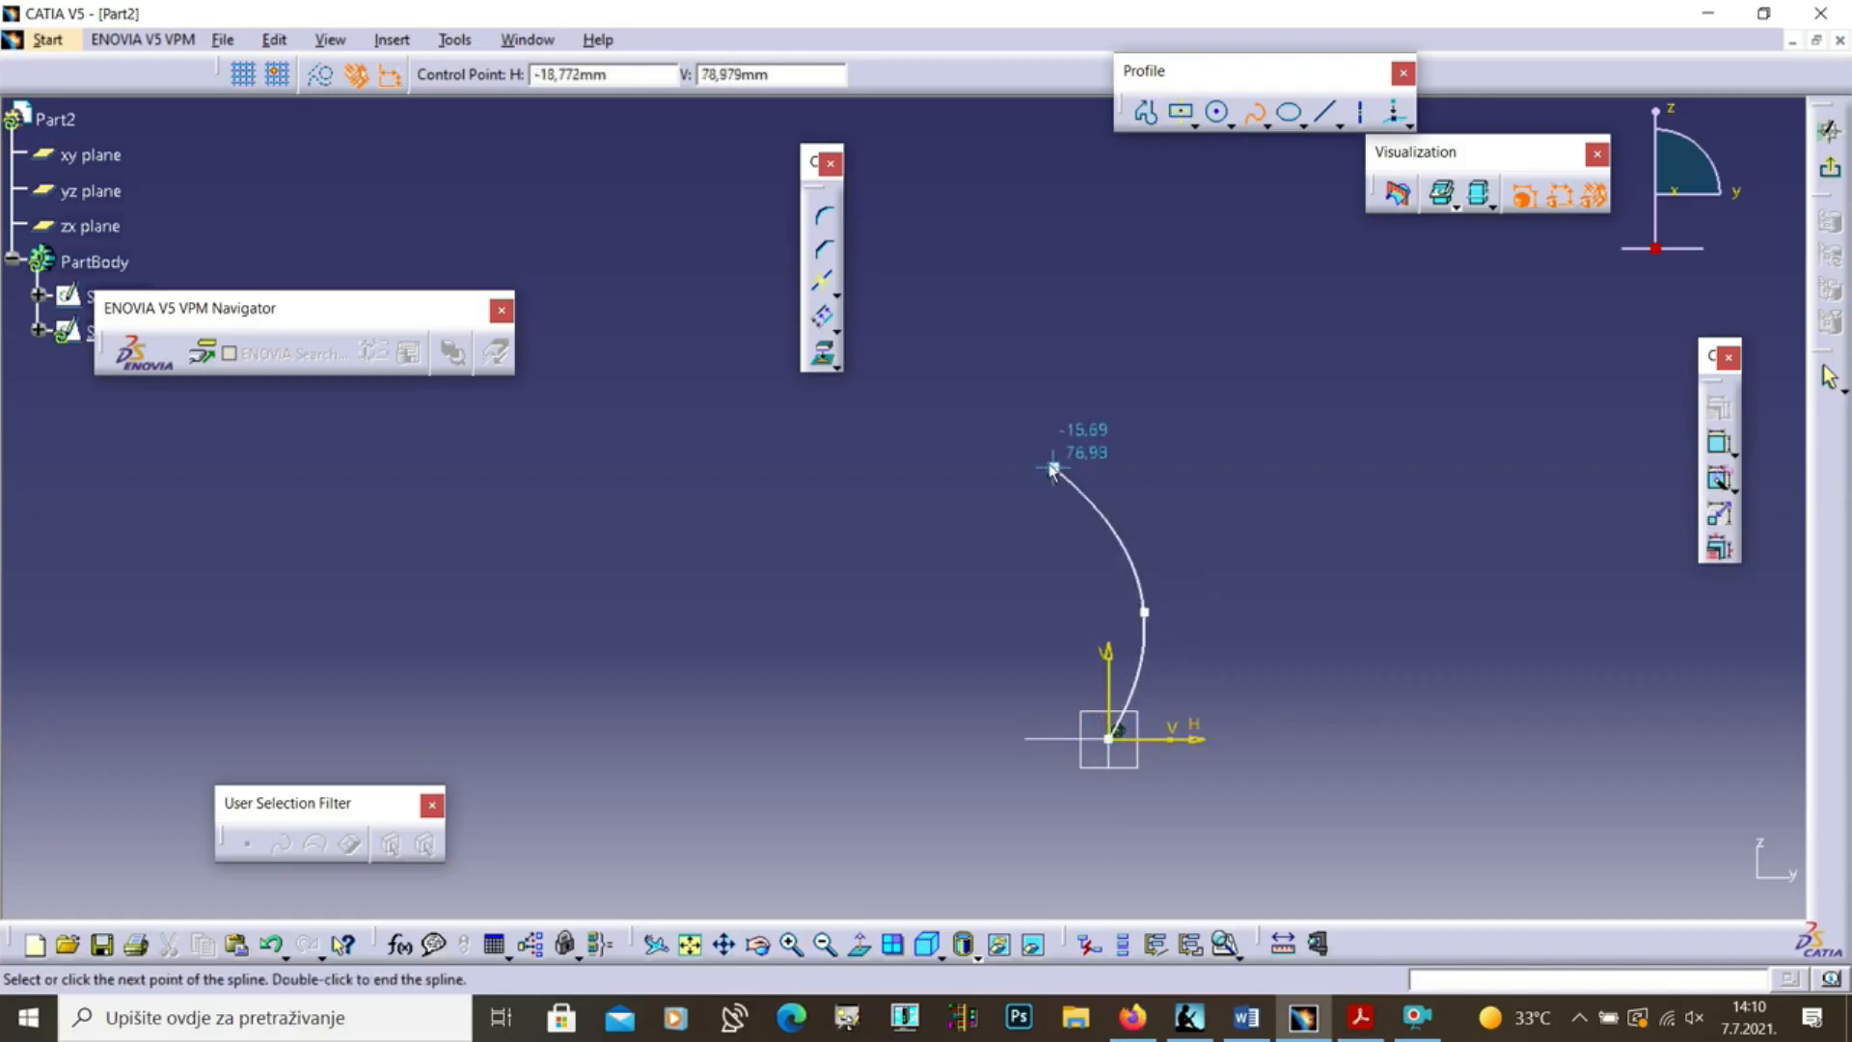
left_click(1101, 378)
left_click(929, 275)
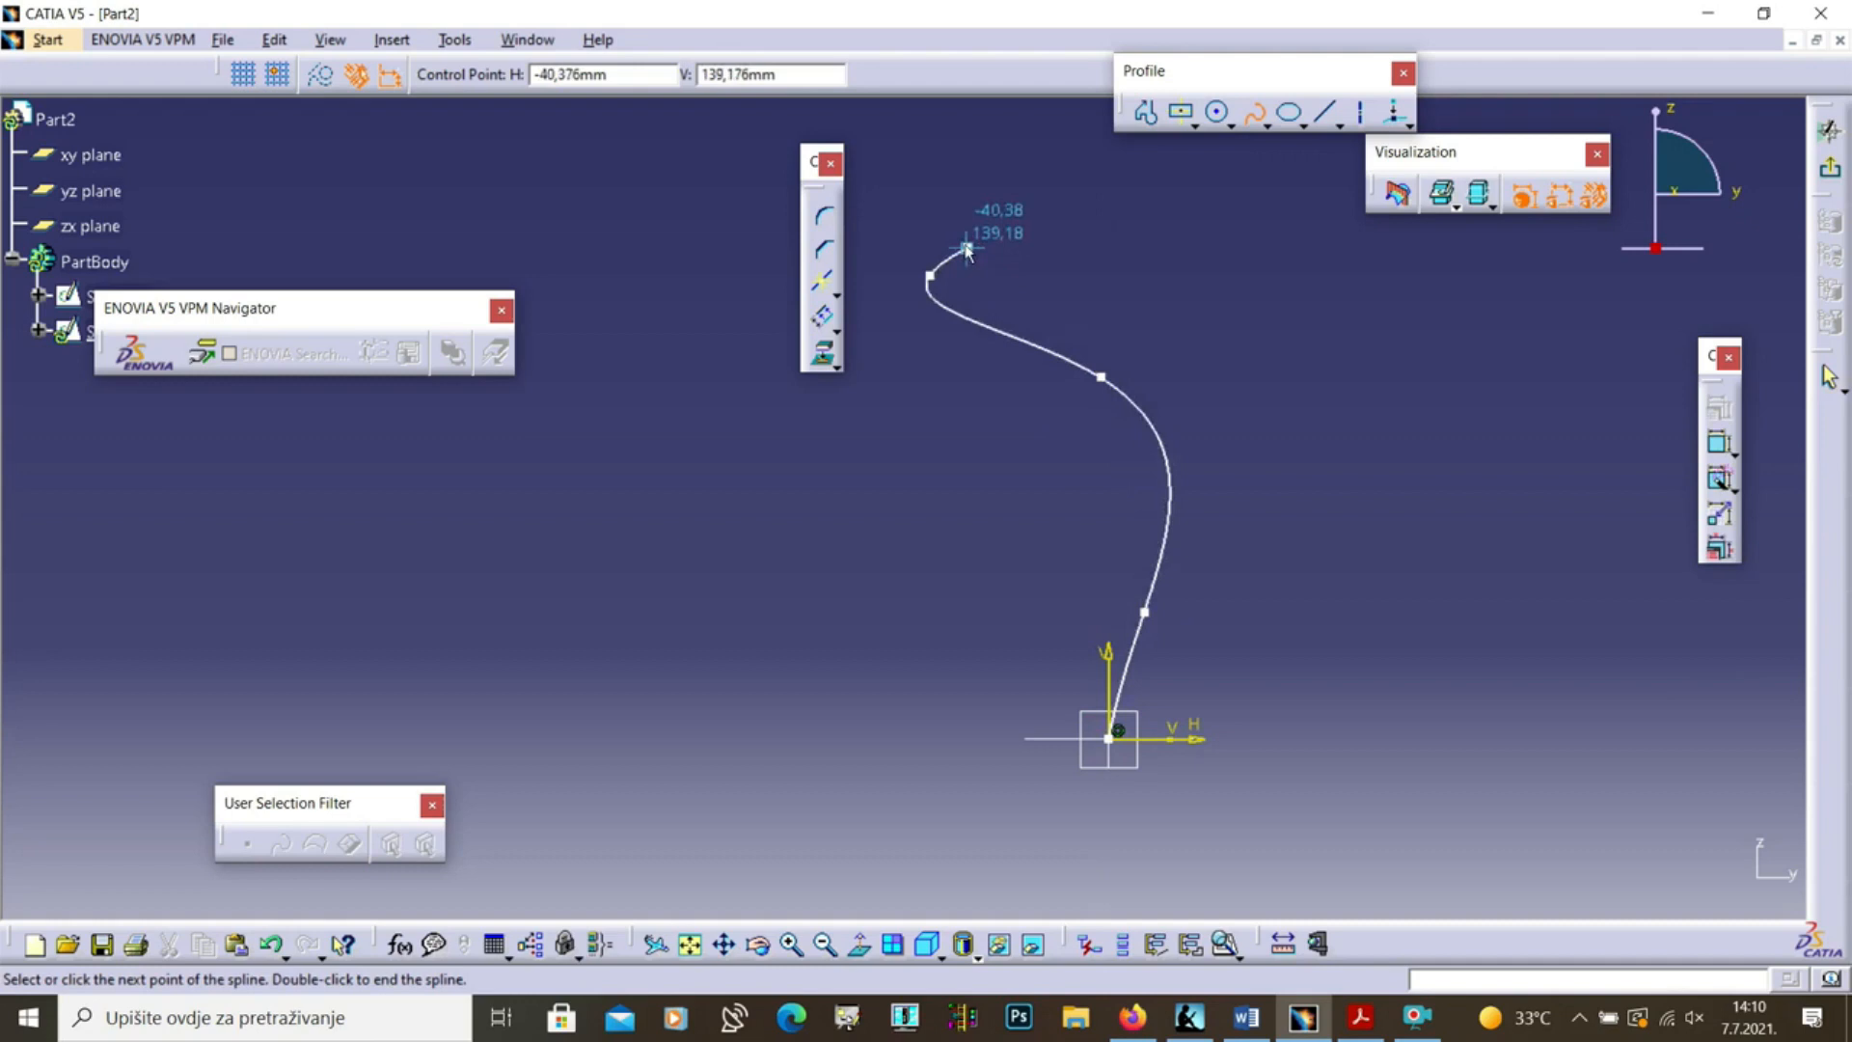
key("Escape")
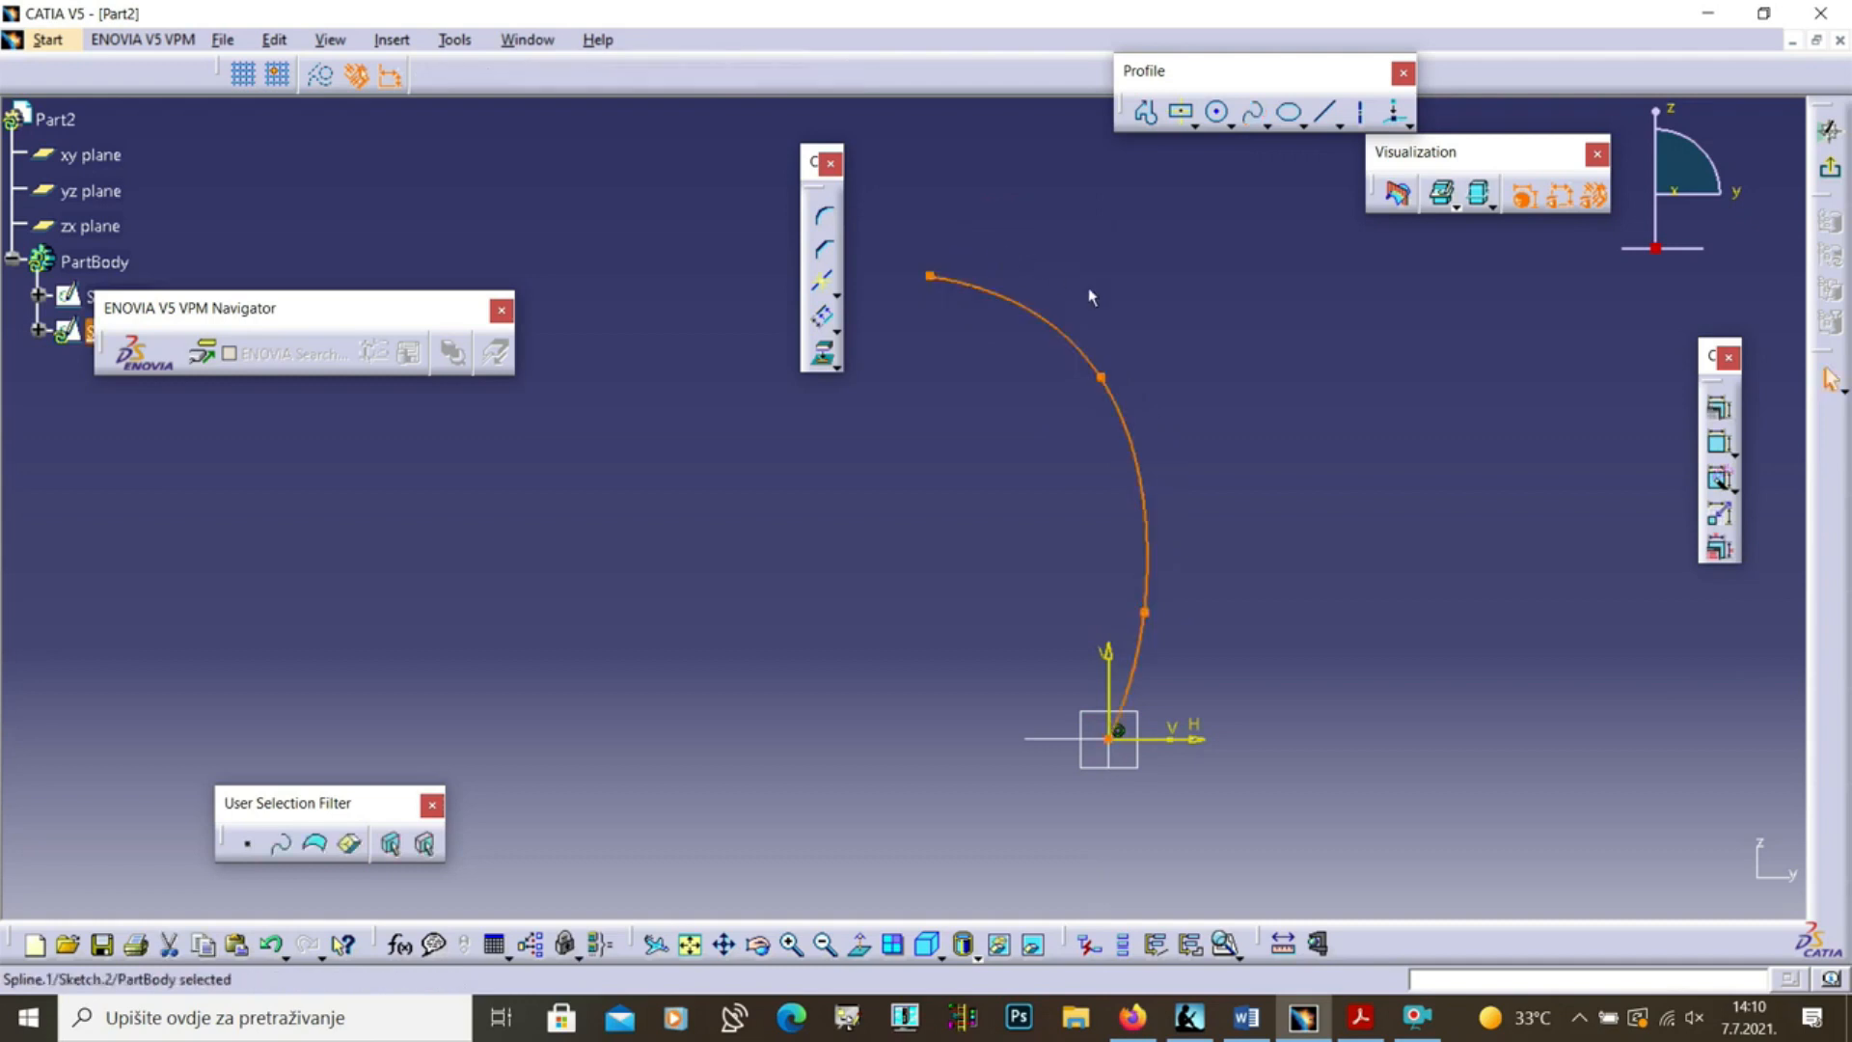
left_click(1361, 292)
left_click(1830, 130)
left_click(1314, 499)
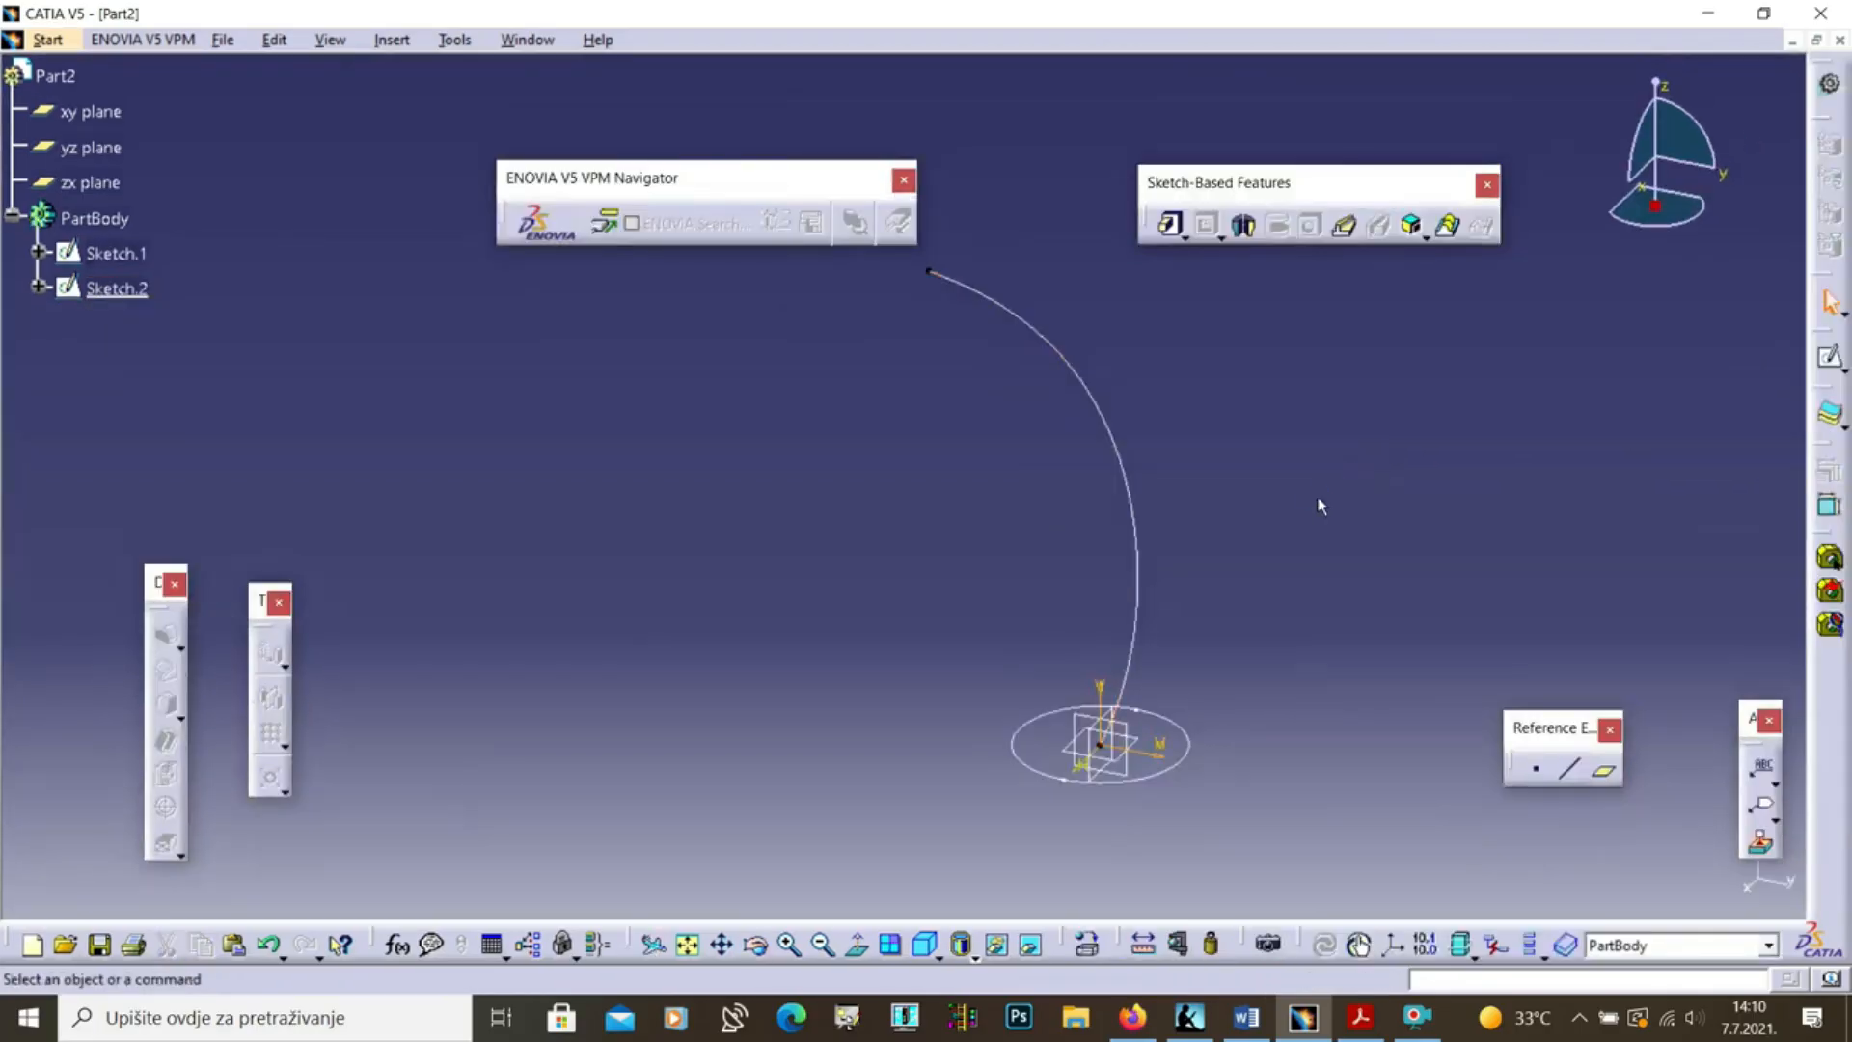
Create a Rib with the Sketch.1 circle as profile and the Sketch.2 spline as center curve, and preview it with Keep angle
left_click(1344, 225)
left_click(1181, 760)
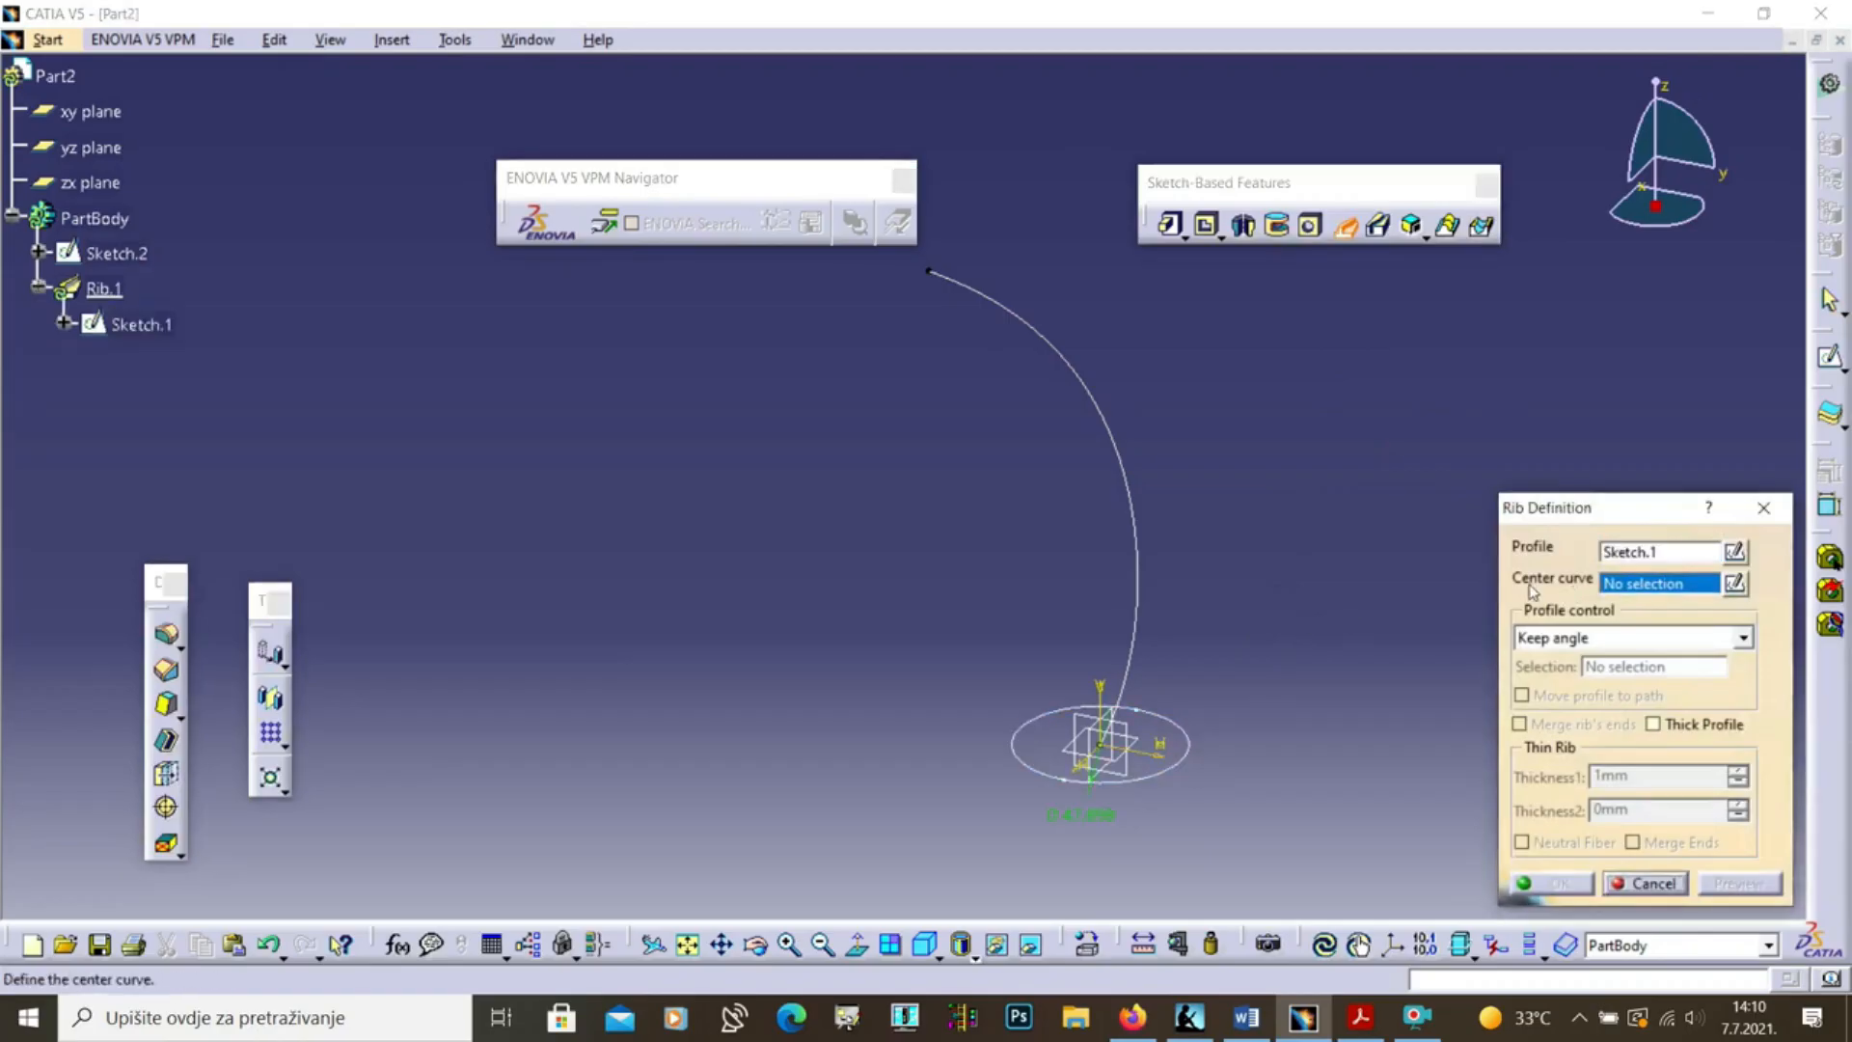
left_click(1127, 490)
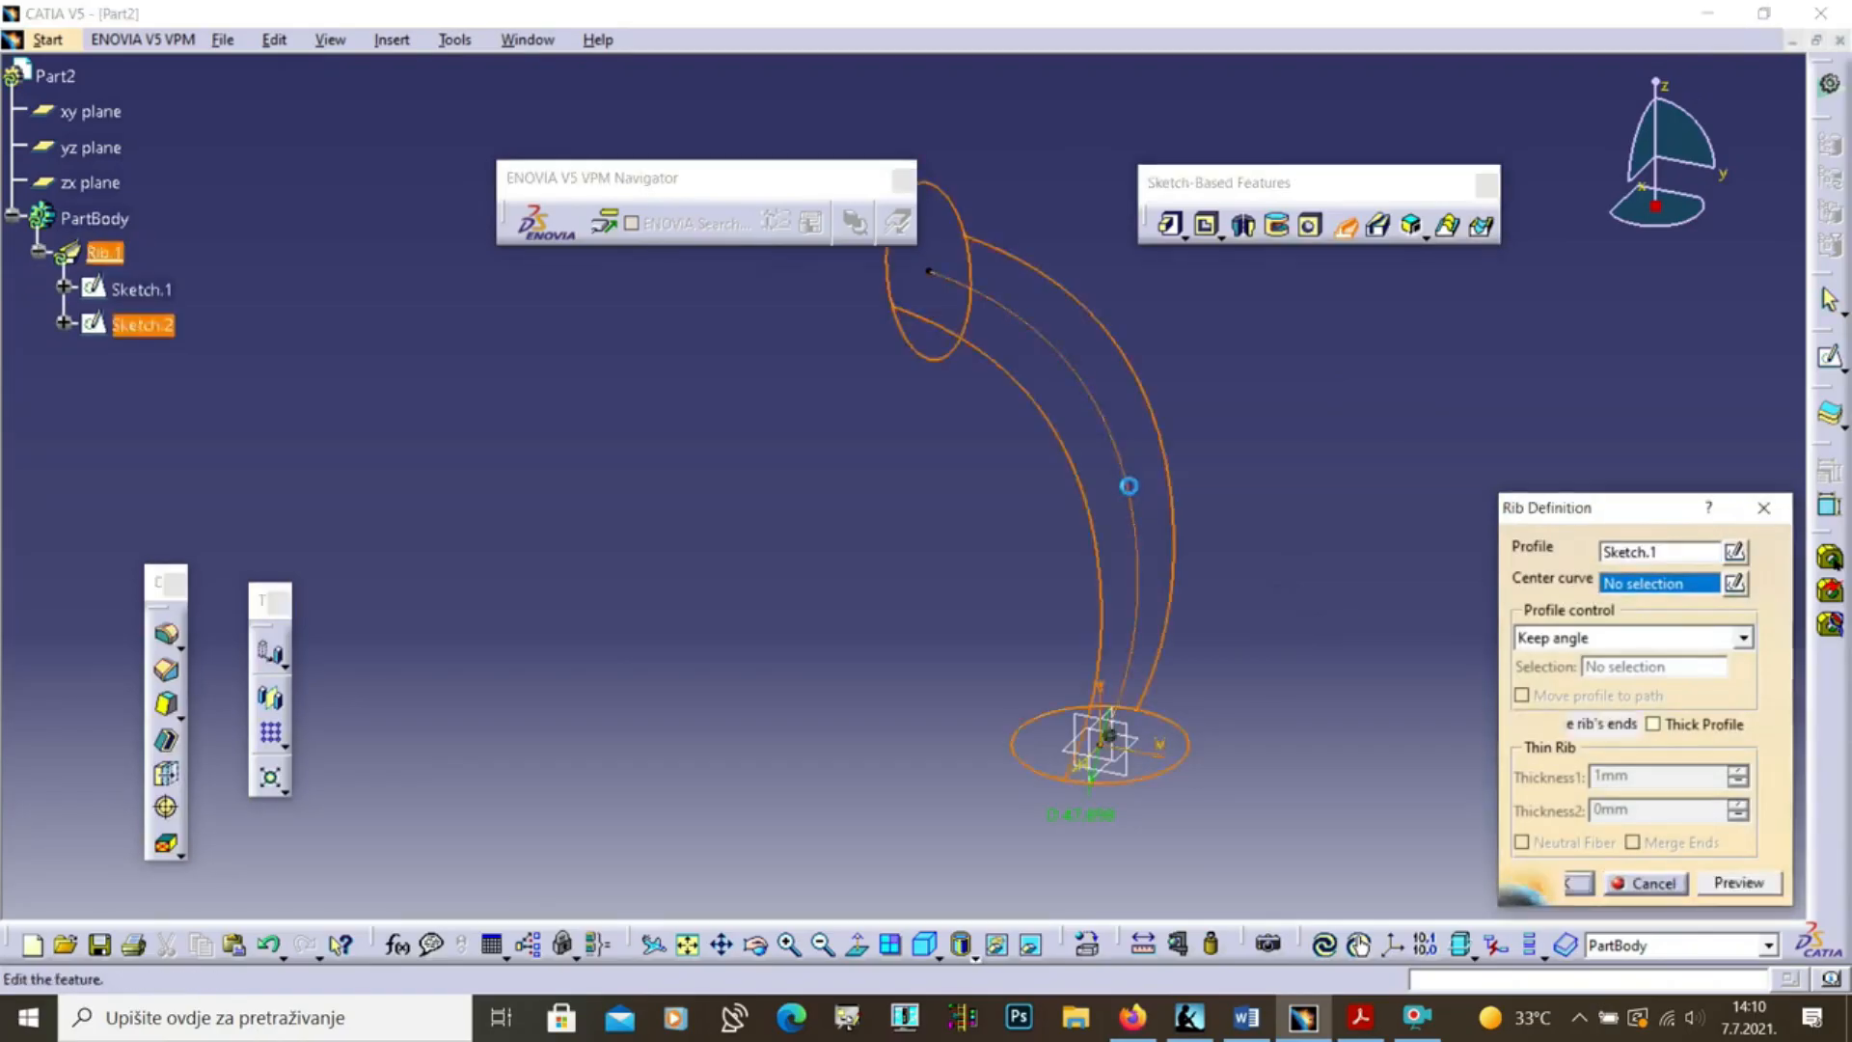
middle_click_drag(1291, 558, 1340, 609)
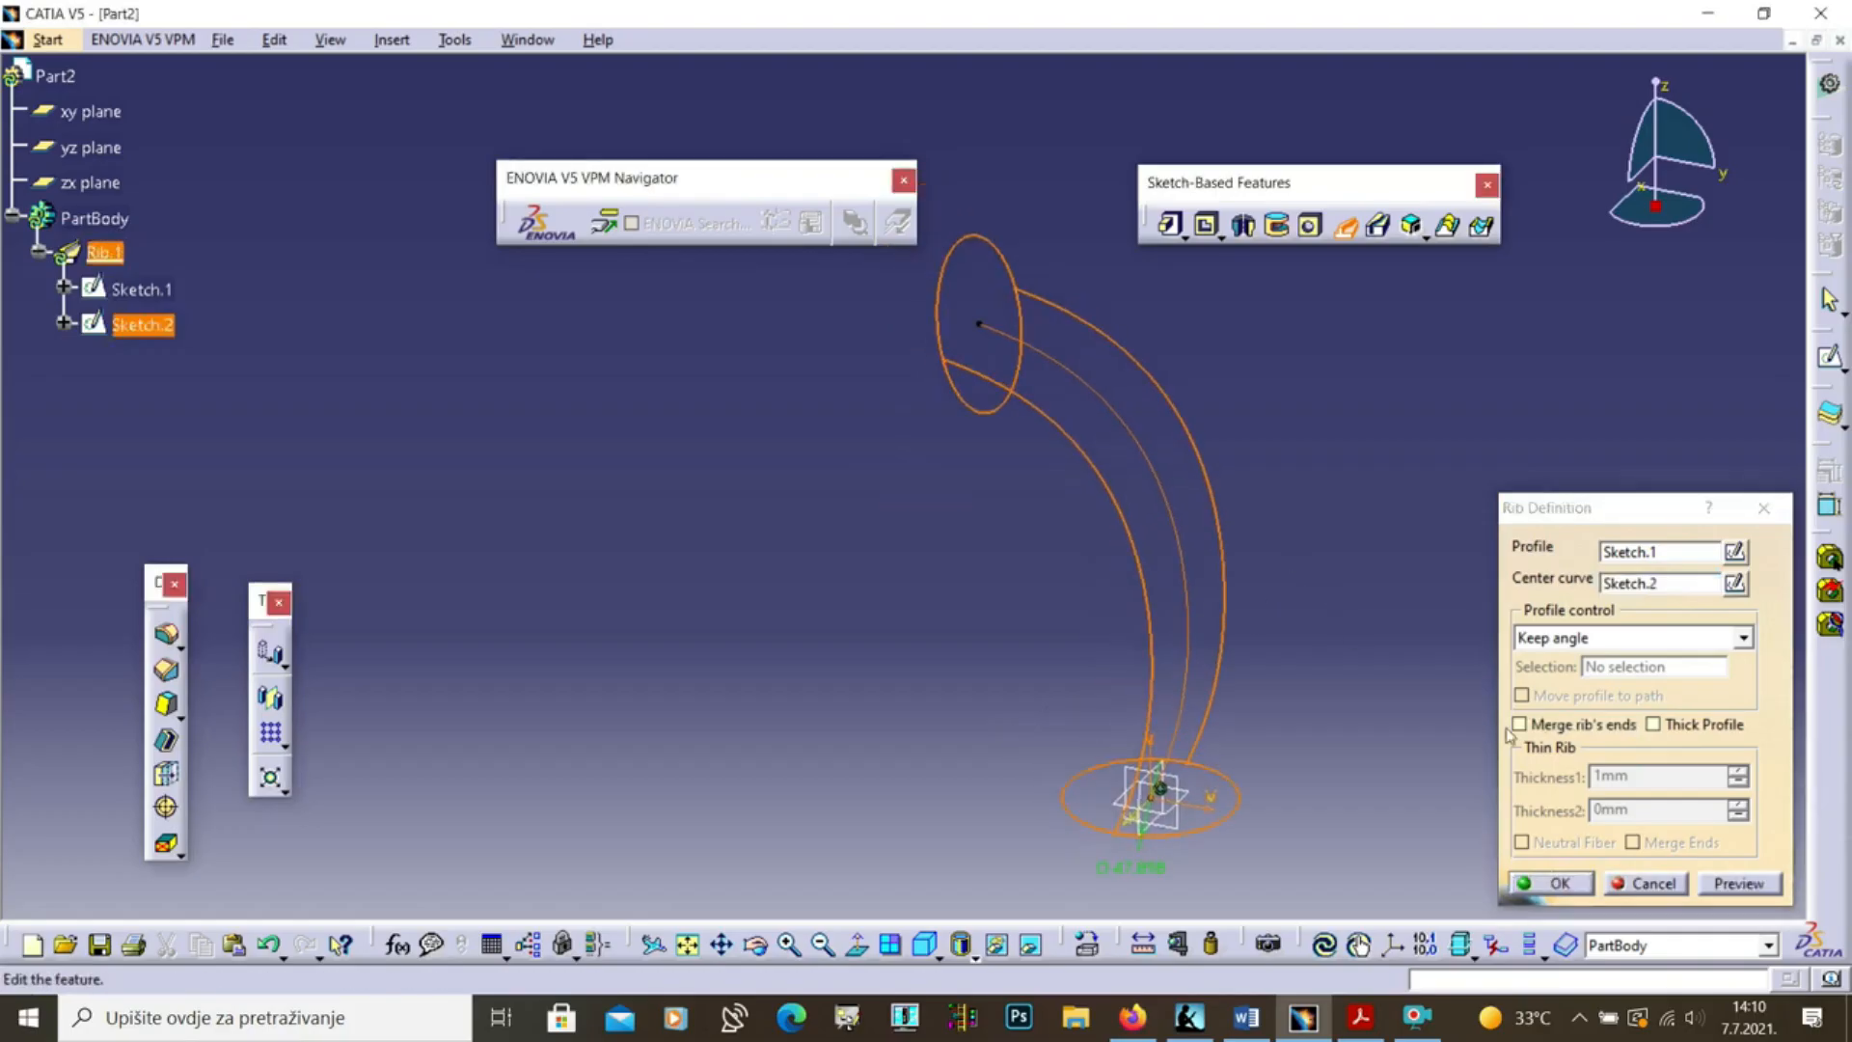
left_click(1748, 886)
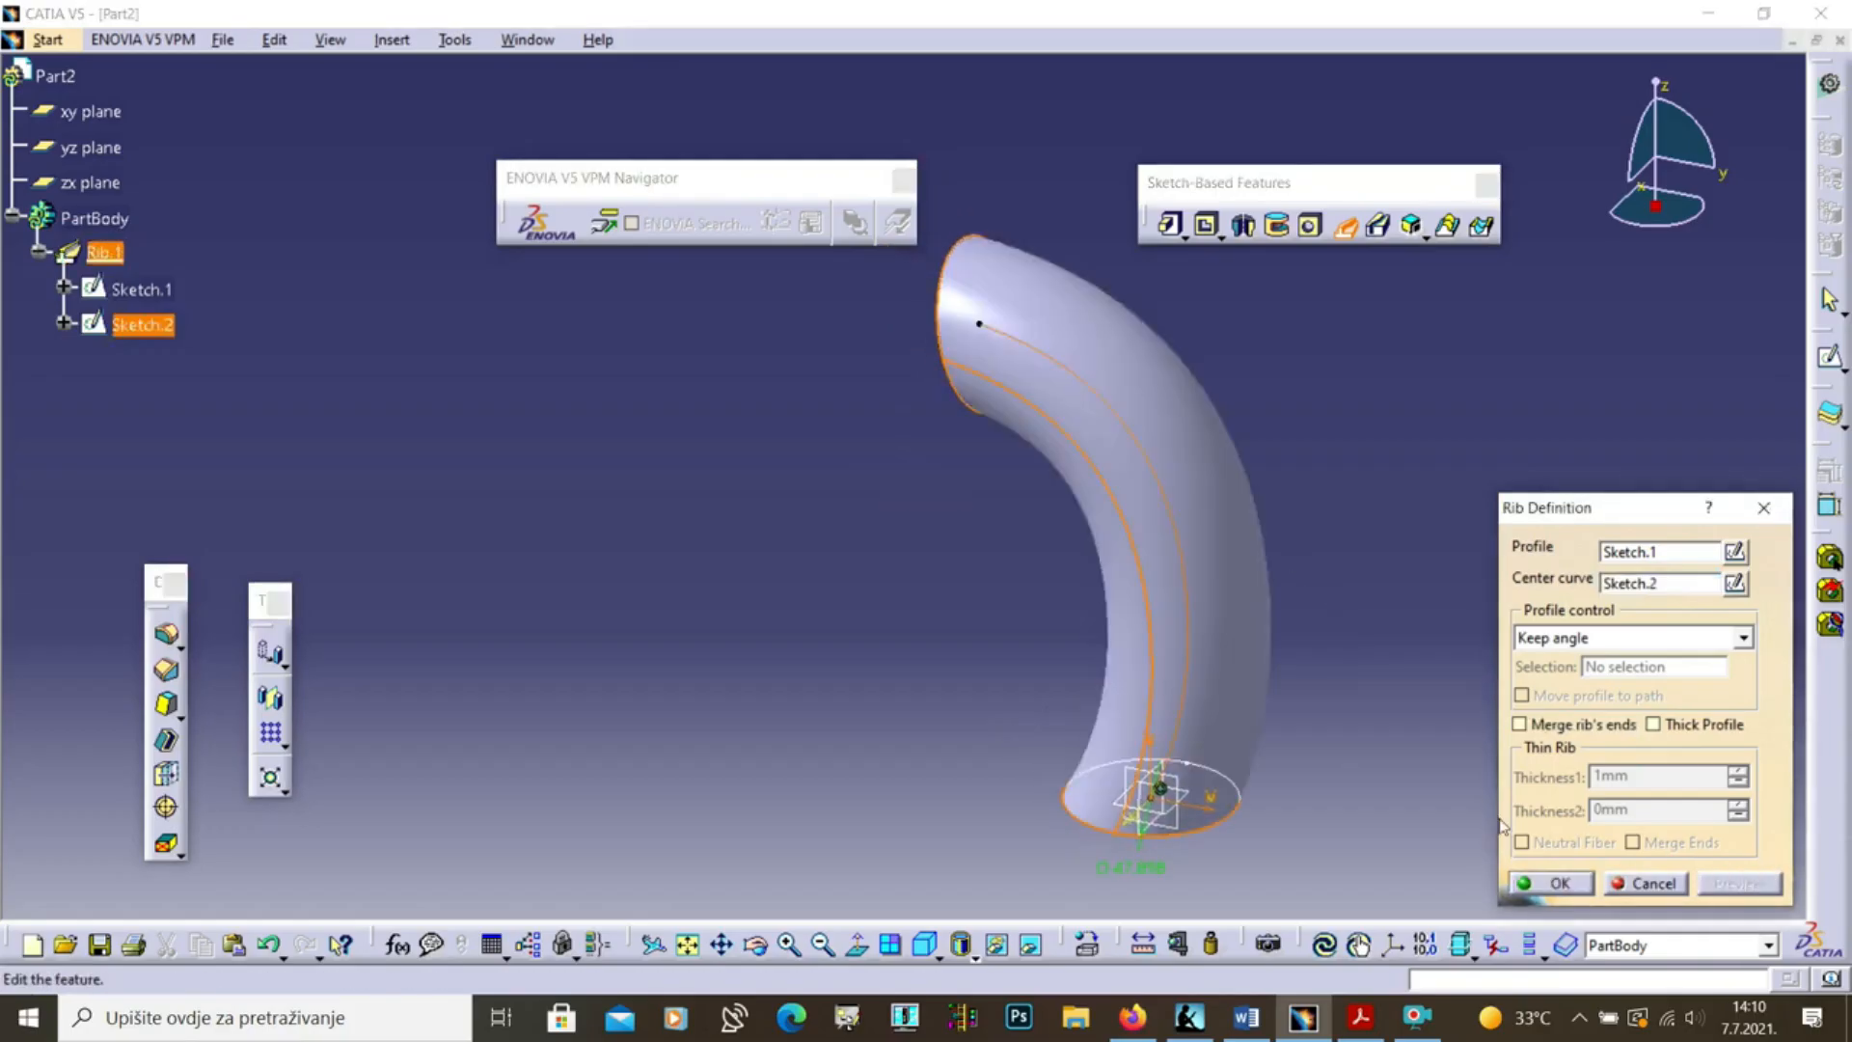
Try Pulling direction profile control with the yz plane and Move profile to path, preview the shape, and cancel the rib
left_click(1611, 636)
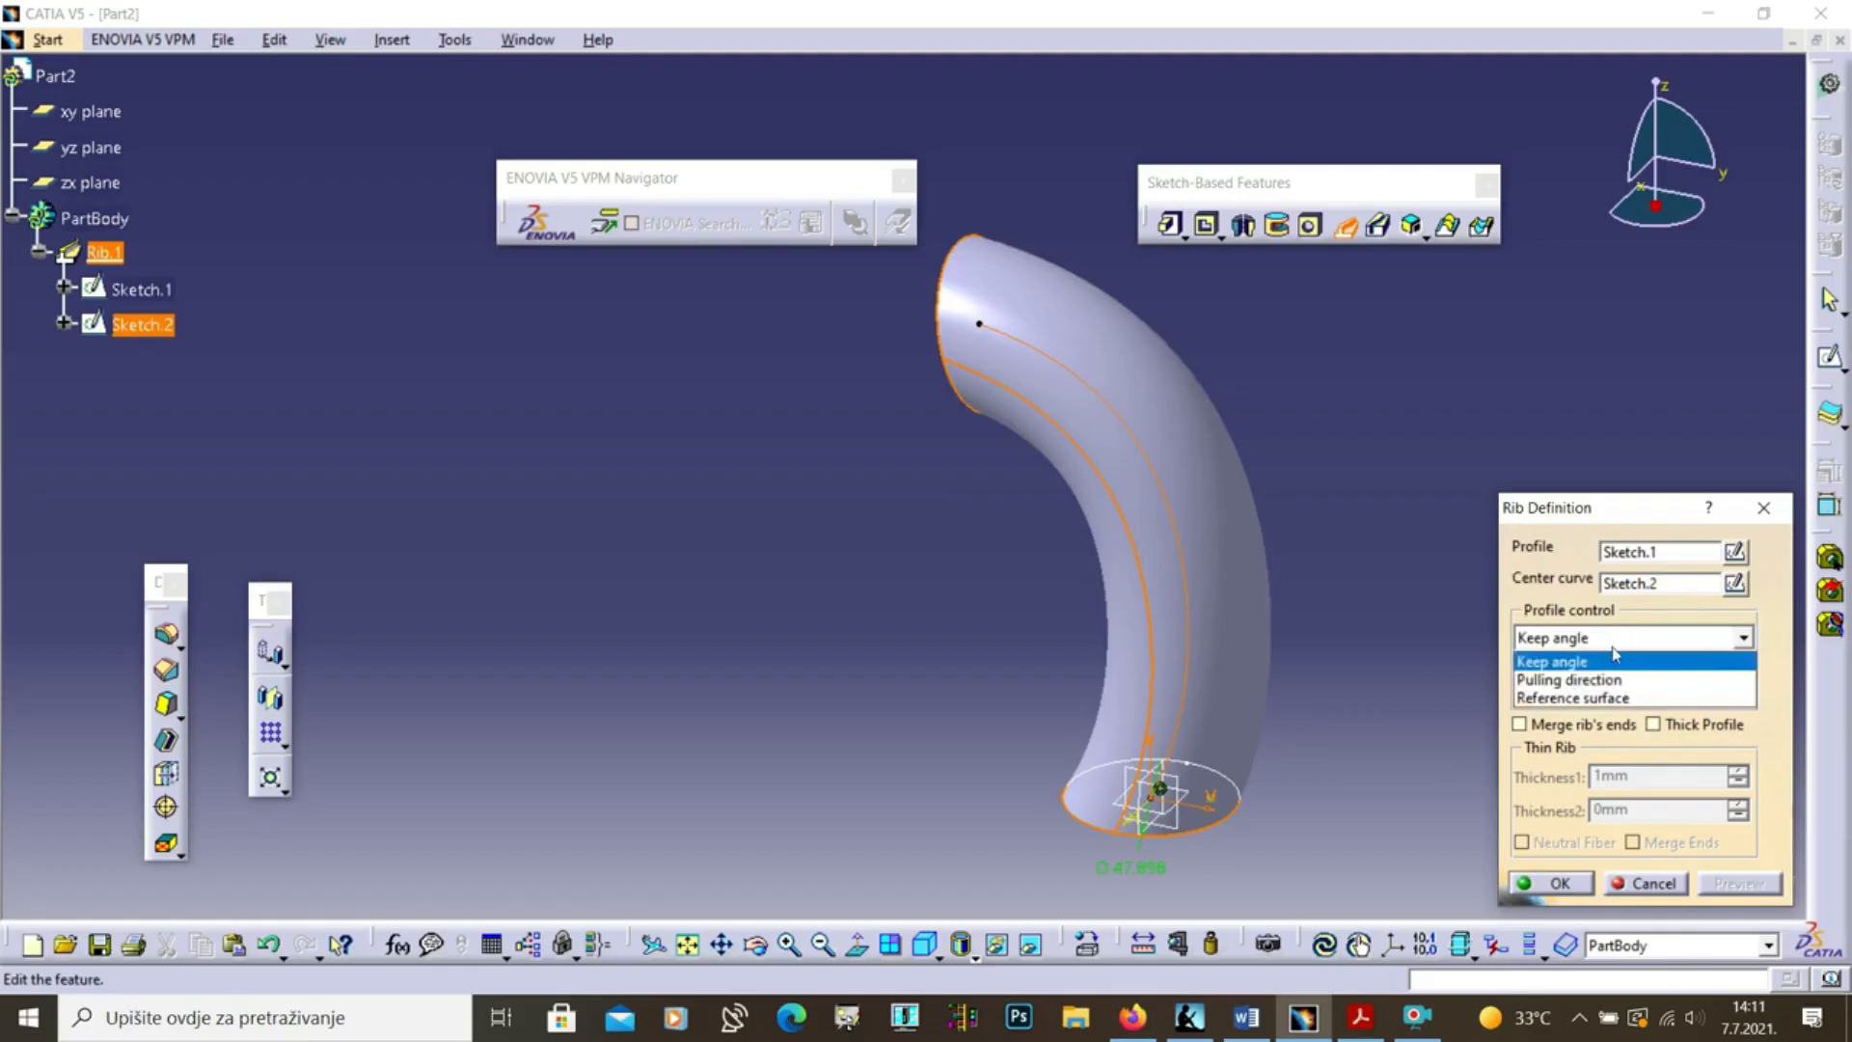
left_click(1611, 673)
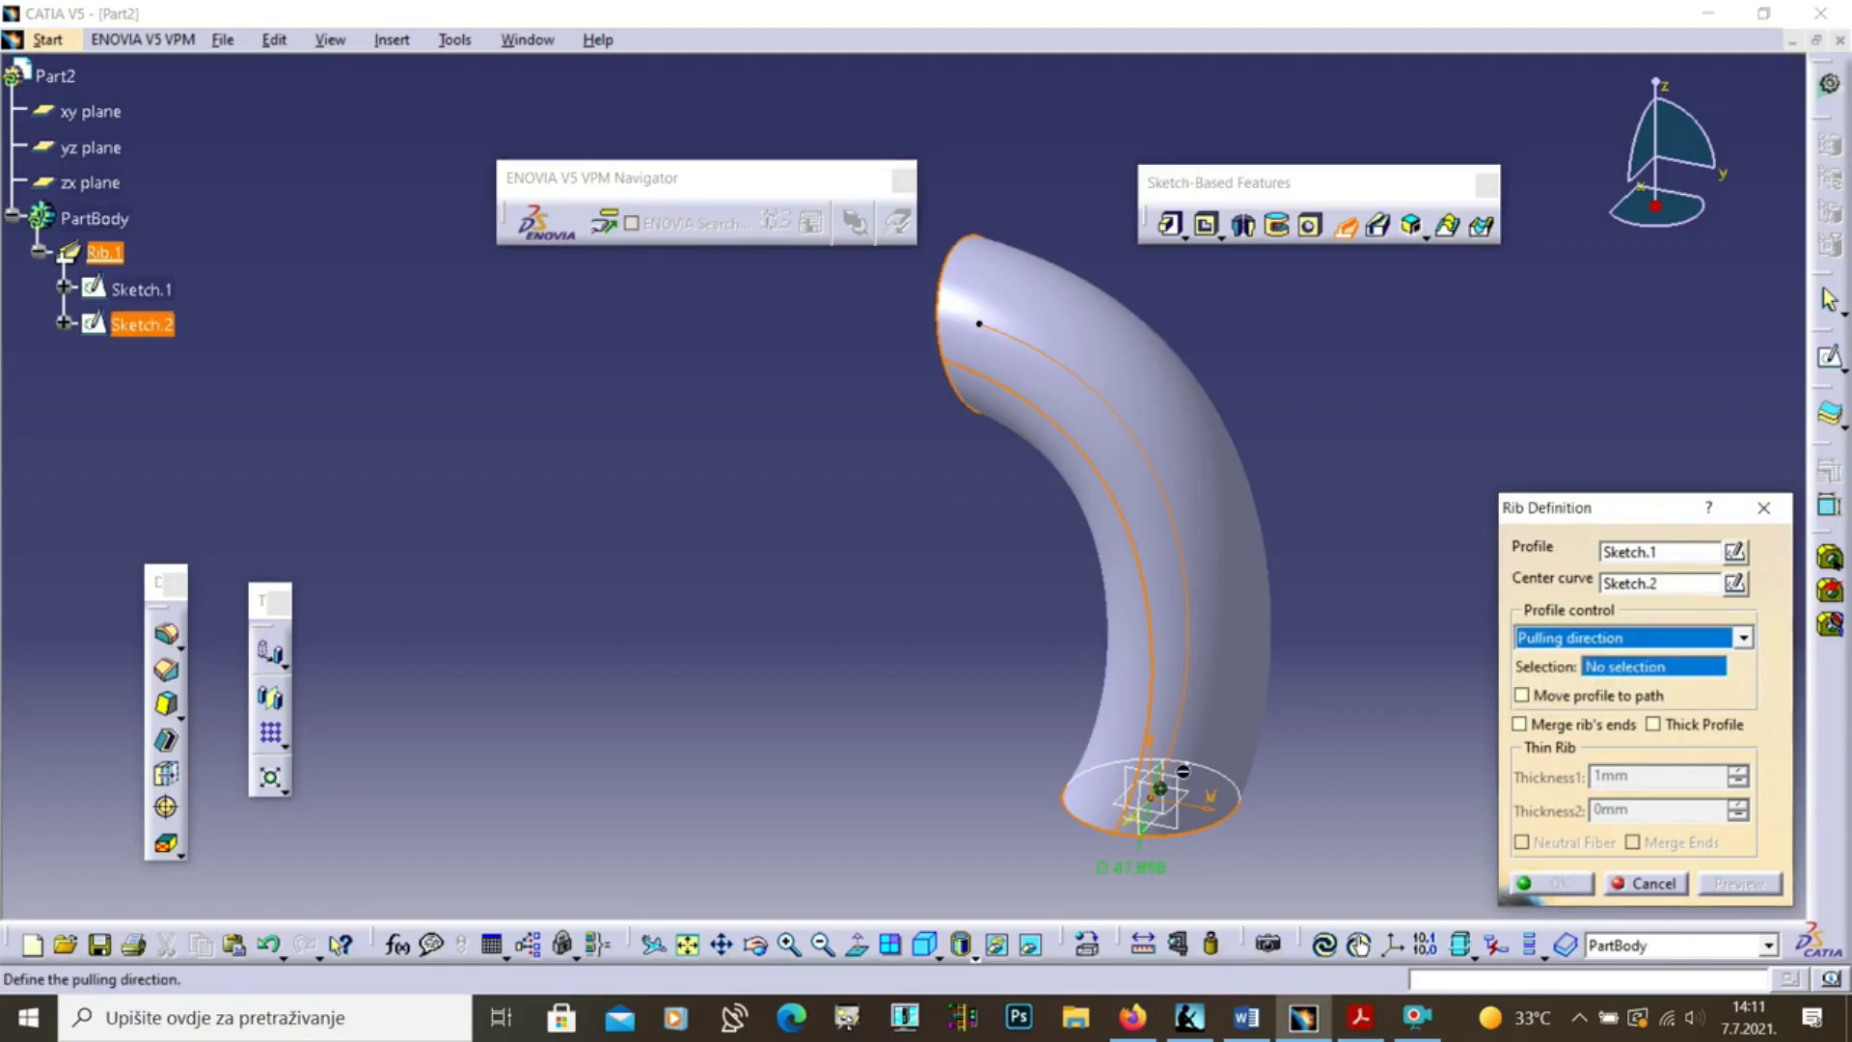
left_click(1185, 790)
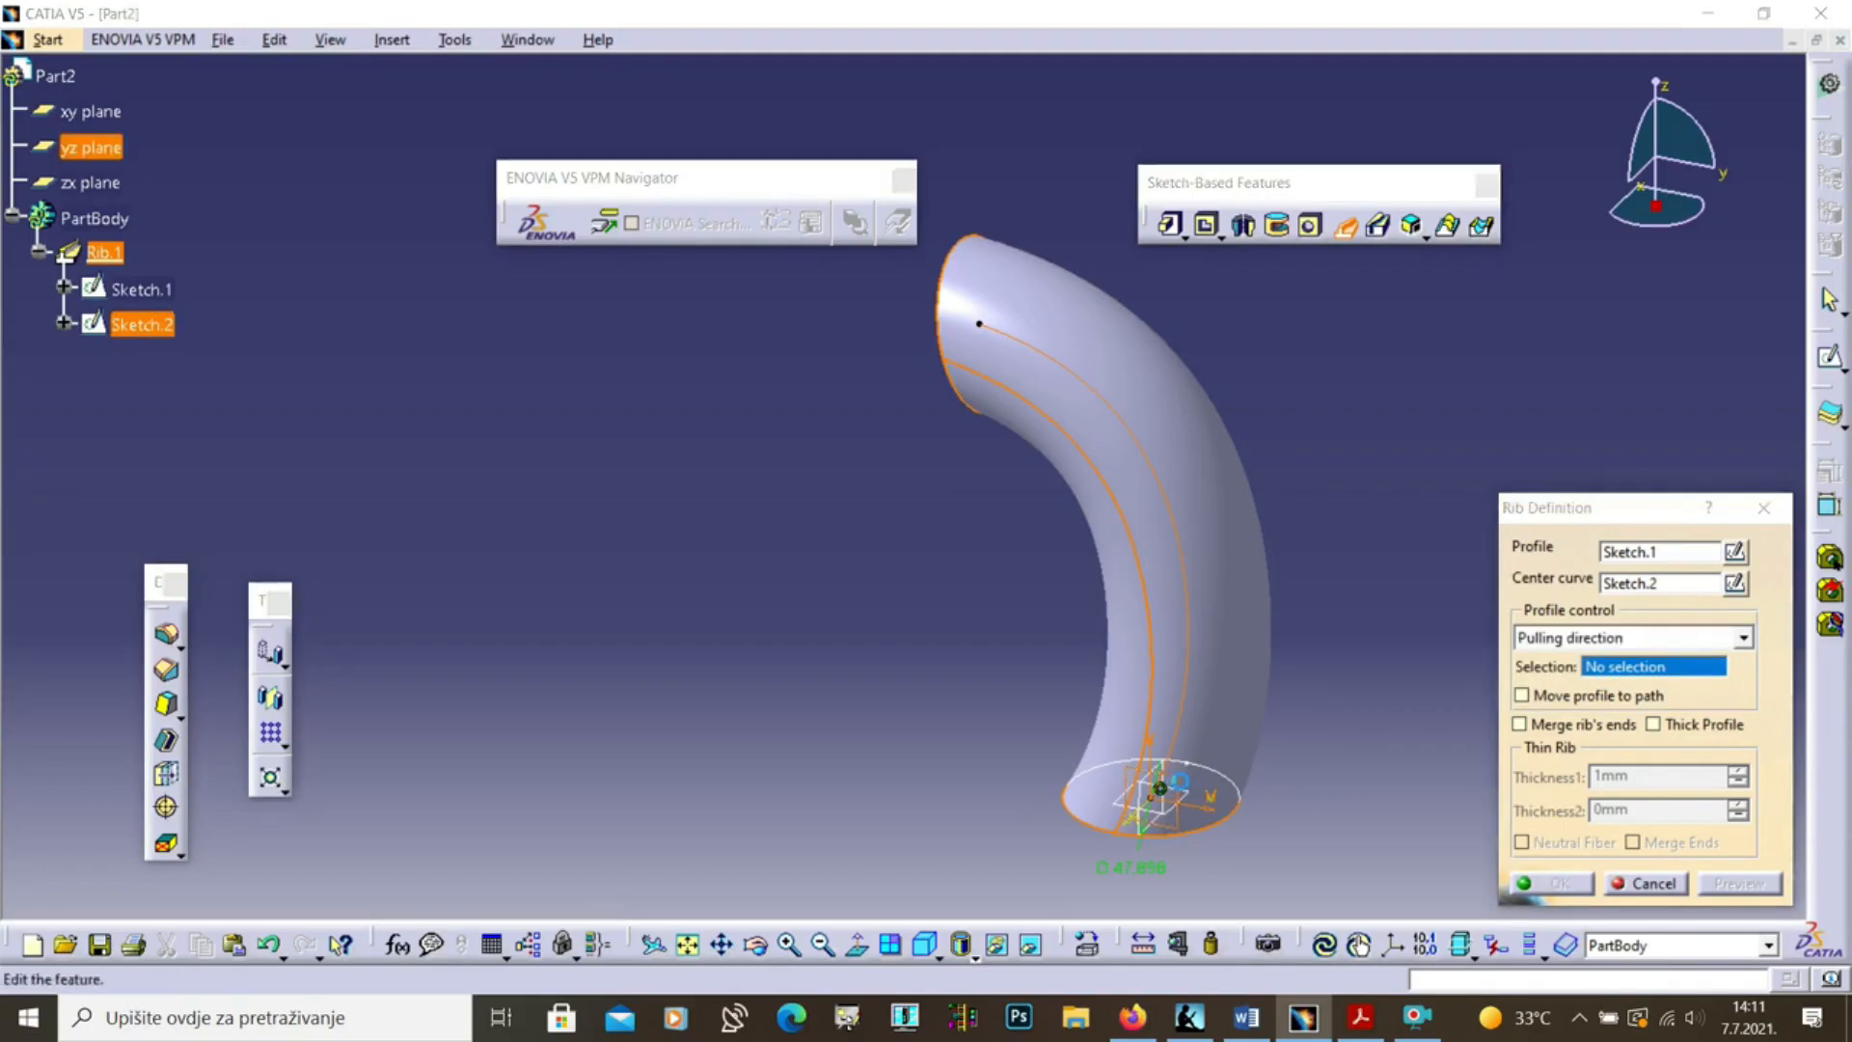
left_click(1523, 697)
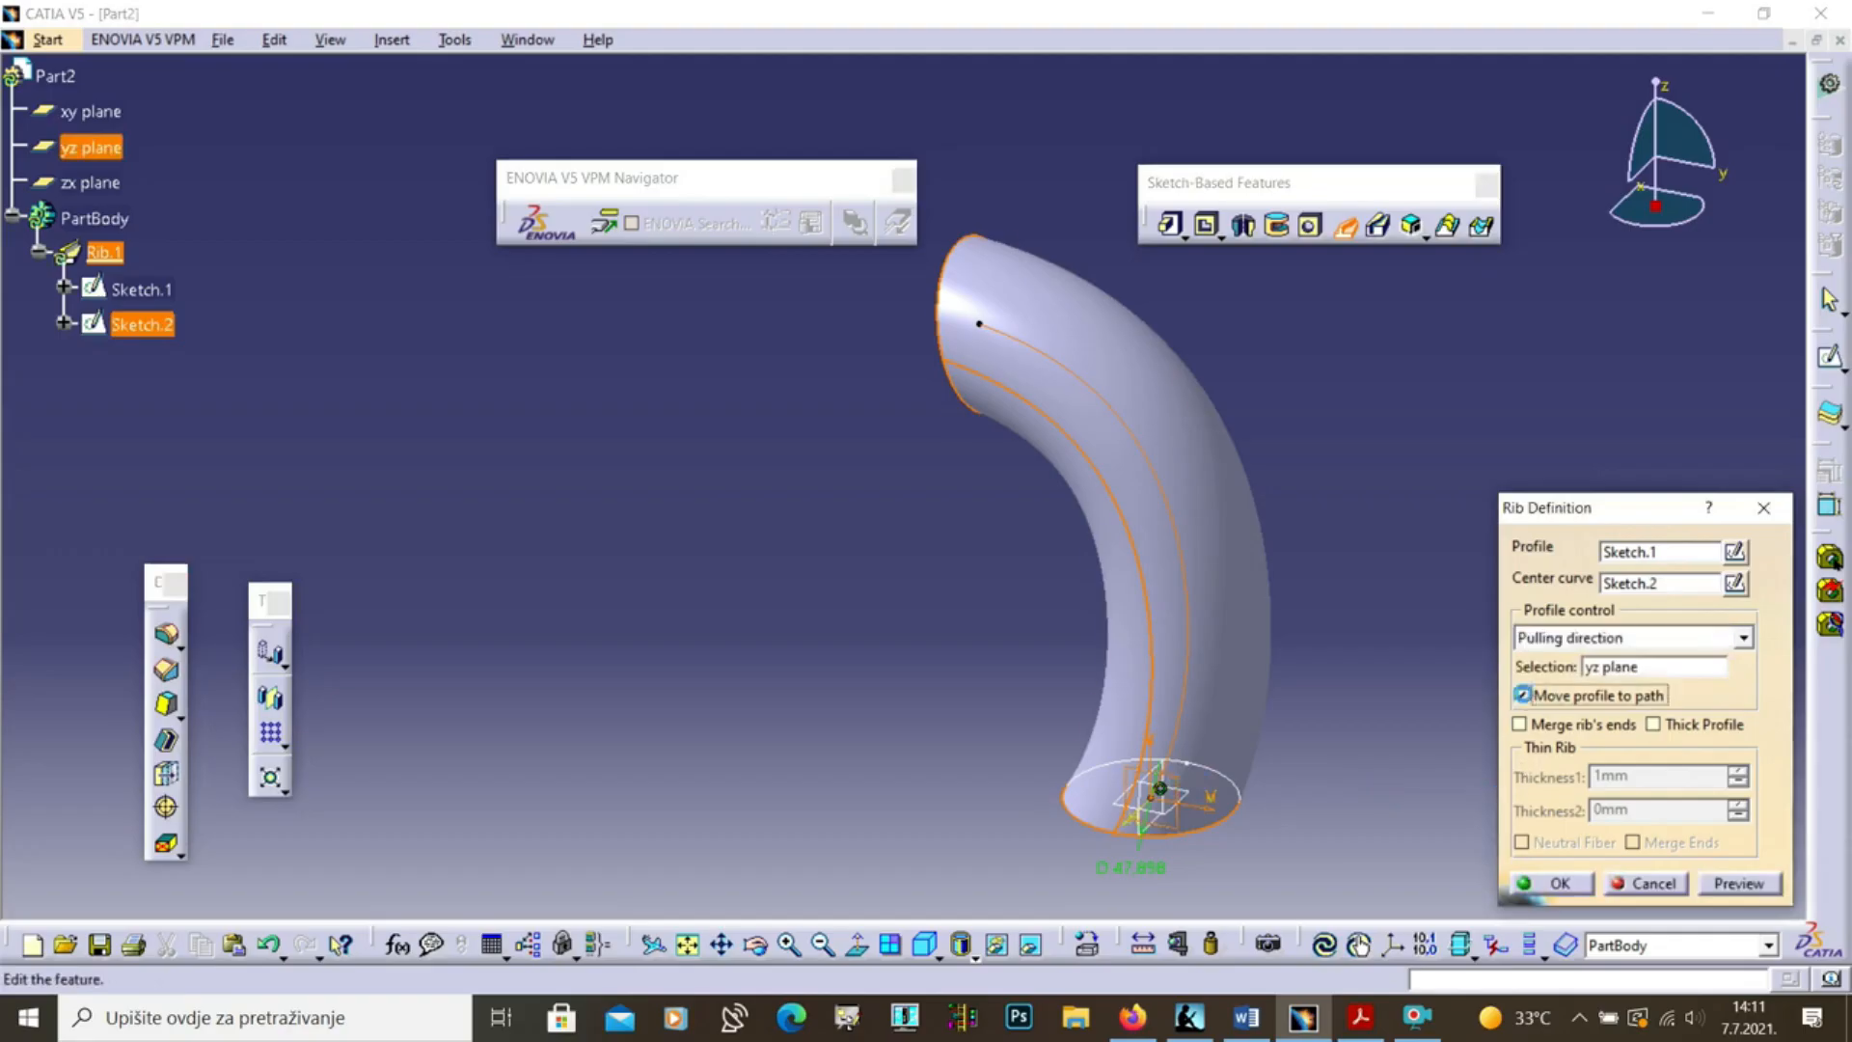
left_click(1736, 886)
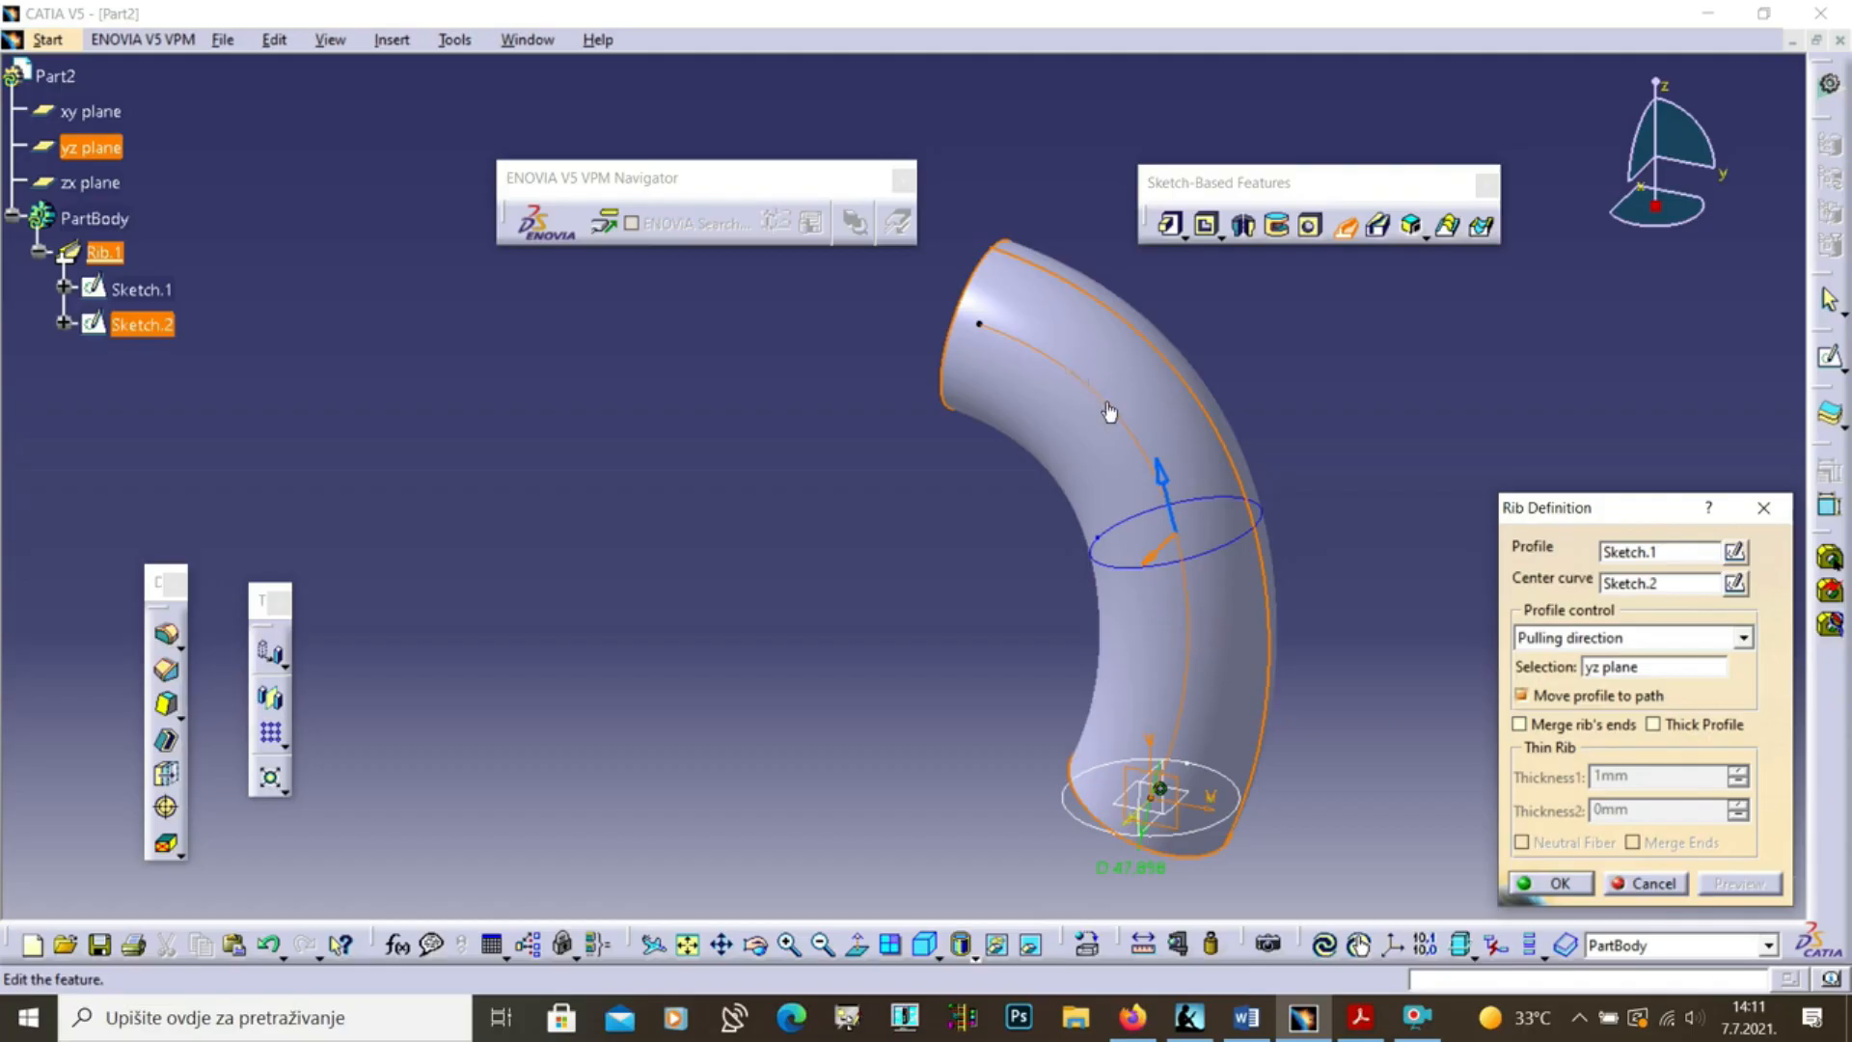
left_click(1630, 882)
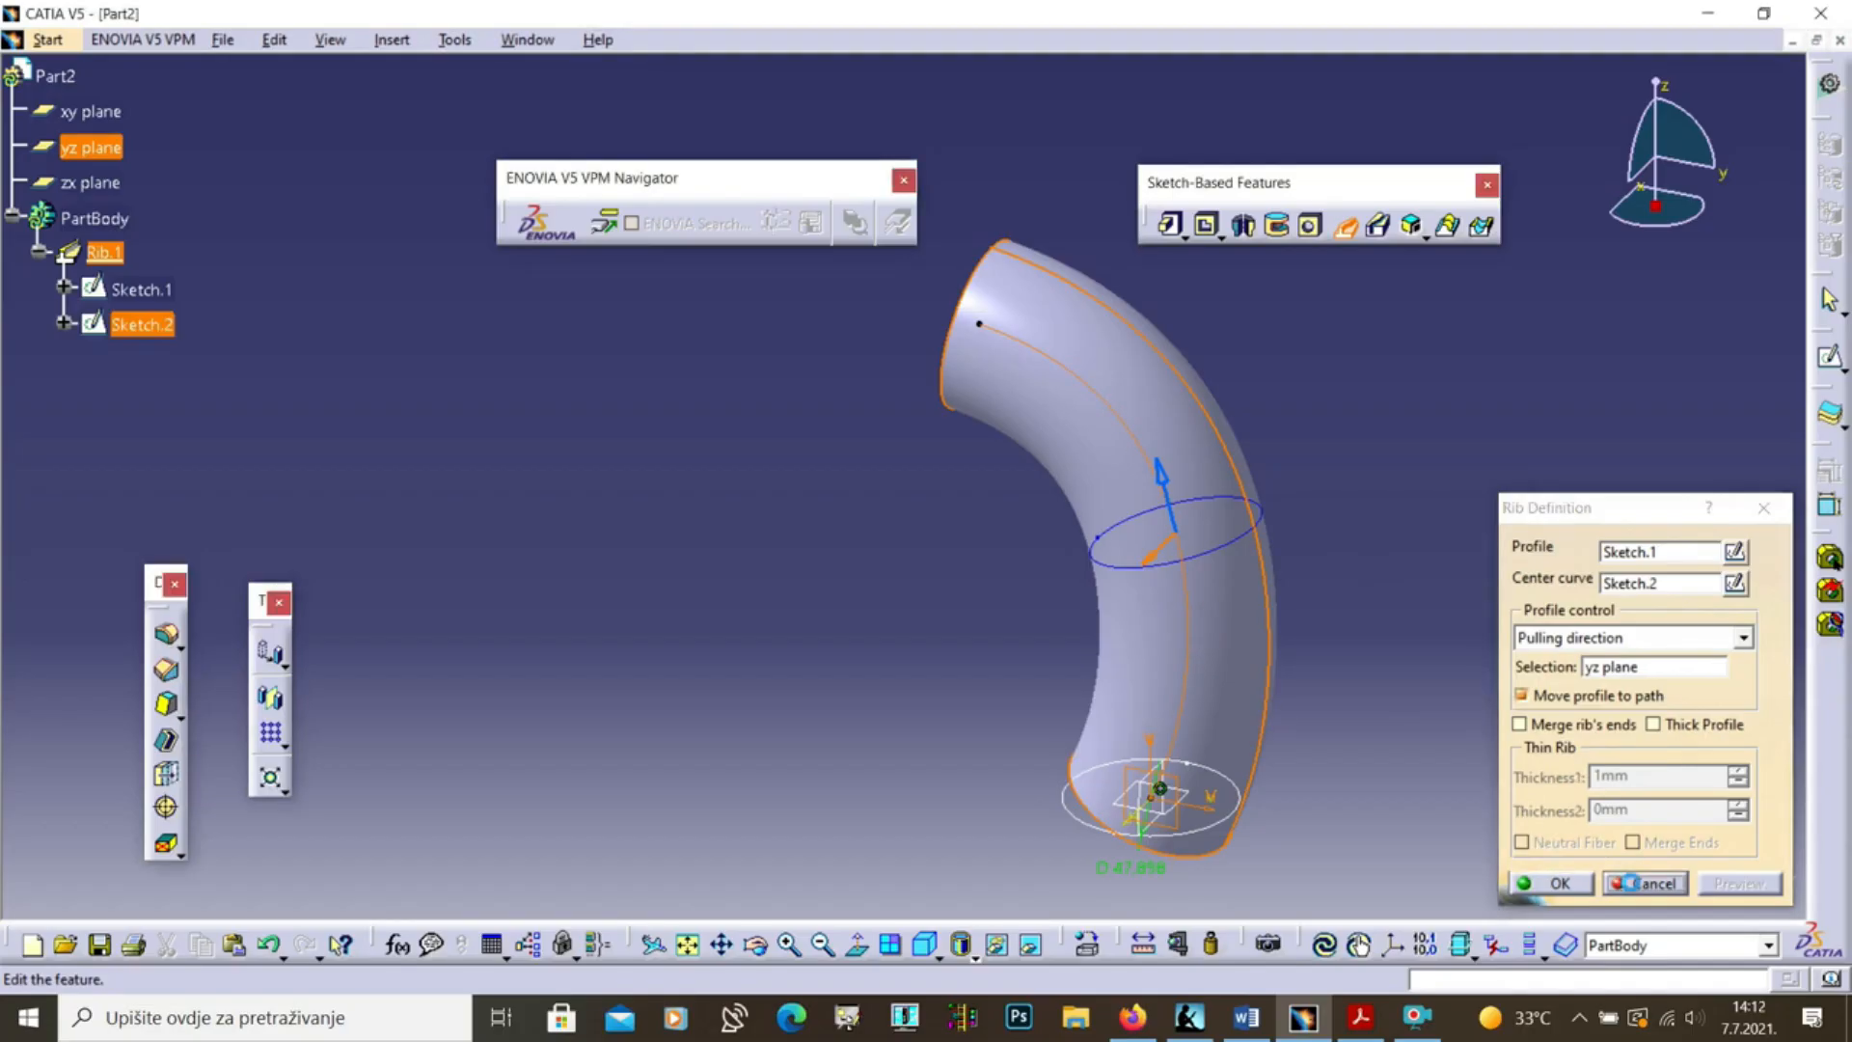
Switch to the already open Rib.CATPart document and view its cylindrical body with the curved upper face
left_click(528, 40)
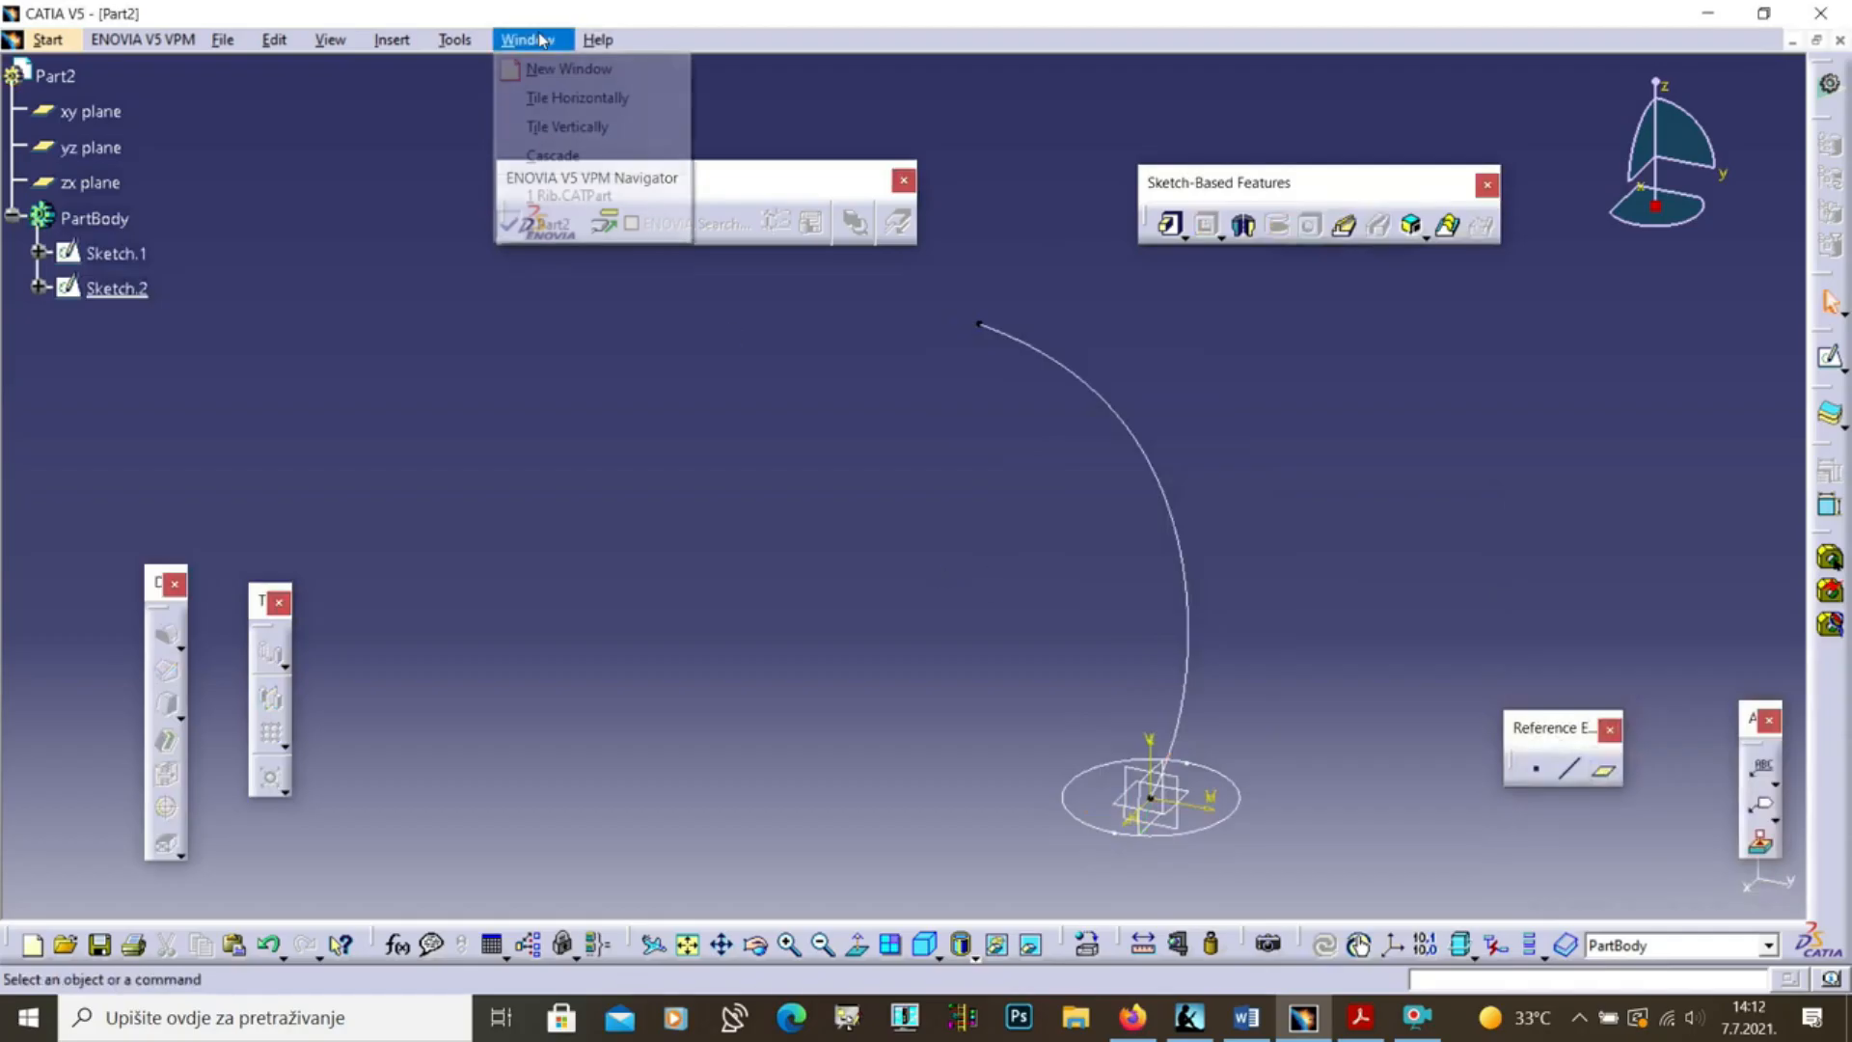
left_click(576, 191)
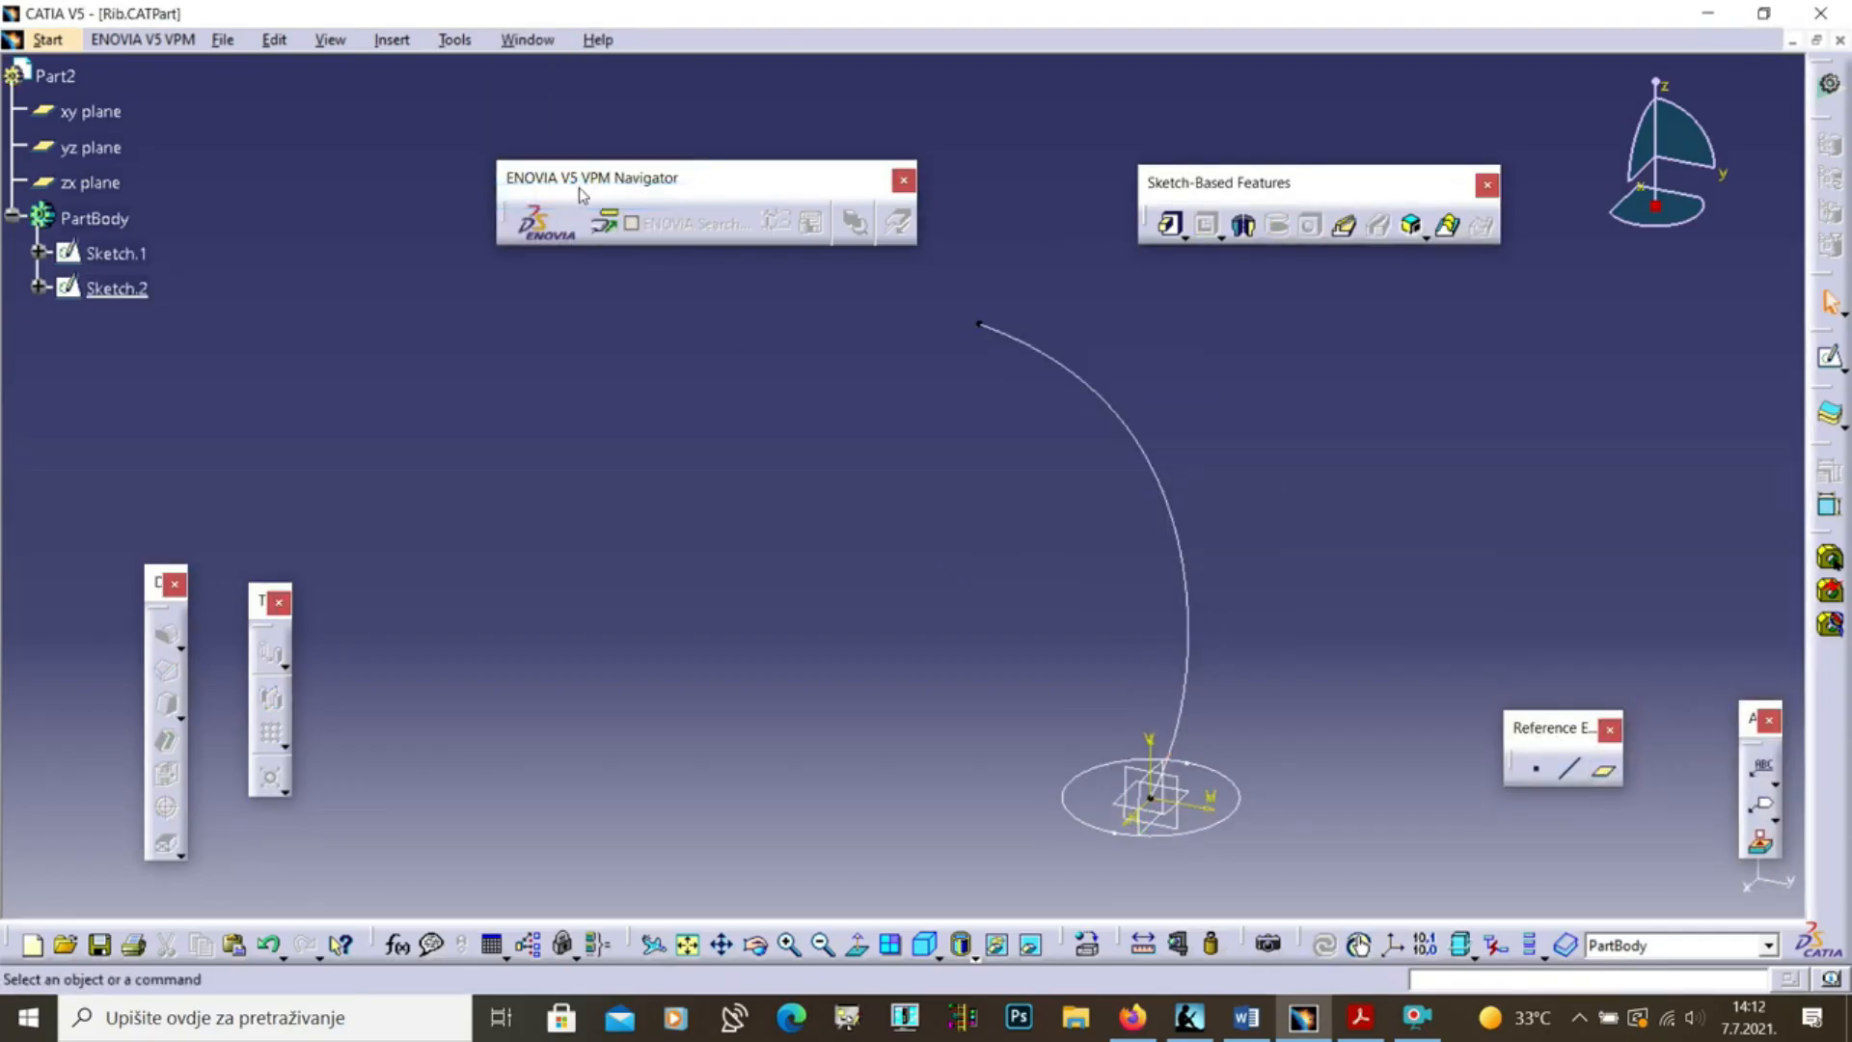
middle_click_drag(804, 640, 1015, 340)
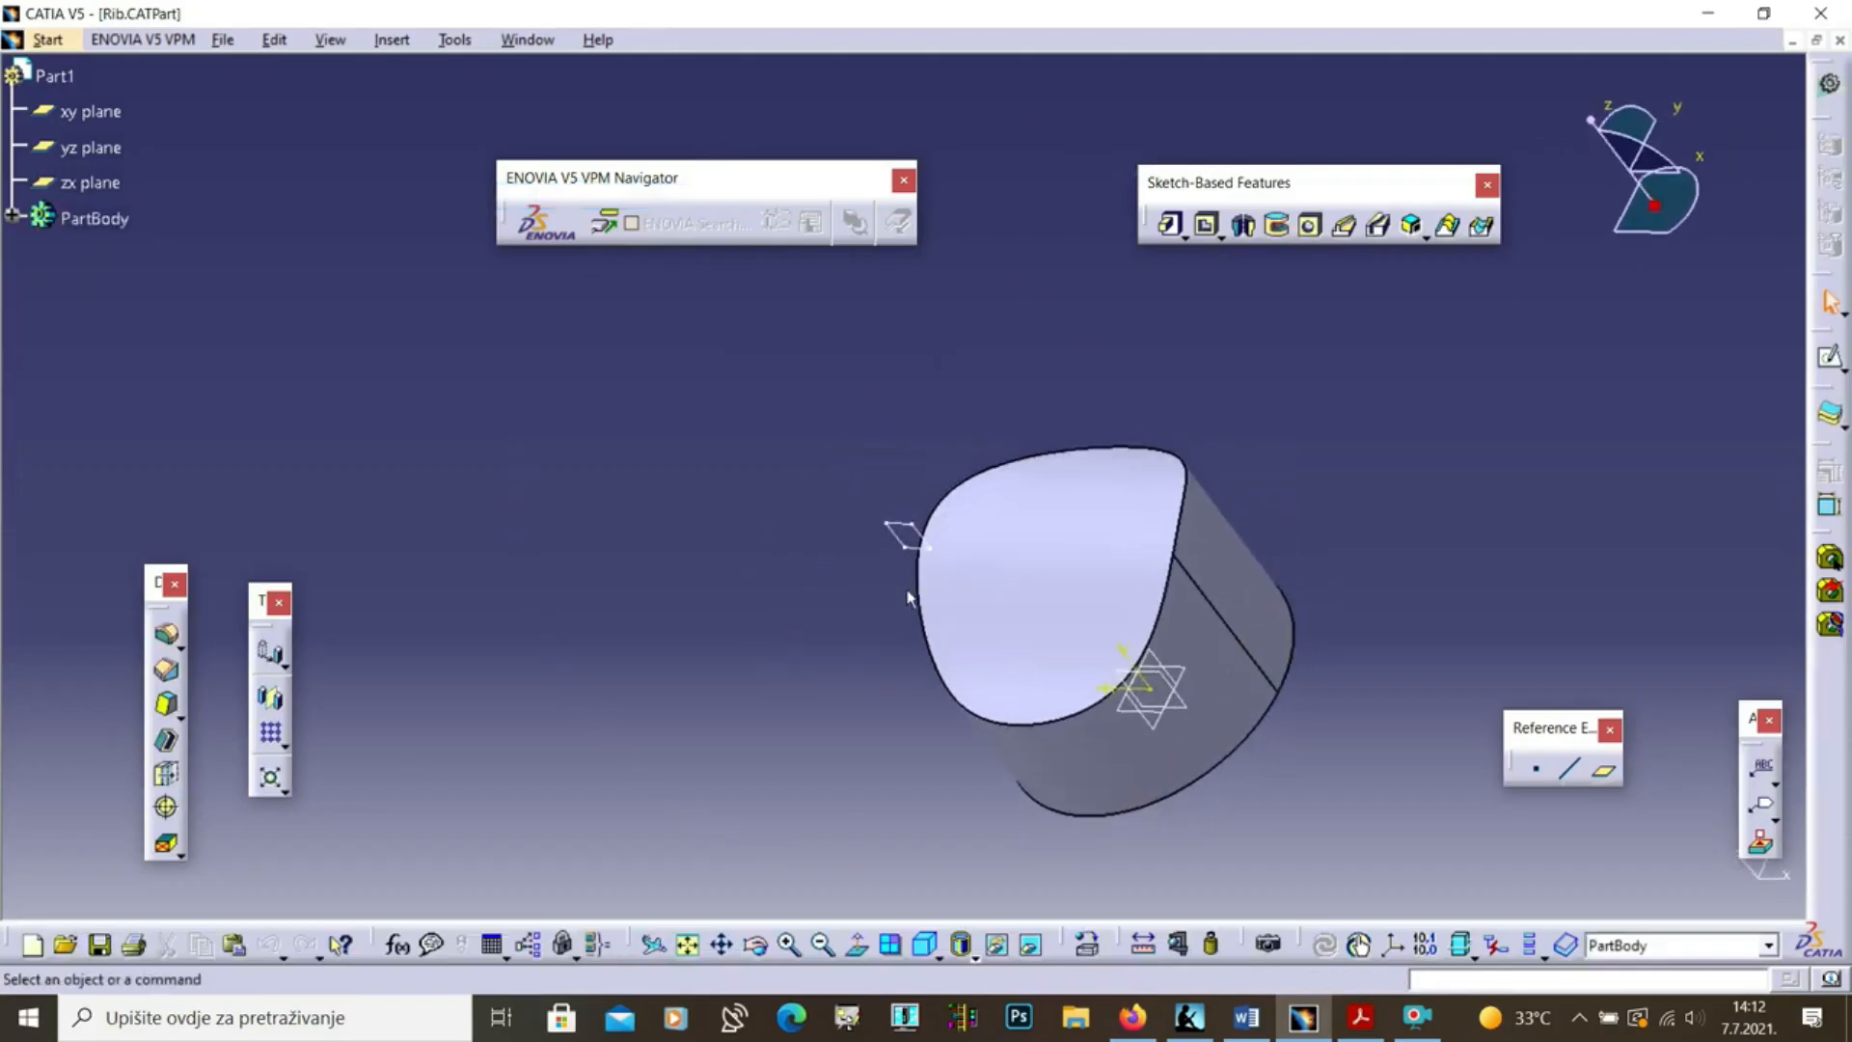
Start a Rib with Sketch.3 as profile and the boundary edge of the curved pocket face as center curve, and preview it with Keep angle
left_click(935, 552)
left_click(1348, 230)
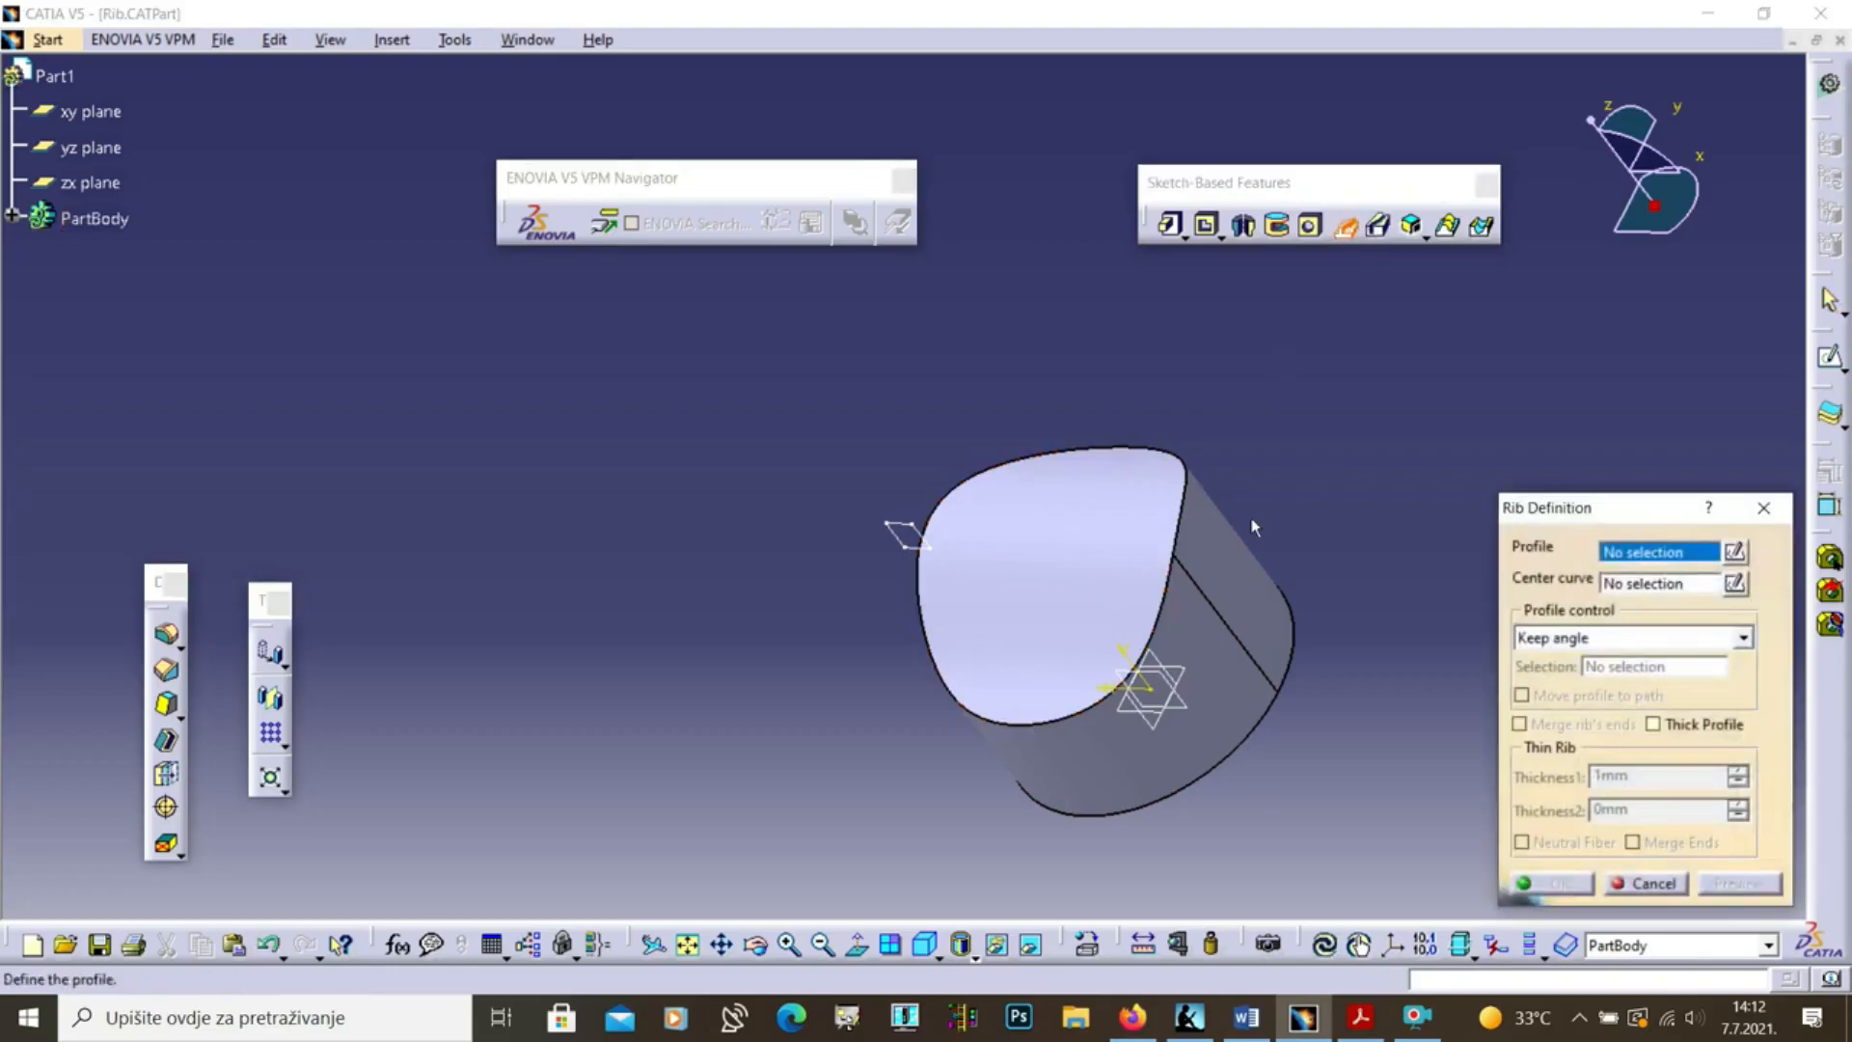
left_click(924, 531)
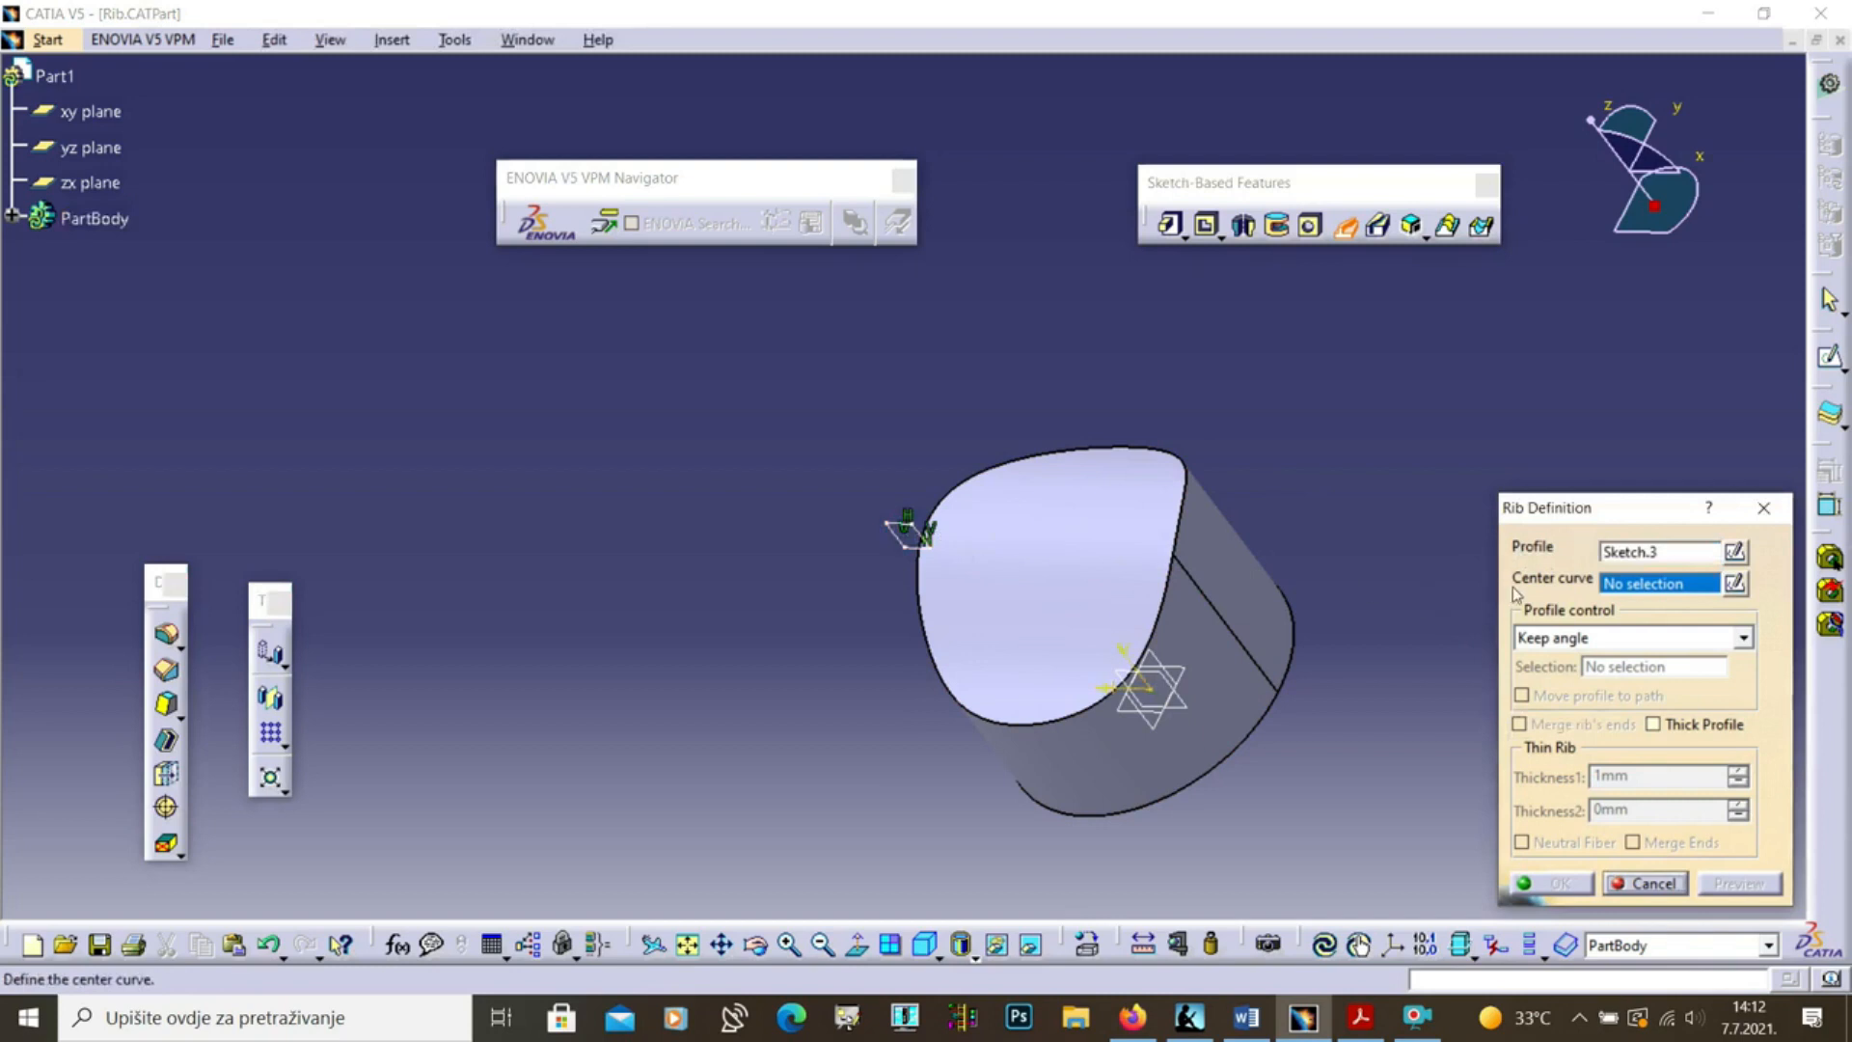
left_click(1167, 596)
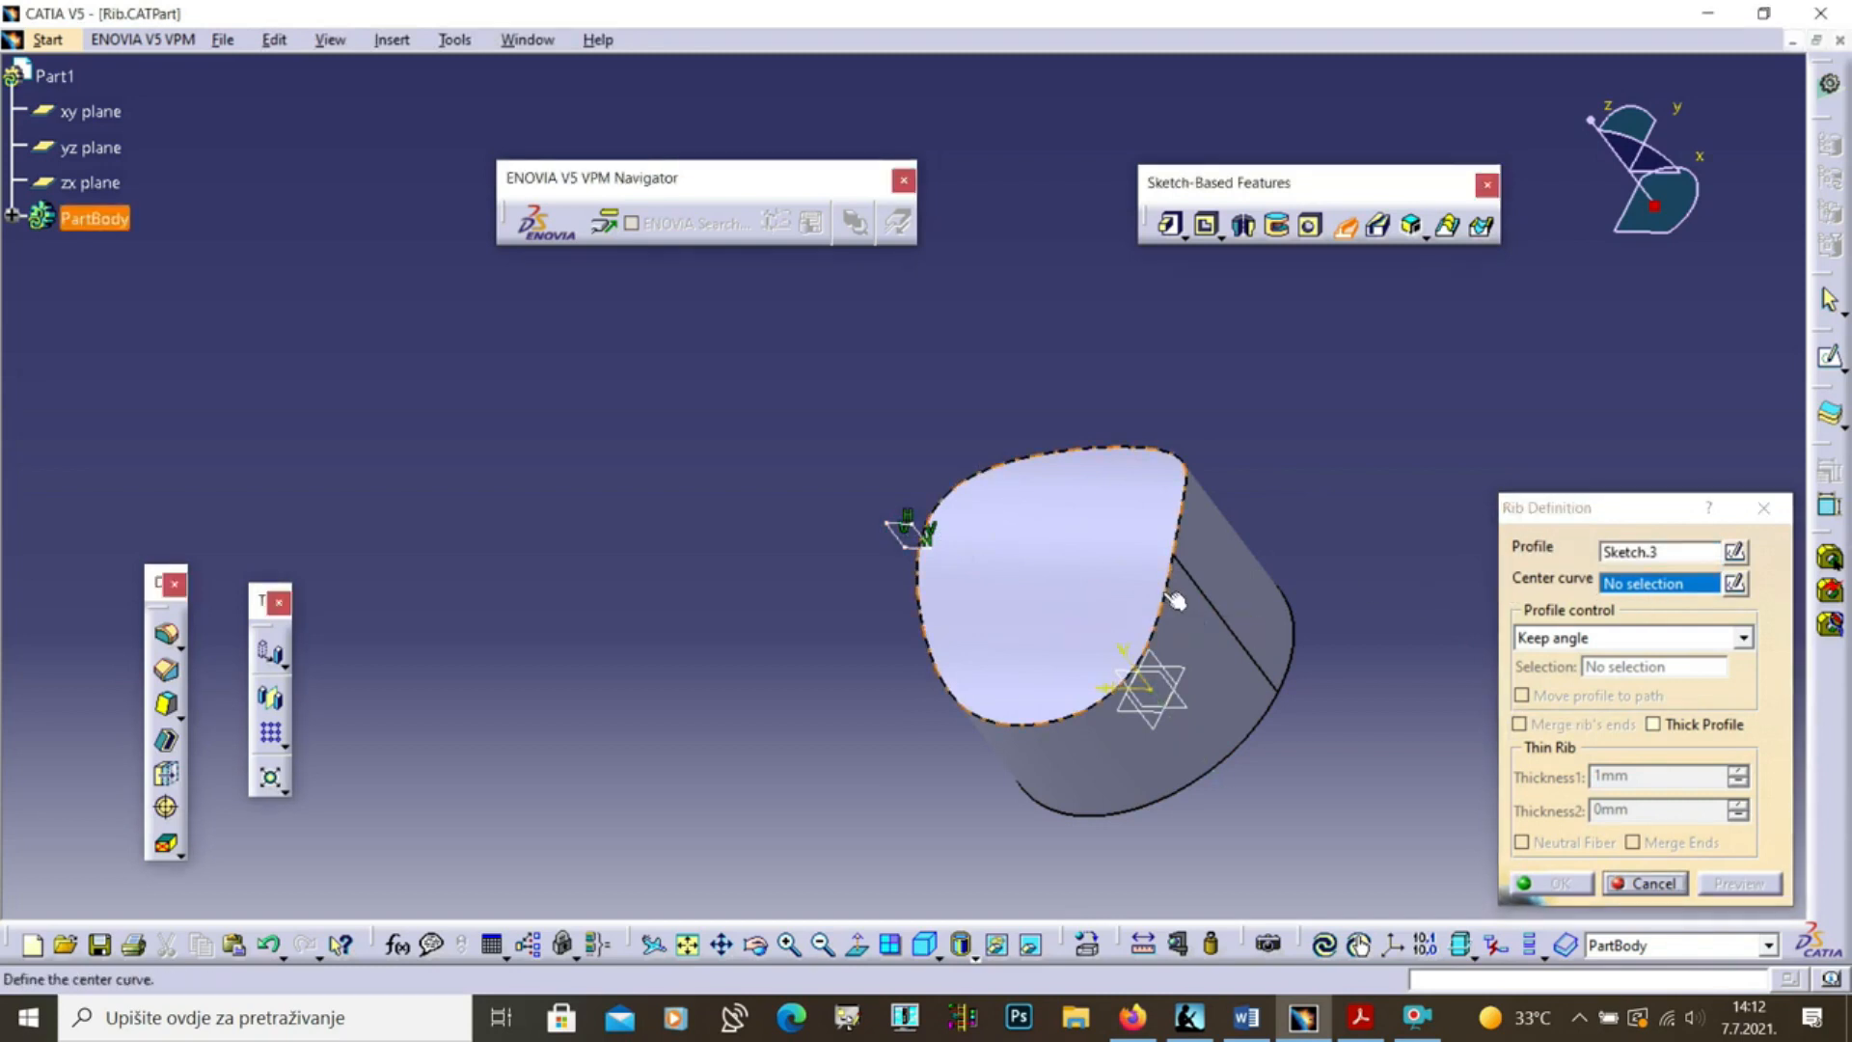
left_click(1175, 600)
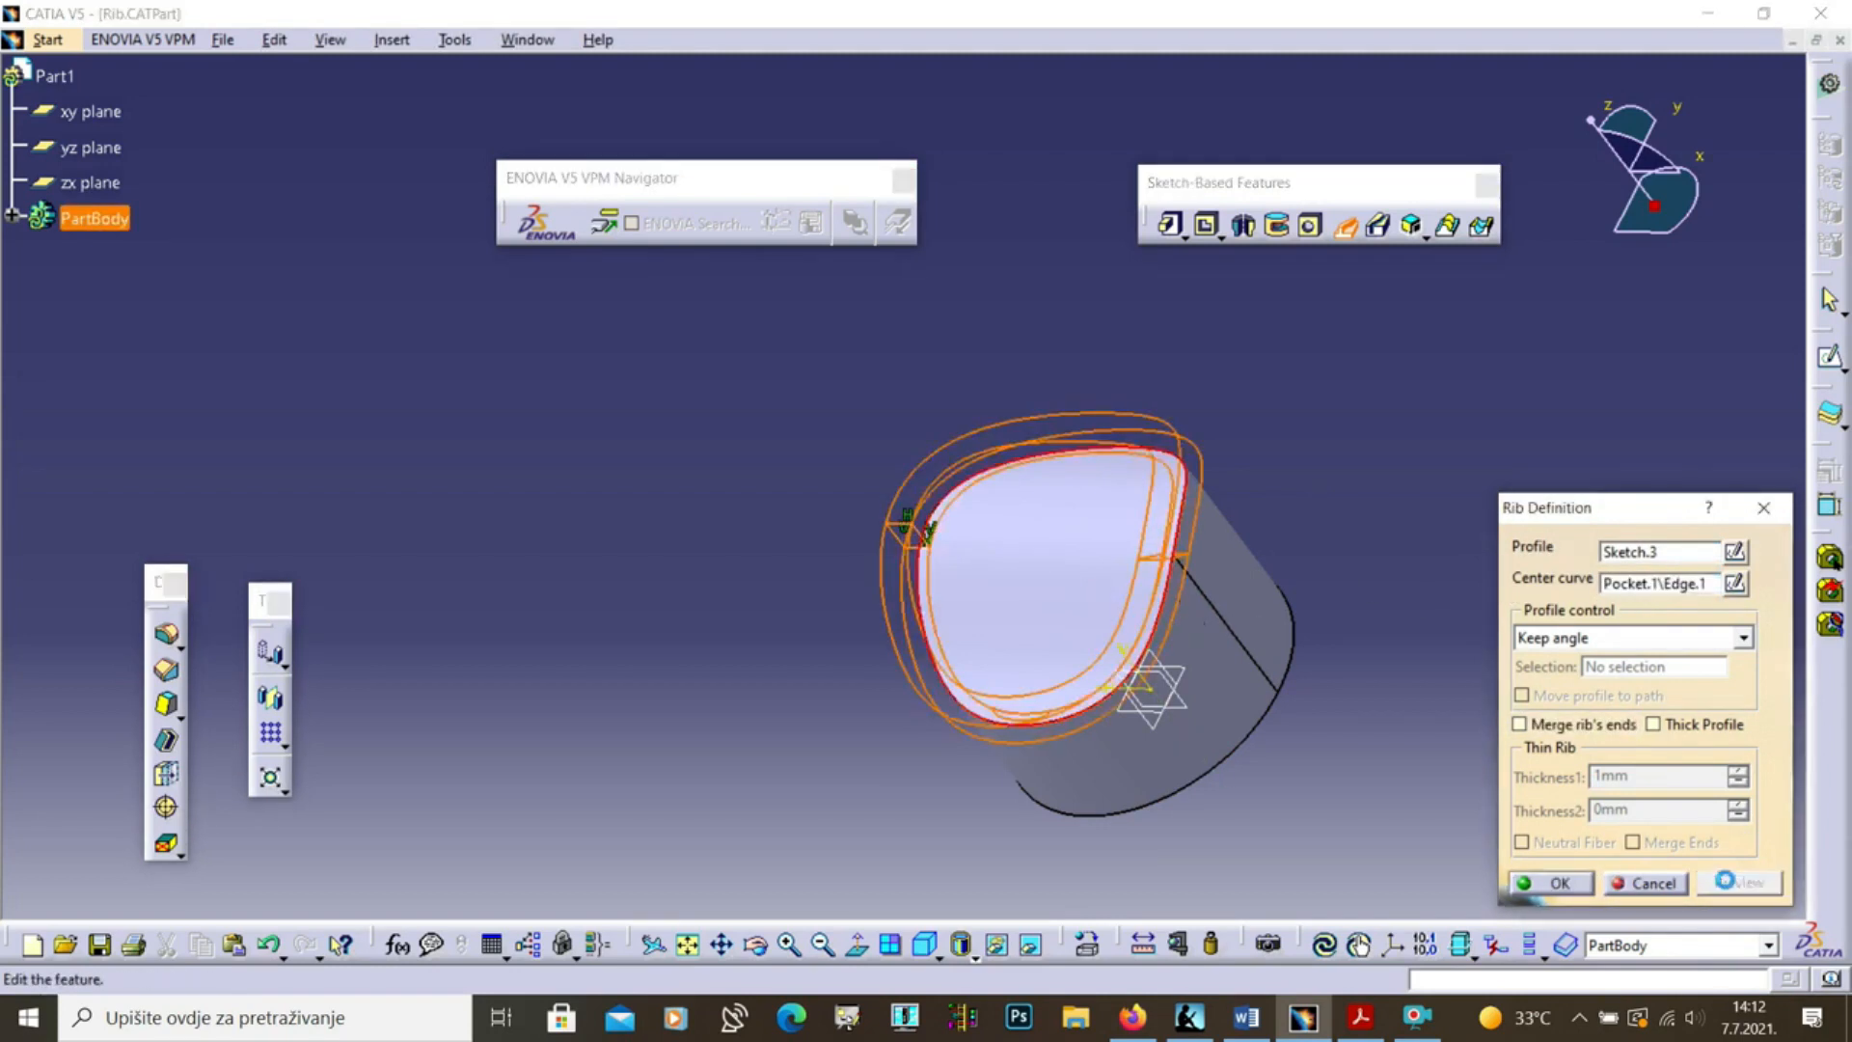
middle_click_drag(1038, 843, 1045, 398)
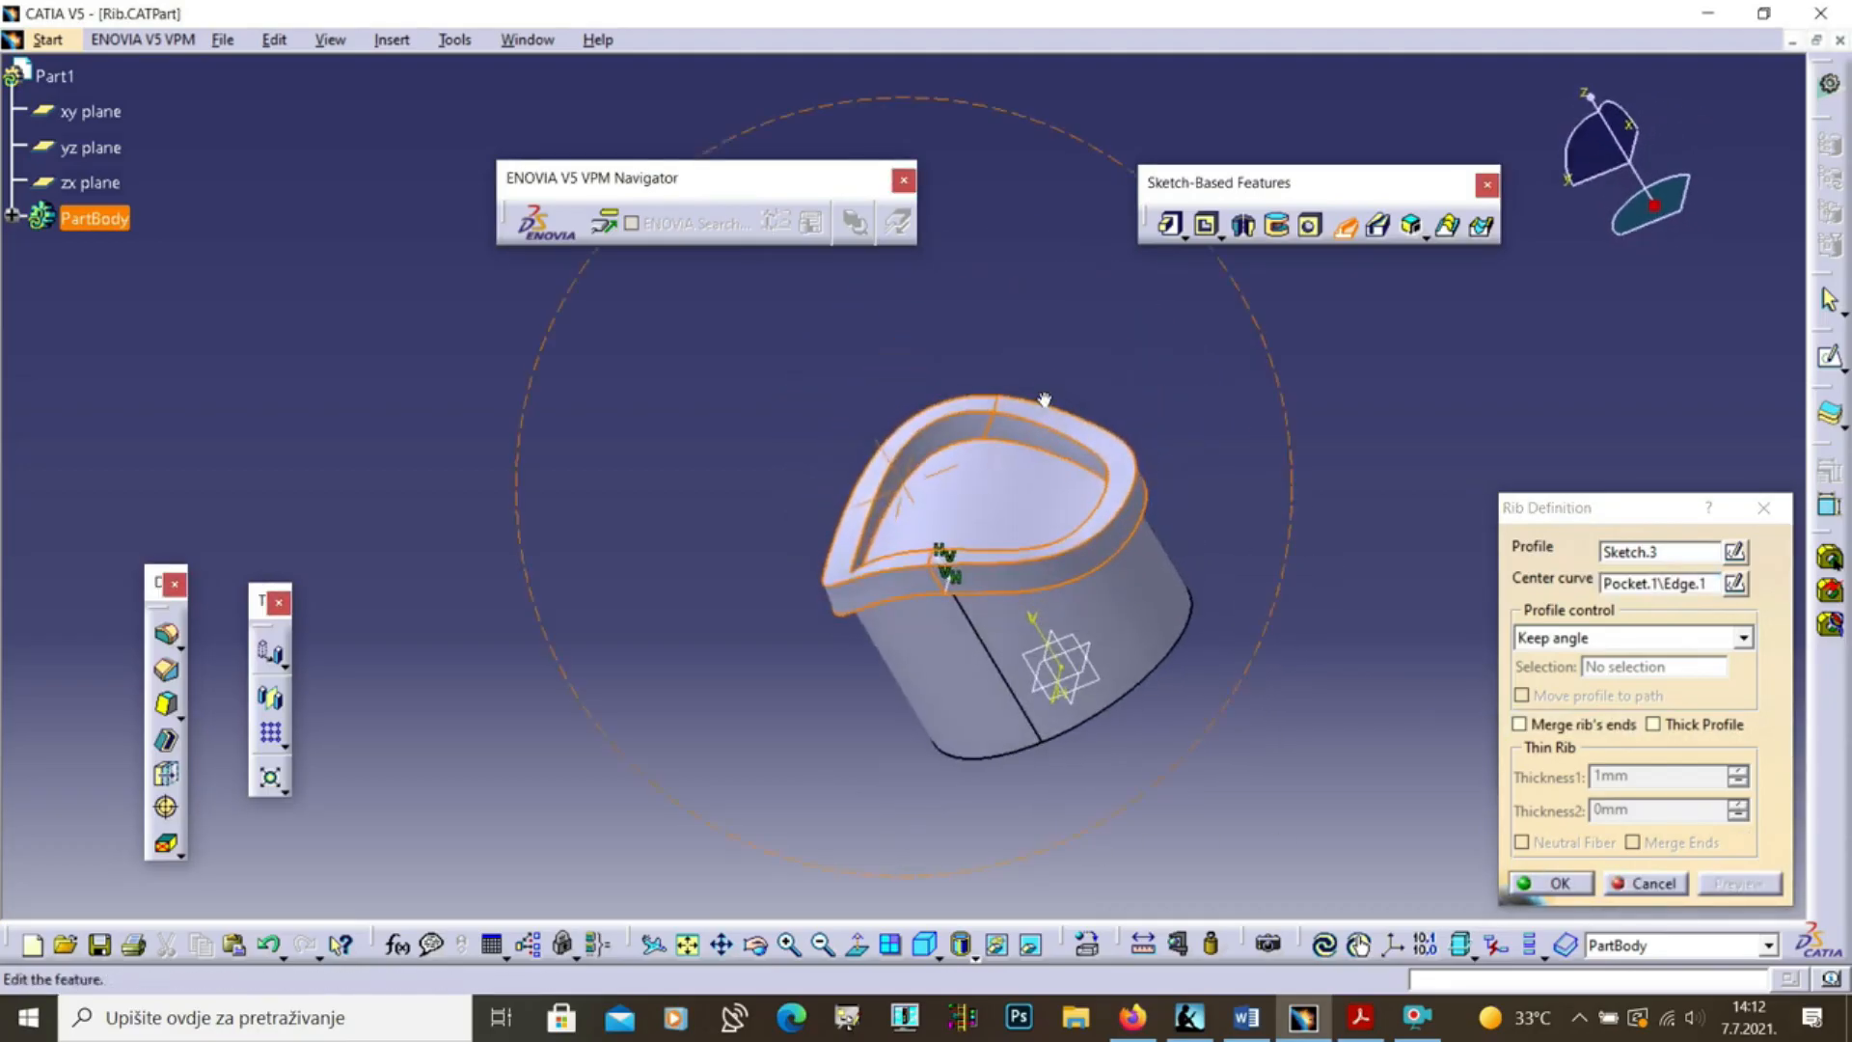
Try Reference surface profile control using the curved pocket face, preview the rib from several sides, and cancel it
left_click(1578, 648)
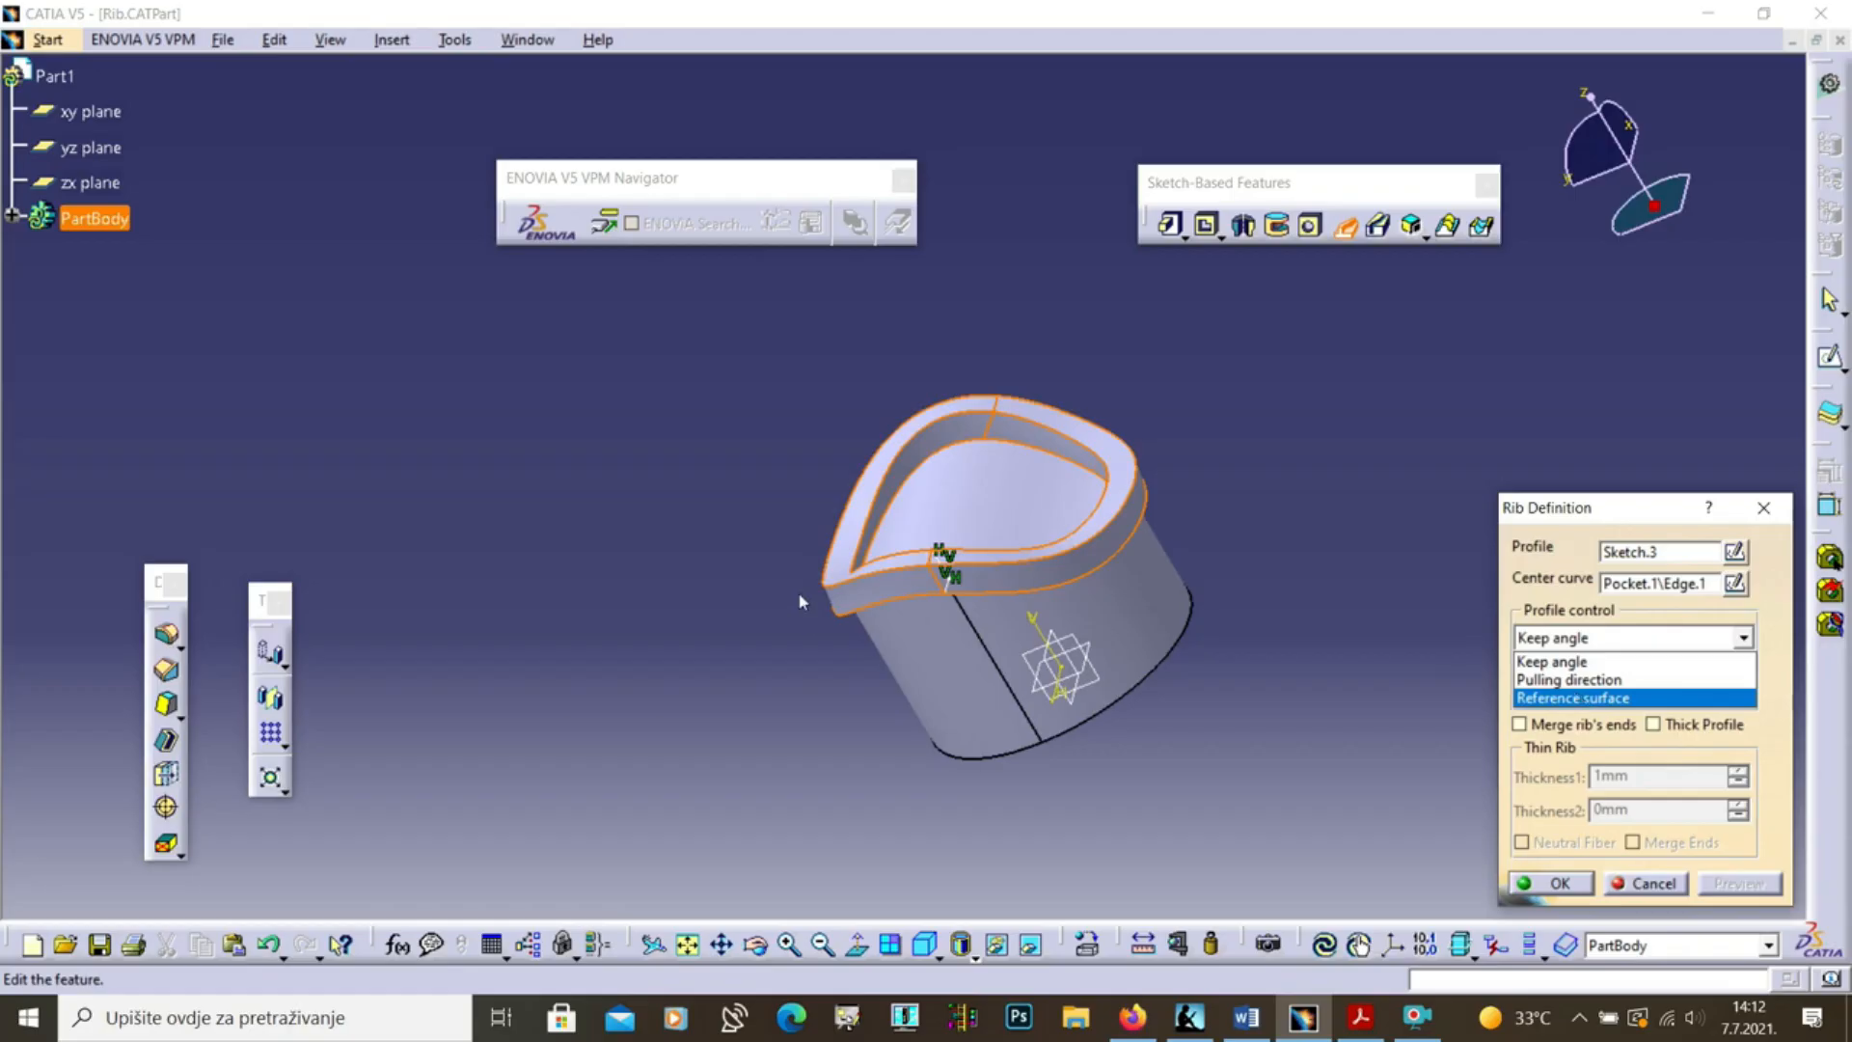
left_click(1580, 698)
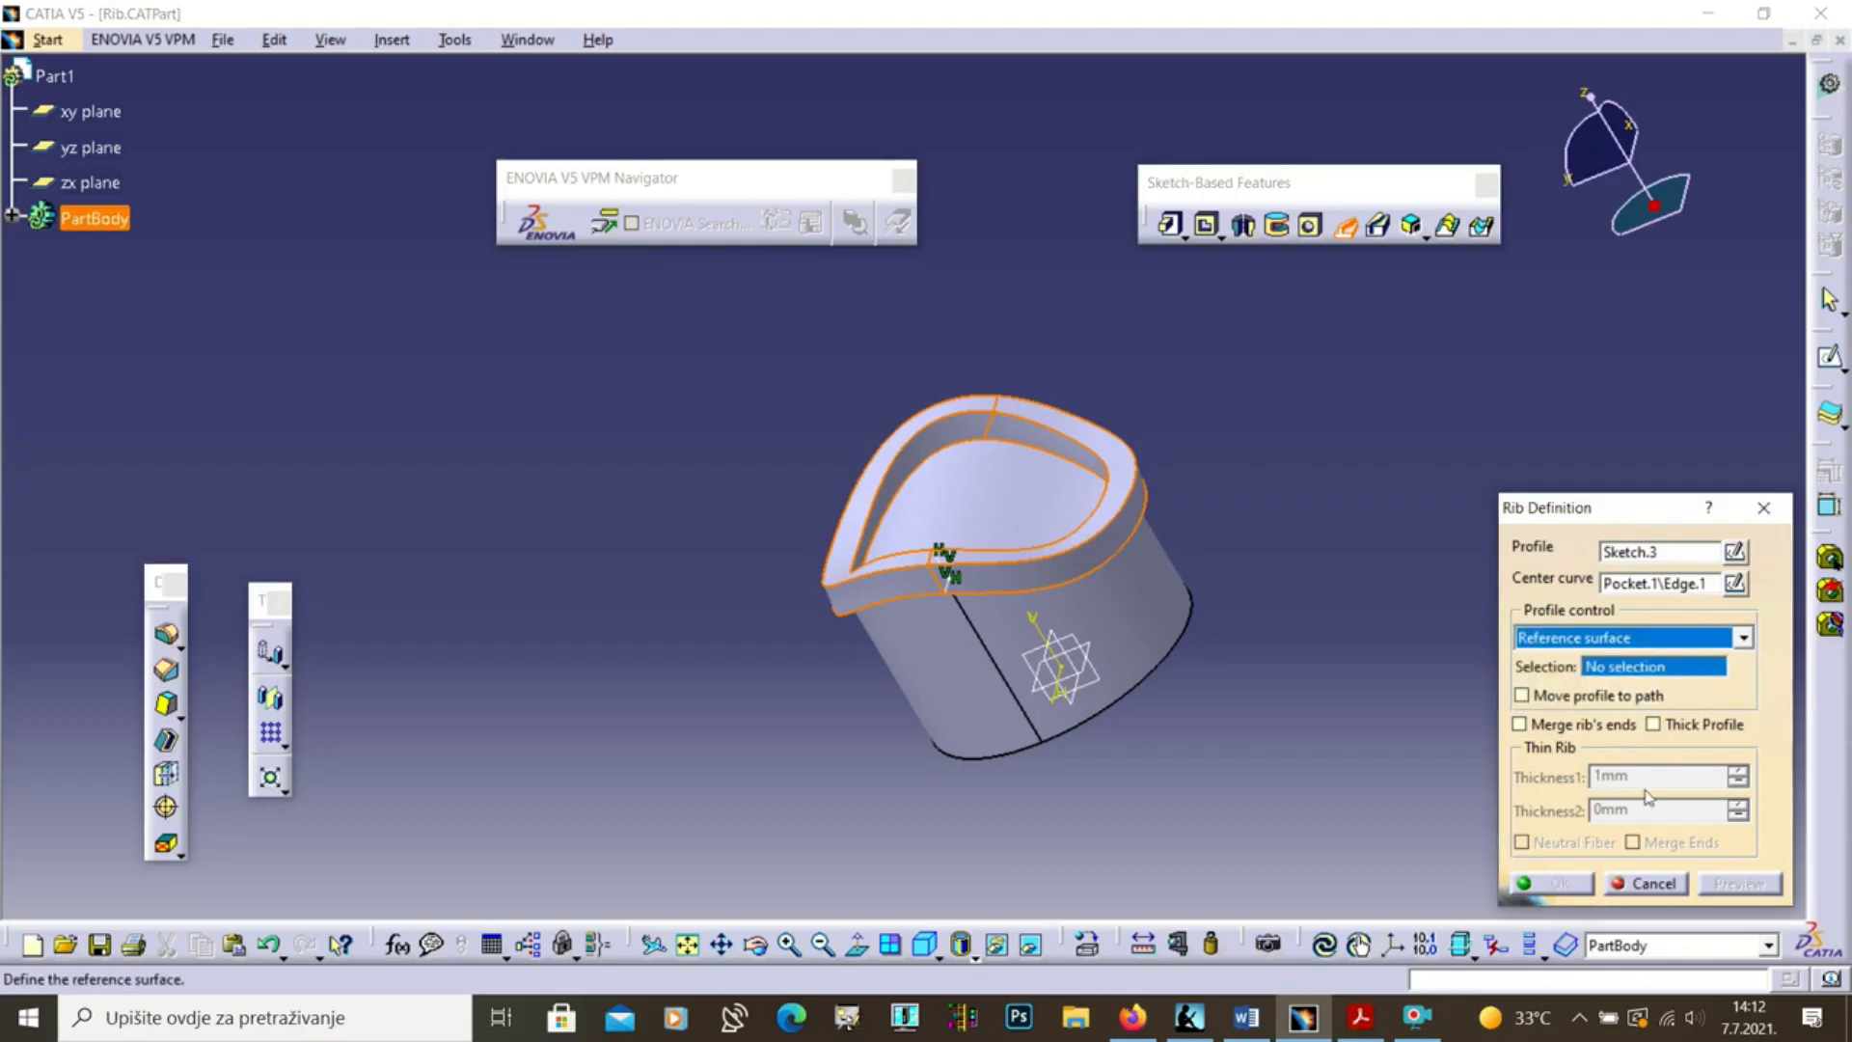
left_click(1002, 505)
middle_click_drag(1027, 525, 1090, 461)
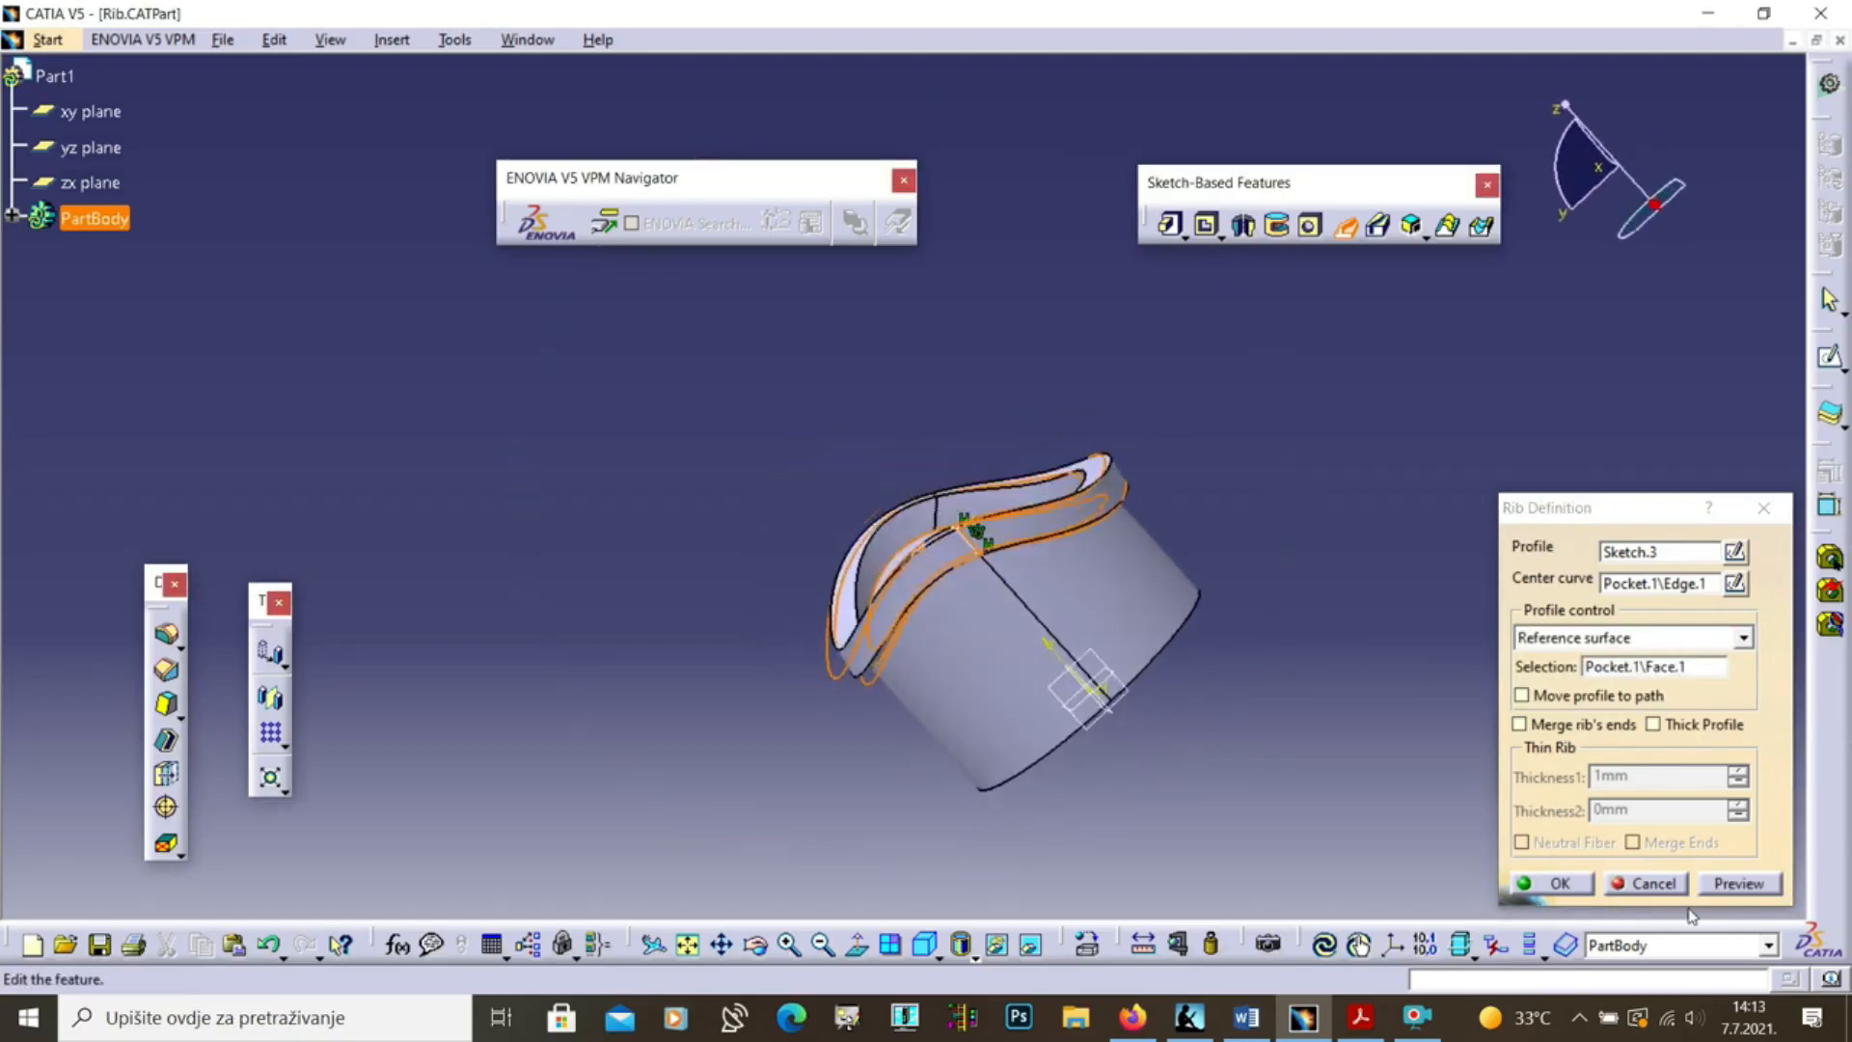
left_click(1741, 885)
middle_click_drag(871, 682, 679, 871)
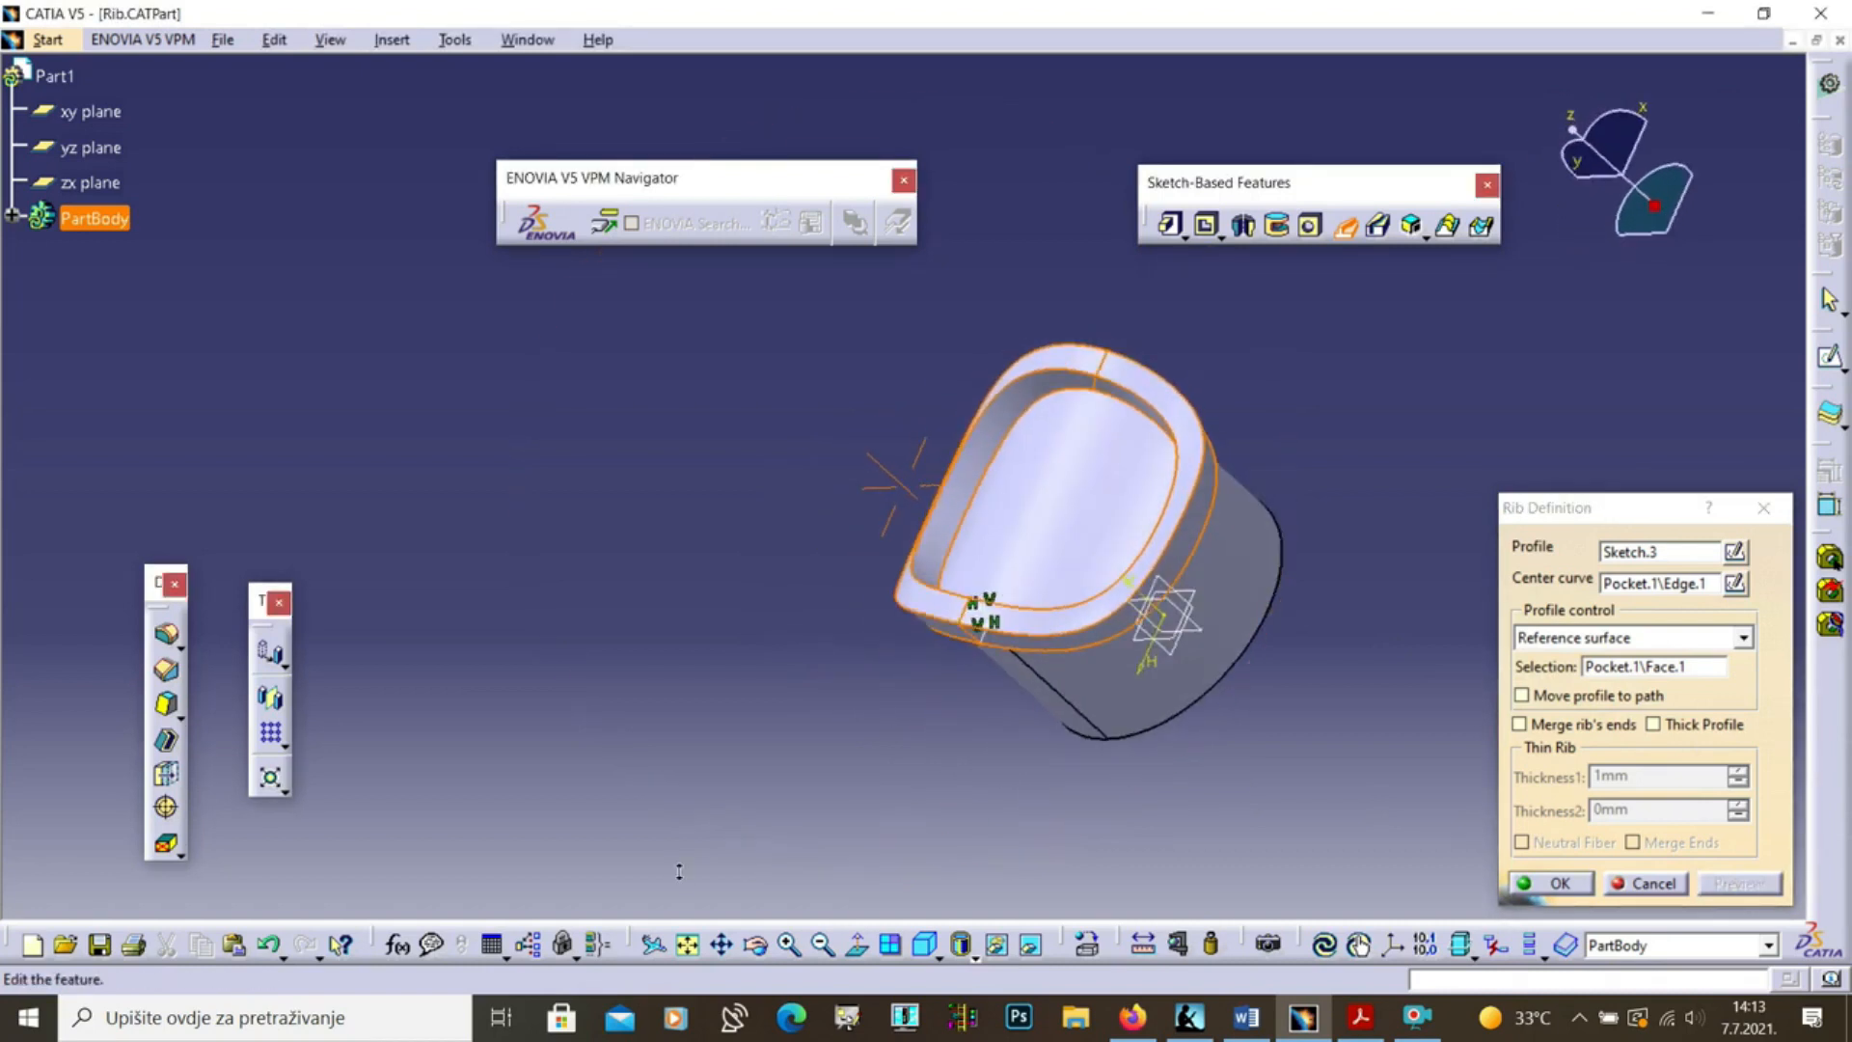
middle_click_drag(1211, 528, 1218, 542)
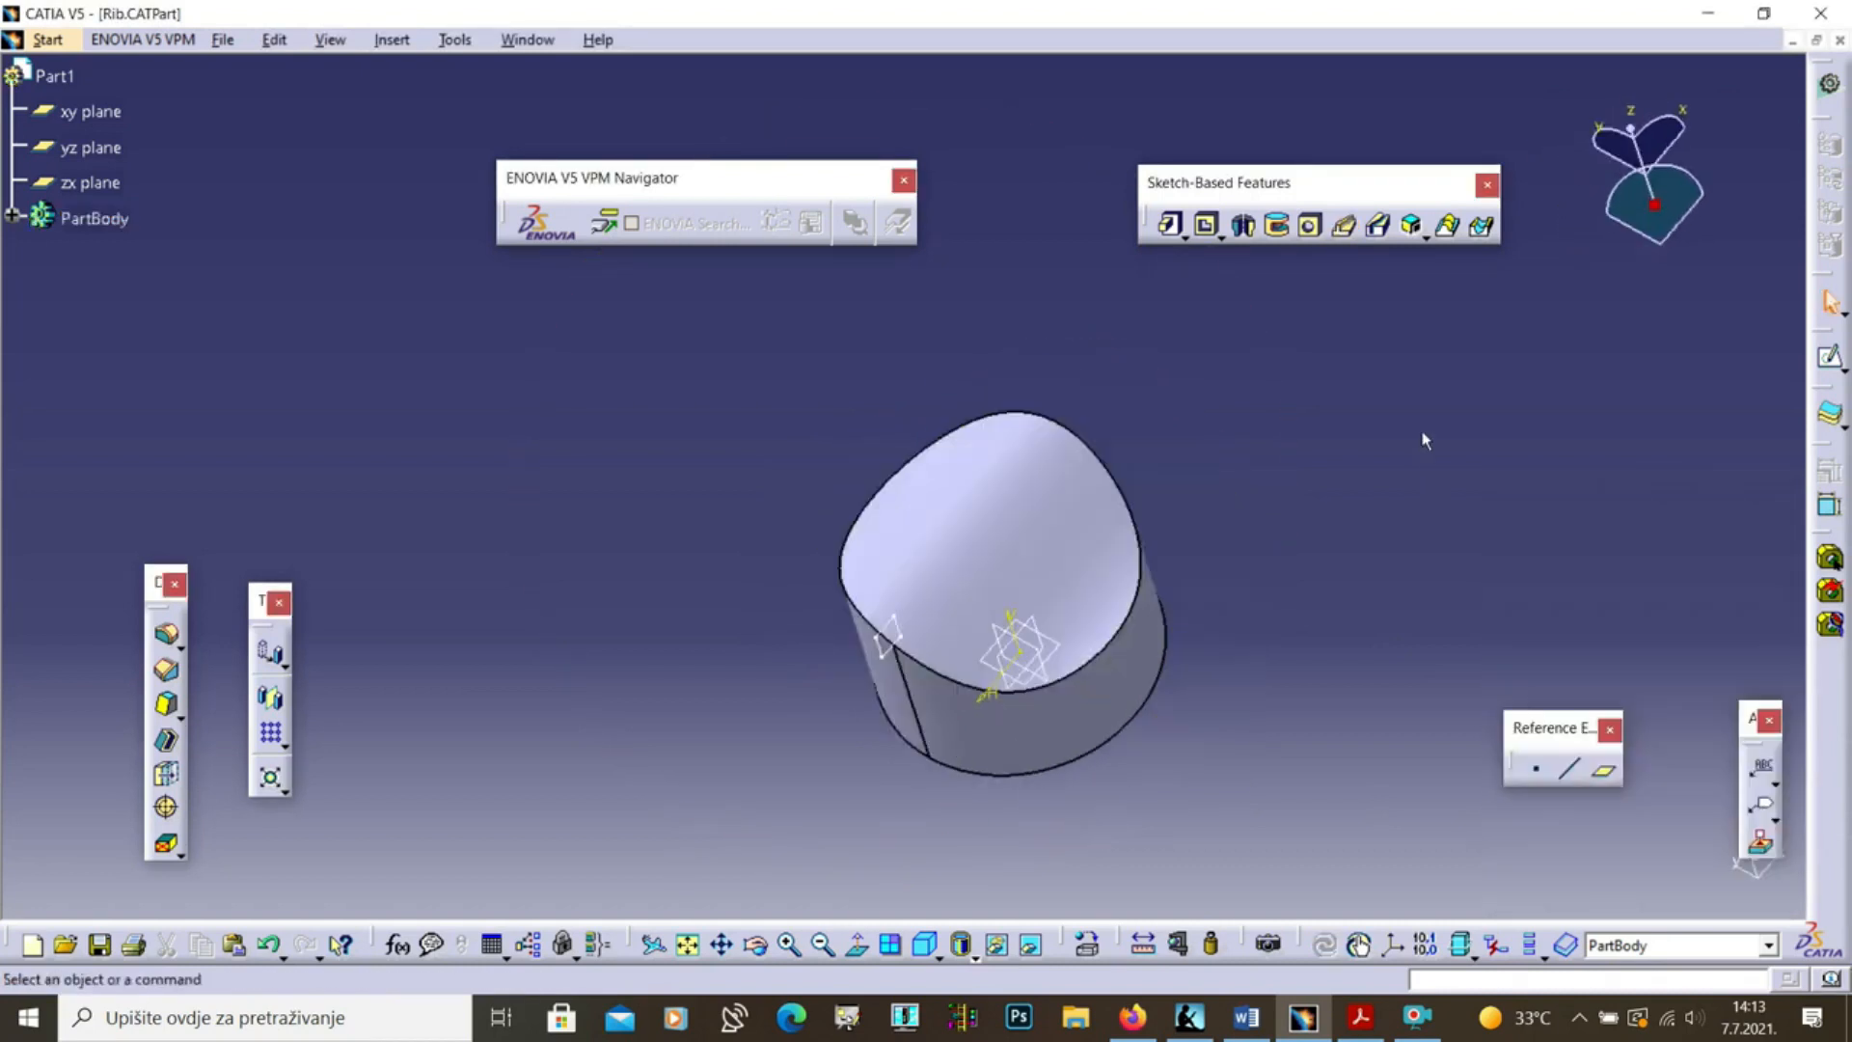
Cut a Slot with Sketch.3 as profile along the curved pocket face's boundary edge, using Keep angle
left_click(1381, 228)
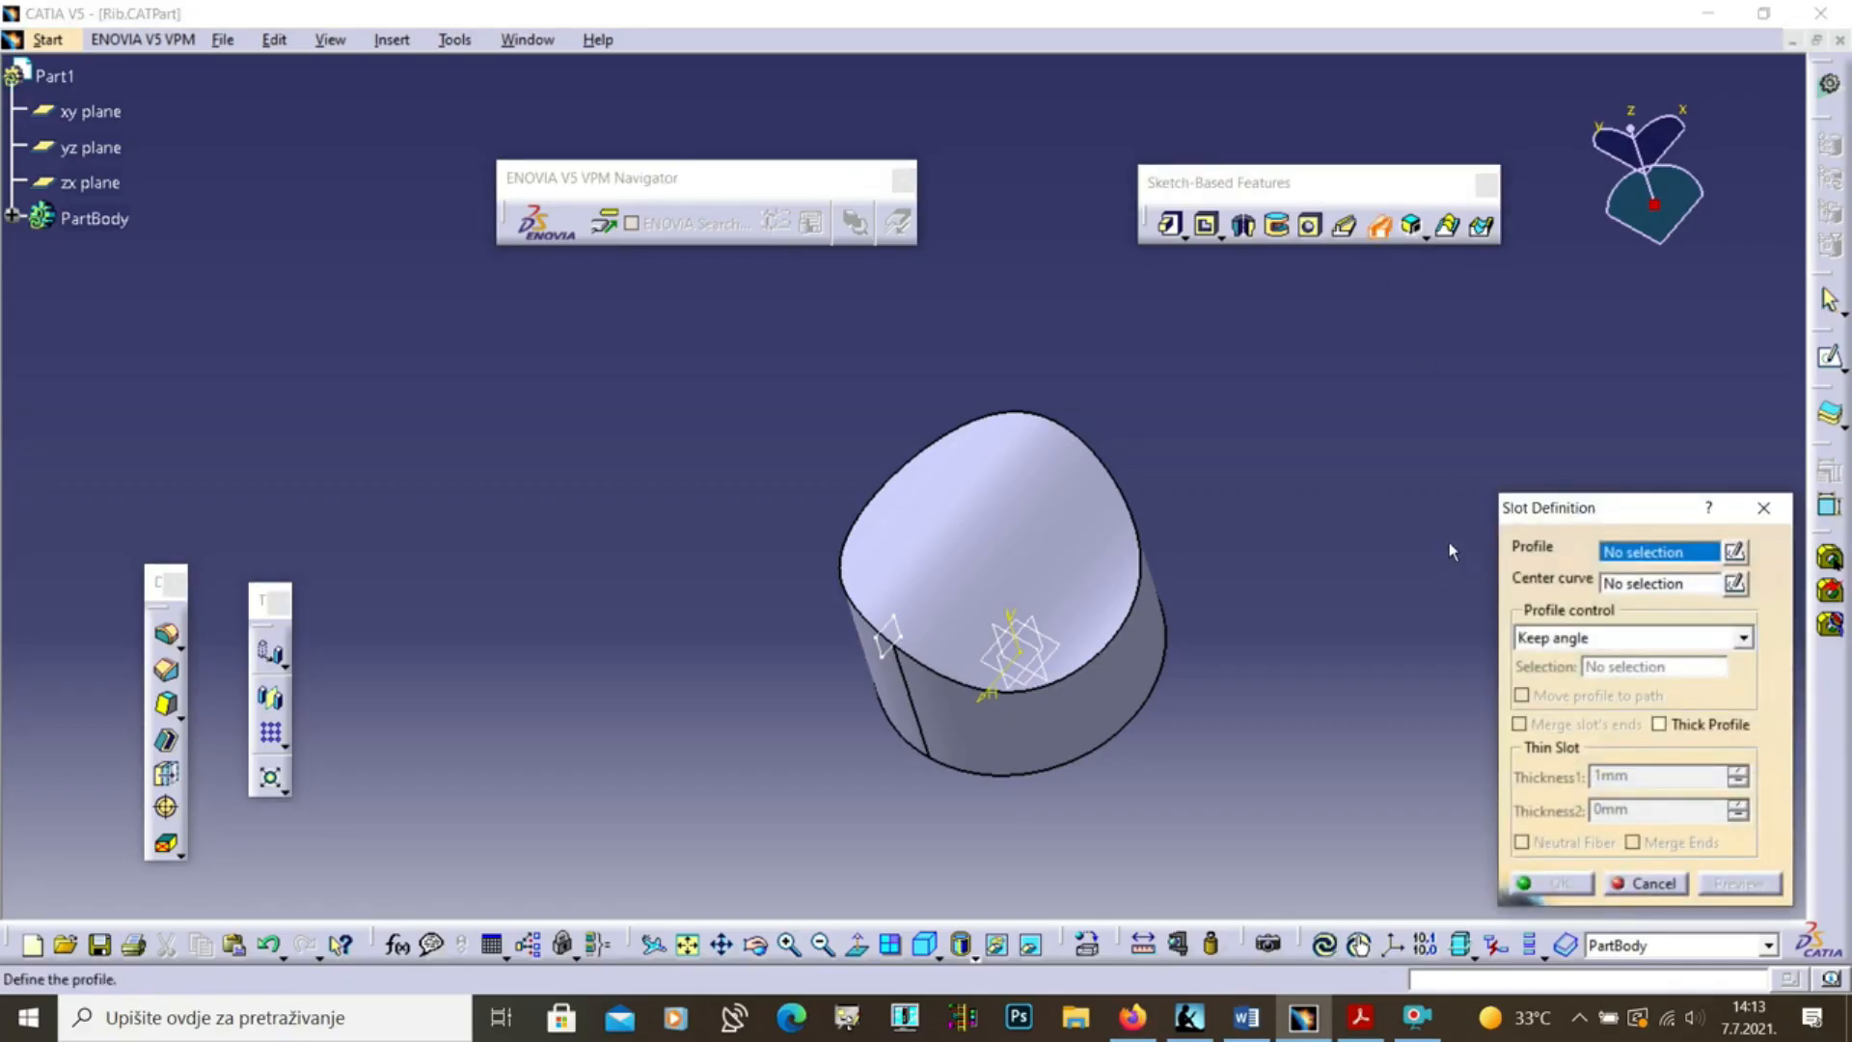
left_click(884, 666)
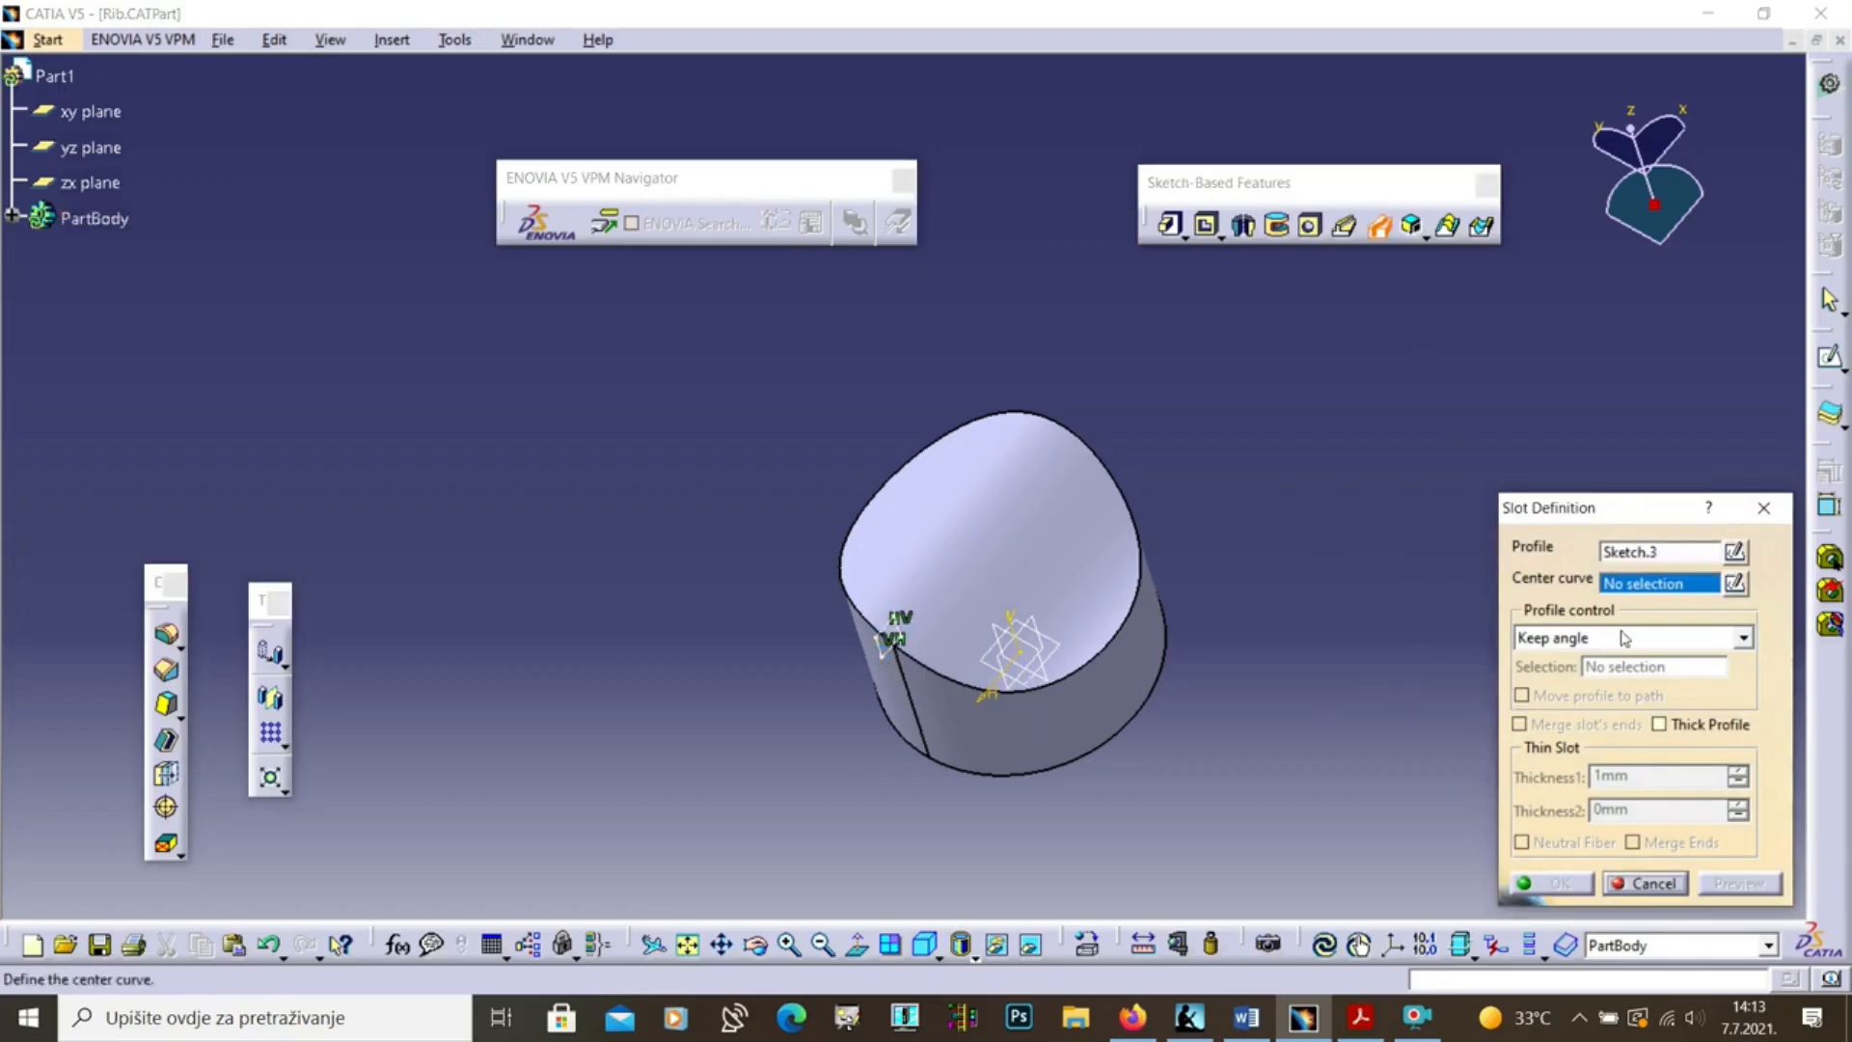
left_click(1137, 617)
left_click(1746, 883)
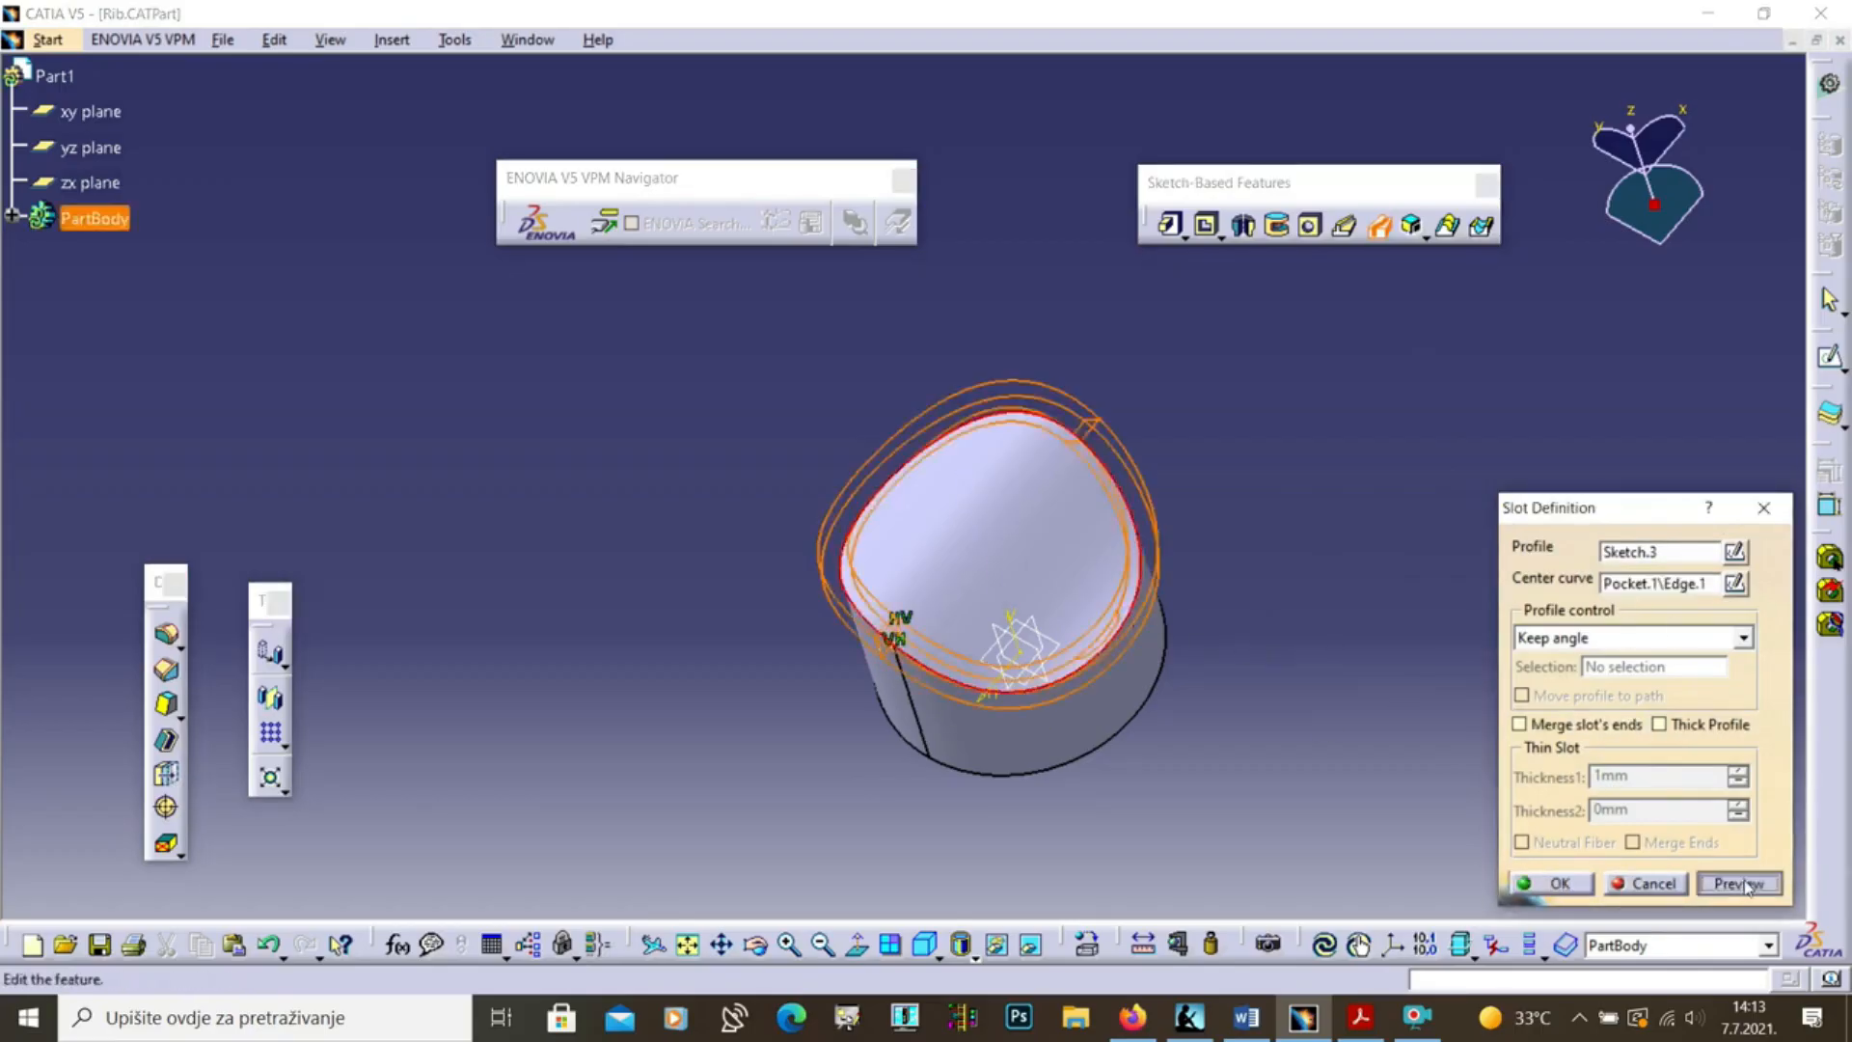
left_click(1555, 884)
mouse_move(1107, 812)
middle_mouse_down()
mouse_move(831, 592)
mouse_move(757, 588)
mouse_move(819, 673)
mouse_move(888, 578)
mouse_move(893, 753)
mouse_move(983, 892)
mouse_move(993, 807)
mouse_move(1100, 794)
mouse_move(1021, 566)
mouse_move(1024, 516)
middle_mouse_up()
mouse_move(1195, 562)
middle_mouse_down()
mouse_move(1083, 550)
mouse_move(1149, 638)
middle_mouse_up()
left_click(803, 467)
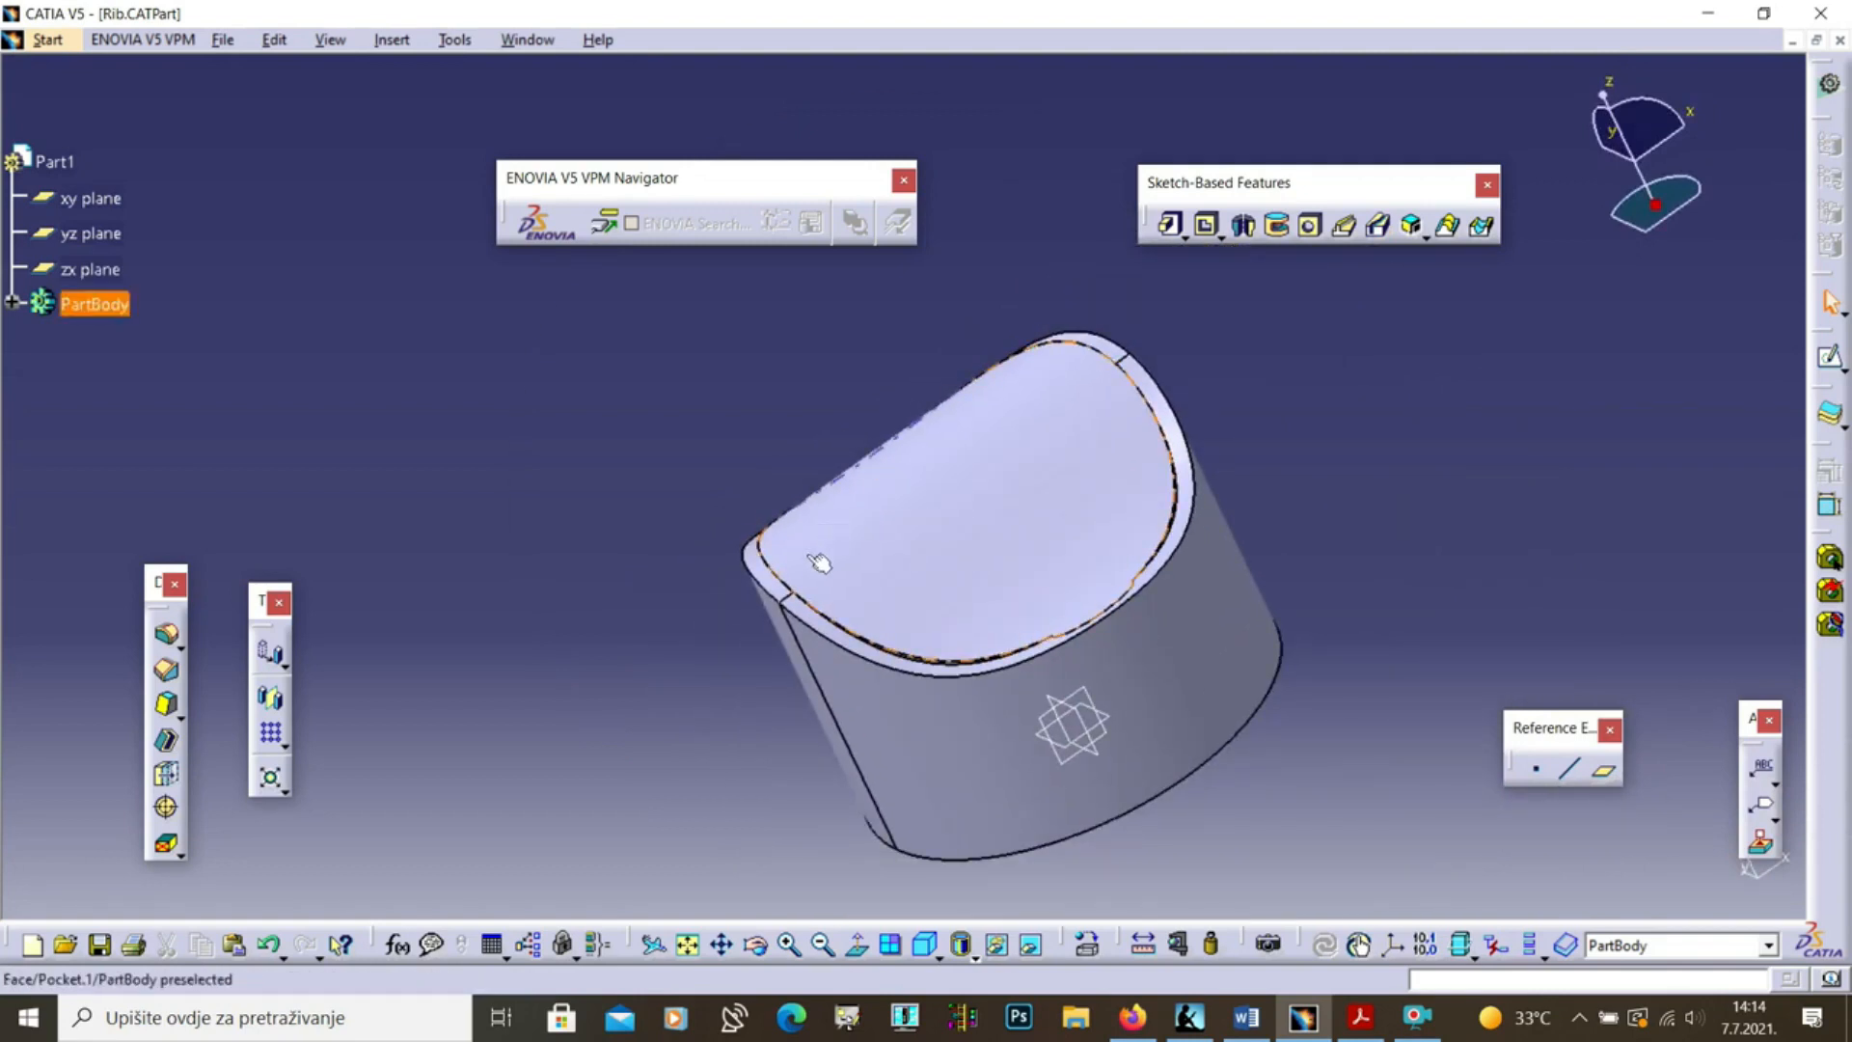
Open the slot's Sketch.3 for editing, enlarge its square profile by pulling out its inner lower corner, and exit the sketch
left_click(12, 303)
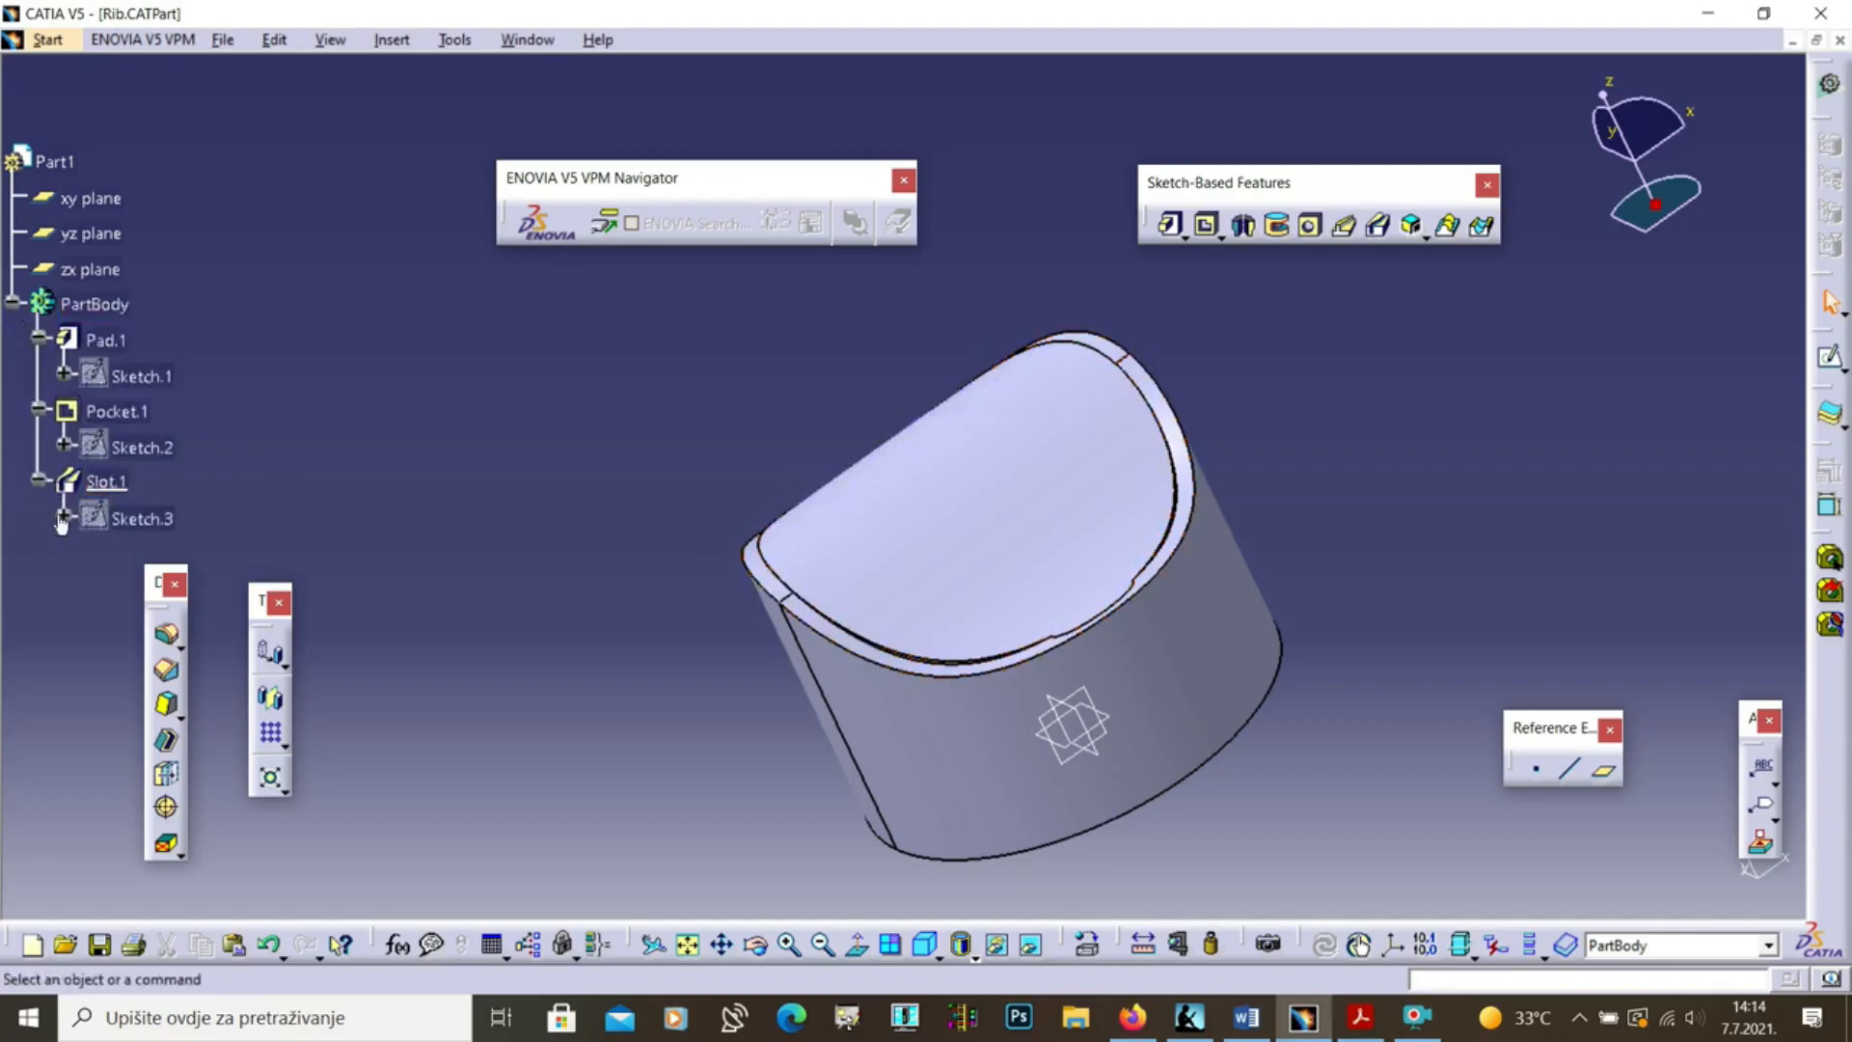
double_click(132, 521)
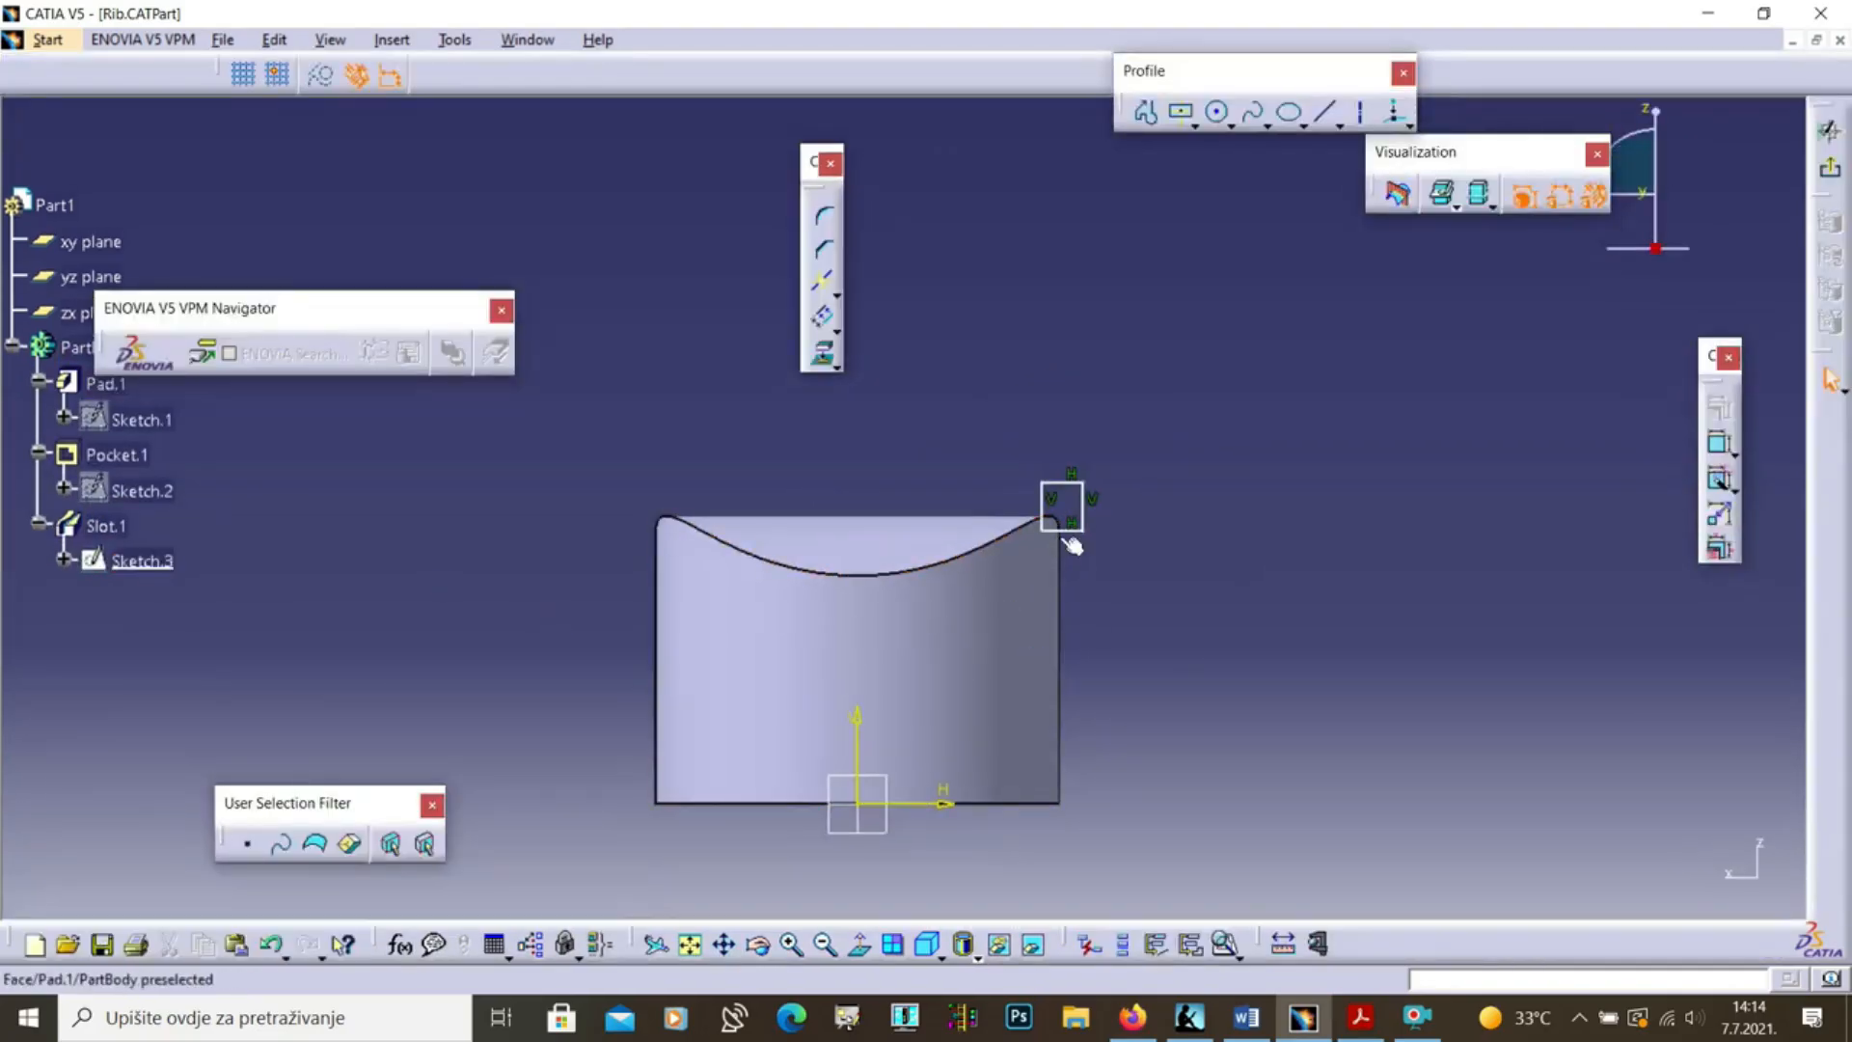
left_click_drag(1055, 535, 1021, 567)
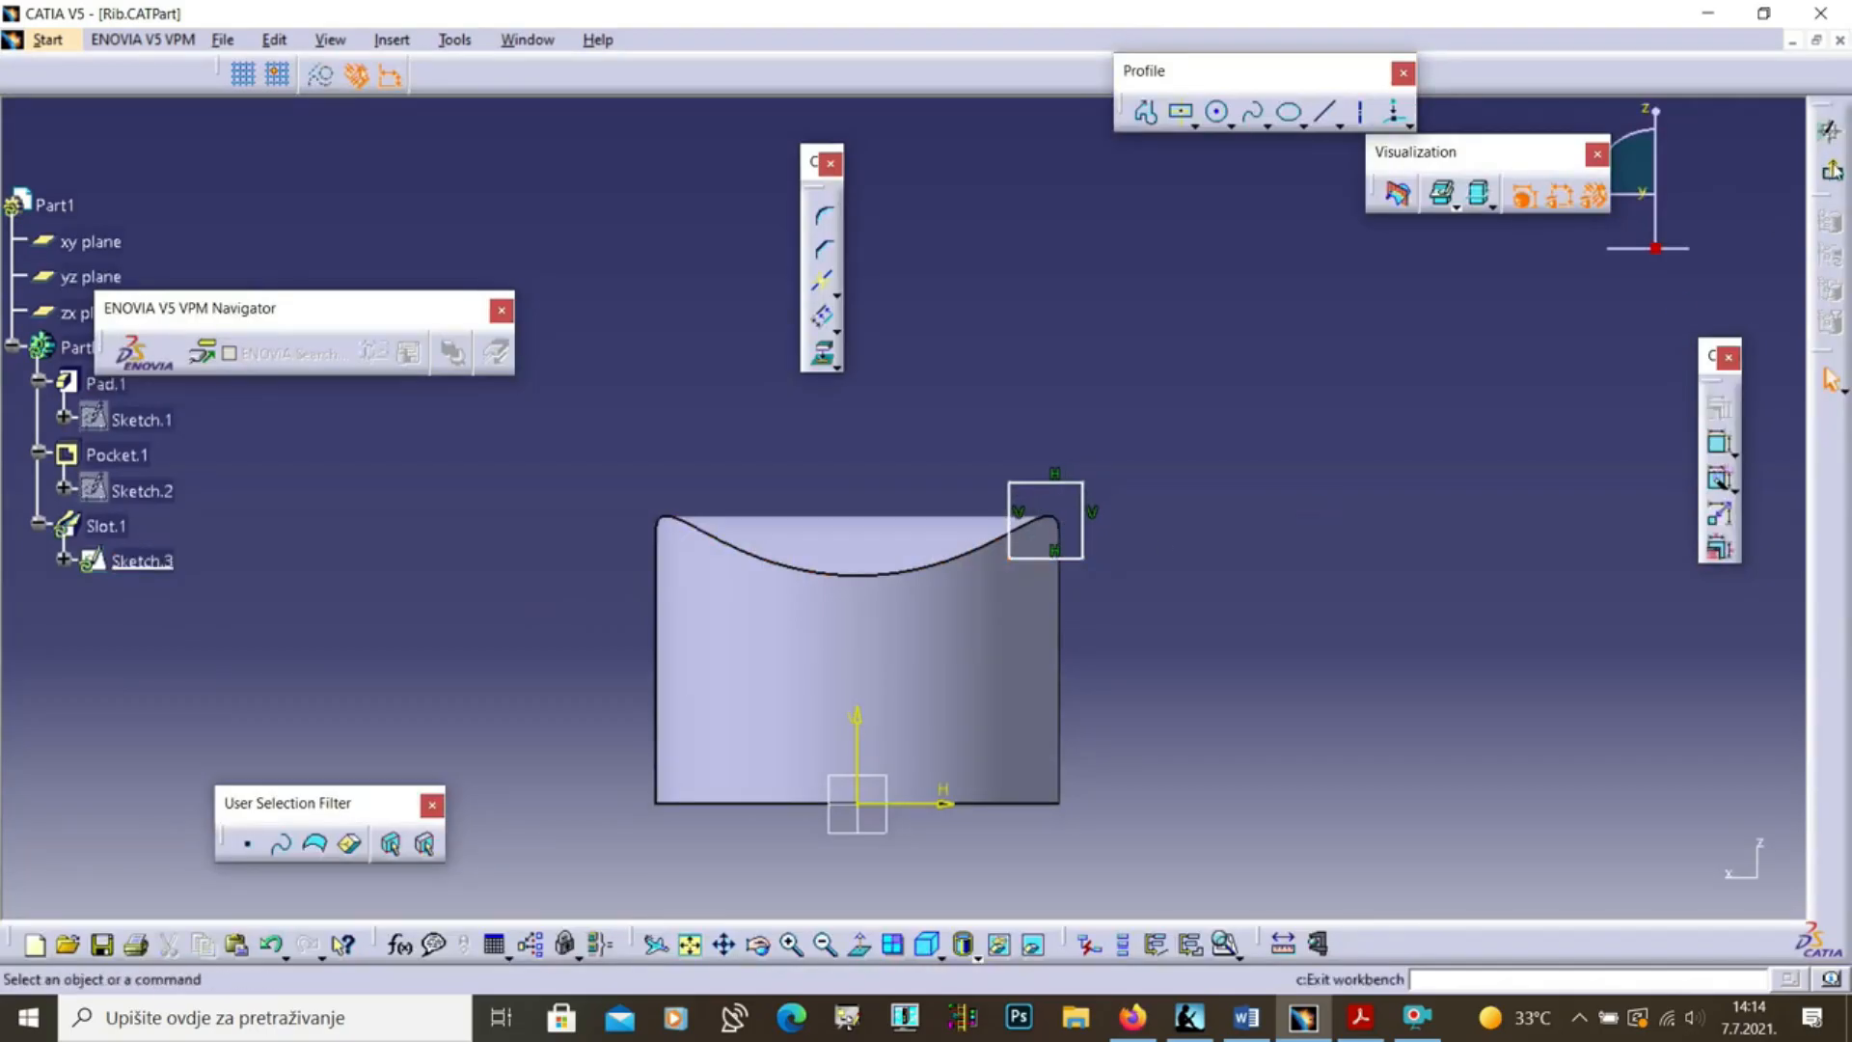
left_click(1830, 378)
mouse_move(1335, 496)
middle_mouse_down()
mouse_move(1301, 499)
mouse_move(1414, 637)
mouse_move(1219, 761)
mouse_move(1306, 496)
middle_mouse_up()
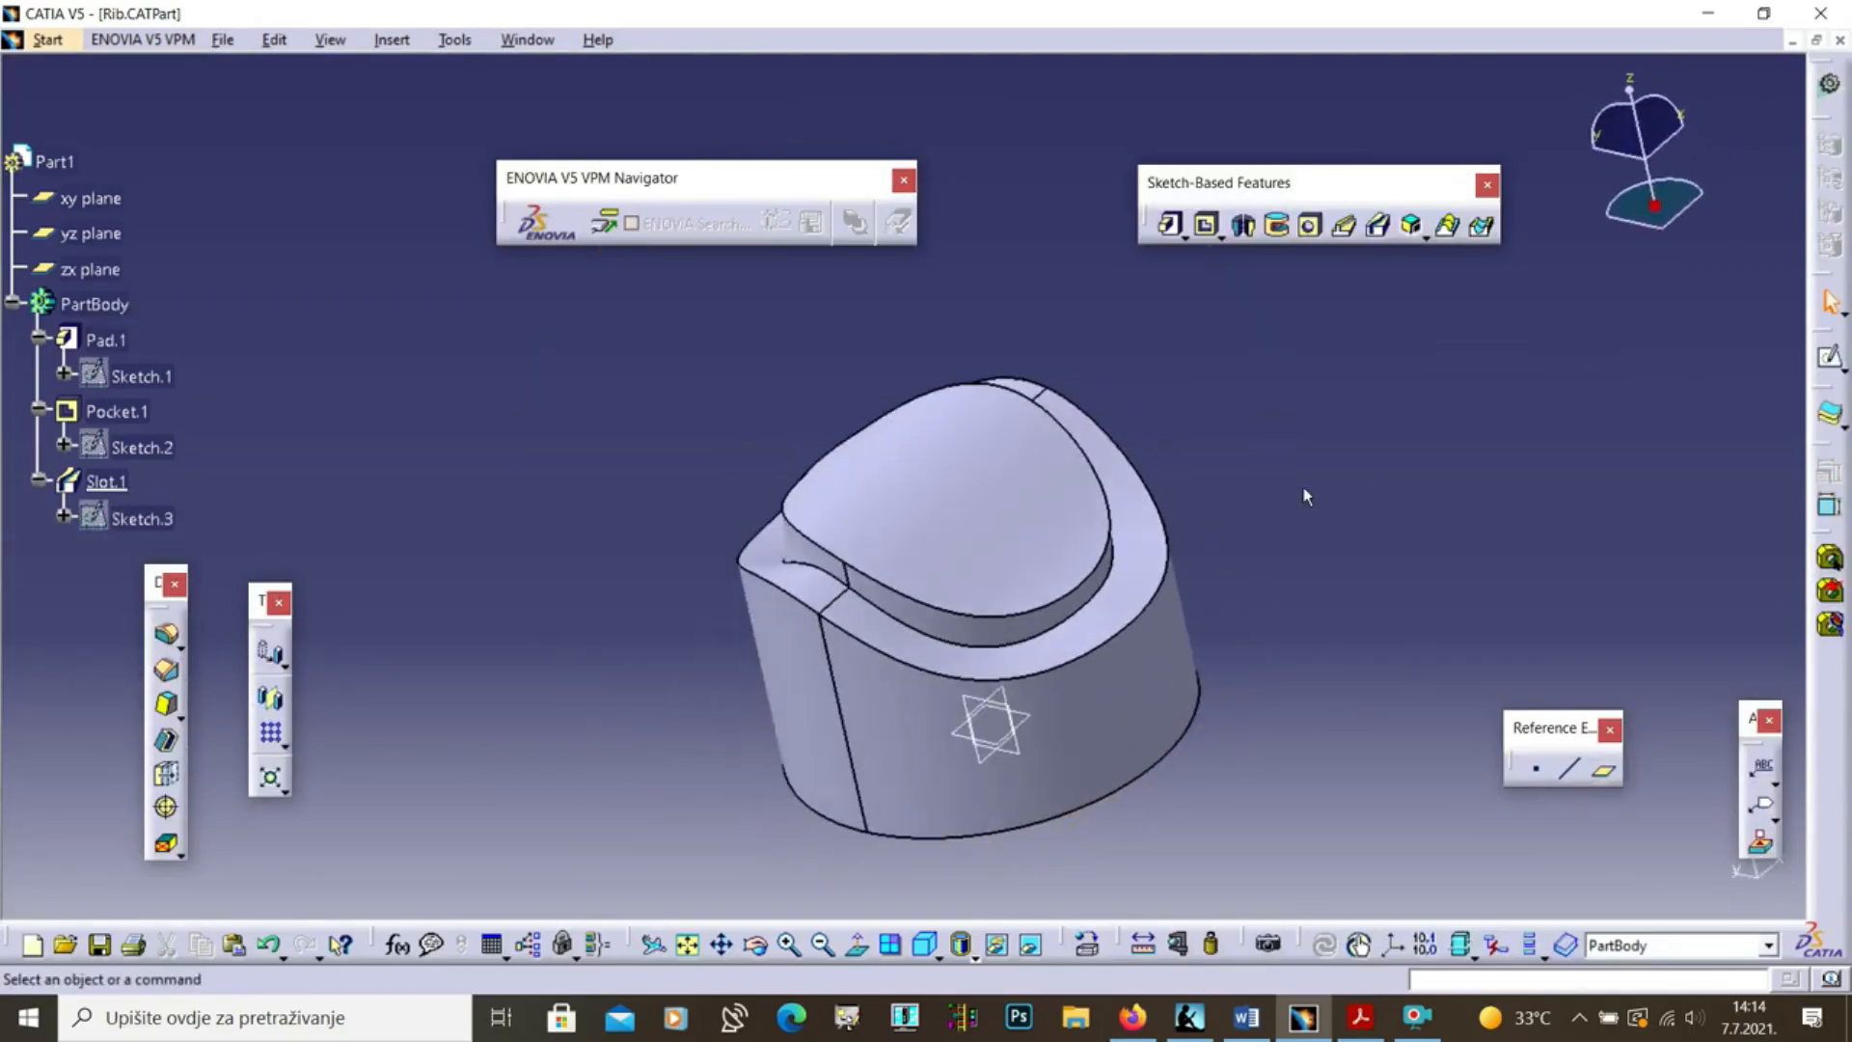
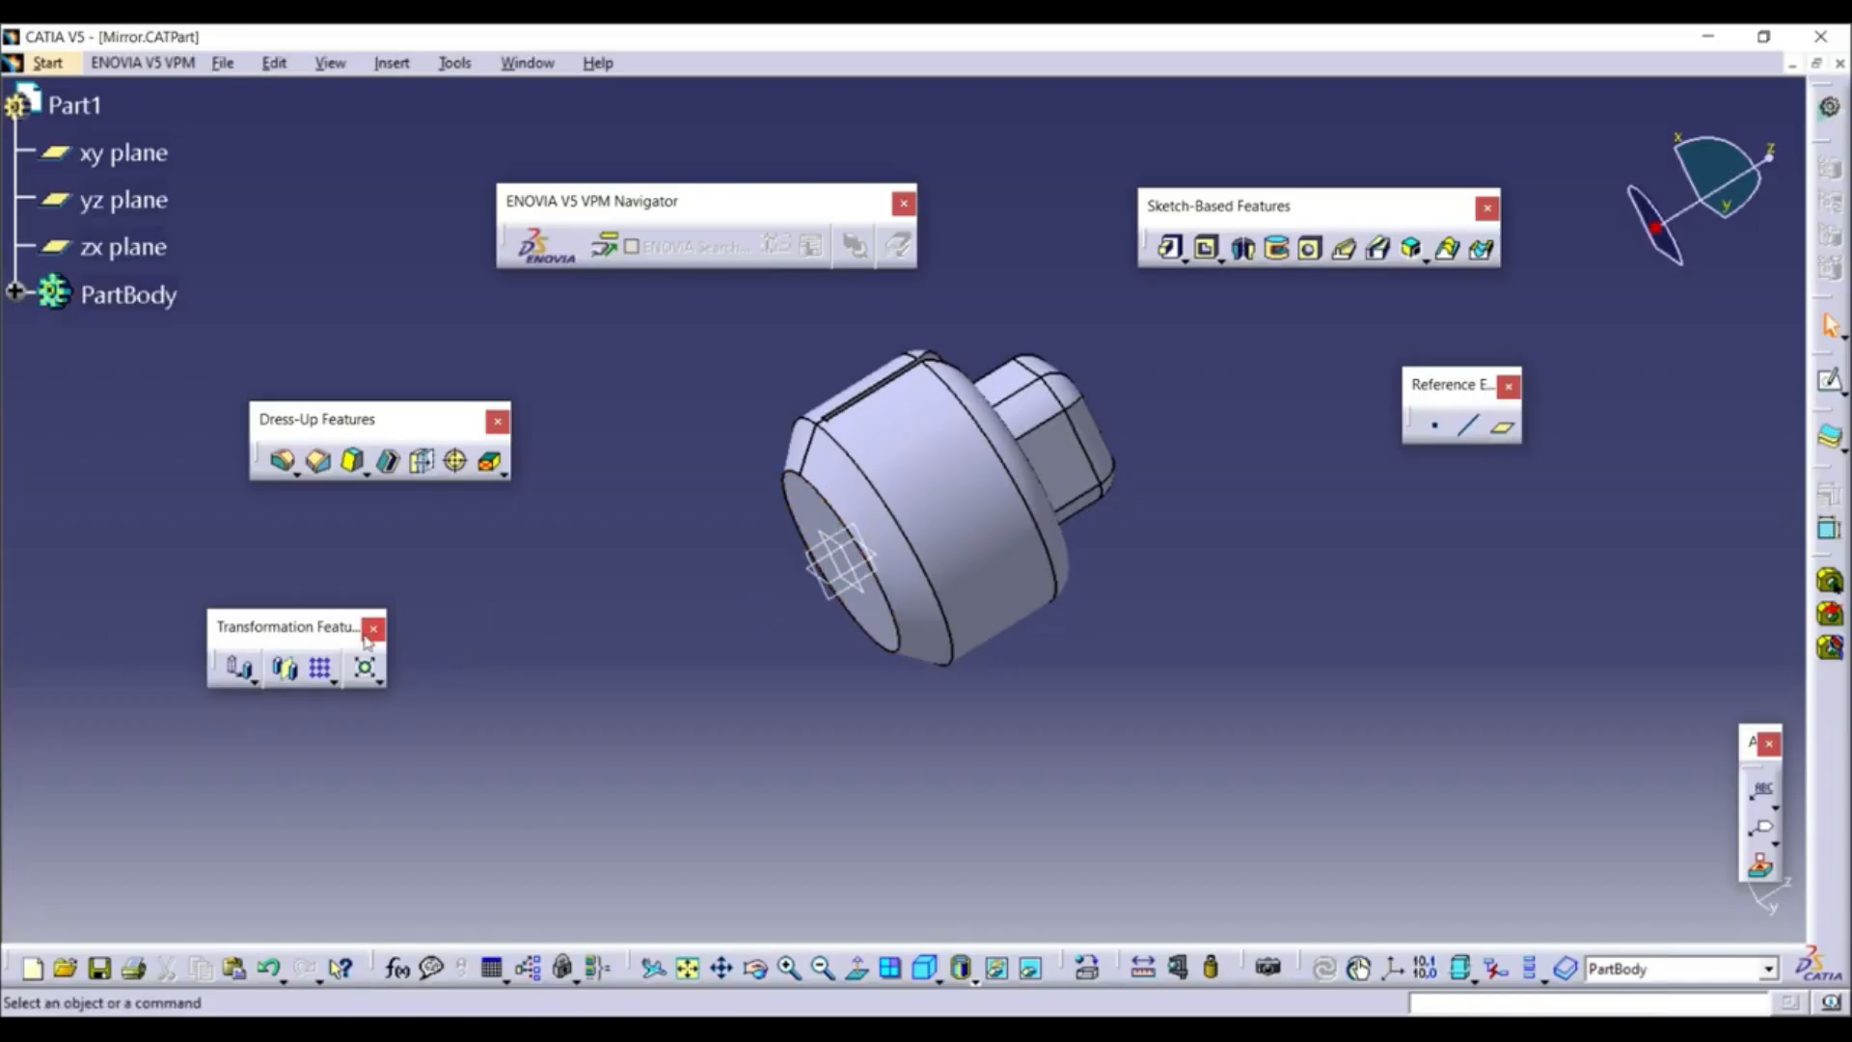
Look up Transformation Features in the list of available toolbars and close the list without changes
right_click(1826, 913)
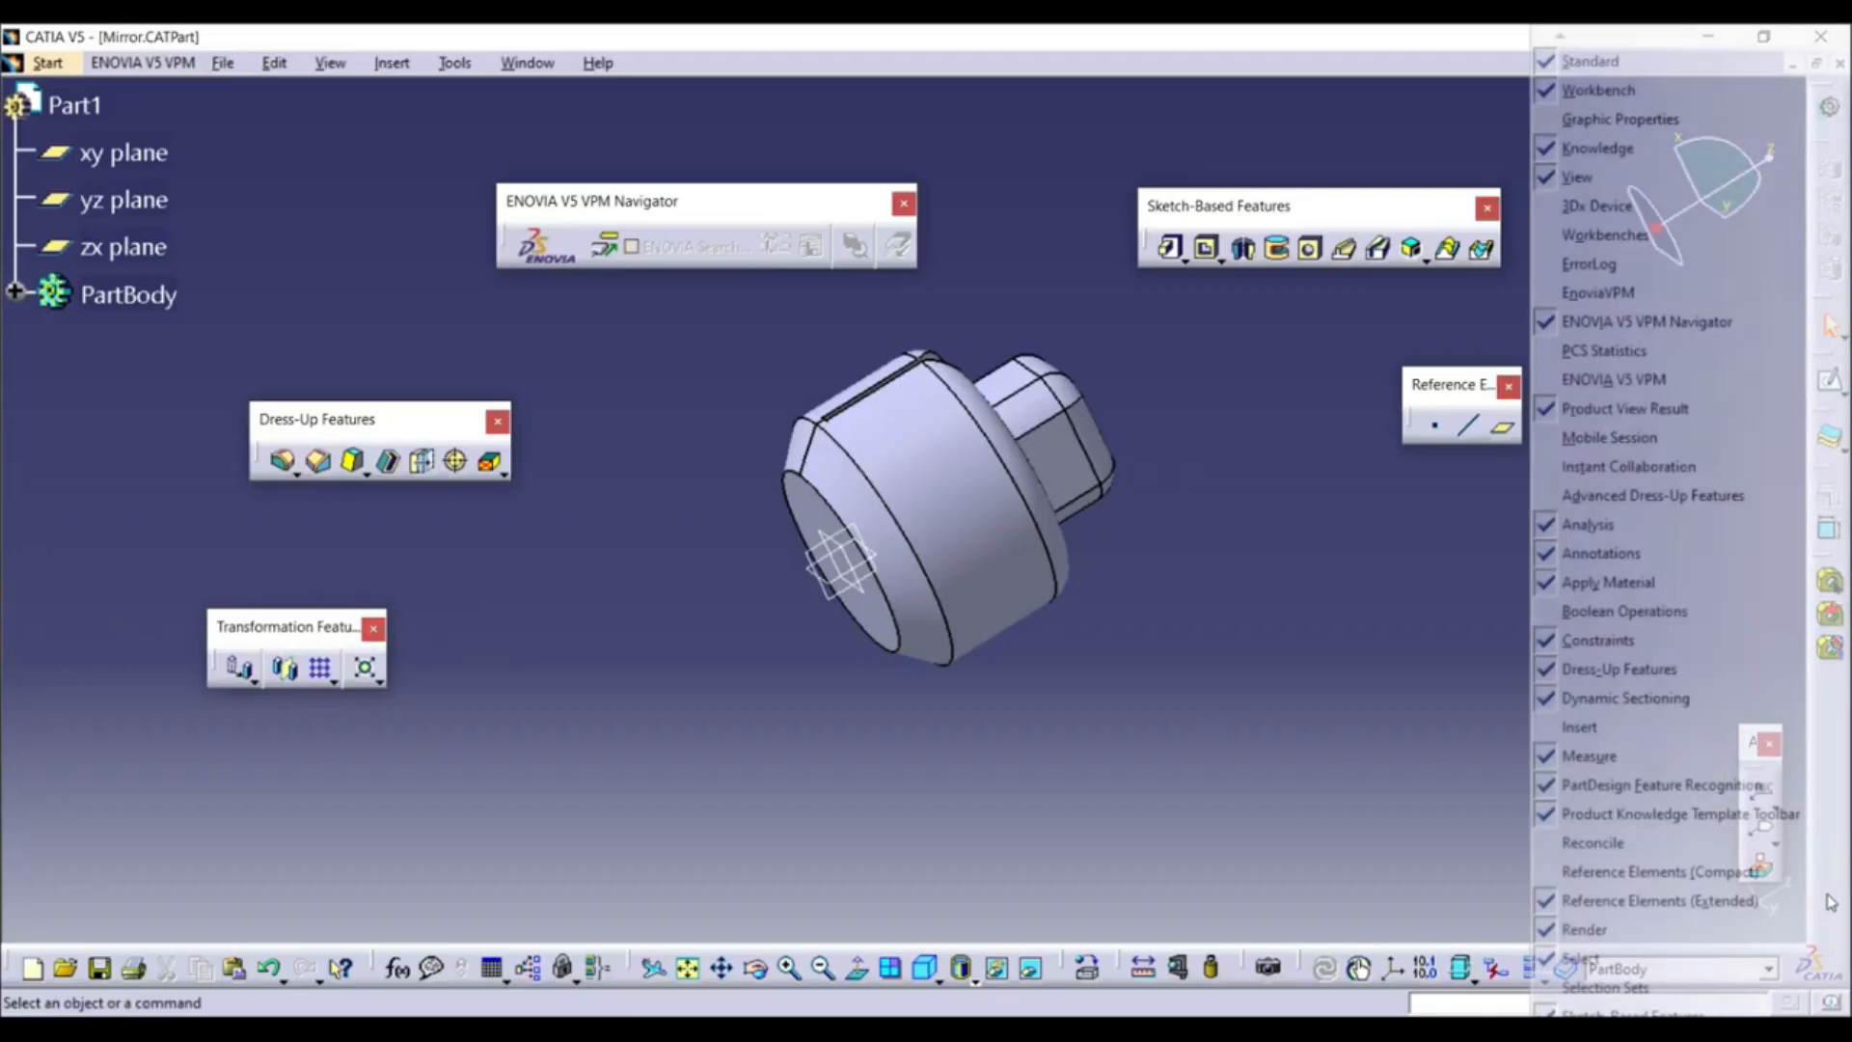
scroll(1583, 1010, "down", 3)
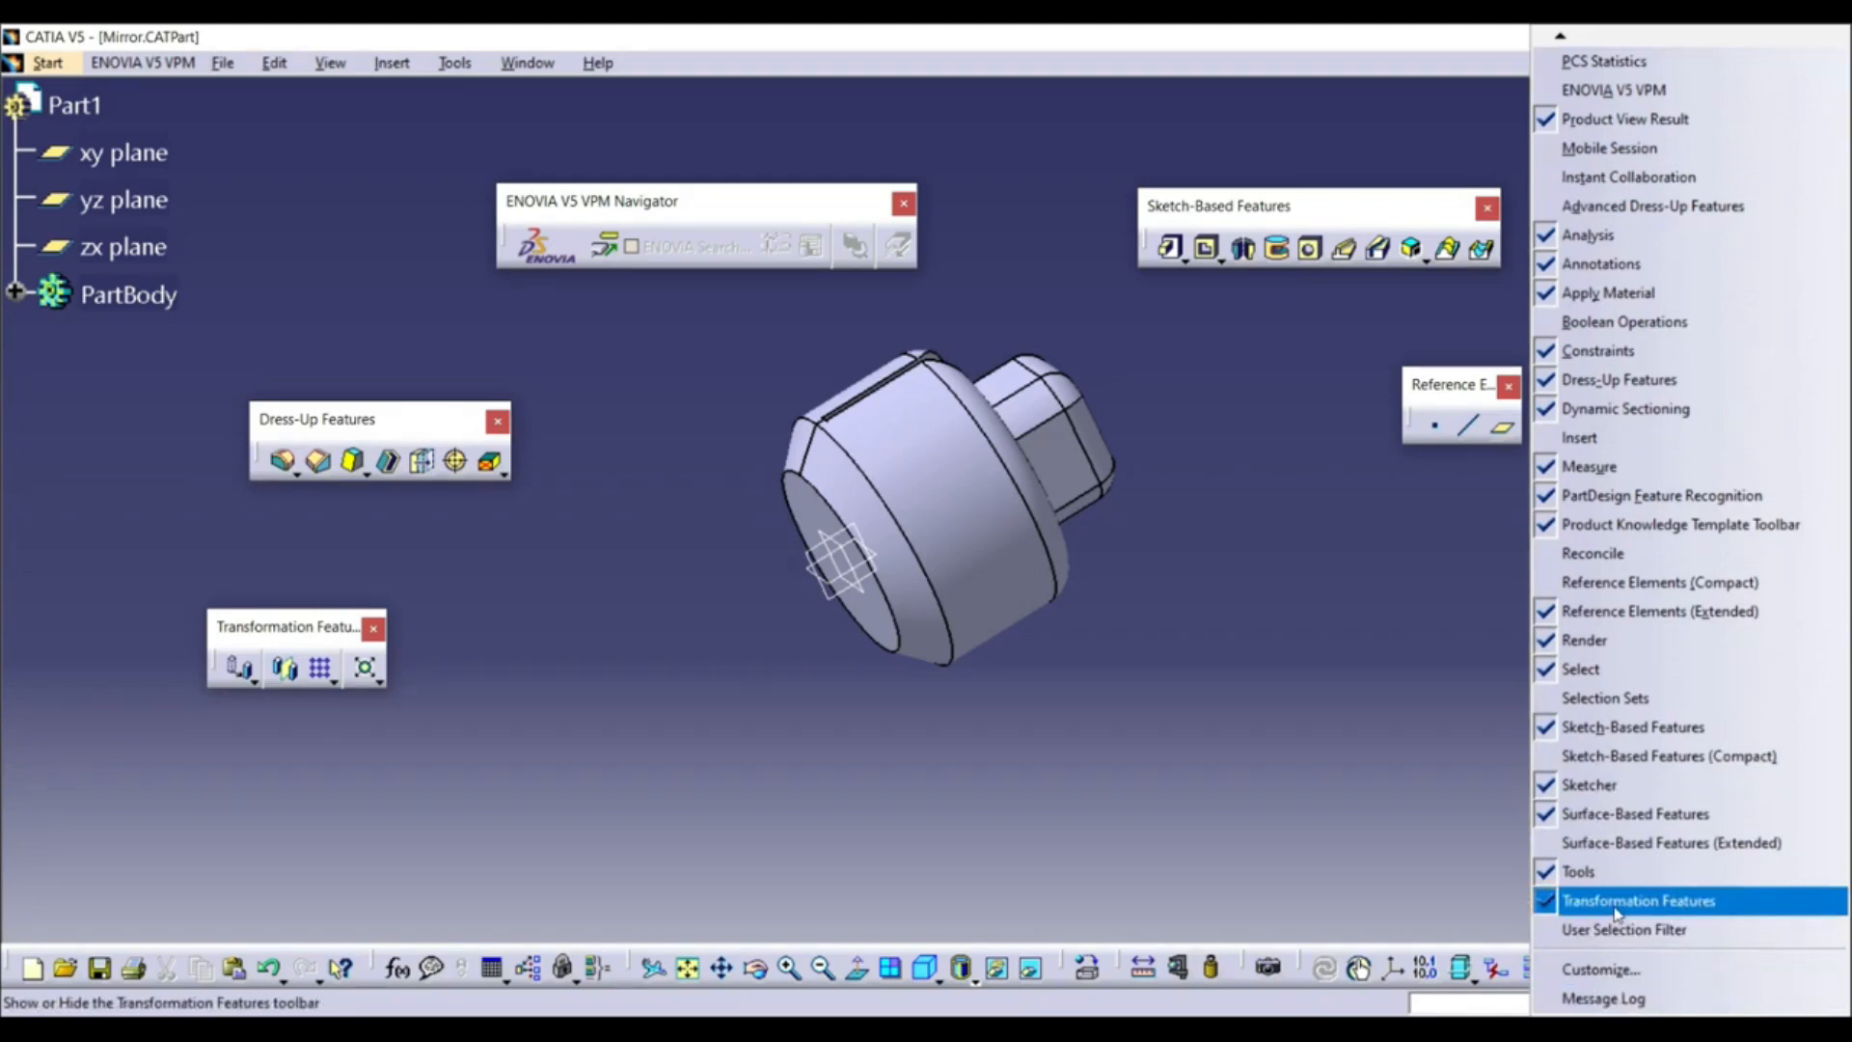
left_click(1248, 738)
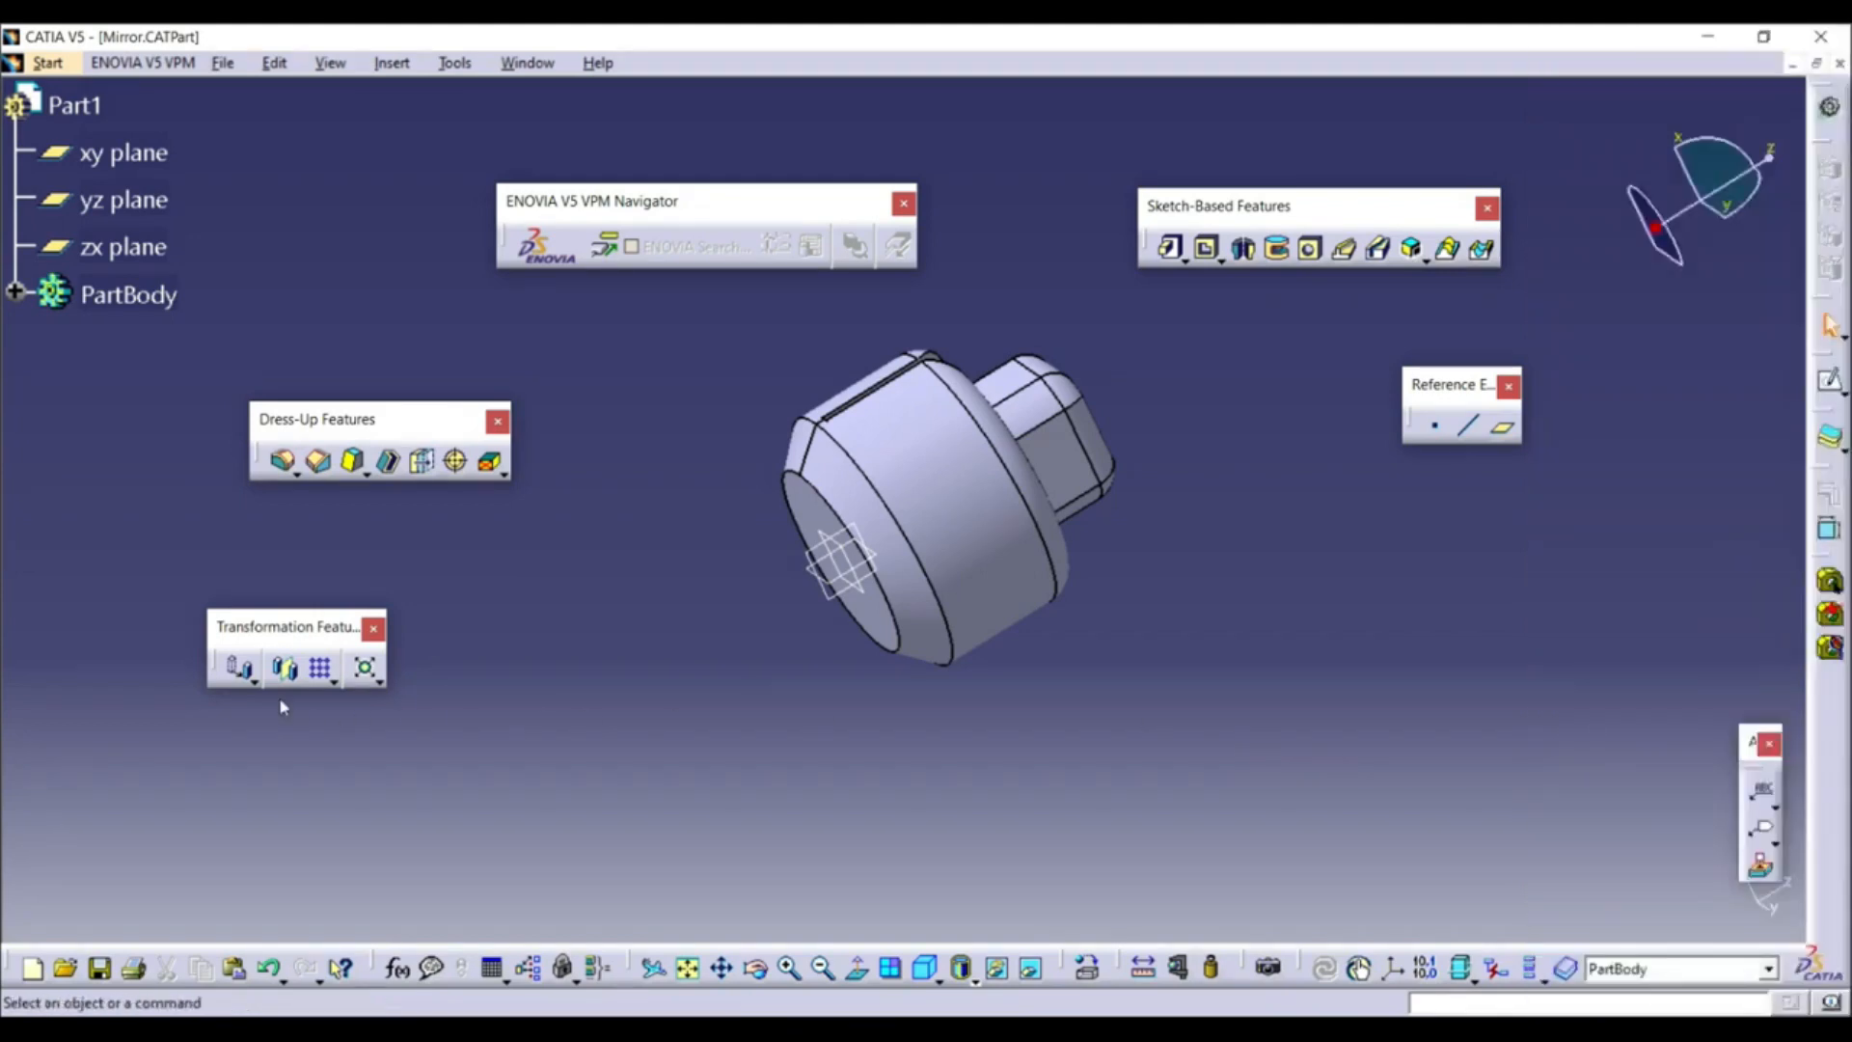
Mirror the current solid about the flat circular end face of the large cylinder
left_click(286, 669)
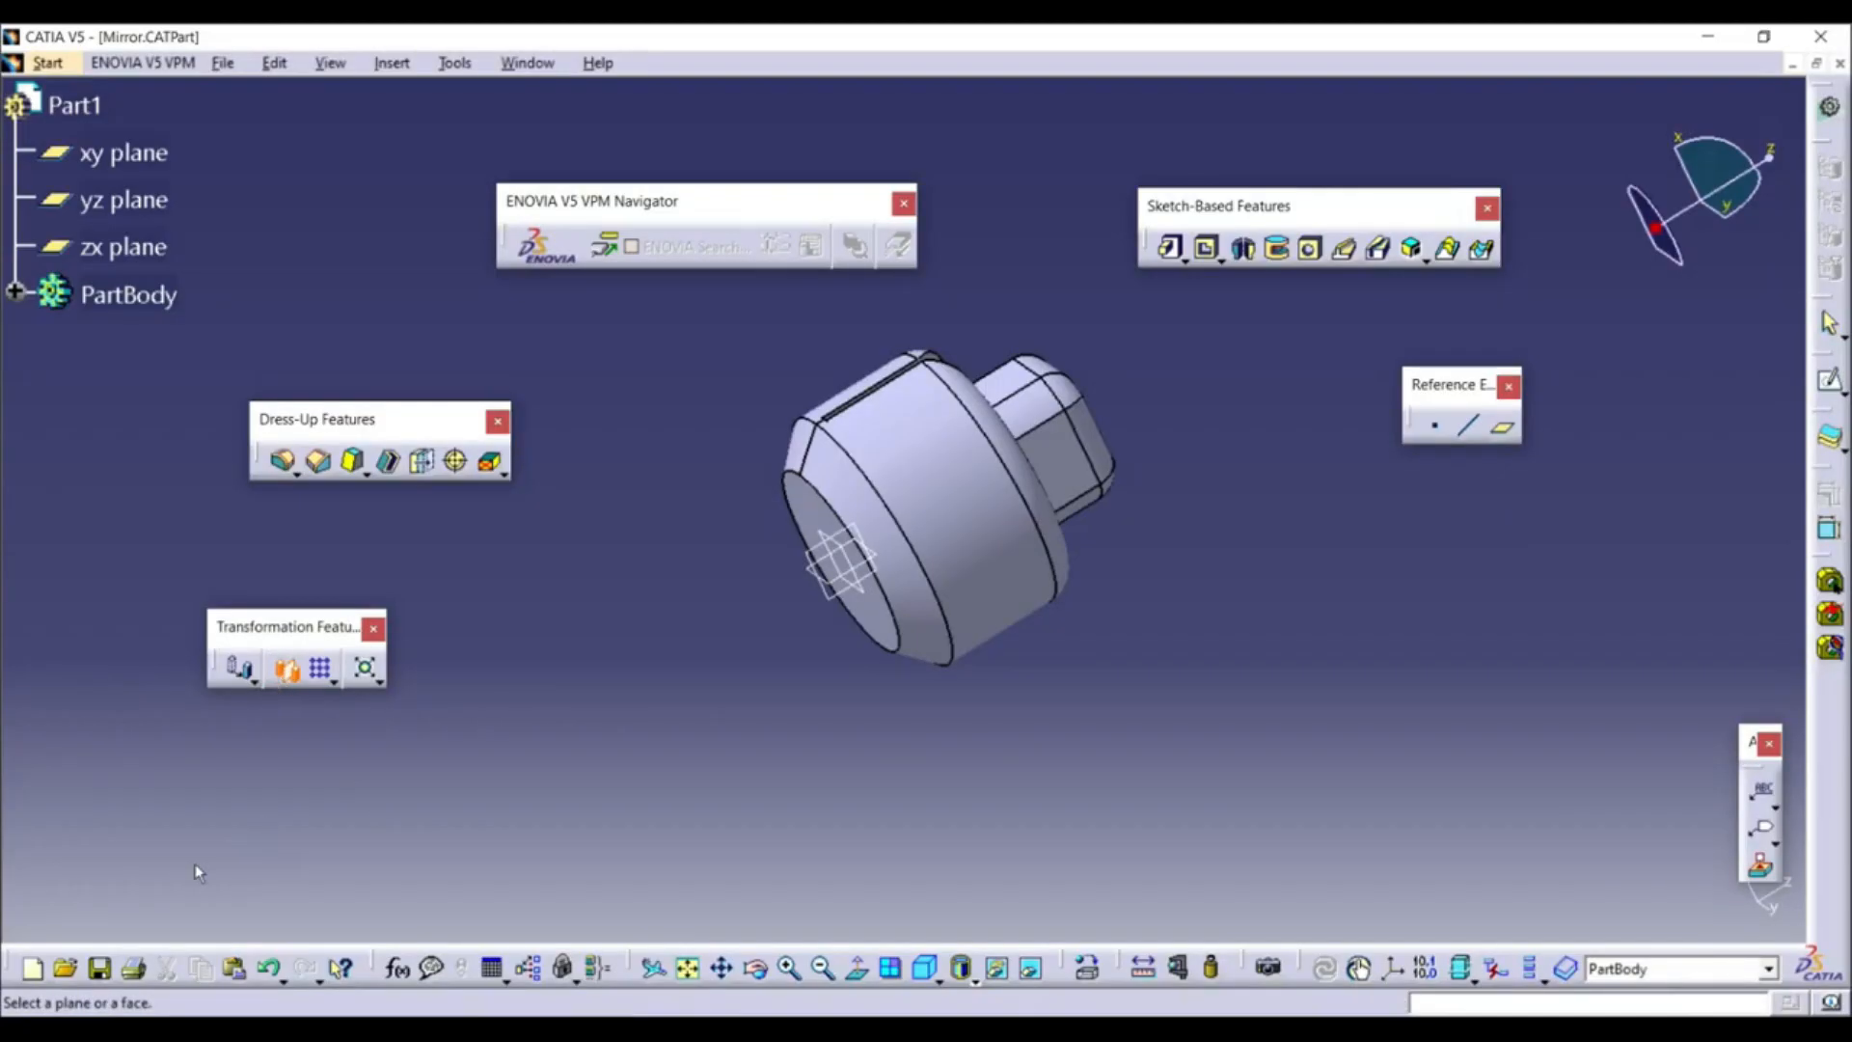
left_click(805, 505)
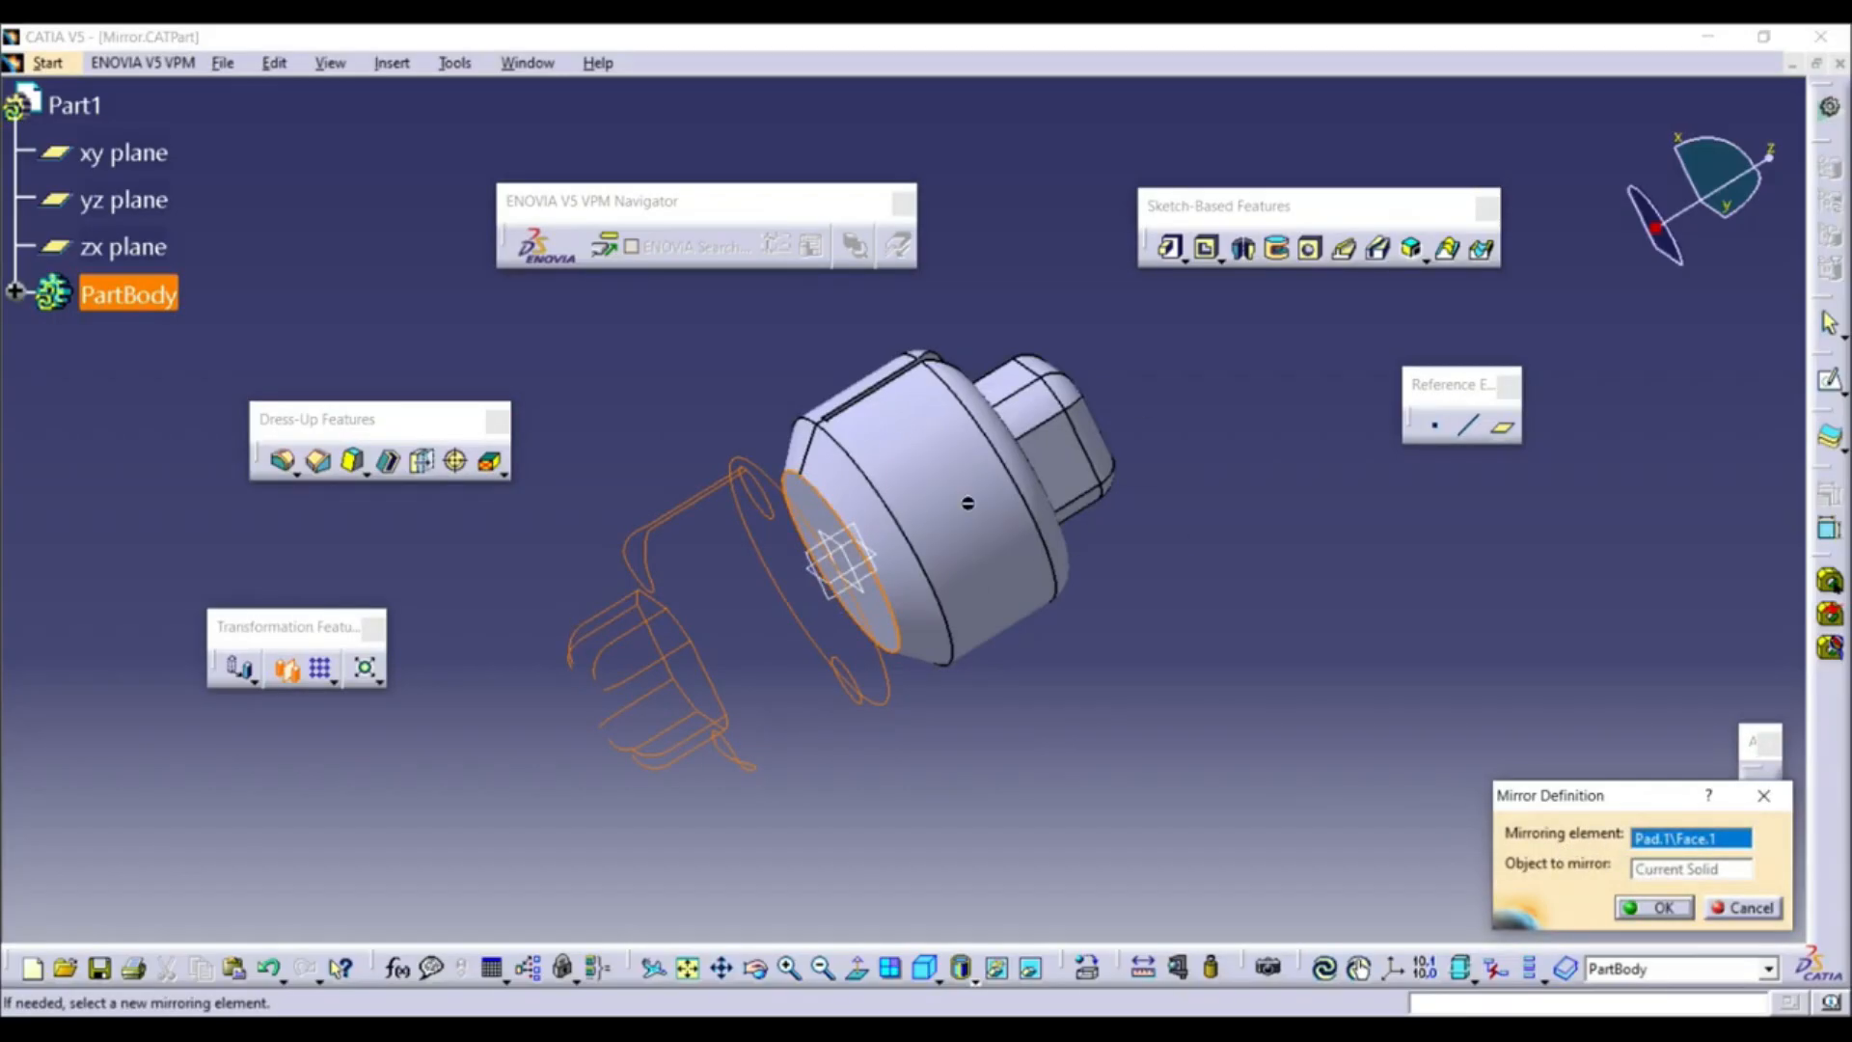
left_click(1652, 907)
left_click(1343, 797)
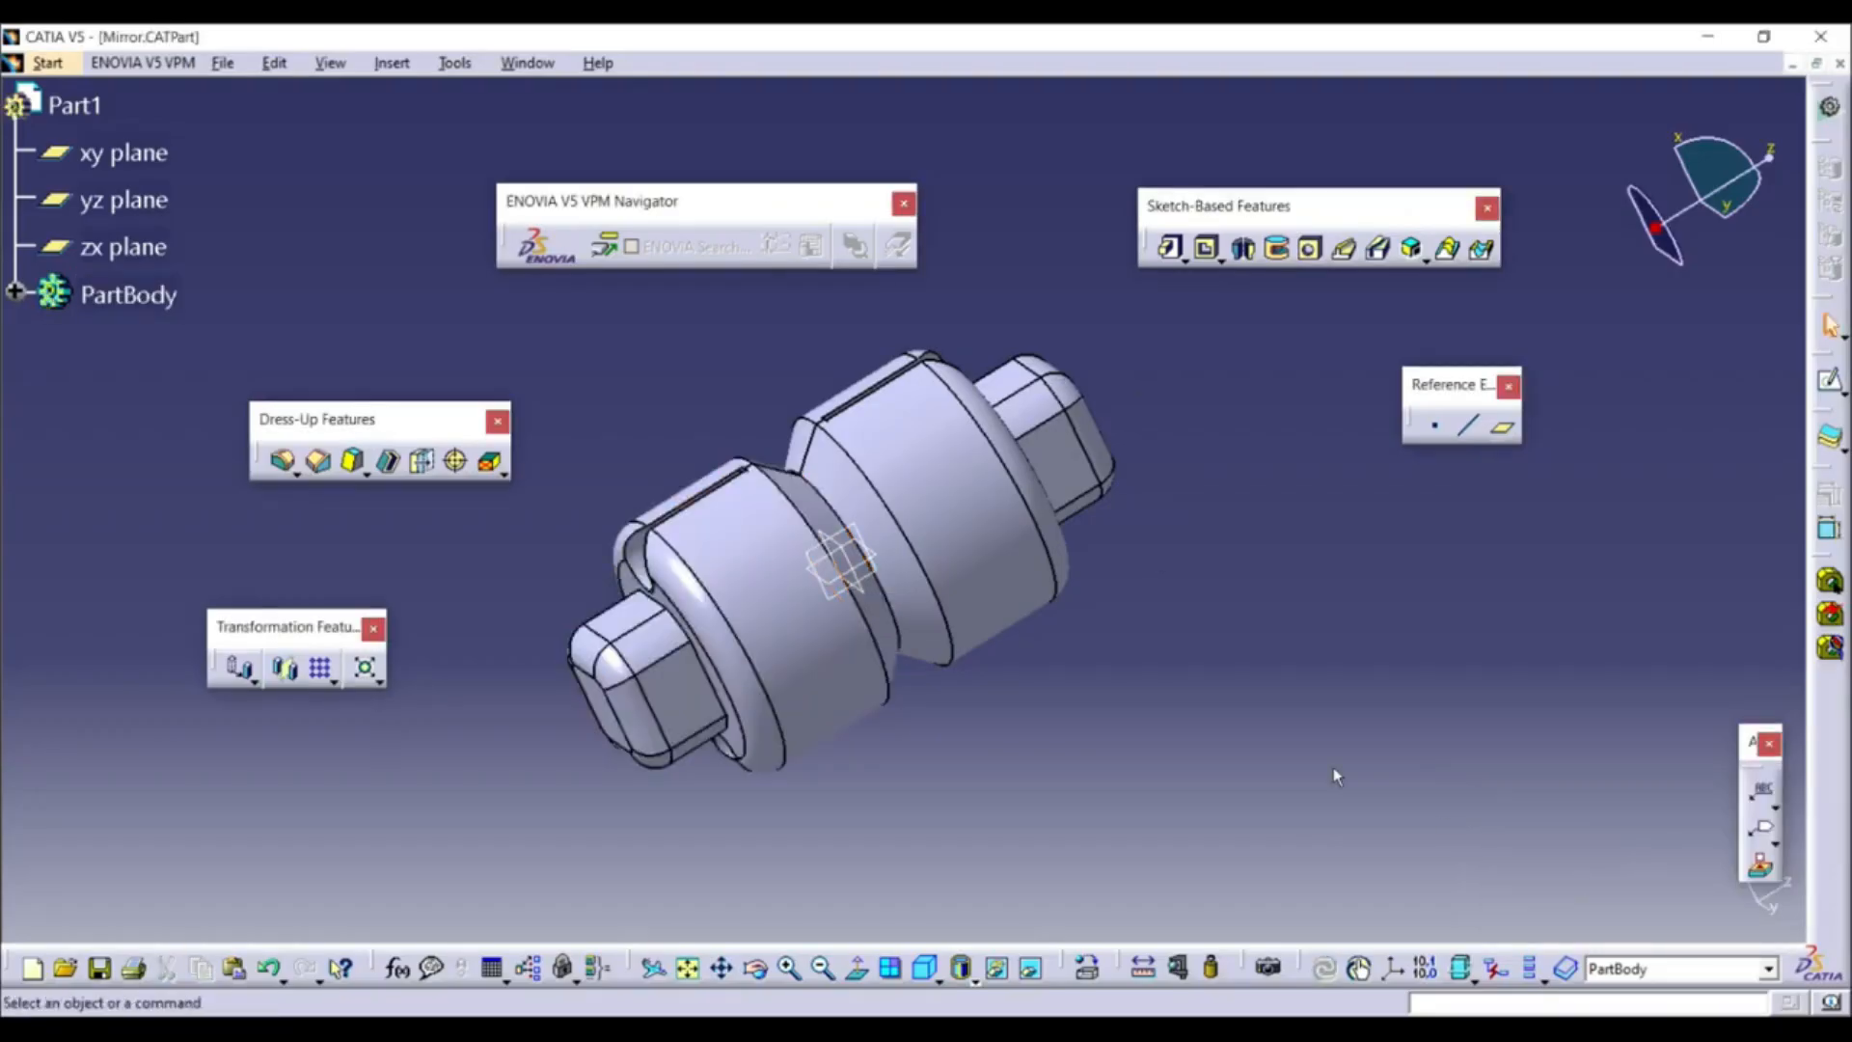
middle_click_drag(1082, 677, 1146, 728)
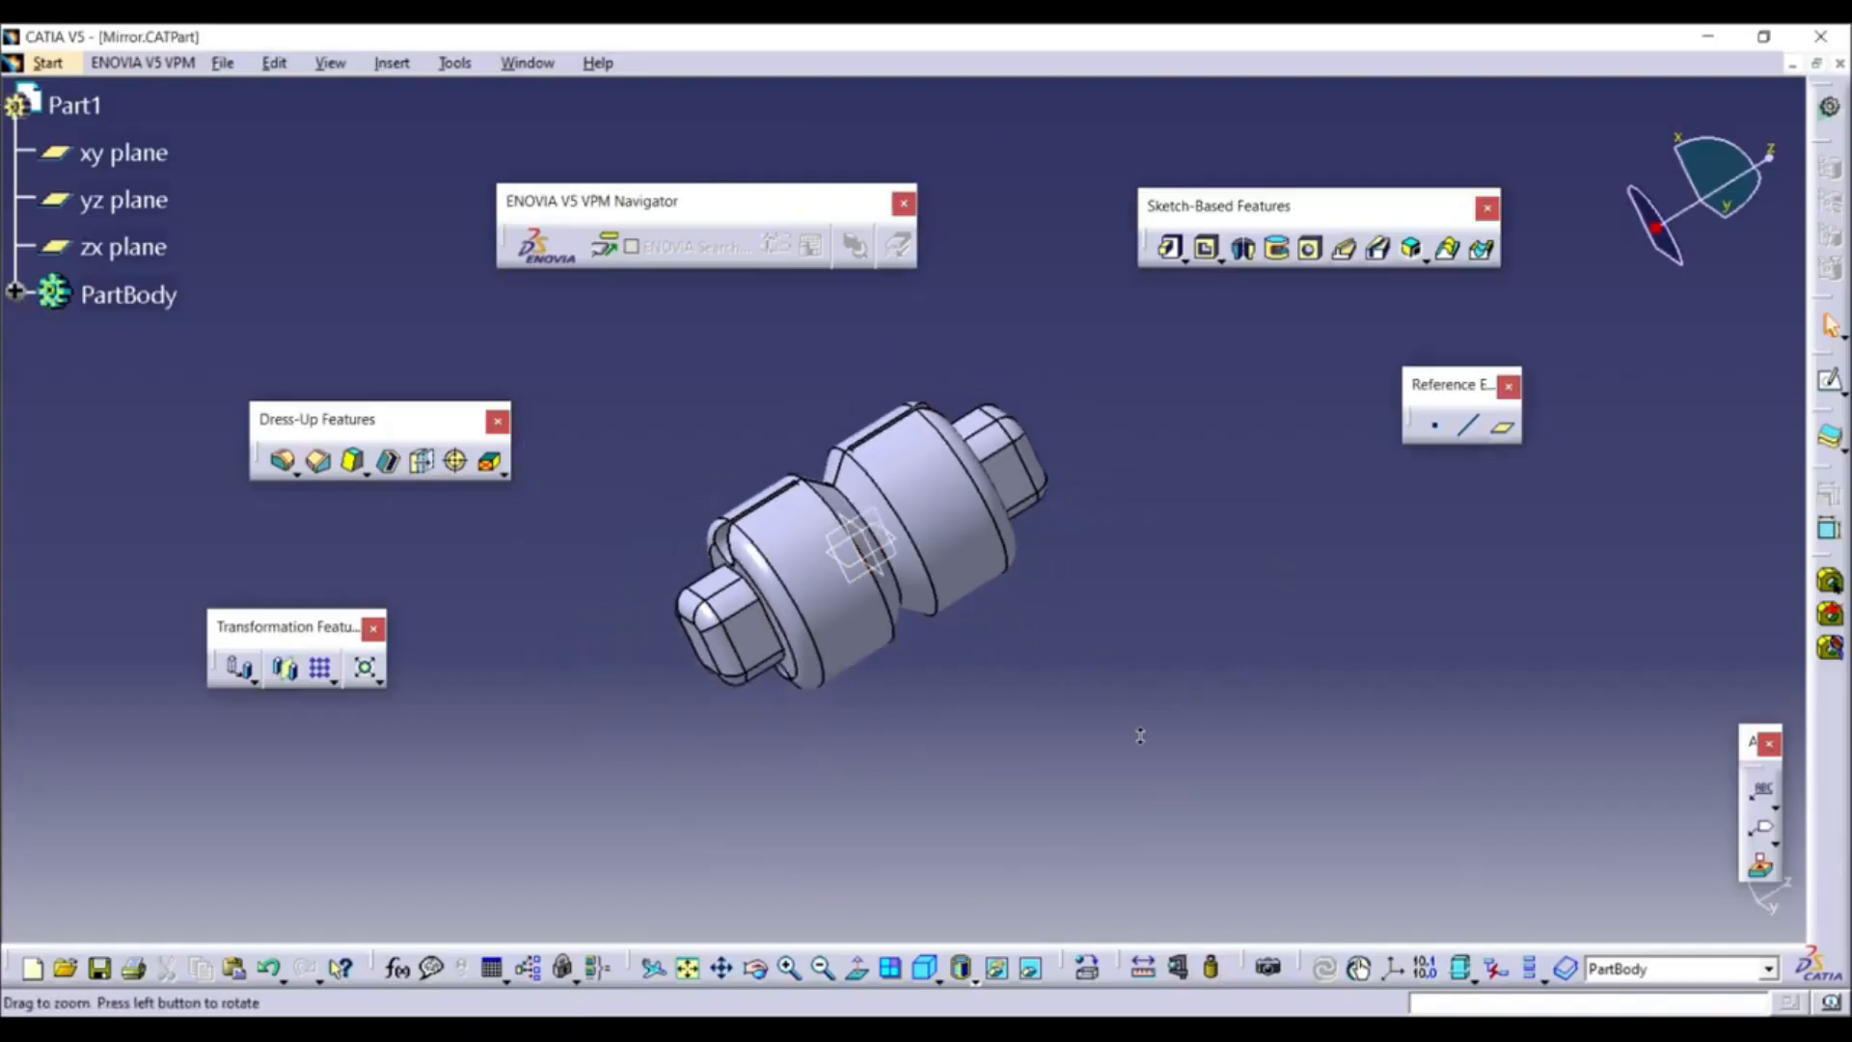
Mirror the current solid about the flat end face of its small faceted end knob
middle_click_drag(1100, 578, 791, 702)
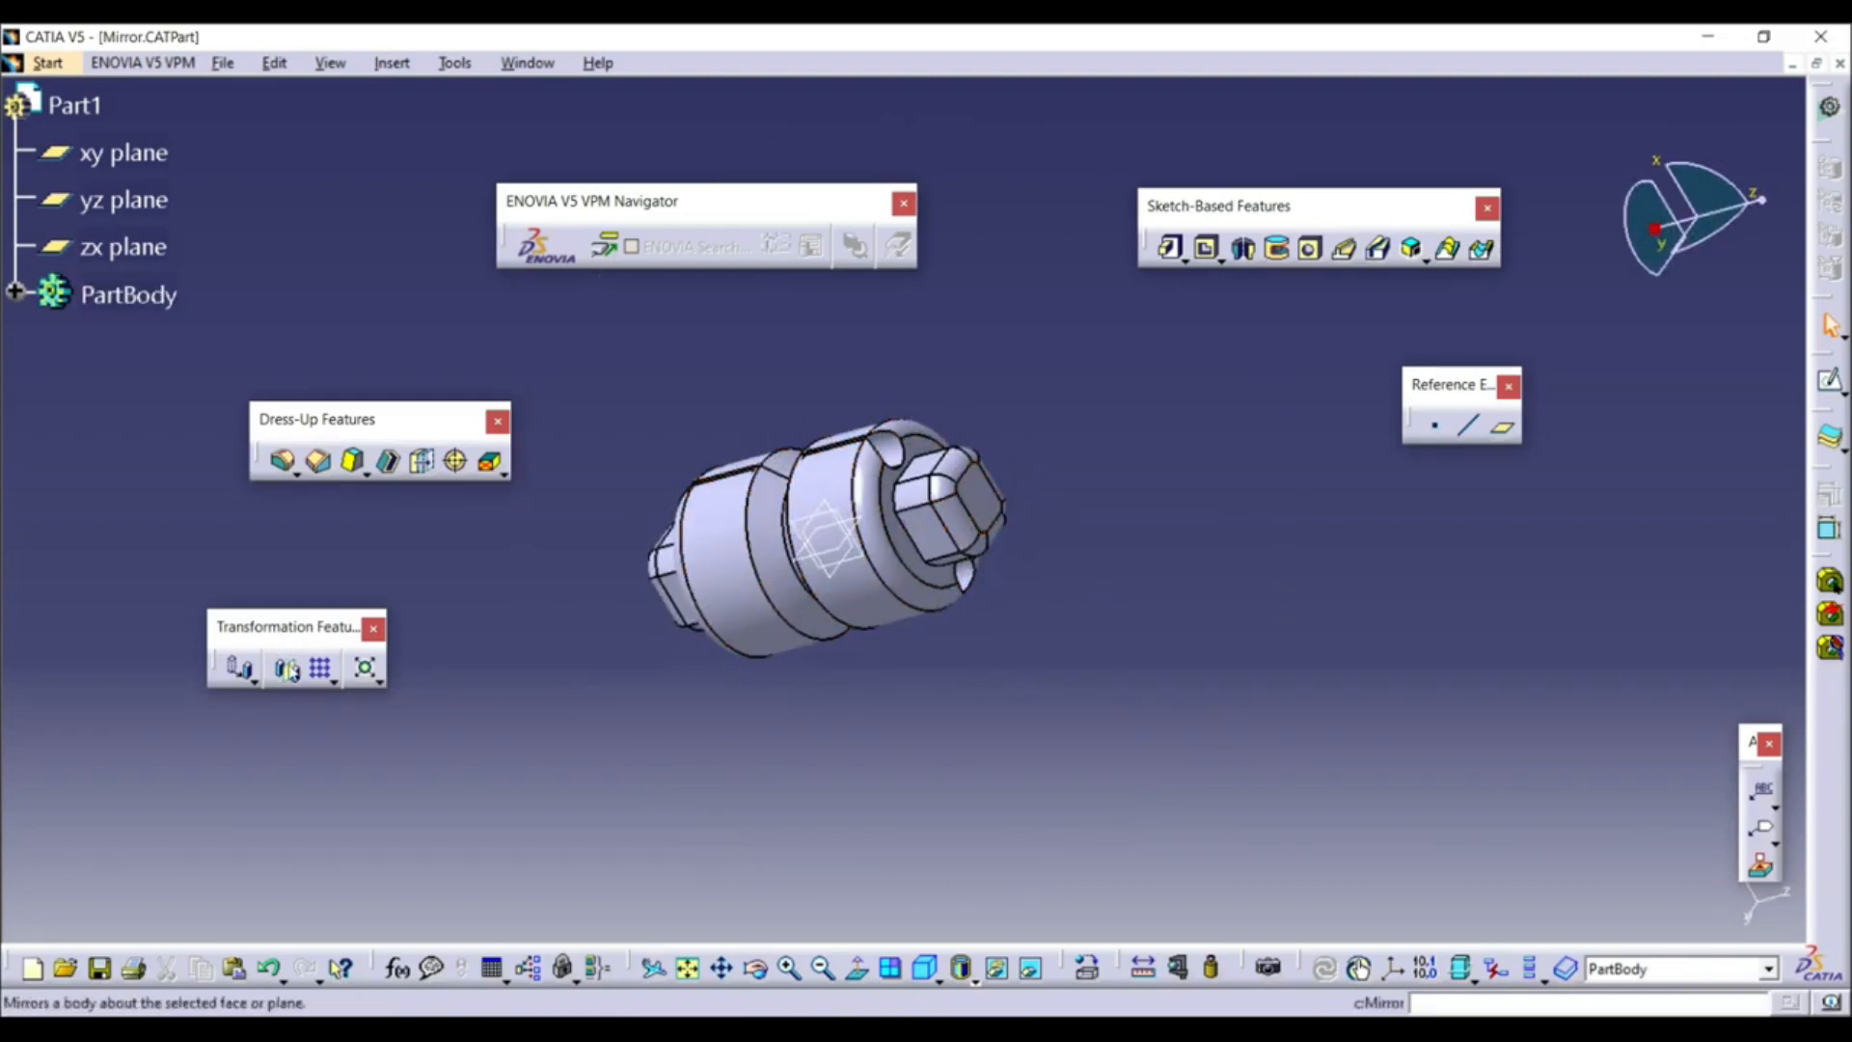
left_click(287, 668)
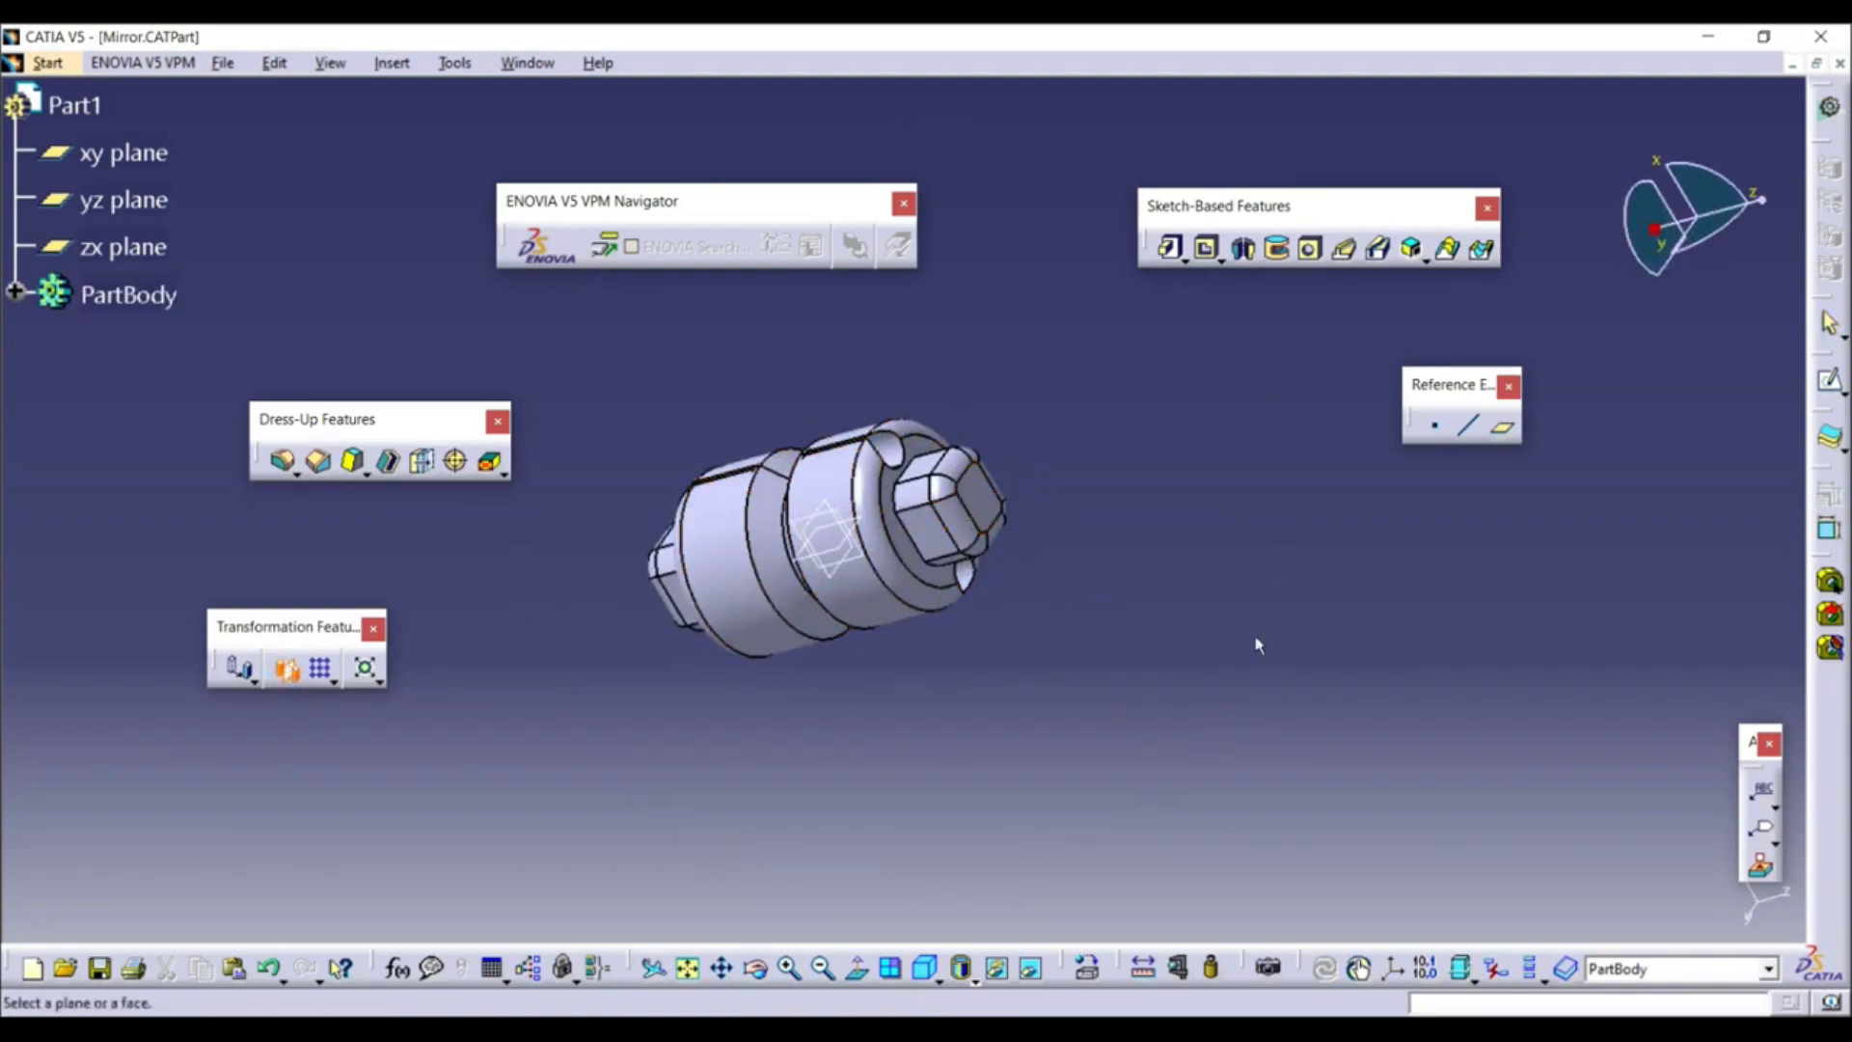
left_click(985, 492)
left_click(1667, 907)
middle_click_drag(1004, 694, 961, 681)
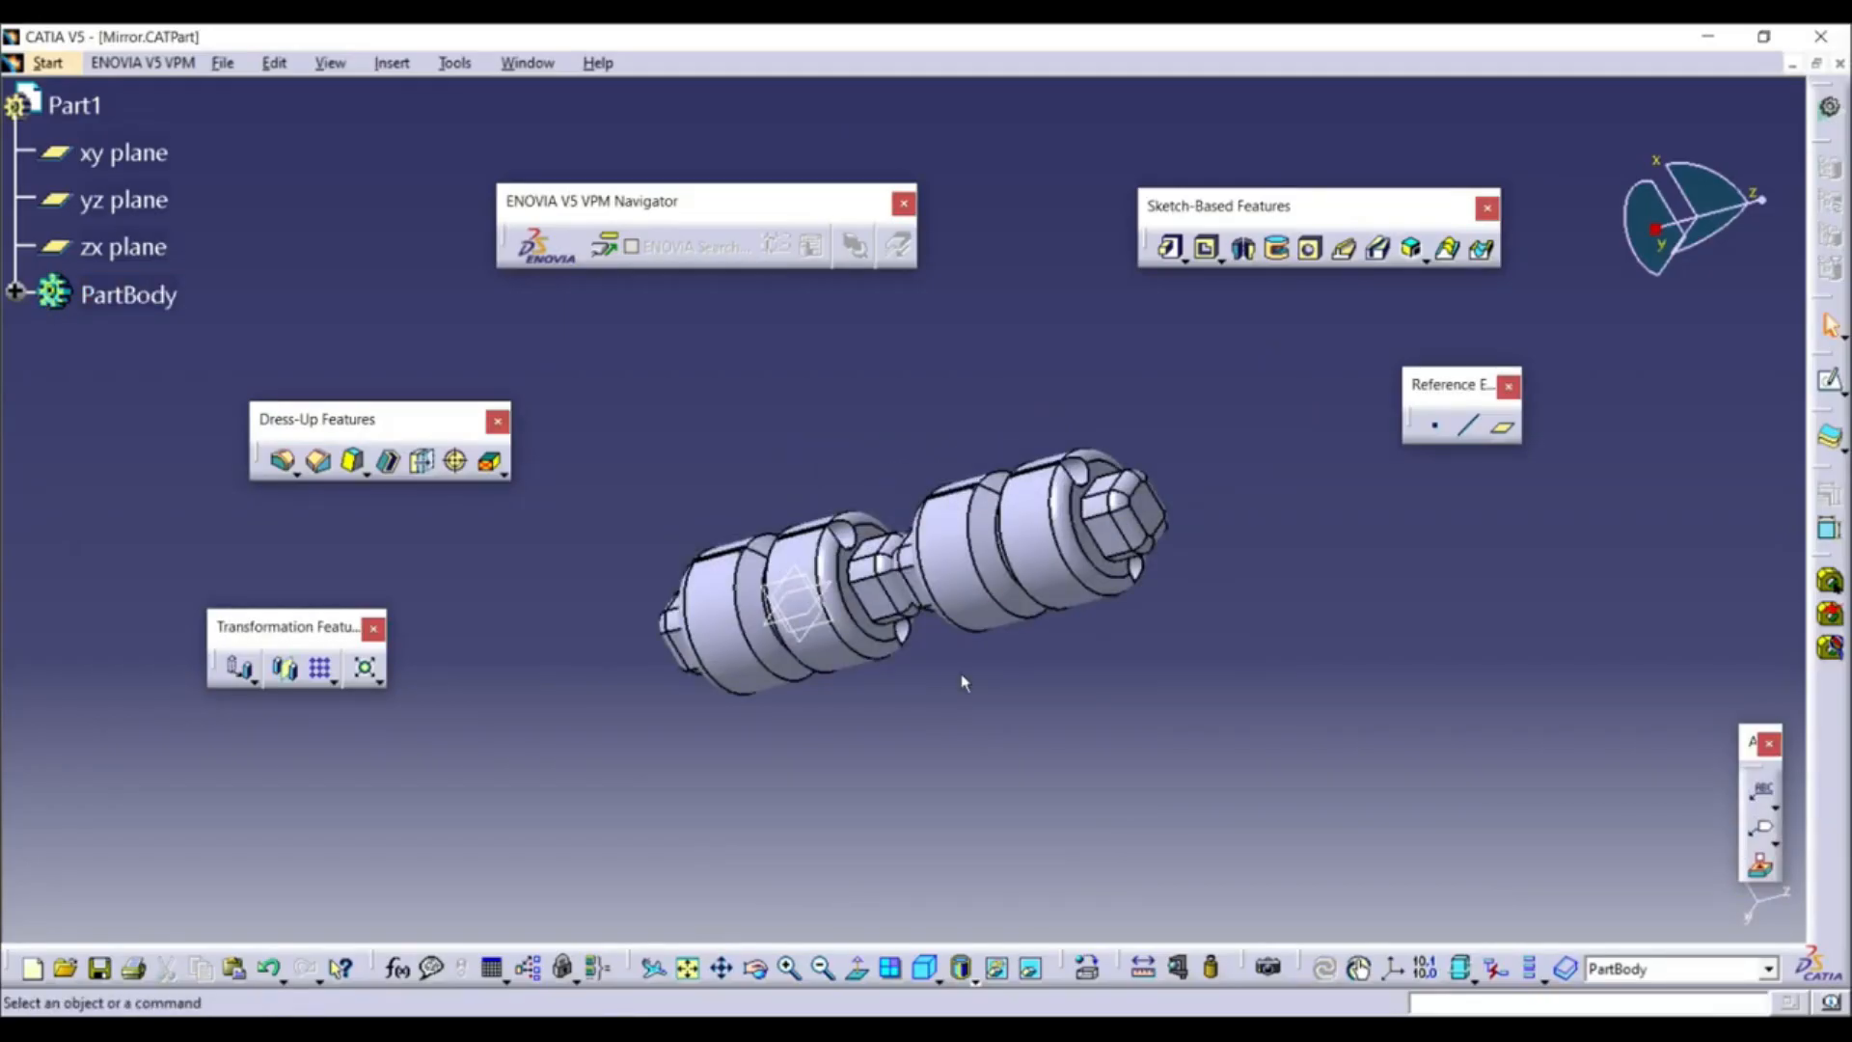
Create a reference plane offset 20 mm from the outer end face of the mirrored solid's end knob
left_click(1499, 428)
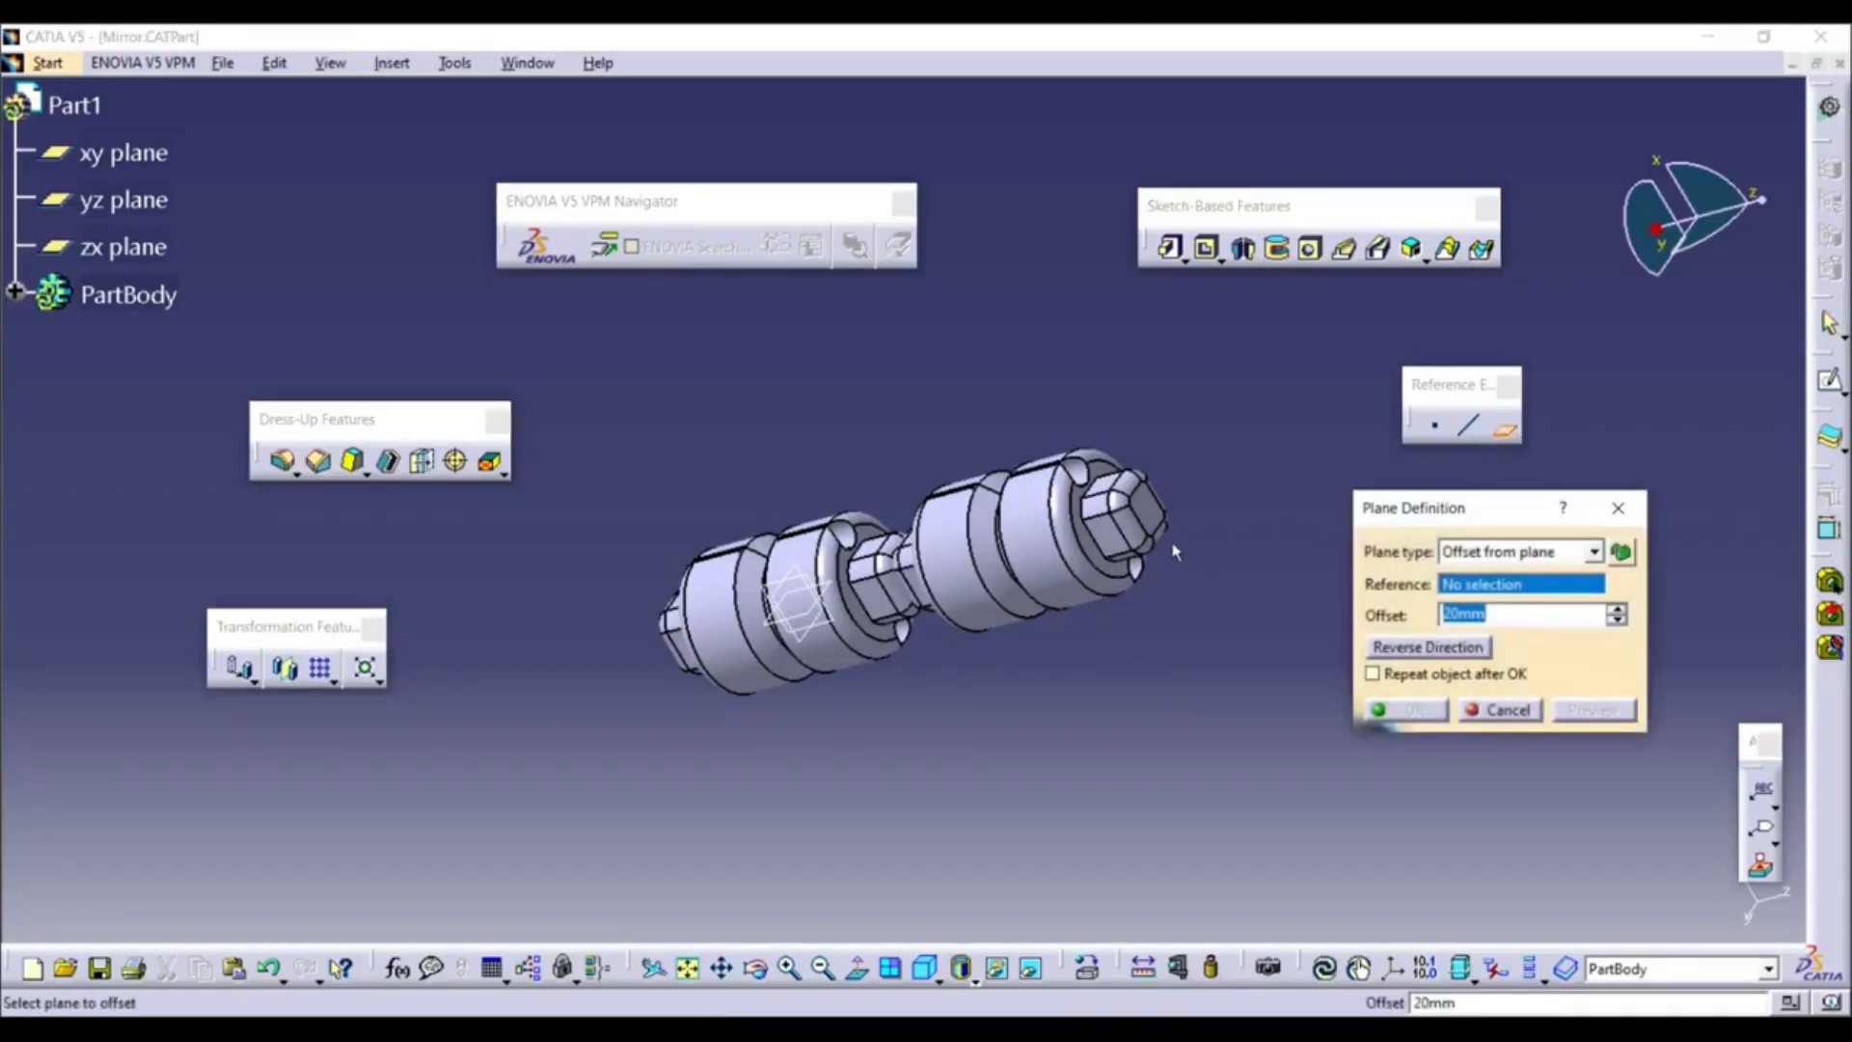
left_click(1162, 516)
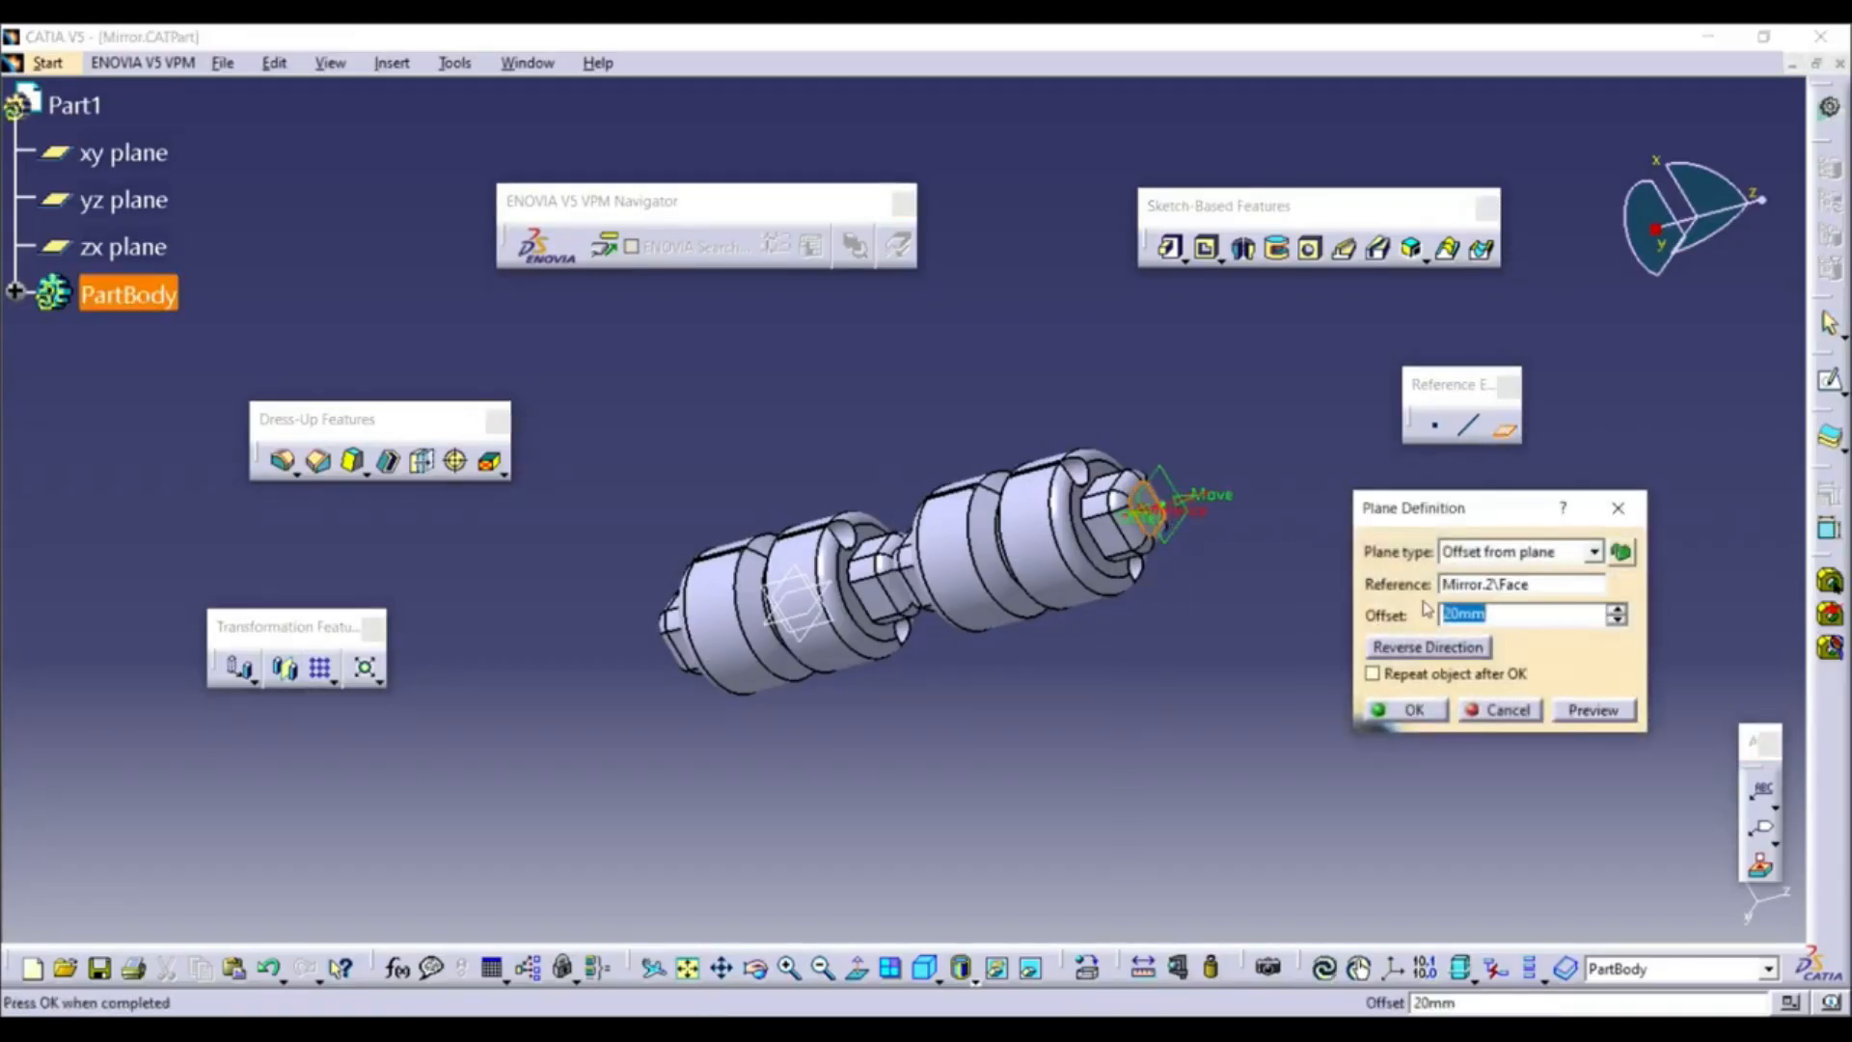
left_click(1421, 707)
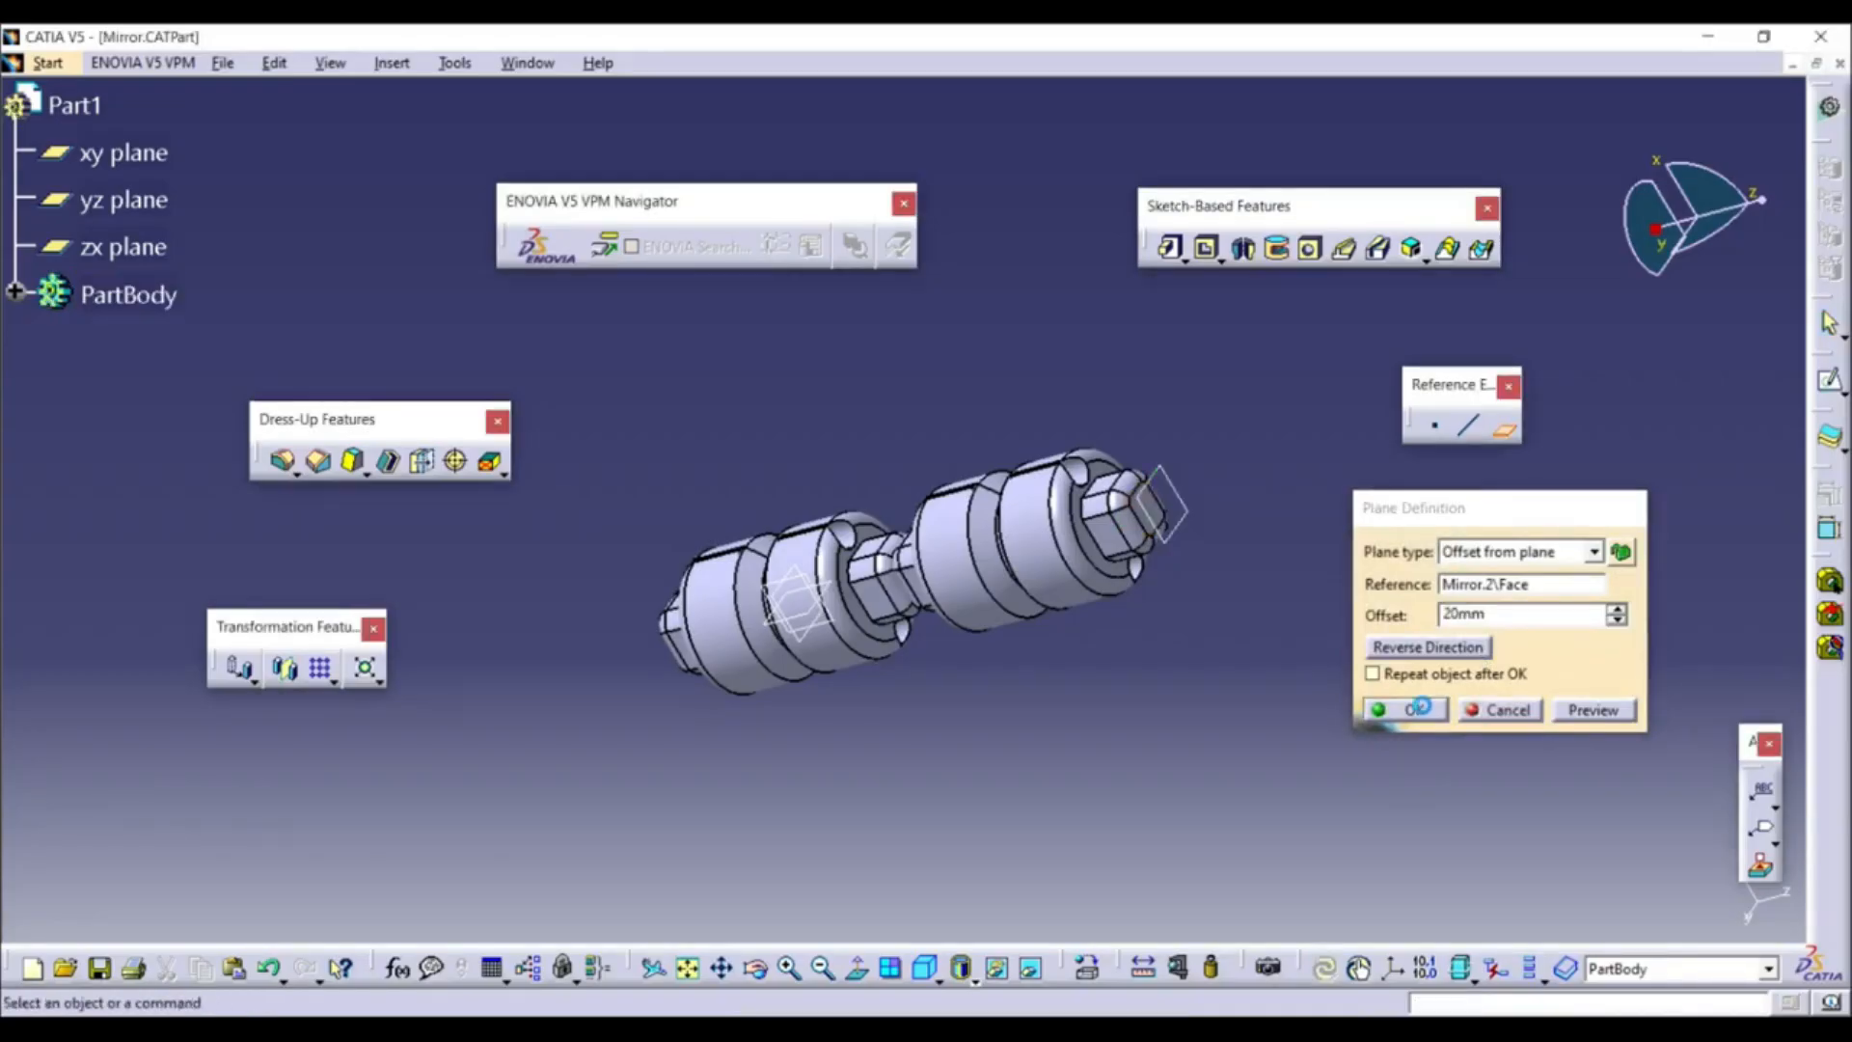
middle_click_drag(1164, 634, 1070, 583)
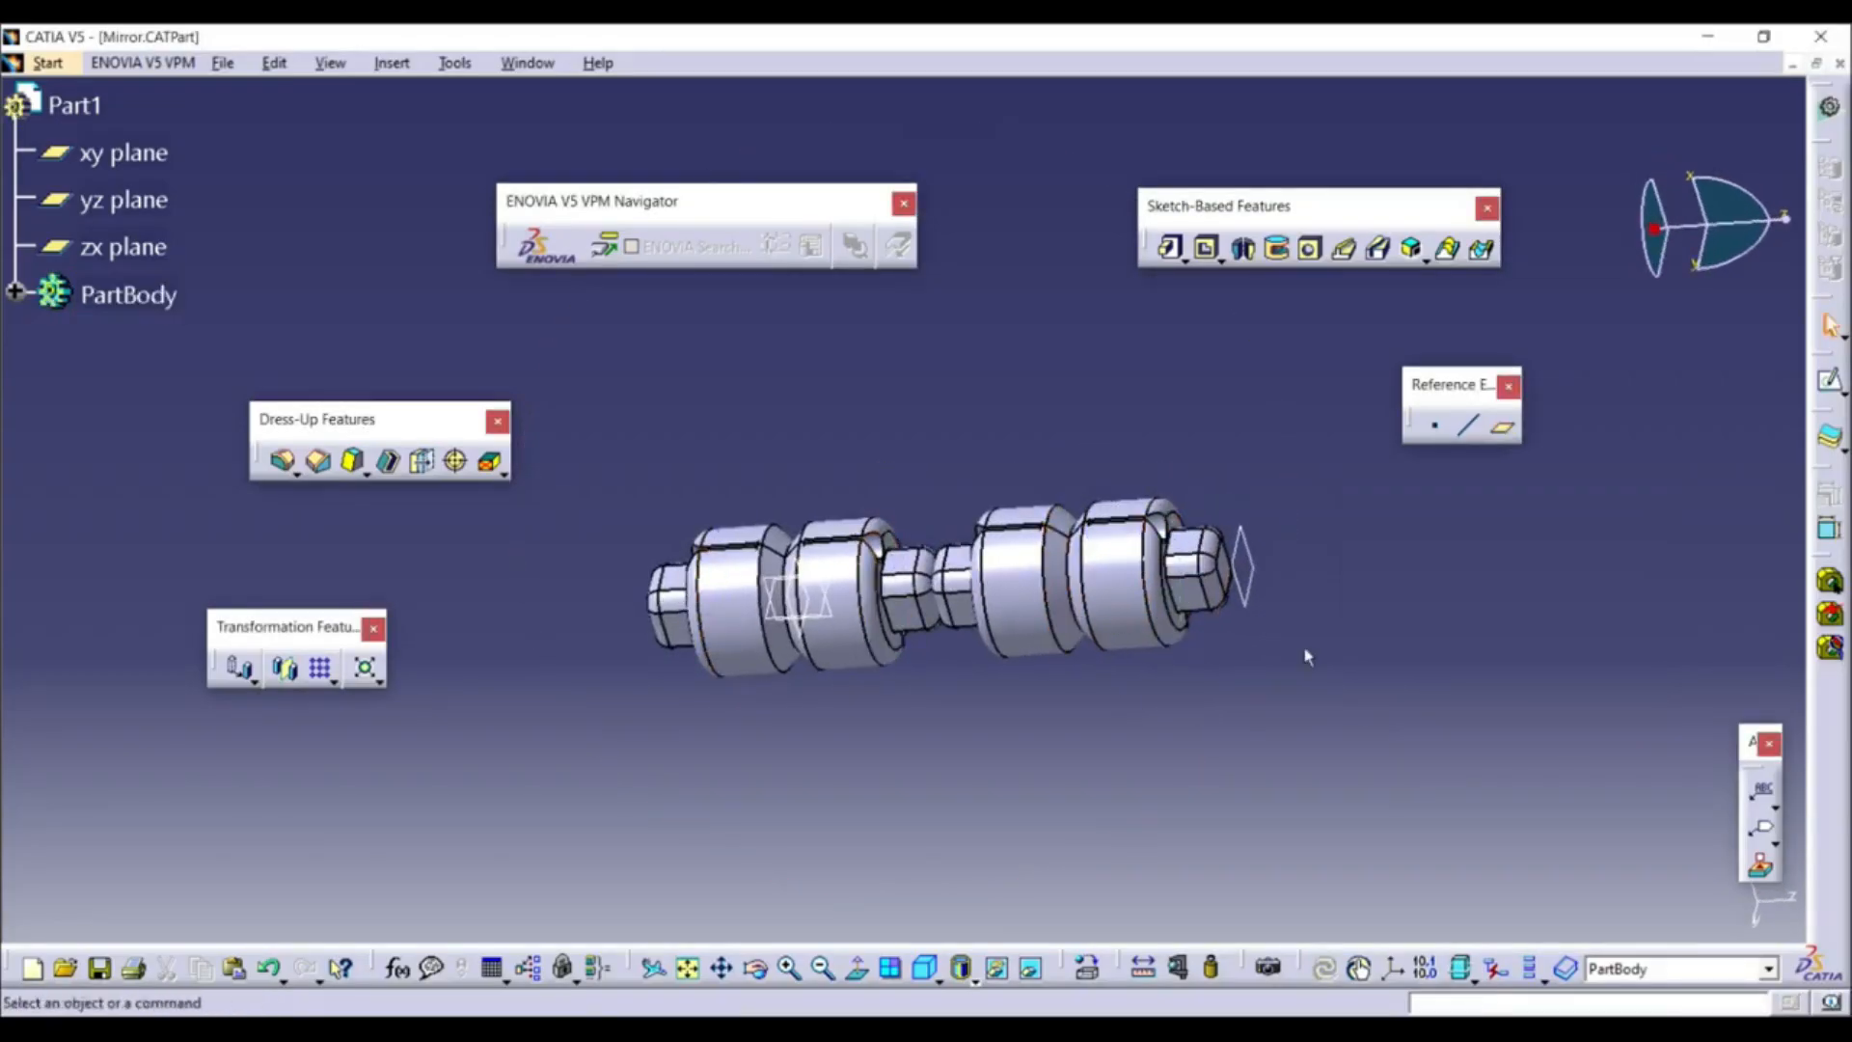
Mirror the current solid about the offset reference plane, Plane.1, beyond its end knob
left_click(284, 671)
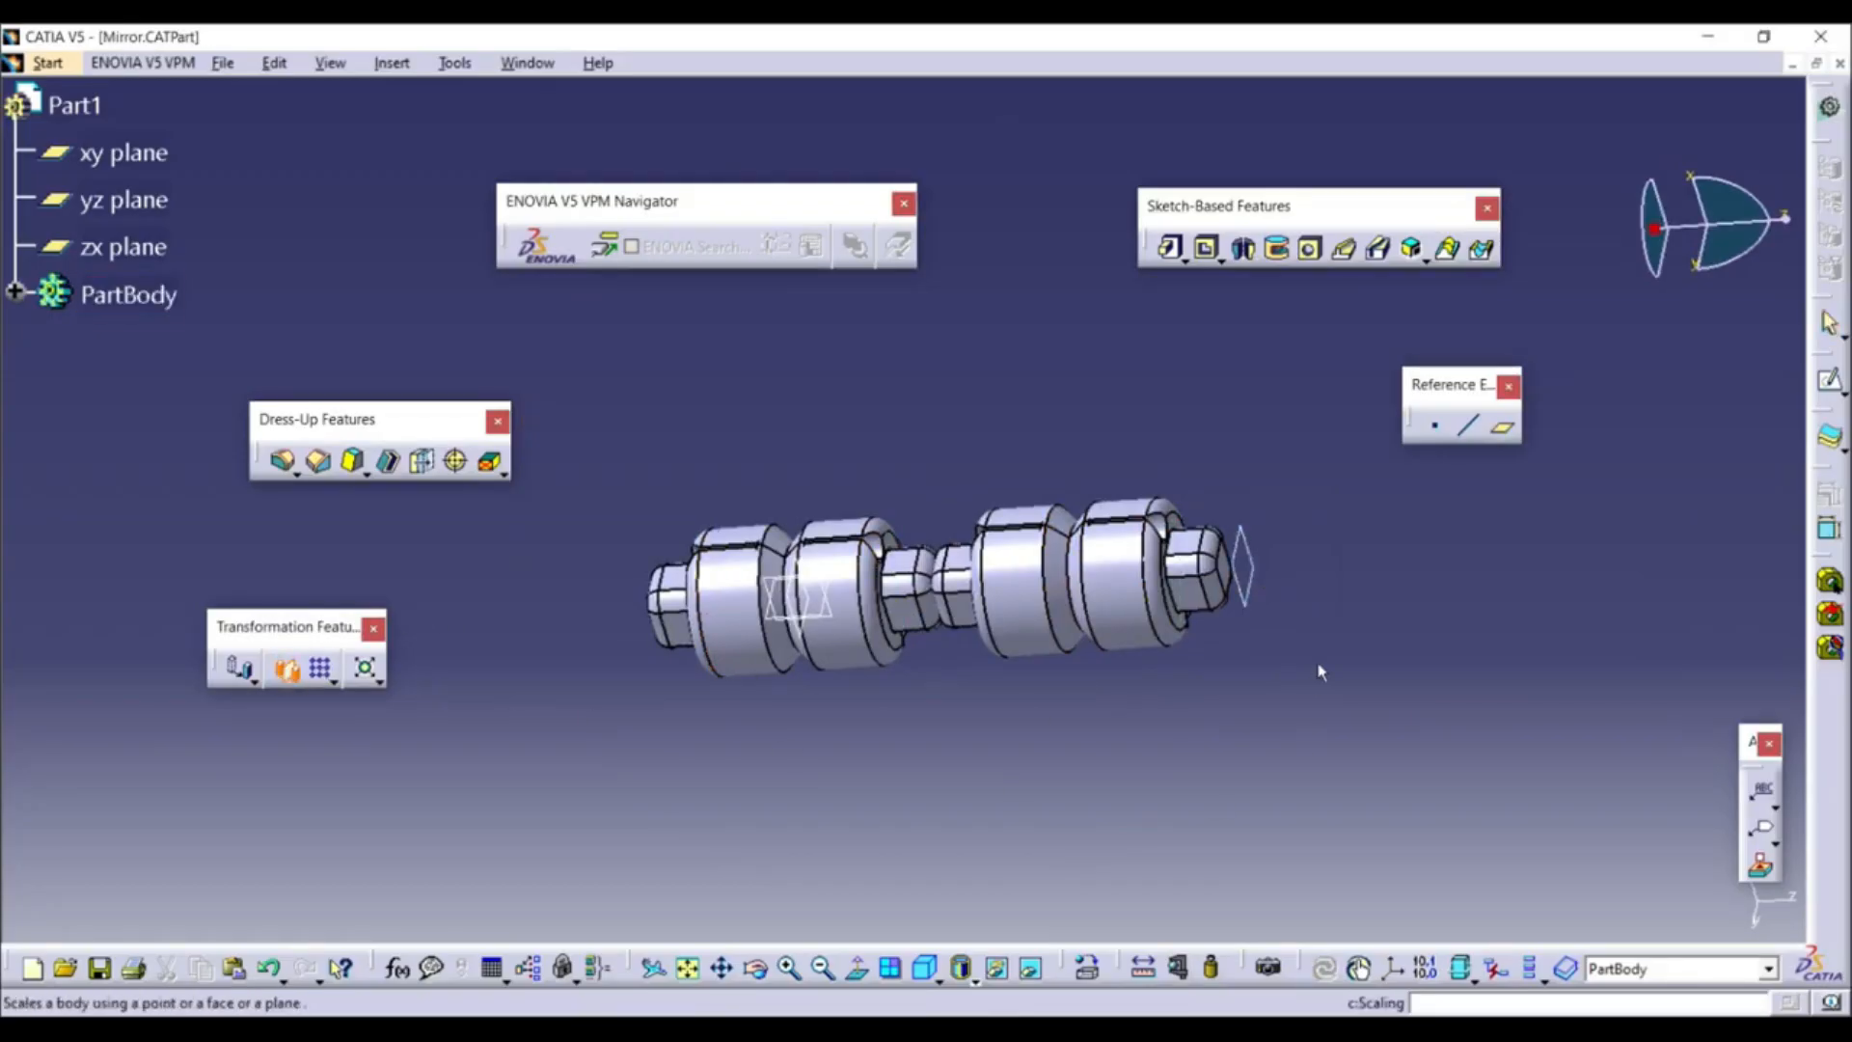
left_click(1266, 576)
middle_click_drag(1293, 656, 1145, 731)
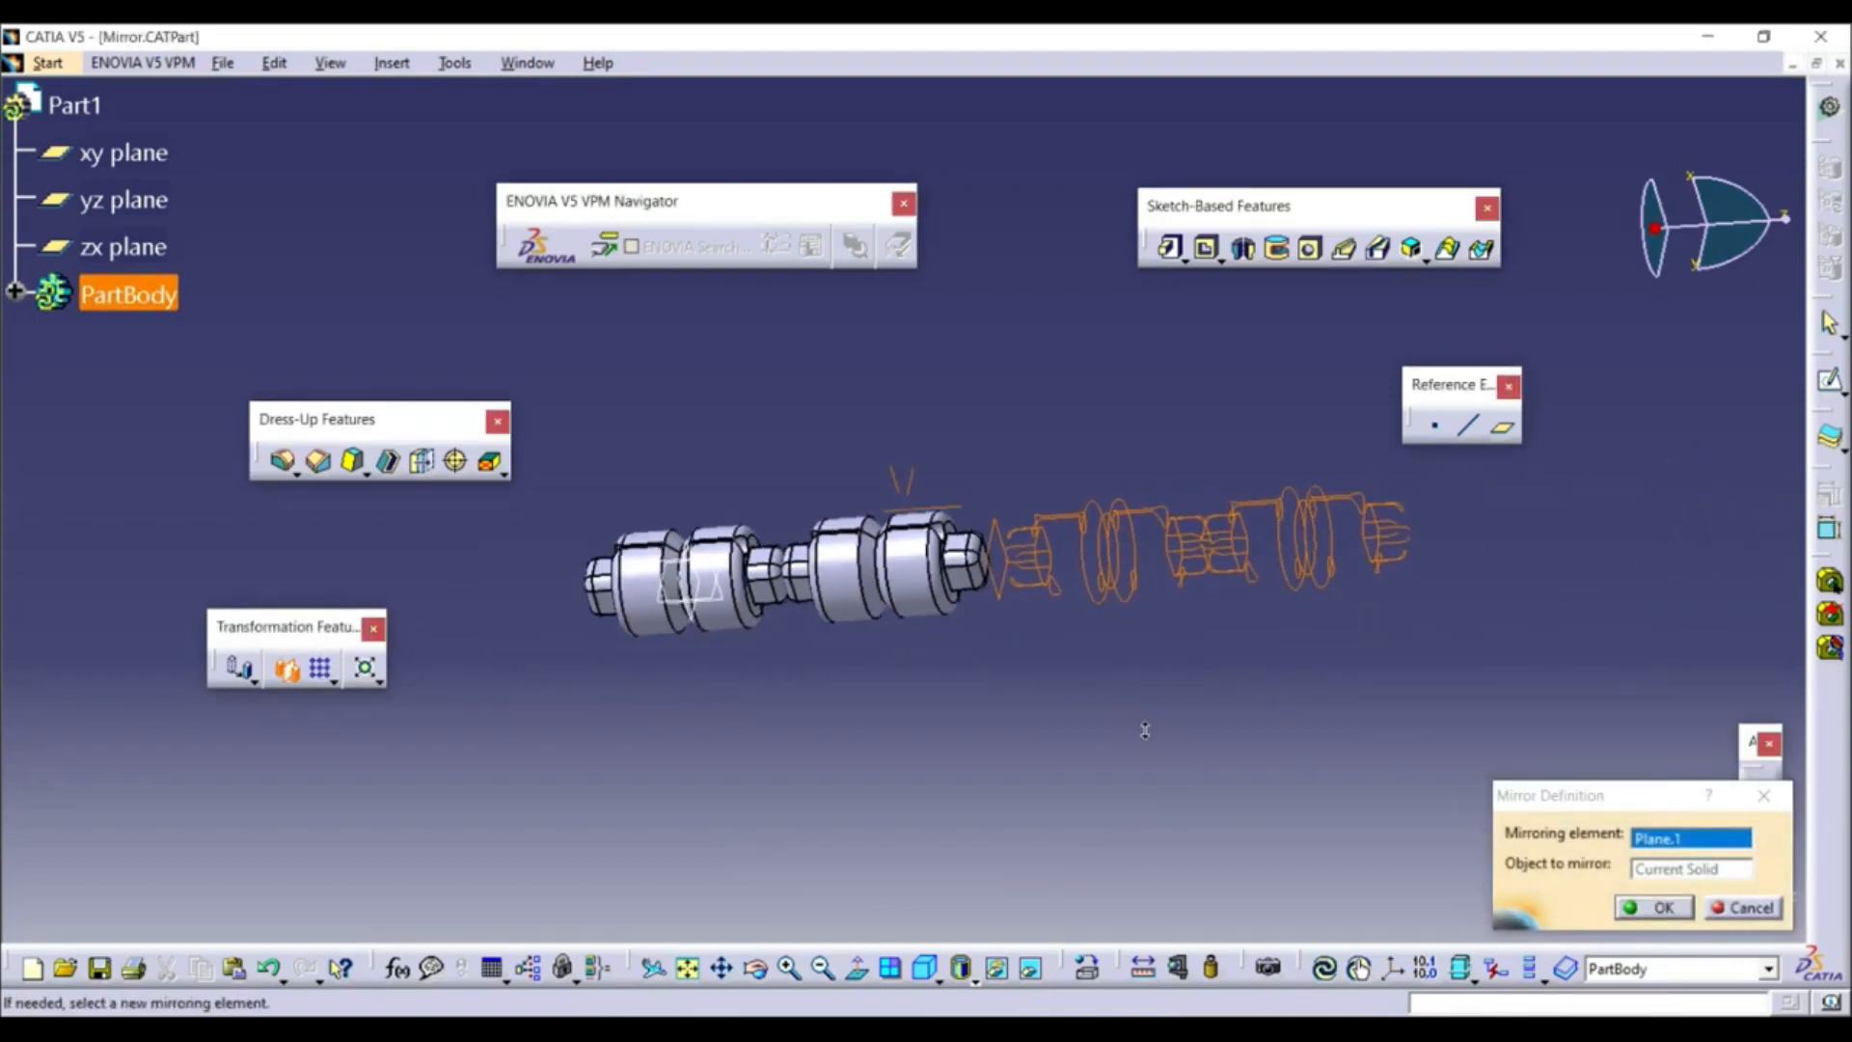
left_click(1656, 909)
middle_click_drag(1161, 744, 1019, 618)
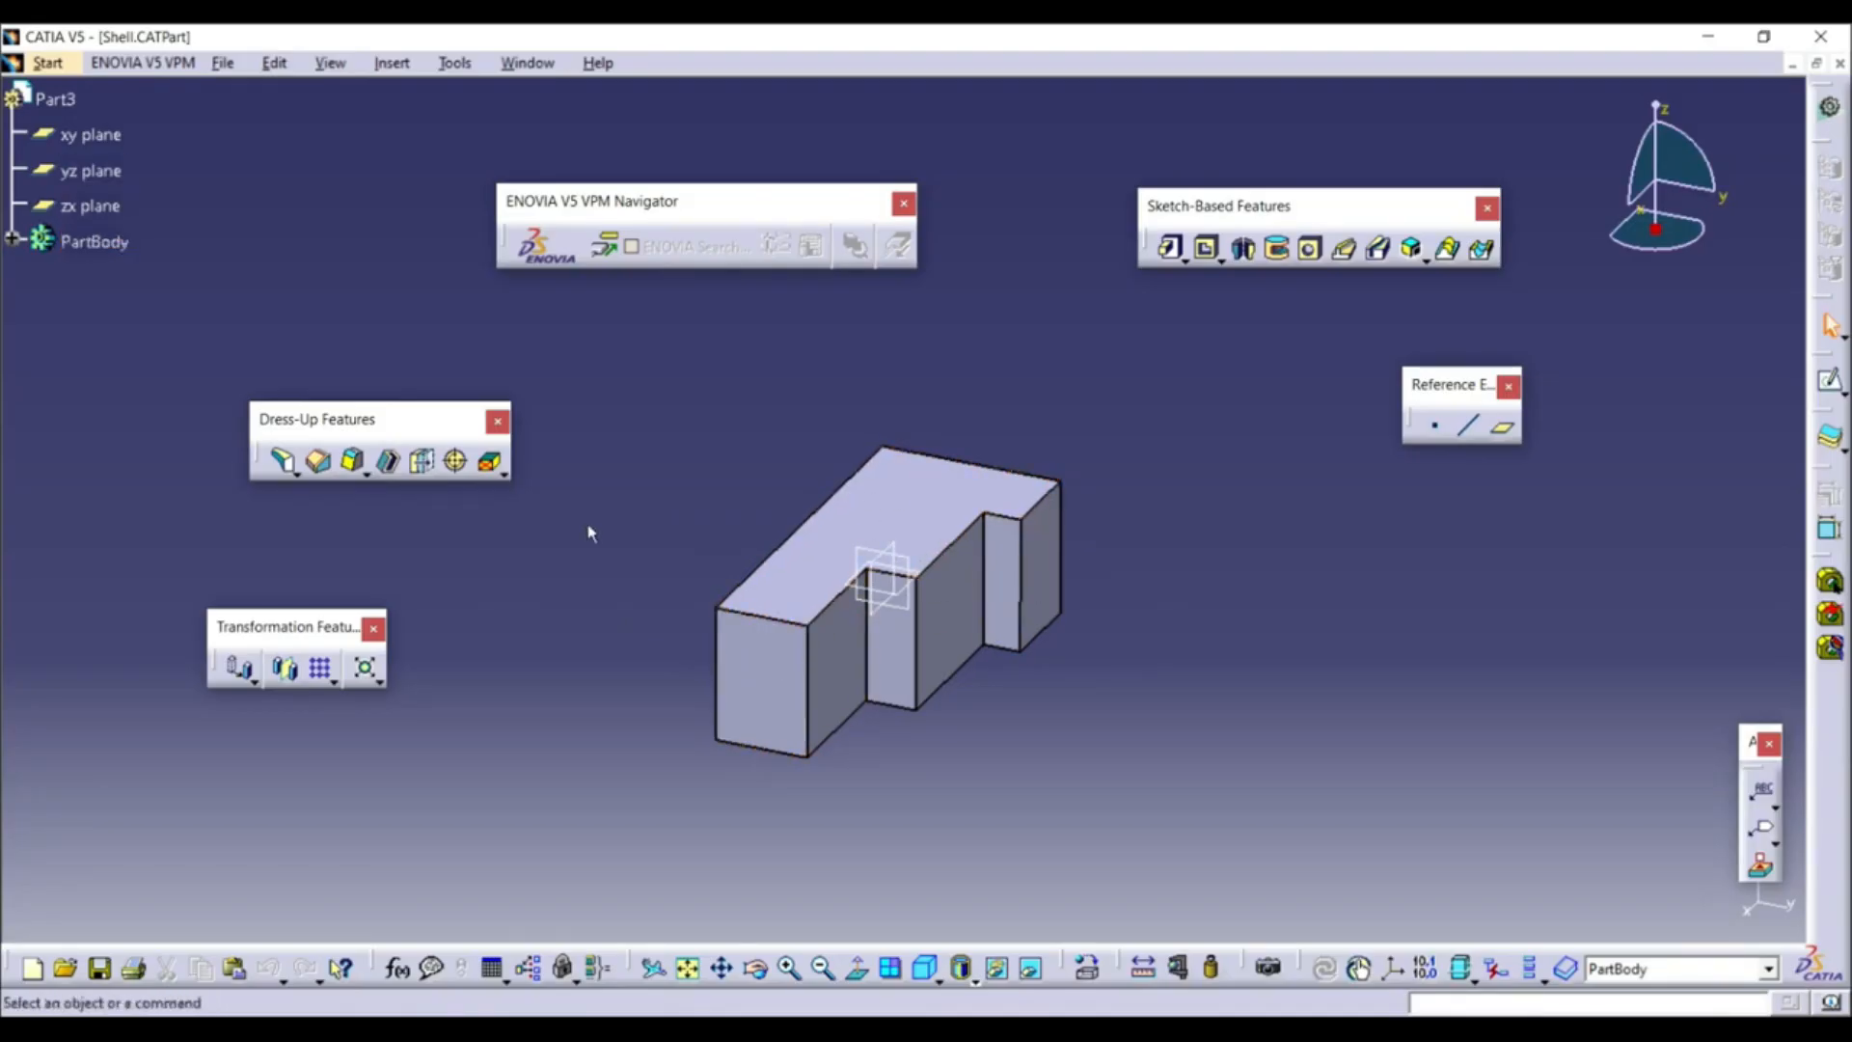
Shell the notched block in Shell.CATPart with a 2 mm inside thickness and its notched top face removed, and undo the shell
left_click(387, 461)
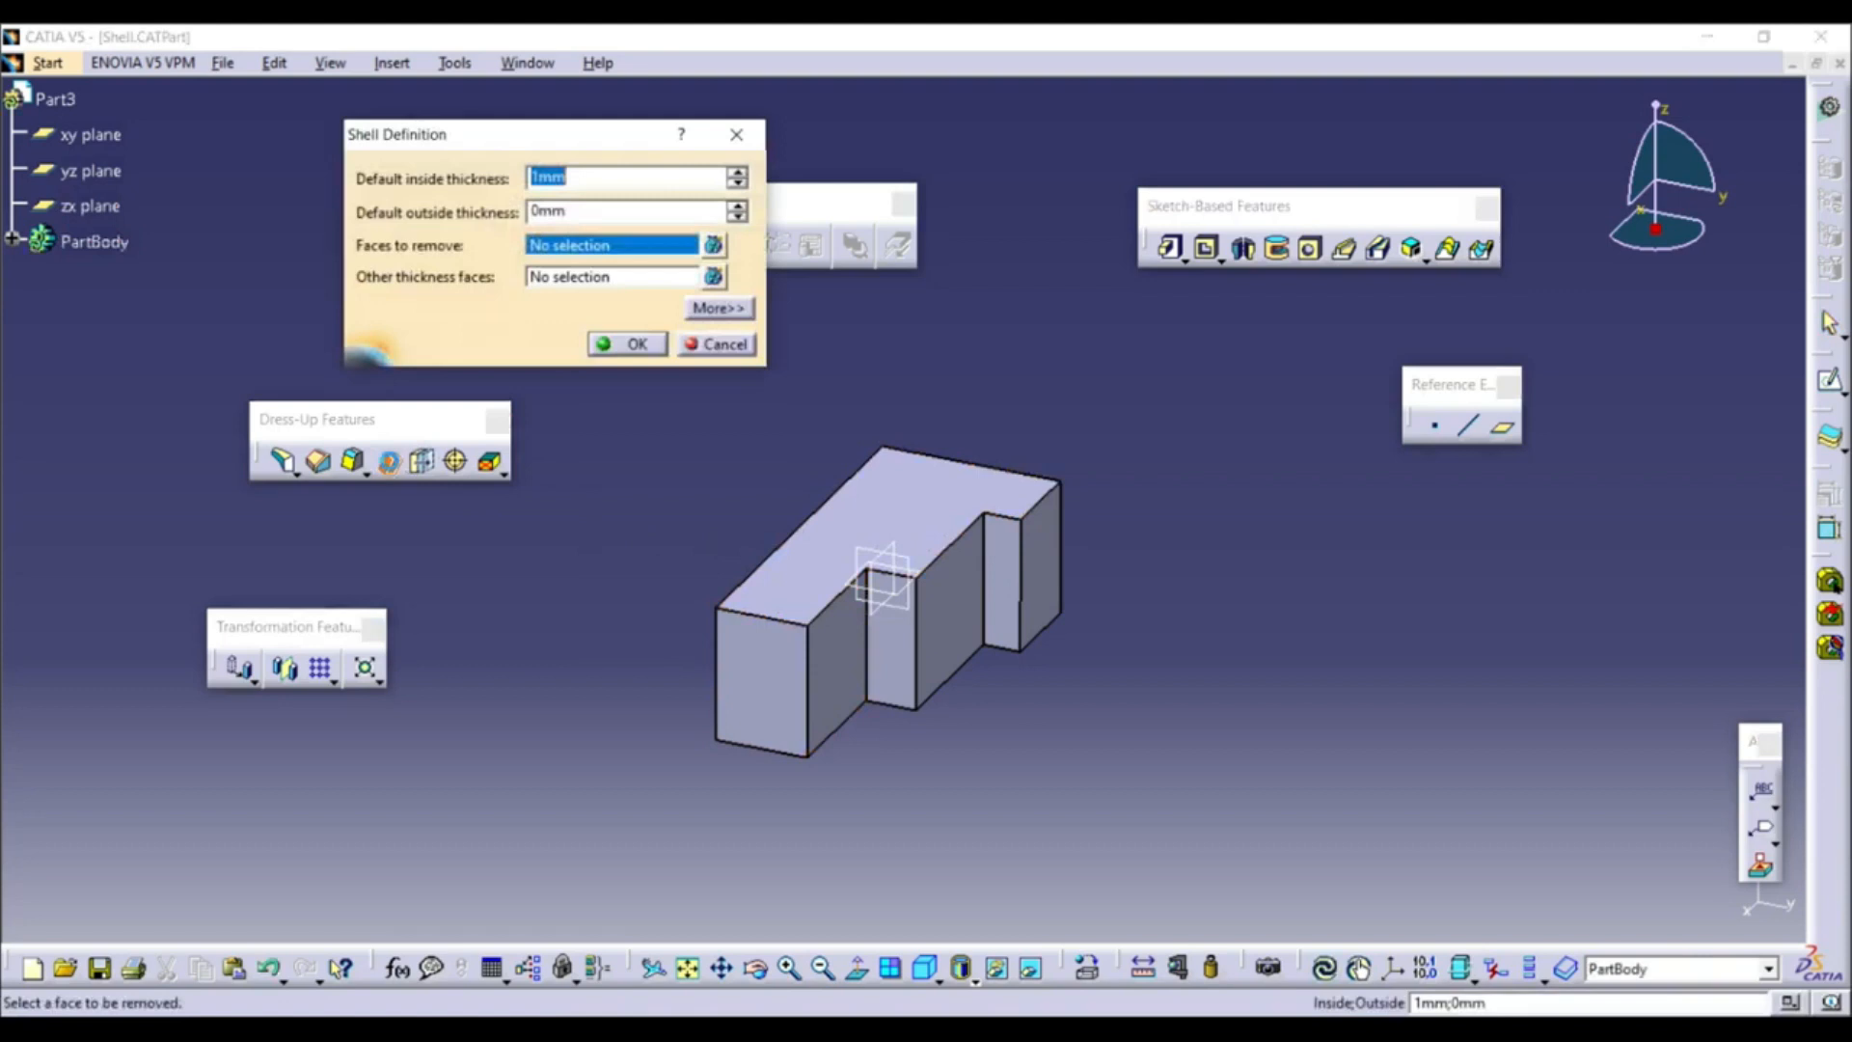
left_click_drag(463, 134, 213, 313)
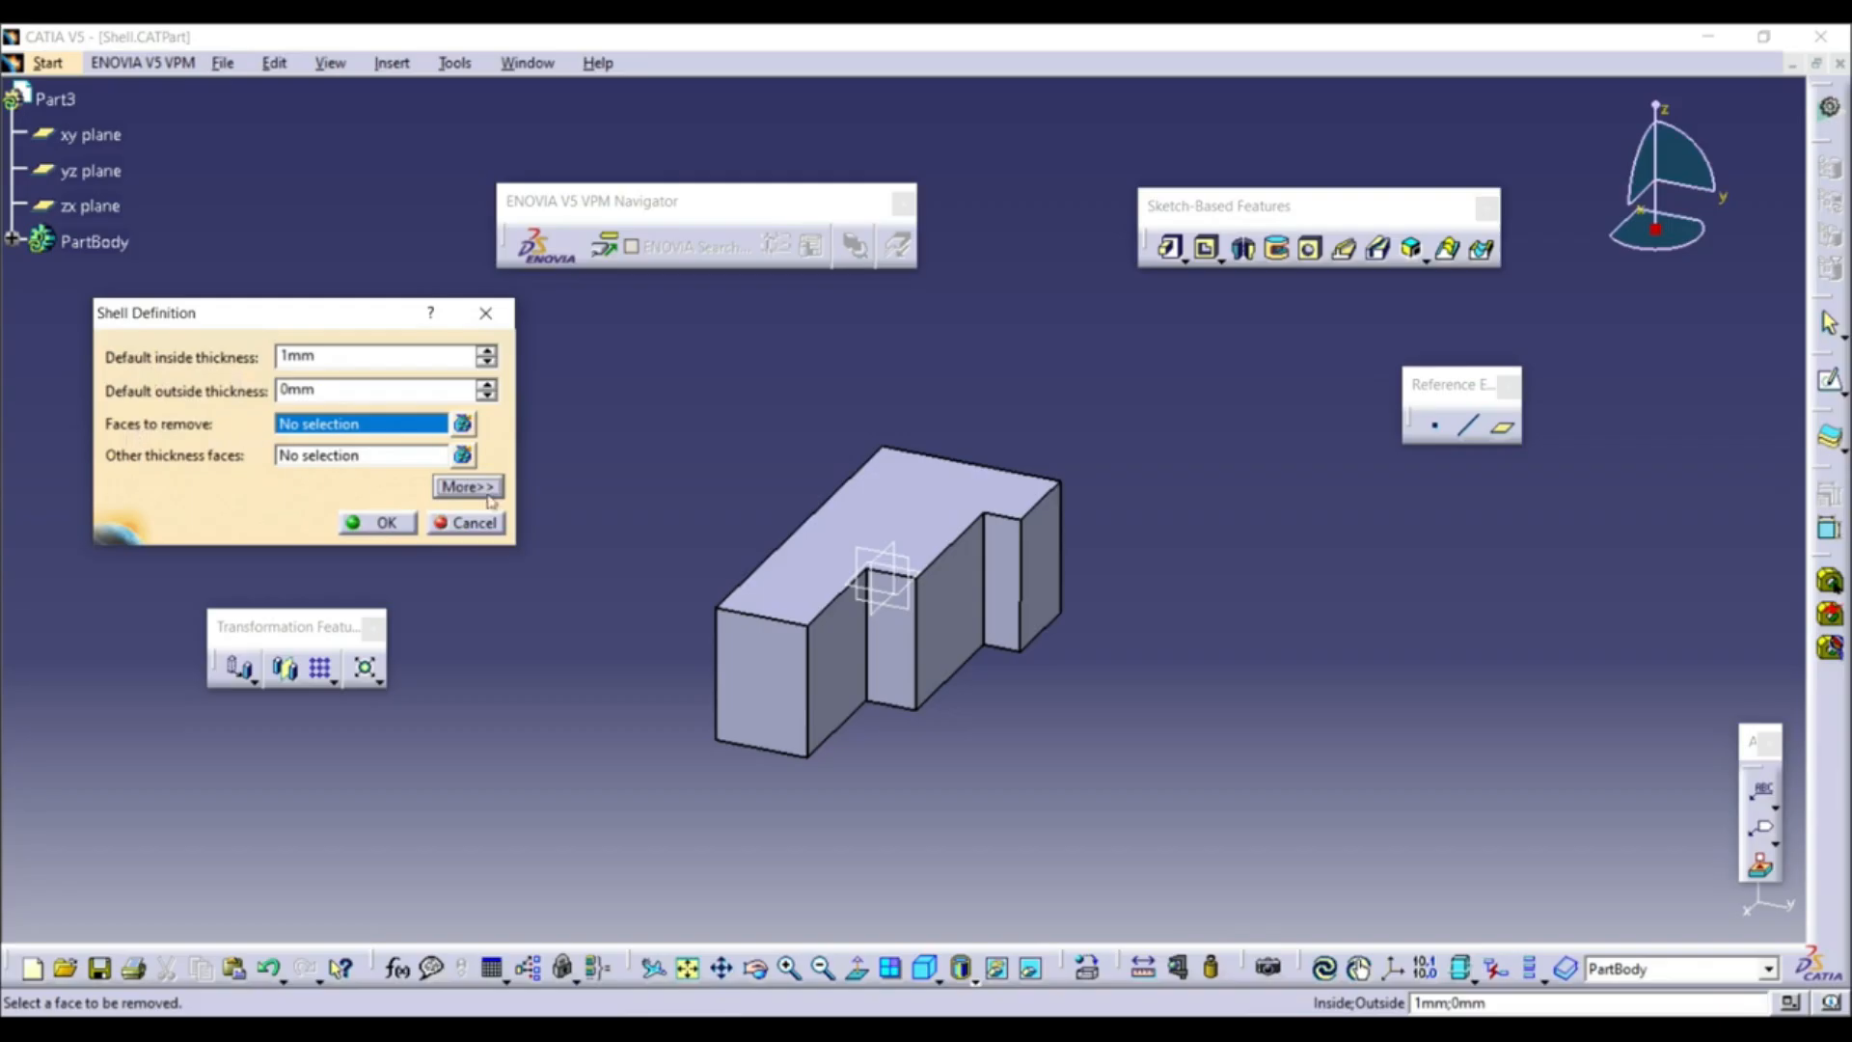
left_click(895, 525)
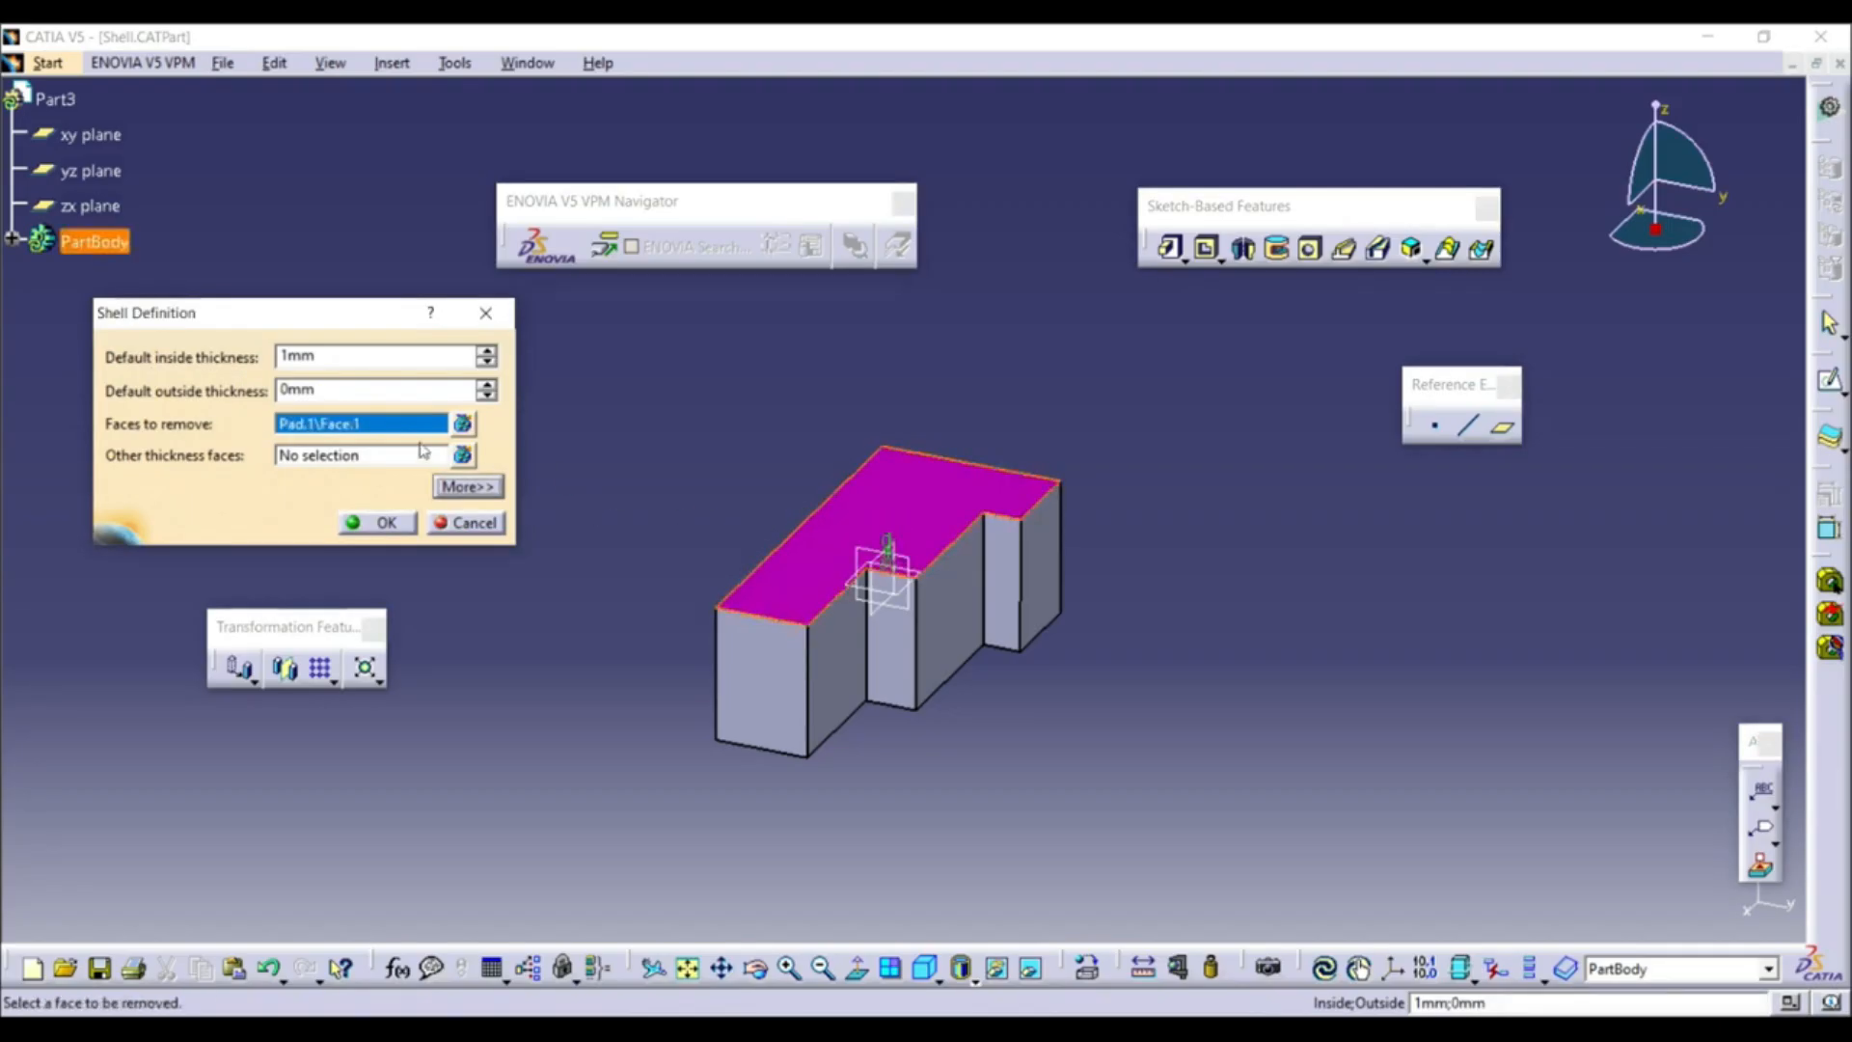
double_click(370, 357)
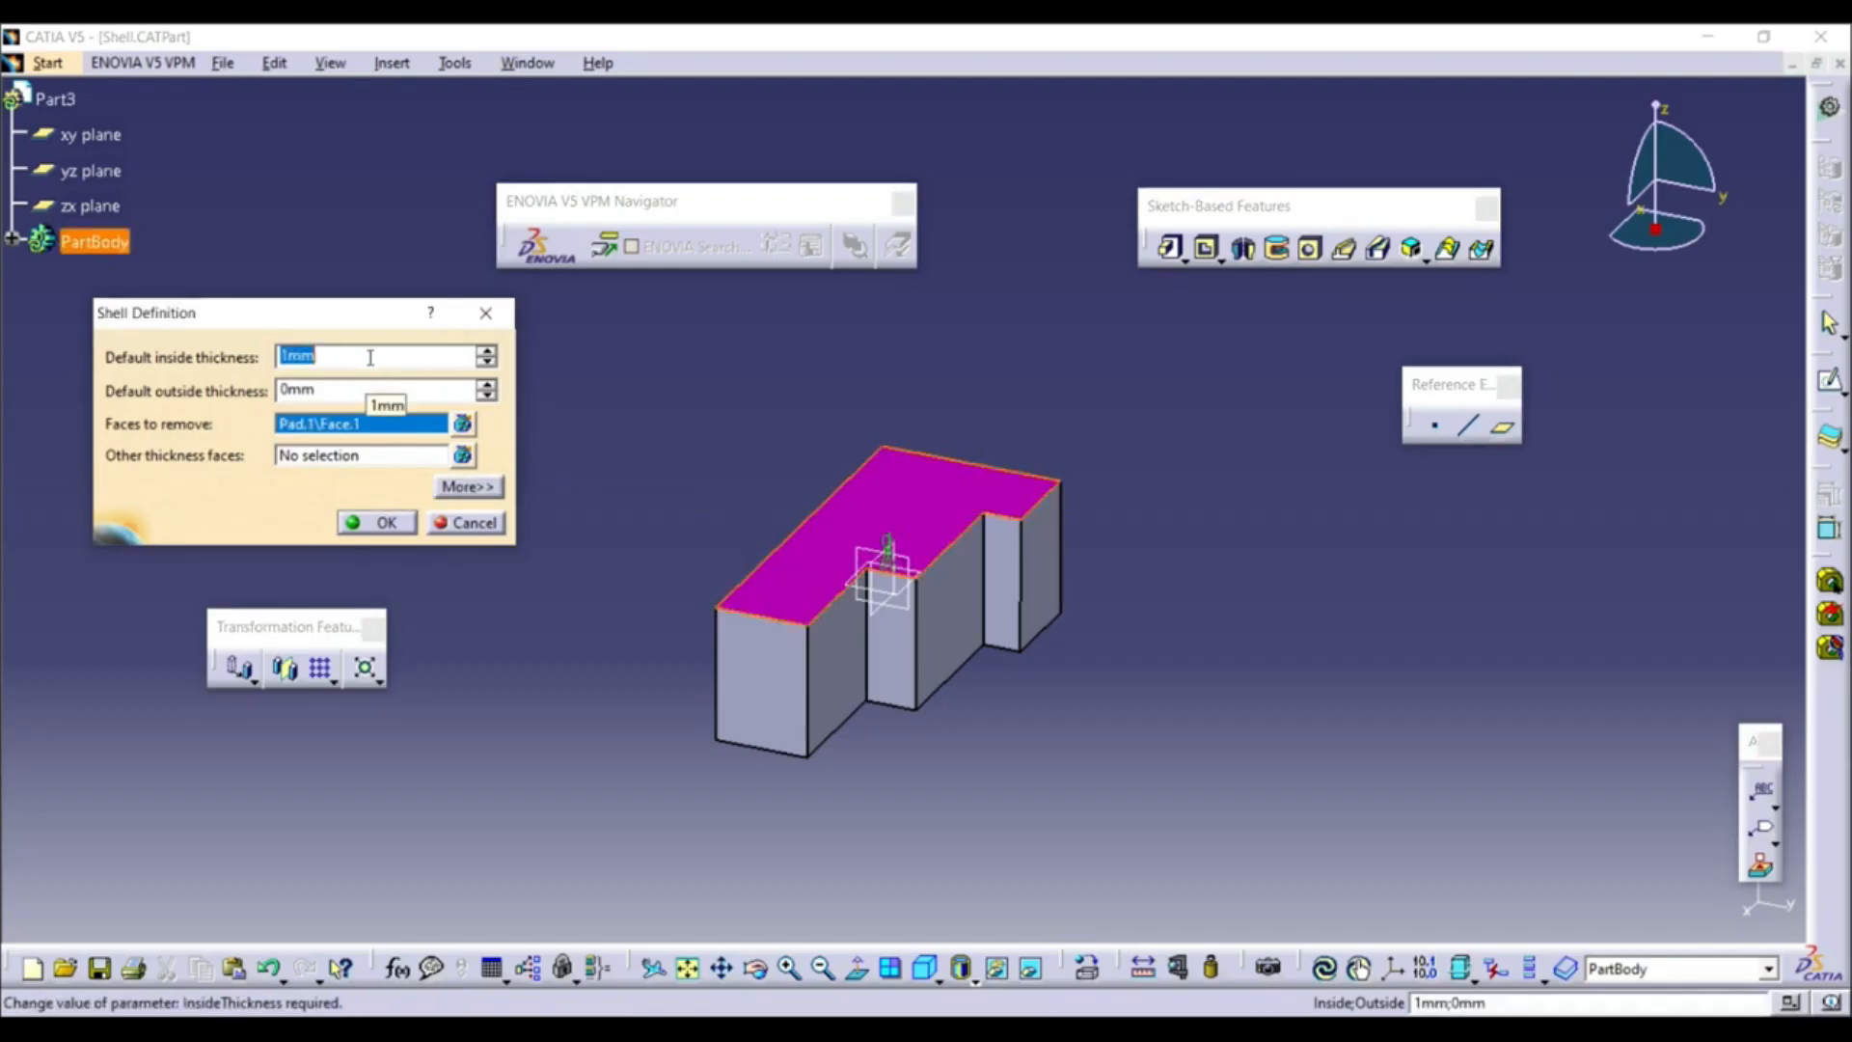
type("2")
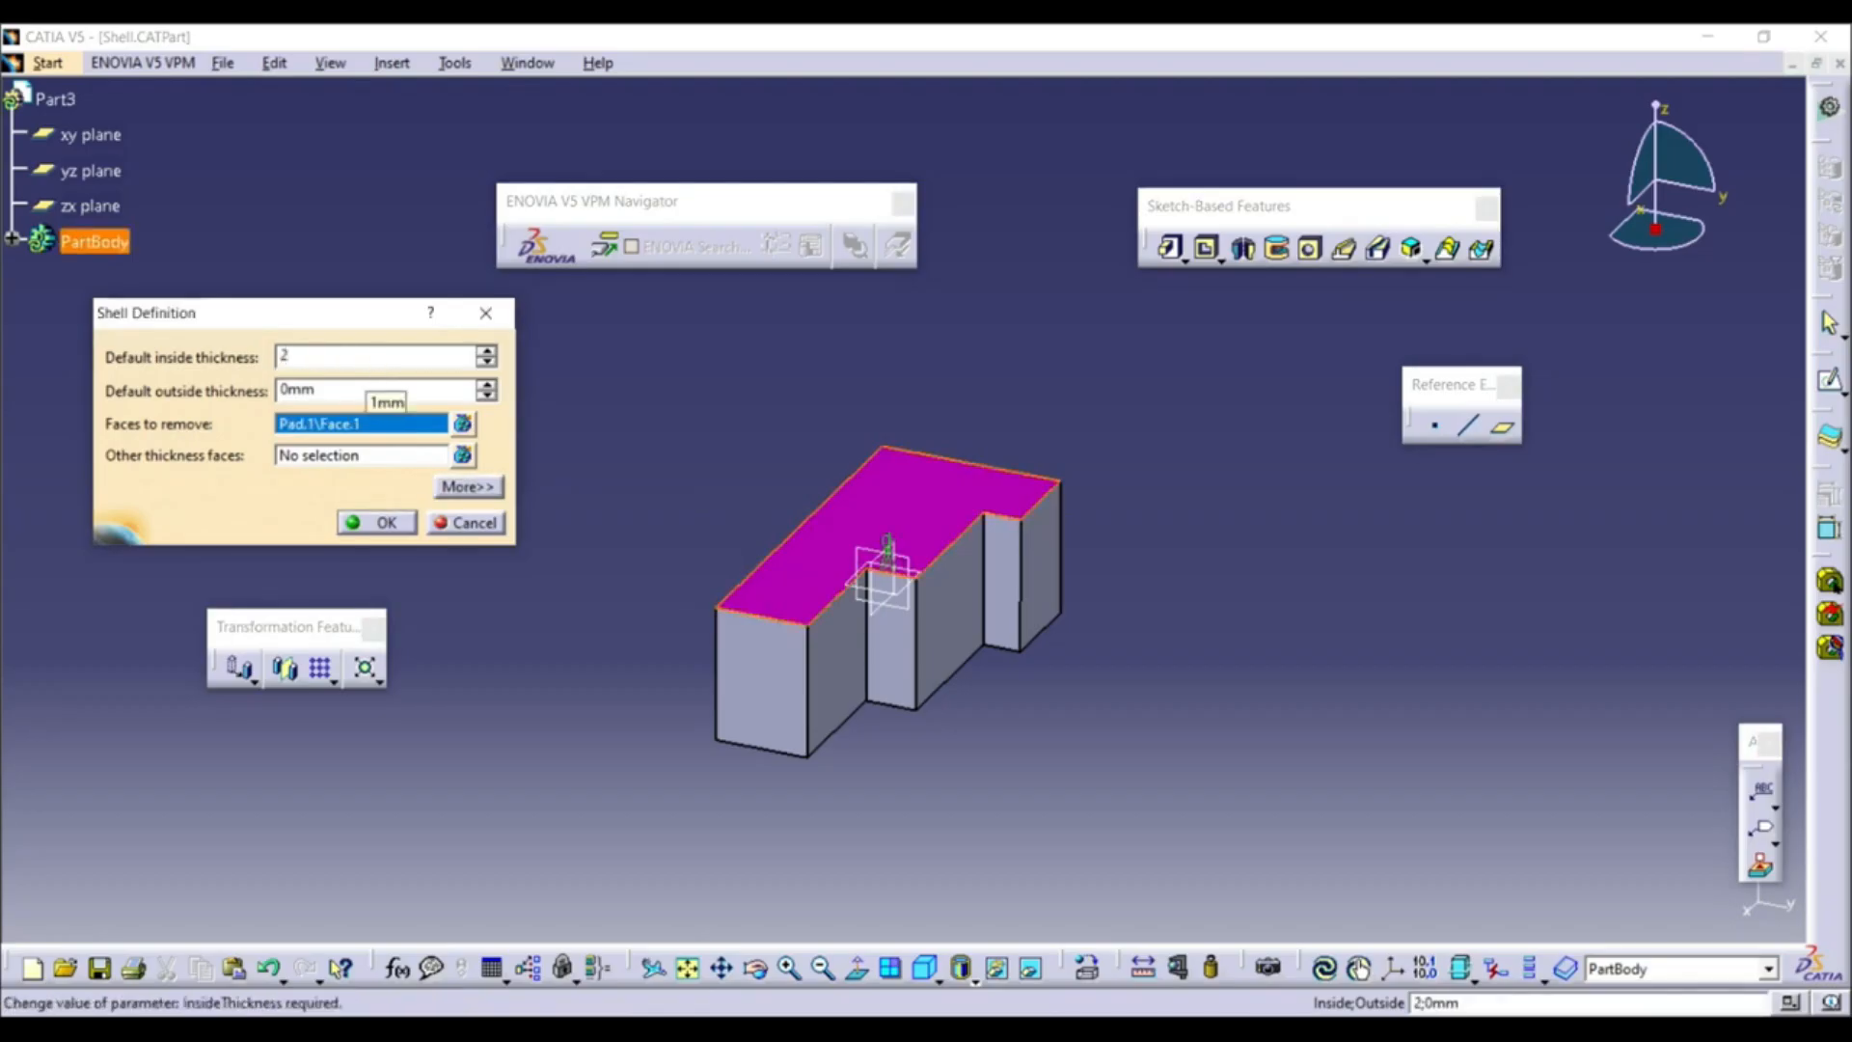
left_click(376, 522)
middle_click_drag(733, 437, 1010, 378)
middle_click_drag(1095, 606, 752, 772)
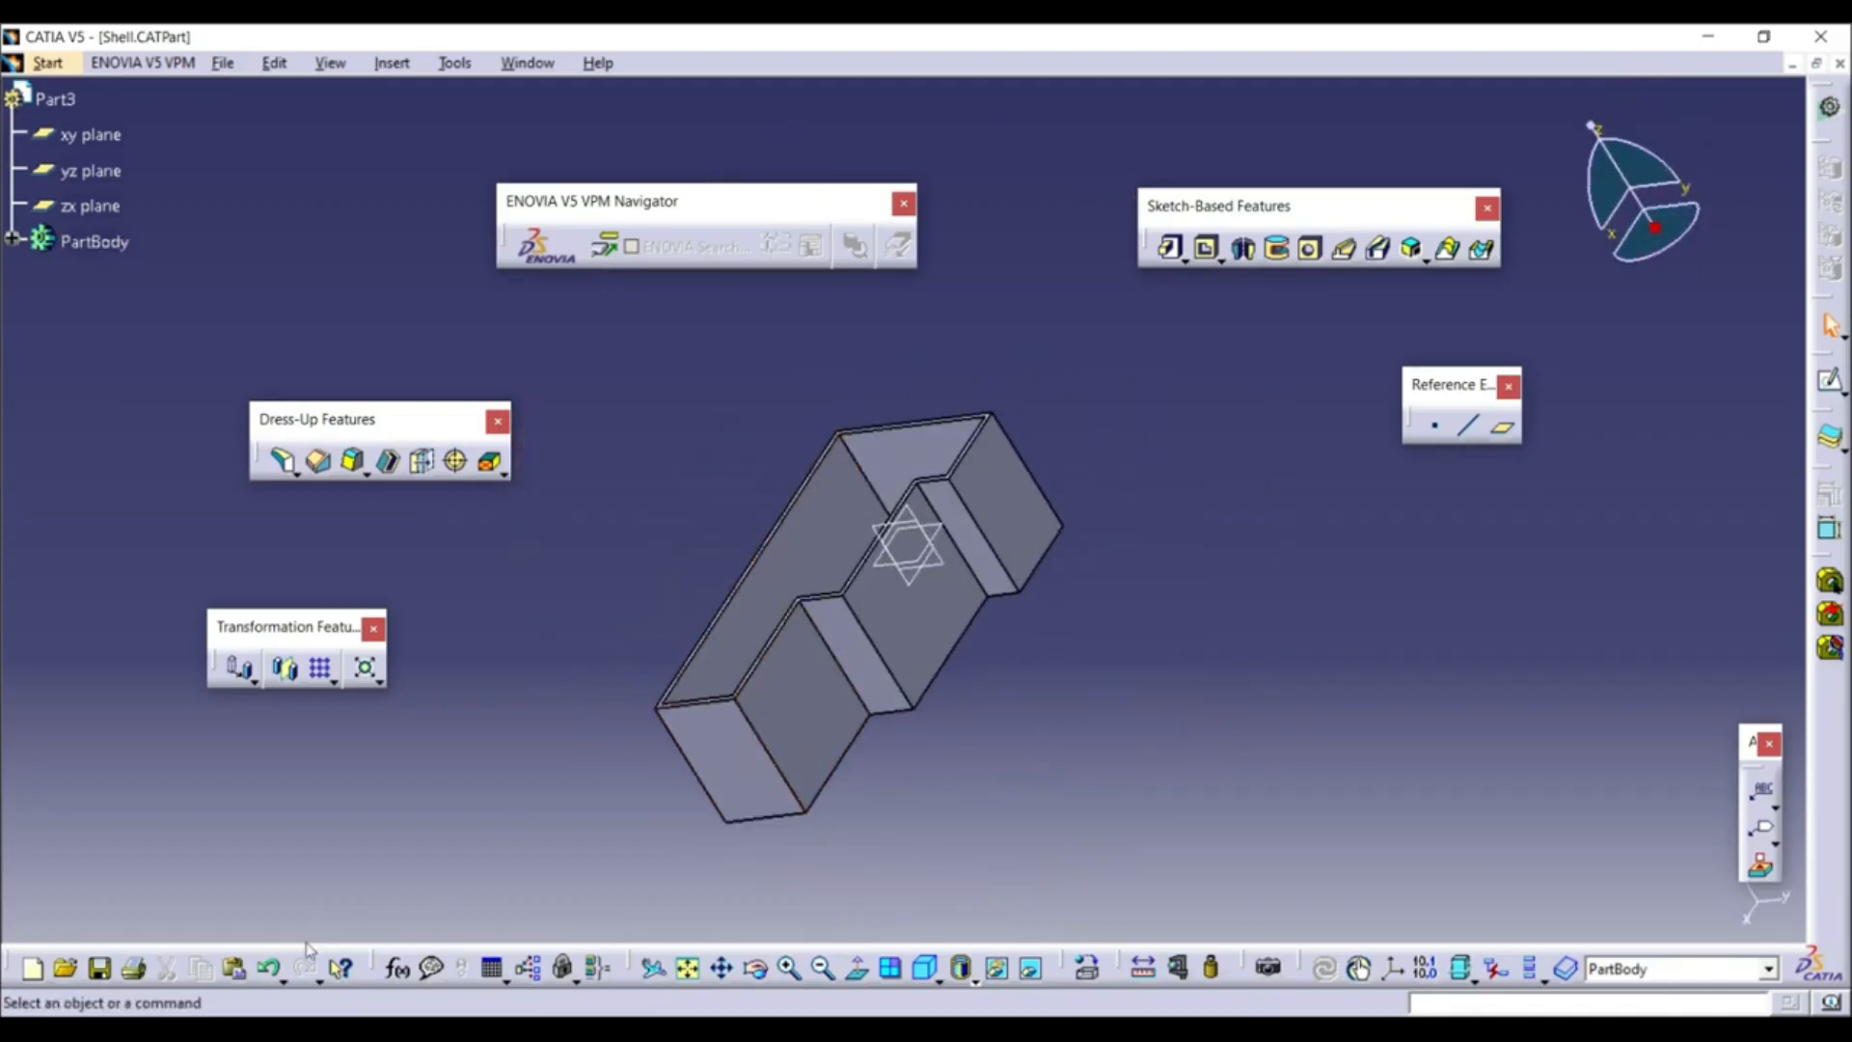
left_click(268, 968)
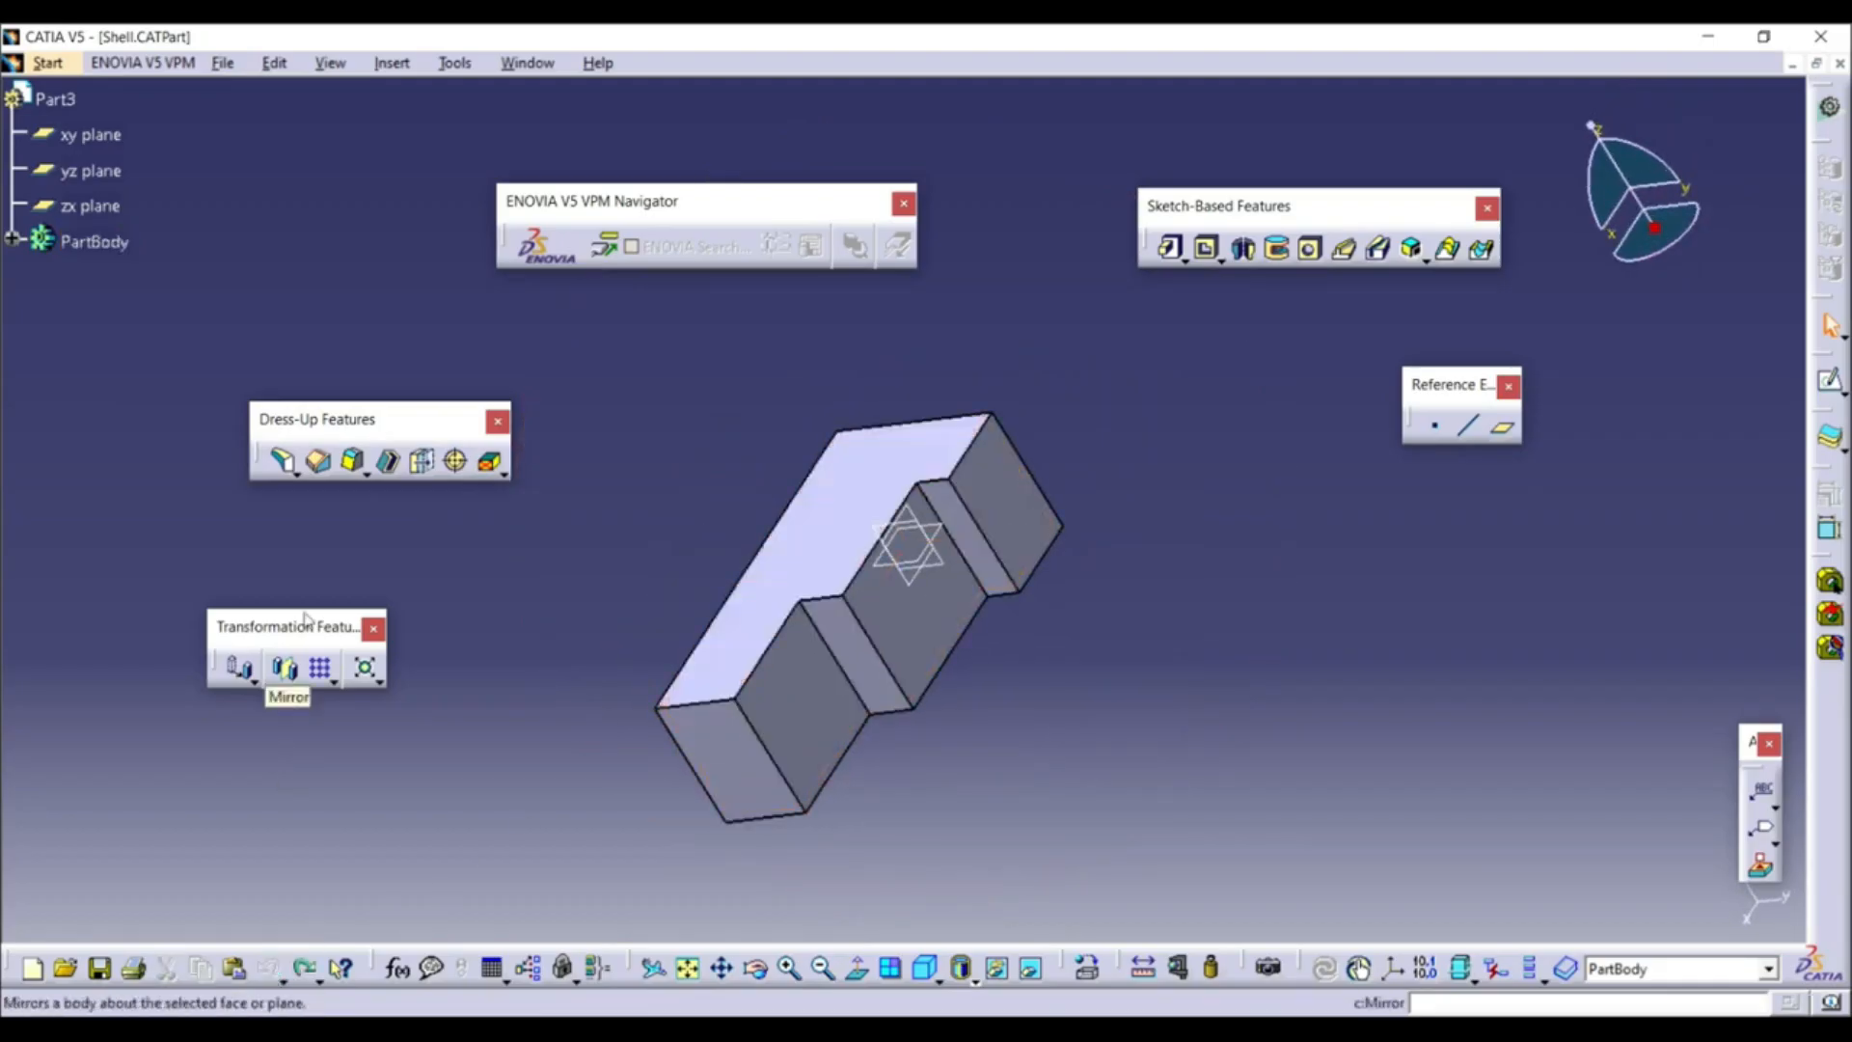
Shell the block with 1 mm inside and 5 mm outside thickness, removing the three stepped rectangular faces, and undo the shell
left_click(387, 462)
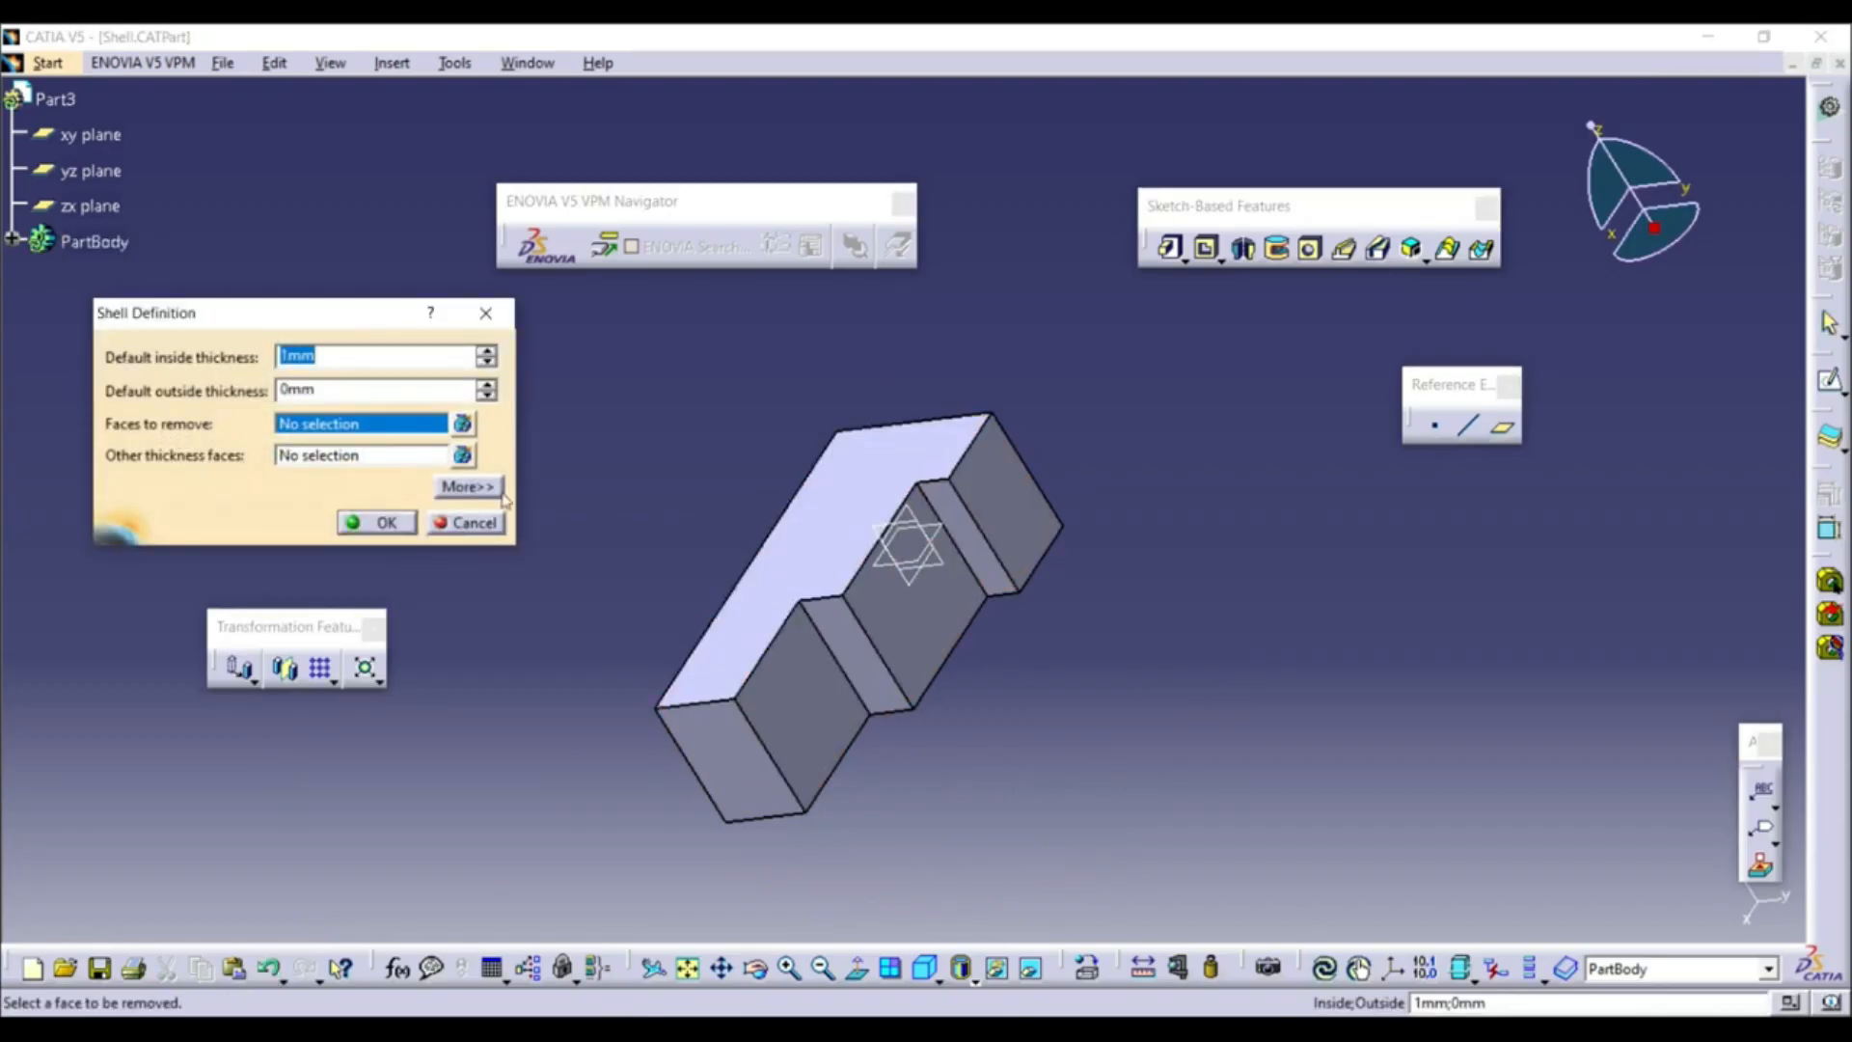
left_click(827, 719)
left_click(955, 651)
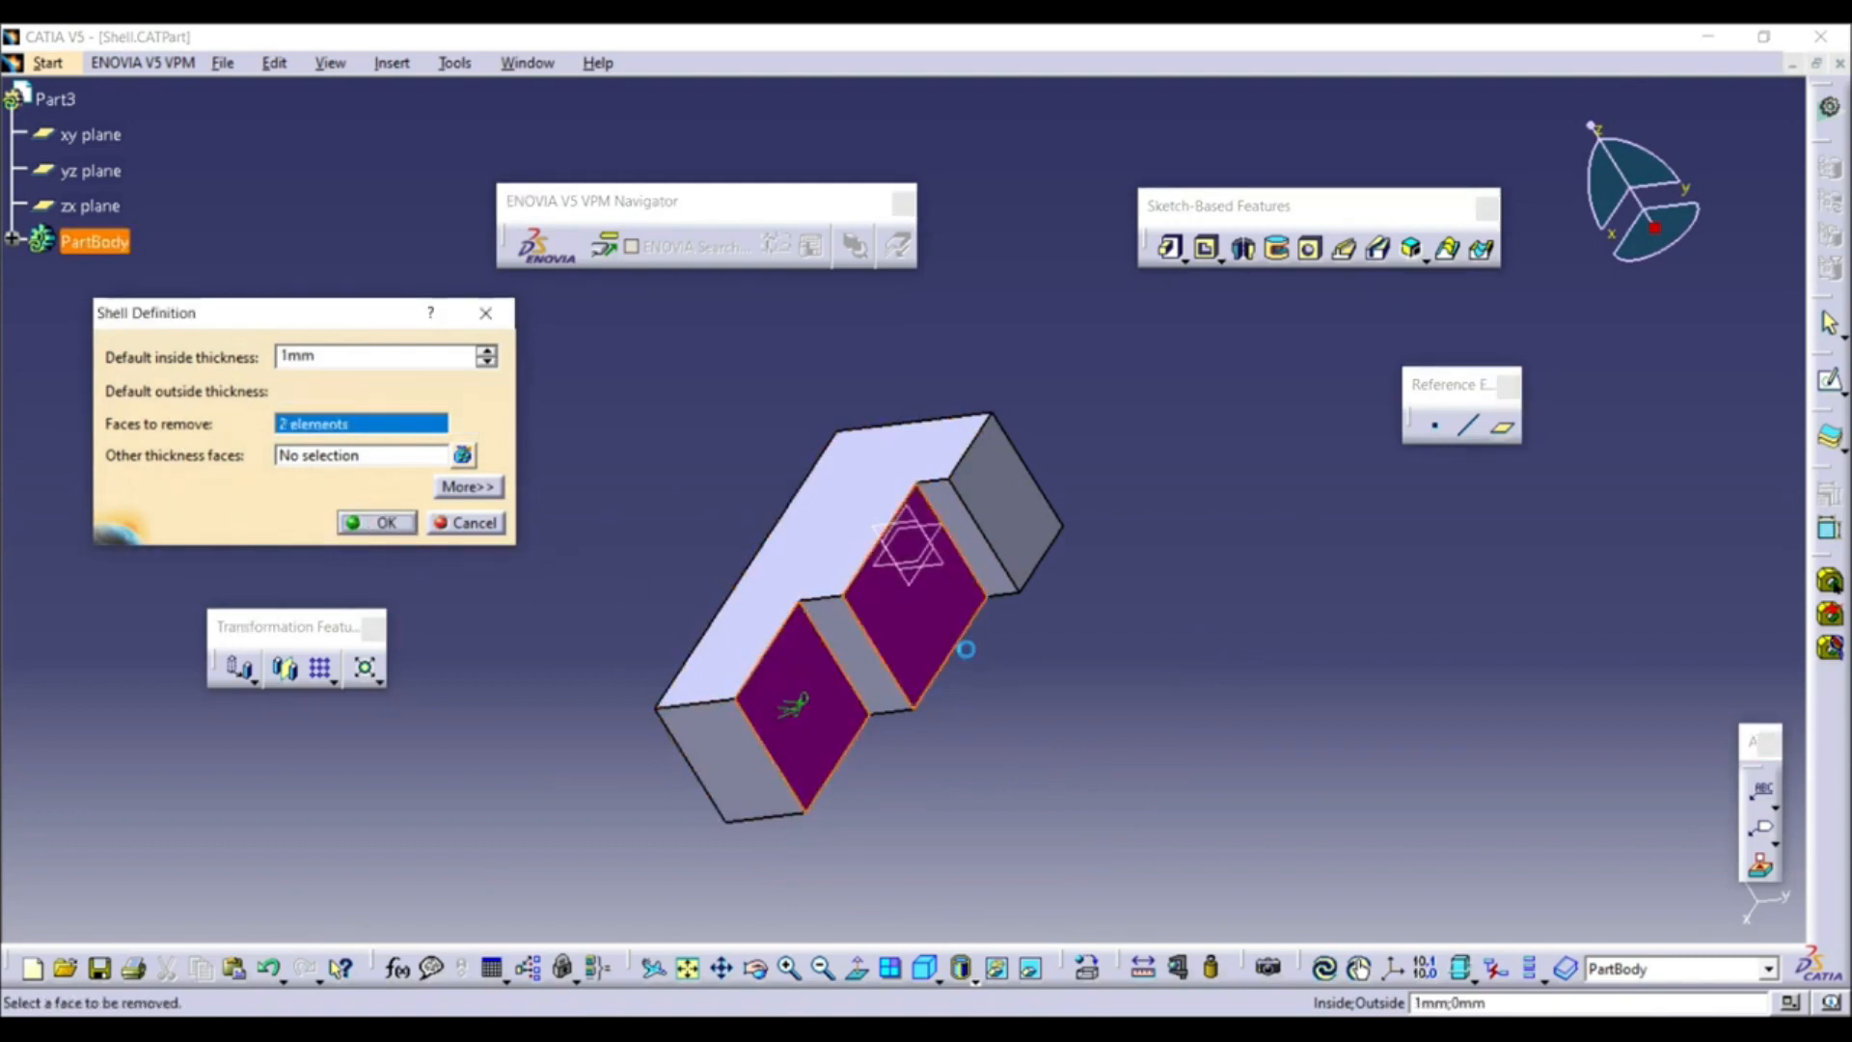
left_click(1037, 521)
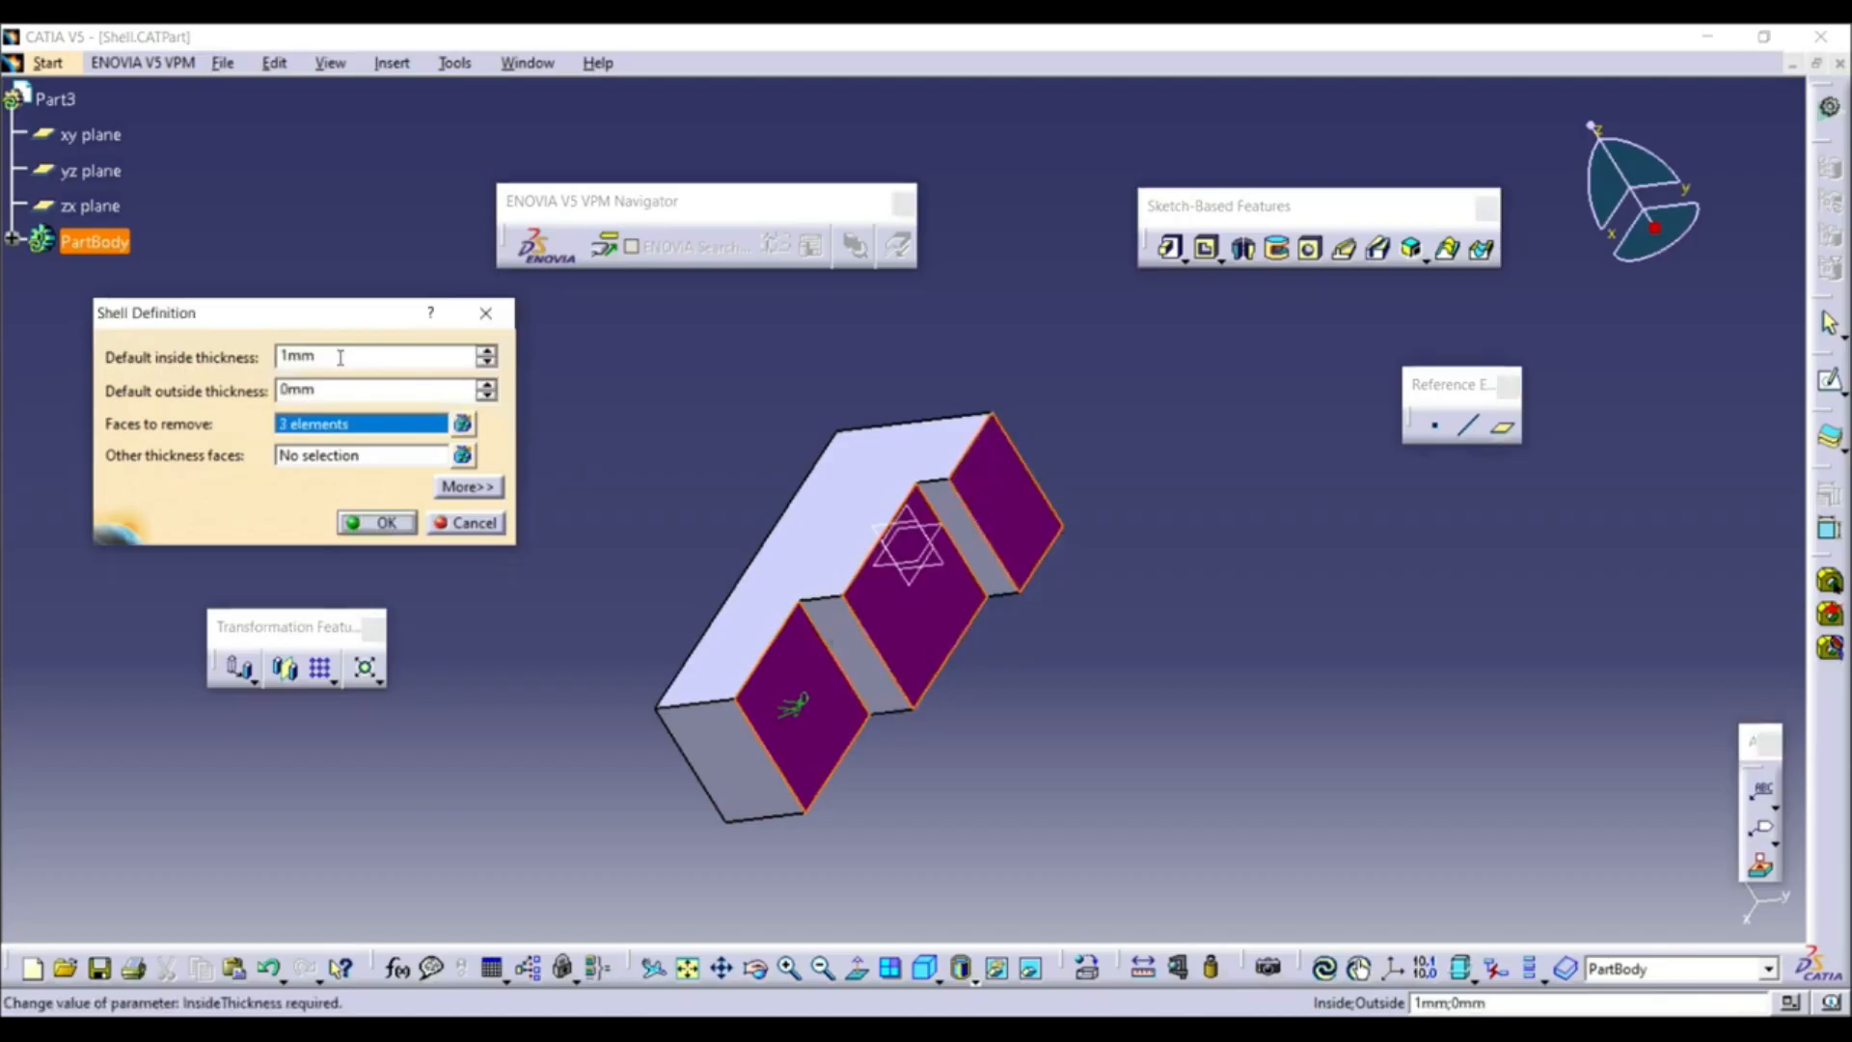
double_click(339, 391)
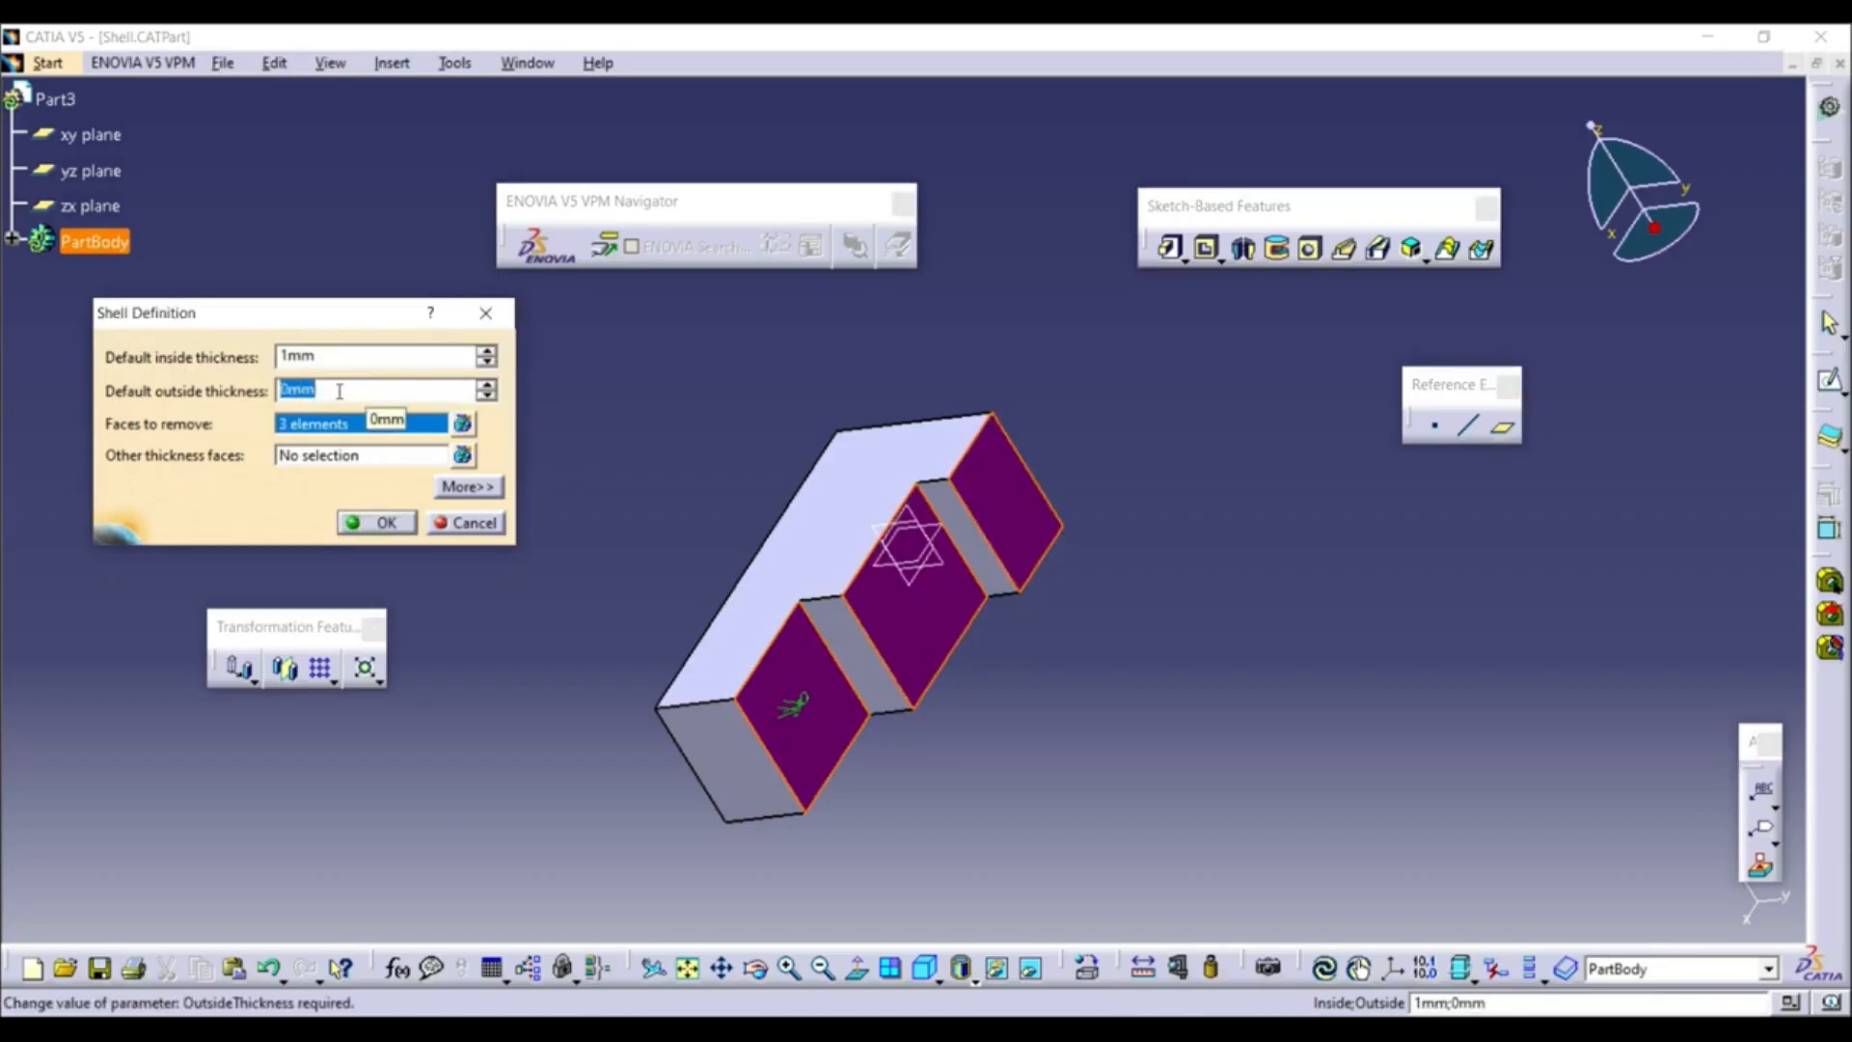
type("5")
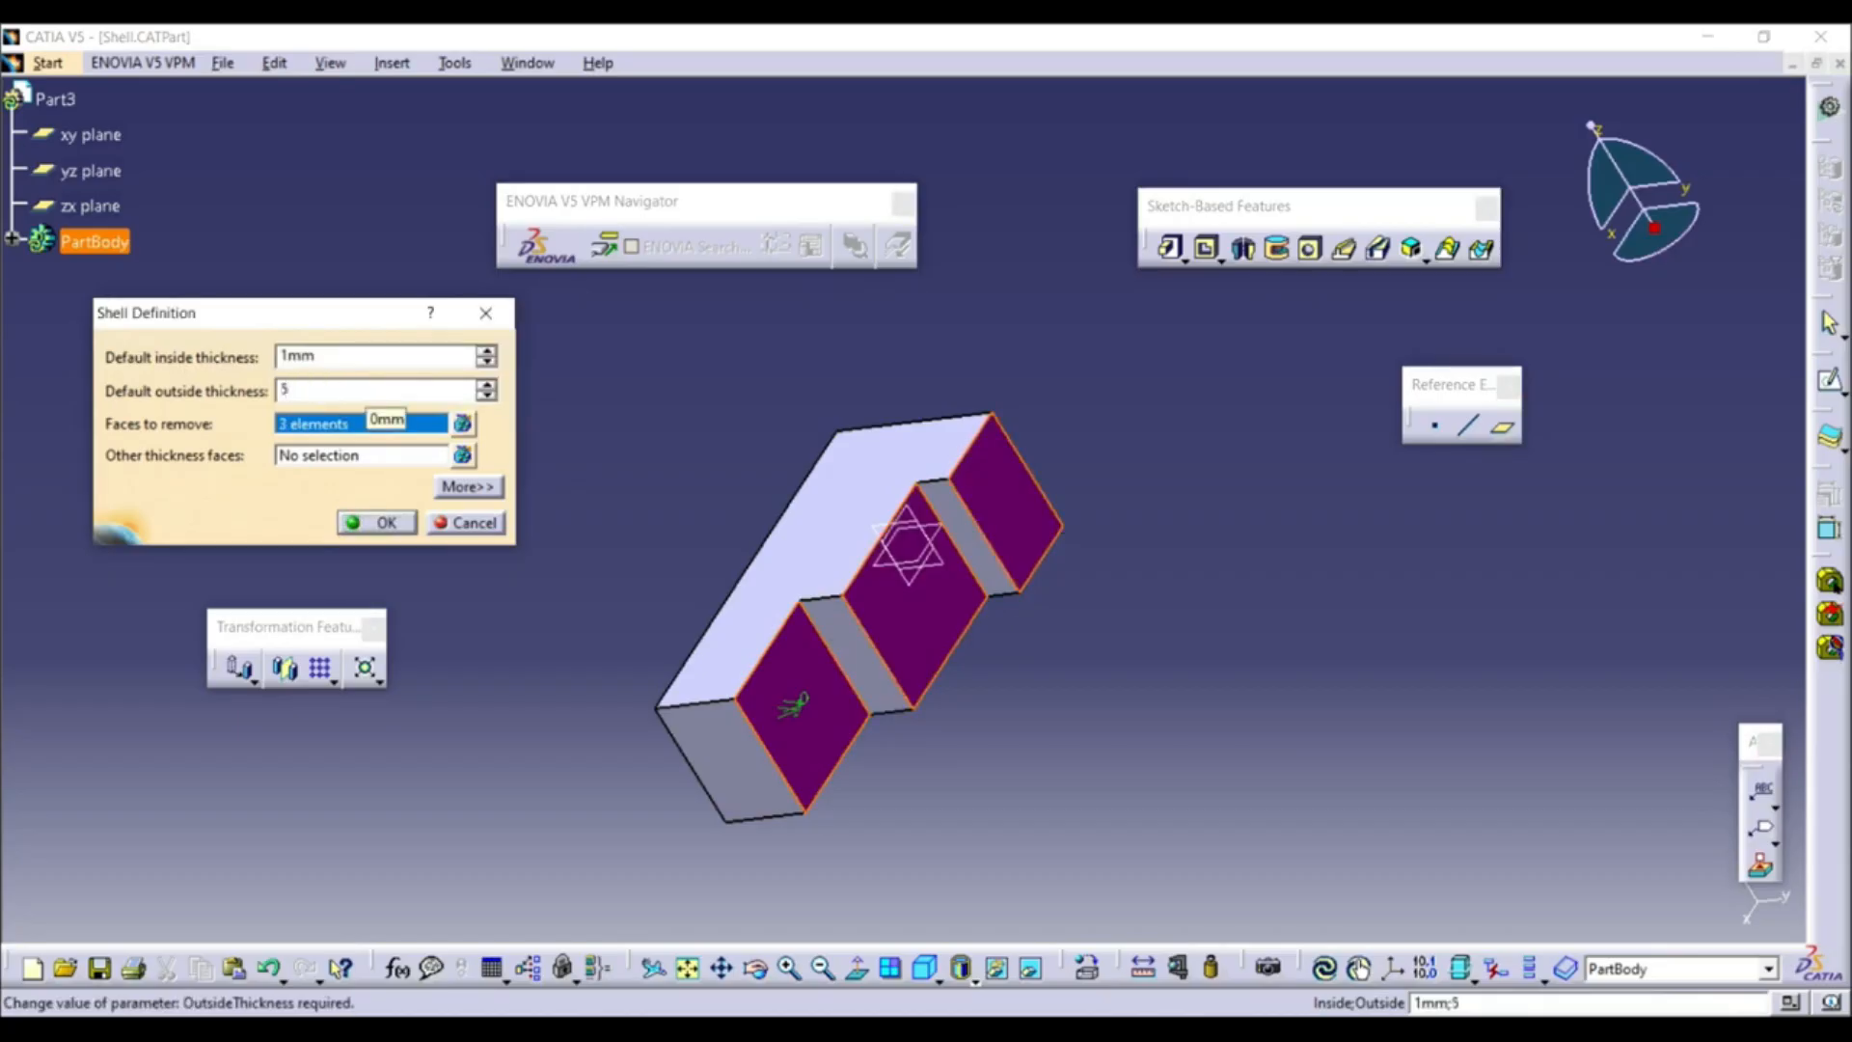
left_click(376, 522)
middle_click_drag(376, 522, 901, 695)
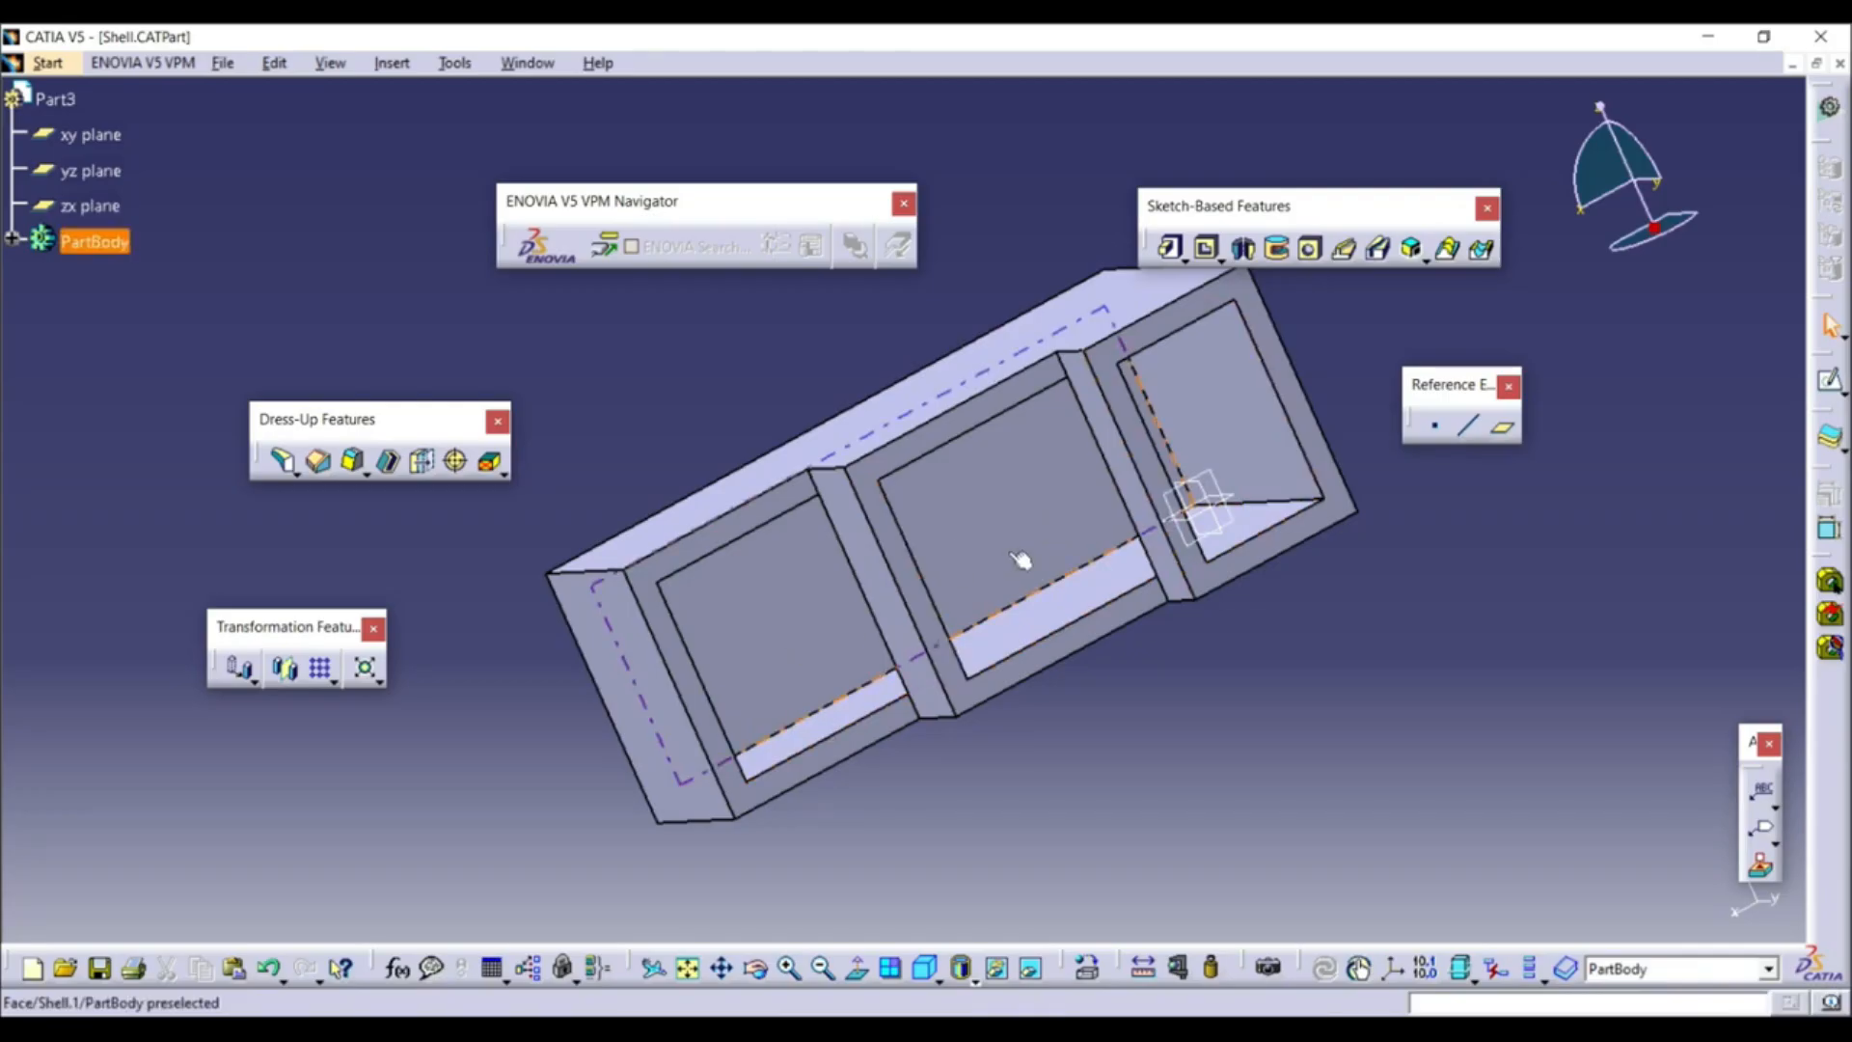
middle_click_drag(1061, 555, 1030, 637)
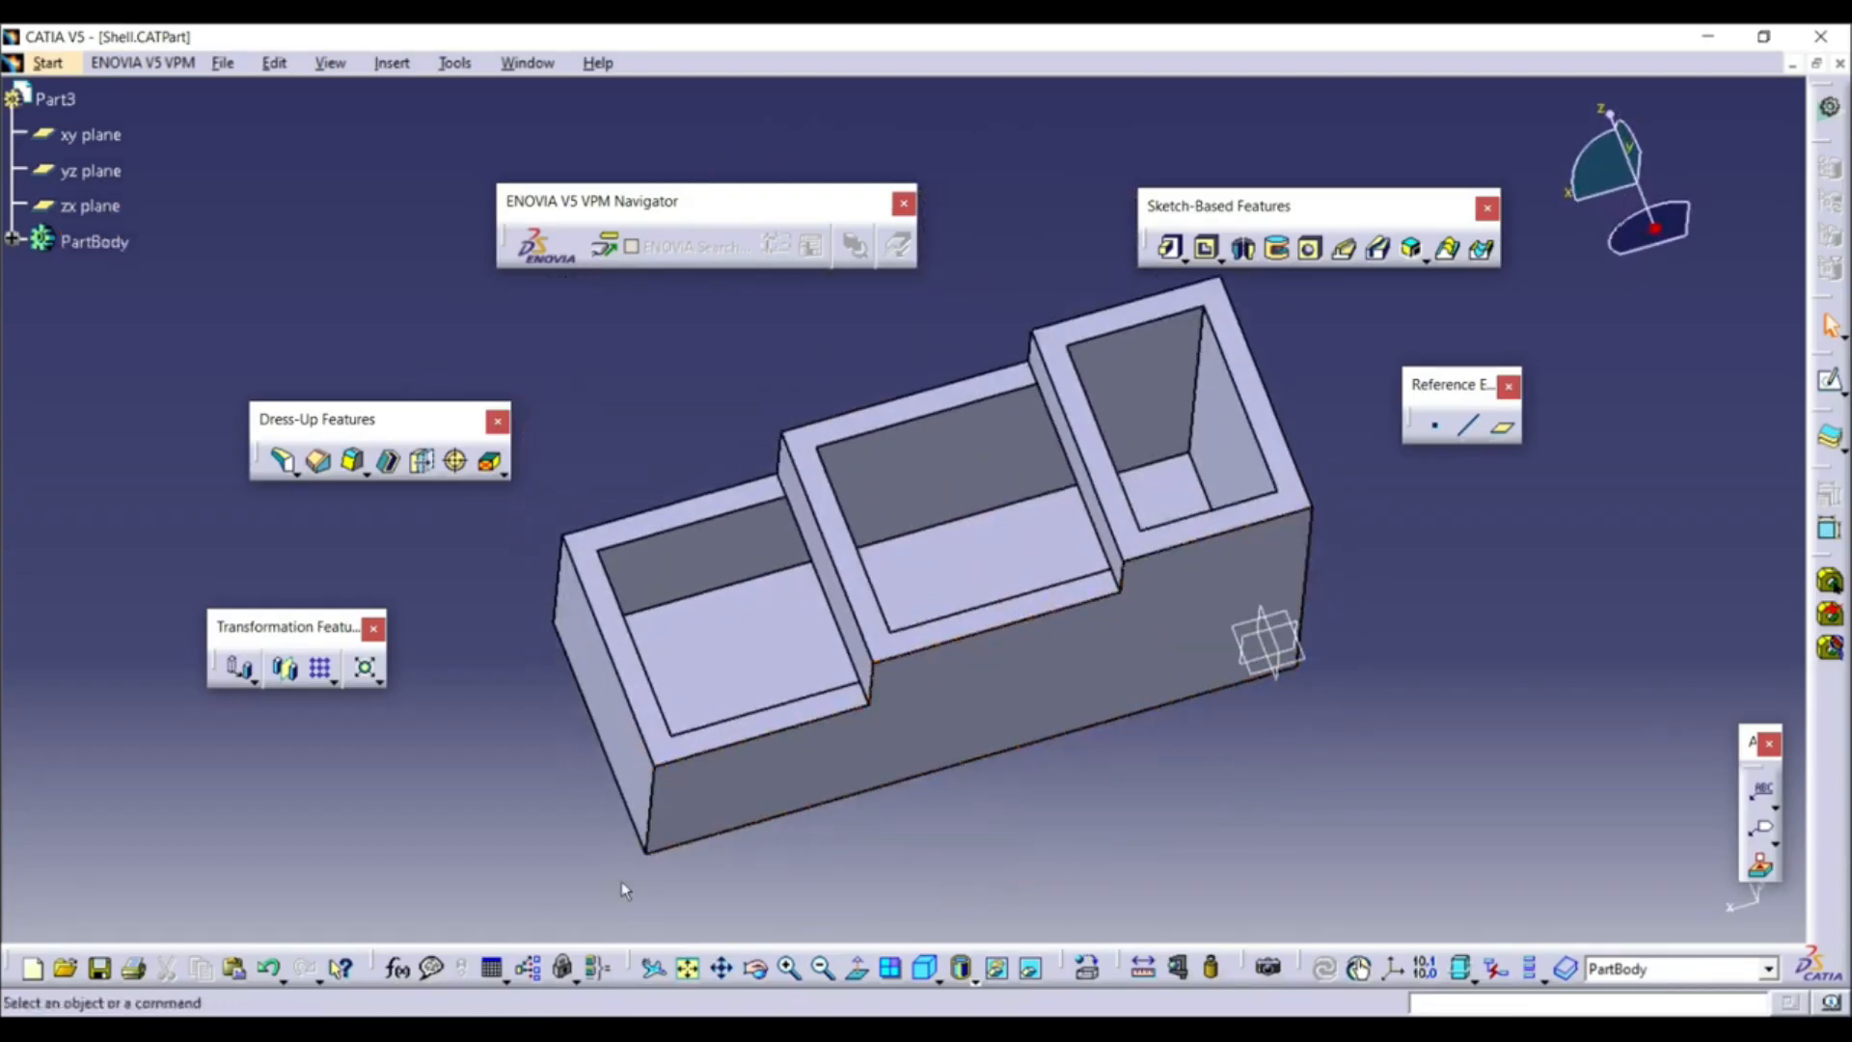
left_click(273, 965)
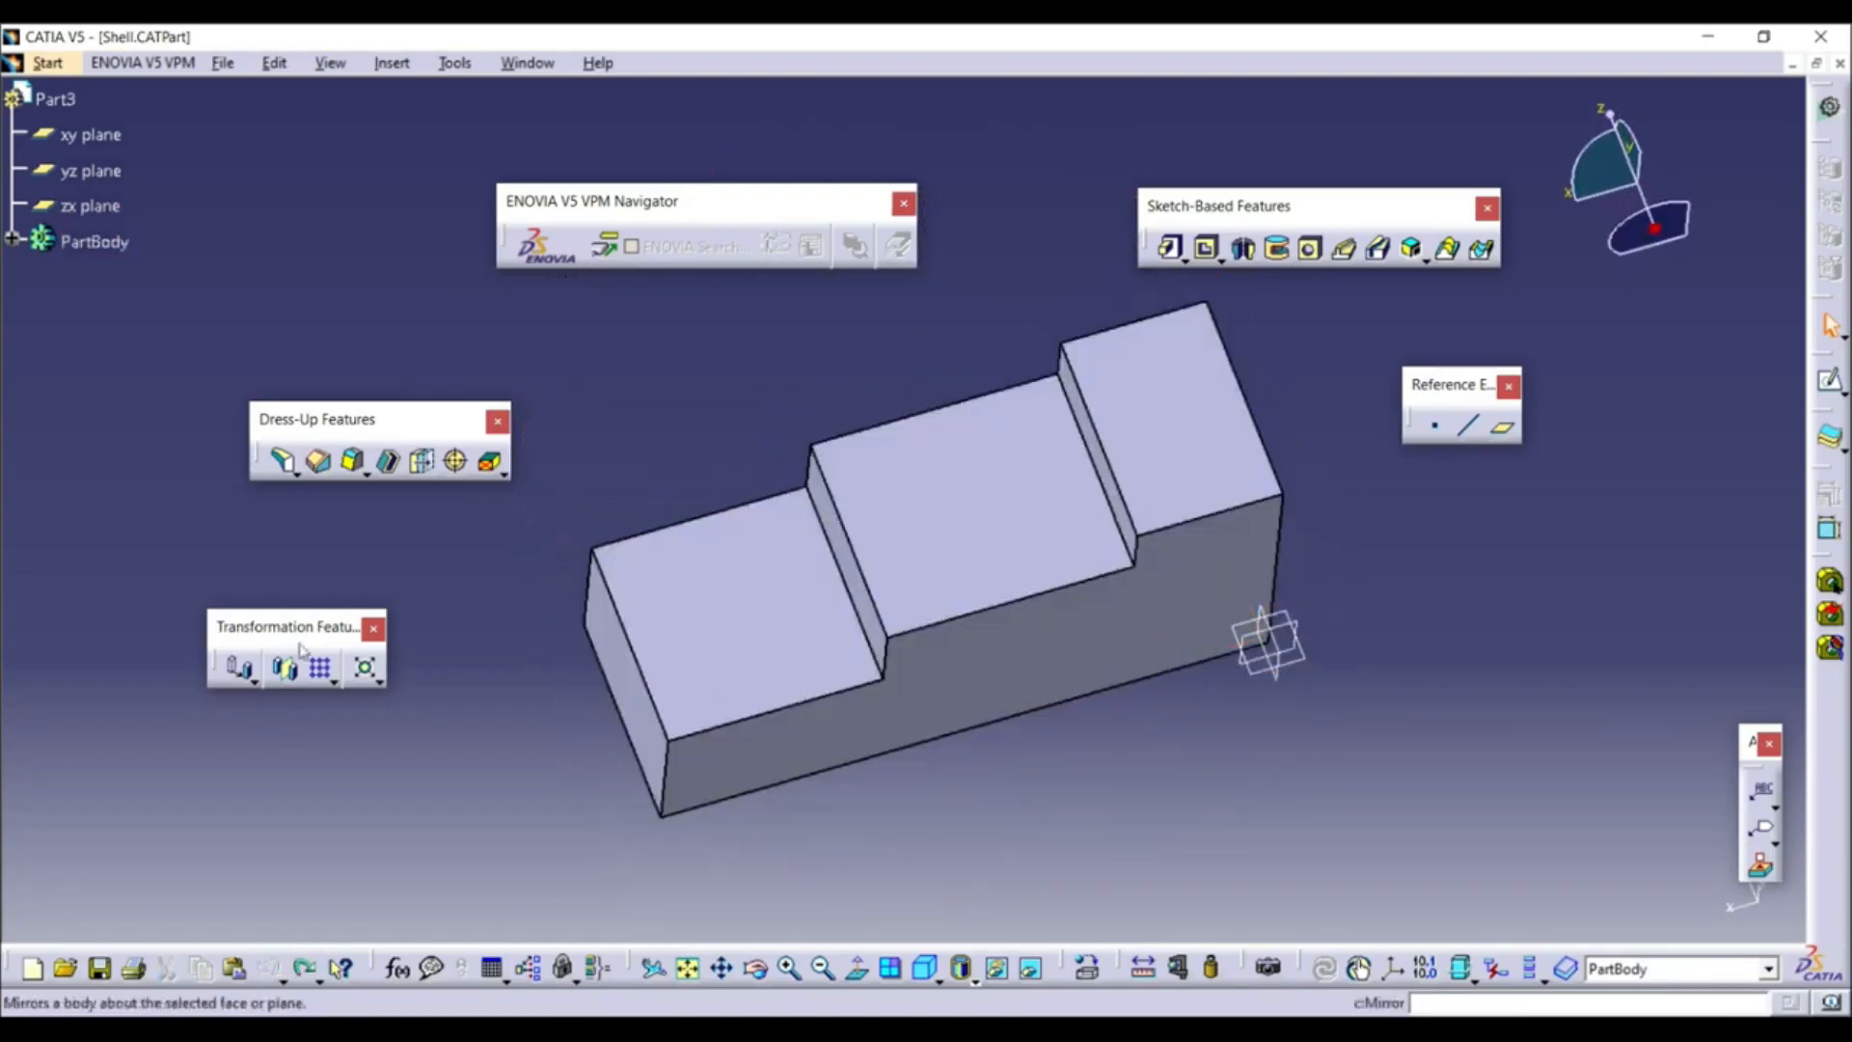
Start a new Shell on the block and choose the three stepped rectangular faces as the faces to remove
left_click(420, 460)
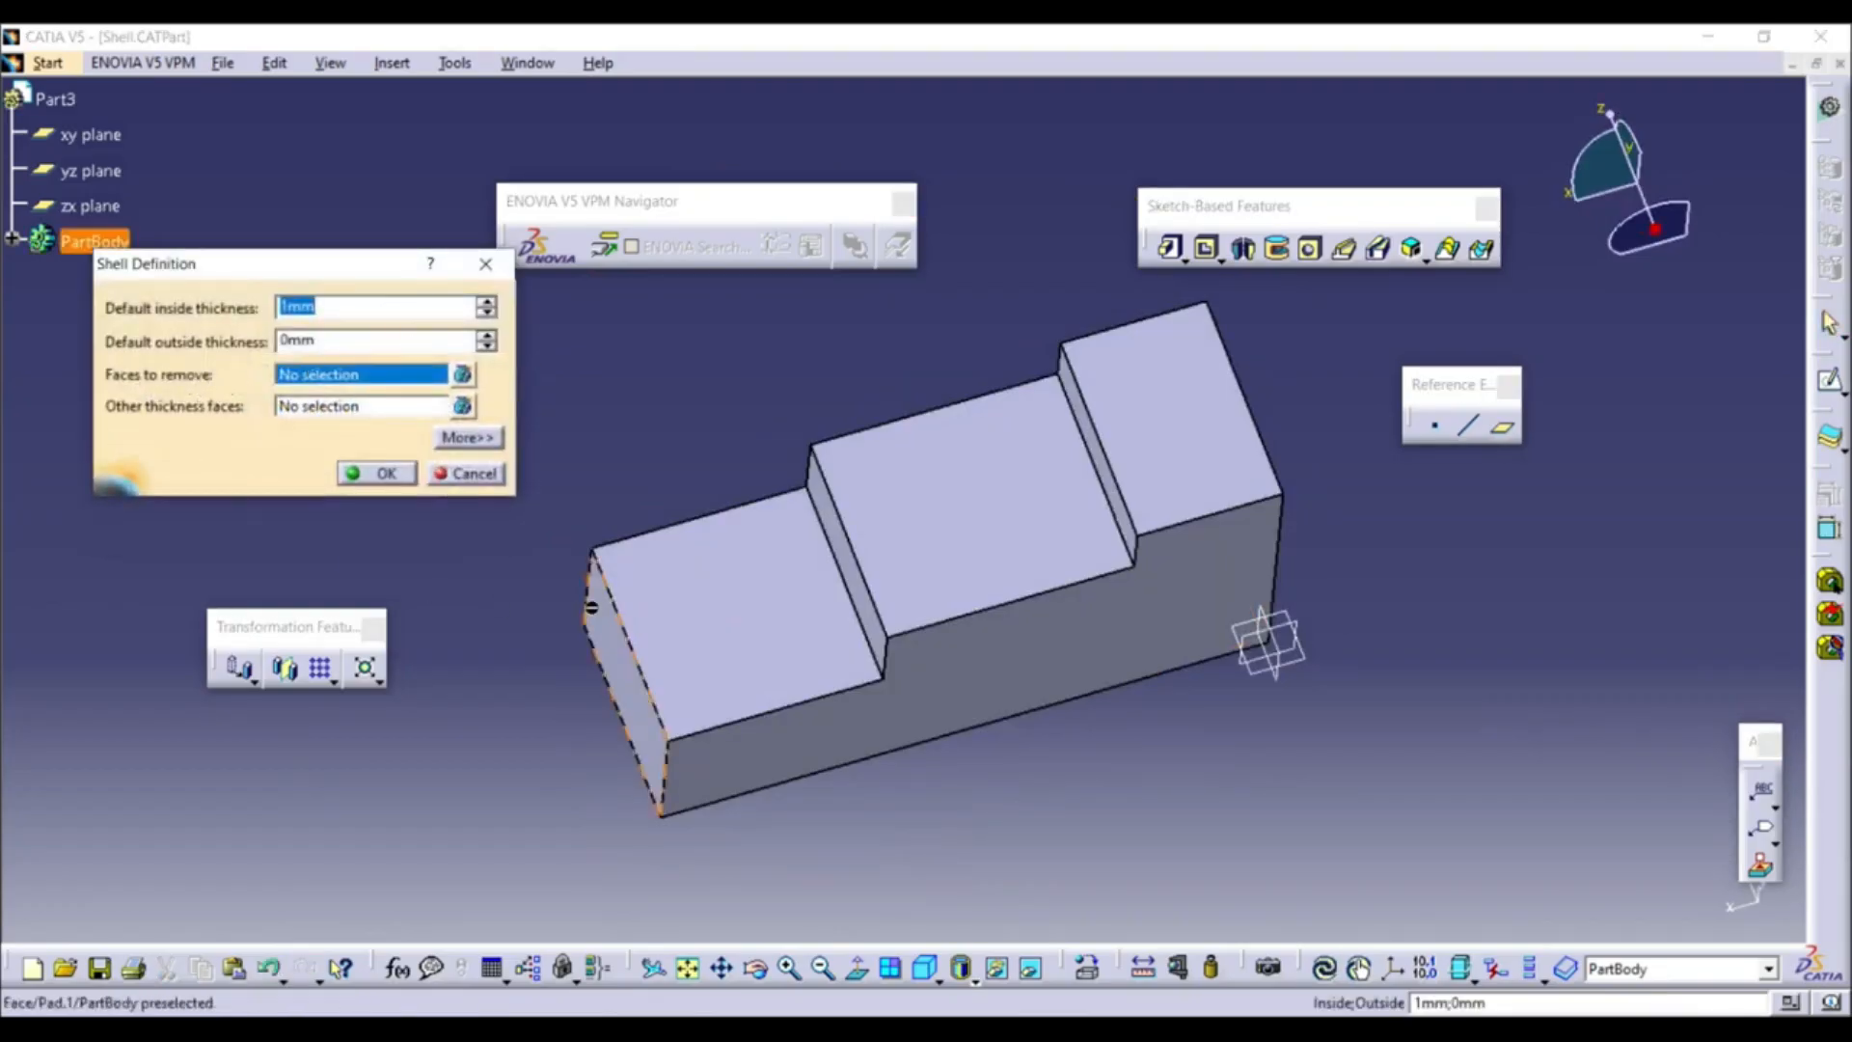
left_click(729, 605)
left_click(921, 552)
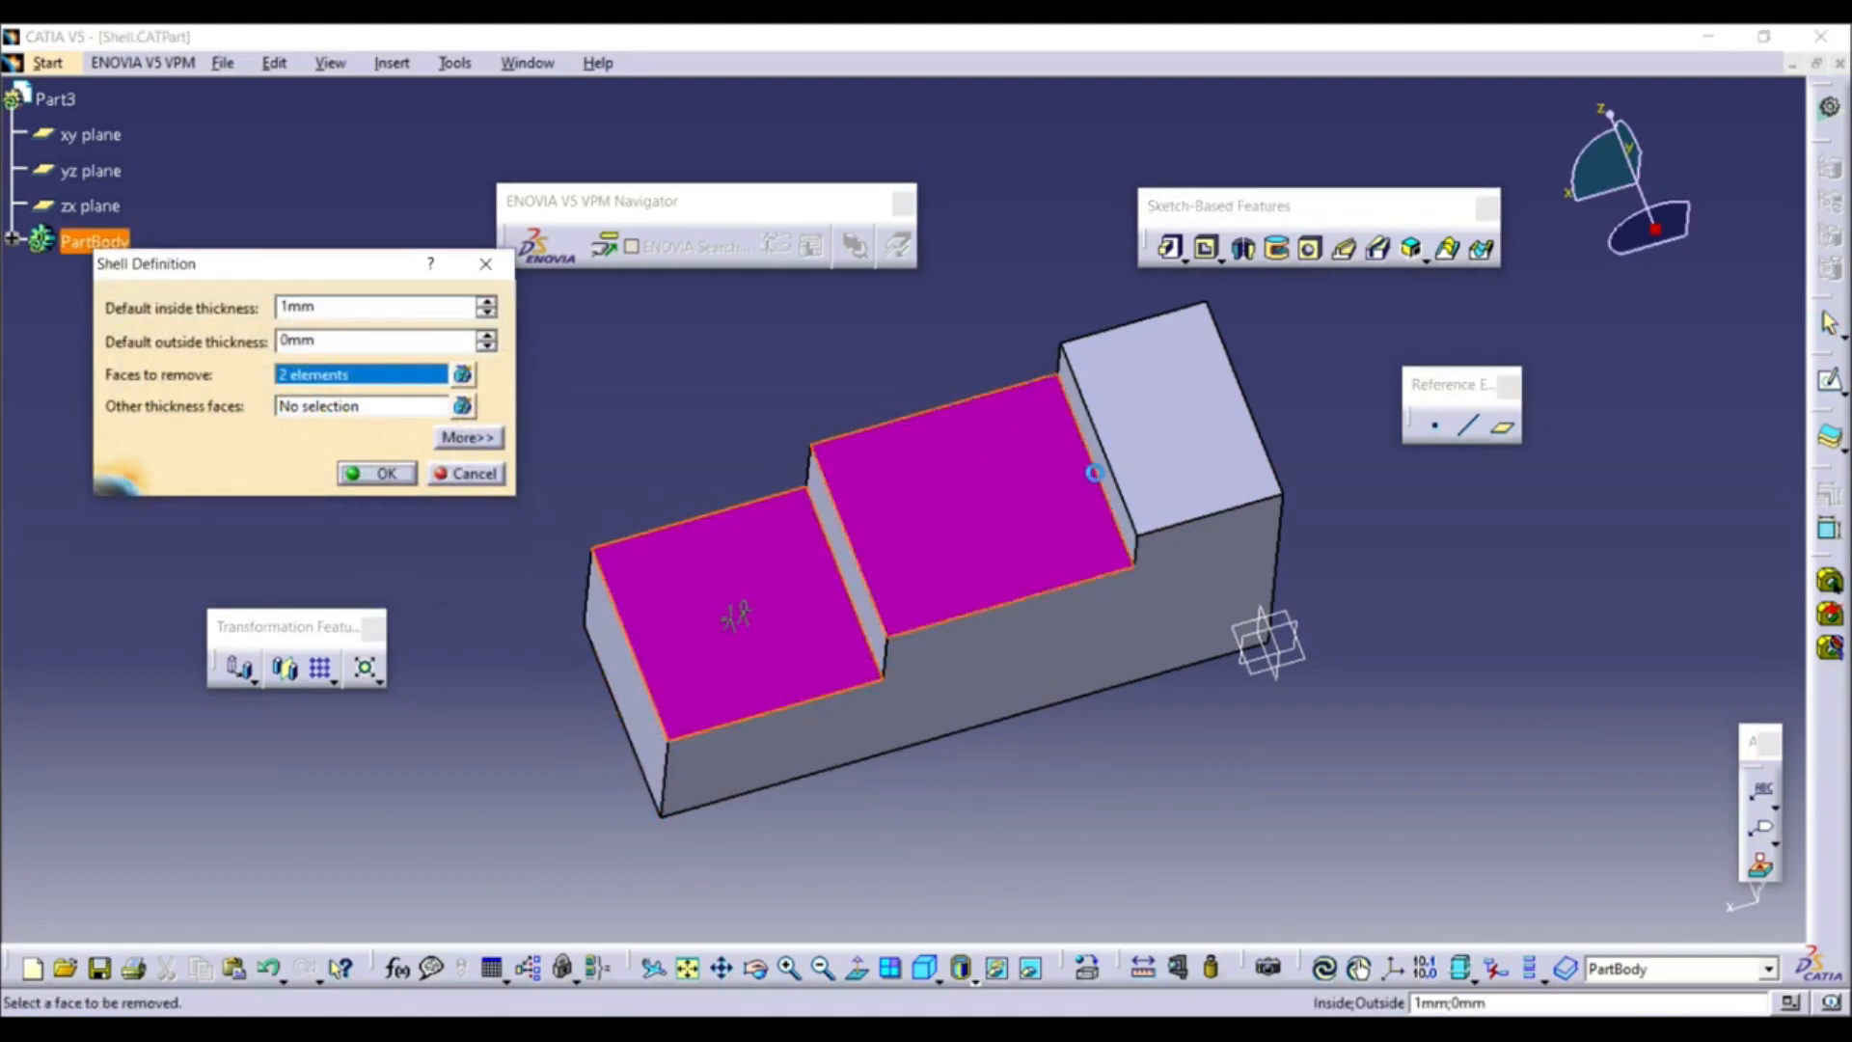
left_click(1188, 442)
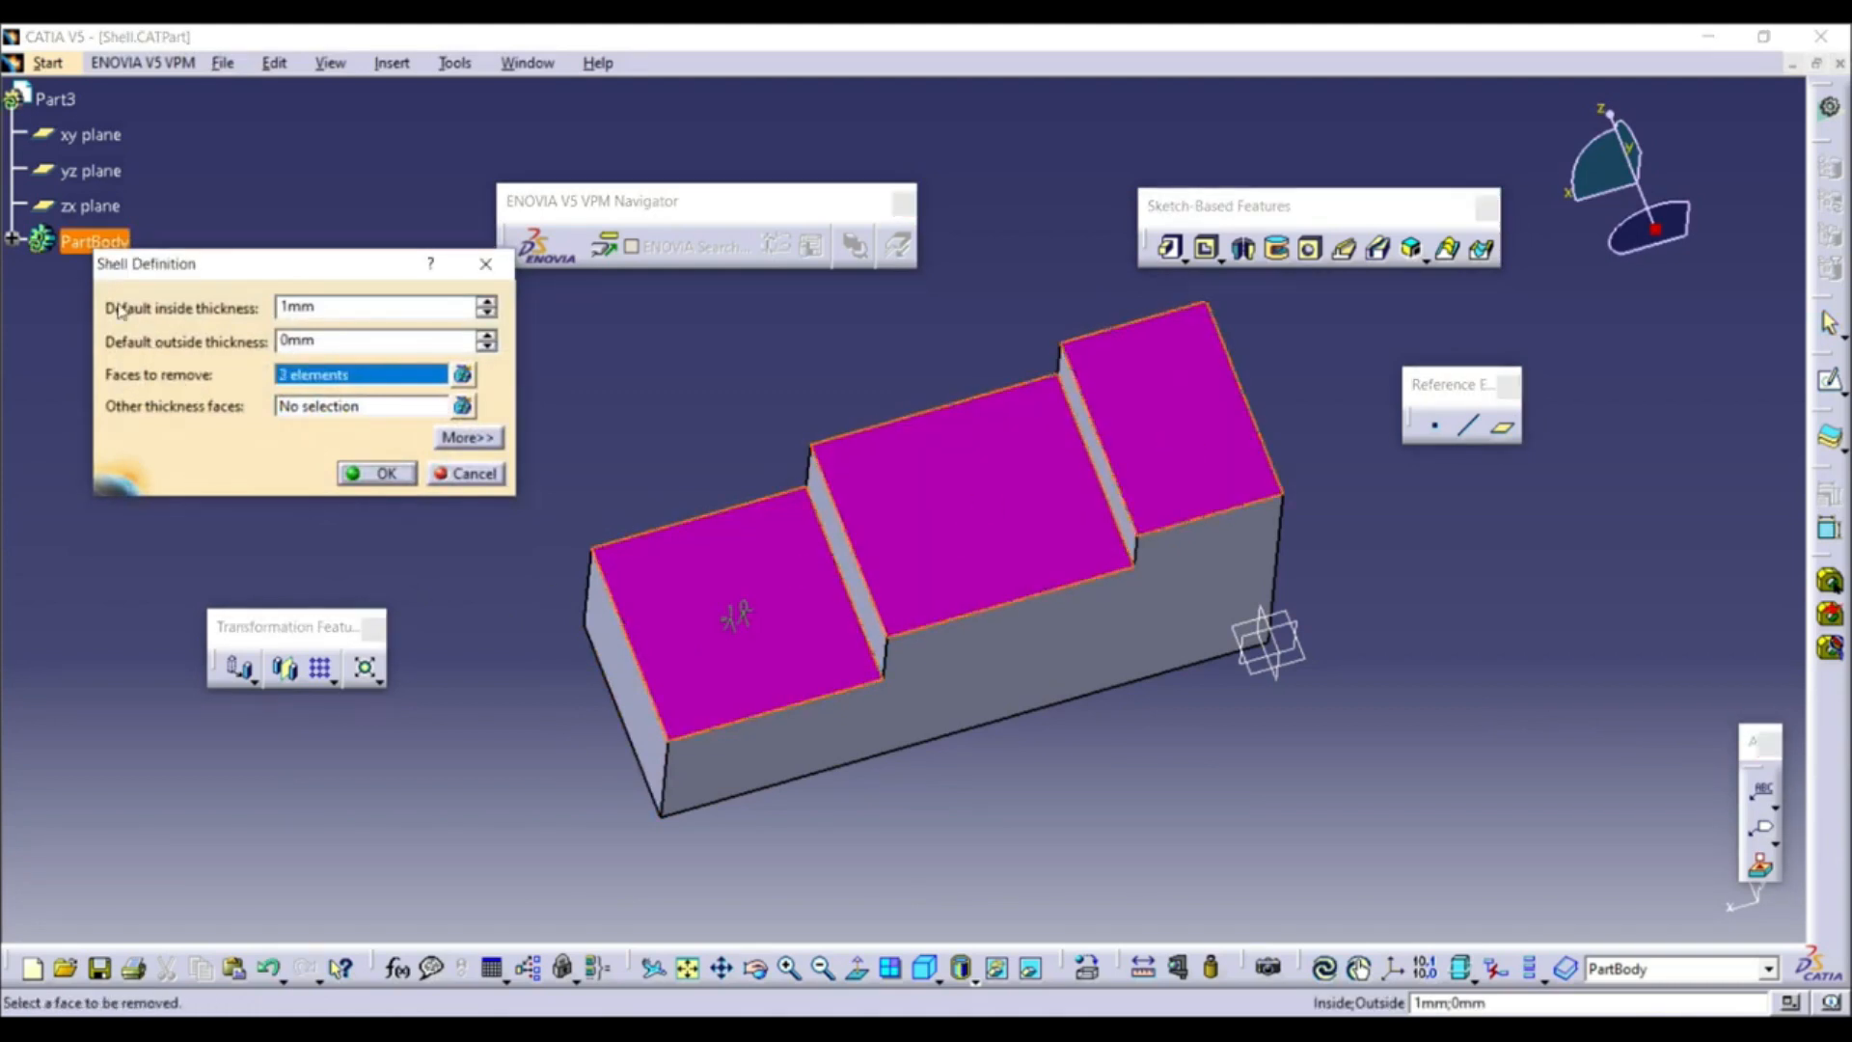
Add the block's long stepped side face as an other-thickness face and set its inside thickness to 10 mm
left_click(282, 307)
left_click(313, 408)
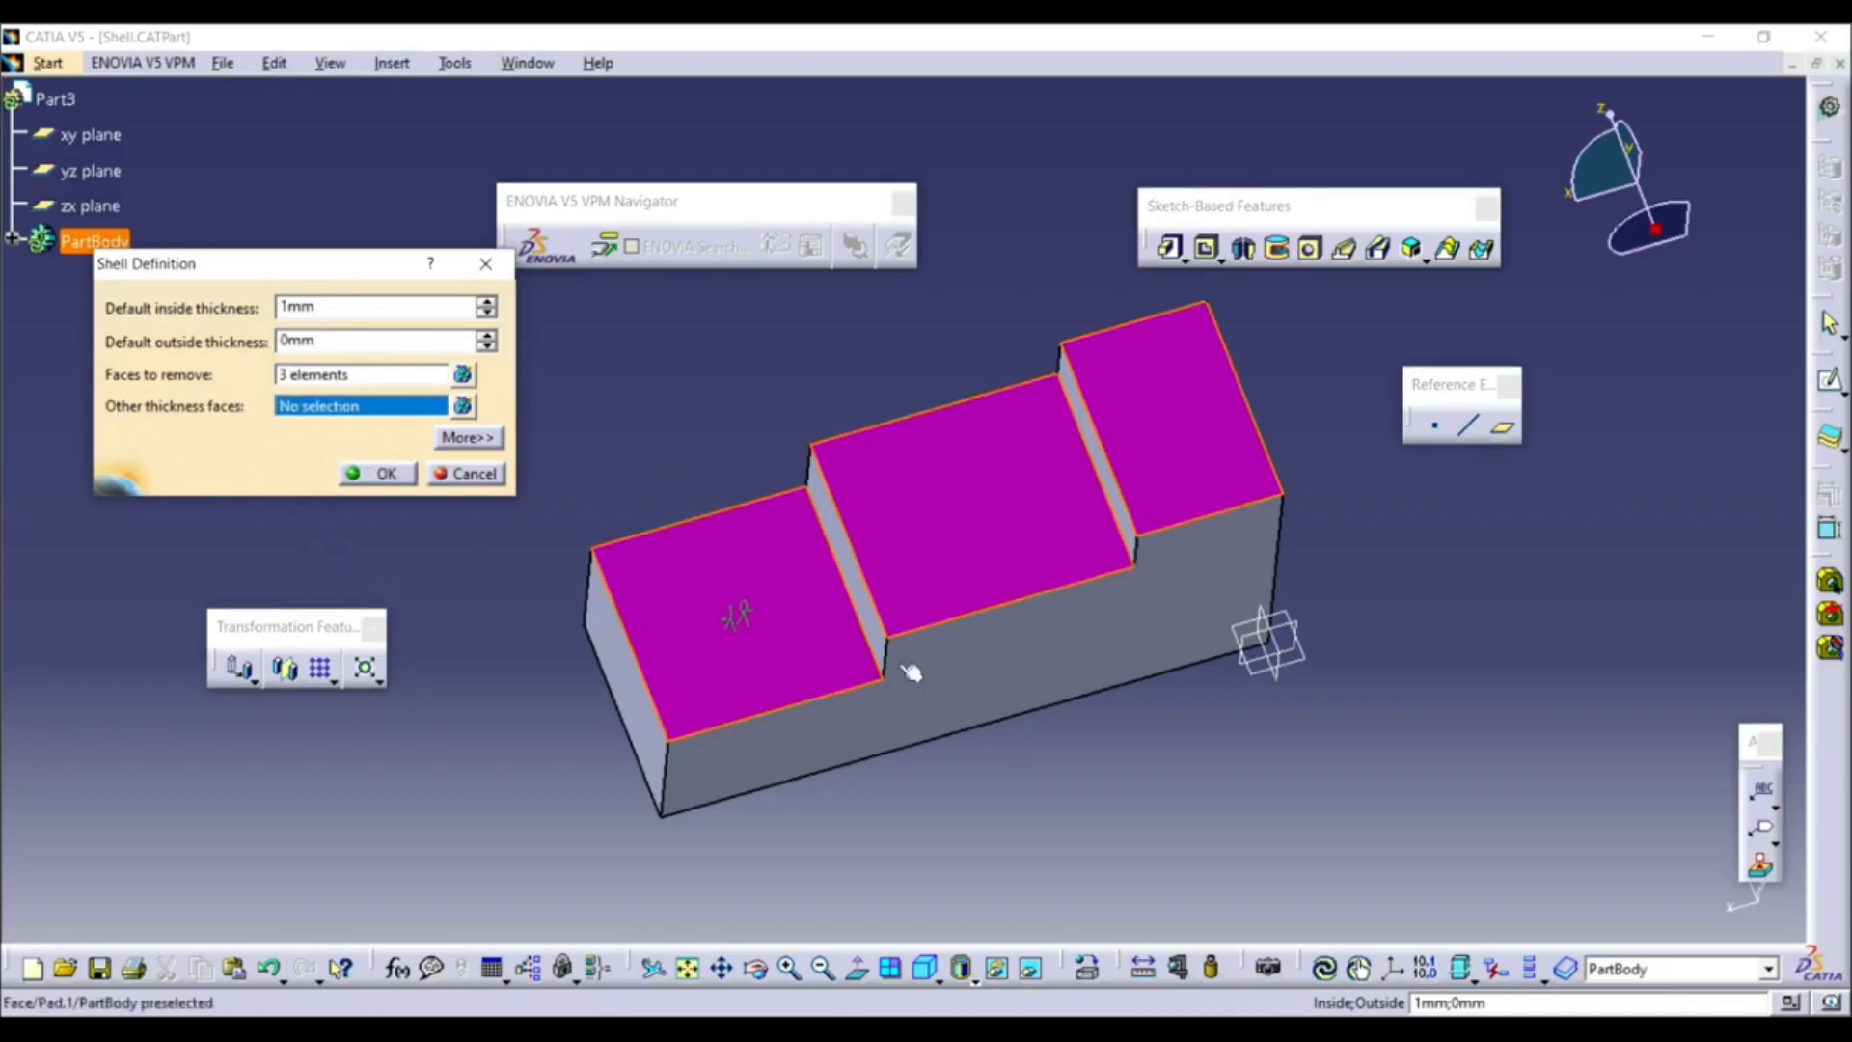
left_click(965, 672)
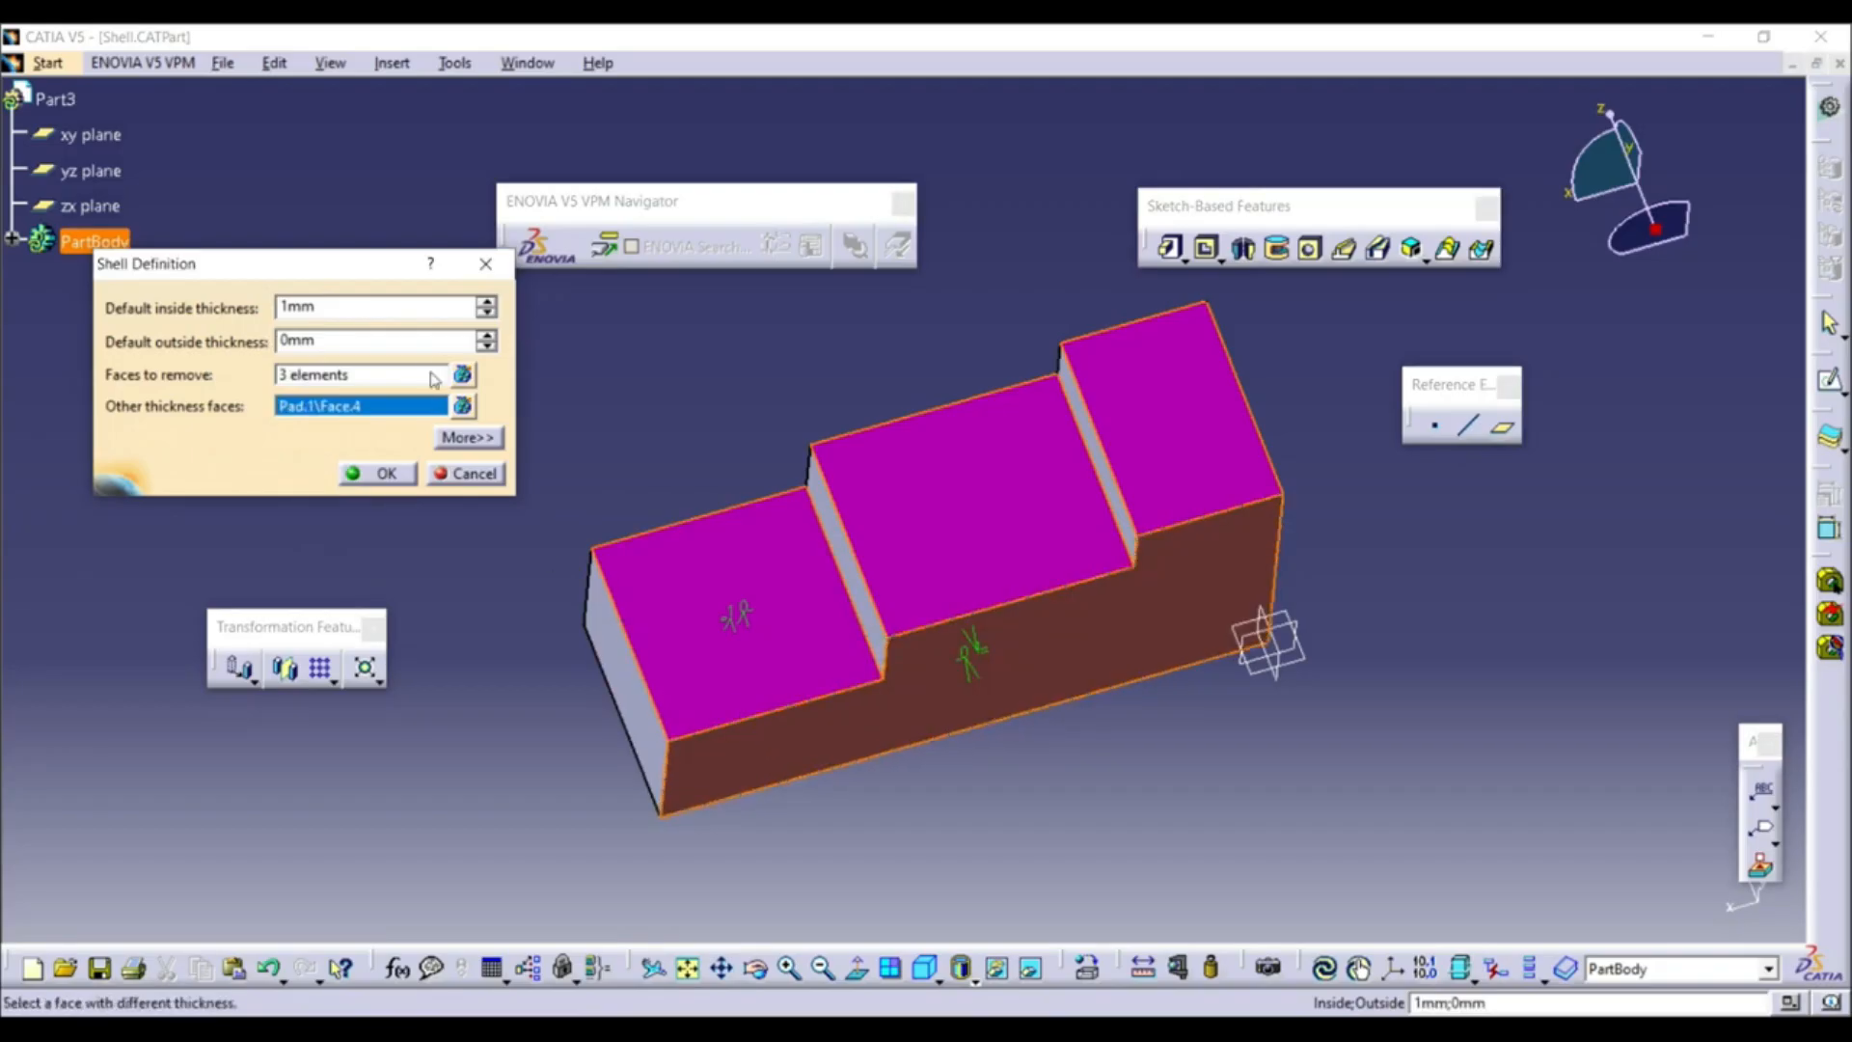
middle_click_drag(698, 523, 713, 516)
double_click(414, 304)
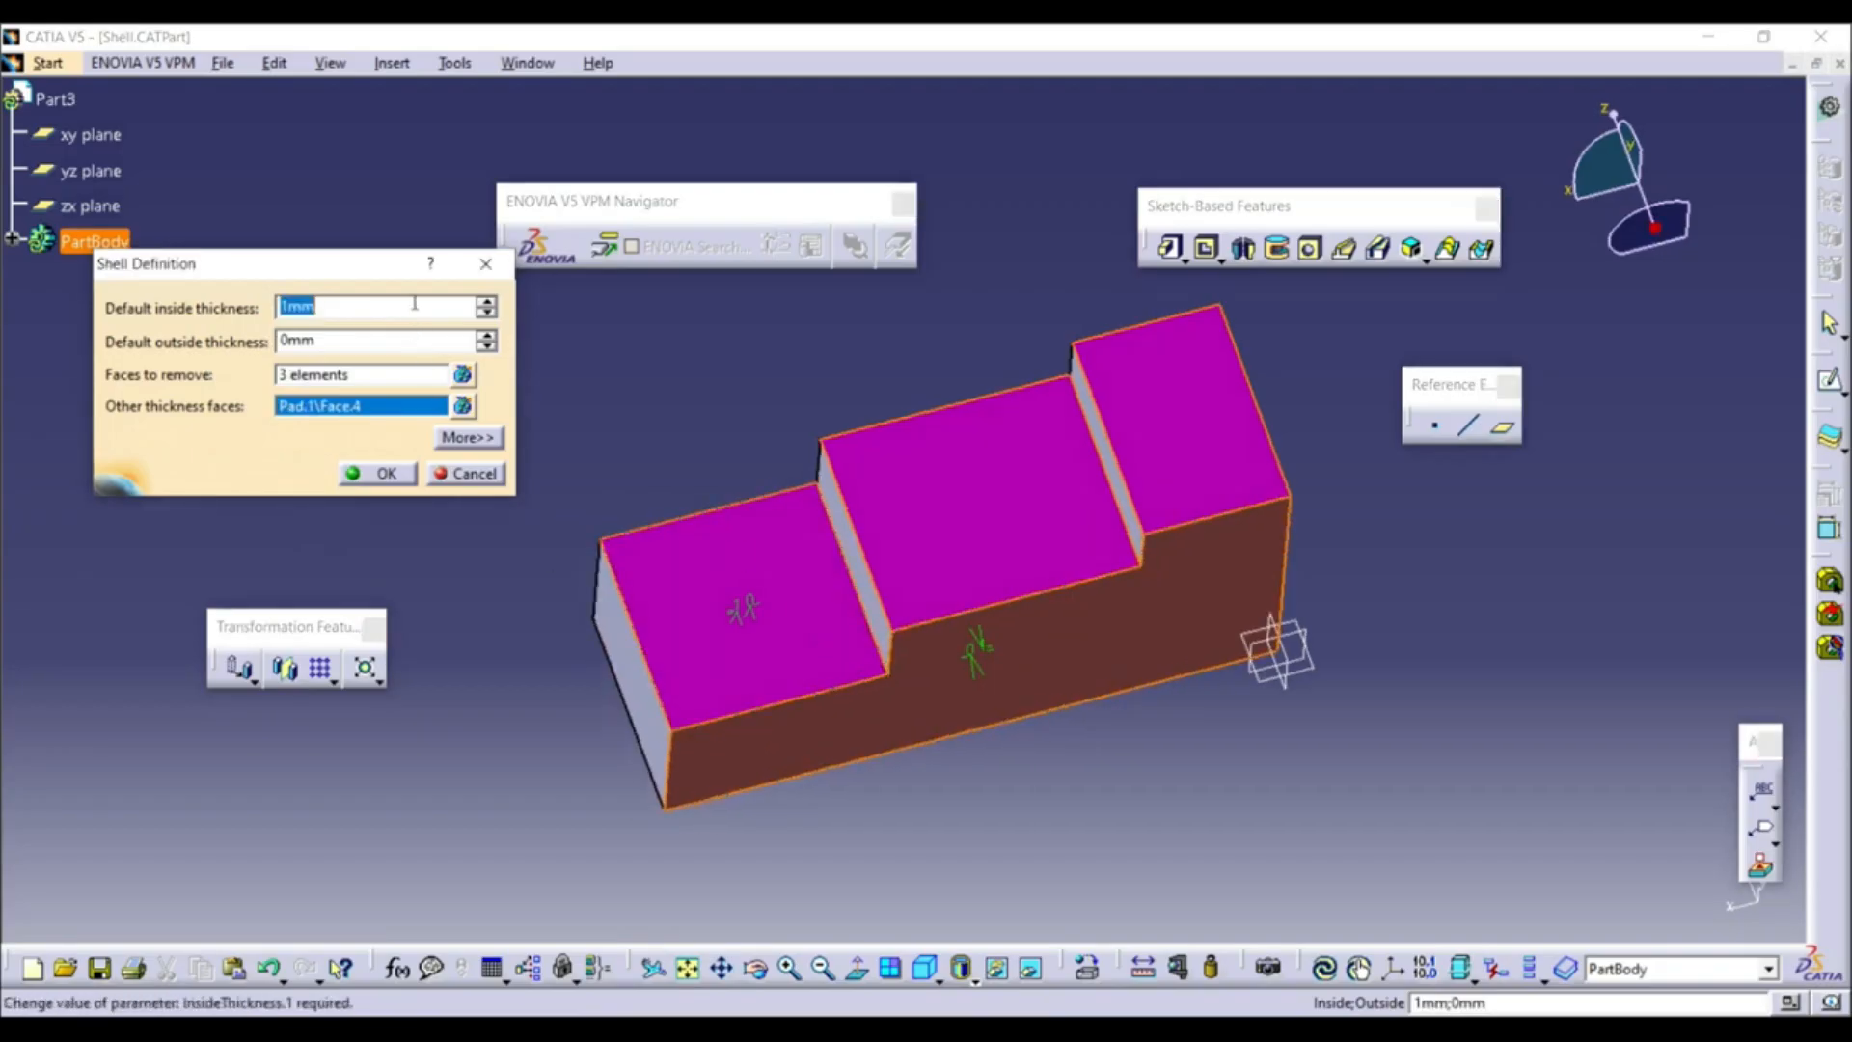
type("10")
left_click(399, 406)
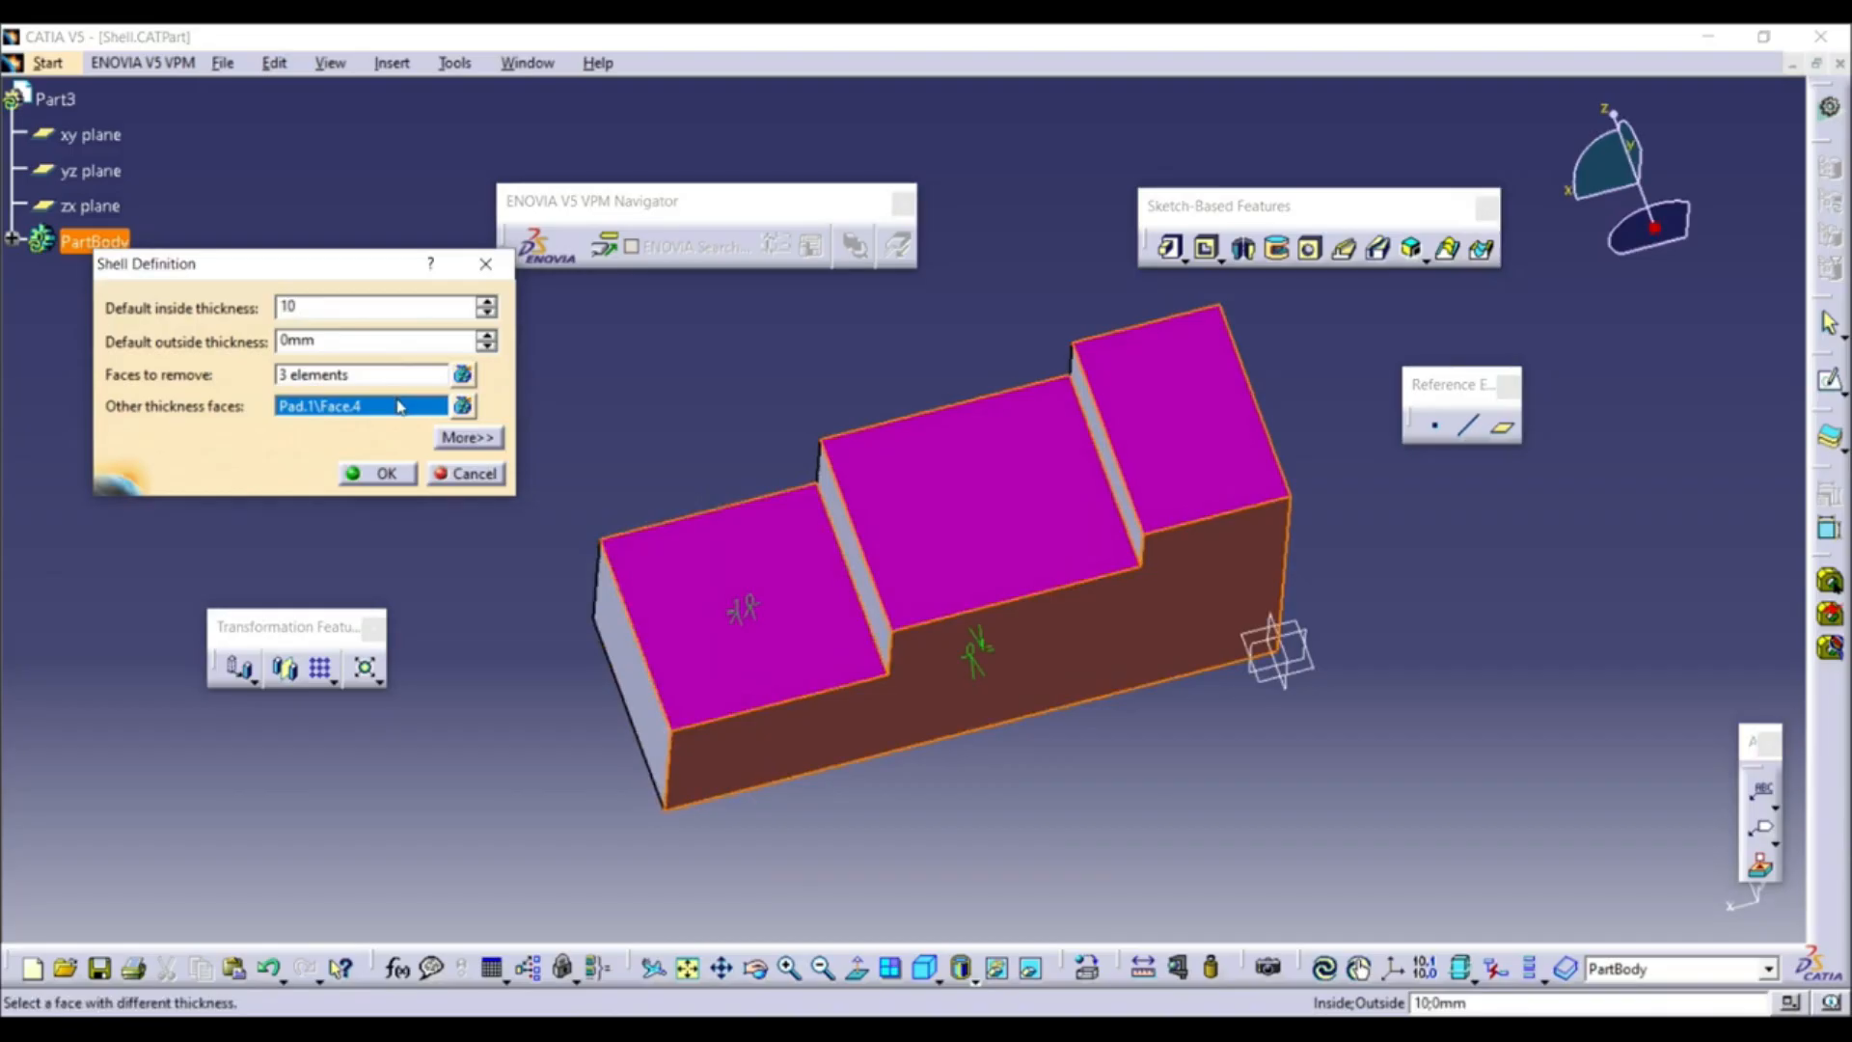
key("Tab")
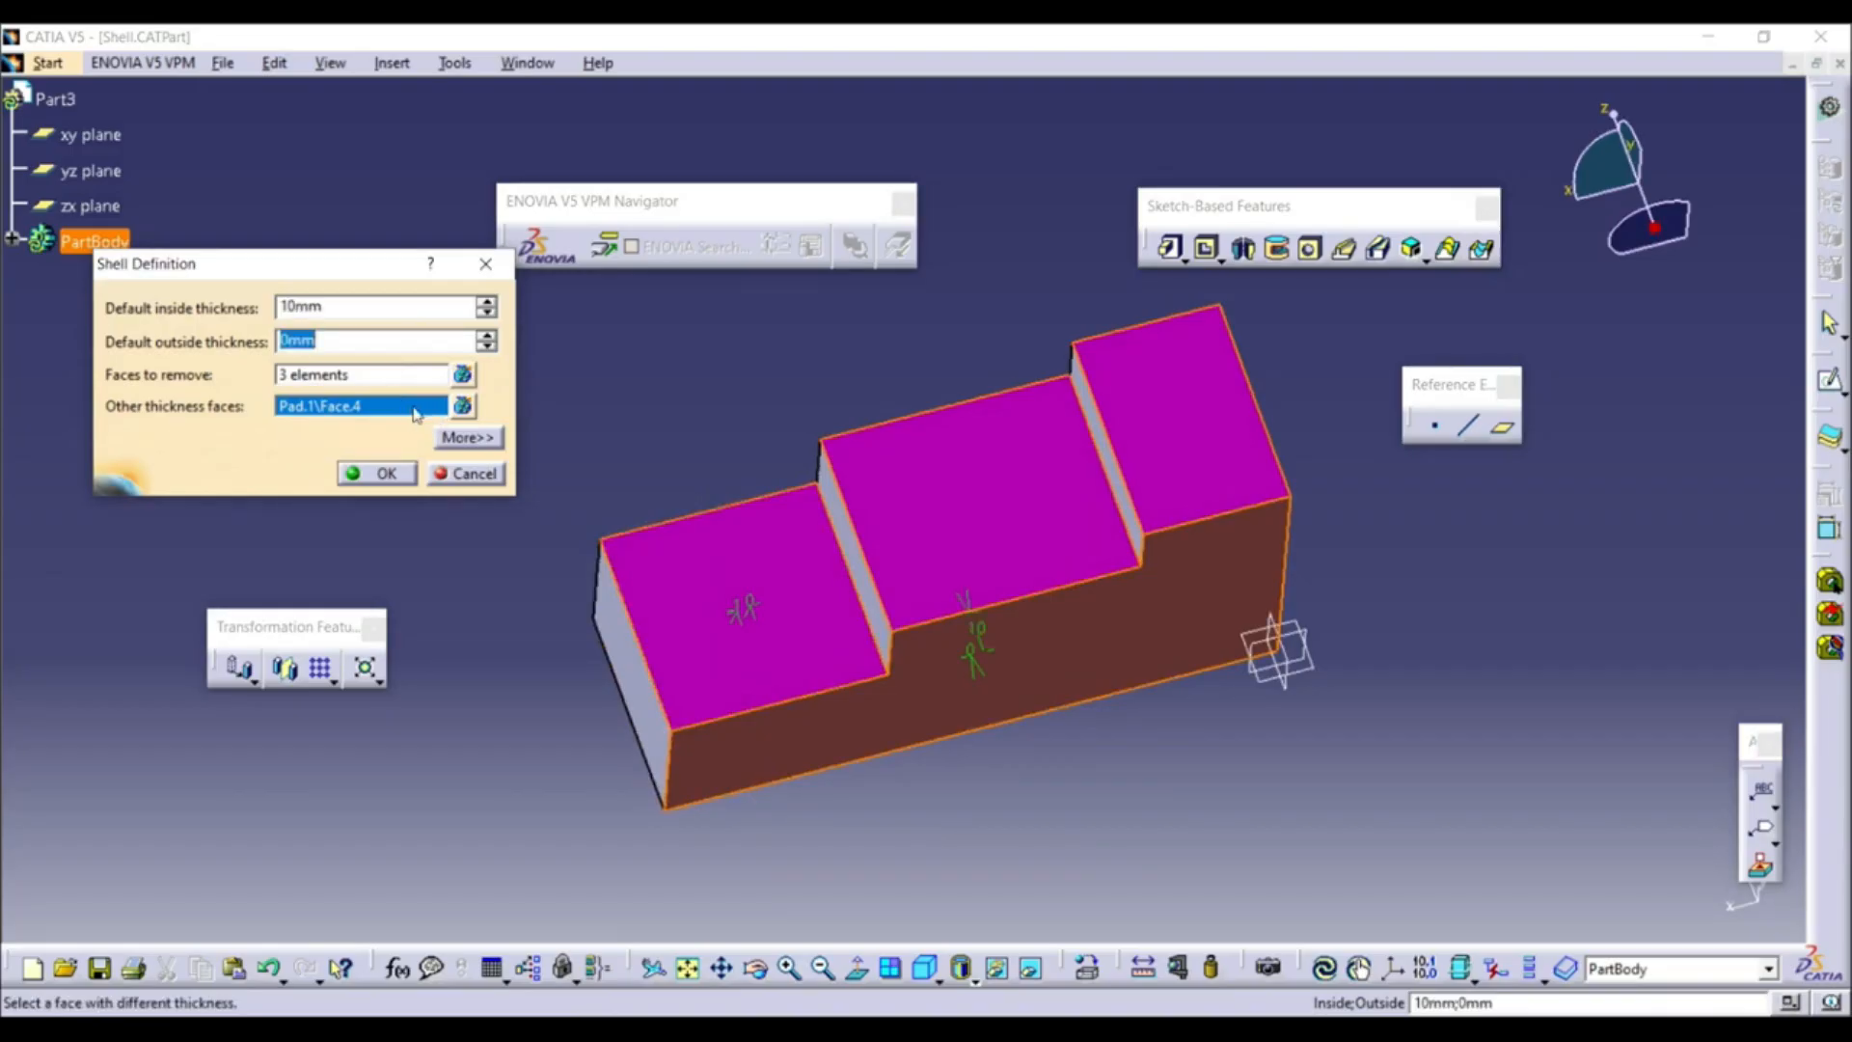
Add the opposite long side face with a 5 mm inside thickness and create the shell
middle_click_drag(701, 510, 958, 692)
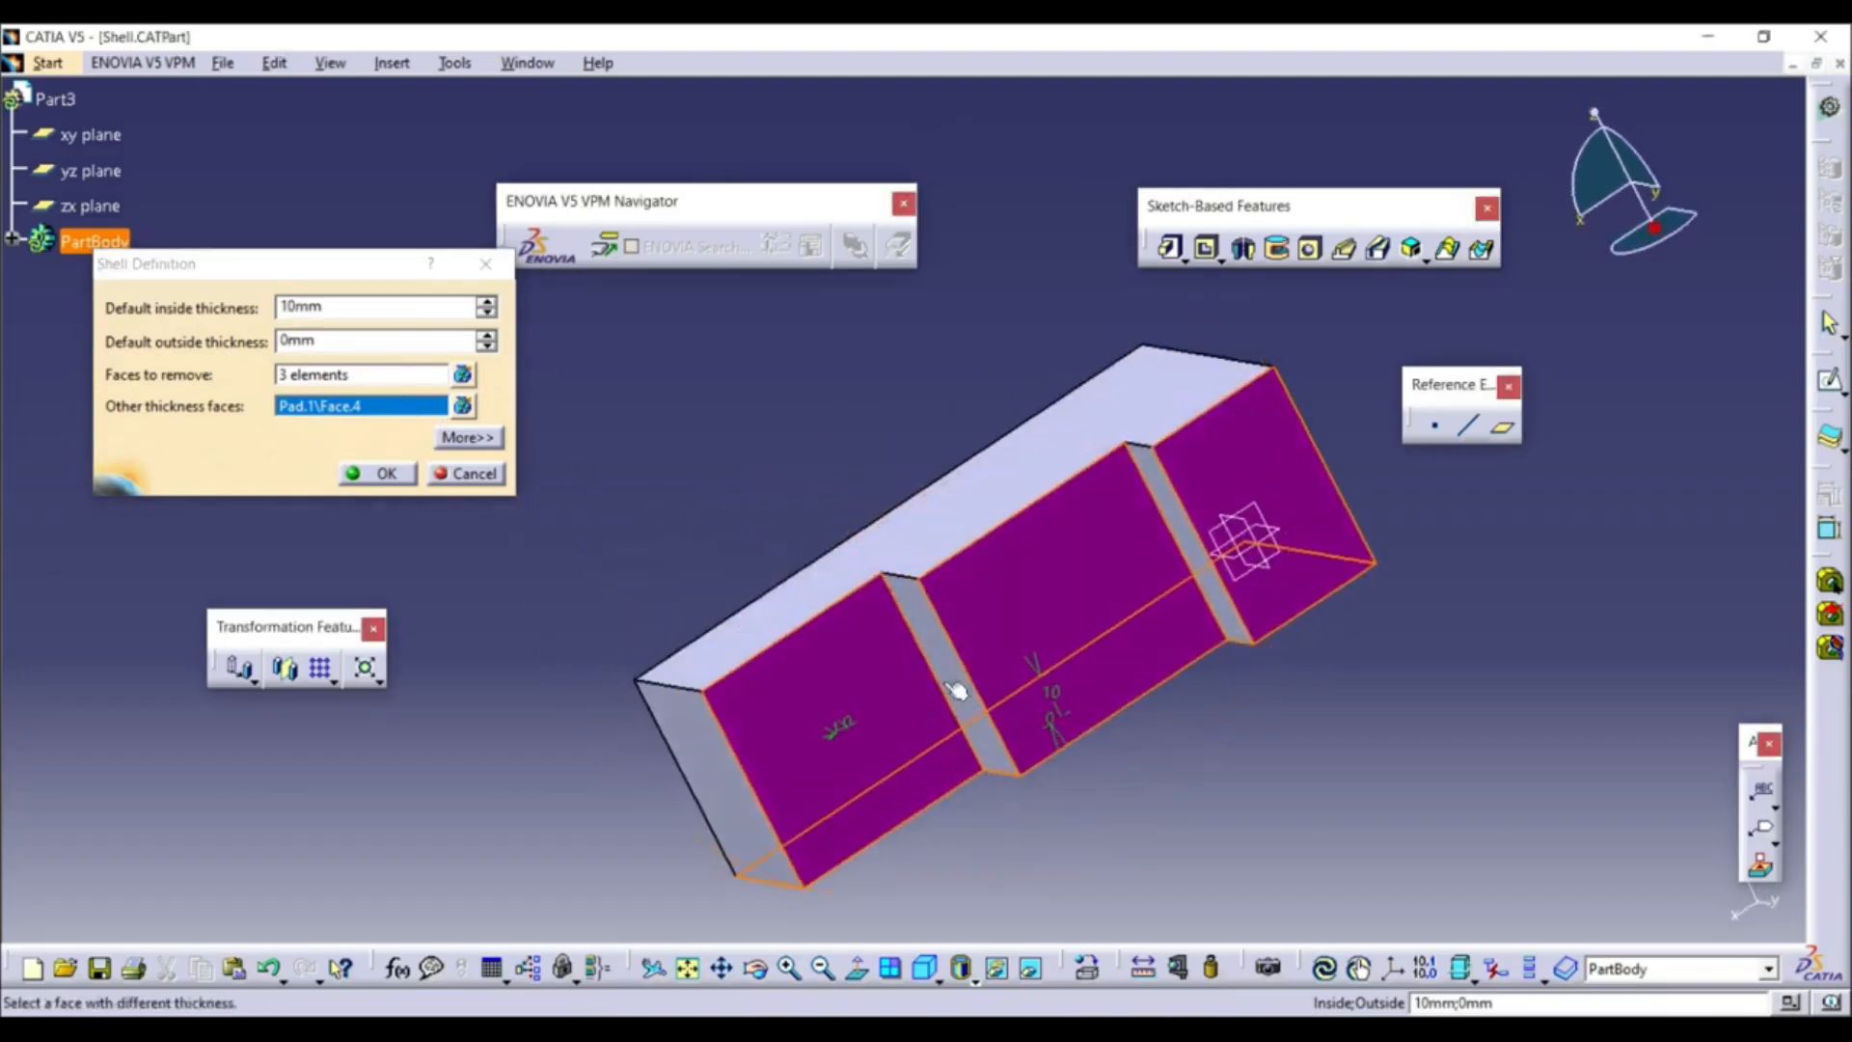
left_click(969, 531)
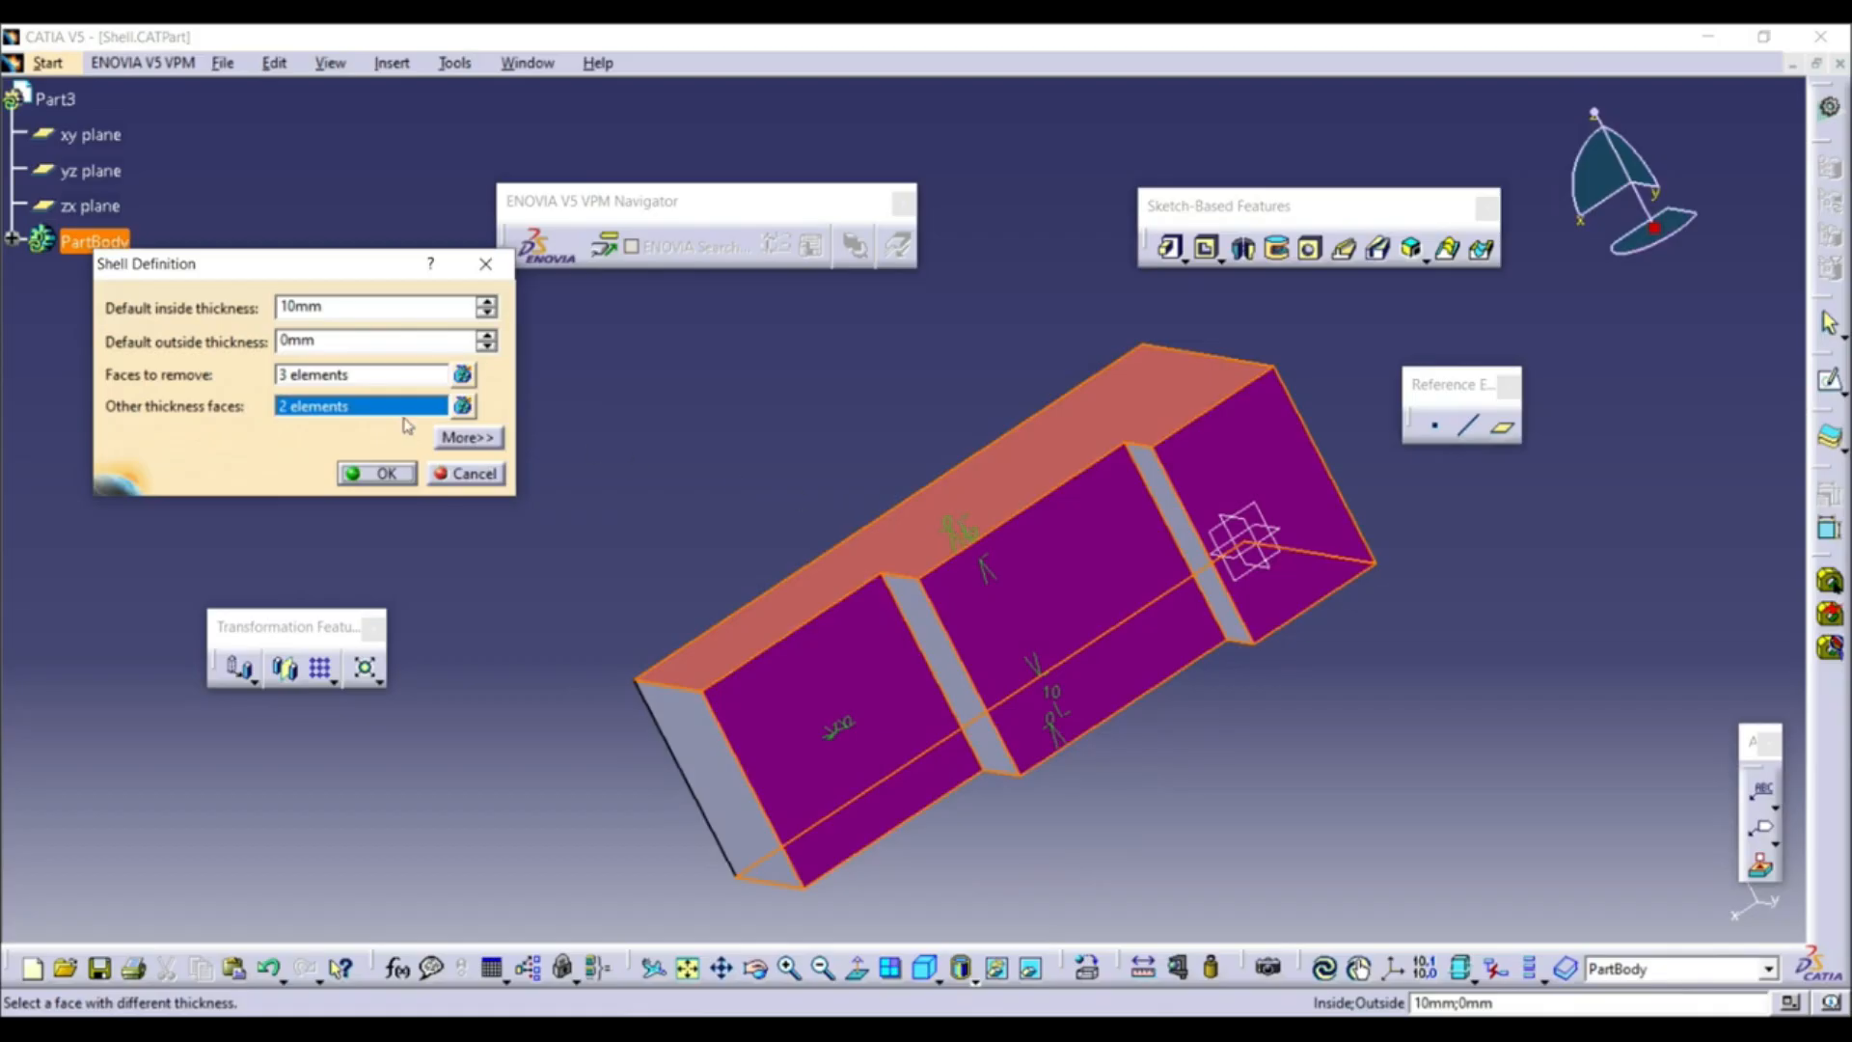
double_click(328, 307)
type("5")
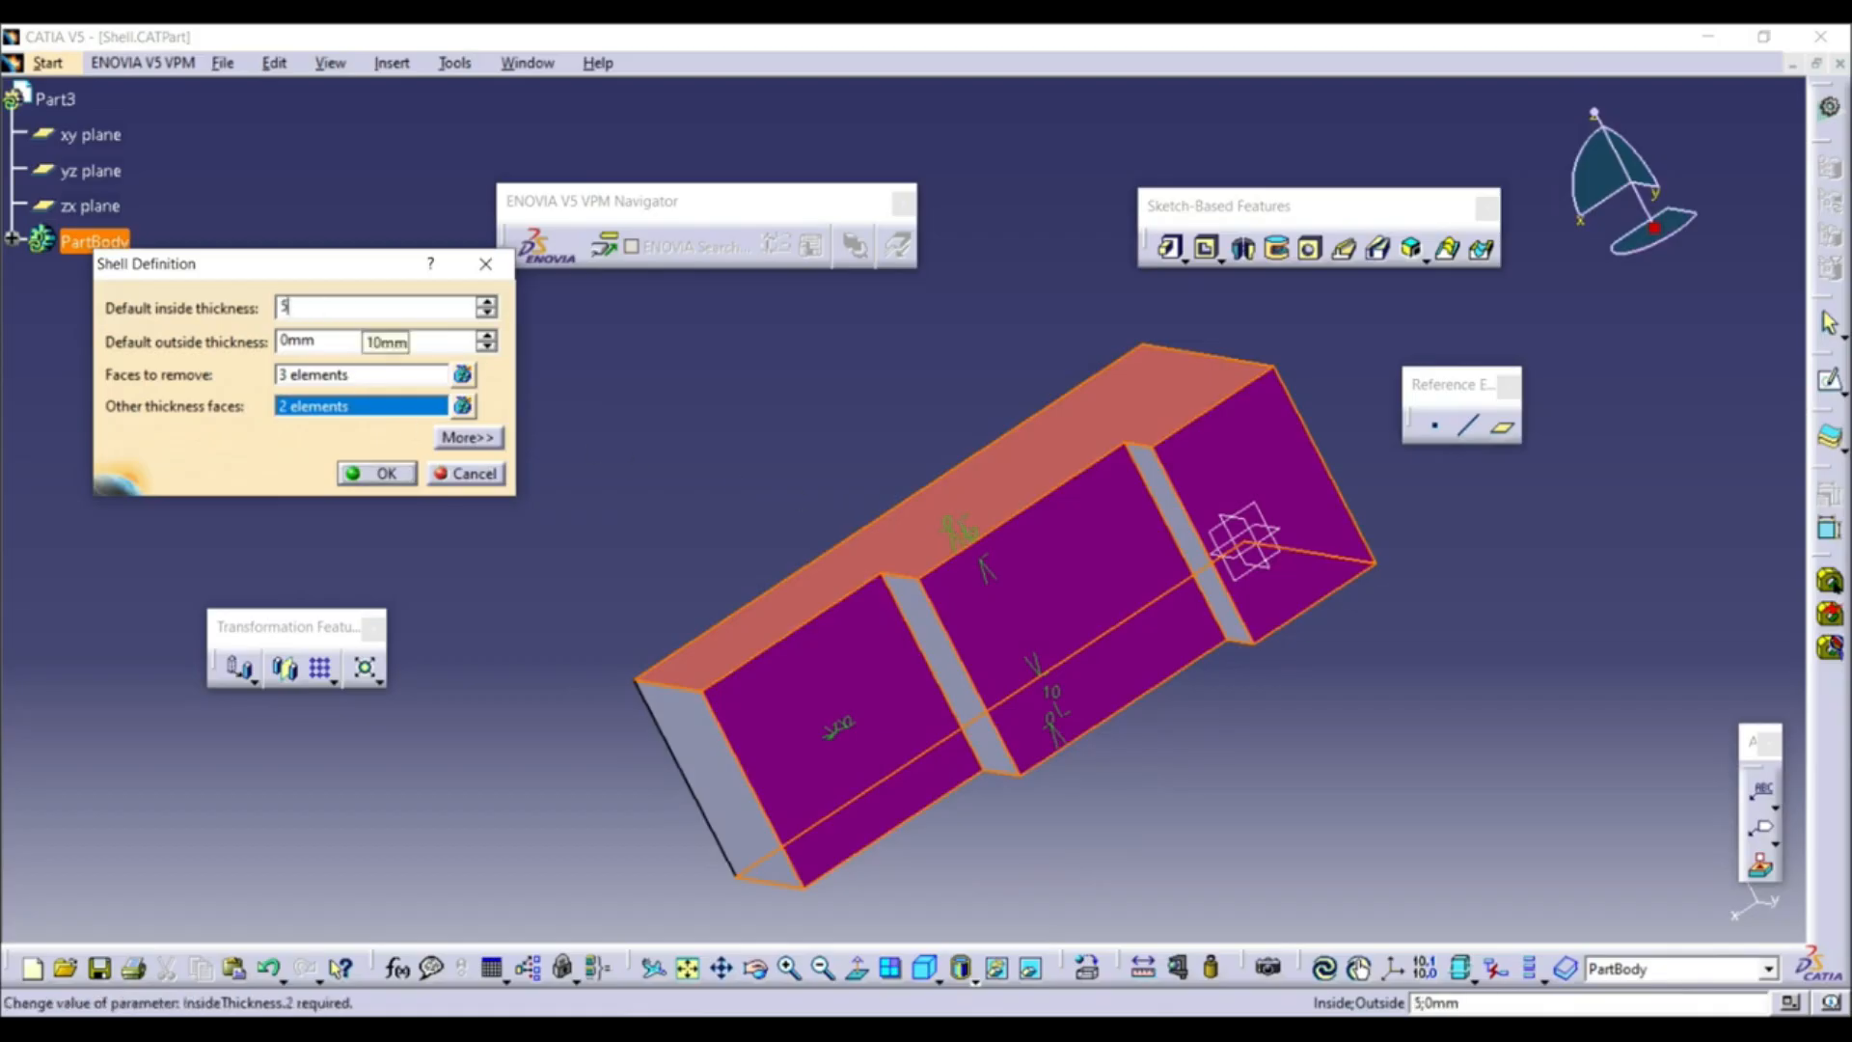
key("Tab")
left_click(381, 475)
middle_click_drag(489, 503, 517, 546)
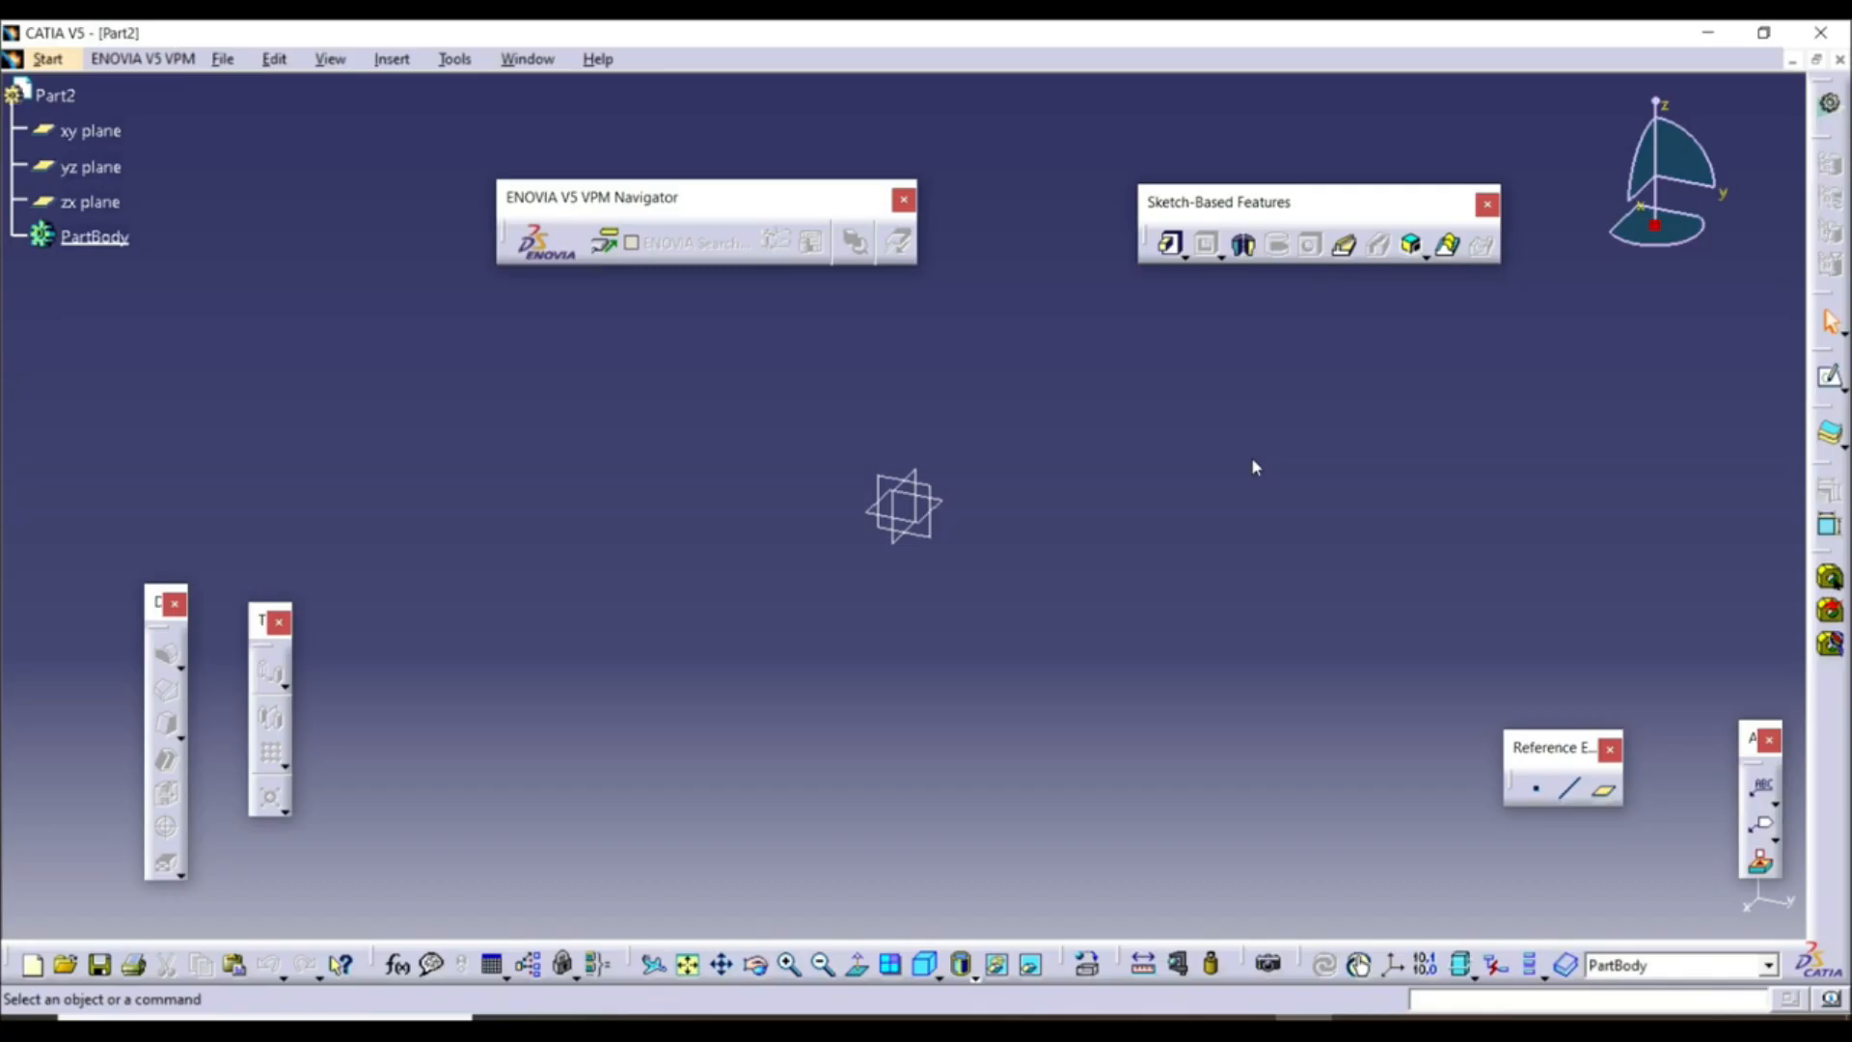
In Part2, sketch a circle about 48 mm in diameter centred on the origin of the xy plane
left_click(950, 511)
left_click(1833, 376)
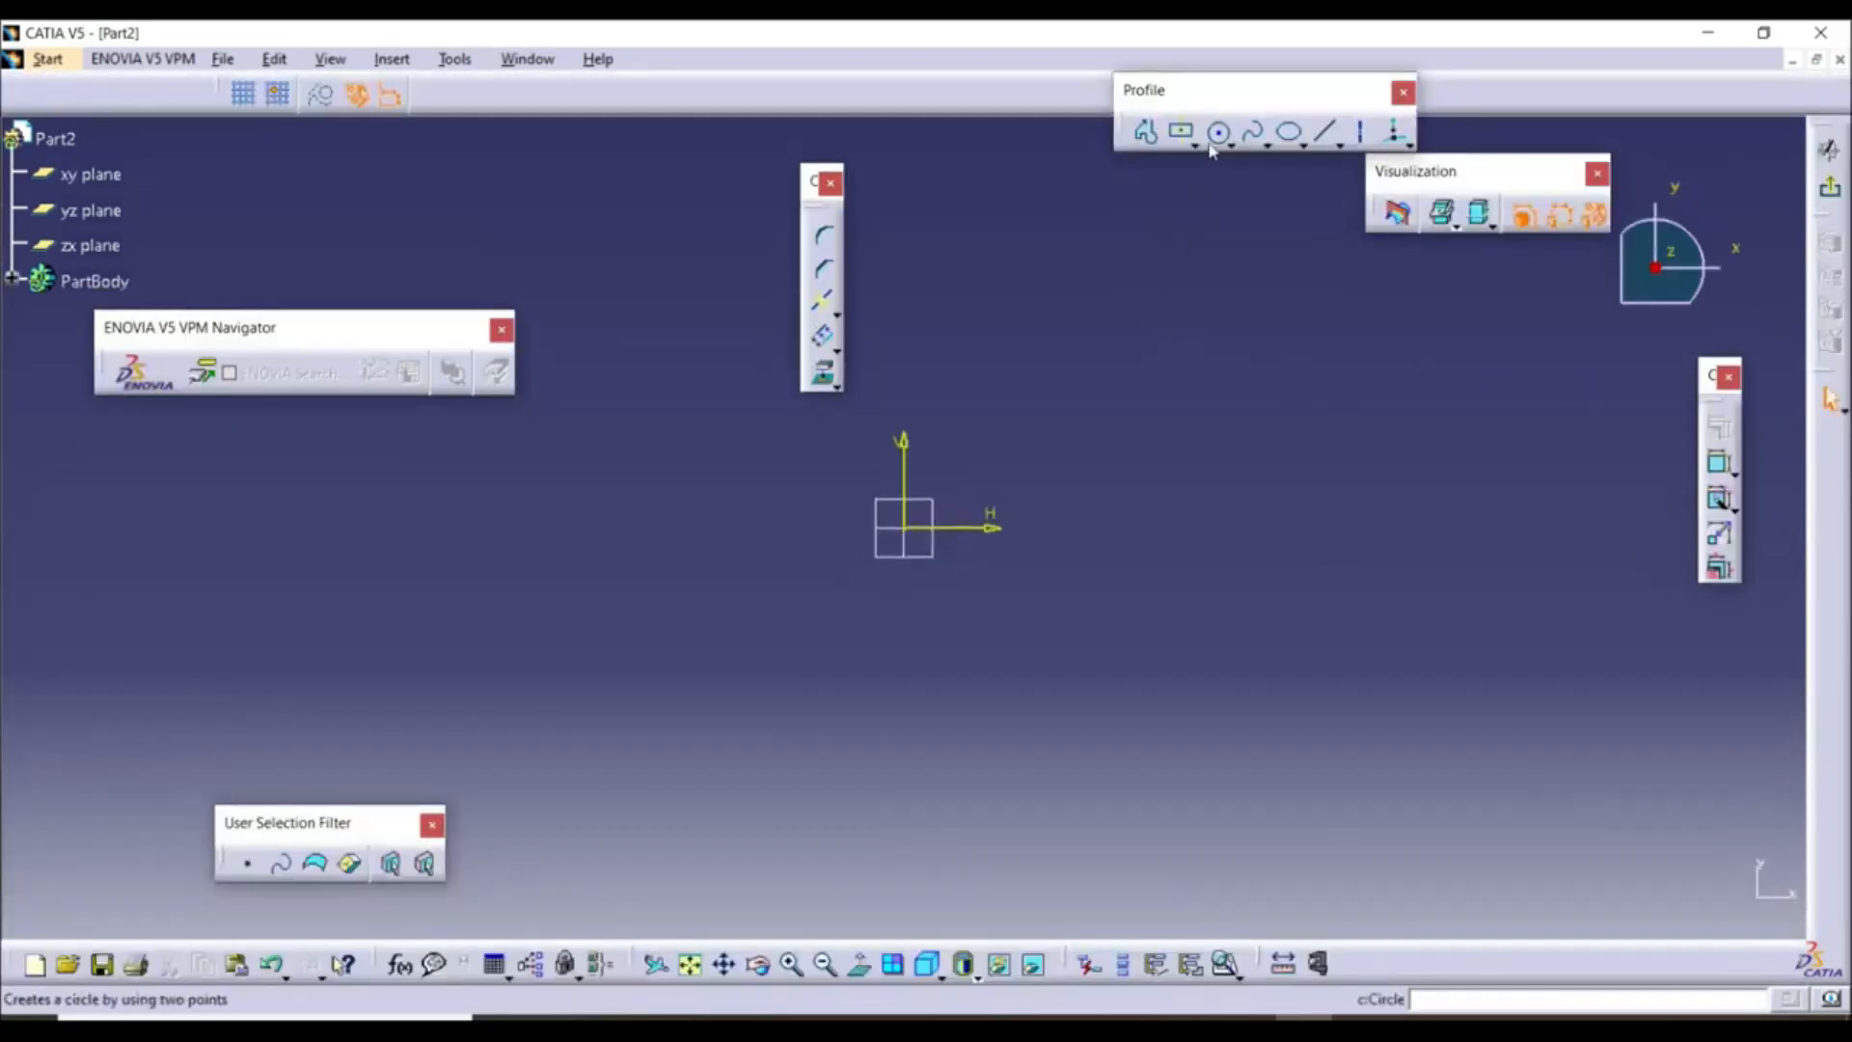
left_click(1218, 134)
left_click(908, 536)
left_click(987, 528)
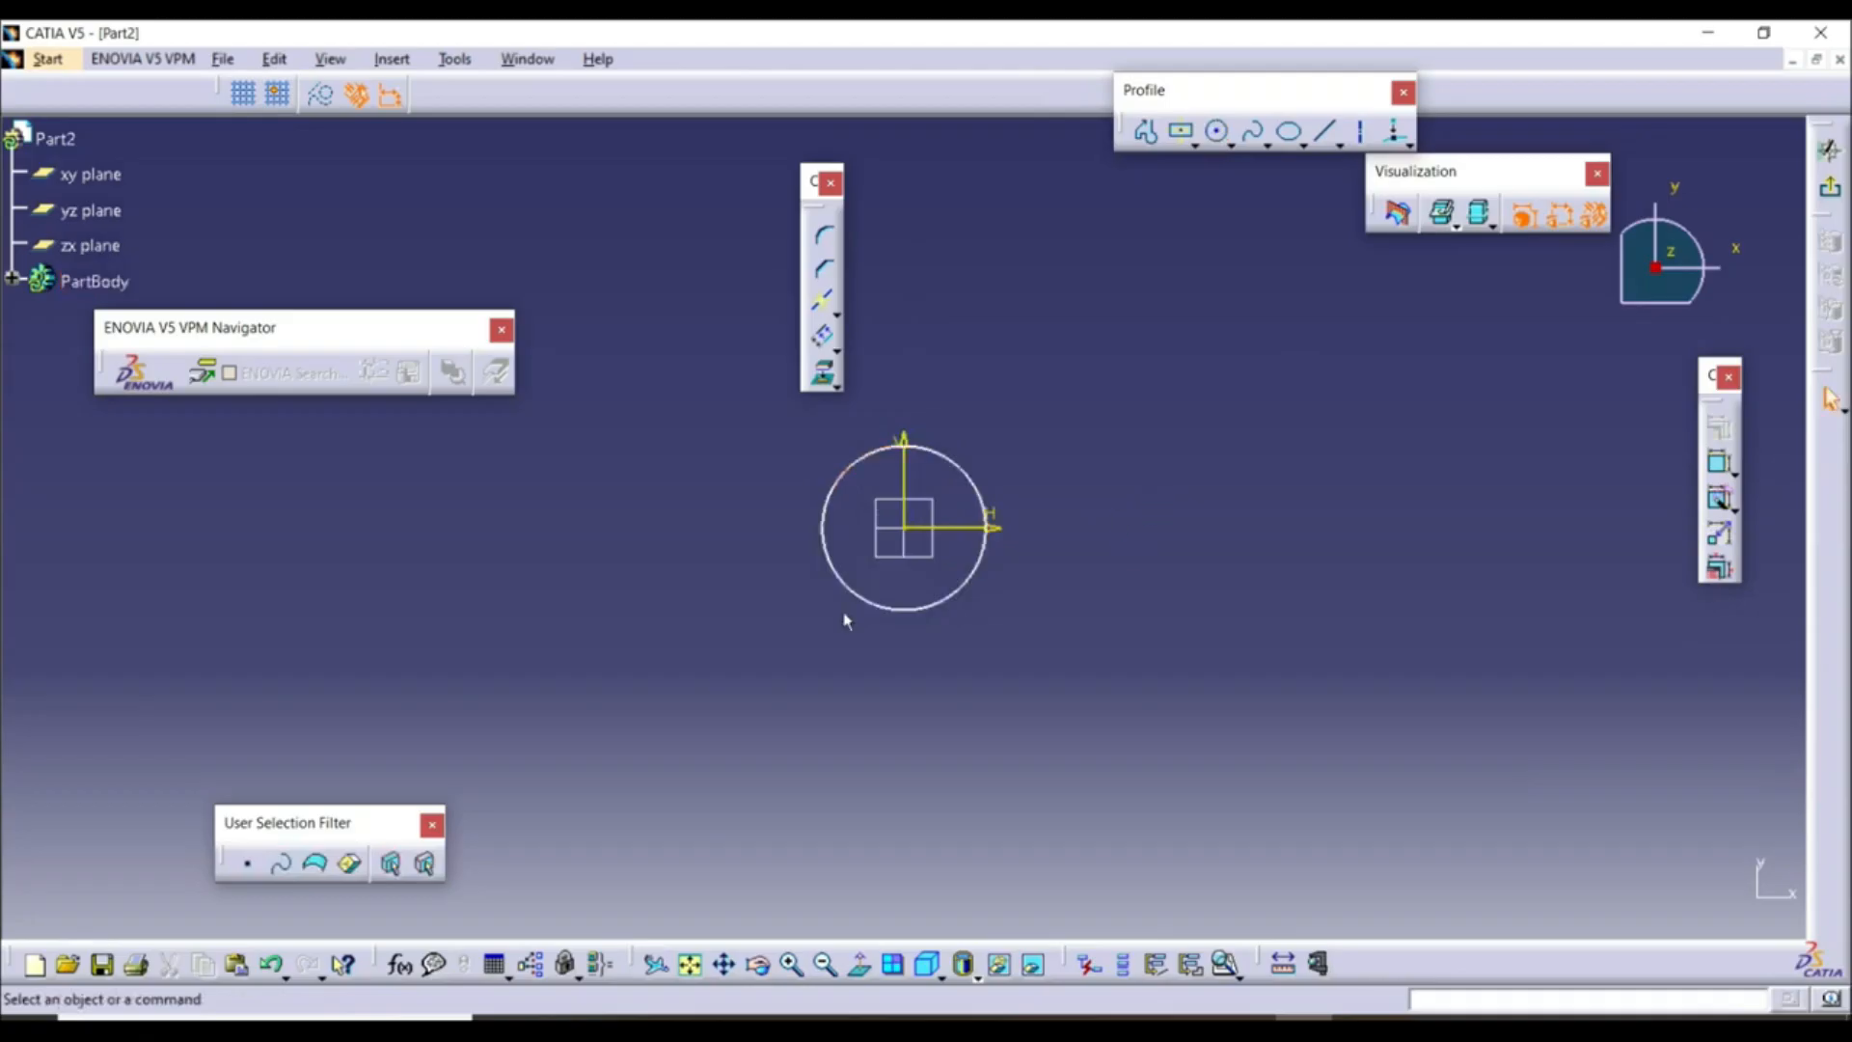
Dimension the circle's diameter and exit the sketch
left_click(1720, 463)
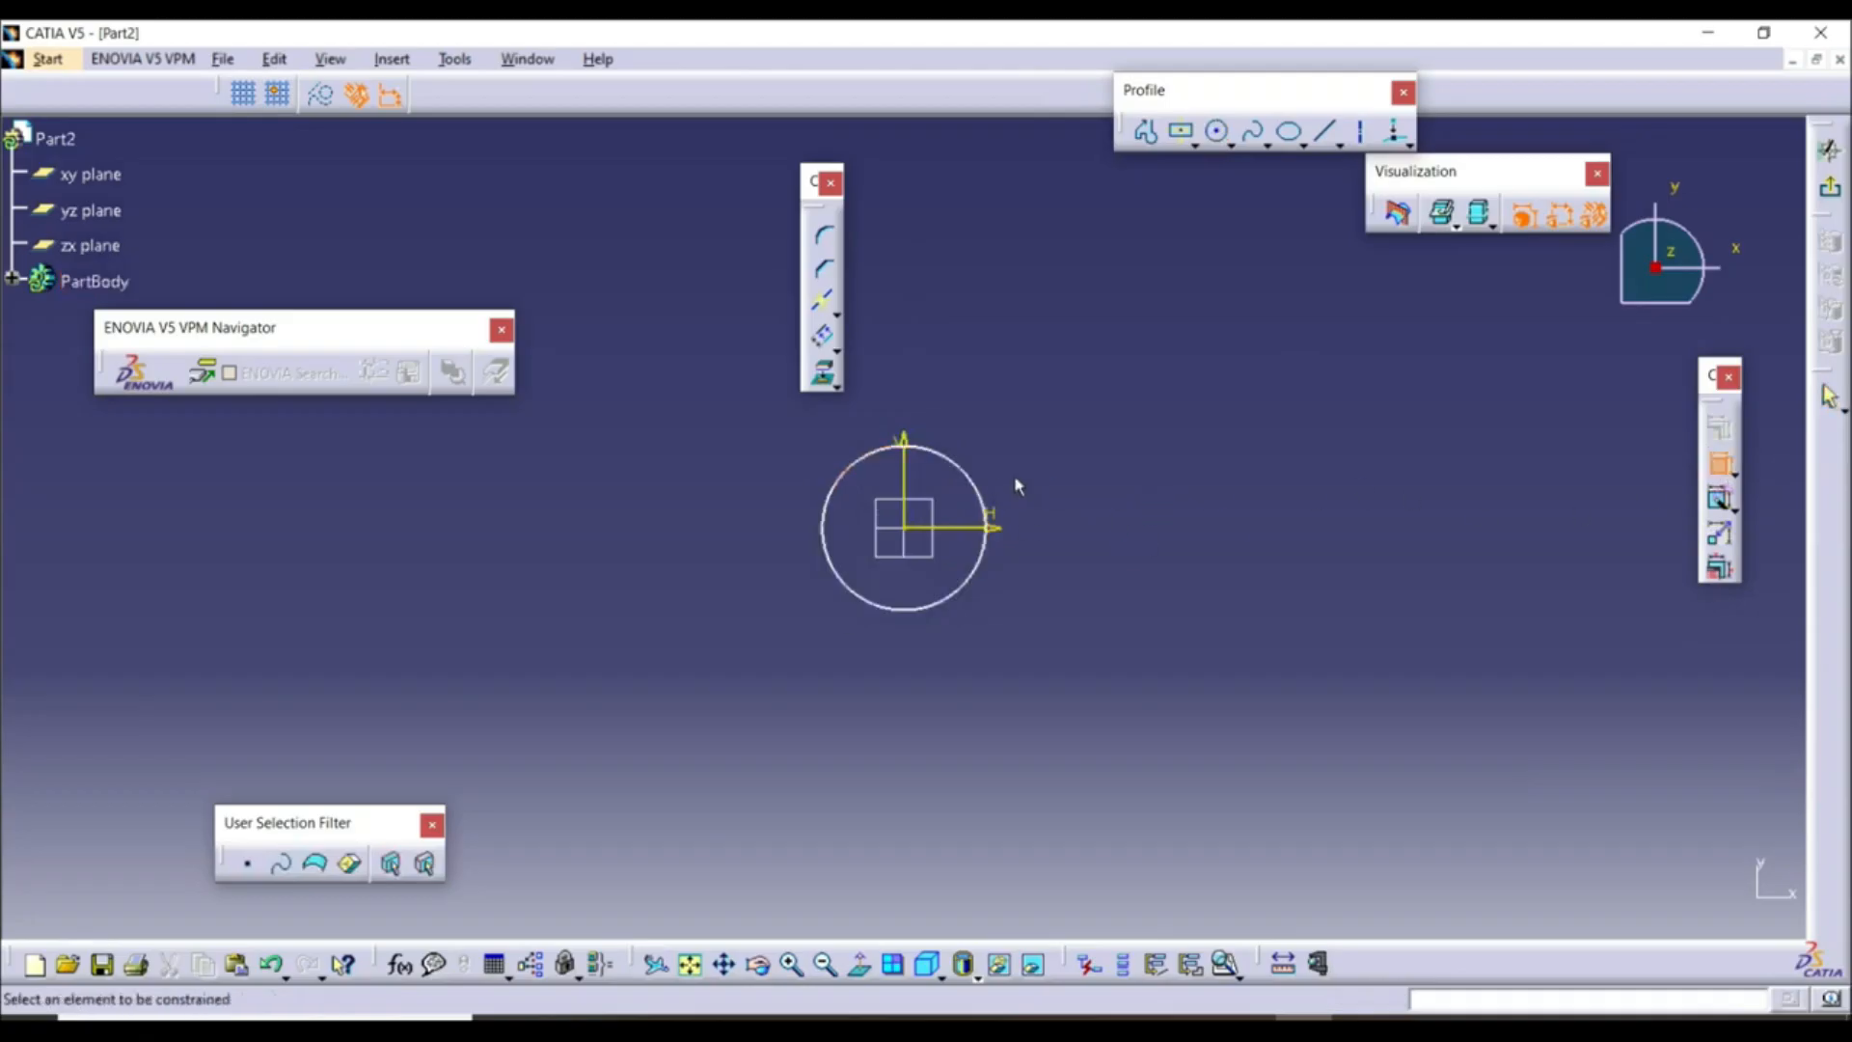
left_click(985, 494)
left_click(1071, 474)
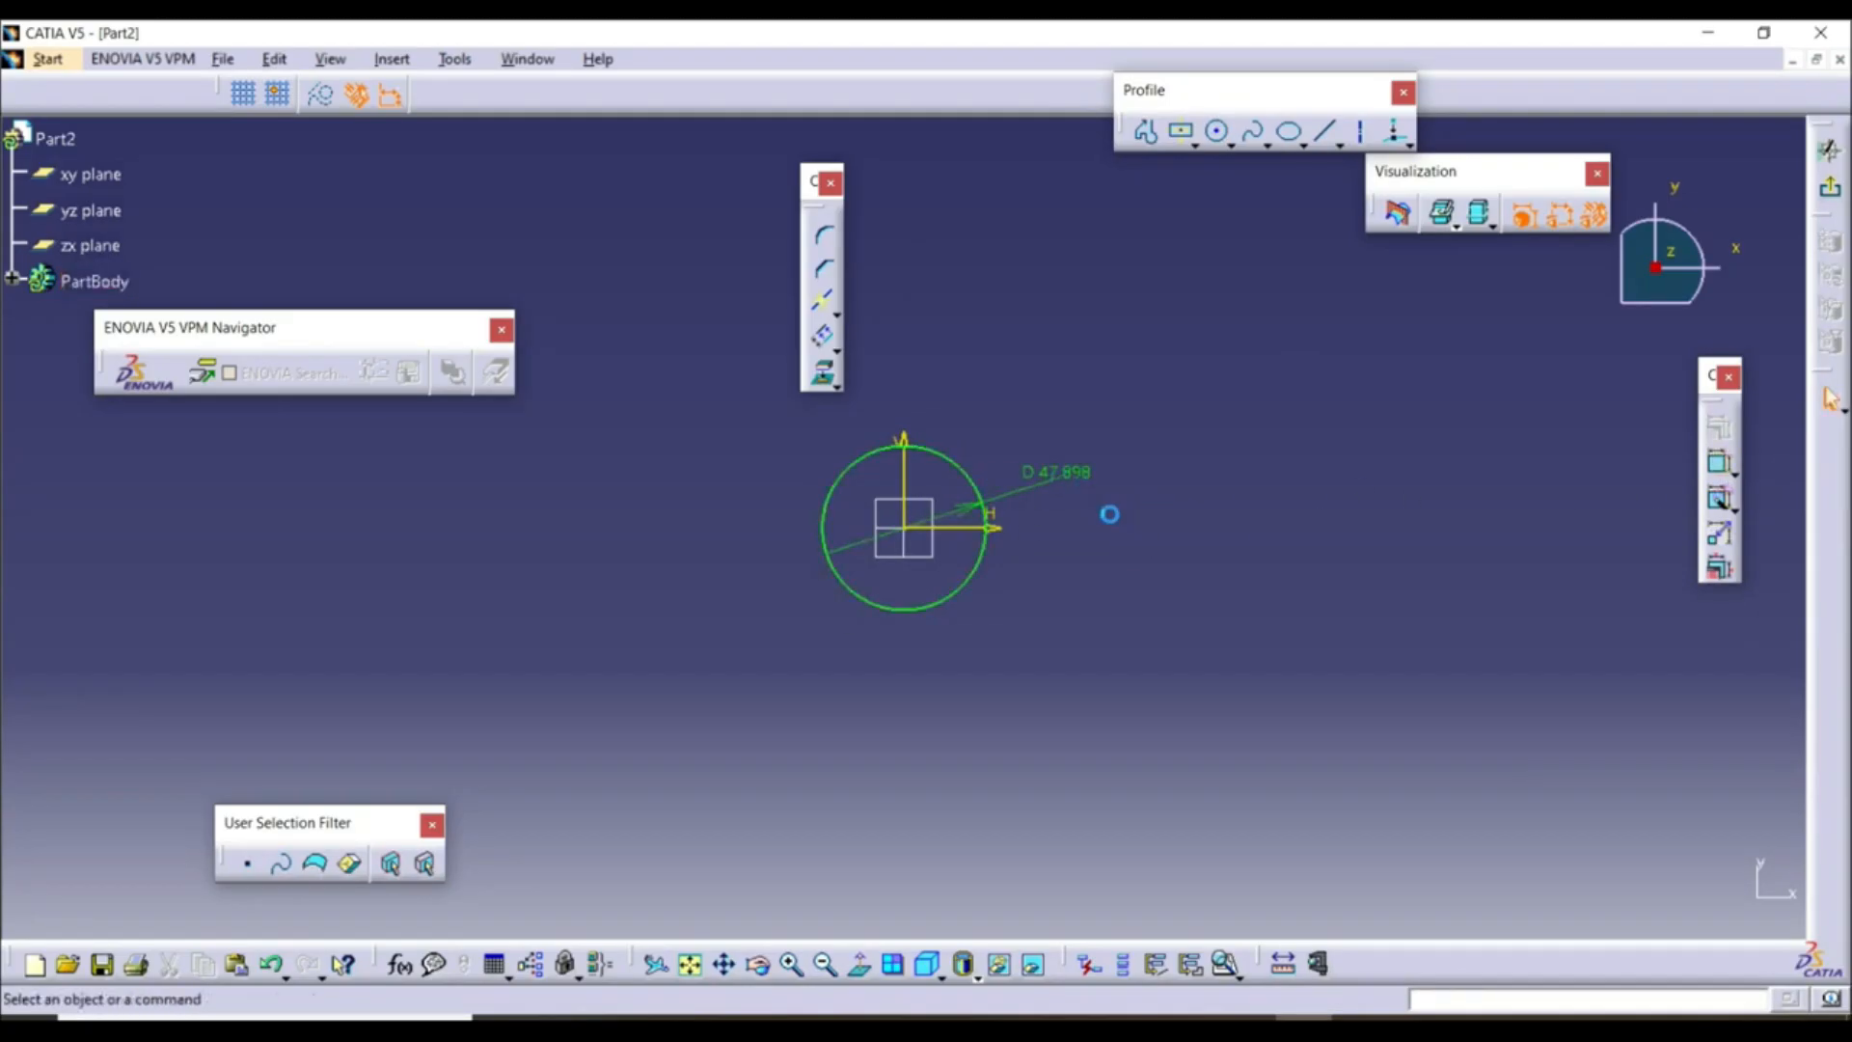
left_click(1830, 193)
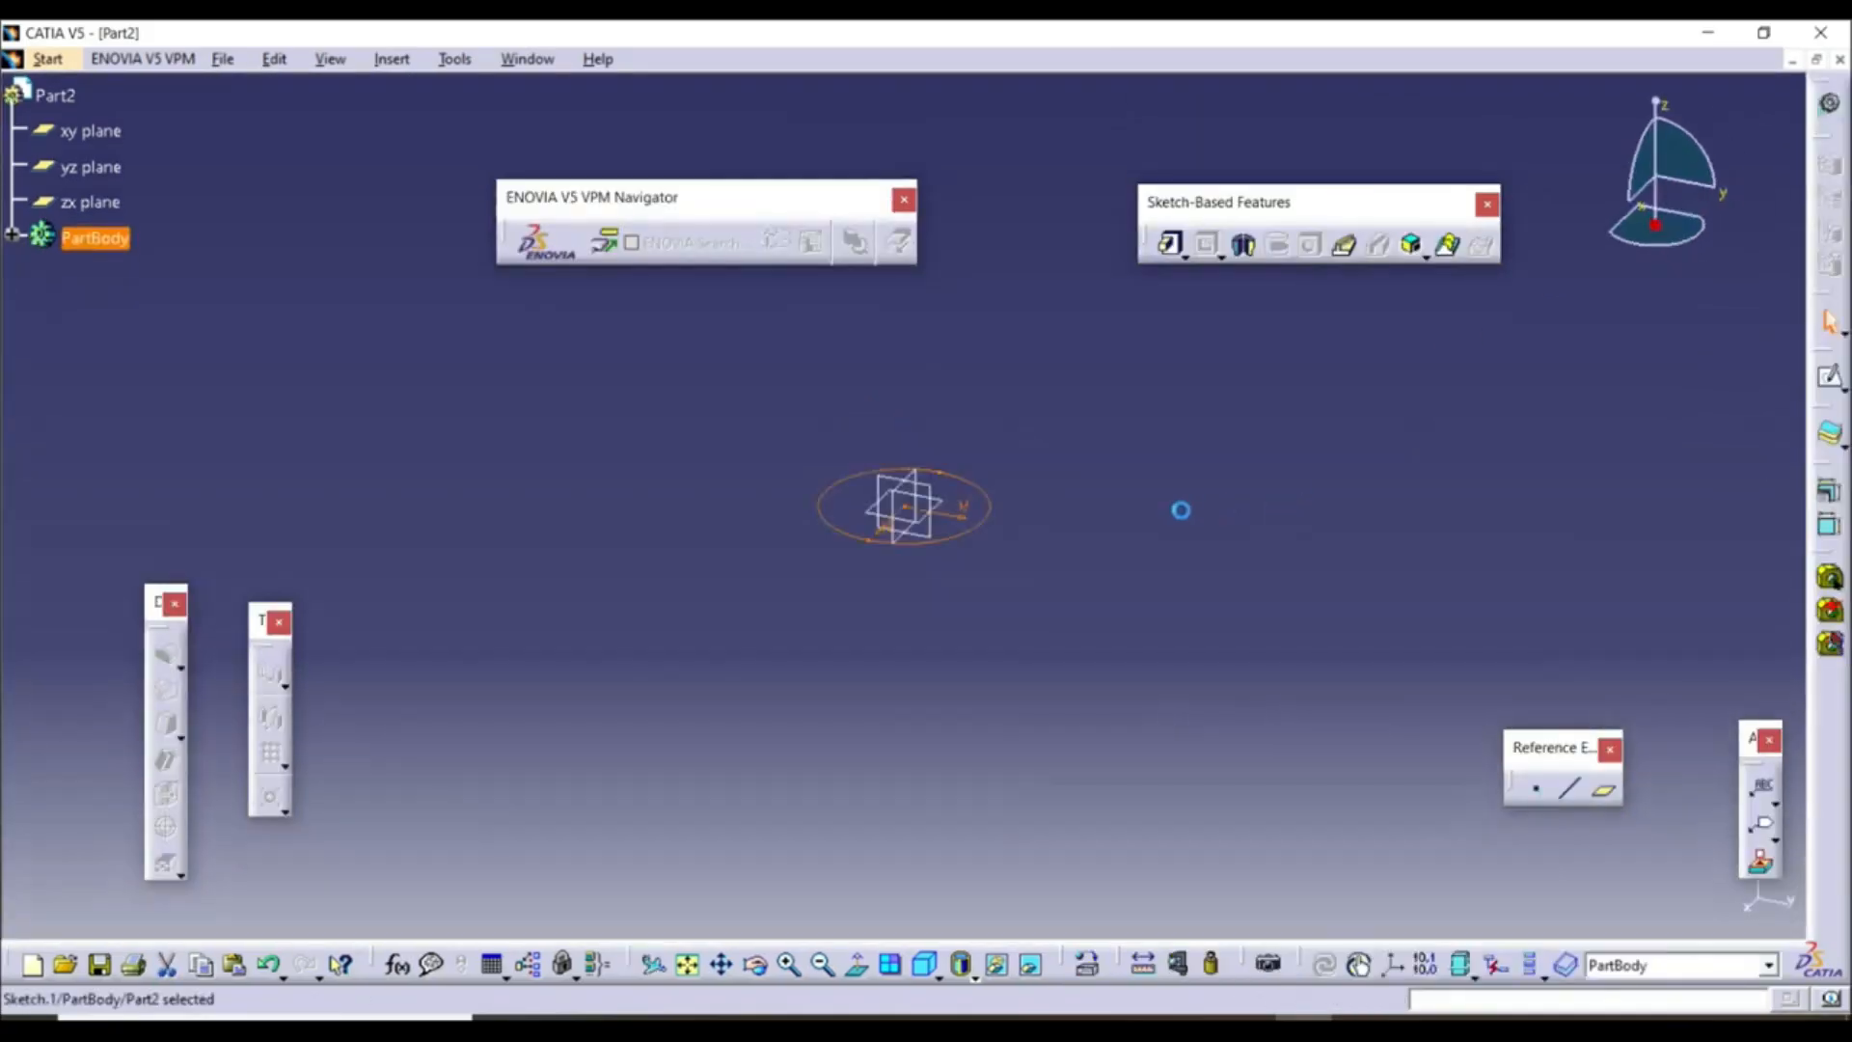
left_click(1071, 630)
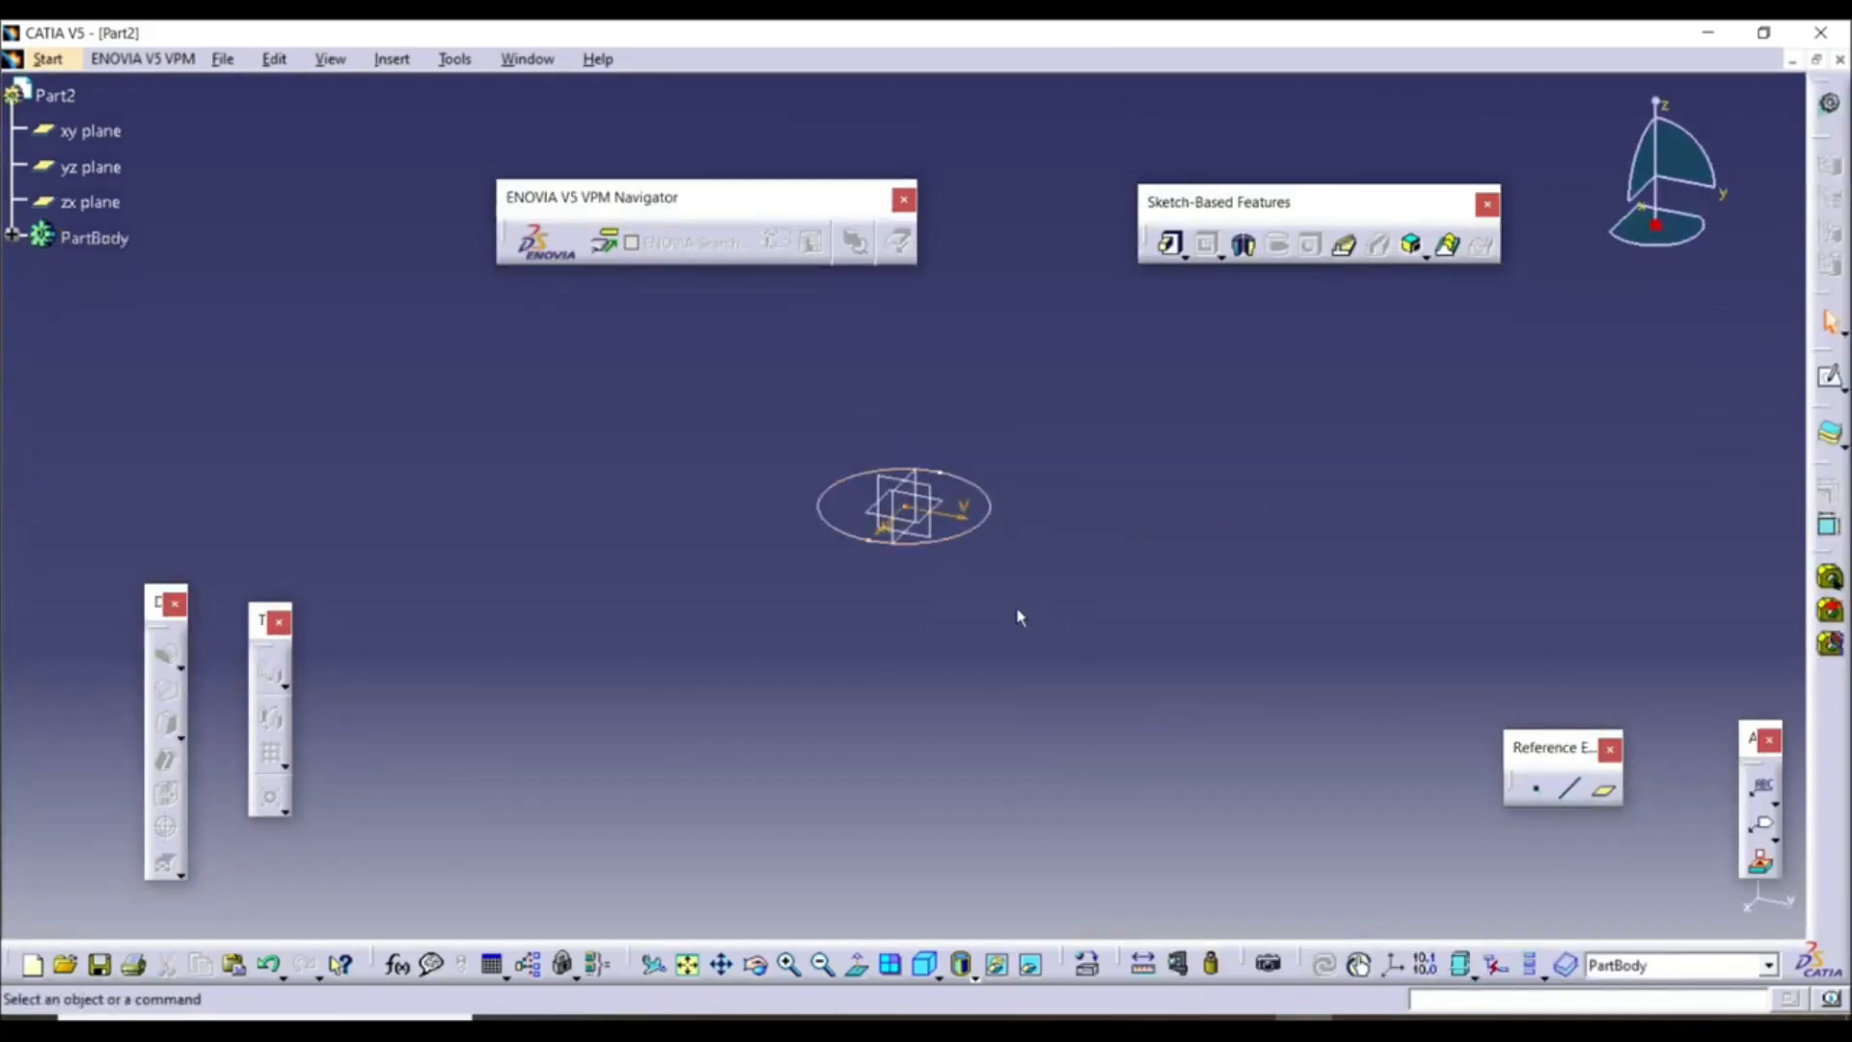
Sketch a slanted line on the yz plane, rising from the origin toward negative H, and exit the sketch
left_click(939, 497)
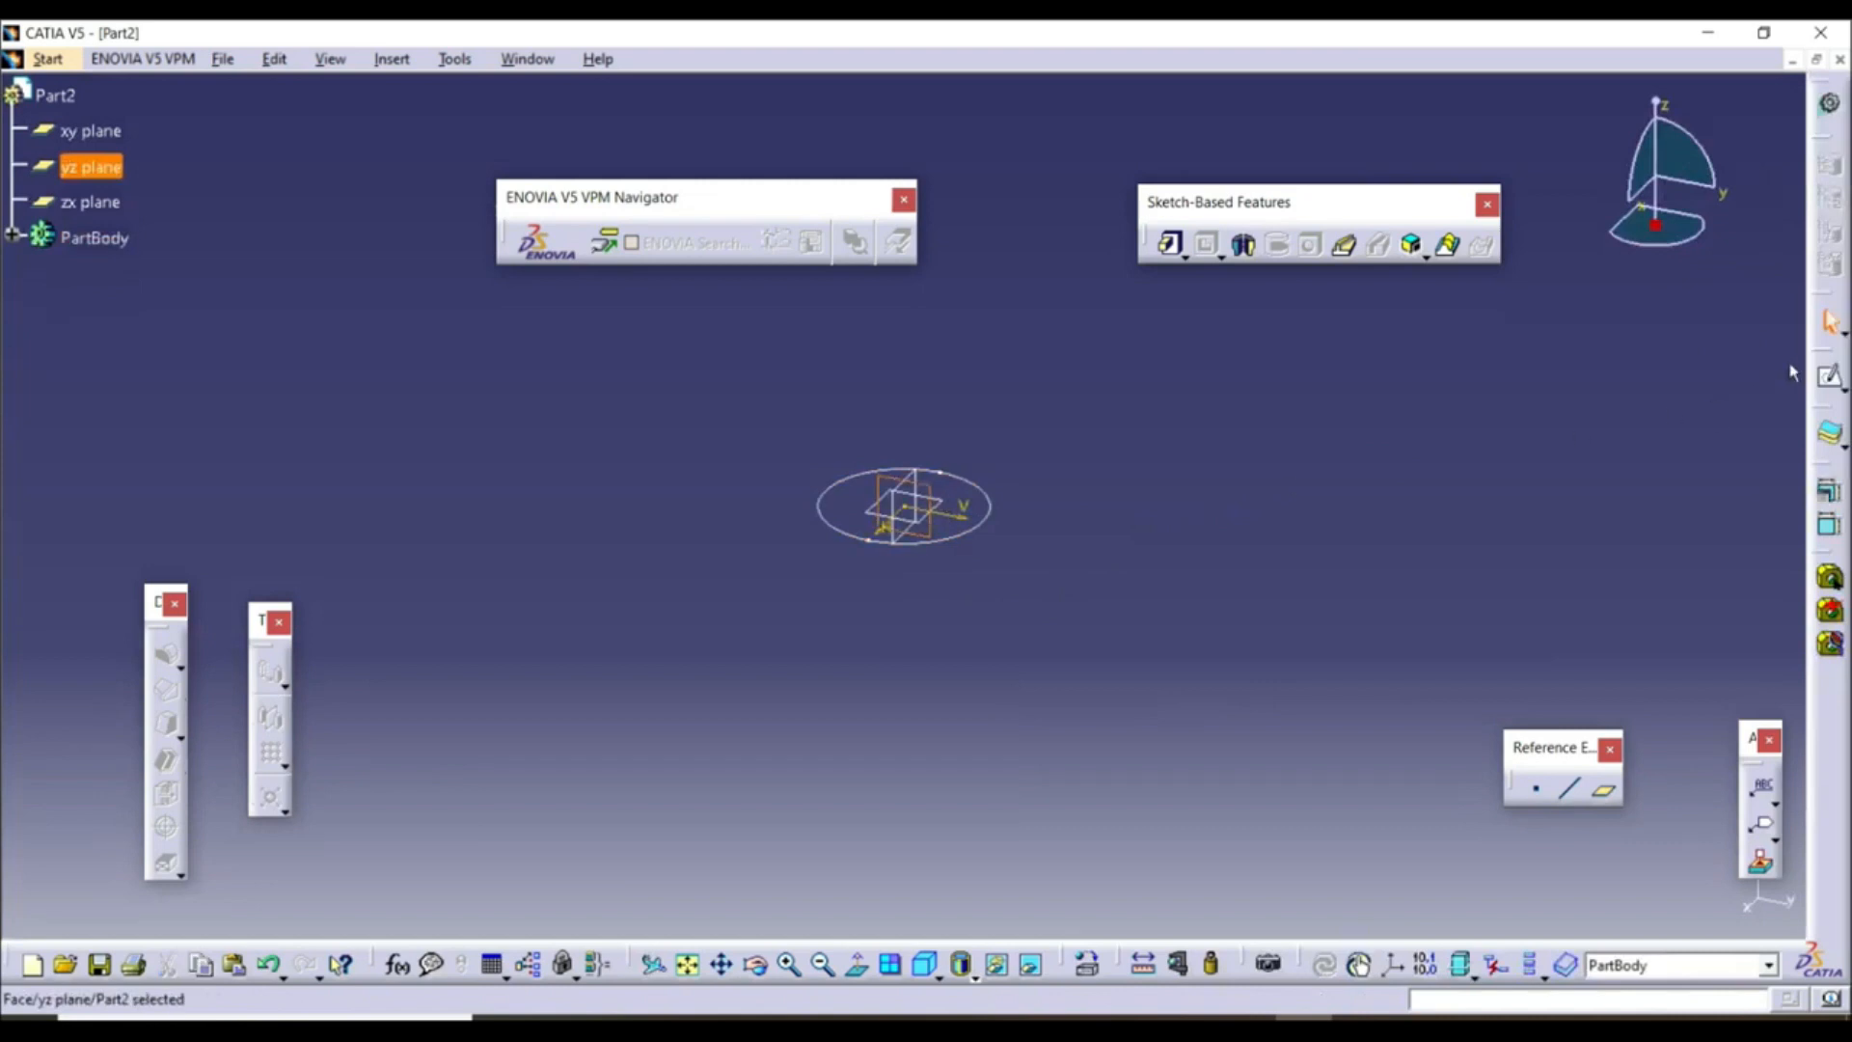
left_click(1831, 375)
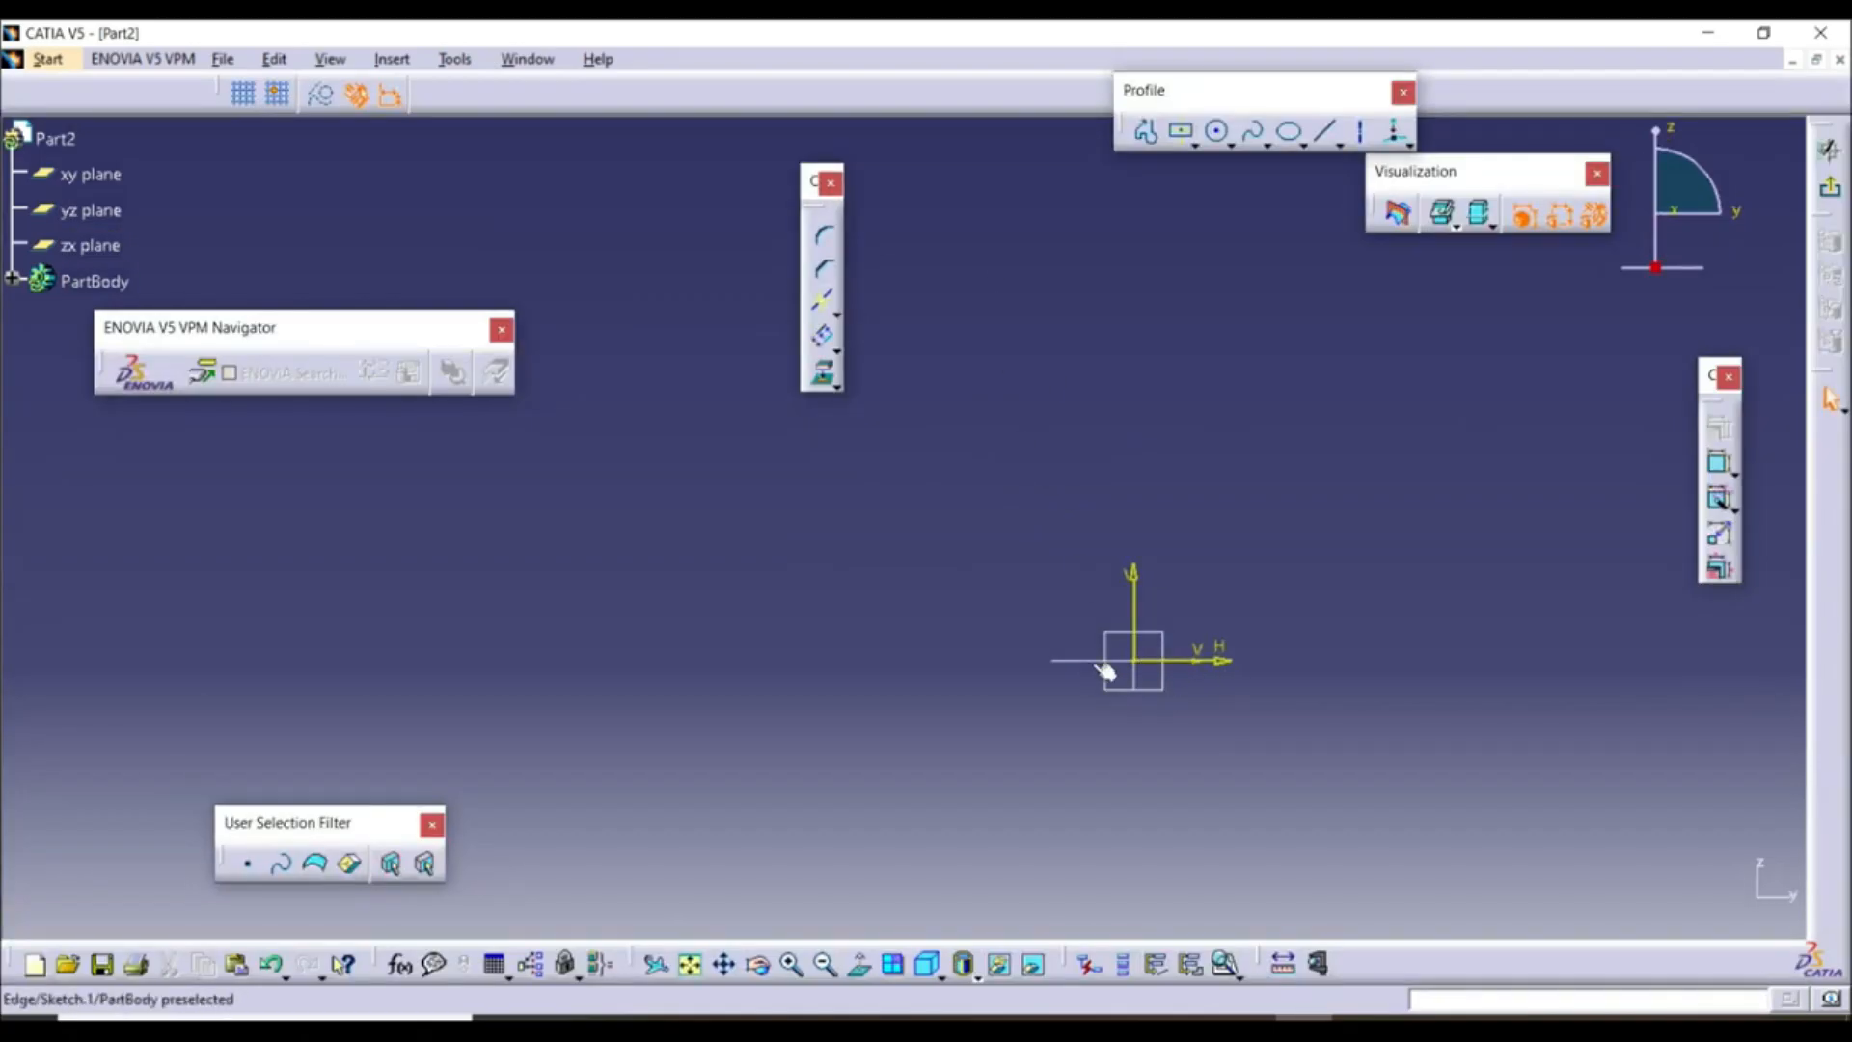
left_click(1325, 137)
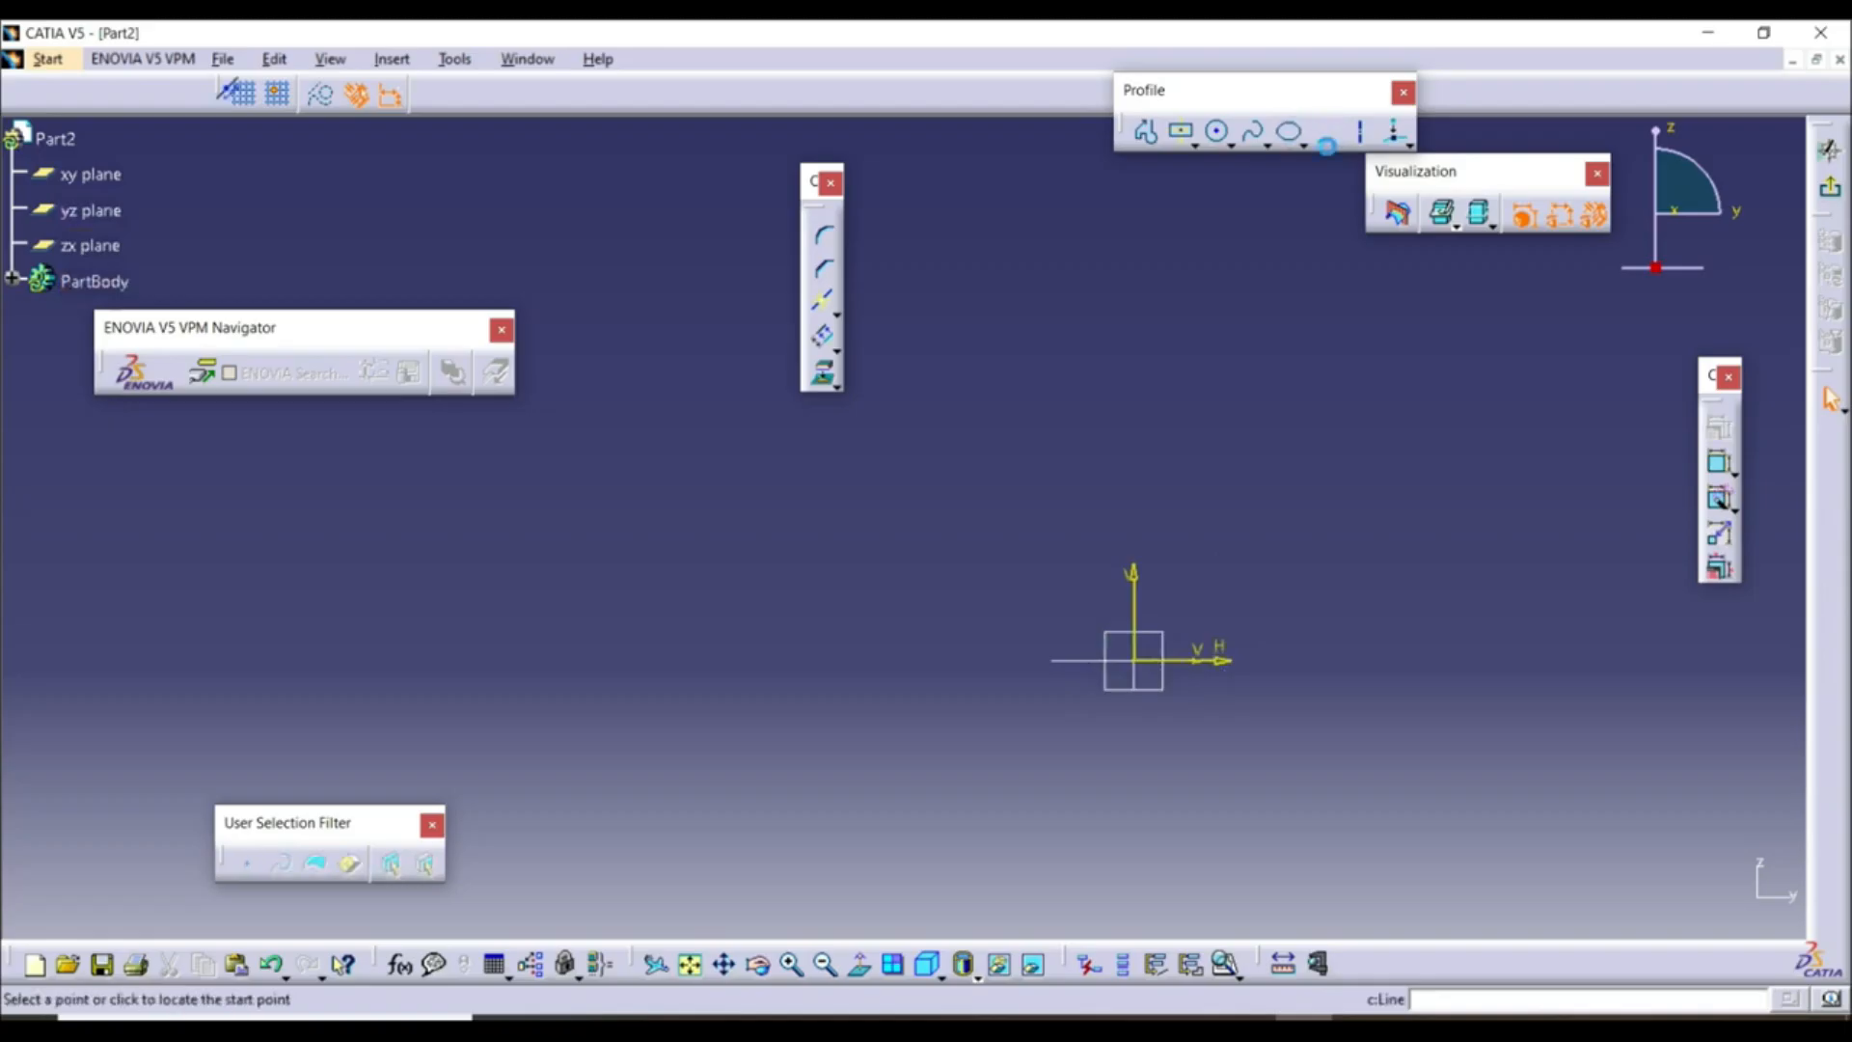
left_click(1144, 668)
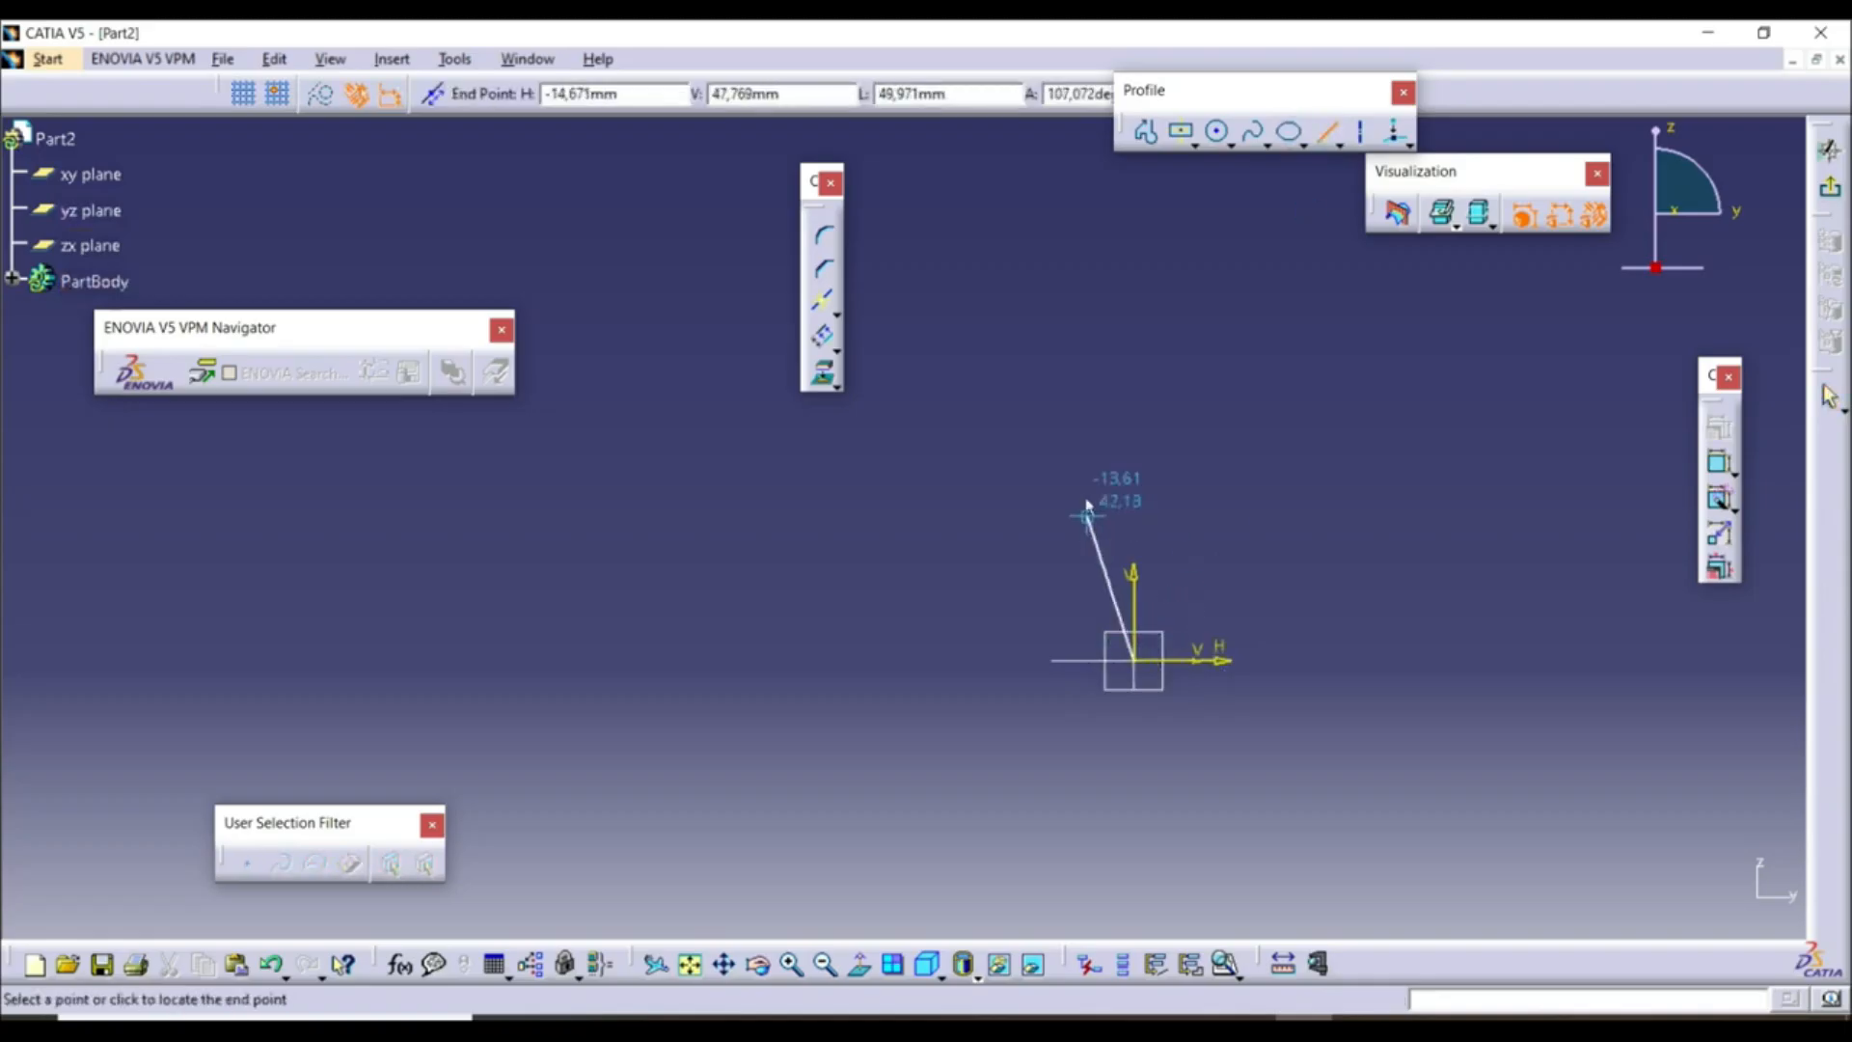
left_click(1013, 285)
left_click(1830, 150)
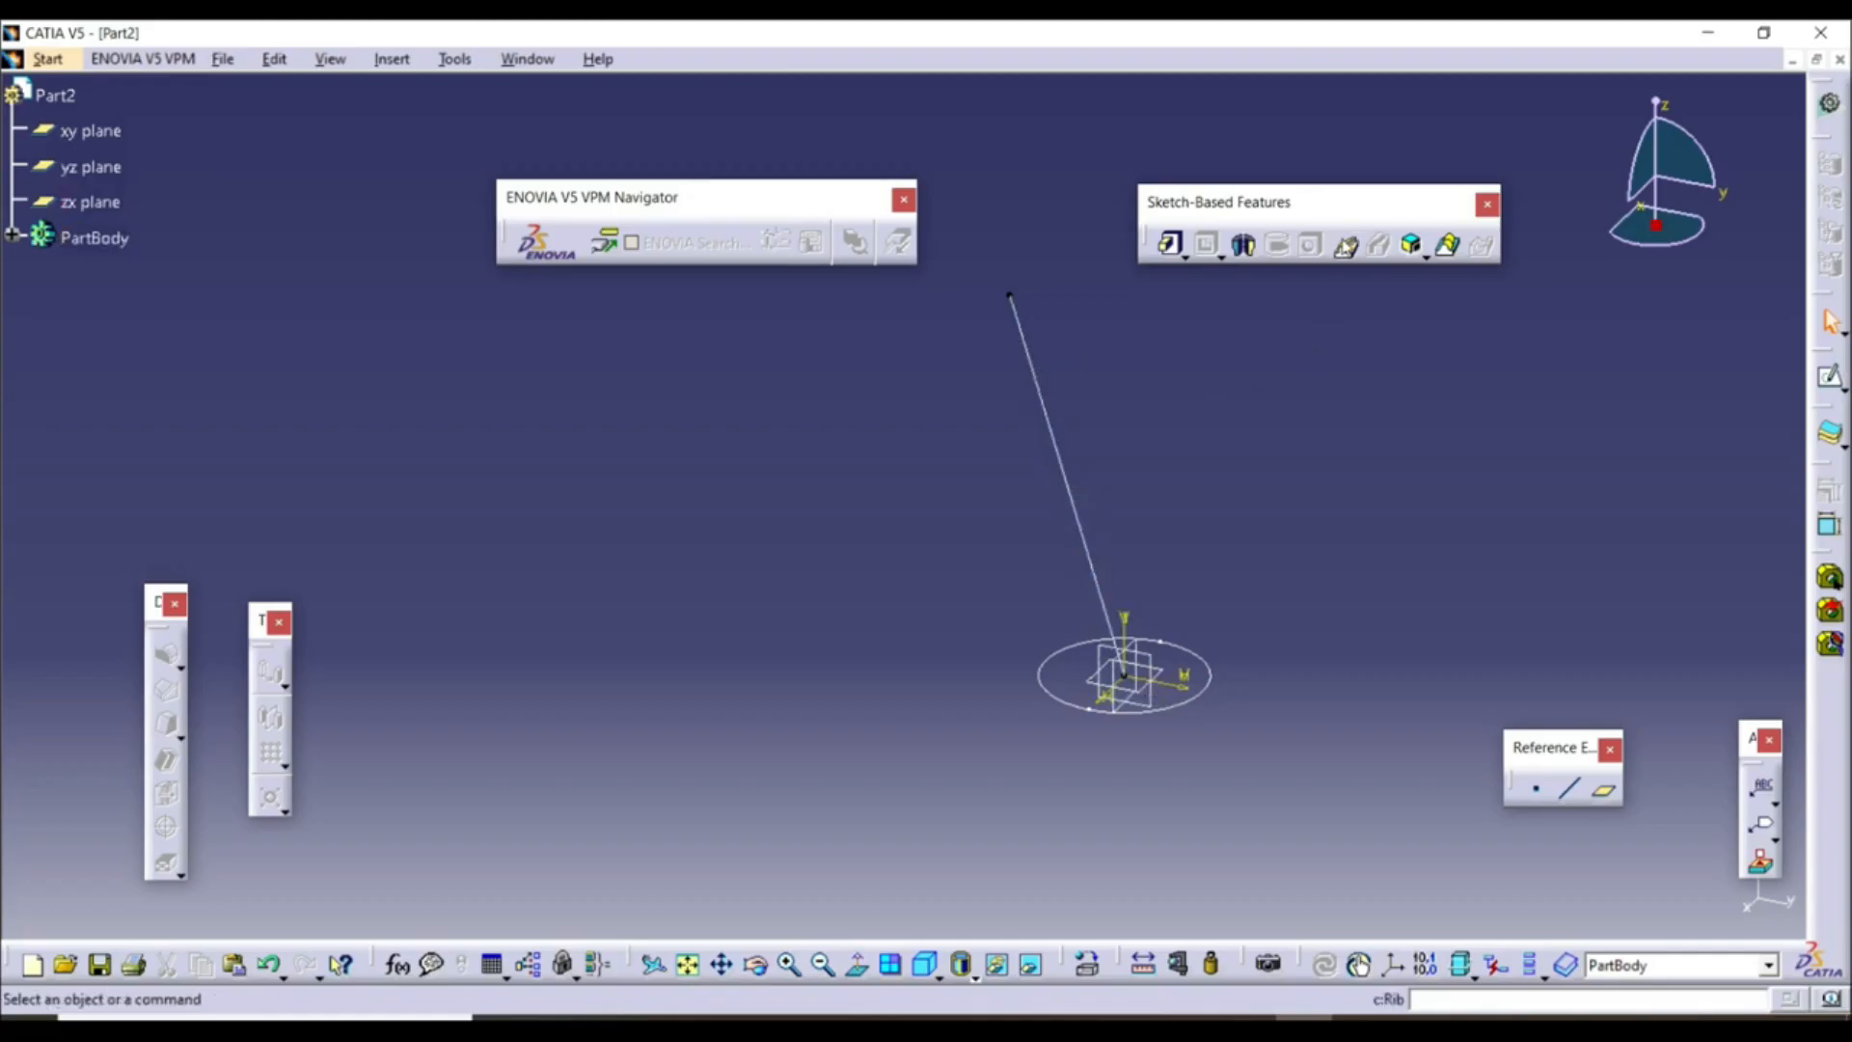
Preview a Rib with the circle as profile, the slanted line as center curve and Keep angle control, and cancel it
left_click(1343, 248)
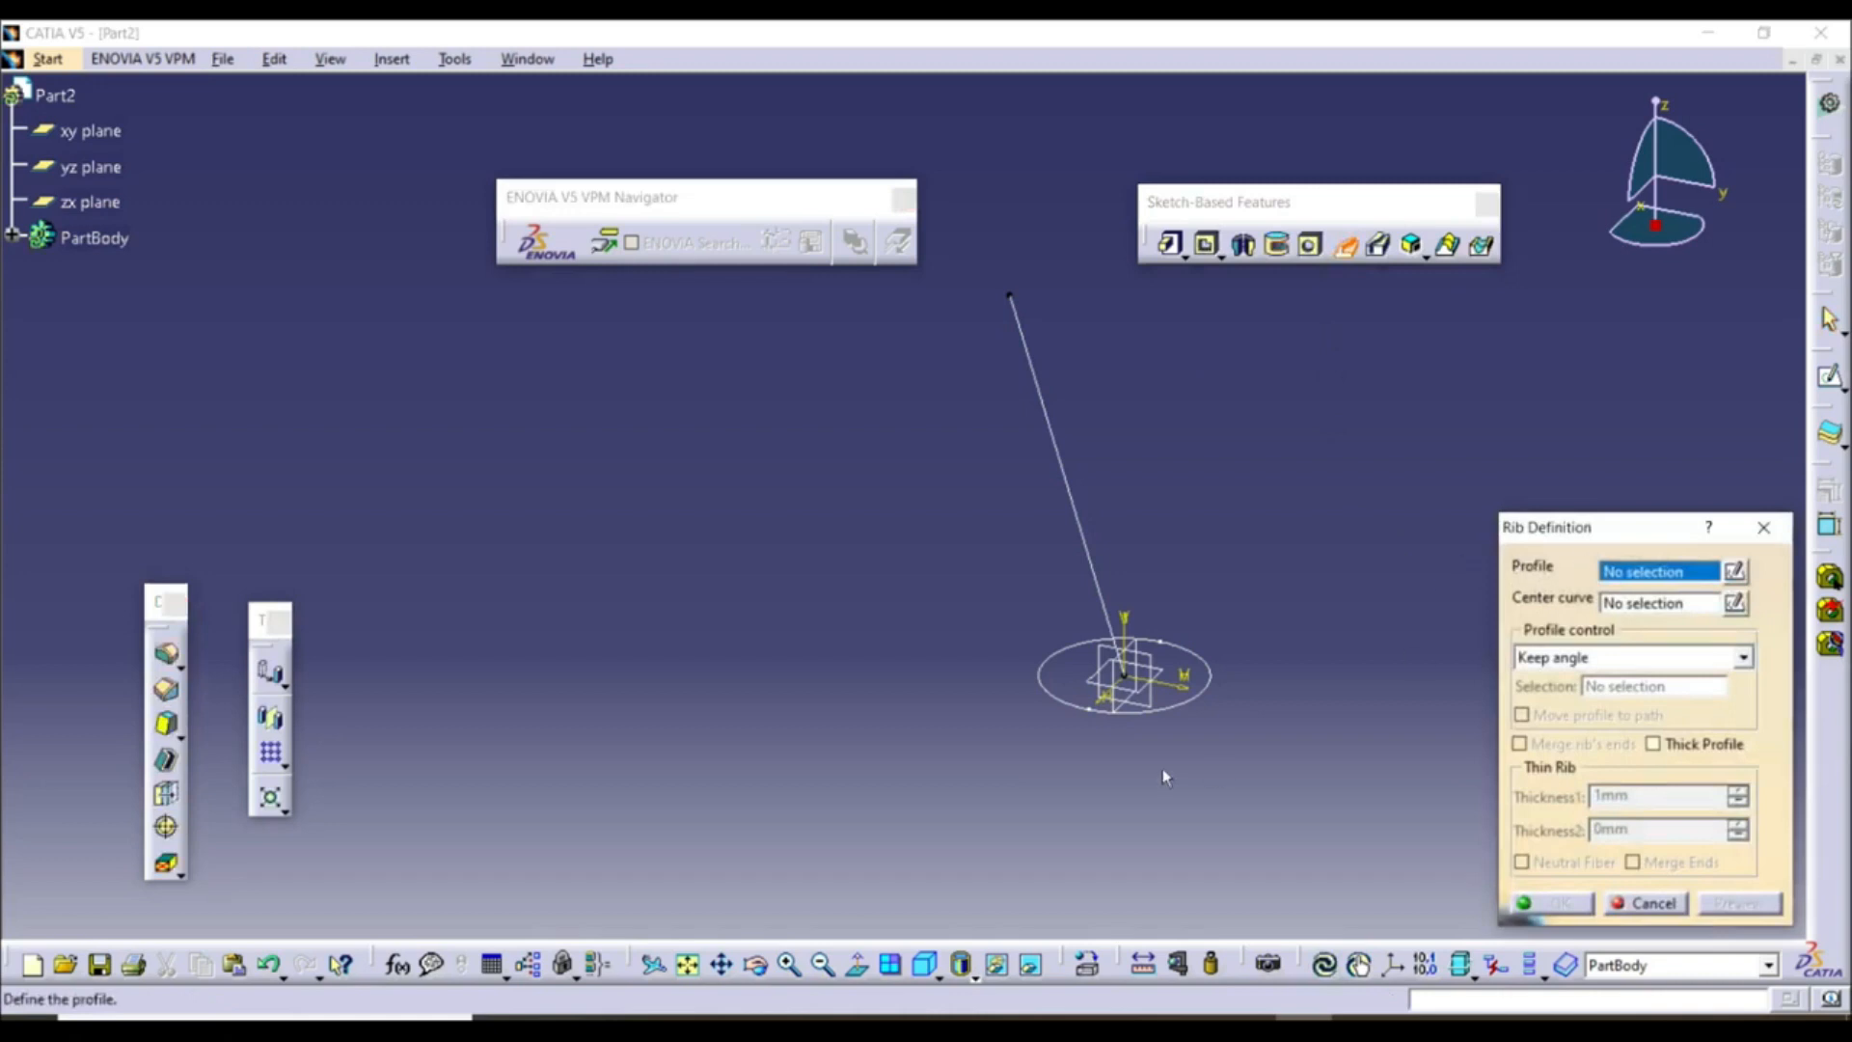
left_click(1194, 708)
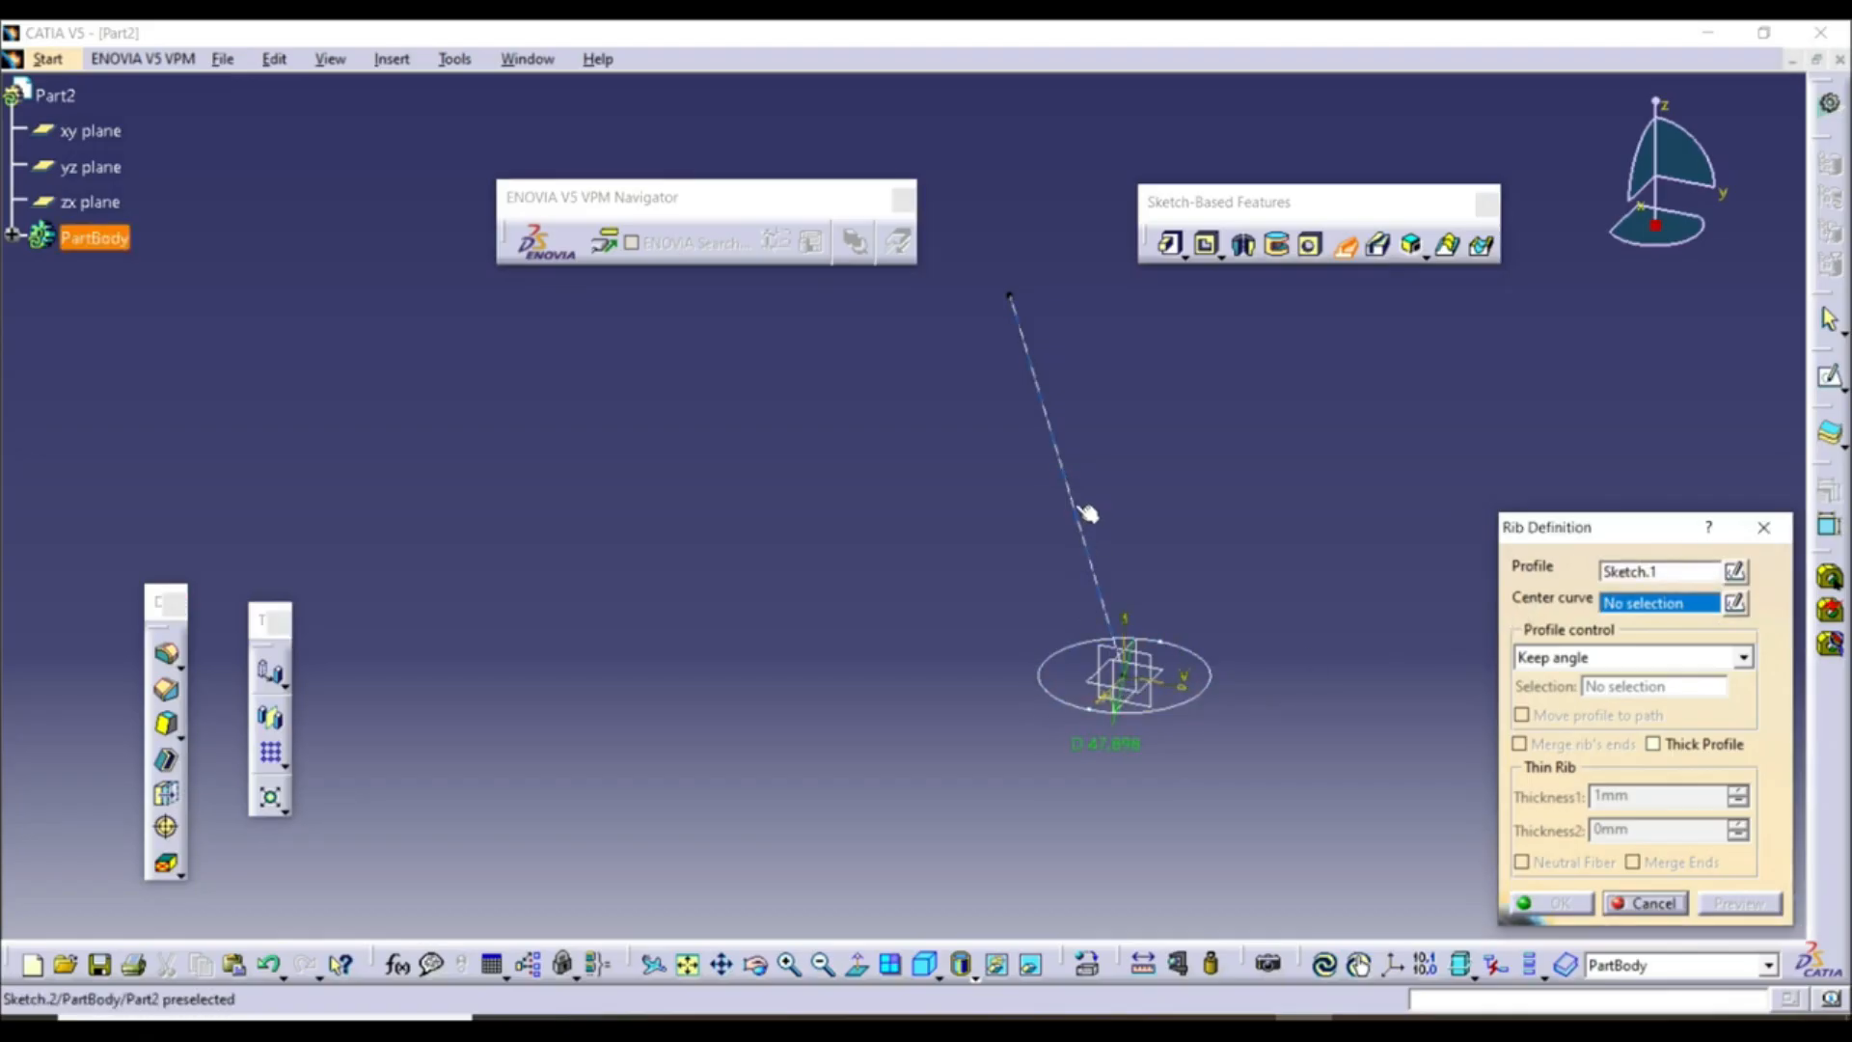
left_click(1089, 548)
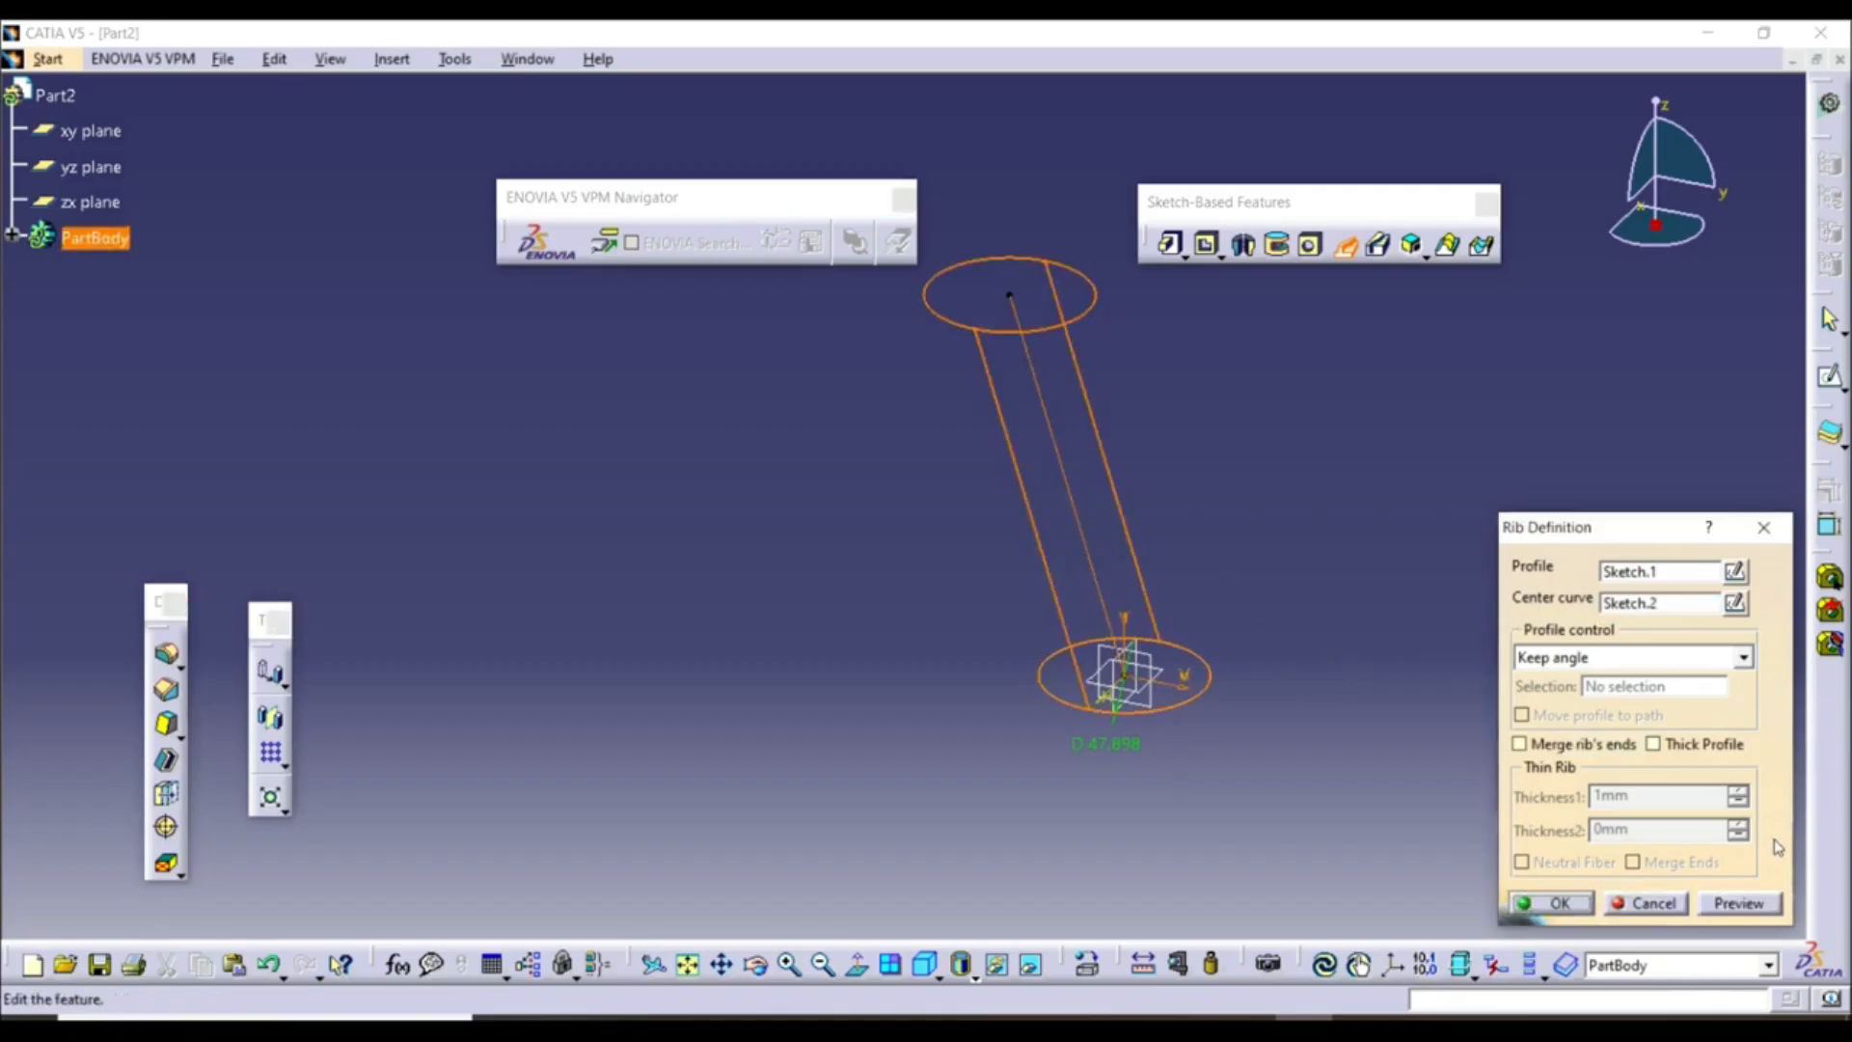
left_click(1745, 903)
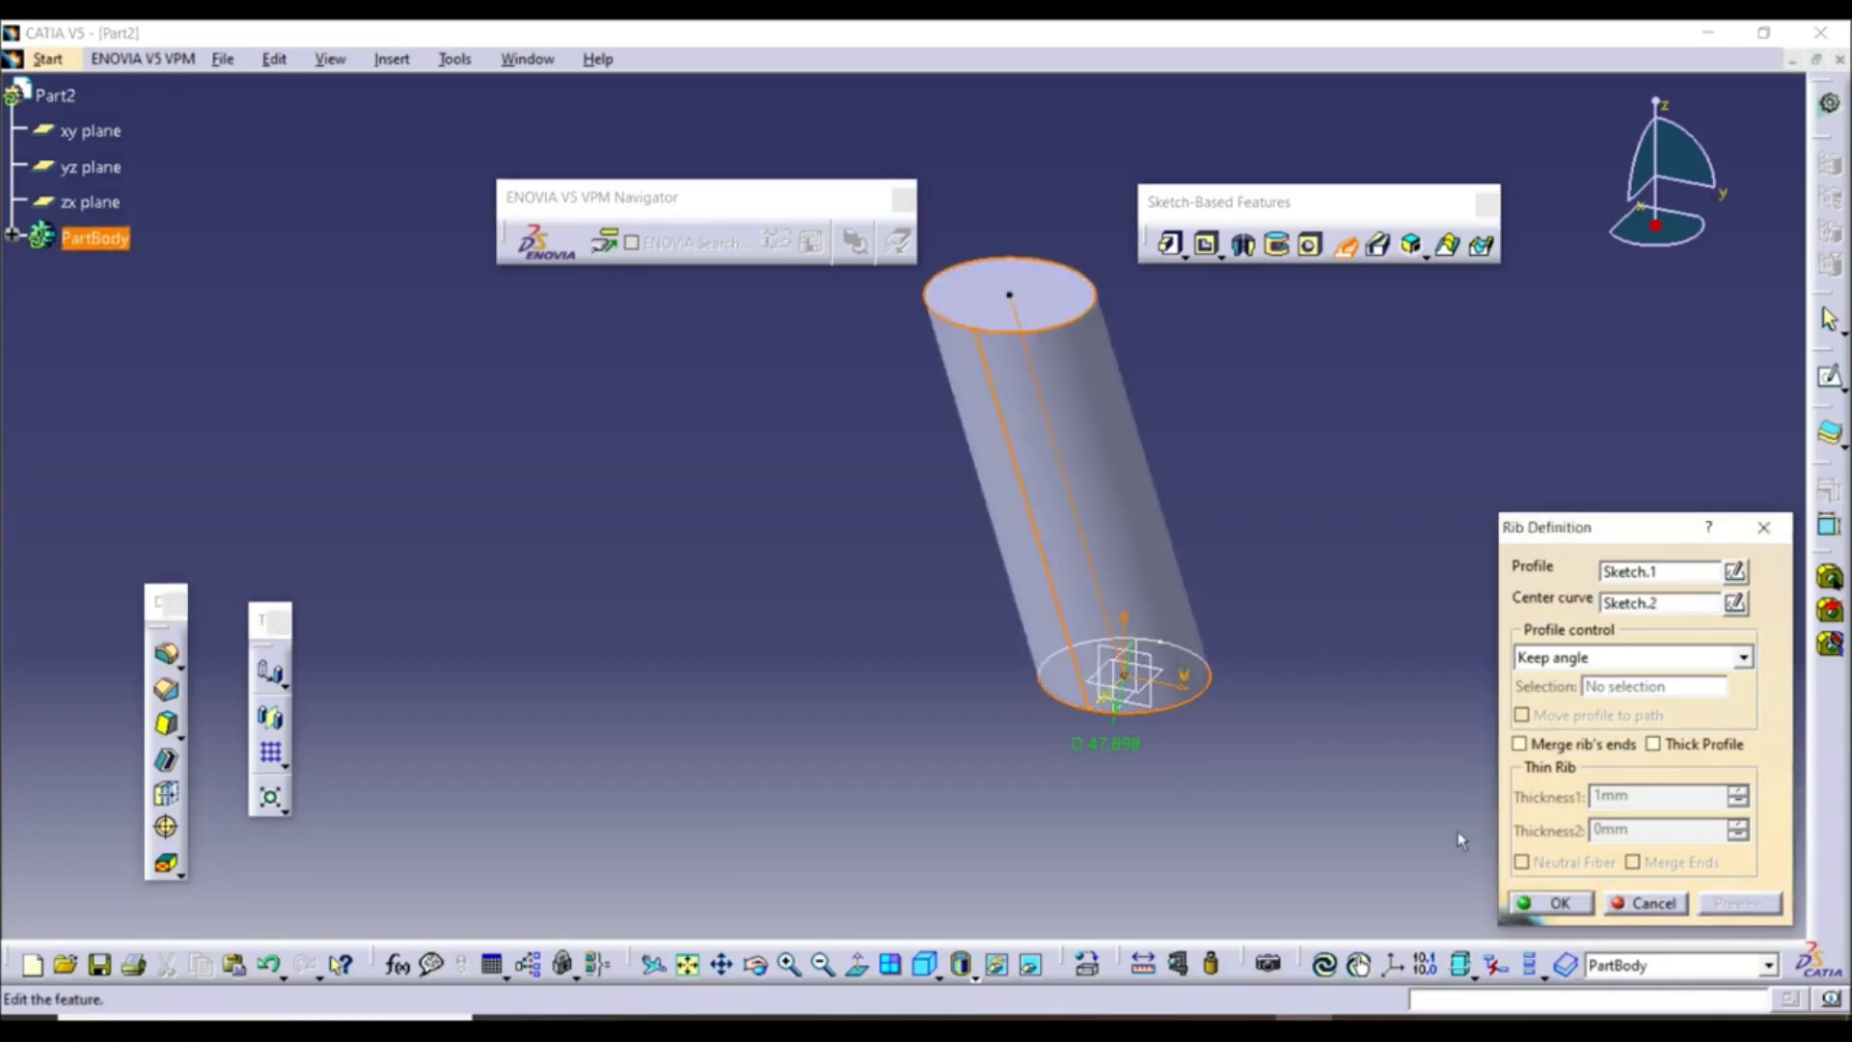
left_click(1573, 902)
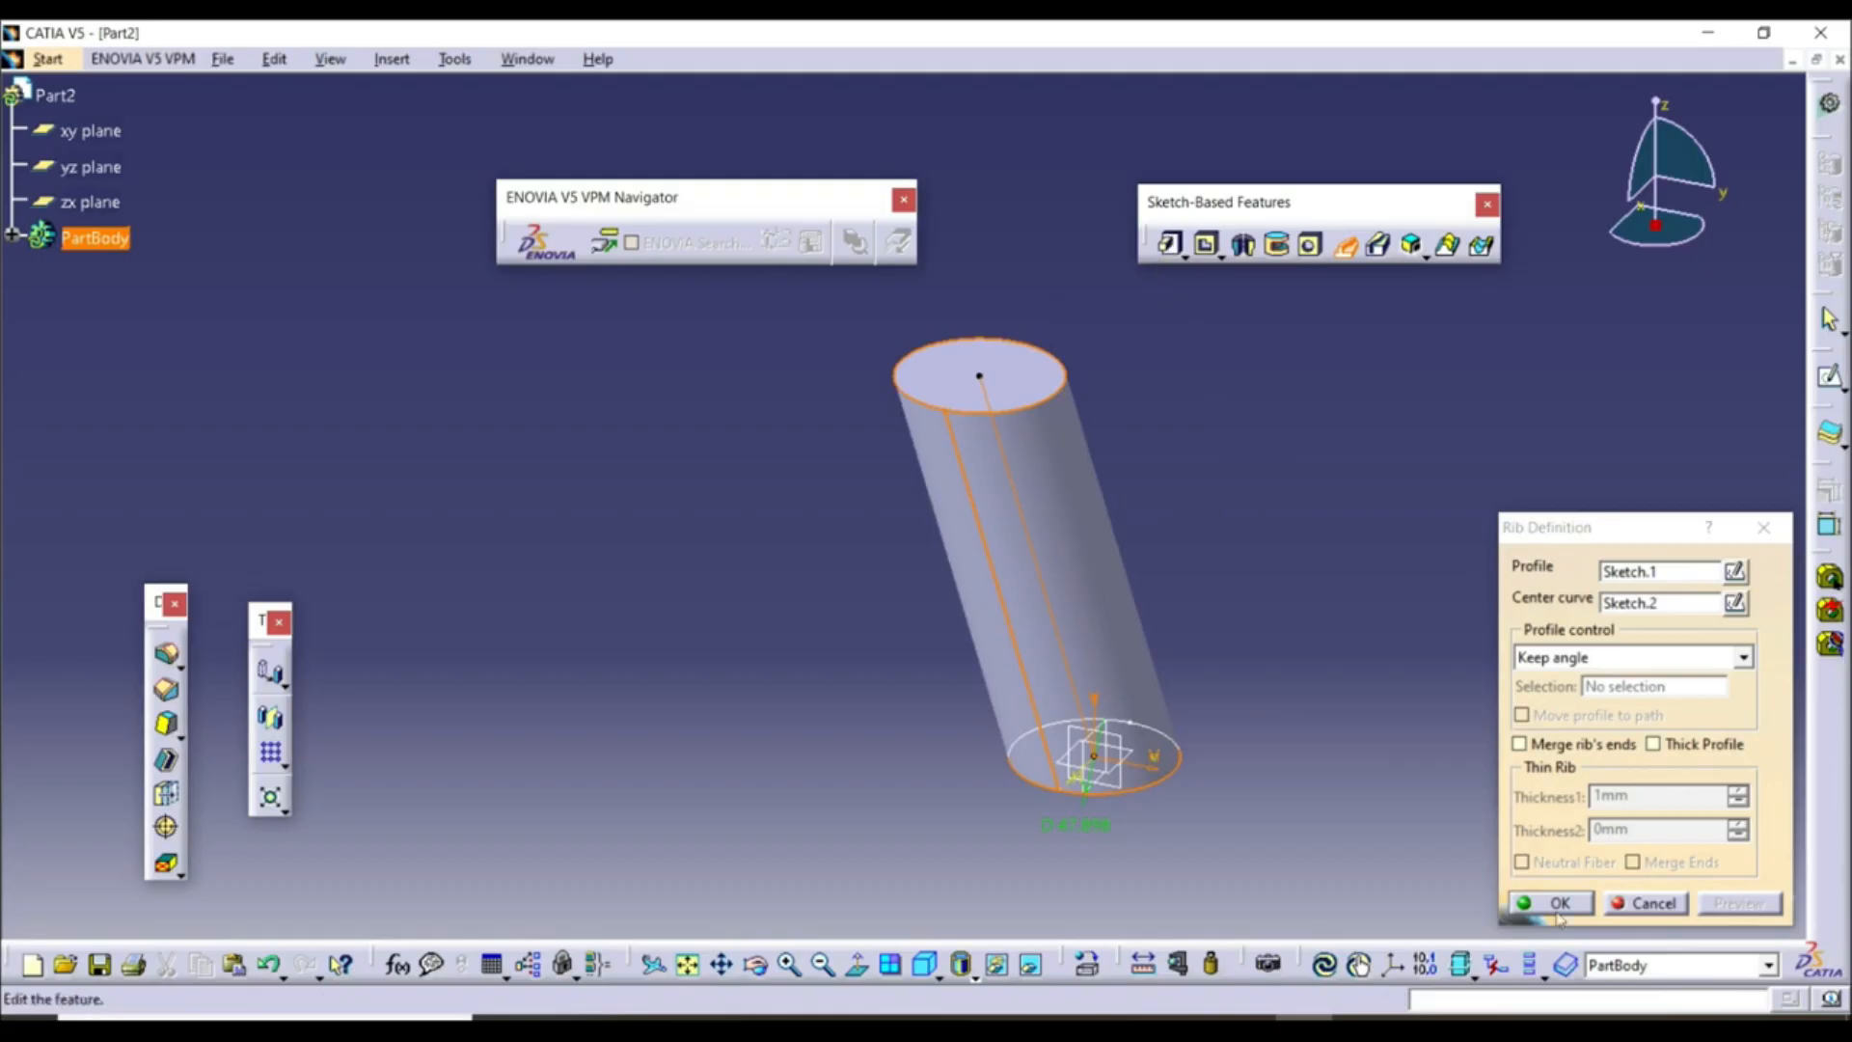
left_click(1639, 909)
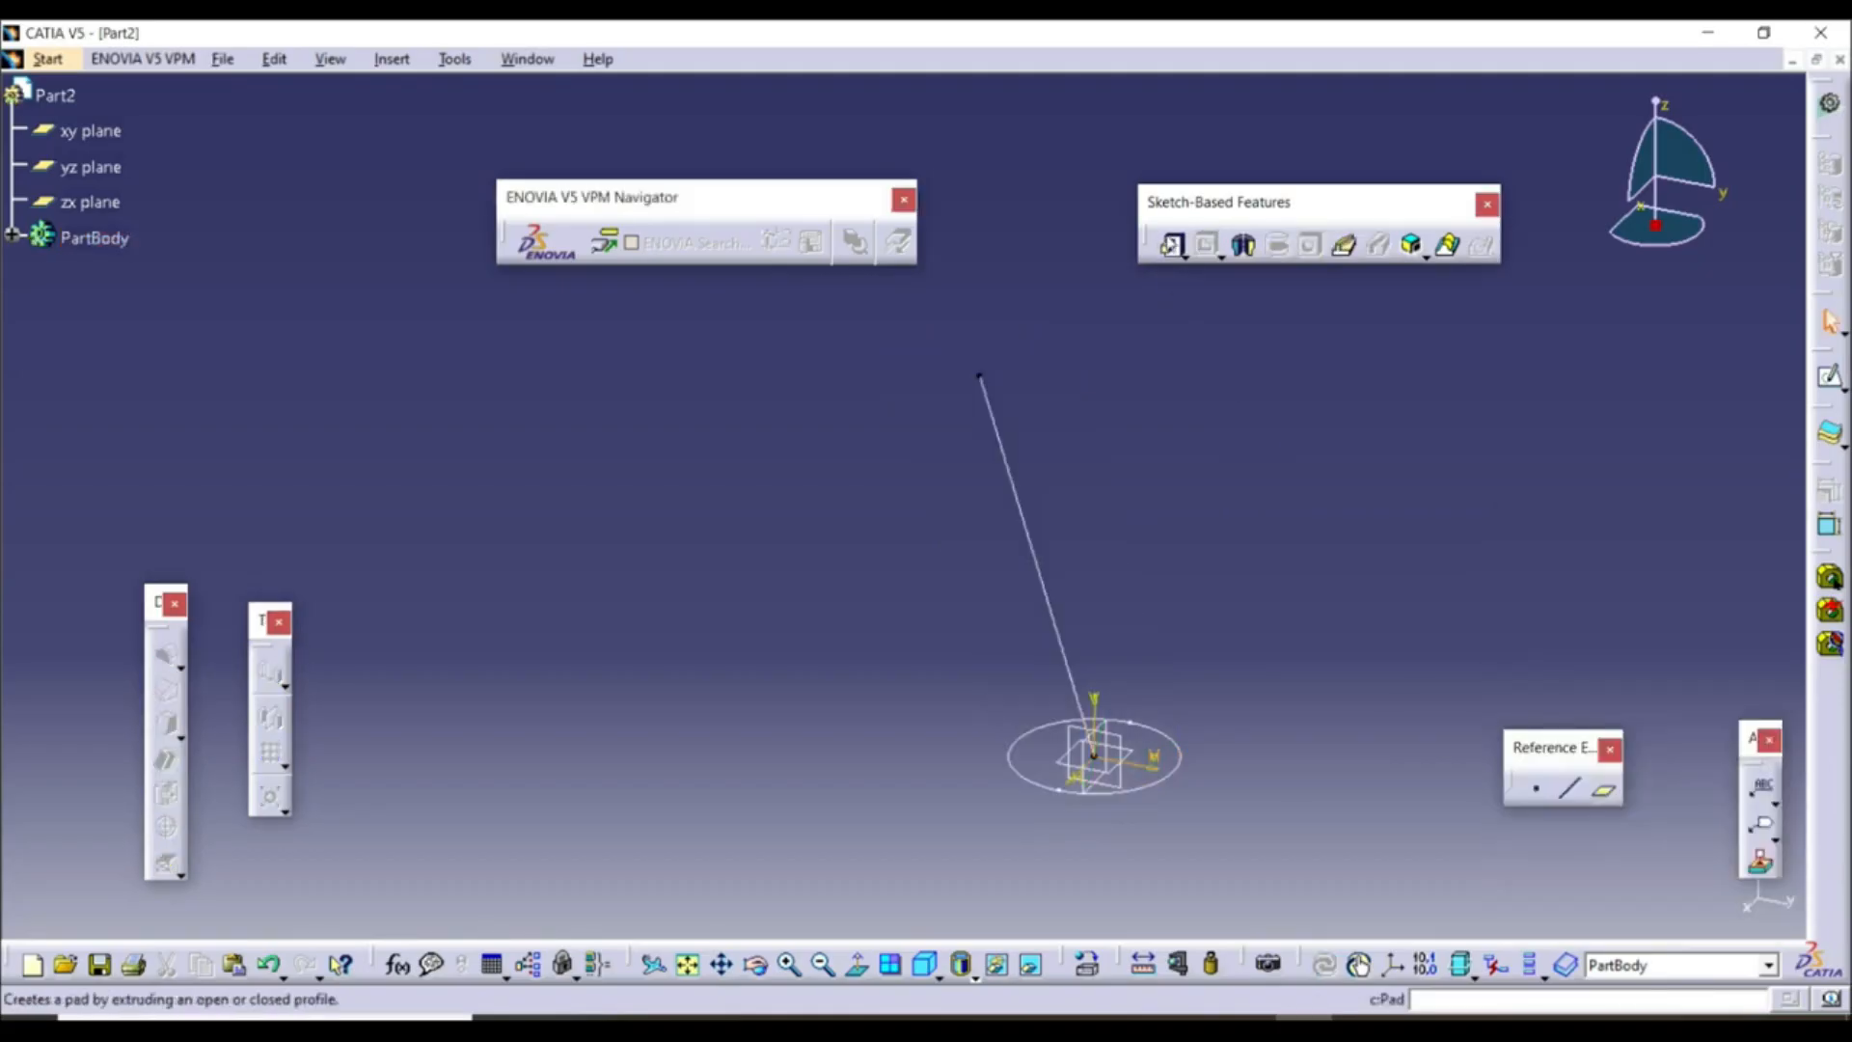
Set up a Pad of the circle that follows the slanted line as its direction instead of normal to the profile
left_click(1170, 244)
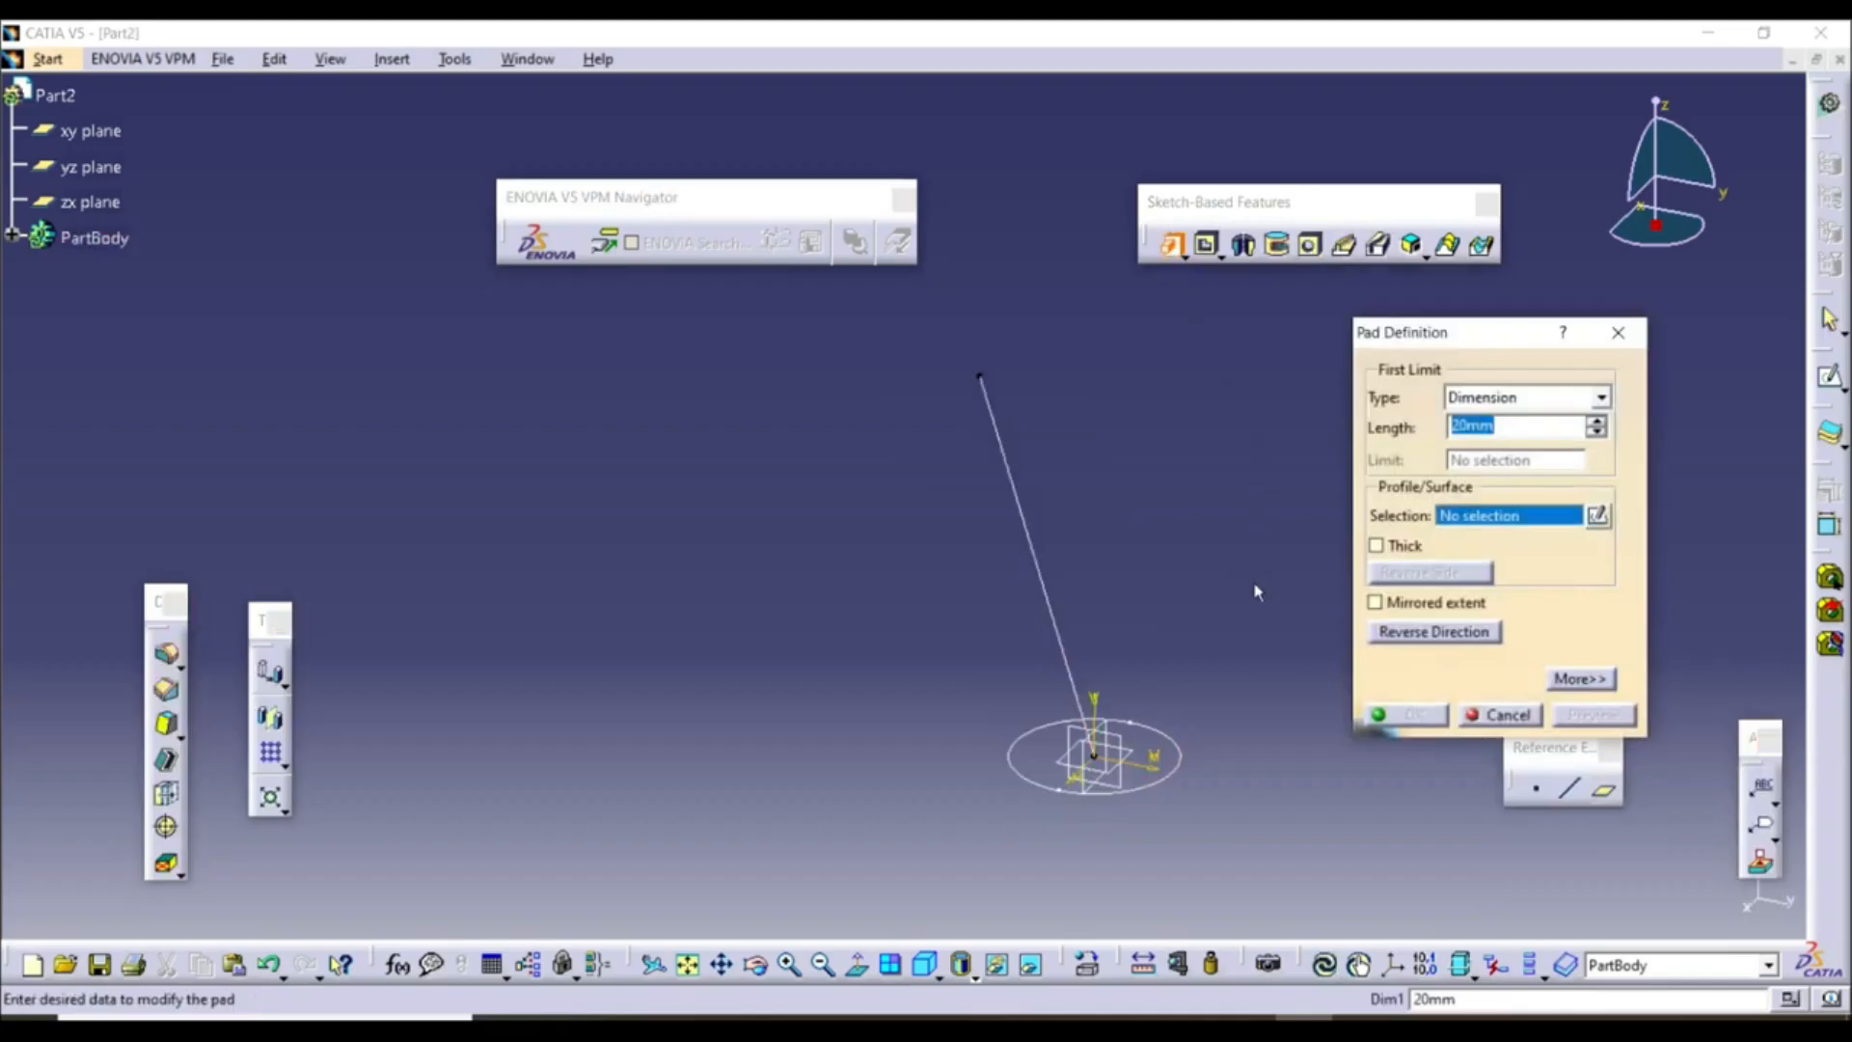
left_click(1172, 767)
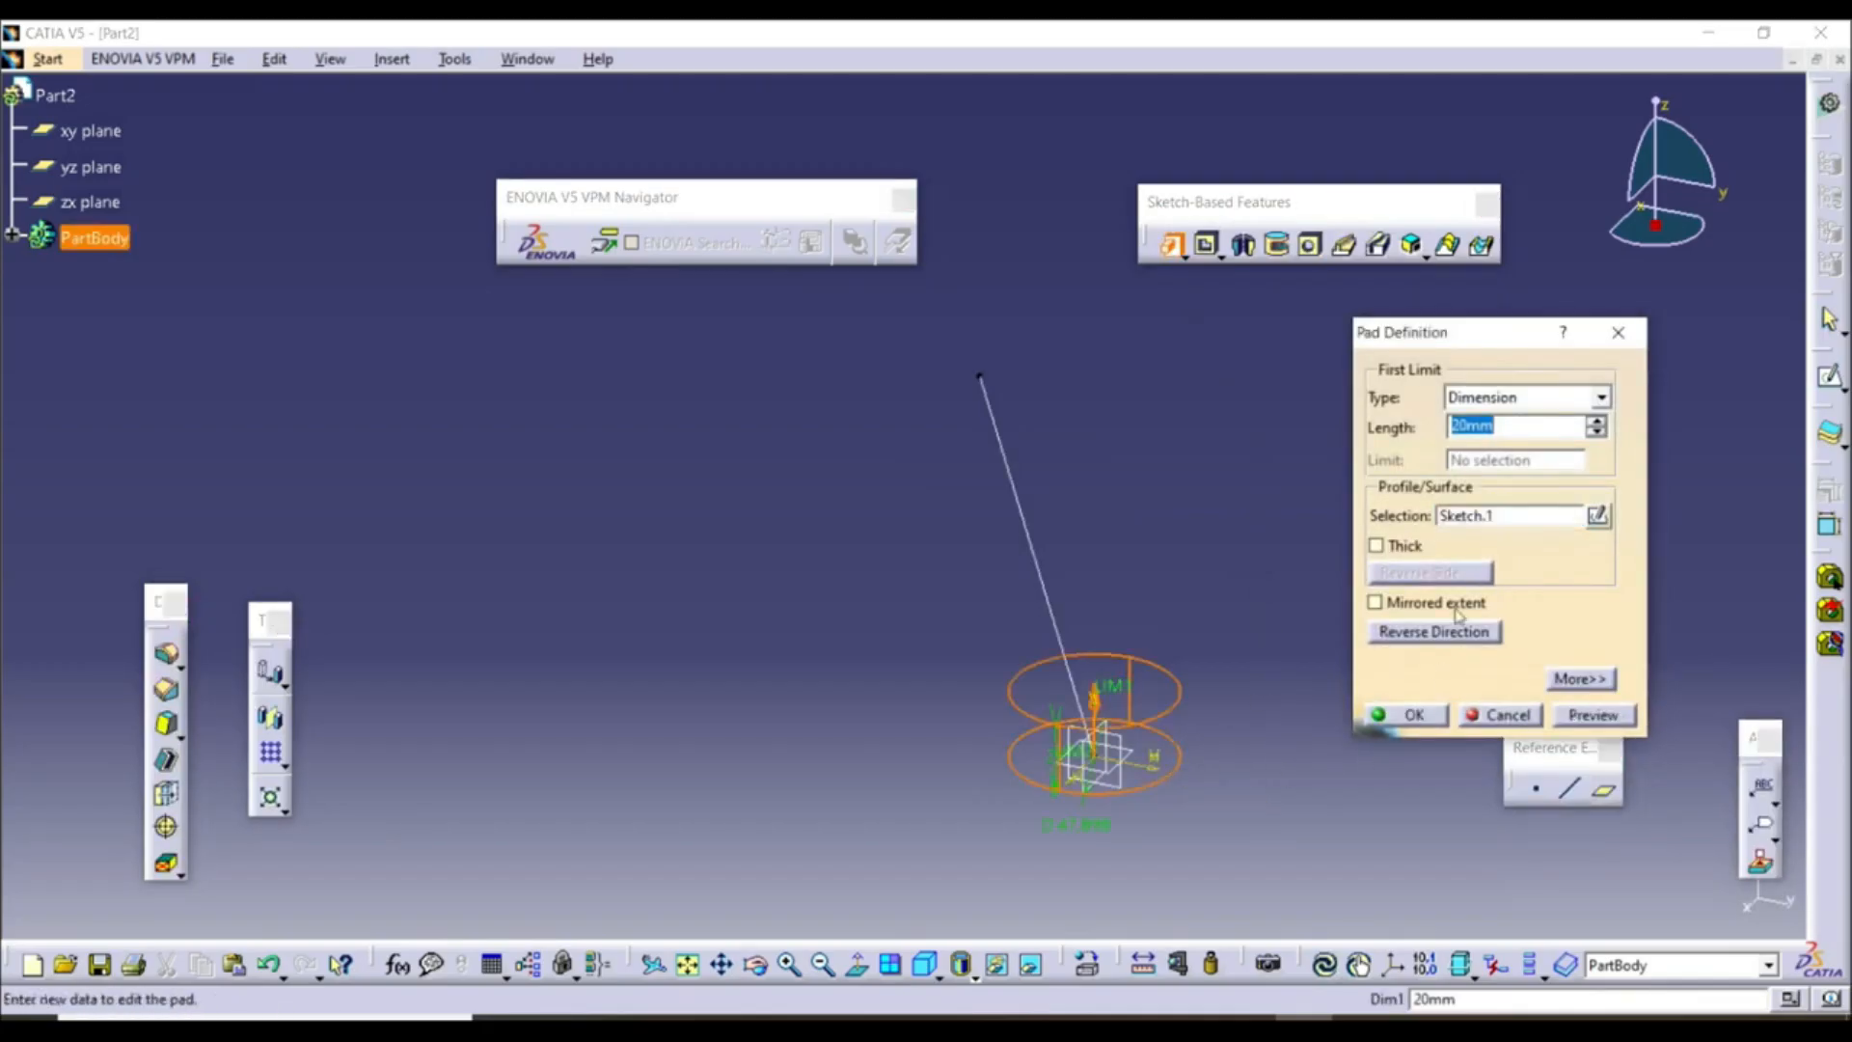
left_click(1582, 680)
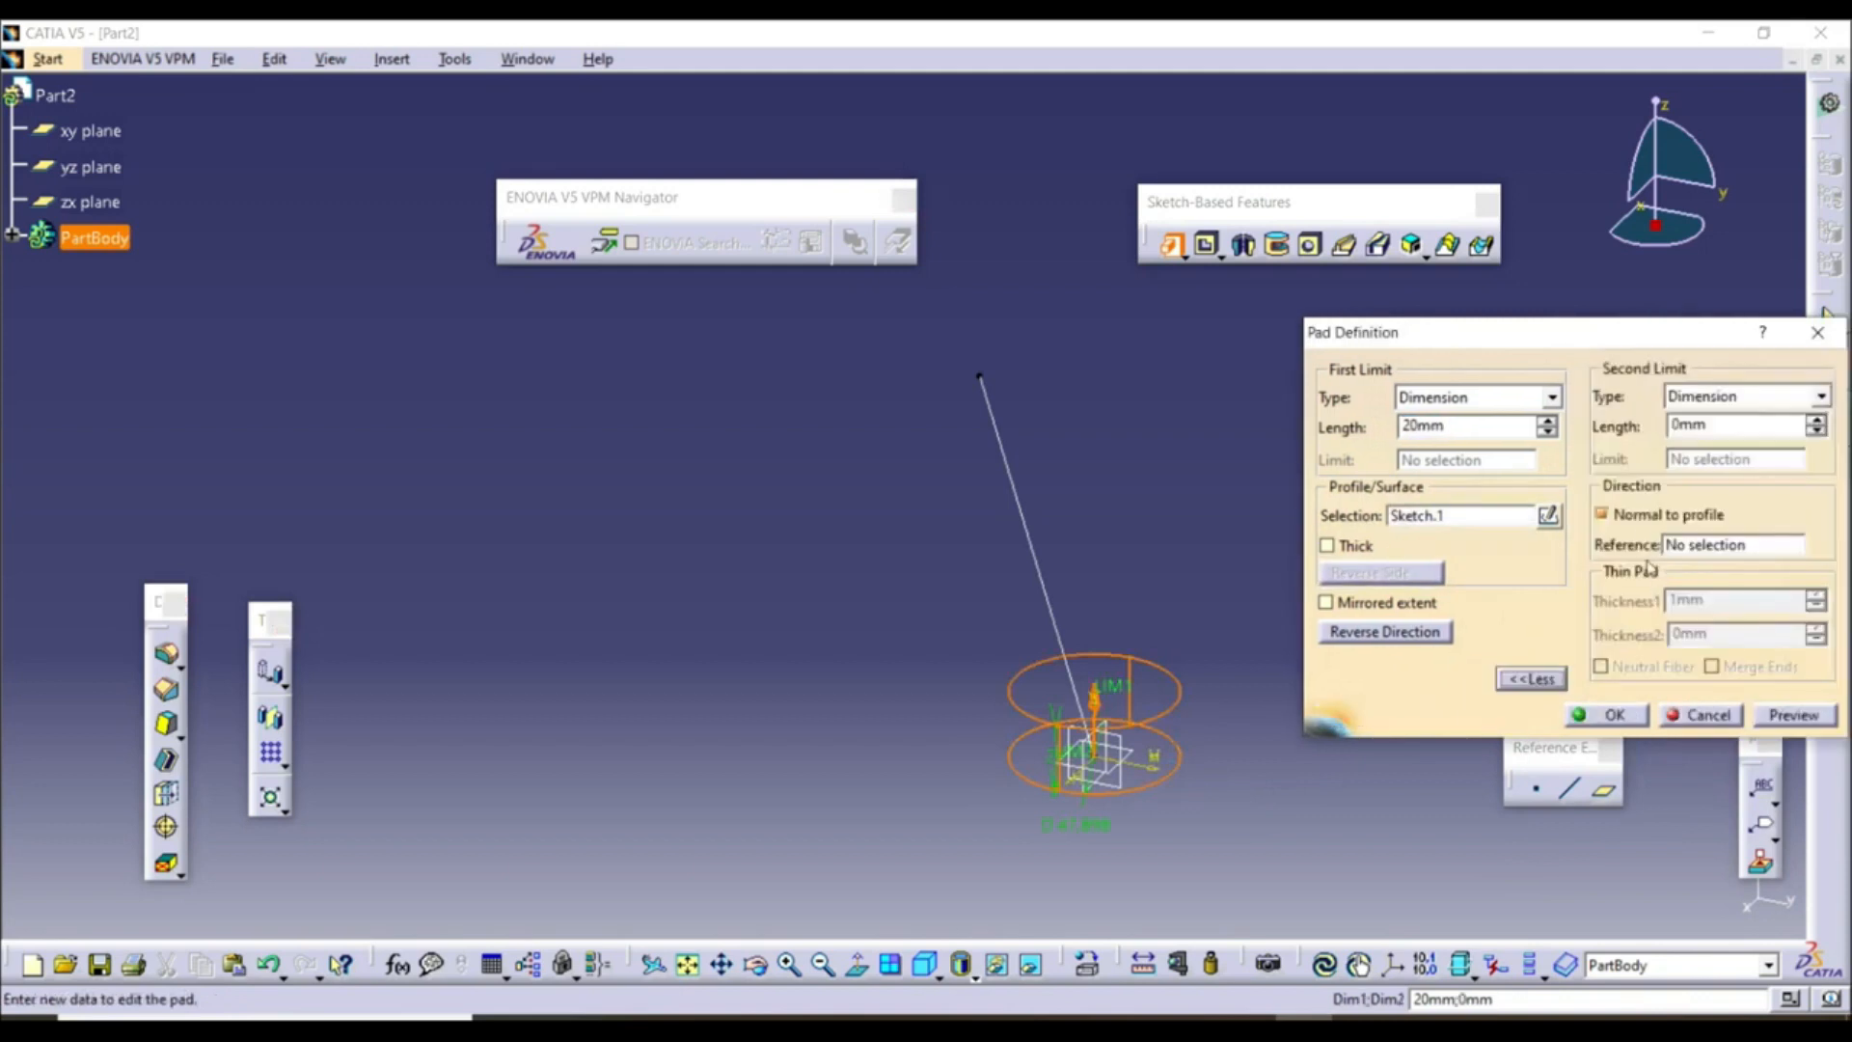
left_click(1604, 514)
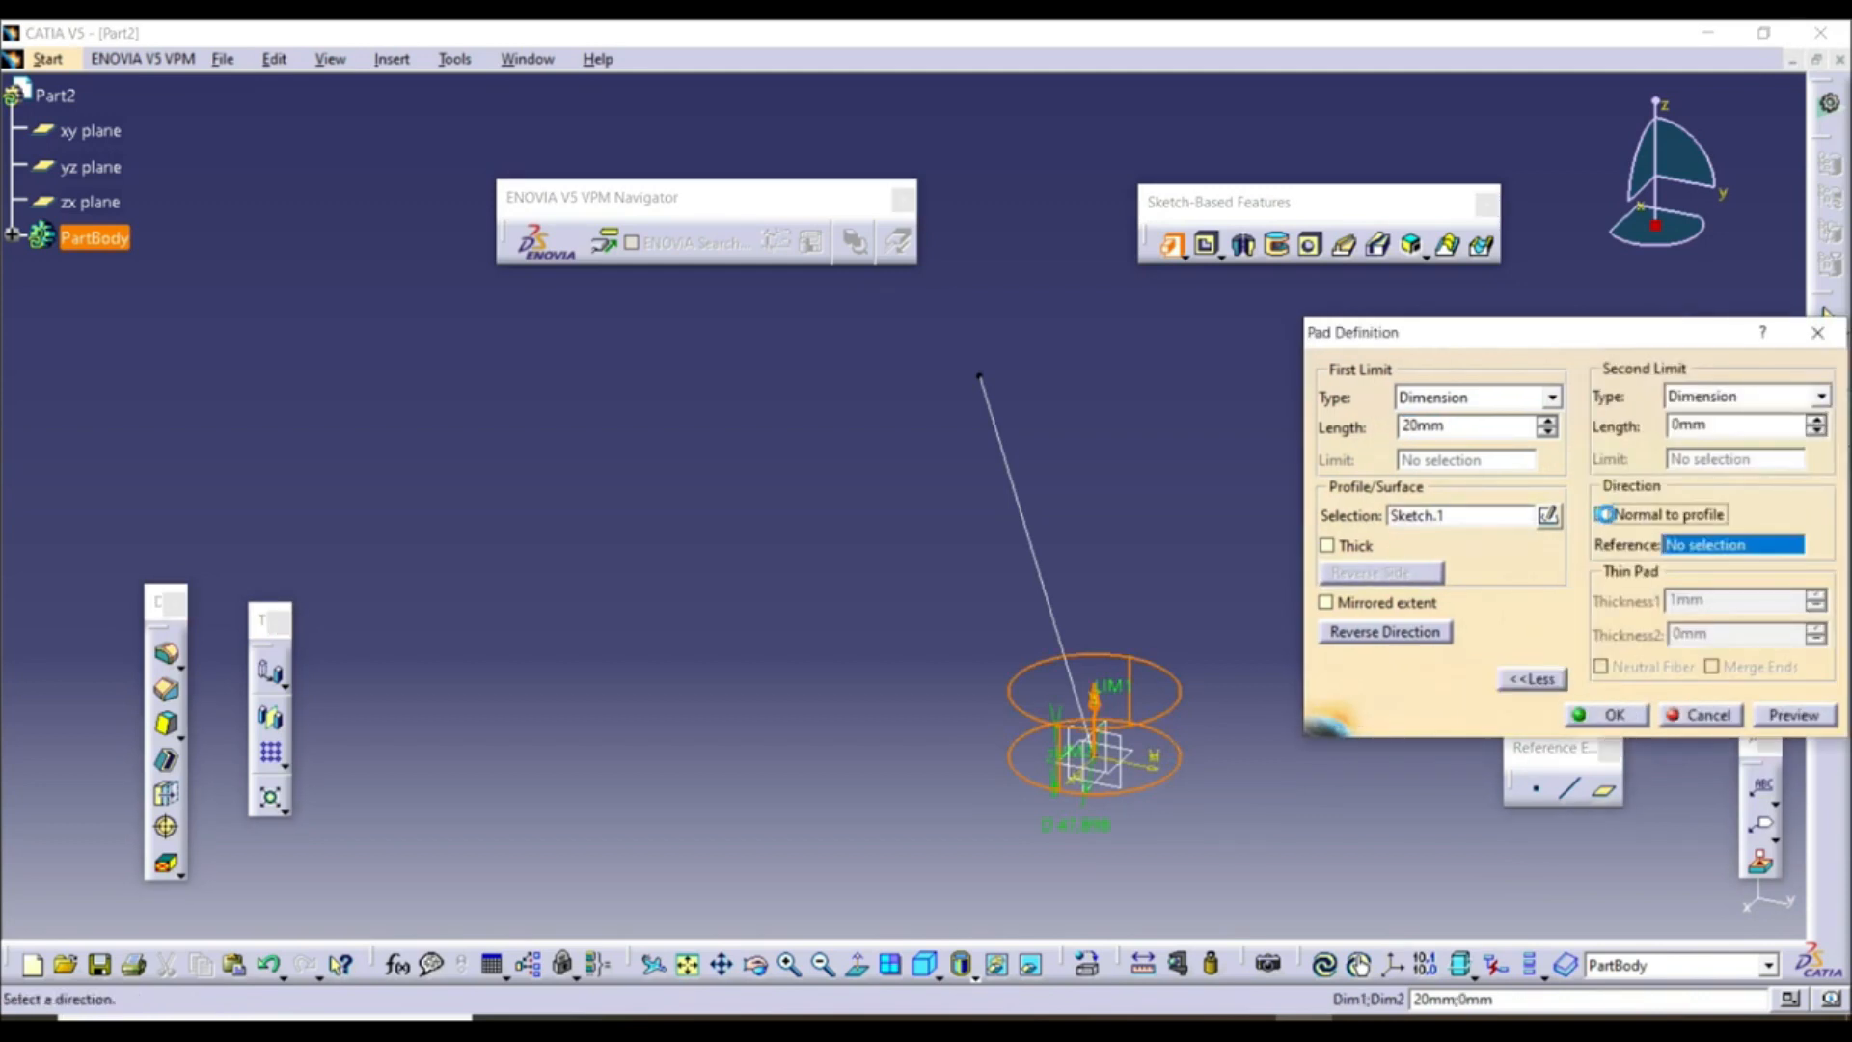
left_click(1044, 580)
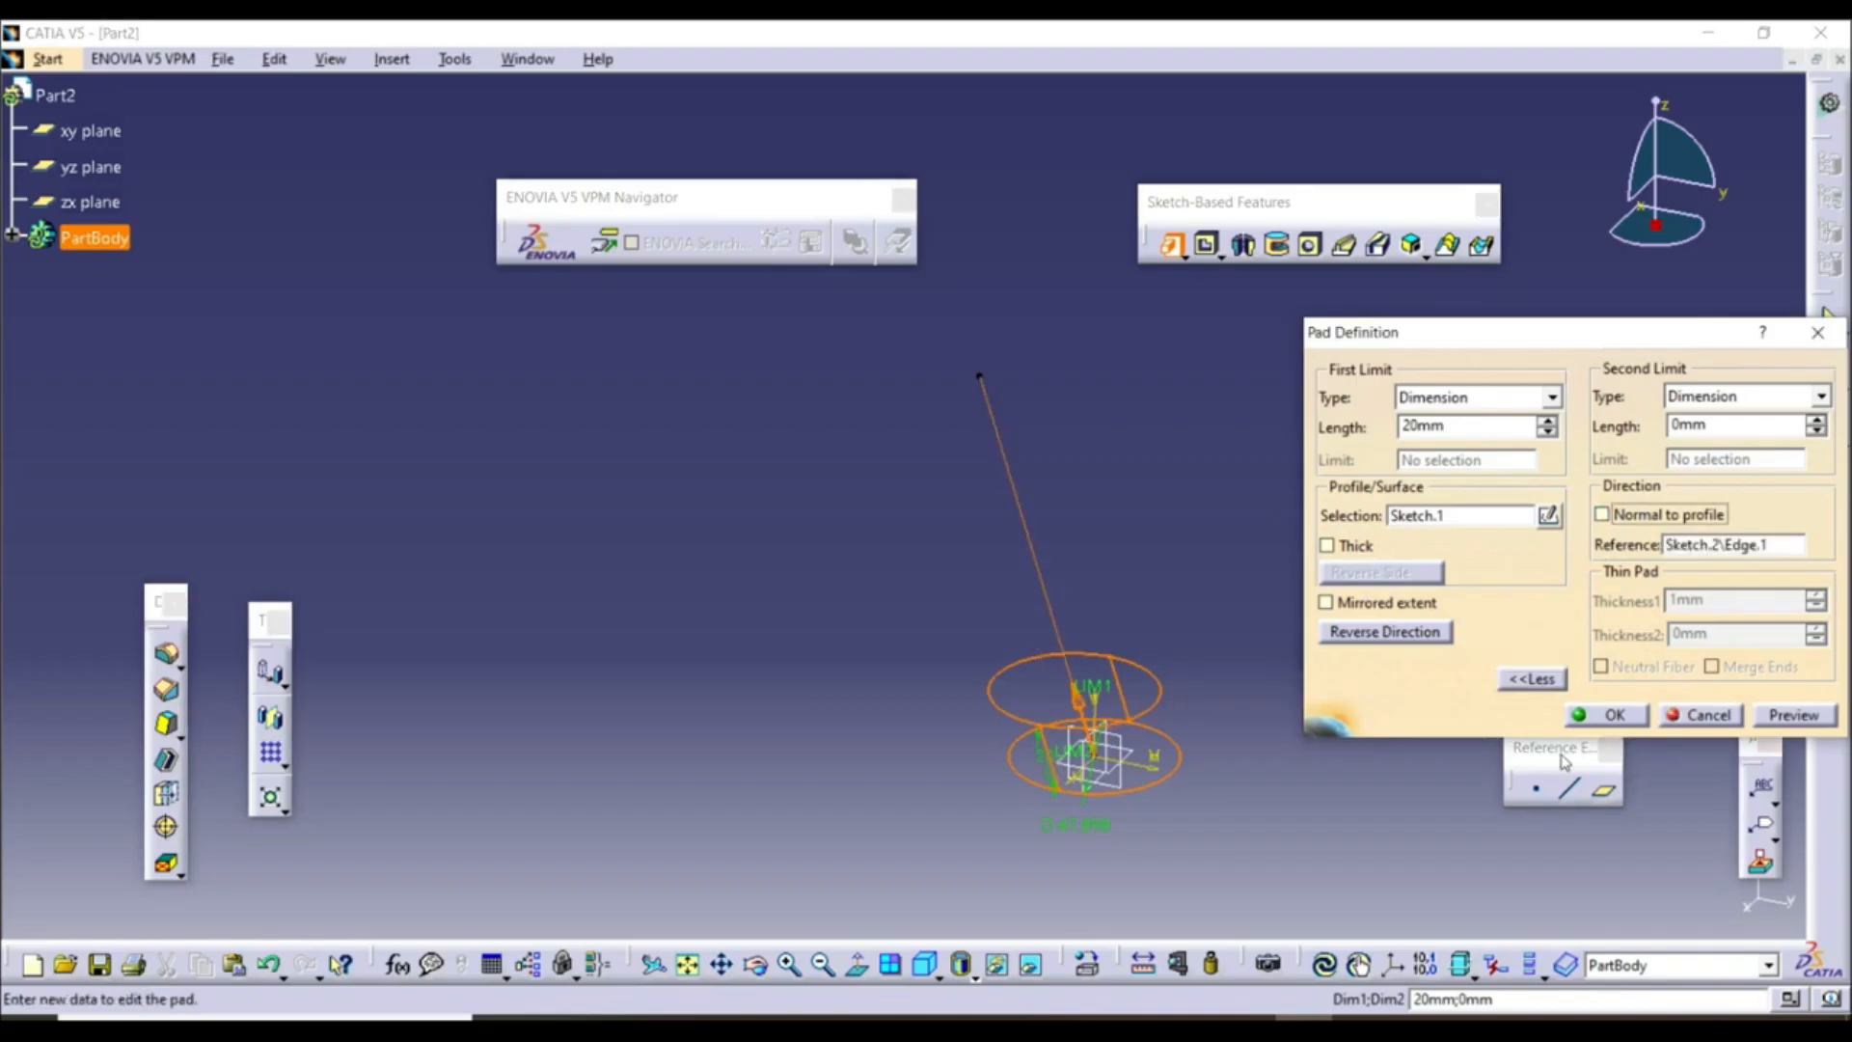
Set the pad's first limit length to 100 mm, preview the slanted cylinder, and cancel the pad
left_click(1547, 420)
left_click_drag(1547, 422, 1547, 429)
left_click(1547, 421)
left_click(1547, 421)
left_click(1548, 421)
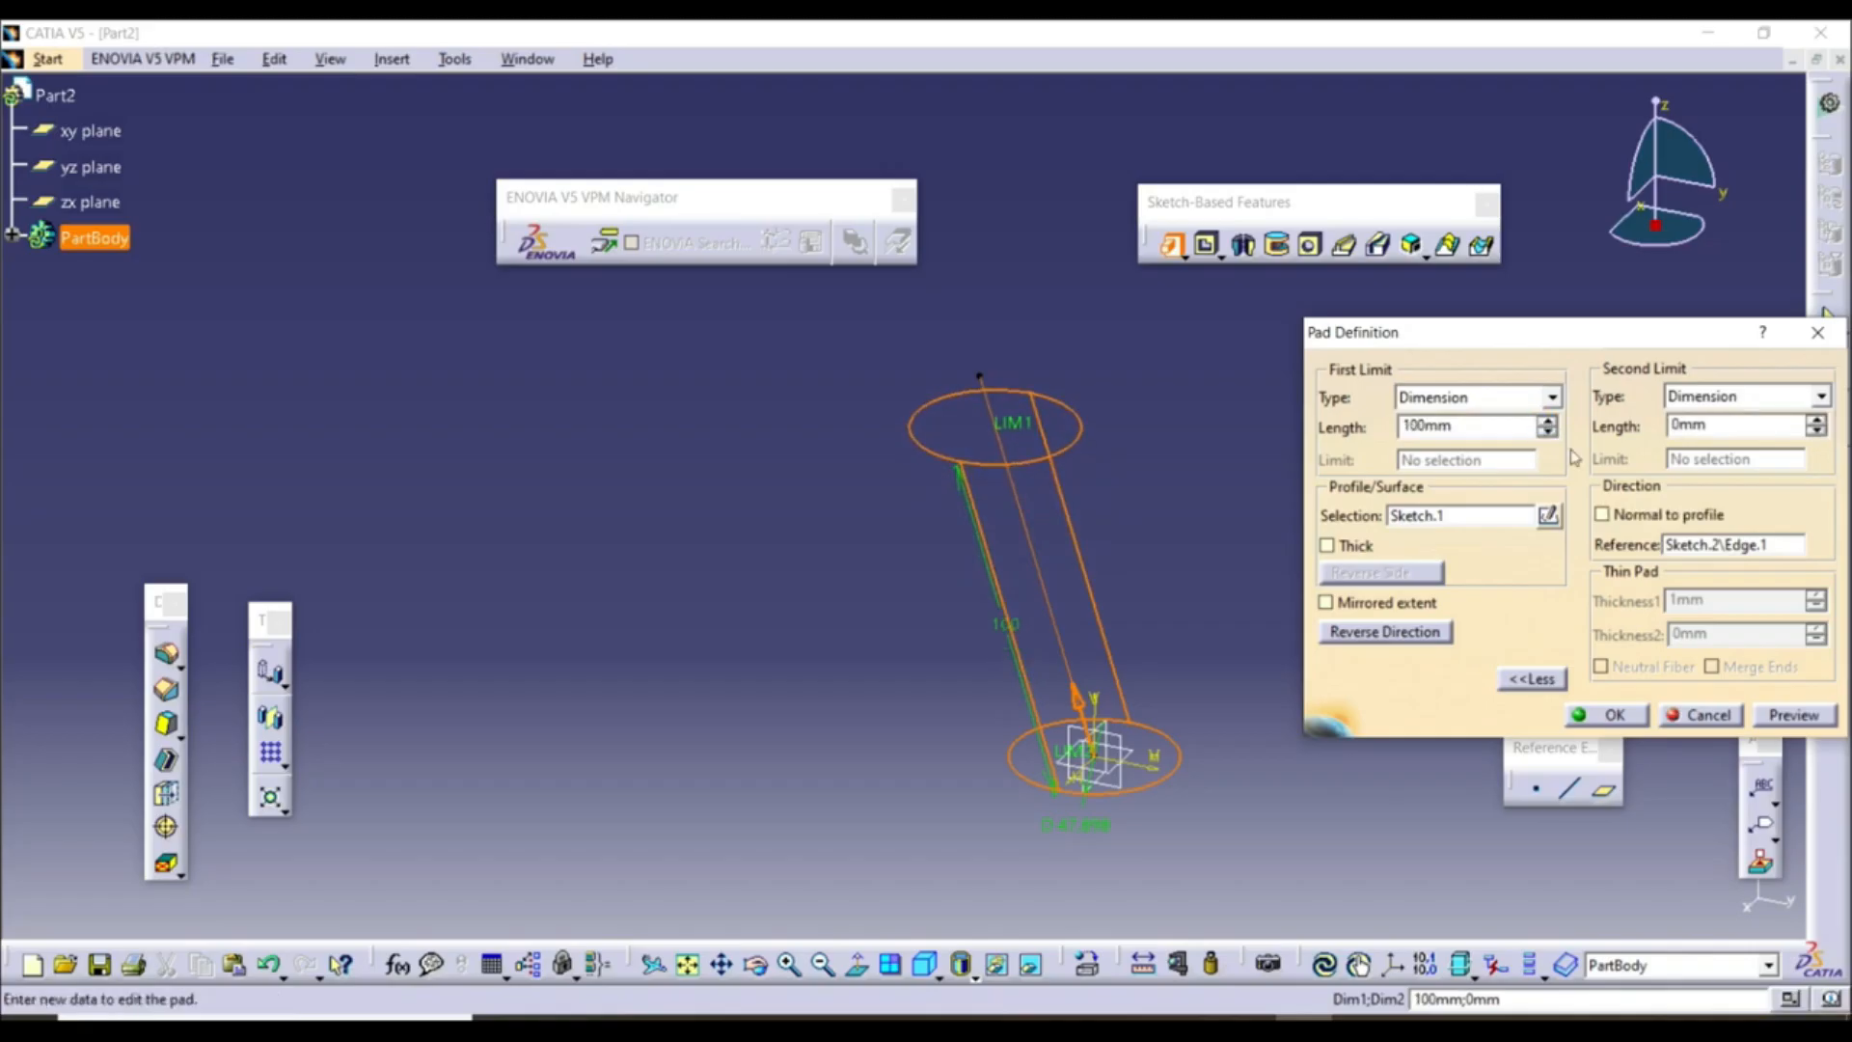
left_click(1789, 718)
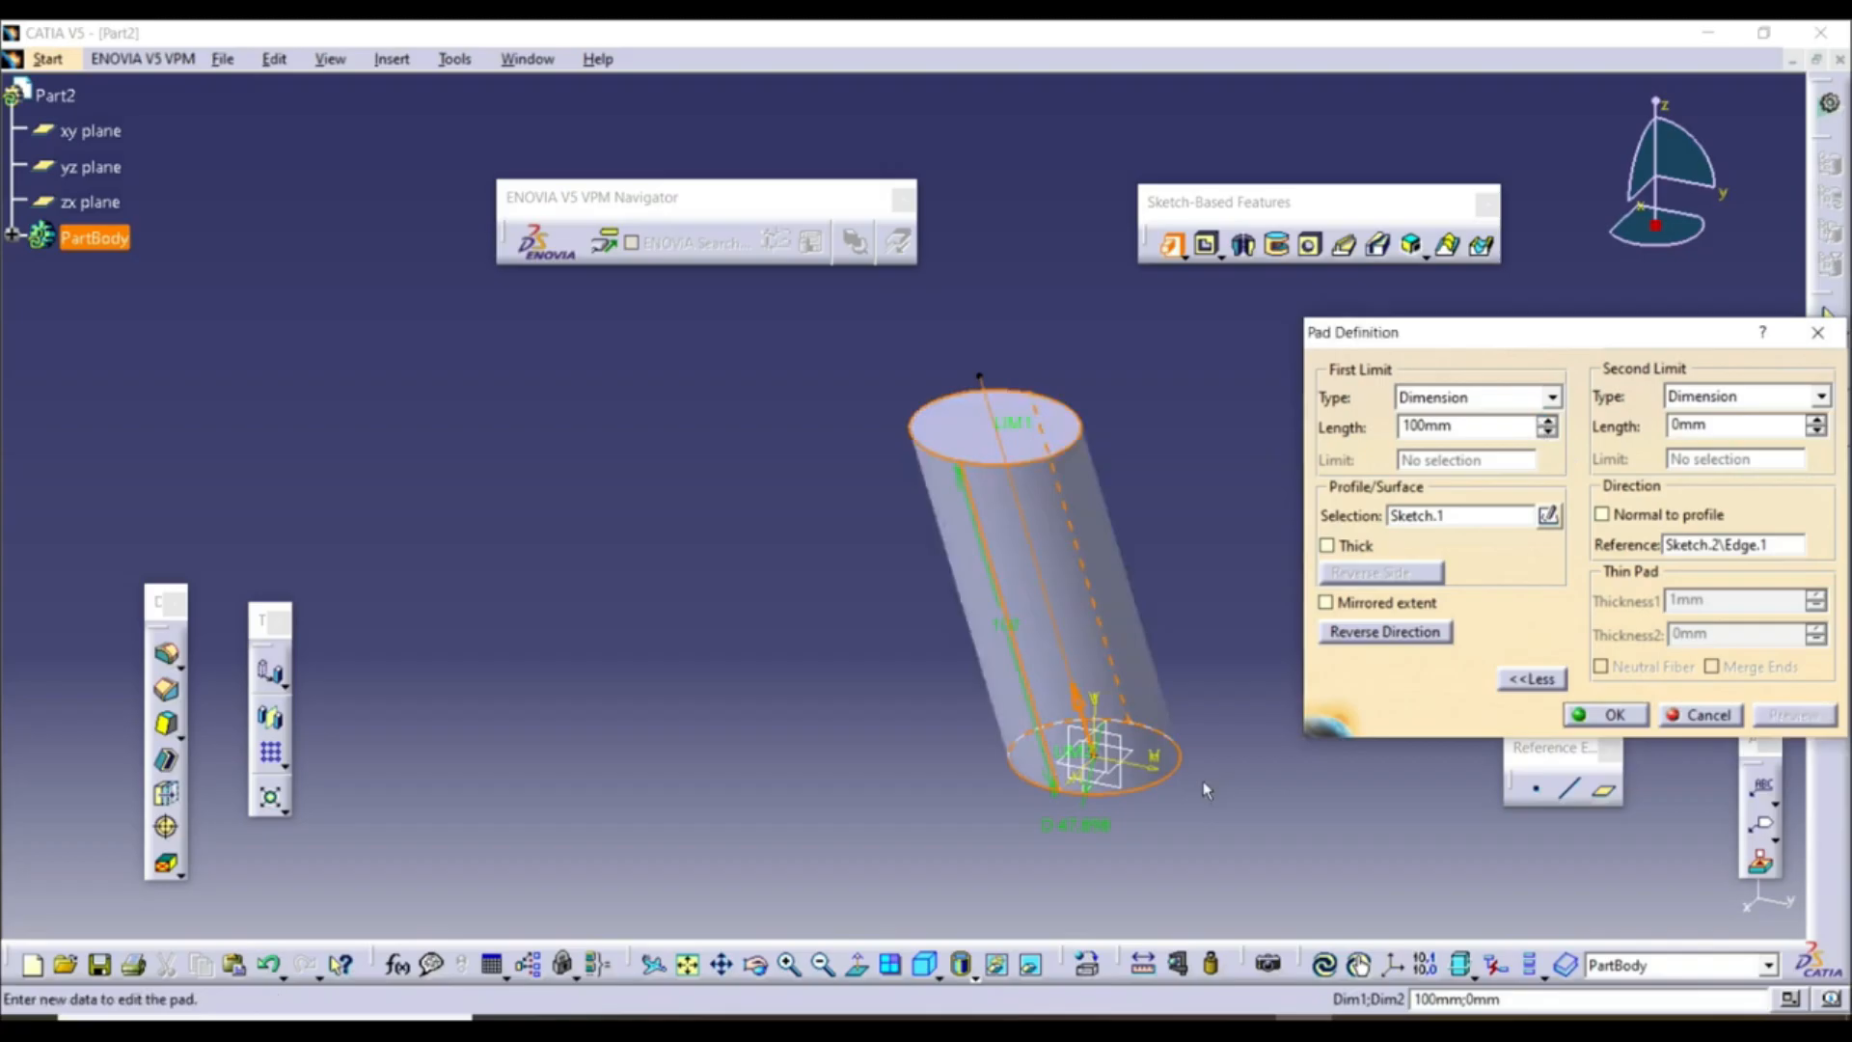
left_click(1690, 714)
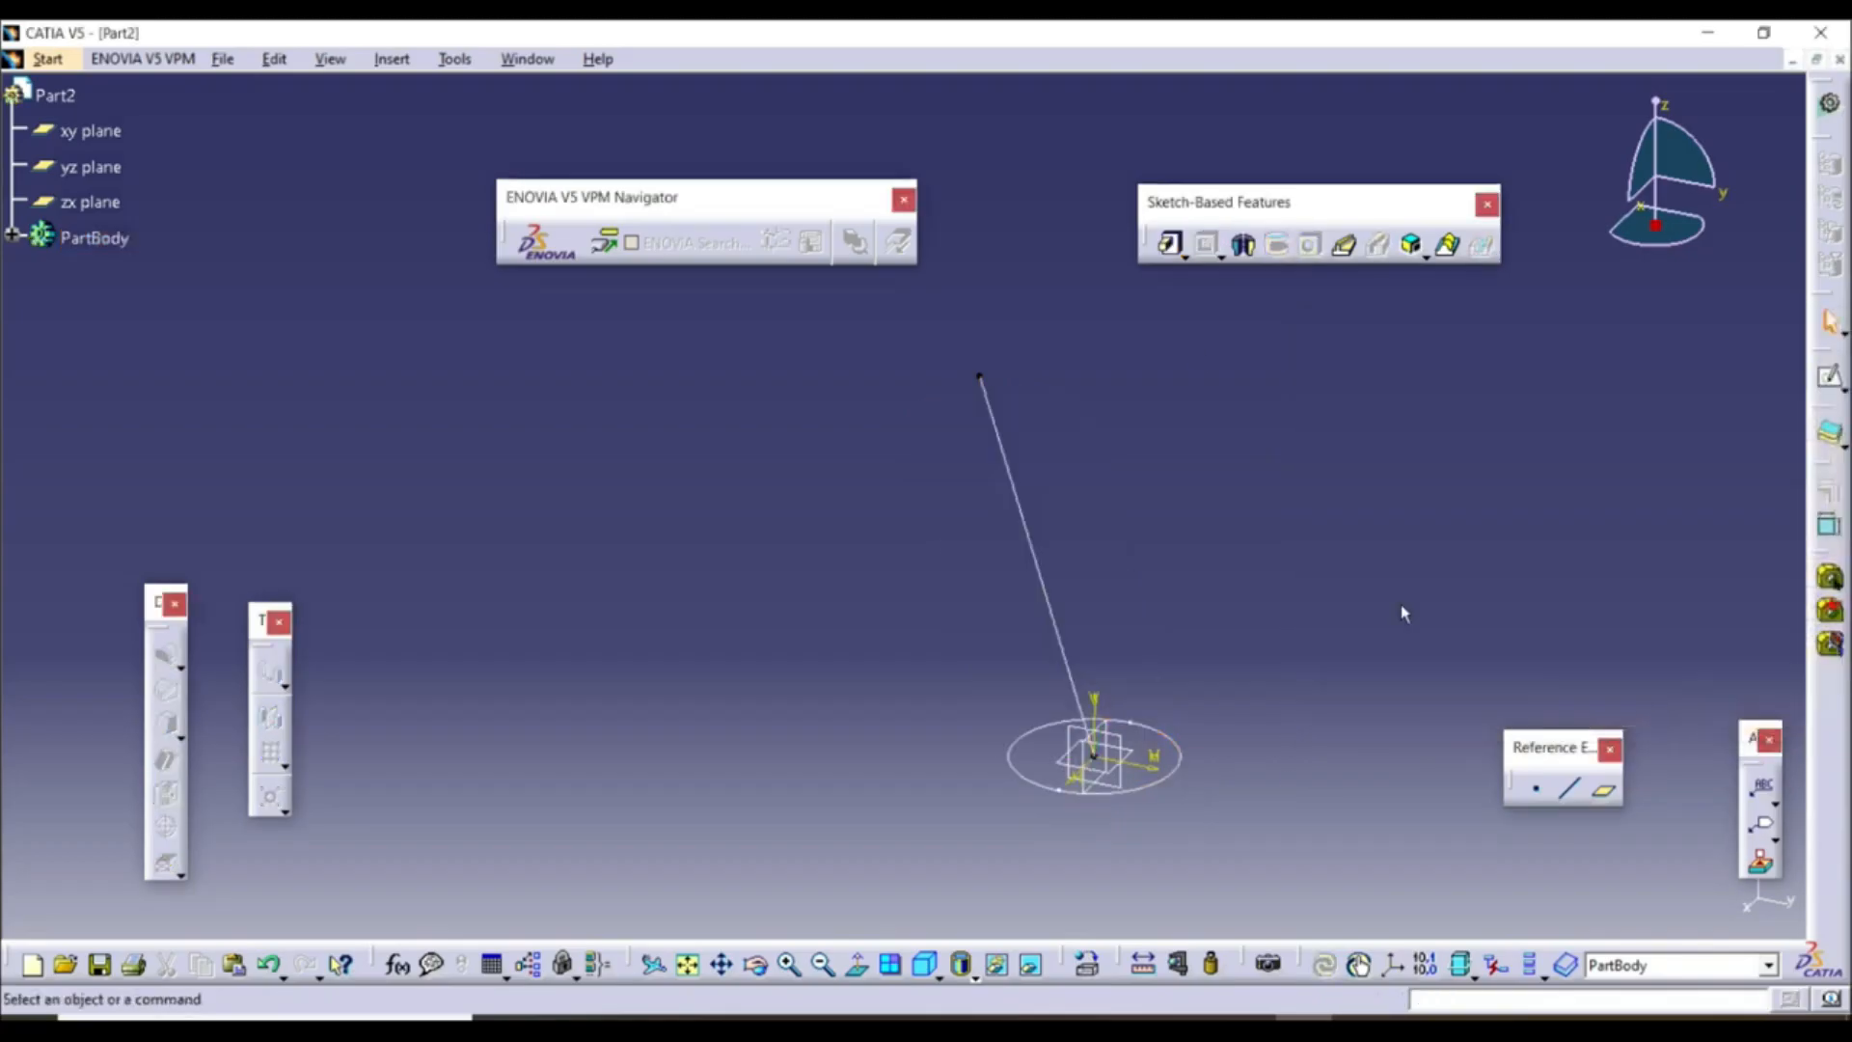
Preview a Rib with the circle as profile and the slanted line as center curve, using Keep angle profile control
left_click(1346, 244)
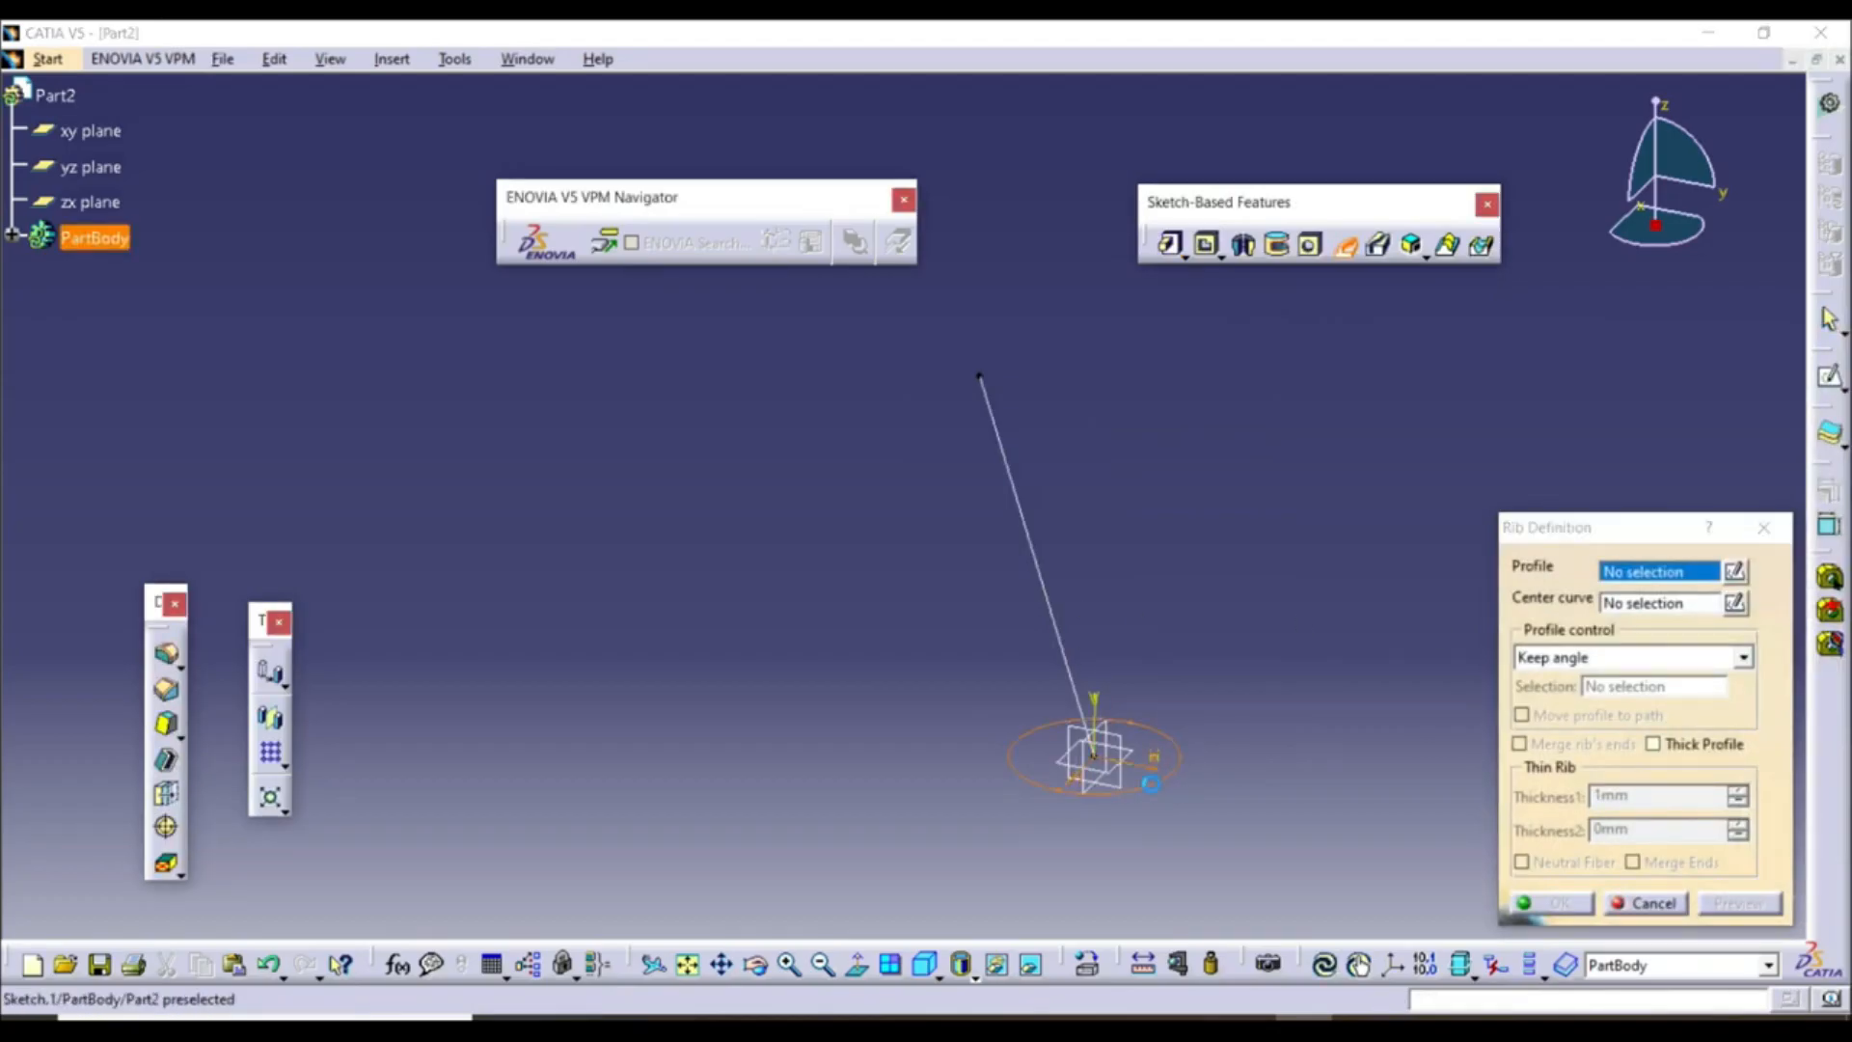
left_click(1162, 788)
left_click(1068, 647)
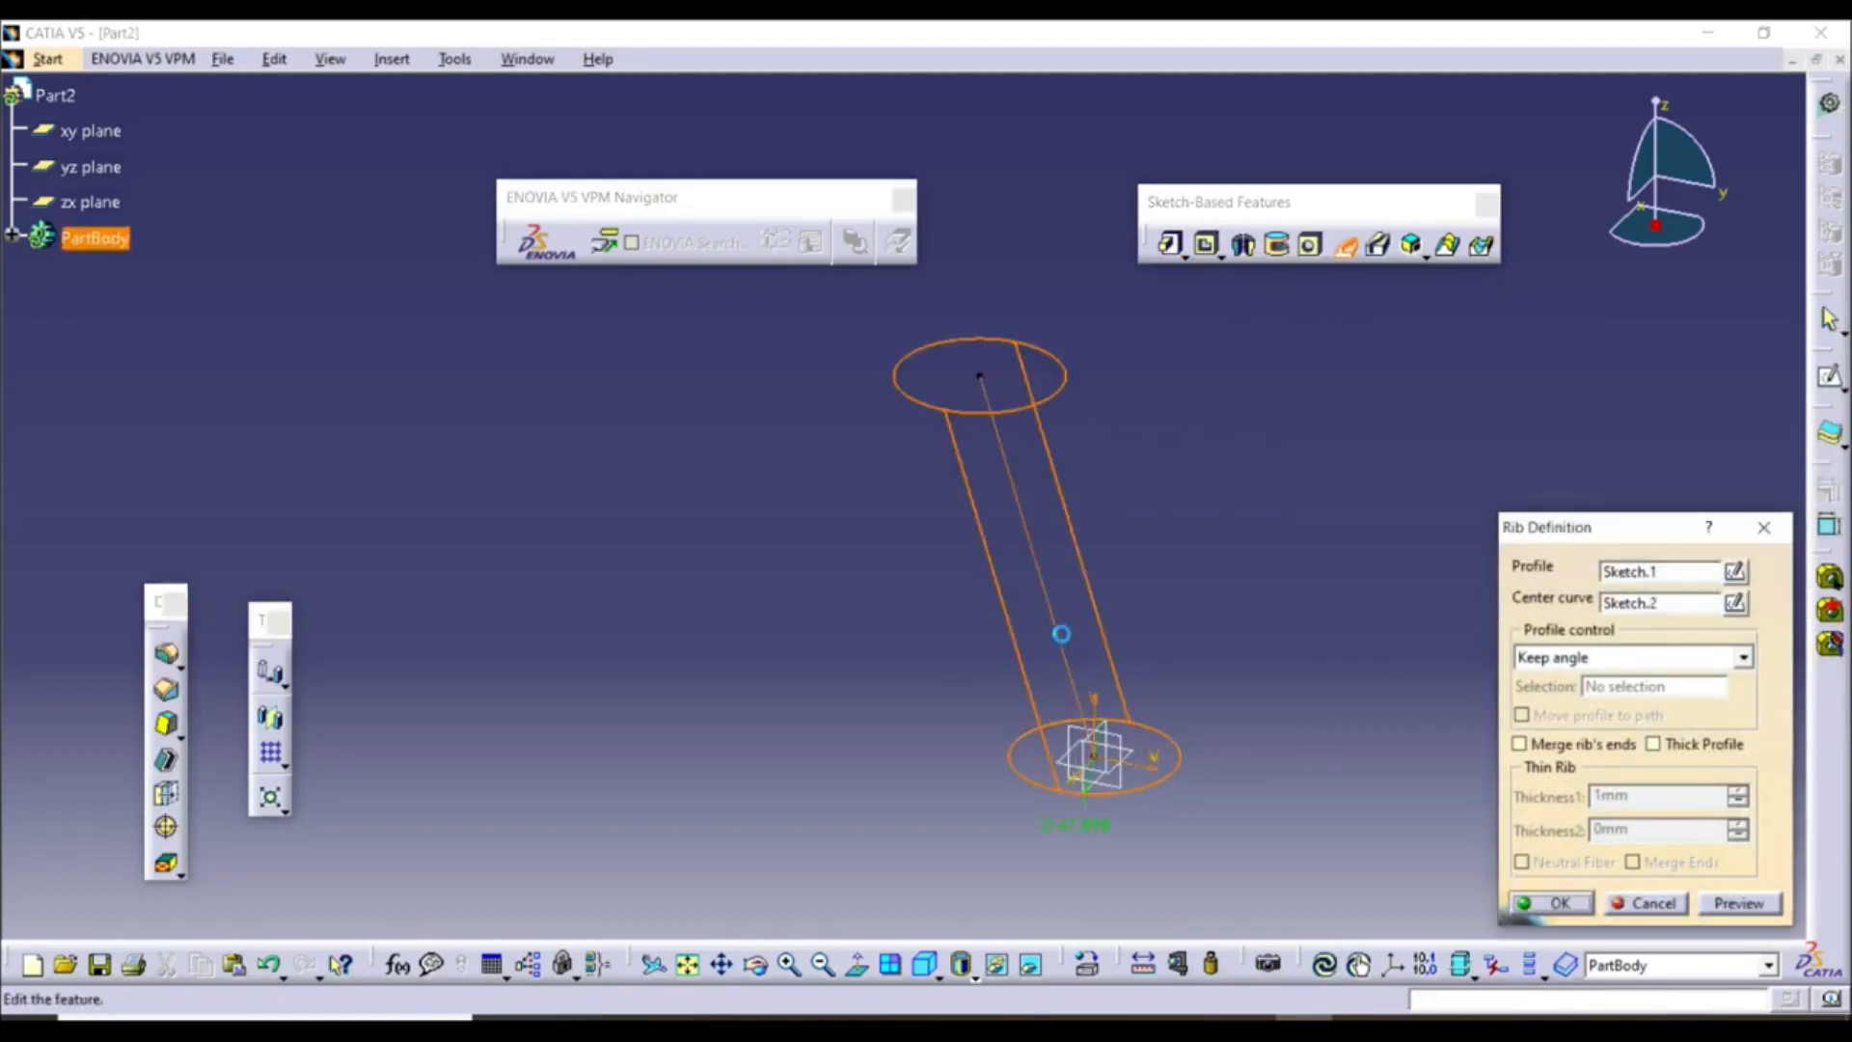
left_click(1749, 904)
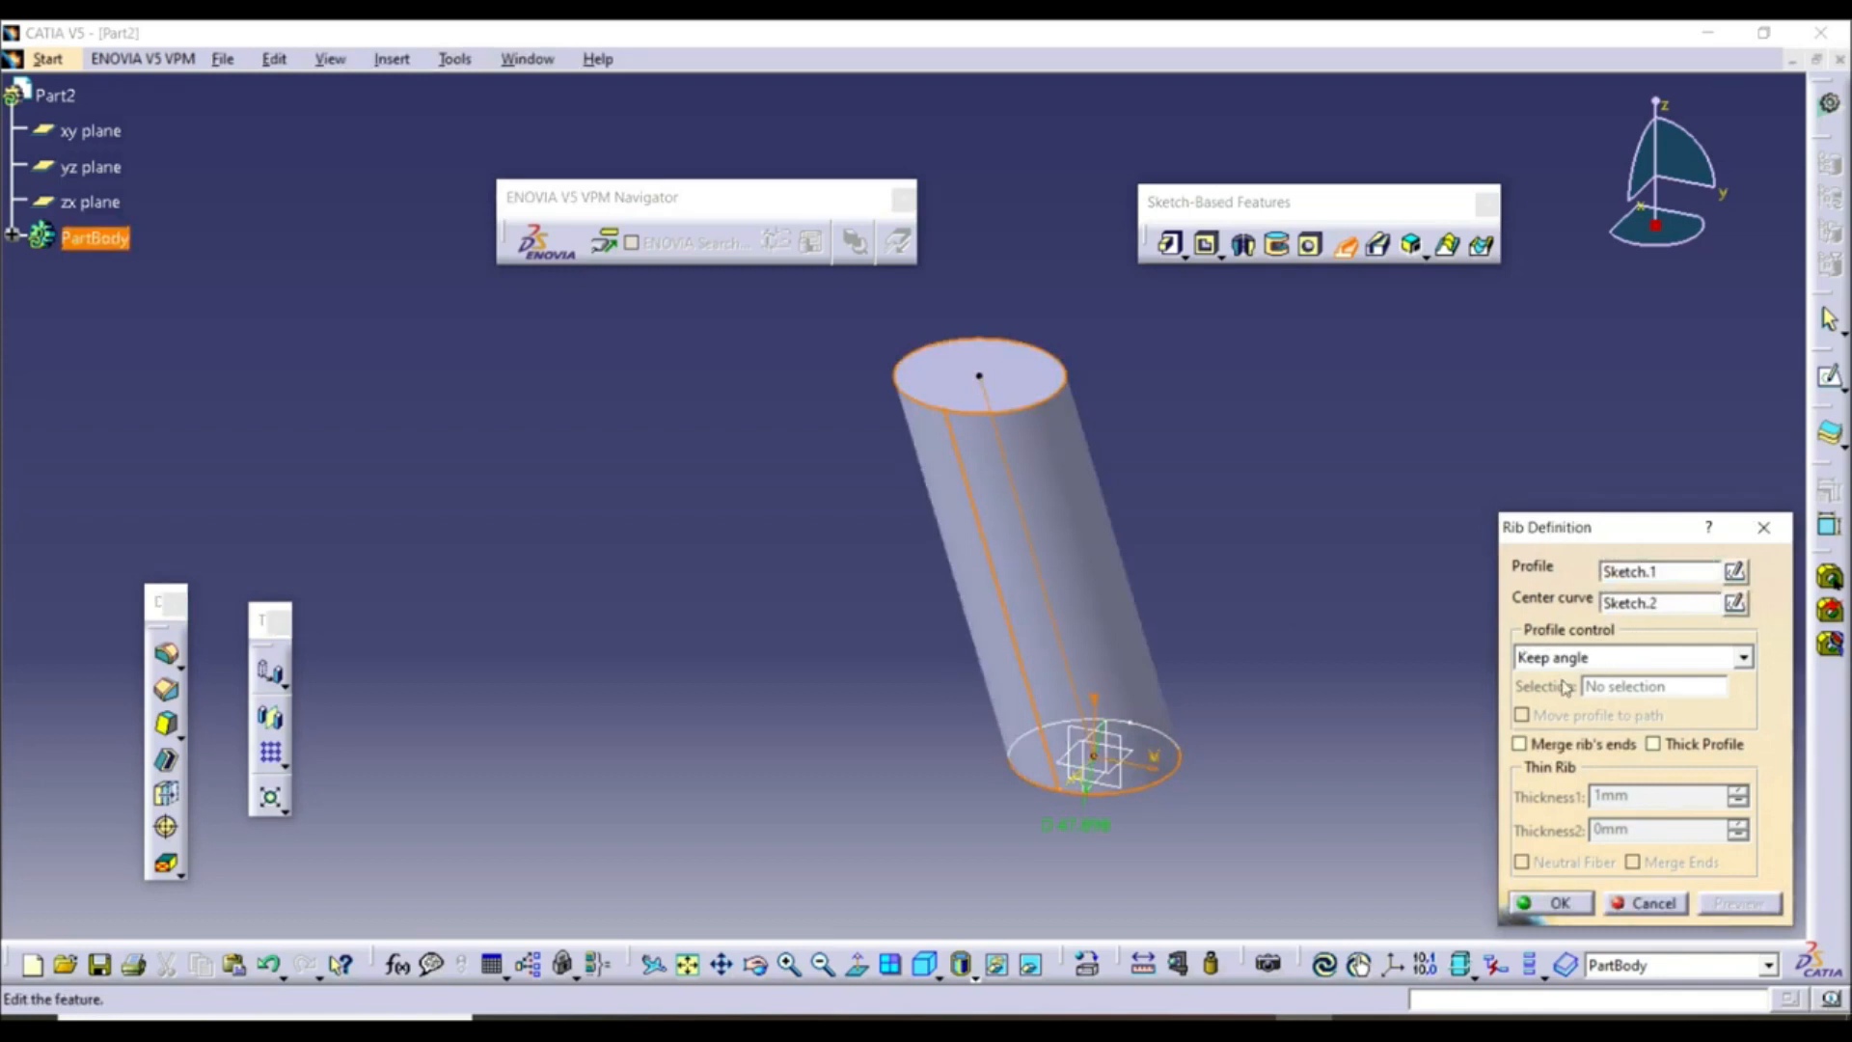
Set the rib's profile control to Pulling direction along the xy plane, enable Move profile to path, and preview the result
left_click(1582, 660)
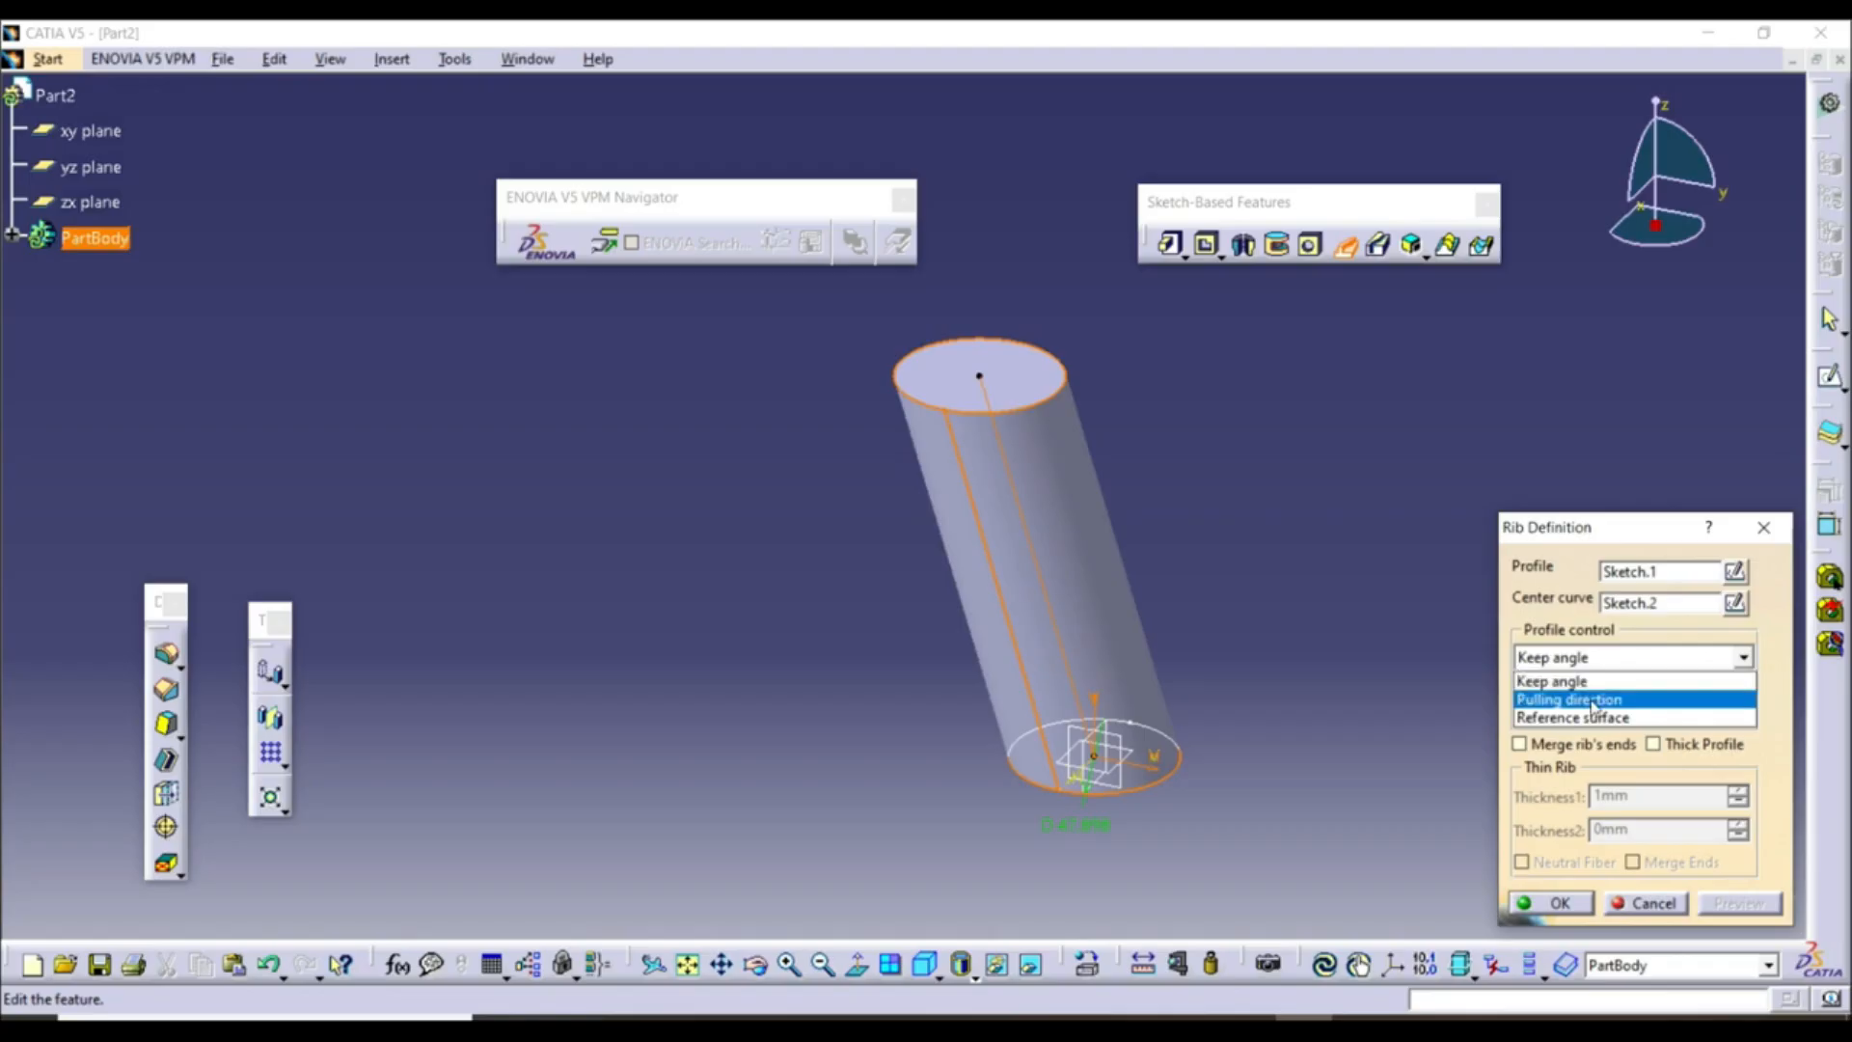
left_click(1592, 699)
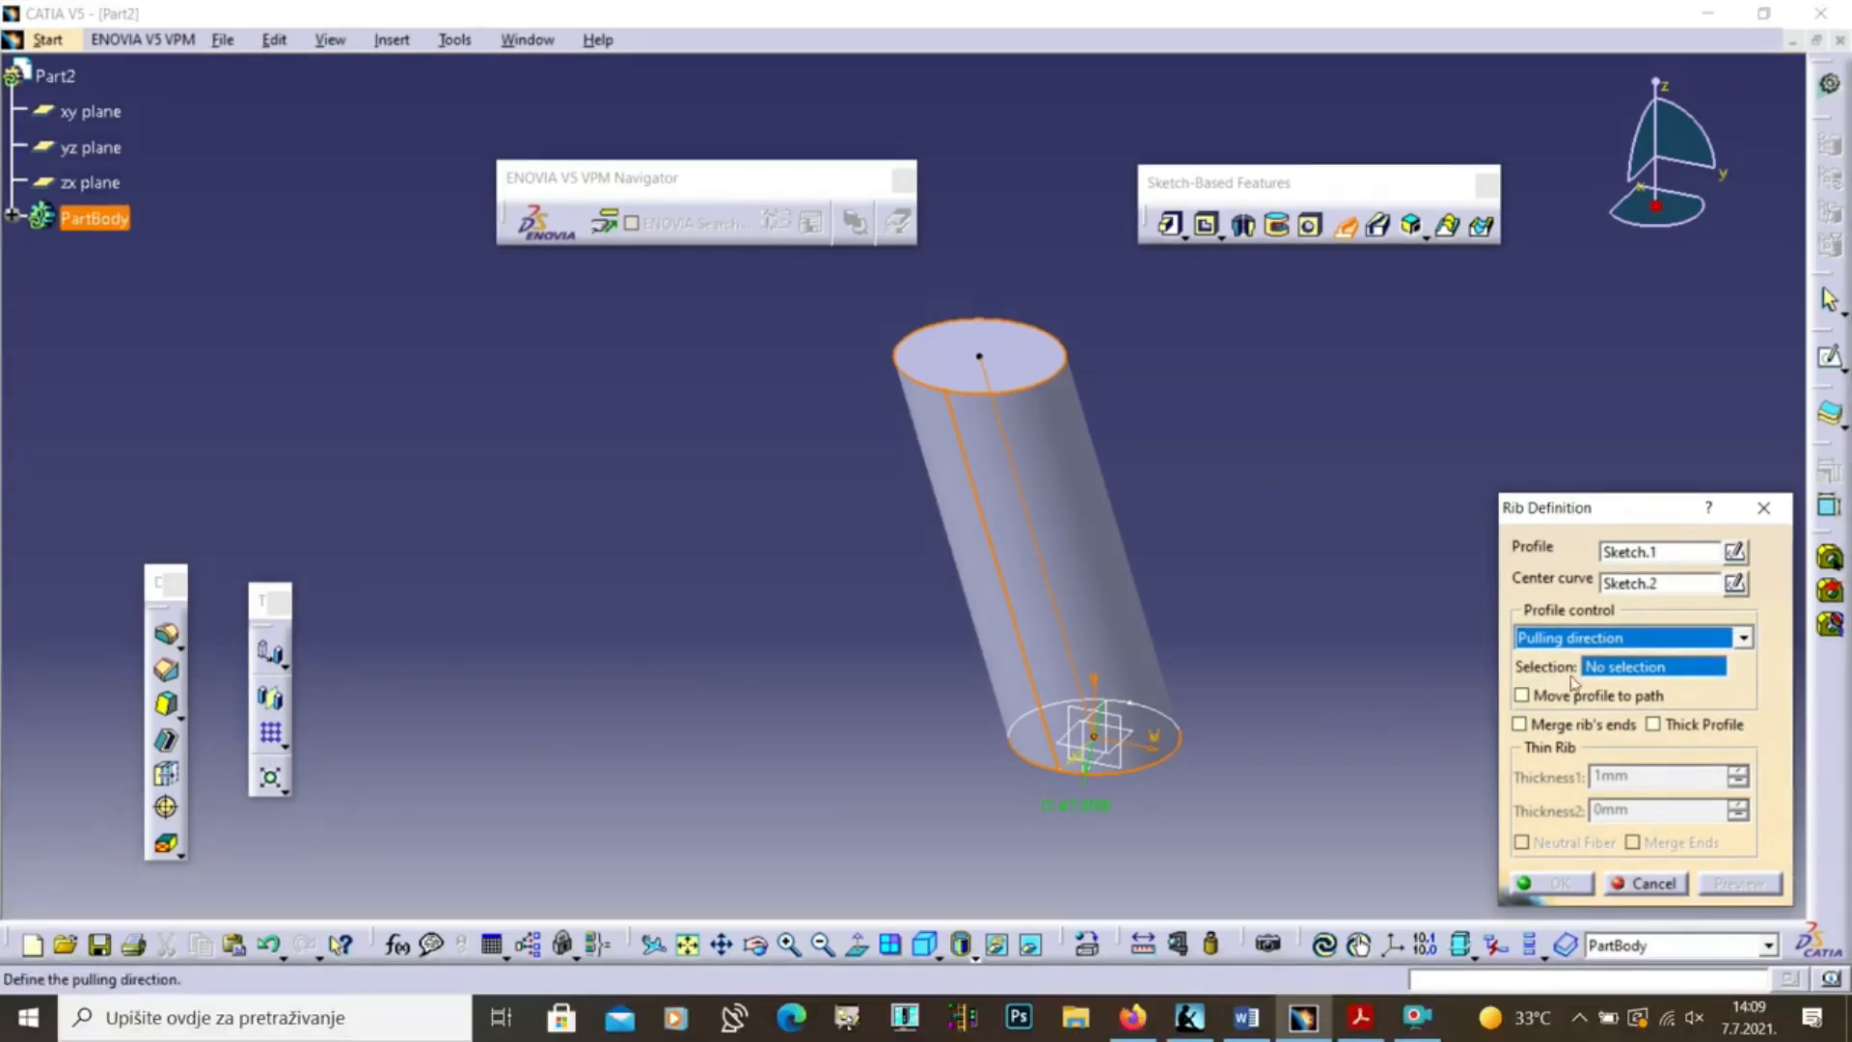
left_click(1144, 741)
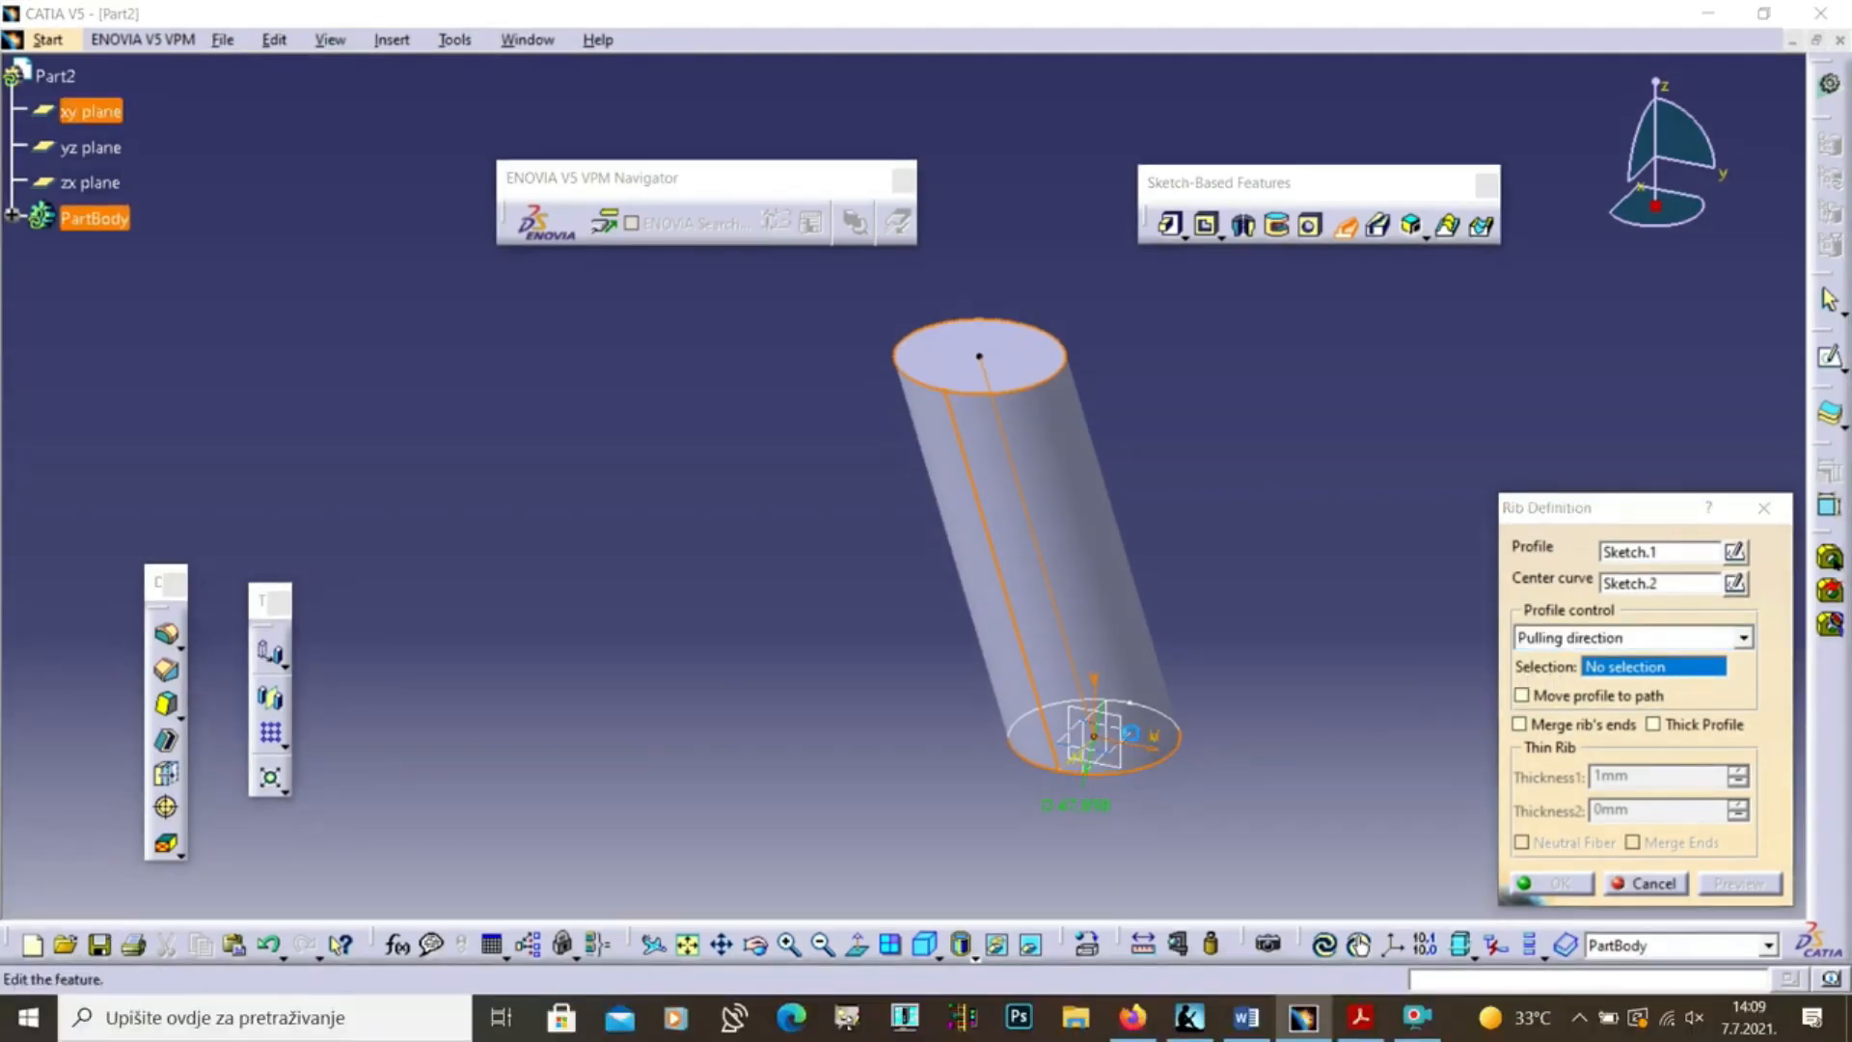
left_click(1523, 696)
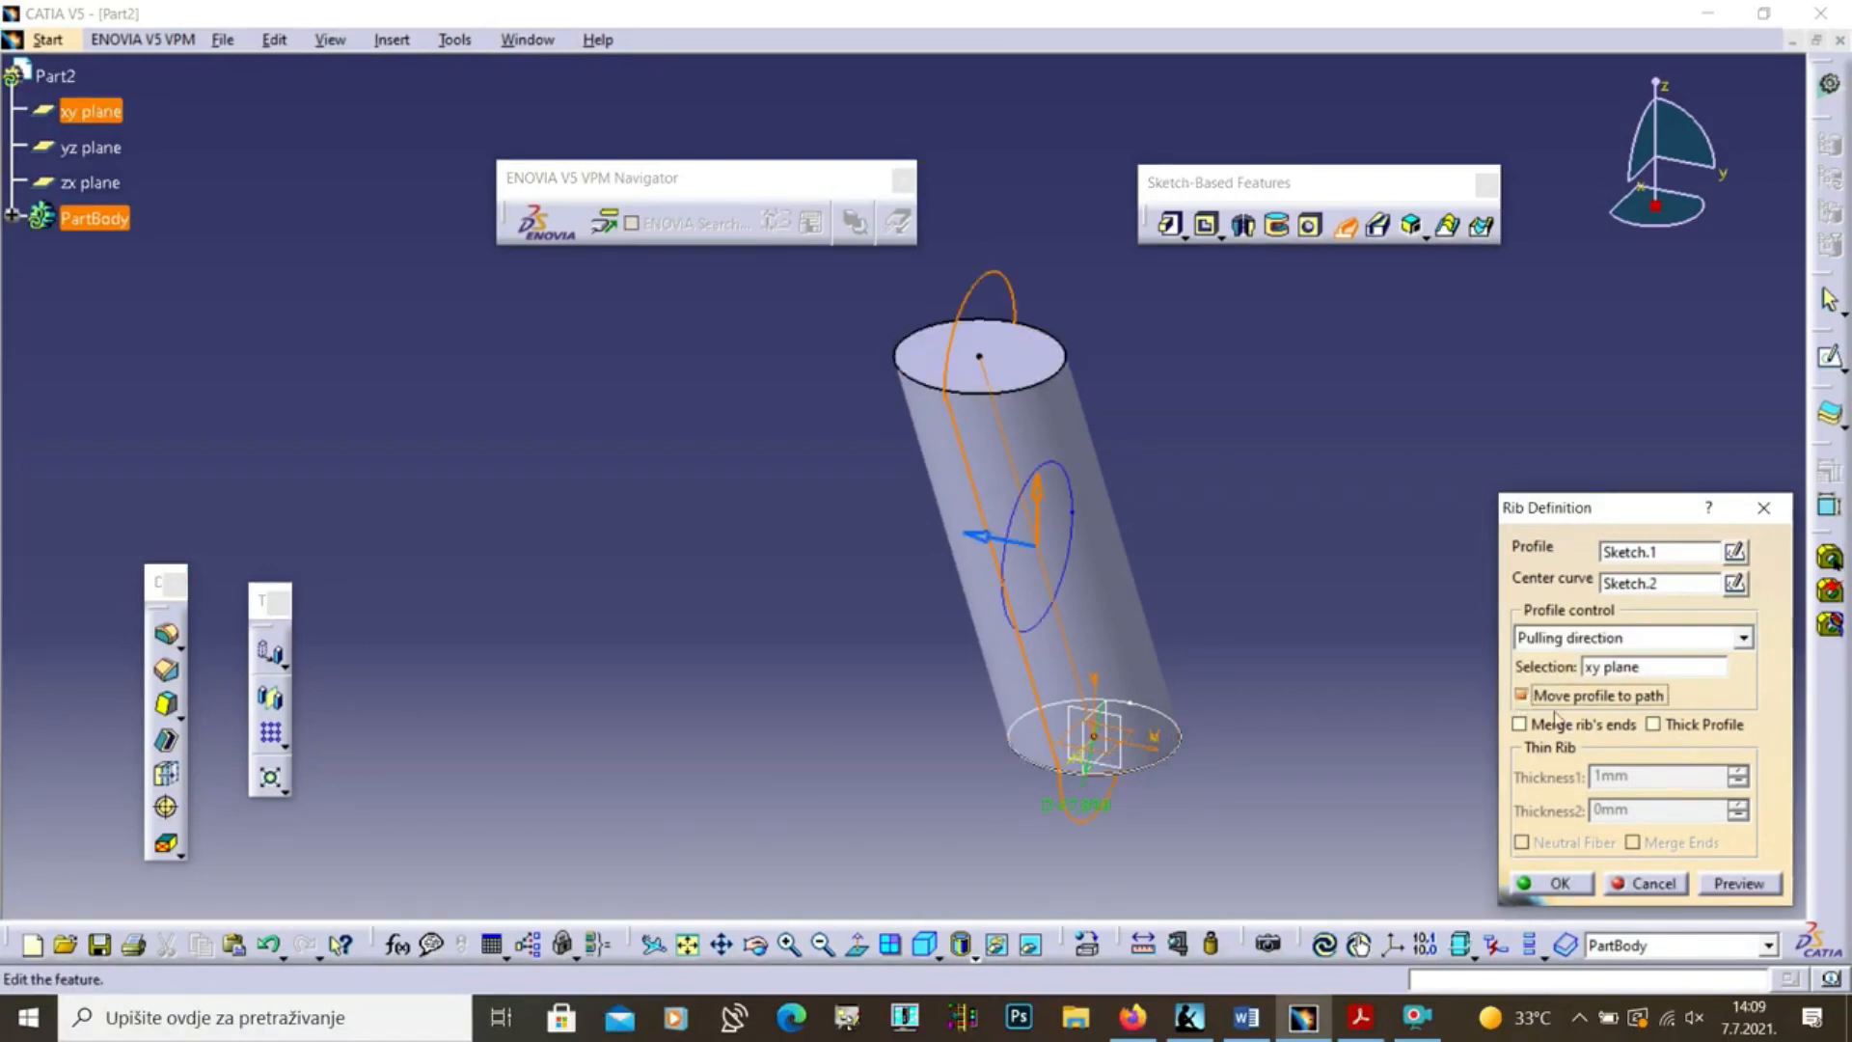
left_click(1736, 882)
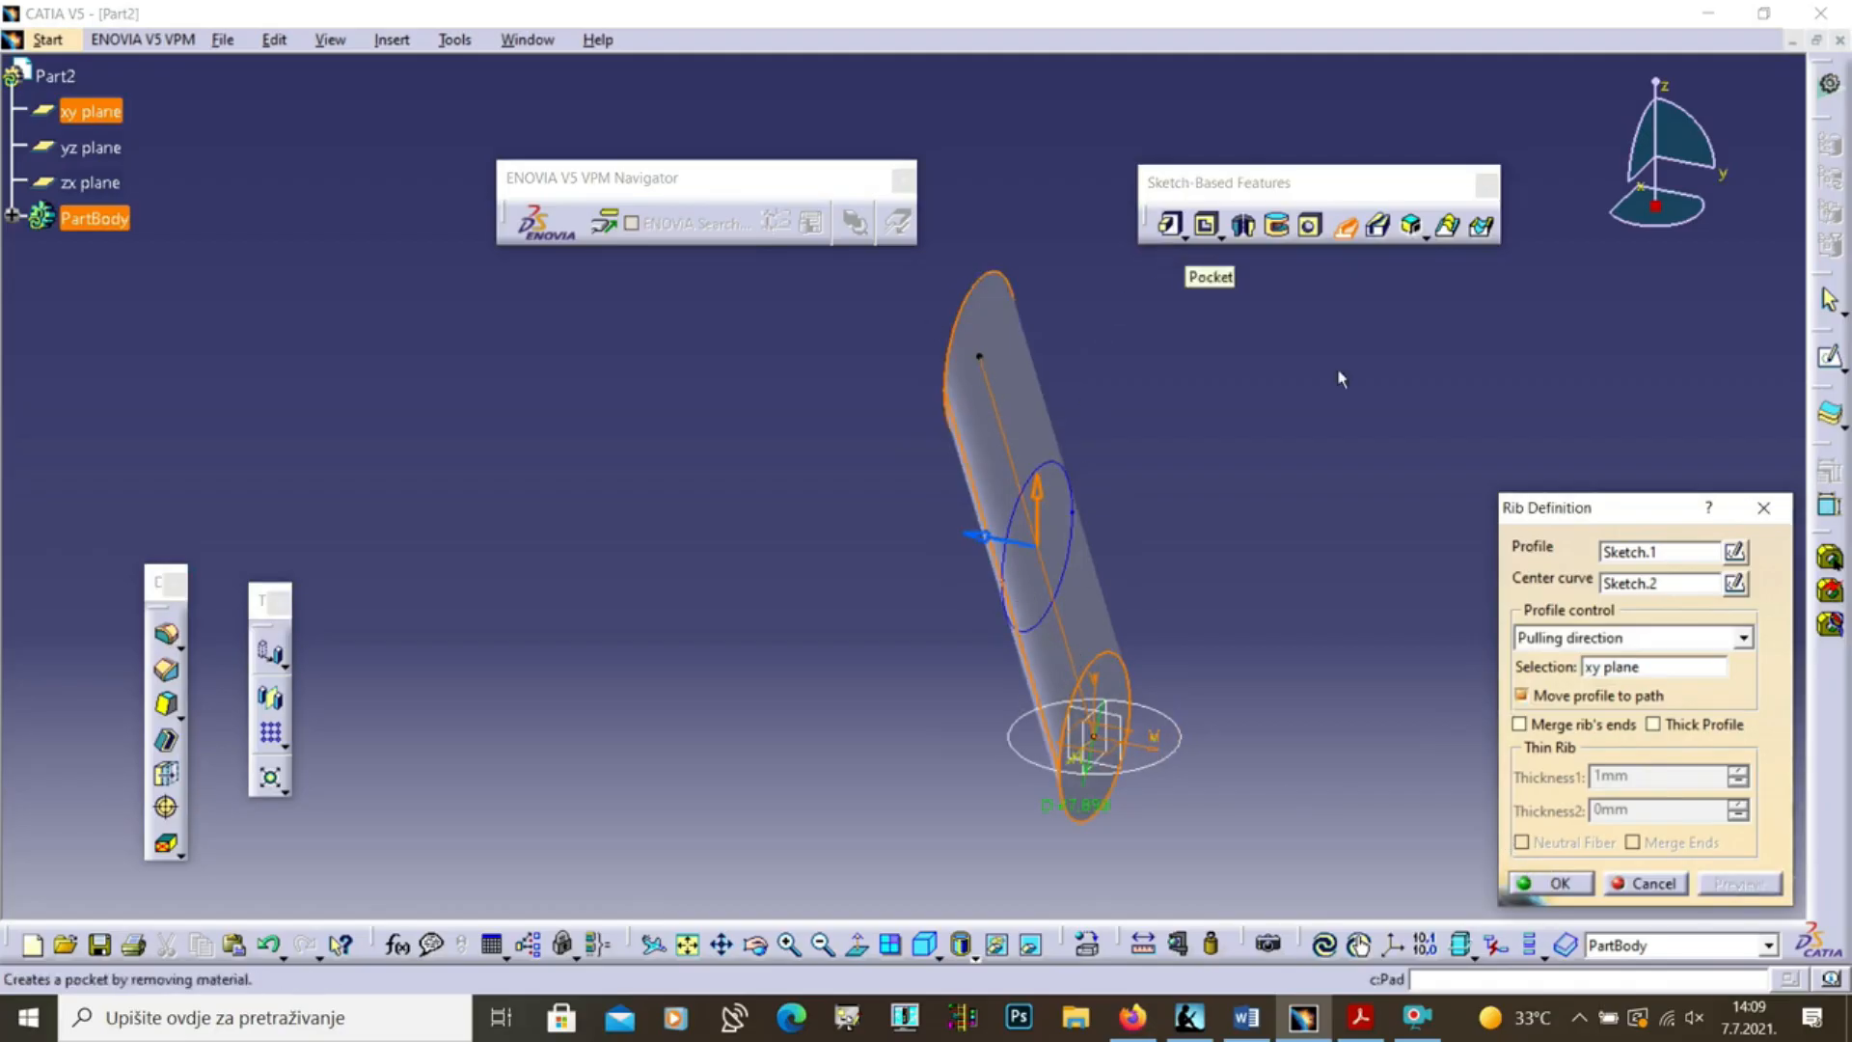
Change the rib's pulling direction reference to the yz plane, preview the result, and cancel the rib
left_click(1610, 669)
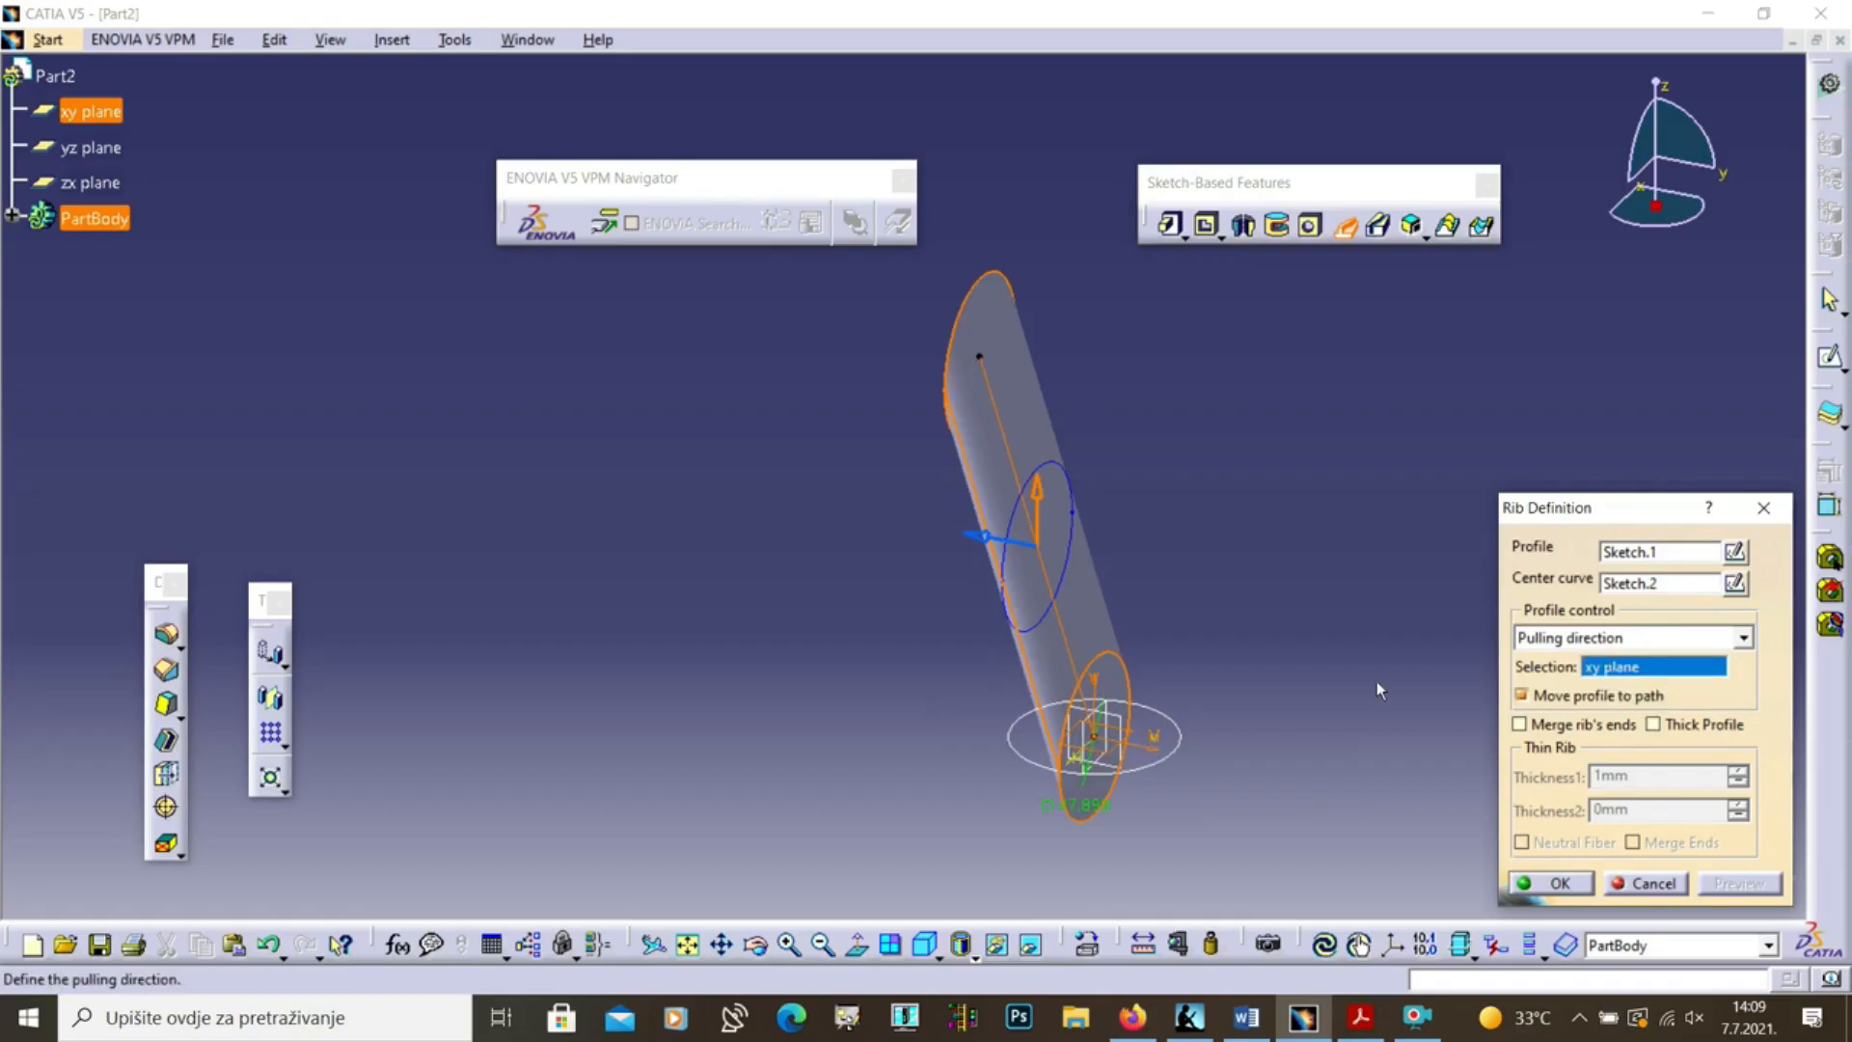
left_click(1131, 725)
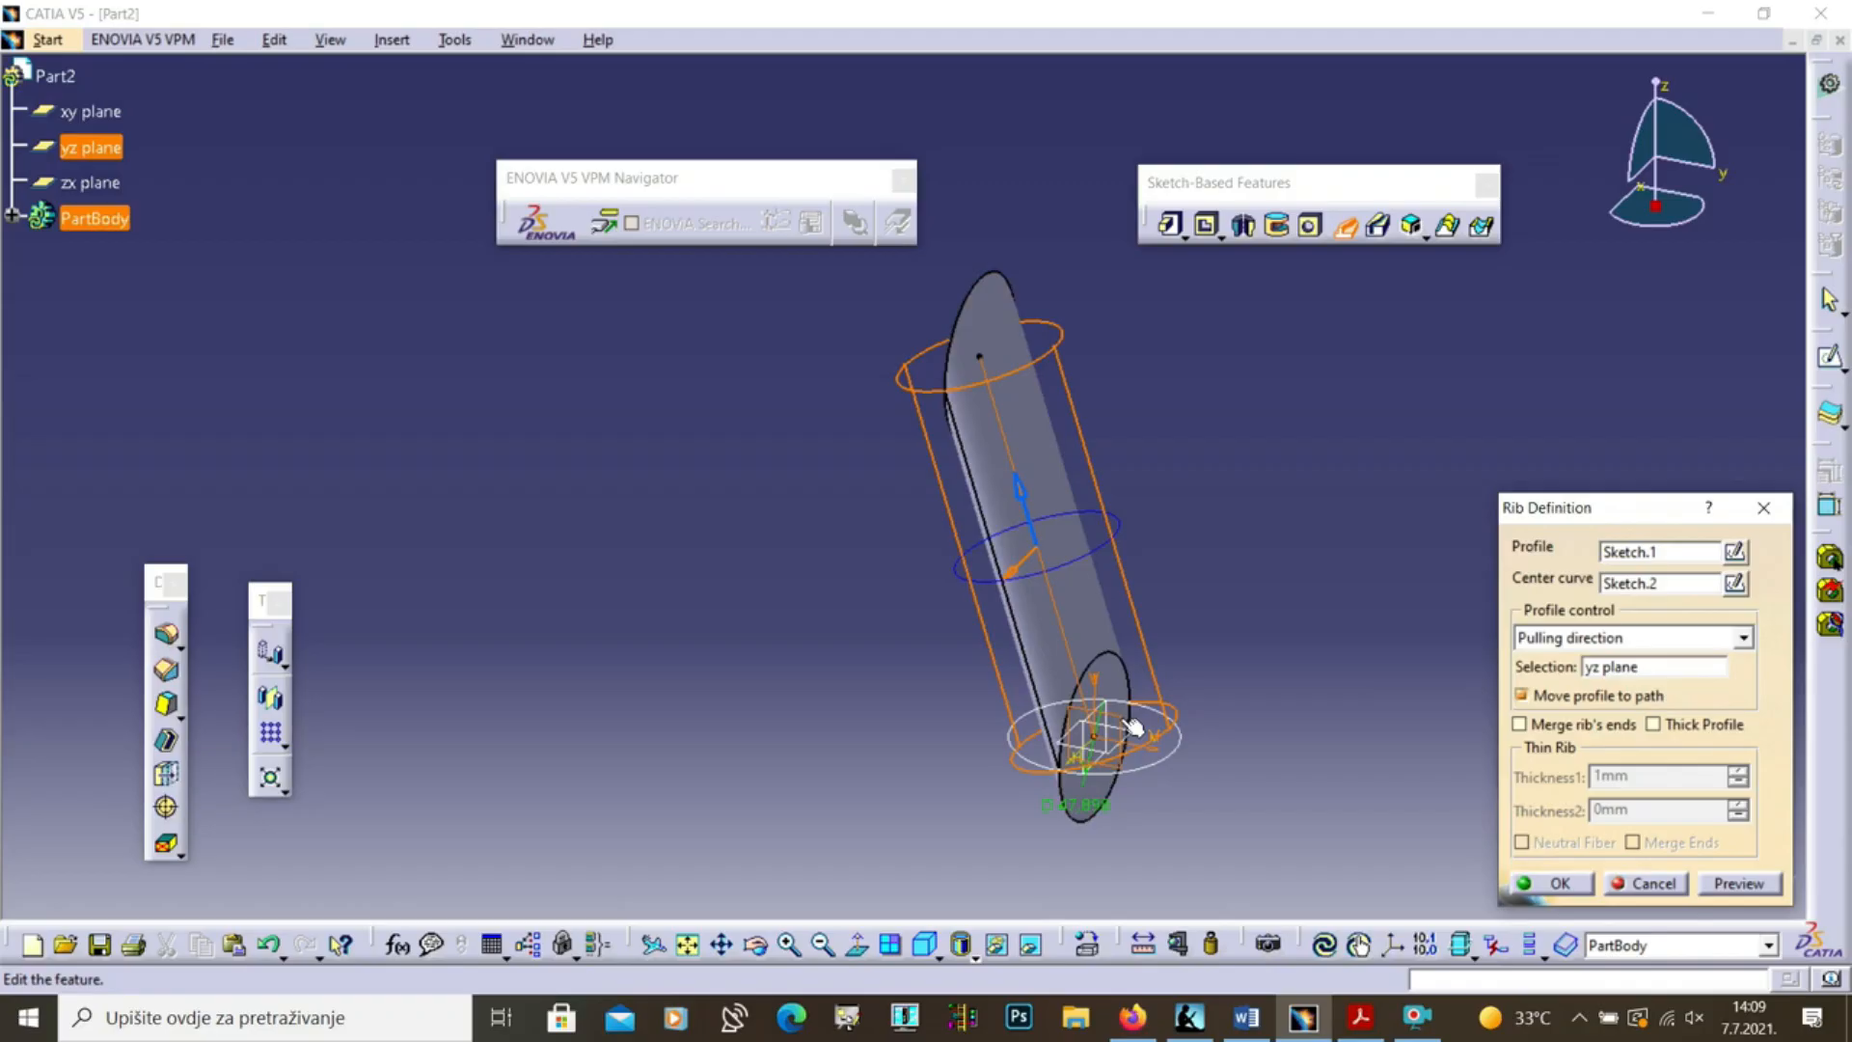
left_click(1751, 885)
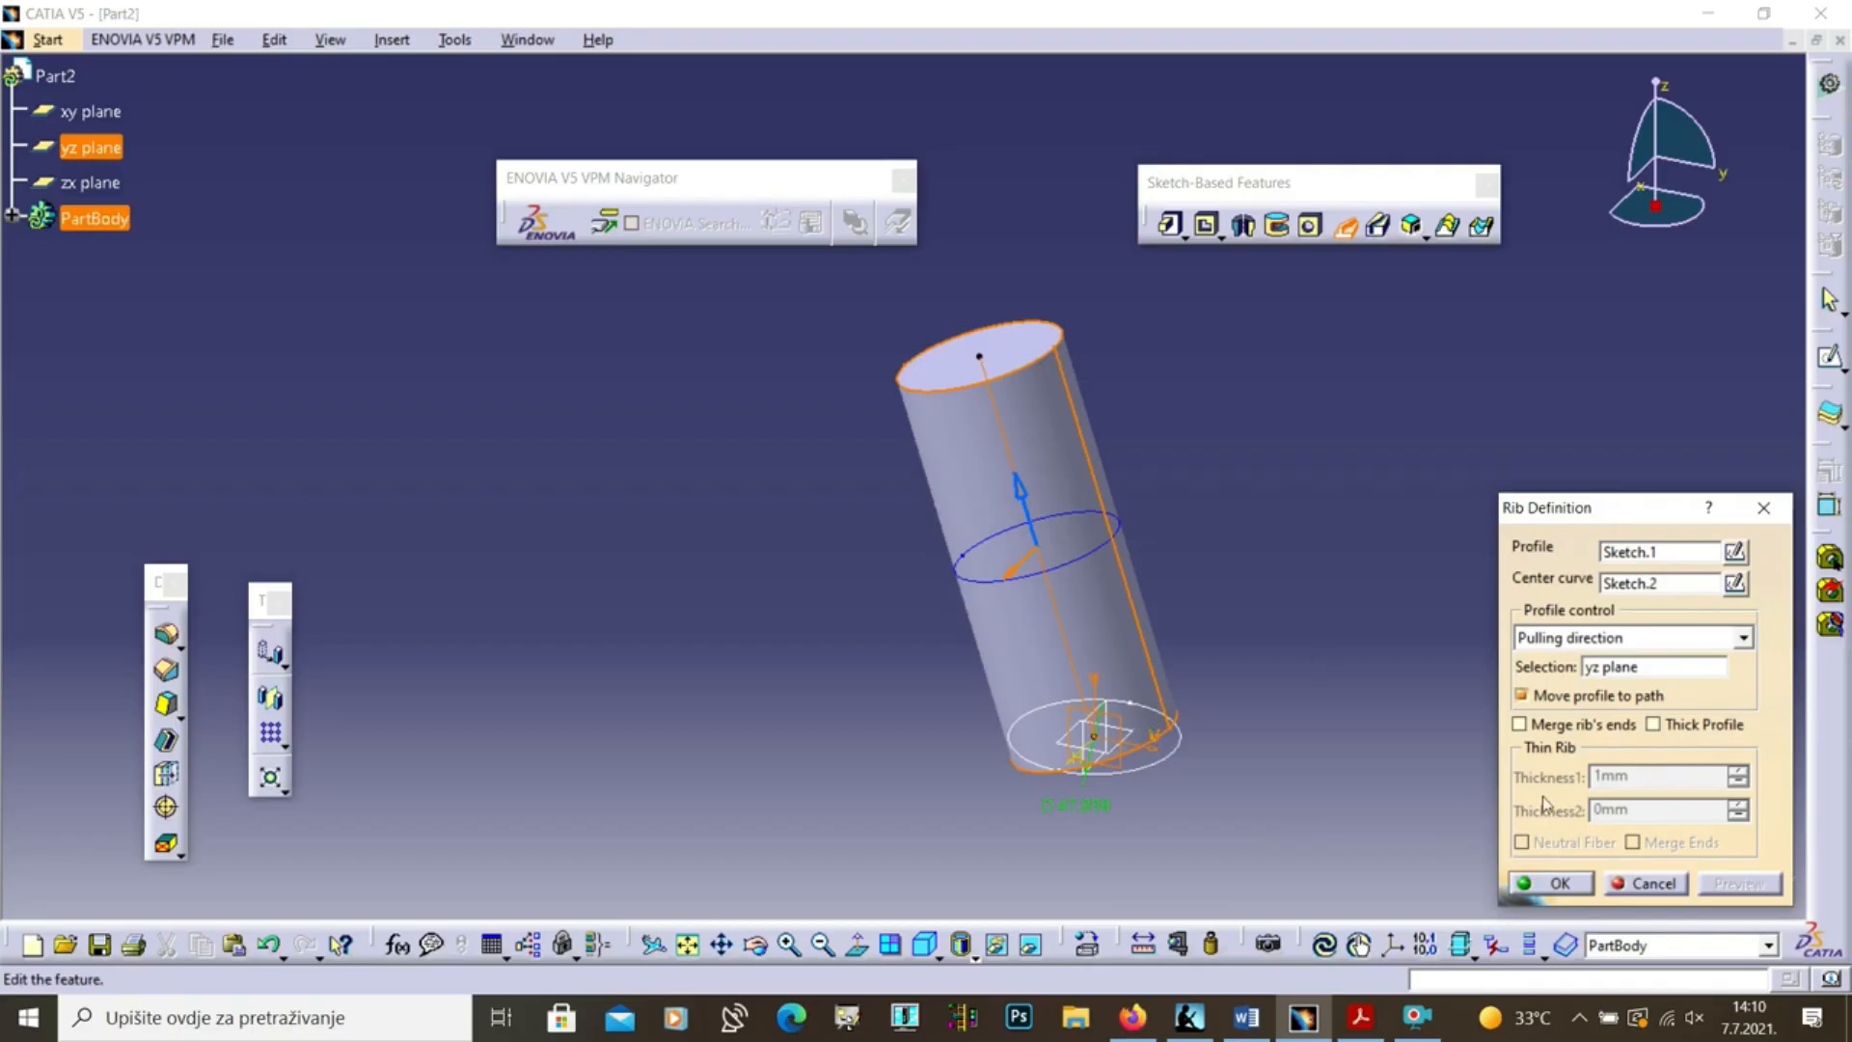
left_click(1655, 886)
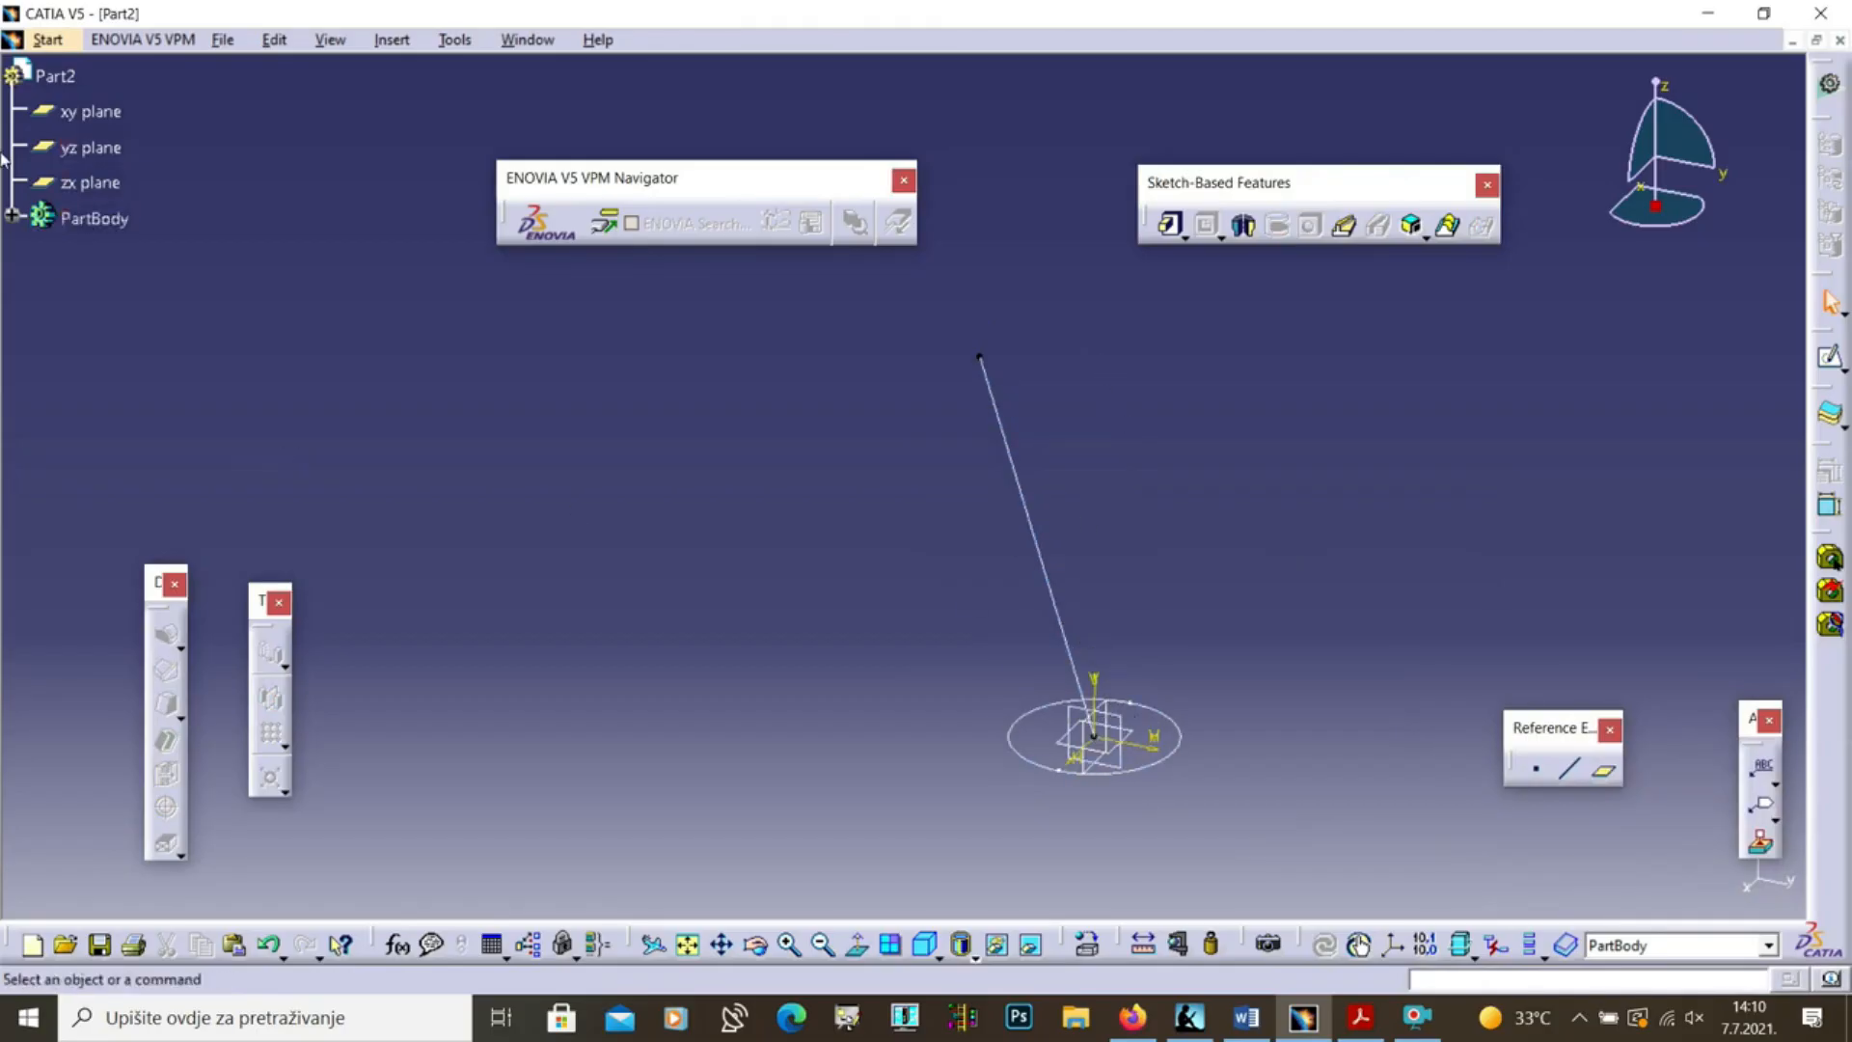
Open the slanted line's sketch for editing and delete the line
left_click(12, 216)
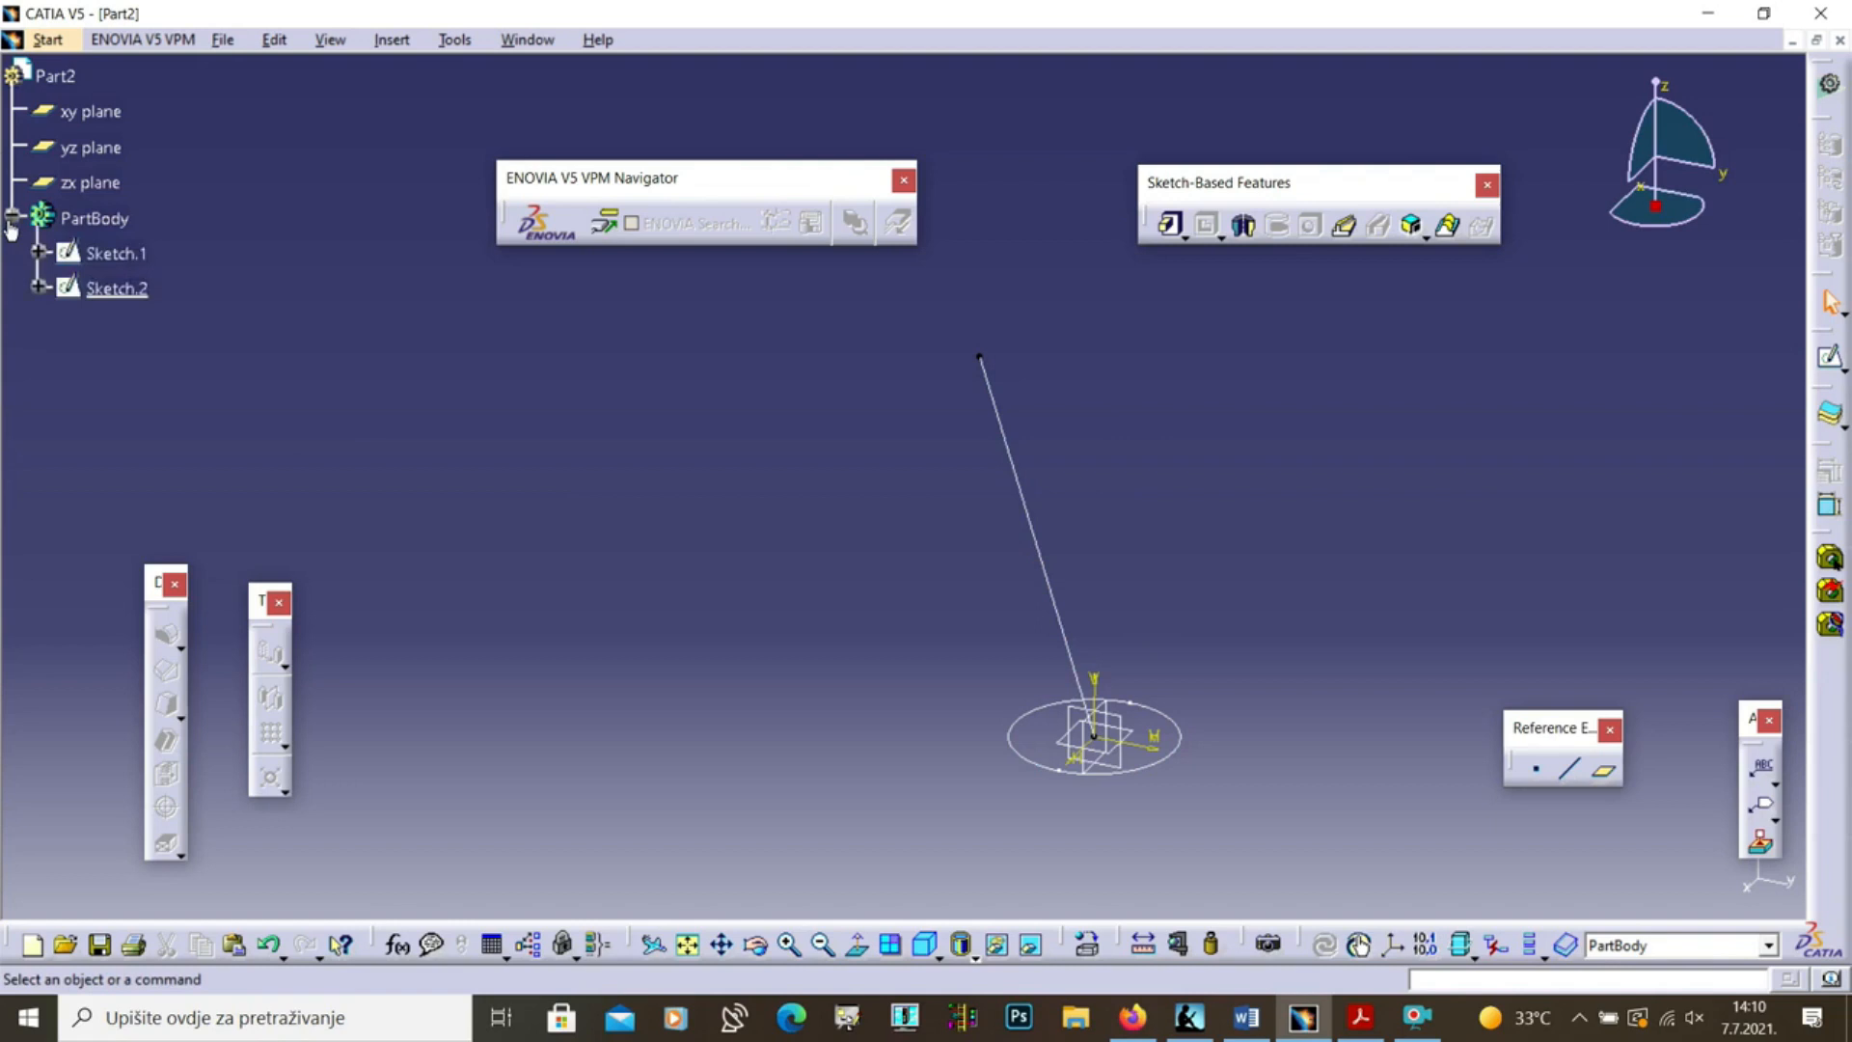
double_click(100, 287)
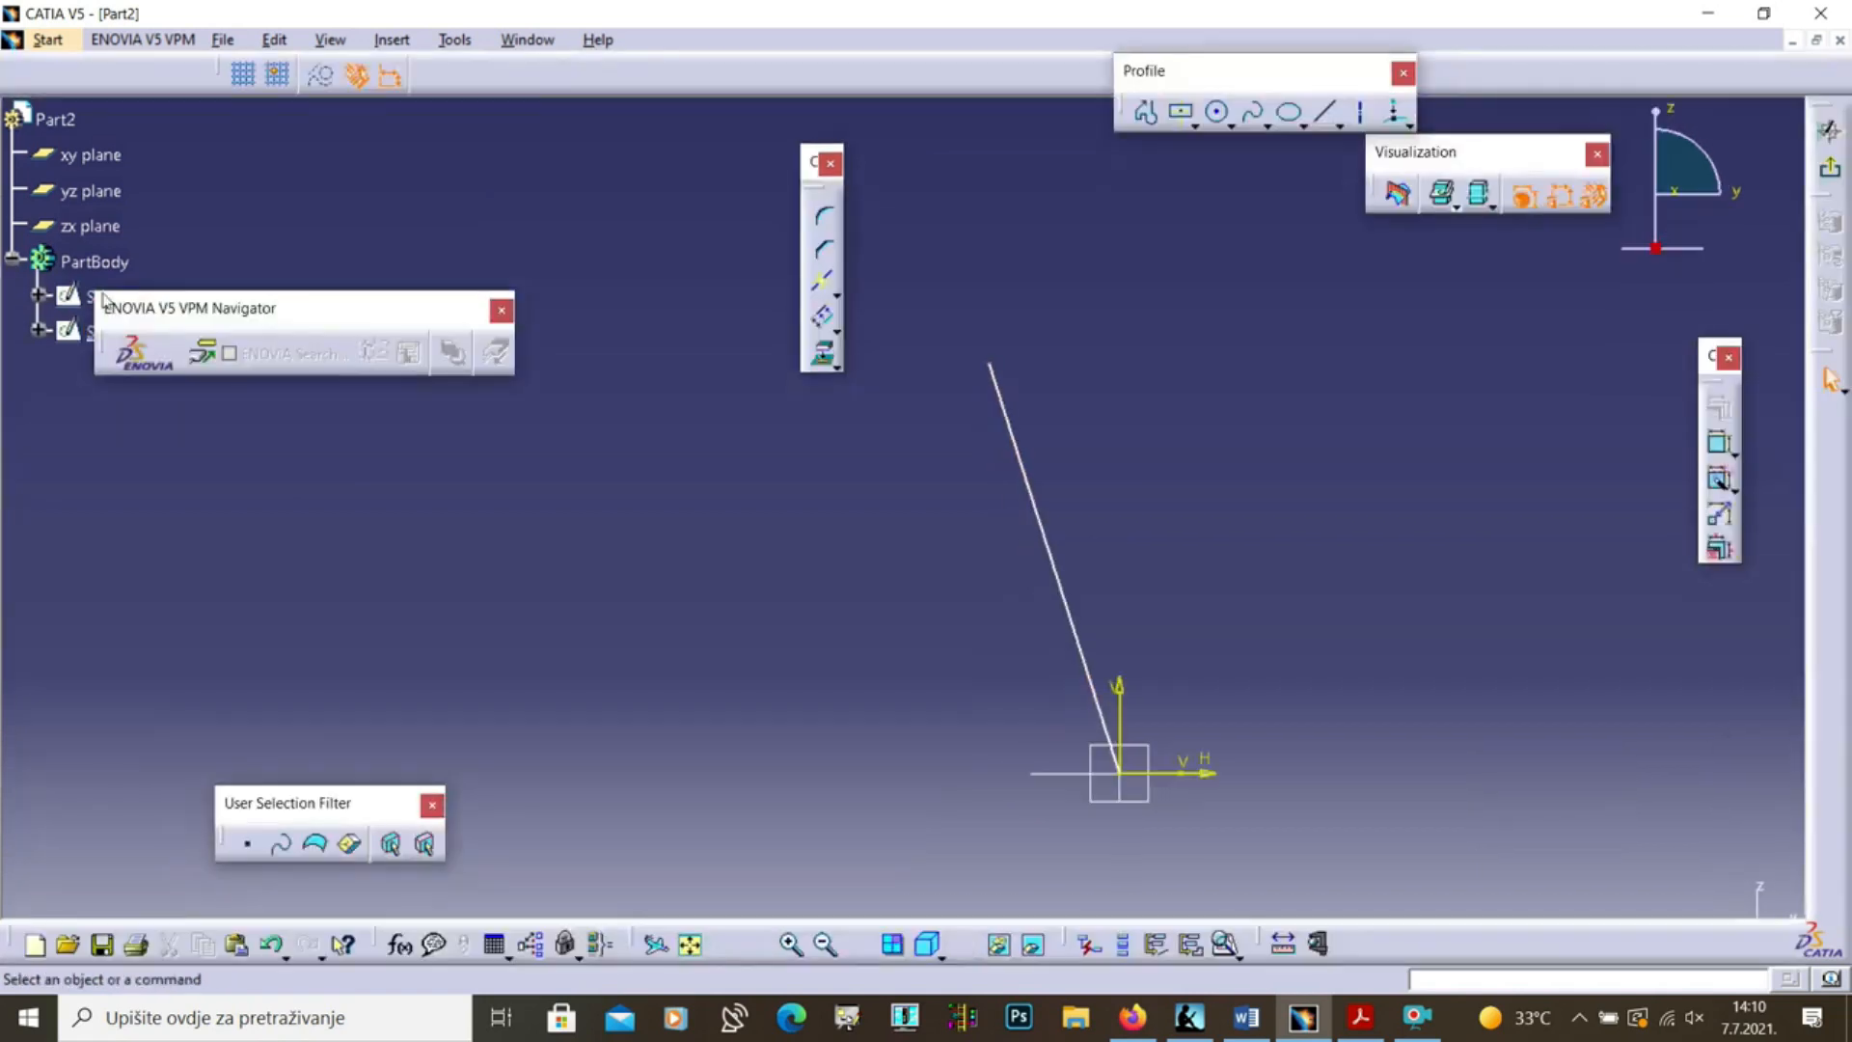
left_click(1044, 537)
key("Delete")
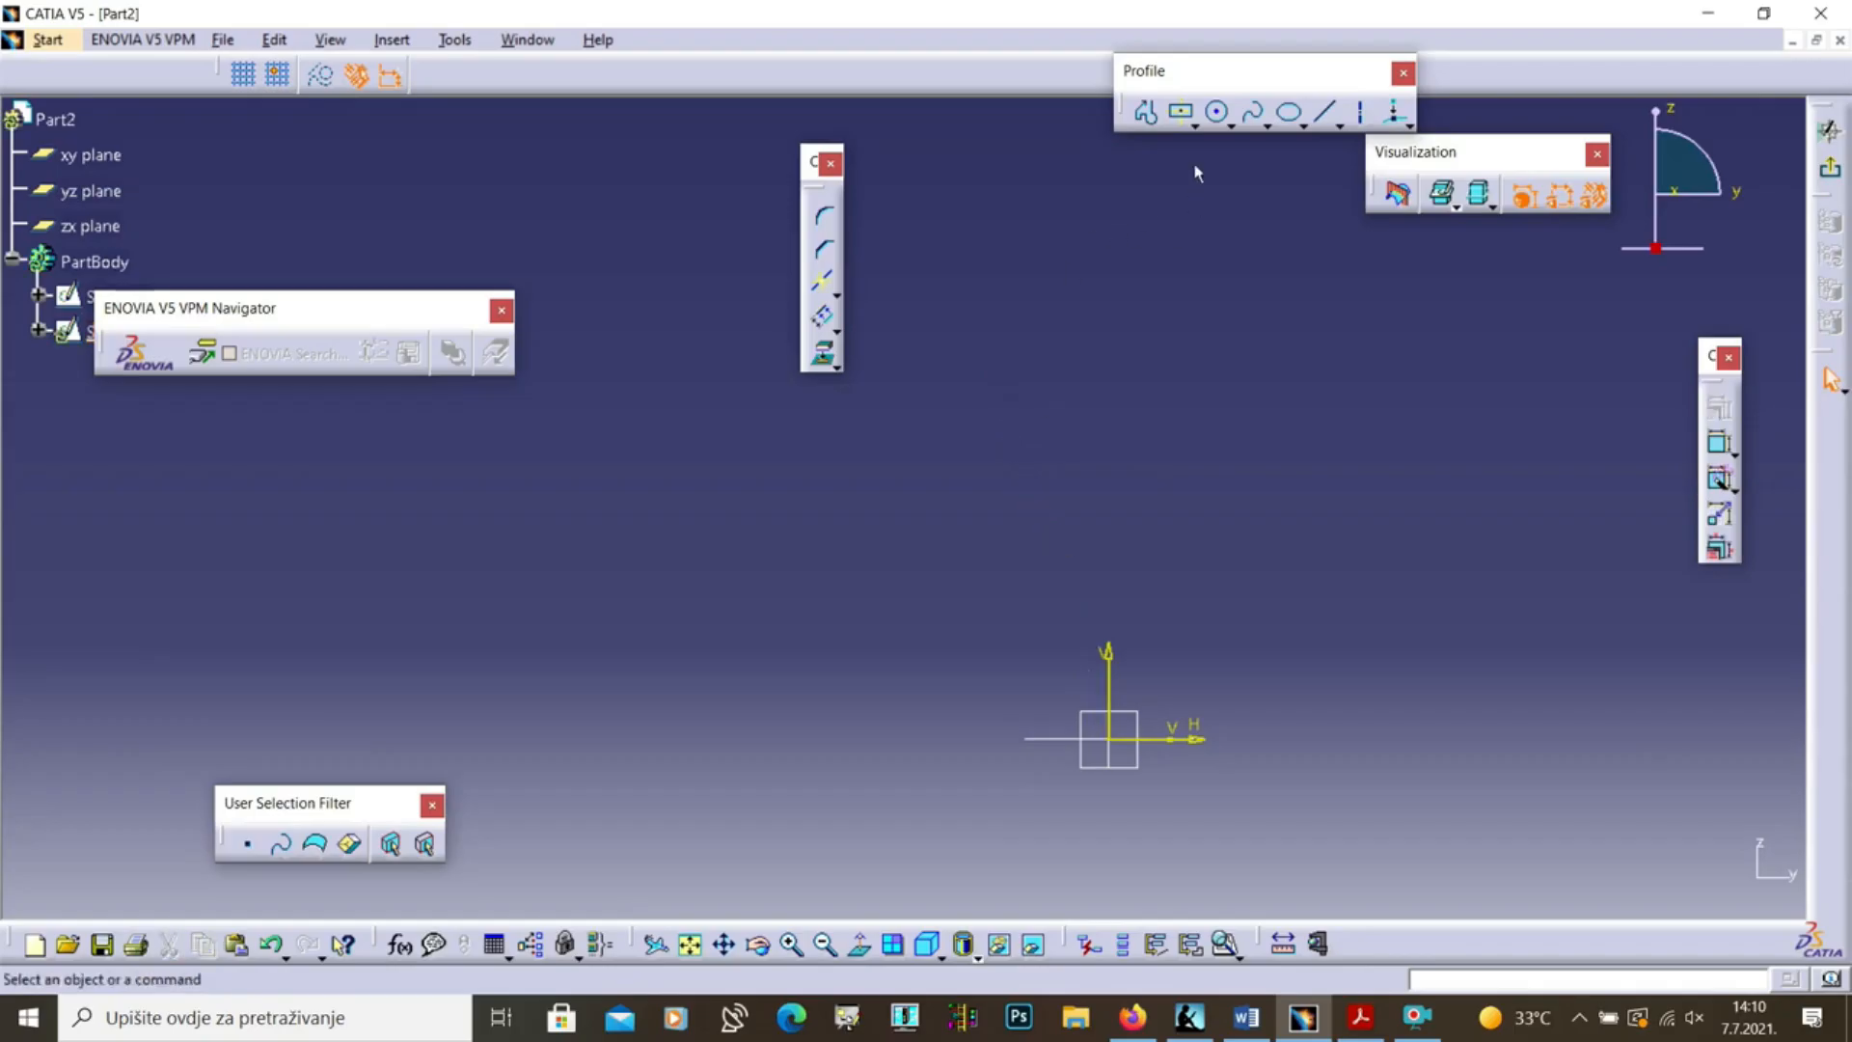
Sketch a four-point spline rising from the origin and bending toward negative H, and exit the sketch
left_click(1252, 112)
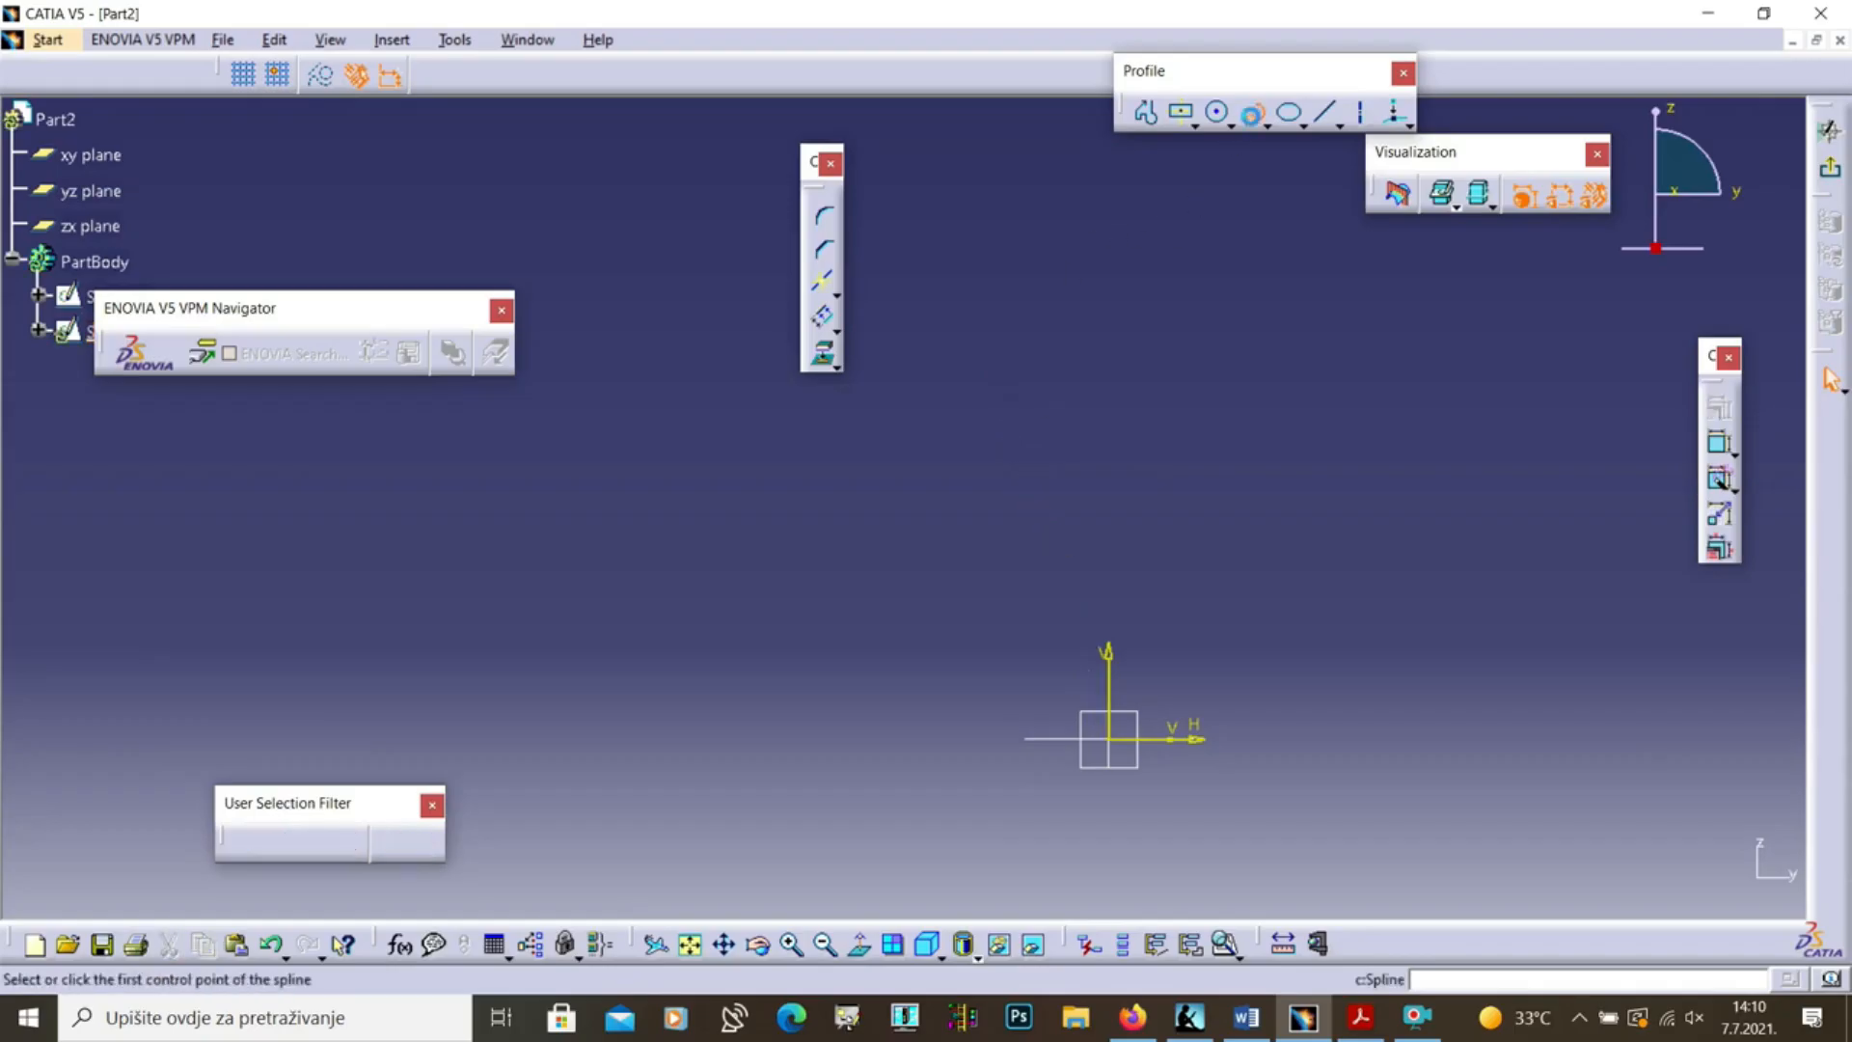
left_click(1110, 739)
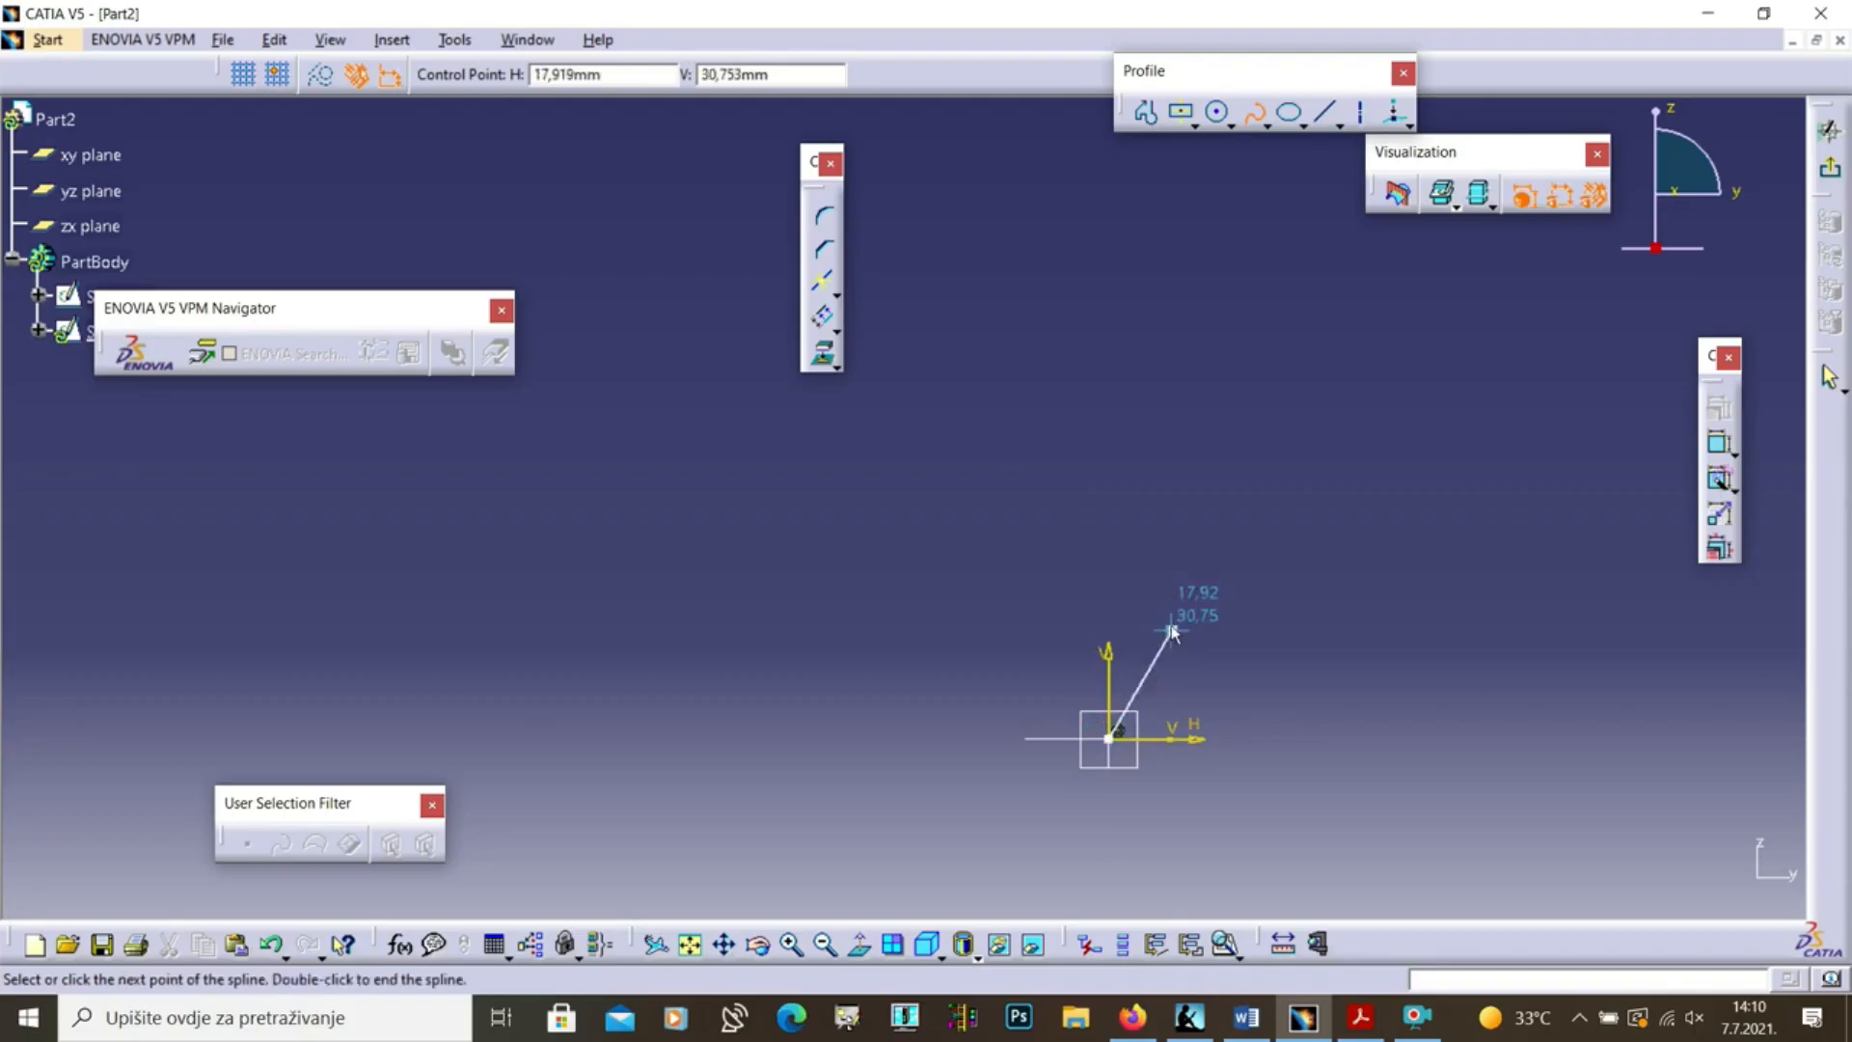
left_click(1102, 376)
left_click(929, 277)
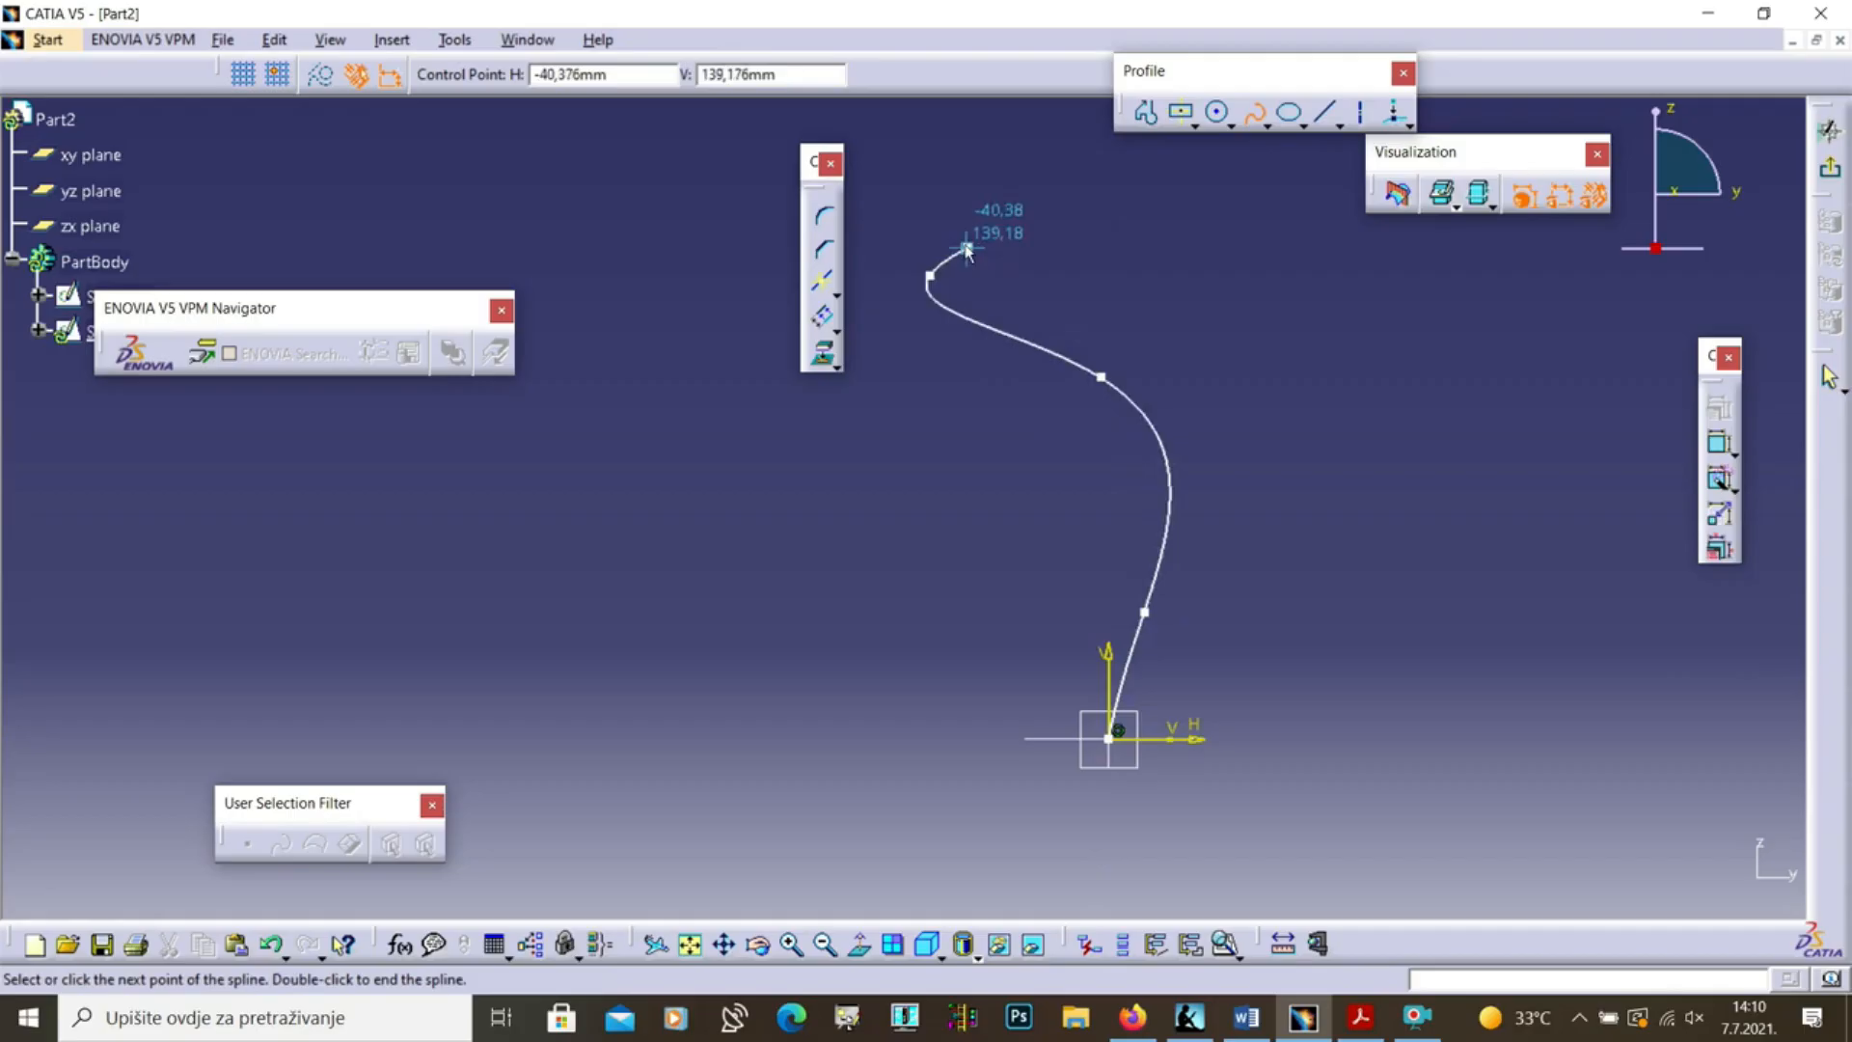
key("Escape")
left_click(1360, 294)
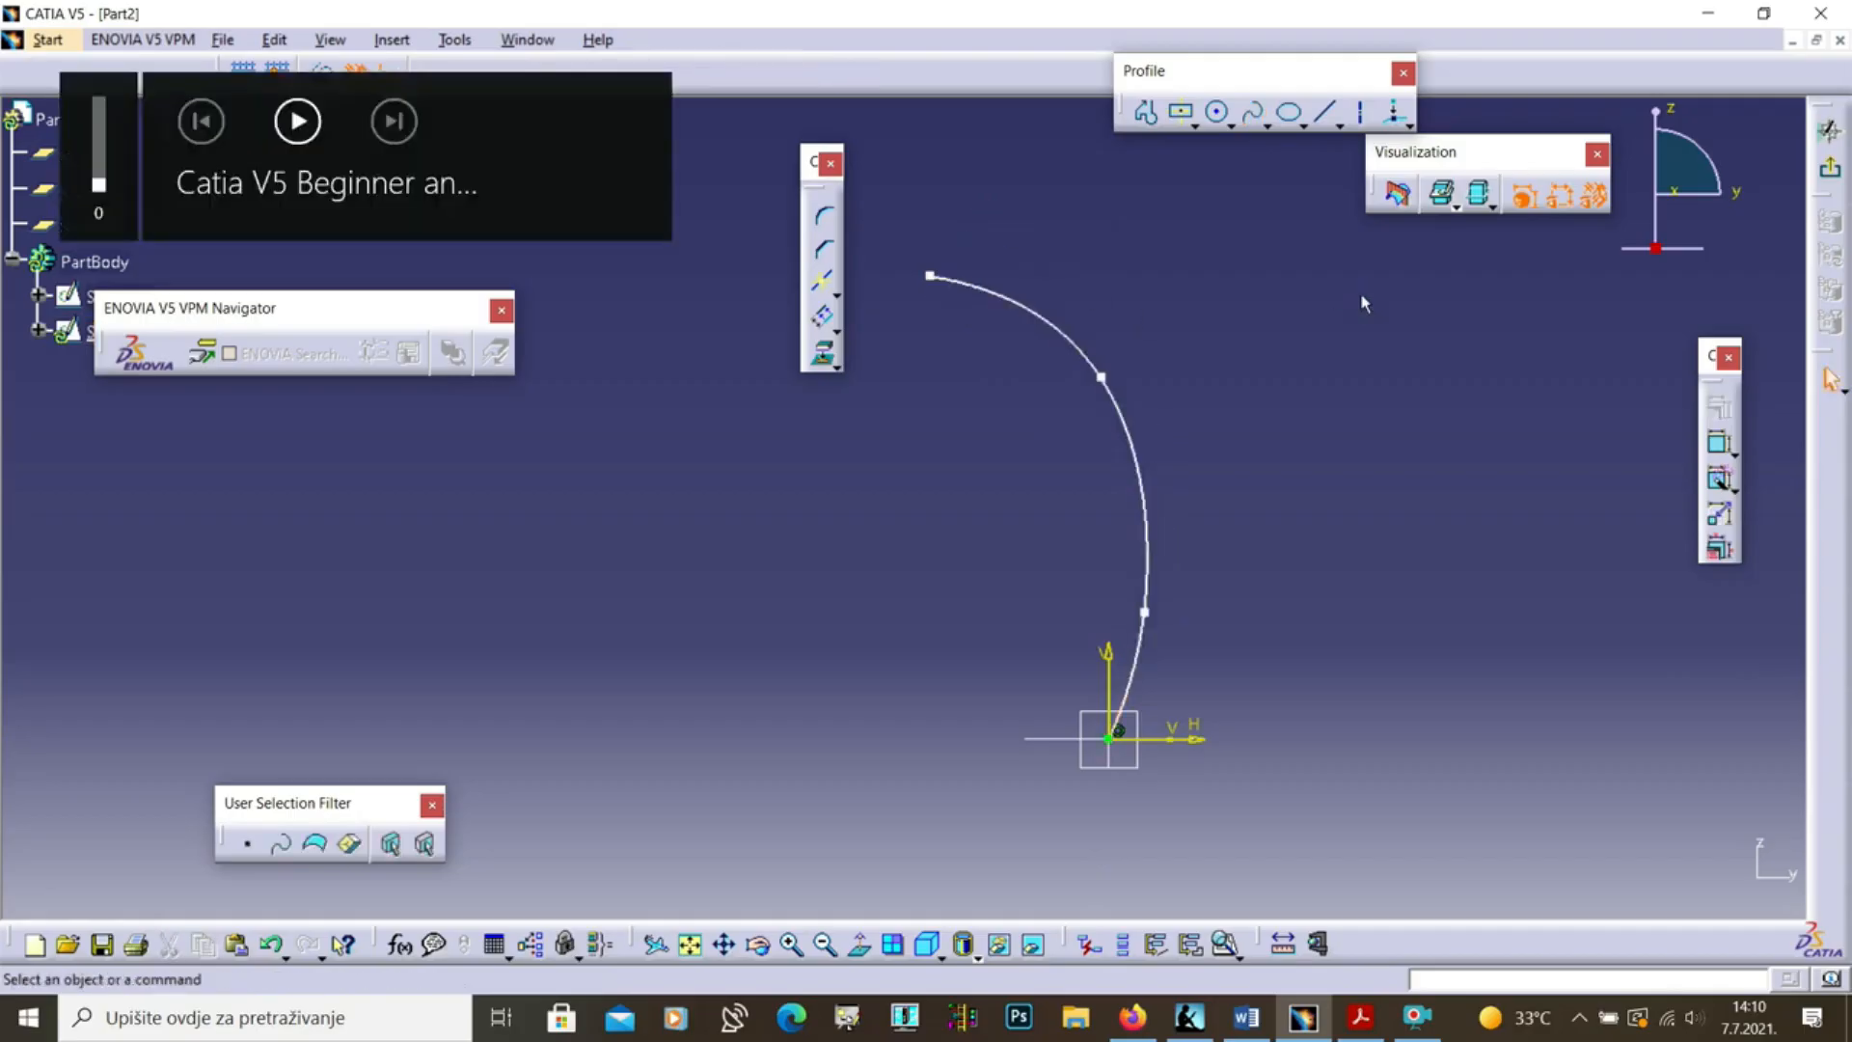
left_click(1830, 167)
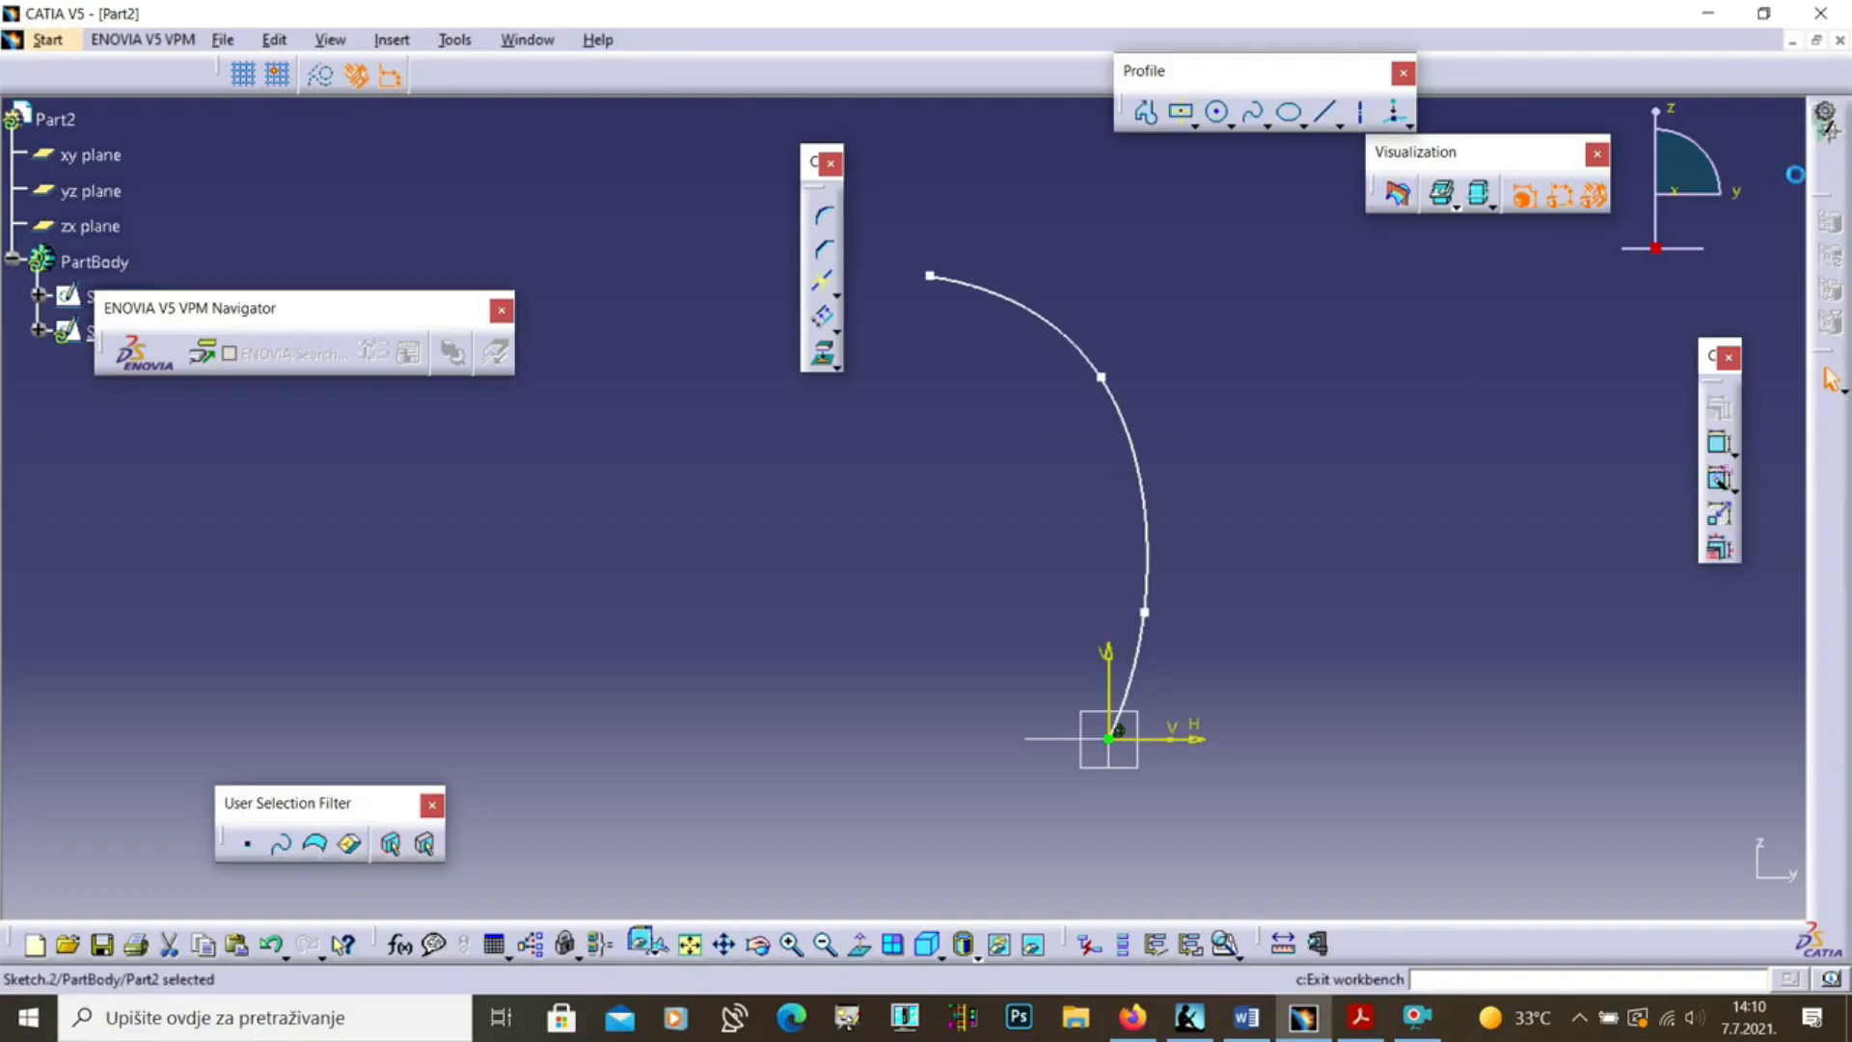
left_click(1320, 503)
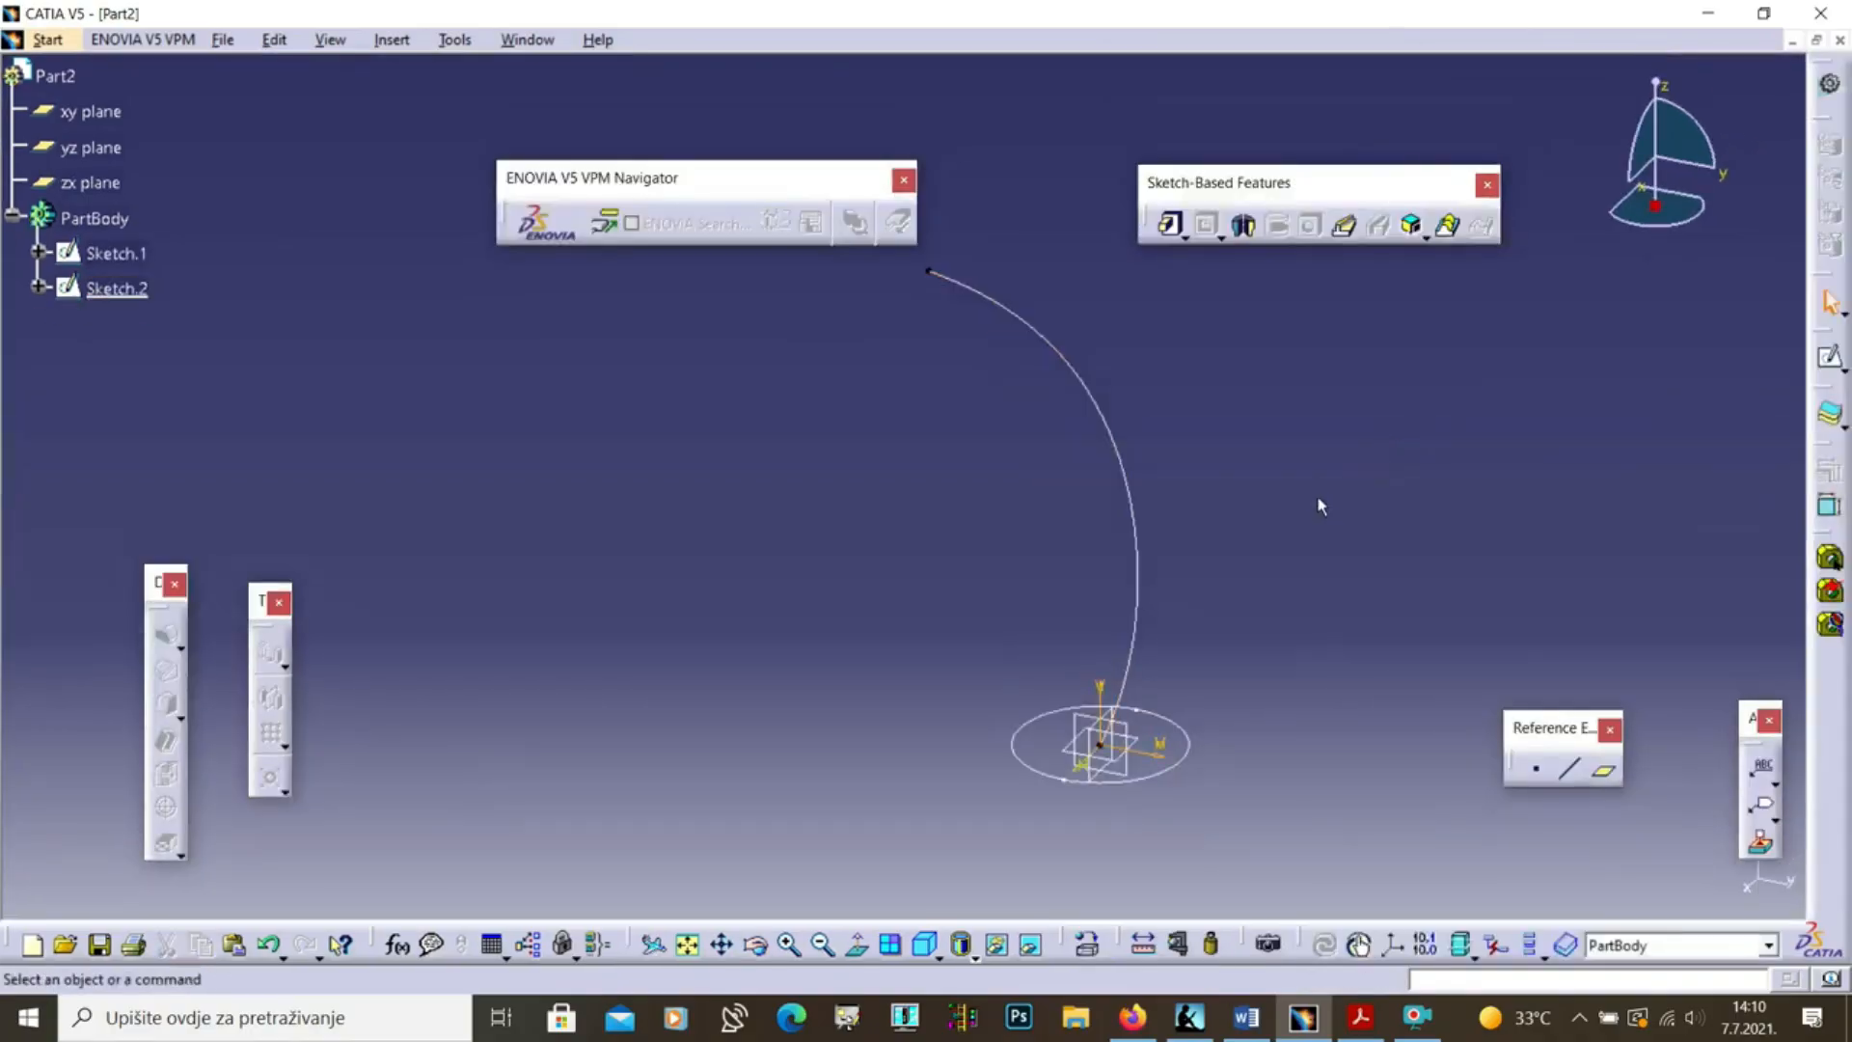
Preview a Rib with the circle as profile and the spline as center curve, using Keep angle profile control
left_click(1344, 226)
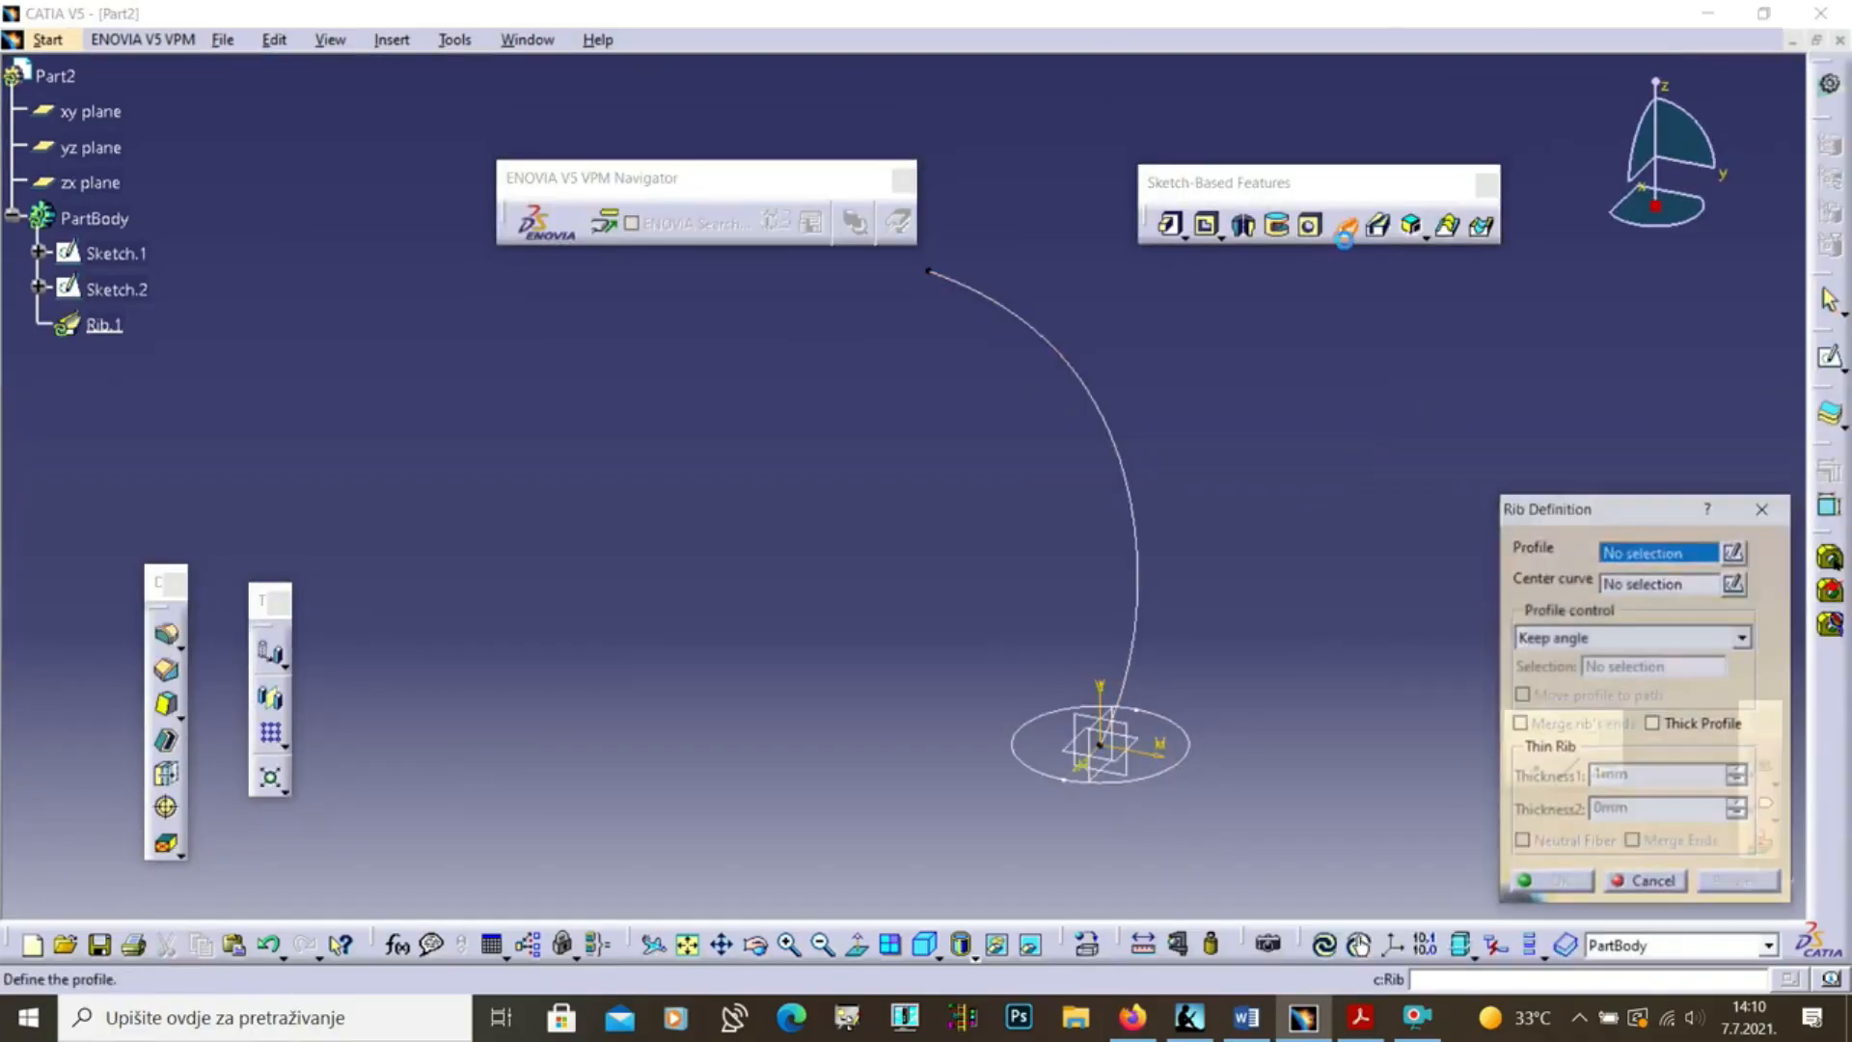
left_click(1179, 748)
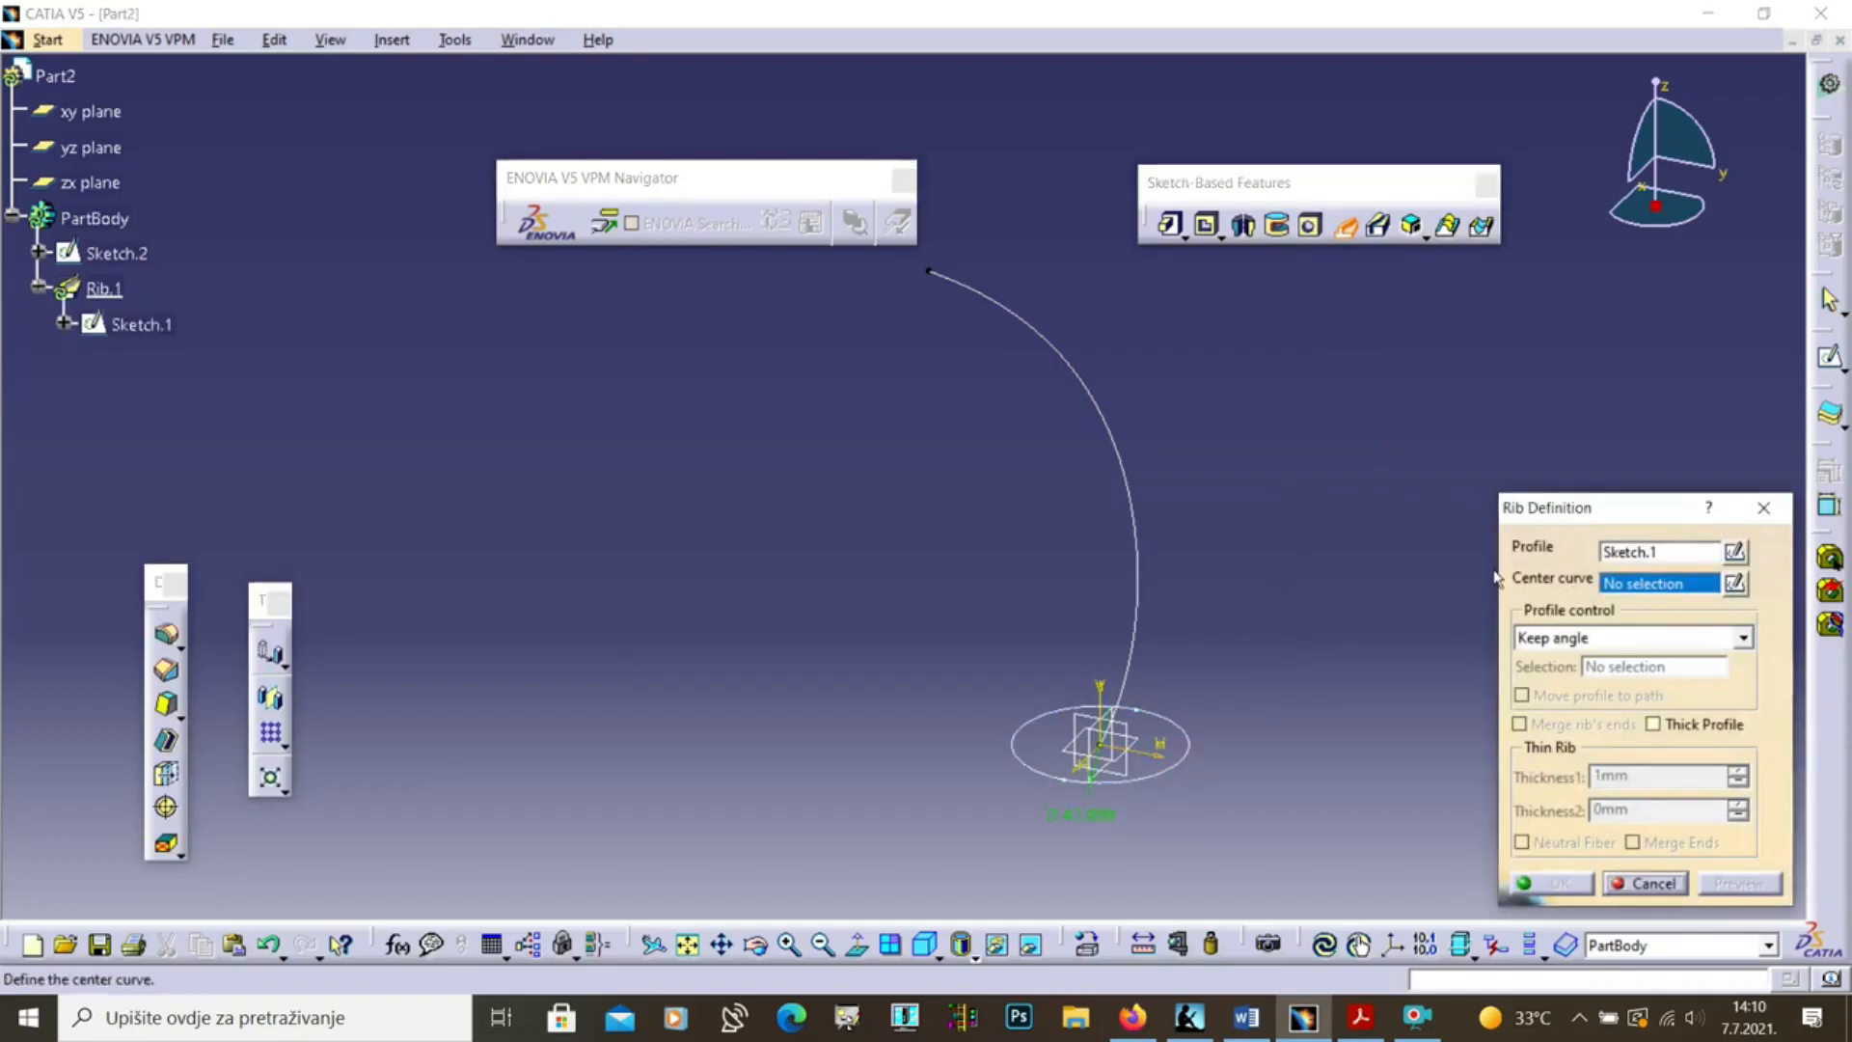
left_click(1127, 490)
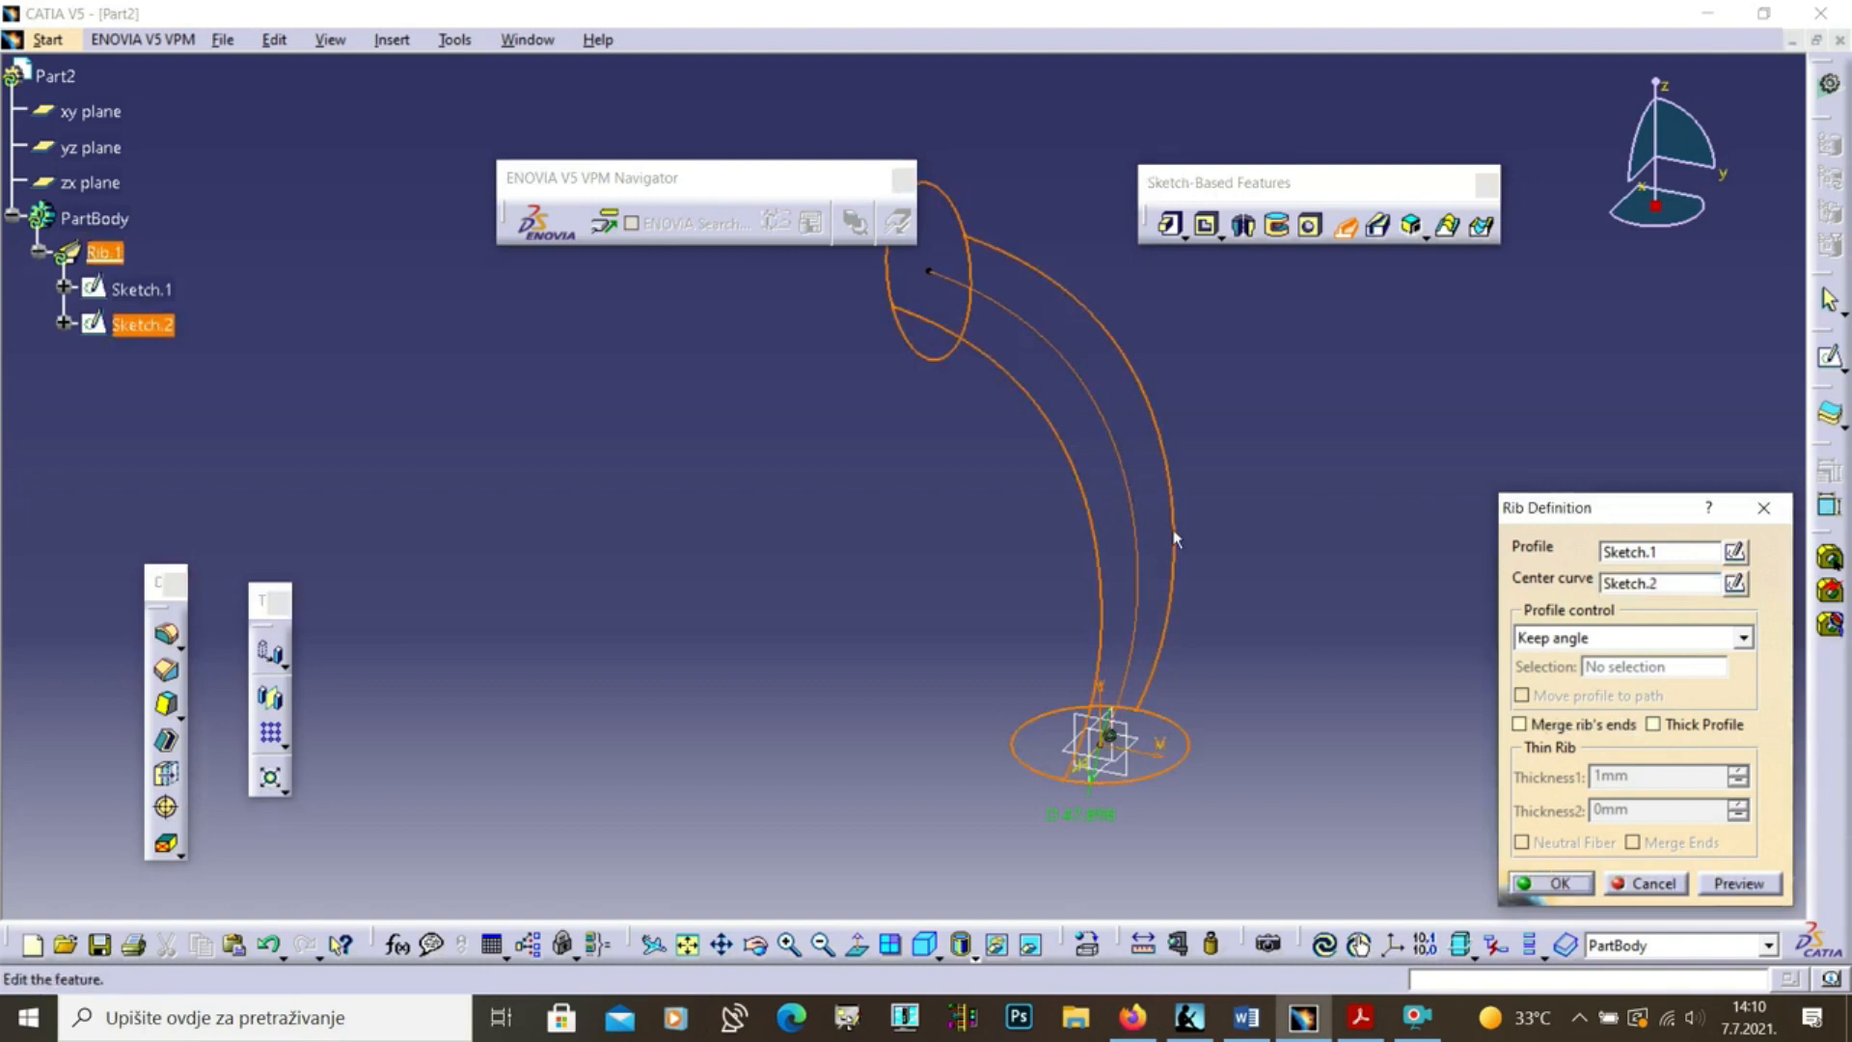
middle_click_drag(1293, 559, 1344, 613)
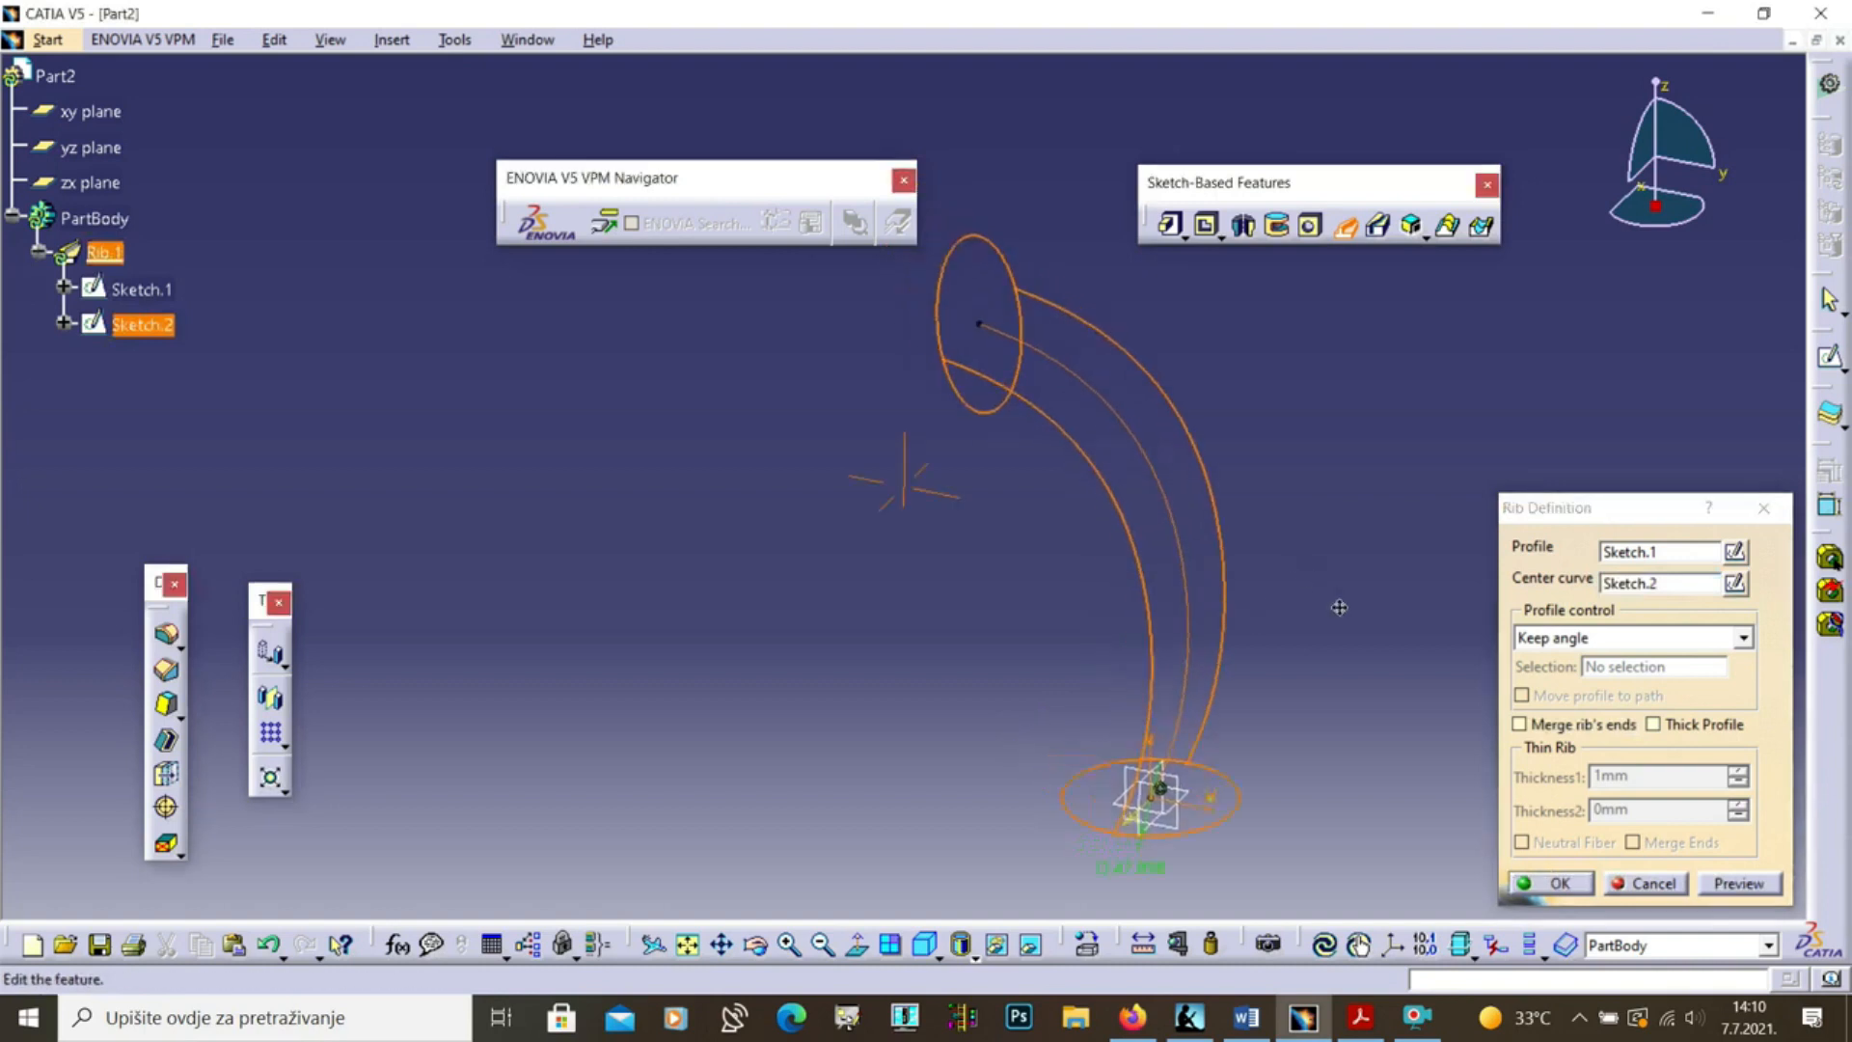
left_click(1756, 883)
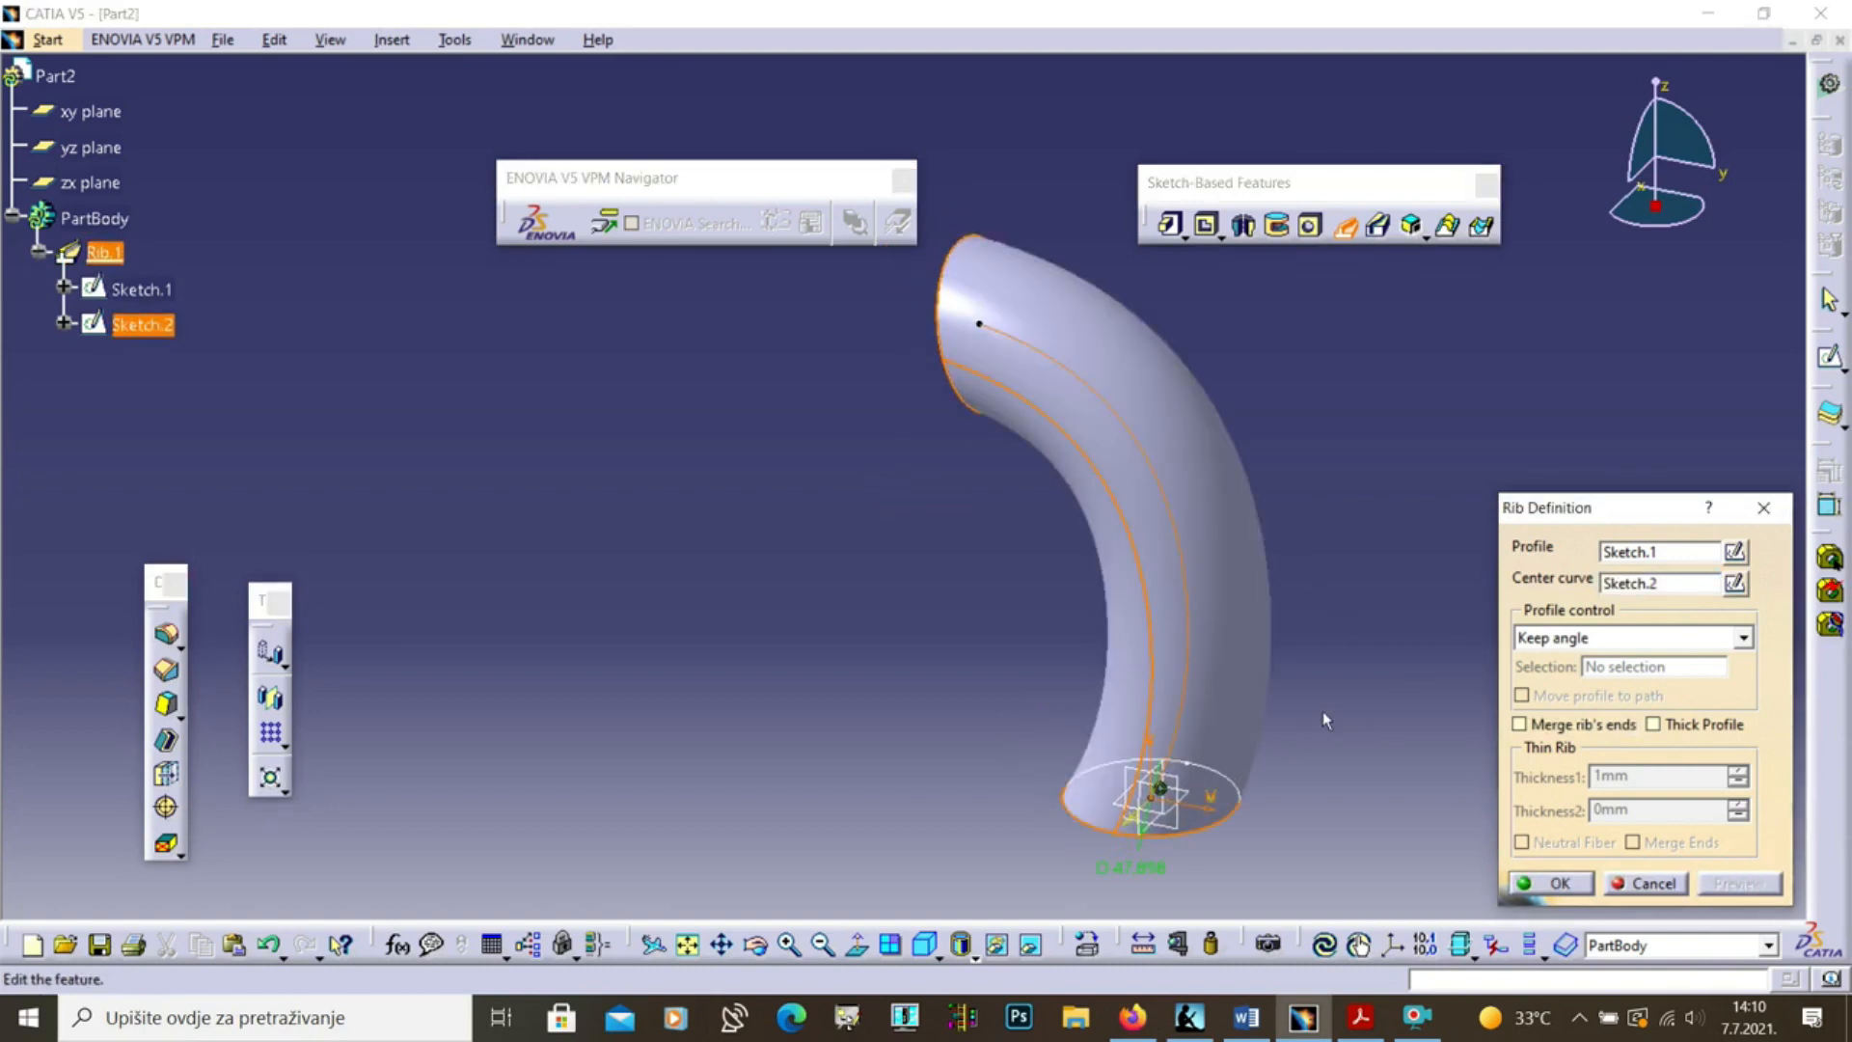
Preview the curved rib with Pulling direction control along the yz plane and Move profile to path enabled, and cancel it
left_click(1616, 638)
left_click(1606, 678)
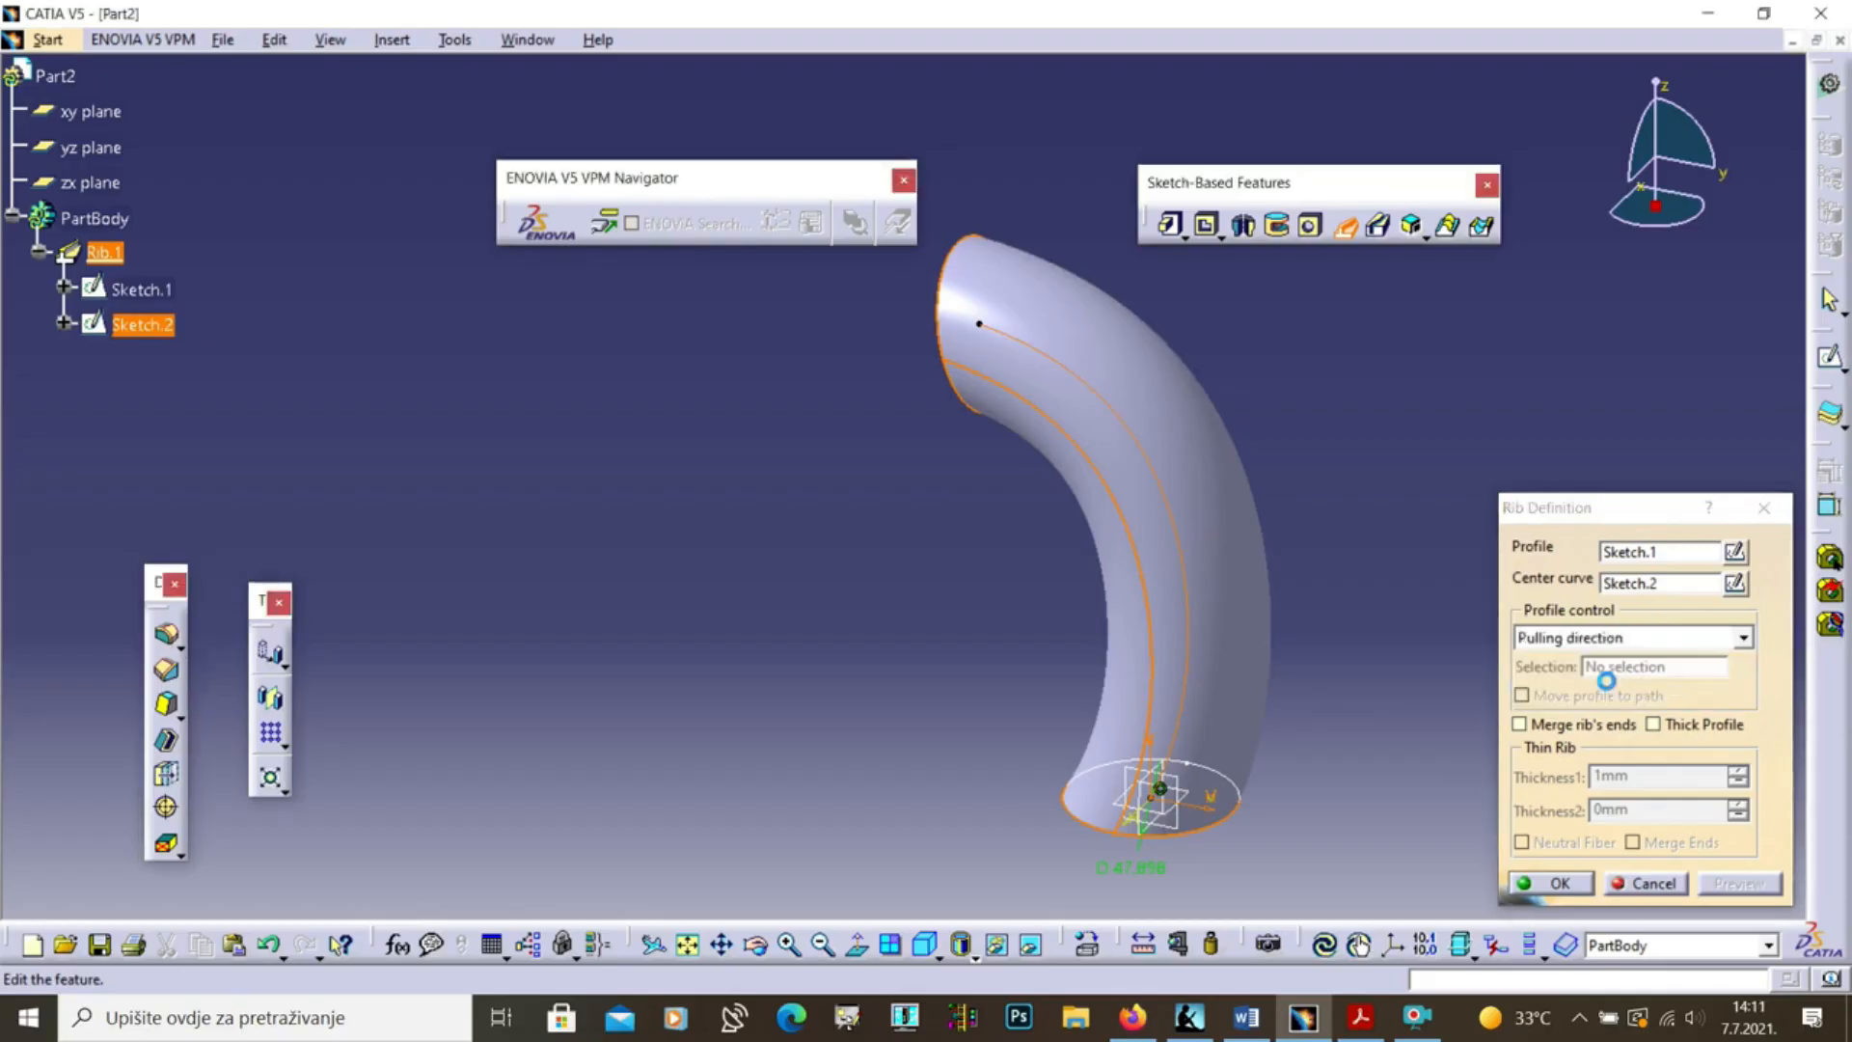
left_click(1186, 791)
left_click(1522, 696)
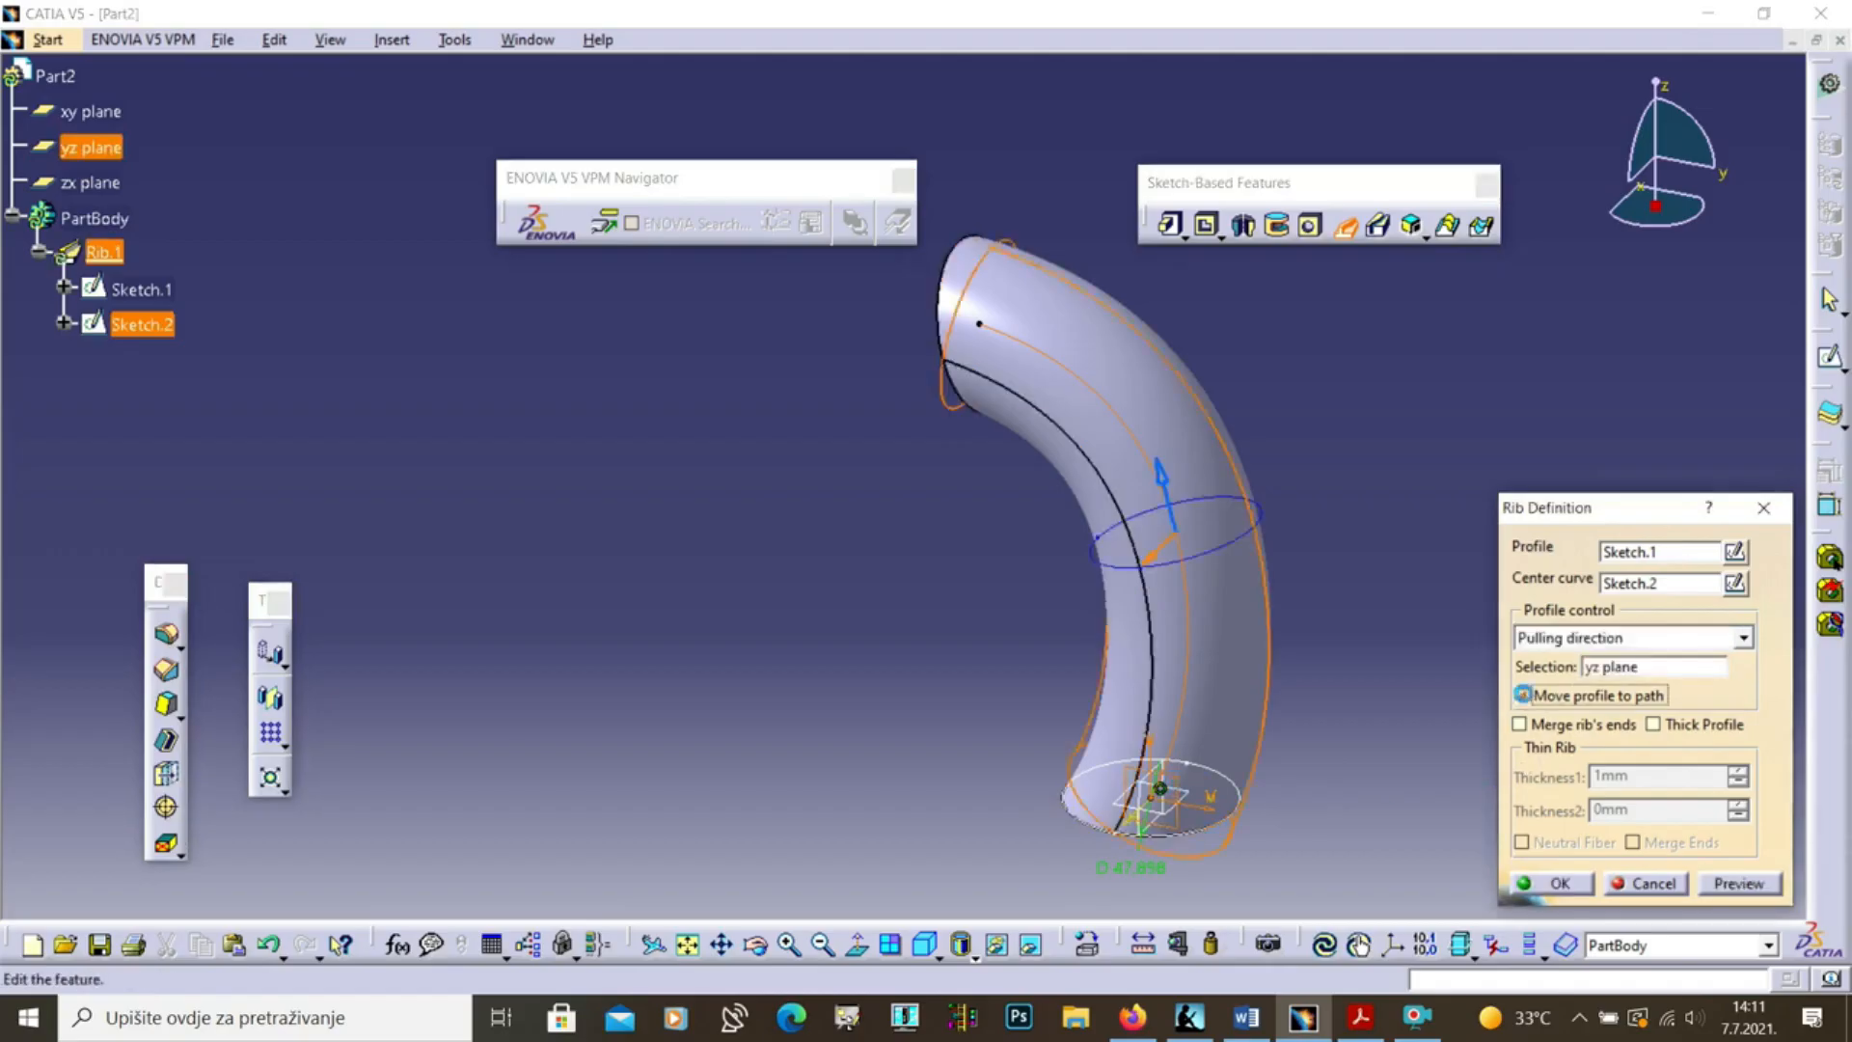
left_click(1733, 888)
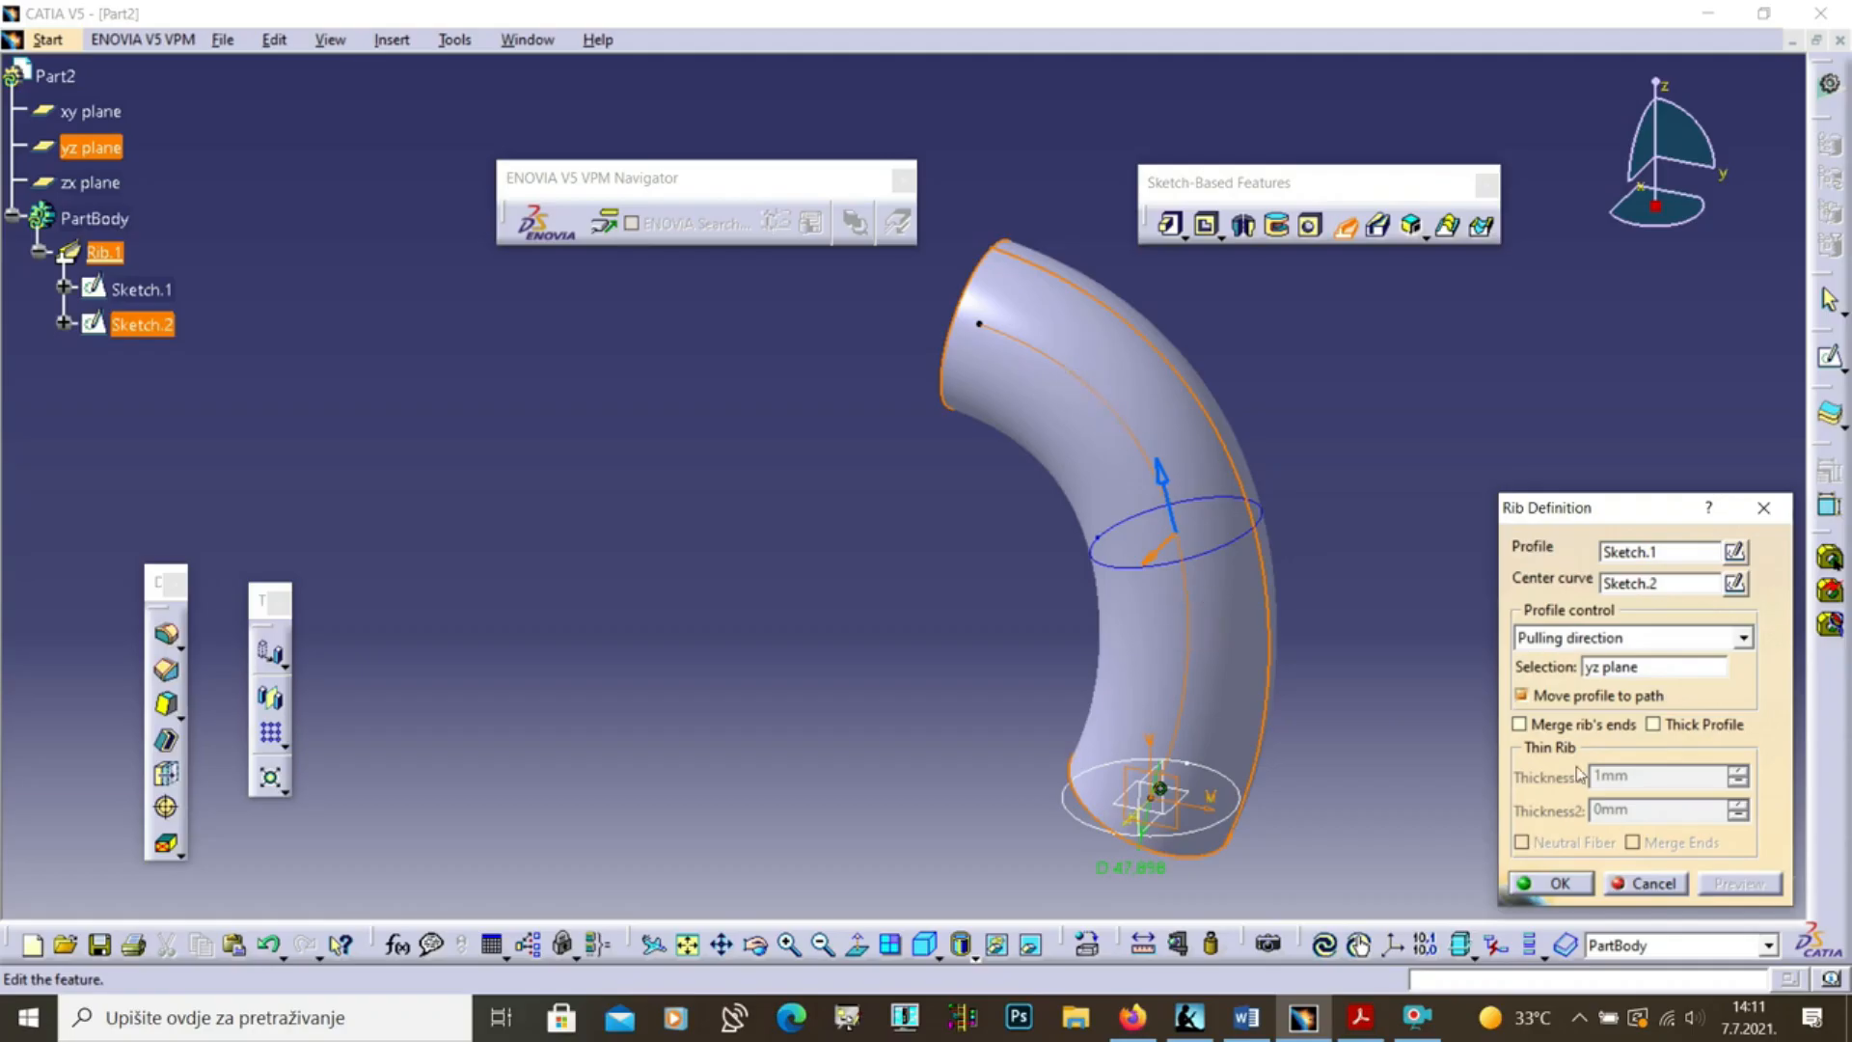
left_click(1630, 881)
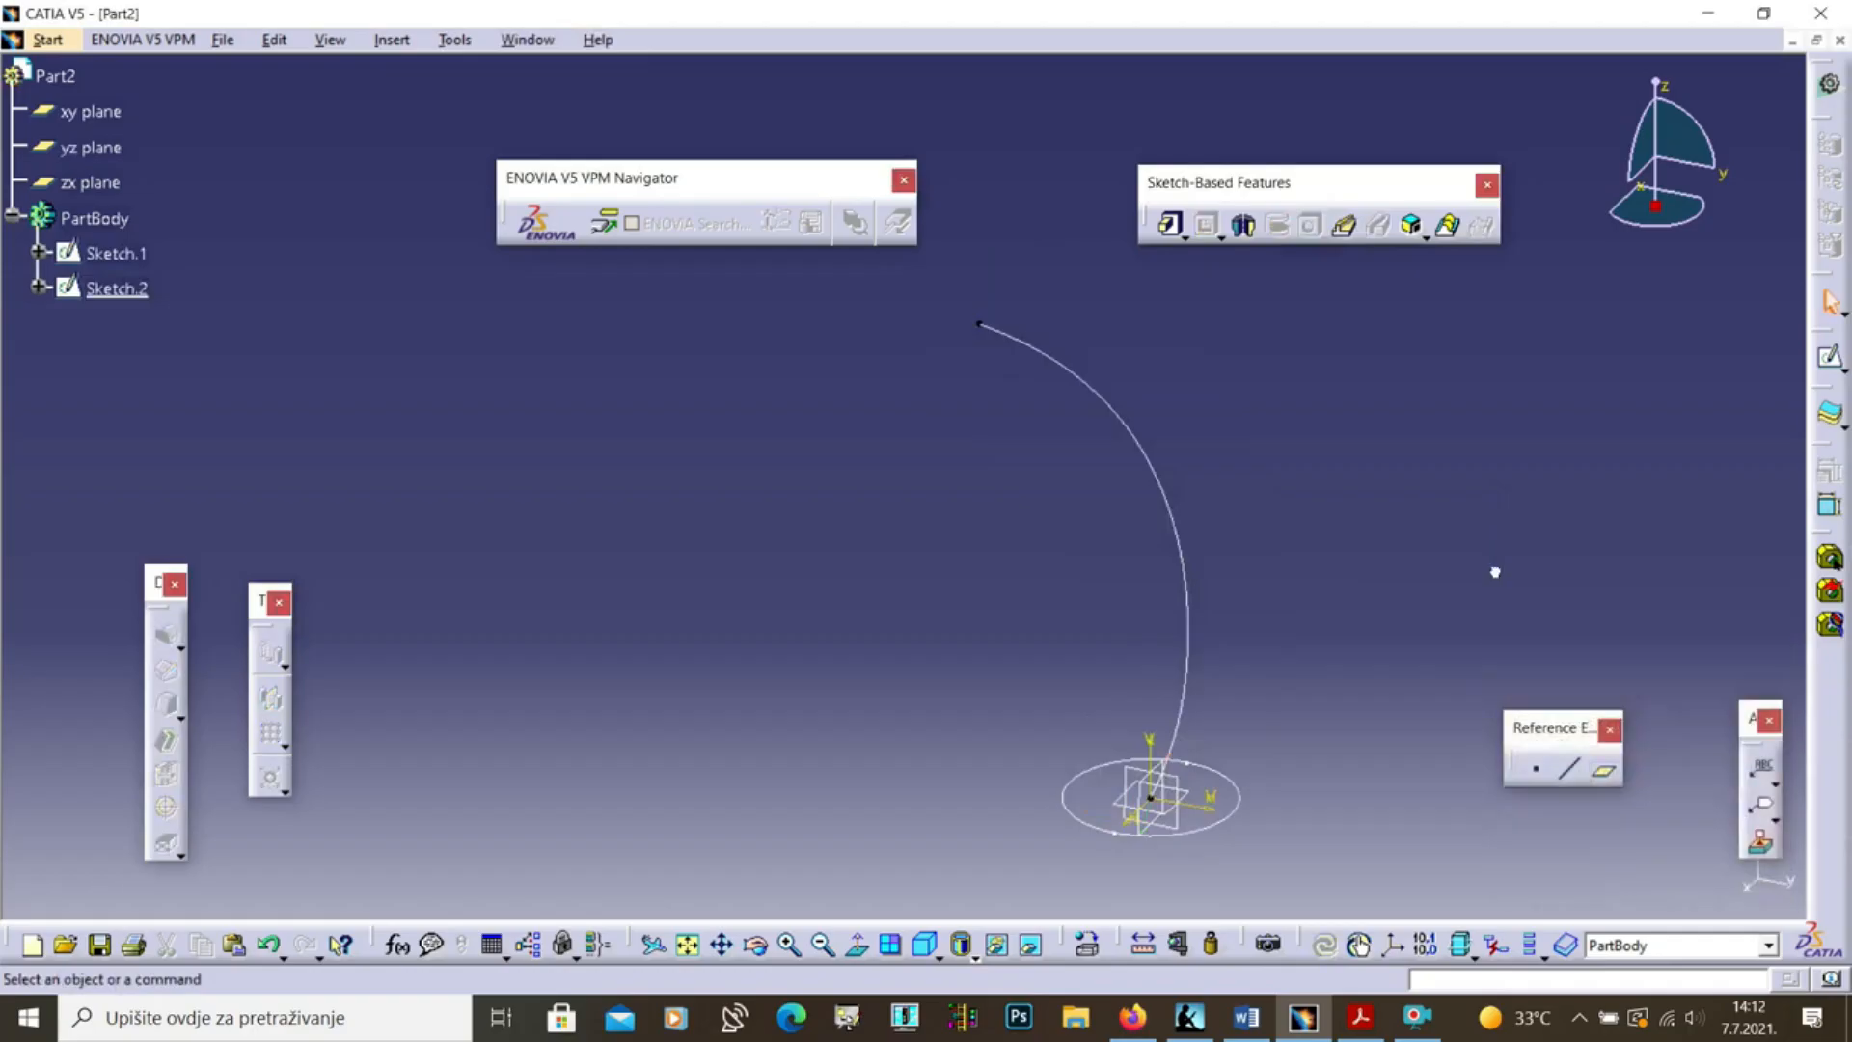
Switch to the open Rib.CATPart document
left_click(544, 41)
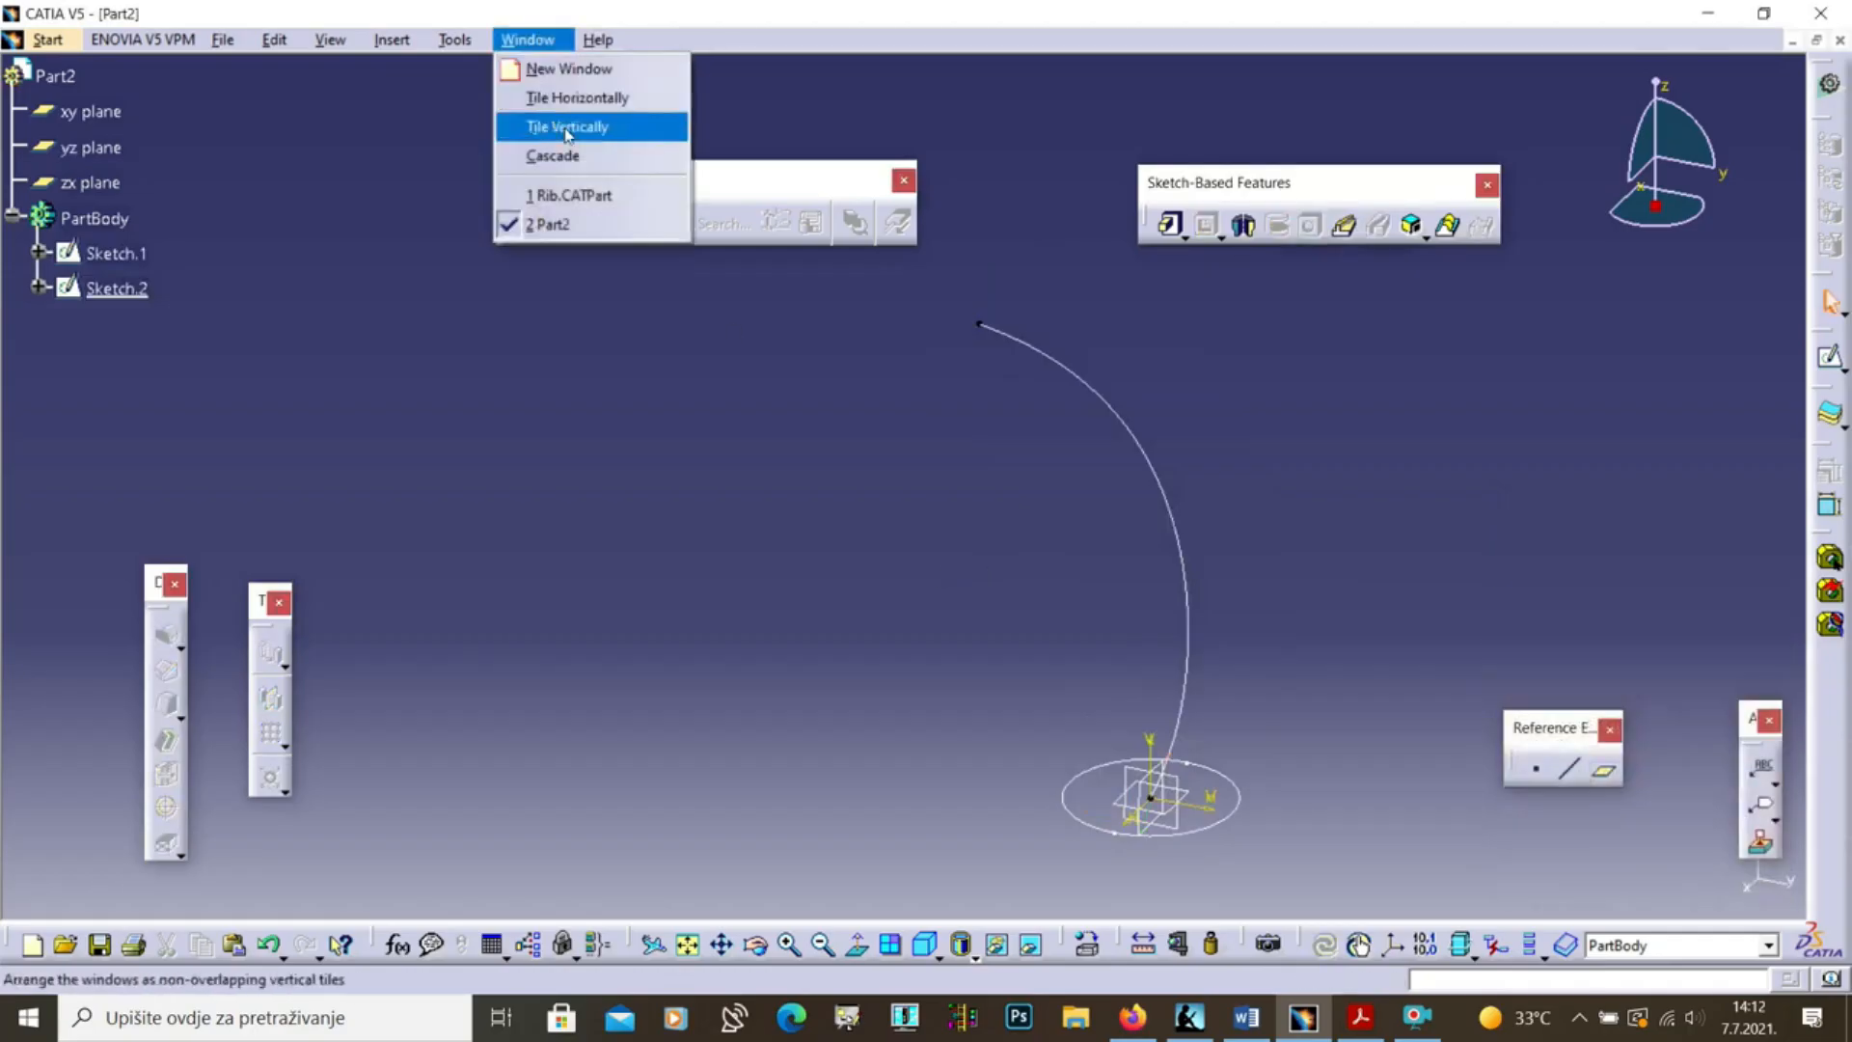
left_click(578, 187)
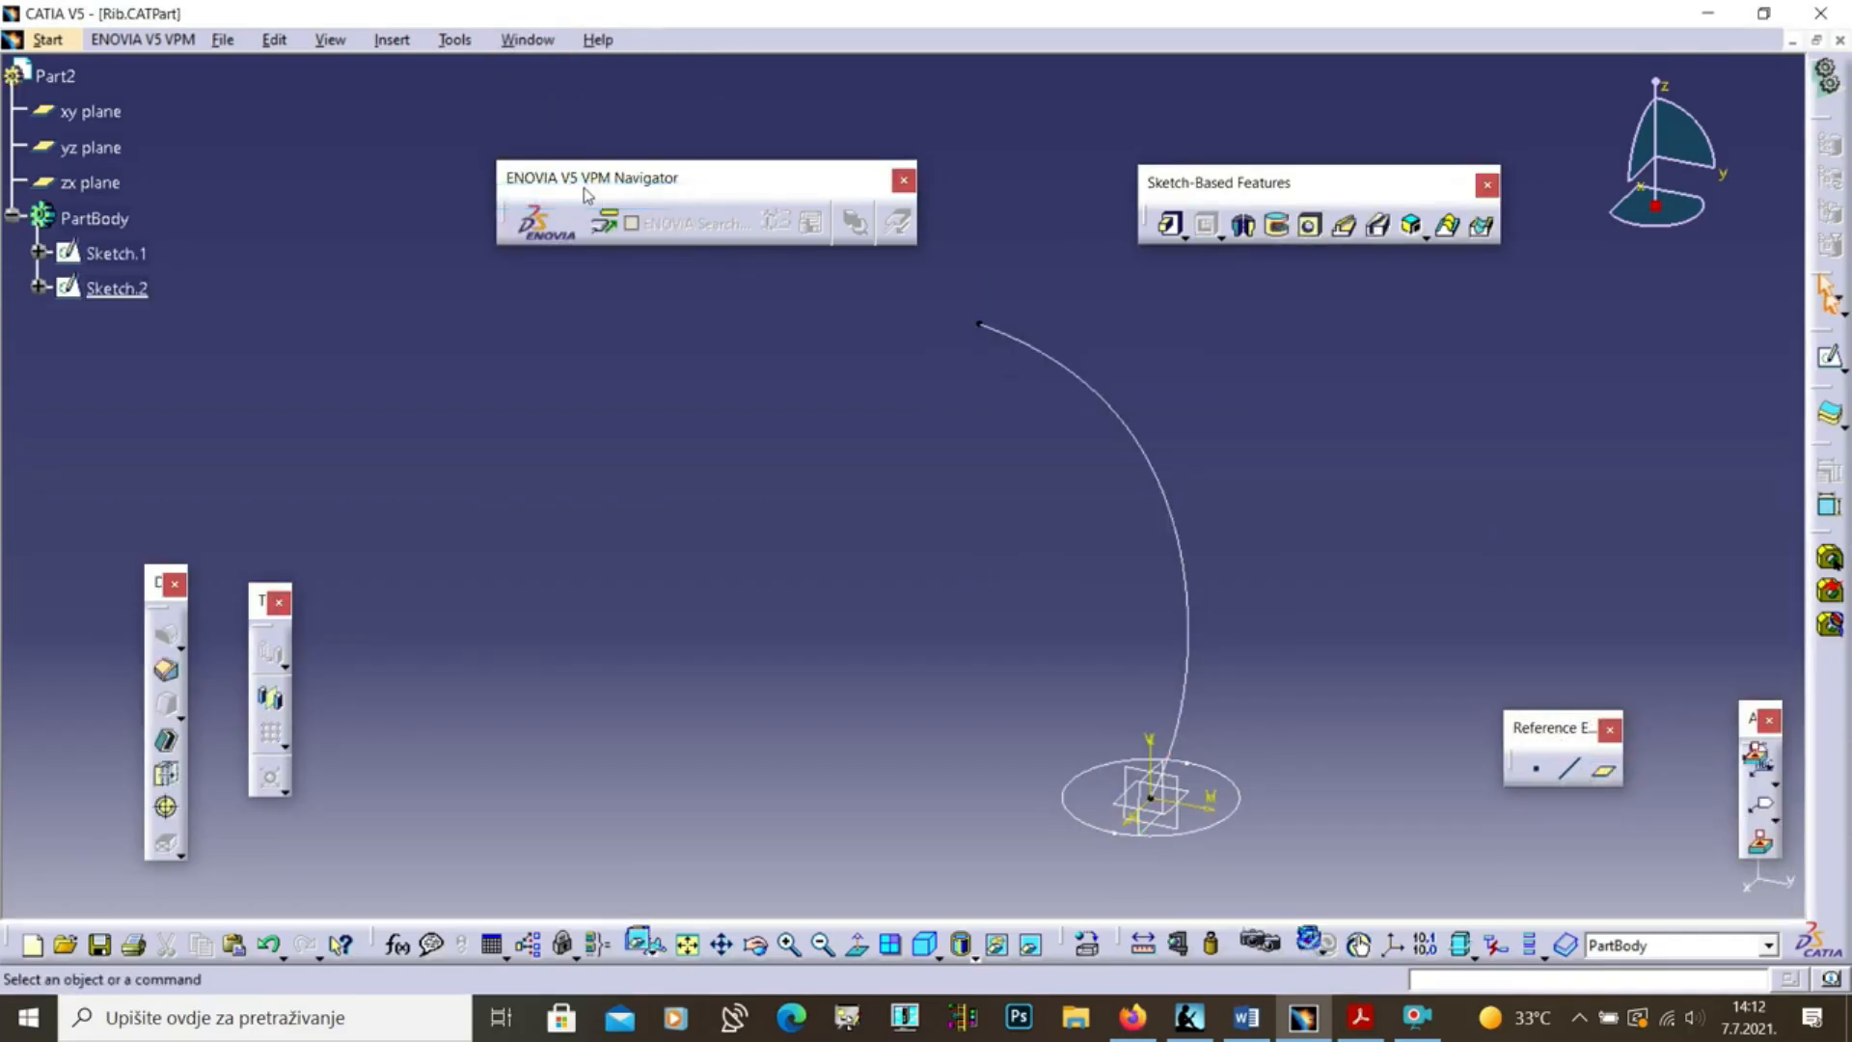
middle_click_drag(798, 645, 1050, 398)
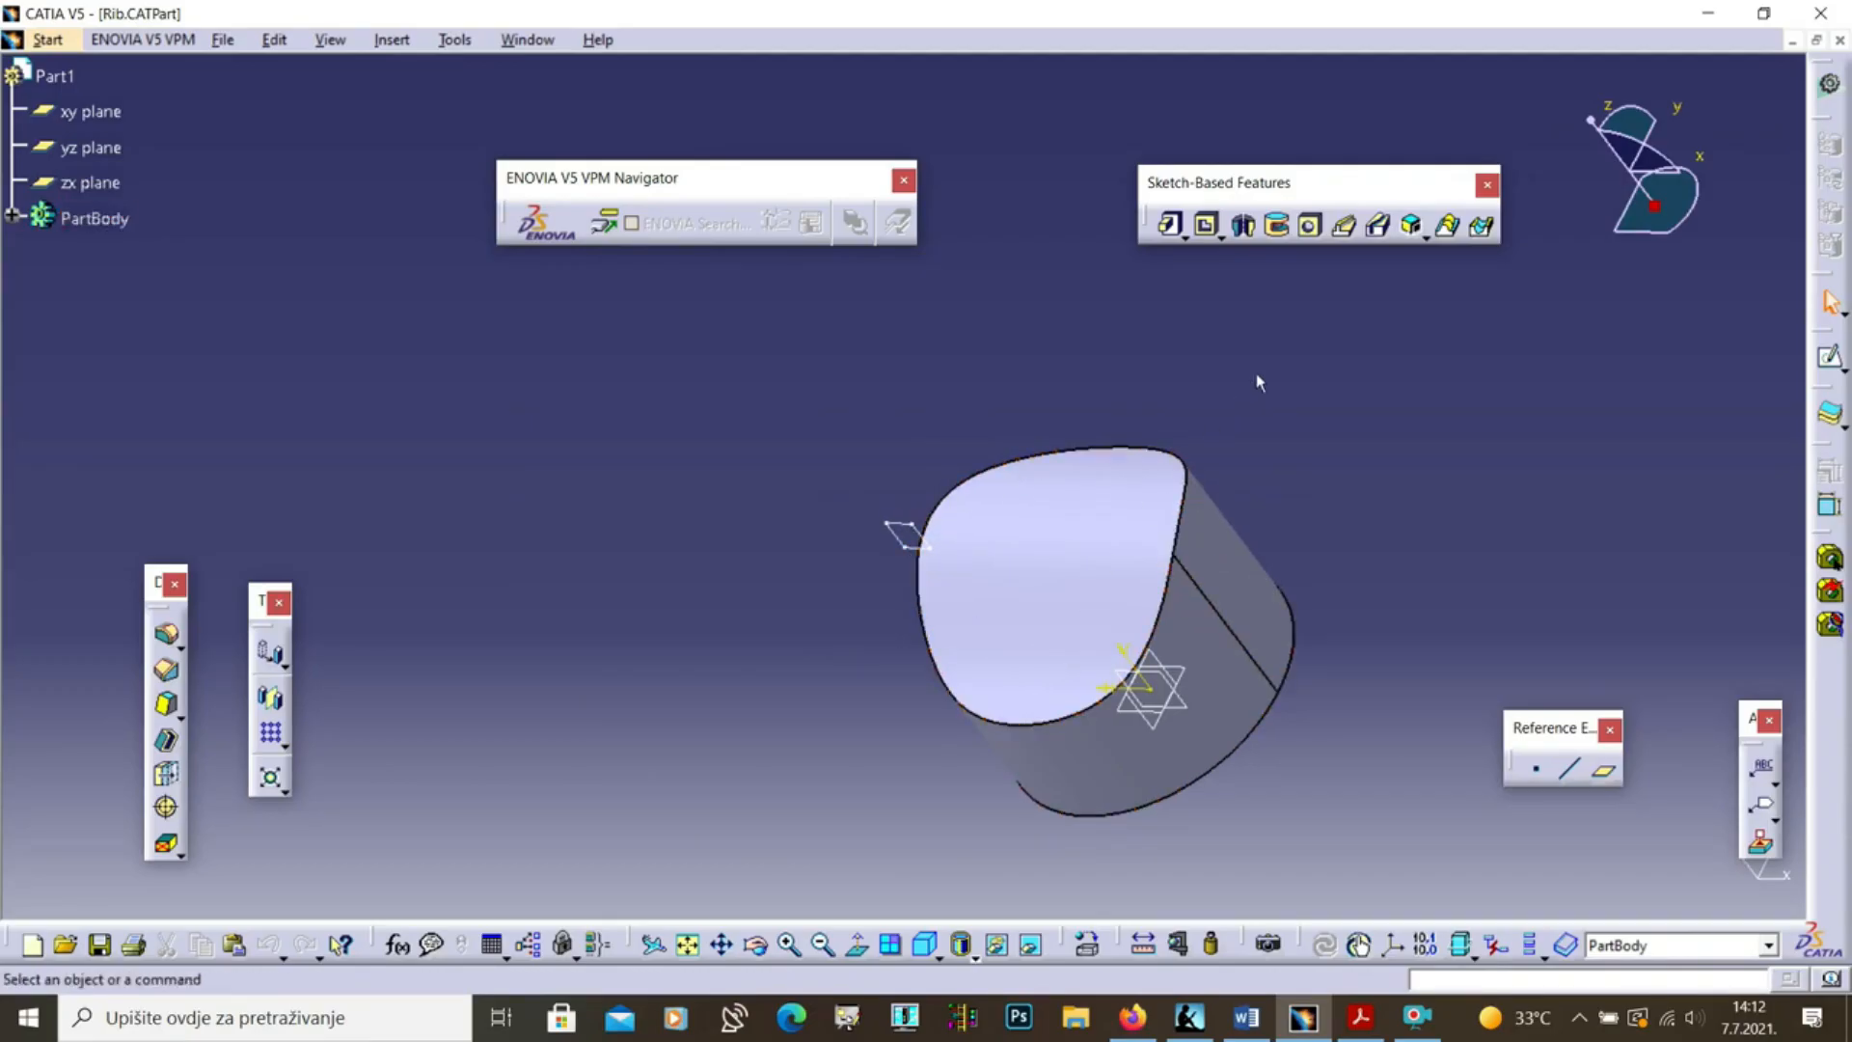
Preview a Rib with the small square sketch as profile and the pocket's upper edge as center curve, using Keep angle profile control
left_click(1347, 227)
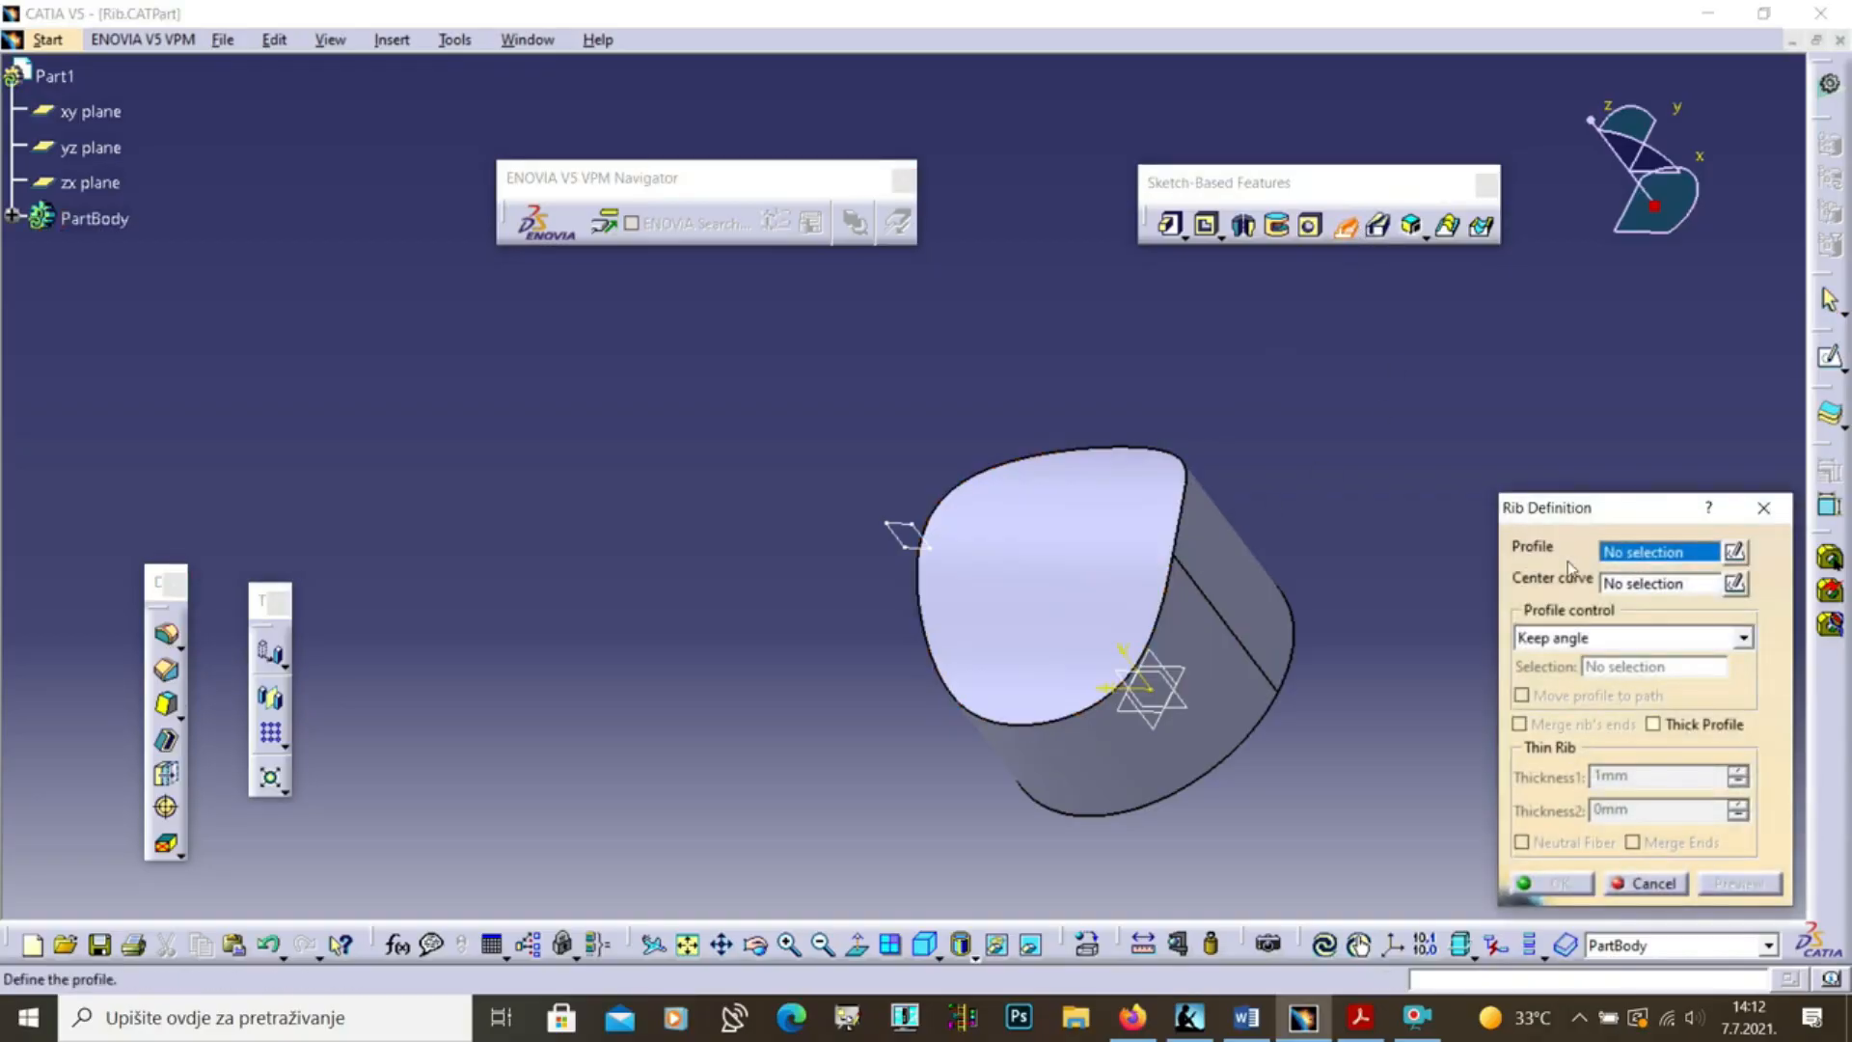
left_click(906, 528)
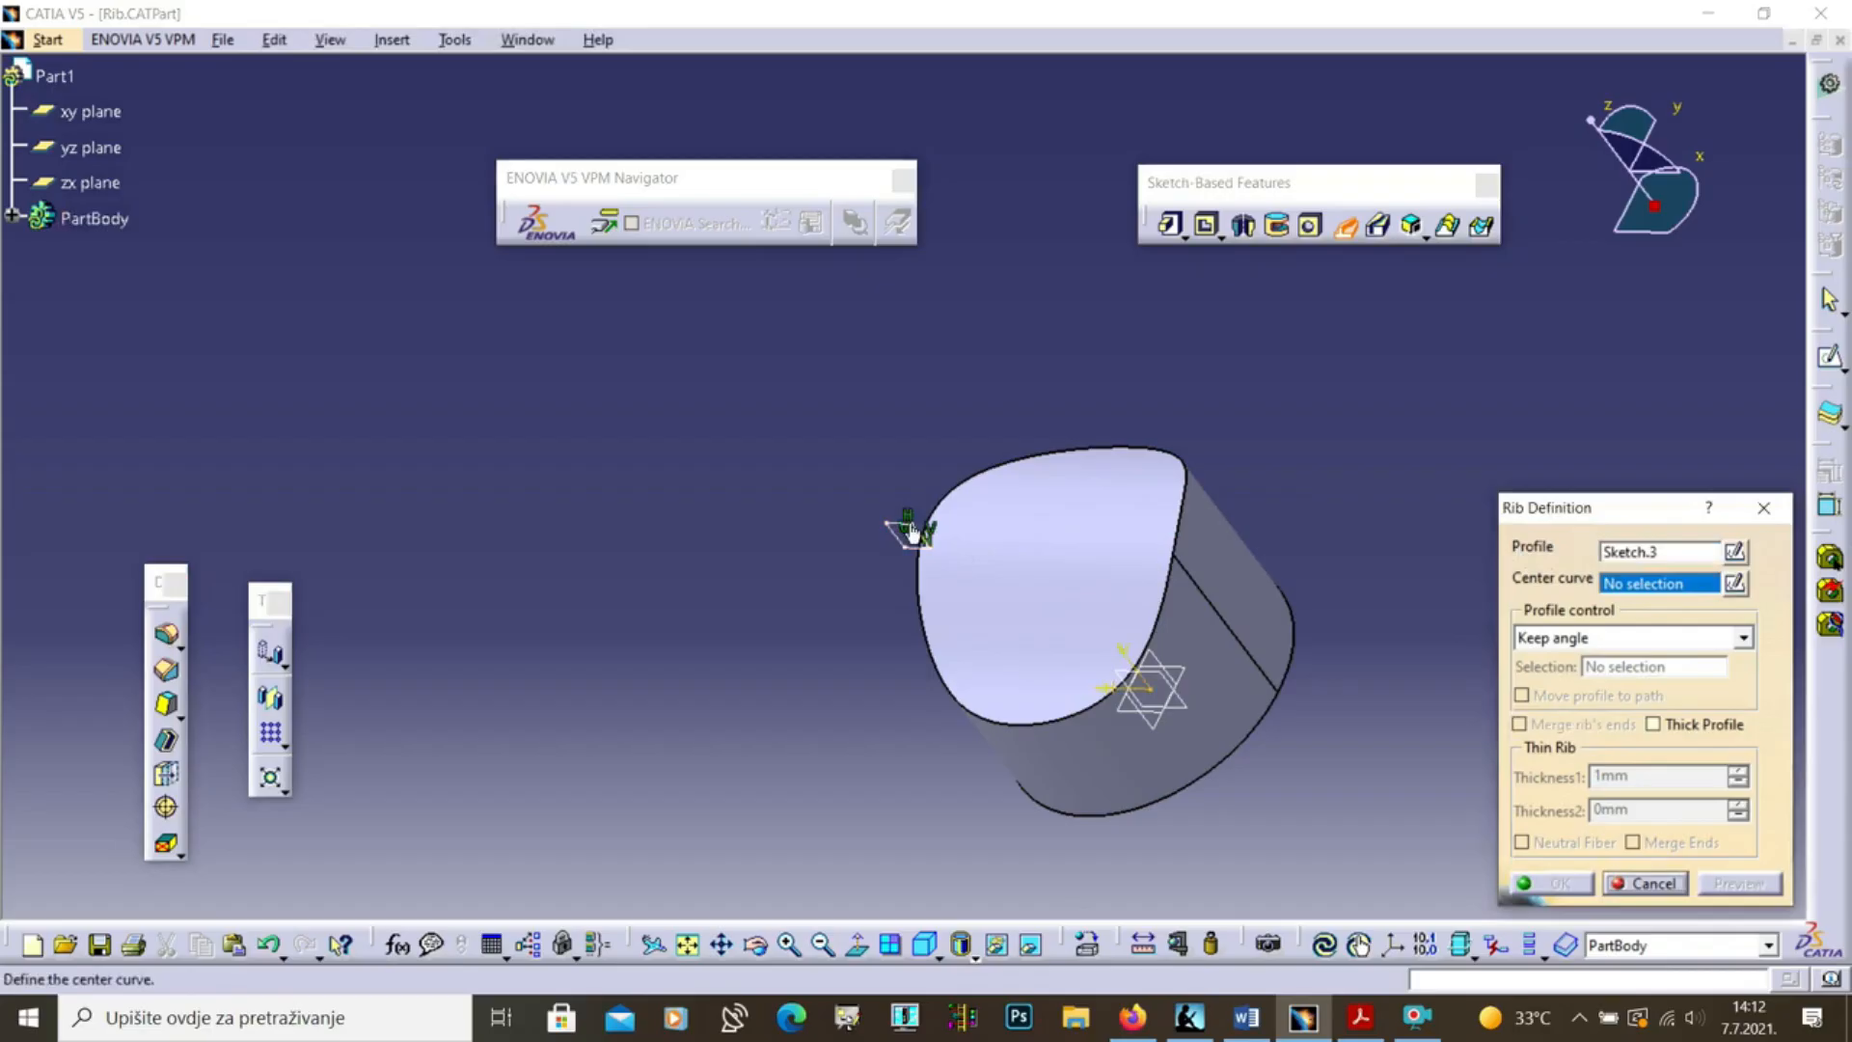
left_click(1162, 593)
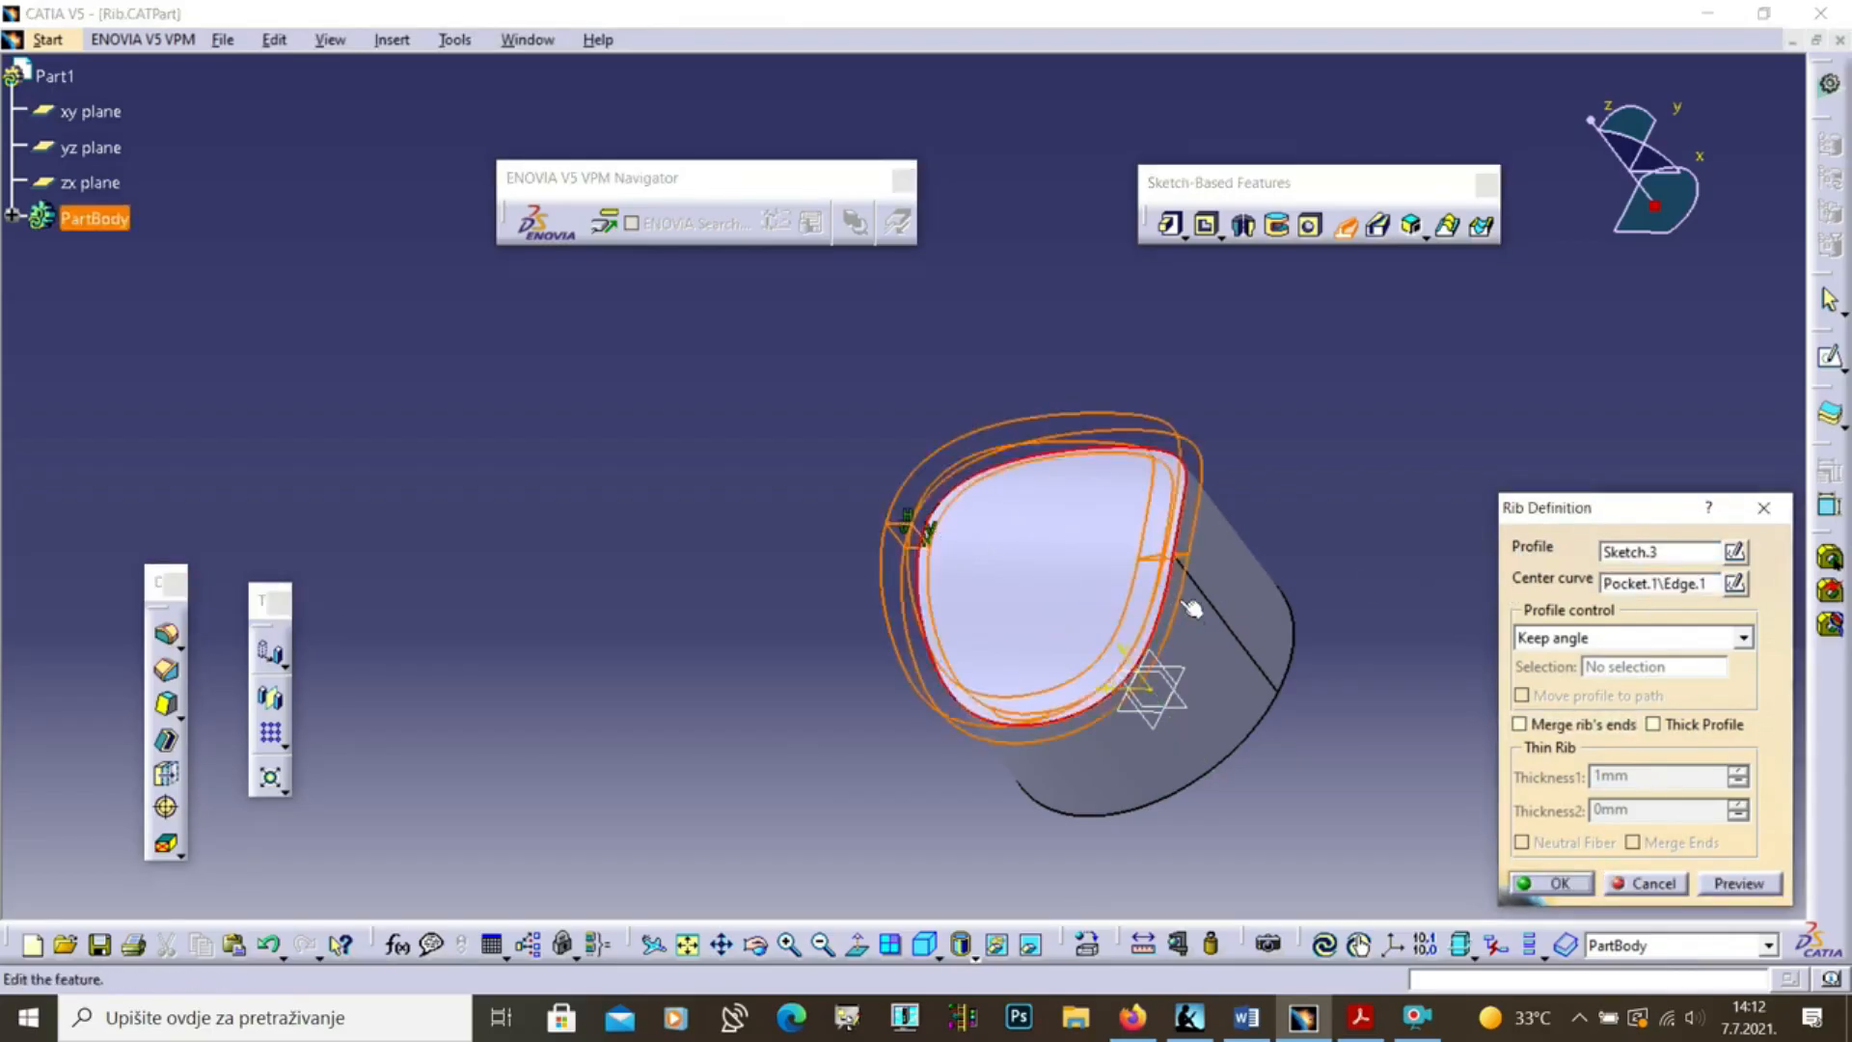
left_click(1731, 882)
middle_click_drag(876, 800, 1042, 393)
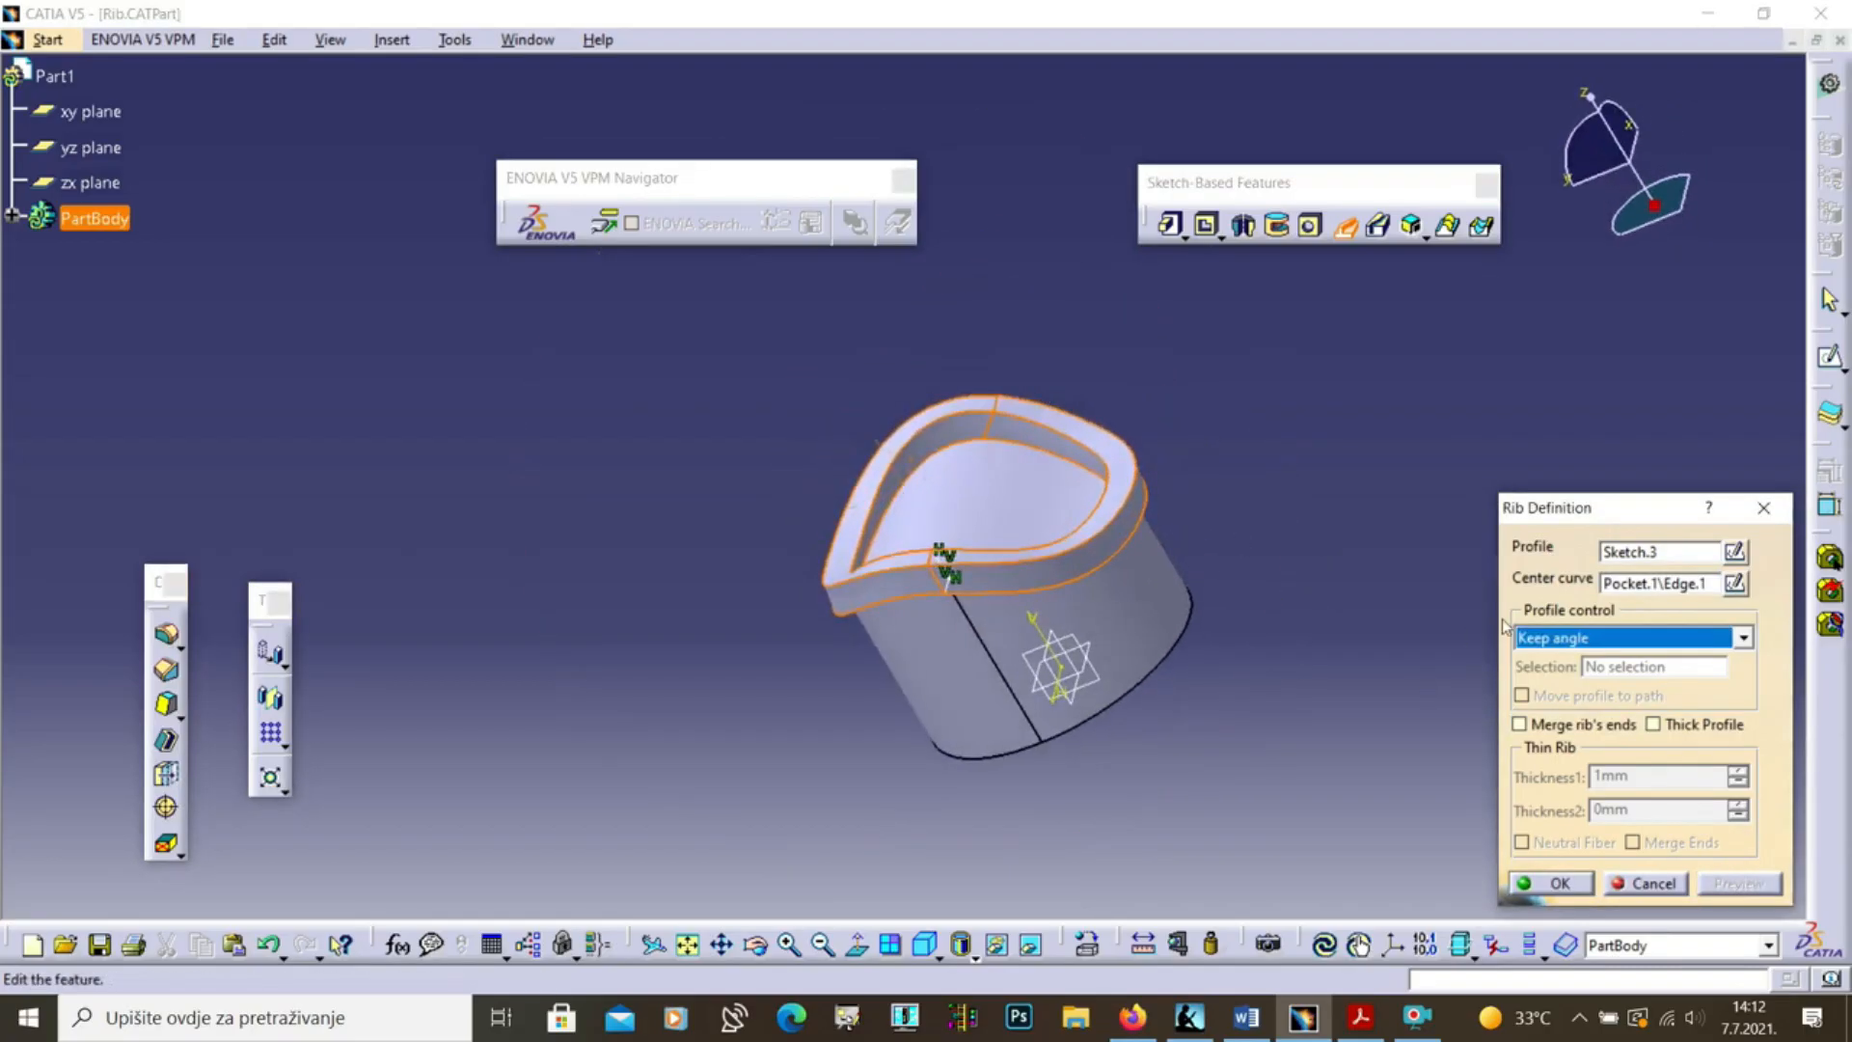
Preview the rib with Reference surface profile control using the pocket's curved face, and cancel the rib
left_click(1579, 638)
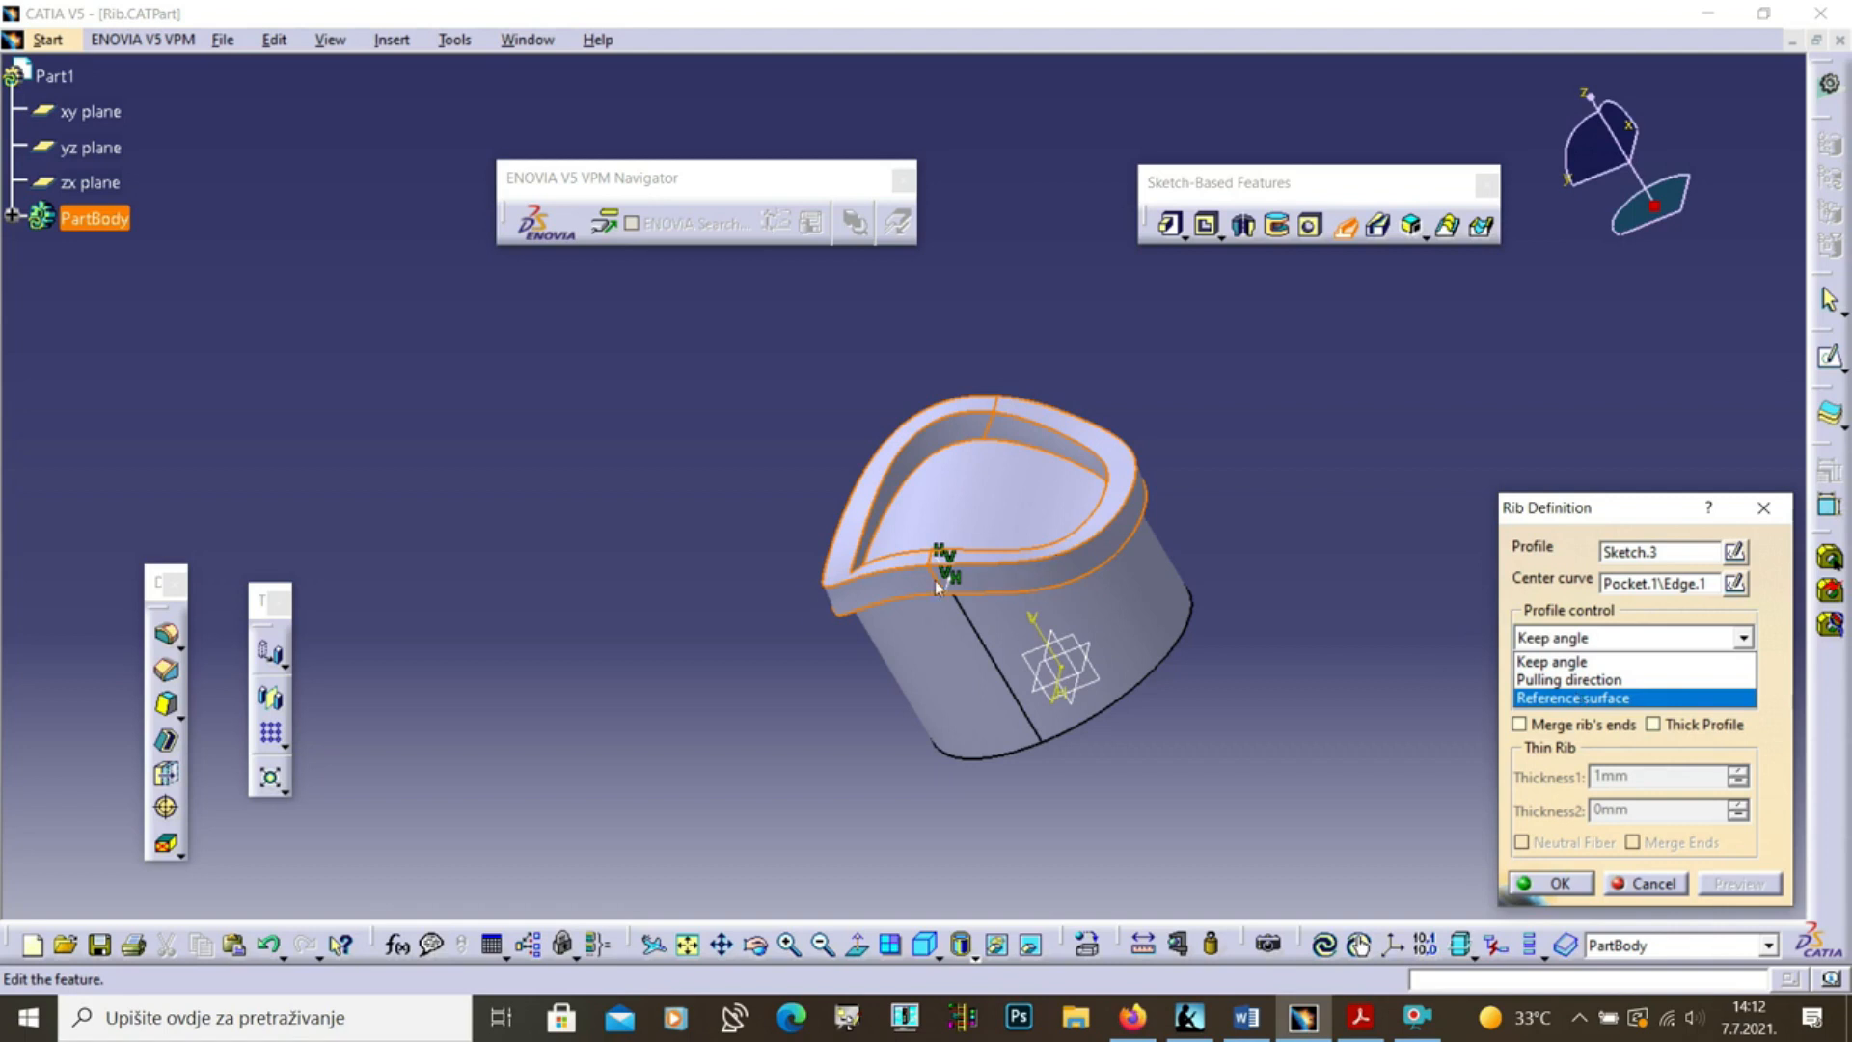
left_click(1580, 702)
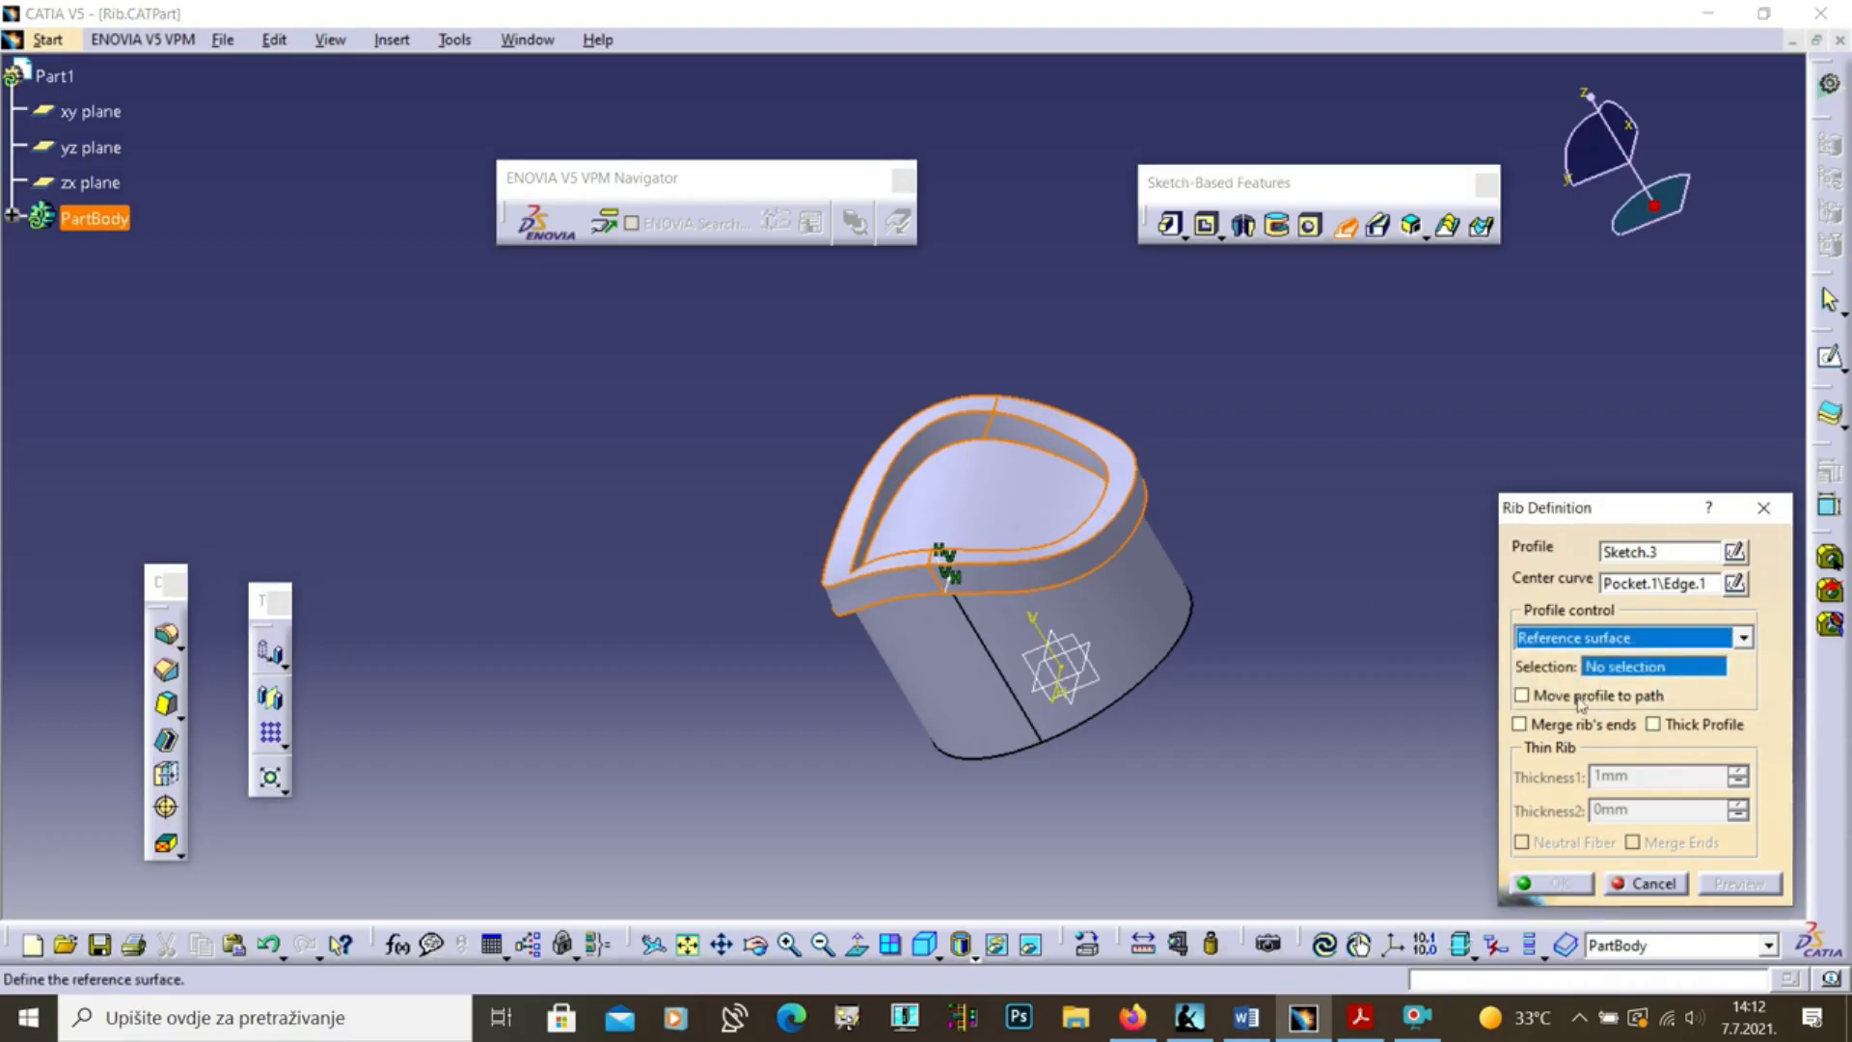
left_click(1001, 506)
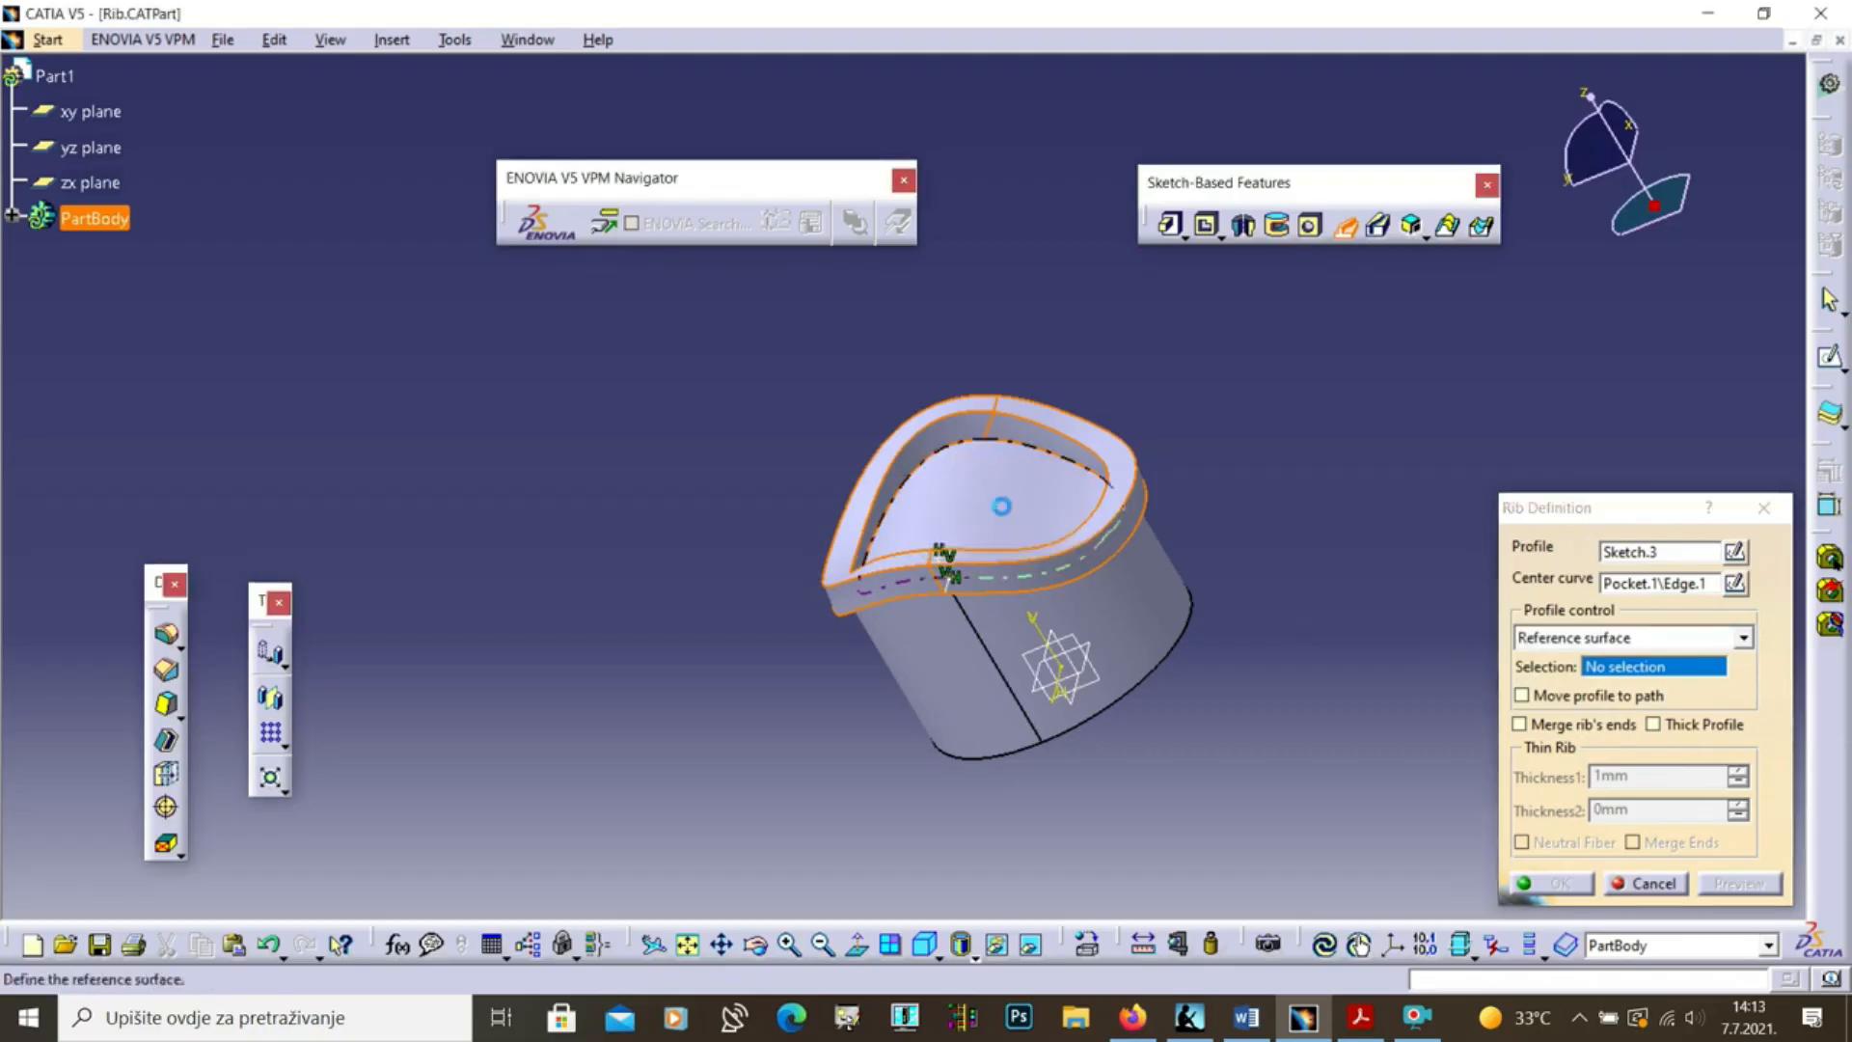
middle_click_drag(1061, 573, 1013, 425)
left_click(1737, 883)
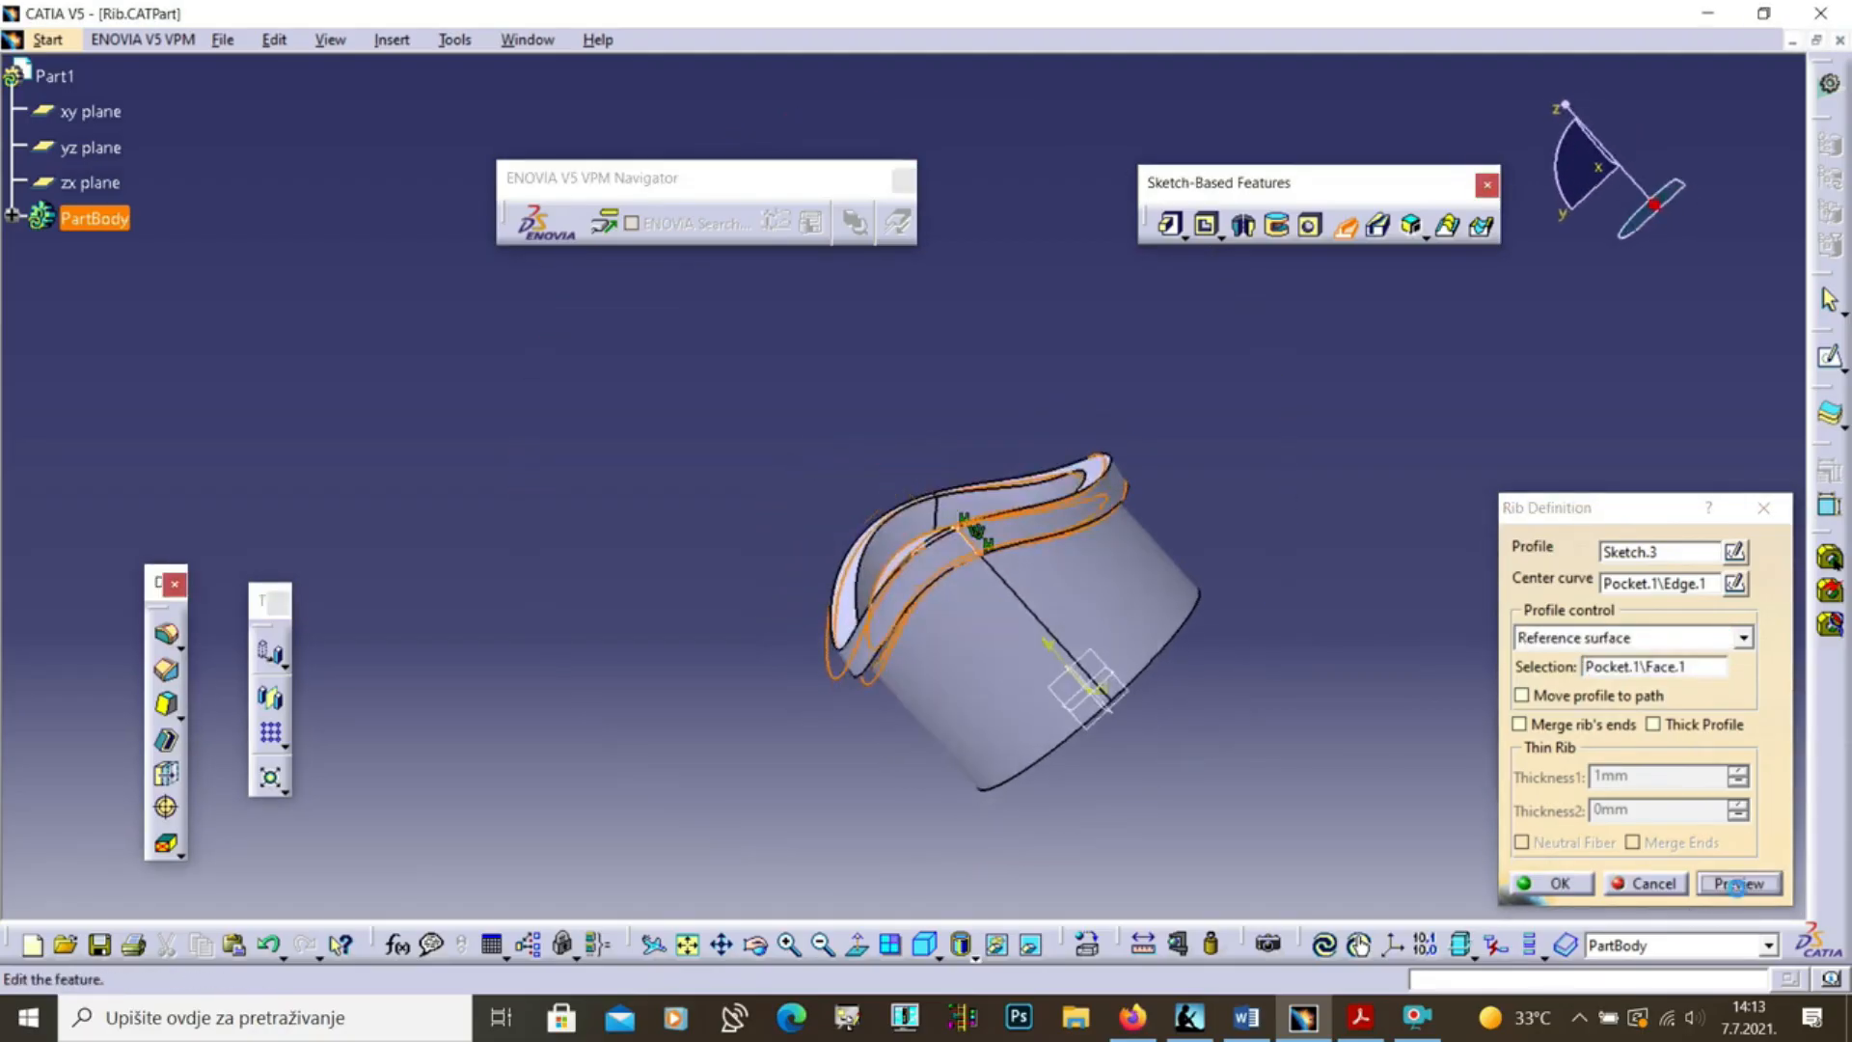
middle_click_drag(891, 689, 769, 864)
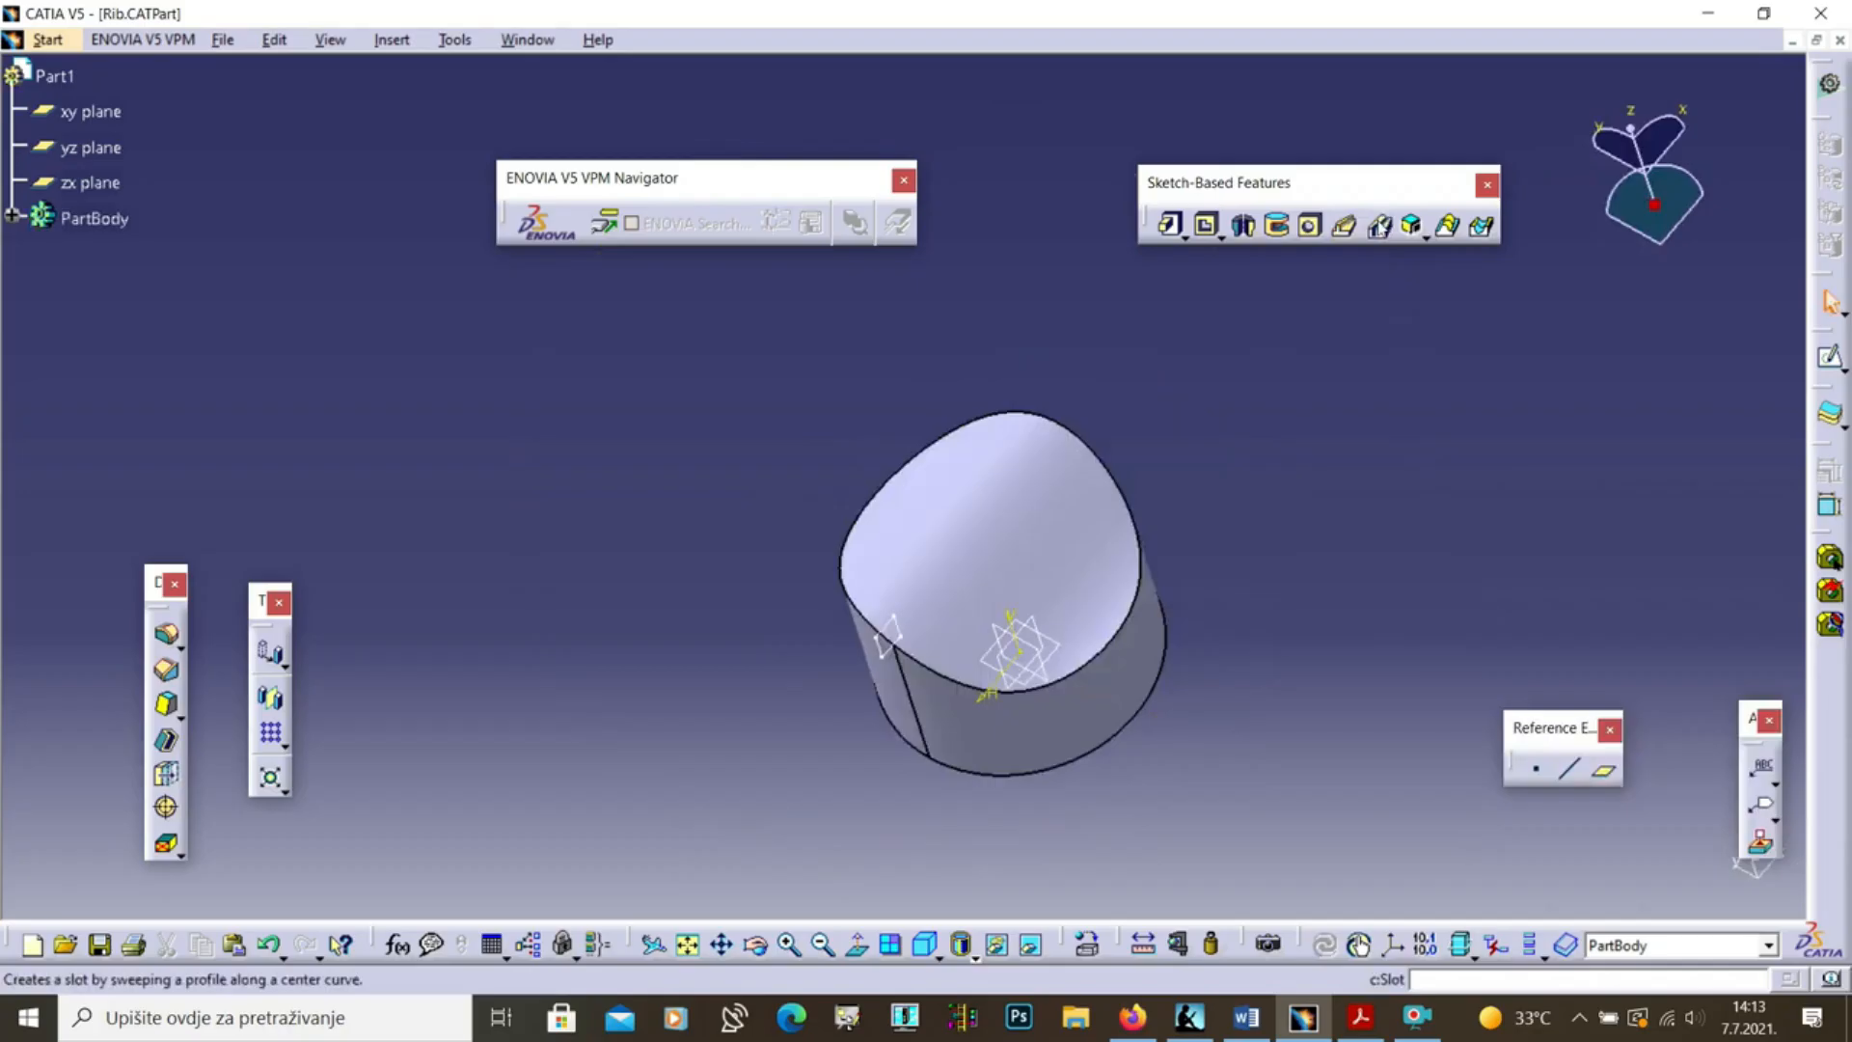
Create a Slot with the small square sketch as profile and the pocket's upper edge as center curve, keeping Keep angle profile control
left_click(1382, 228)
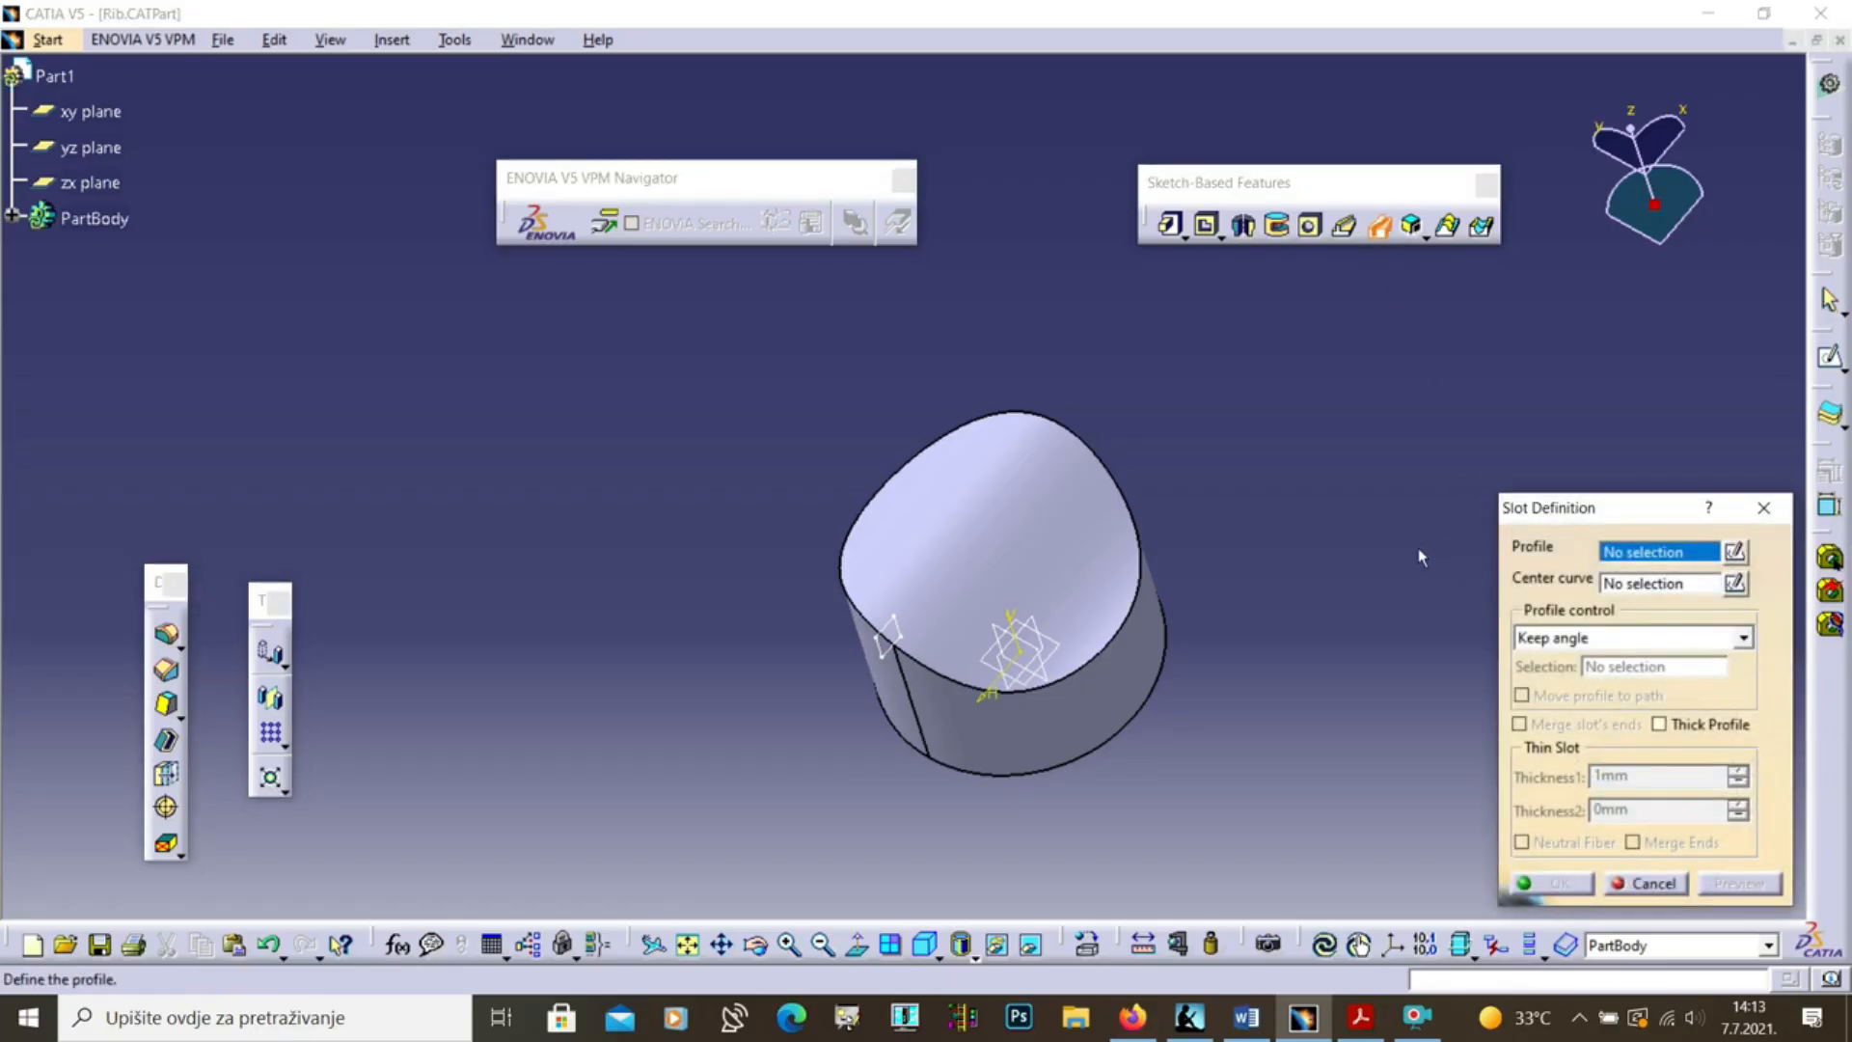
left_click(884, 666)
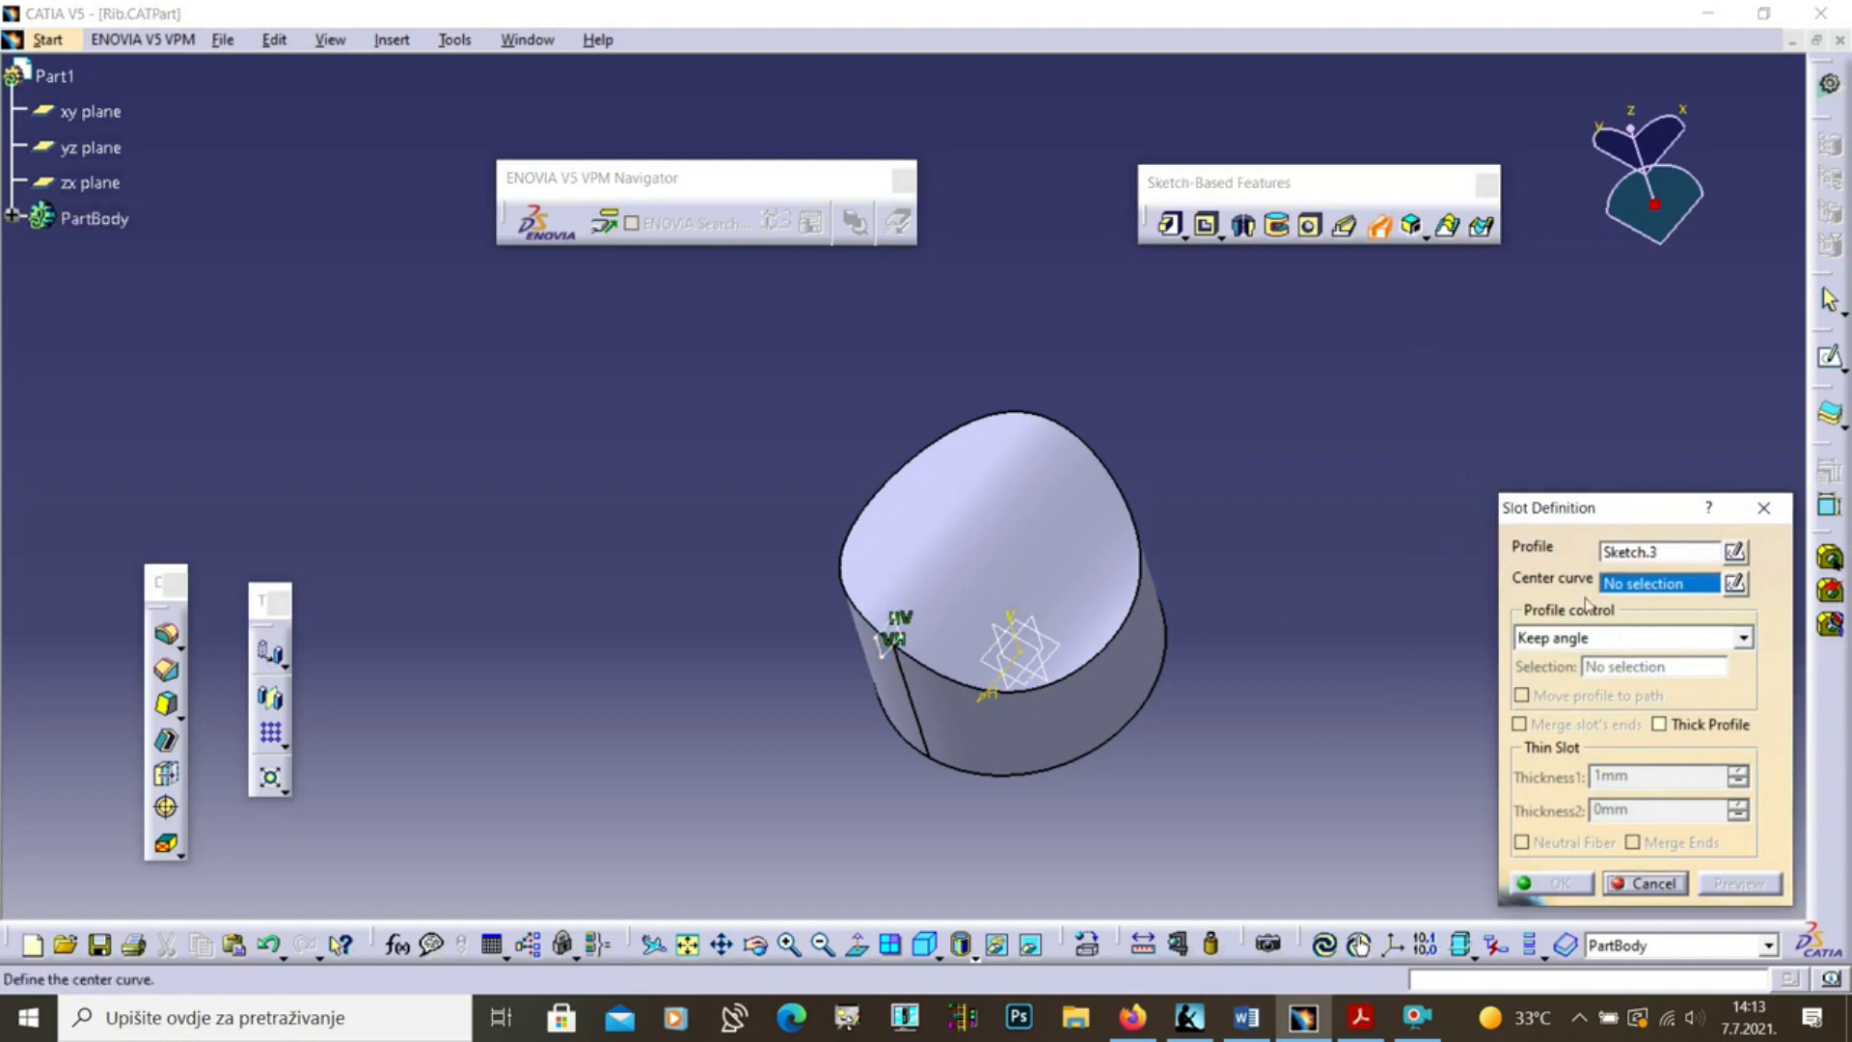
left_click(1142, 629)
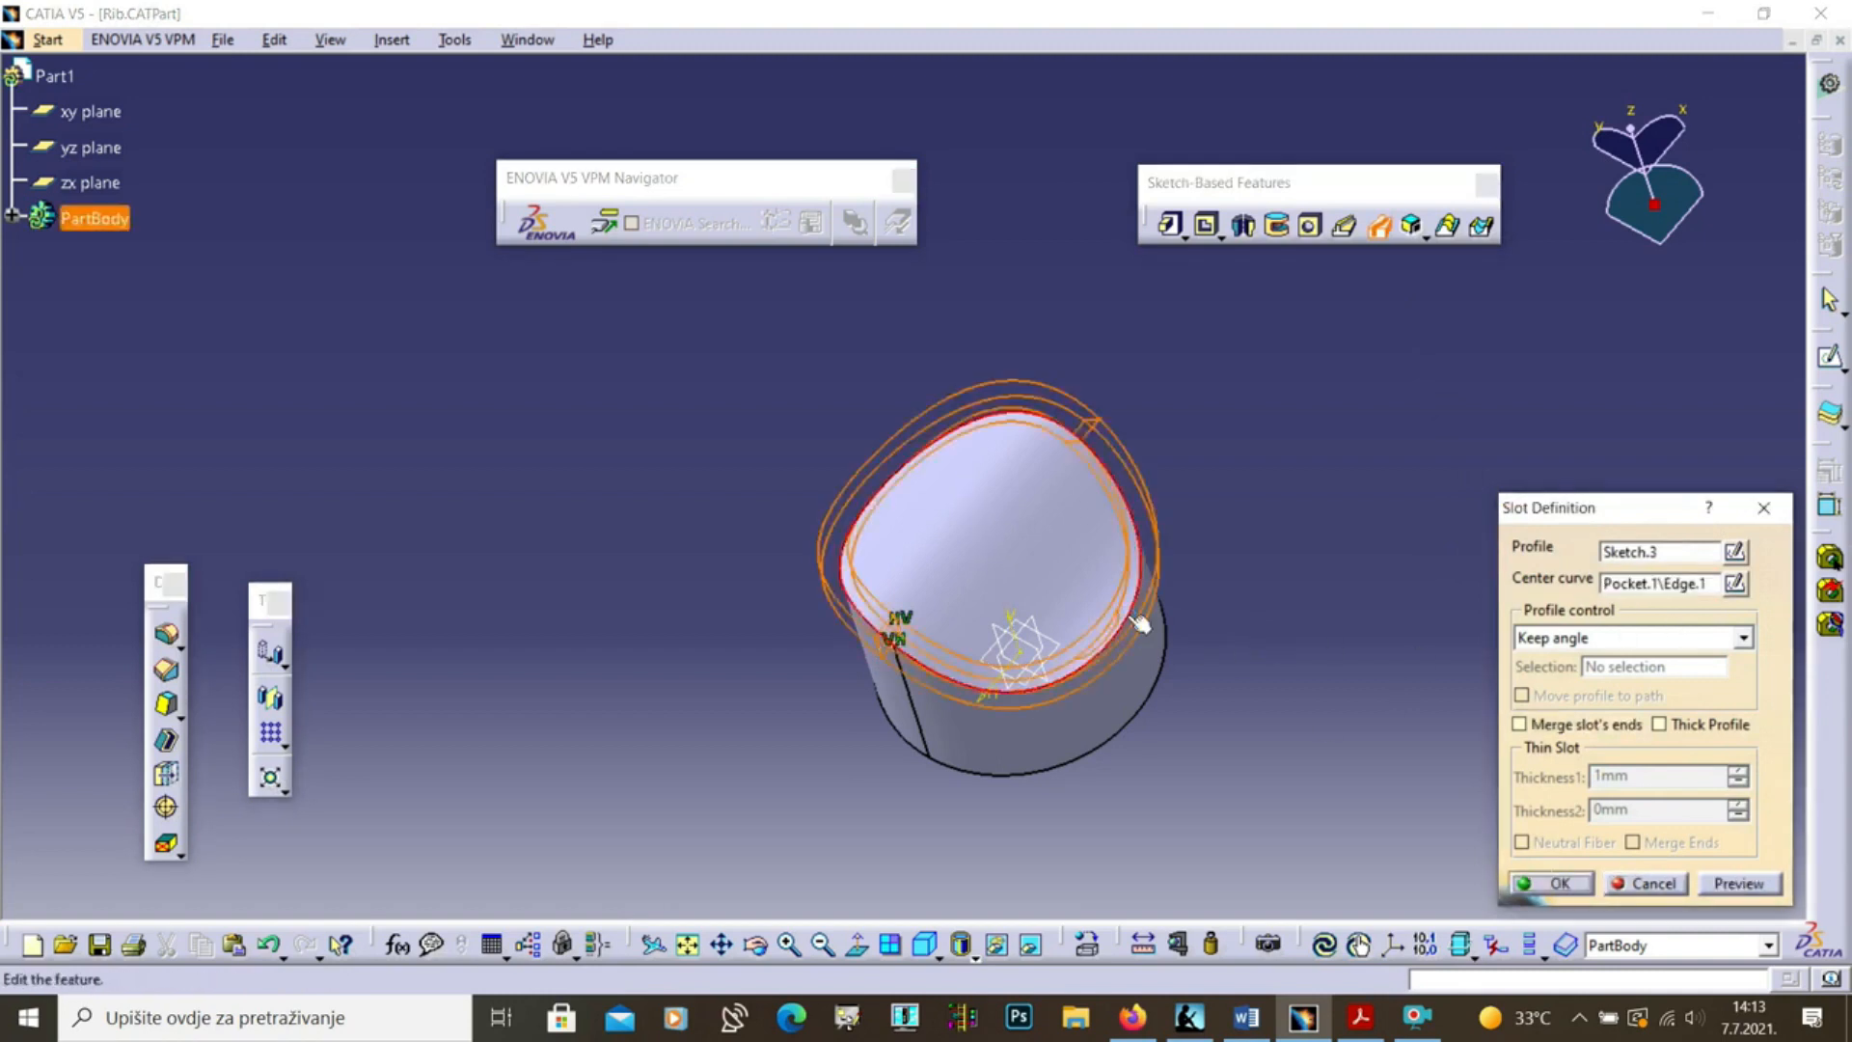
left_click(1742, 882)
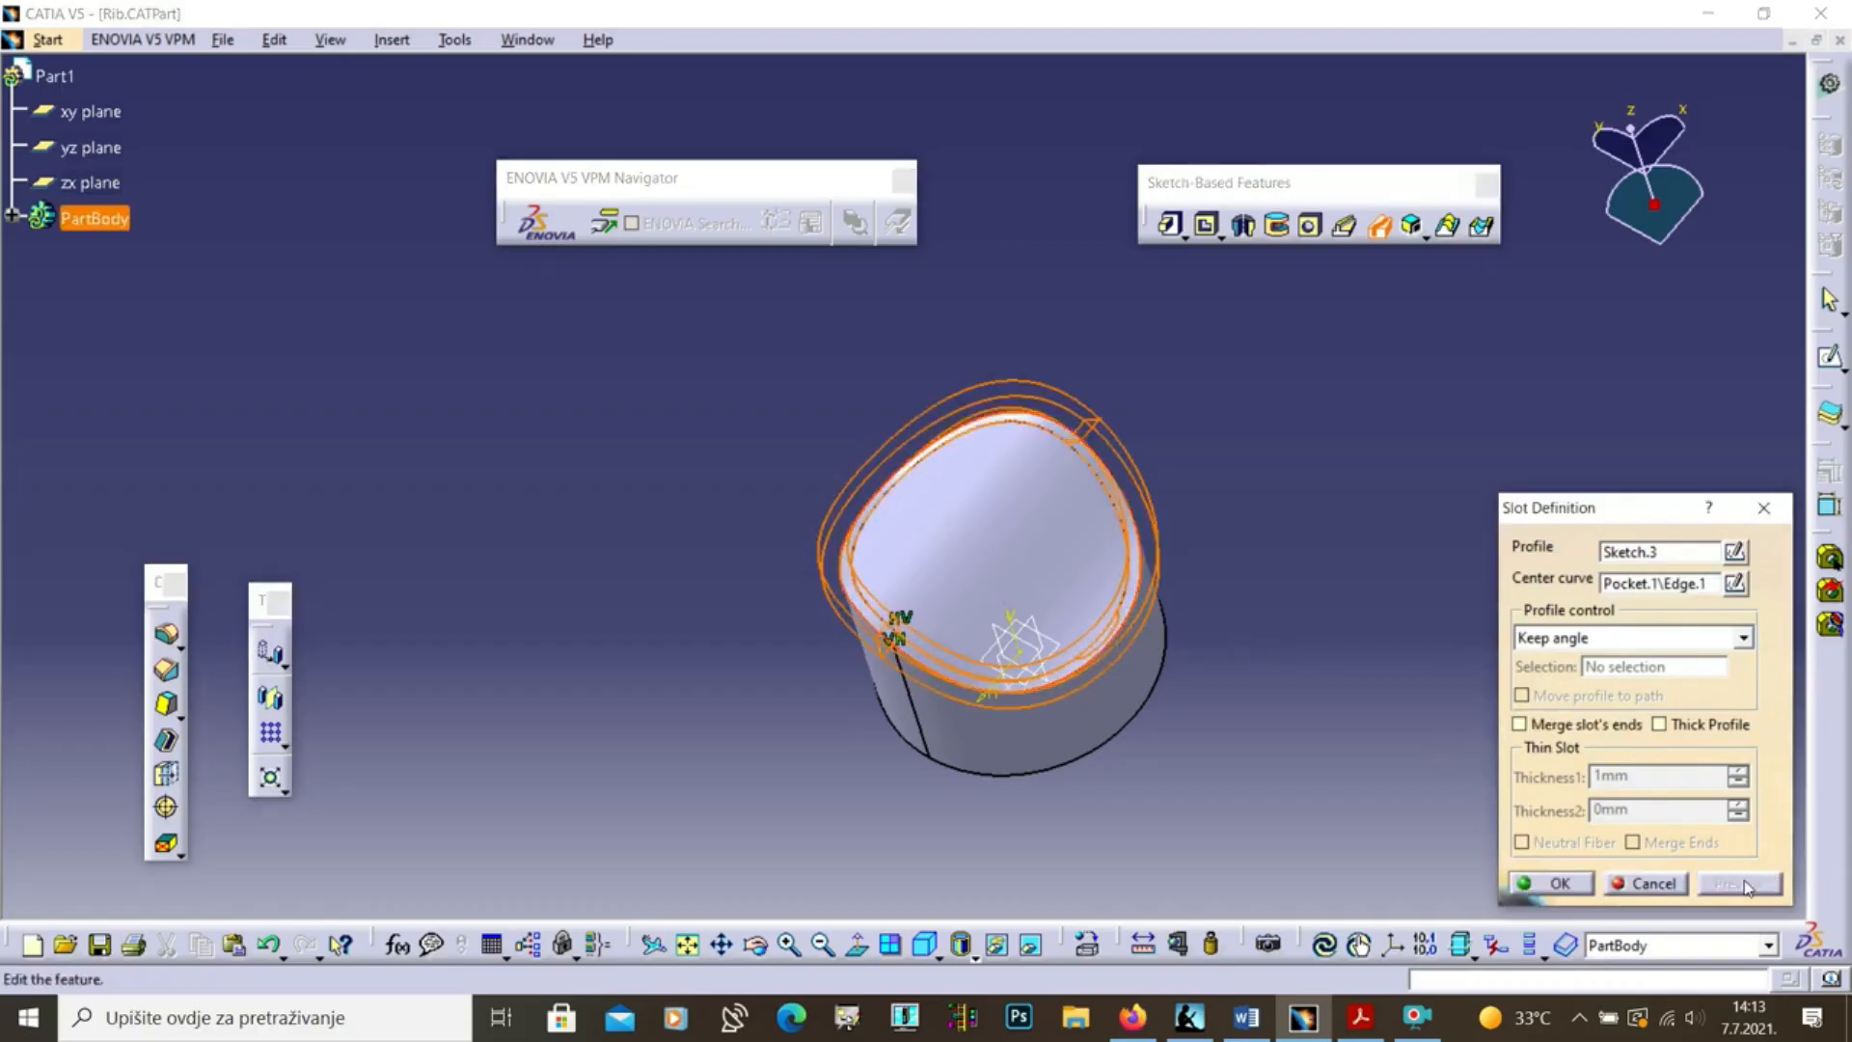
left_click(1554, 883)
middle_click_drag(950, 767, 752, 599)
scroll(848, 681, "up", 1)
middle_click_drag(851, 685, 1083, 560)
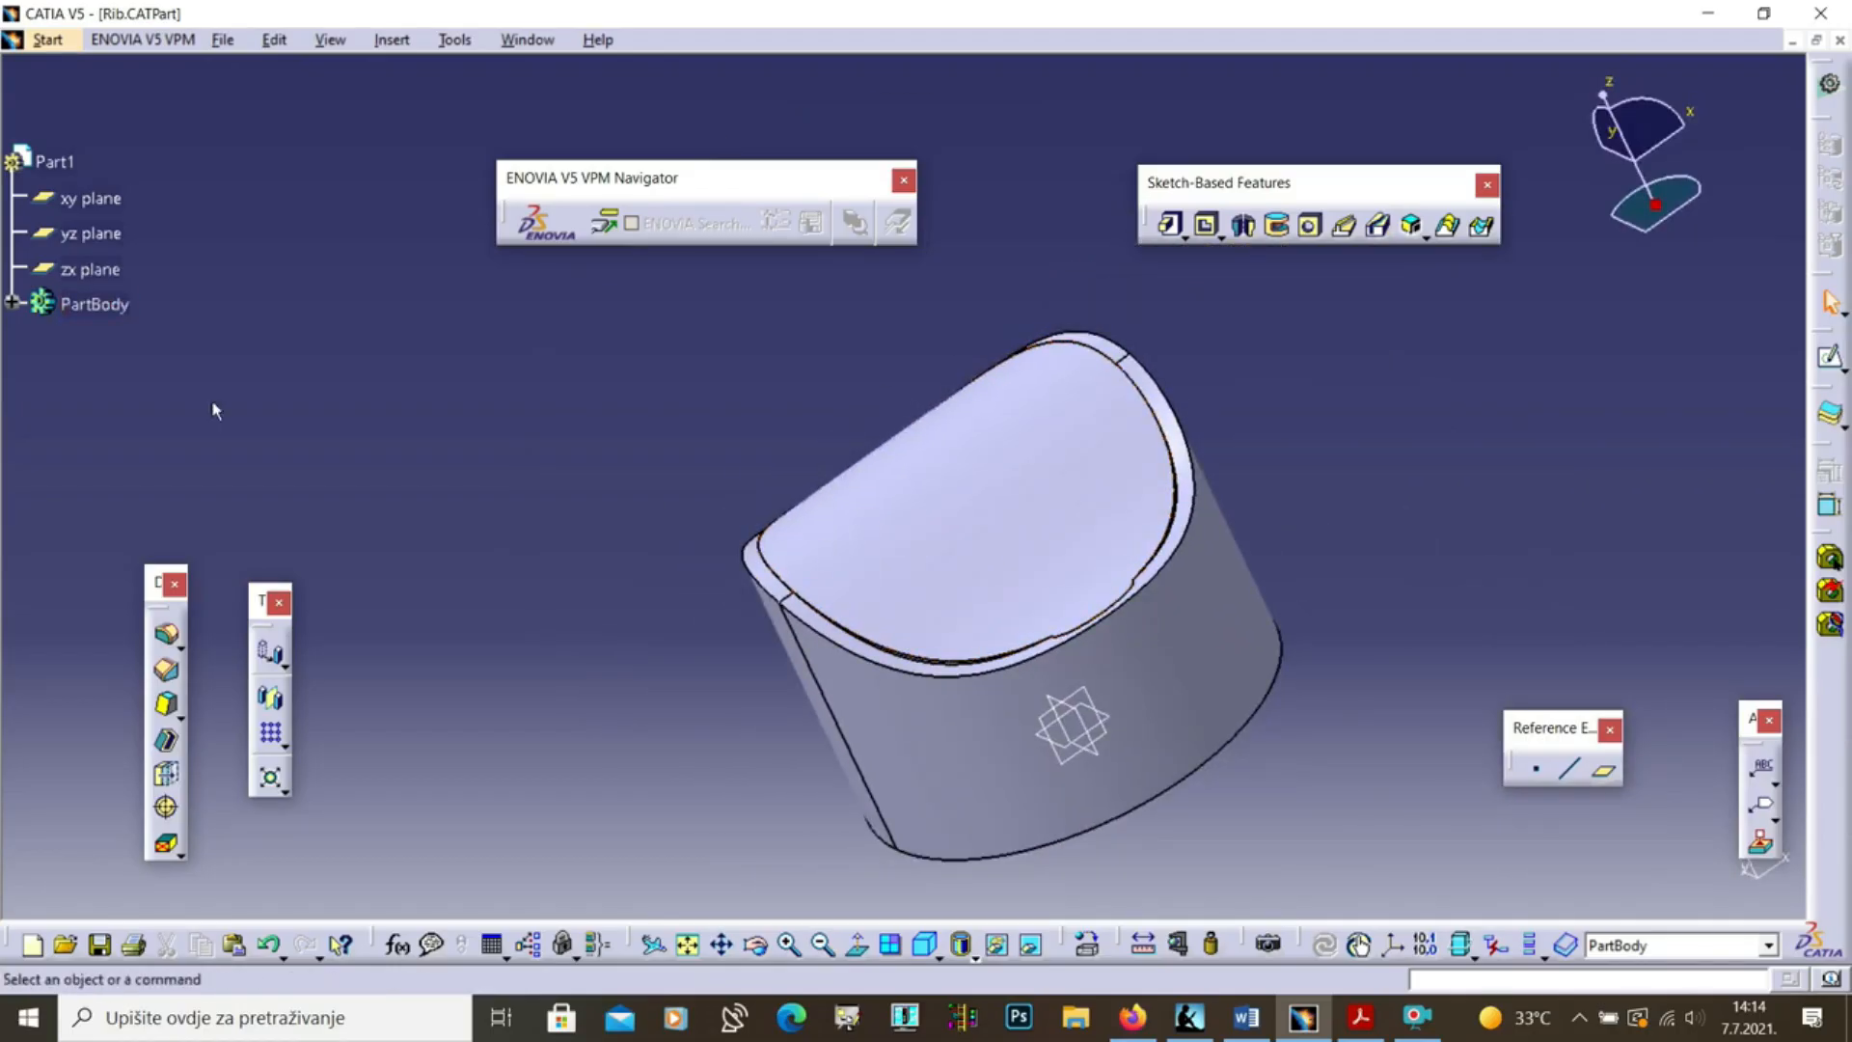
Open the slot's profile sketch, enlarge the square by moving its inner and lower sides into the body, and exit the sketch
left_click(11, 305)
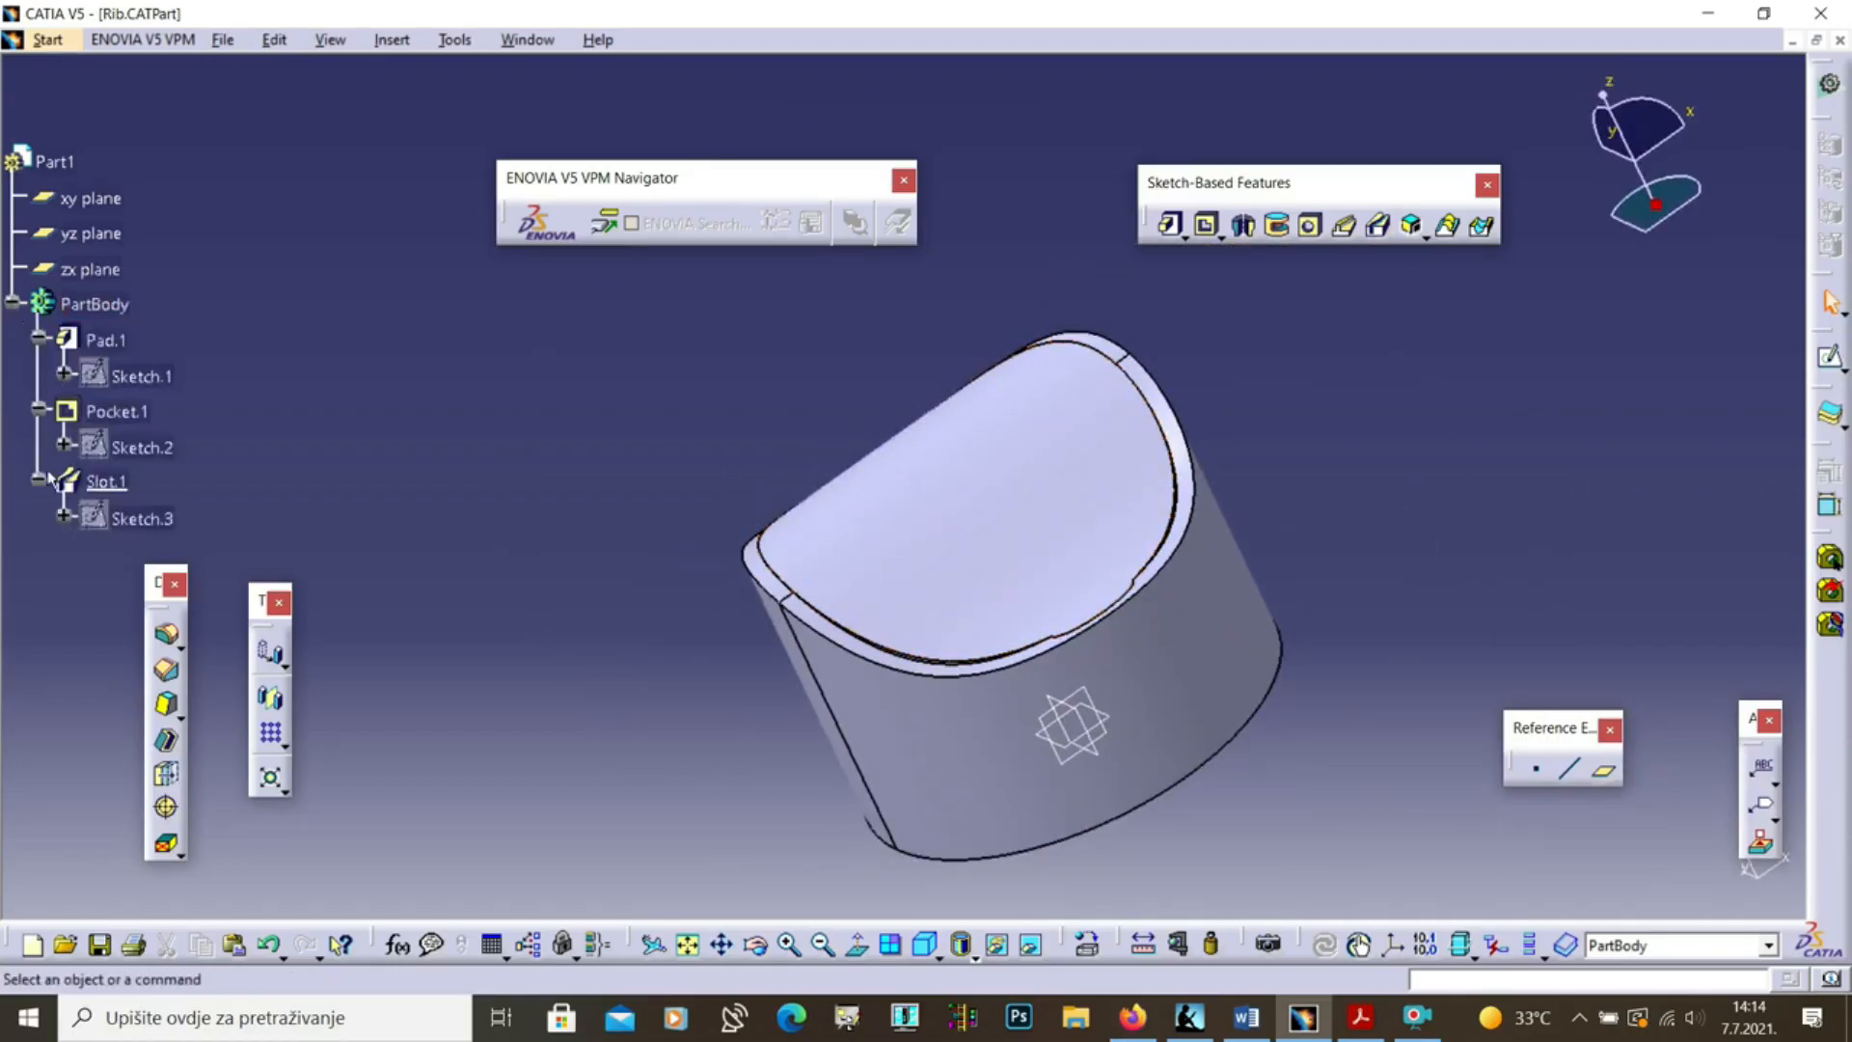
double_click(133, 521)
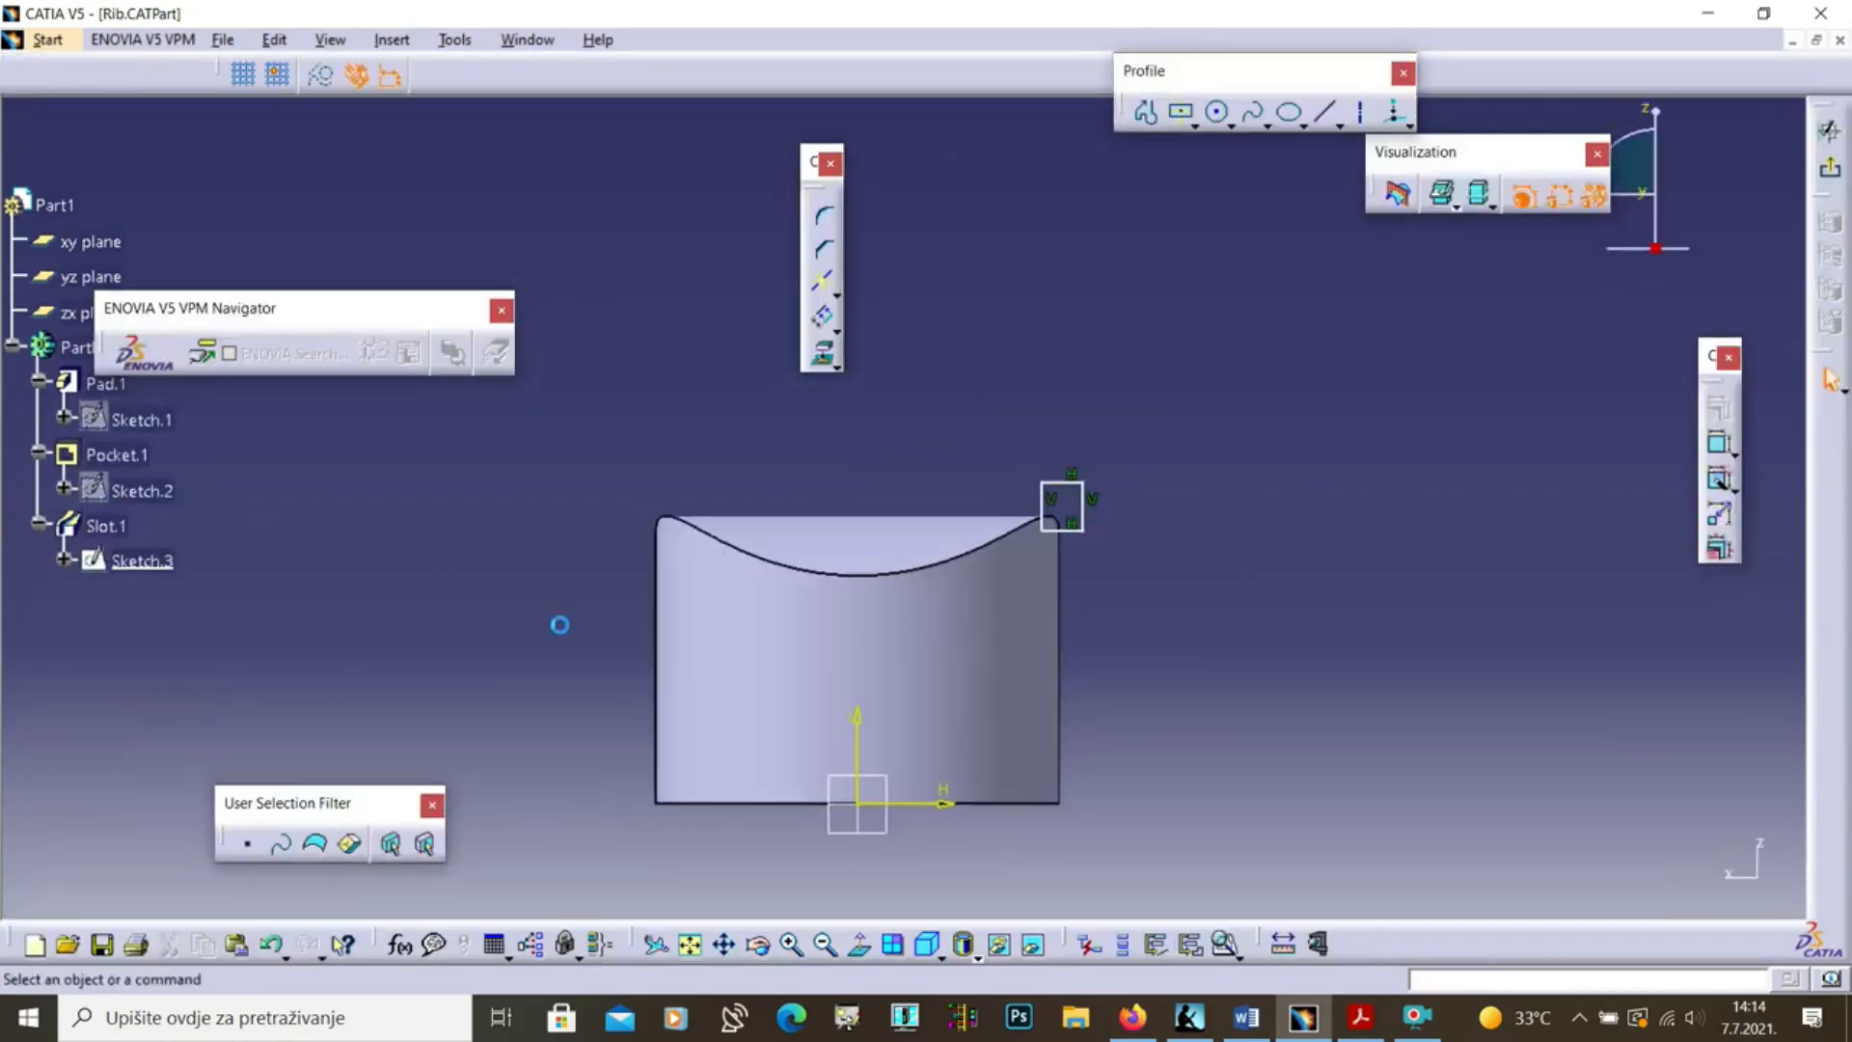
left_click_drag(1054, 536, 1083, 568)
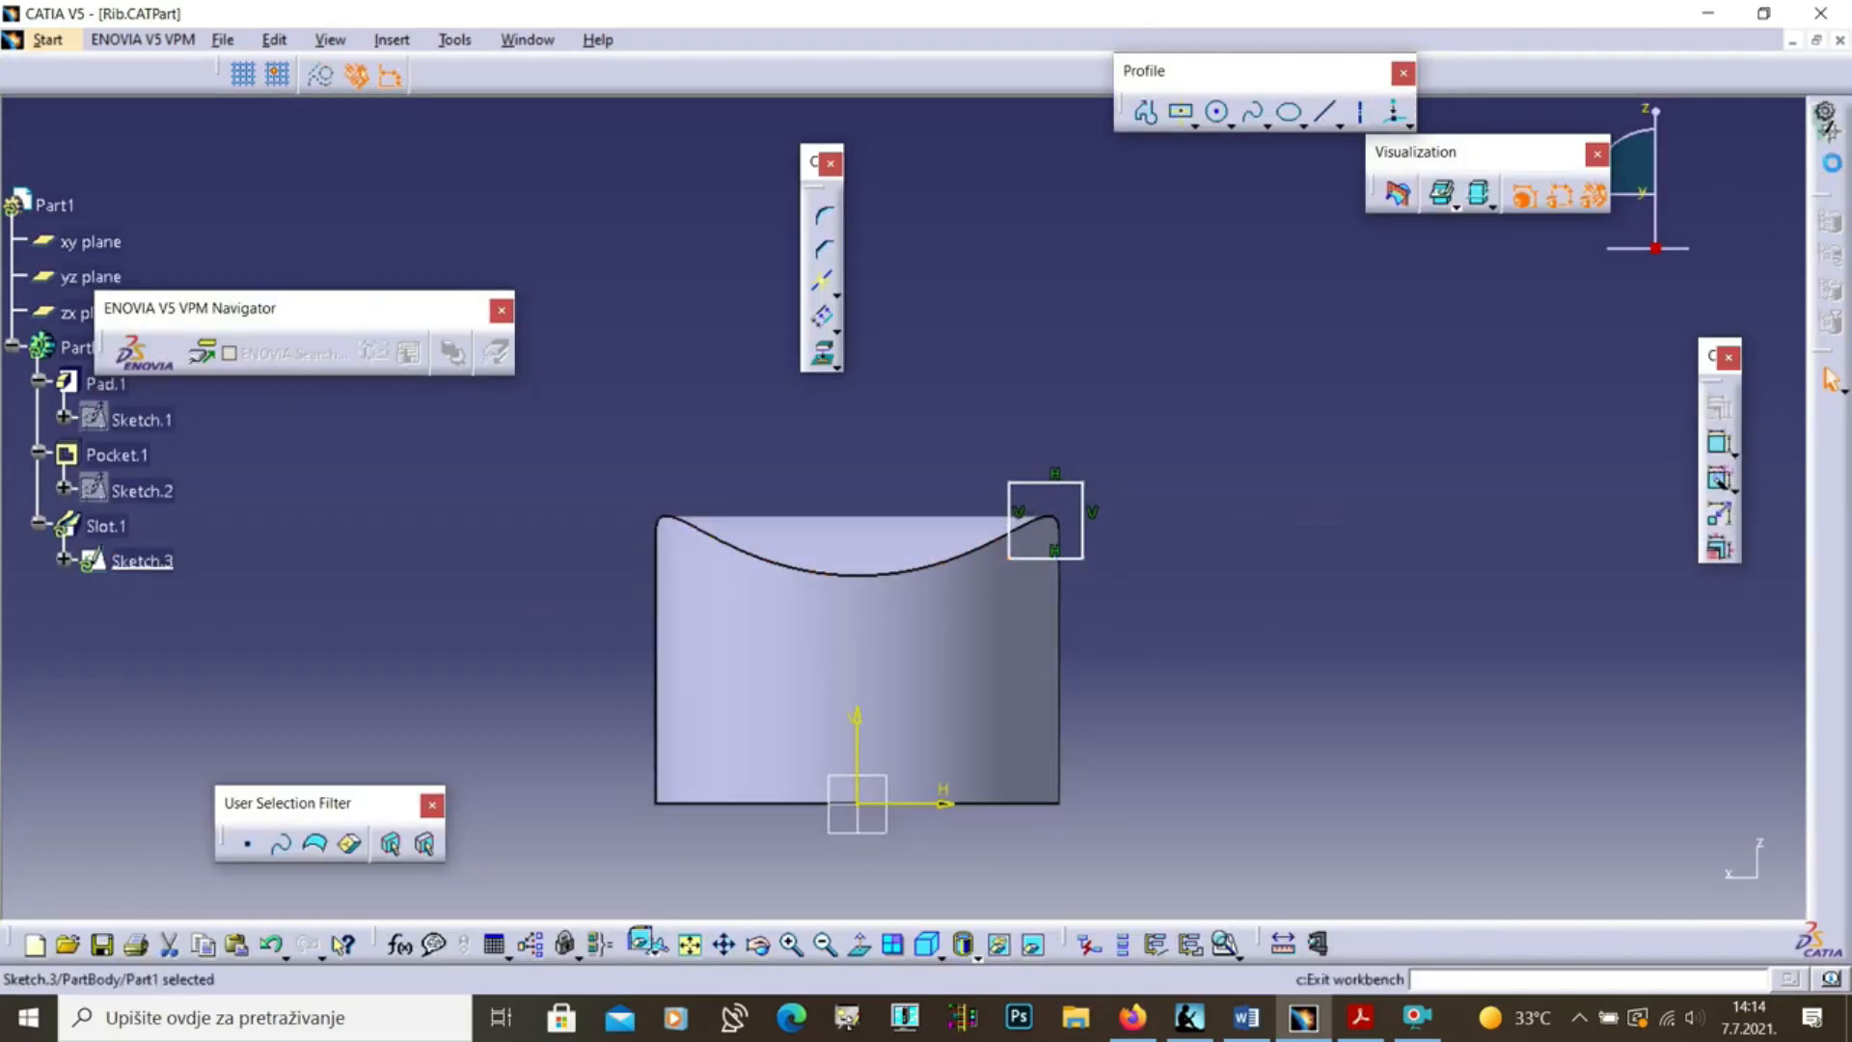
left_click(1832, 162)
middle_click_drag(1340, 540, 1305, 496)
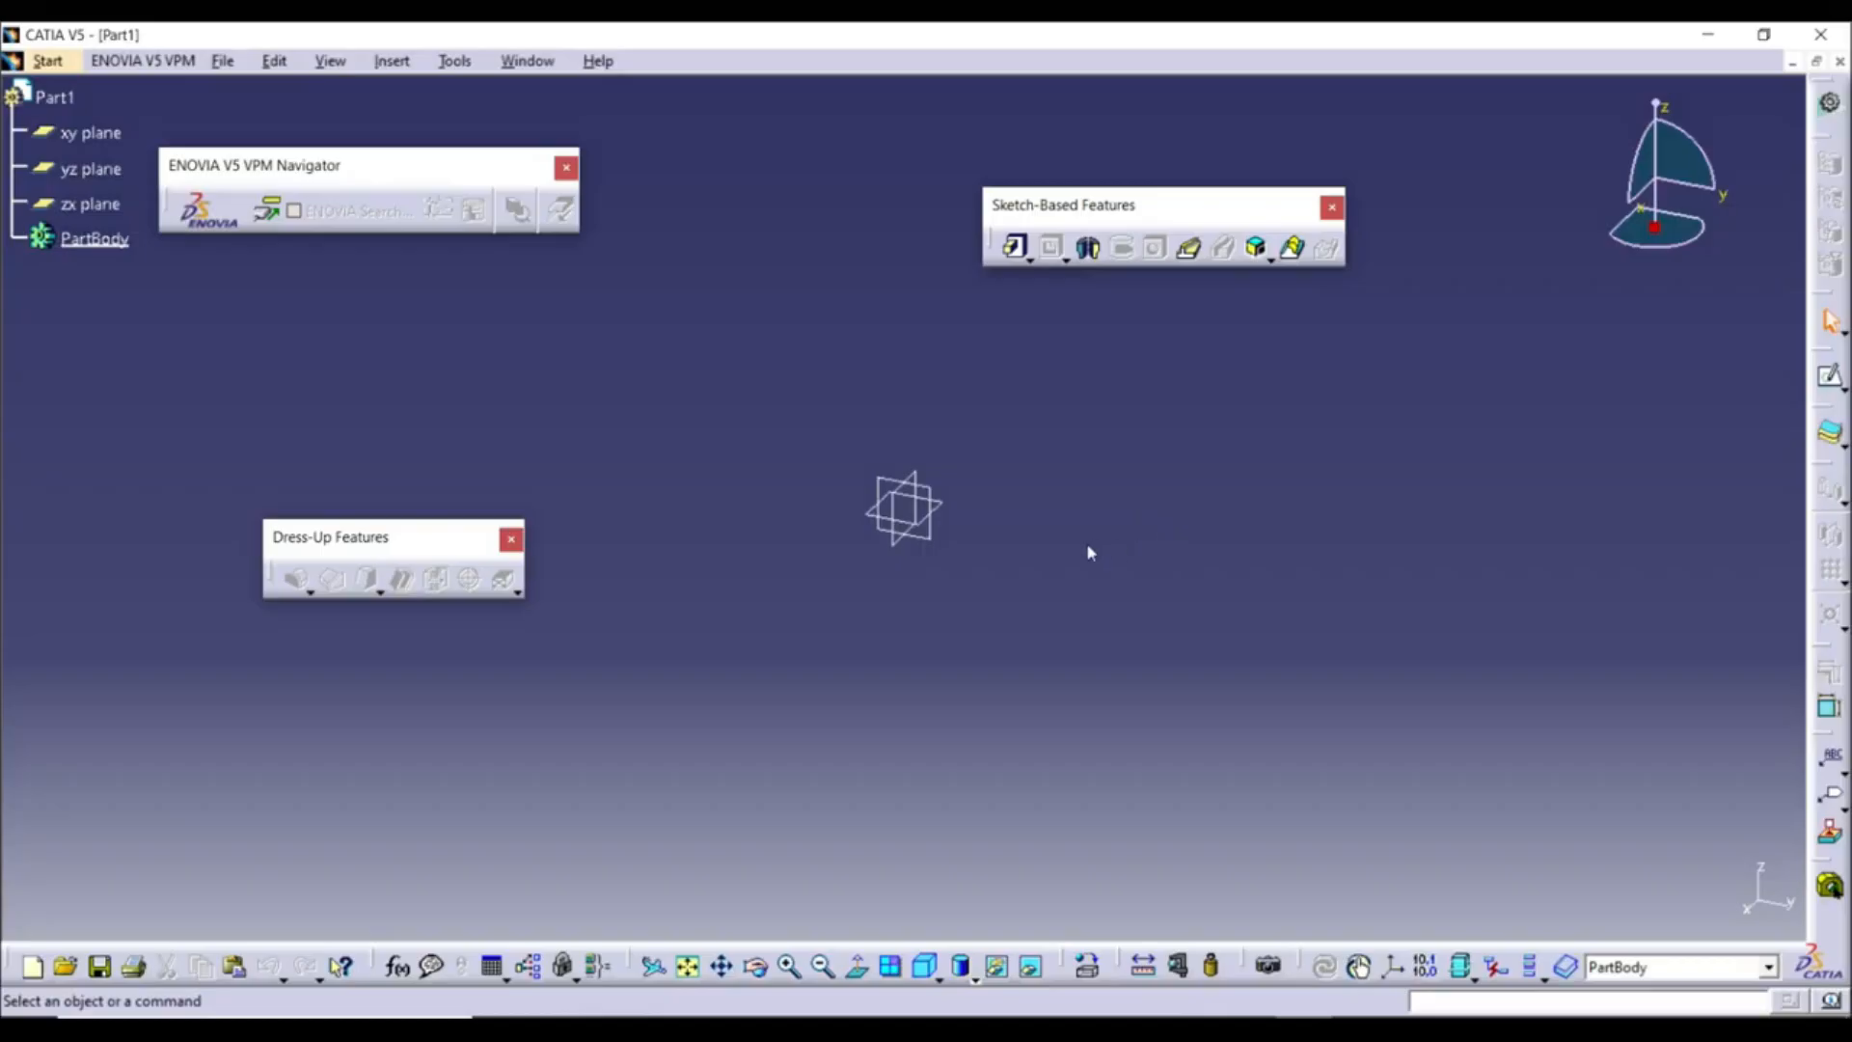
Open a sketch on the yz plane of the empty part and draw a vertical axis line upward from the origin
left_click(913, 505)
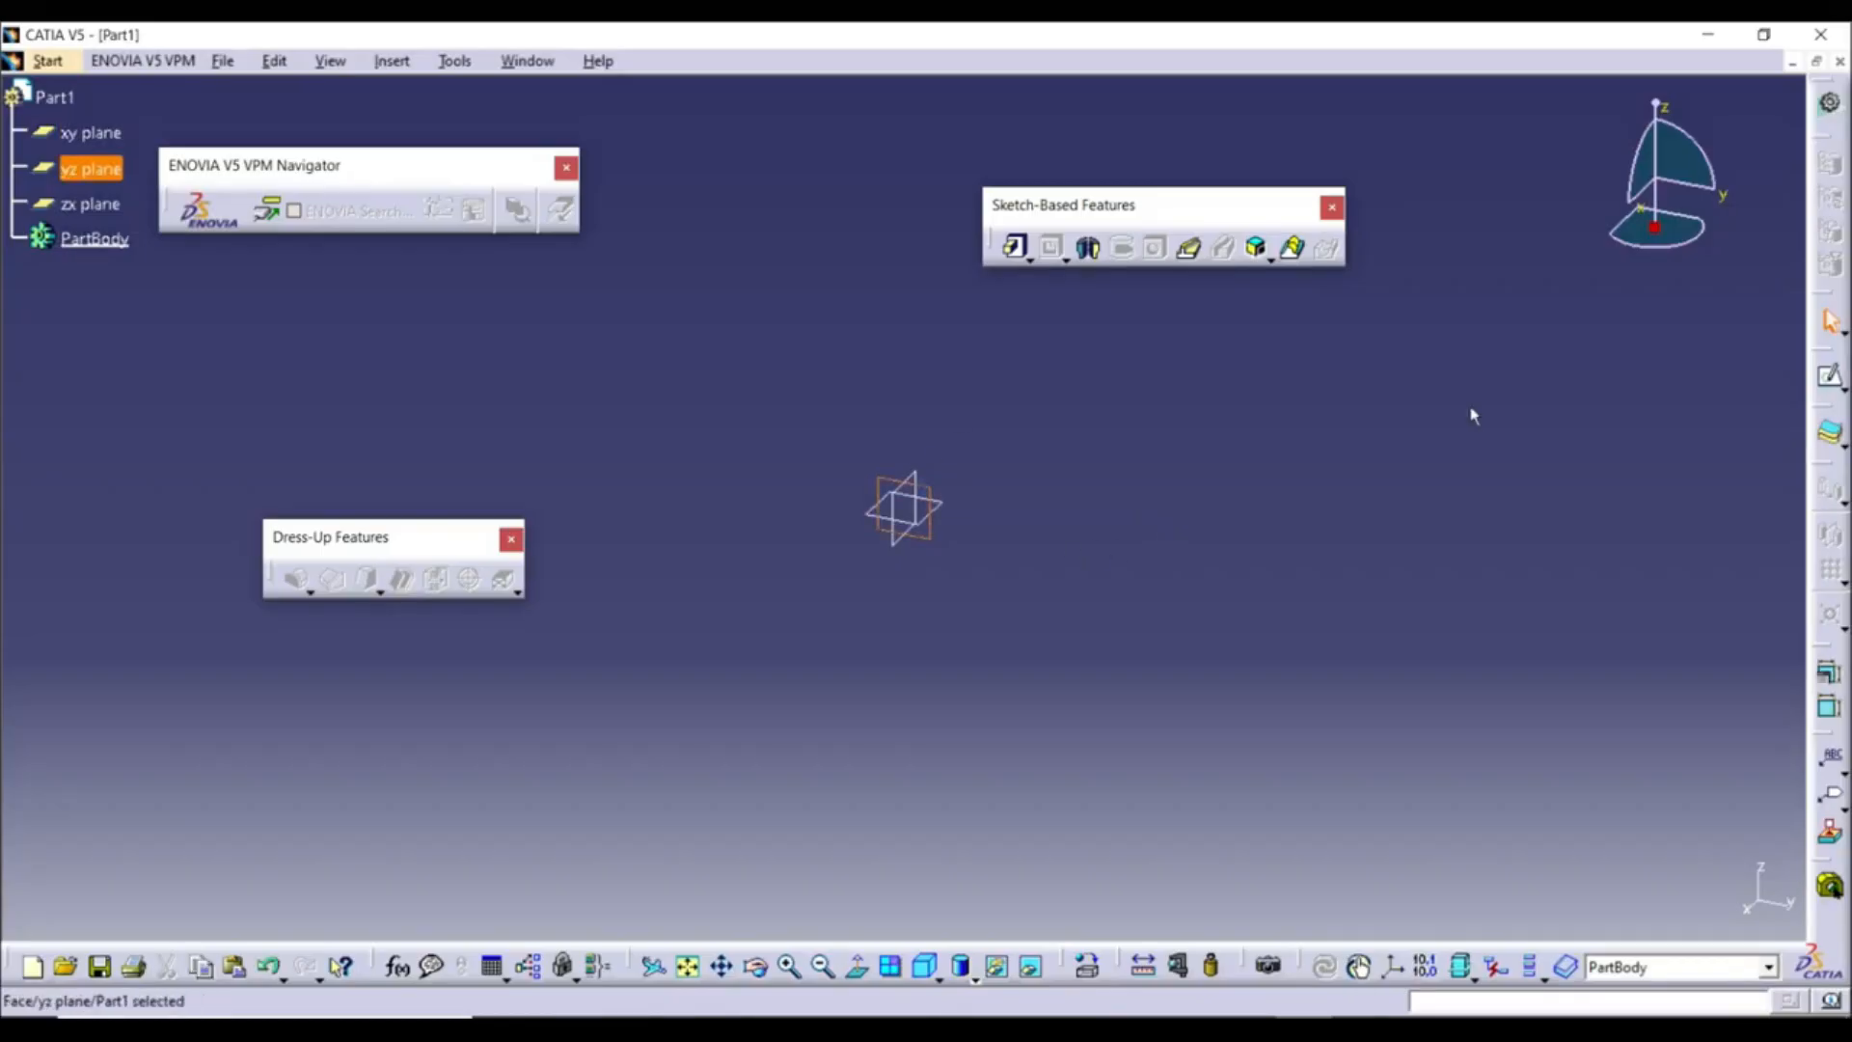
left_click(1826, 373)
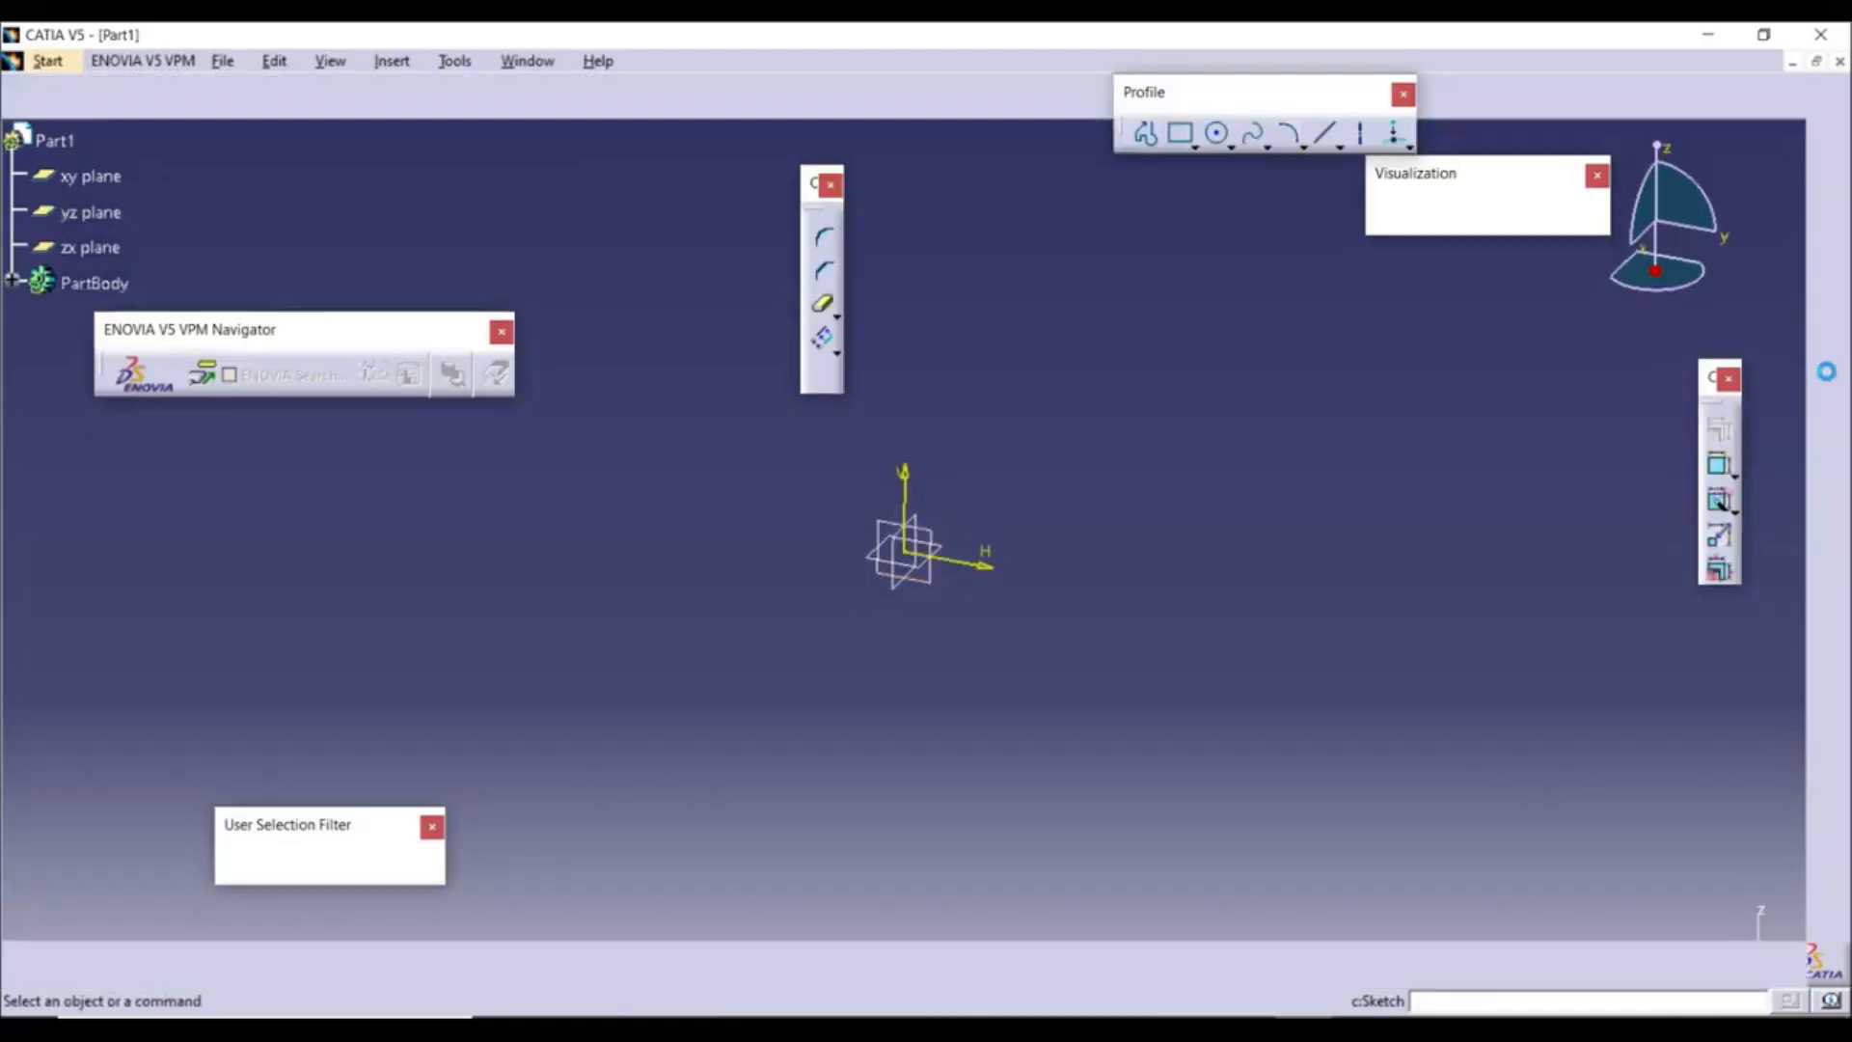
left_click(1360, 136)
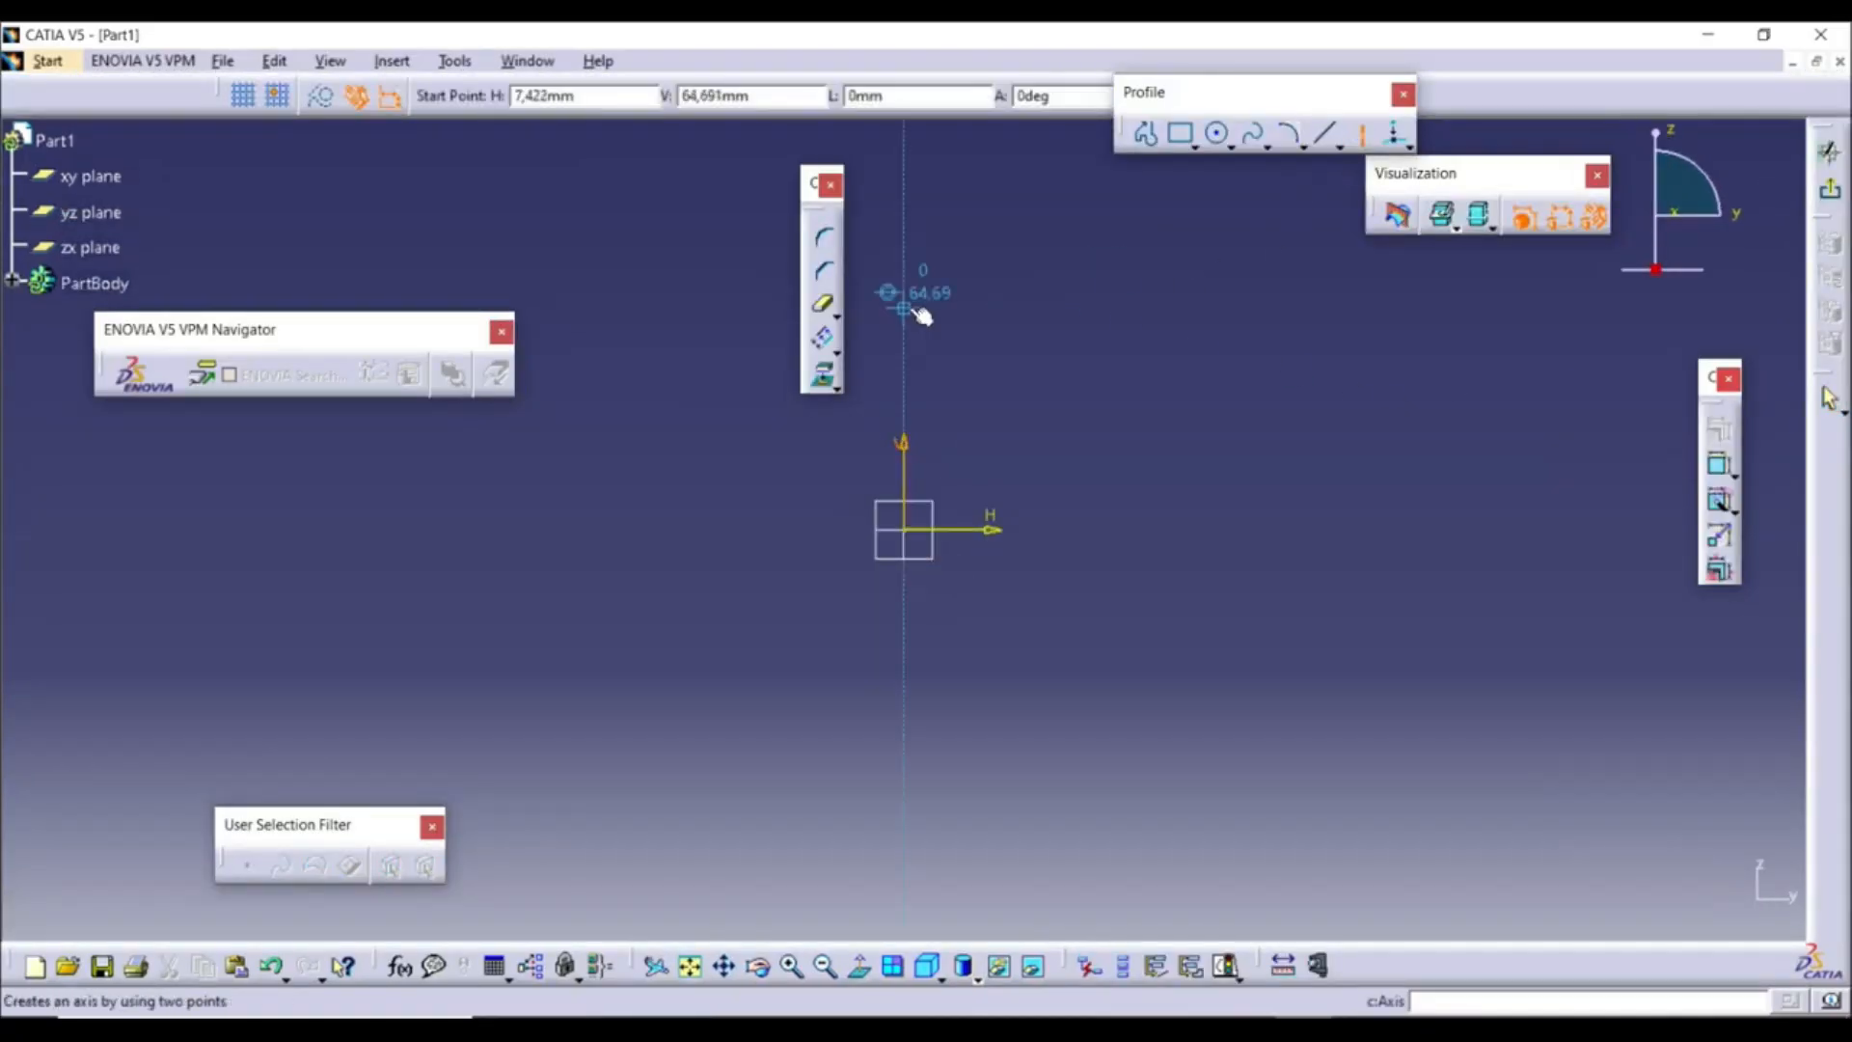
left_click(905, 543)
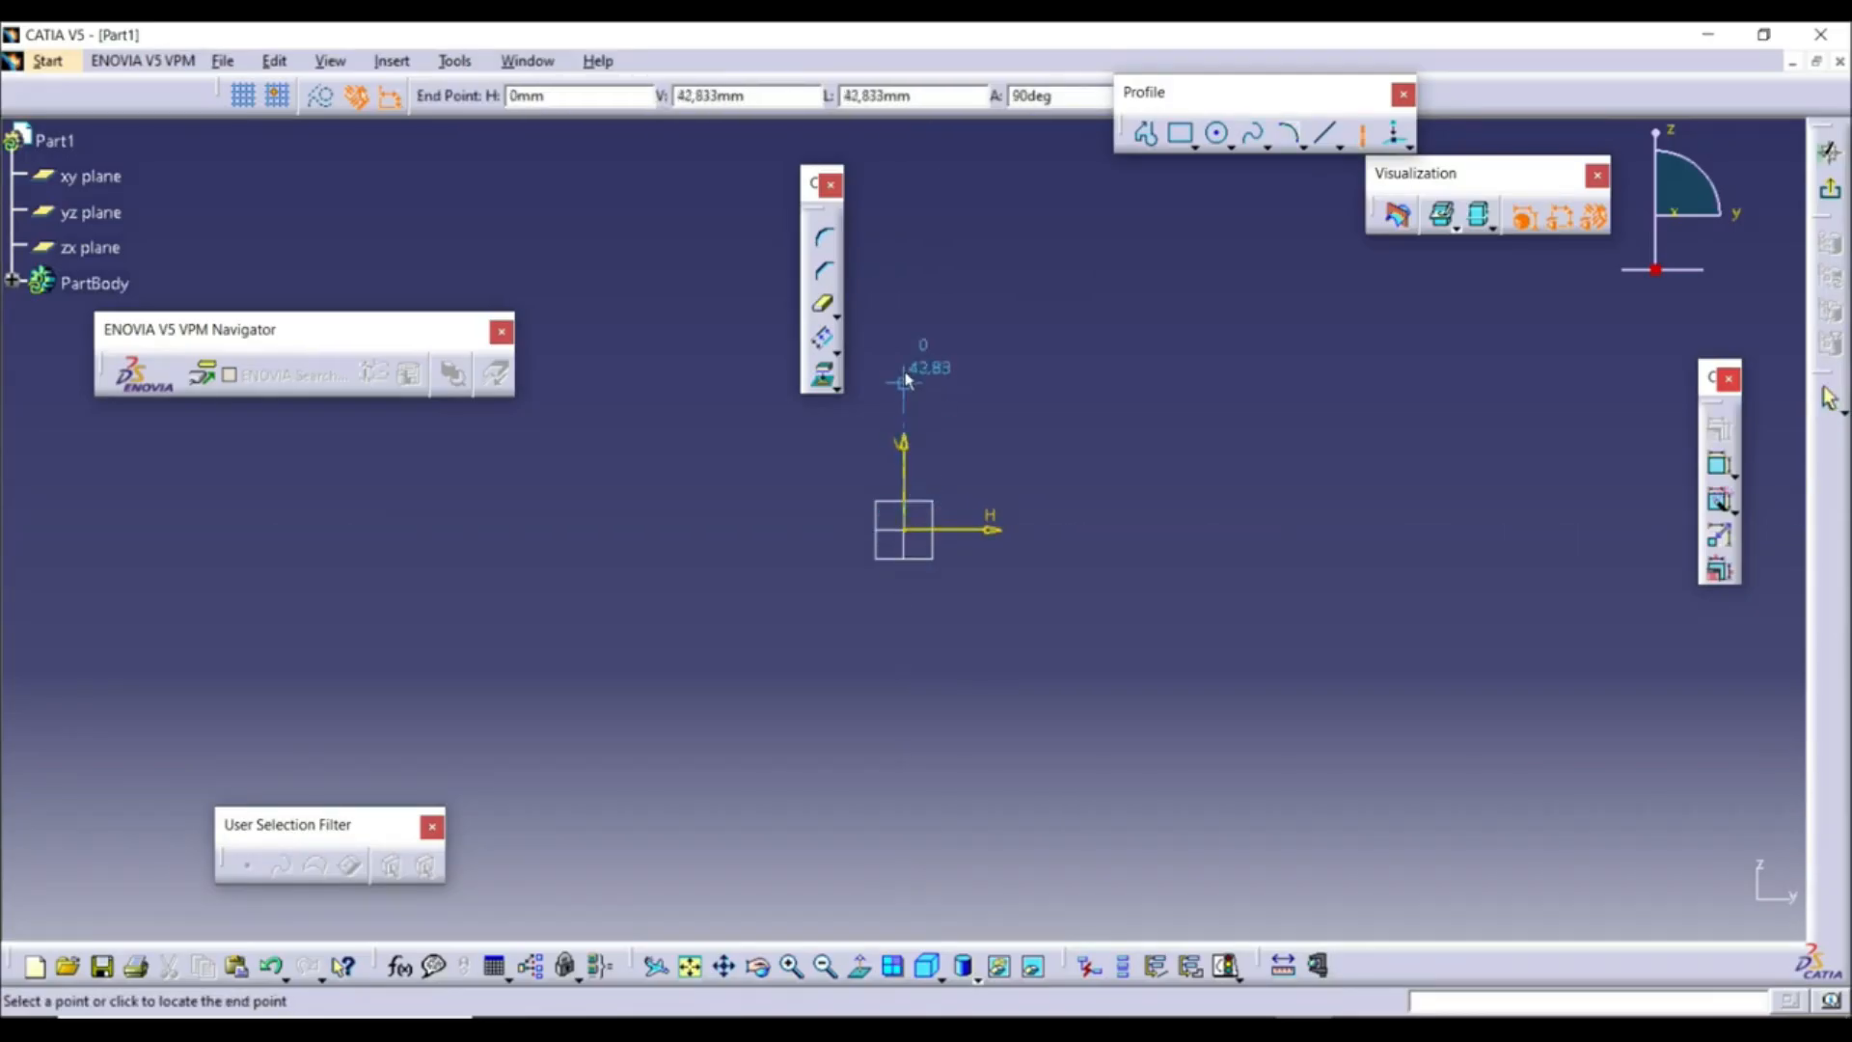
left_click(902, 224)
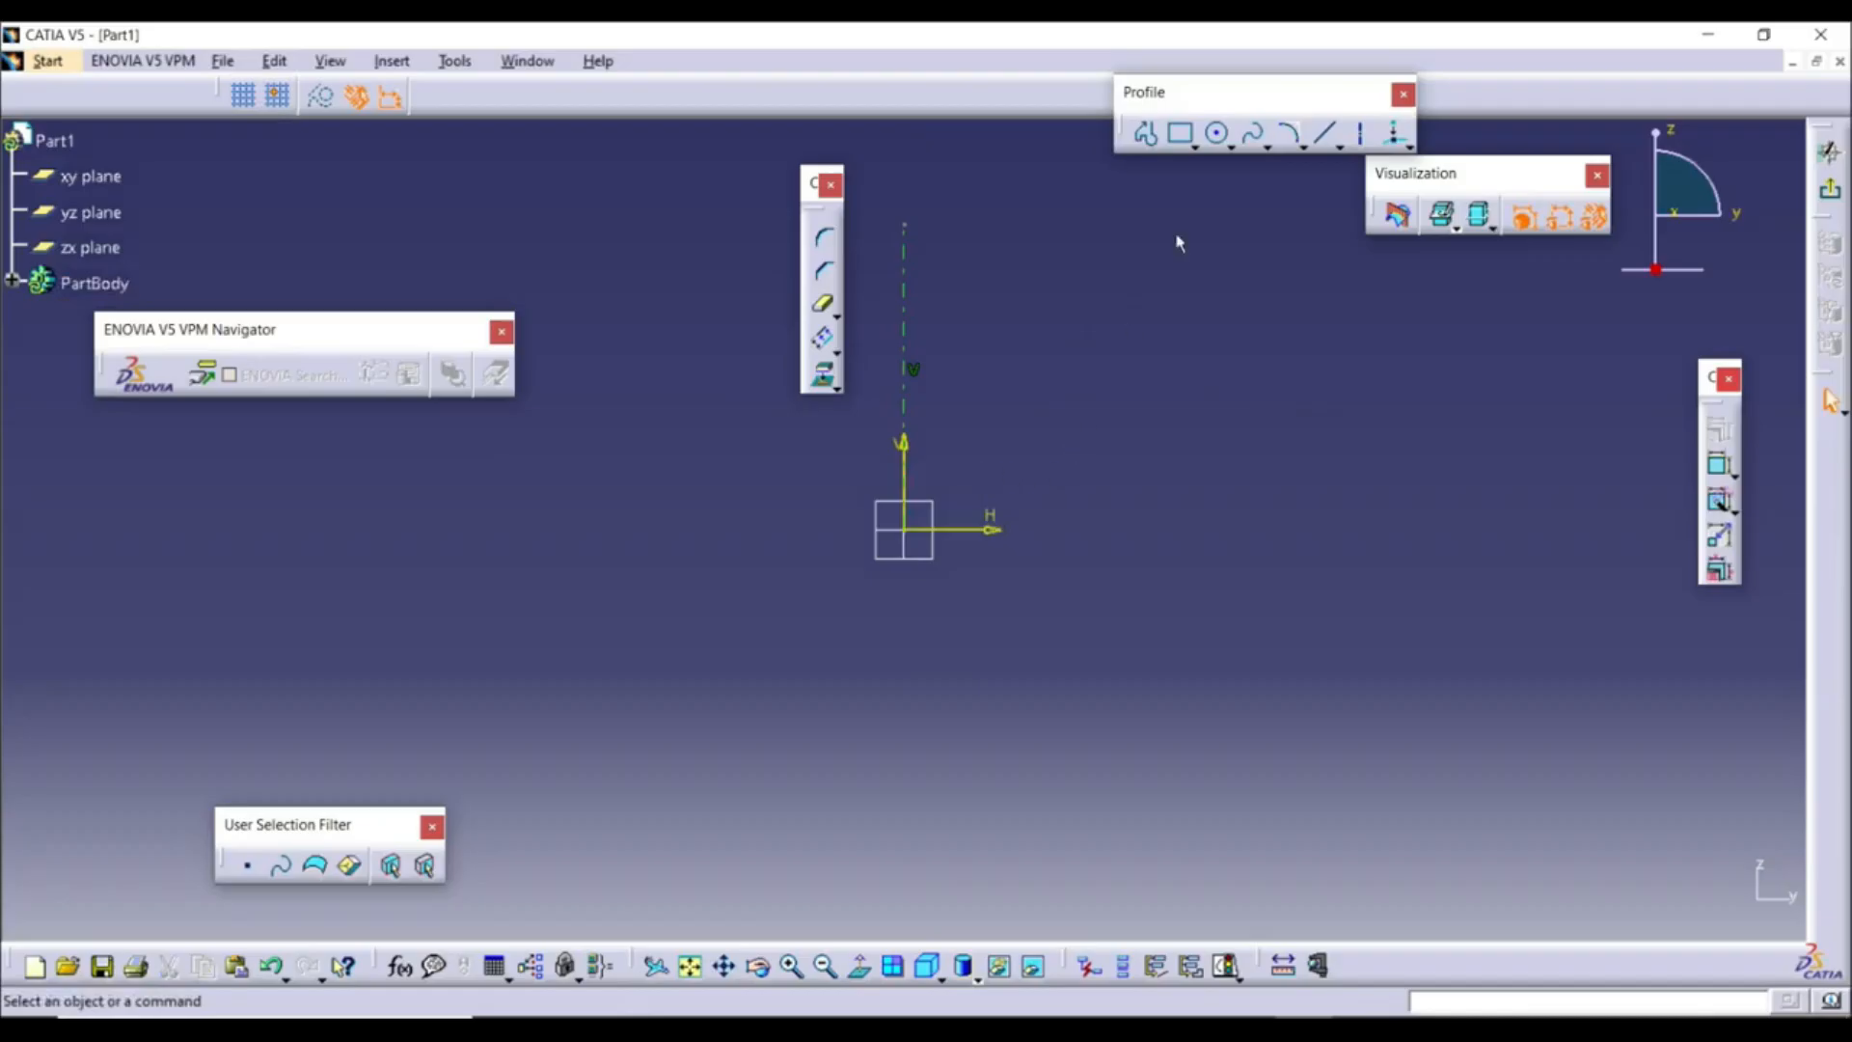
Draw a closed stepped profile beside the vertical axis, about 74 mm wide and 77 mm high, with its lowest edge on the horizontal axis
left_click(1148, 135)
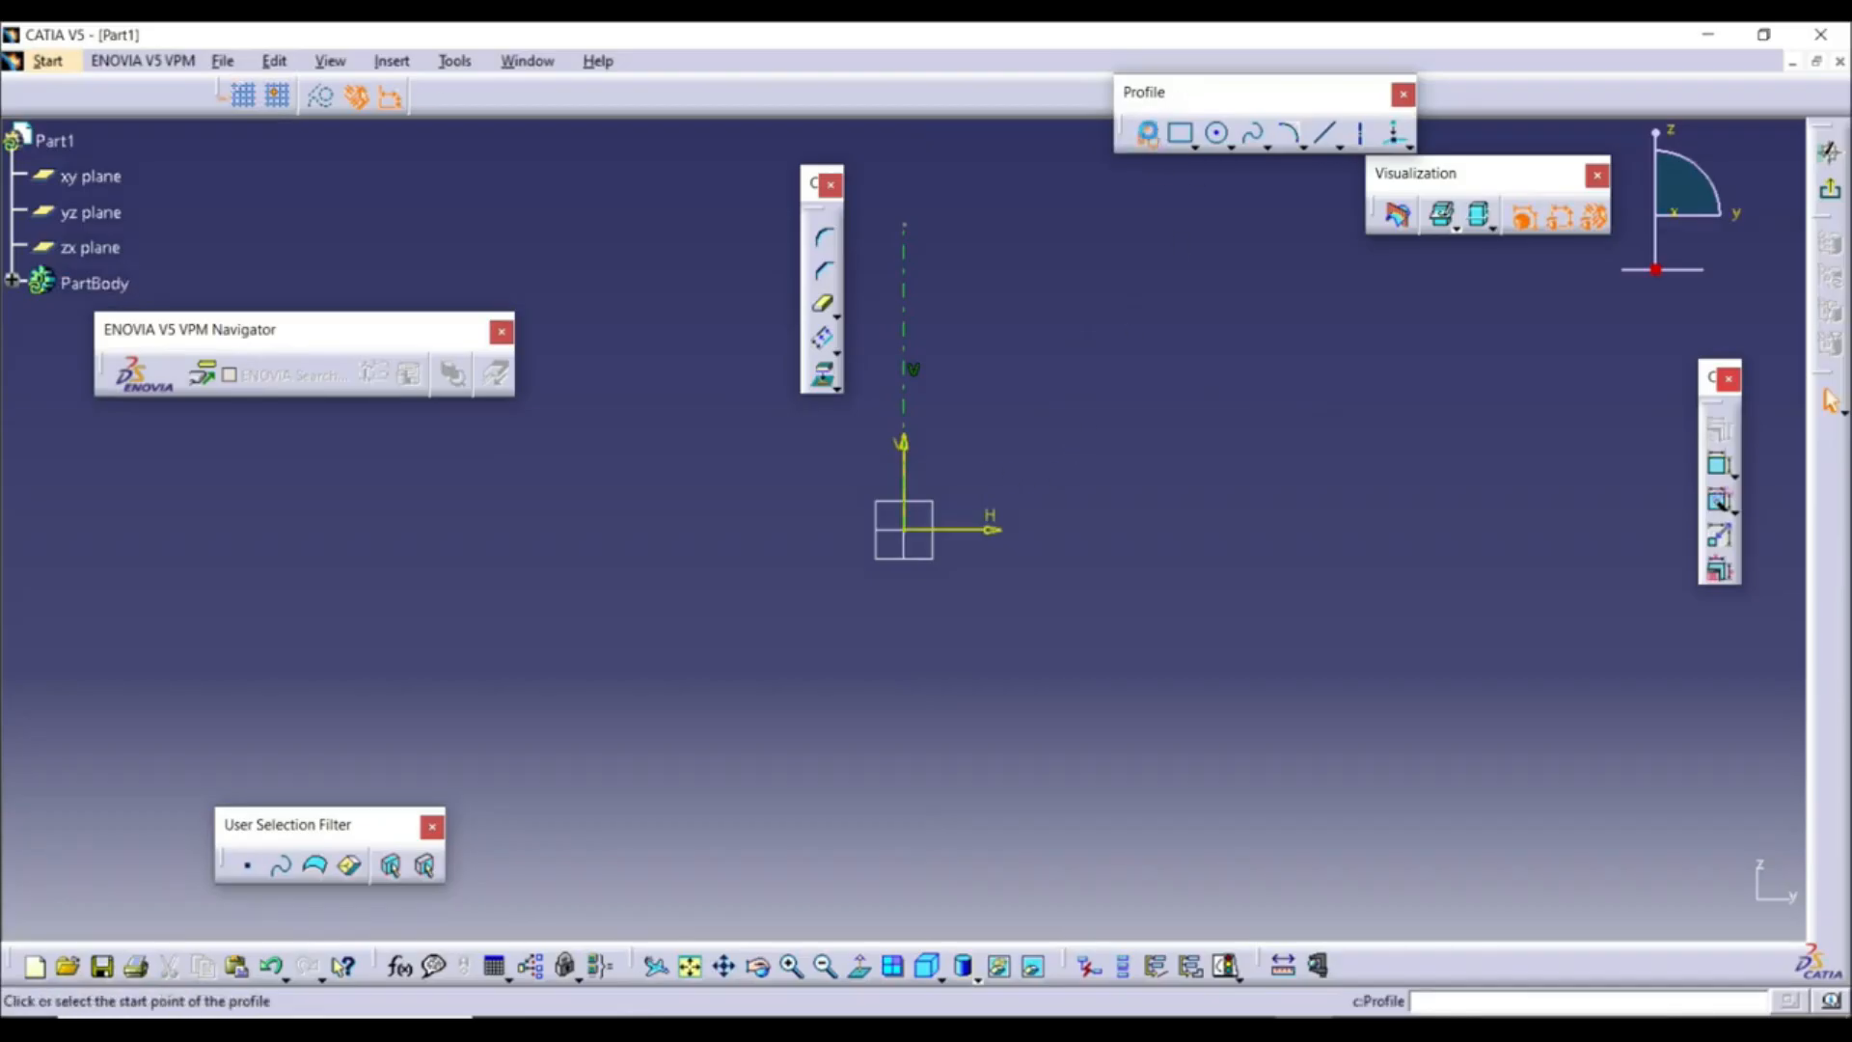
left_click(1049, 529)
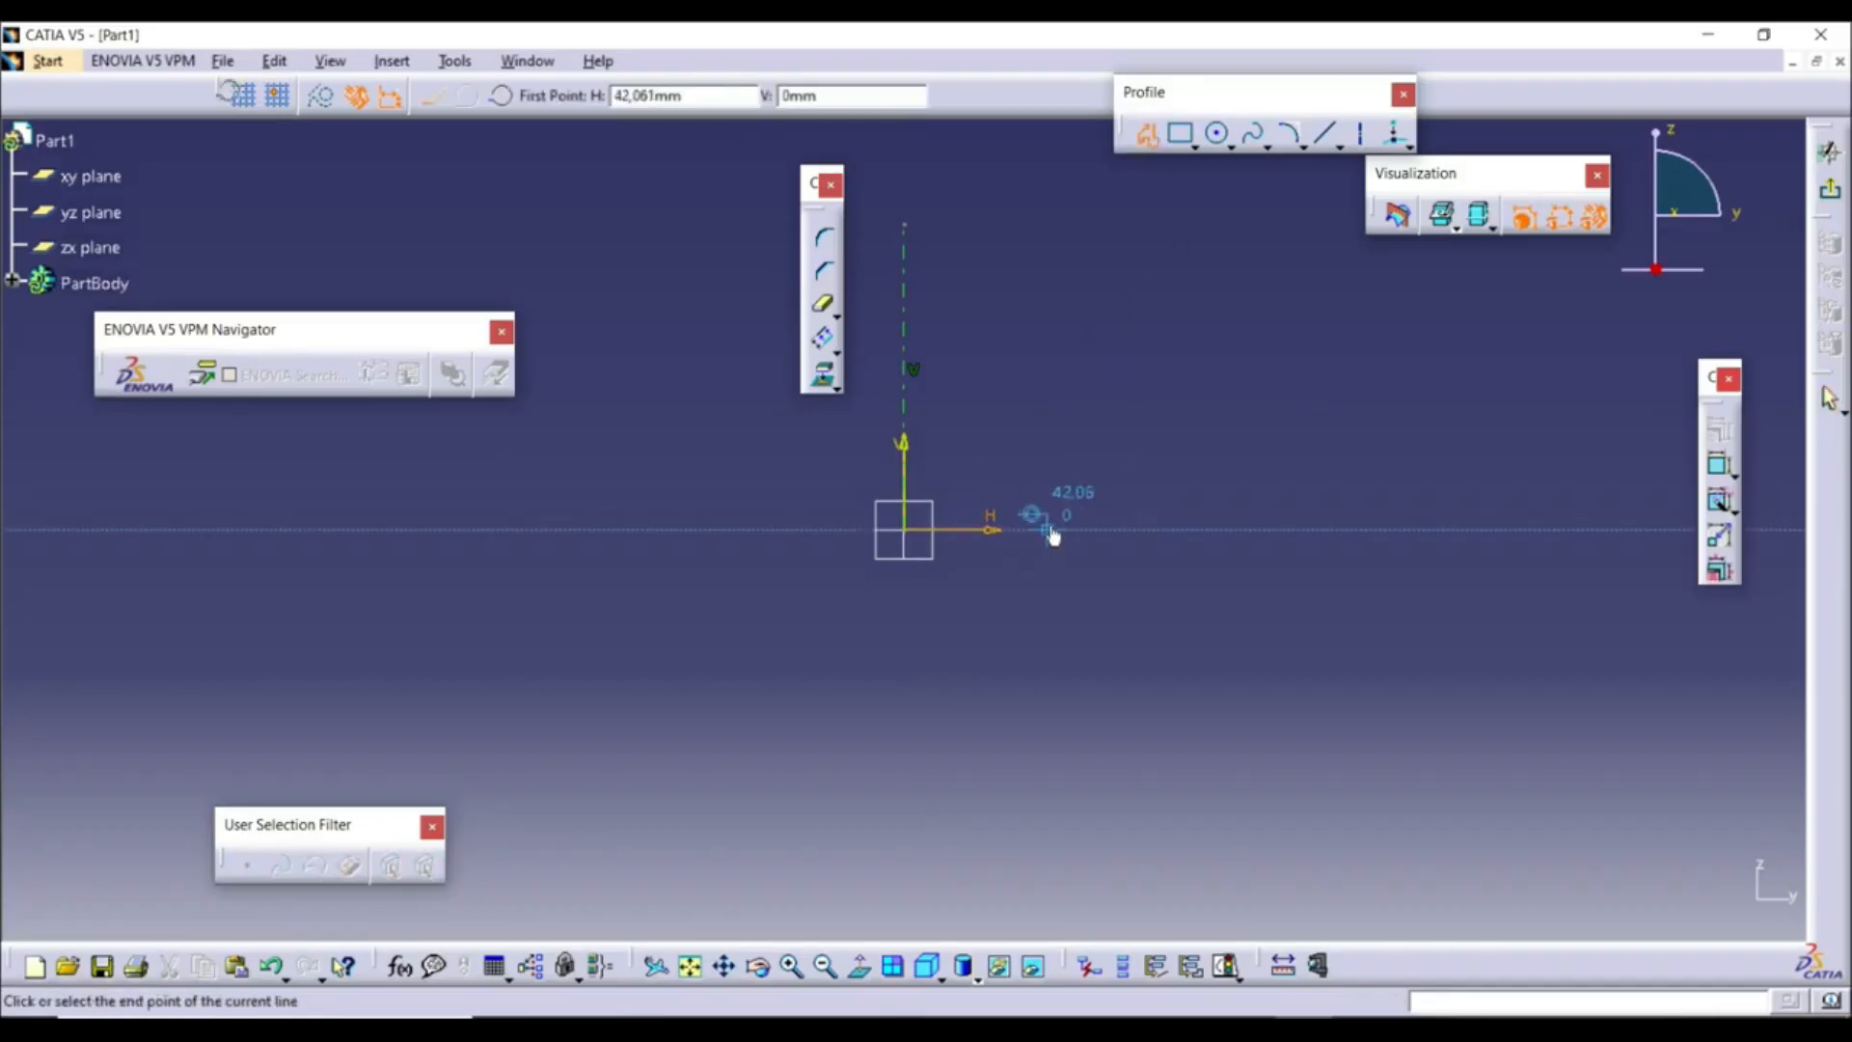
left_click(1049, 414)
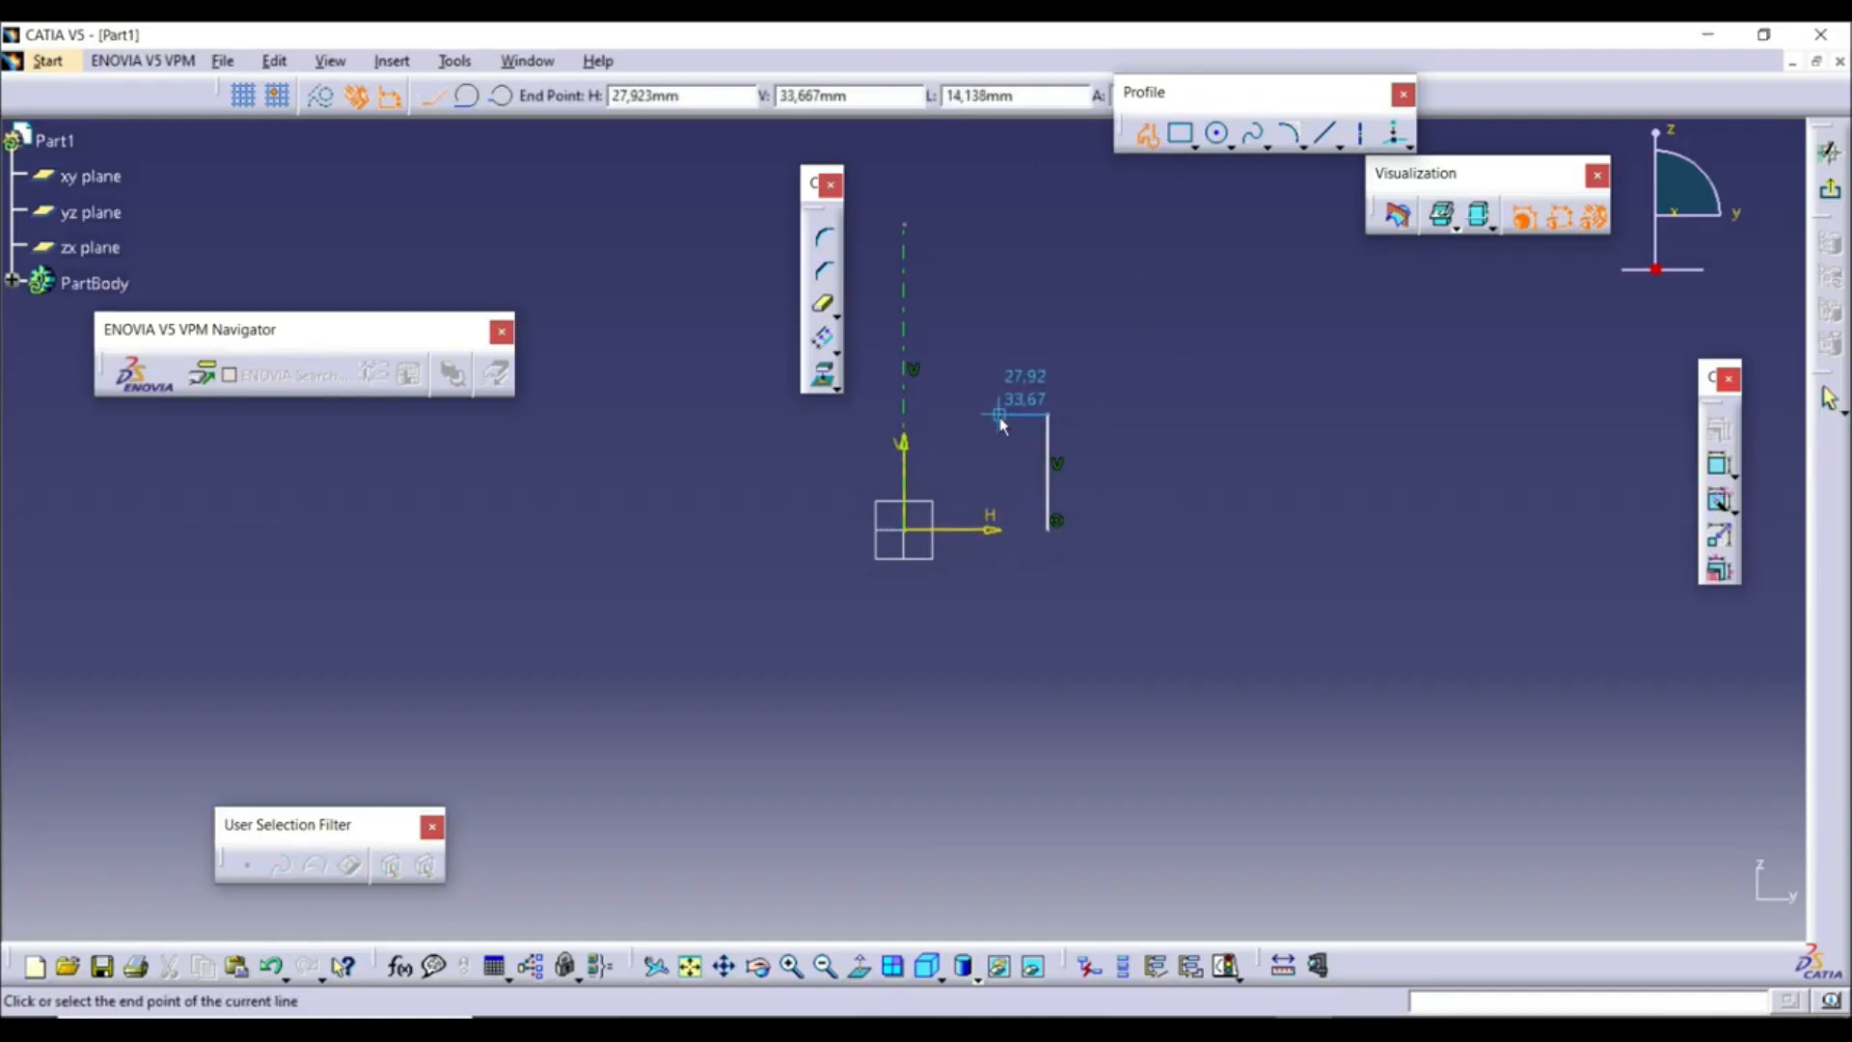
left_click(980, 415)
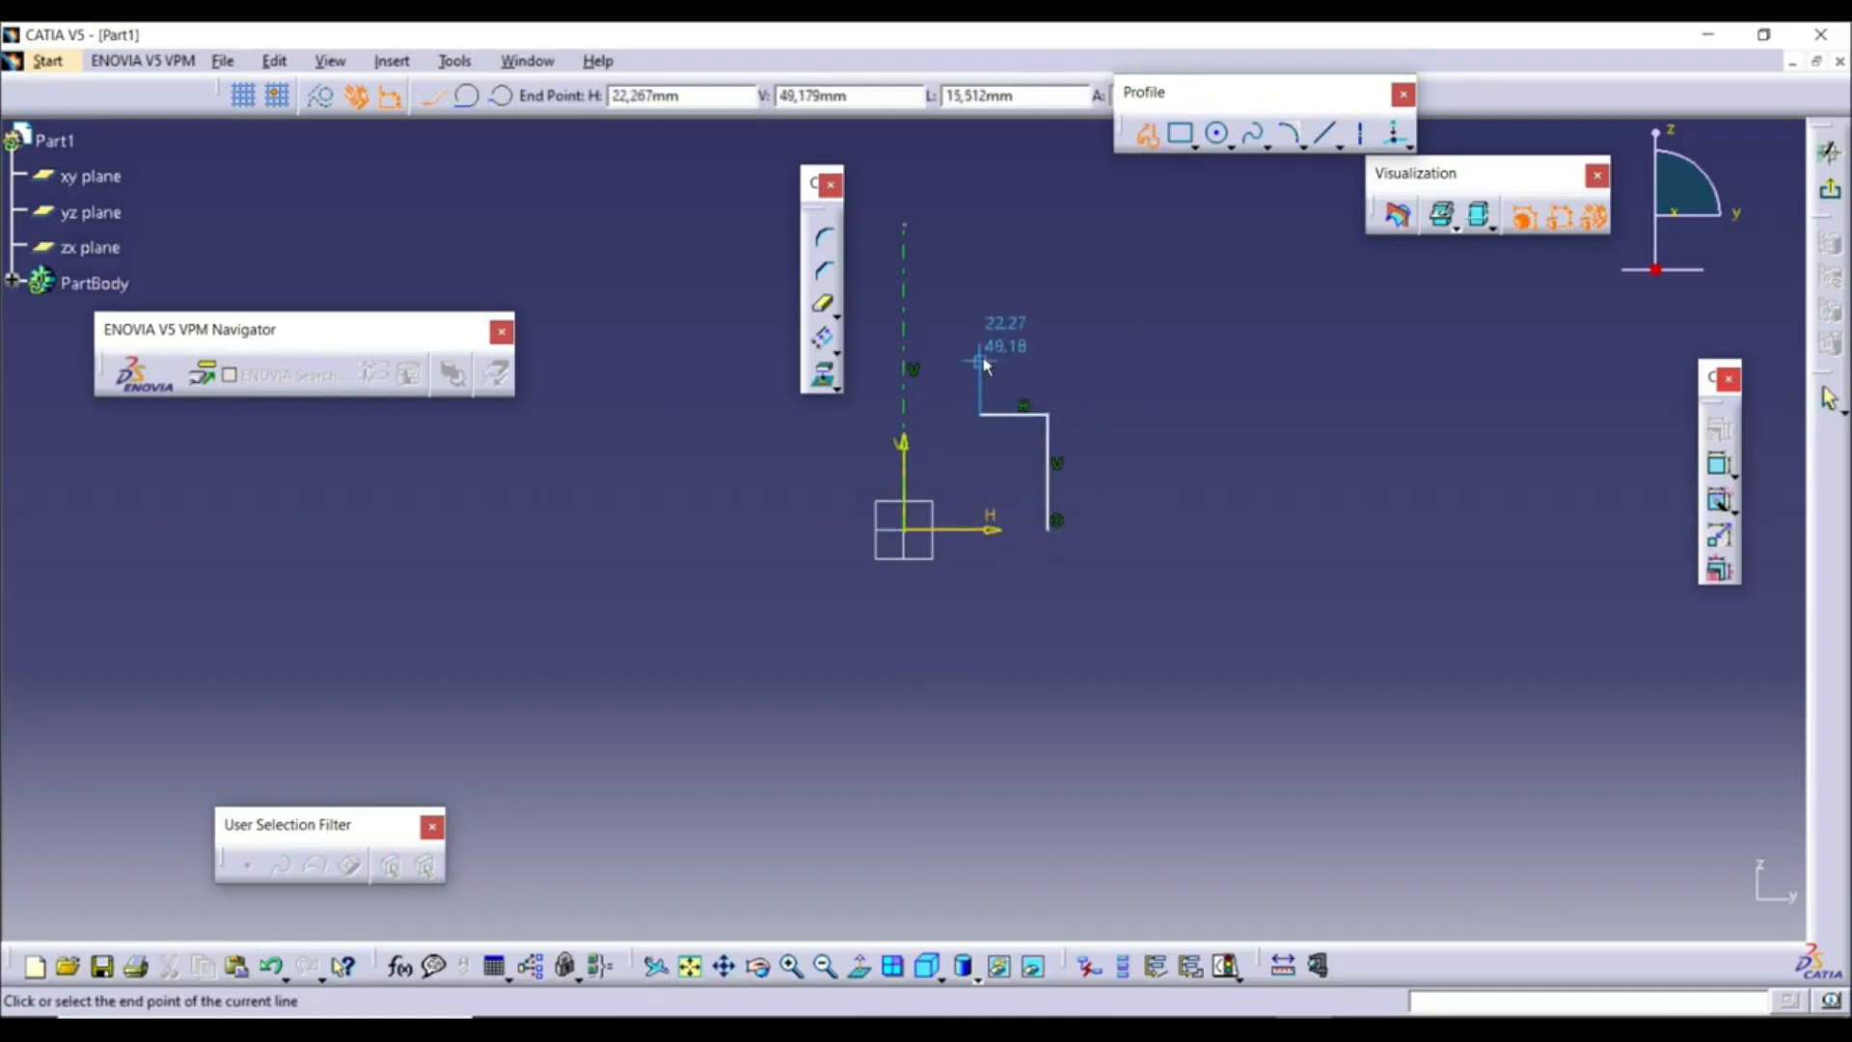
left_click(980, 357)
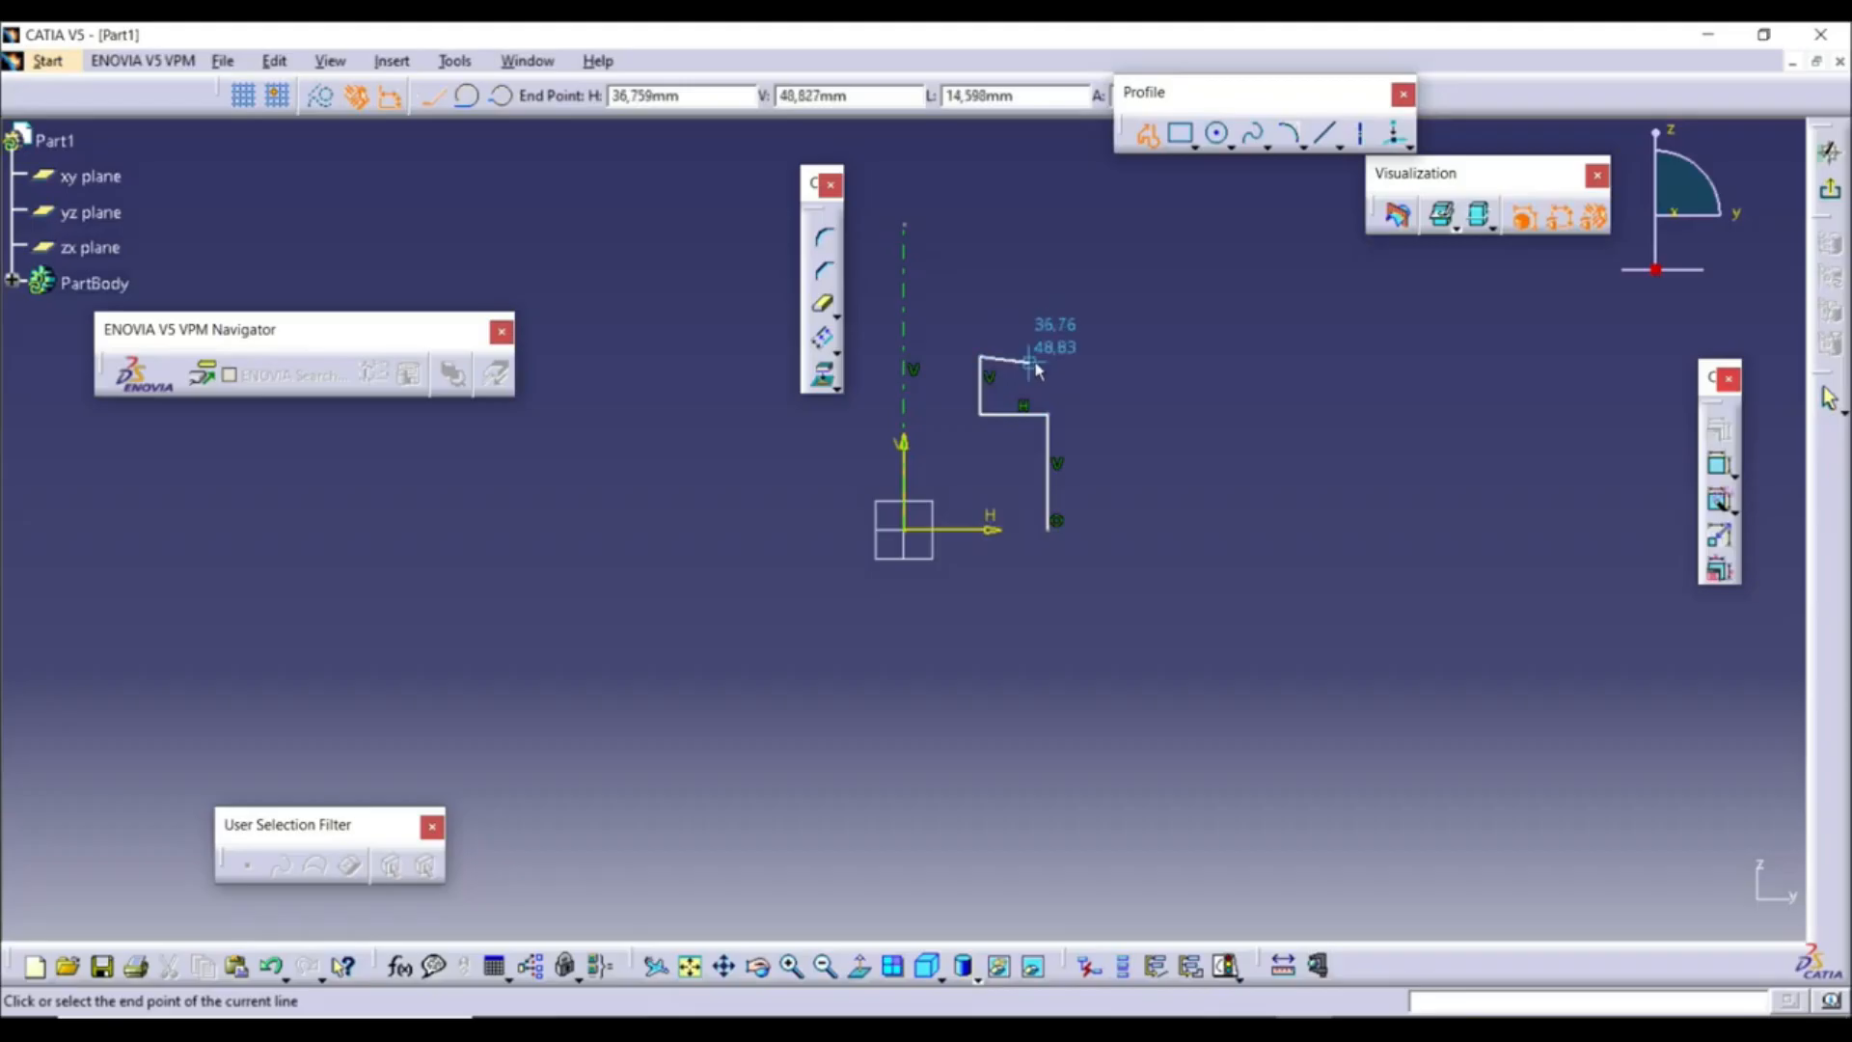
left_click(1152, 357)
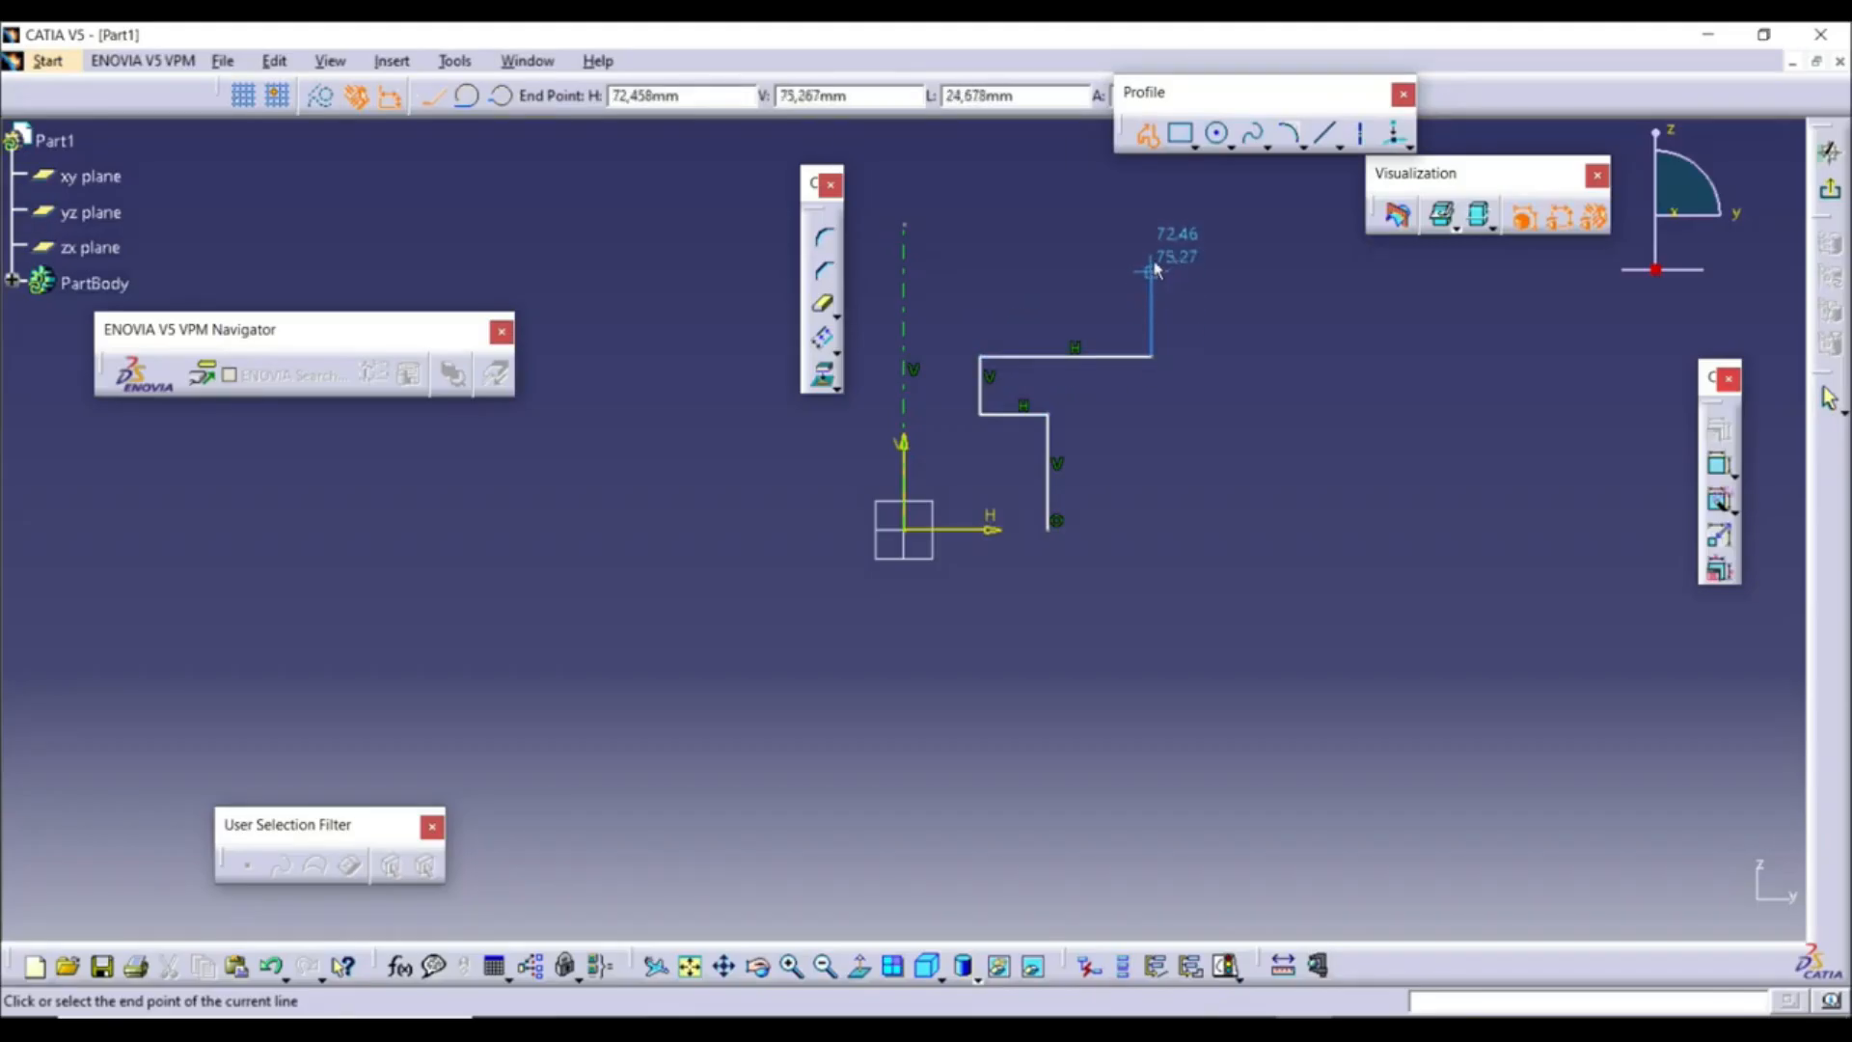
left_click(1153, 264)
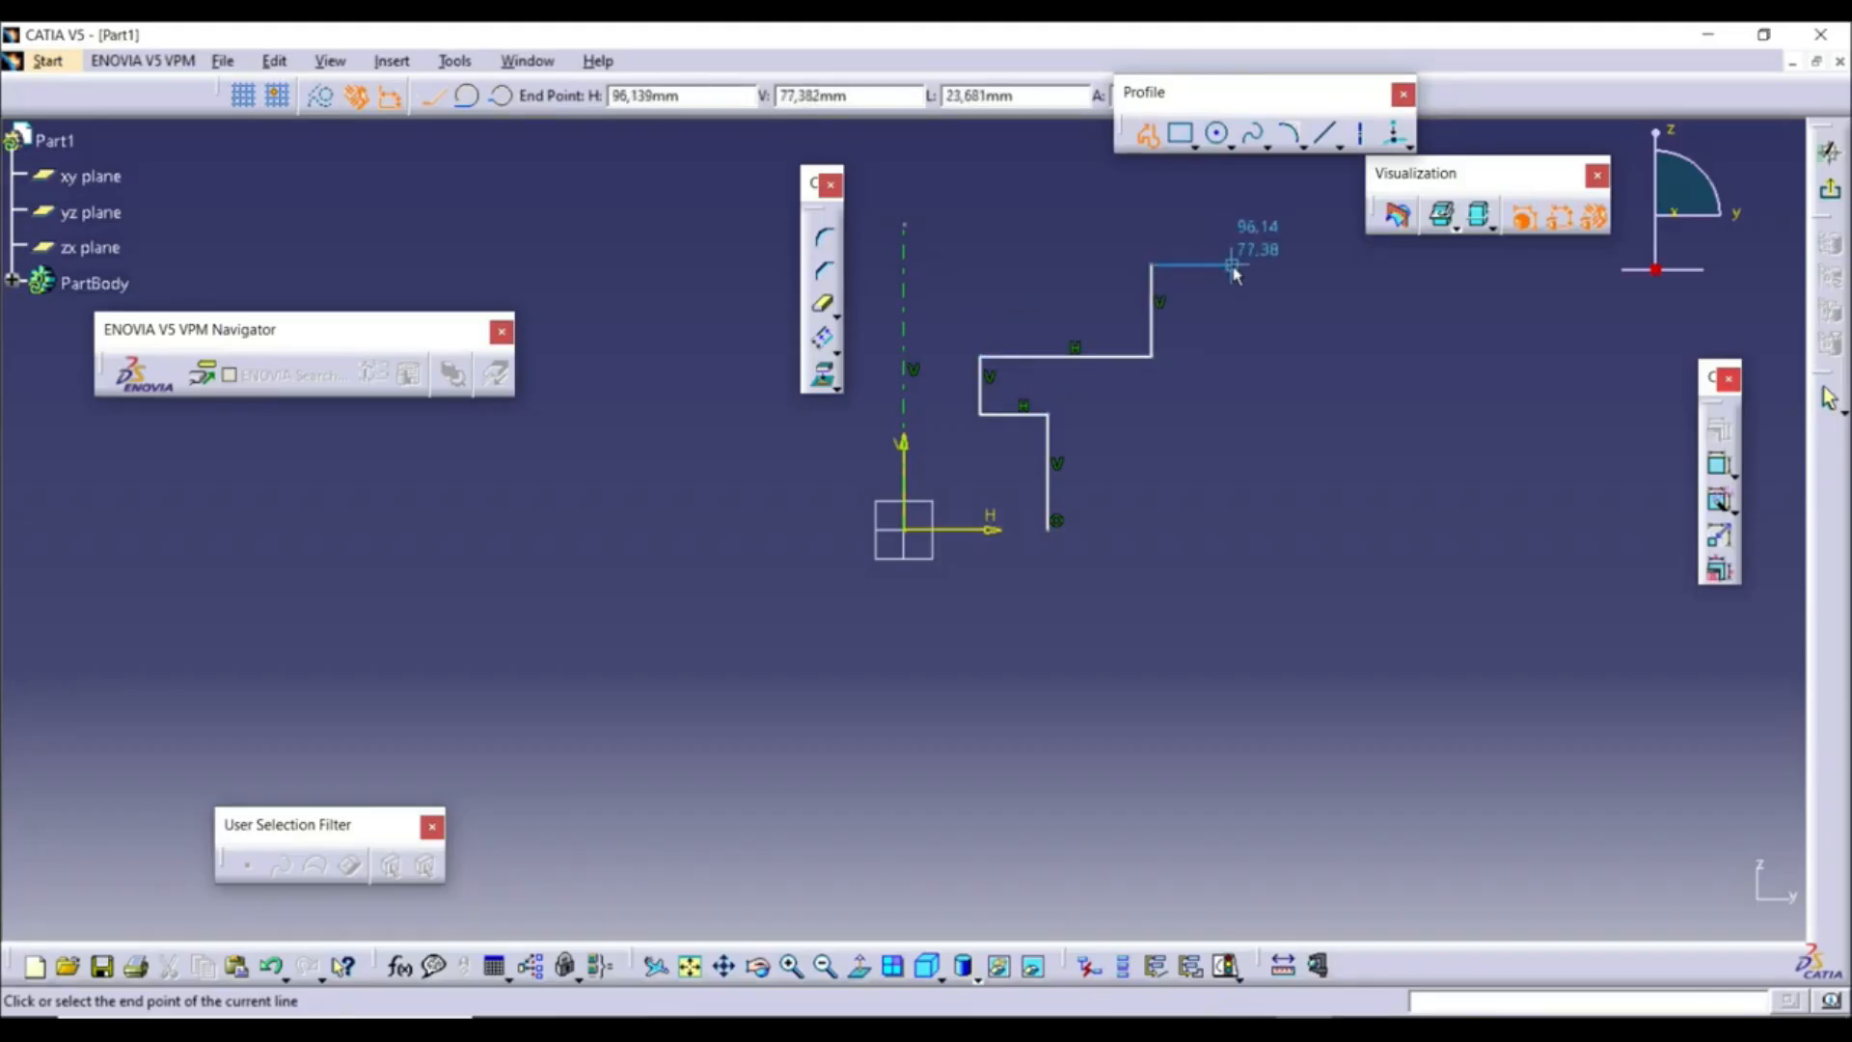
left_click(1232, 265)
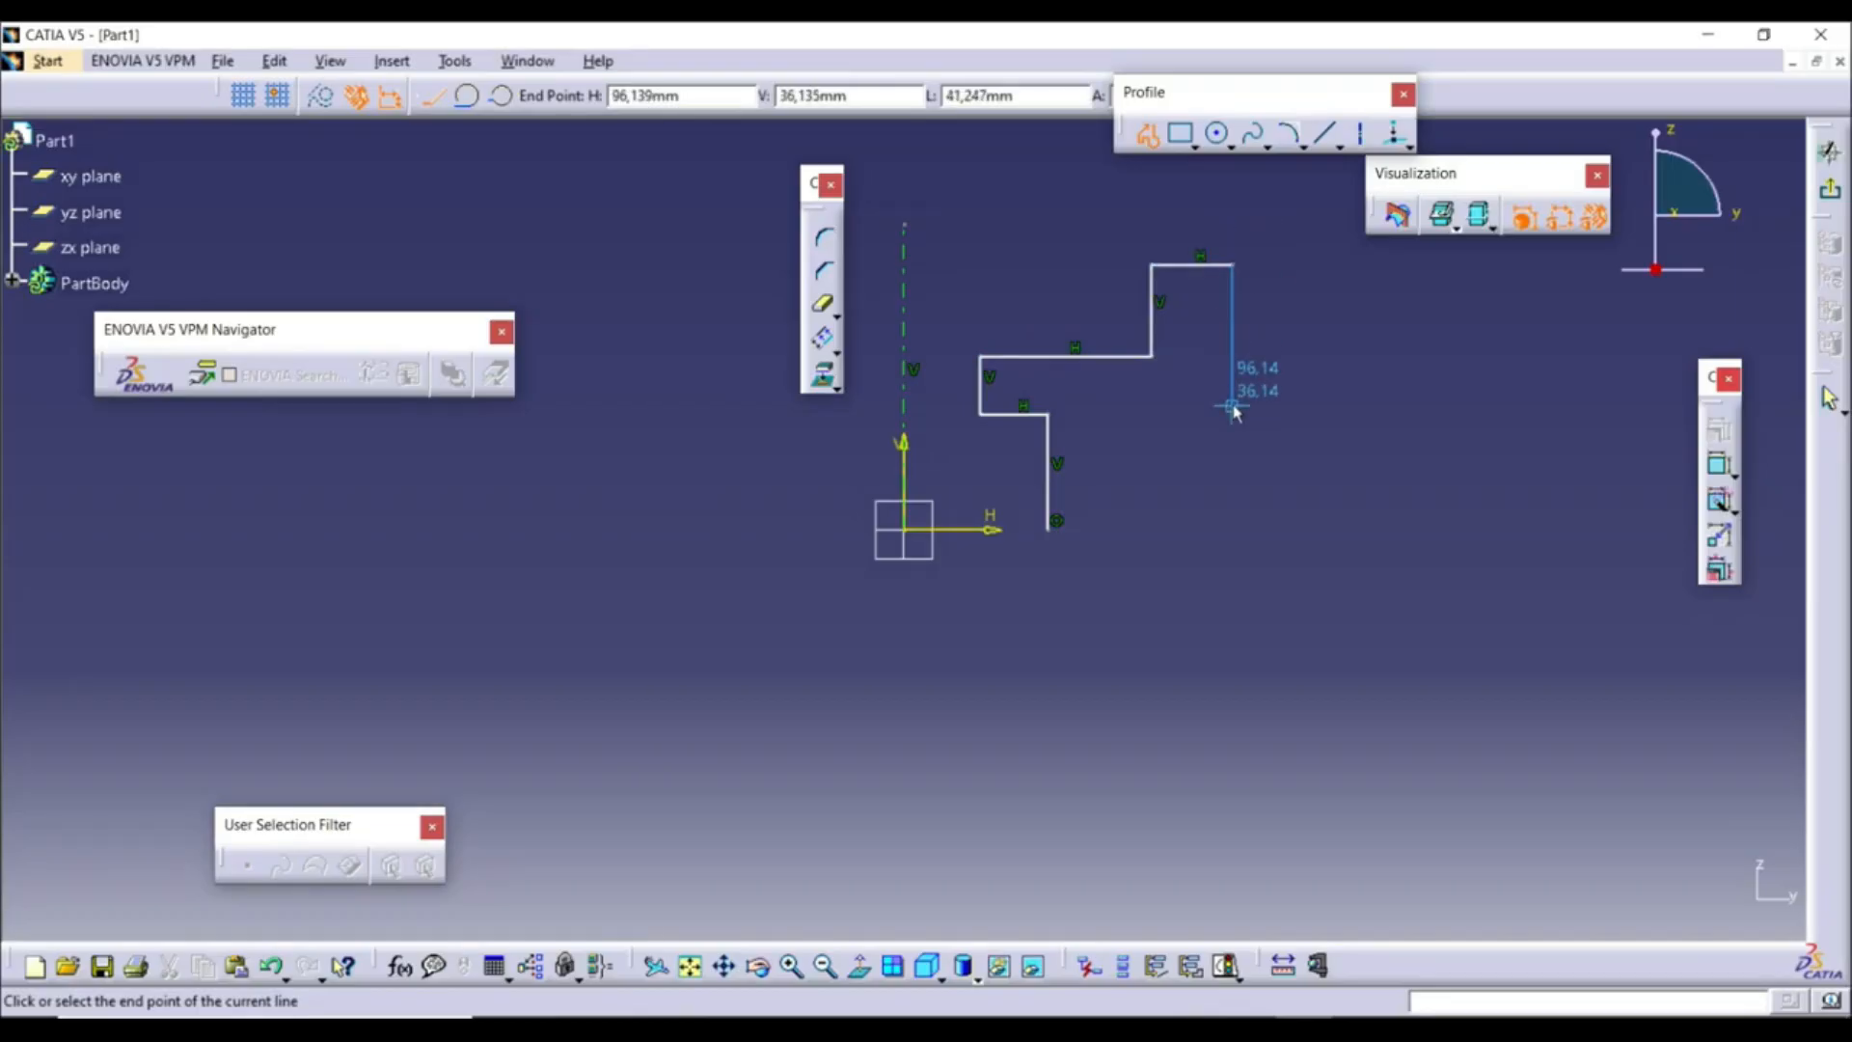
left_click(1232, 459)
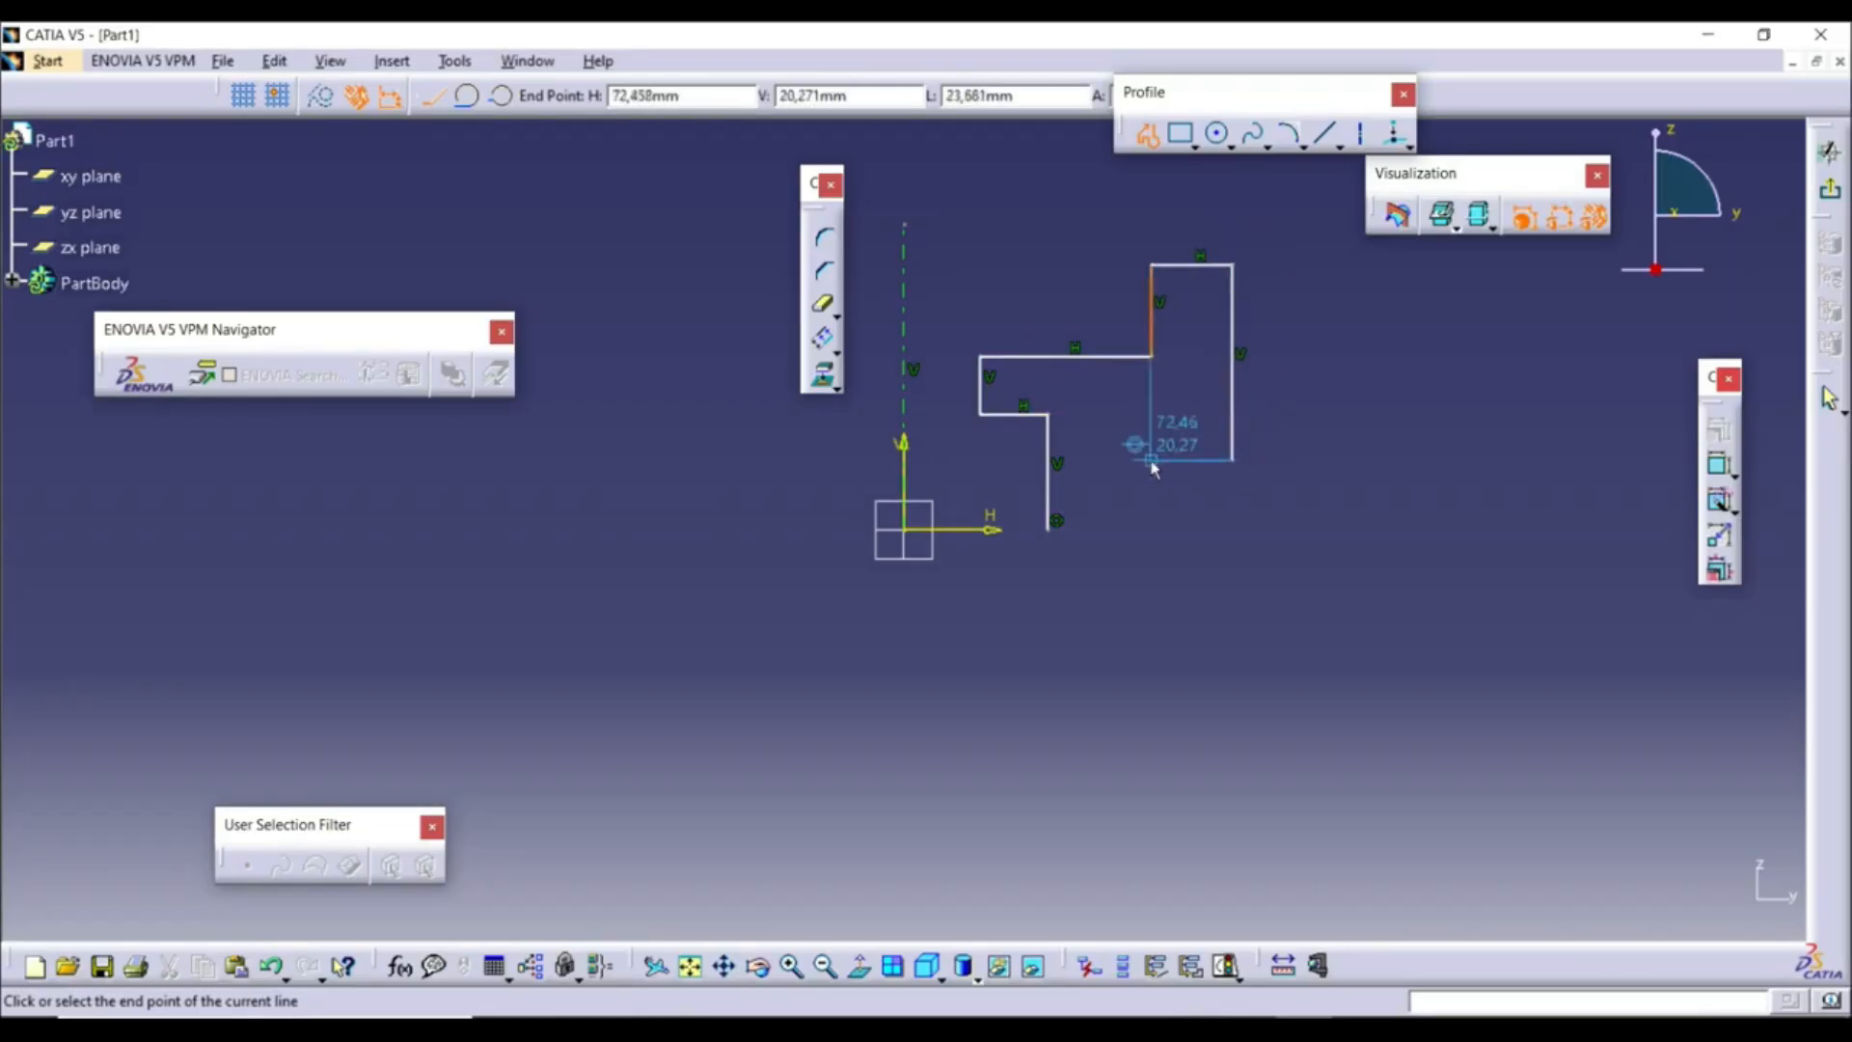
left_click(1139, 460)
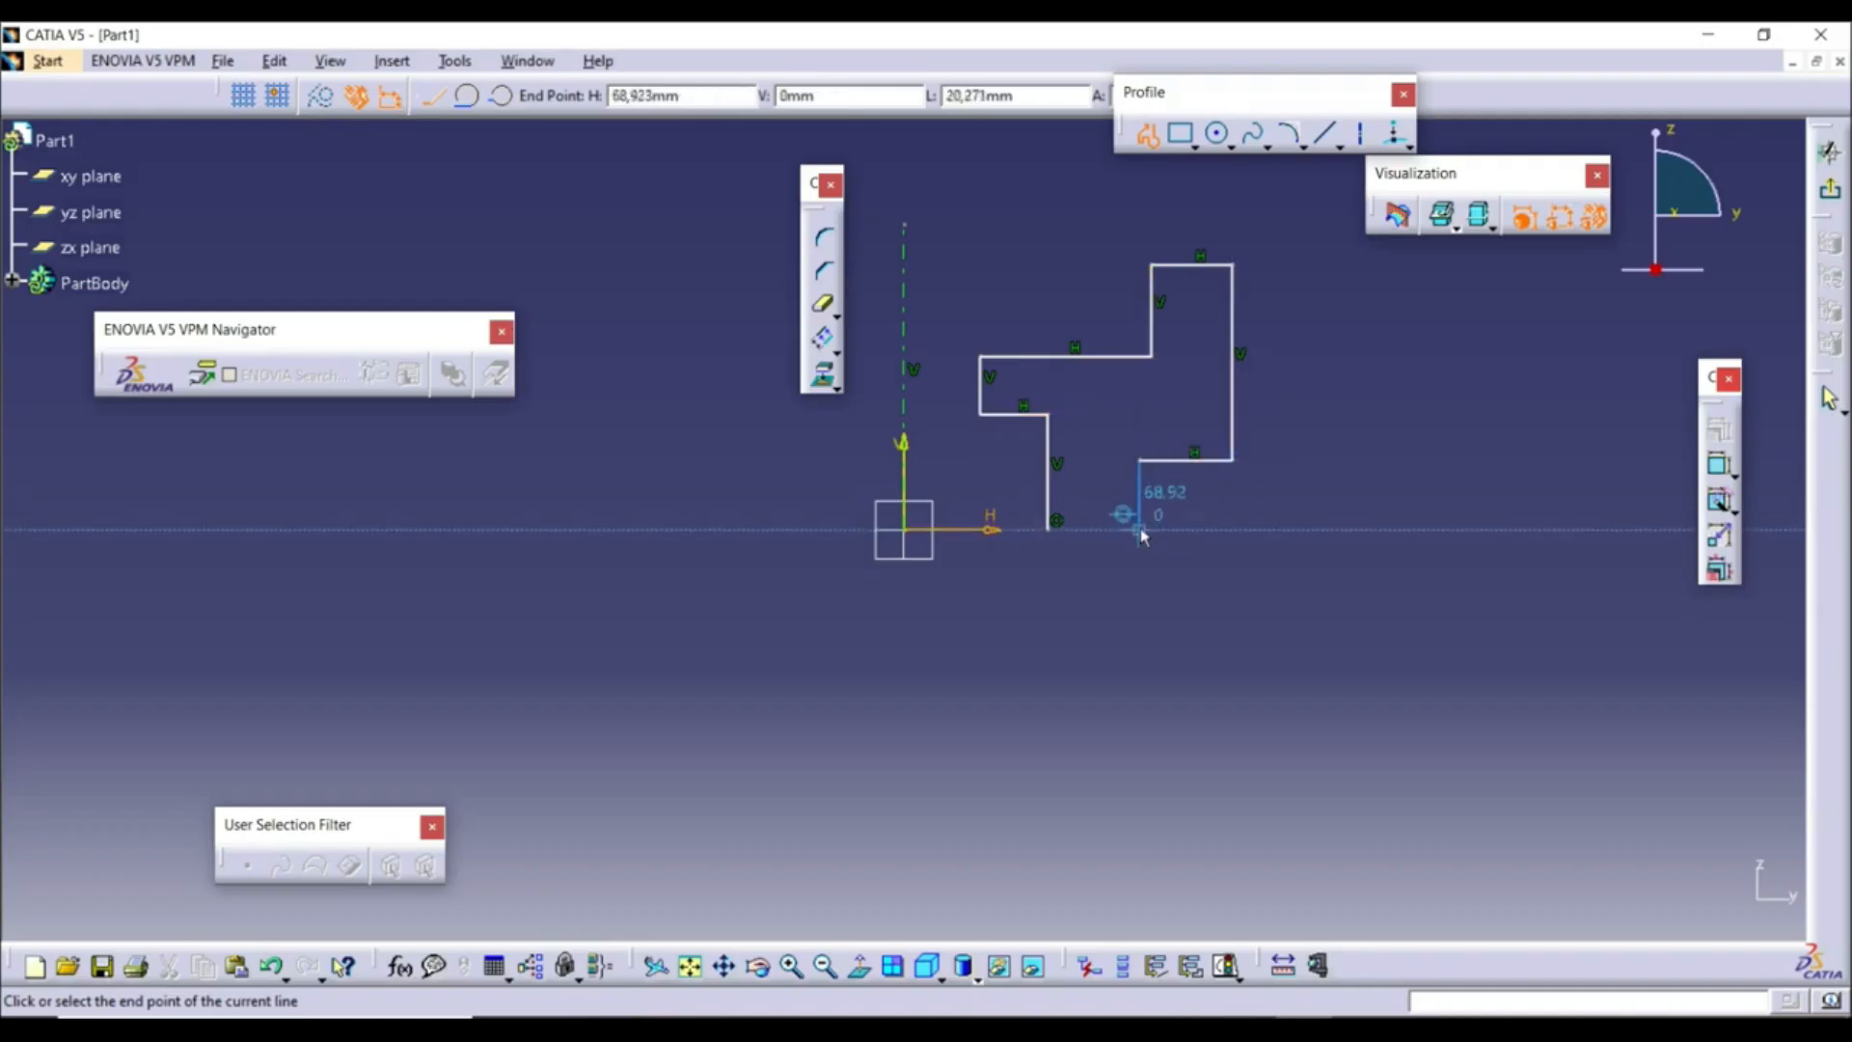
left_click(1139, 526)
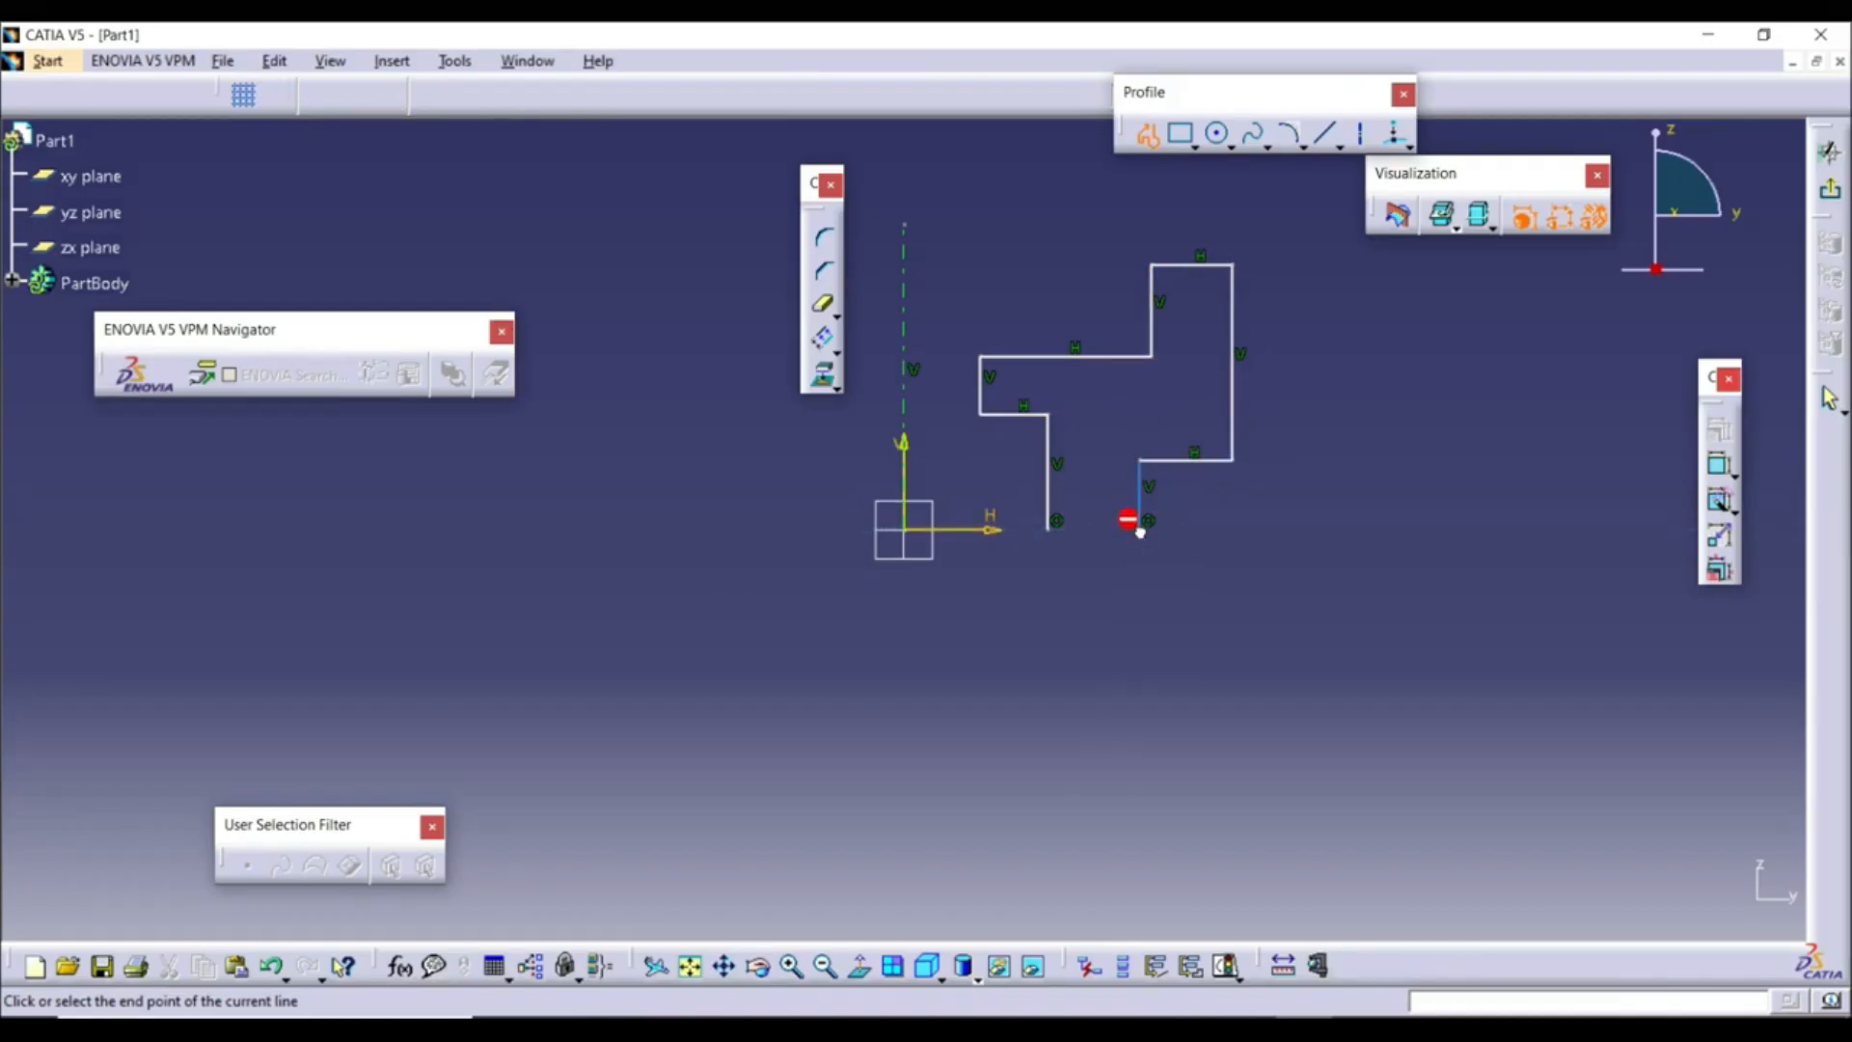
left_click(1047, 530)
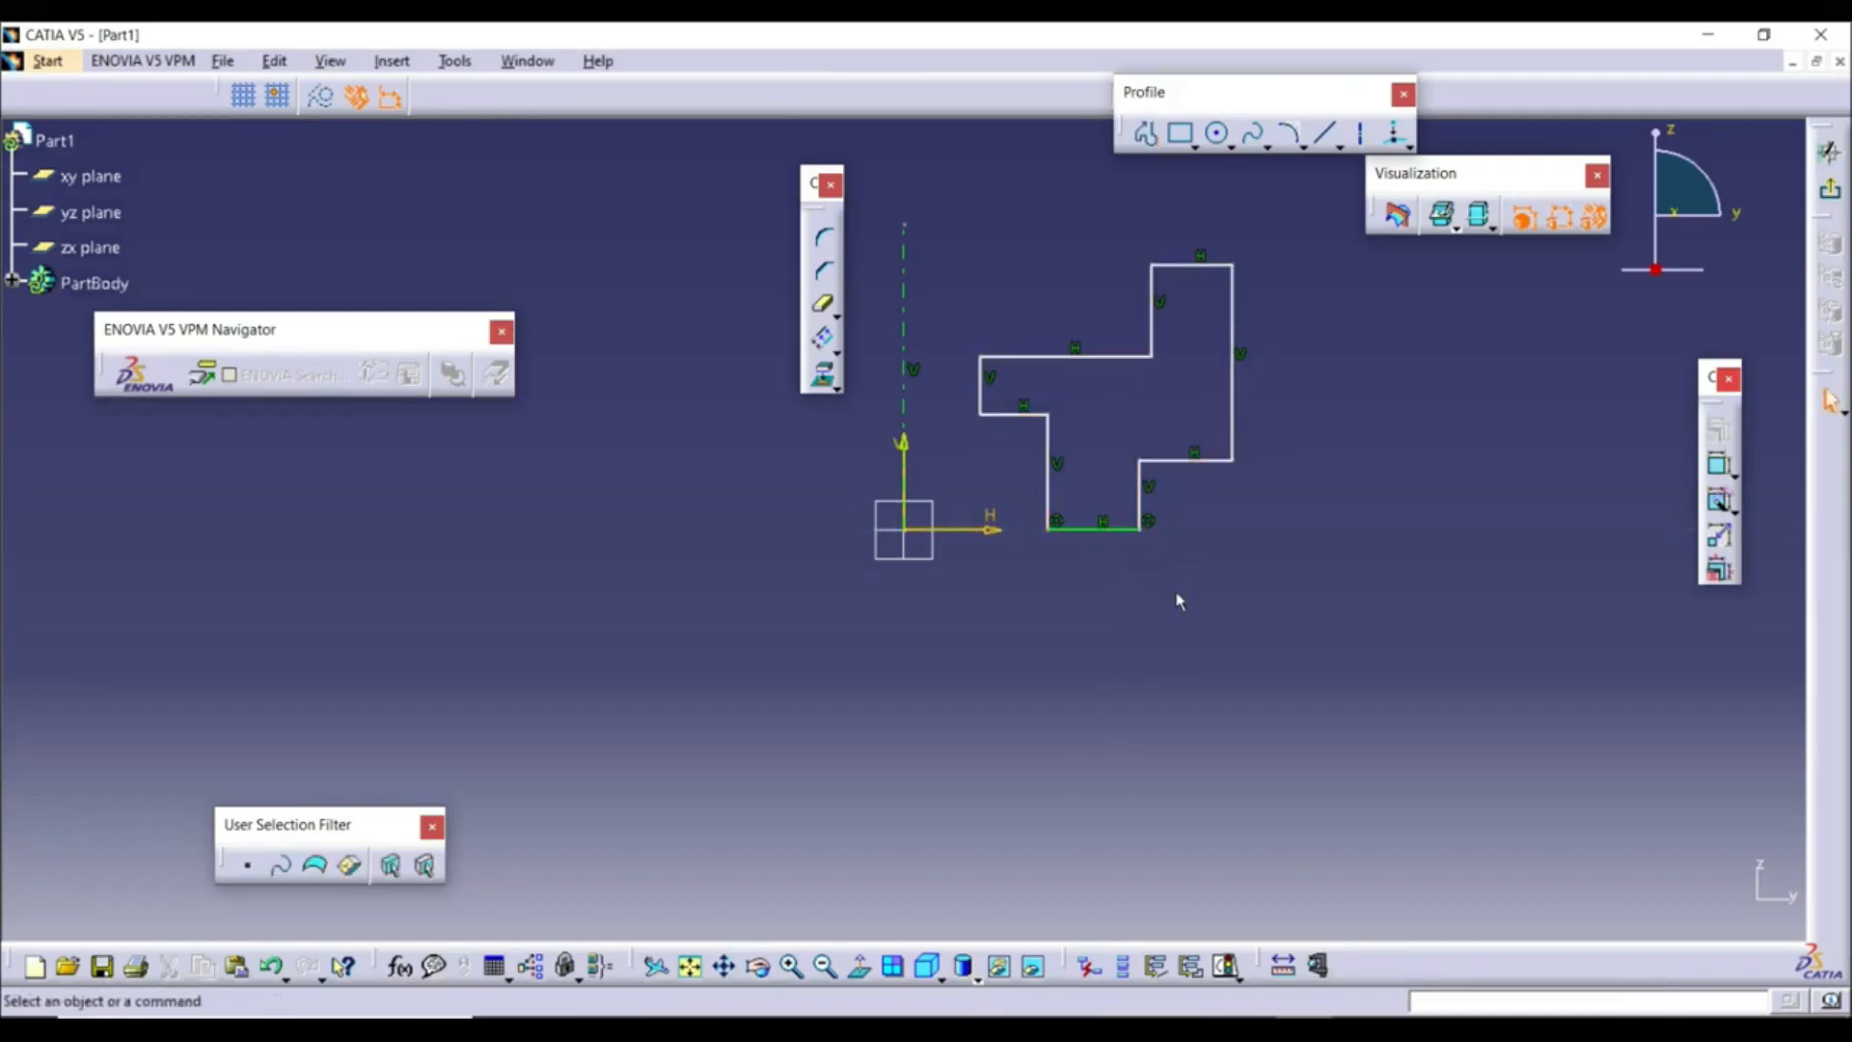
Apply Auto Constraint to all edges of the stepped profile
left_click(1720, 501)
left_click_drag(944, 216, 1384, 581)
left_click(1672, 908)
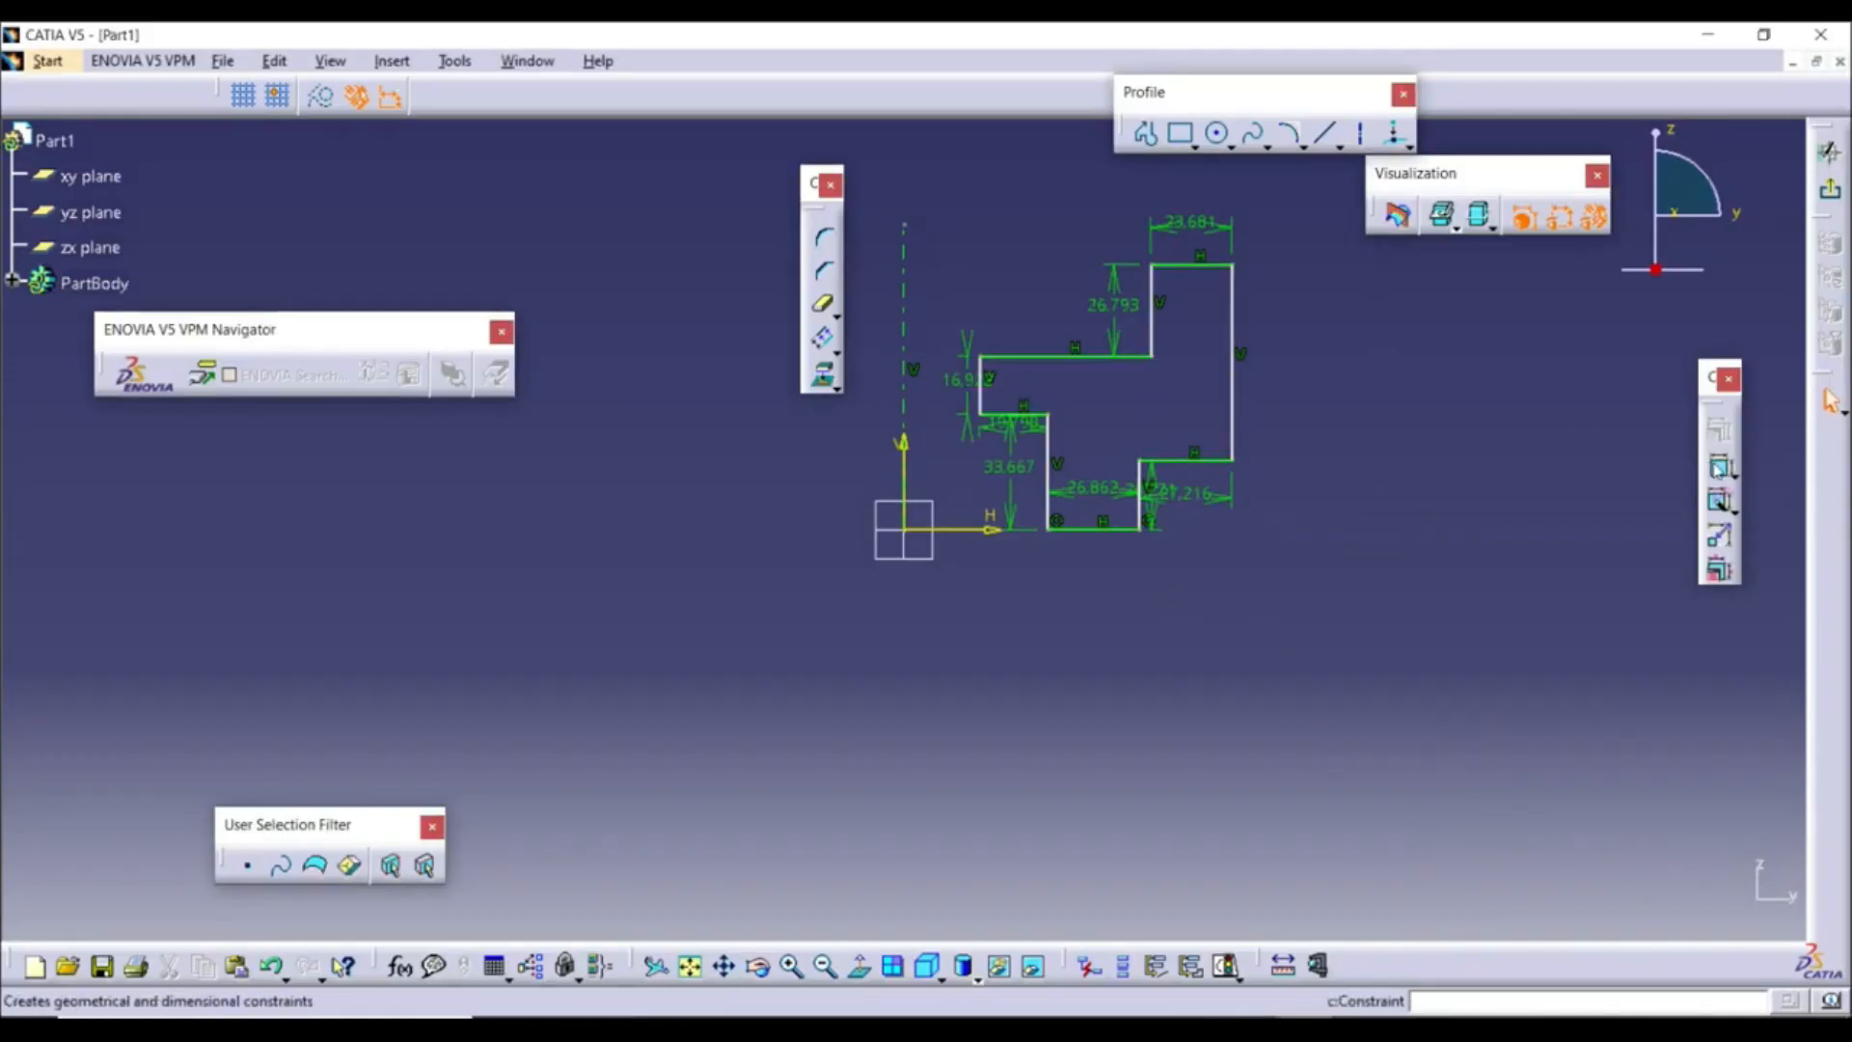
Dimension the horizontal distance from the origin to the profile's lower inner corner and exit the sketch
left_click(1716, 473)
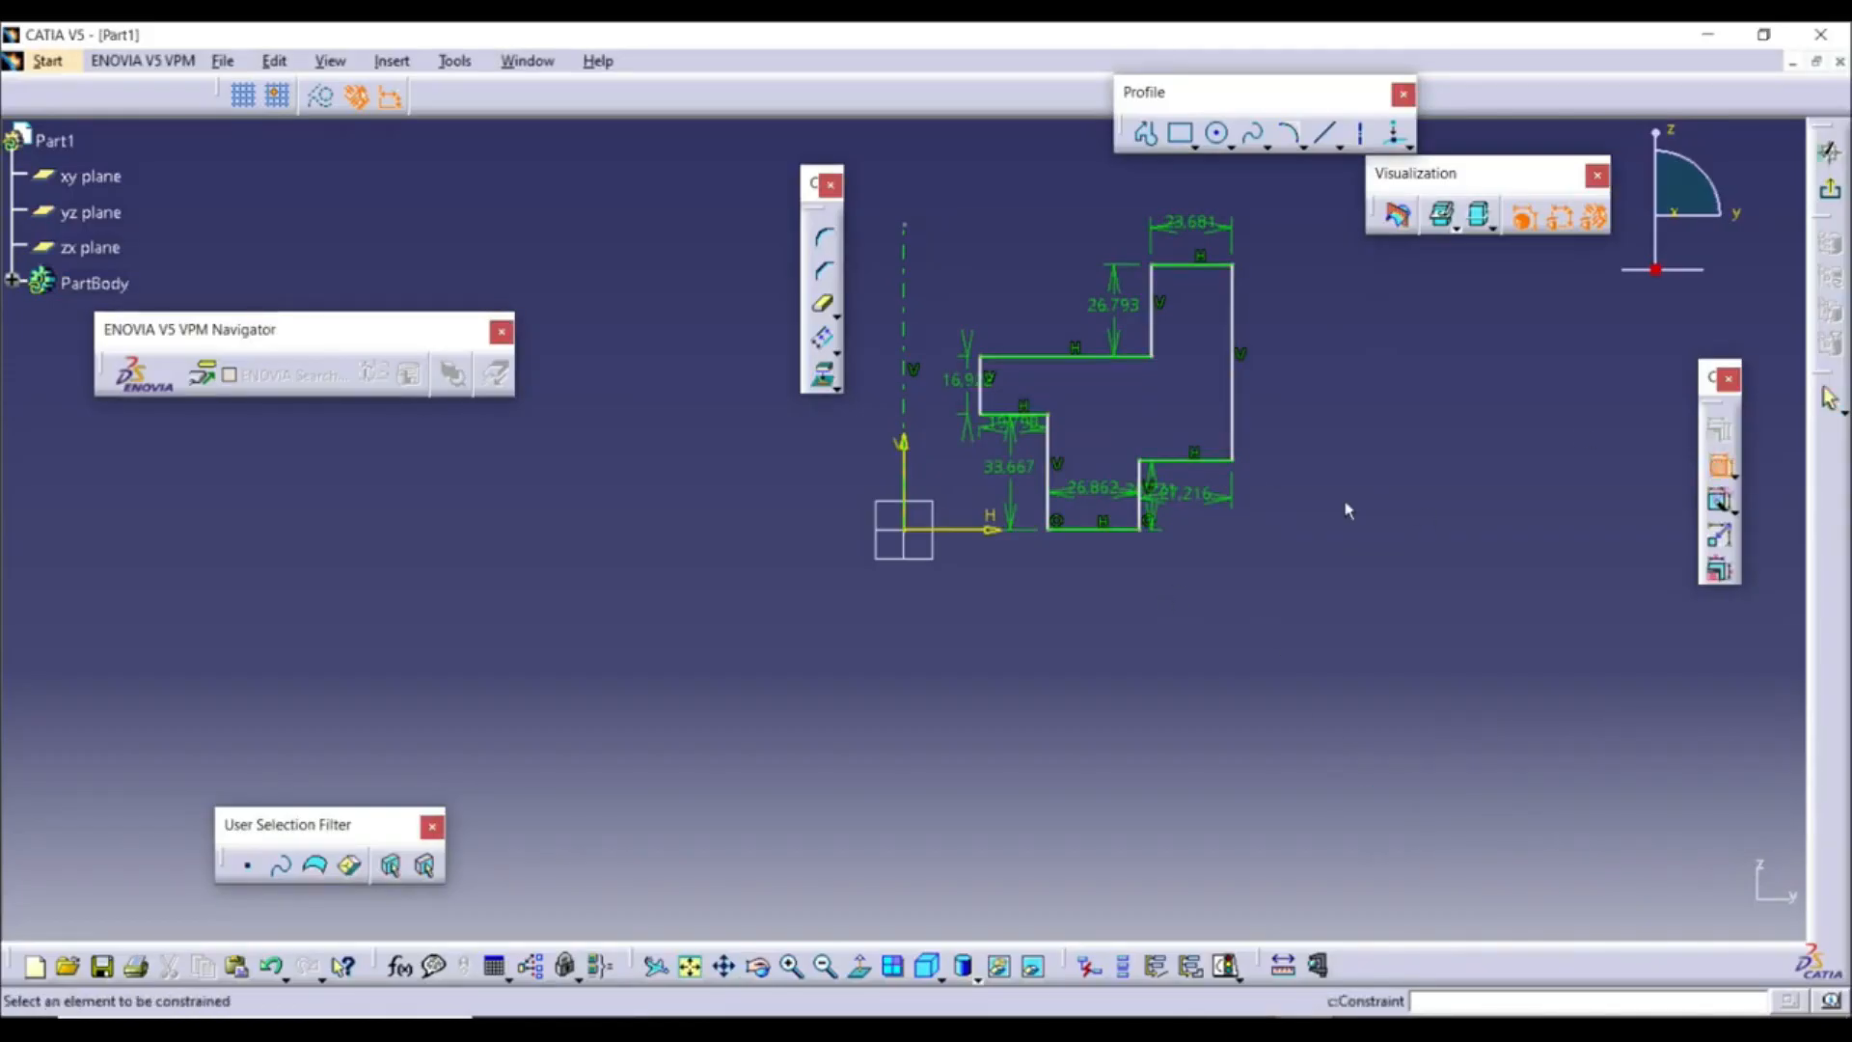
left_click(904, 529)
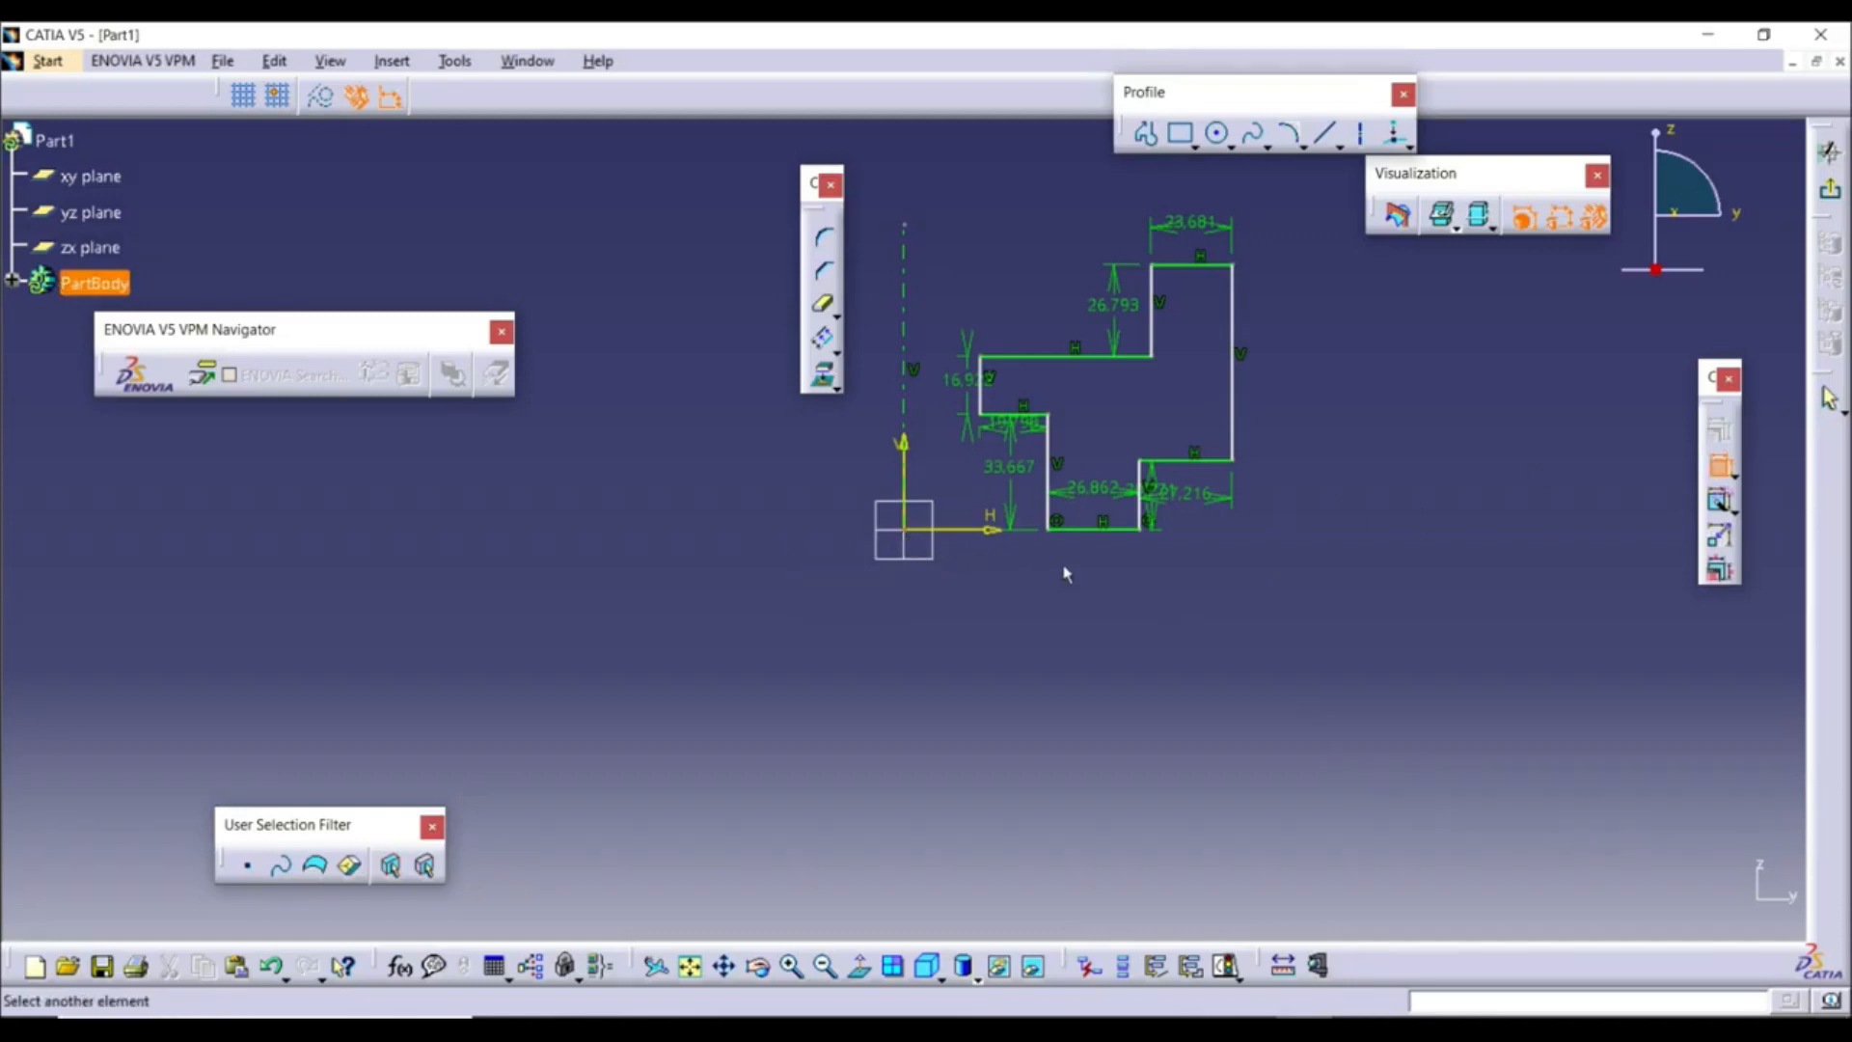
left_click(1047, 533)
left_click(1008, 581)
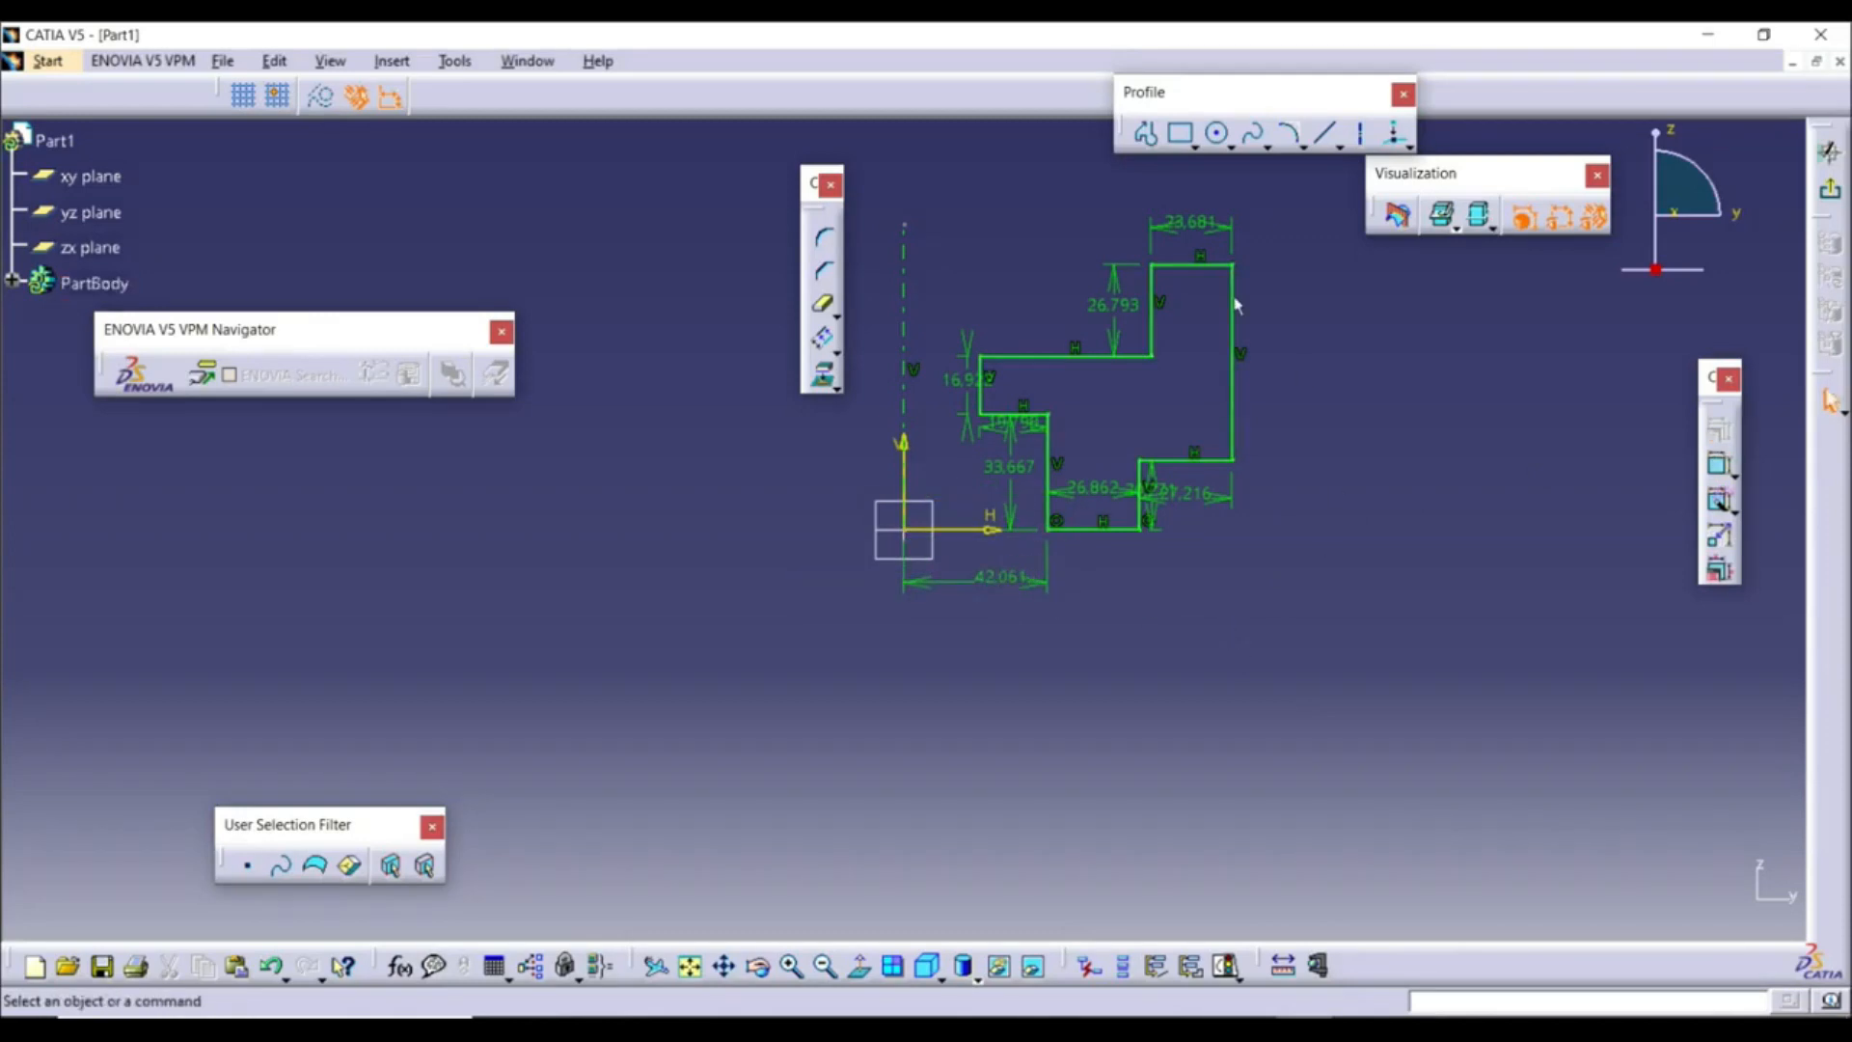
left_click(1826, 187)
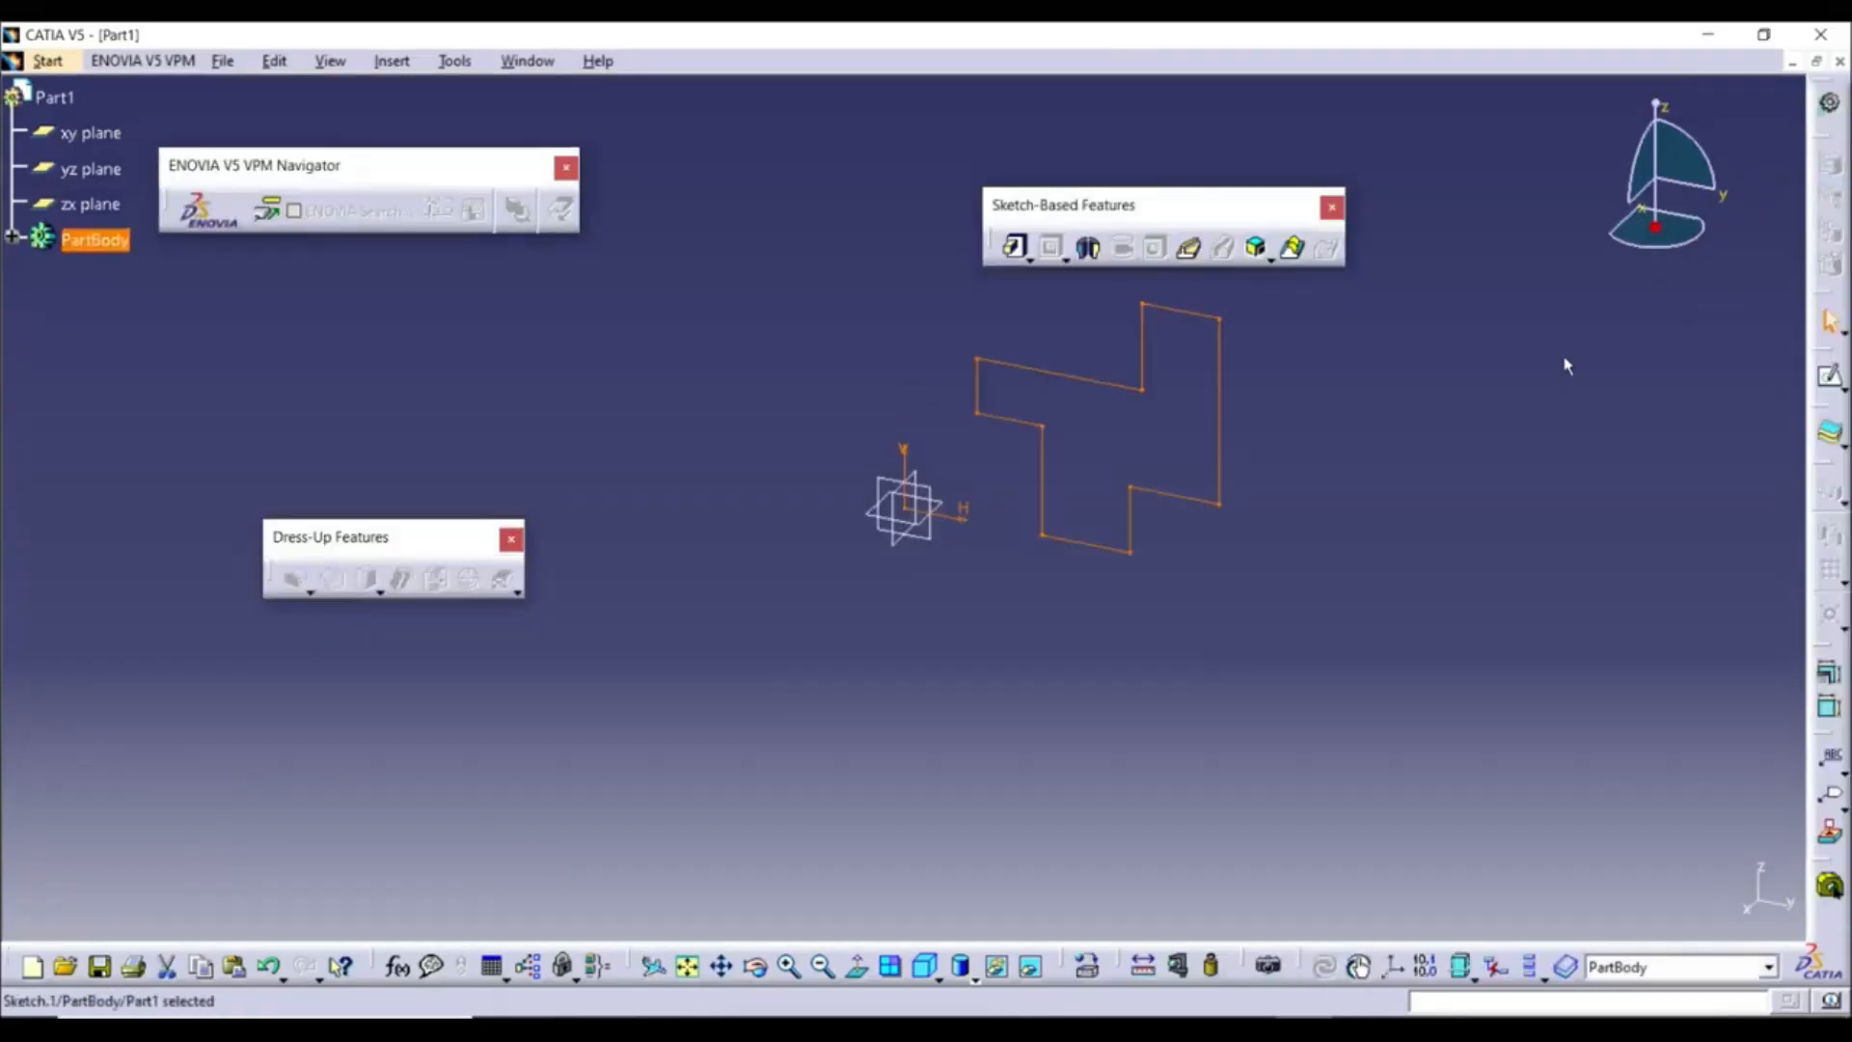
Preview a 360° Shaft of the stepped sketch around its sketch axis, and cancel the shaft
left_click(1090, 249)
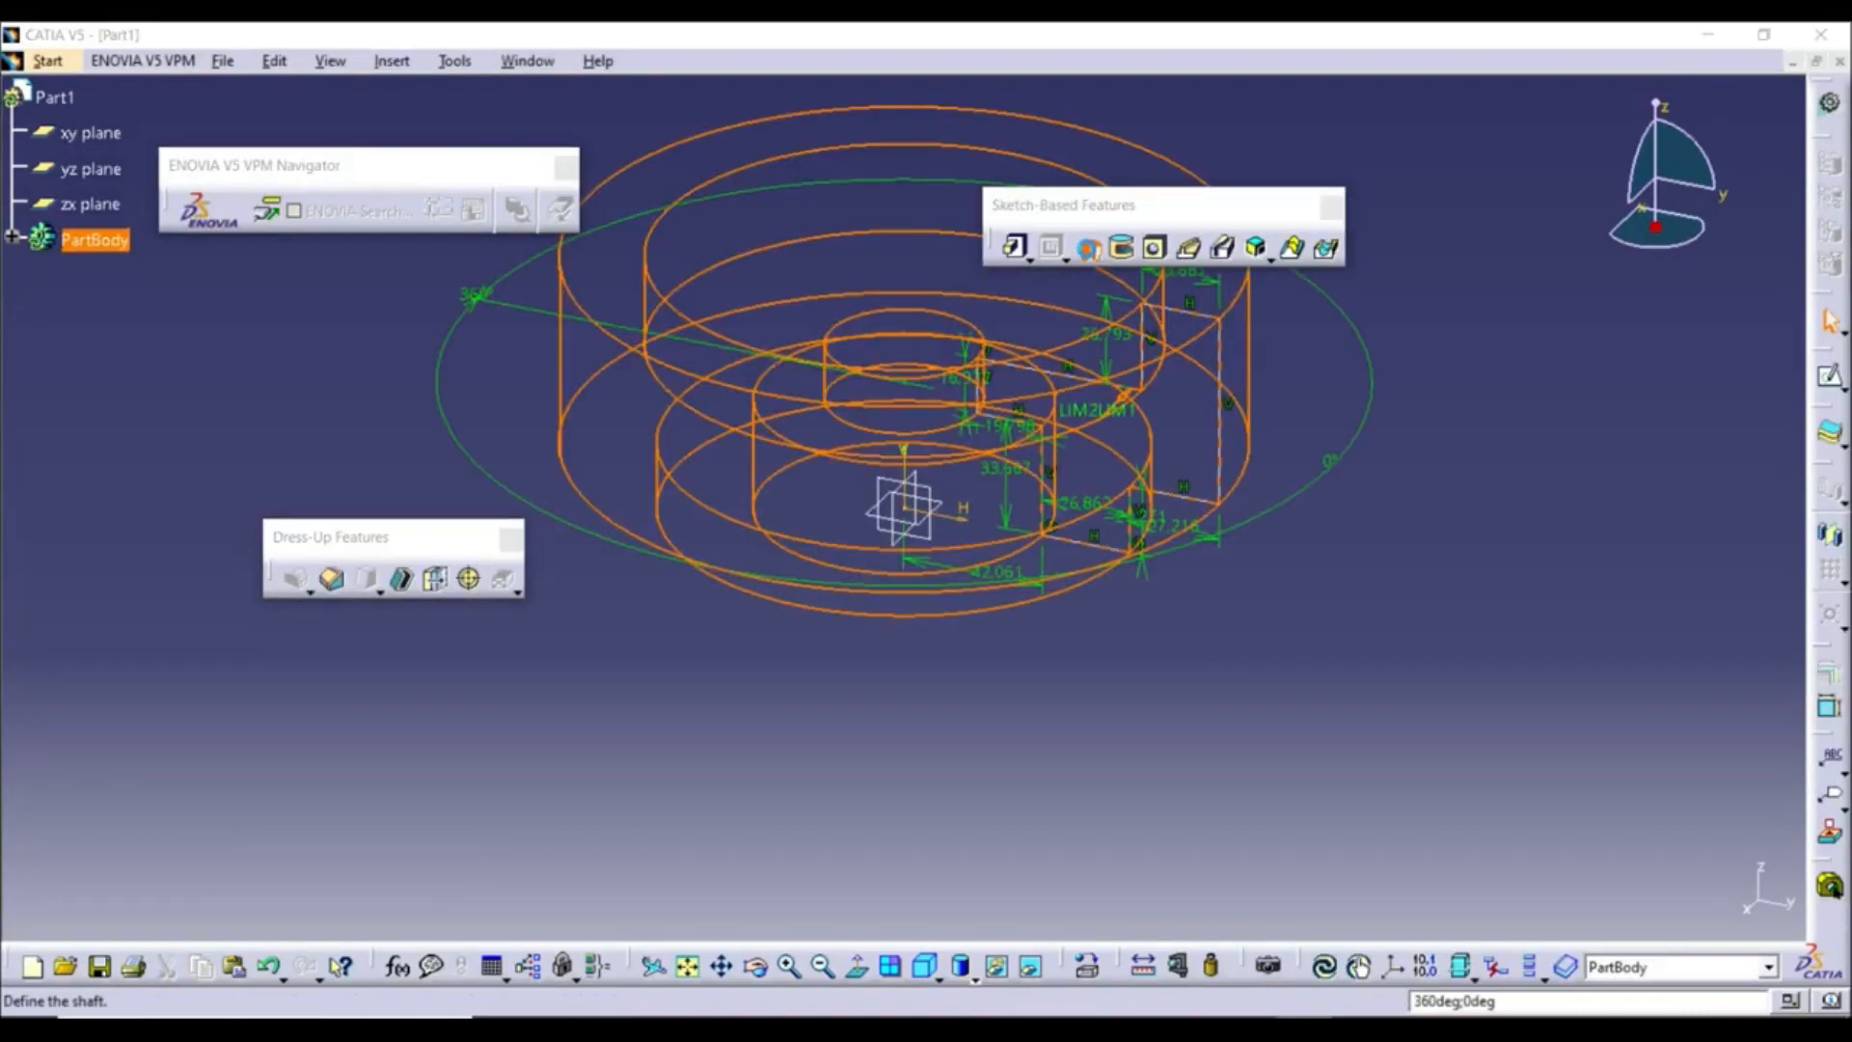
middle_click_drag(908, 489, 997, 529)
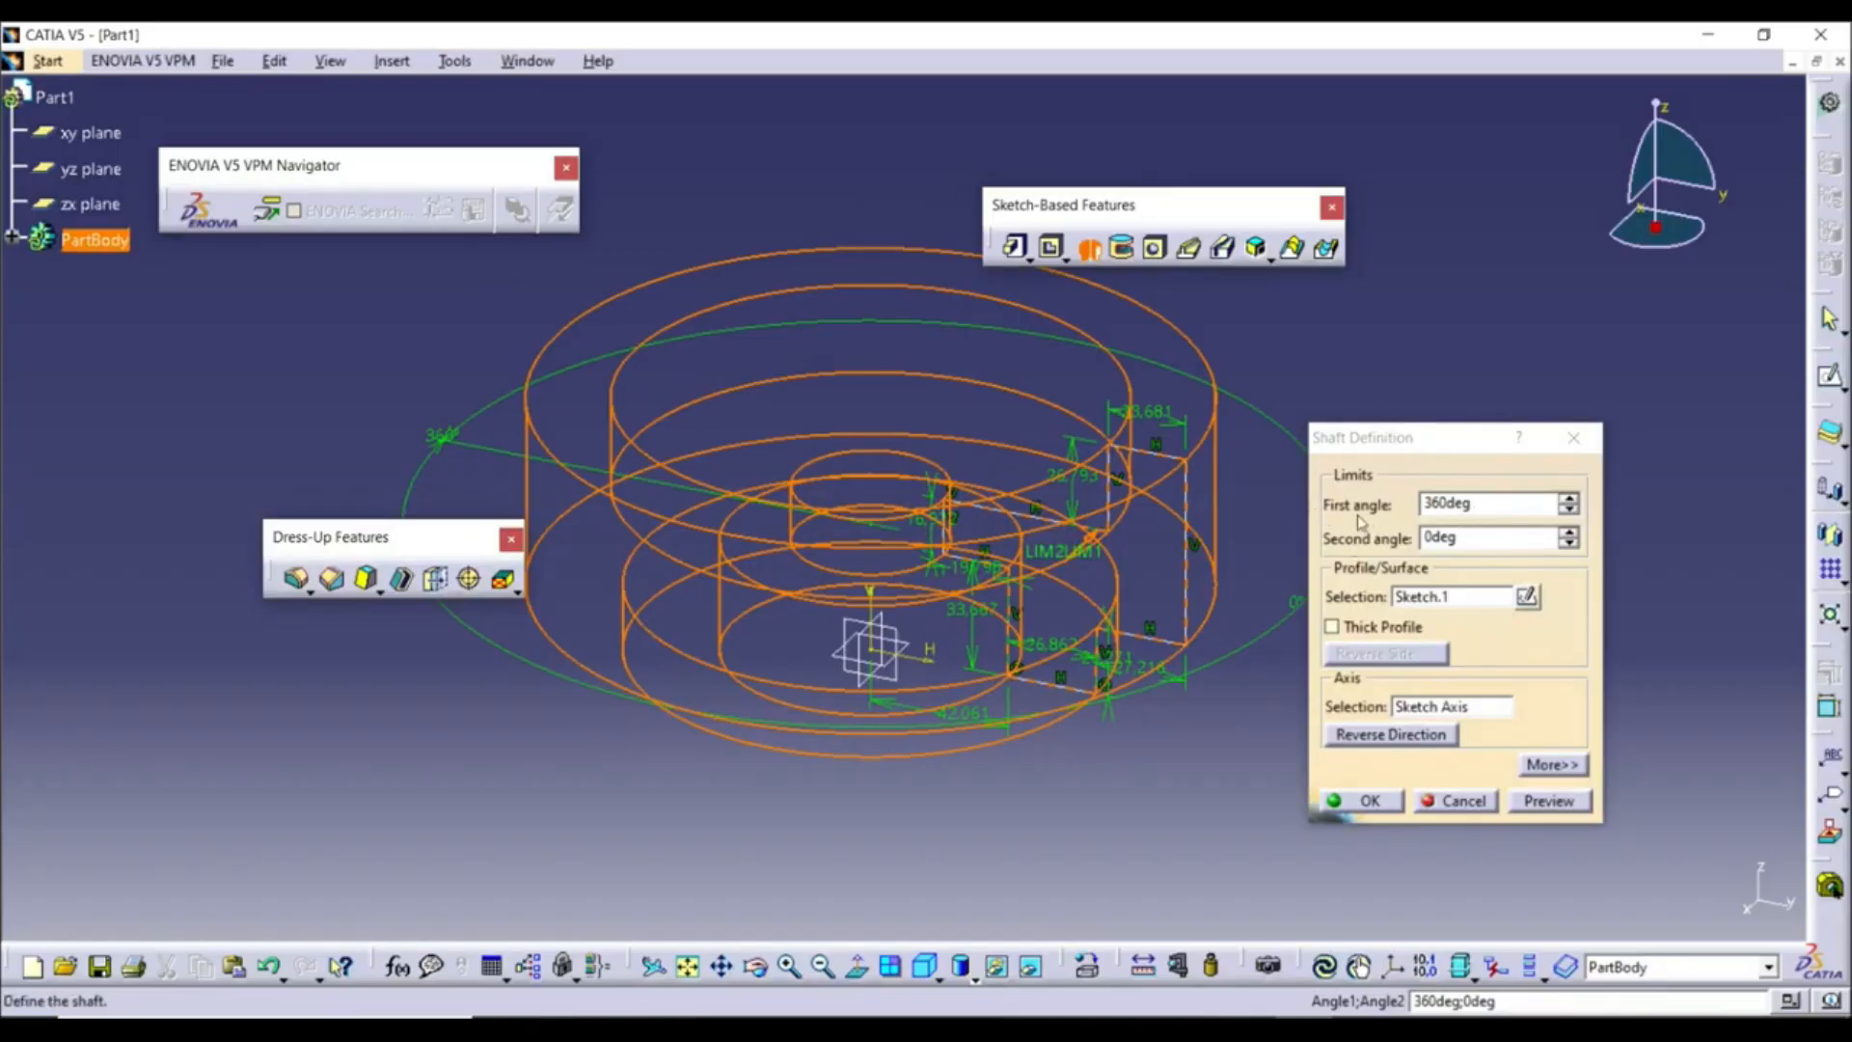
left_click(1530, 801)
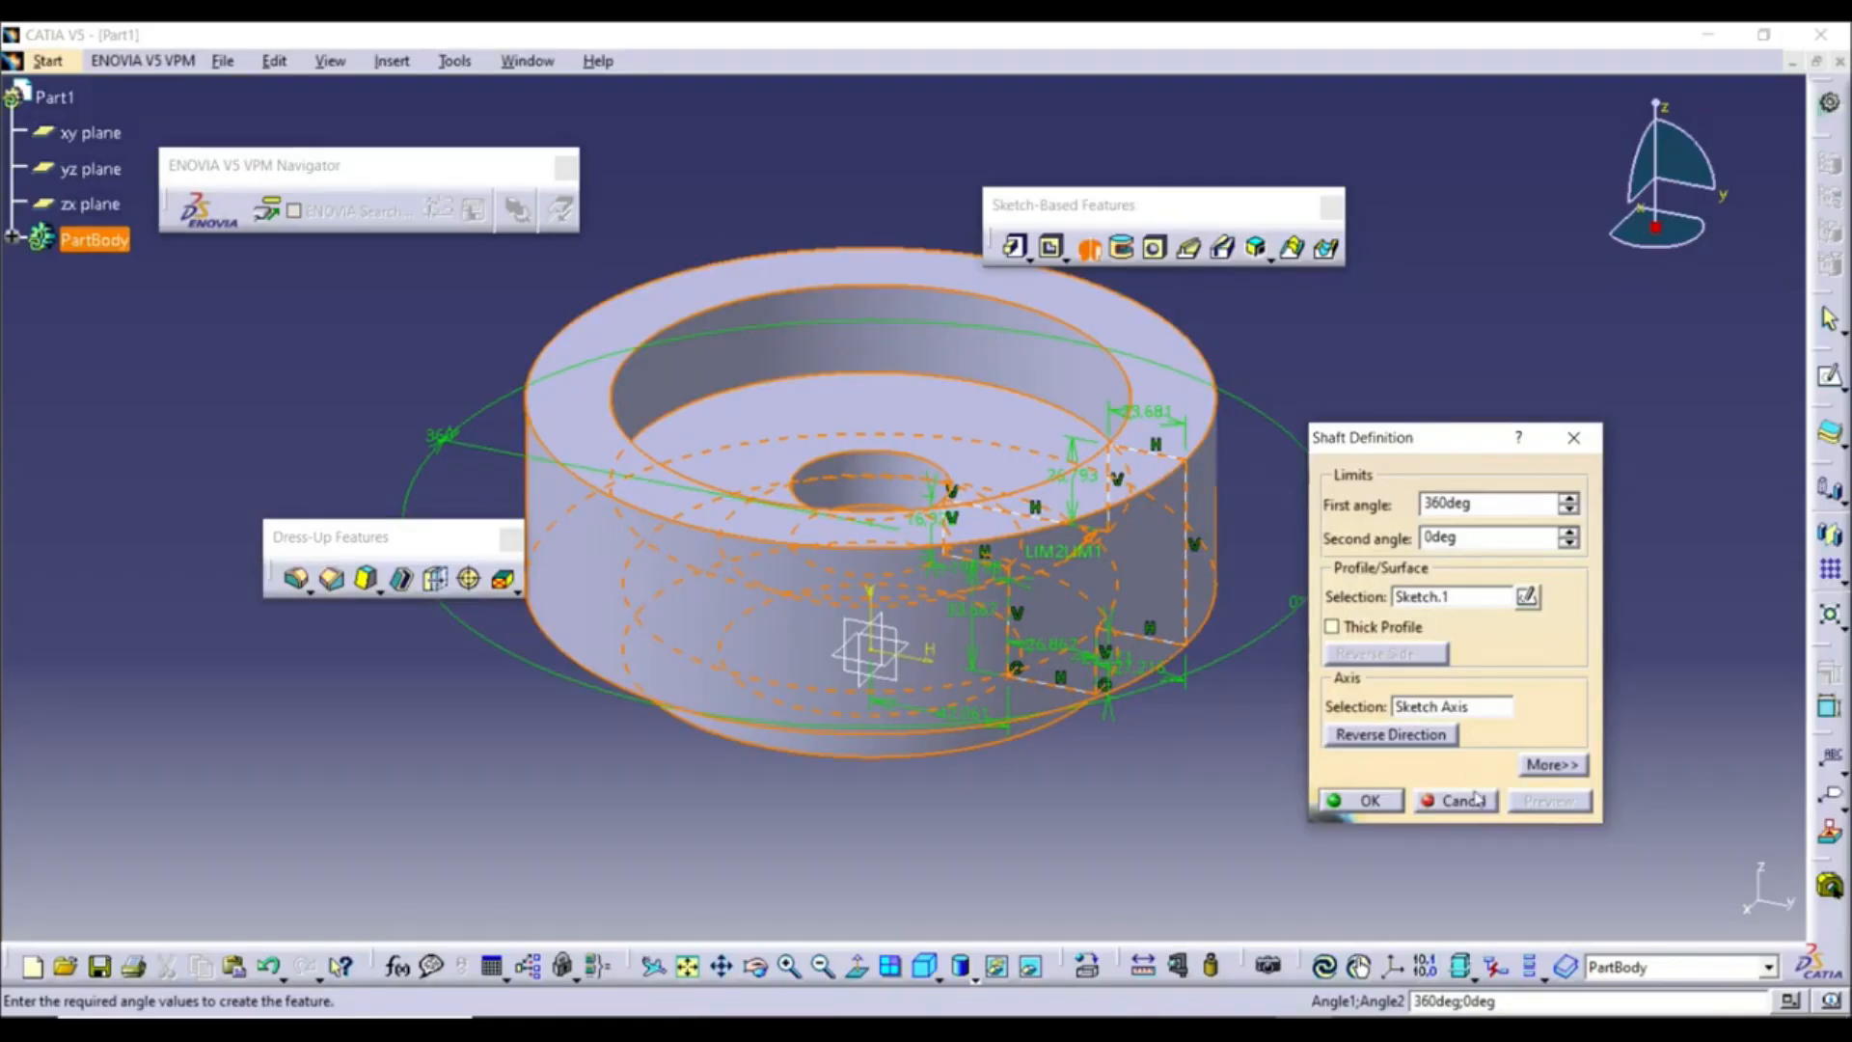
left_click(1474, 800)
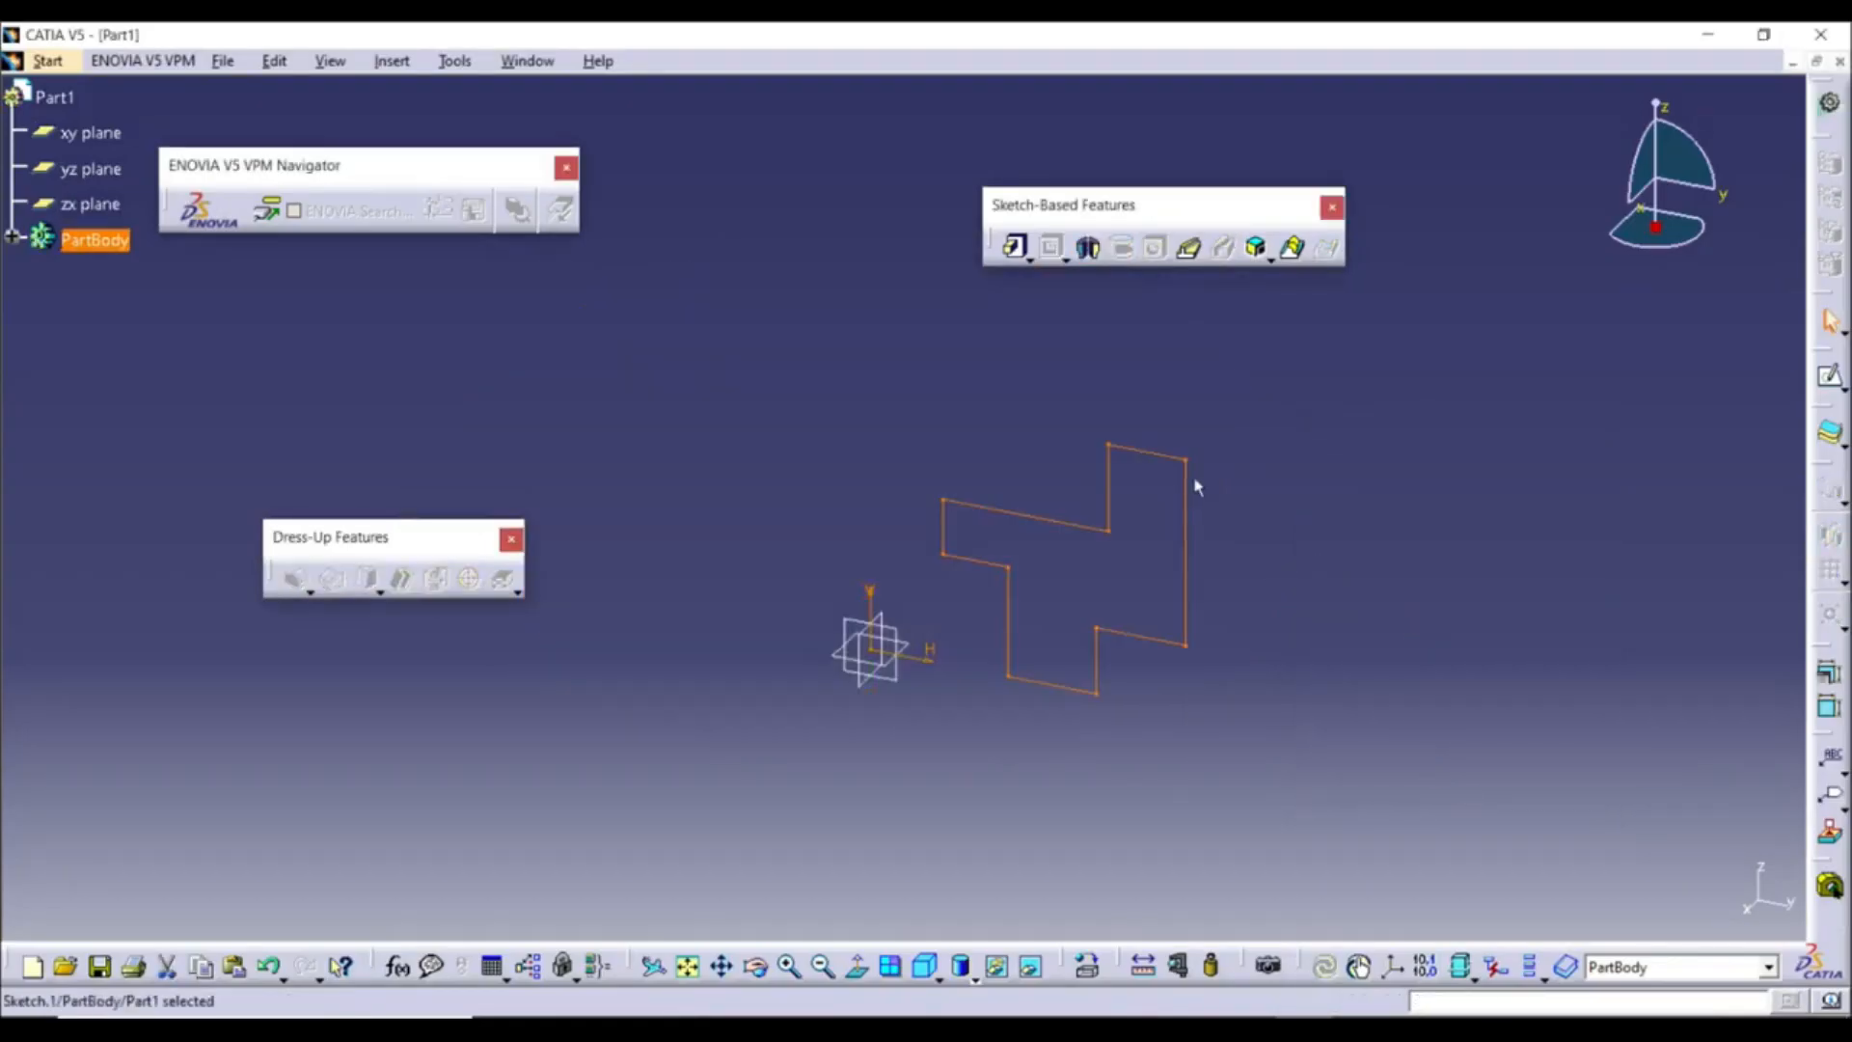
left_click(1378, 550)
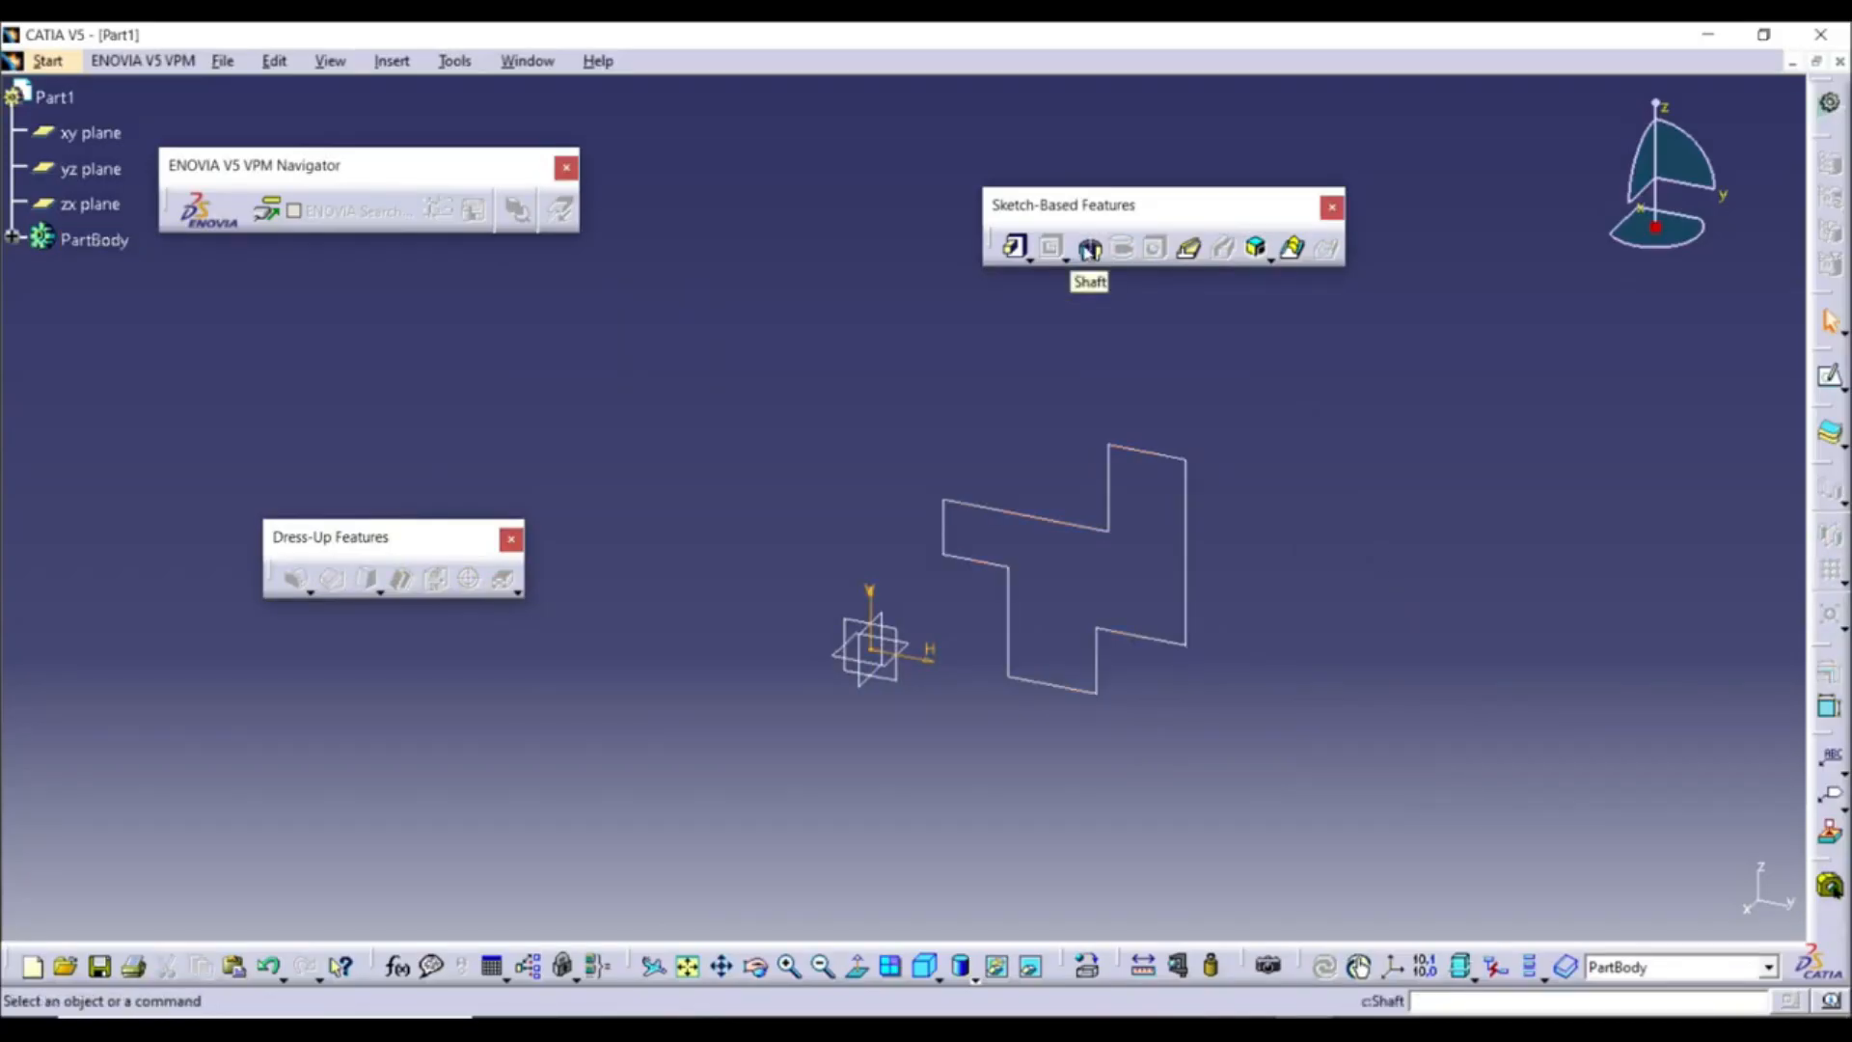
Start a new Shaft with the stepped sketch as profile and preview the full 360° revolution
left_click(1090, 249)
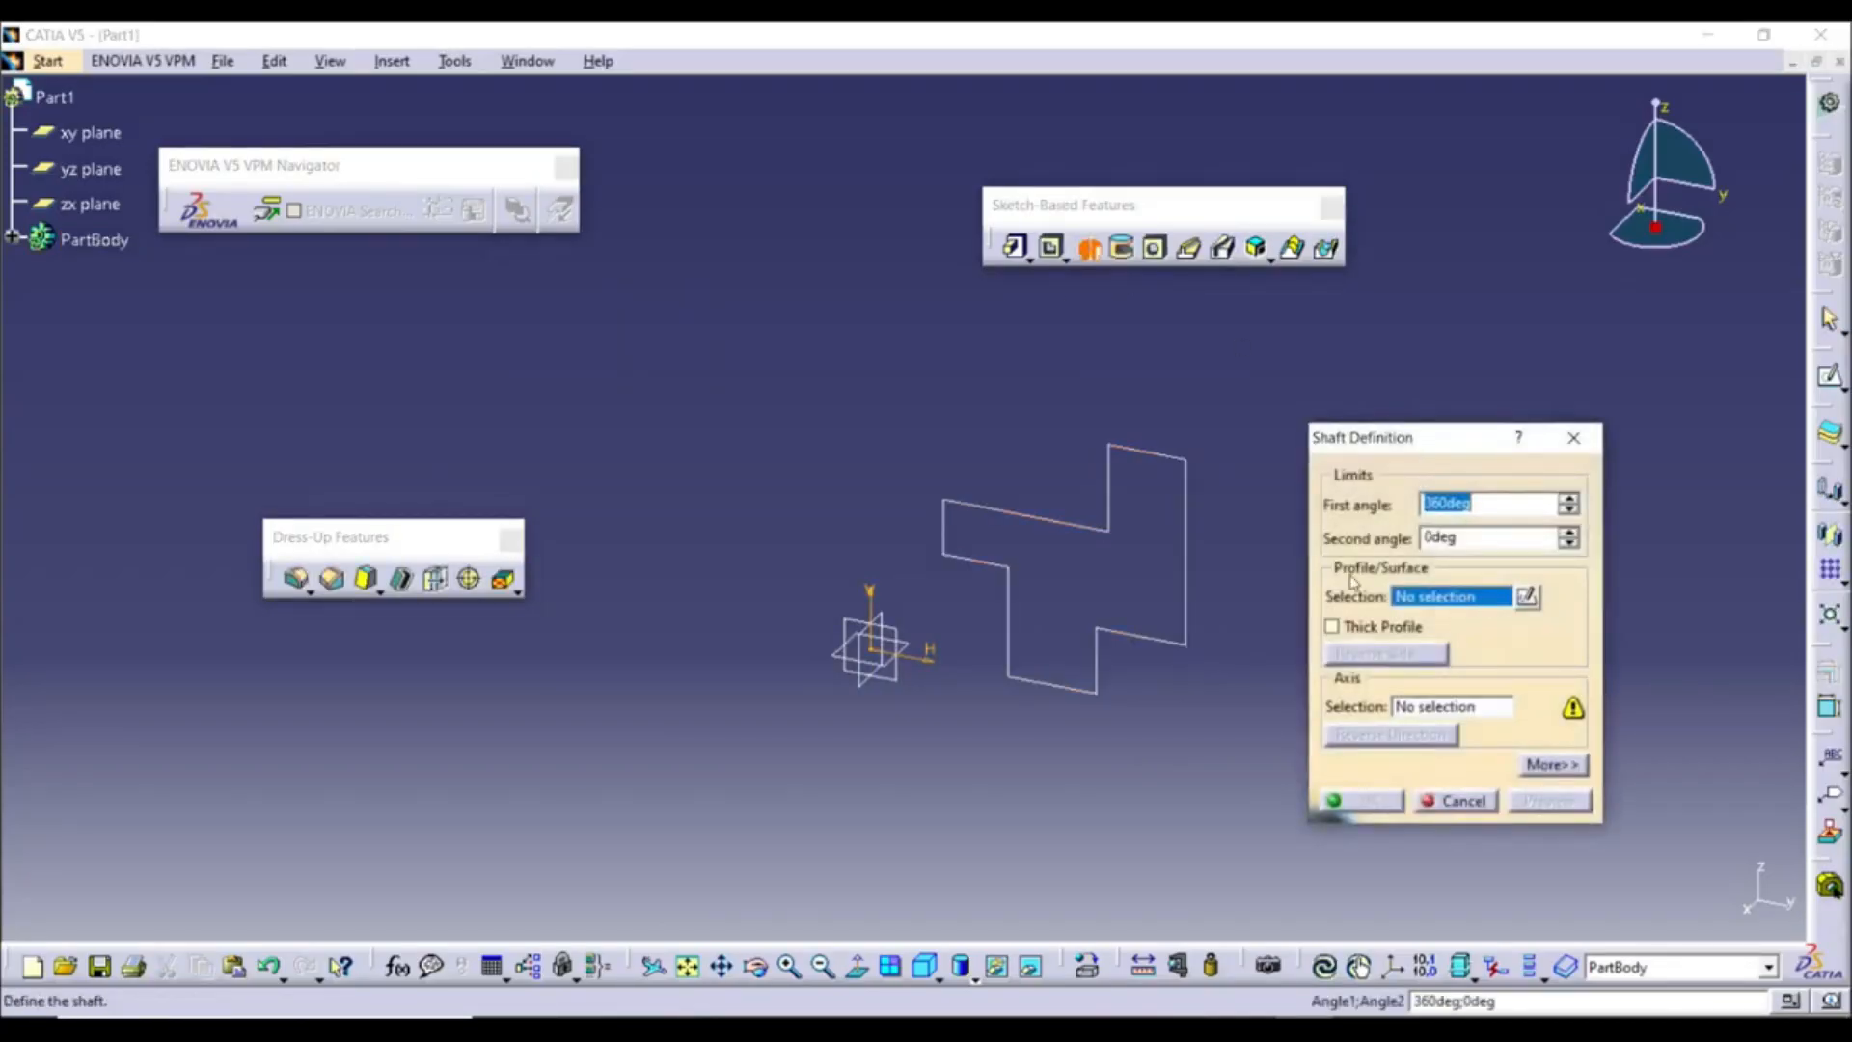
left_click(1188, 565)
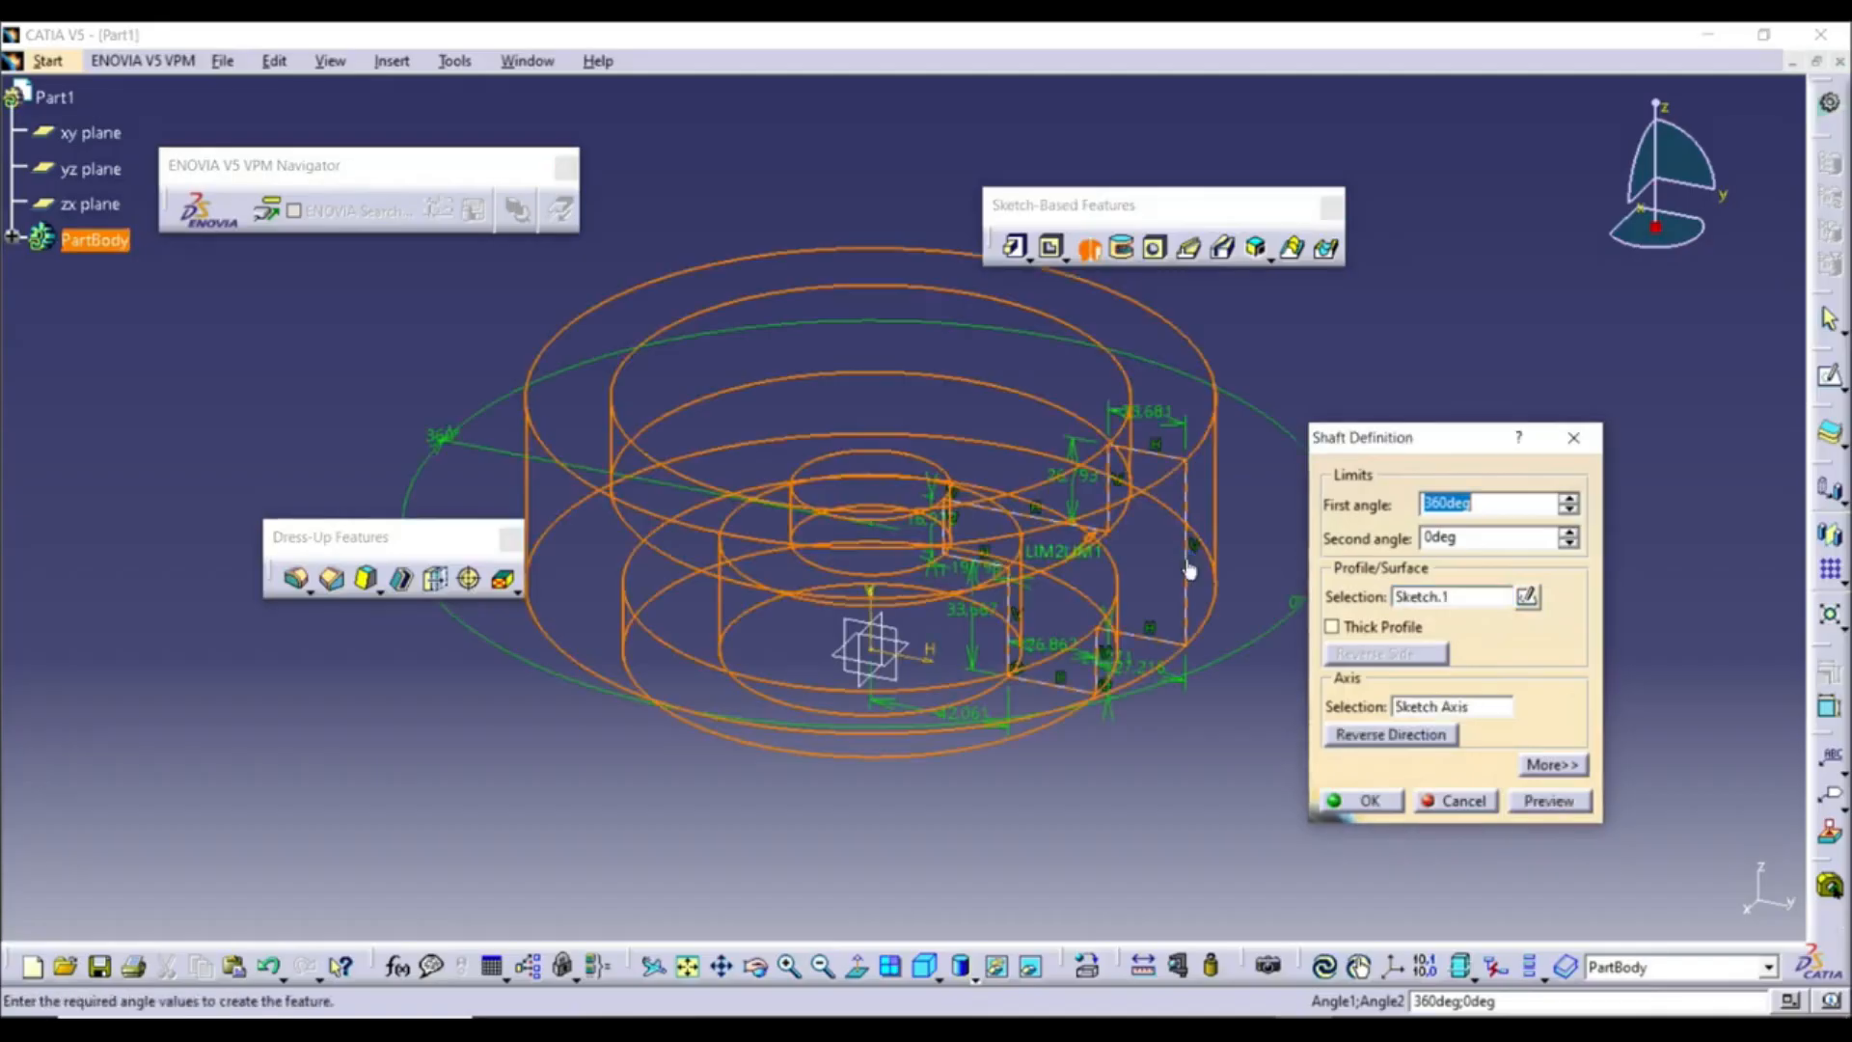
left_click(1563, 803)
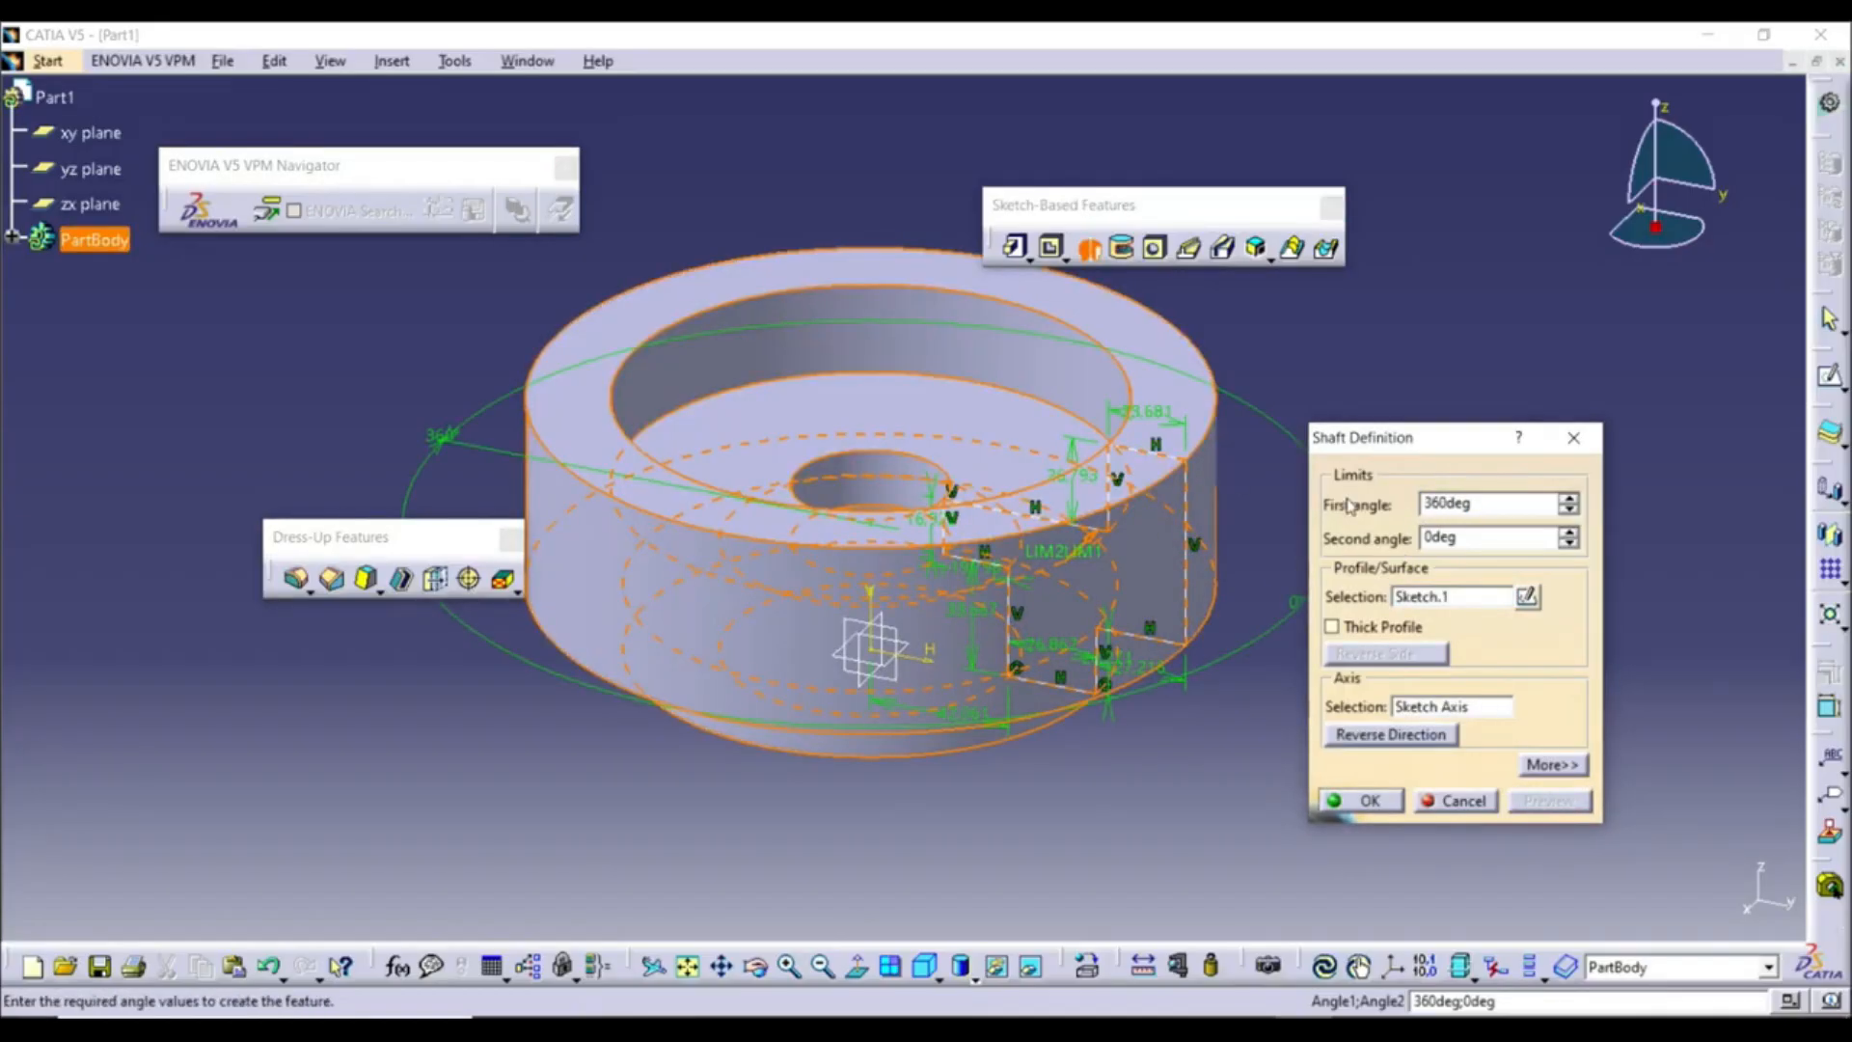
Set the shaft's first angle to 150° and second angle to 100°, and preview the result
double_click(1512, 507)
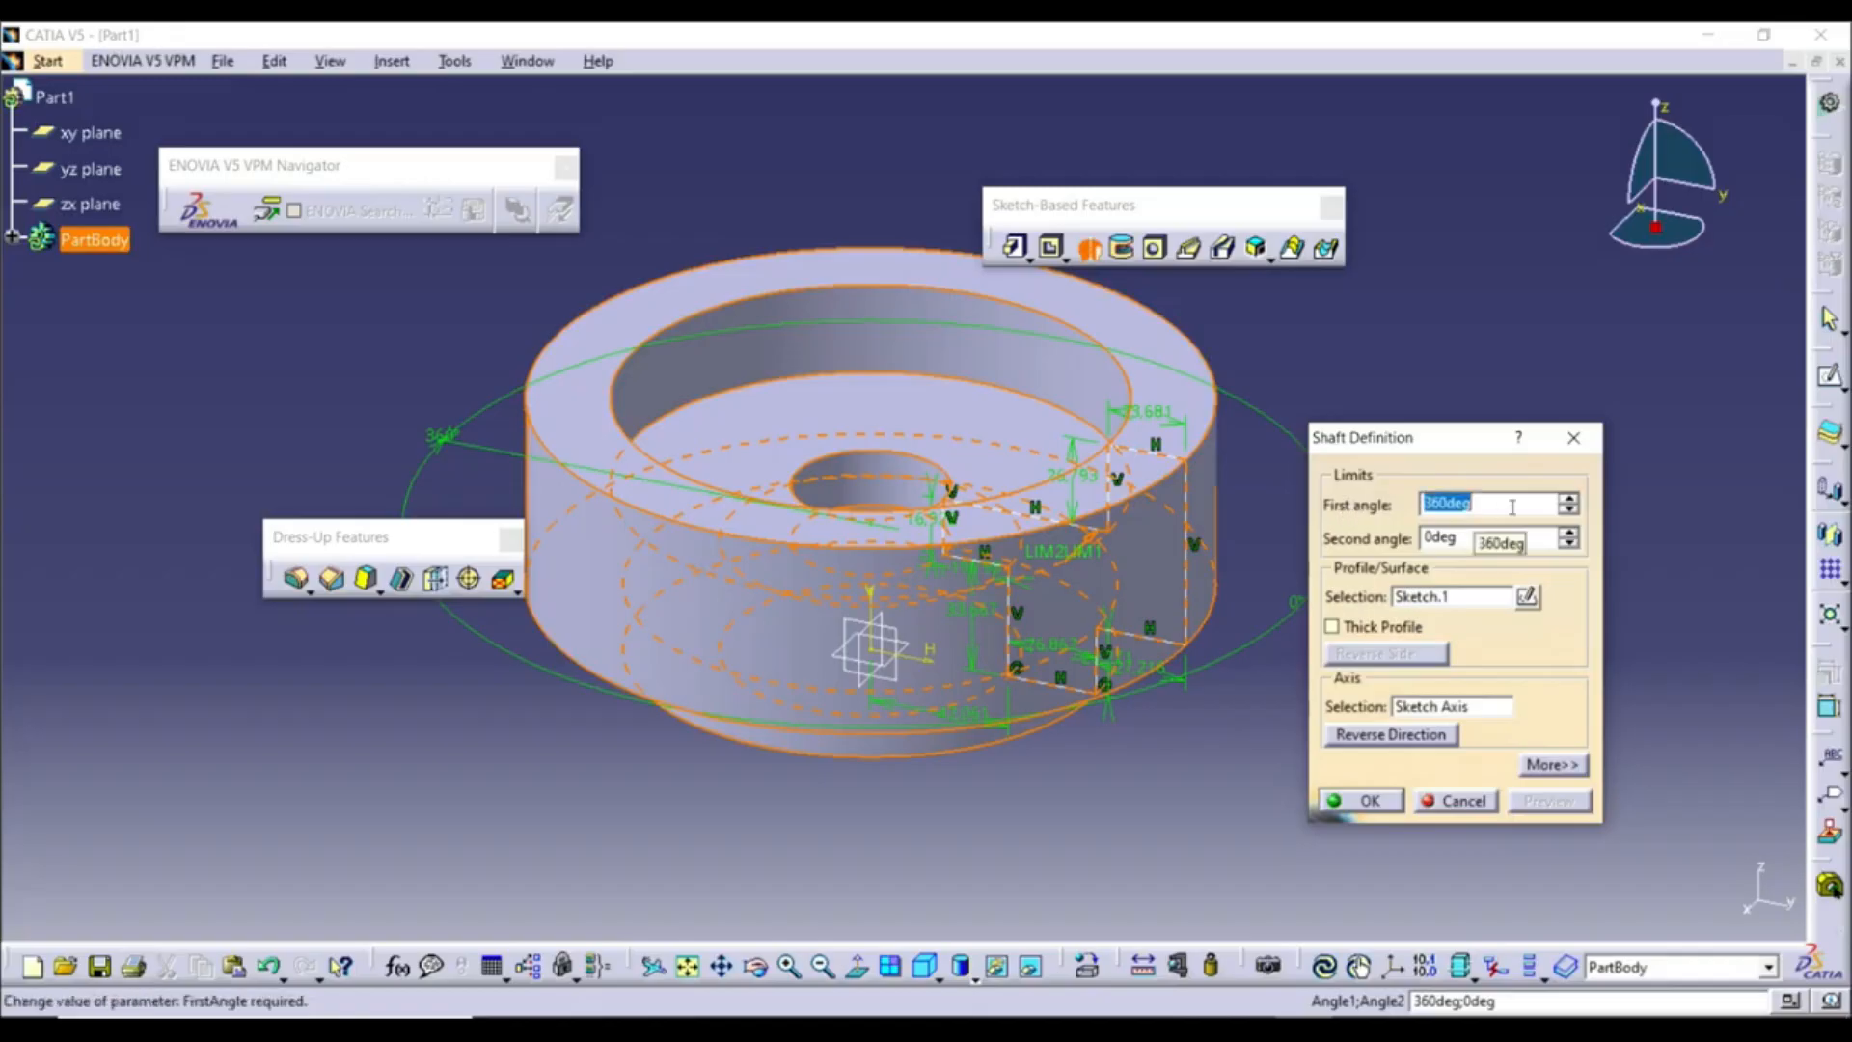
type("150")
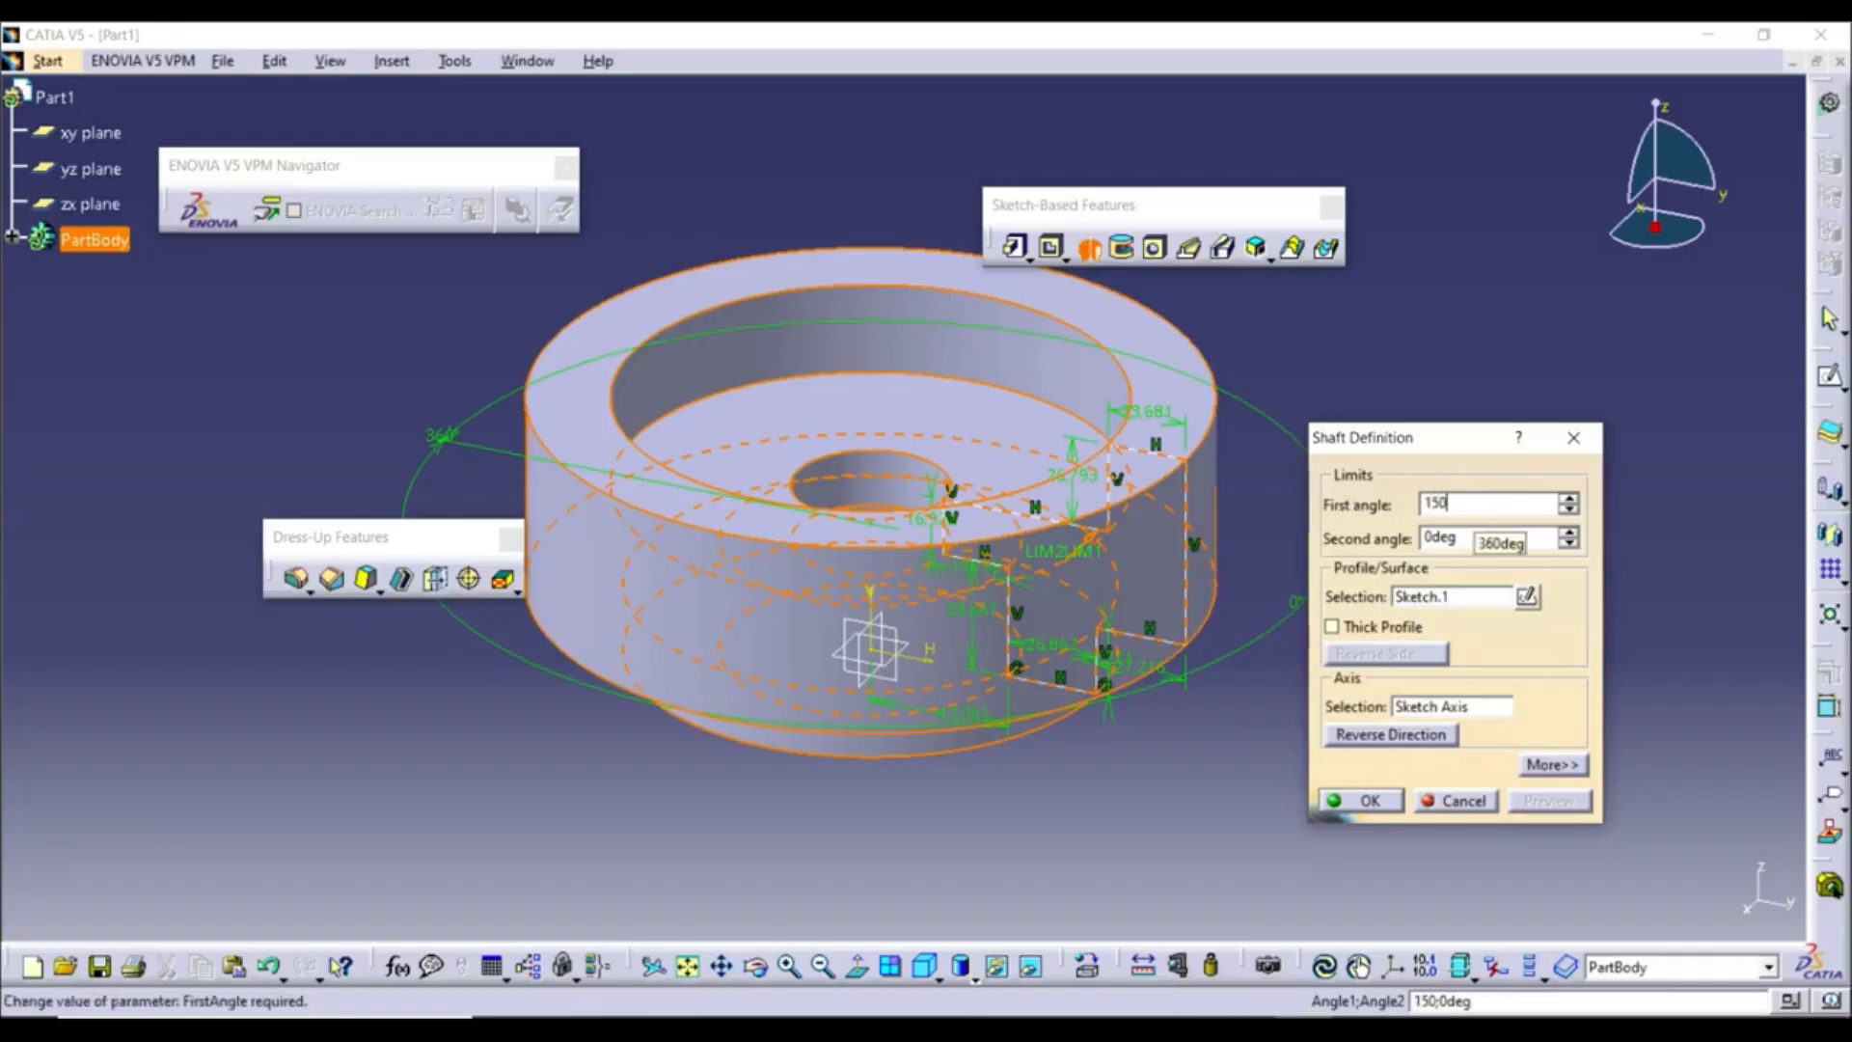
key("Tab")
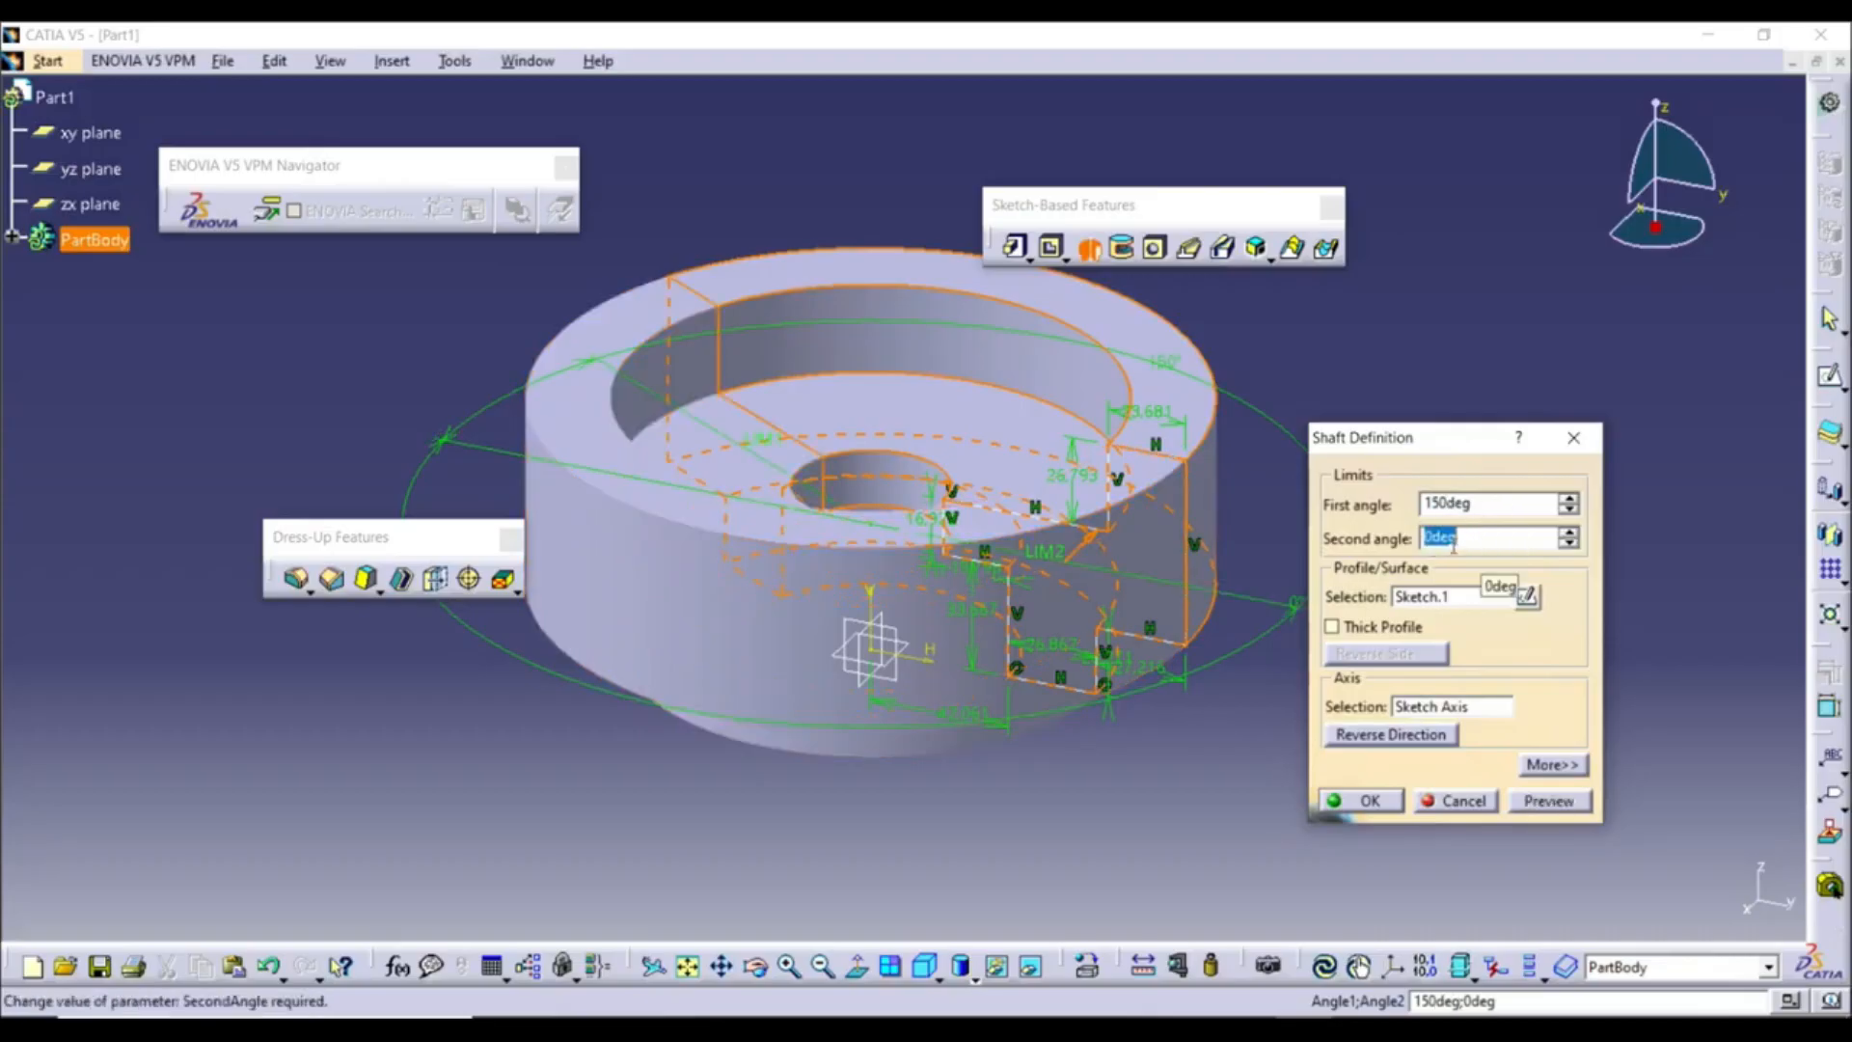
type("10")
left_click(1549, 803)
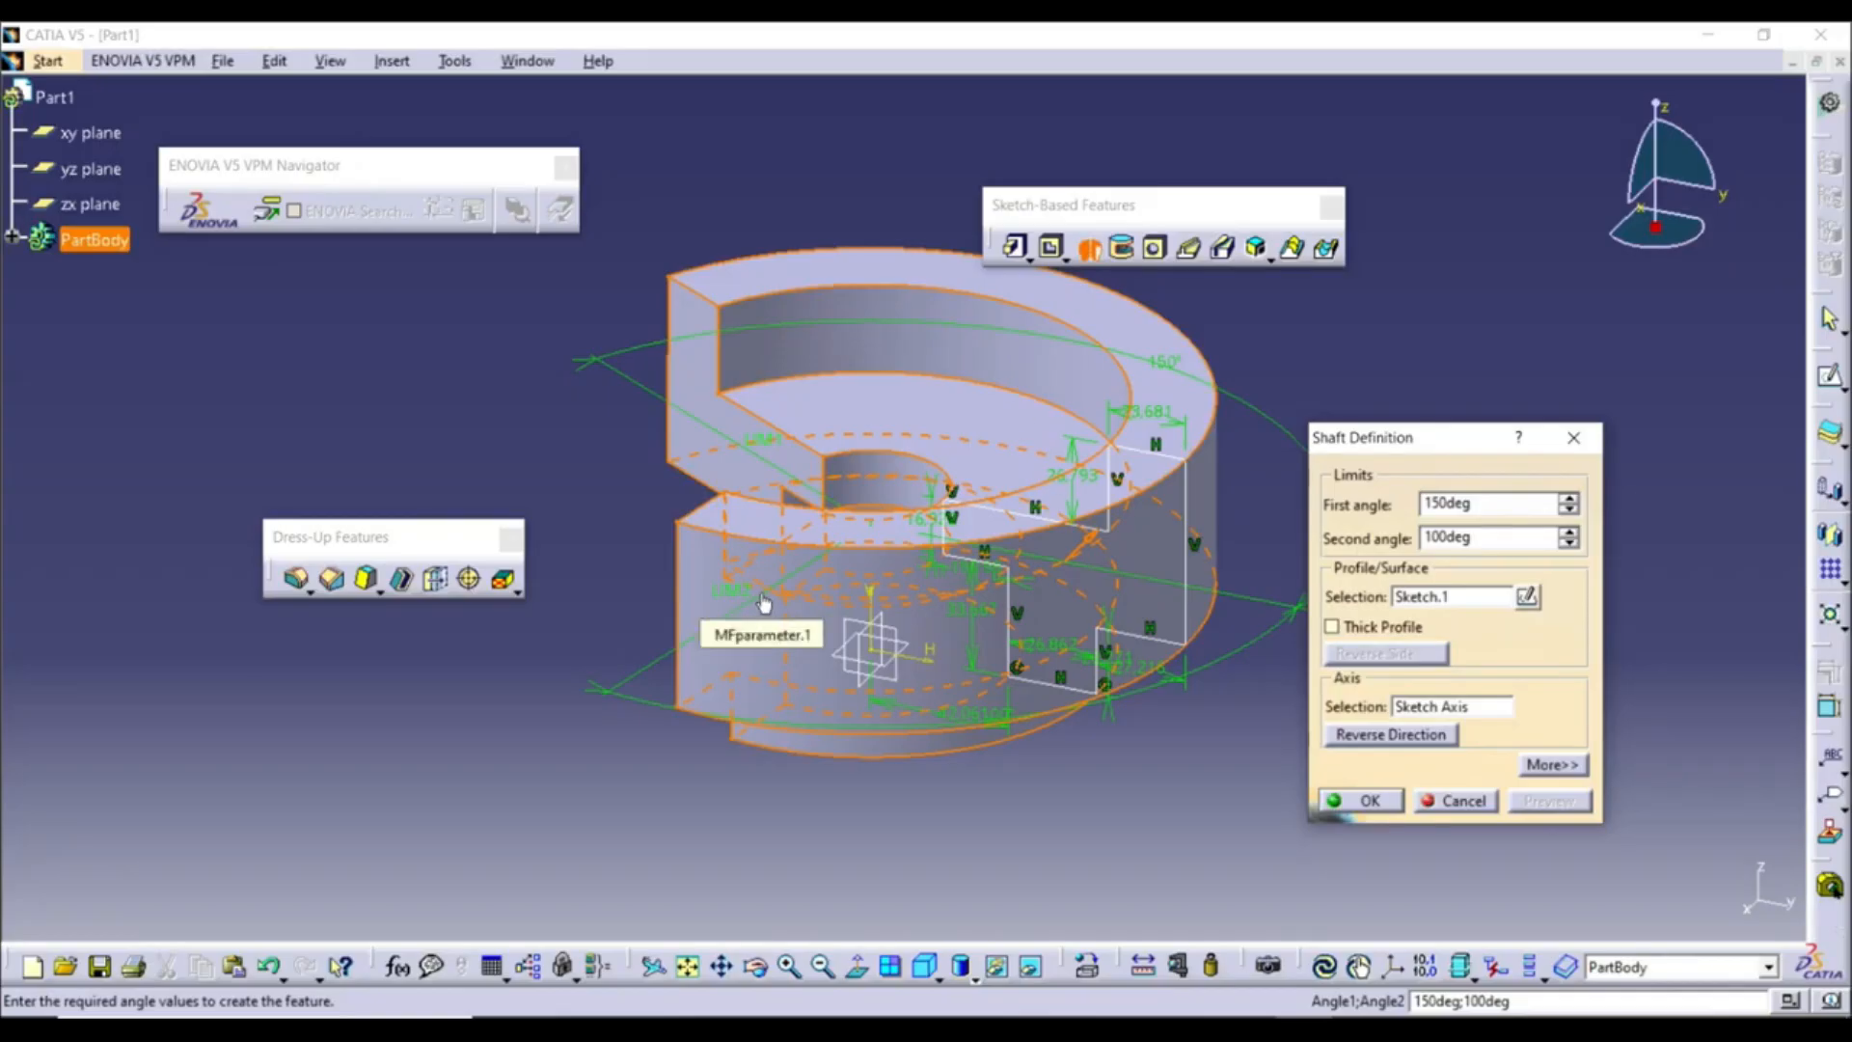
Set the shaft's second angle to 0° and preview the partial revolution
double_click(1475, 540)
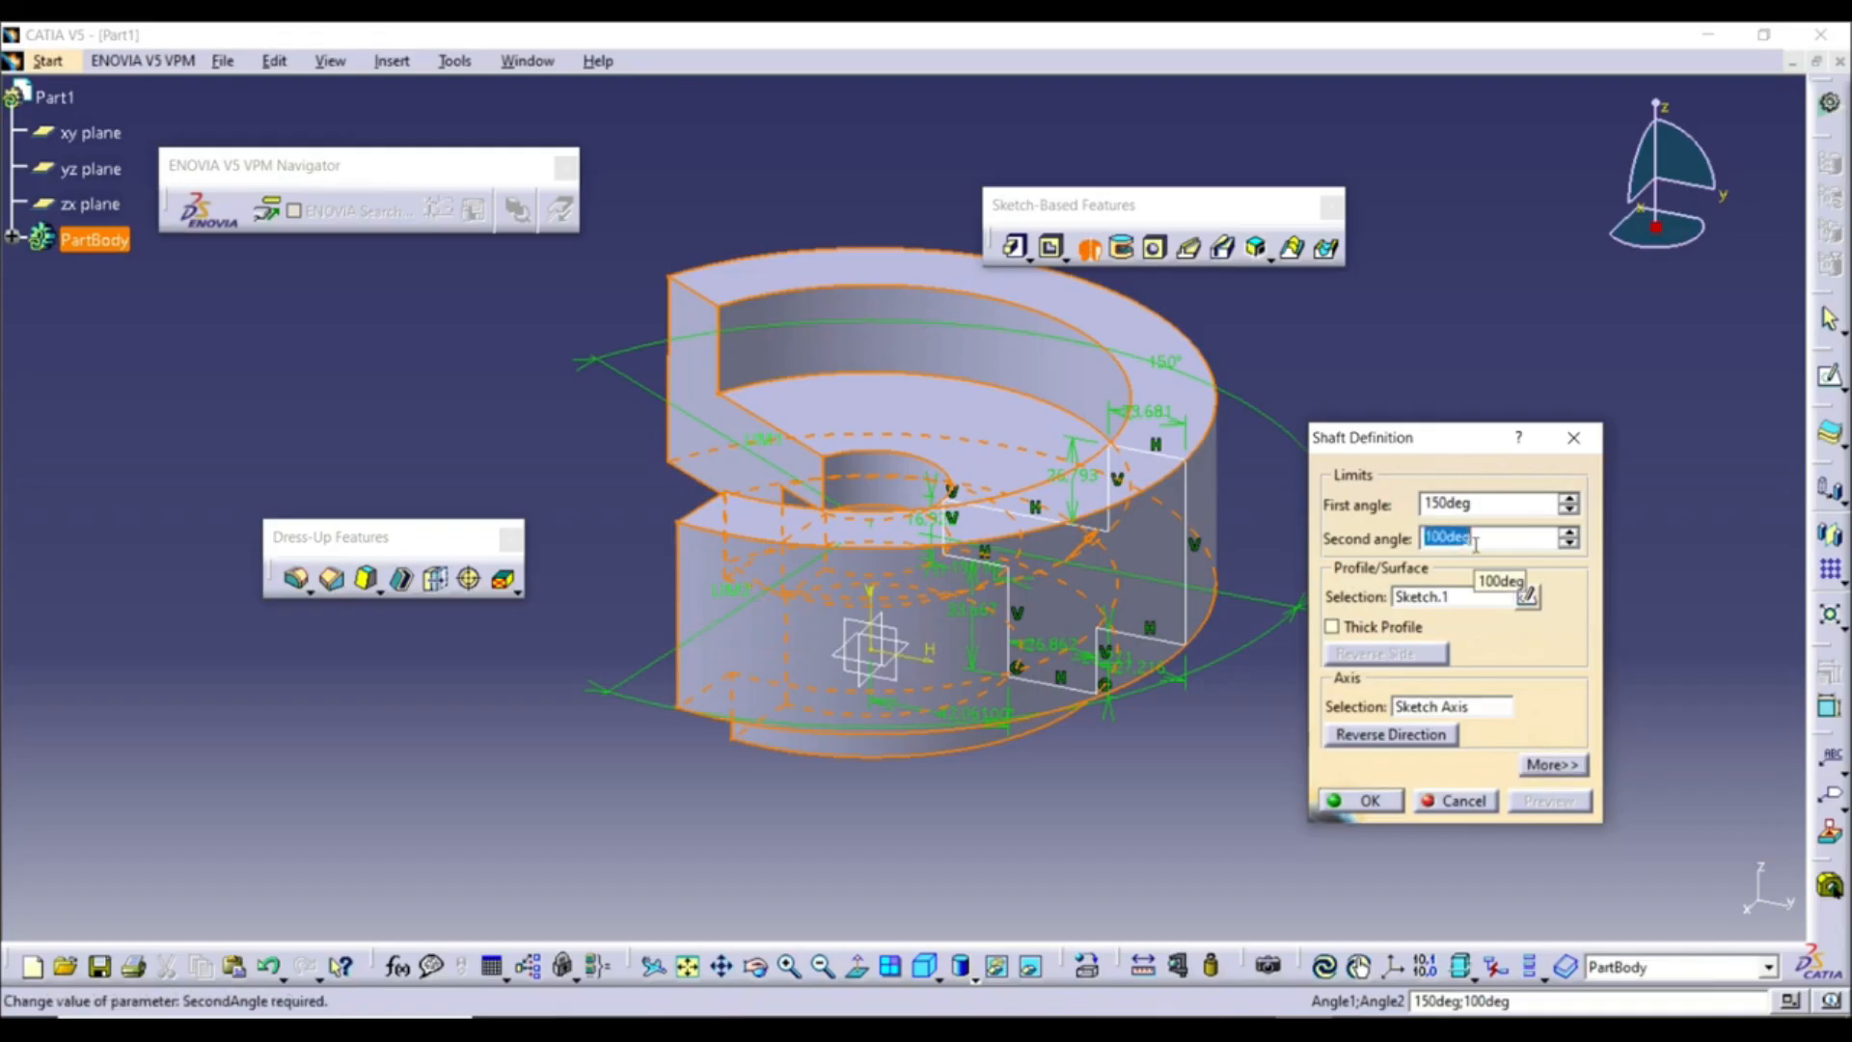
type("0")
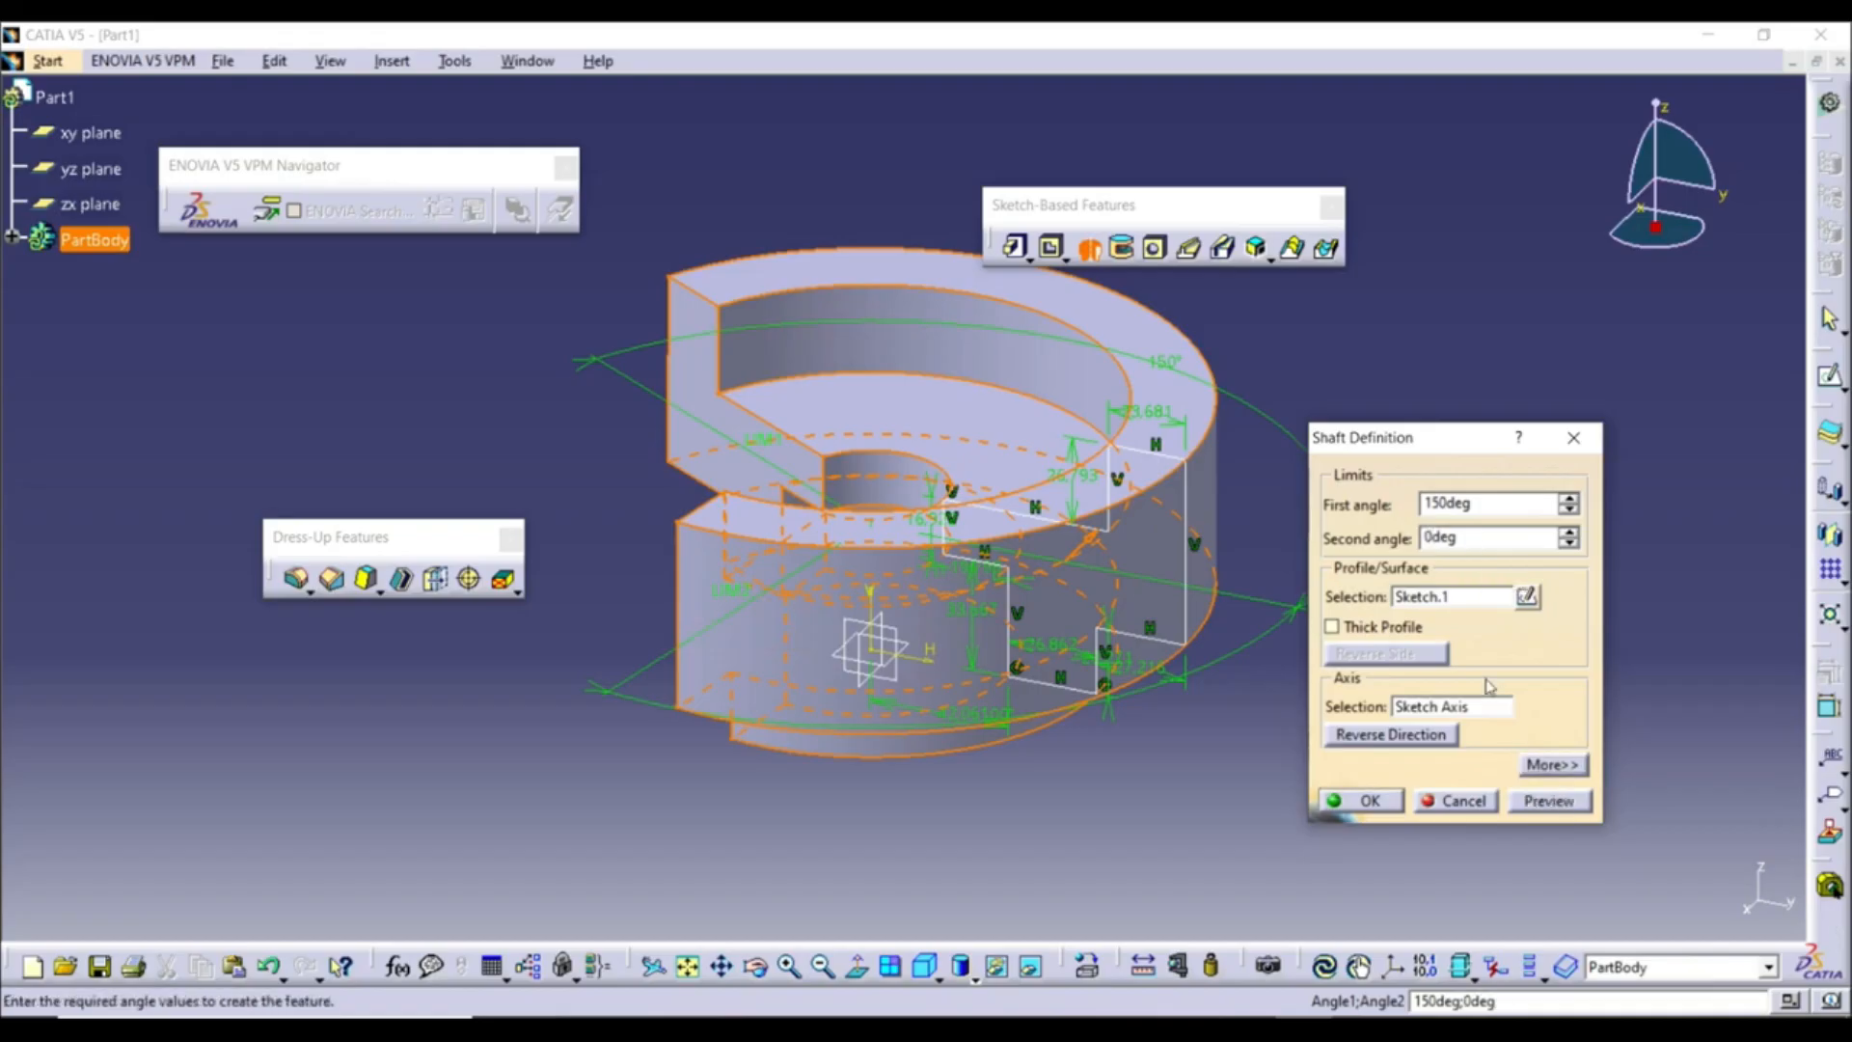
left_click(1554, 801)
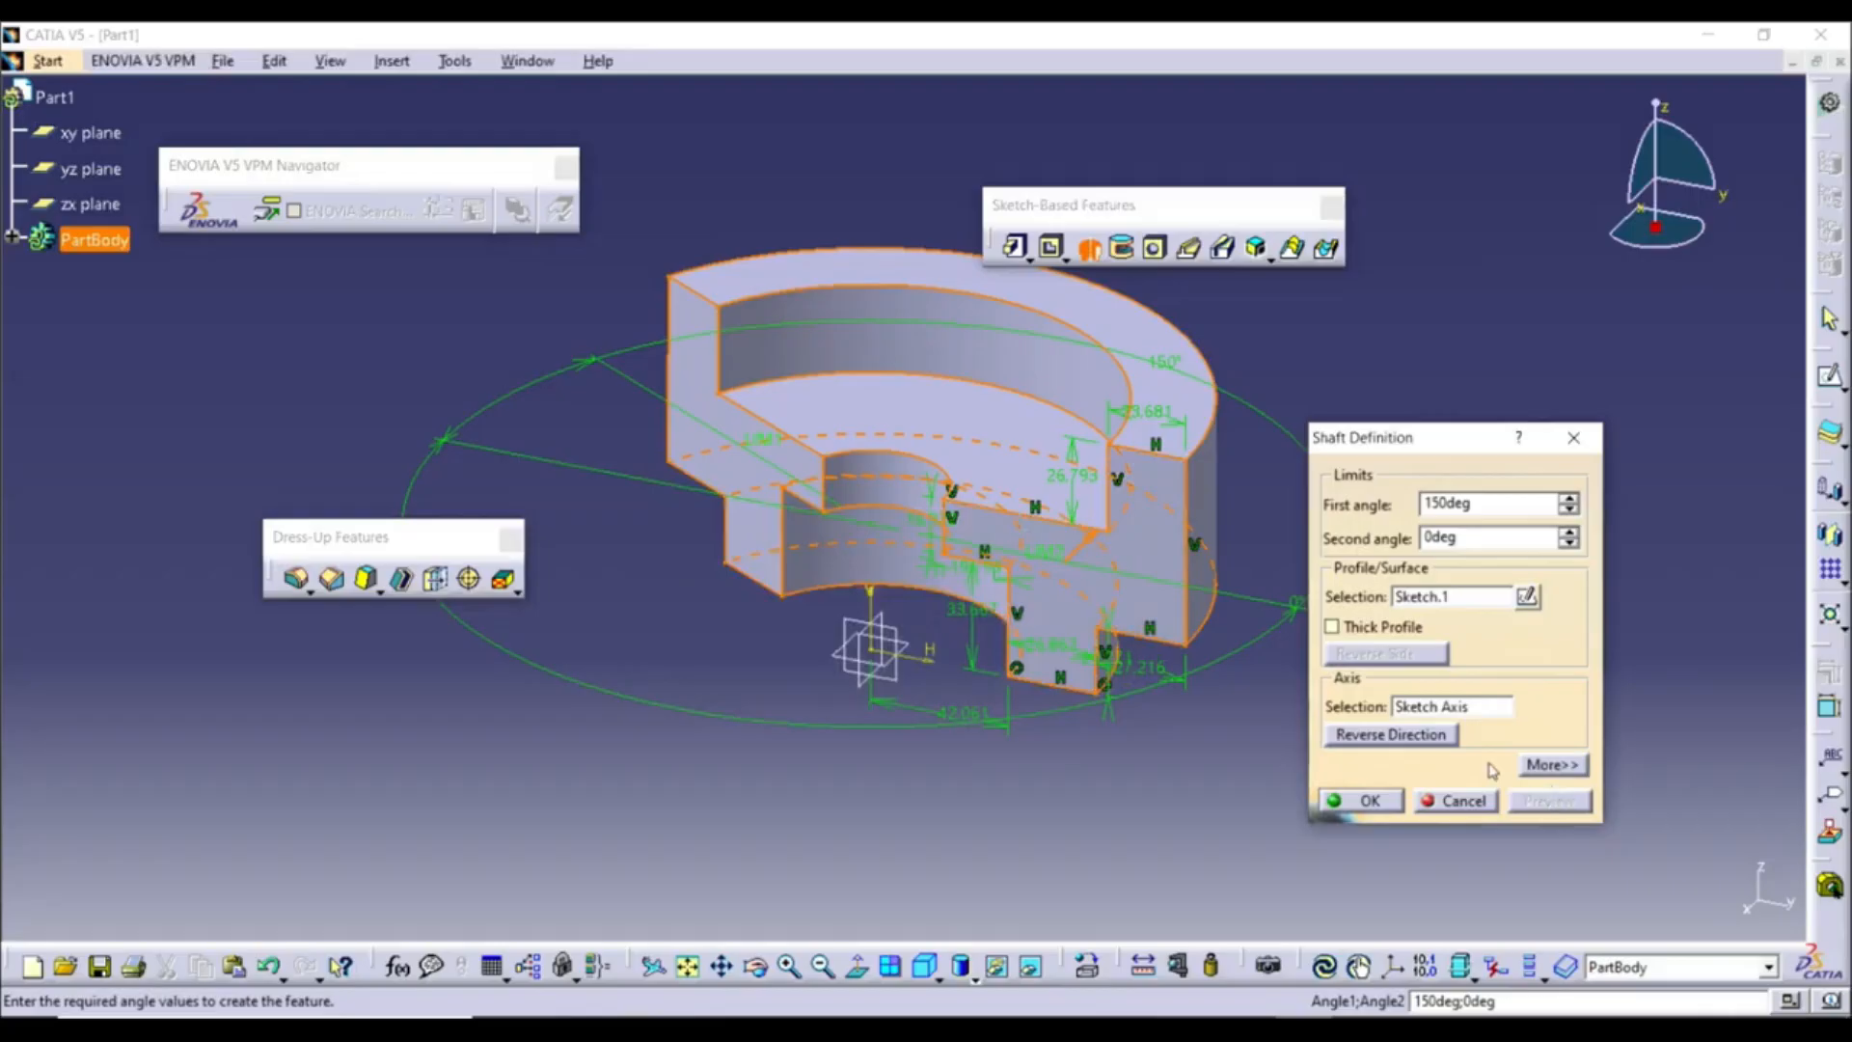
Preview the shaft with its revolution direction reversed, and switch the direction back
left_click(1419, 735)
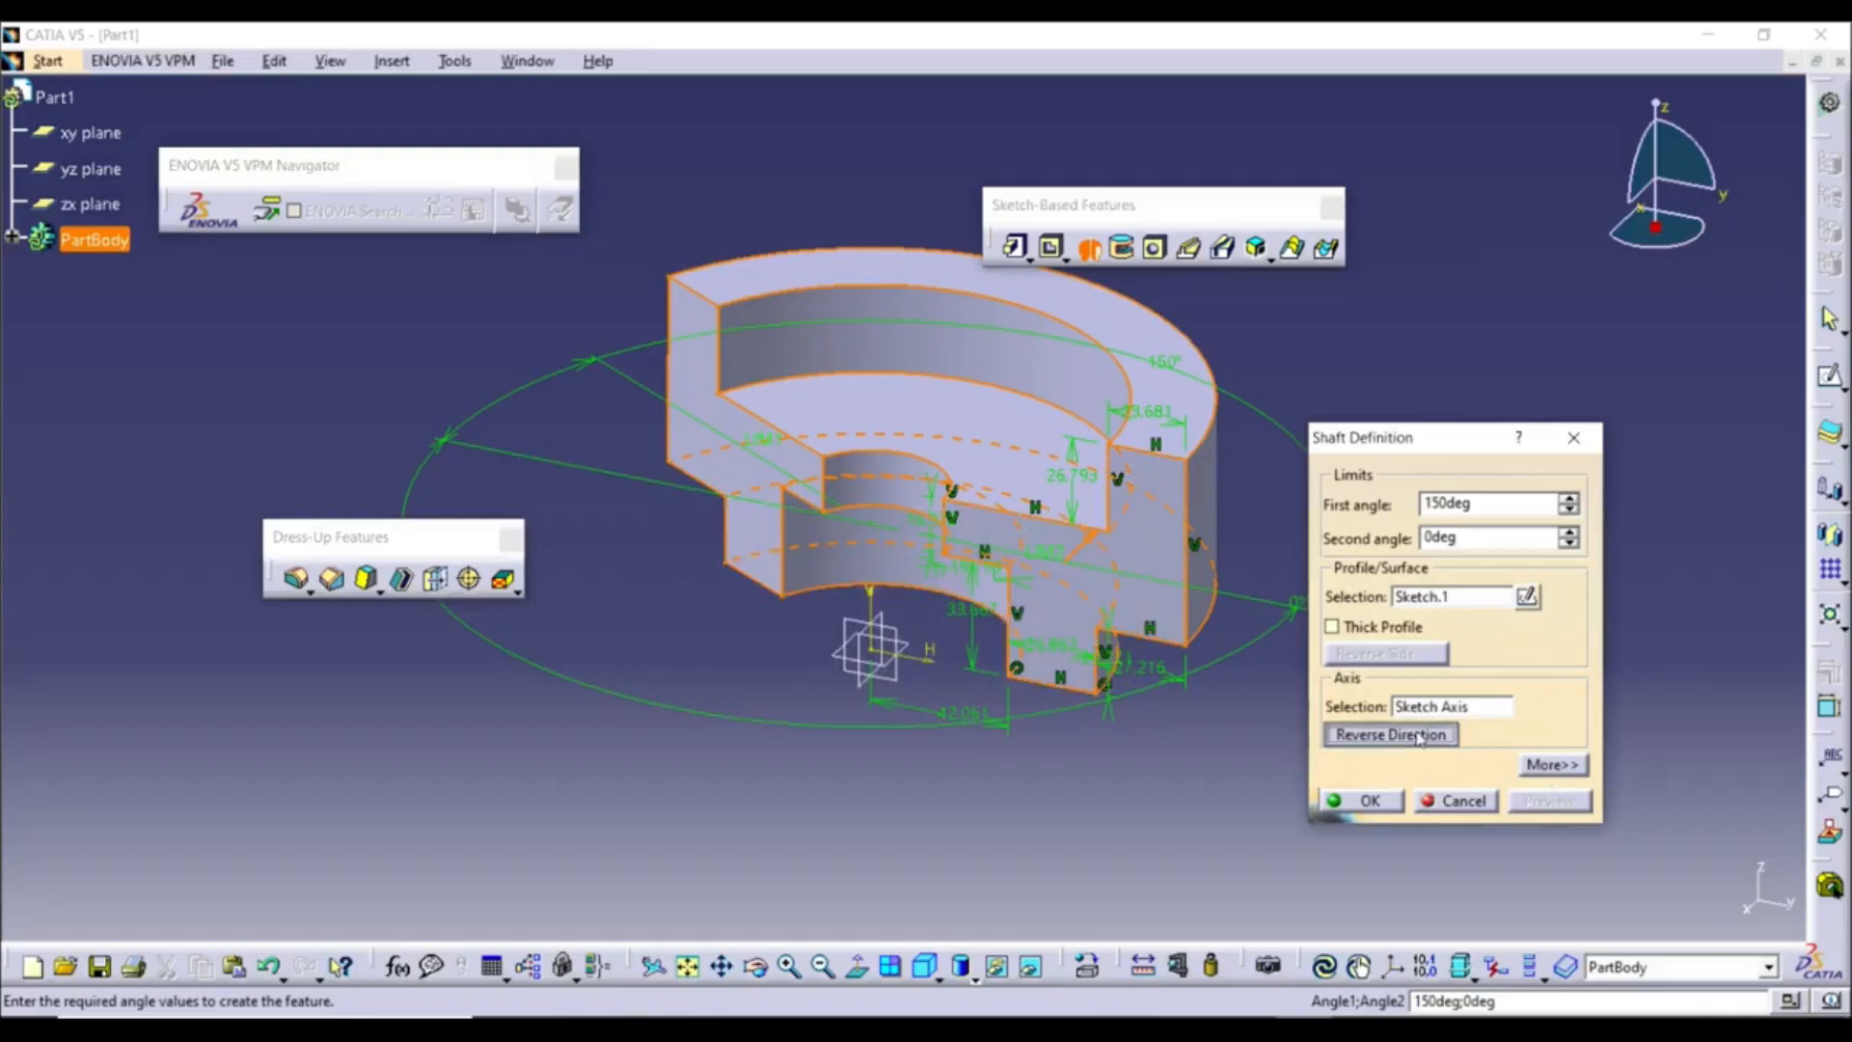
left_click(1549, 801)
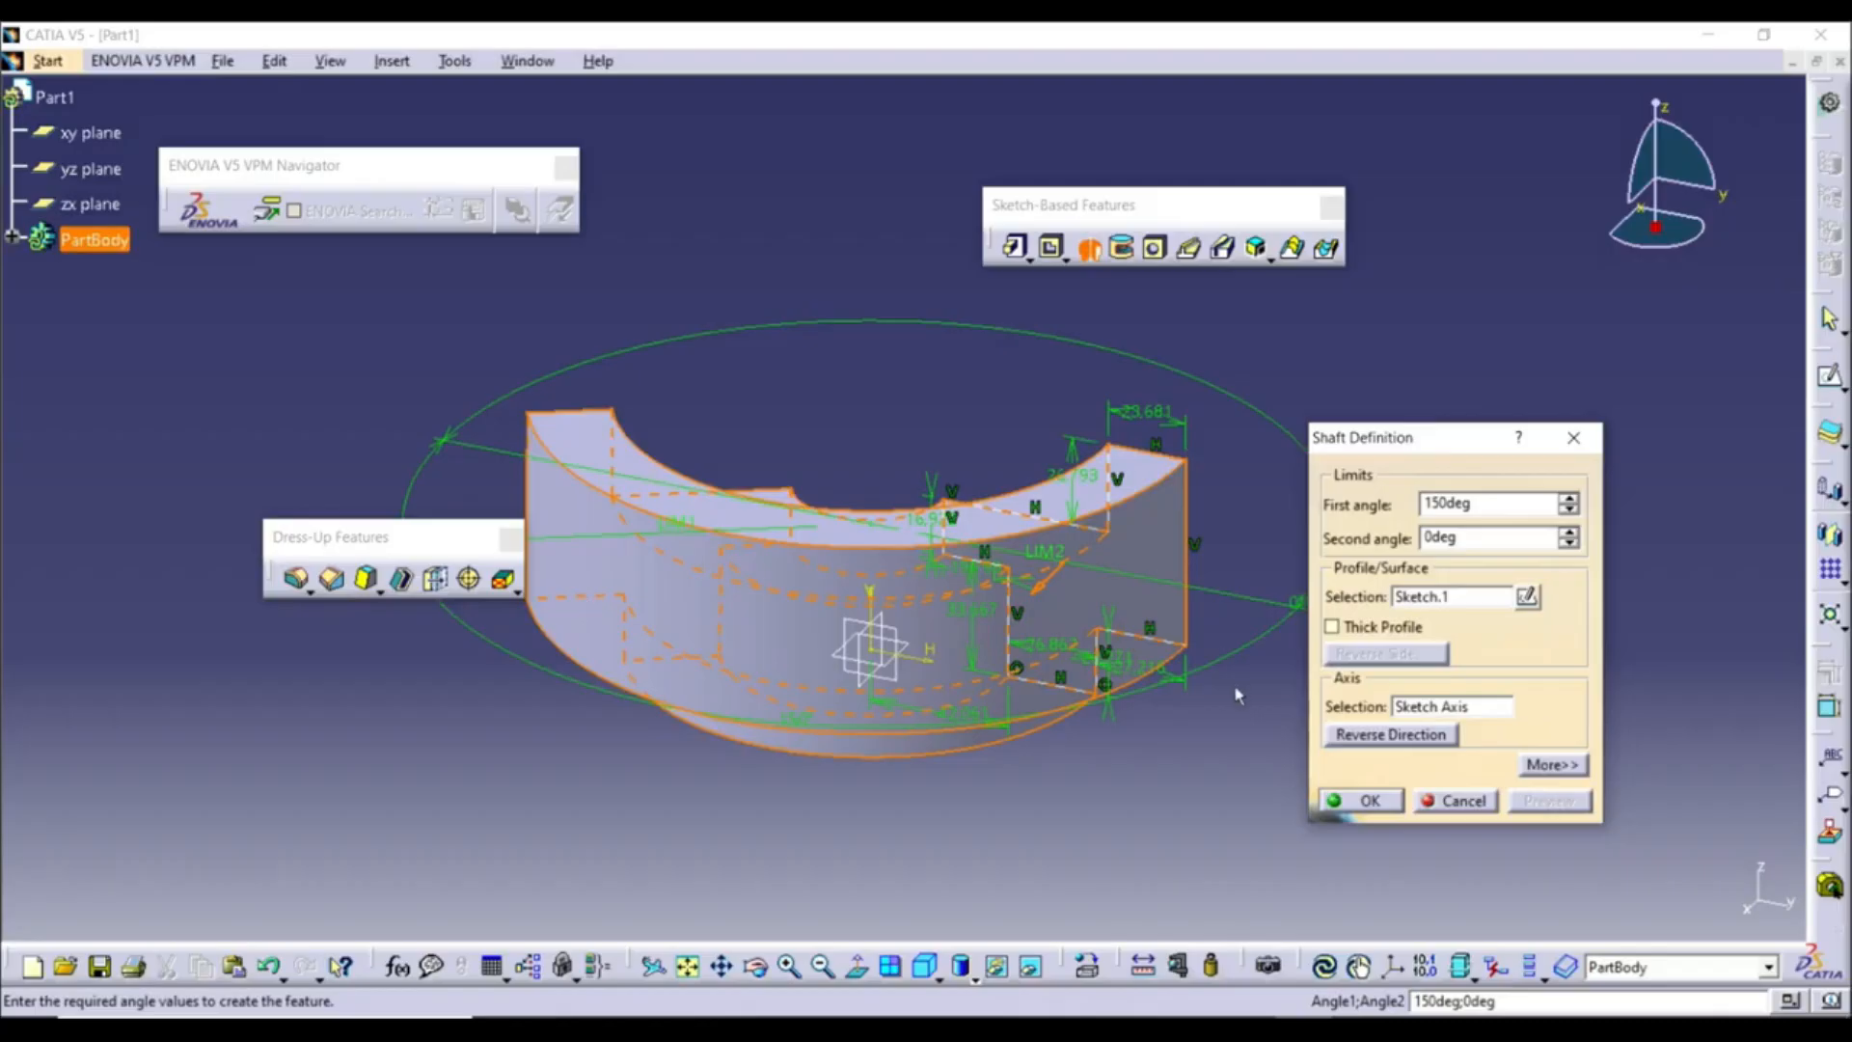
left_click(1378, 734)
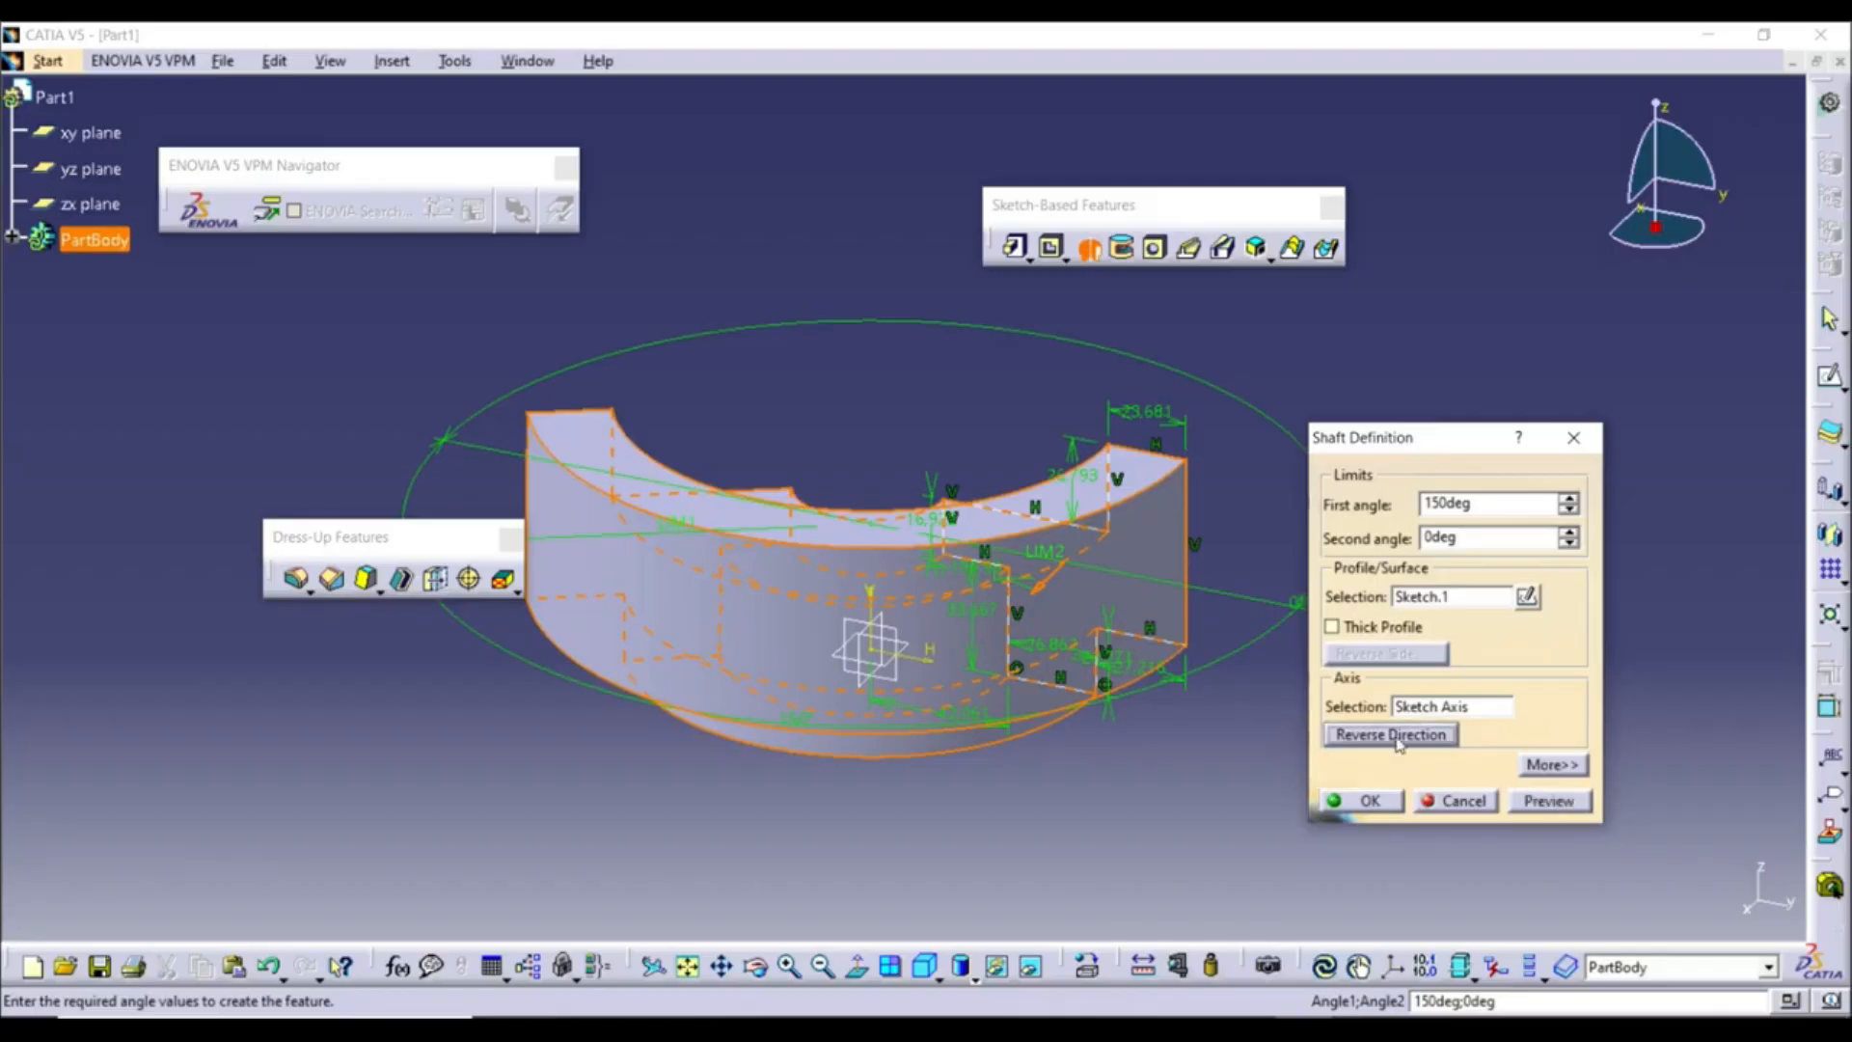
Preview the 150° shaft, then make it a thick profile with thicknesses of 3 mm and 2 mm and create it
left_click(1546, 802)
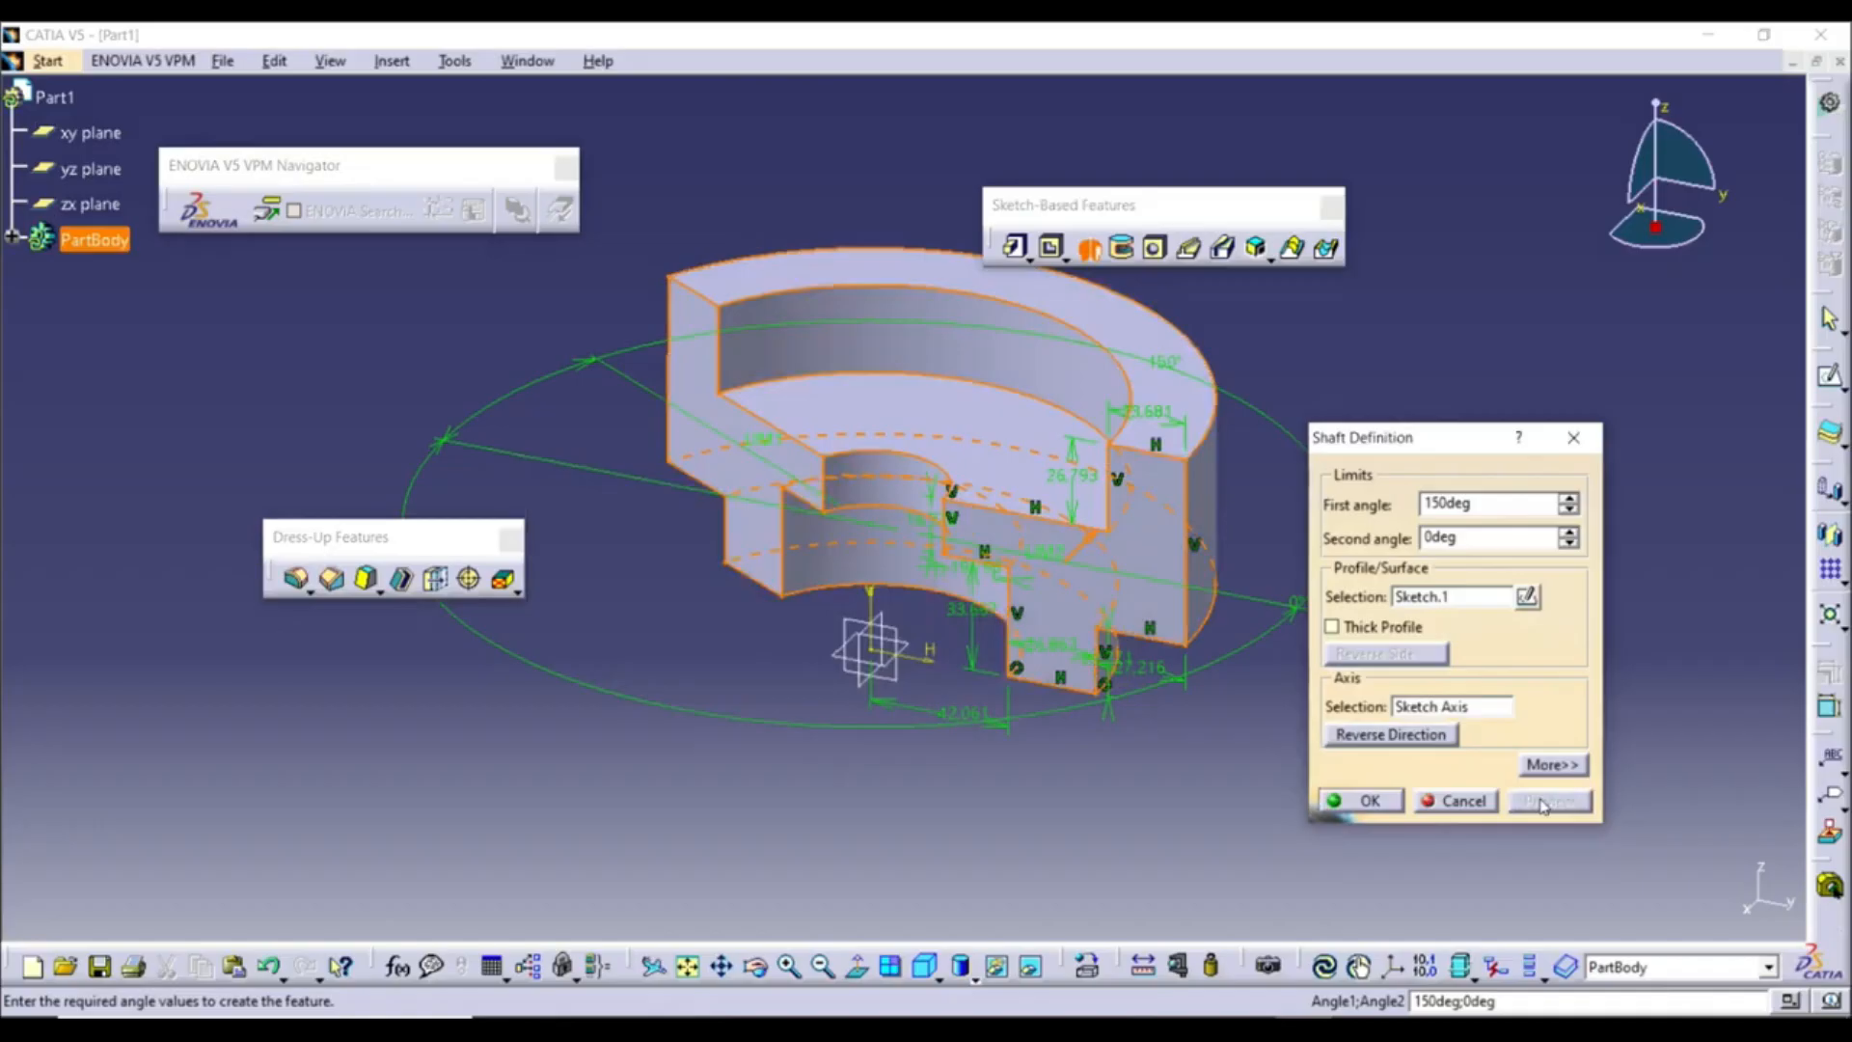
left_click(1333, 627)
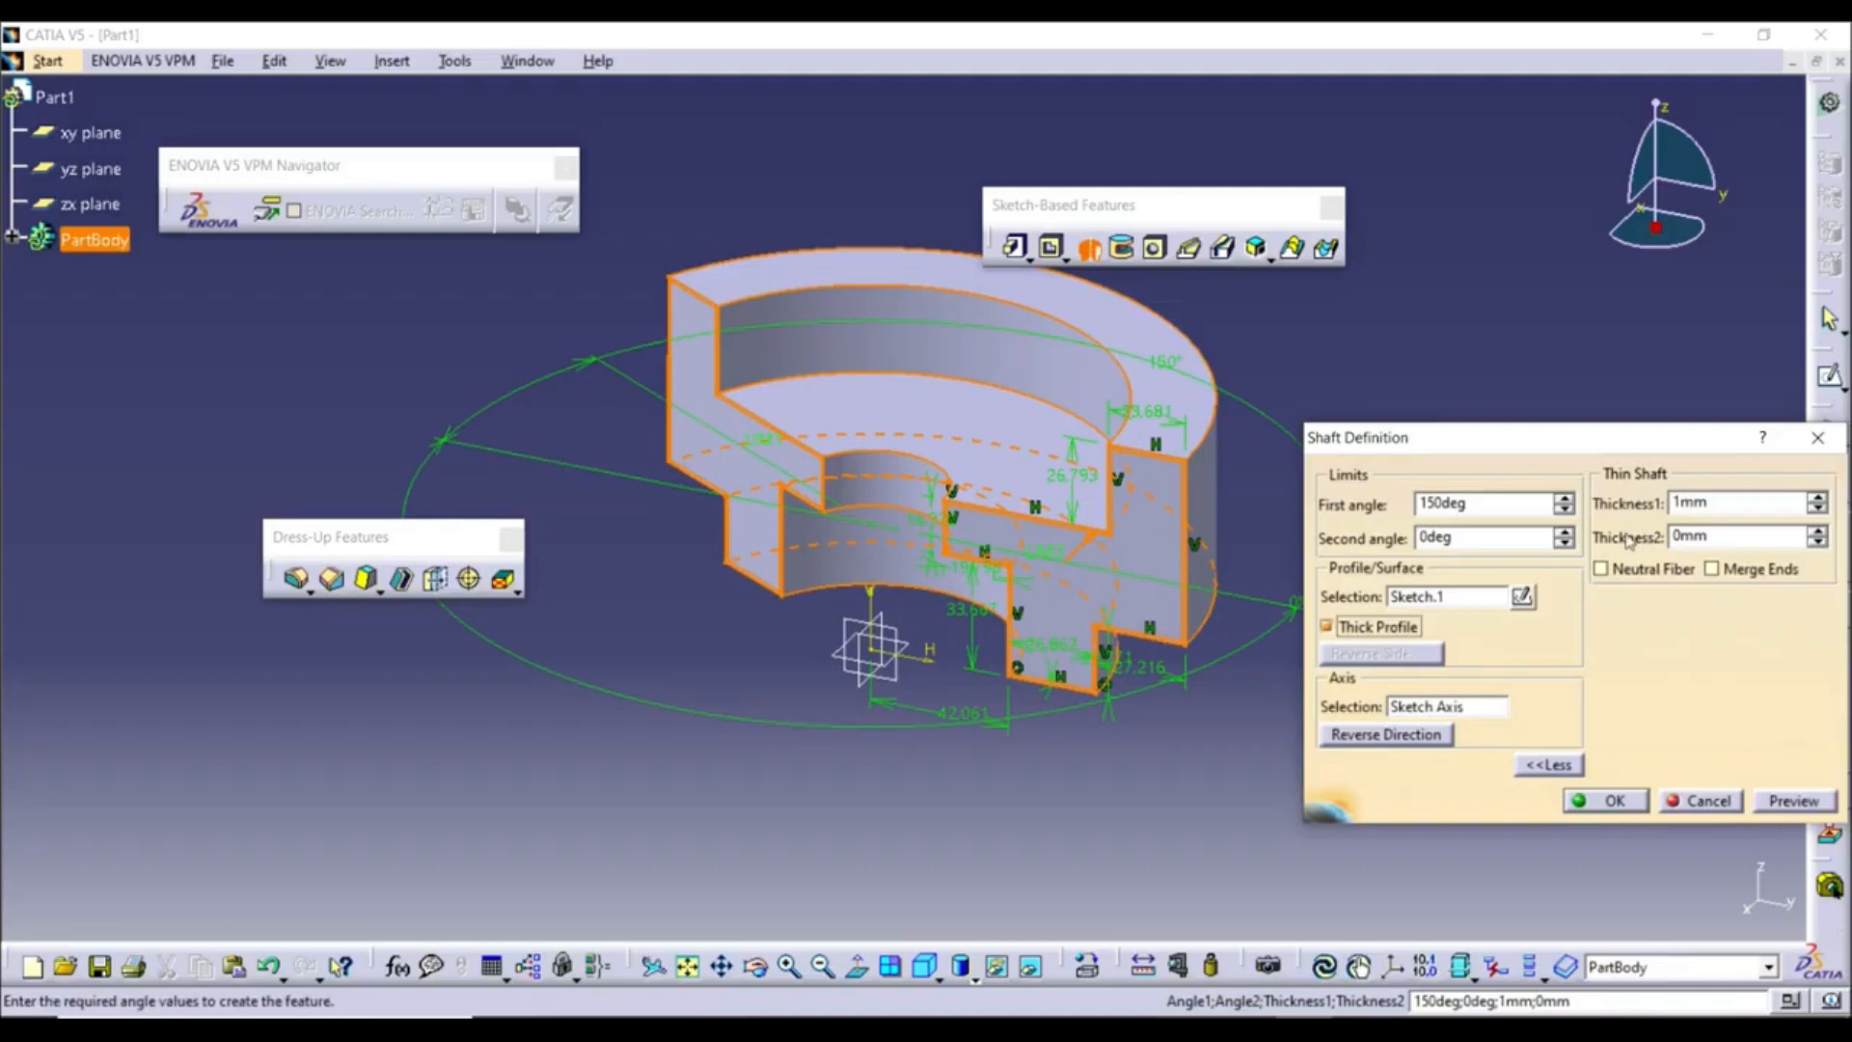
left_click(1819, 498)
left_click(1820, 498)
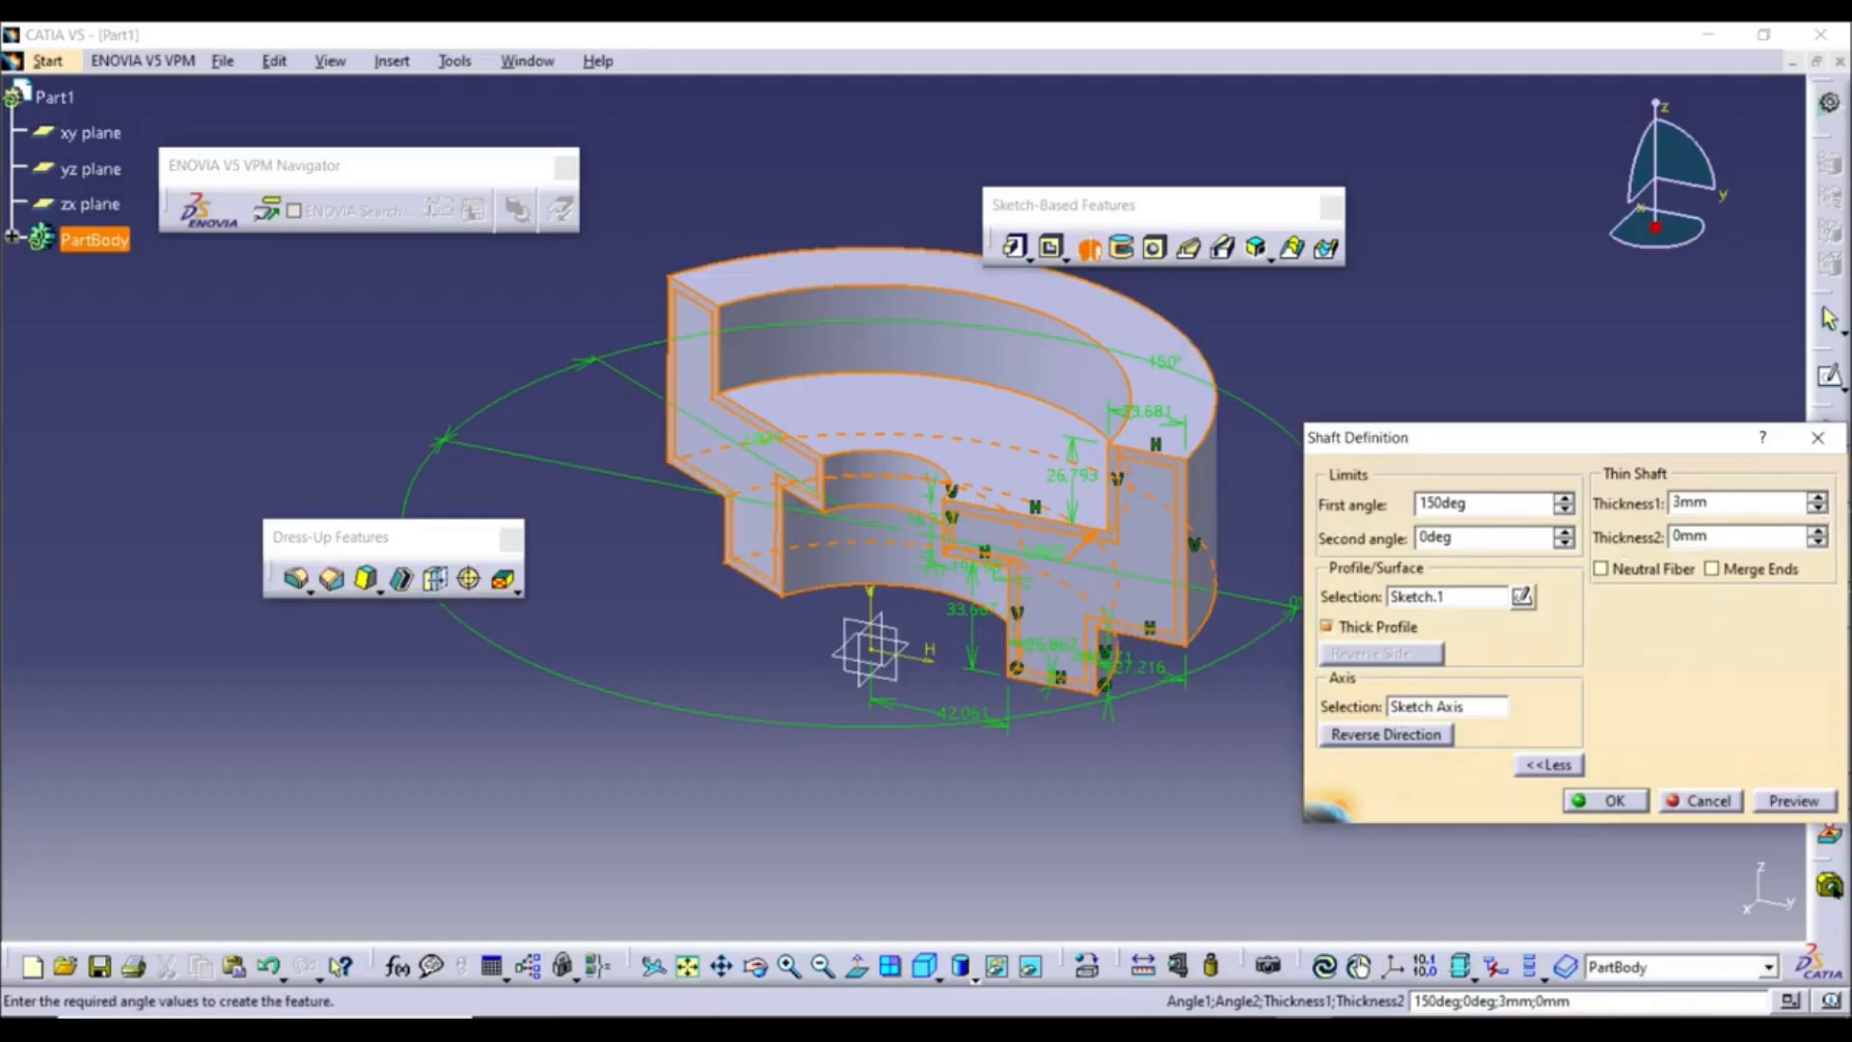
left_click(1818, 531)
left_click(1818, 531)
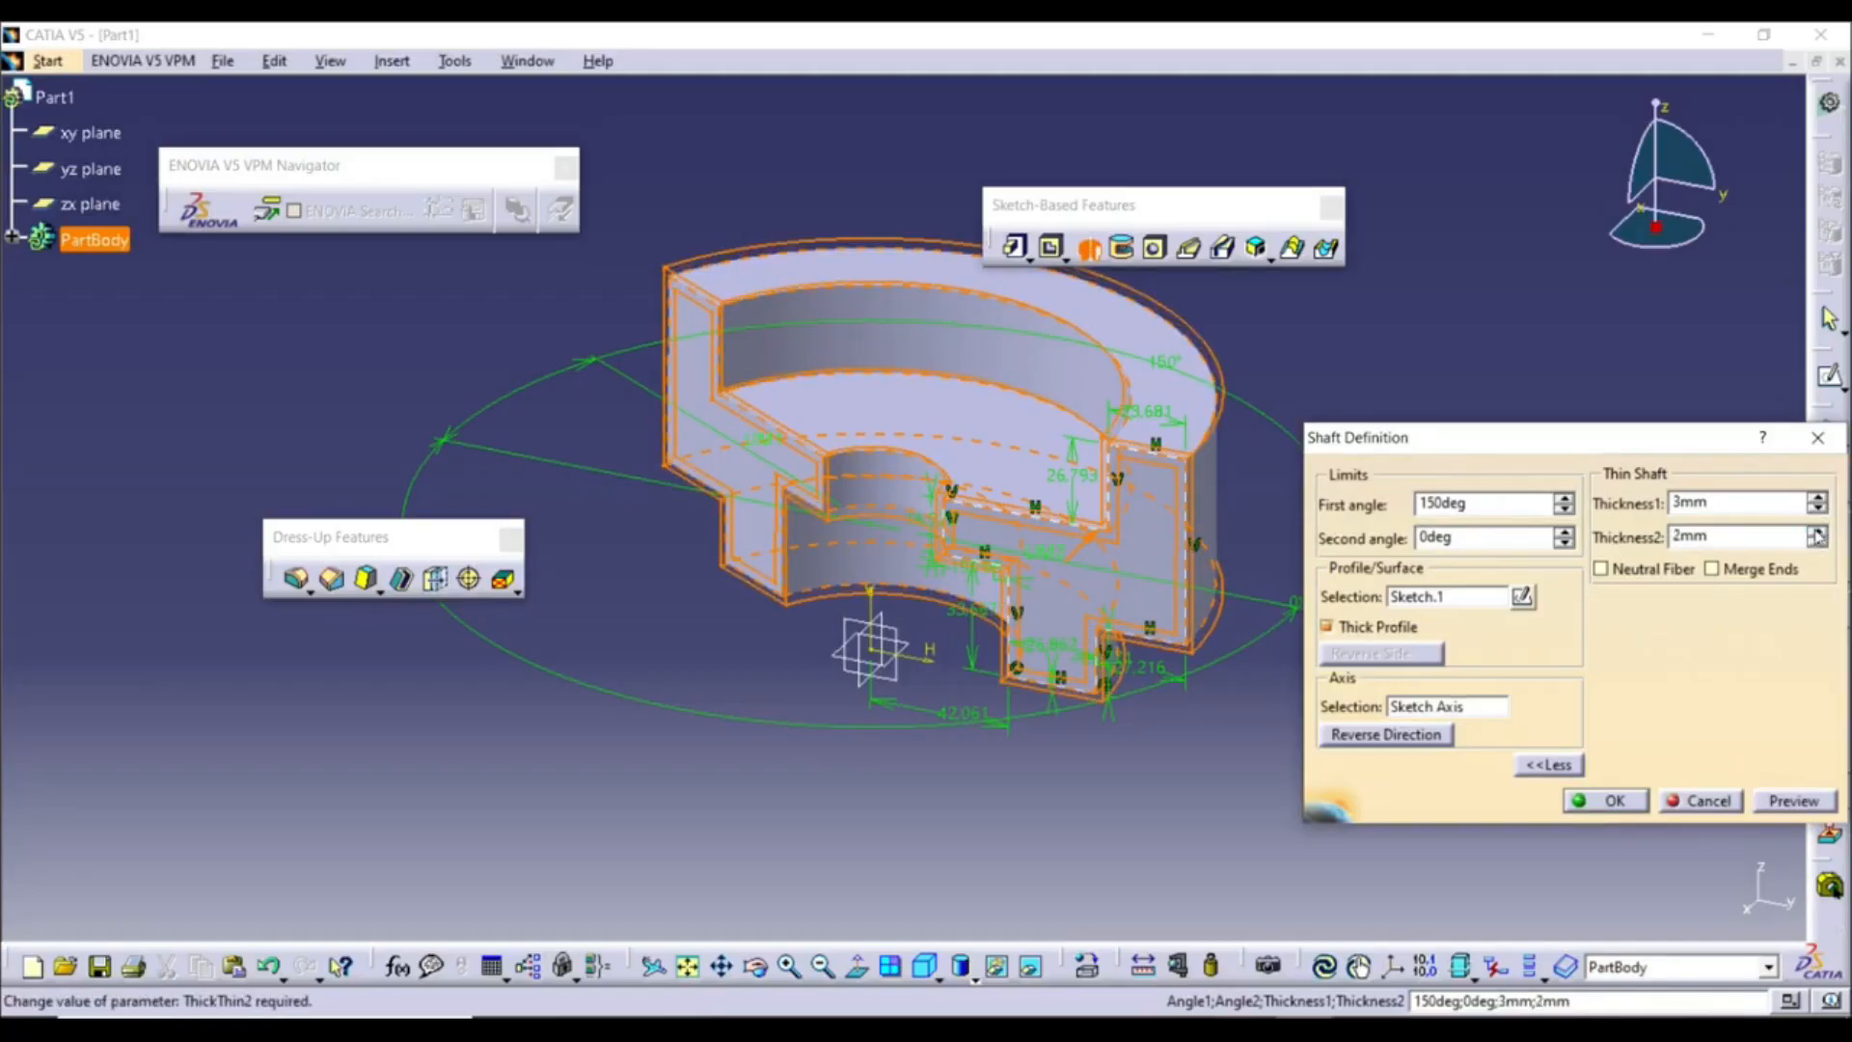
left_click(1792, 803)
left_click(1608, 803)
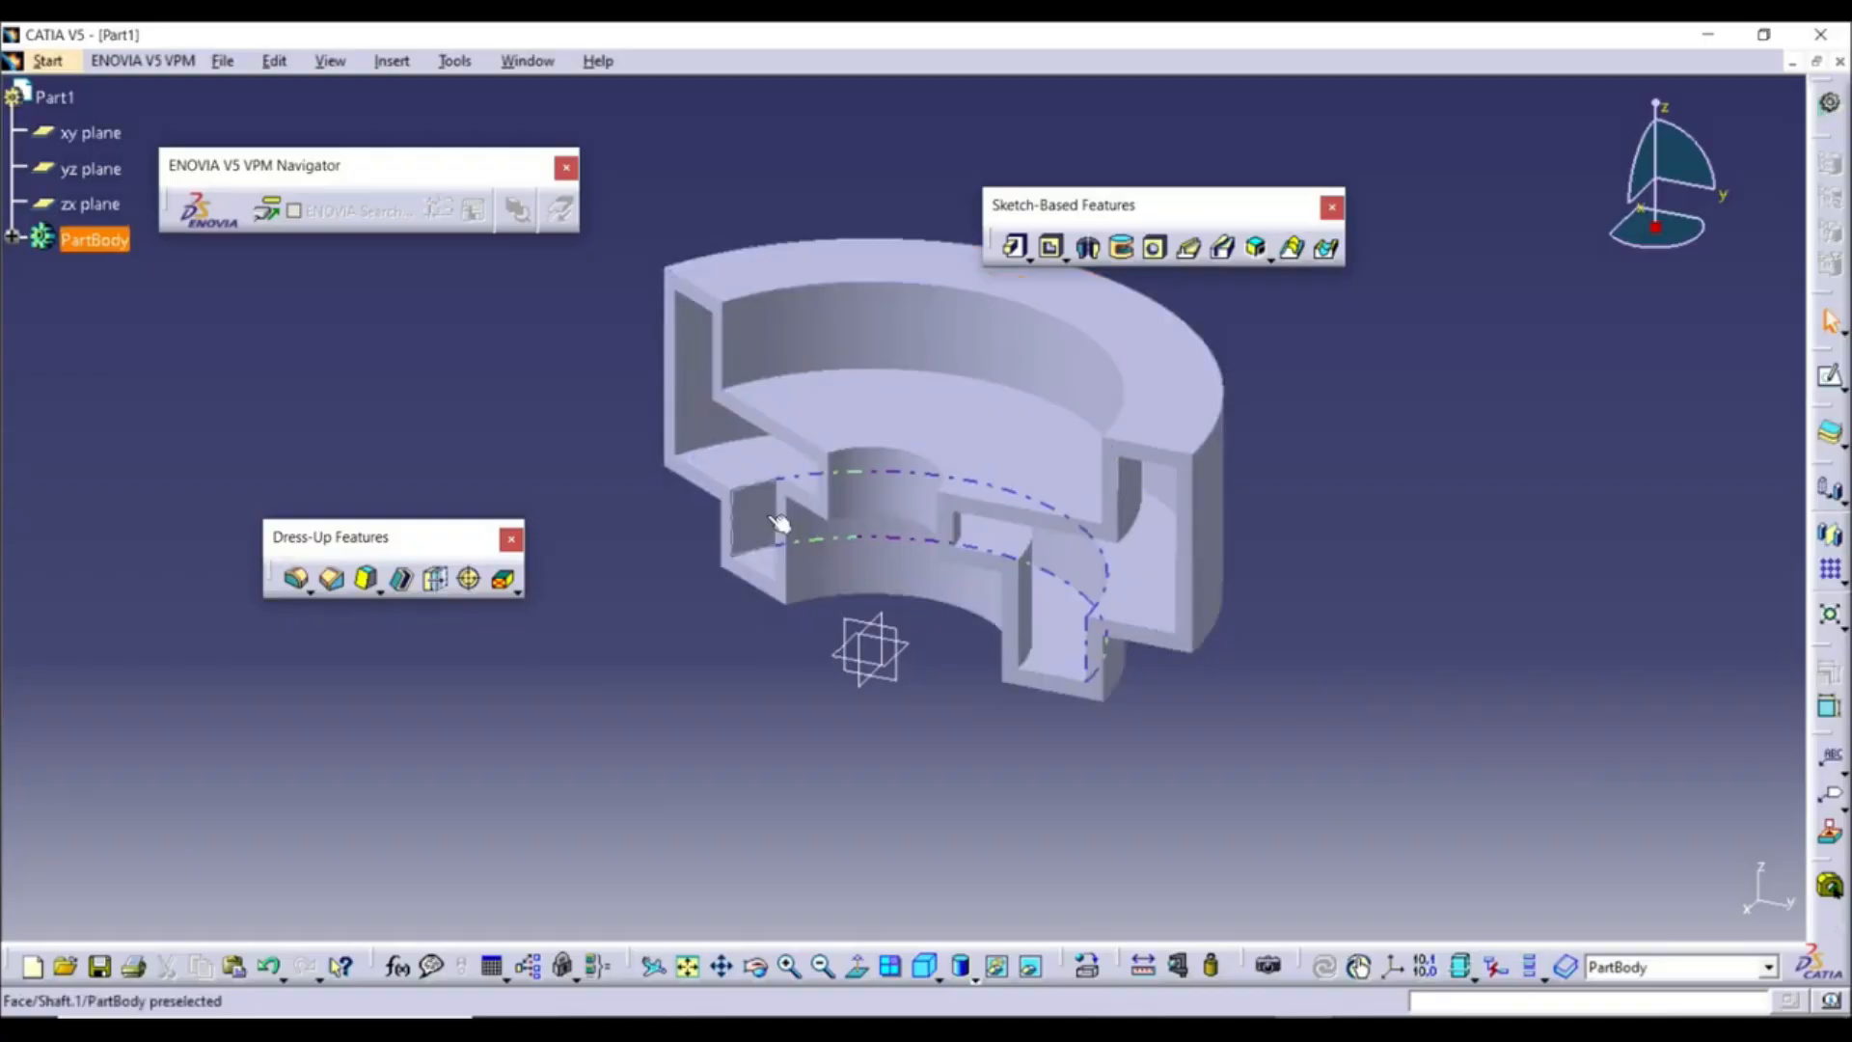
Reopen the shaft, turn off its thick profile and set the first angle to 360°
left_click(15, 239)
left_click(106, 274)
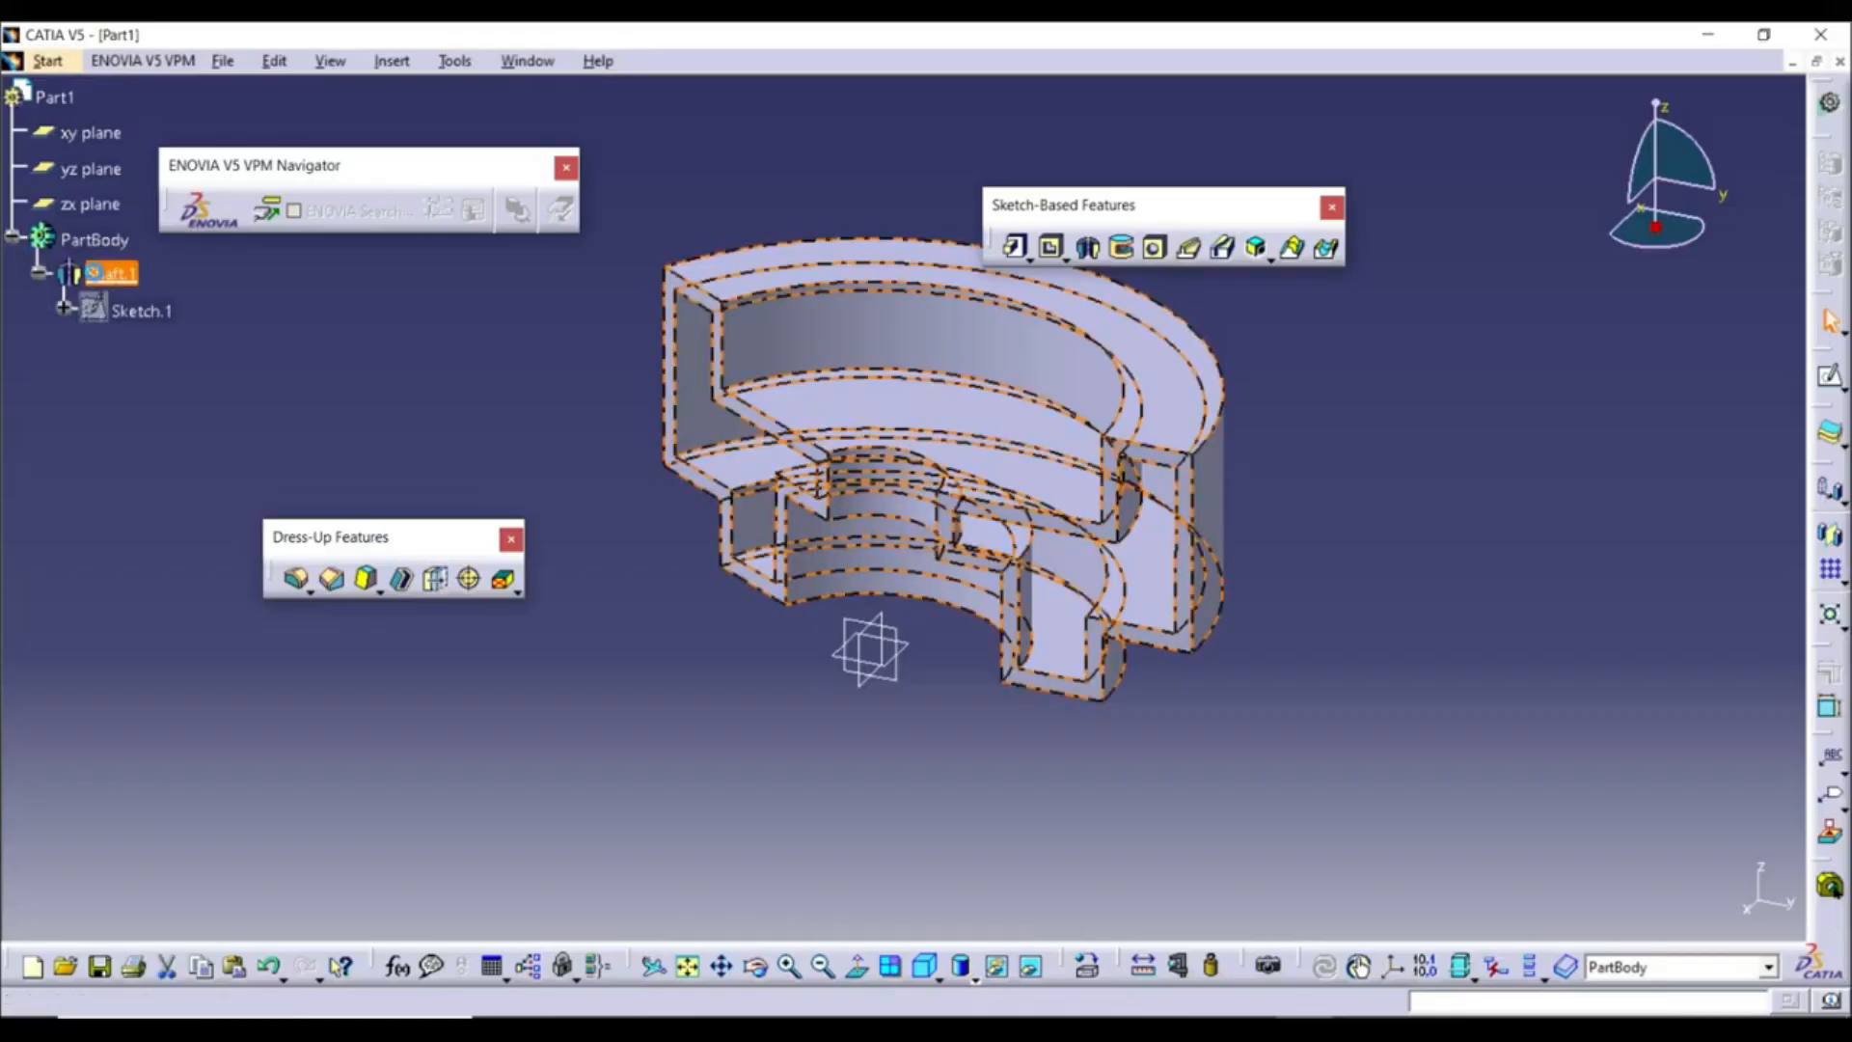
double_click(101, 274)
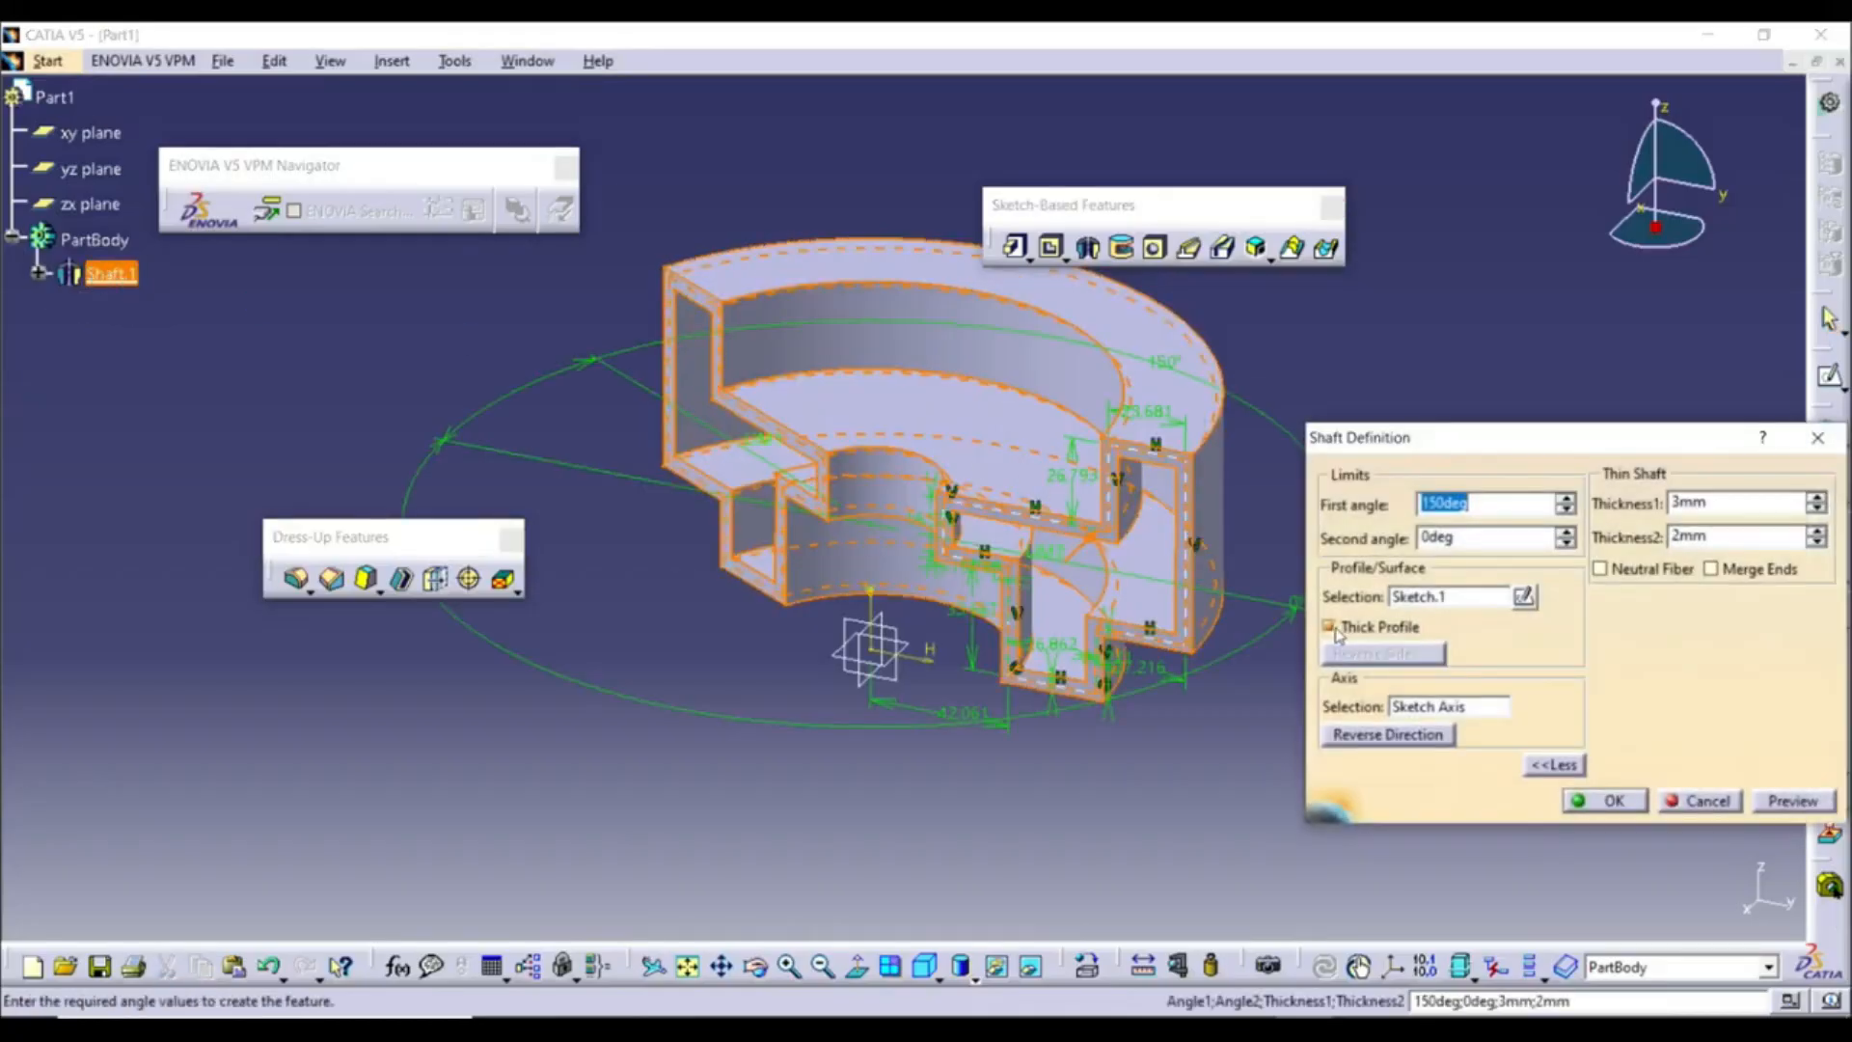
left_click(1331, 629)
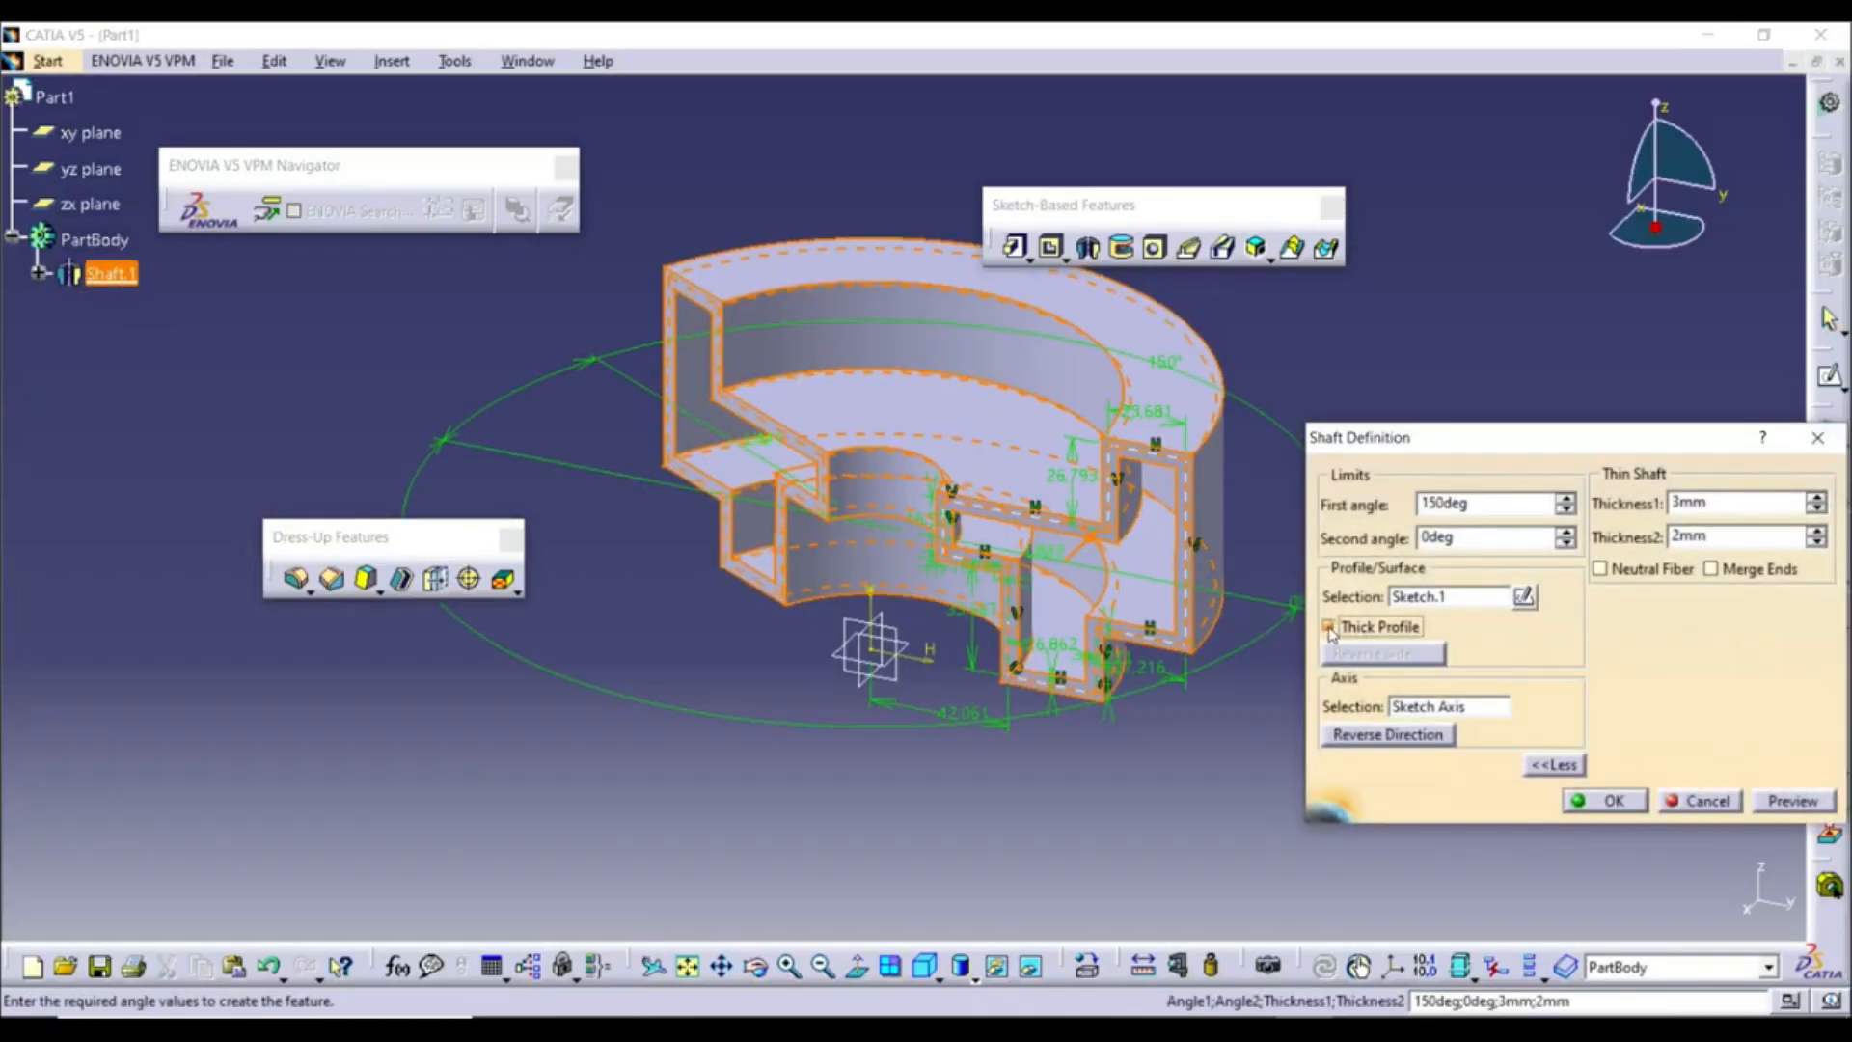
left_click(1332, 629)
double_click(1502, 497)
type("360")
left_click(1385, 797)
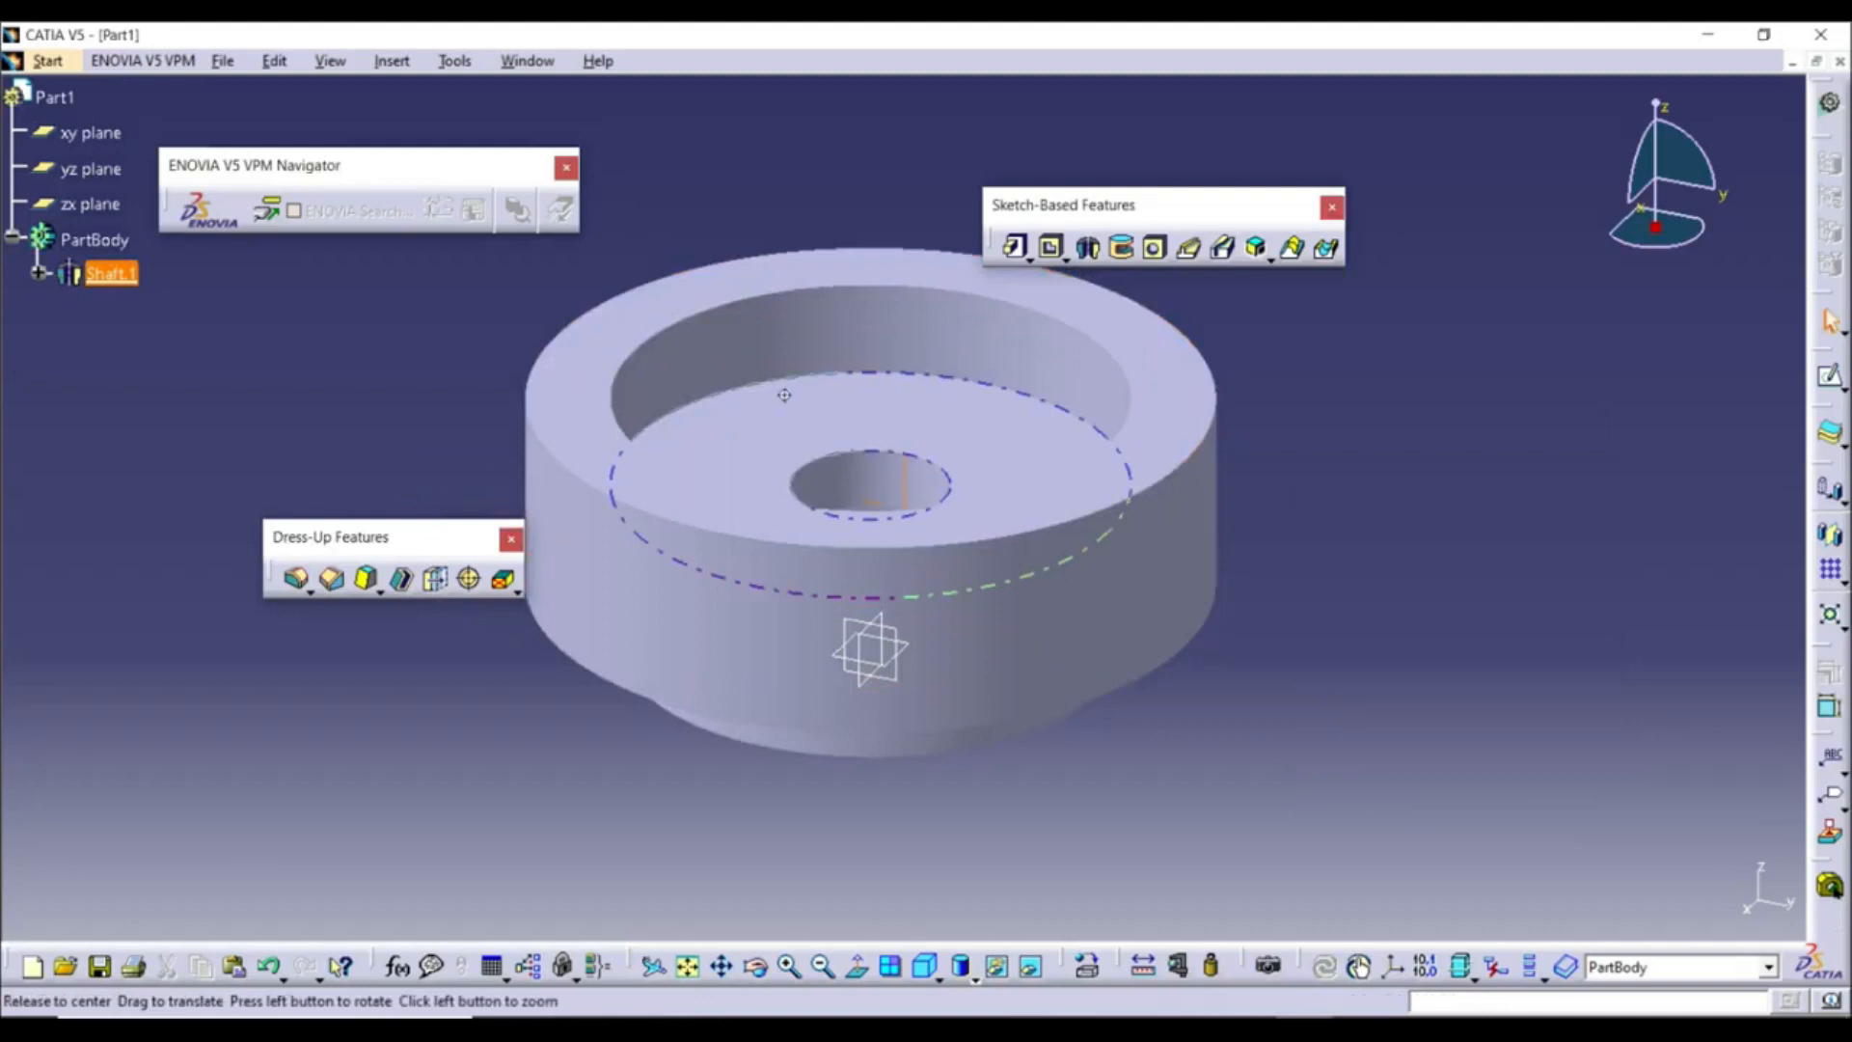
Sketch a circle of about 7.5 mm radius on the yz plane, across the shaft's upper edge near its outer rim
middle_click_drag(785, 395, 926, 505)
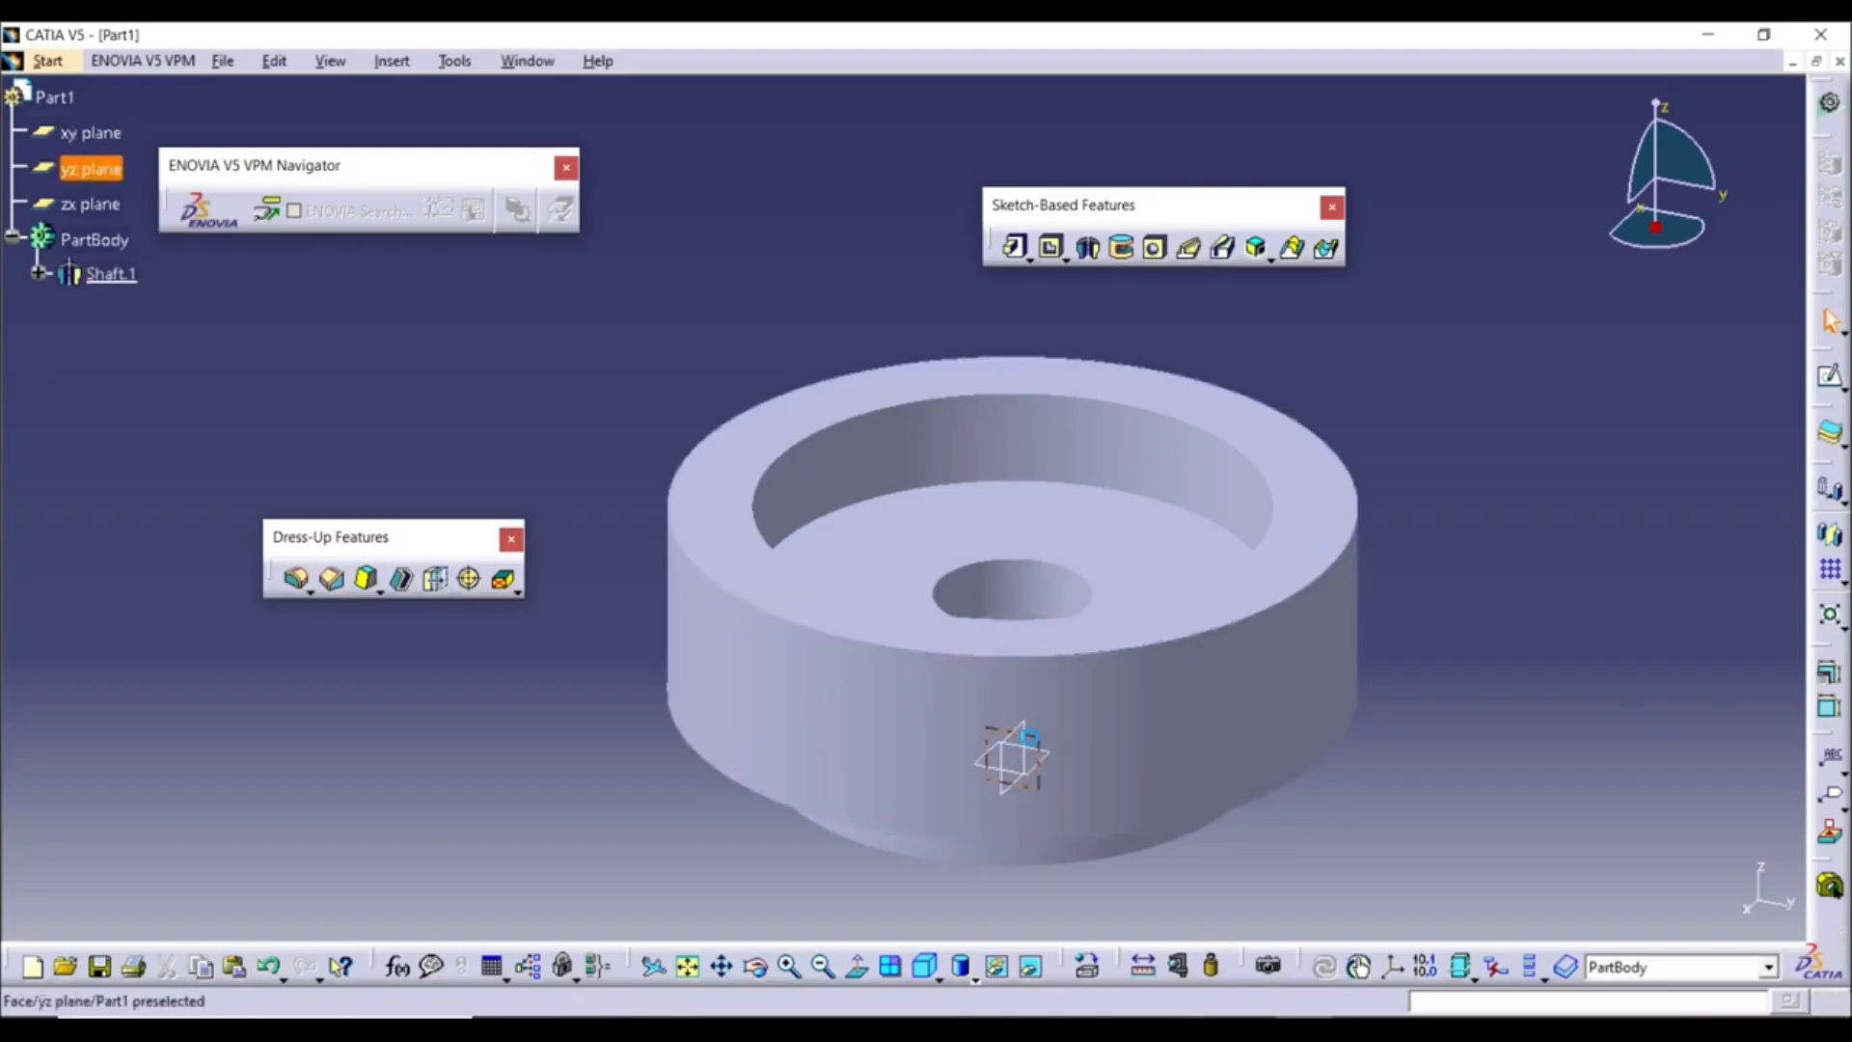
left_click(1042, 745)
left_click(1843, 388)
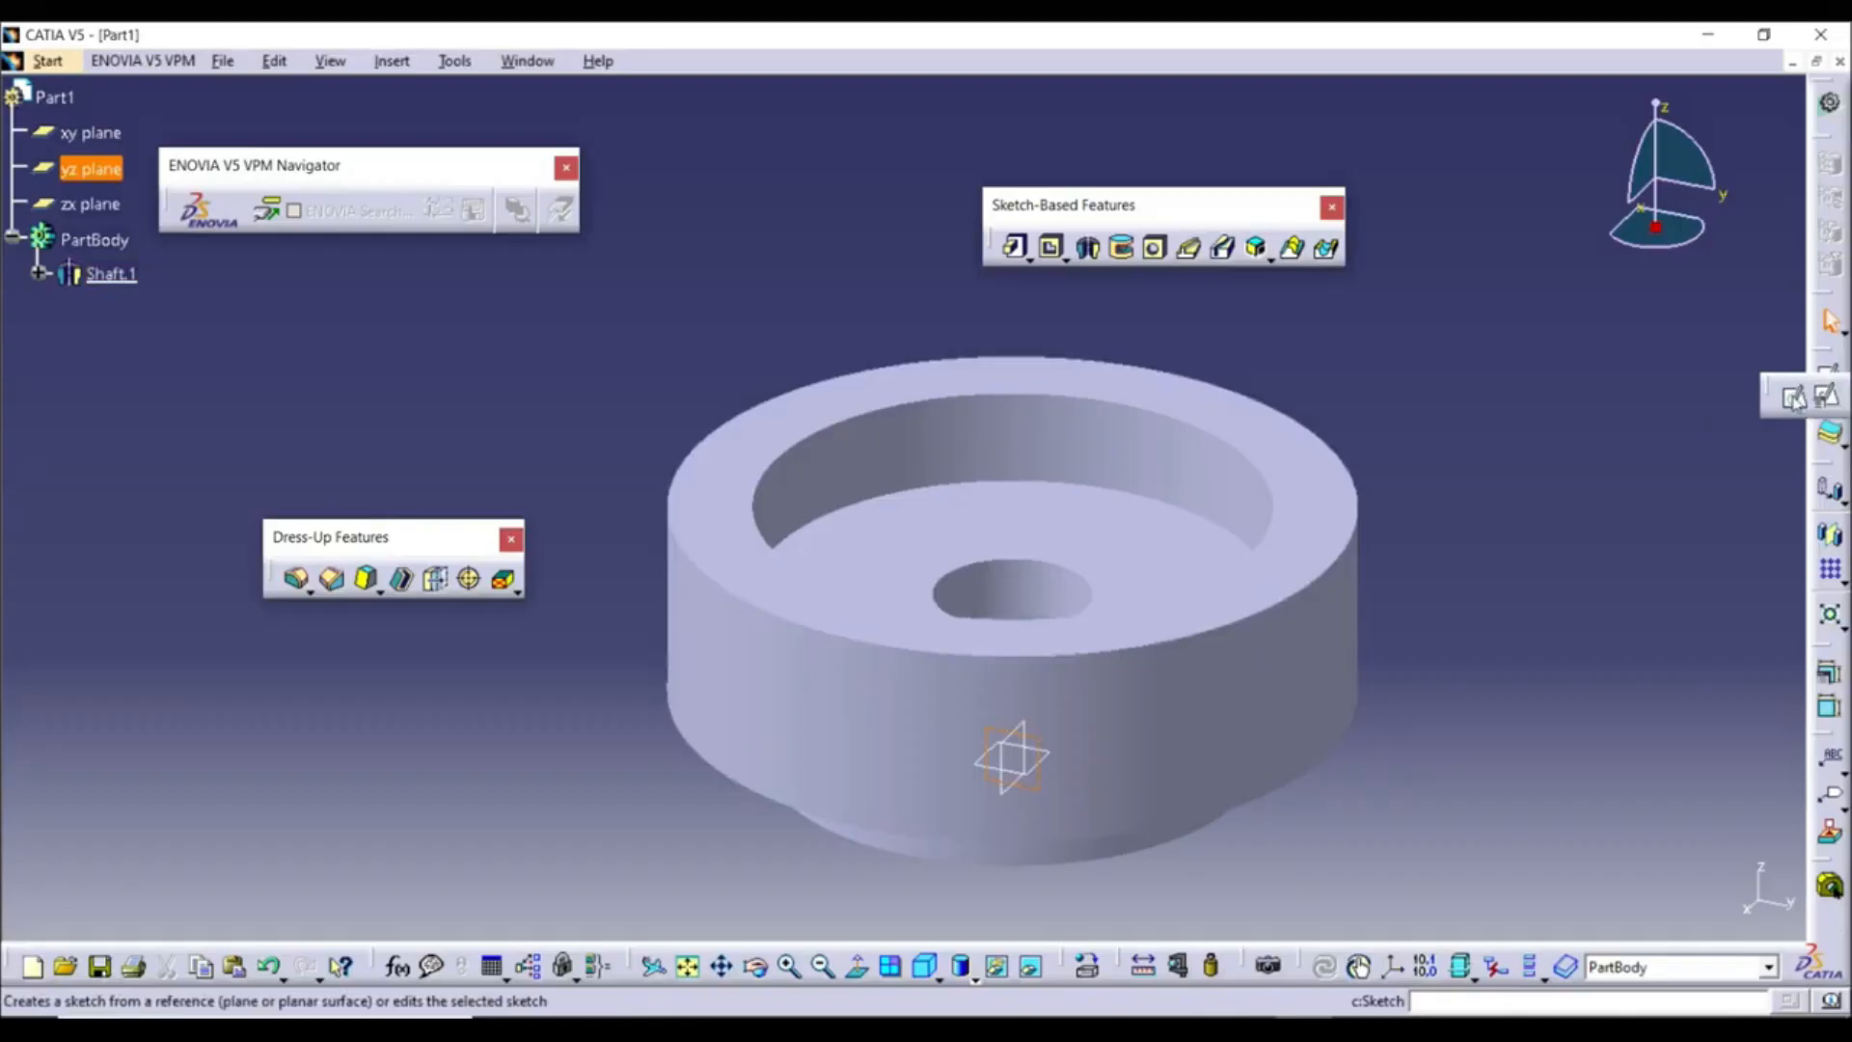
left_click(1794, 398)
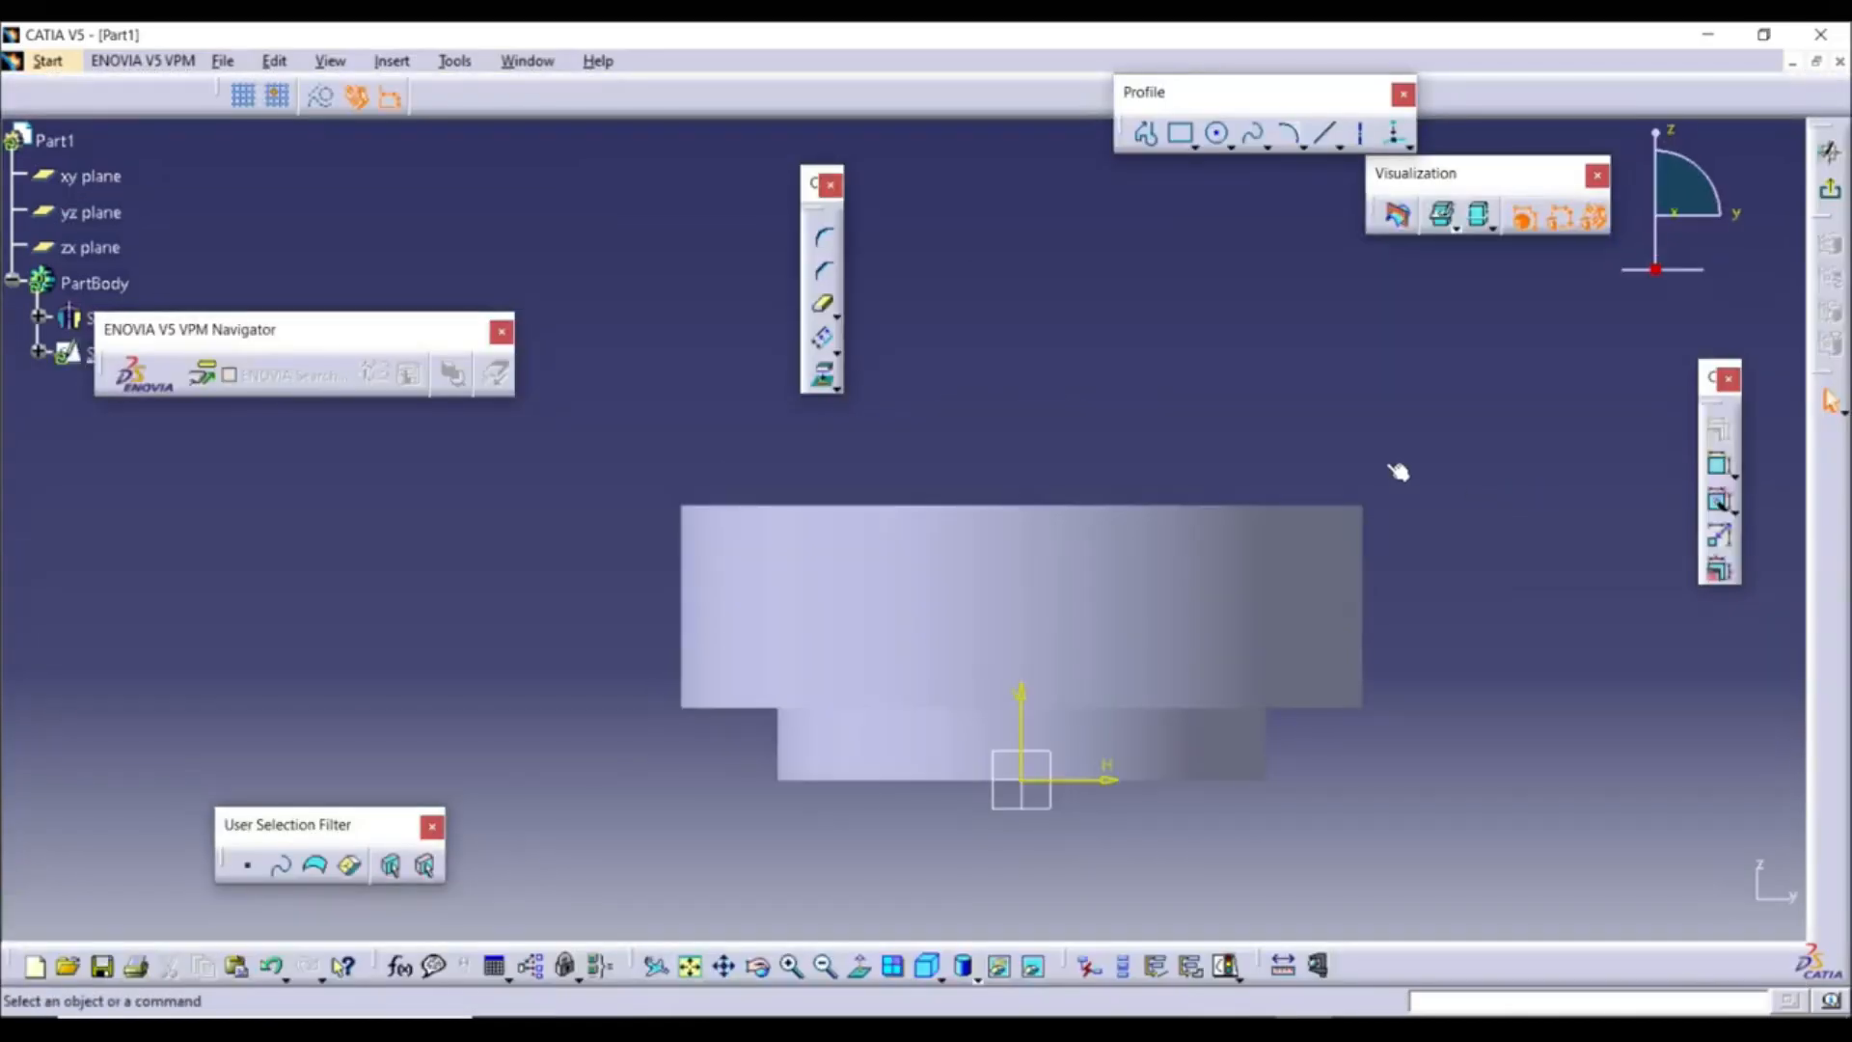
left_click(1219, 134)
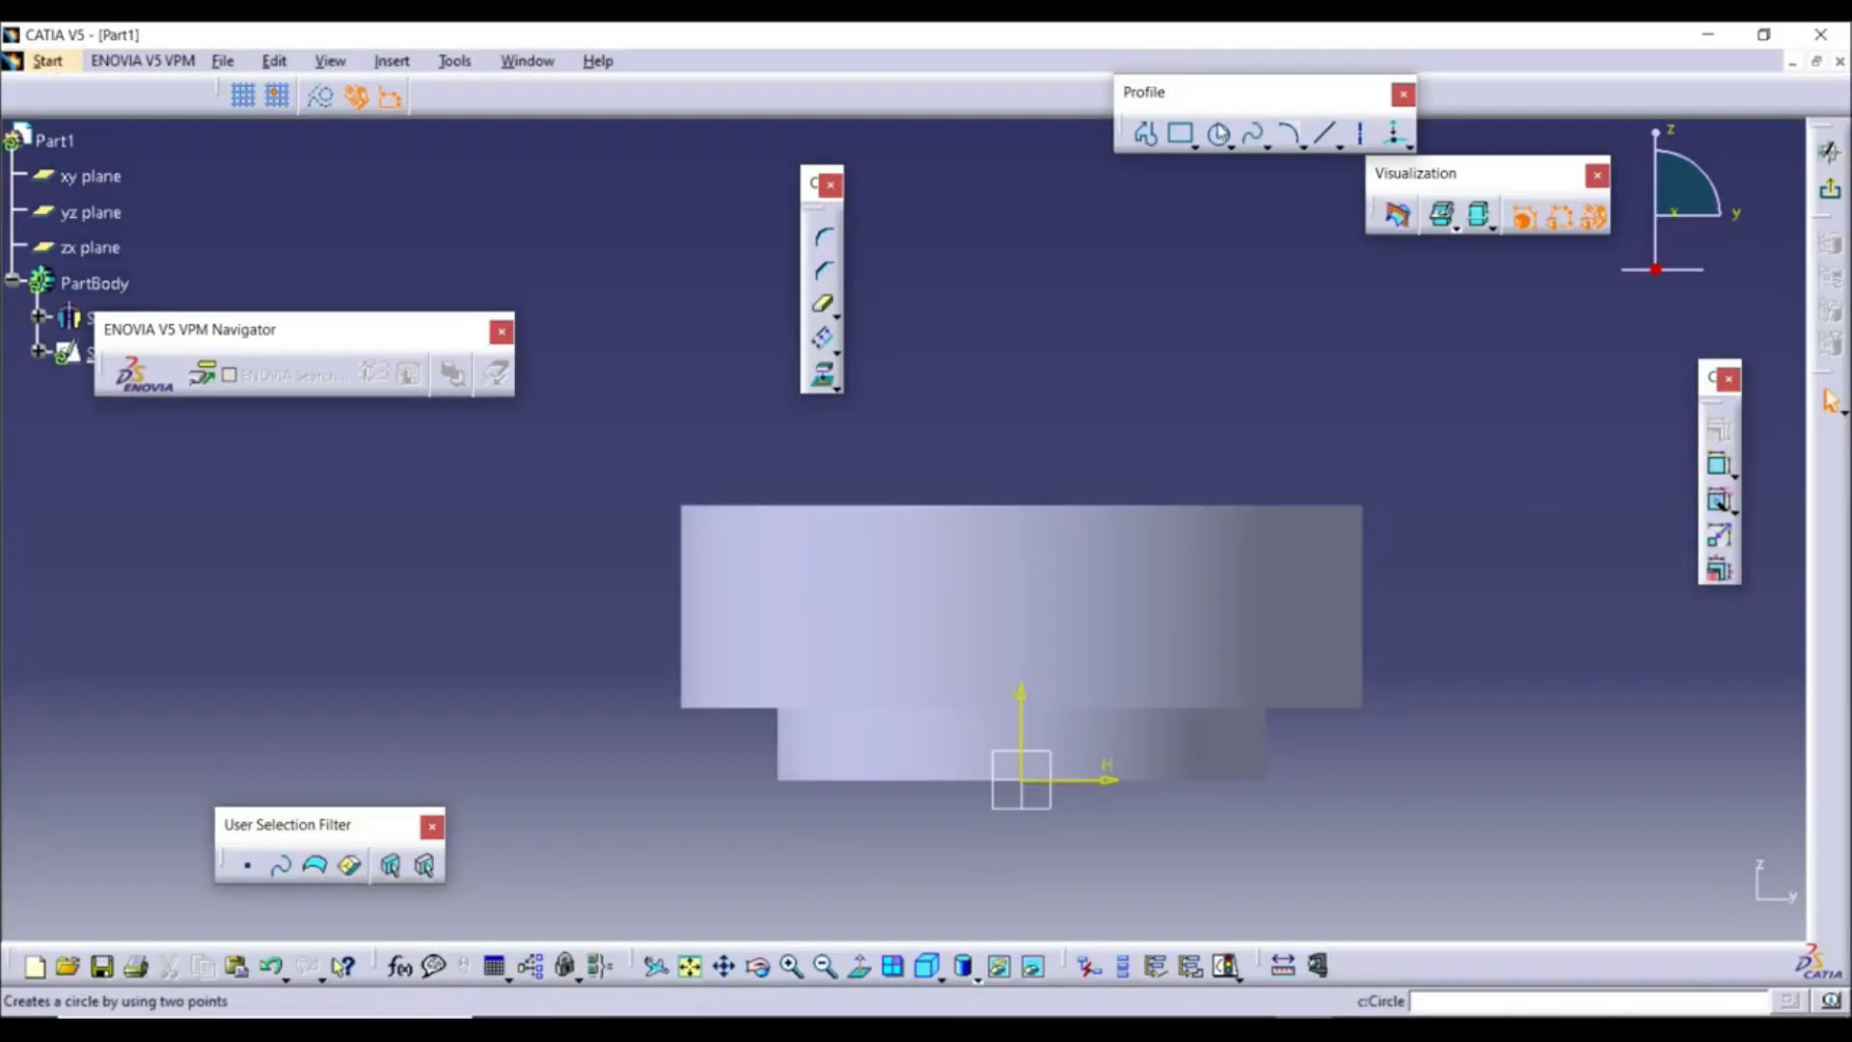
left_click(1218, 135)
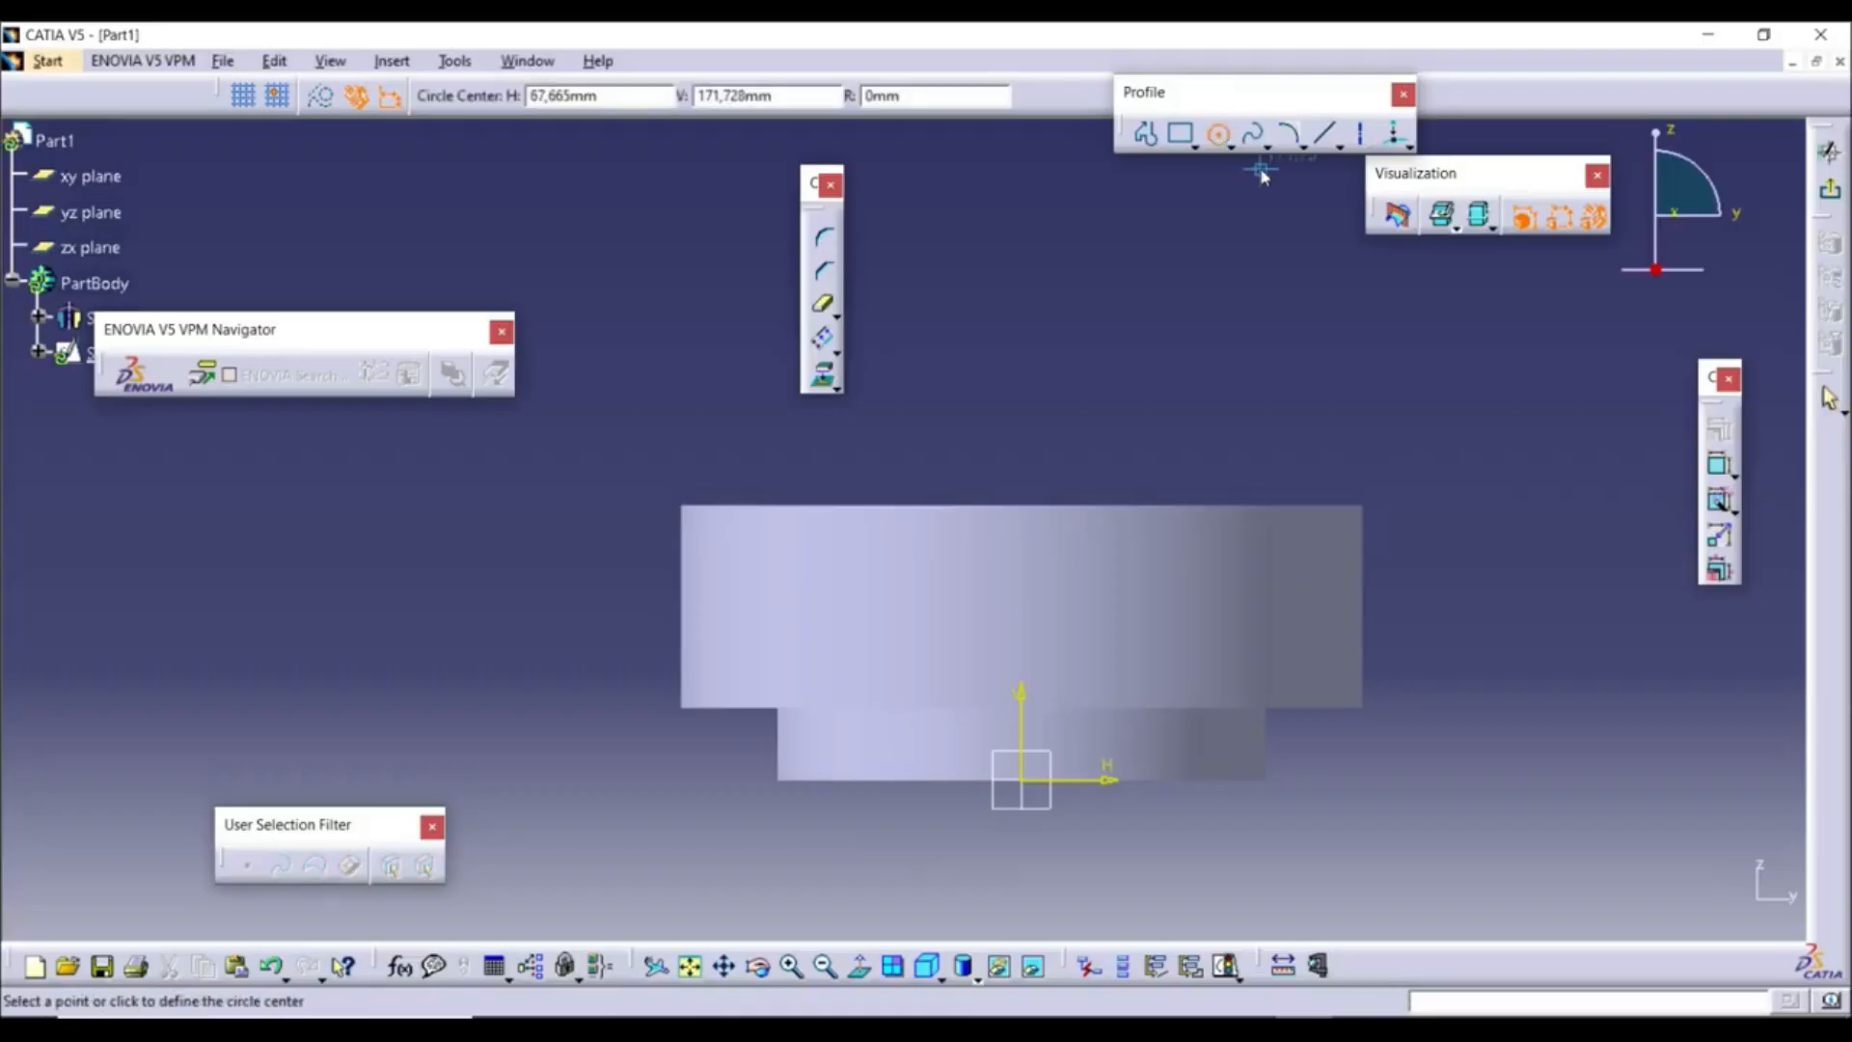
left_click(1334, 494)
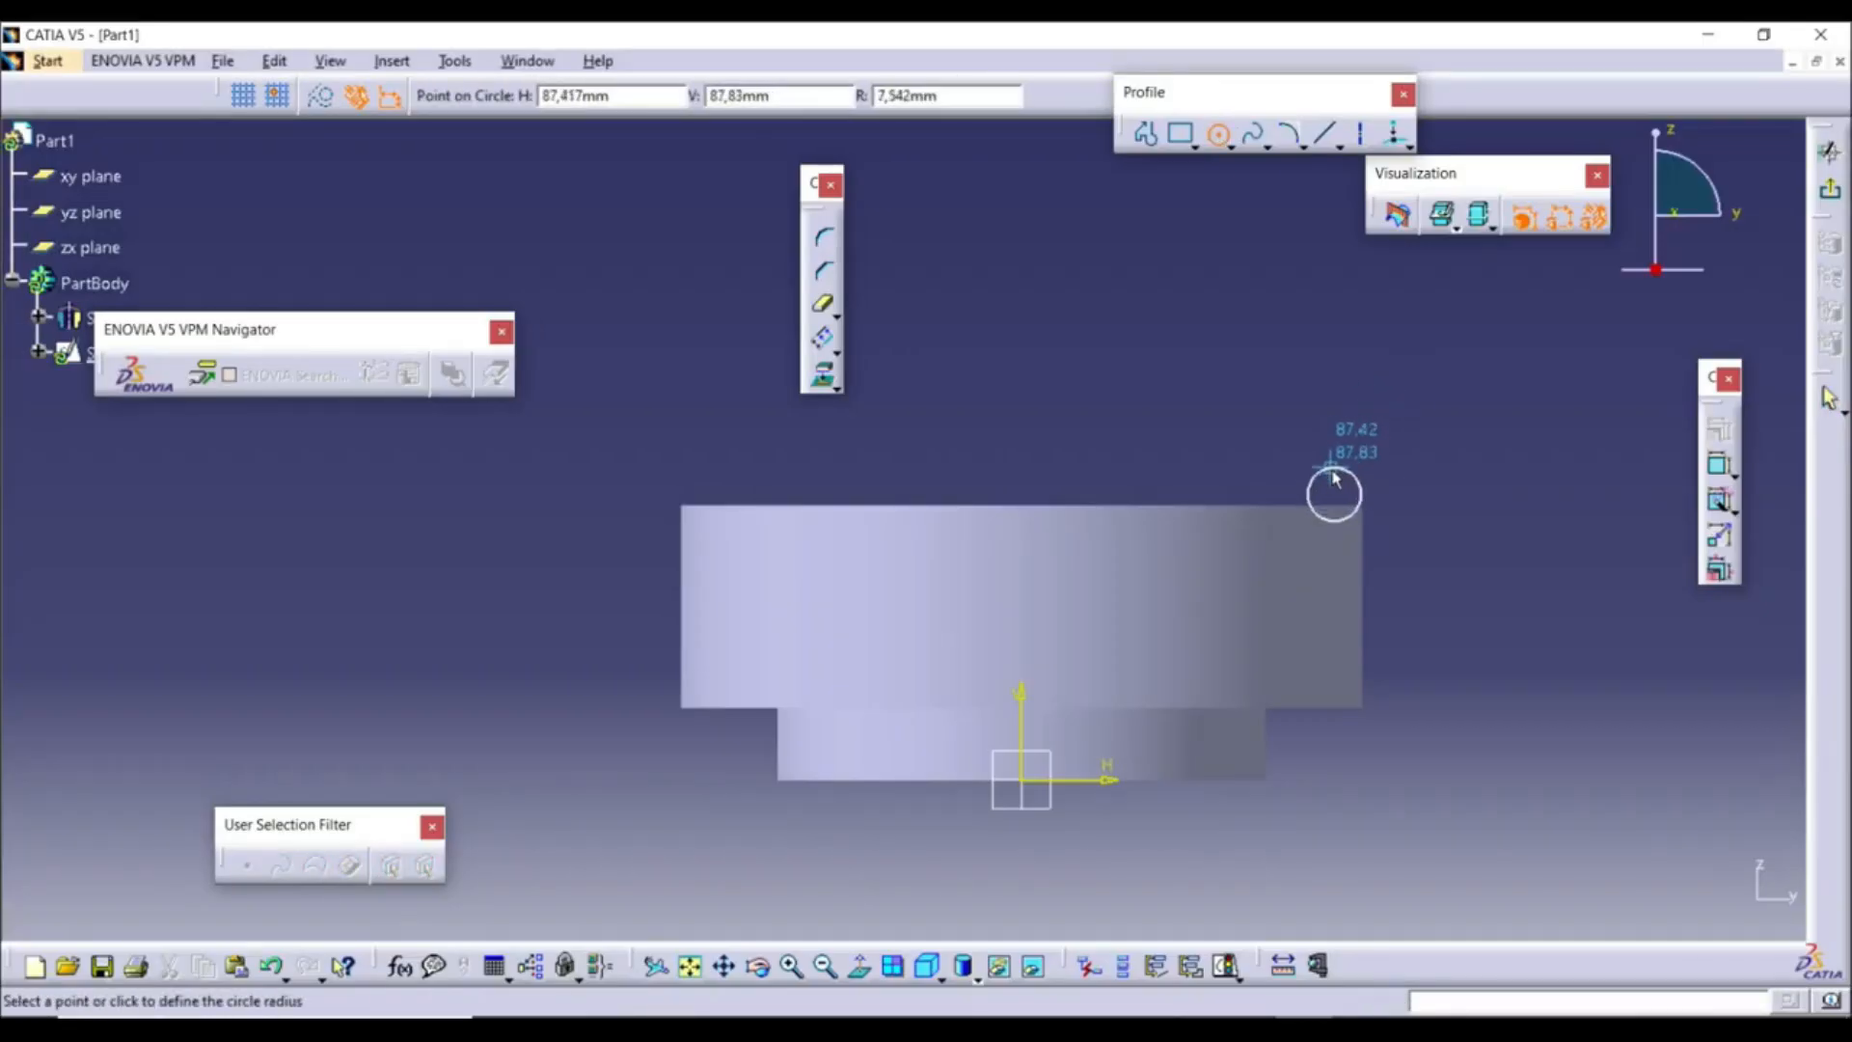
left_click(1331, 469)
left_click(1447, 545)
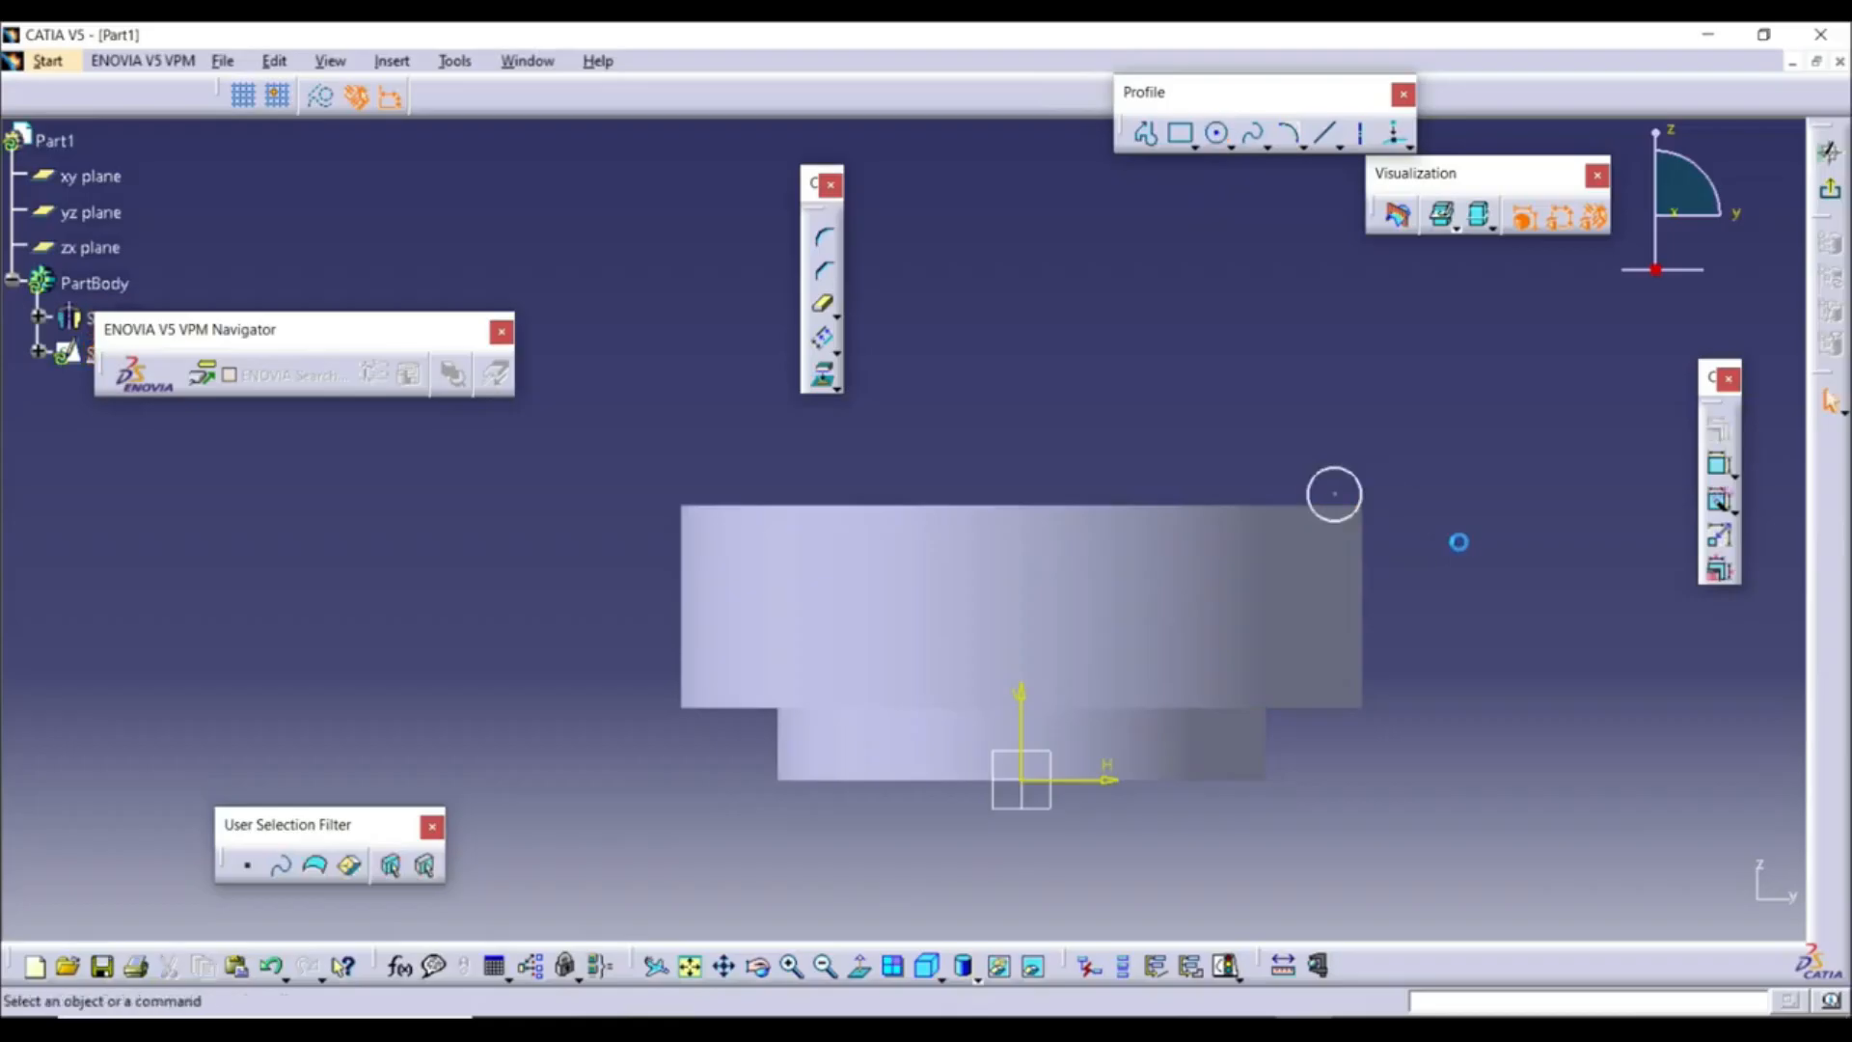
left_click(1831, 188)
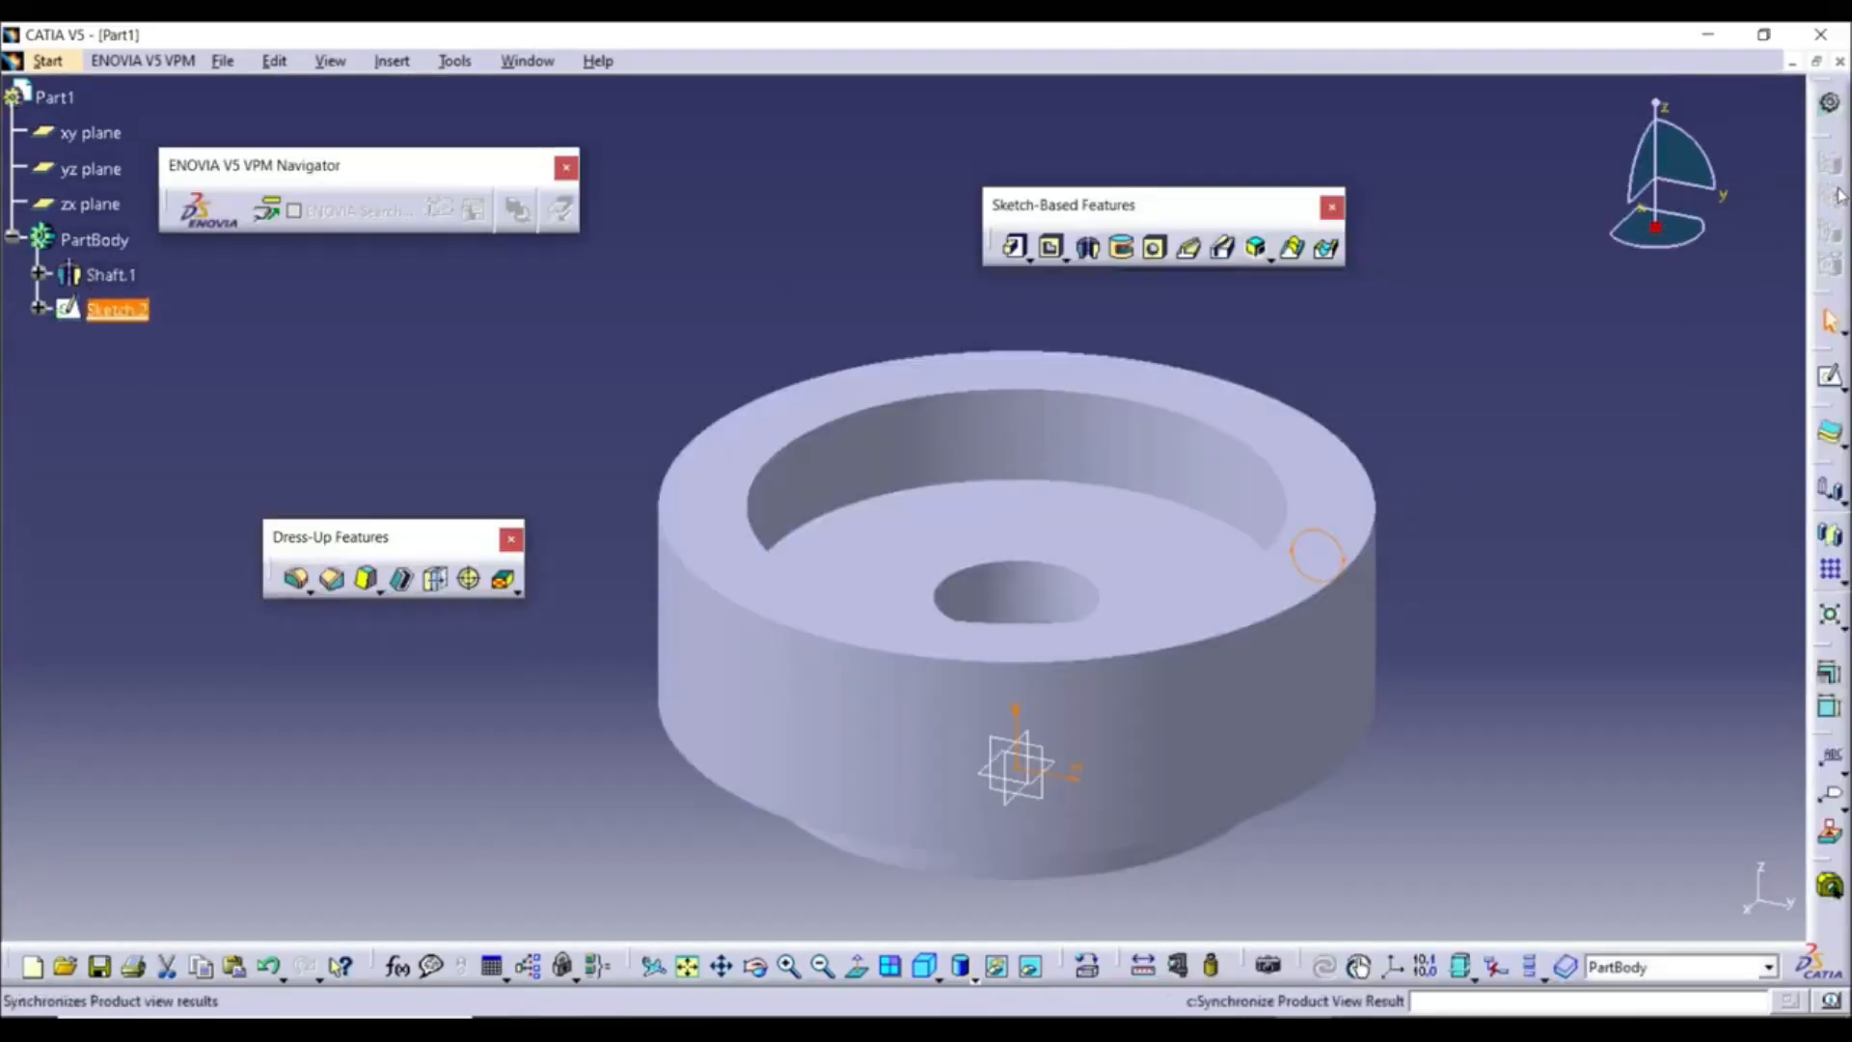
Cut a 360° groove with the circle sketch as profile and the shaft's axis as revolution axis
left_click(1121, 247)
left_click_drag(1442, 437, 1612, 360)
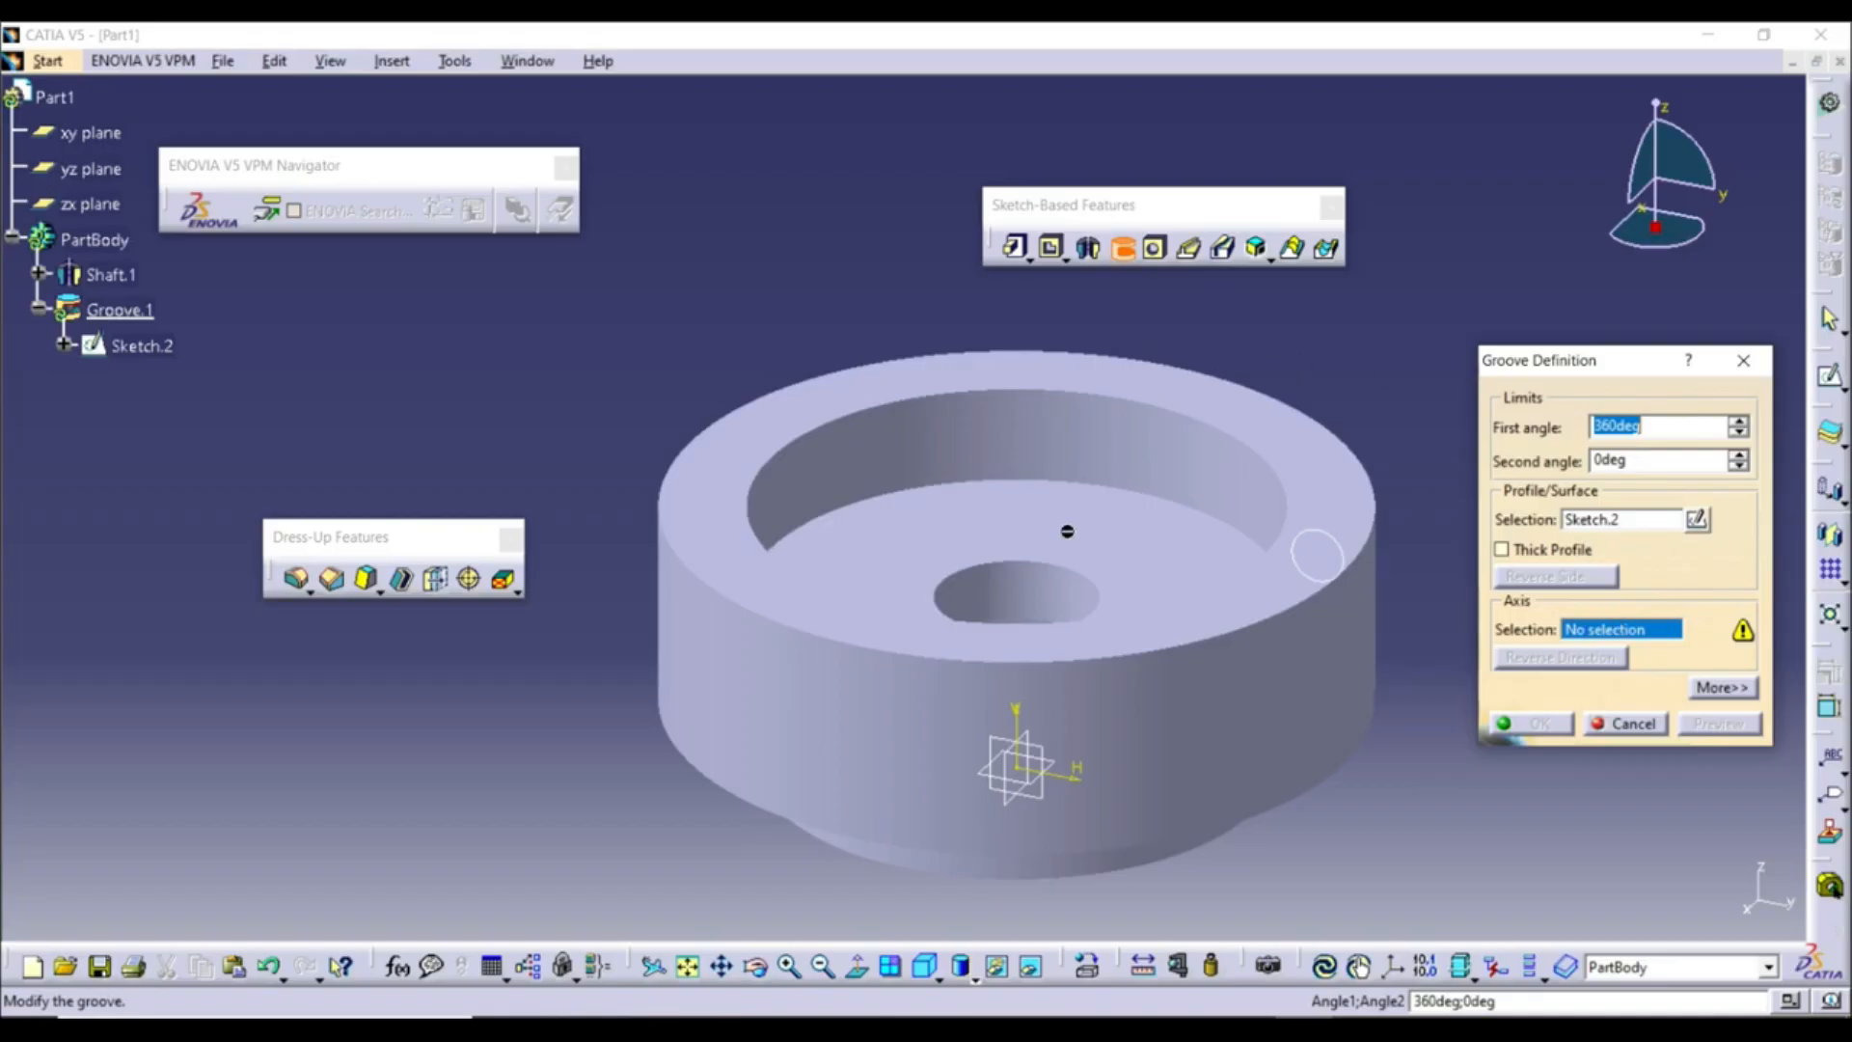
left_click(1174, 473)
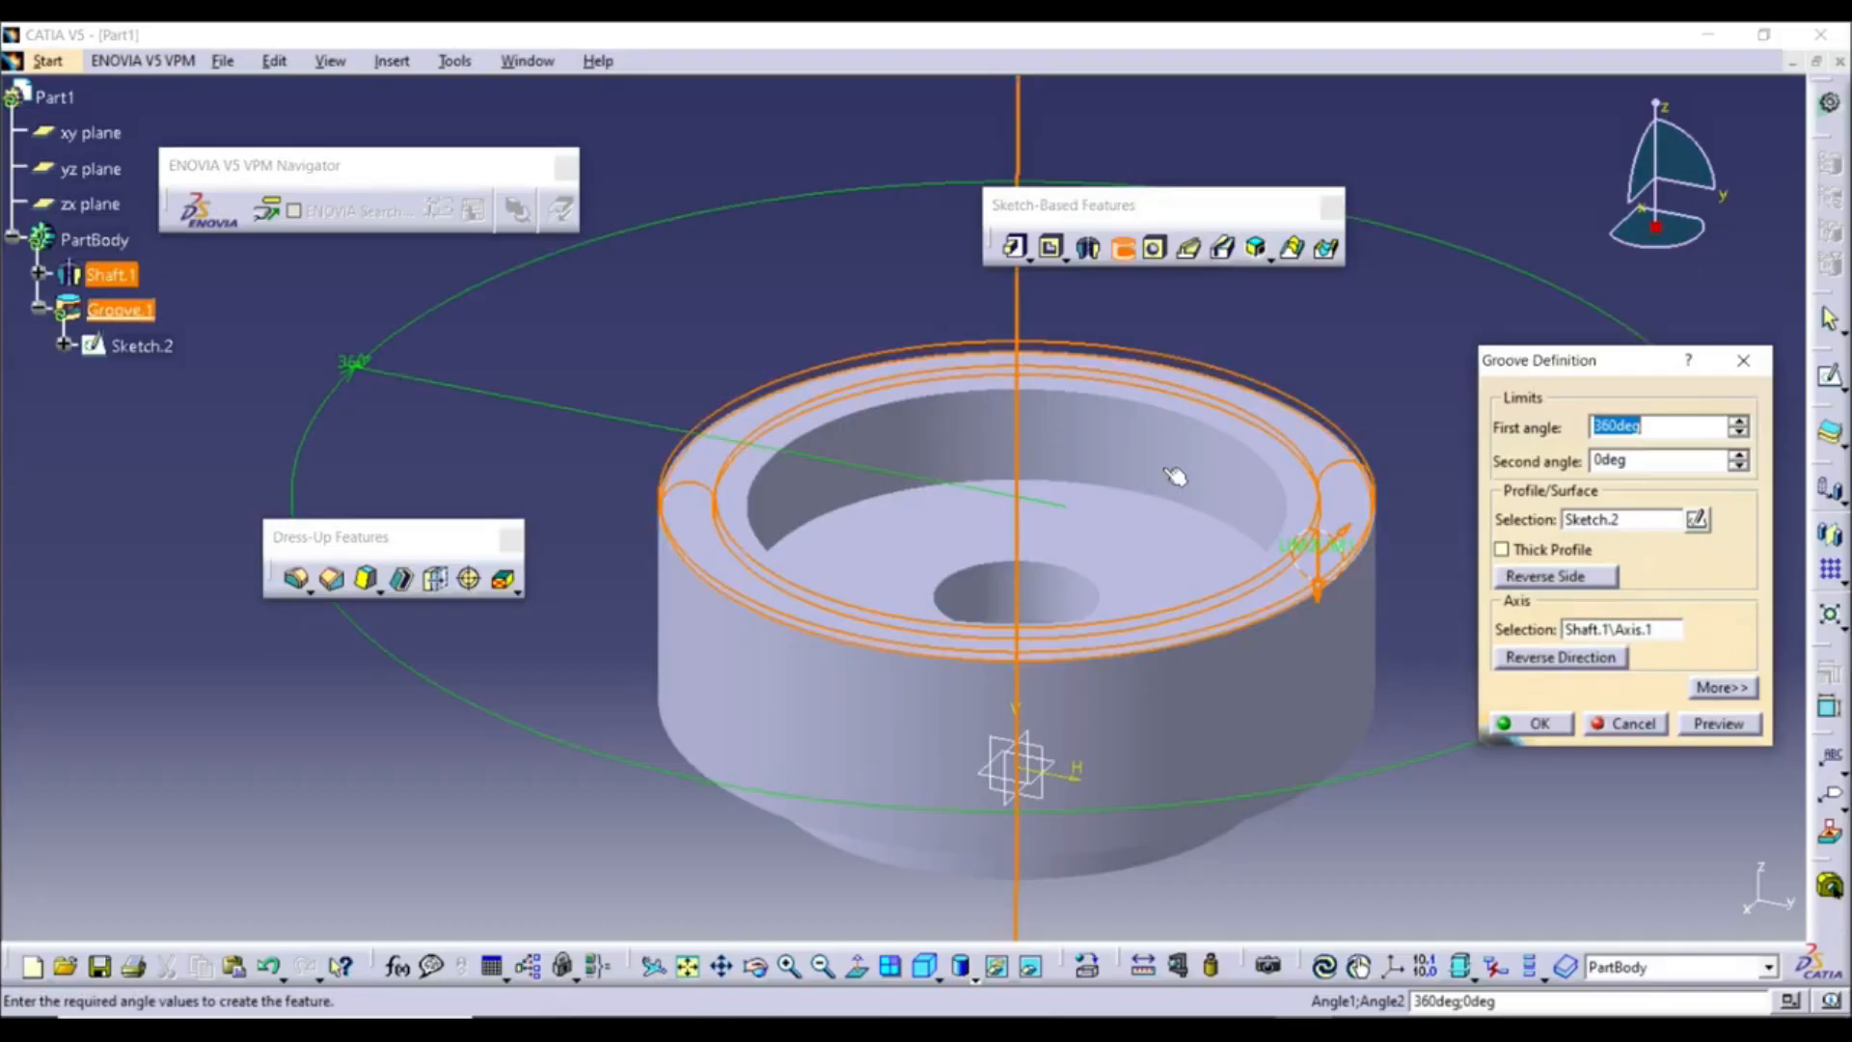
left_click(1713, 728)
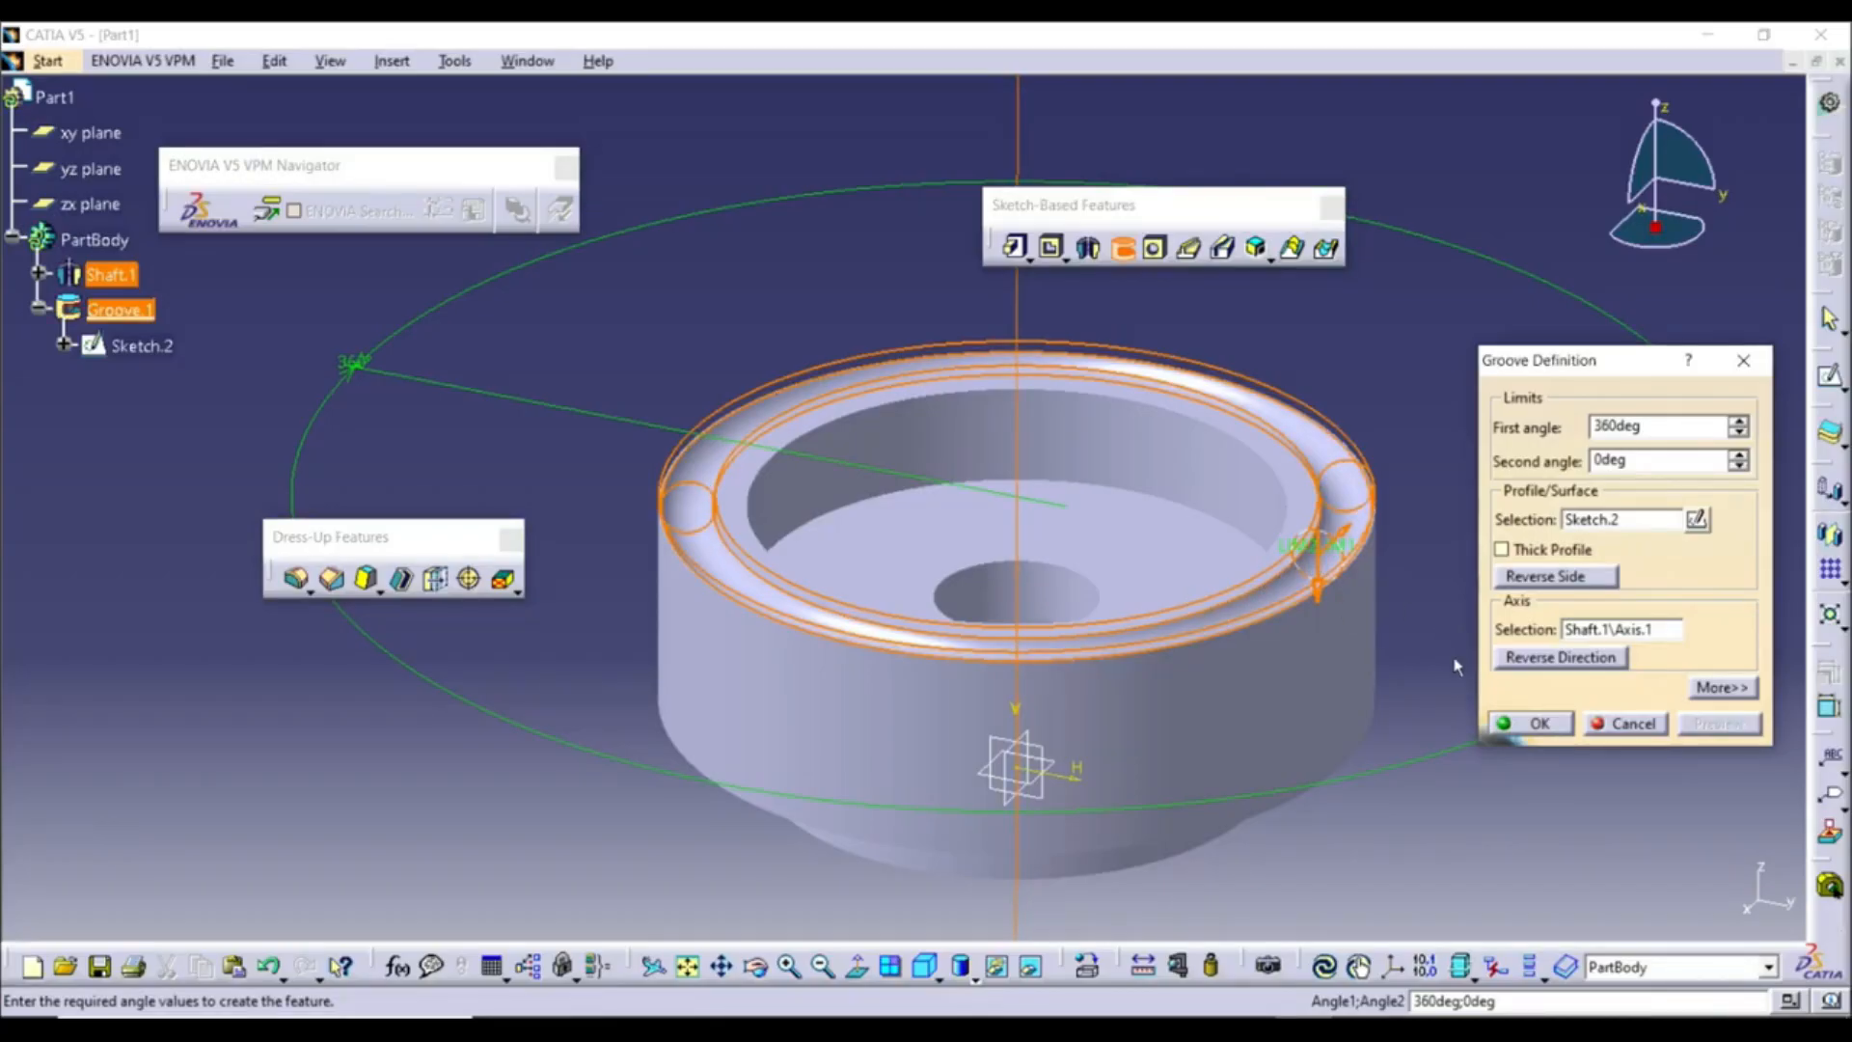
left_click(1539, 722)
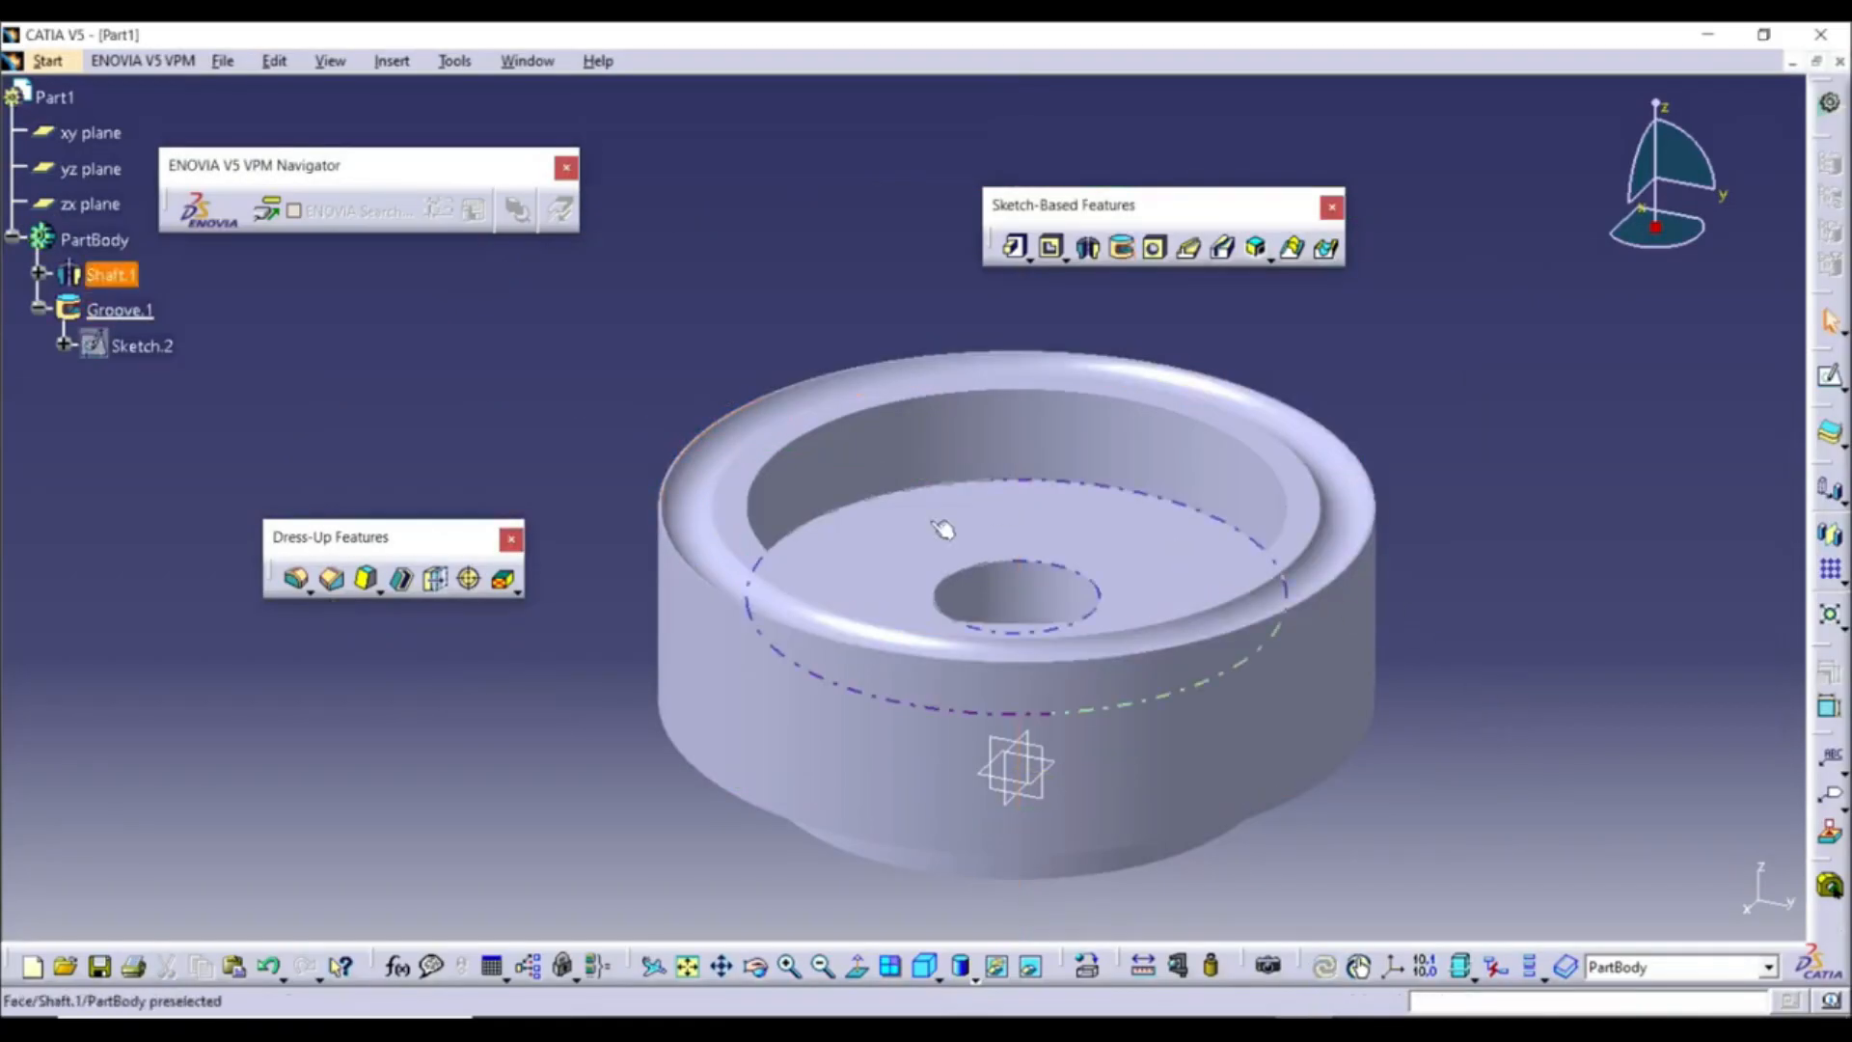
Edit the groove to a first angle of 100° and a second angle of 100°, and preview it
double_click(117, 309)
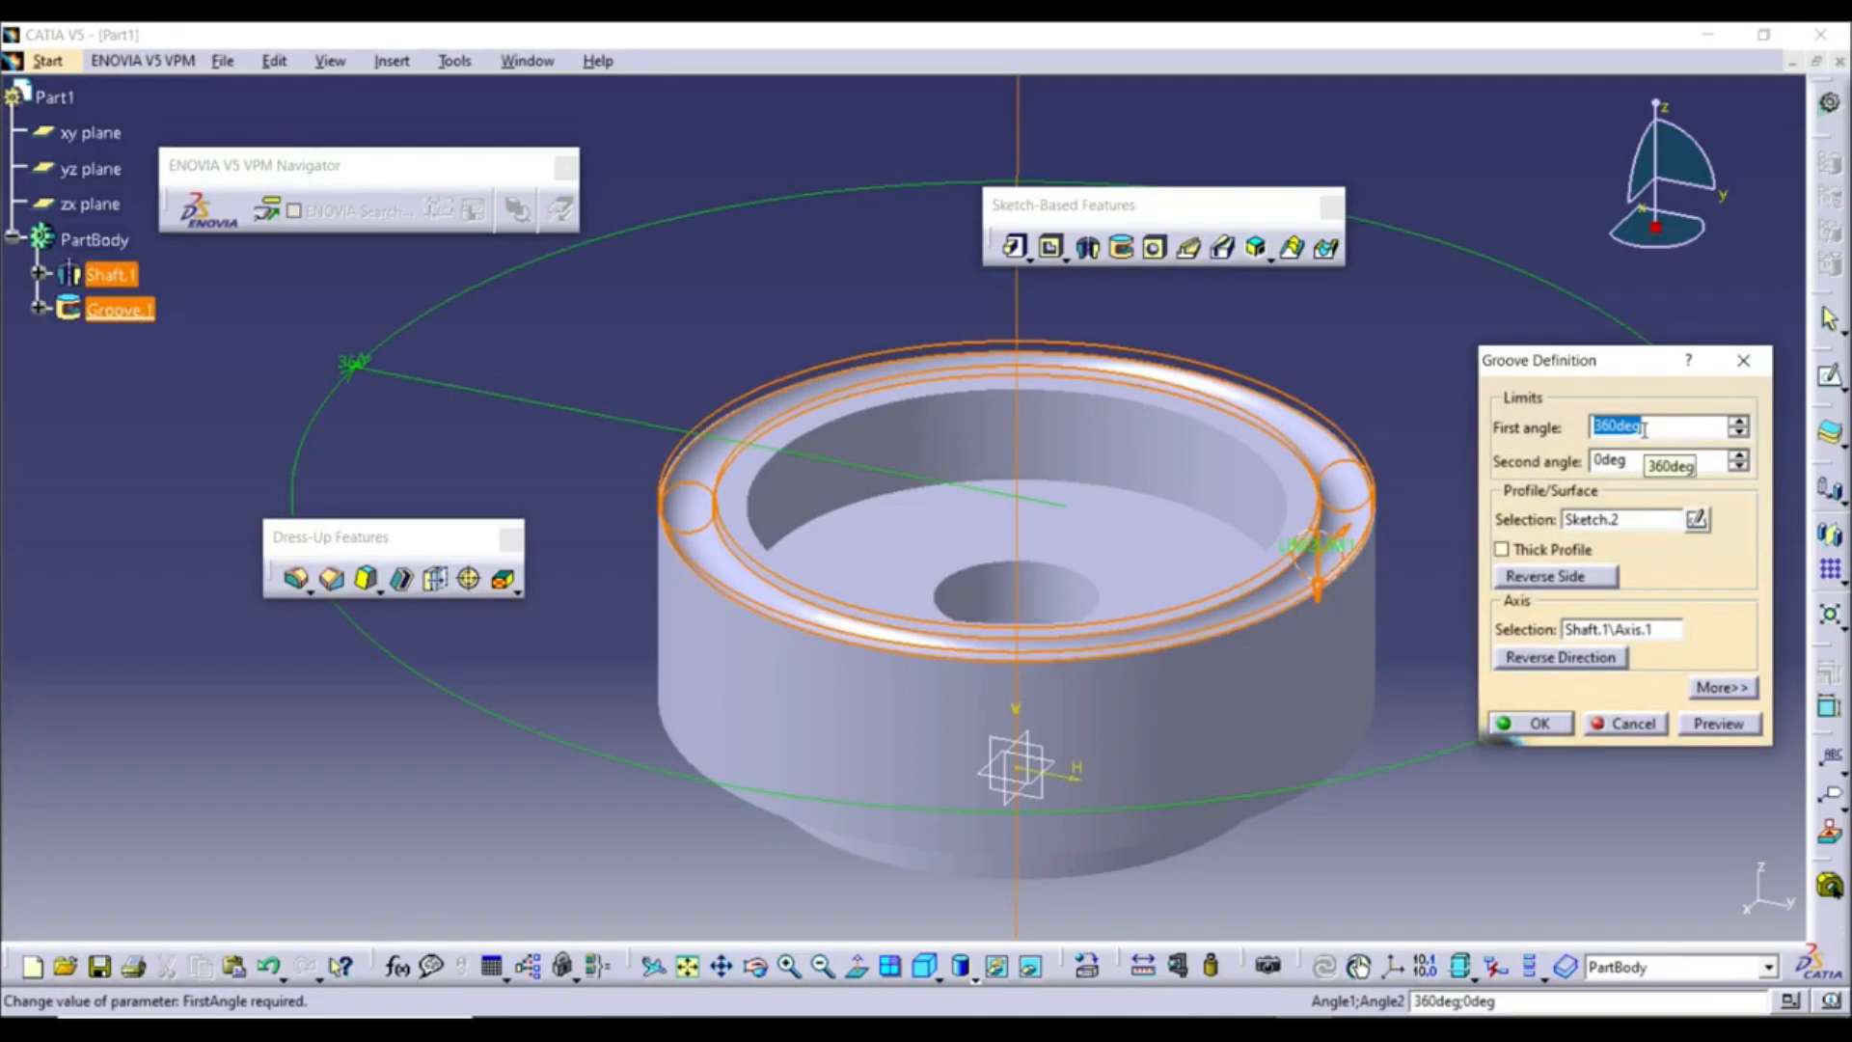
type("100")
left_click(1640, 460)
type("100")
key("Return")
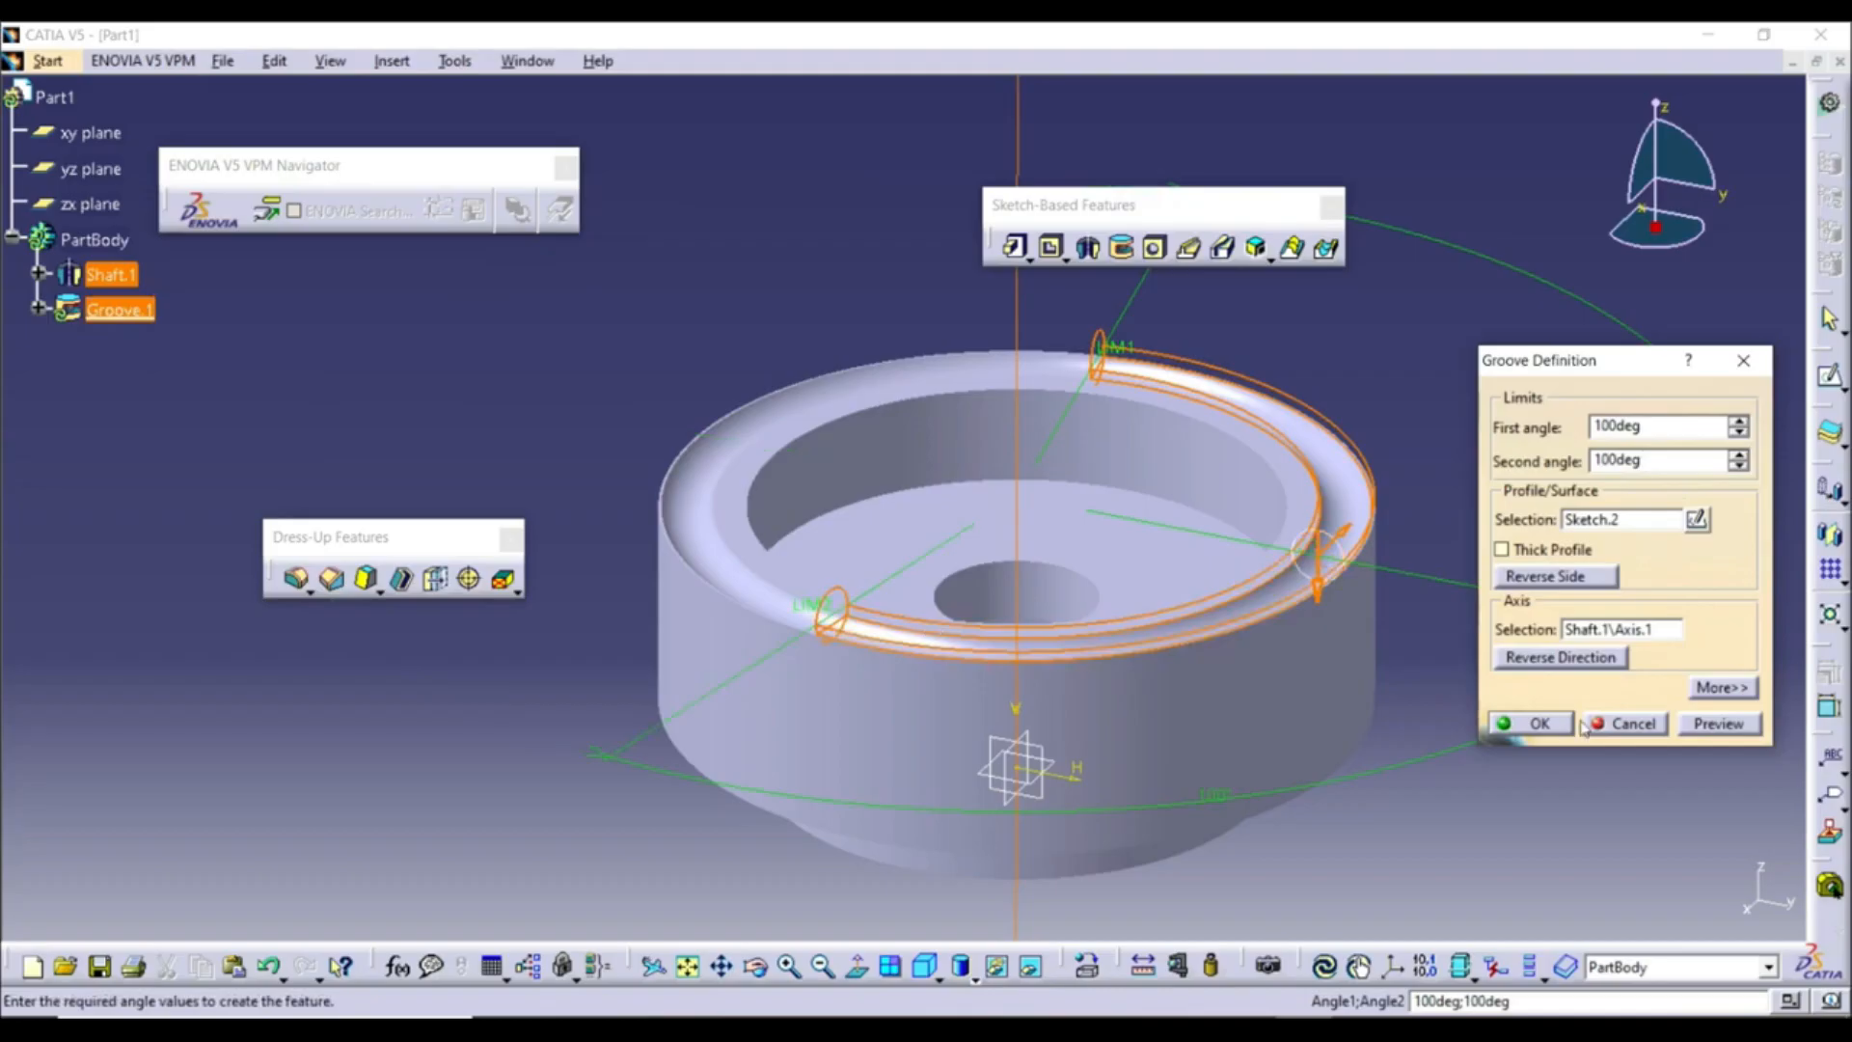
left_click(1709, 726)
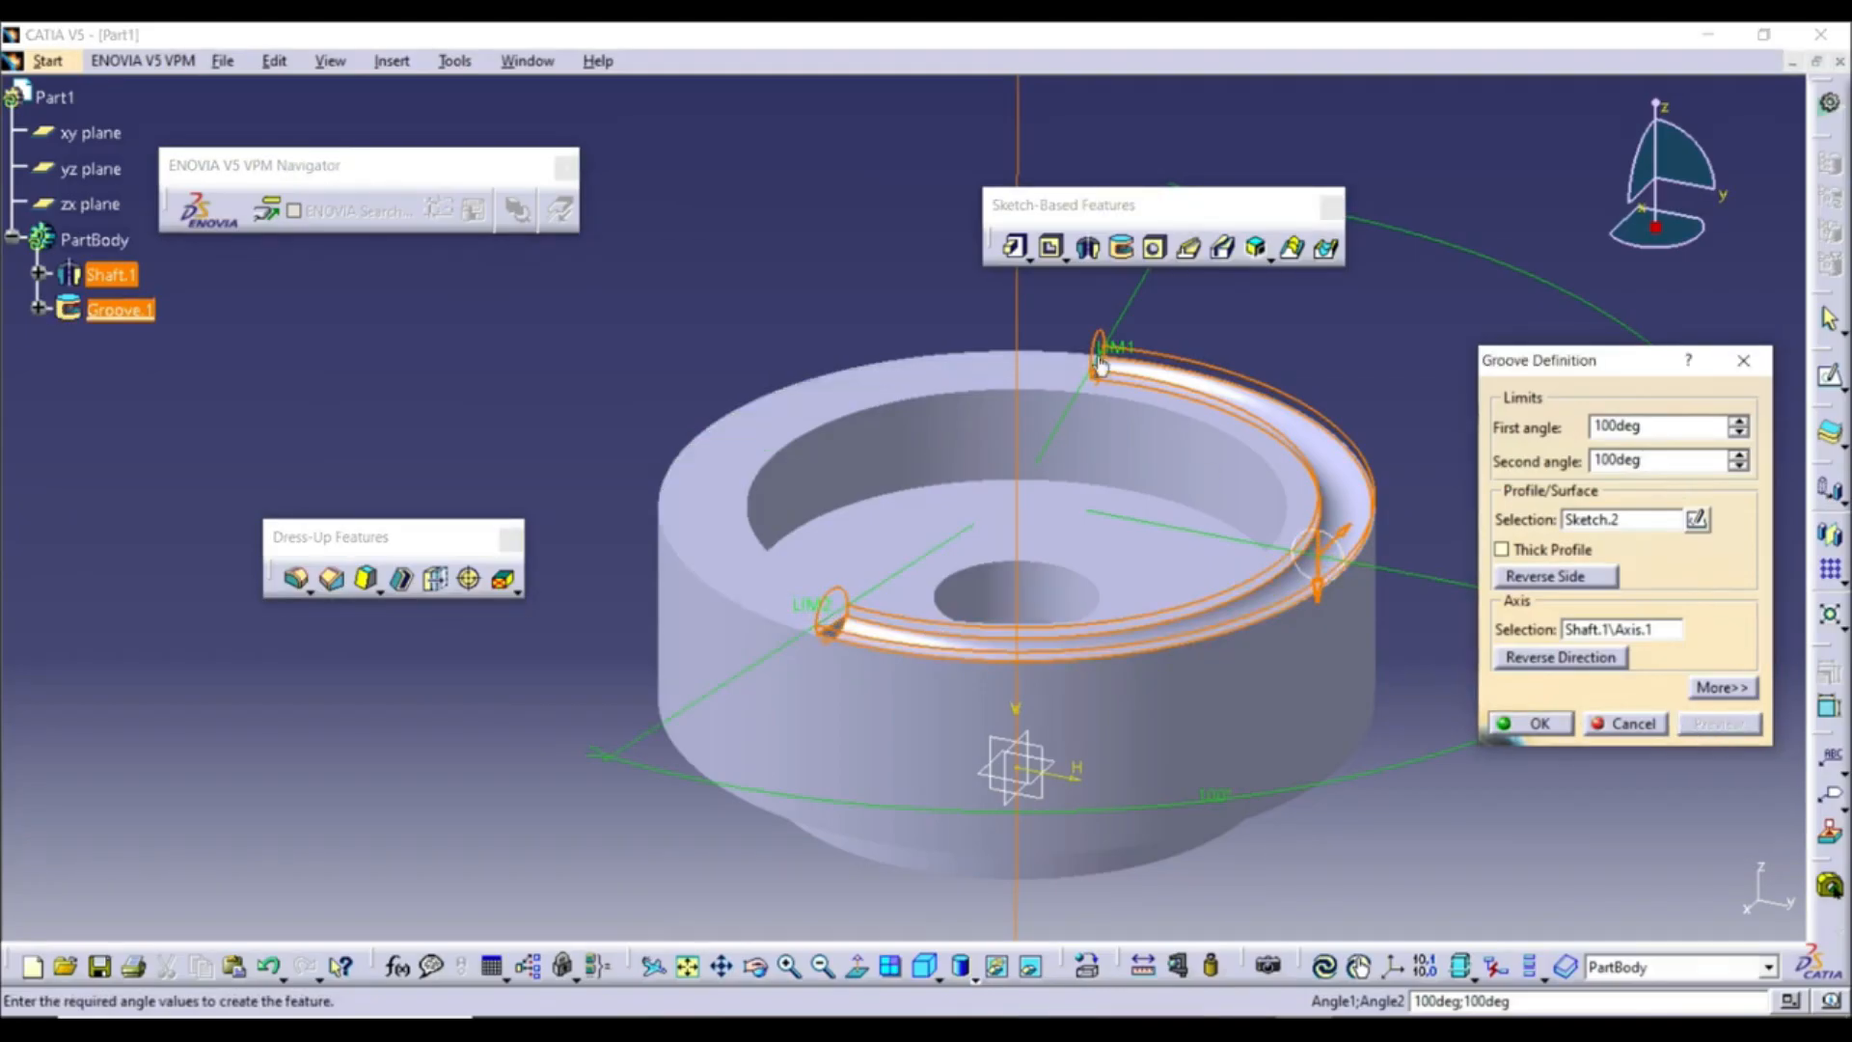
Reverse the groove's side so the material outside the circle profile is removed, preview it and apply
left_click(1570, 578)
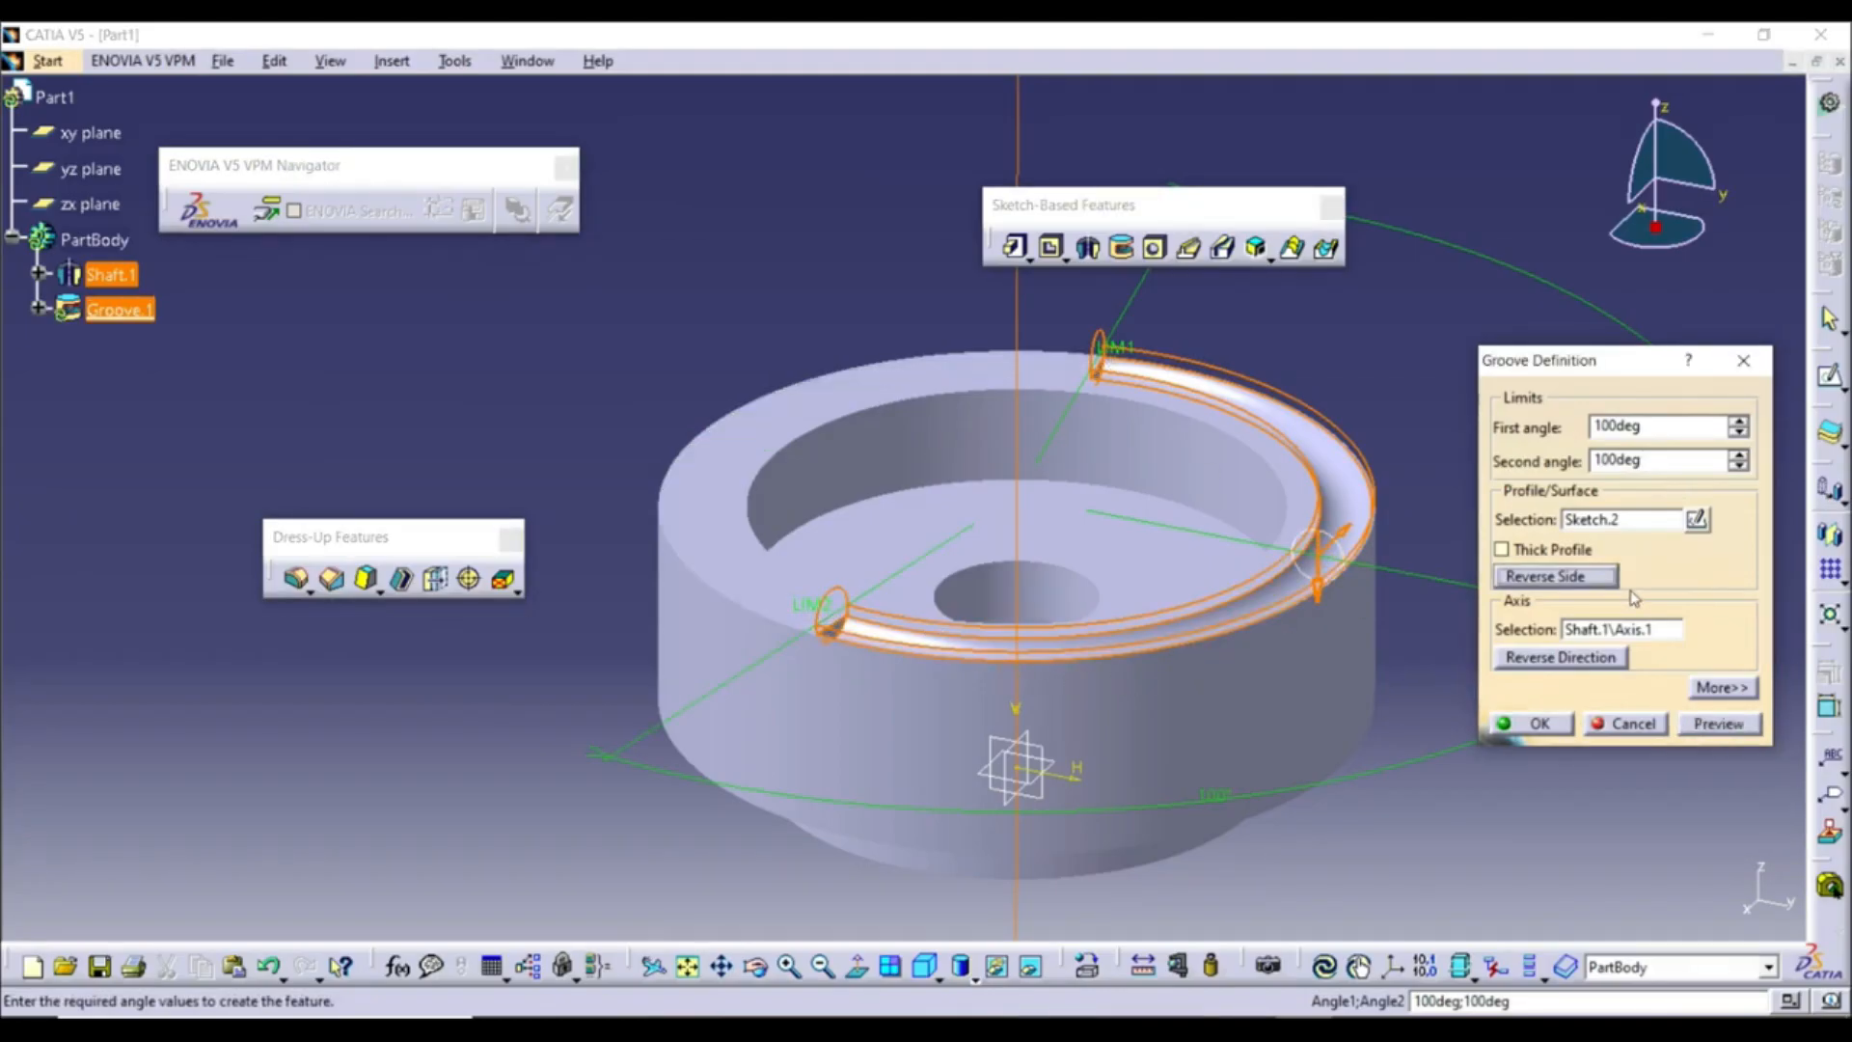
left_click(1575, 579)
left_click(1729, 725)
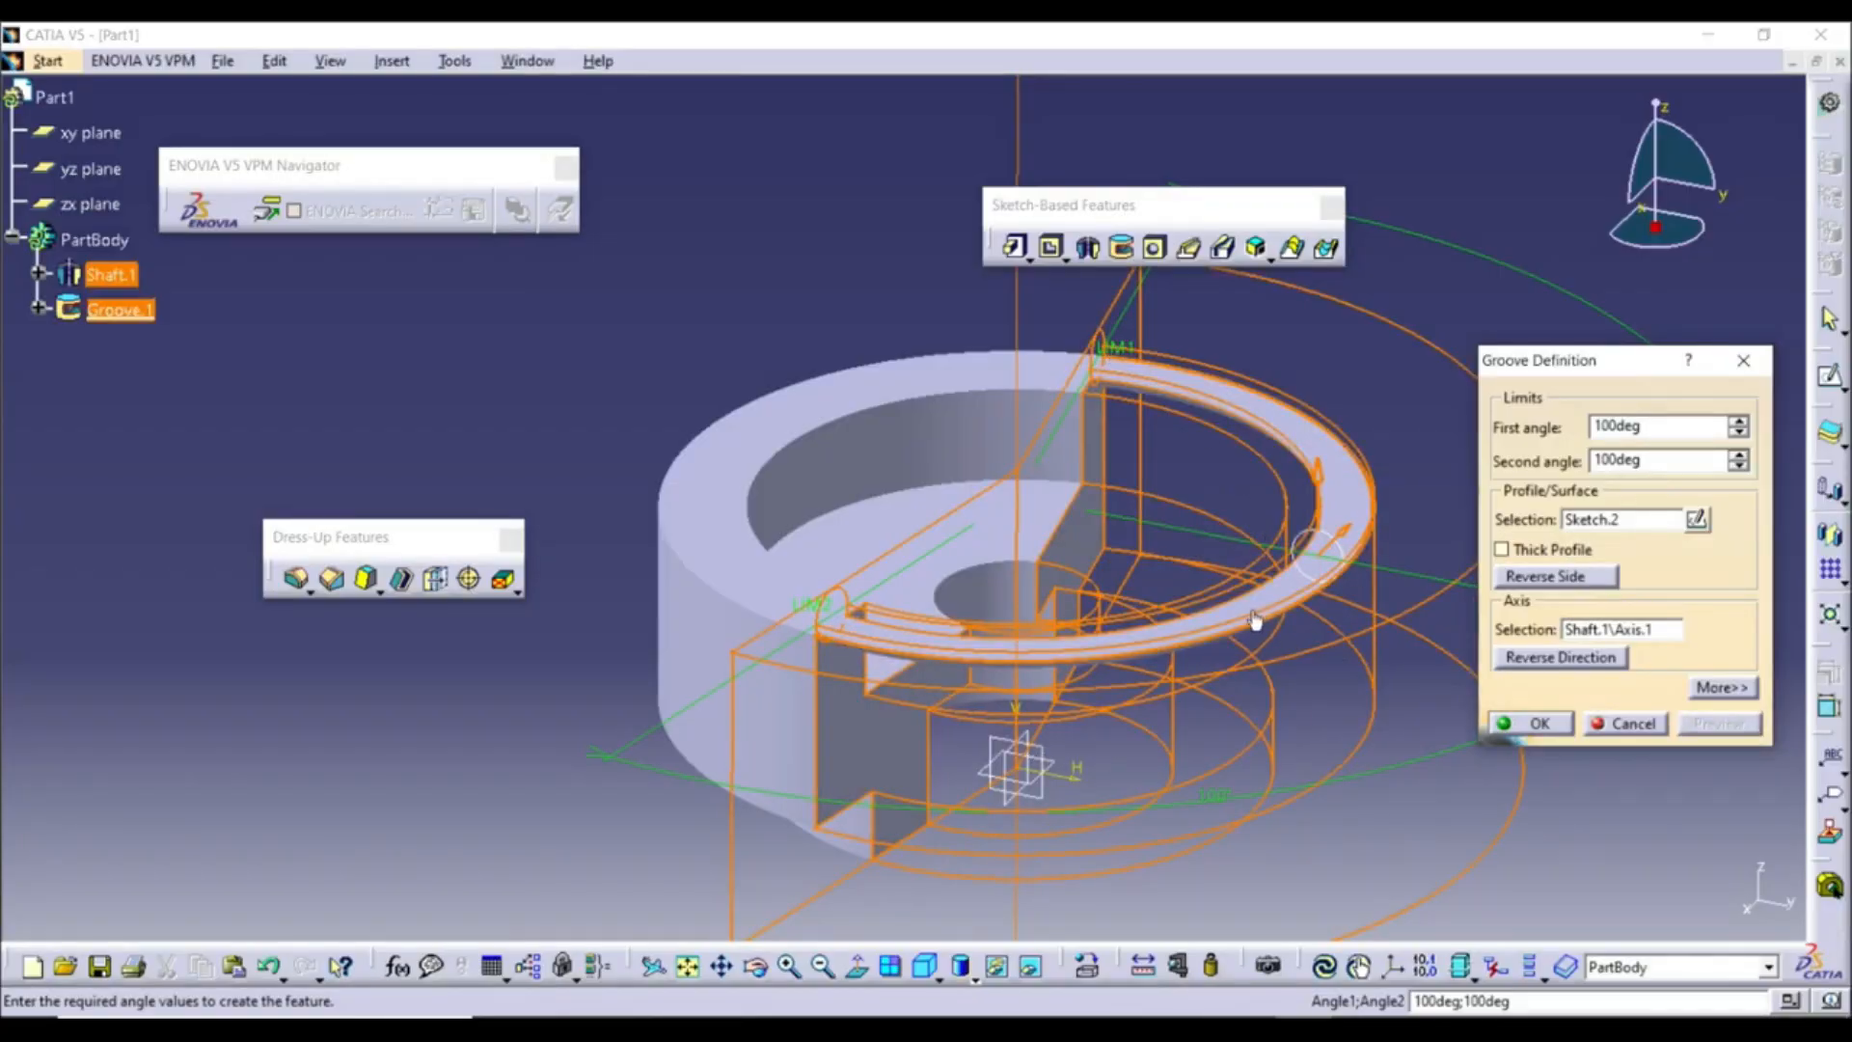
left_click(1541, 724)
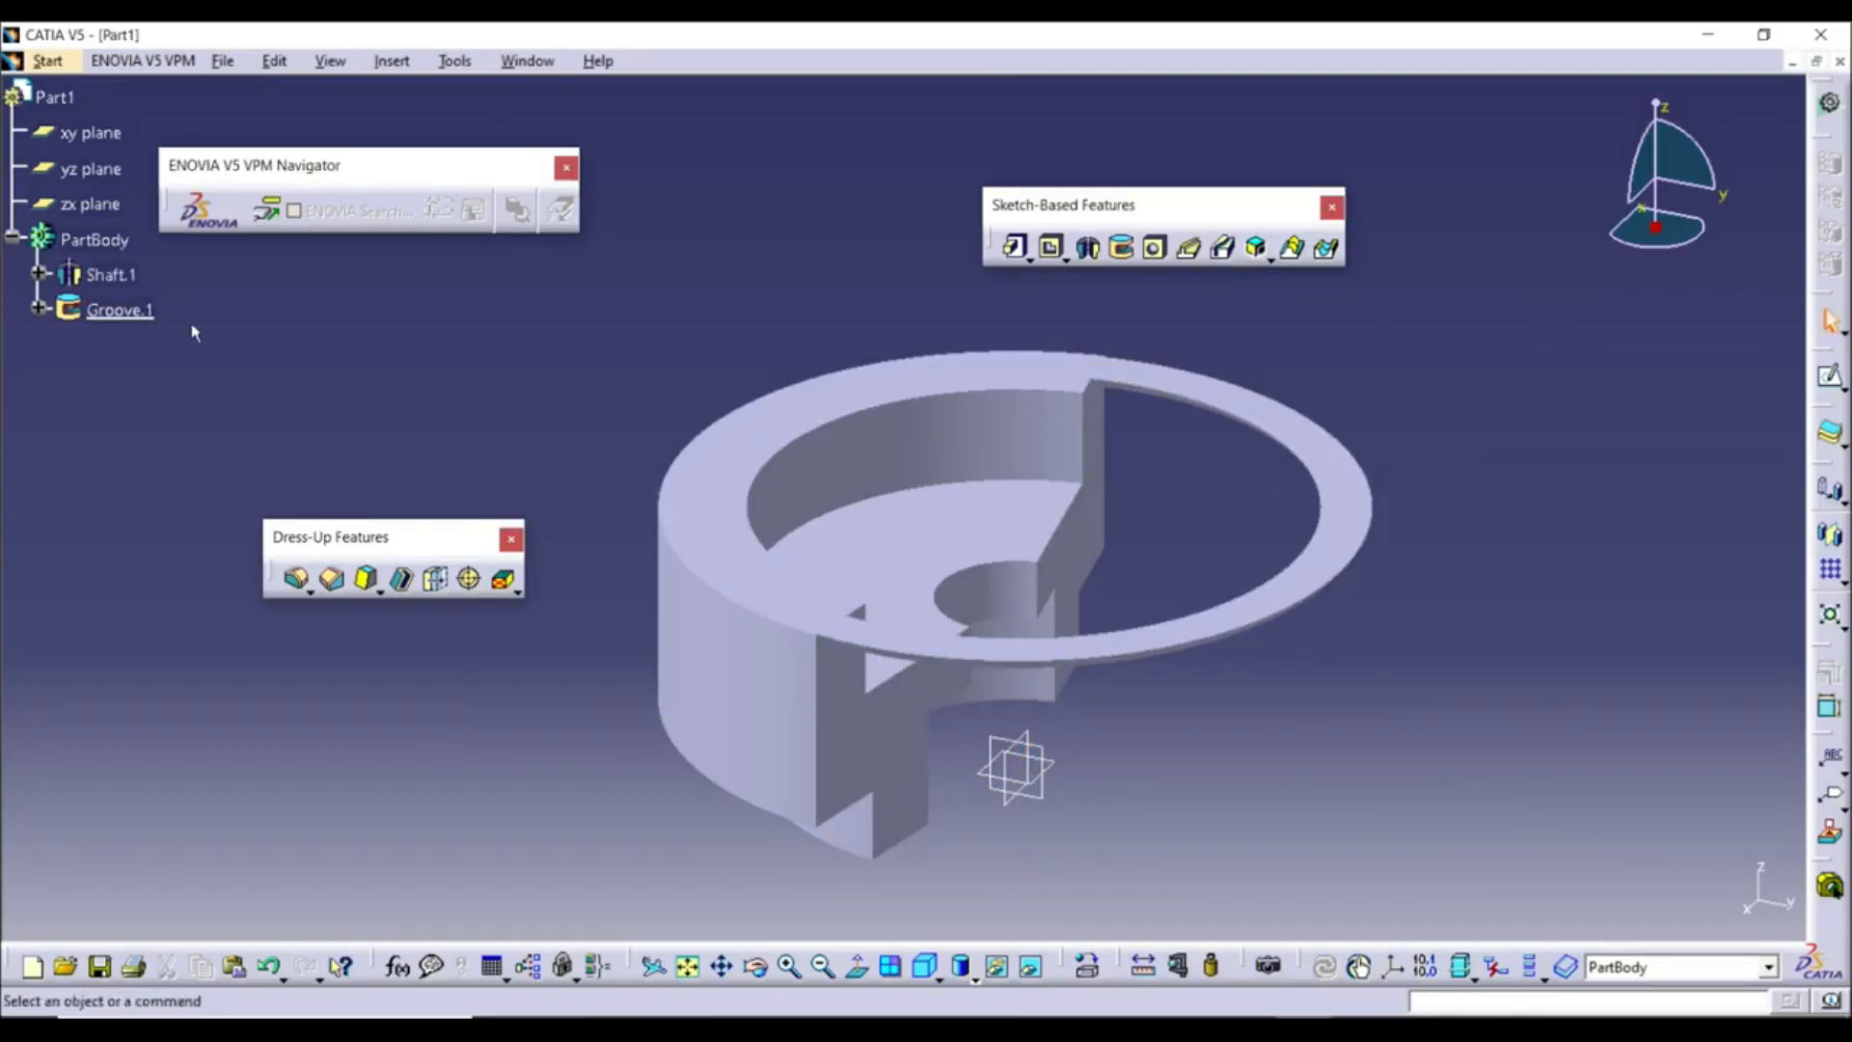
Reopen the groove, switch its side back to the inside of the circle profile and preview it
double_click(118, 309)
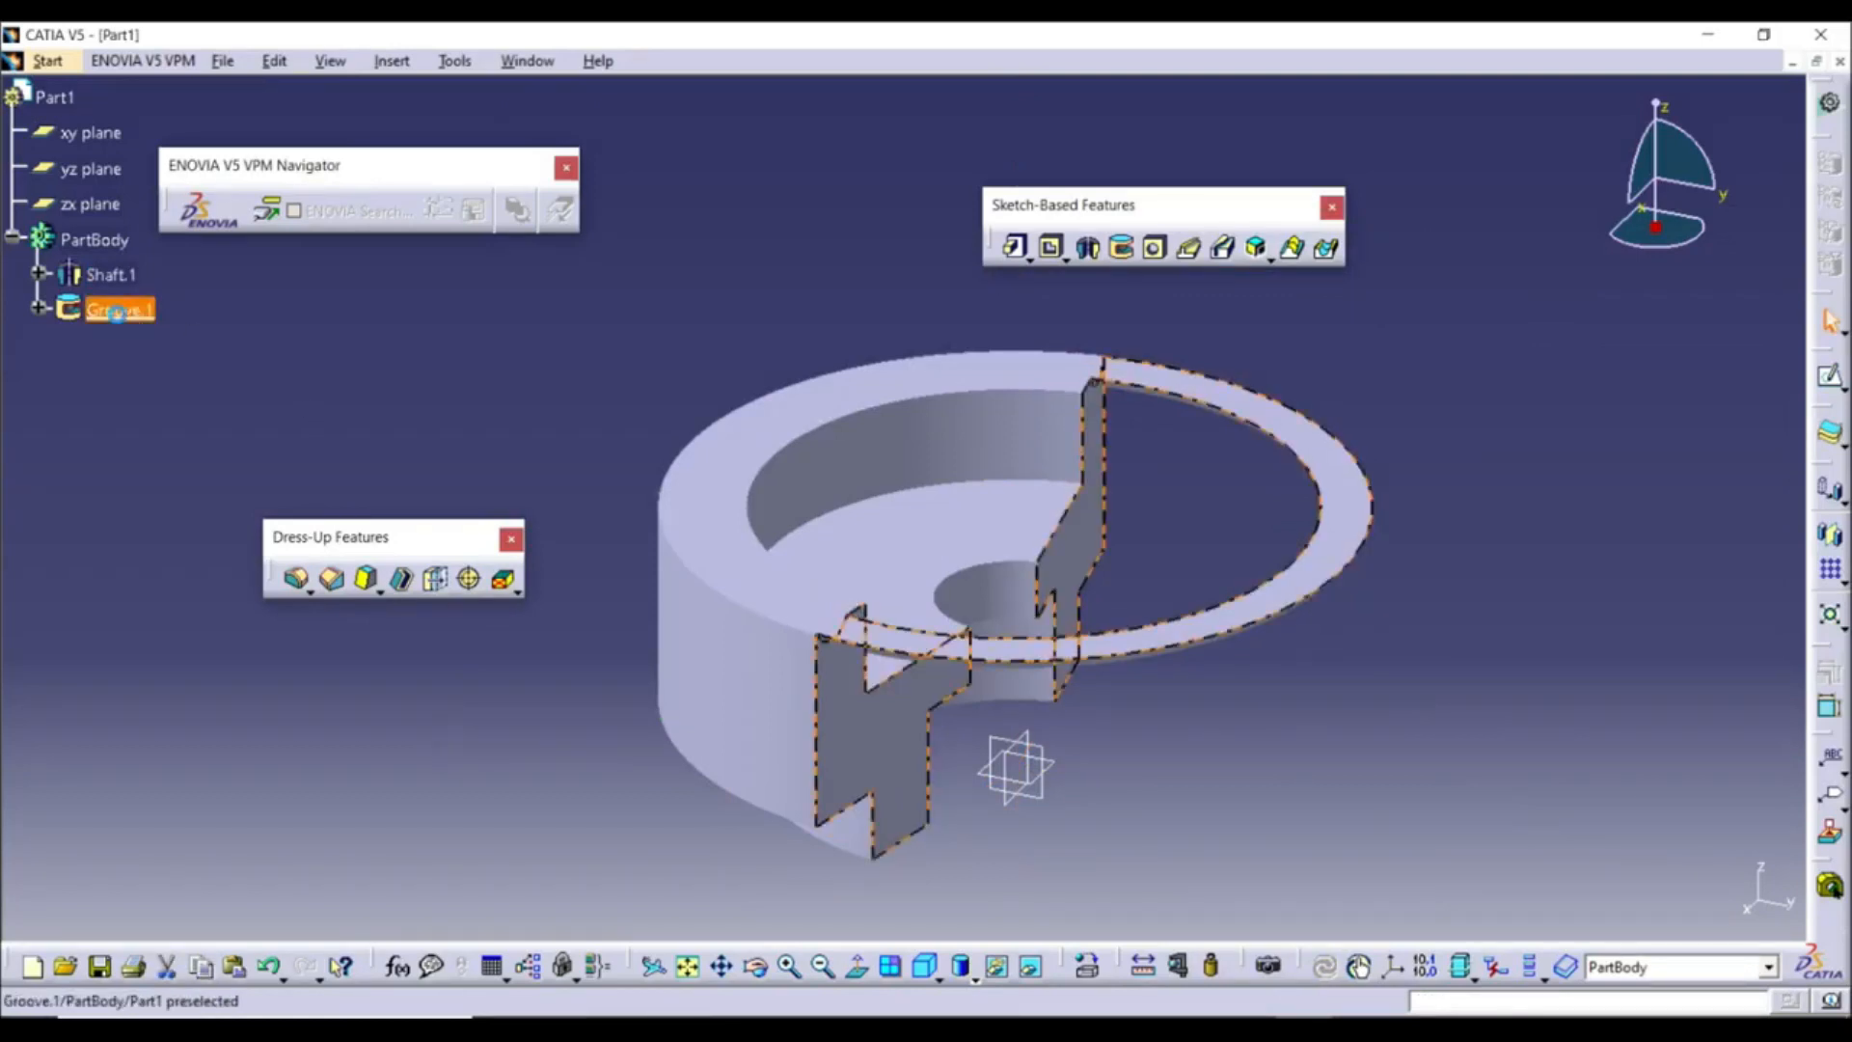
left_click(1565, 577)
left_click(1721, 728)
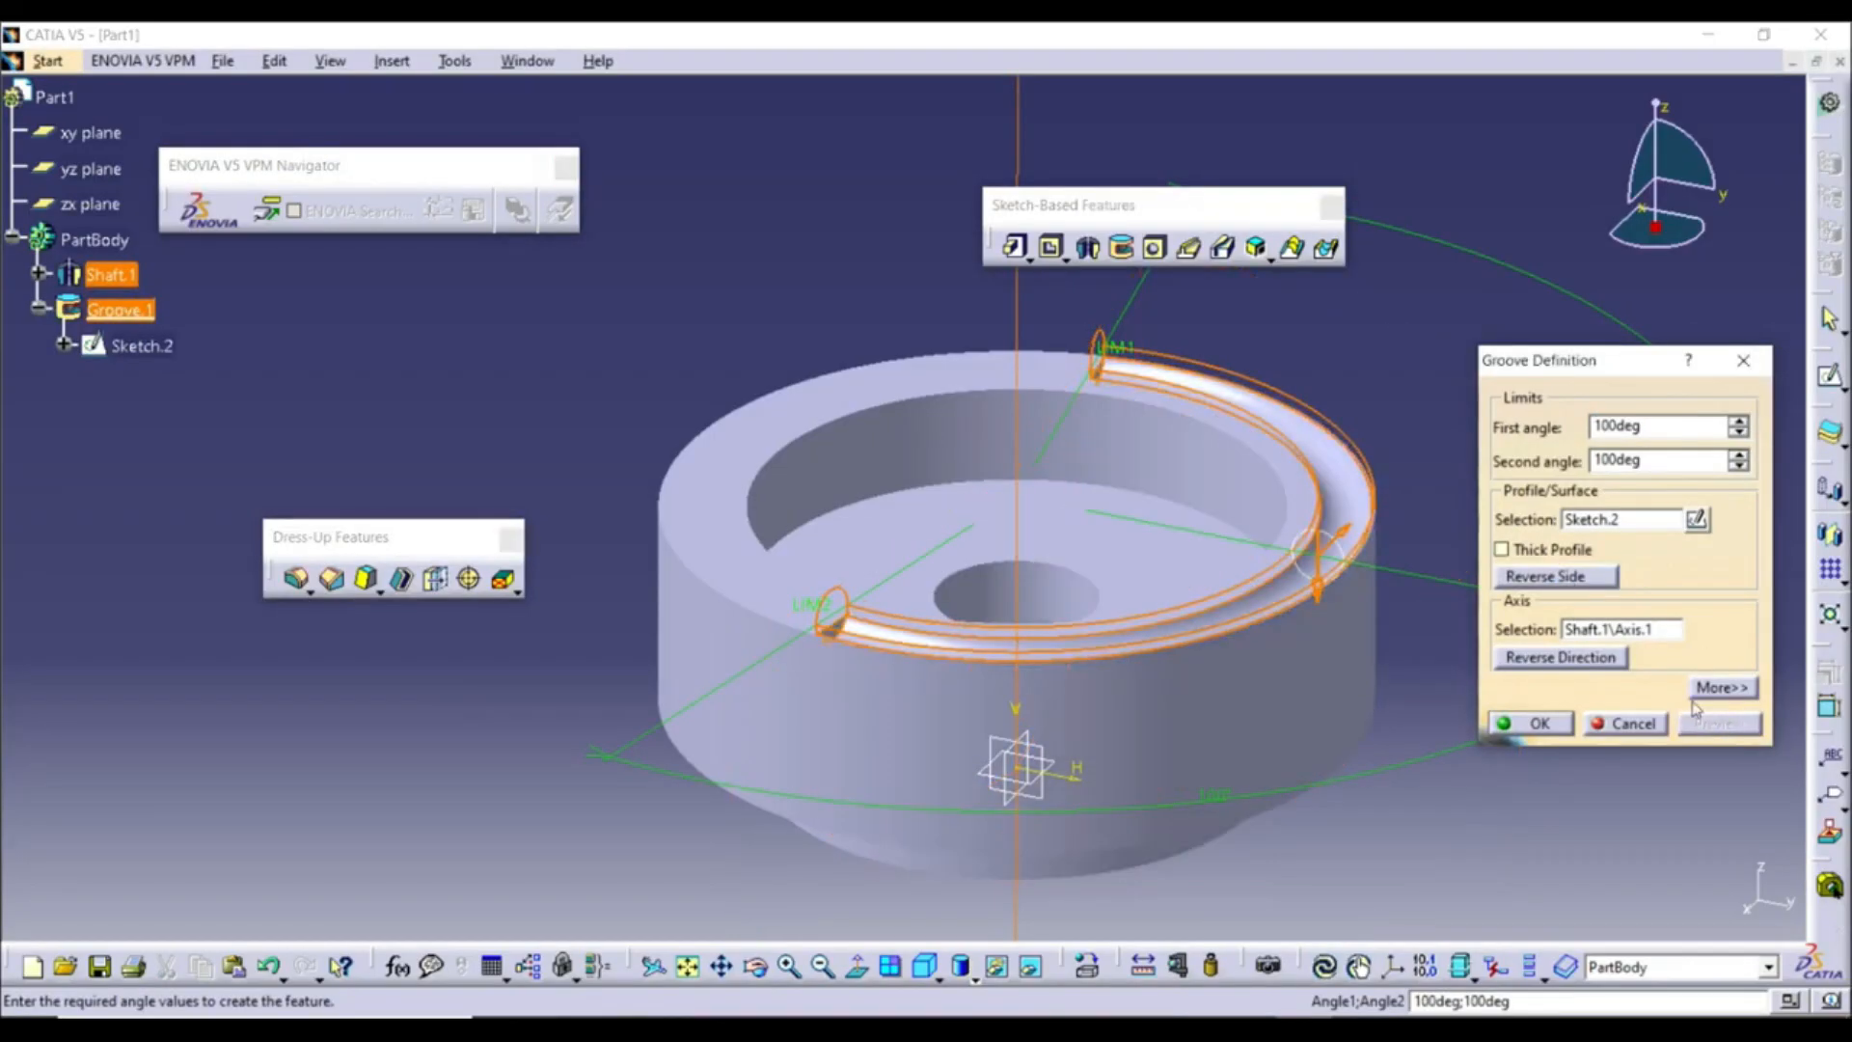
Make the groove a thick profile with both thicknesses set to 1 mm, preview it and apply
left_click(1517, 557)
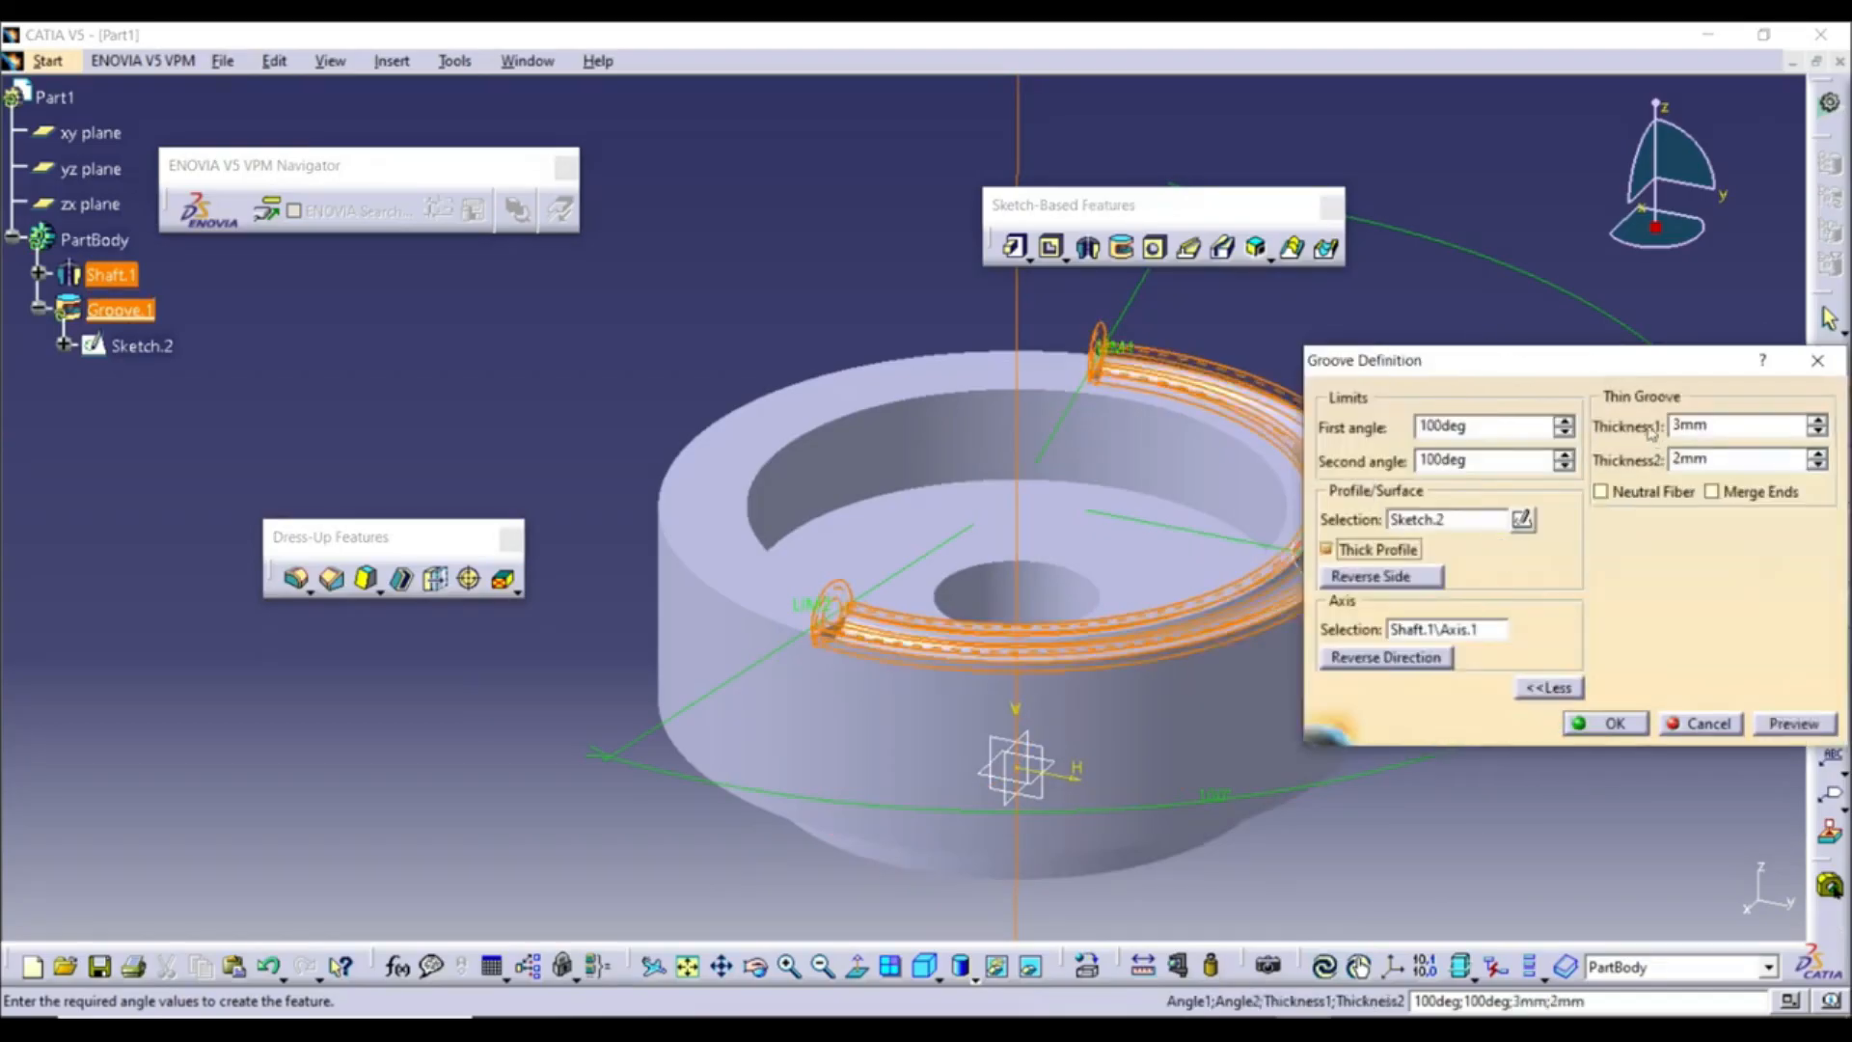
left_click(1700, 459)
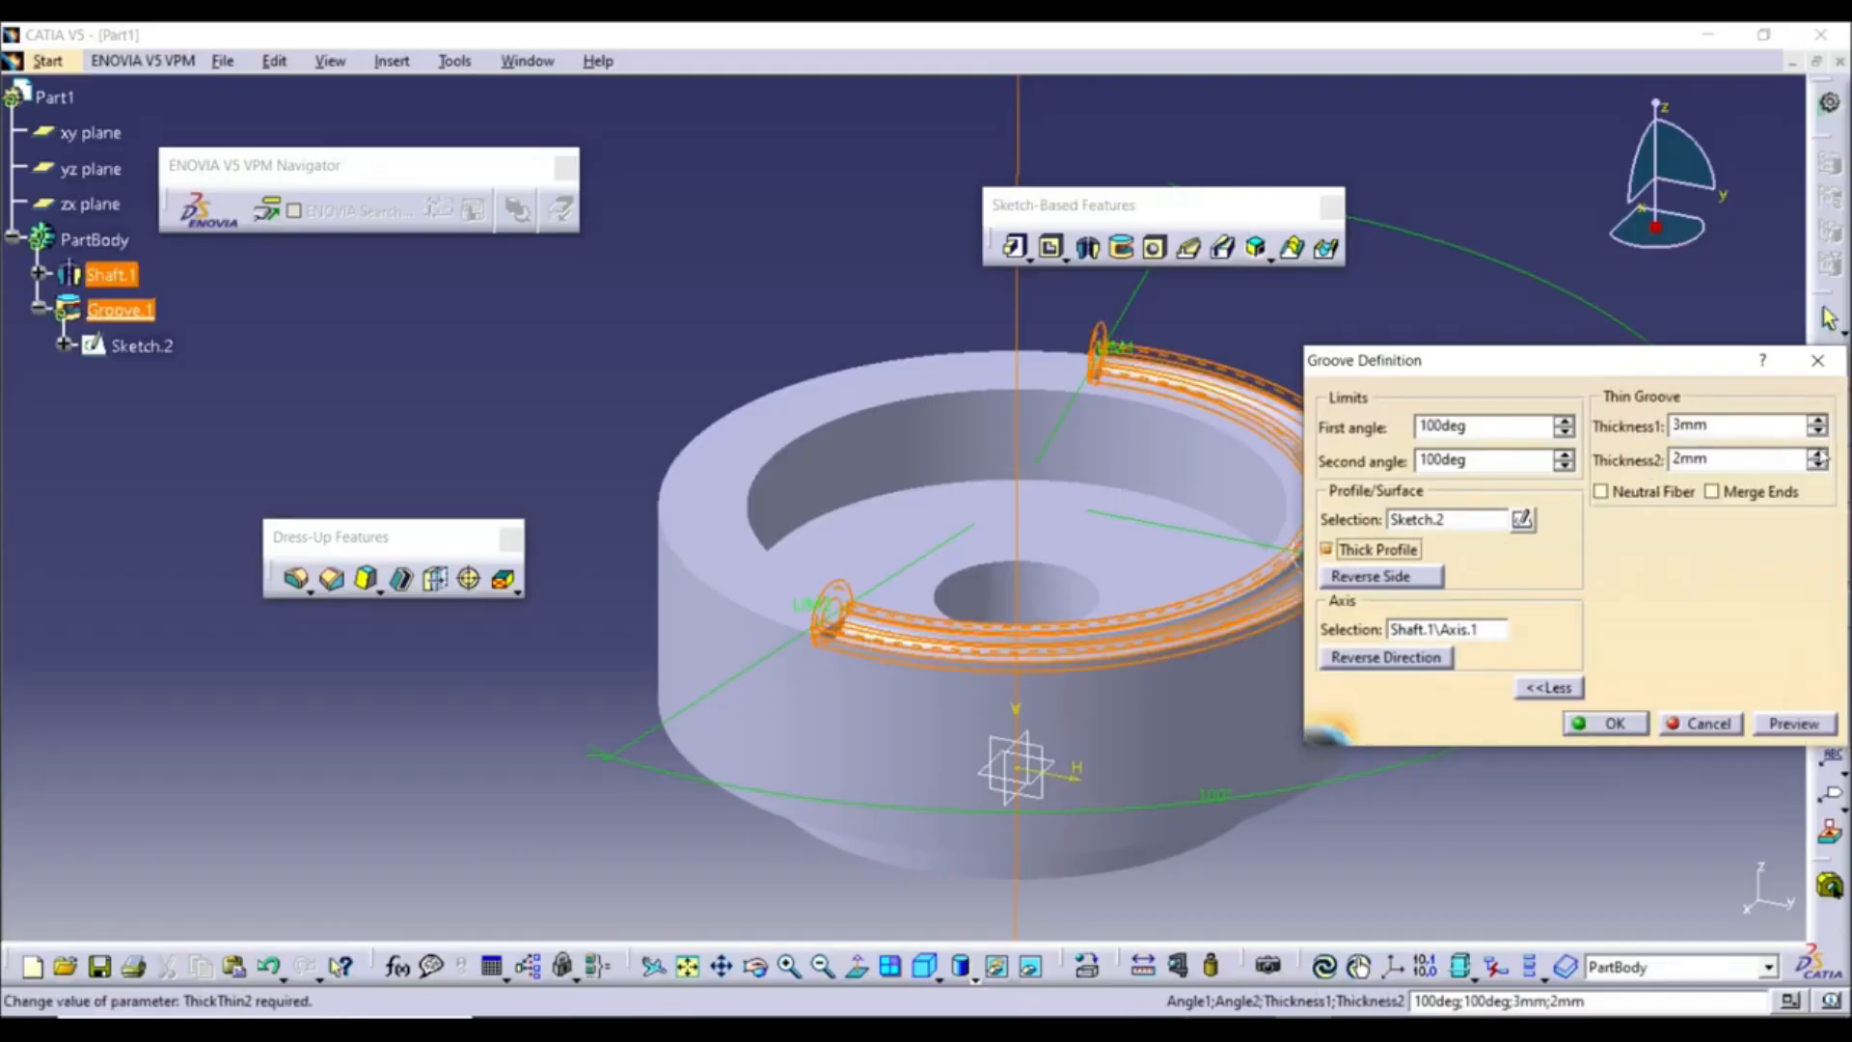
left_click(1818, 432)
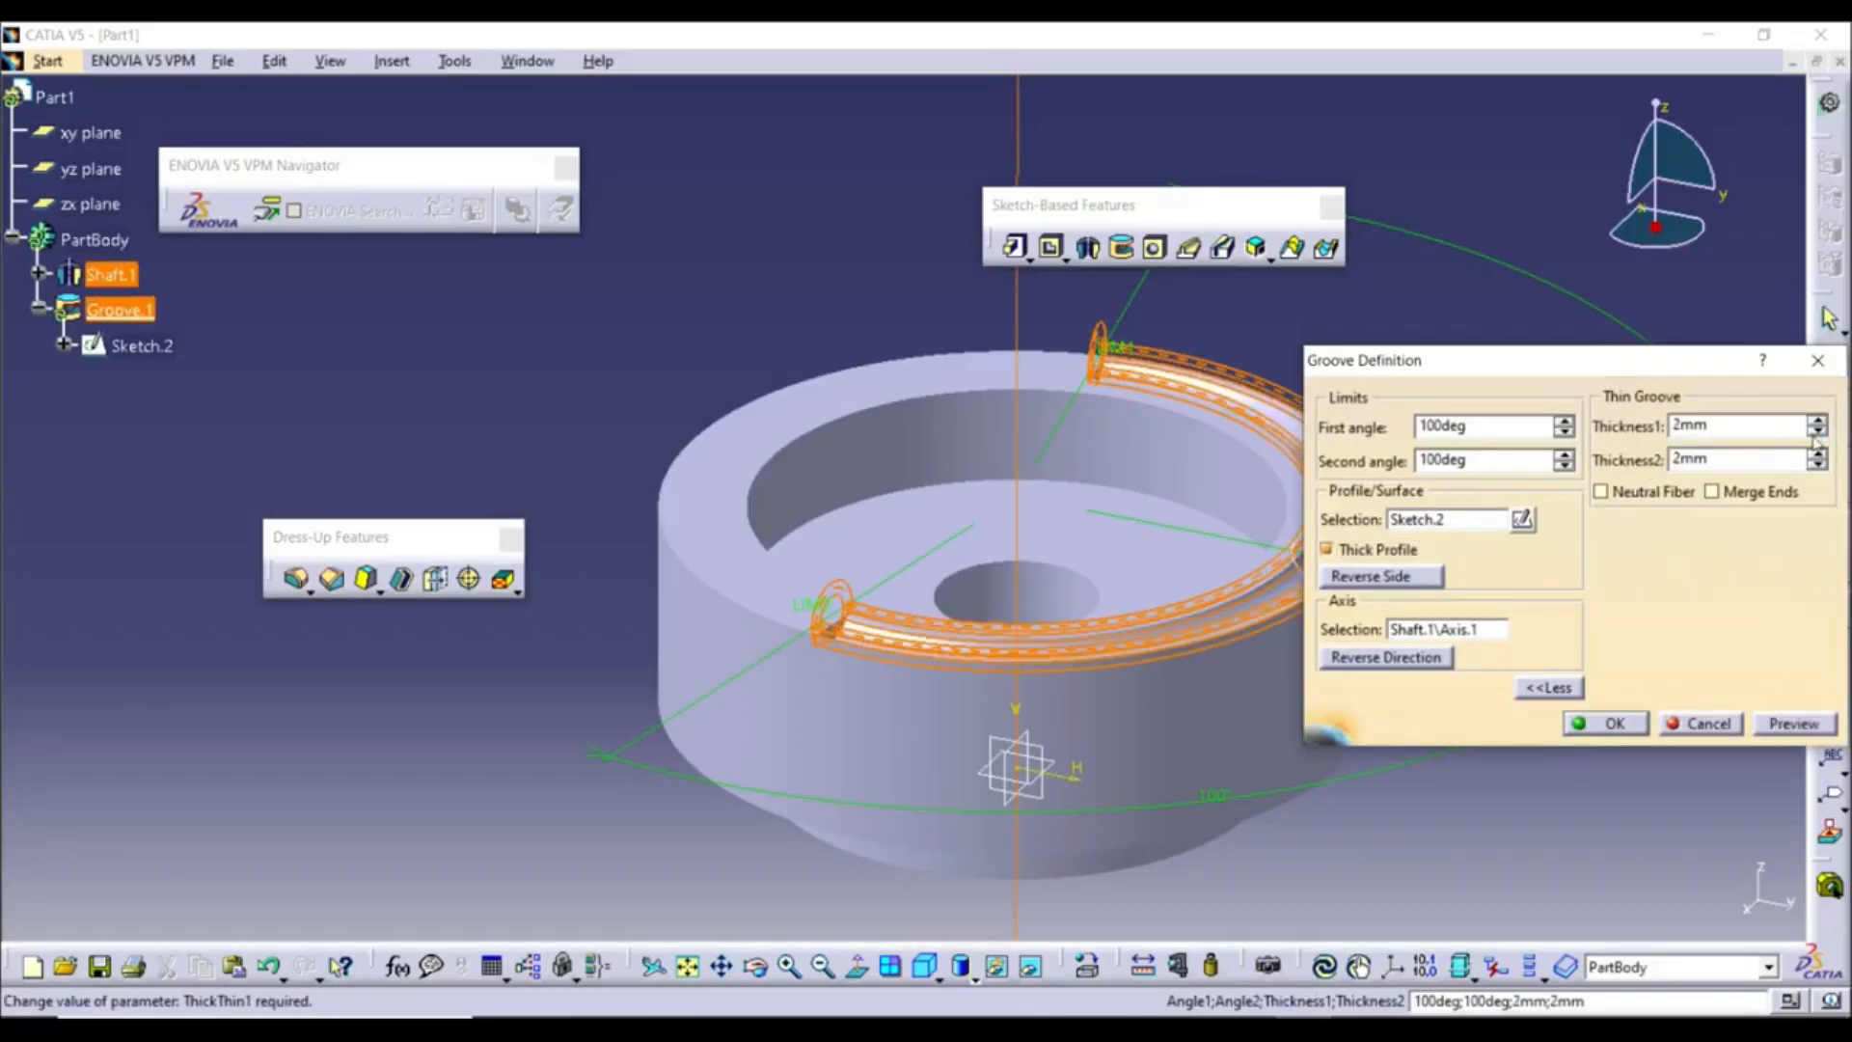
left_click(1818, 431)
left_click(1817, 466)
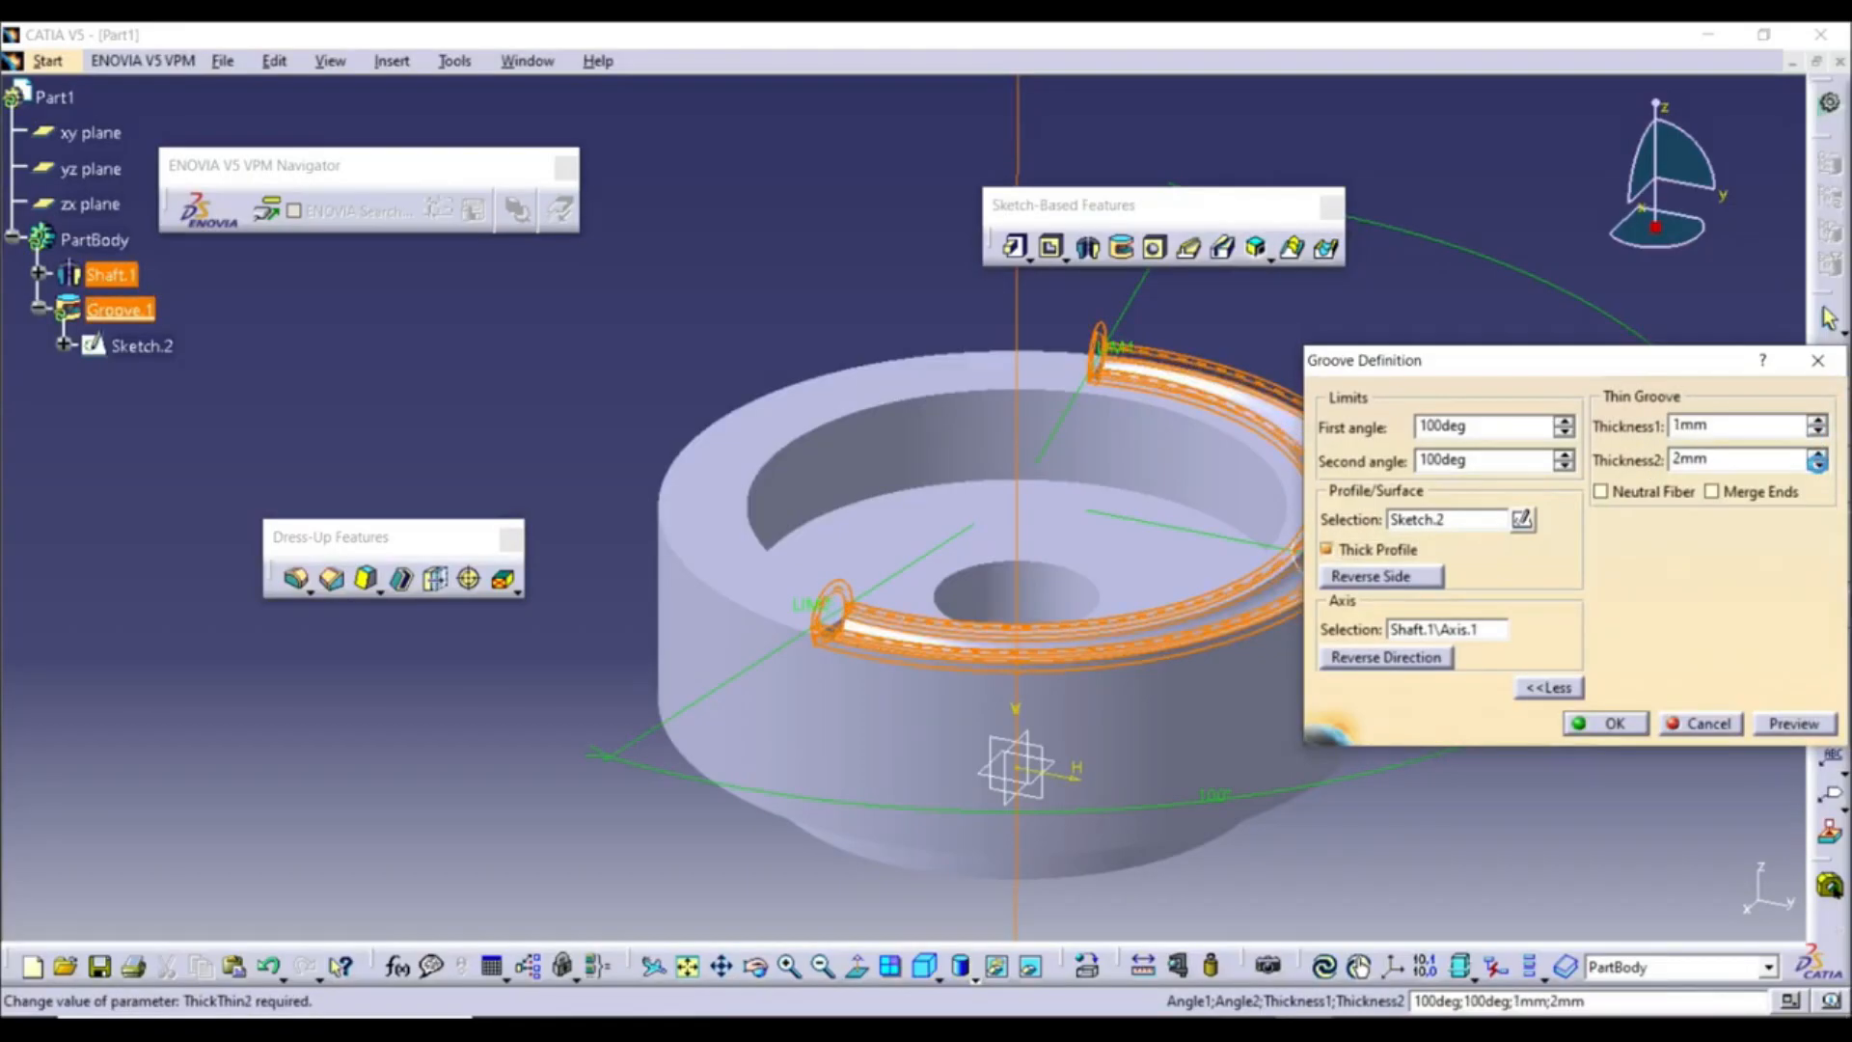
left_click(1792, 731)
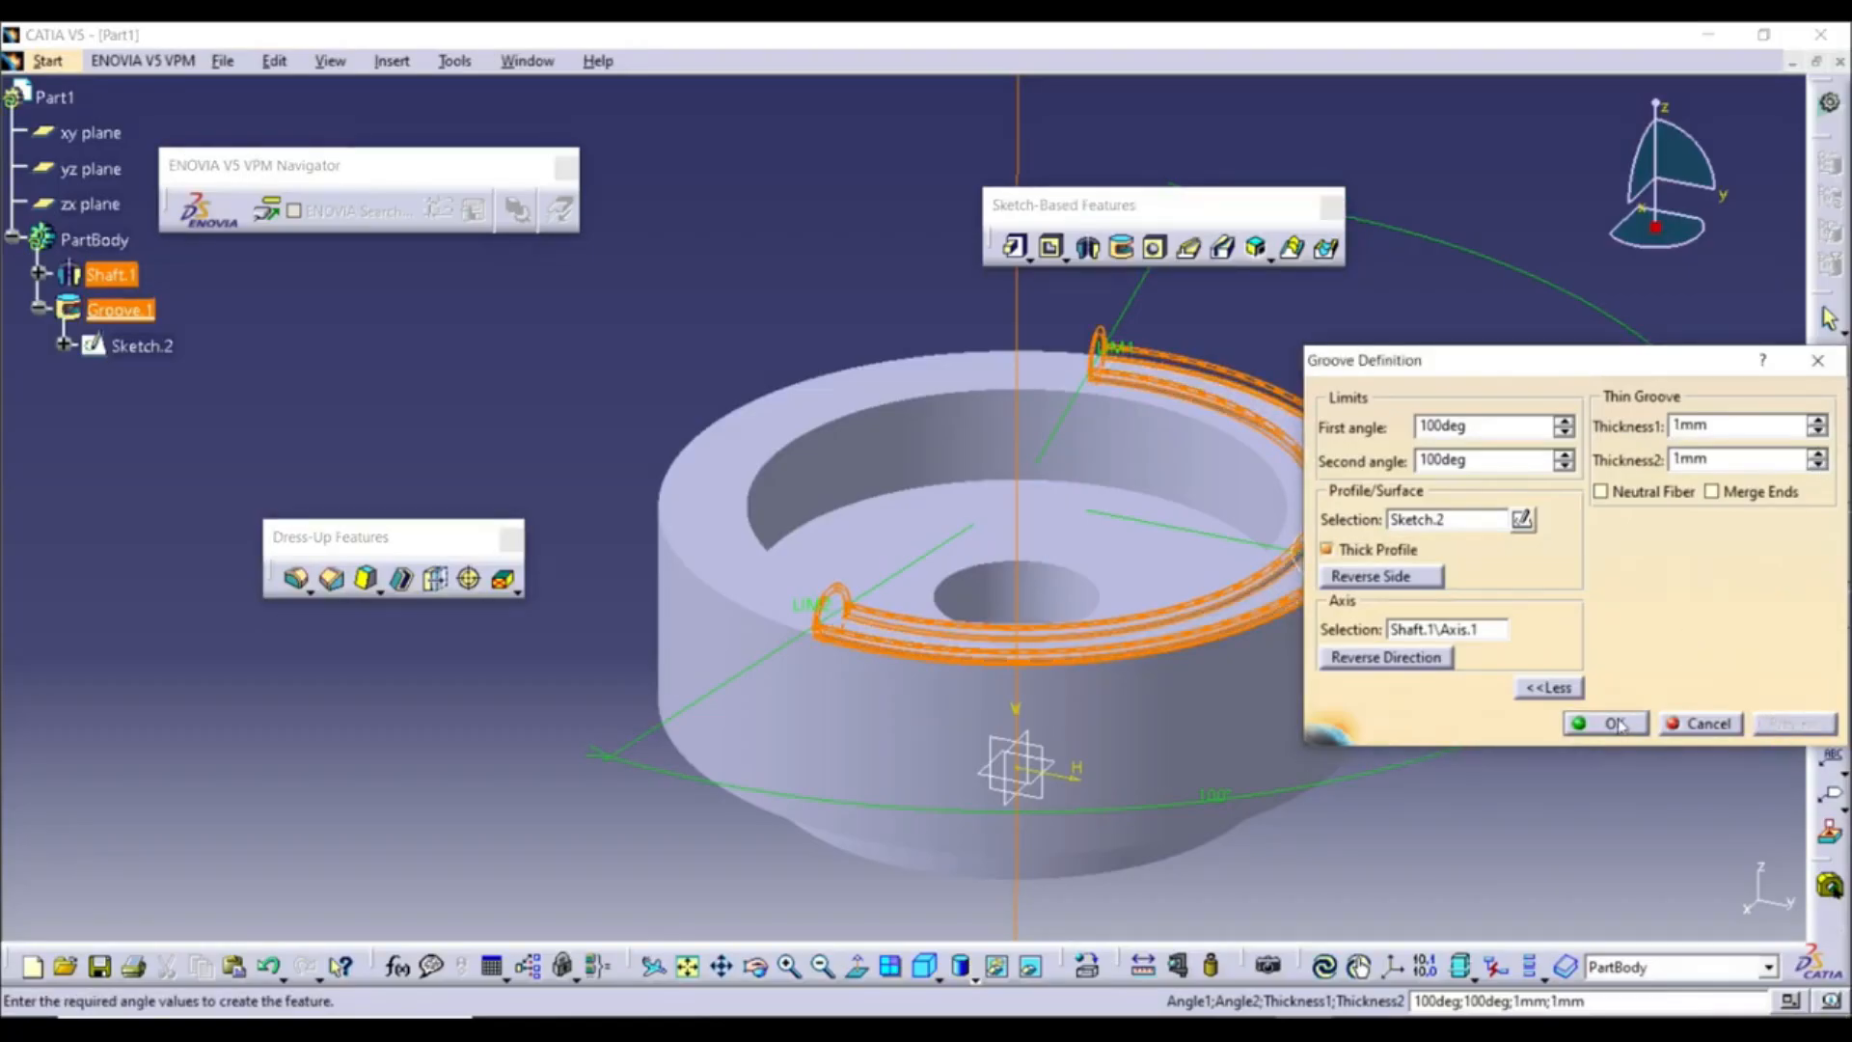
left_click(1619, 725)
middle_click_drag(1026, 550, 564, 316)
scroll(717, 678, "up", 1)
middle_click_drag(718, 678, 1378, 626)
middle_click_drag(1216, 818, 1264, 753)
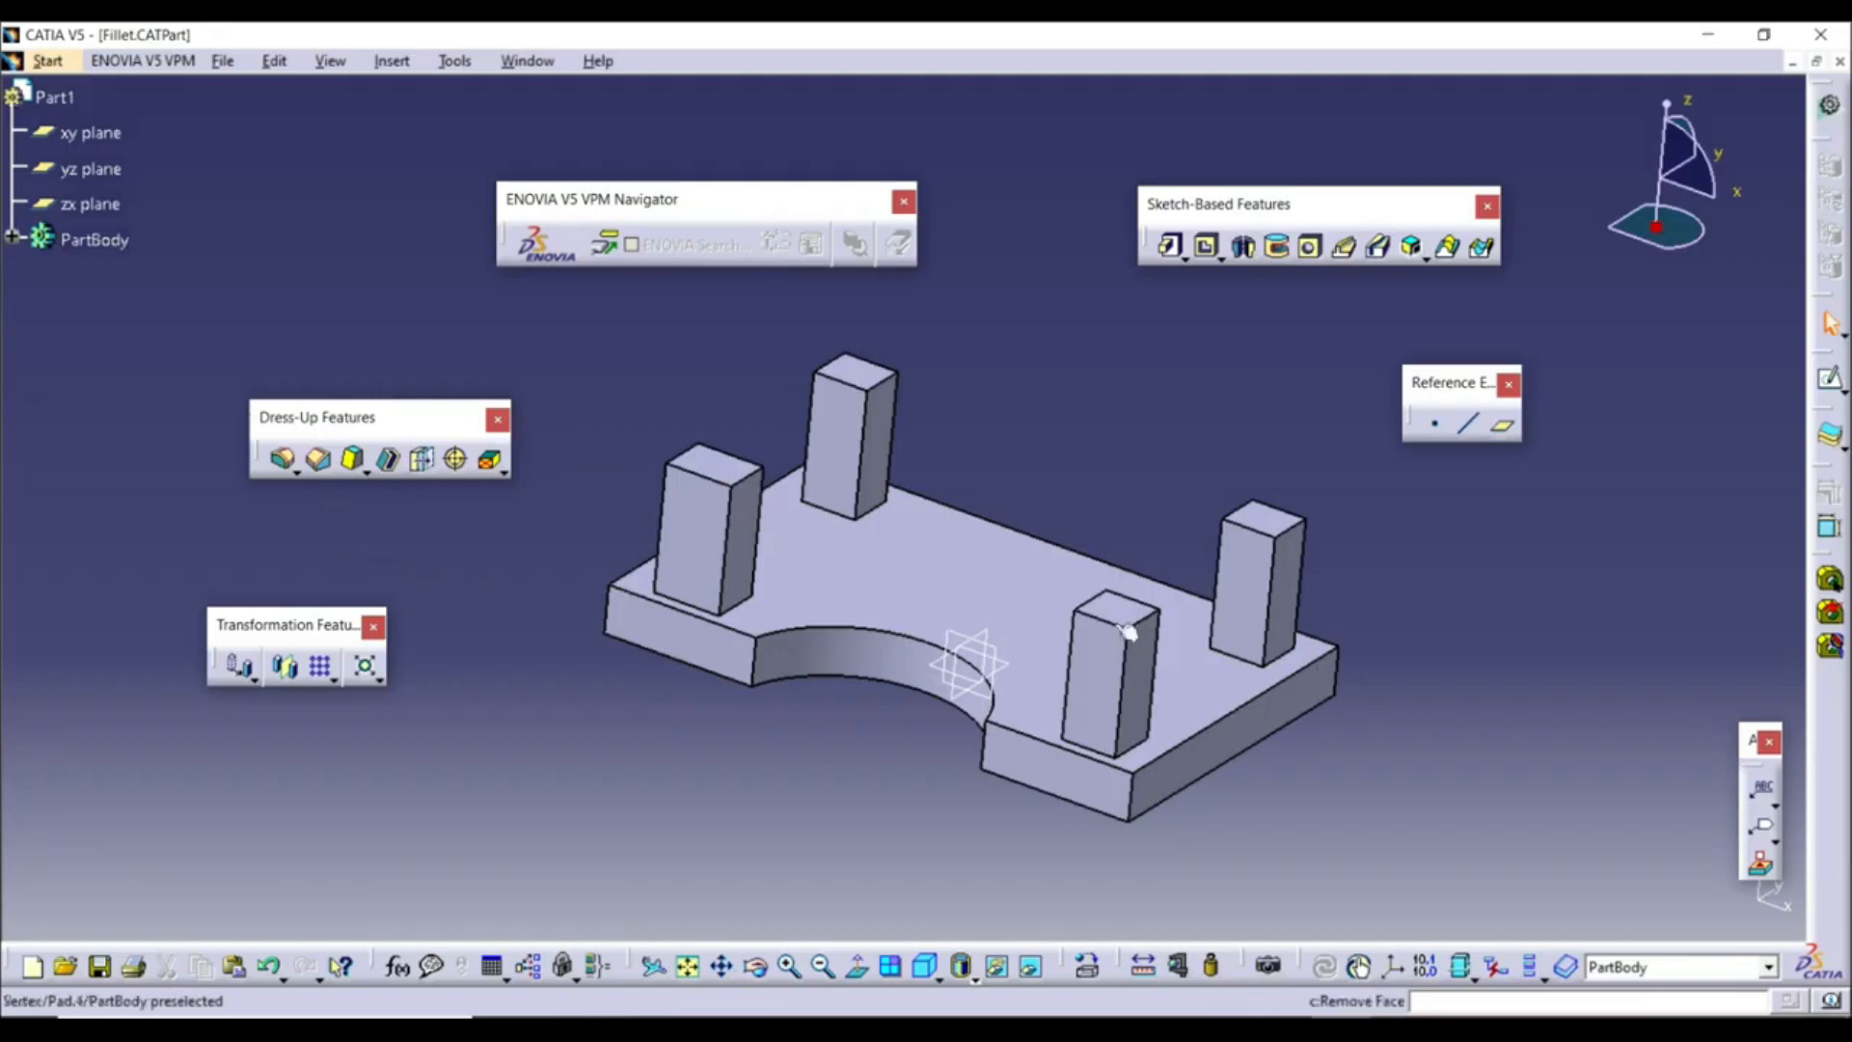
right_click(1835, 804)
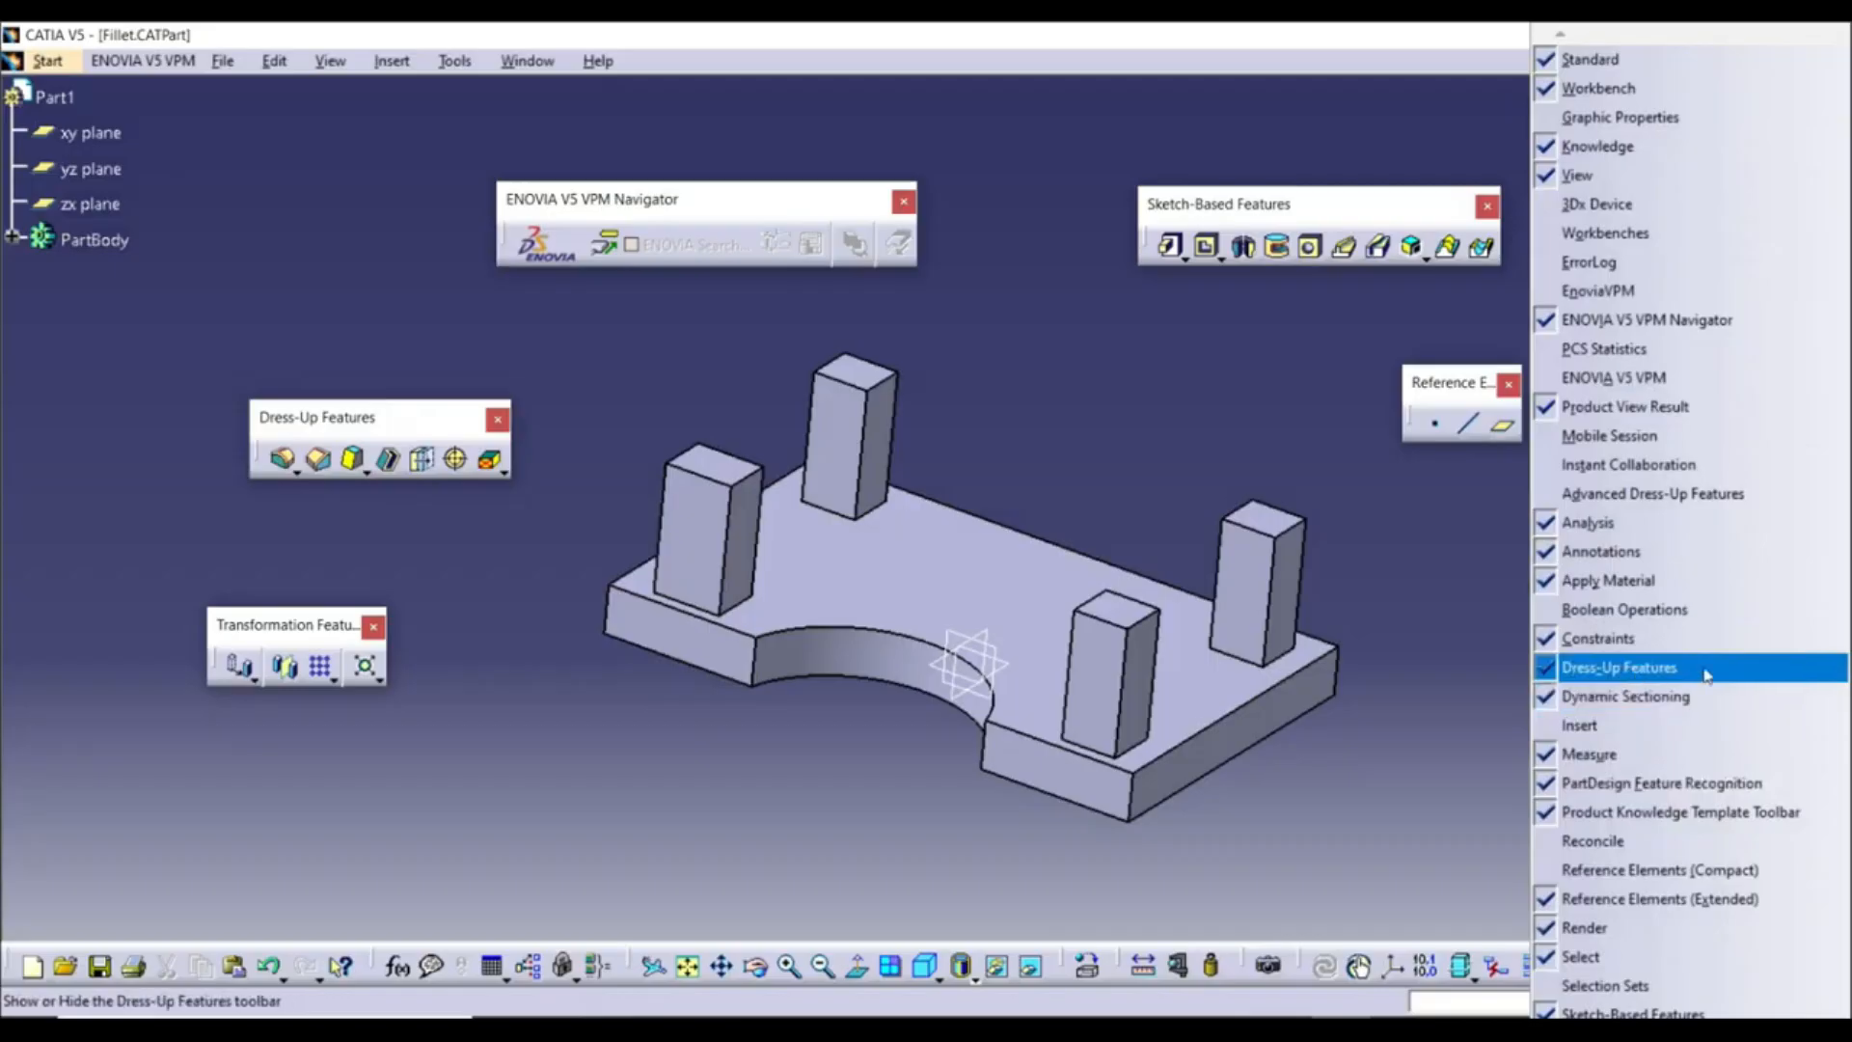
left_click(1363, 788)
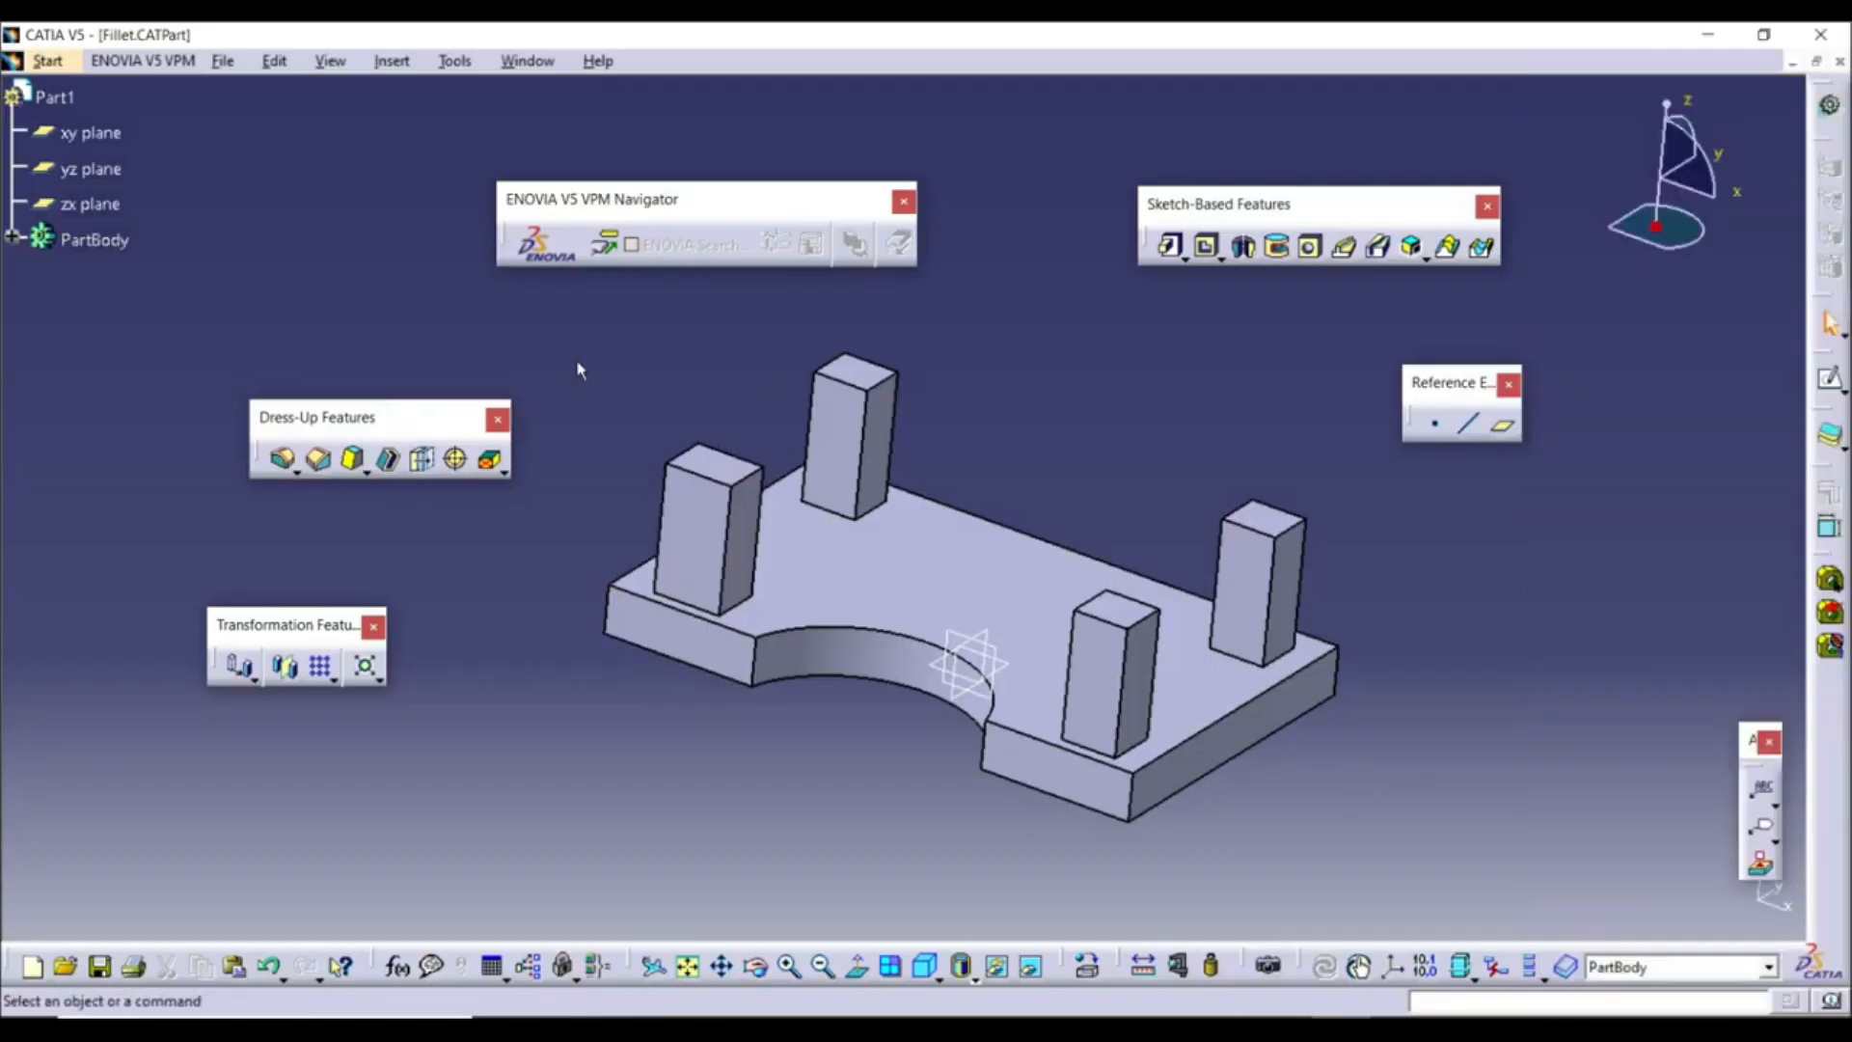
Fillet the two vertical edges at the ends of the plate's curved cutout with a 5 mm radius
left_click(285, 462)
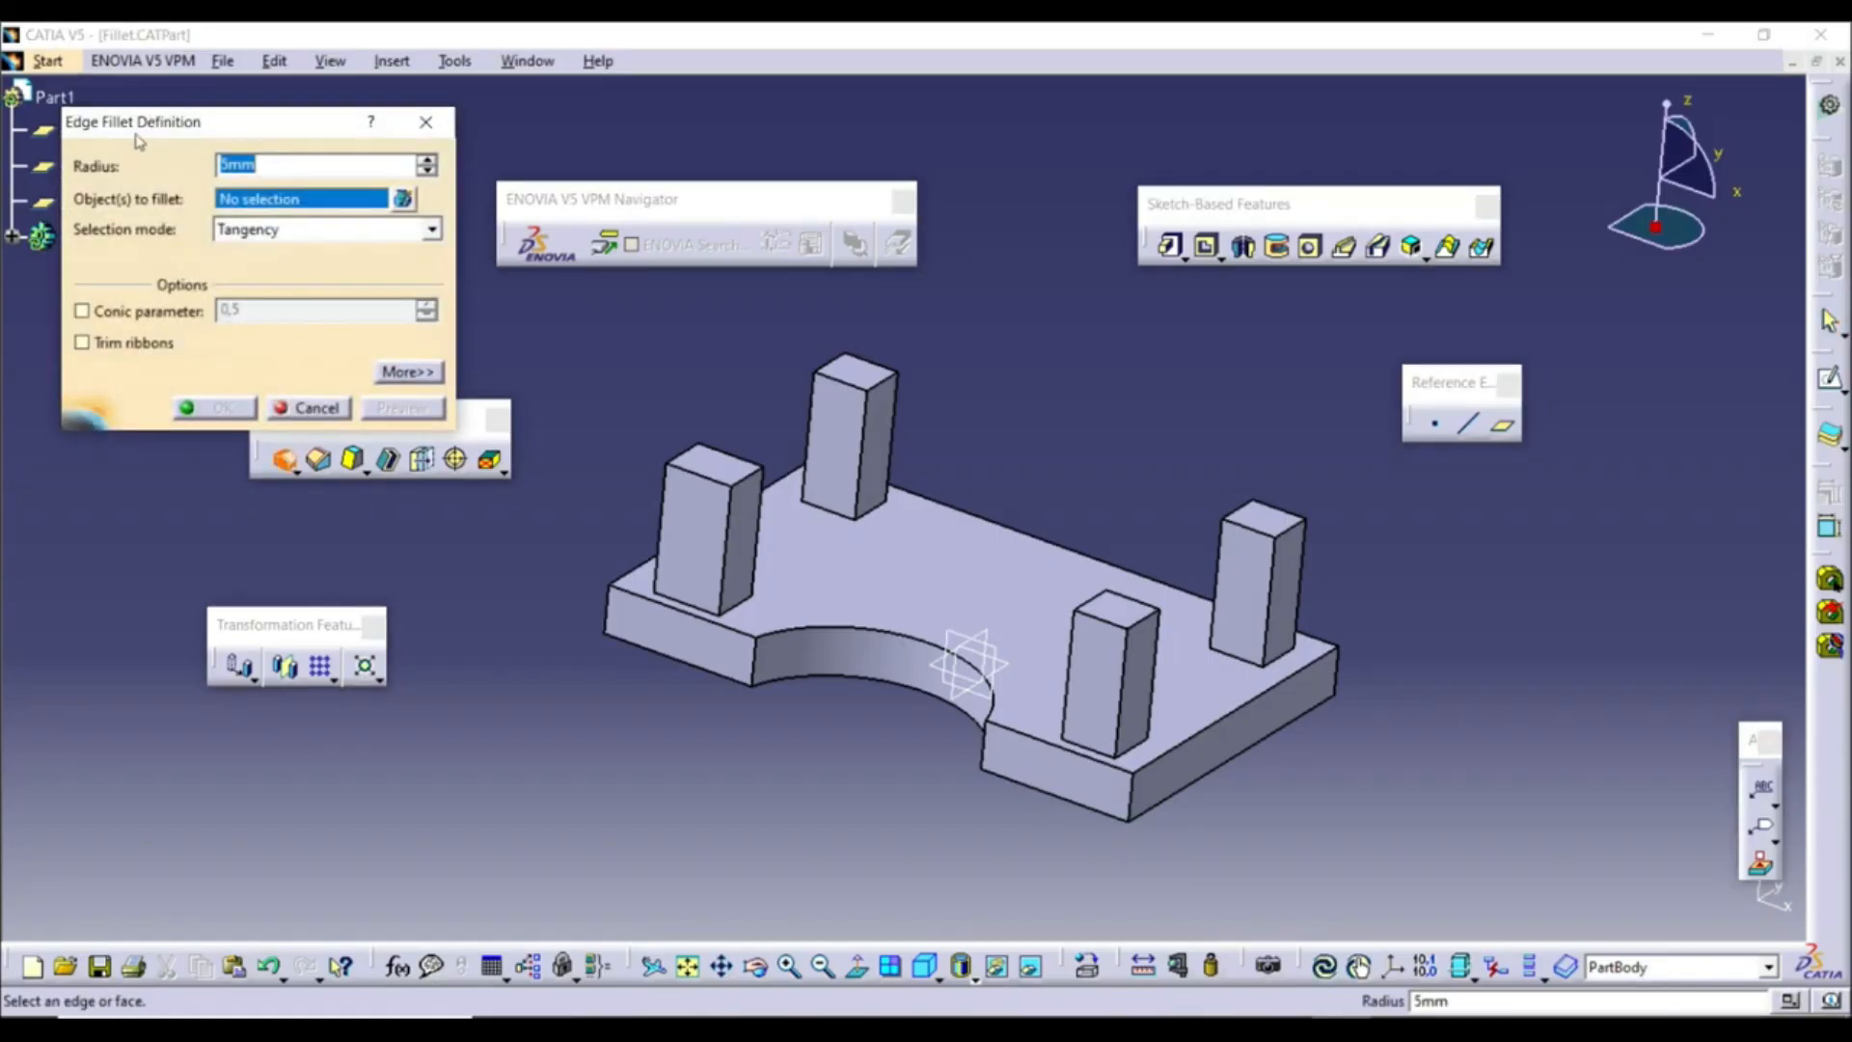
left_click_drag(220, 123, 287, 305)
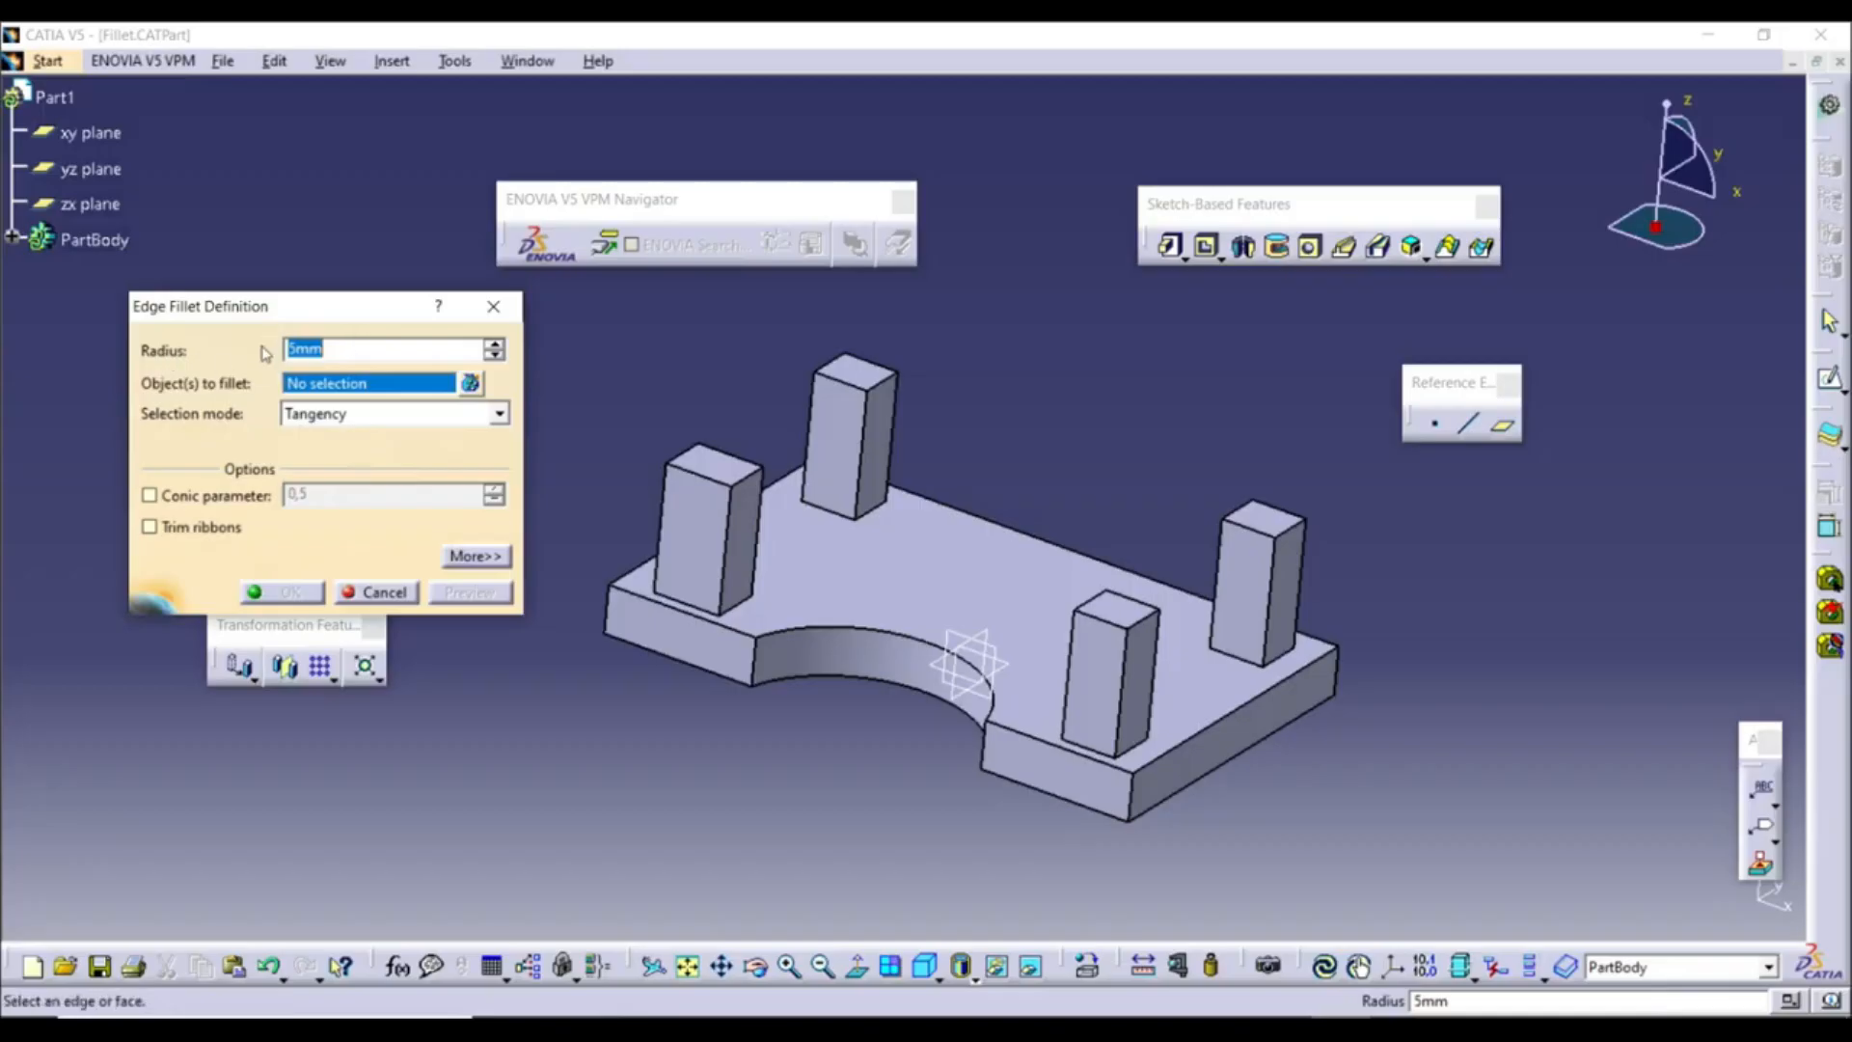
left_click(772, 673)
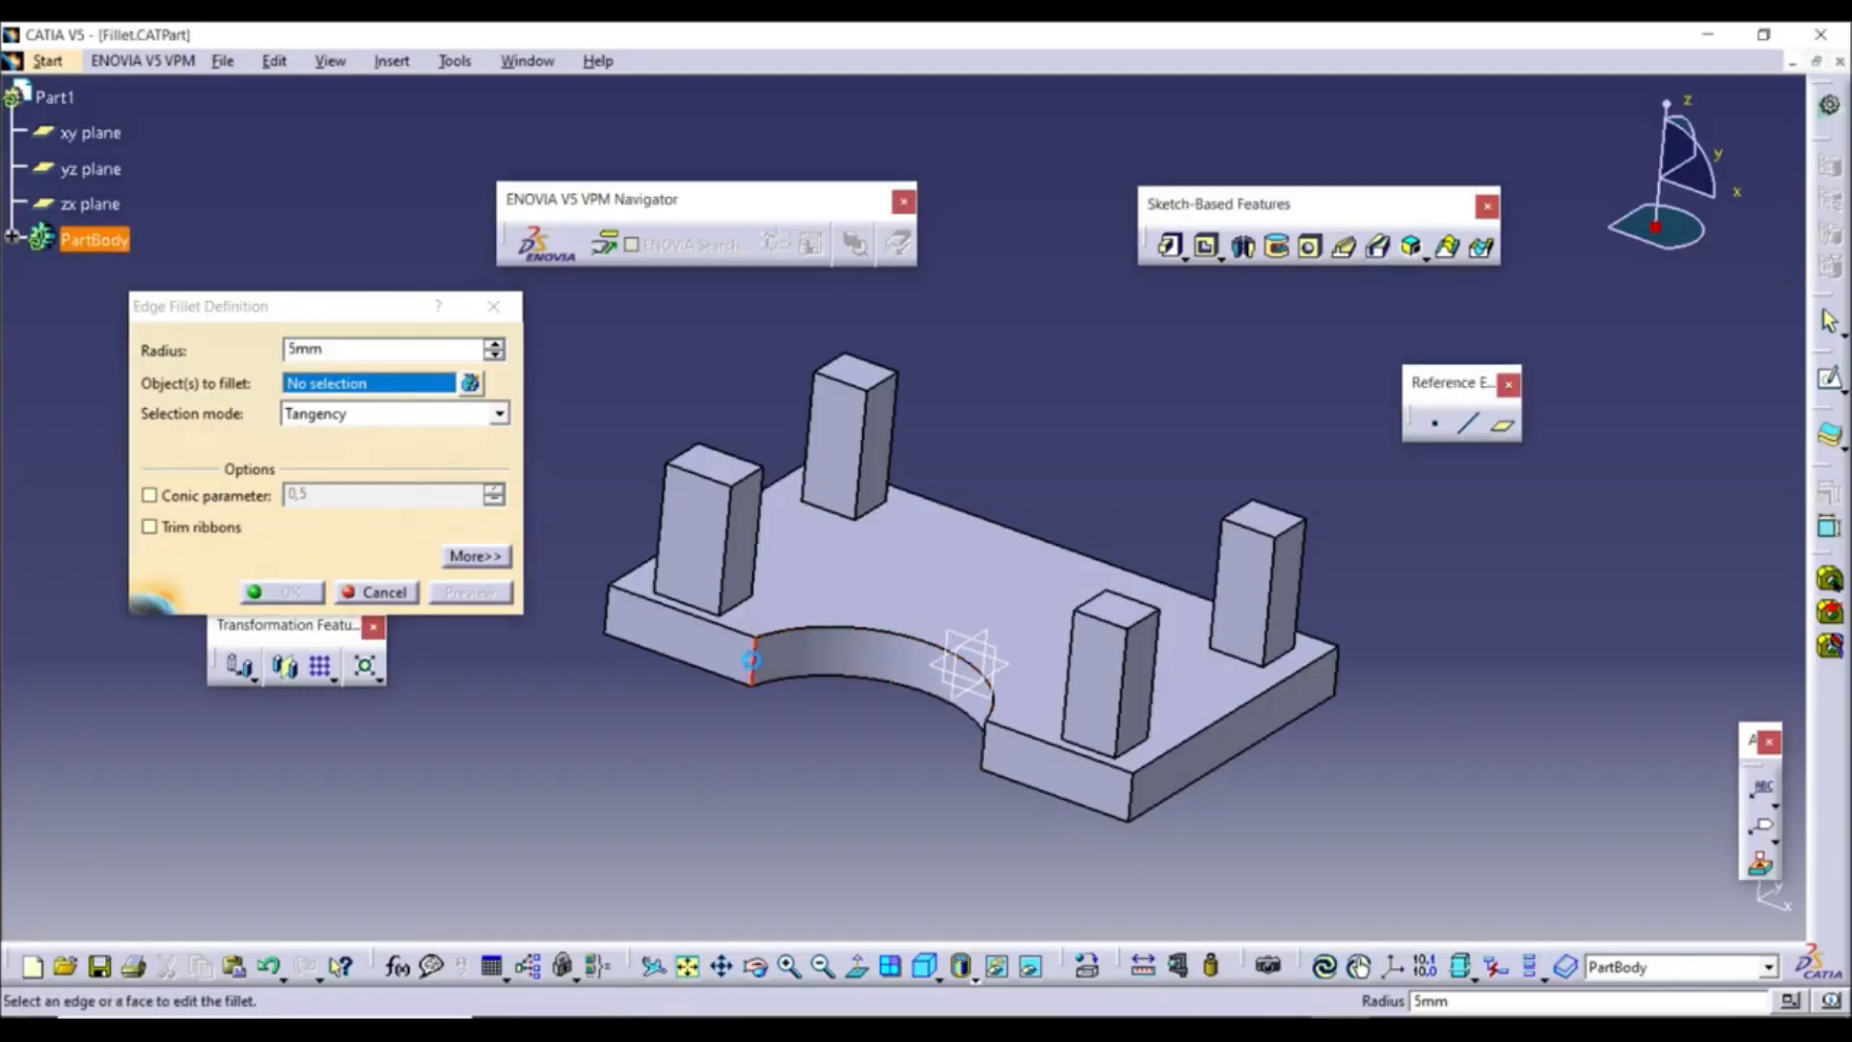
left_click(985, 752)
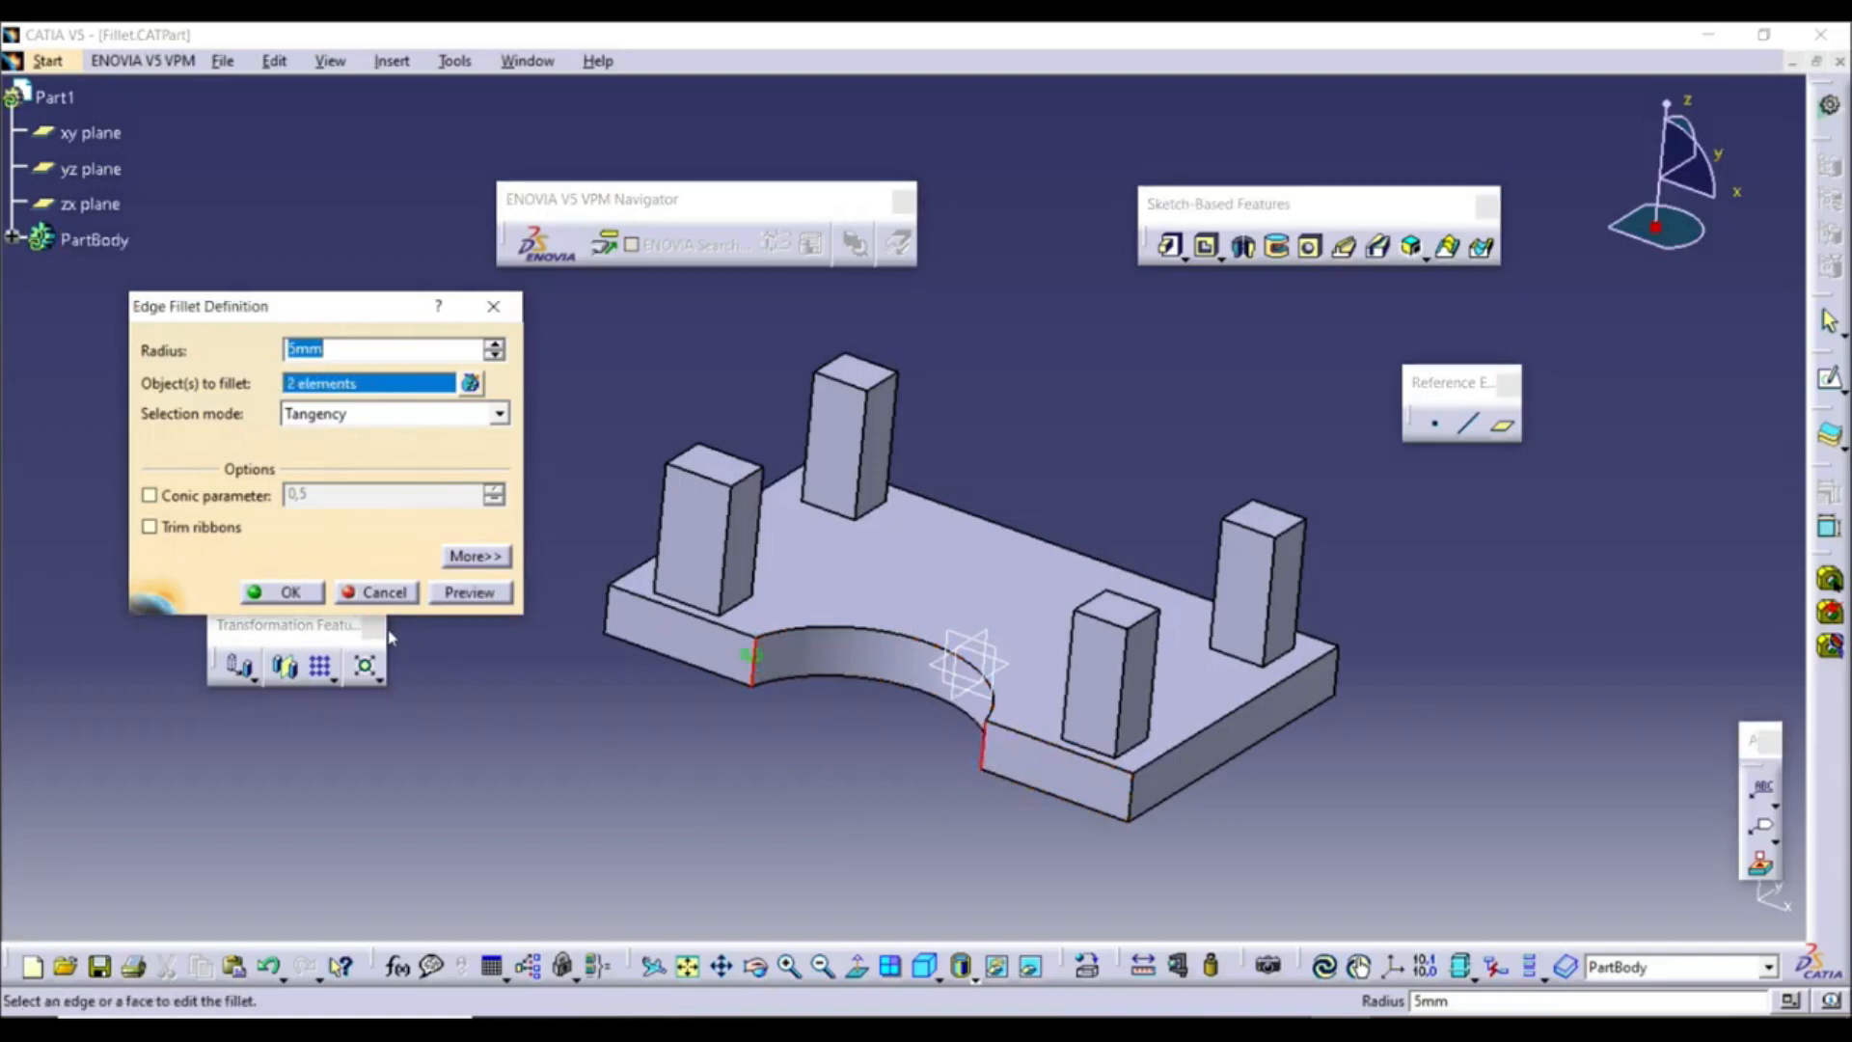
left_click(467, 593)
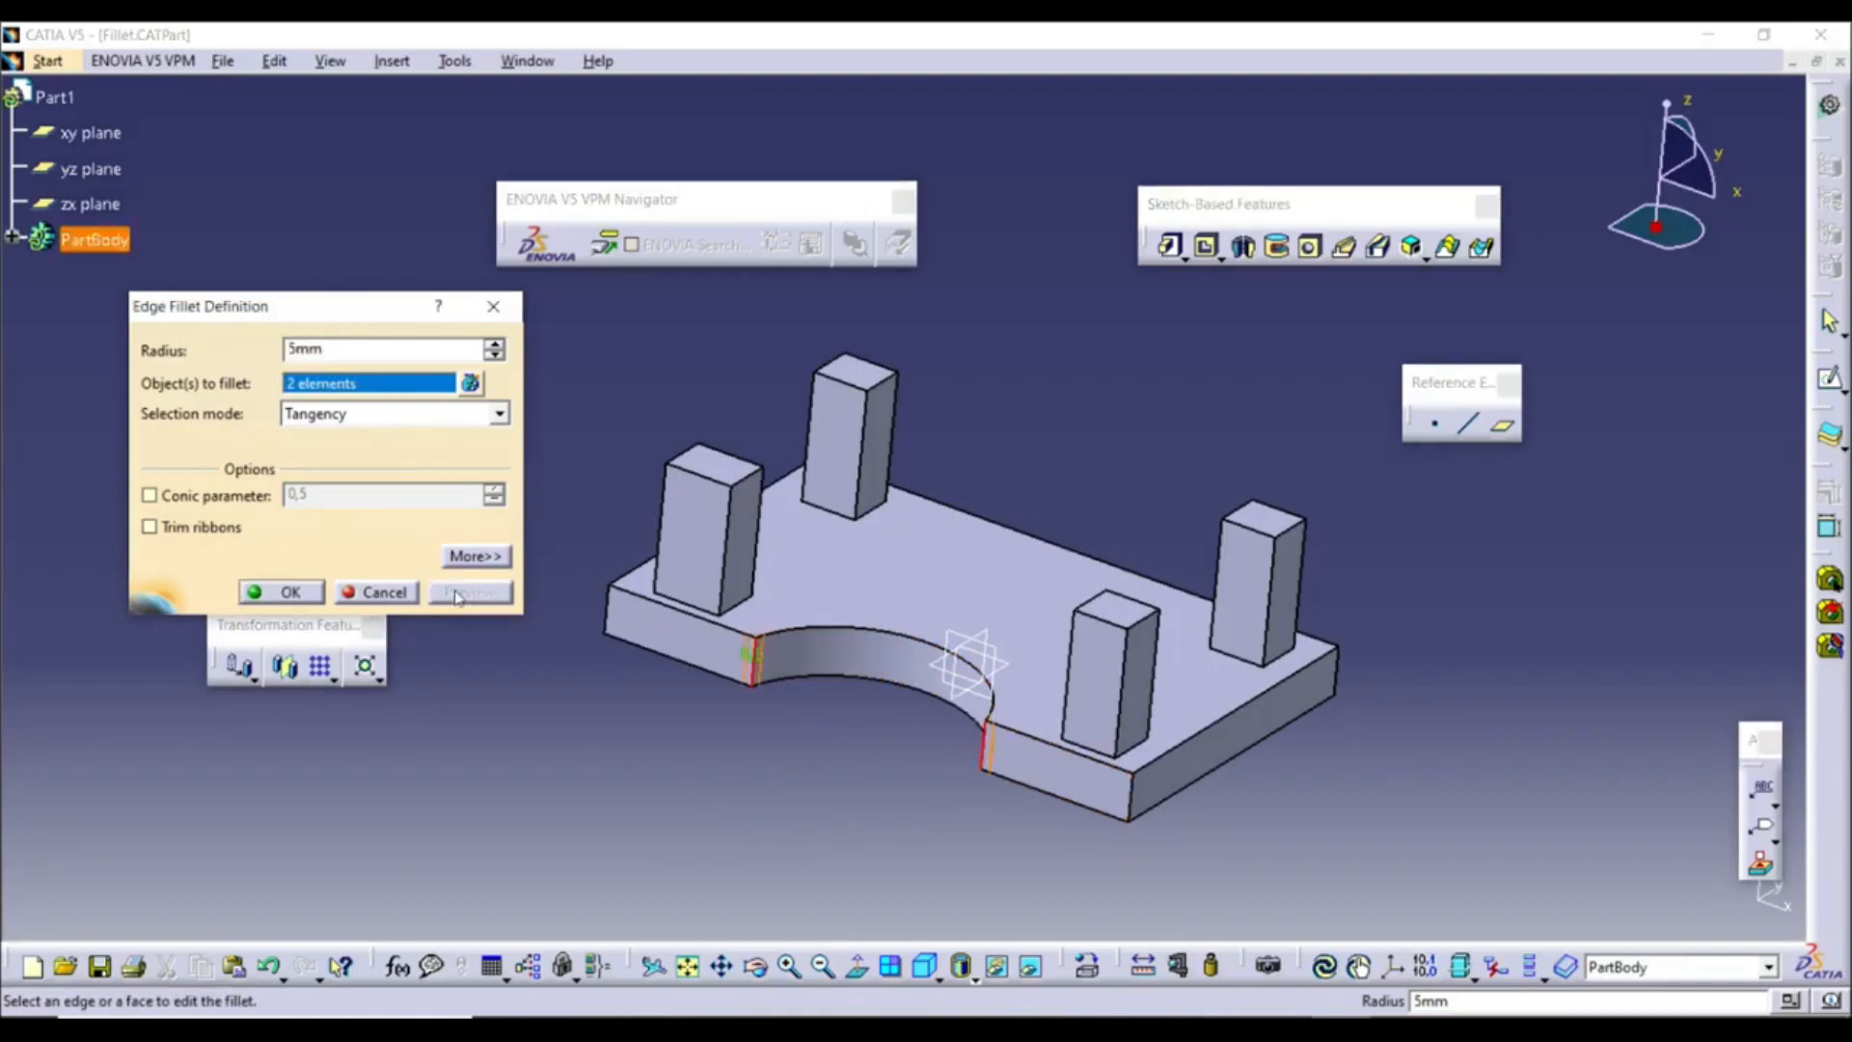
left_click(289, 592)
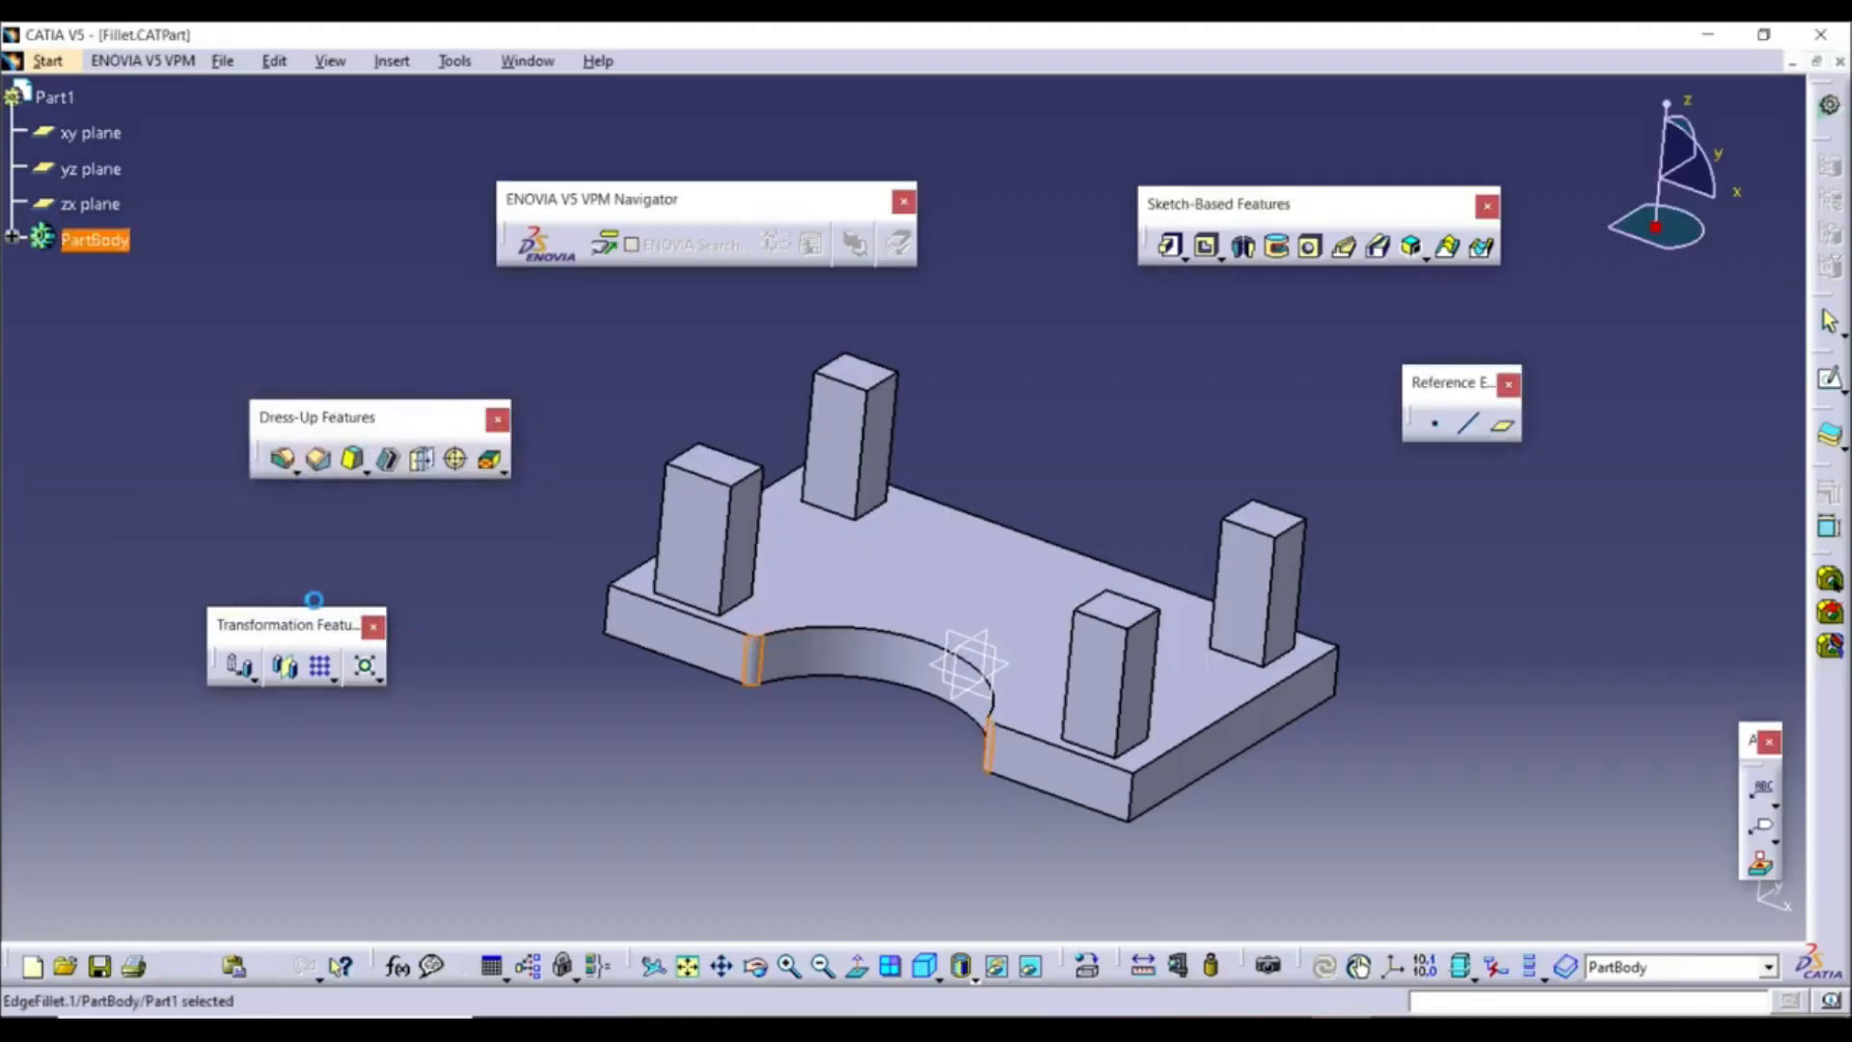
left_click(760, 675)
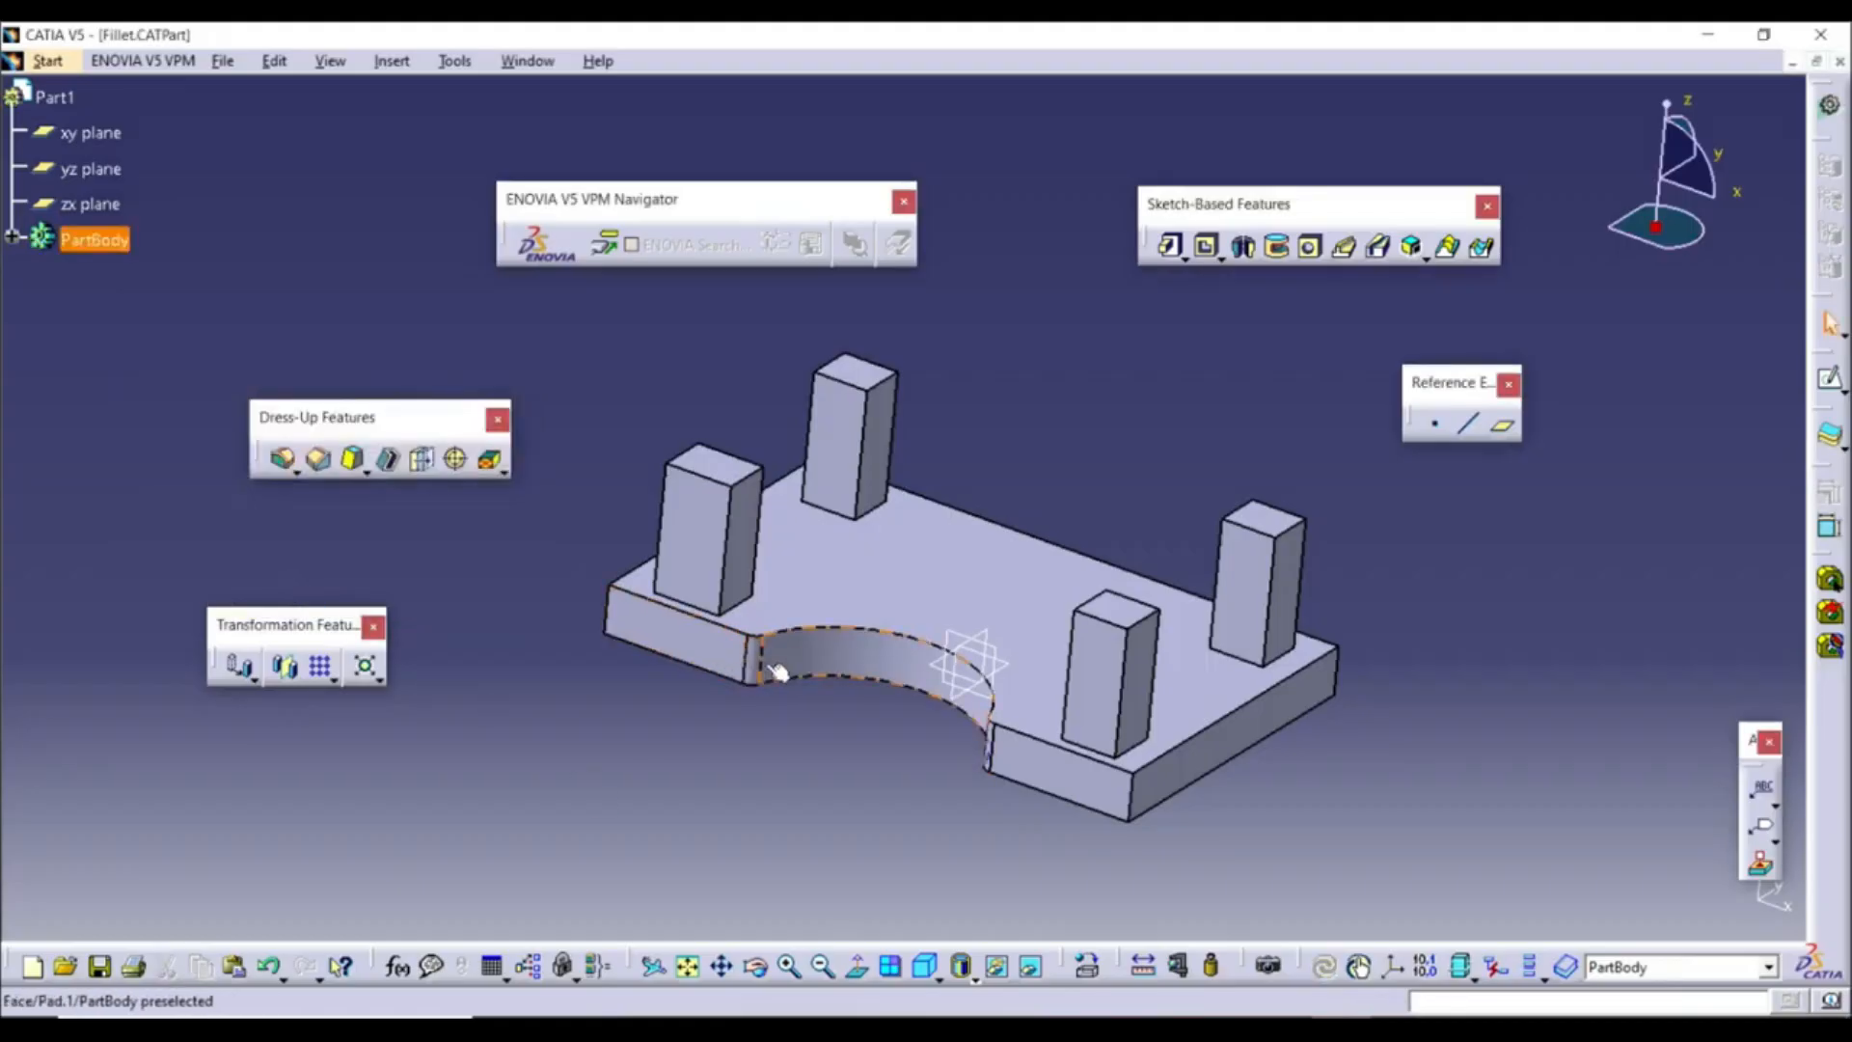
Add a 5 mm edge fillet along the right base edge of the front-left pillar, where it meets the plate
left_click(282, 459)
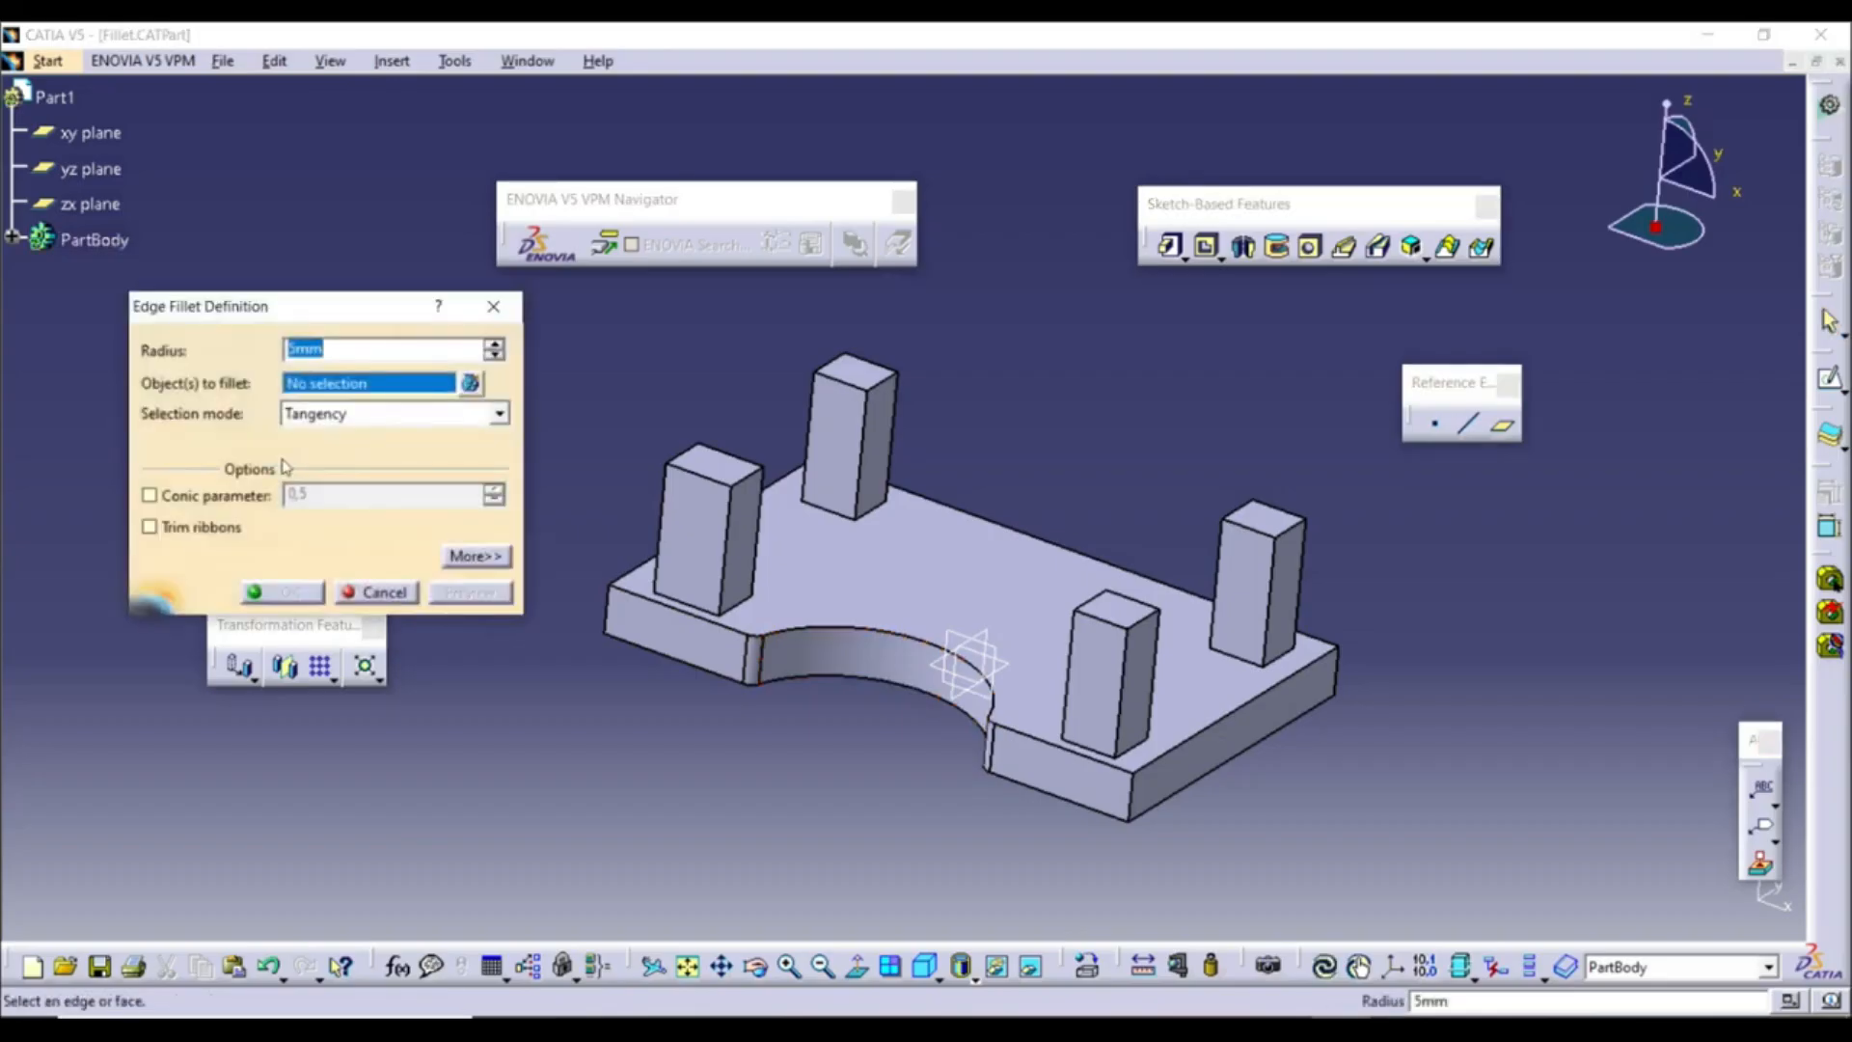
left_click(750, 614)
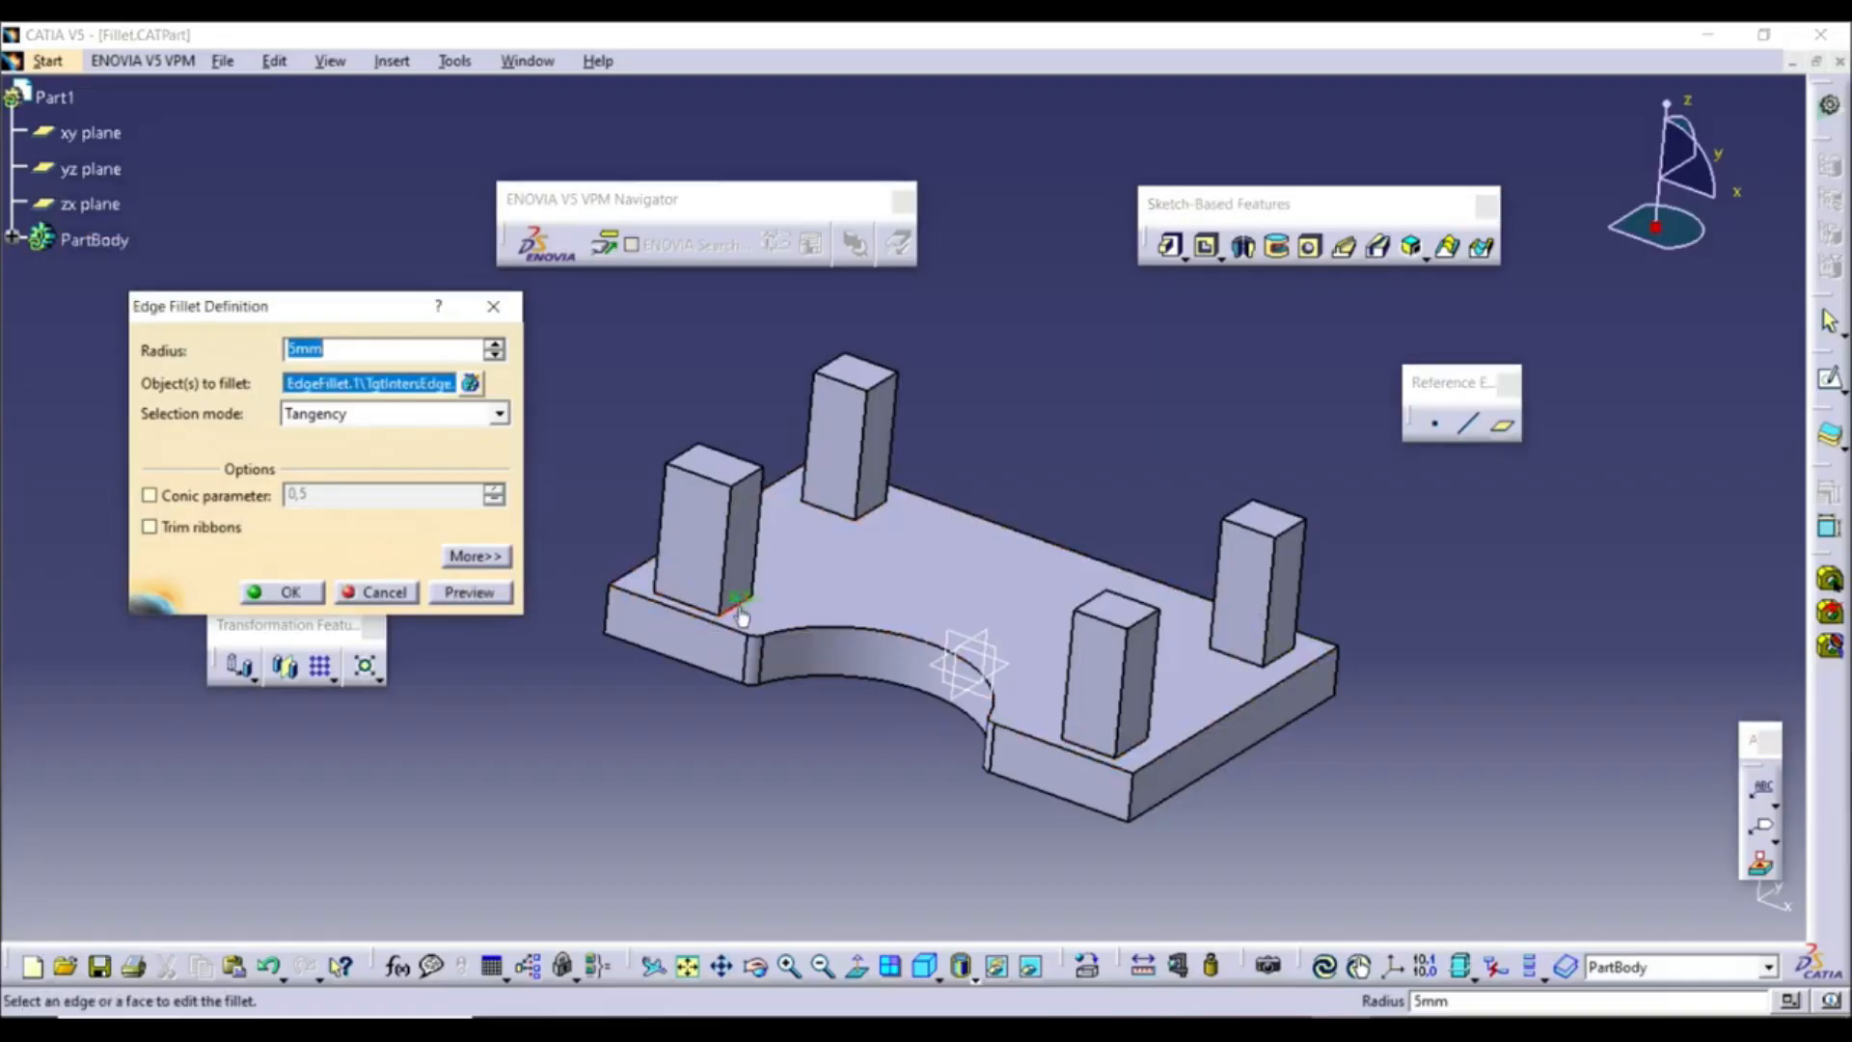
left_click(292, 594)
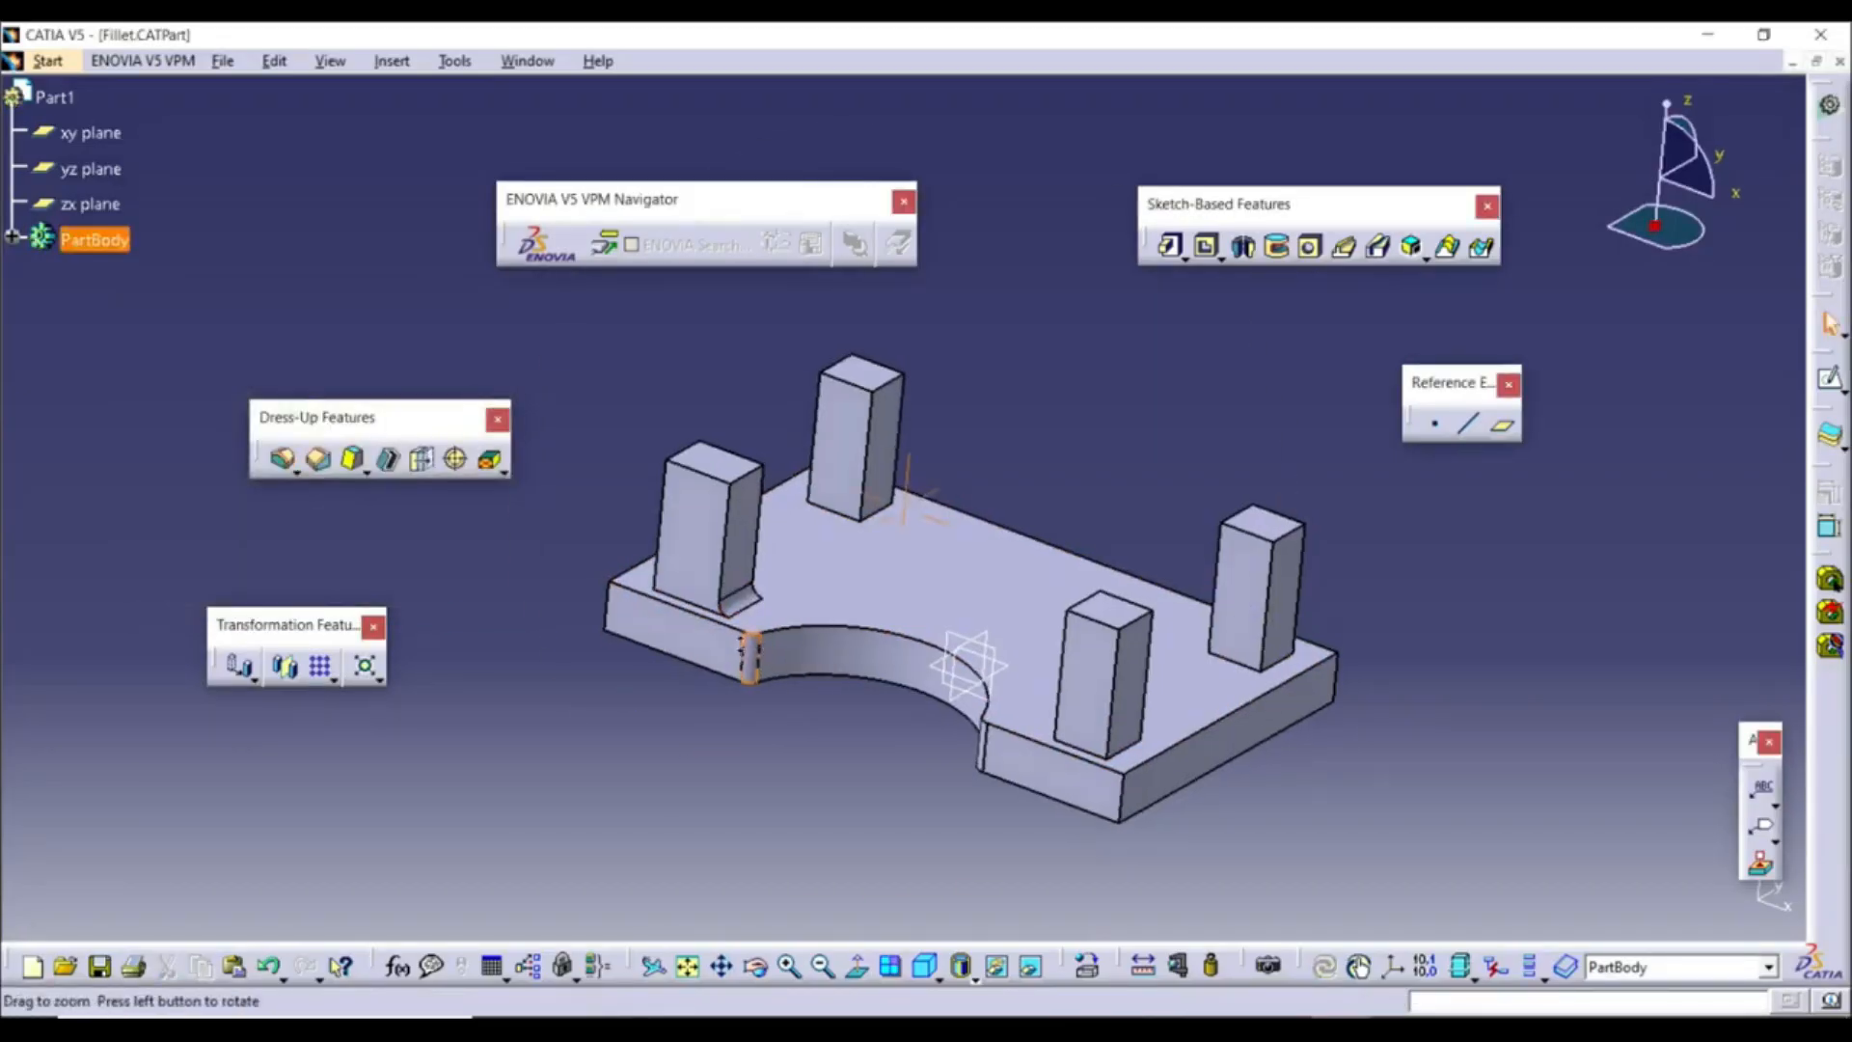
middle_click_drag(741, 649, 721, 600, "ctrl")
middle_click_drag(736, 675, 801, 747, "ctrl")
left_click(802, 747)
middle_click_drag(566, 720, 761, 795)
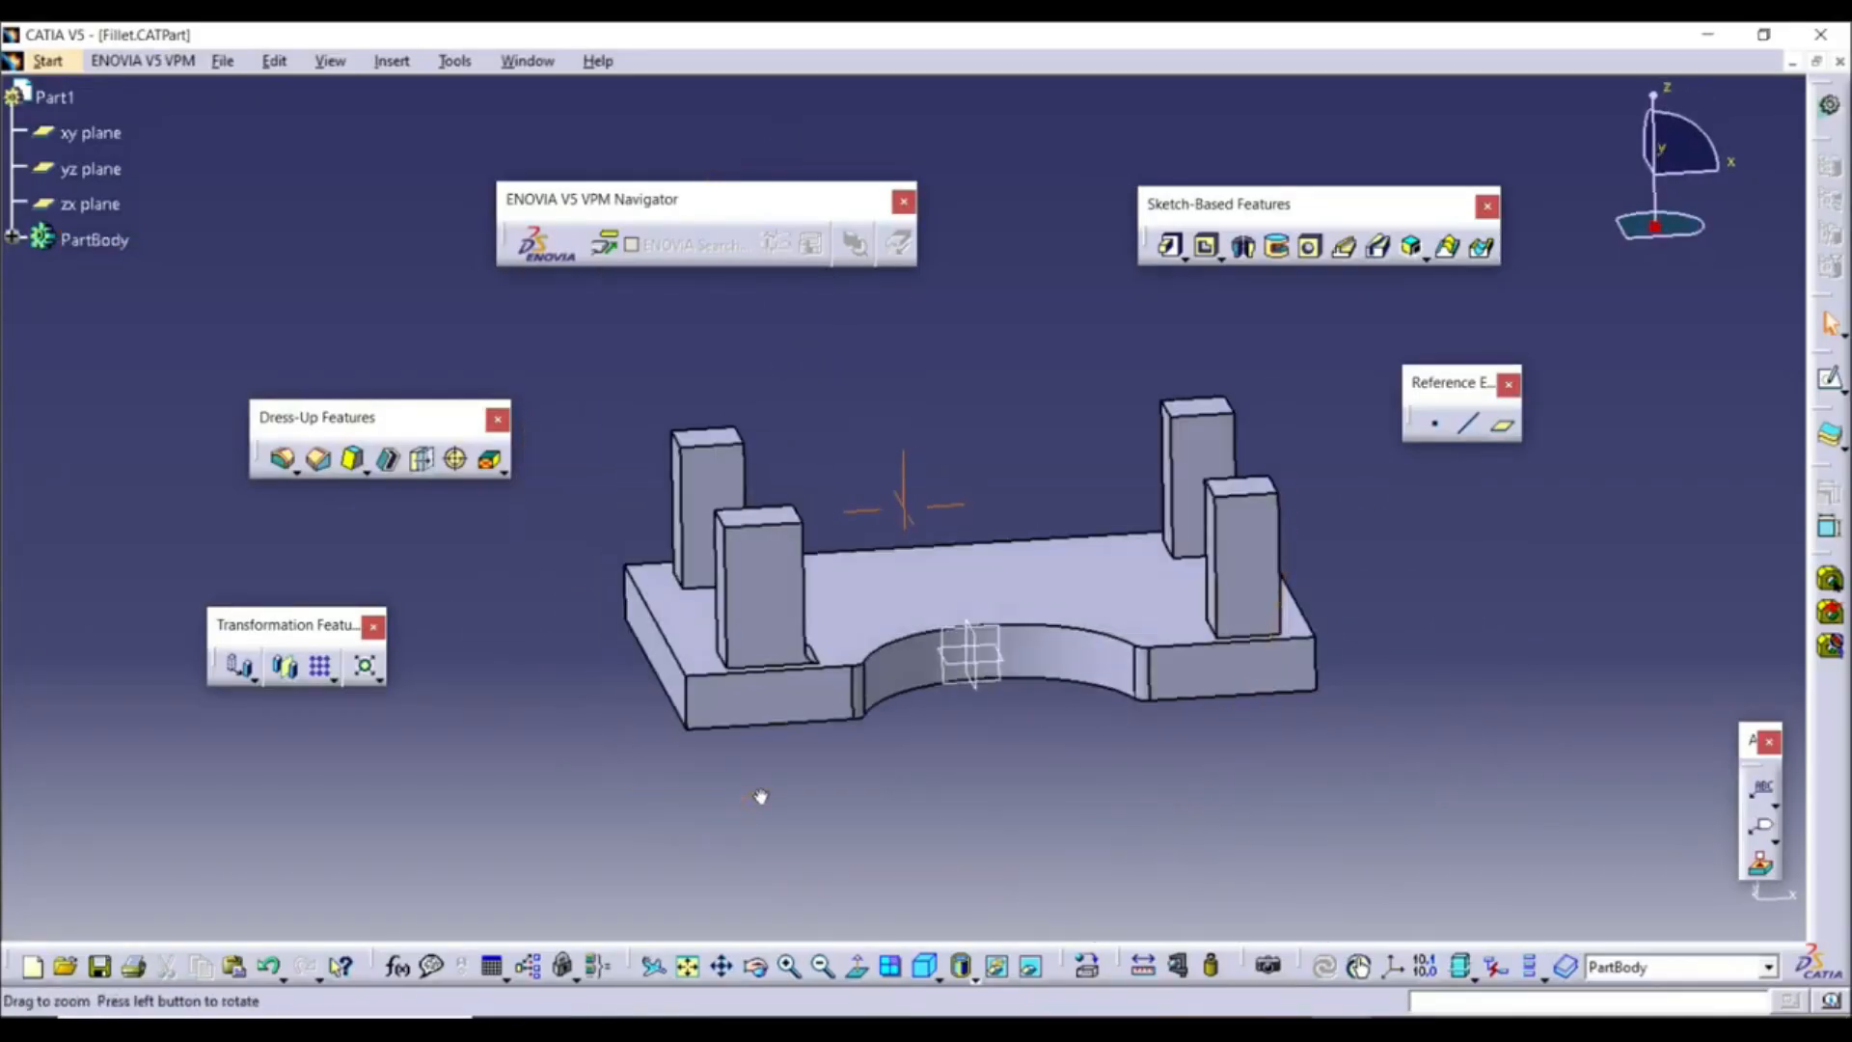
Add a 5 mm edge fillet to the upper edge of the plate's left short side
left_click(281, 460)
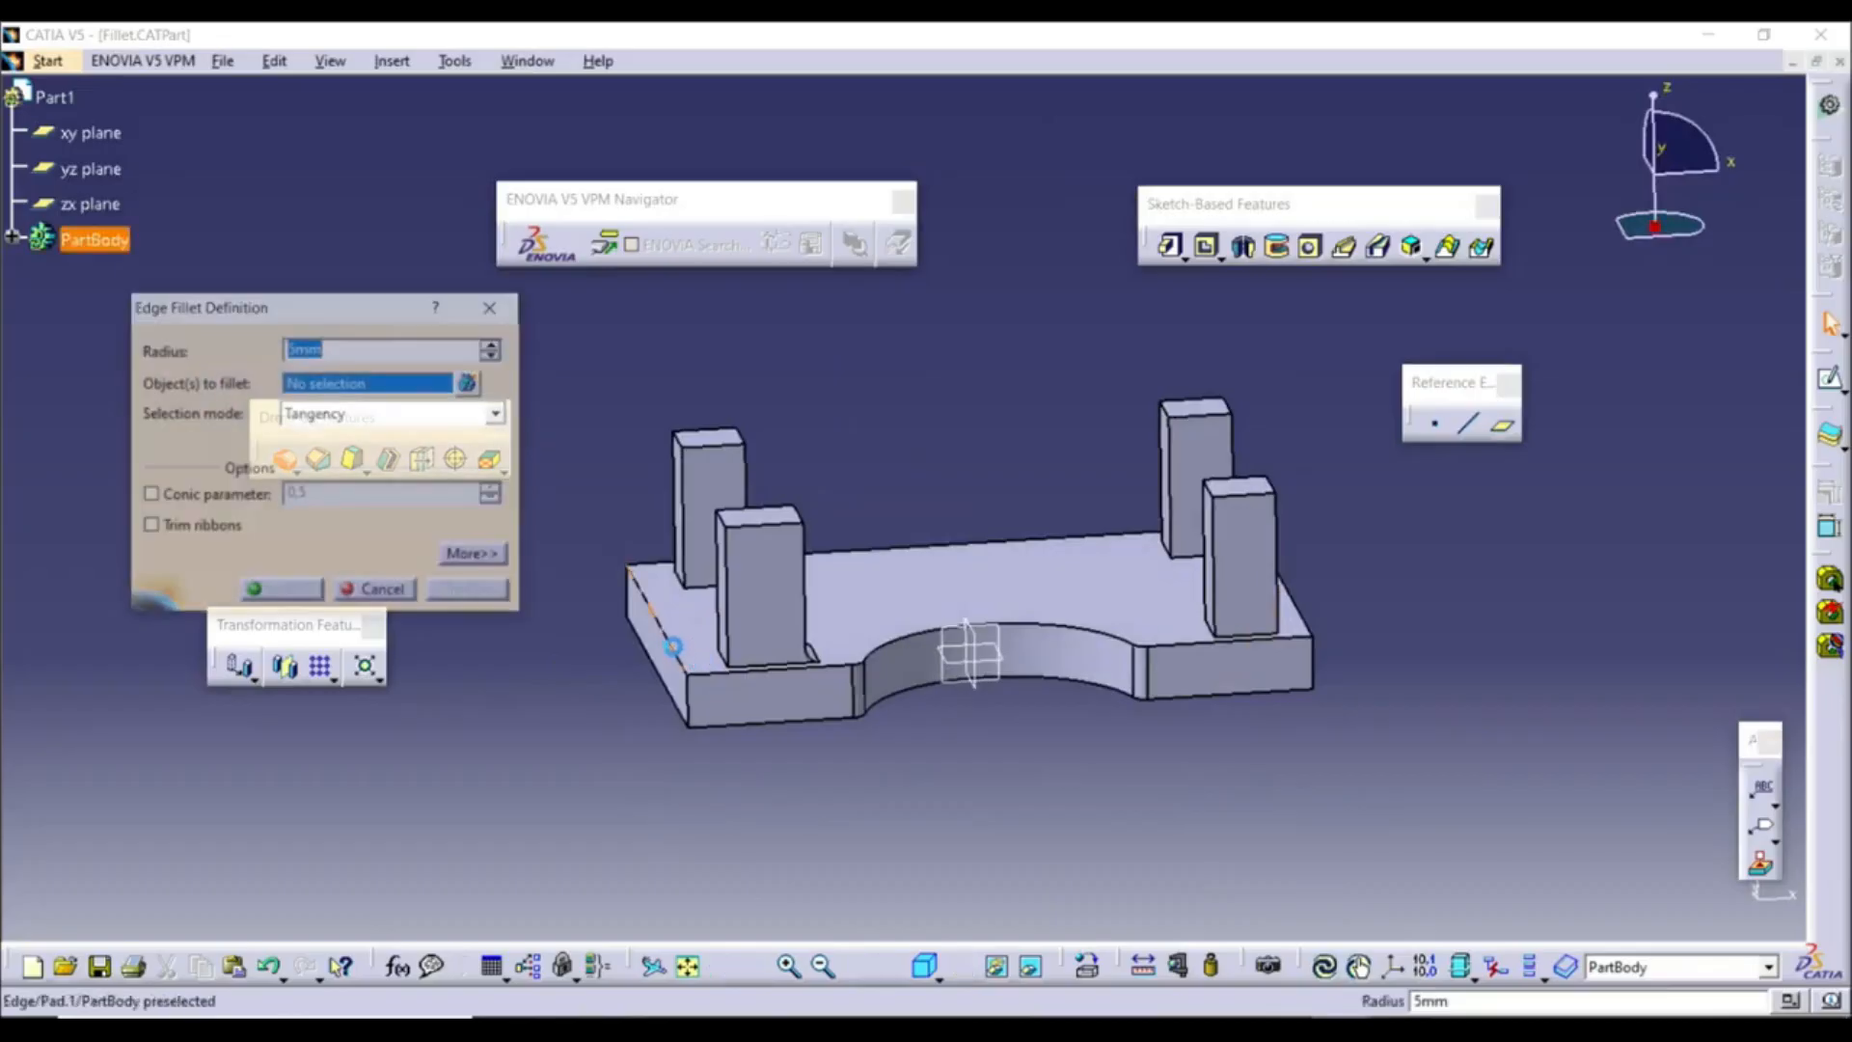
left_click(673, 645)
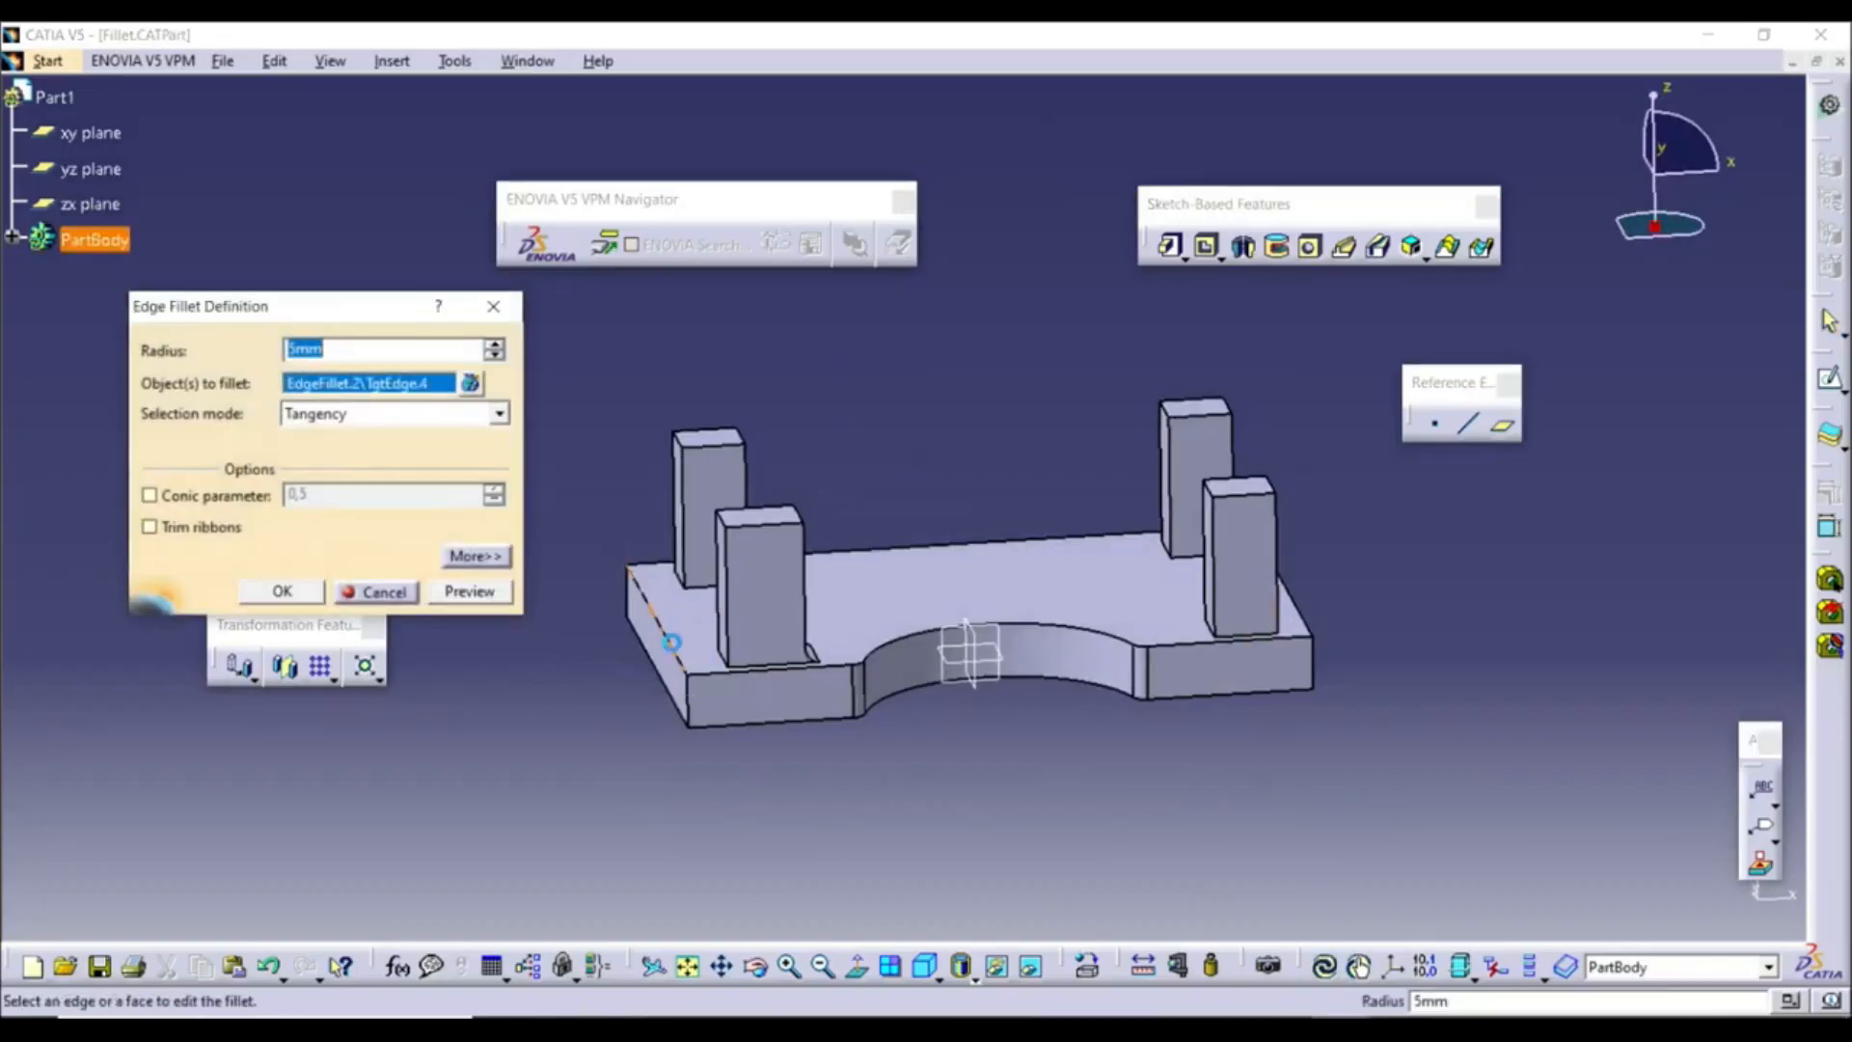
left_click(314, 593)
middle_click_drag(719, 675, 608, 714)
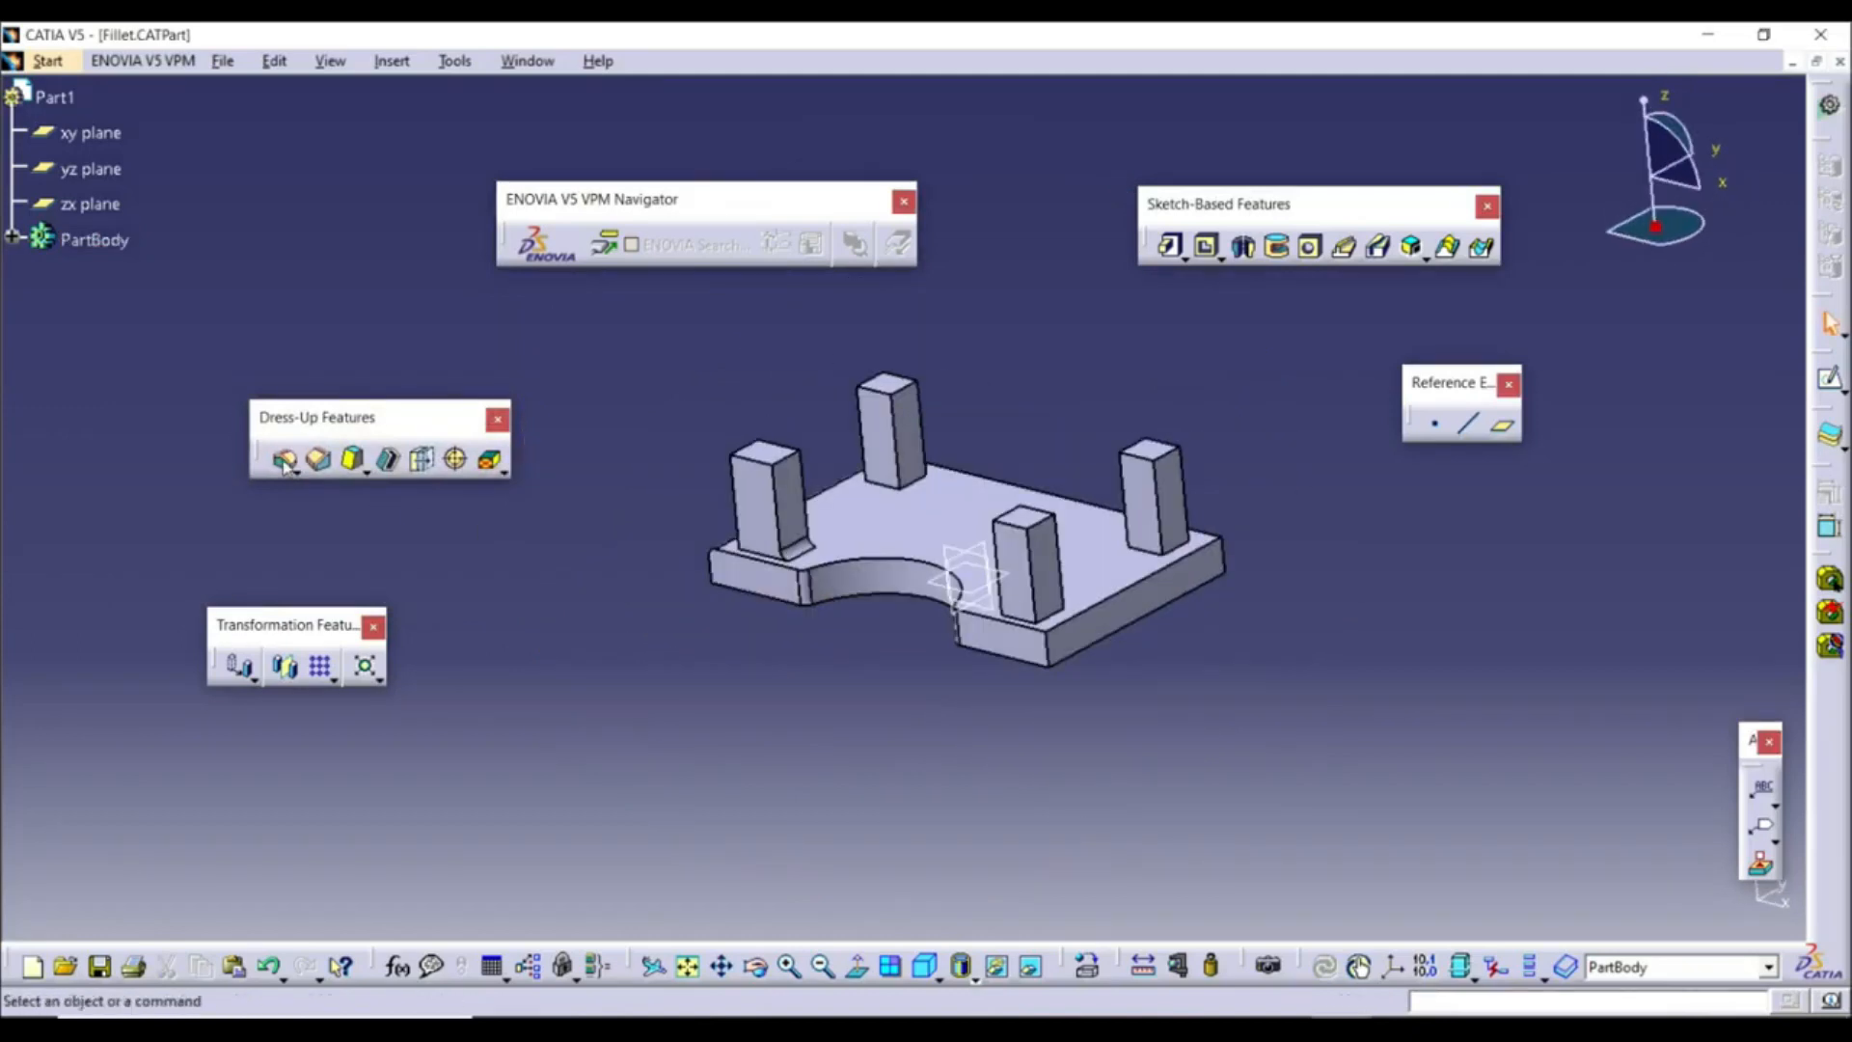
Try a 5 mm edge fillet in Tangency mode on the cutout's curved upper edge, and undo it
left_click(284, 461)
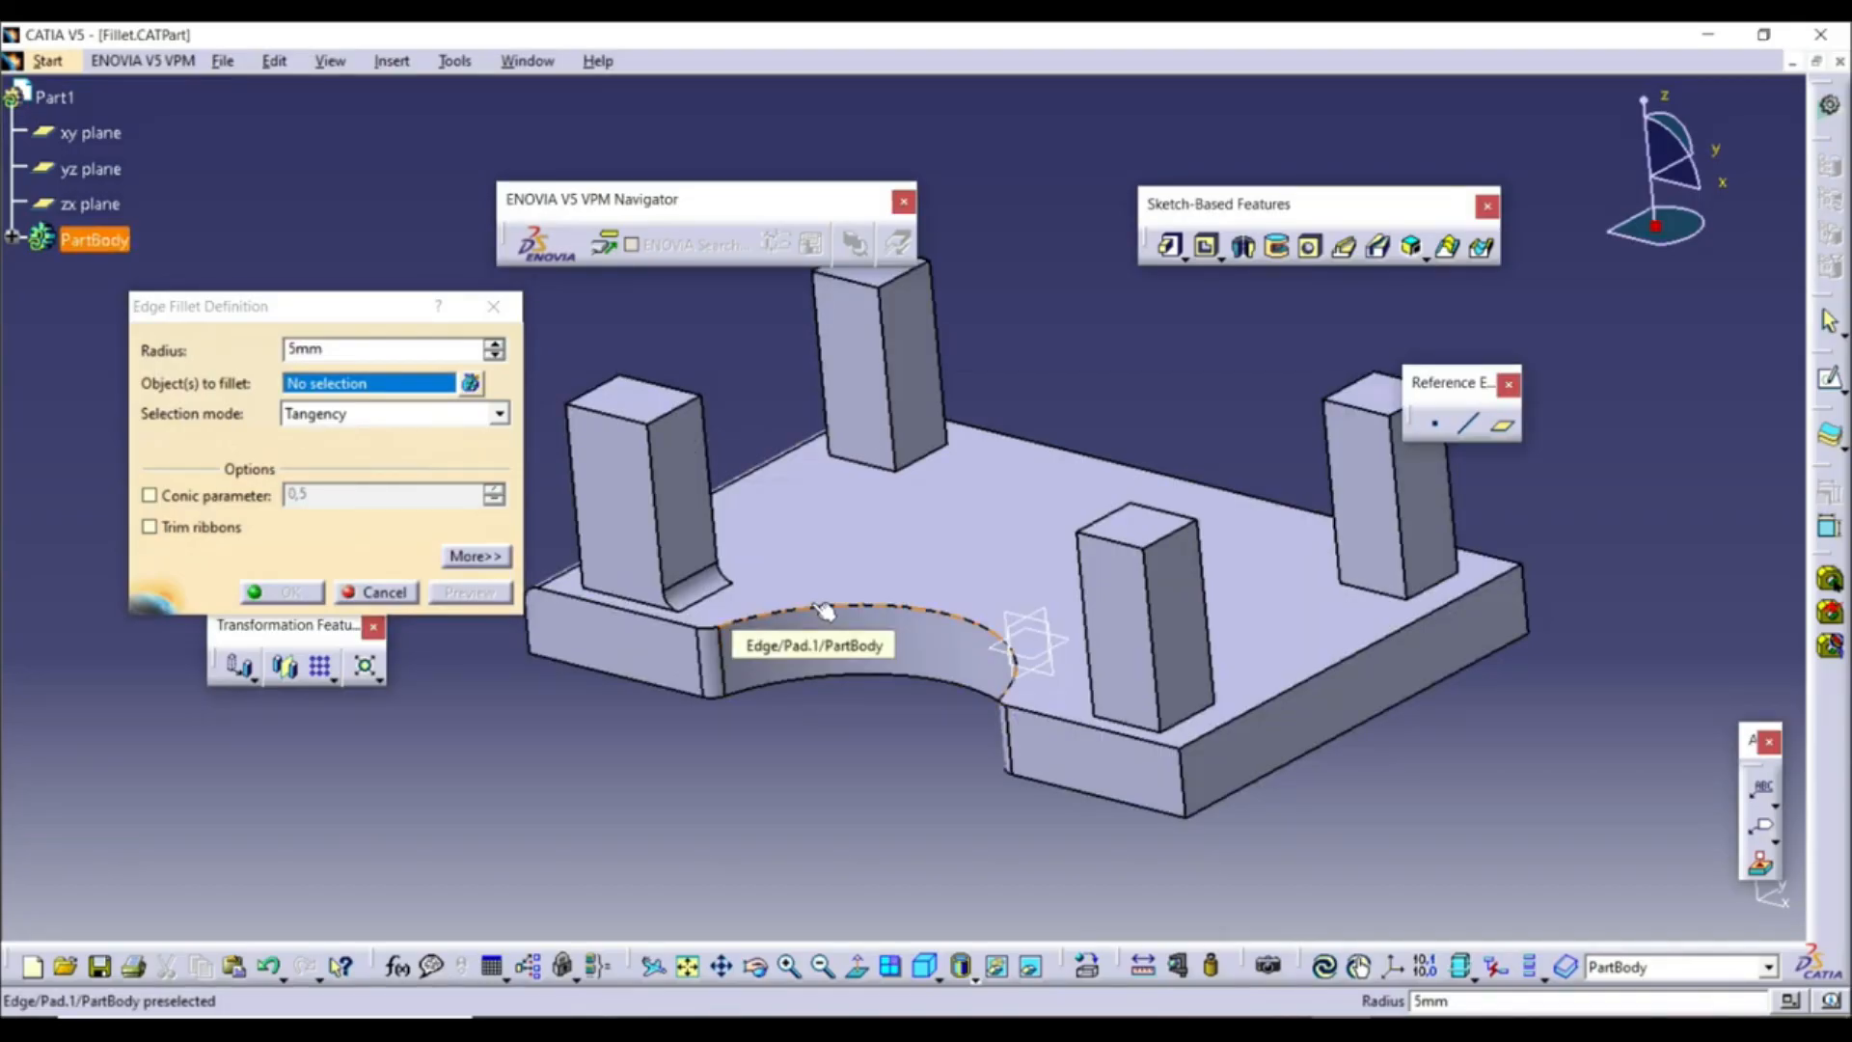
left_click(828, 610)
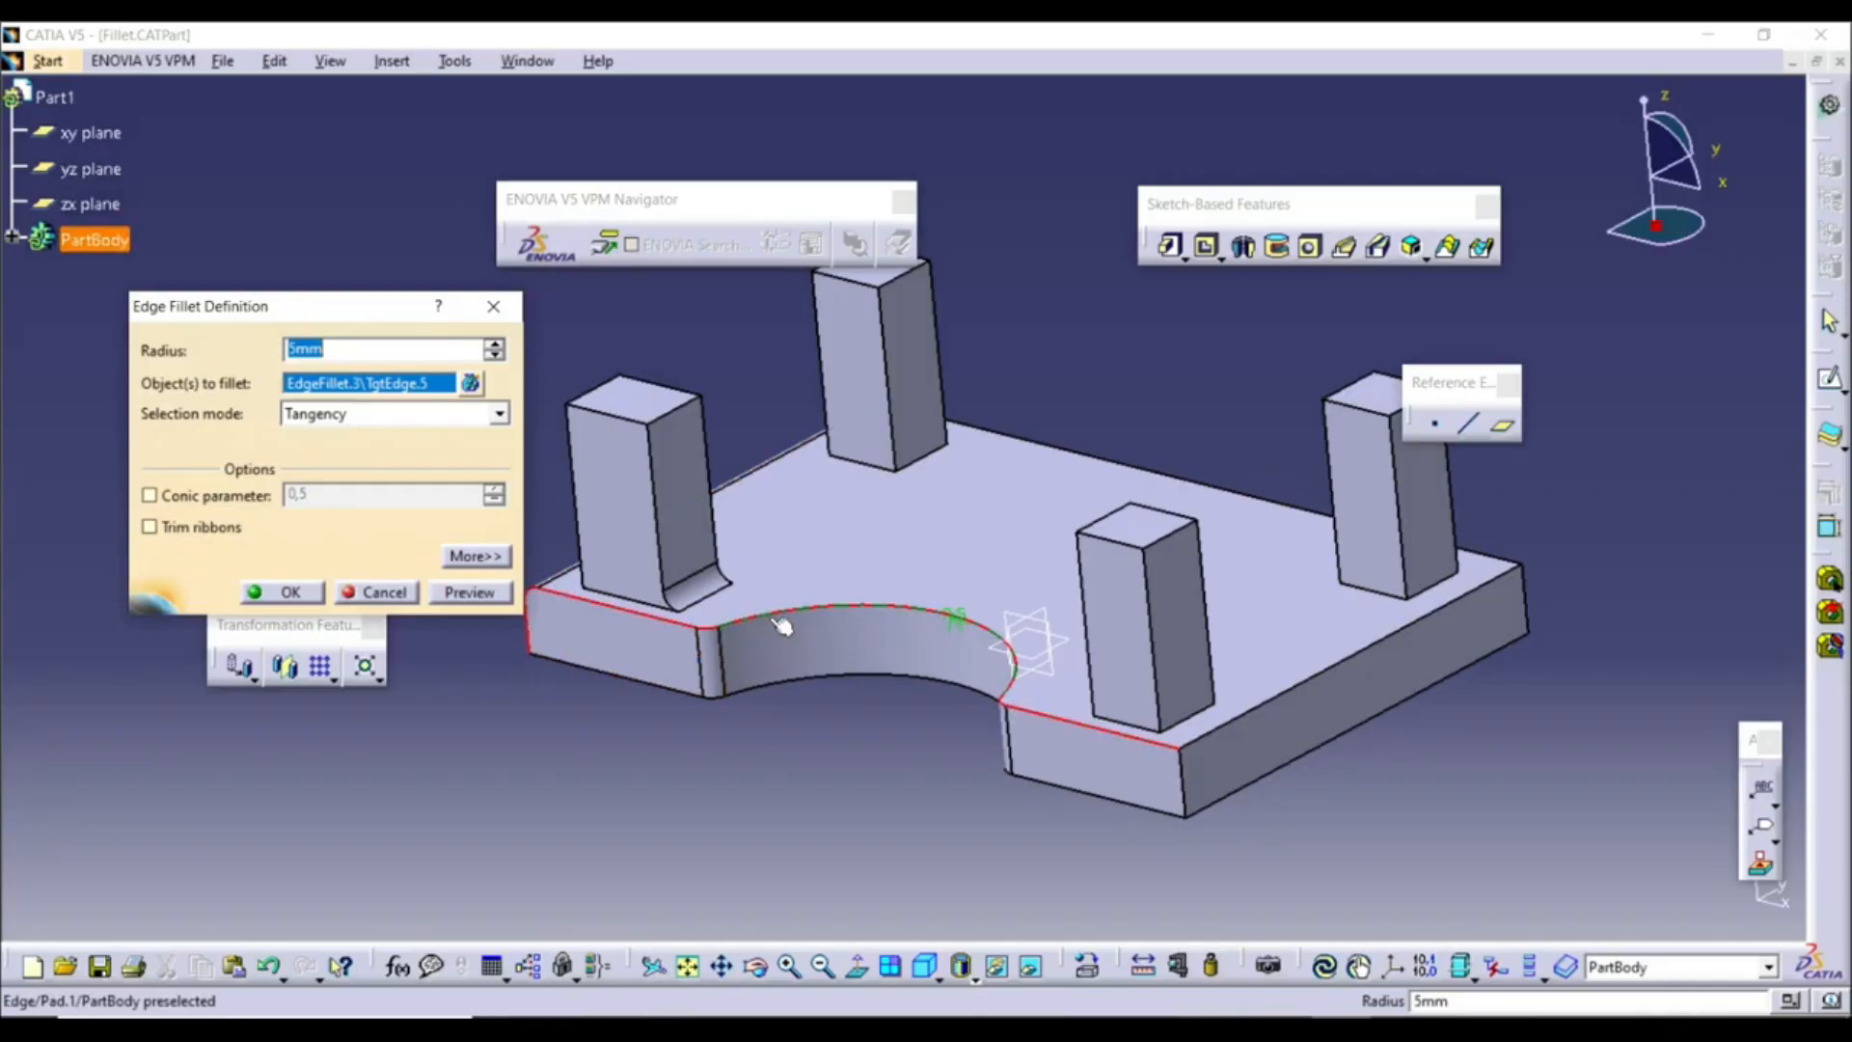
left_click(293, 593)
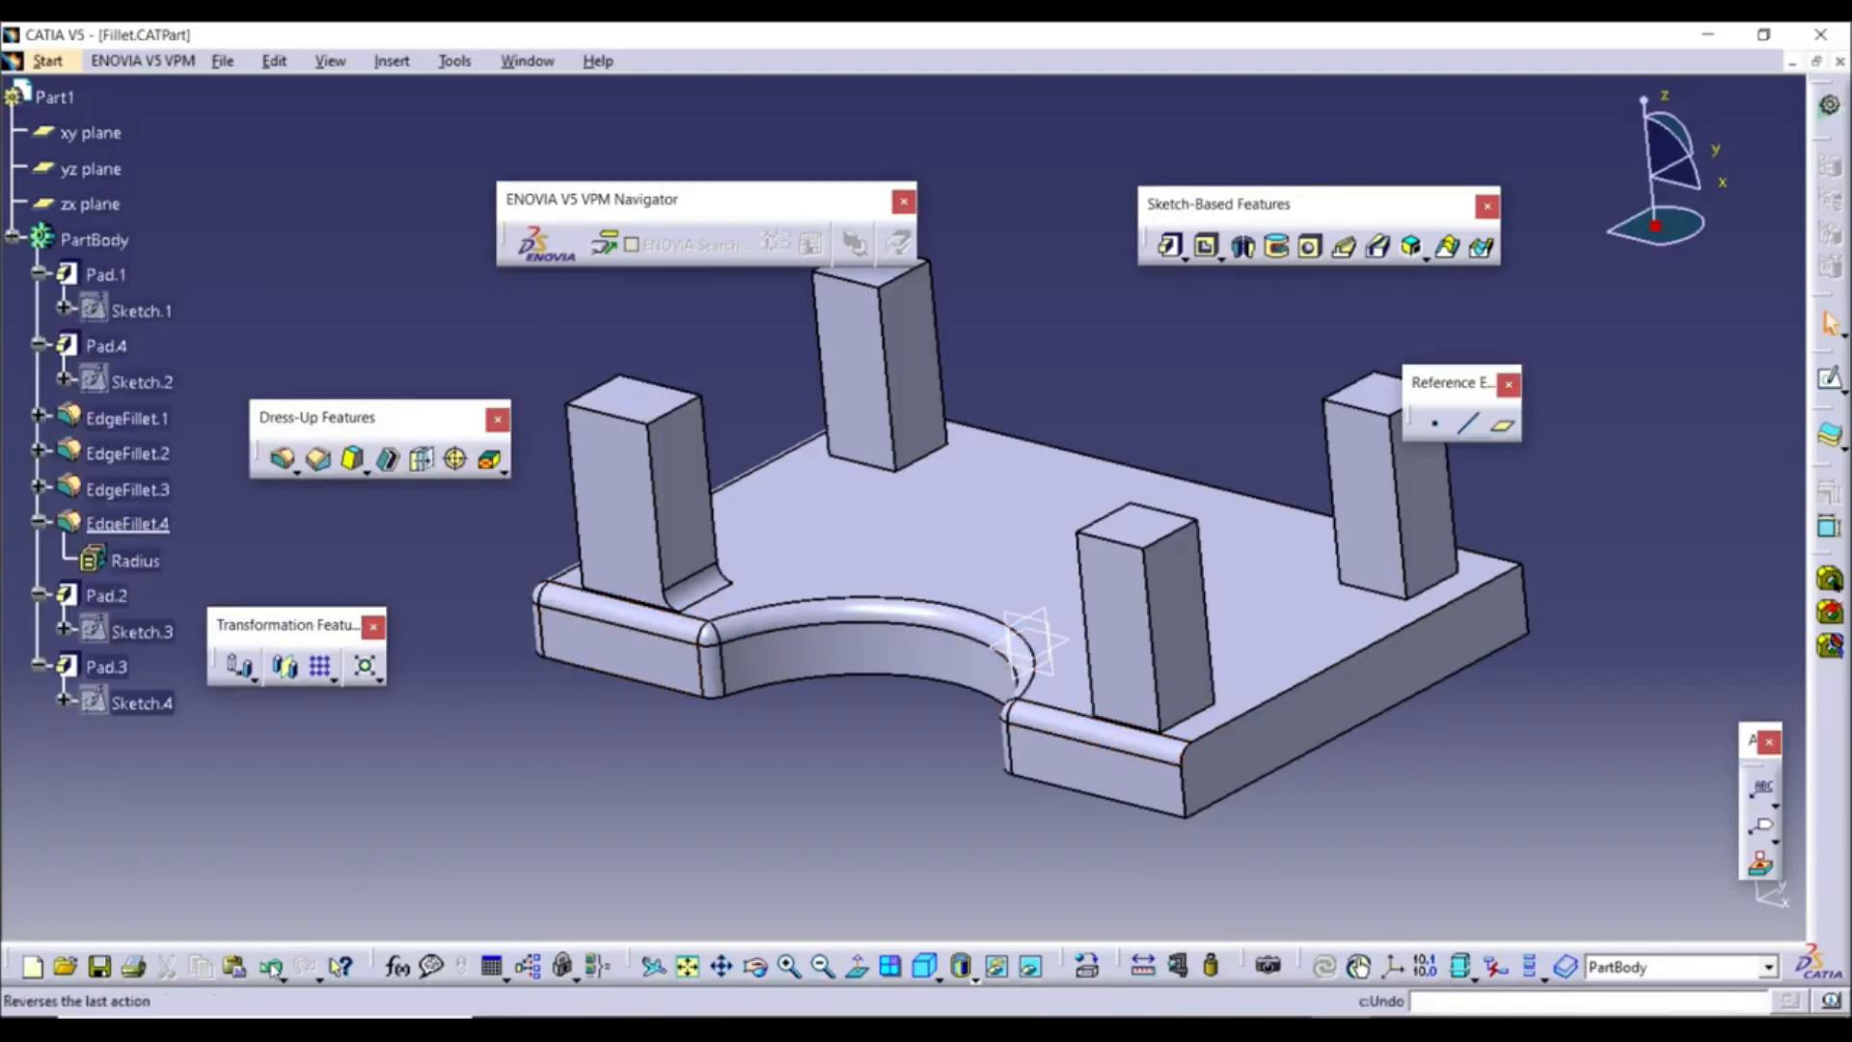
left_click(269, 966)
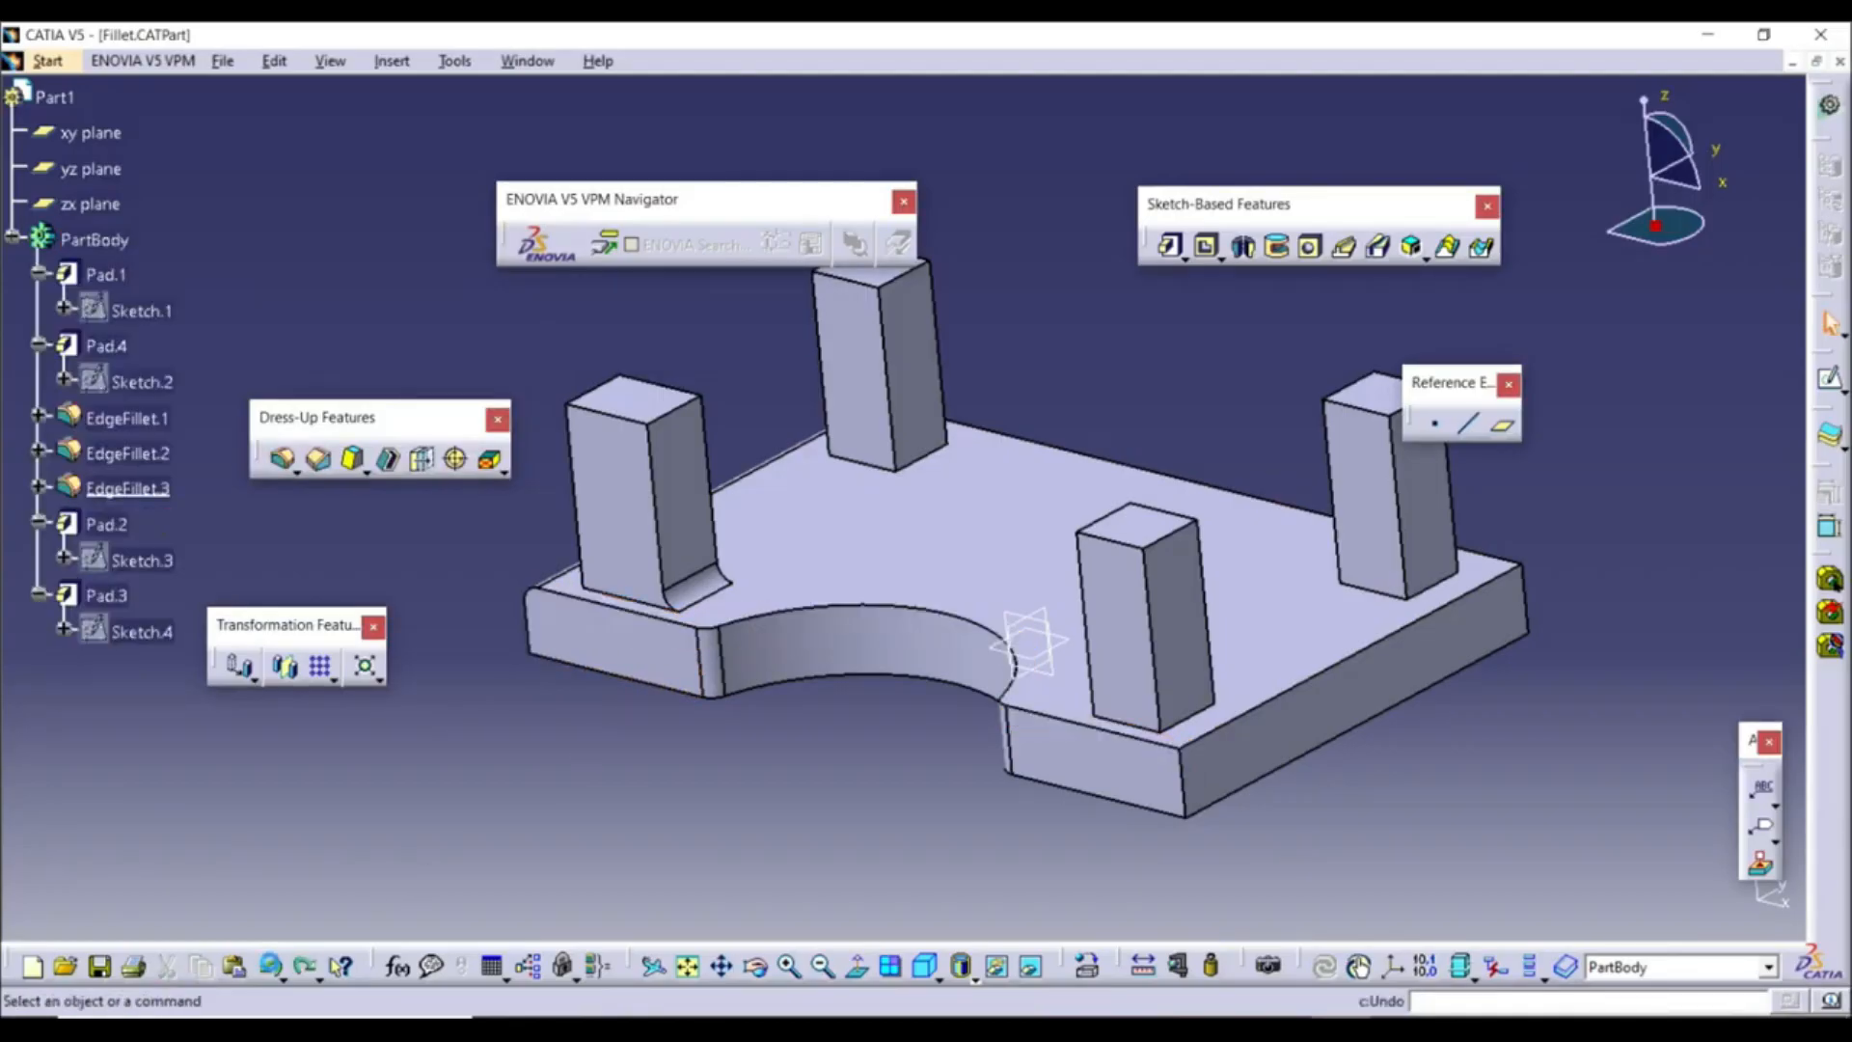
Fillet the cutout's curved upper edge with a 5 mm radius, using the Minimal selection mode
left_click(284, 459)
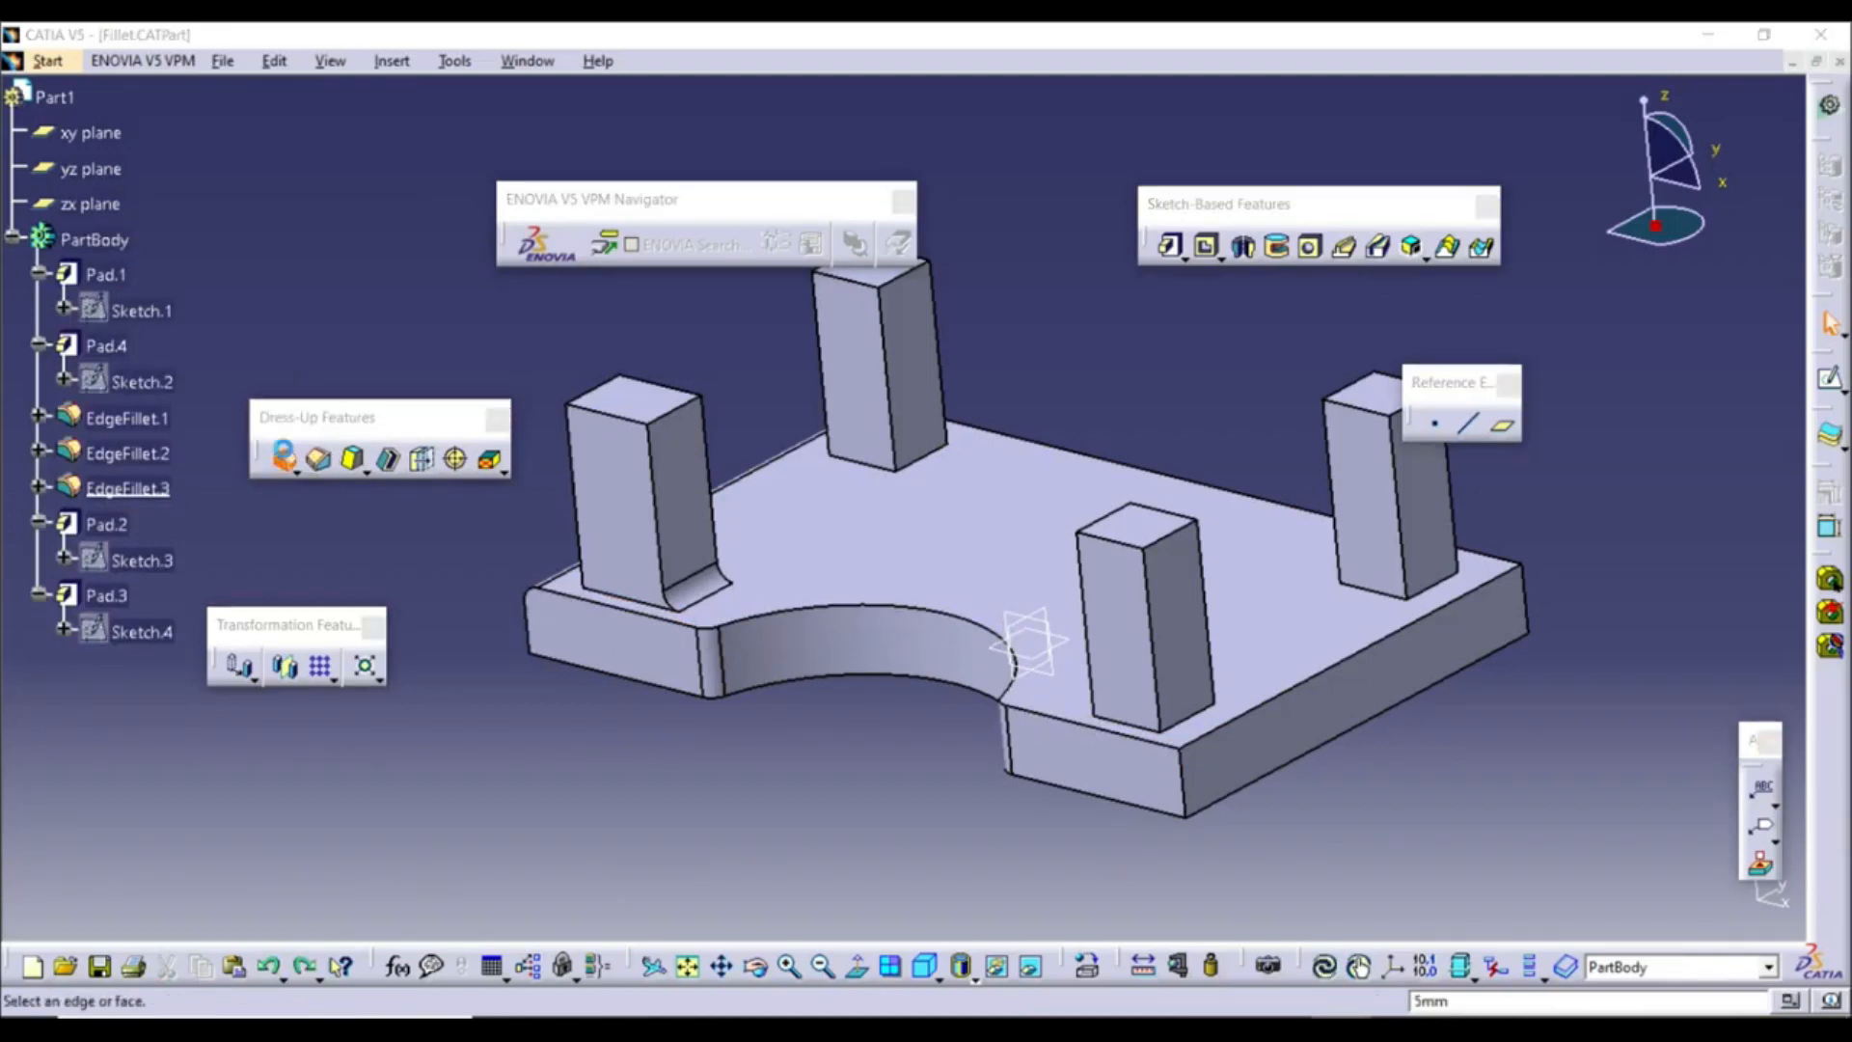
left_click(291, 392)
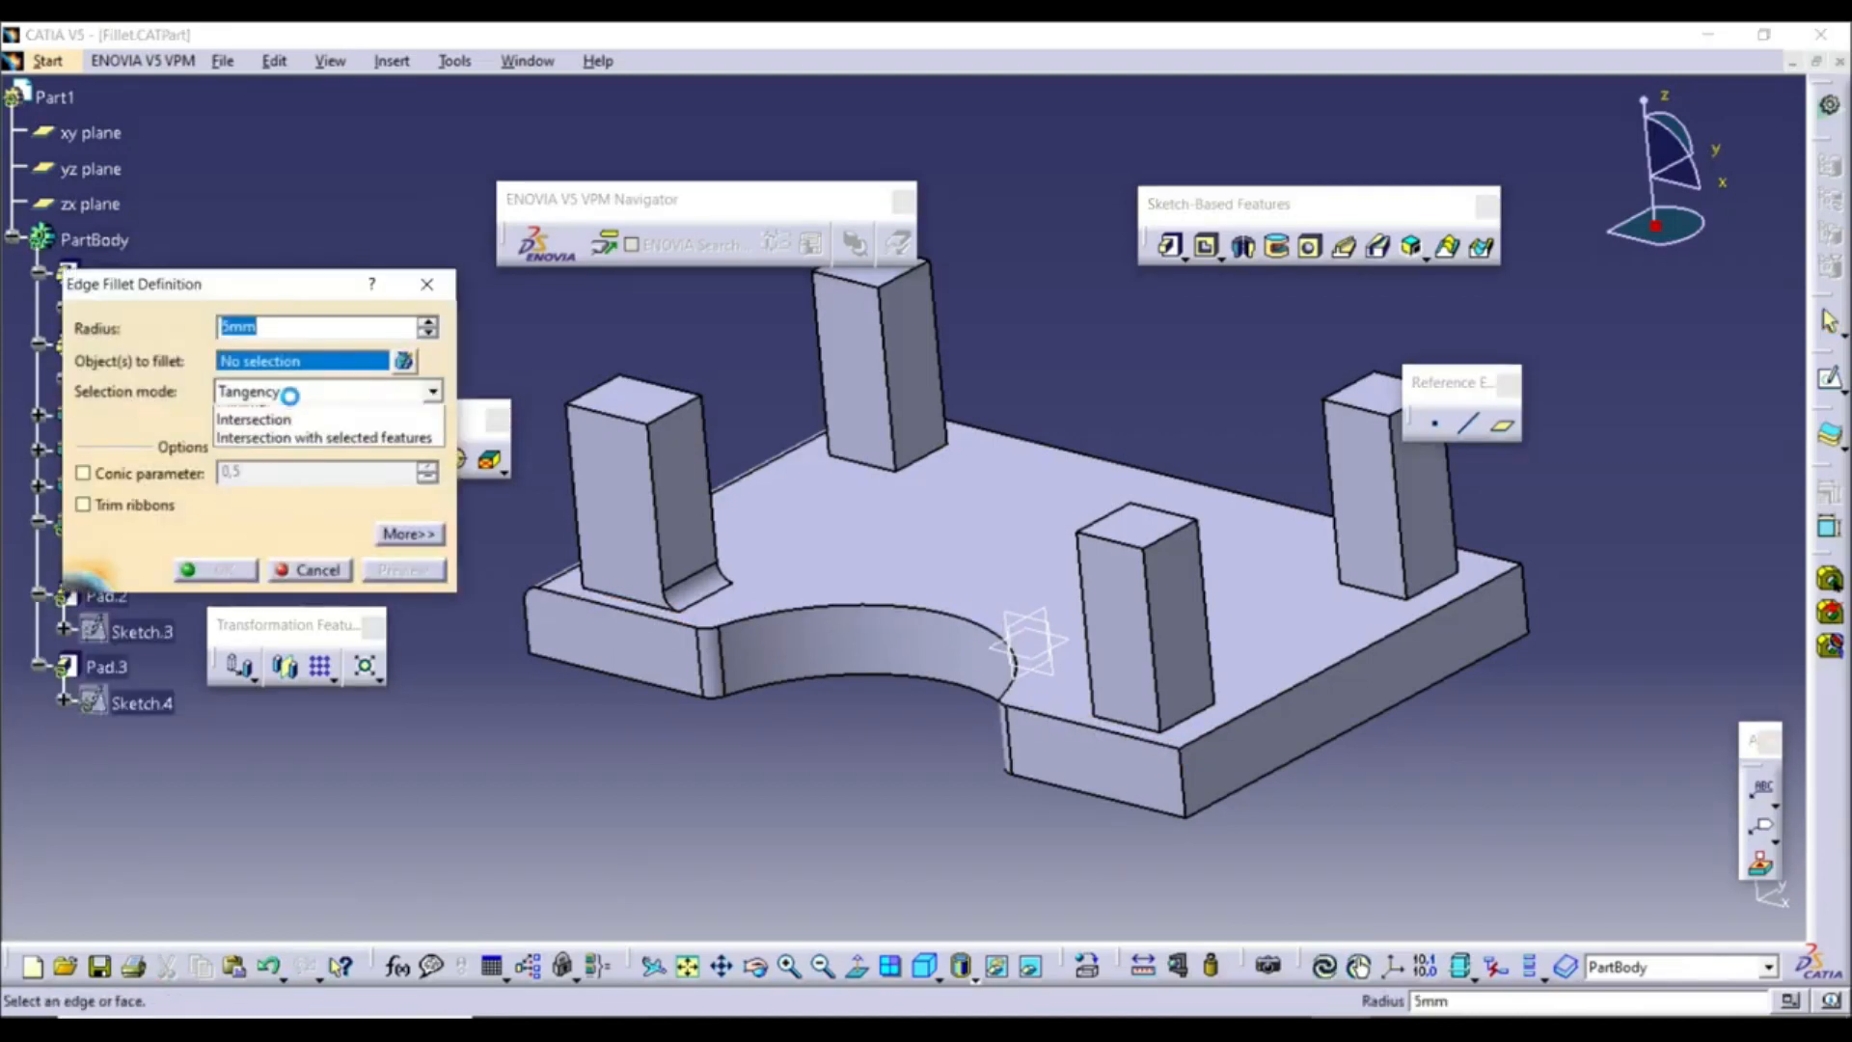
left_click(293, 435)
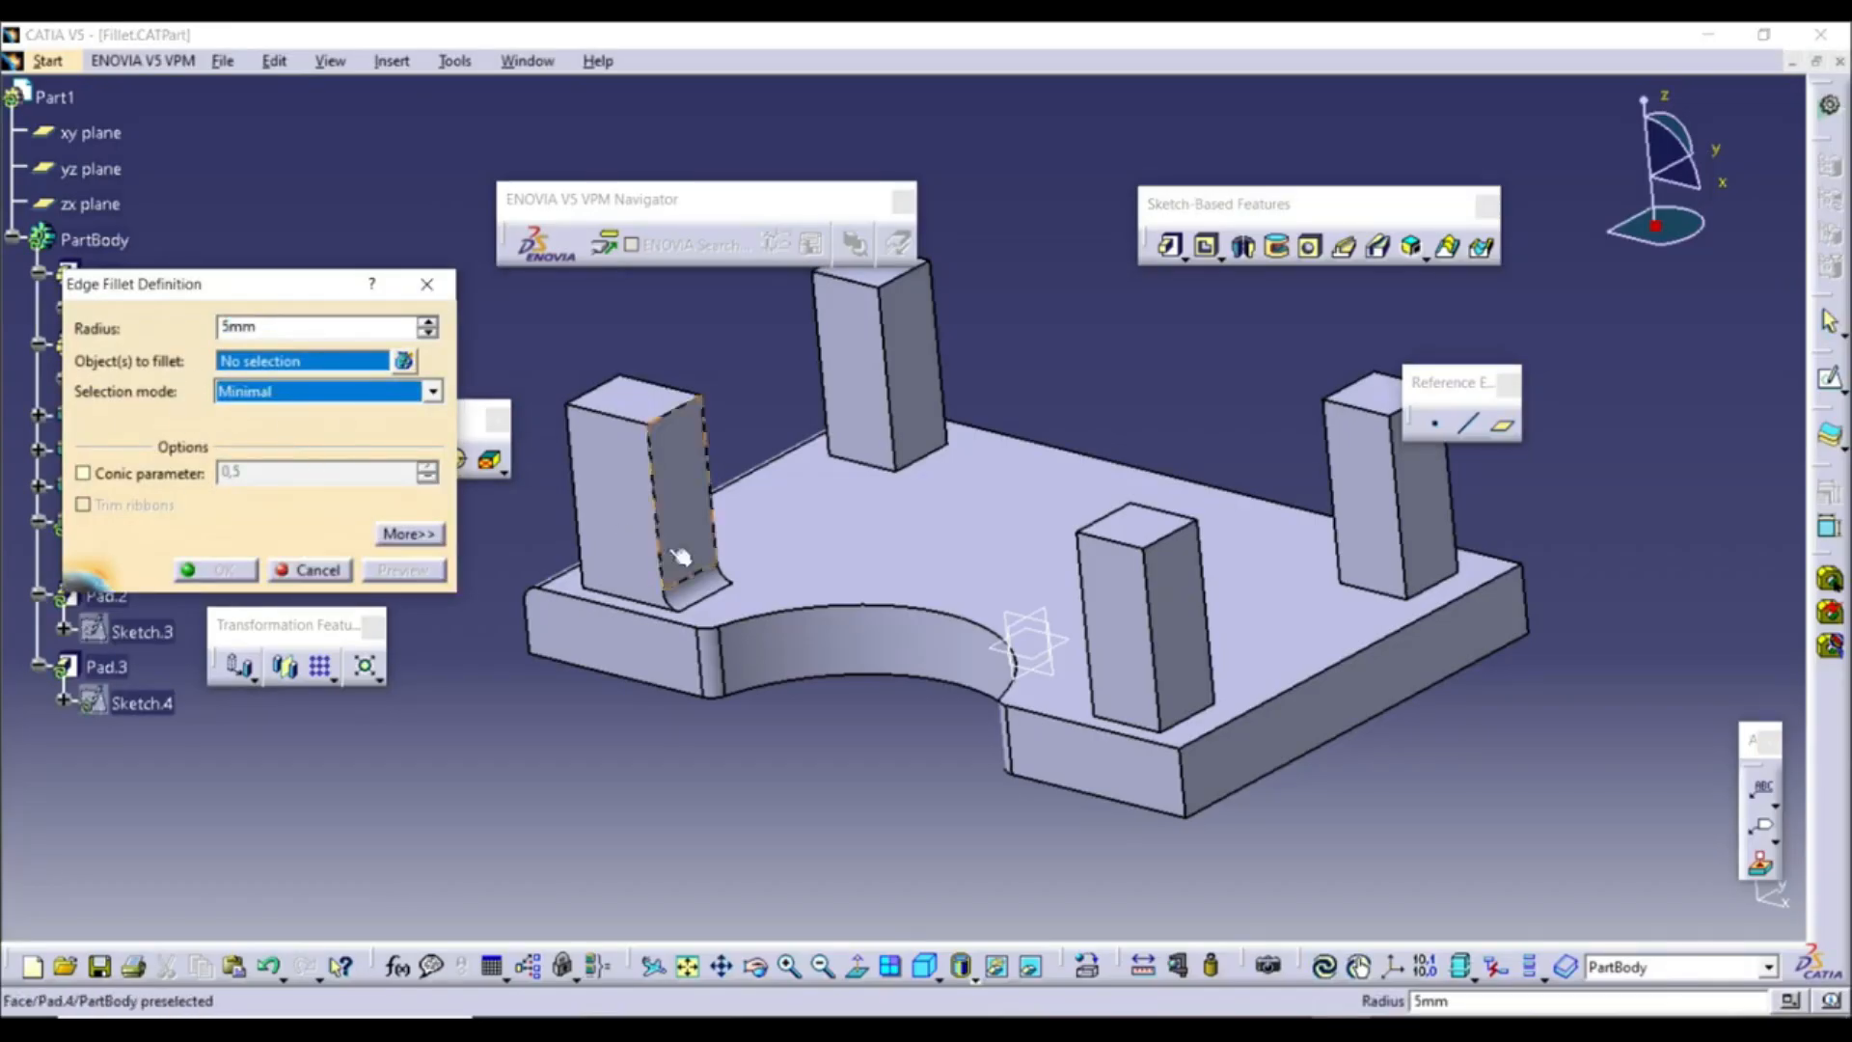
left_click(817, 604)
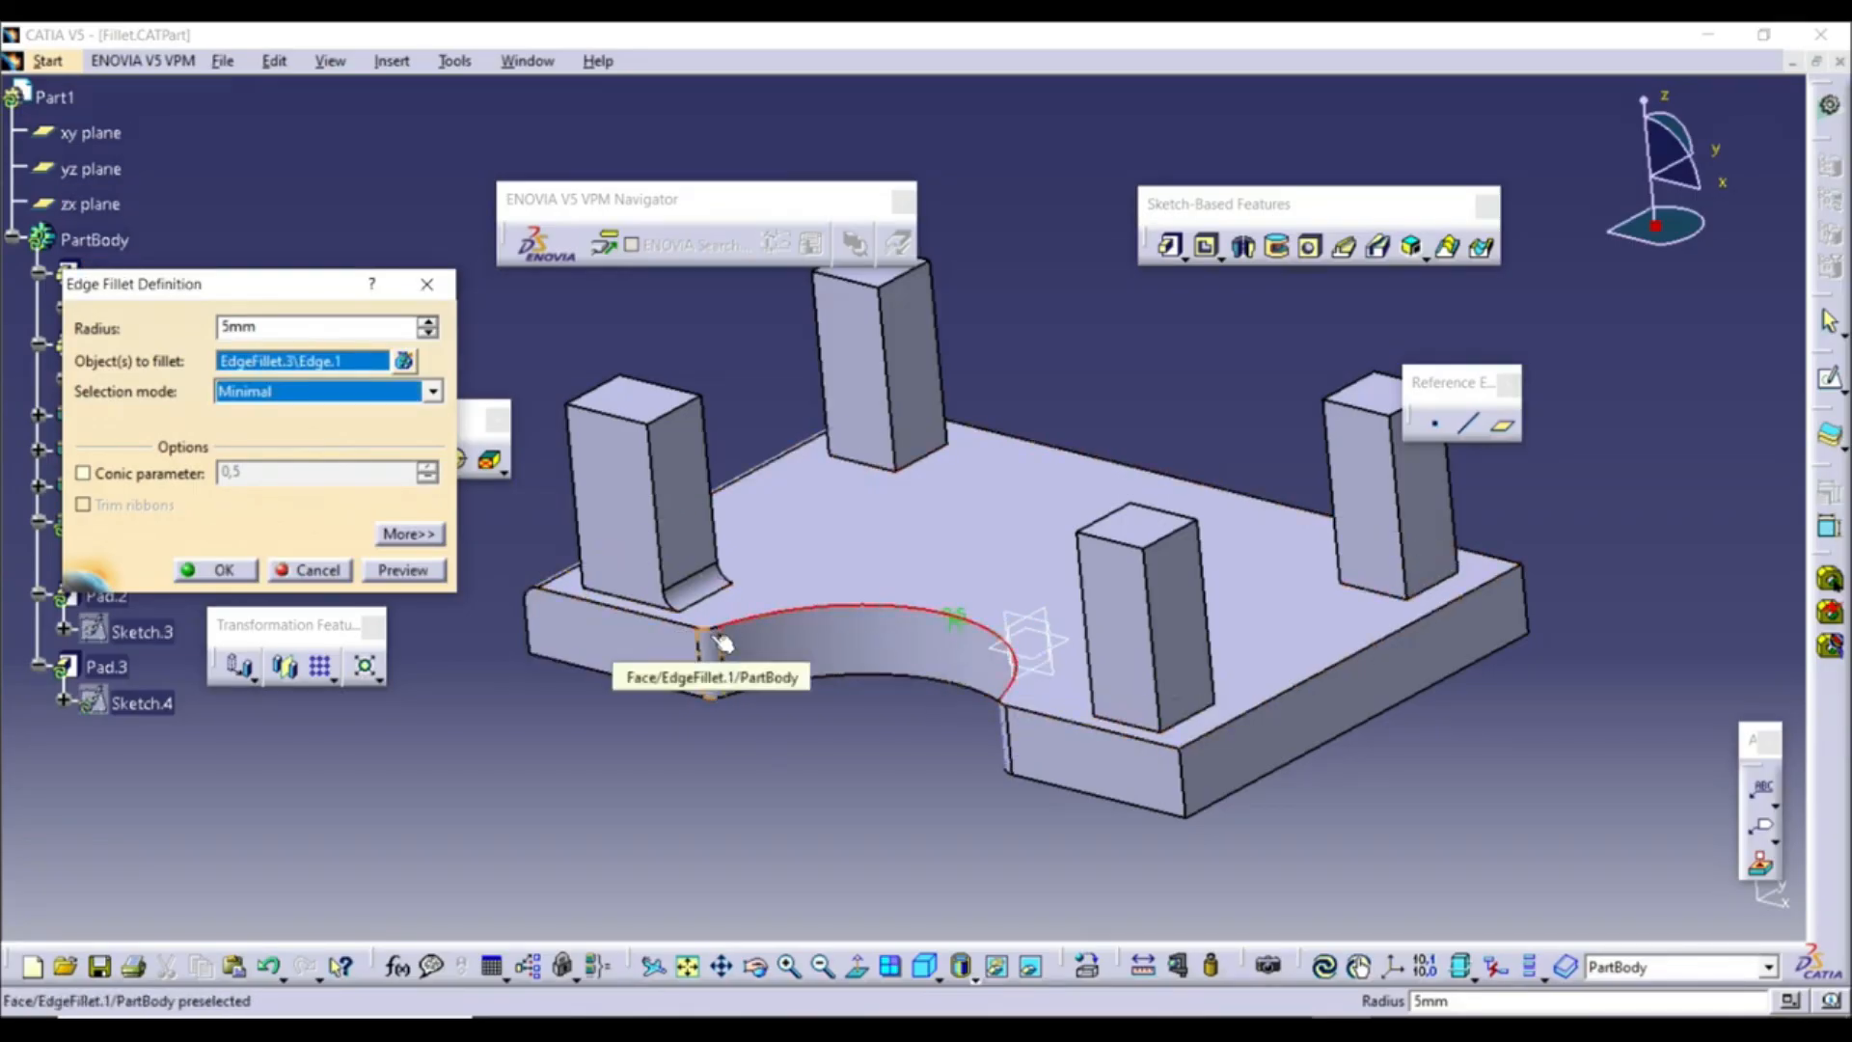
left_click(240, 567)
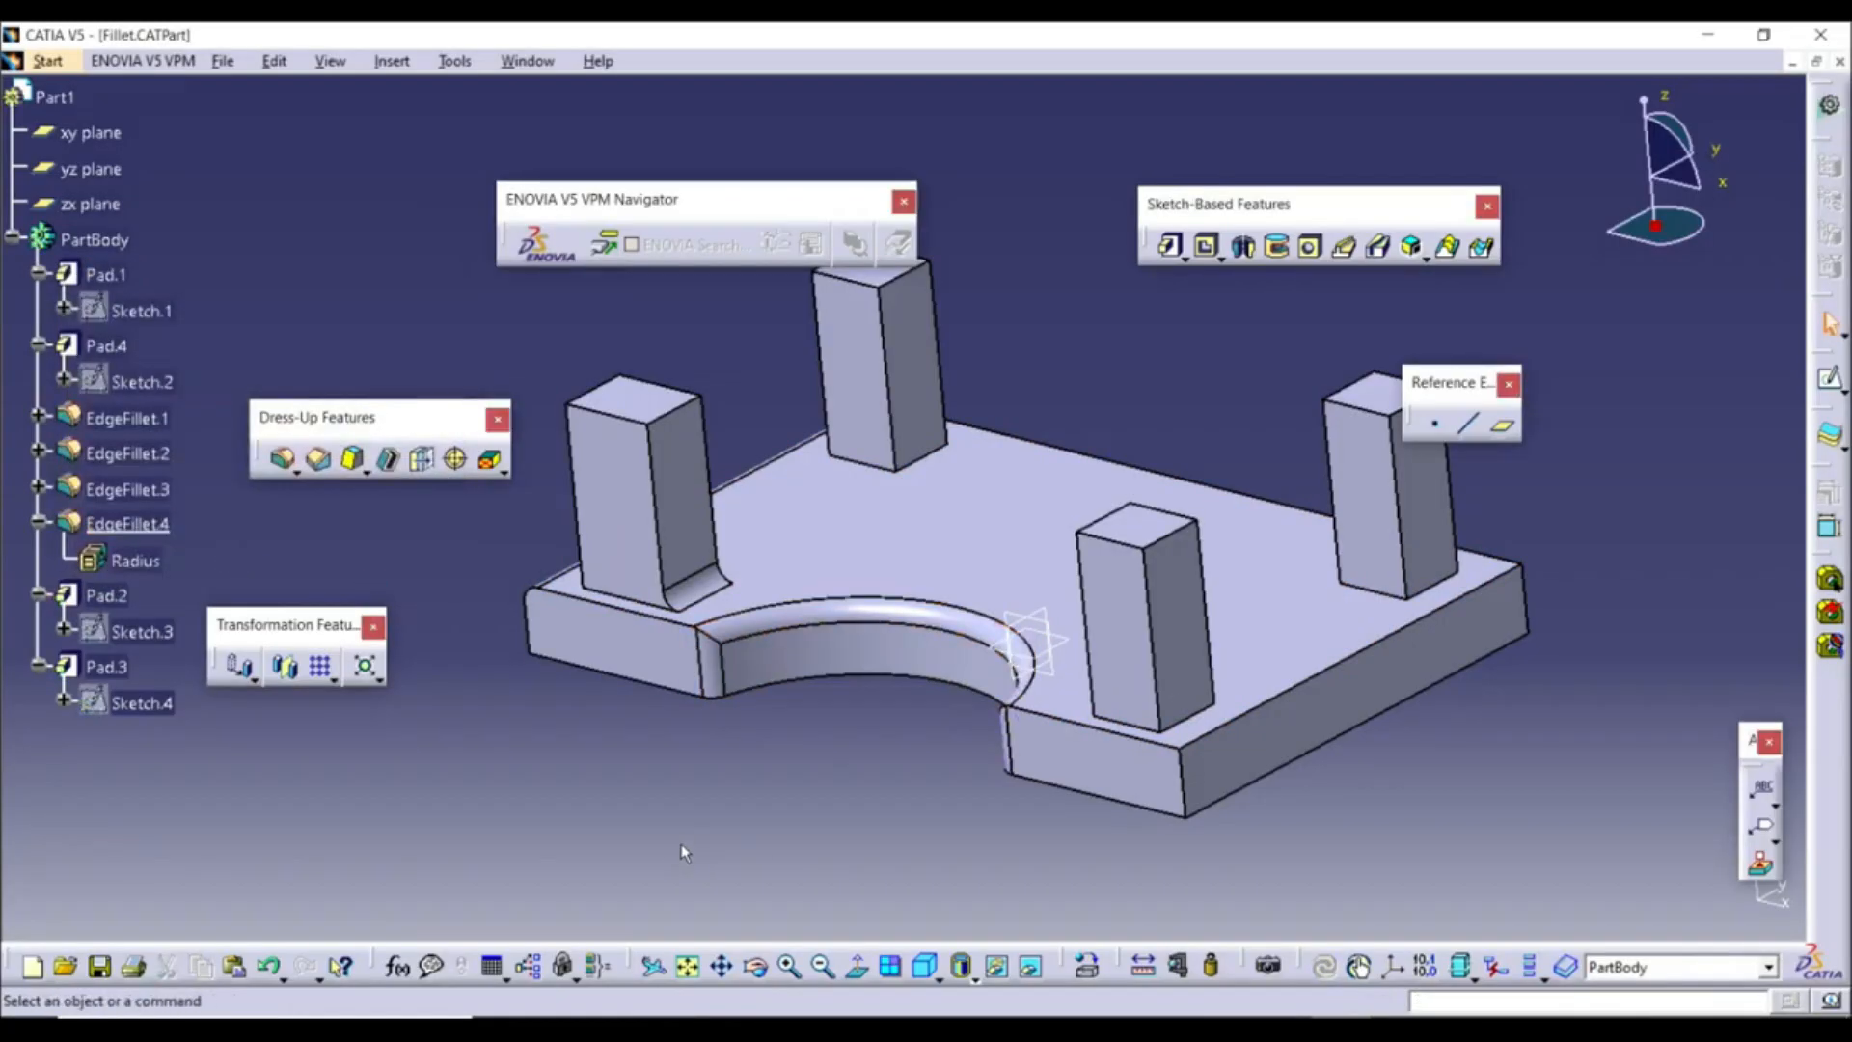
Fillet the right base edge of the rear-left pillar with a 5 mm radius and the conic parameter enabled at 0.9
left_click(281, 459)
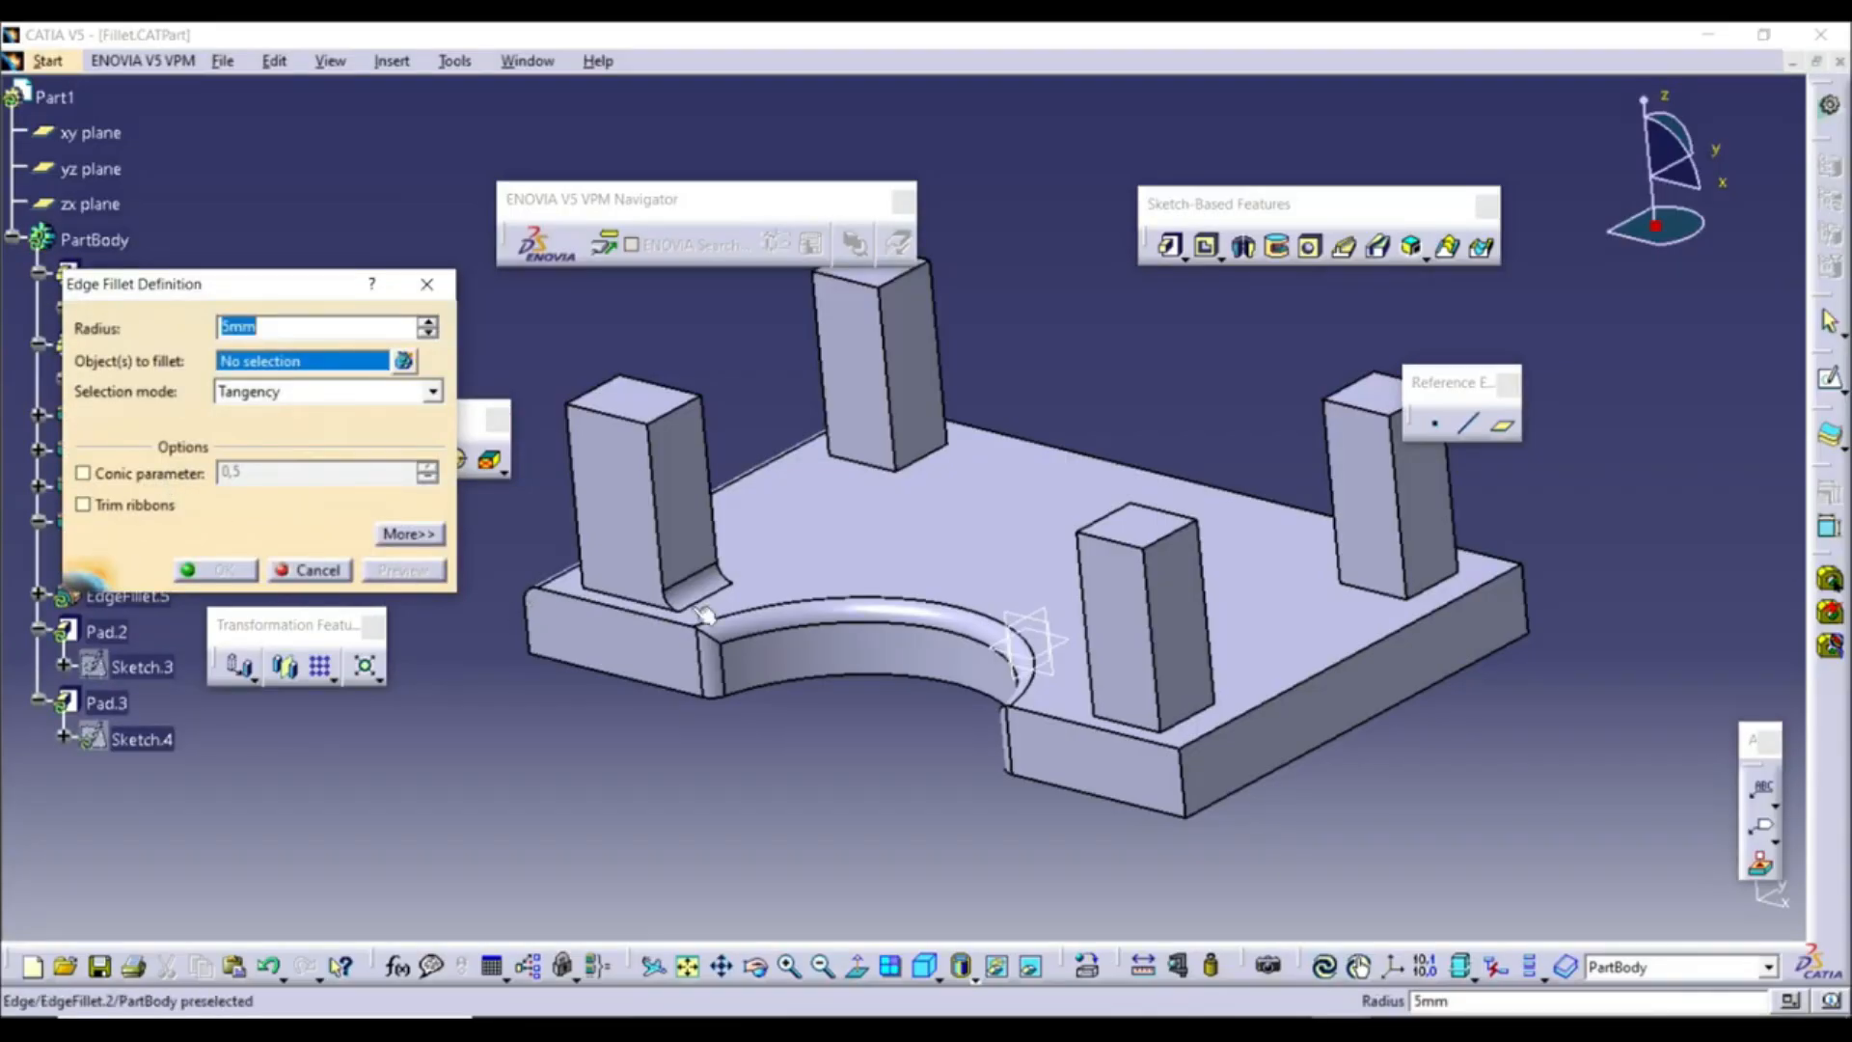
middle_click_drag(735, 587, 864, 415)
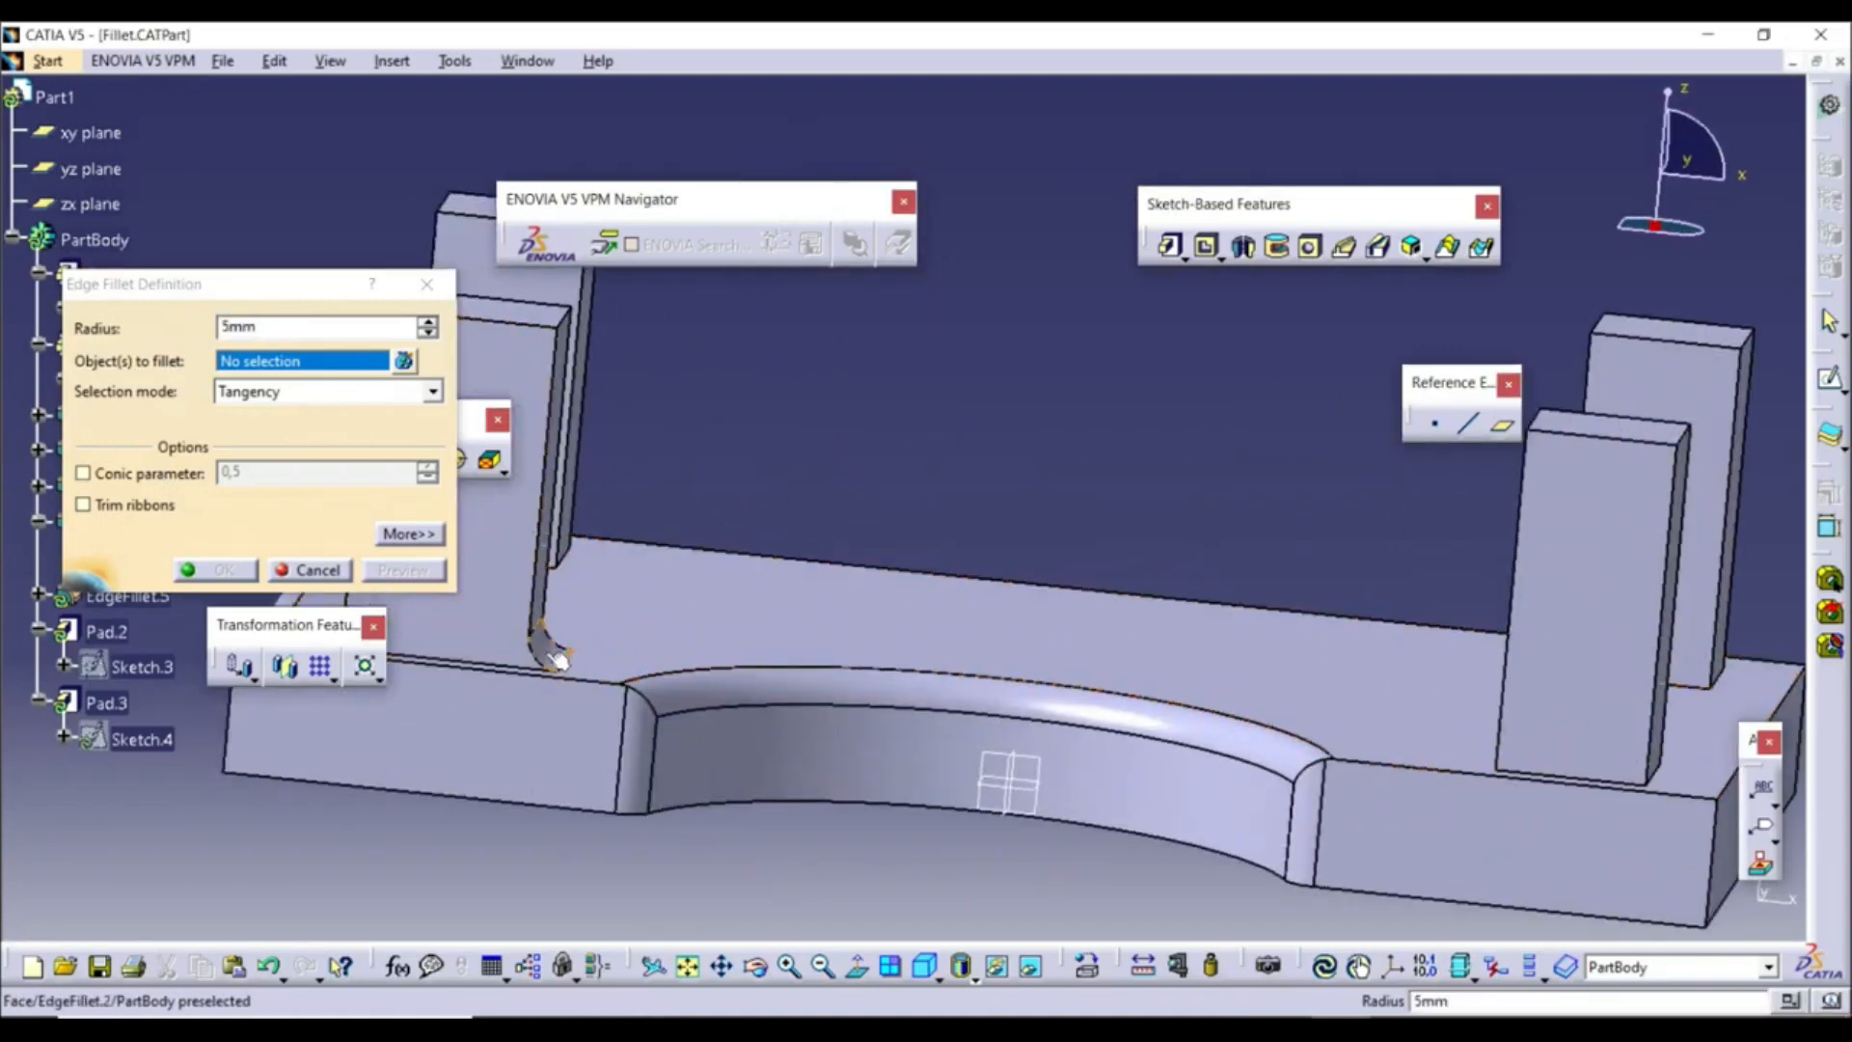
middle_click_drag(666, 622, 665, 688)
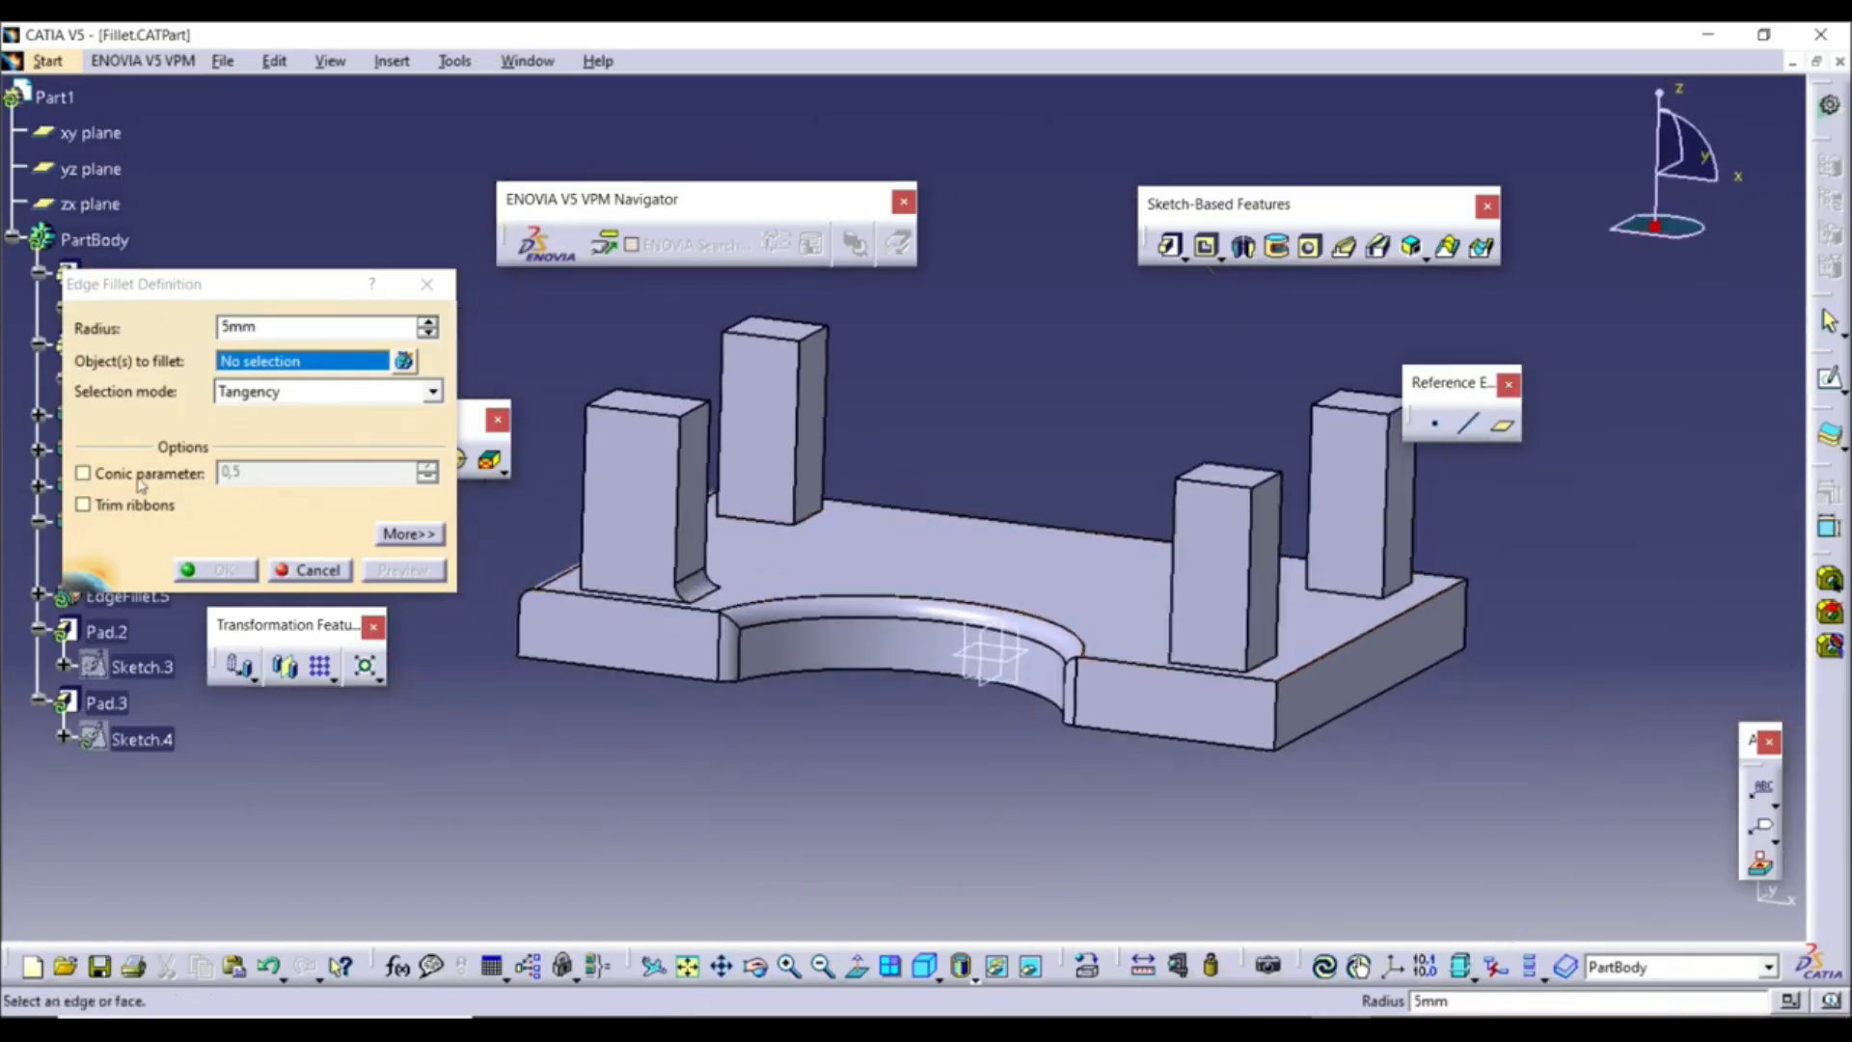
left_click(140, 477)
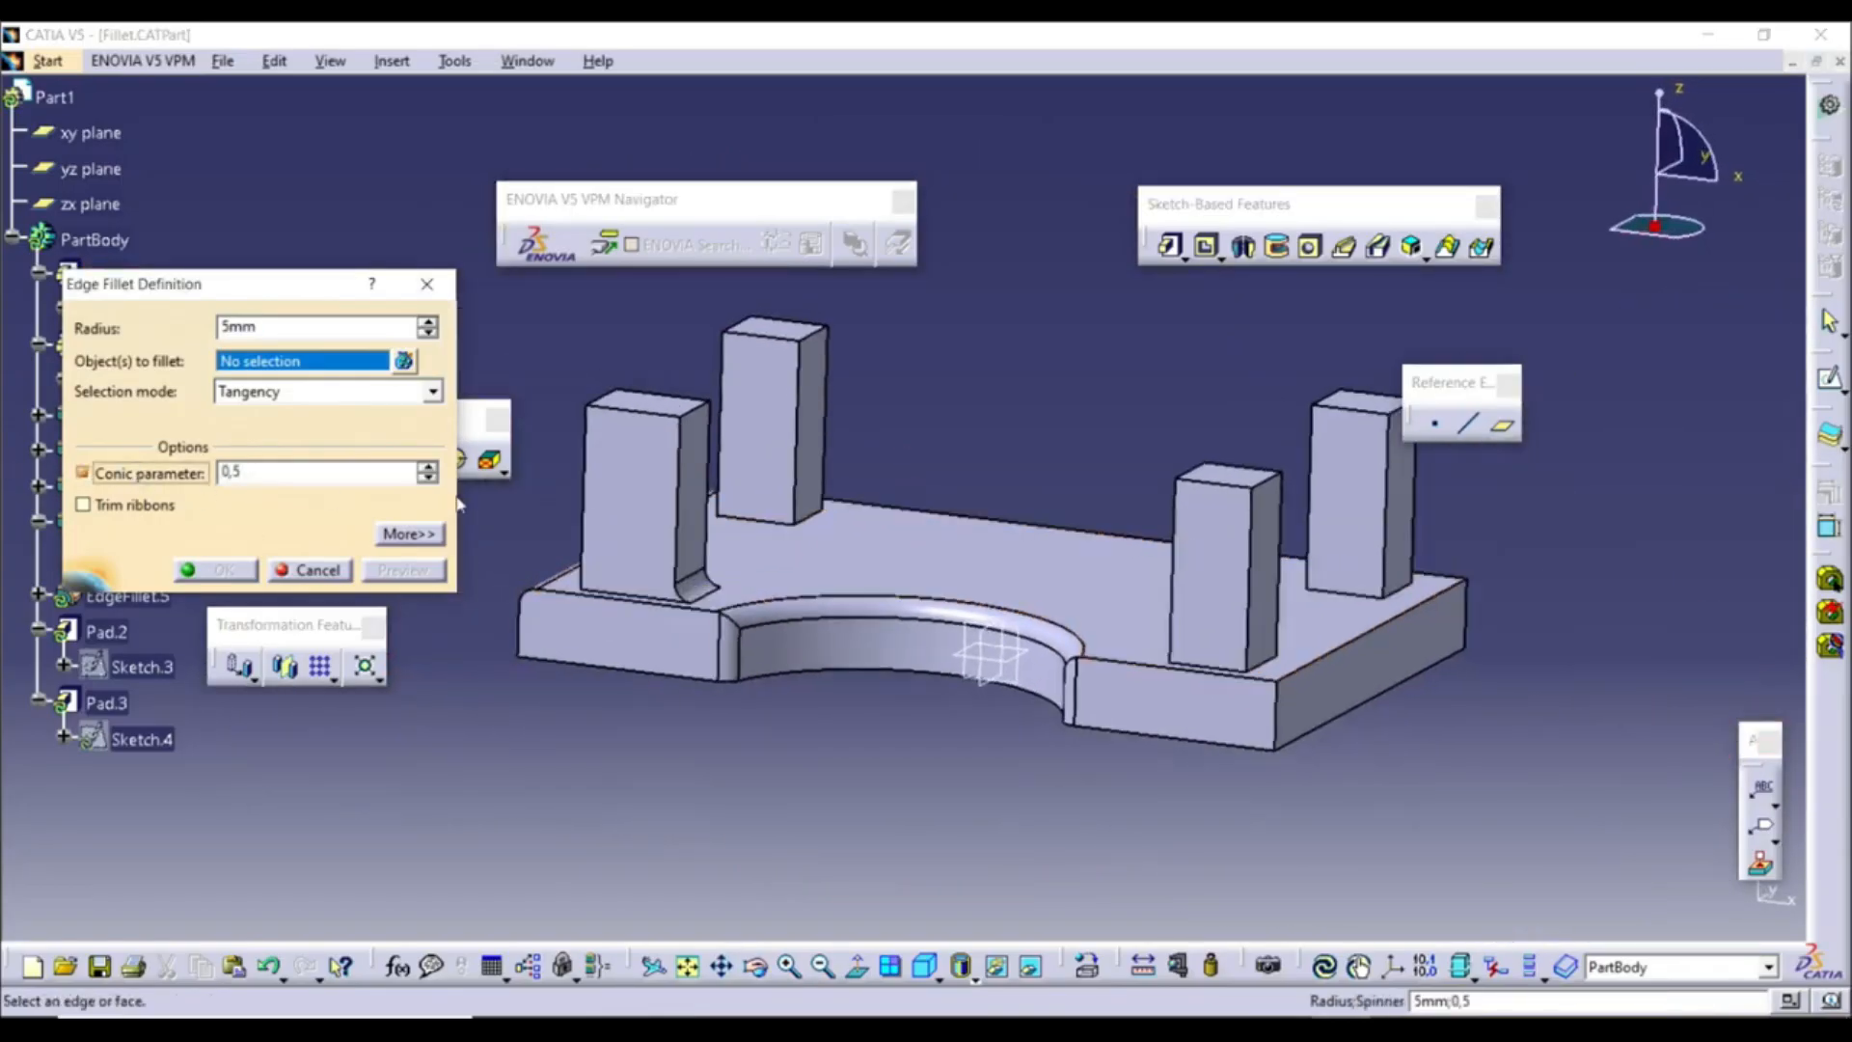
left_click(427, 470)
left_click(427, 470)
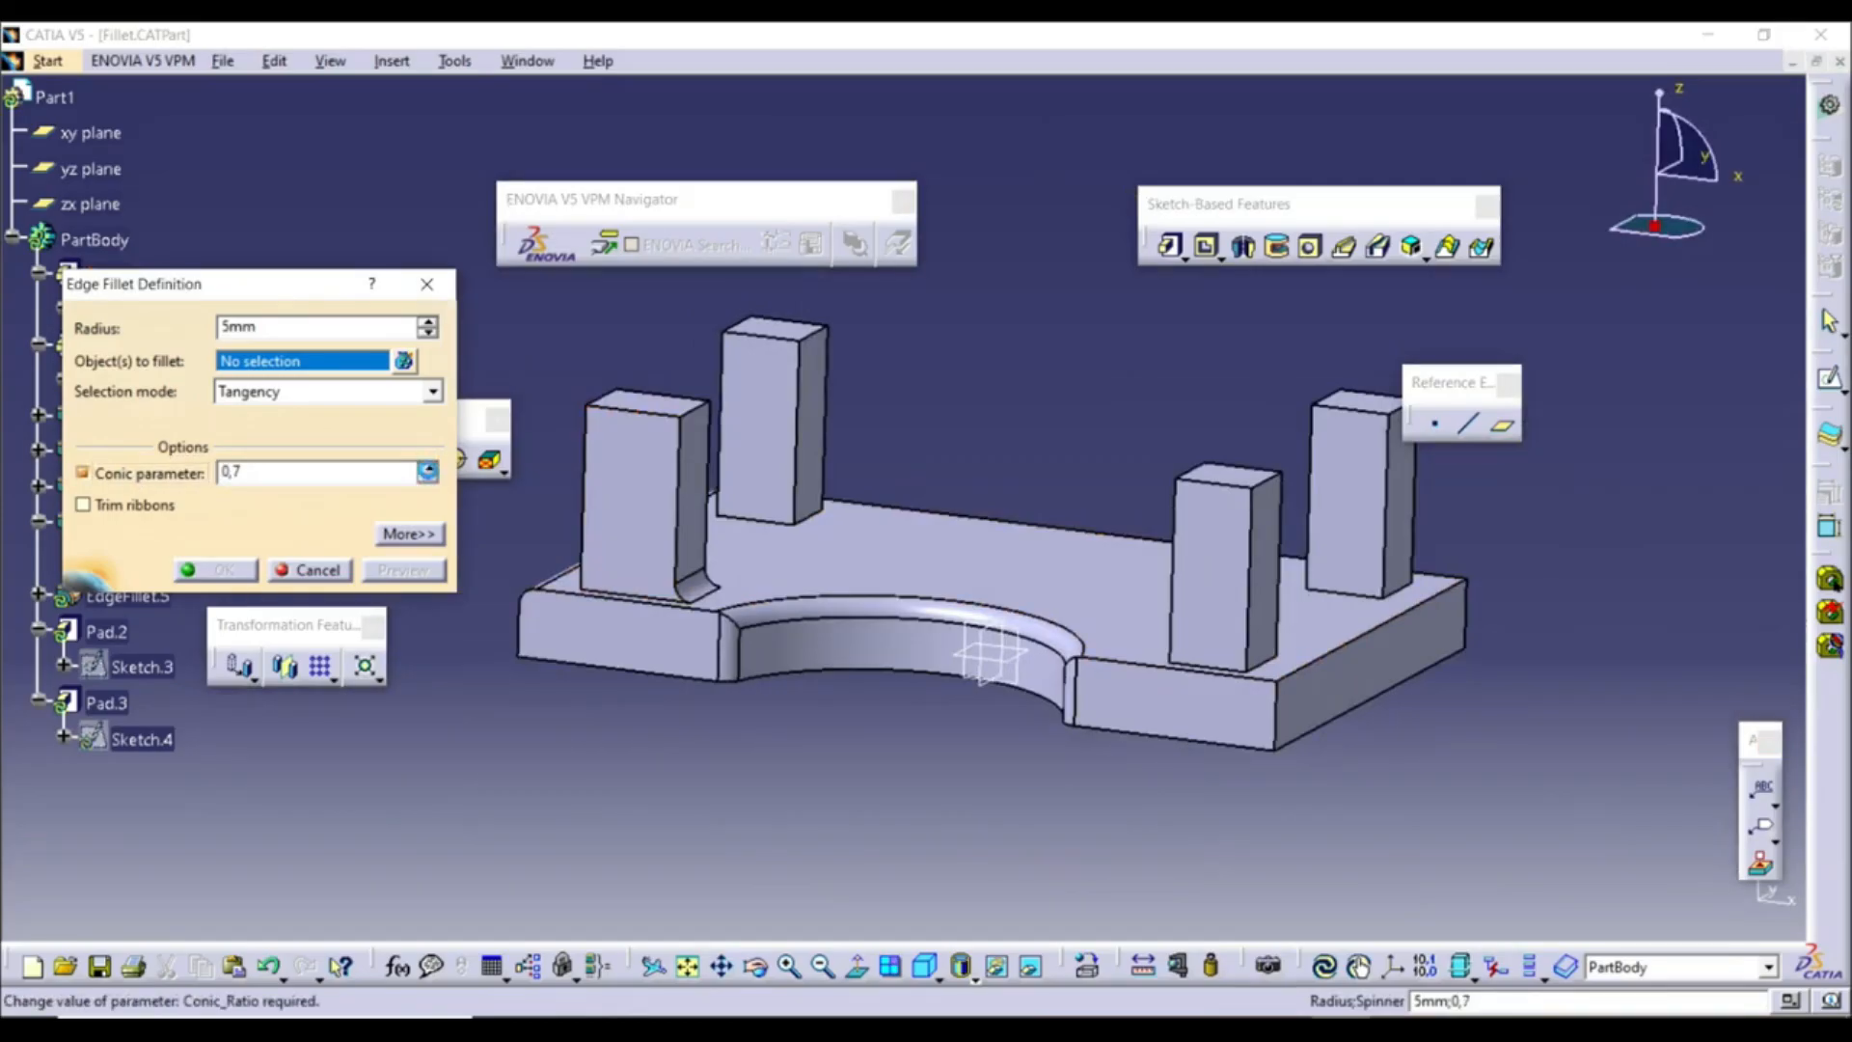
left_click(427, 468)
left_click(428, 468)
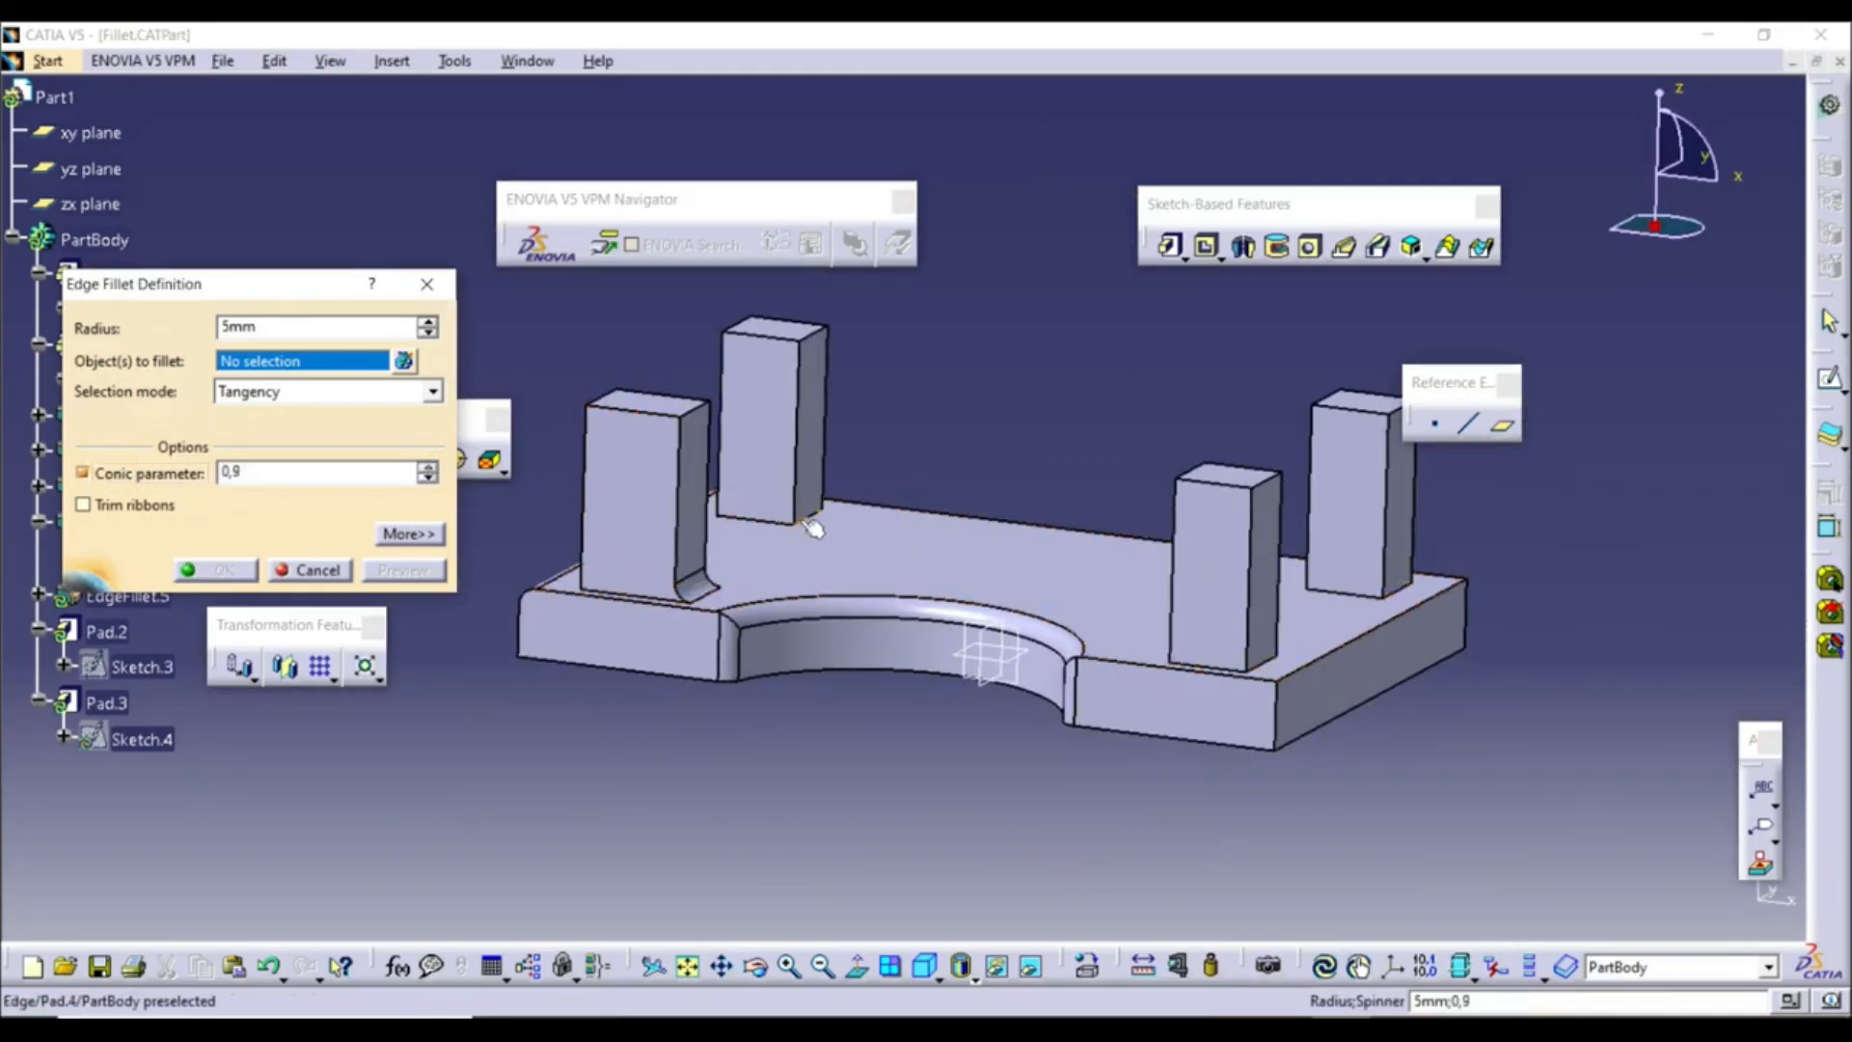
left_click(800, 521)
left_click(216, 569)
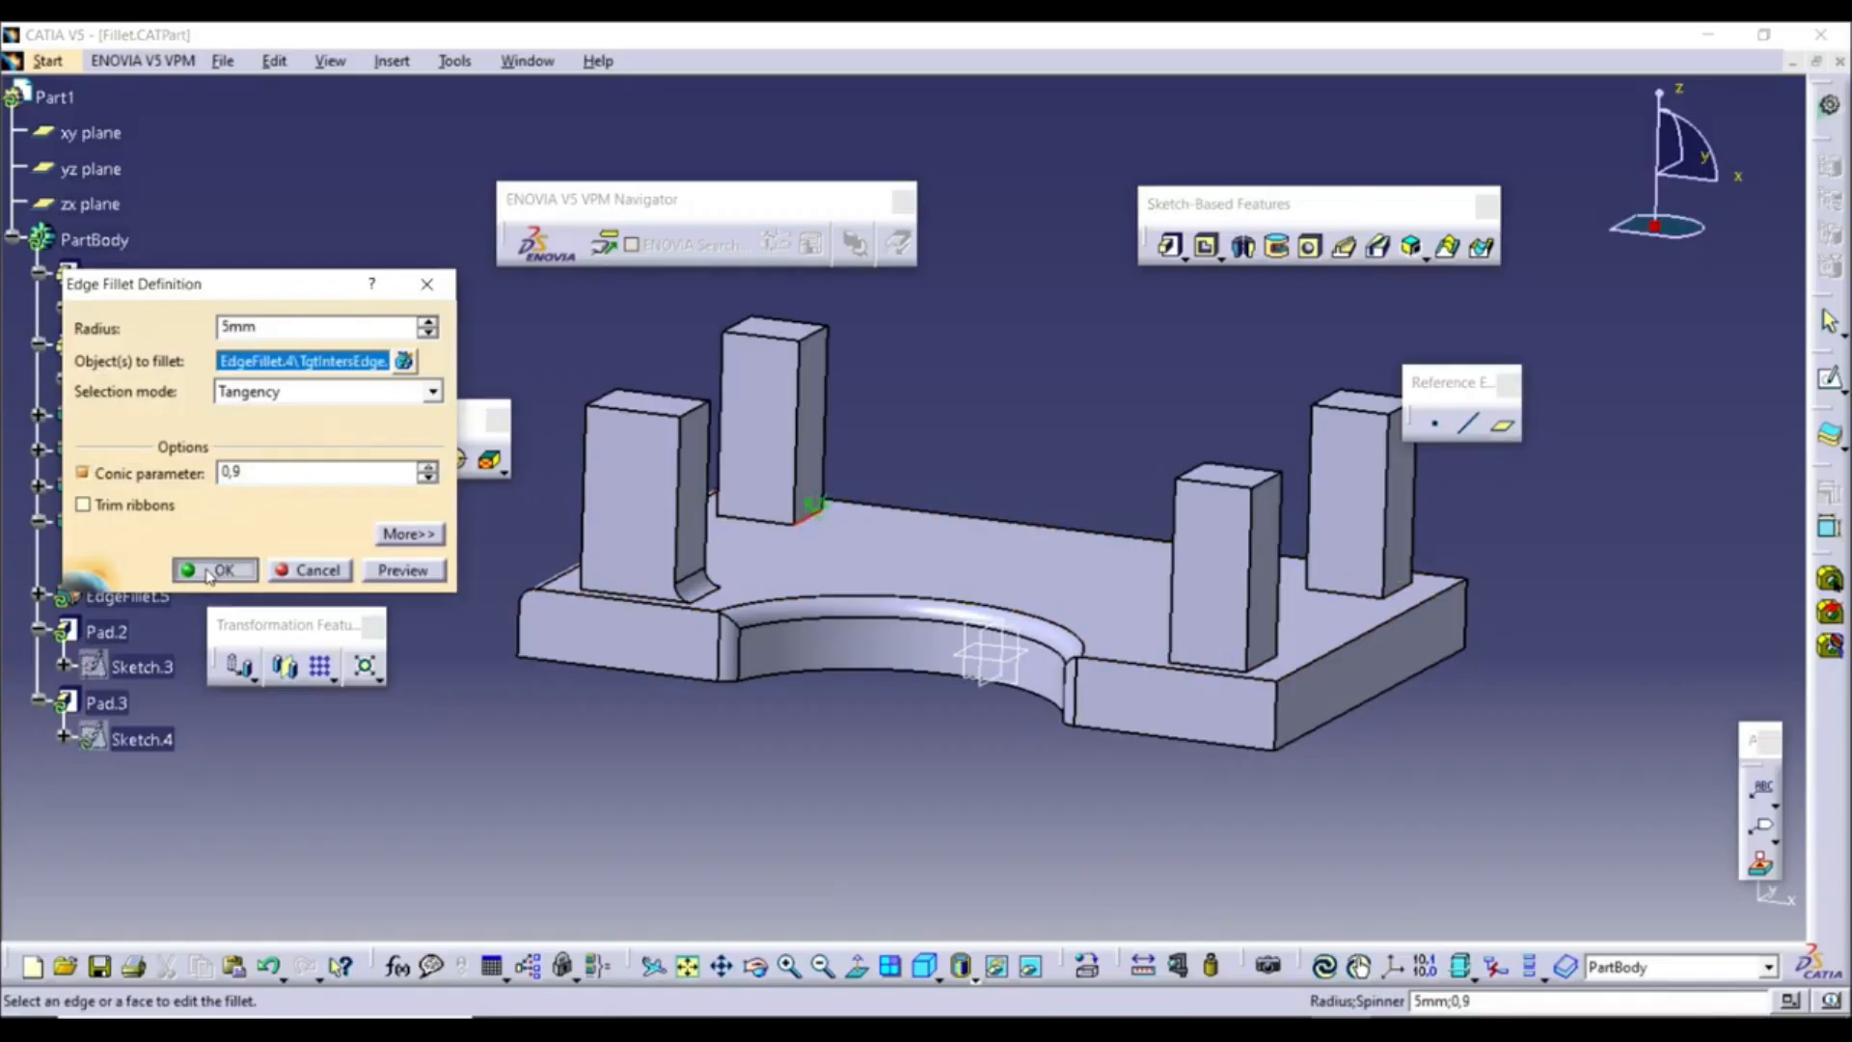
middle_click_drag(897, 488, 897, 372)
mouse_move(628, 720)
middle_mouse_down()
mouse_move(691, 670)
mouse_move(635, 709)
middle_mouse_up()
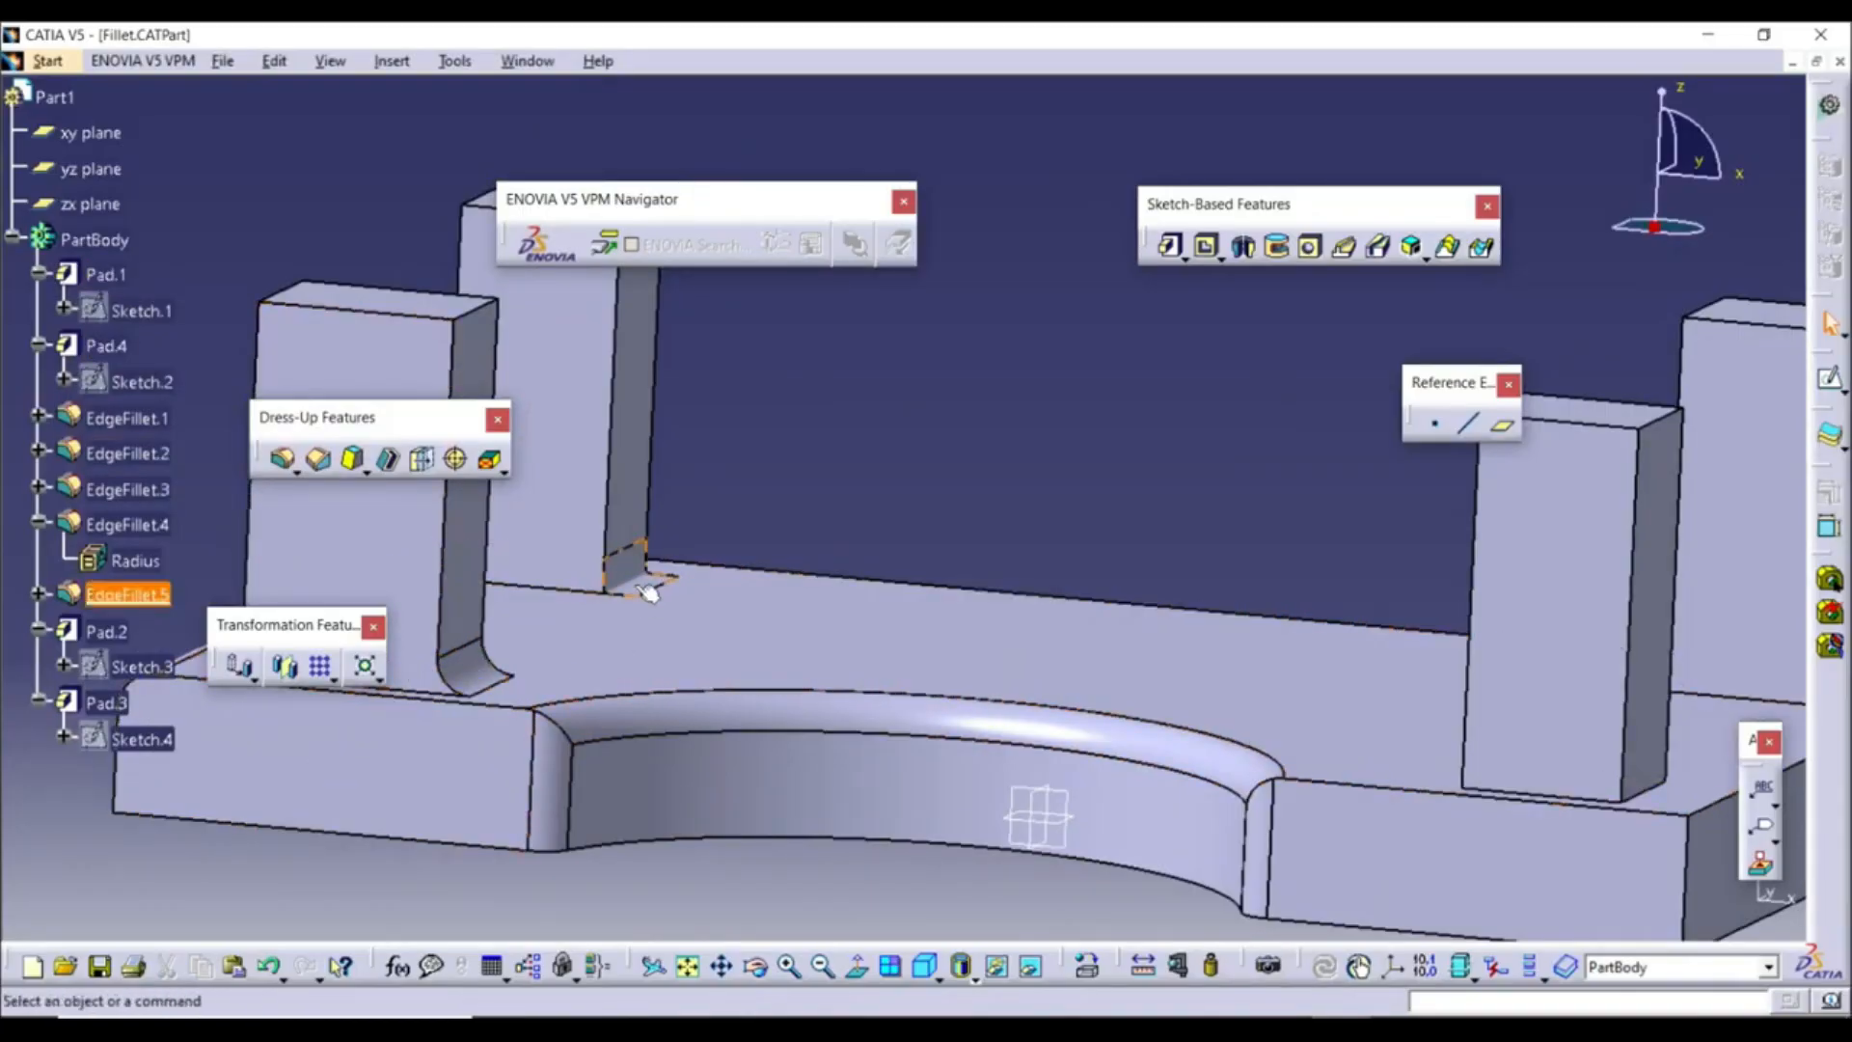
middle_click_drag(743, 579, 862, 757)
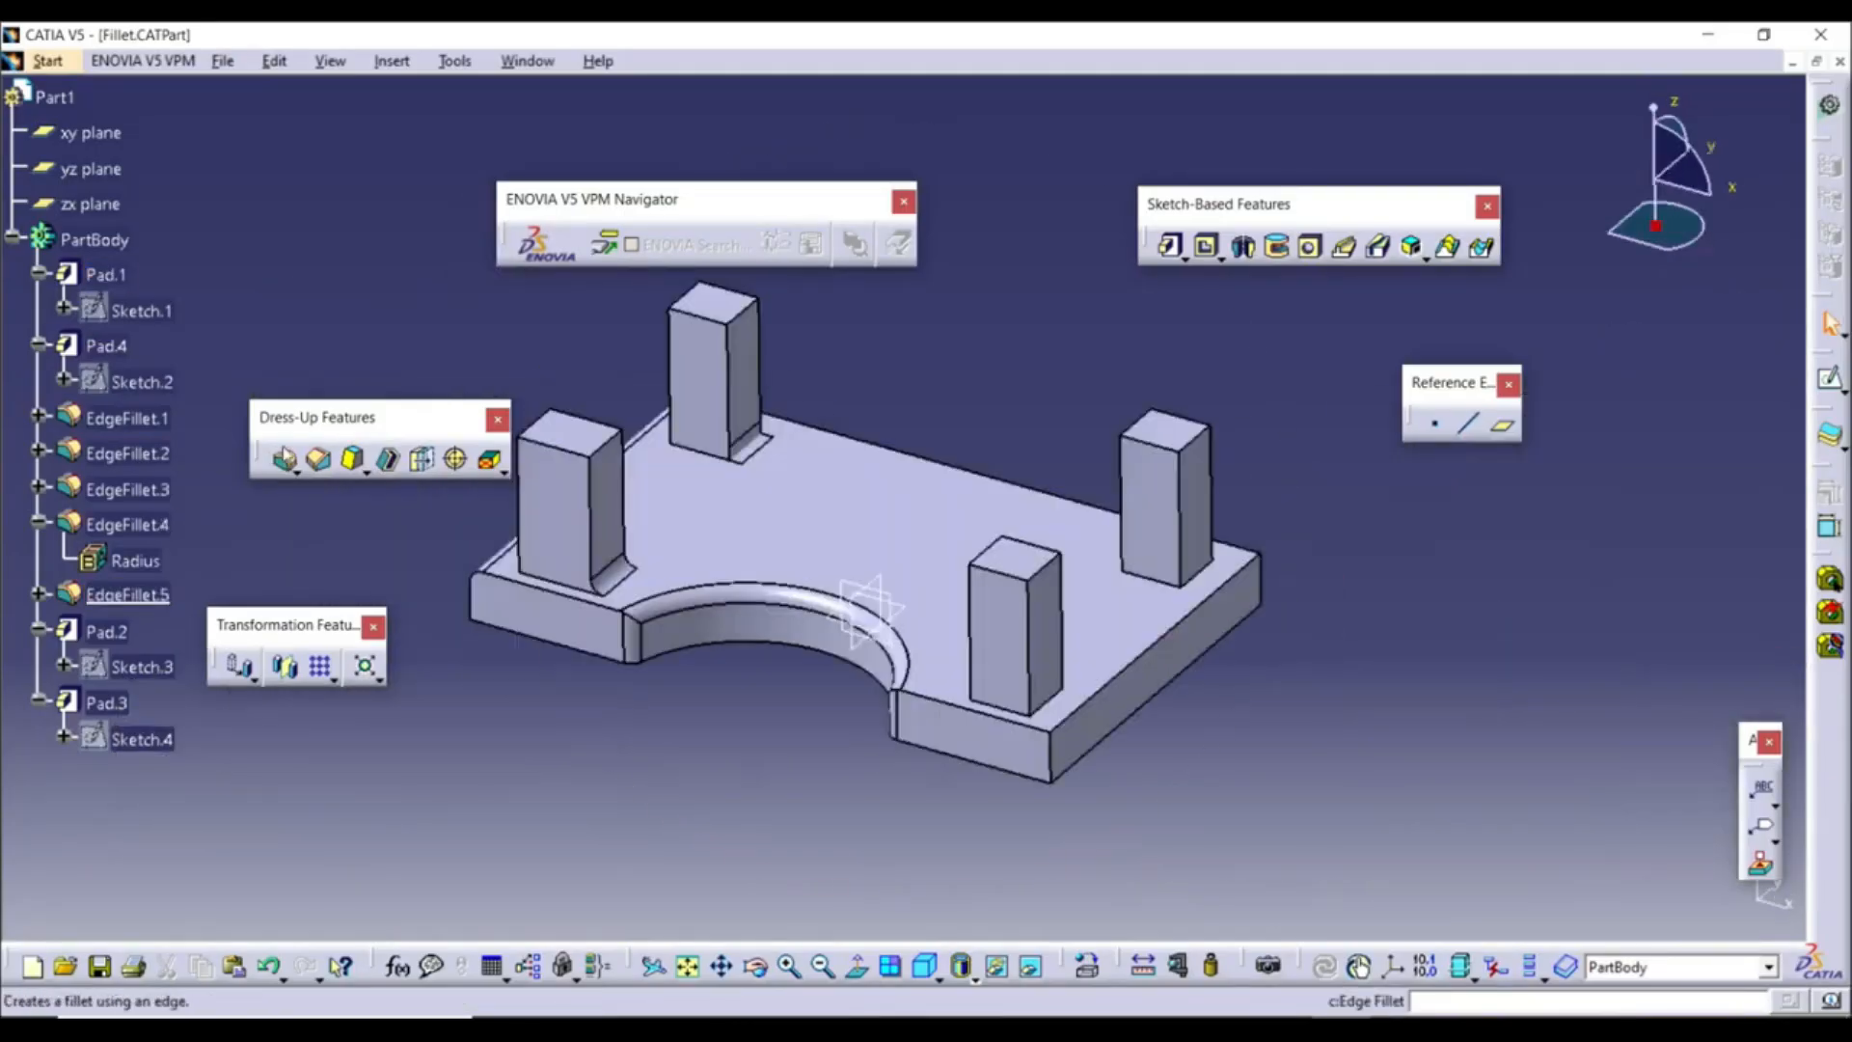
Try a 5 mm edge fillet of Pad.1 in Intersection with selected features mode, using Pad.4 as selected feature and the conic parameter disabled
left_click(283, 460)
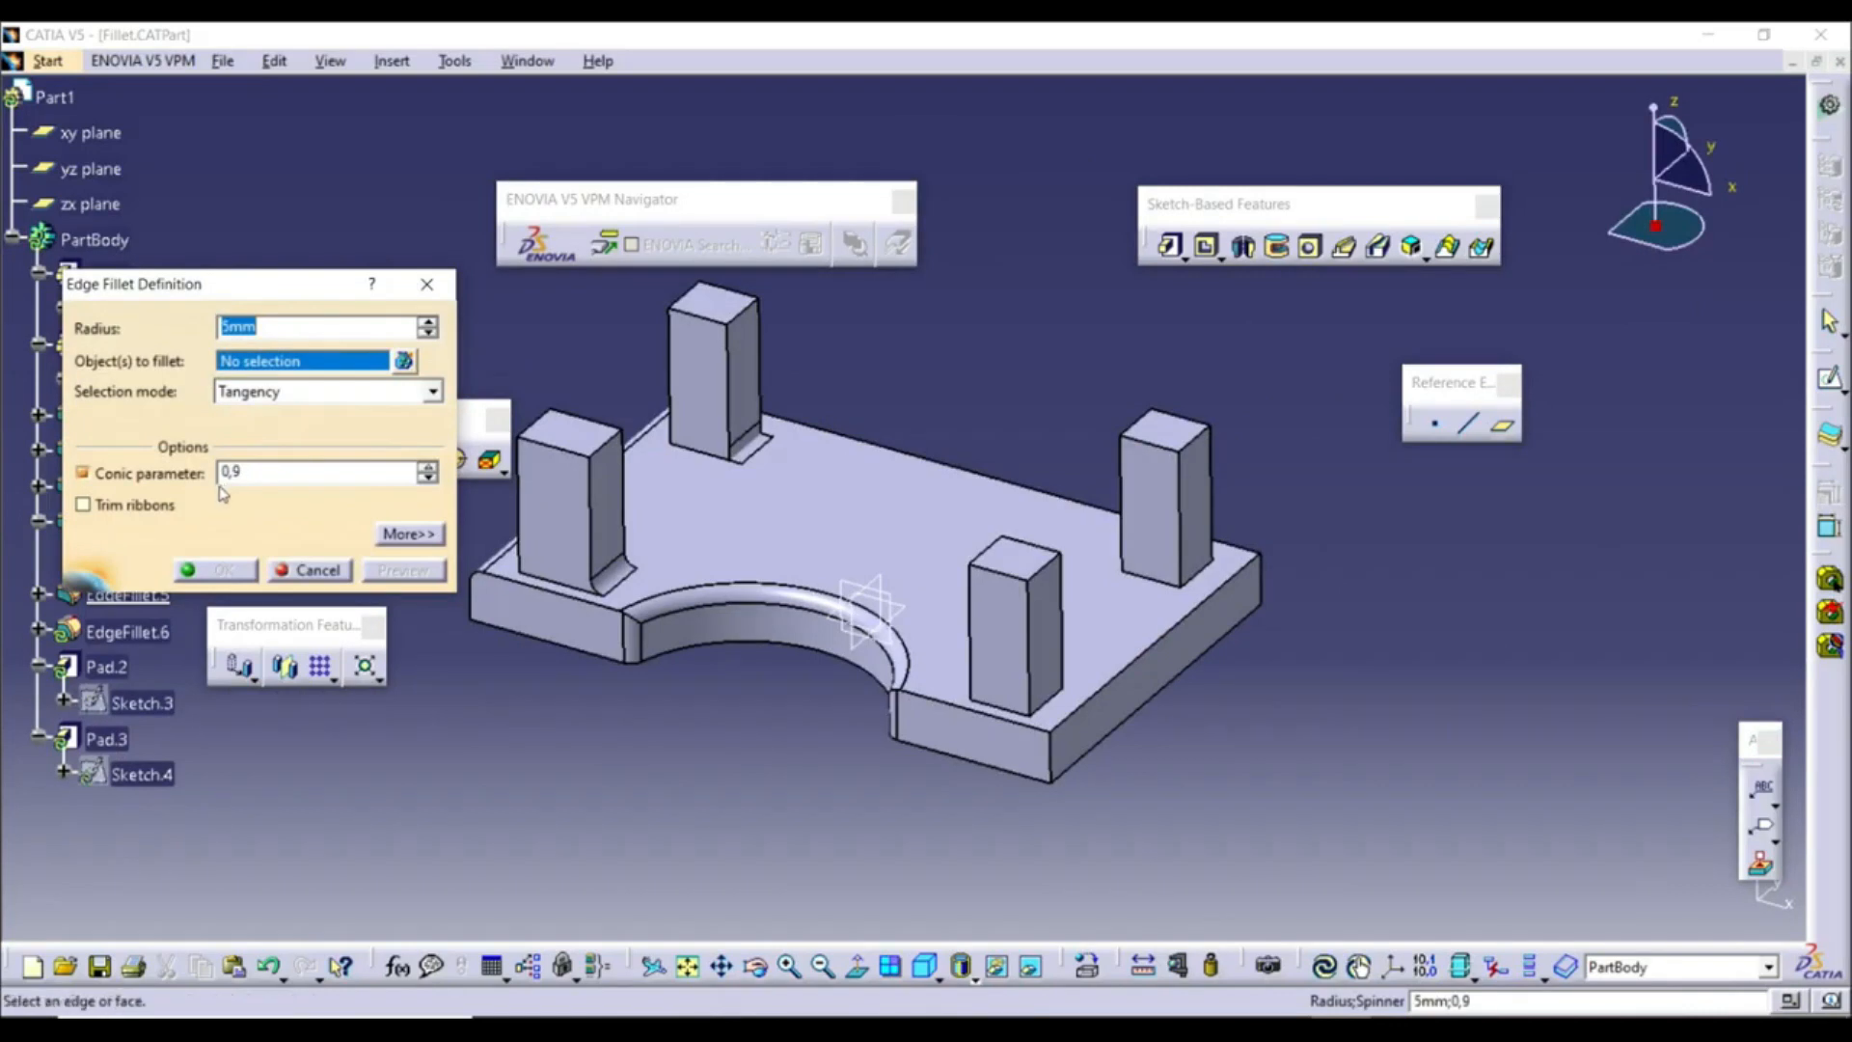
left_click(84, 475)
left_click(362, 399)
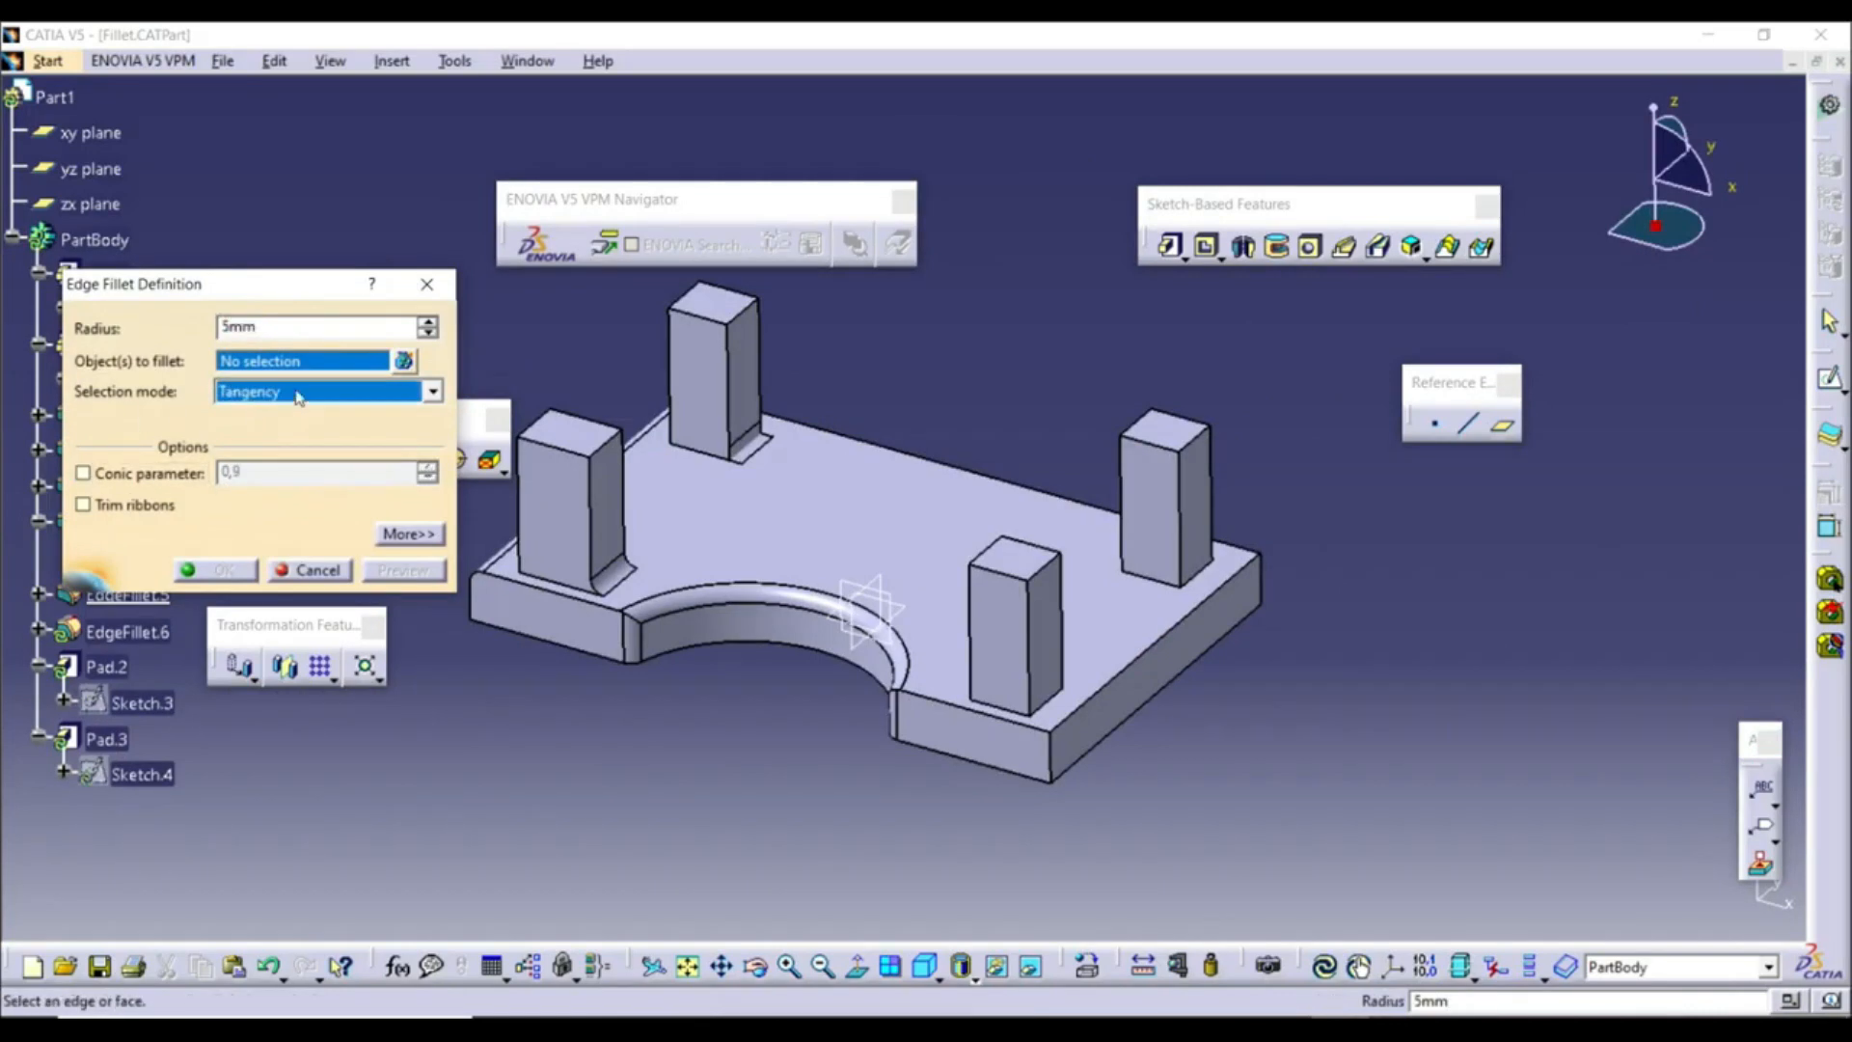
left_click(265, 400)
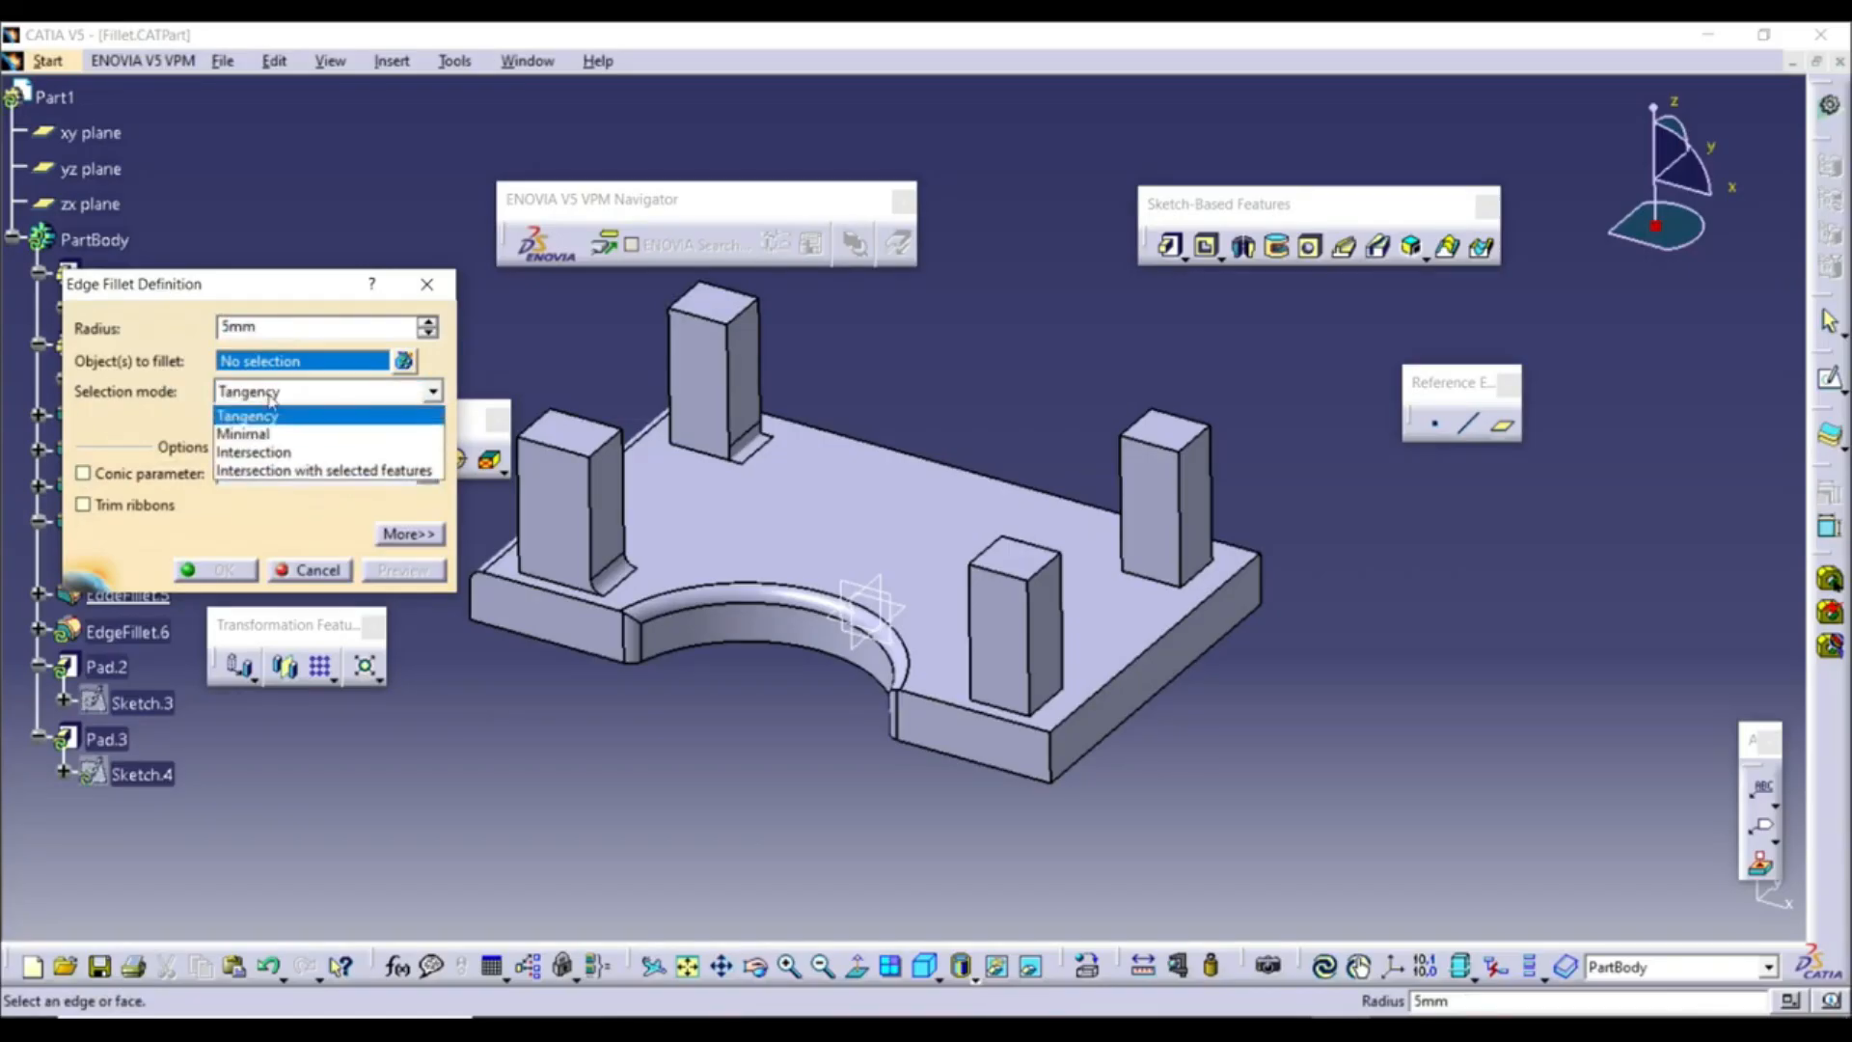
left_click(302, 471)
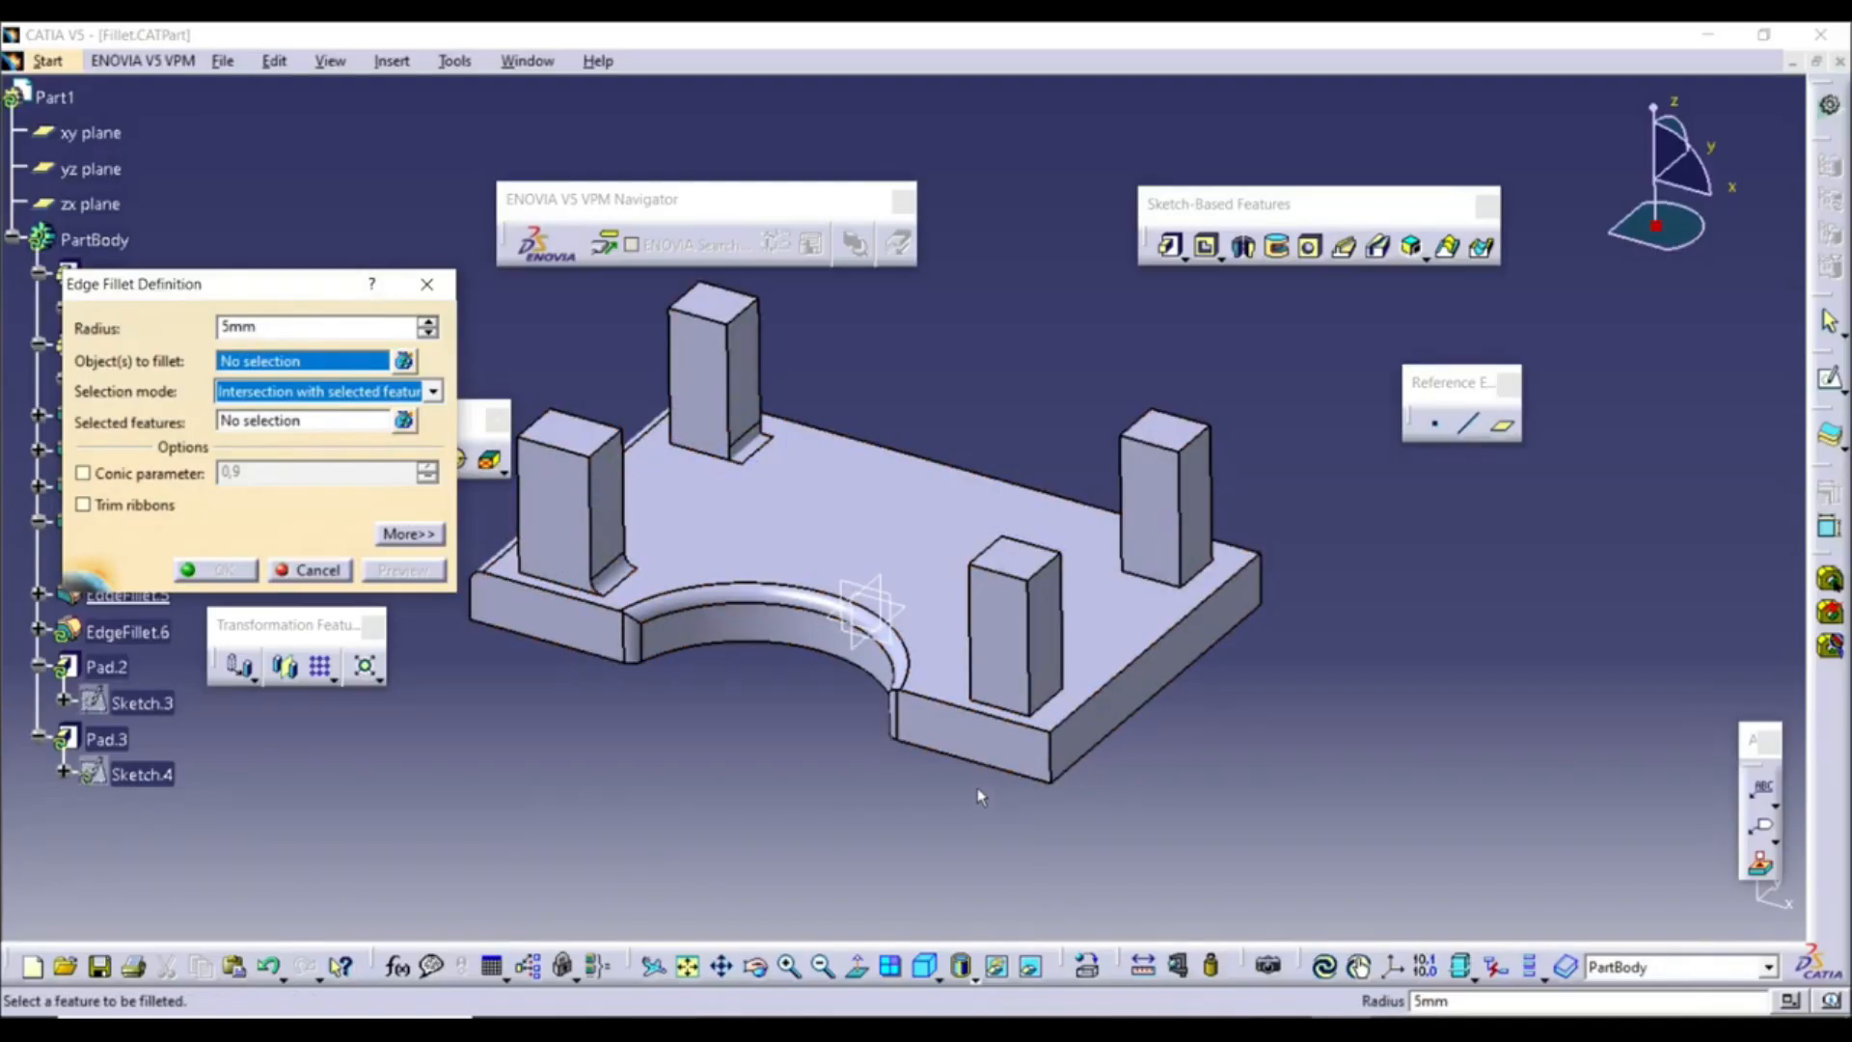
left_click(945, 747)
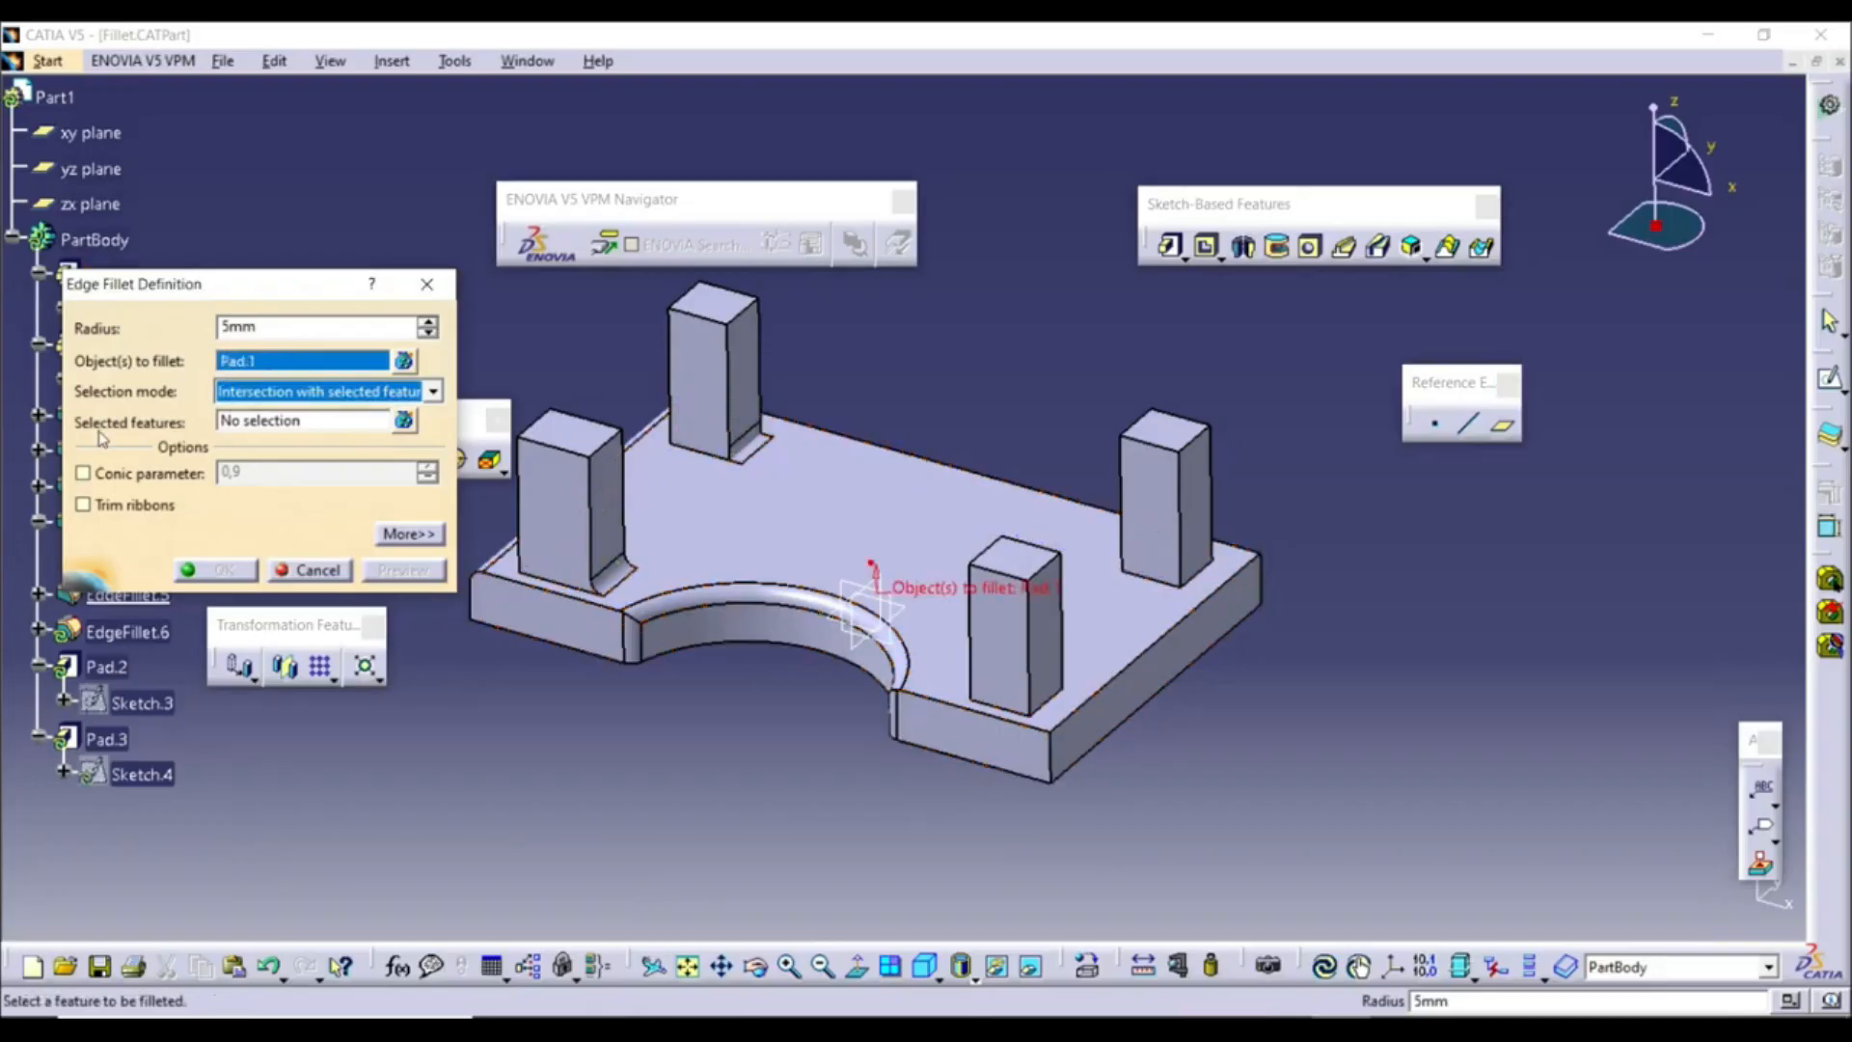
left_click(253, 424)
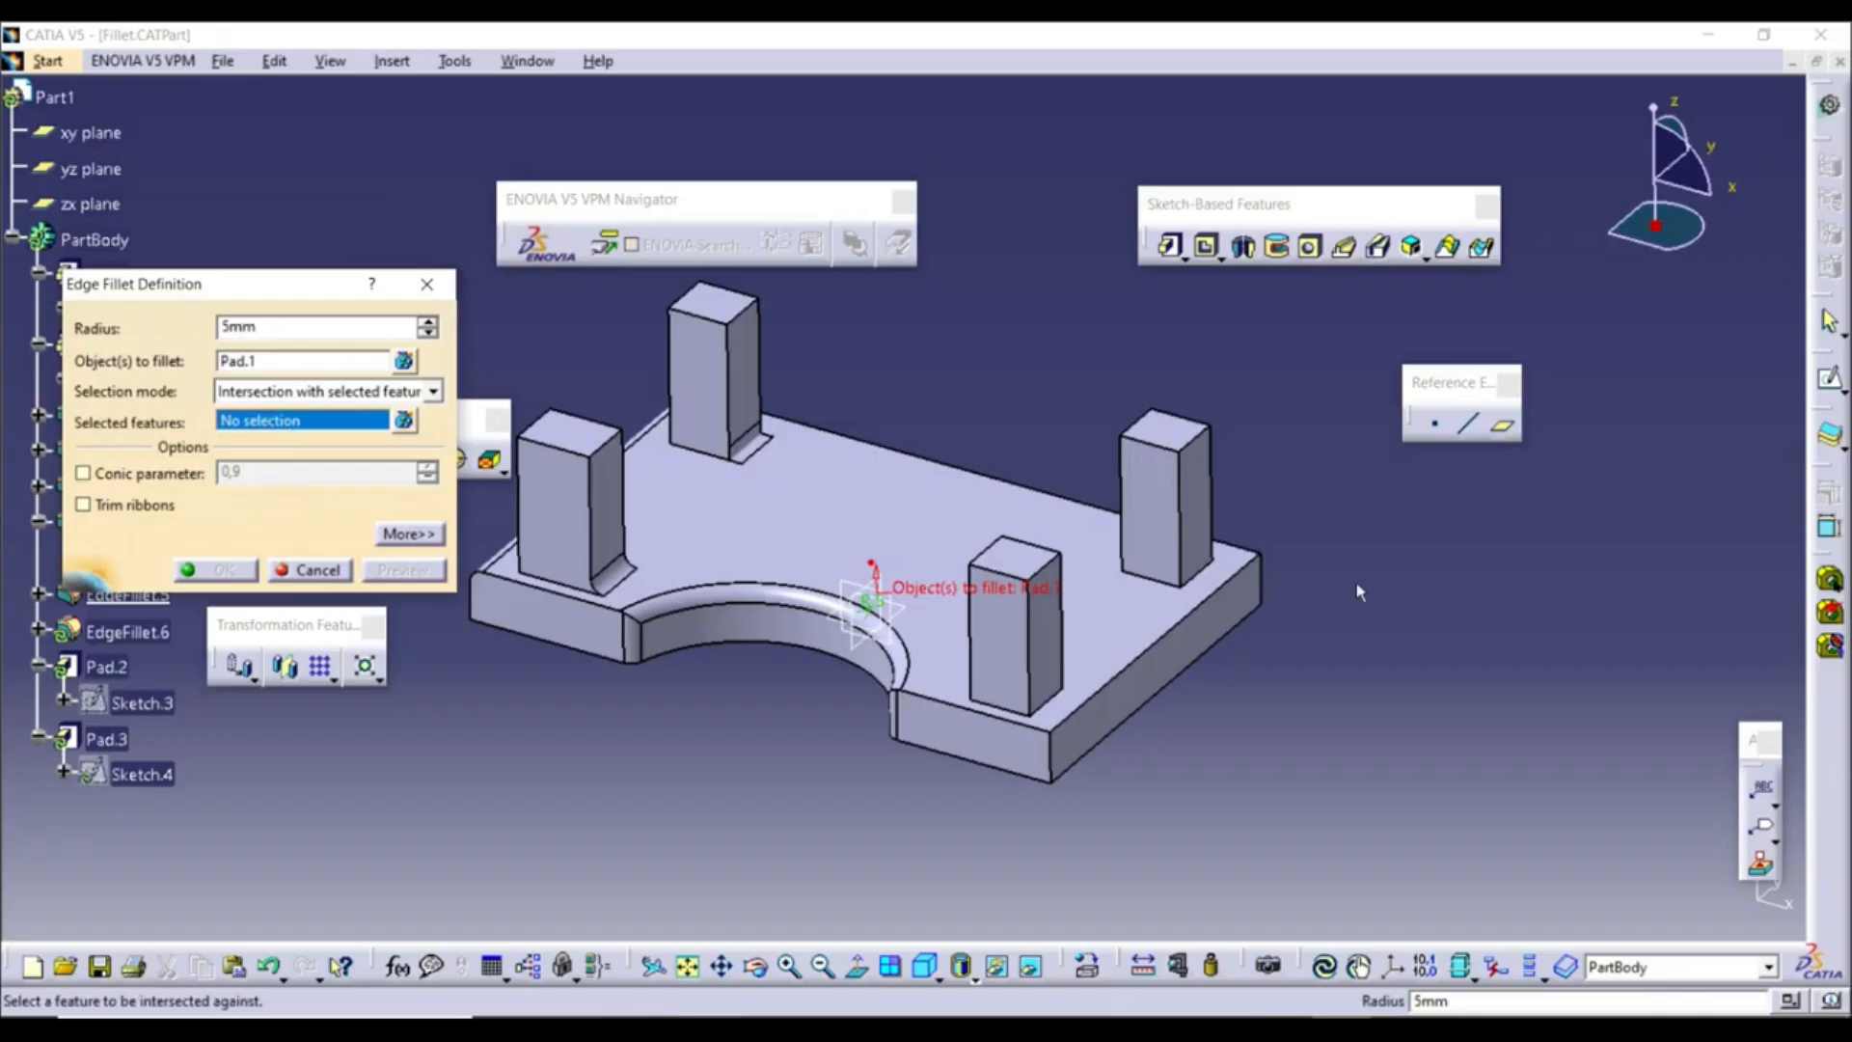
left_click(687, 363)
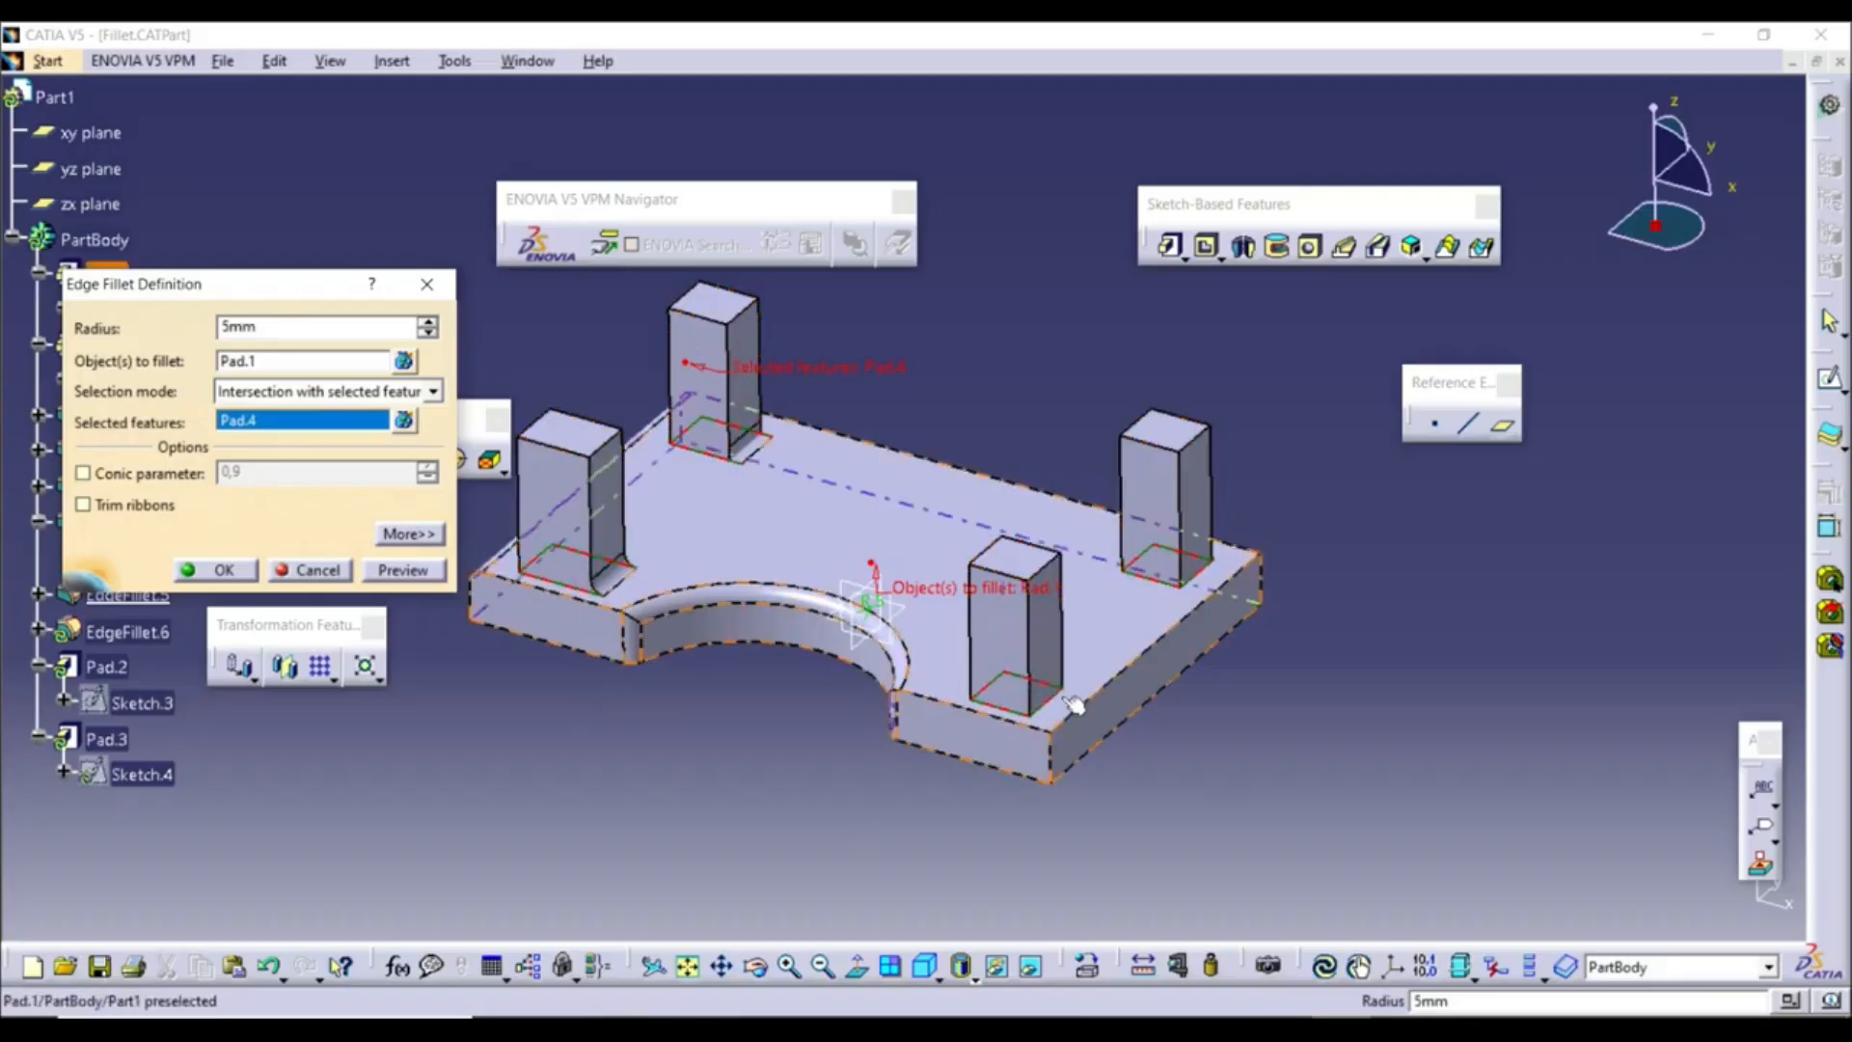
left_click(216, 569)
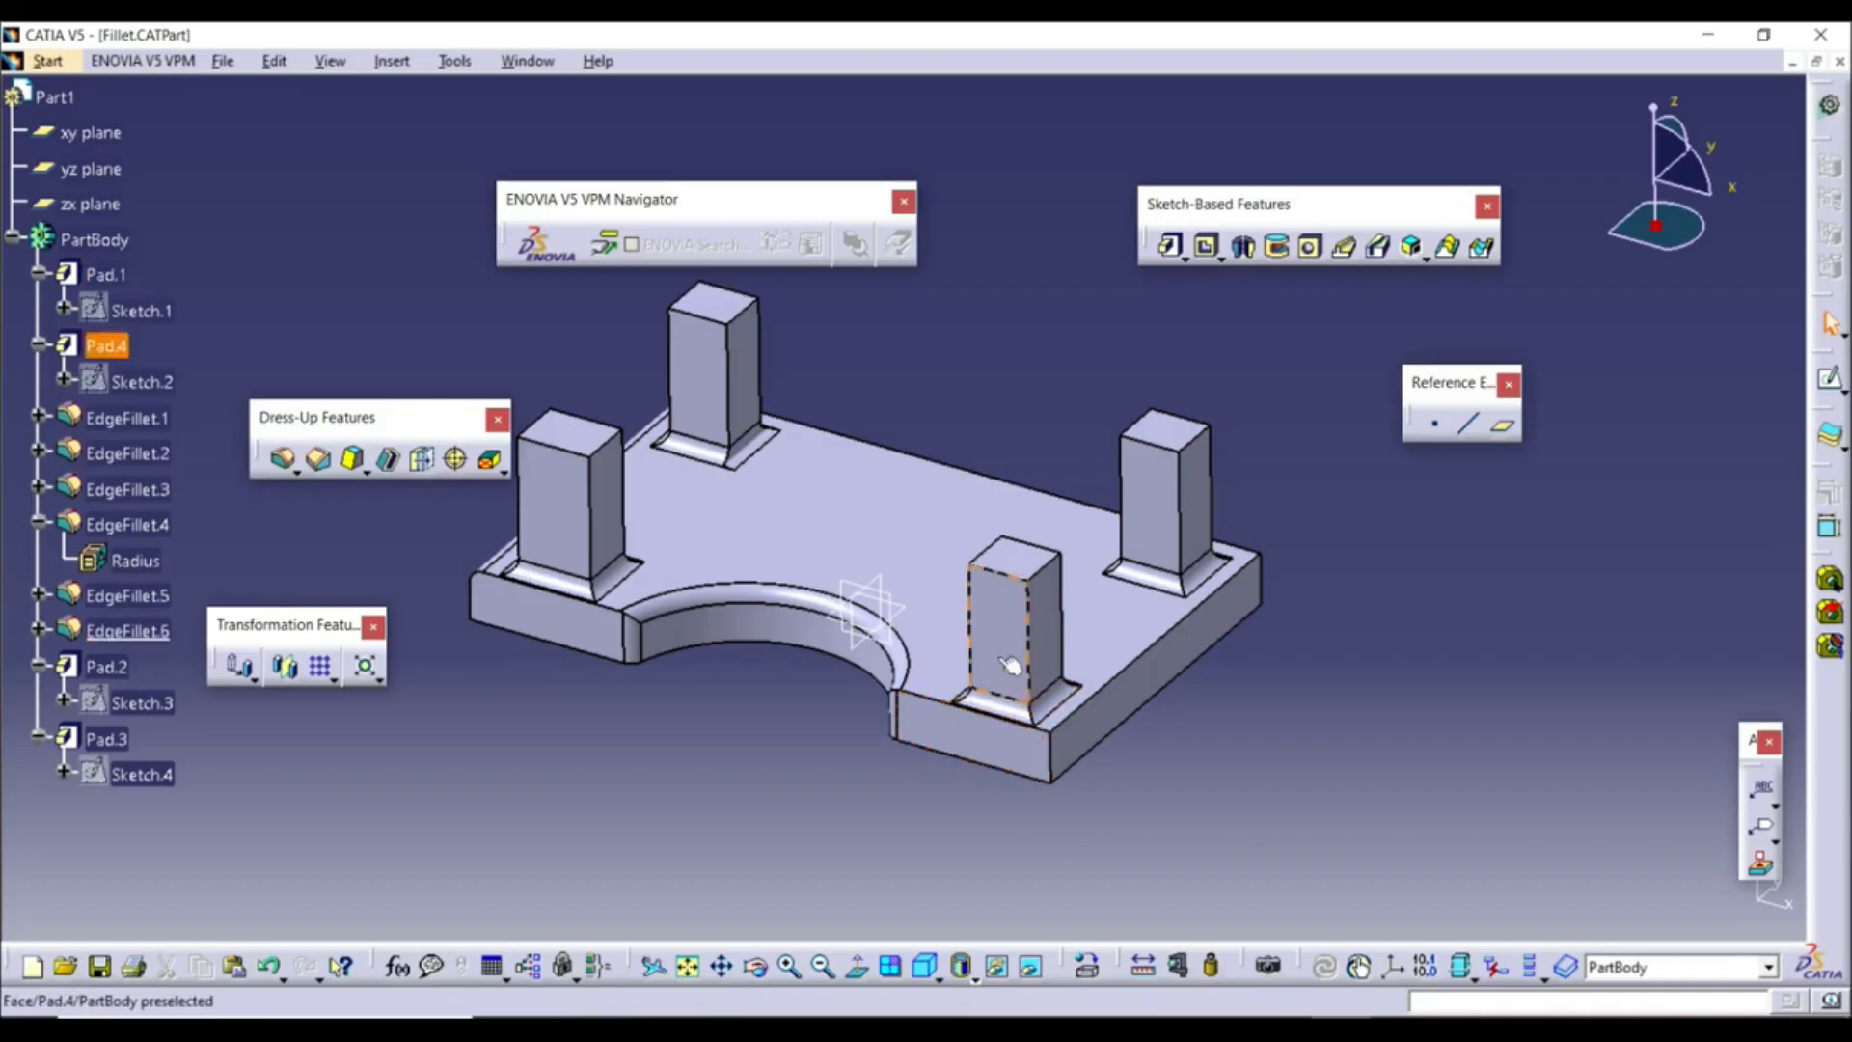
Undo the last three edge fillets
left_click(271, 966)
left_click(271, 966)
left_click(271, 966)
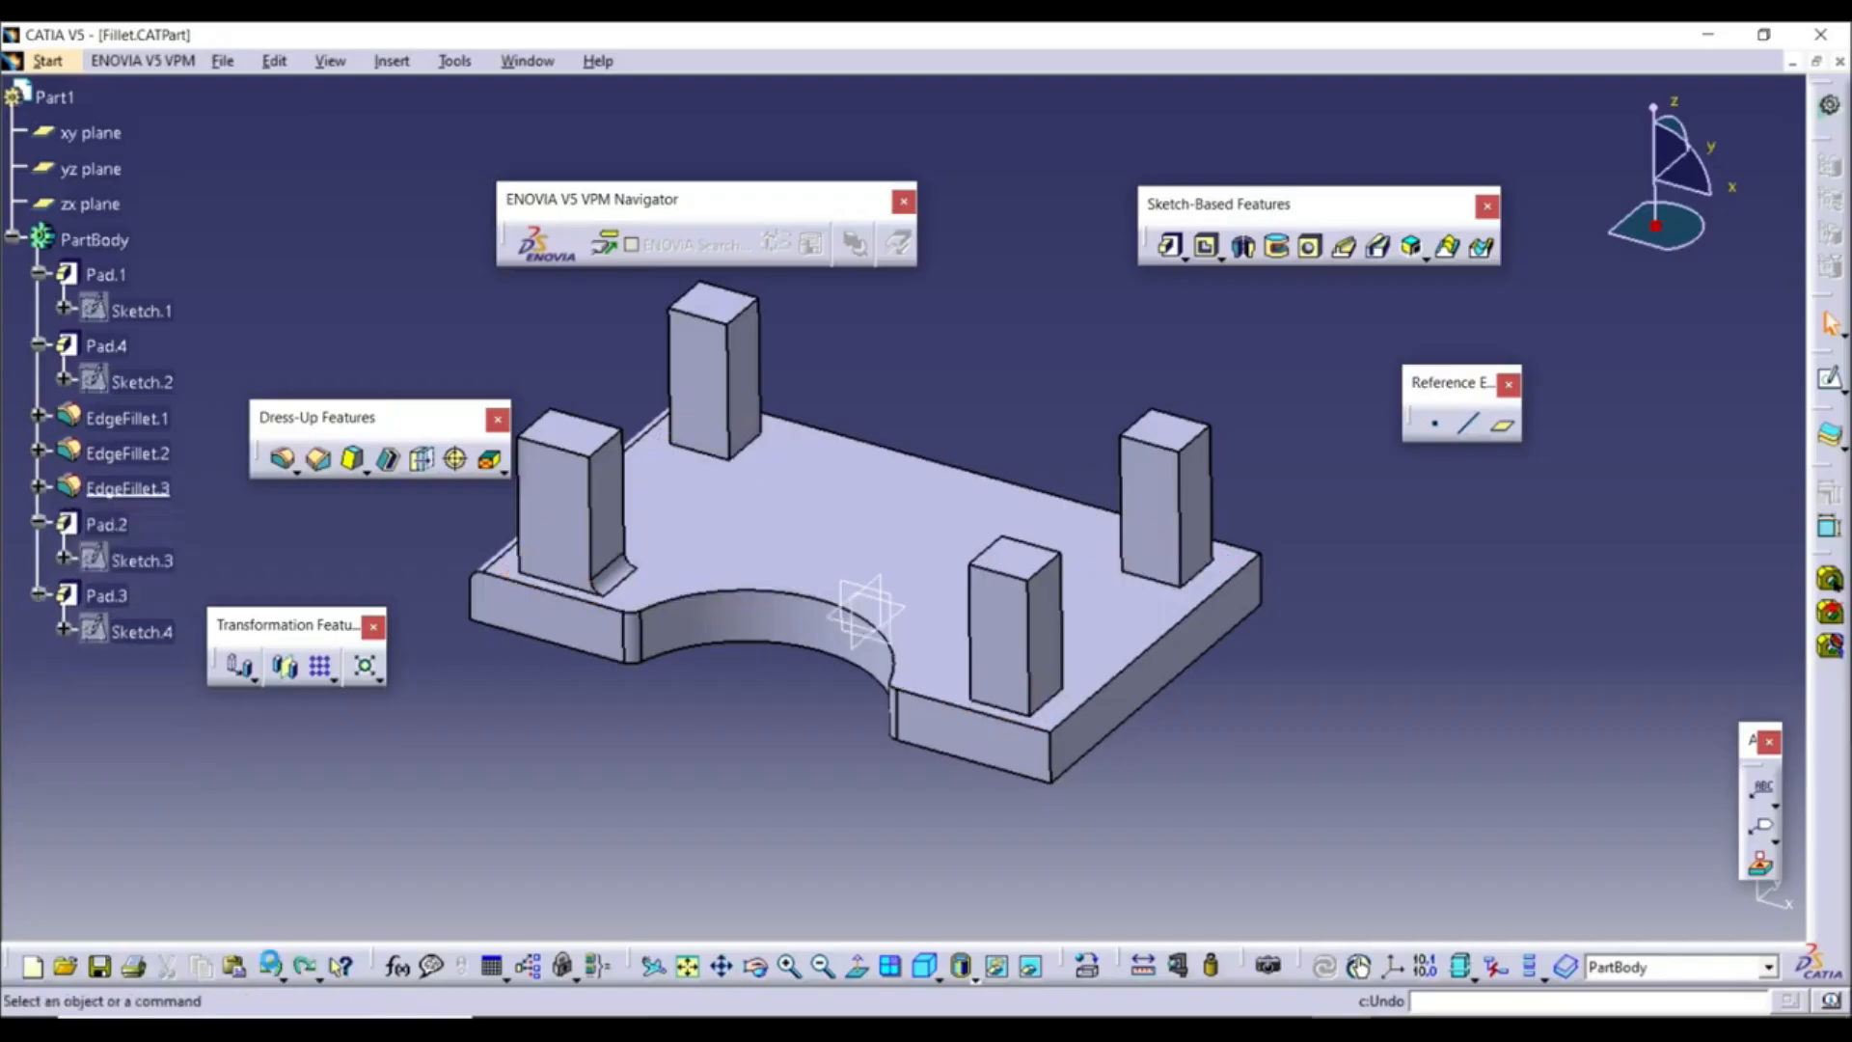
Fillet the cutout's curved upper edge with 5 mm radius in Minimal mode, using a point near the edge's middle as the limiting element
left_click(283, 460)
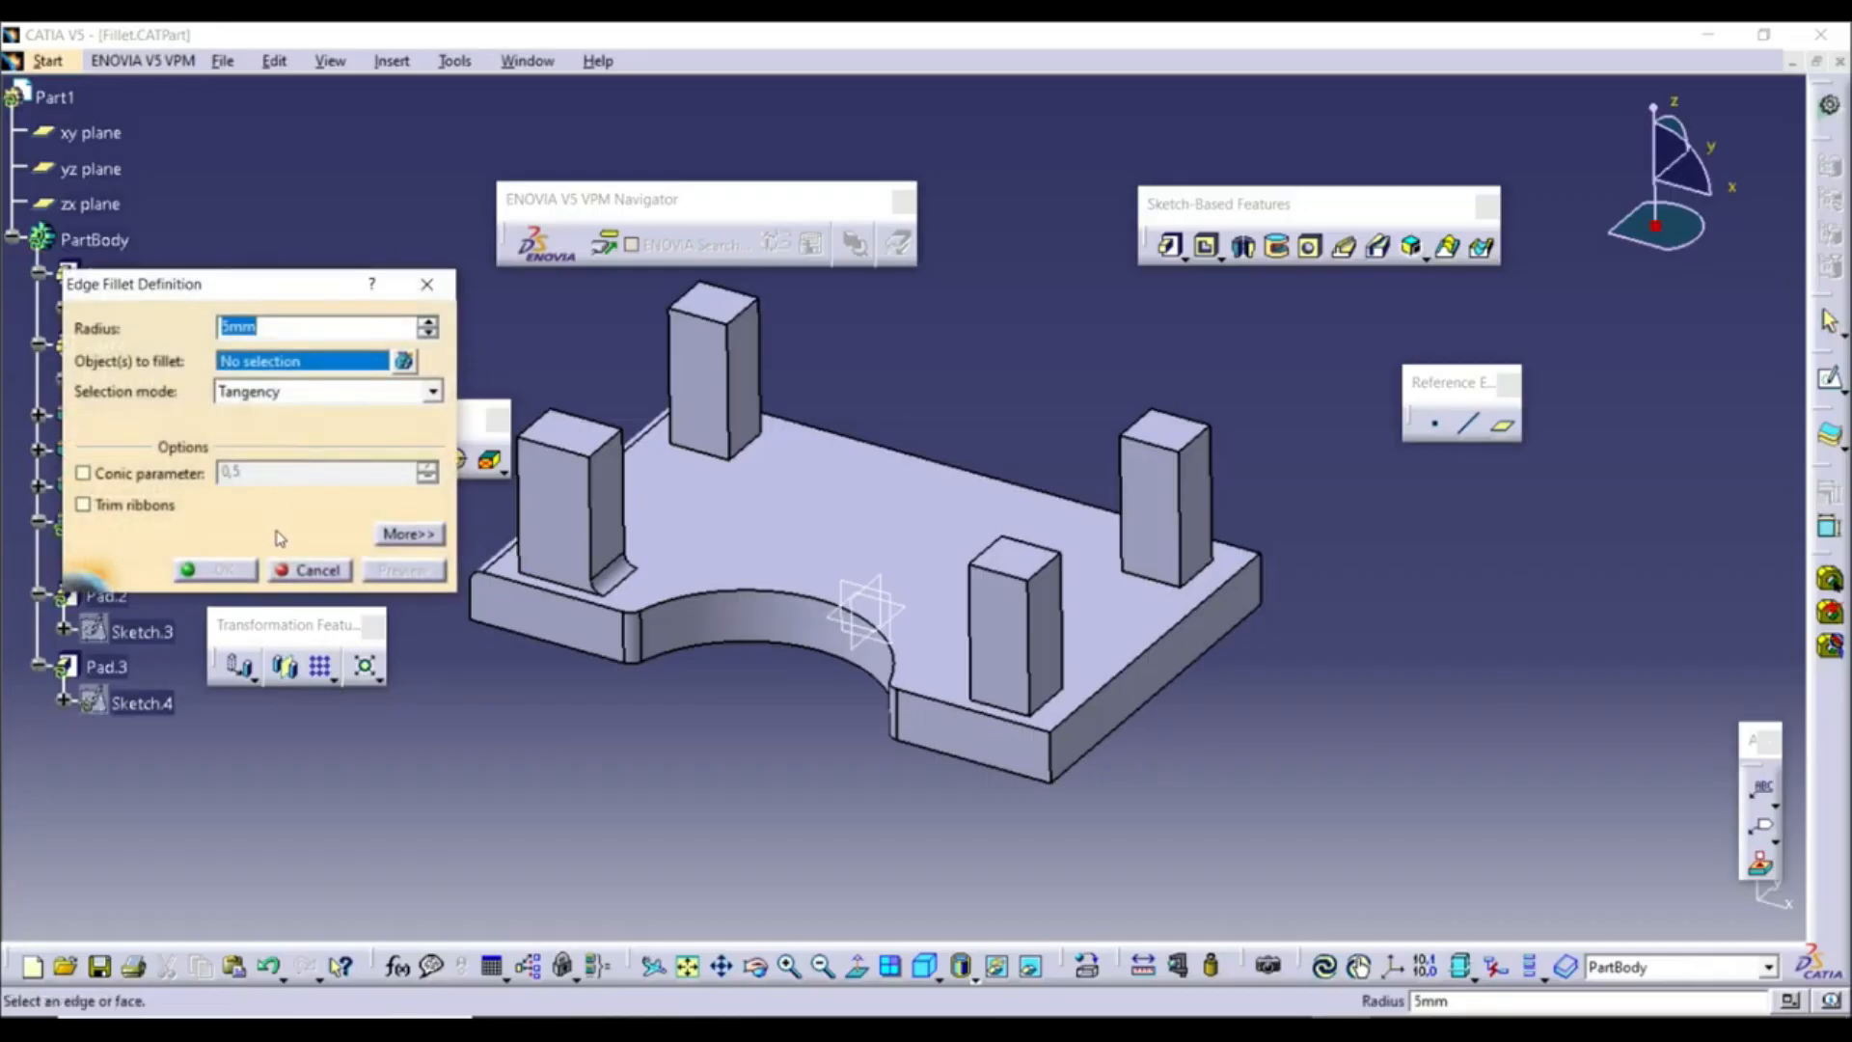
left_click(400, 535)
left_click_drag(382, 292, 389, 97)
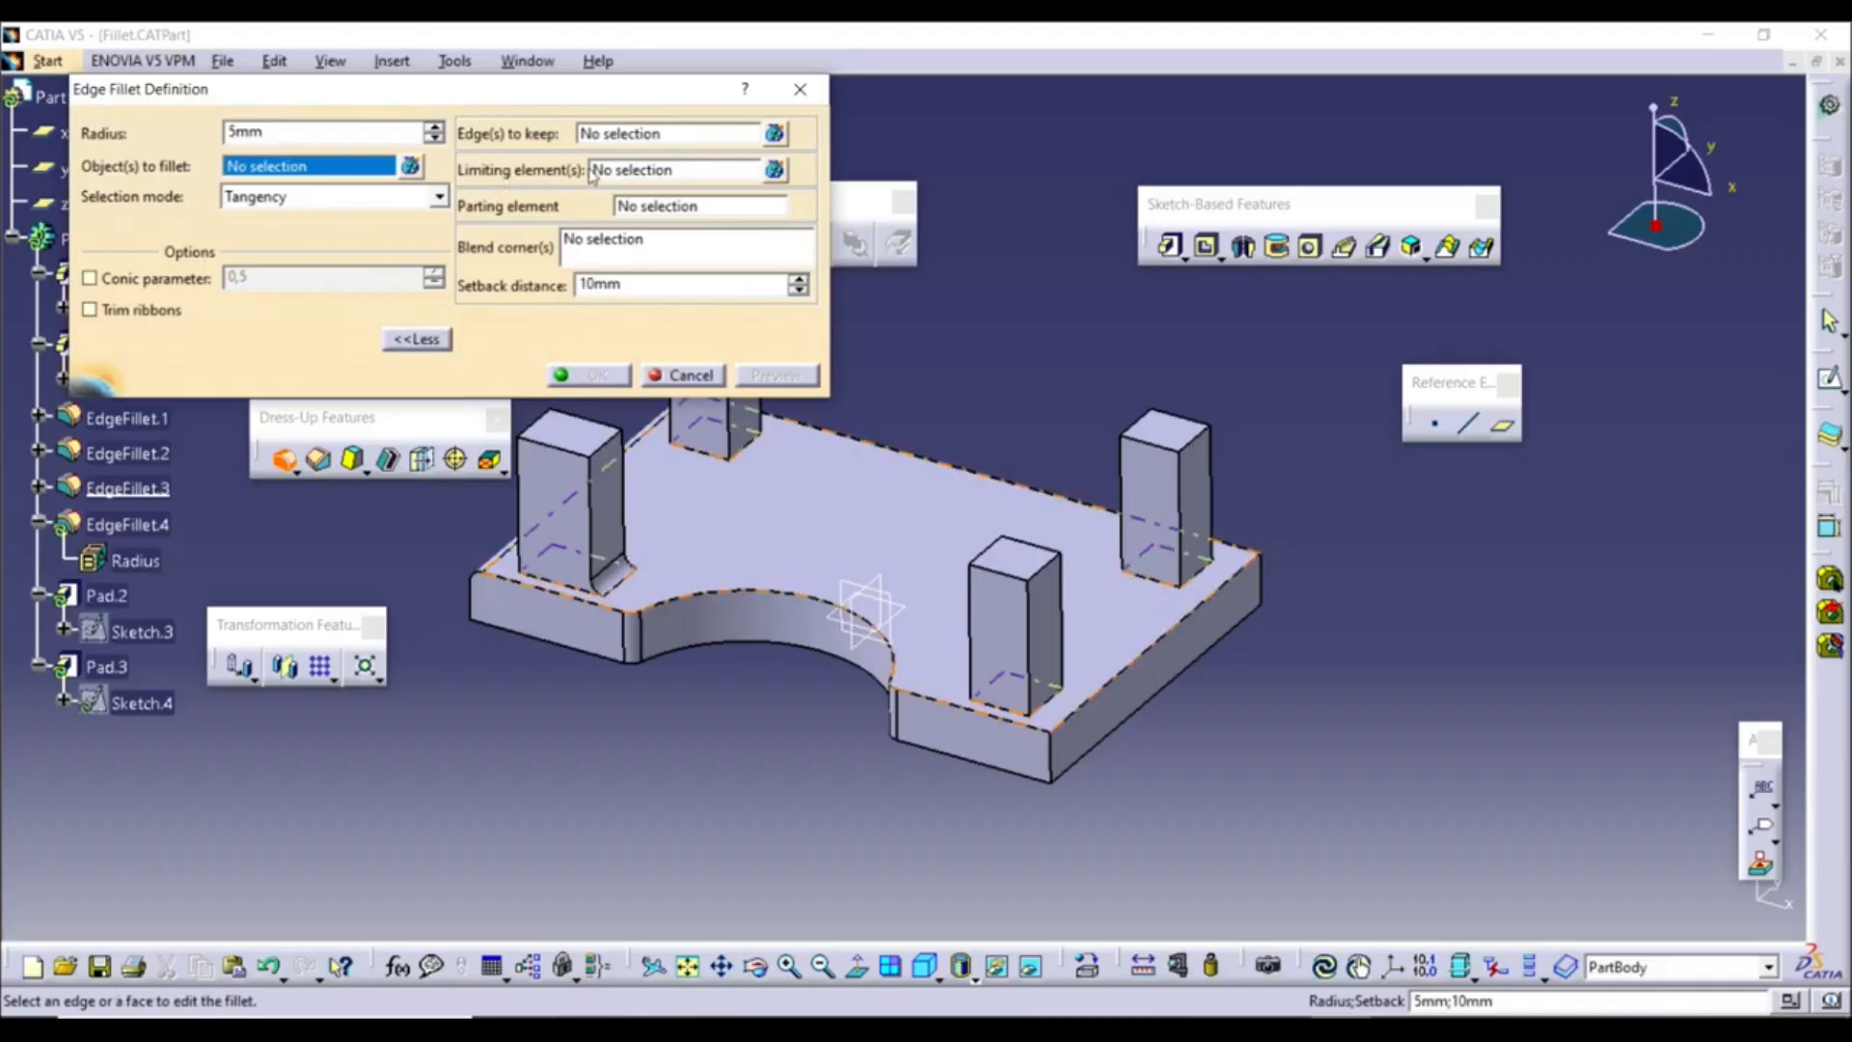
scroll(776, 629, "up", 2)
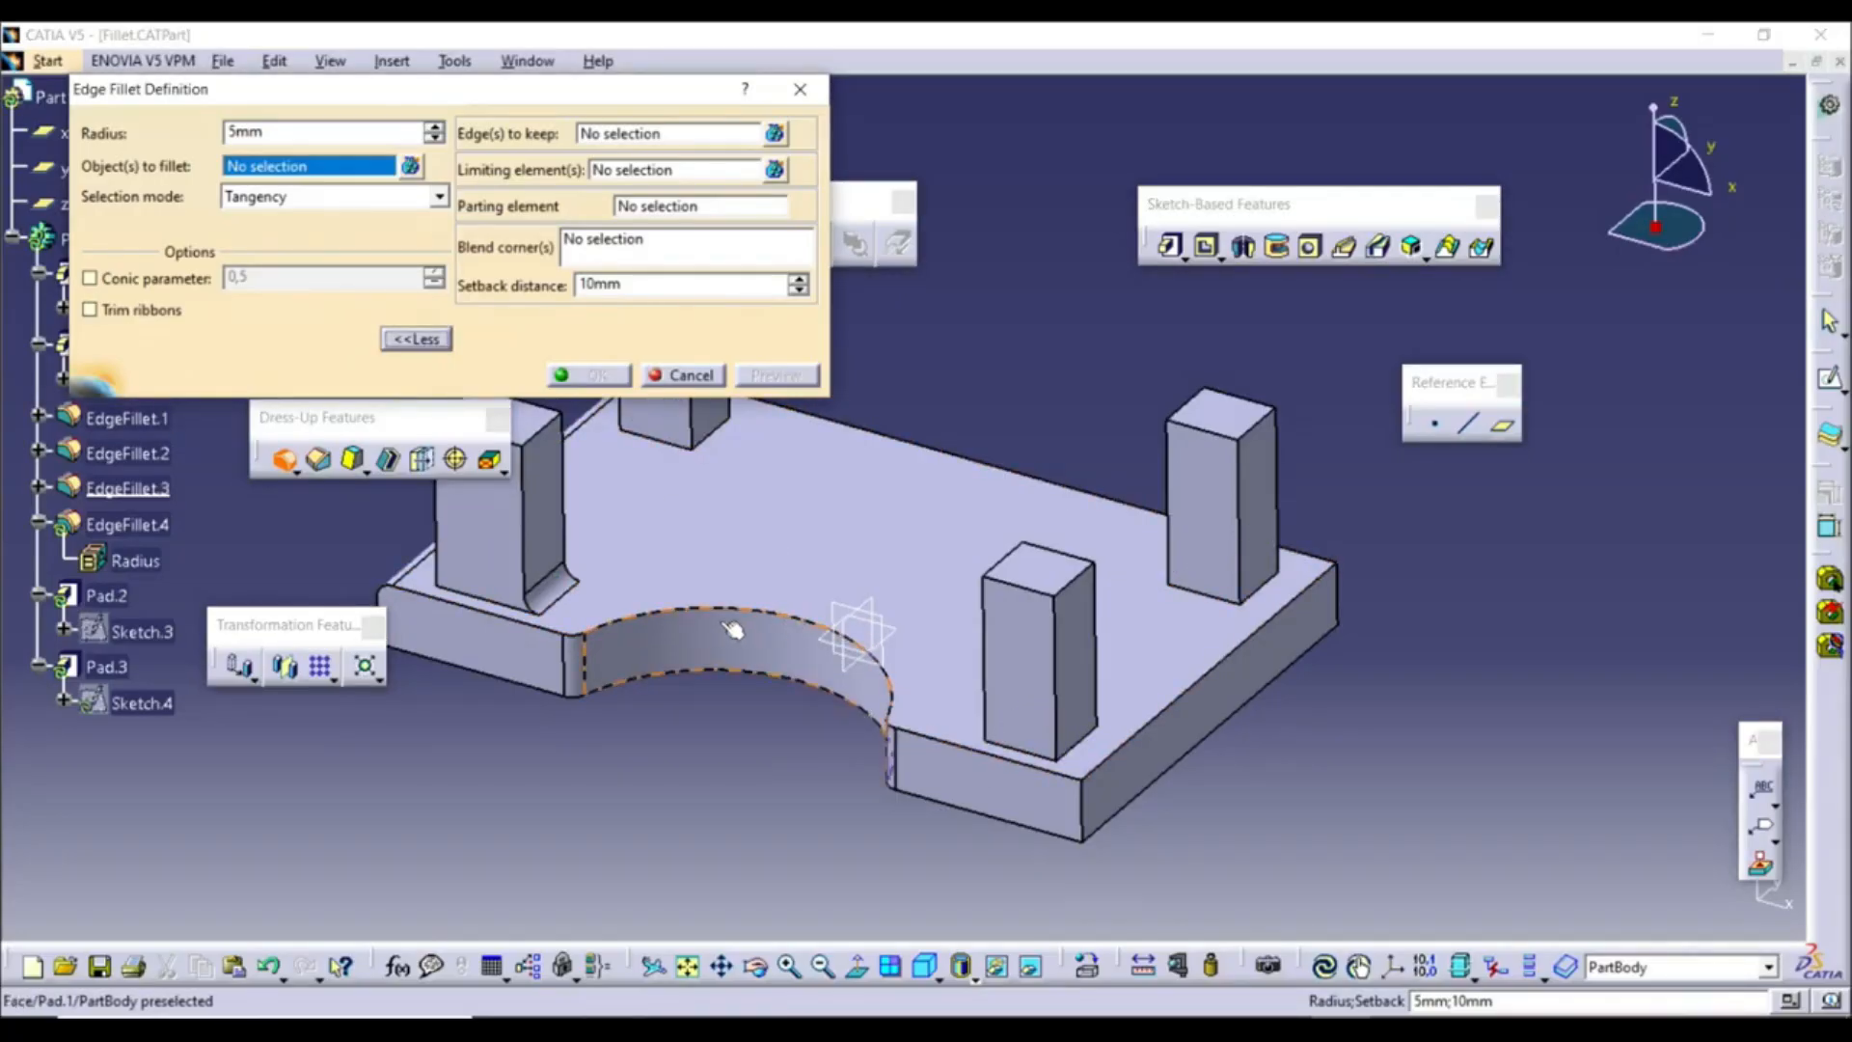
left_click(287, 198)
left_click(289, 237)
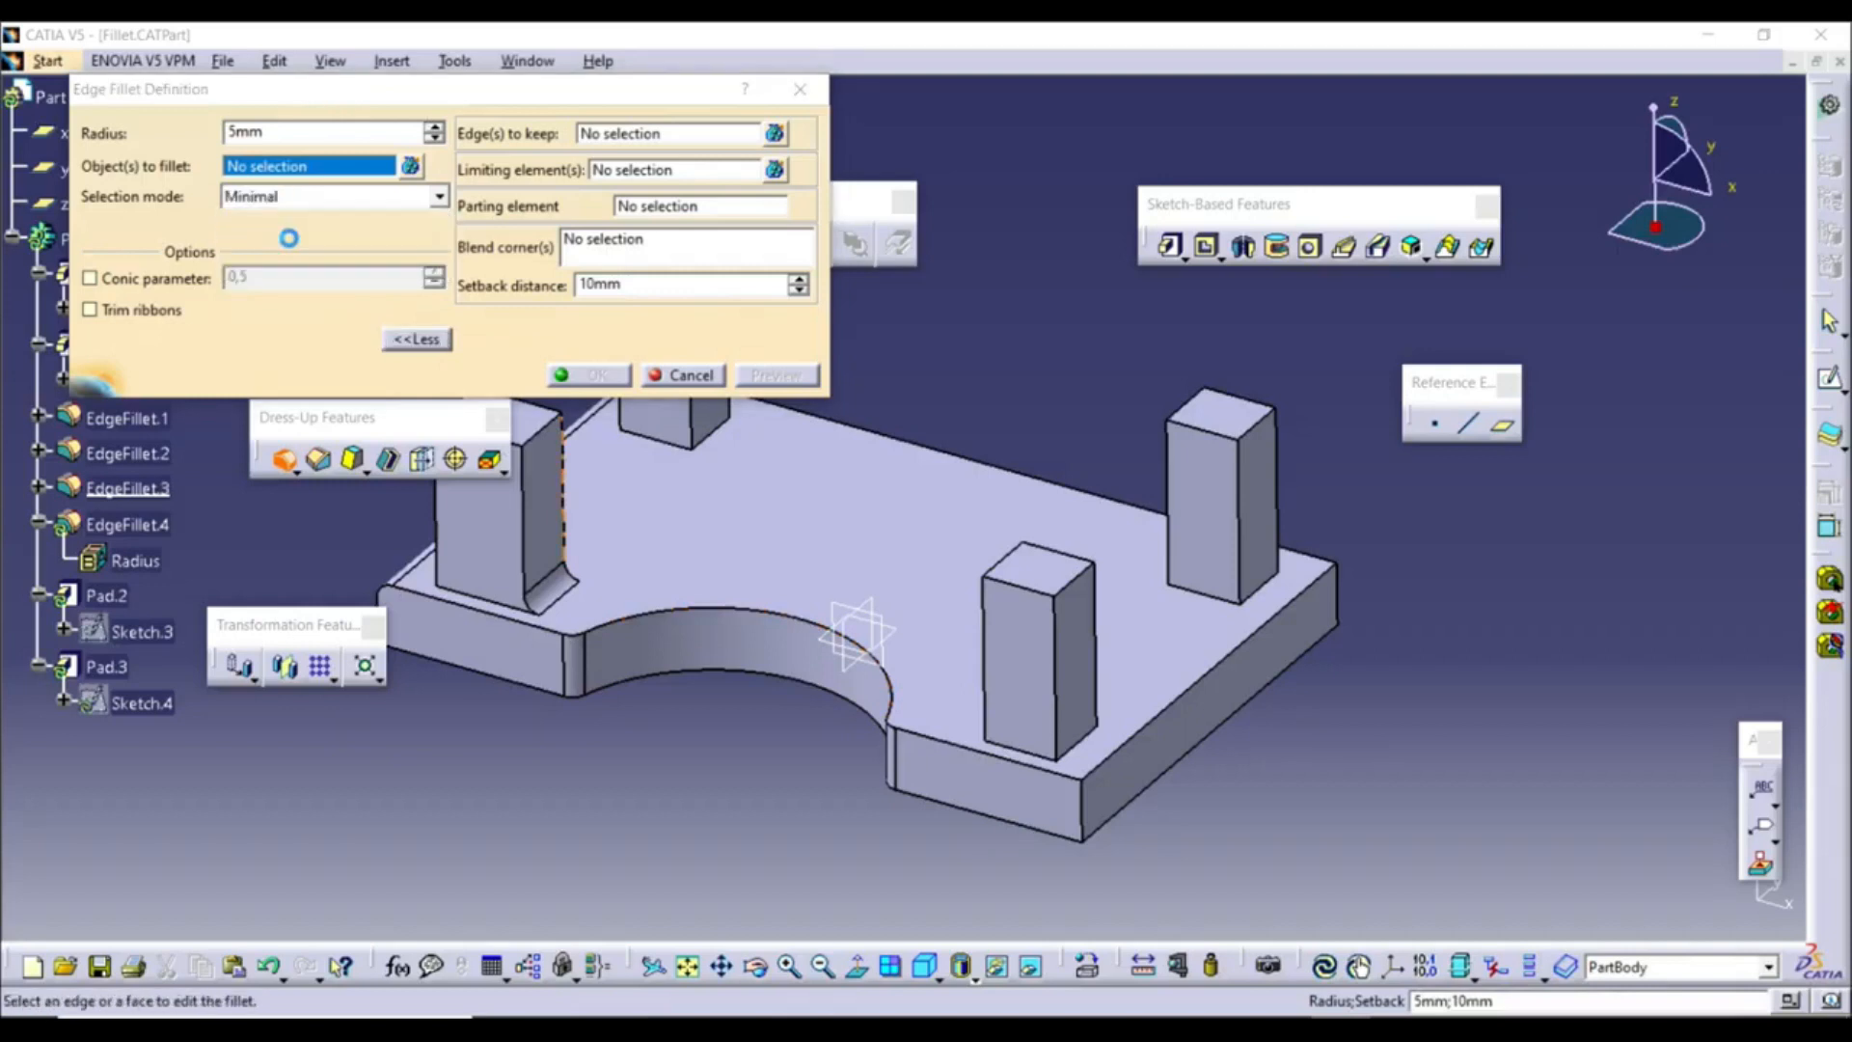
left_click(801, 623)
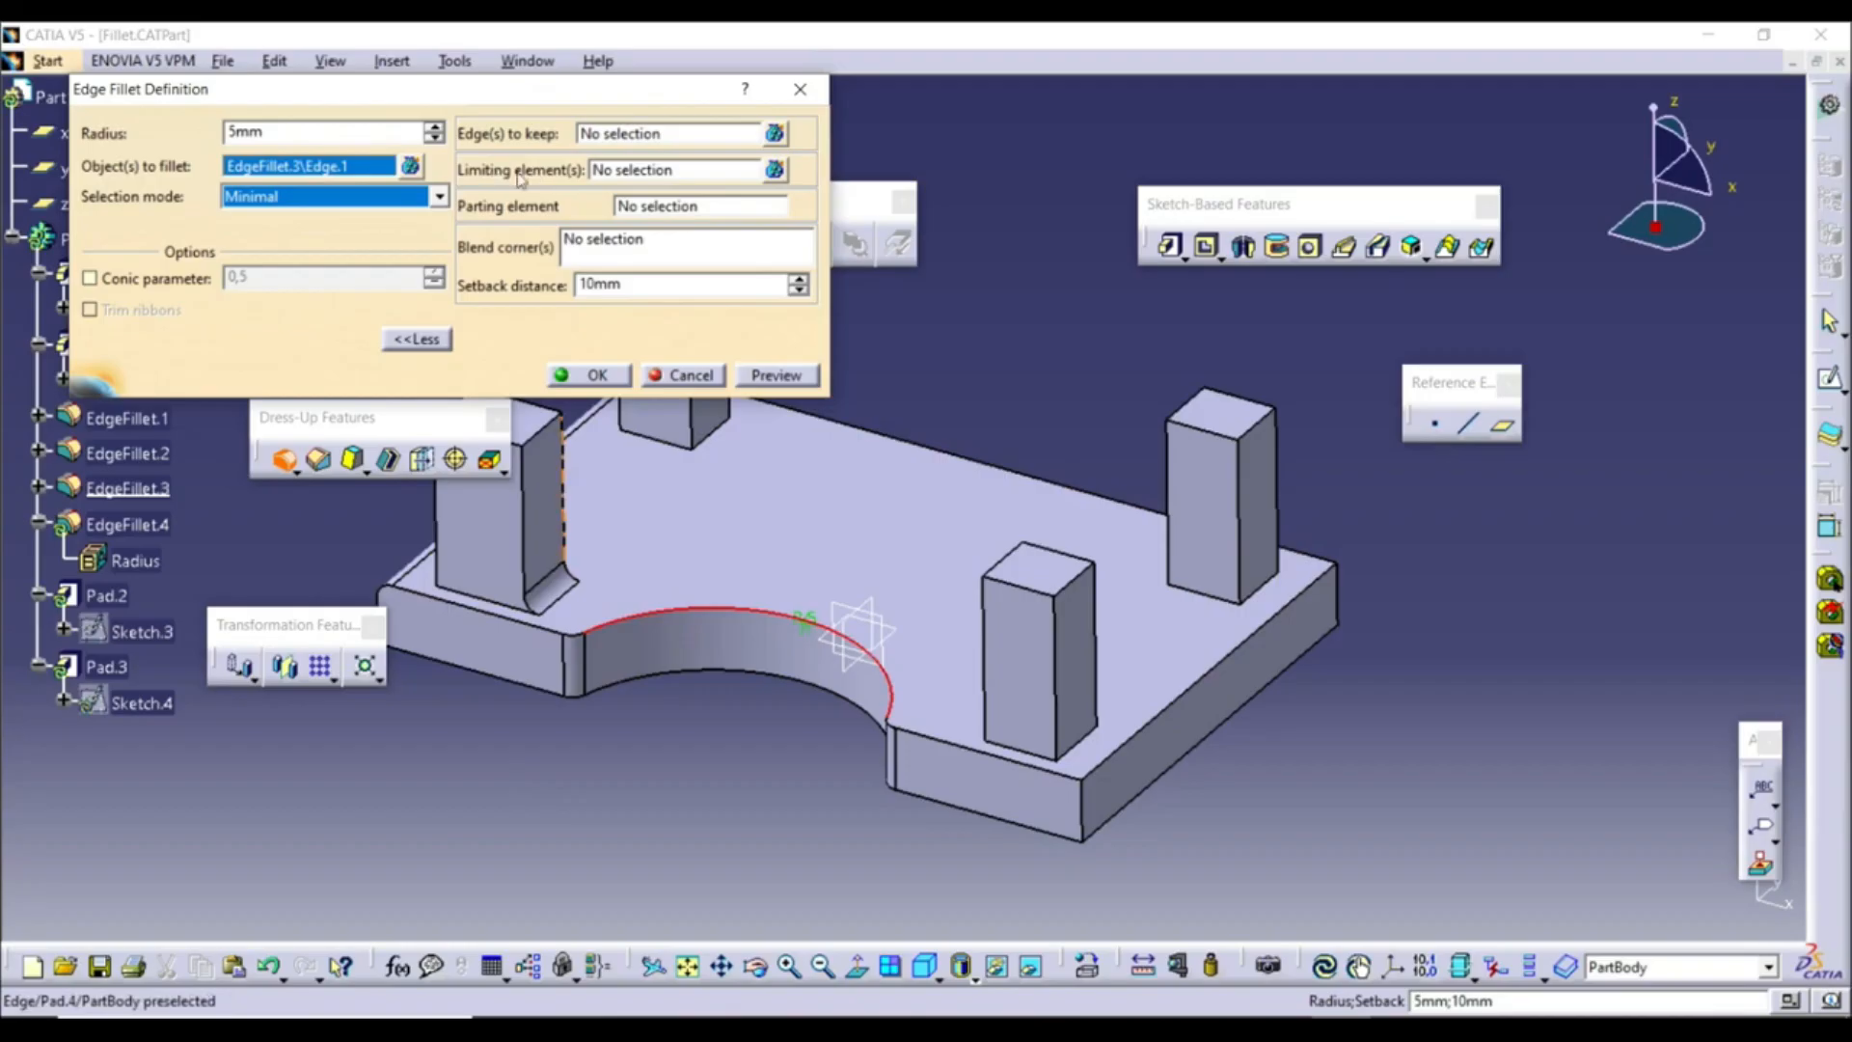
left_click(627, 172)
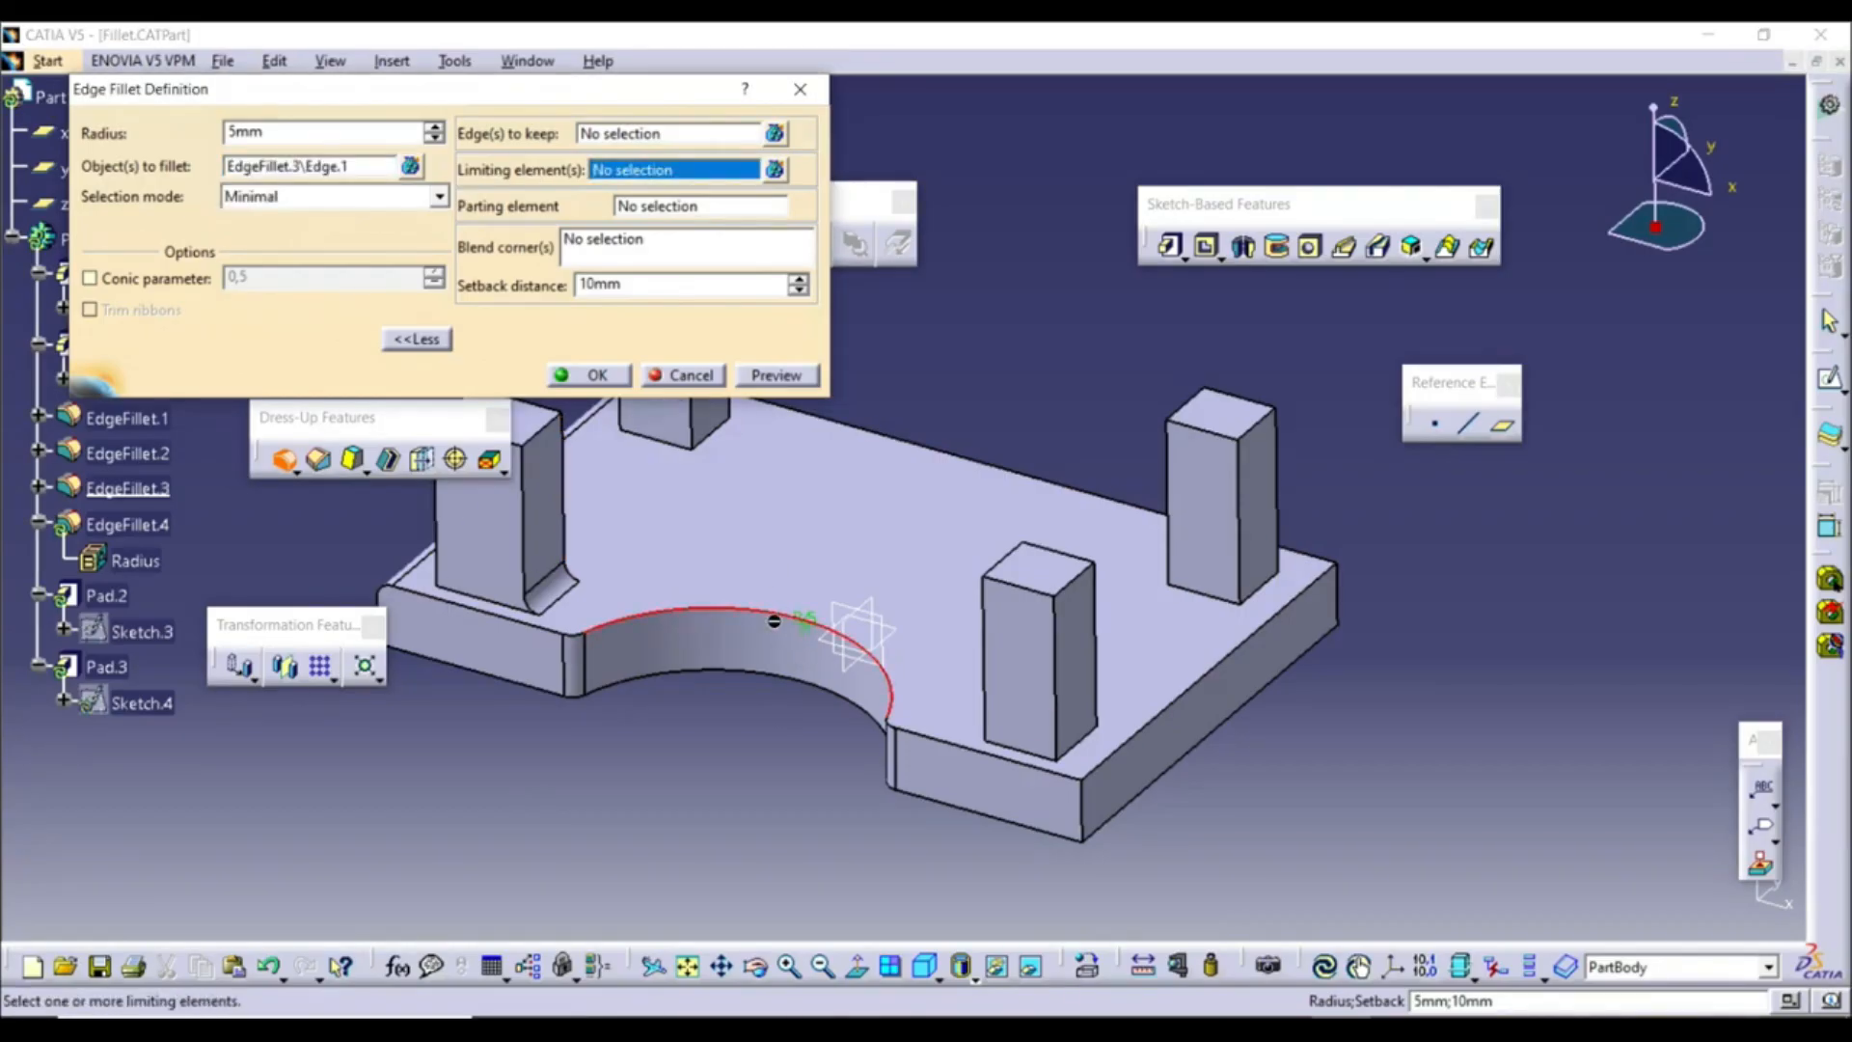
left_click(789, 622)
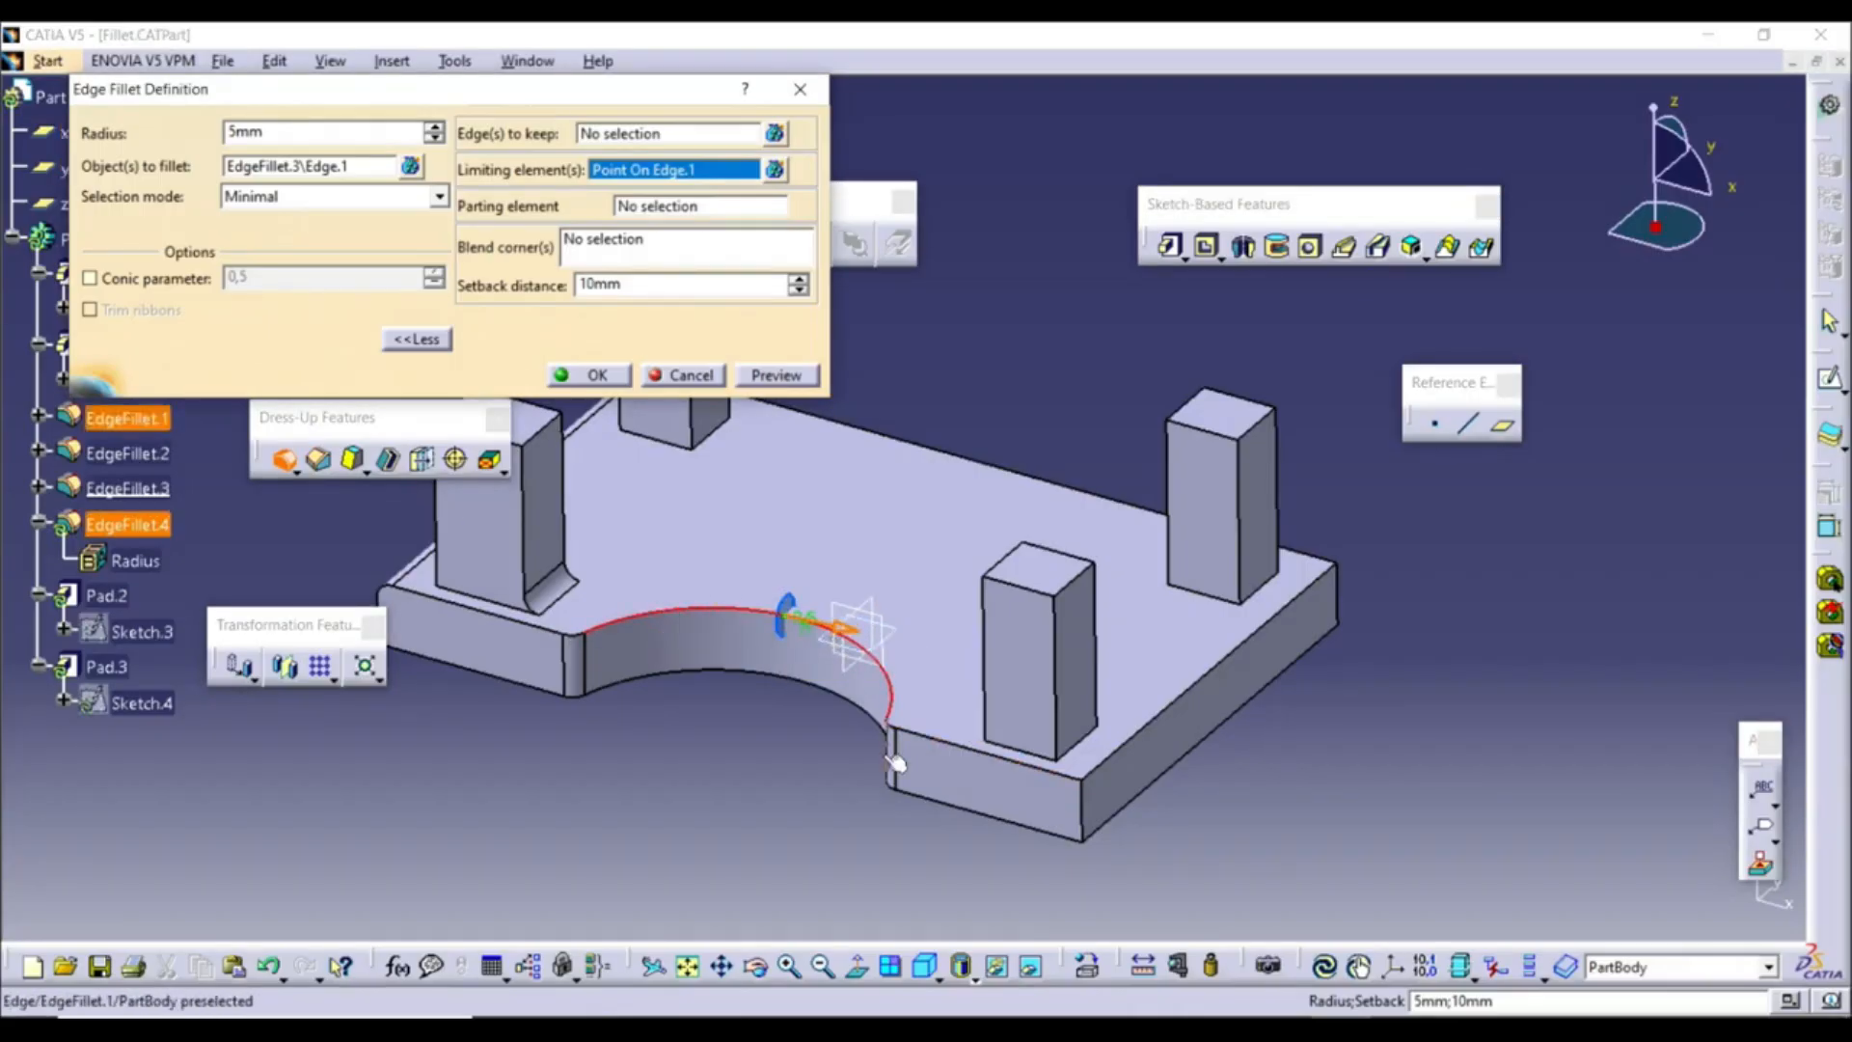
left_click(595, 374)
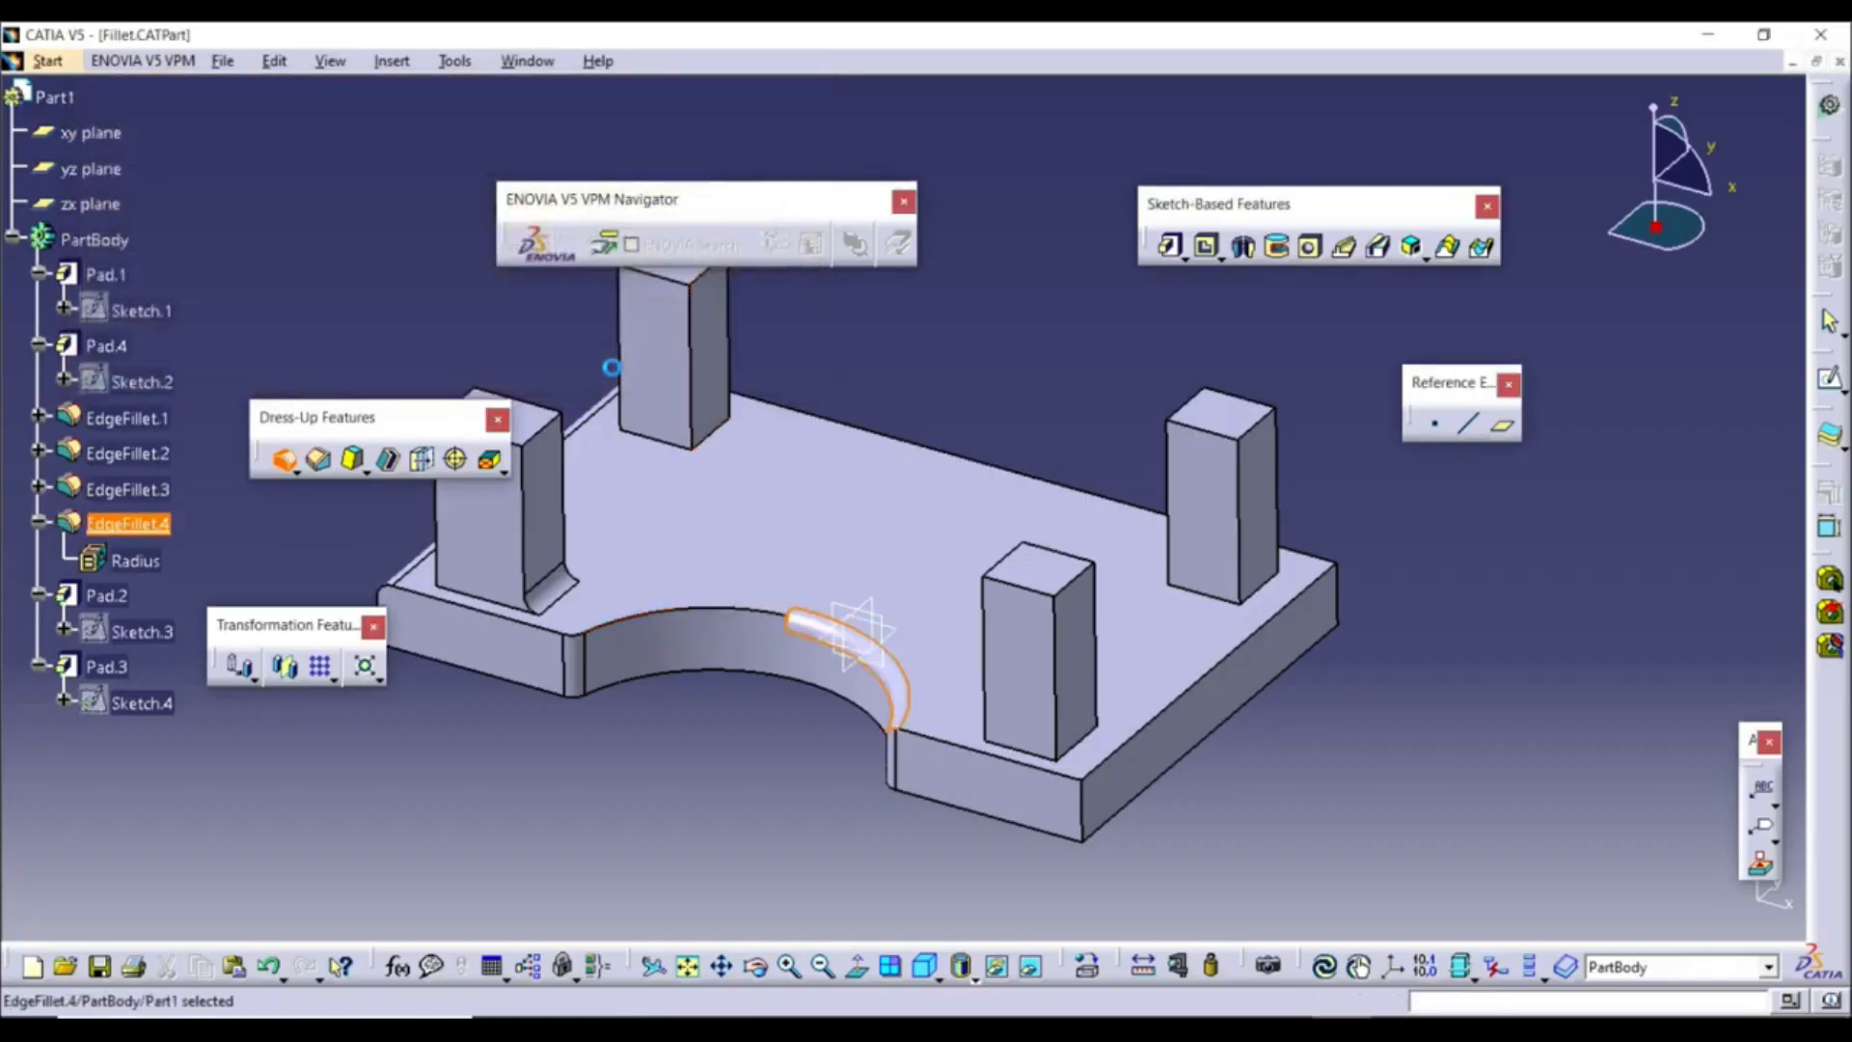
Fillet three edges meeting at the front-right pillar's upper front corner with 5 mm radius, adding a blend corner by edges with 10 mm setback
middle_click_drag(840, 675, 823, 643)
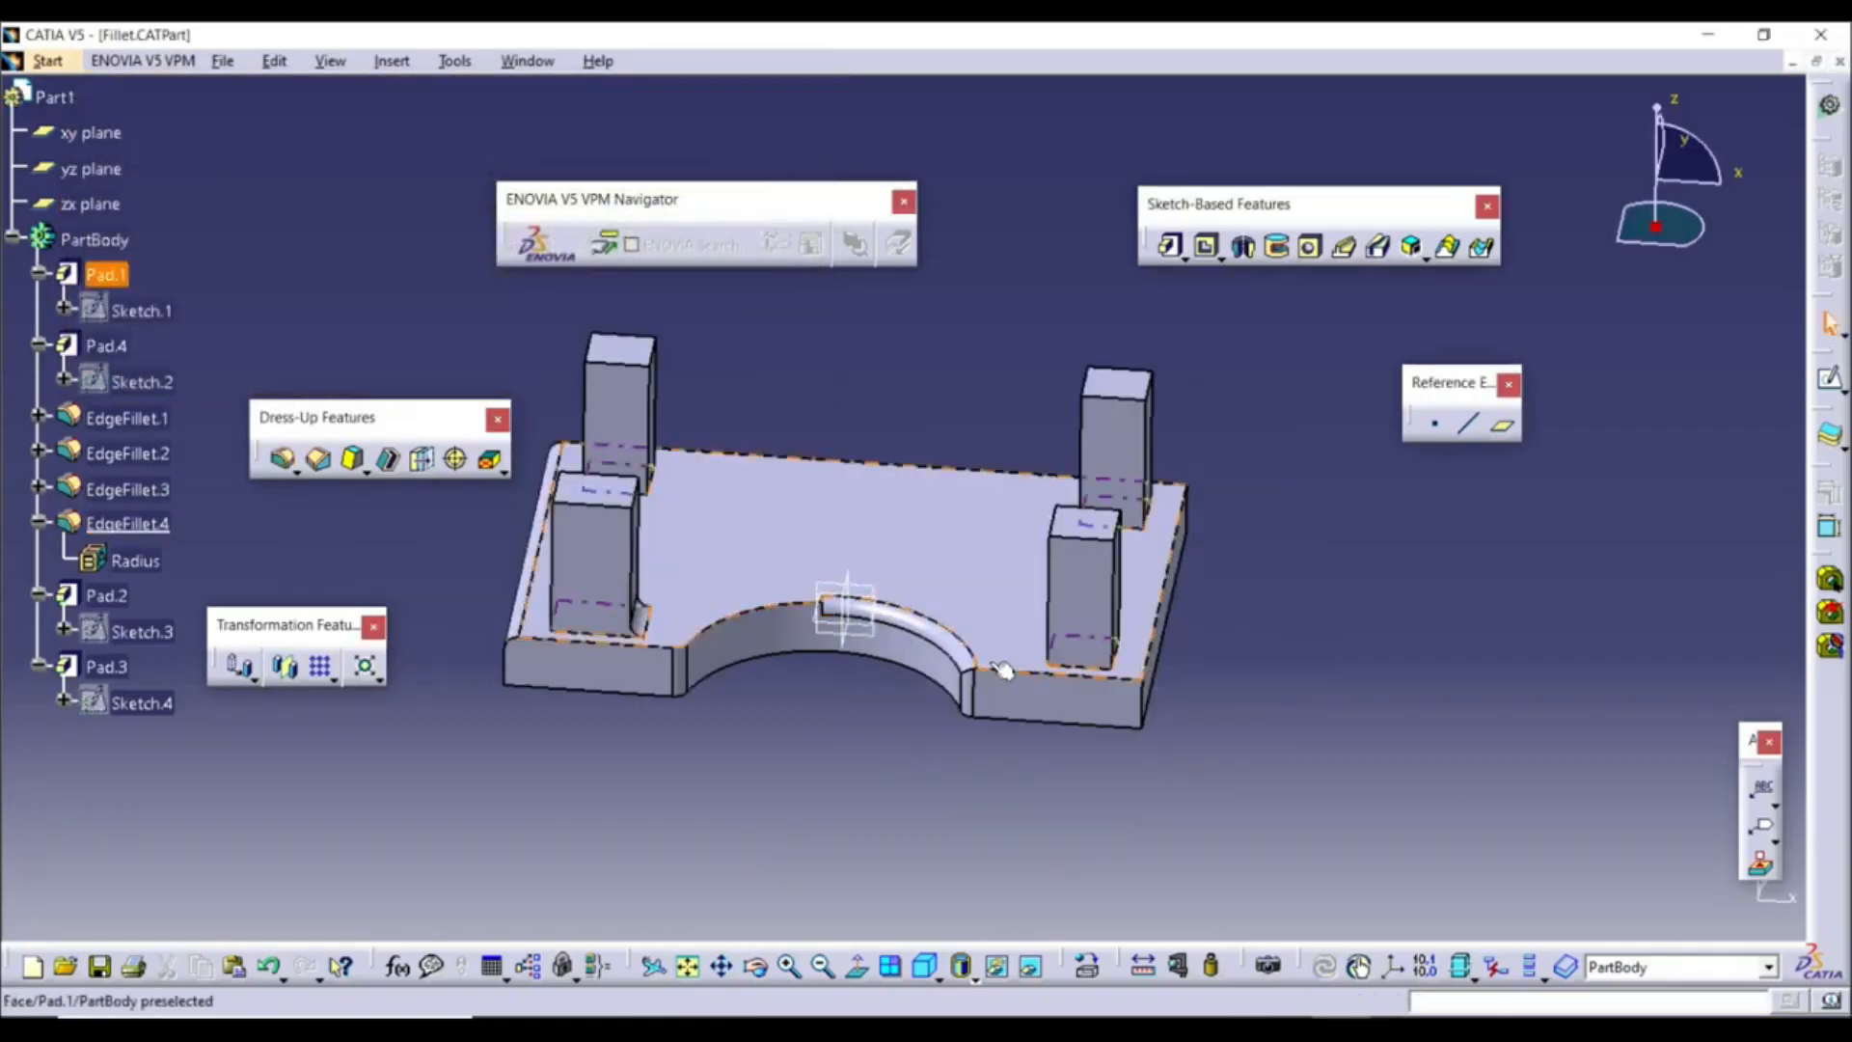
middle_click_drag(984, 680, 668, 748)
middle_click_drag(711, 628, 723, 591)
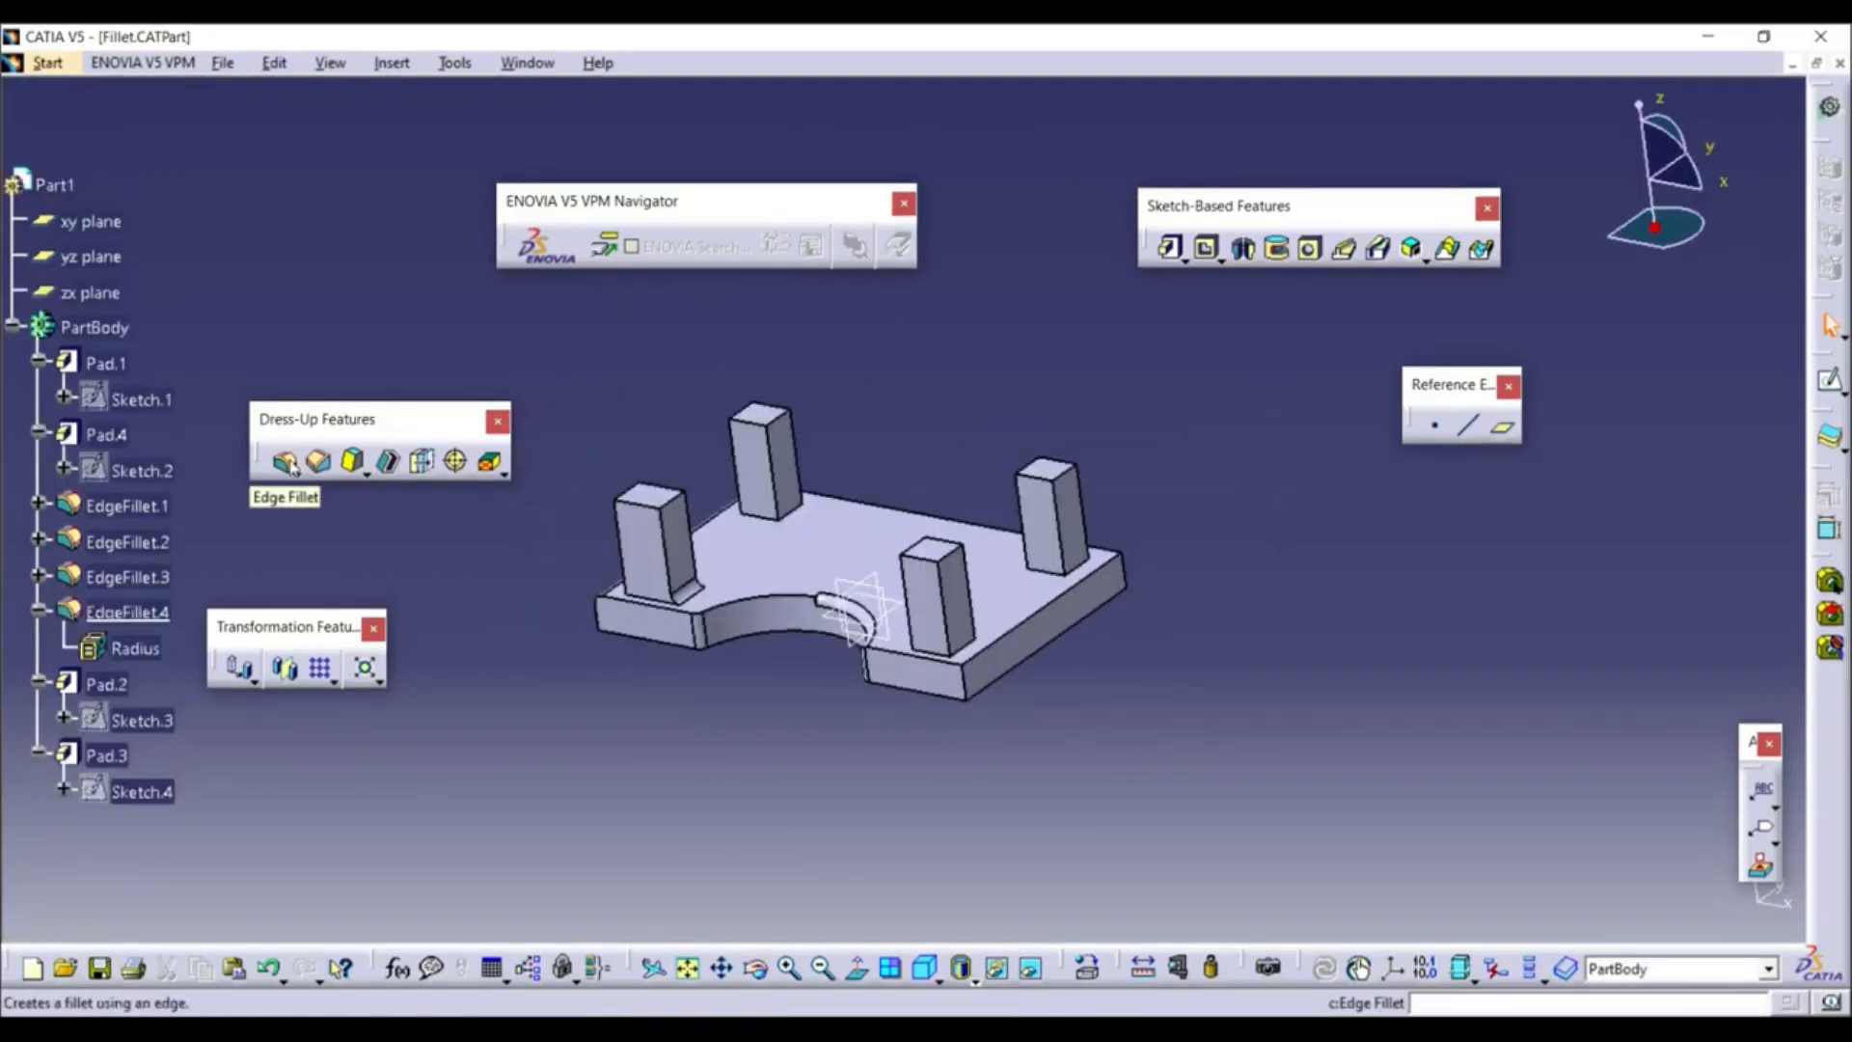
left_click(290, 463)
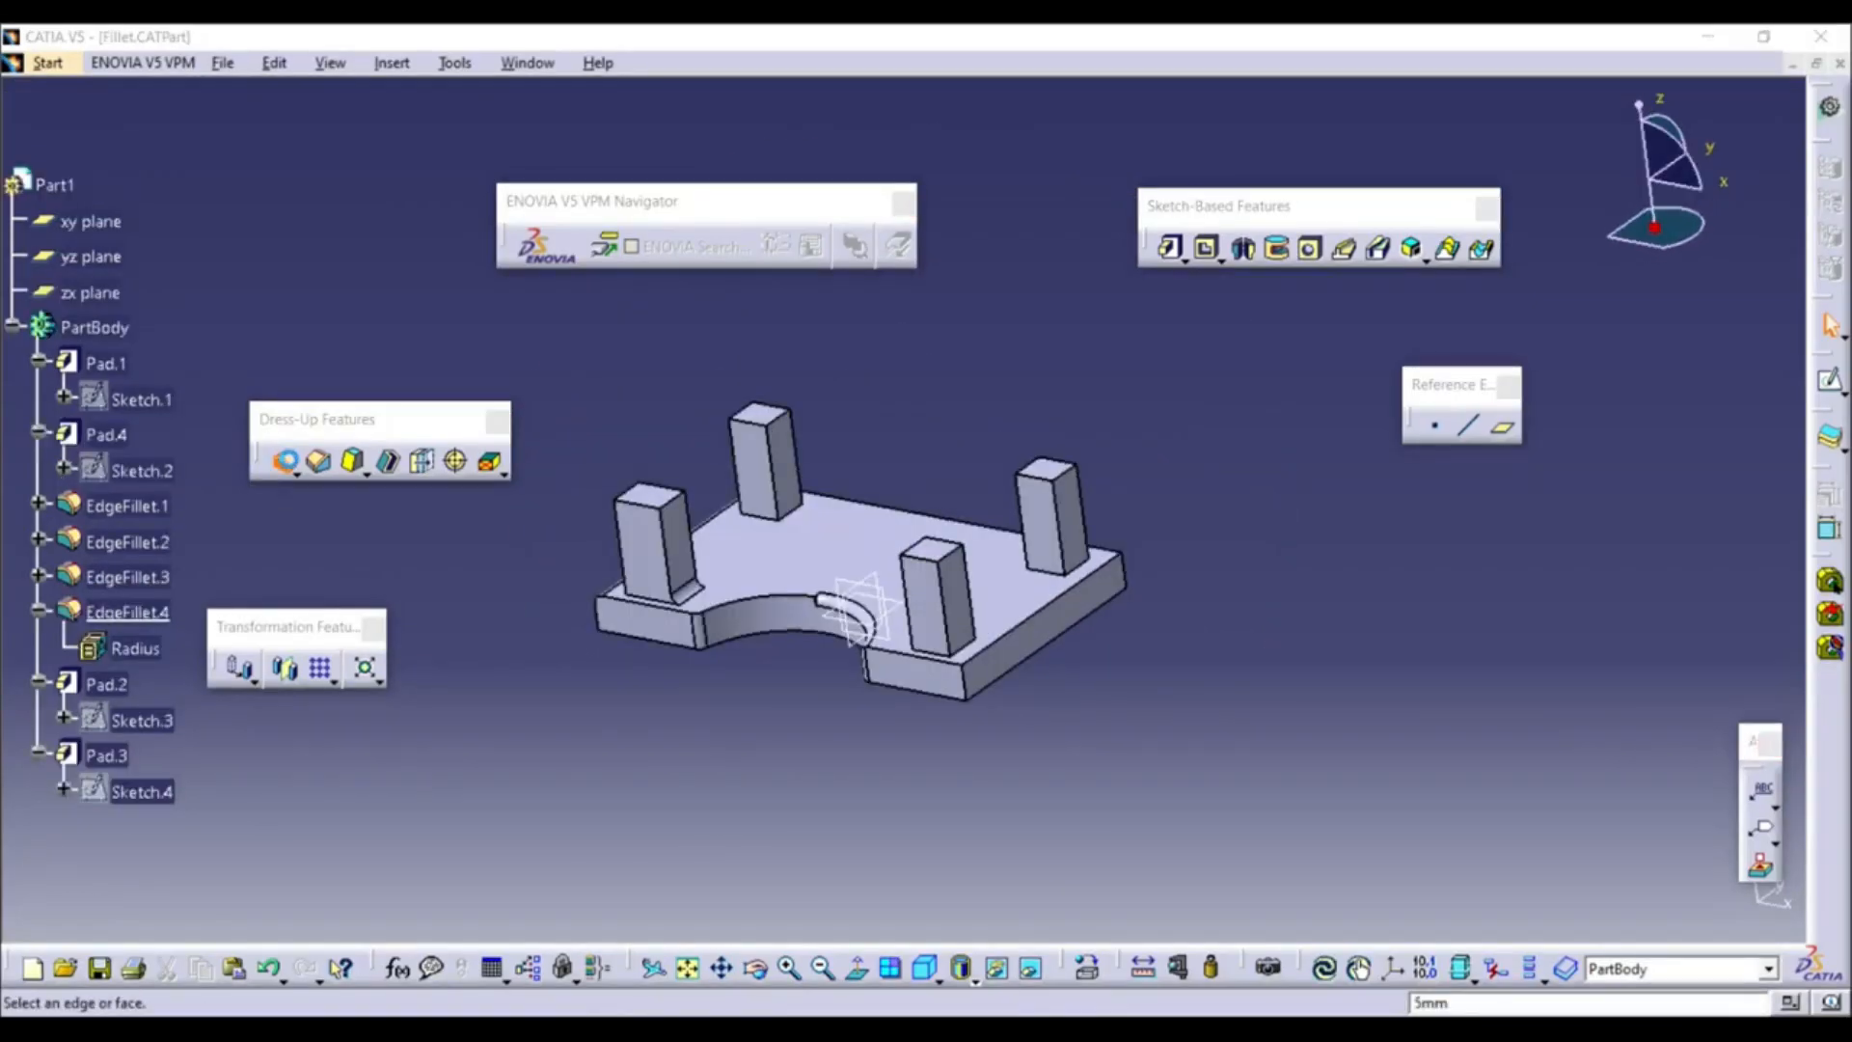
left_click(397, 344)
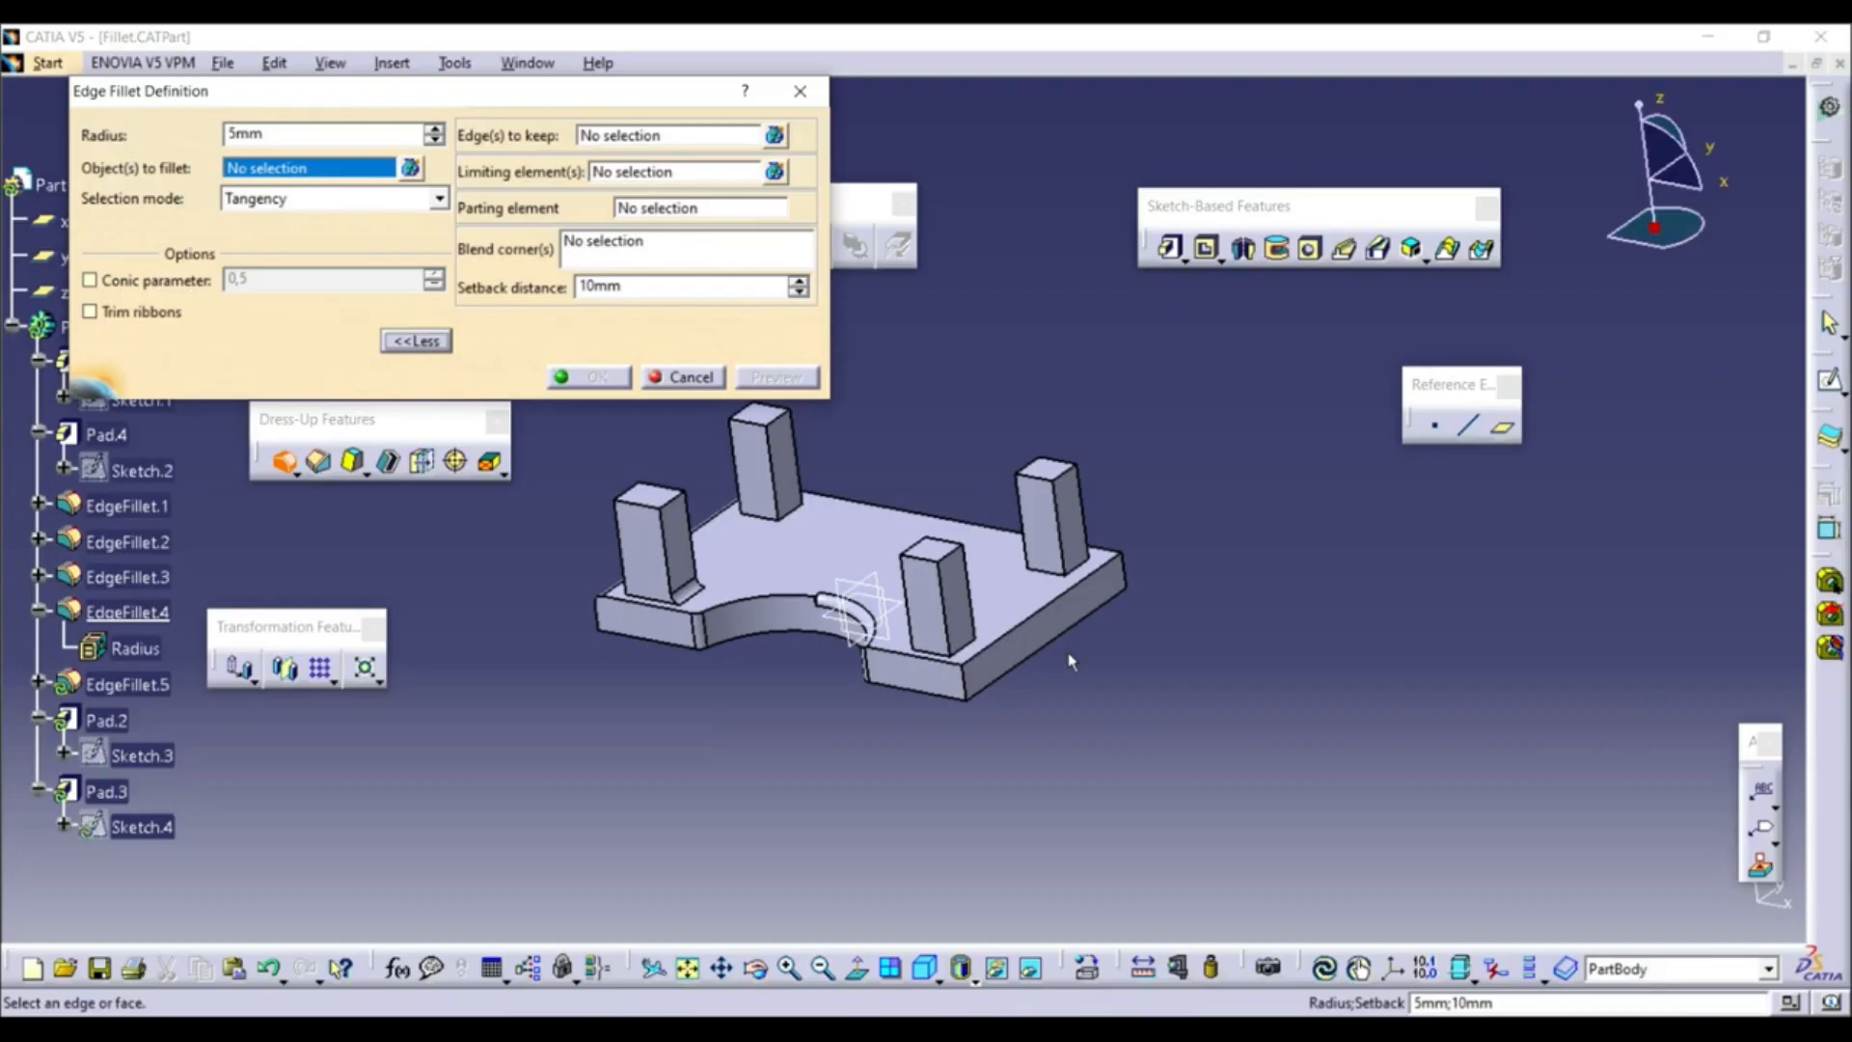
middle_click_drag(918, 622, 940, 519, "ctrl")
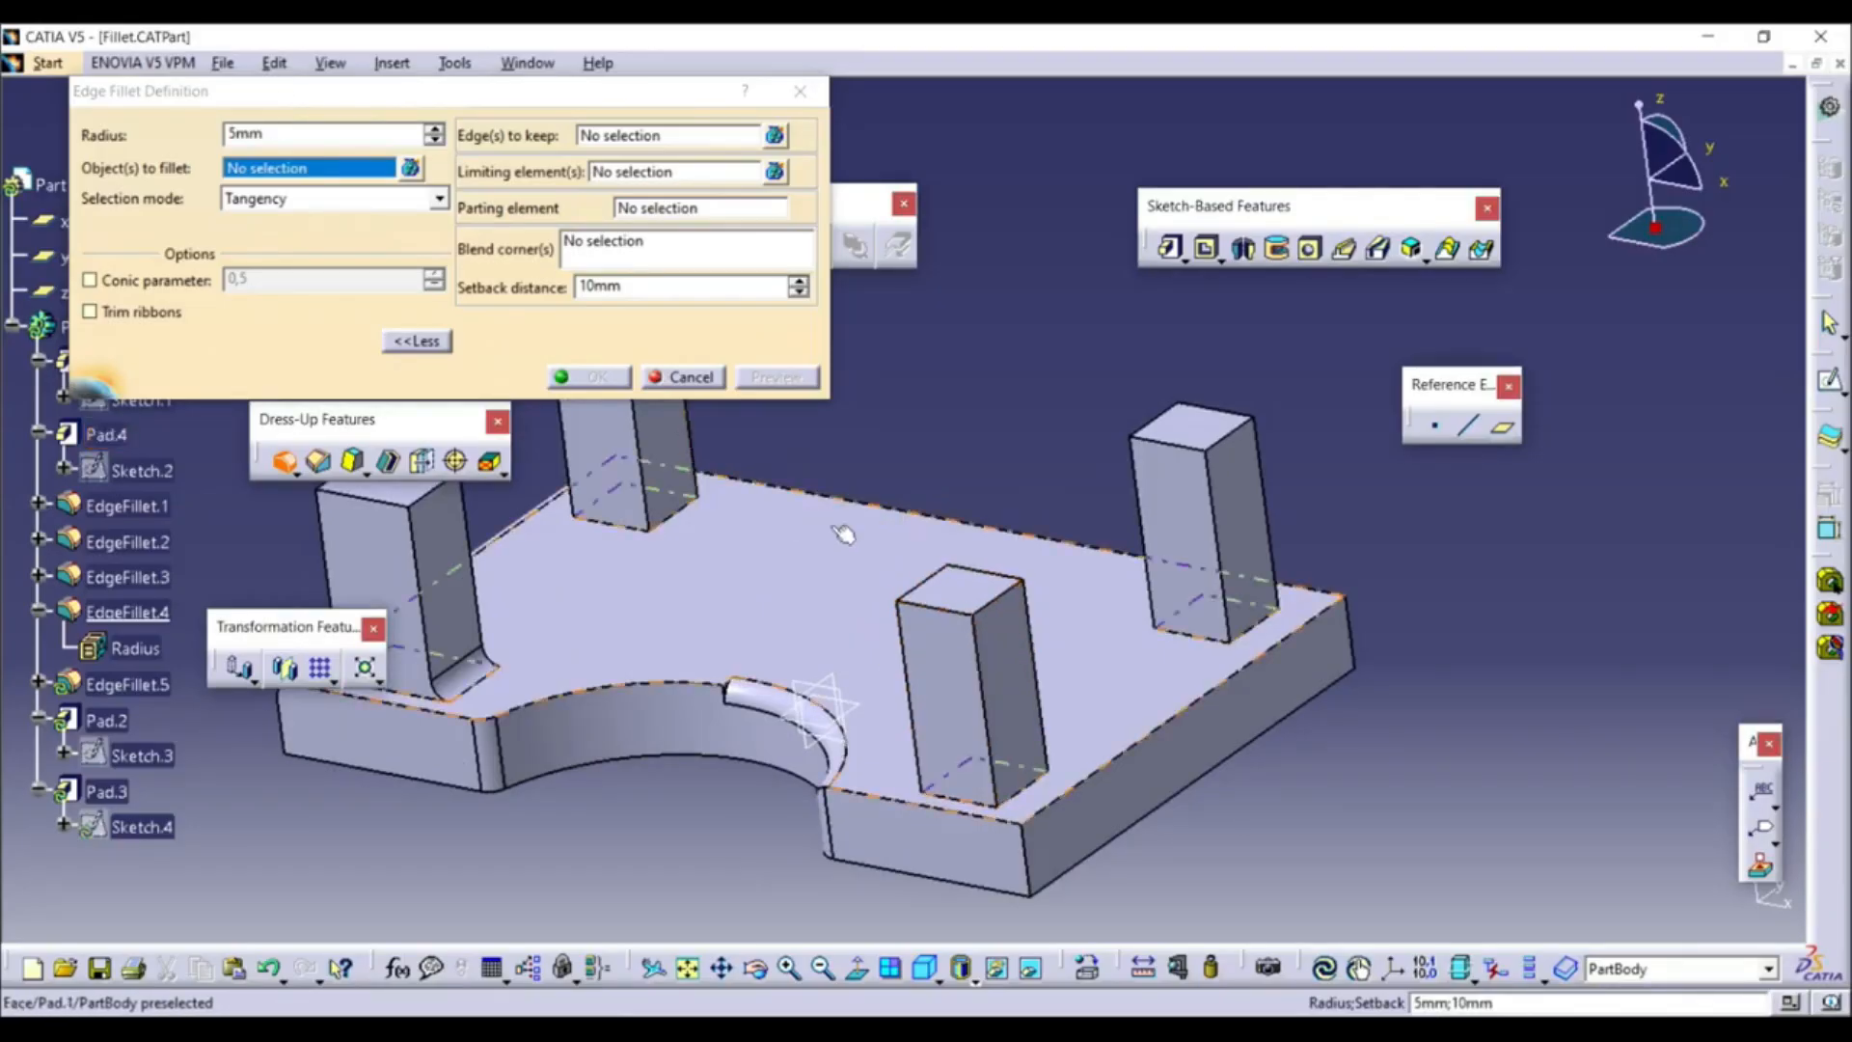
left_click(948, 615)
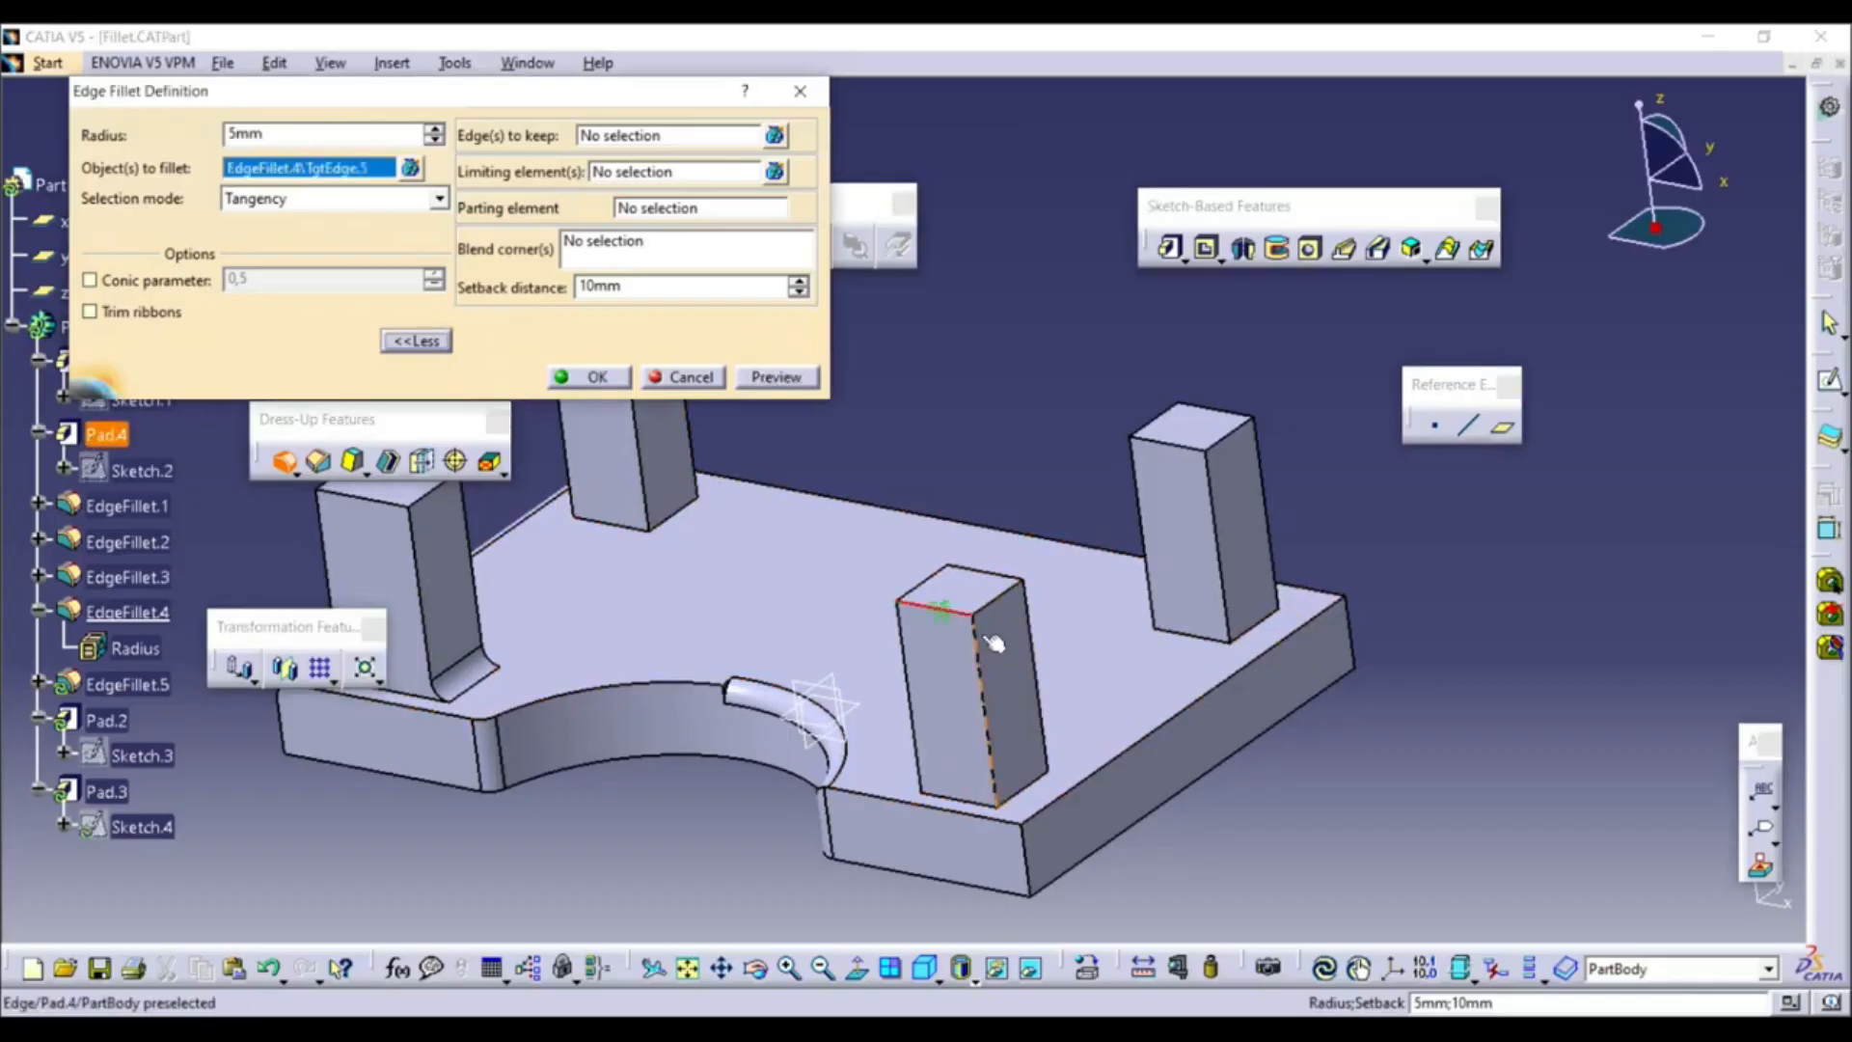
left_click(982, 640)
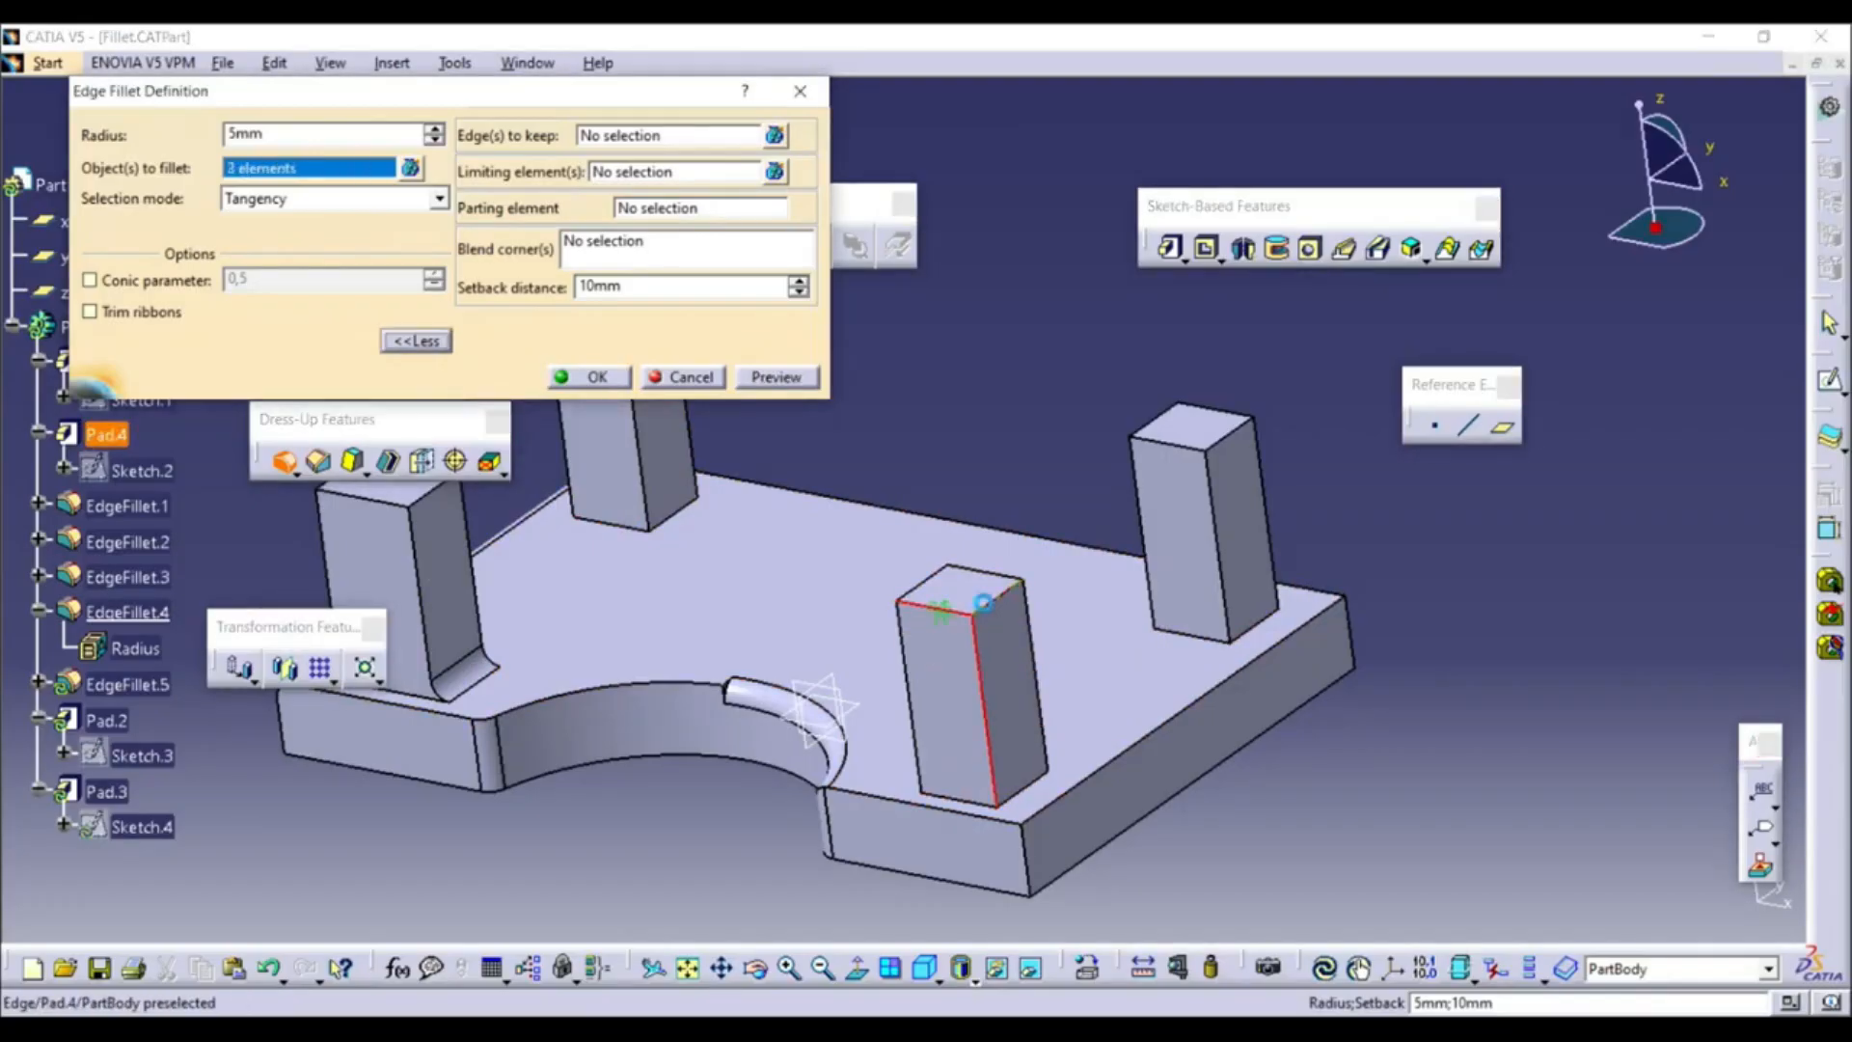
right_click(607, 247)
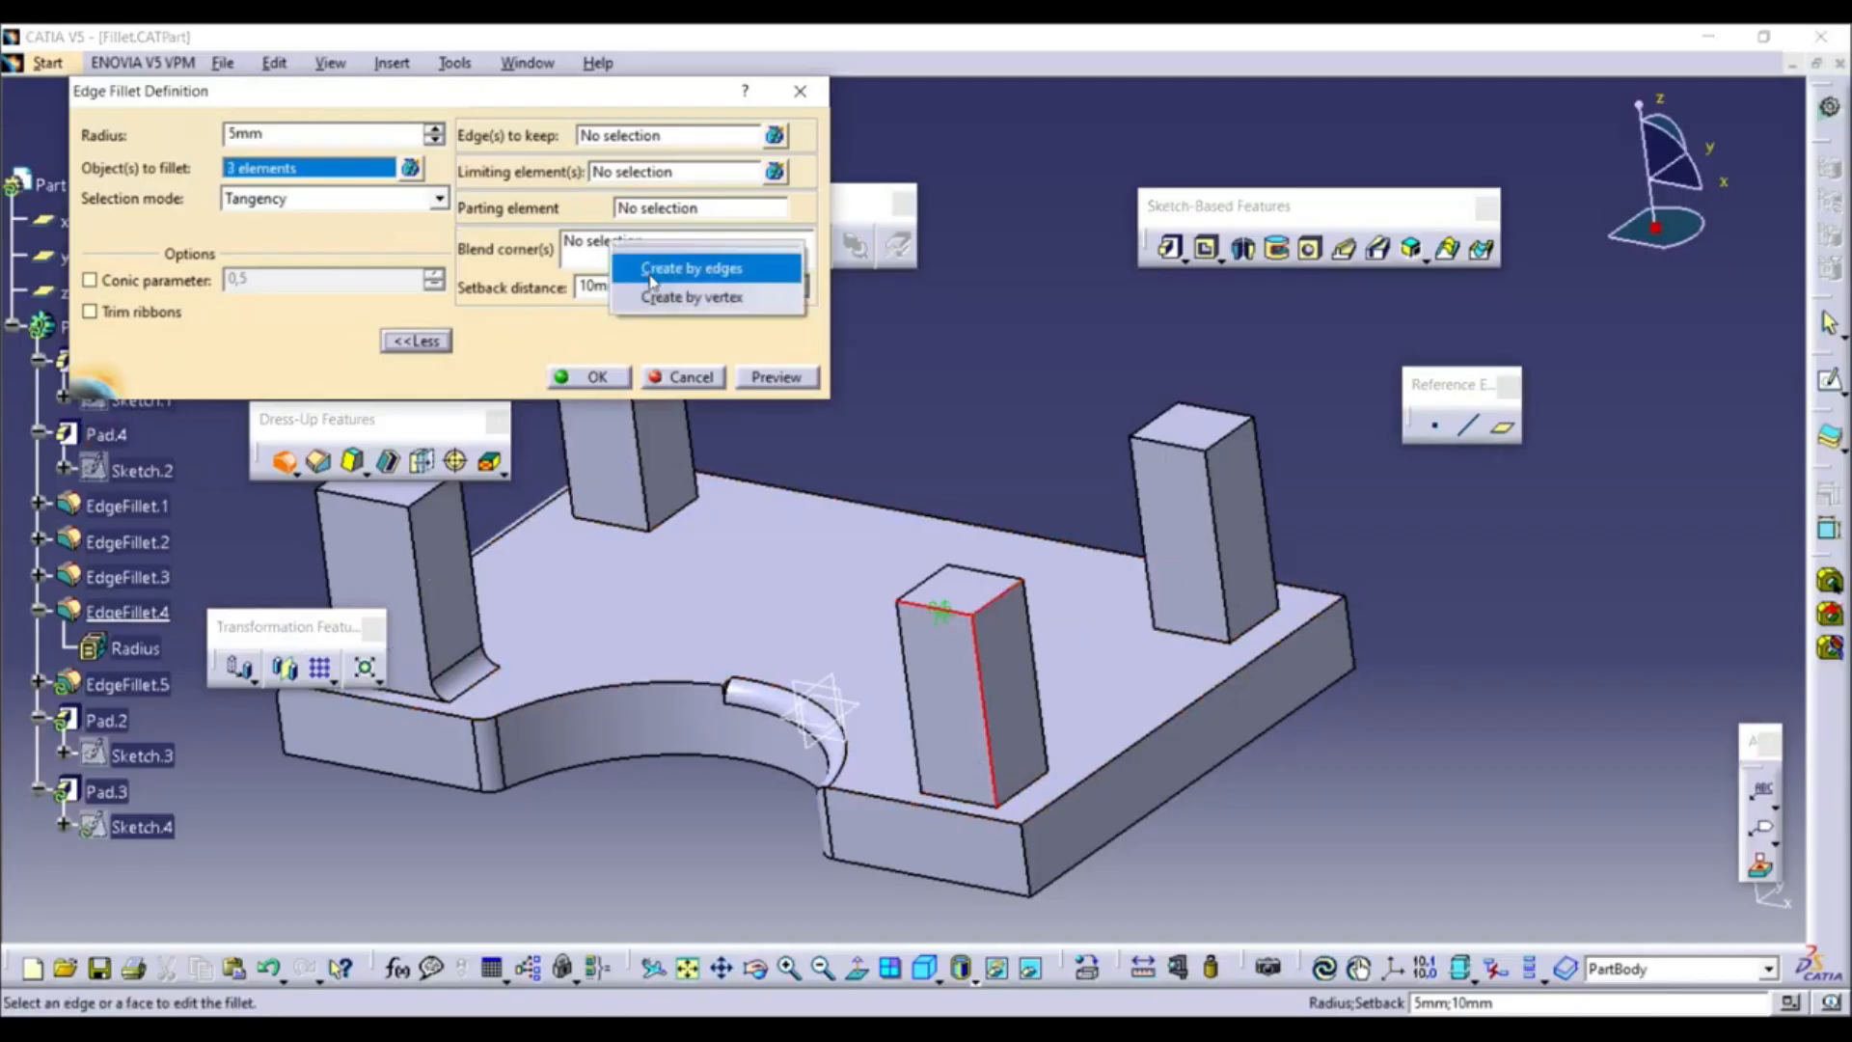
left_click(691, 269)
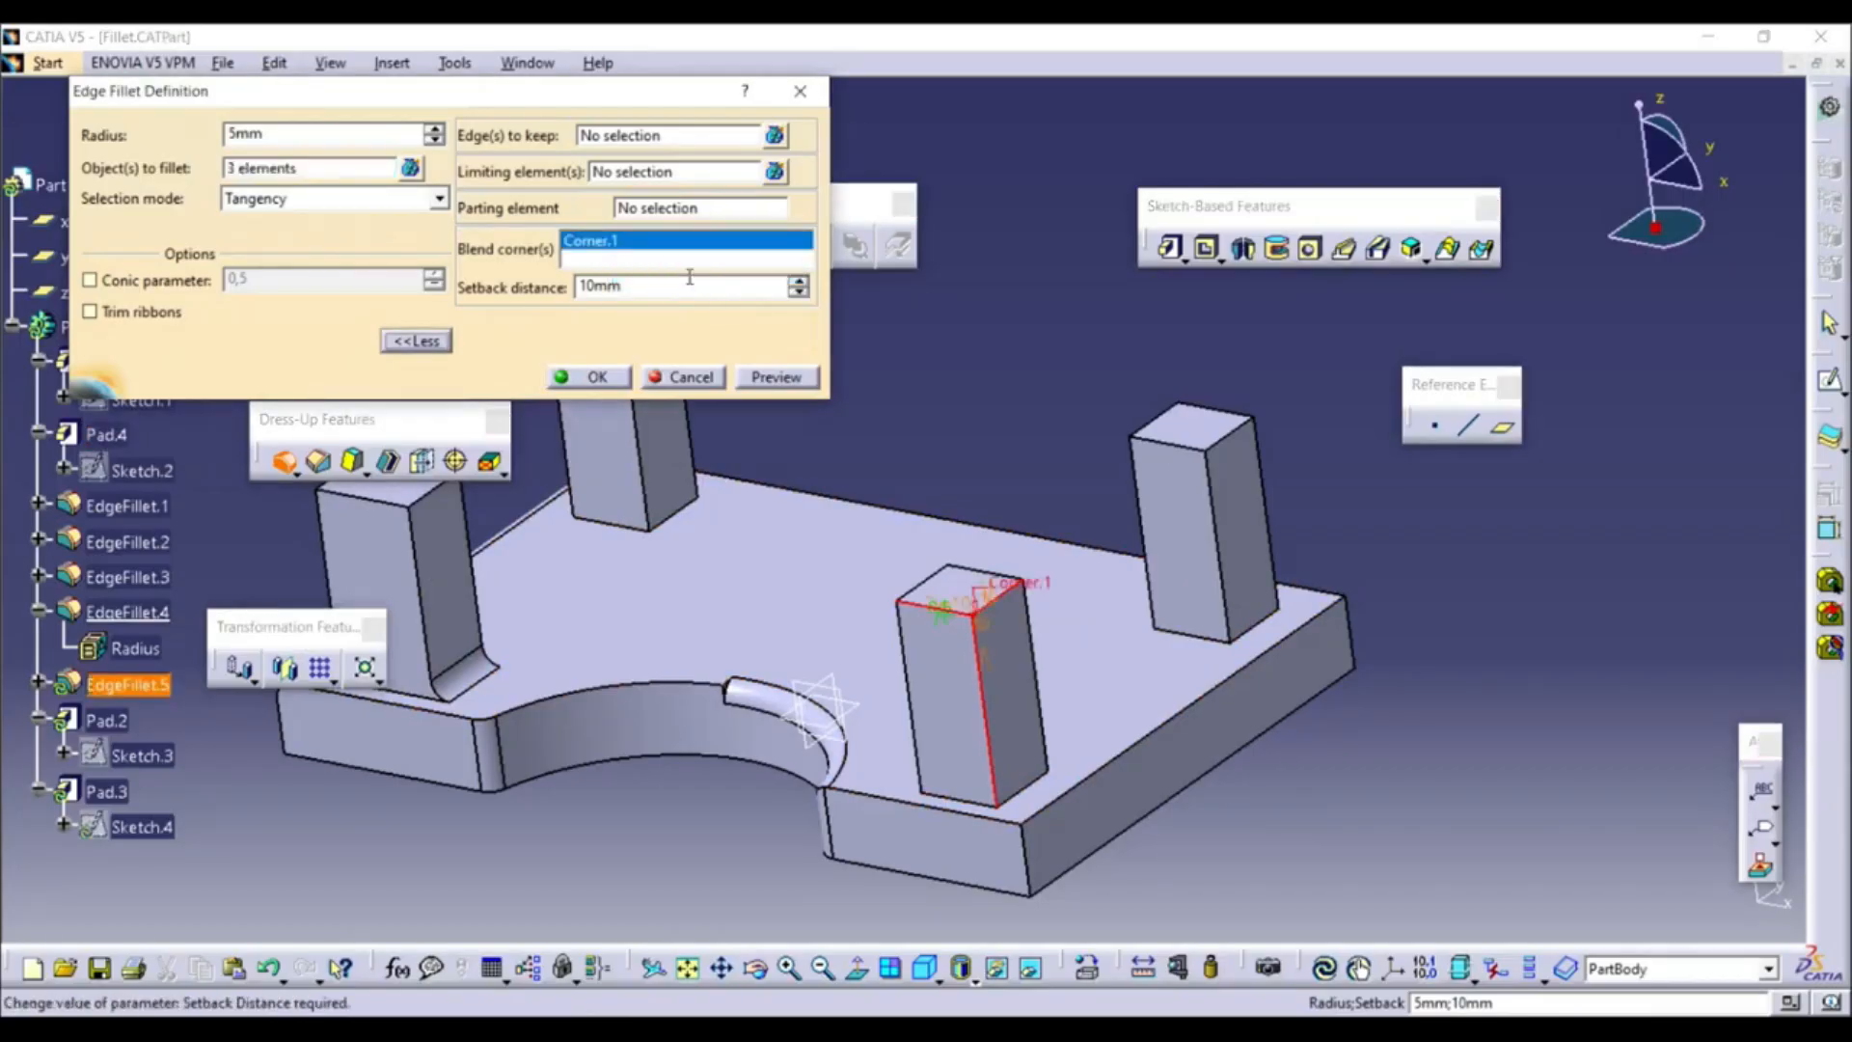
left_click(593, 376)
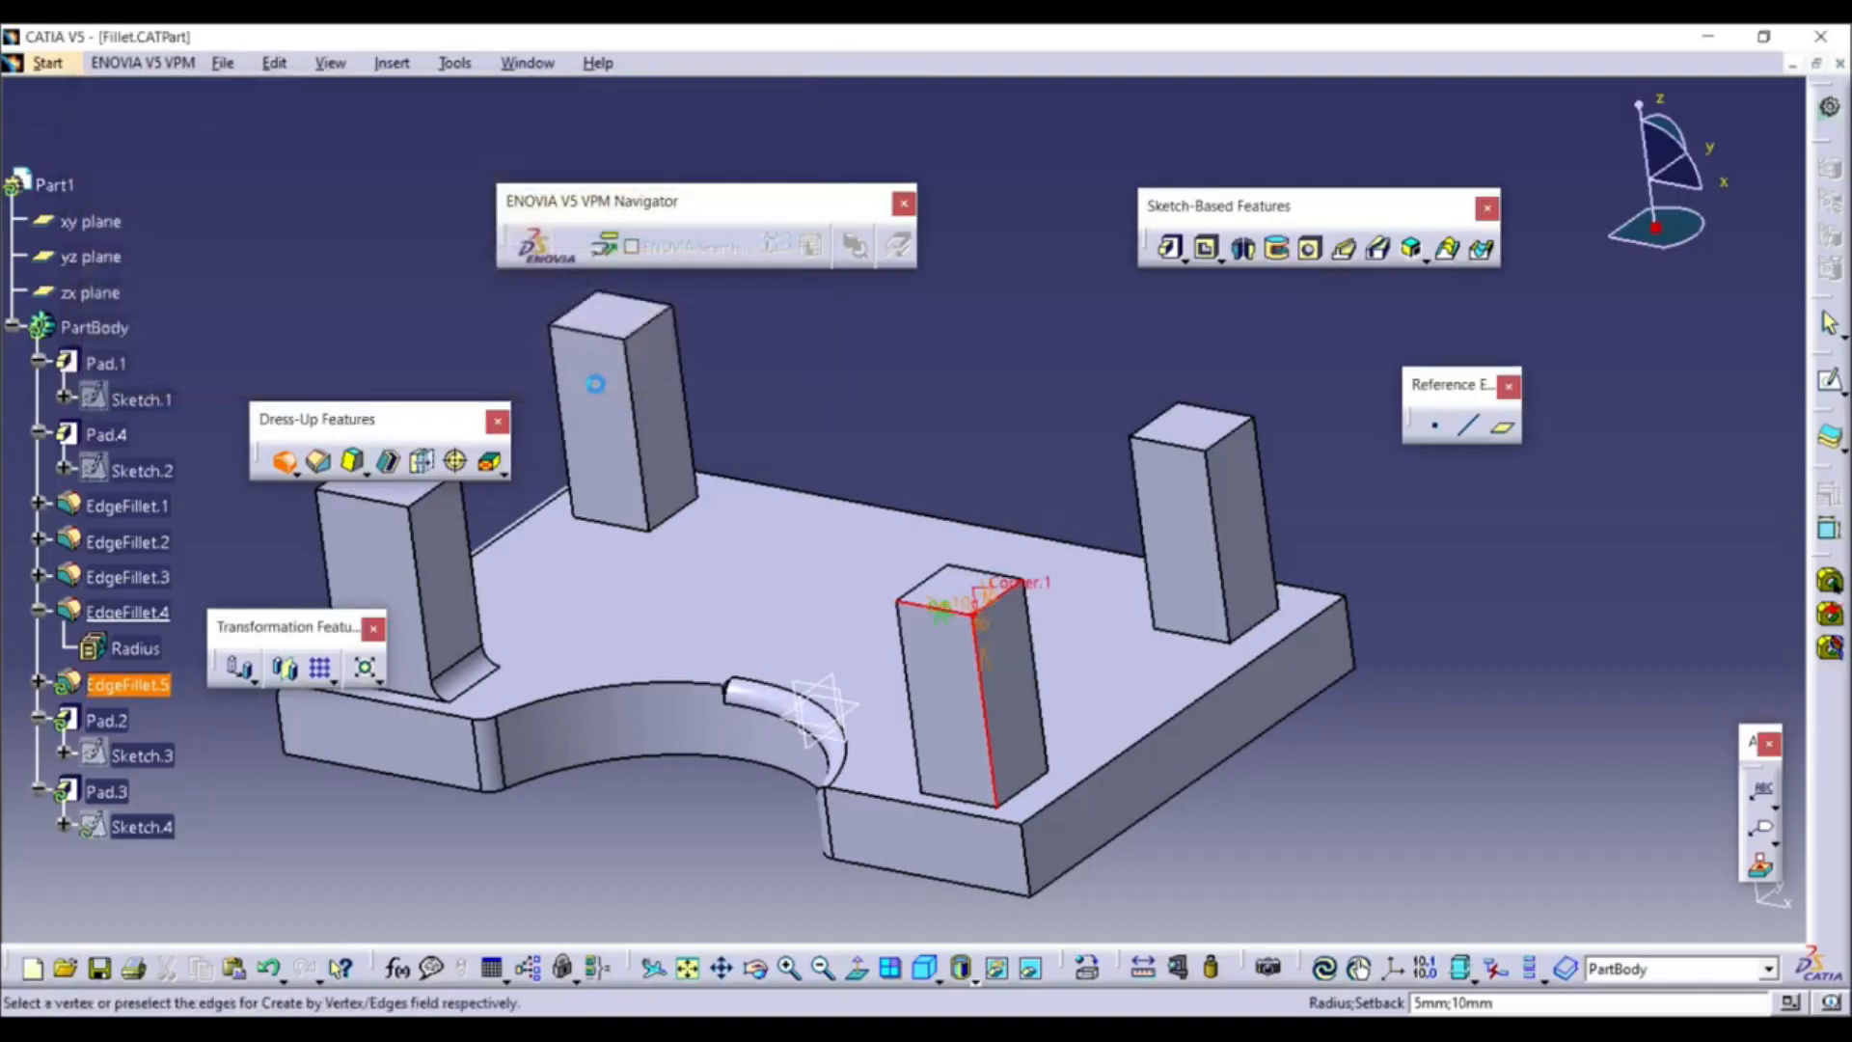
left_click(818, 412)
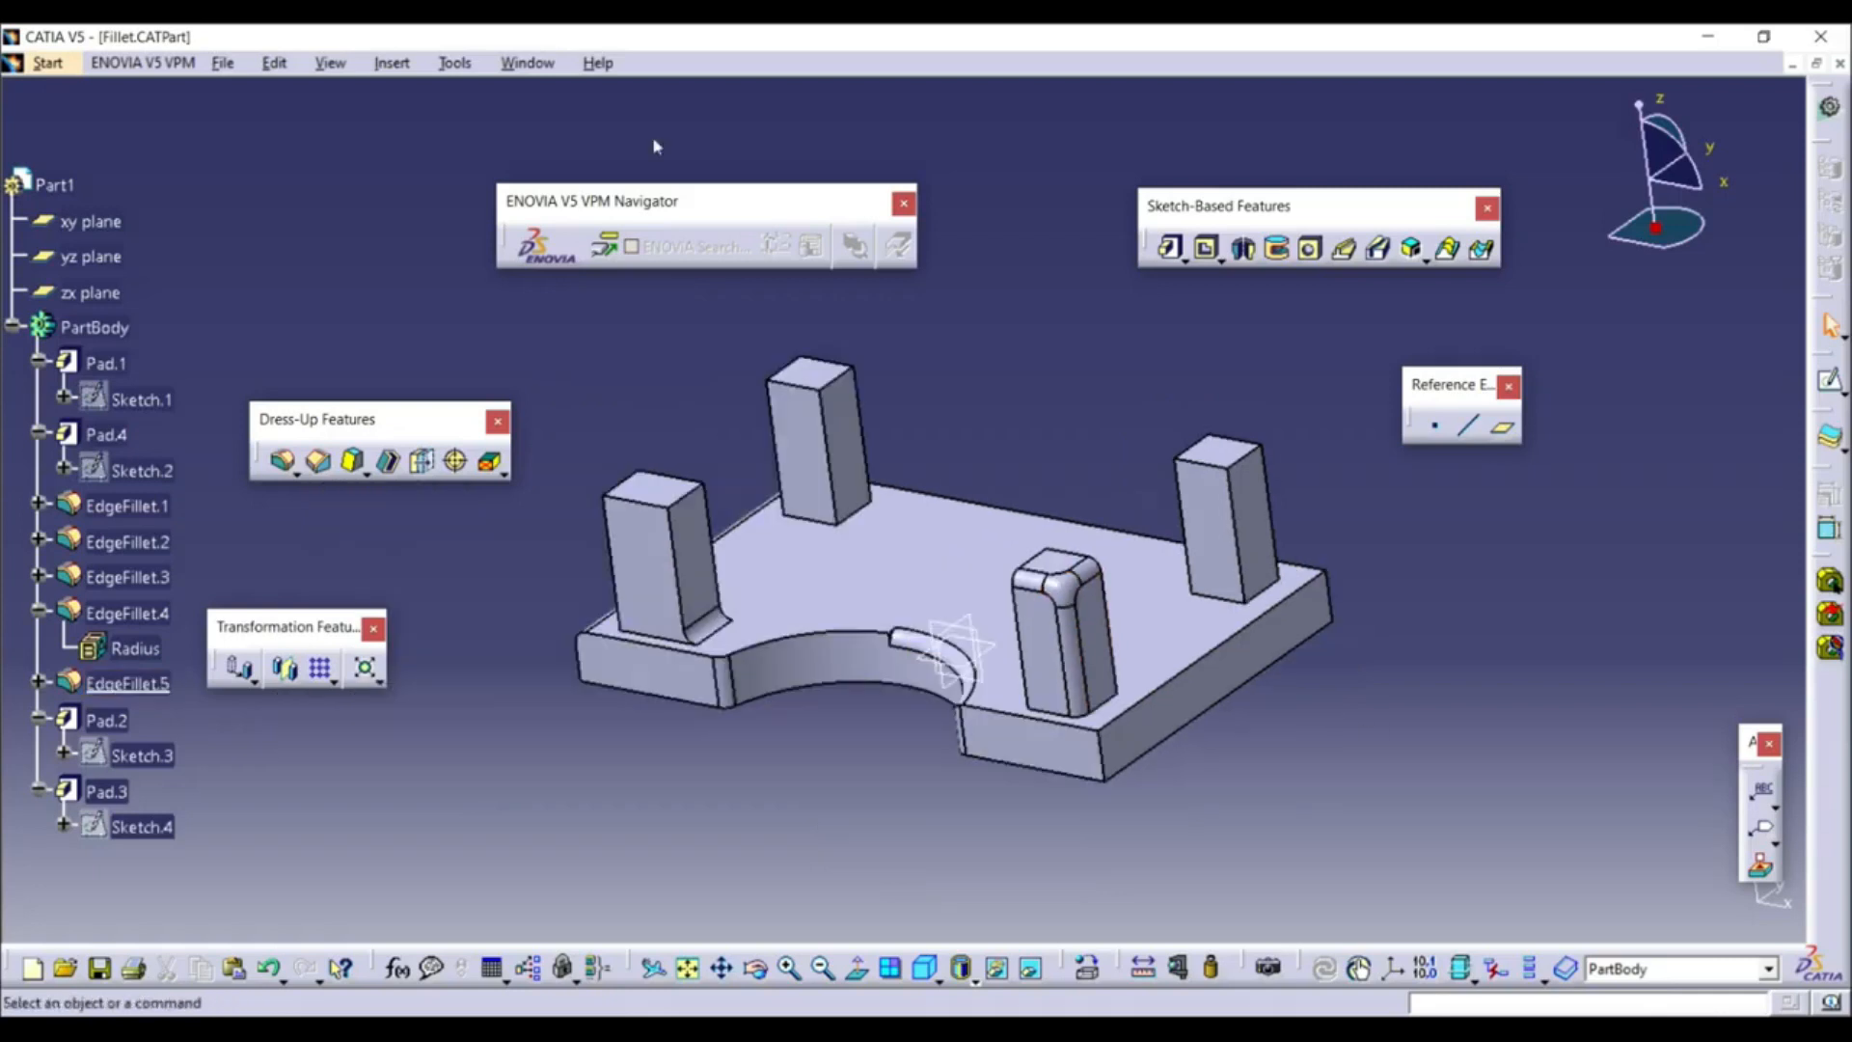
In Fillet2.CATPart, fillet the base edges of both cylinders with 15 mm radius in Tangency mode, with Trim ribbons enabled
left_click(528, 62)
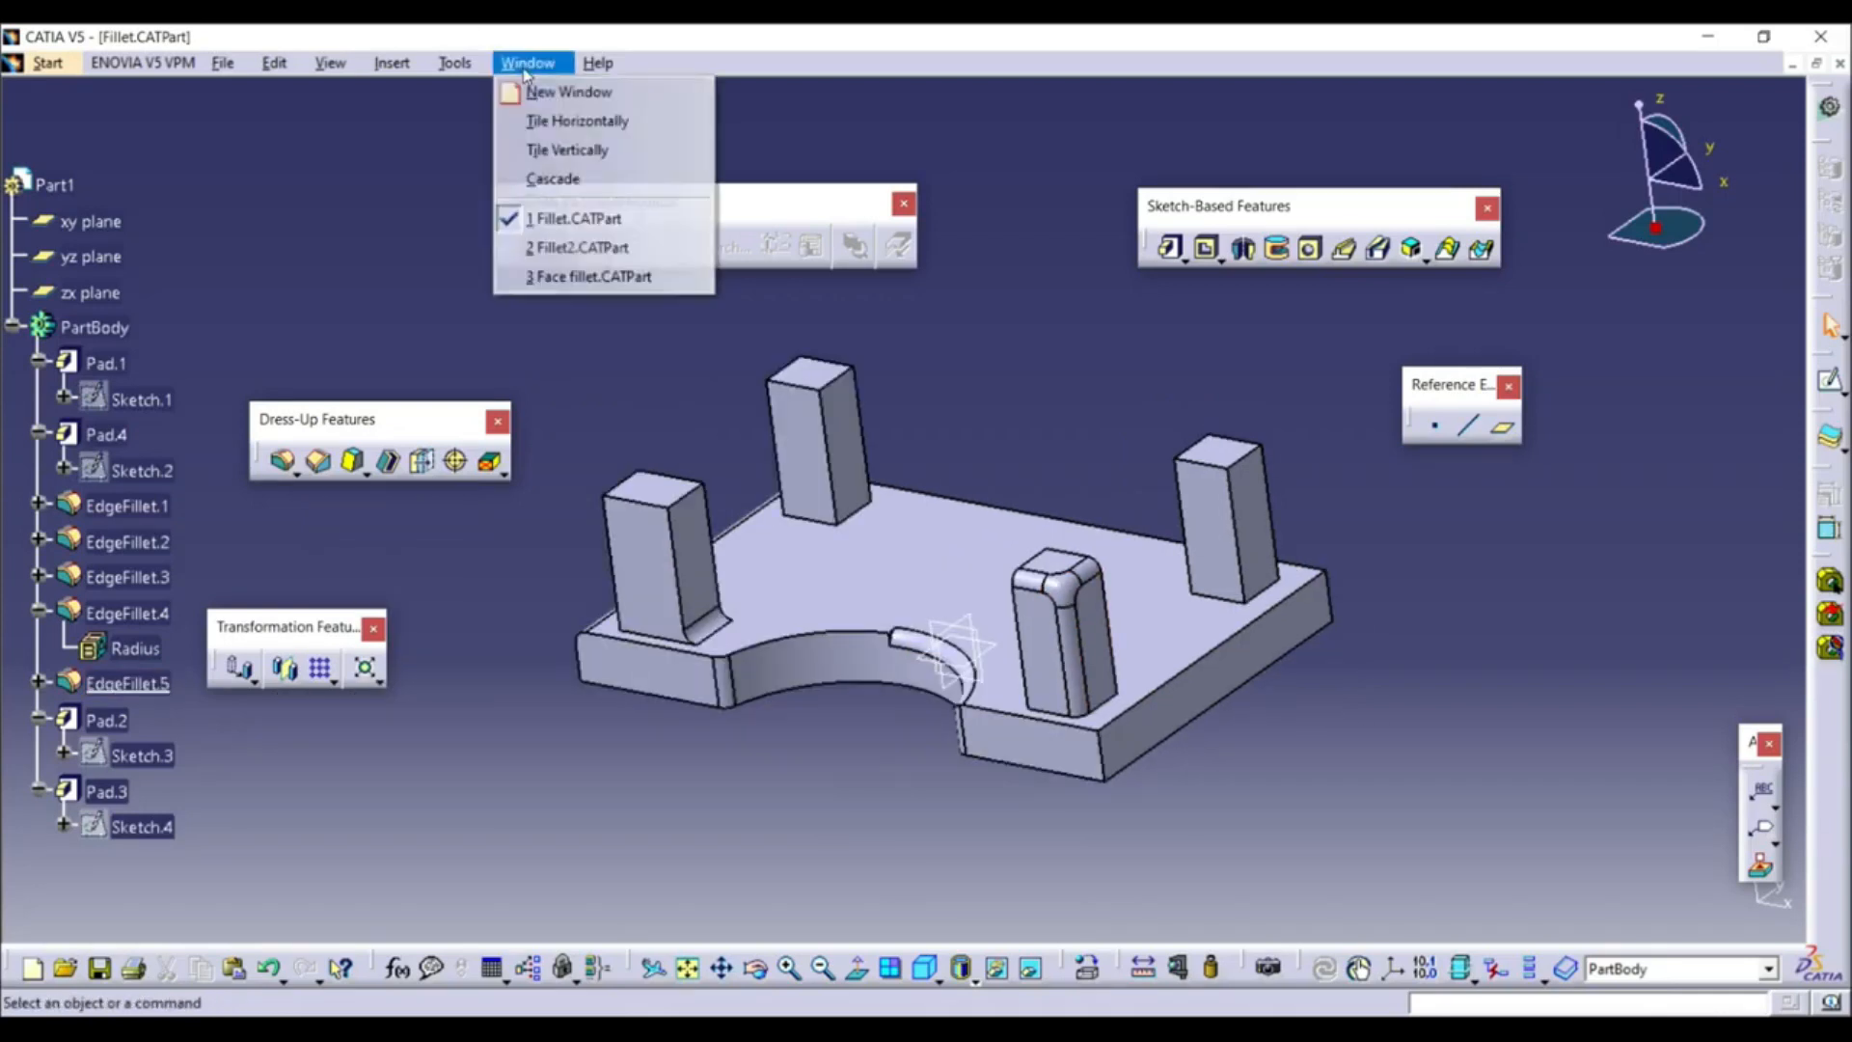
left_click(590, 244)
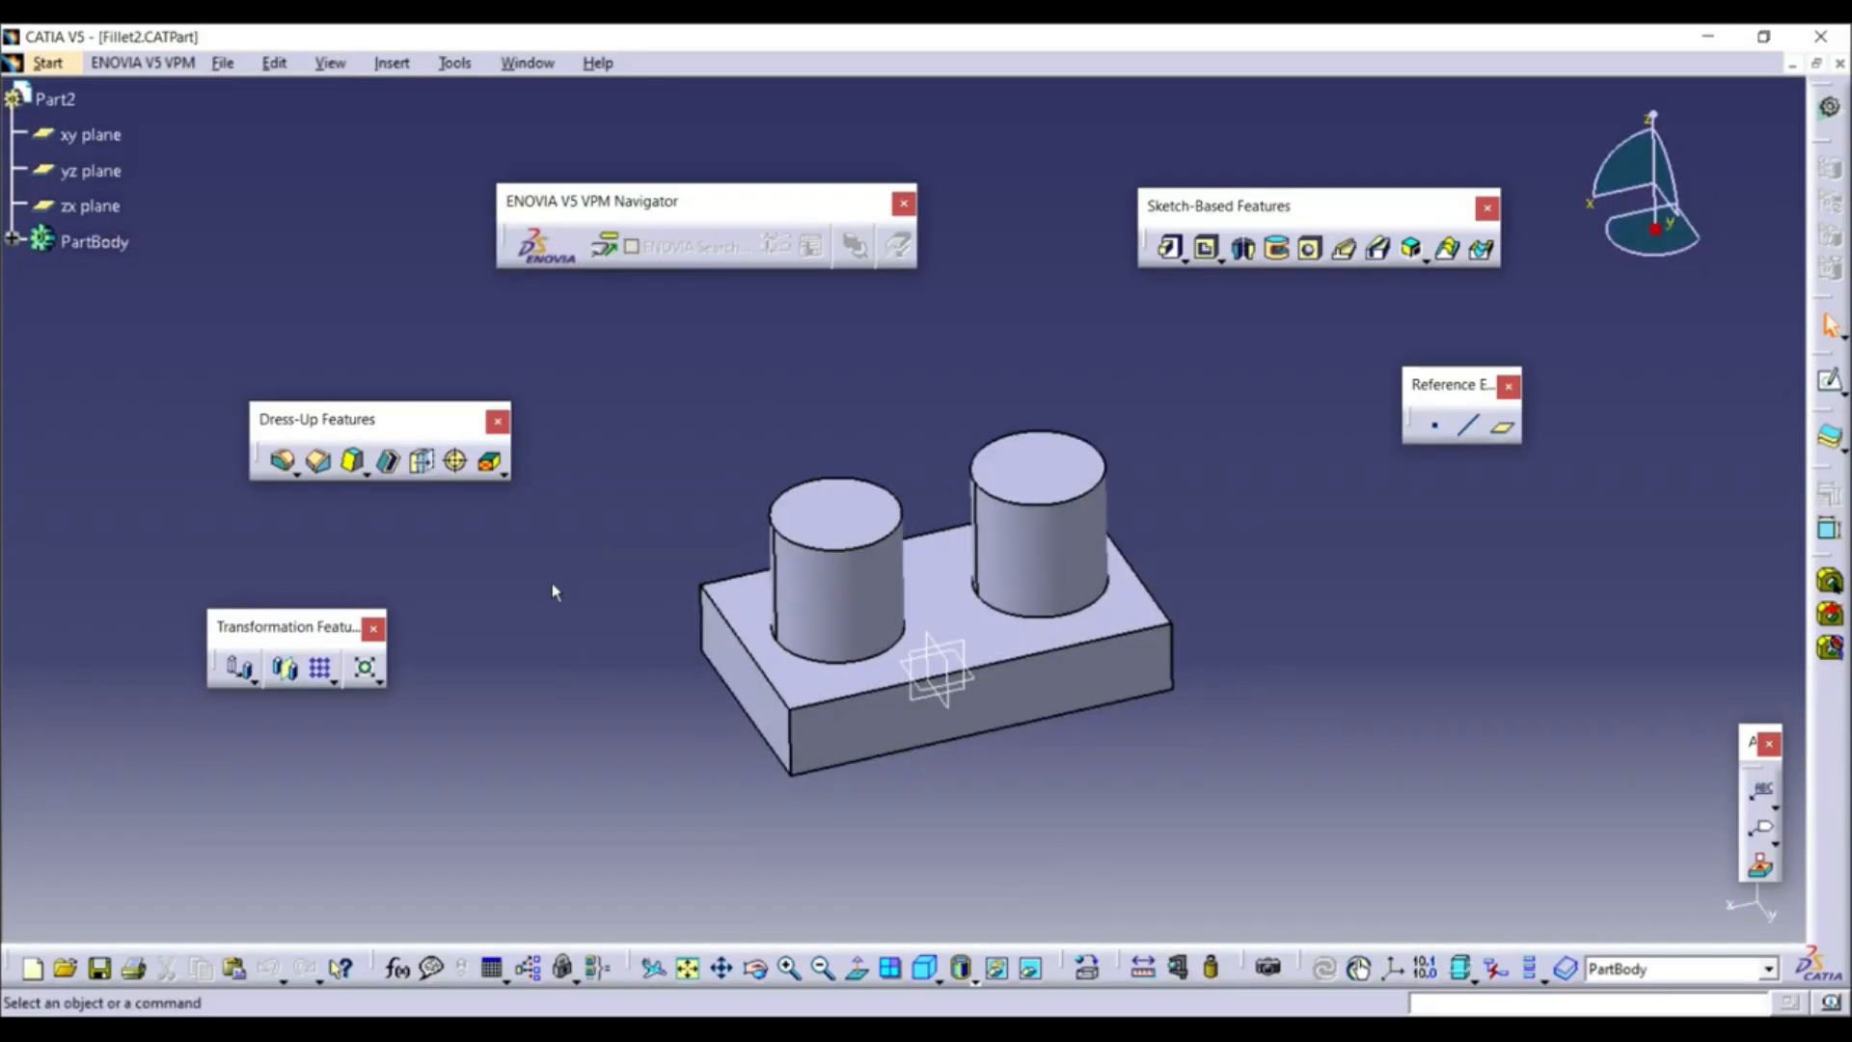
left_click(281, 460)
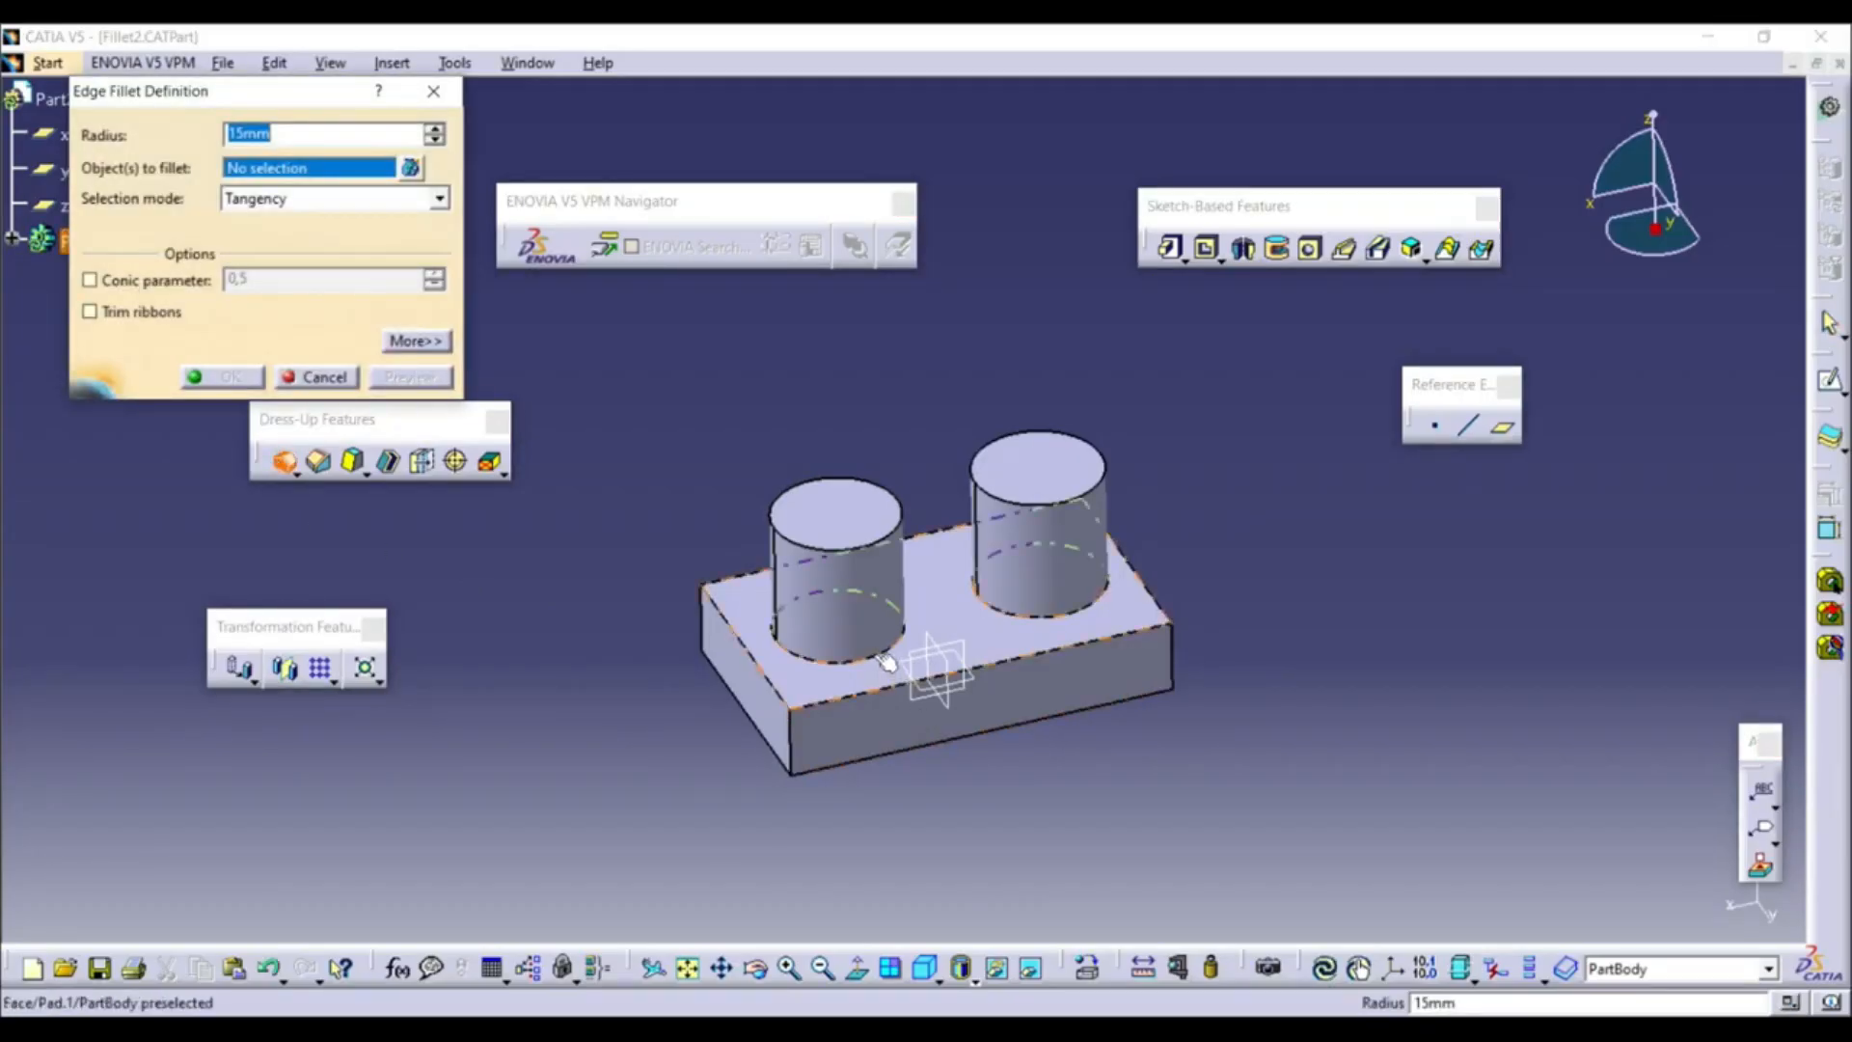
left_click(883, 662)
left_click(1061, 620)
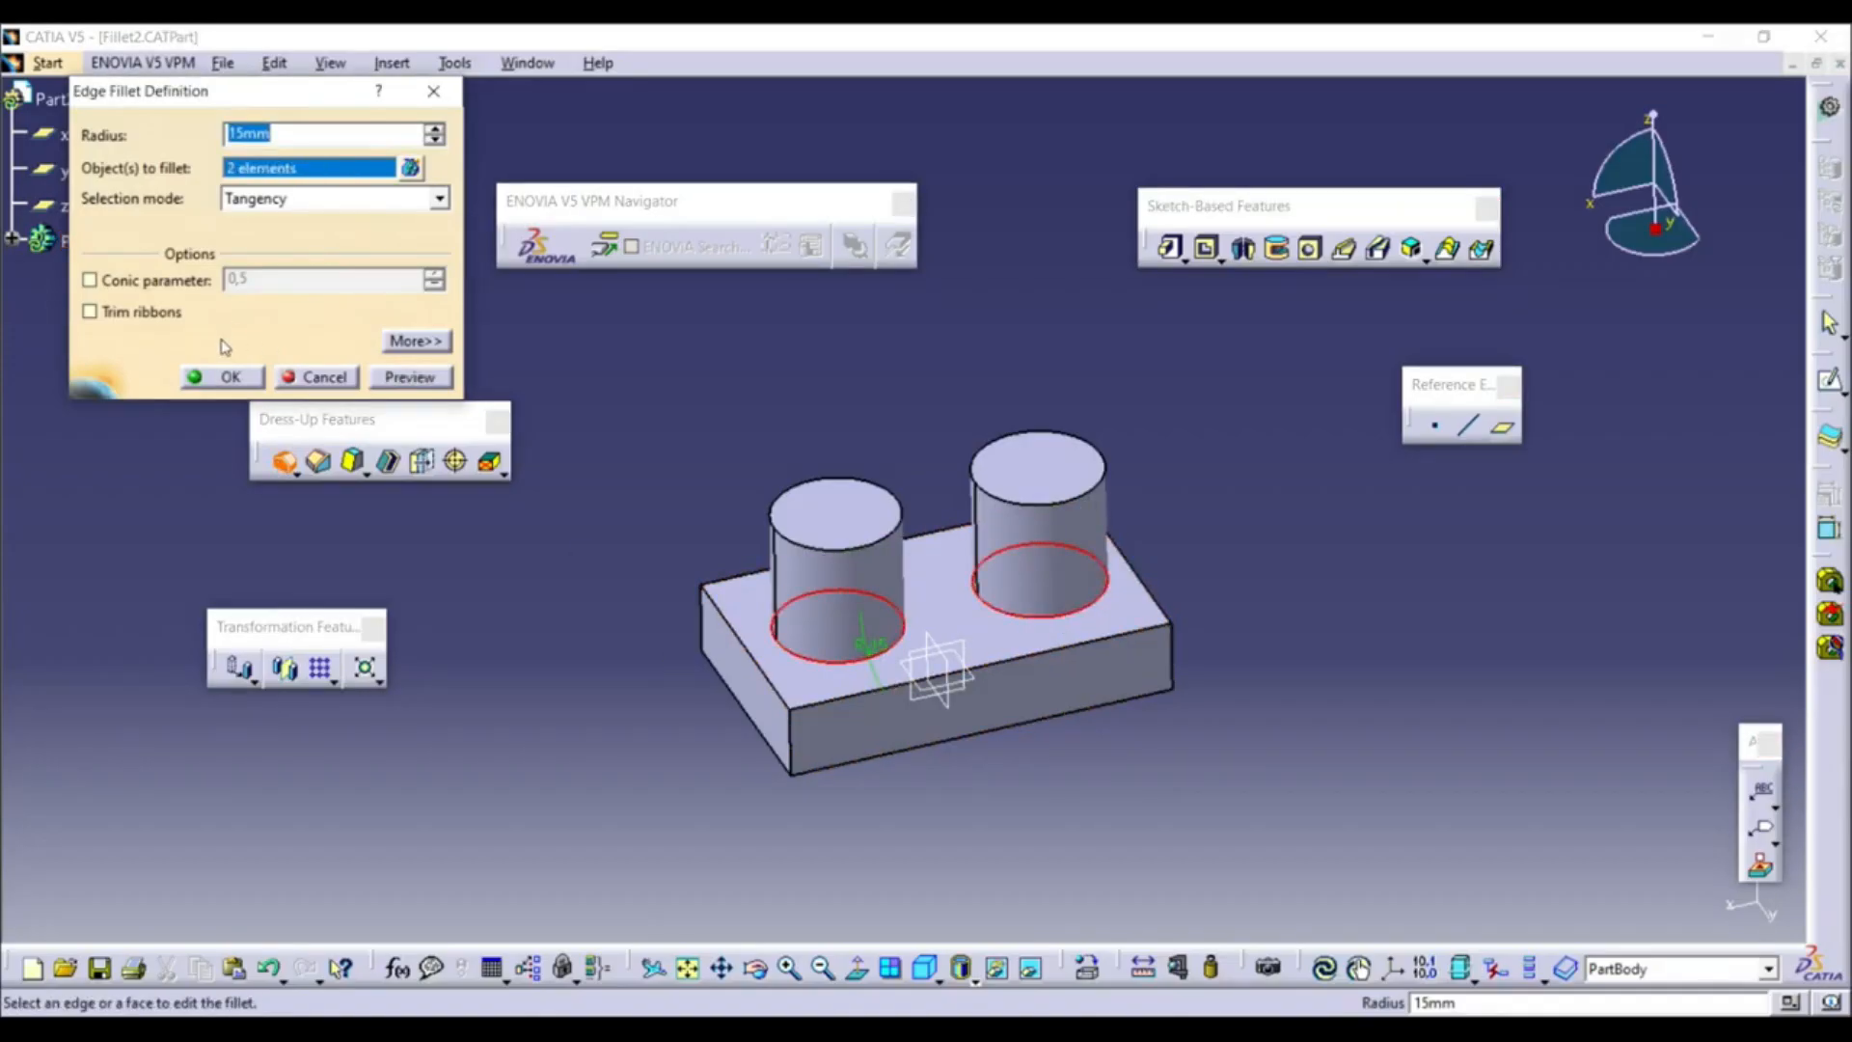
left_click(229, 375)
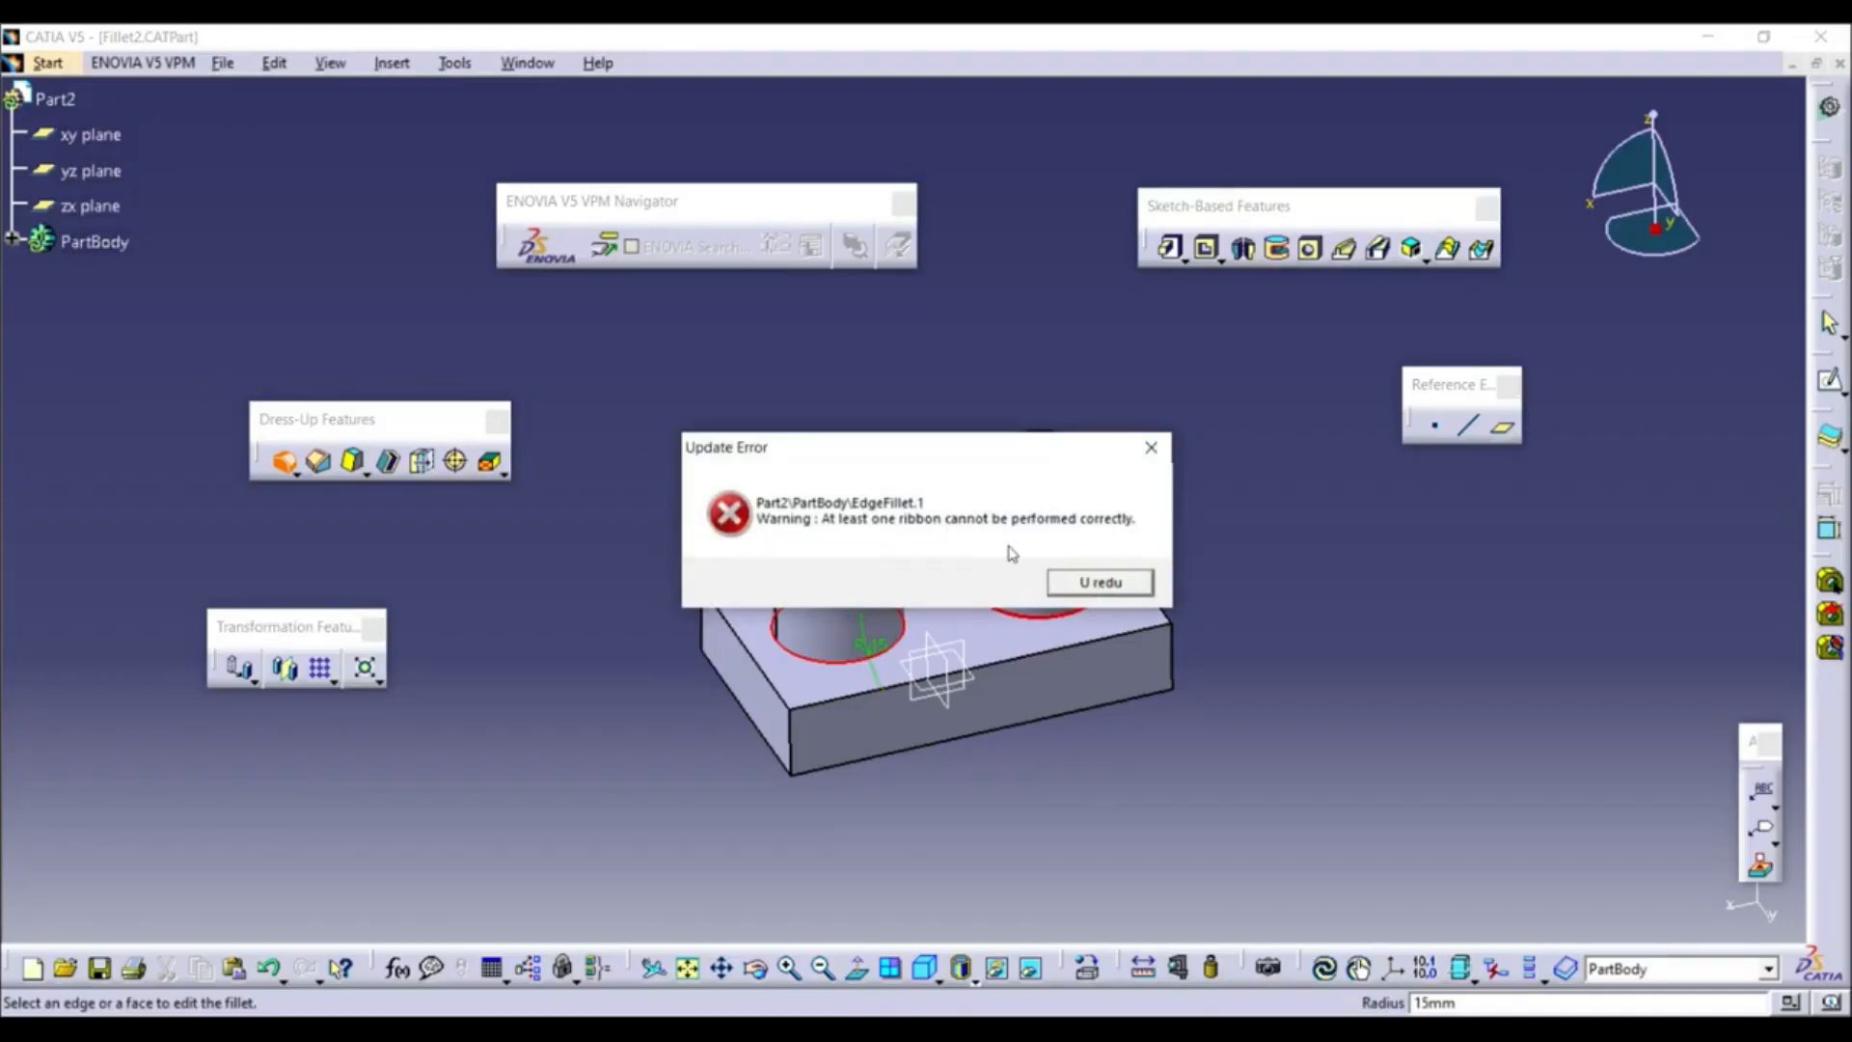
left_click(1085, 584)
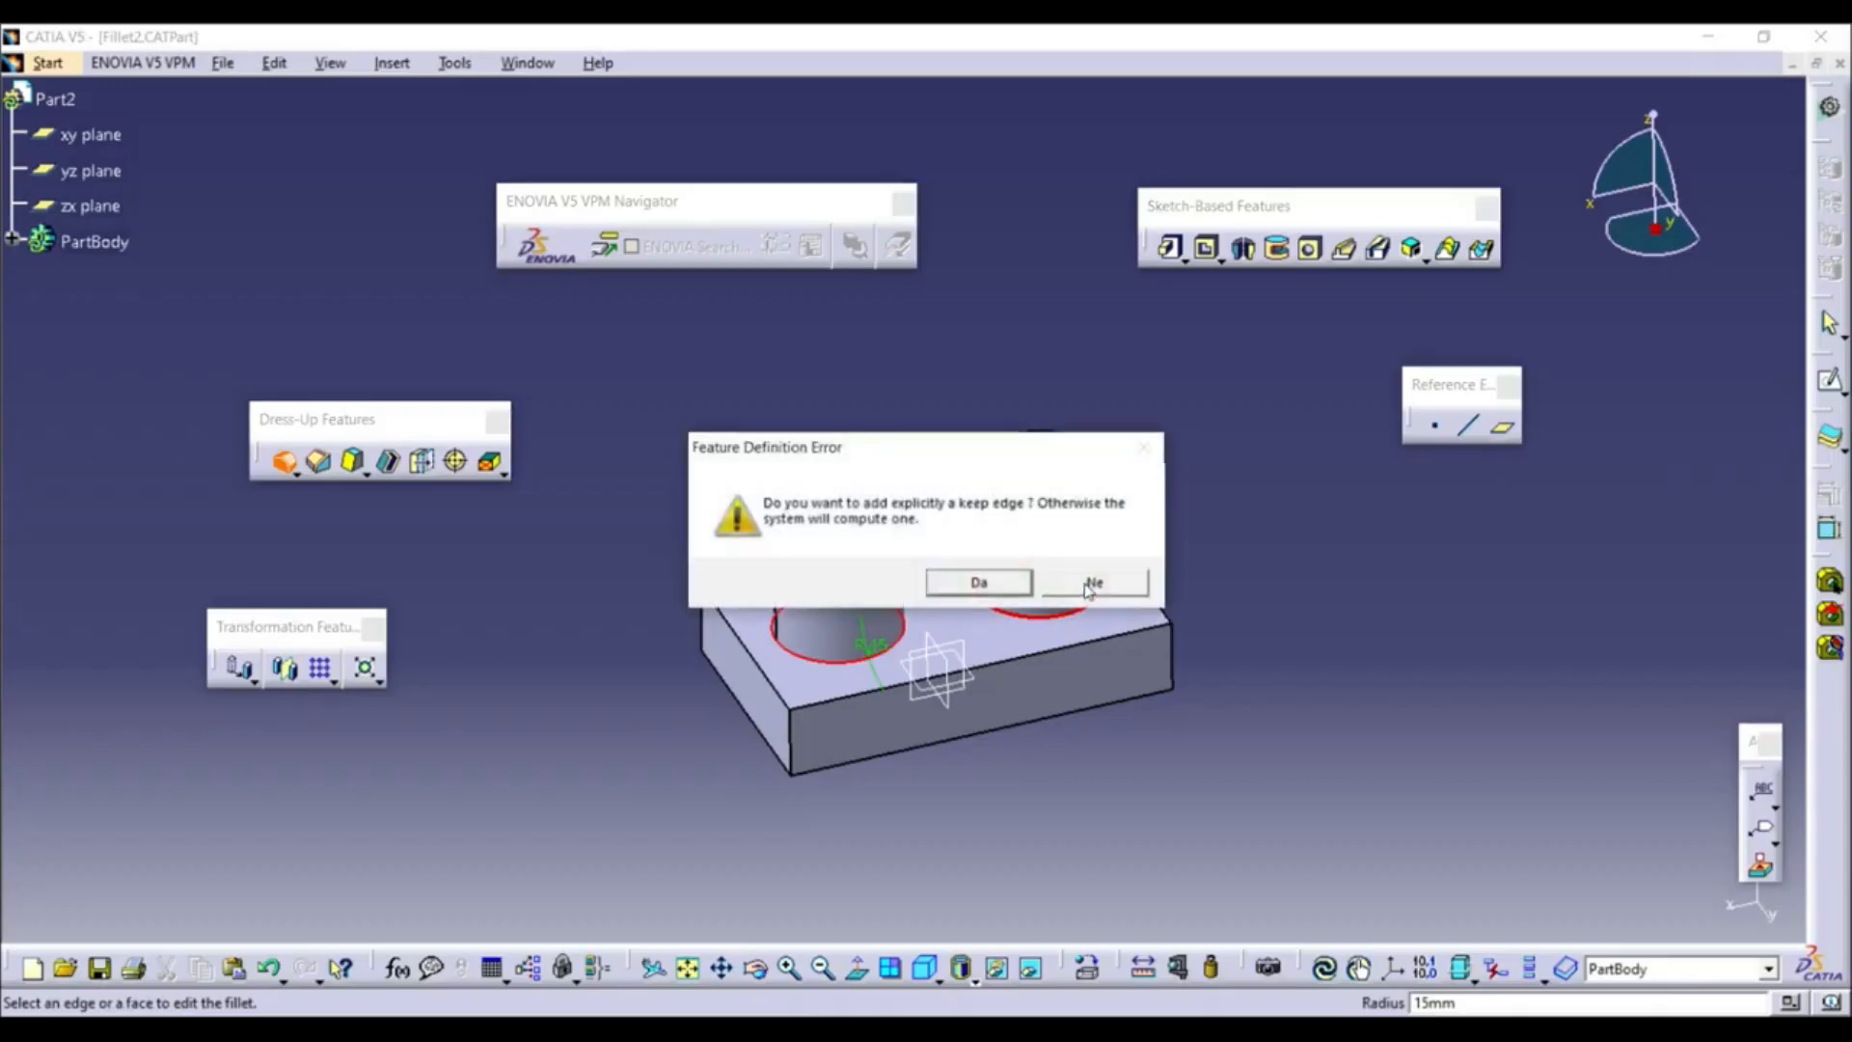
left_click(1008, 584)
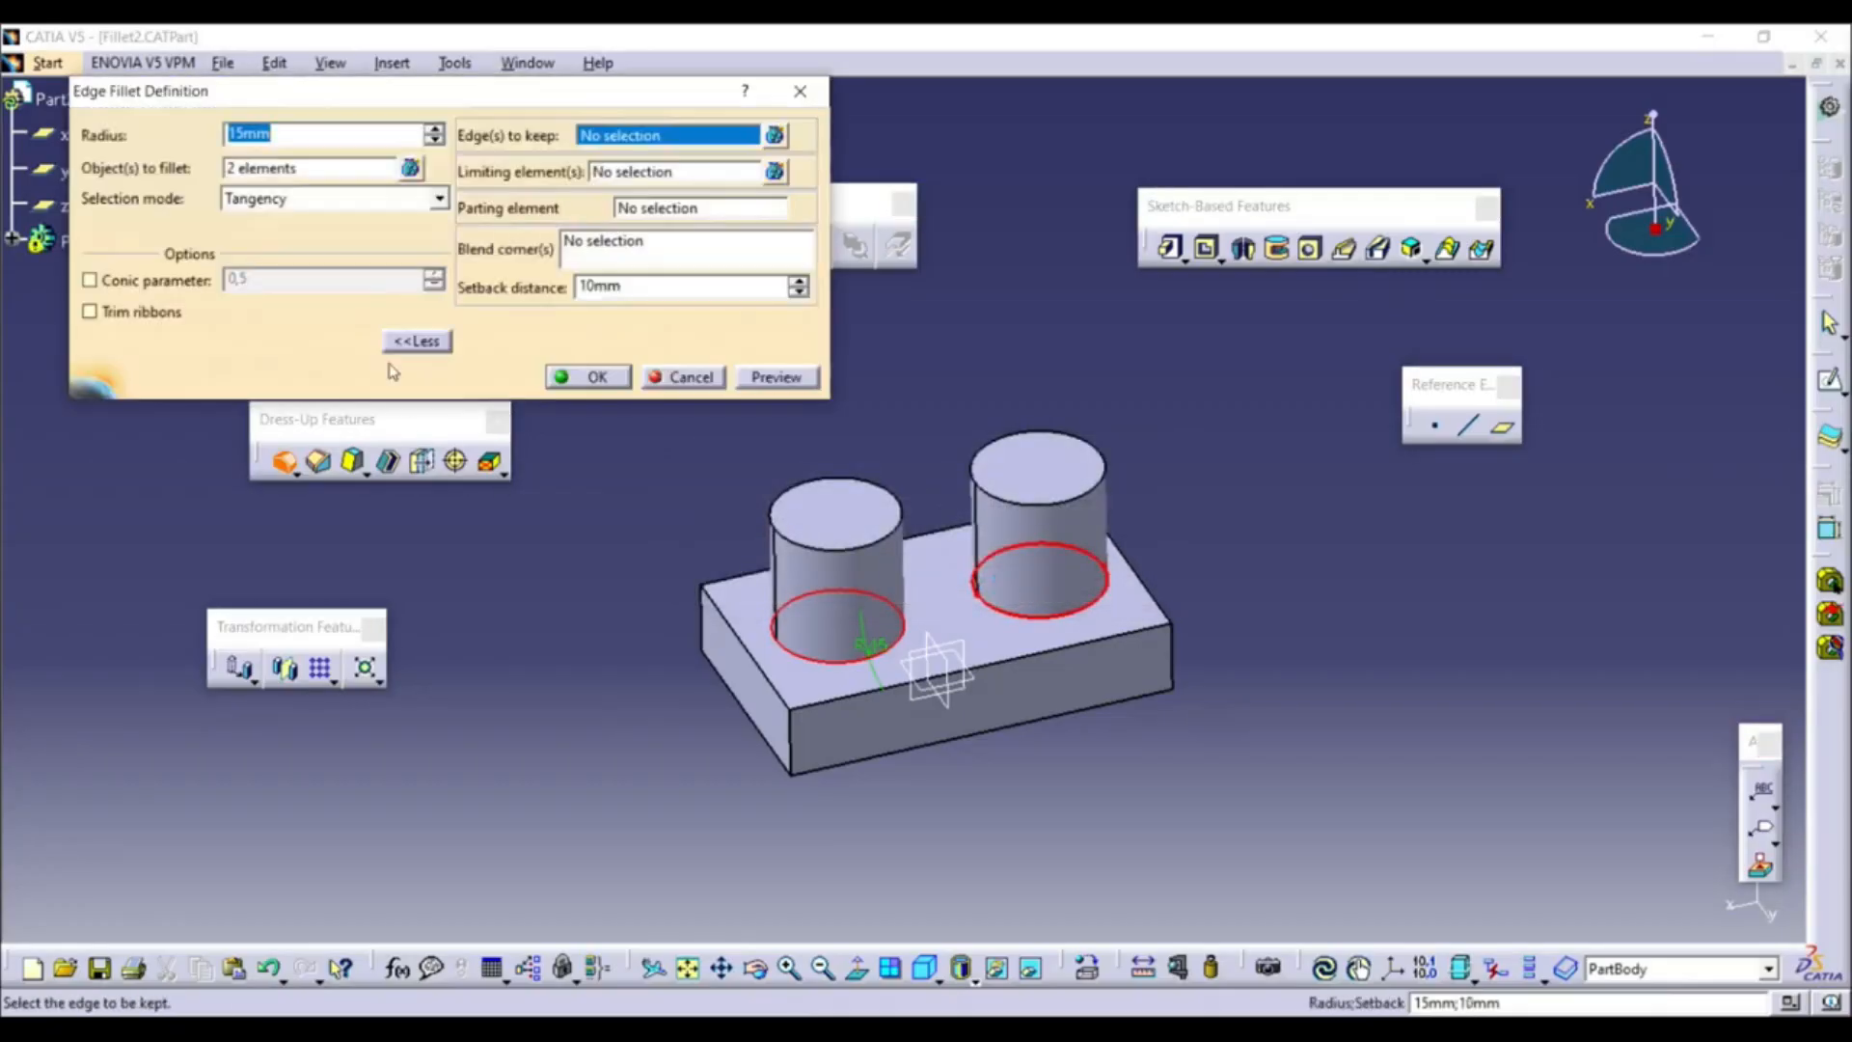
left_click(91, 311)
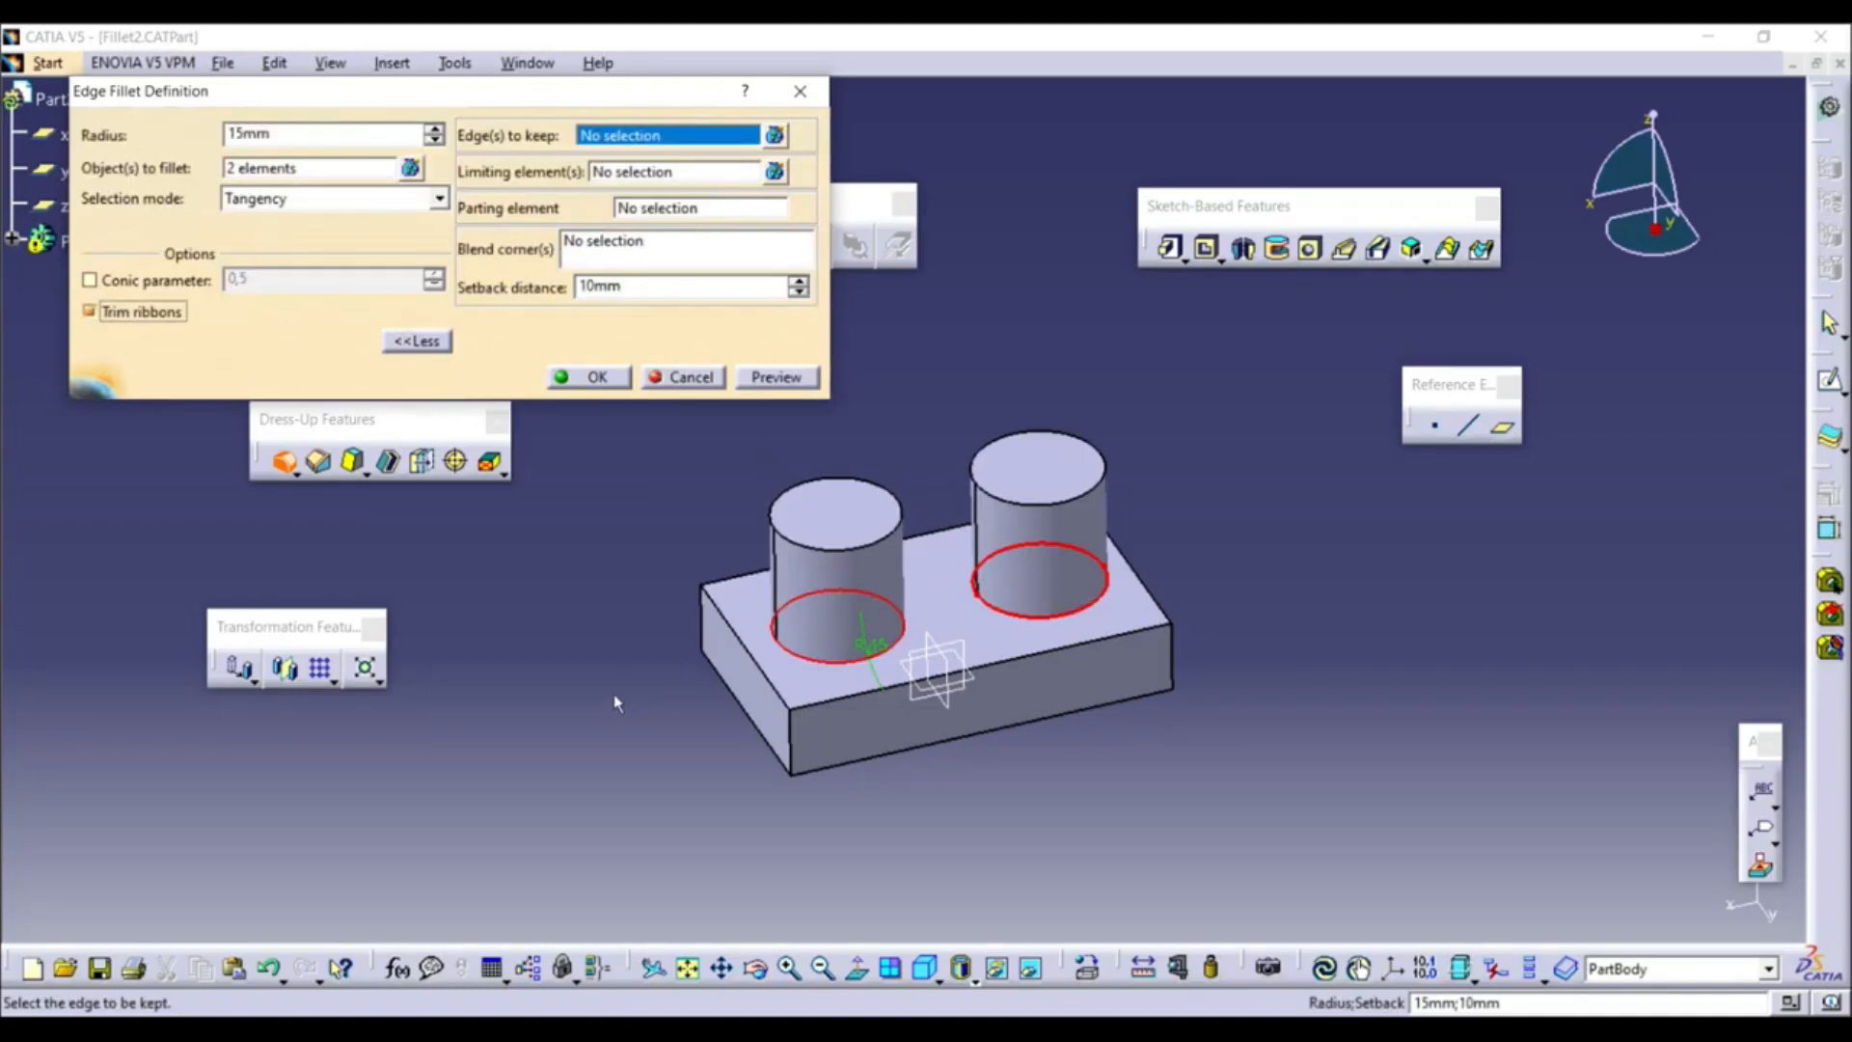
left_click(597, 375)
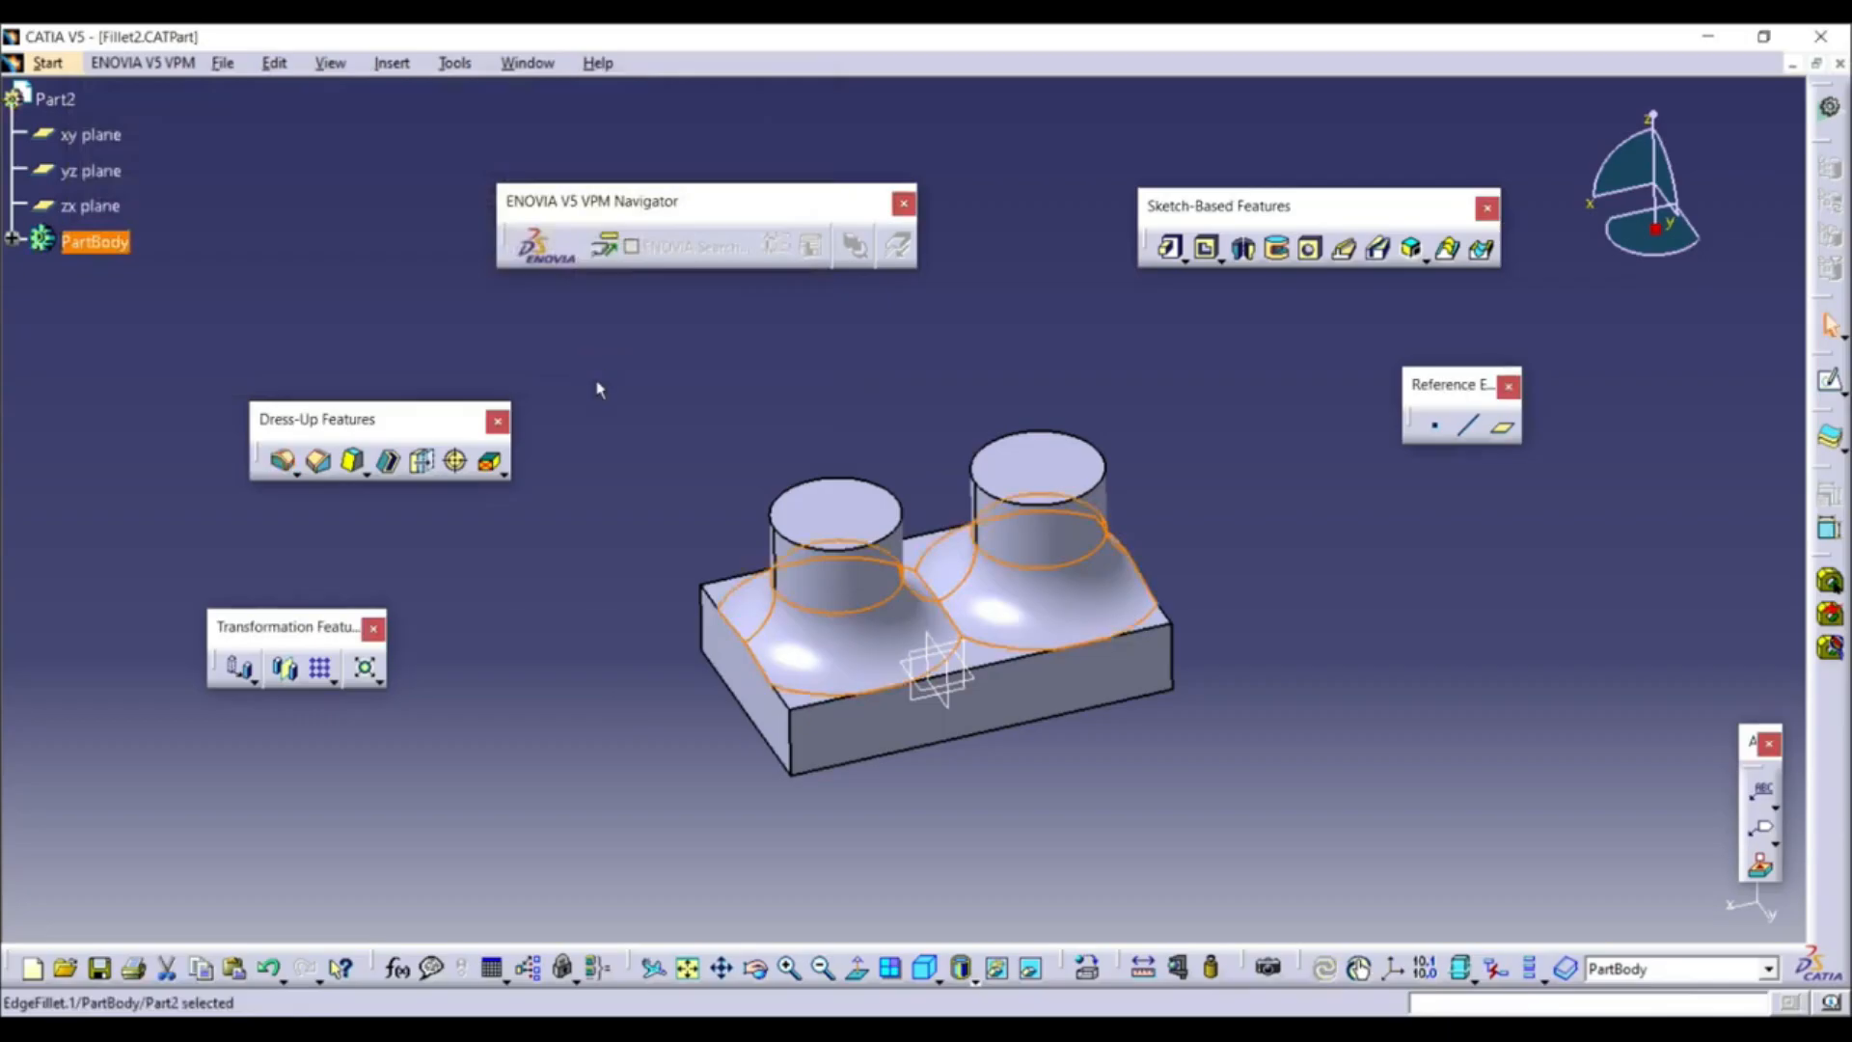
middle_click_drag(912, 679, 950, 578, "ctrl")
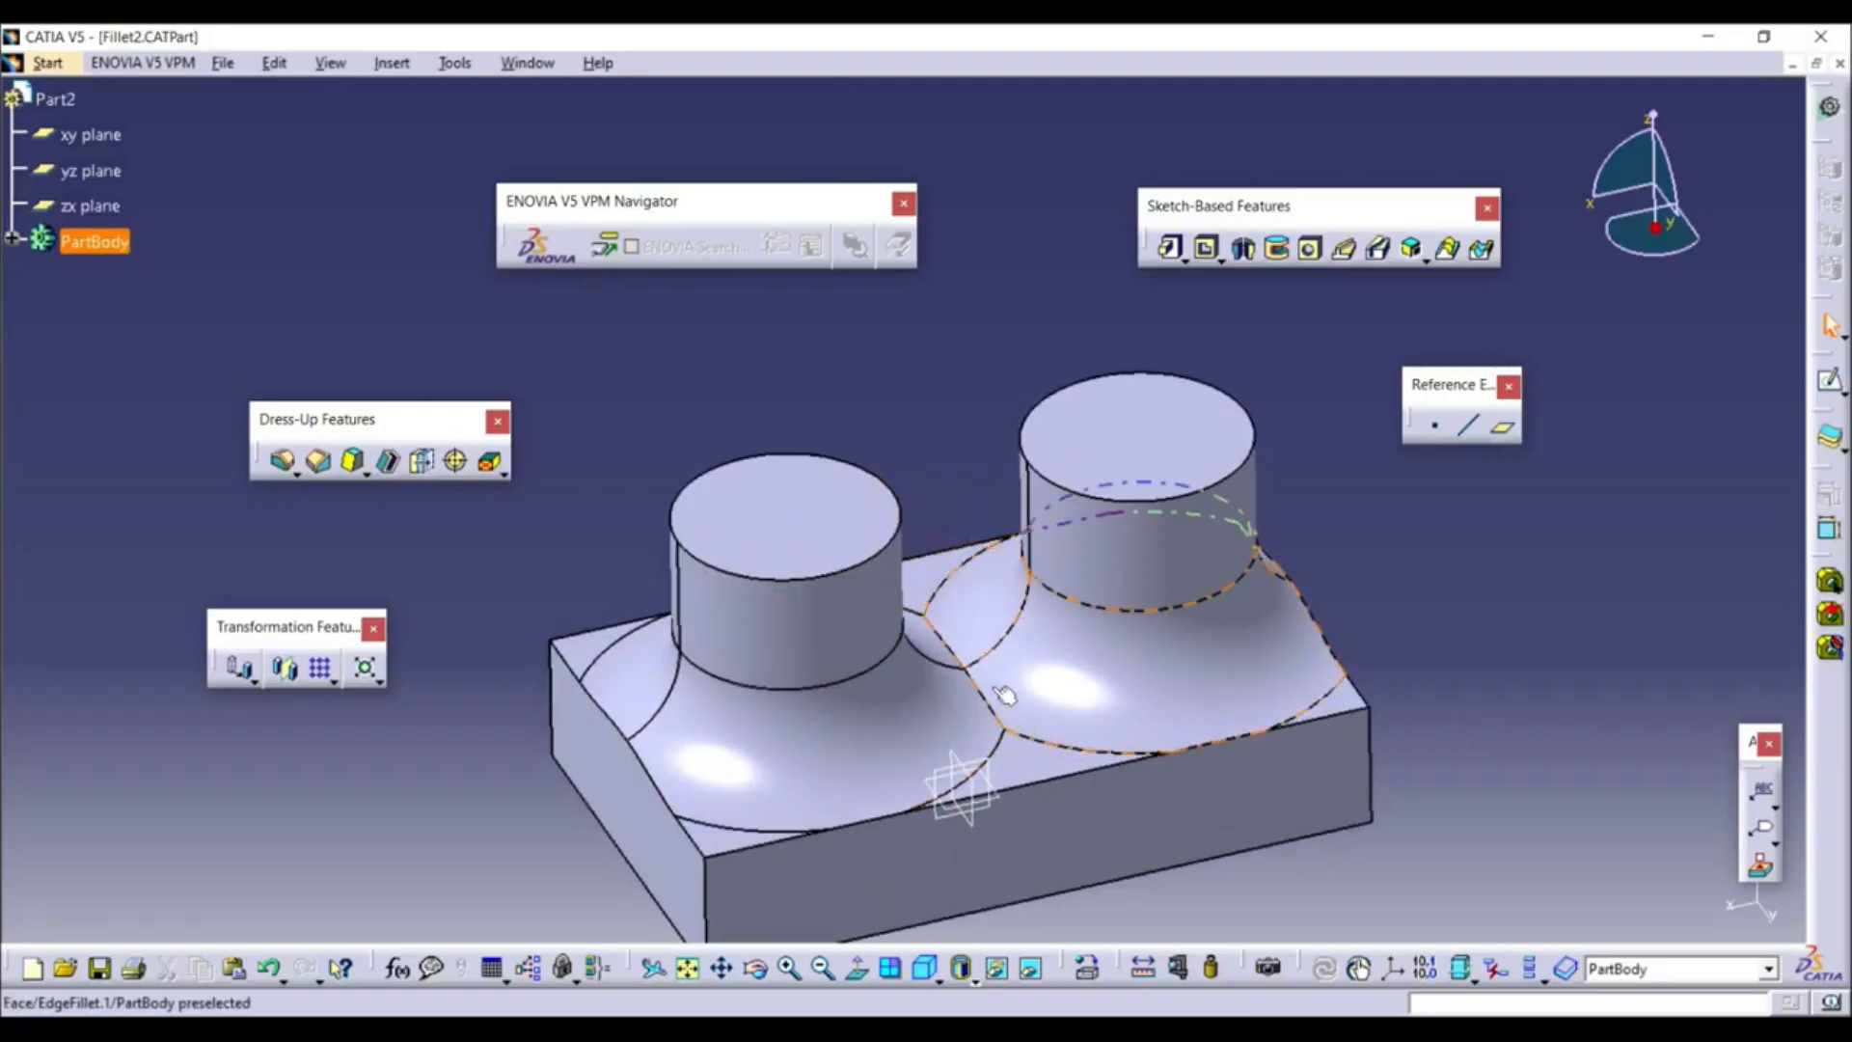
middle_click_drag(965, 632, 1056, 555)
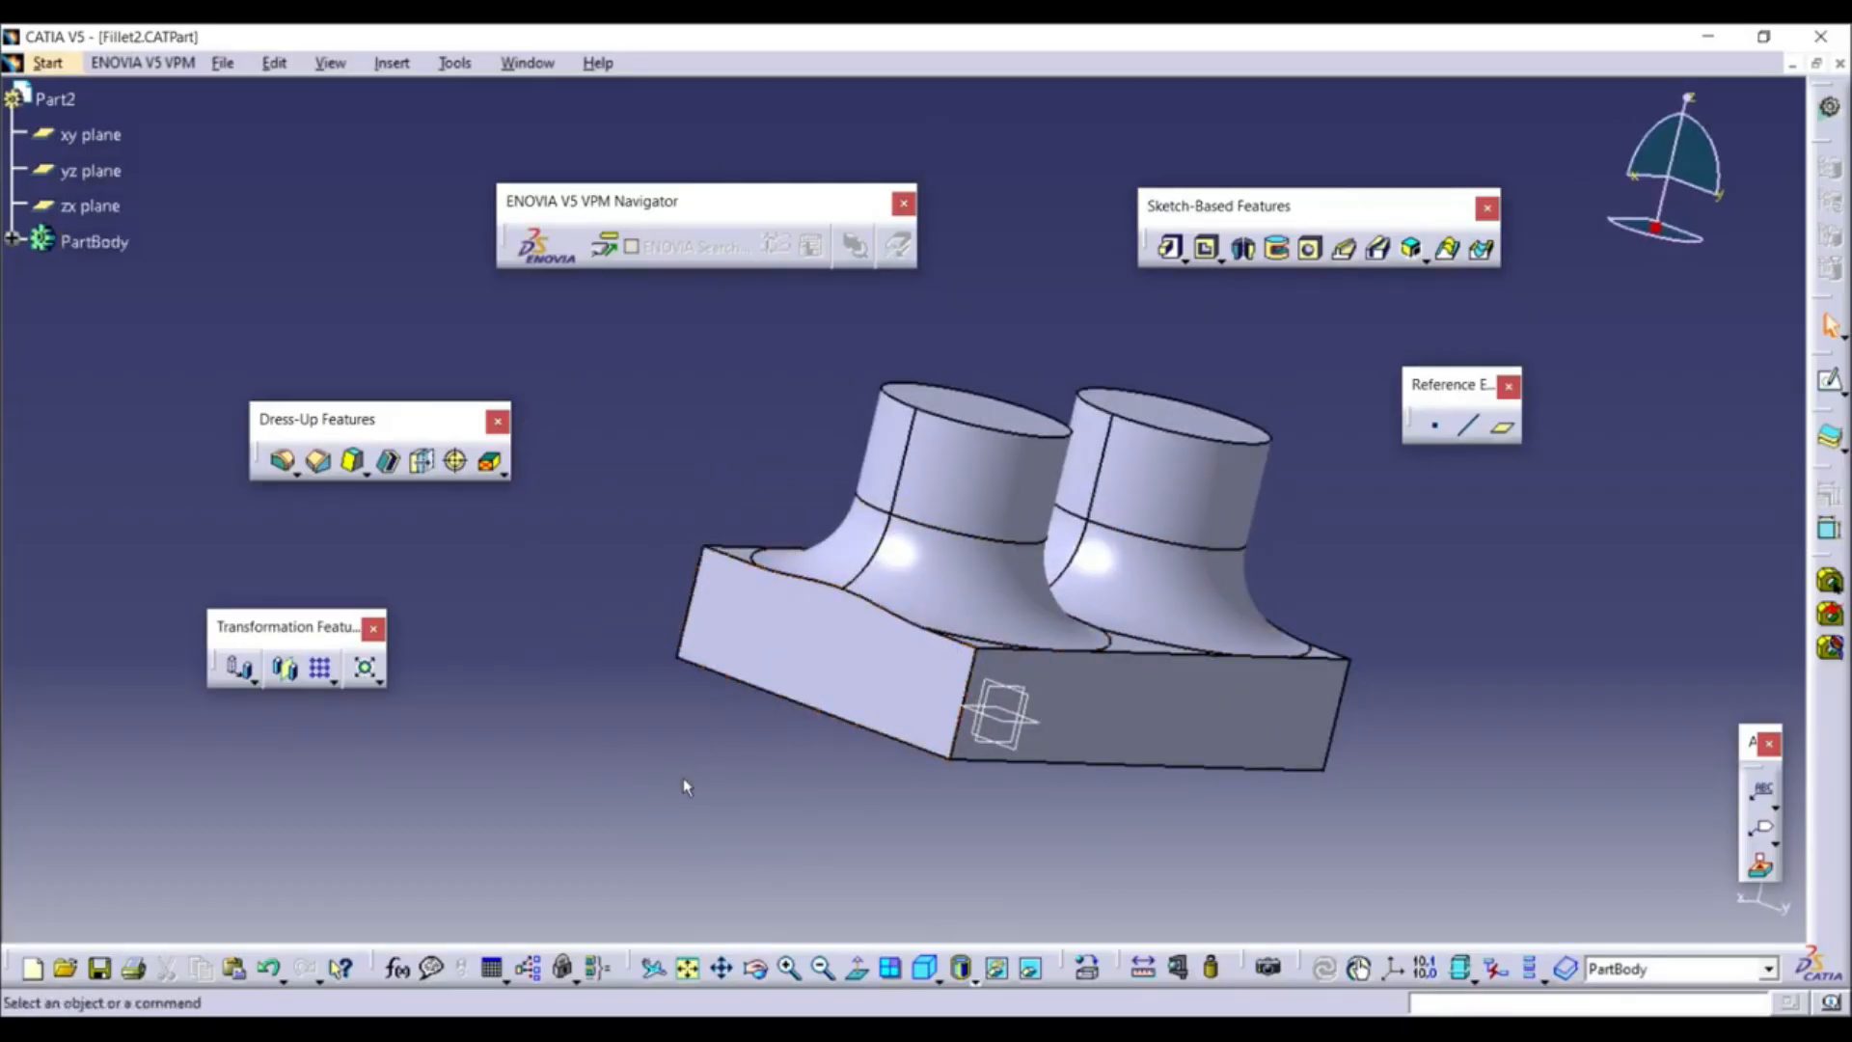
Edit EdgeFillet.1 of the two-cylinder part, setting the block's upper edge on its short side as the edge to keep
left_click(13, 241)
double_click(106, 419)
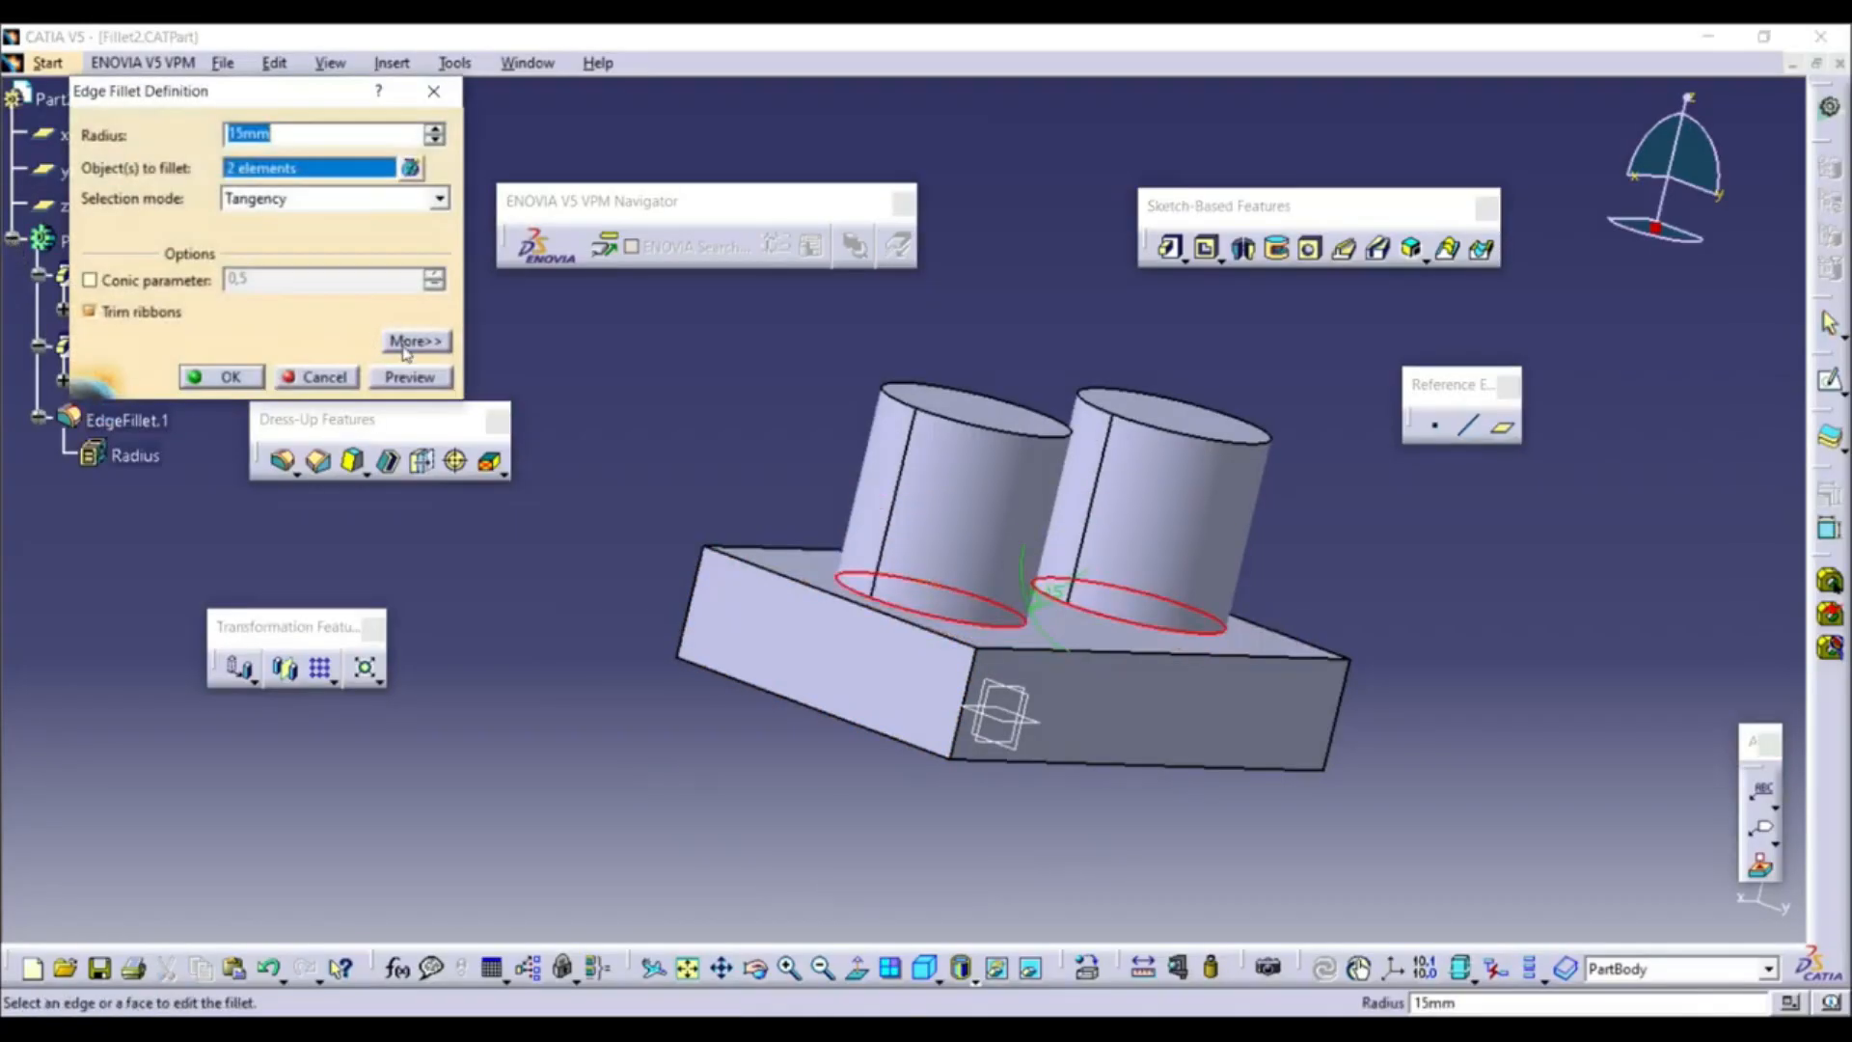
left_click(413, 342)
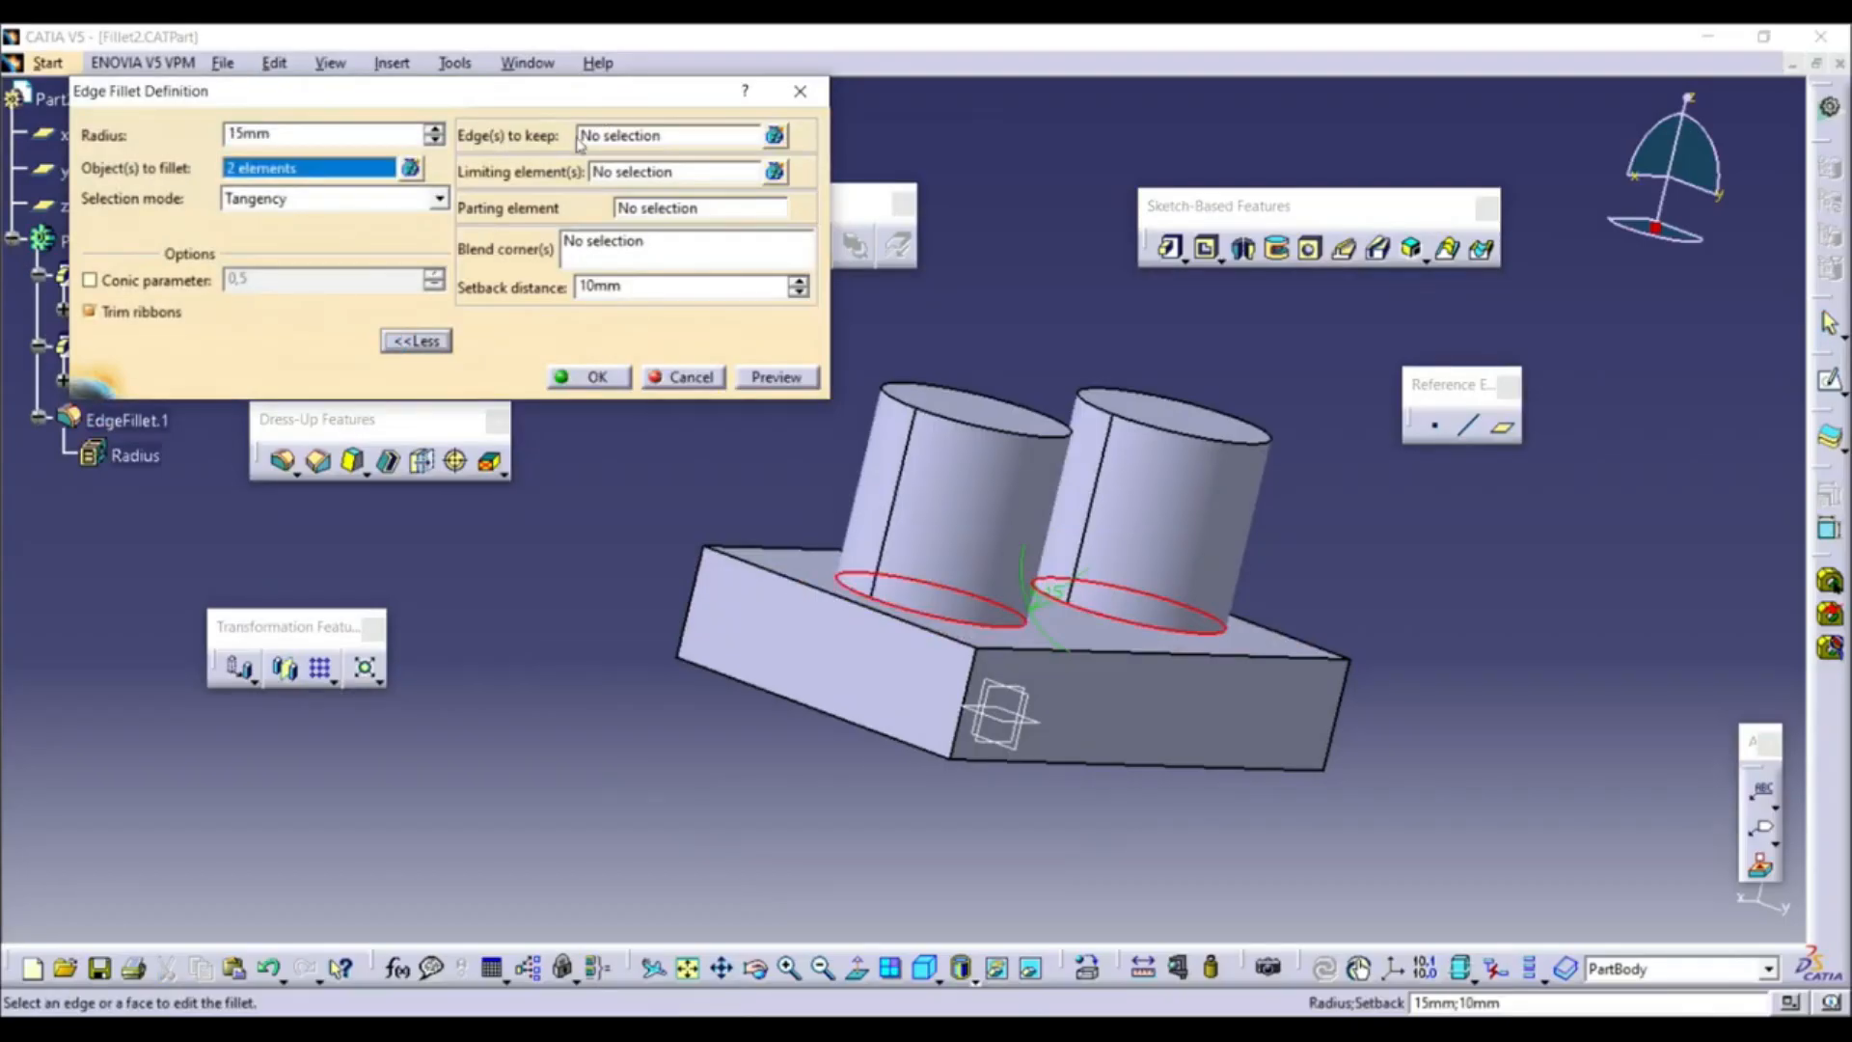
left_click(616, 140)
left_click(762, 567)
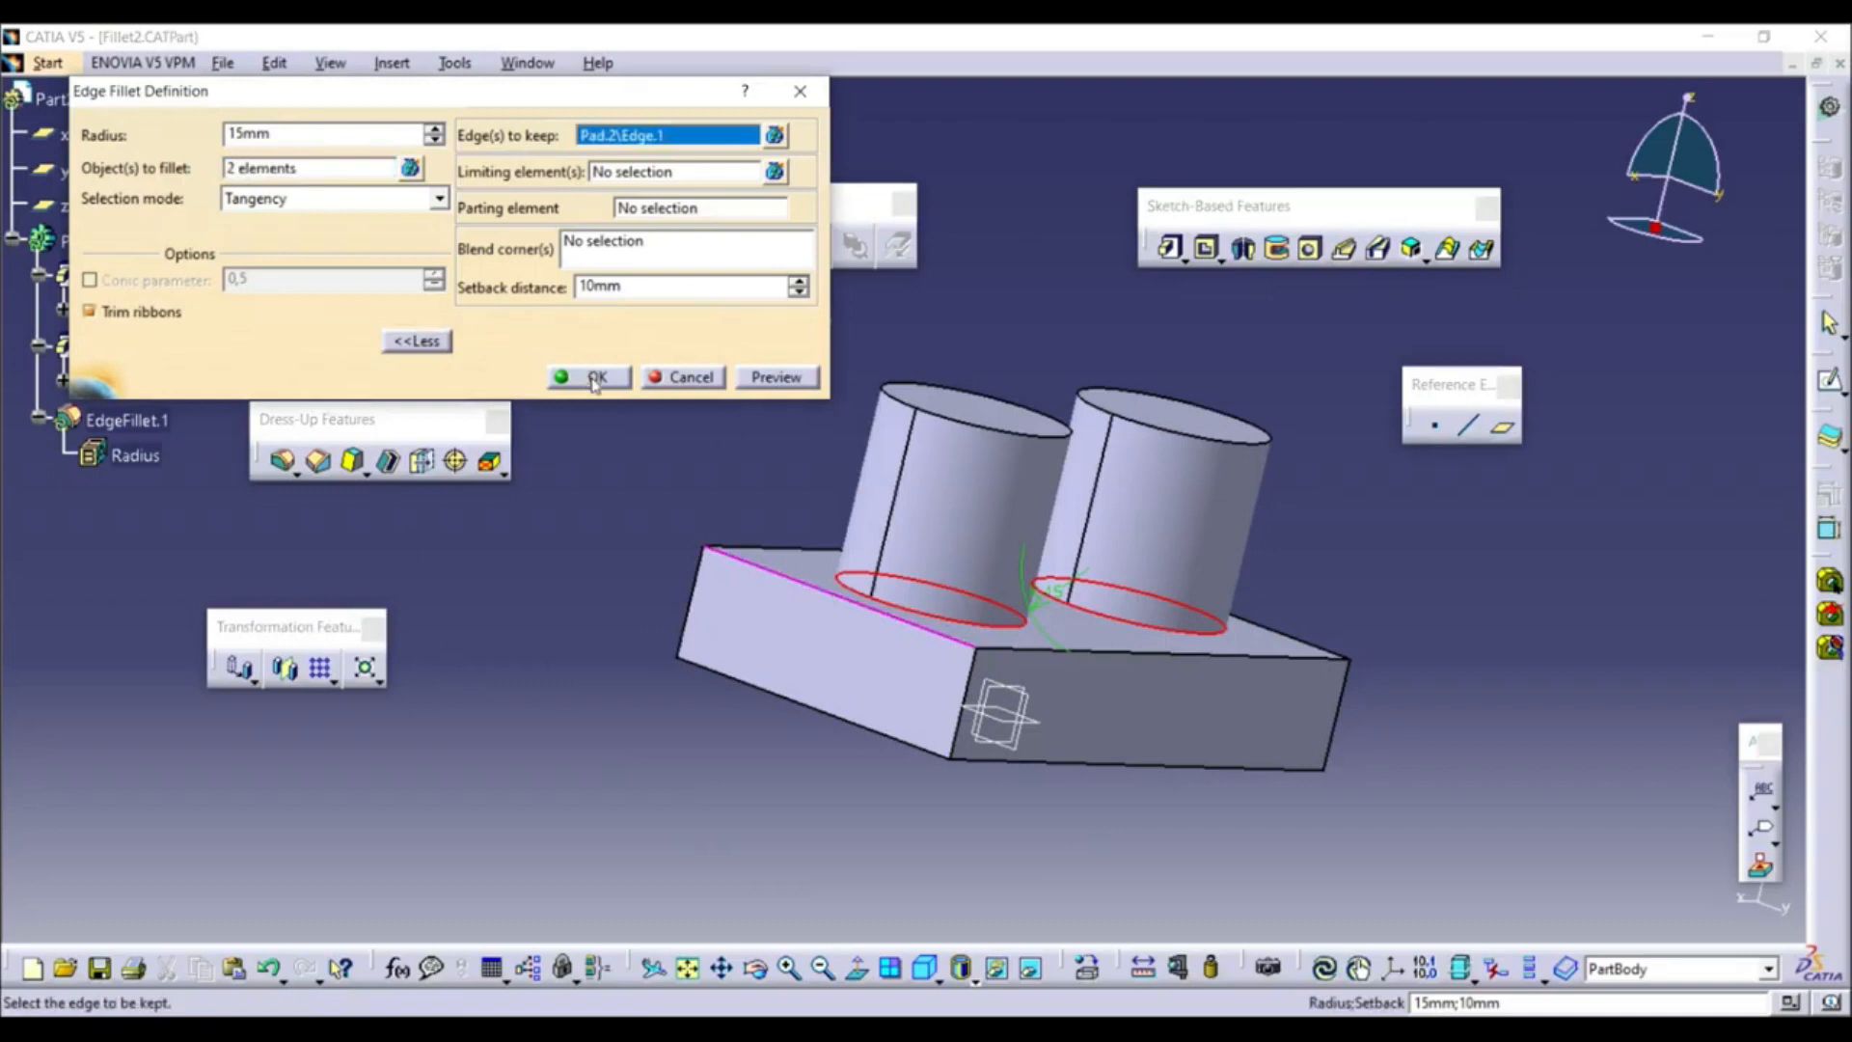
left_click(594, 378)
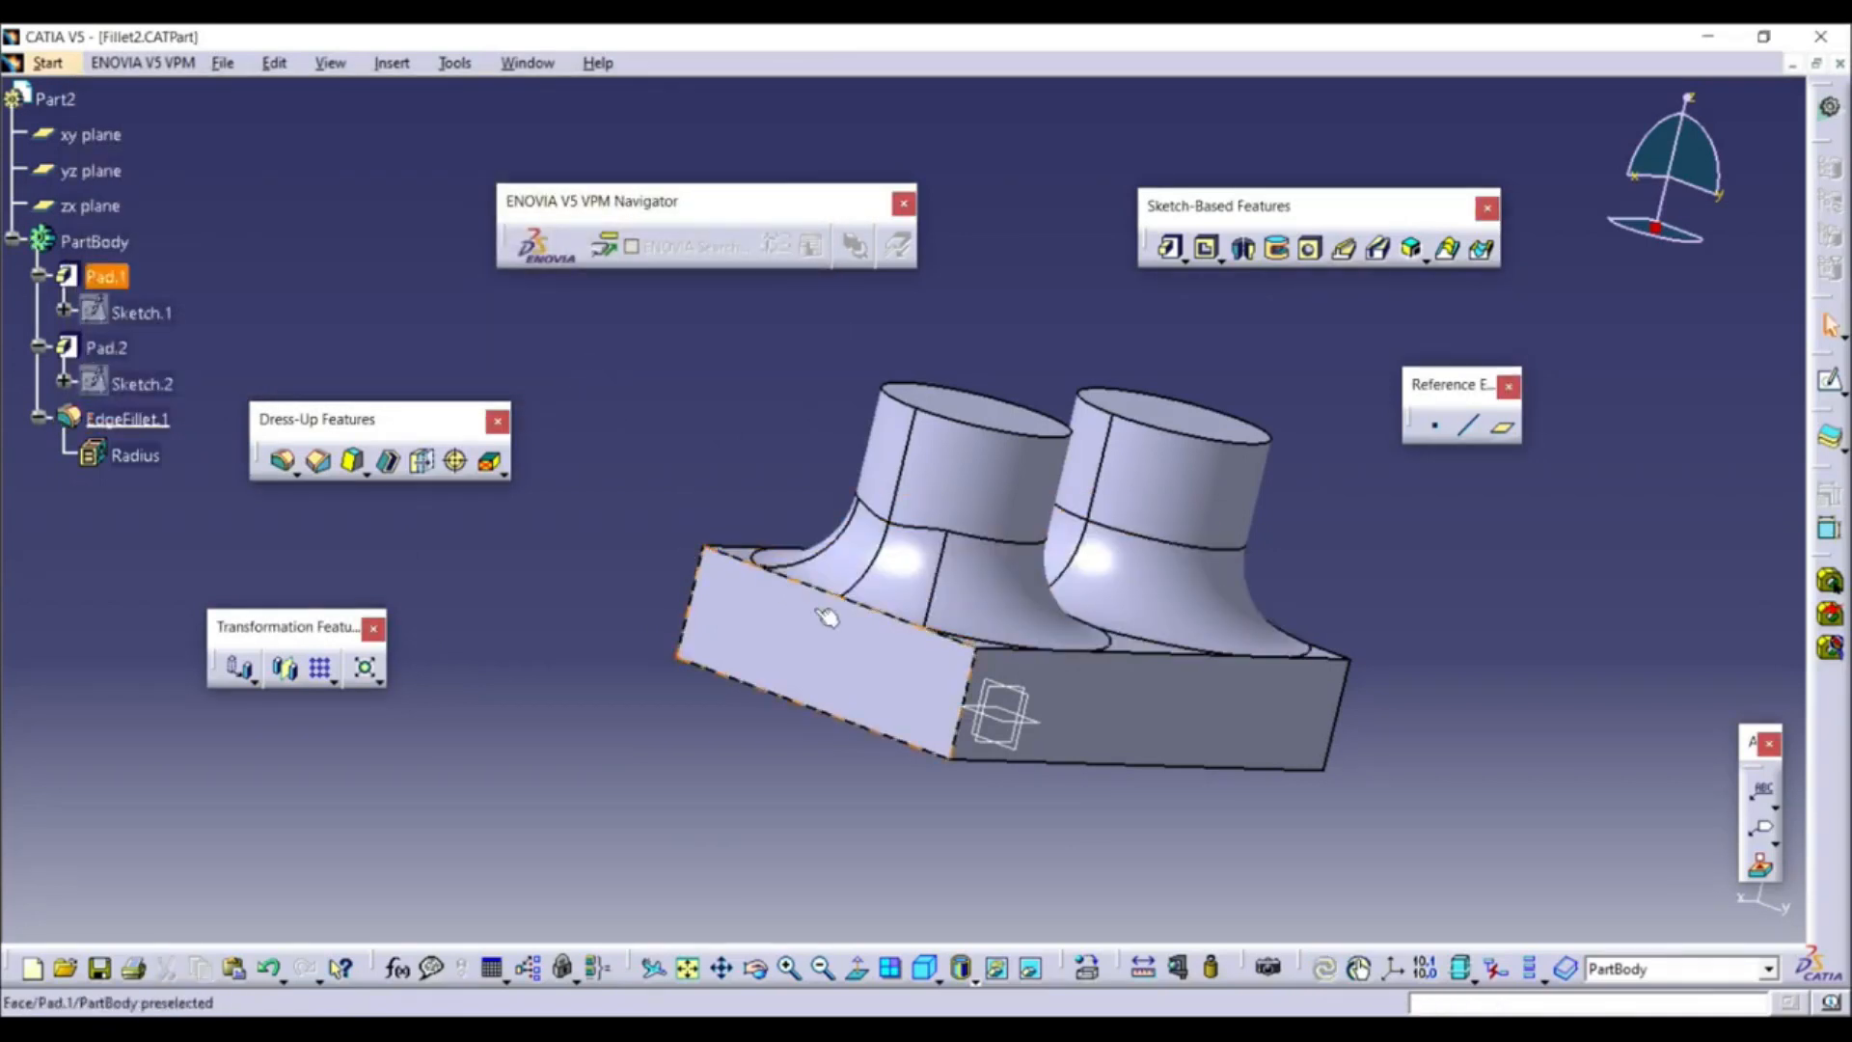
middle_click_drag(604, 533, 548, 649)
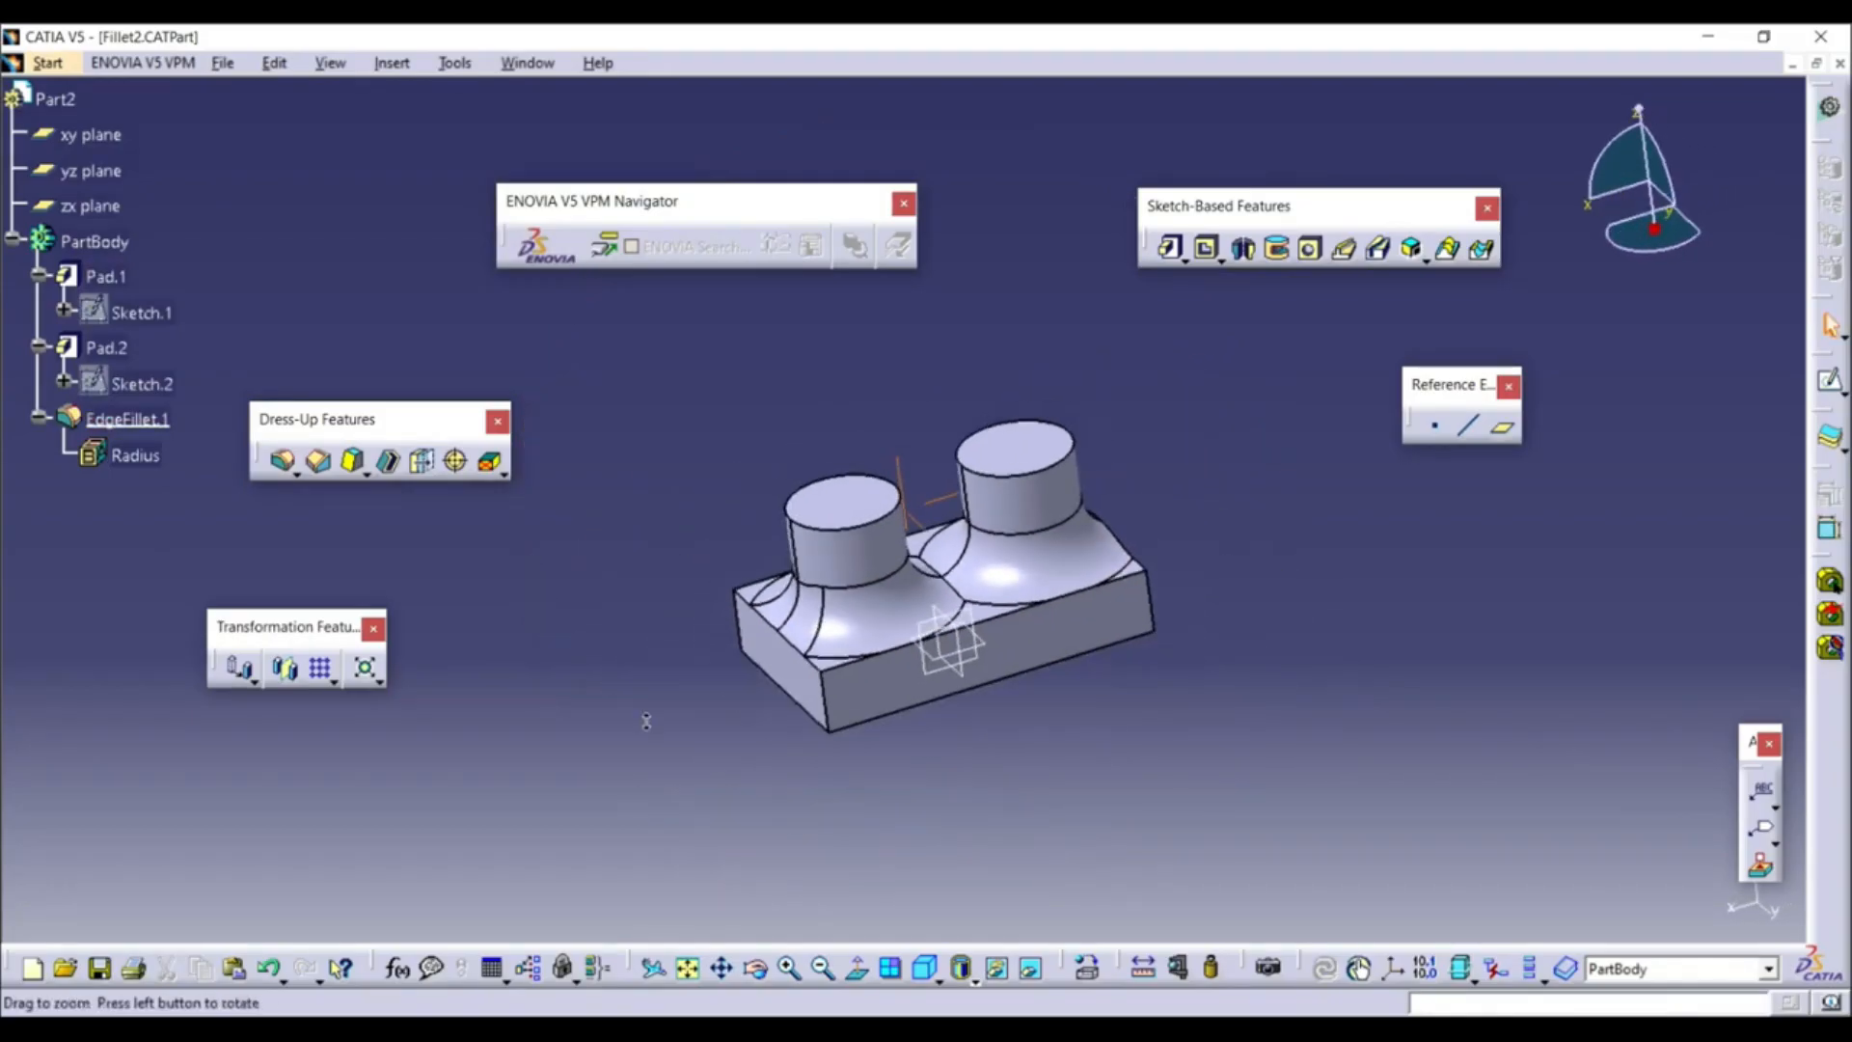
Switch to Fillet.CATPart and start a variable radius fillet on the plate's straight upper edge beside the filleted pillar, using Tangency and Cubic variation
left_click(529, 63)
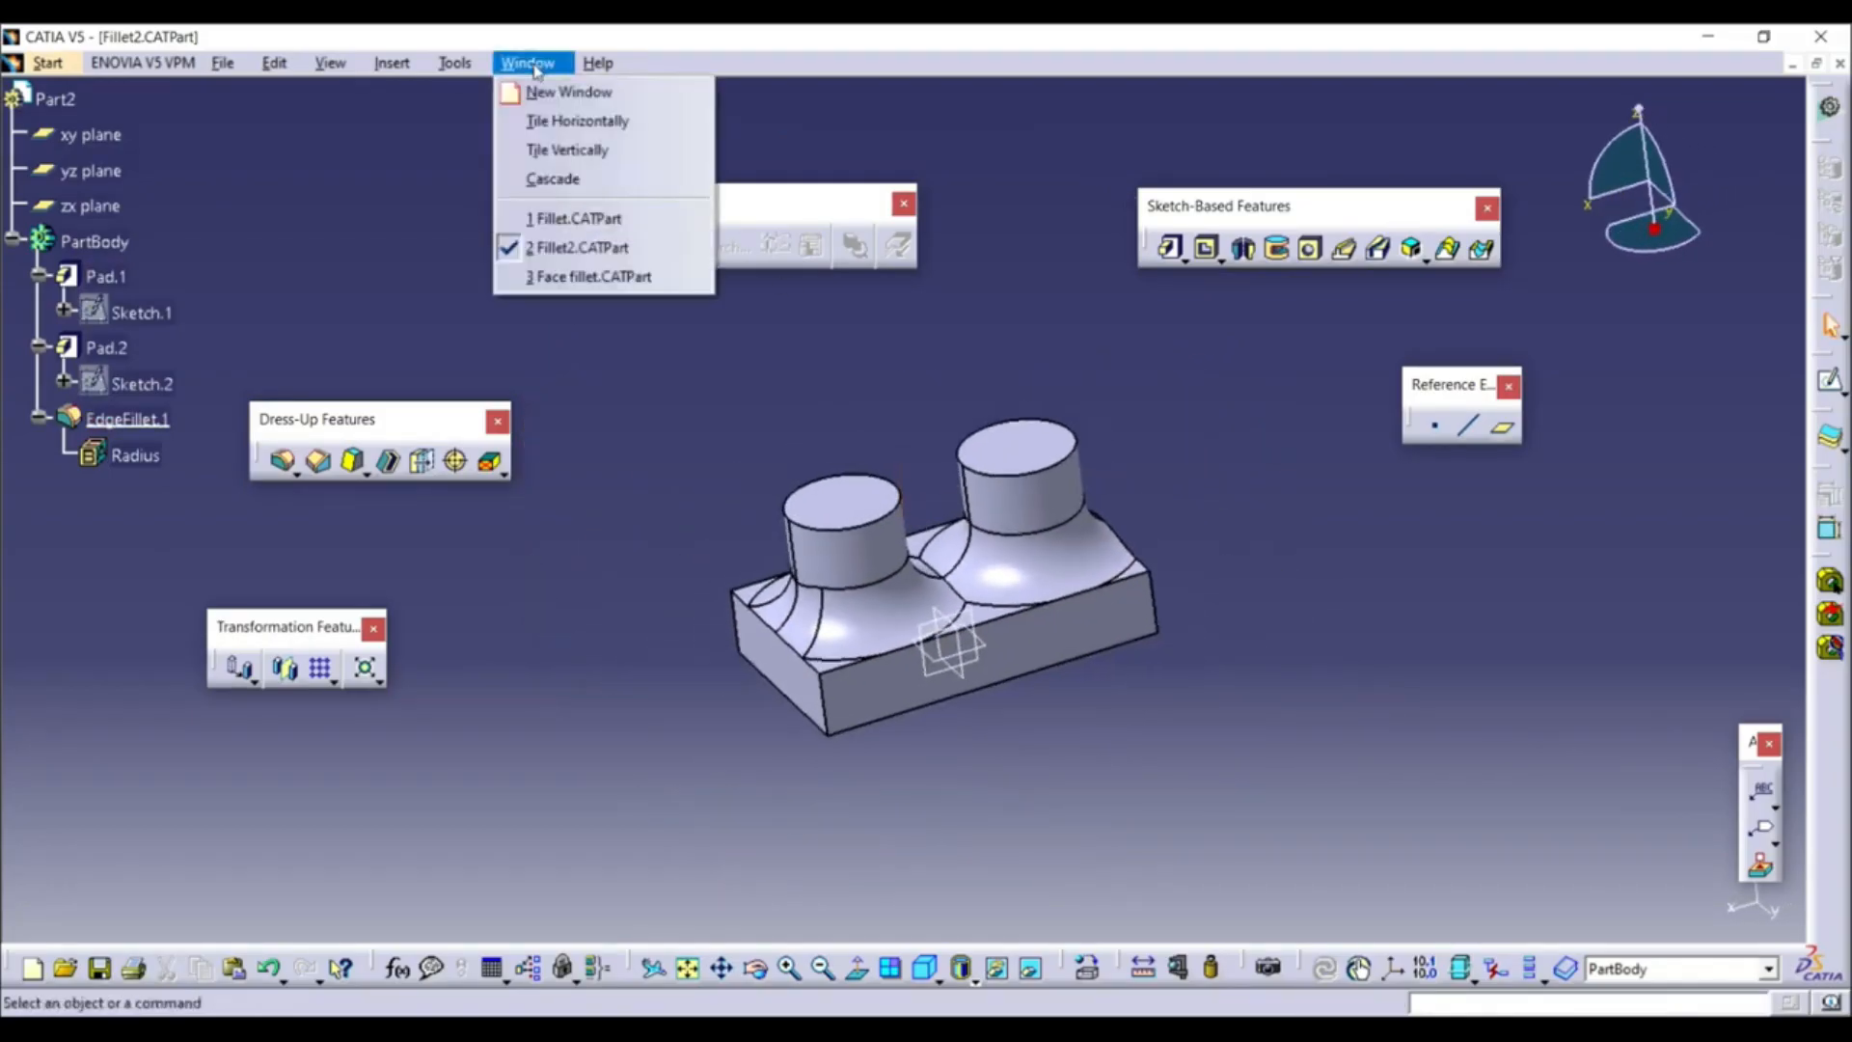
left_click(574, 218)
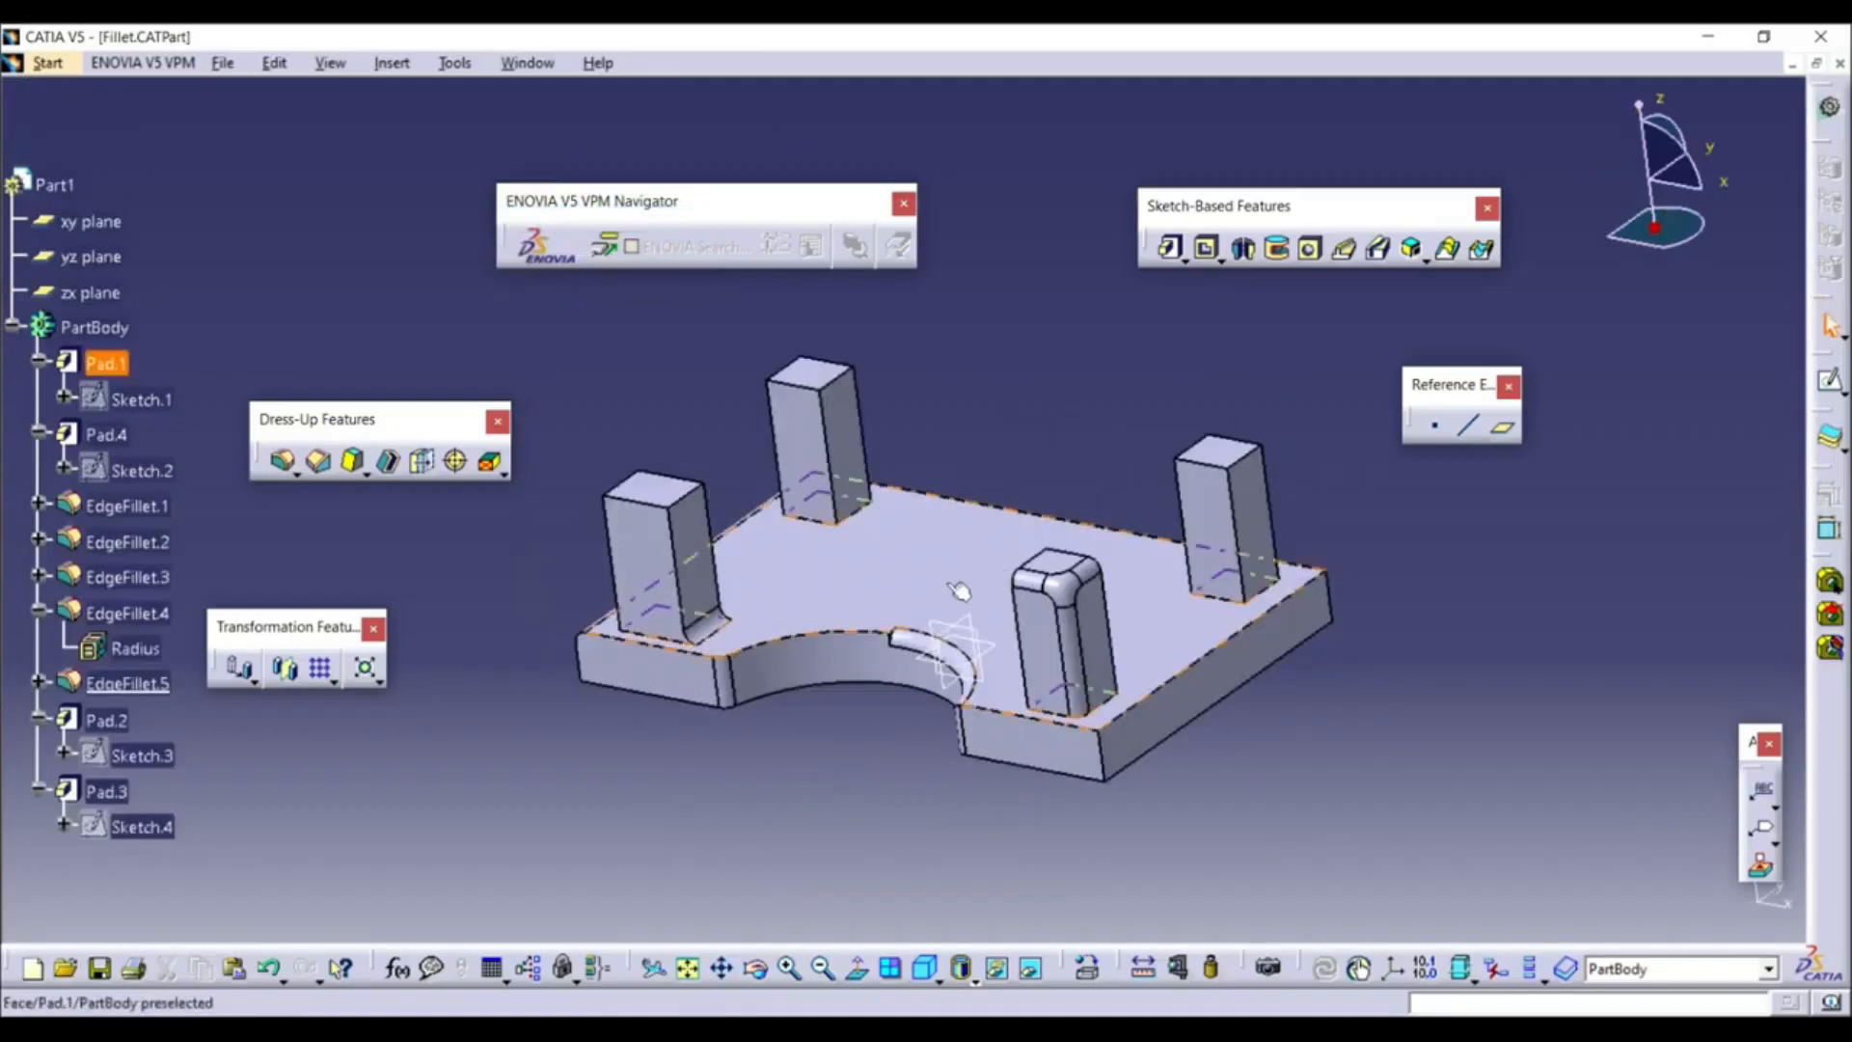
left_click(299, 476)
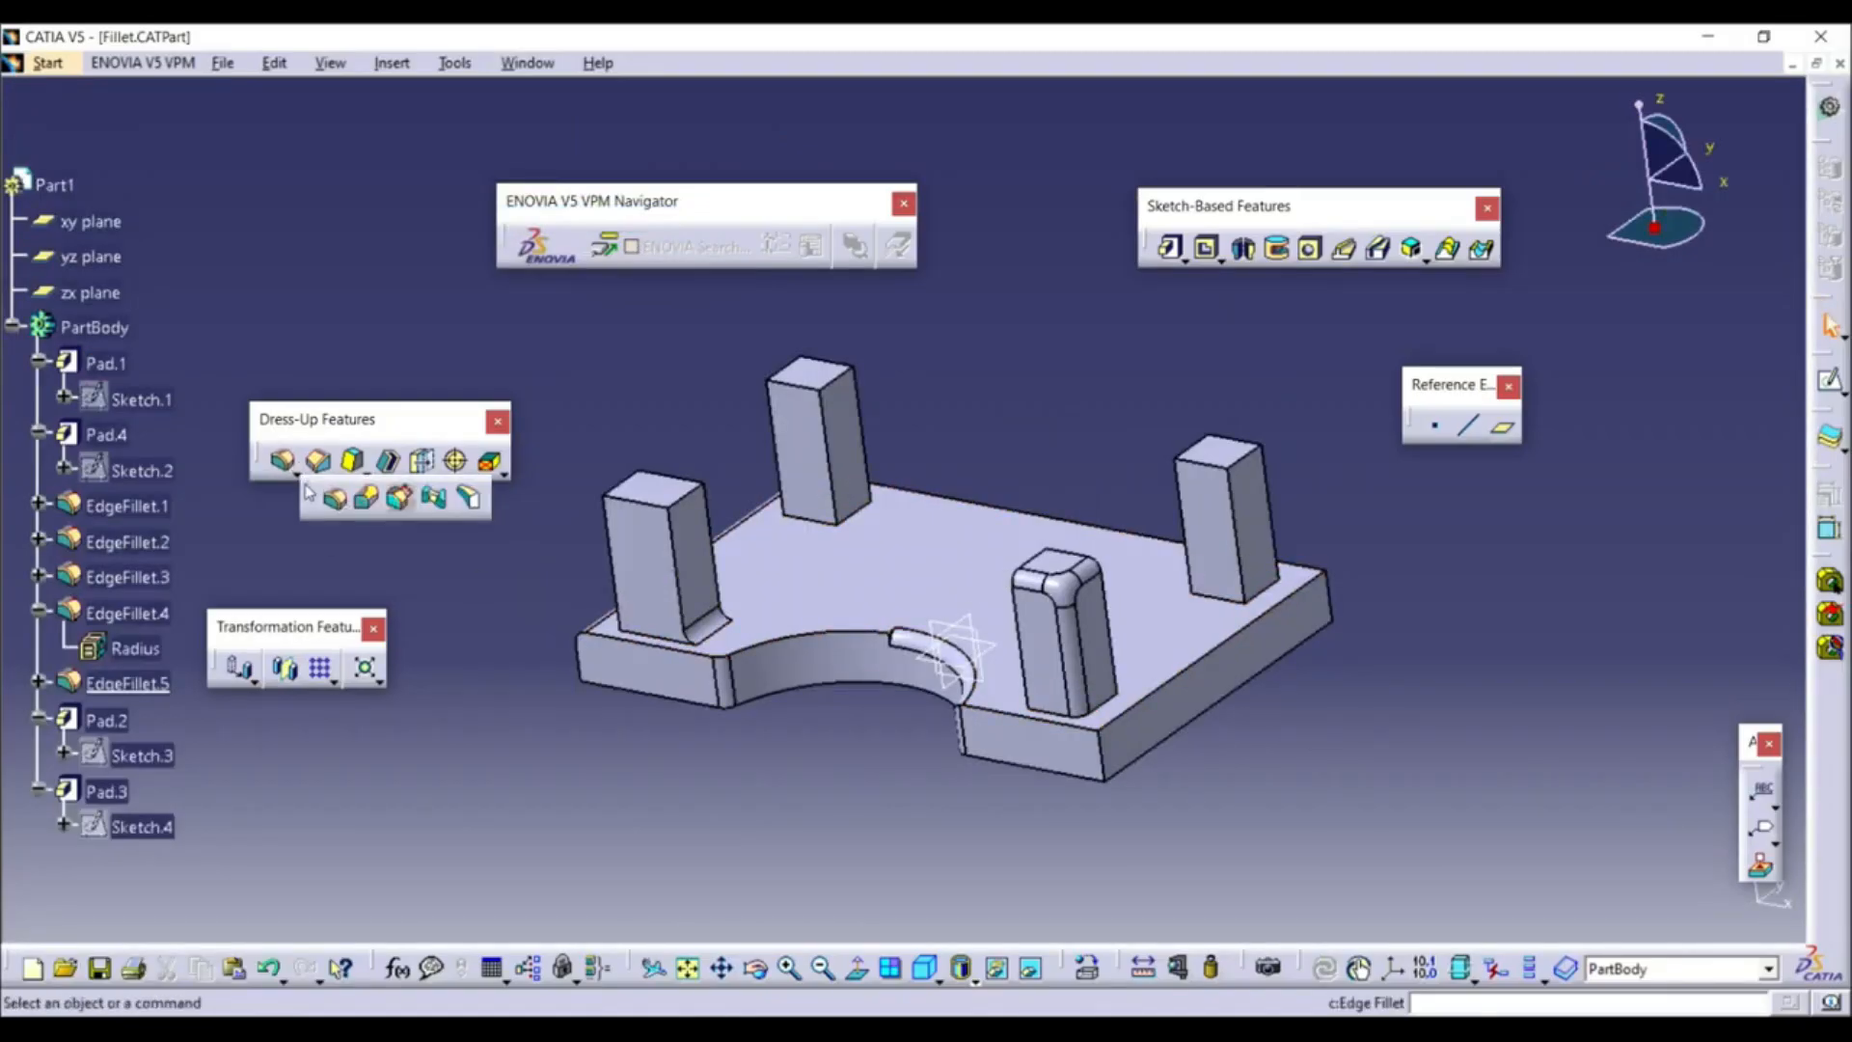
left_click(367, 499)
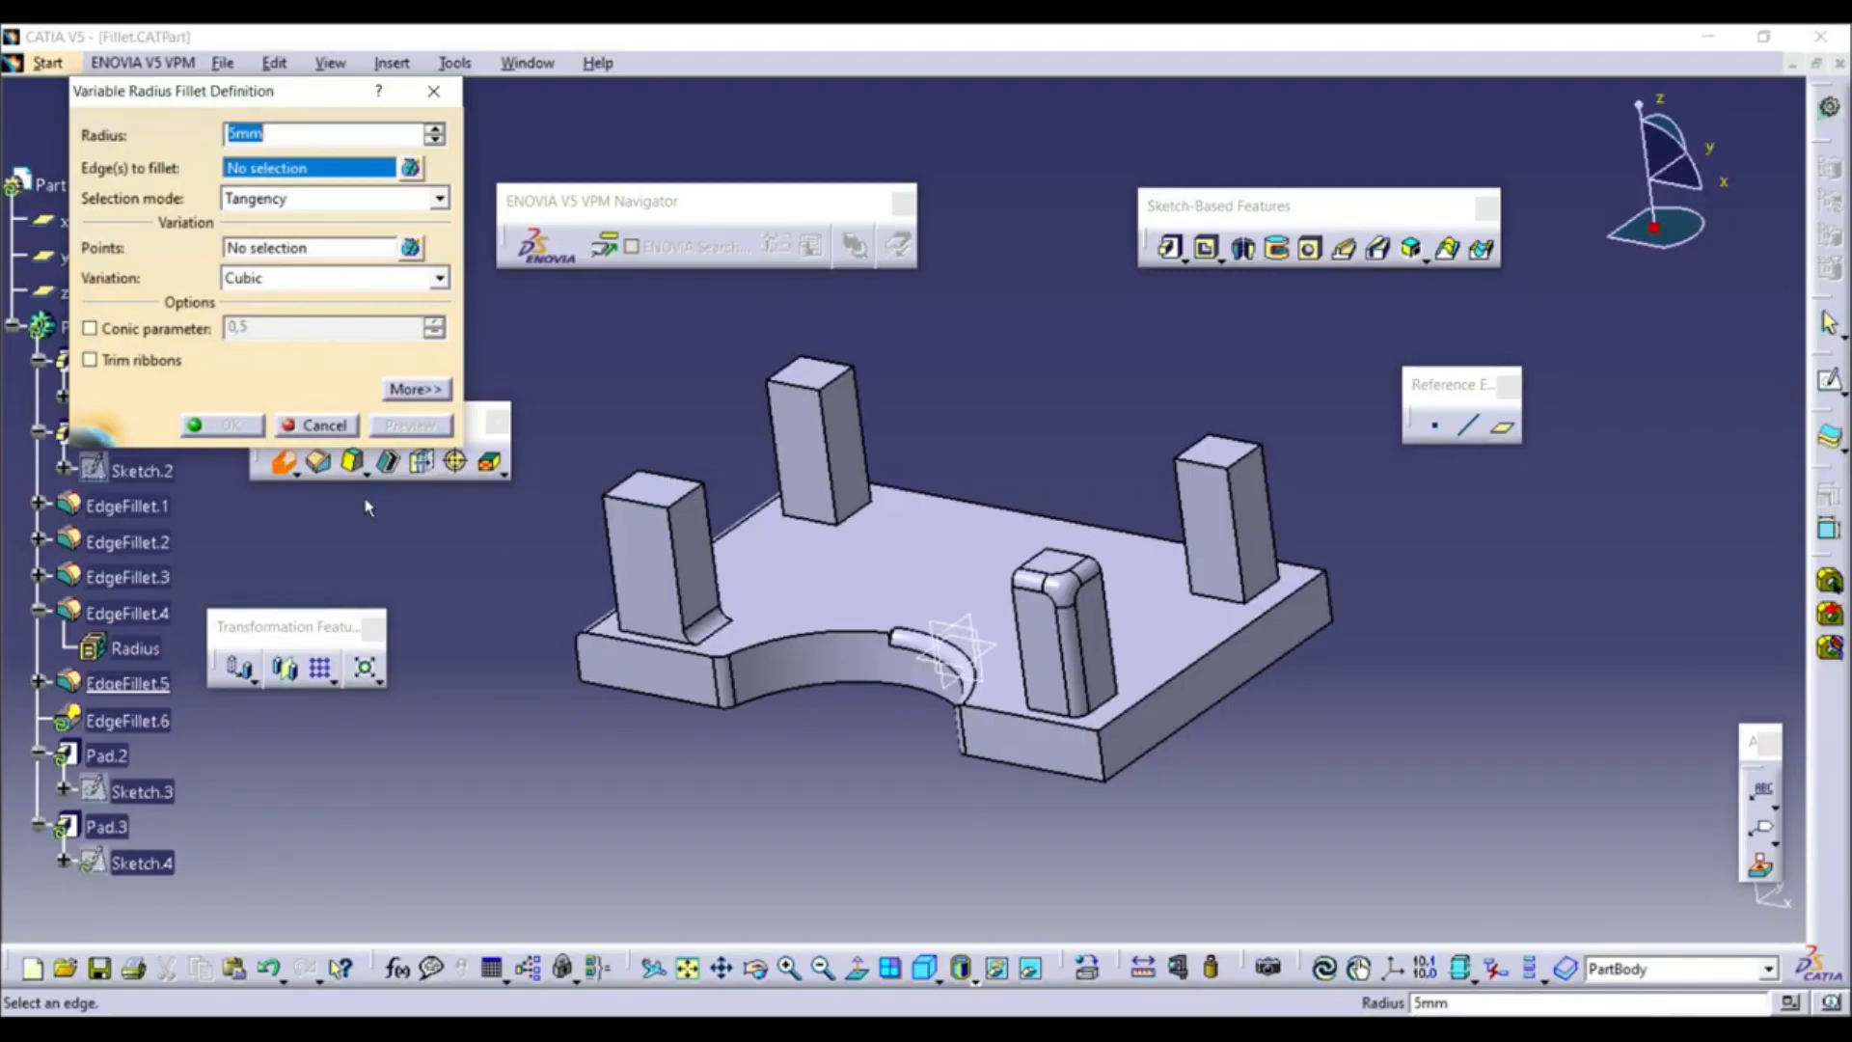
left_click(1249, 629)
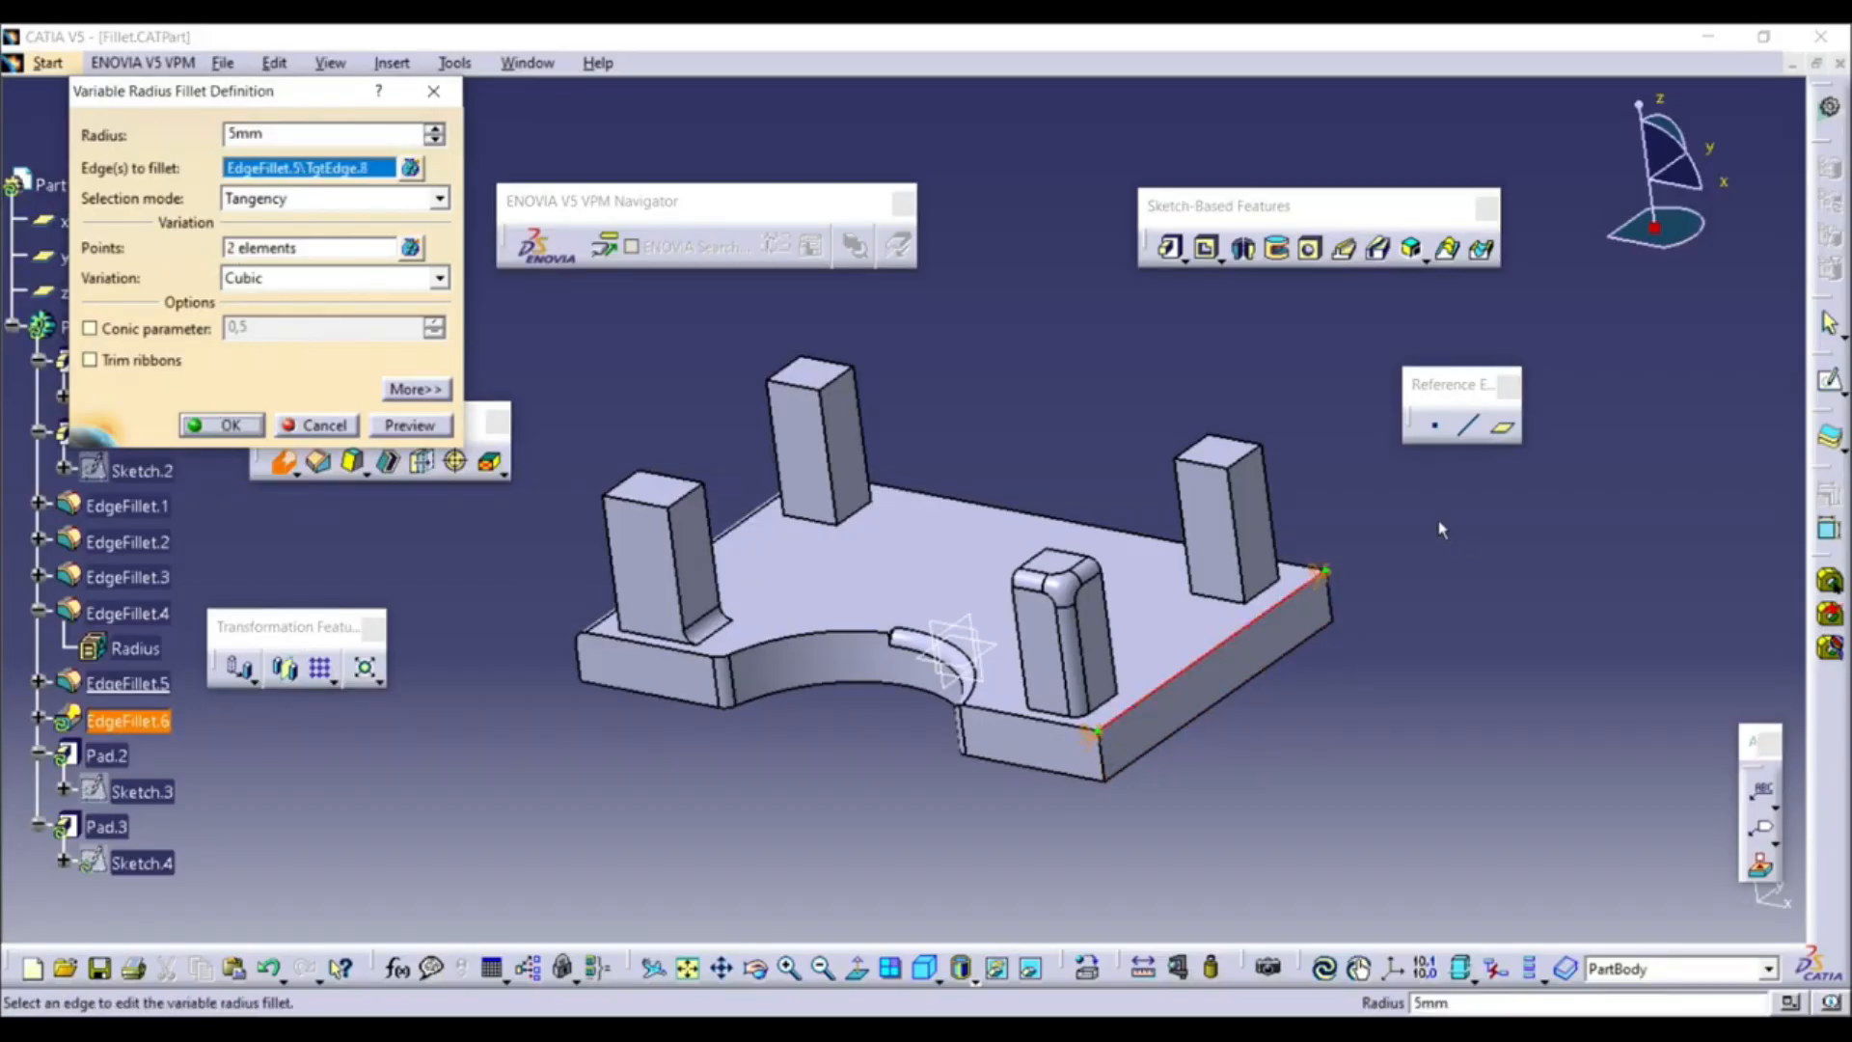
Set the variable fillet's radius at the edge's front end point to 15 mm and create the fillet
middle_click_drag(1111, 767, 996, 516)
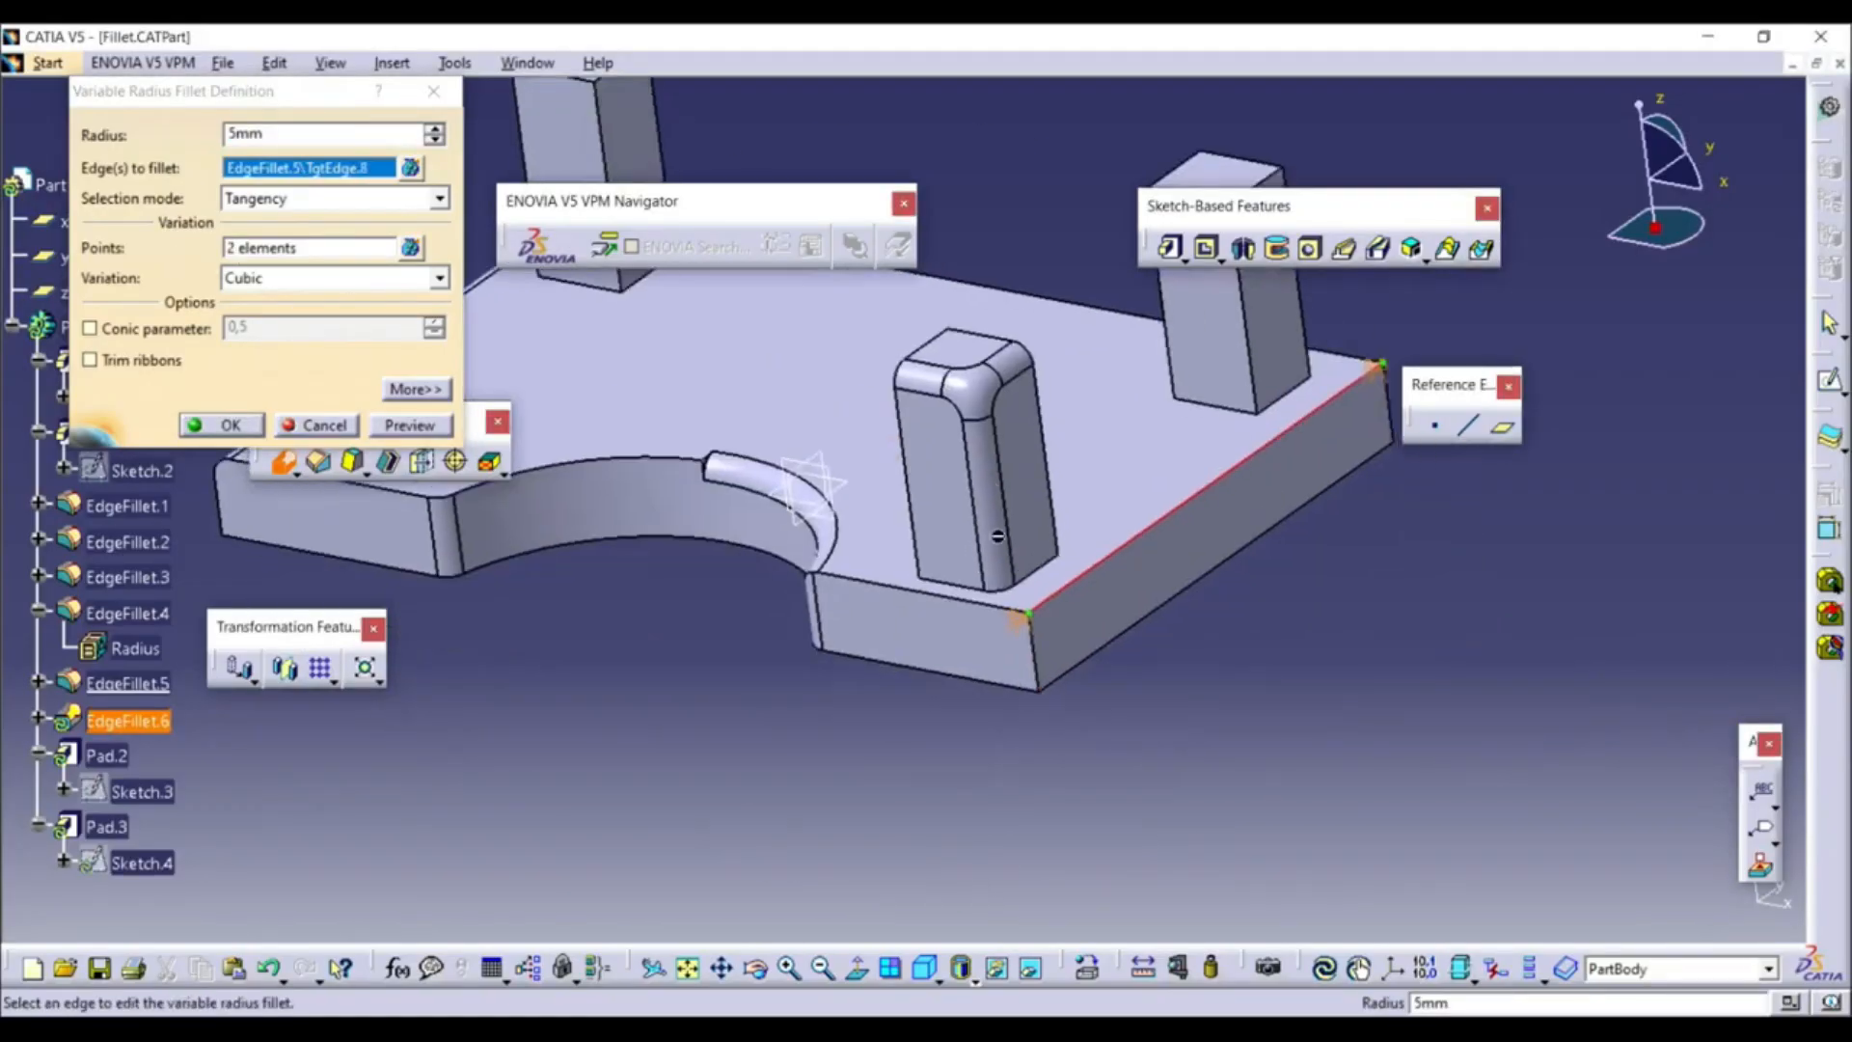
double_click(1020, 628)
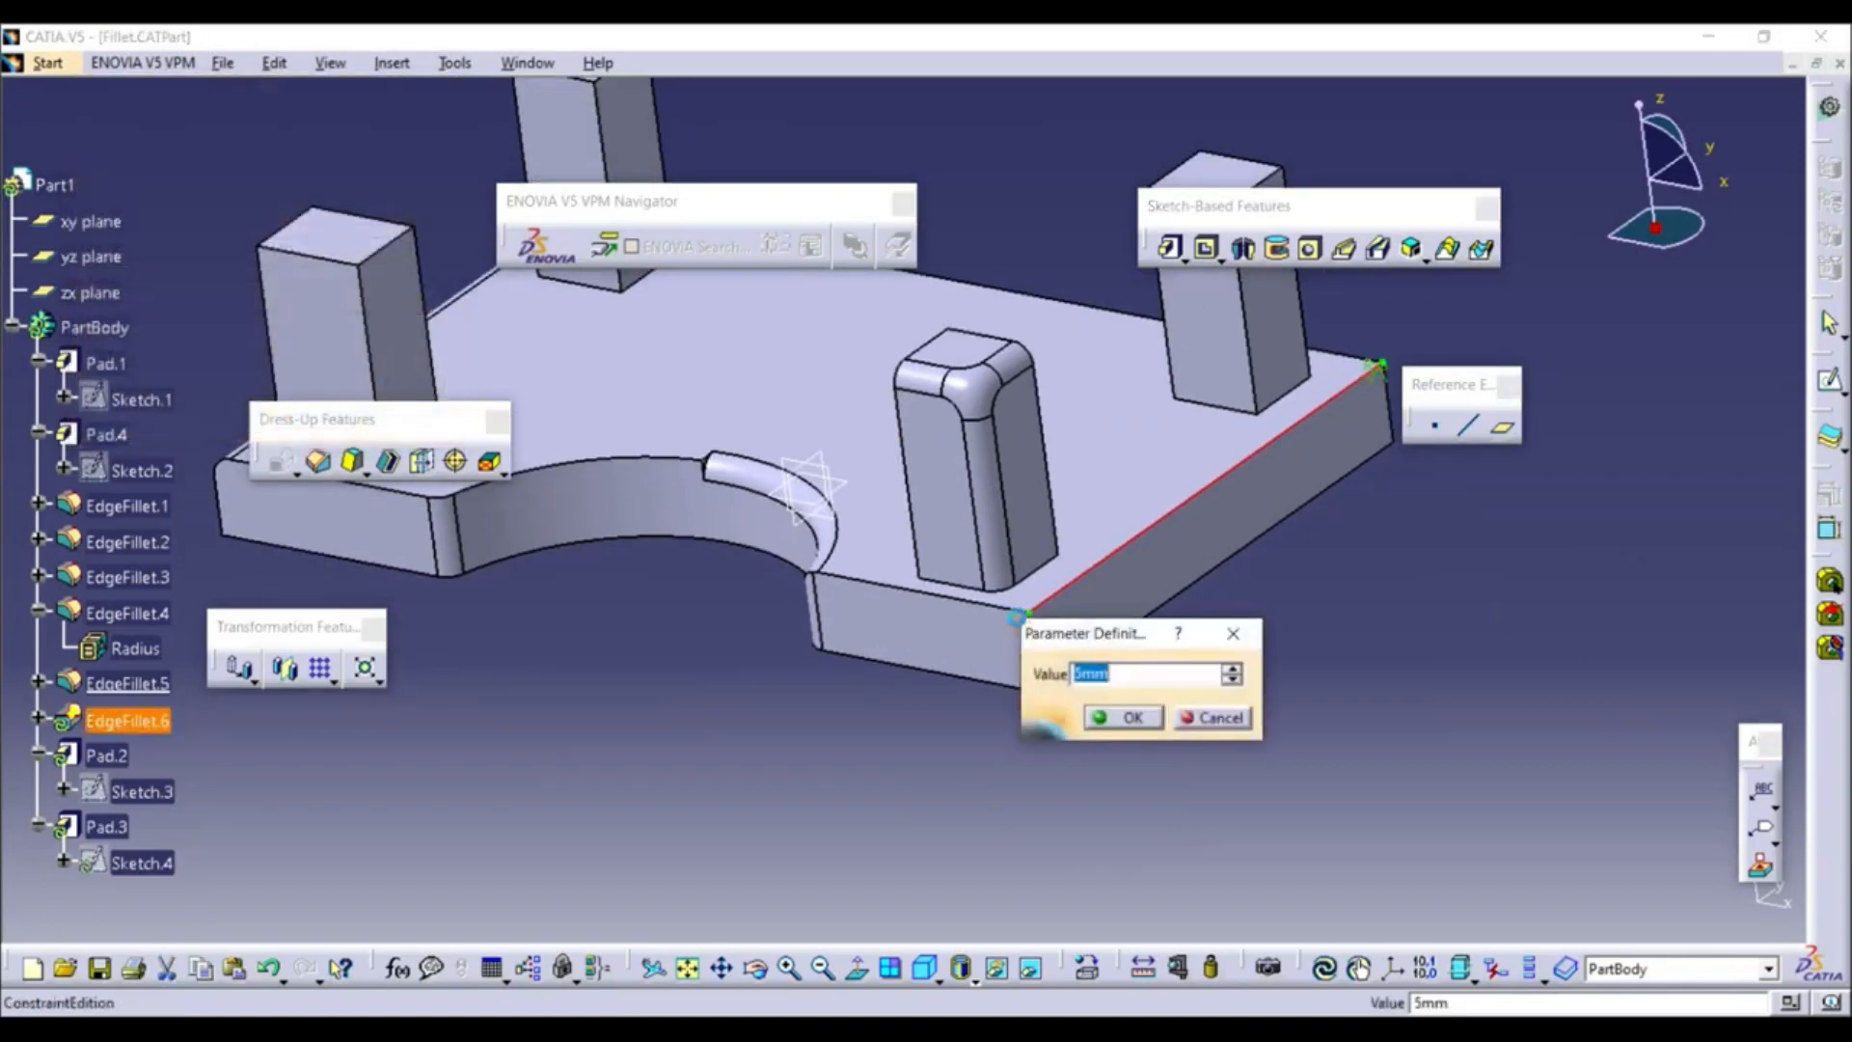
type("15mm")
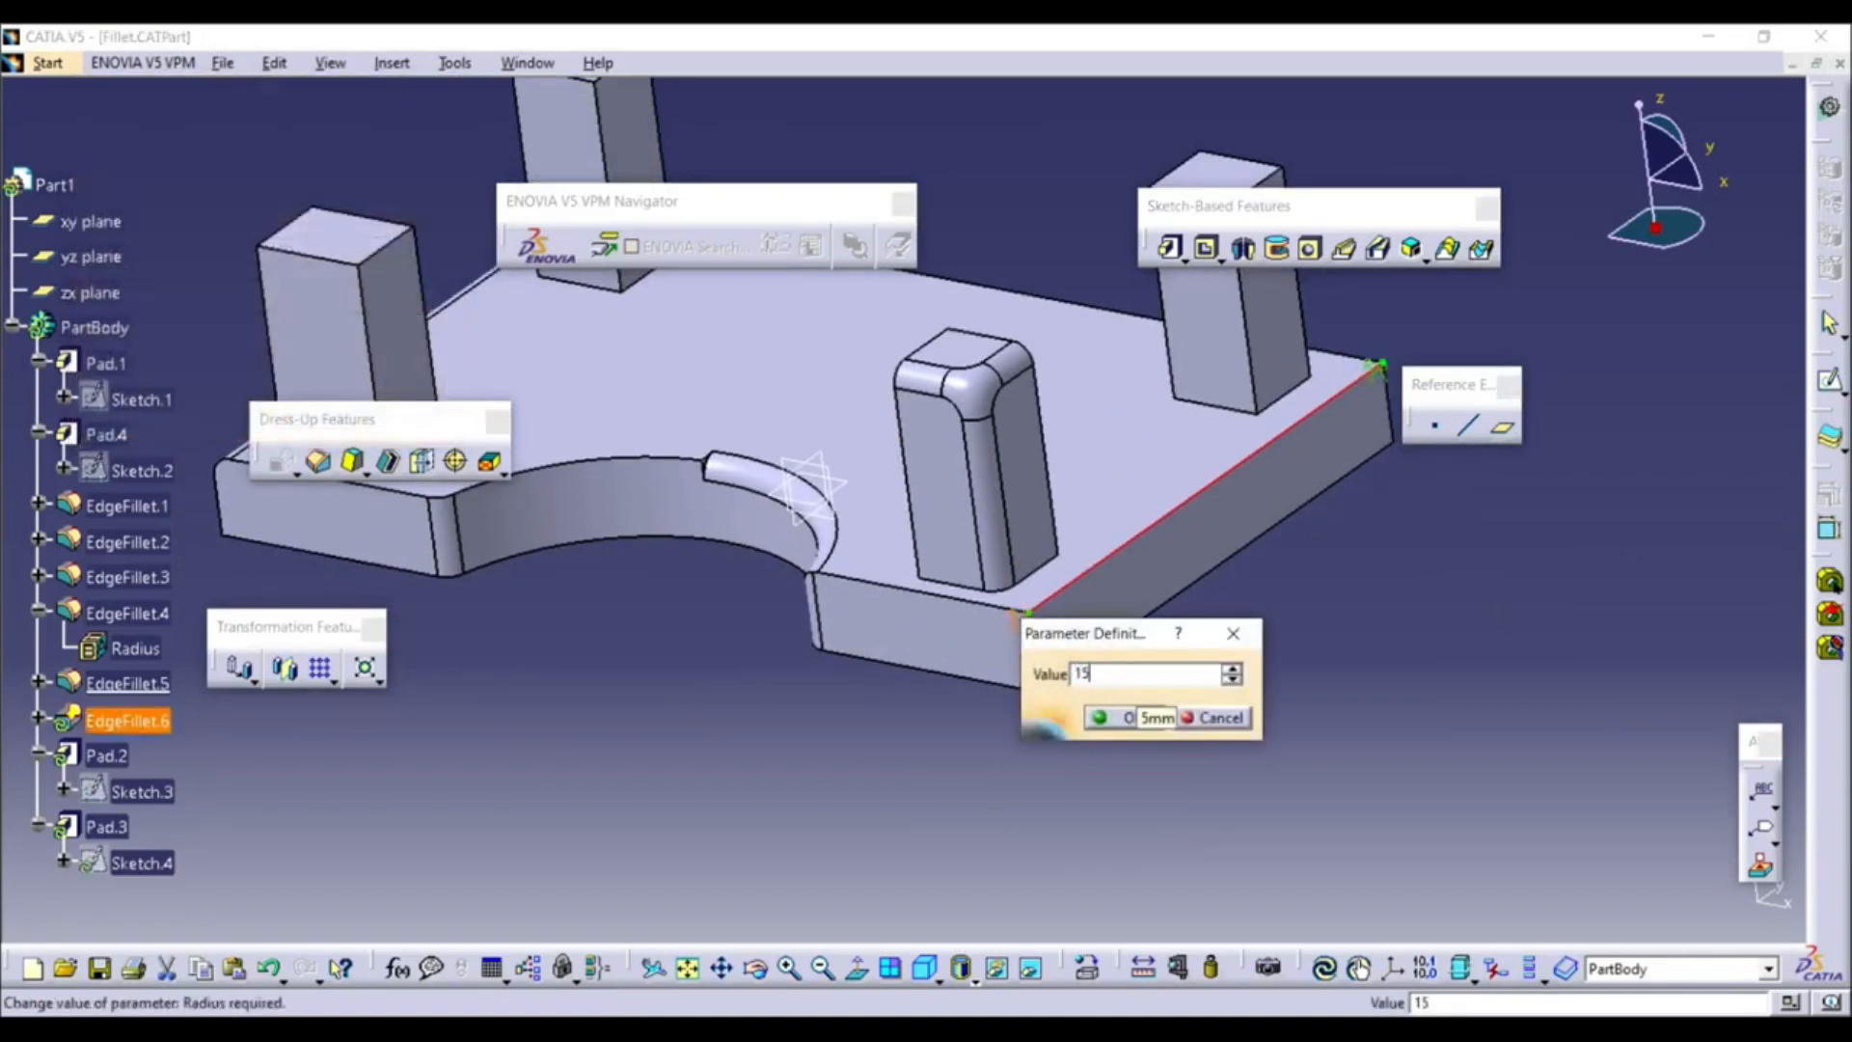
left_click(1128, 718)
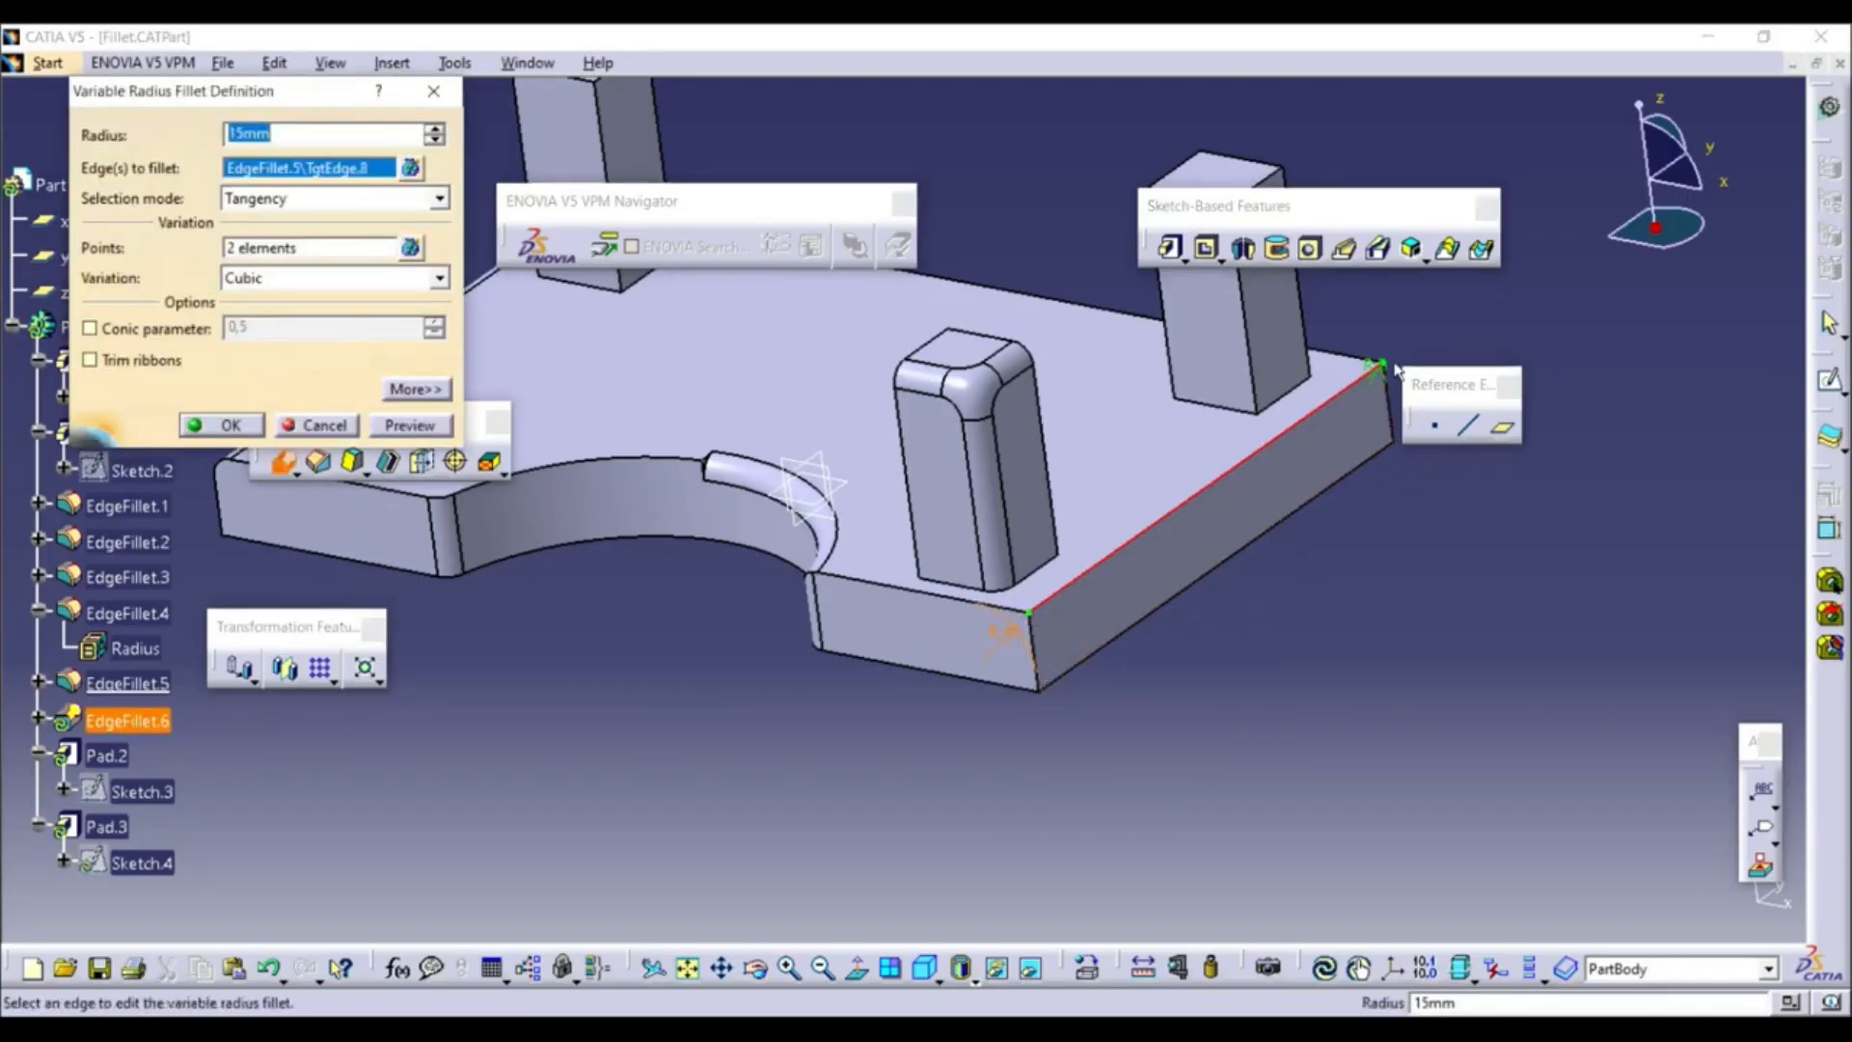
left_click(198, 424)
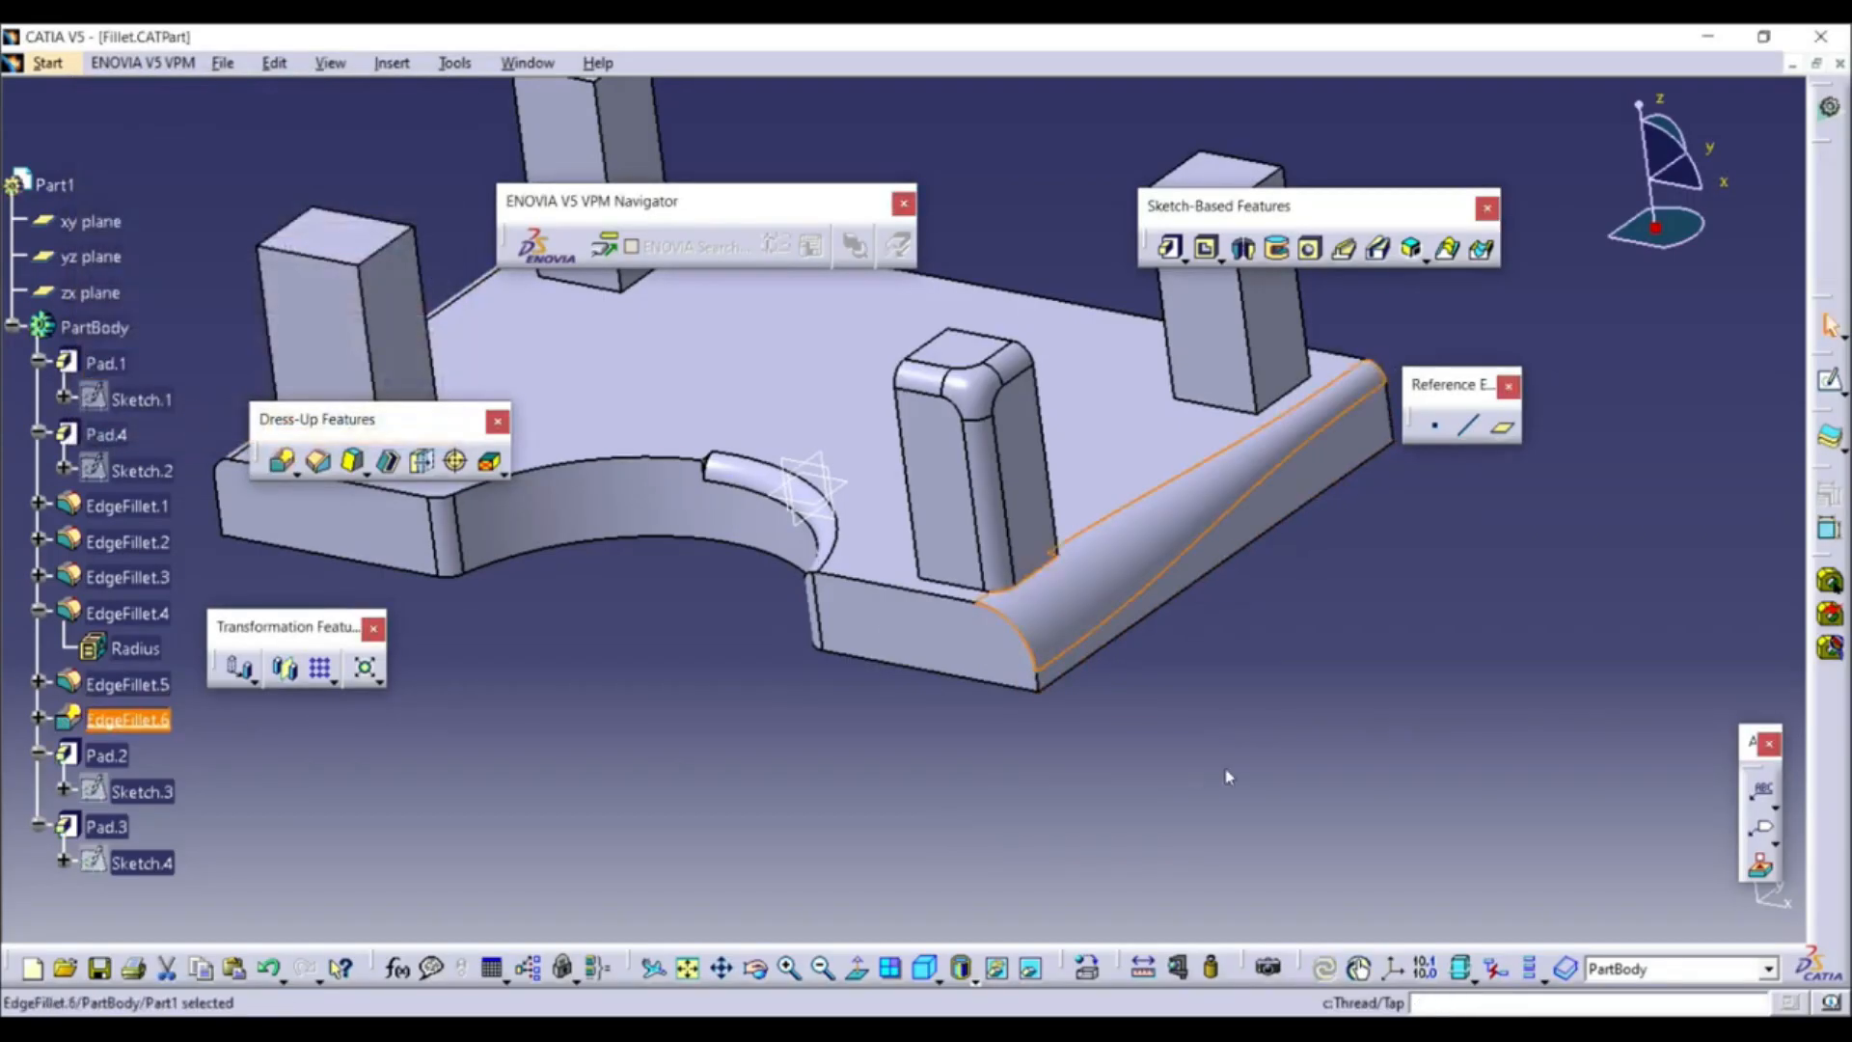
middle_click_drag(1200, 537, 1197, 672)
middle_click_drag(1137, 505, 1095, 473)
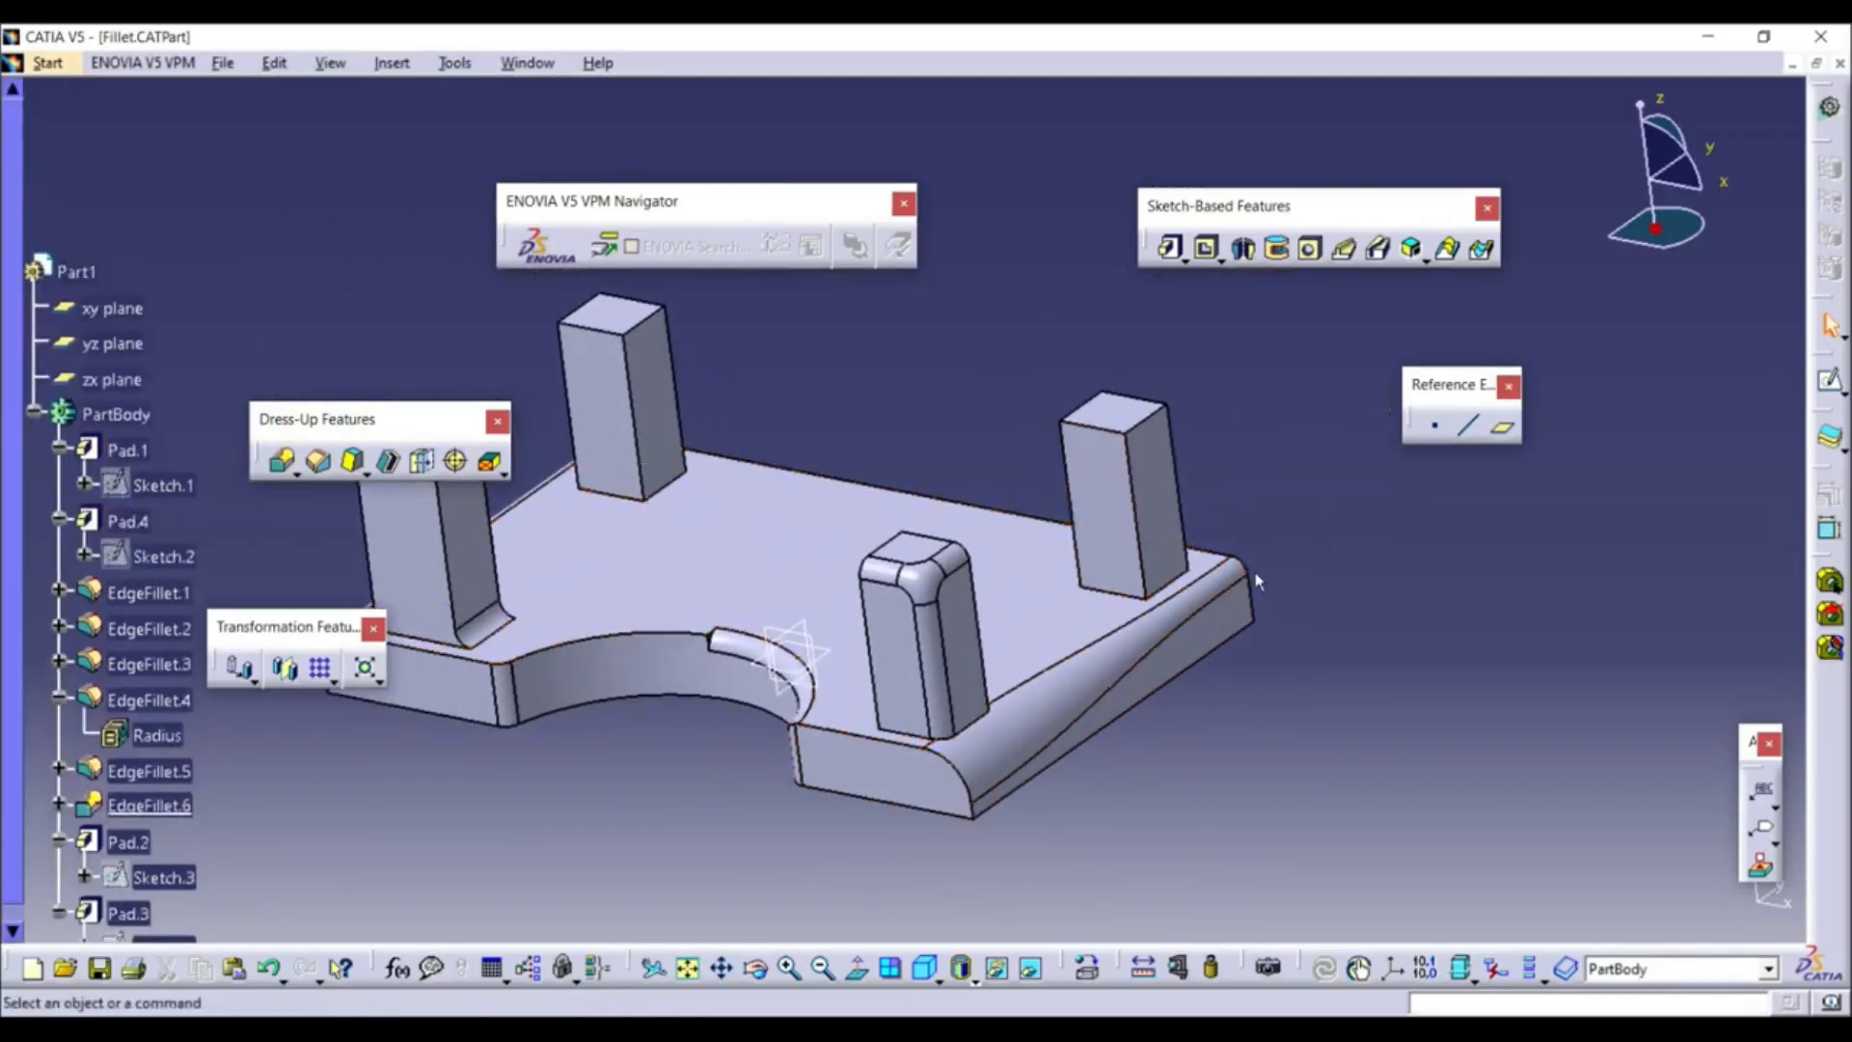
Bring up the available fillet commands for the next fillet on the plate
middle_click_drag(637, 602, 873, 569)
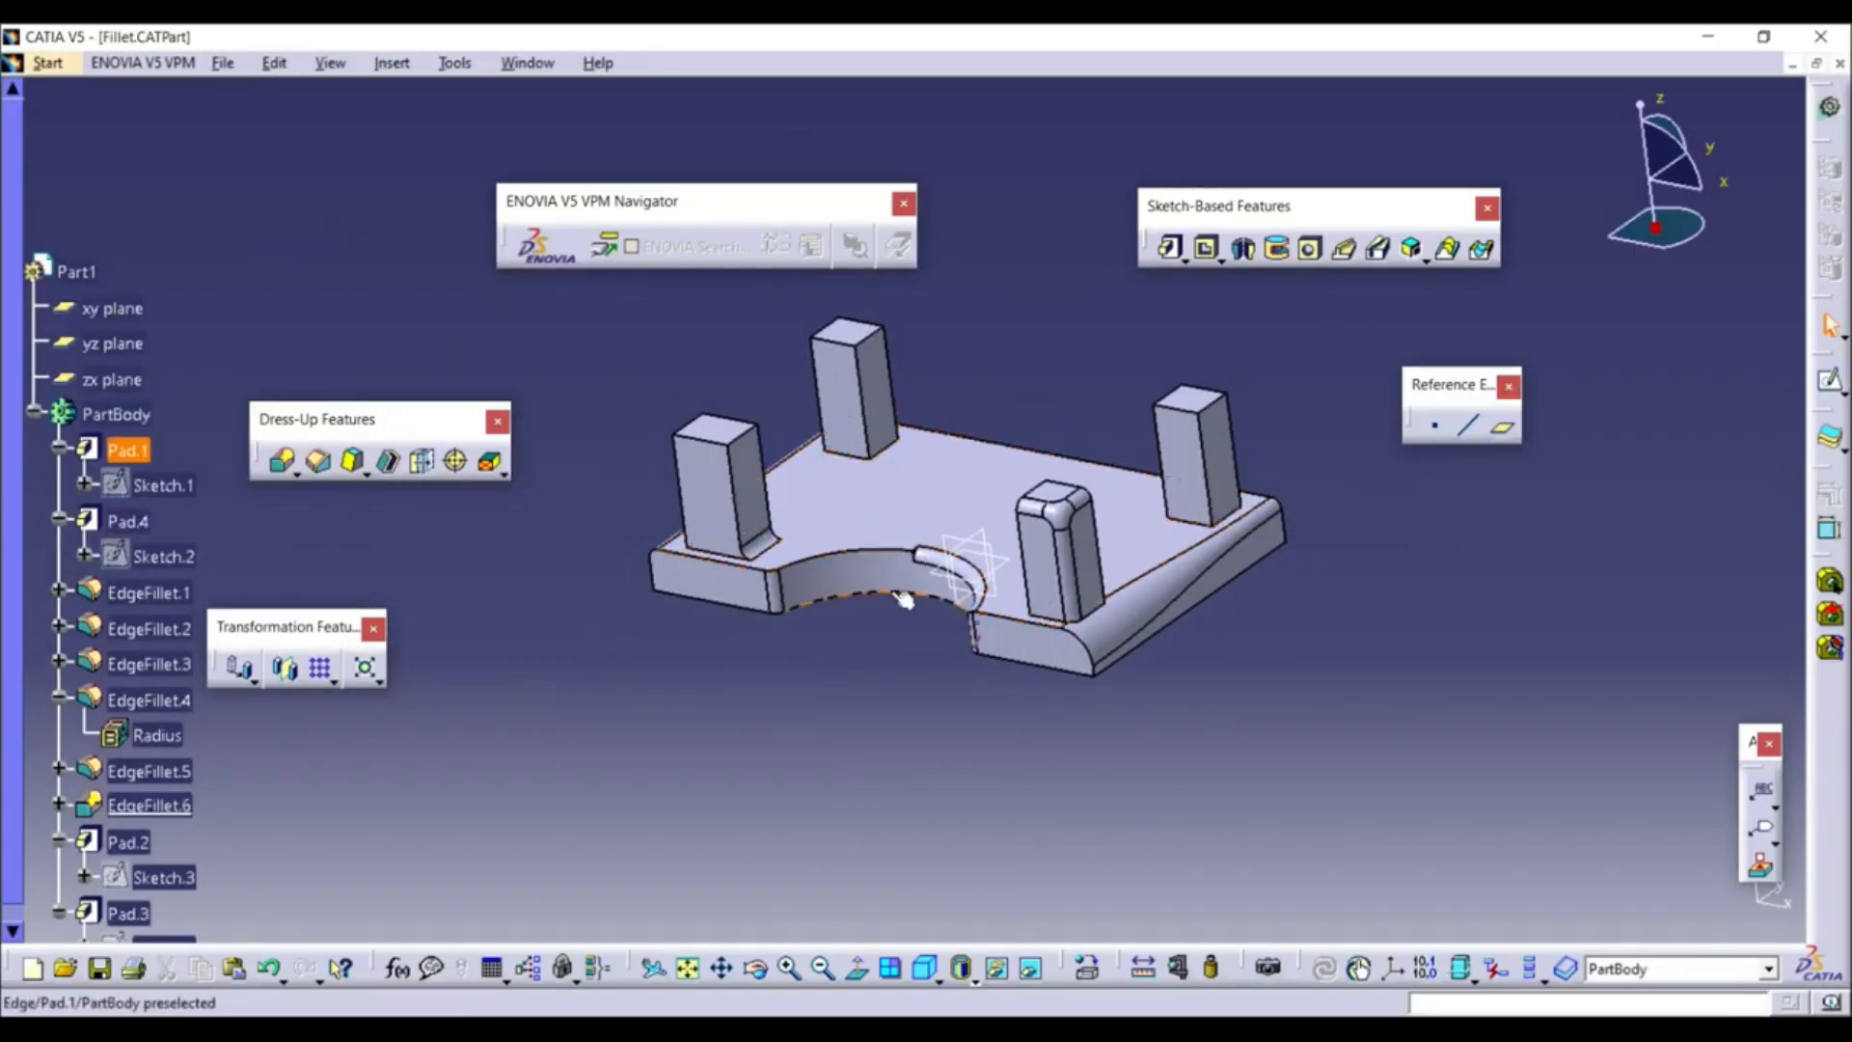
middle_click_drag(907, 598, 907, 564)
left_click(296, 471)
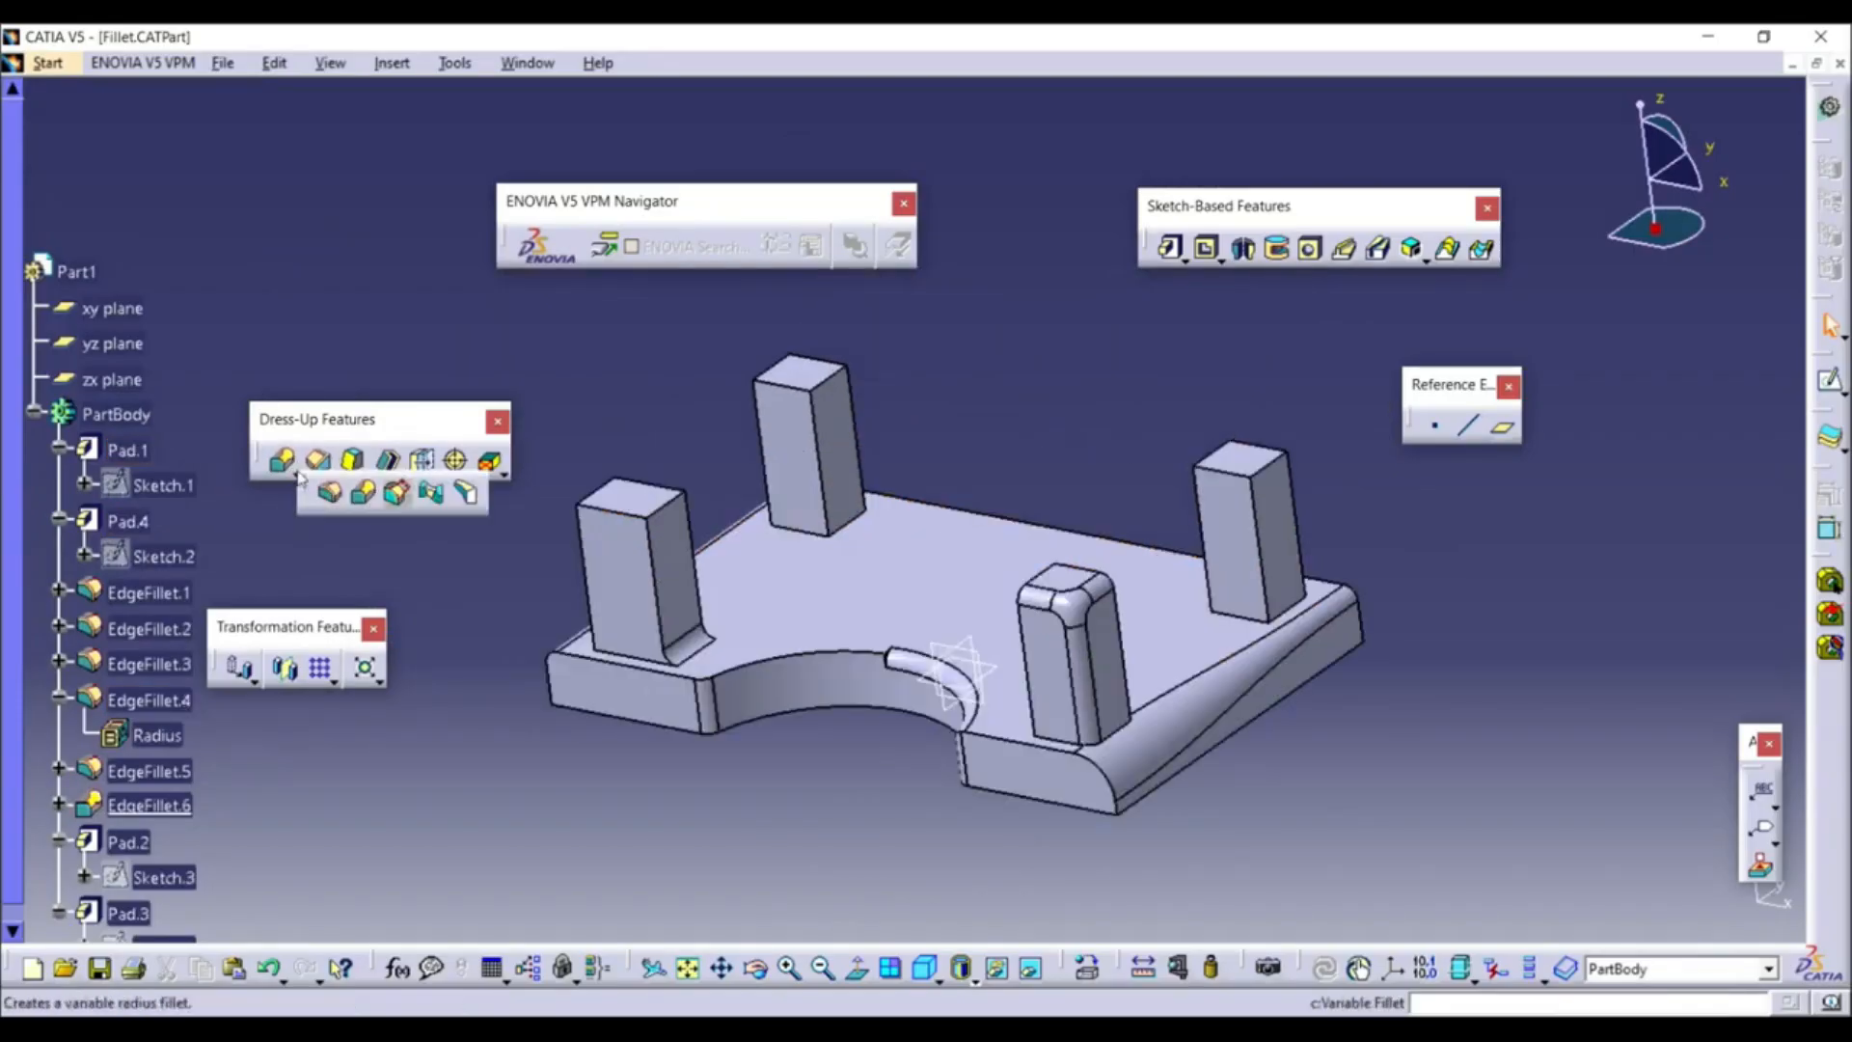
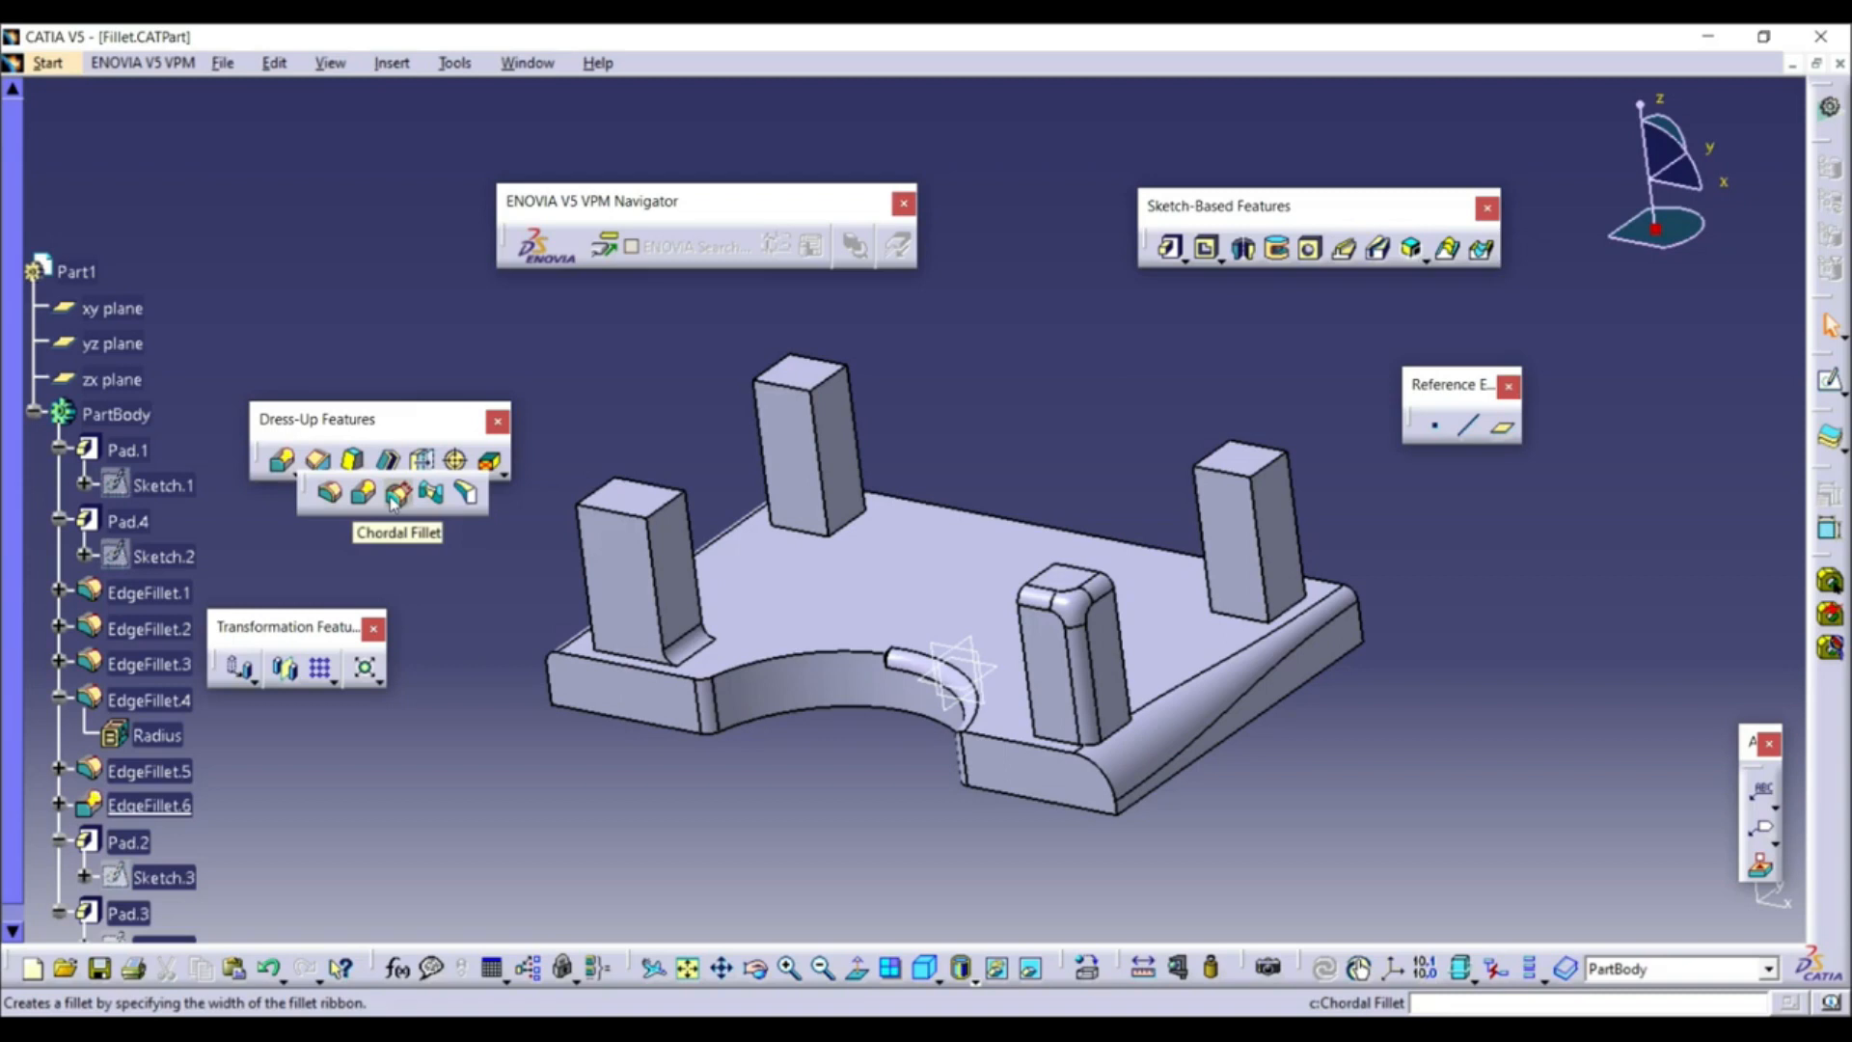
Add a chordal fillet with a 5 mm chordal length along the base edge of the rear post beside the plate
left_click(395, 496)
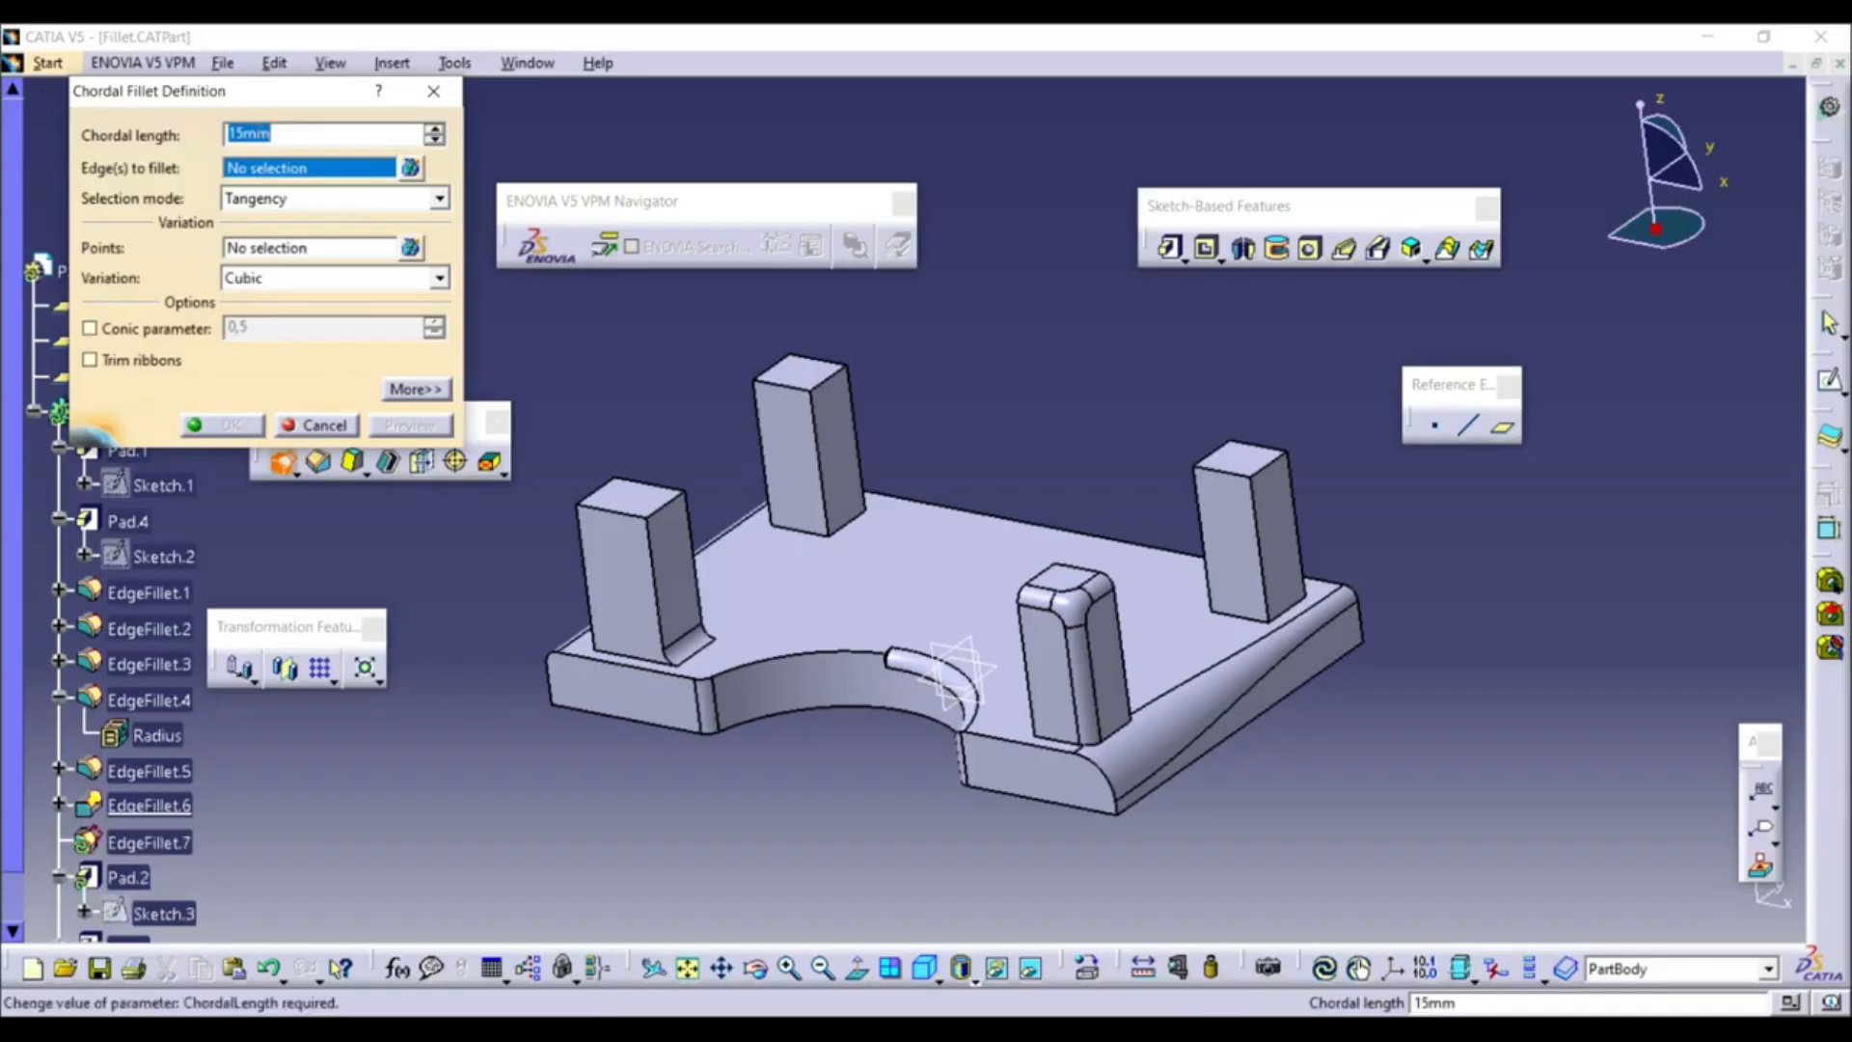
type("5")
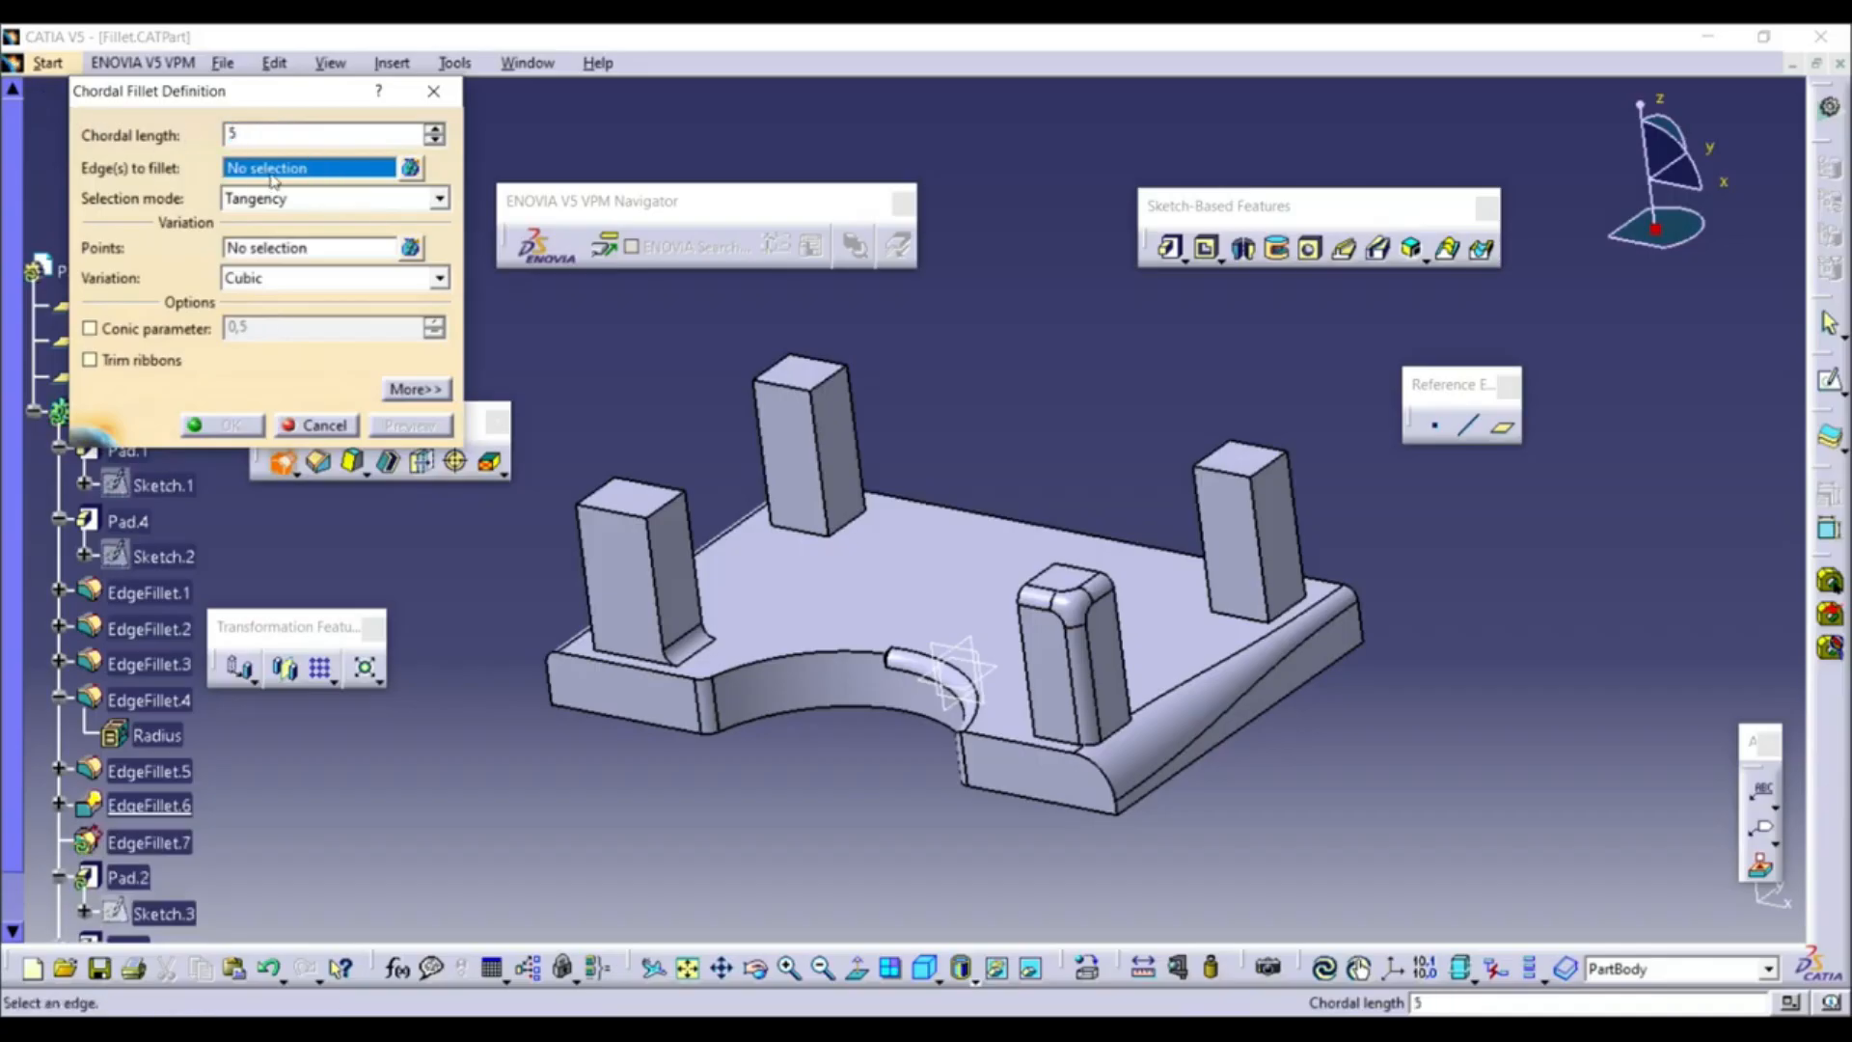
left_click(848, 521)
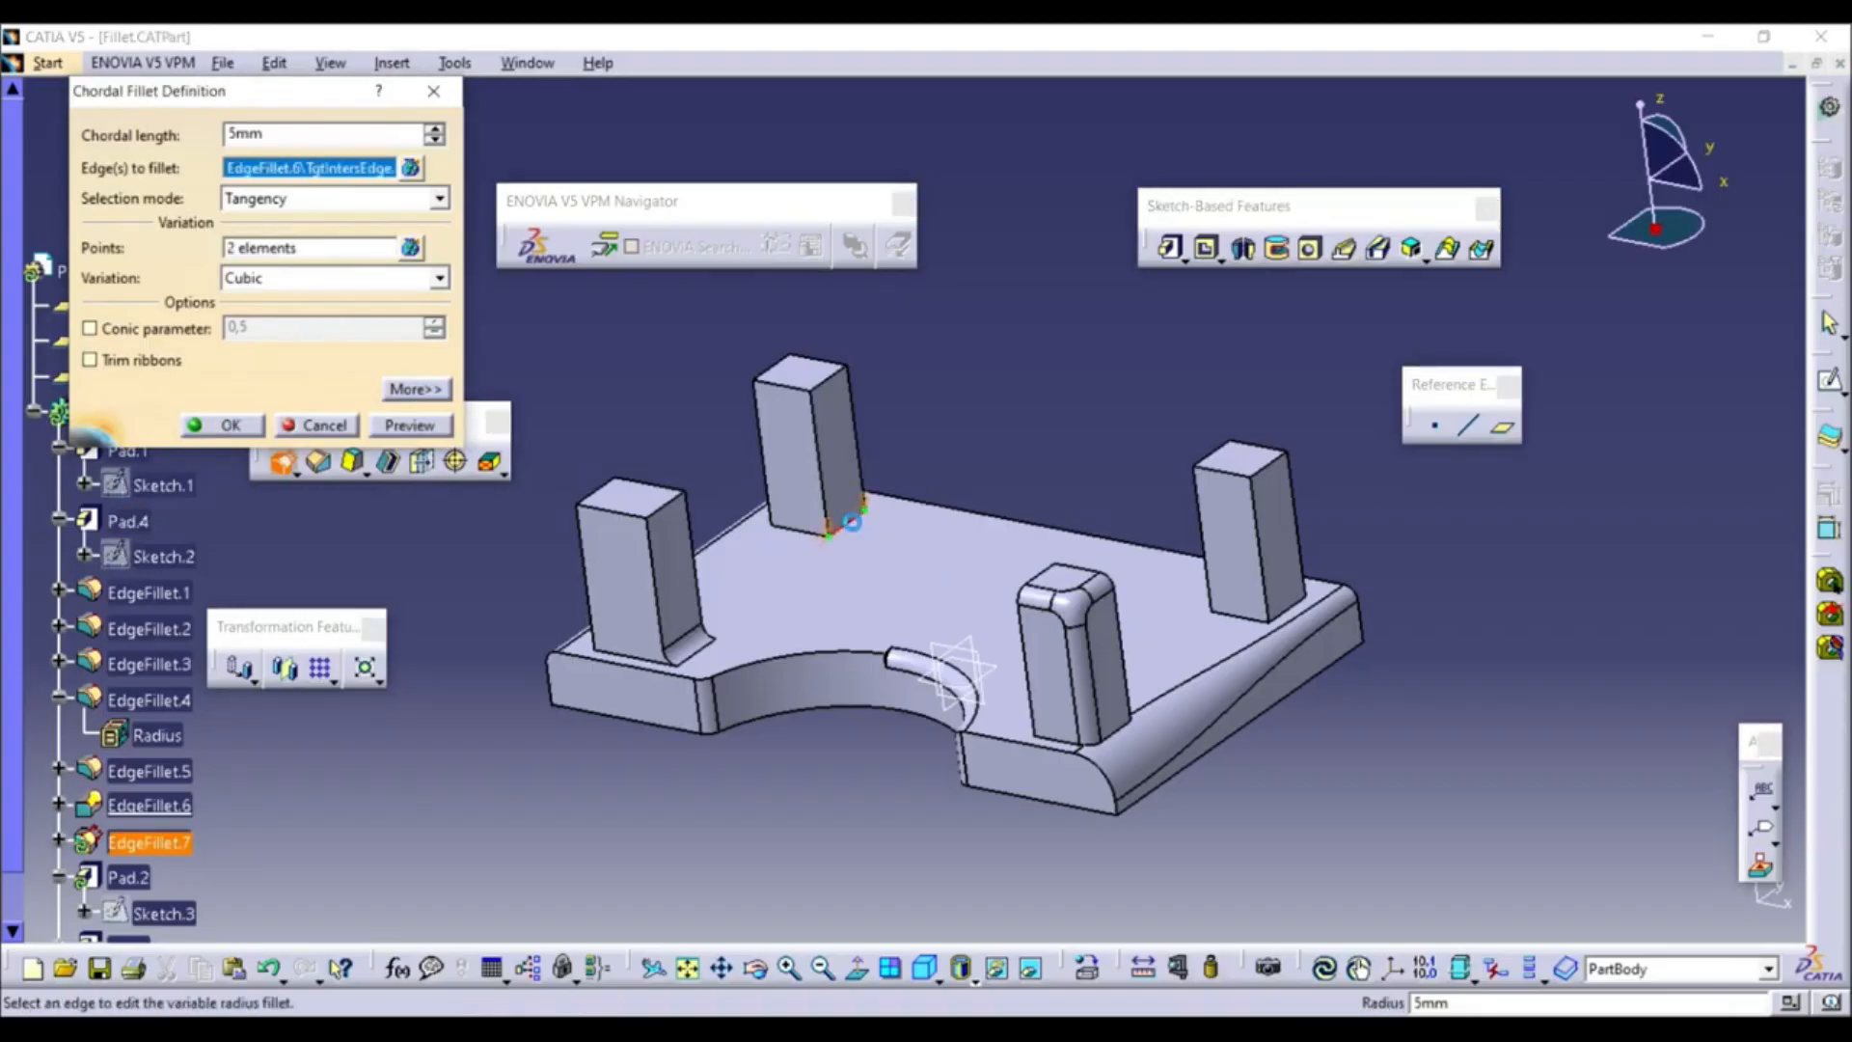
left_click(227, 426)
middle_click_drag(831, 633, 889, 820)
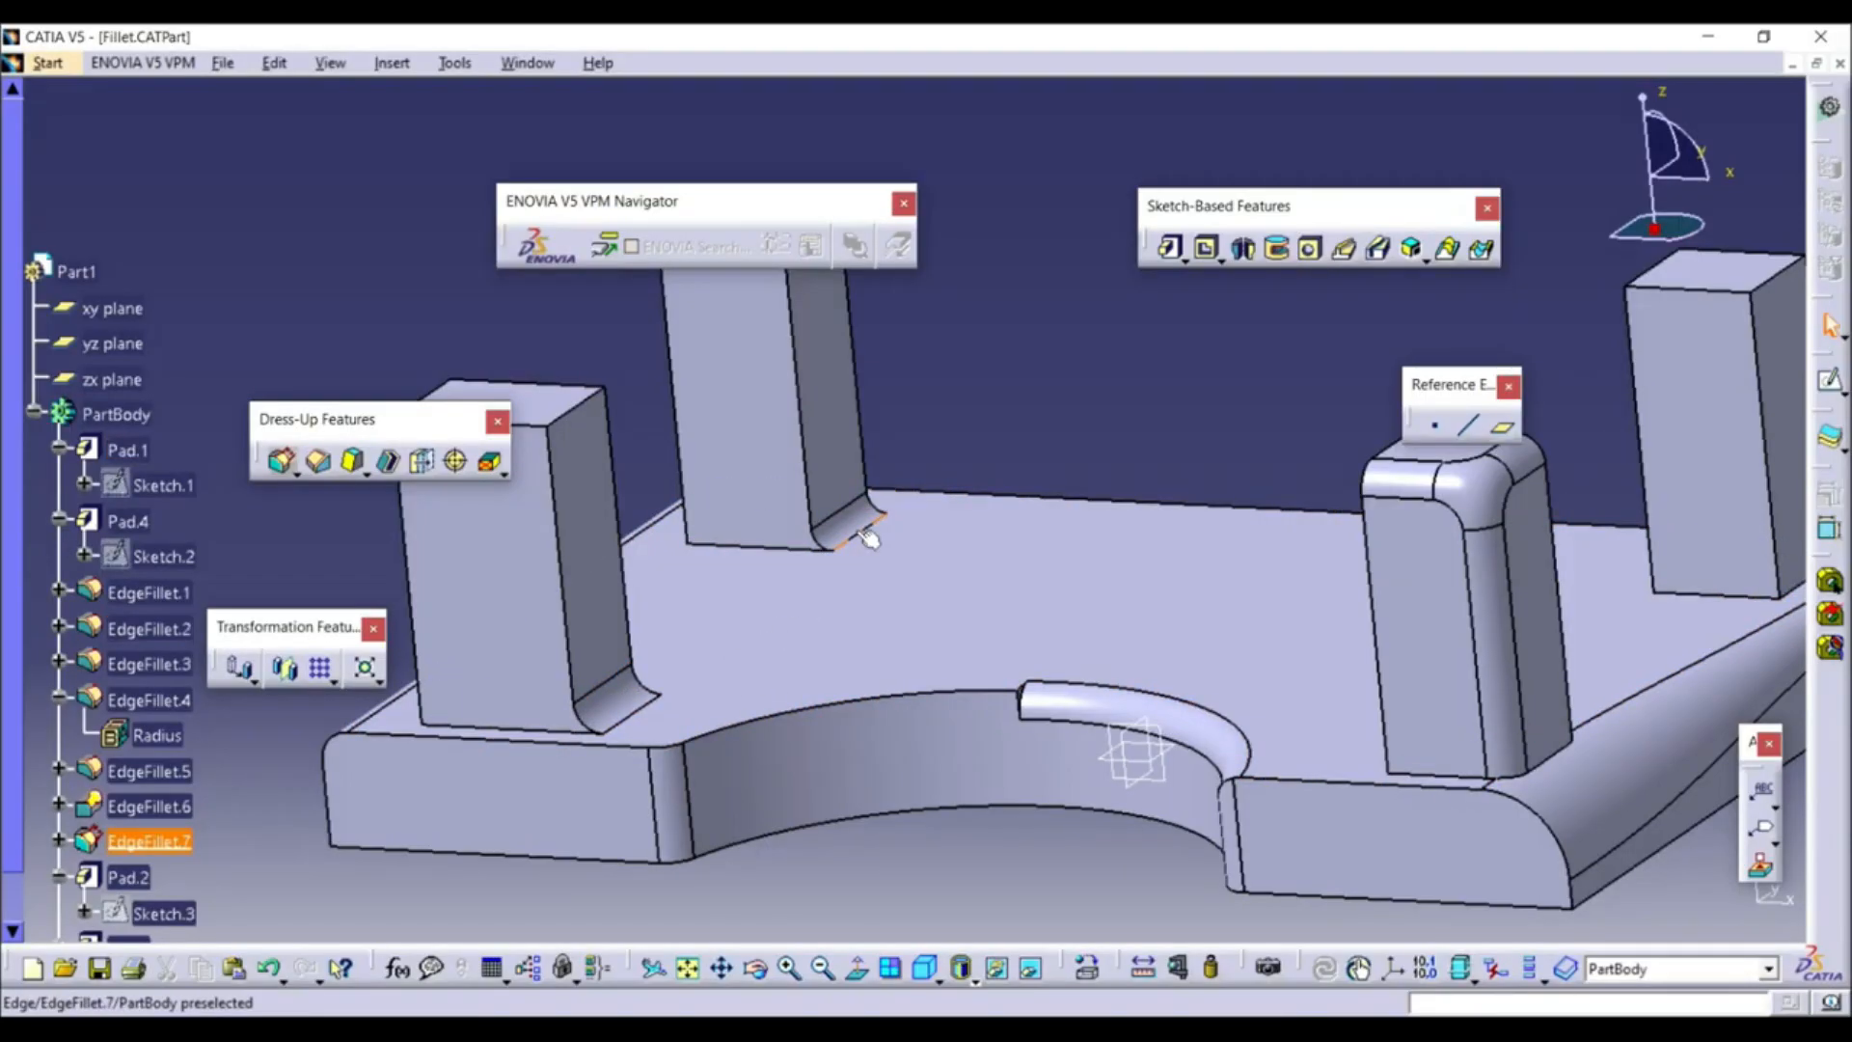
middle_click_drag(858, 647, 1000, 344)
middle_click_drag(842, 451, 923, 595)
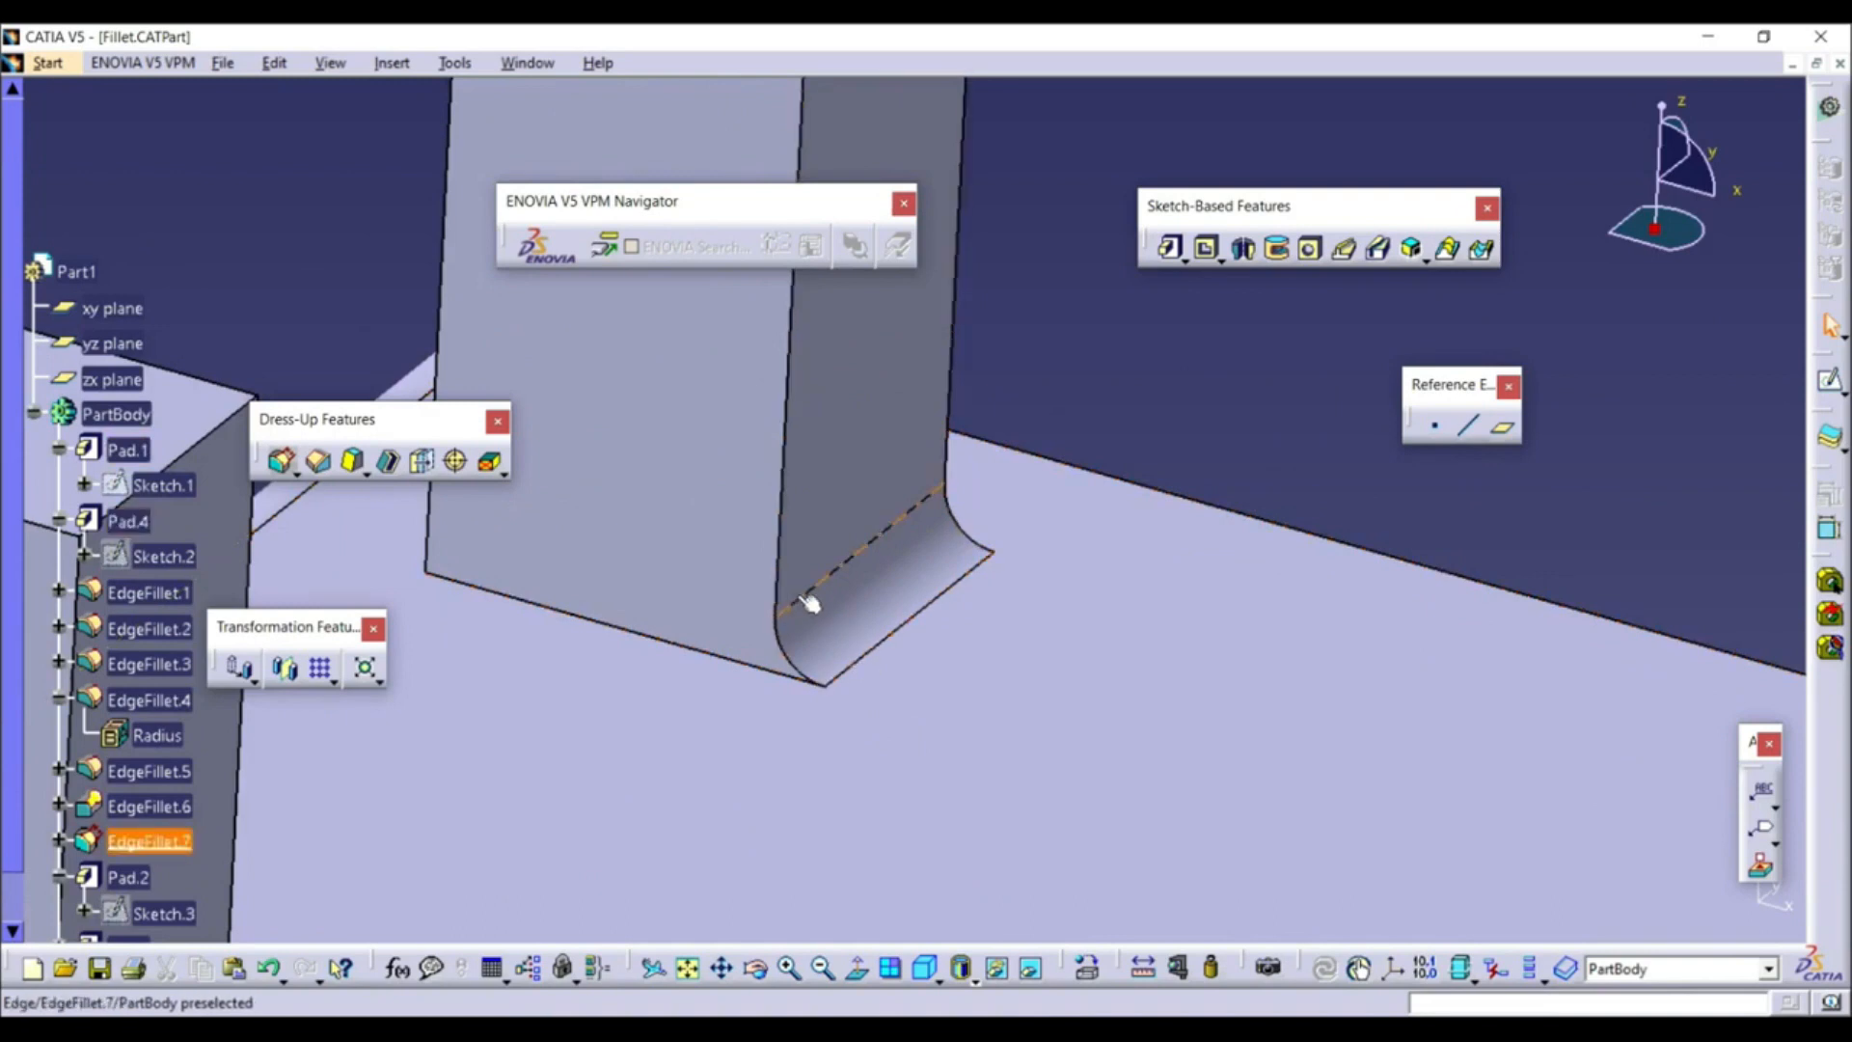
middle_click(859, 653)
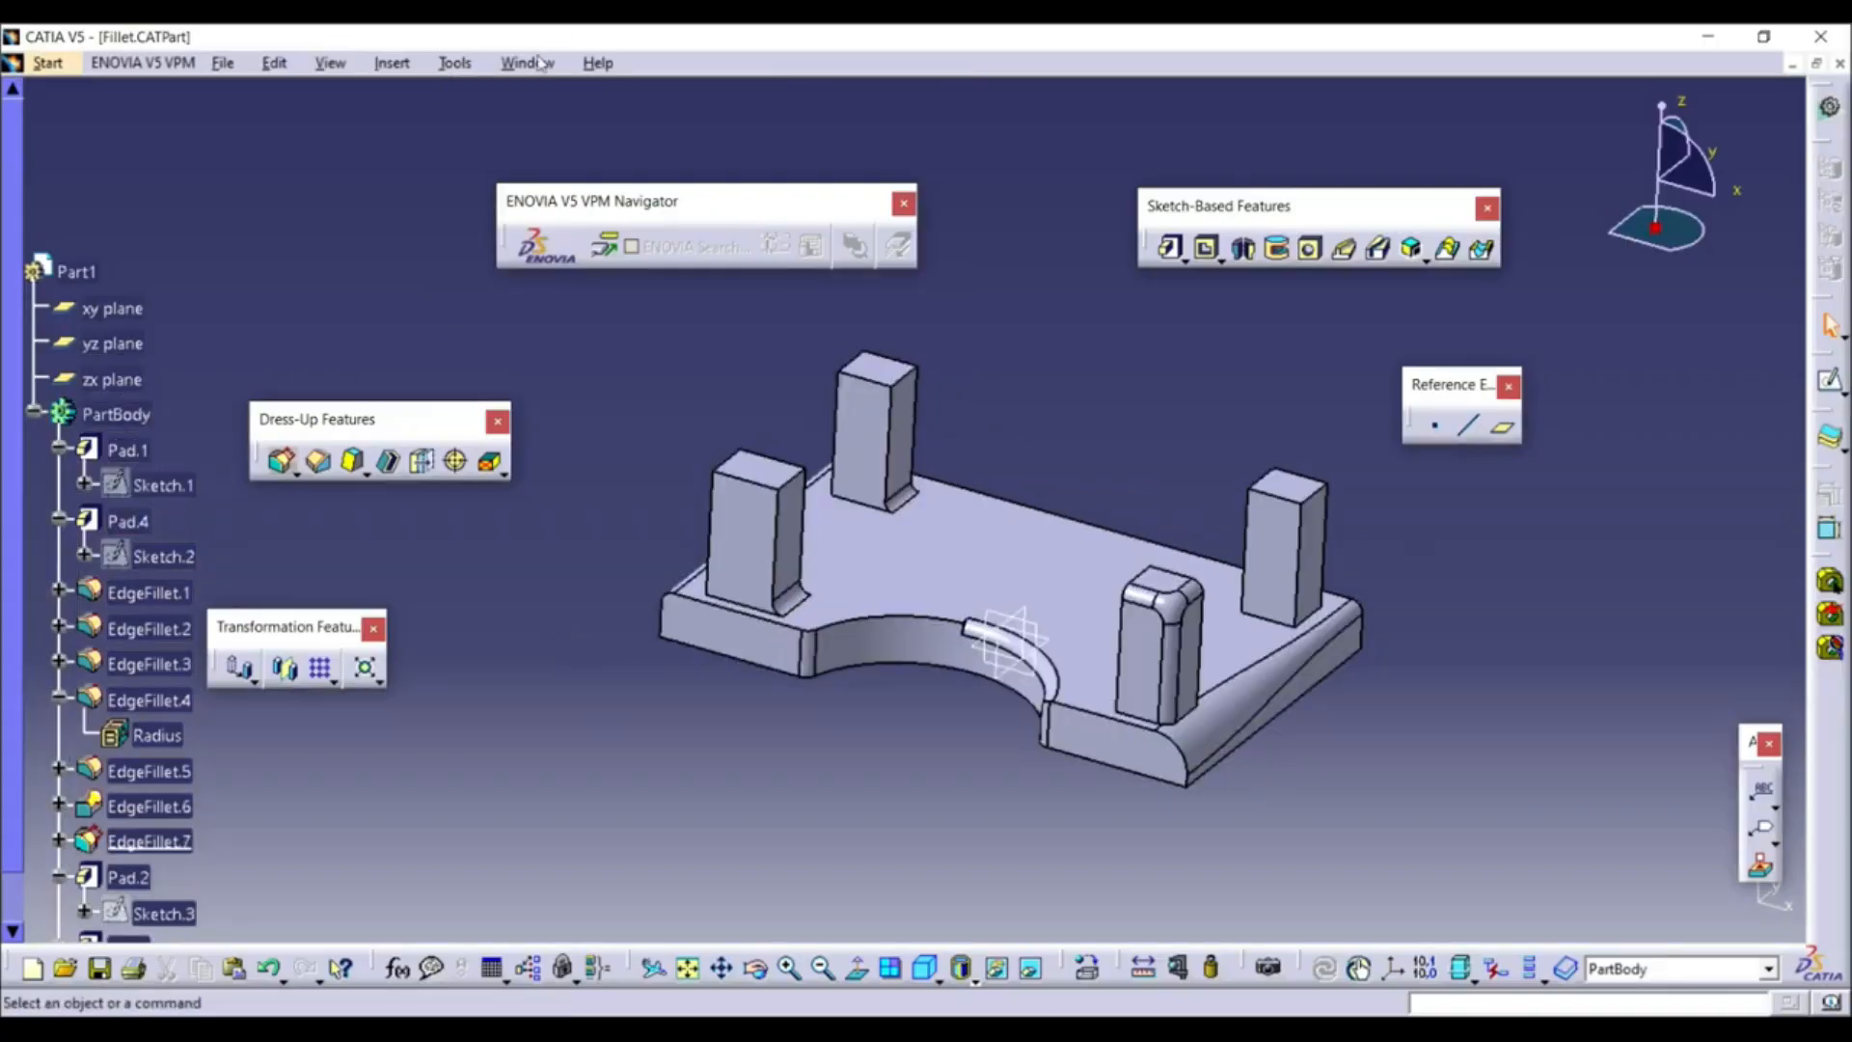
Switch to the open Face fillet.CATPart document
left_click(539, 63)
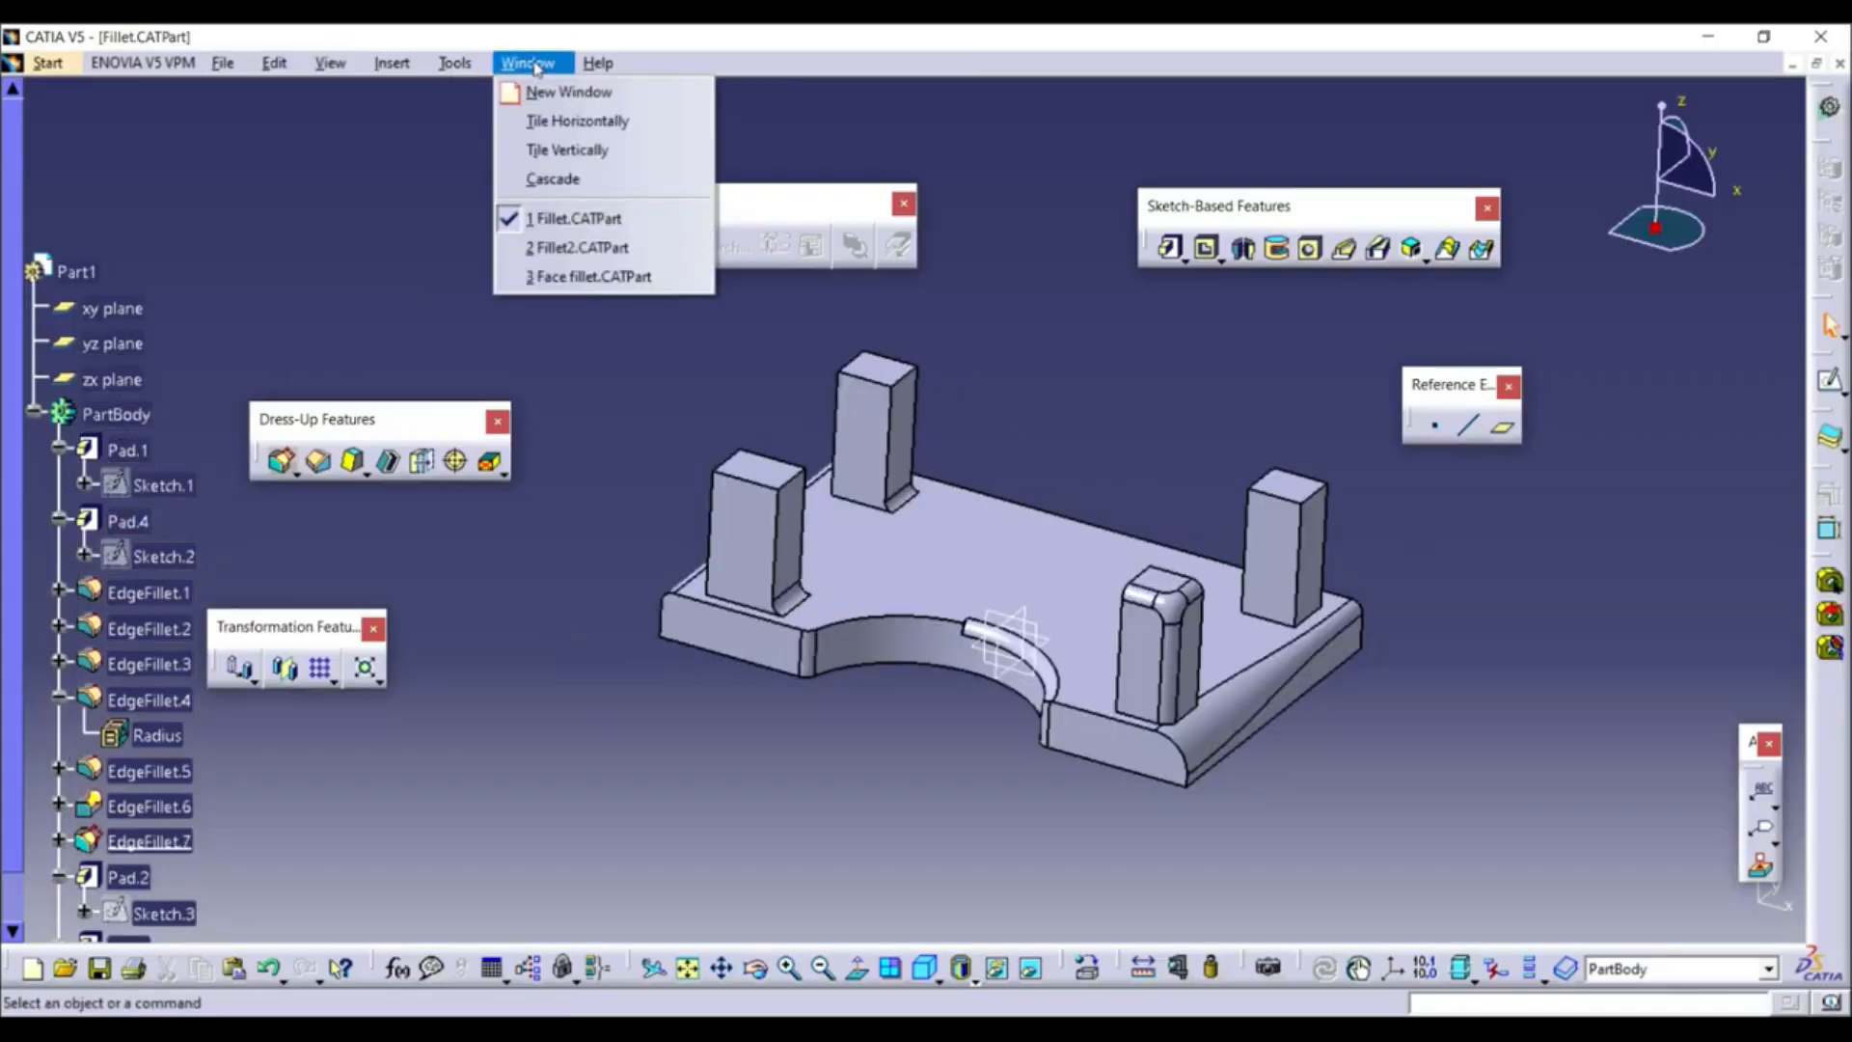
left_click(587, 273)
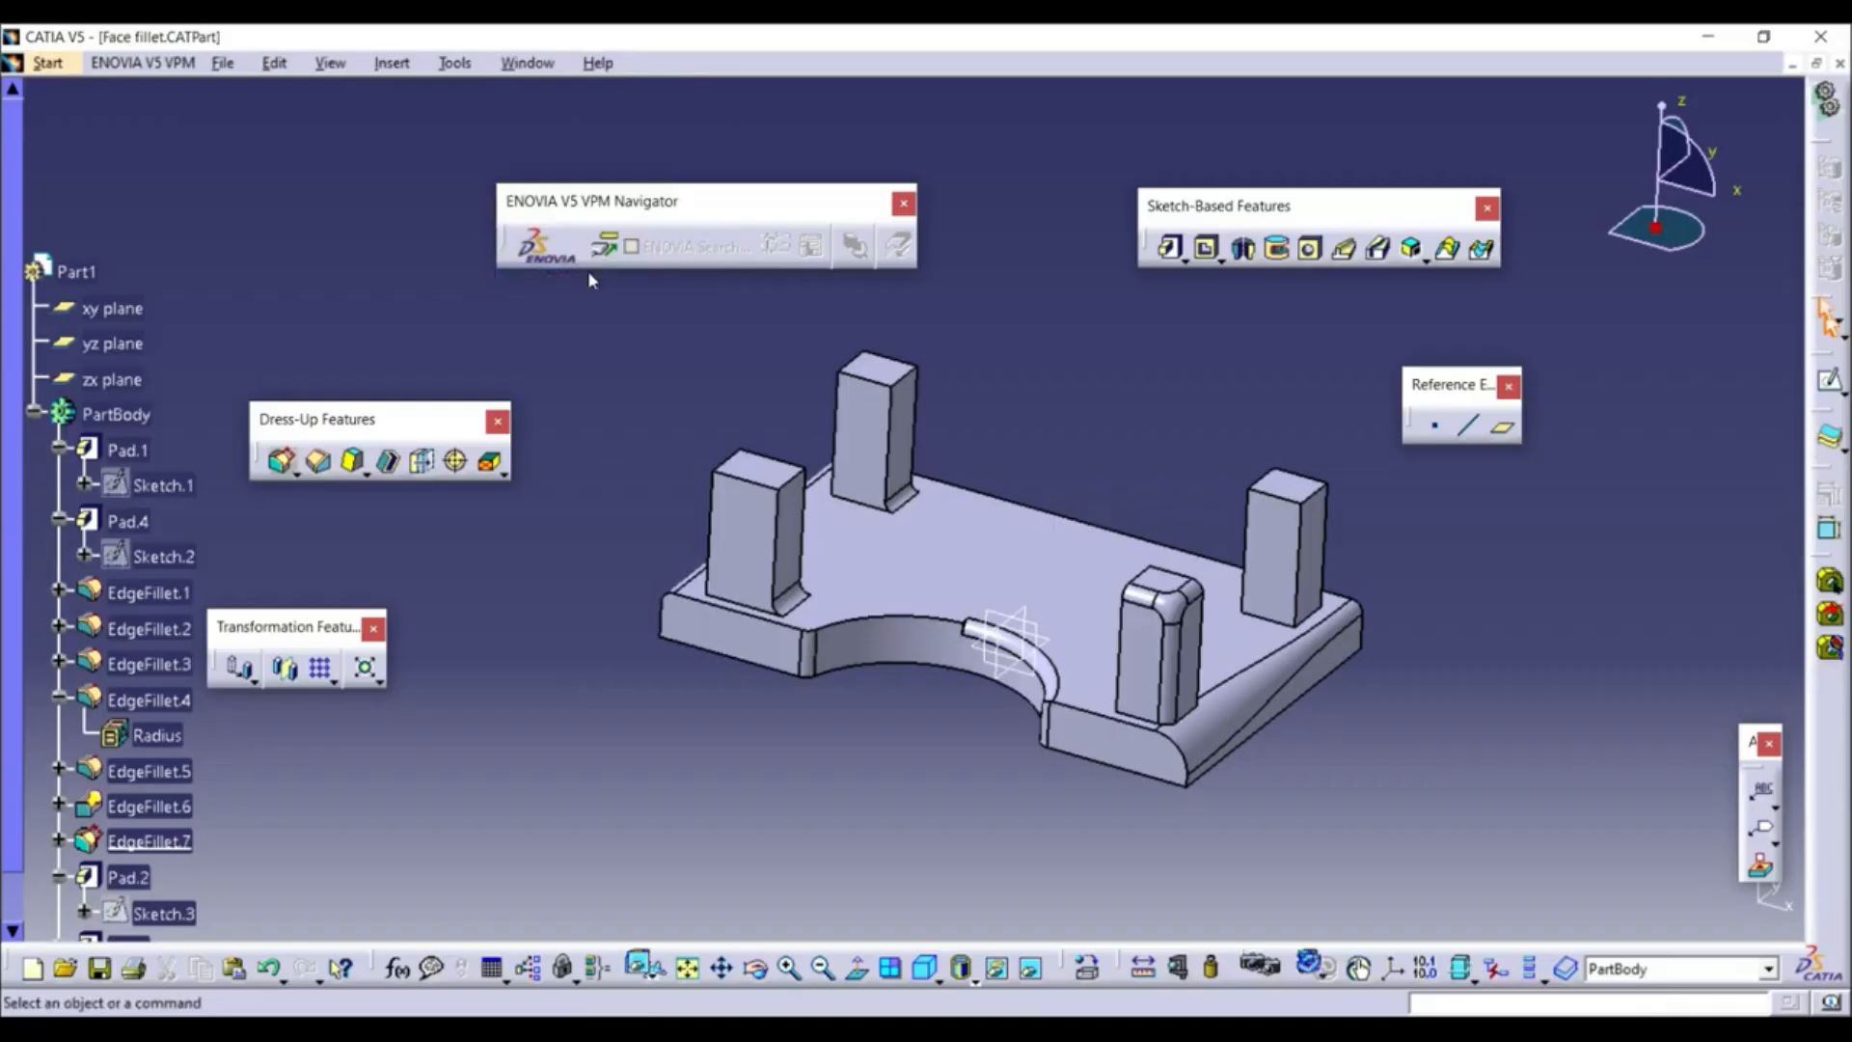
middle_click_drag(1013, 559, 859, 608)
Try a 5 mm face-face fillet between the notch's flat floor and the taller post's sloped wall, and undo it
left_click(298, 475)
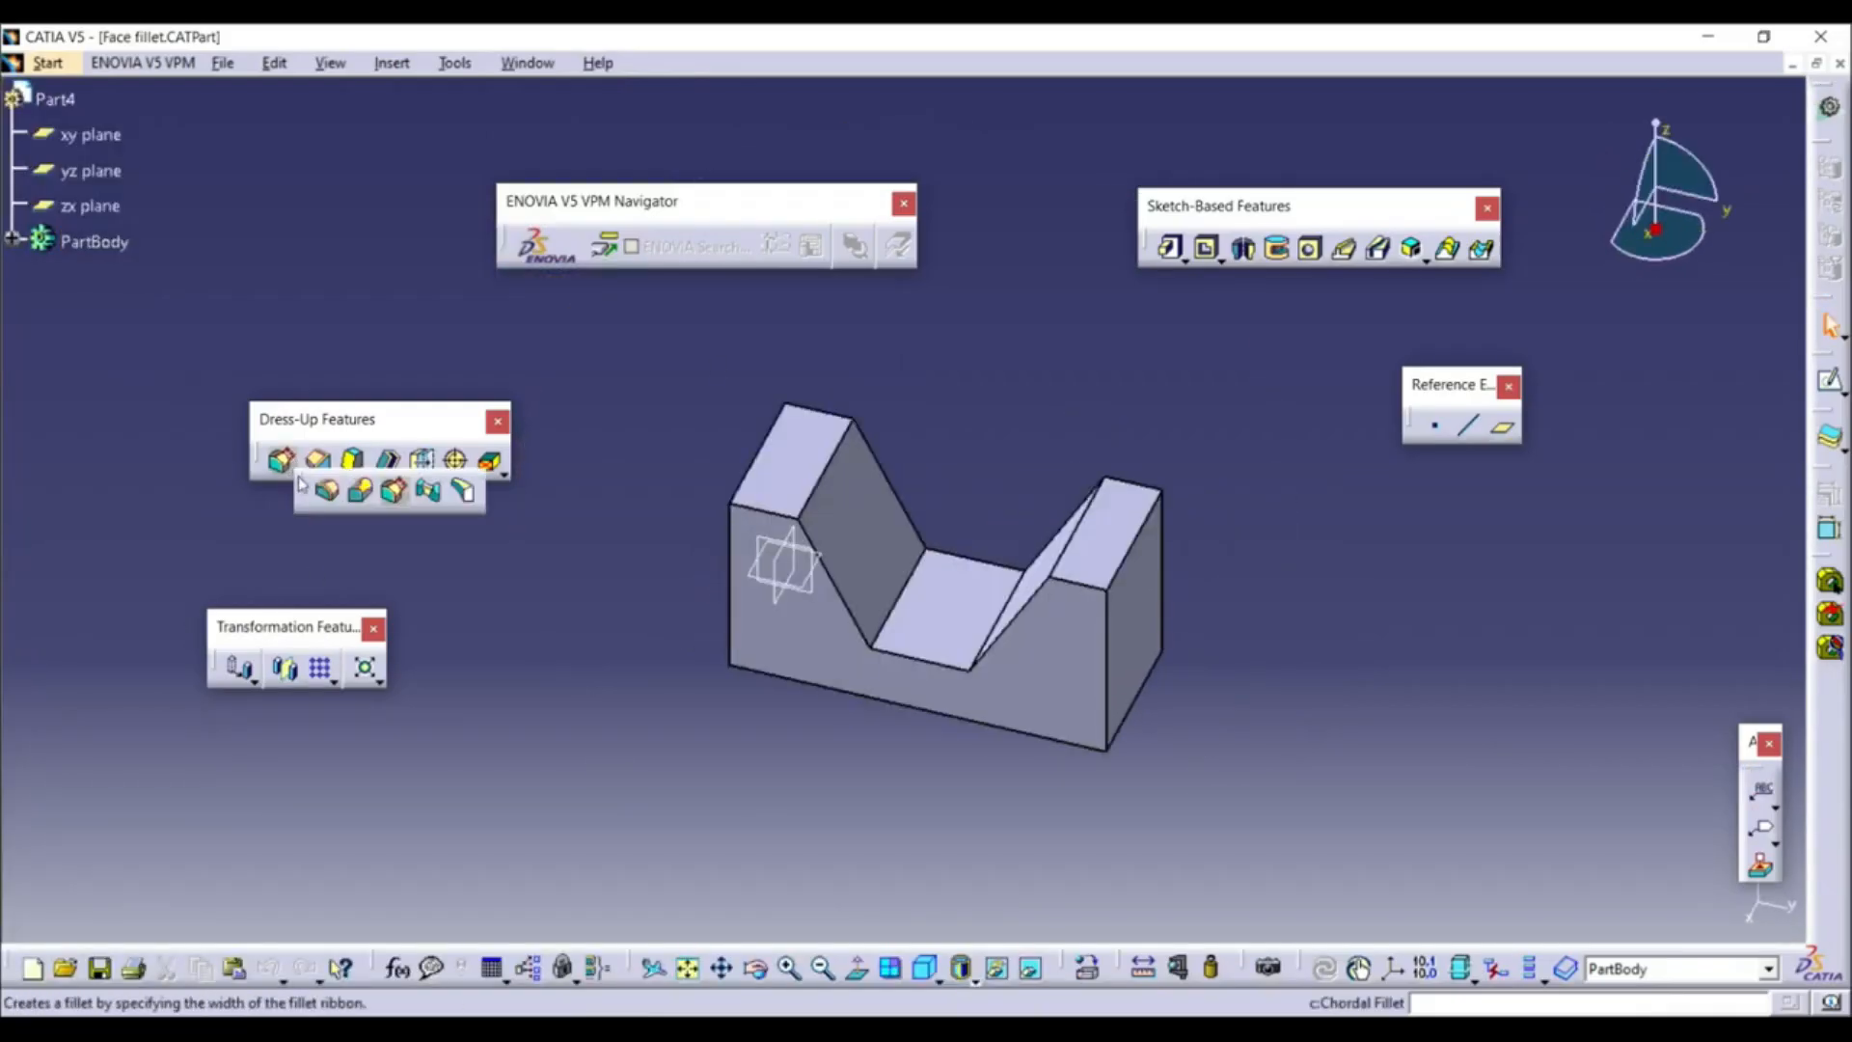
left_click(429, 493)
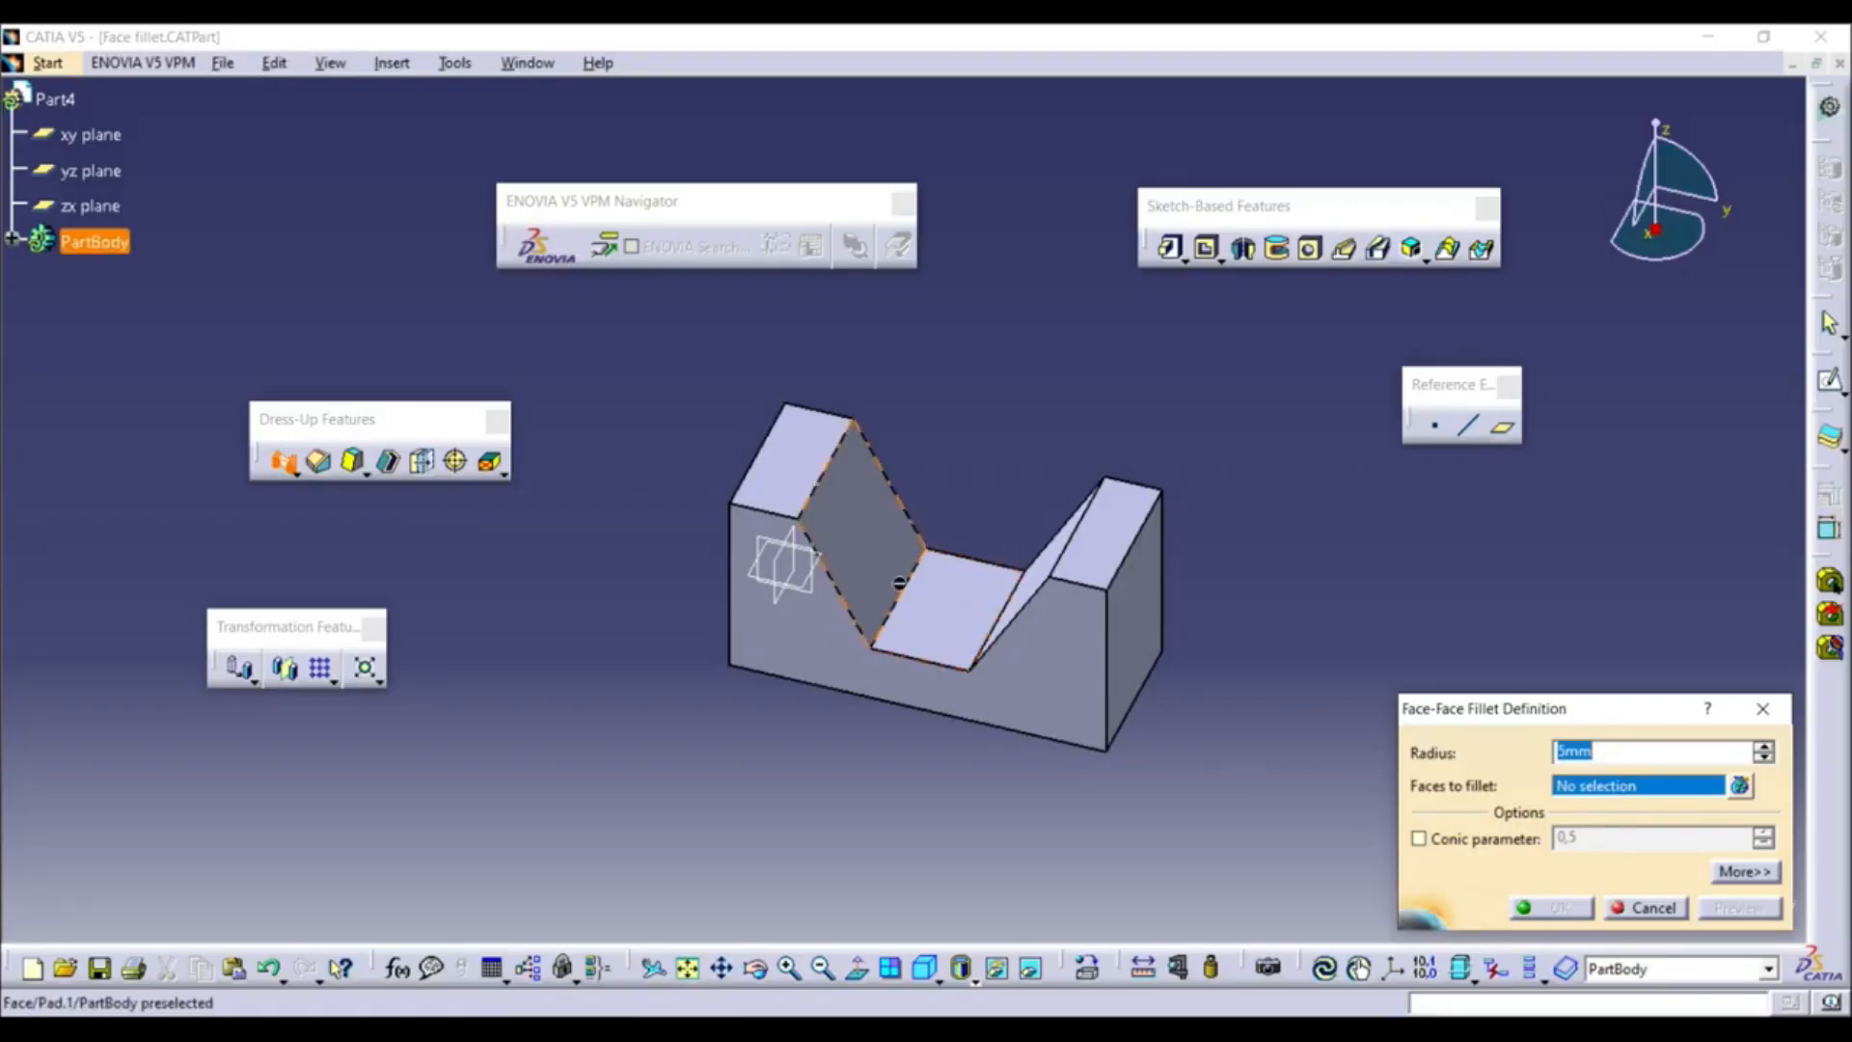
left_click(941, 610)
left_click(869, 550)
left_click(1551, 907)
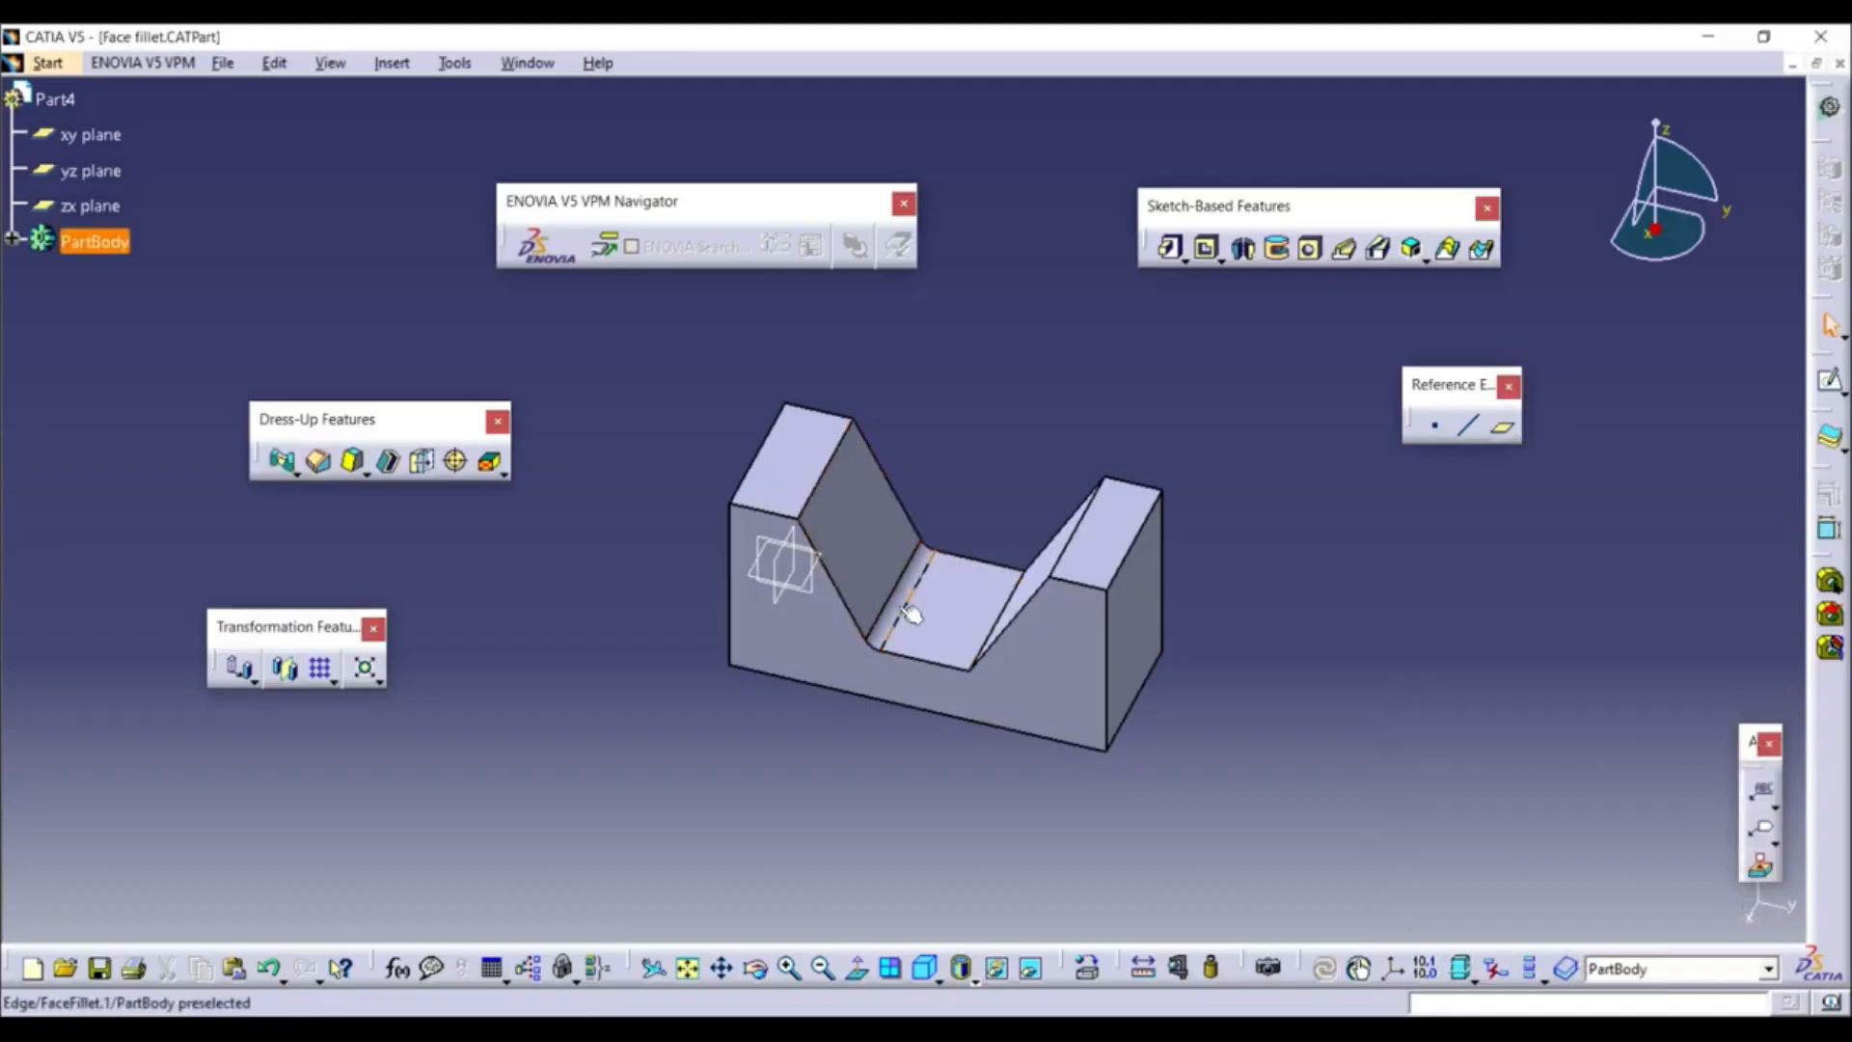
left_click(271, 972)
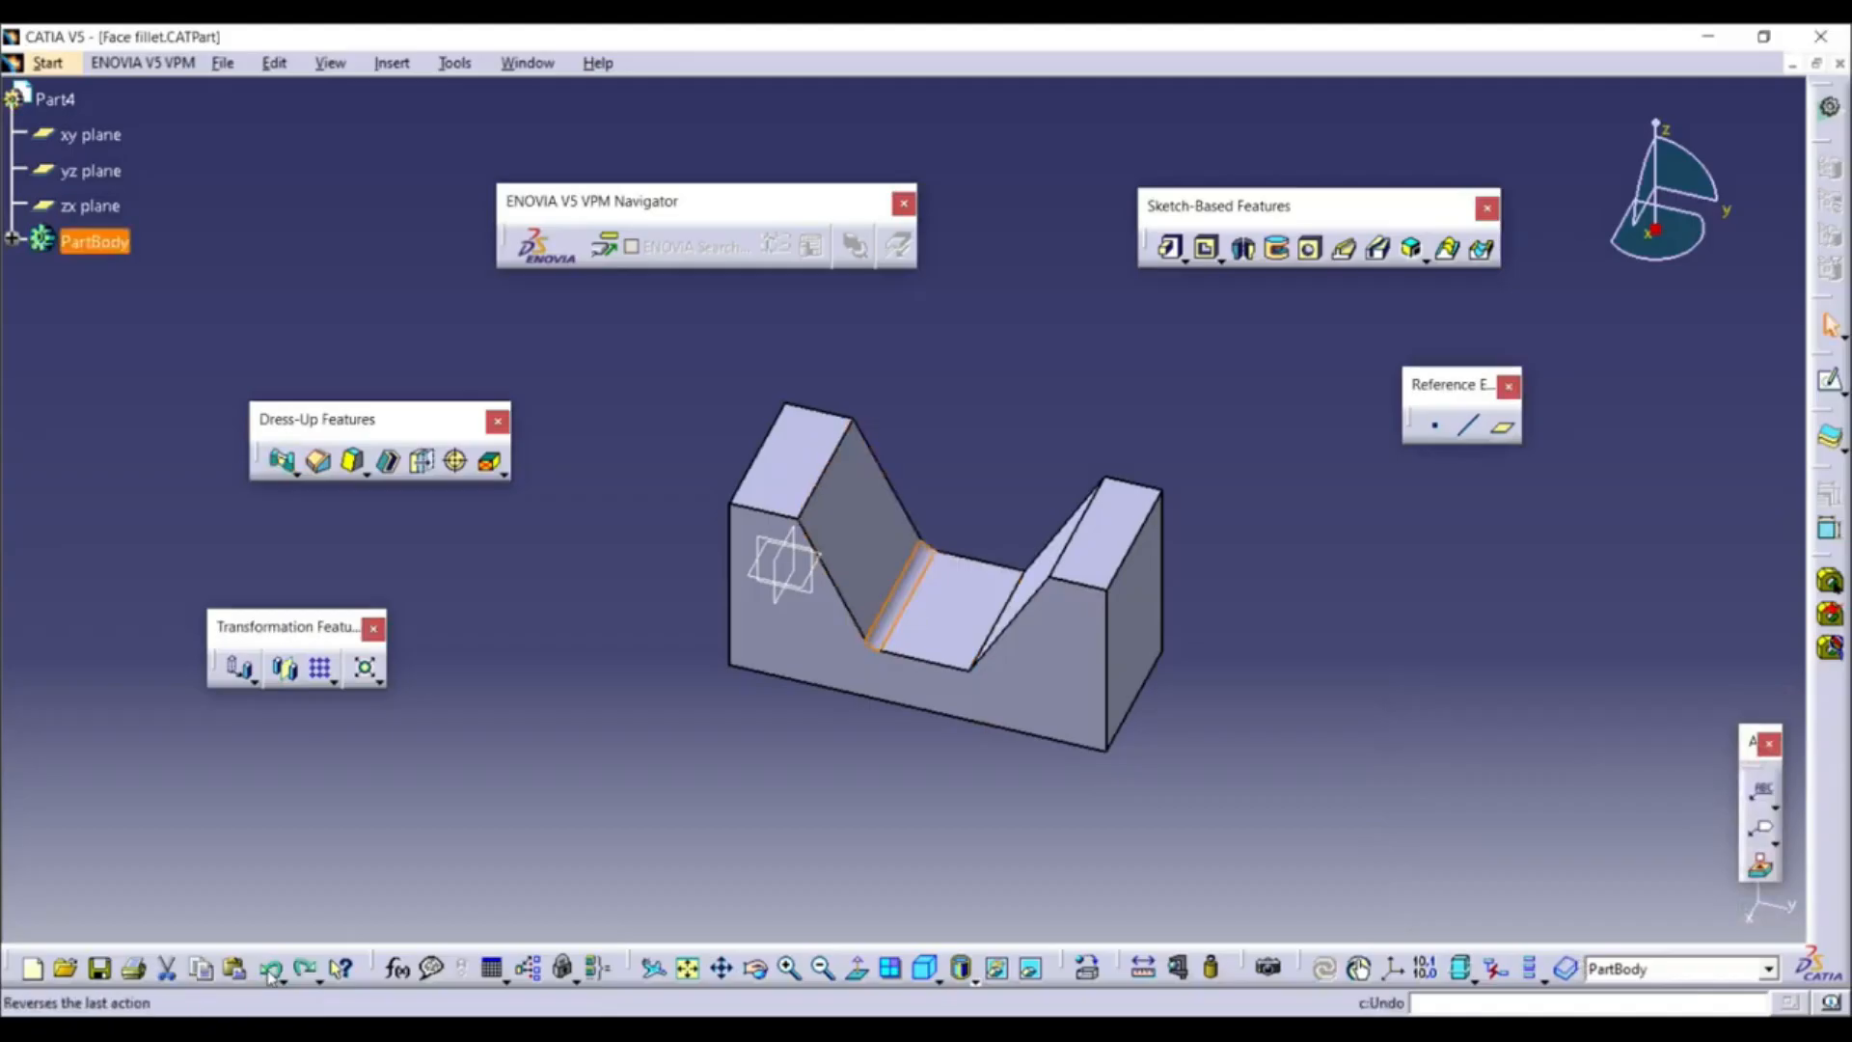
Try a 30 mm face-face fillet between the notch's two opposing sloped walls, and undo it
left_click(282, 460)
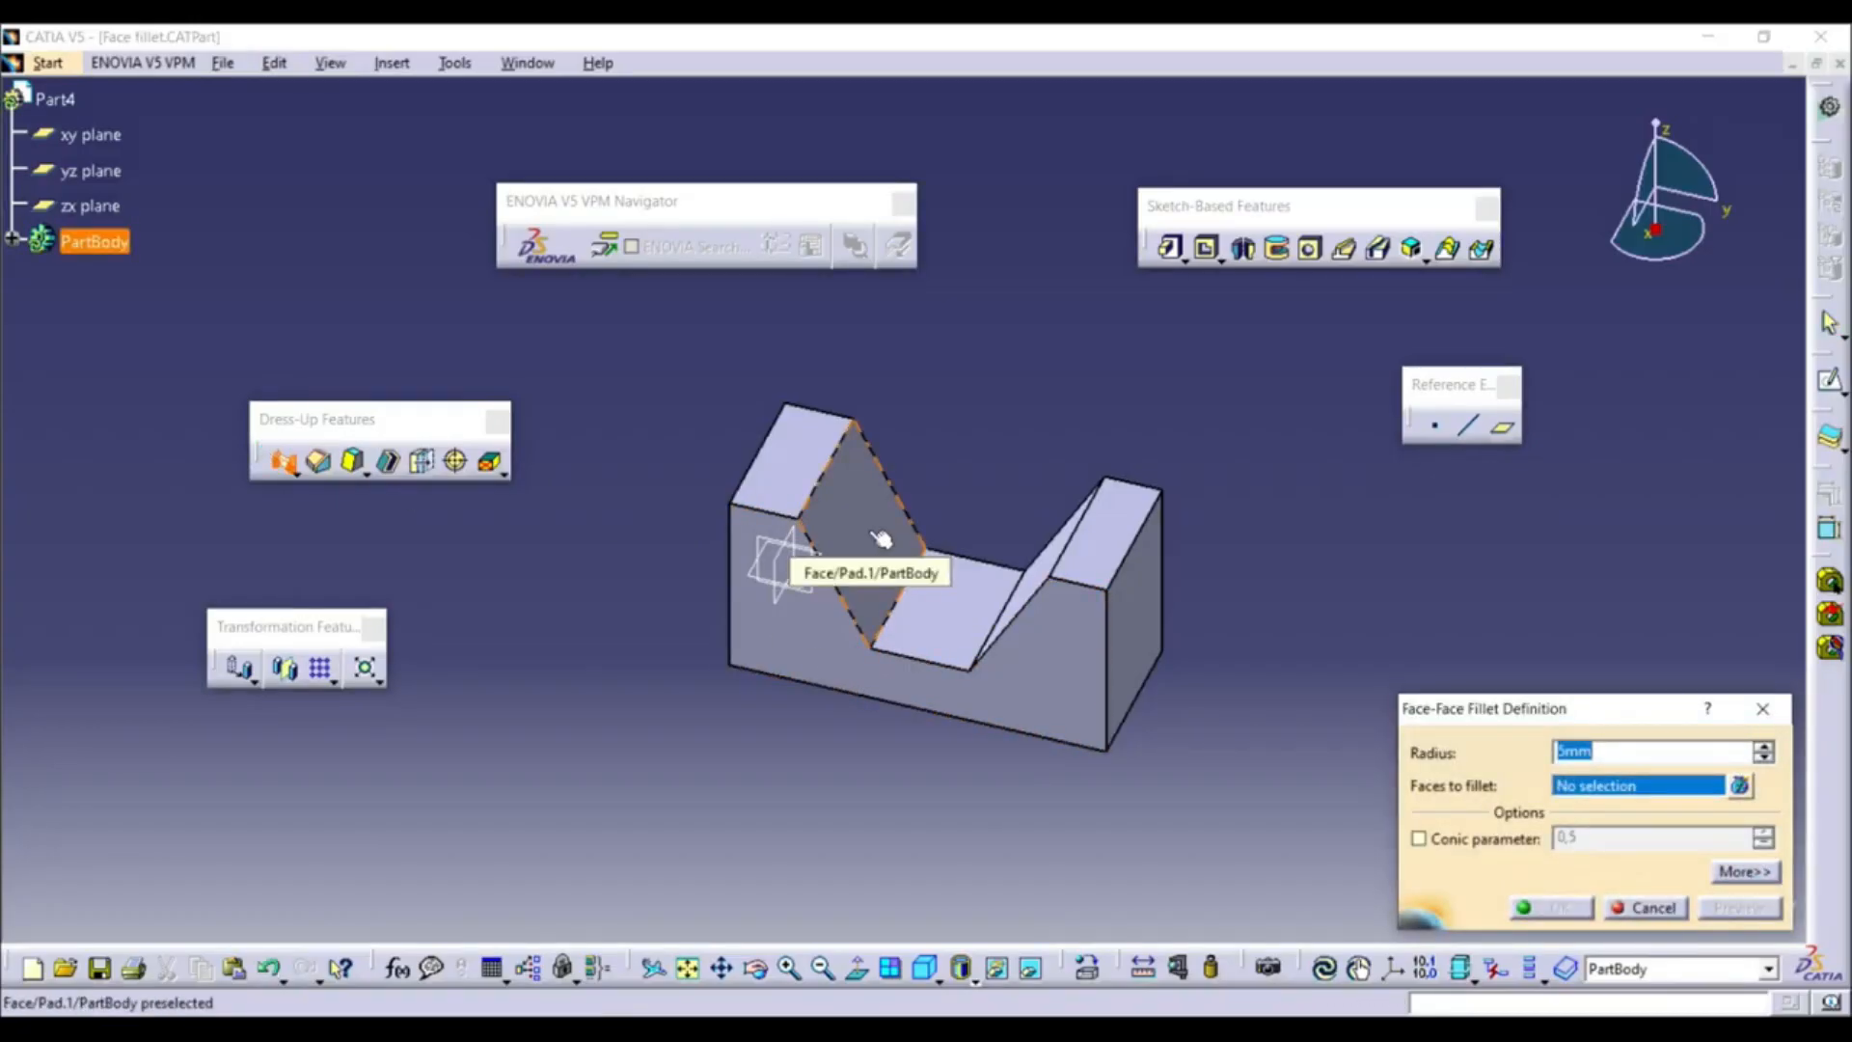
left_click(1054, 577)
left_click(870, 531)
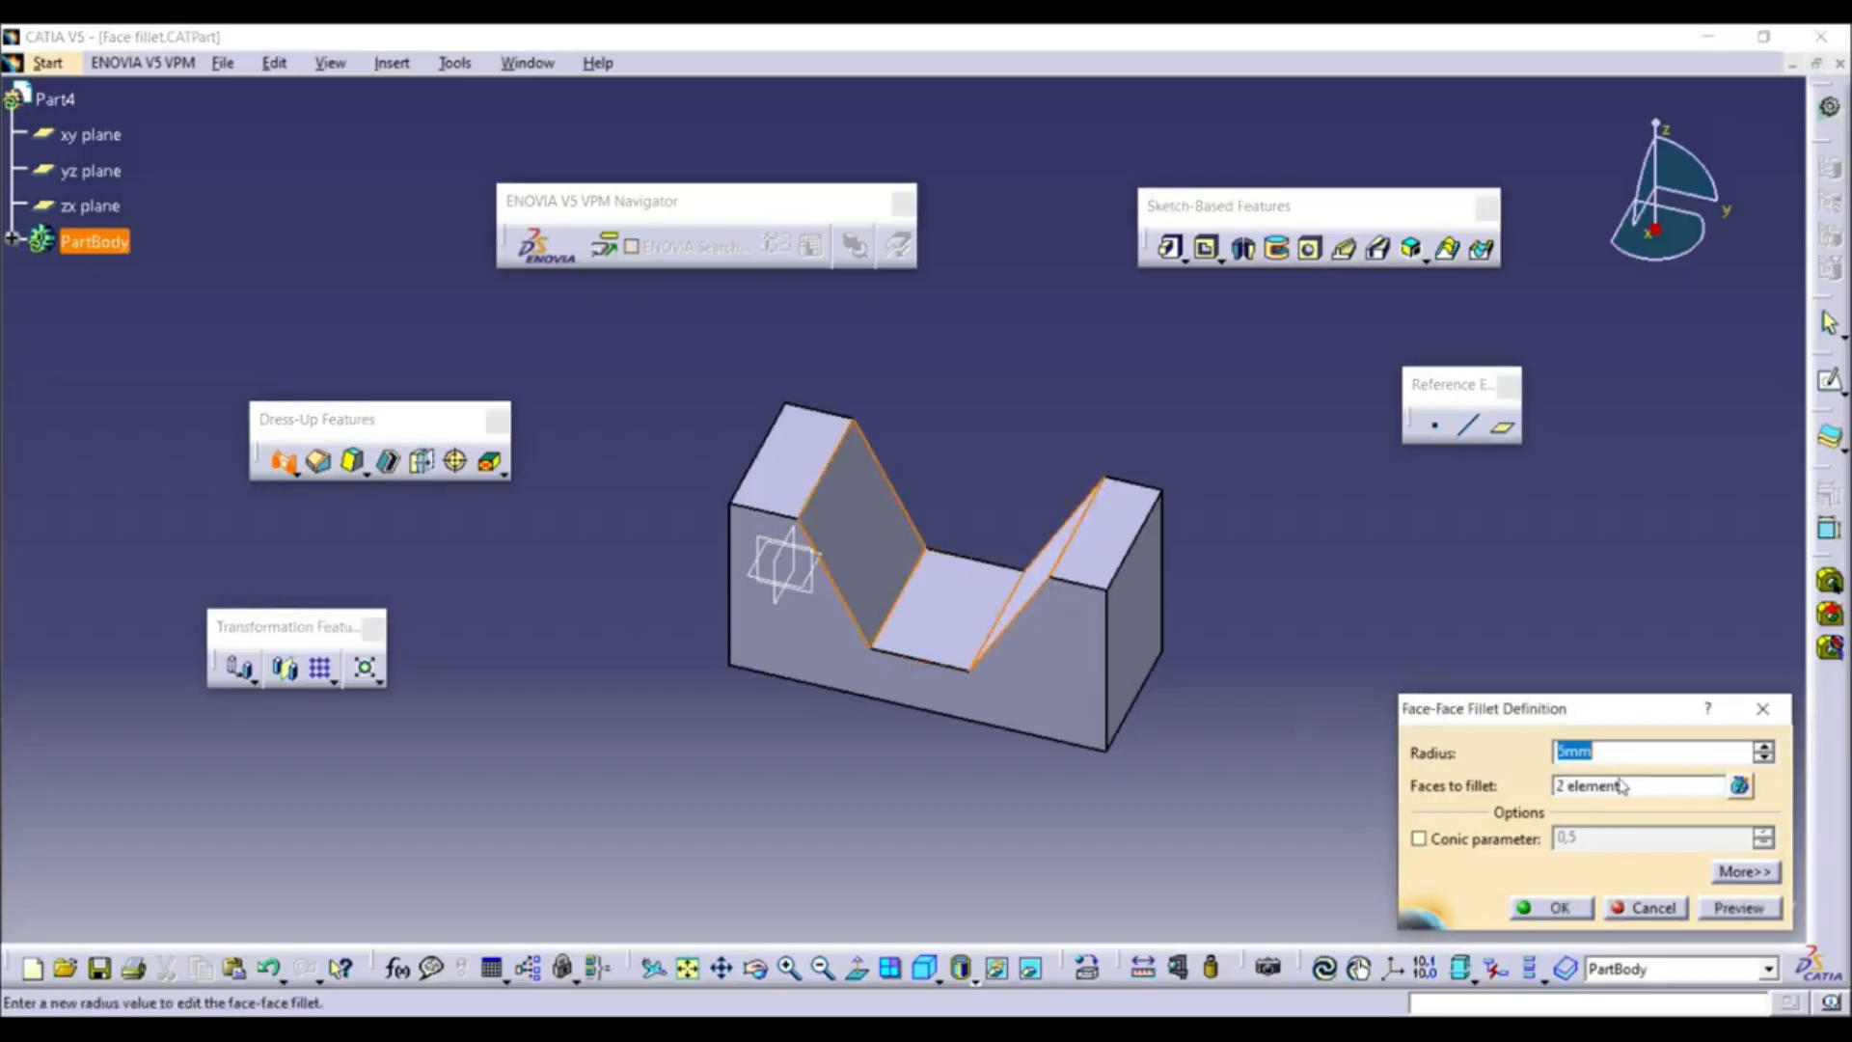
type("30")
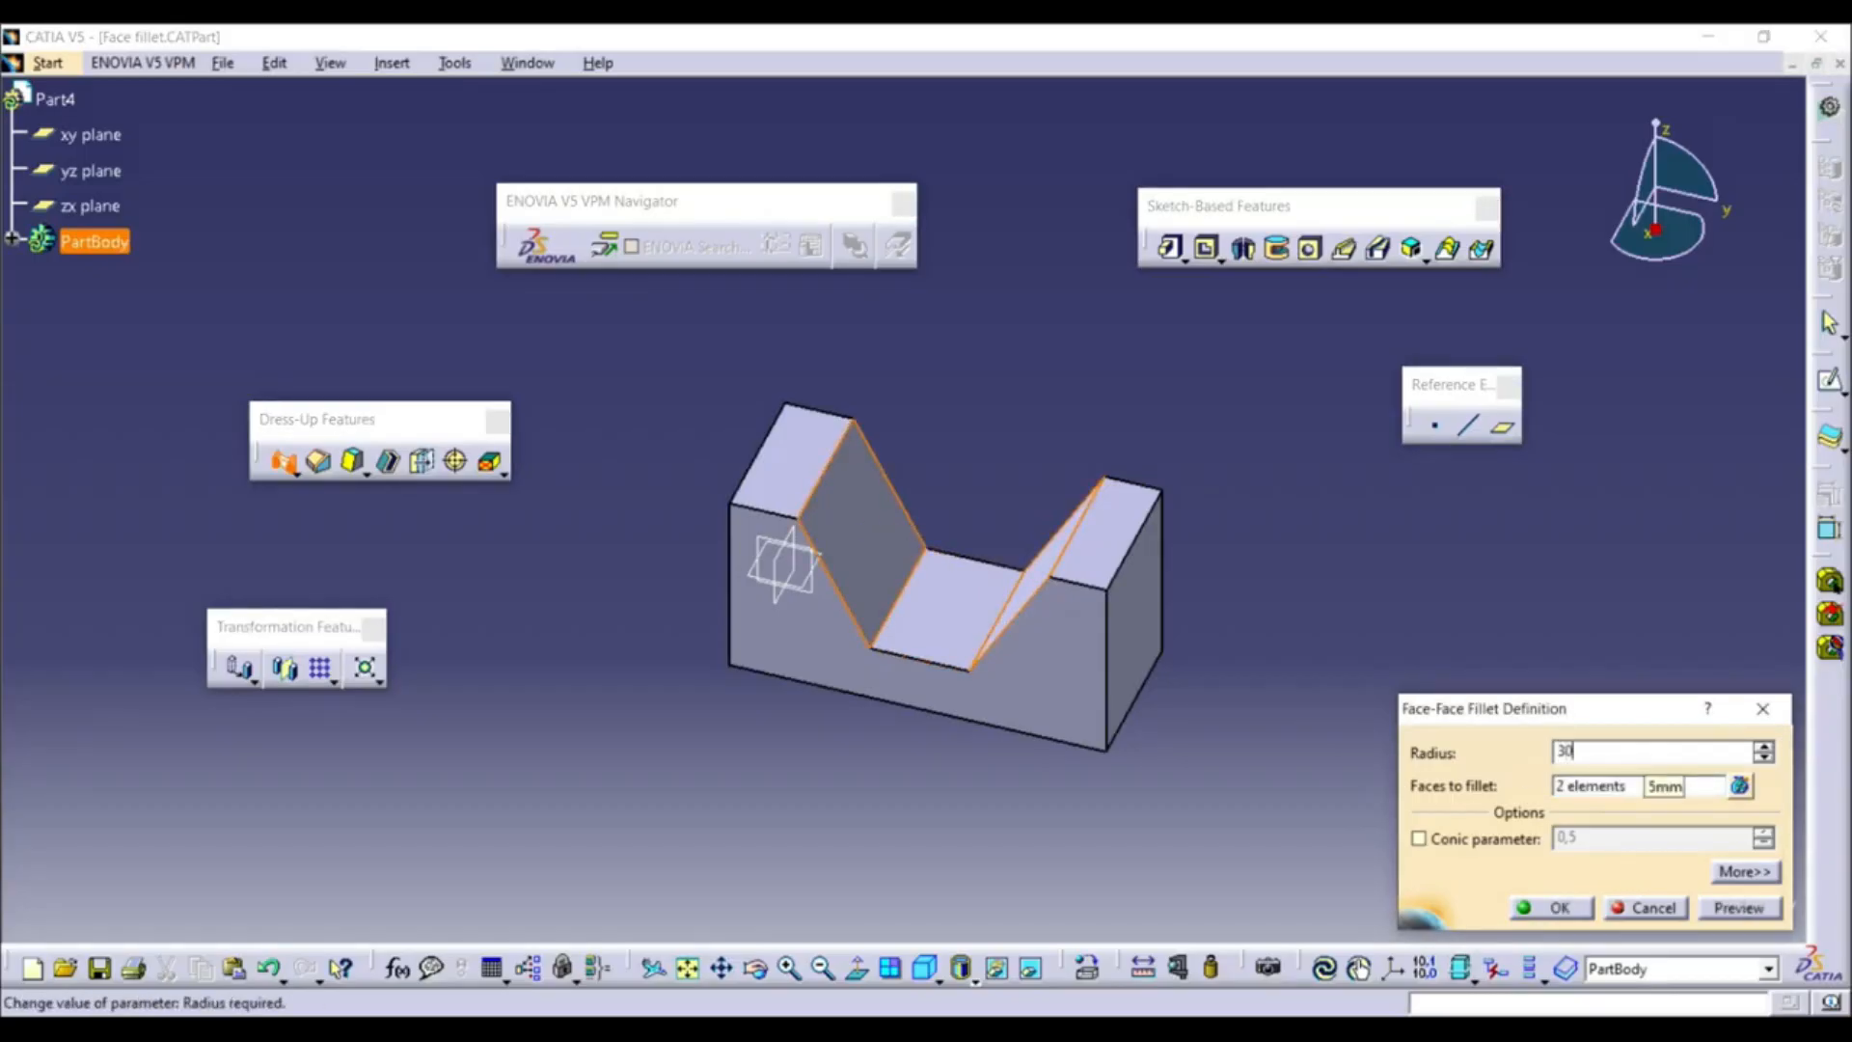
left_click(1555, 908)
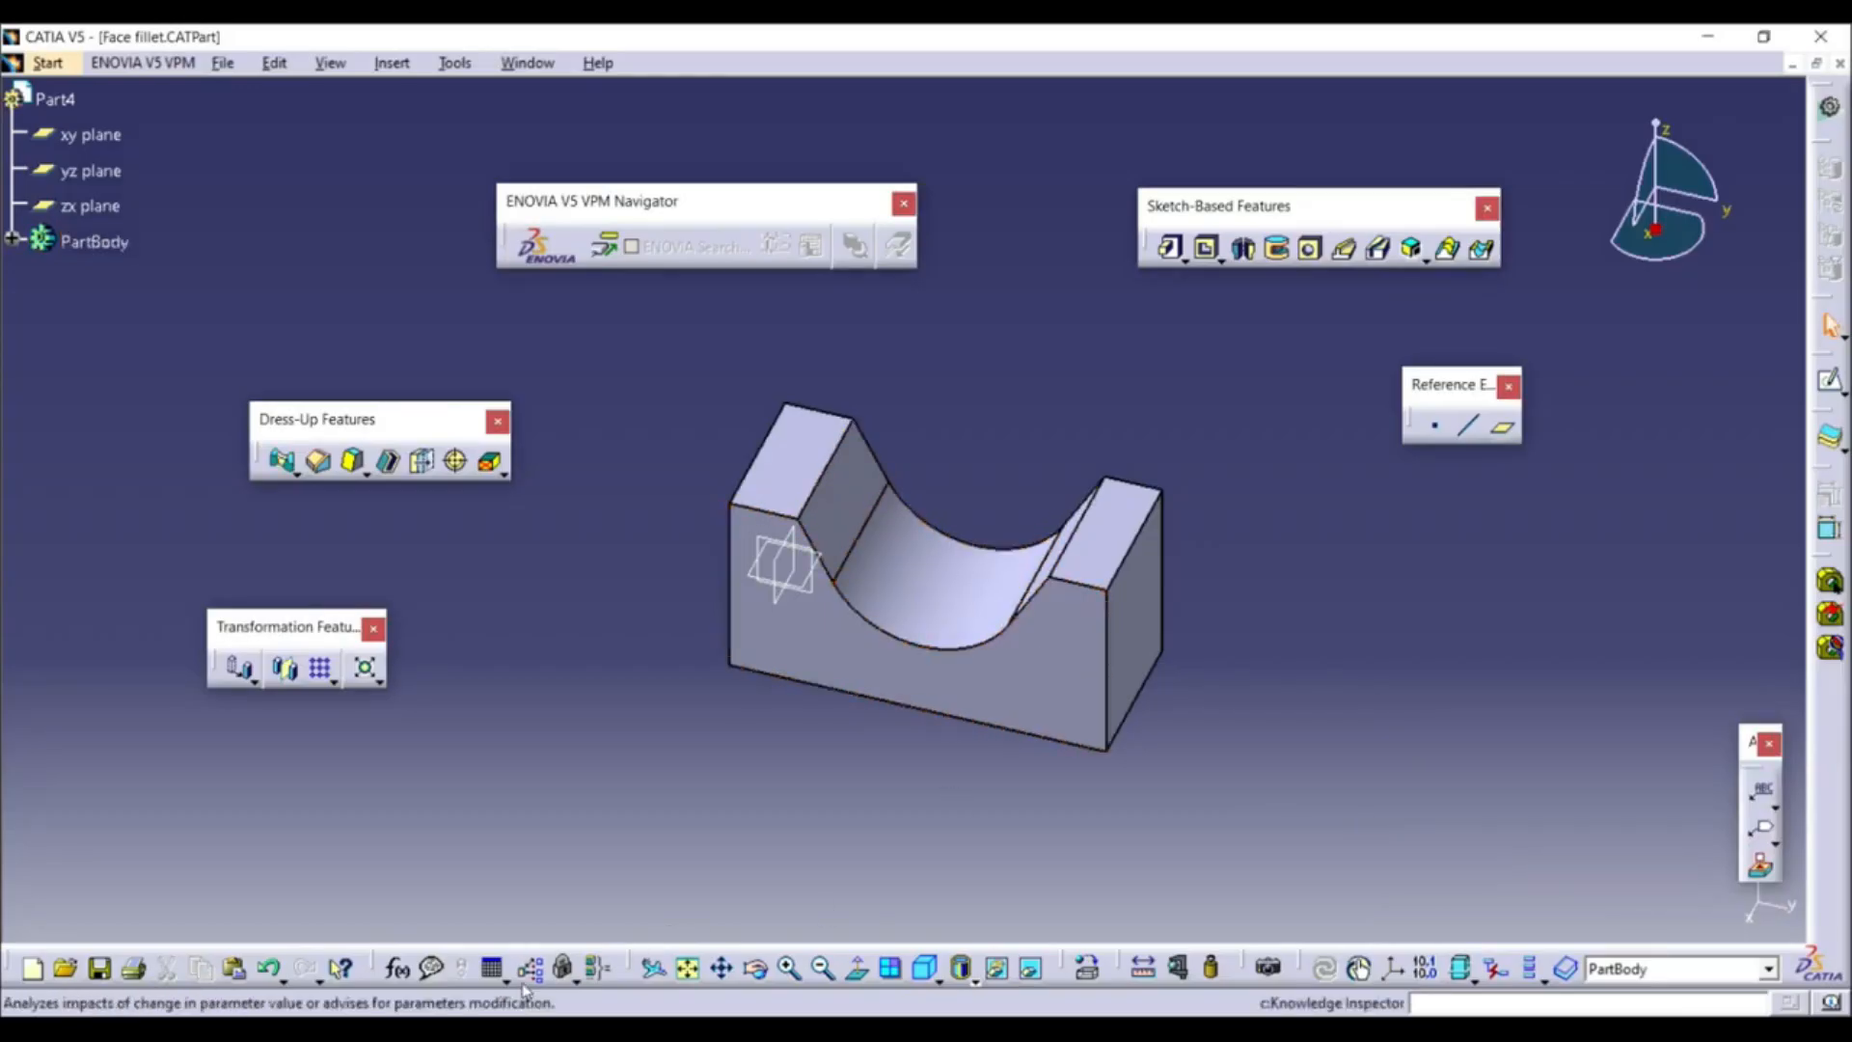
left_click(268, 968)
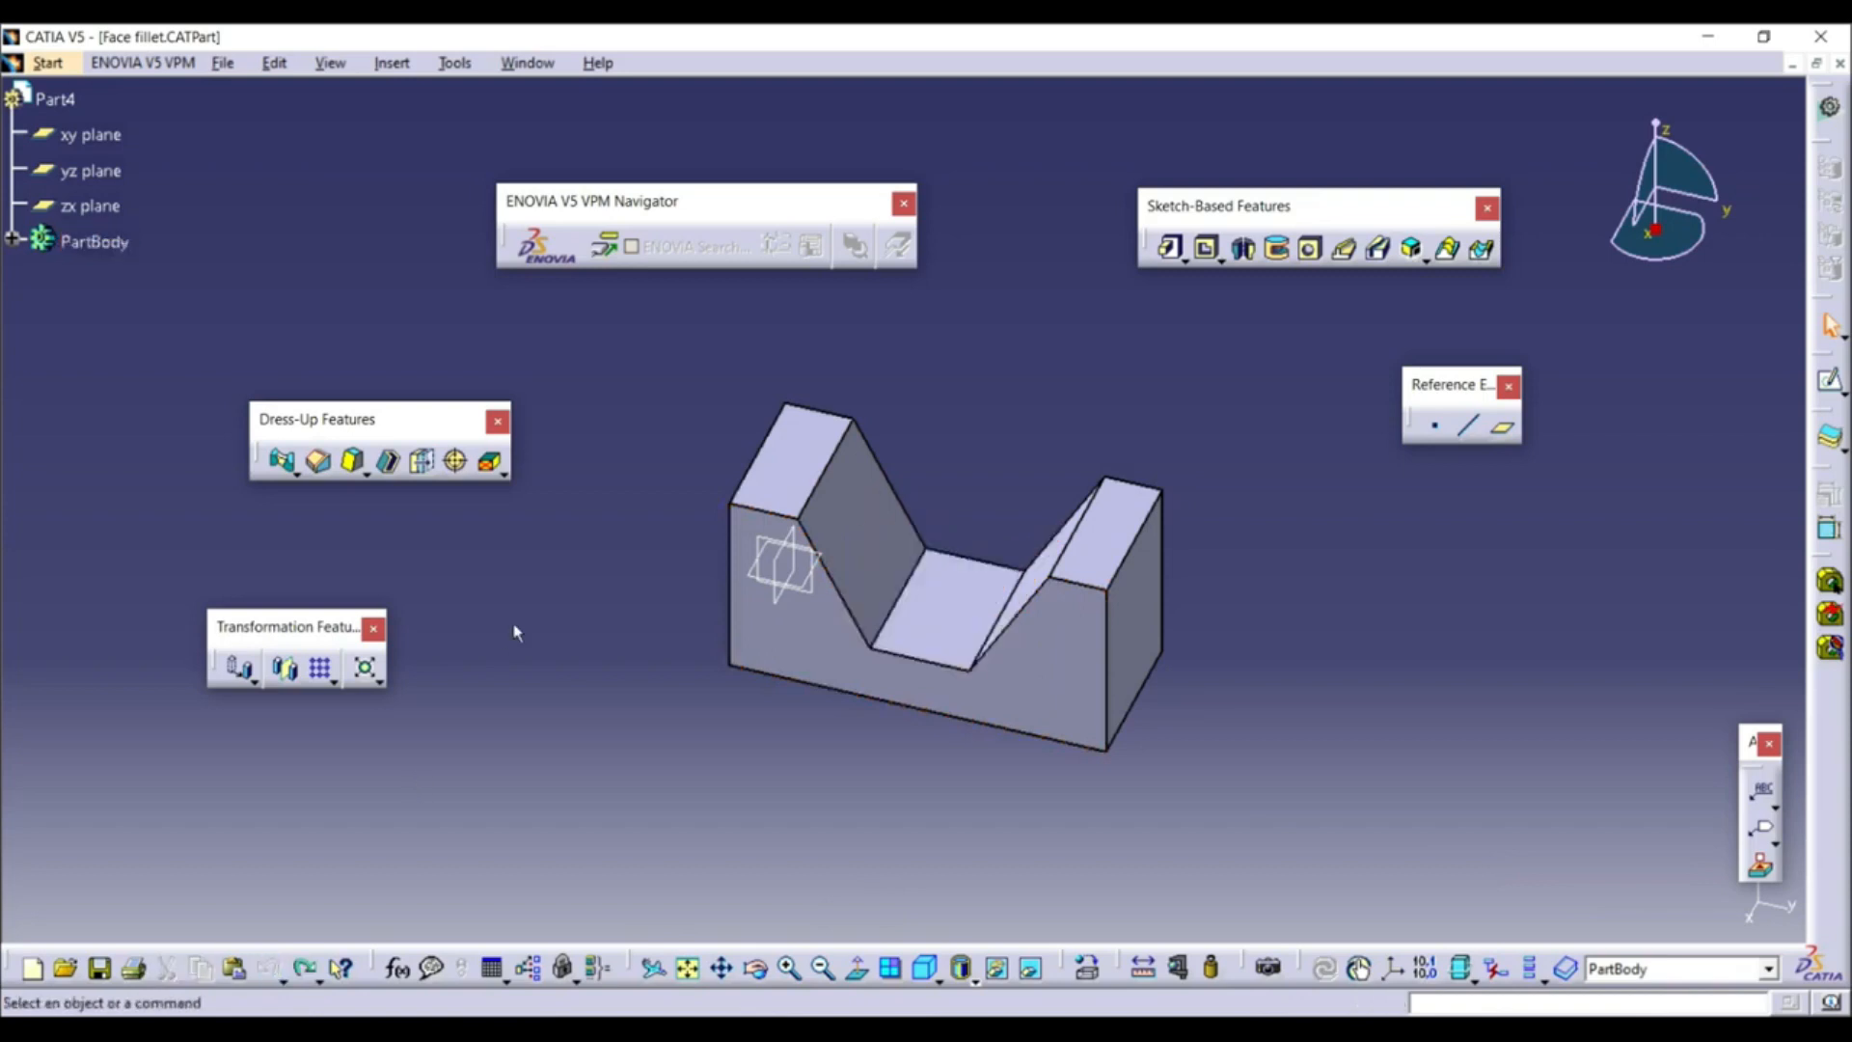
Round the taller post with a tritangent fillet between its sloped inner wall and outer side face, removing its top face
left_click(294, 474)
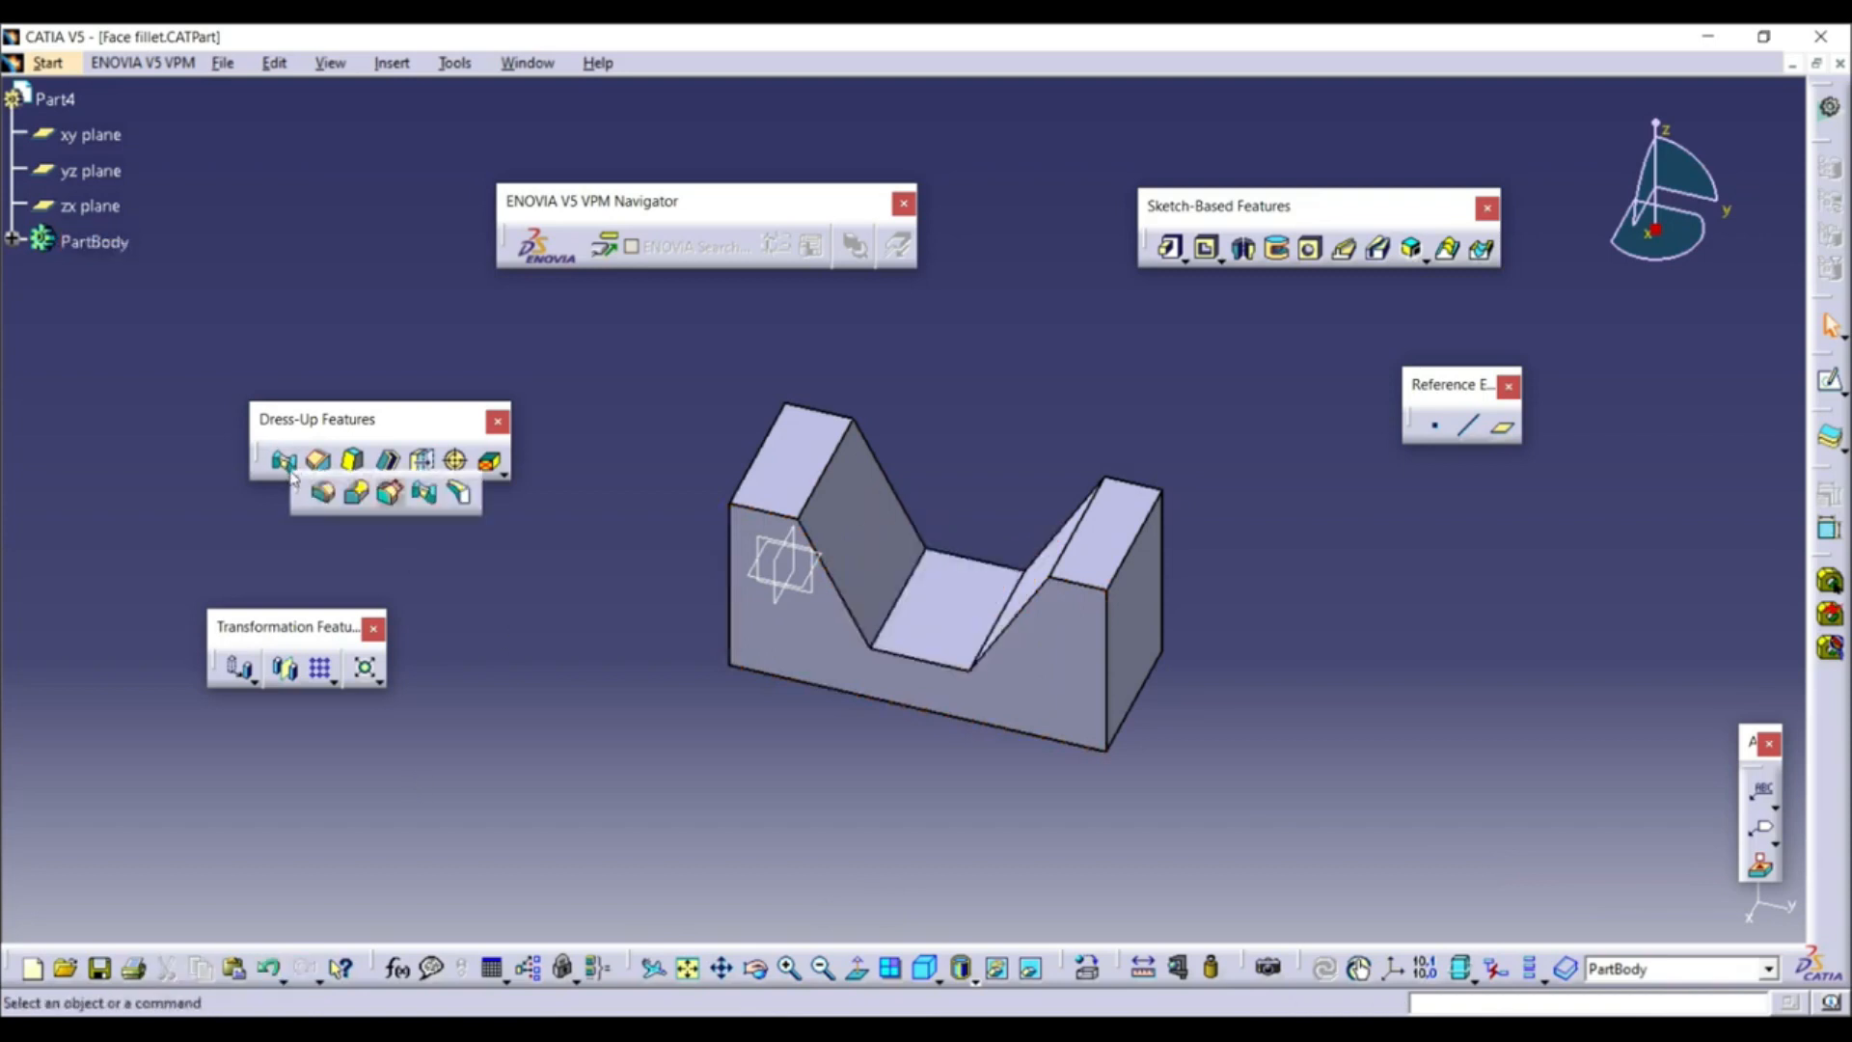
left_click(464, 496)
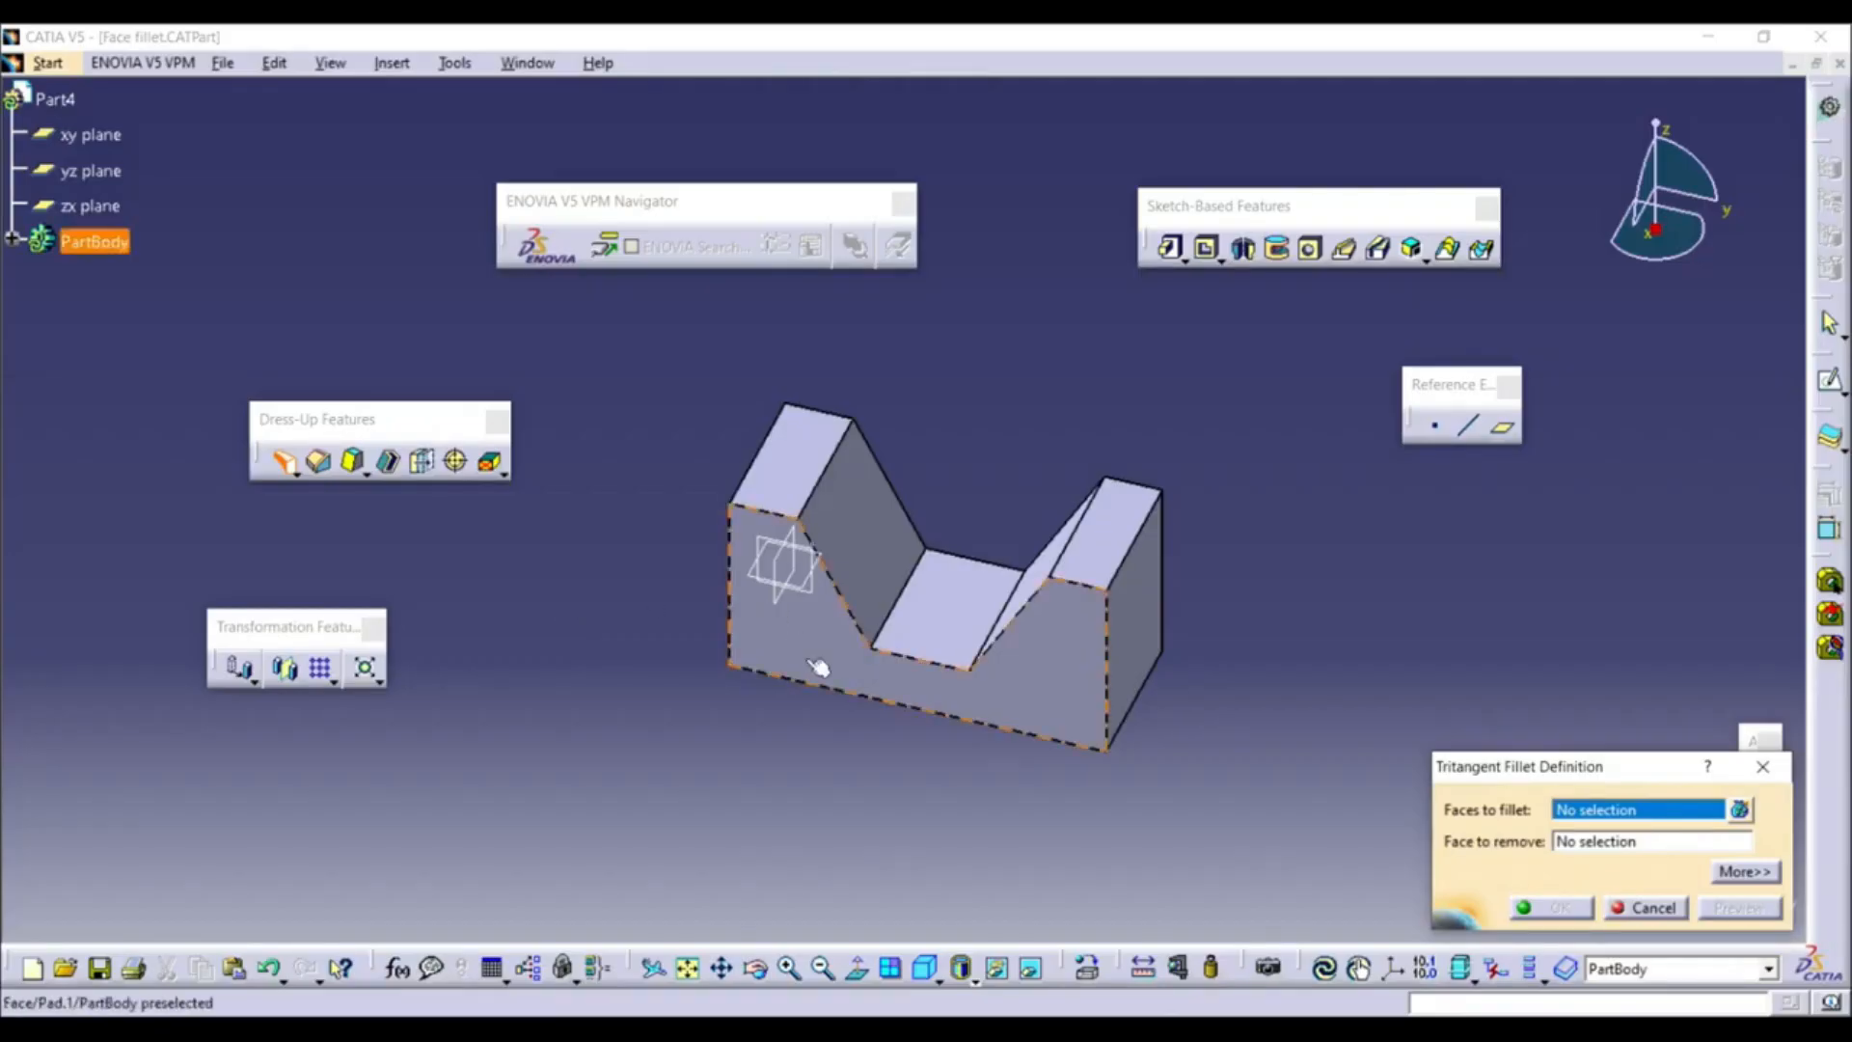
left_click(946, 644)
middle_click_drag(945, 645, 939, 627)
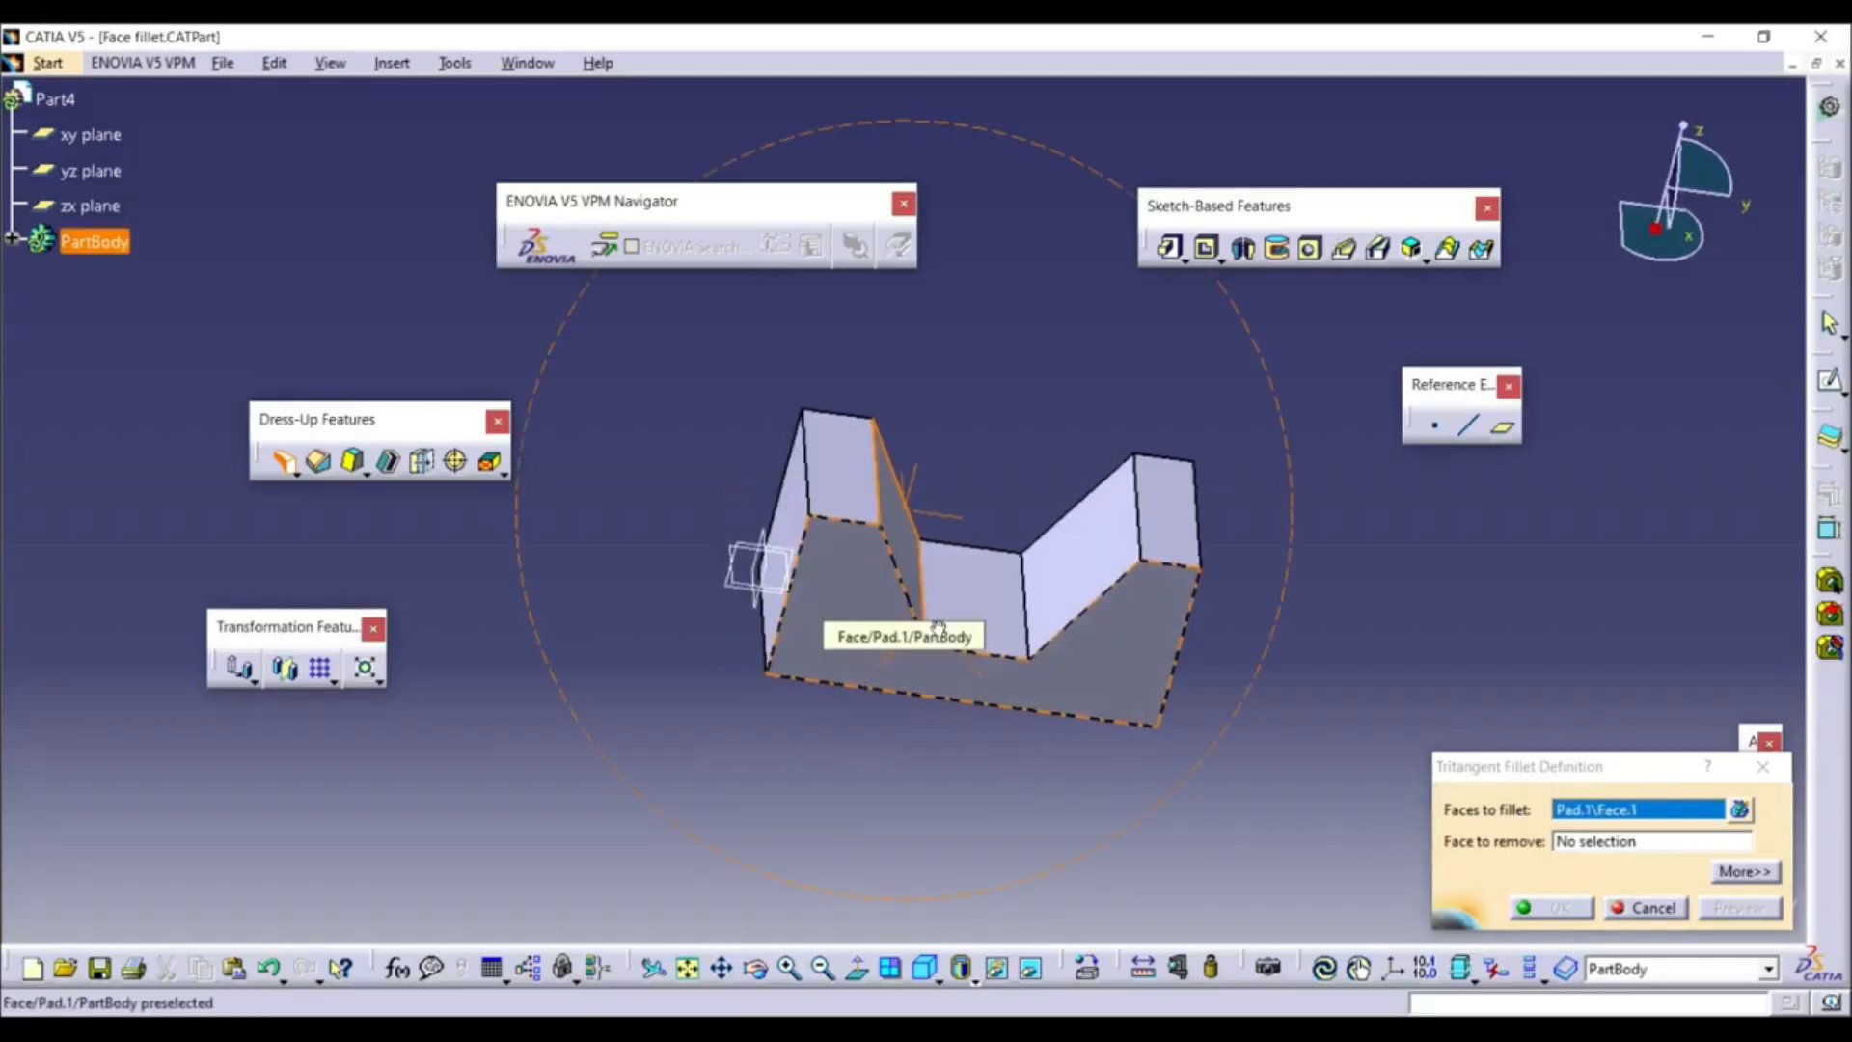
left_click(803, 527)
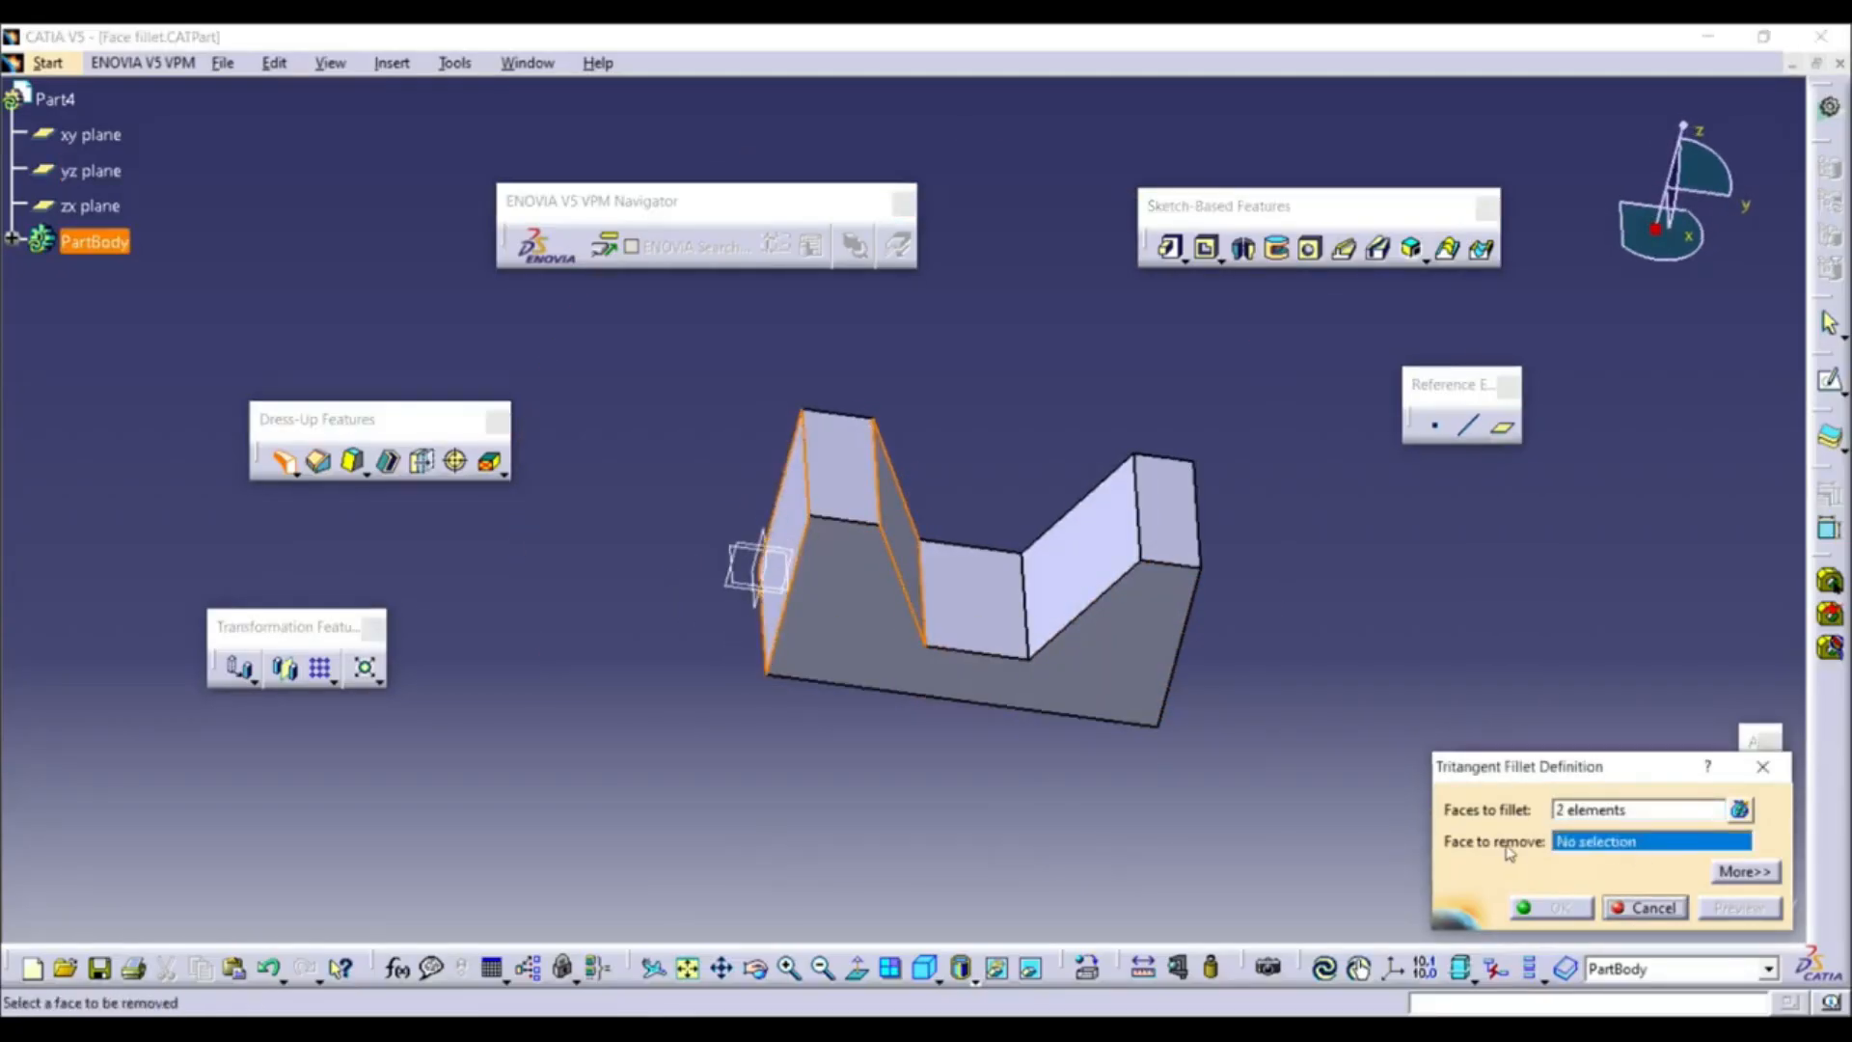
left_click(866, 493)
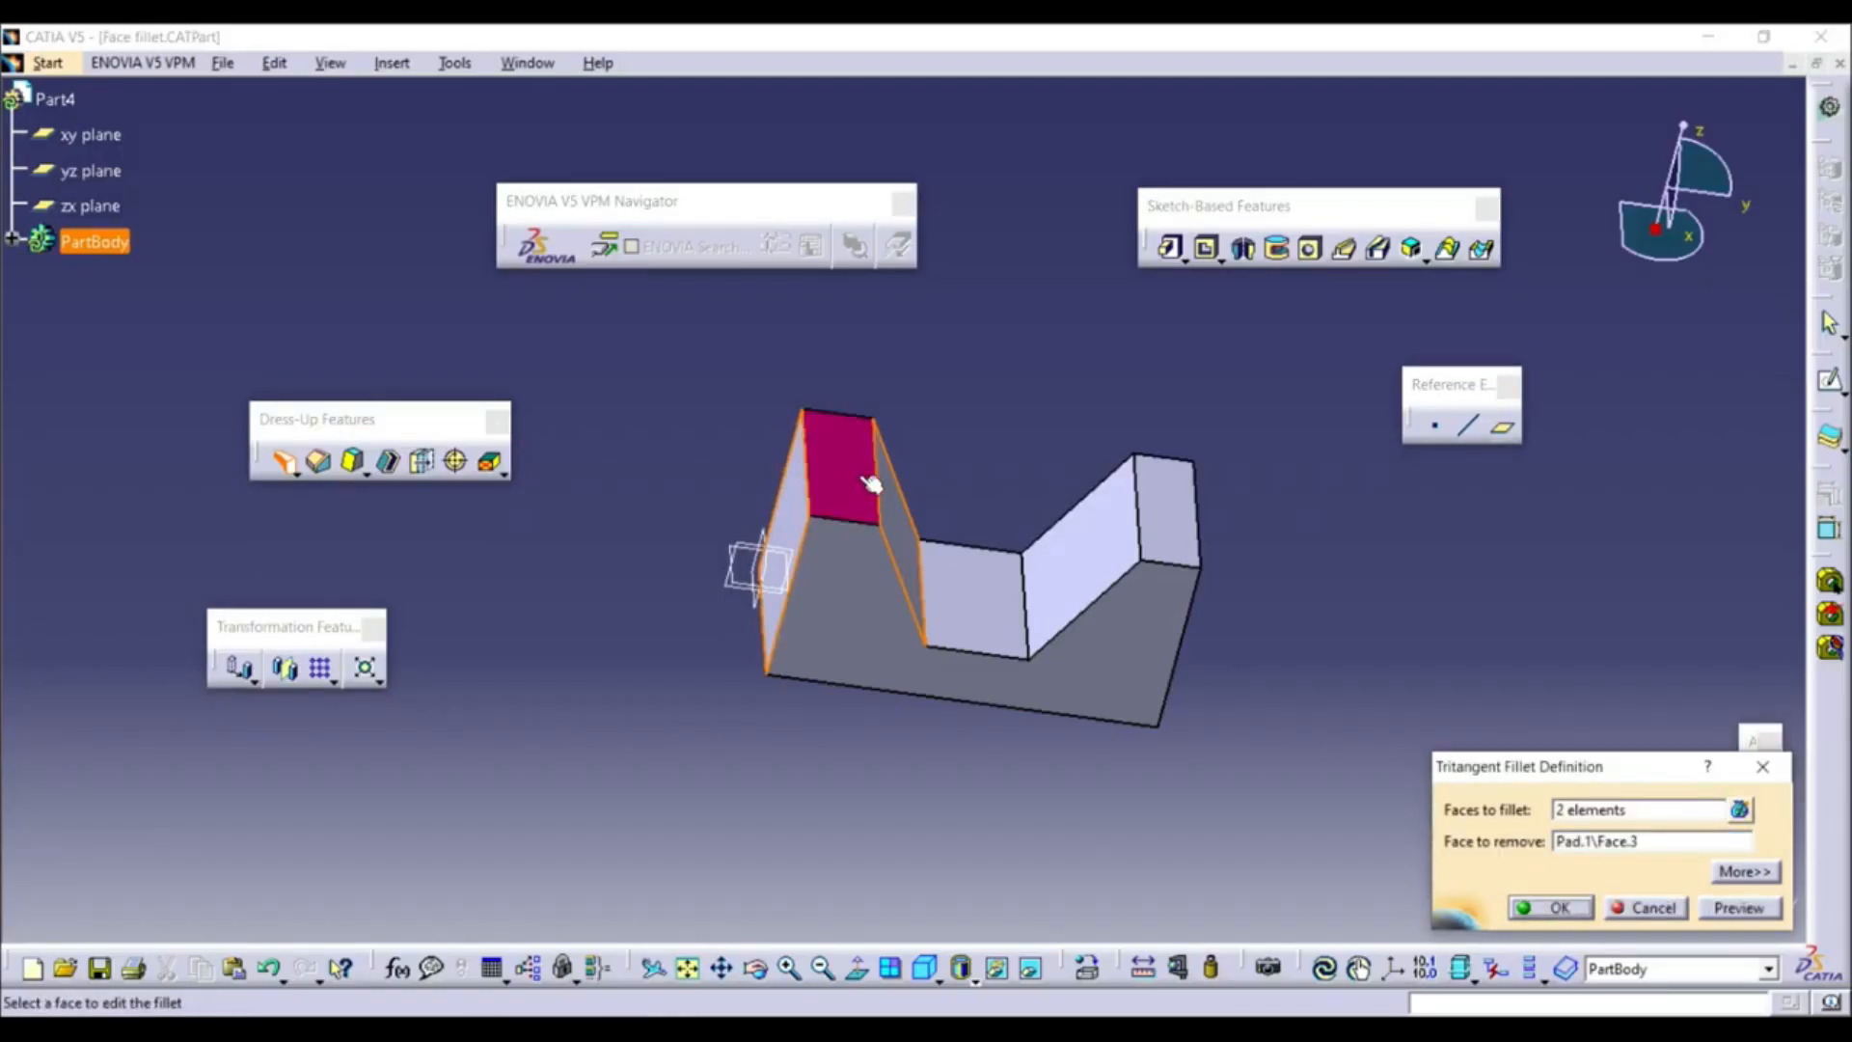
left_click(1577, 909)
middle_click_drag(714, 613, 714, 579)
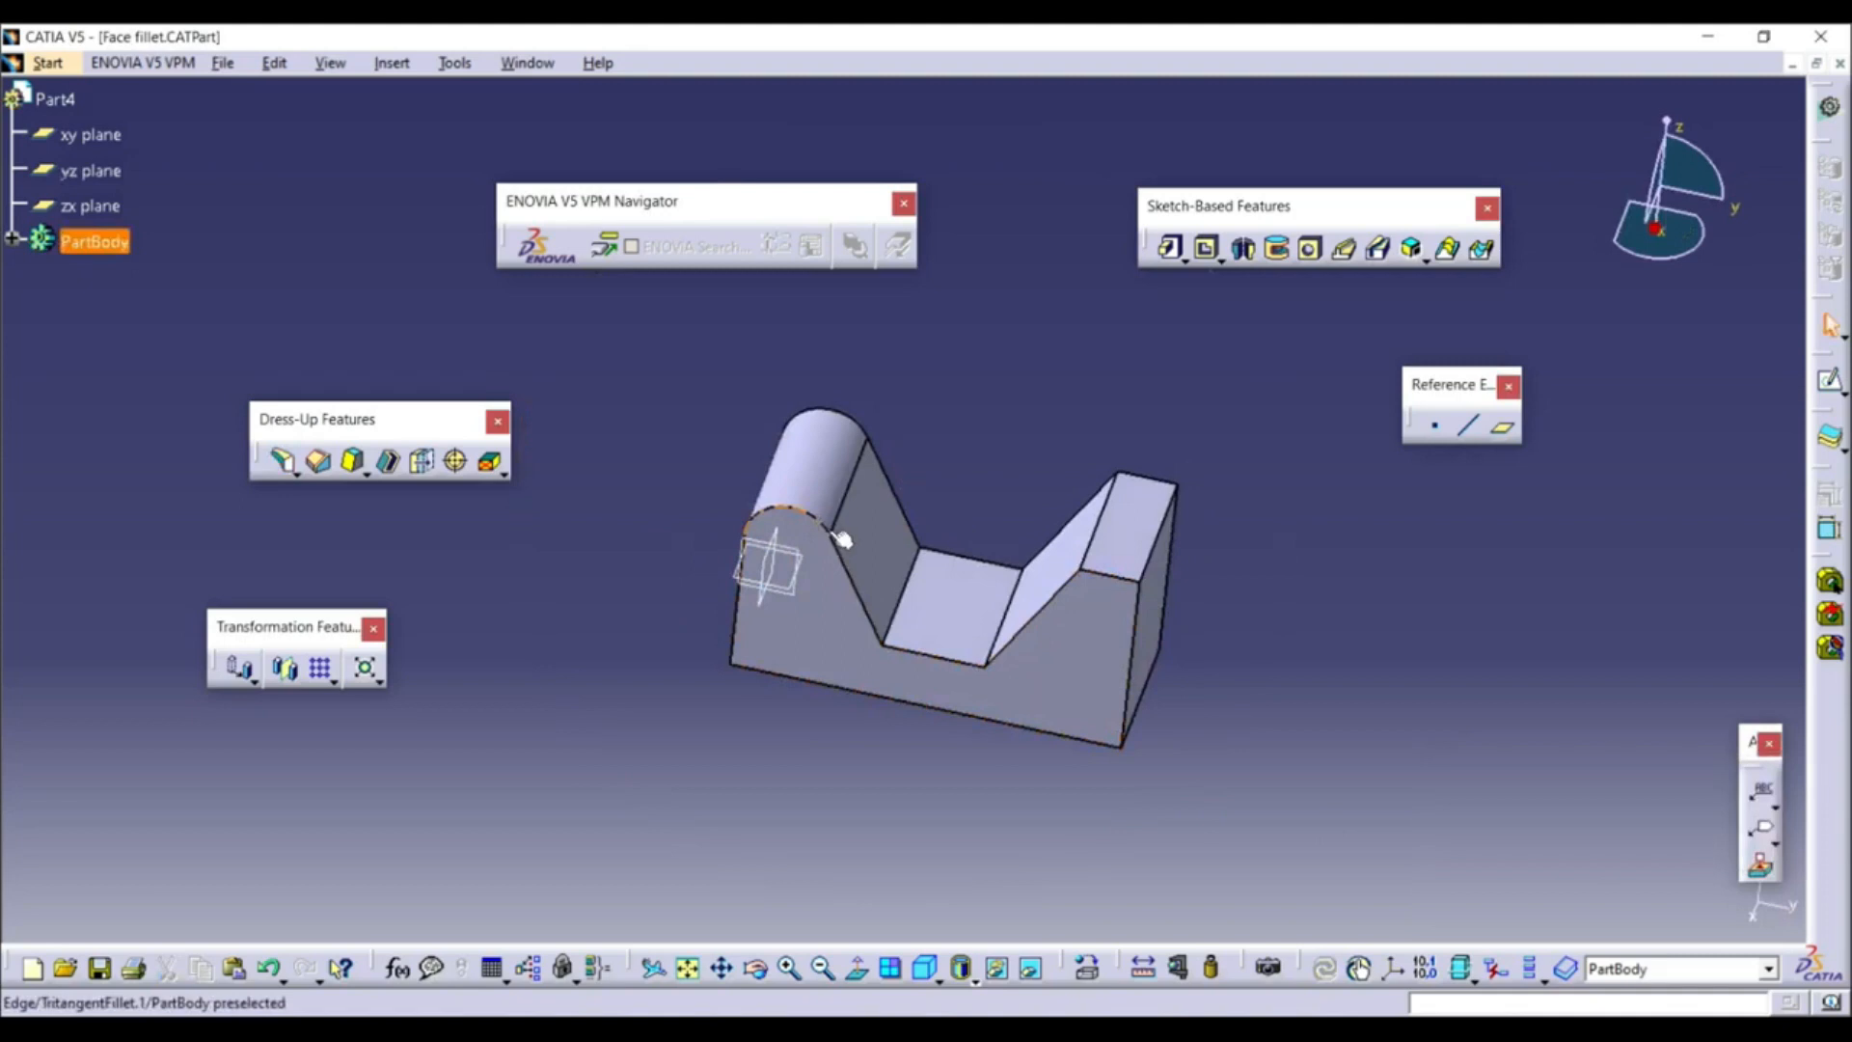
middle_click_drag(810, 698, 831, 742)
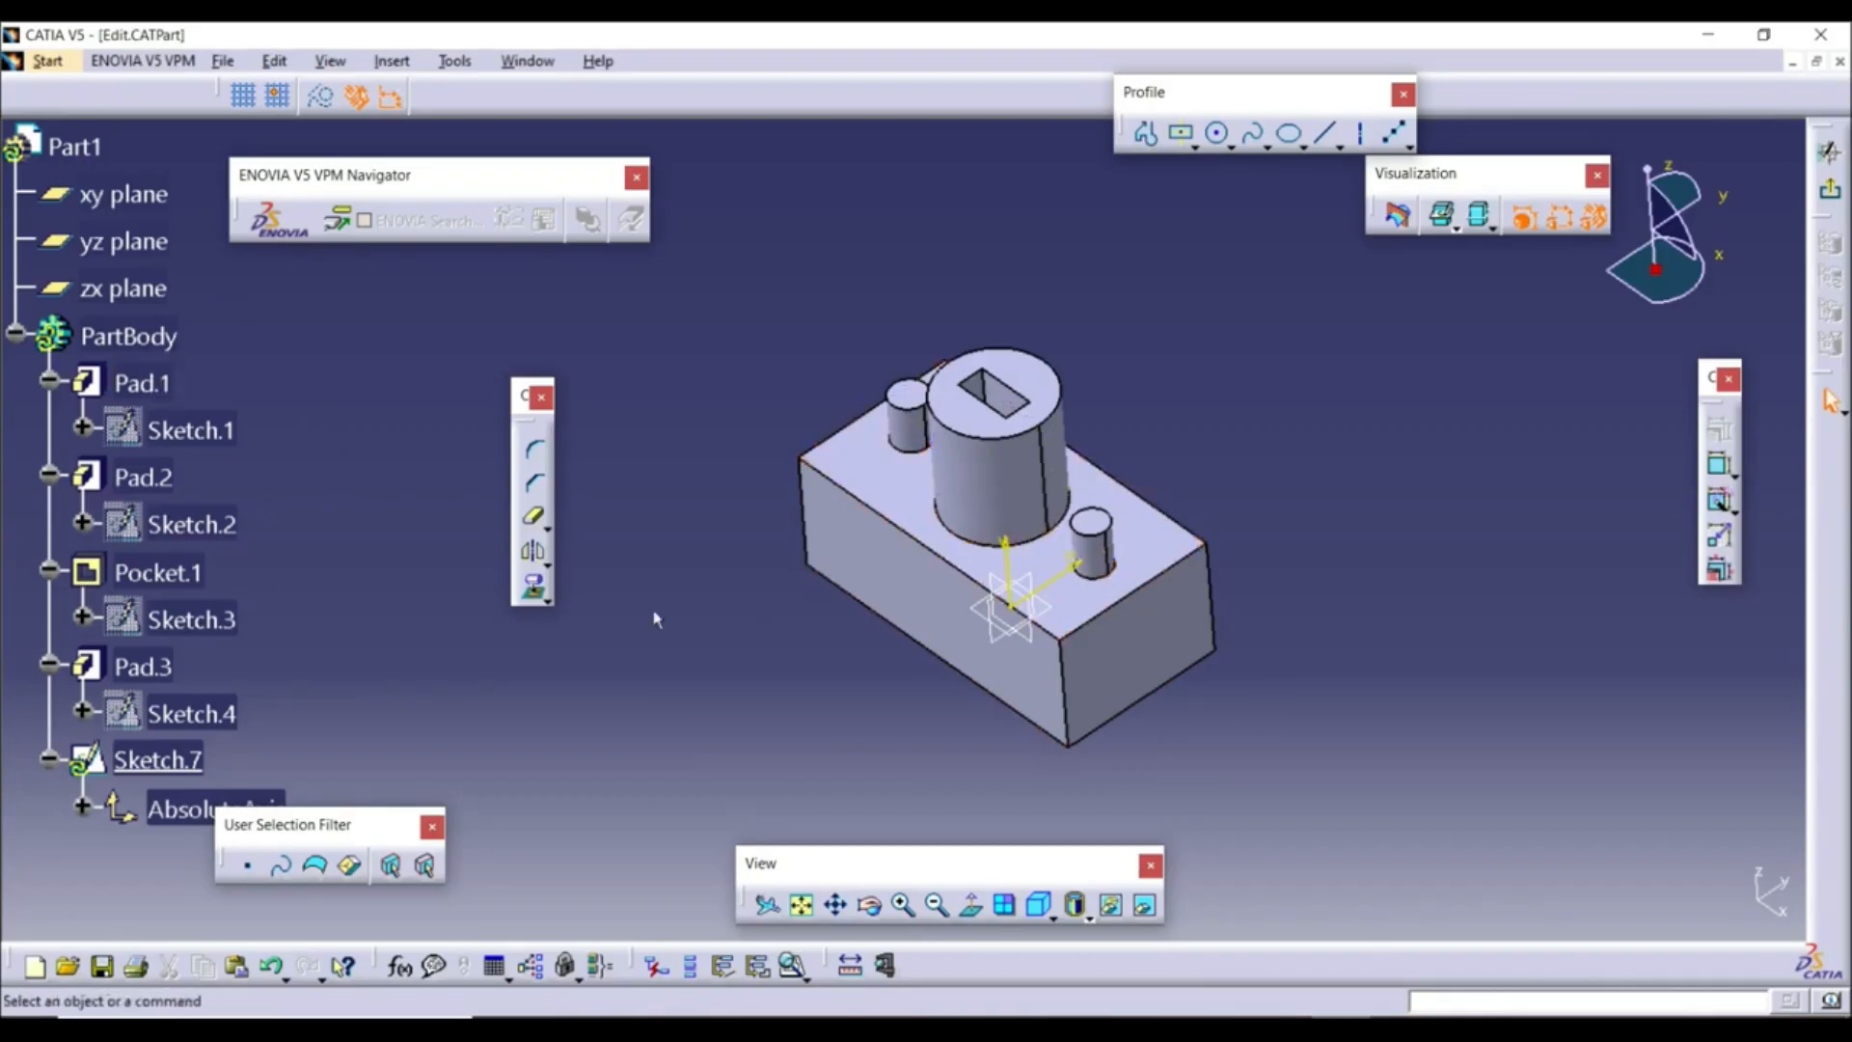
Open the properties of Part1 in the Edit.CATPart document
left_click(15, 334)
left_click(15, 333)
right_click(51, 149)
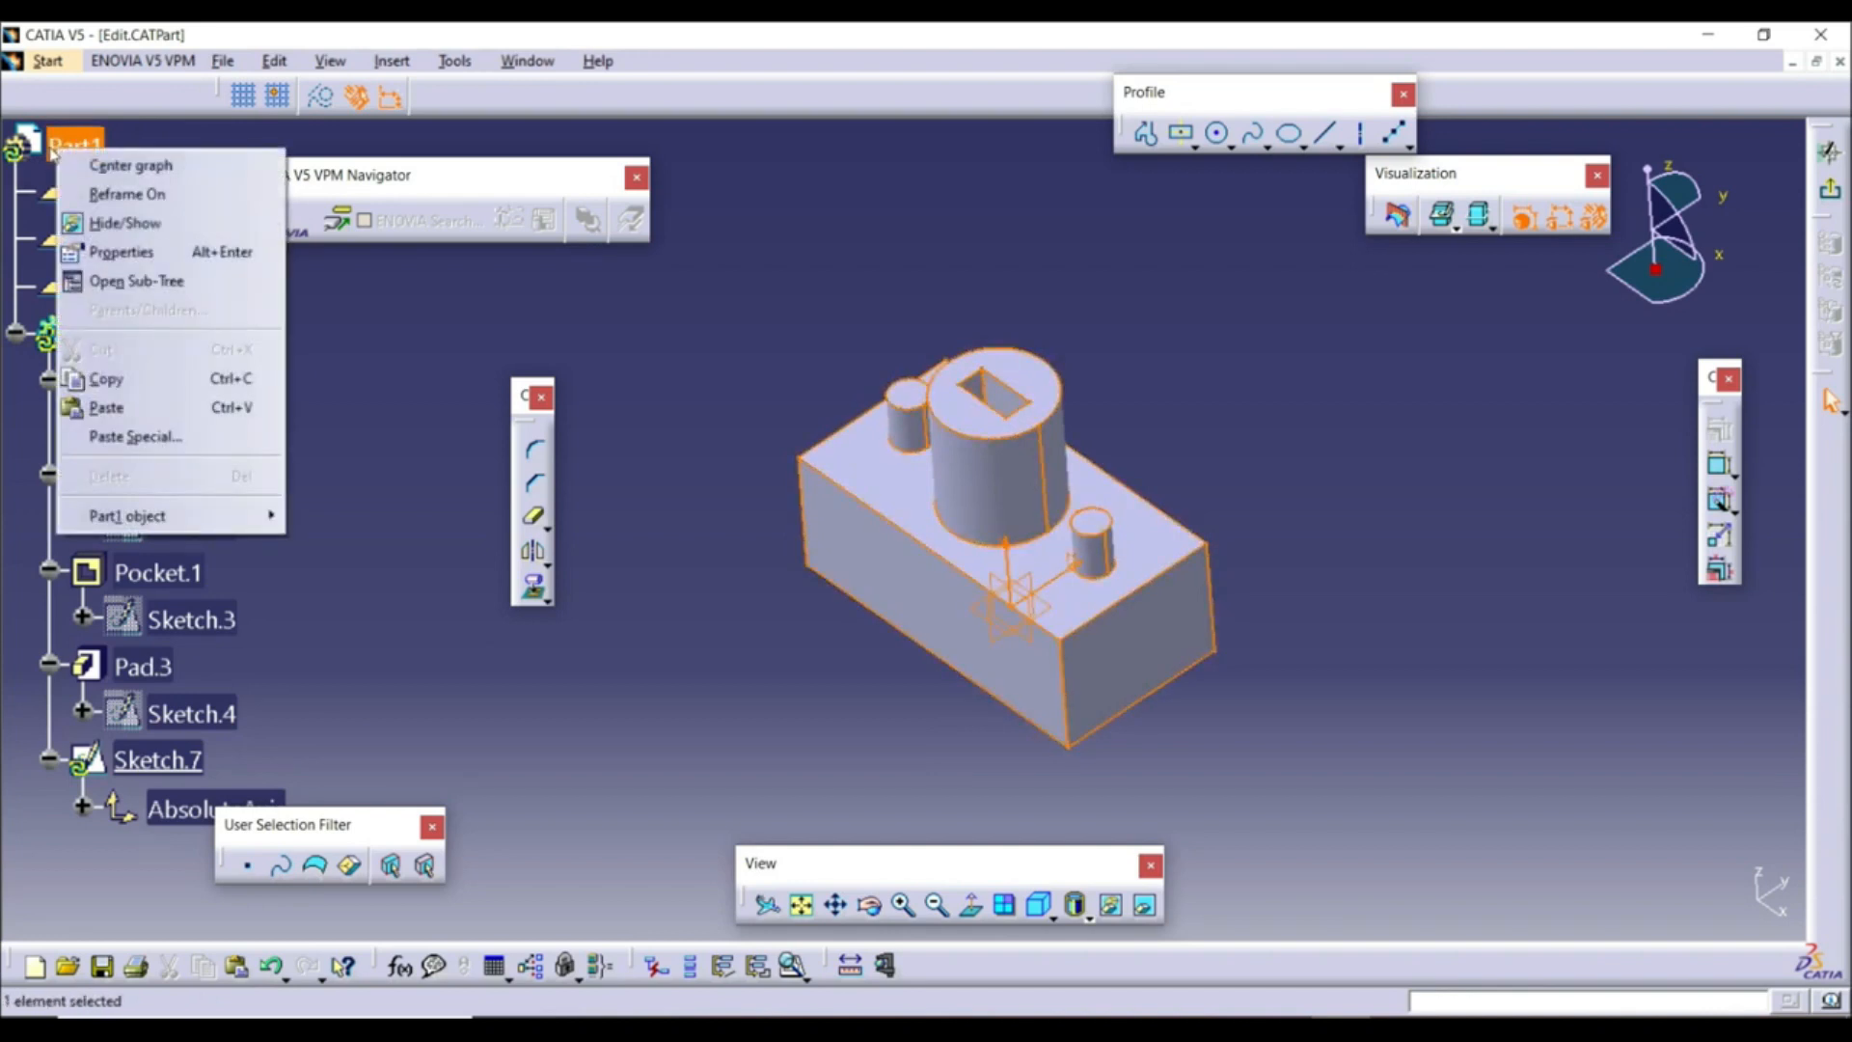
left_click(145, 252)
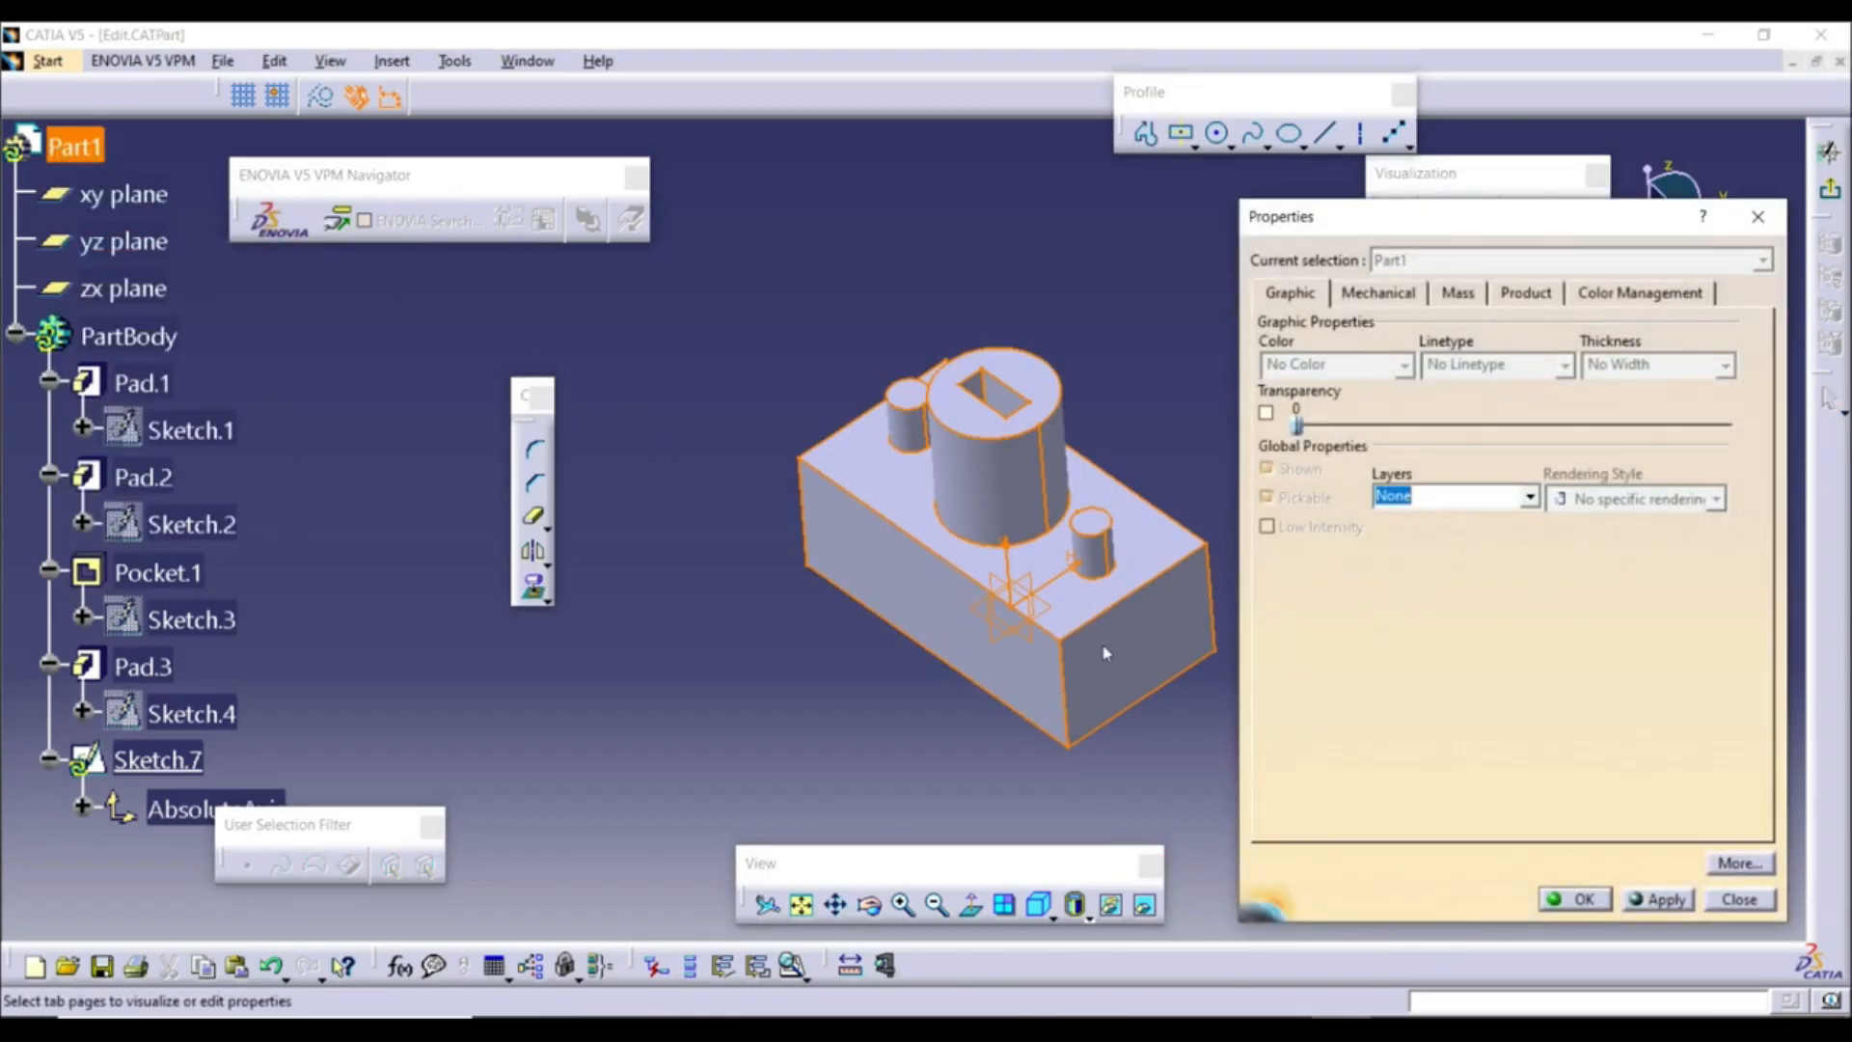
Try a transparency of 124 on the whole part, and reset it to 0
left_click_drag(1298, 425, 1521, 431)
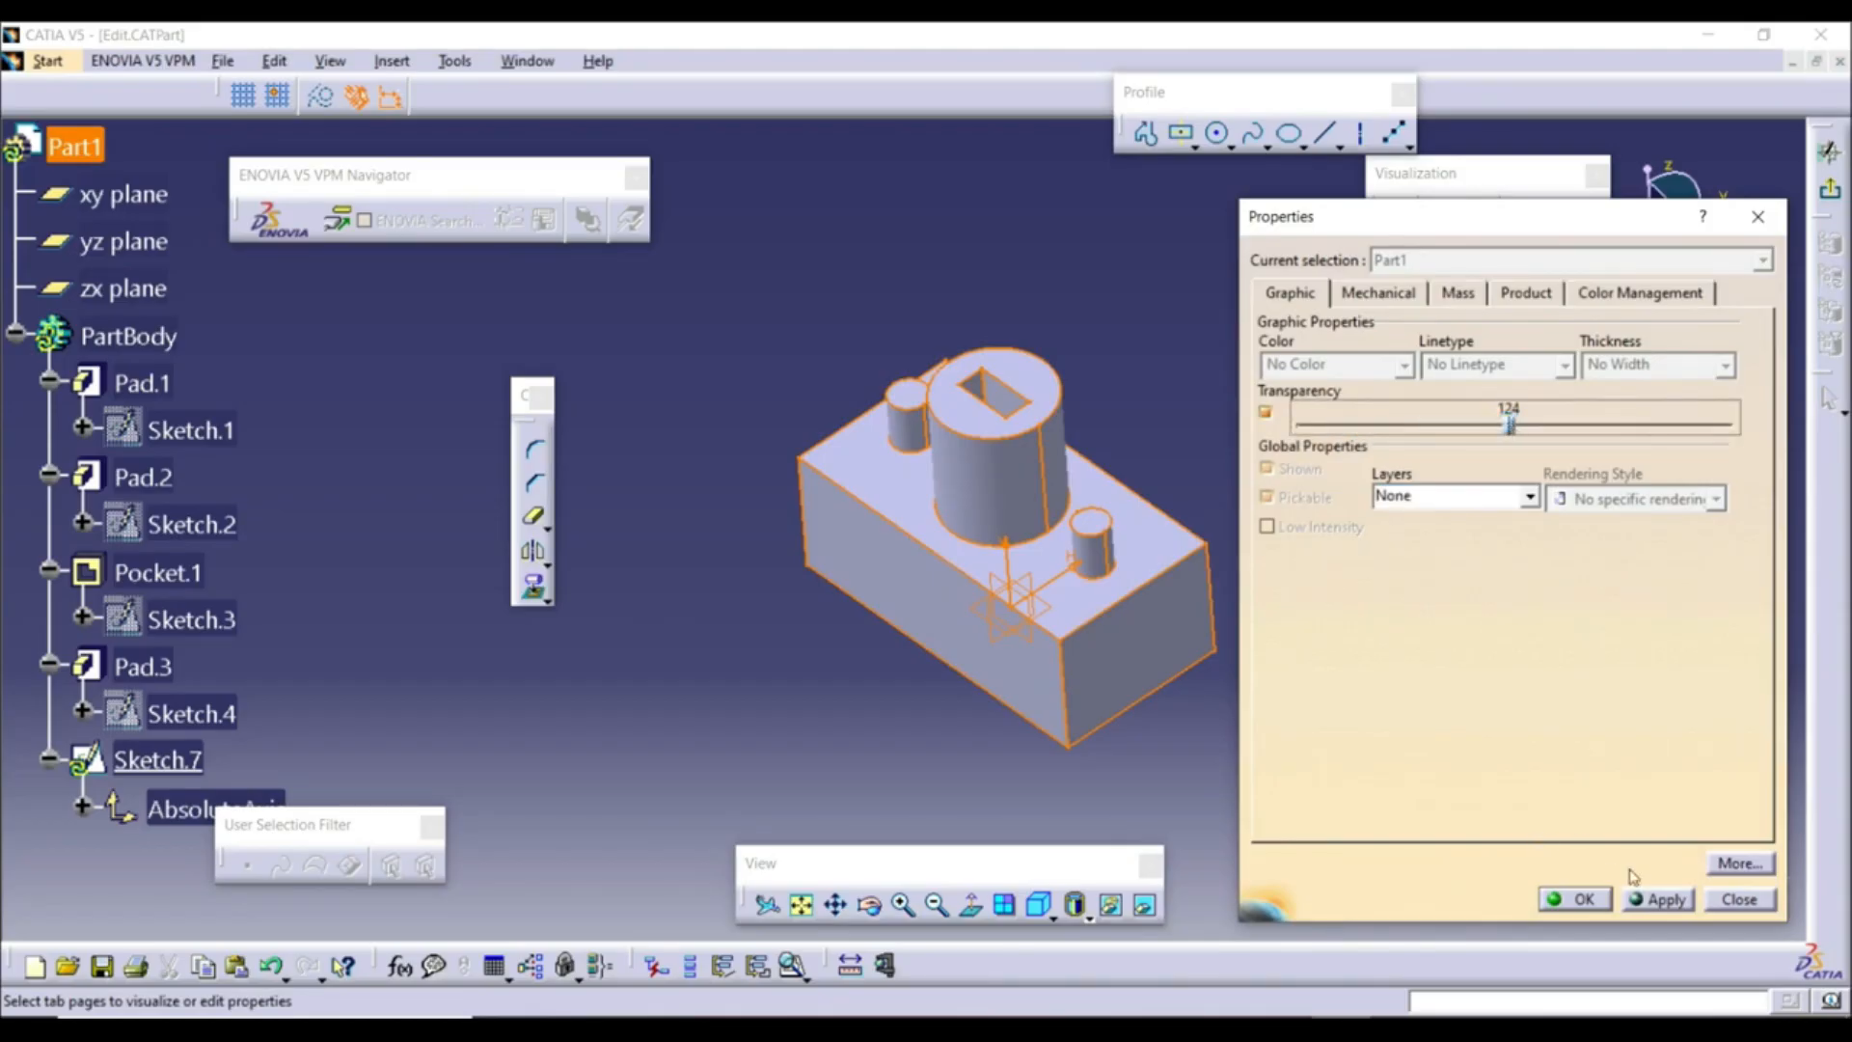
left_click(1662, 901)
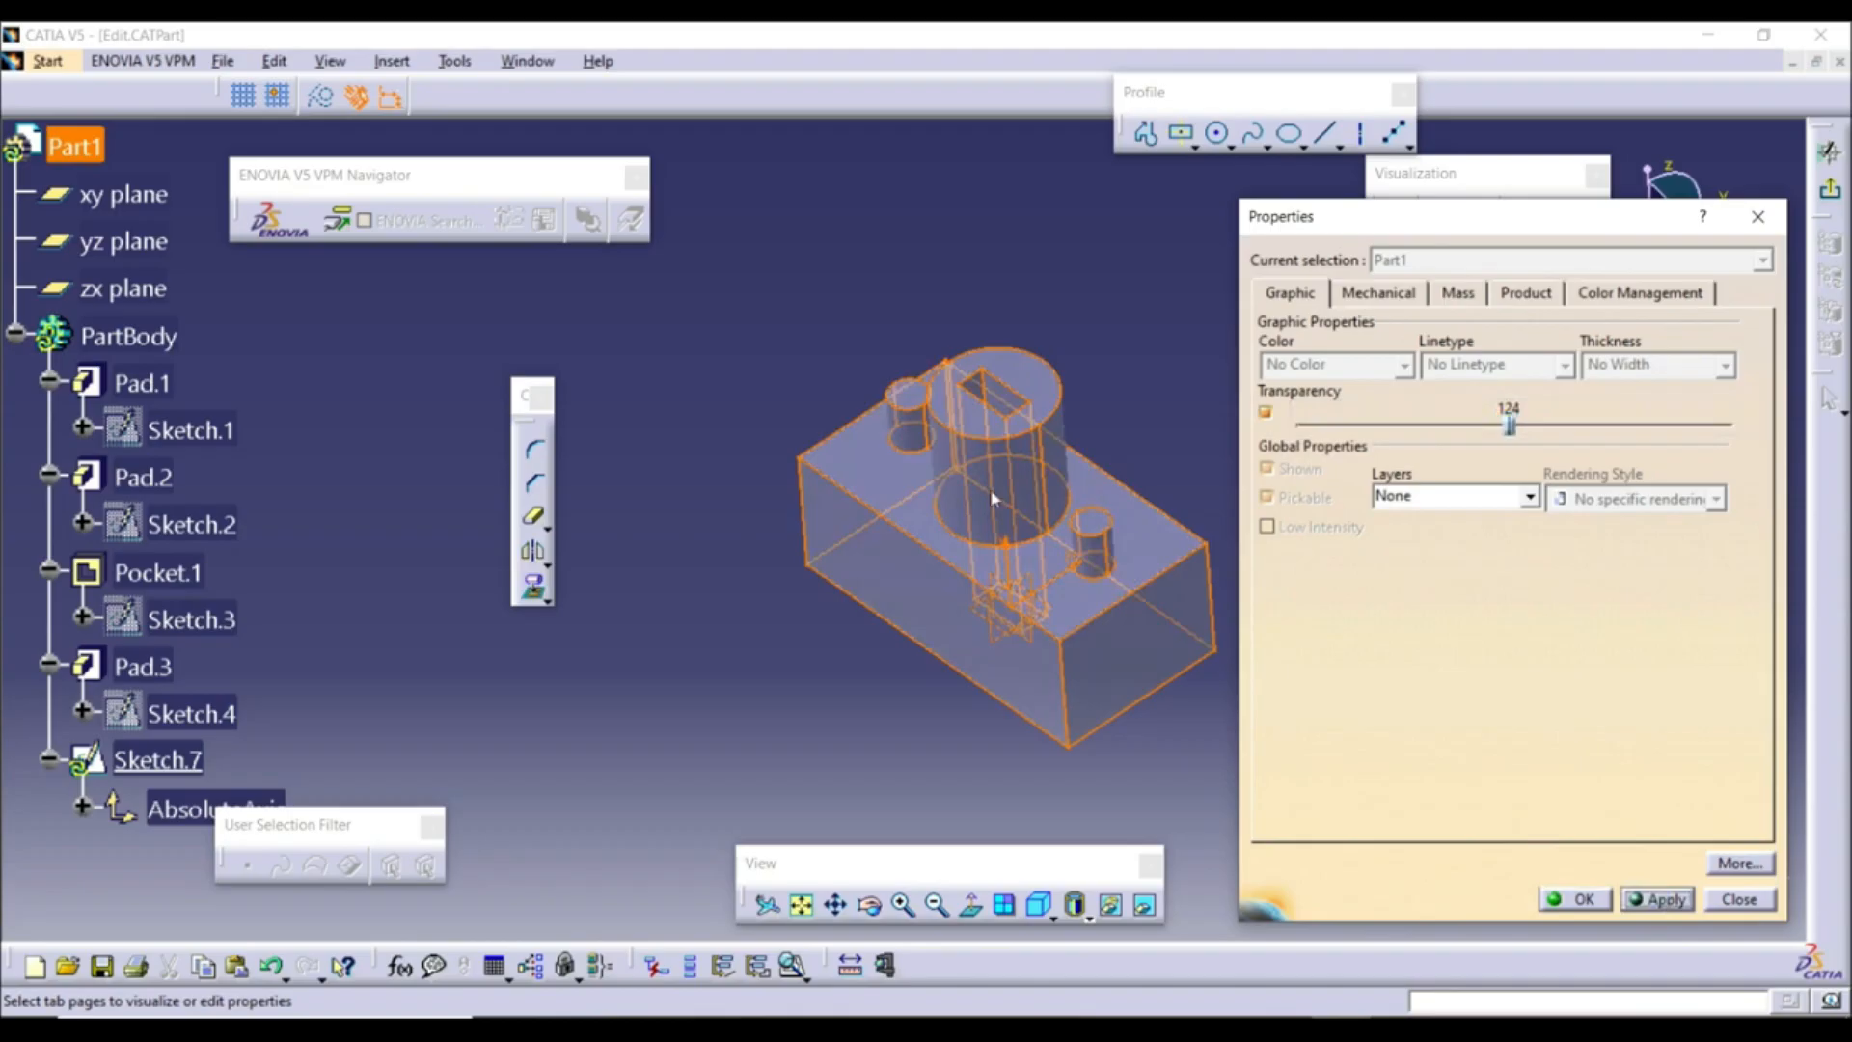
left_click_drag(1513, 431, 1292, 428)
left_click(1661, 901)
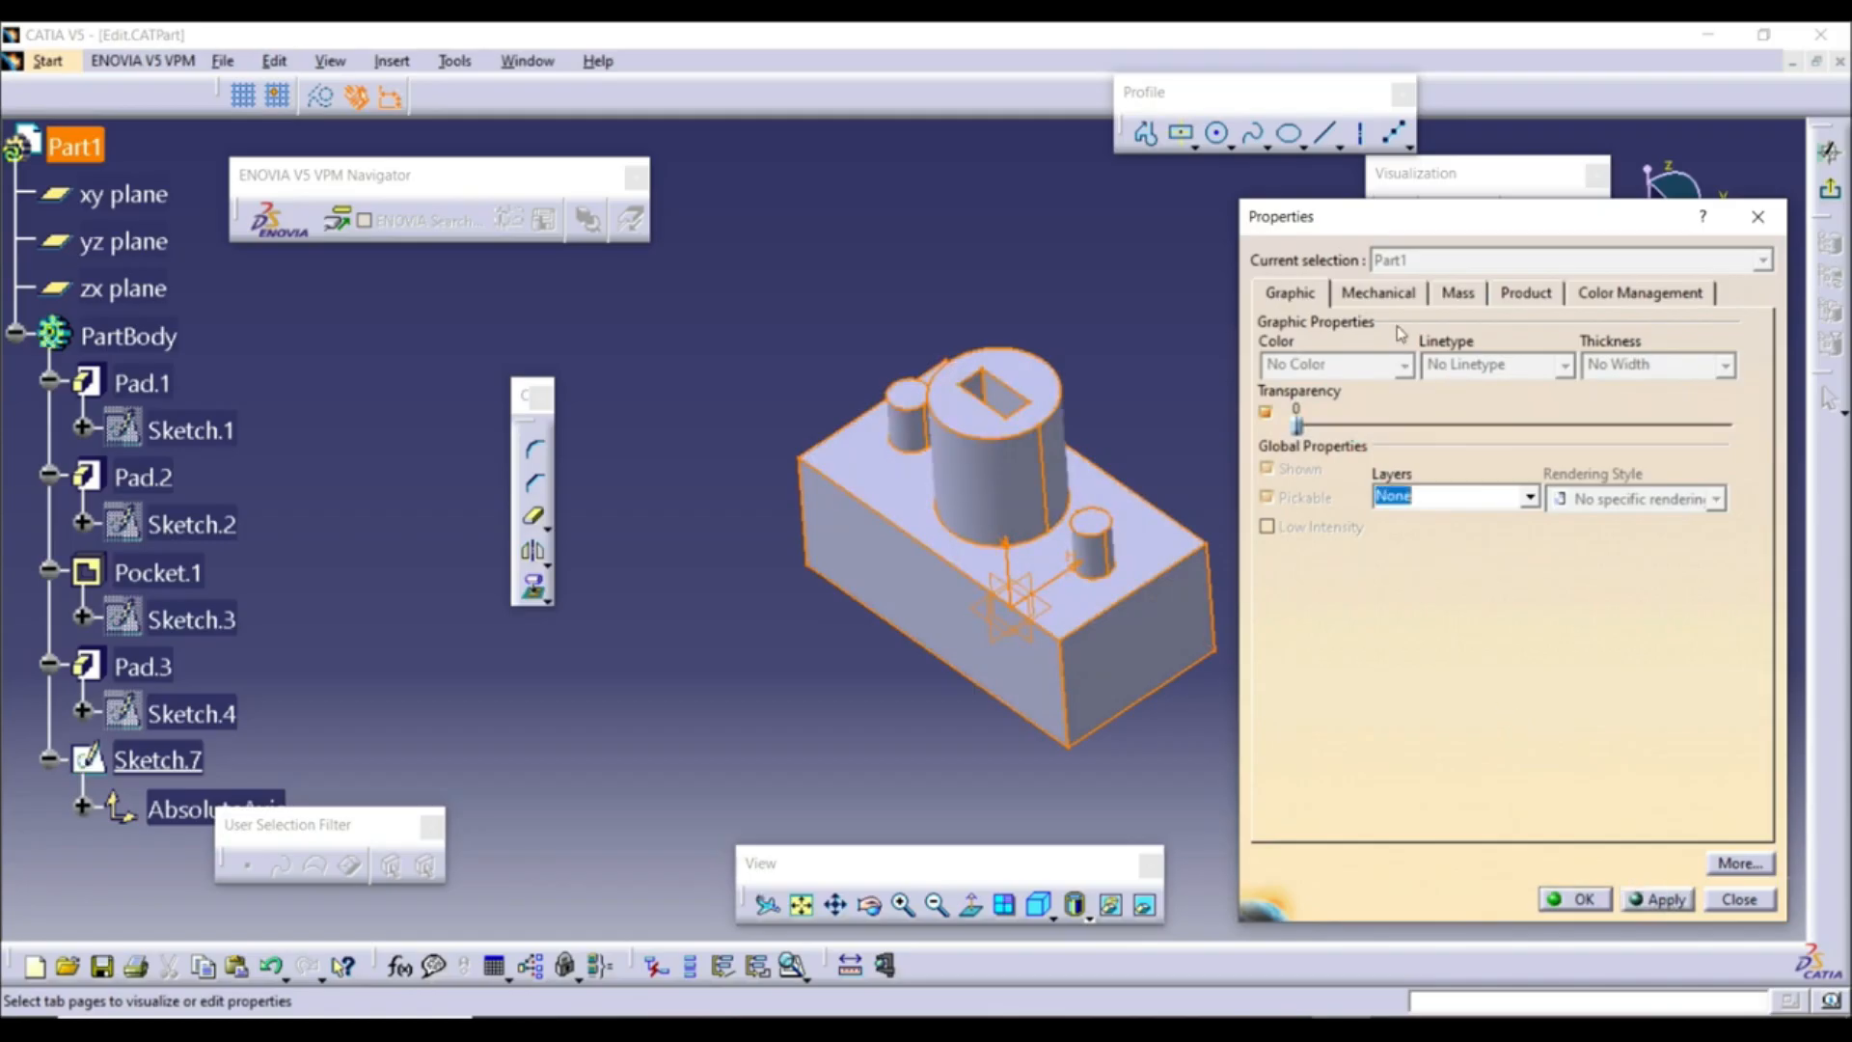
Check the part's mass properties and set its part number to A
left_click(1464, 297)
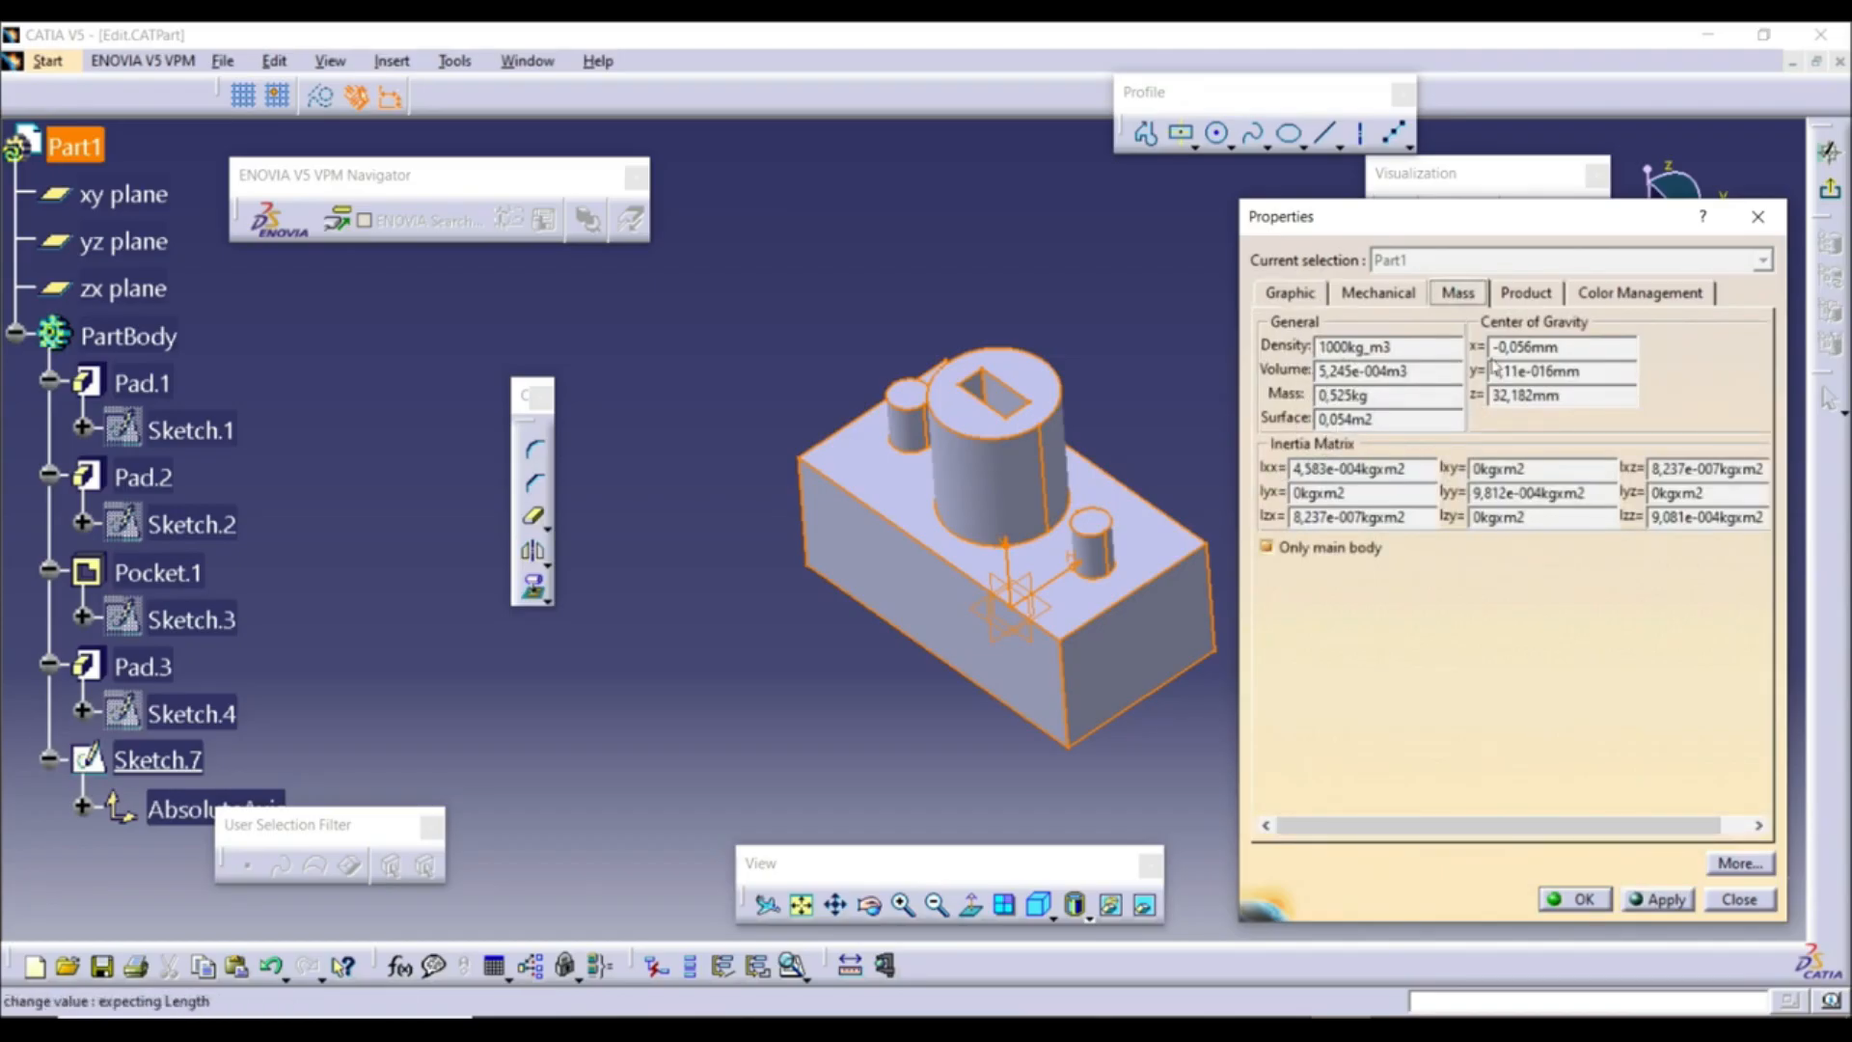
left_click(1526, 292)
double_click(1437, 476)
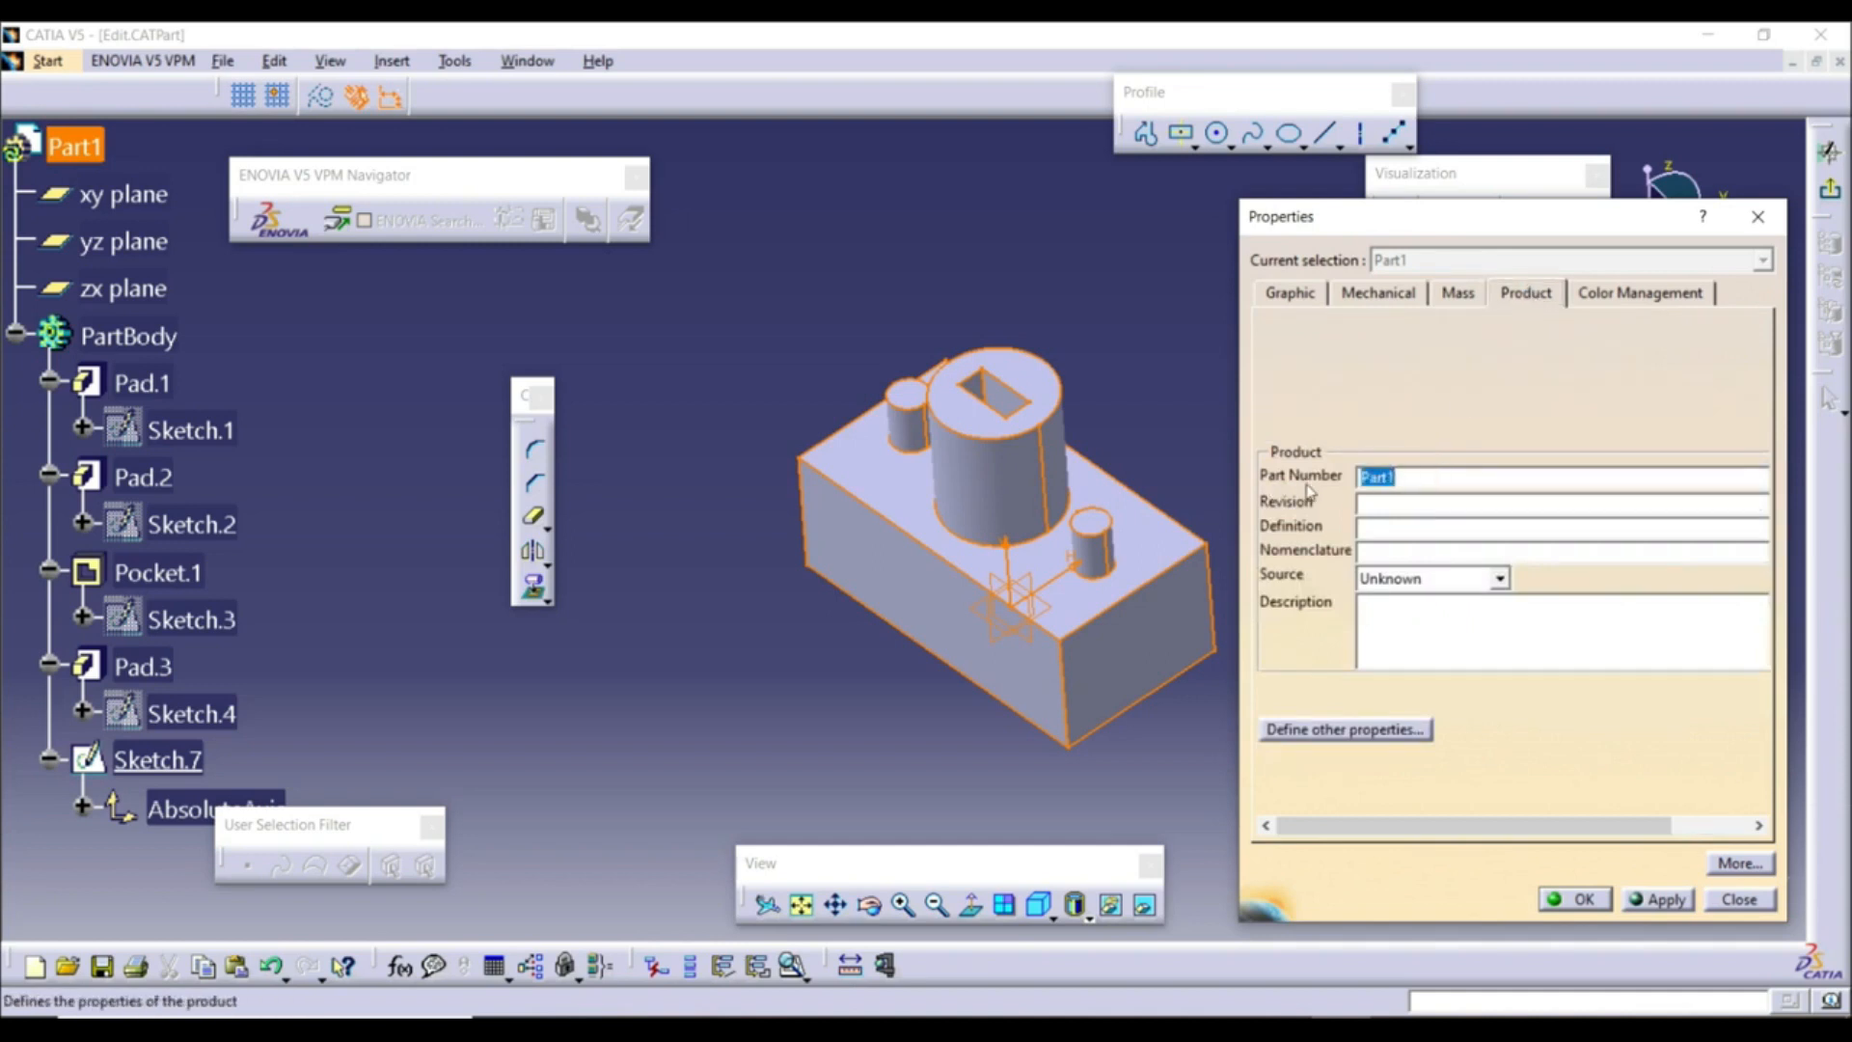
type("A")
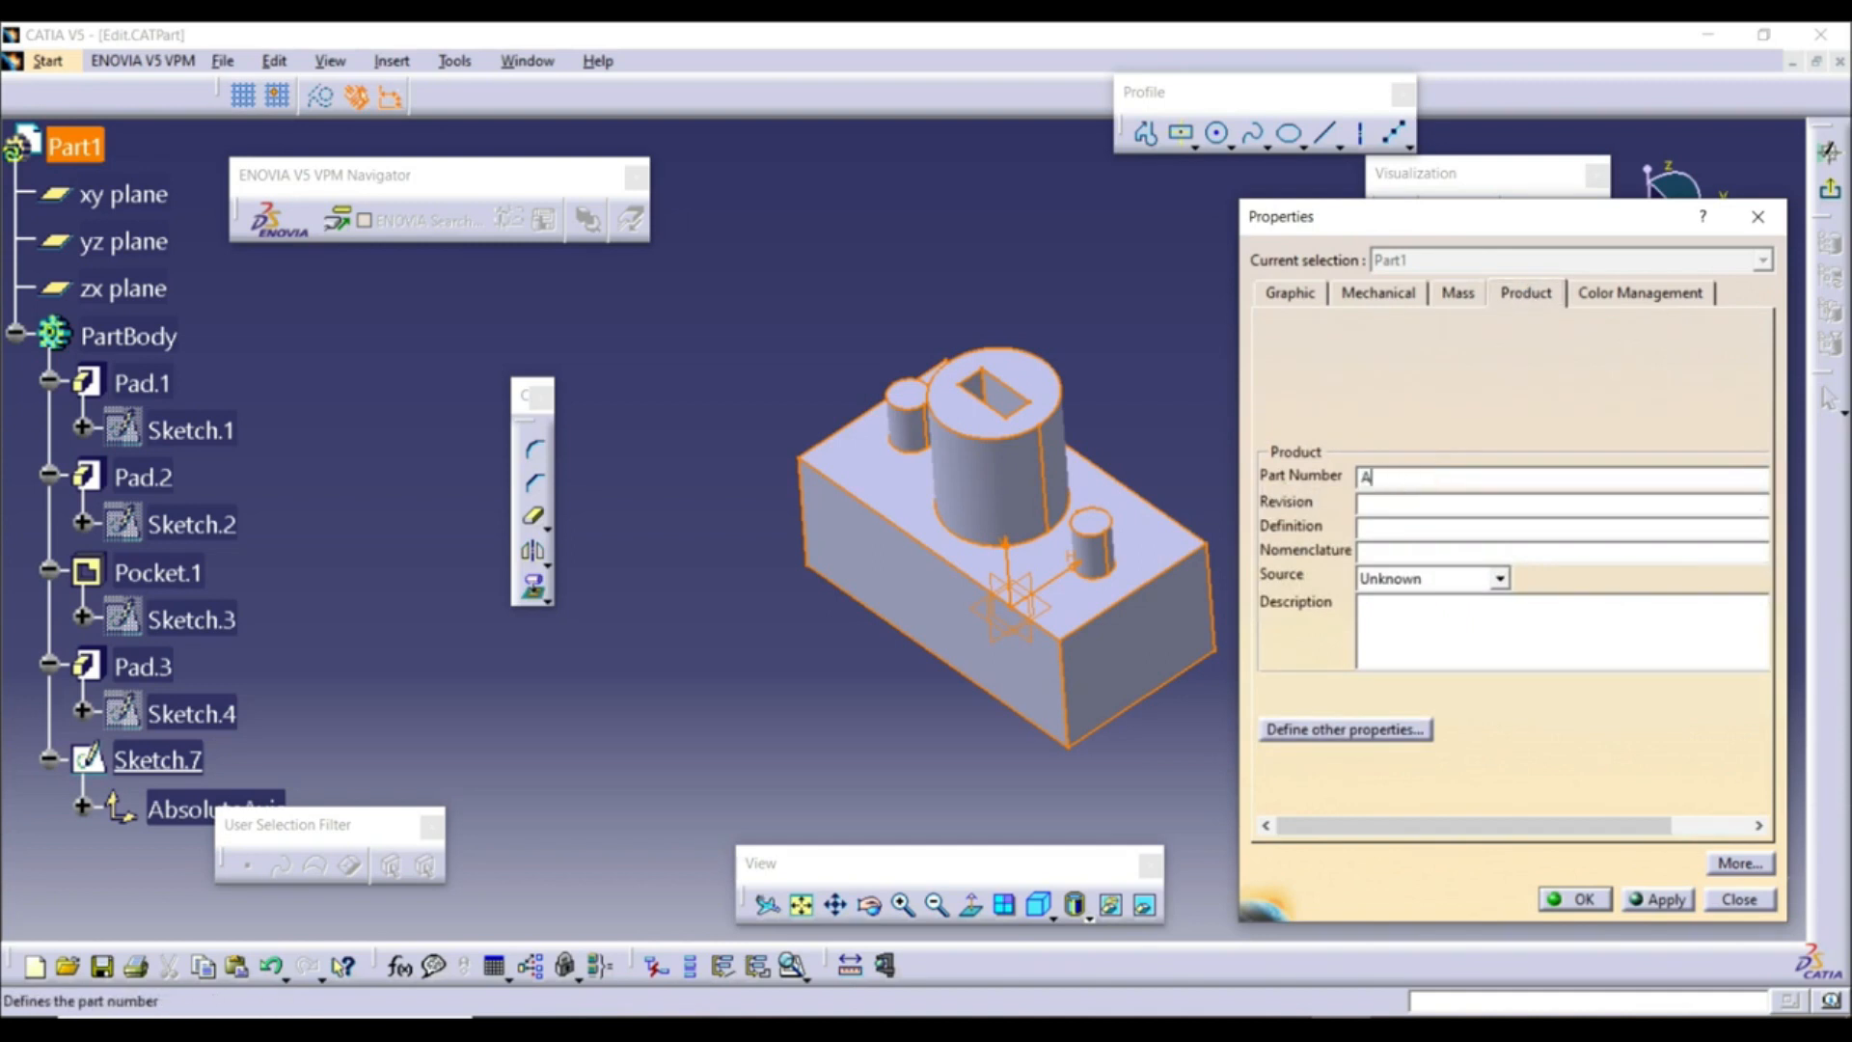
left_click(1659, 899)
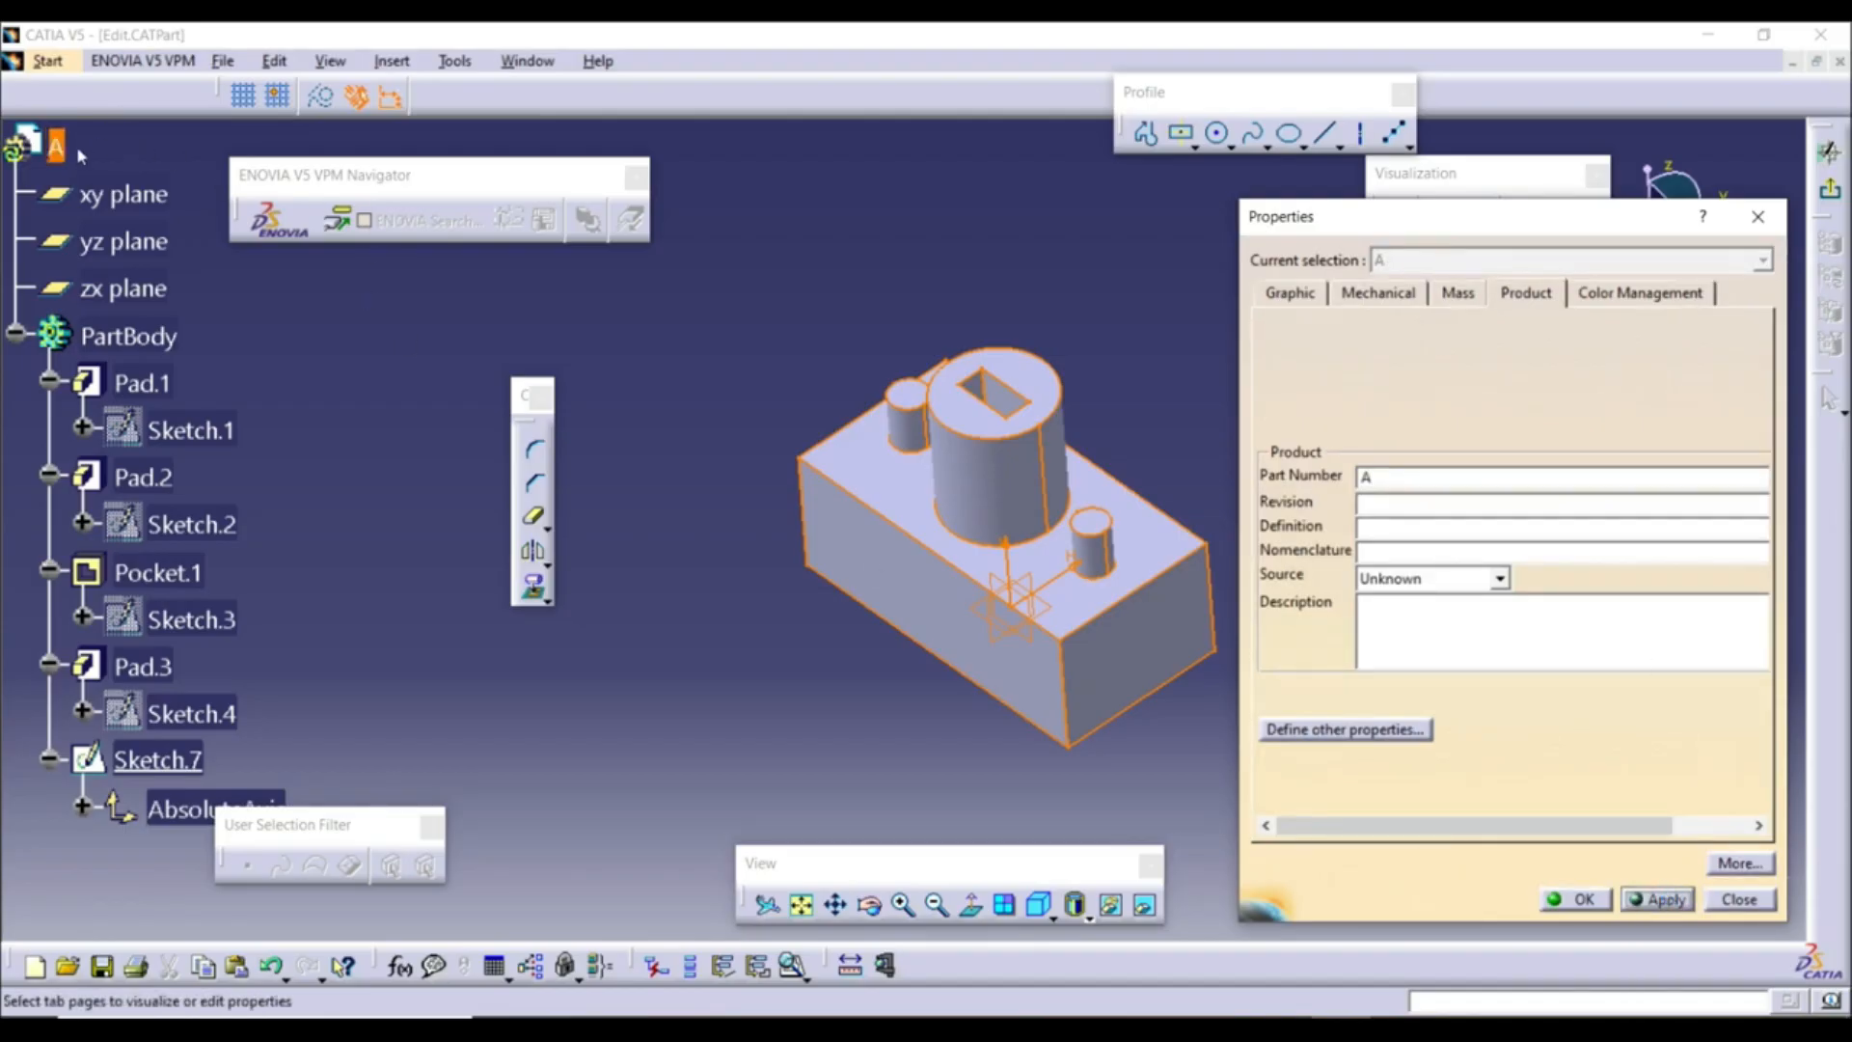
left_click(1574, 899)
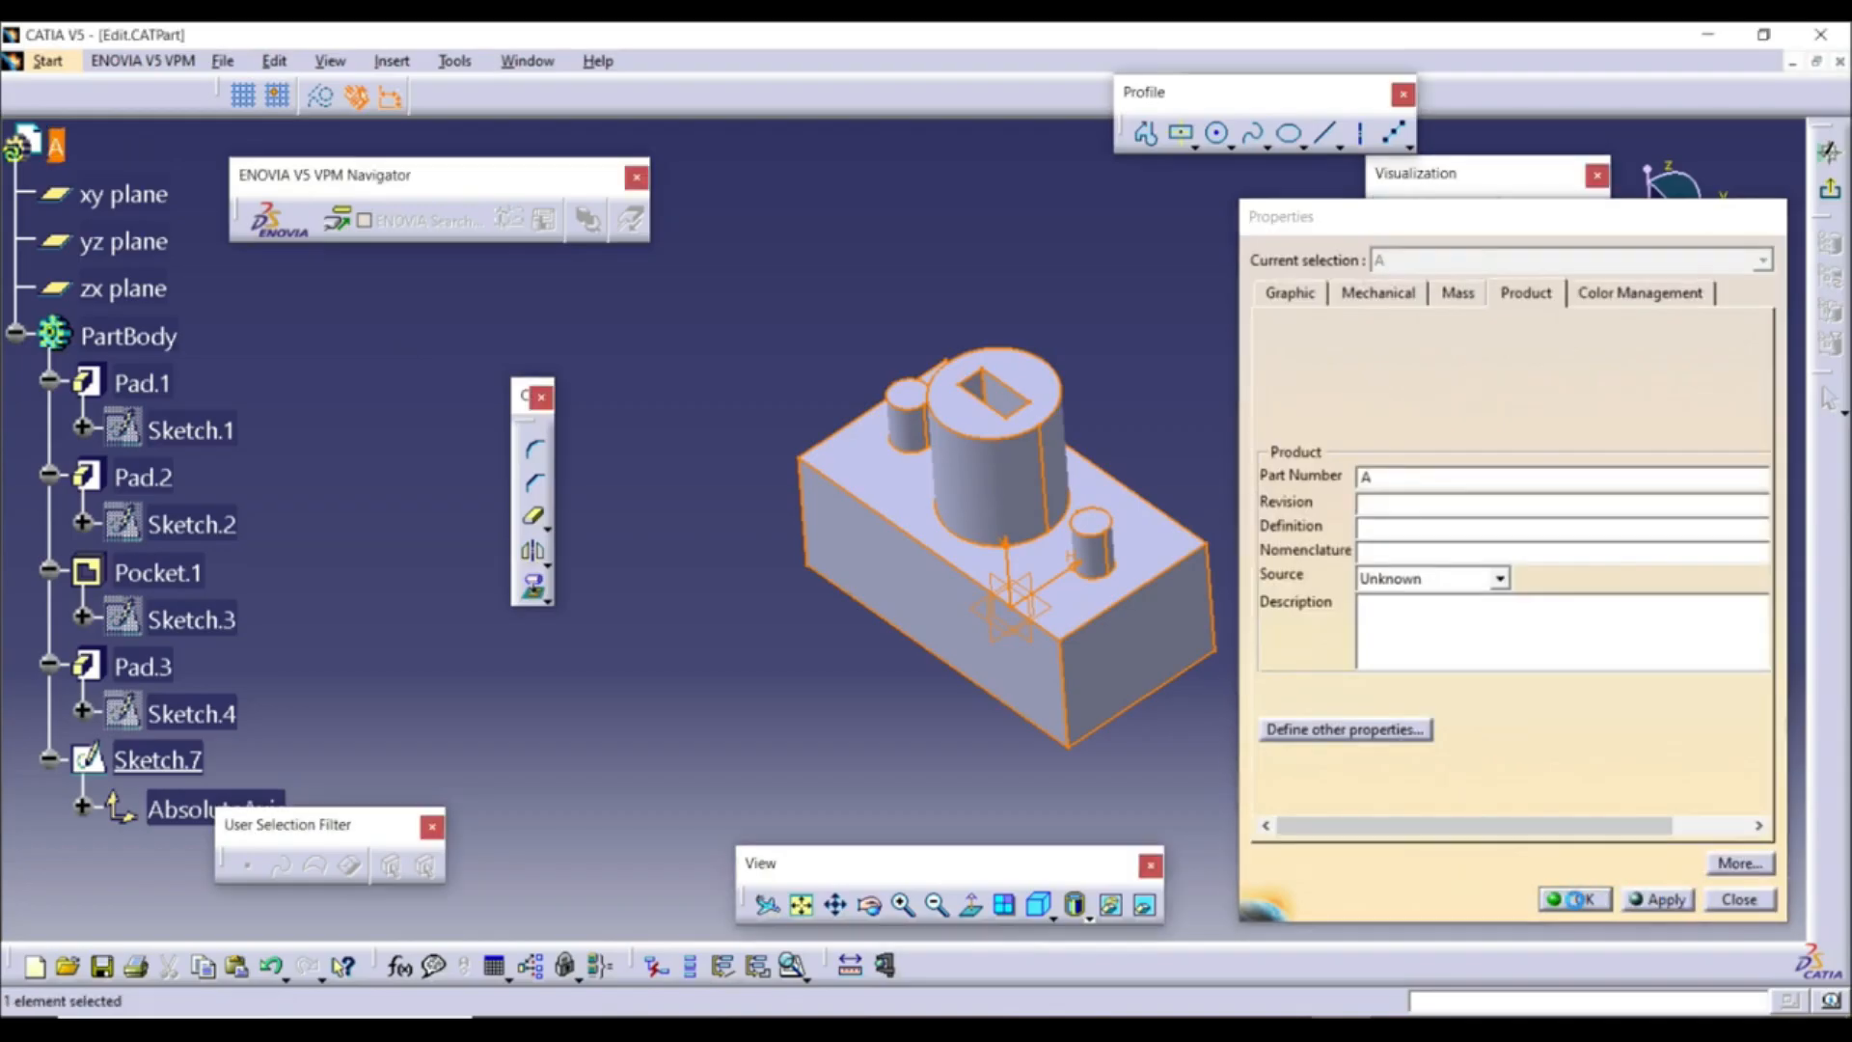
Rename the PartBody as Body1 in its feature properties
left_click(736, 625)
left_click(128, 336)
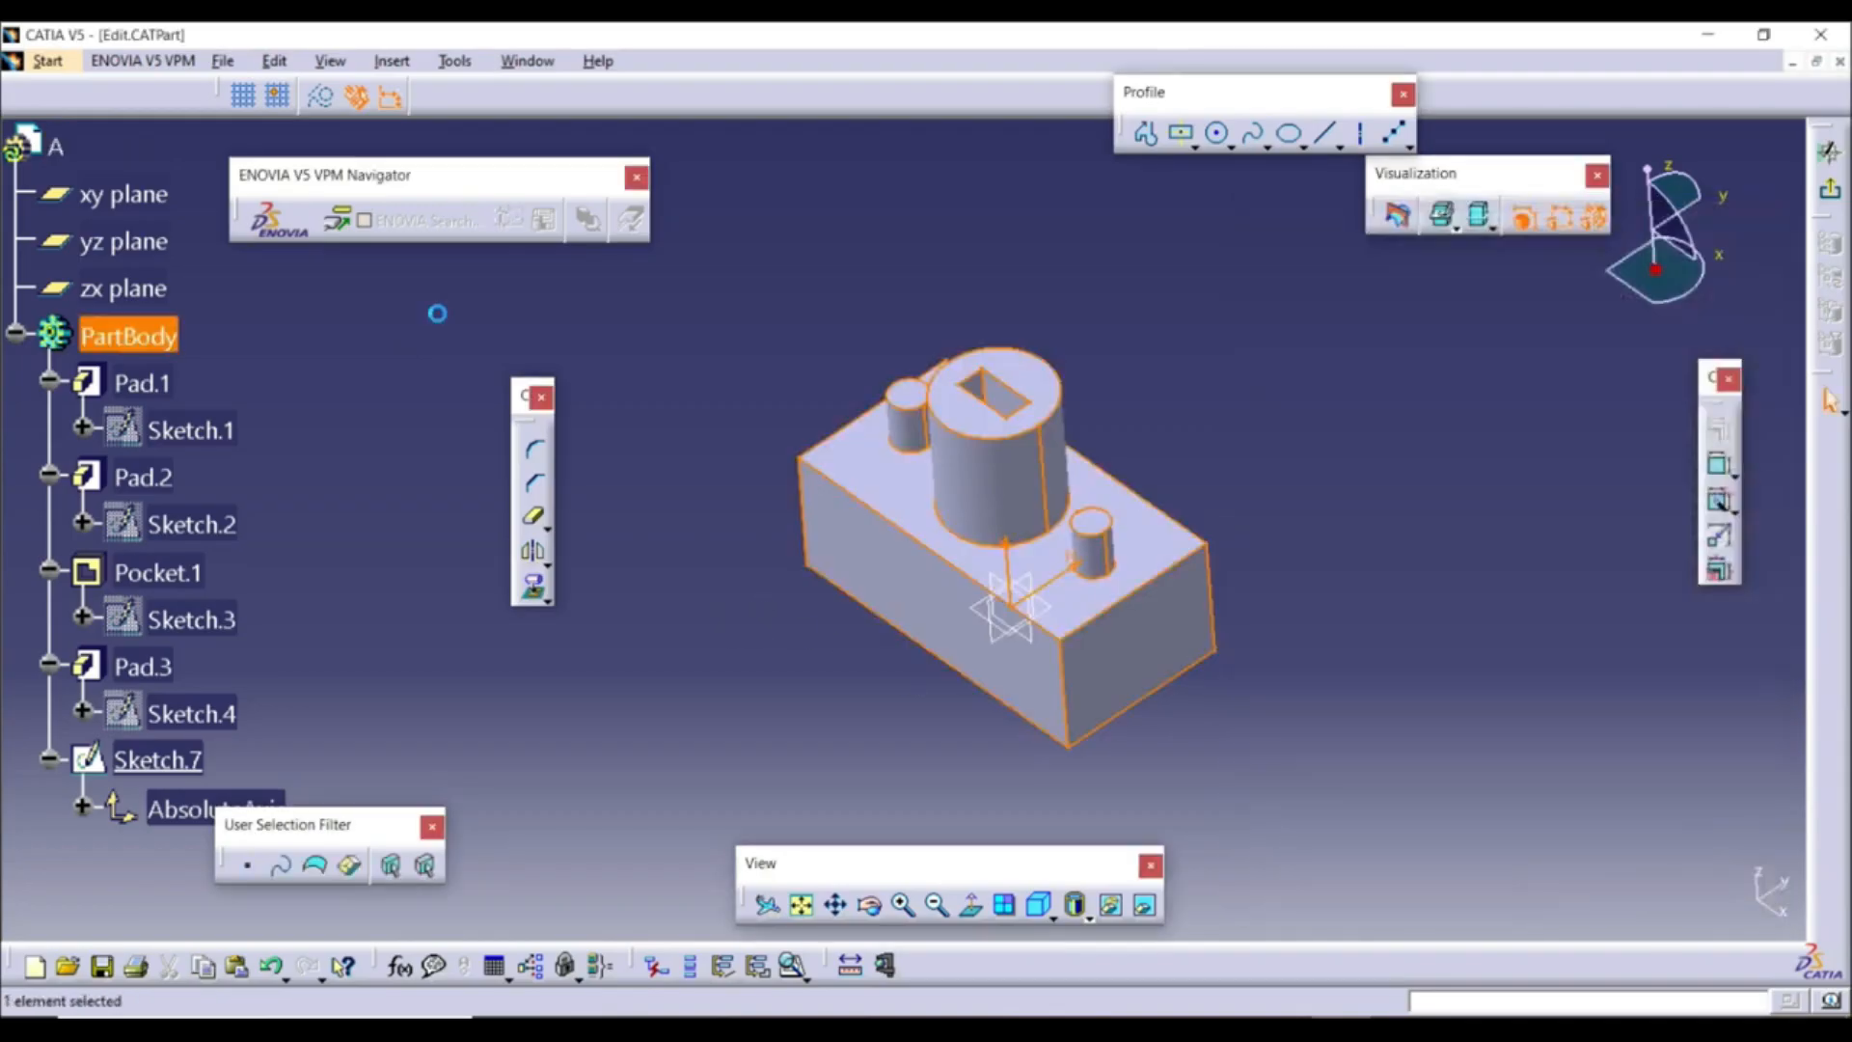
right_click(108, 339)
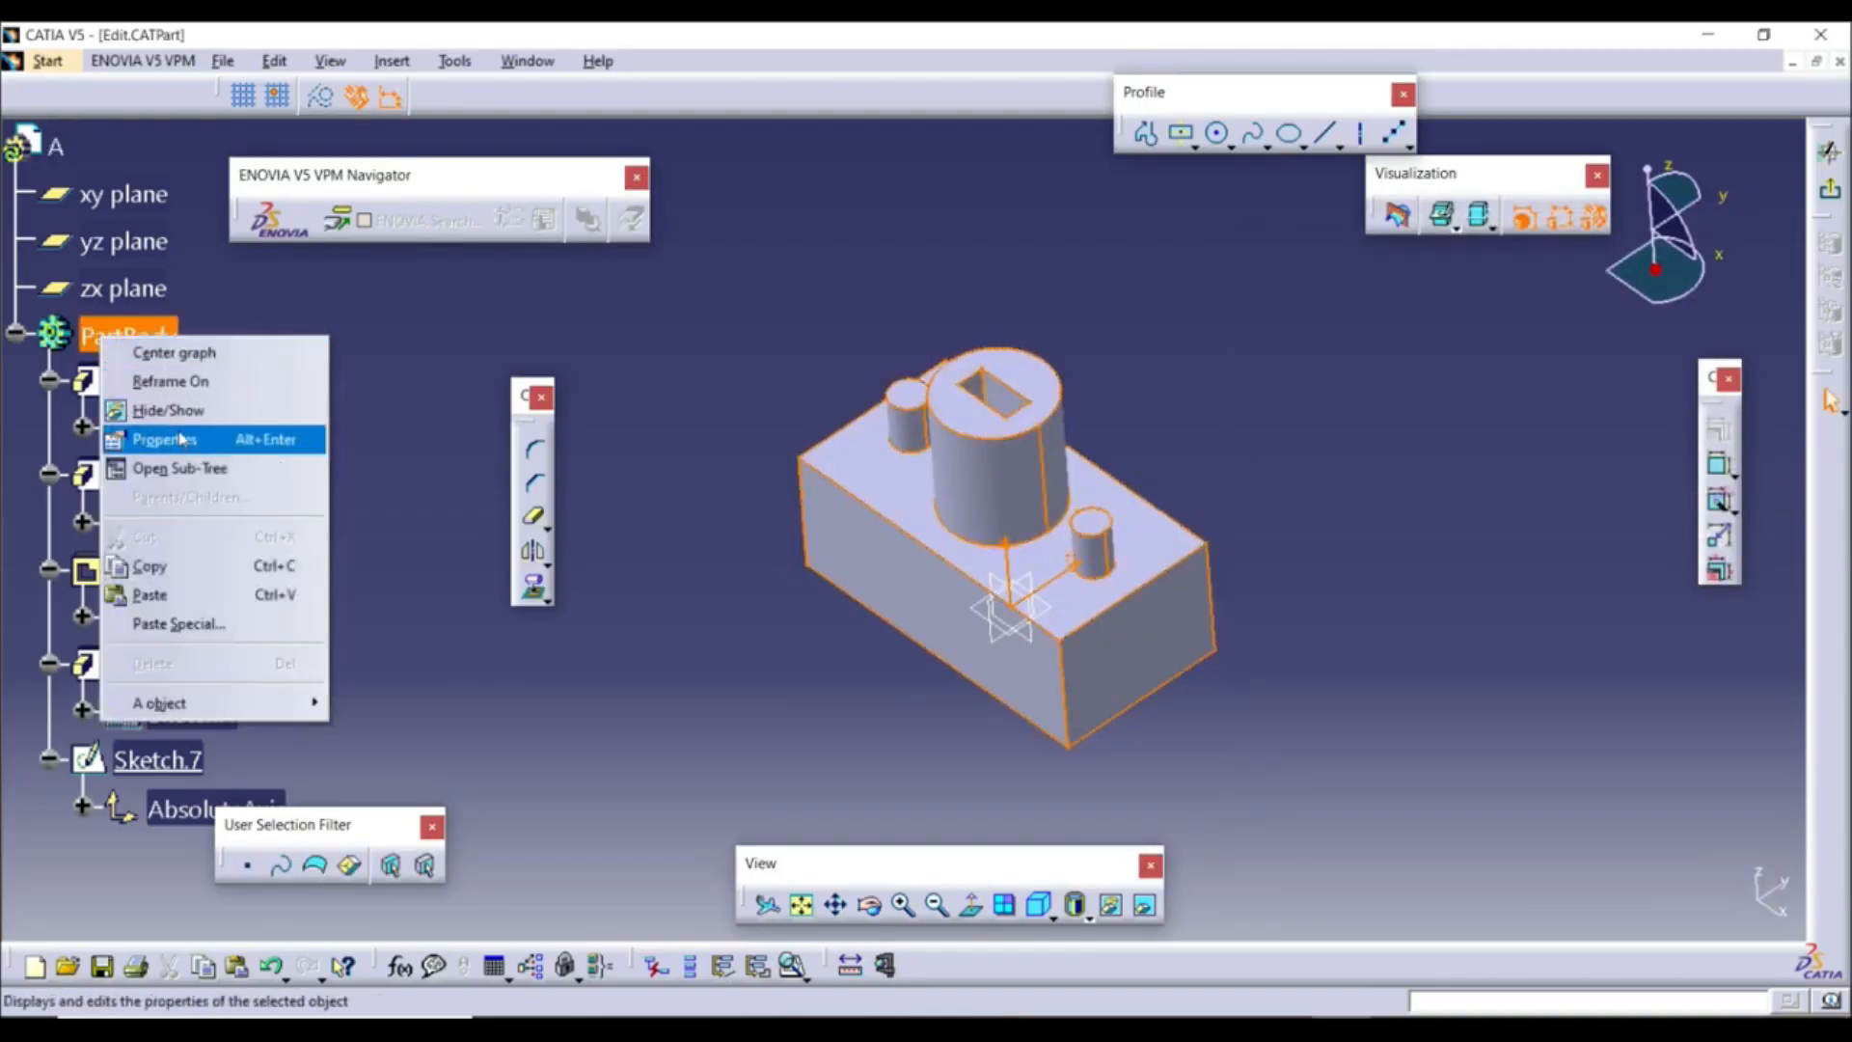
left_click(271, 443)
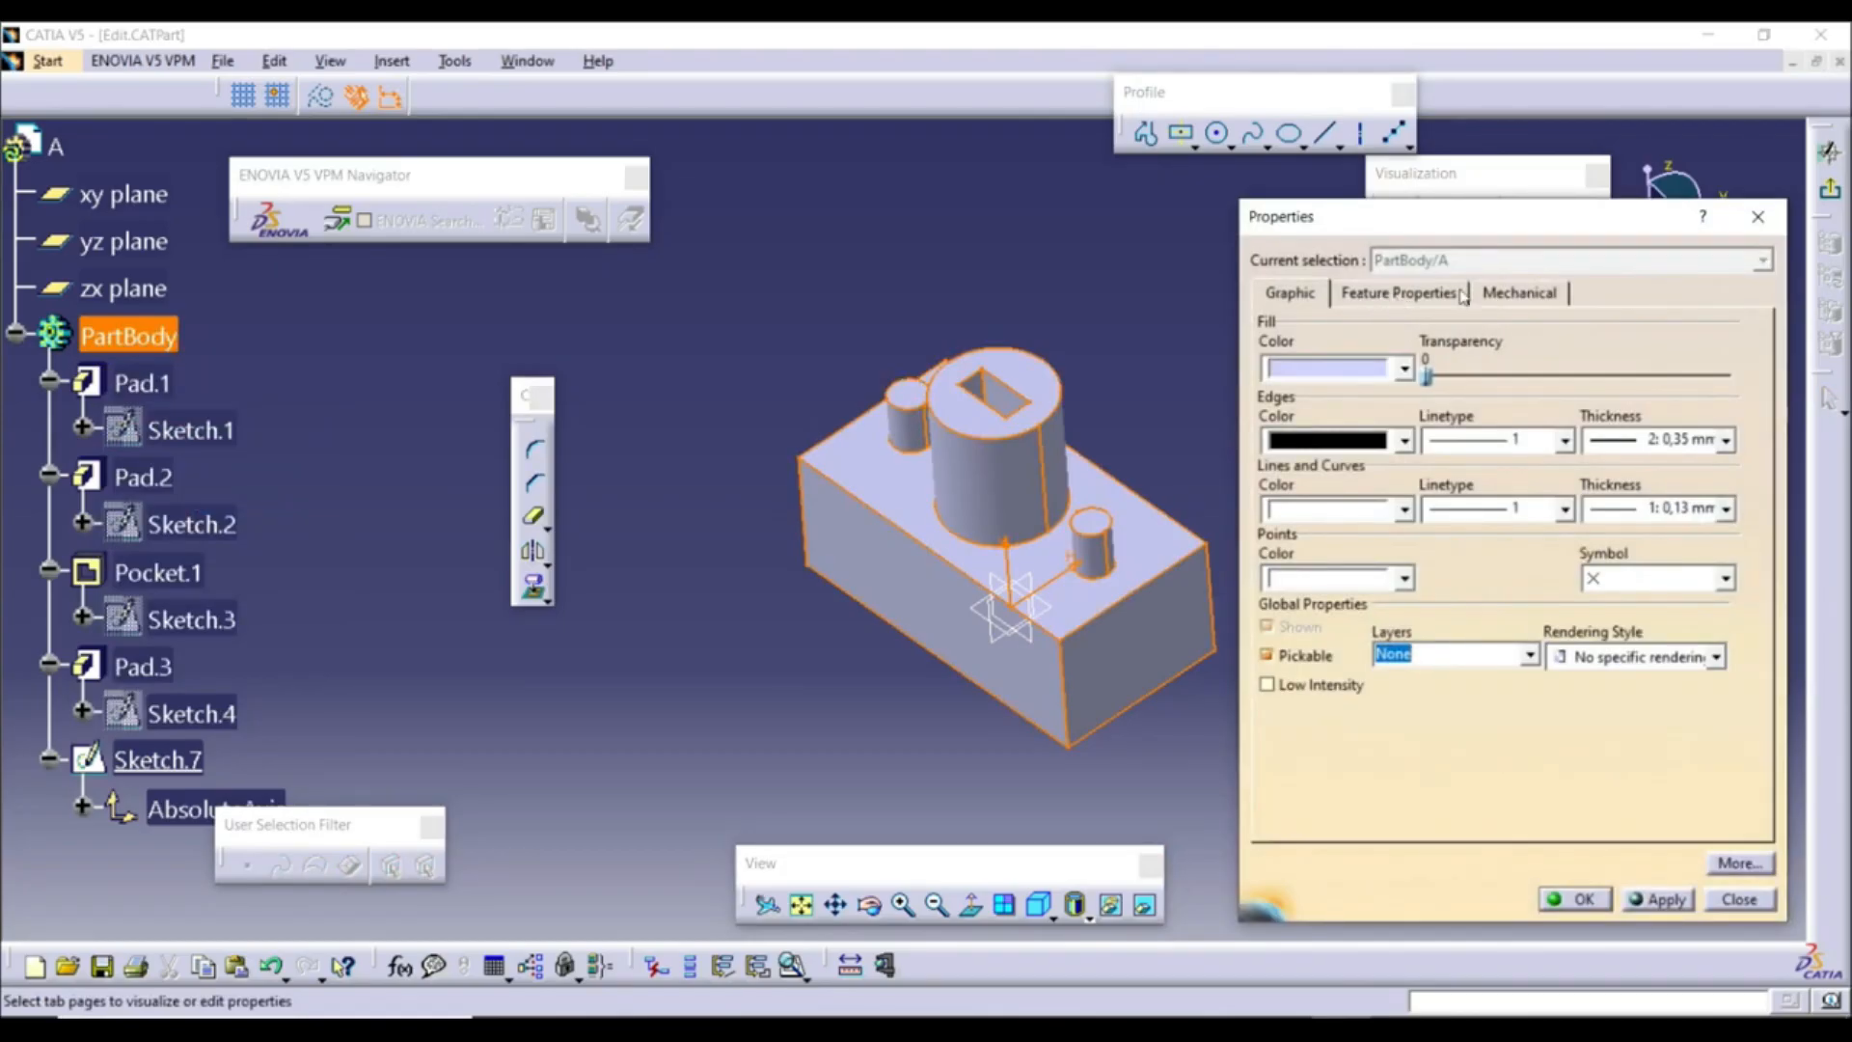
left_click(1414, 303)
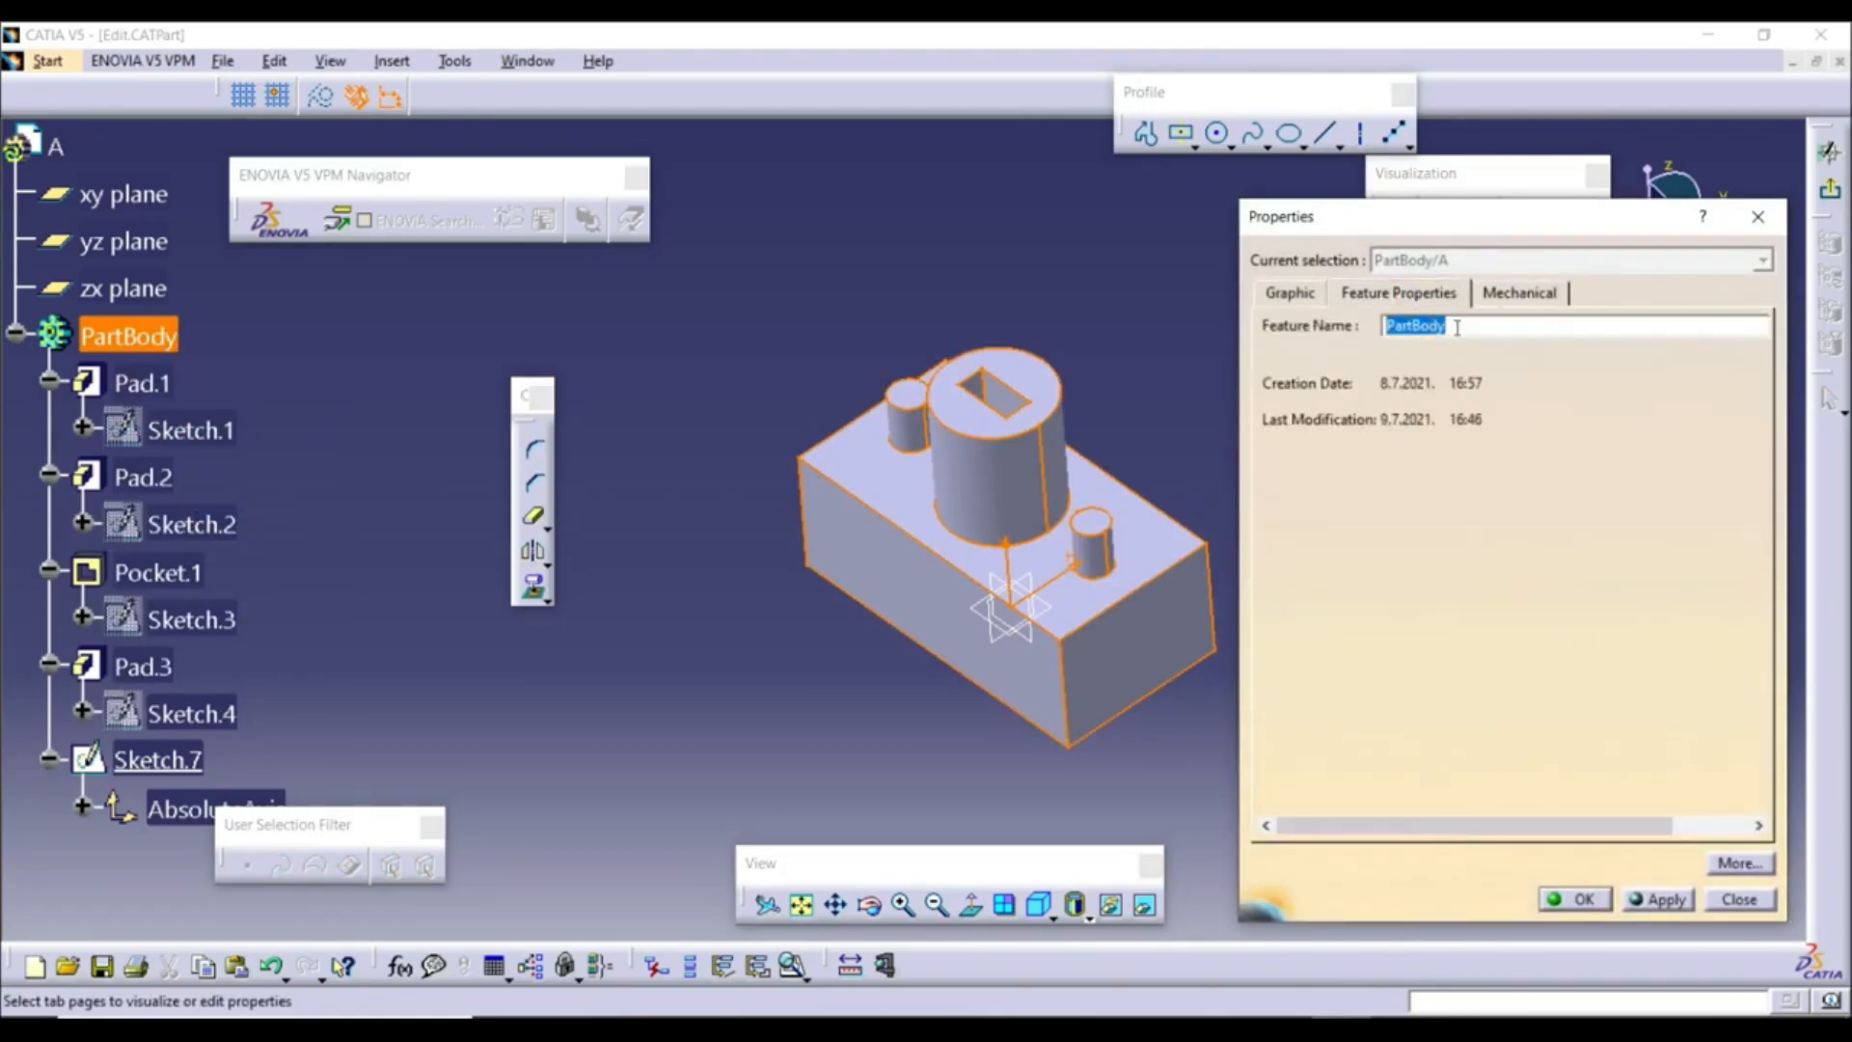
type("Body1")
left_click(1654, 899)
left_click(1582, 899)
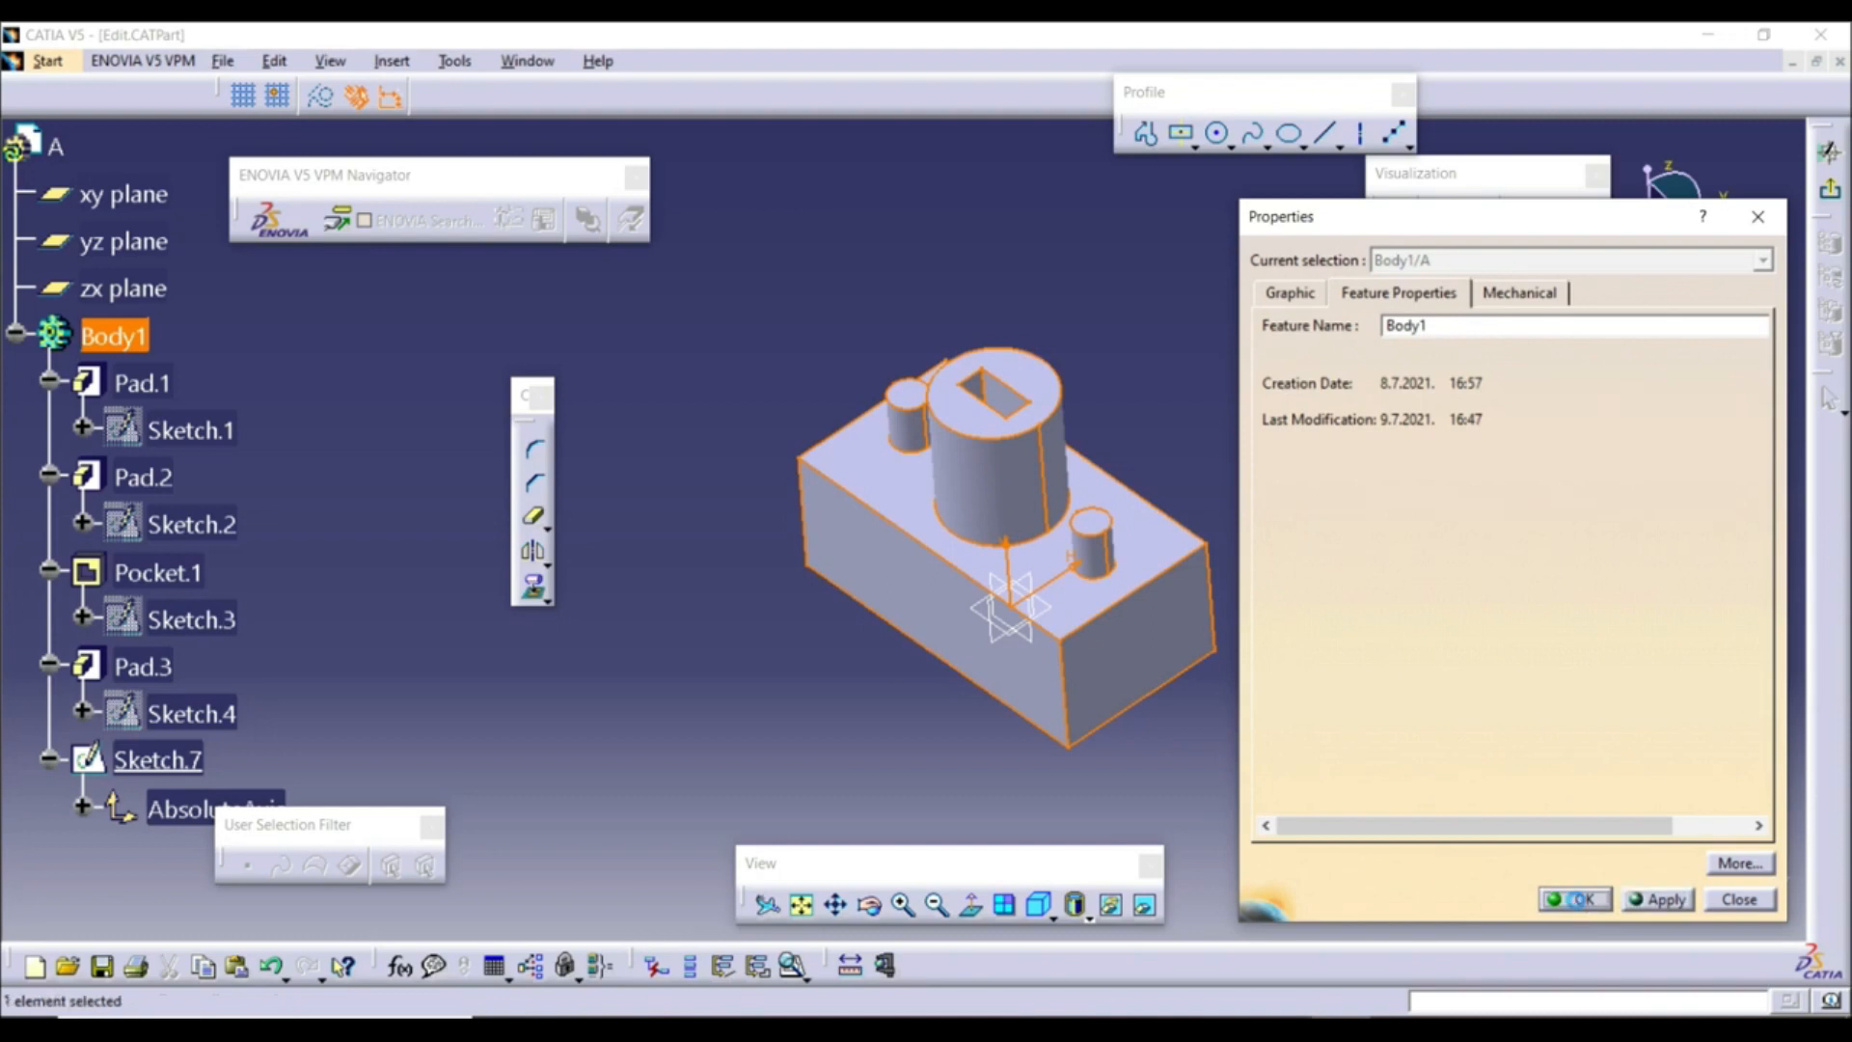
Rename the base block's Pad.1 as Feature1 in its feature properties
left_click(790, 691)
left_click(160, 386)
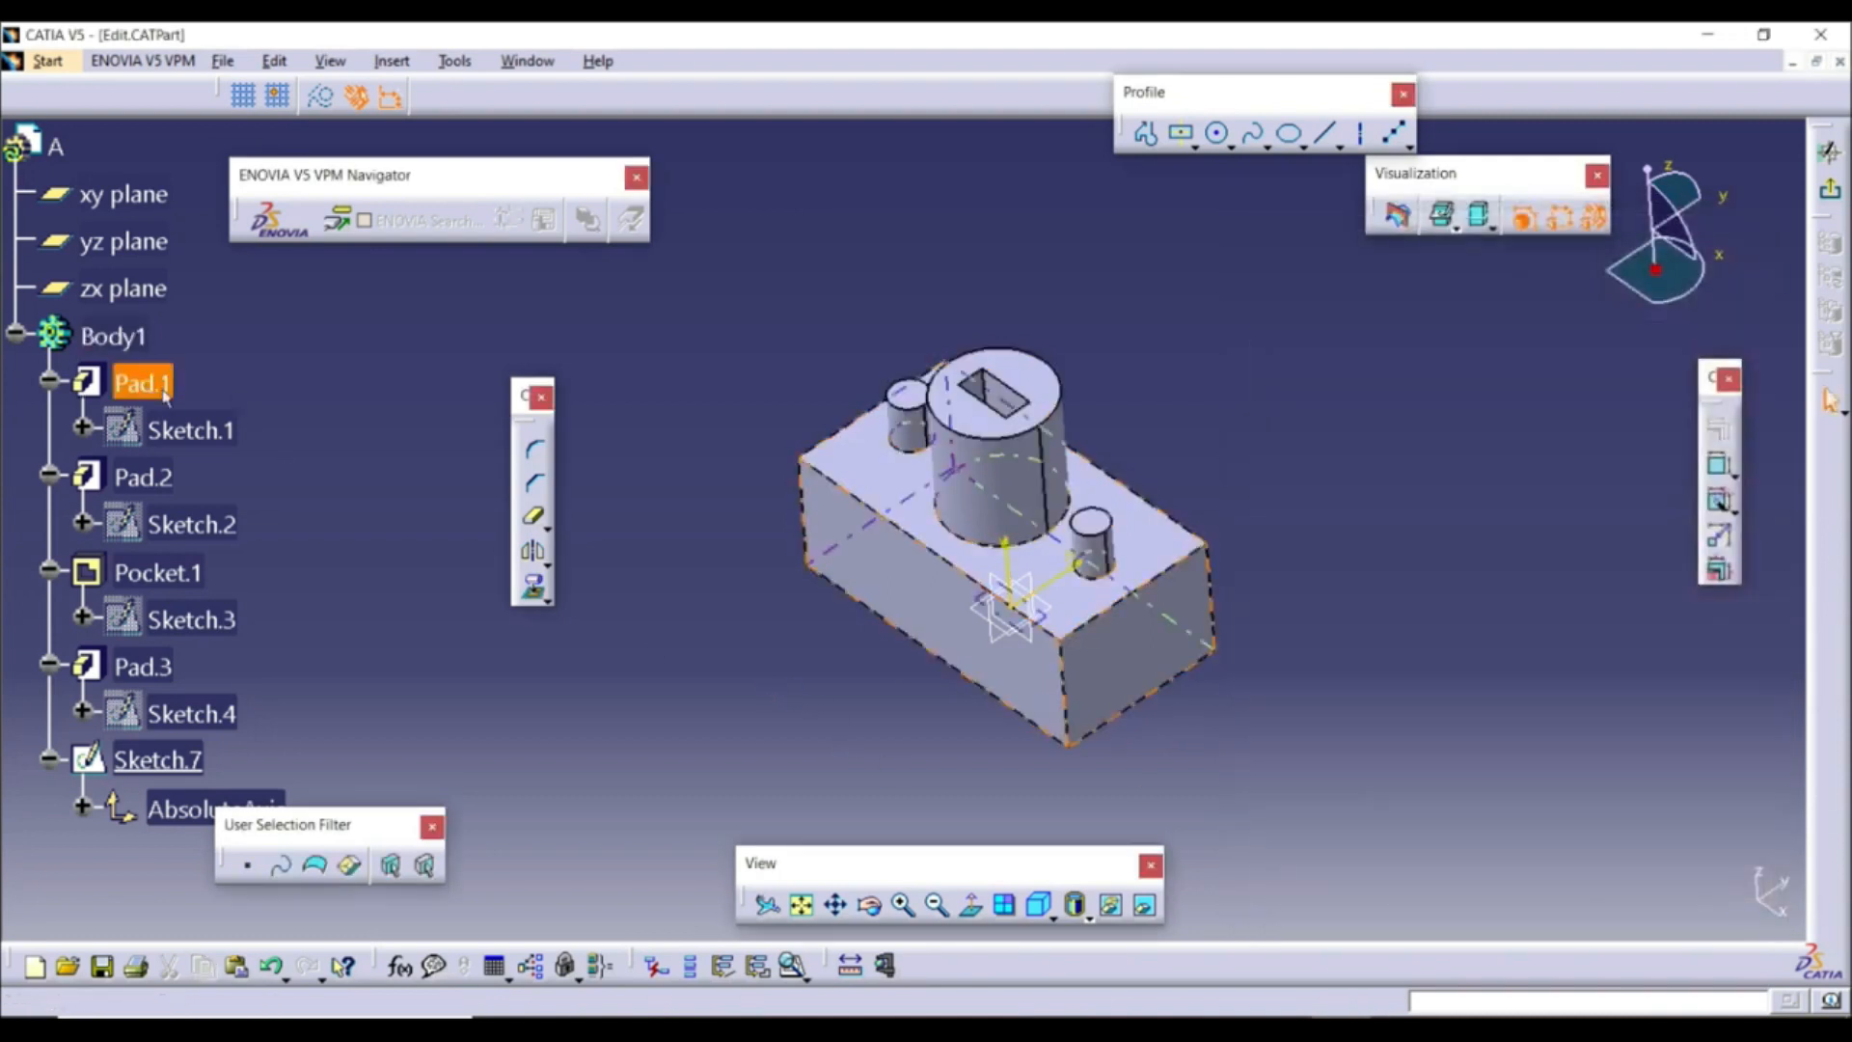
right_click(138, 390)
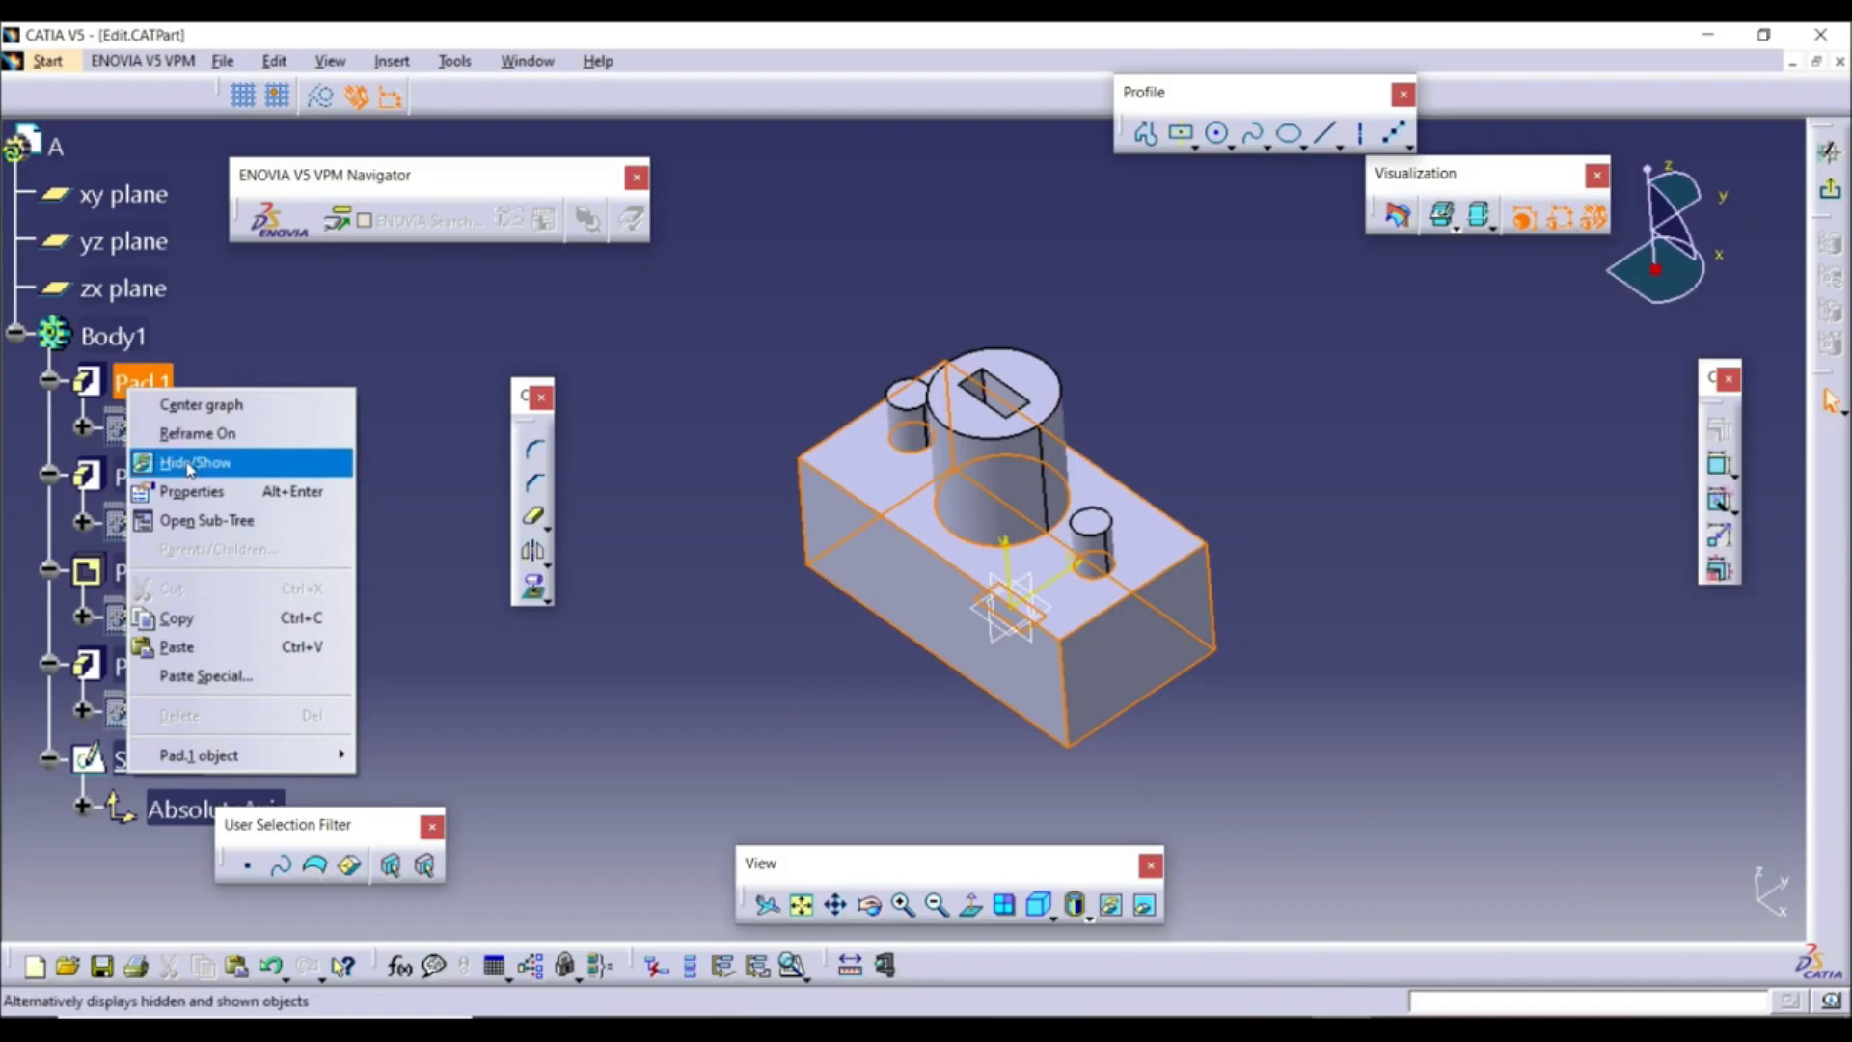
left_click(199, 492)
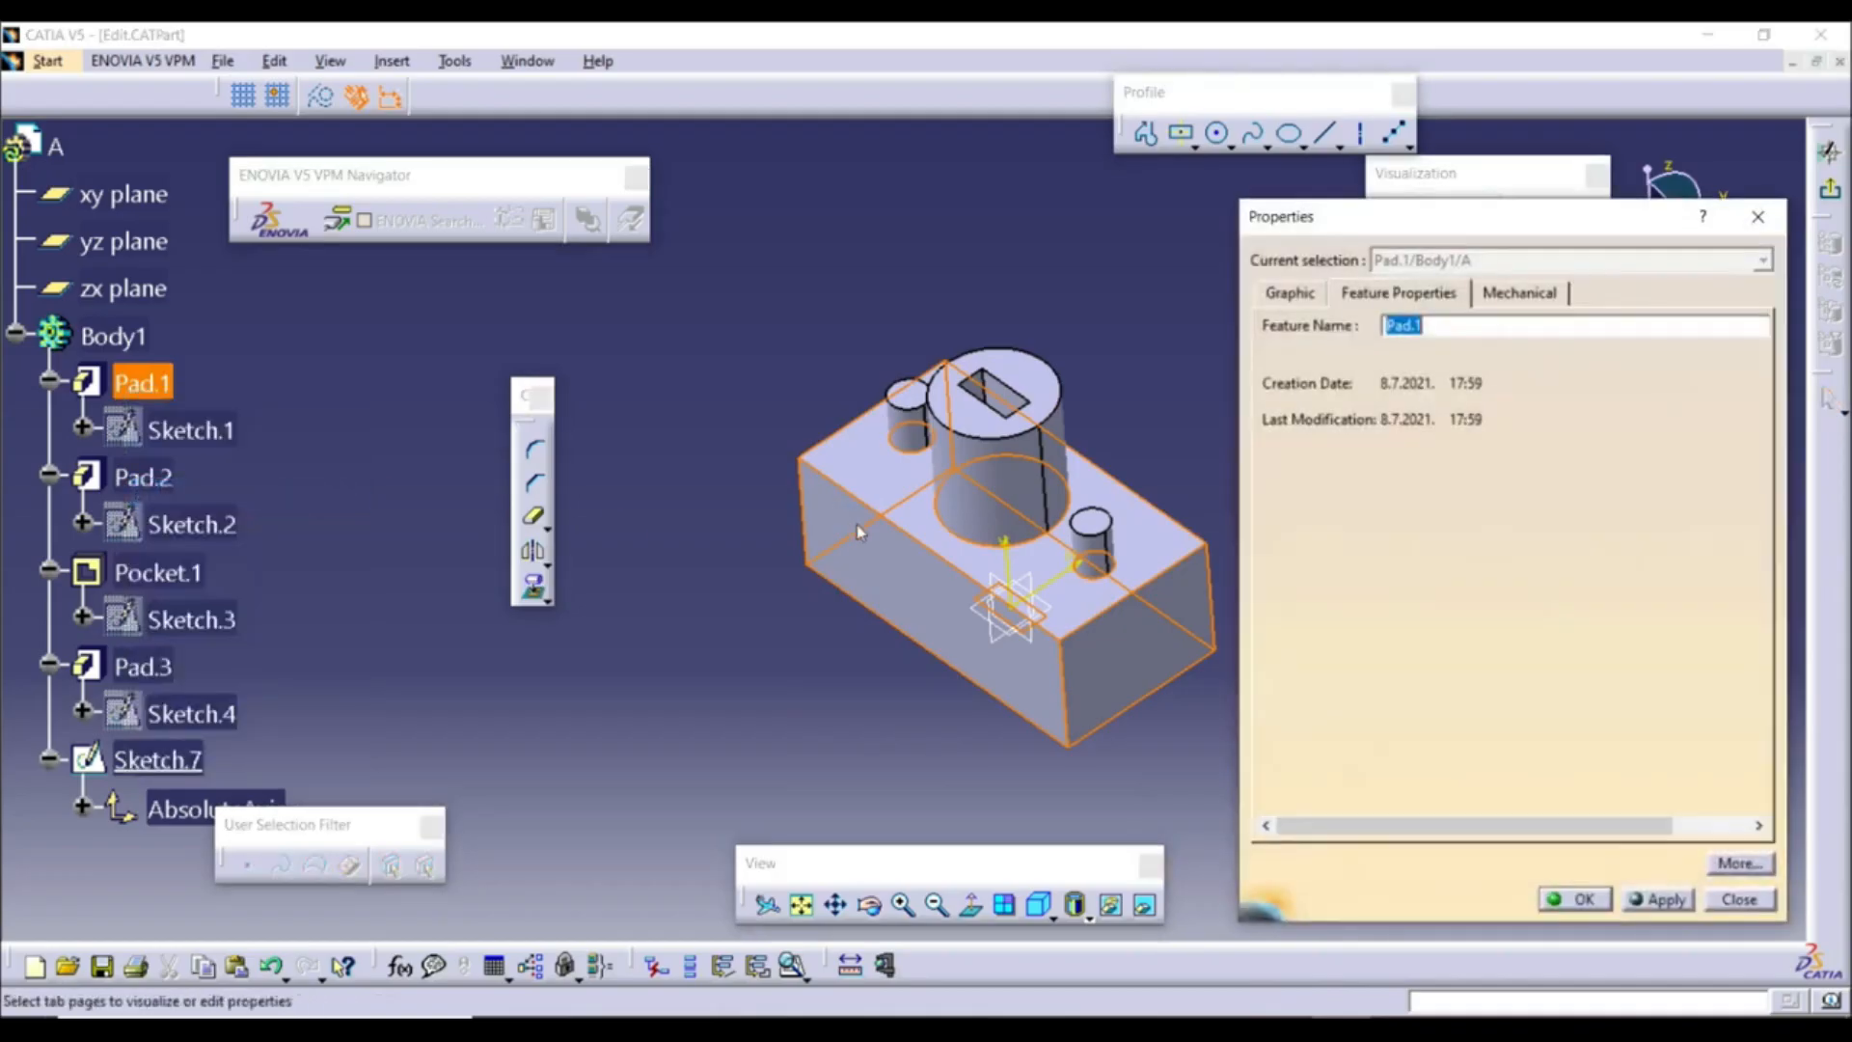
type("Feature1")
left_click(1651, 899)
left_click(1577, 899)
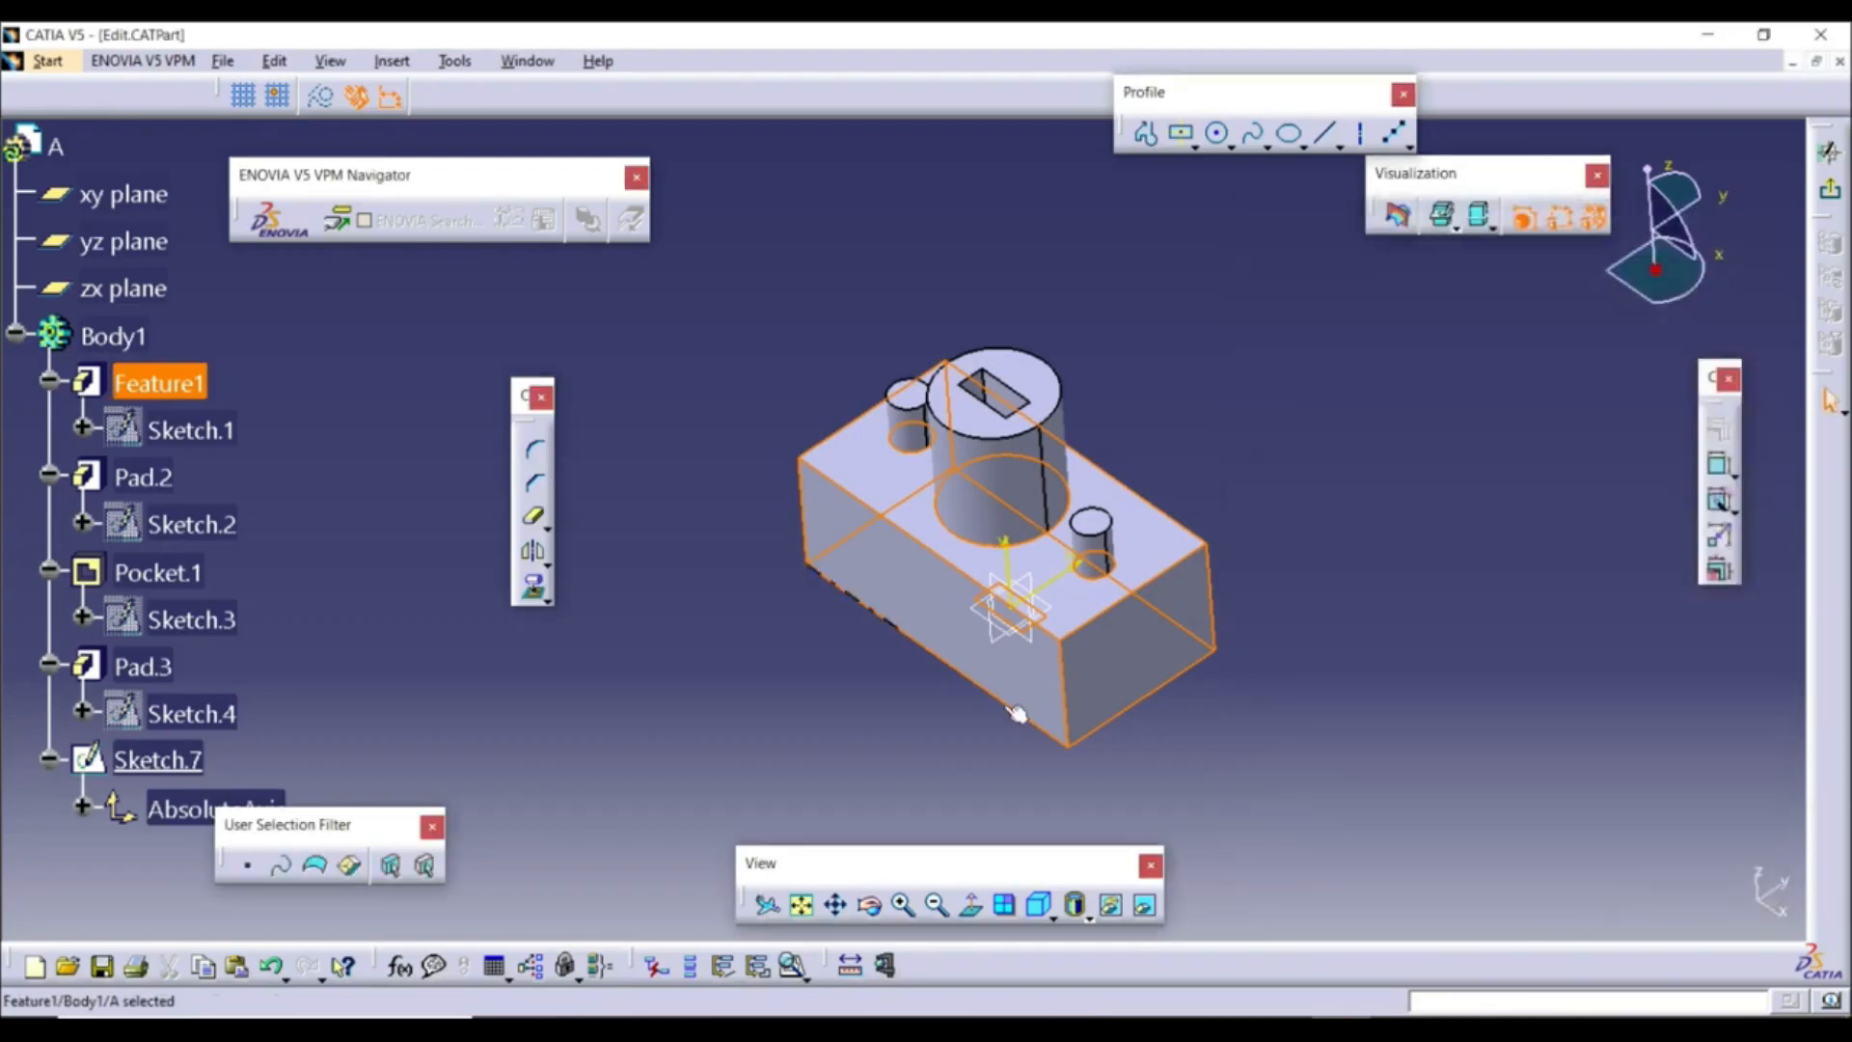
Check the feature properties of Sketch.1 under Feature1
right_click(205, 433)
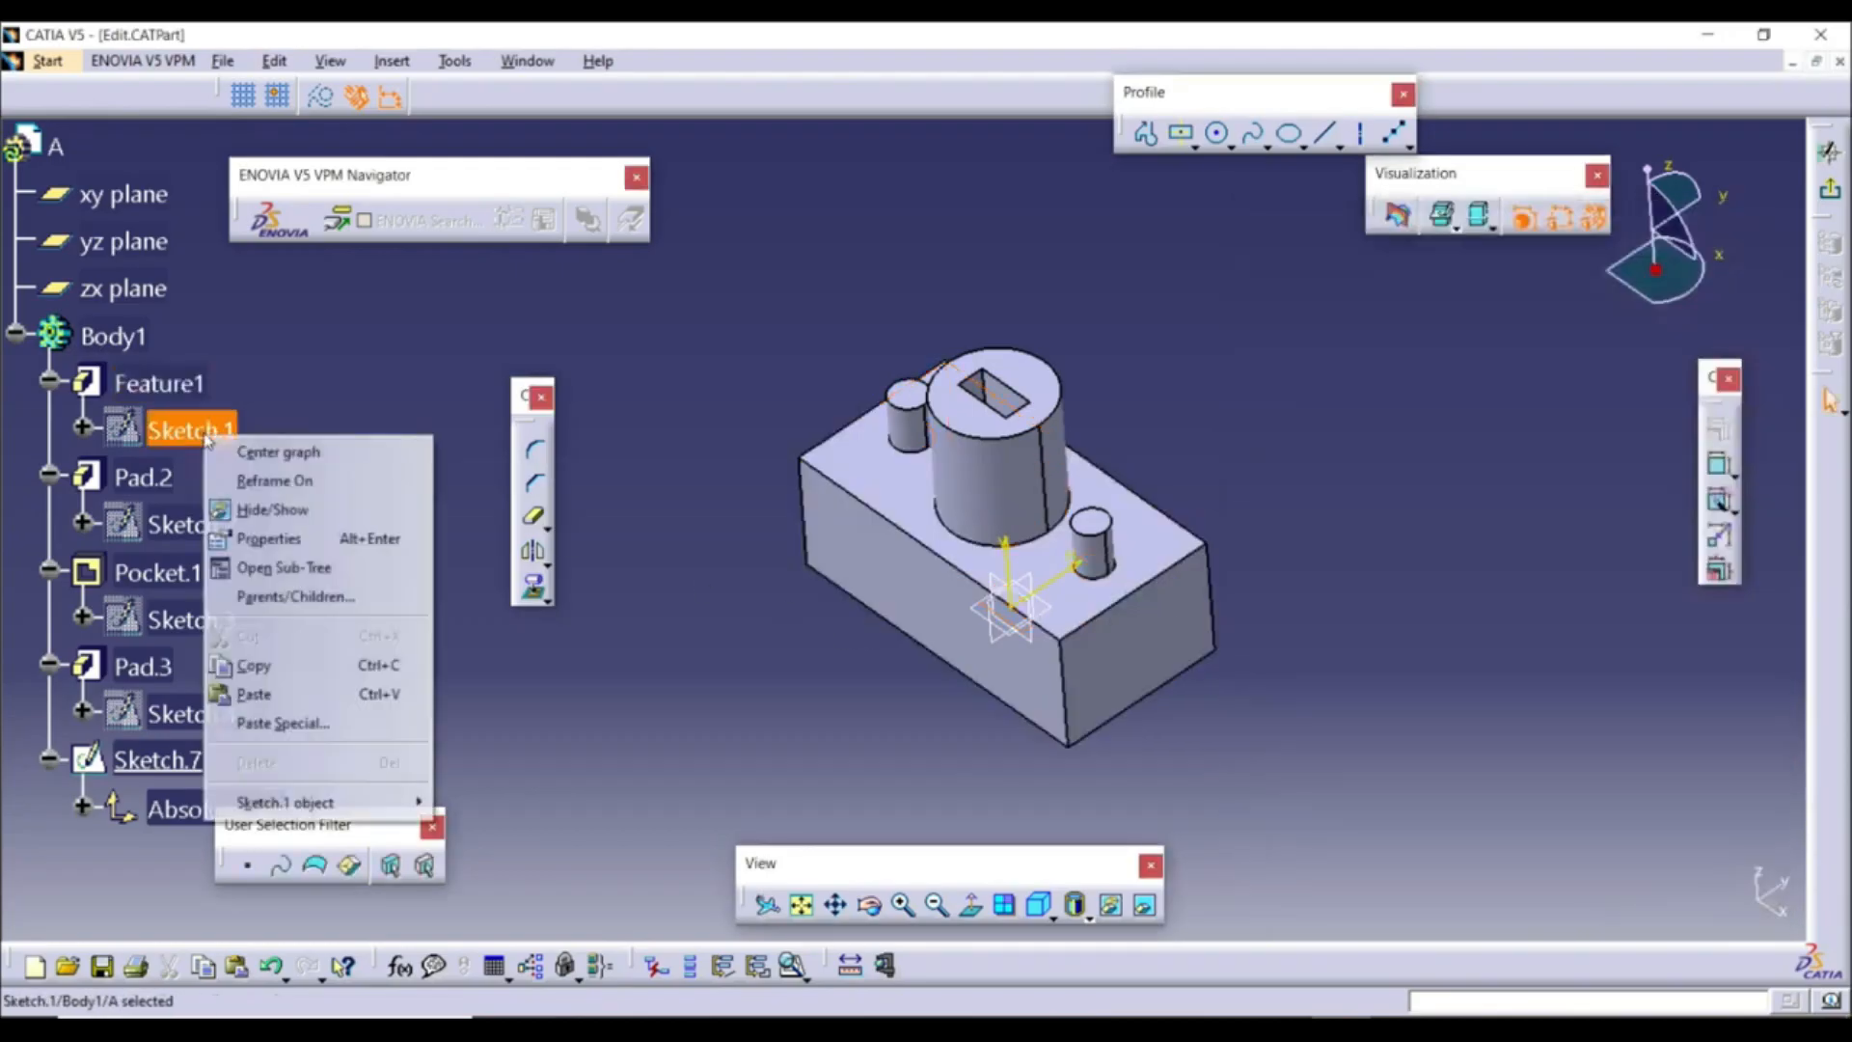
left_click(270, 538)
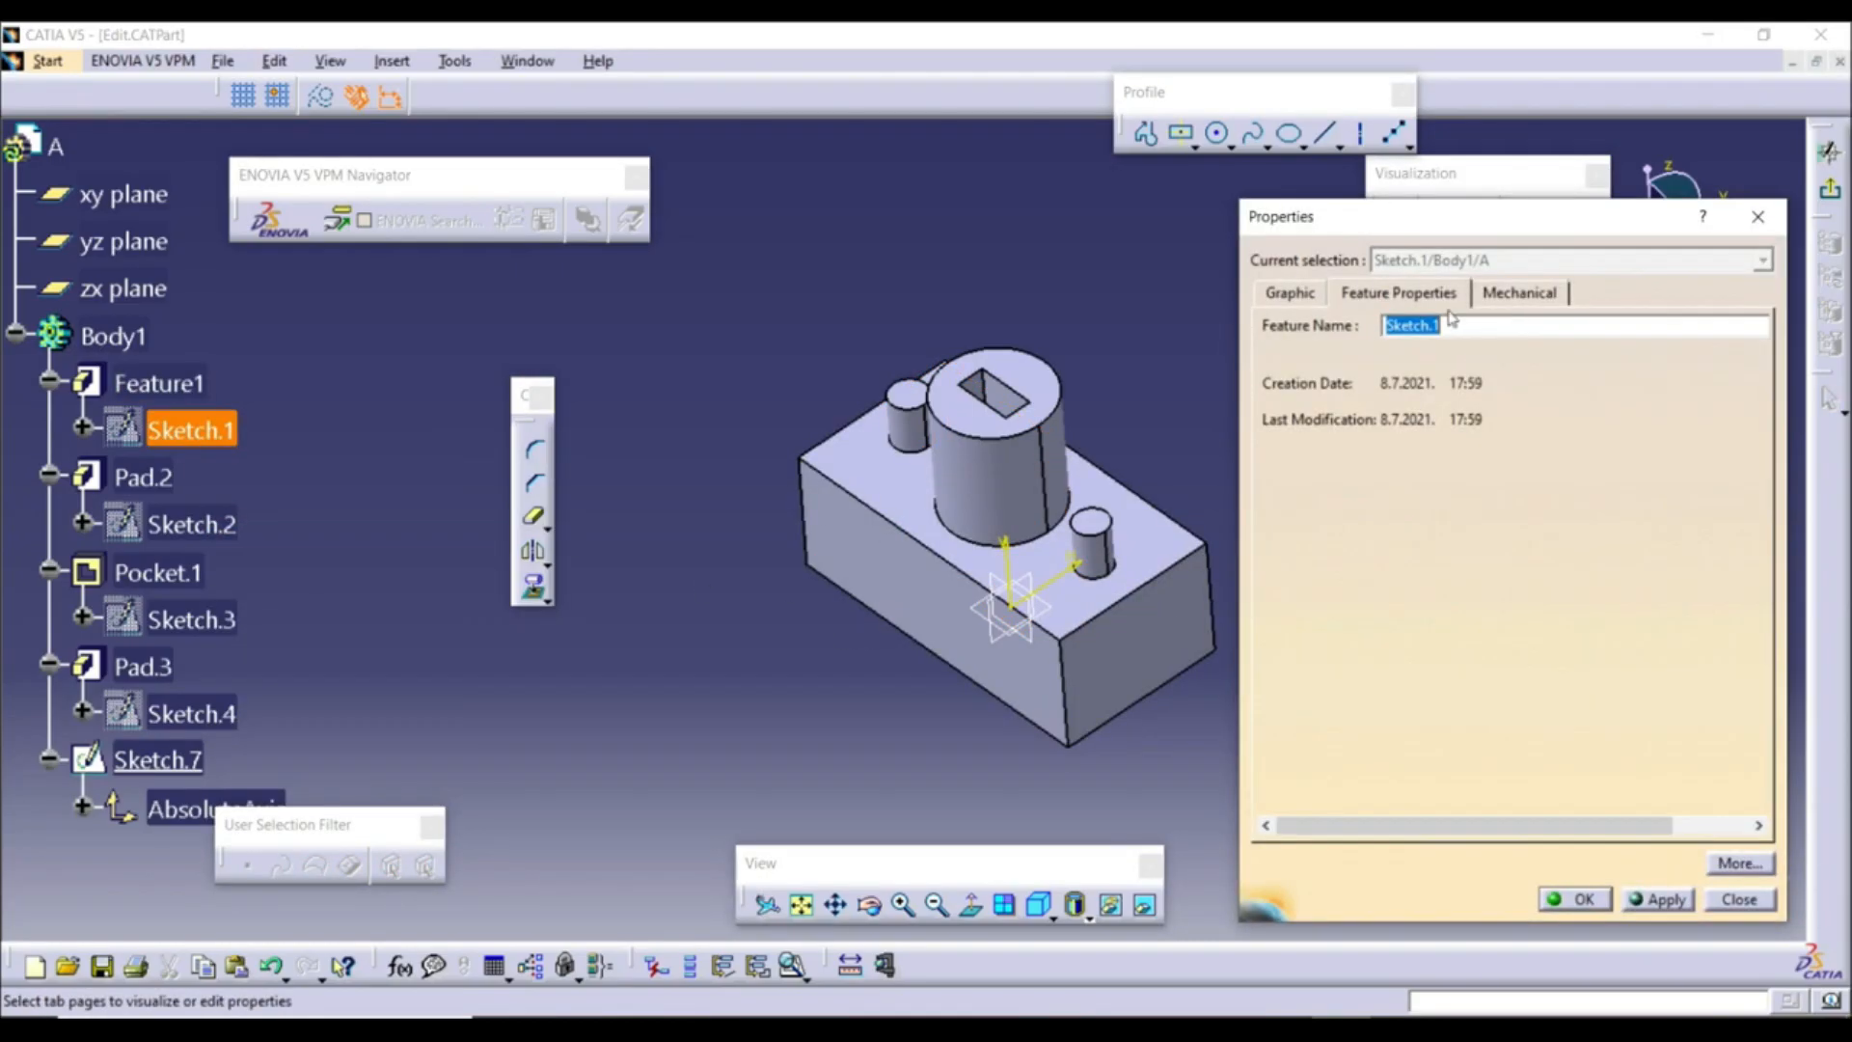
left_click(1575, 899)
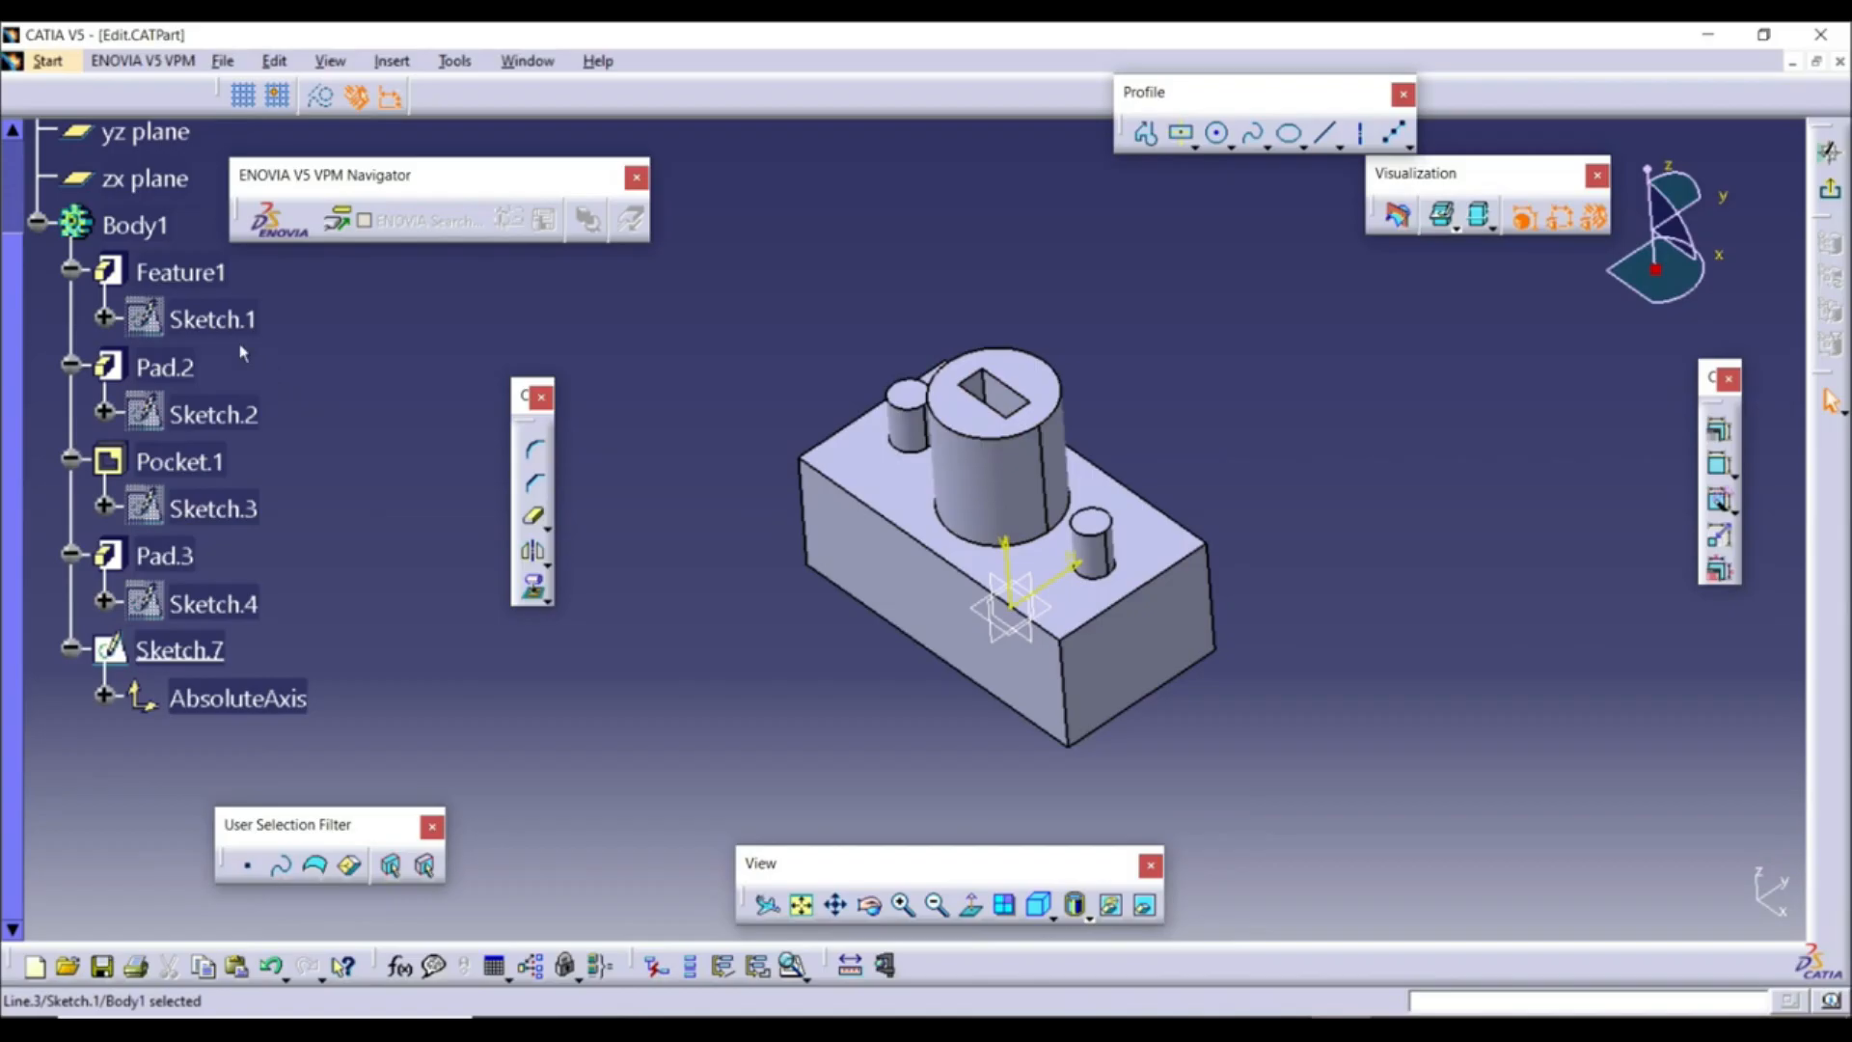
Edit Sketch.1, set the rectangle's horizontal offset from the vertical axis to 100 mm, and return to the 3D part
left_click(210, 321)
double_click(210, 321)
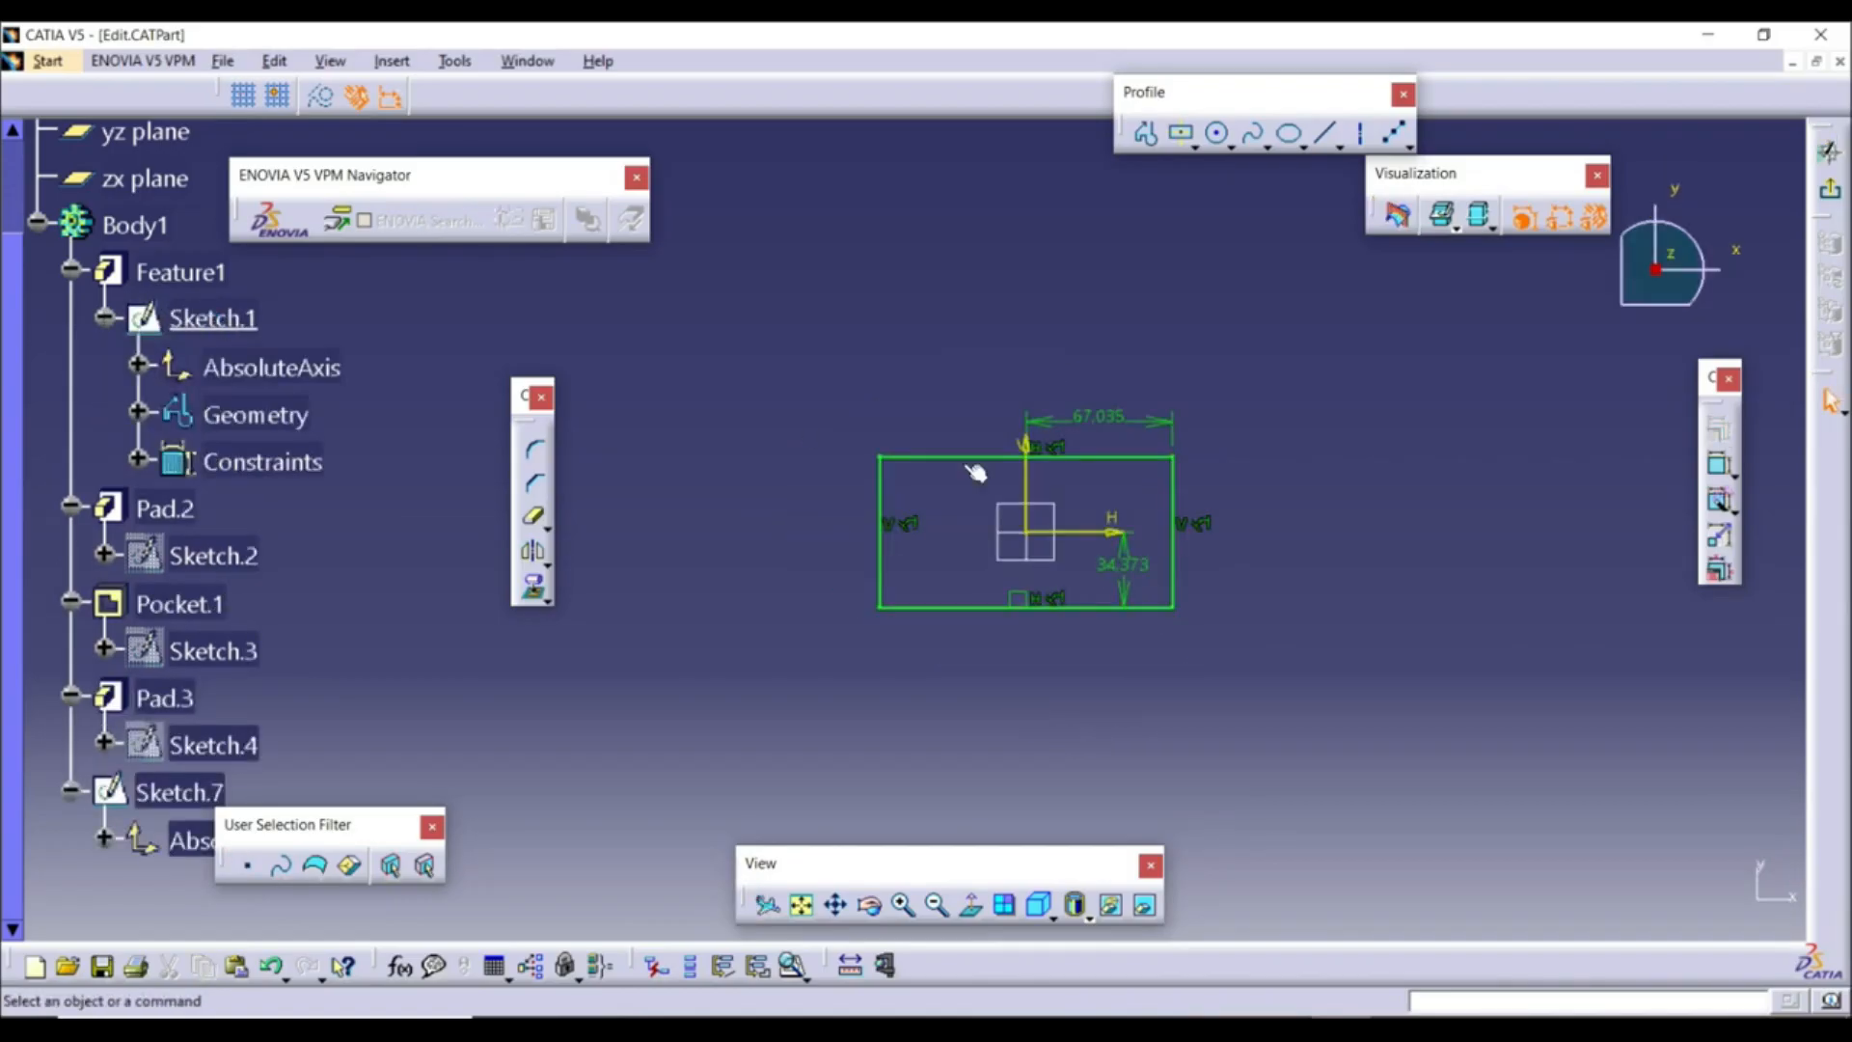
double_click(1101, 417)
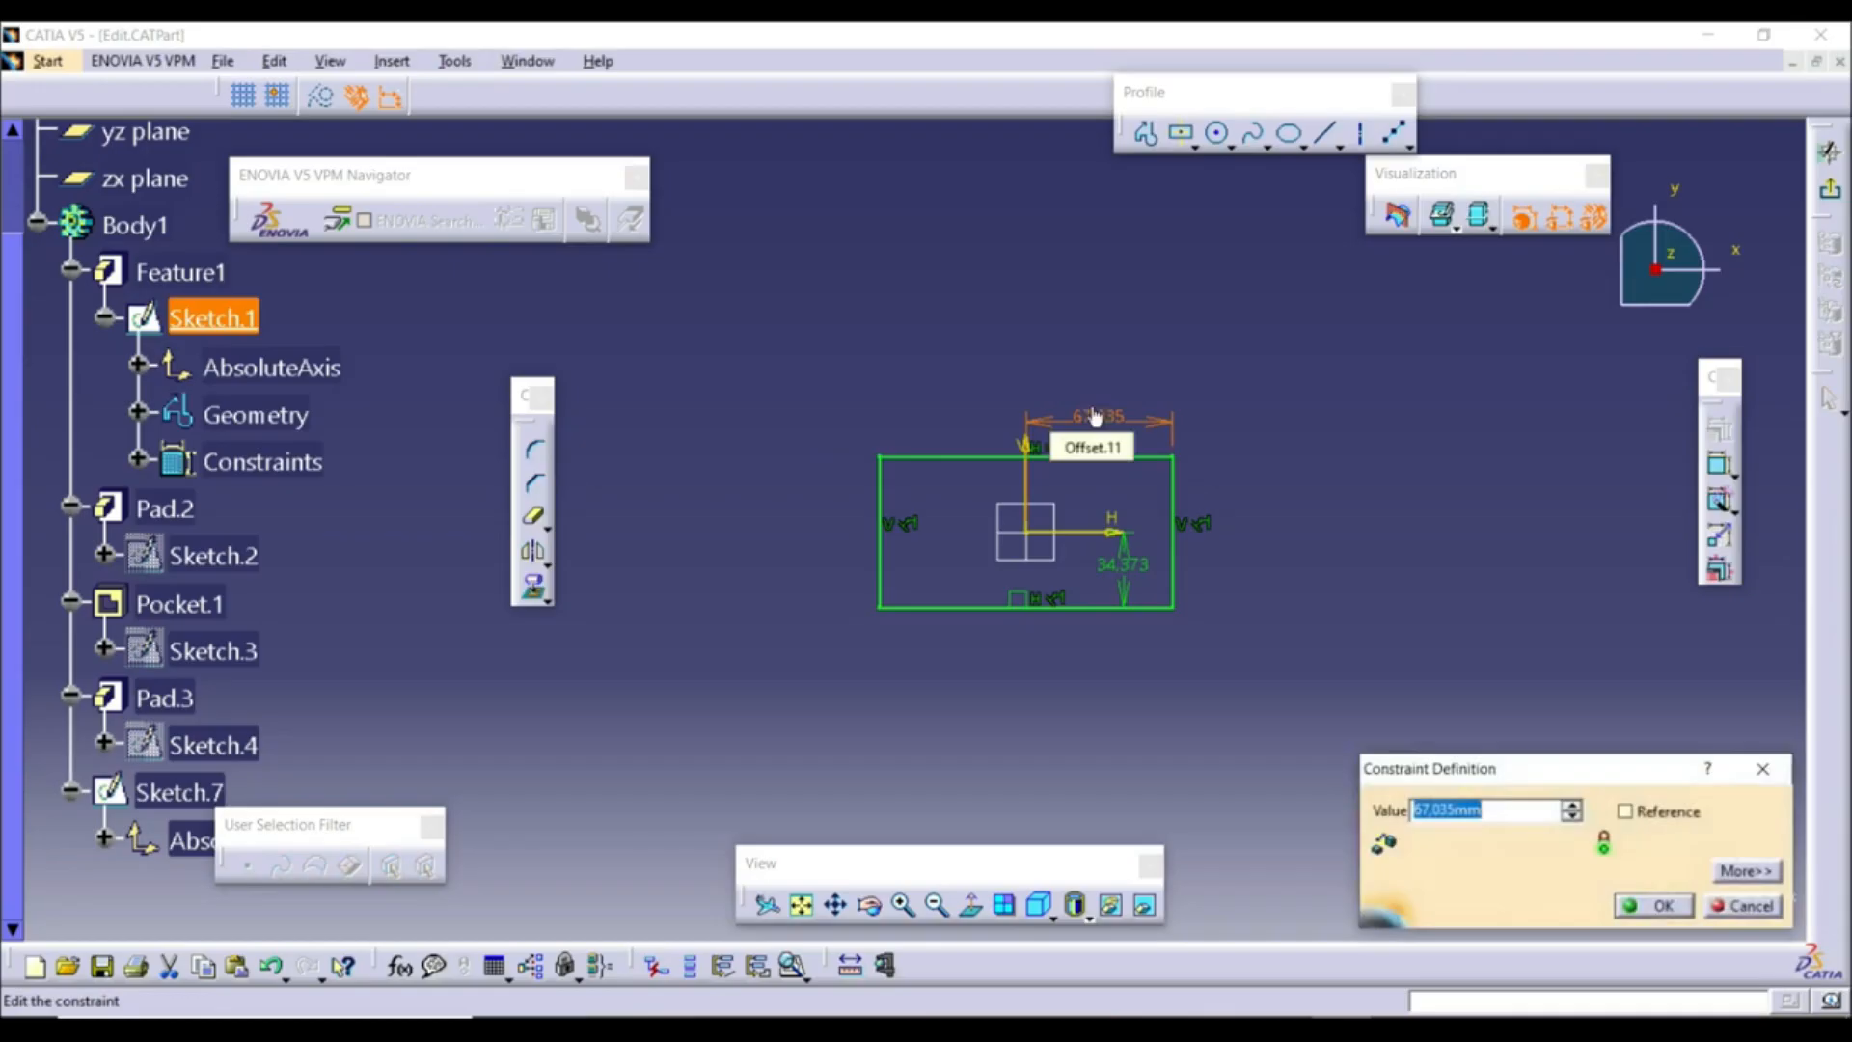
type("100")
key("Return")
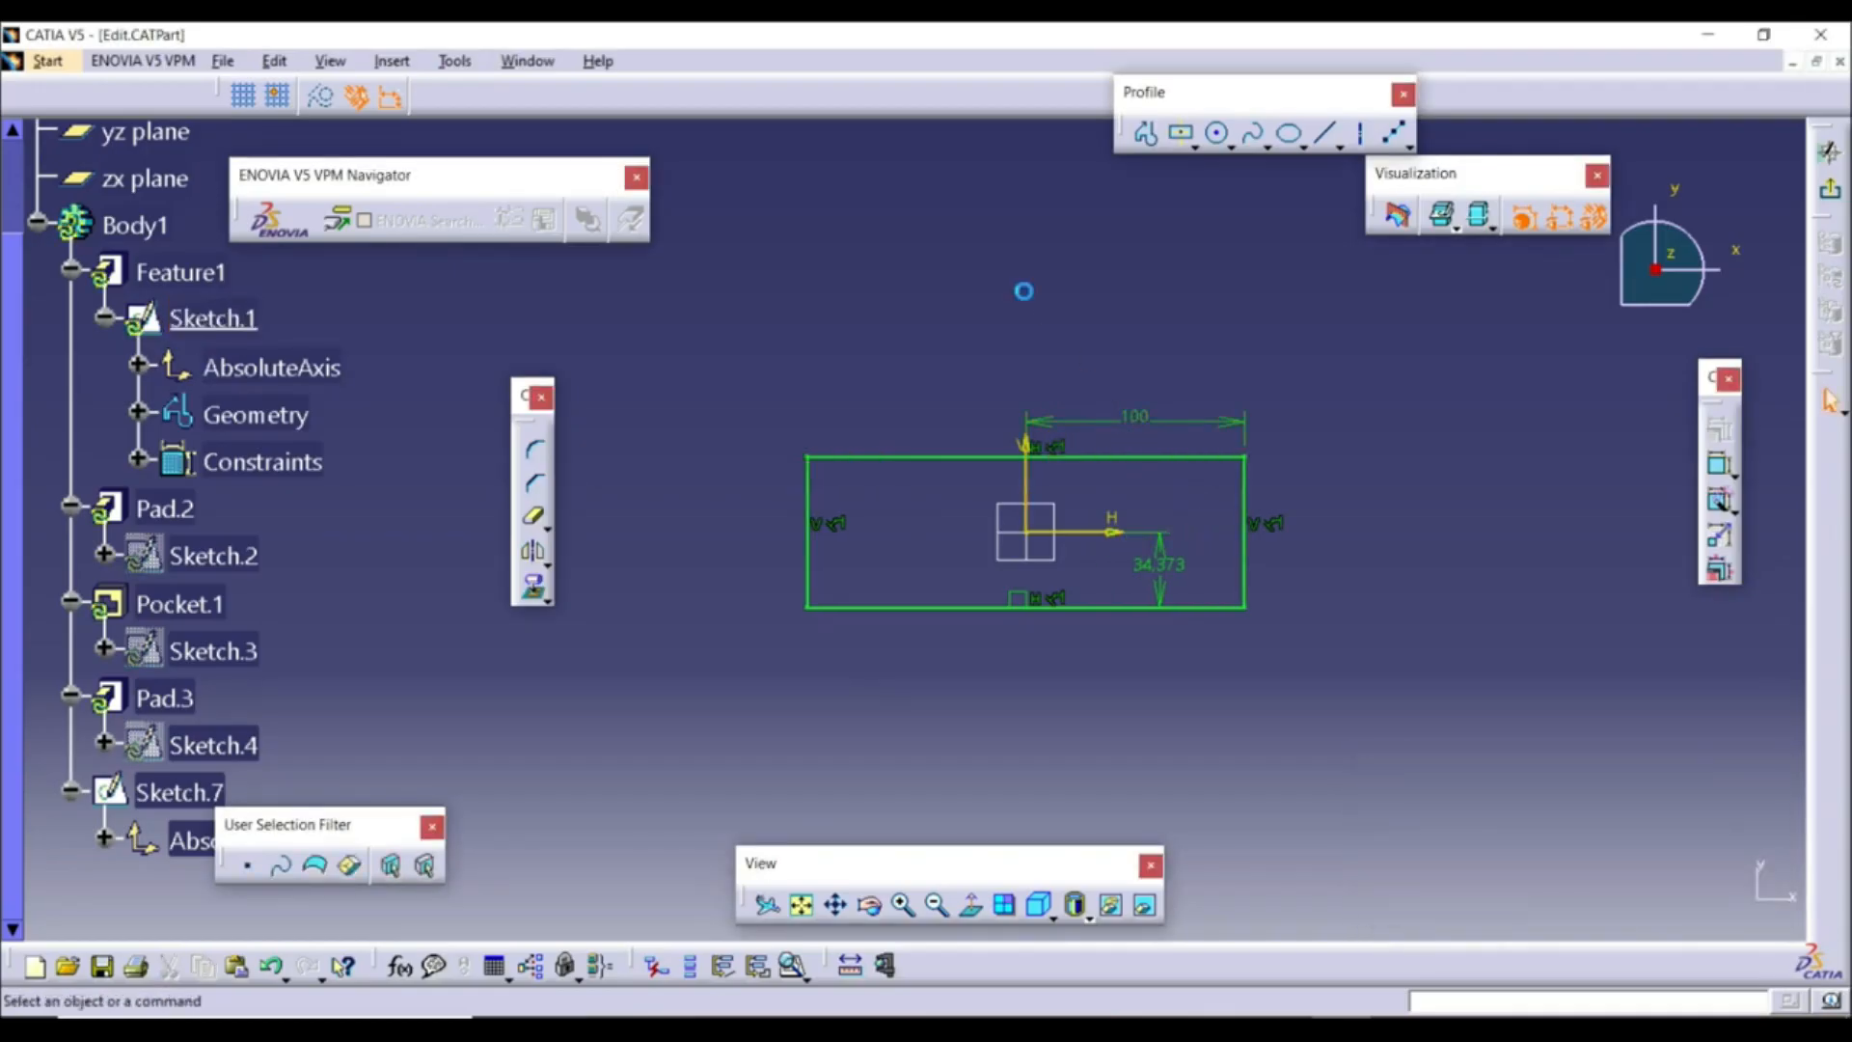
left_click(1830, 188)
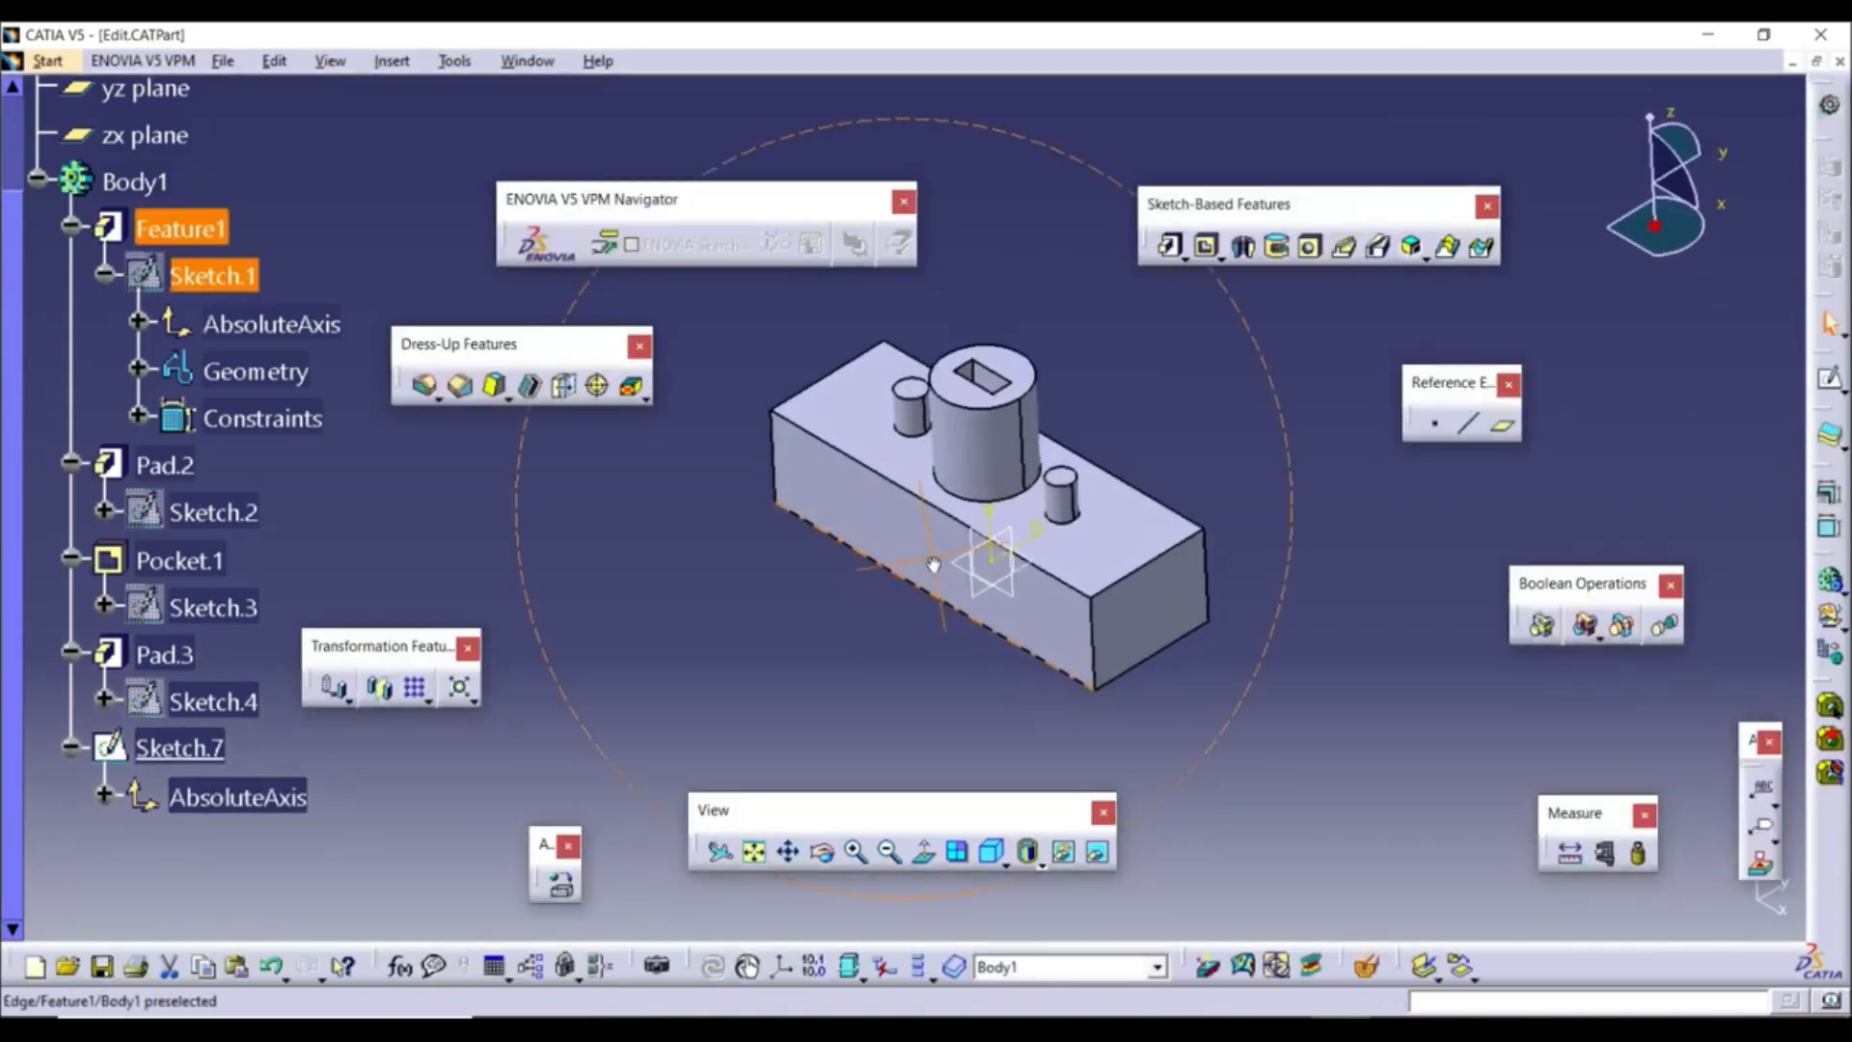
mouse_move(924, 529)
middle_mouse_down()
mouse_move(922, 603)
mouse_move(912, 540)
middle_mouse_up()
left_click(797, 597)
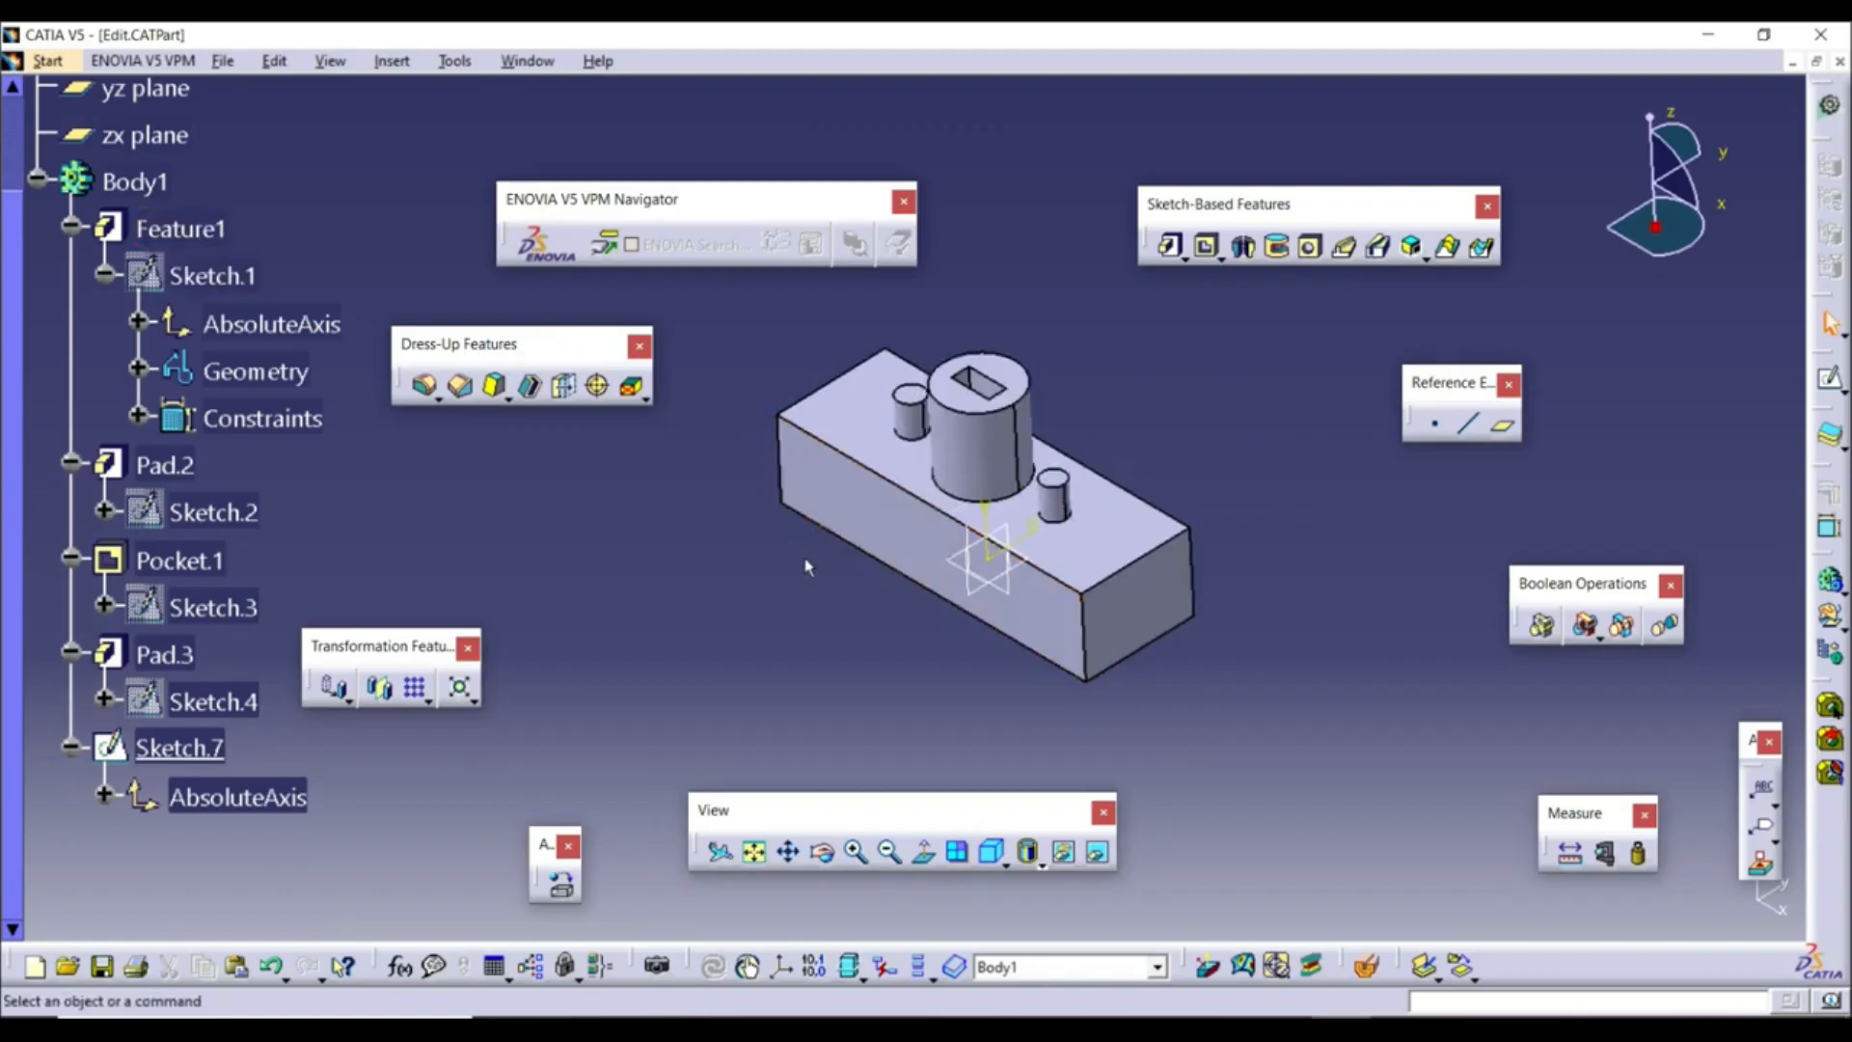
Examine the geometry and constraints that Sketch.1 contains in the specification tree
left_click(104, 276)
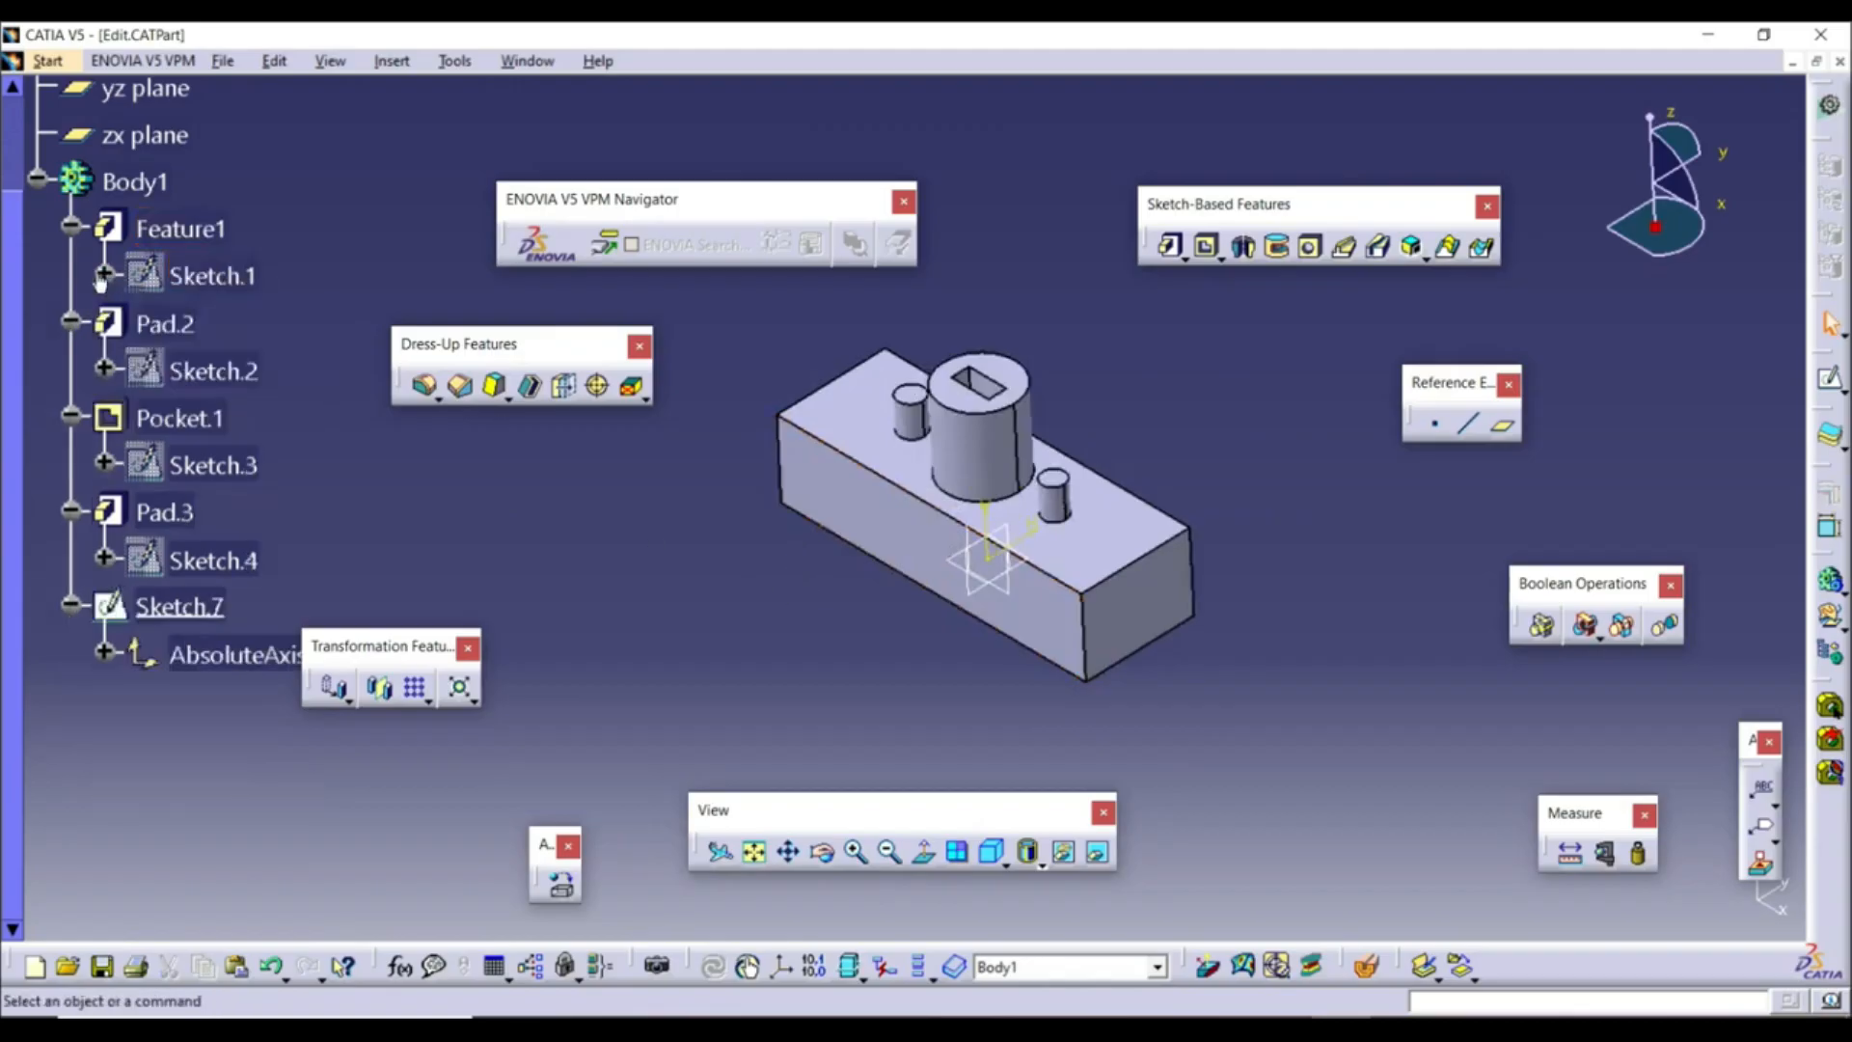
left_click(104, 276)
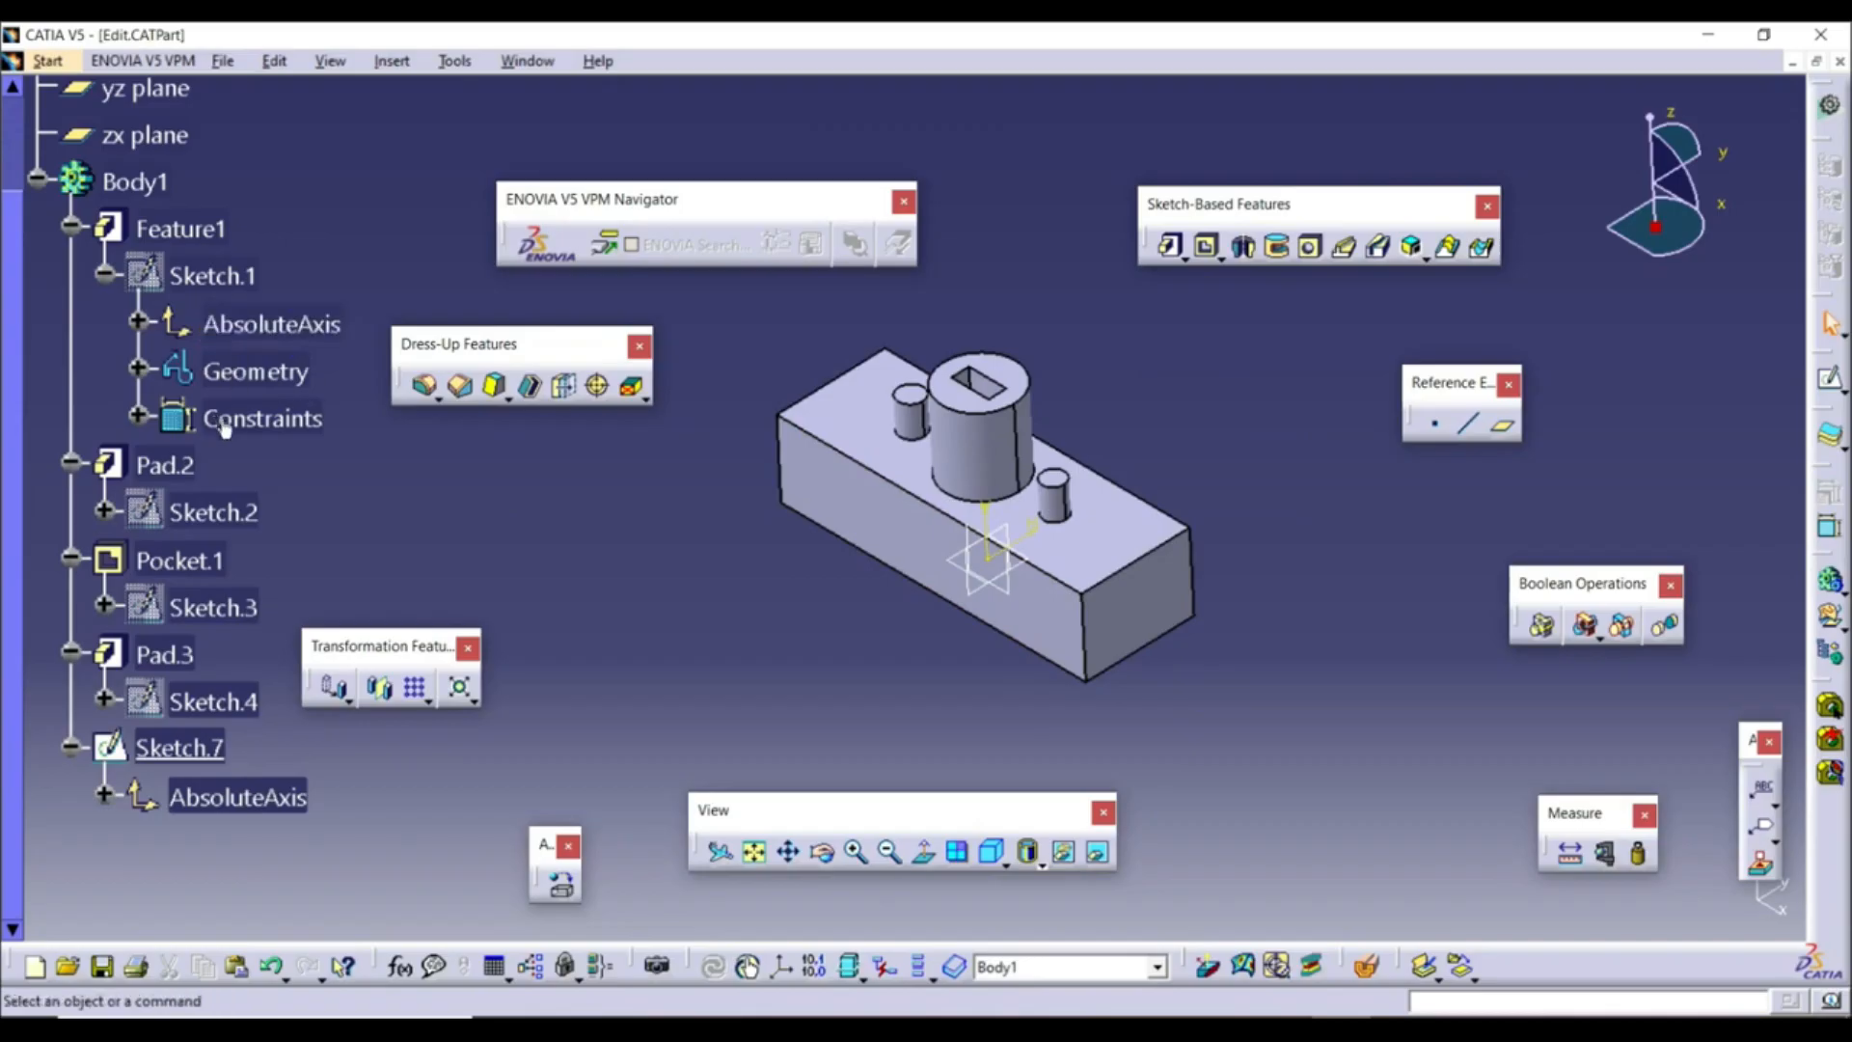
left_click(139, 368)
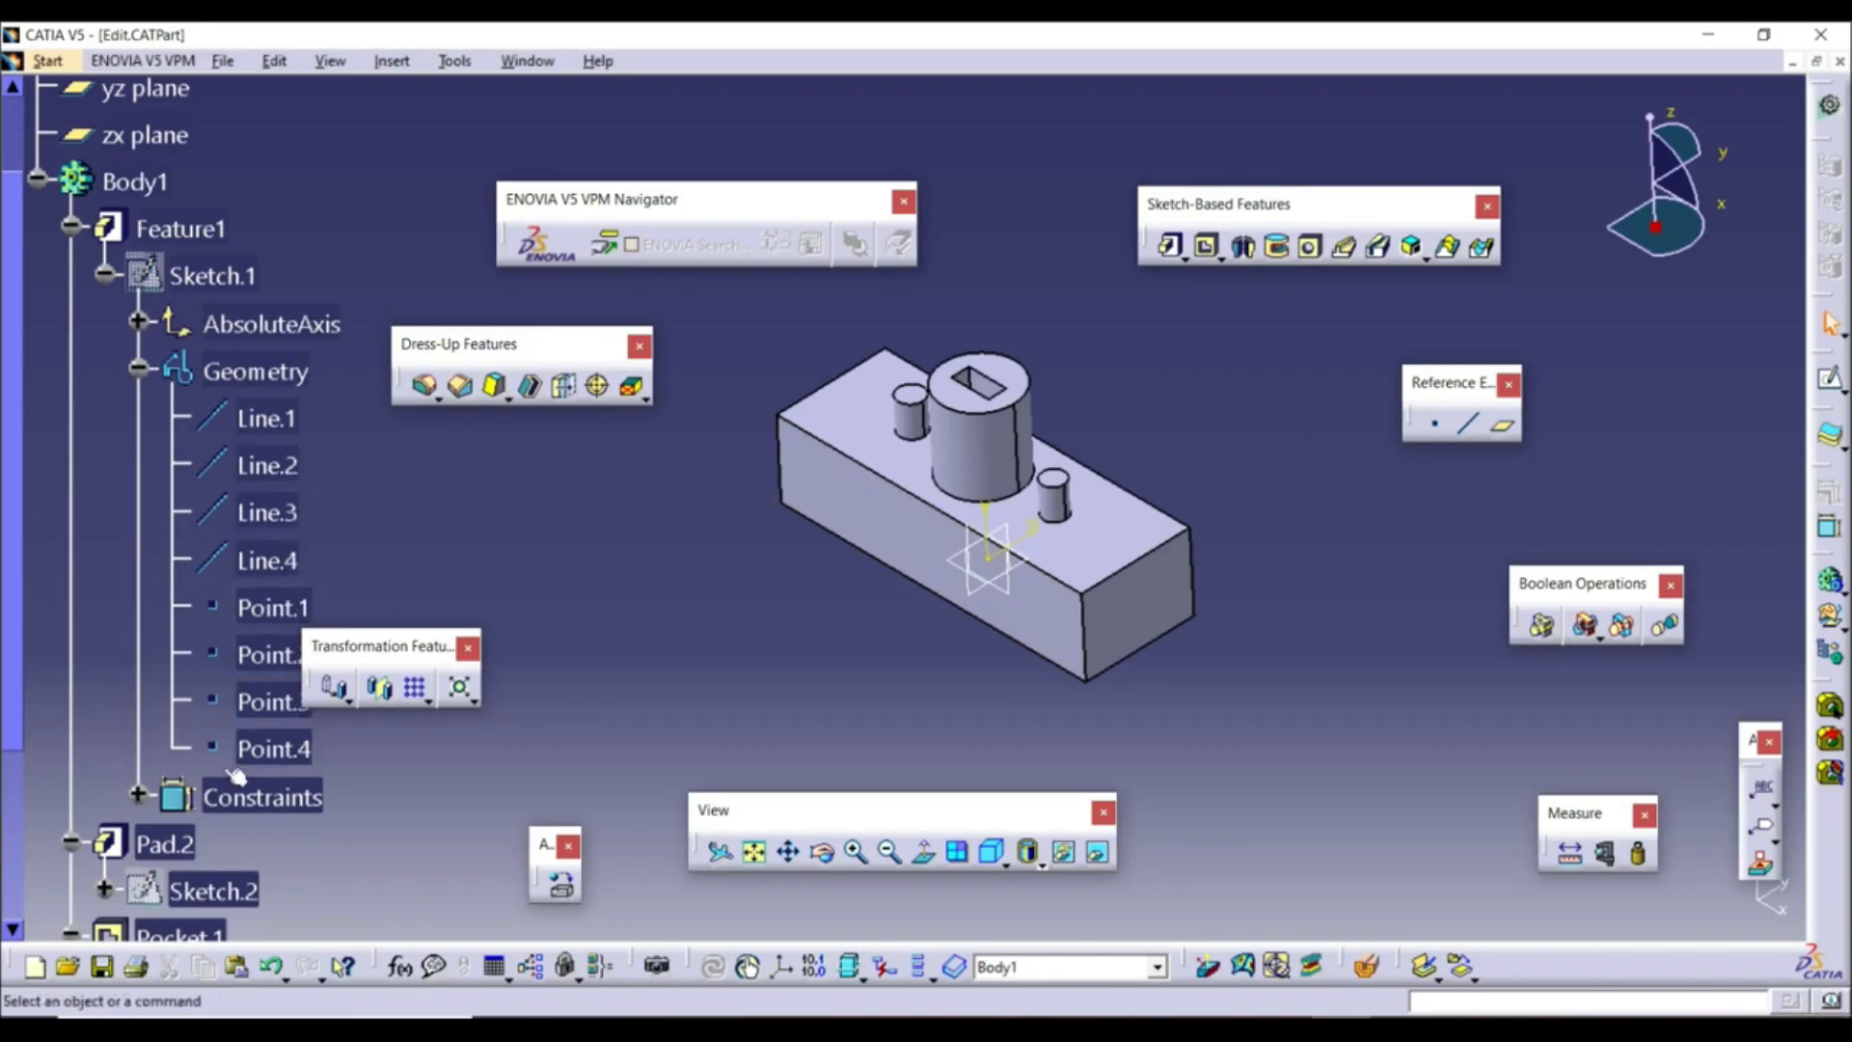
left_click(140, 801)
scroll(289, 738, "down", 2)
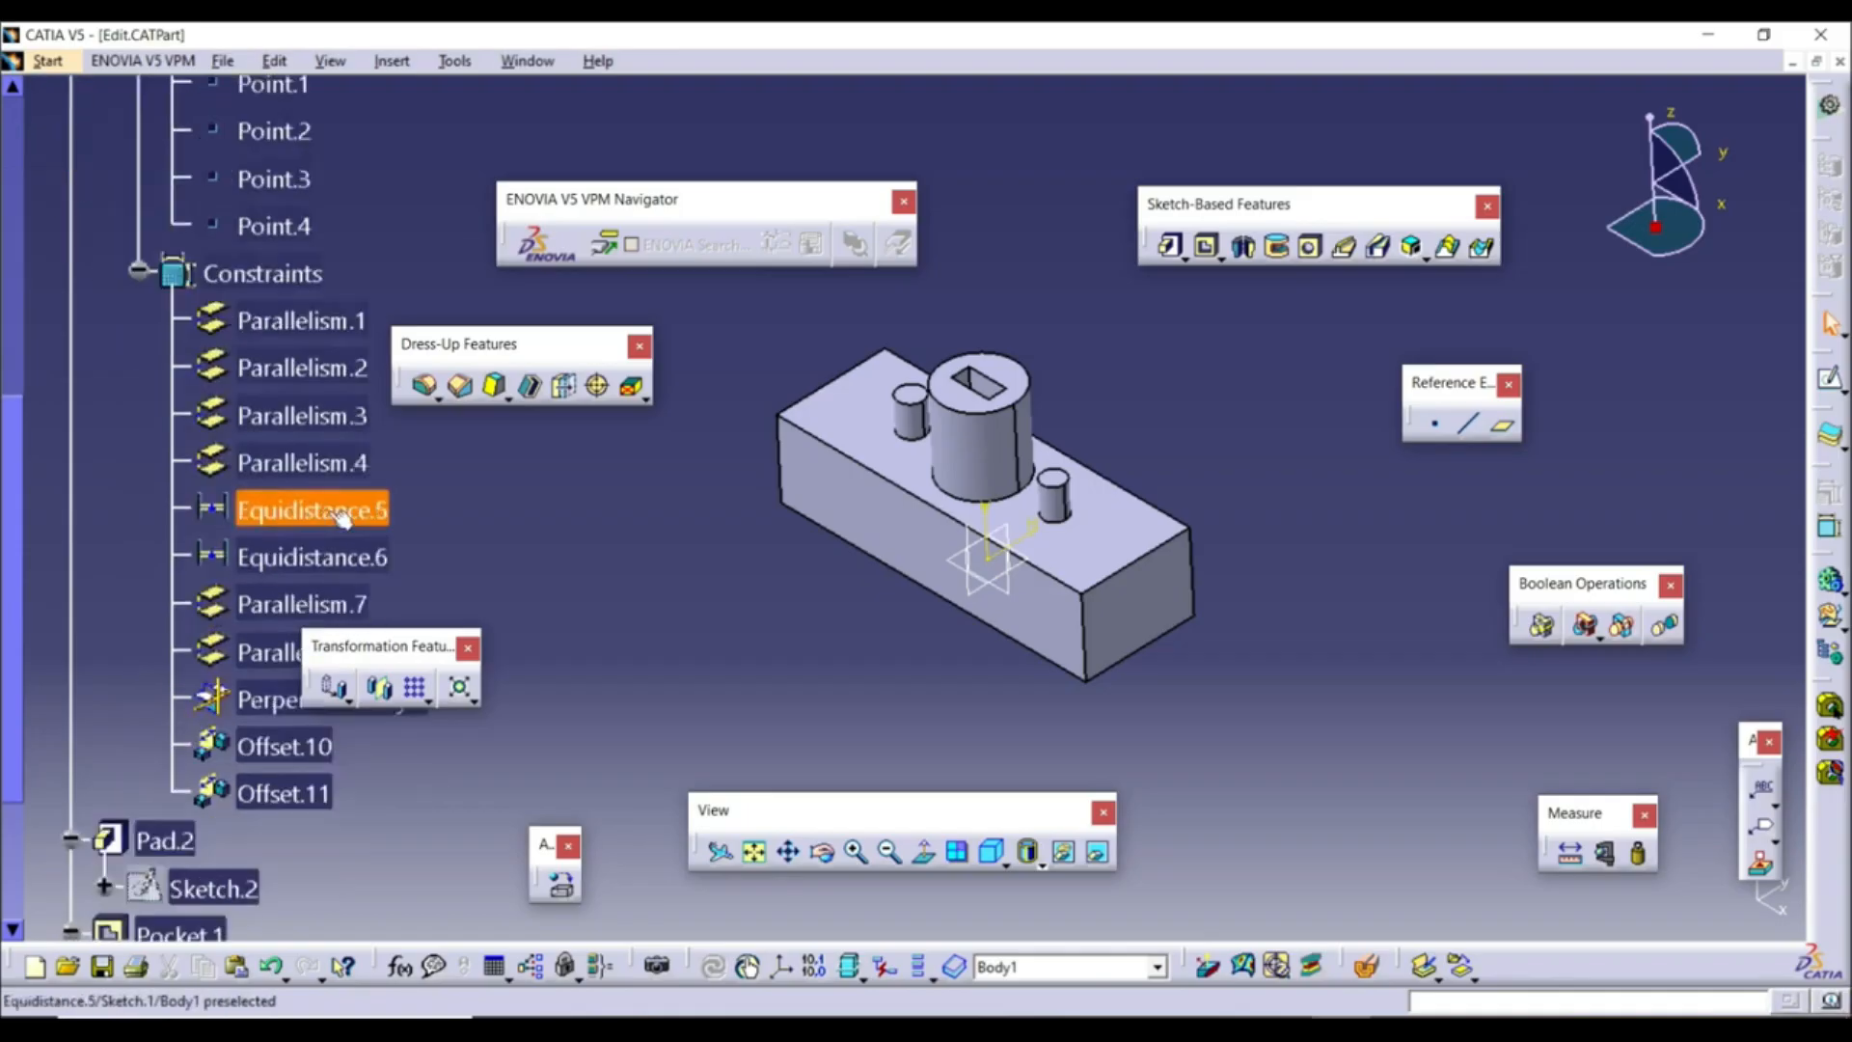
scroll(307, 475, "up", 5)
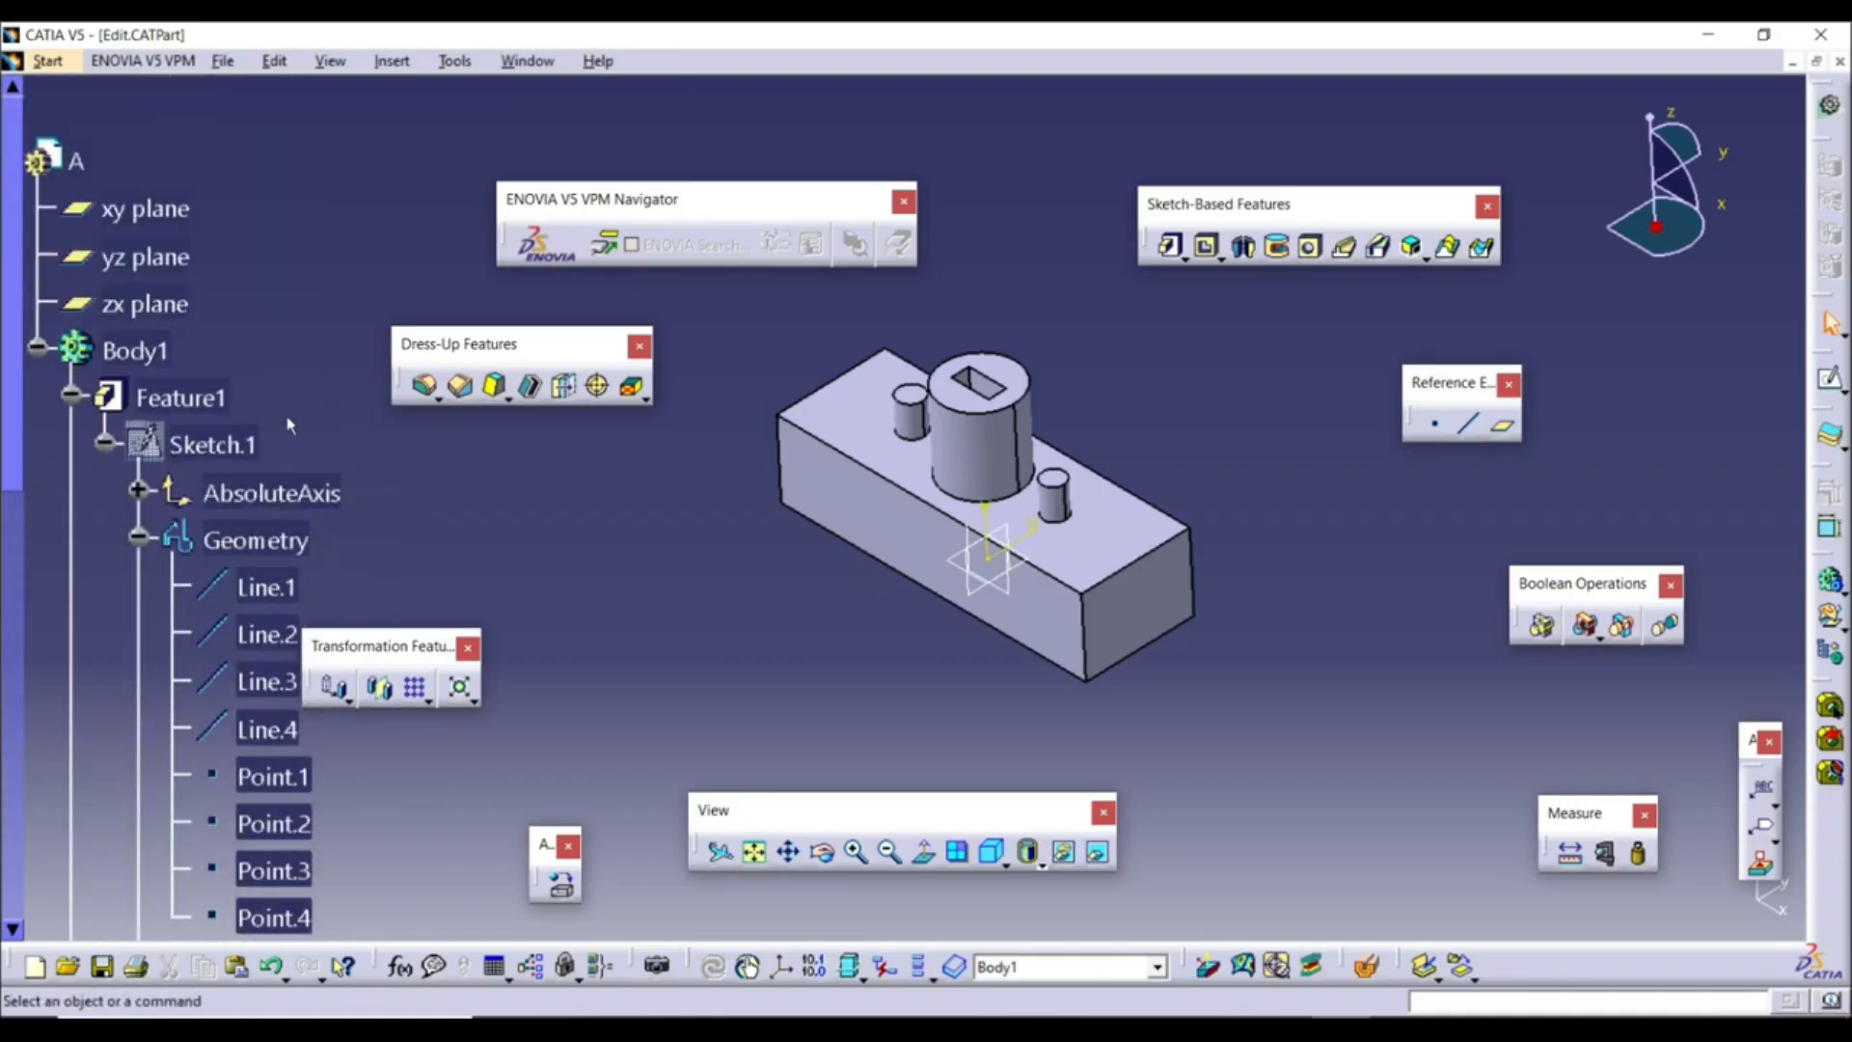
Set the pad length of Feature1, the rectangular base block, to 40 mm
double_click(183, 398)
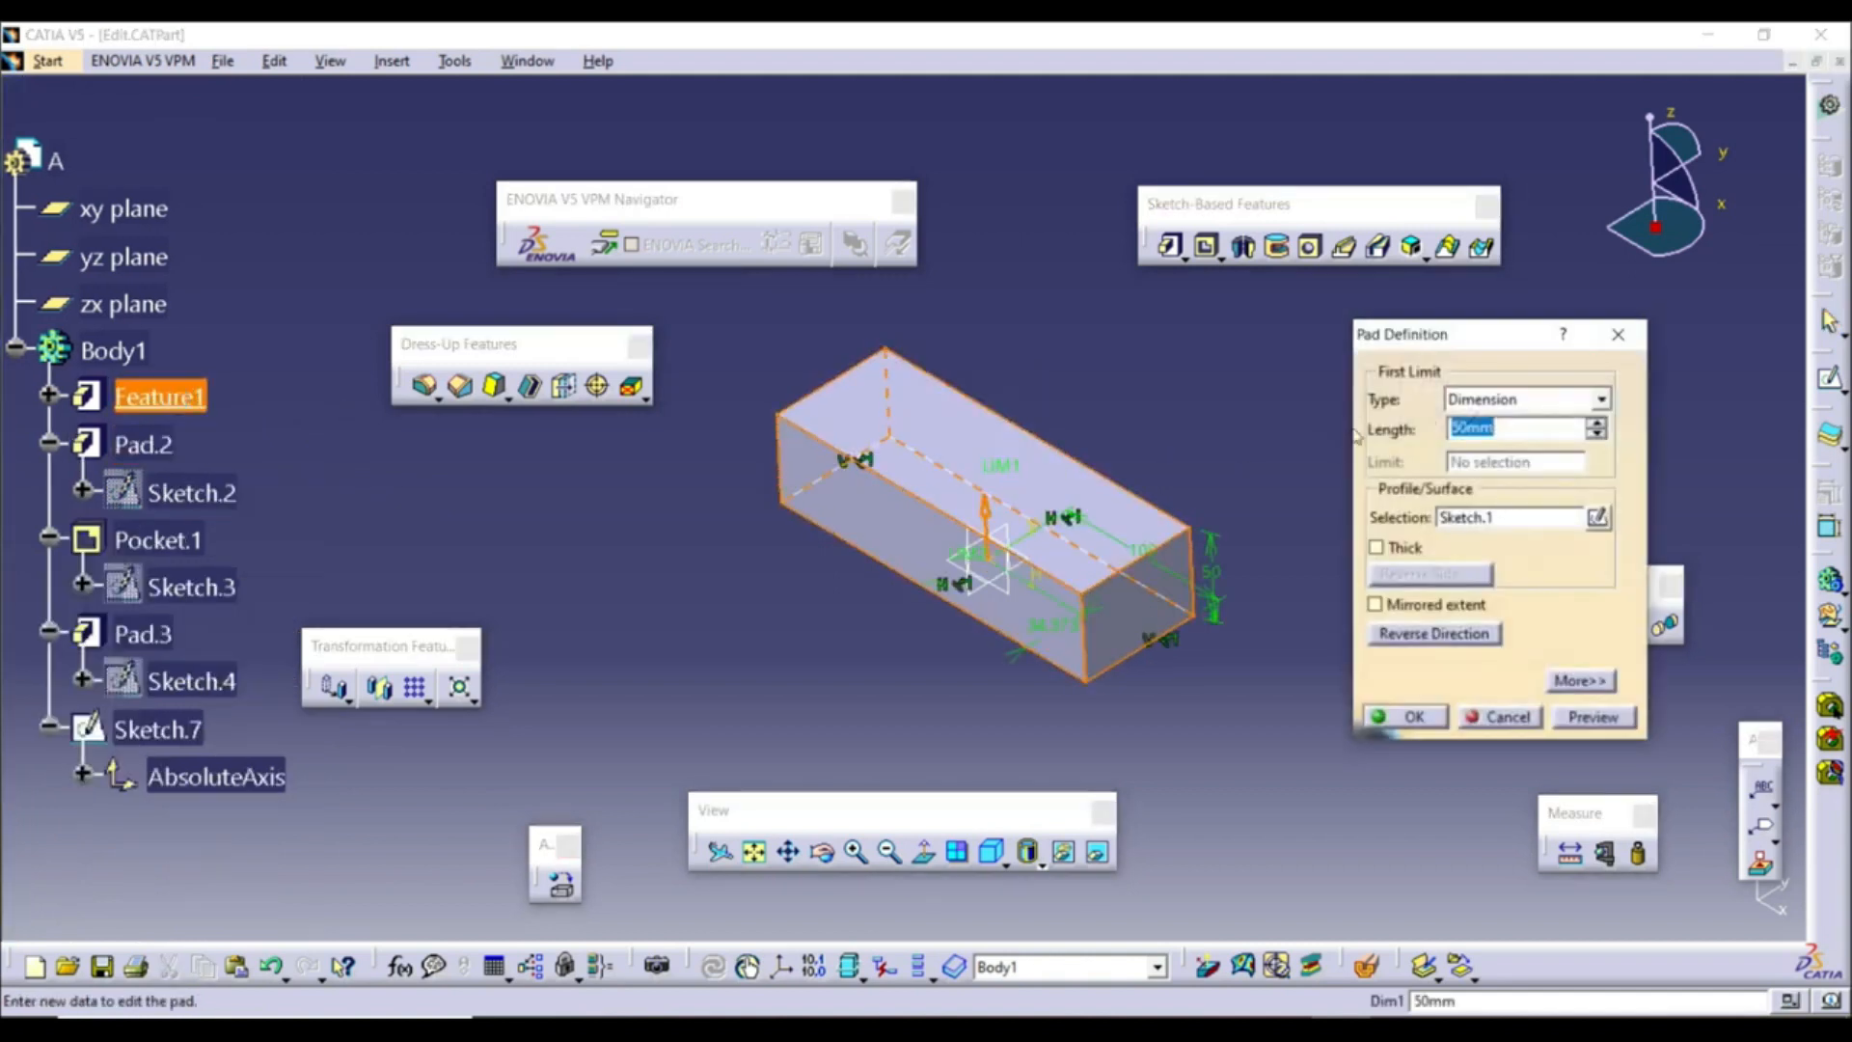
type("40")
key("Return")
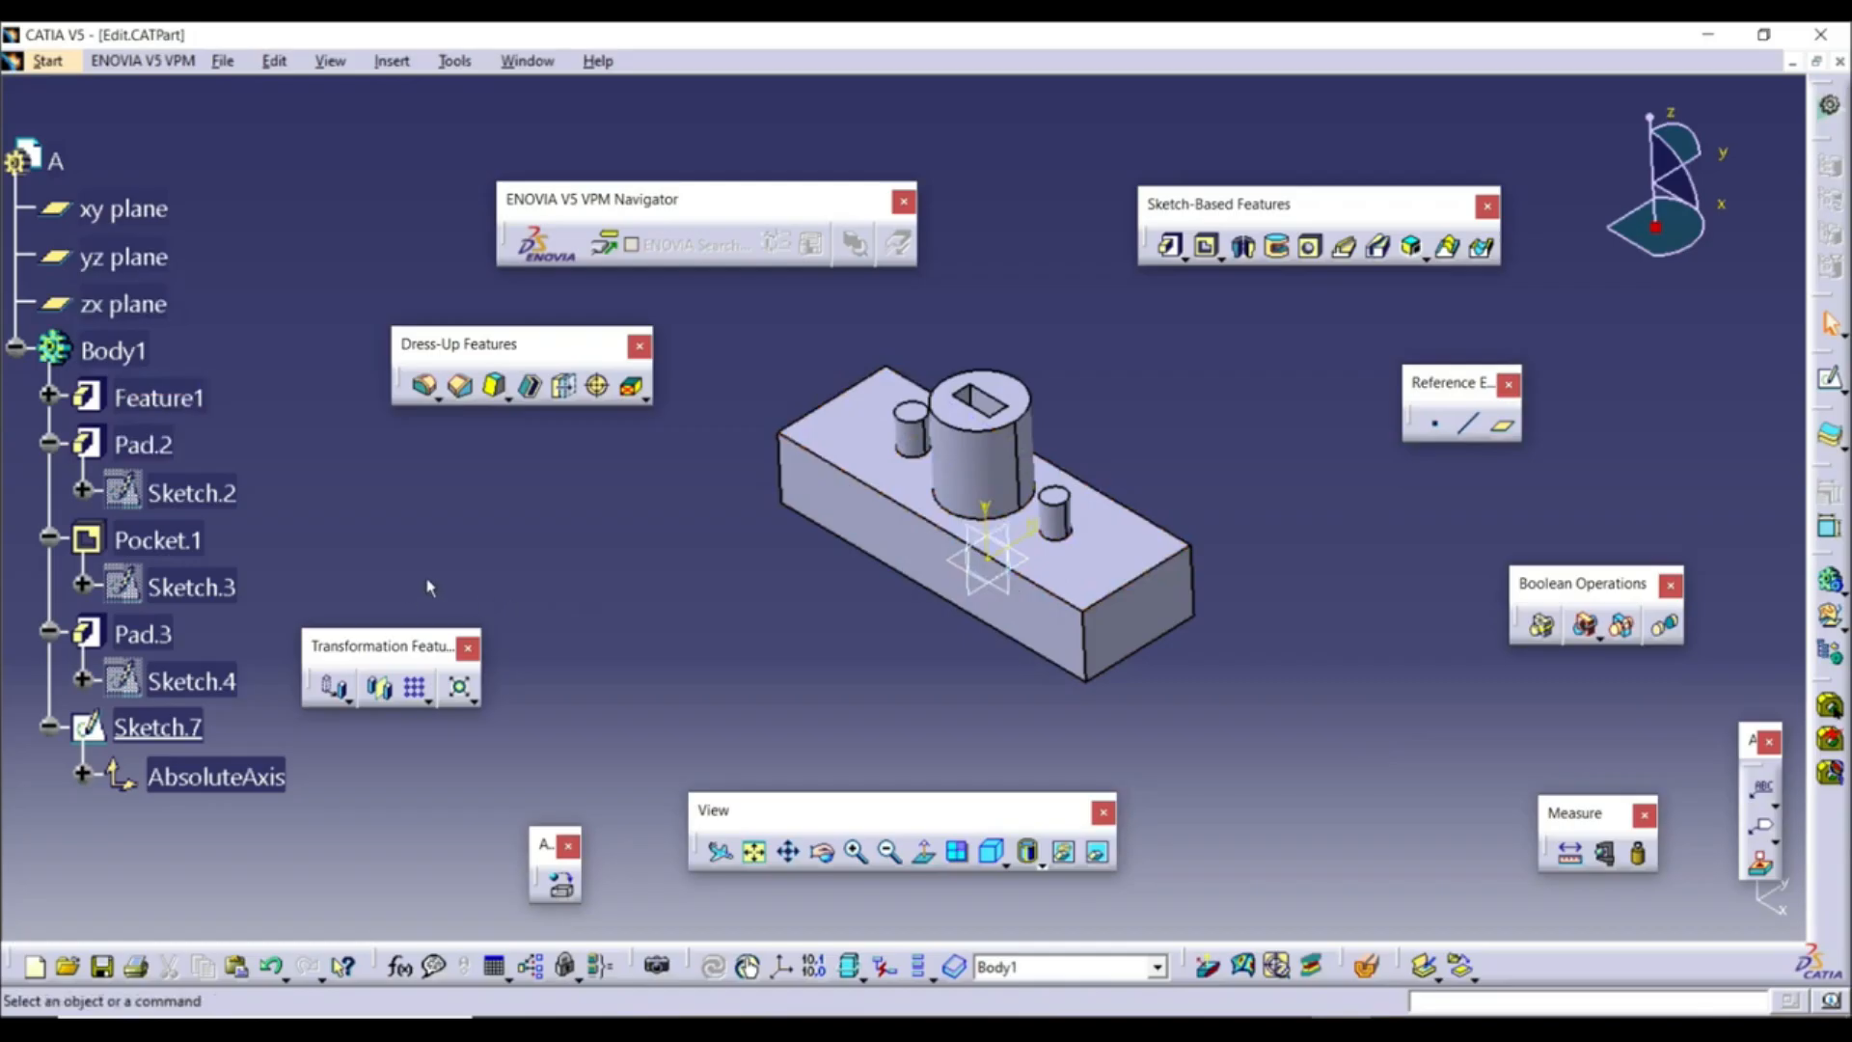
Delete Pocket.1 from Body1 together with its aggregated elements
right_click(154, 543)
left_click(204, 384)
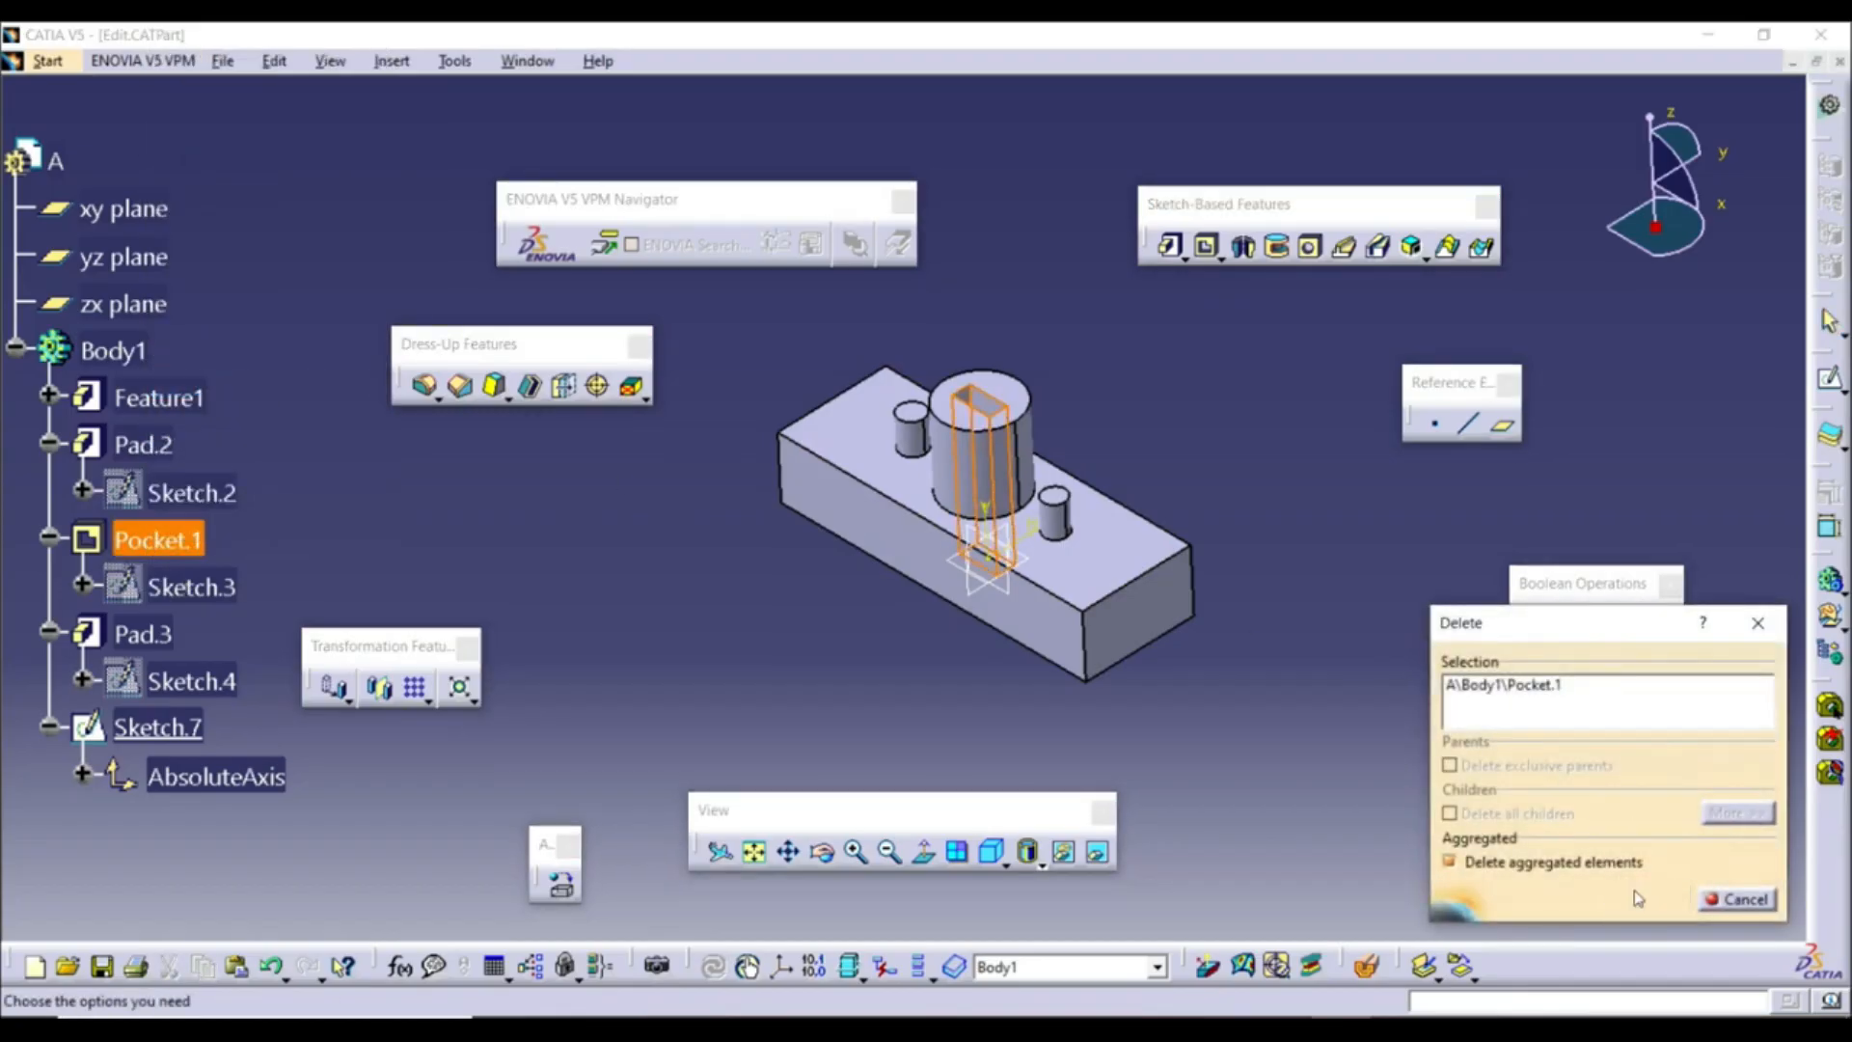
left_click(1645, 898)
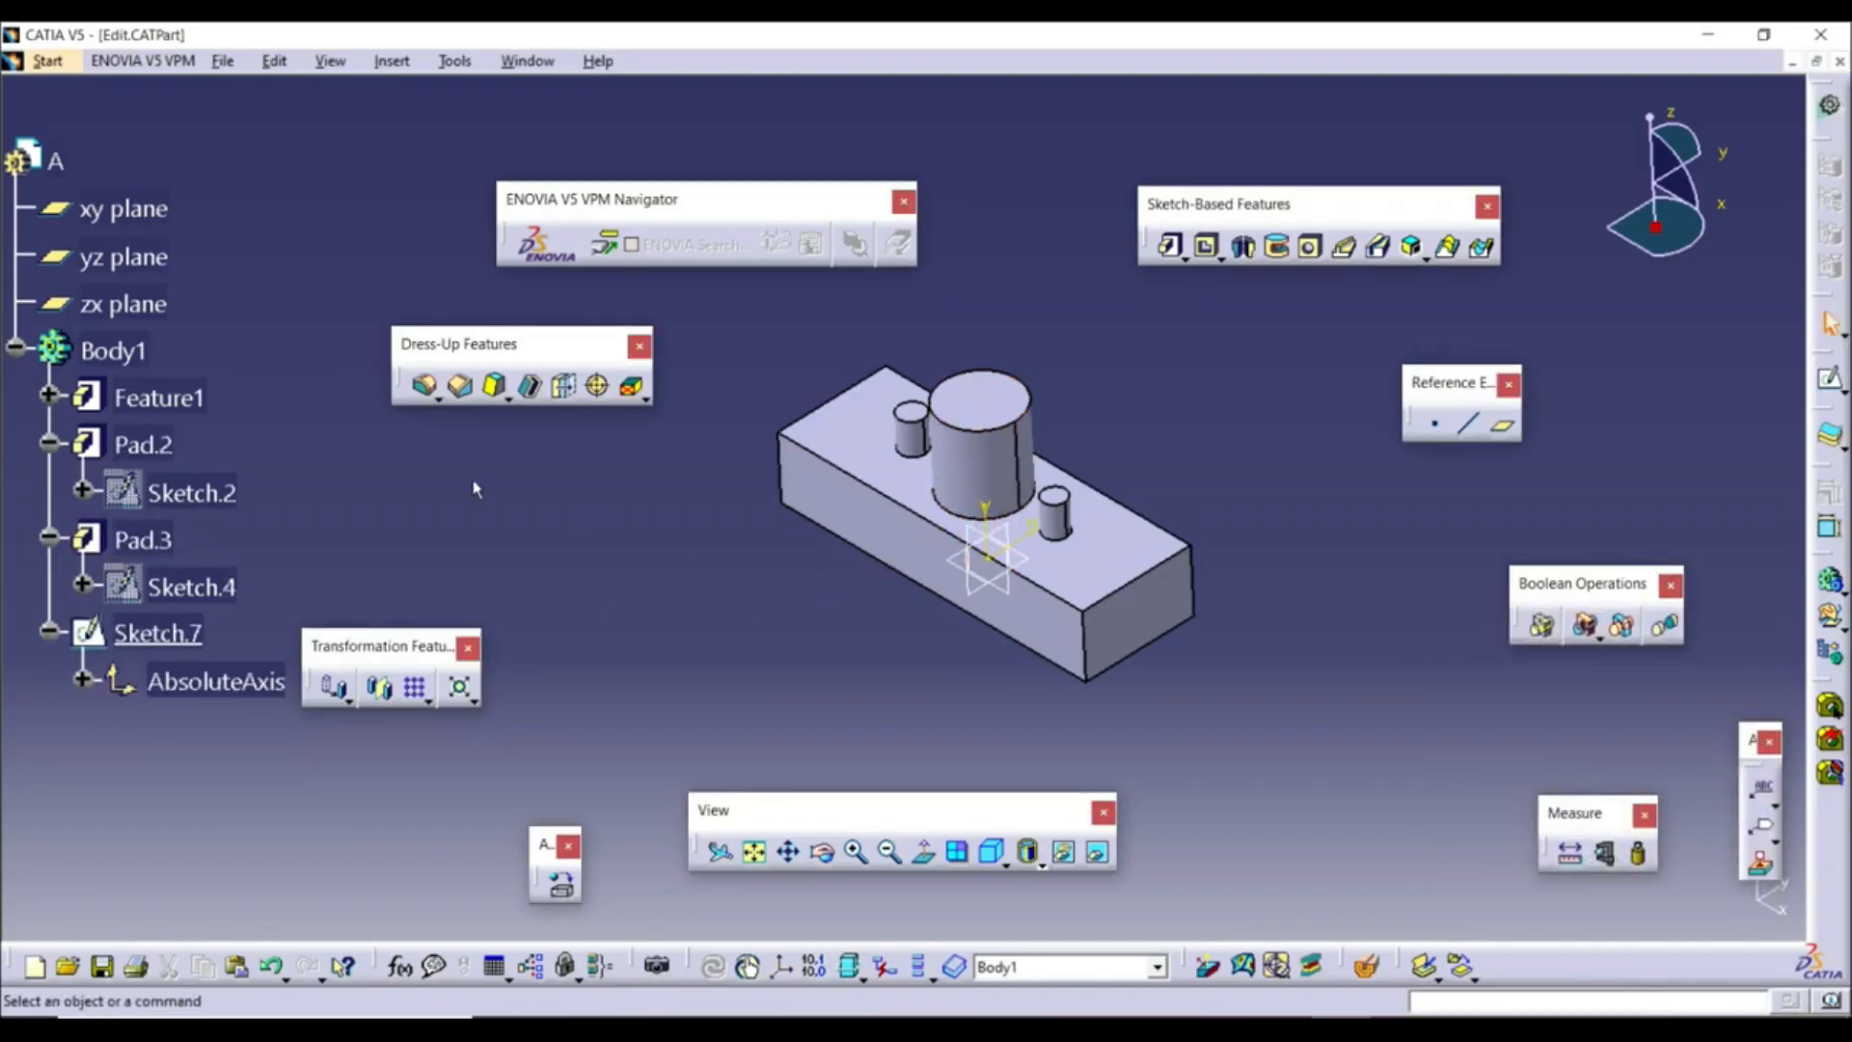
Hide Body1 and show it again
right_click(109, 352)
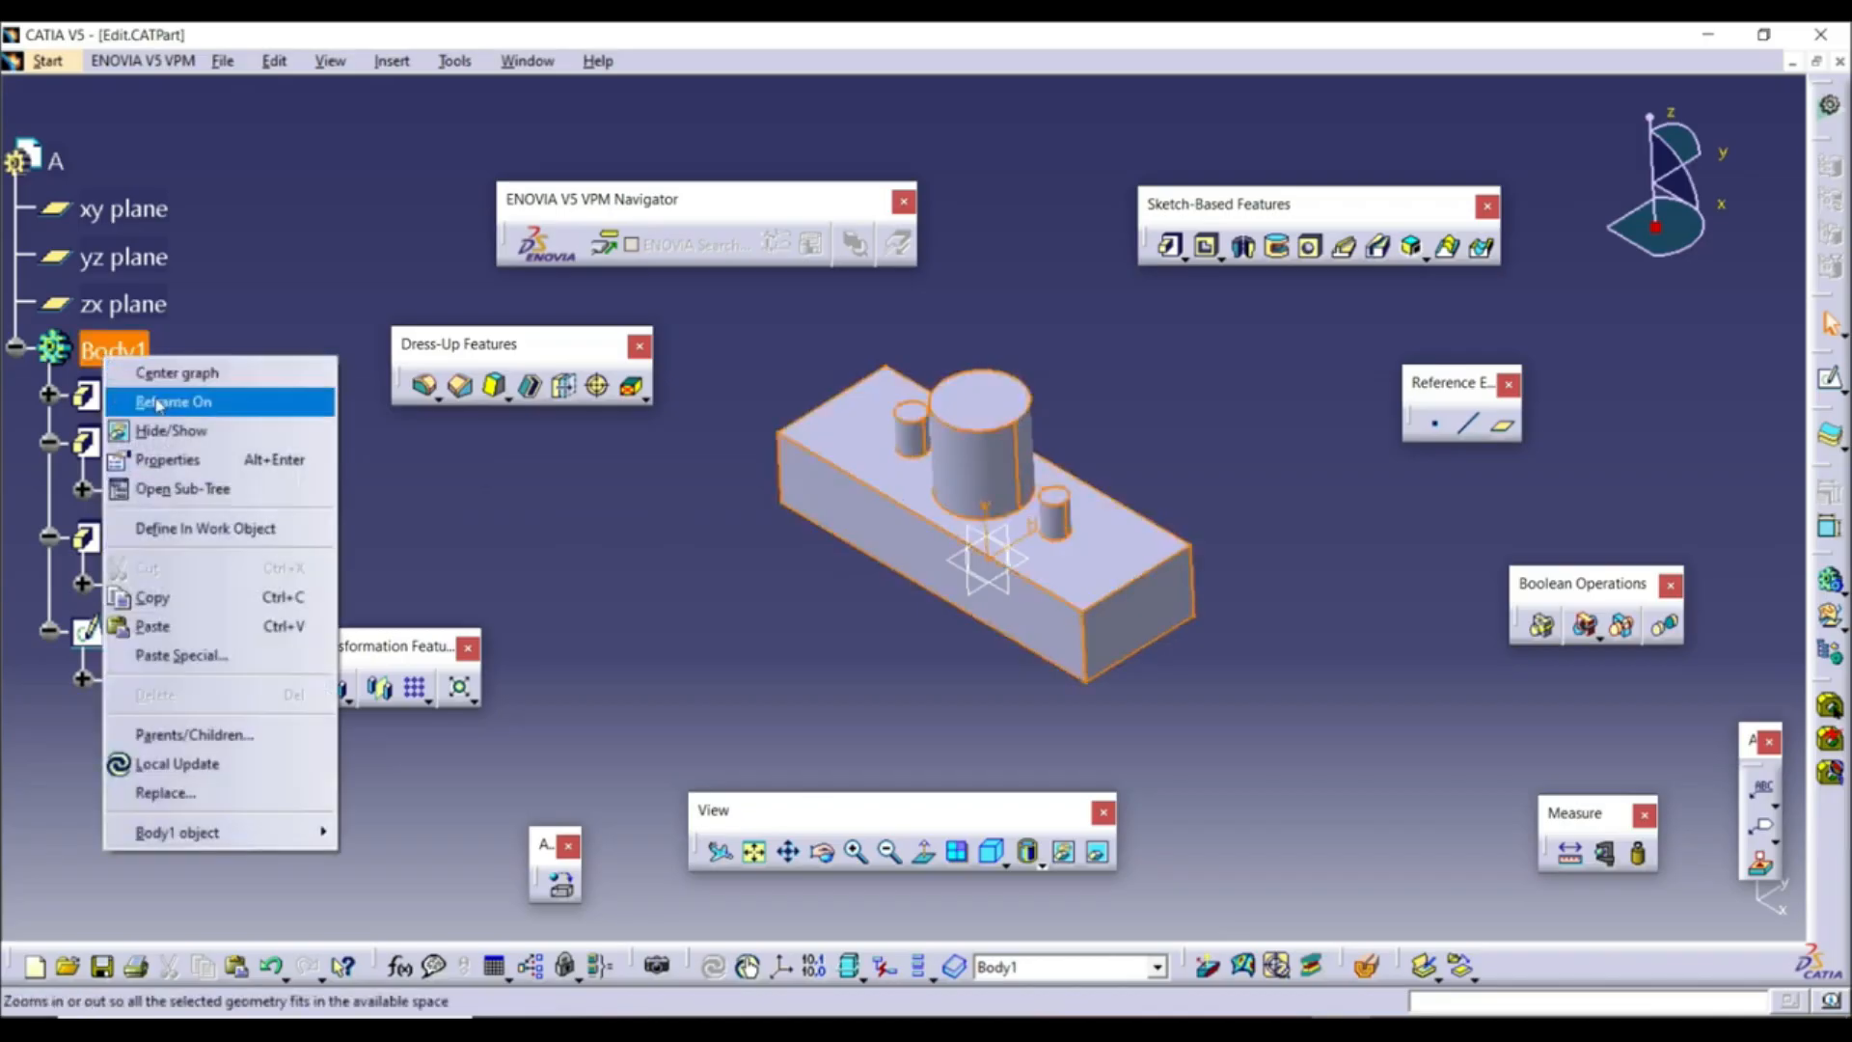
left_click(175, 436)
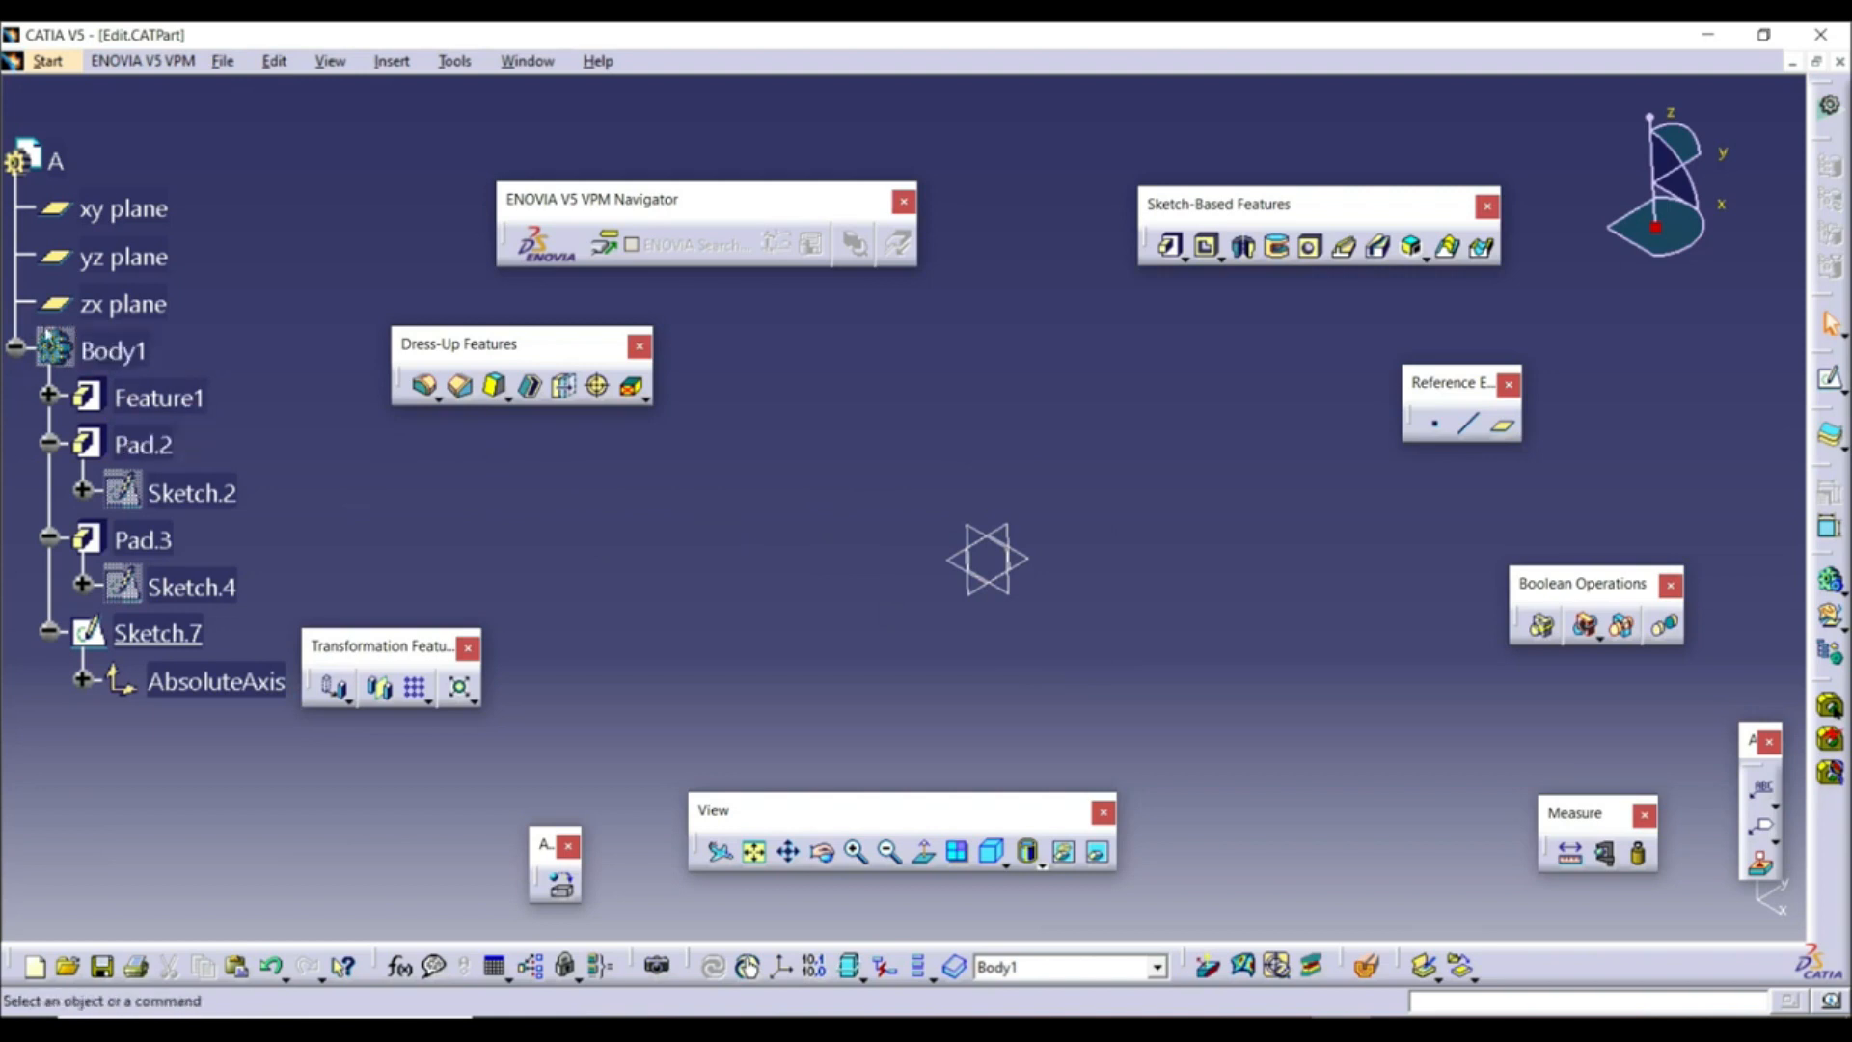
right_click(97, 351)
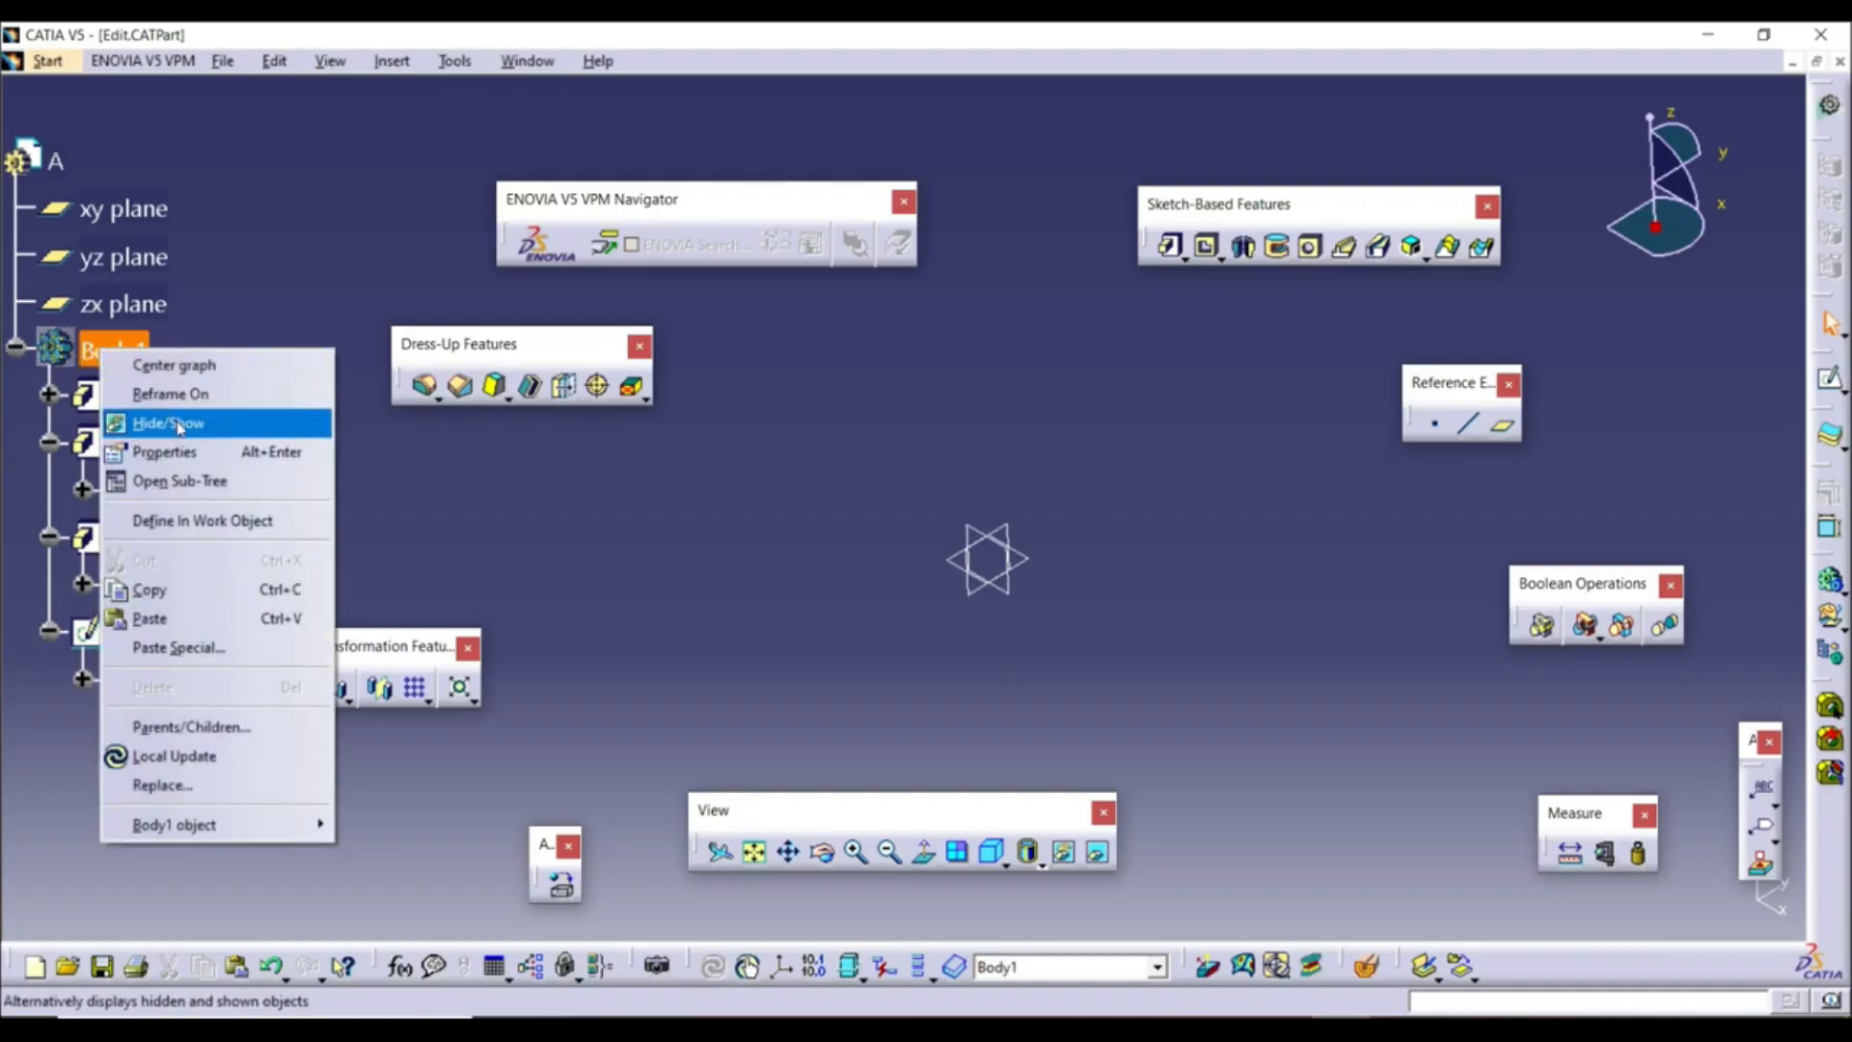
left_click(172, 425)
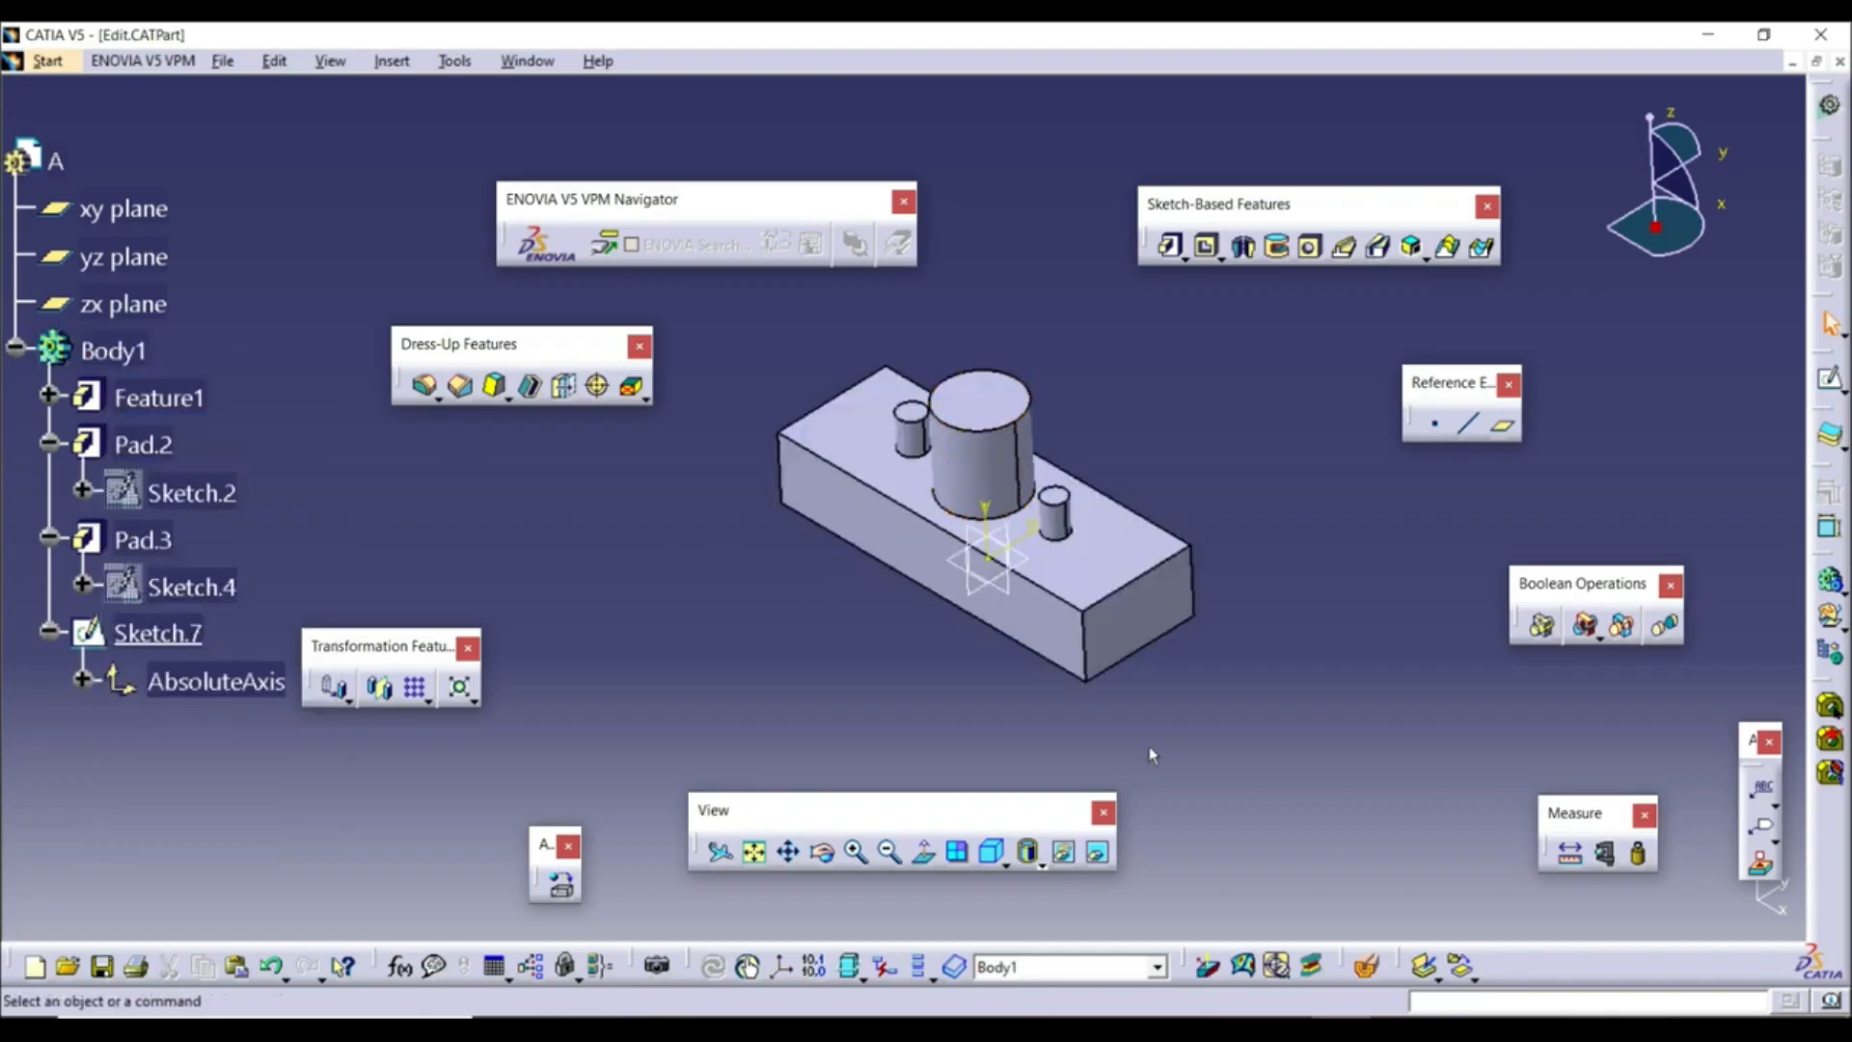
Set the length of Pad.2, the large central cylinder, to 20 mm
double_click(984, 470)
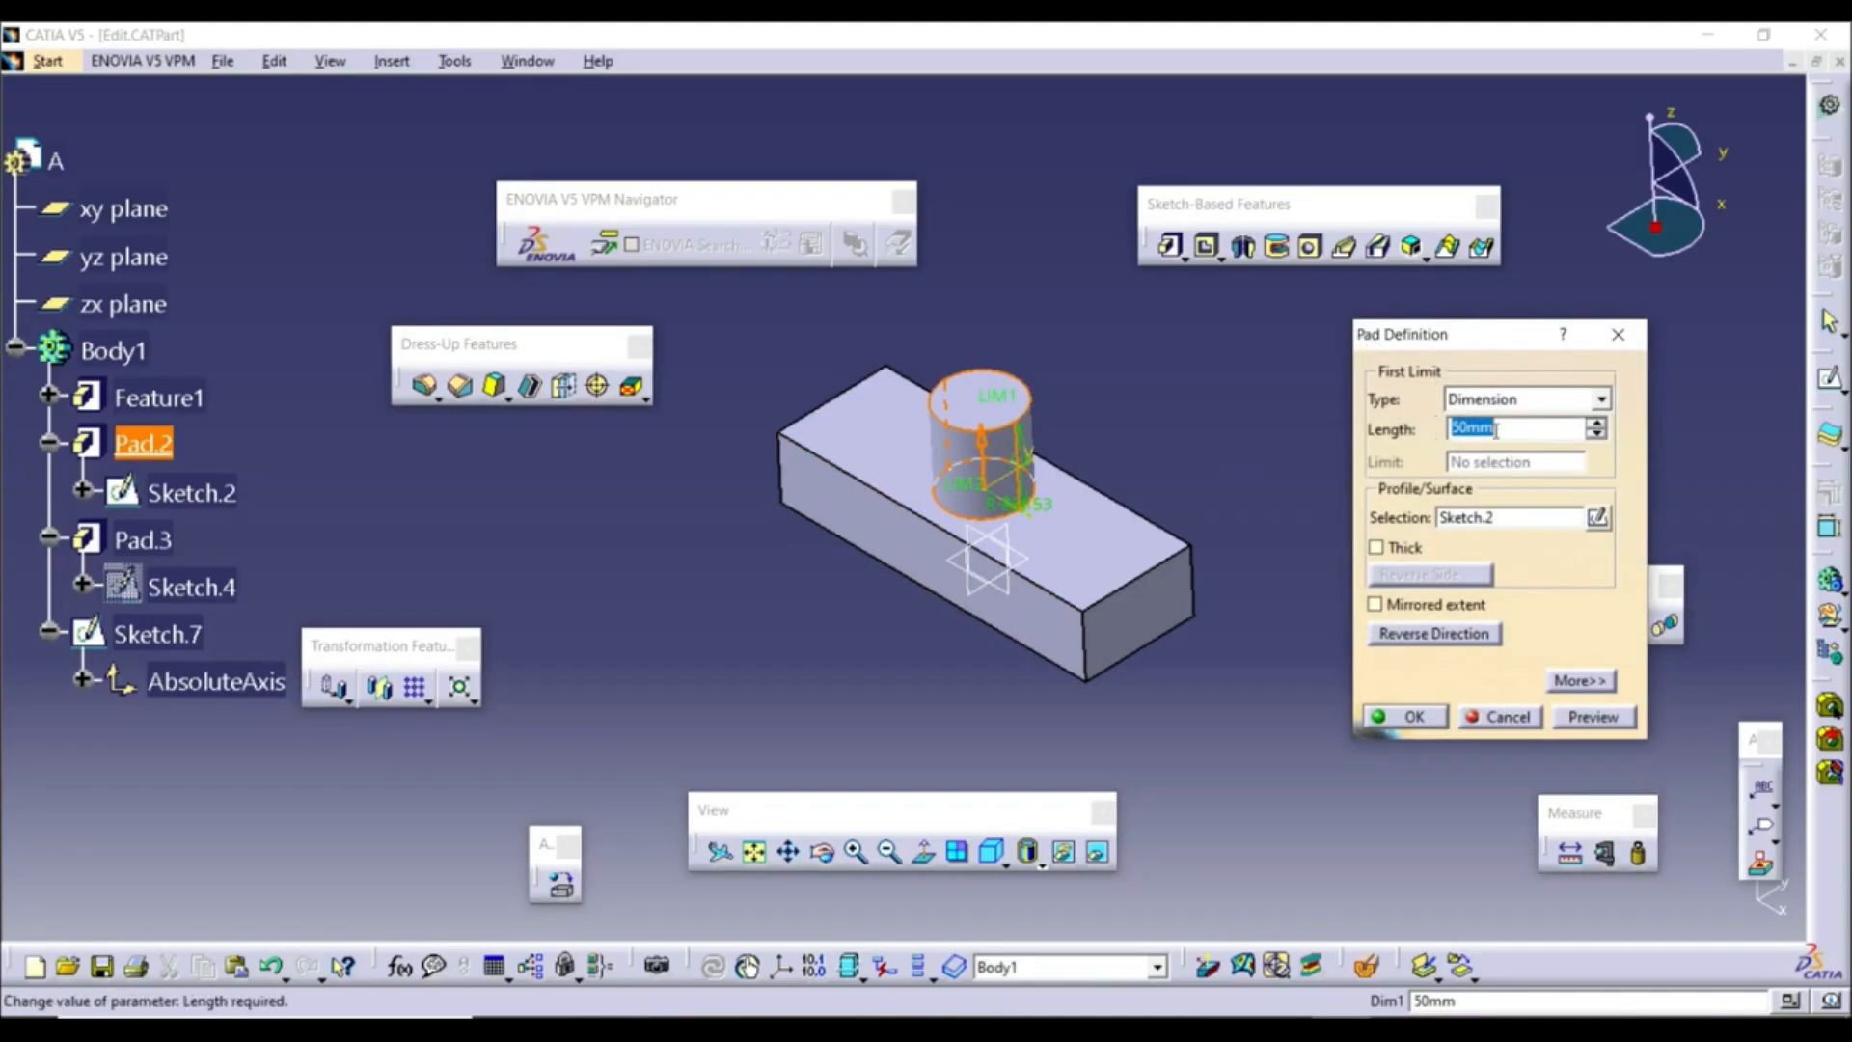
type("20")
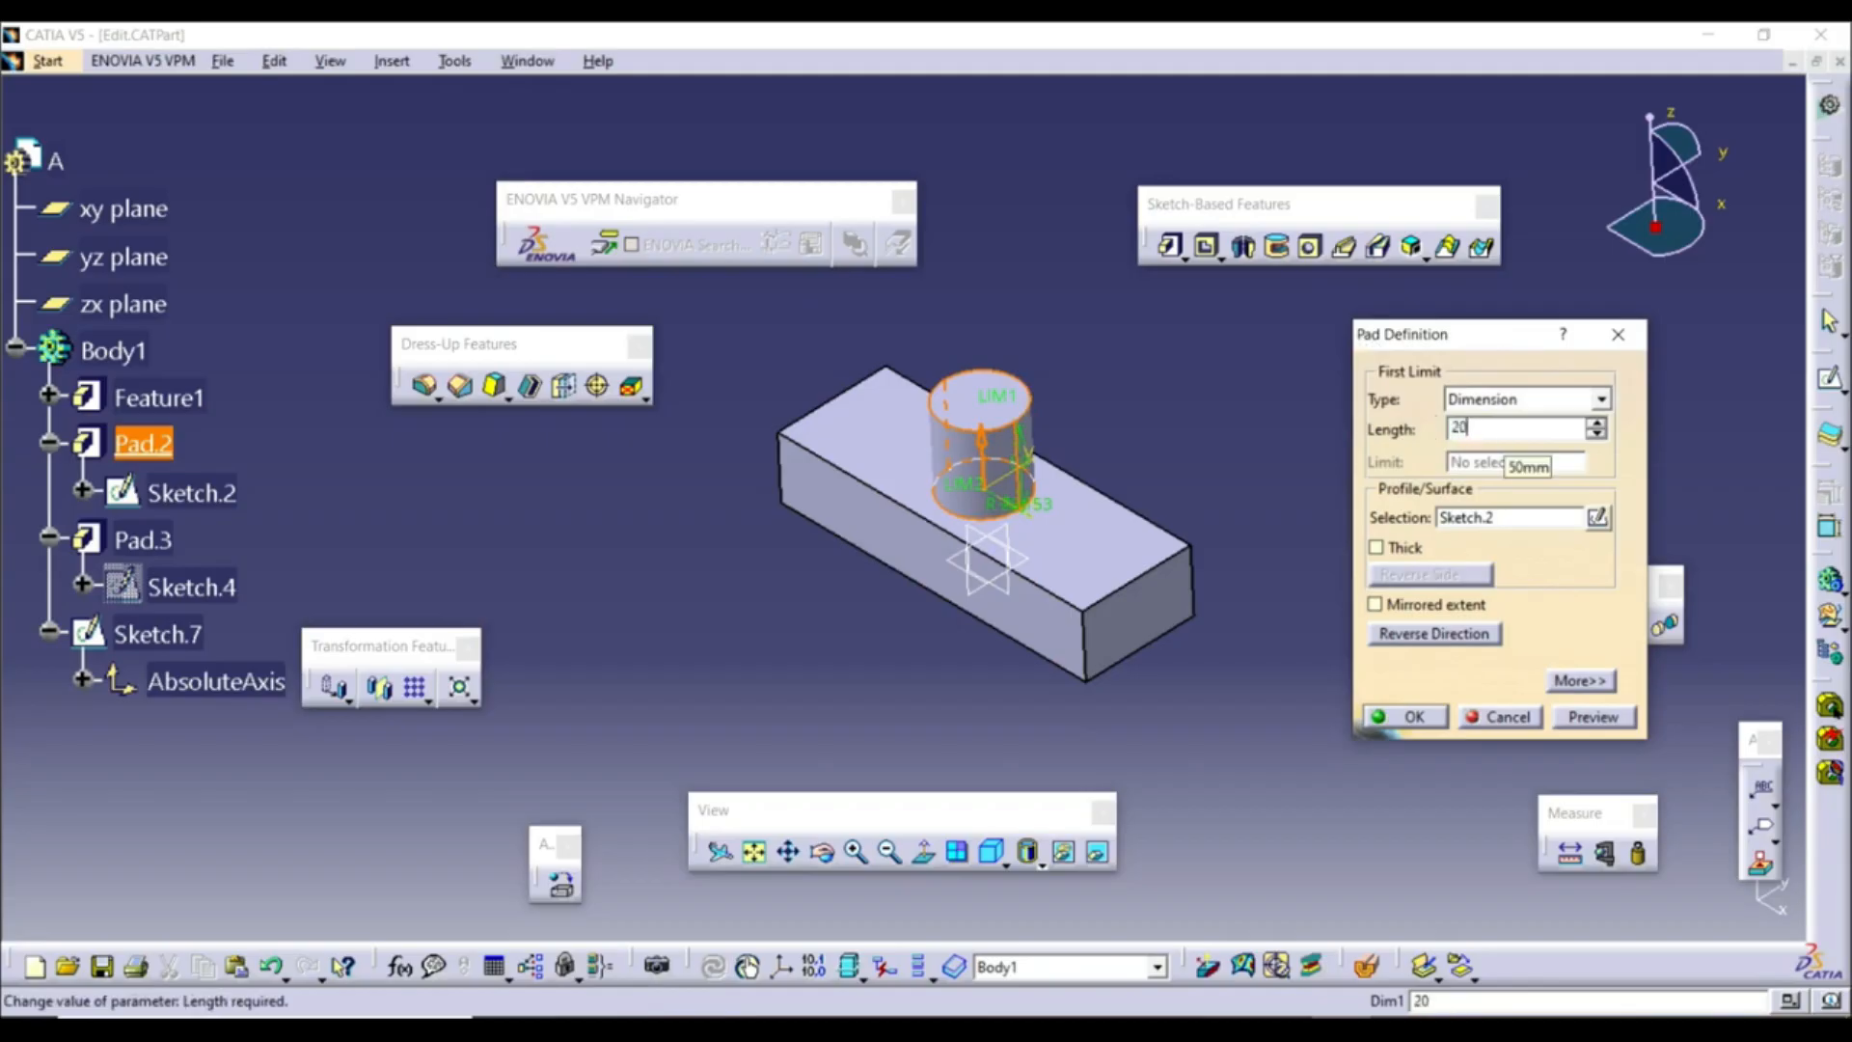
left_click(1410, 716)
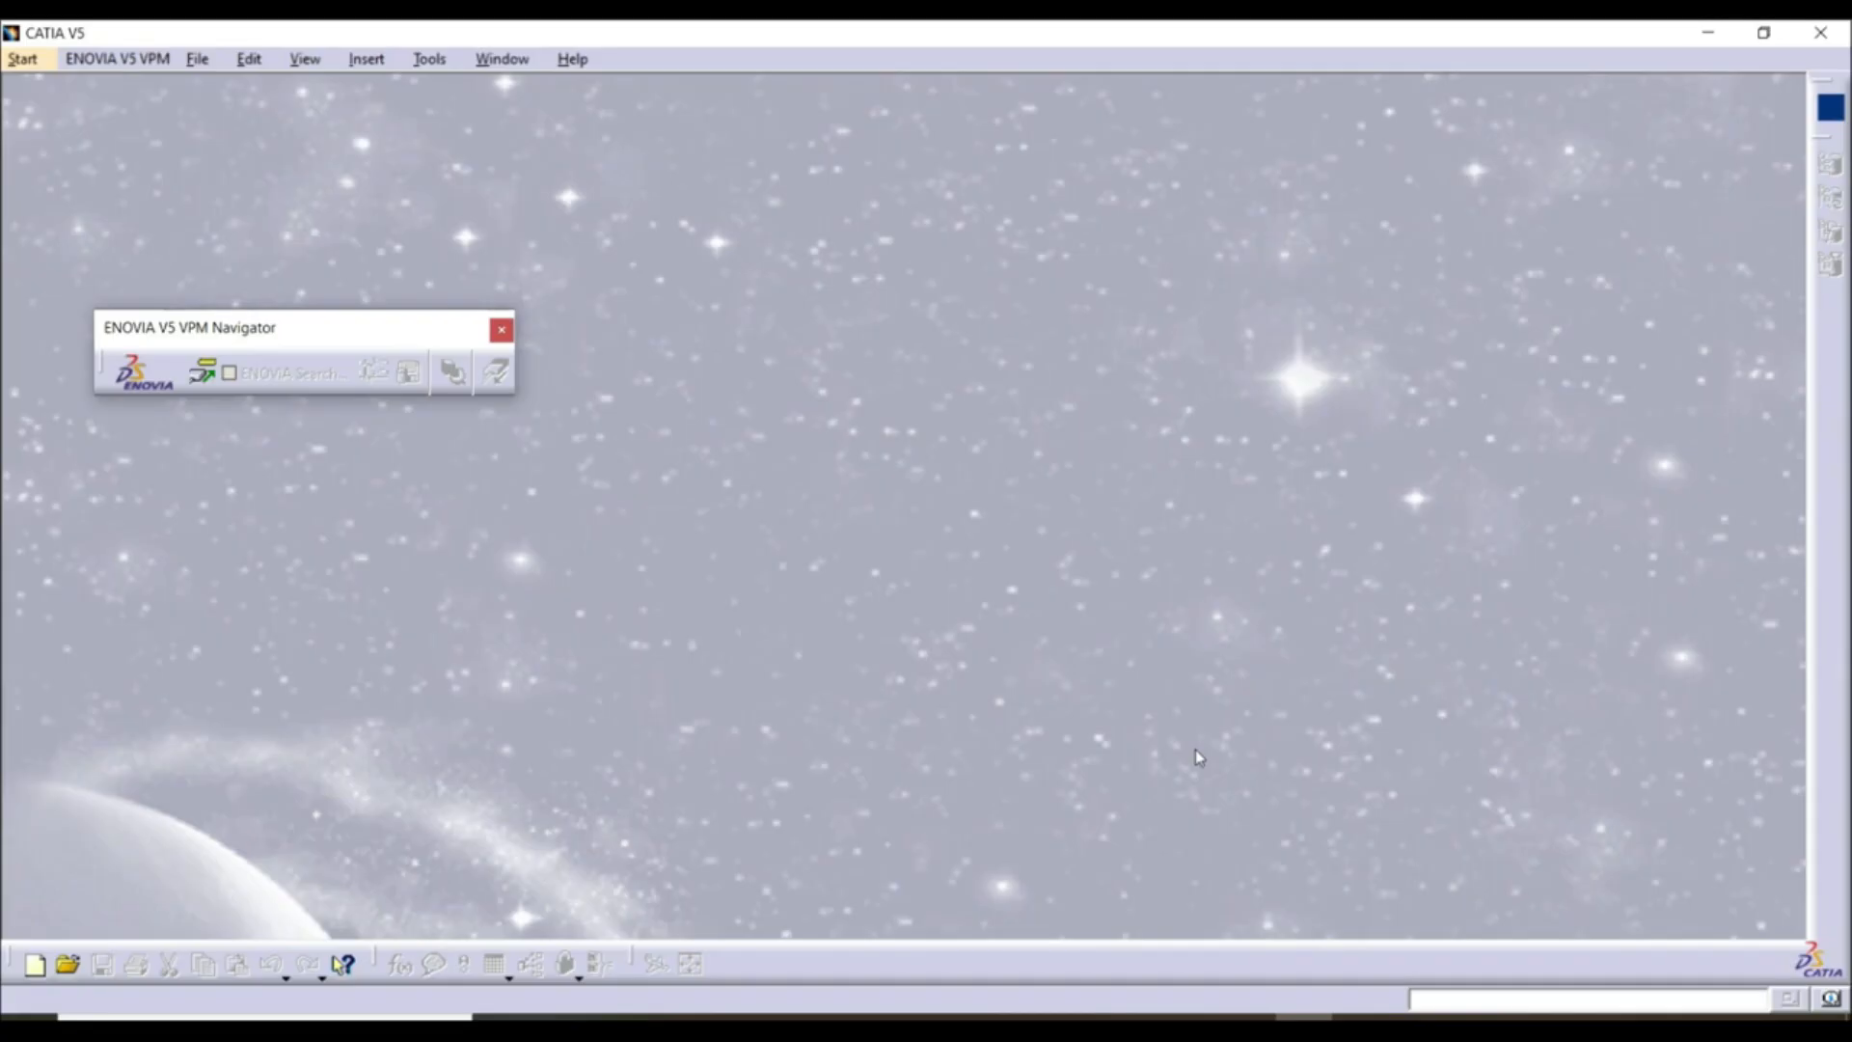
Start a new product in the Assembly Design workbench
left_click(22, 60)
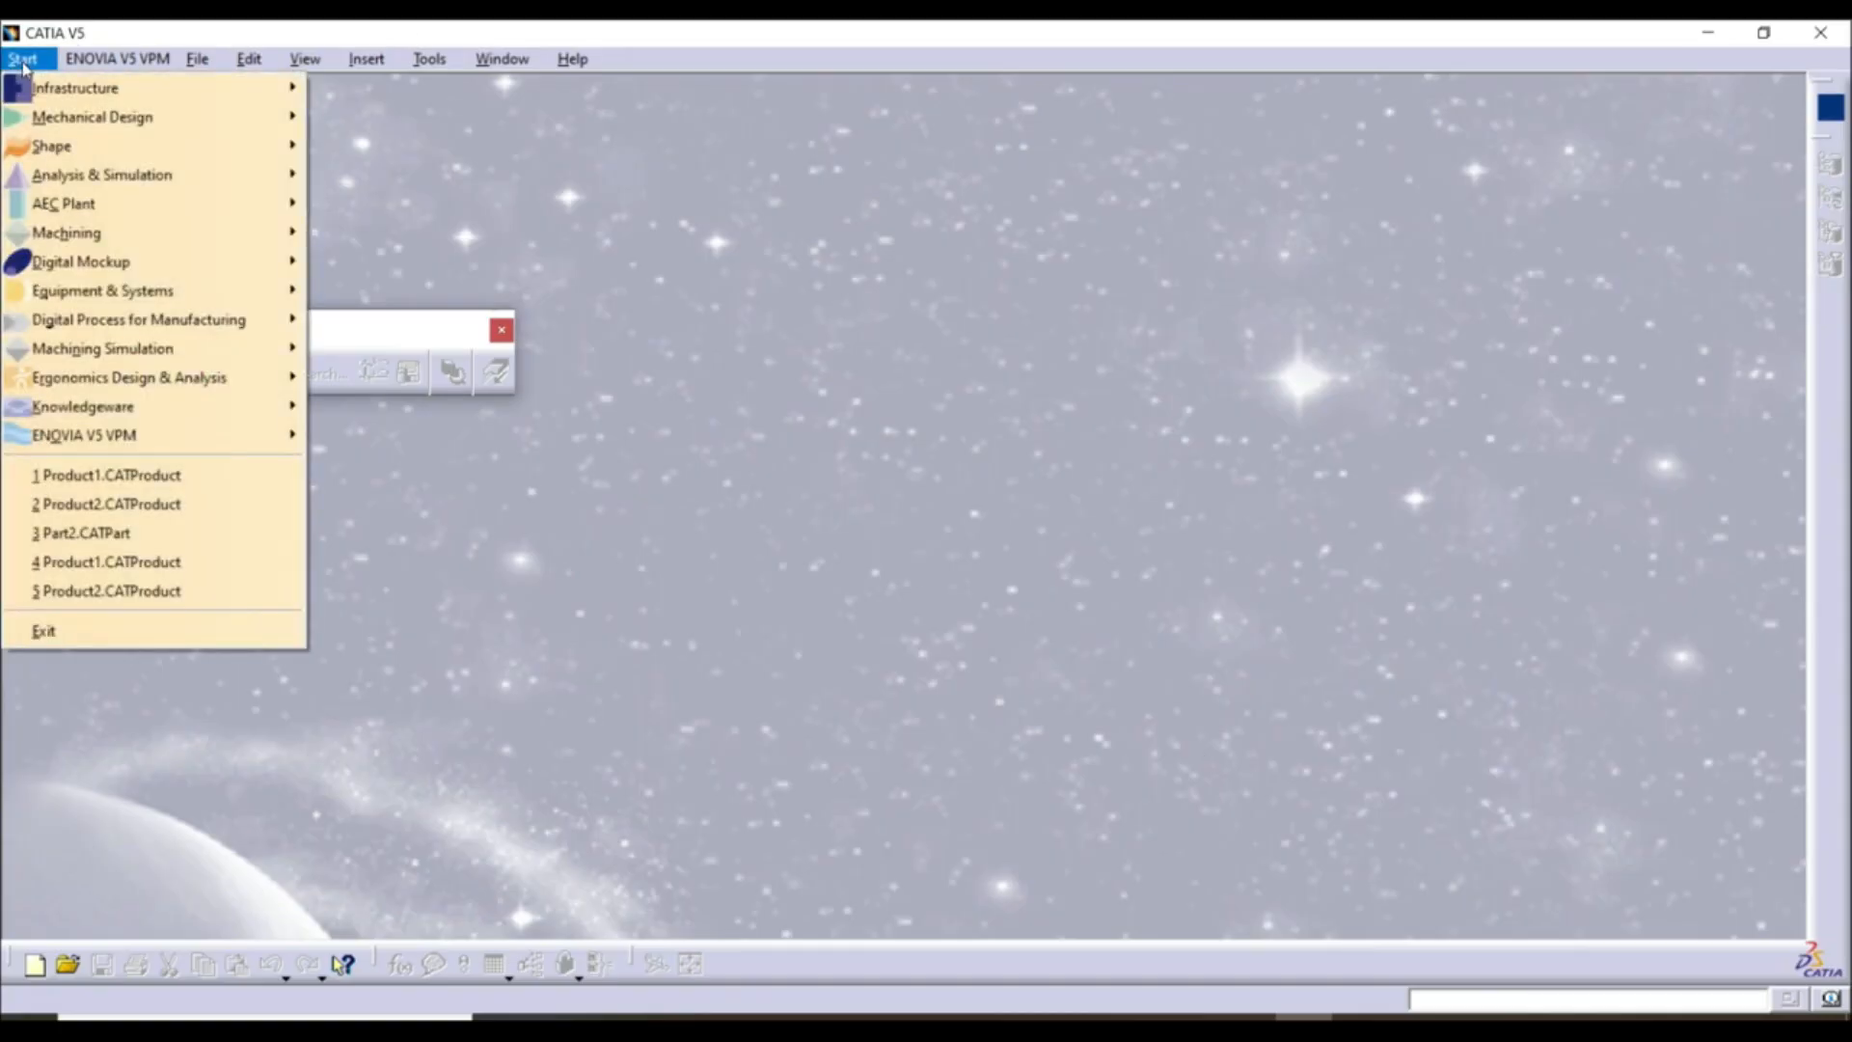
mouse_move(17, 118)
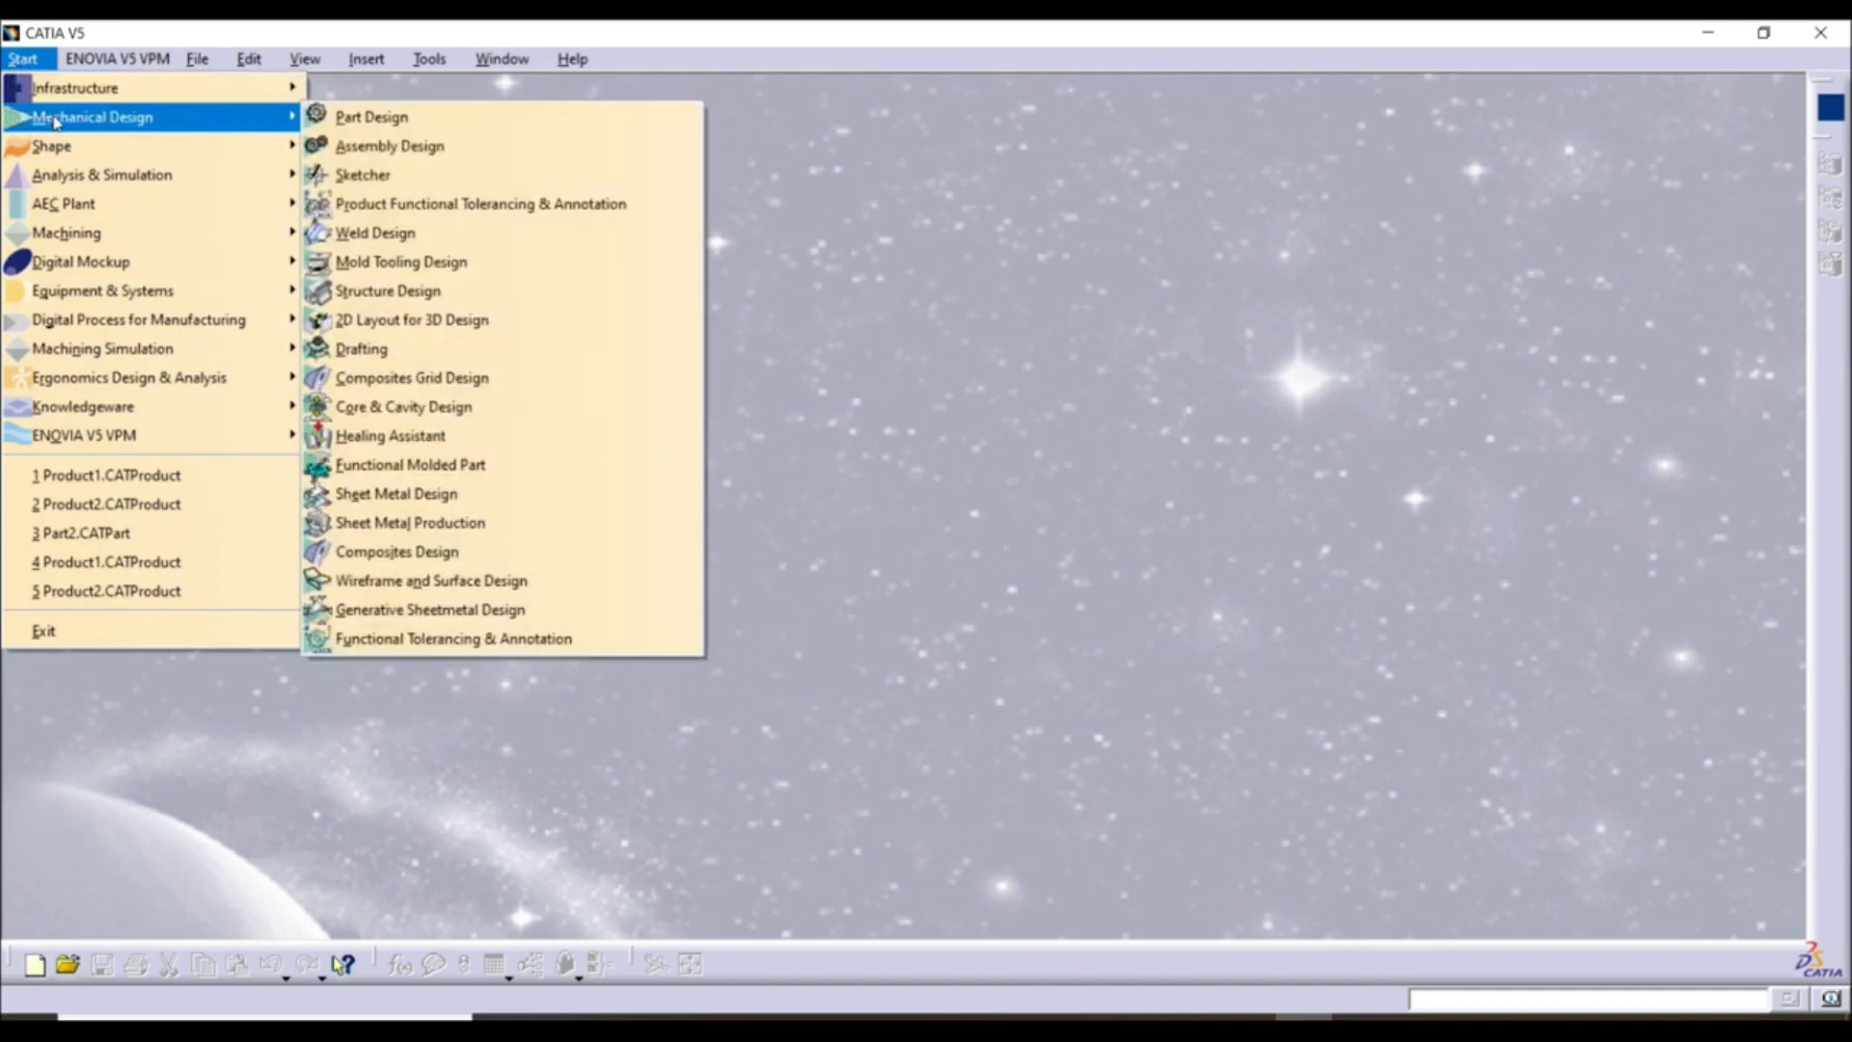
left_click(405, 150)
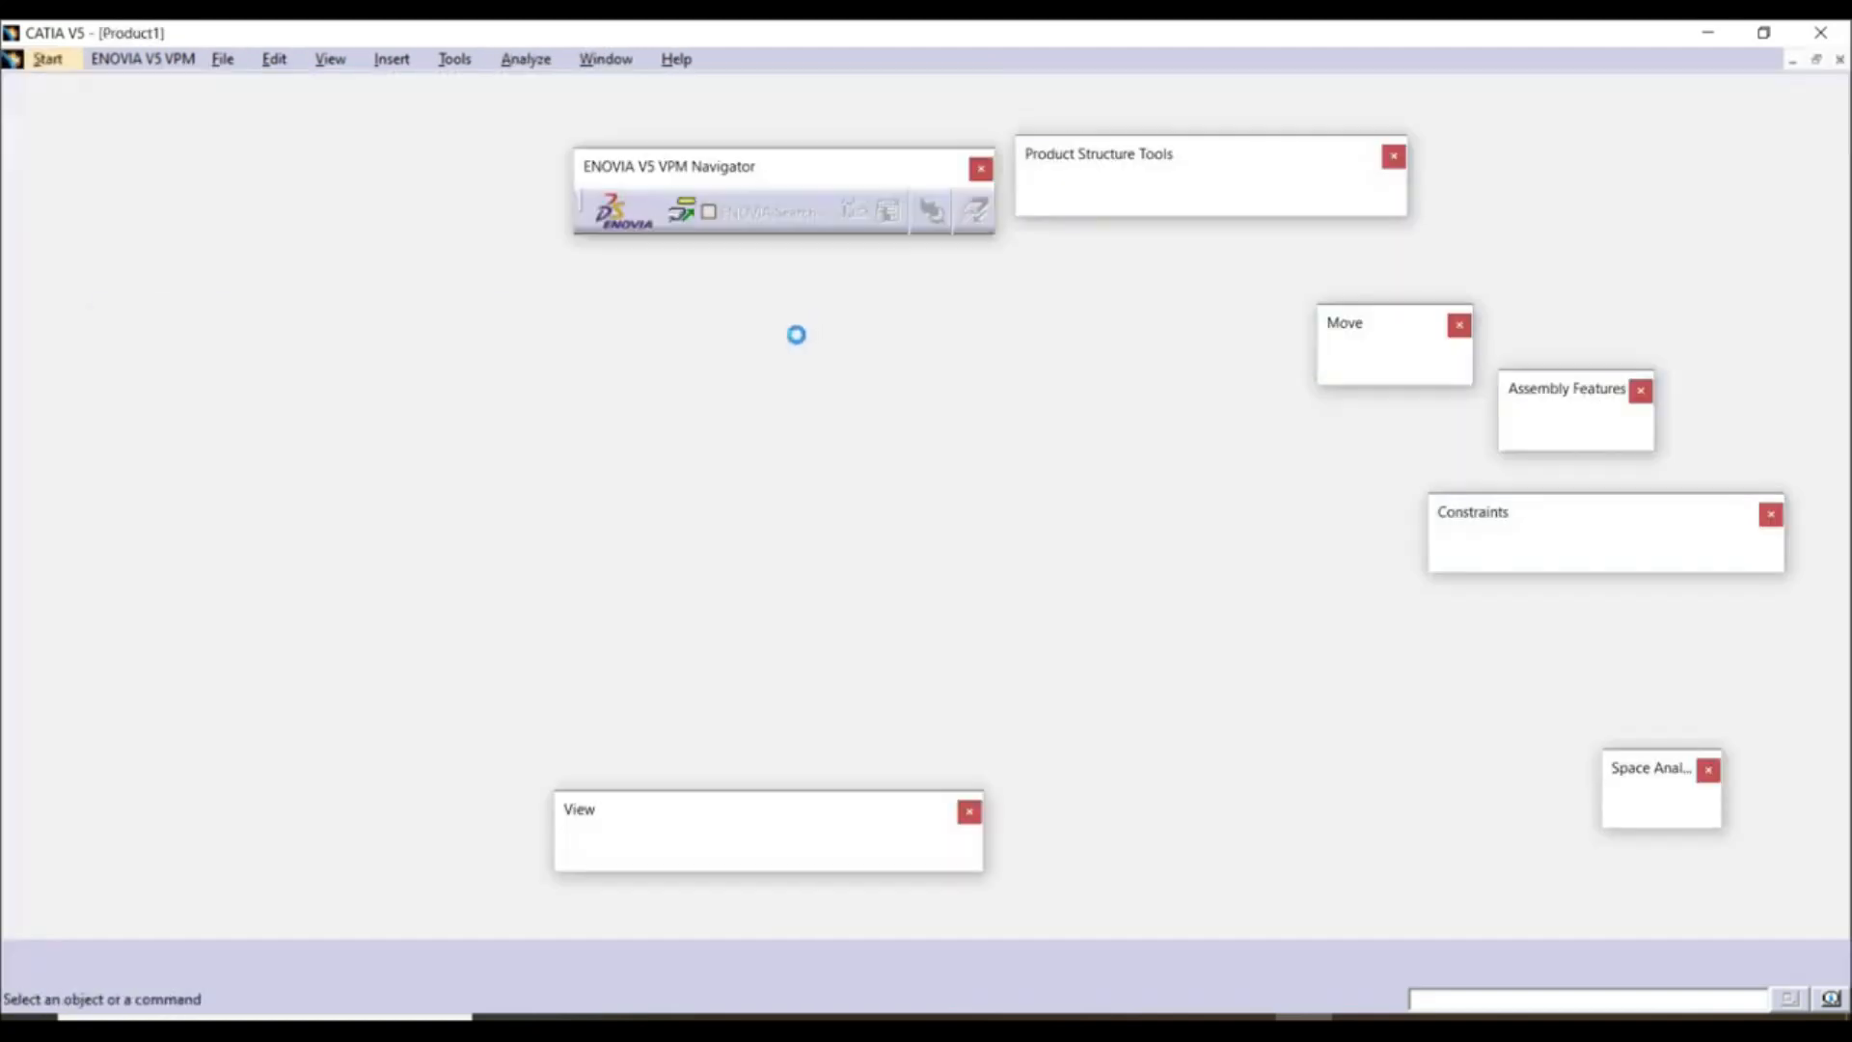
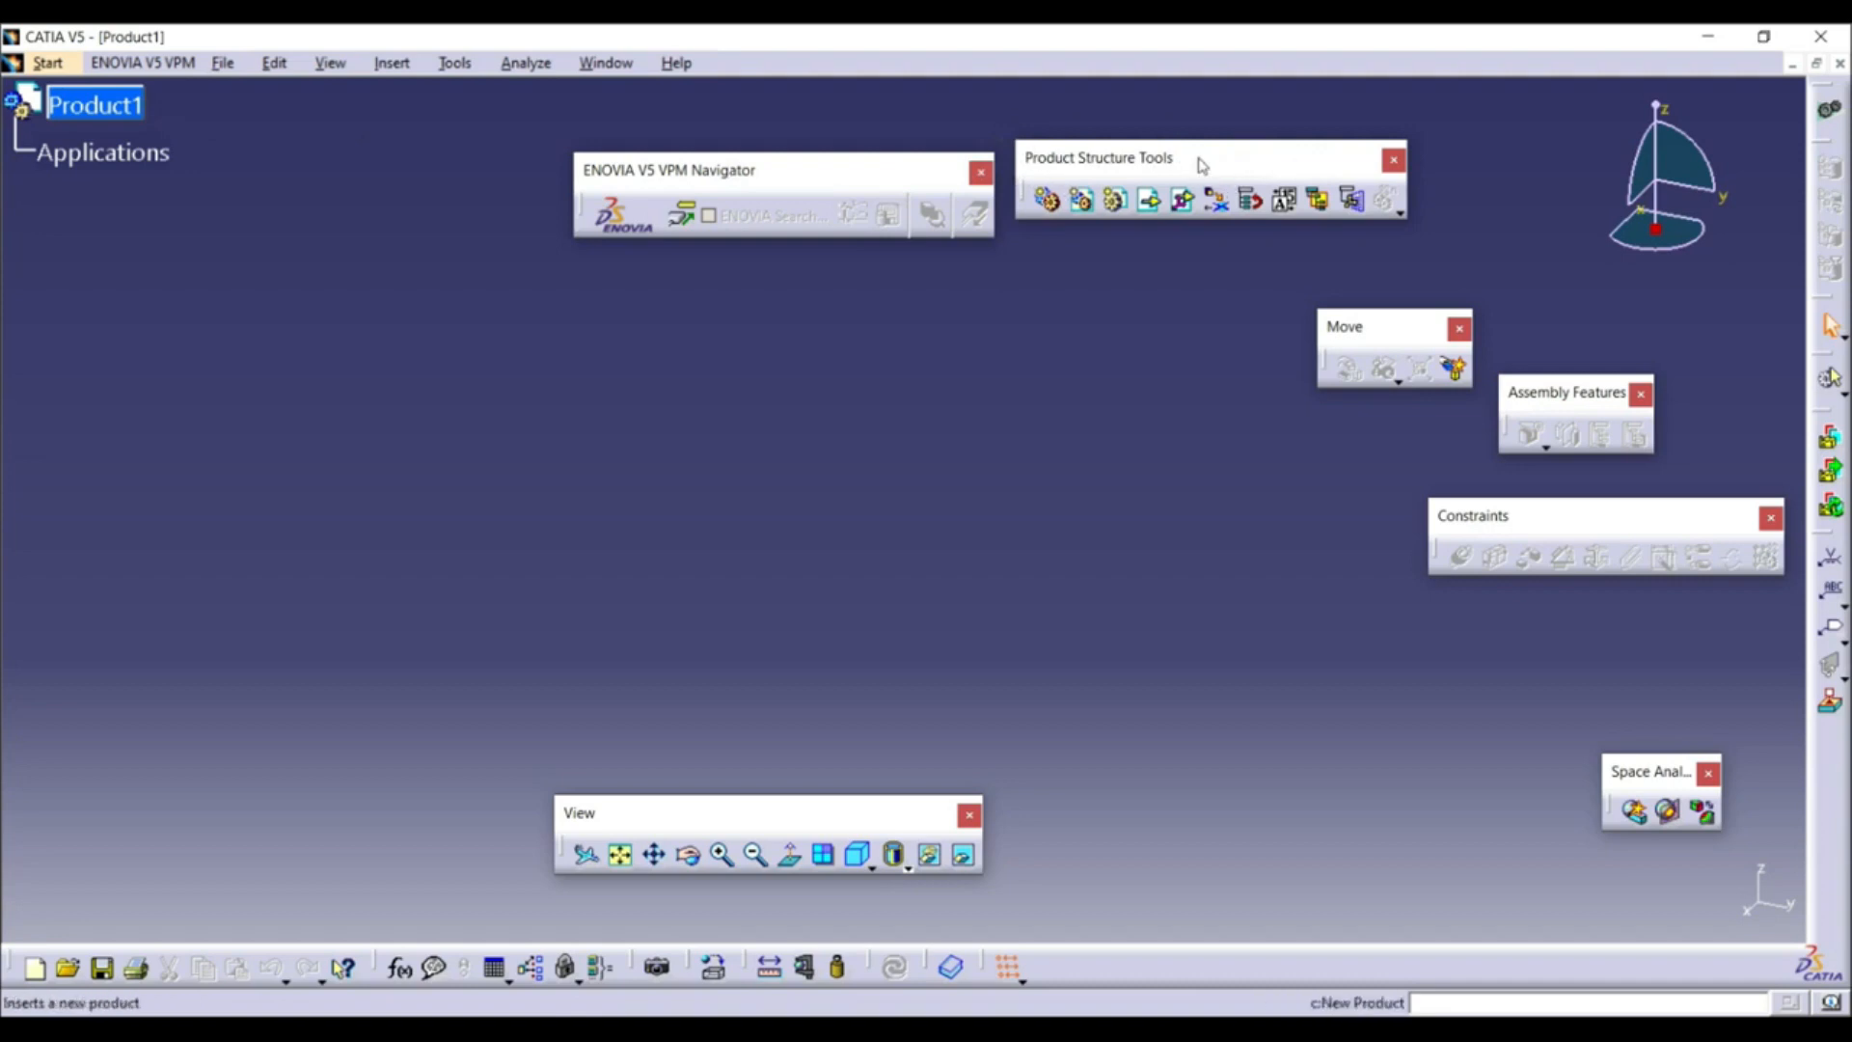
right_click(1482, 960)
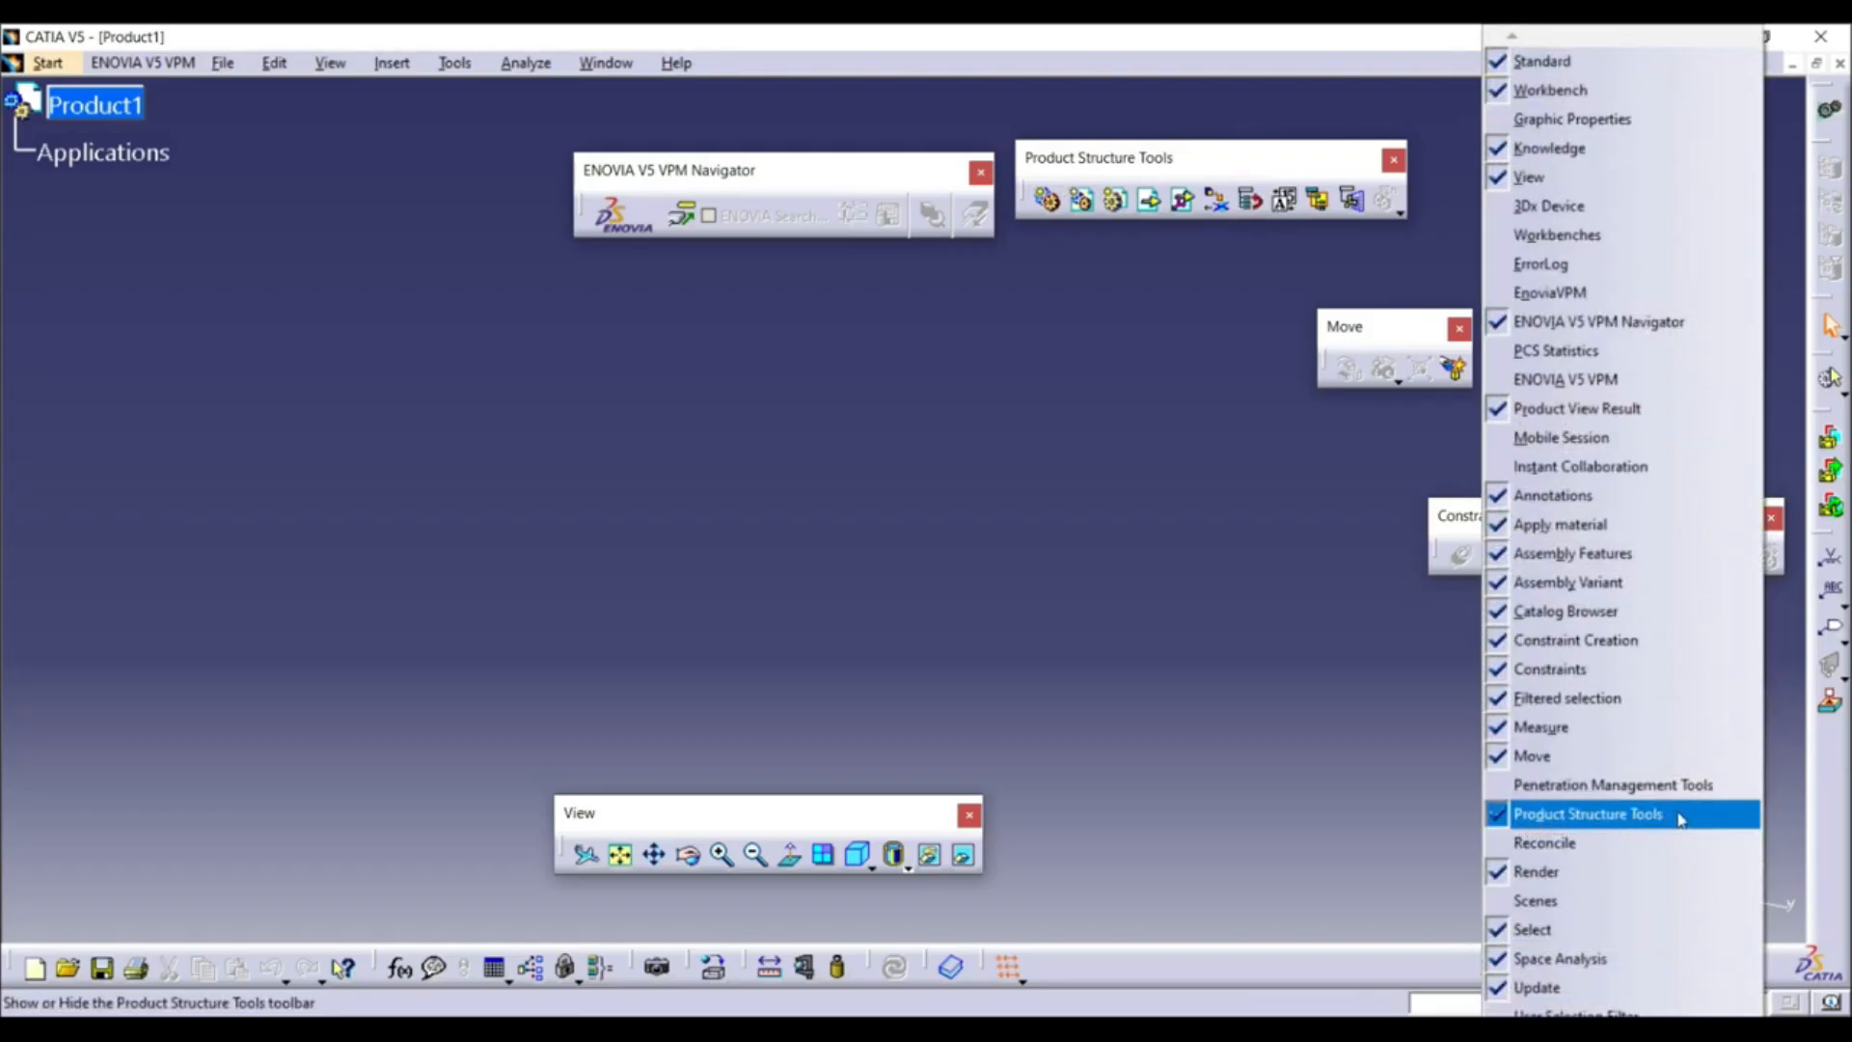
left_click(1182, 624)
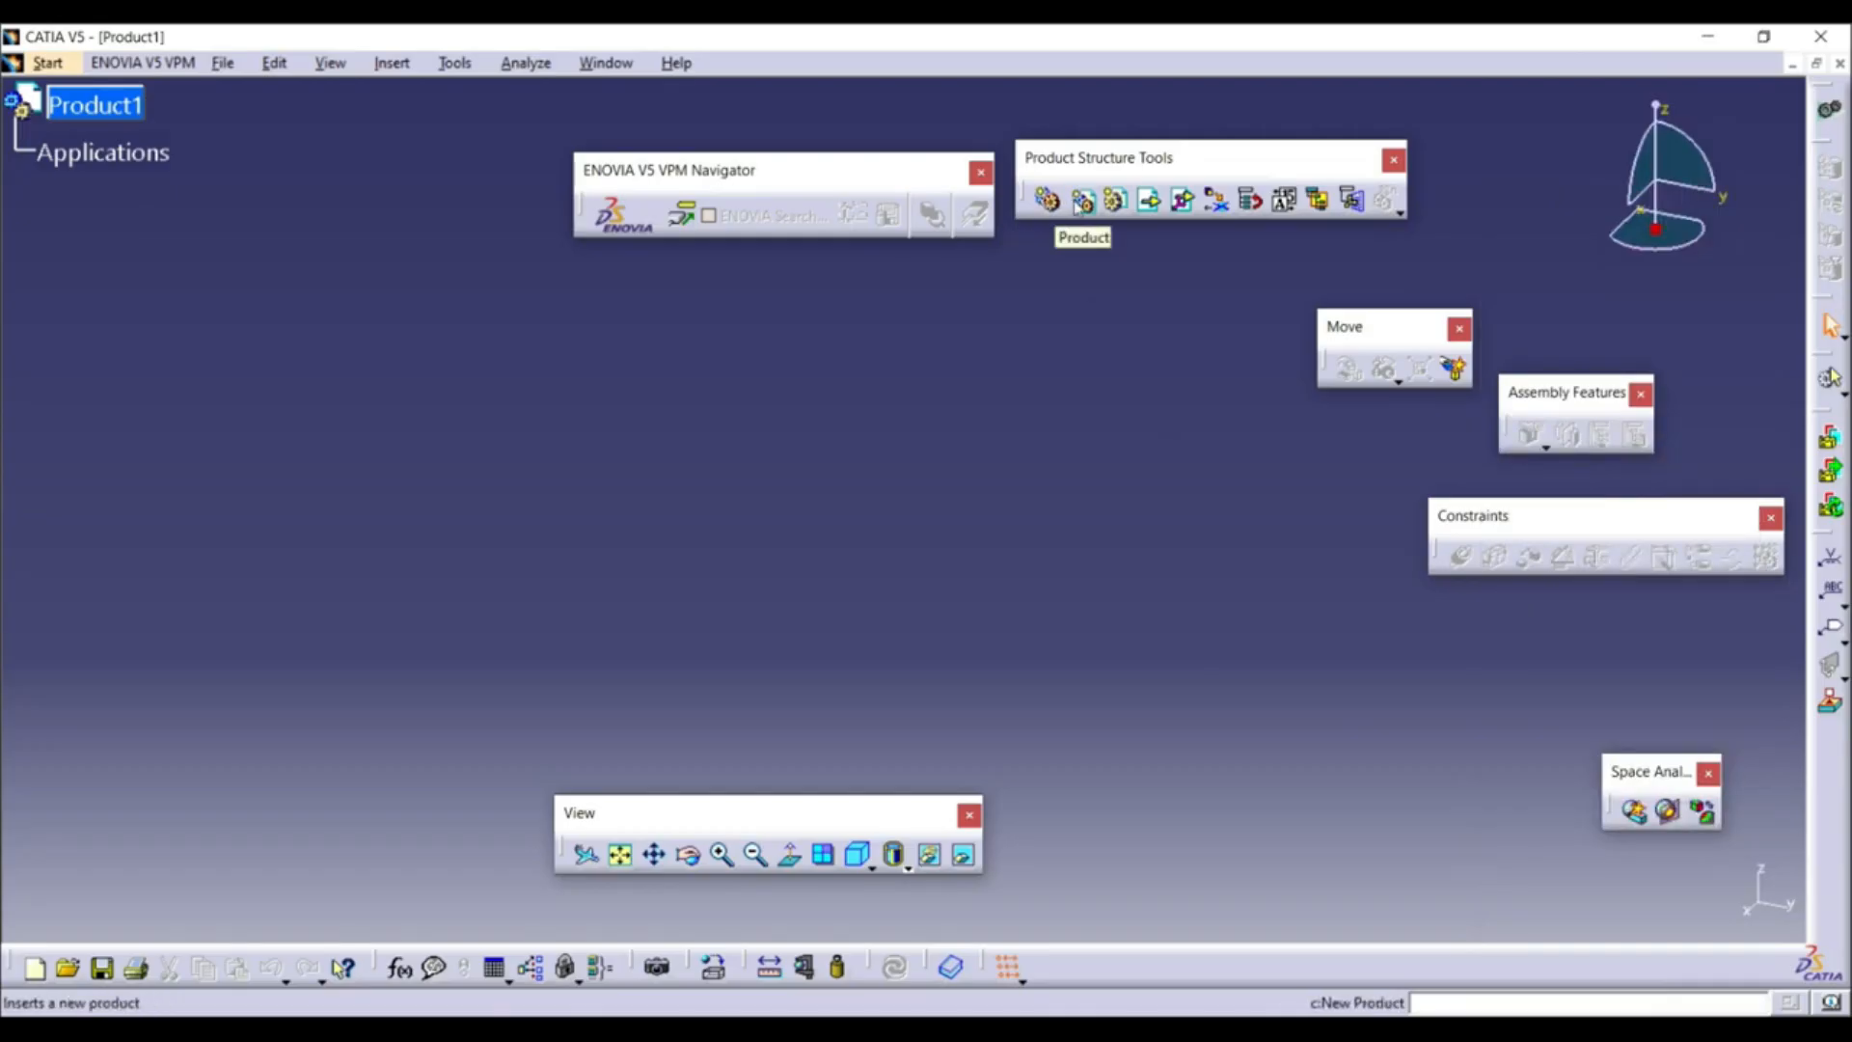
Insert two new products directly under the root Product1
left_click(1079, 203)
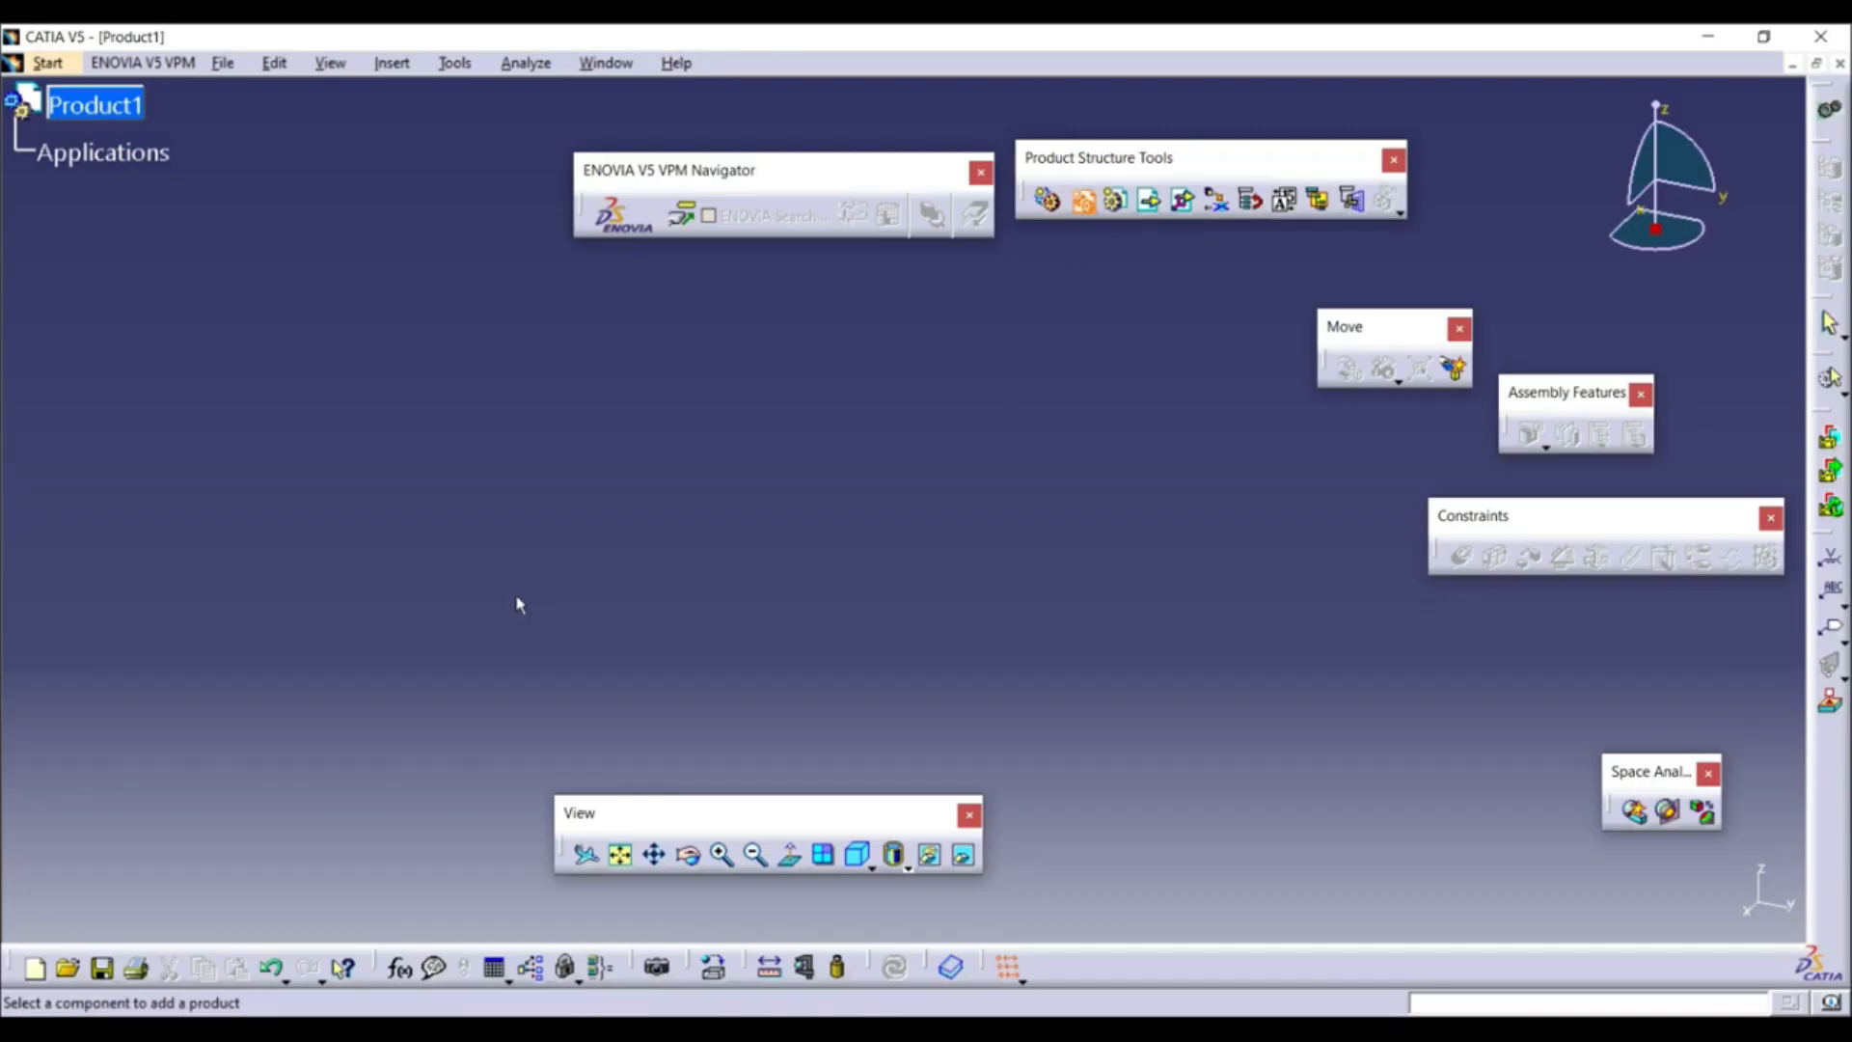
left_click(130, 108)
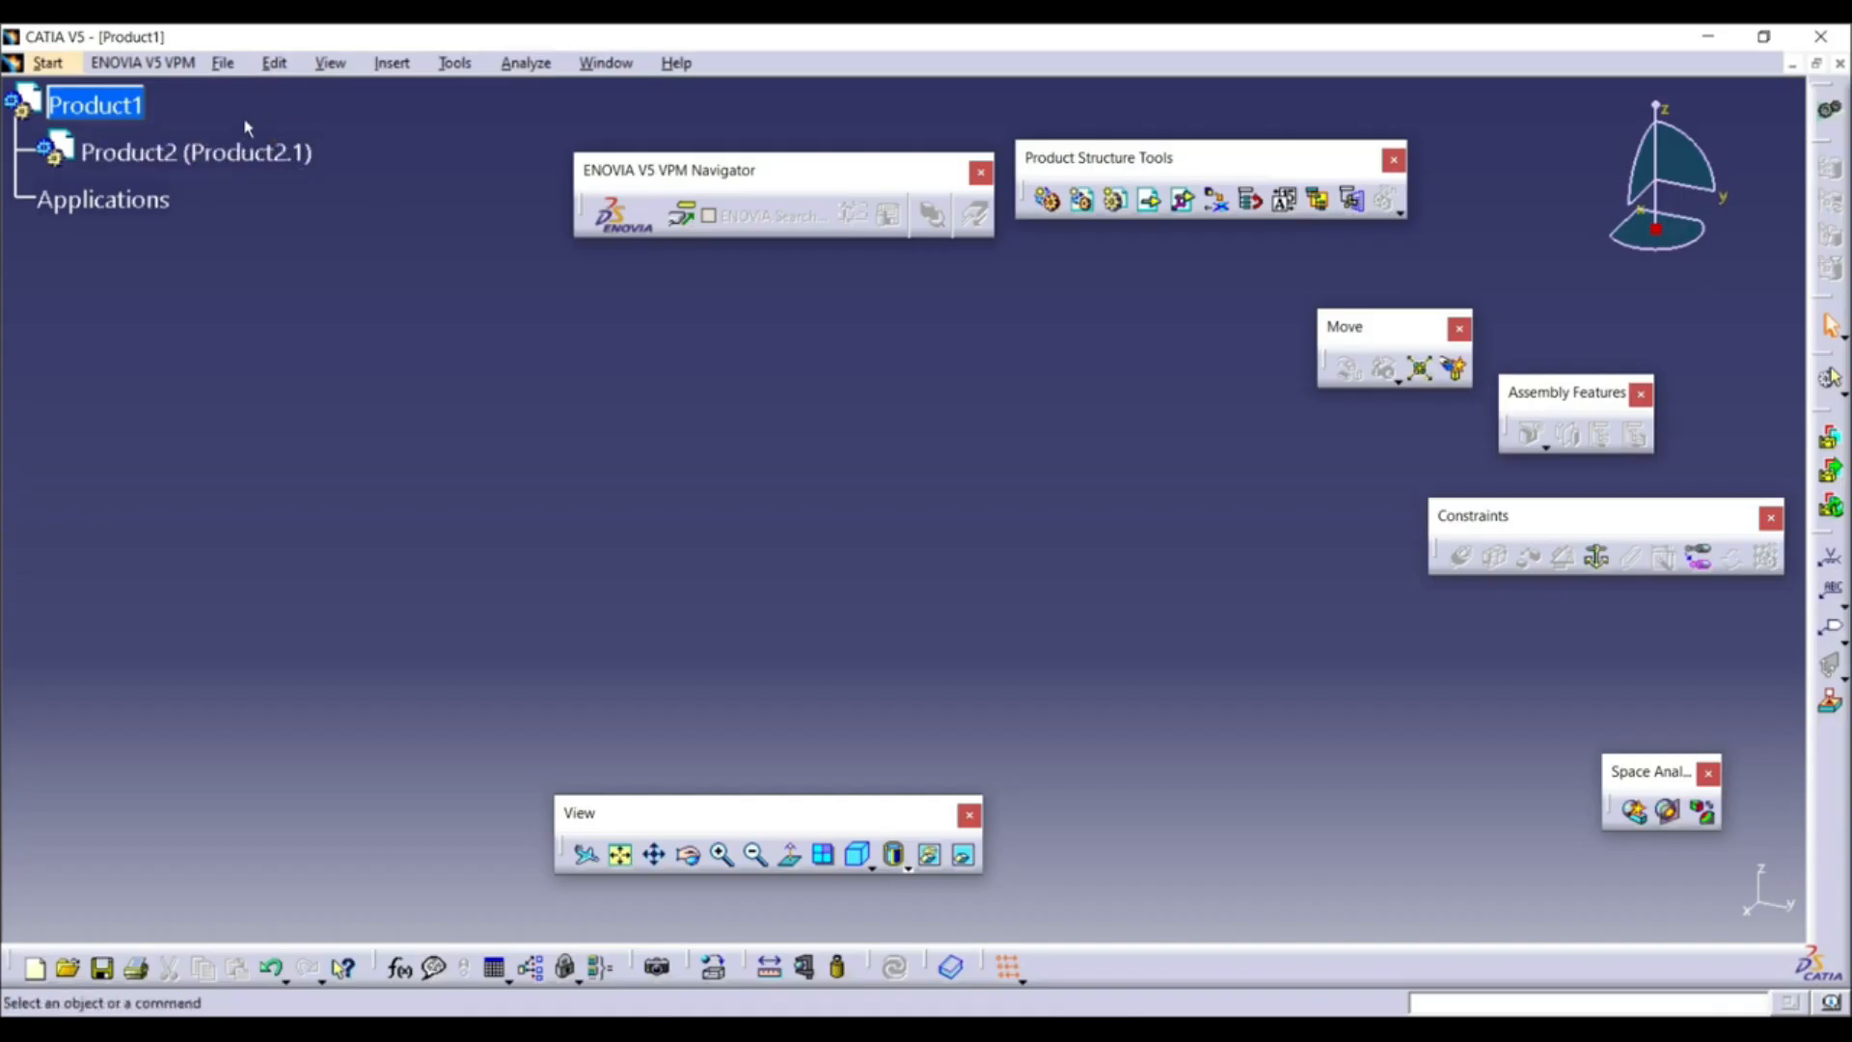
left_click(151, 108)
left_click(1082, 201)
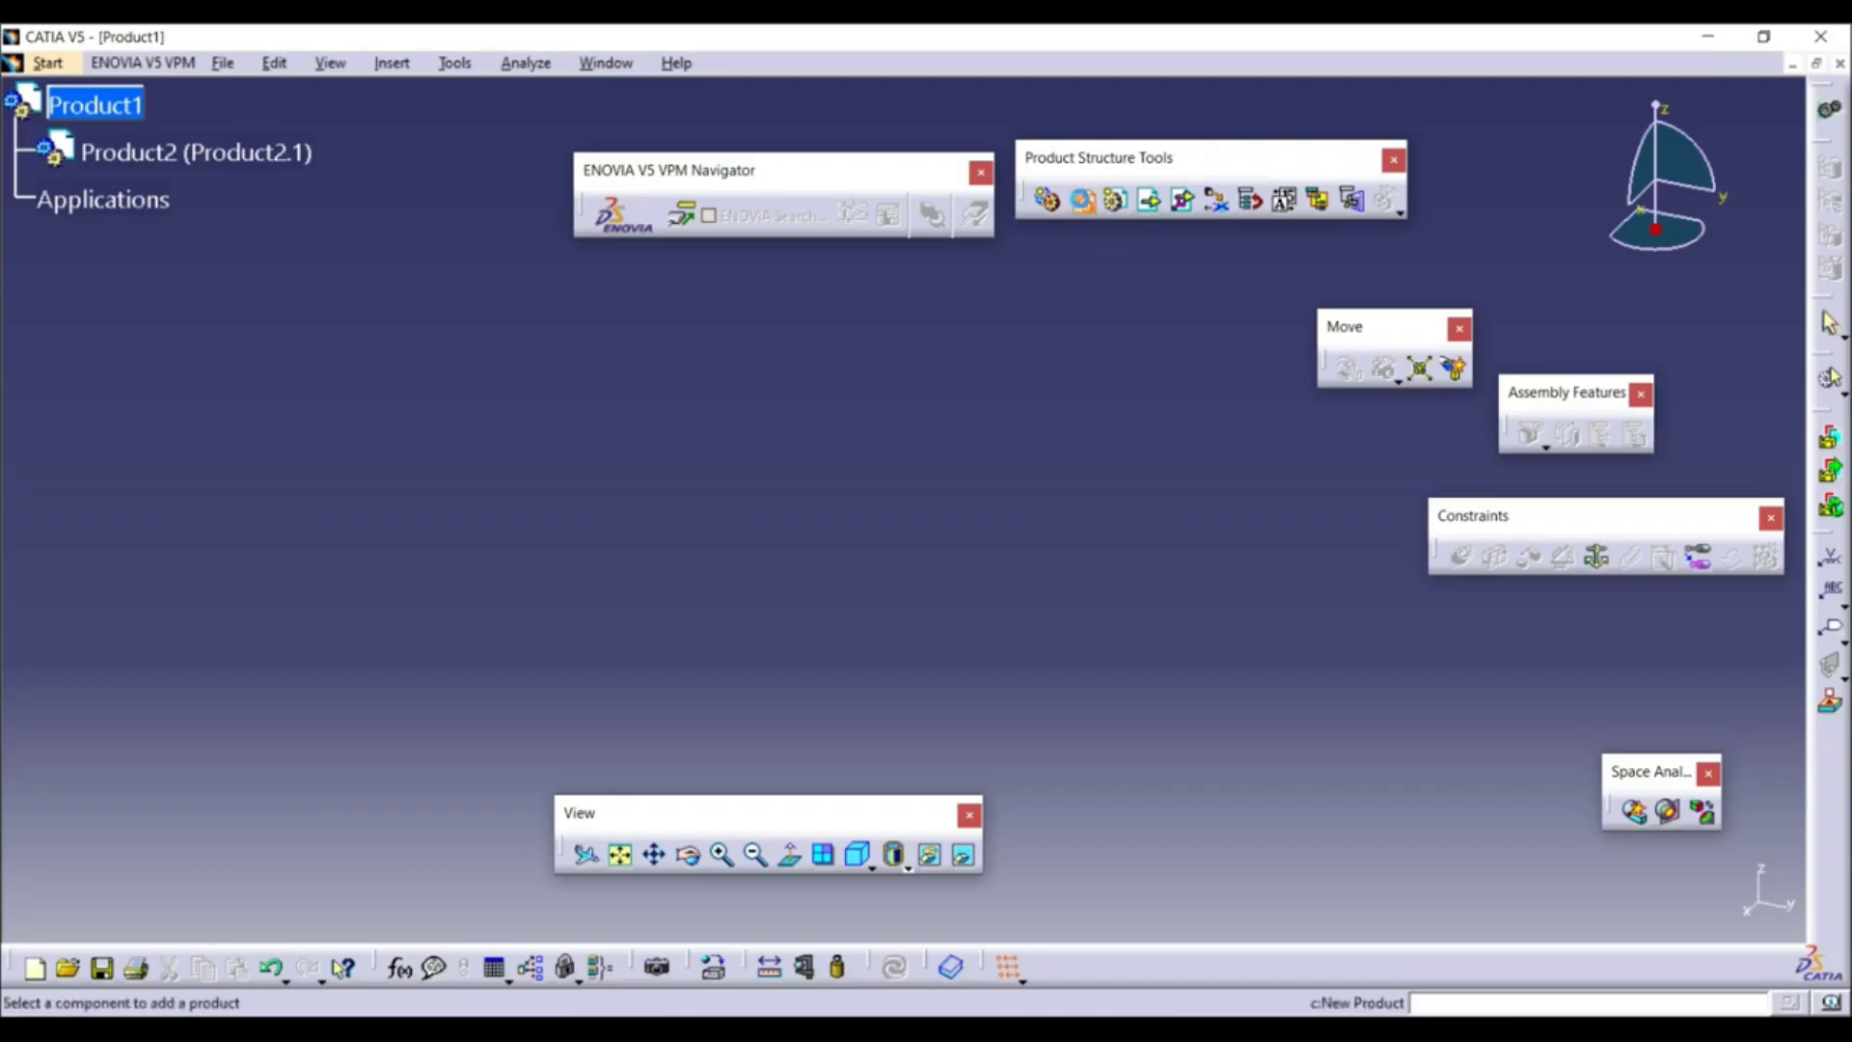
left_click(116, 108)
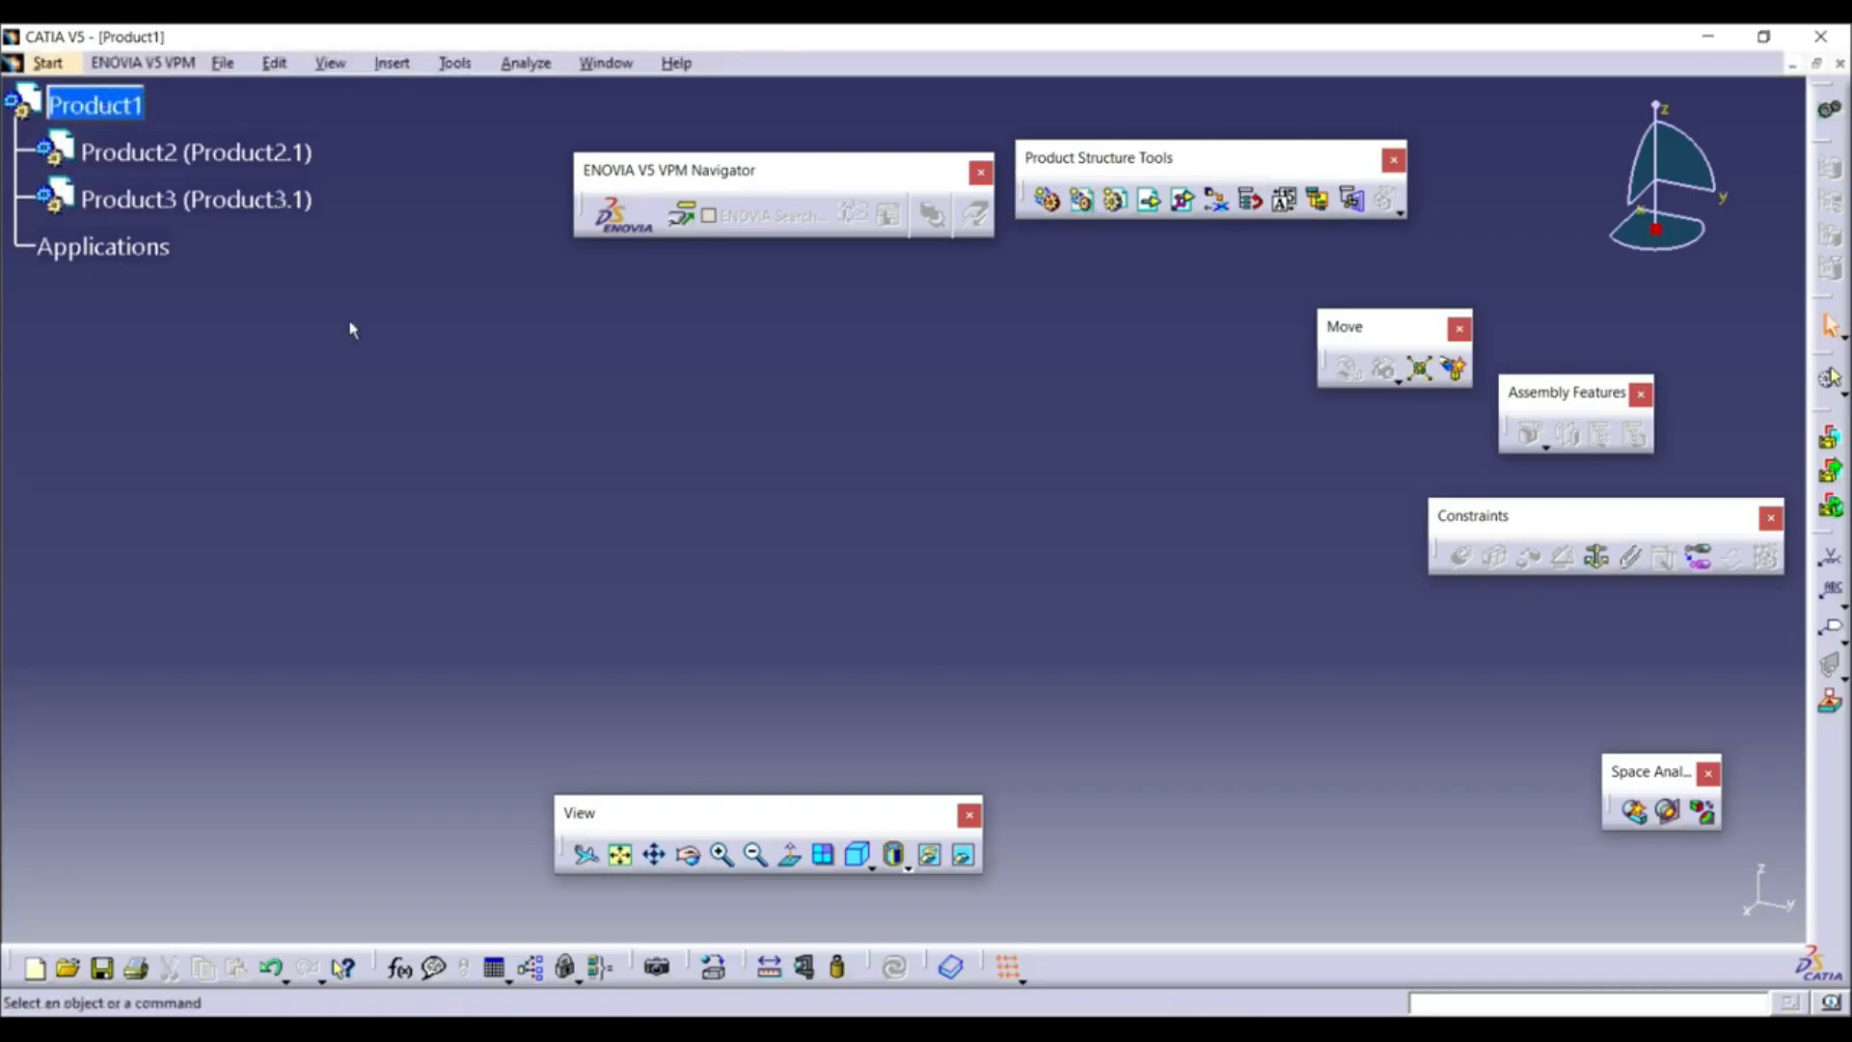
Insert a new component directly under the root Product1
left_click(92, 103)
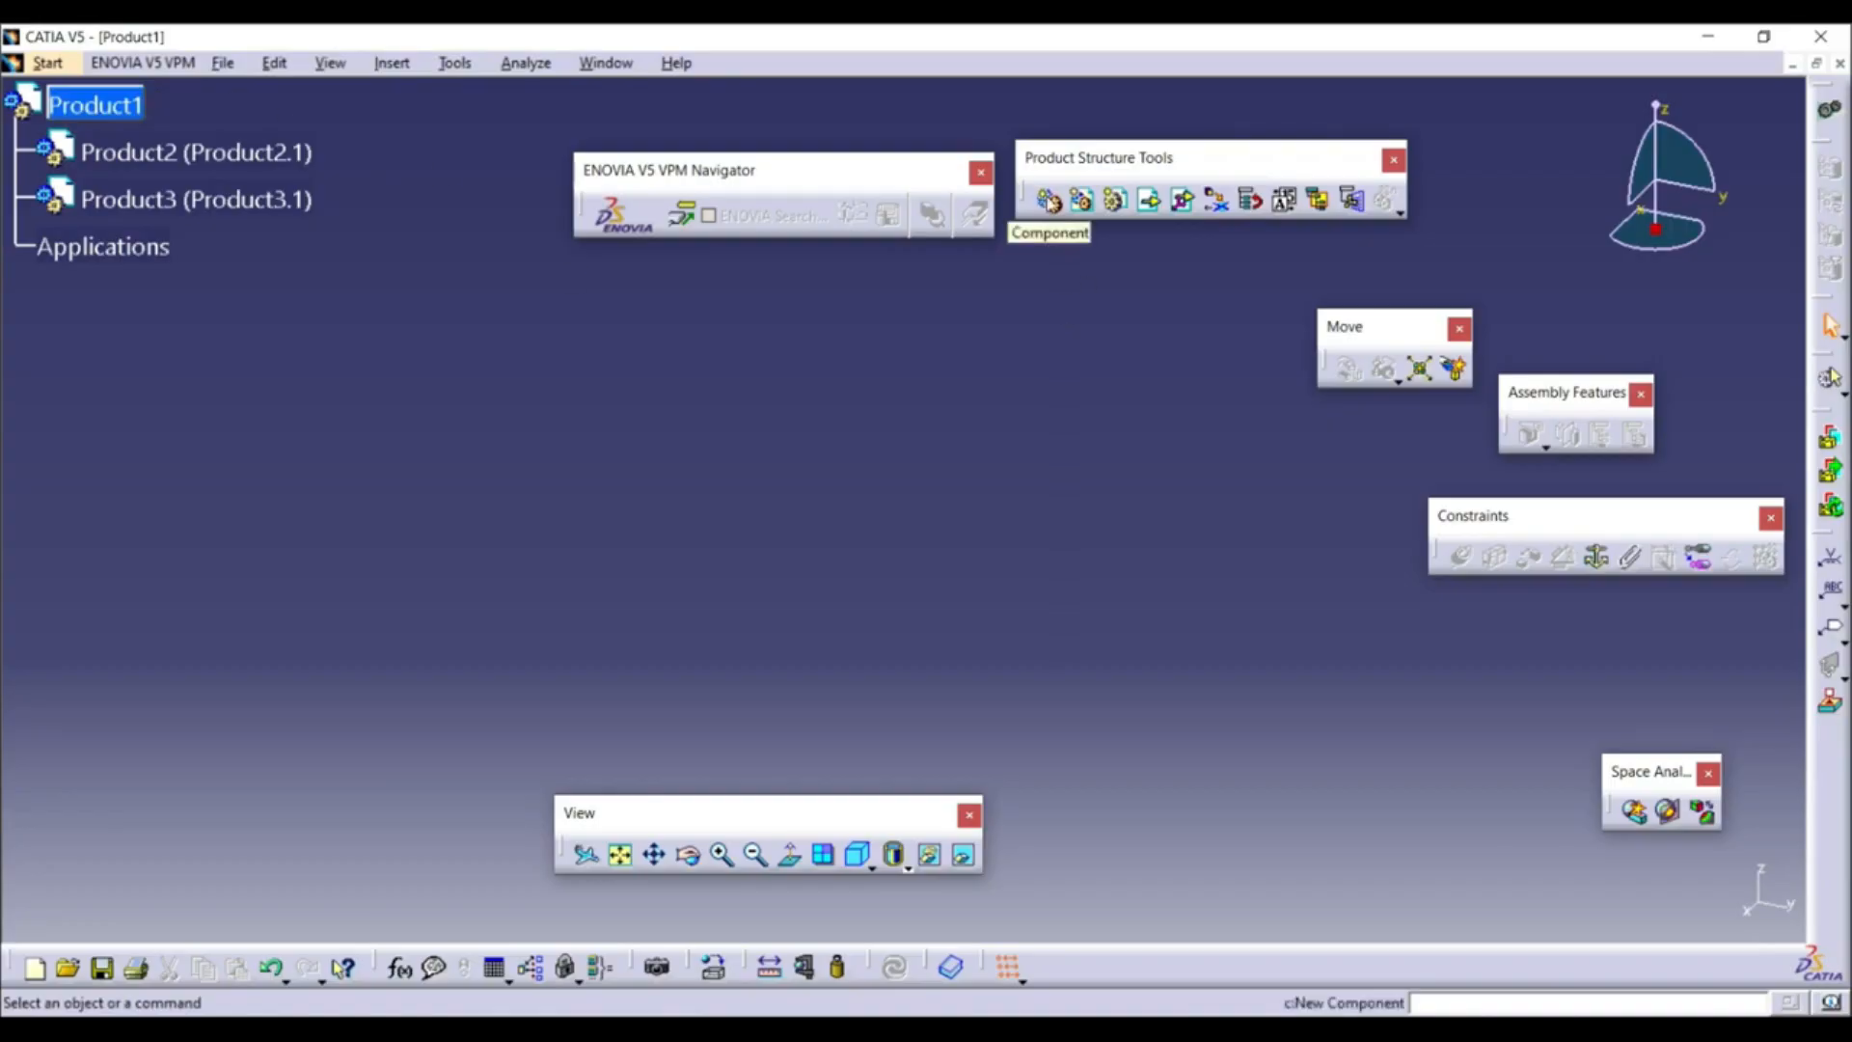
left_click(1049, 200)
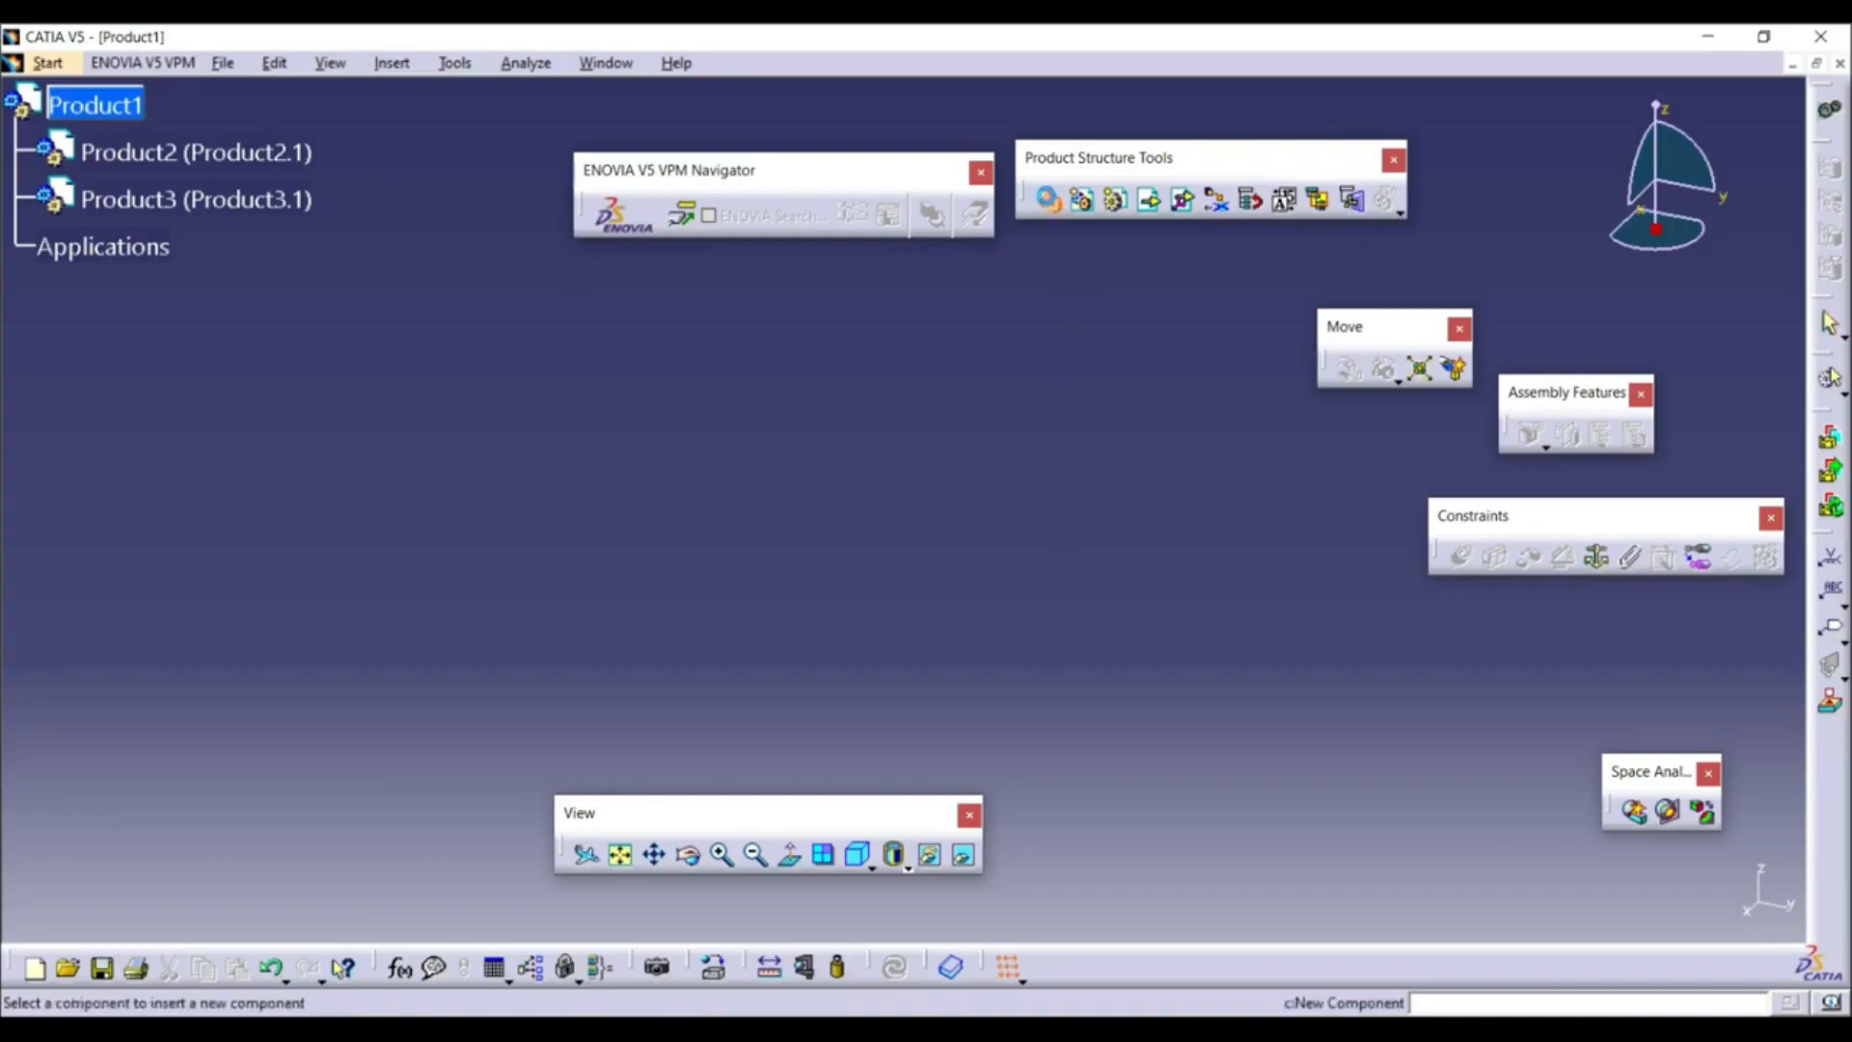
left_click(96, 104)
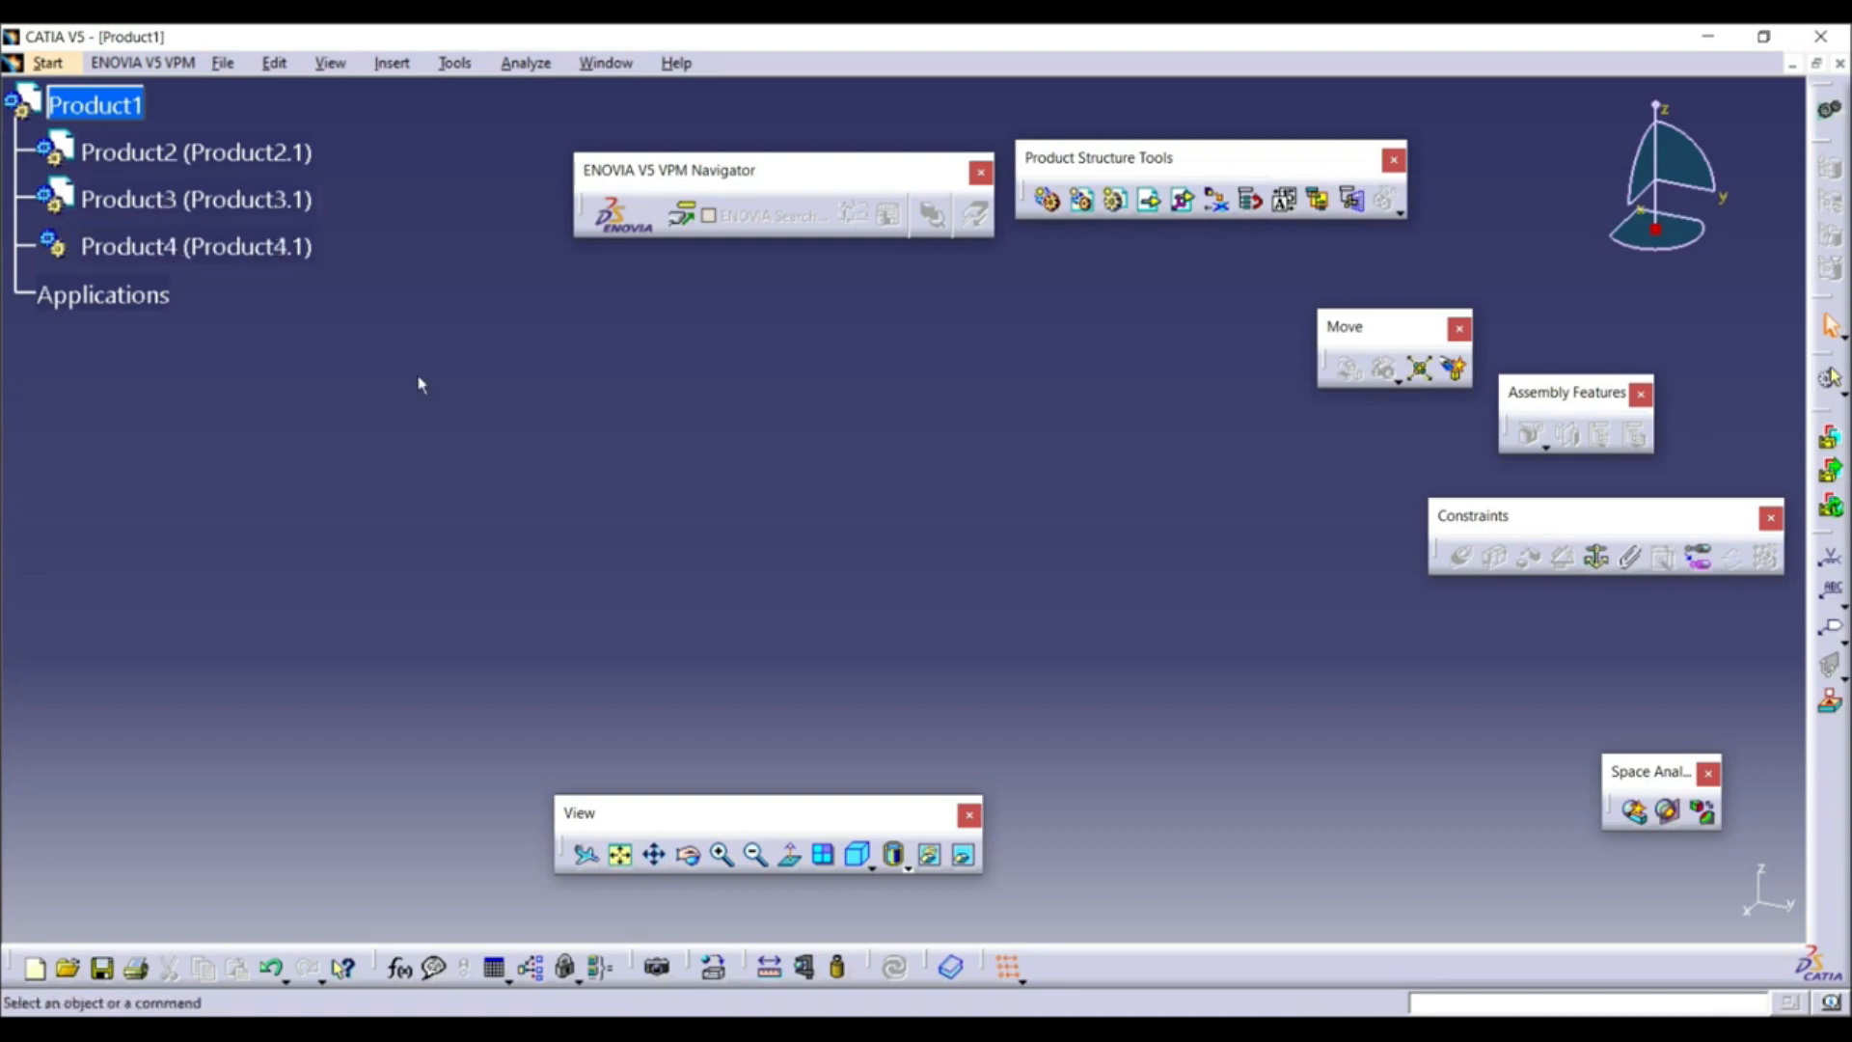
Insert two new parts into Product2, using the assembly origin for the second one, and expand Product2 in the tree
left_click(166, 154)
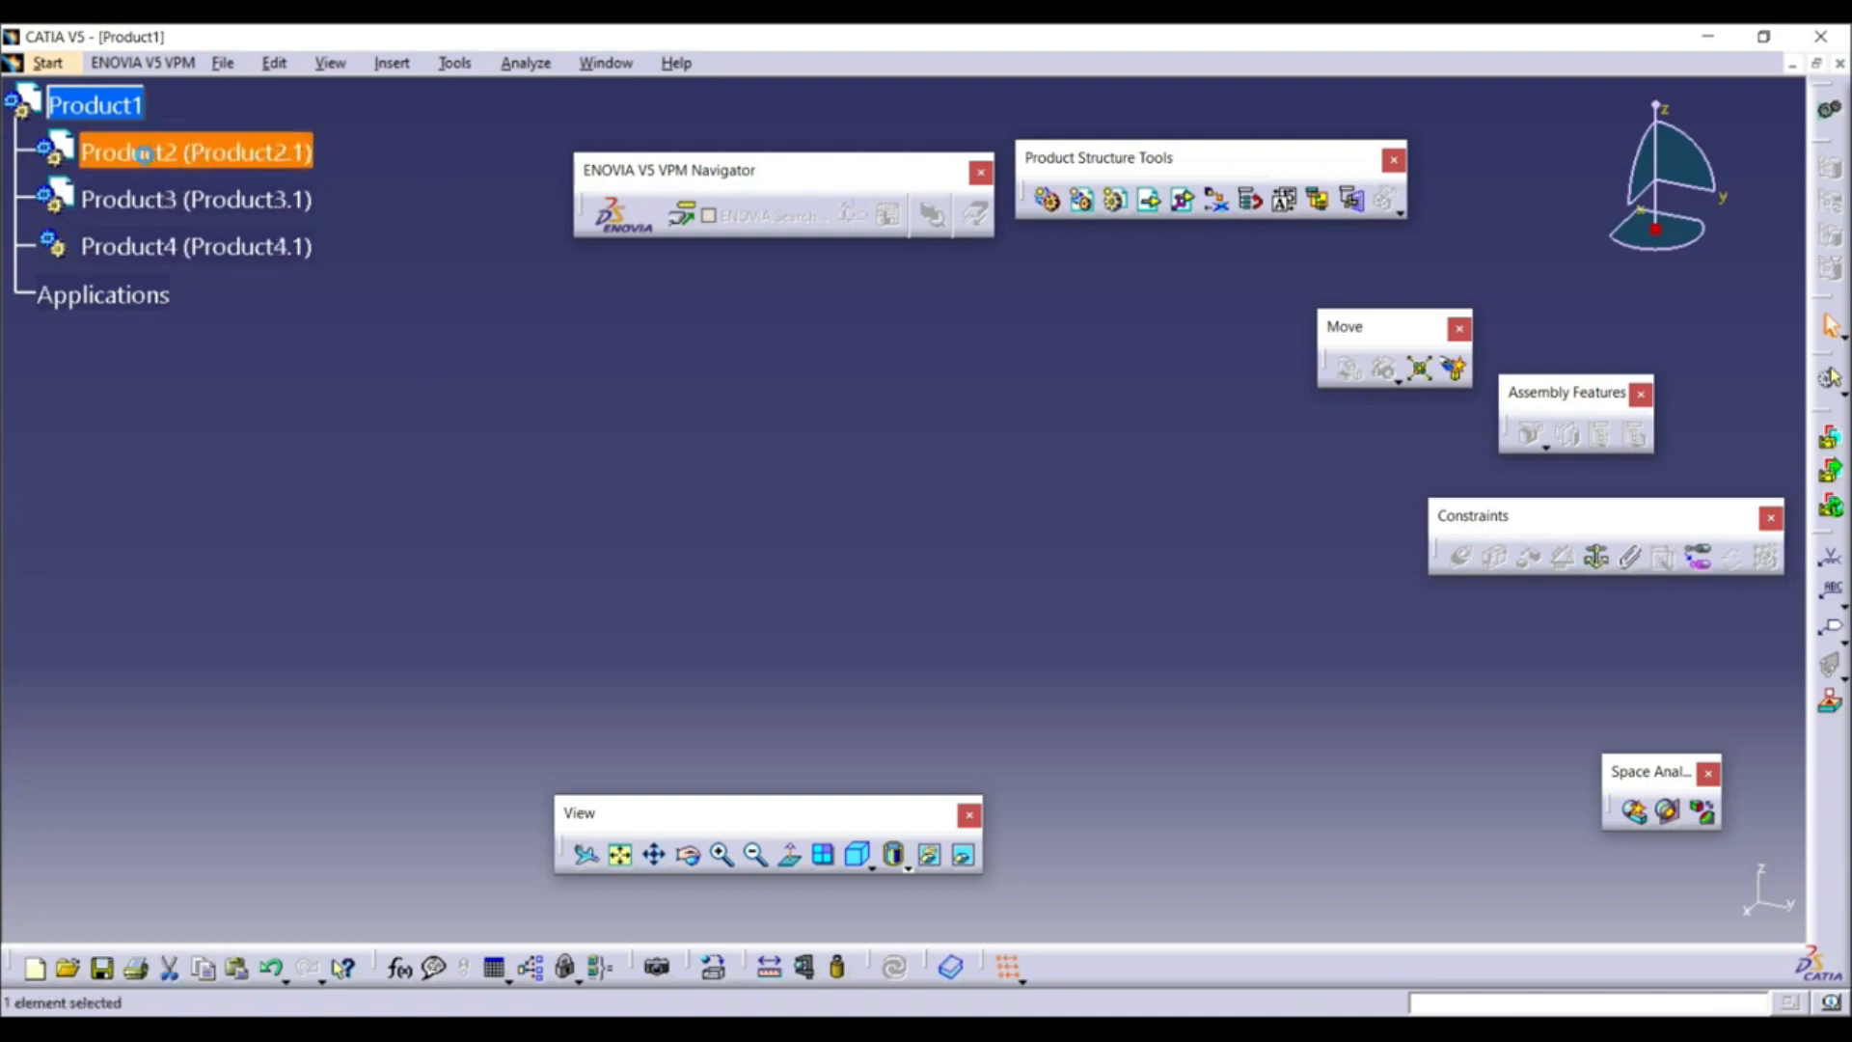
left_click(1115, 201)
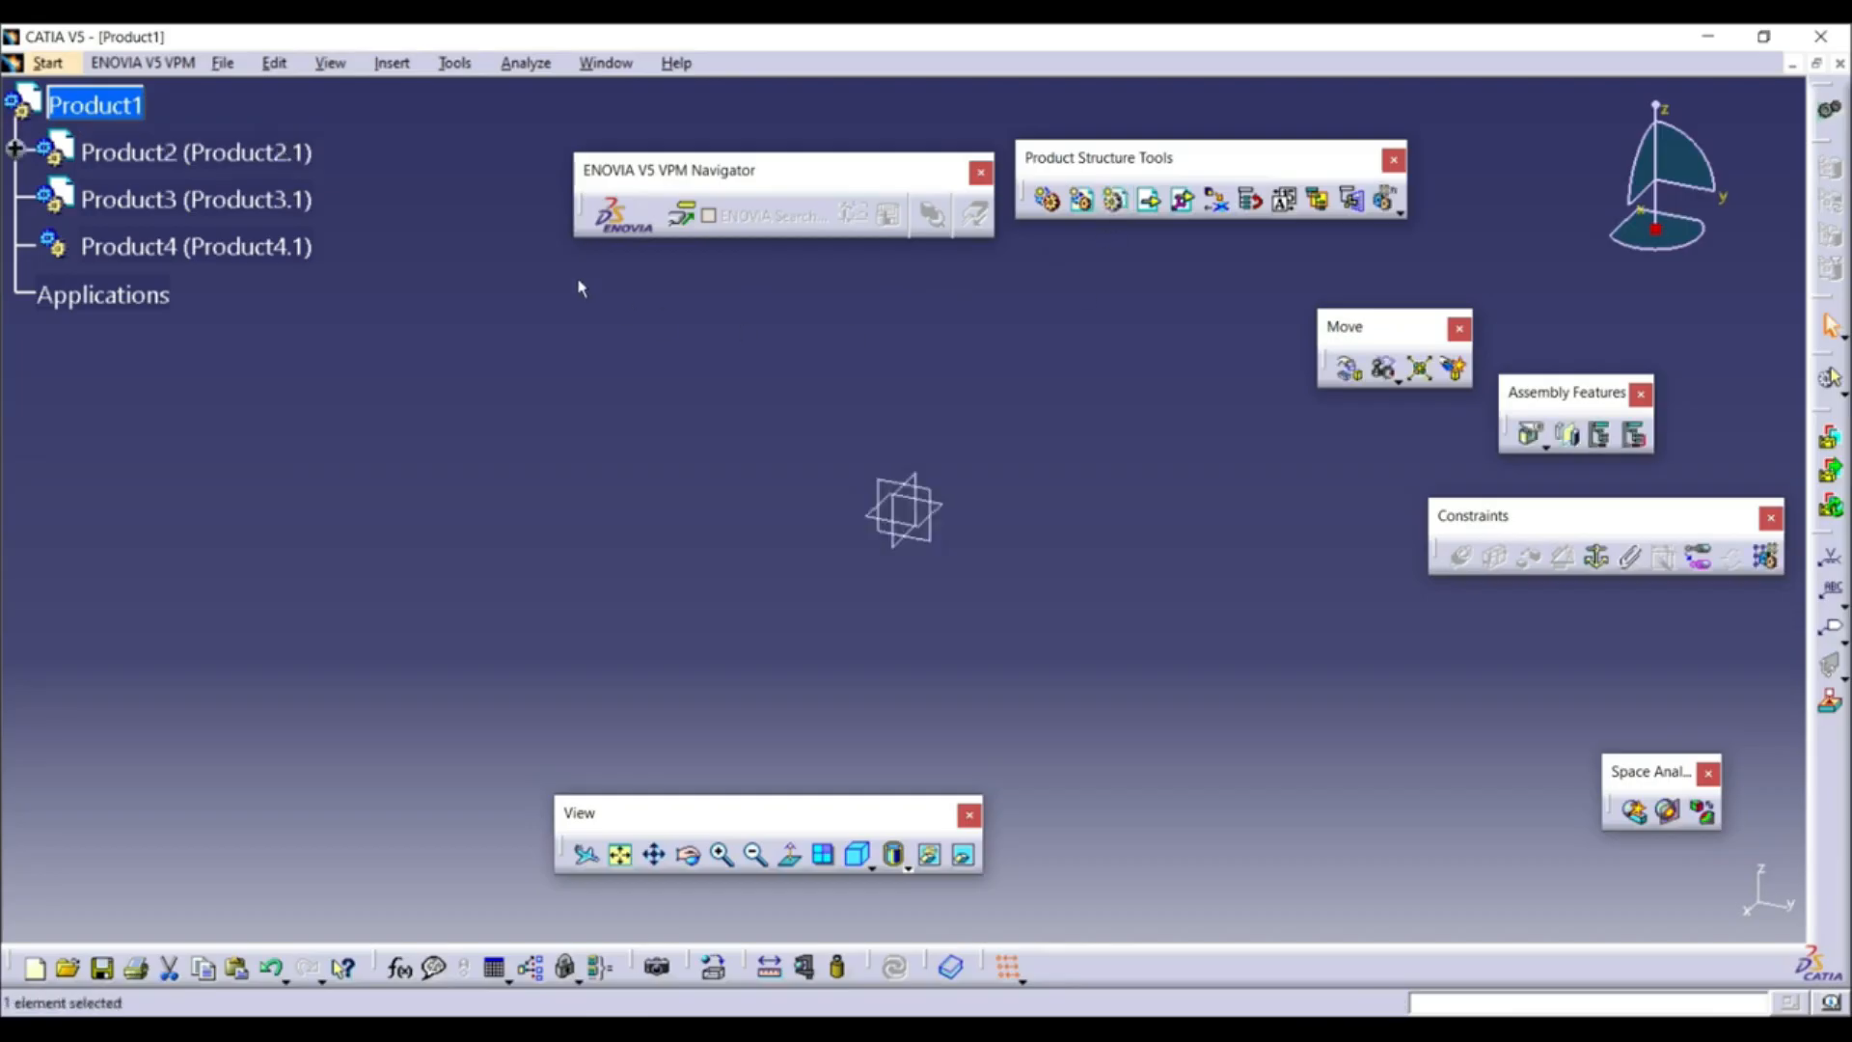
left_click(15, 150)
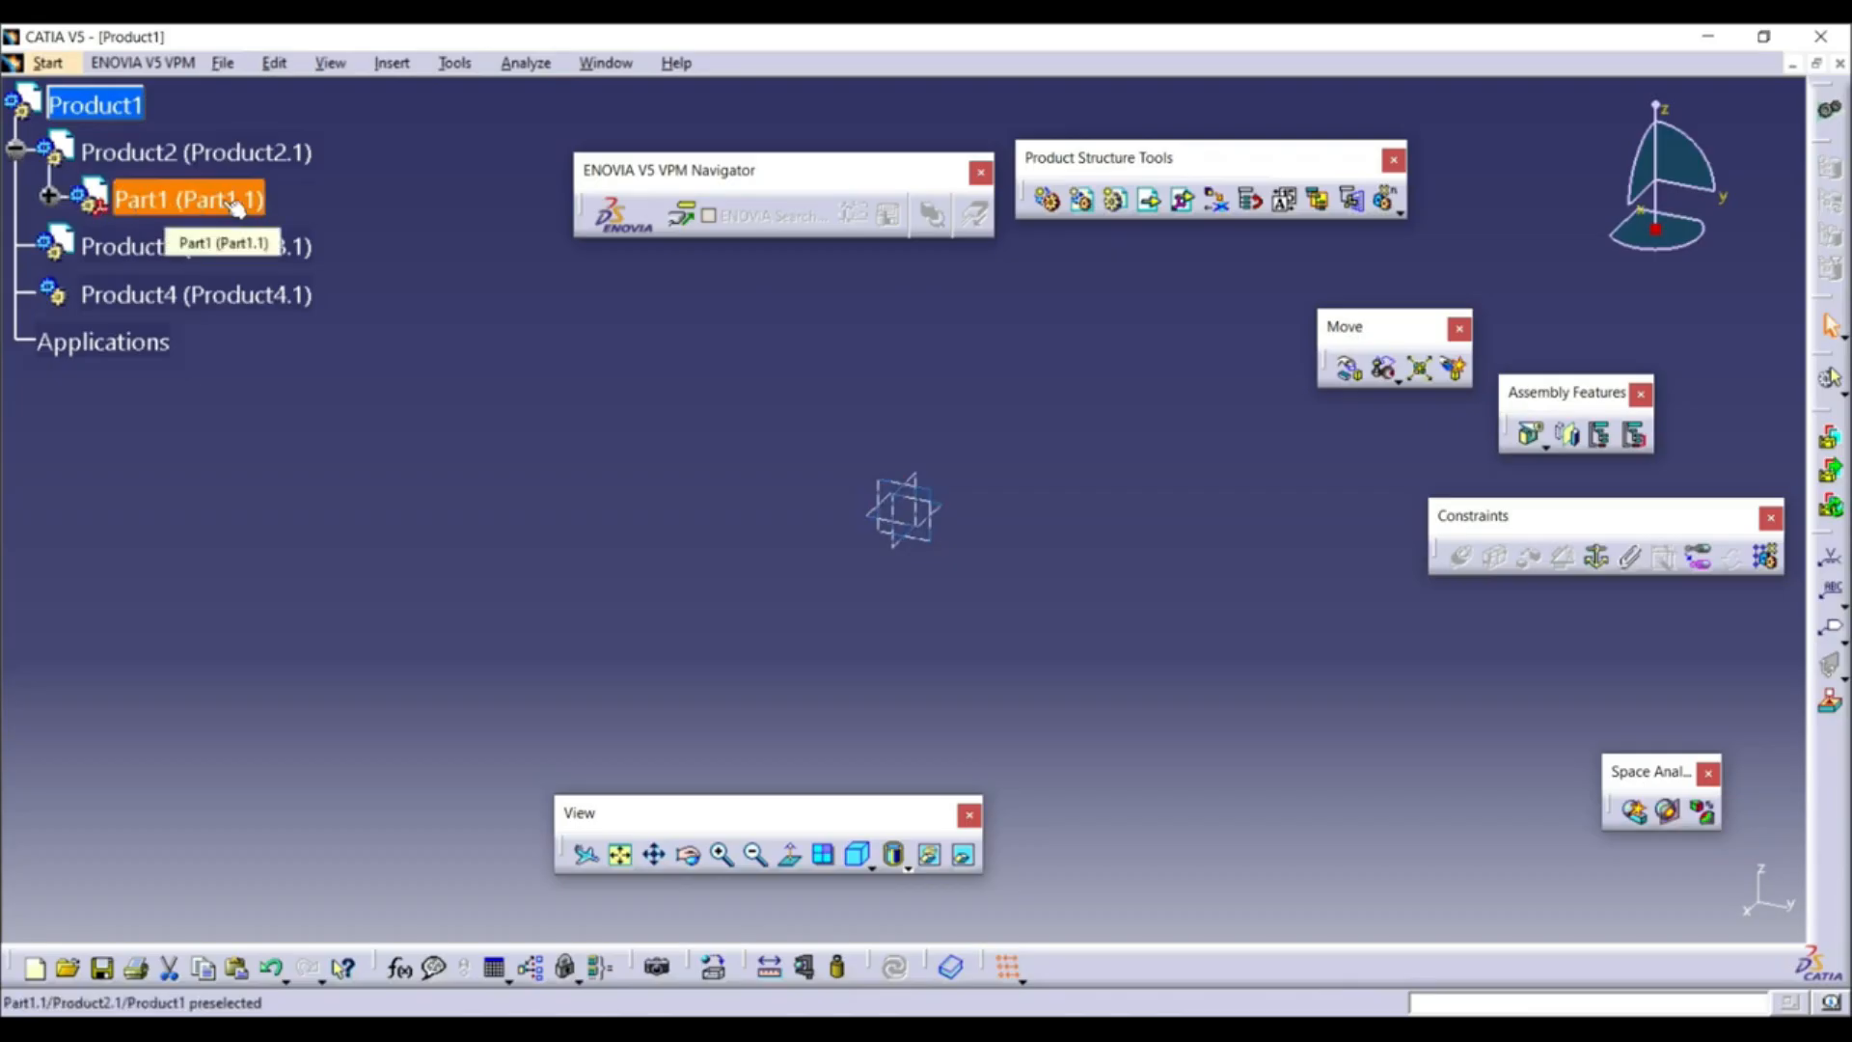
left_click(193, 151)
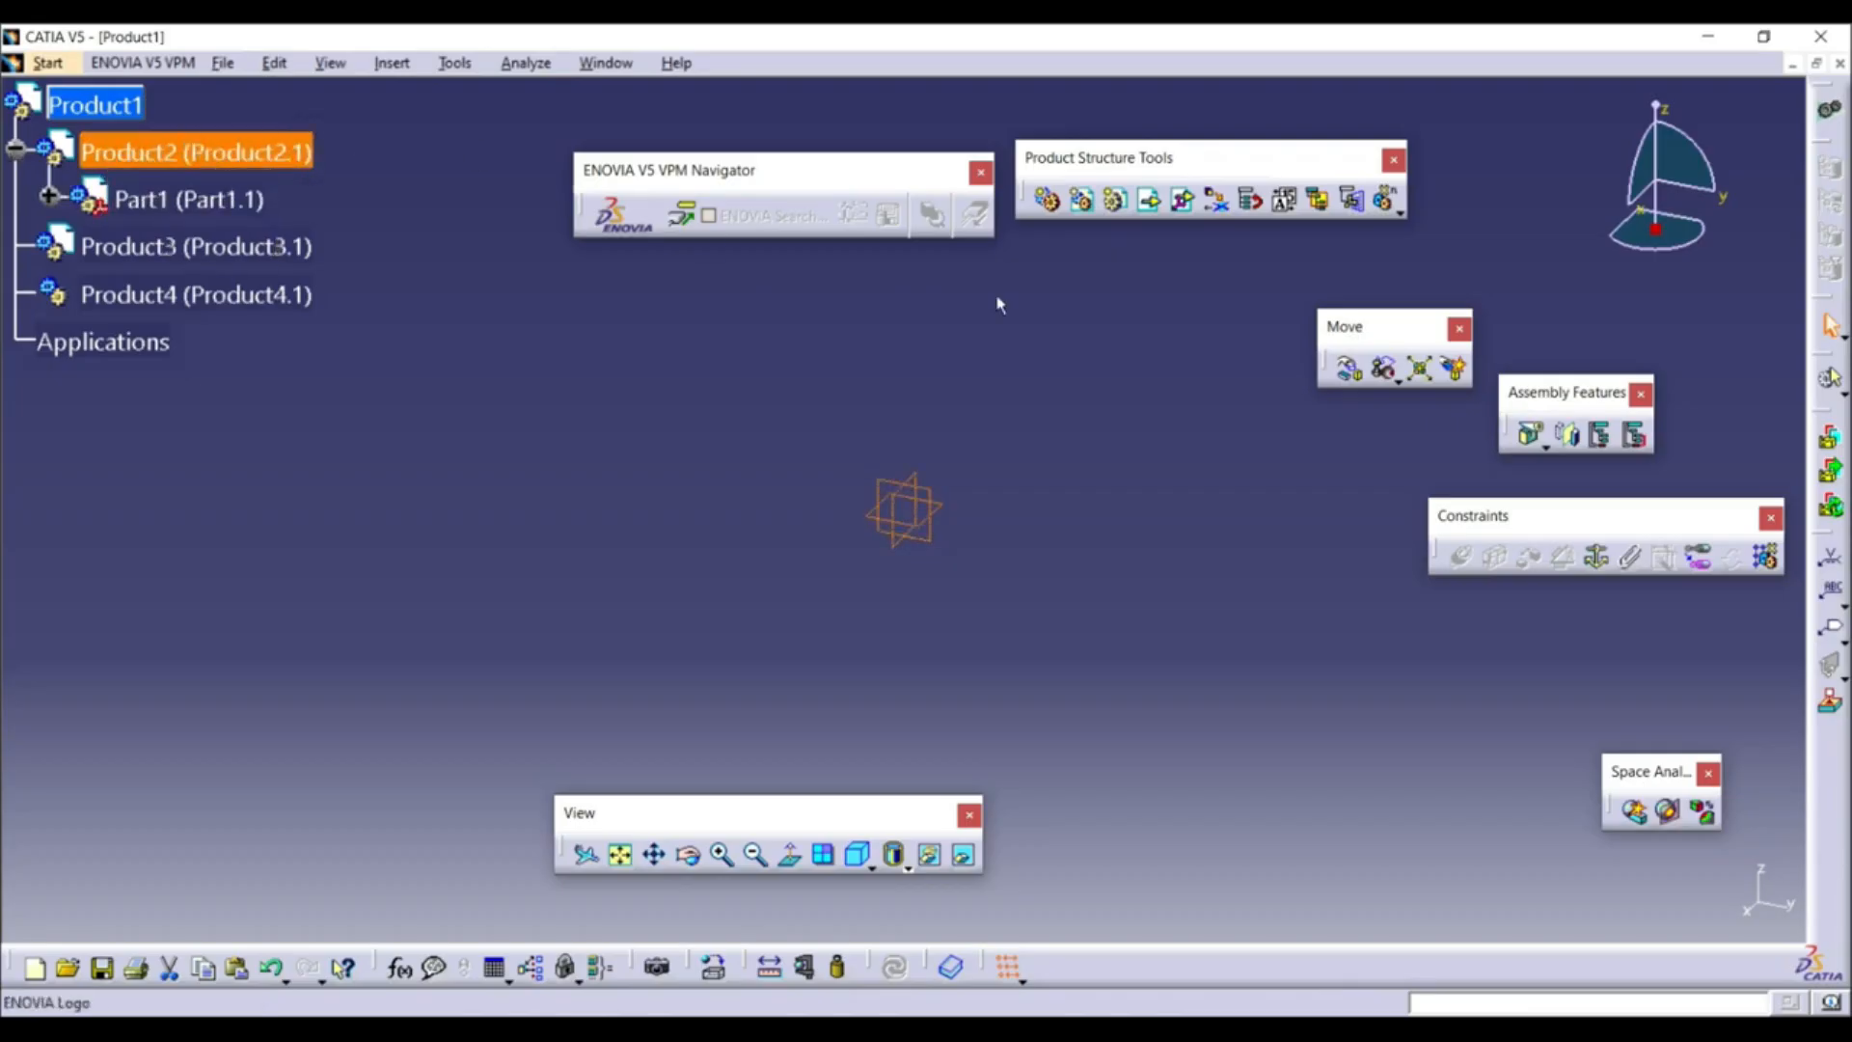
left_click(1116, 200)
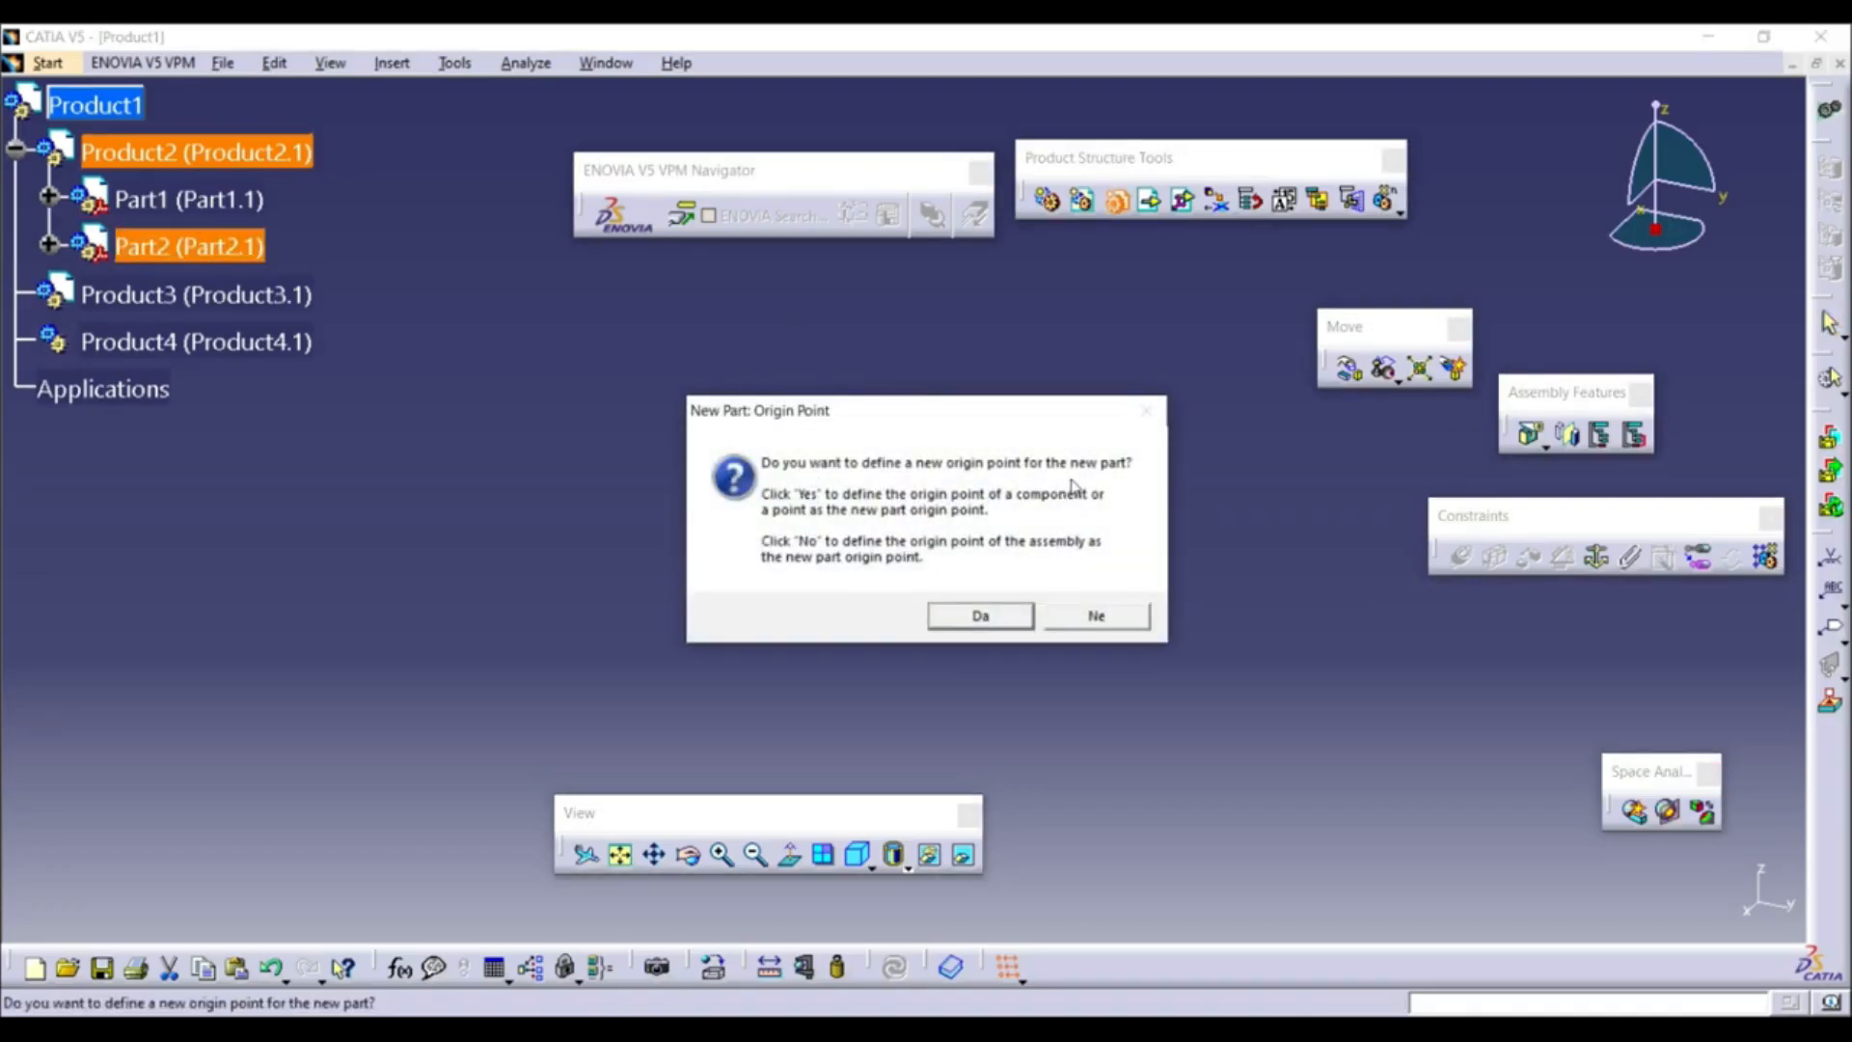
left_click(1093, 616)
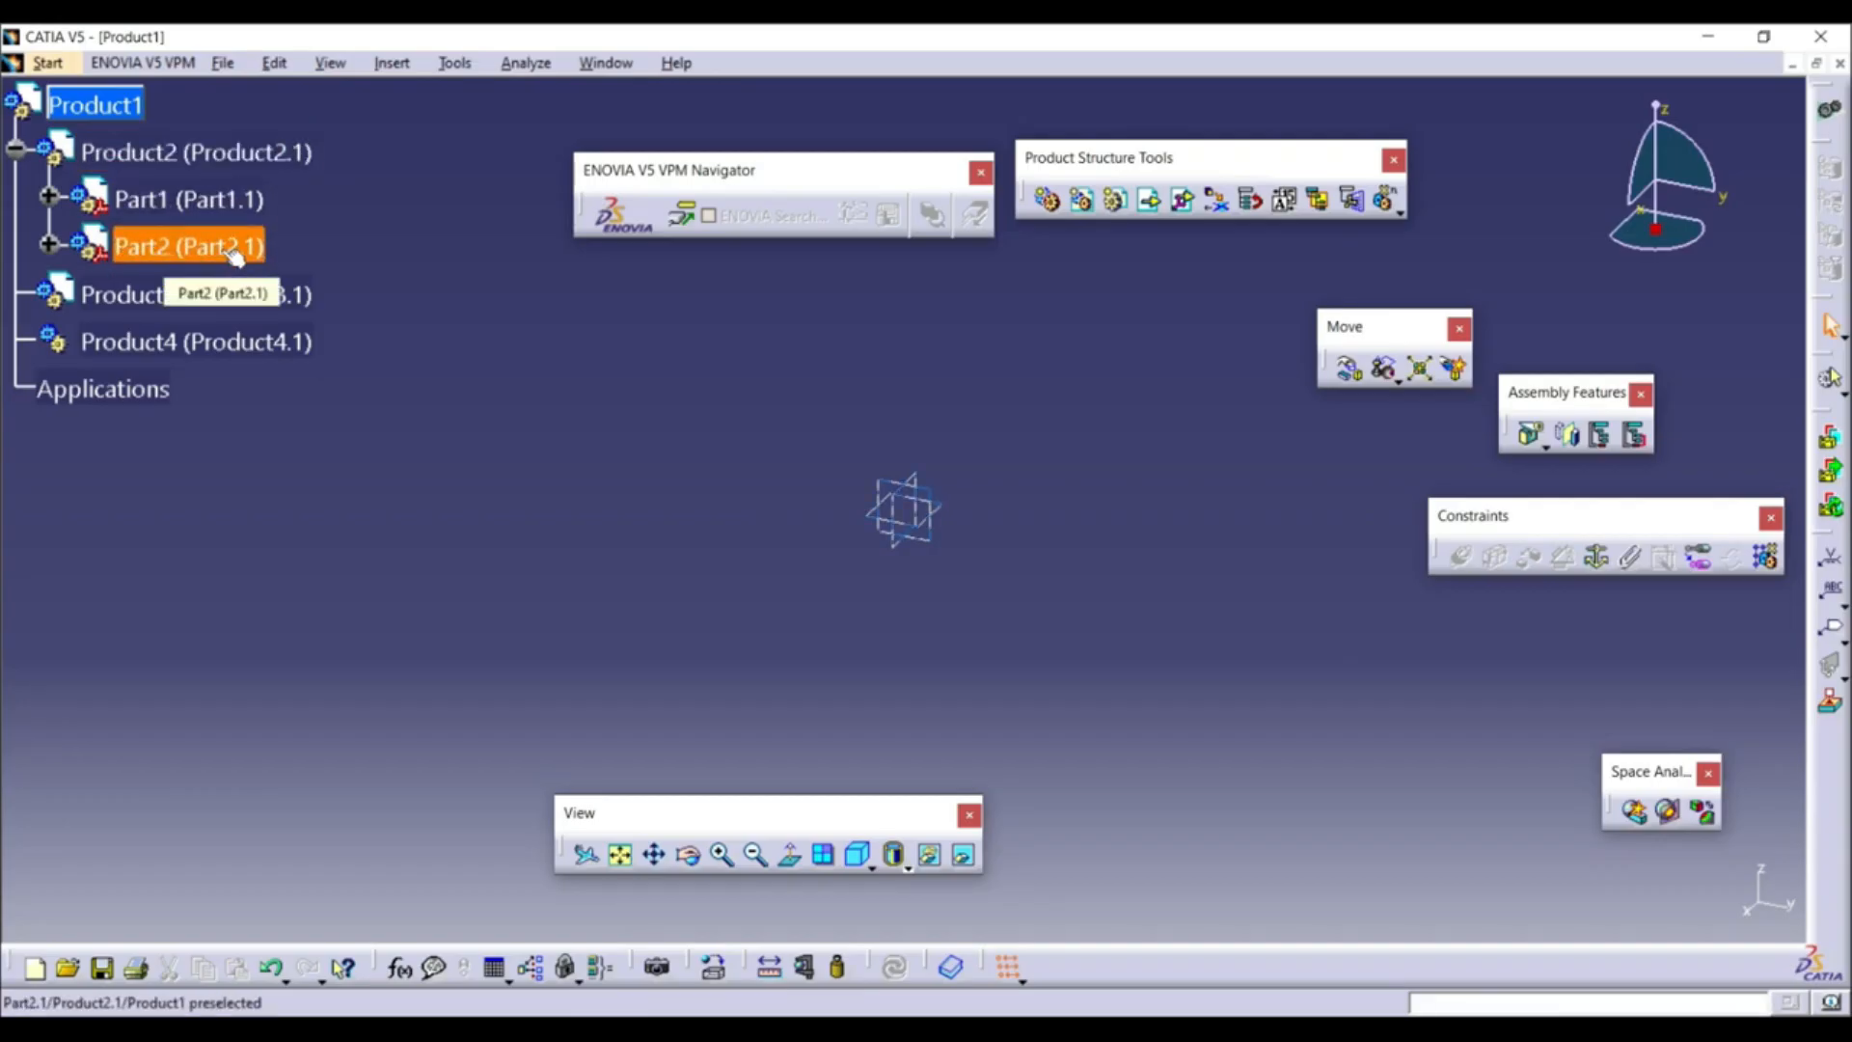
Insert two new parts into Product3 using the assembly origin for both, and expand Product3 in the tree
left_click(174, 295)
left_click(1117, 203)
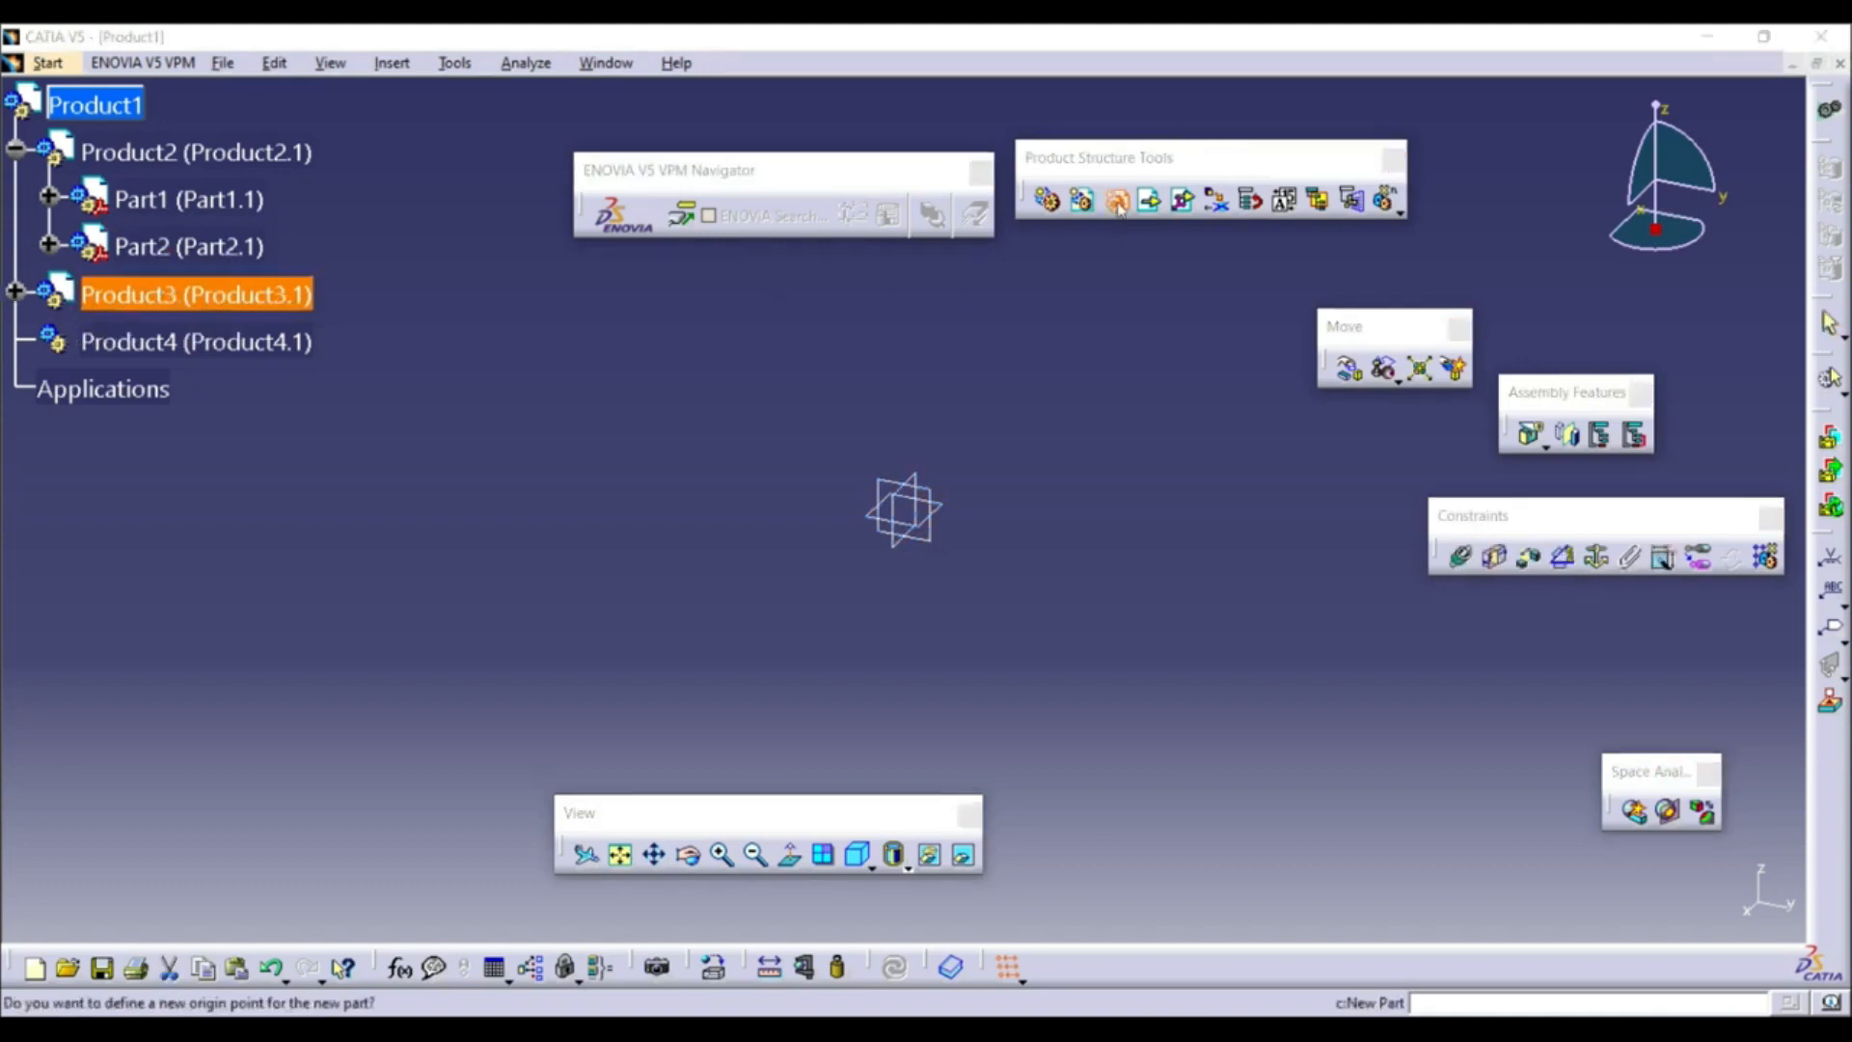
left_click(1085, 608)
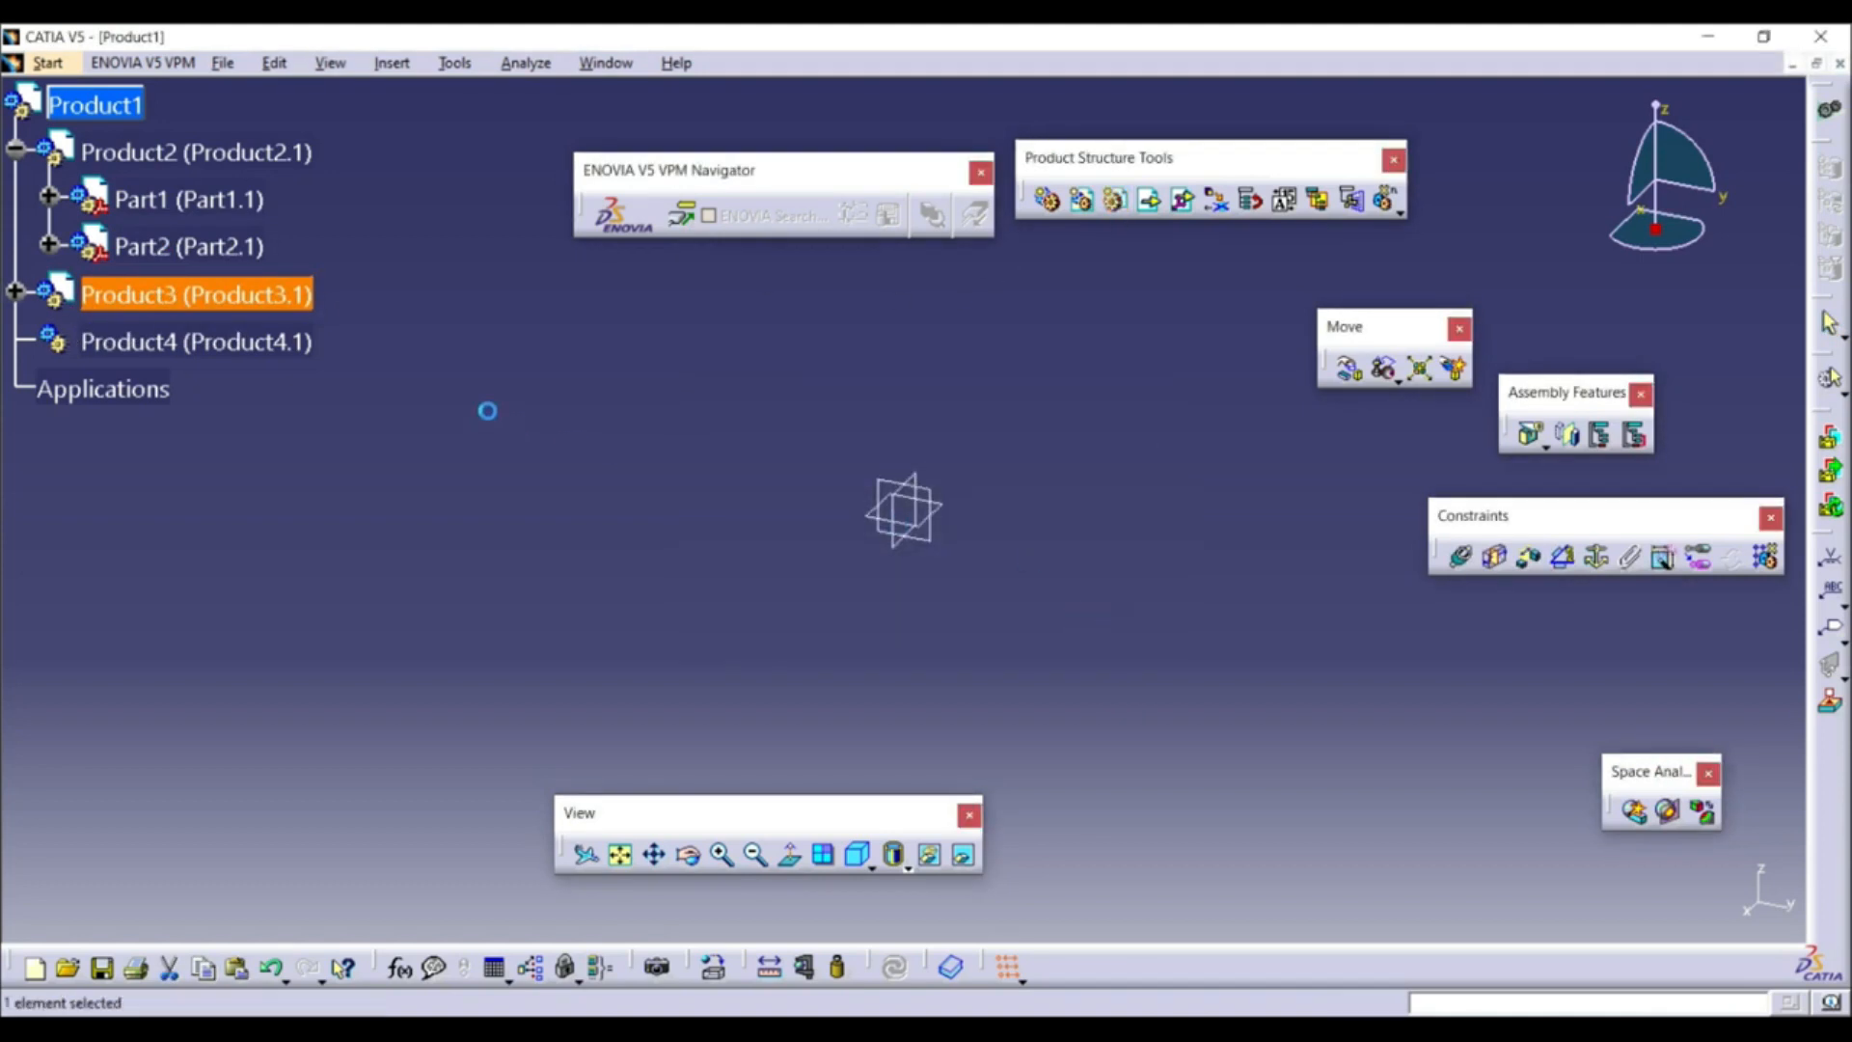
left_click(242, 295)
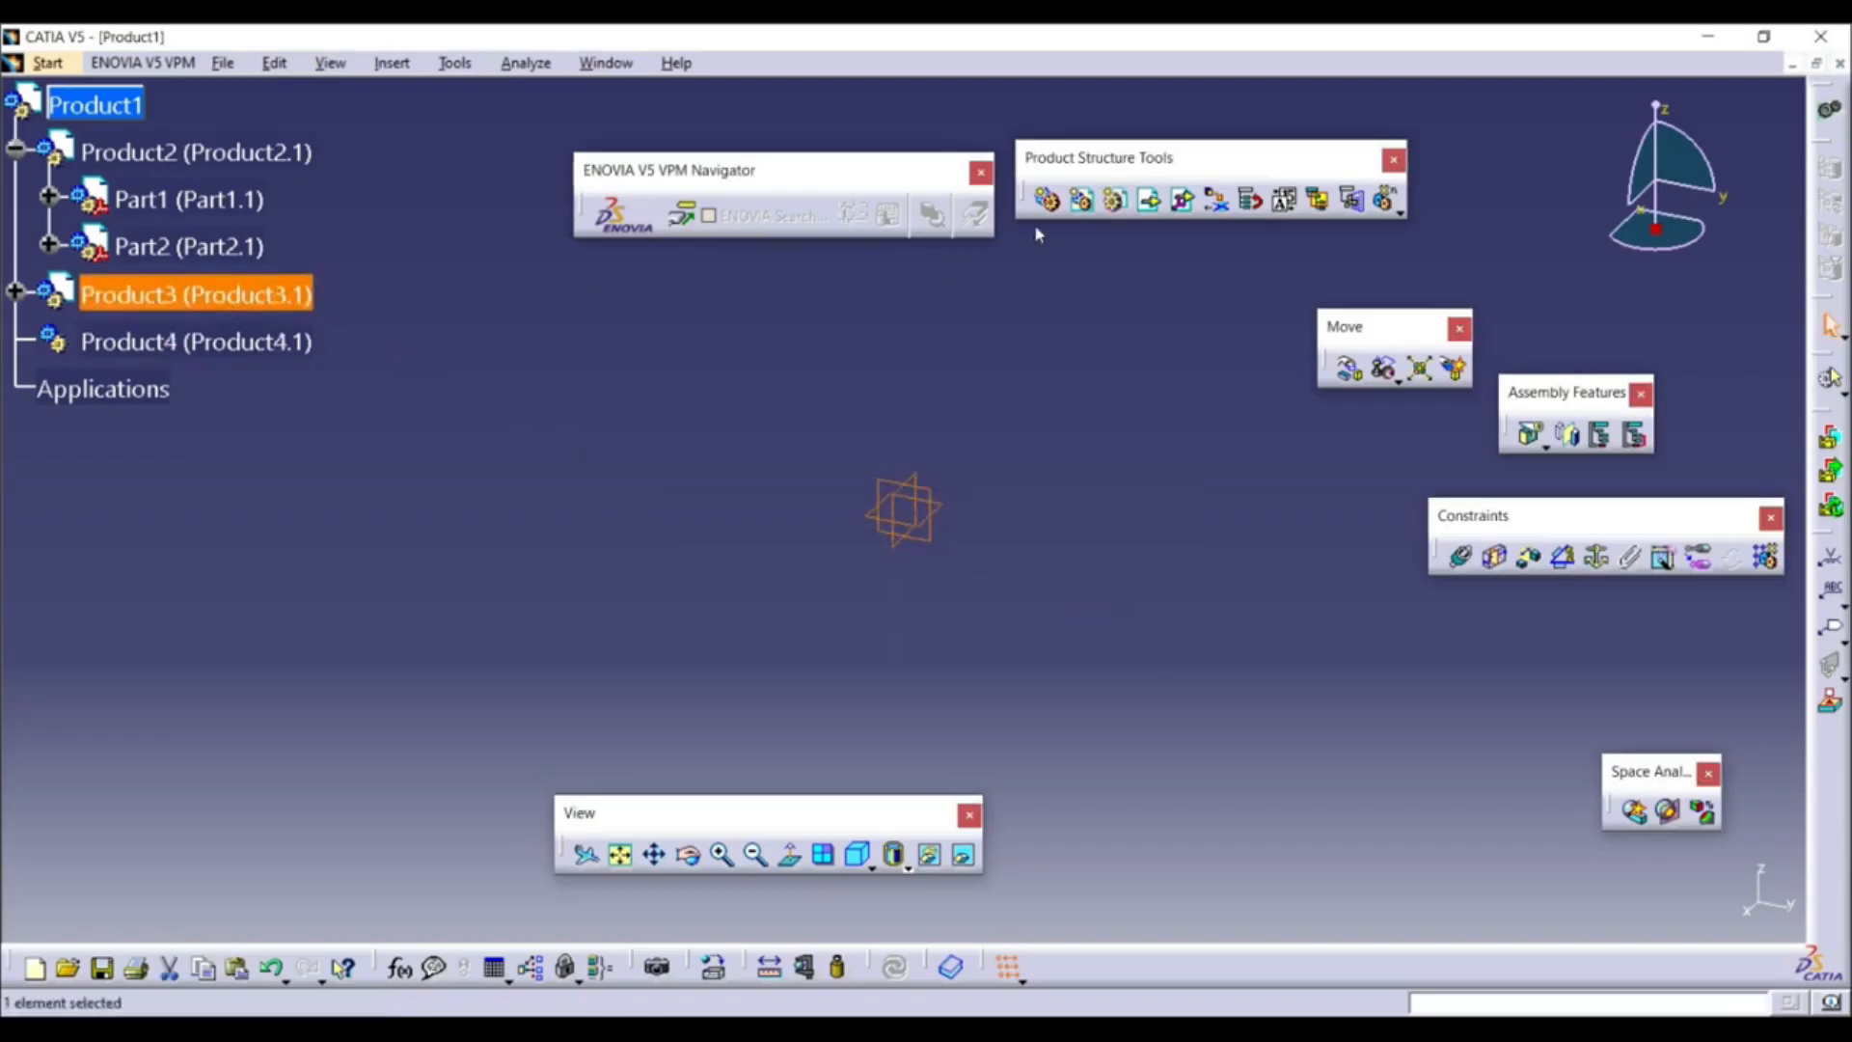
left_click(1117, 201)
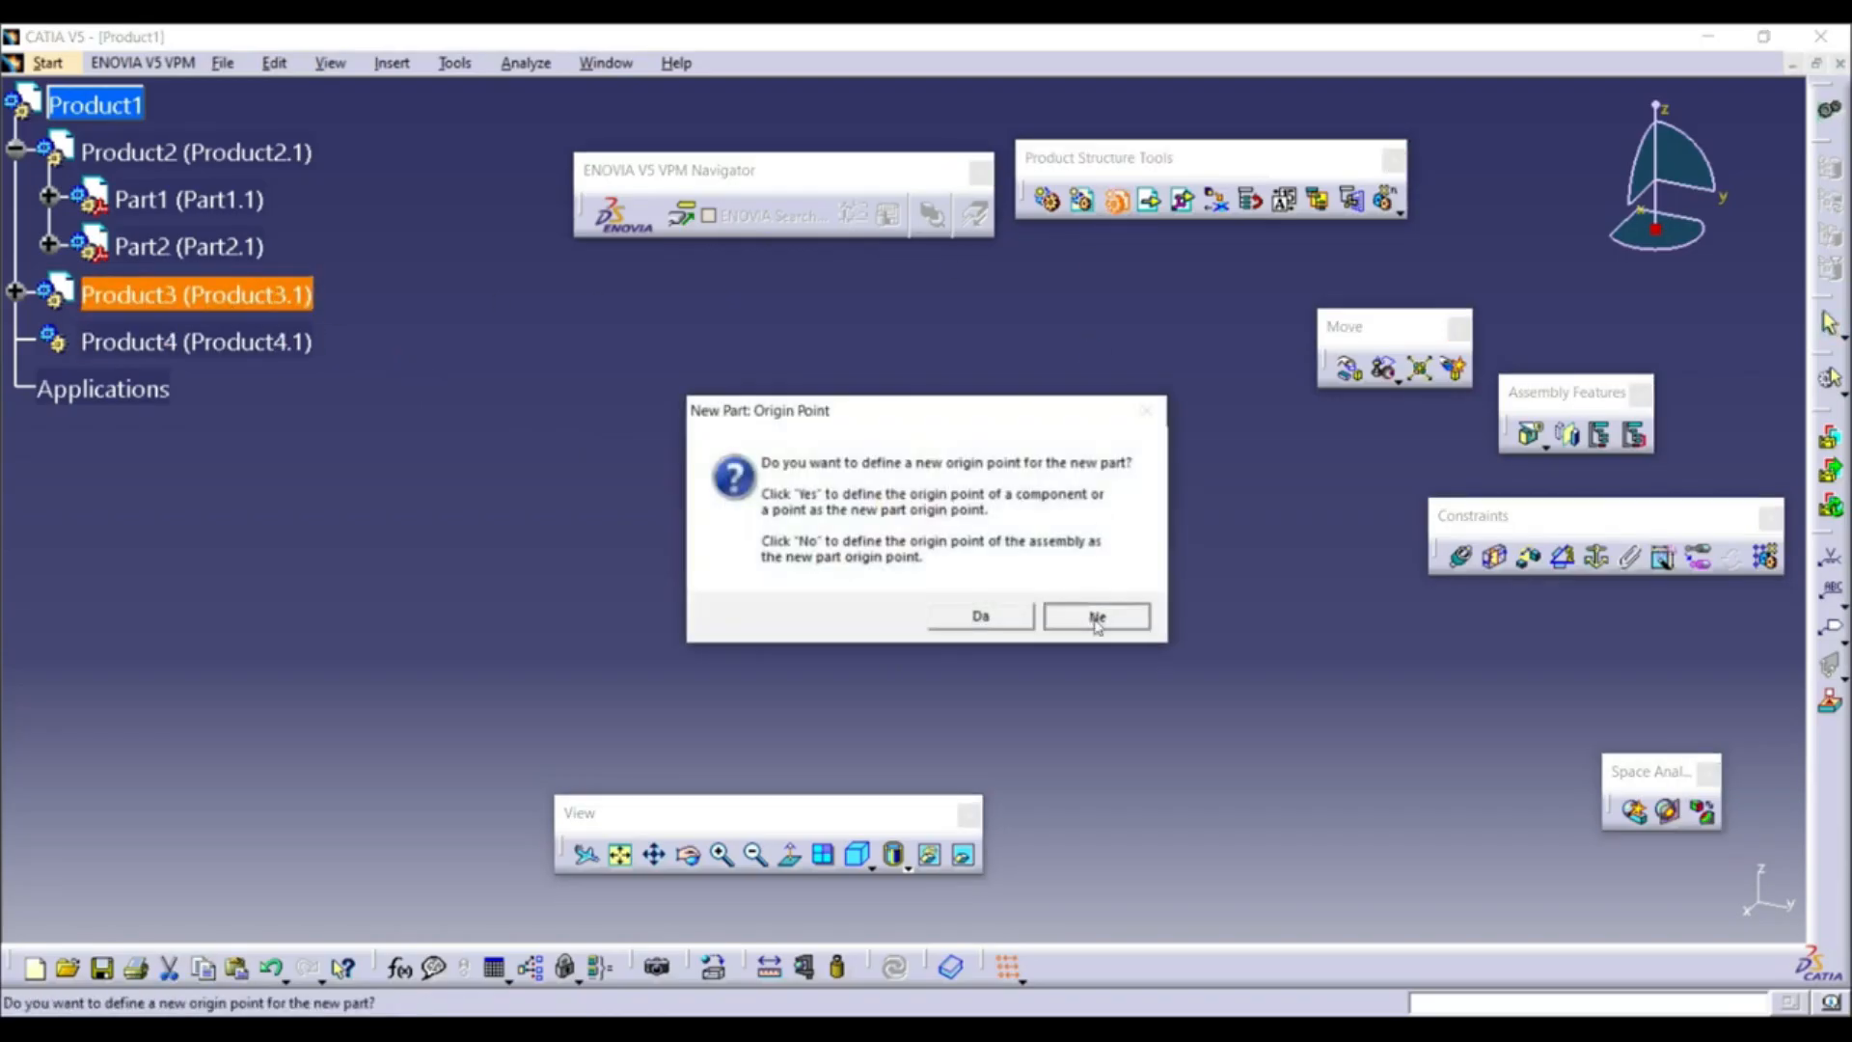
left_click(1097, 617)
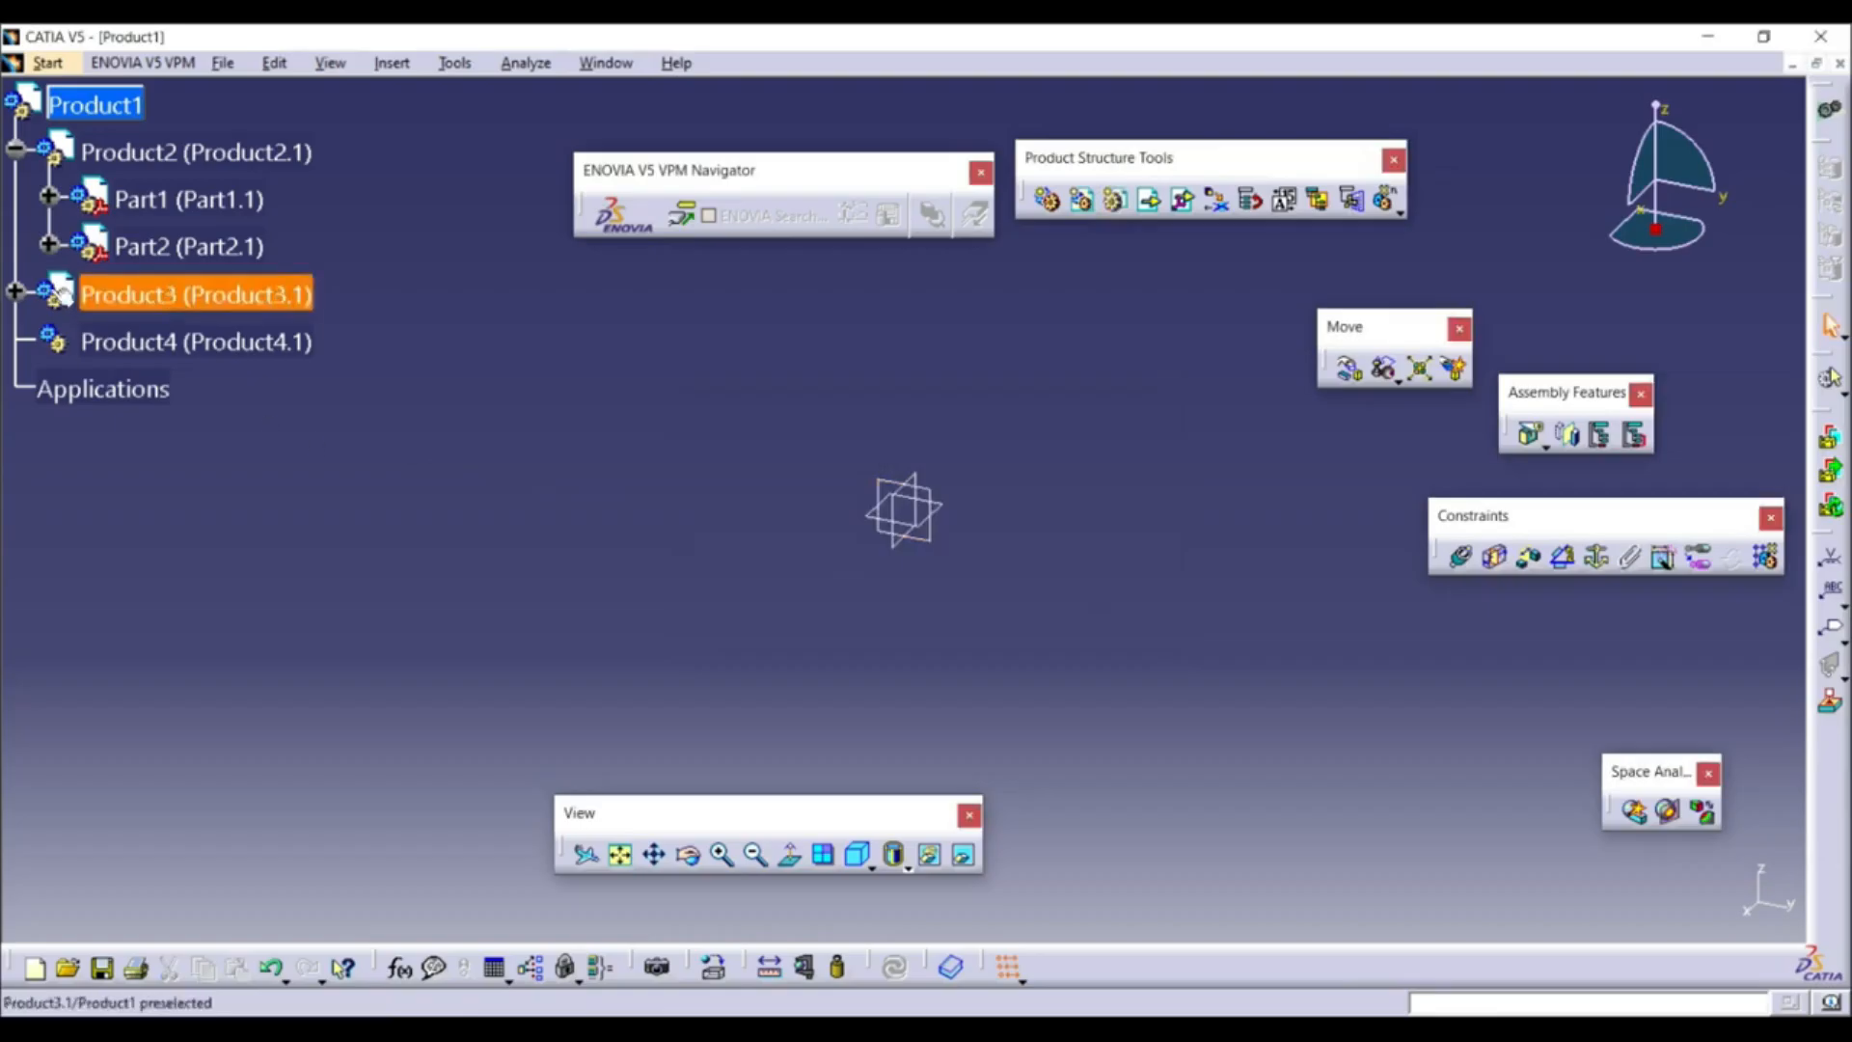
left_click(14, 291)
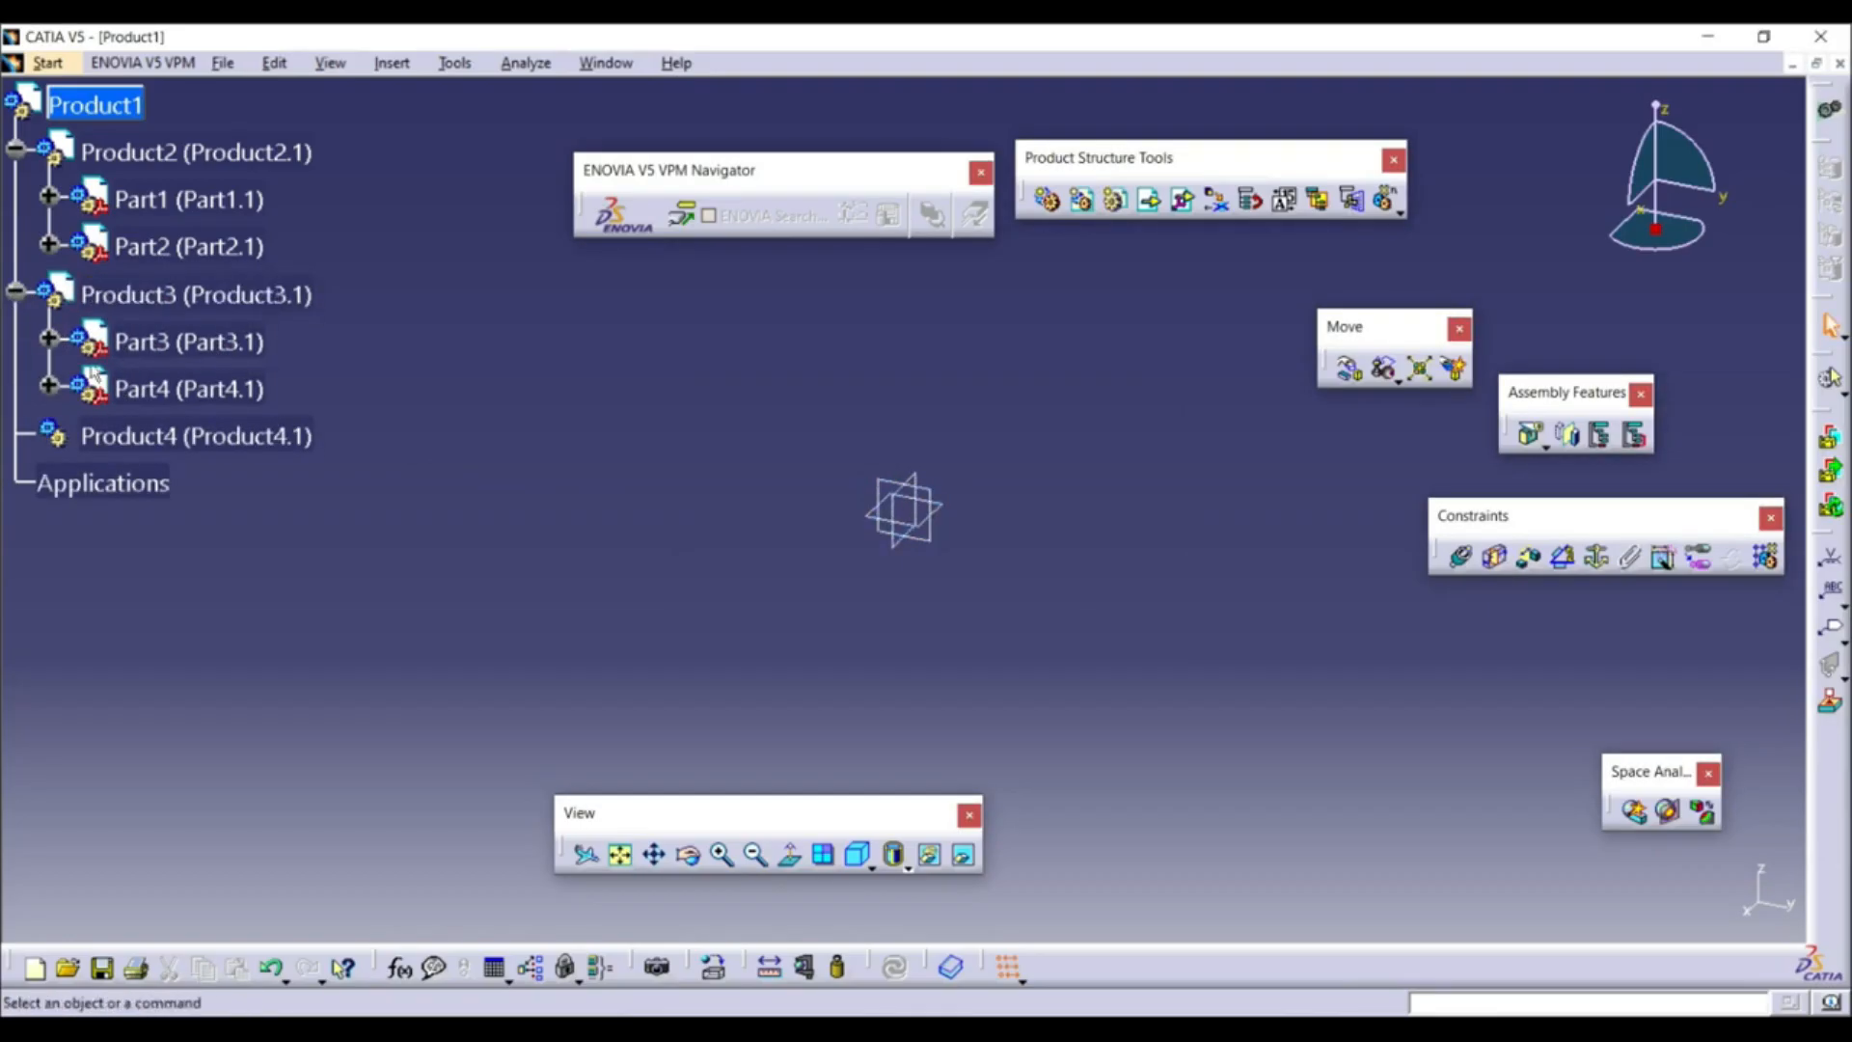
Insert two new parts into the Product4 component using the assembly origin for both, and expand Product4 in the tree
left_click(220, 439)
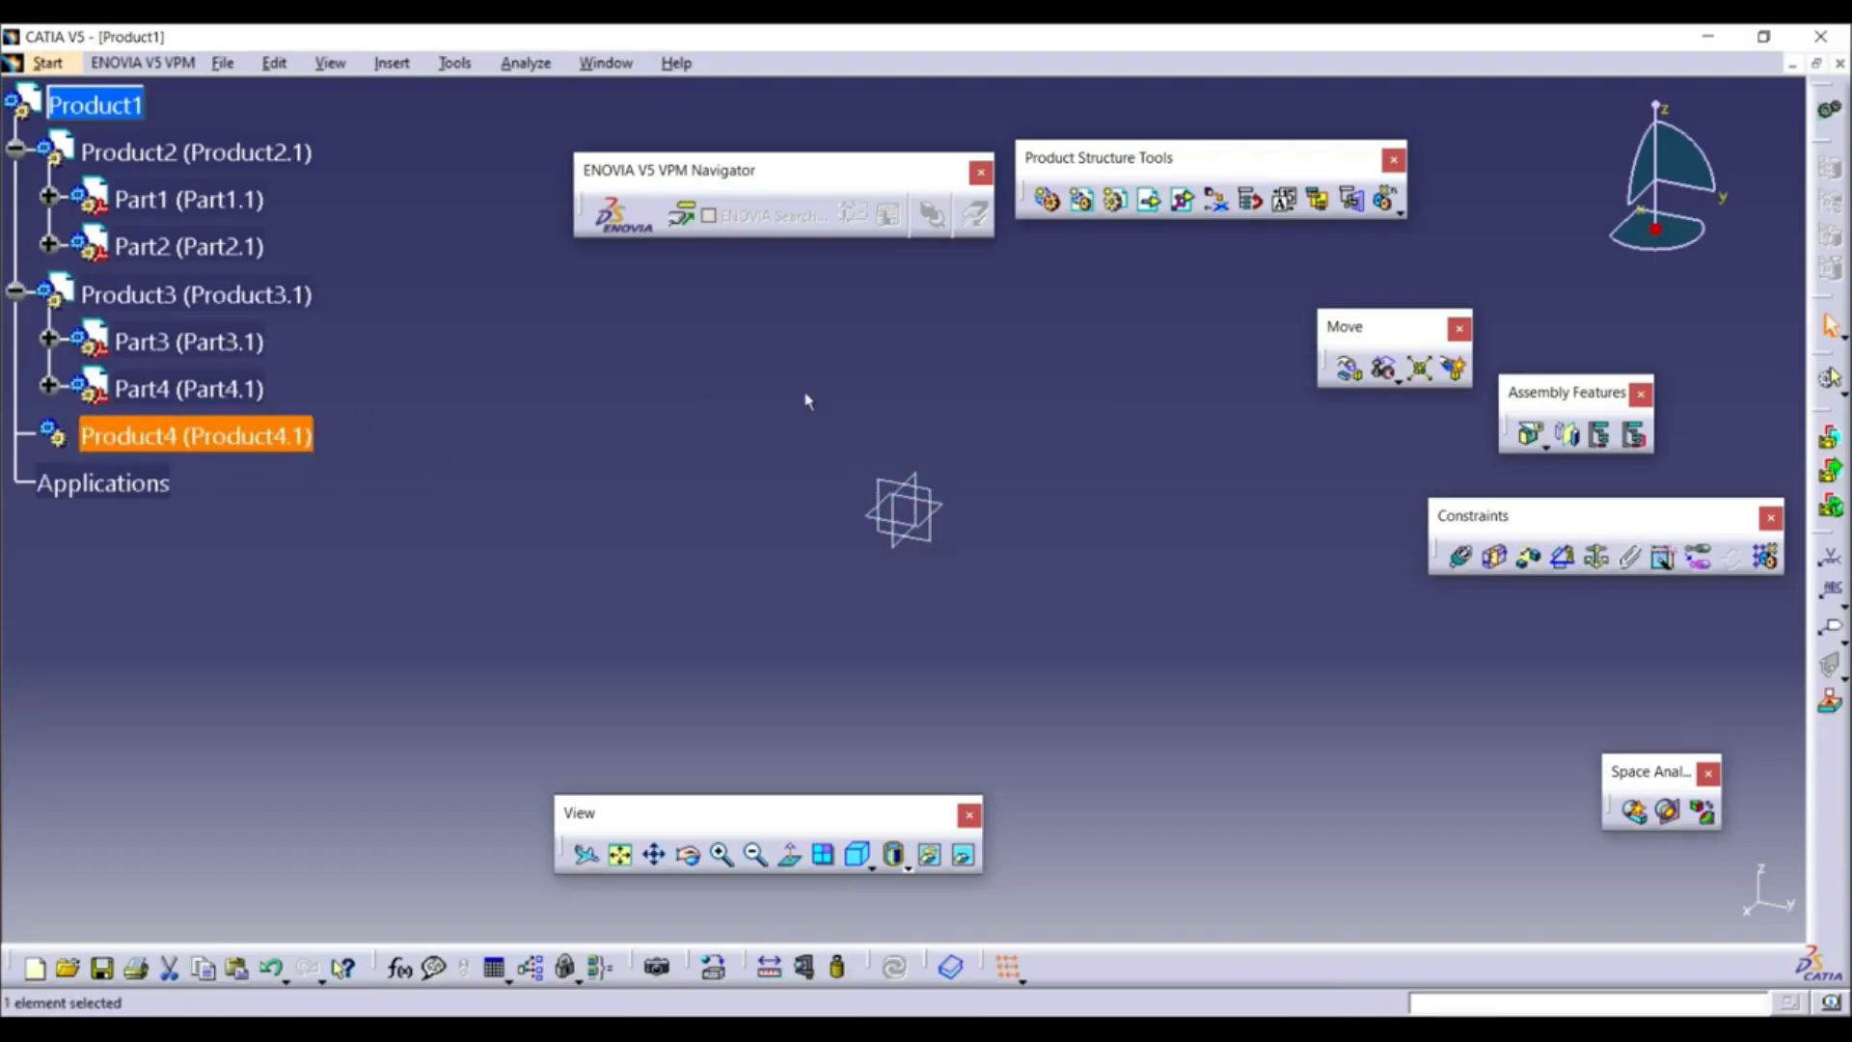
left_click(1116, 201)
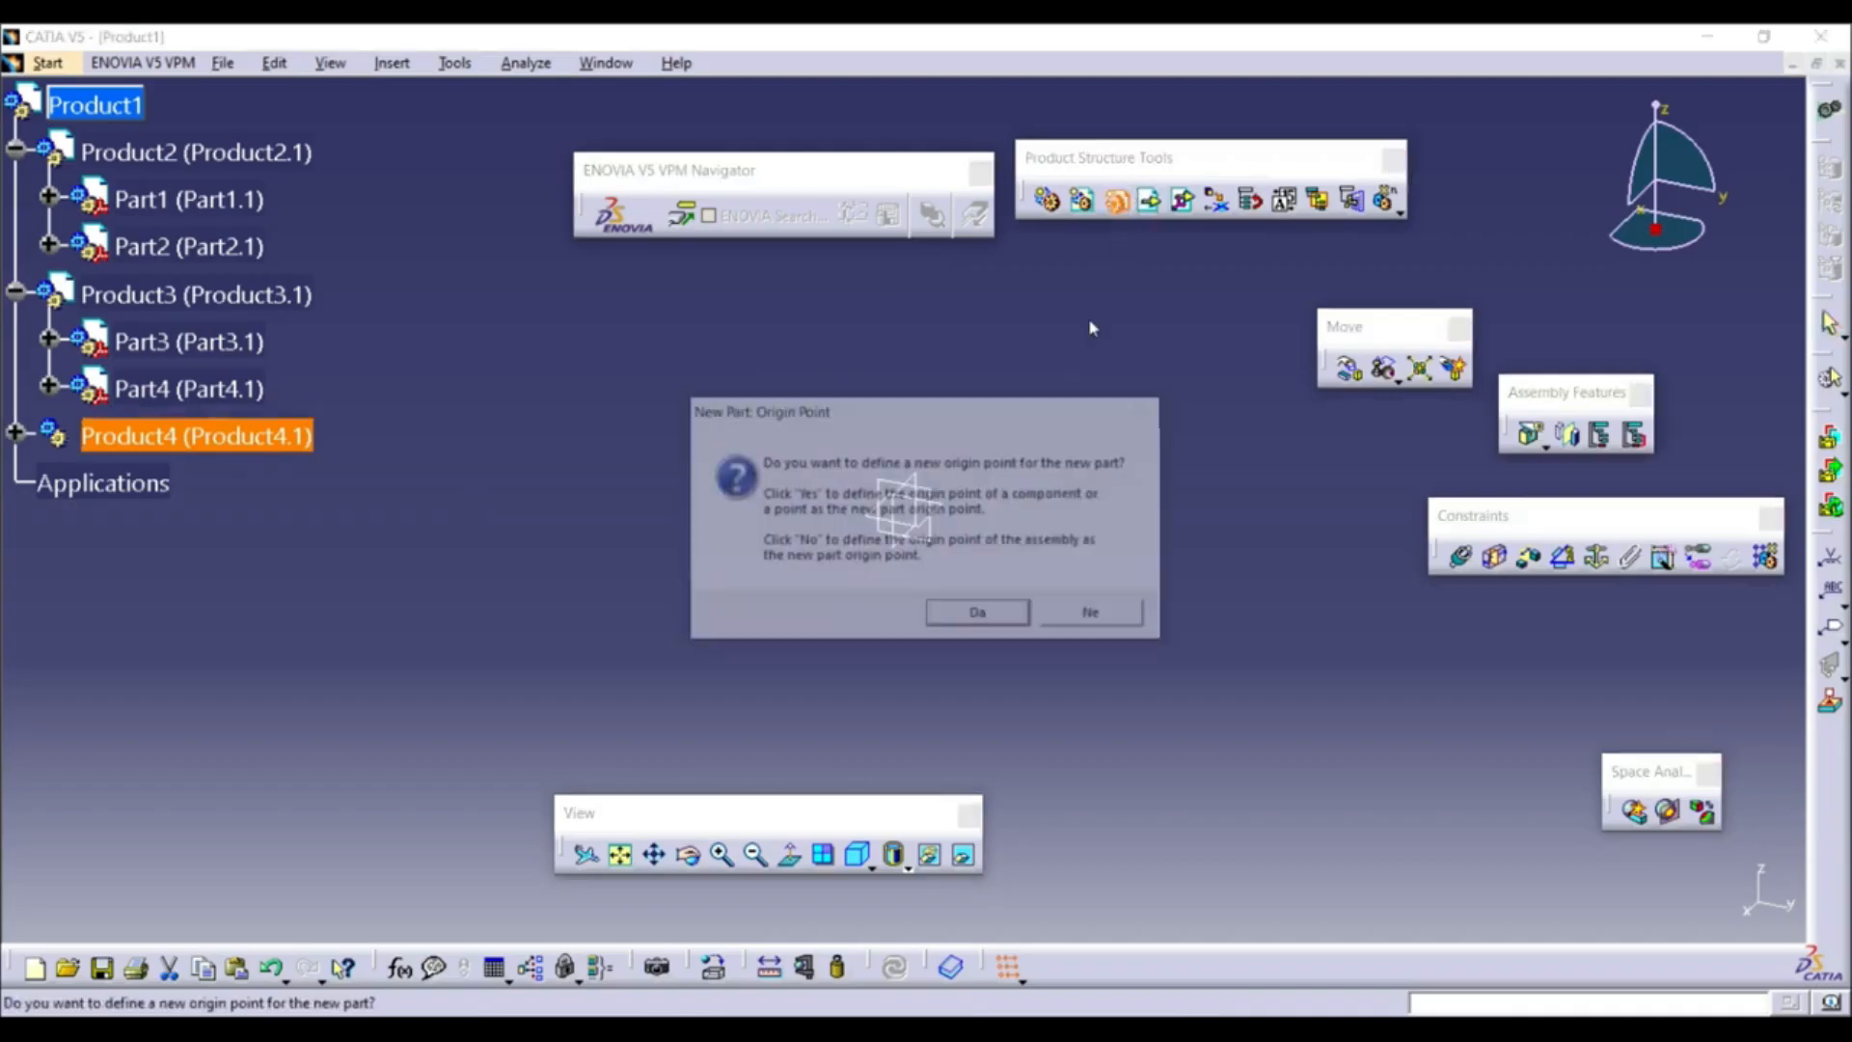
left_click(1090, 611)
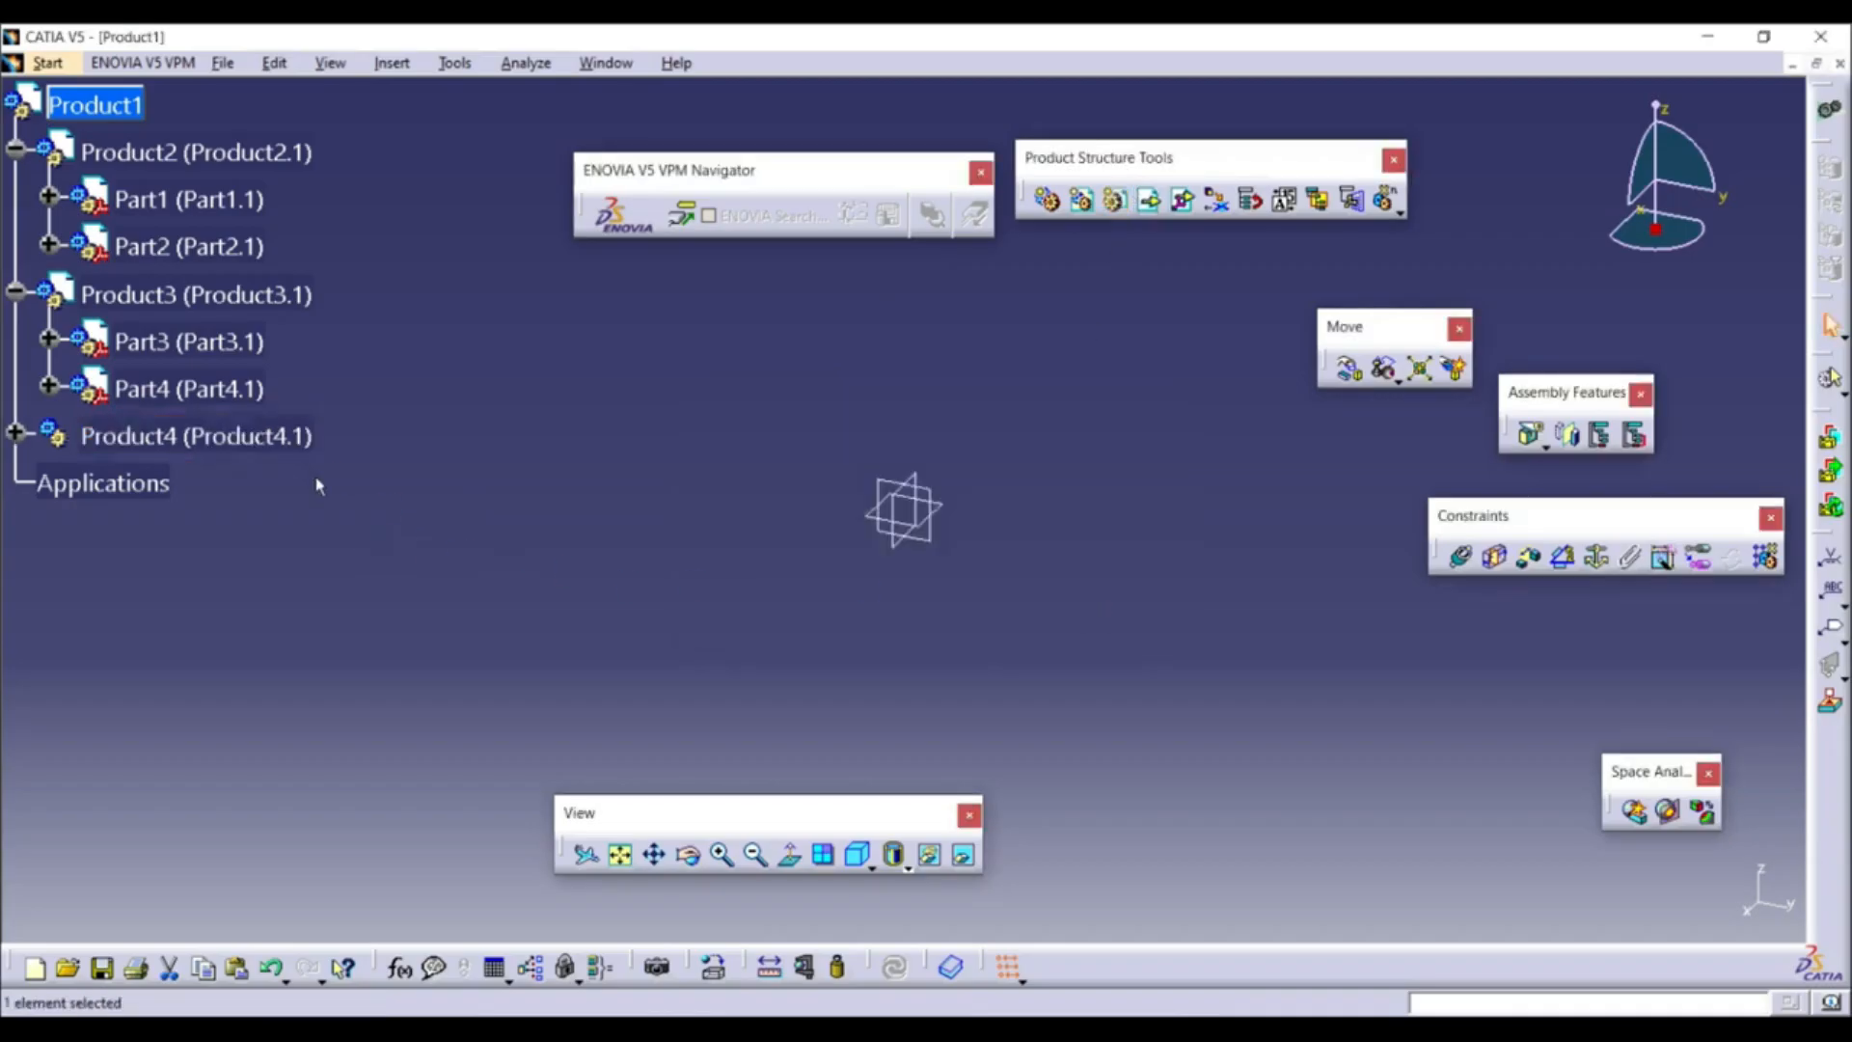
left_click(315, 441)
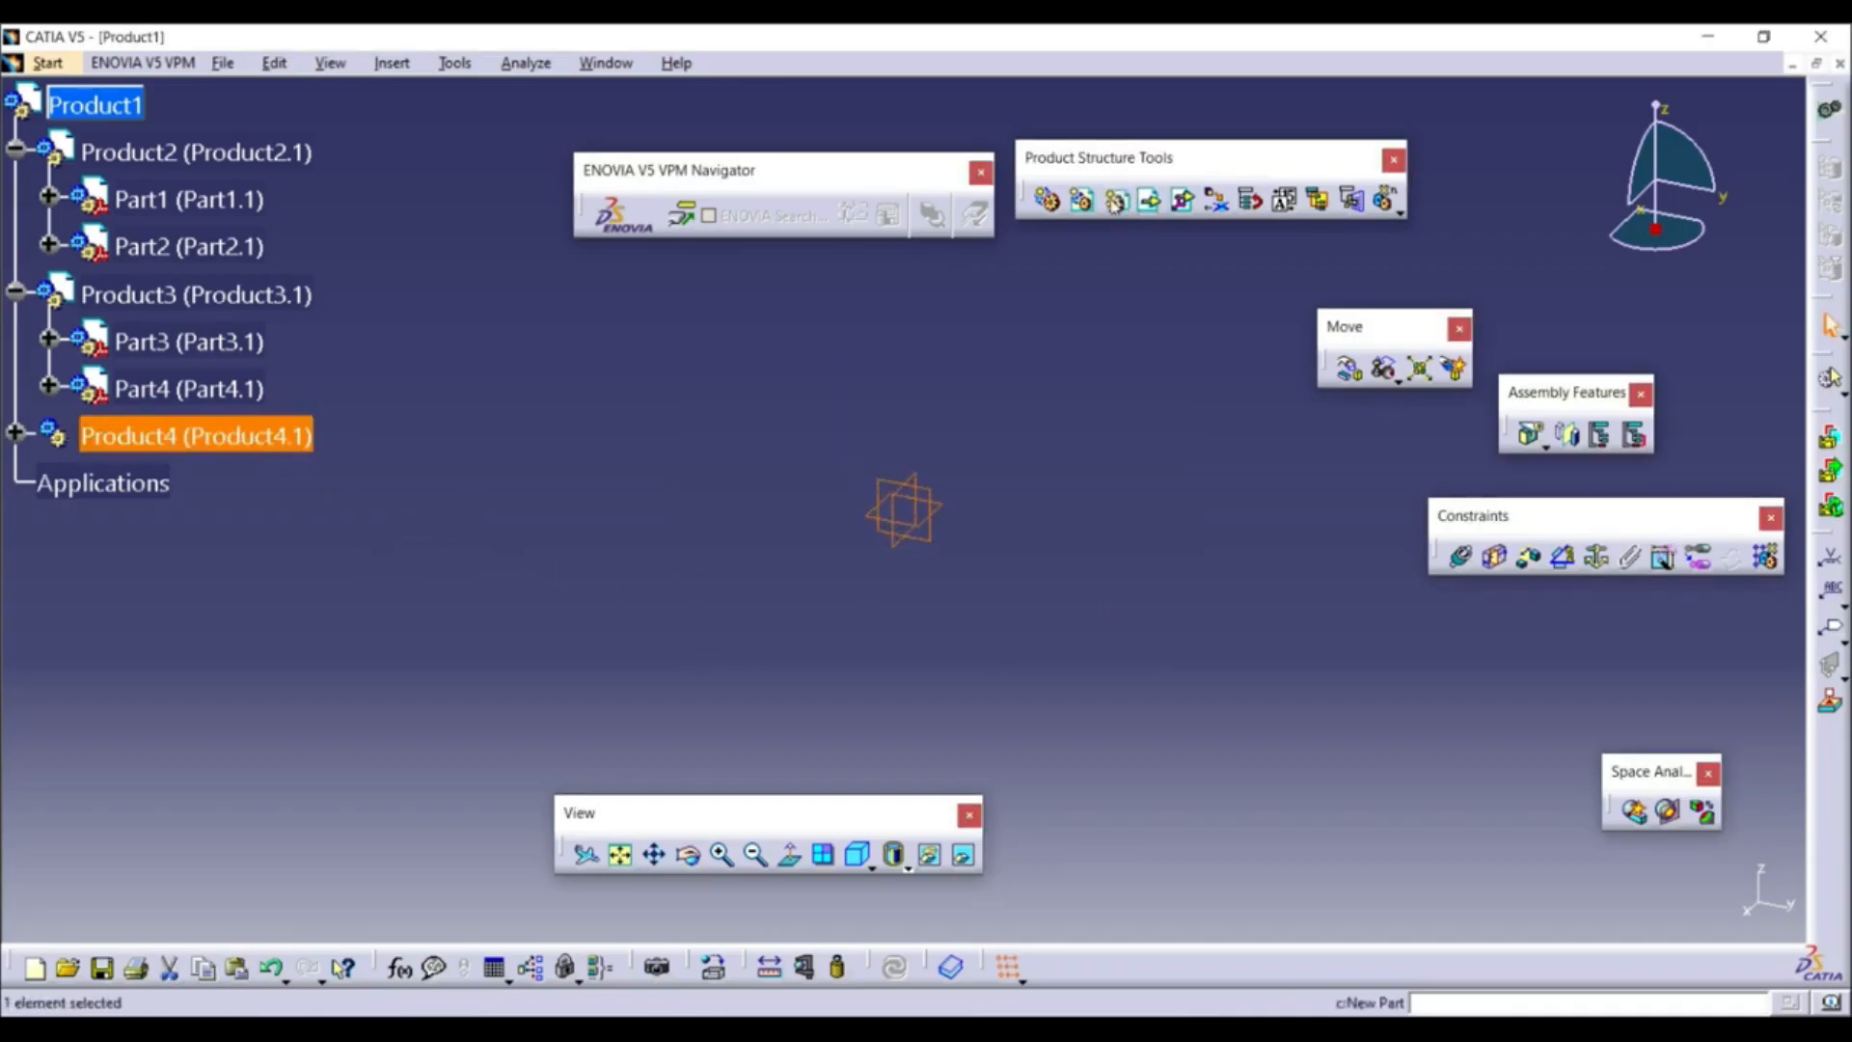
left_click(1090, 612)
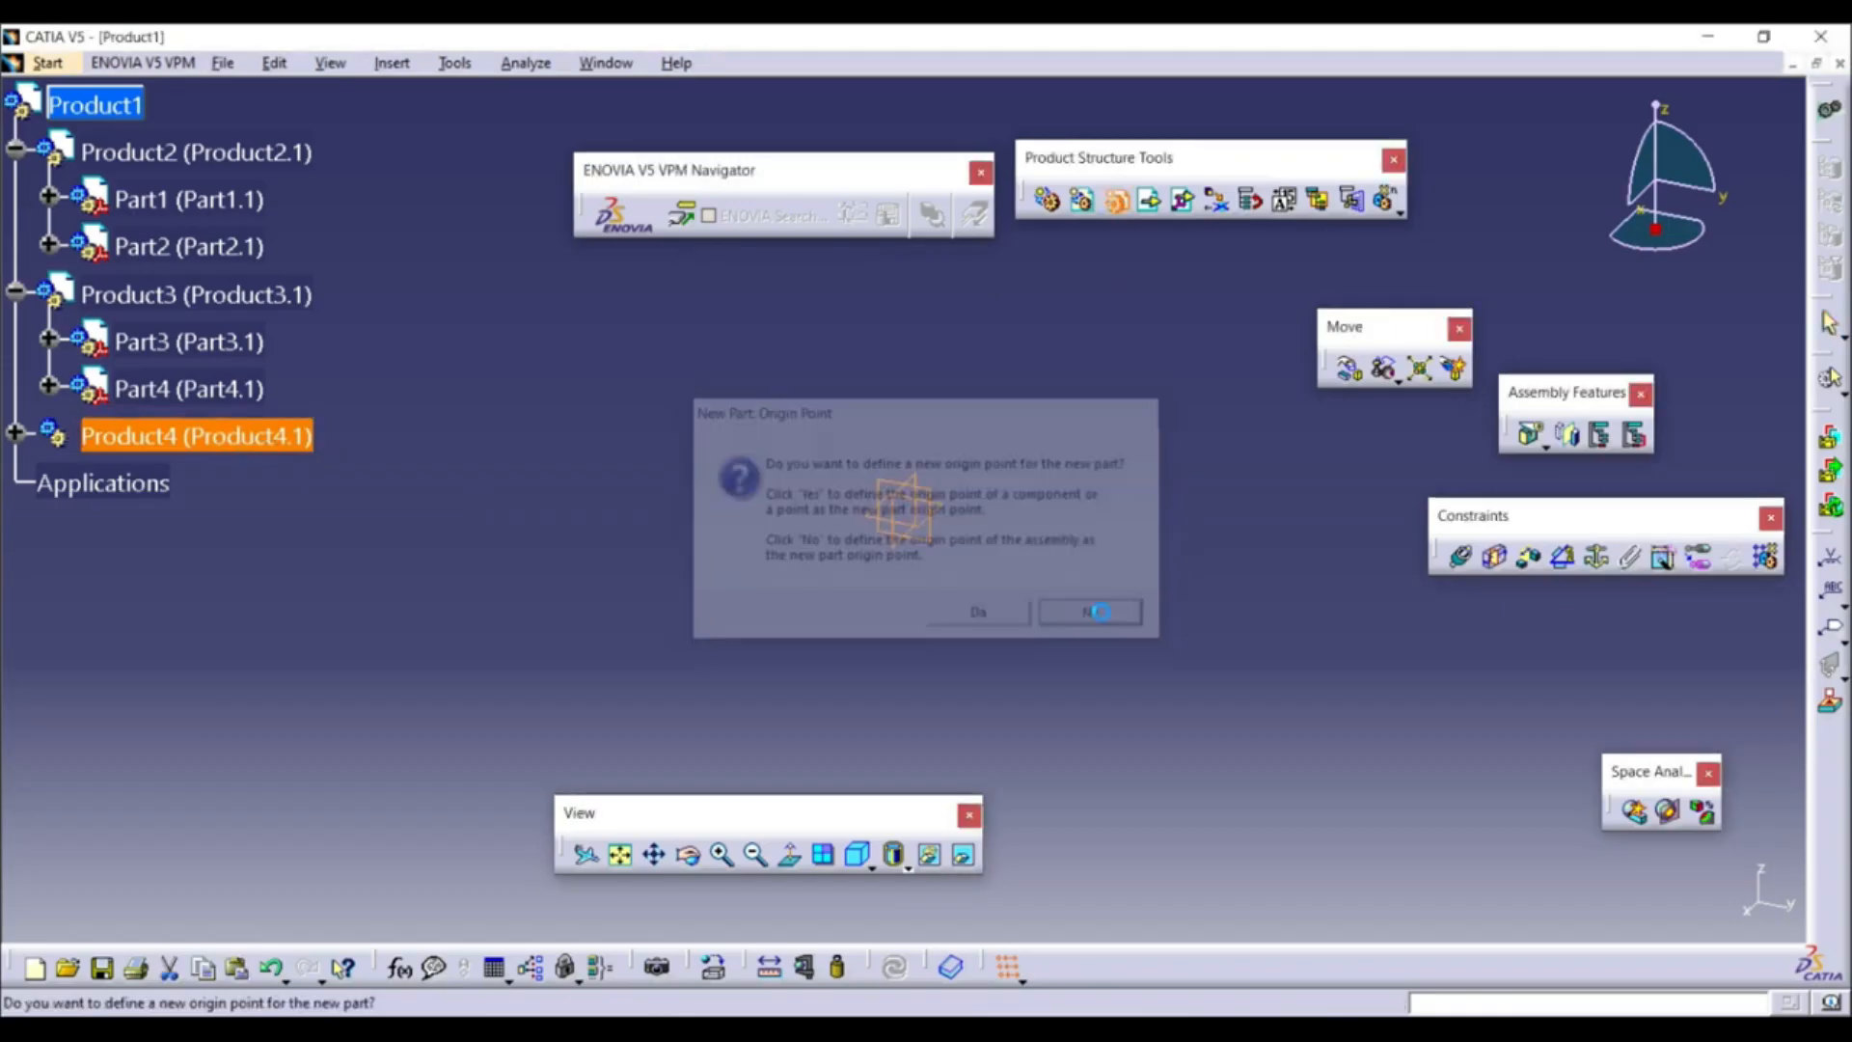
left_click(16, 435)
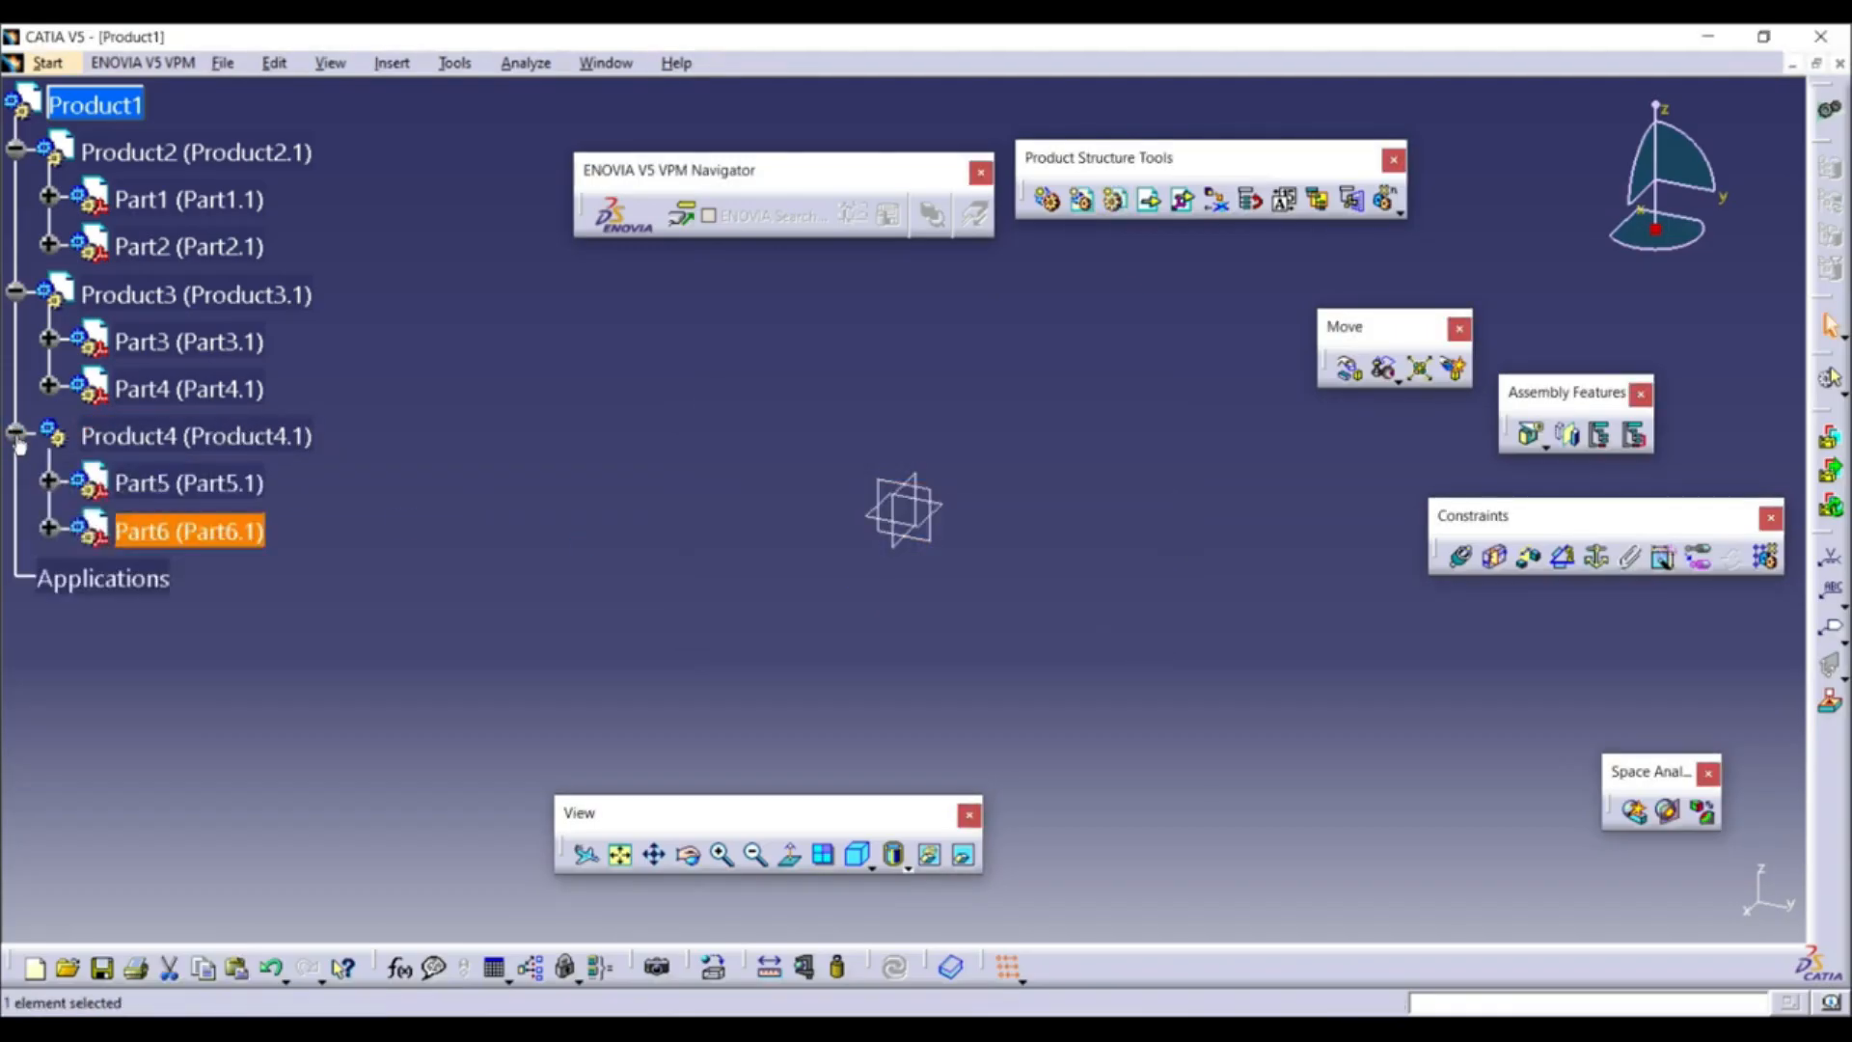
left_click(447, 584)
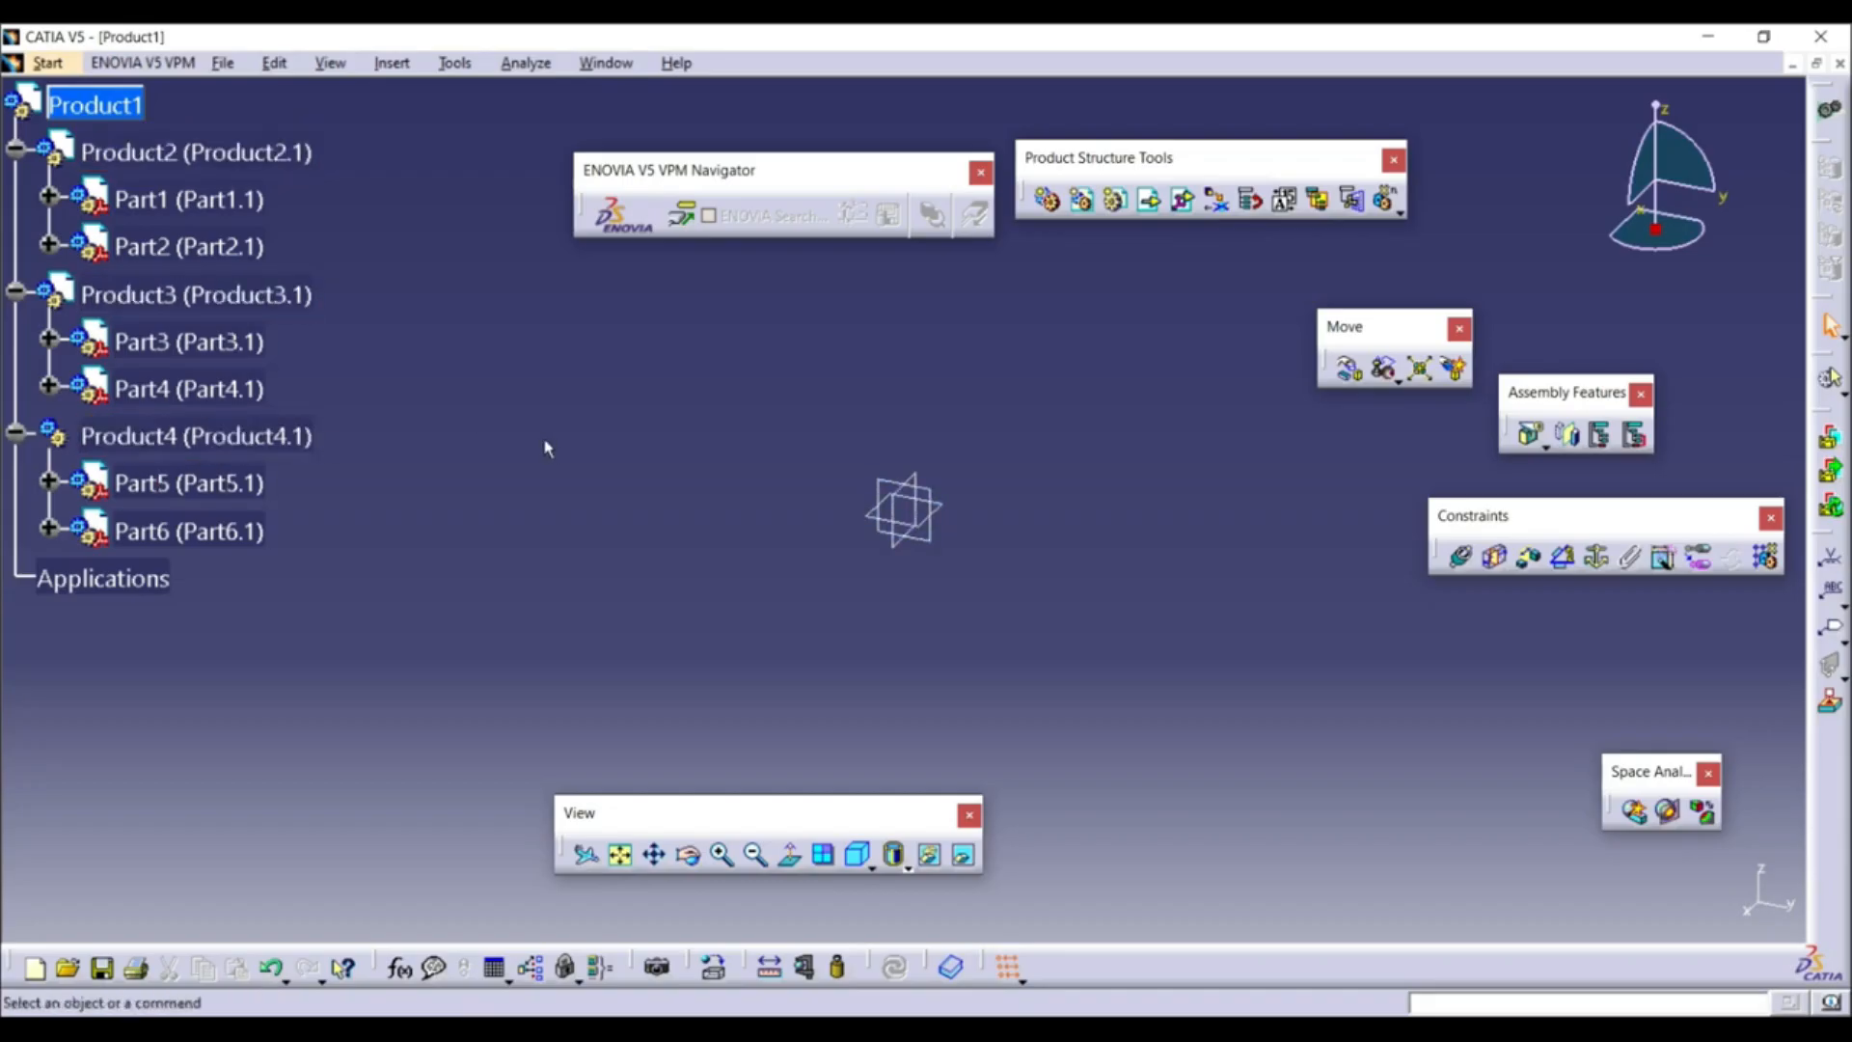
Save the complete Product1 assembly to the desktop with Save Management, keeping the file name Product1
left_click(224, 63)
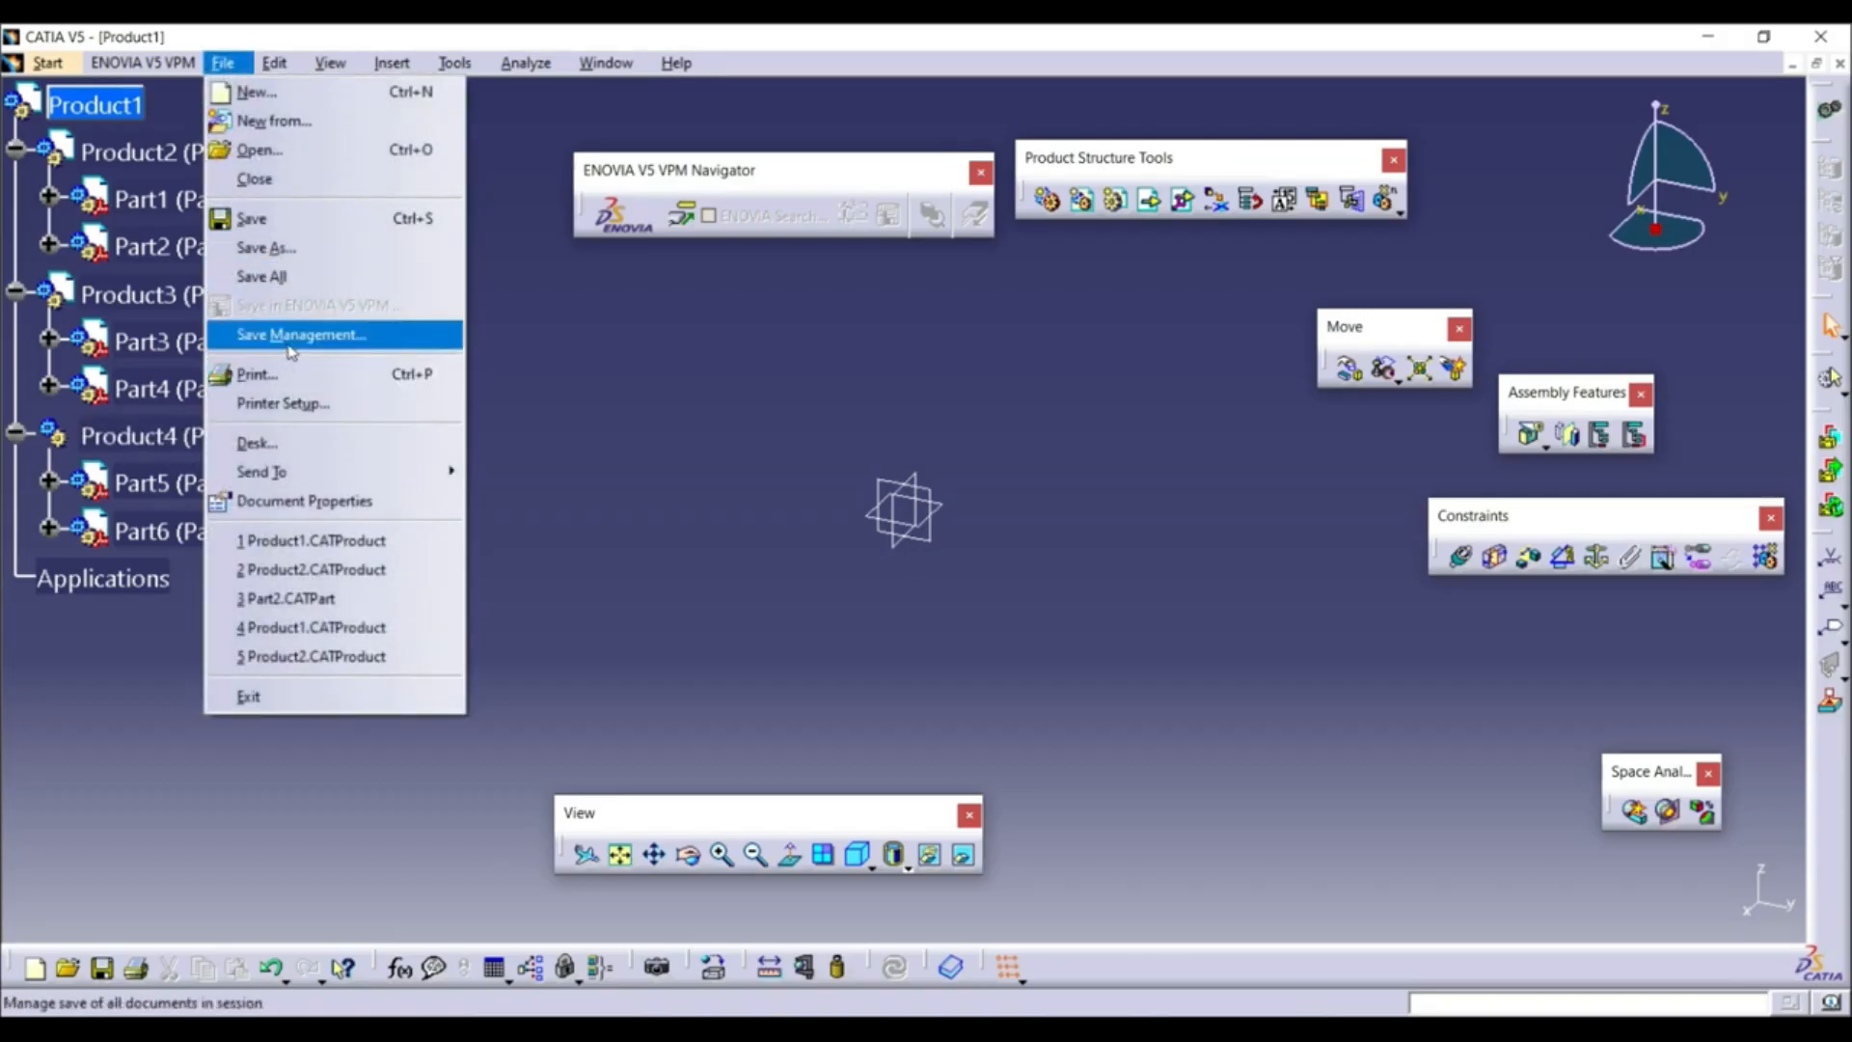
left_click(353, 335)
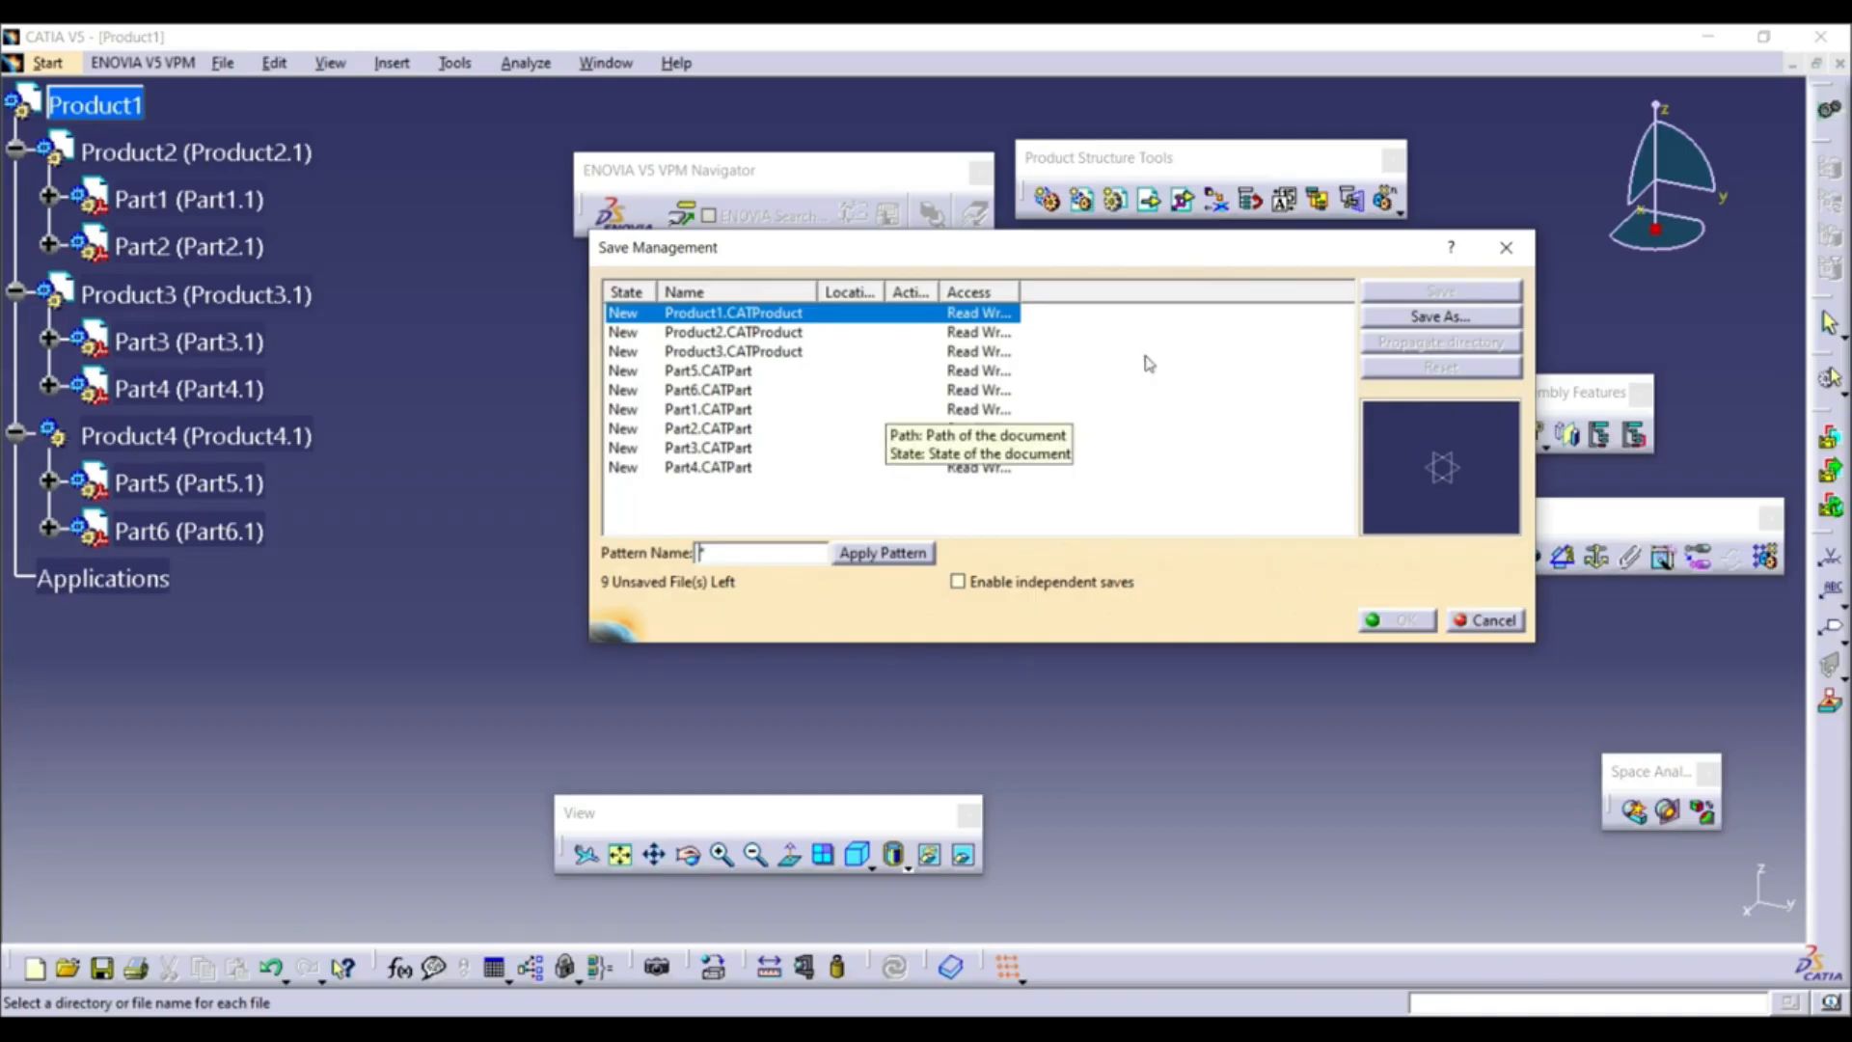
left_click(1408, 318)
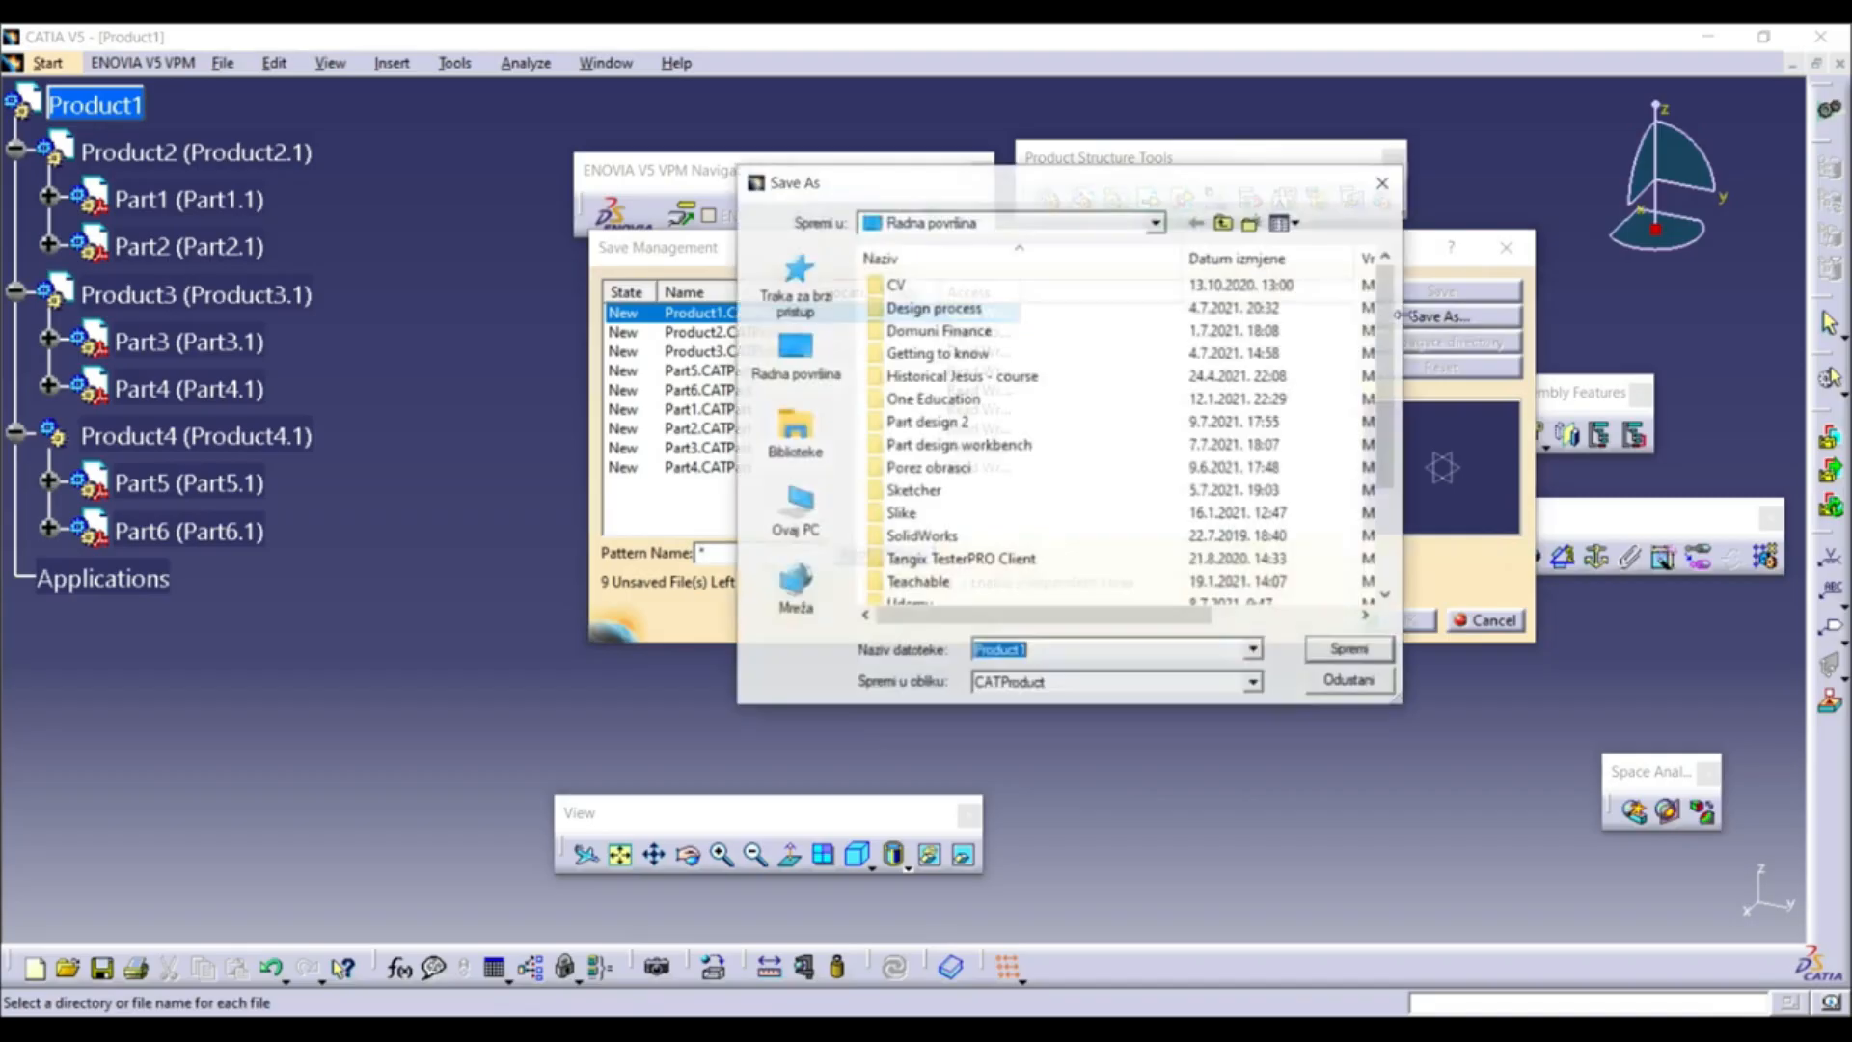
left_click(795, 353)
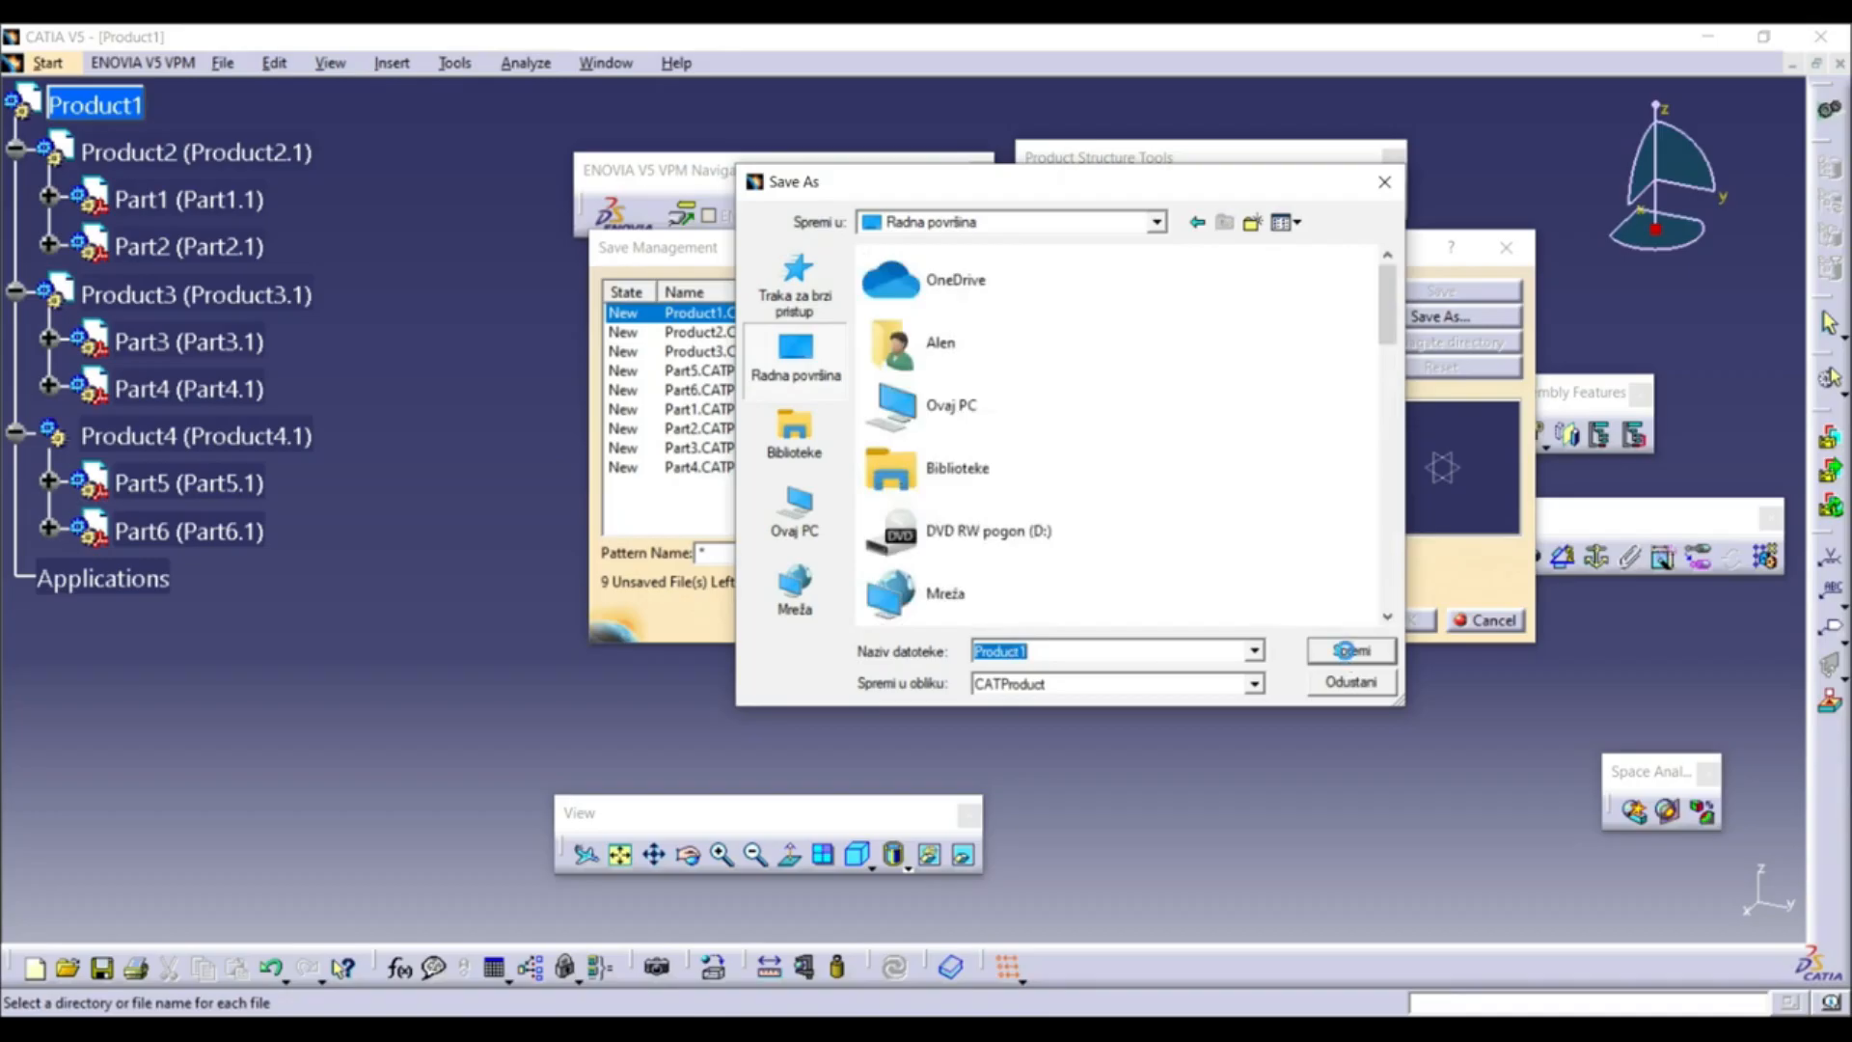
left_click(1350, 651)
left_click(1400, 622)
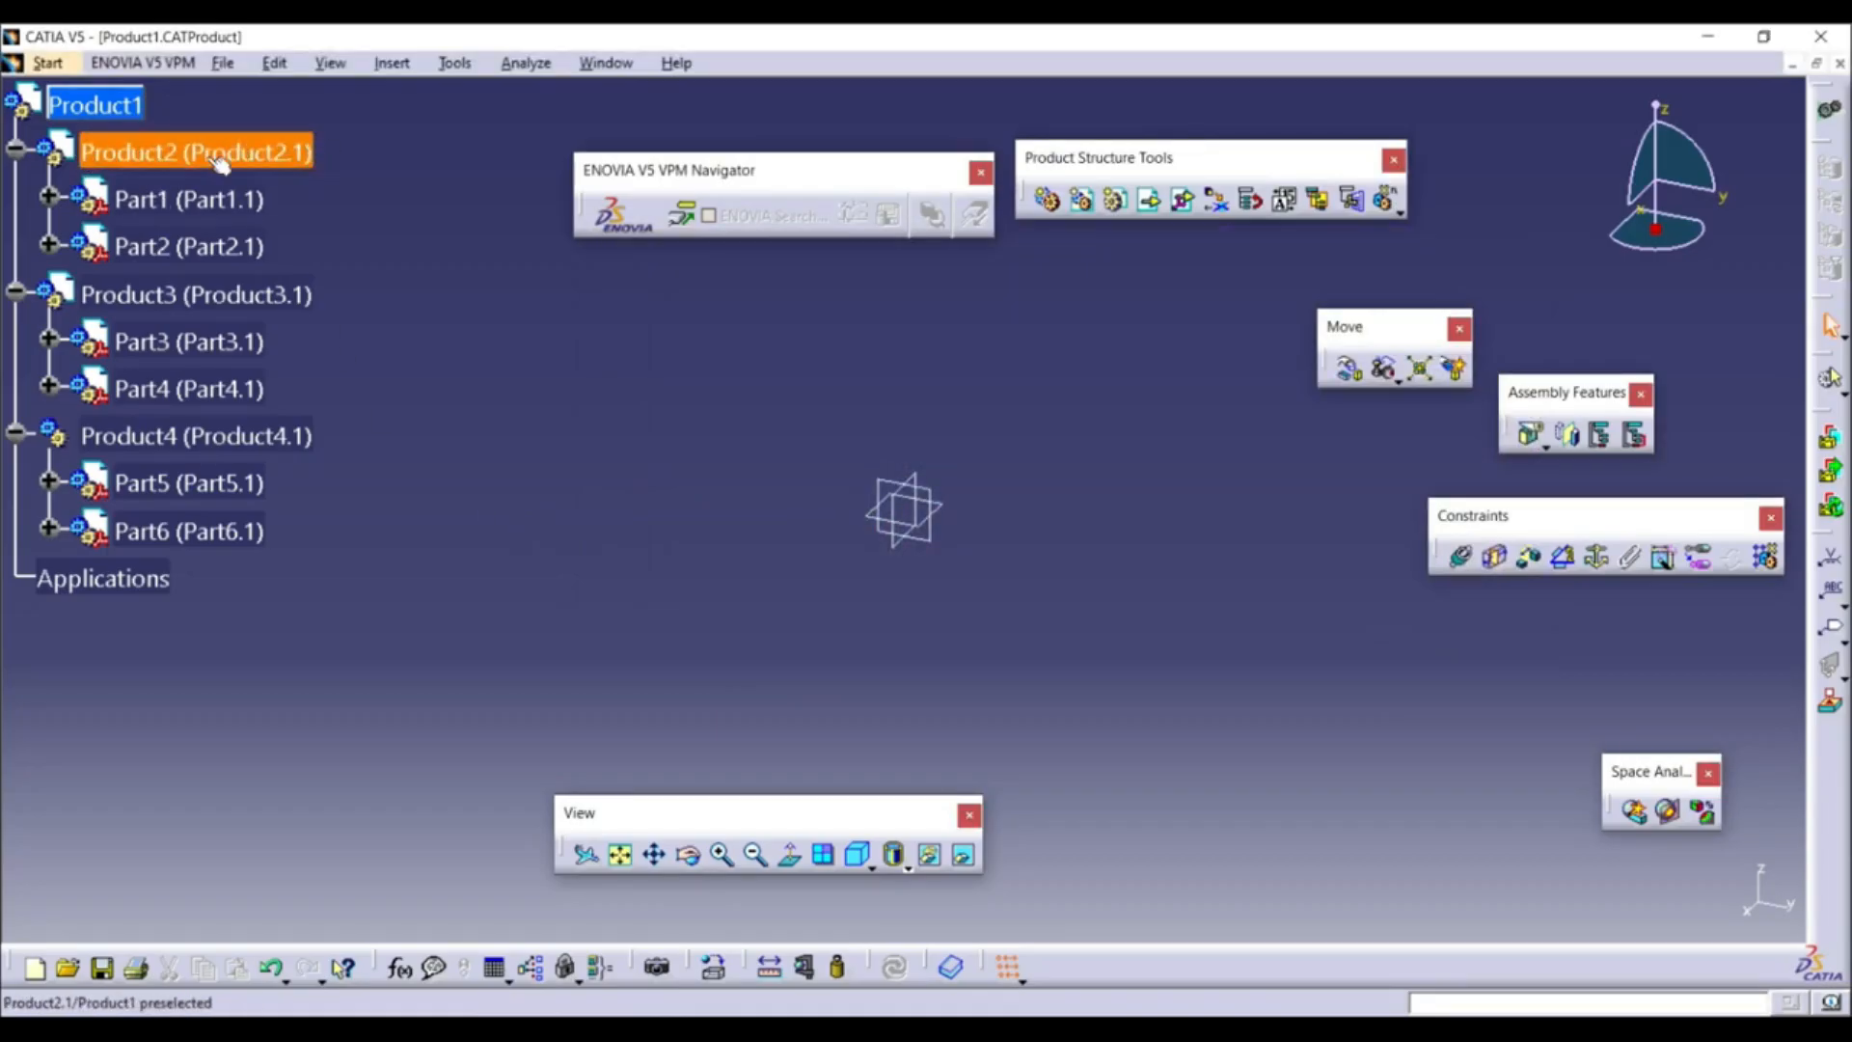
Open the Product2 subassembly in its own new window
right_click(188, 159)
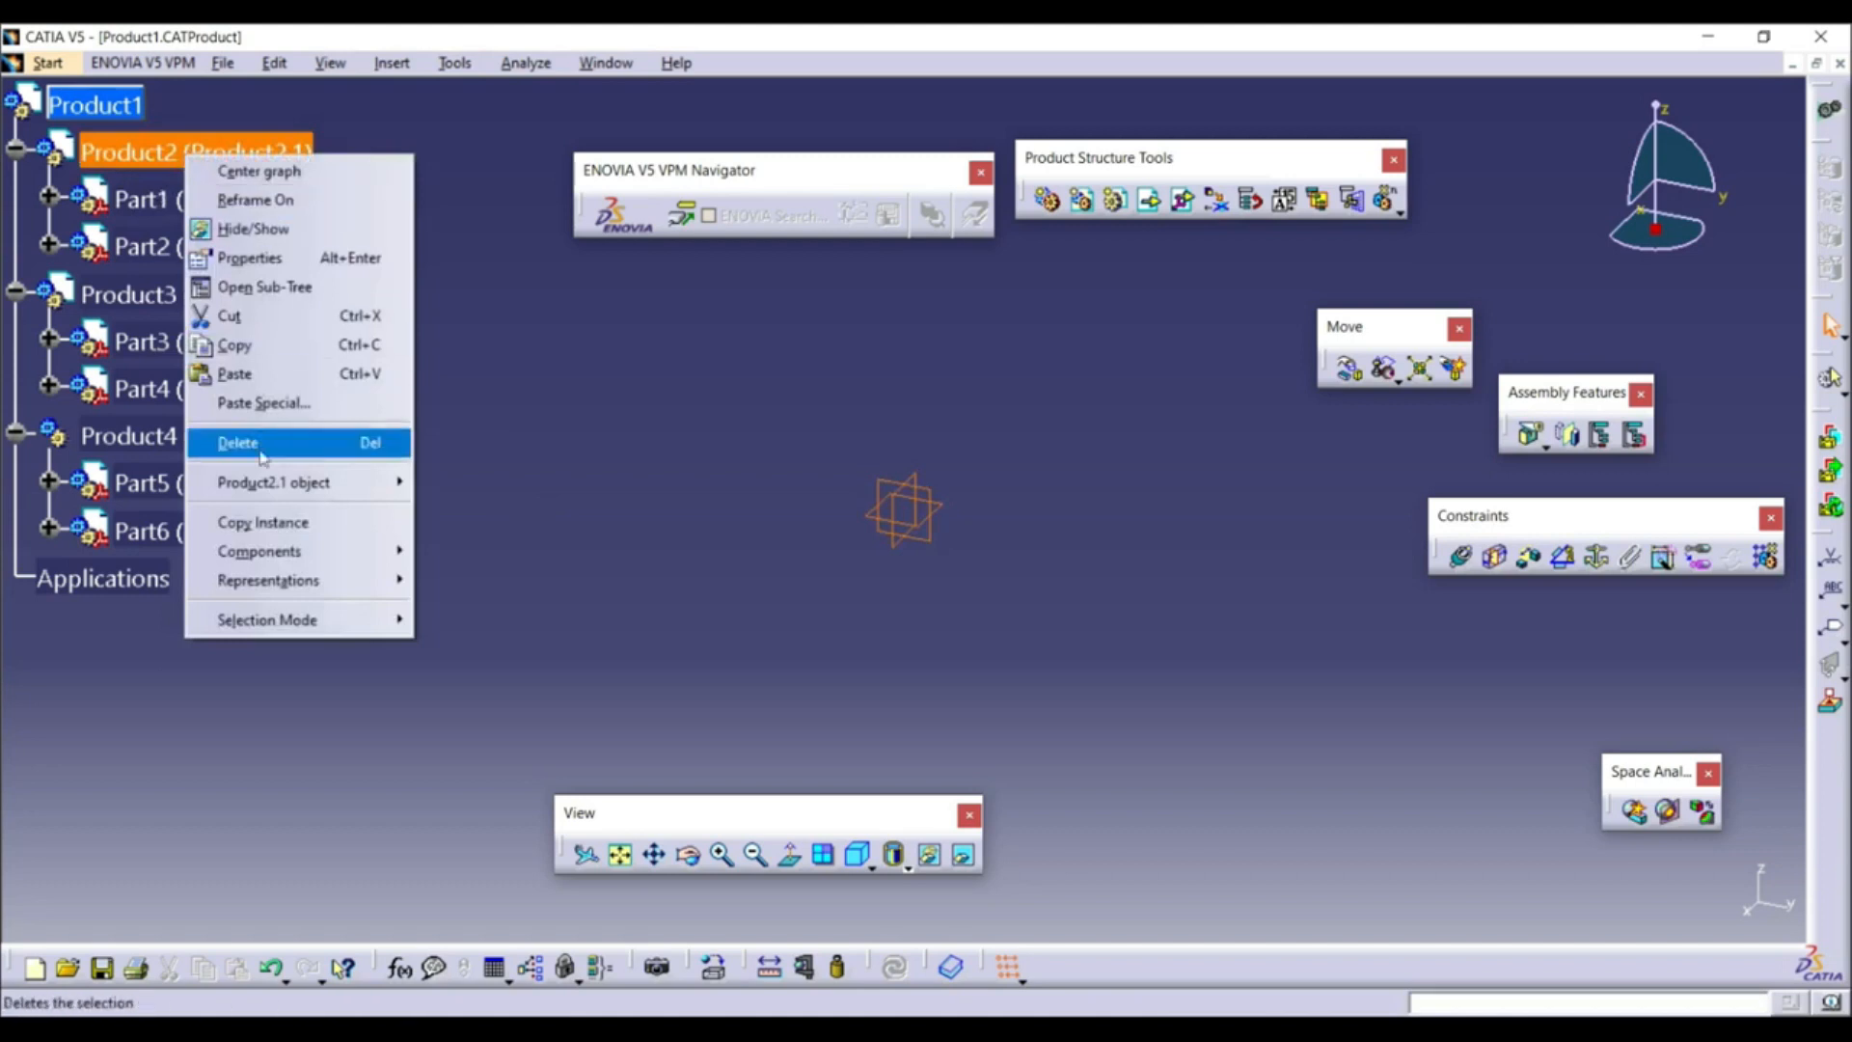
mouse_move(253, 485)
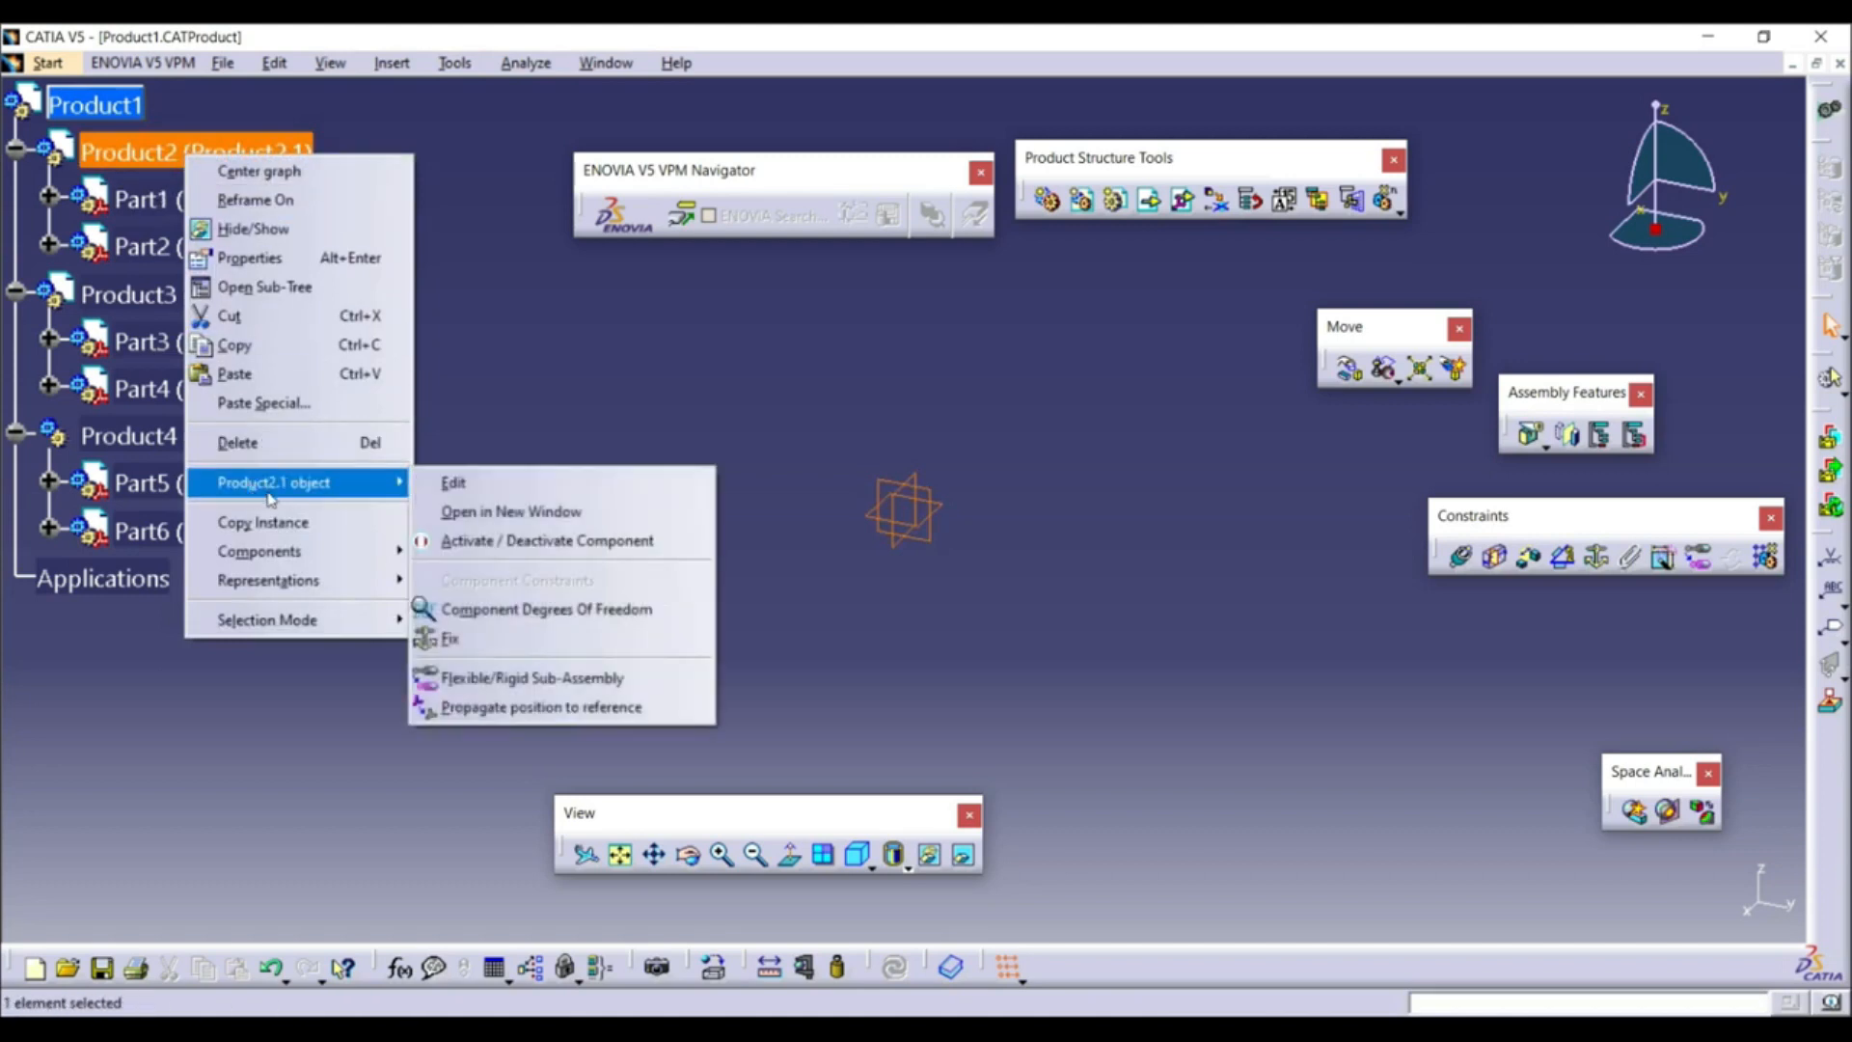
left_click(534, 518)
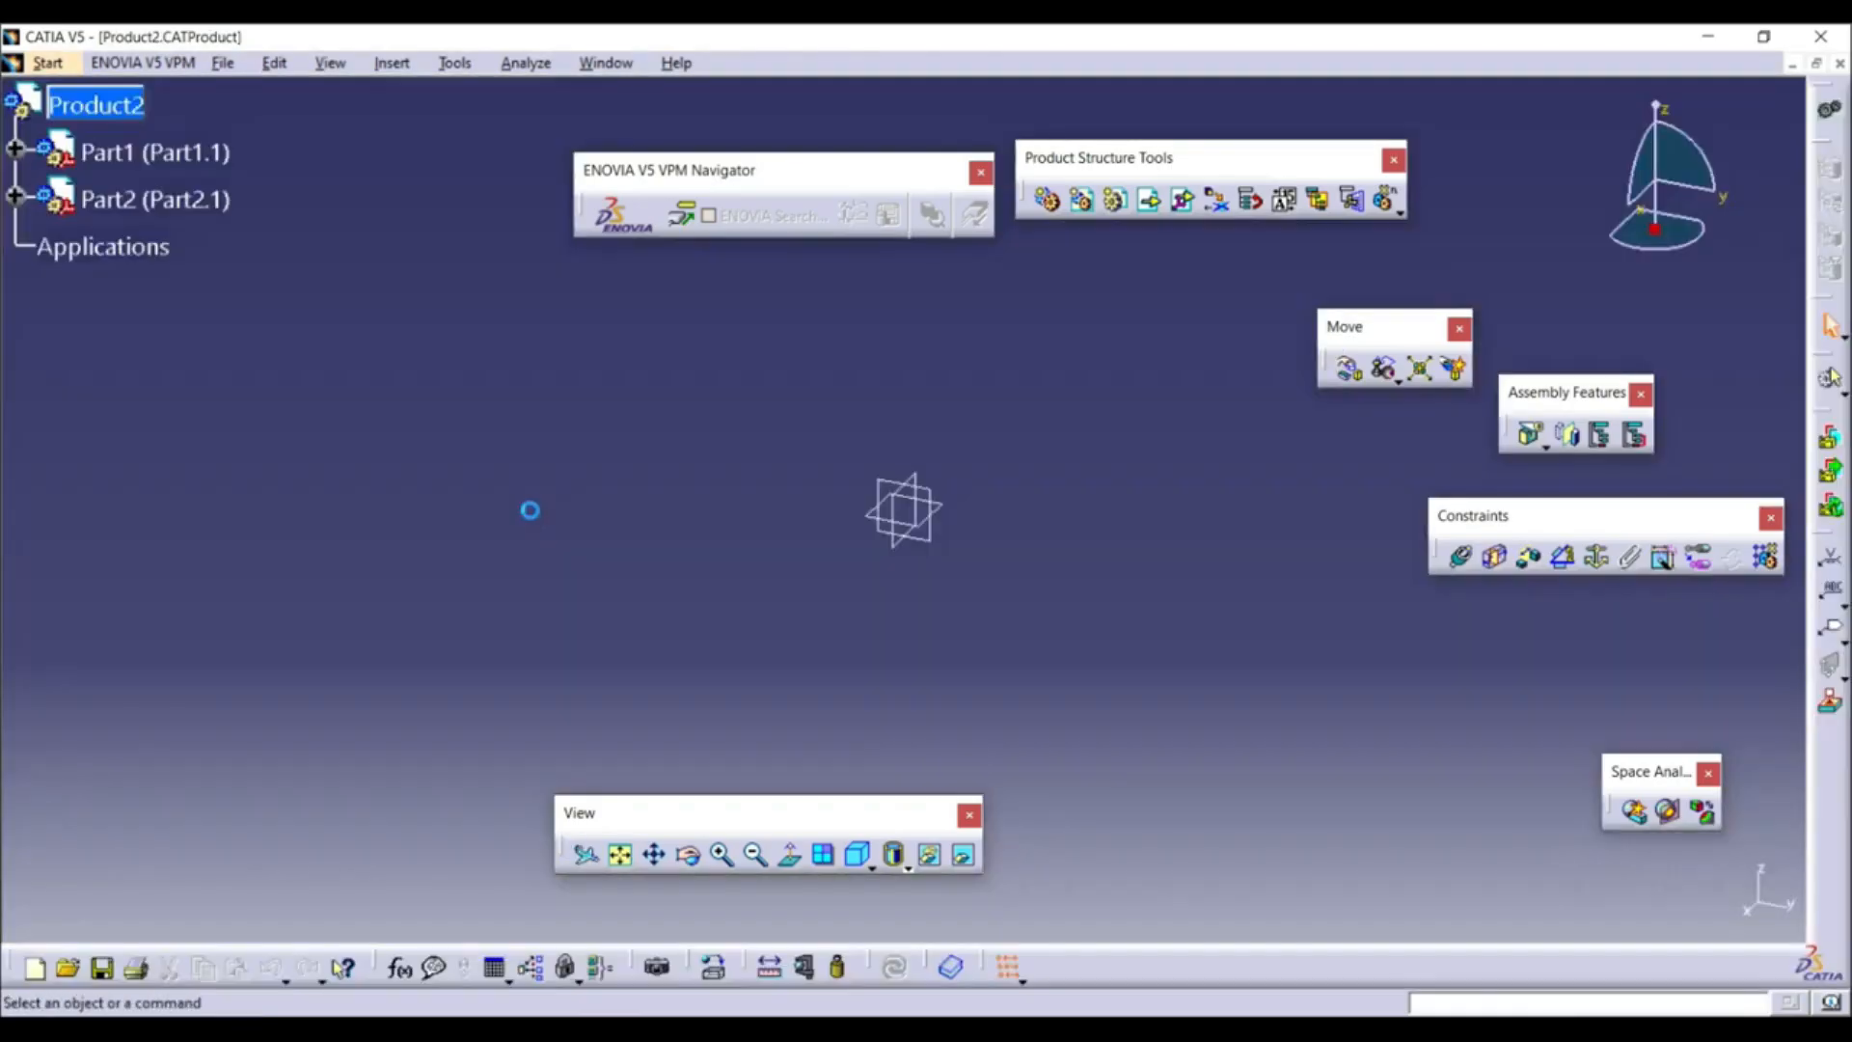
left_click(83, 113)
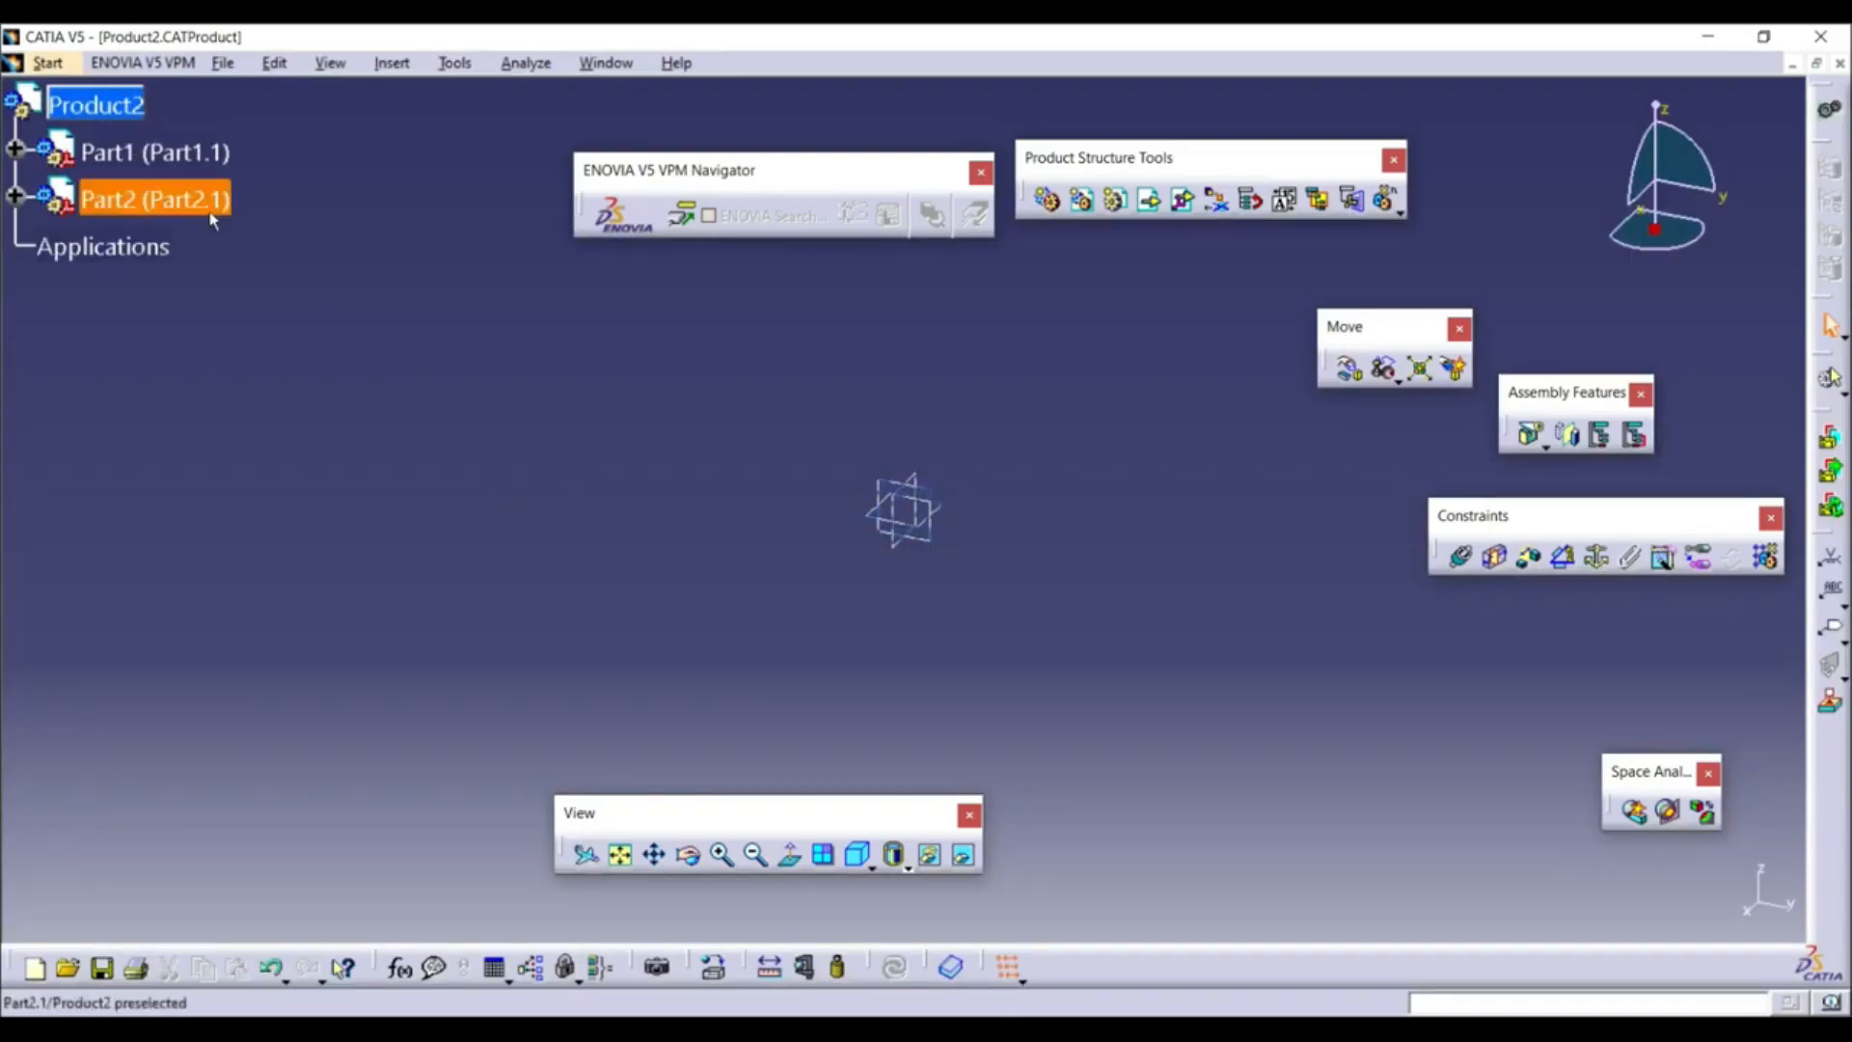
Save Product2 on the desktop under the new name SubB as a CATProduct, accepting the link update, and close its window
left_click(223, 64)
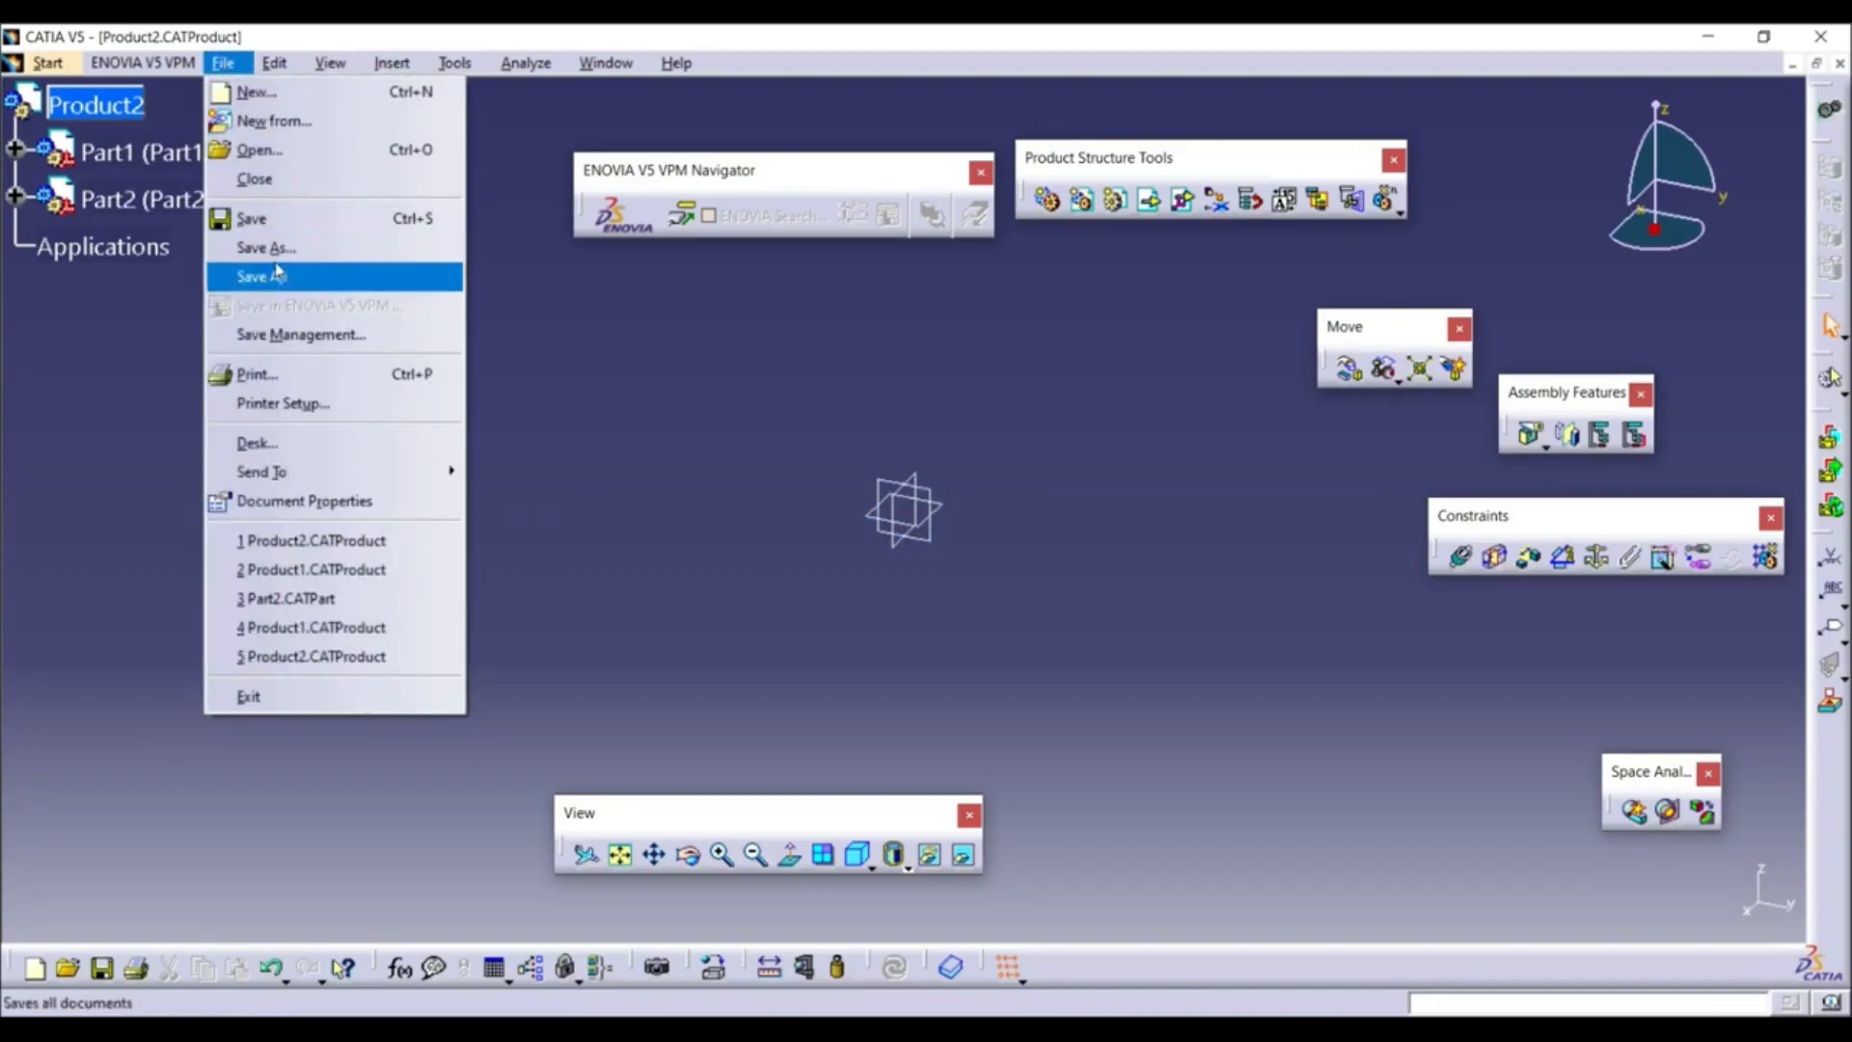
left_click(283, 251)
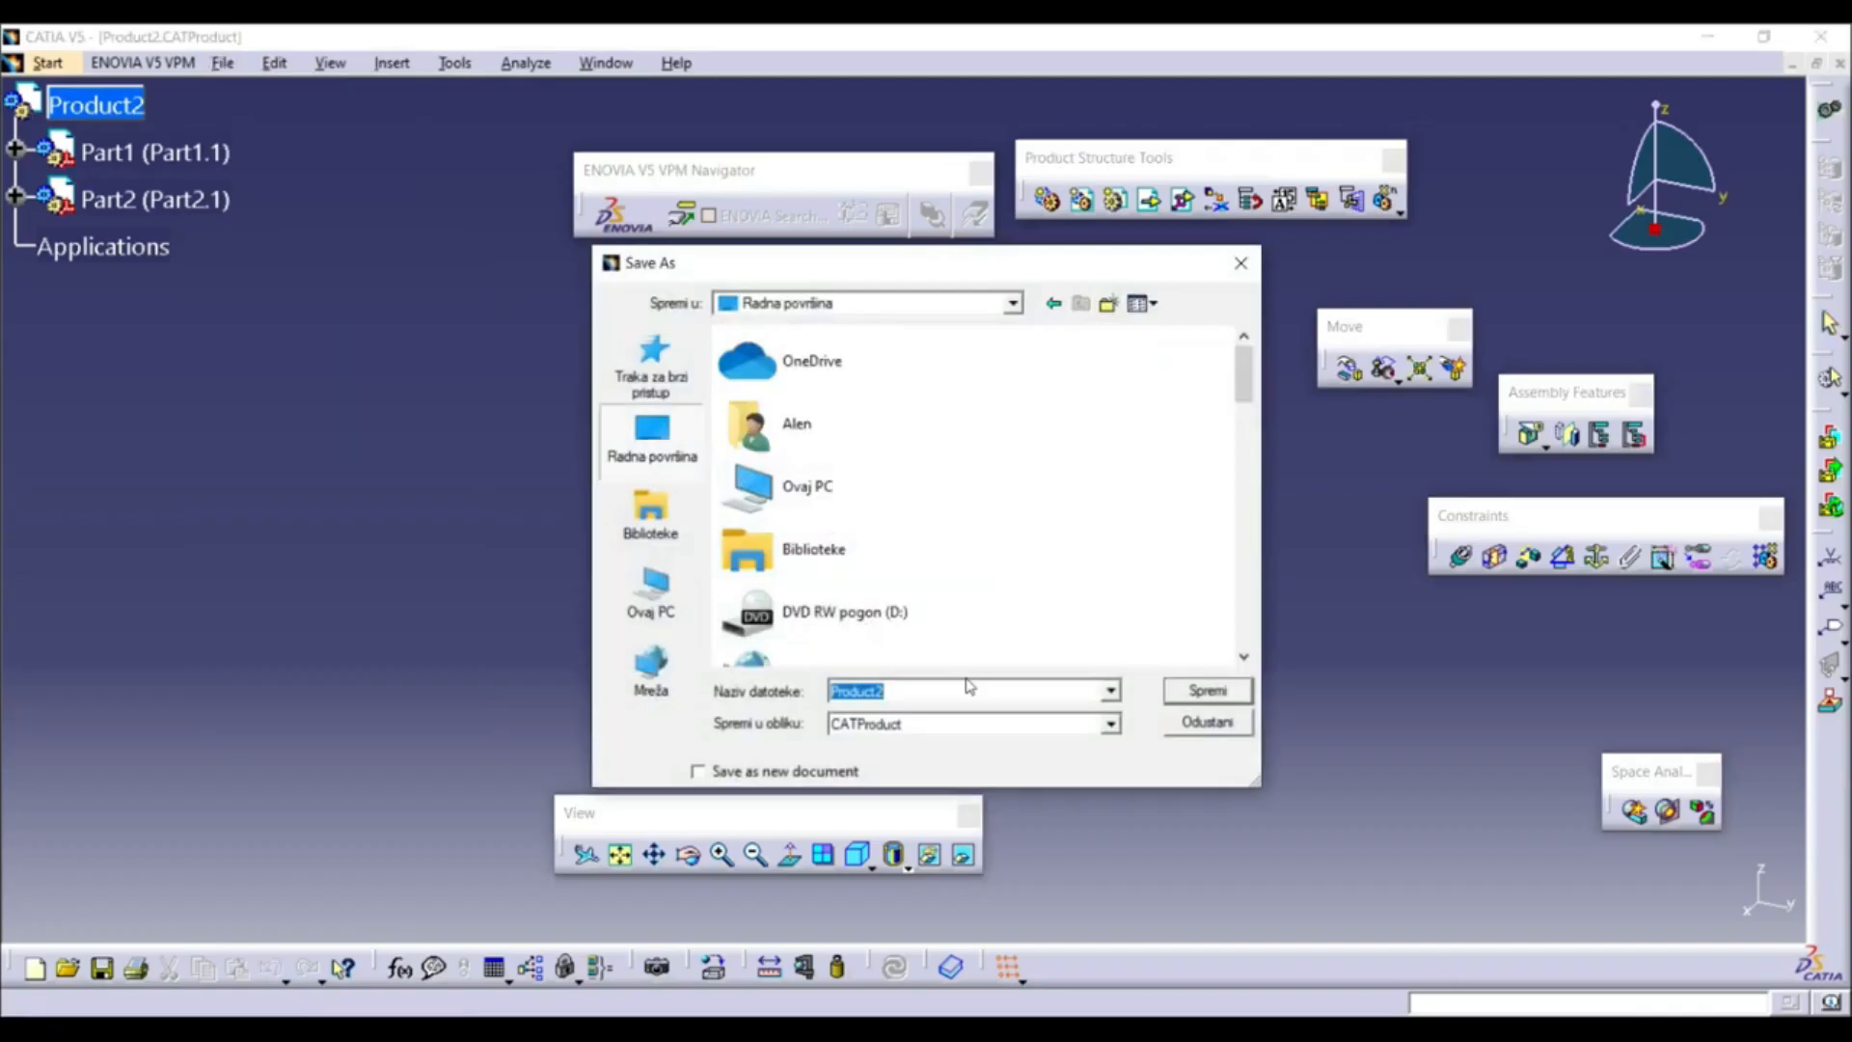
left_click(1202, 696)
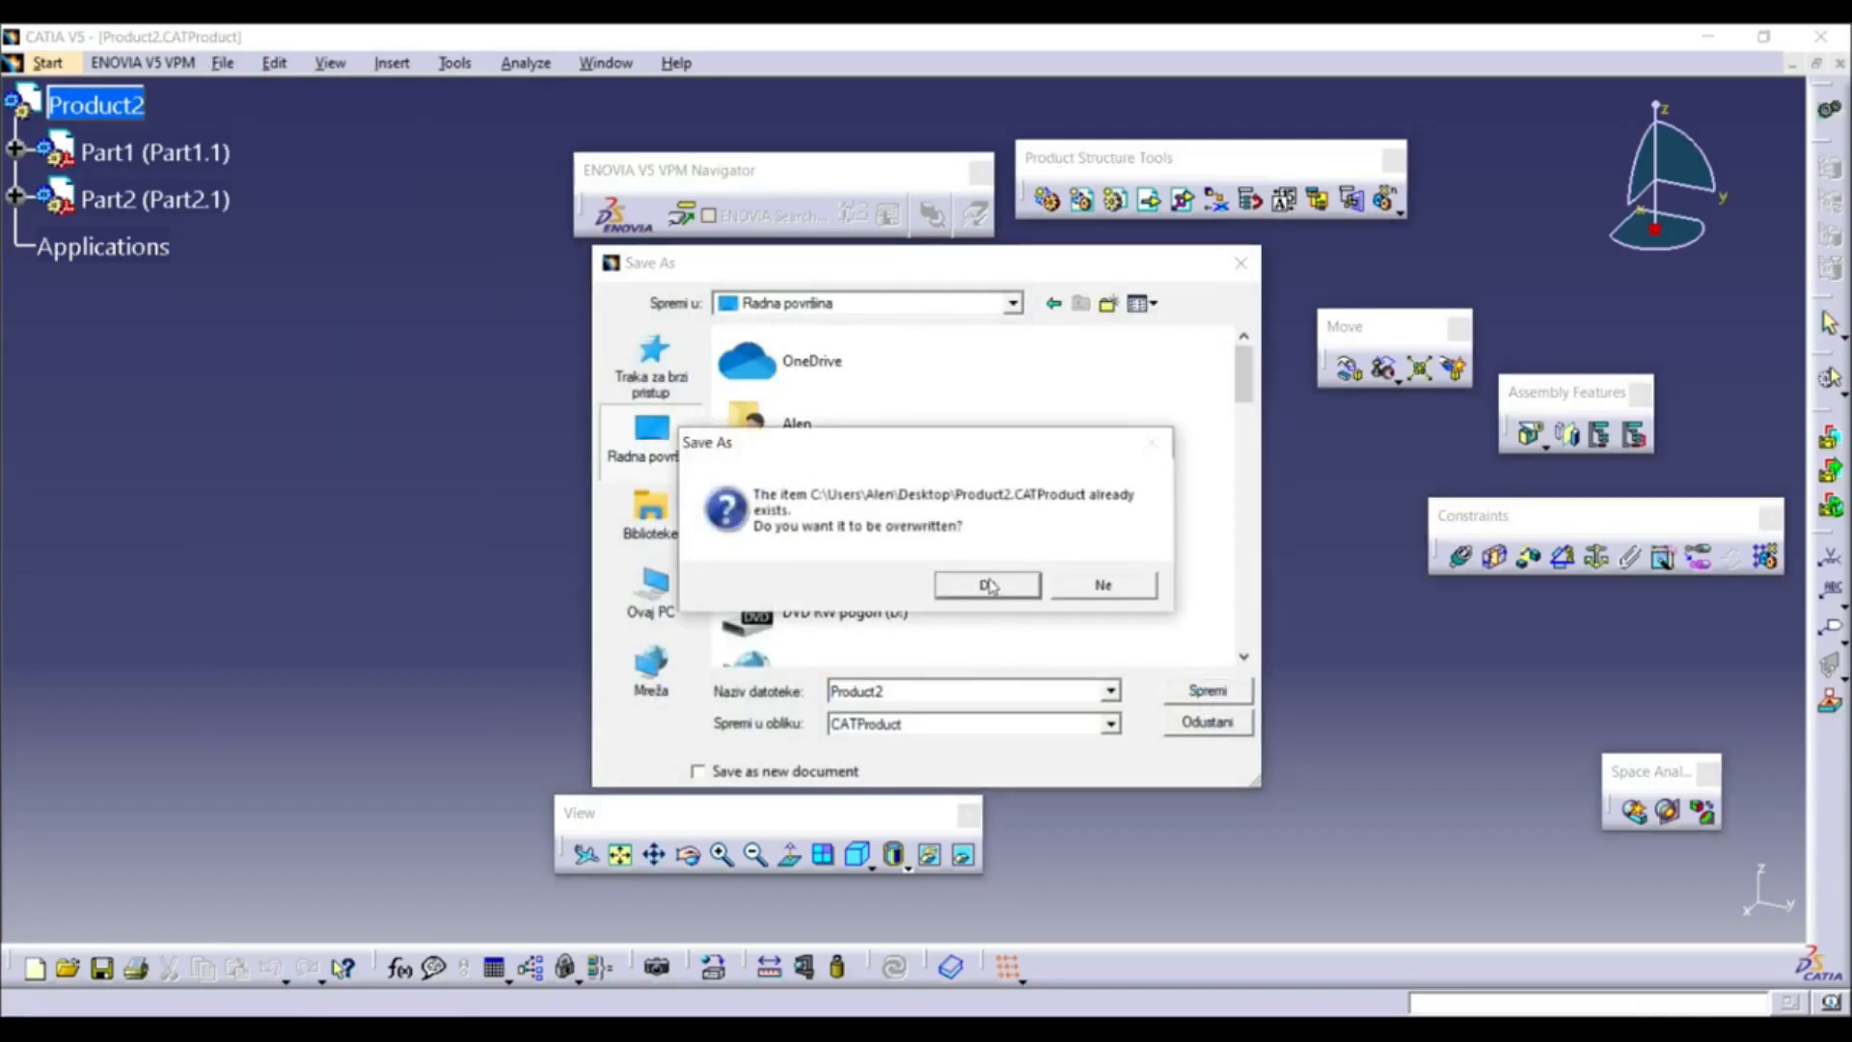
left_click(1102, 584)
type("Sub8")
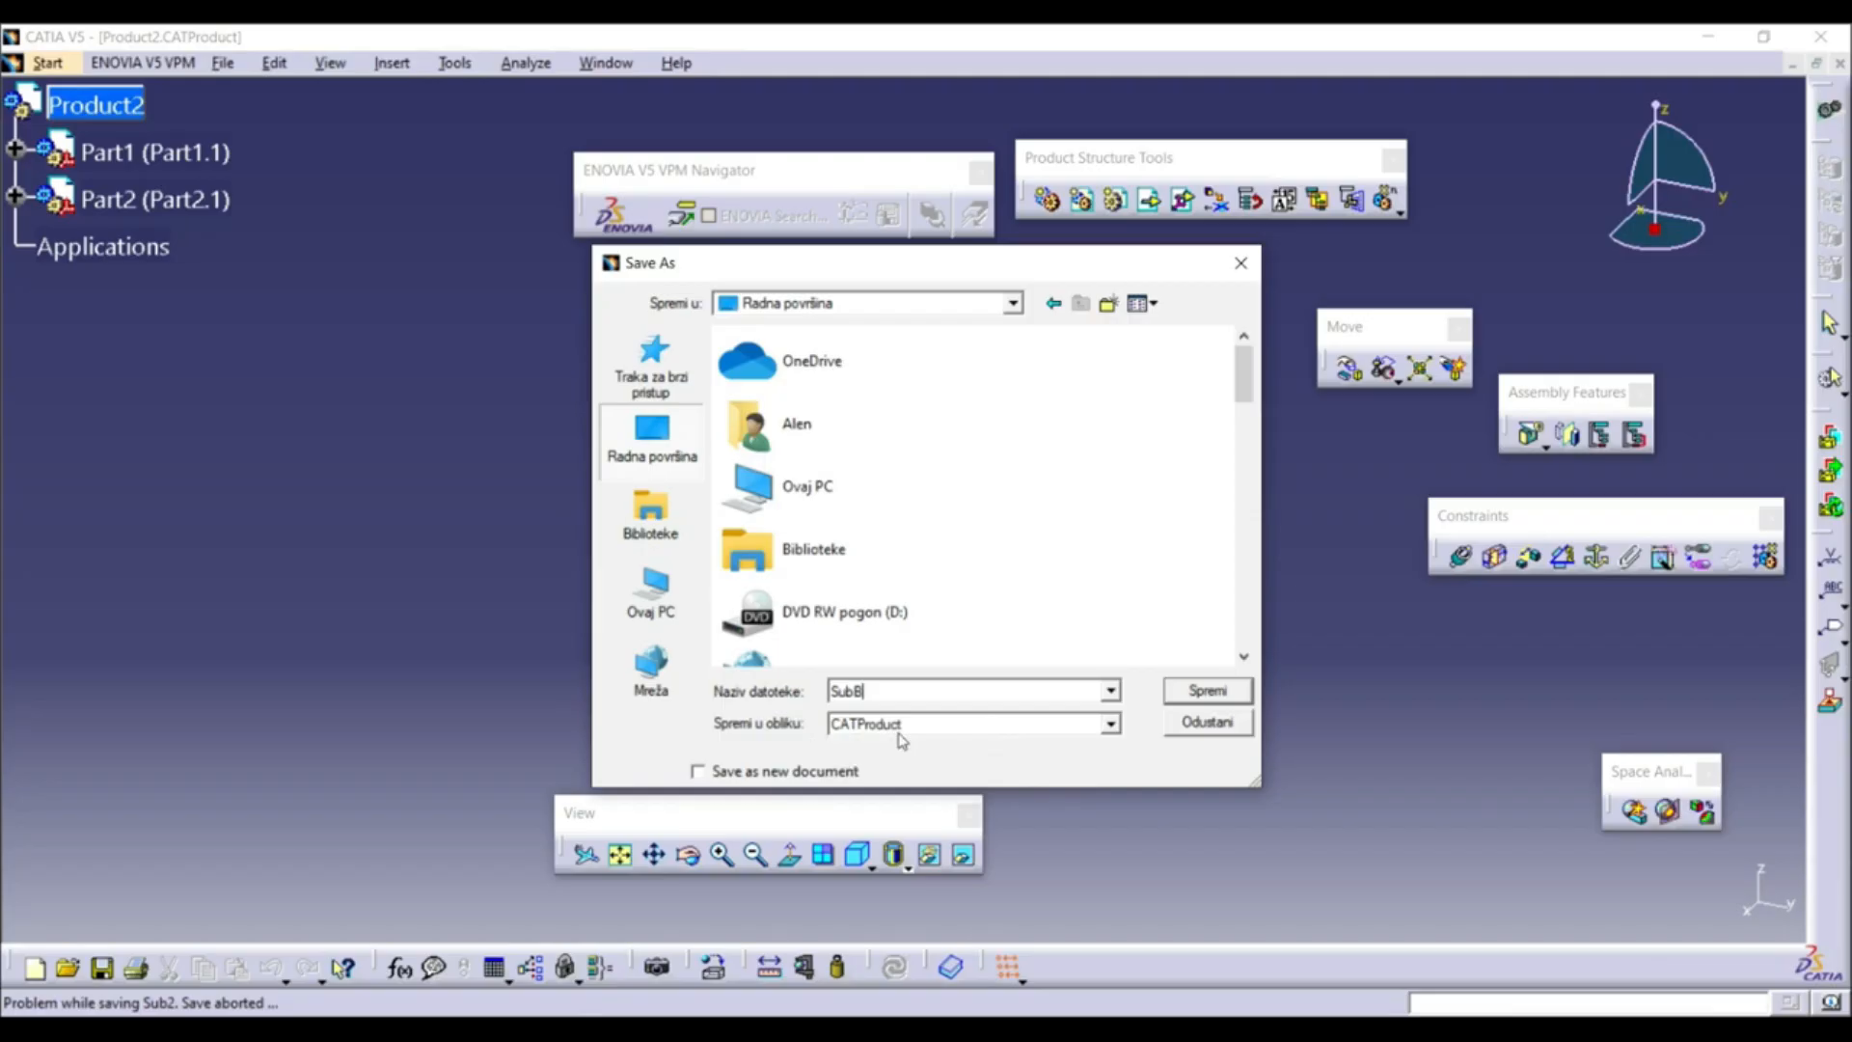
key("Tab")
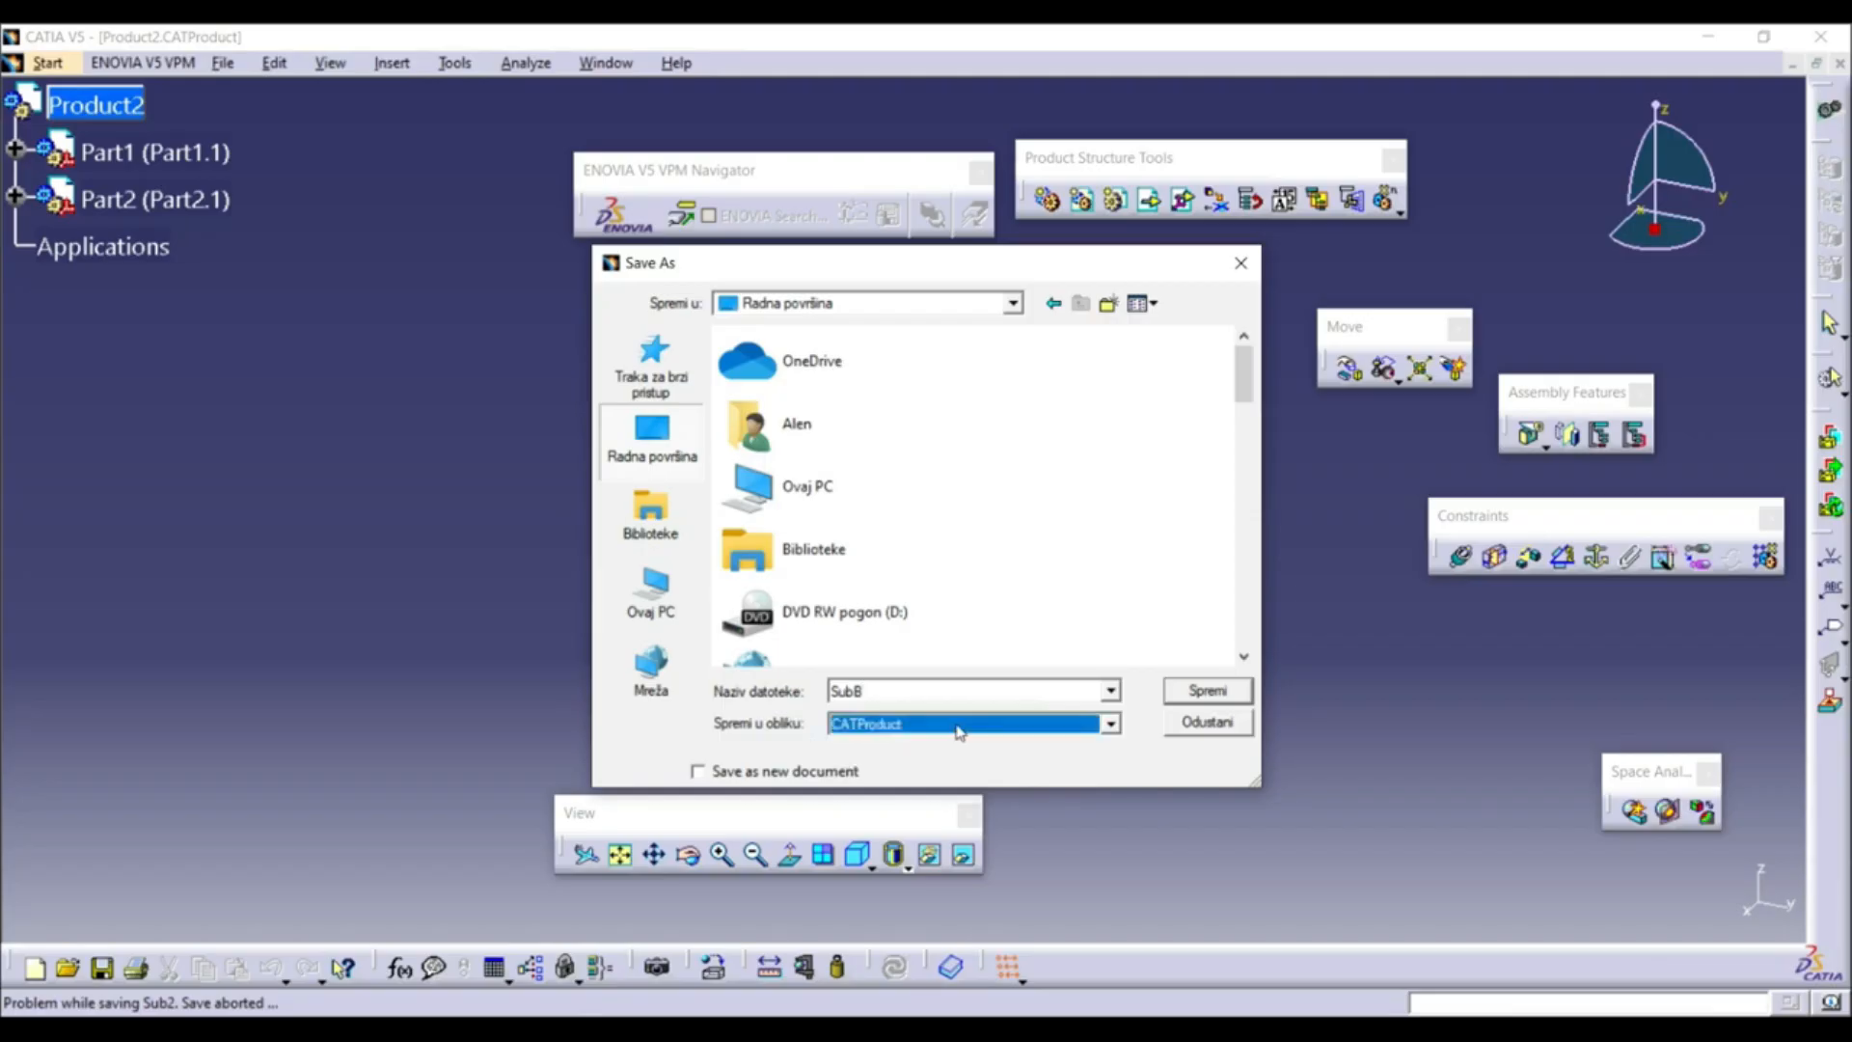
left_click(960, 732)
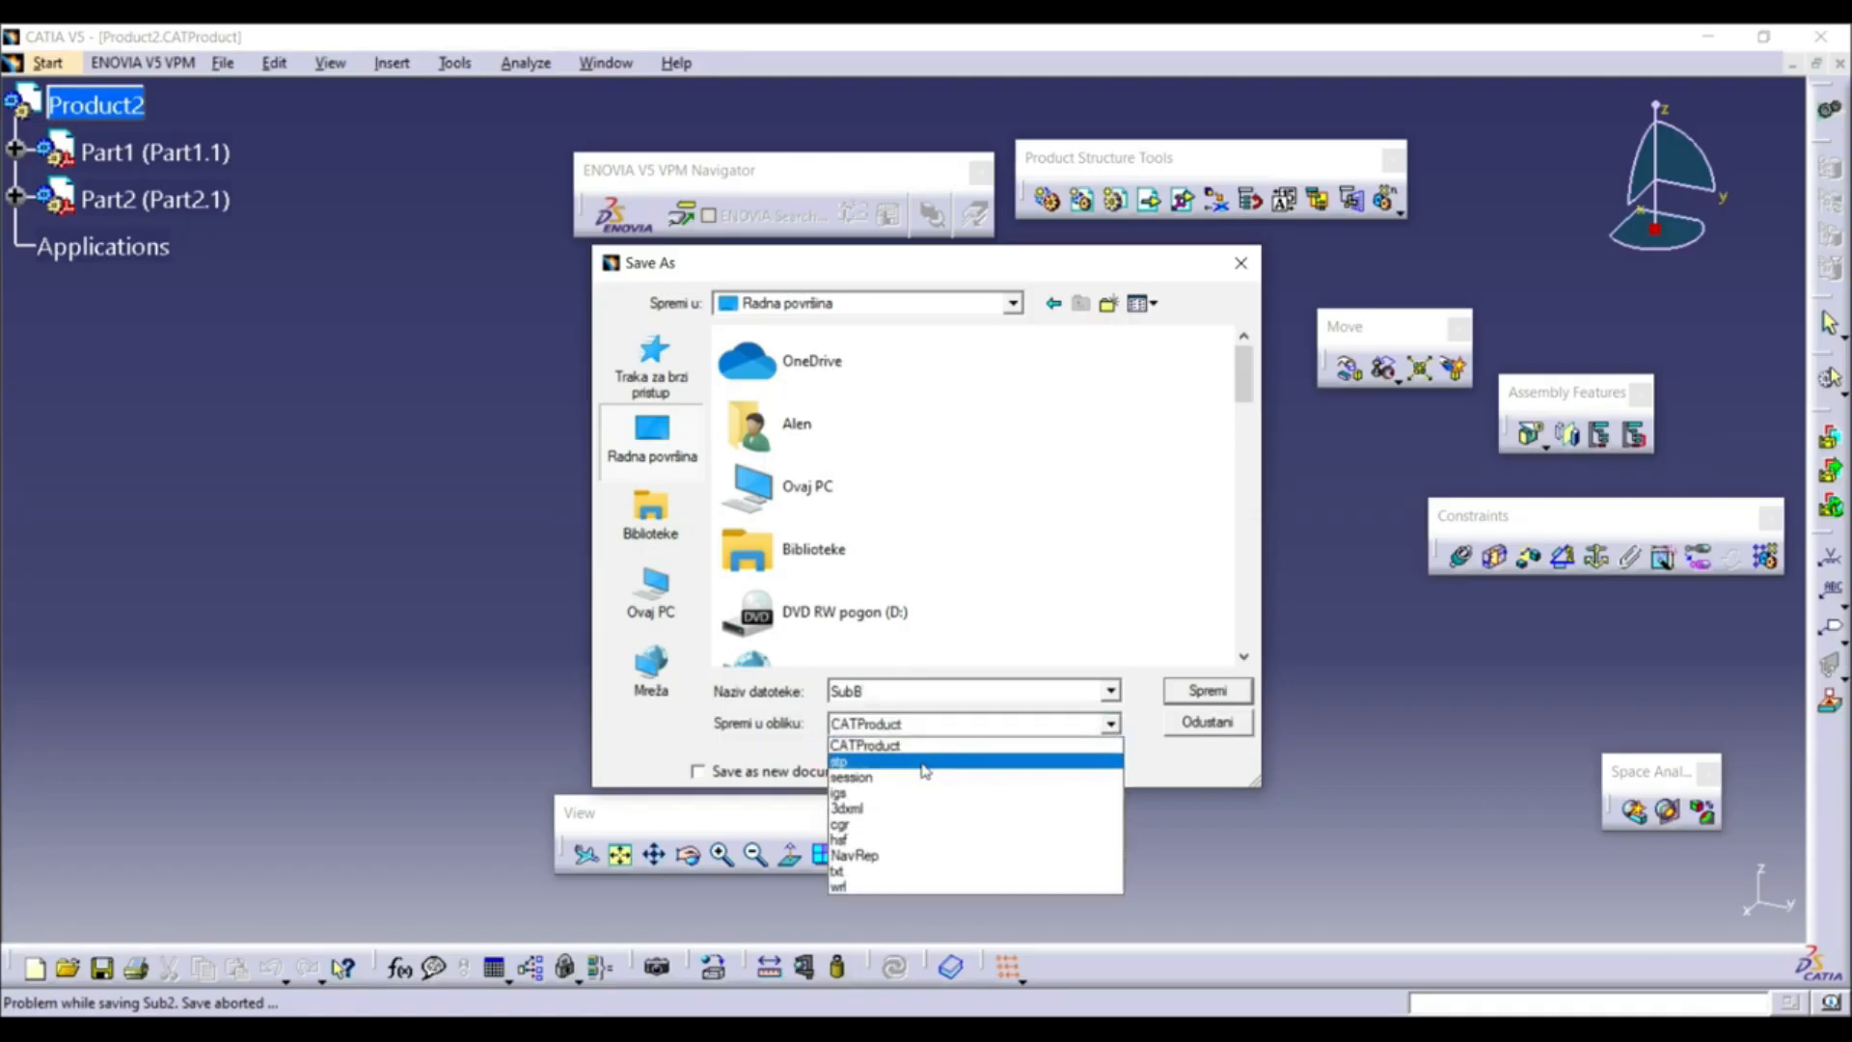
left_click(1177, 767)
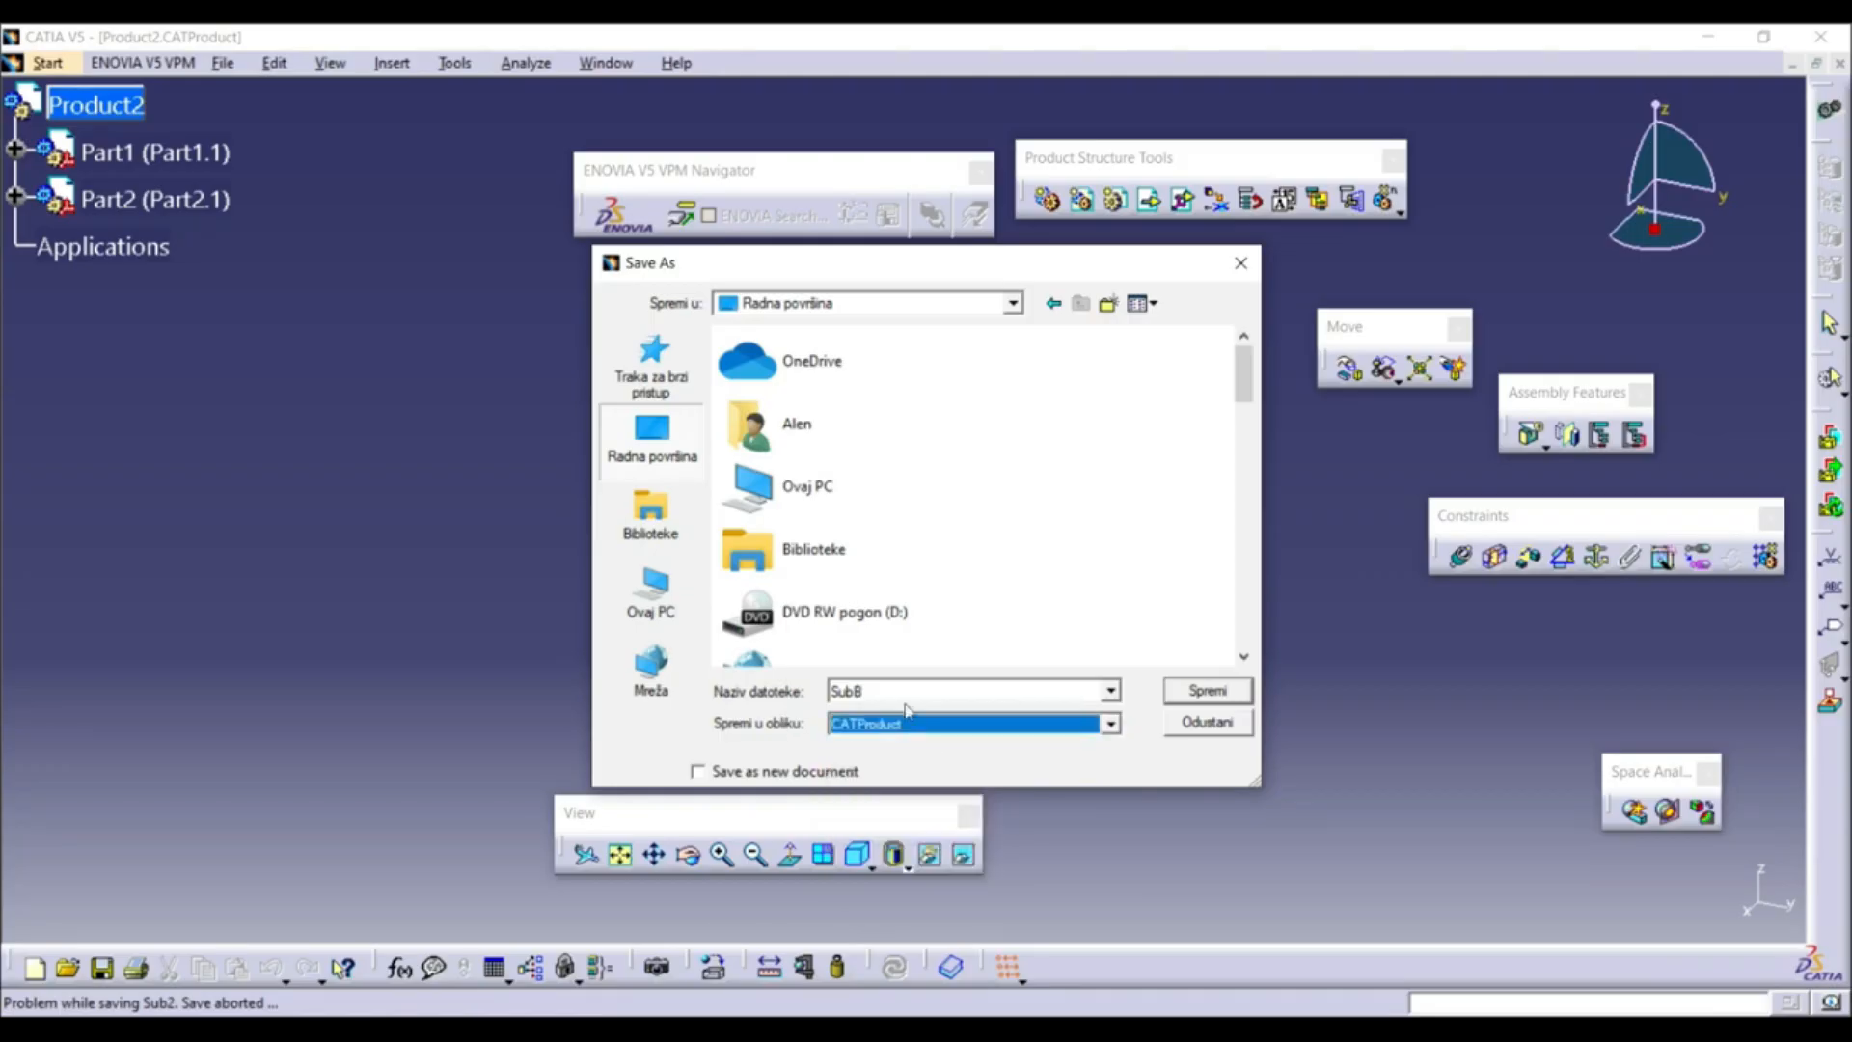
left_click(1185, 695)
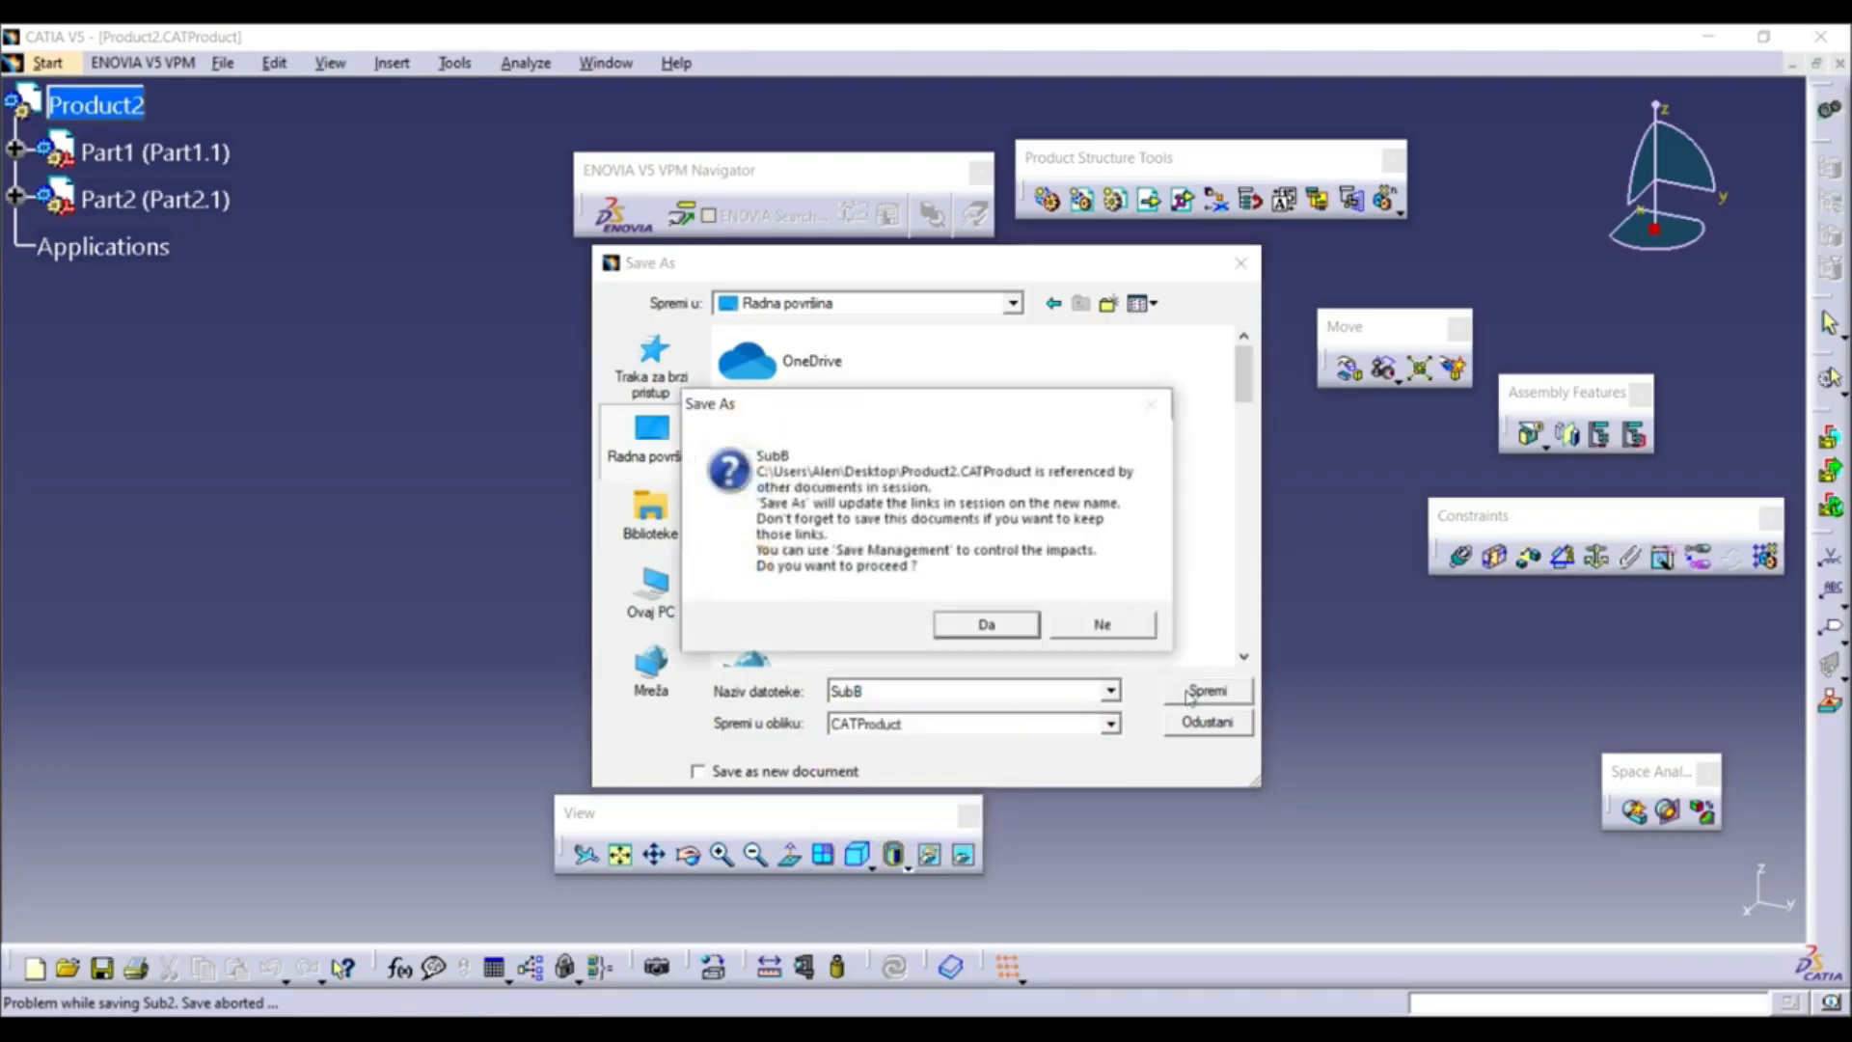
left_click(983, 619)
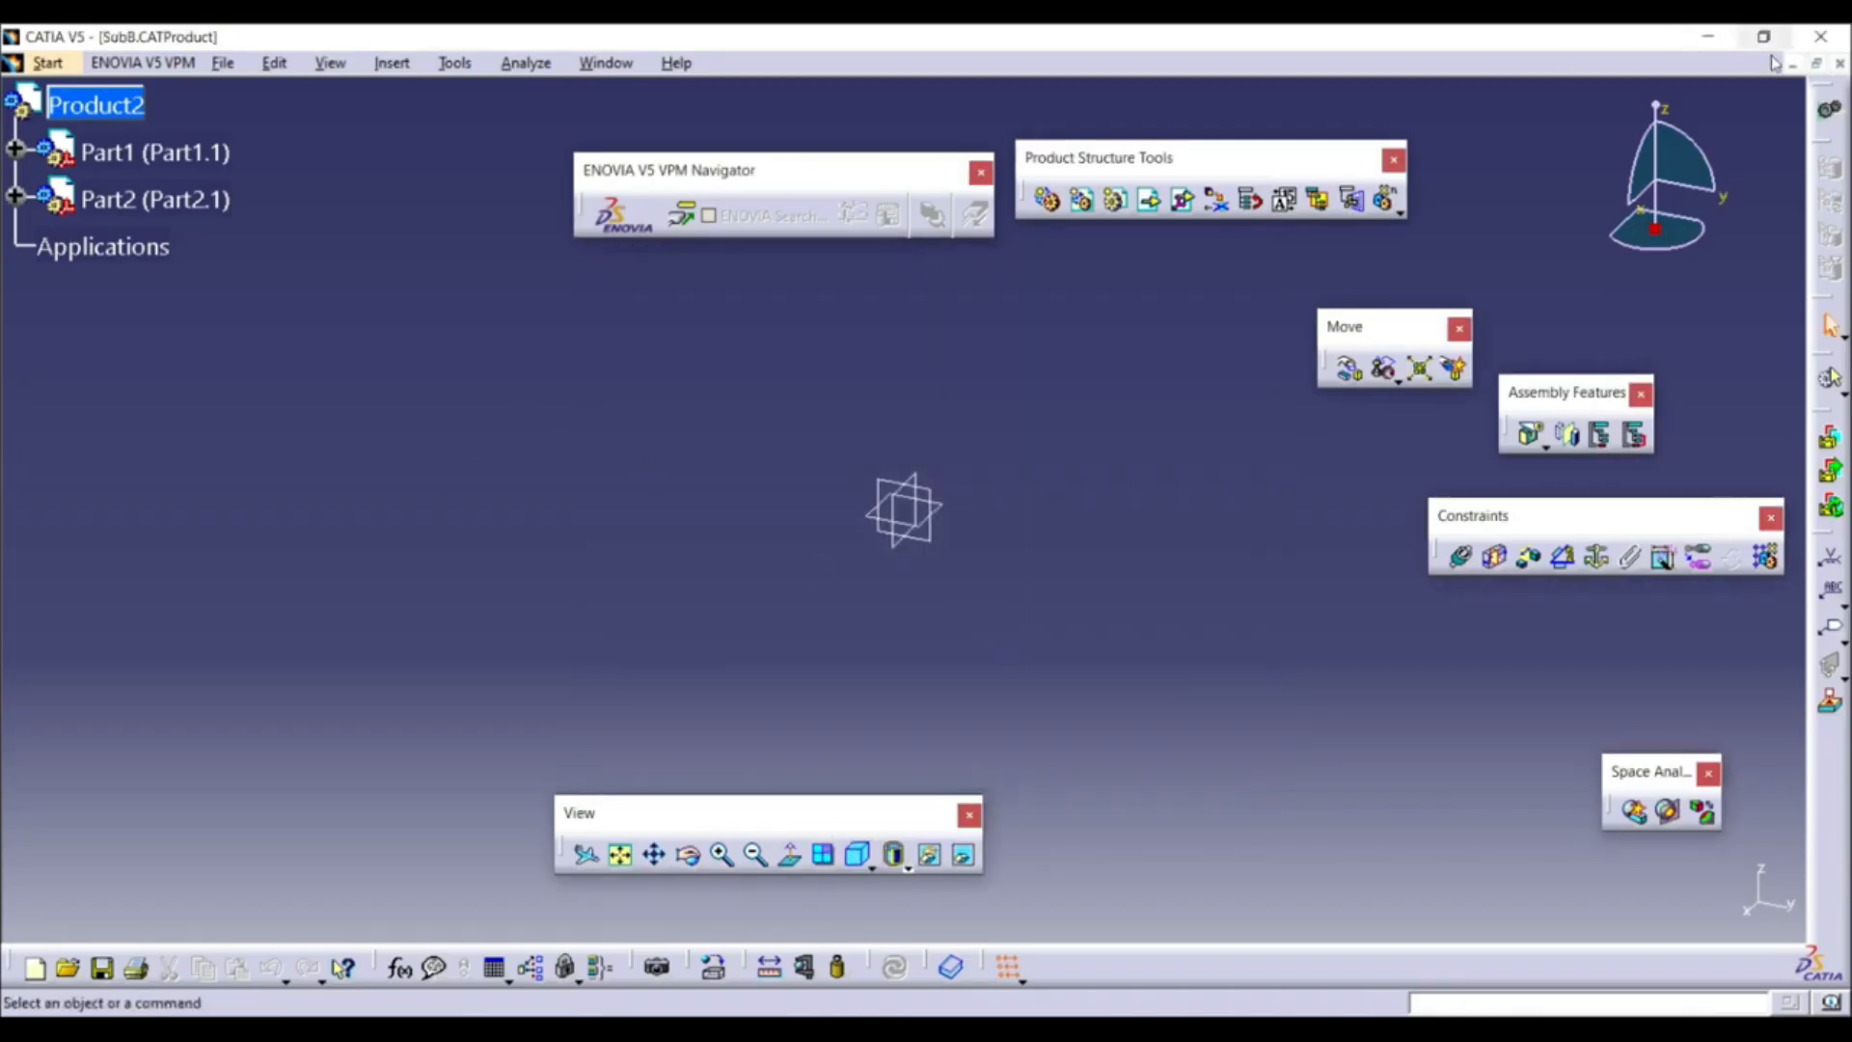
left_click(1841, 64)
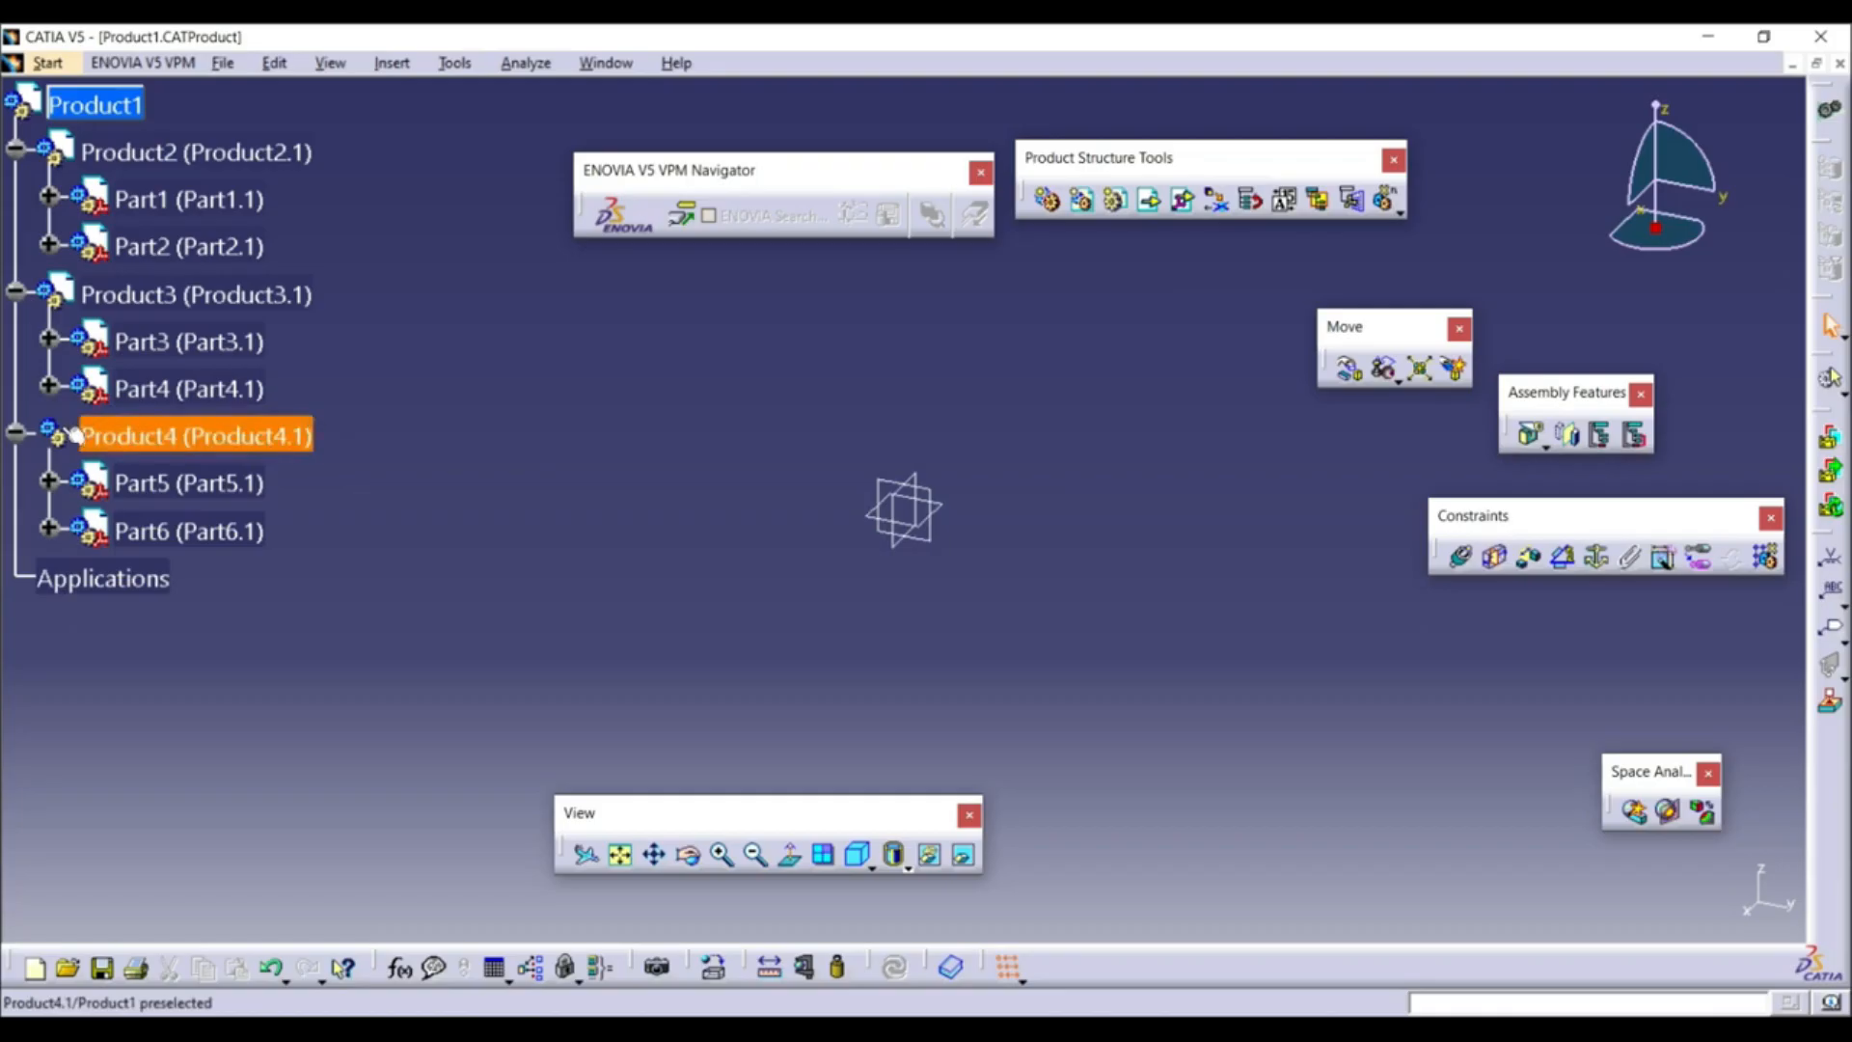
right_click(146, 434)
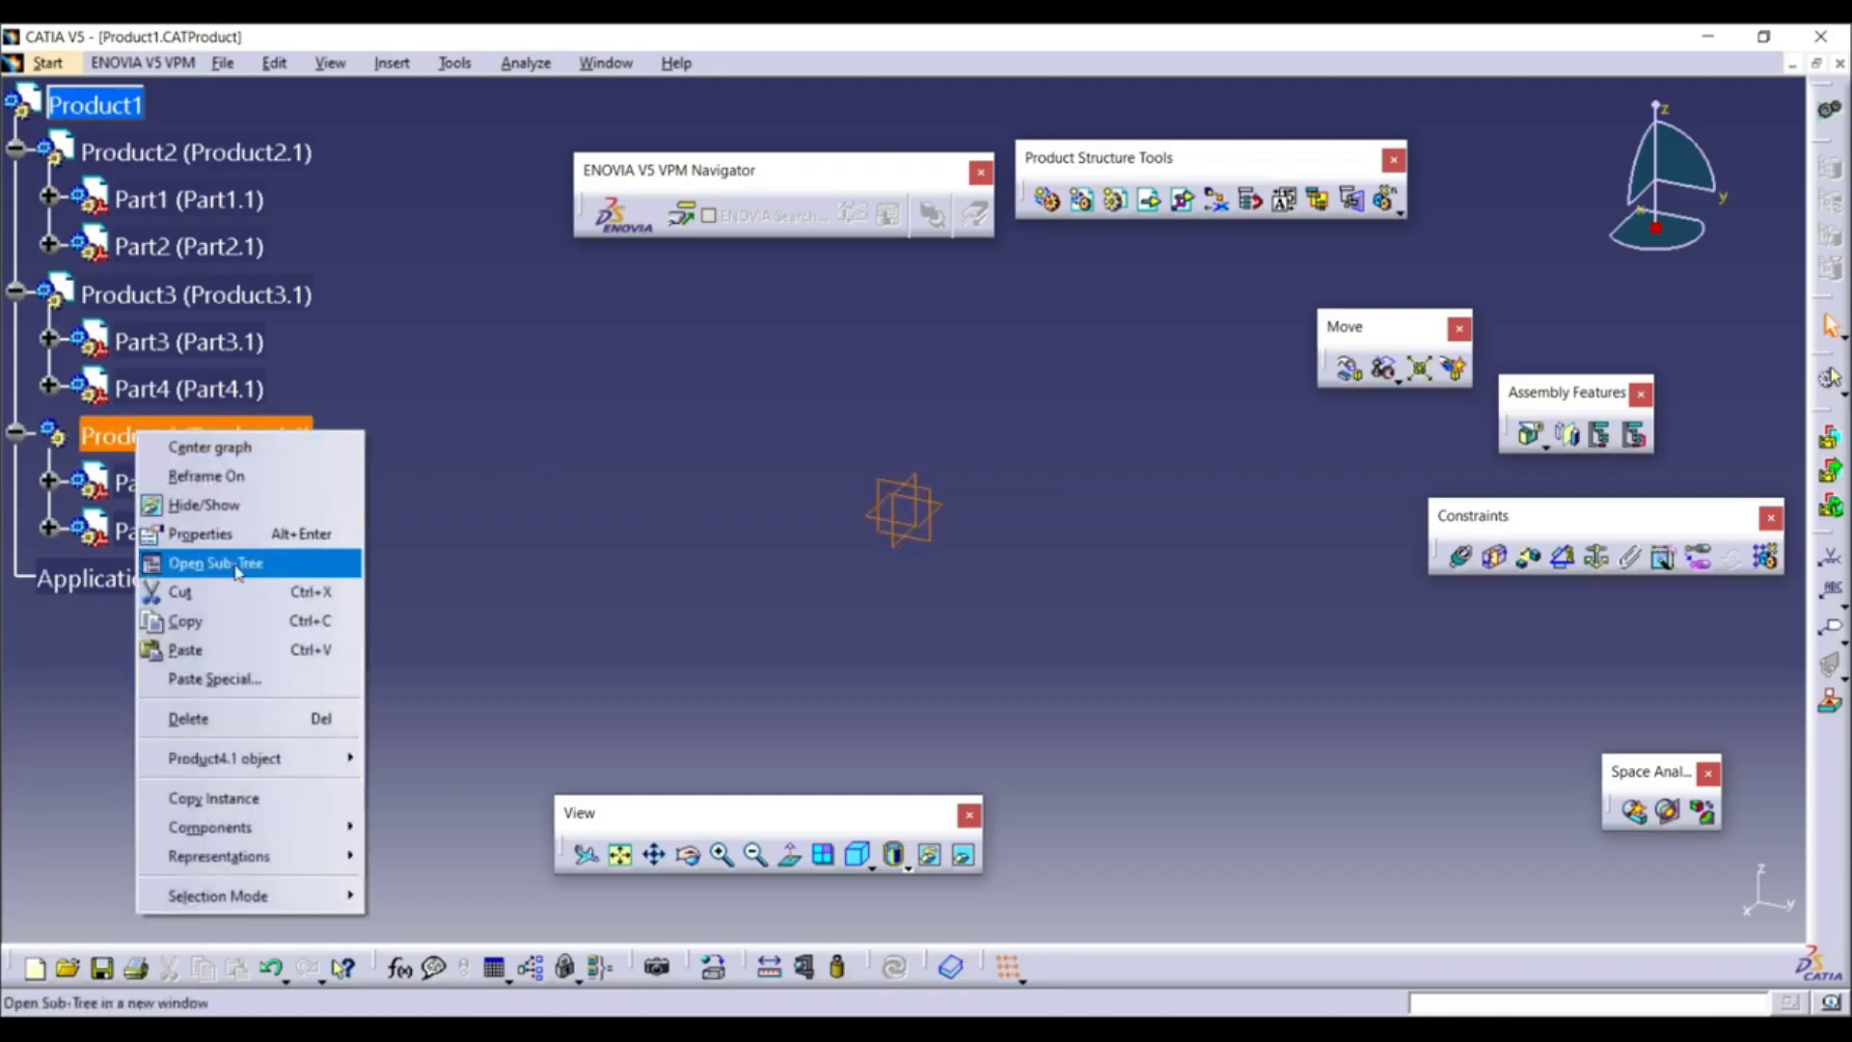
mouse_move(217, 767)
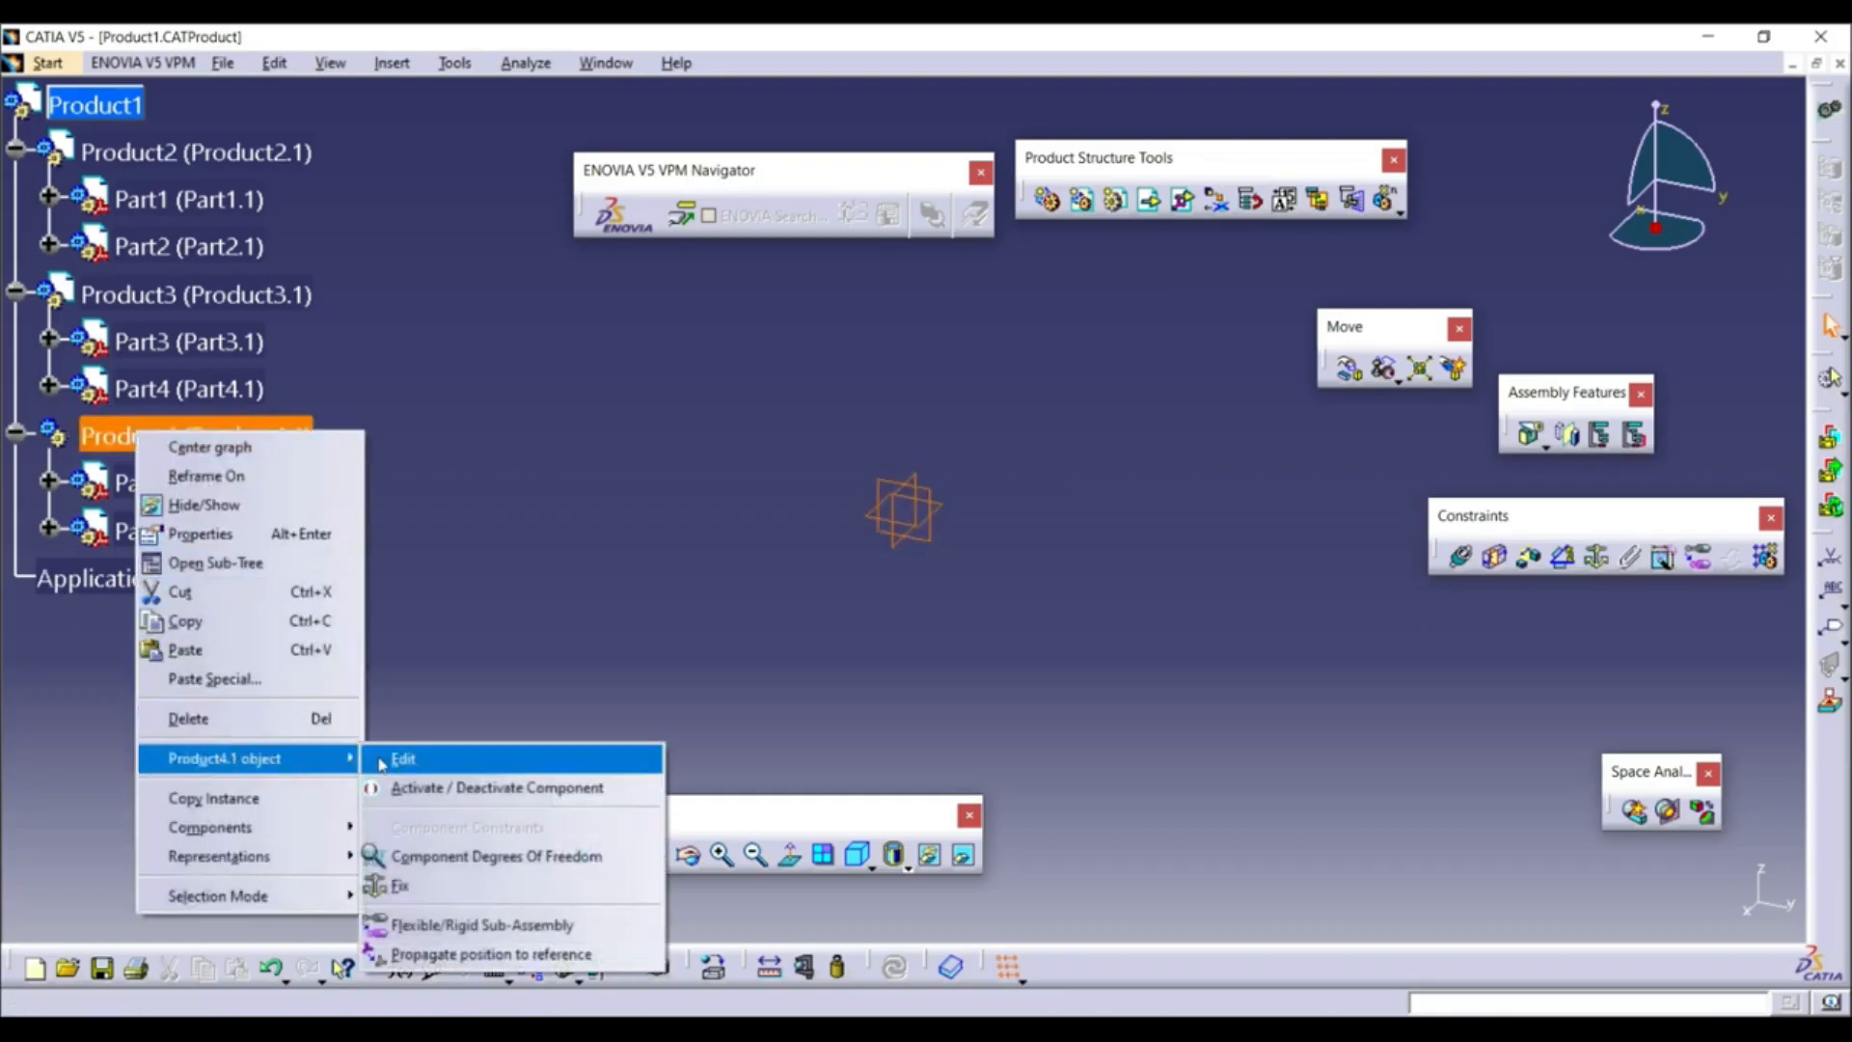
left_click(470, 789)
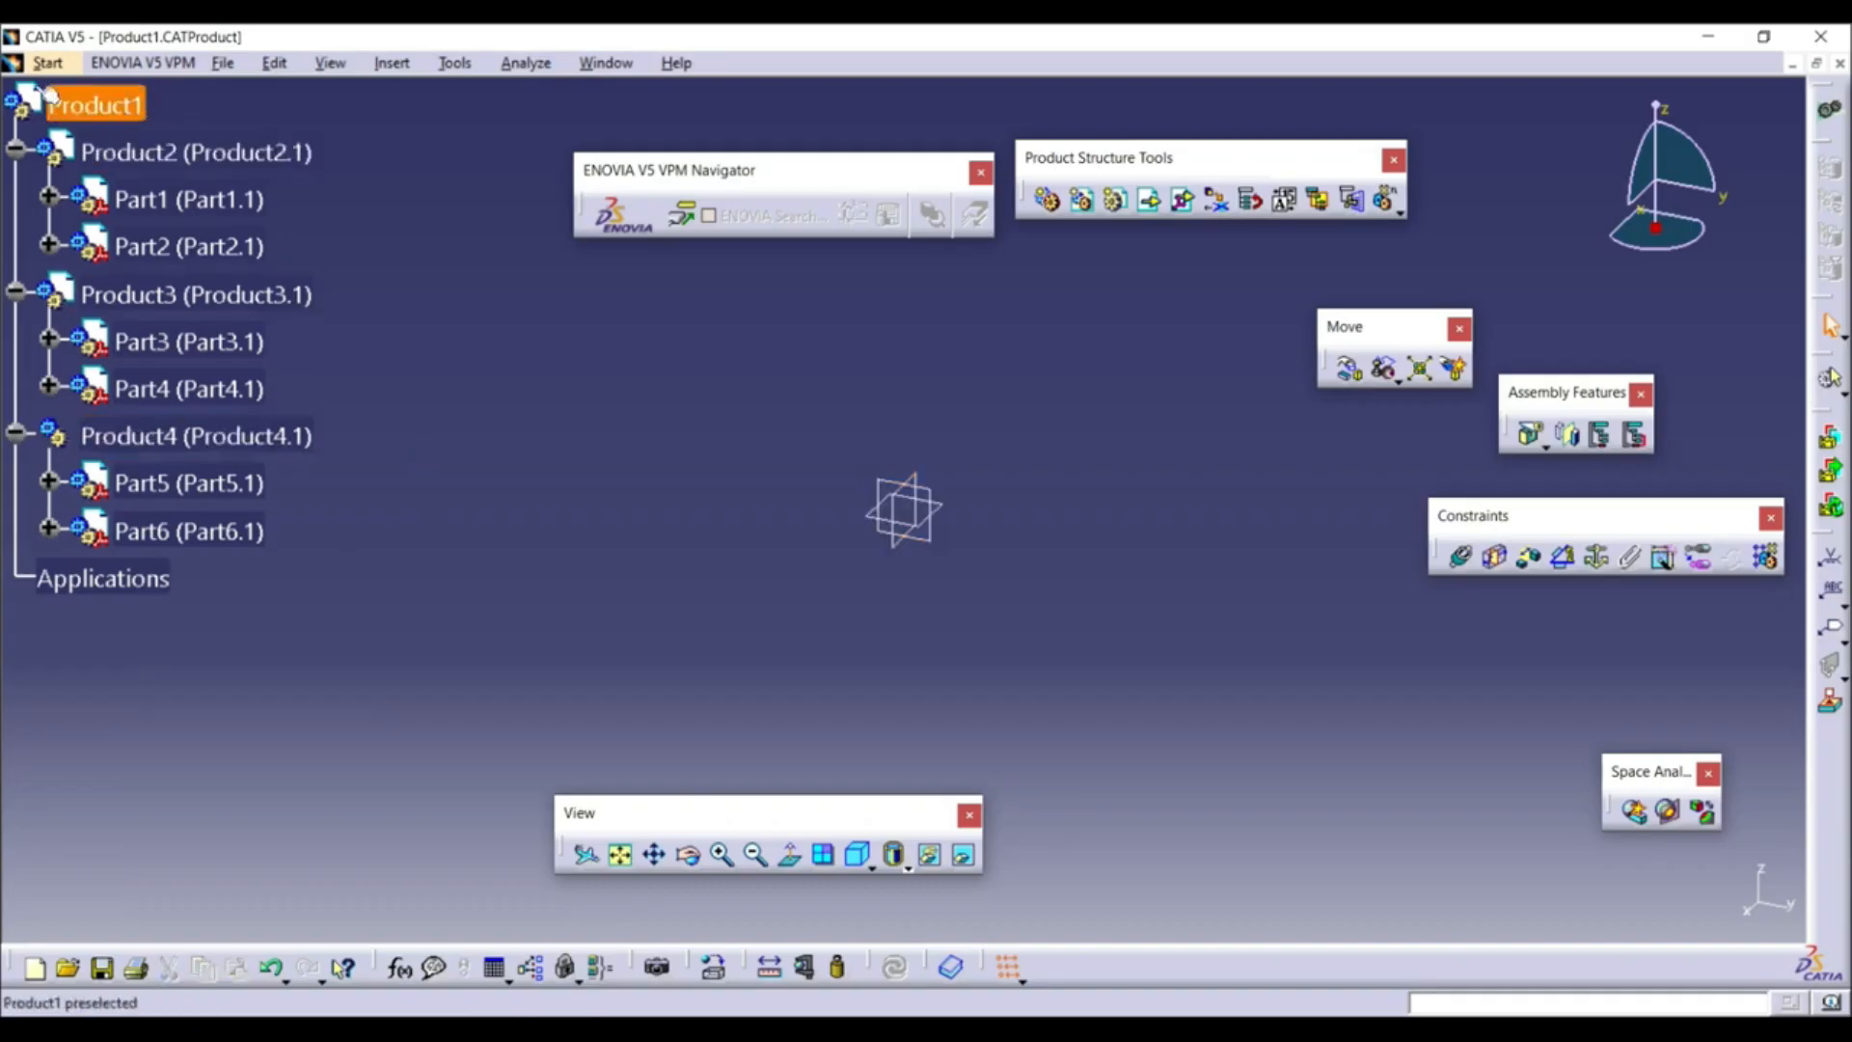
left_click(120, 105)
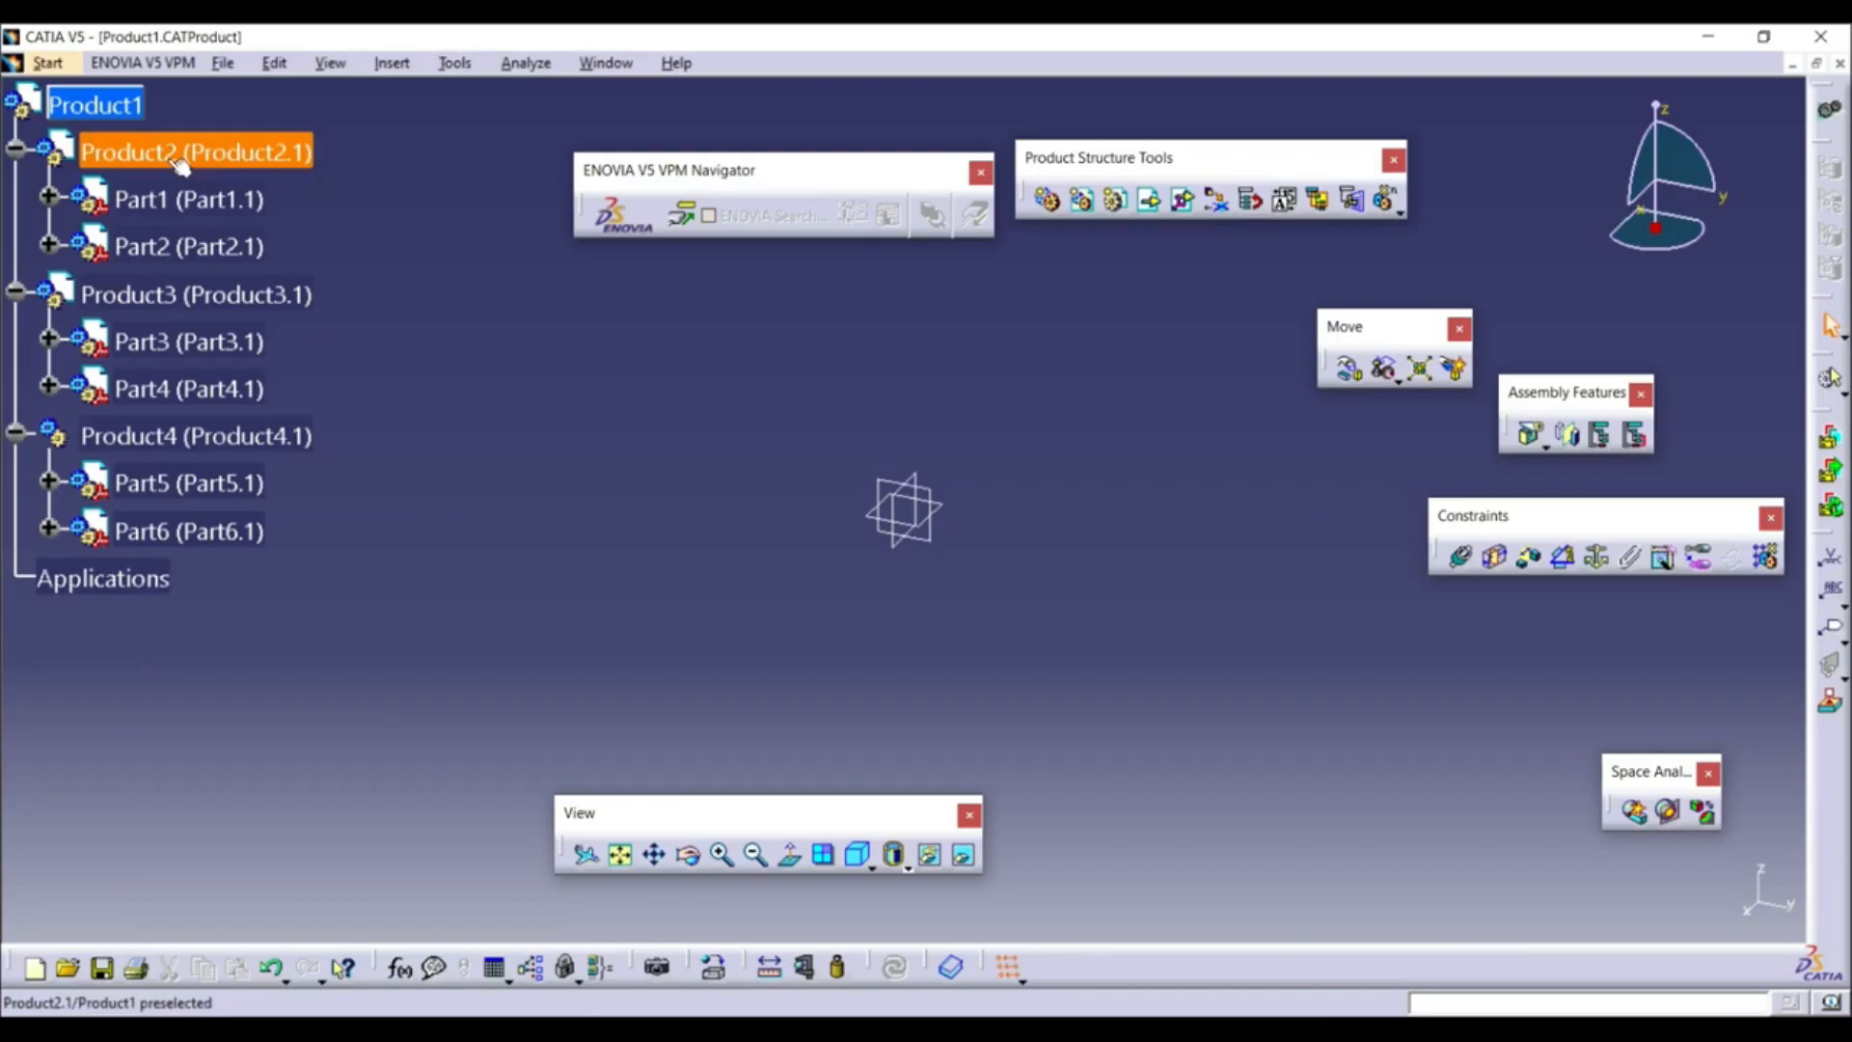
Delete Product2 from the assembly and insert the existing SubB product file from the desktop under the root Product1
right_click(173, 157)
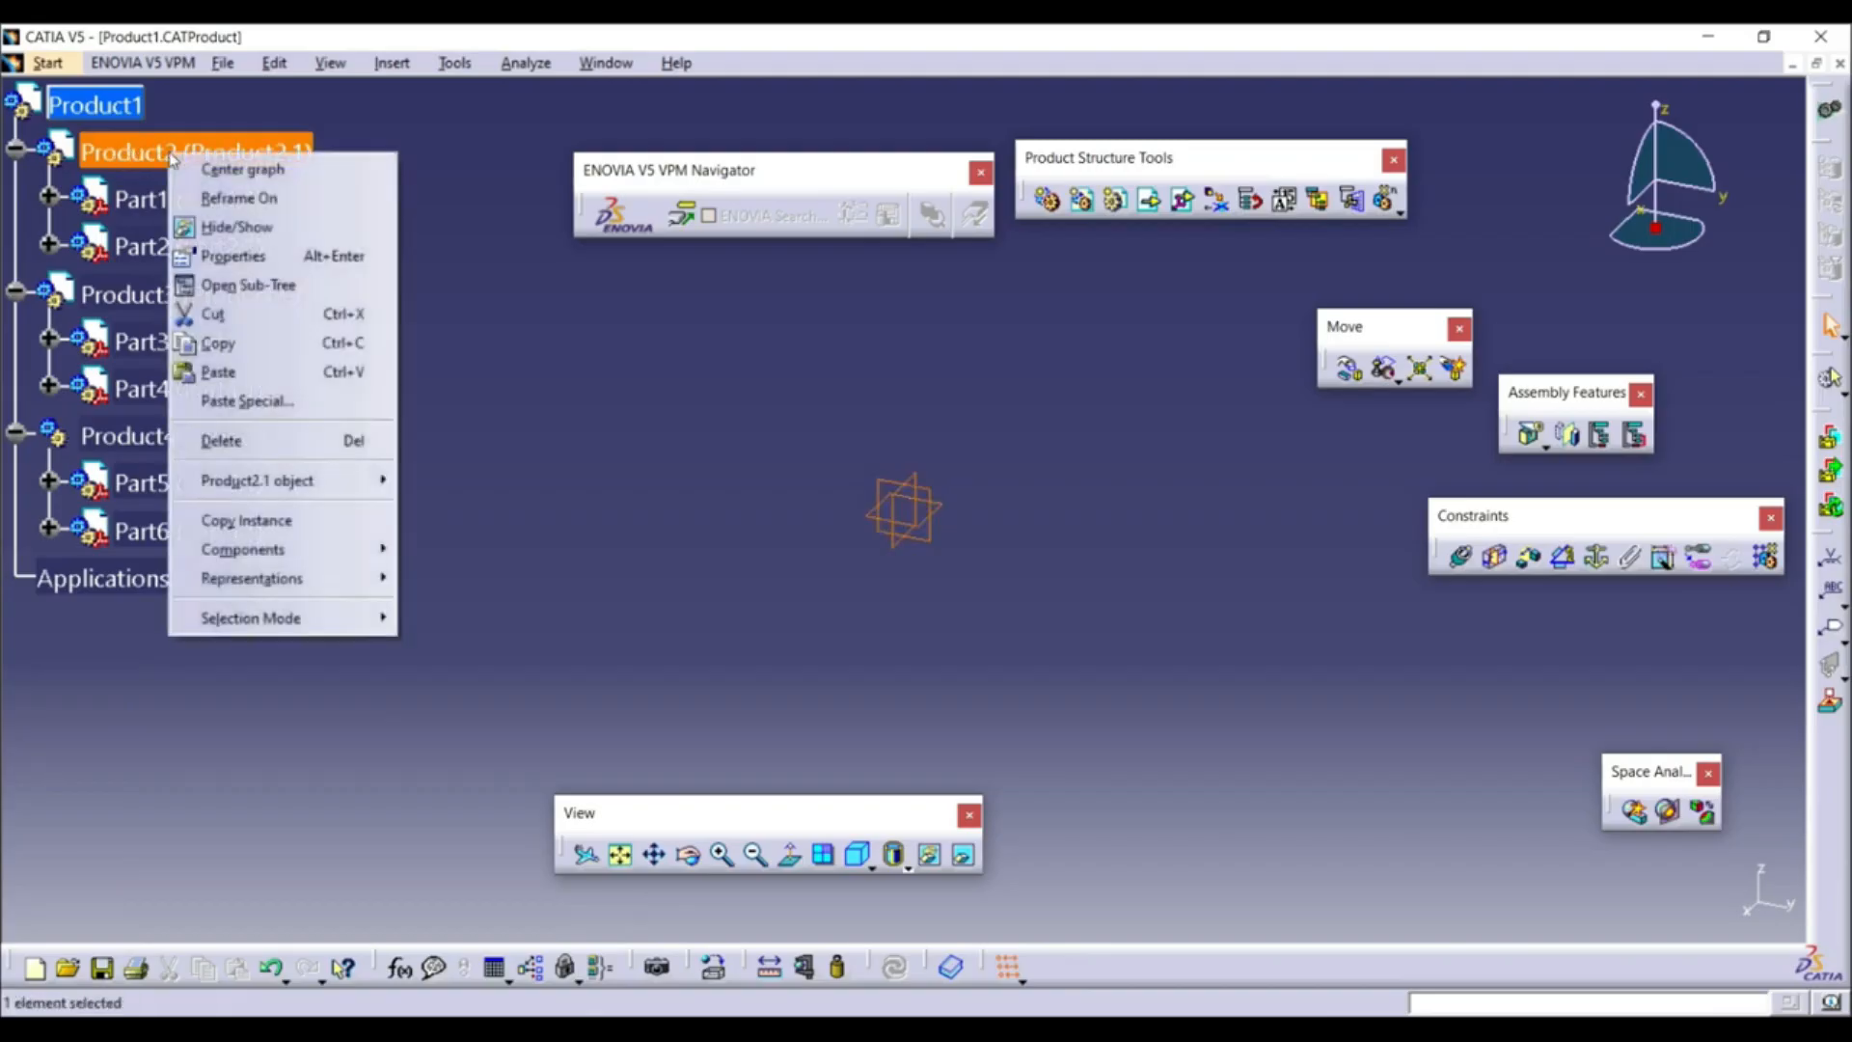
left_click(224, 442)
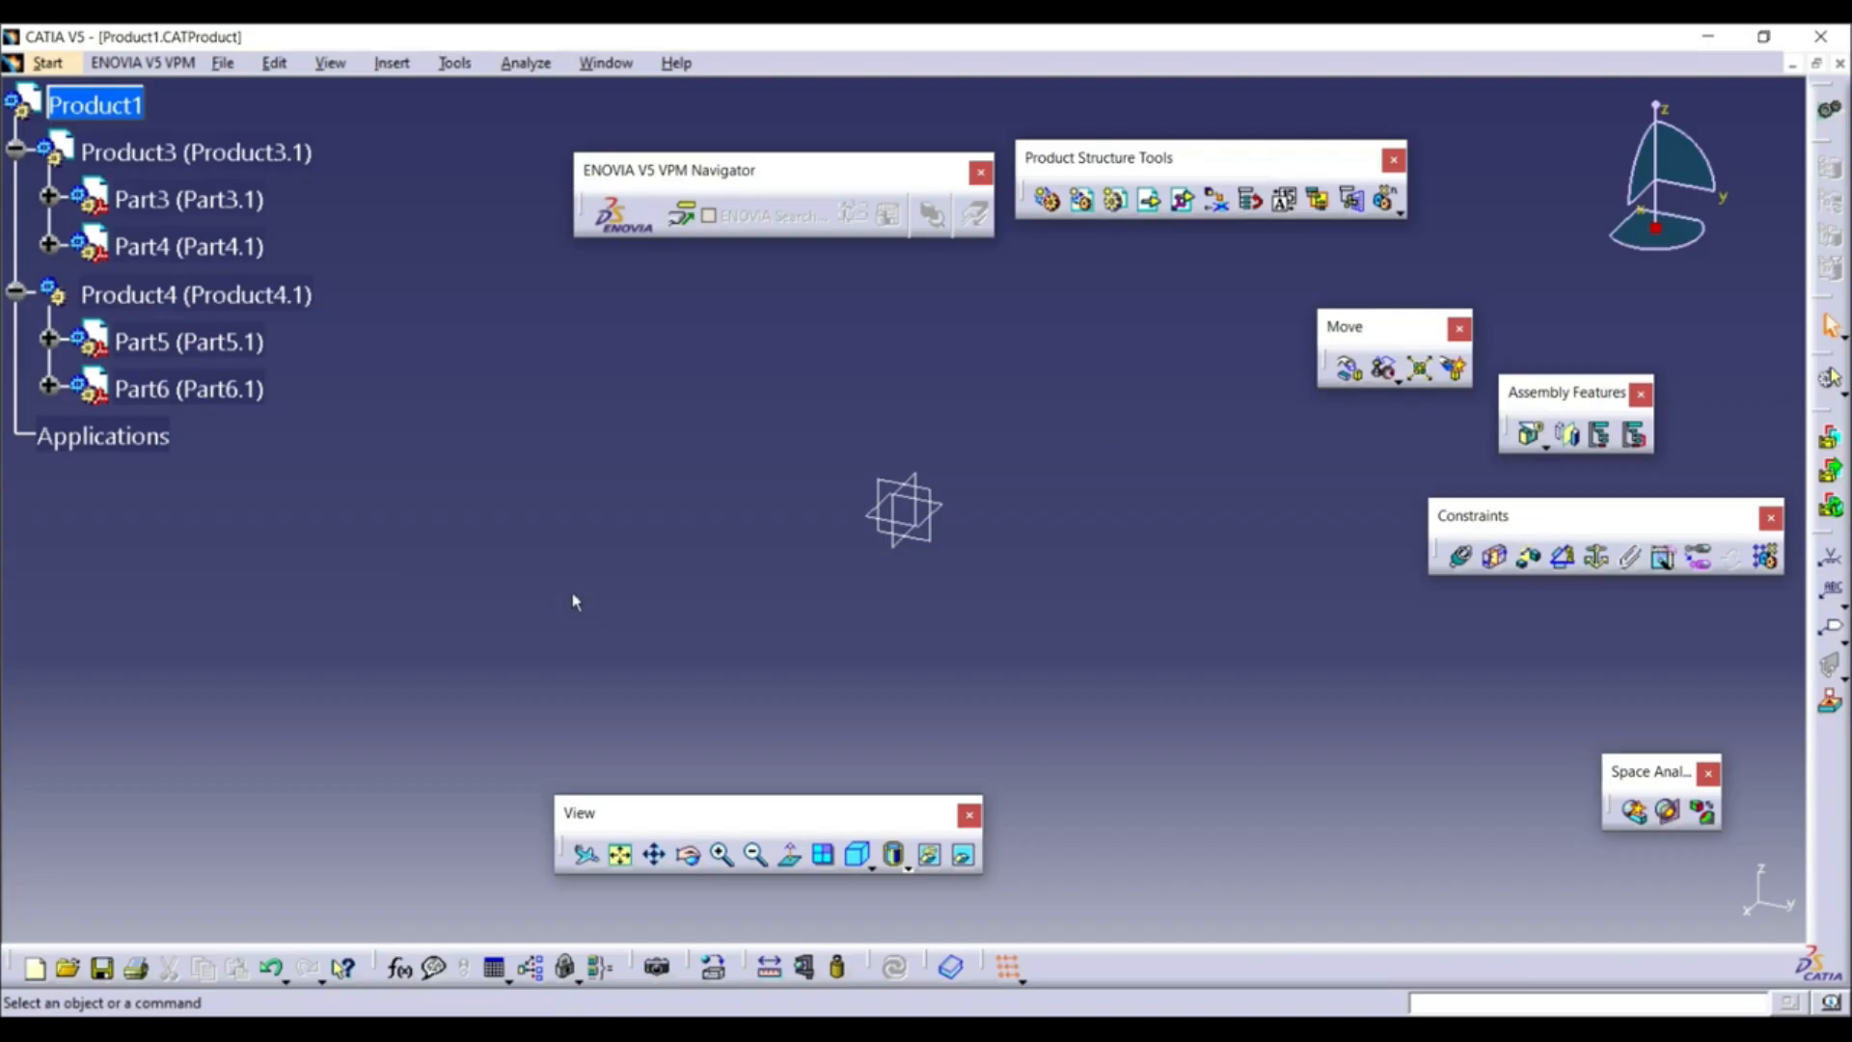
left_click(132, 113)
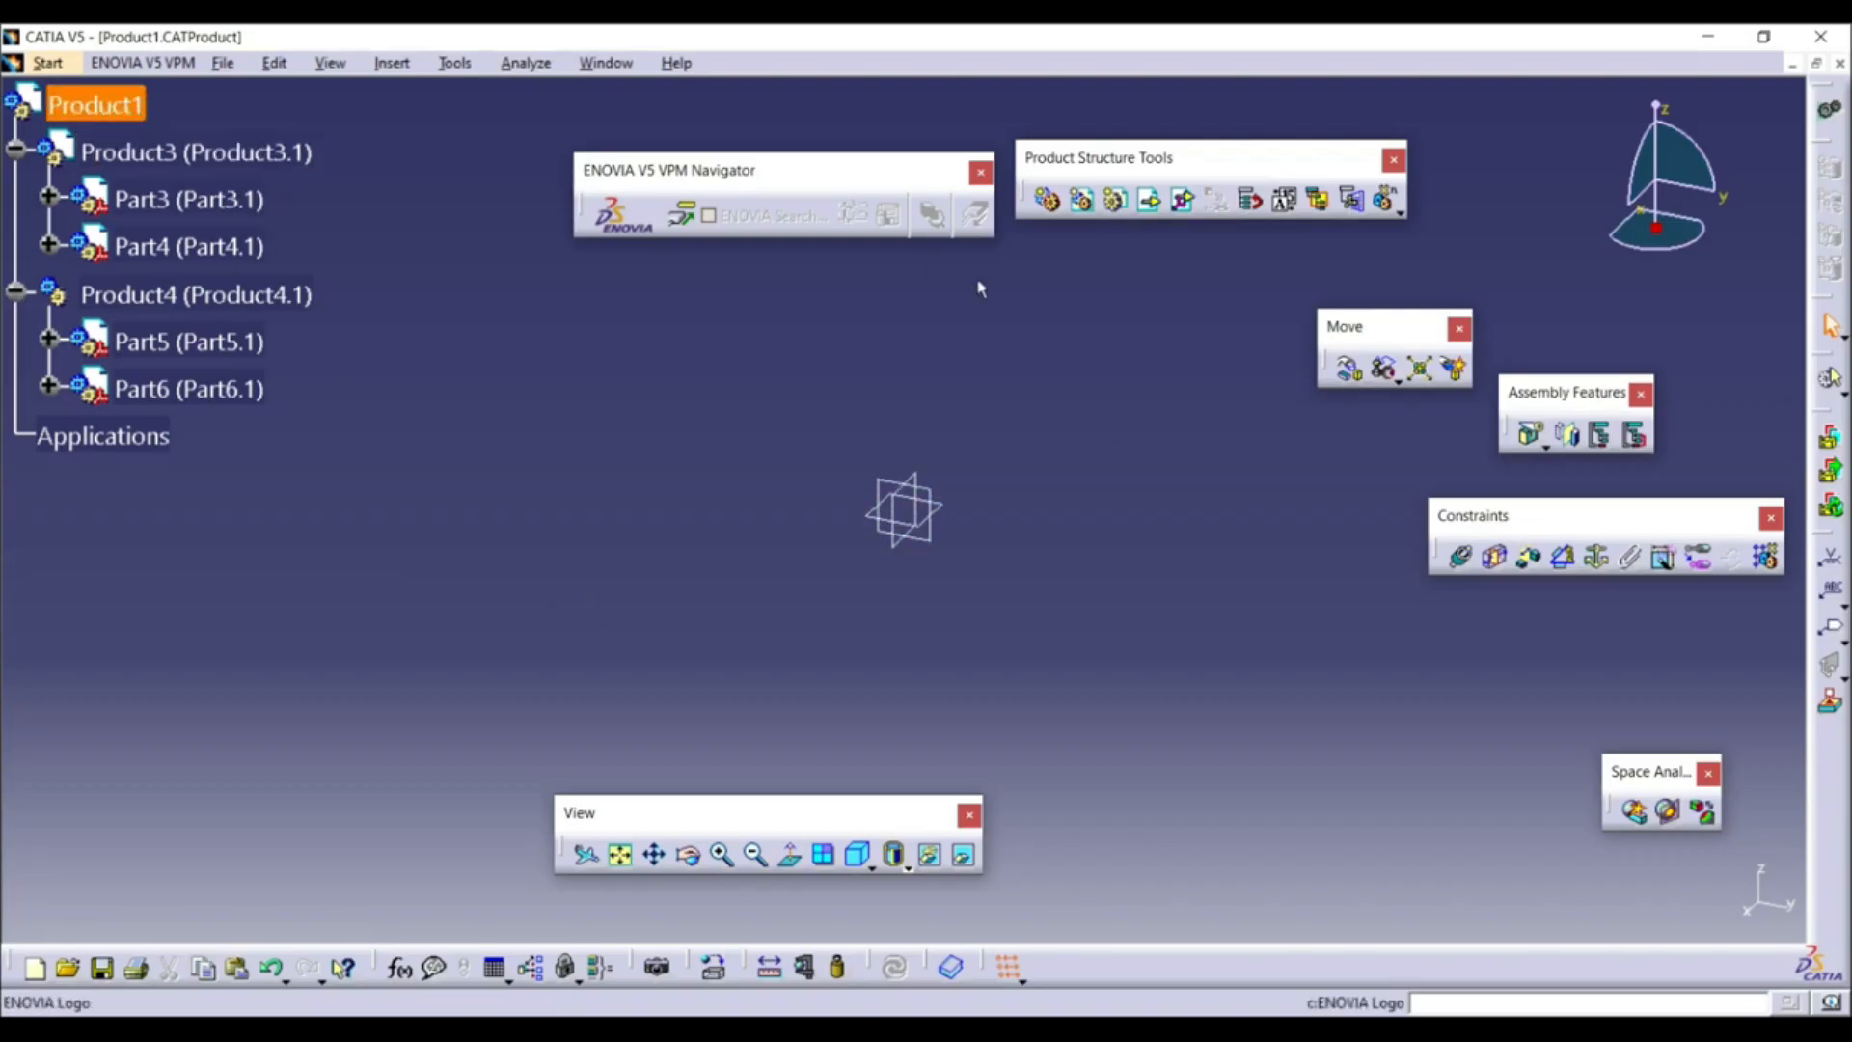
left_click(1150, 201)
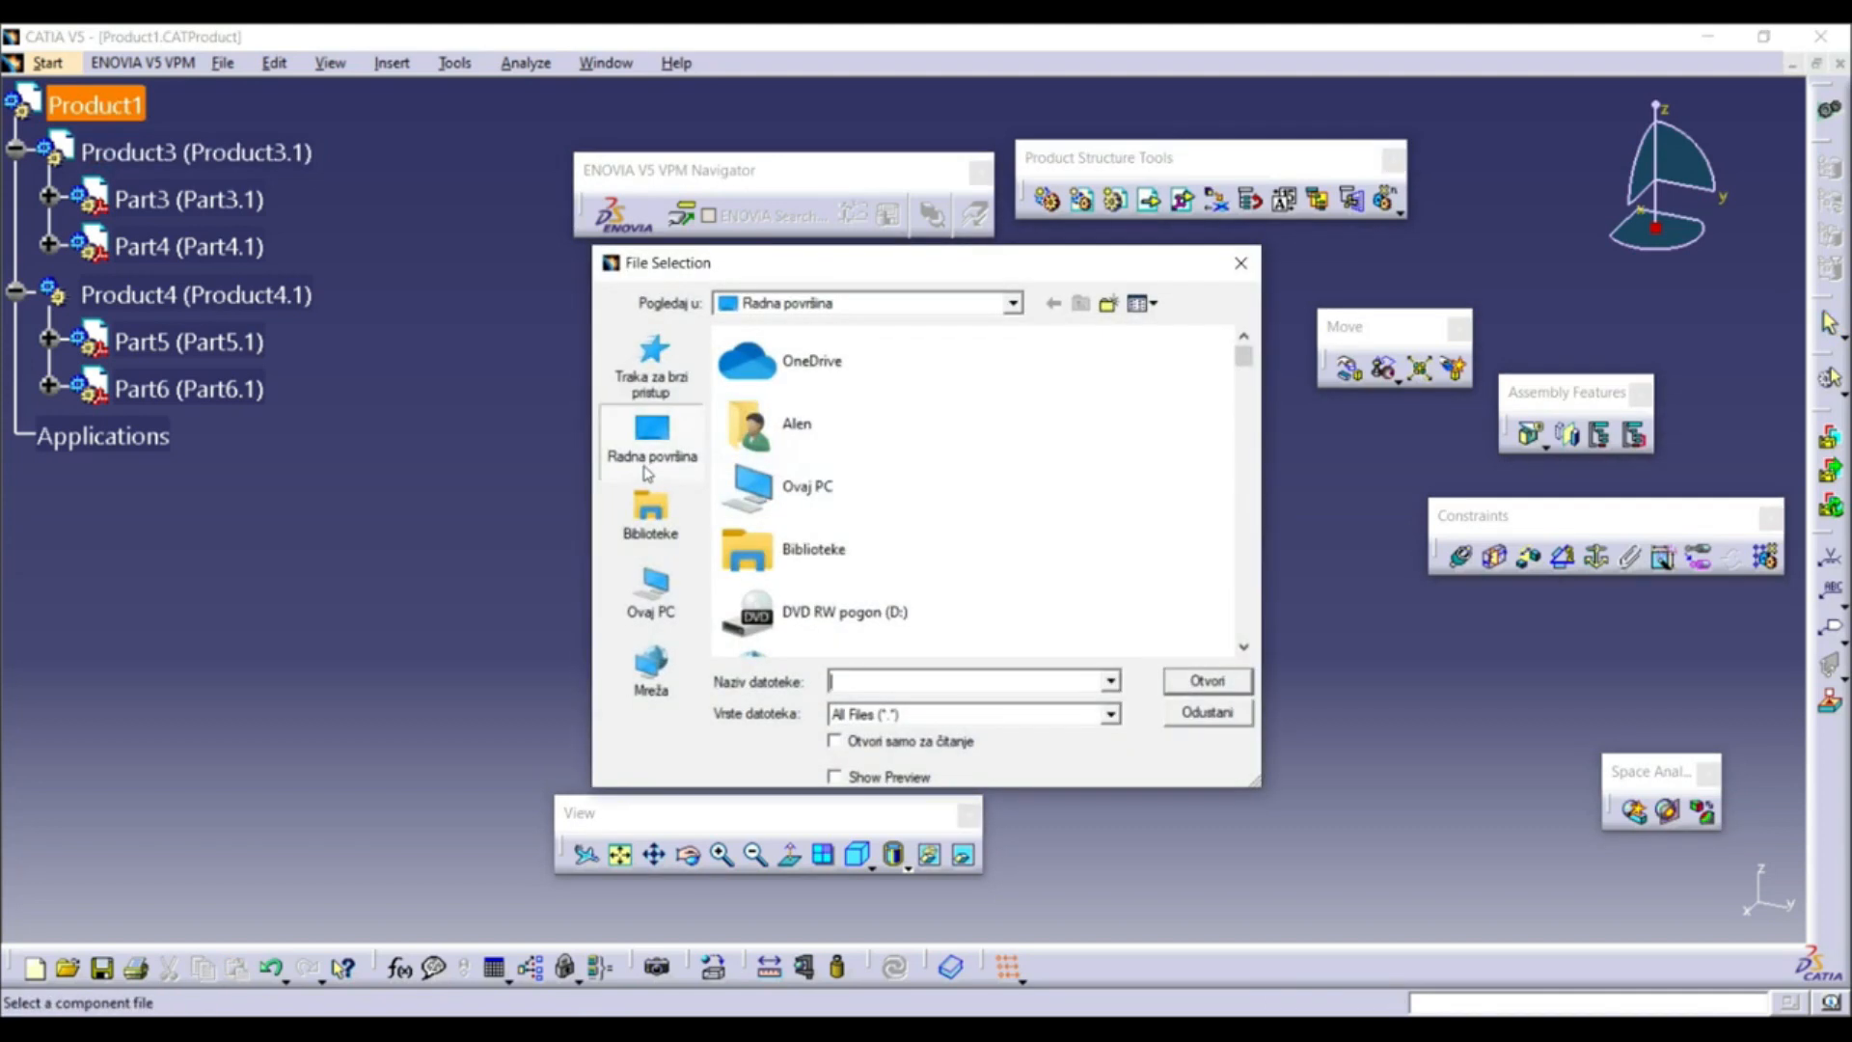
scroll(880, 552, "down", 15)
scroll(880, 544, "up", 6)
scroll(905, 537, "down", 5)
scroll(907, 543, "down", 8)
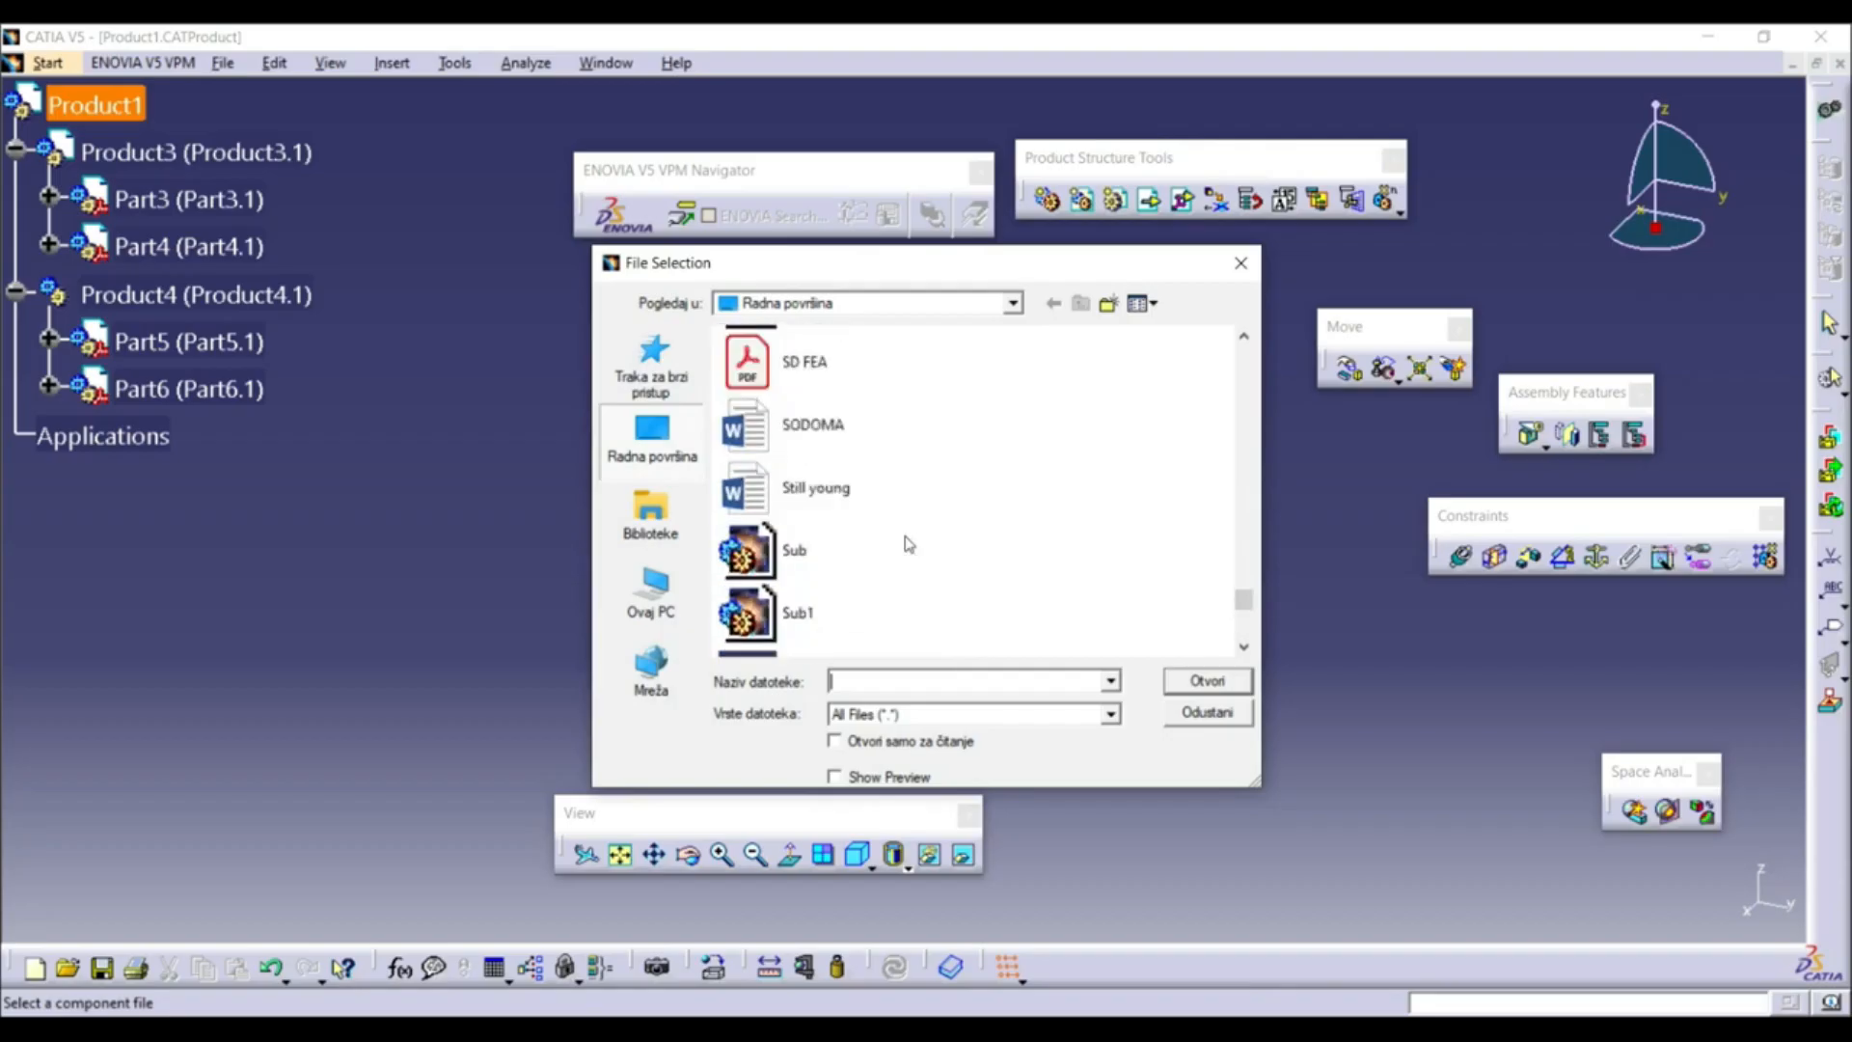
scroll(904, 536, "down", 3)
left_click(815, 583)
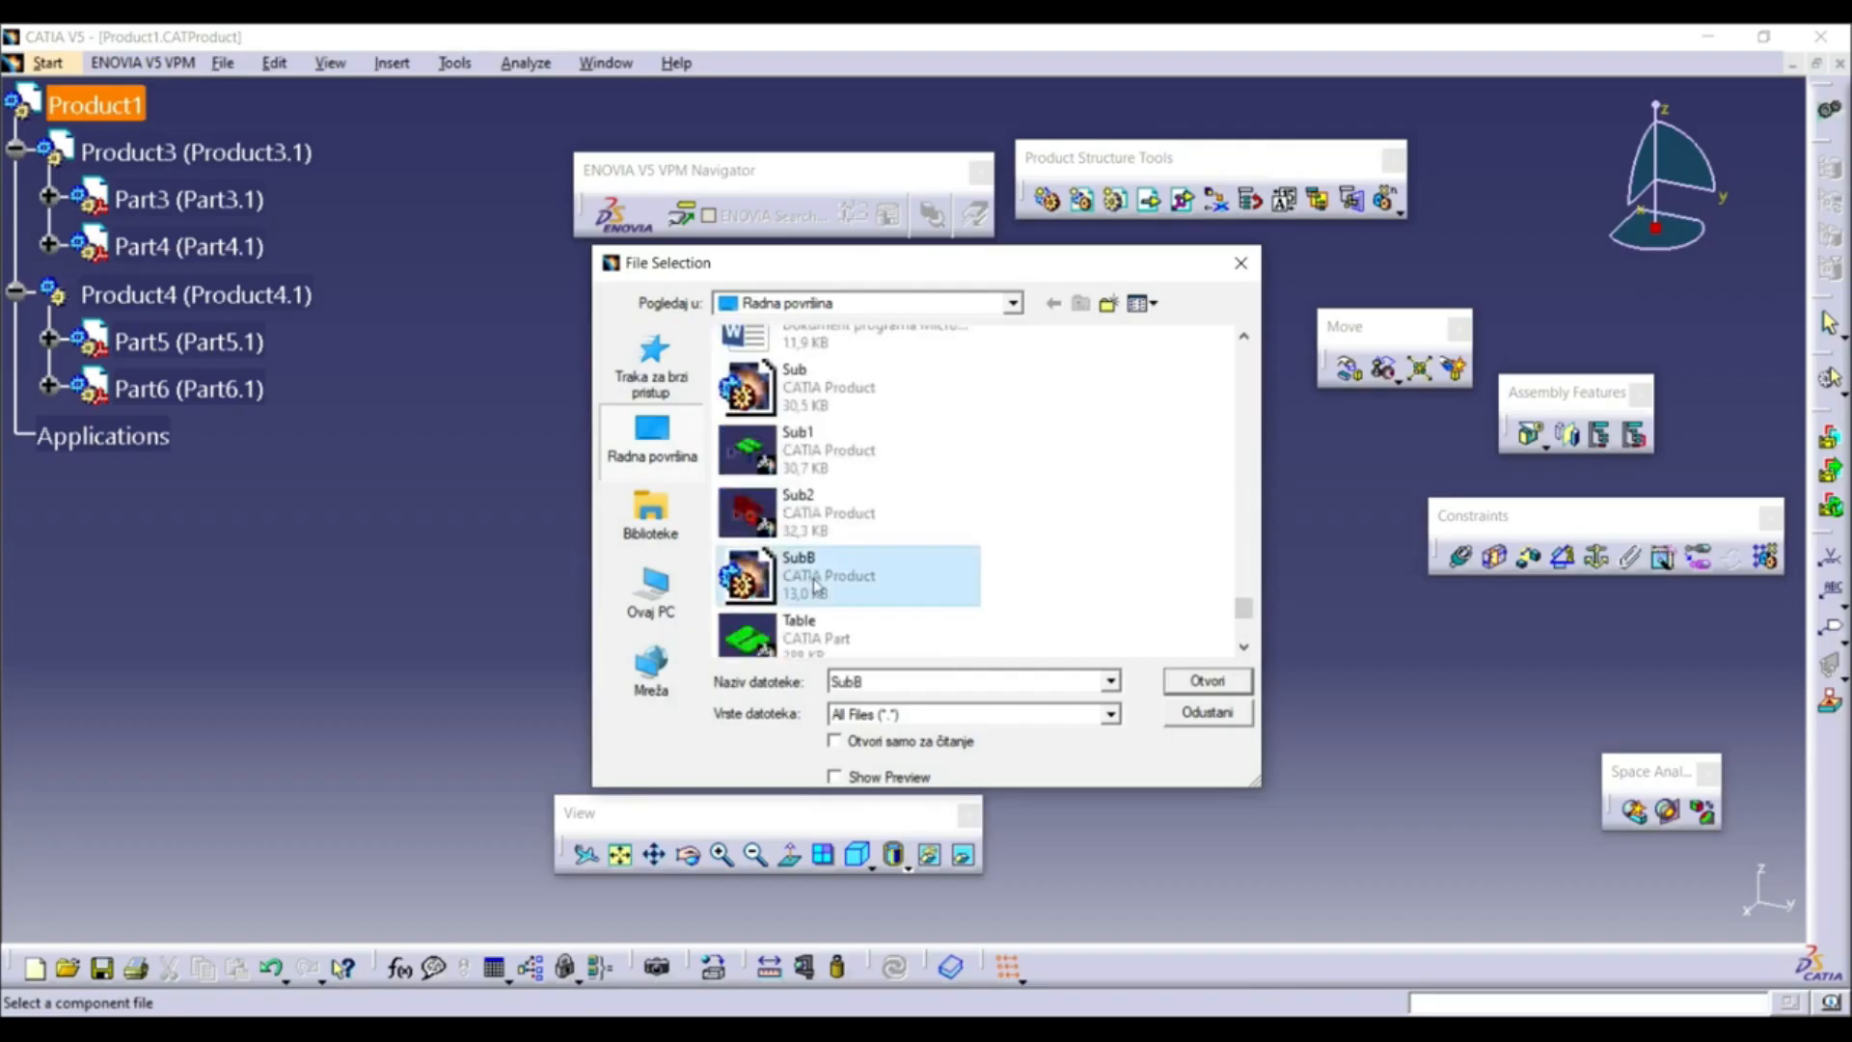
left_click(1187, 685)
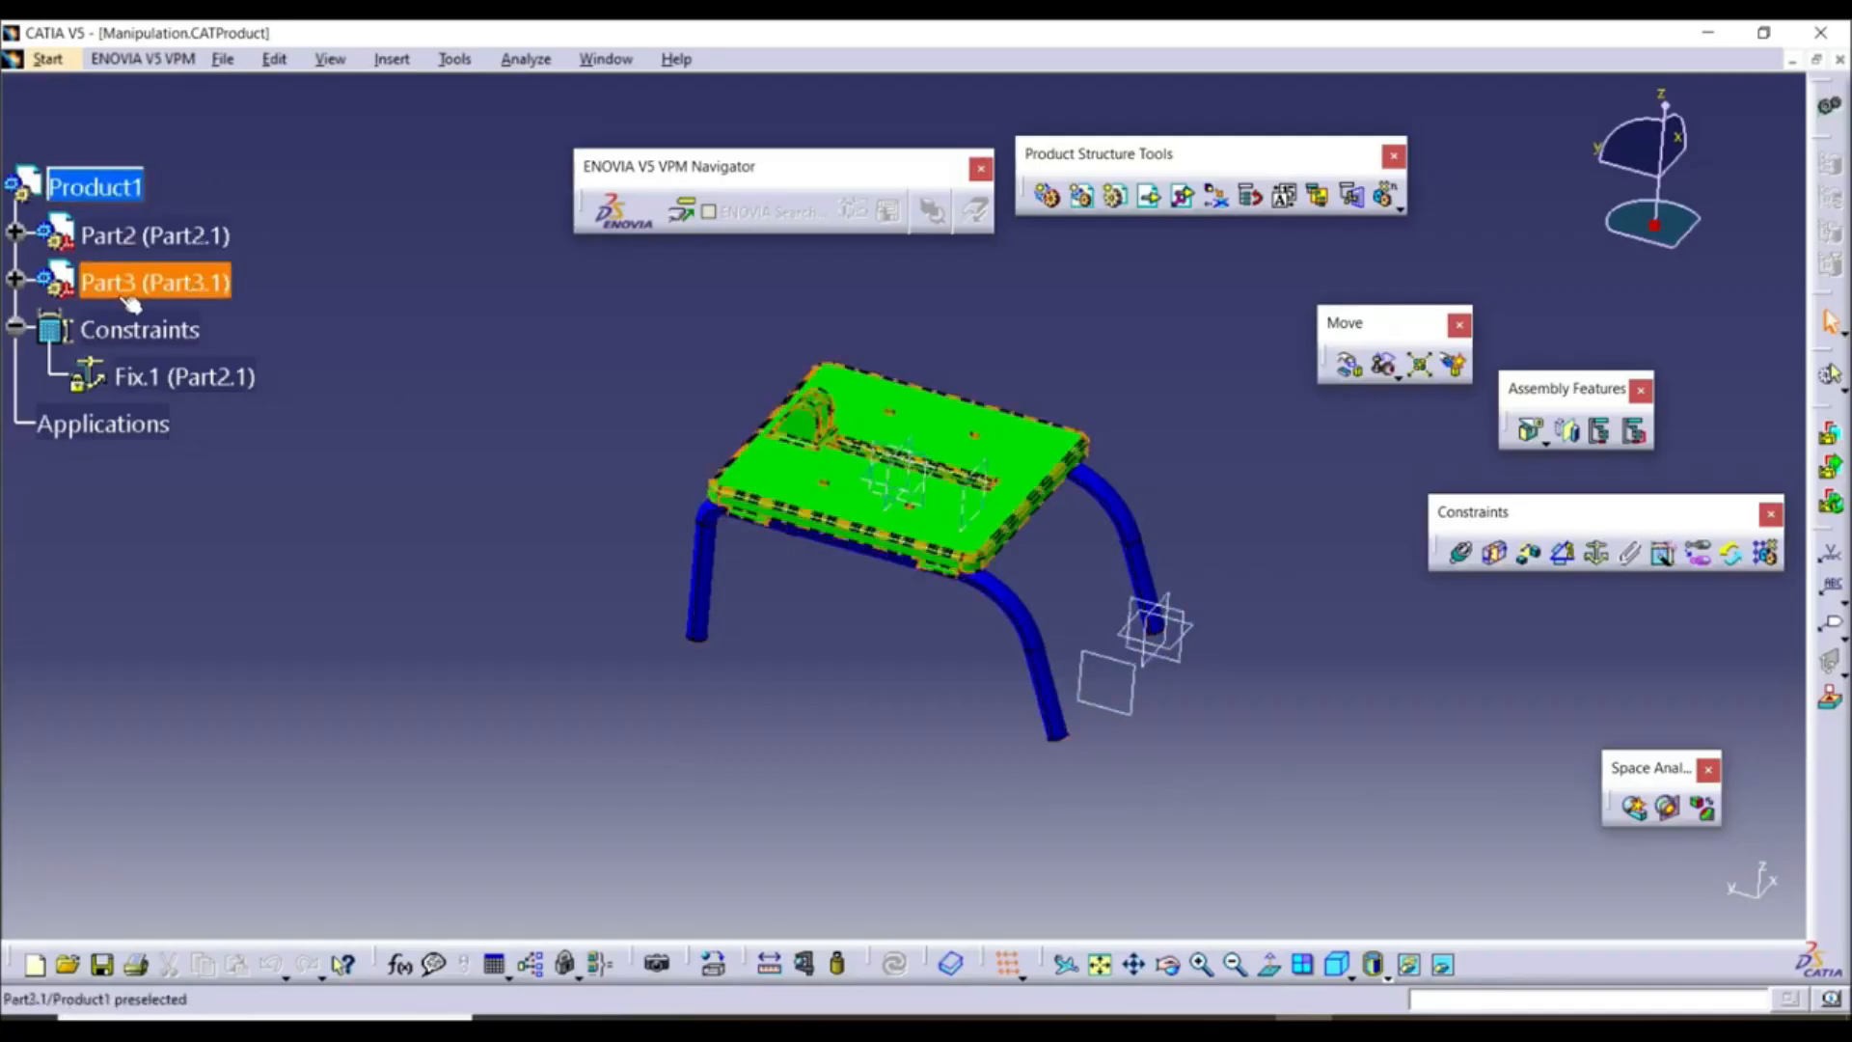
left_click(137, 249)
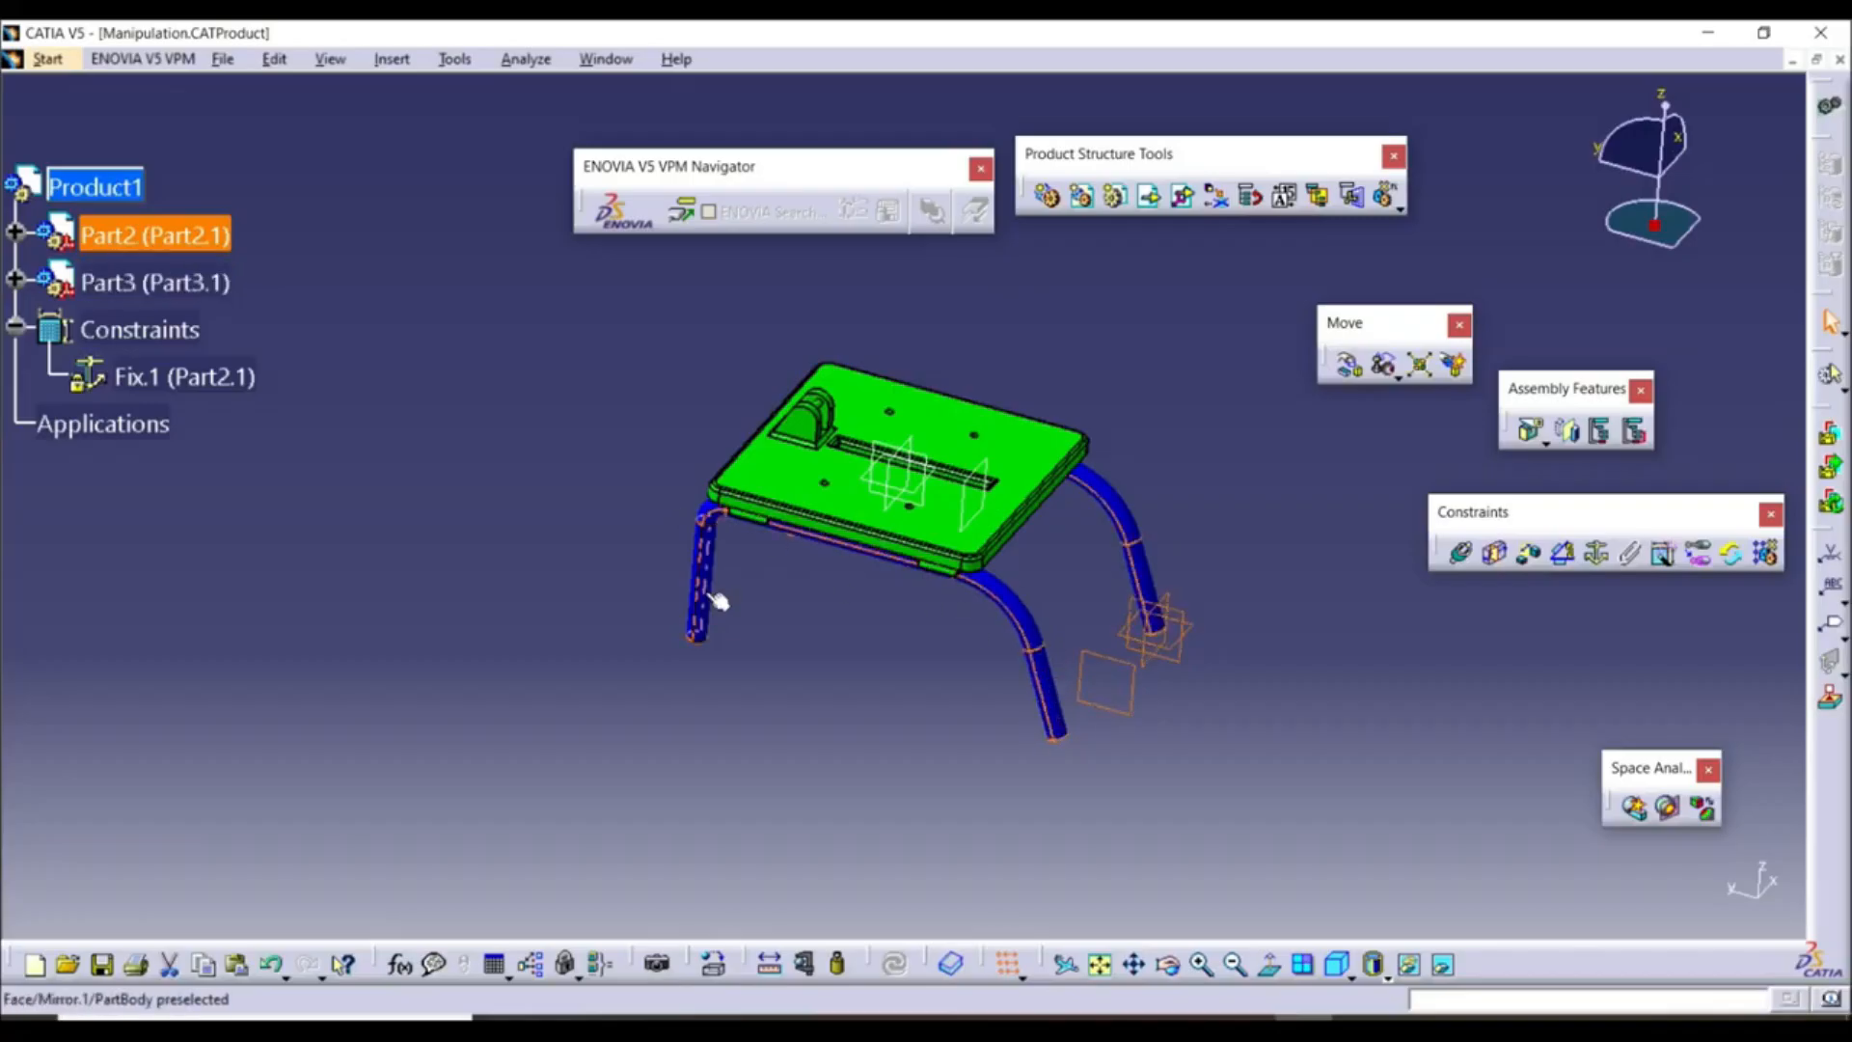
left_click(799, 473)
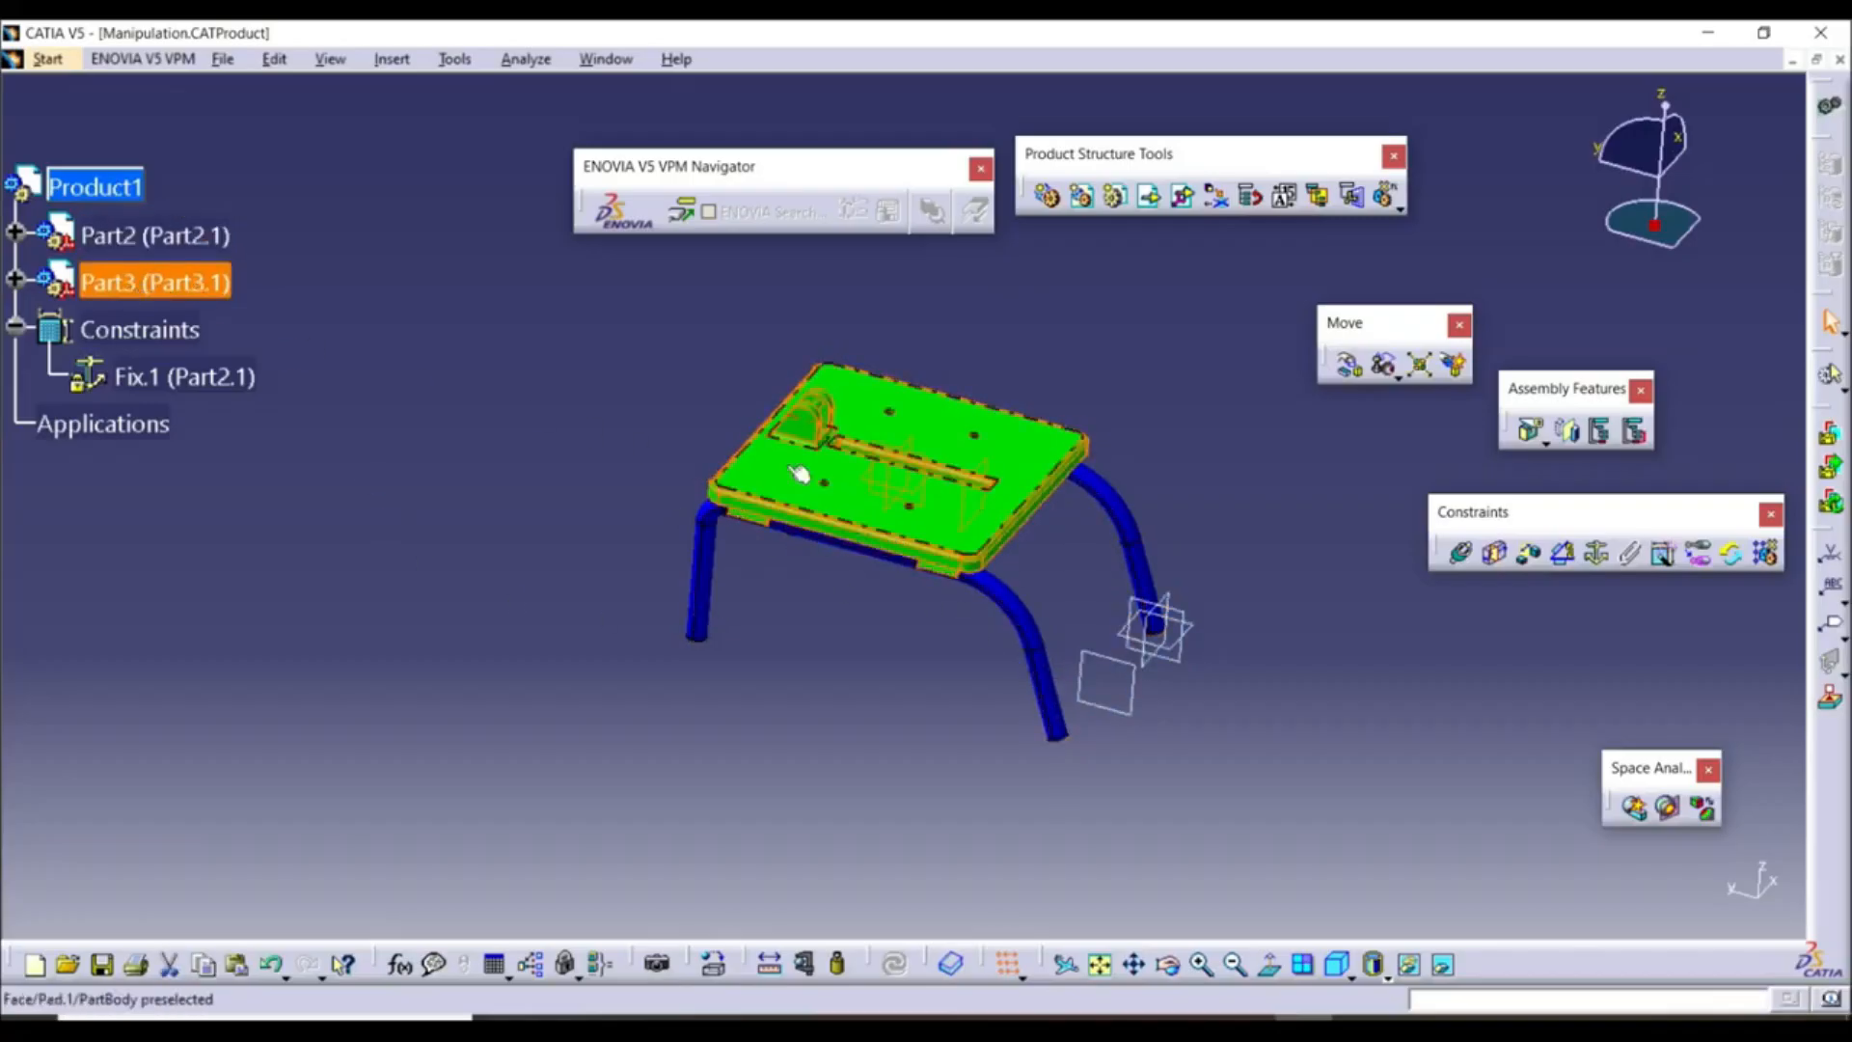
left_click(889, 725)
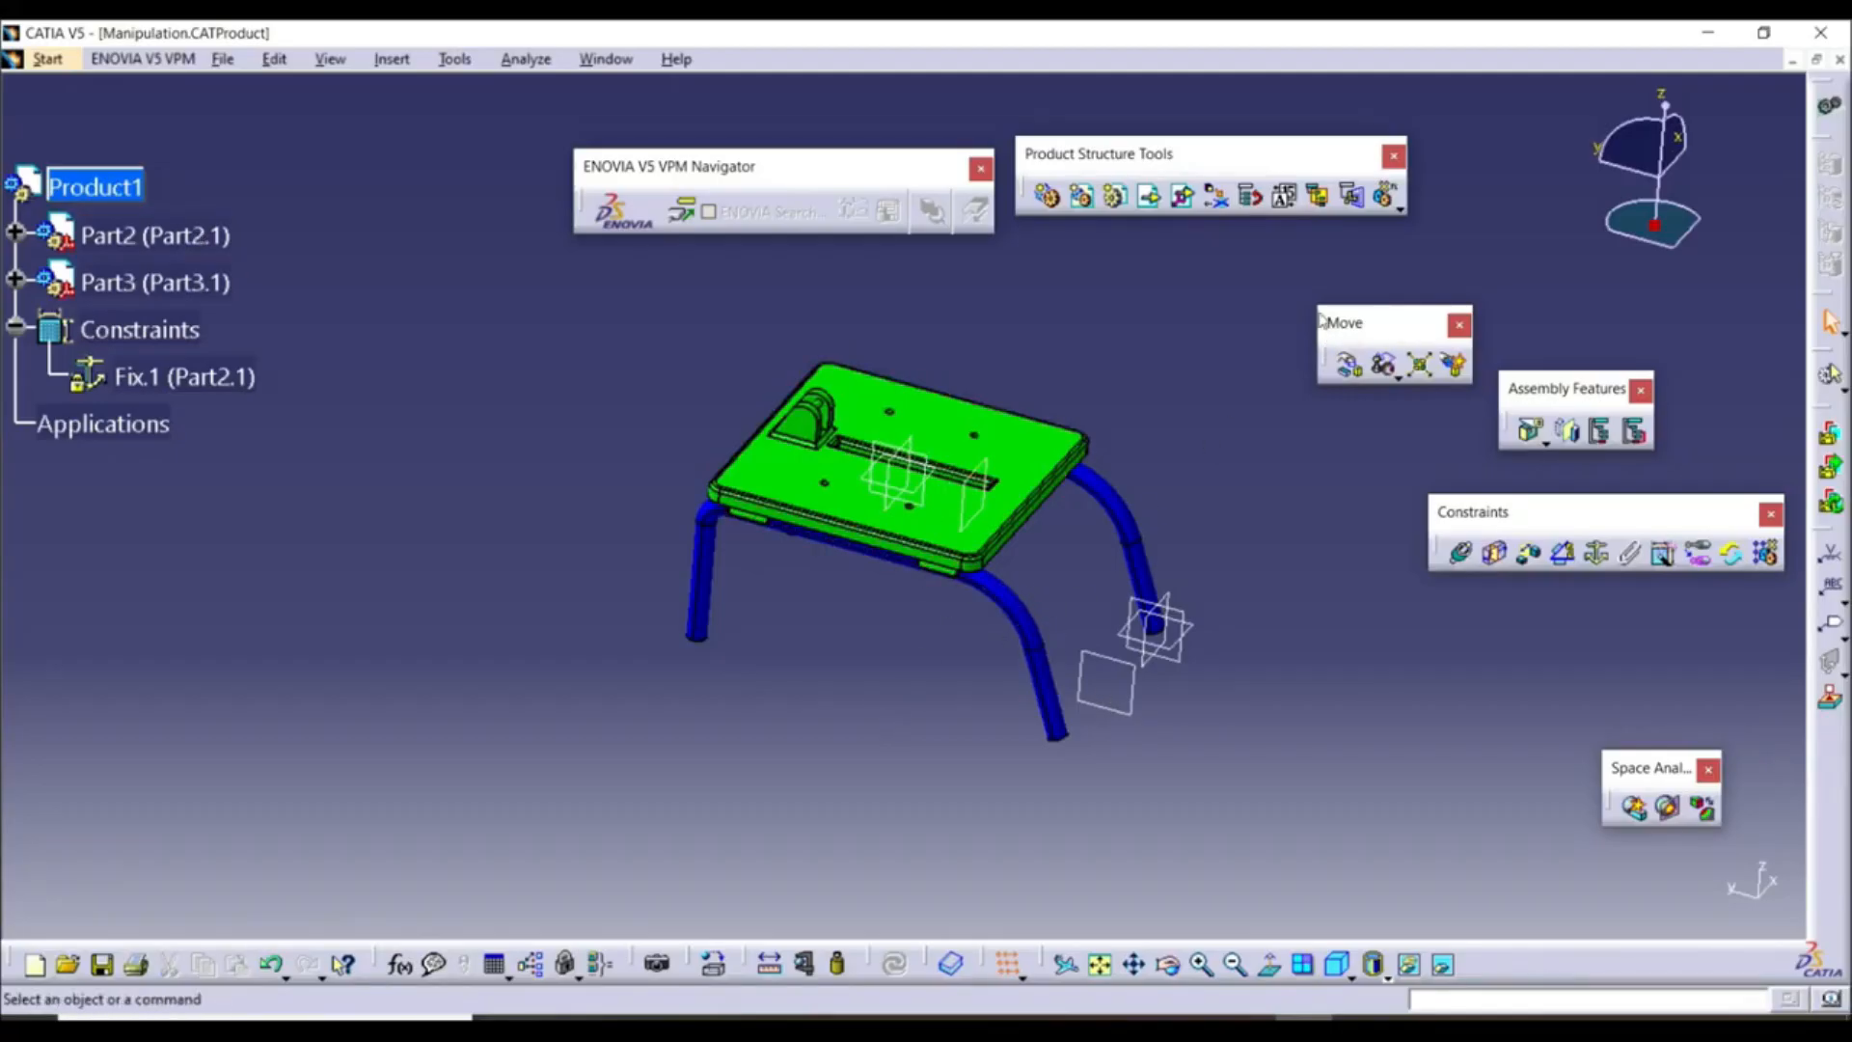
right_click(1549, 959)
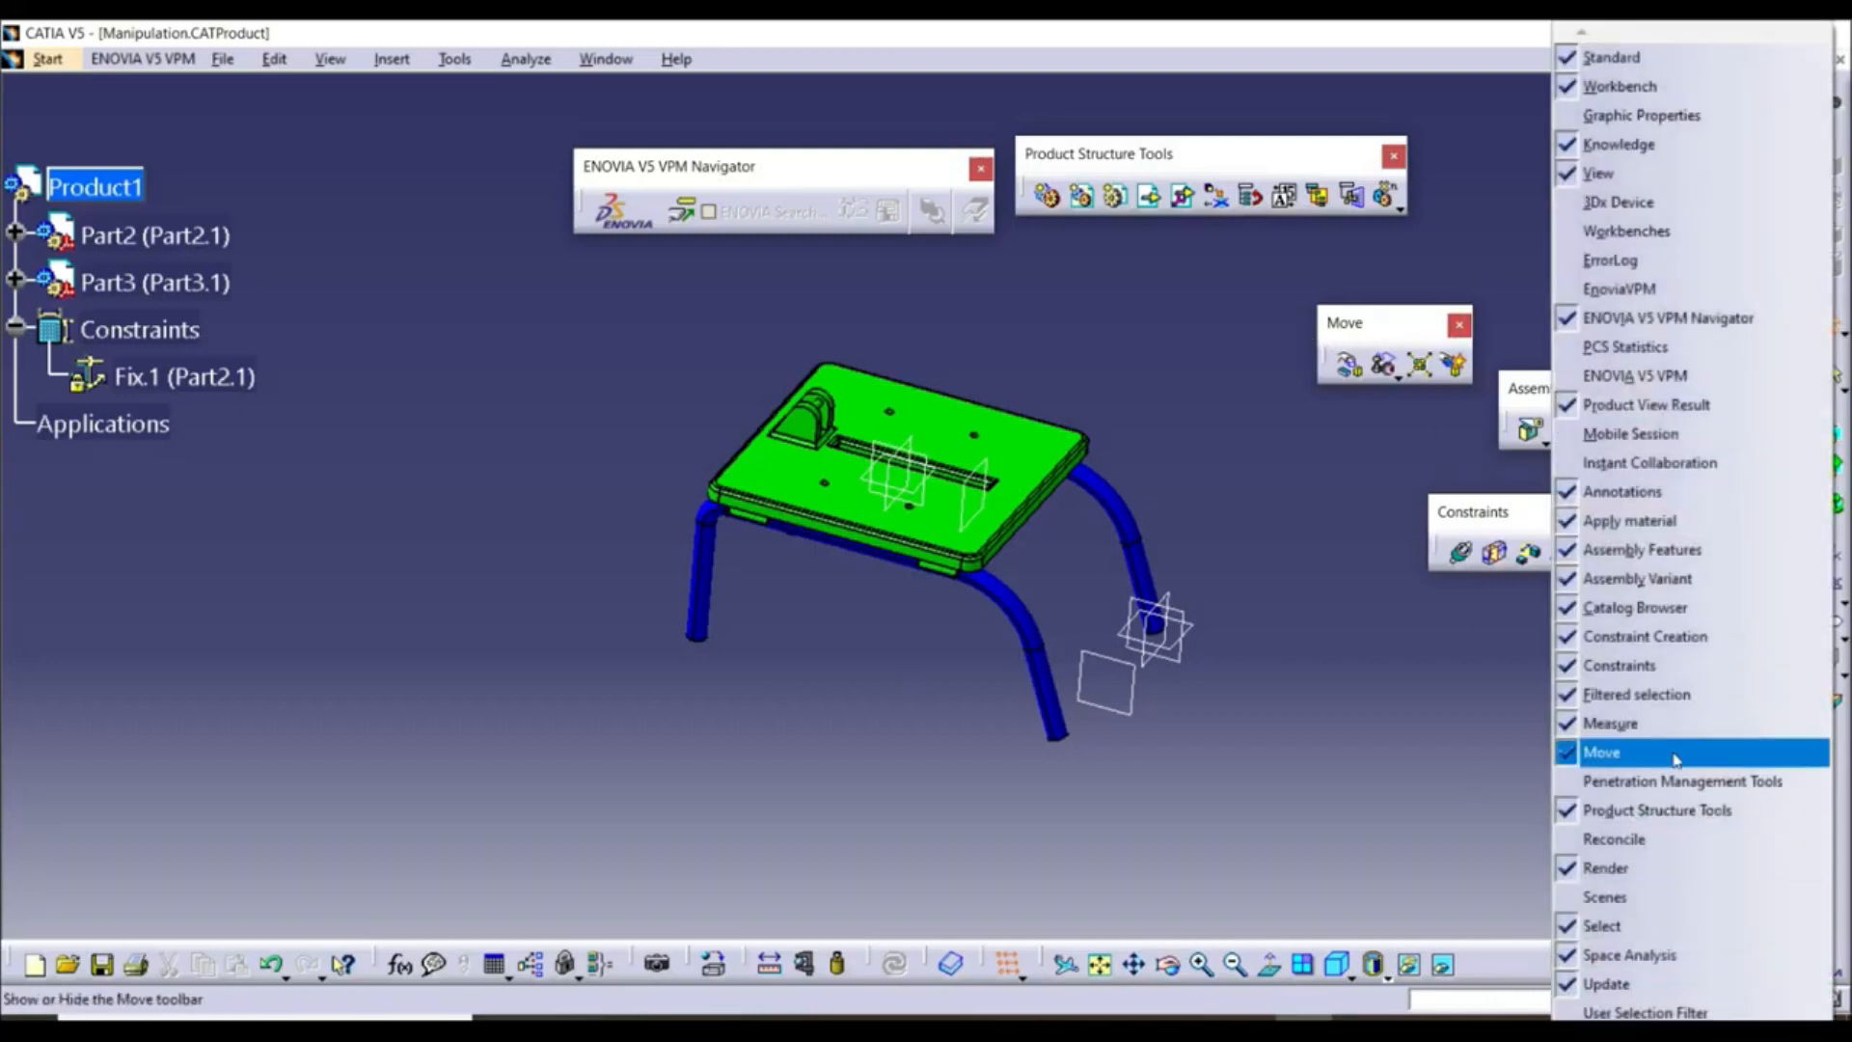
left_click(1491, 726)
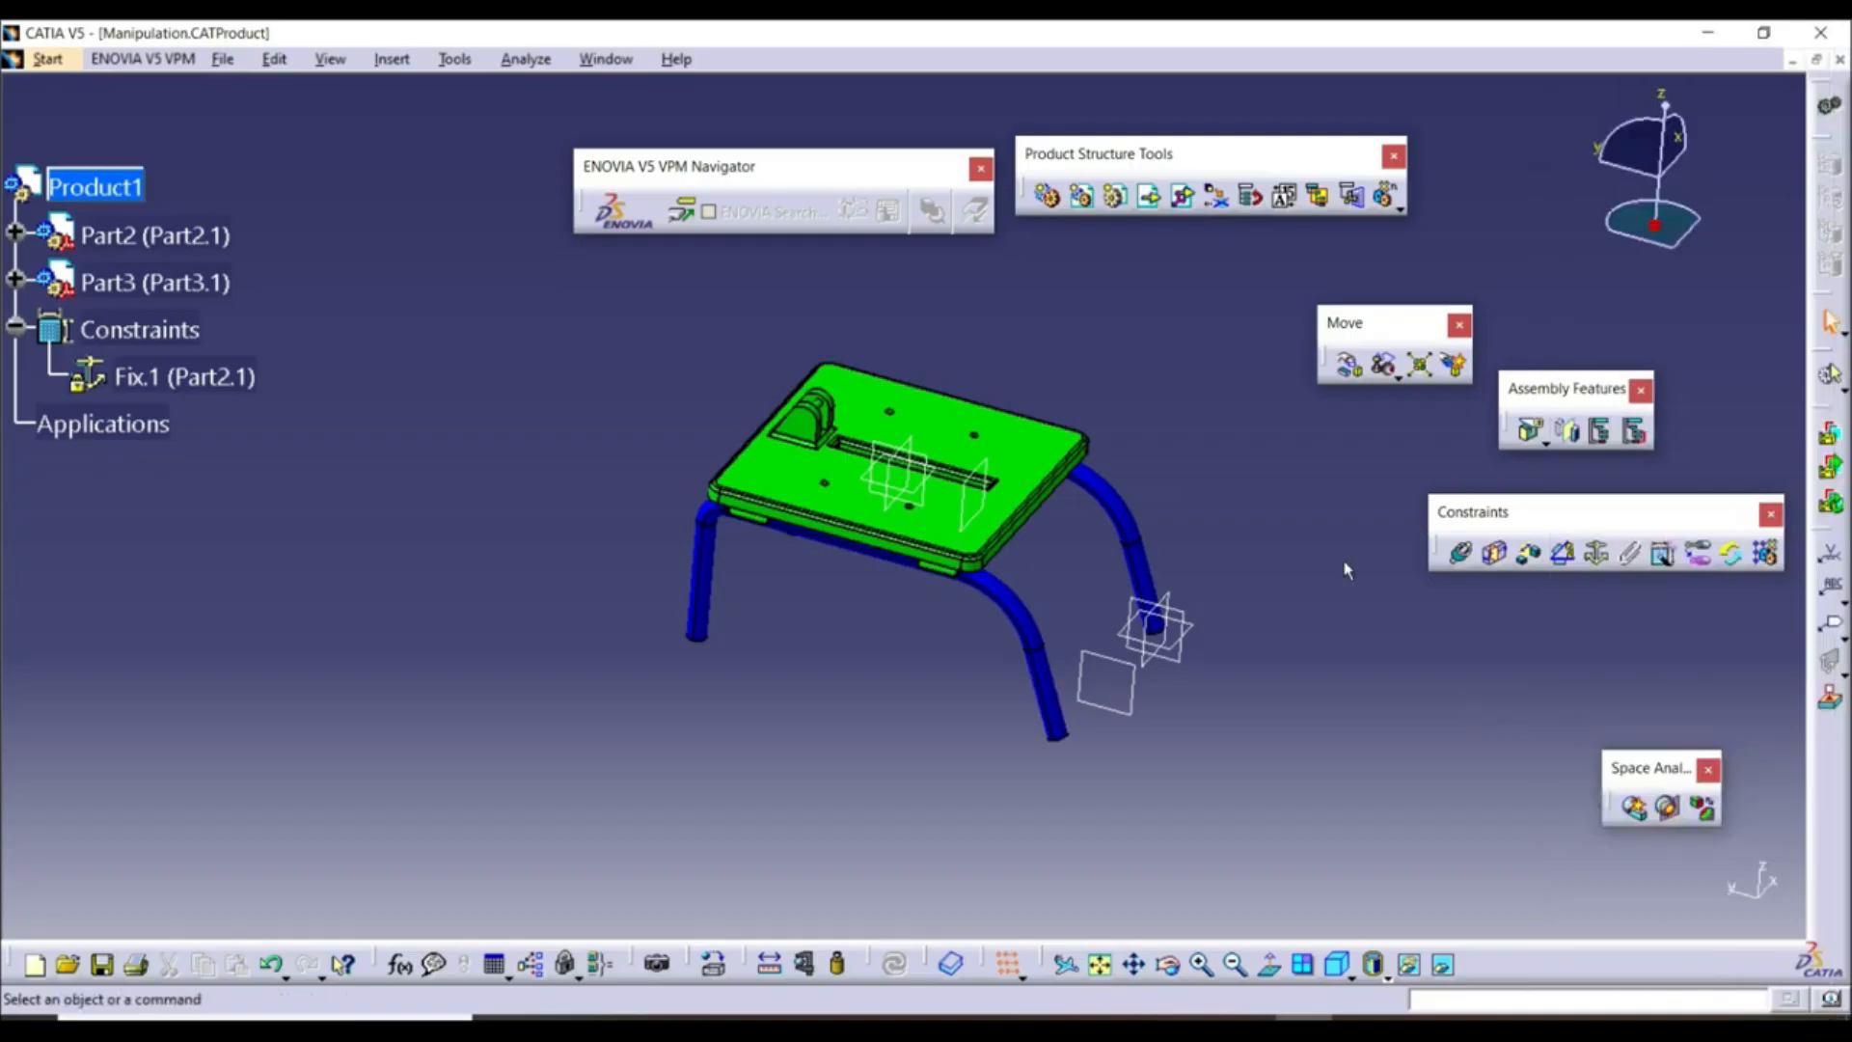
Use the Manipulation command to move the green tabletop (Part3) along the X, Y and Z axes, one after another
left_click(1349, 366)
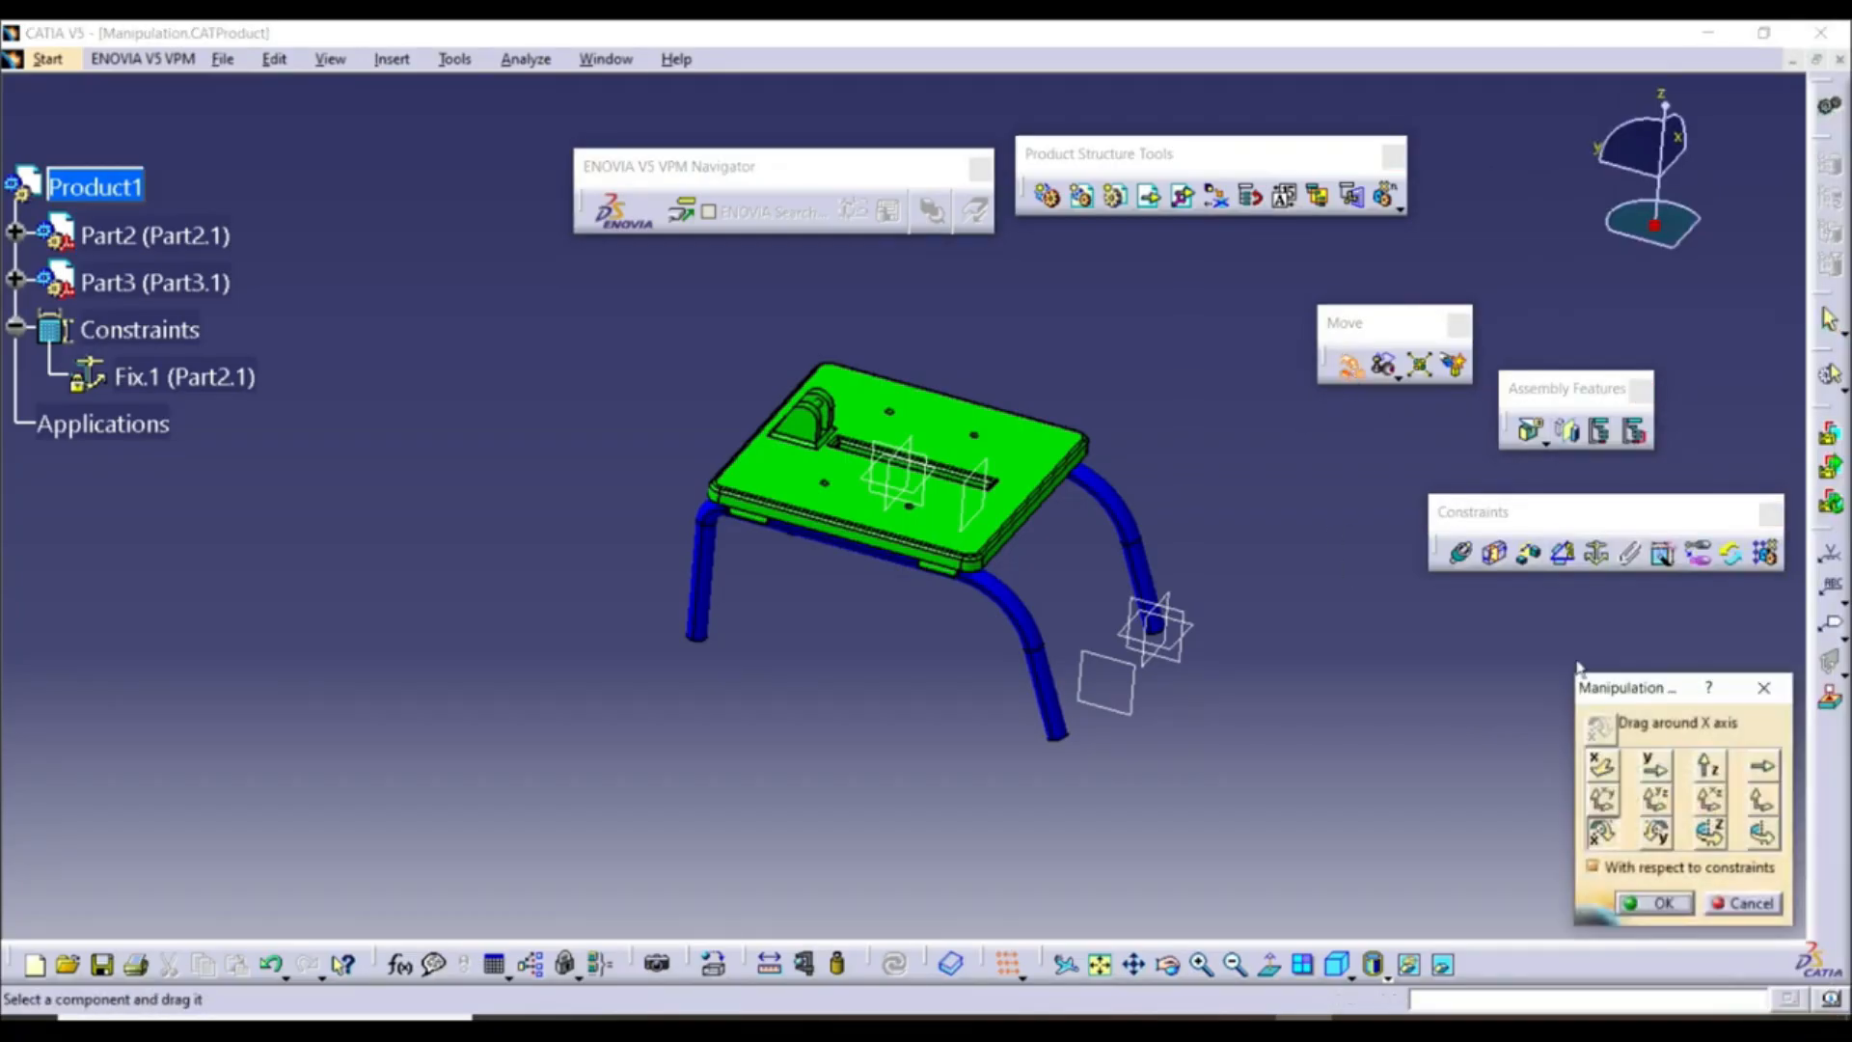
left_click_drag(1643, 696, 1495, 519)
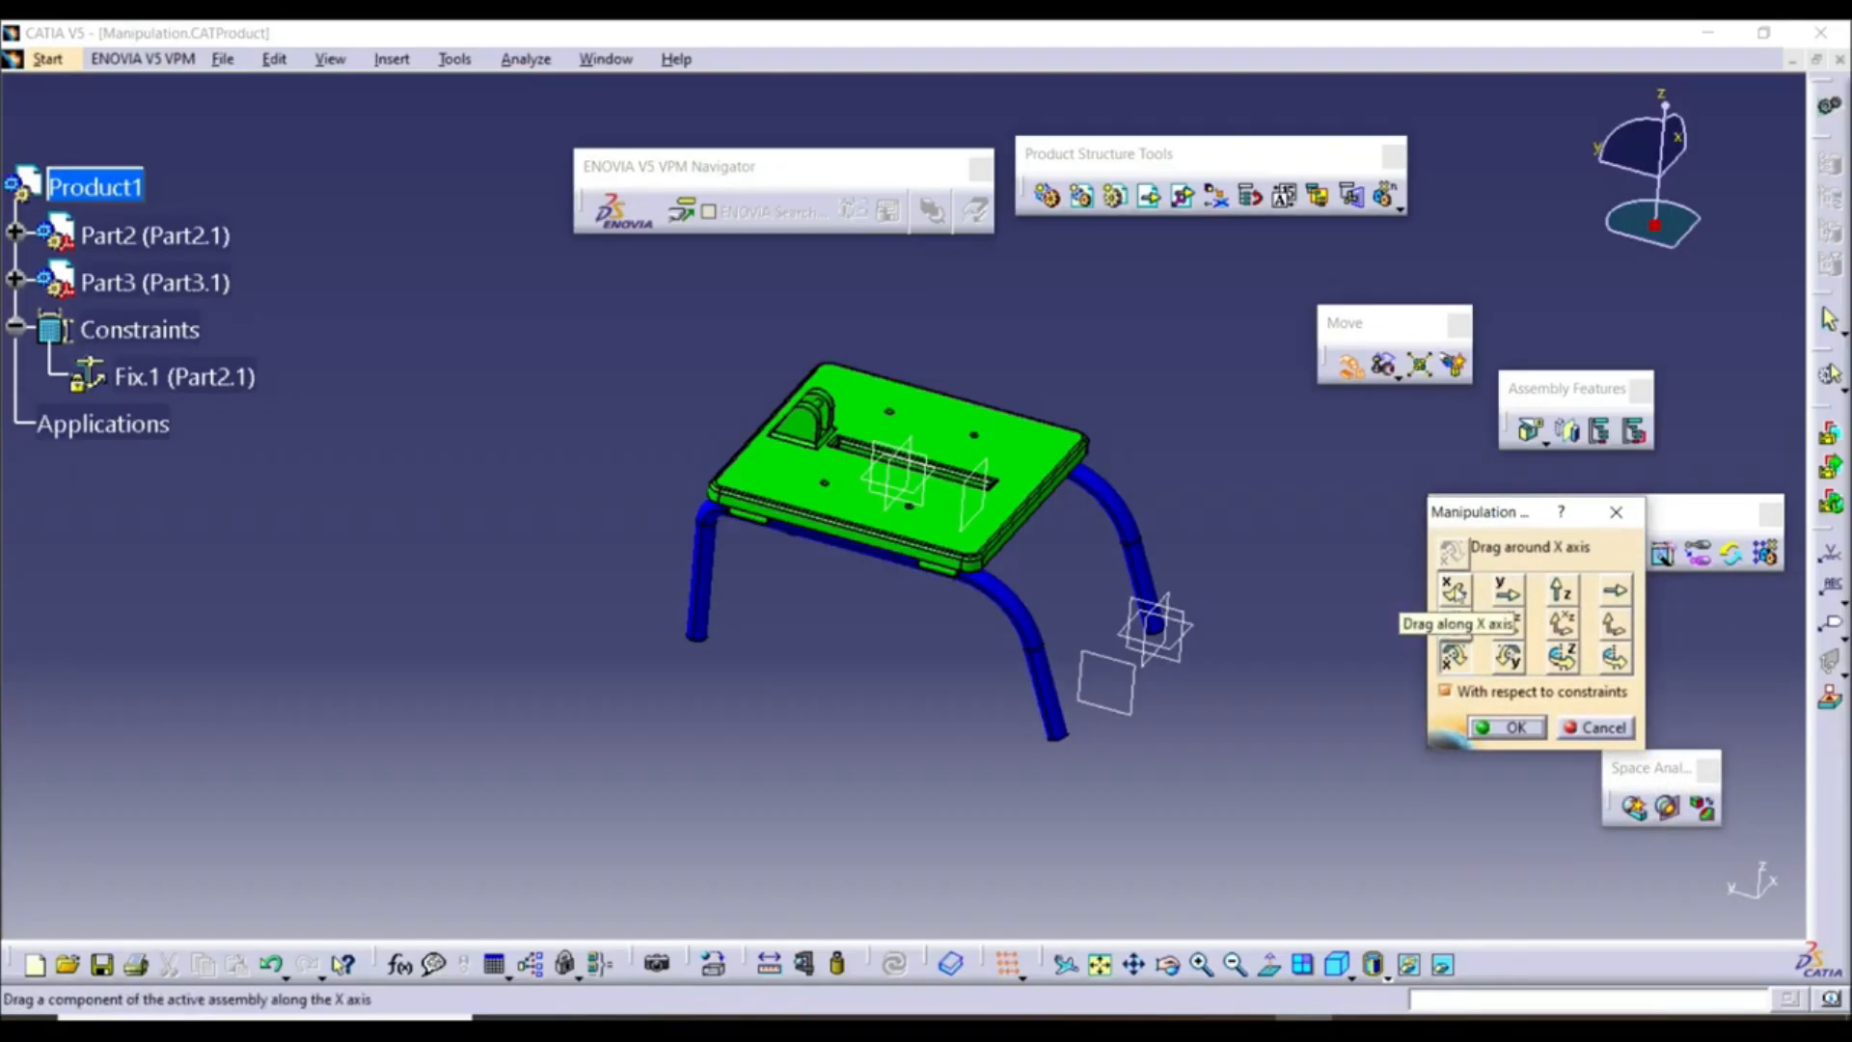
left_click(1455, 590)
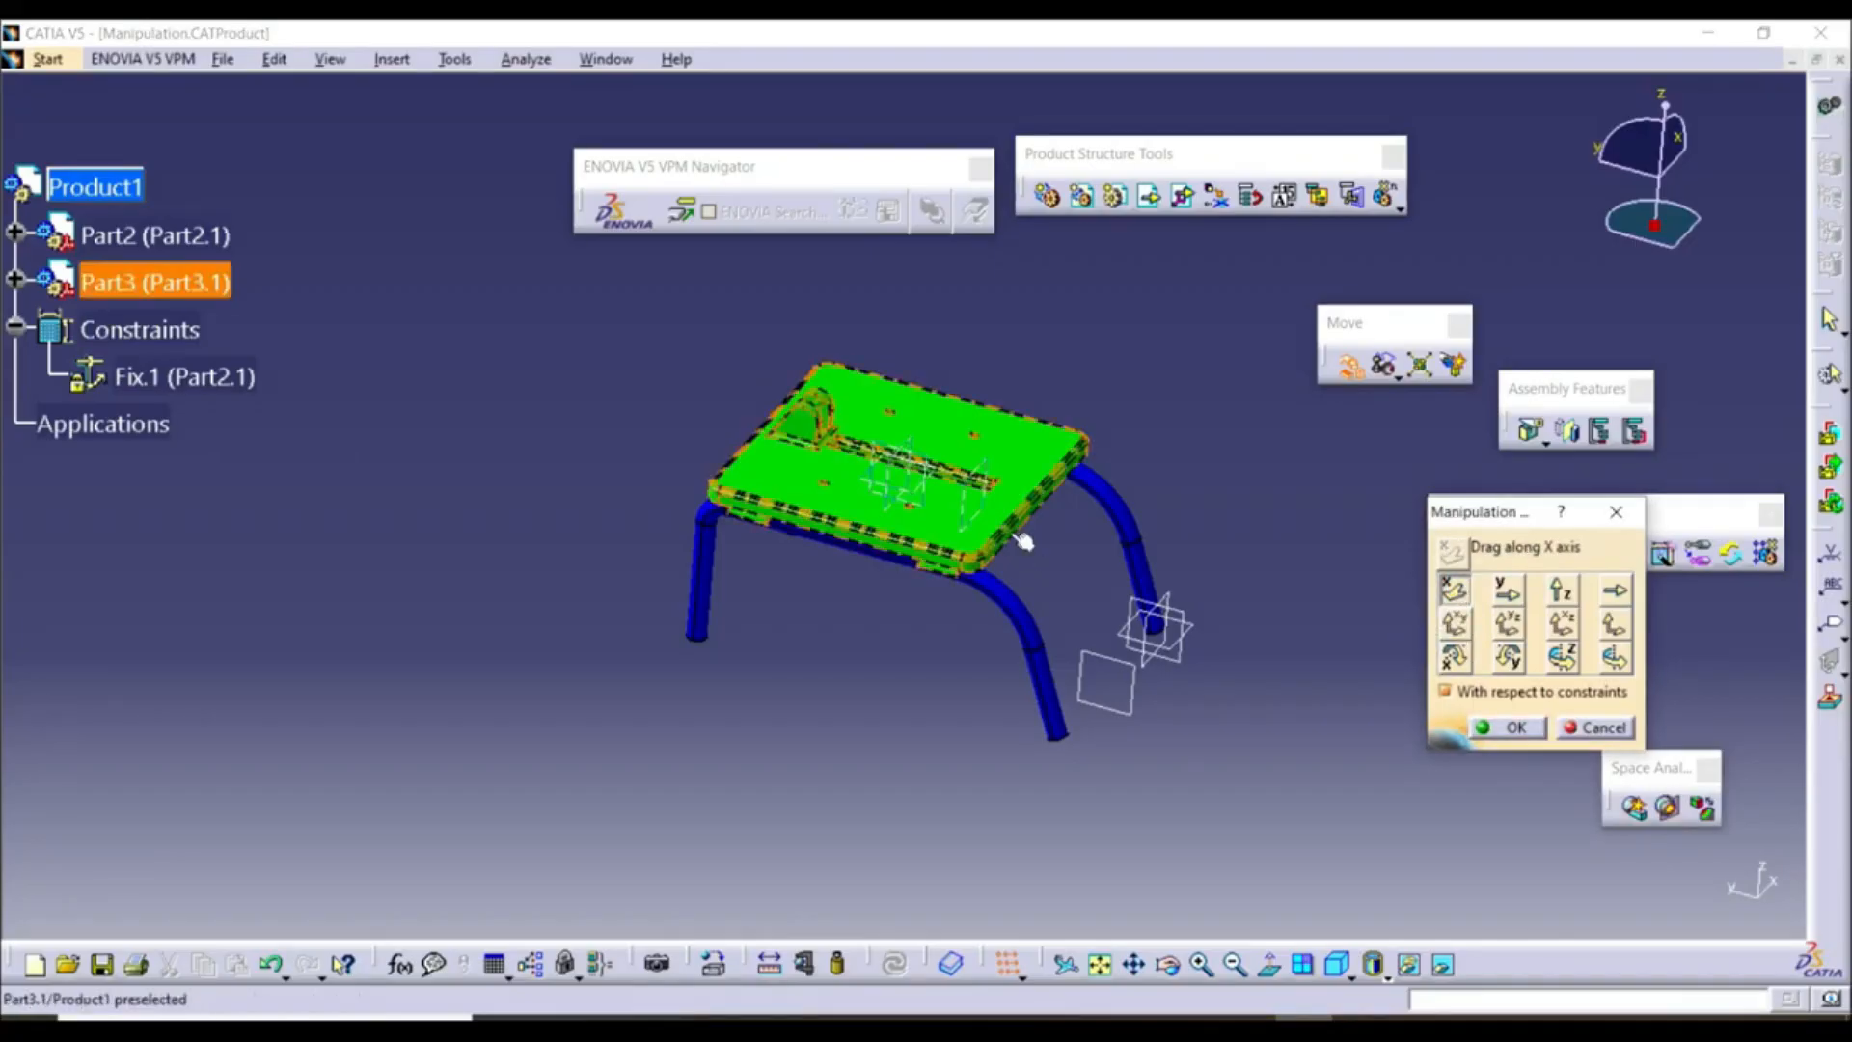
left_click_drag(978, 520, 900, 494)
left_click(1507, 588)
mouse_move(922, 586)
left_mouse_down()
mouse_move(950, 569)
mouse_move(541, 482)
mouse_move(965, 656)
mouse_move(817, 738)
mouse_move(830, 552)
mouse_move(1027, 656)
mouse_move(912, 583)
mouse_move(897, 594)
left_mouse_up()
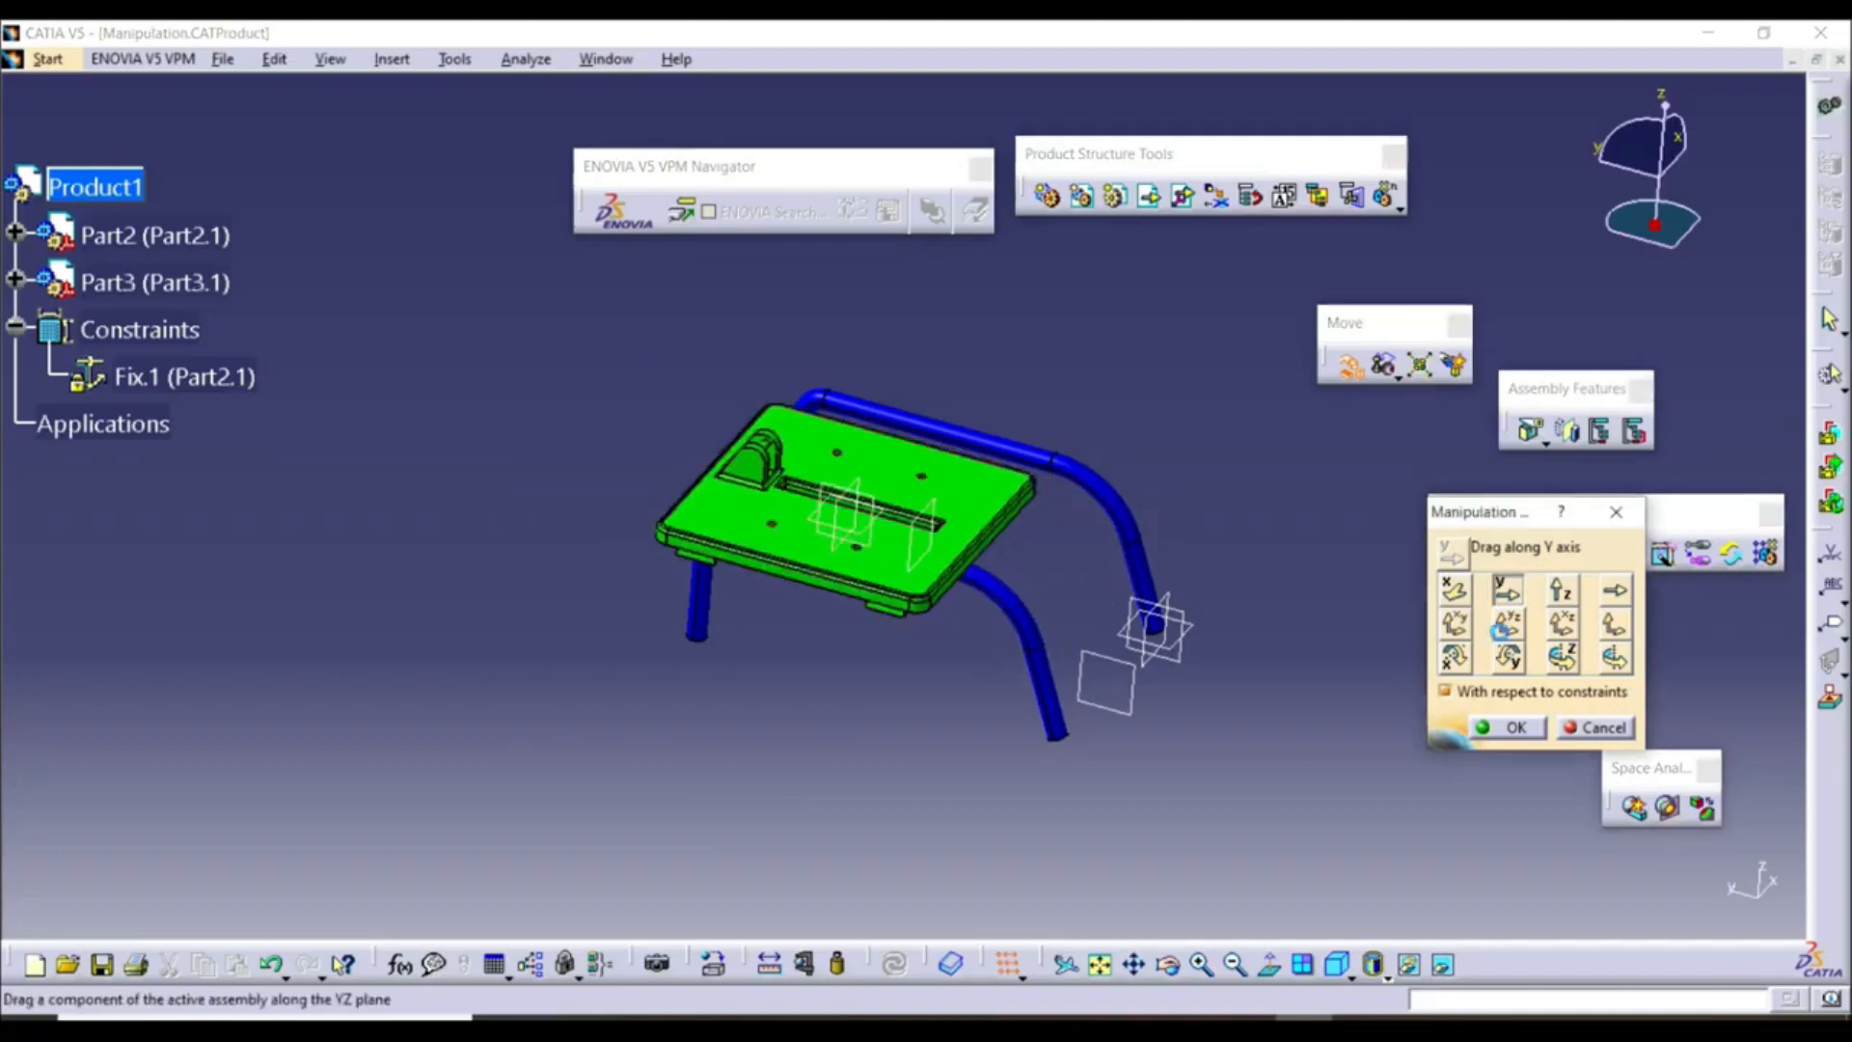
left_click(1556, 590)
left_click_drag(800, 540, 800, 390)
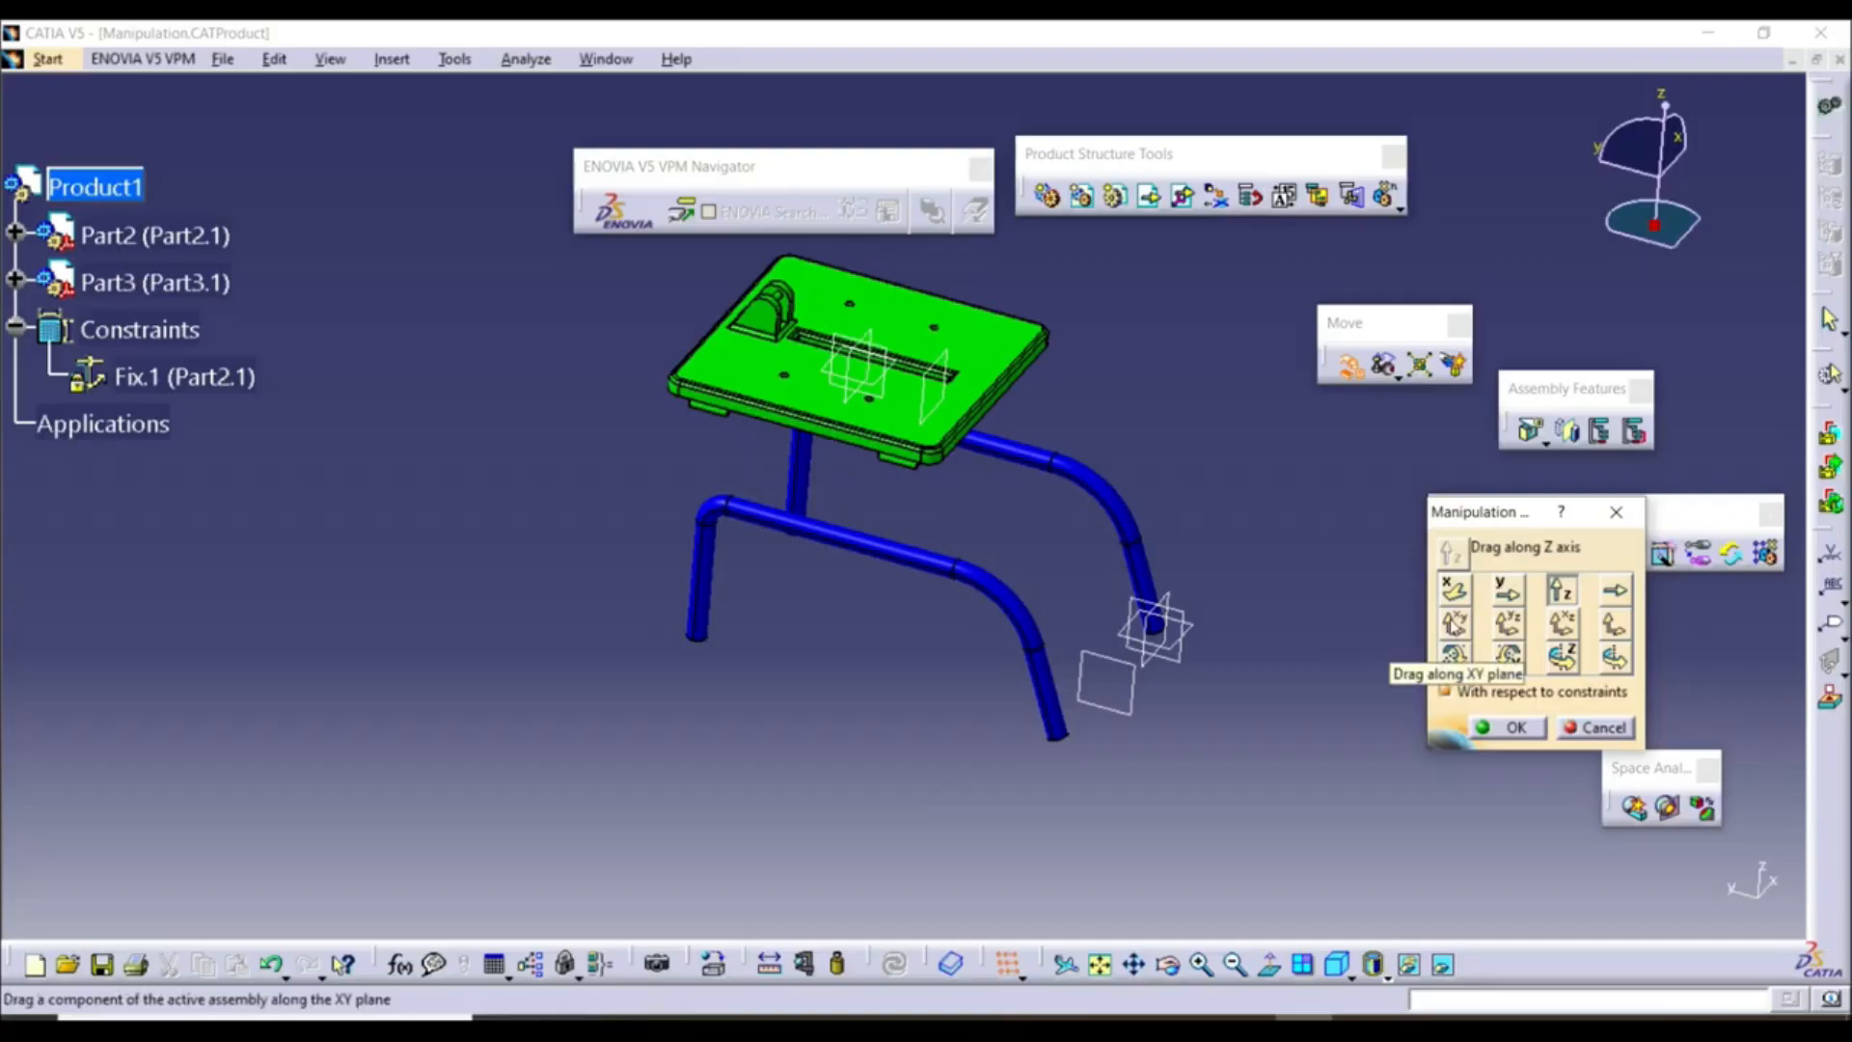
Move the green tabletop within the XY plane, the YZ plane and the XZ plane
left_click(1454, 625)
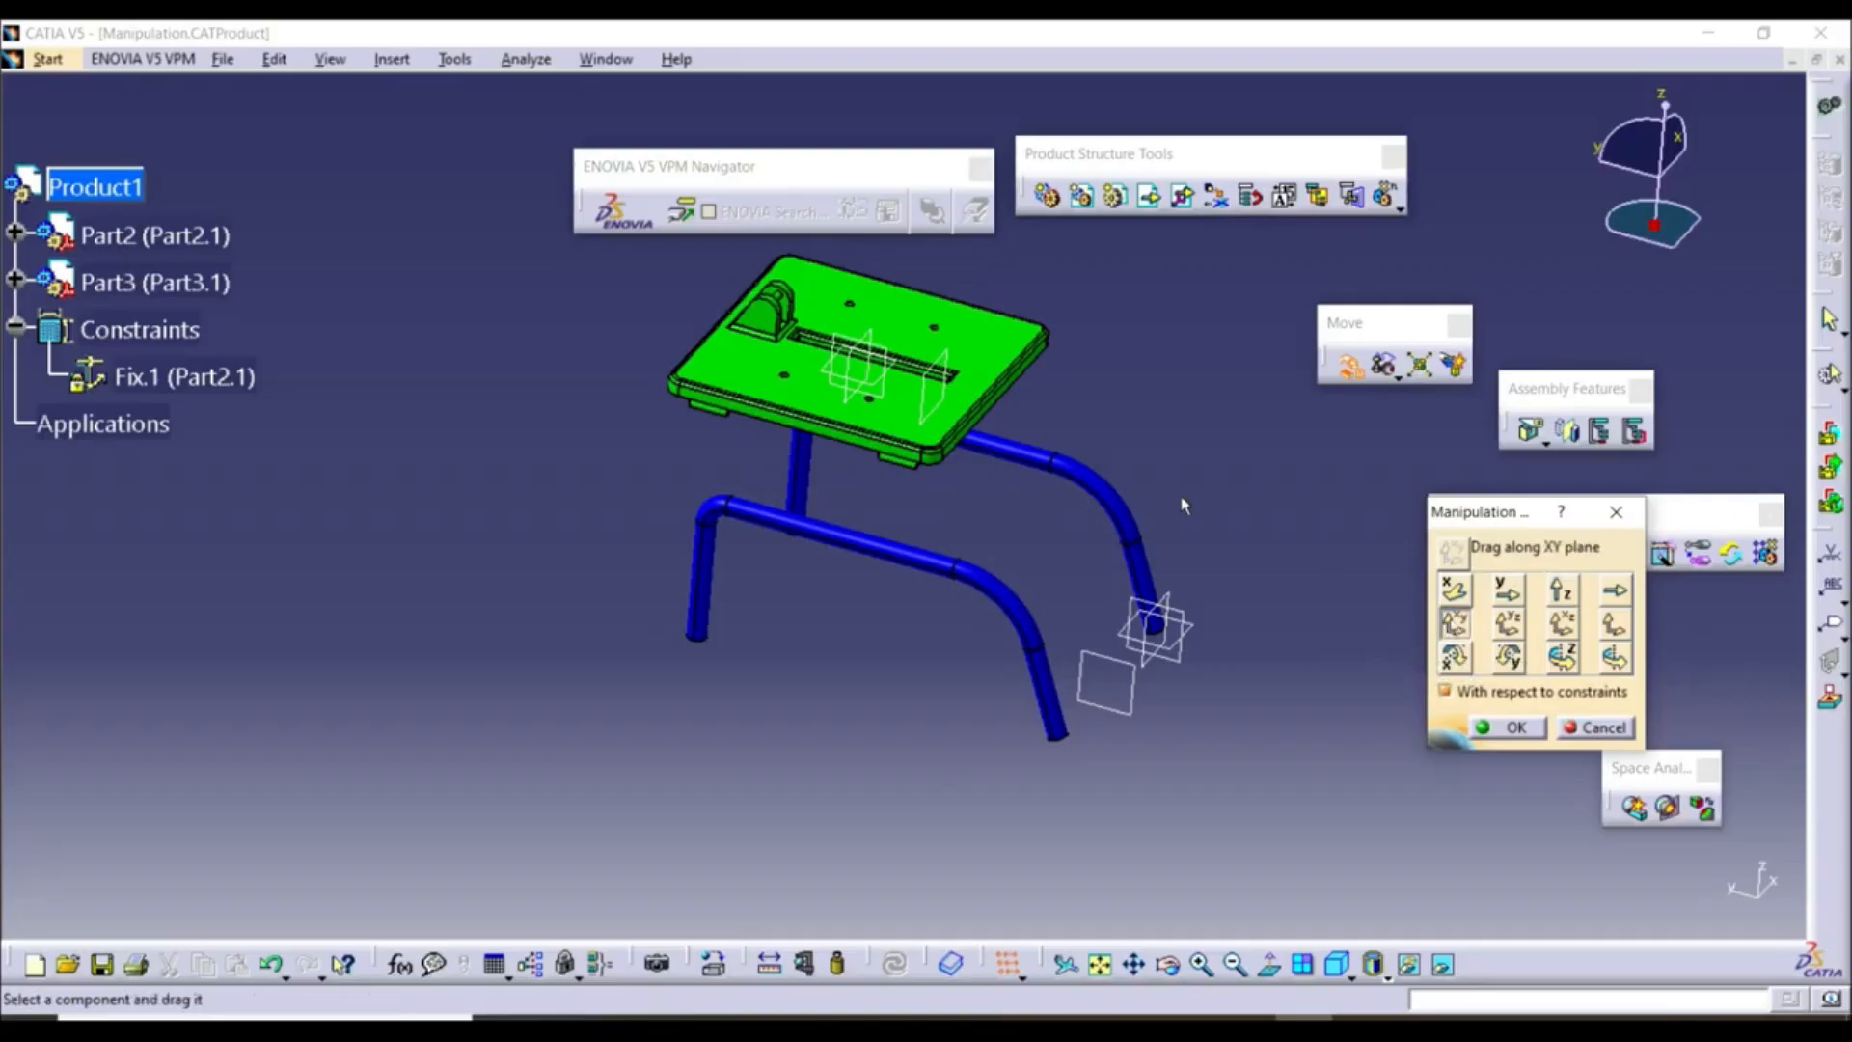
left_click_drag(972, 422, 1118, 528)
left_click_drag(1024, 659, 948, 505)
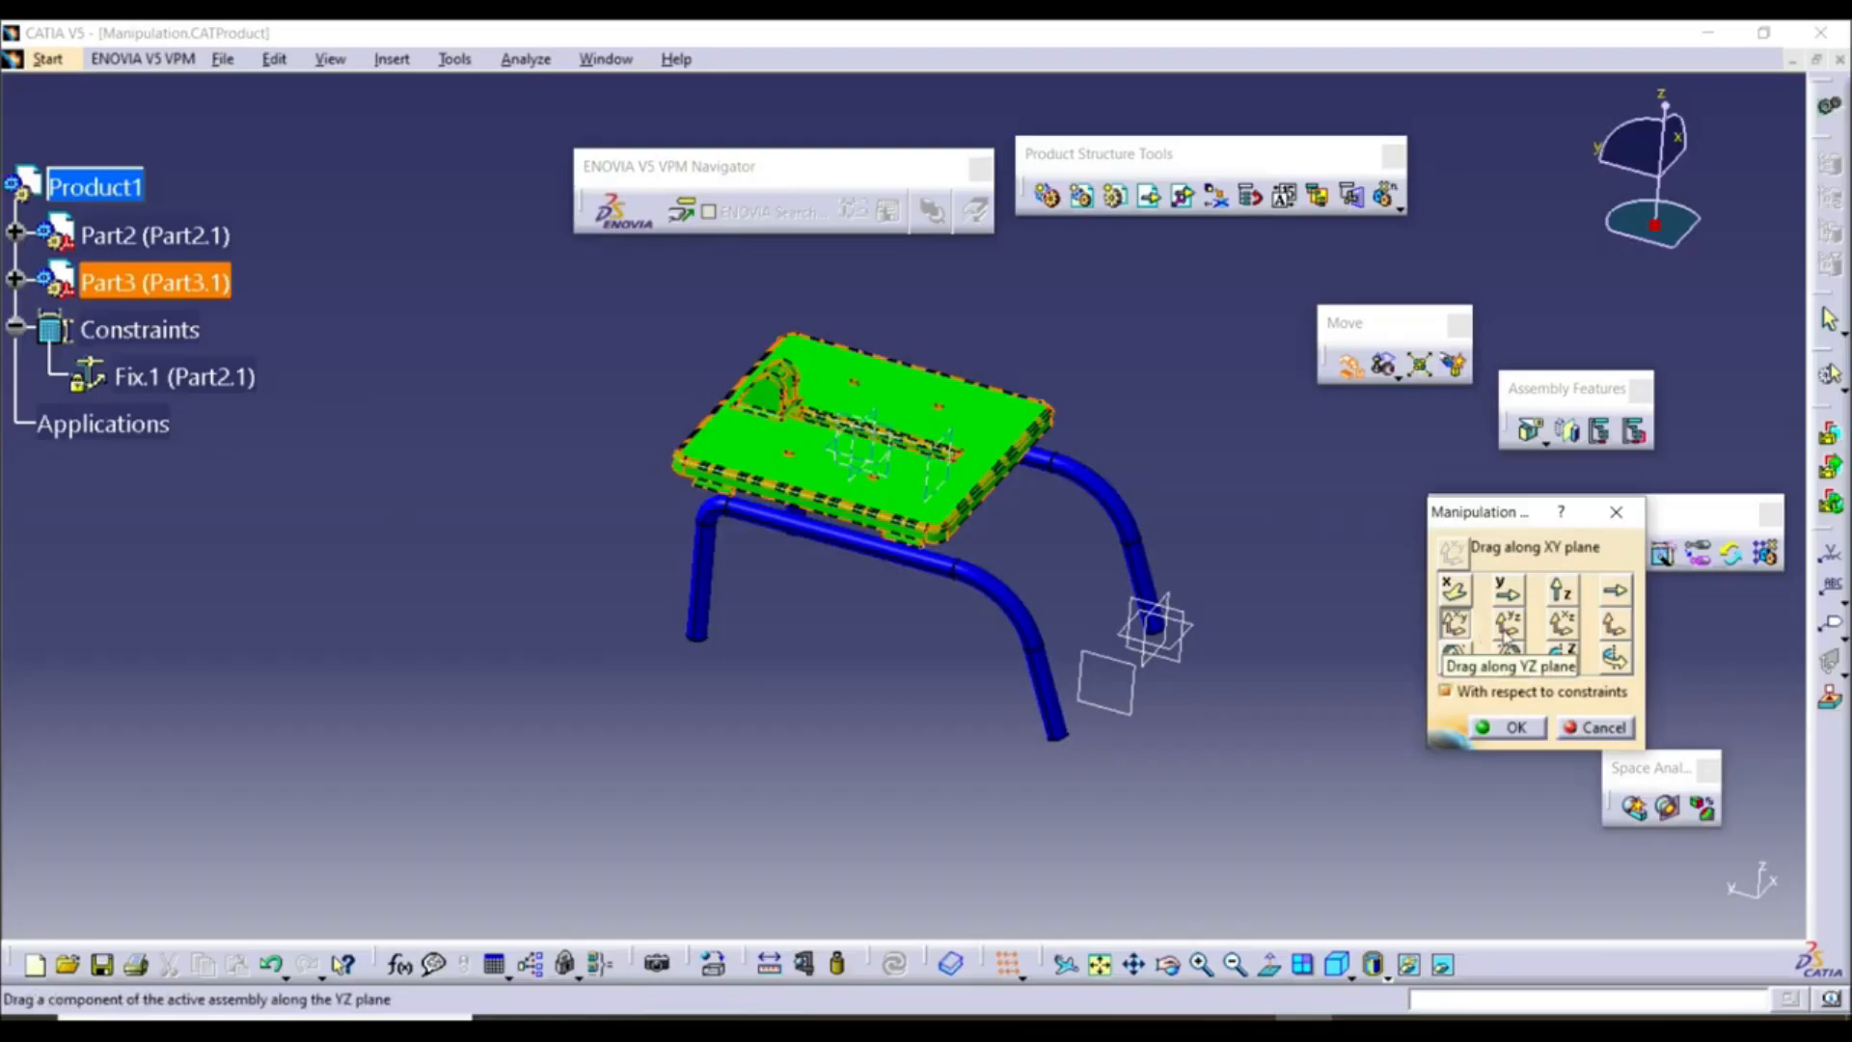
left_click(1507, 632)
mouse_move(956, 500)
left_mouse_down()
mouse_move(1015, 580)
mouse_move(707, 539)
mouse_move(959, 662)
mouse_move(951, 434)
mouse_move(605, 532)
mouse_move(881, 642)
mouse_move(959, 439)
mouse_move(979, 516)
left_mouse_up()
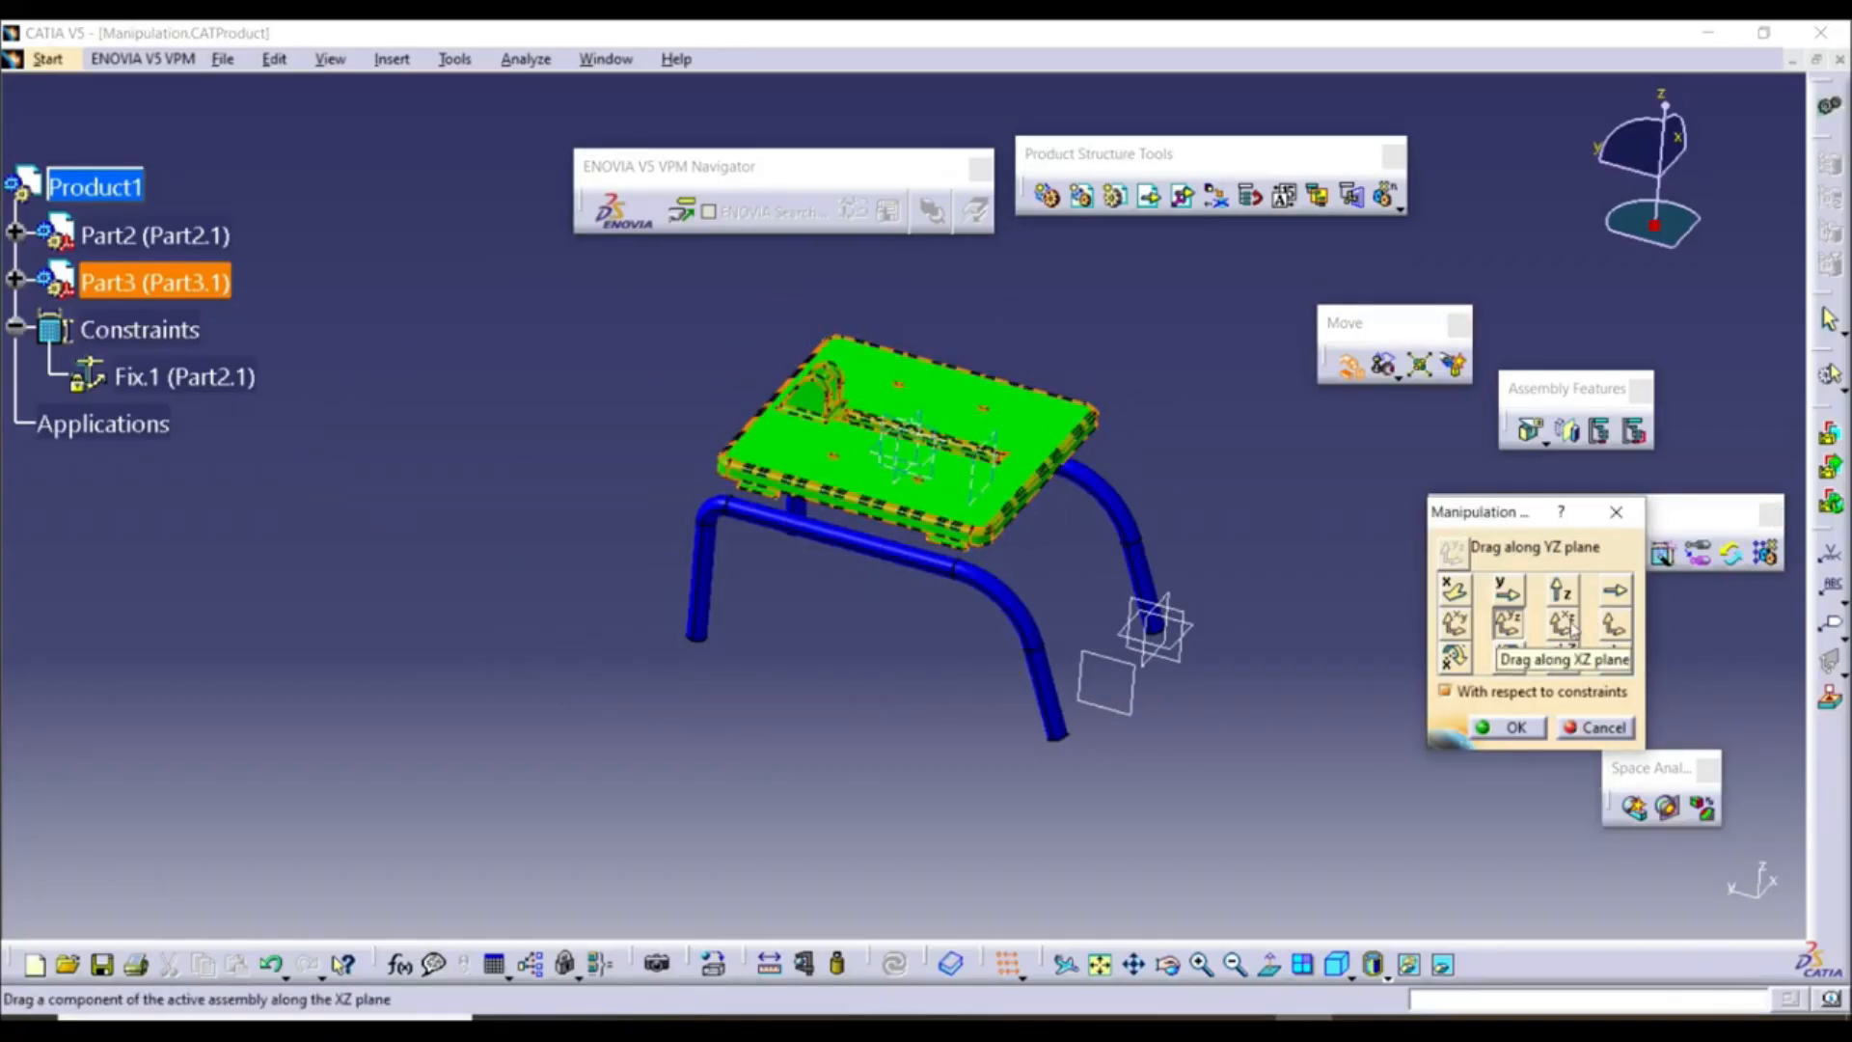
left_click(1563, 623)
mouse_move(965, 492)
left_mouse_down()
mouse_move(806, 472)
mouse_move(681, 536)
mouse_move(897, 579)
mouse_move(941, 564)
mouse_move(964, 487)
mouse_move(950, 472)
left_mouse_up()
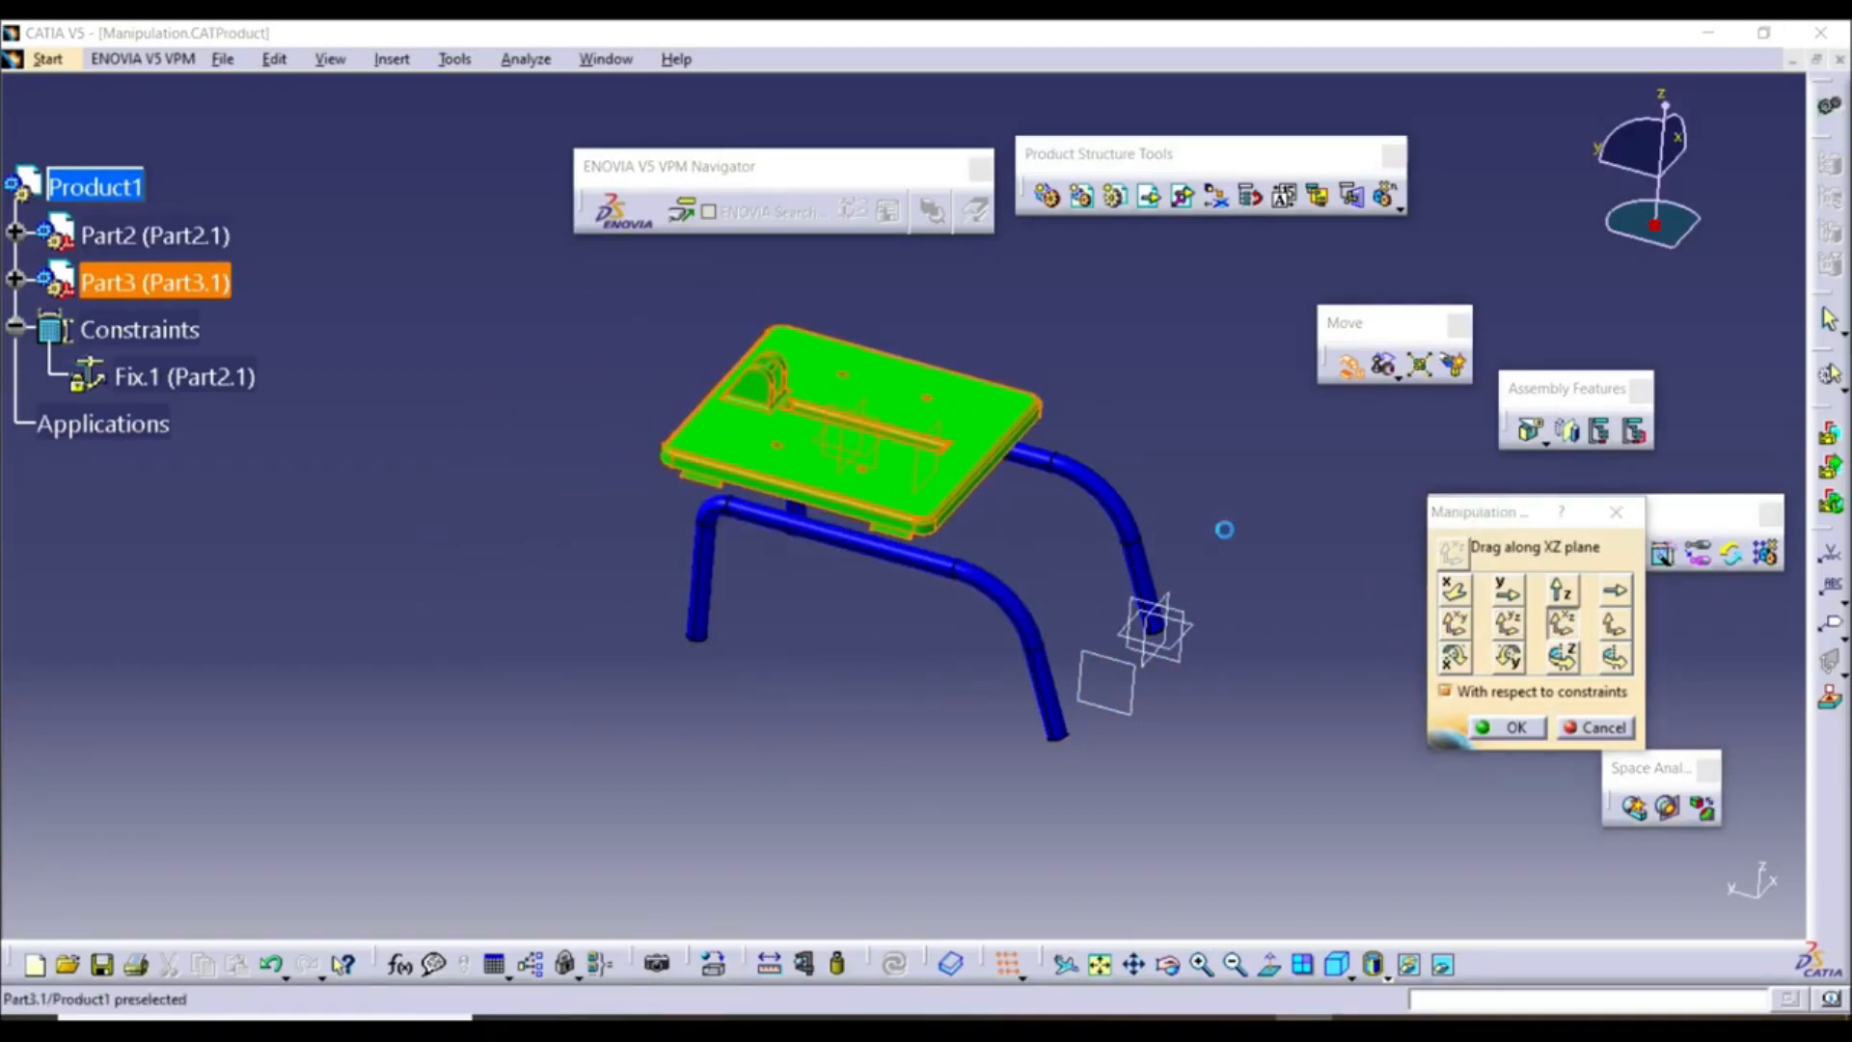
Rotate the green tabletop around the X axis, the Y axis and the Z axis
left_click(1450, 661)
left_click_drag(916, 511, 888, 537)
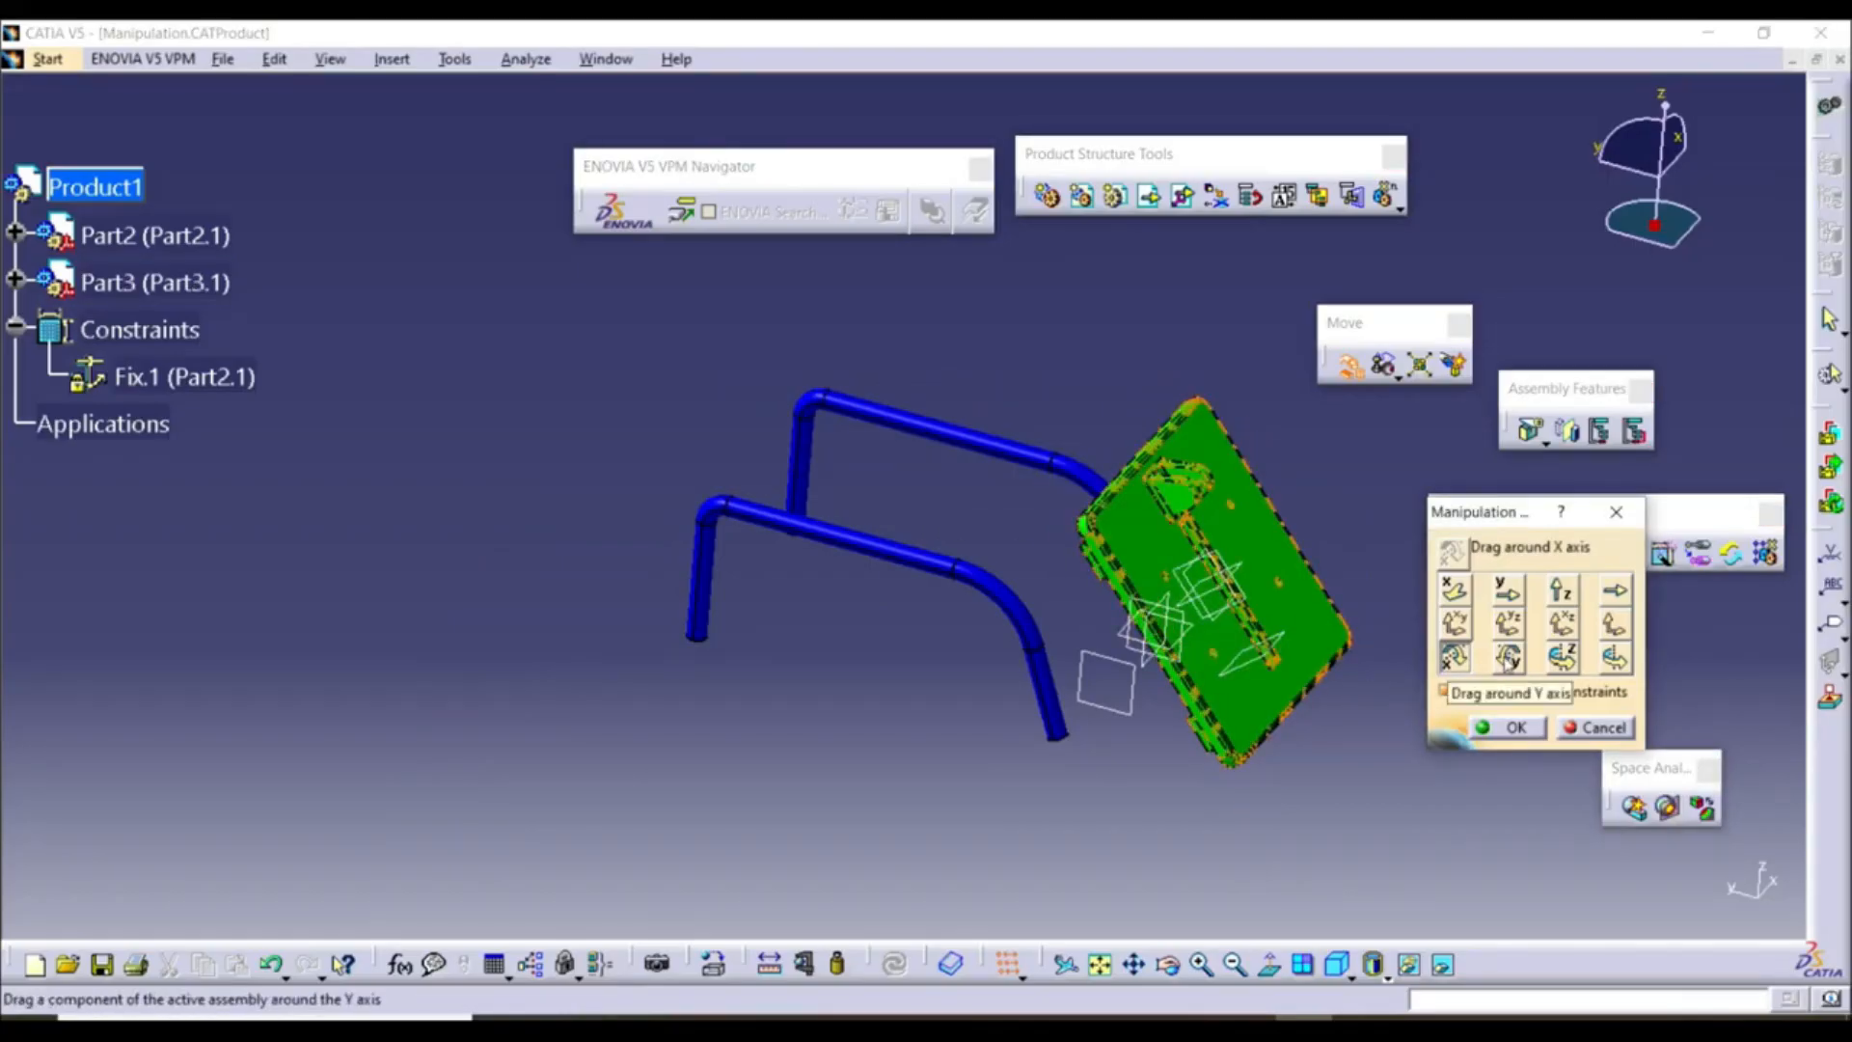
left_click(1508, 659)
left_click_drag(1240, 687, 1266, 609)
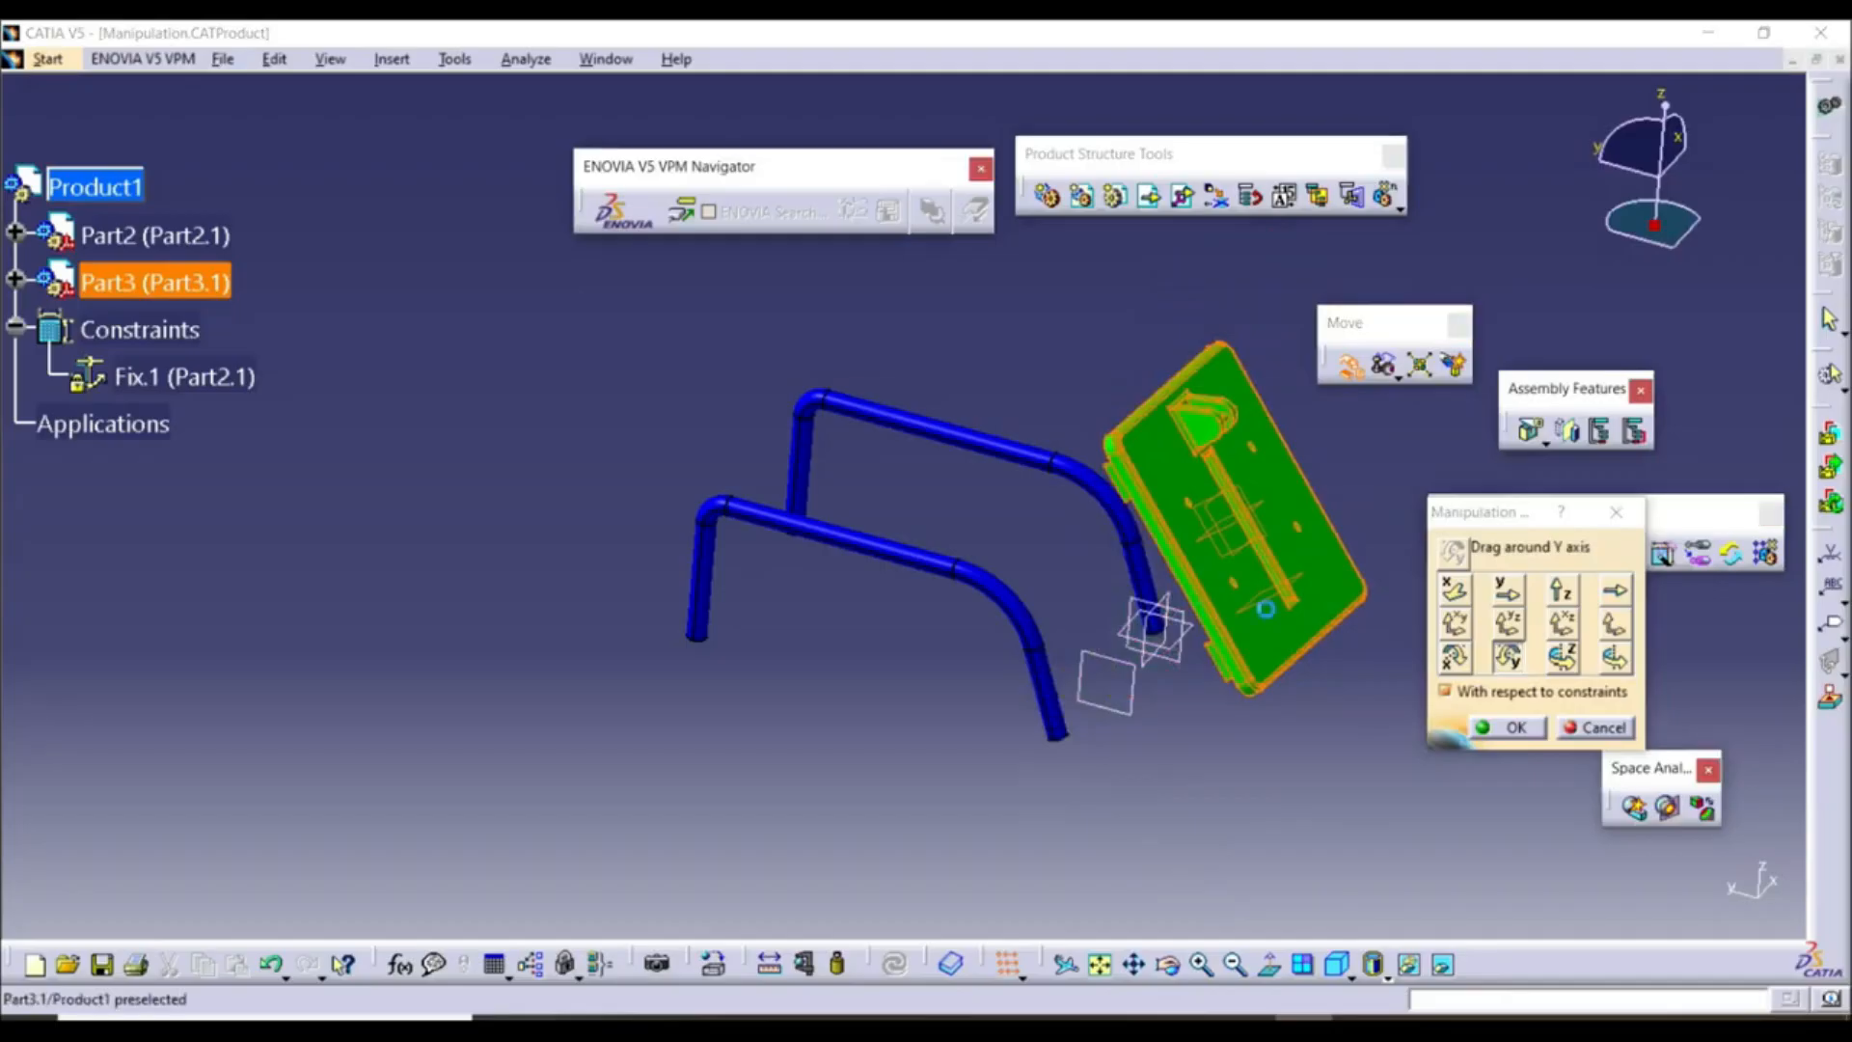
left_click(1559, 661)
left_click_drag(1234, 501, 1108, 500)
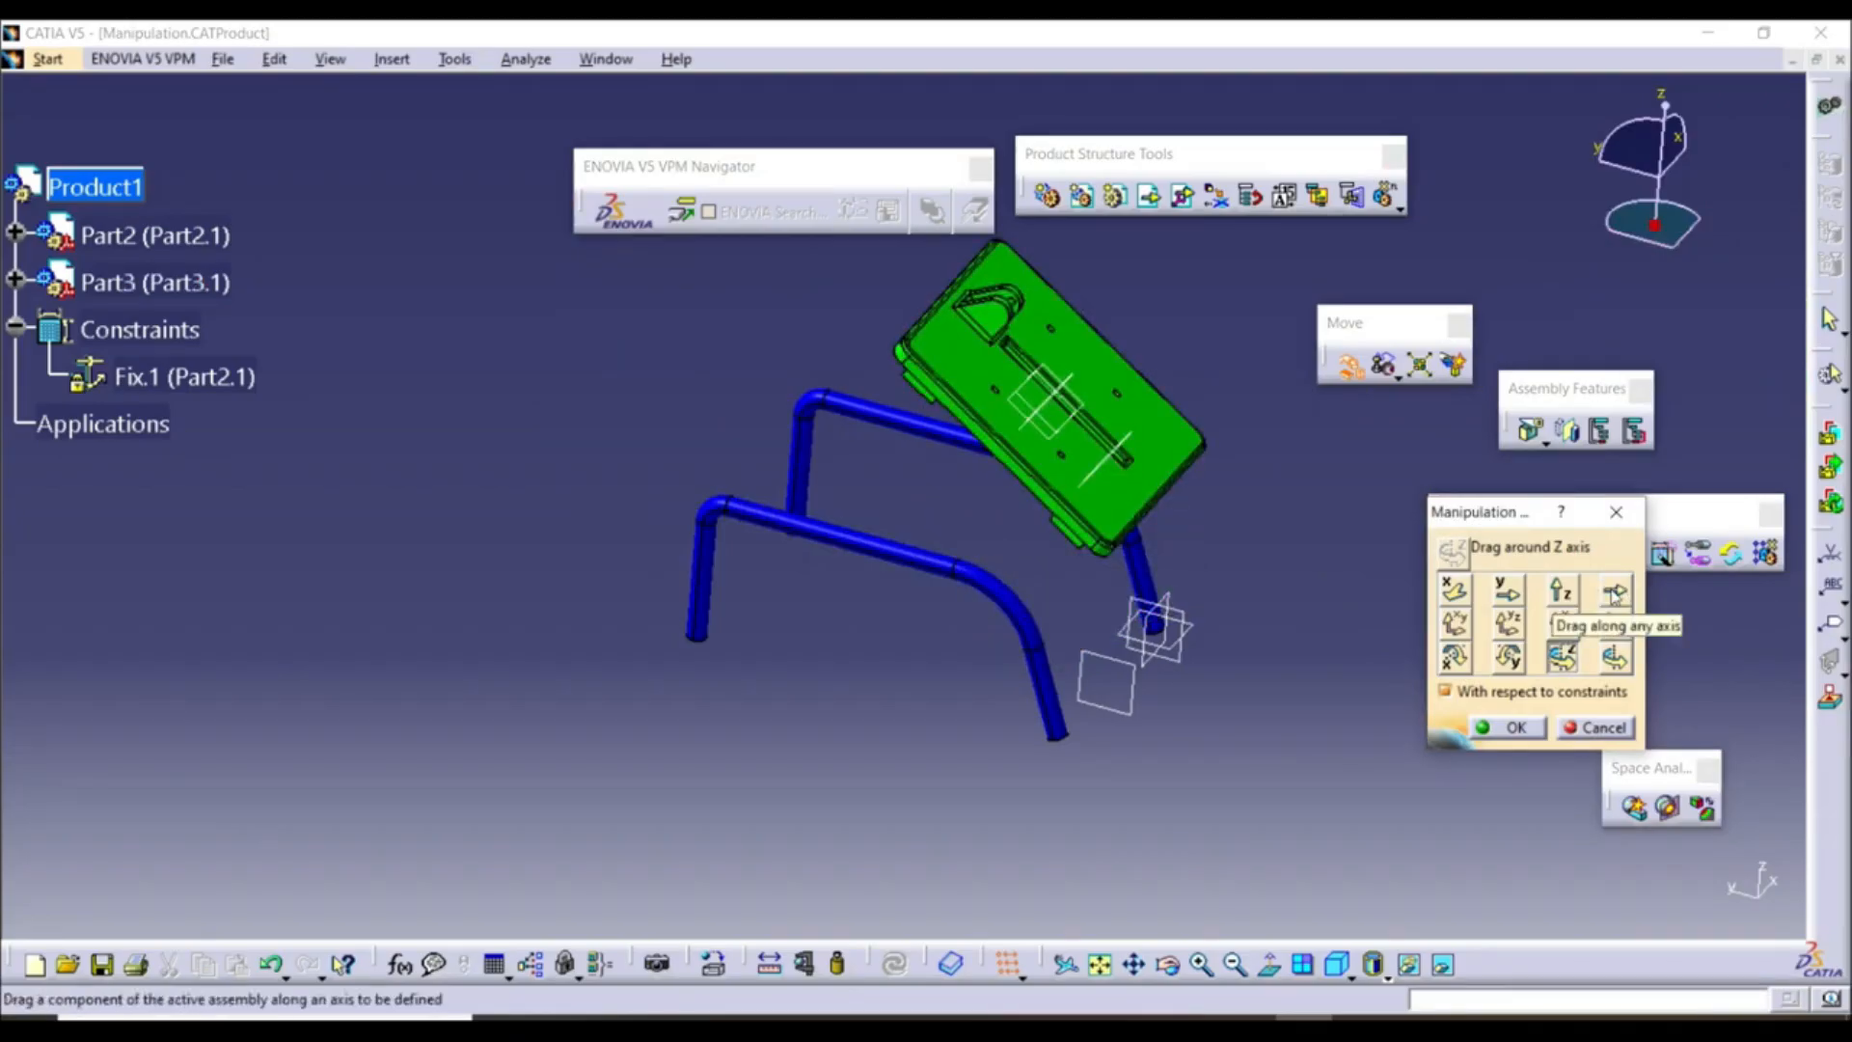
Move the tabletop along any axis using its long edge, and along any plane using its top face
left_click(1614, 593)
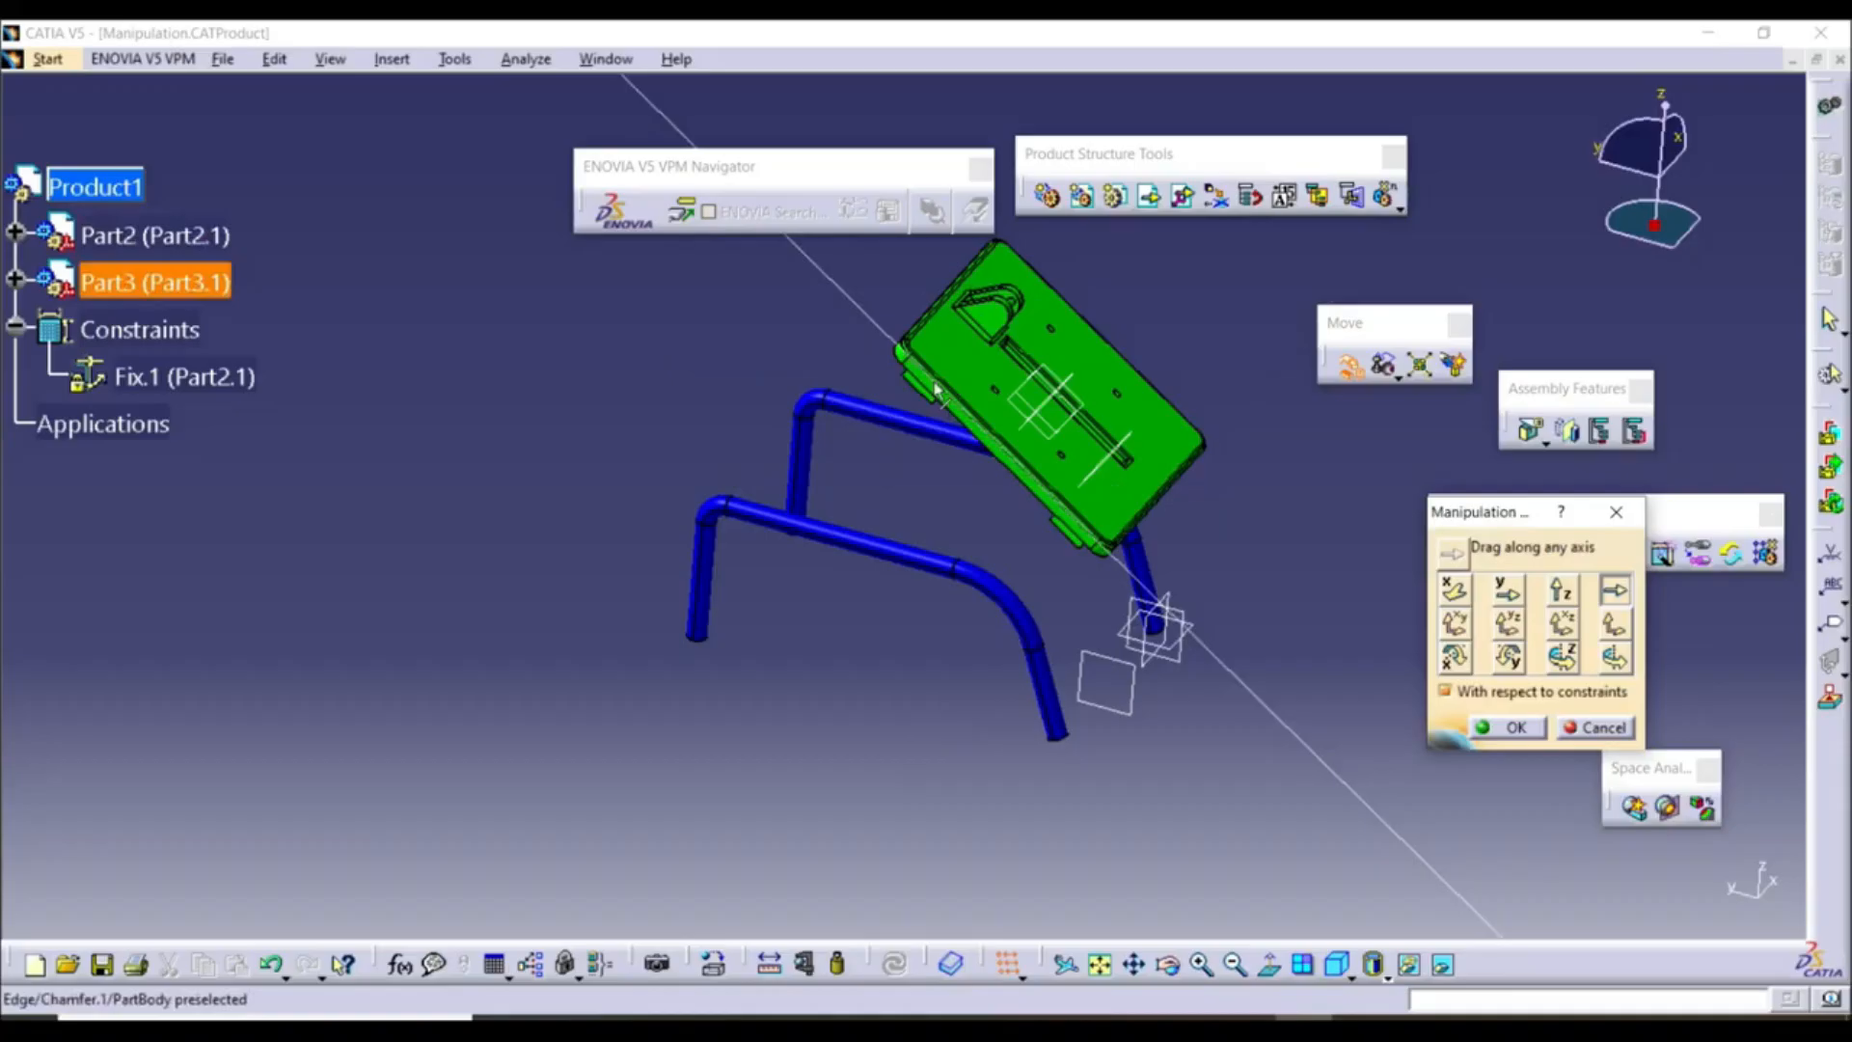
left_click_drag(1012, 440, 1042, 482)
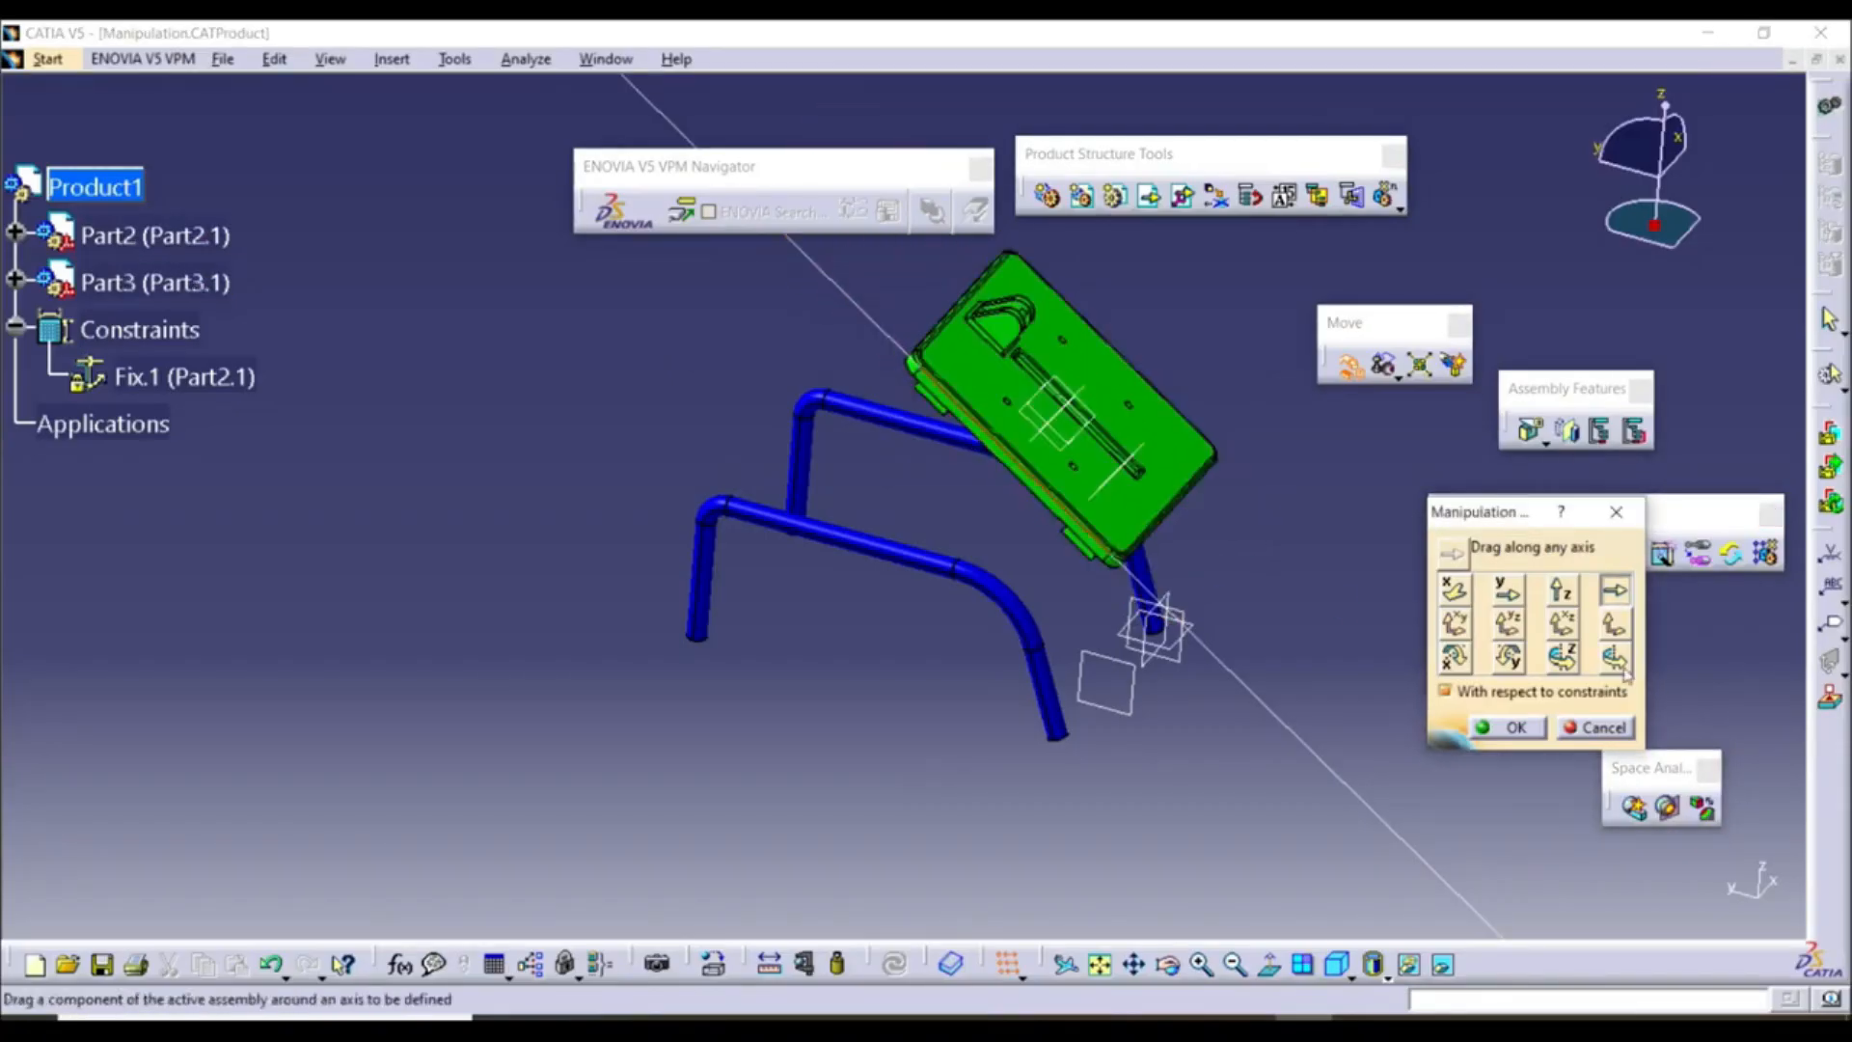
left_click(1610, 627)
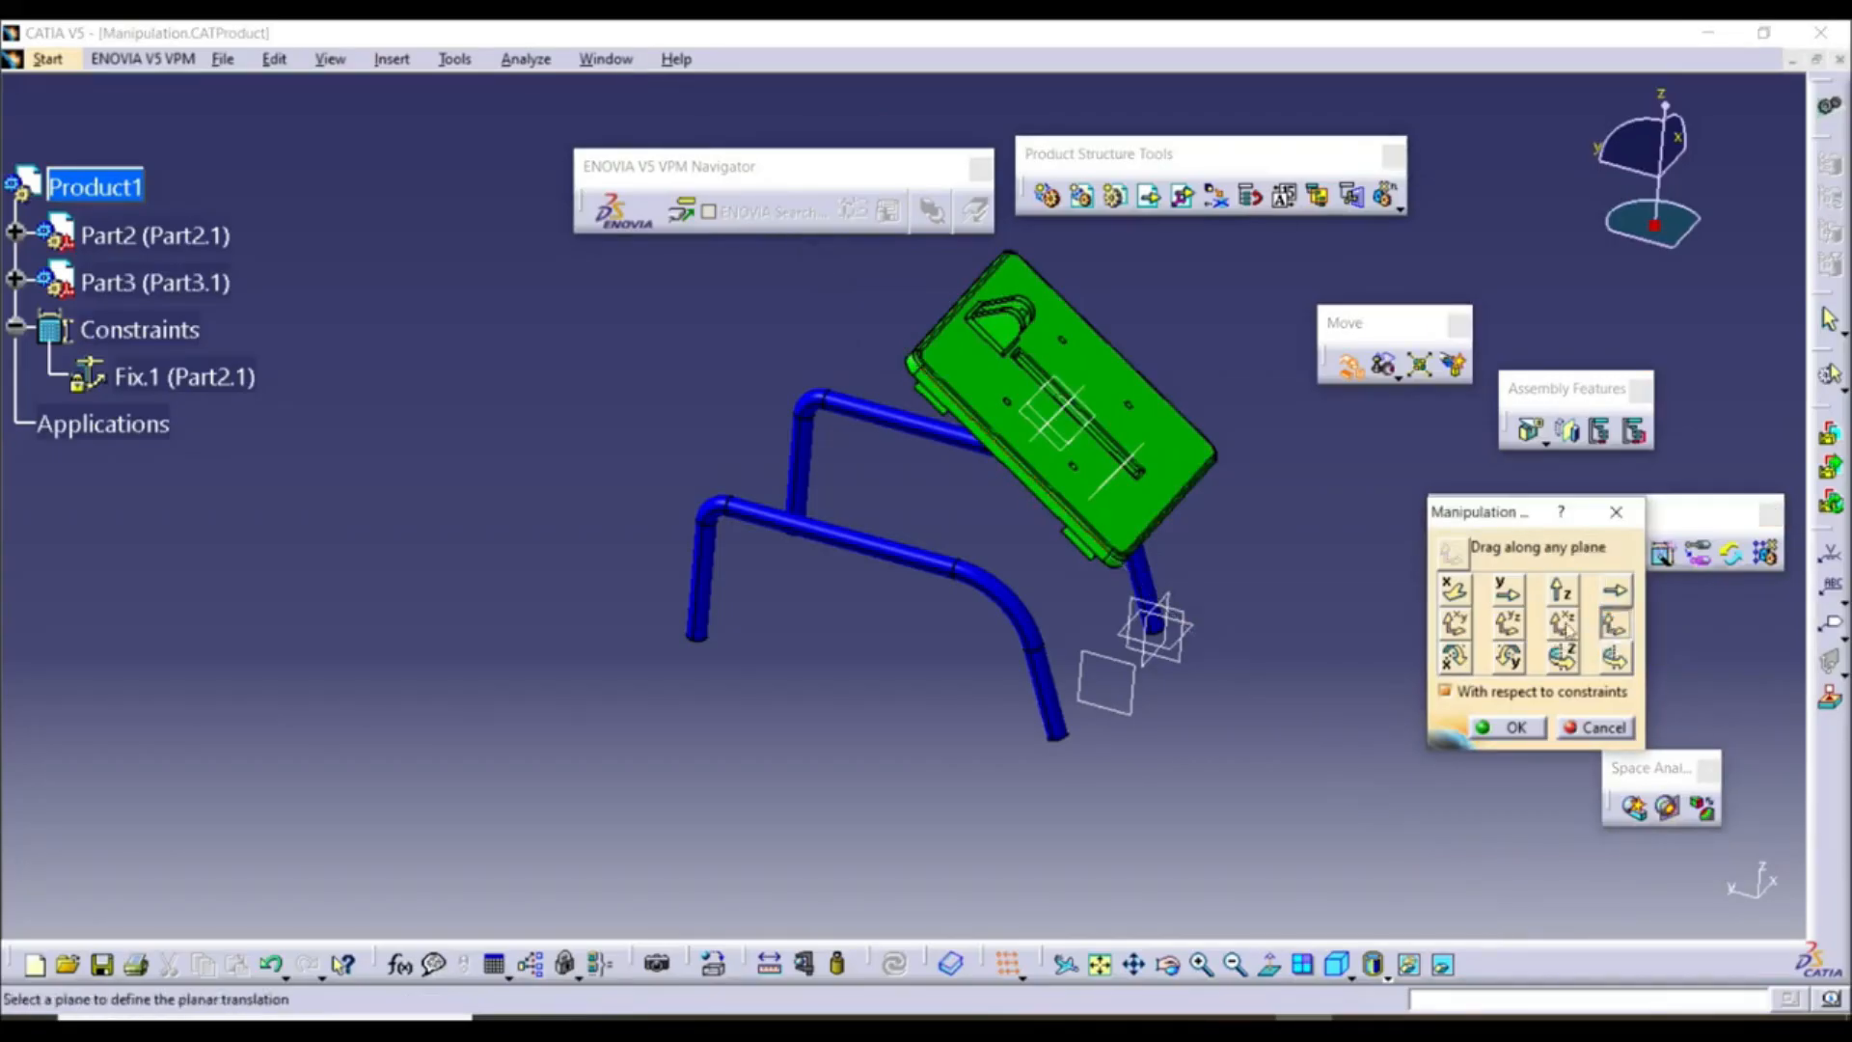
left_click(1111, 507)
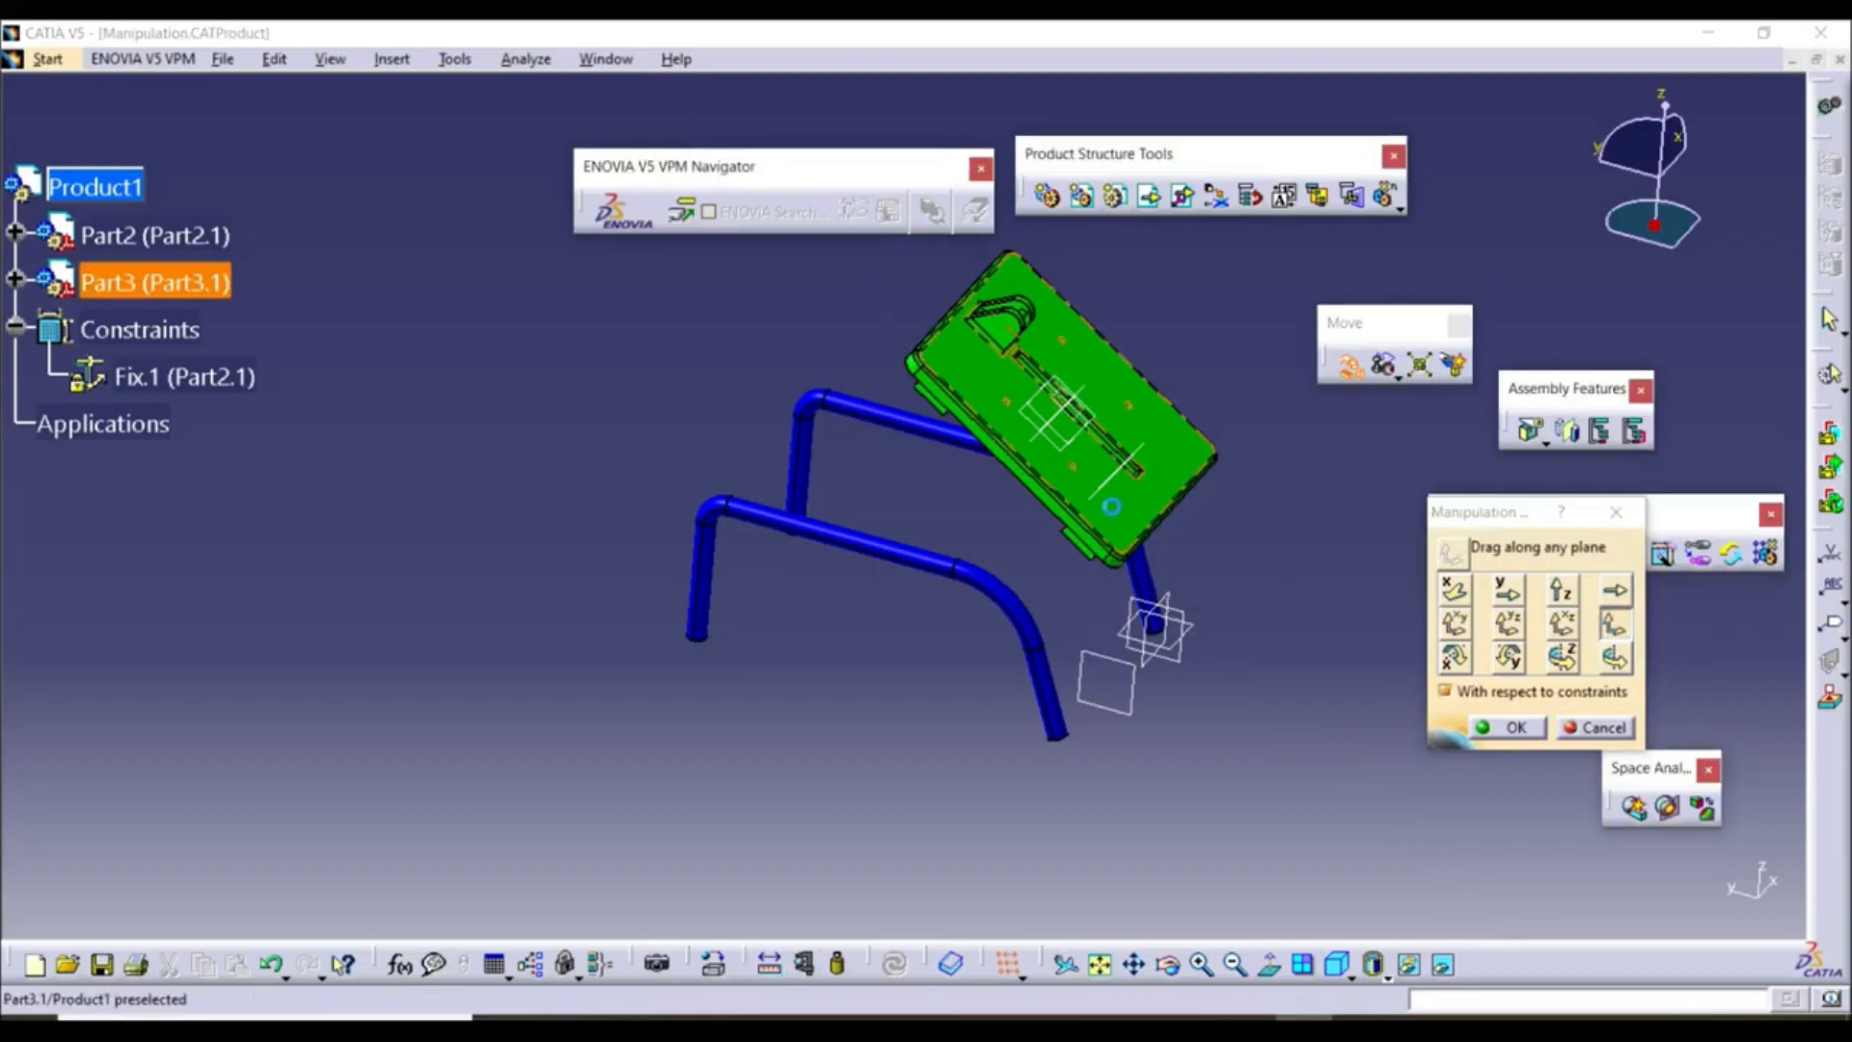
left_click_drag(1111, 507, 888, 535)
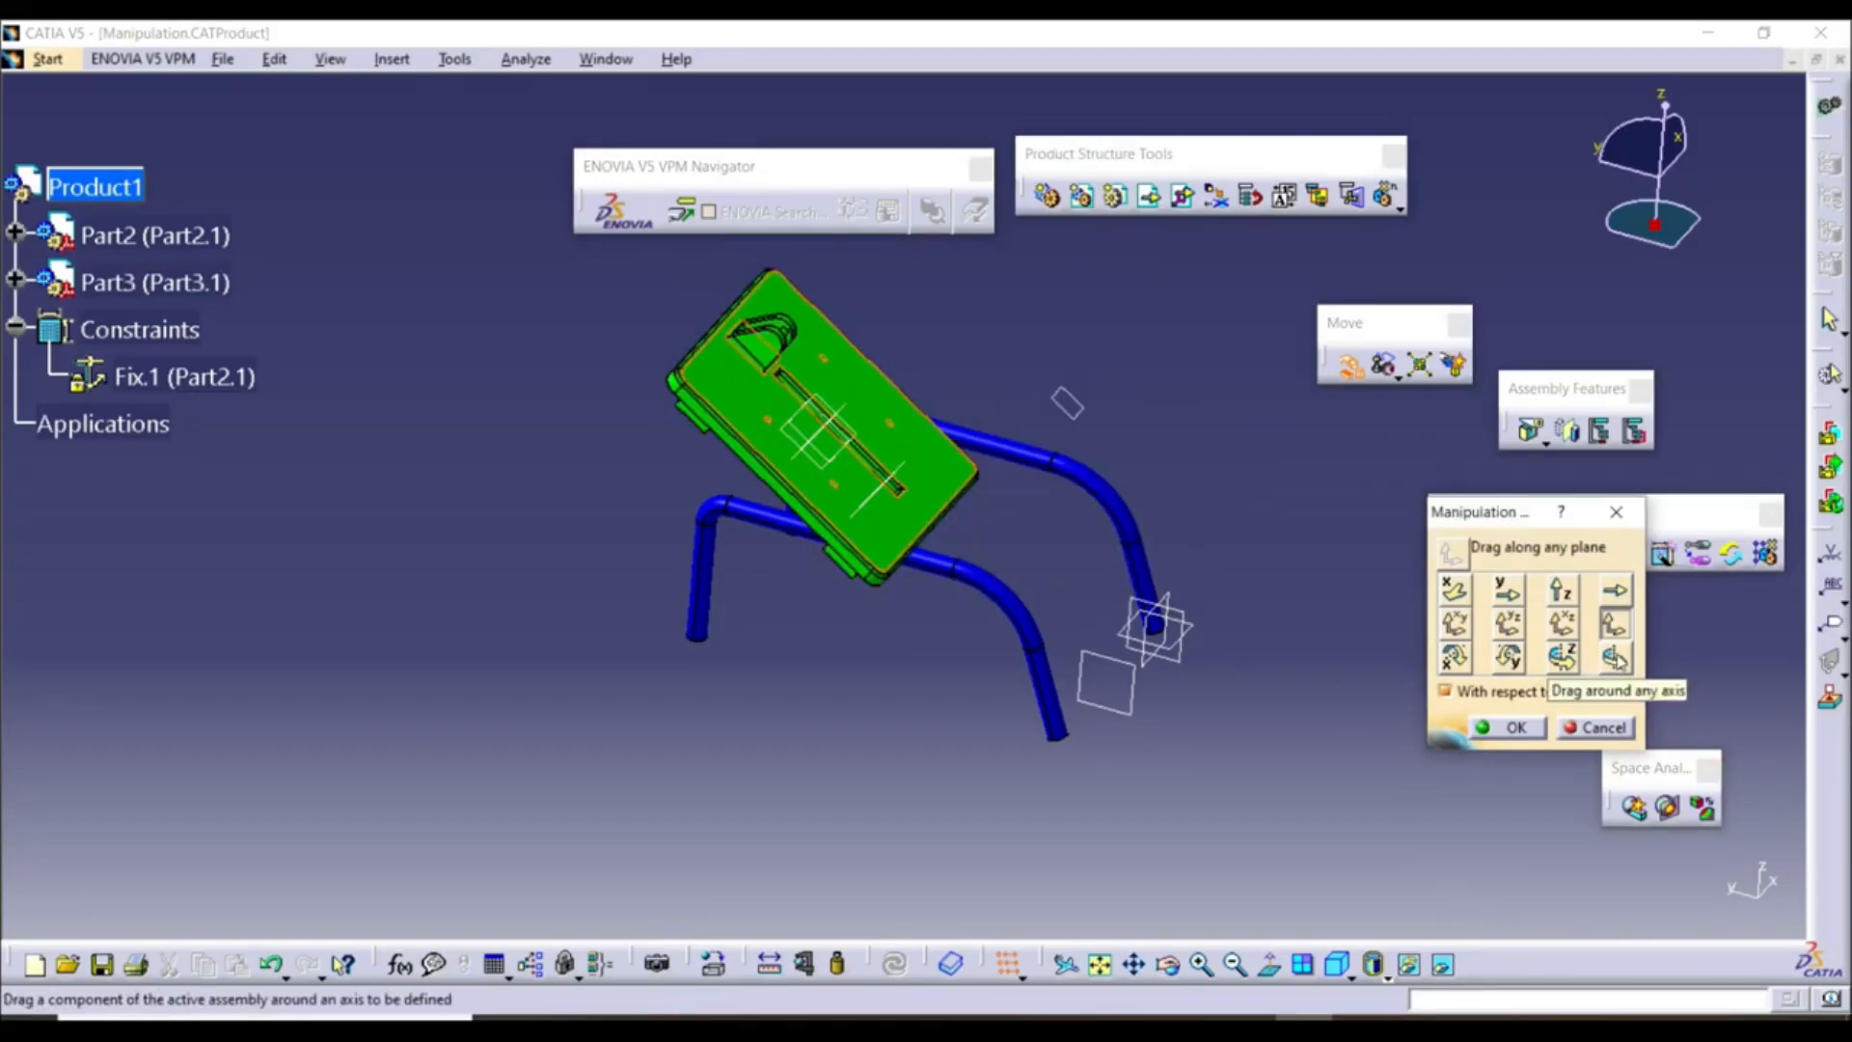
Rotate the tabletop around any axis, using its short edge as the reference, and finish the manipulation
left_click(1615, 658)
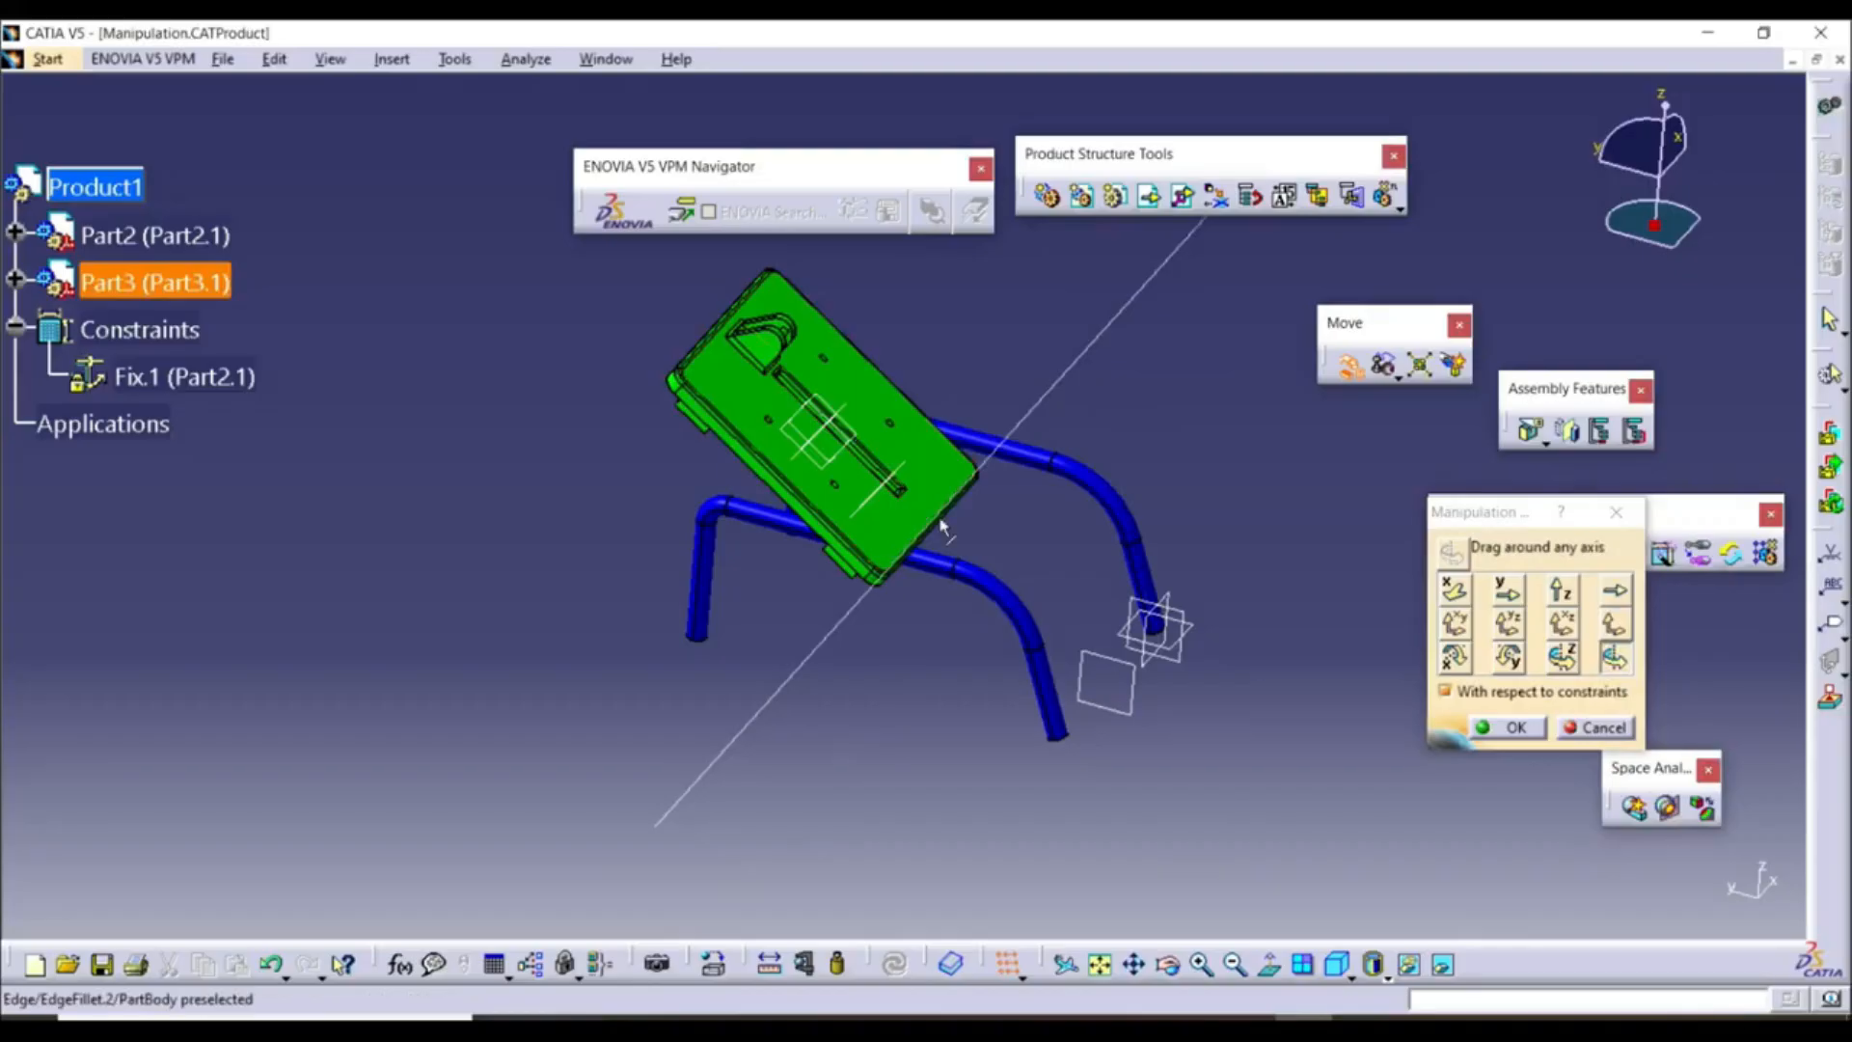
left_click_drag(769, 473, 711, 495)
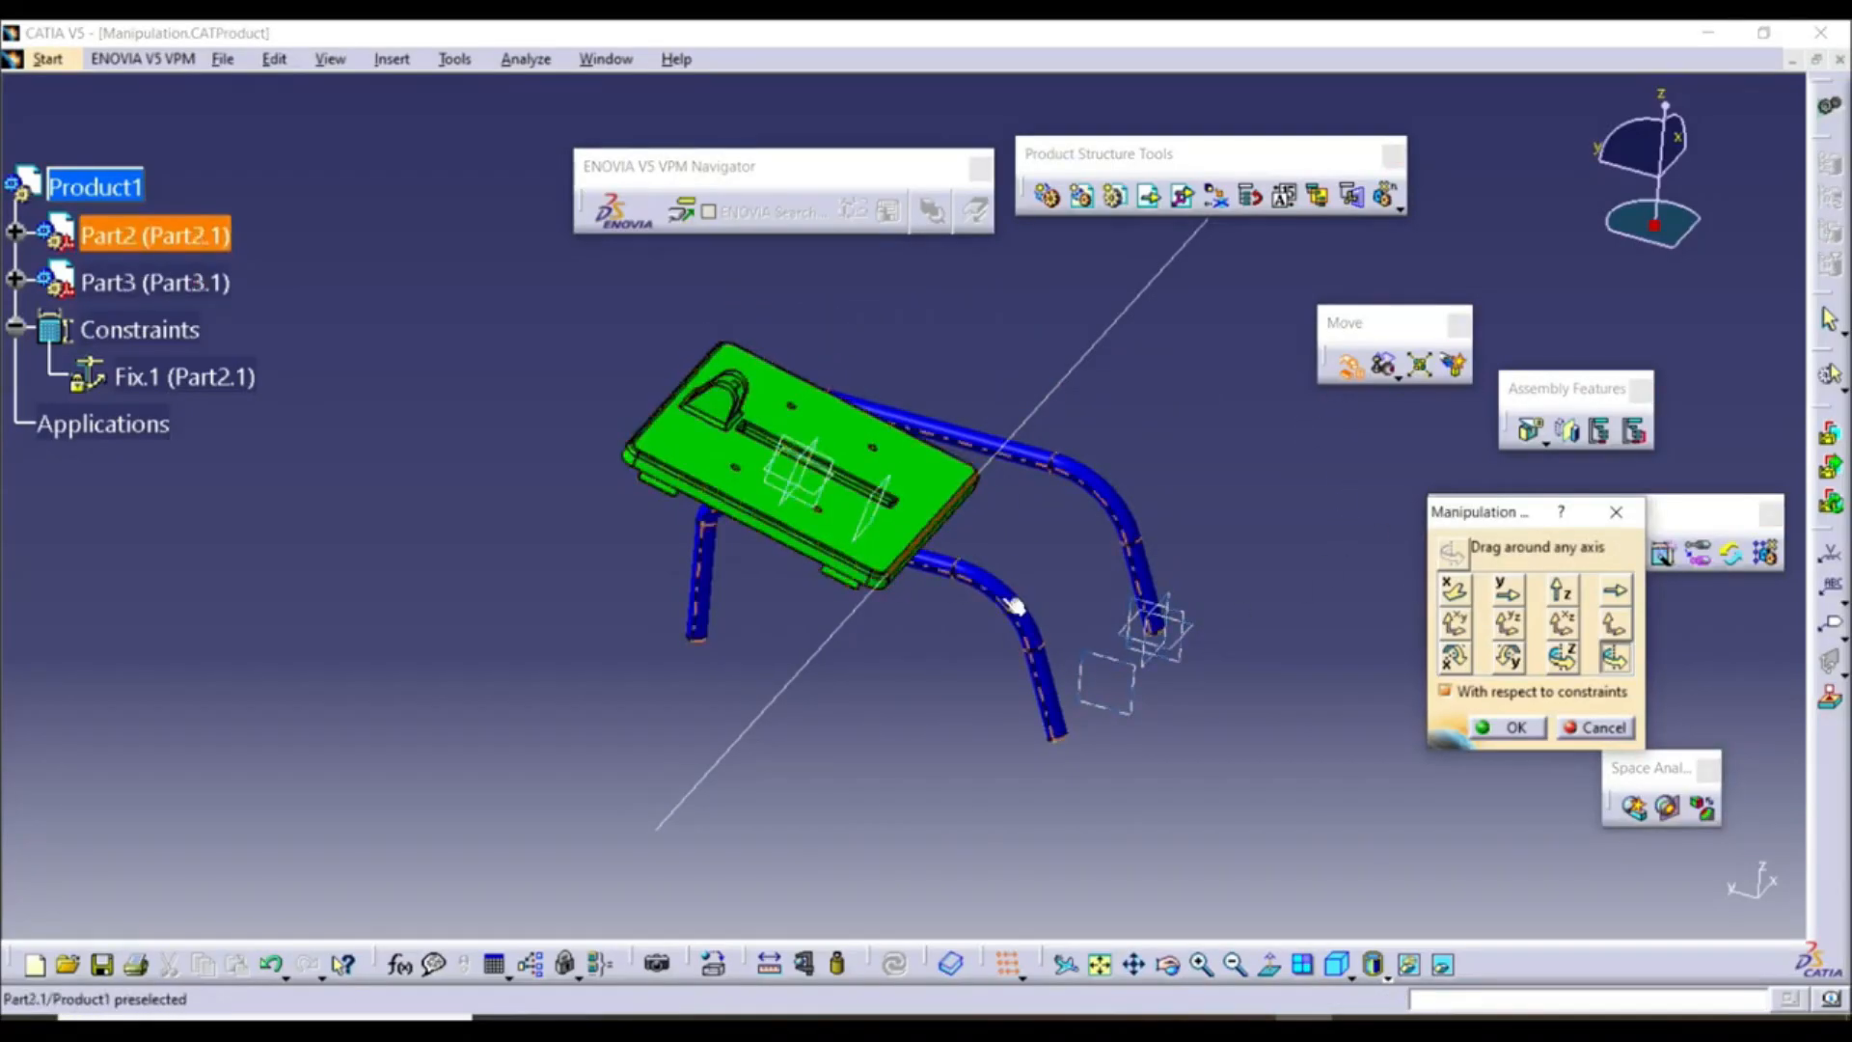
left_click(1505, 727)
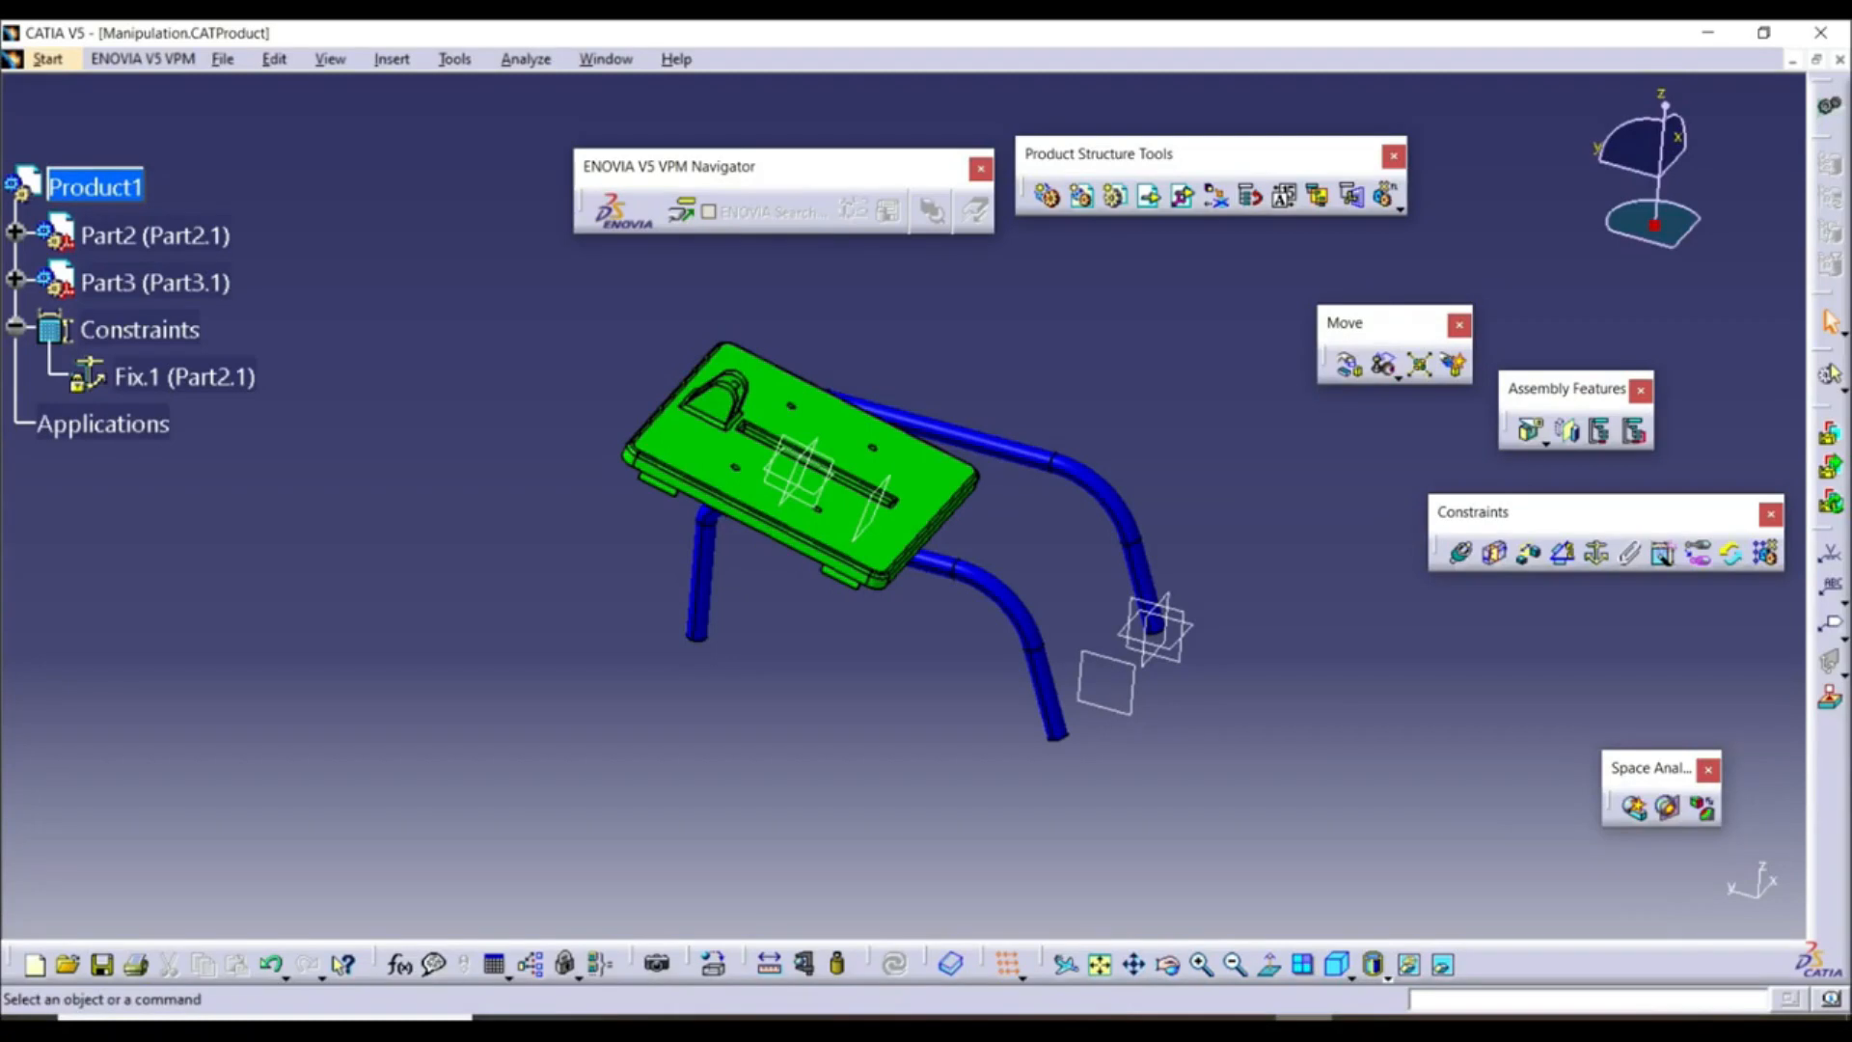
Snap the axis of the half-round clip under the tabletop onto the axis of the nearer blue leg tube's straight section
left_click(1385, 365)
left_click(1388, 368)
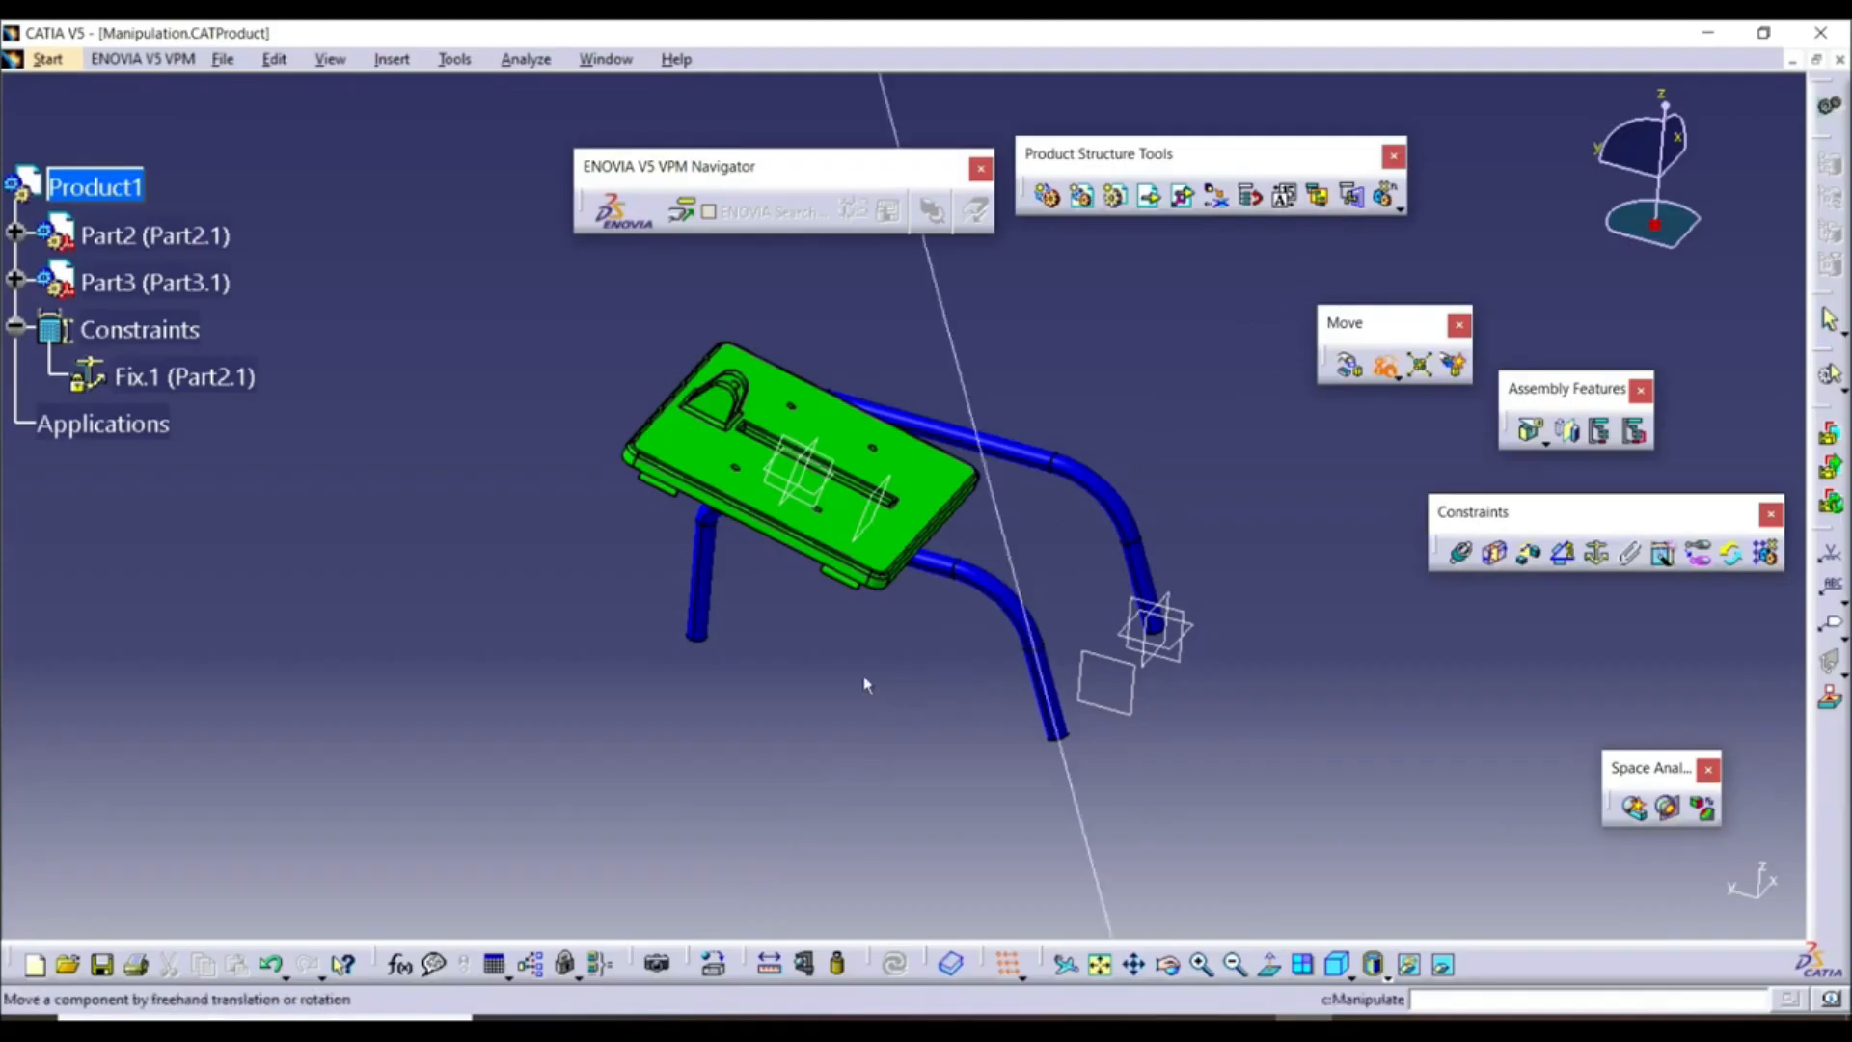
middle_click_drag(824, 653, 828, 474)
middle_click_drag(893, 364, 868, 544)
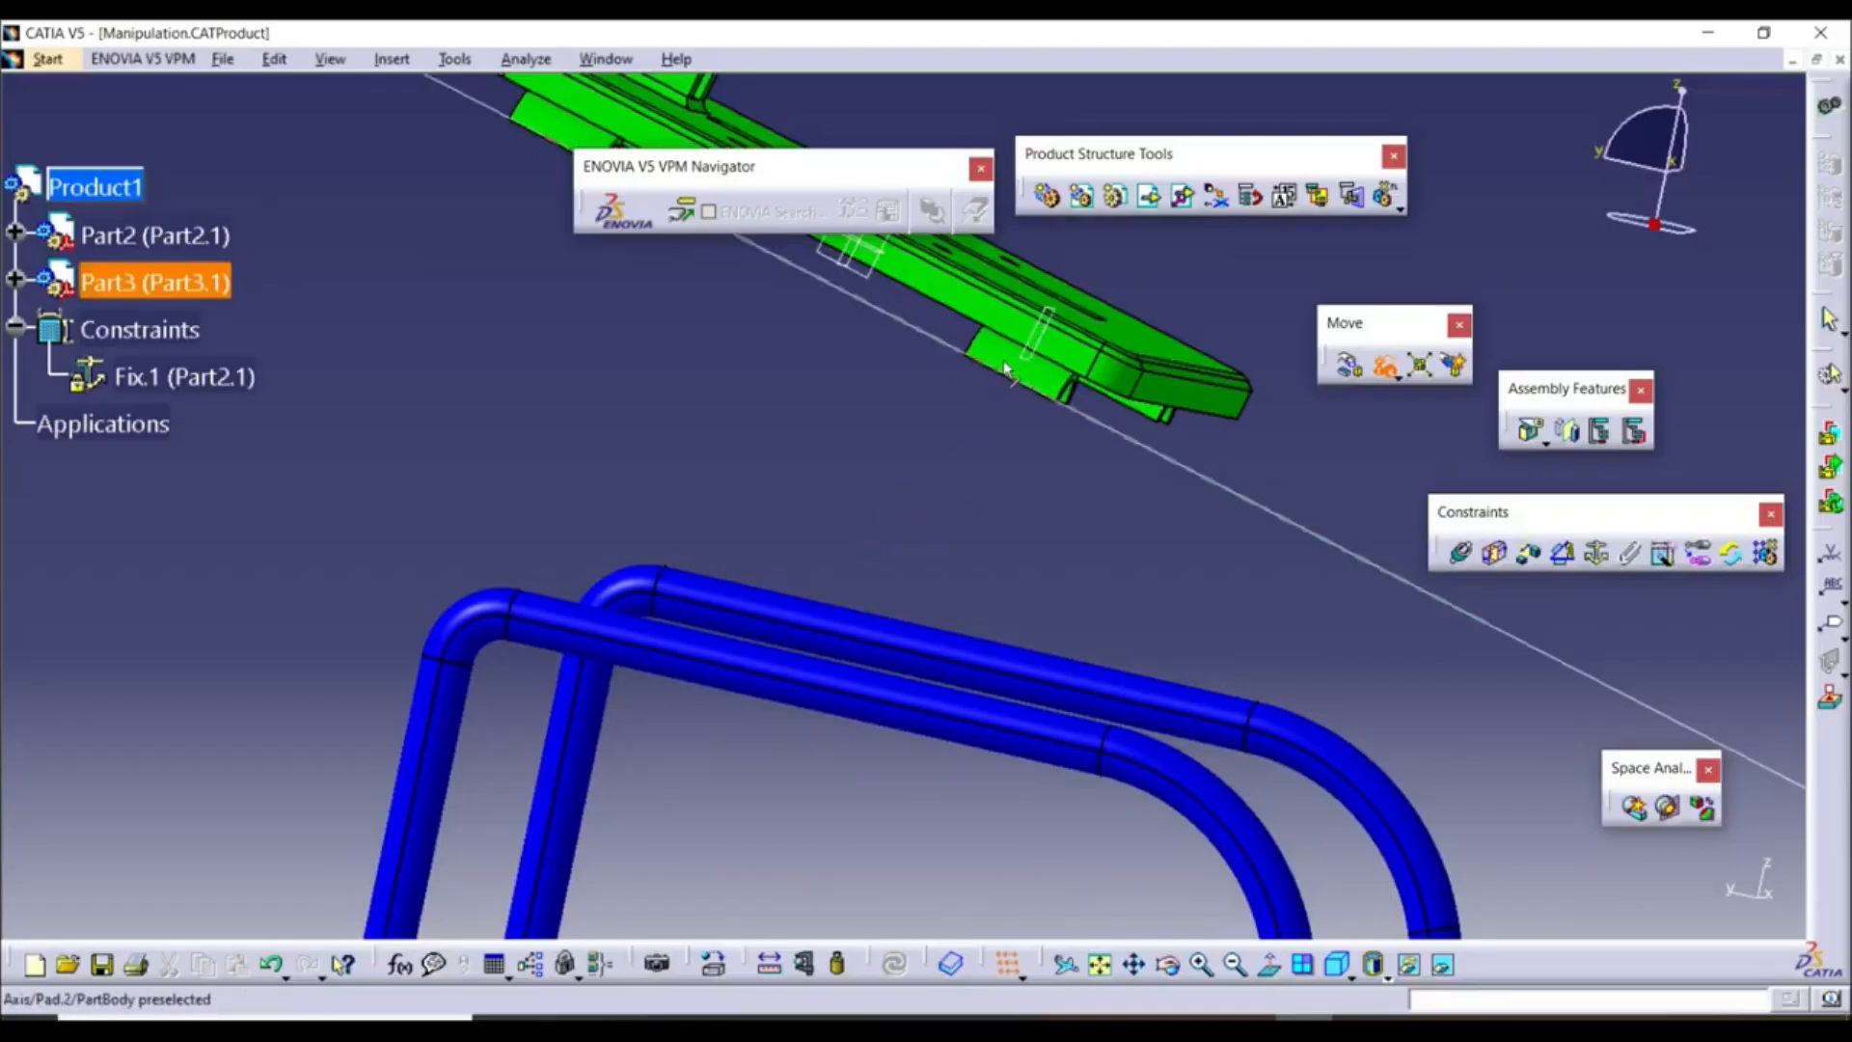
middle_click_drag(1010, 375, 887, 410)
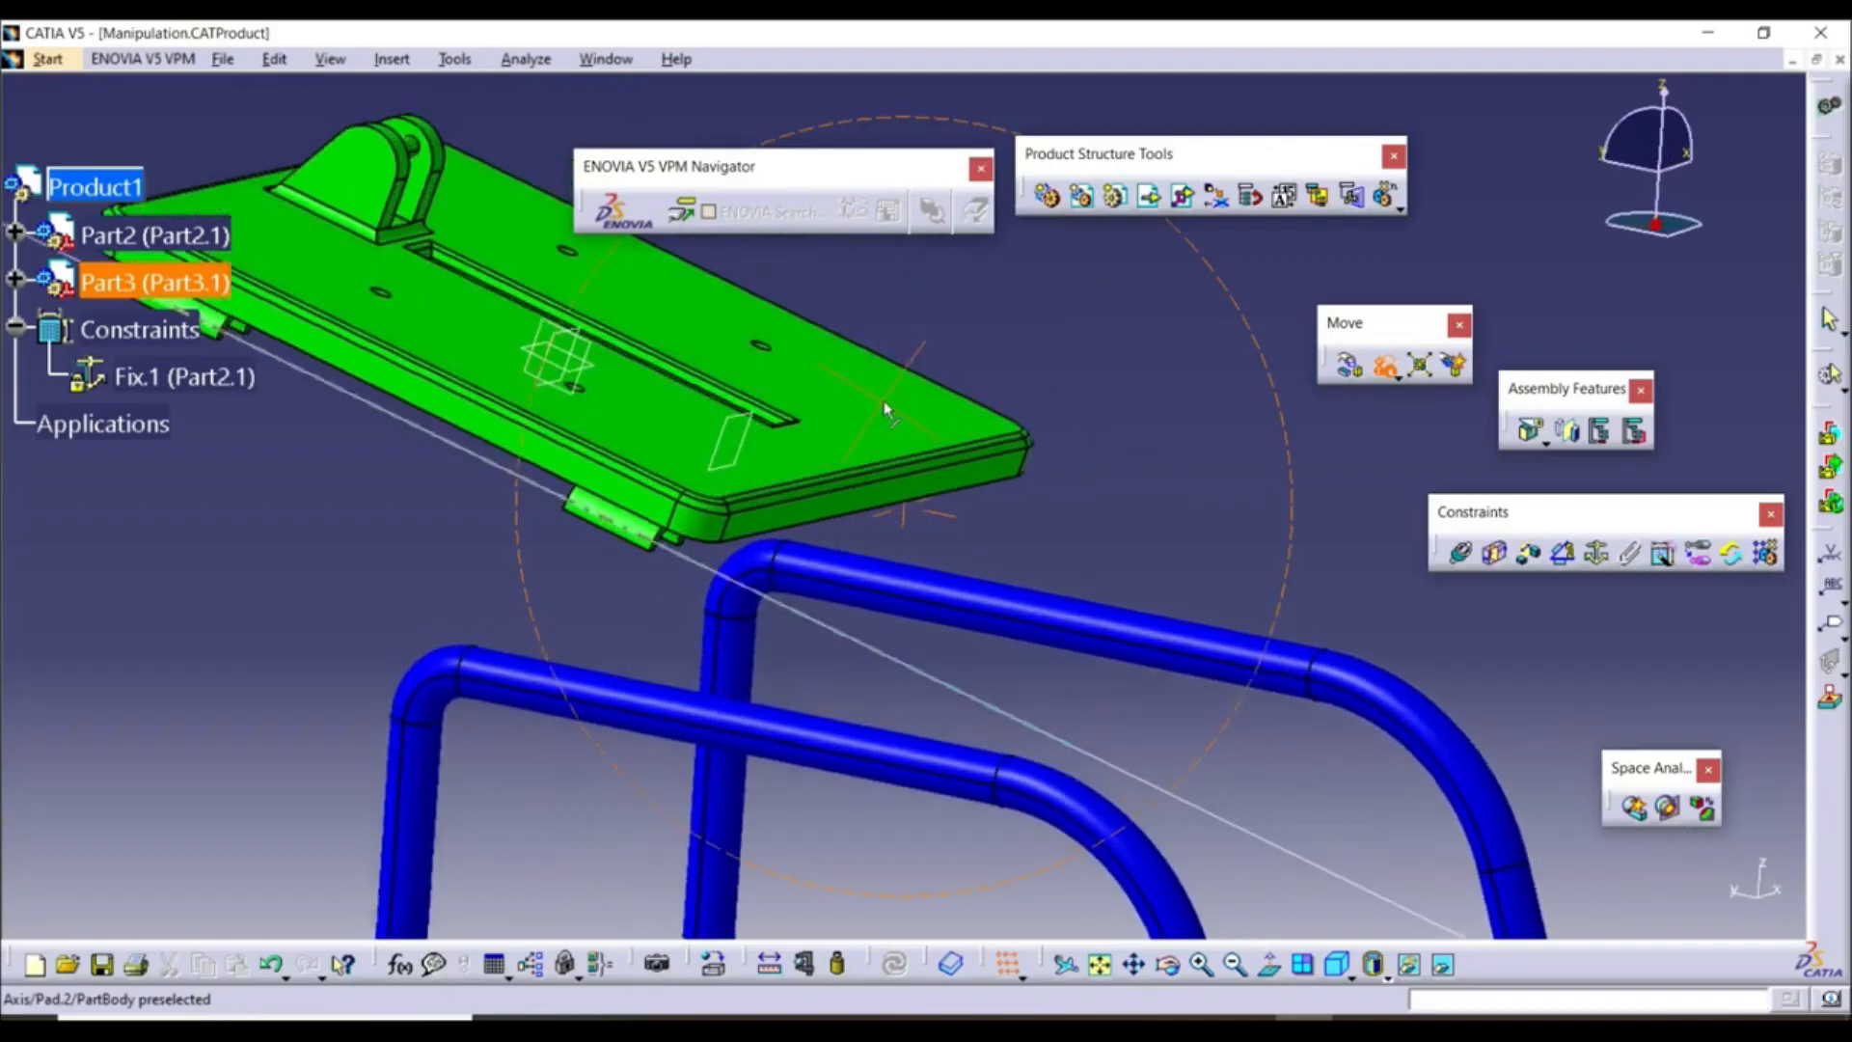
left_click(615, 529)
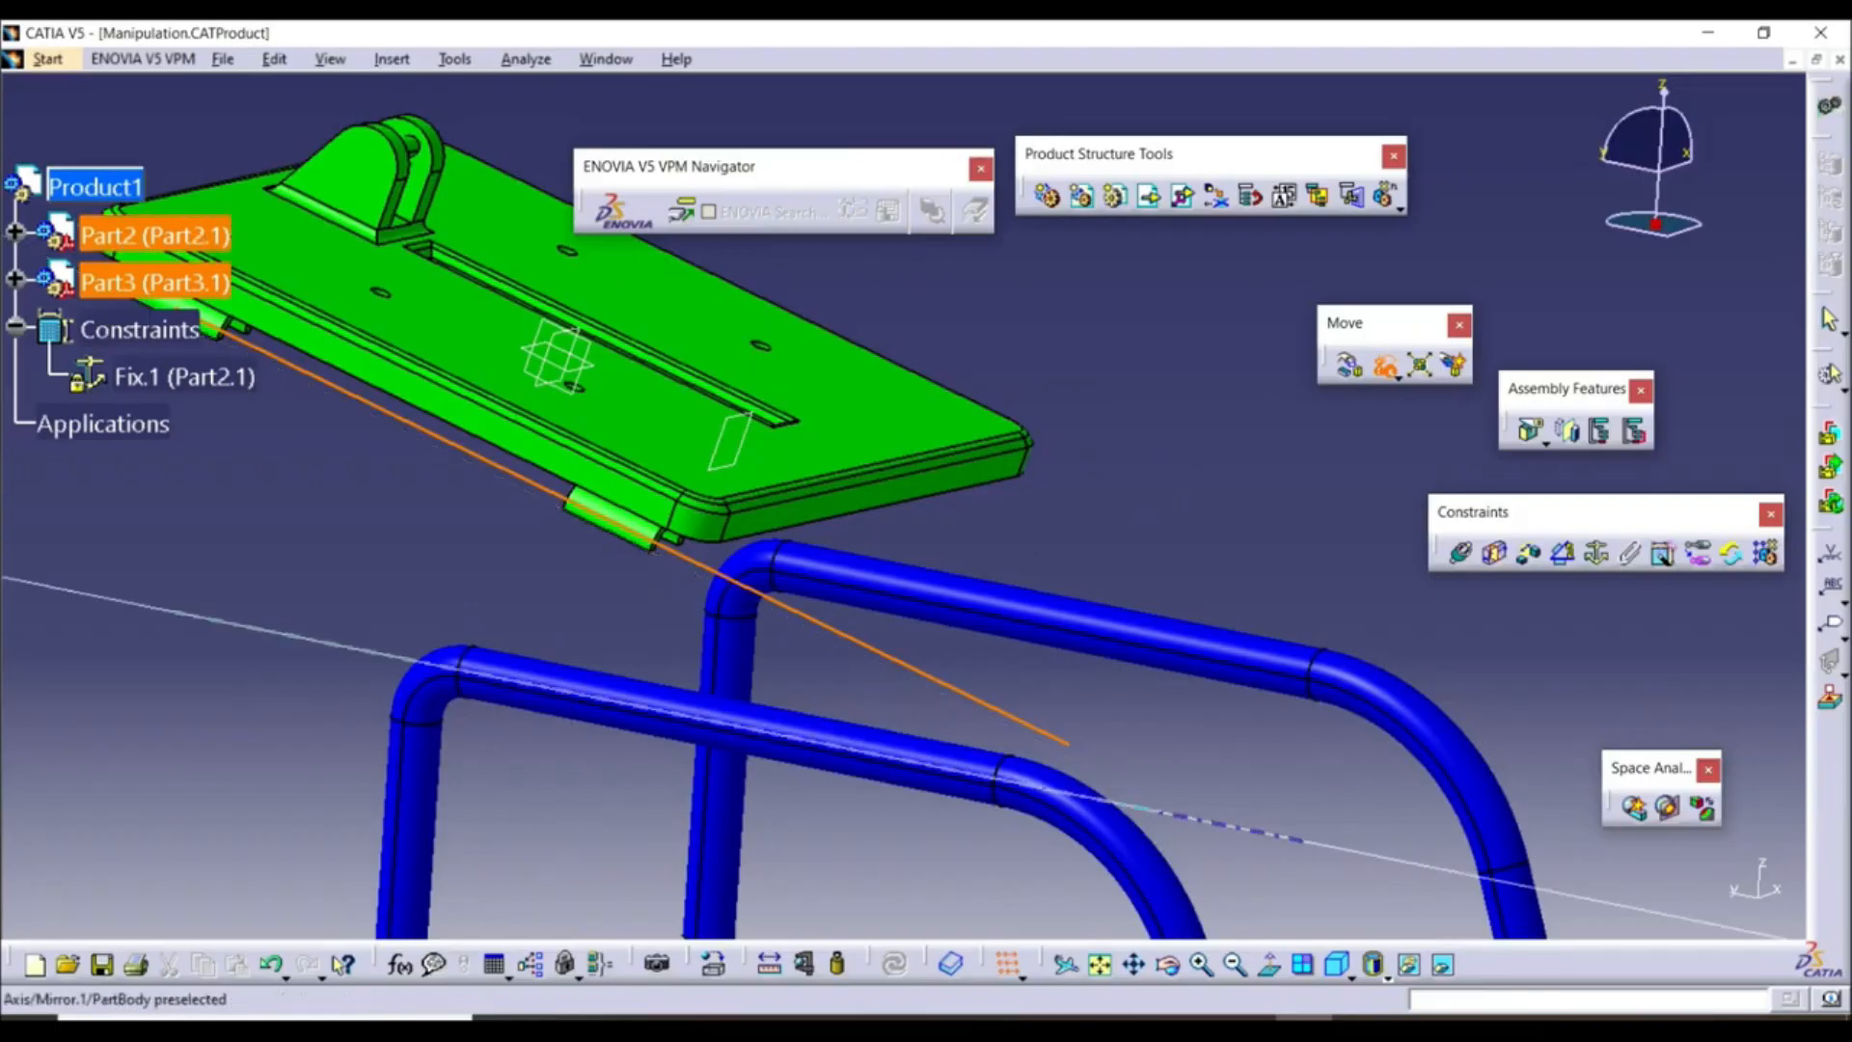
left_click(710, 722)
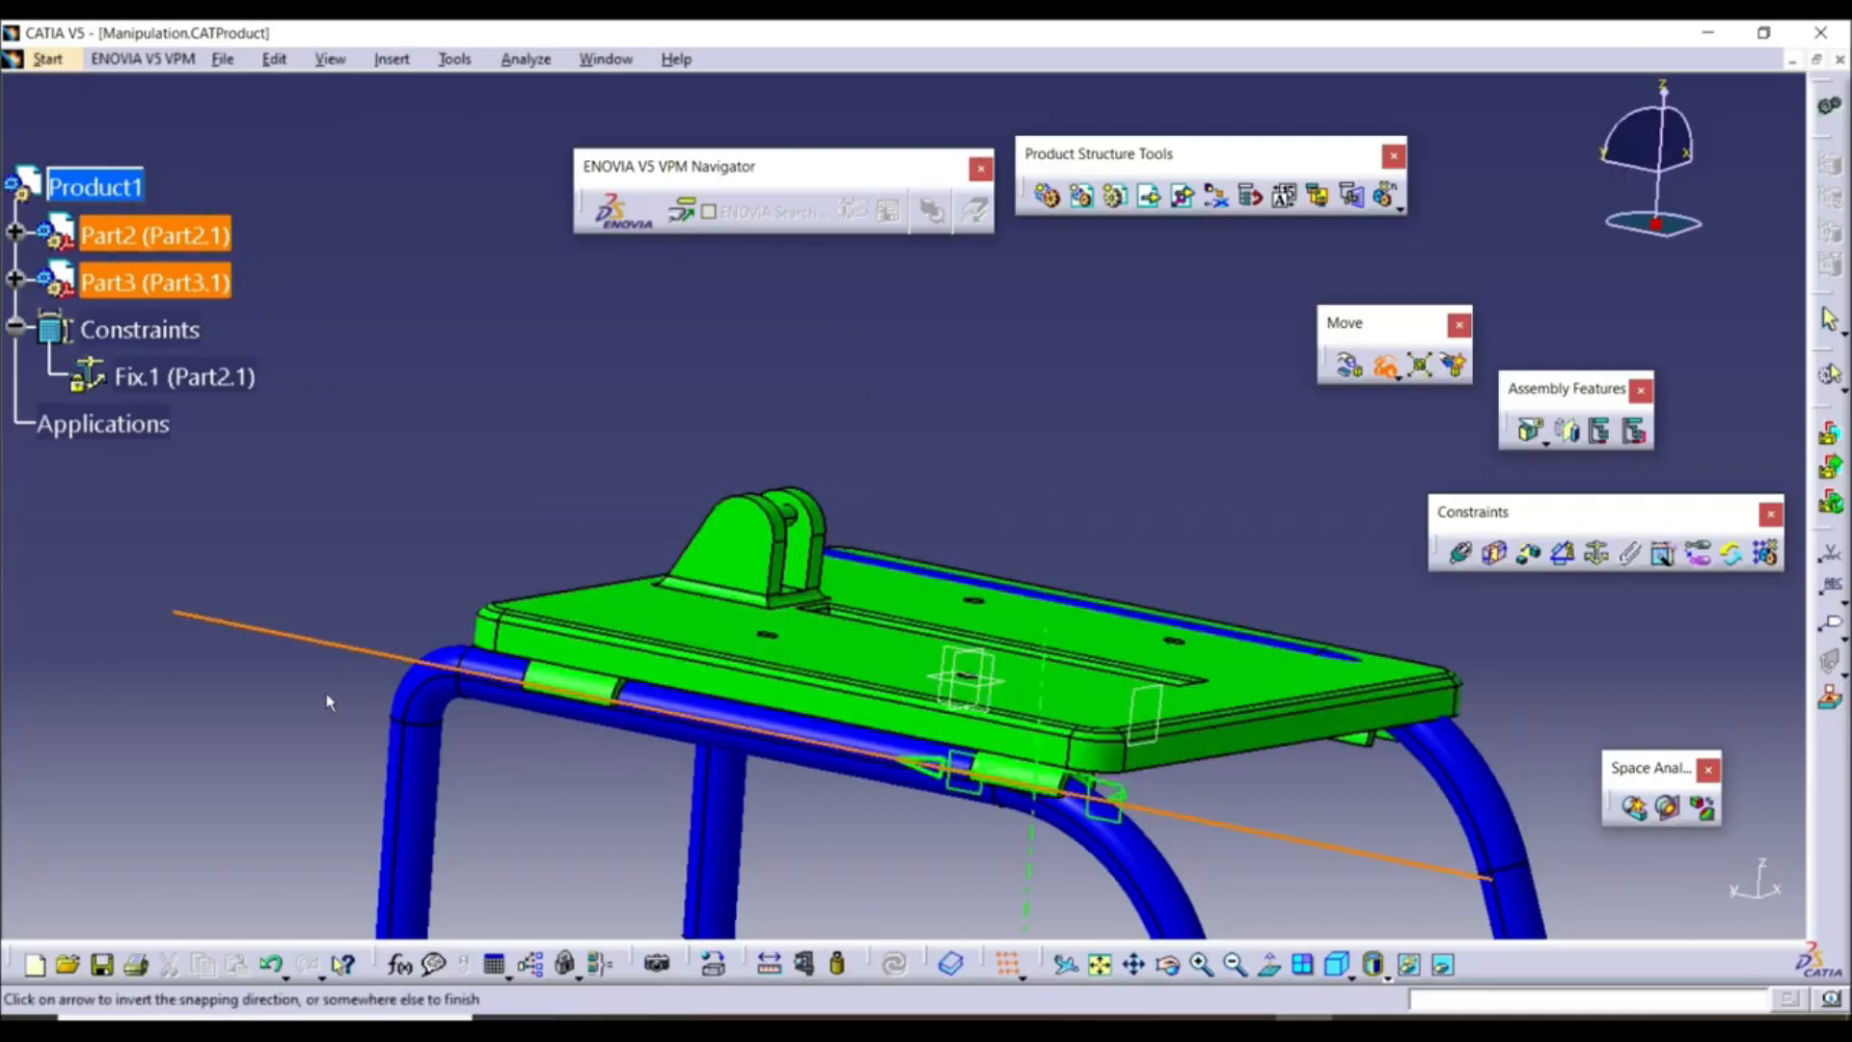
Invert the snapping direction back and forth, leaving the tabletop over both leg tubes, and finish the snap
middle_click_drag(328, 702, 1057, 746)
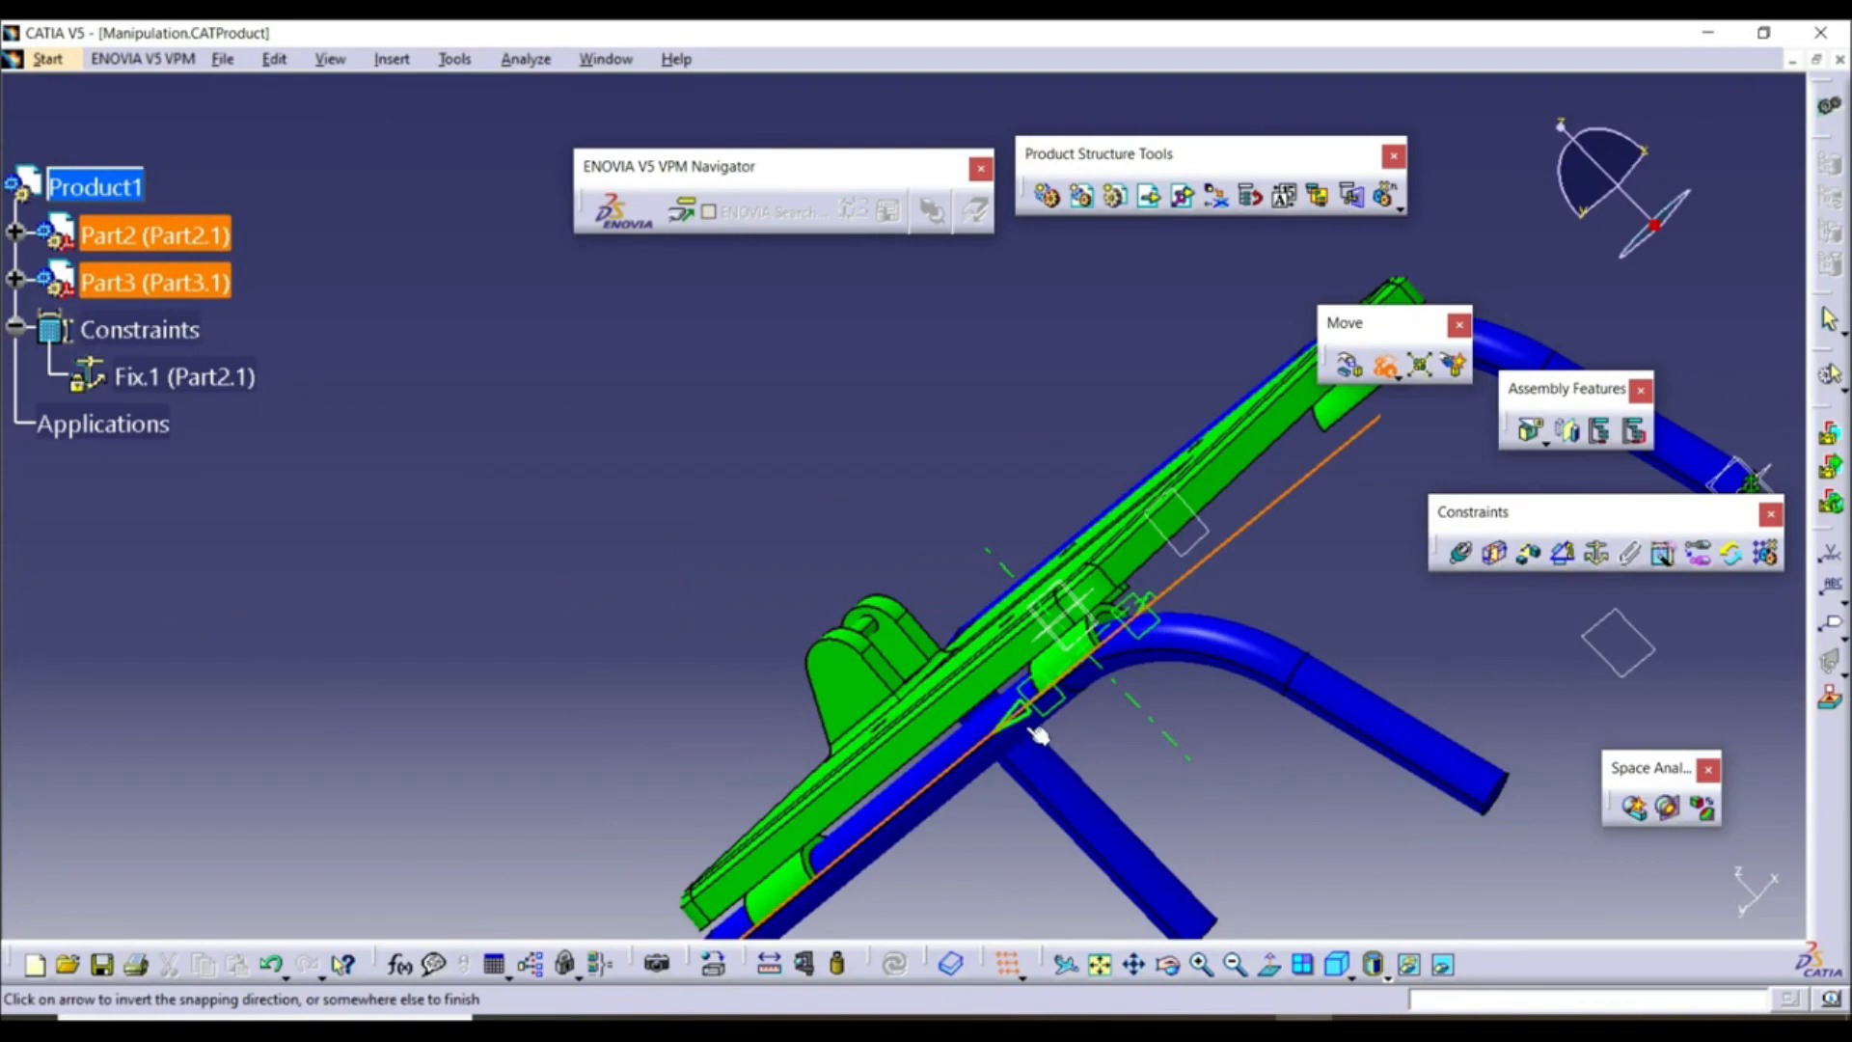
middle_click_drag(1025, 725, 1167, 584)
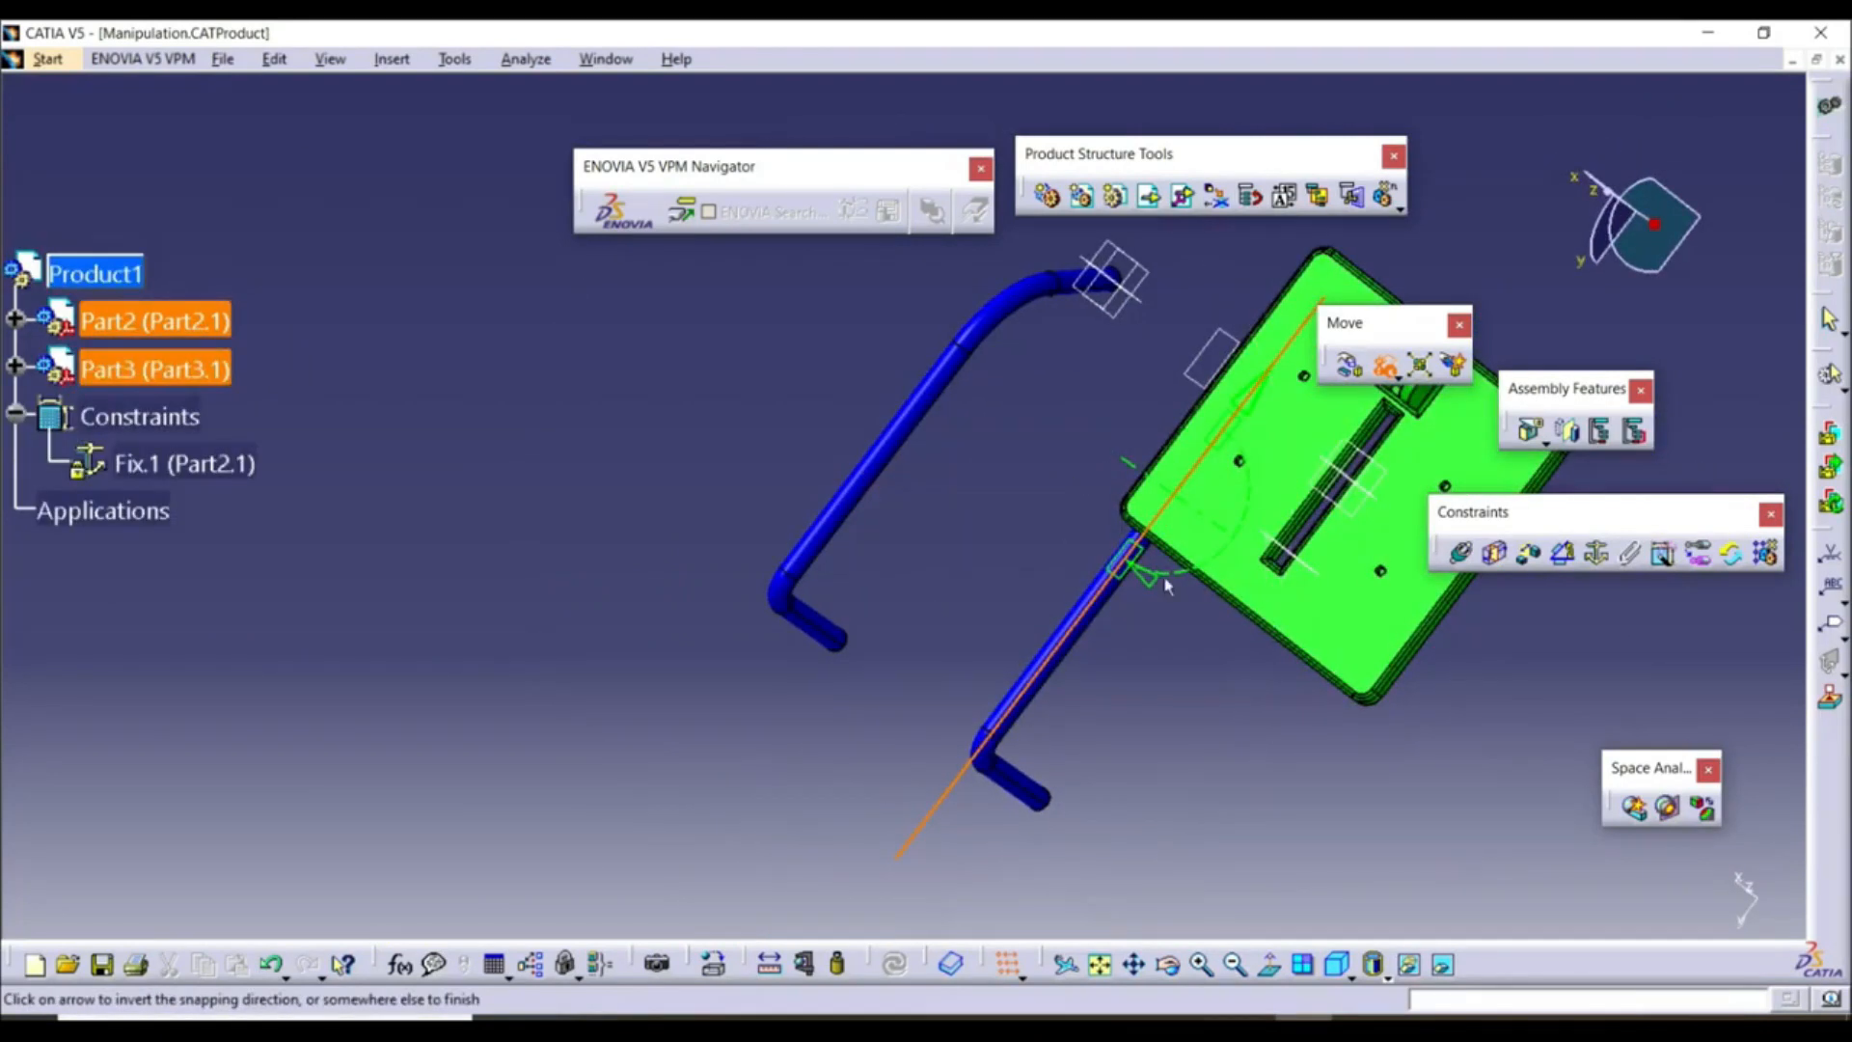
left_click(1153, 585)
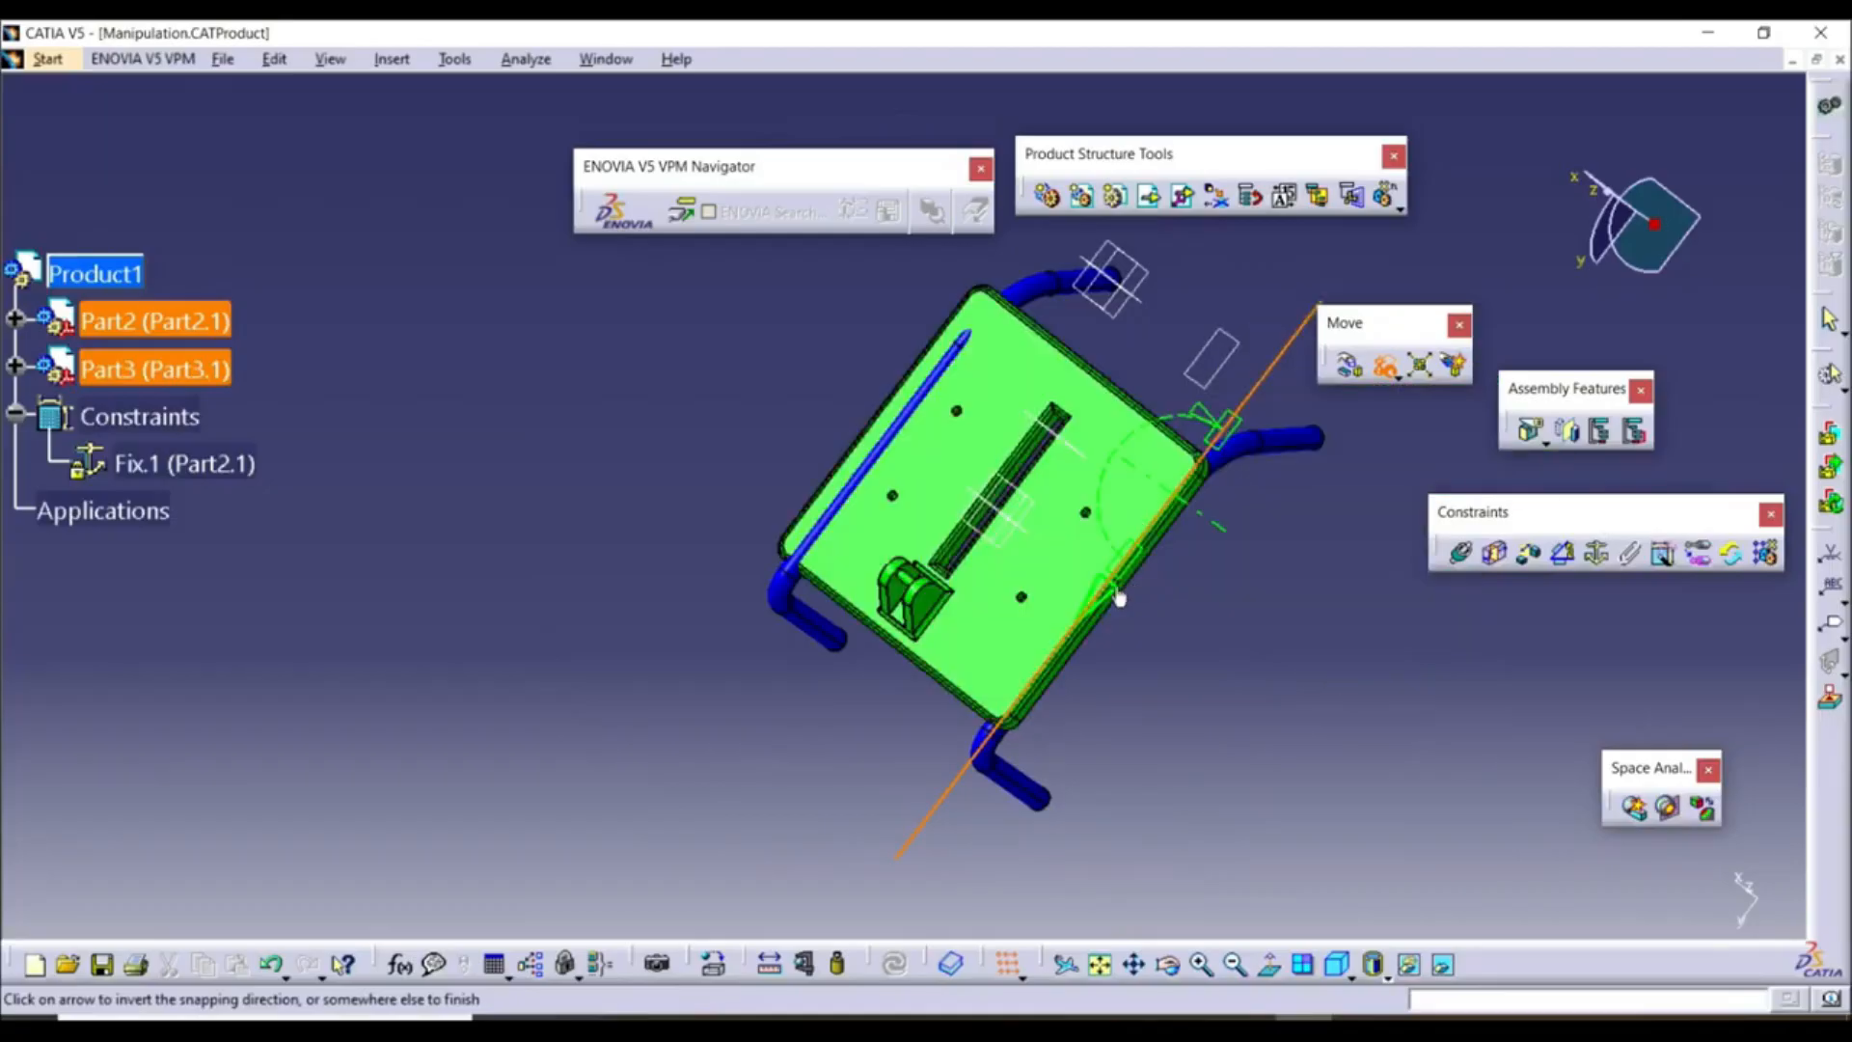
left_click(1115, 591)
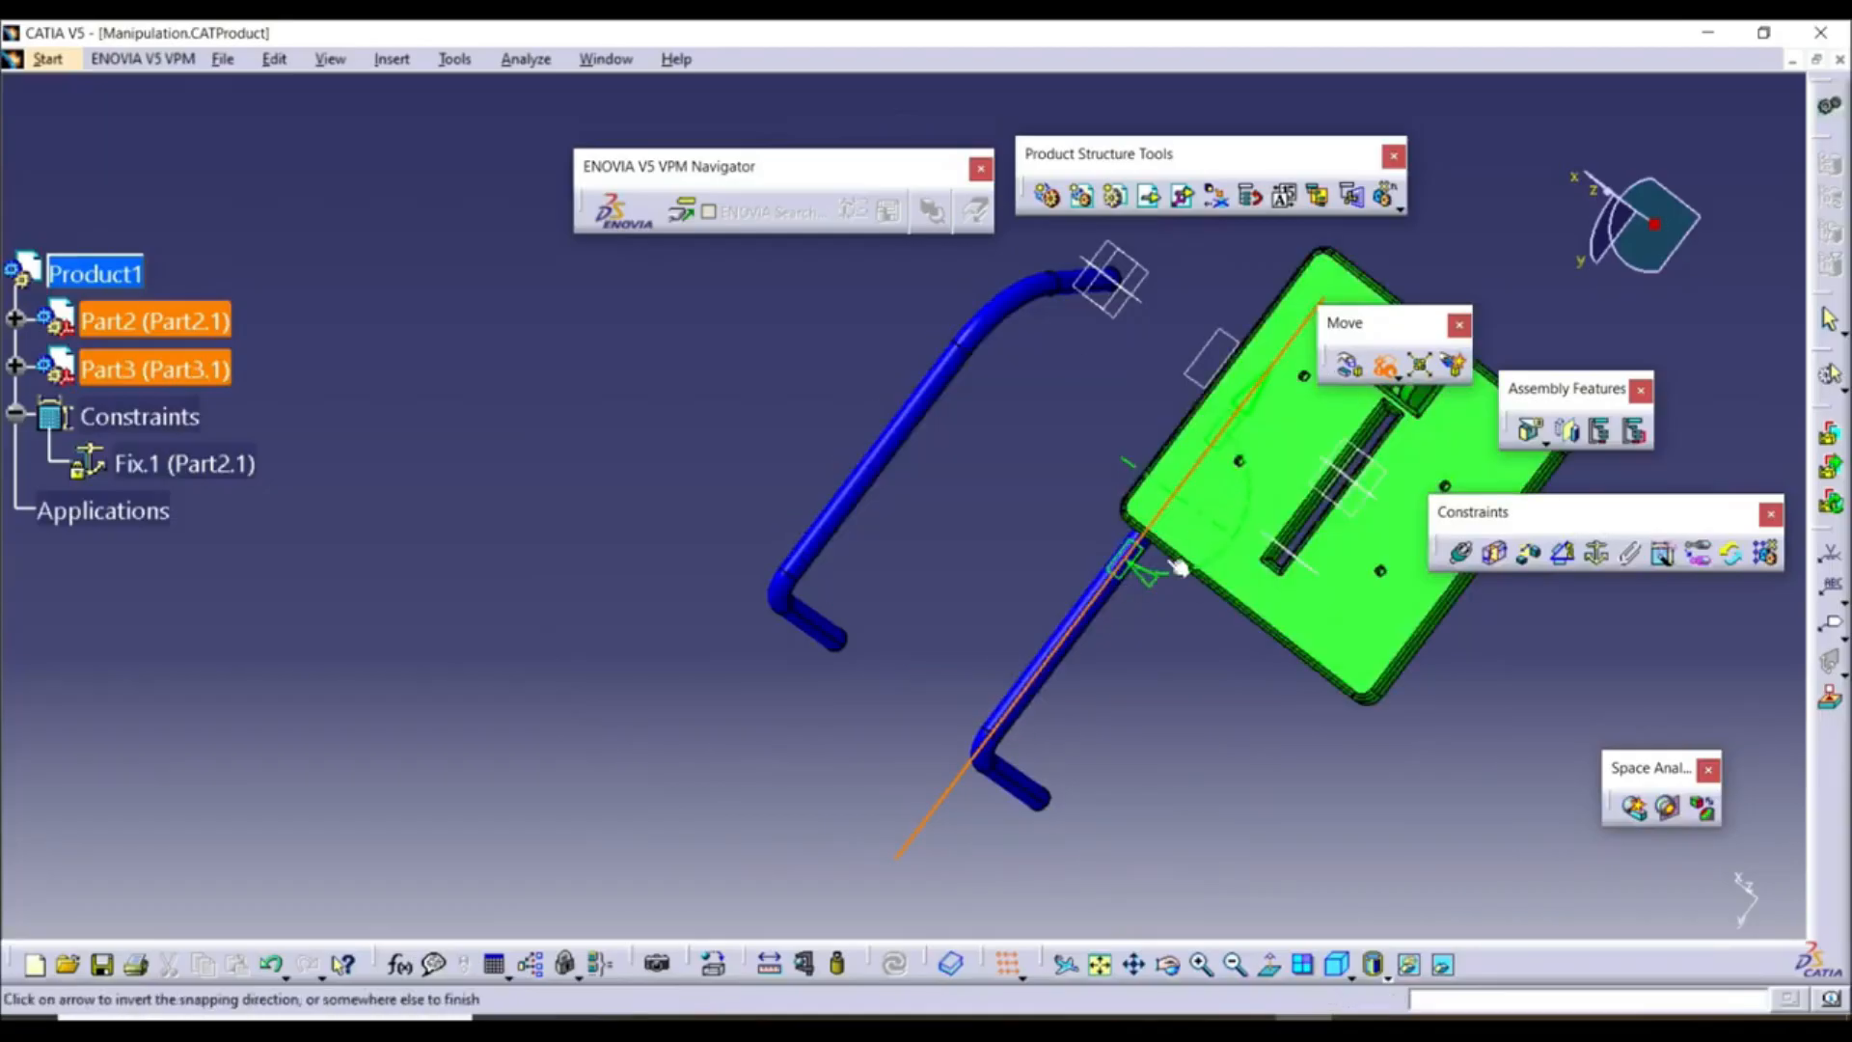
left_click(1151, 589)
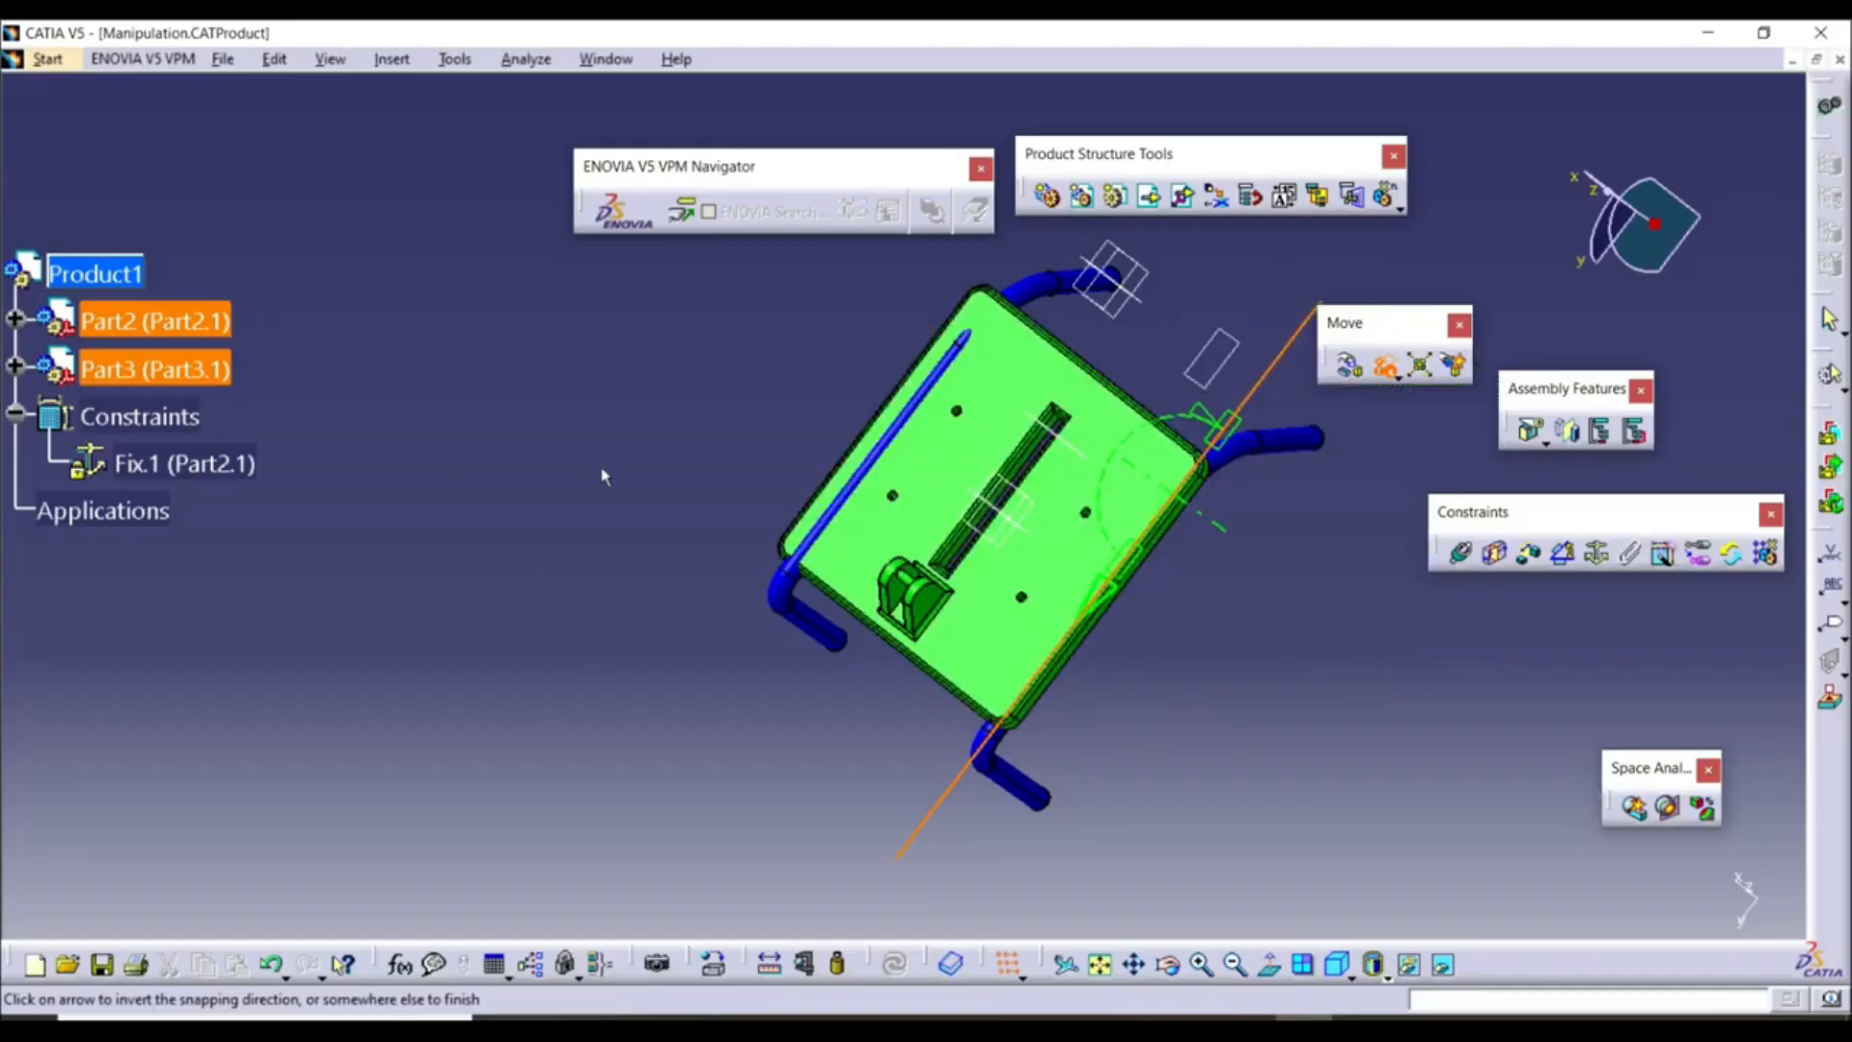
left_click(1245, 683)
Snap the axis of a half-round clip under the tabletop onto the axis of the adjacent blue leg tube and finish the snap
middle_click_drag(918, 650, 982, 473)
middle_click_drag(1010, 582, 1067, 683)
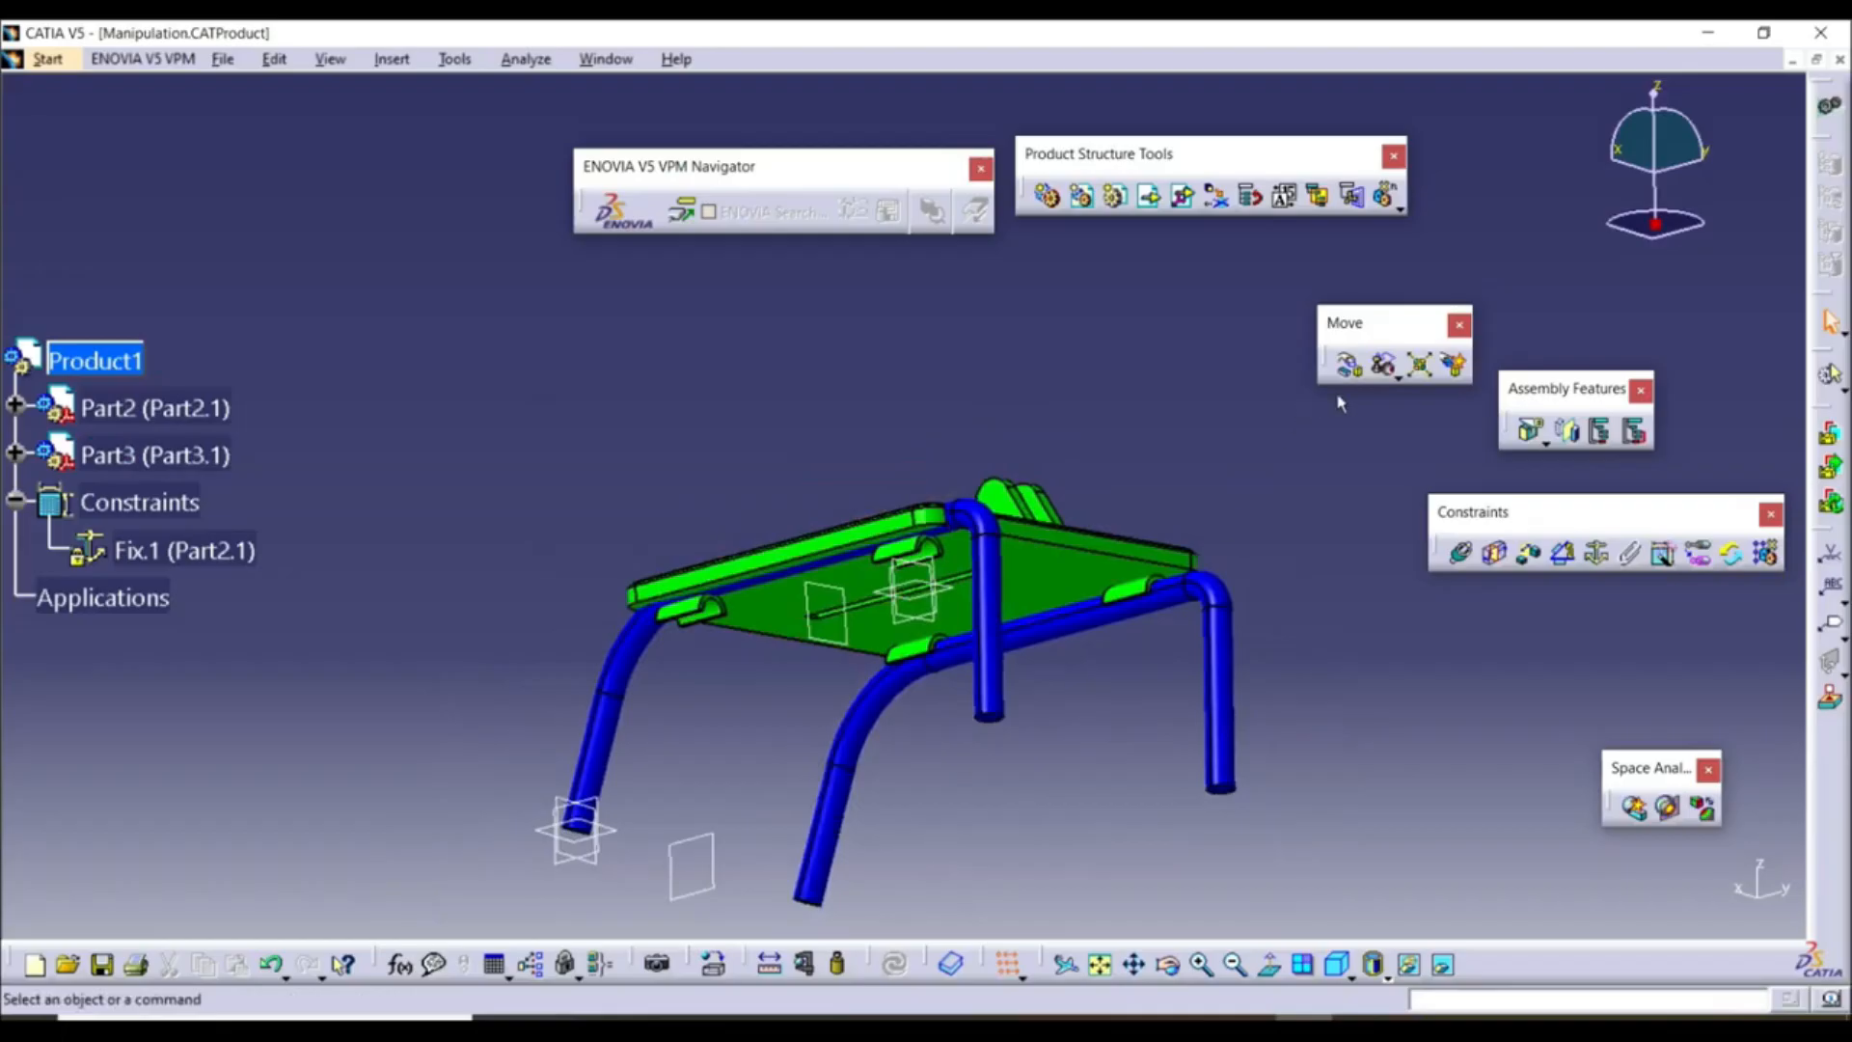
left_click(1385, 367)
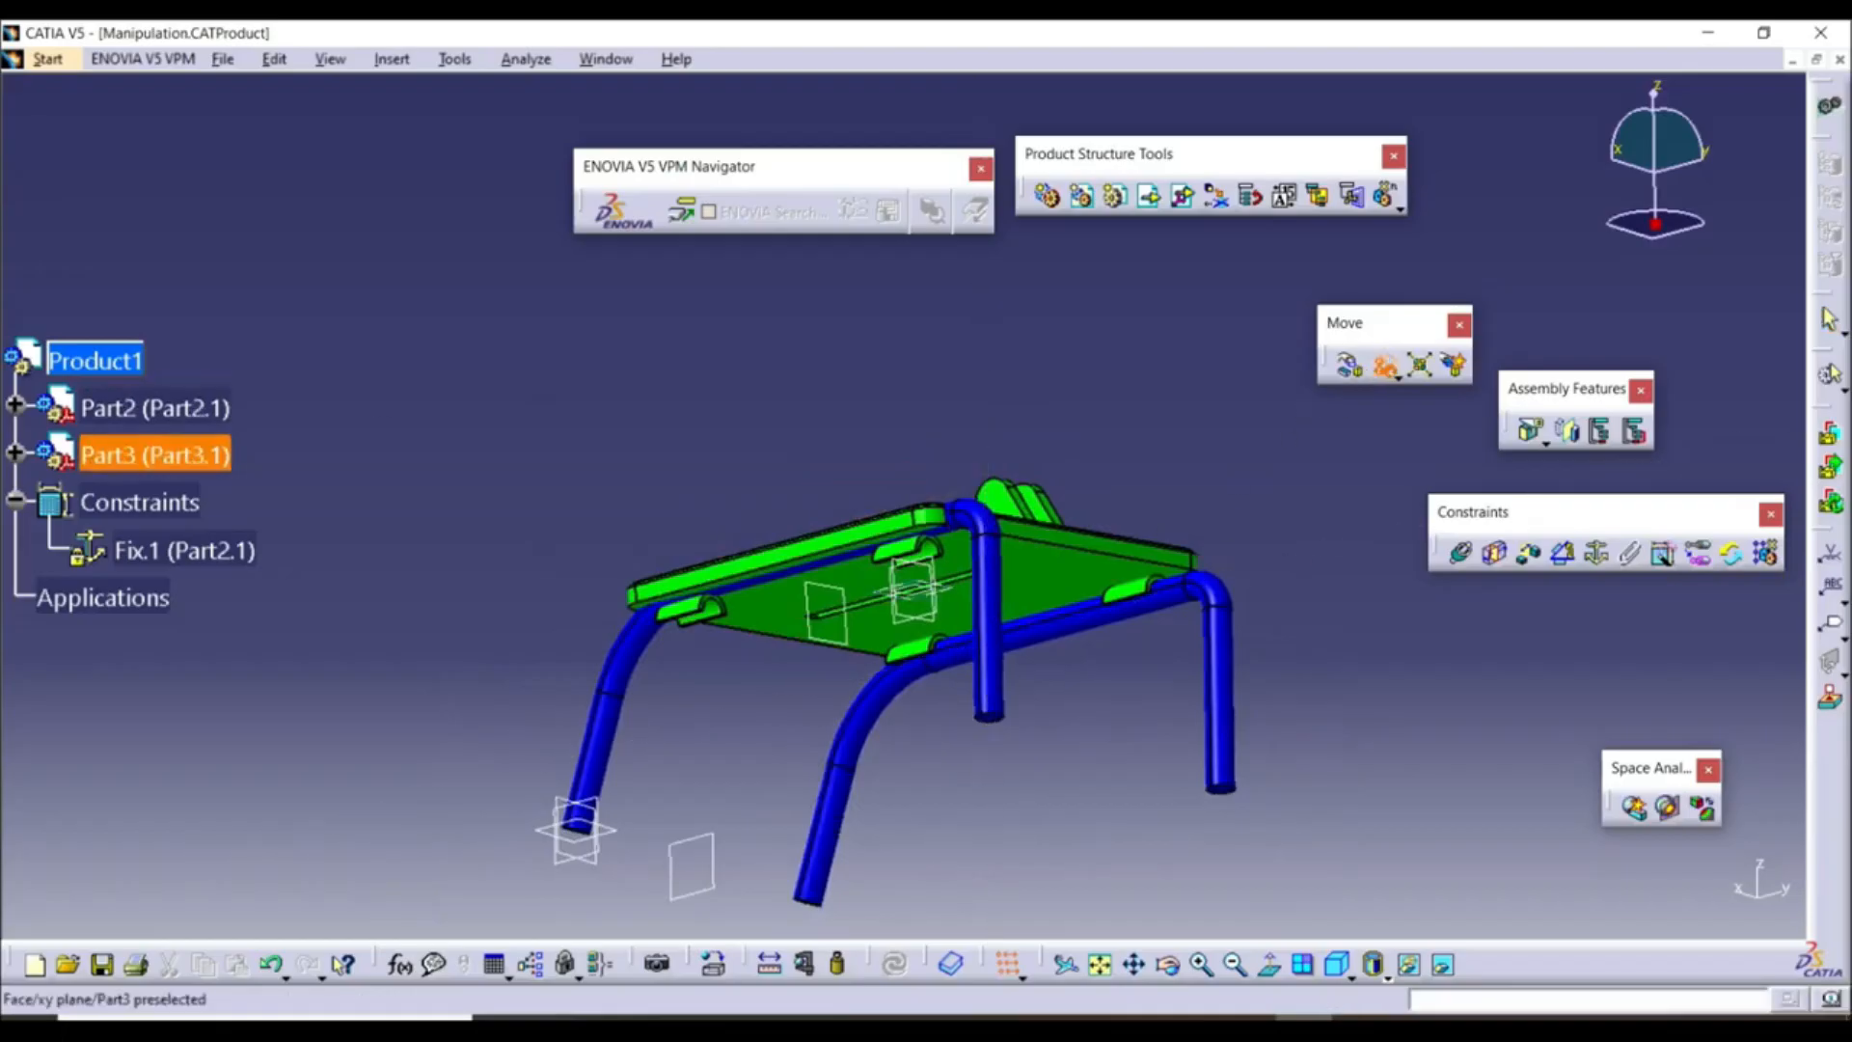
scroll(907, 565, "up", 1)
middle_click_drag(906, 567, 905, 479)
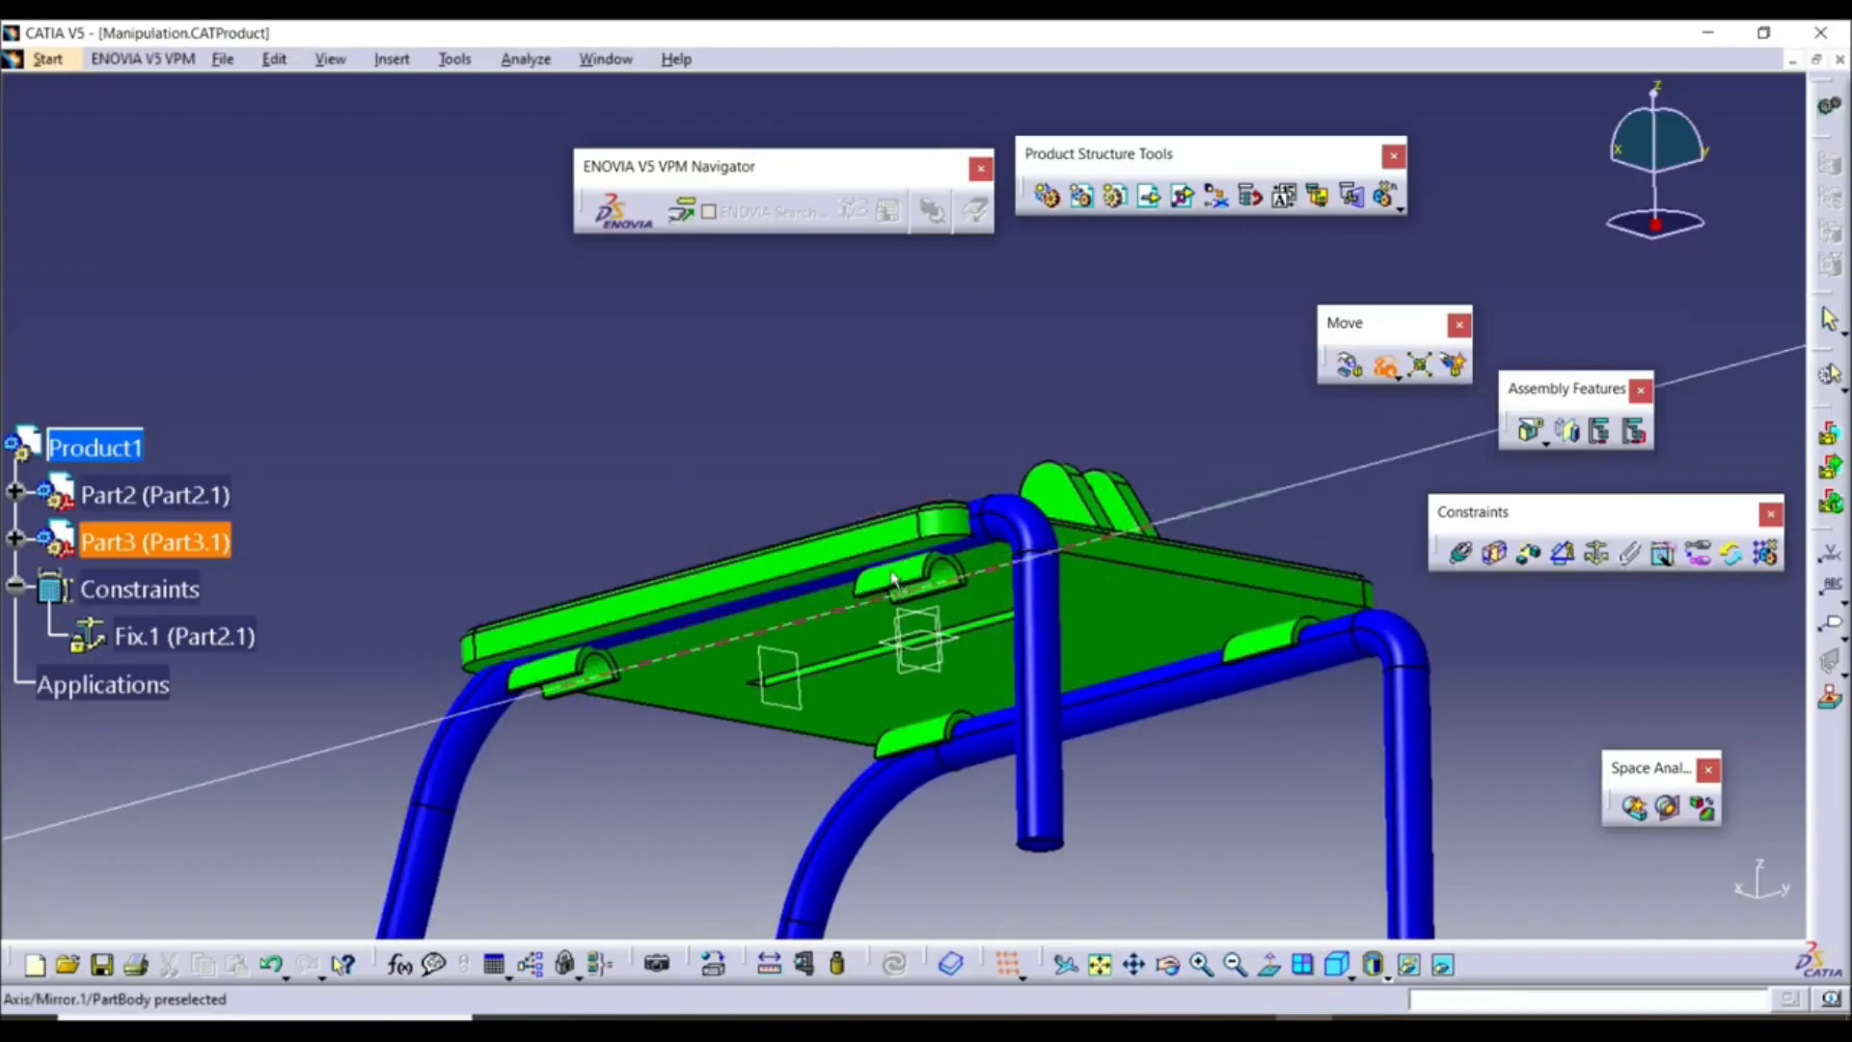
left_click(924, 585)
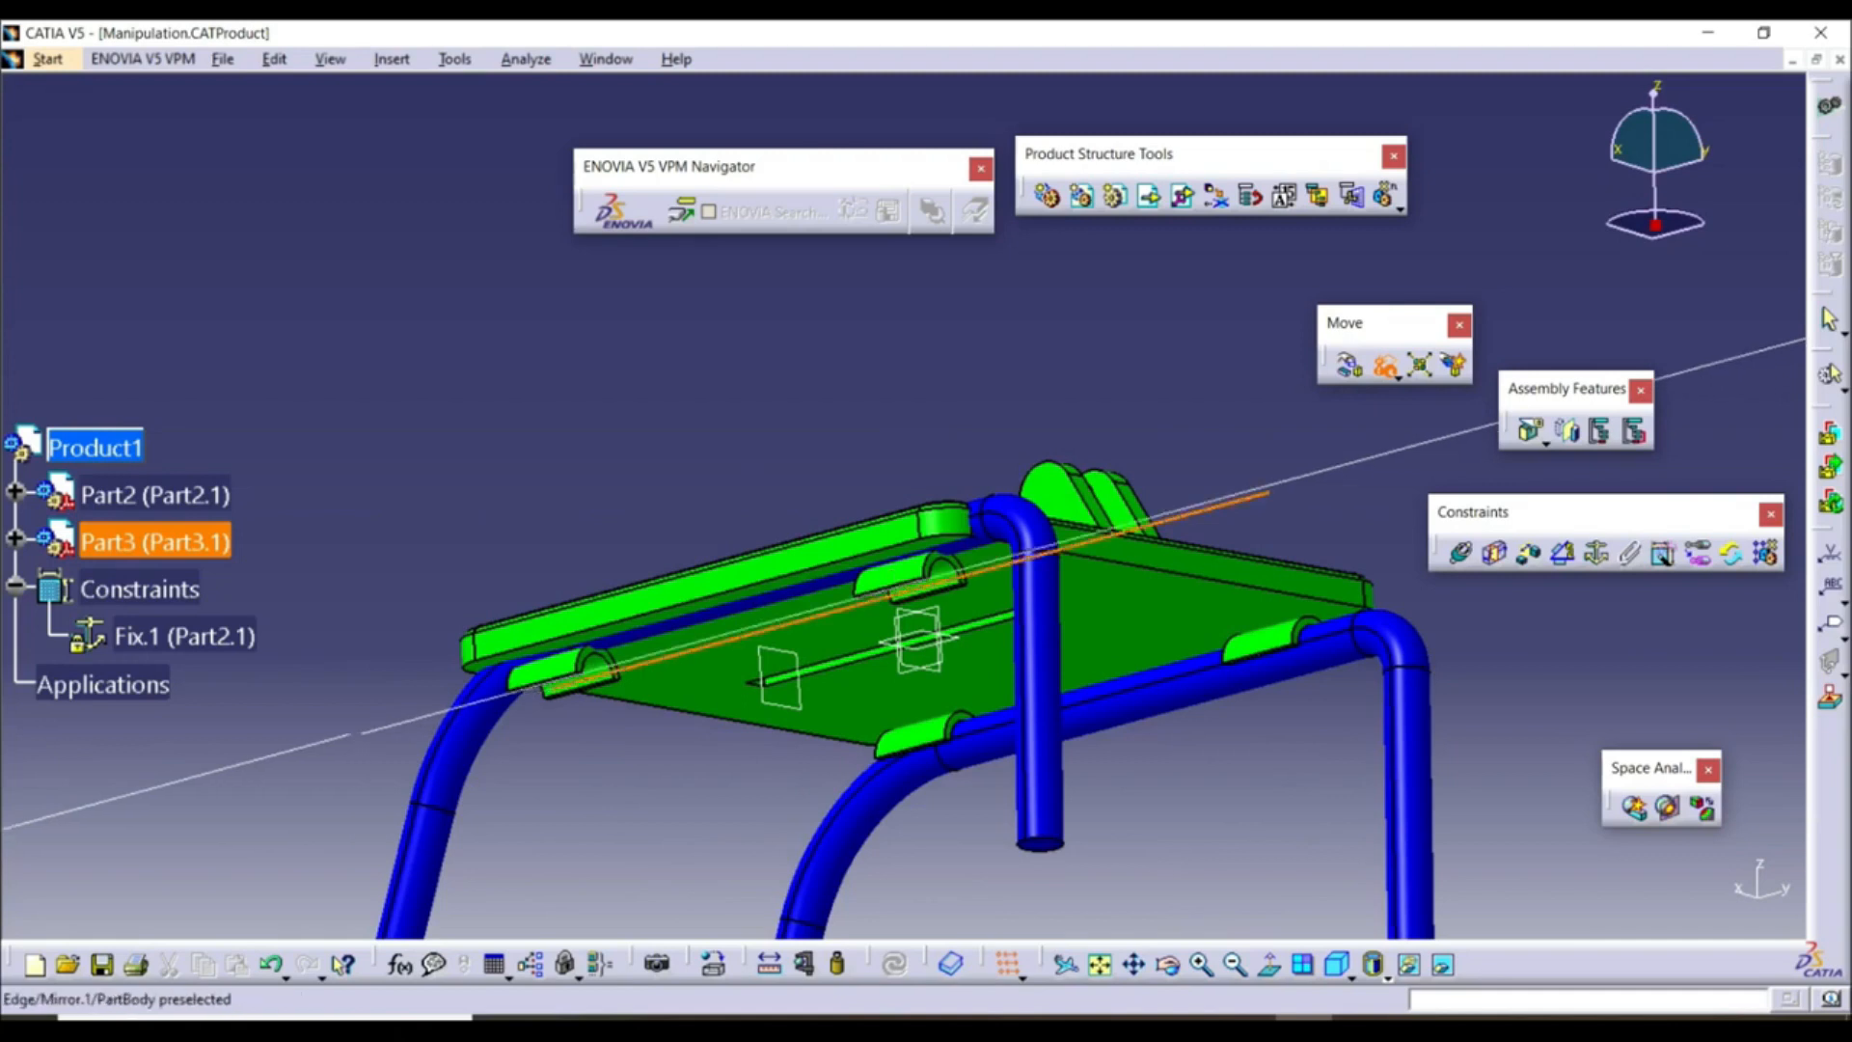
left_click(980, 523)
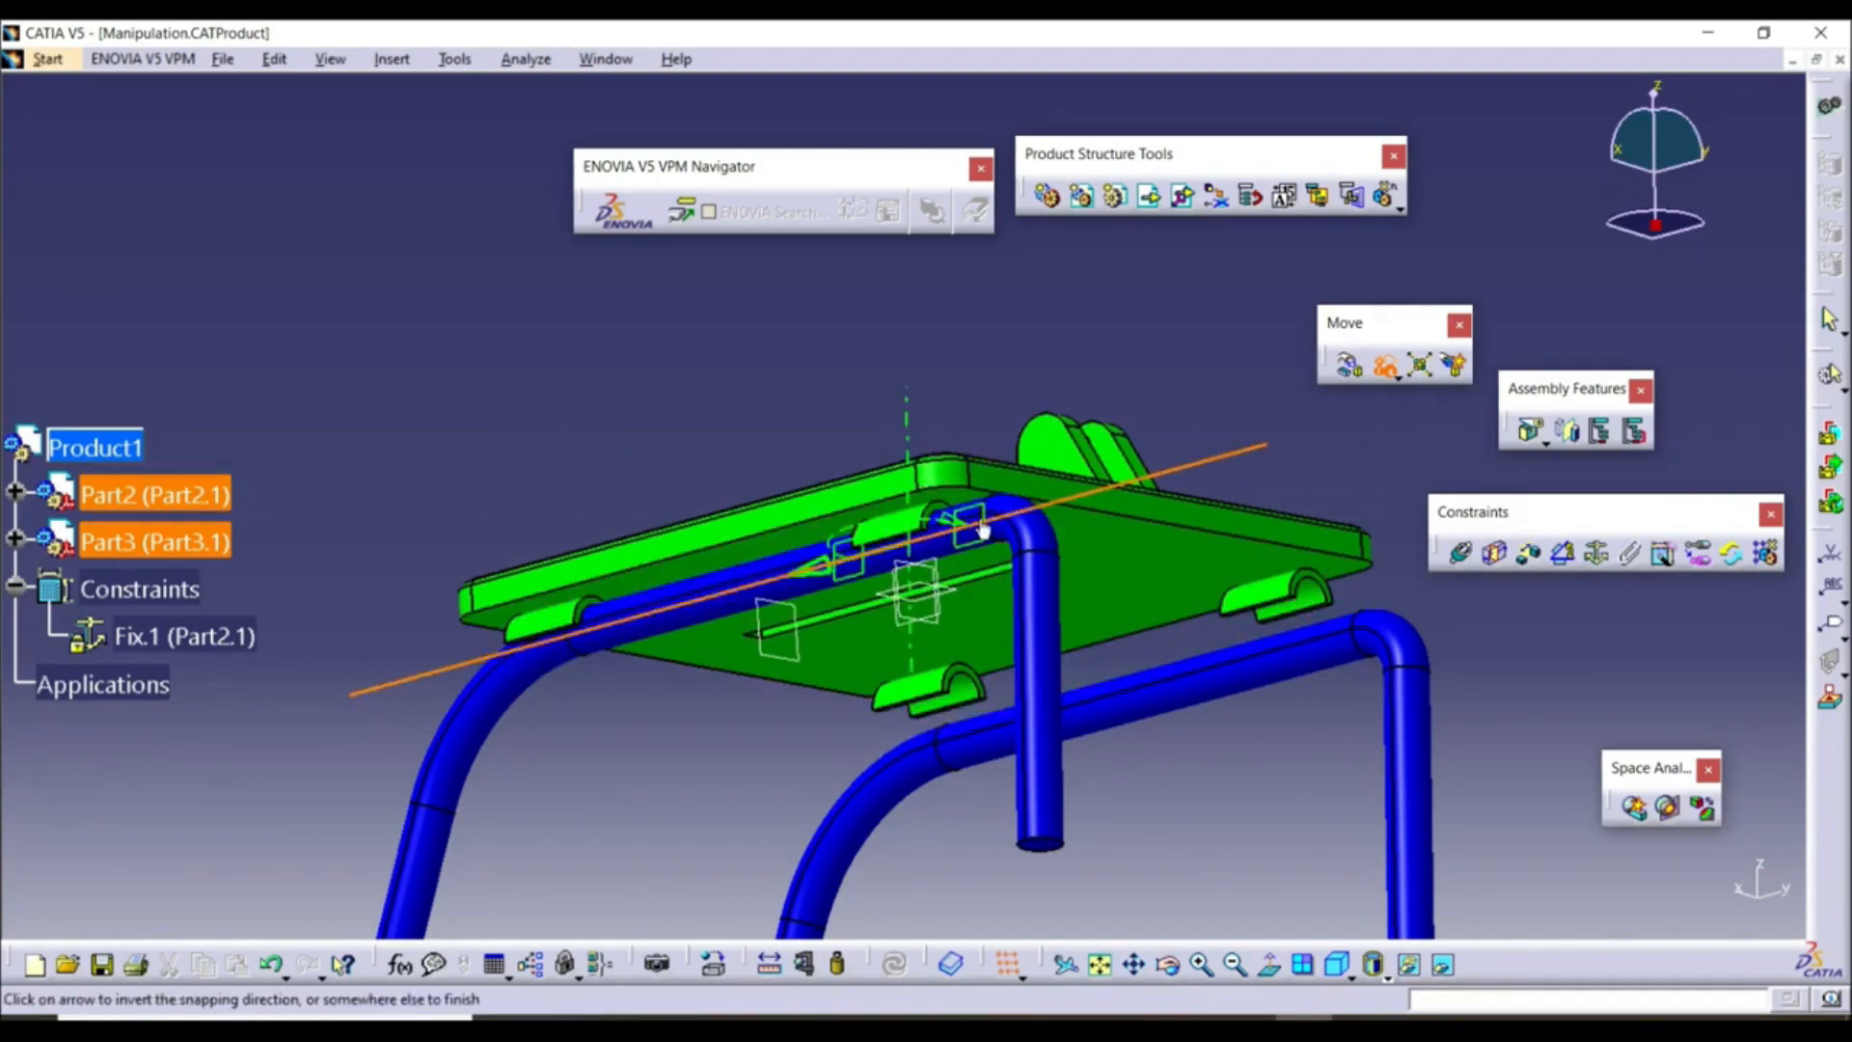
middle_click_drag(794, 597, 778, 698)
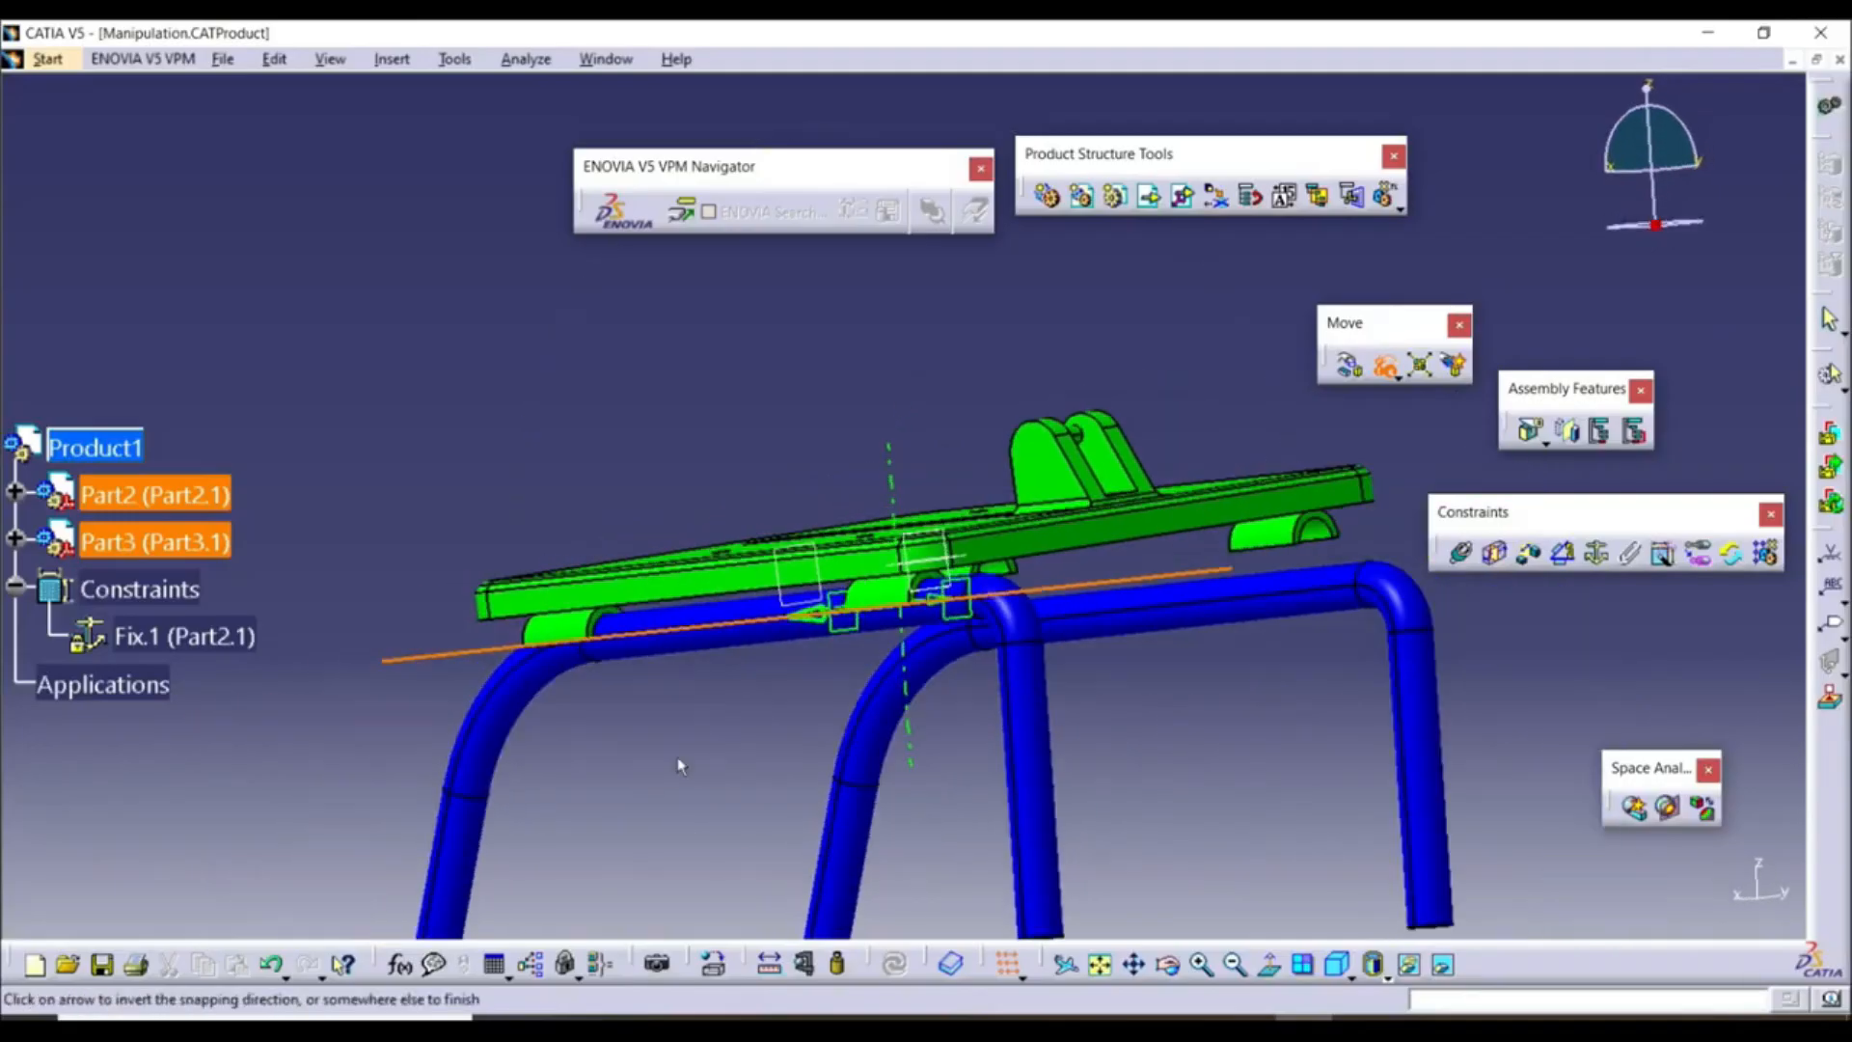
left_click(625, 393)
middle_click_drag(633, 393, 919, 482)
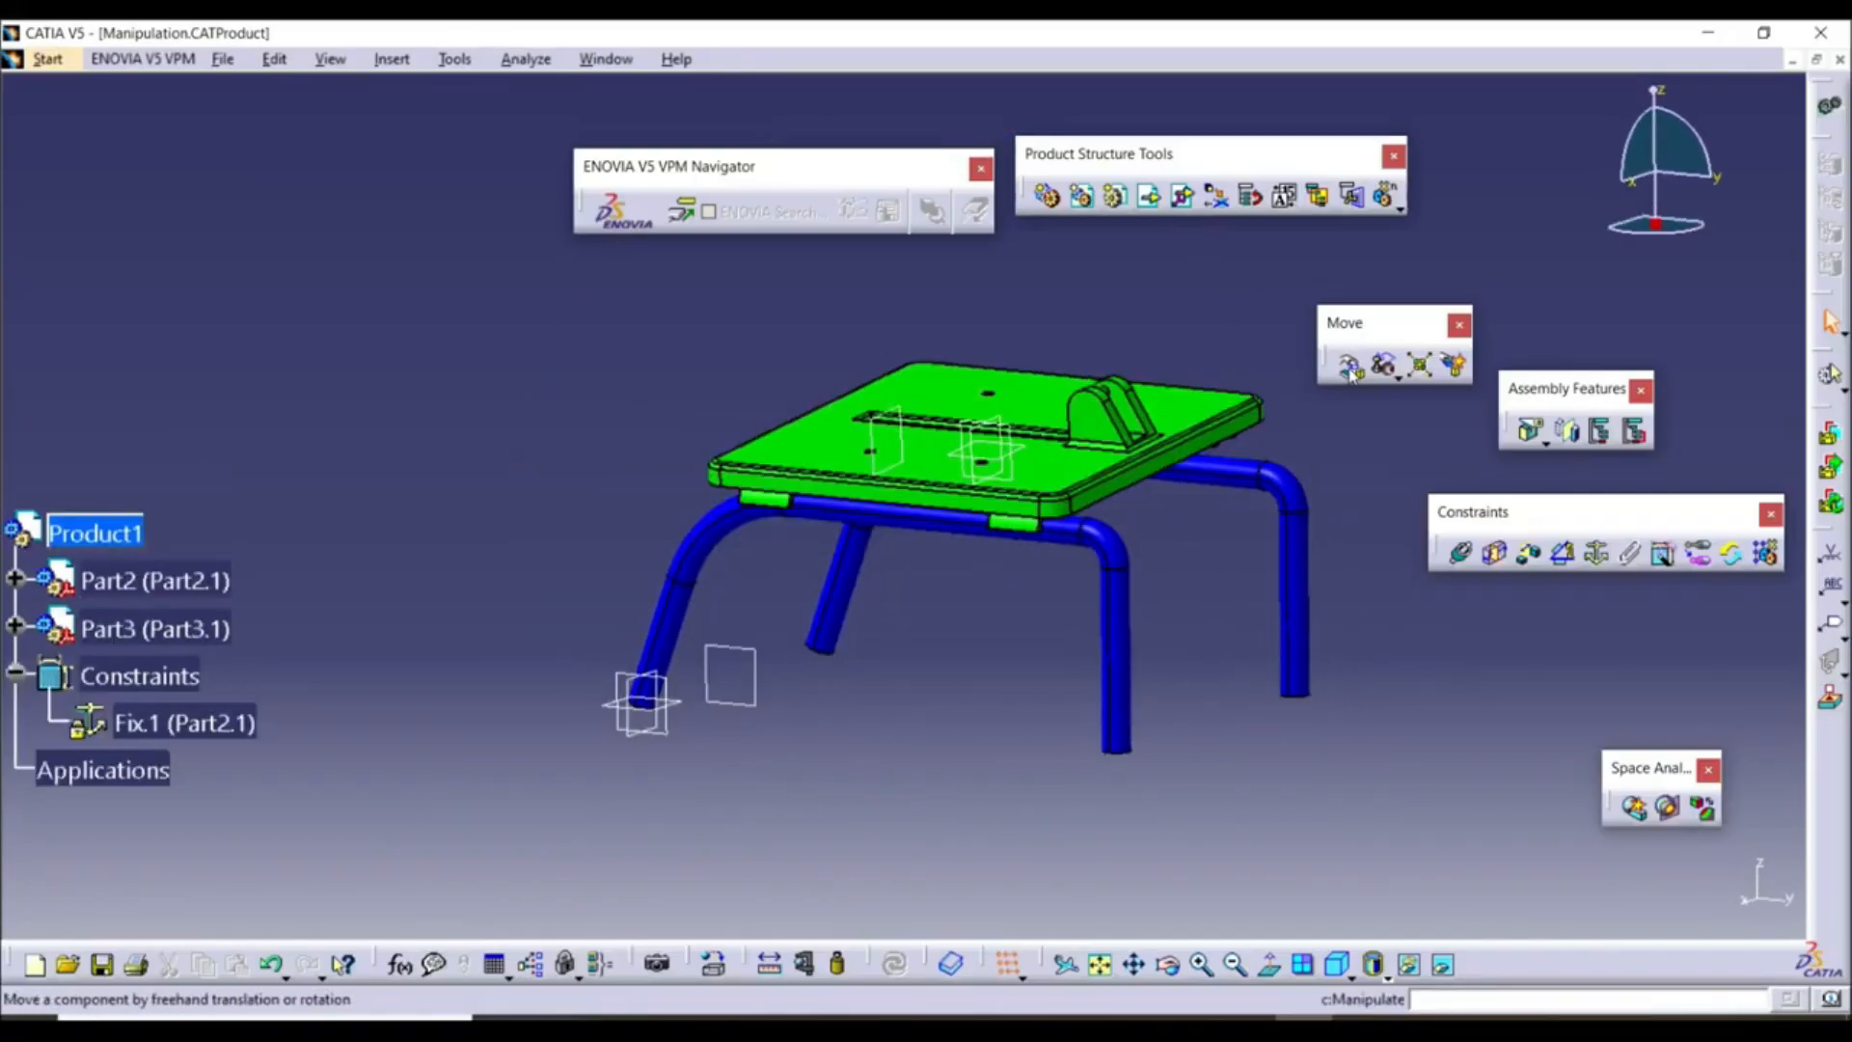
Move the tabletop away from the leg tubes with the Drag along any plane manipulation and finish the manipulation
left_click(1349, 368)
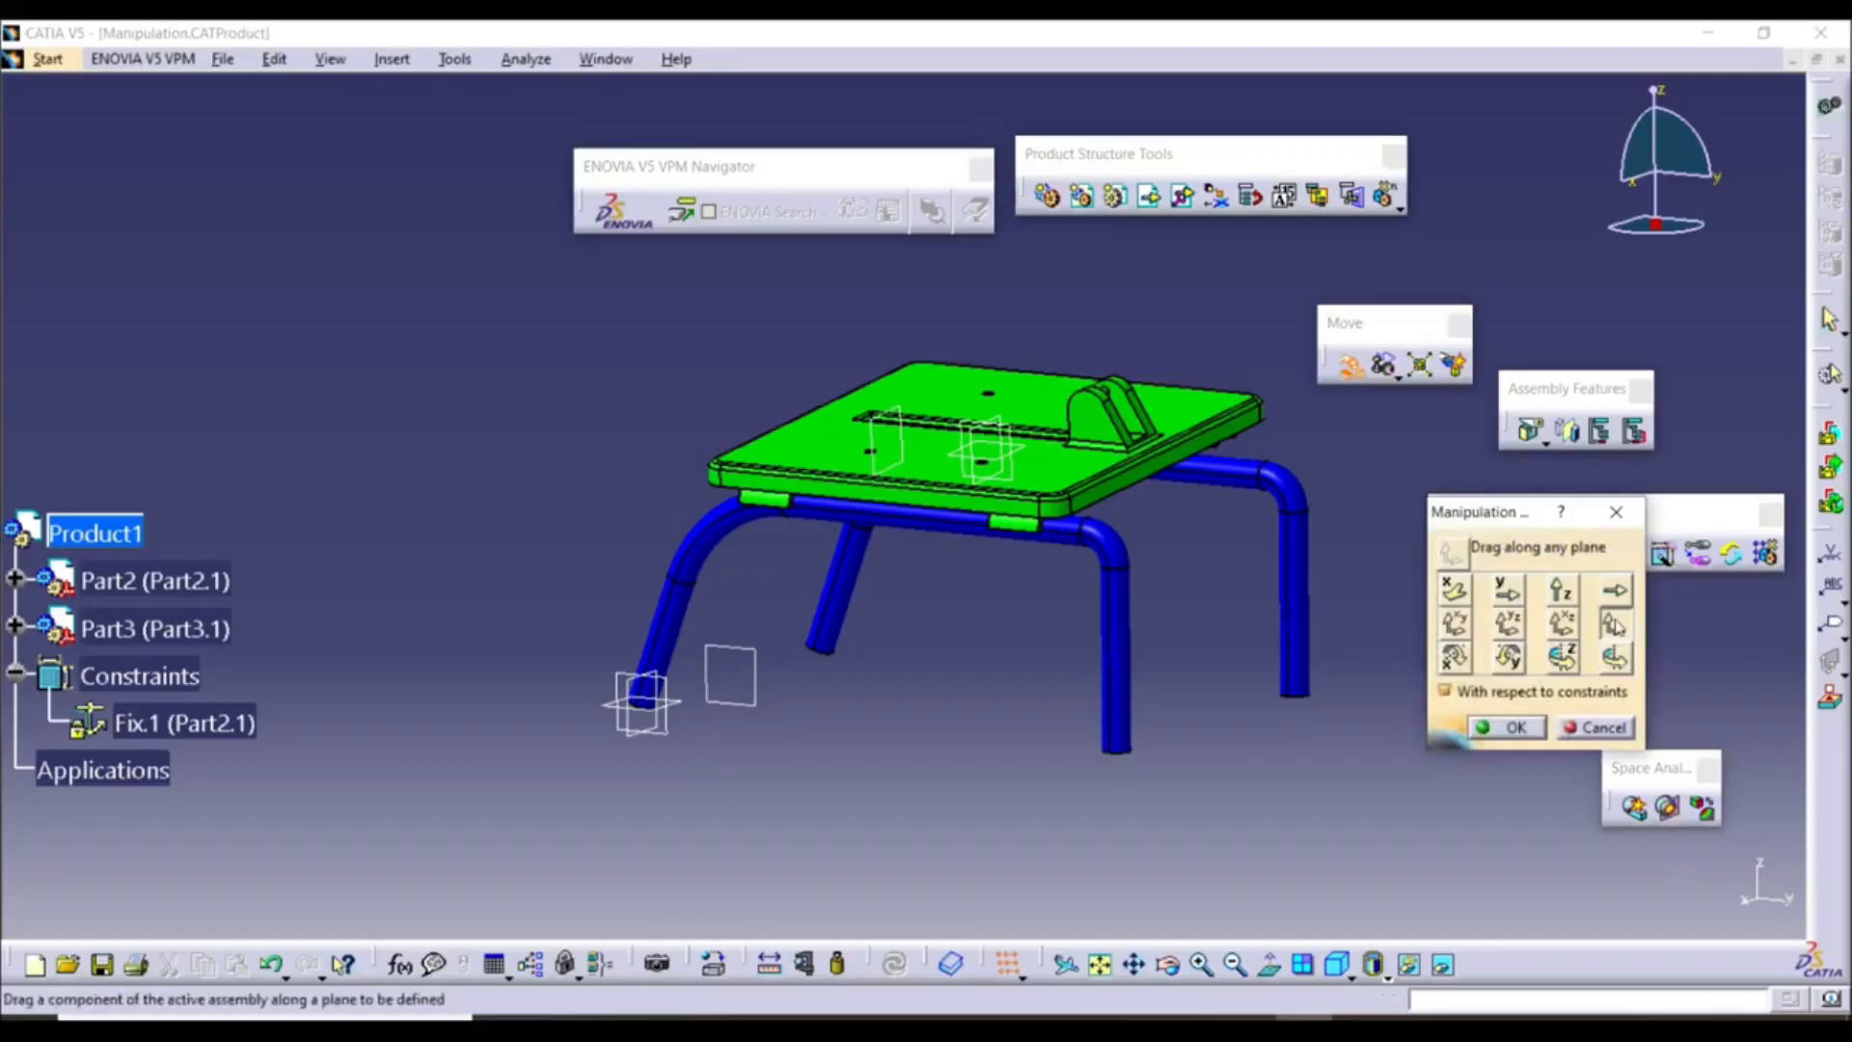
left_click_drag(897, 471, 487, 336)
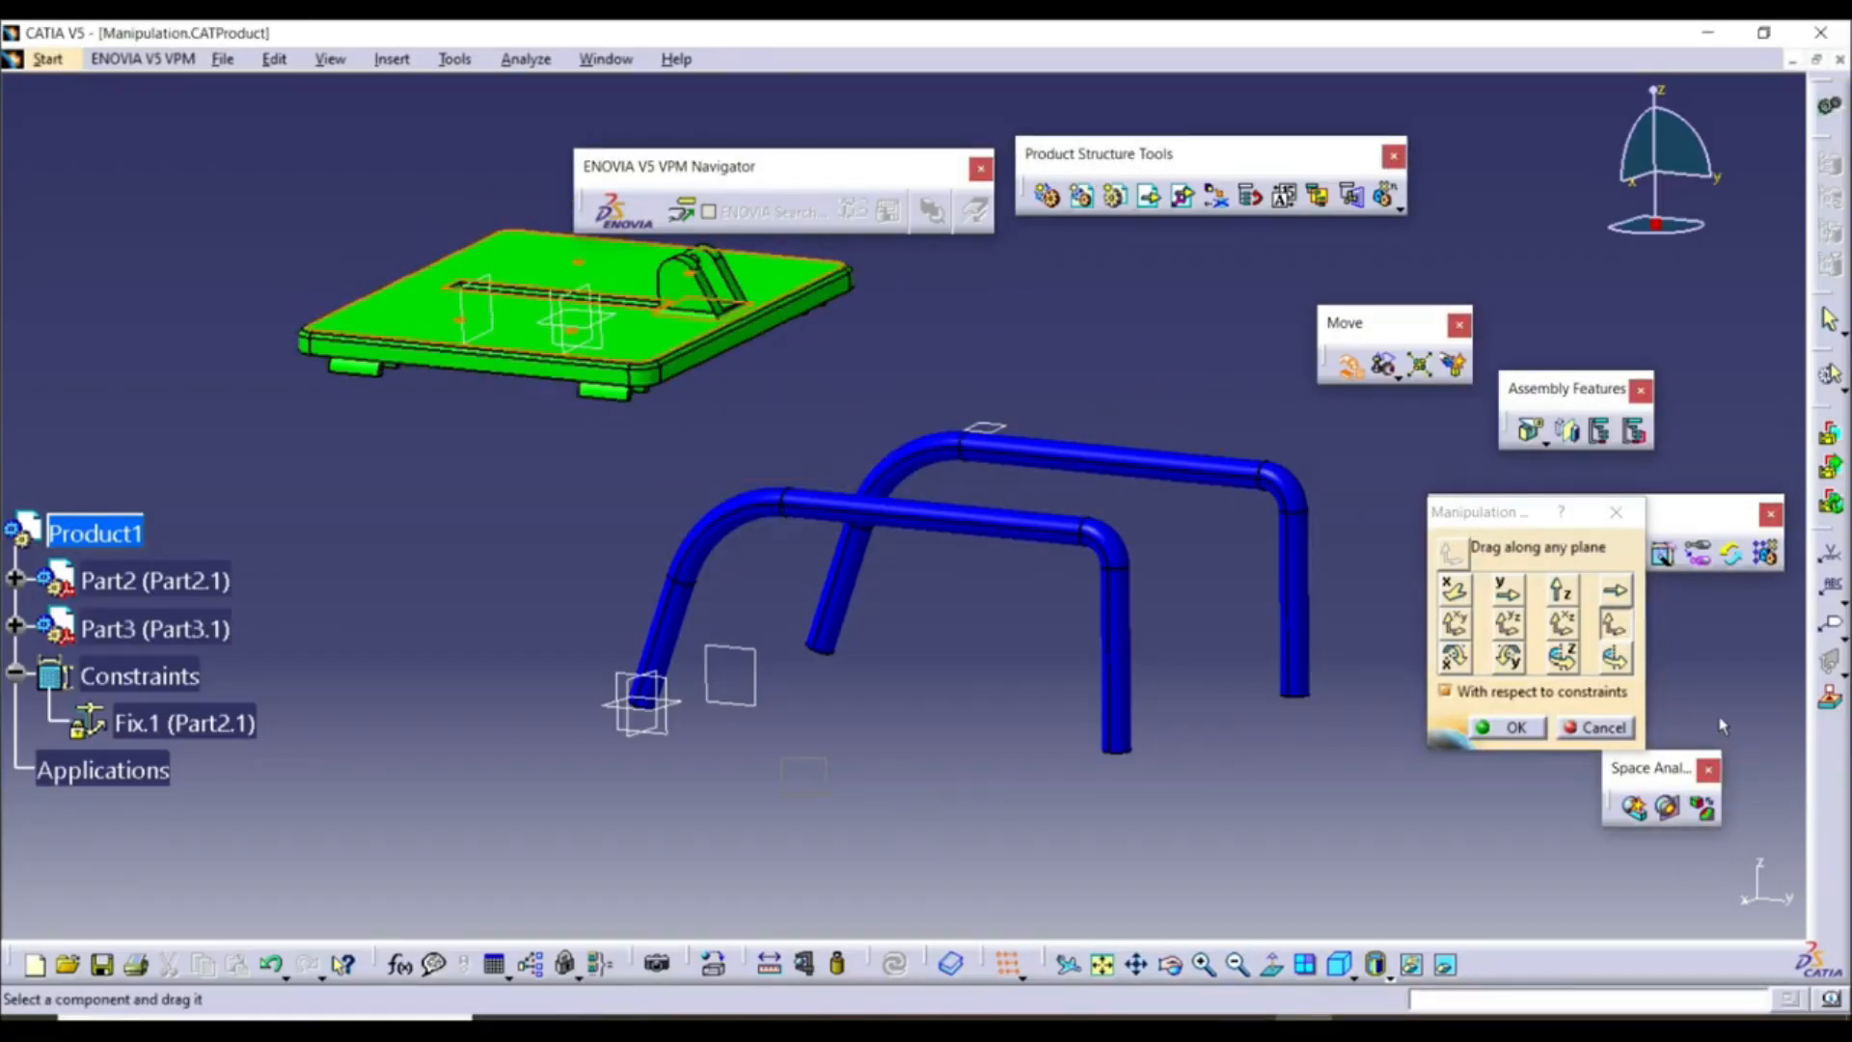
left_click(1519, 729)
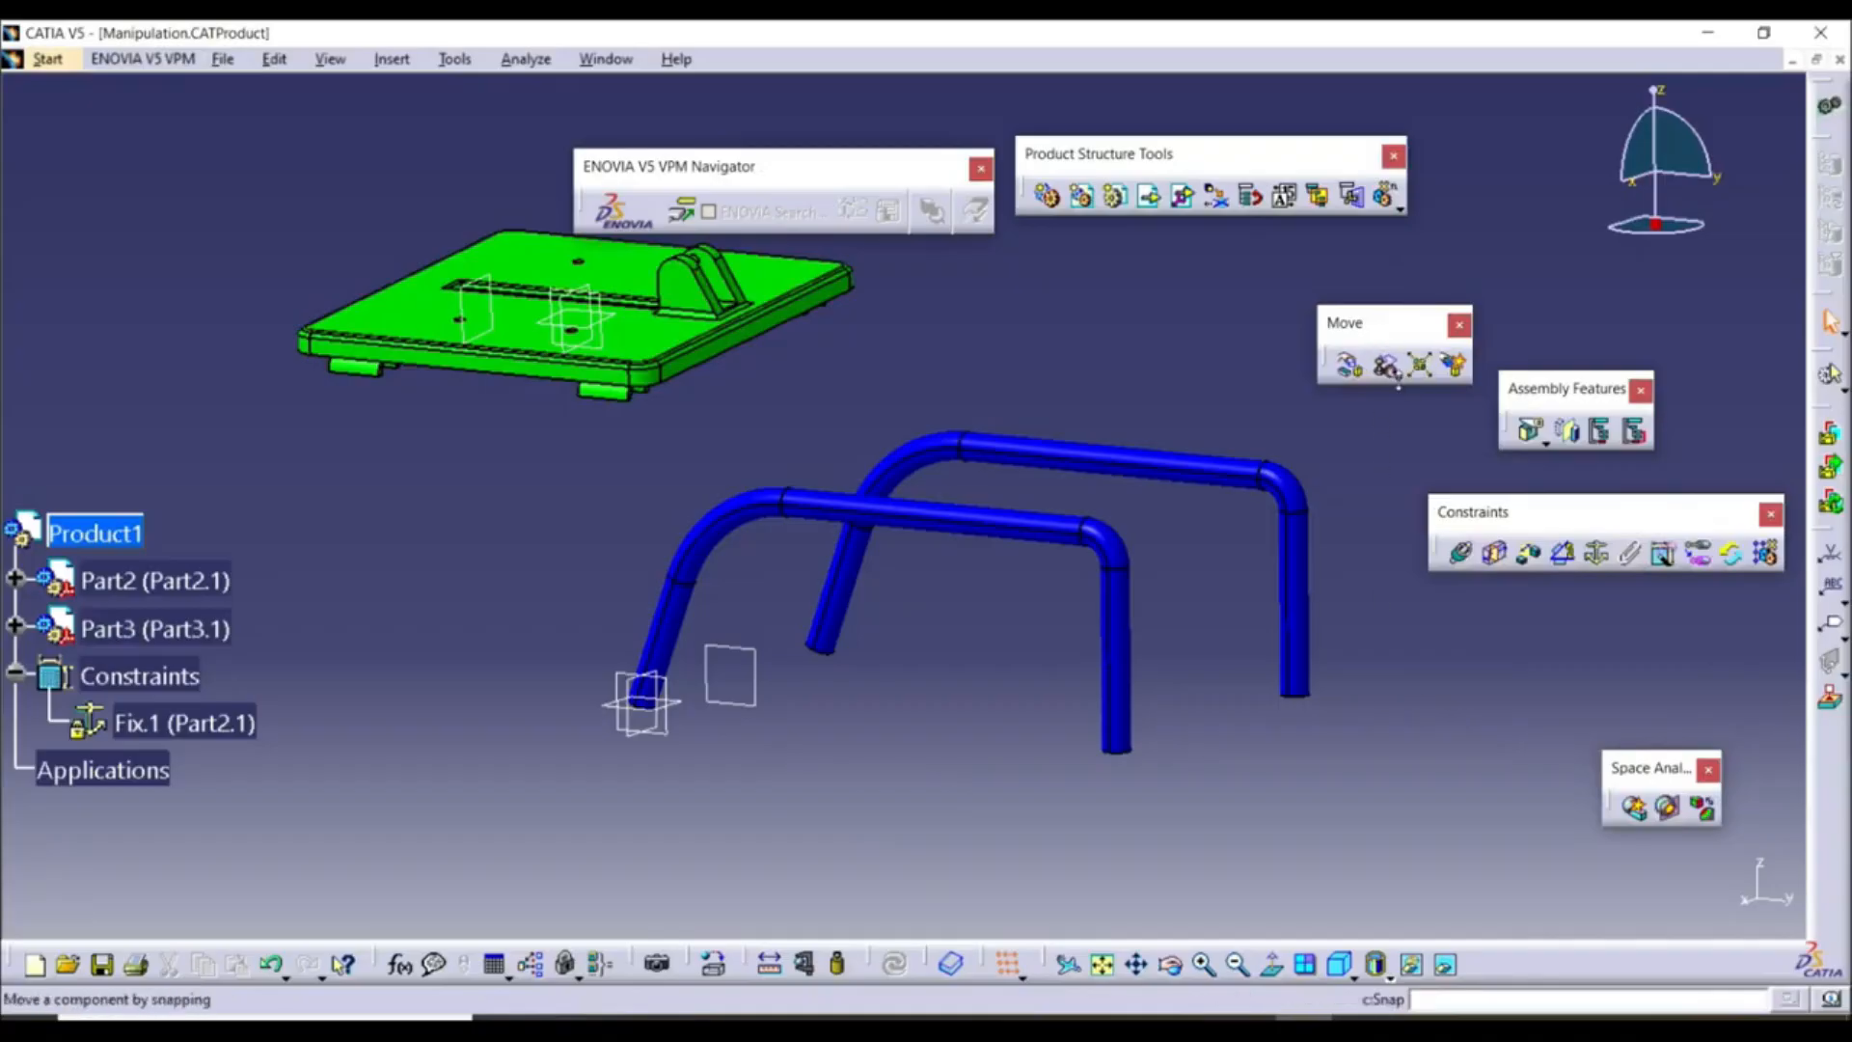
Smart Move the tabletop's clip axis onto the nearer leg tube's axis with Automatic constraint creation enabled
left_click(1398, 380)
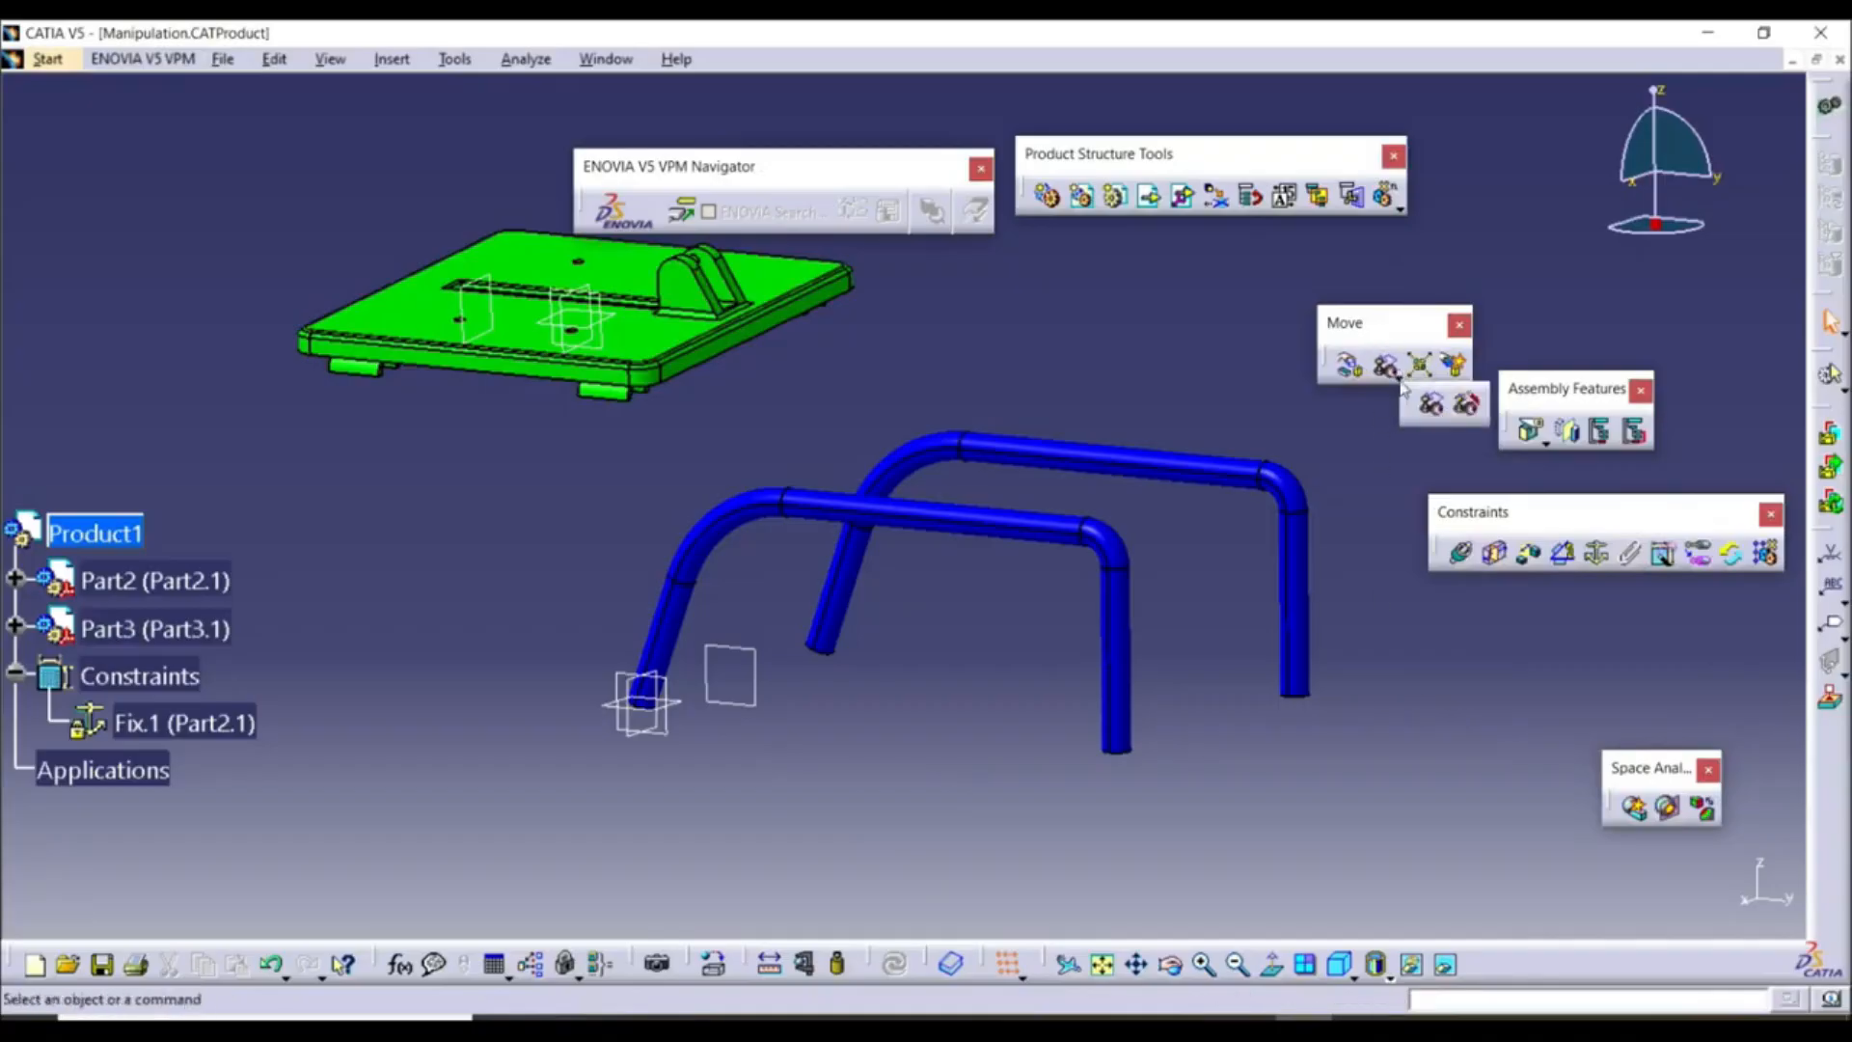
left_click(1465, 409)
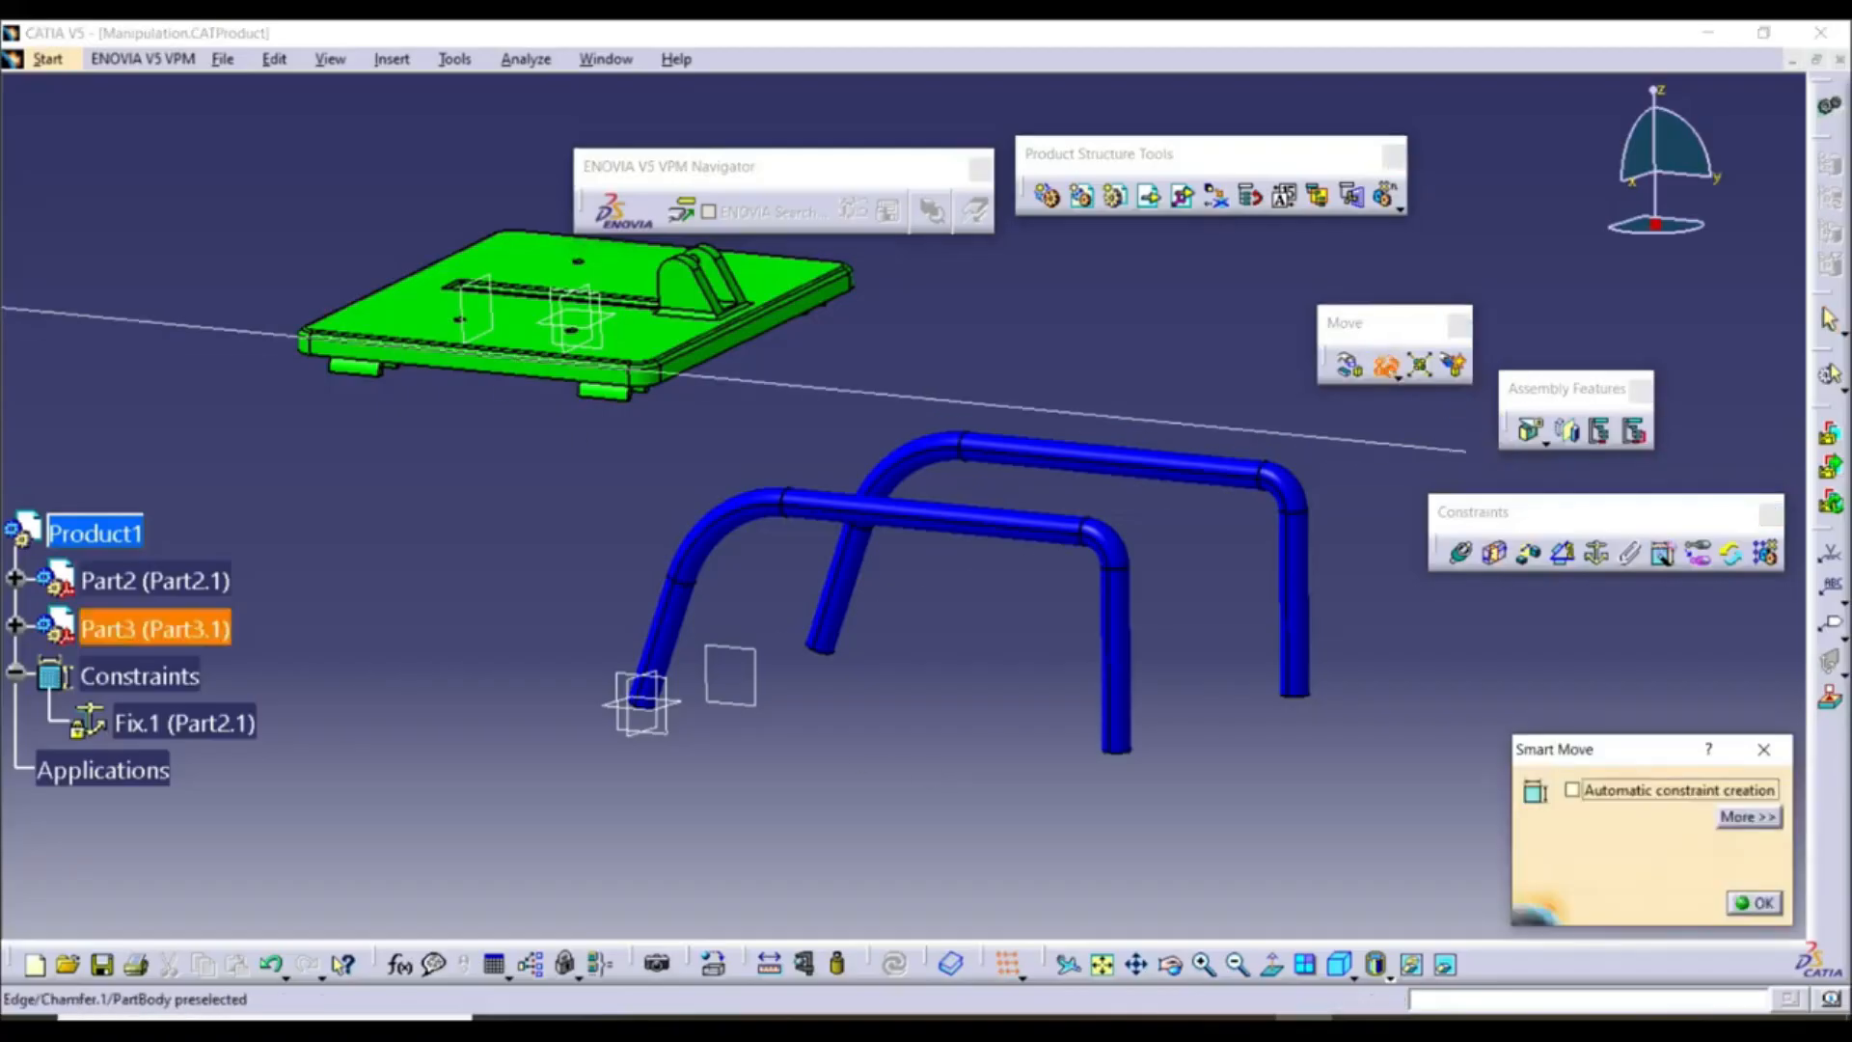
left_click(605, 399)
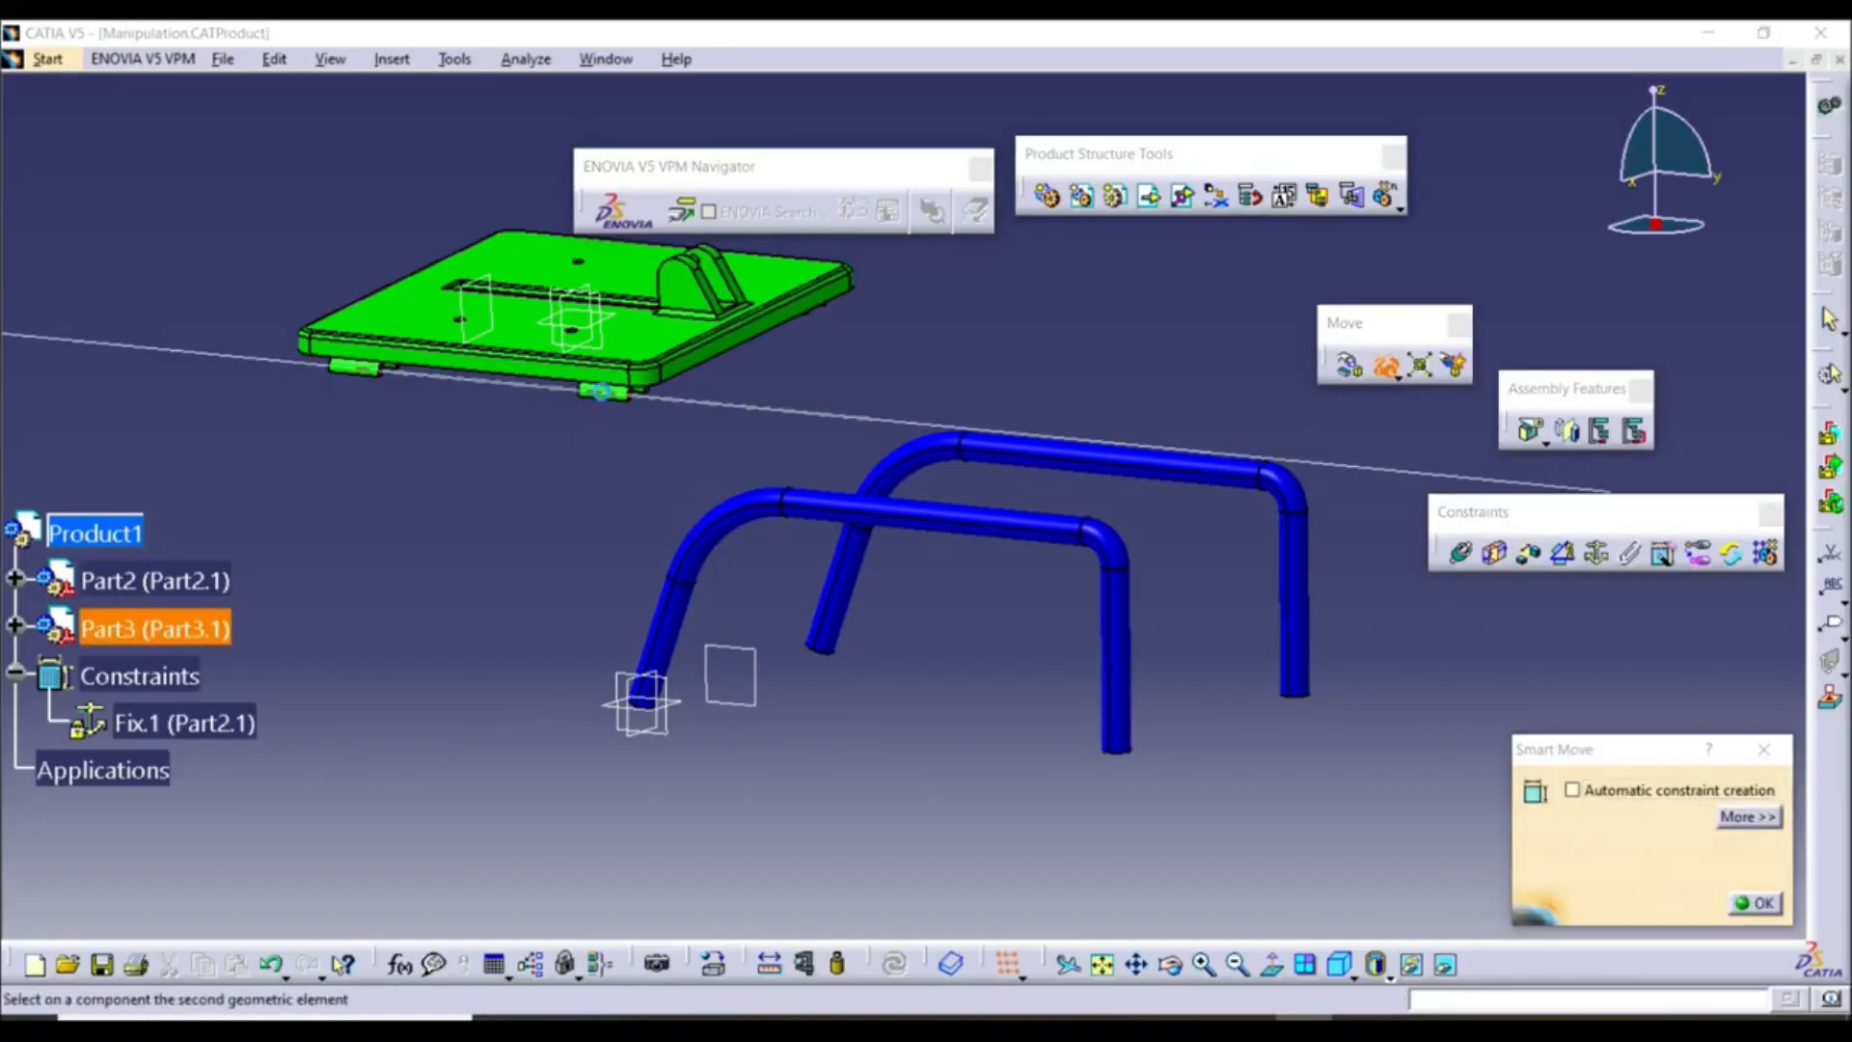
left_click(929, 526)
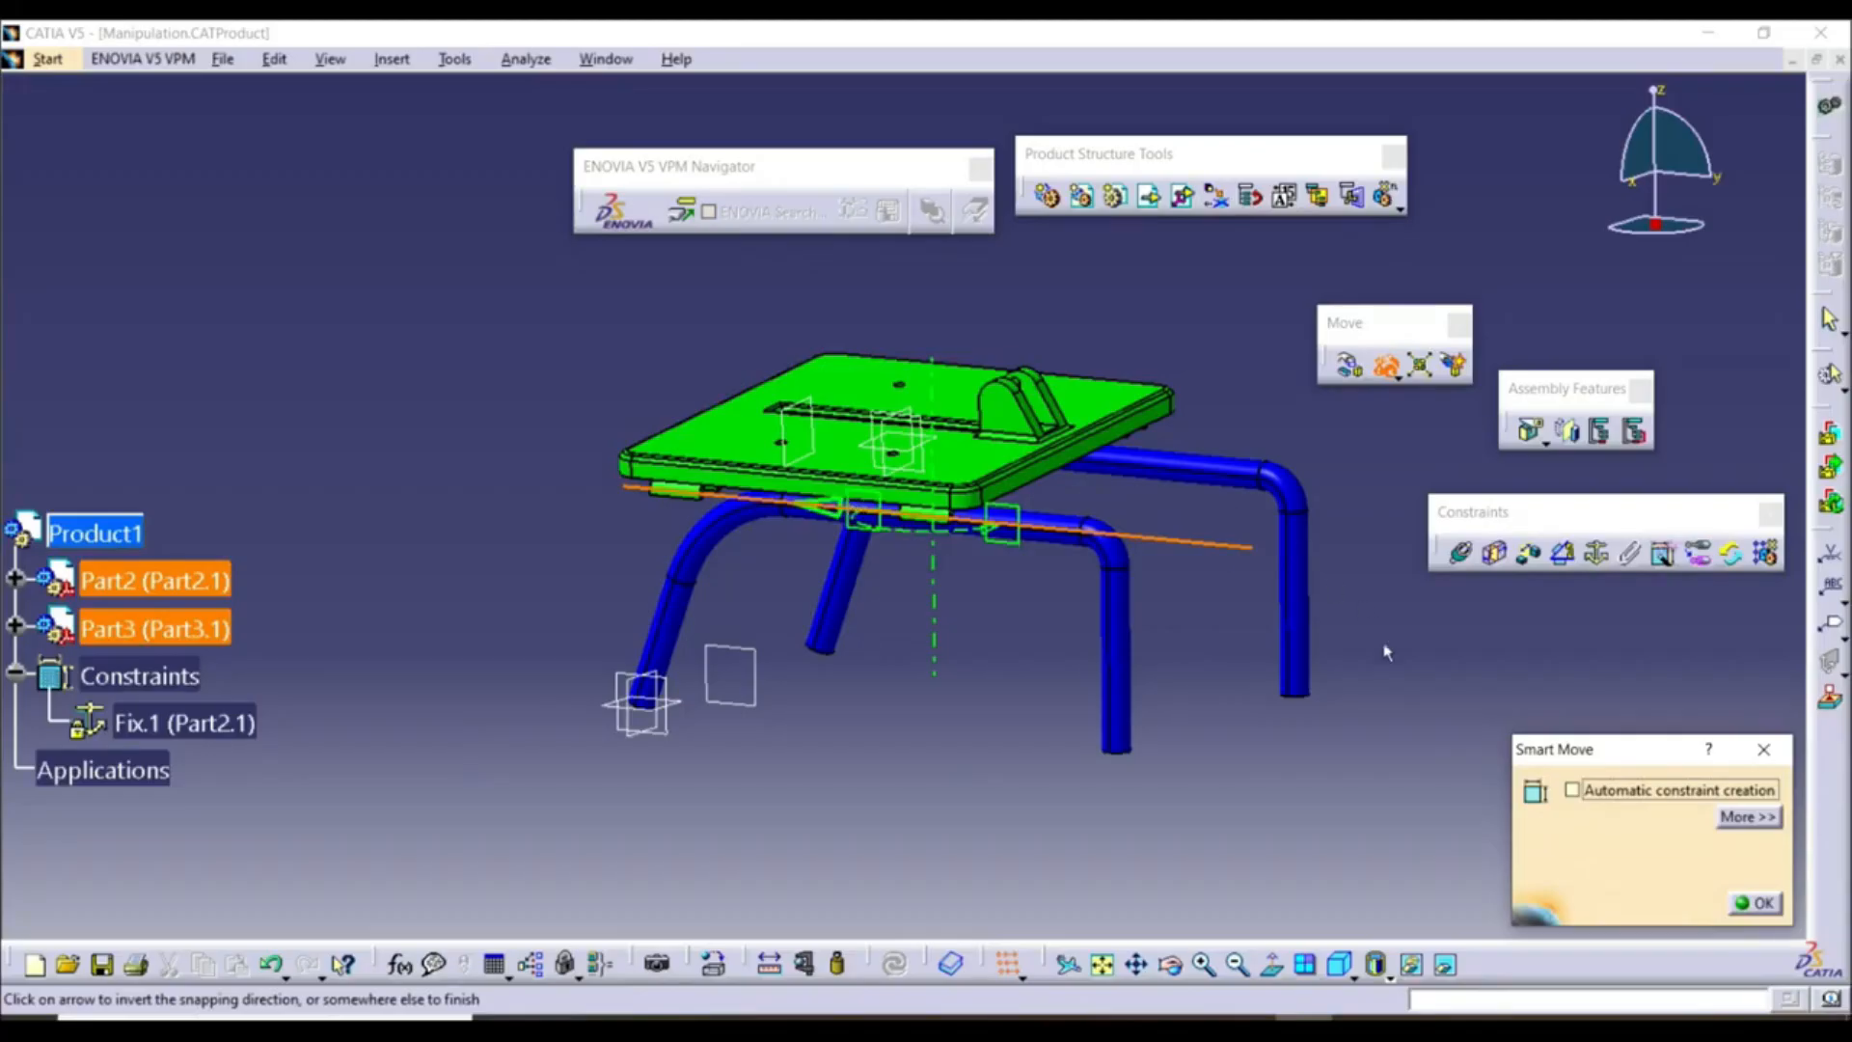
left_click(1745, 817)
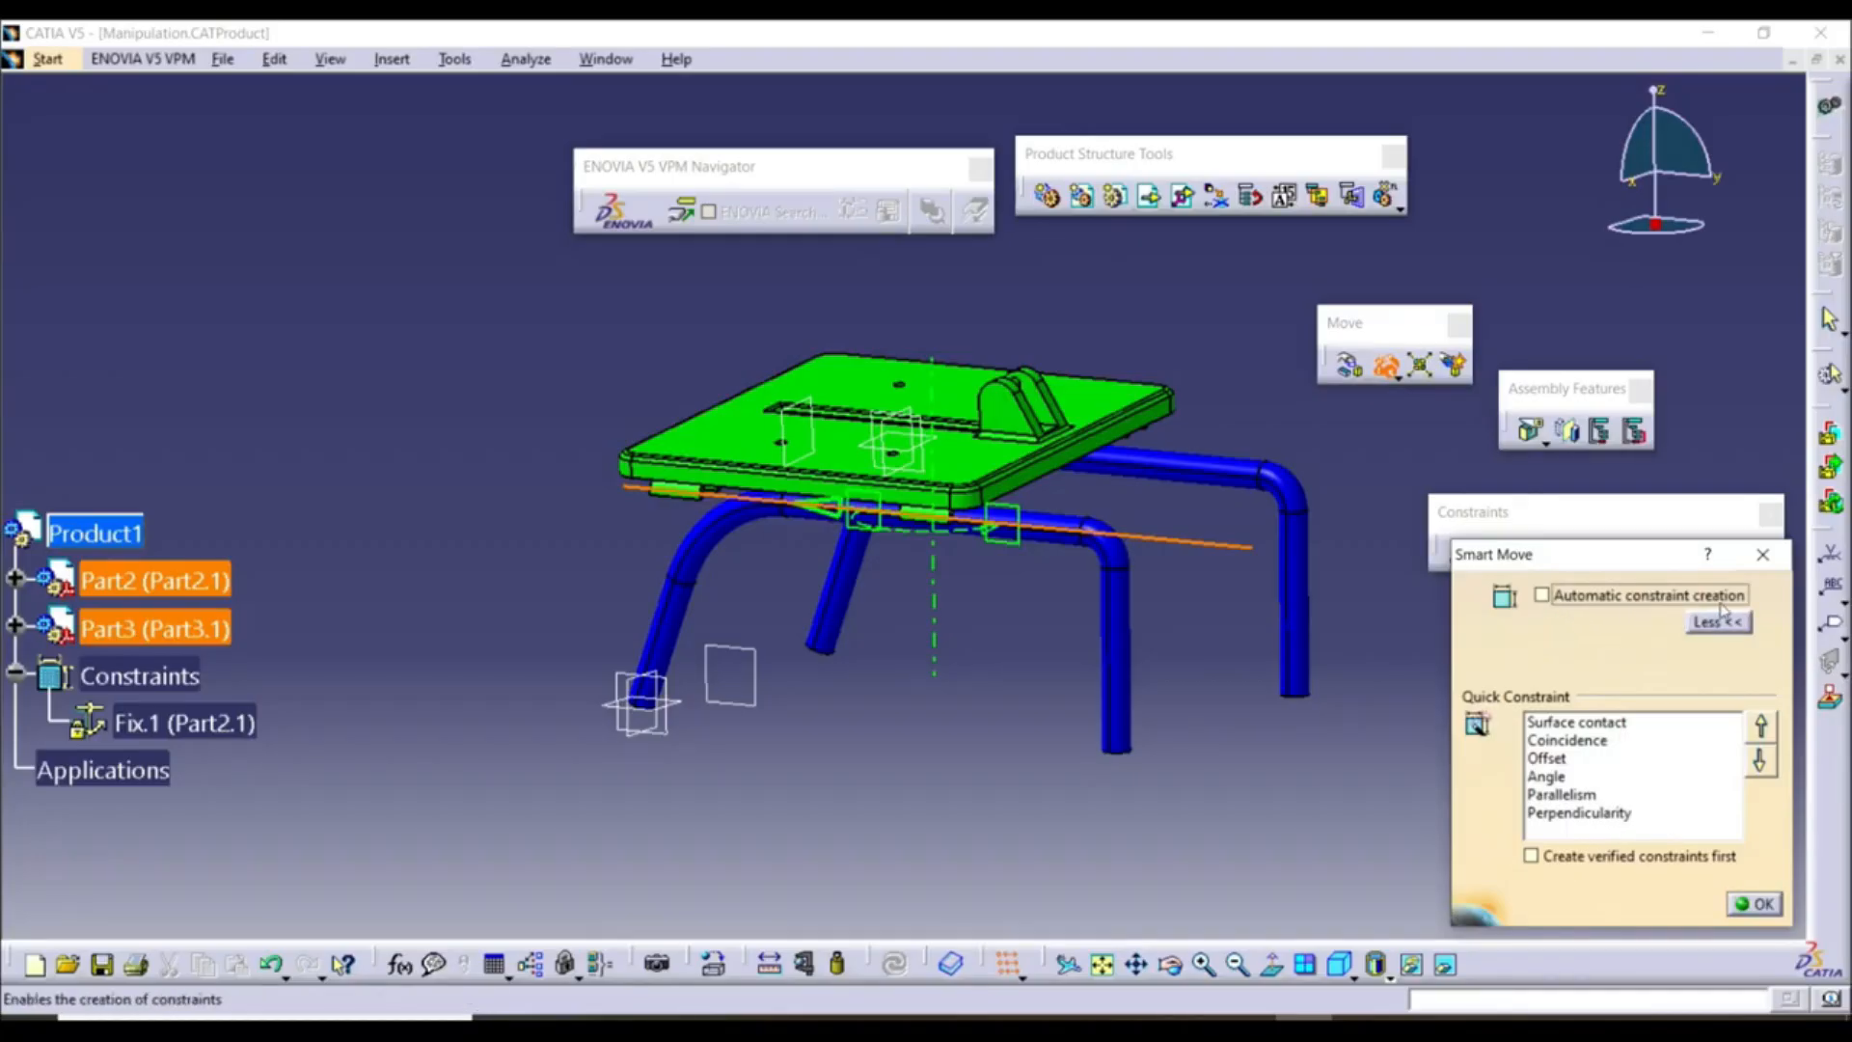
left_click(1541, 595)
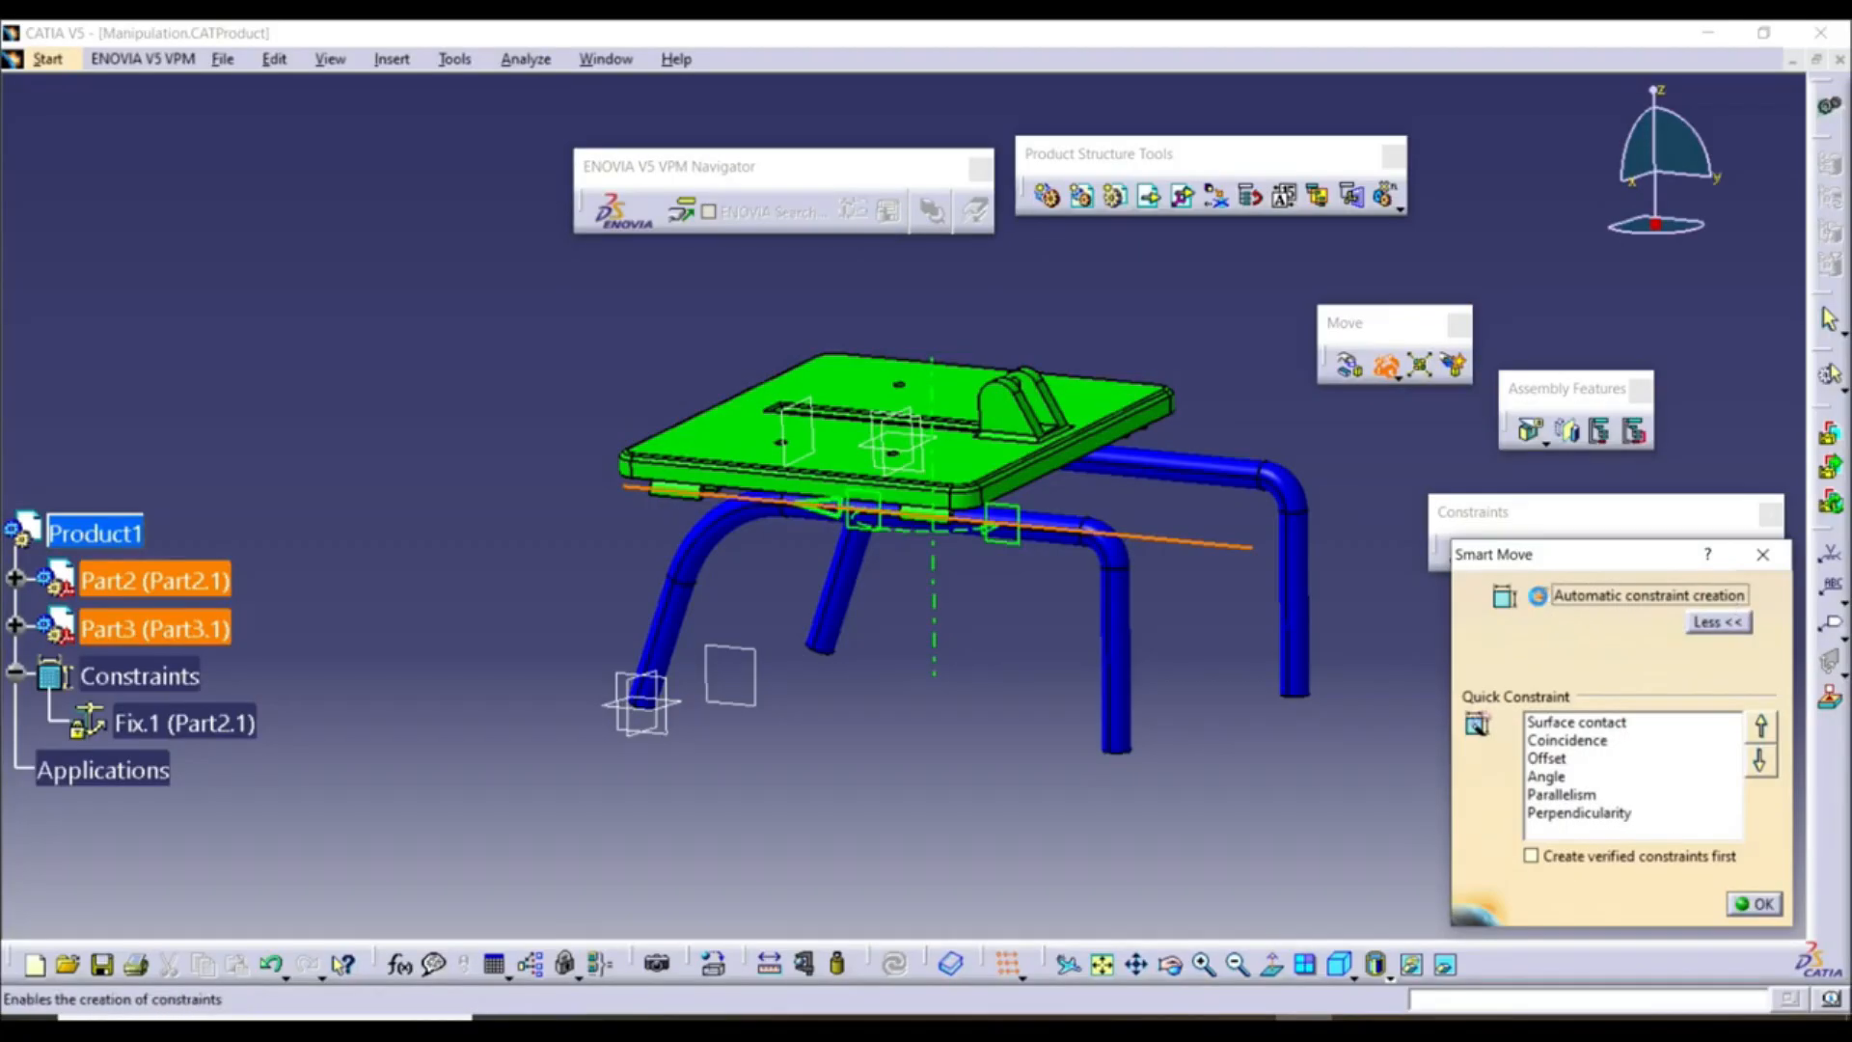
left_click(1767, 905)
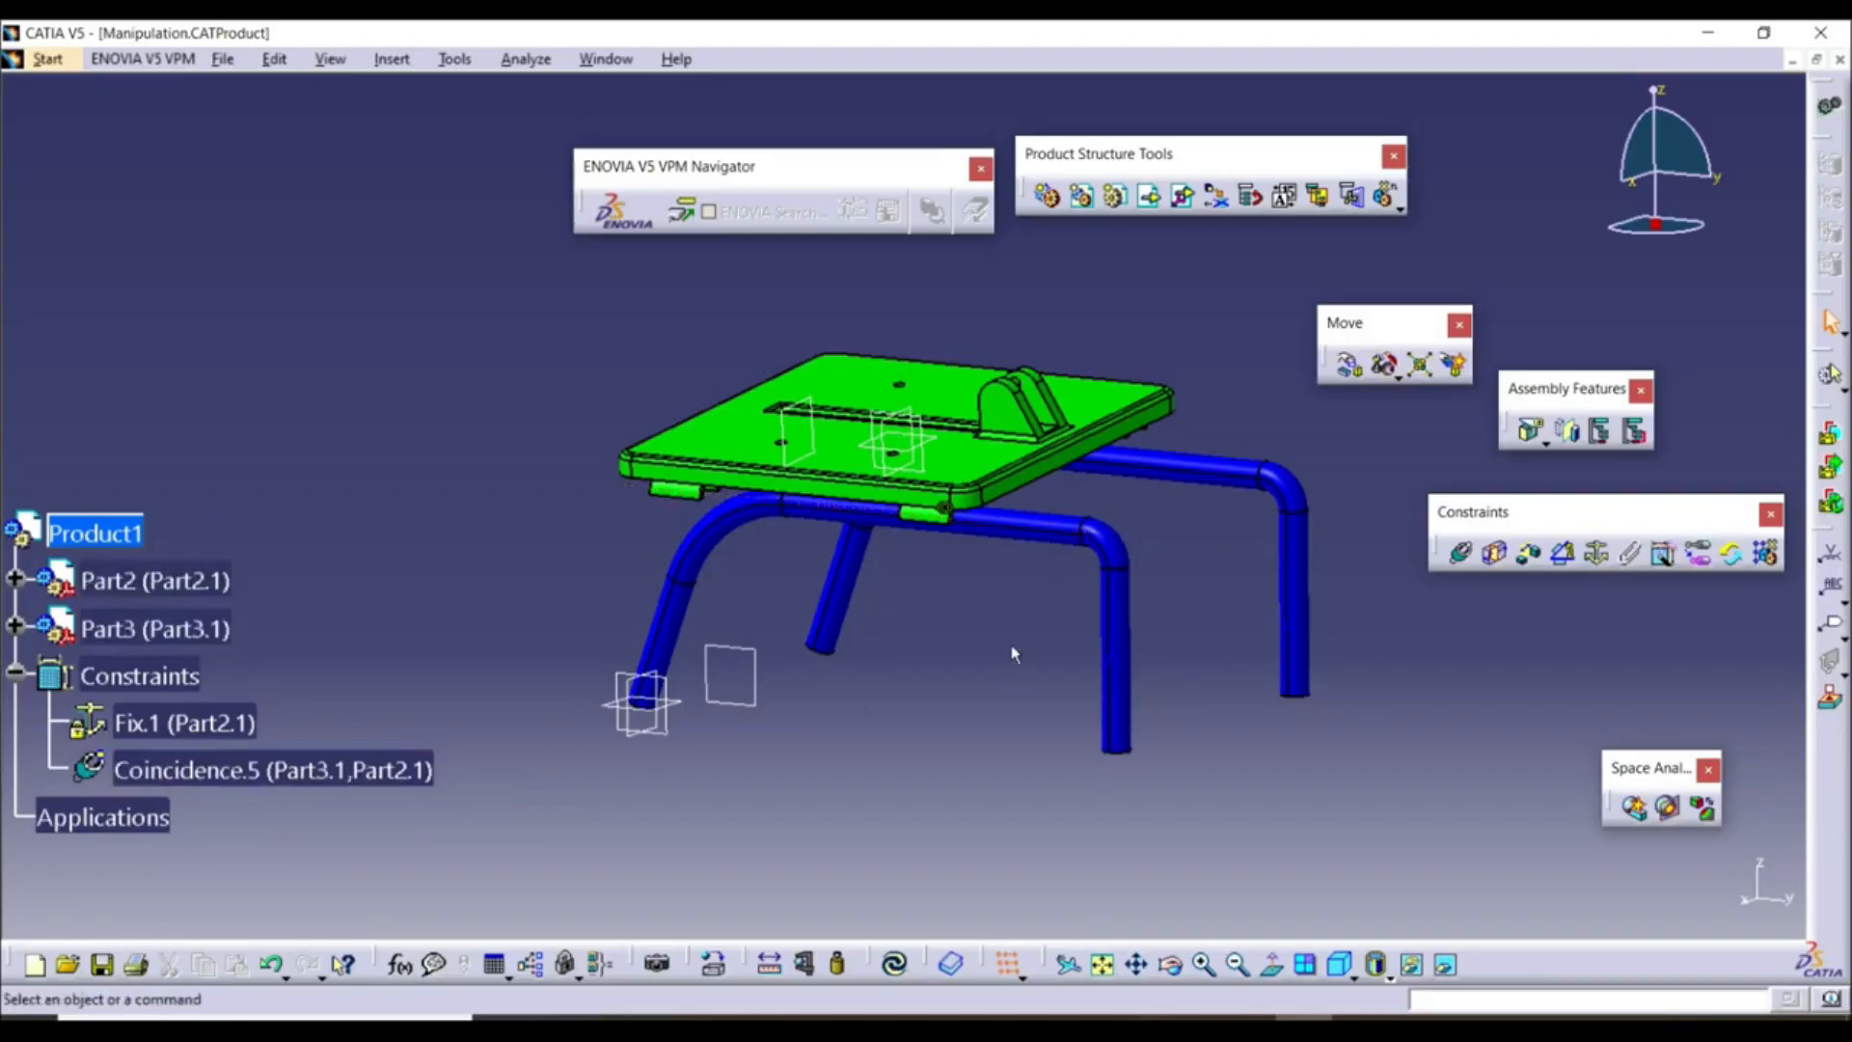
Try to move the constrained tabletop along any plane with the With respect to constraints option enabled
left_click(1349, 365)
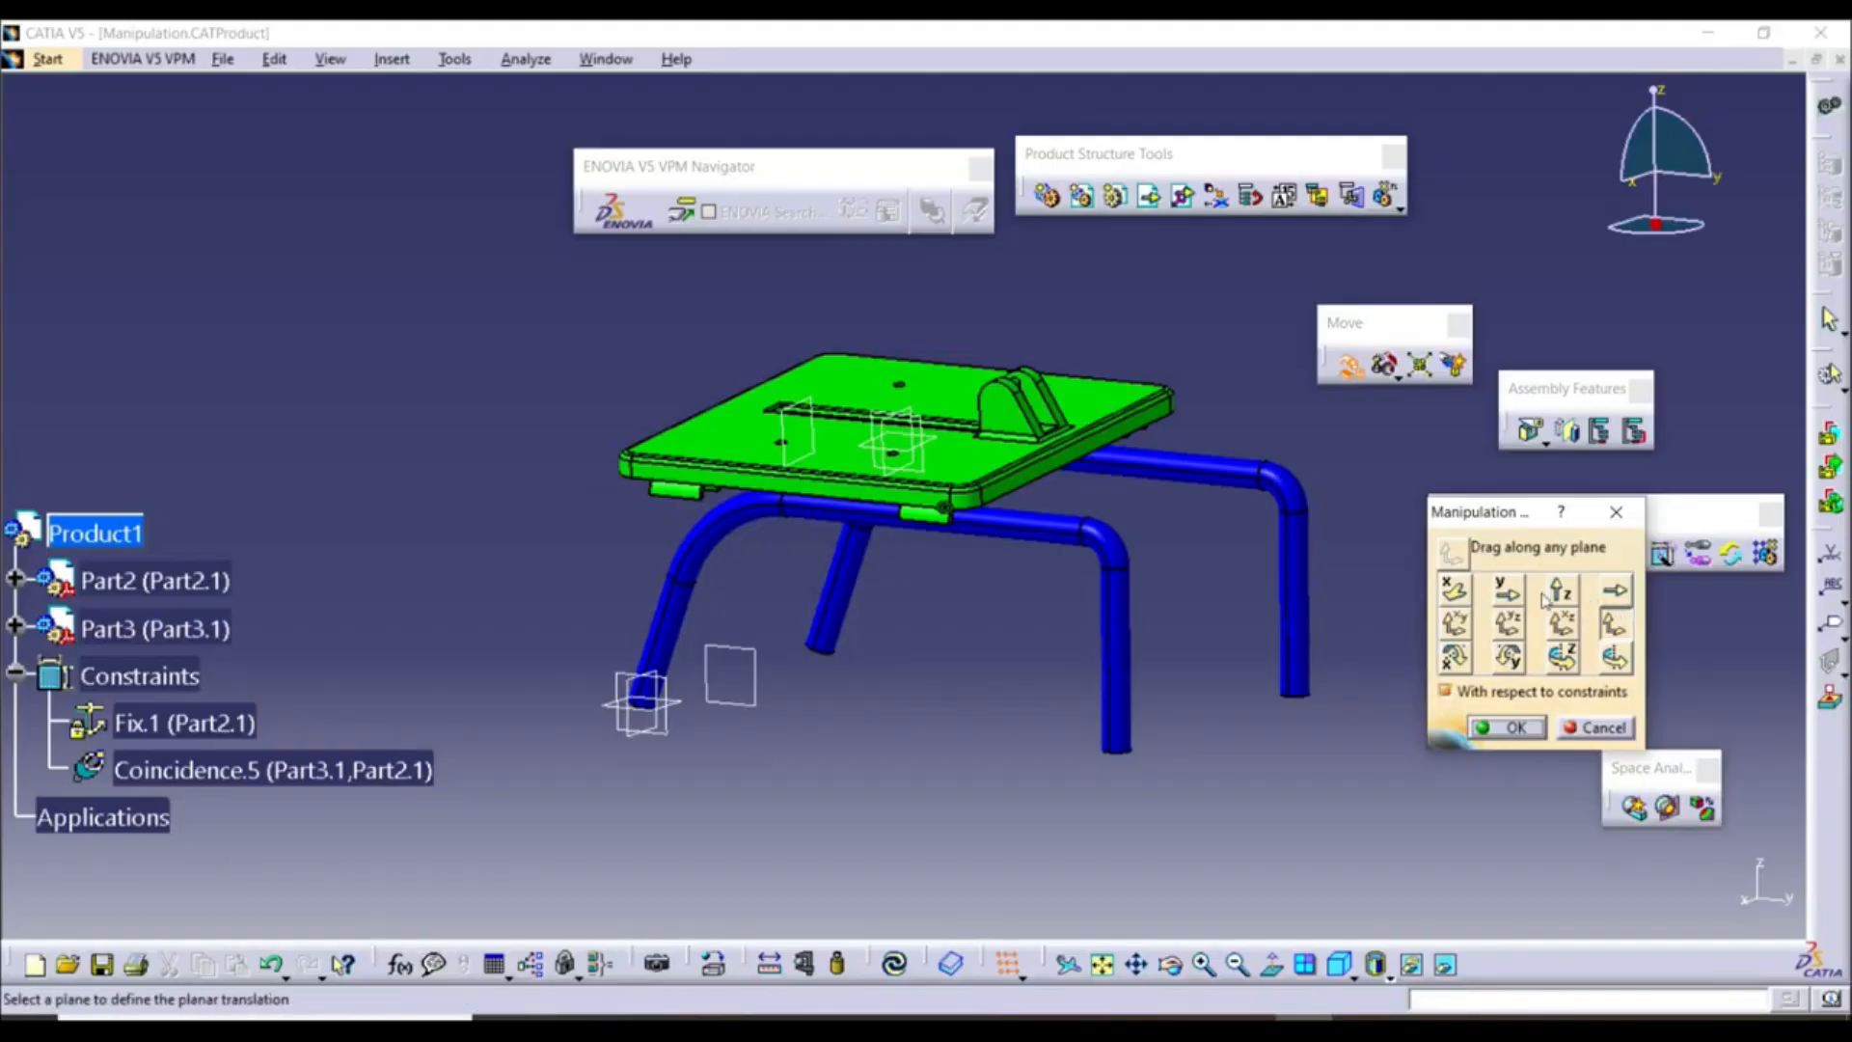
left_click(1613, 627)
left_click_drag(982, 463, 934, 518)
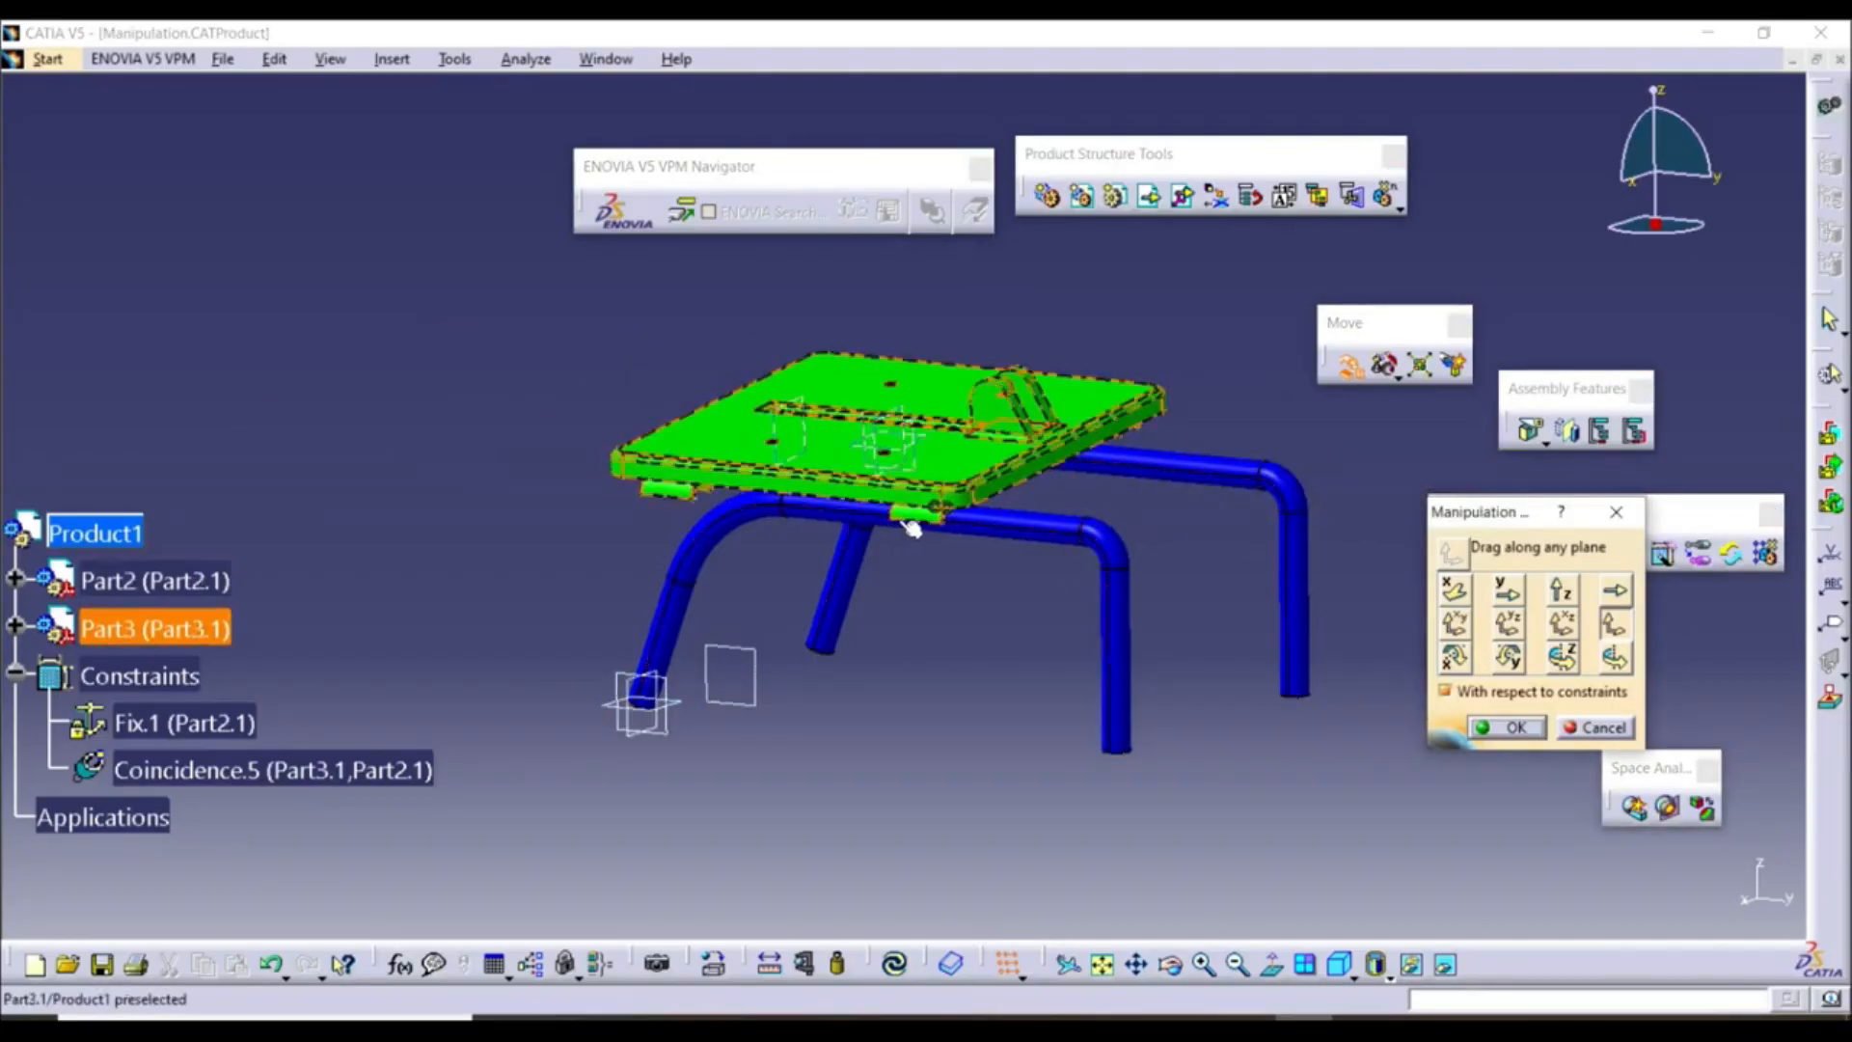
Disable With respect to constraints, move the tabletop clear of the leg tubes, and finish the manipulation
left_click(1444, 691)
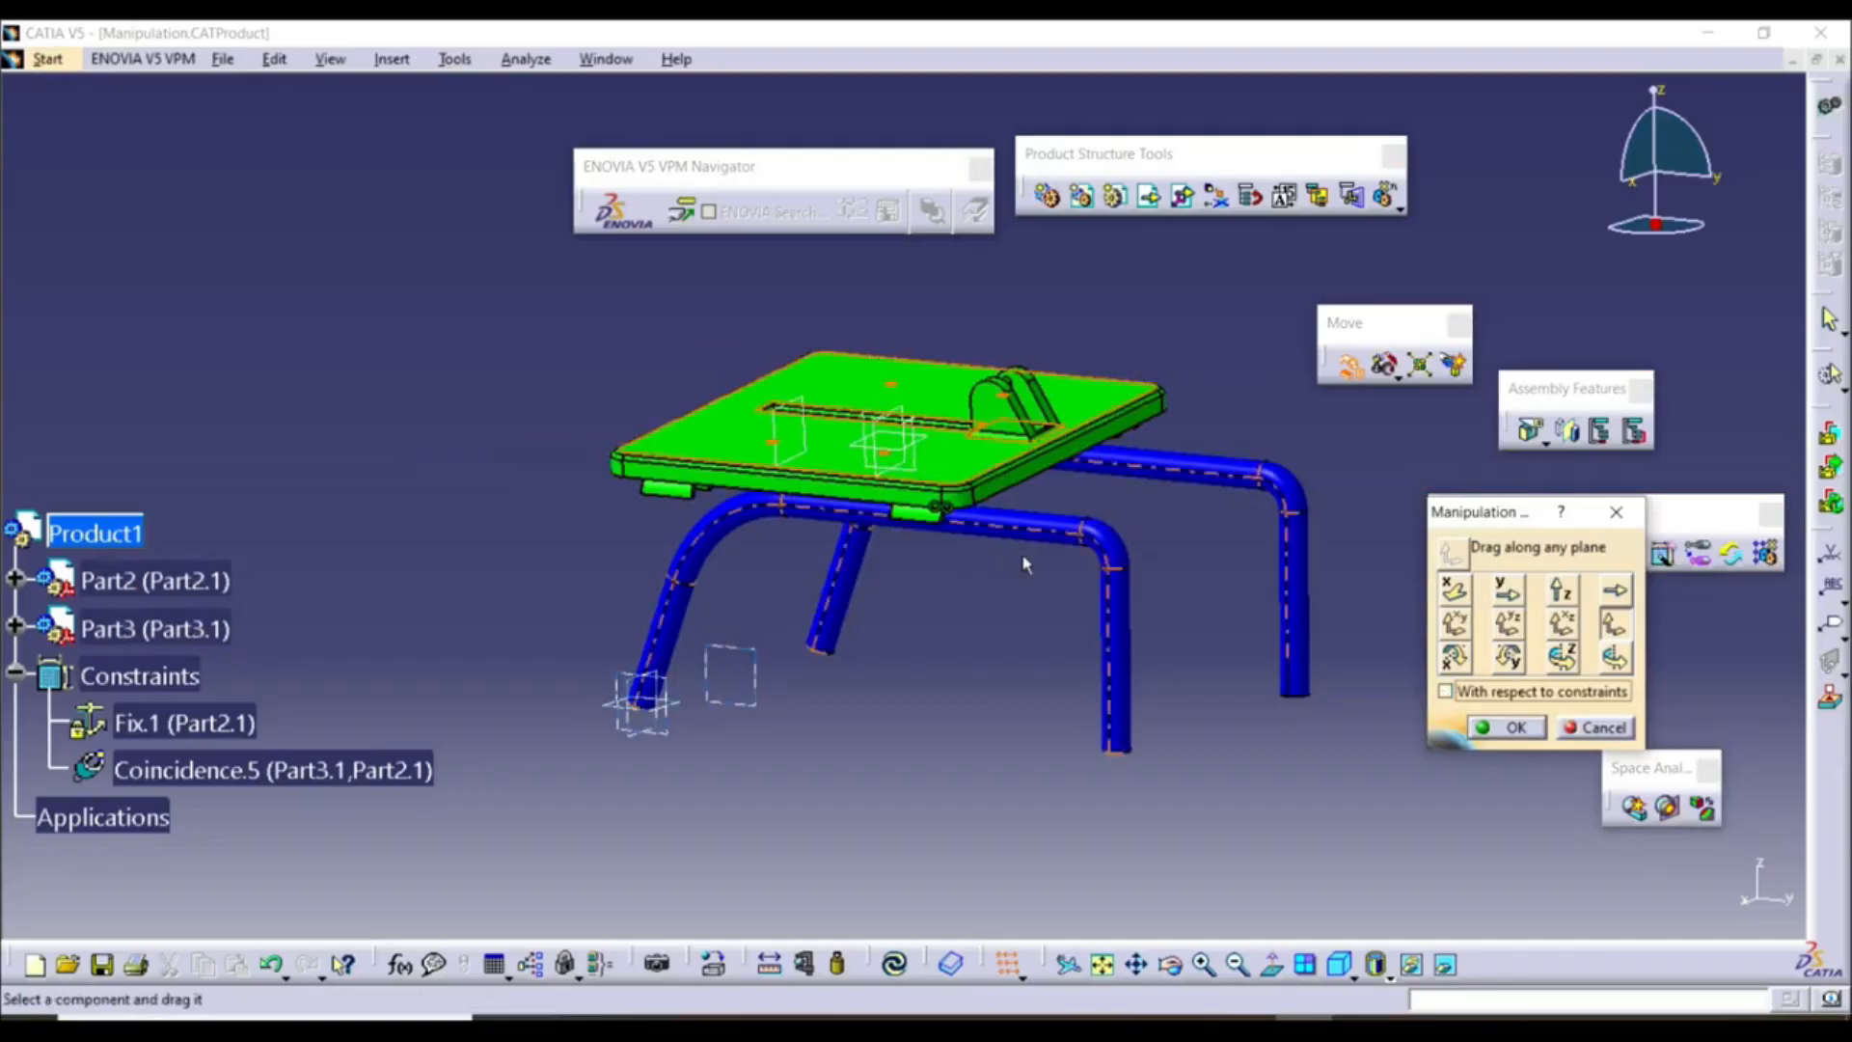
left_click_drag(961, 467, 773, 367)
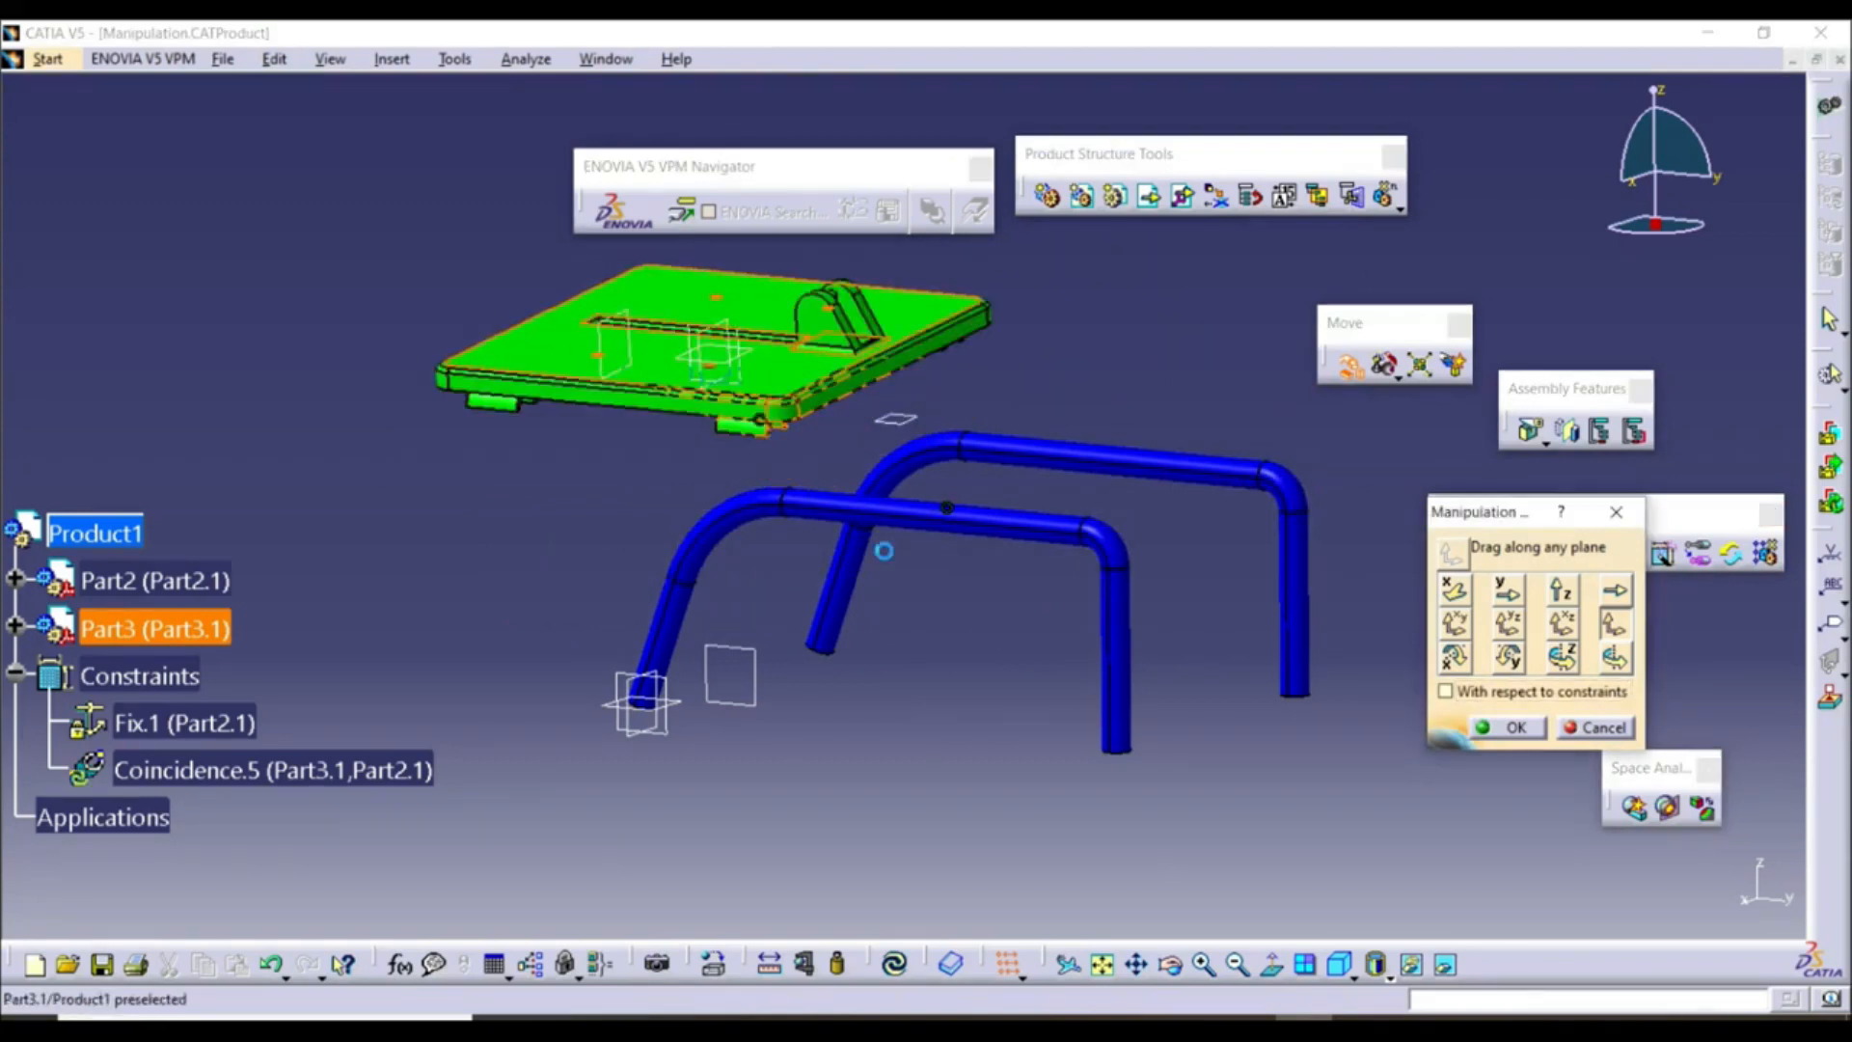
left_click(1495, 729)
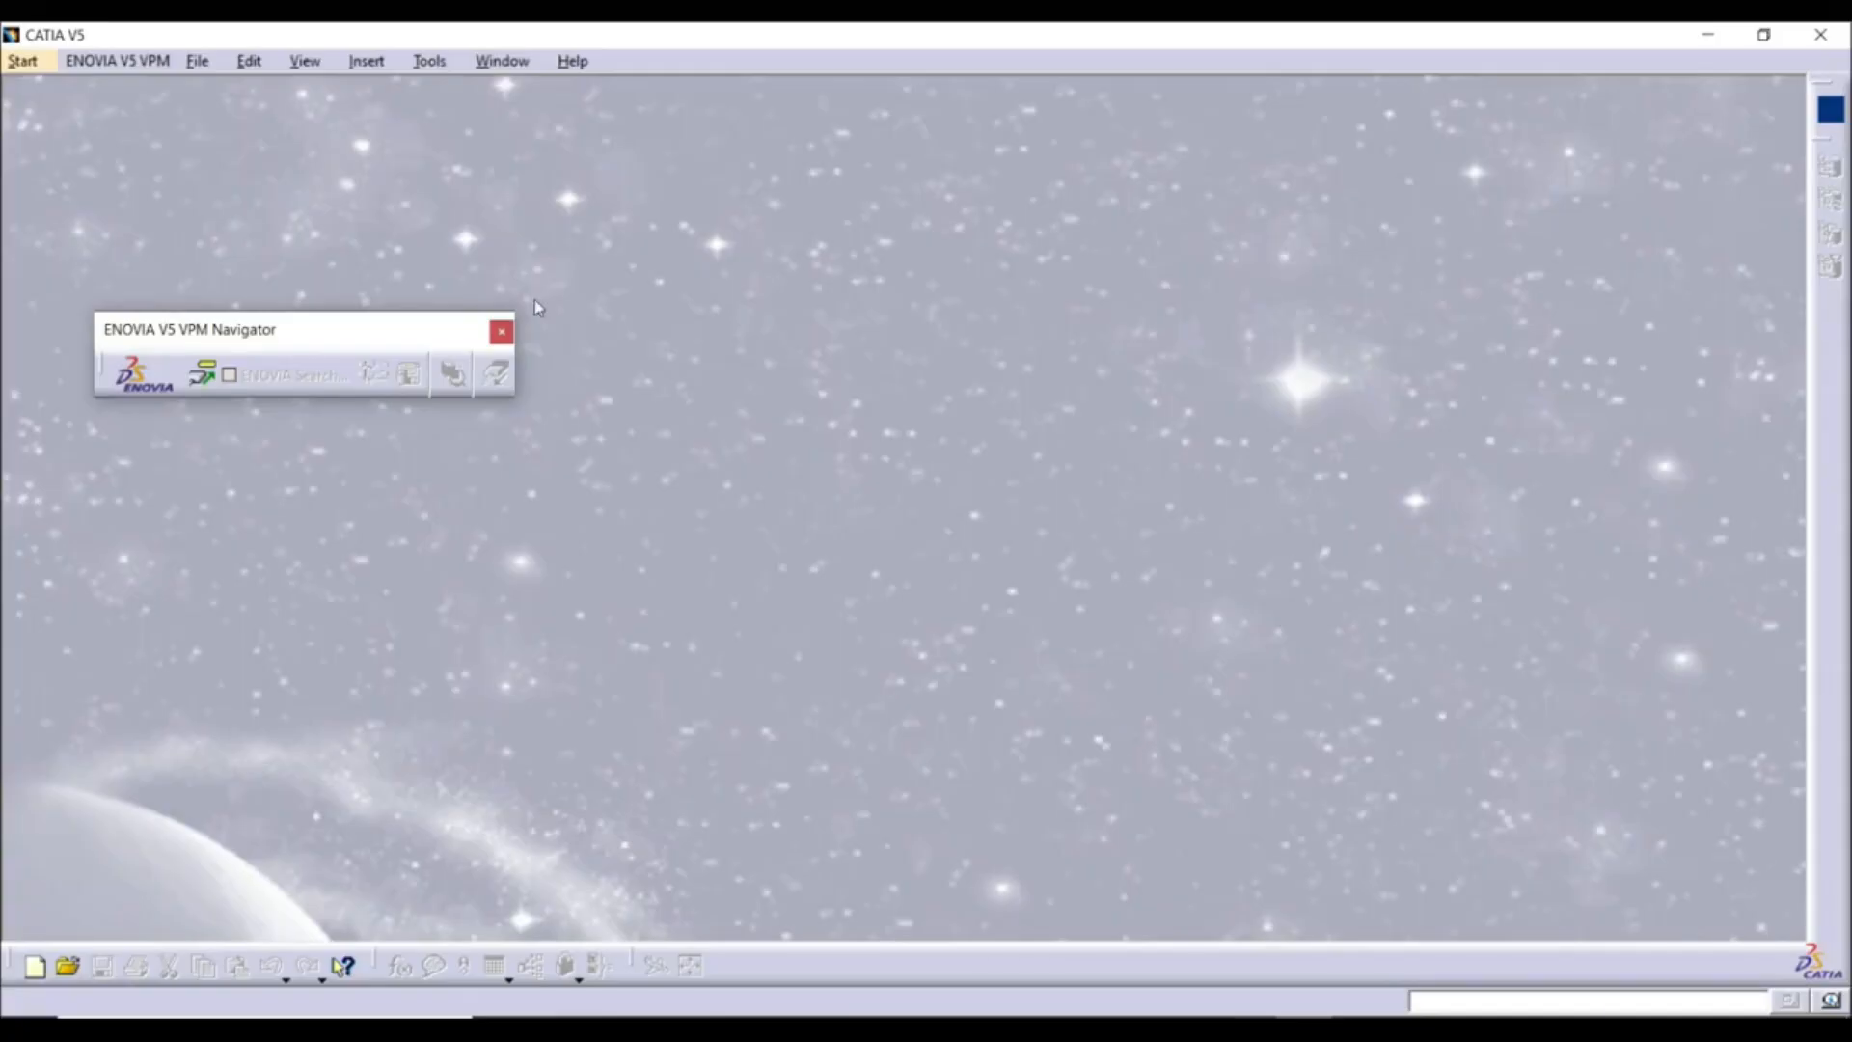
Create a new empty product in the Assembly Design workbench and select its root product
left_click(21, 57)
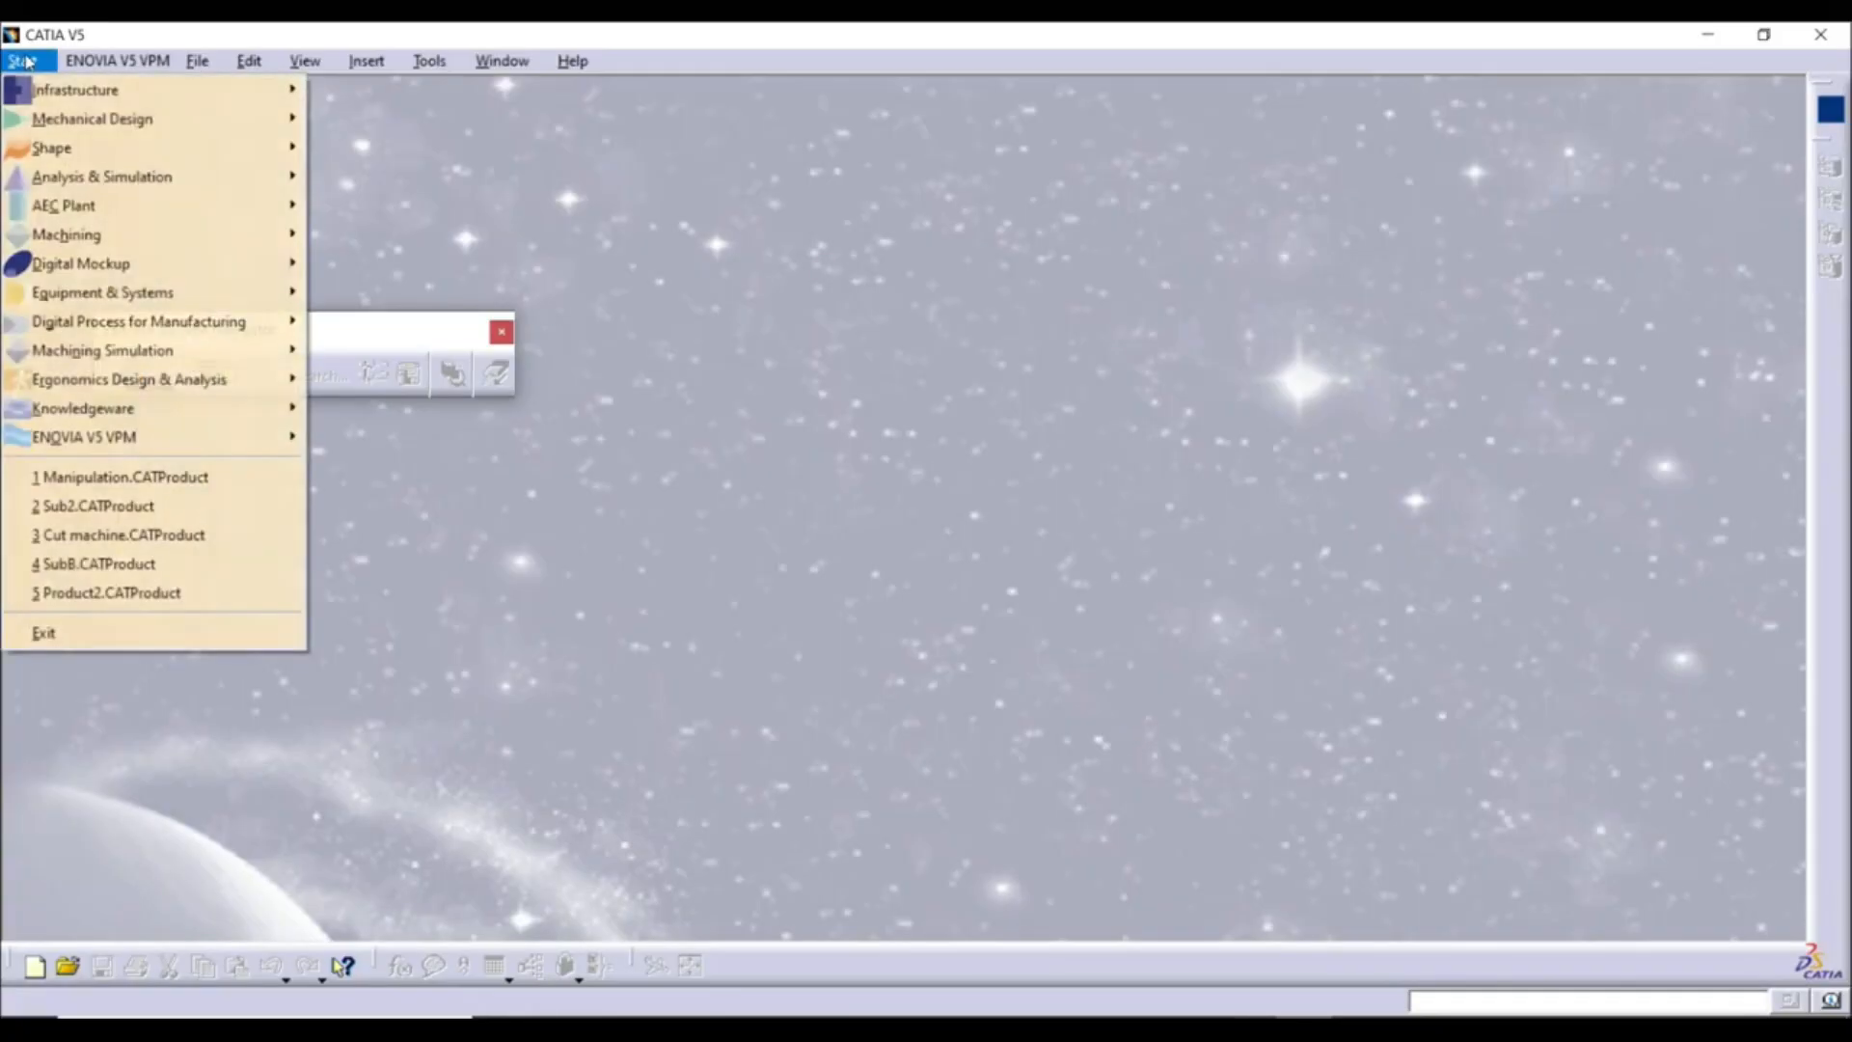
mouse_move(150, 119)
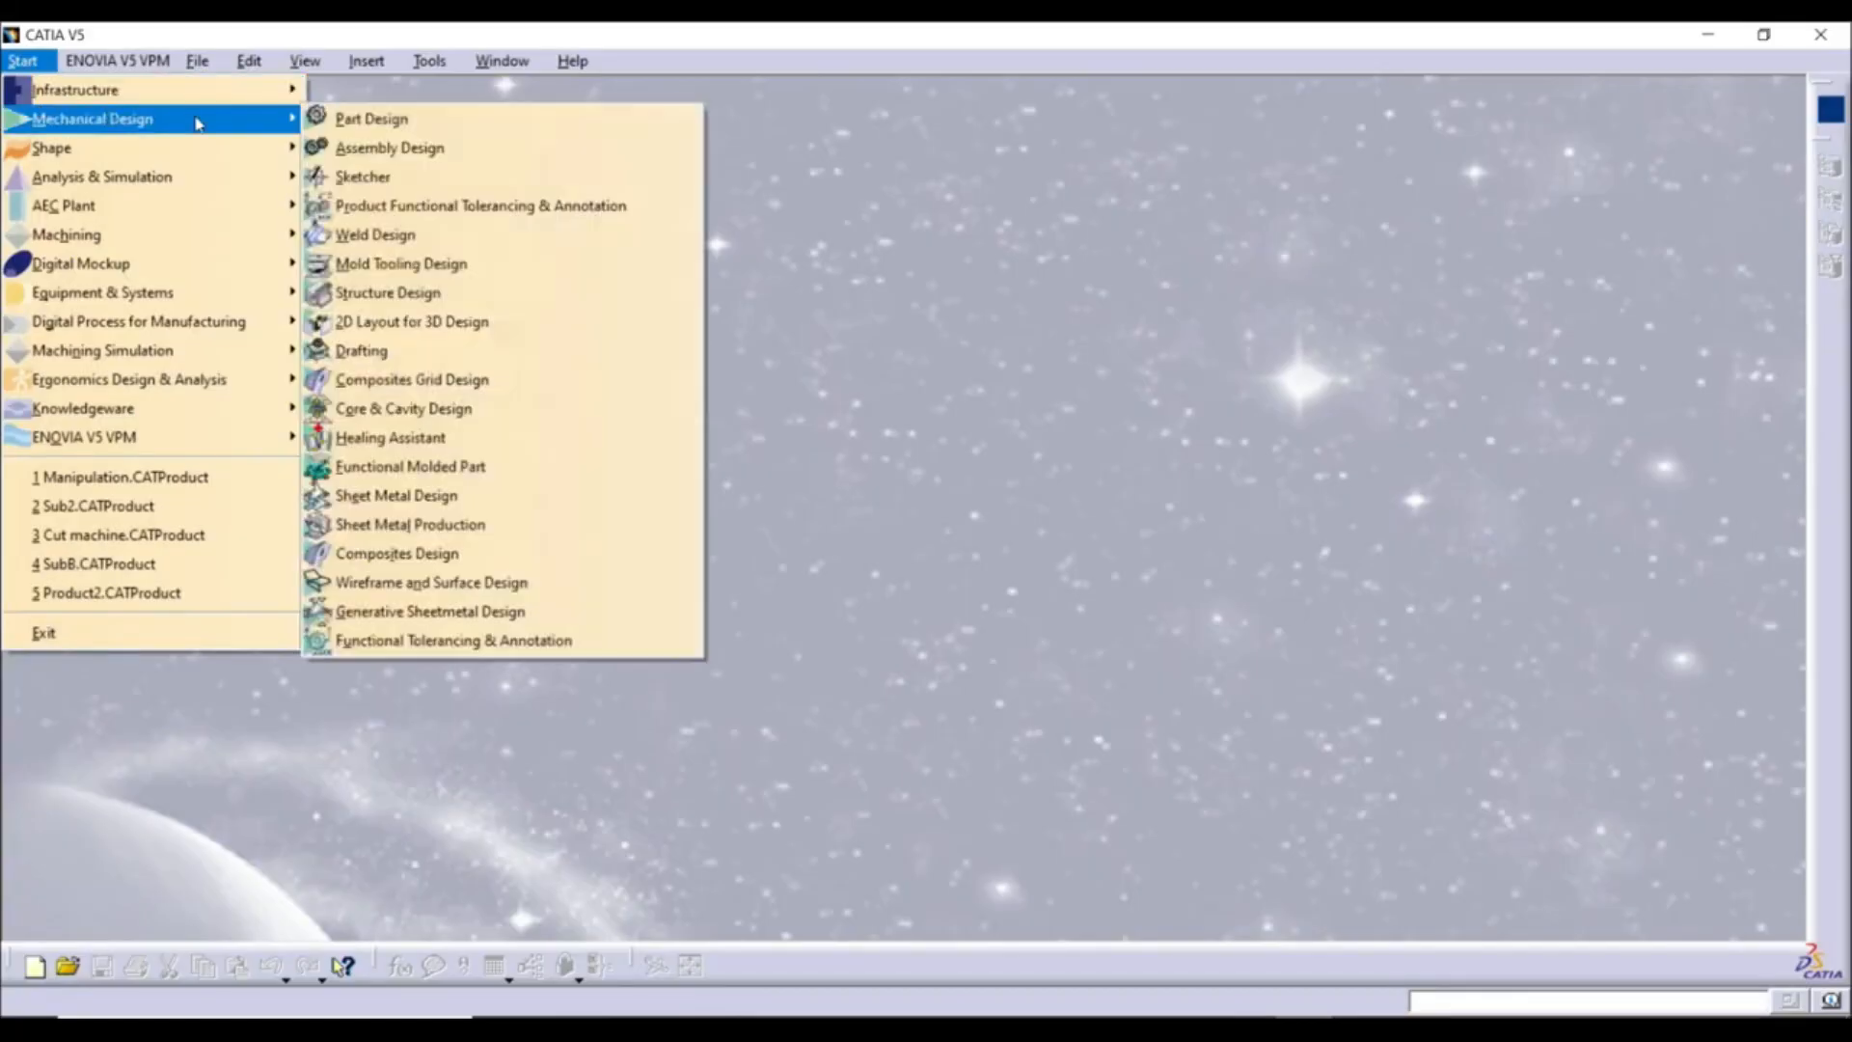
left_click(447, 150)
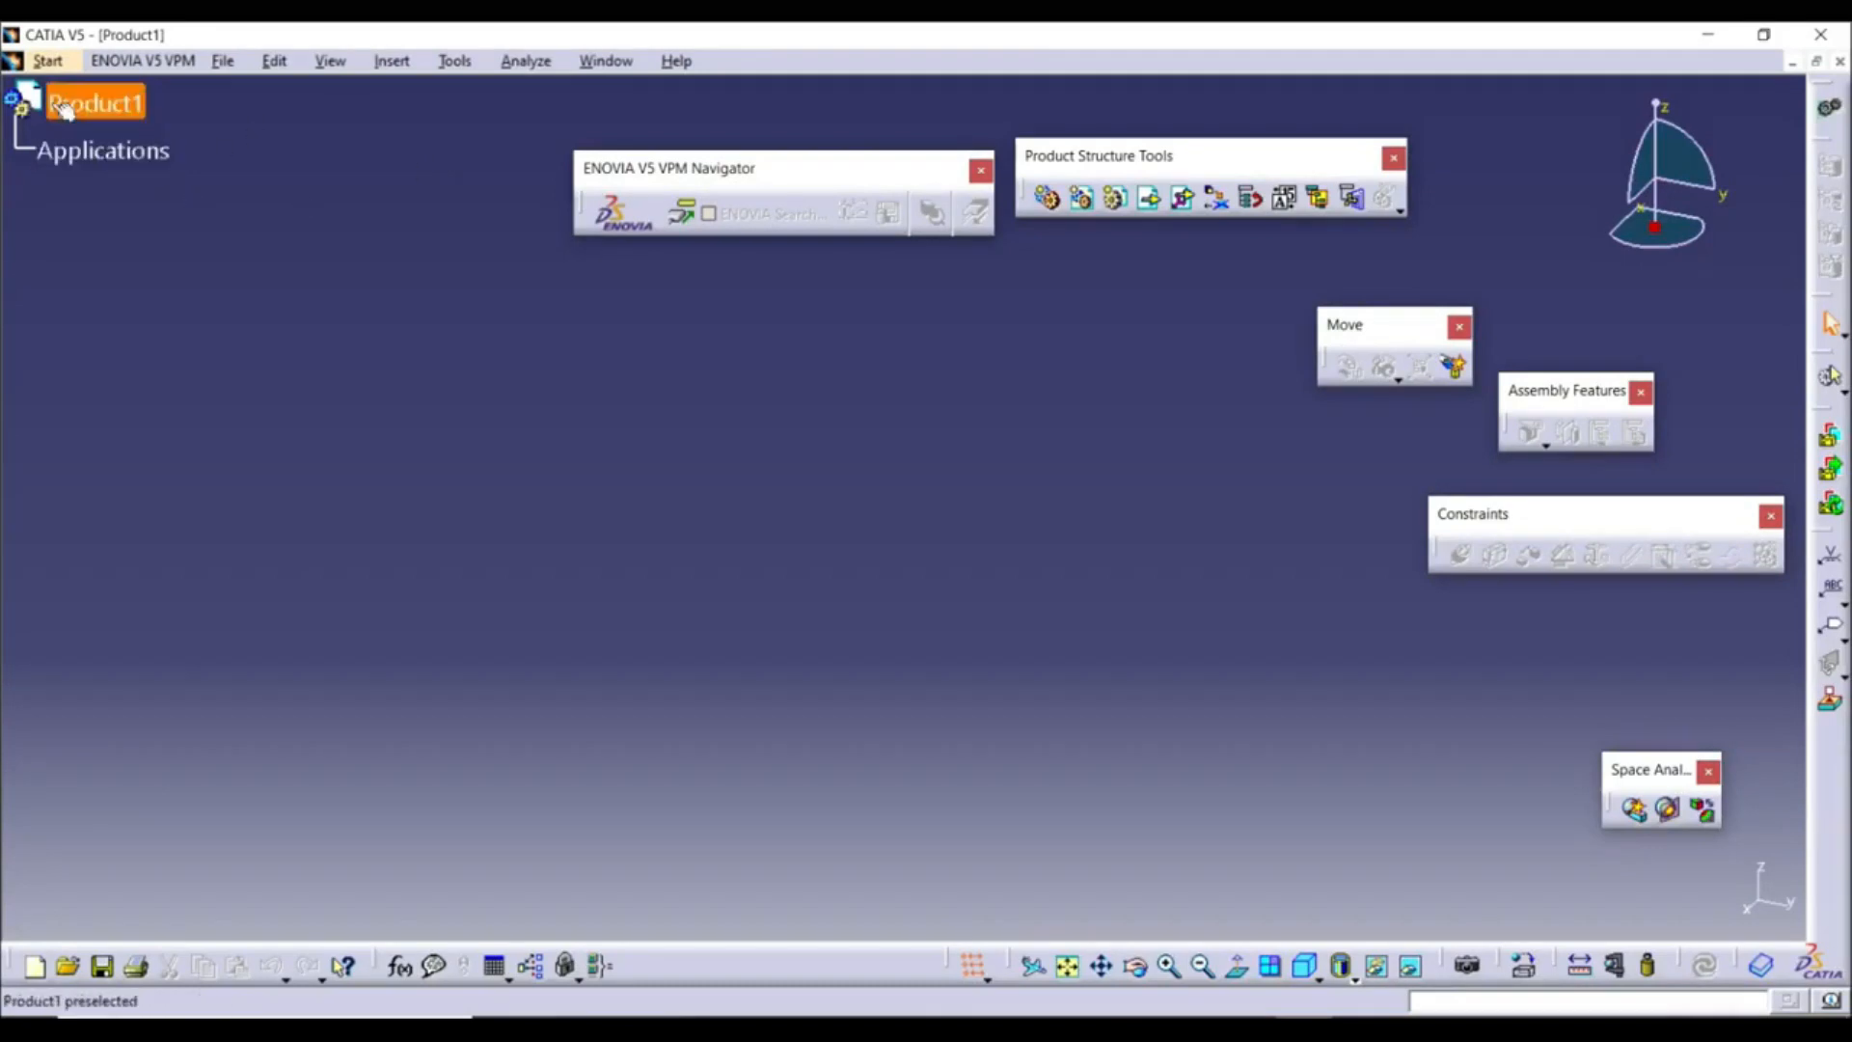
left_click(31, 104)
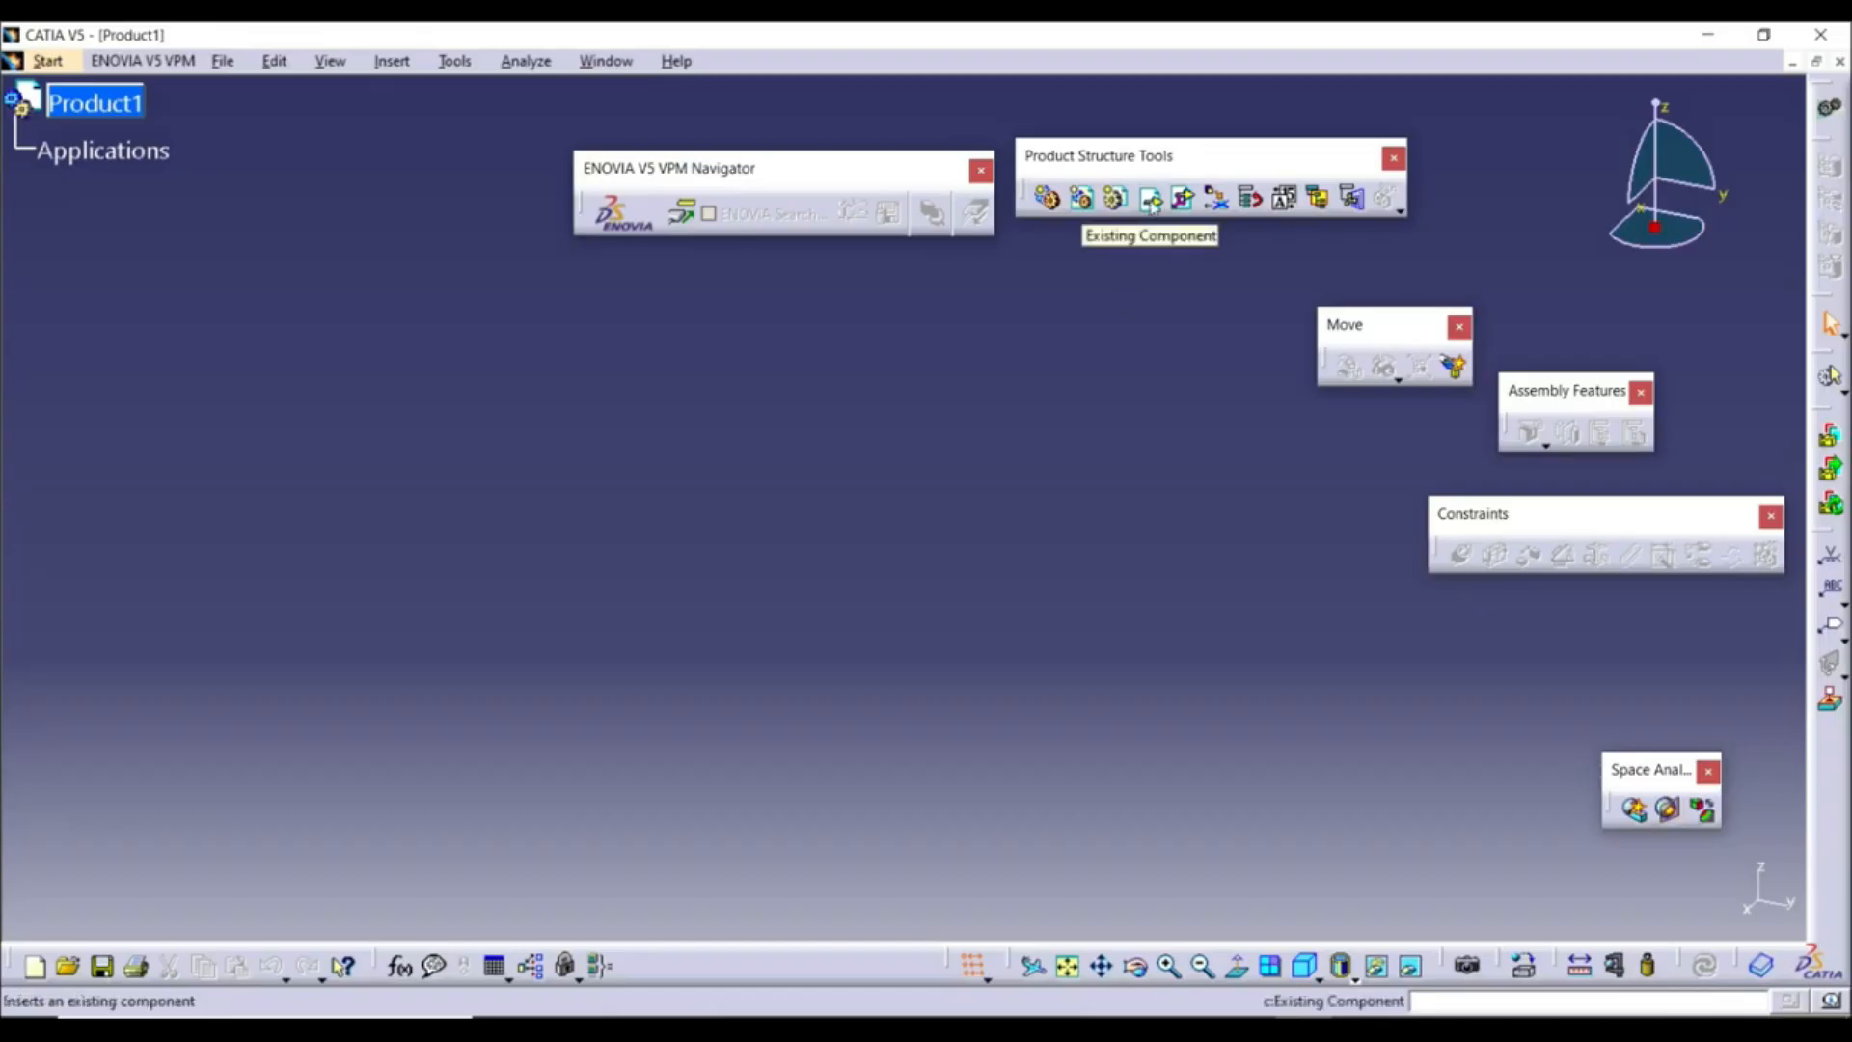
Insert the existing component Legs from the Bottom Up Insert folder into Product1
left_click(1151, 200)
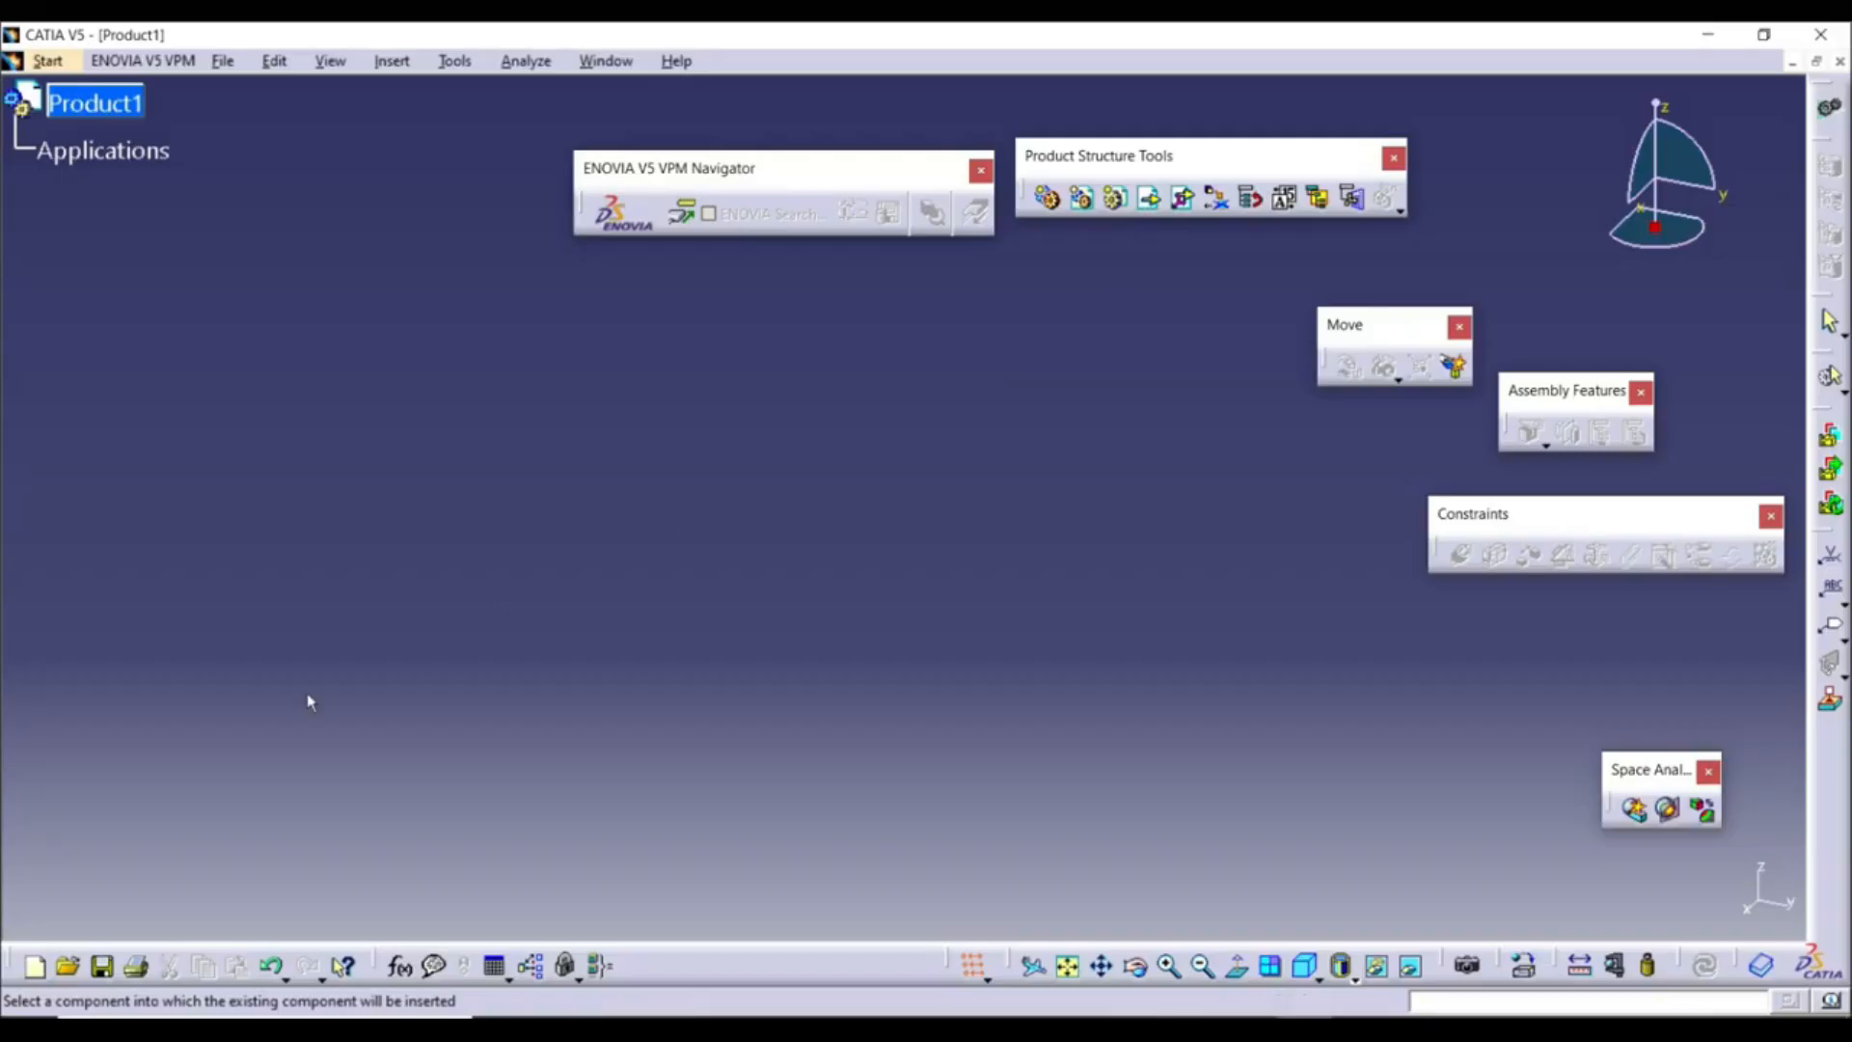
left_click(87, 109)
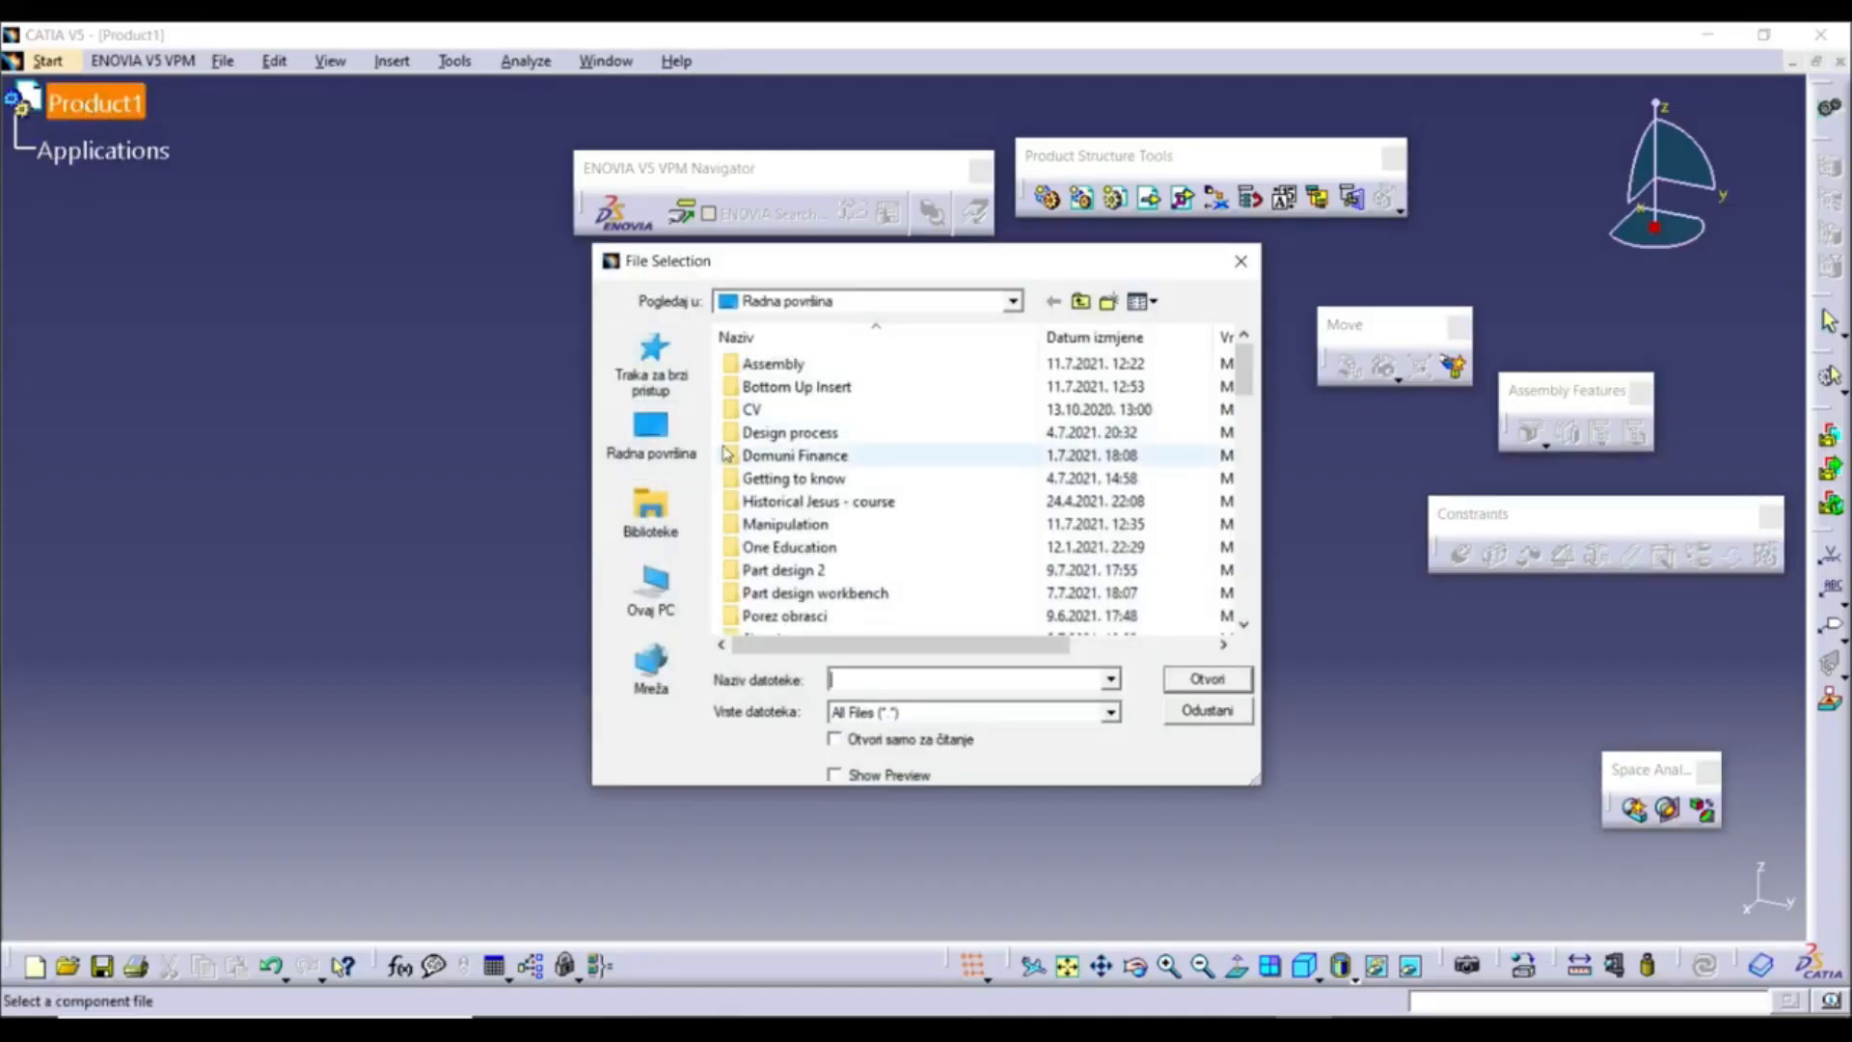
left_click(684, 441)
scroll(820, 441, "down", 5)
scroll(824, 442, "down", 10)
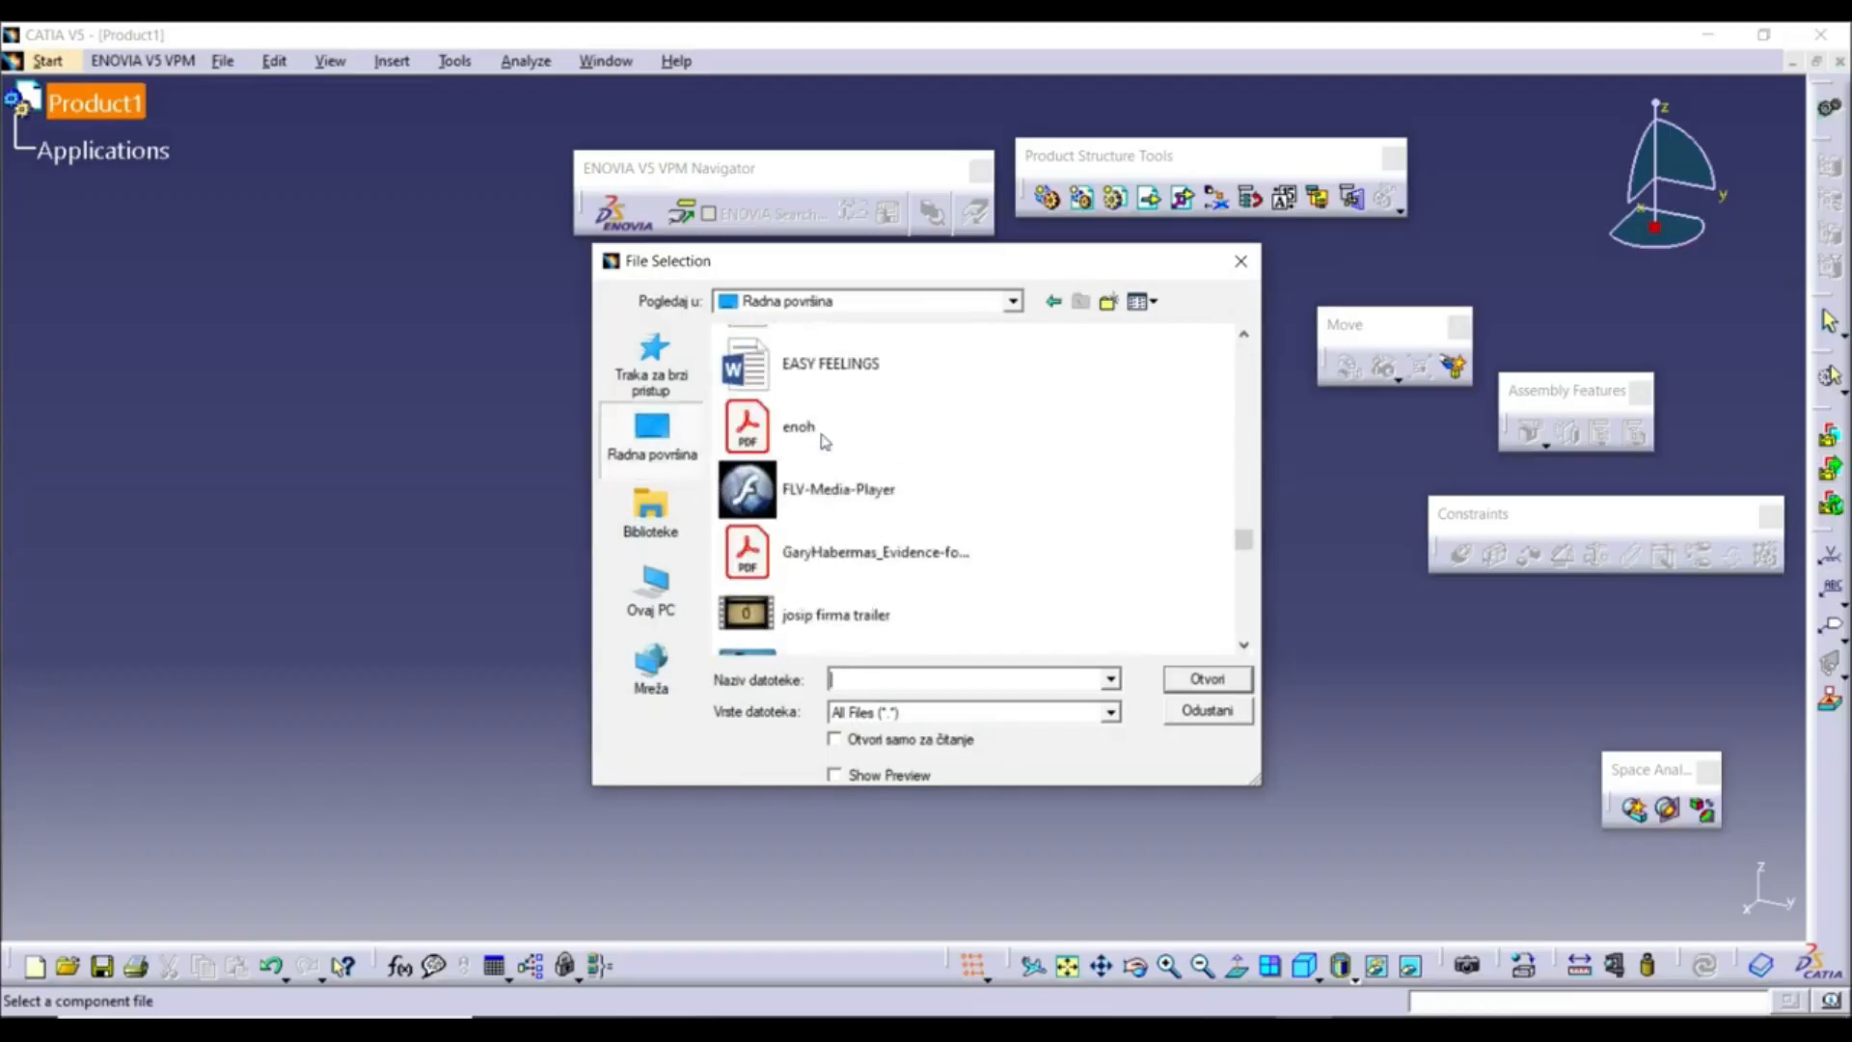
double_click(872, 548)
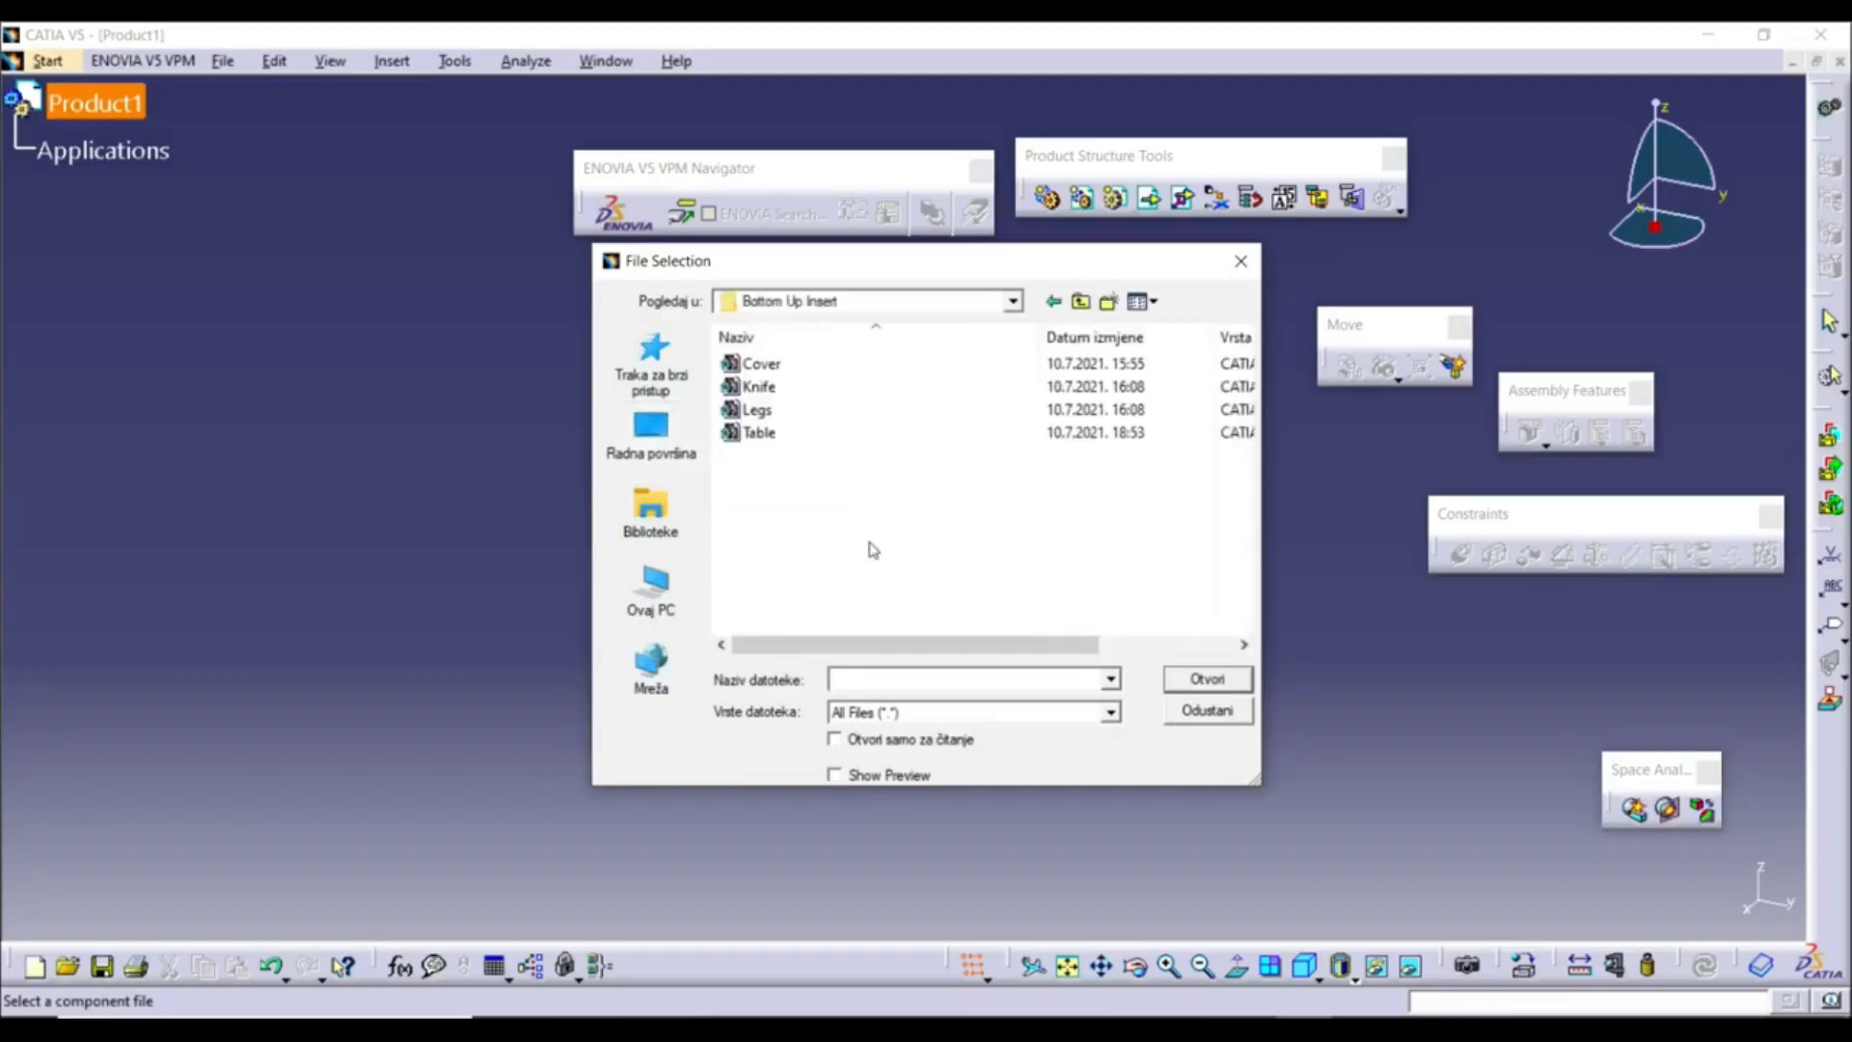
left_click(794, 416)
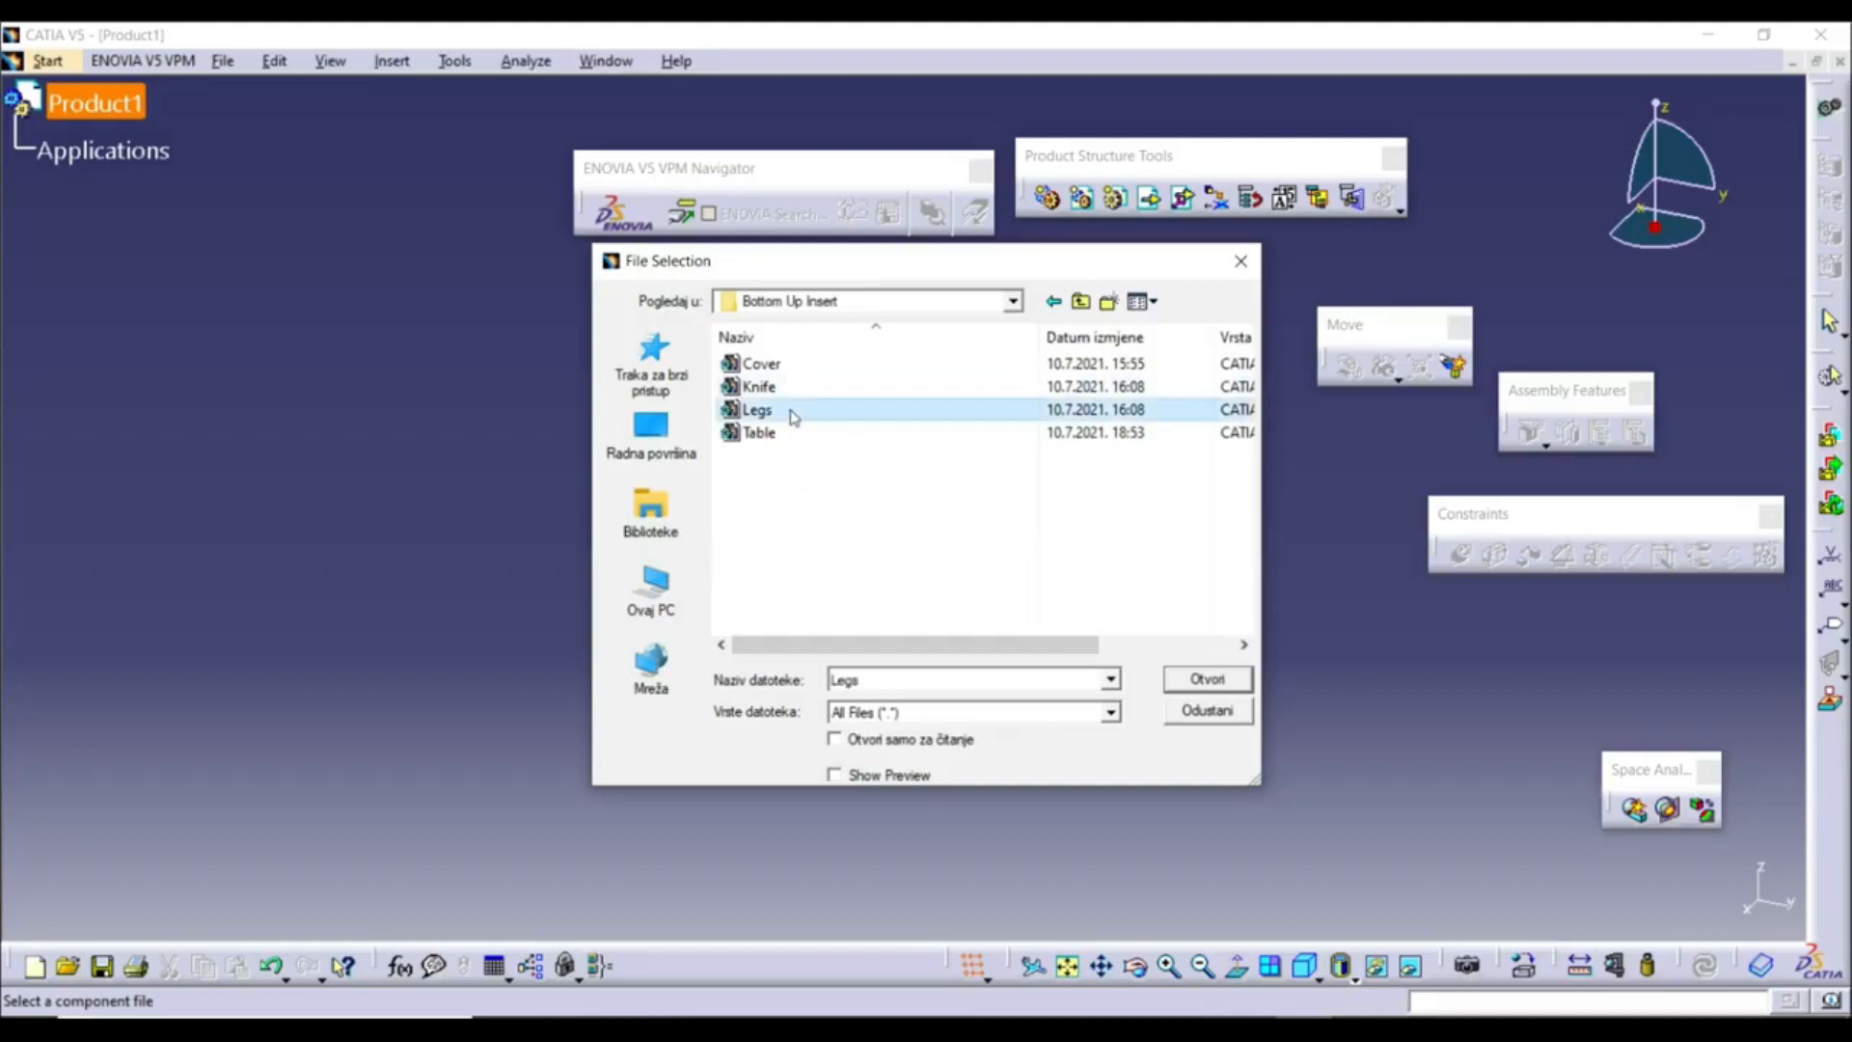
left_click(1211, 681)
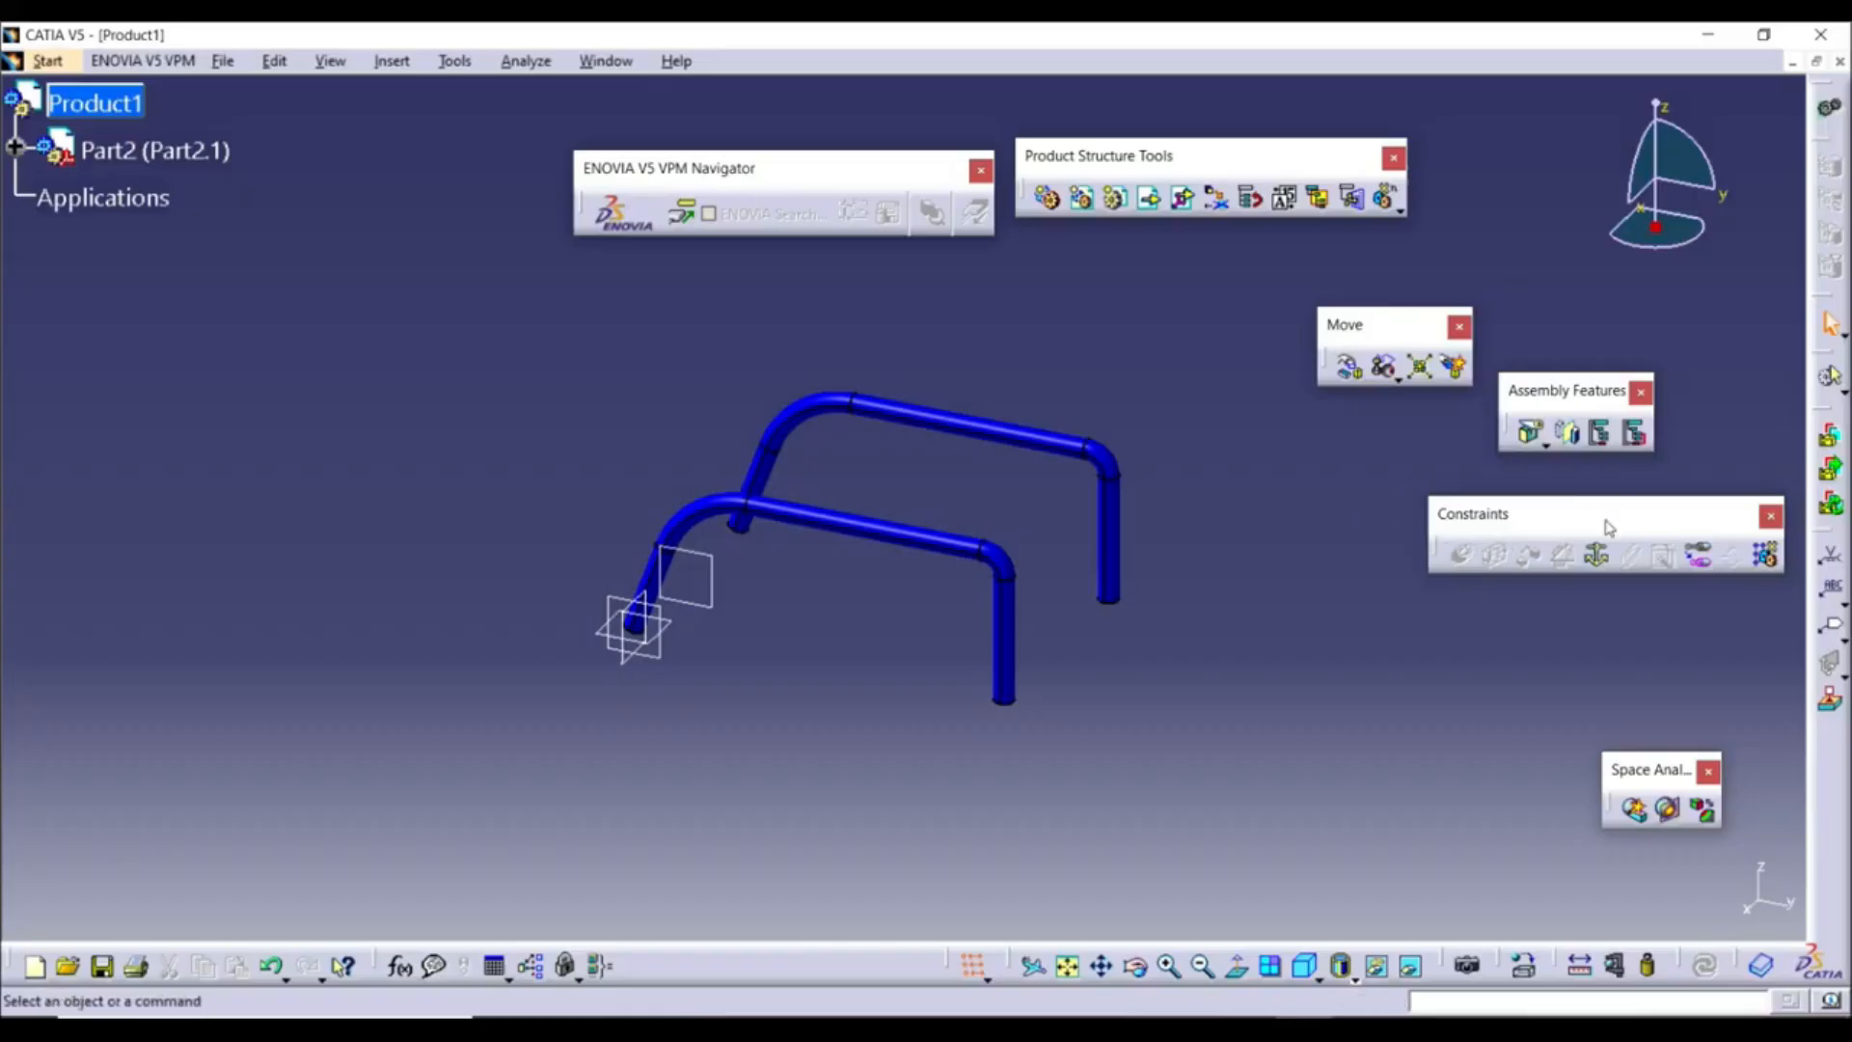
Fix the legs component in place with a Fix constraint and expand the Constraints branch in the specification tree
right_click(1836, 840)
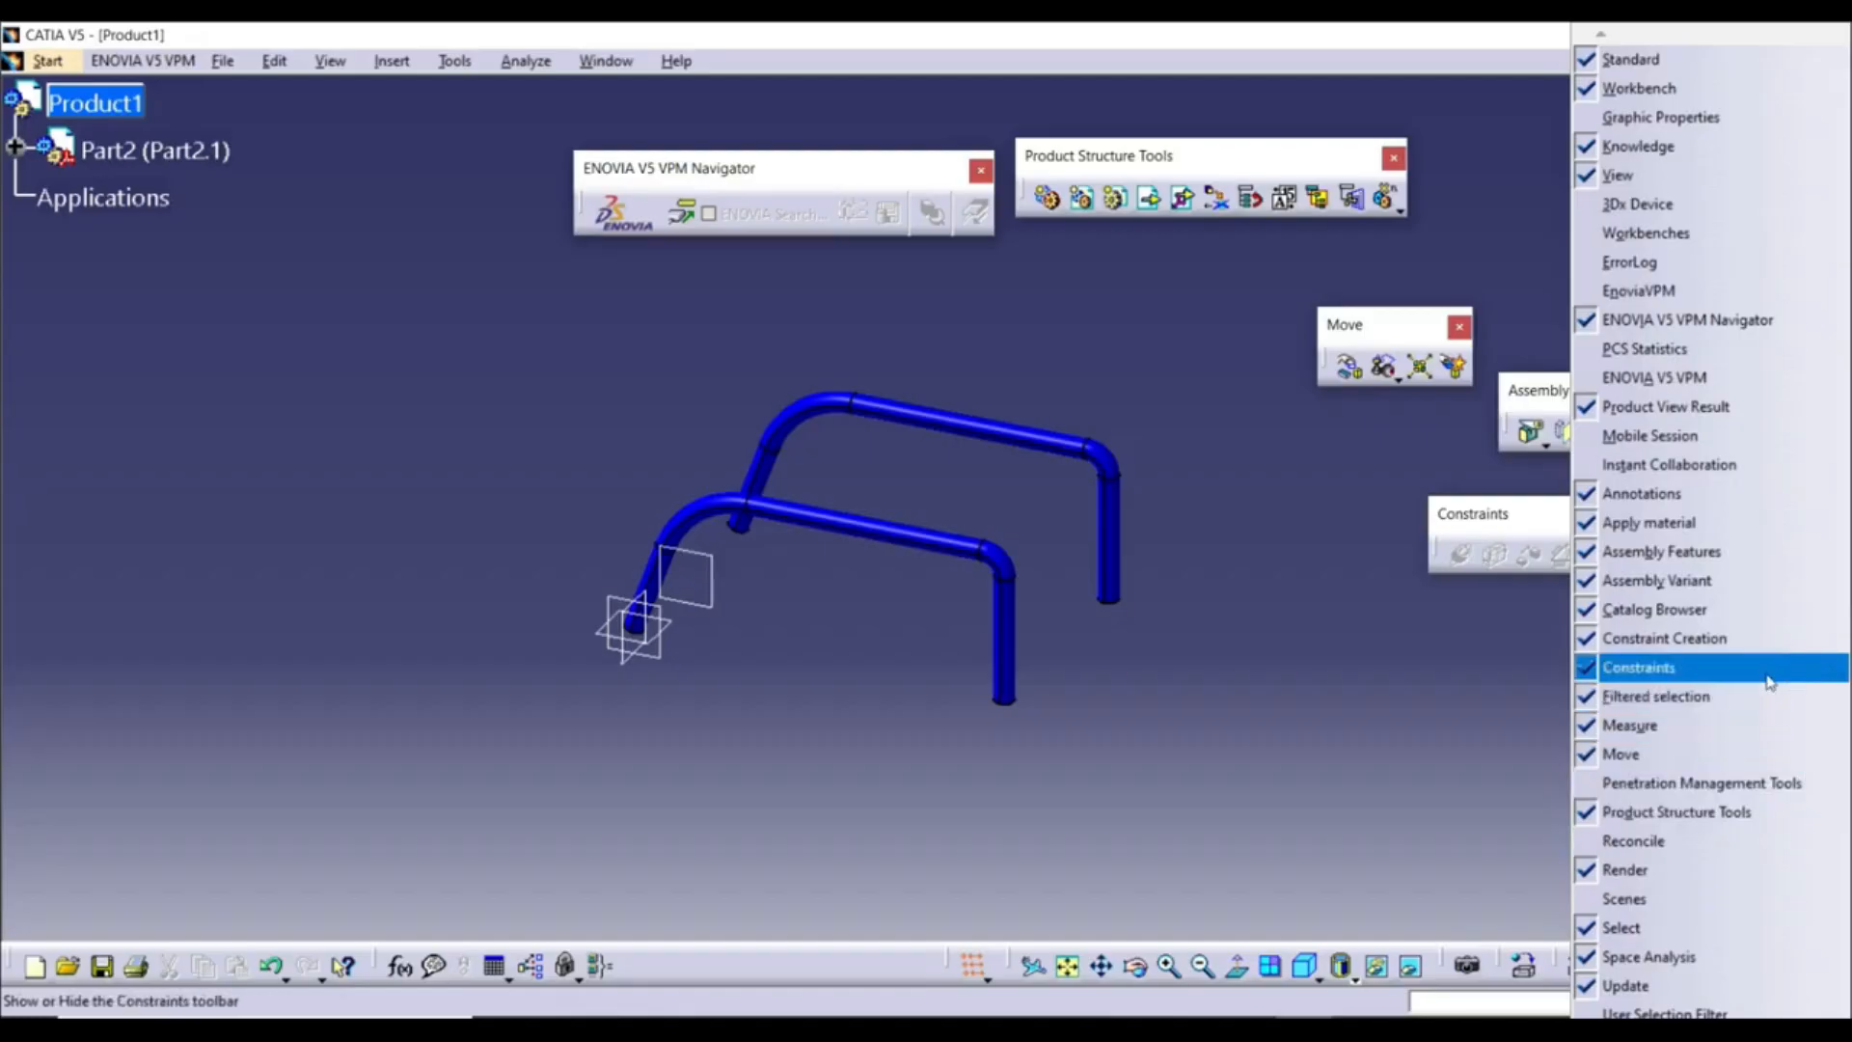
left_click(1318, 677)
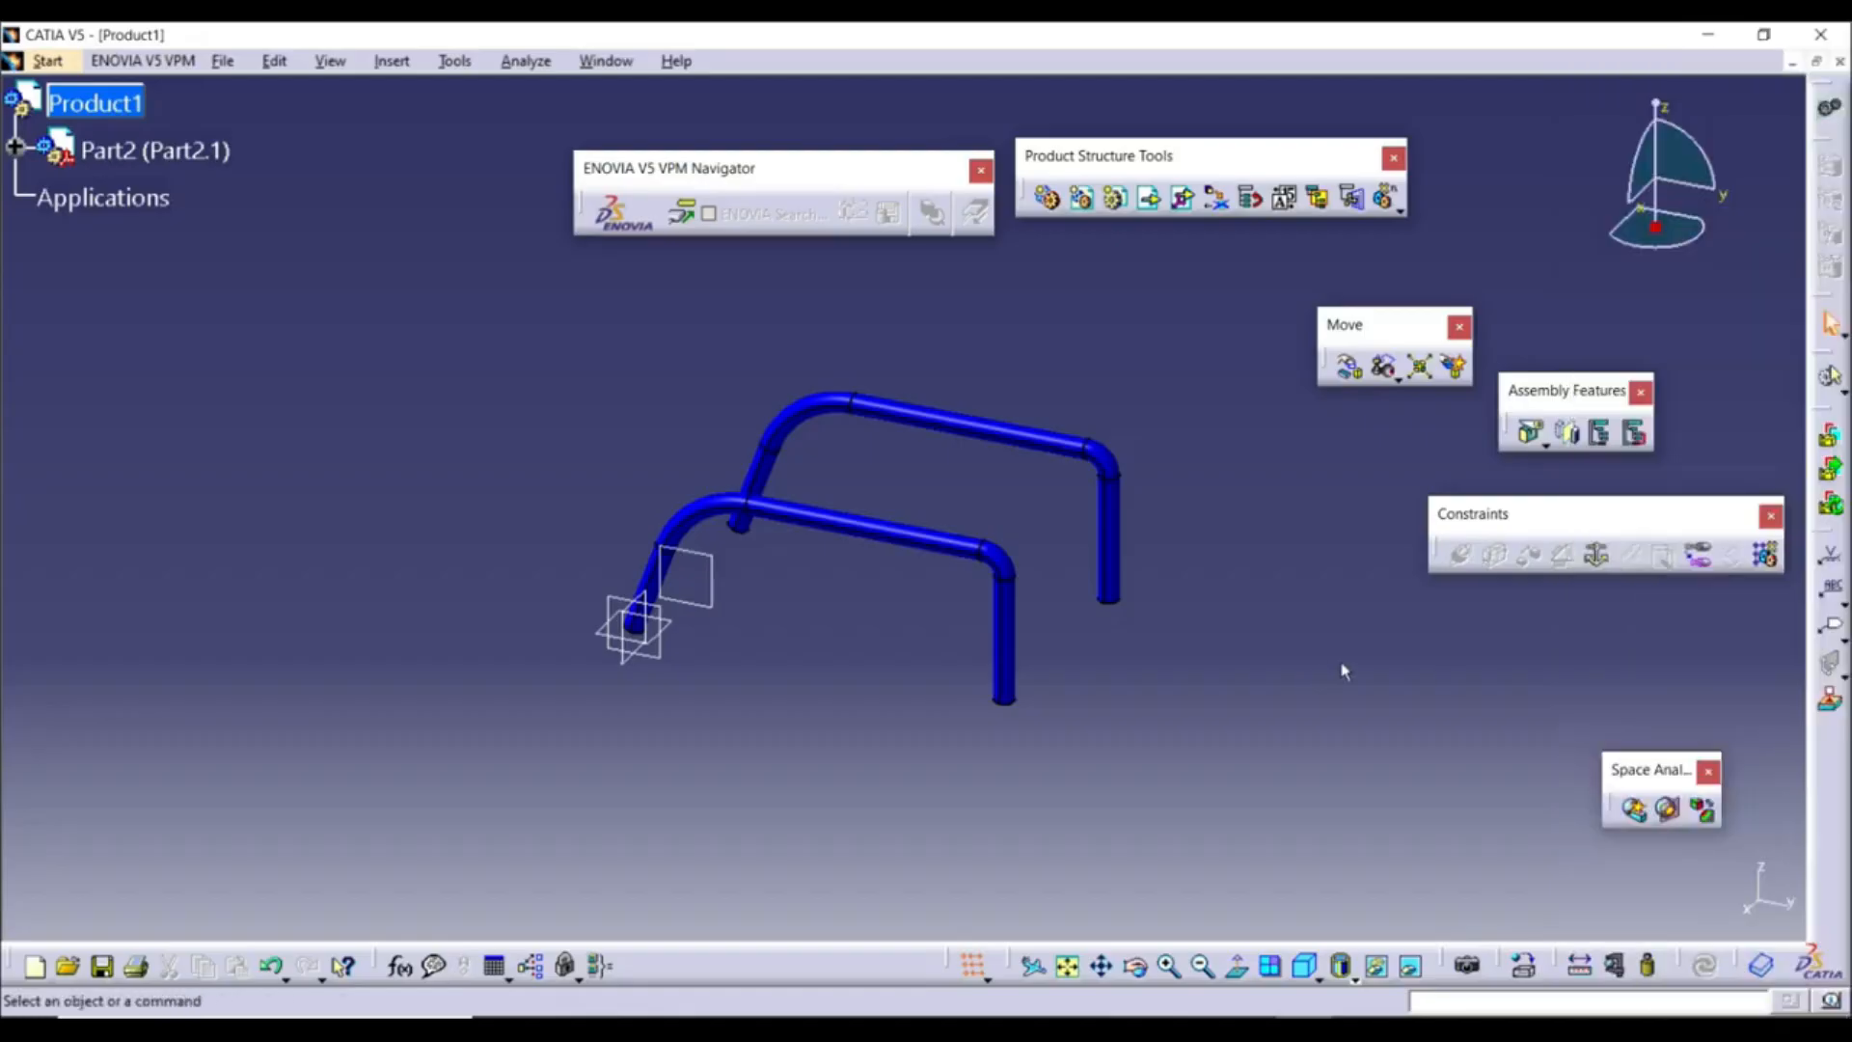
left_click(1596, 557)
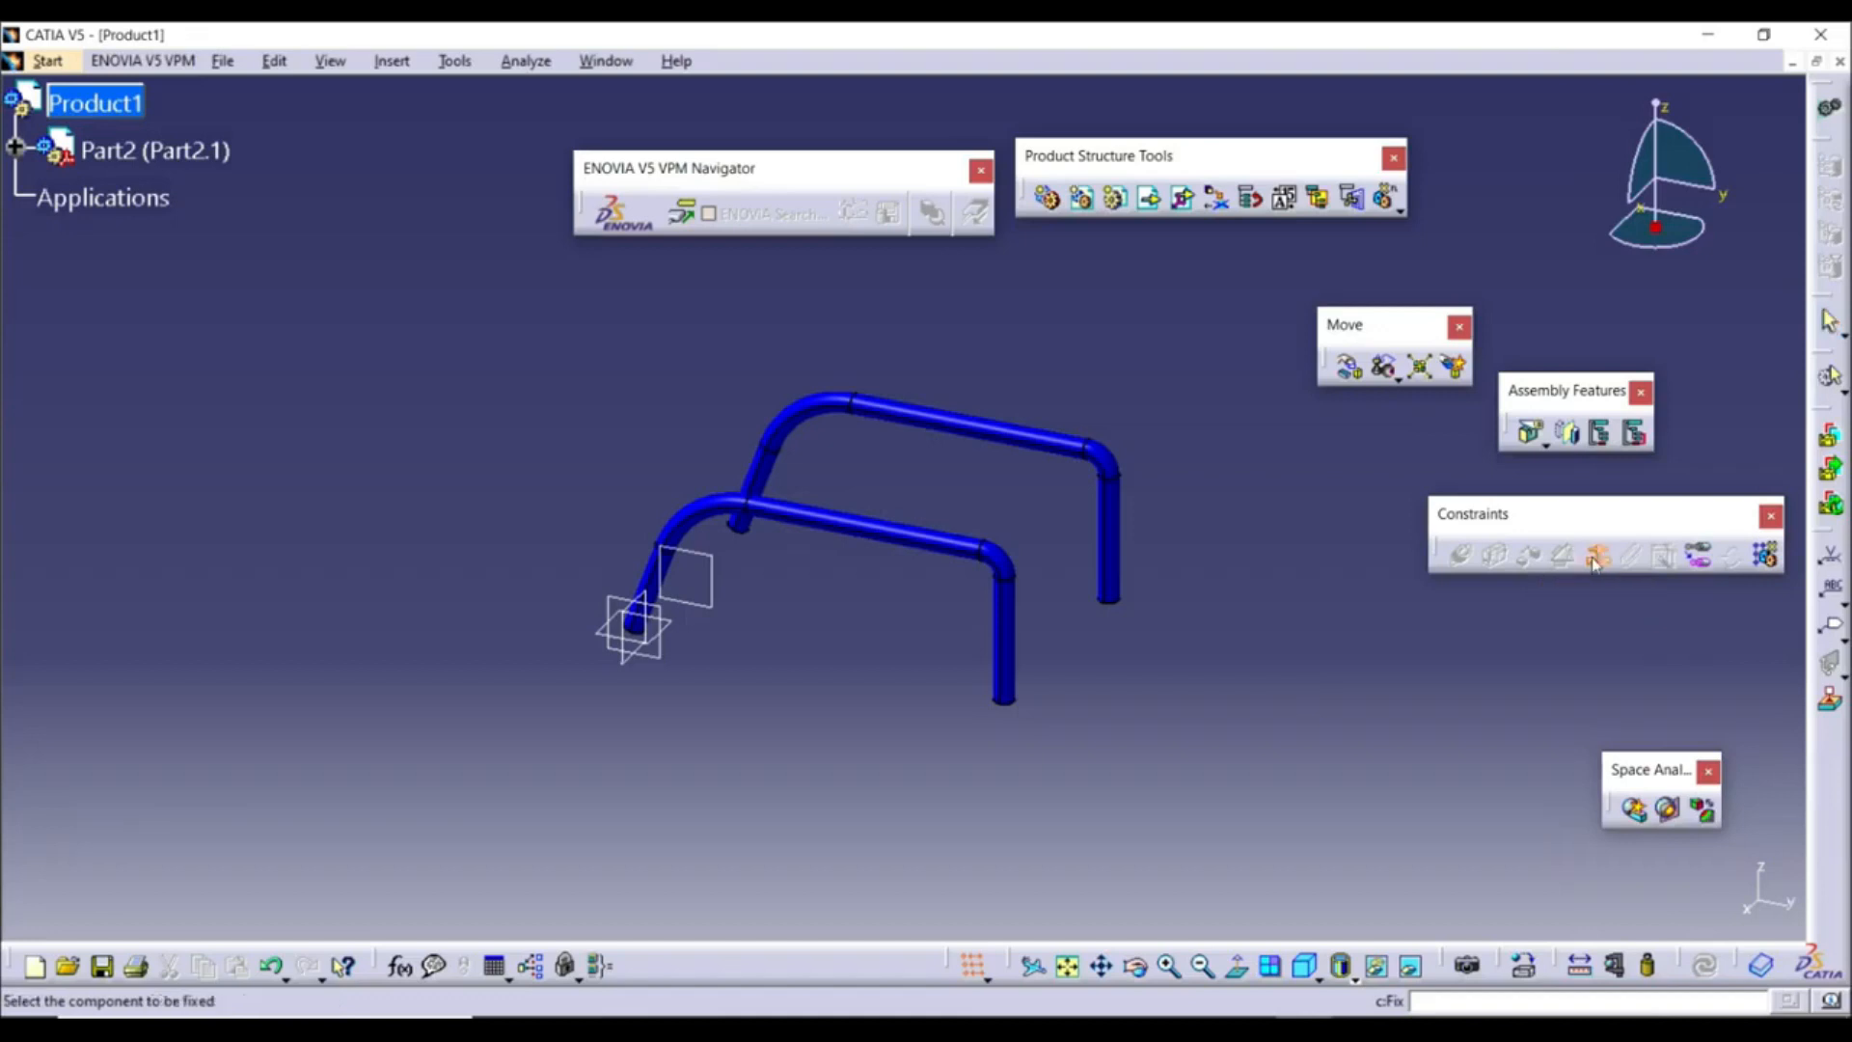
left_click(848, 524)
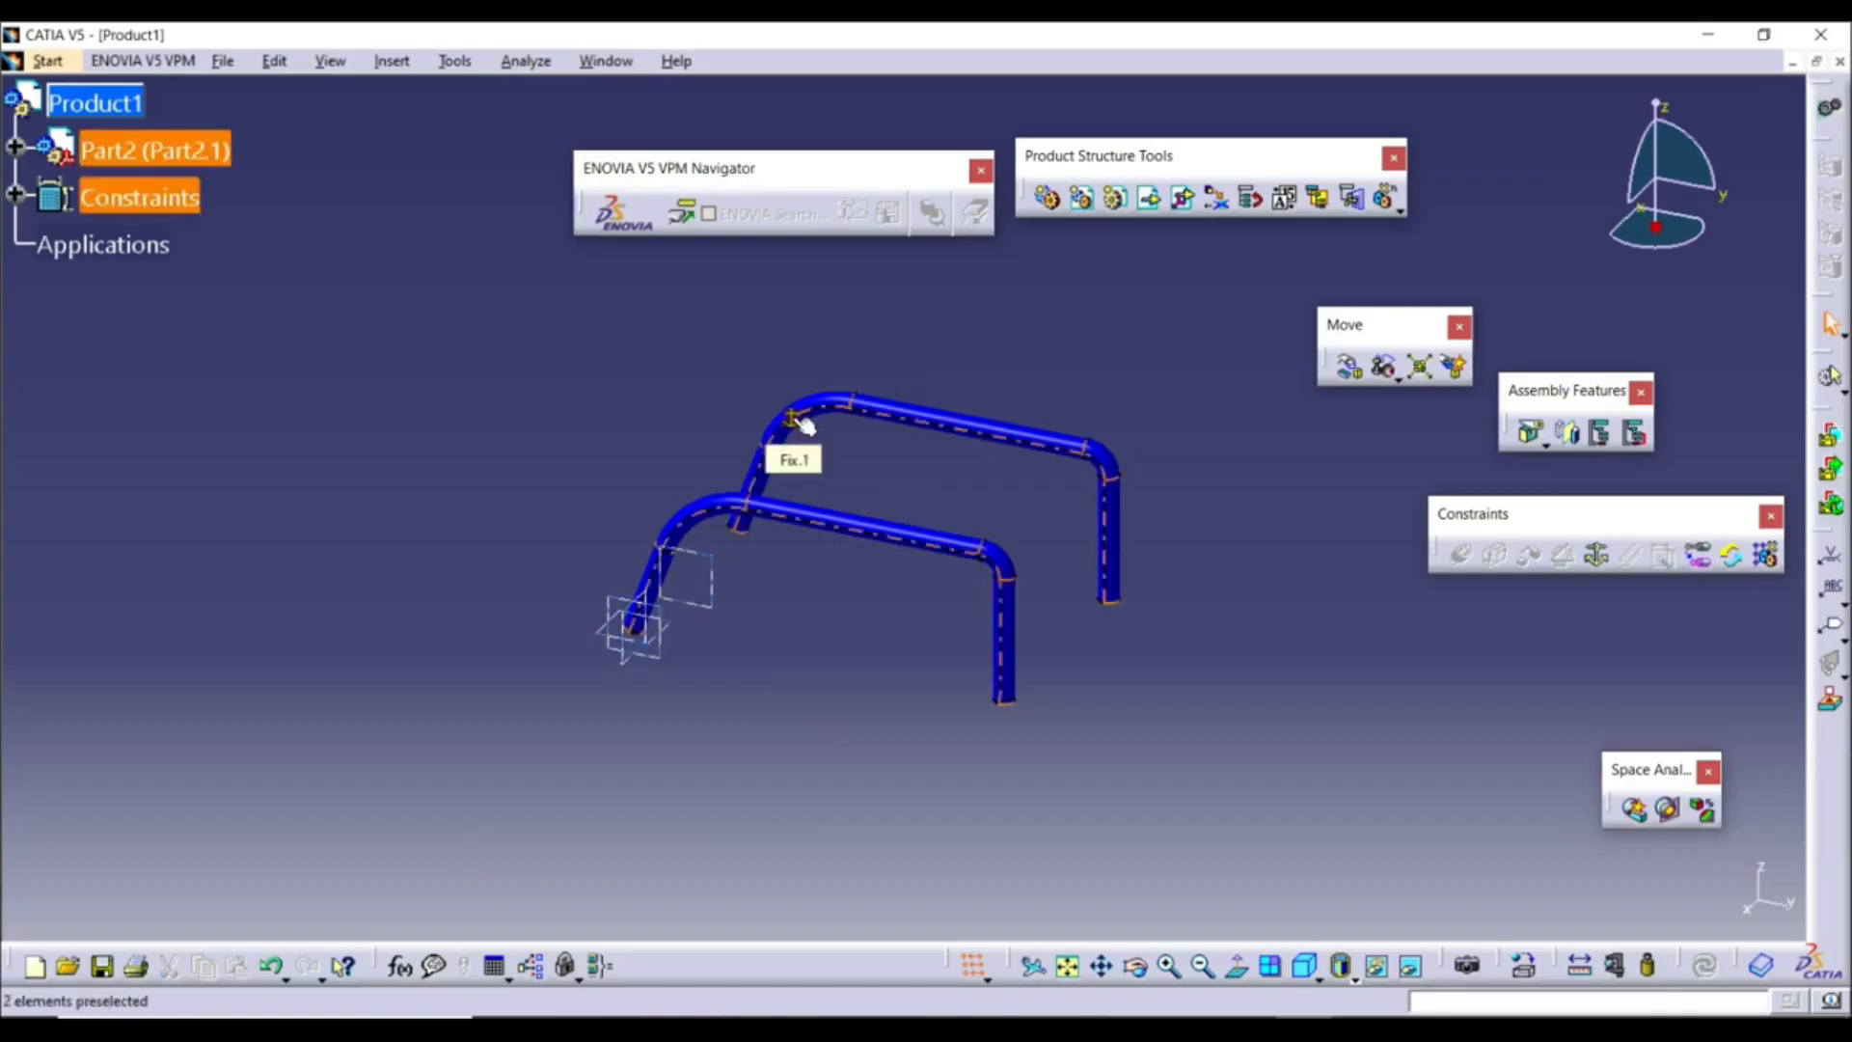
left_click(17, 197)
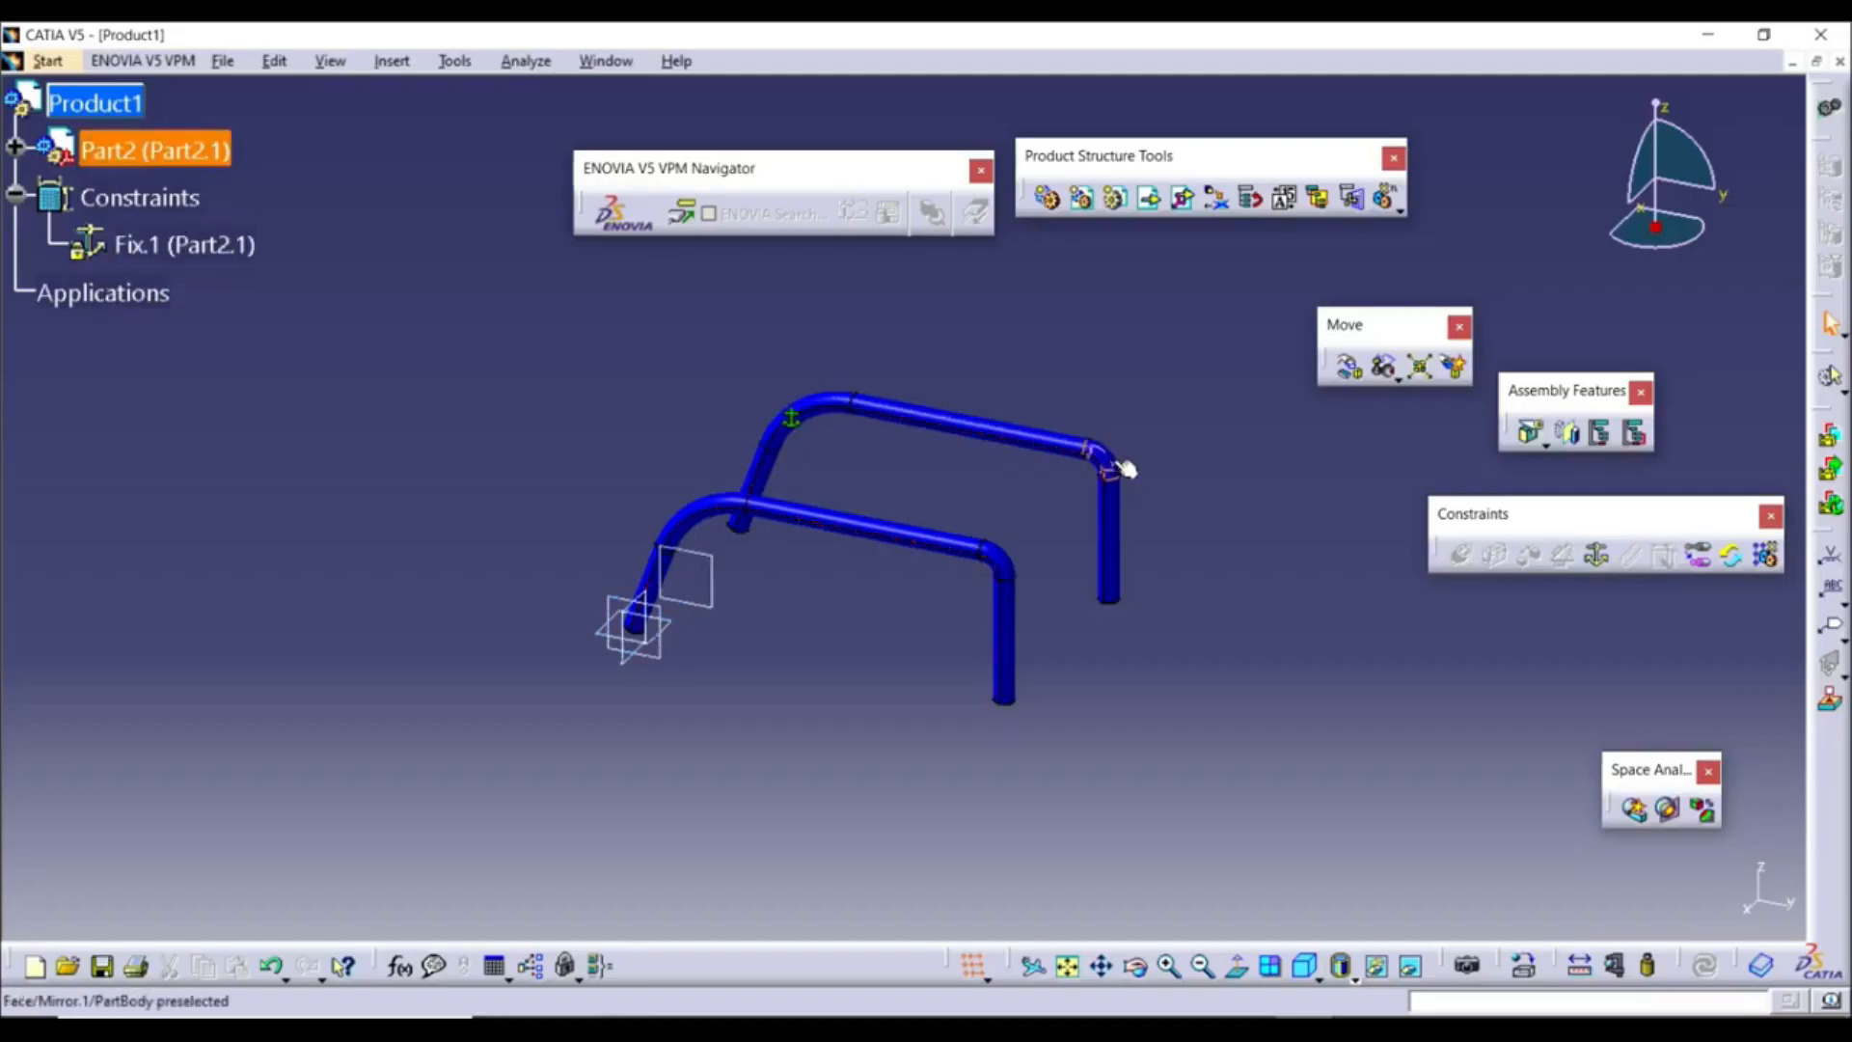
Try to move the fixed legs along the Y axis with With respect to constraints enabled and disabled, then cancel the manipulation
left_click(1347, 370)
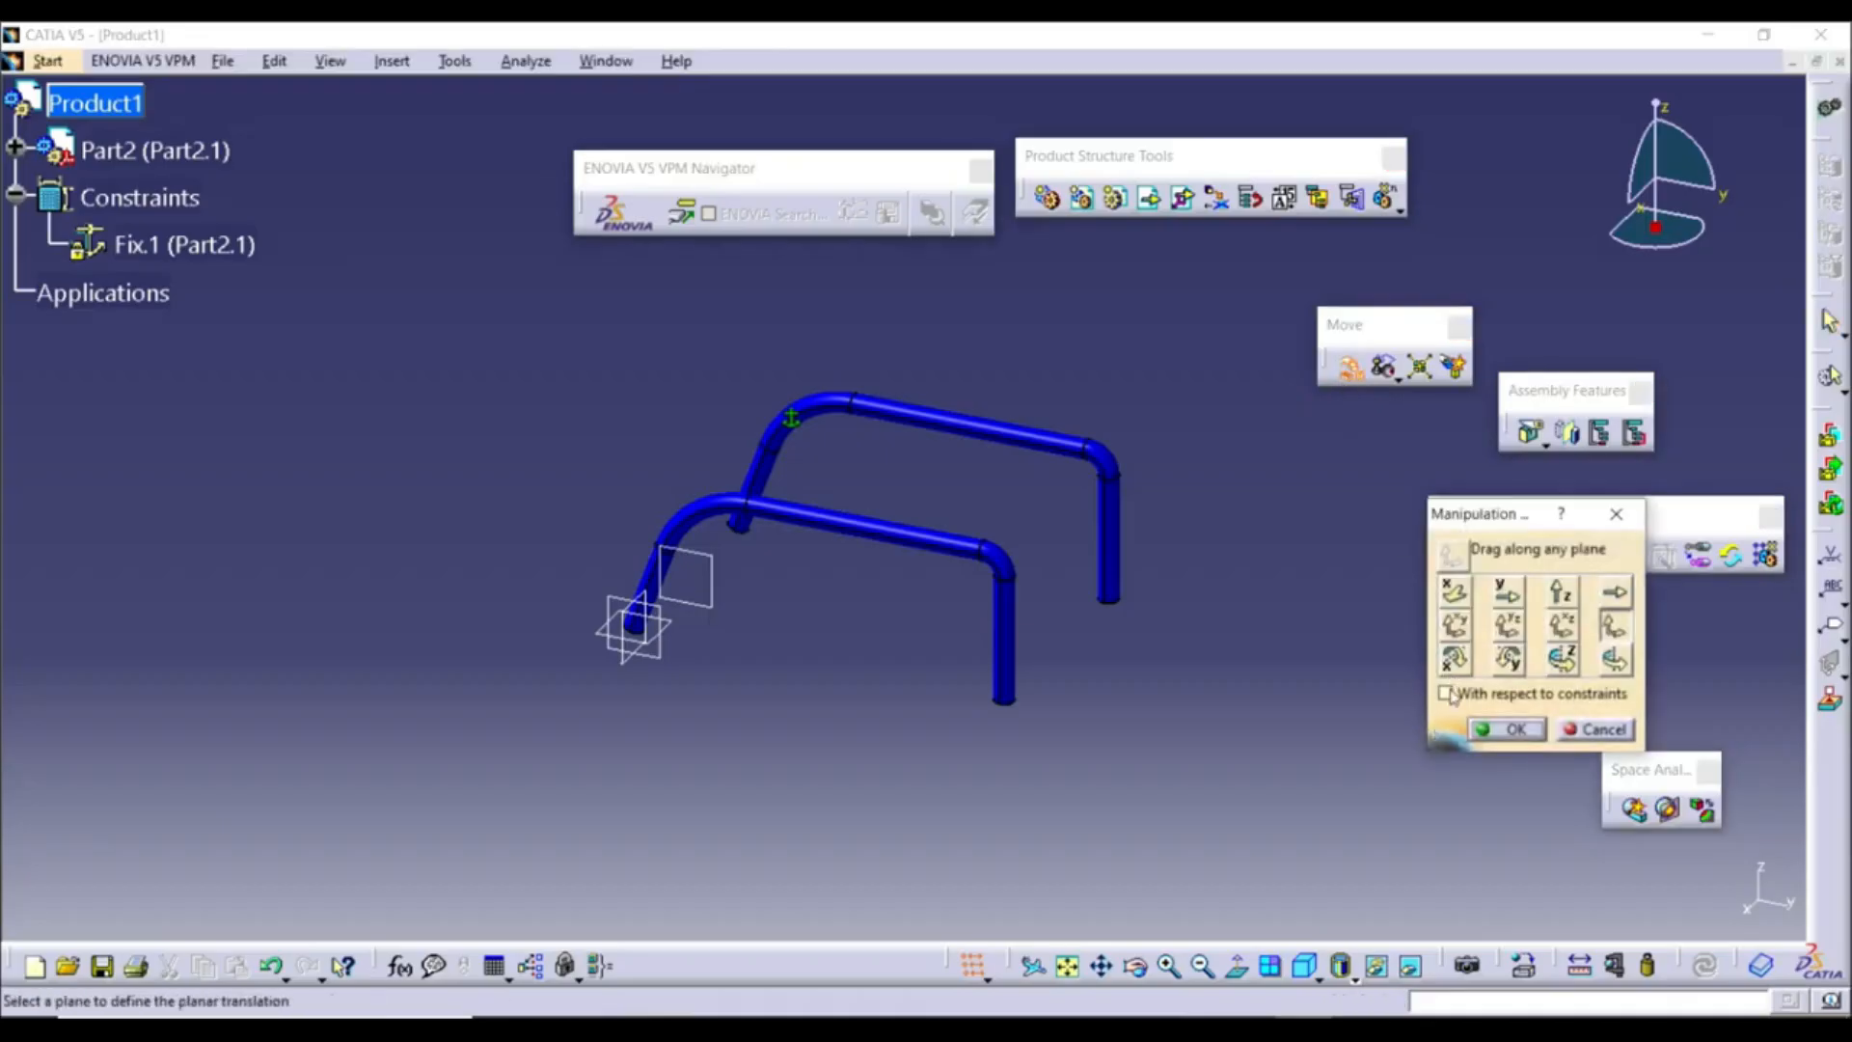
left_click(1511, 693)
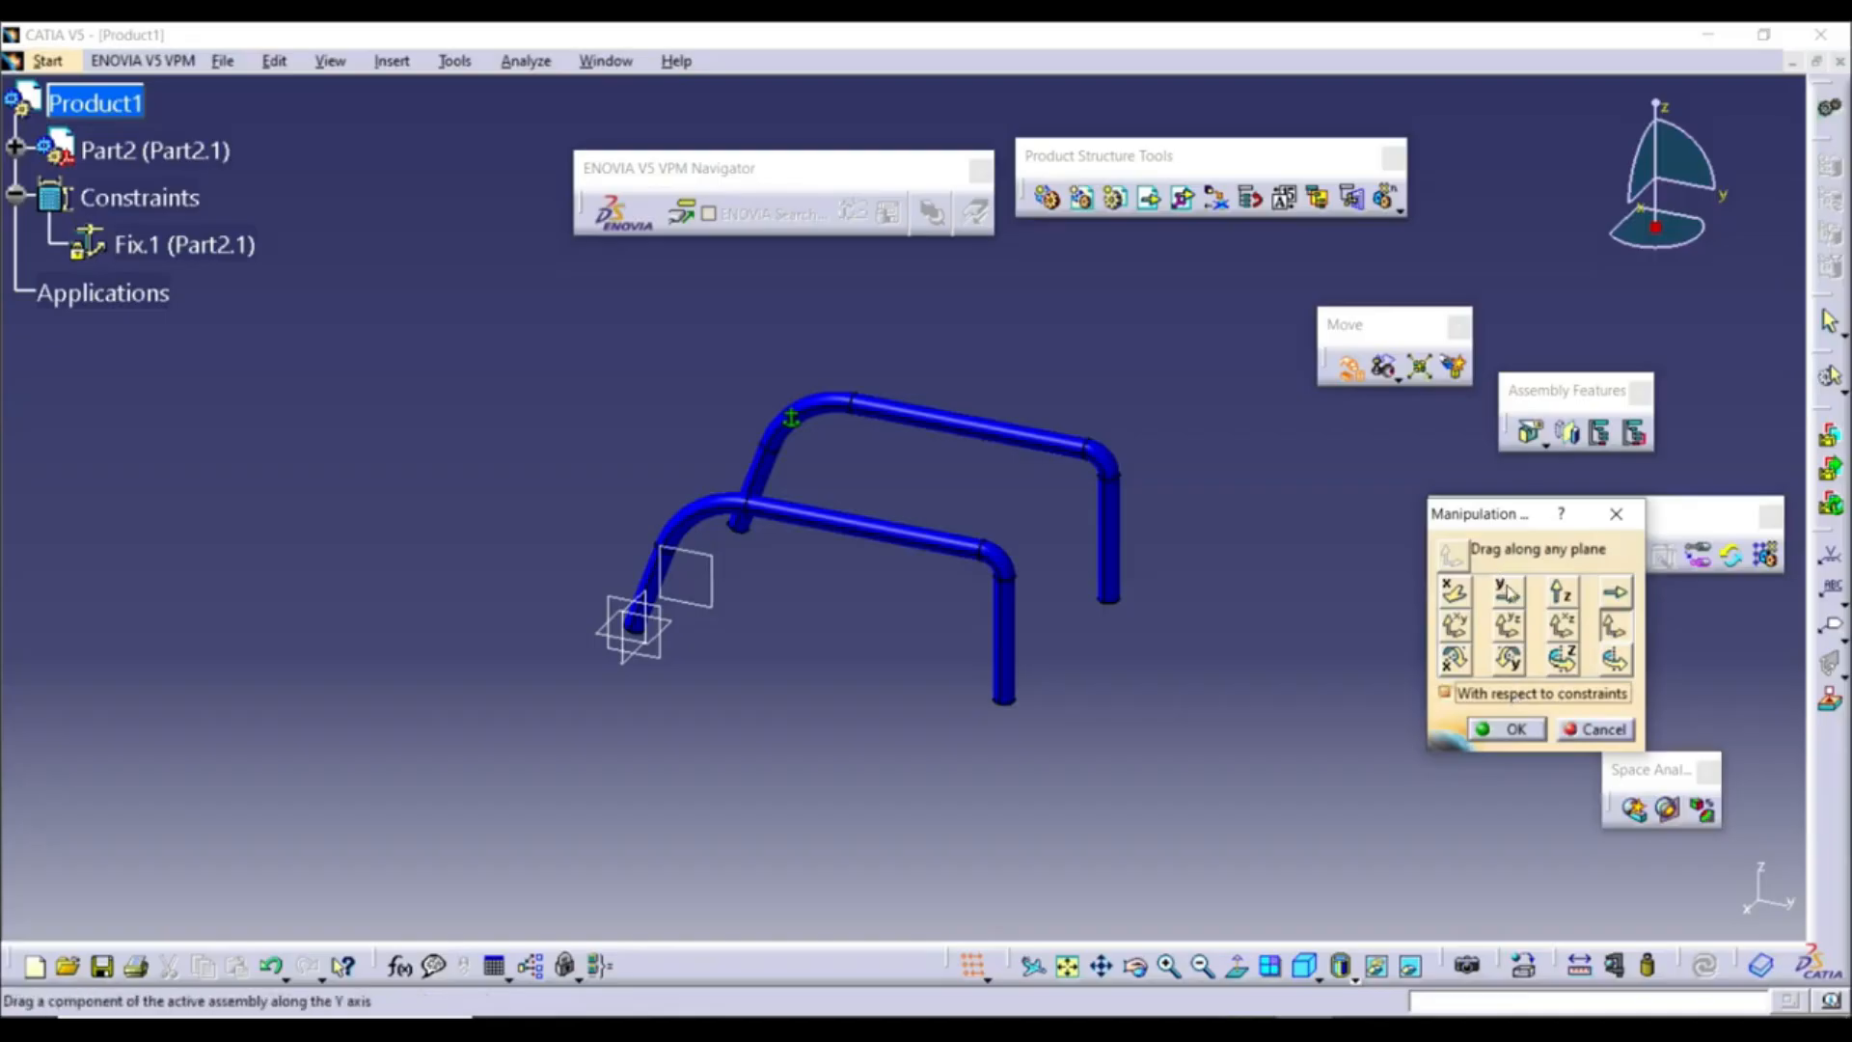
left_click(1507, 593)
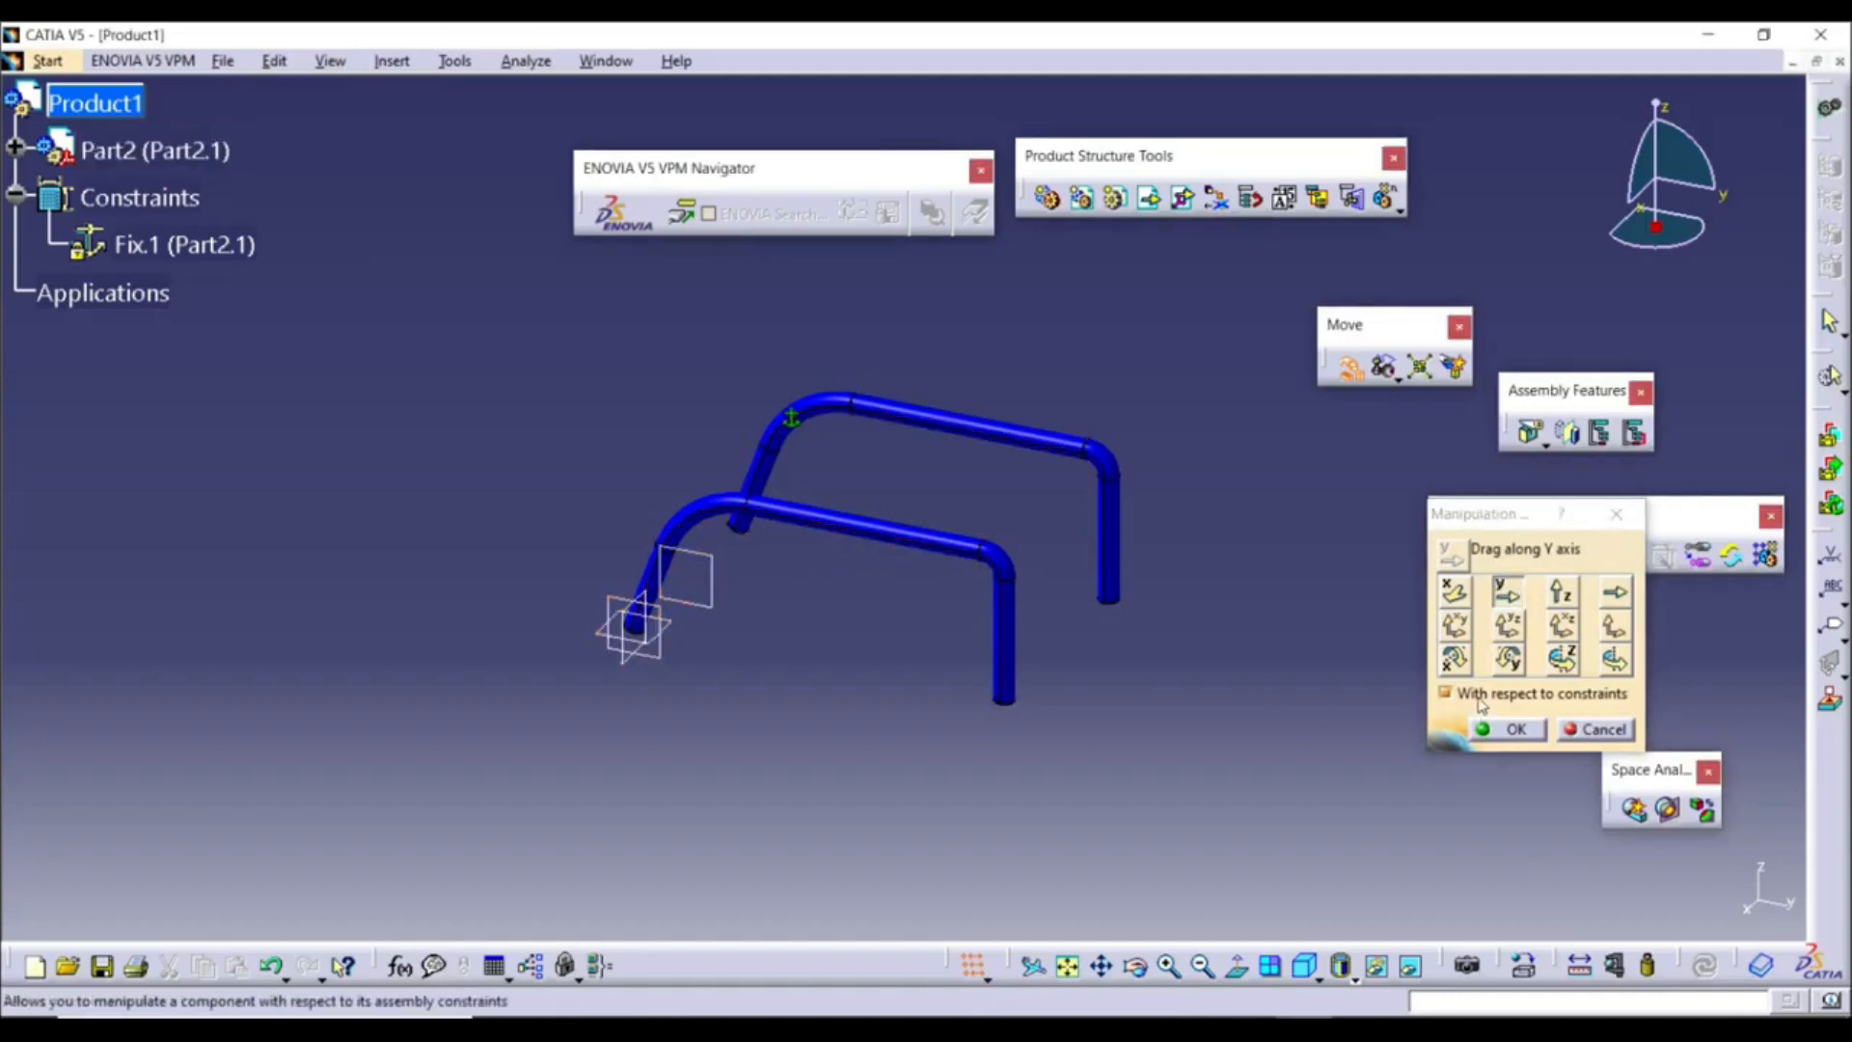
mouse_move(889, 530)
left_mouse_down()
mouse_move(955, 555)
mouse_move(715, 475)
mouse_move(906, 541)
mouse_move(854, 528)
left_mouse_up()
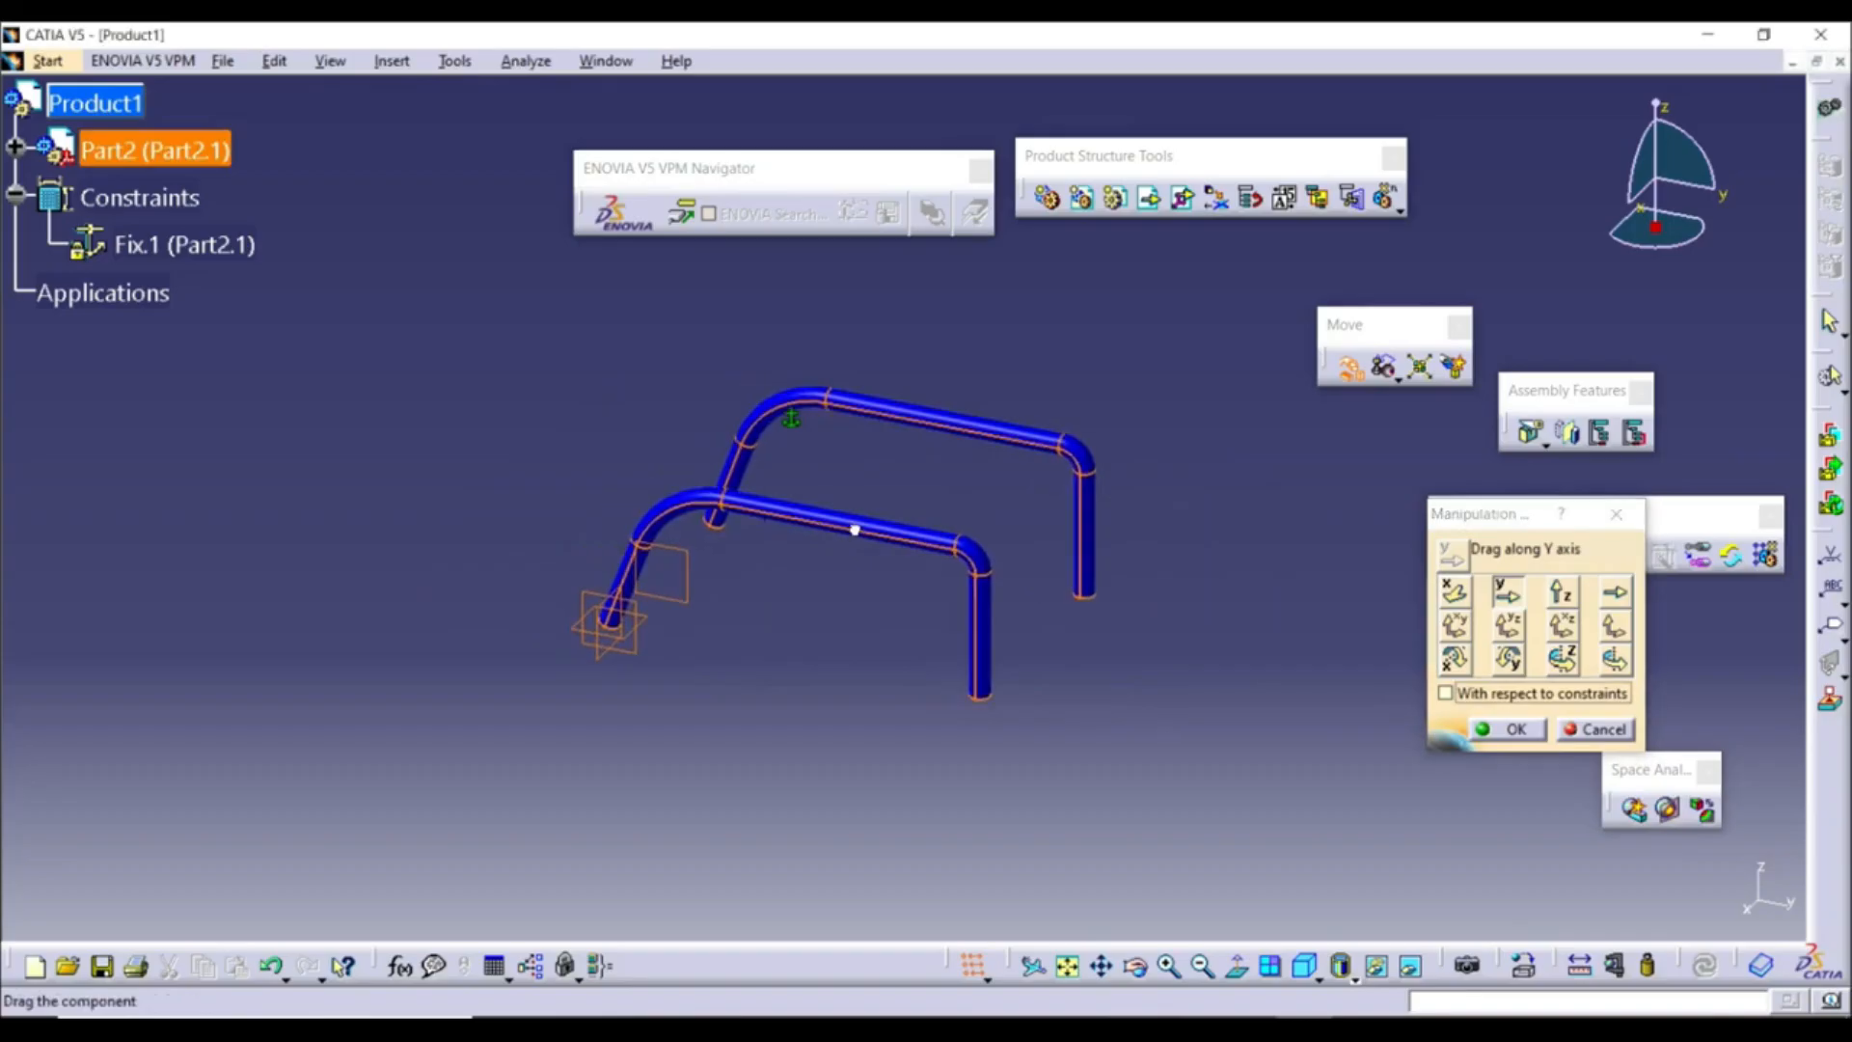
left_click(1582, 731)
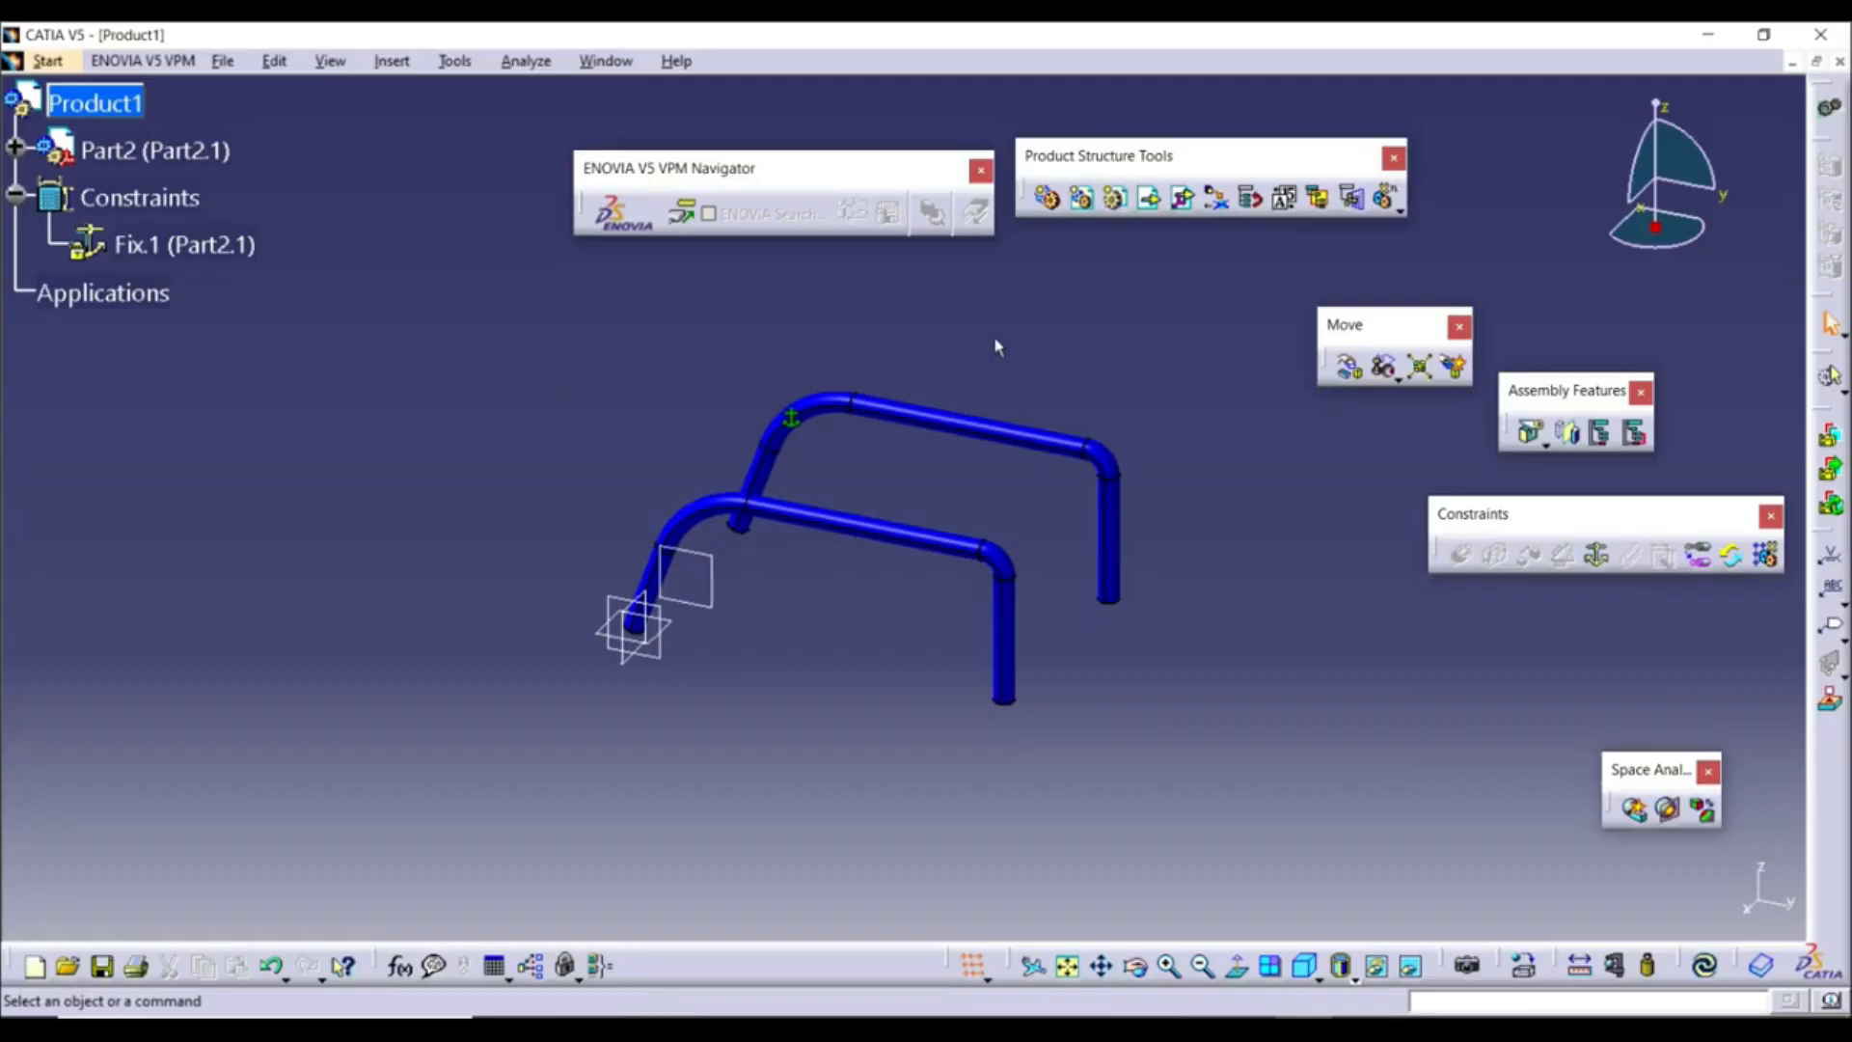
Insert the existing component Table from the Bottom Up Insert folder into Product1
left_click(95, 102)
left_click(1116, 197)
left_click(1152, 198)
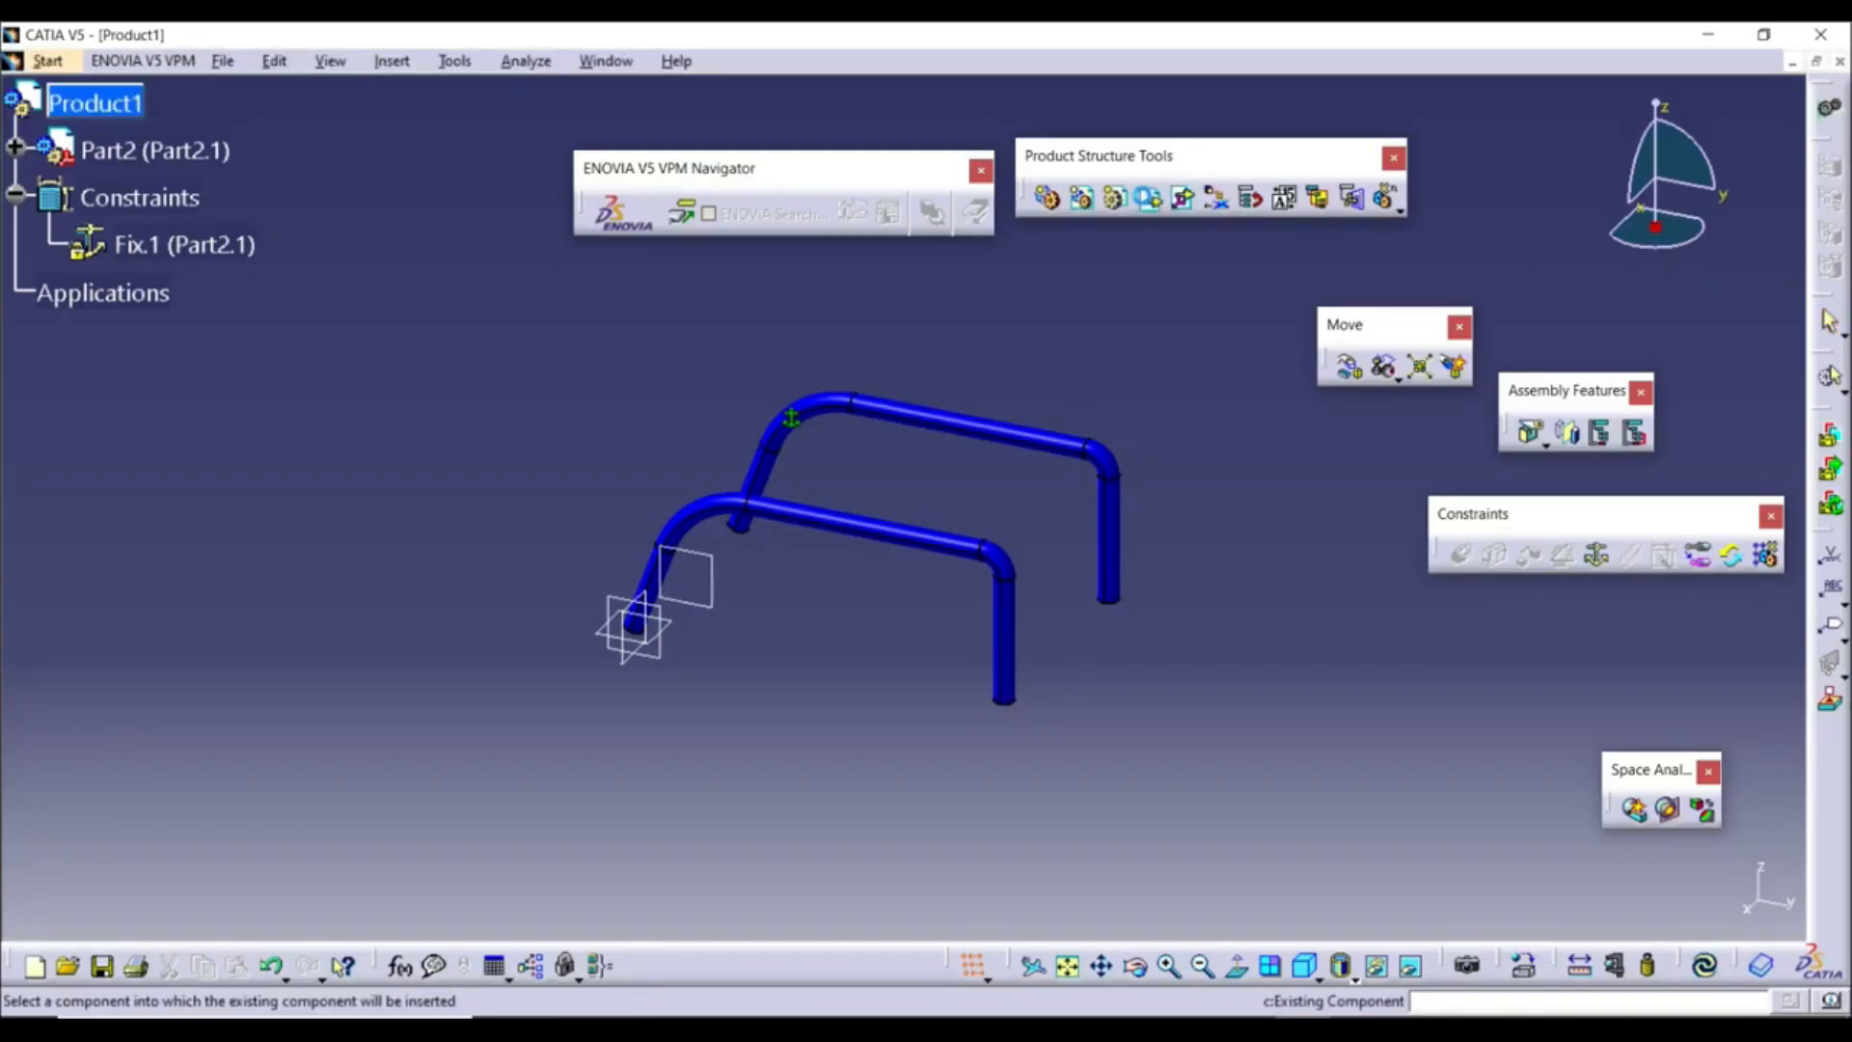
left_click(83, 114)
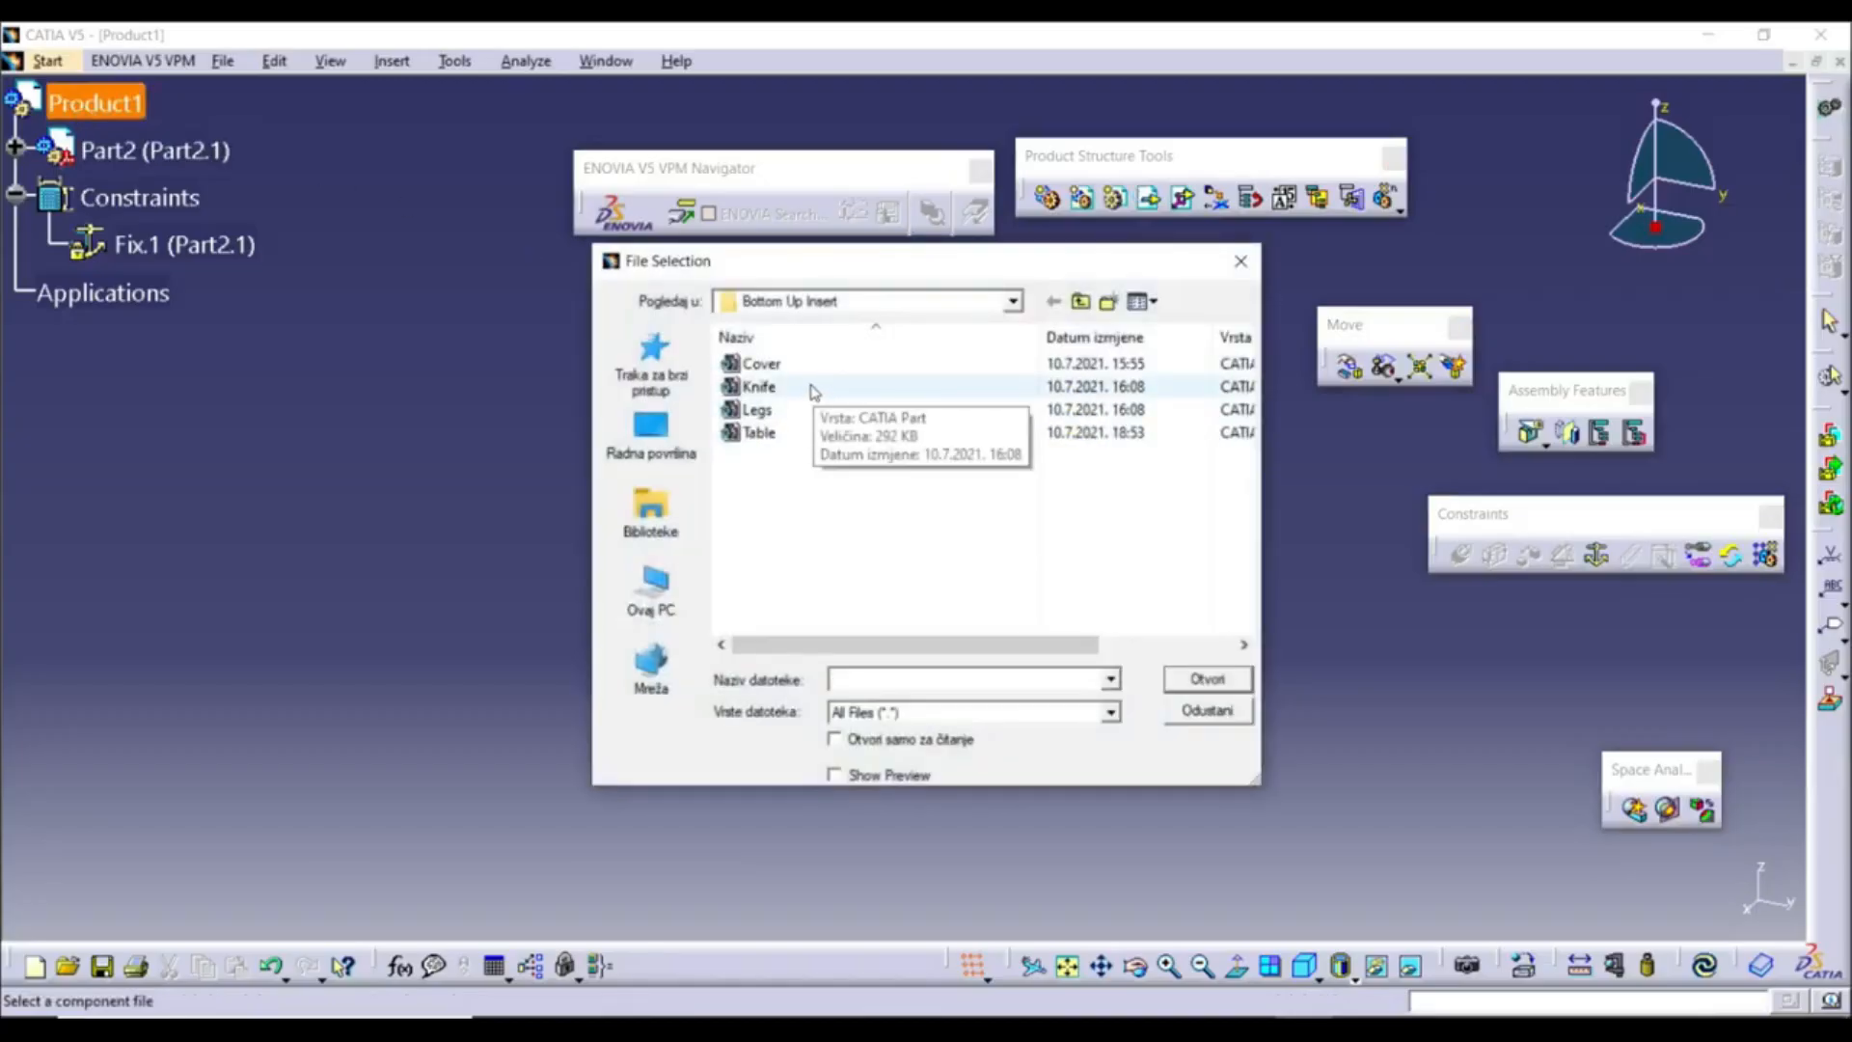
left_click(784, 439)
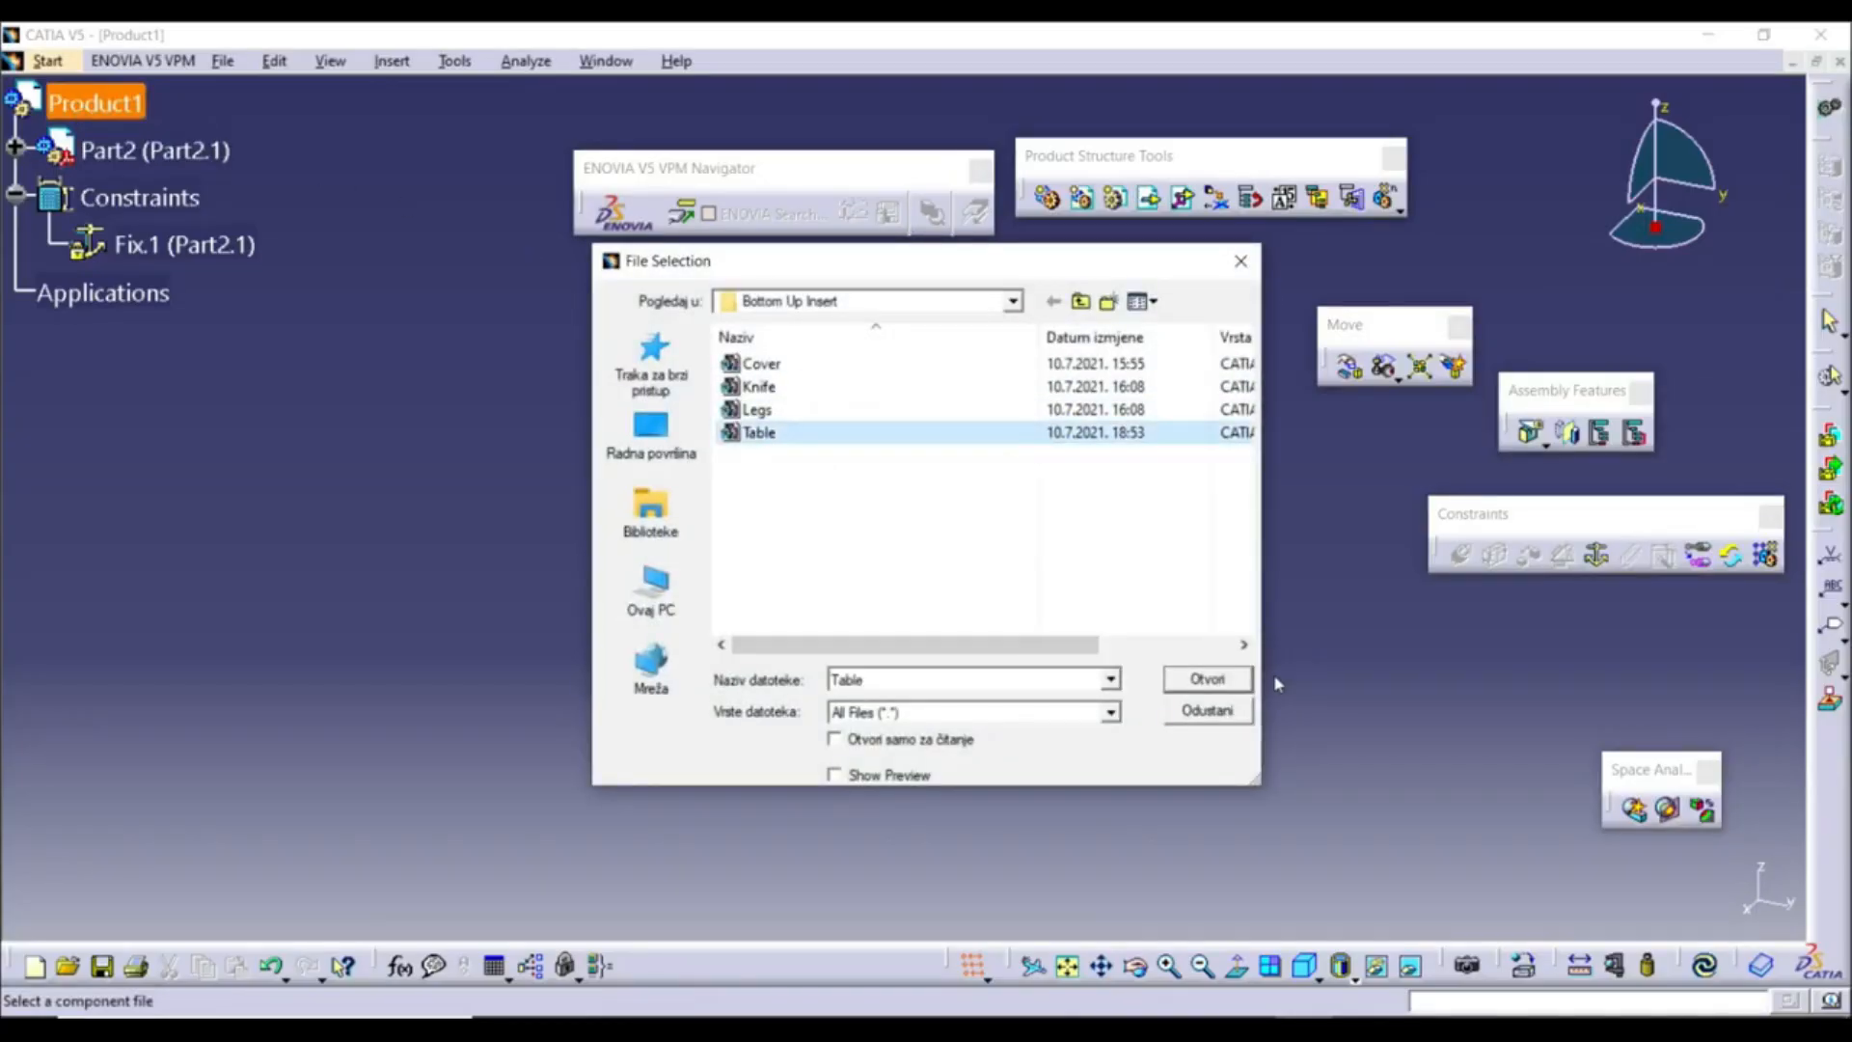
left_click(1189, 679)
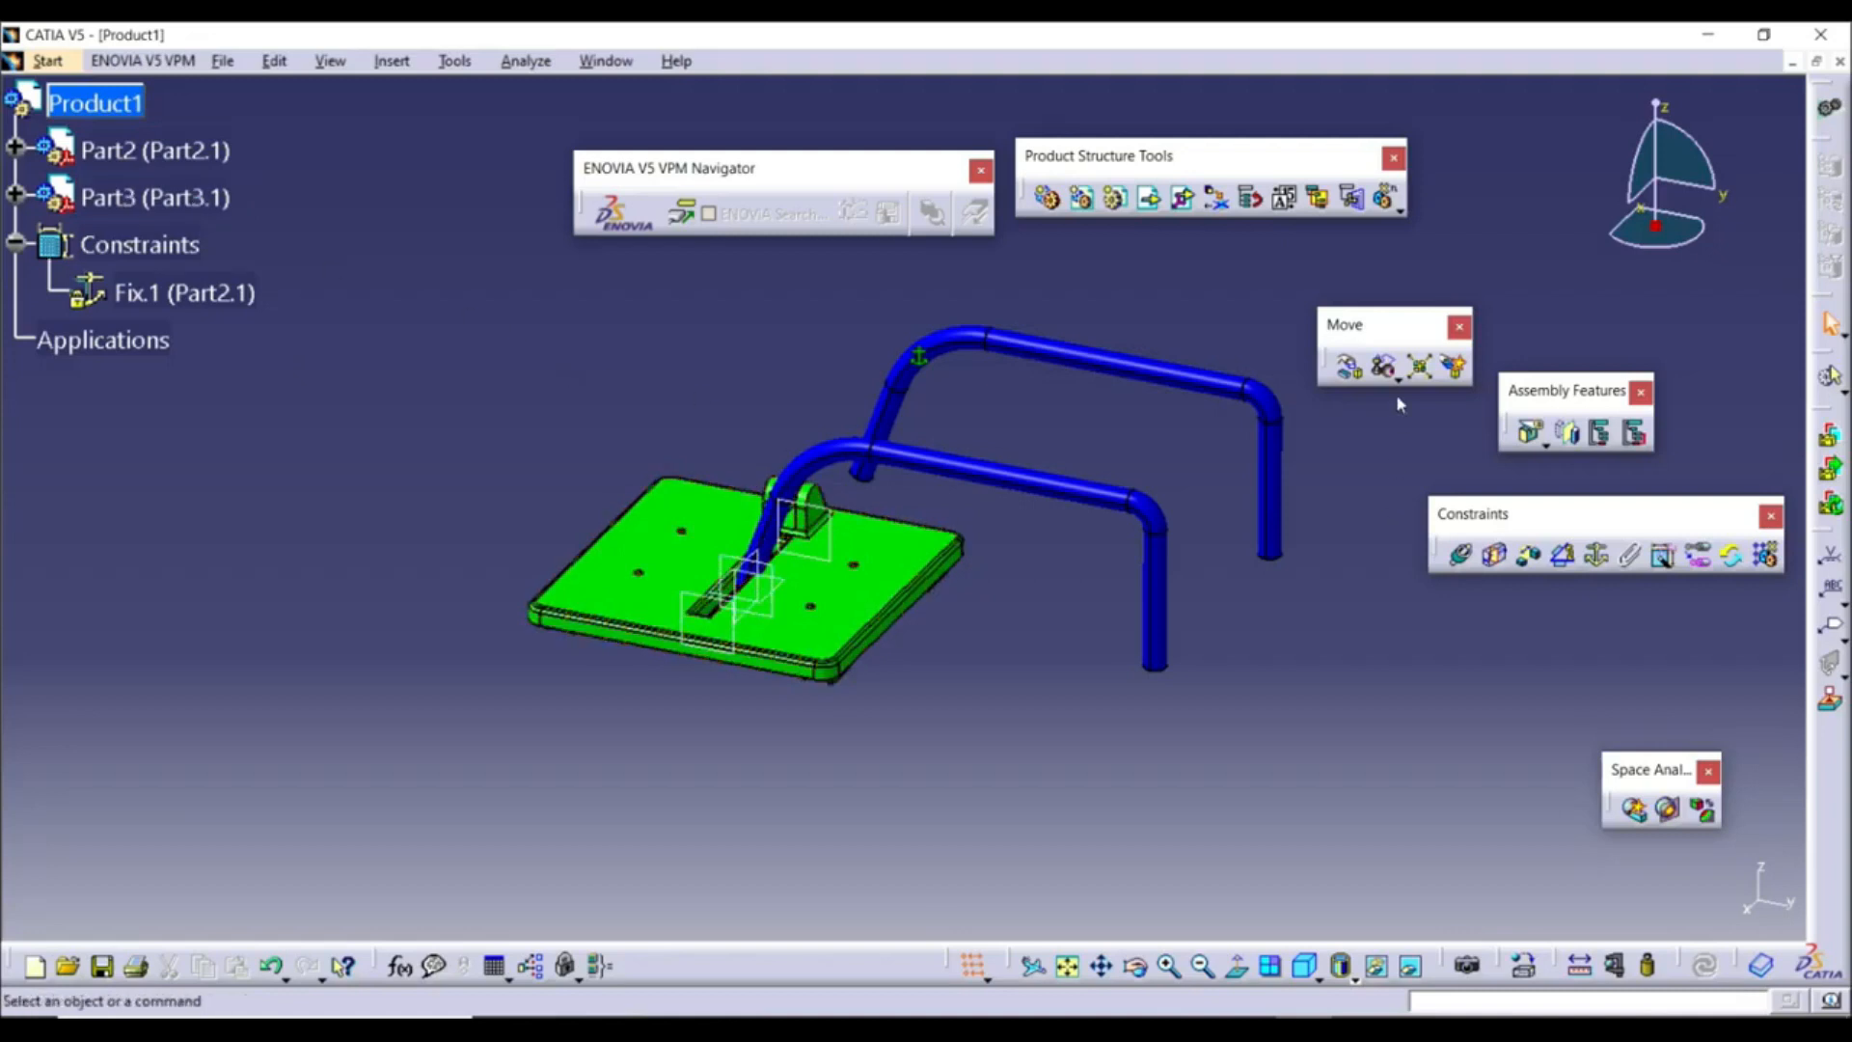
Raise the tabletop along the Z axis above the legs and rotate it around Z until its slot runs along the leg tubes
left_click(1349, 365)
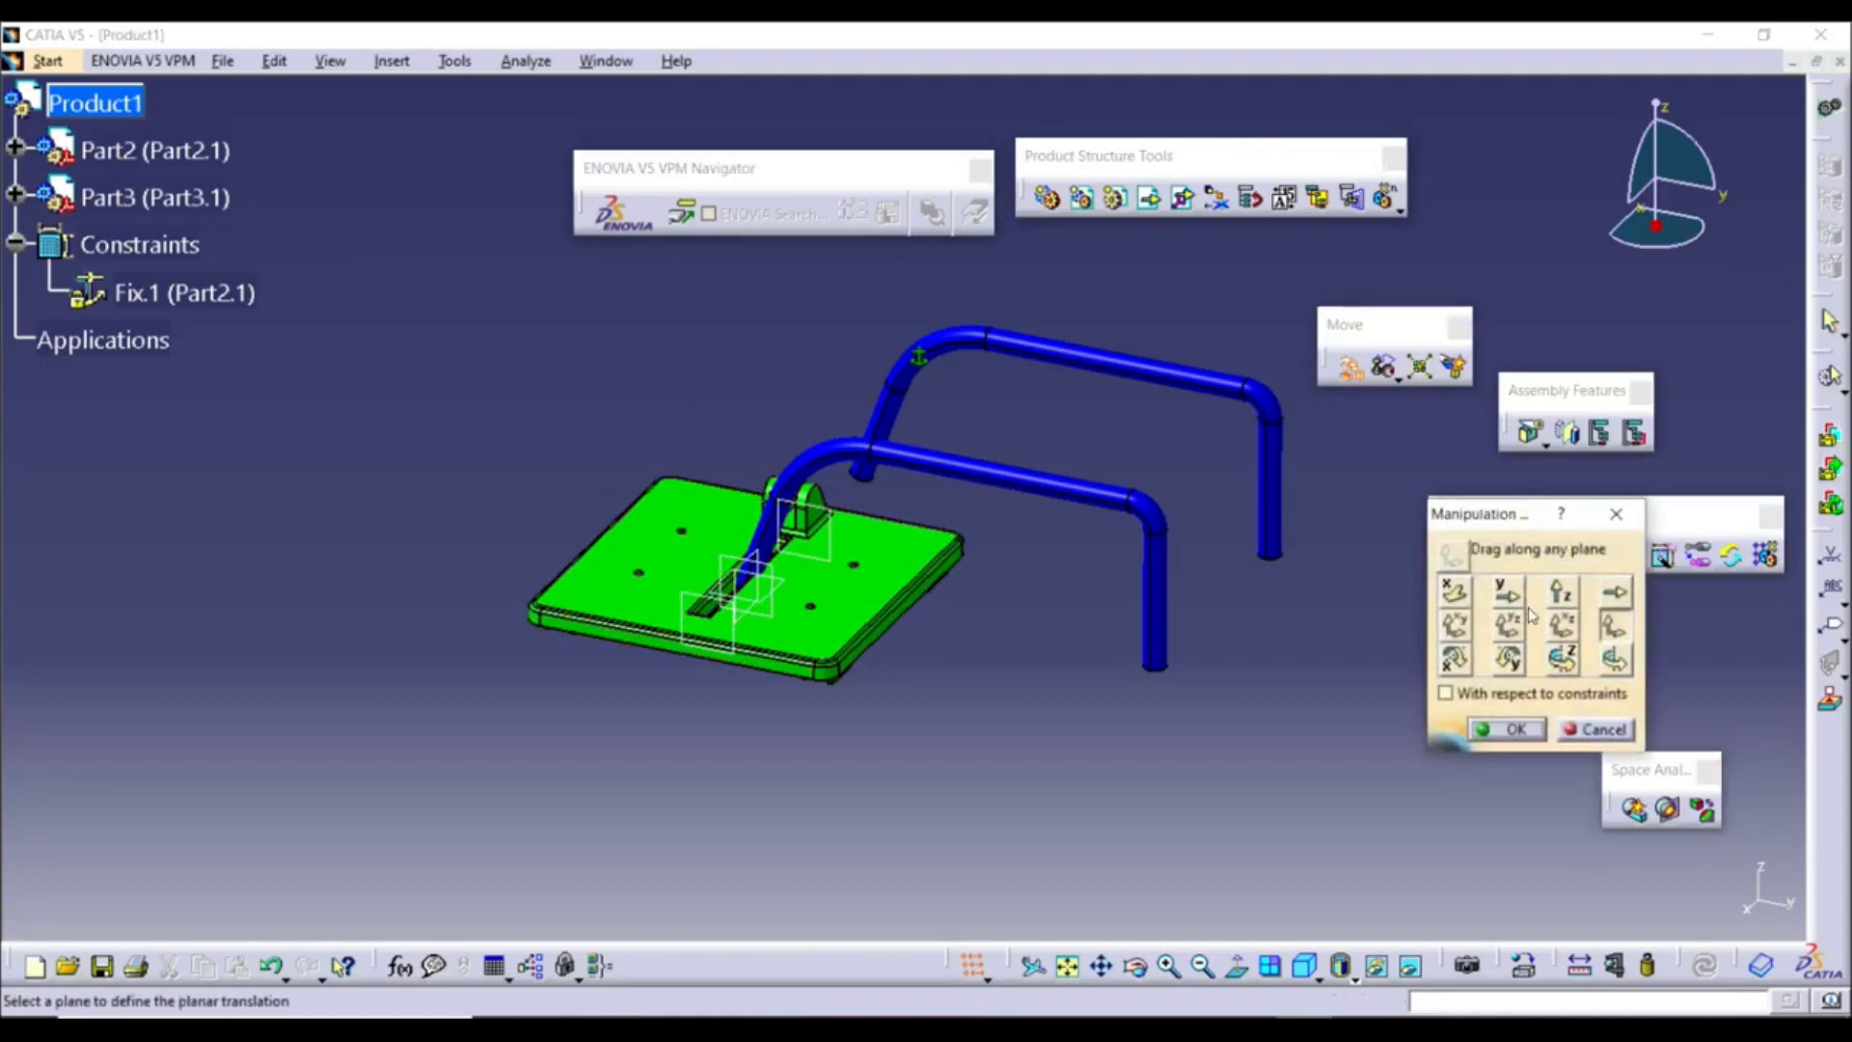
left_click(1561, 590)
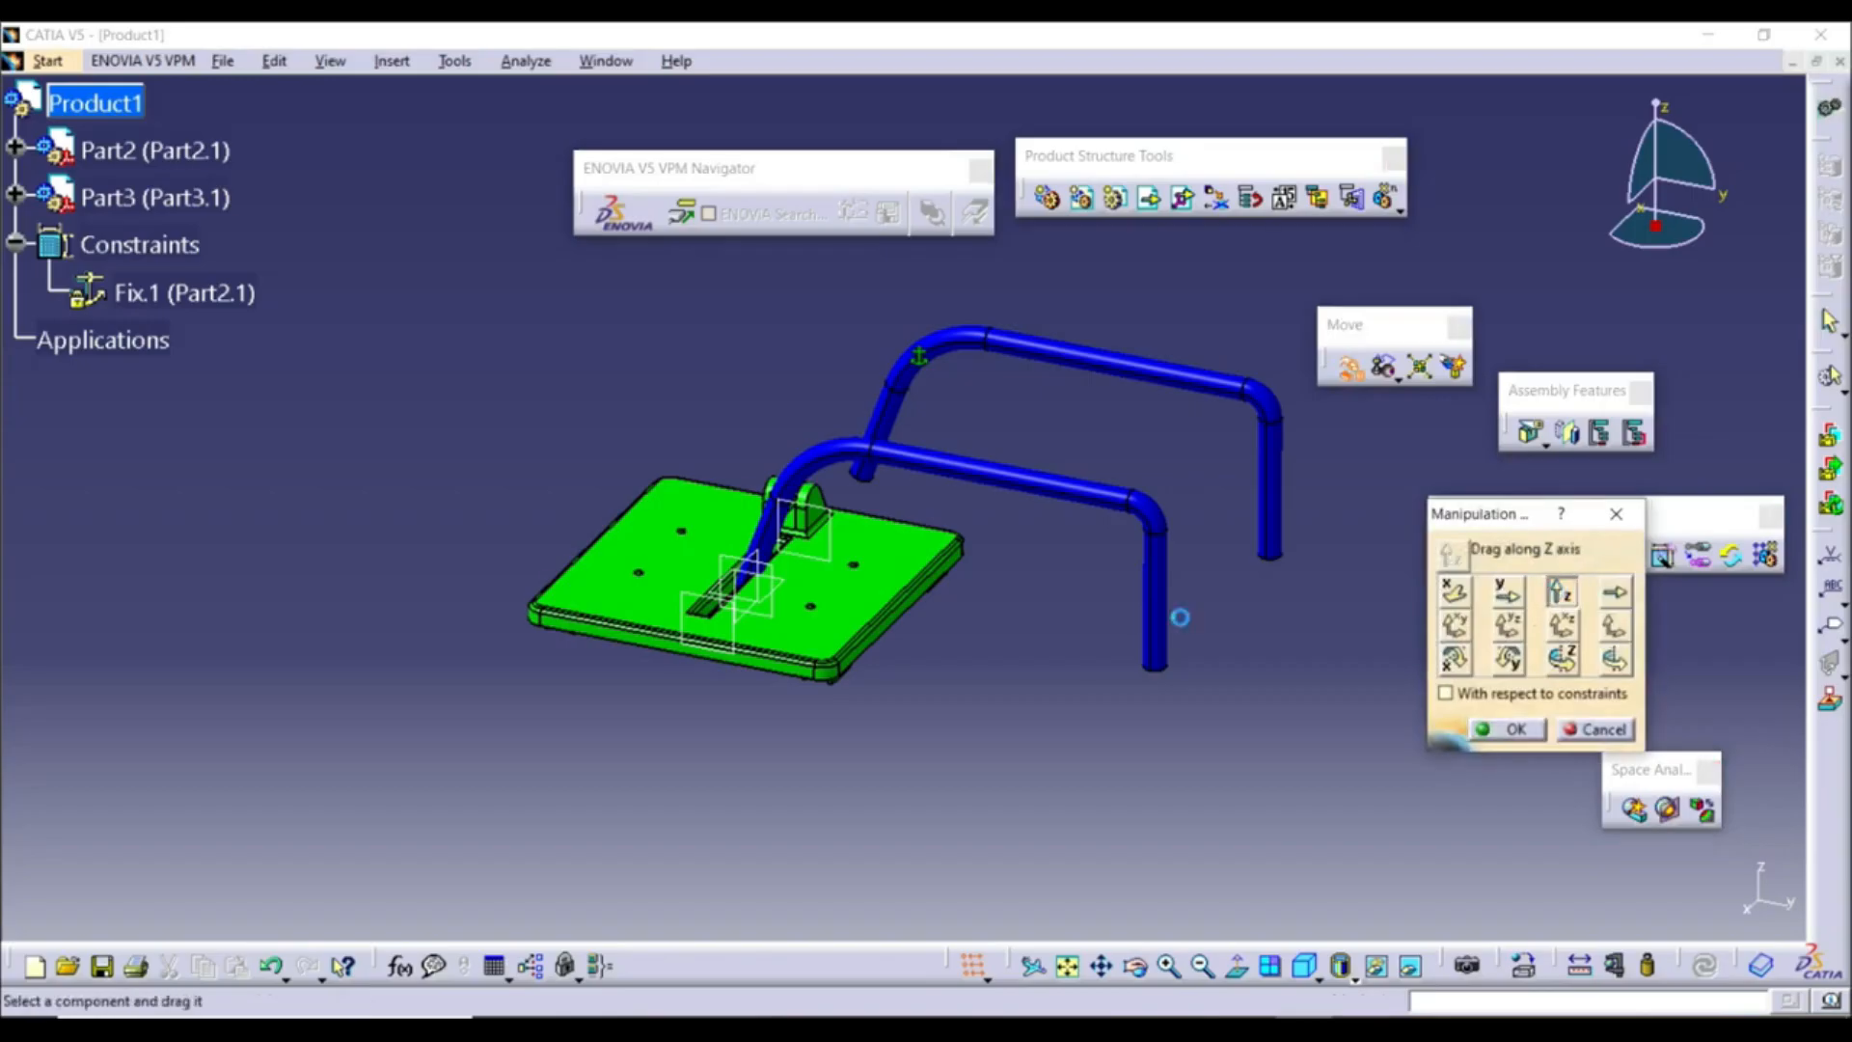
left_click_drag(758, 622, 757, 359)
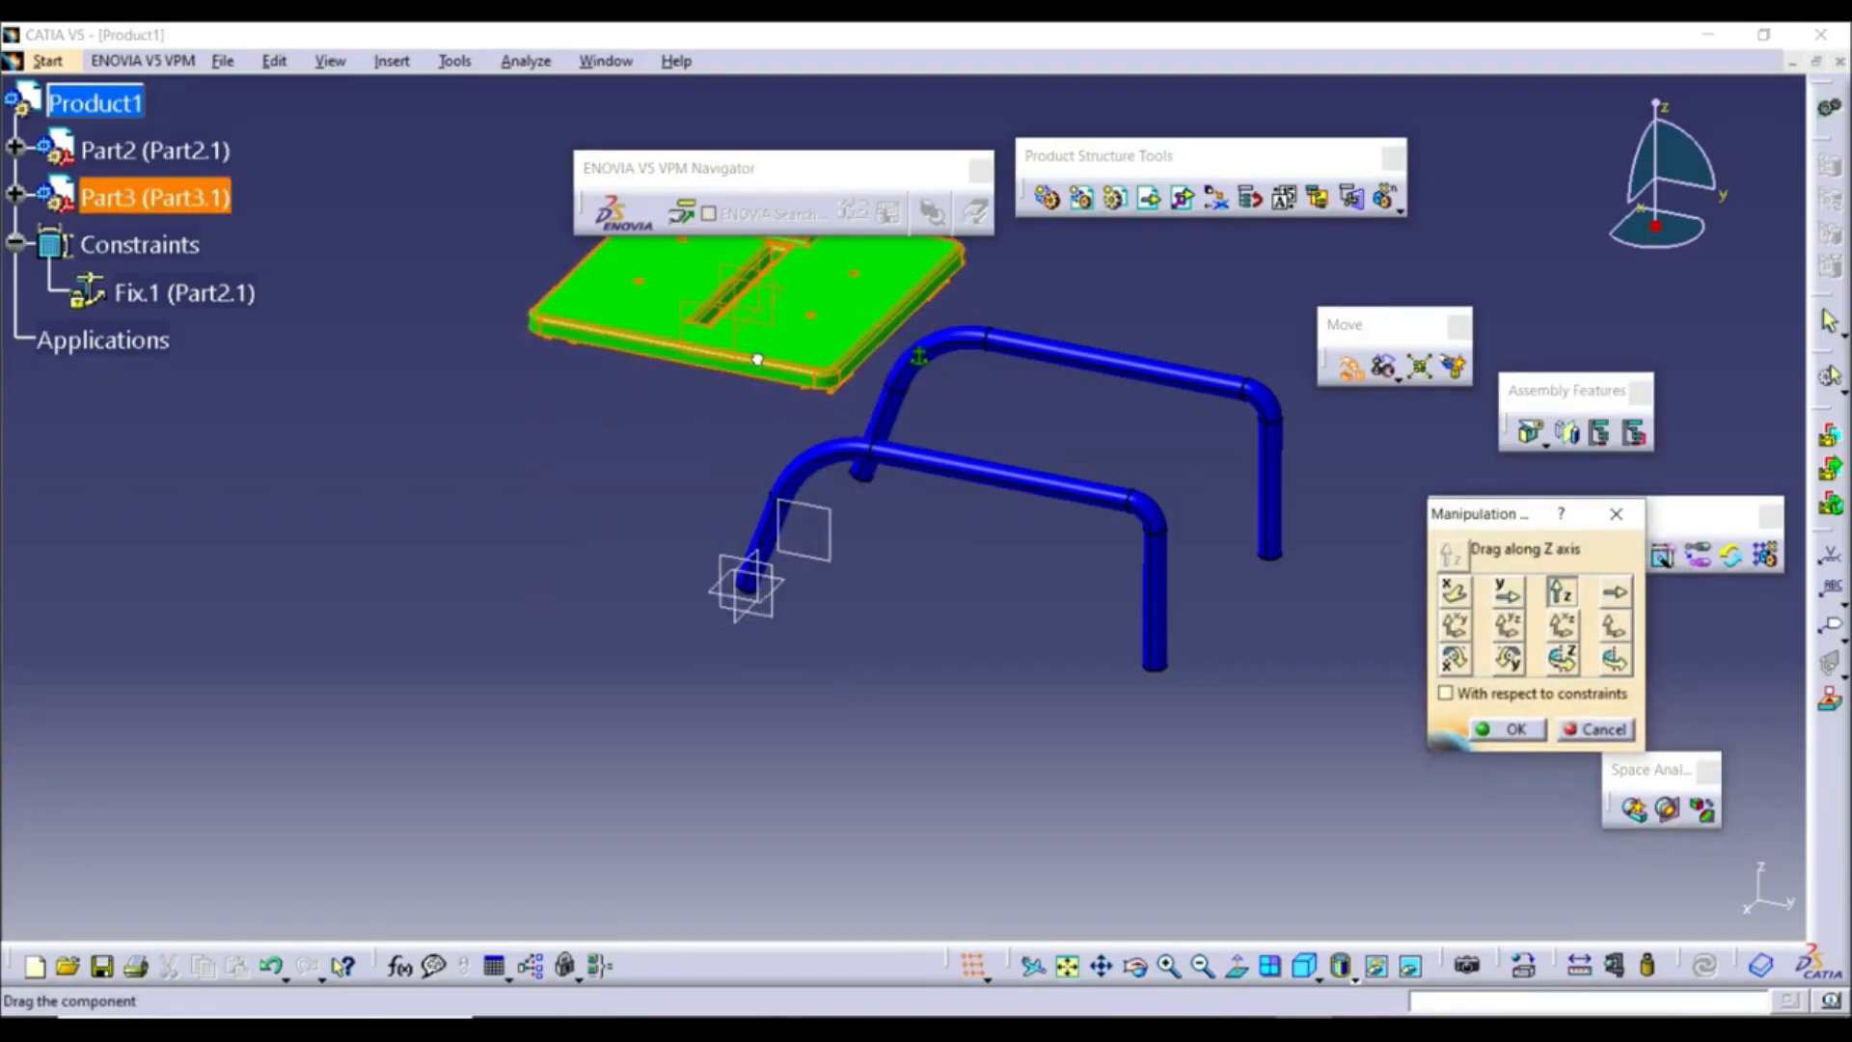
middle_click_drag(765, 443, 744, 628)
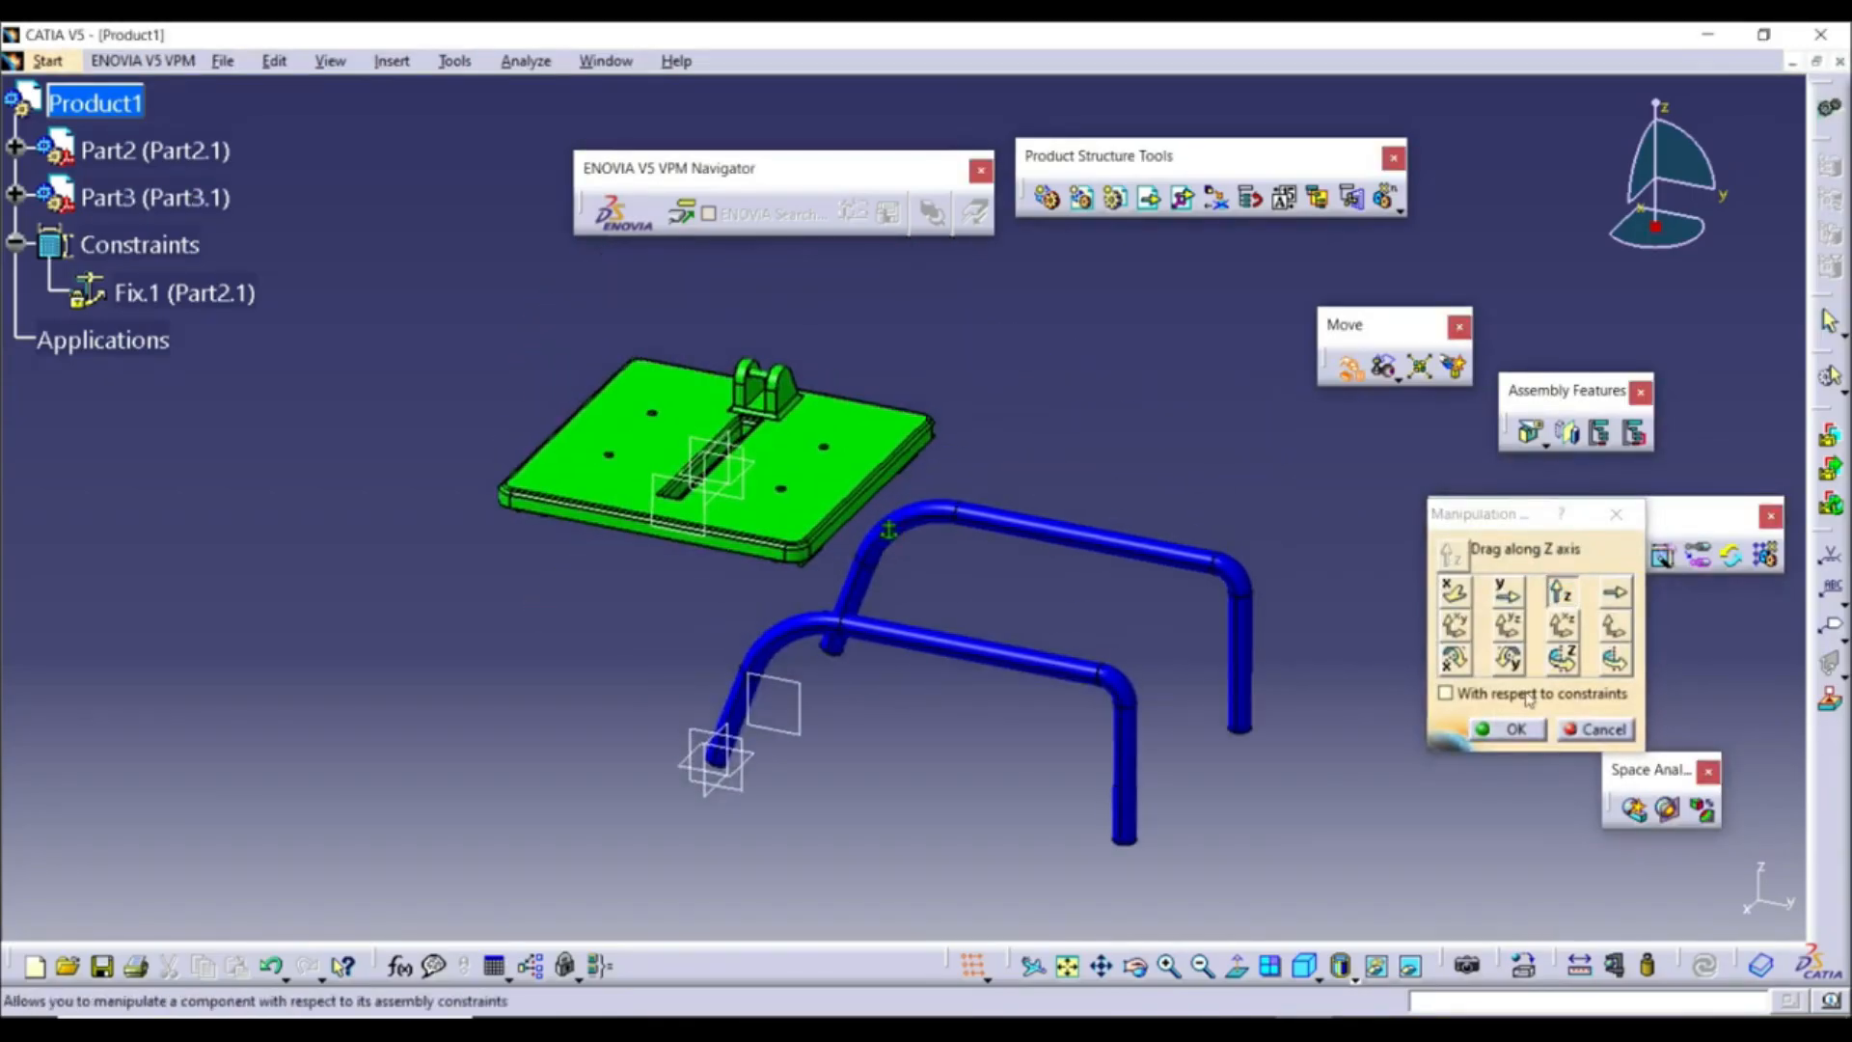
left_click(1562, 662)
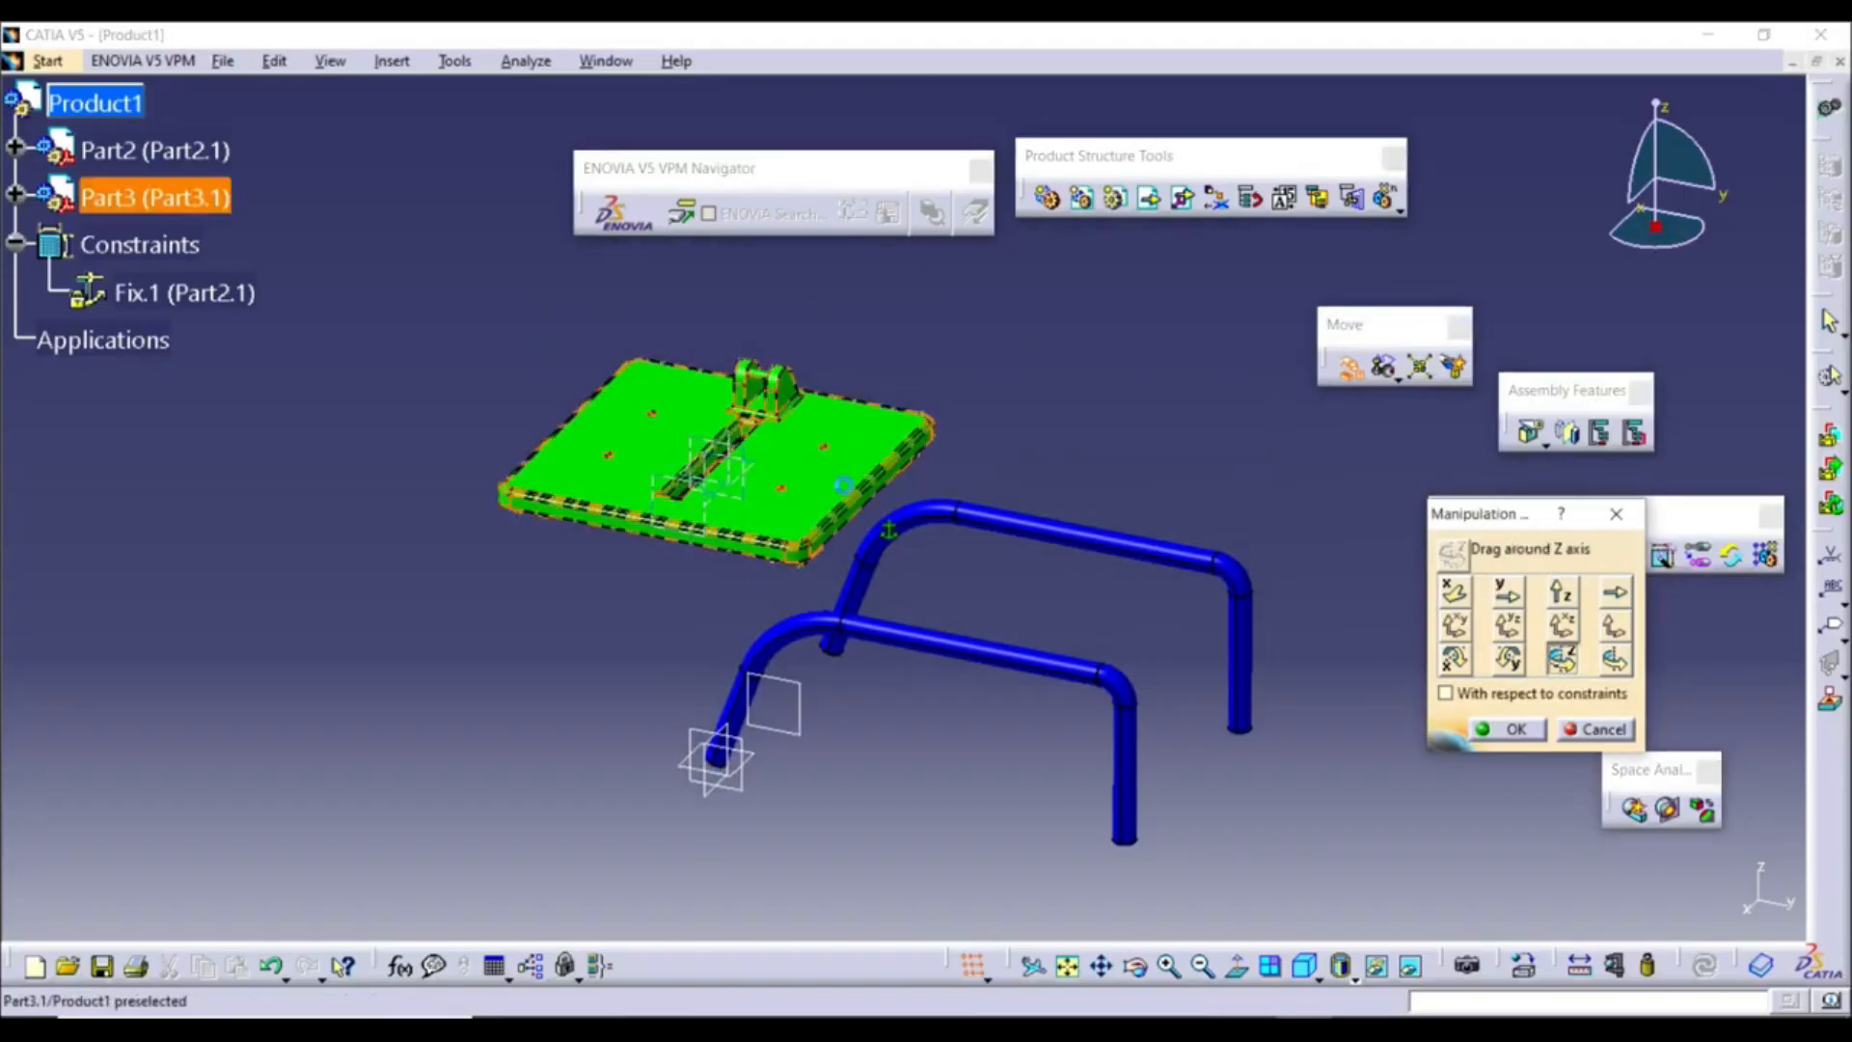
left_click_drag(666, 561, 529, 485)
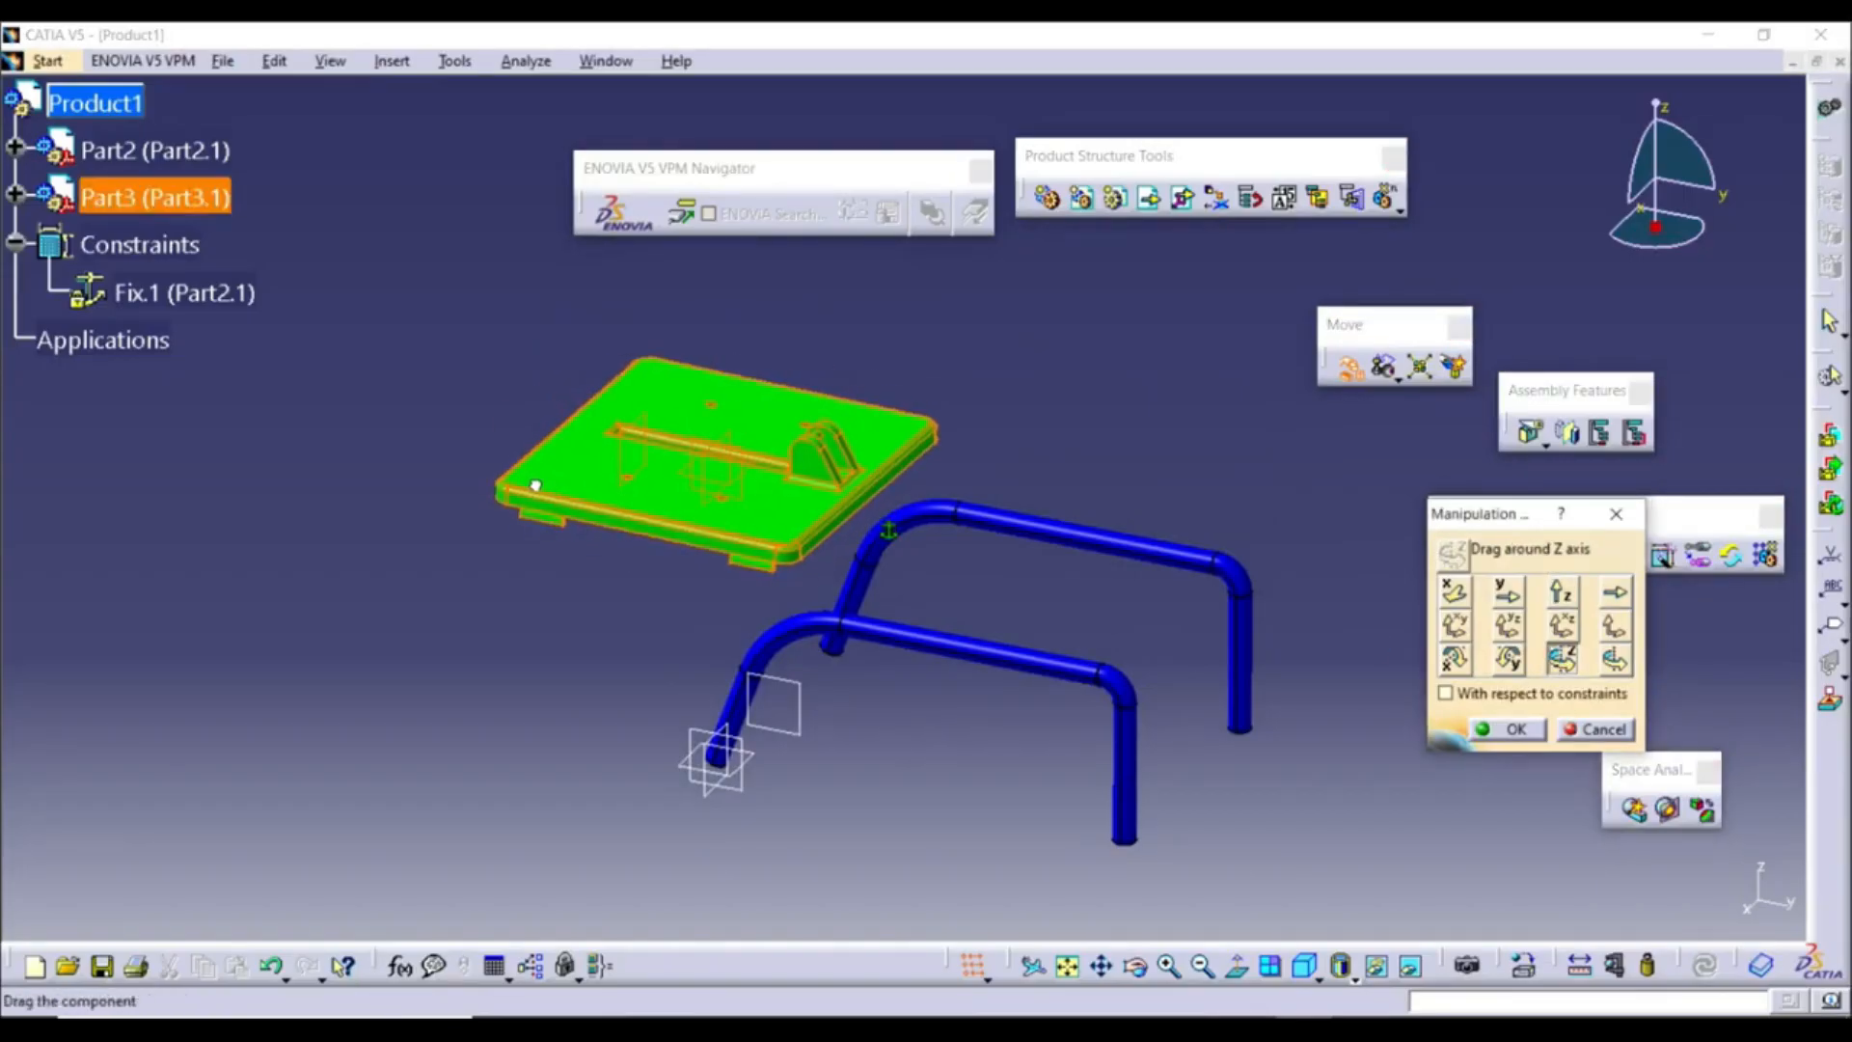
Move the tabletop along the Y axis until it sits over the leg tubes and finish the manipulation
left_click(1508, 591)
left_click_drag(800, 555, 972, 752)
middle_click_drag(879, 759, 839, 710)
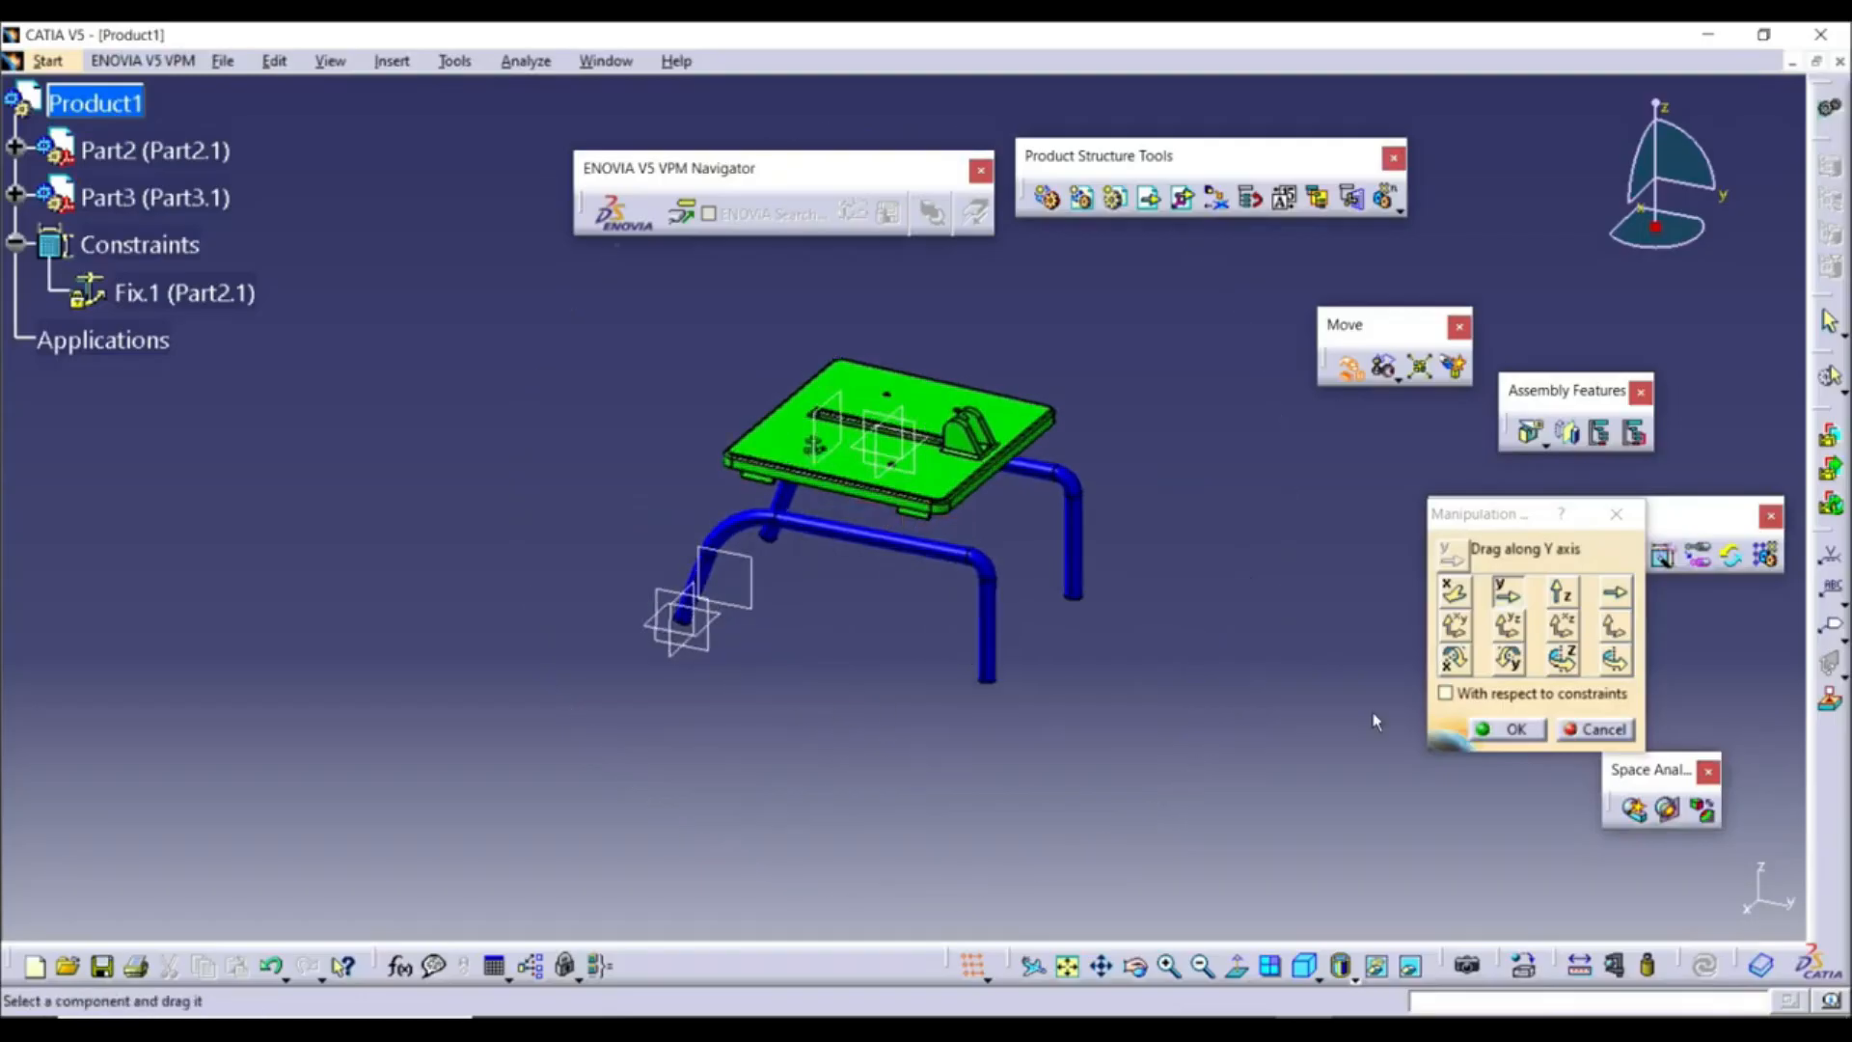
left_click(1510, 729)
Insert the existing component Cut from the Bottom Up Insert folder into Product1
middle_click_drag(1108, 500, 1080, 541)
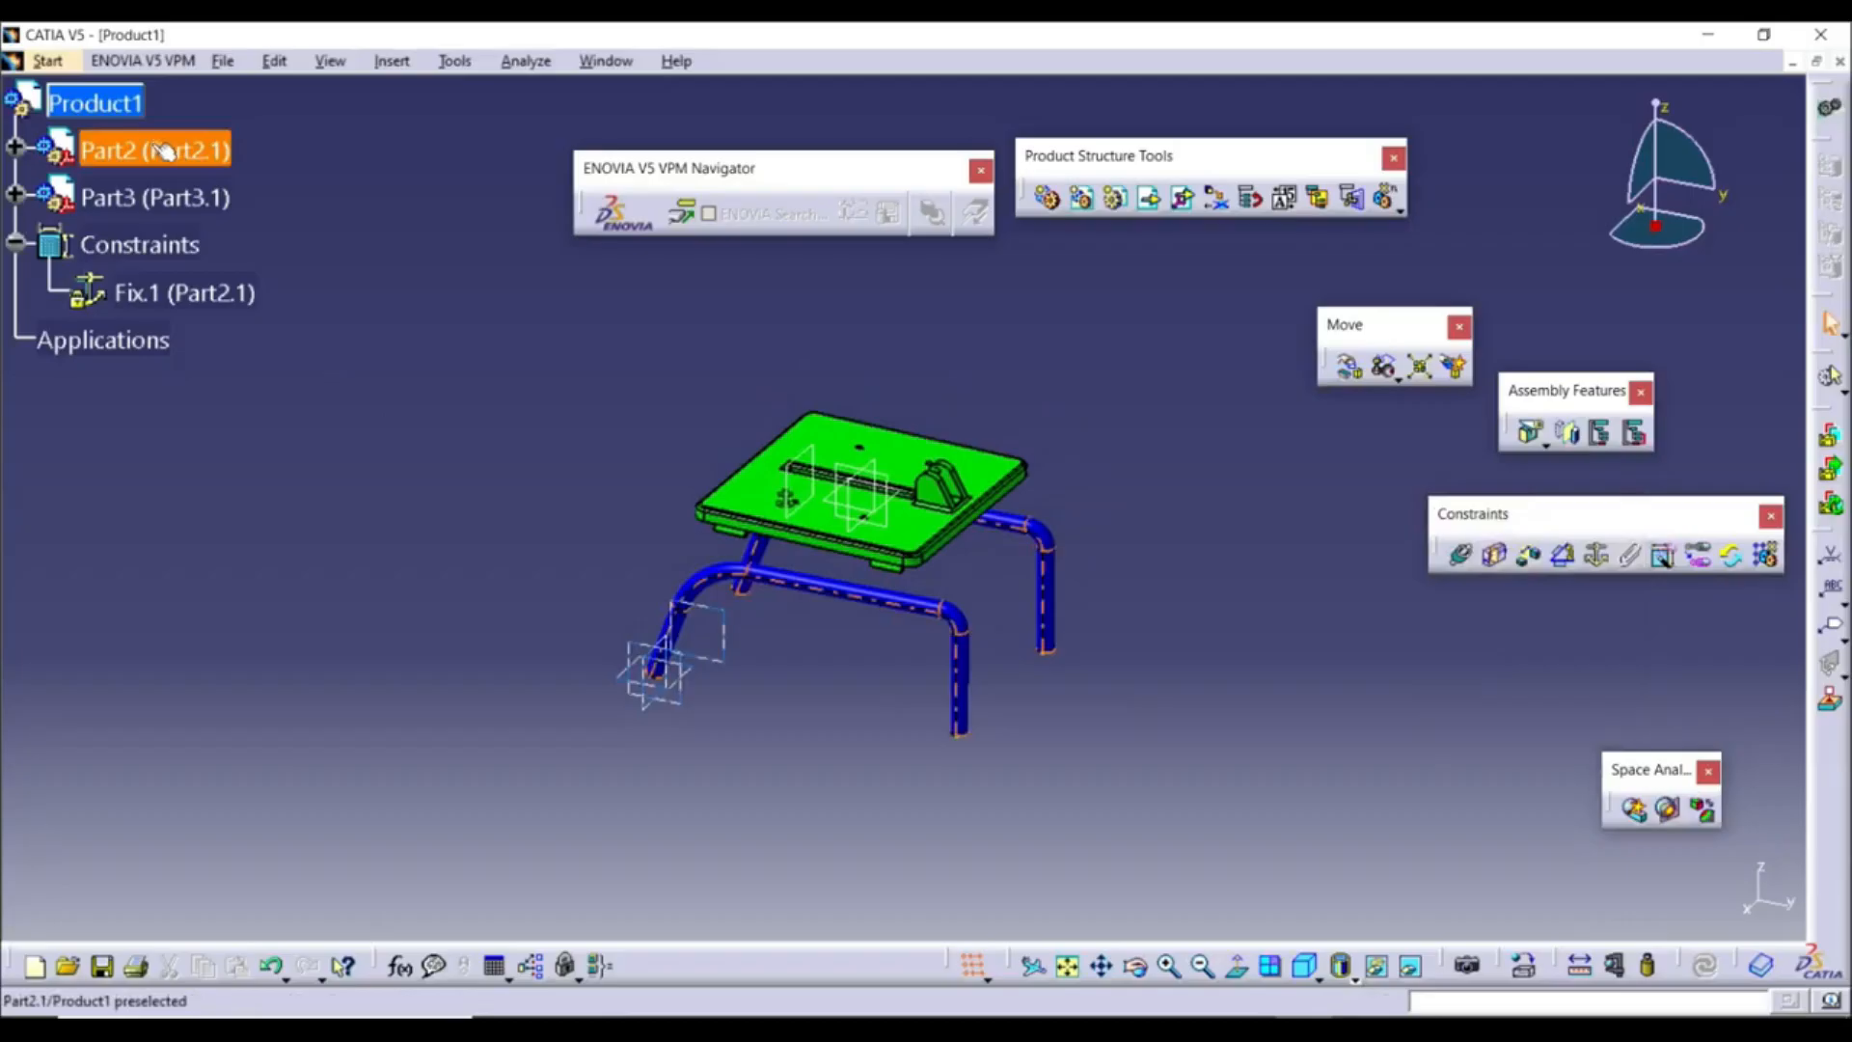
left_click(95, 102)
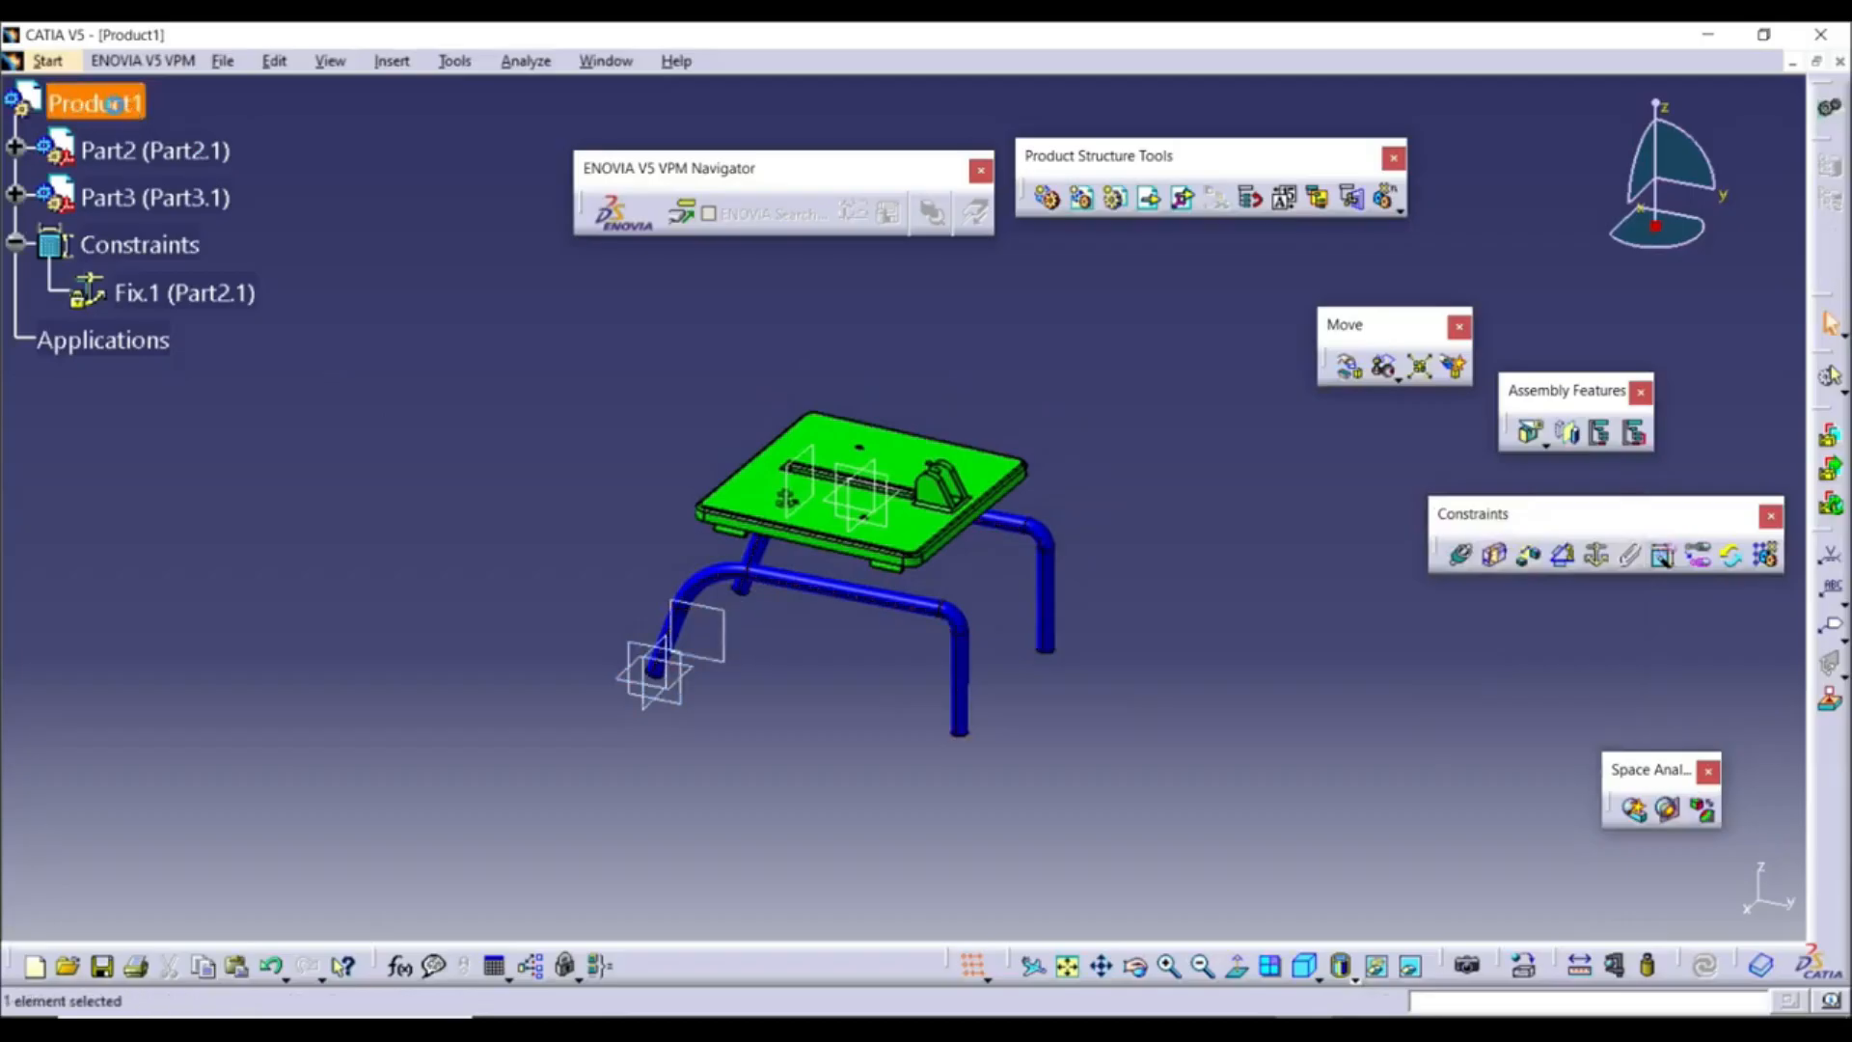
left_click(1150, 198)
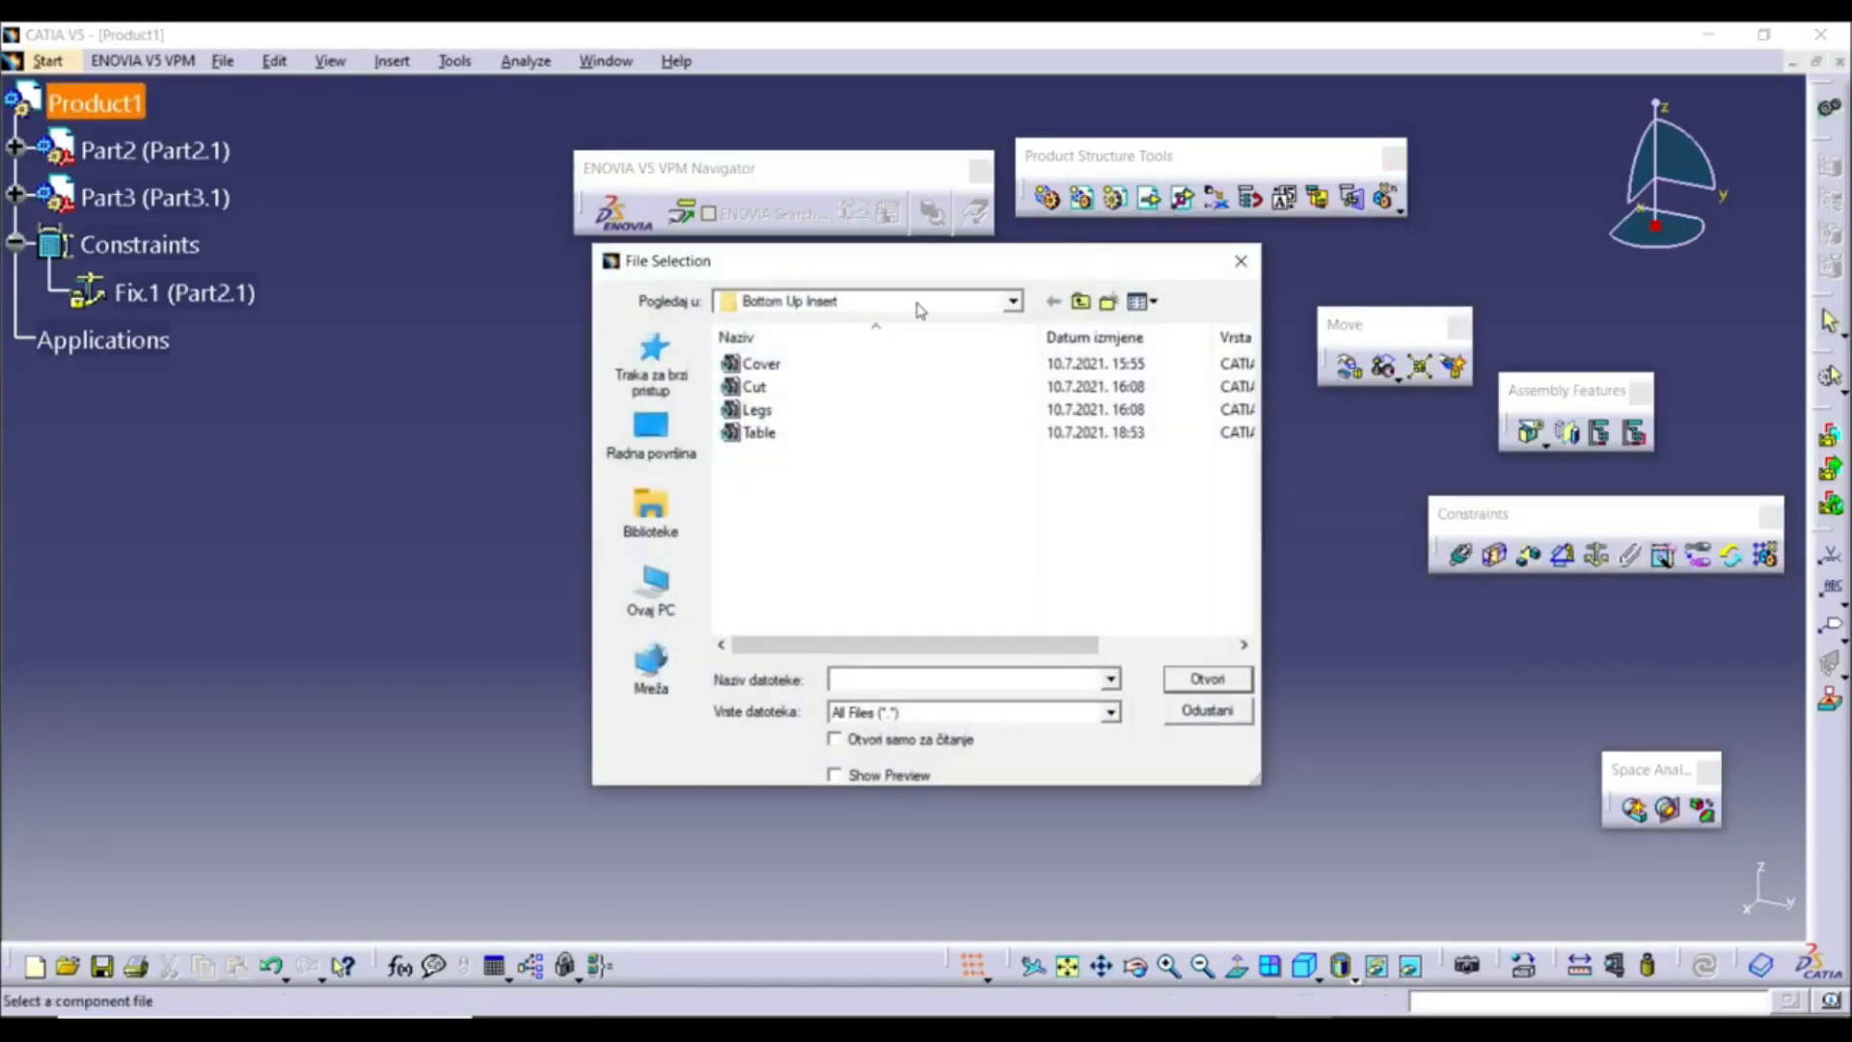
left_click(756, 386)
left_click(1211, 679)
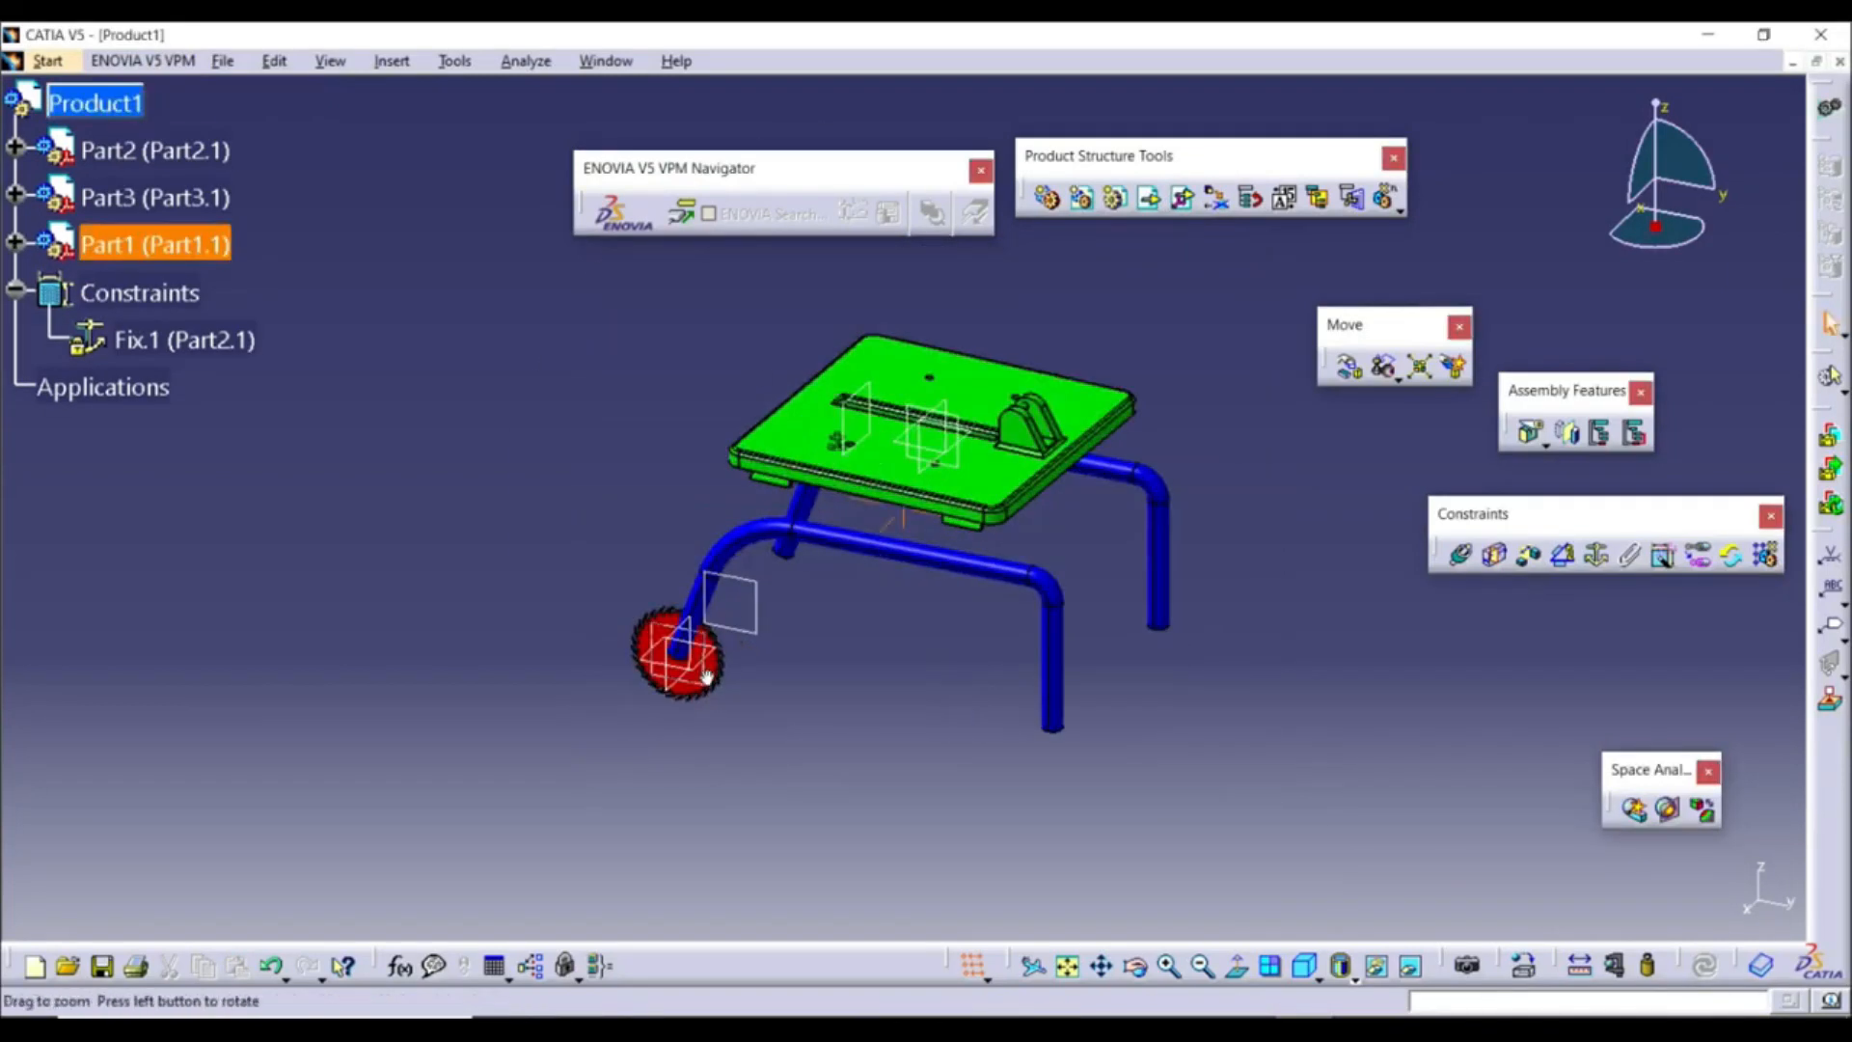
Raise the circular saw blade along the Z axis until it is clear above the tabletop
middle_click_drag(707, 679, 687, 557, "ctrl")
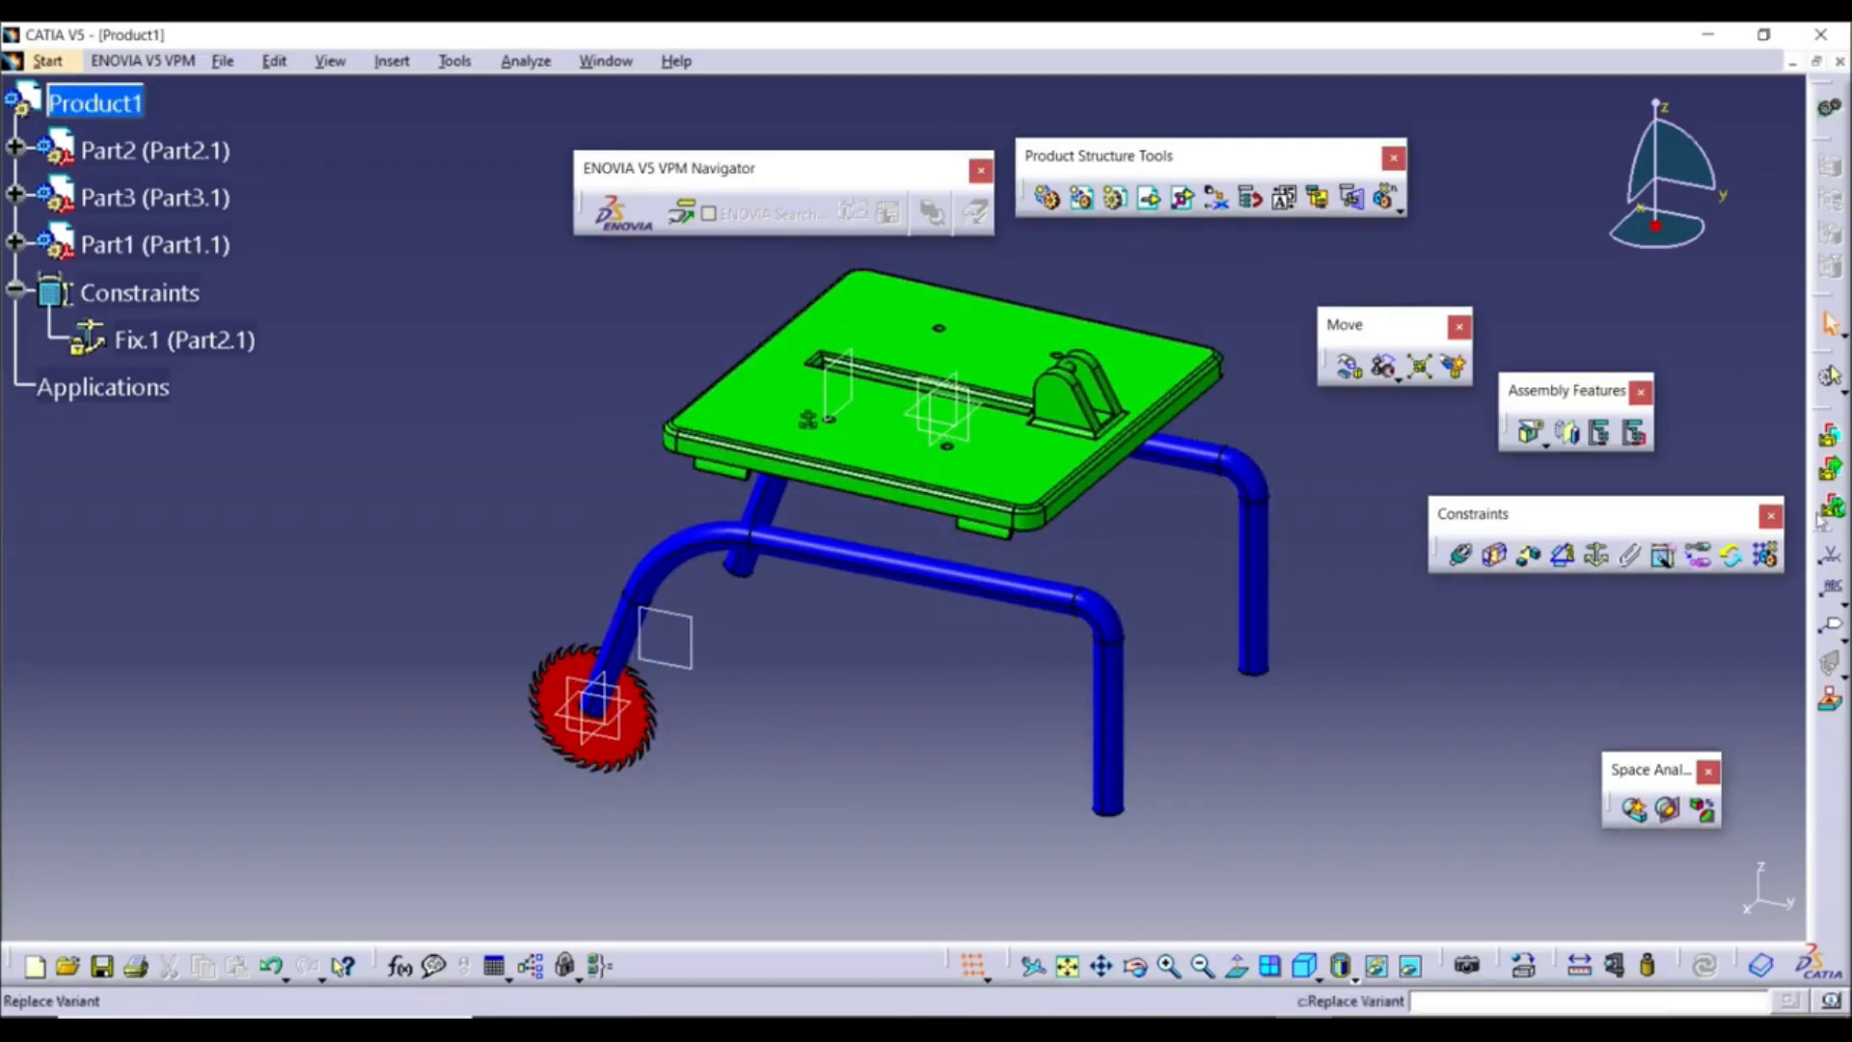
left_click(1350, 367)
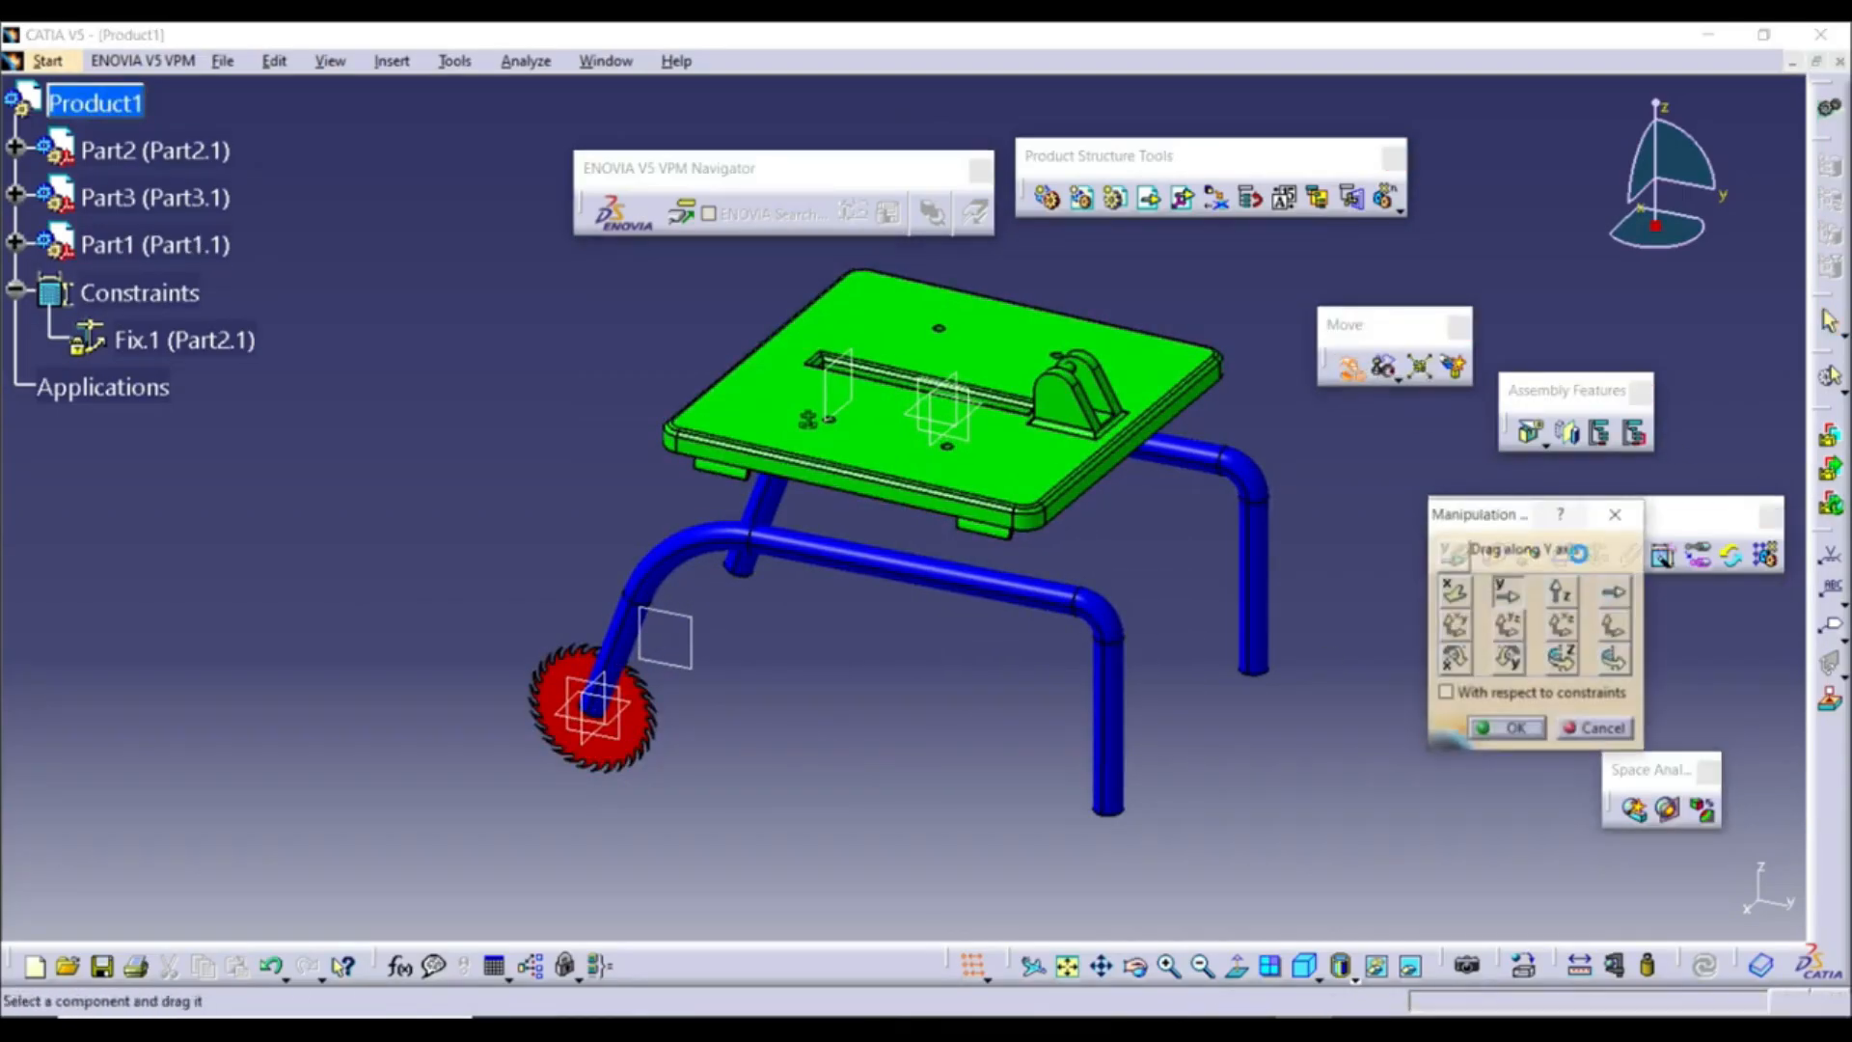
left_click(1560, 590)
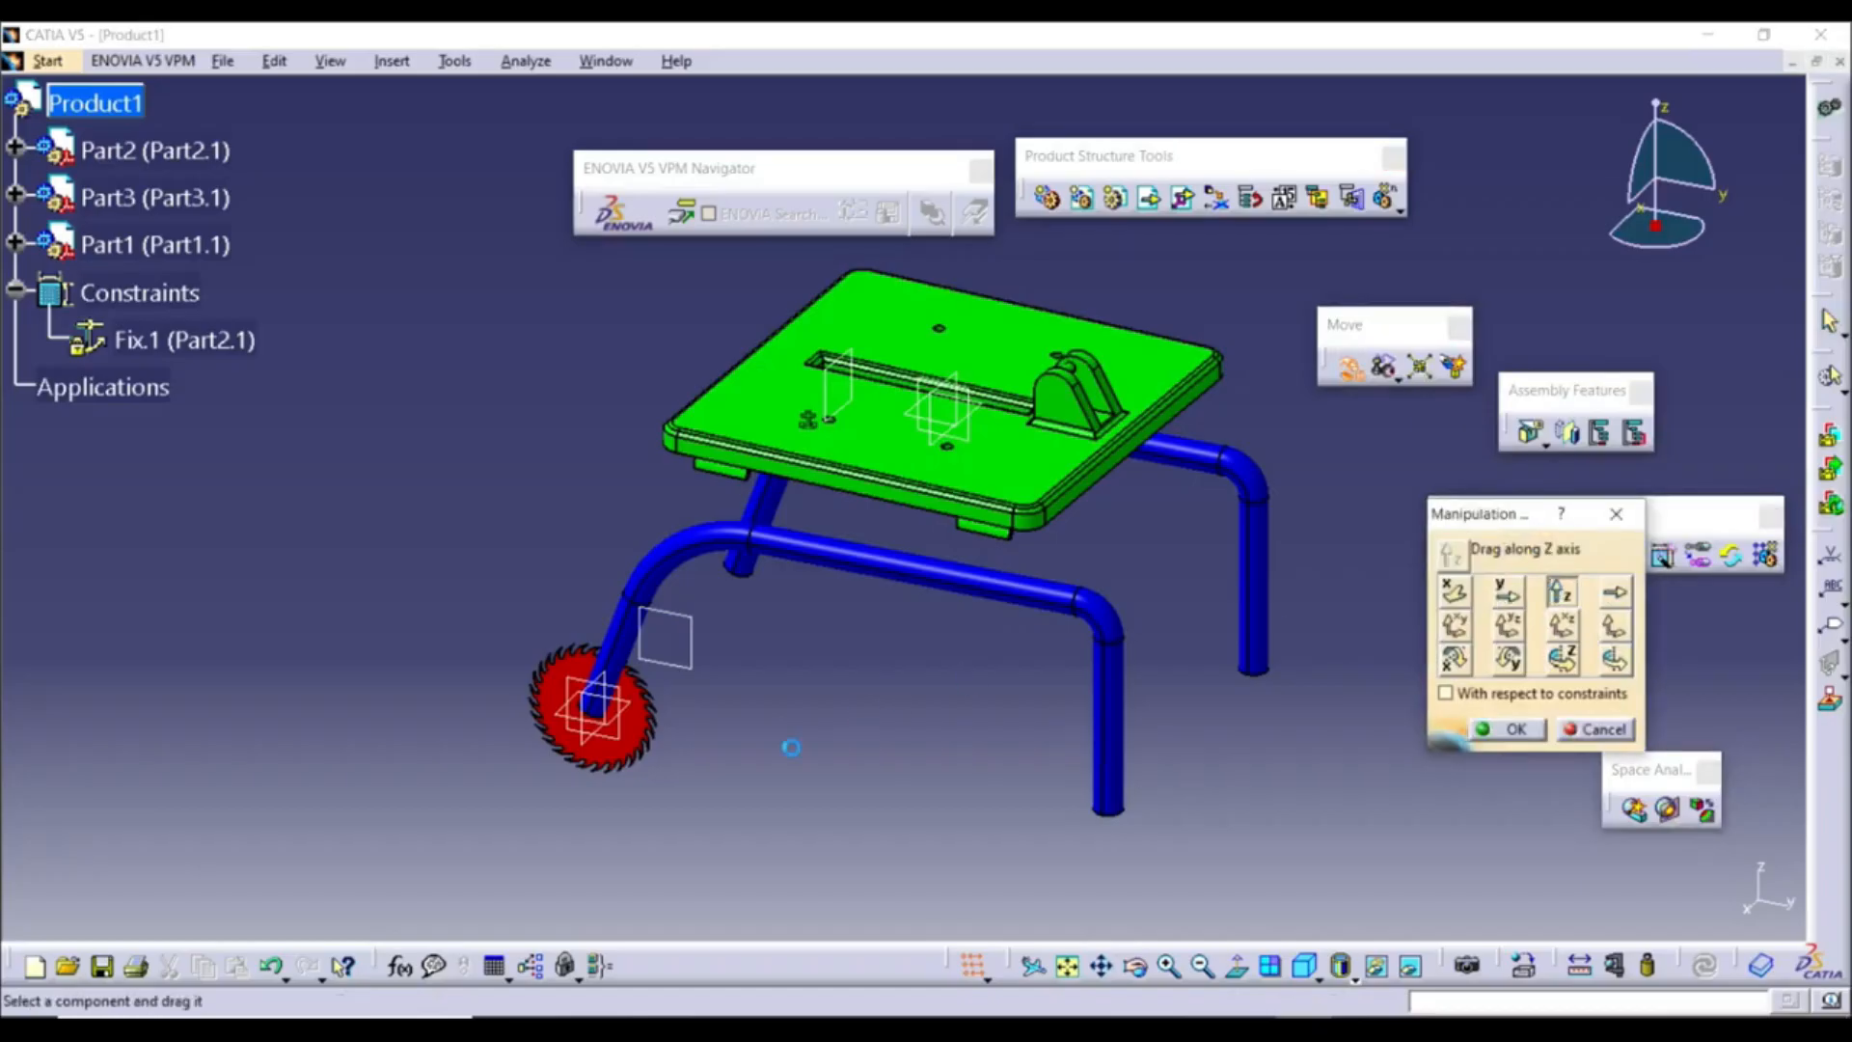
left_click_drag(639, 743, 640, 214)
Insert the existing component Cover from the Bottom Up Insert folder into Product1
middle_click_drag(587, 401, 1105, 451)
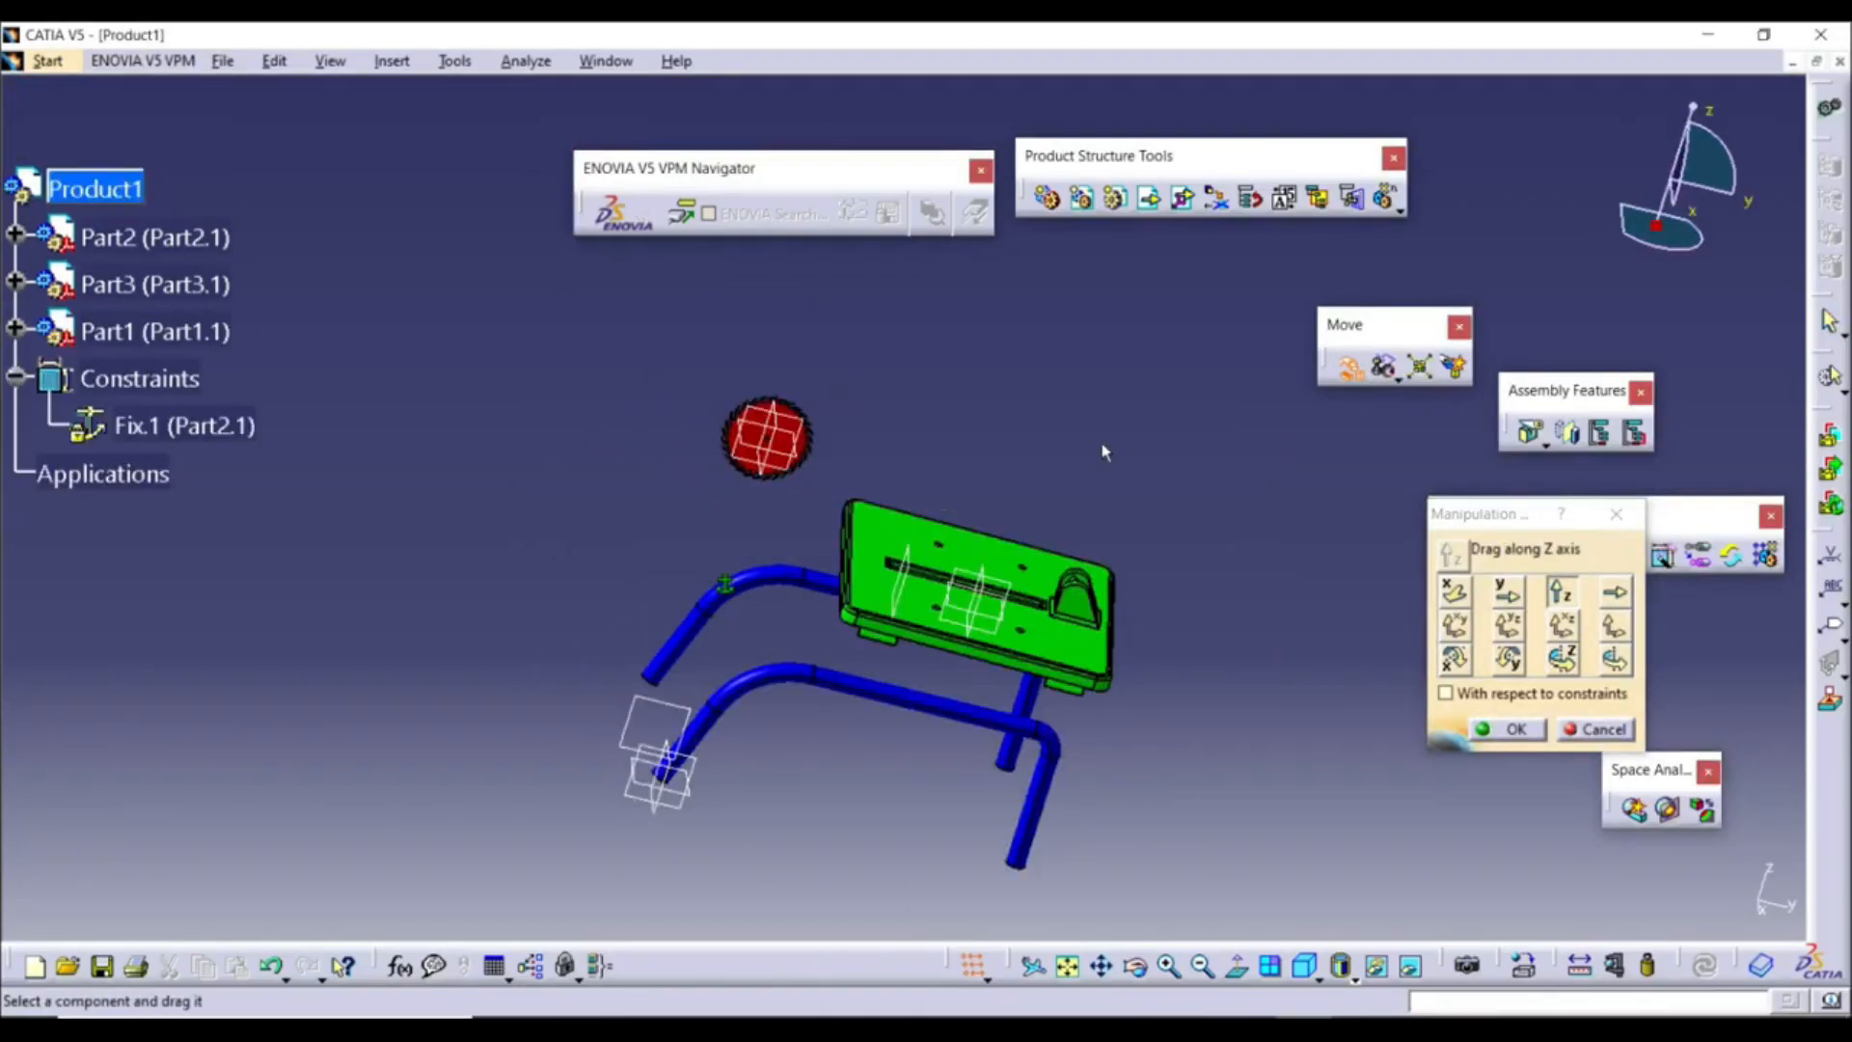
left_click(1148, 198)
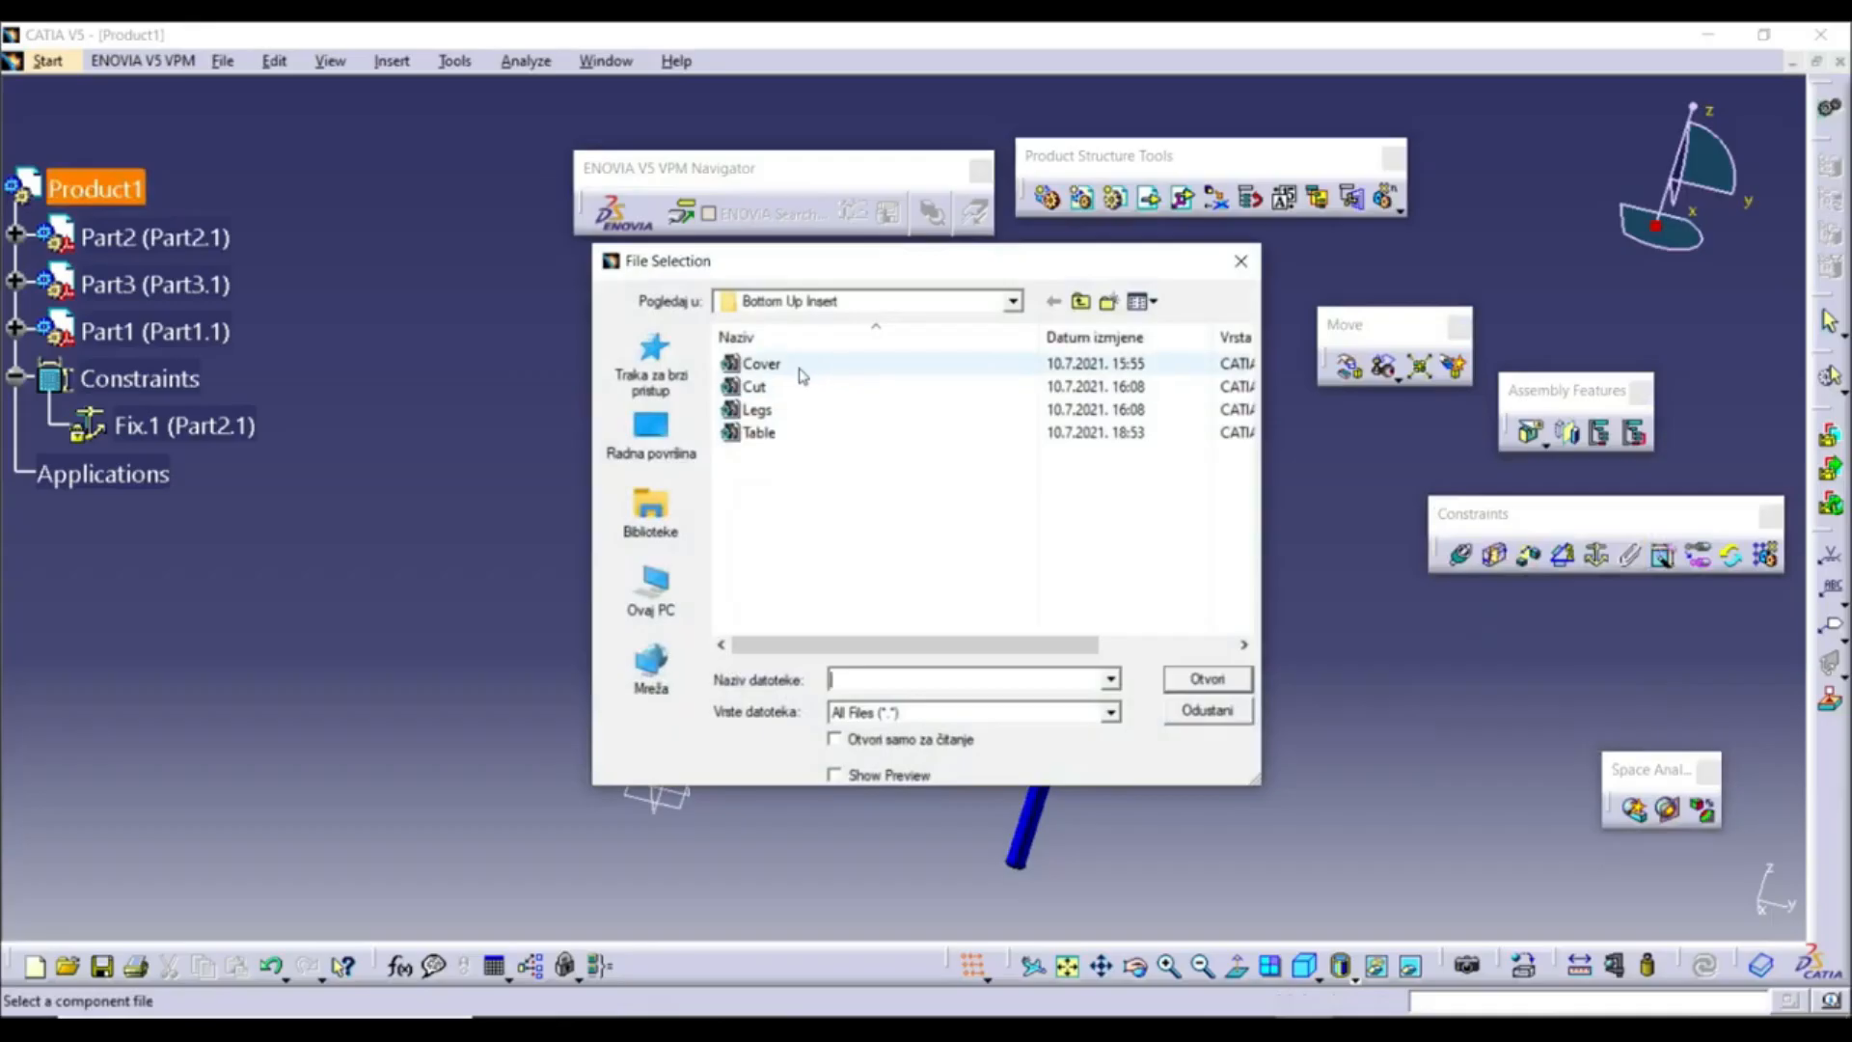
double_click(762, 364)
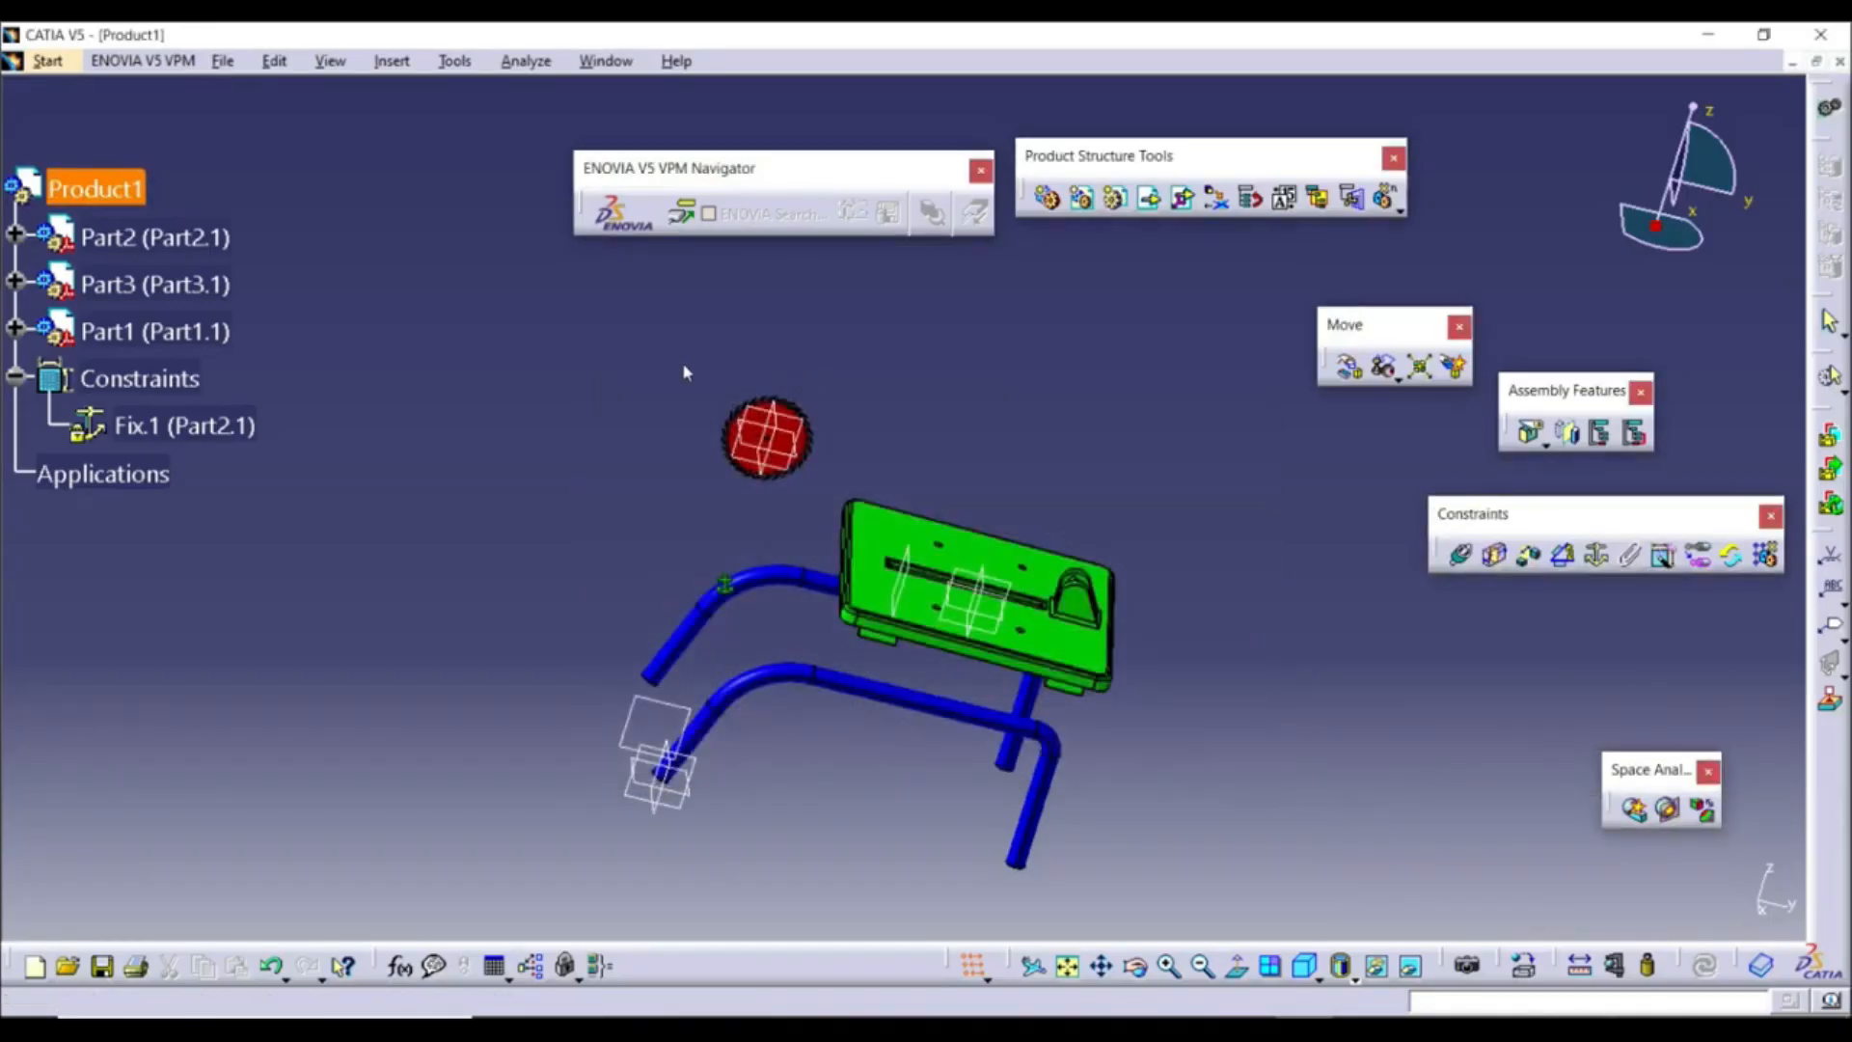
Raise the blade cover along the Z axis above the saw blade, turn it around Z to face the opposite way, and finish the manipulation
middle_click_drag(772, 421, 697, 502)
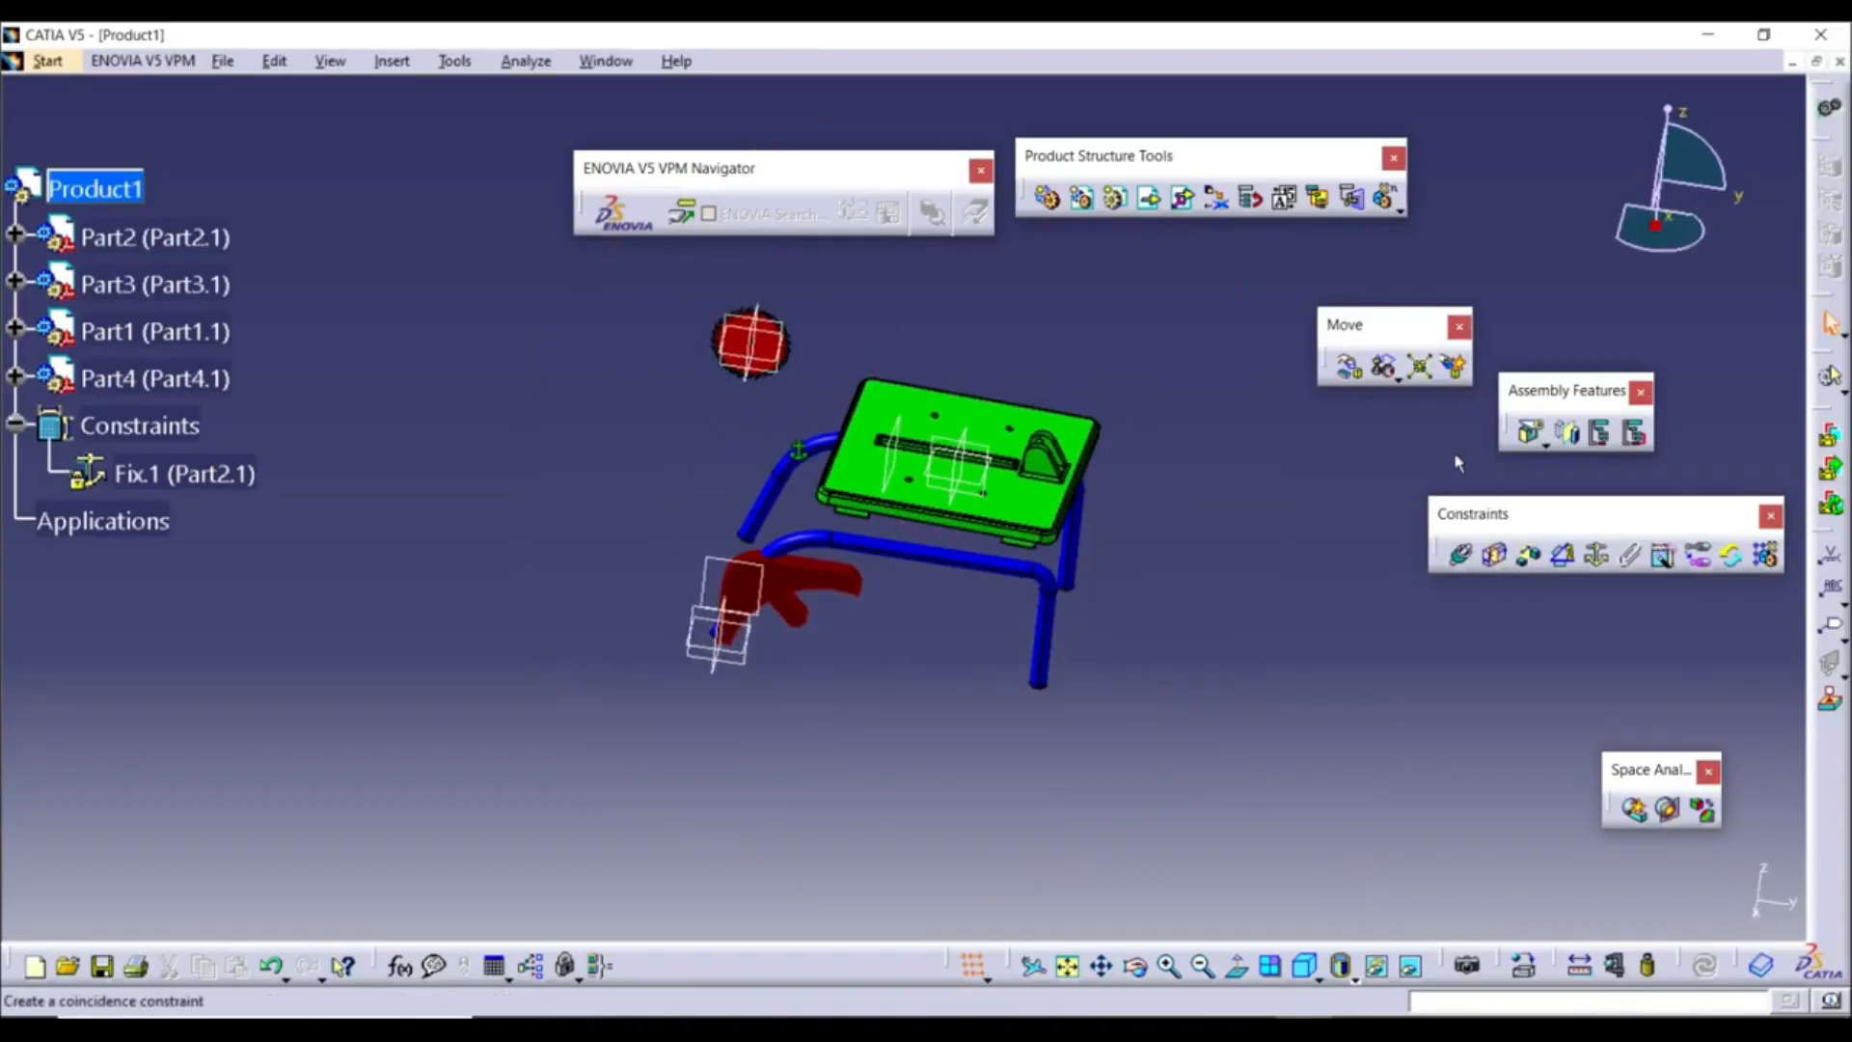
left_click(1349, 366)
left_click(1563, 591)
left_click_drag(777, 590, 747, 196)
middle_click_drag(883, 407, 878, 662)
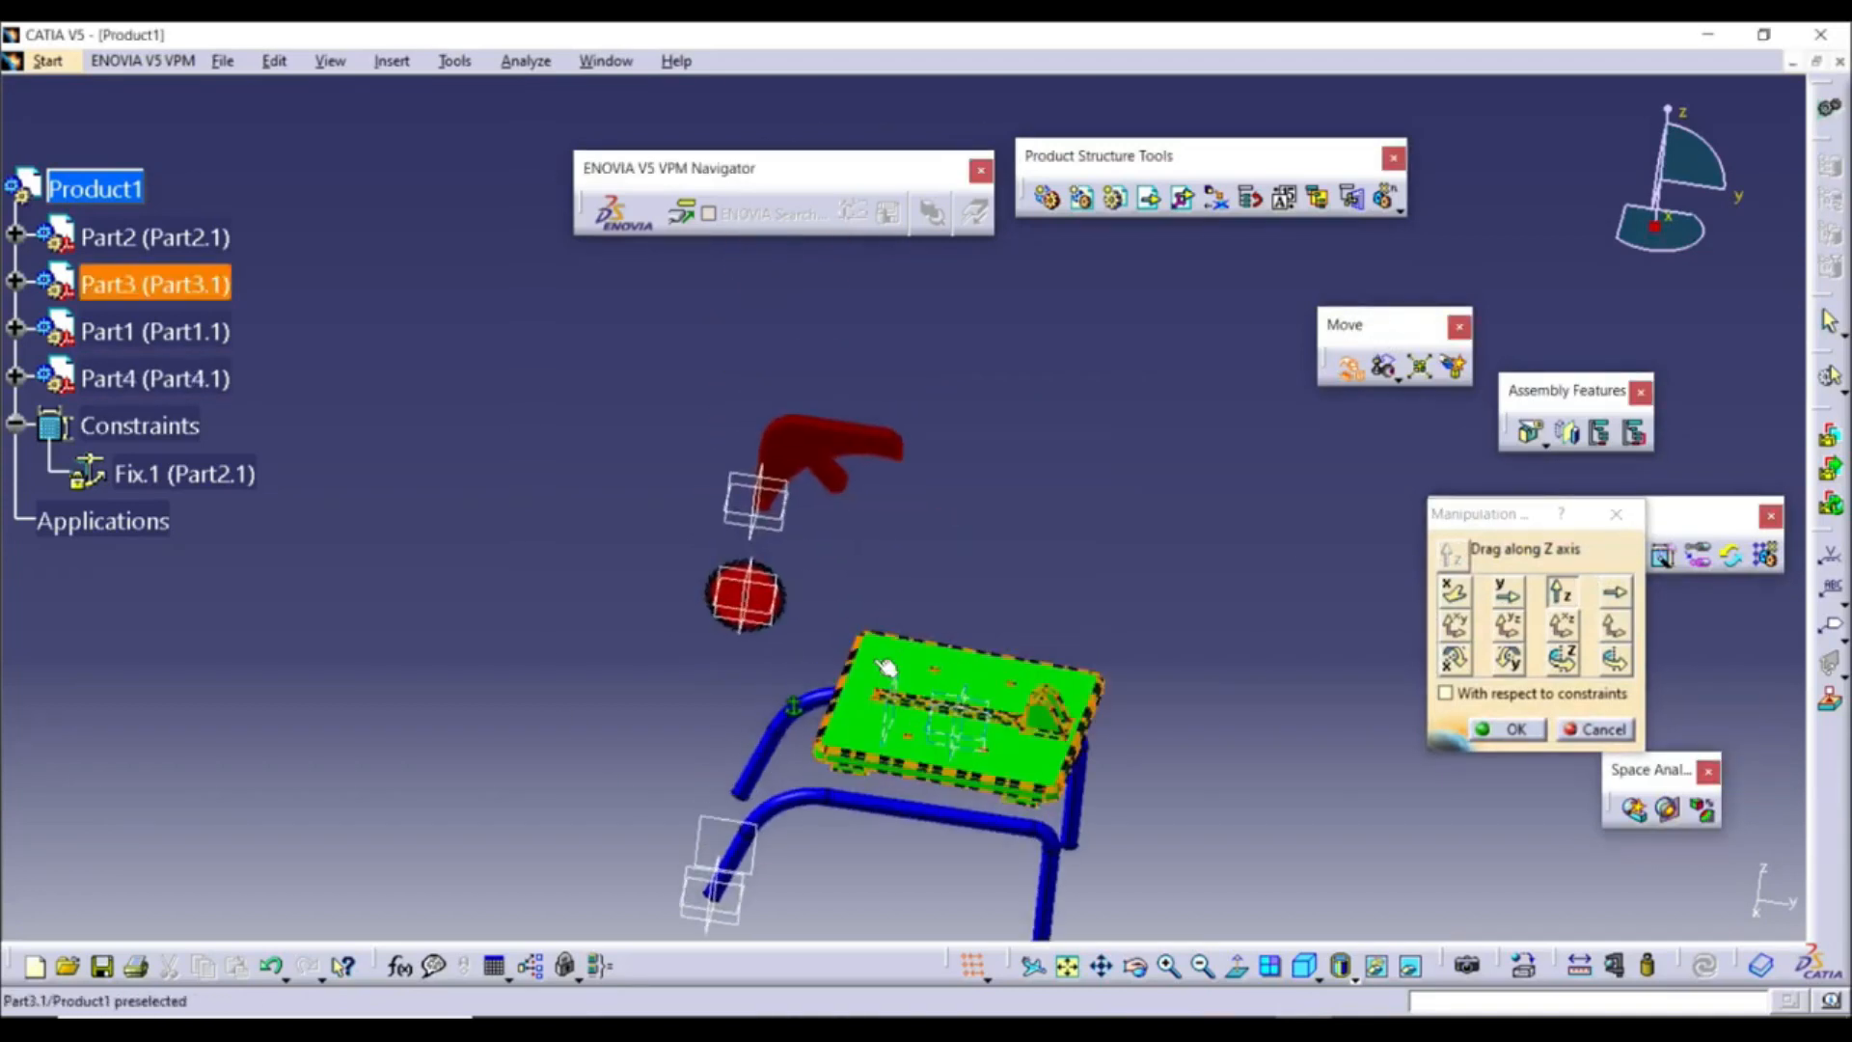
left_click(1563, 659)
left_click_drag(866, 473, 616, 364)
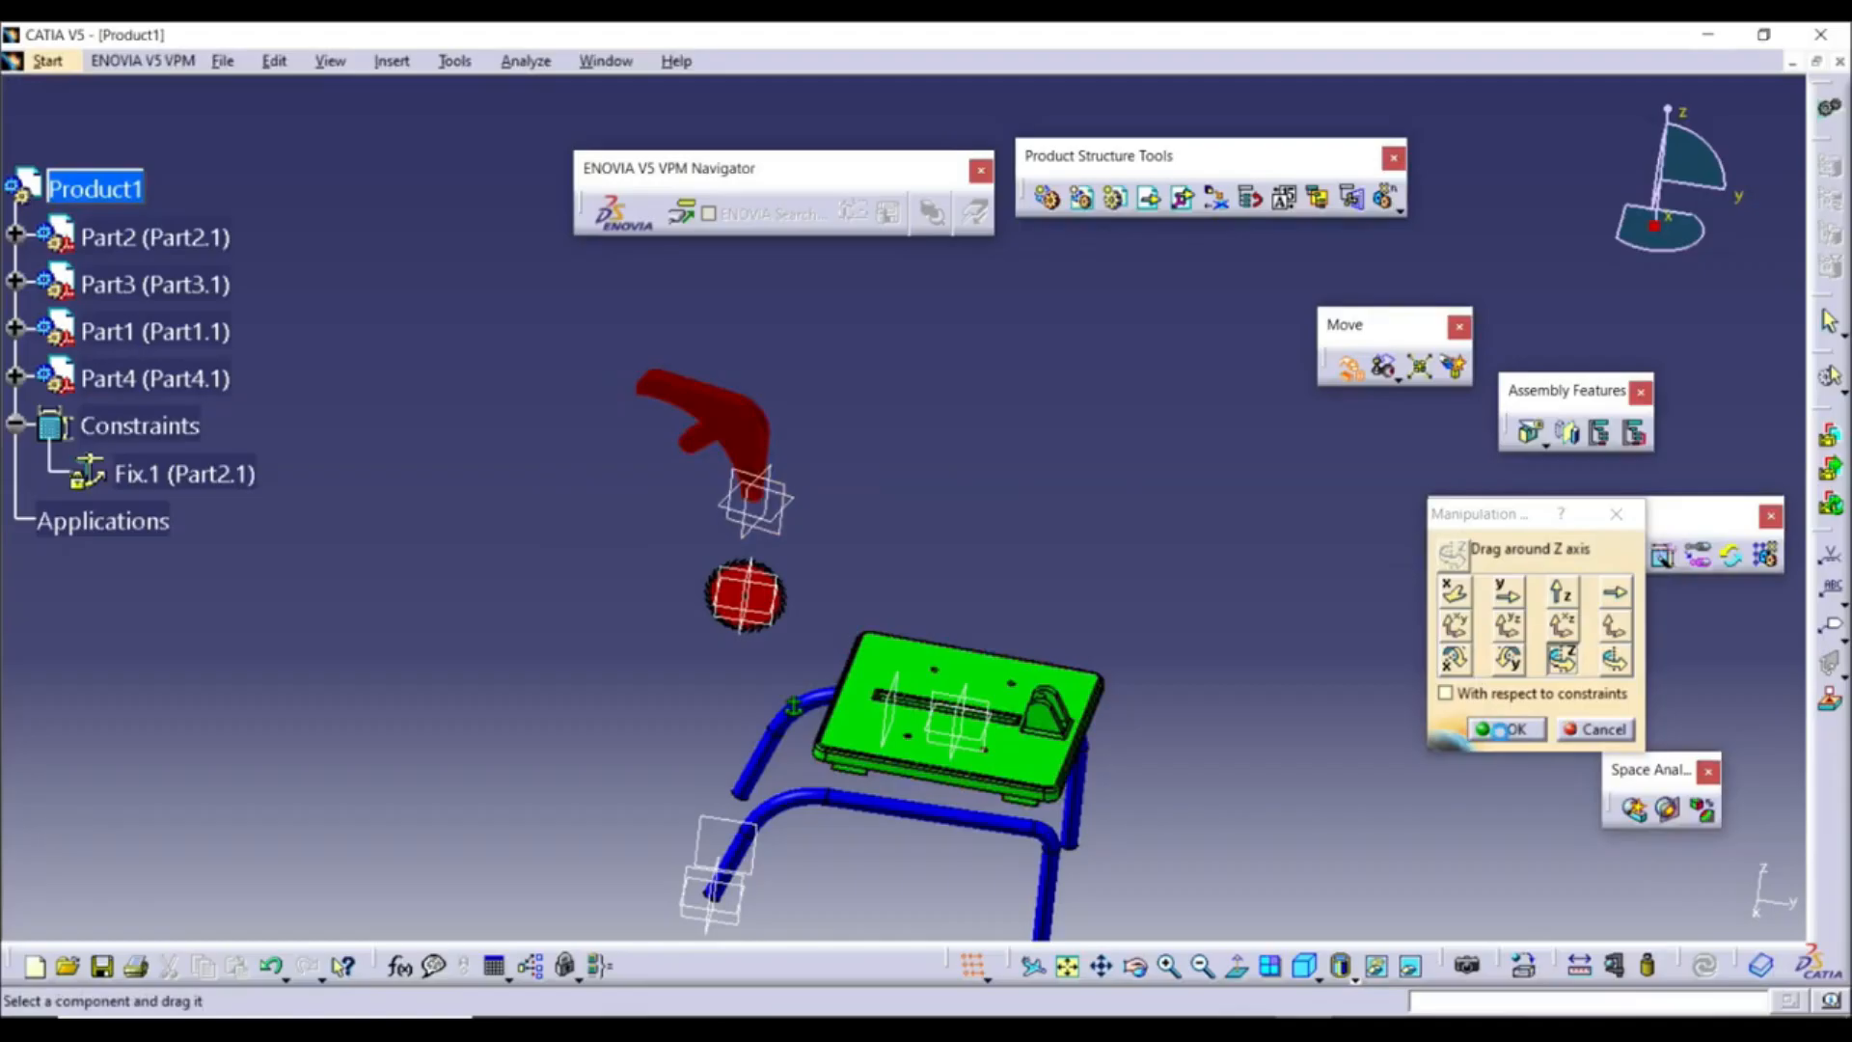
left_click(1500, 731)
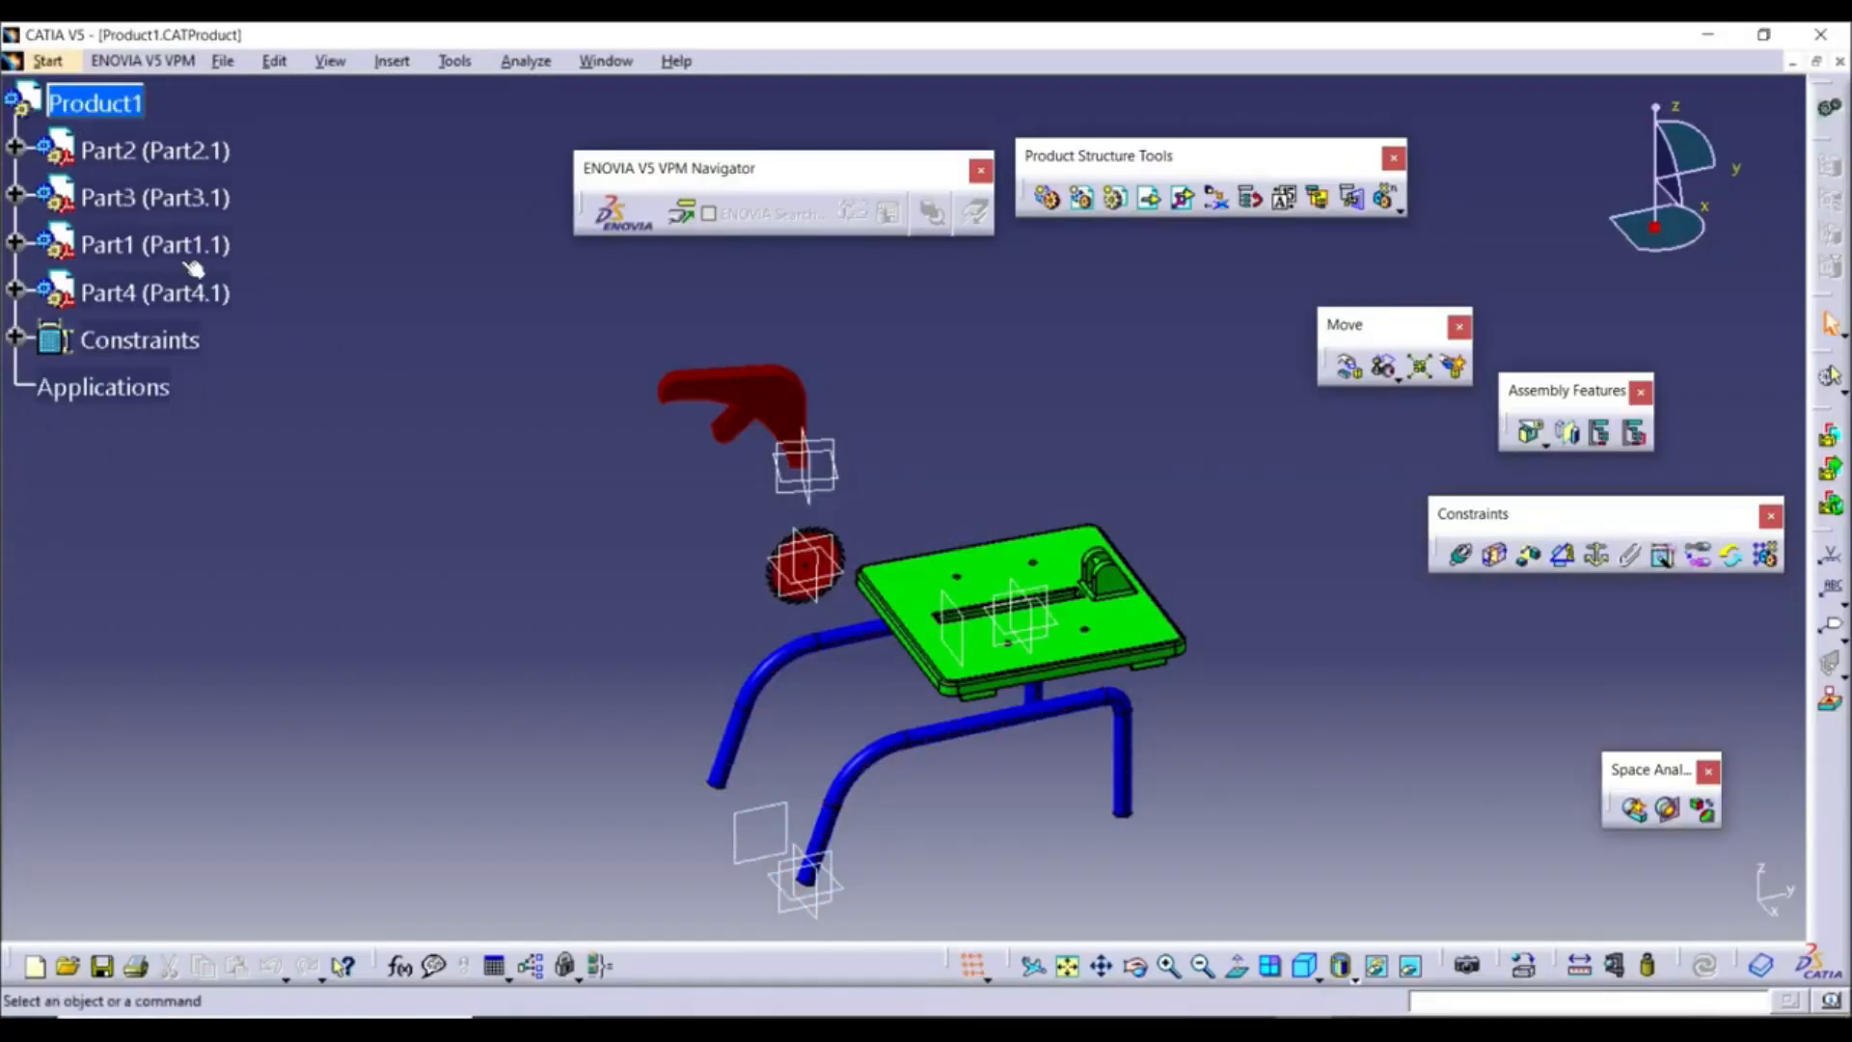
middle_click_drag(905, 708, 802, 680)
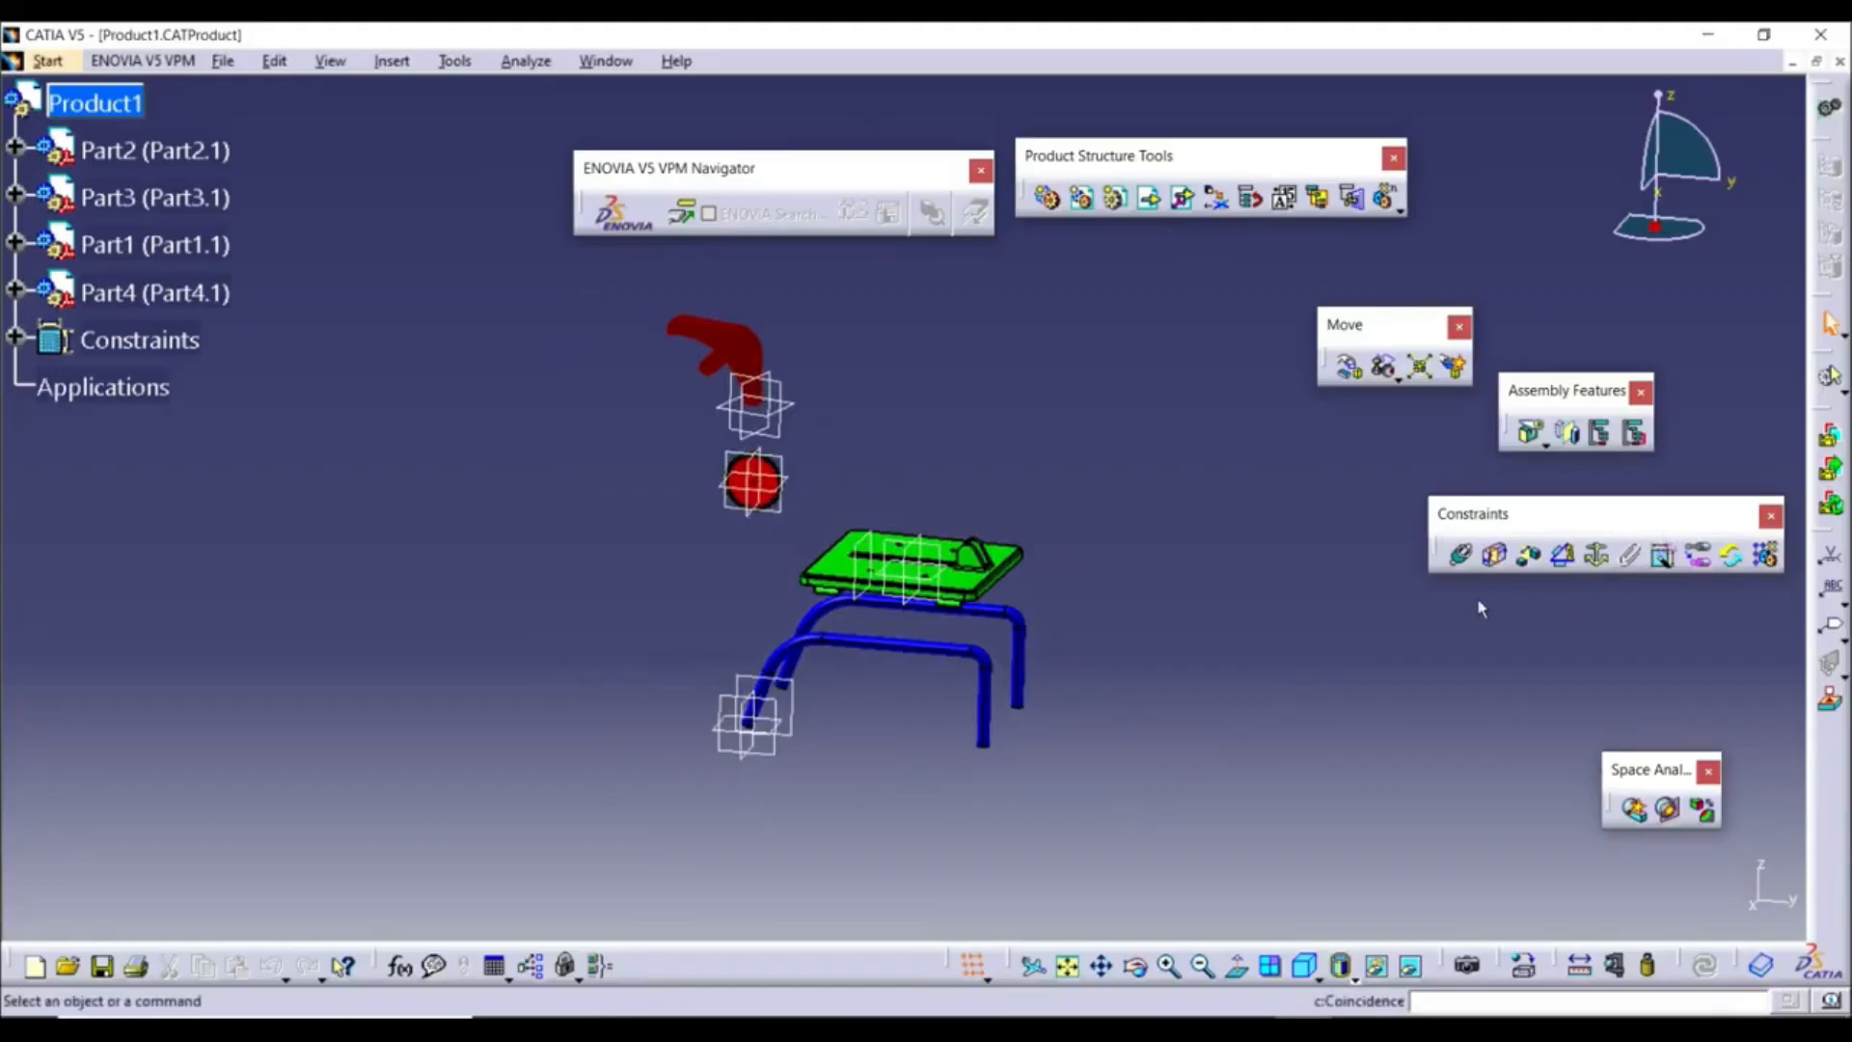
right_click(1831, 801)
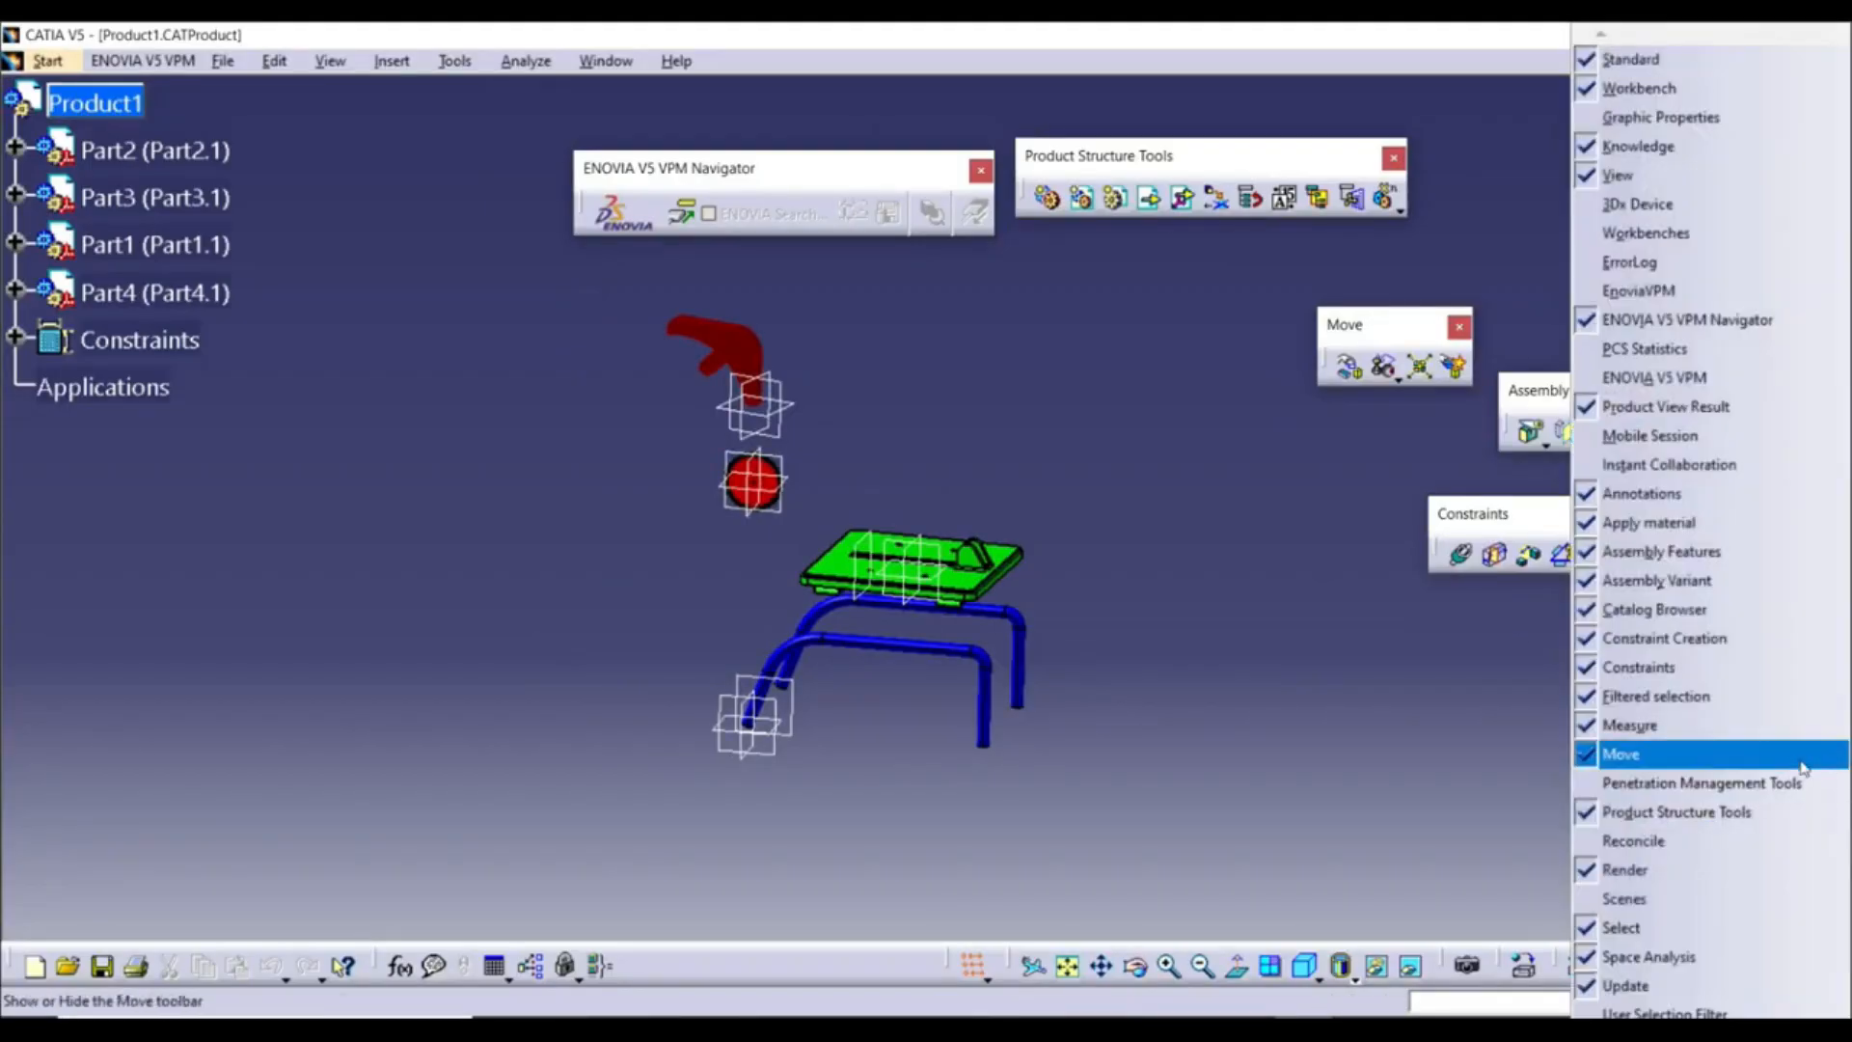
left_click(1407, 653)
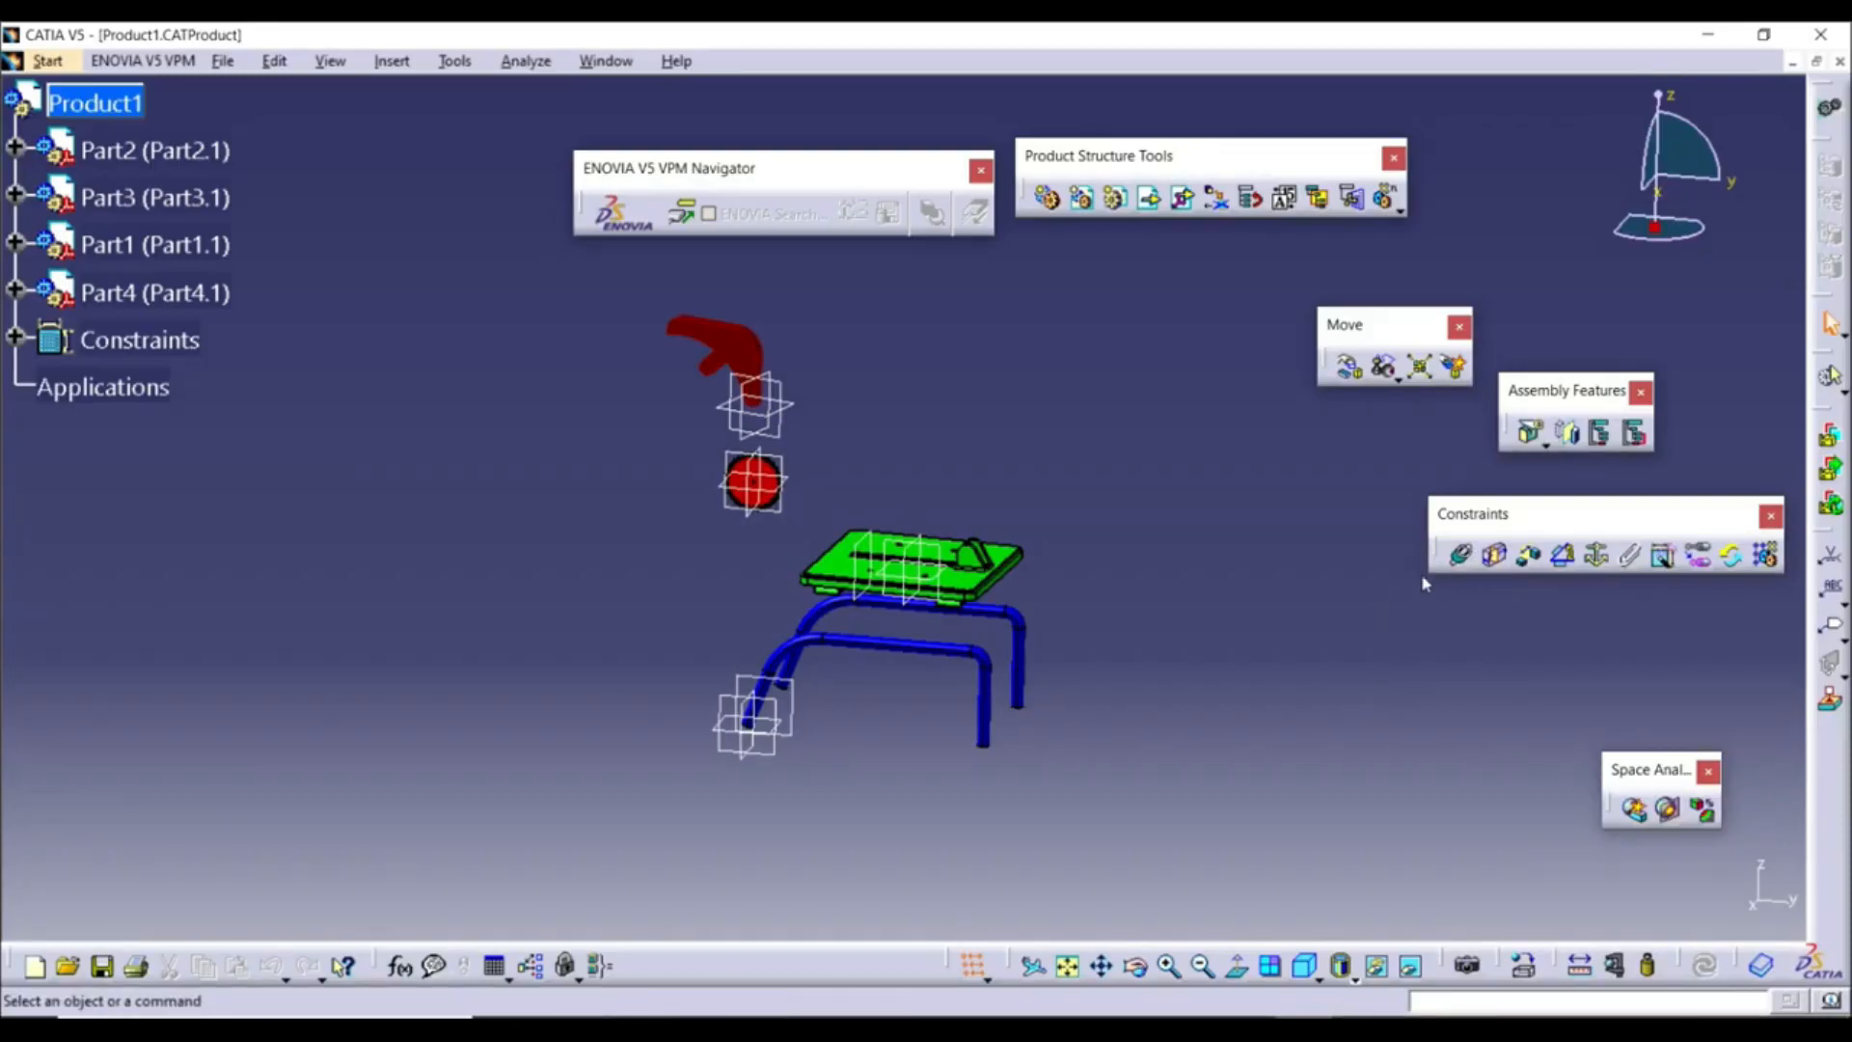
Add a coincidence constraint between the axis of a clip under the table and the axis of the leg's horizontal tube, and update the assembly
left_click(1463, 556)
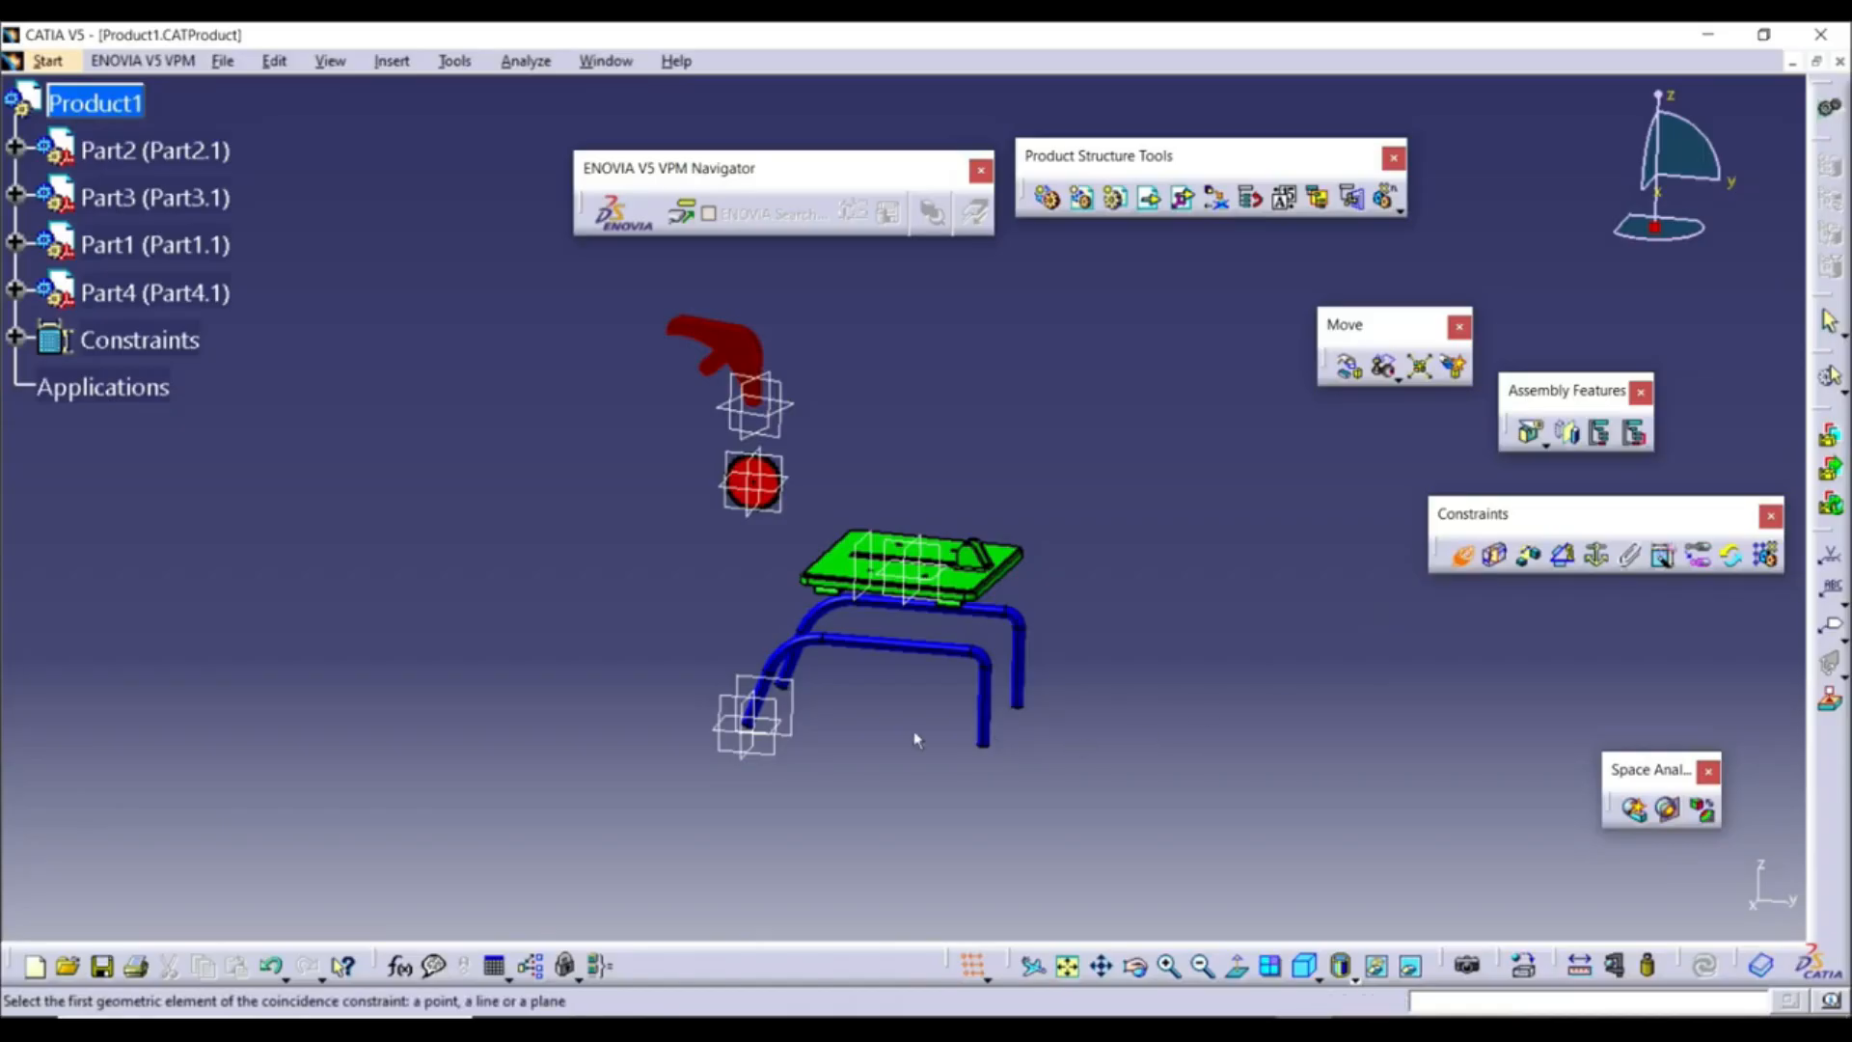
middle_click_drag(915, 700, 889, 555)
middle_click_drag(859, 798, 793, 524)
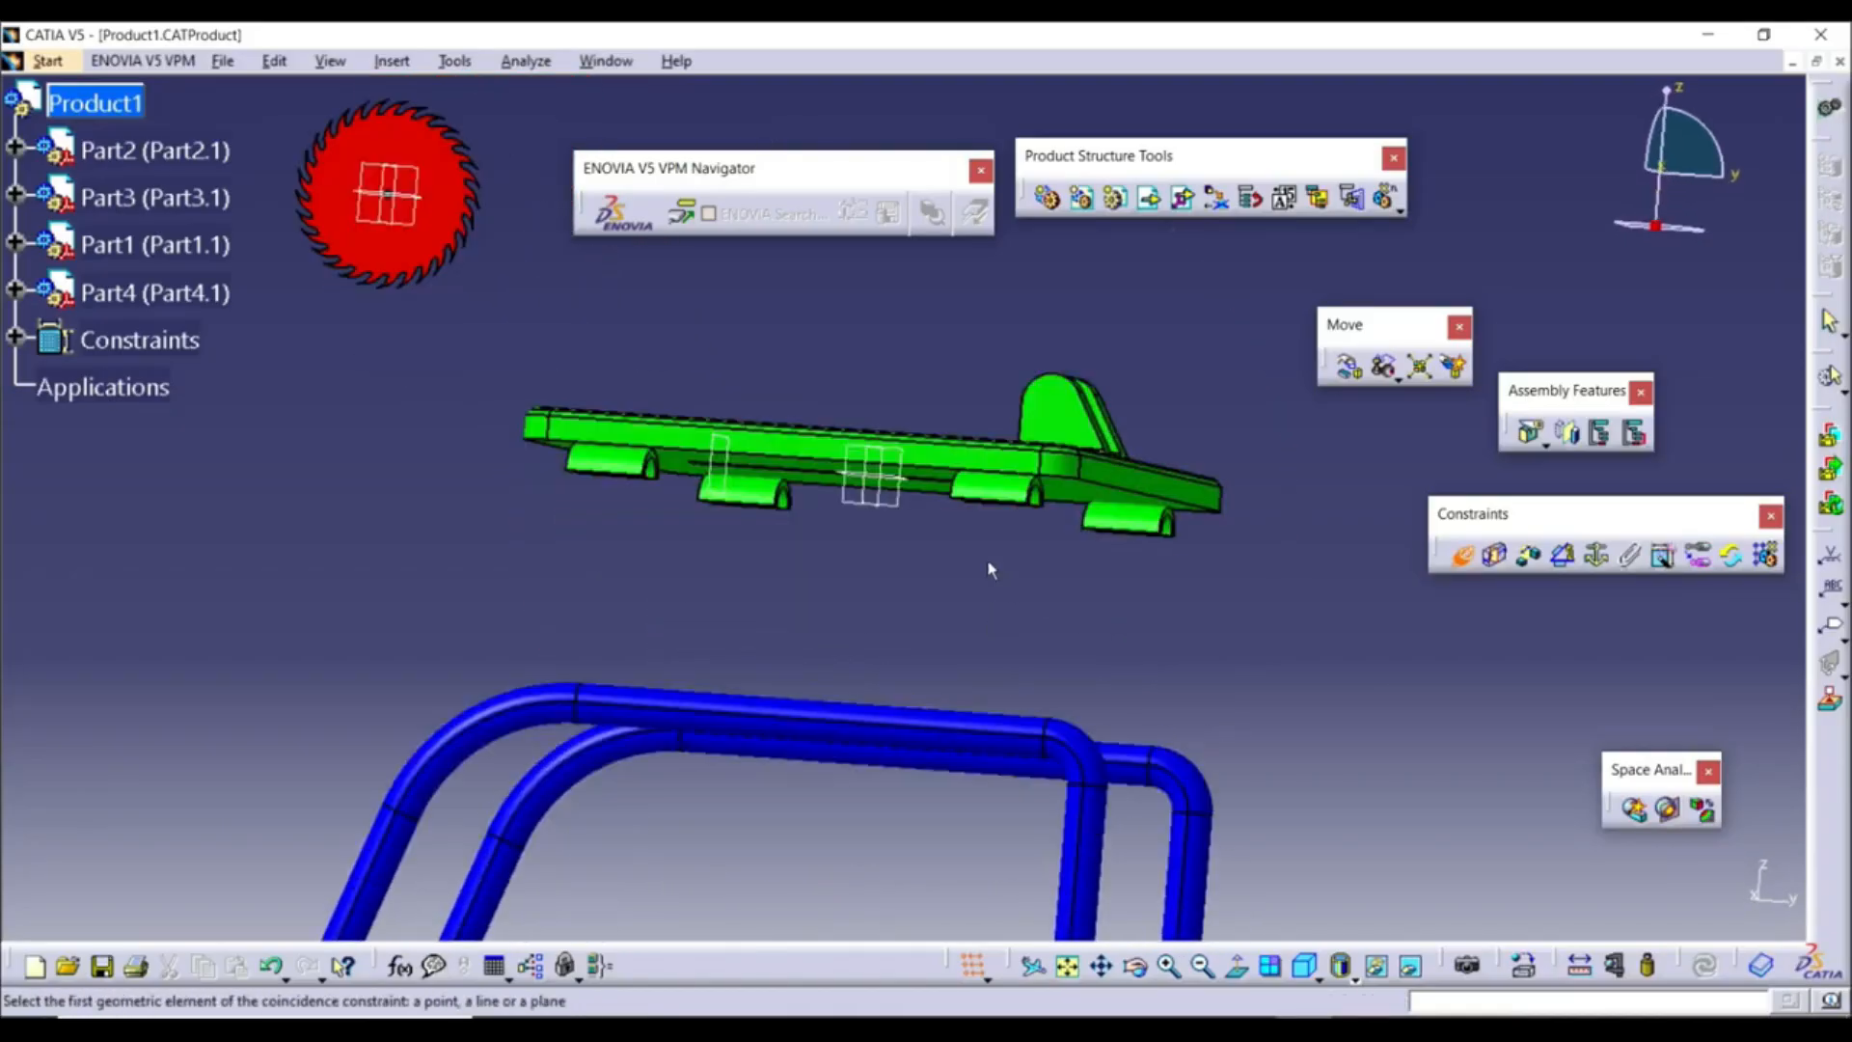
left_click(996, 490)
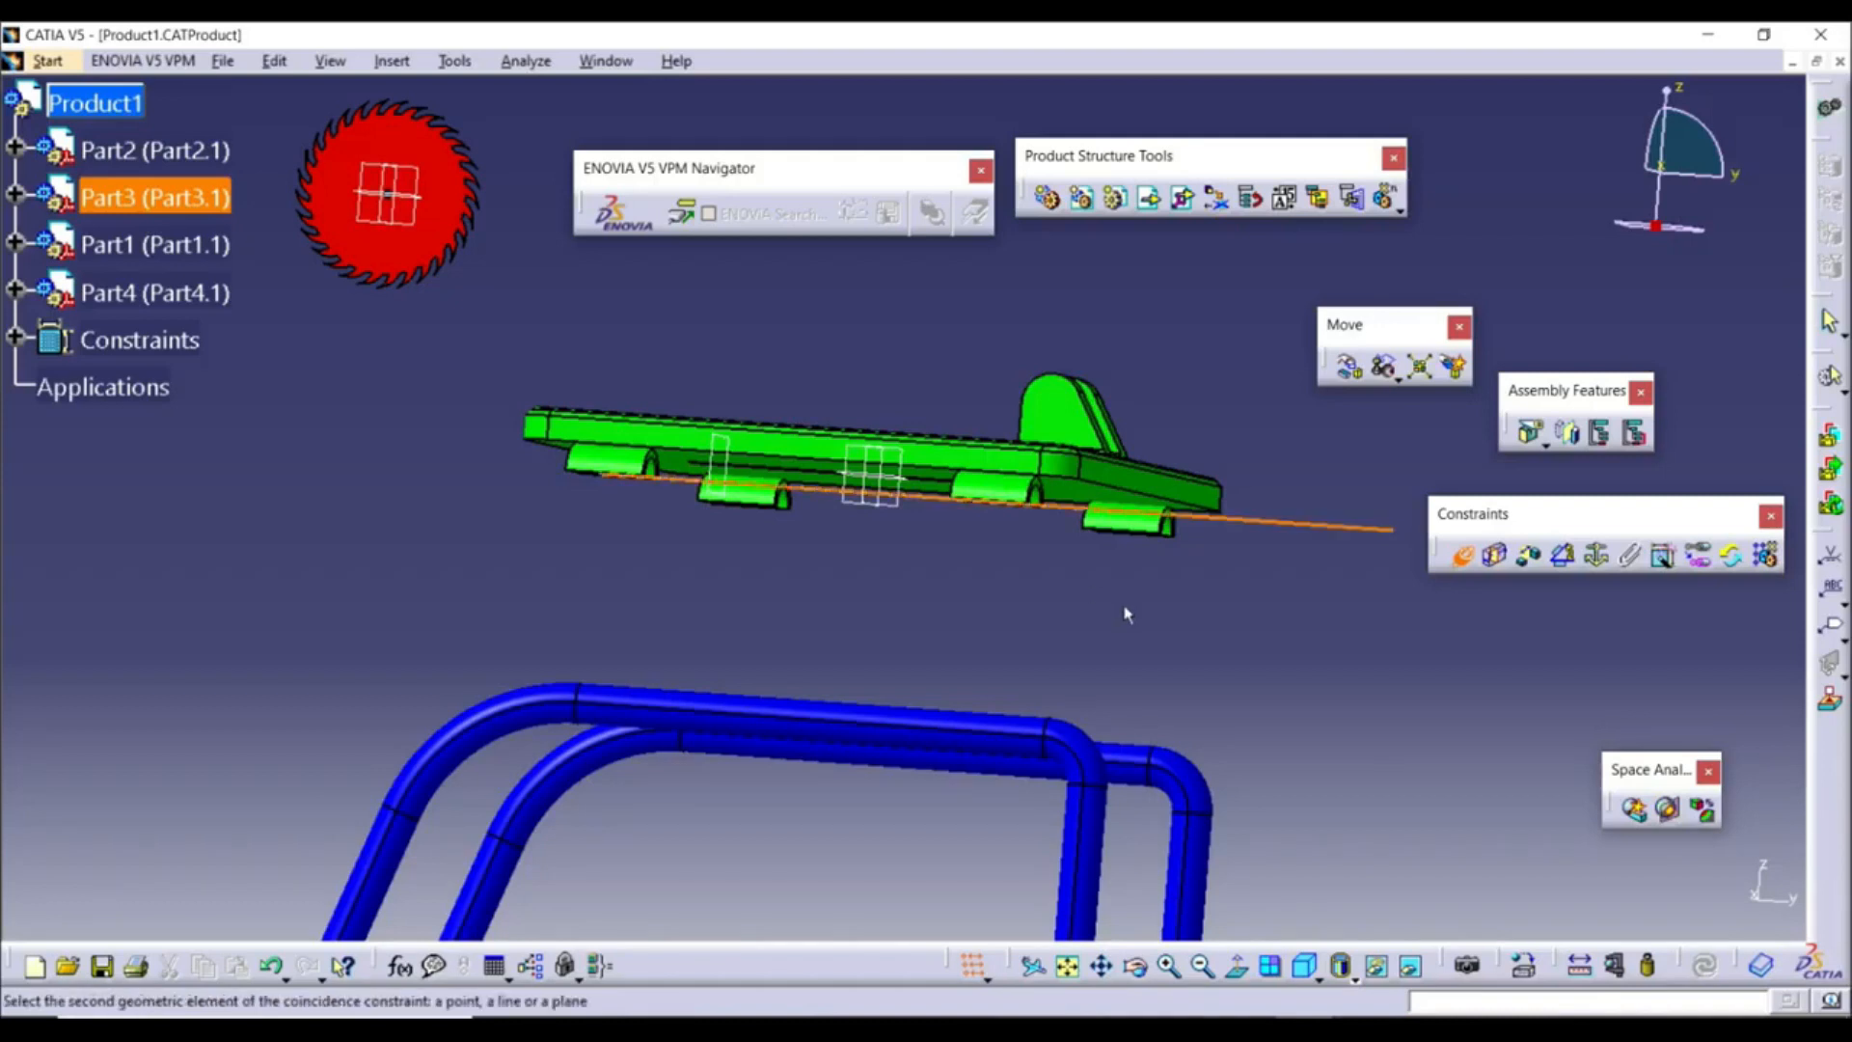
middle_click_drag(597, 616, 587, 695)
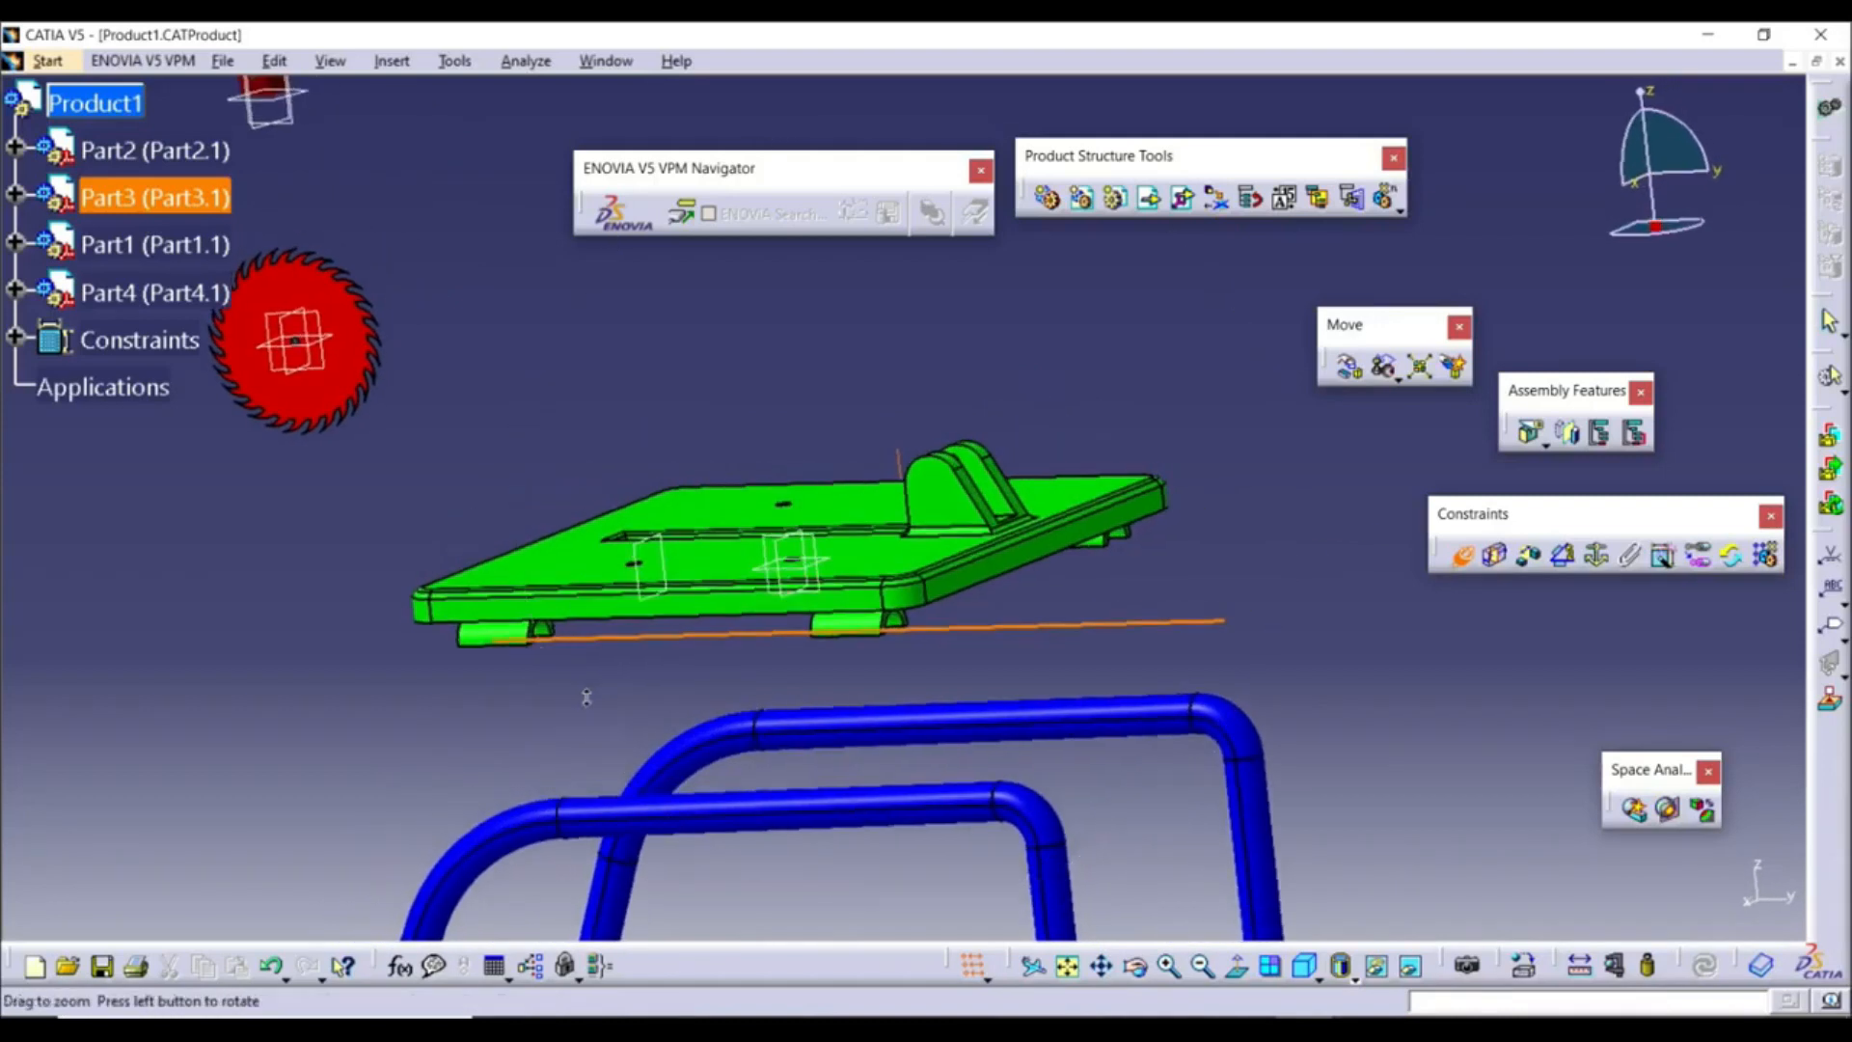
left_click(741, 813)
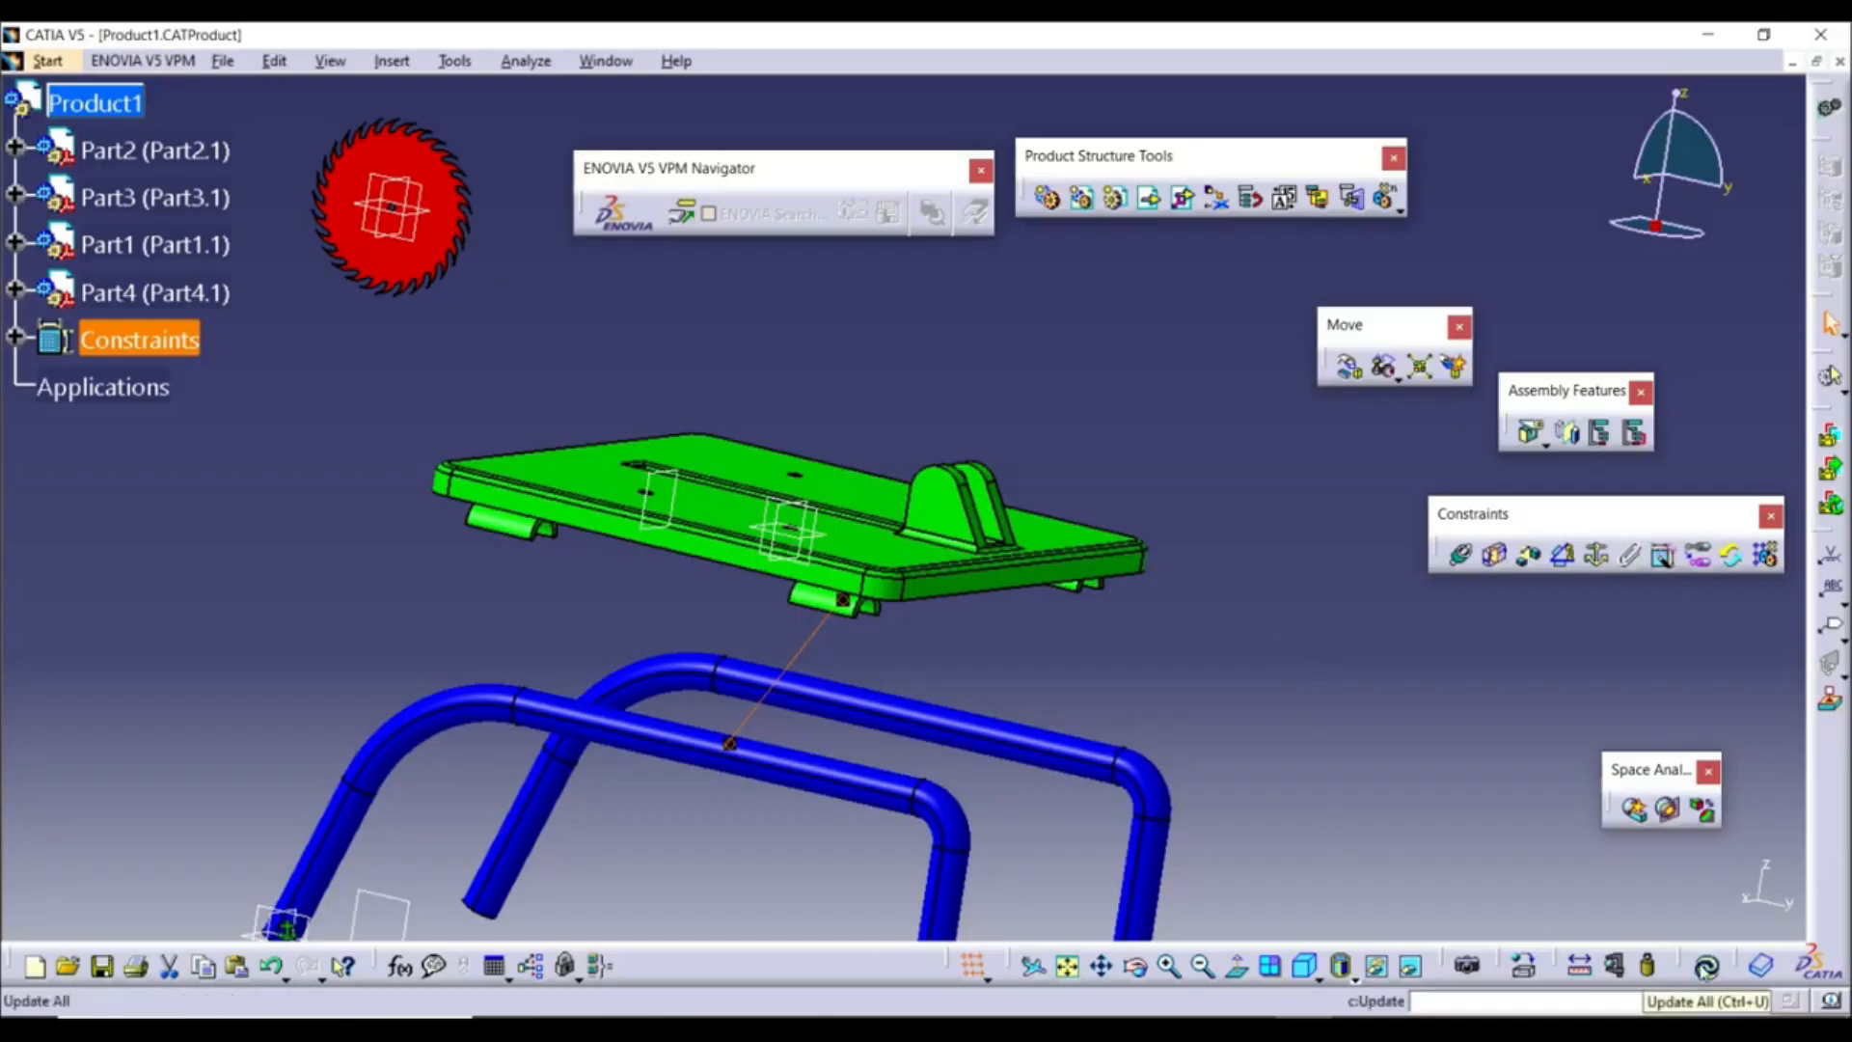
right_click(1817, 855)
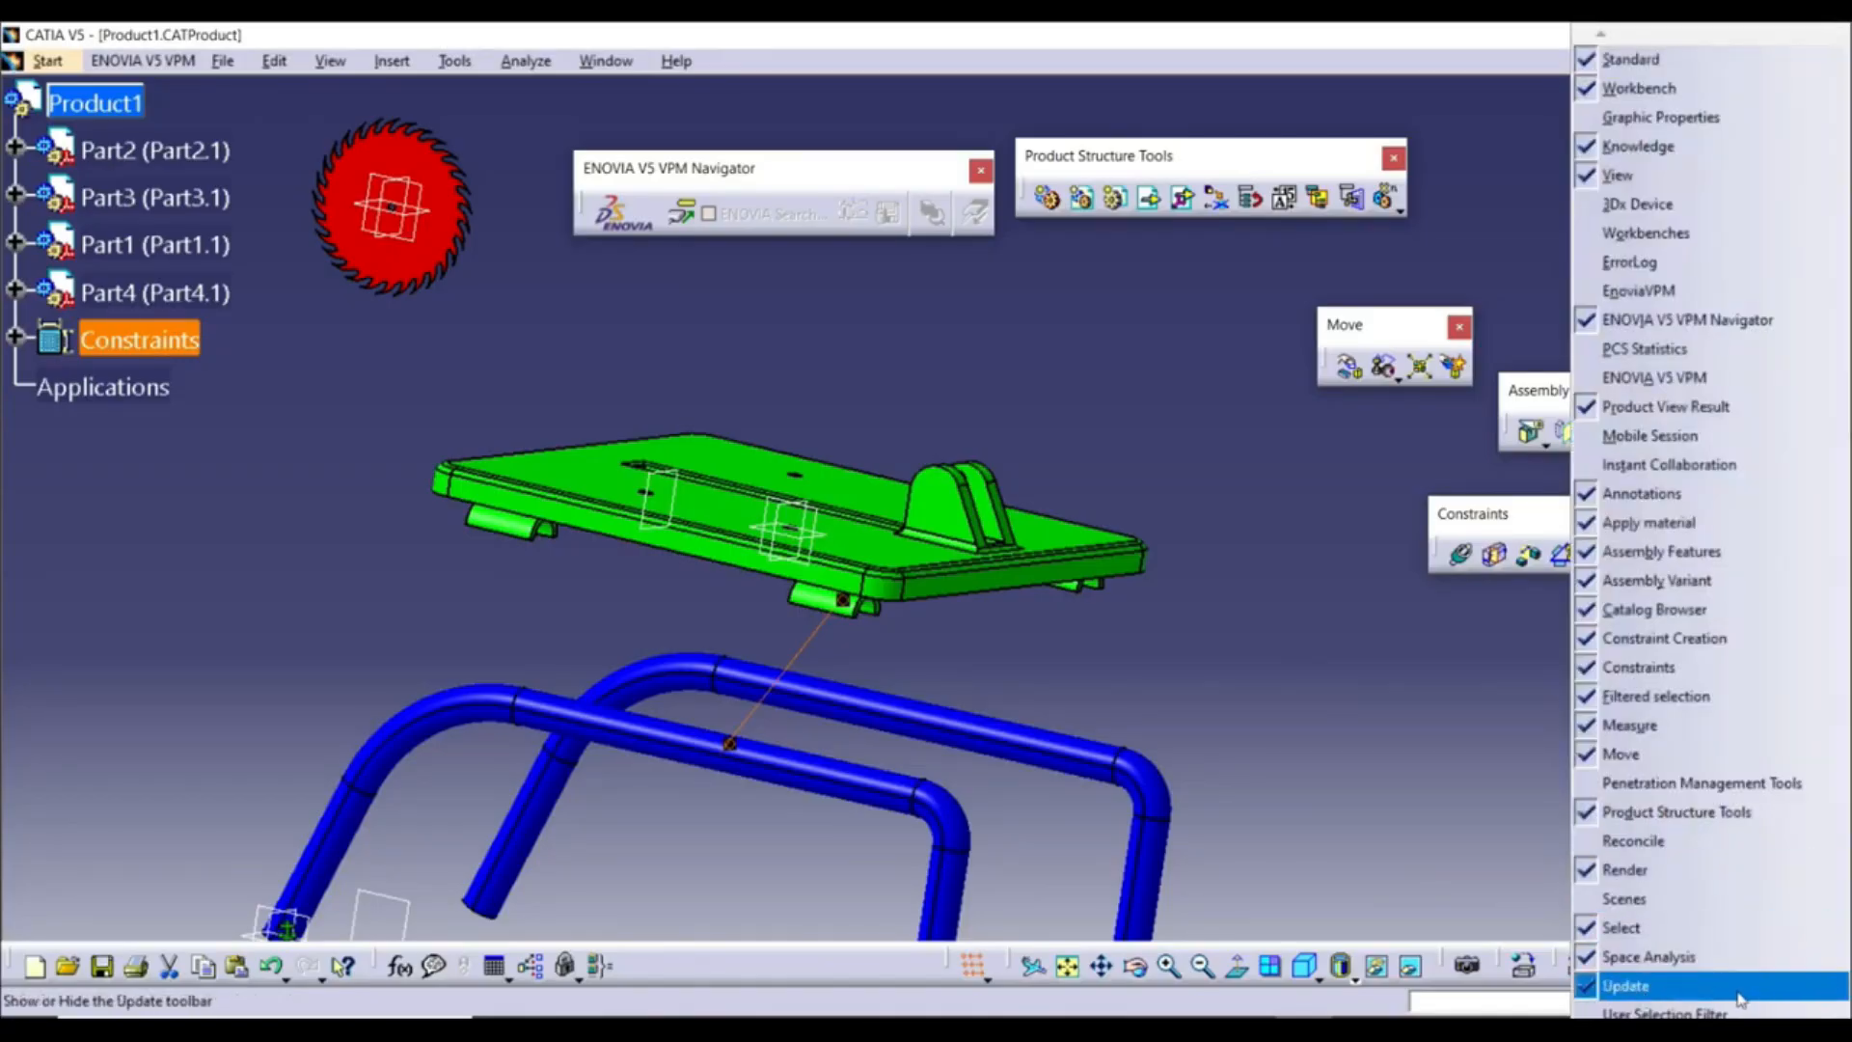
left_click(1741, 988)
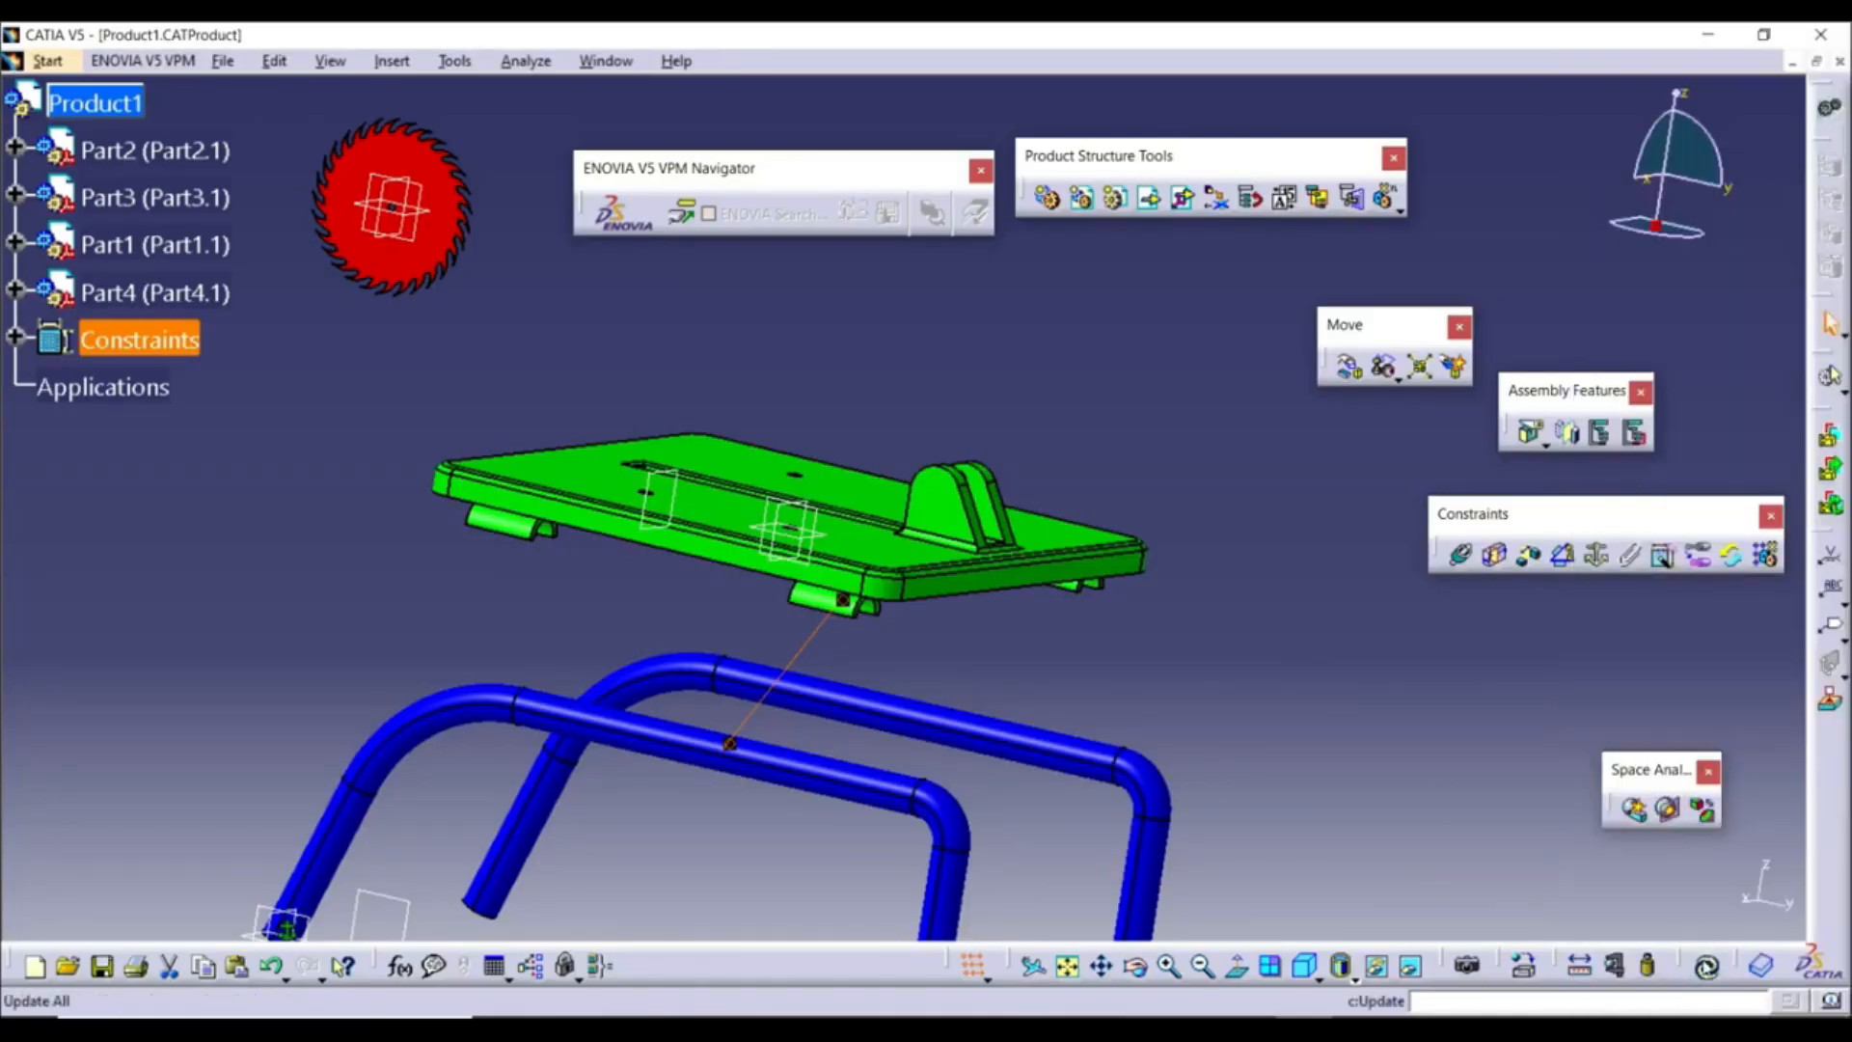
left_click(1706, 966)
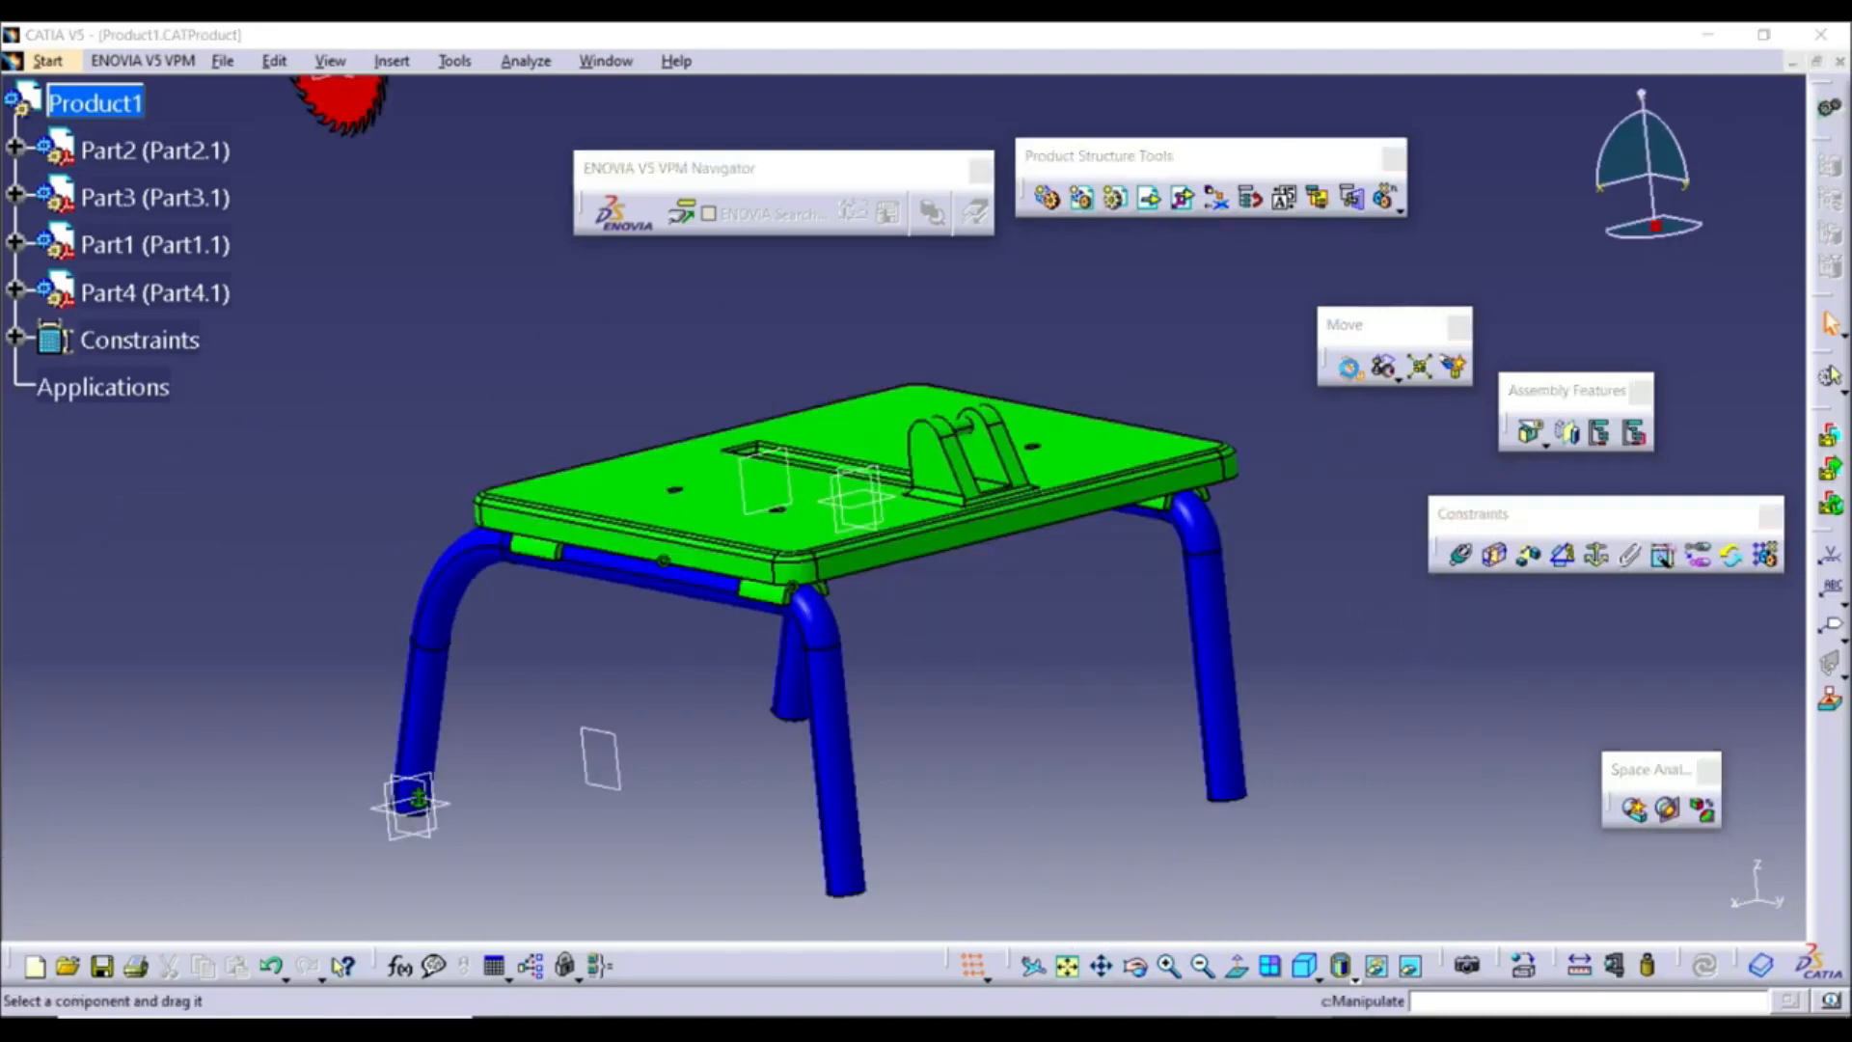
Manipulate the table with respect to constraints, sliding it along the Y axis and tilting it around the Y axis
left_click(1350, 368)
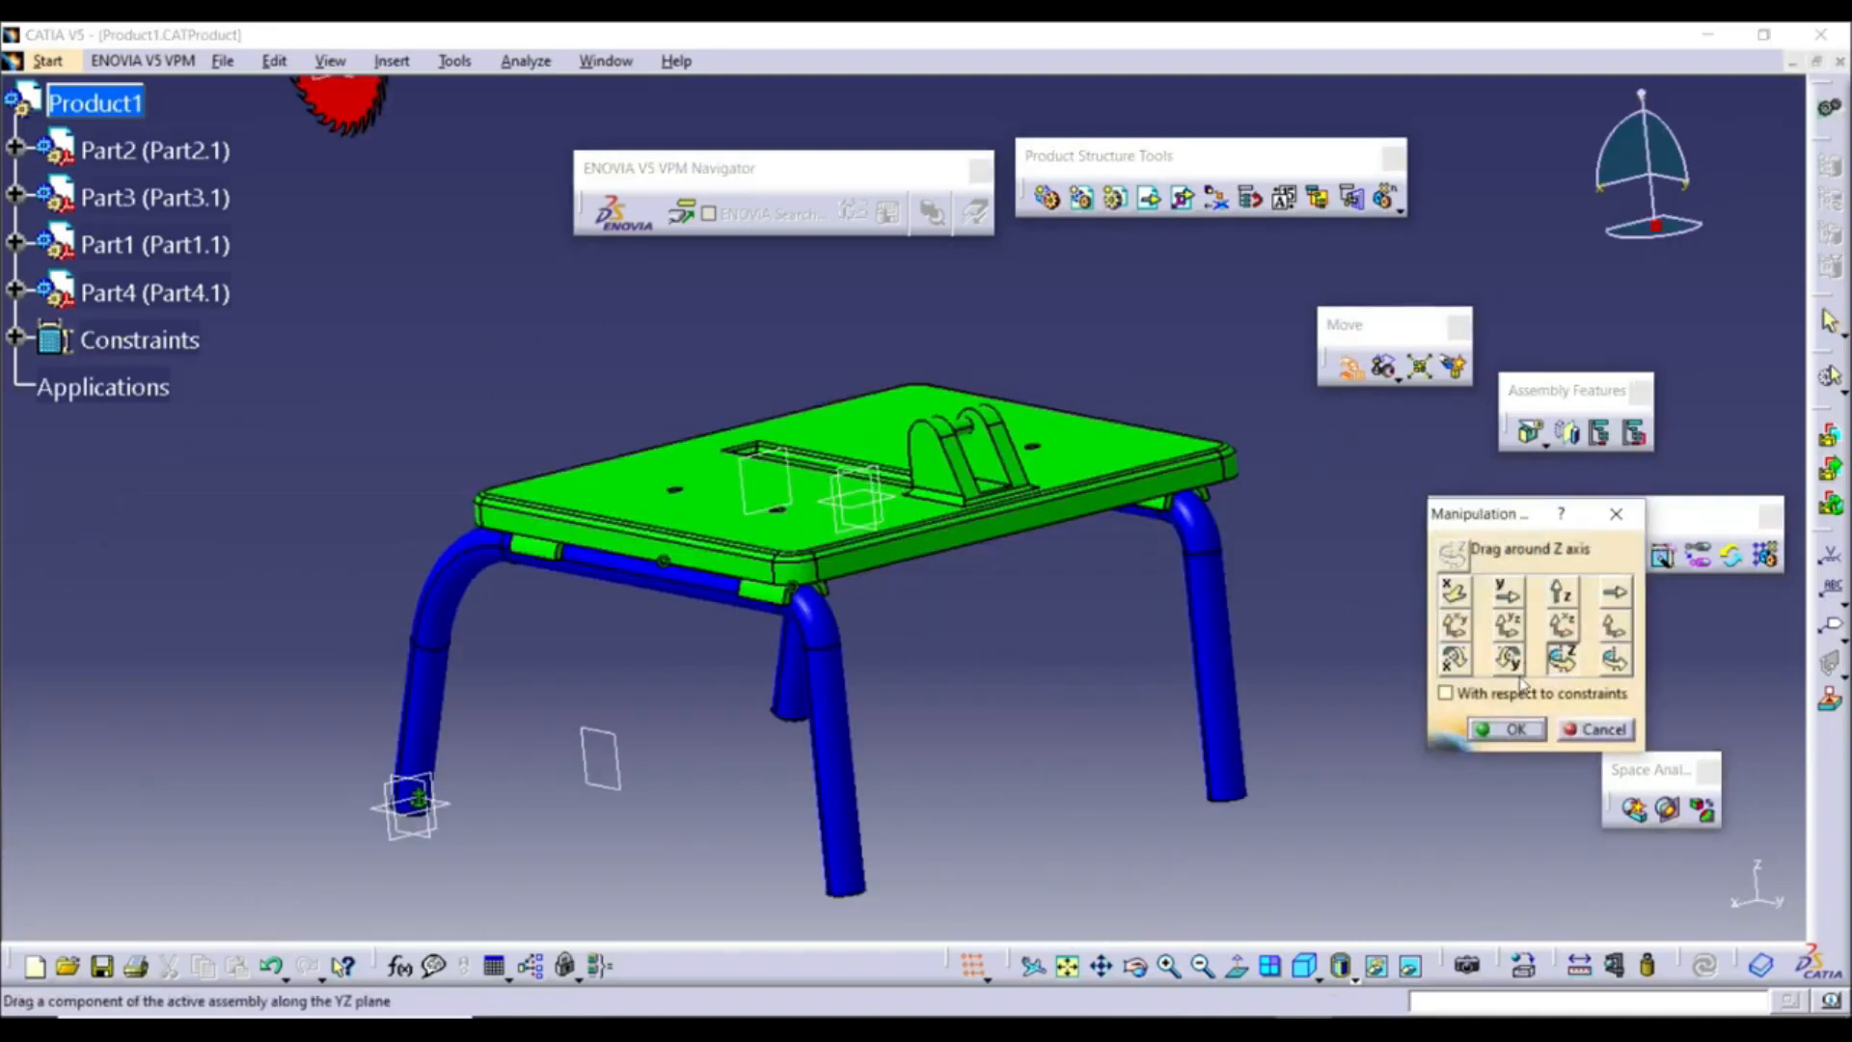
left_click(1508, 590)
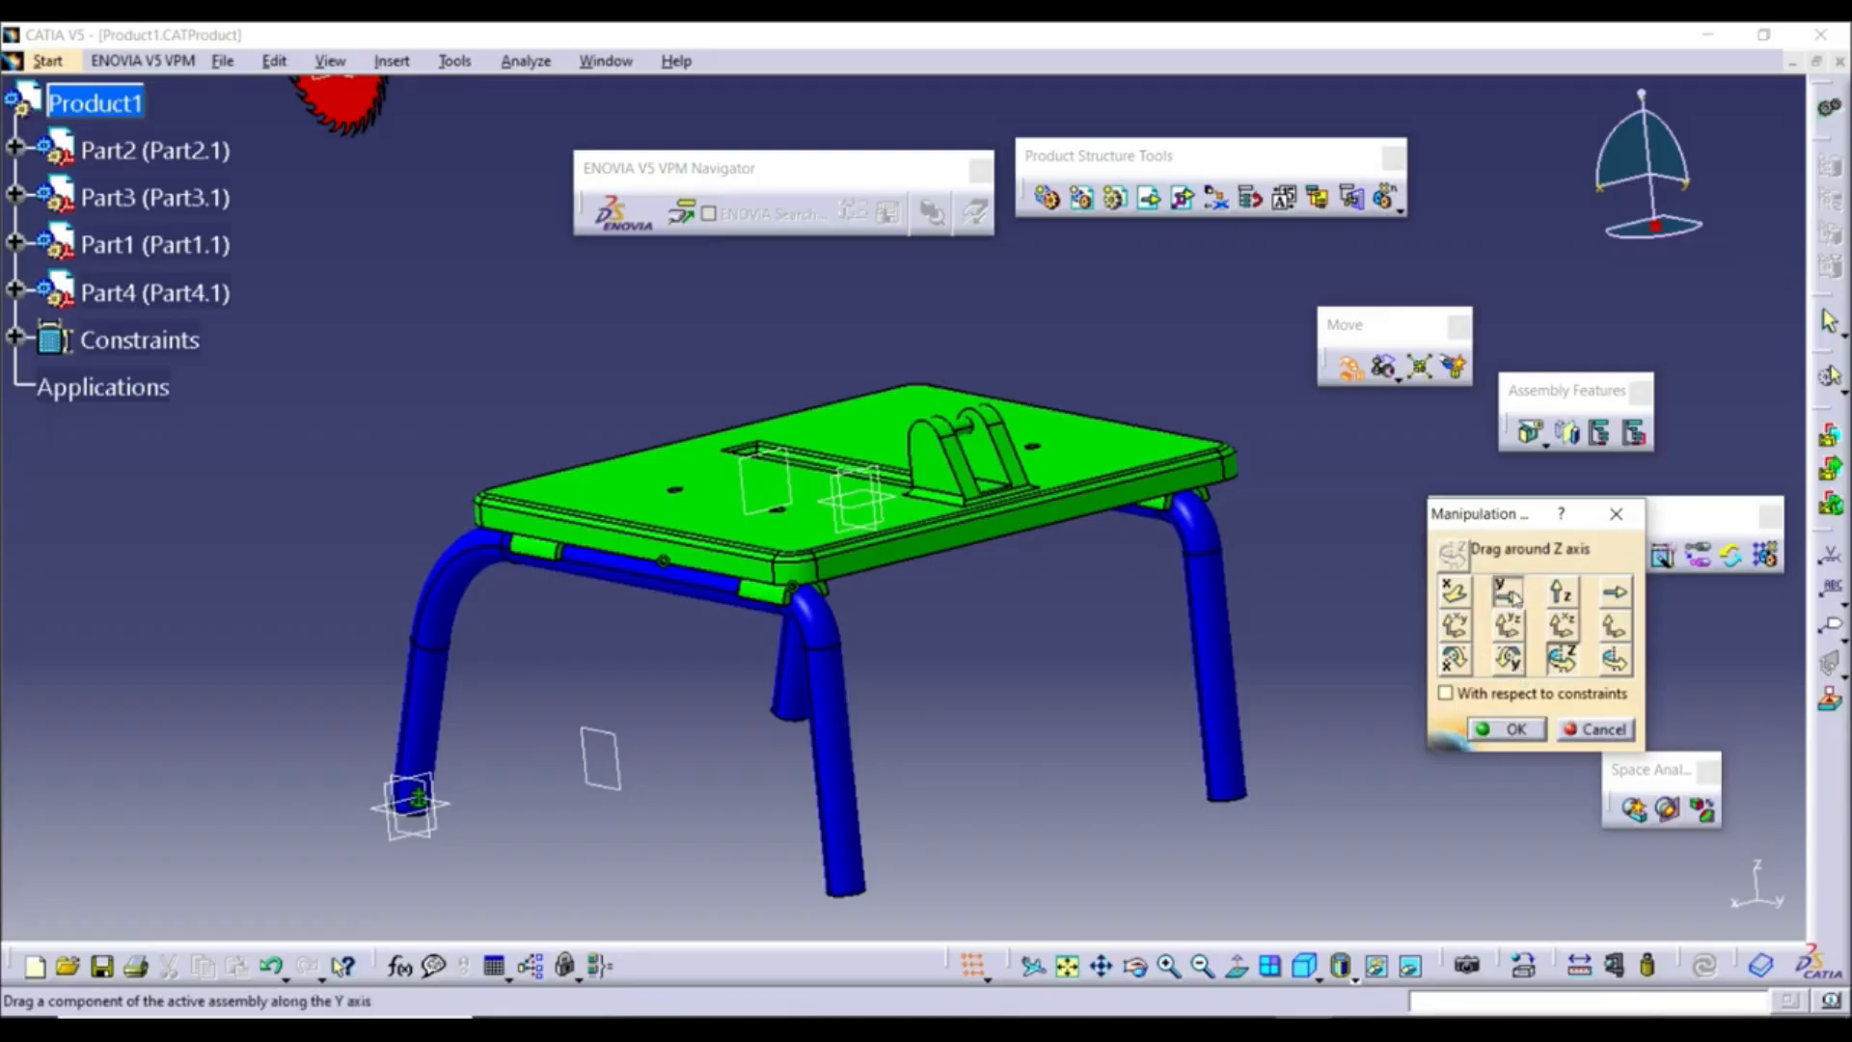
left_click(1447, 693)
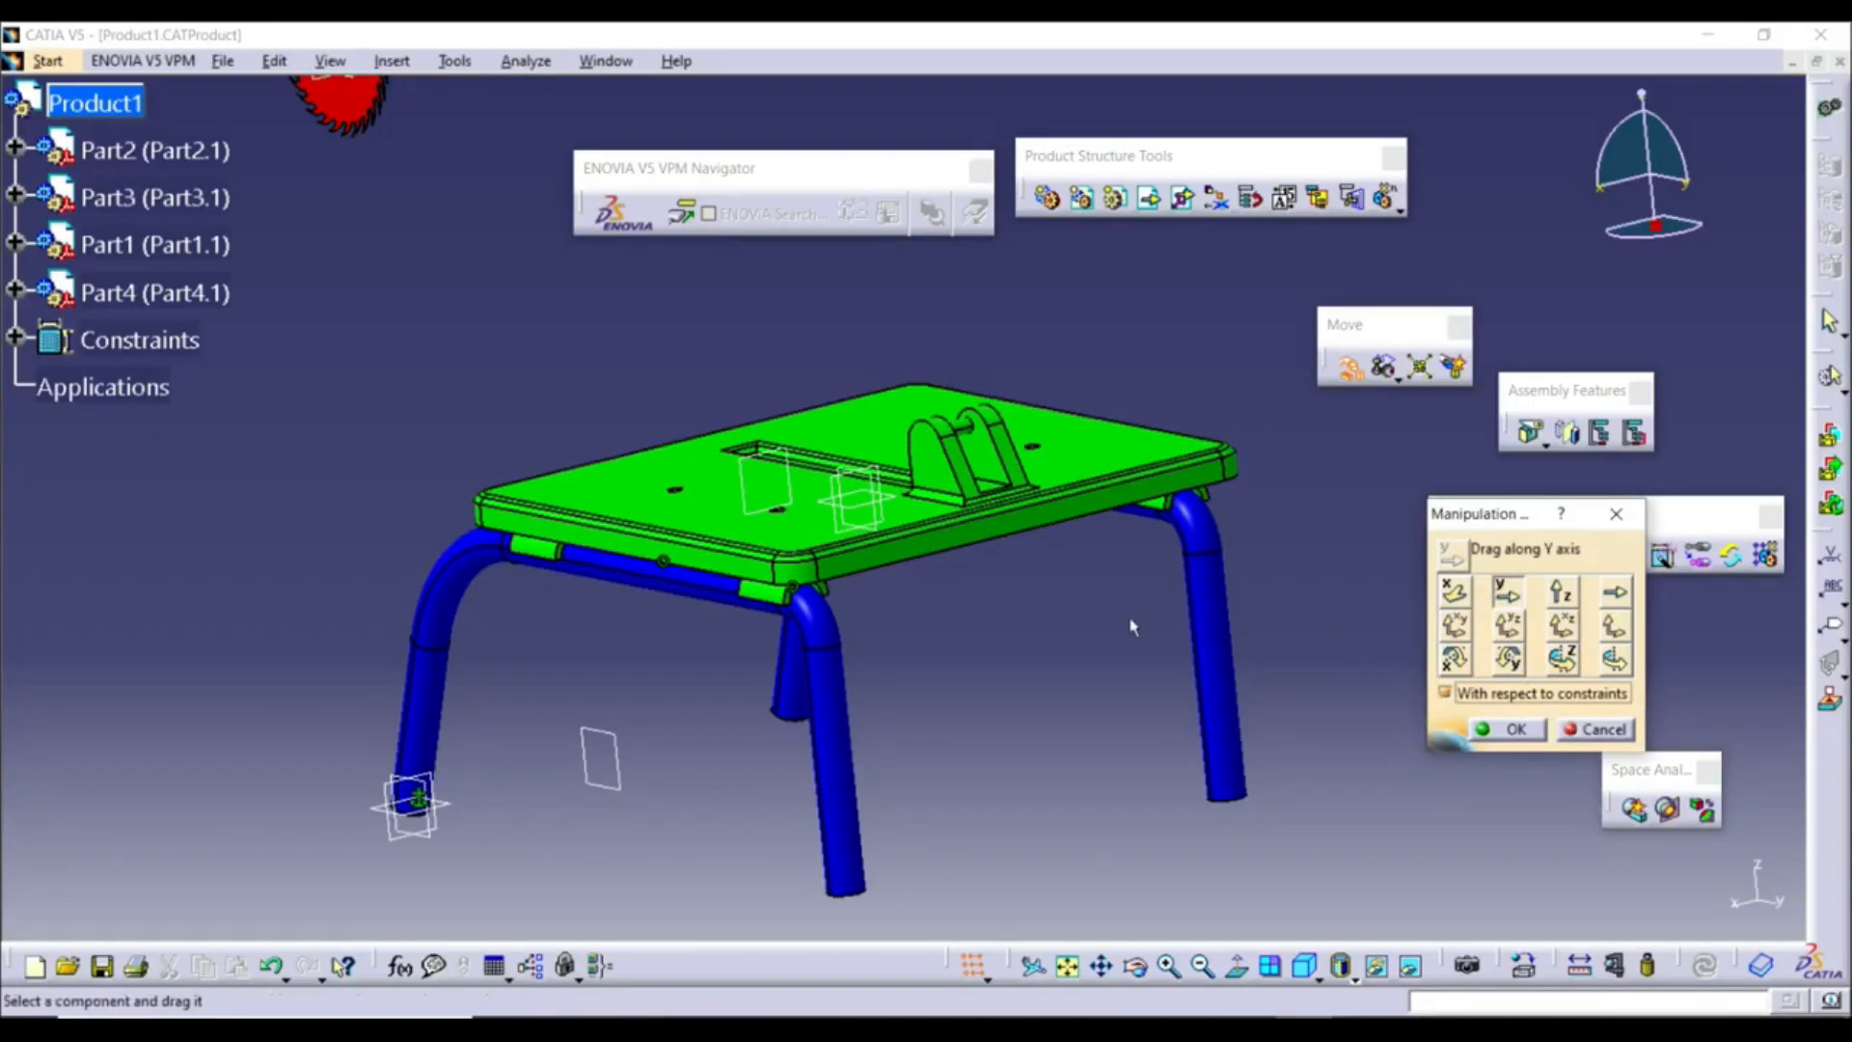
mouse_move(901, 541)
left_mouse_down()
mouse_move(1004, 599)
mouse_move(749, 501)
mouse_move(1066, 685)
mouse_move(765, 512)
mouse_move(907, 564)
left_mouse_up()
left_click(1510, 659)
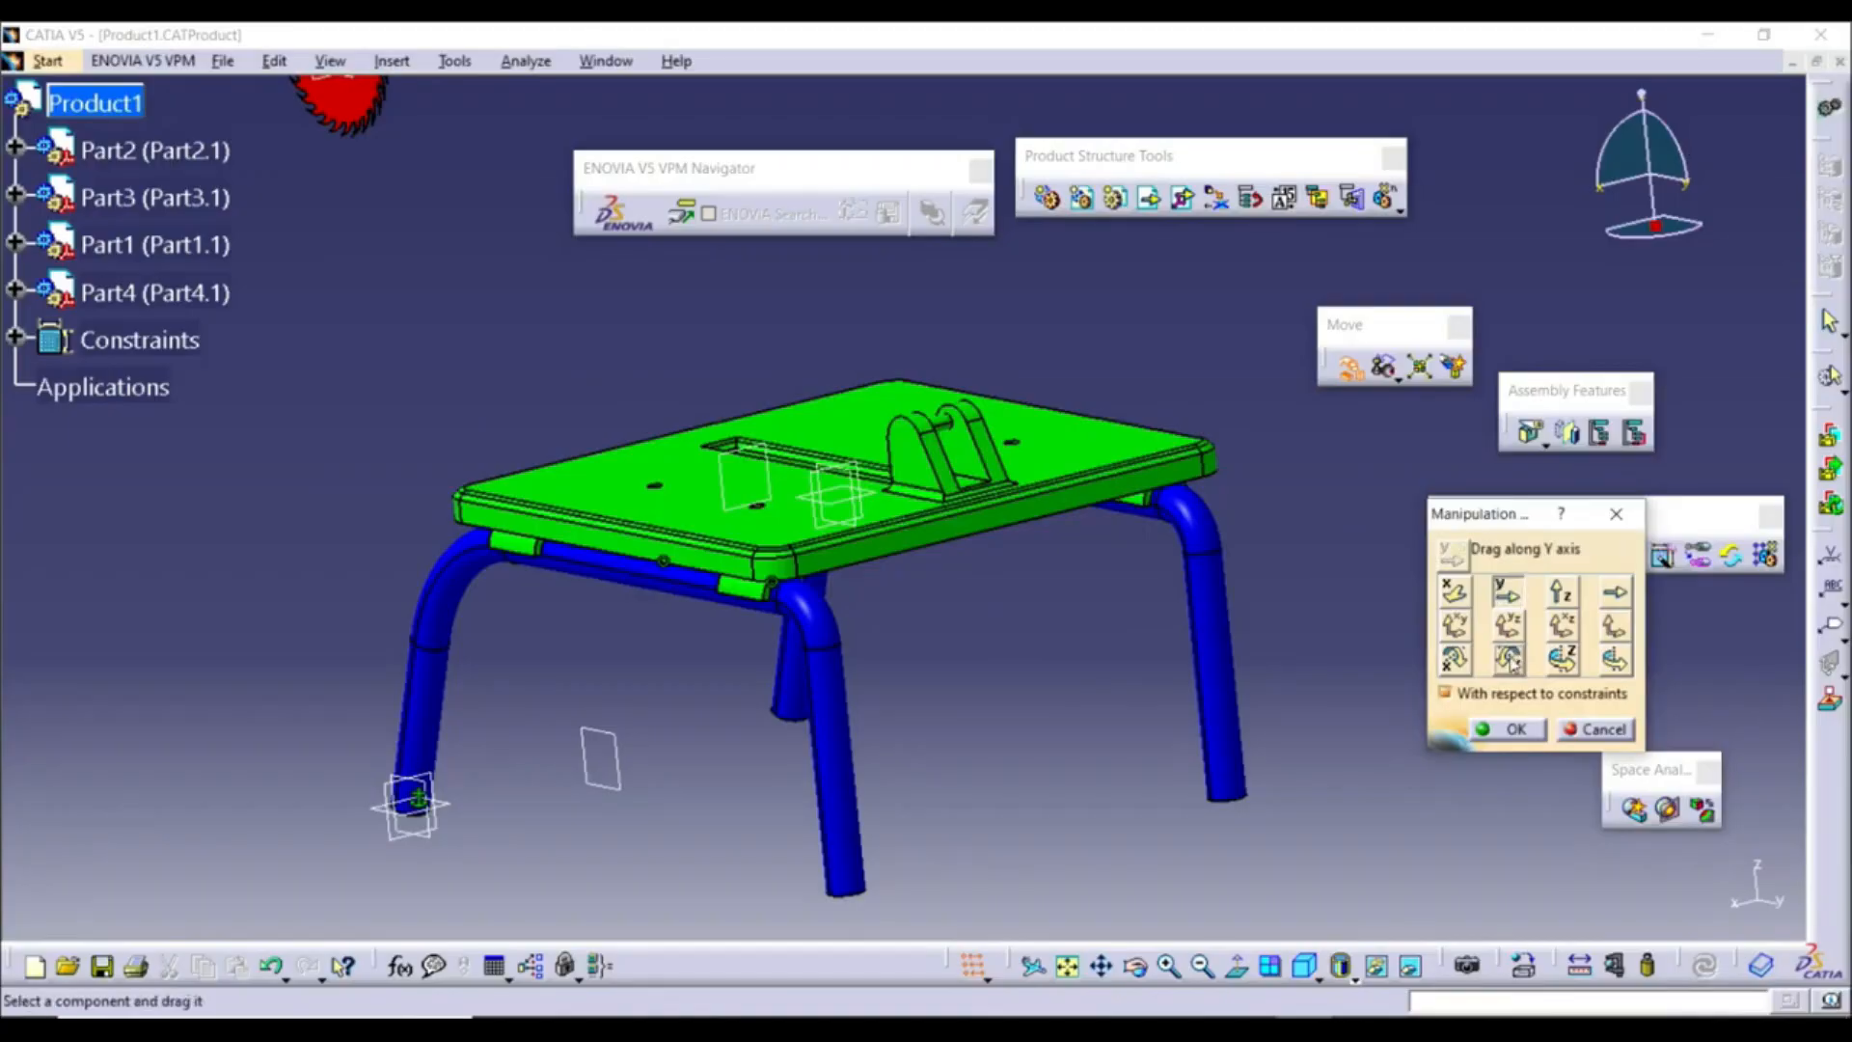
left_click_drag(1219, 470, 1117, 579)
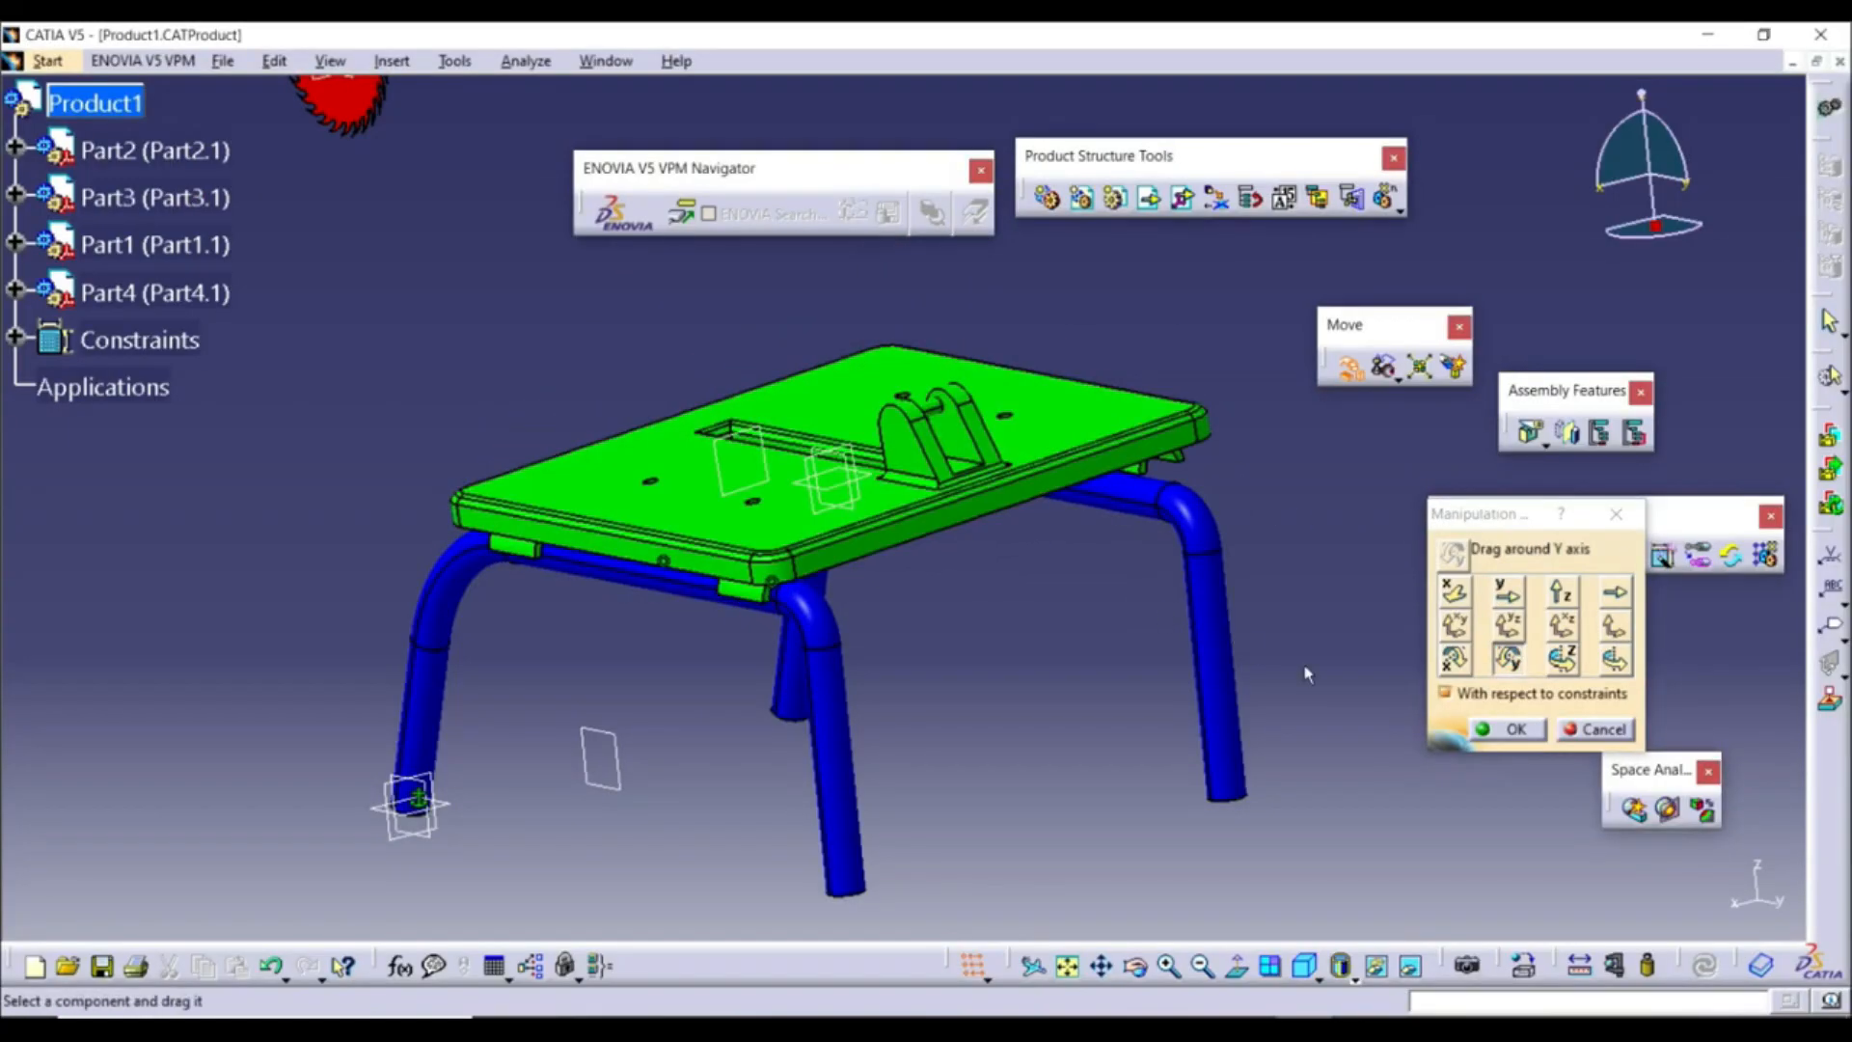
left_click(1495, 727)
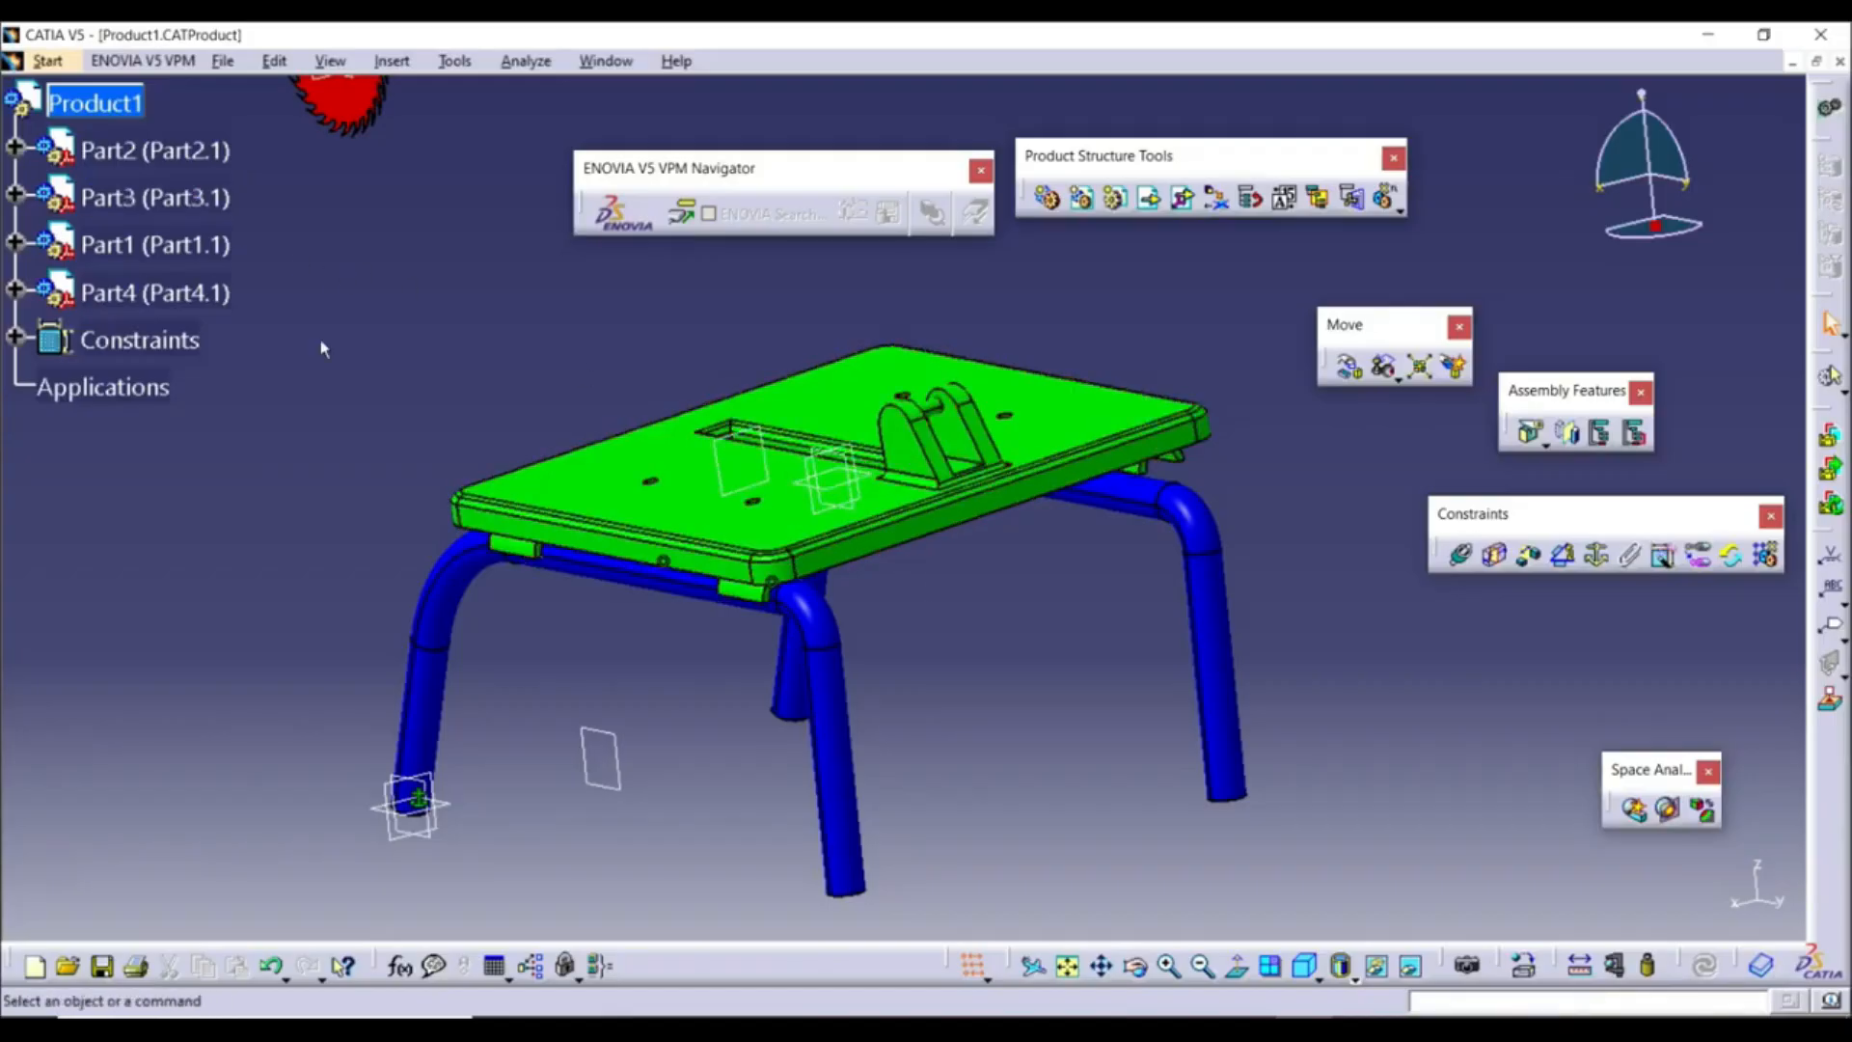
Check the component degrees of freedom of Part3, the table, and close the analysis
right_click(154, 201)
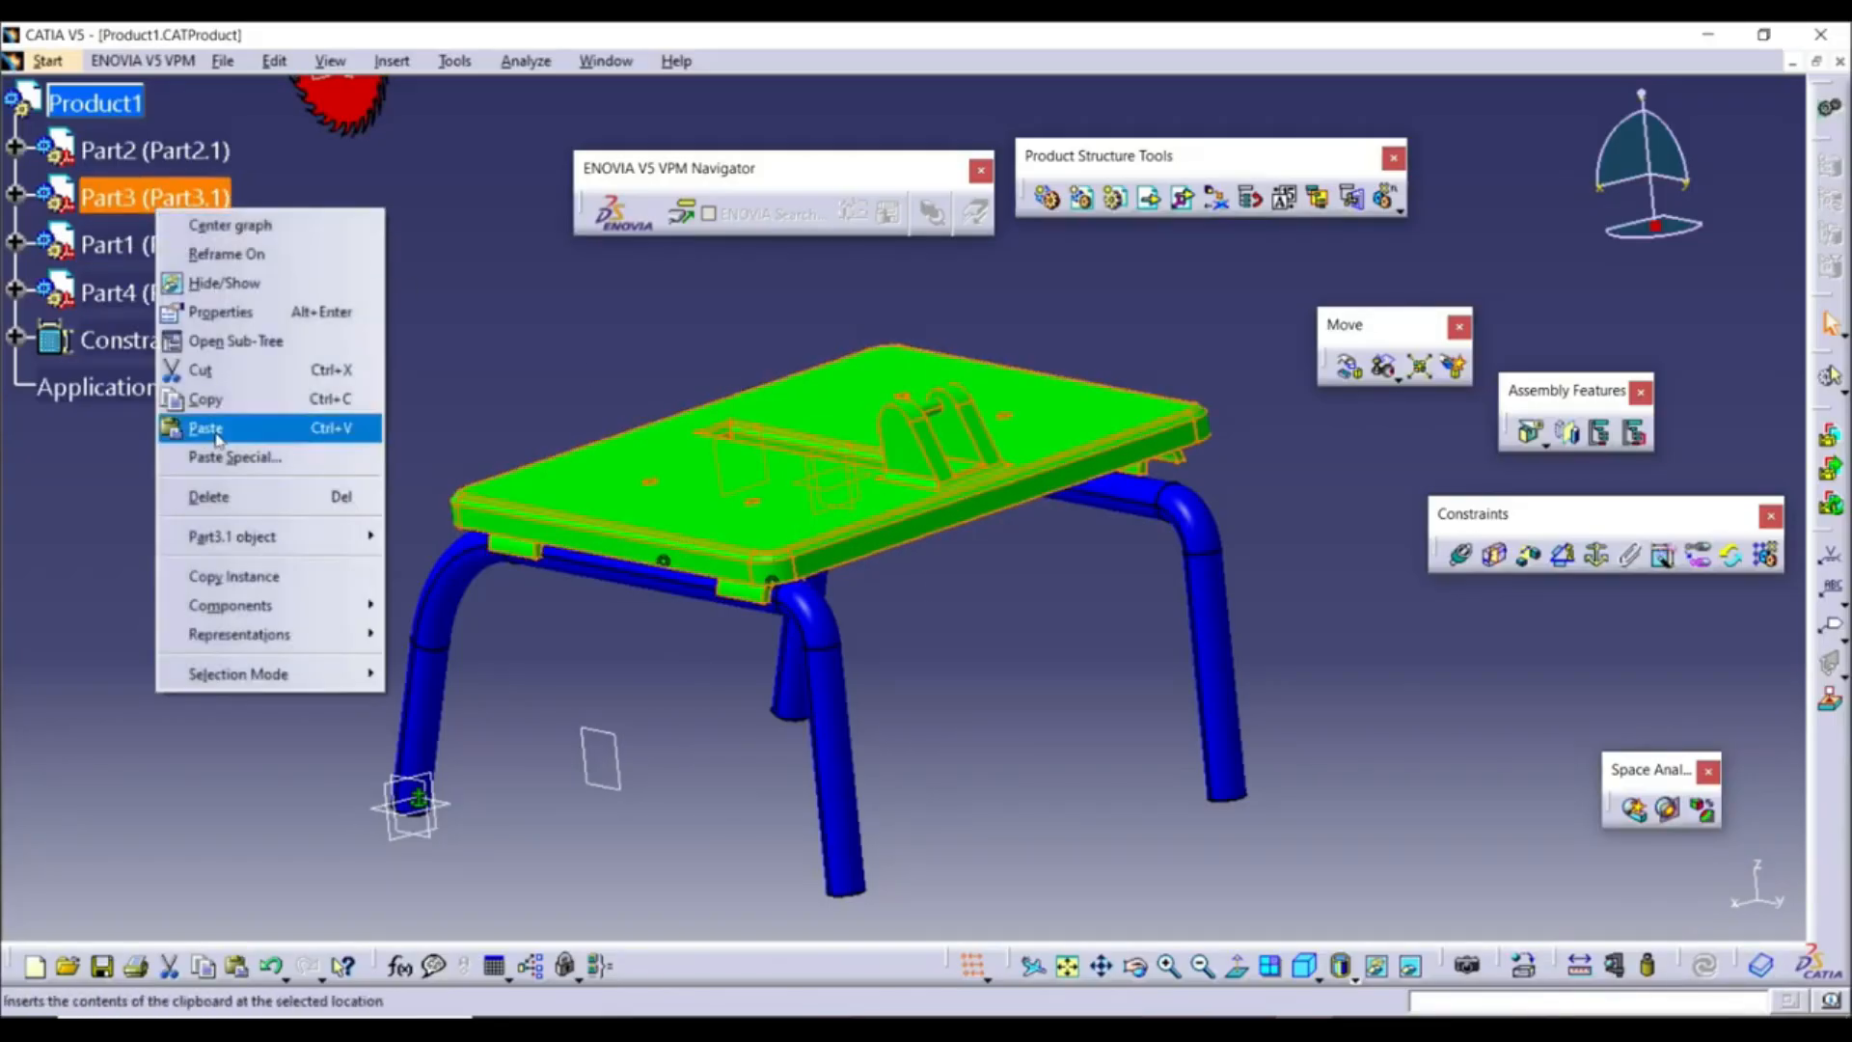
mouse_move(301, 552)
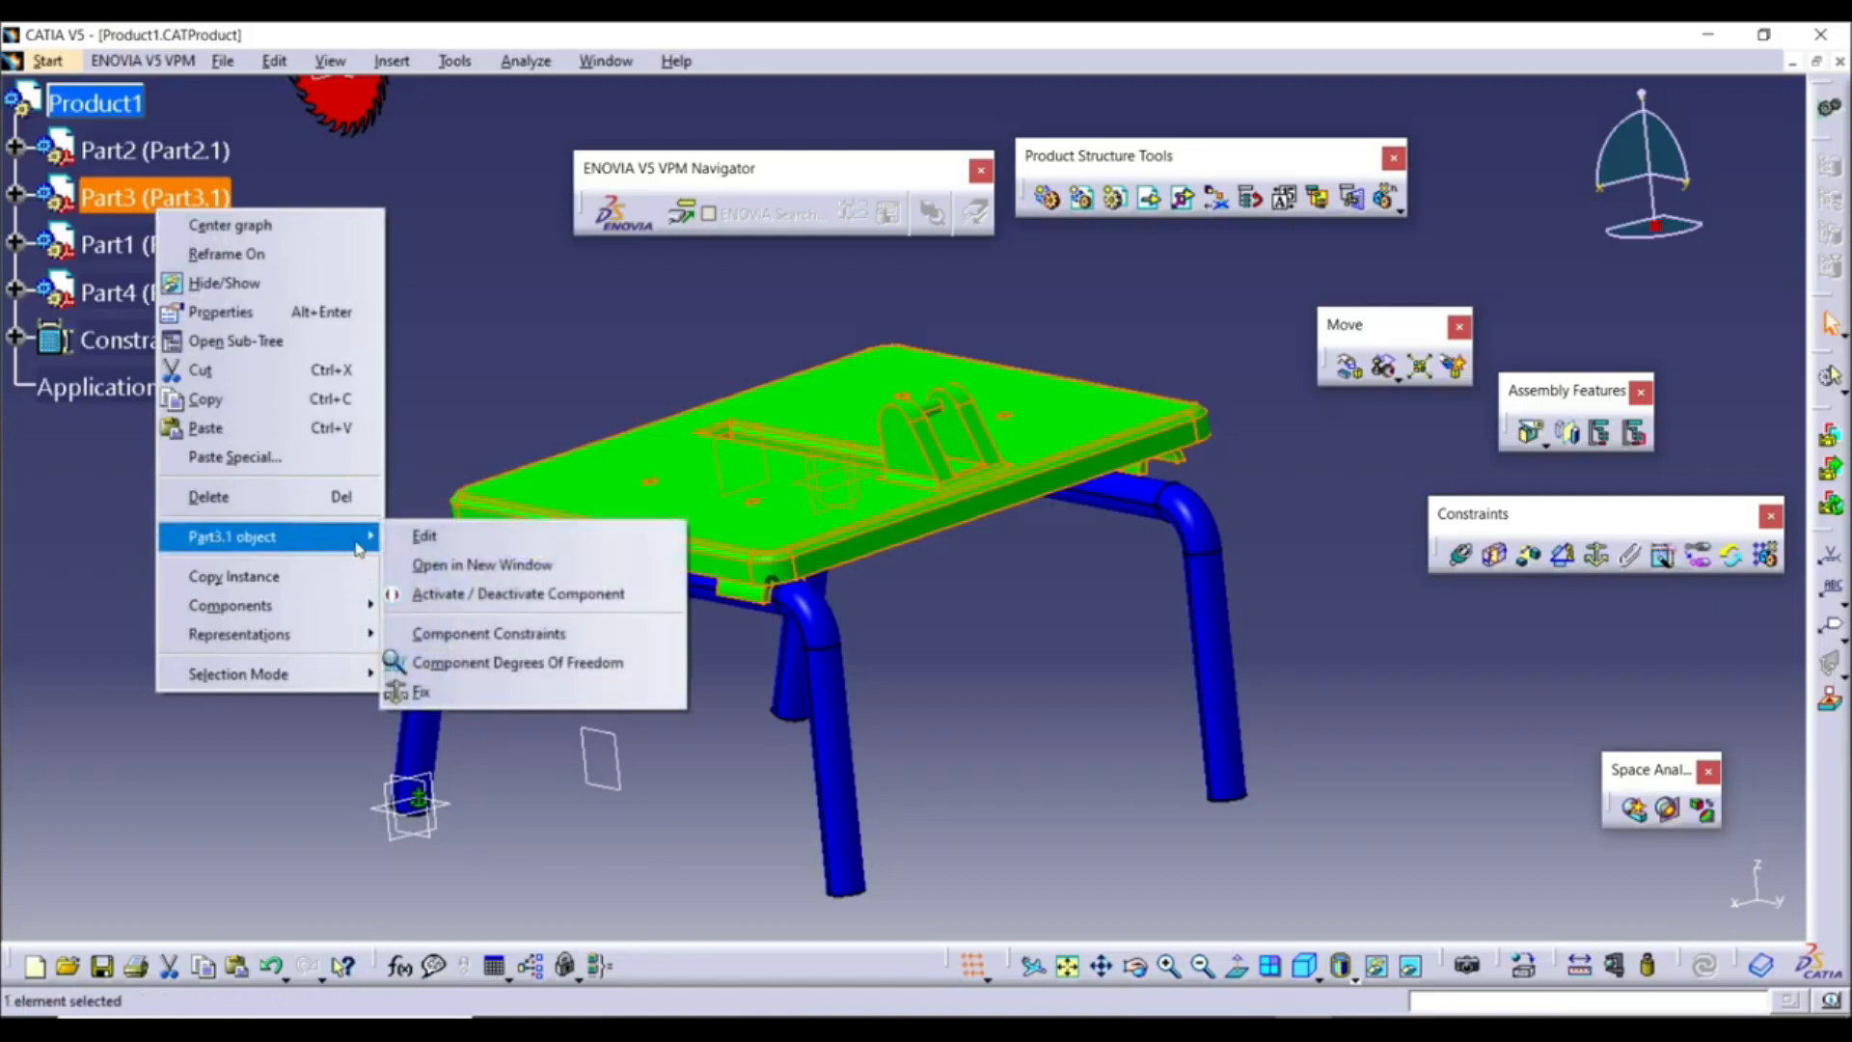
left_click(514, 664)
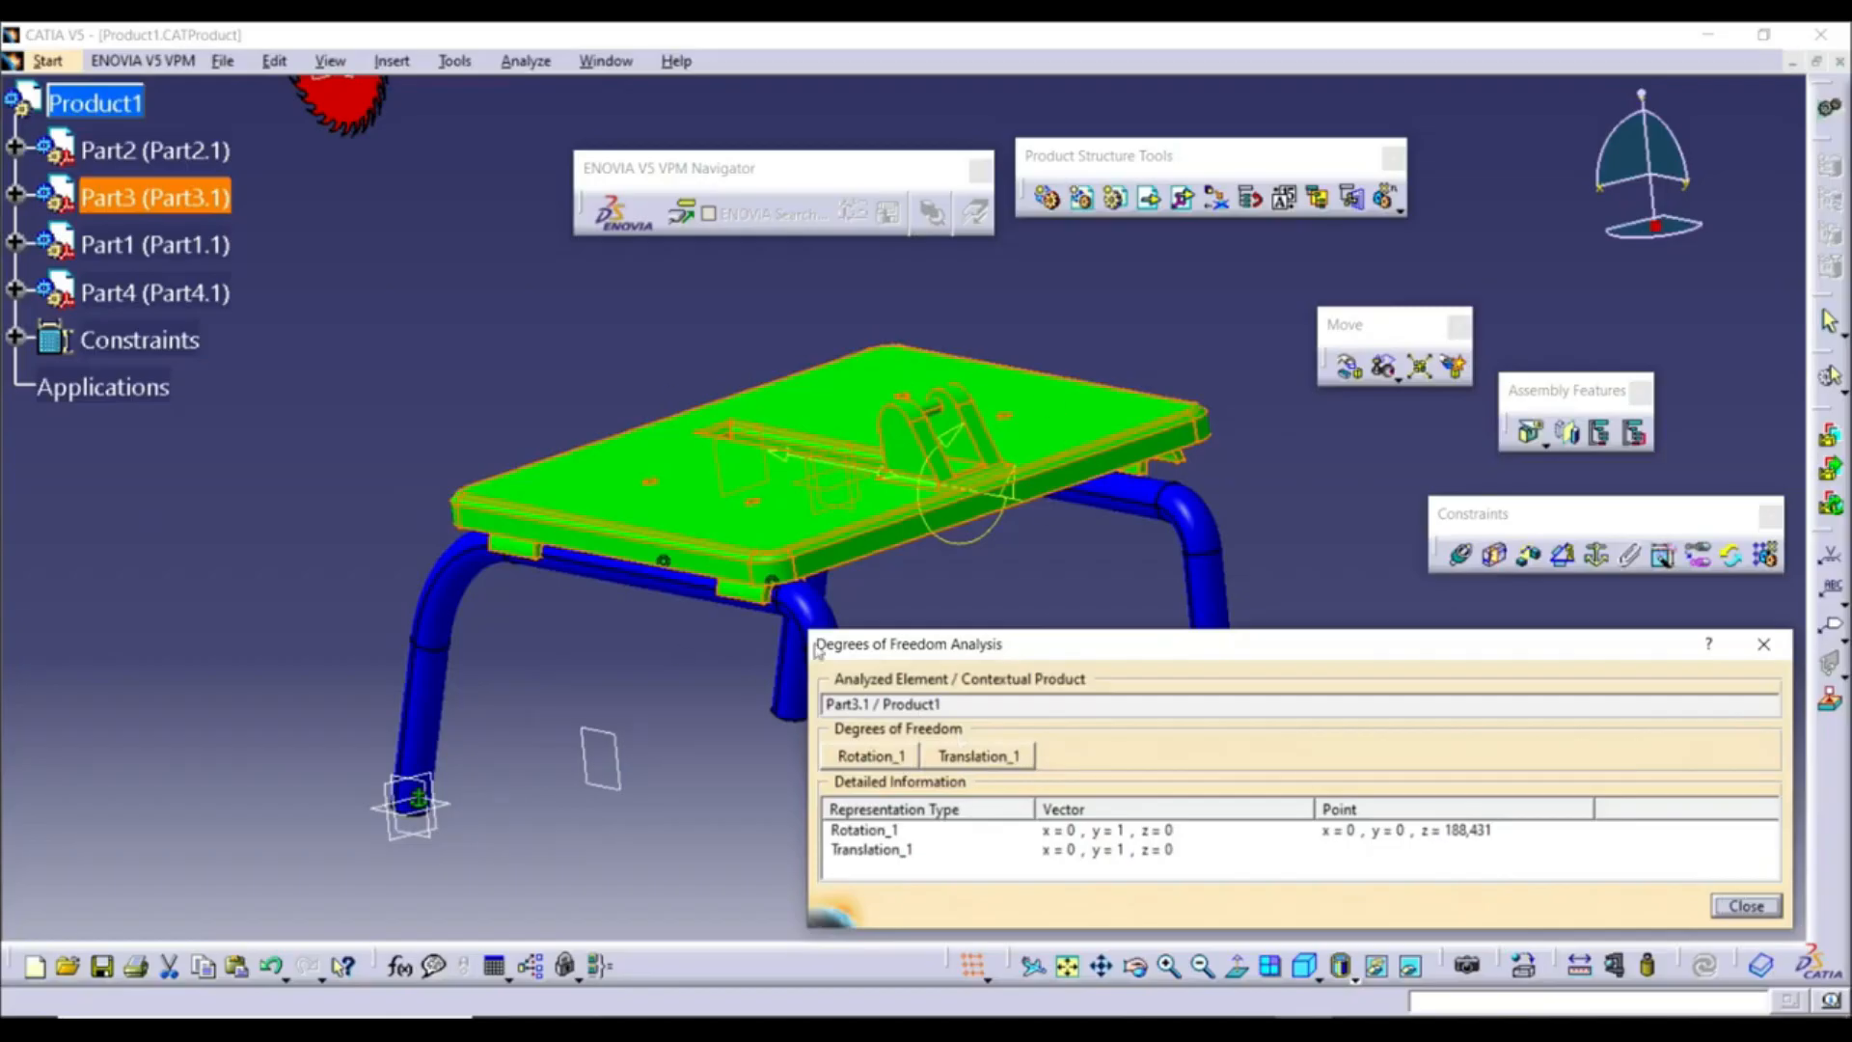
left_click(1744, 906)
left_click(992, 670)
Make the axis of the clip on the table's raised side coincident with the second leg tube's axis, and update the assembly
middle_click_drag(992, 669, 614, 652)
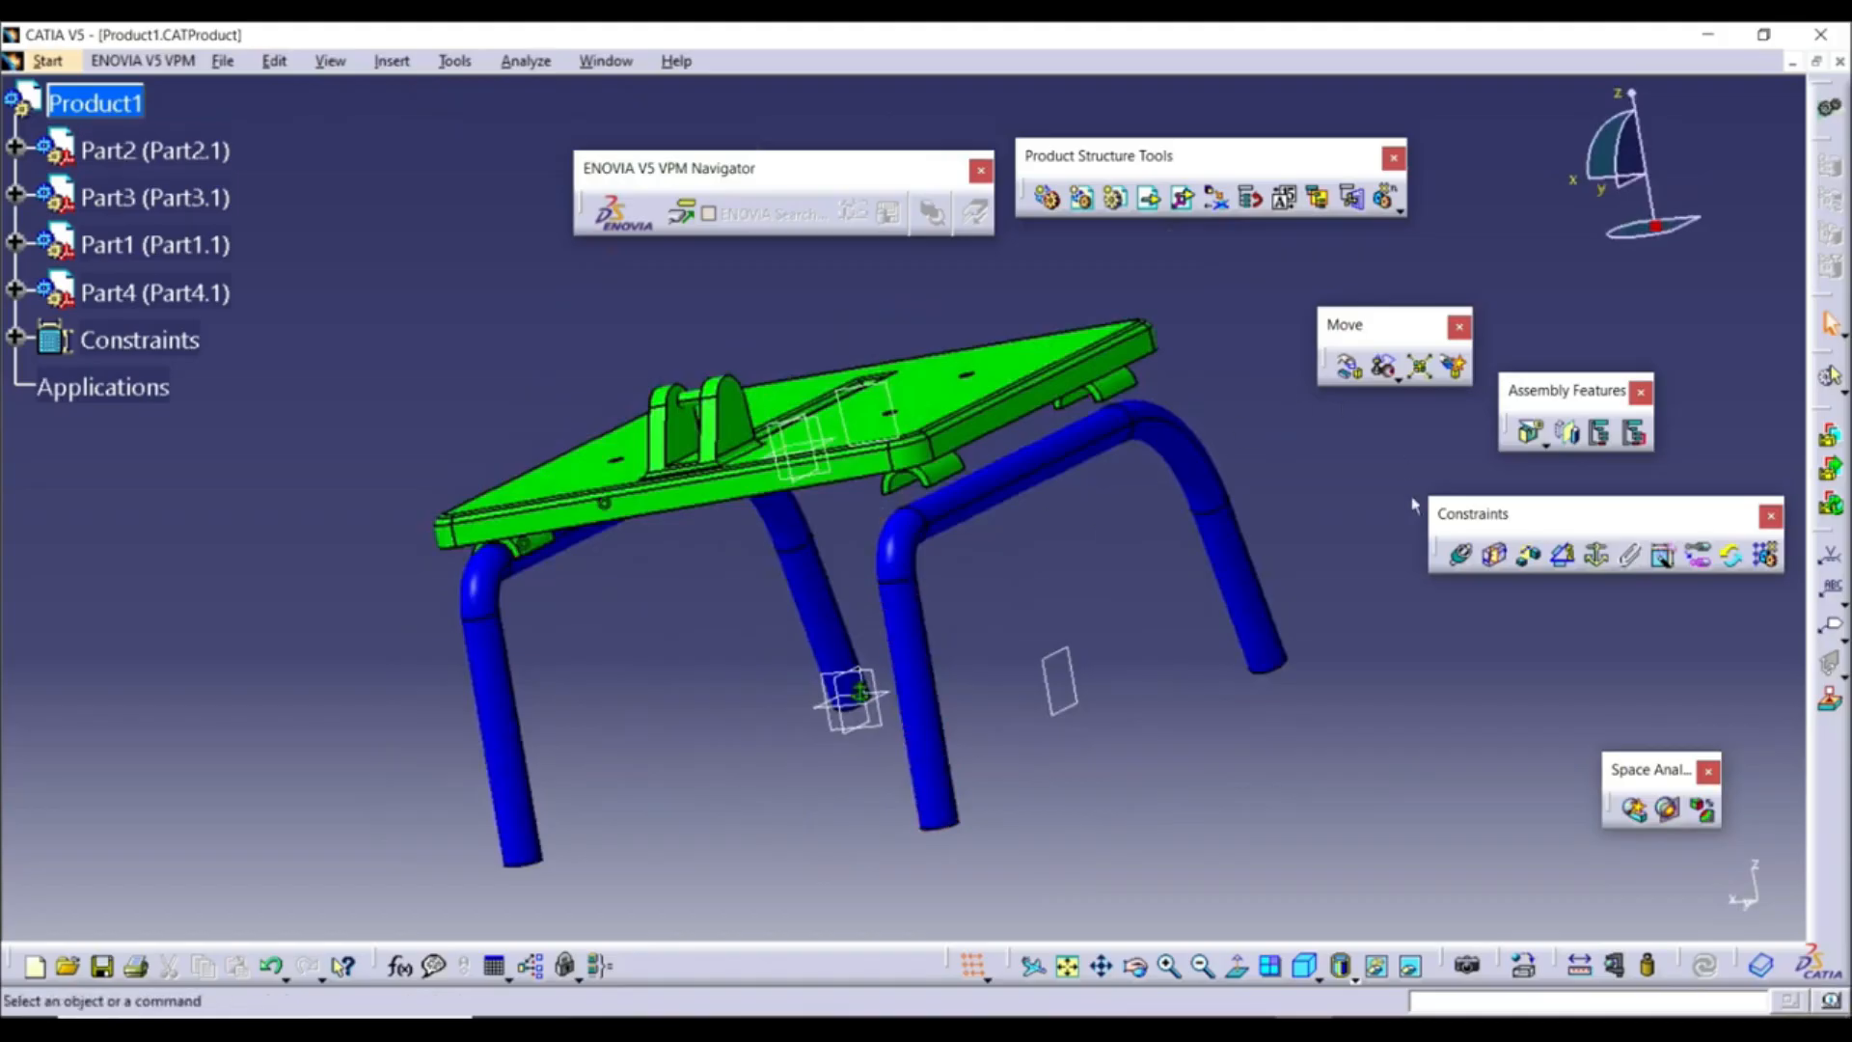
left_click(1461, 553)
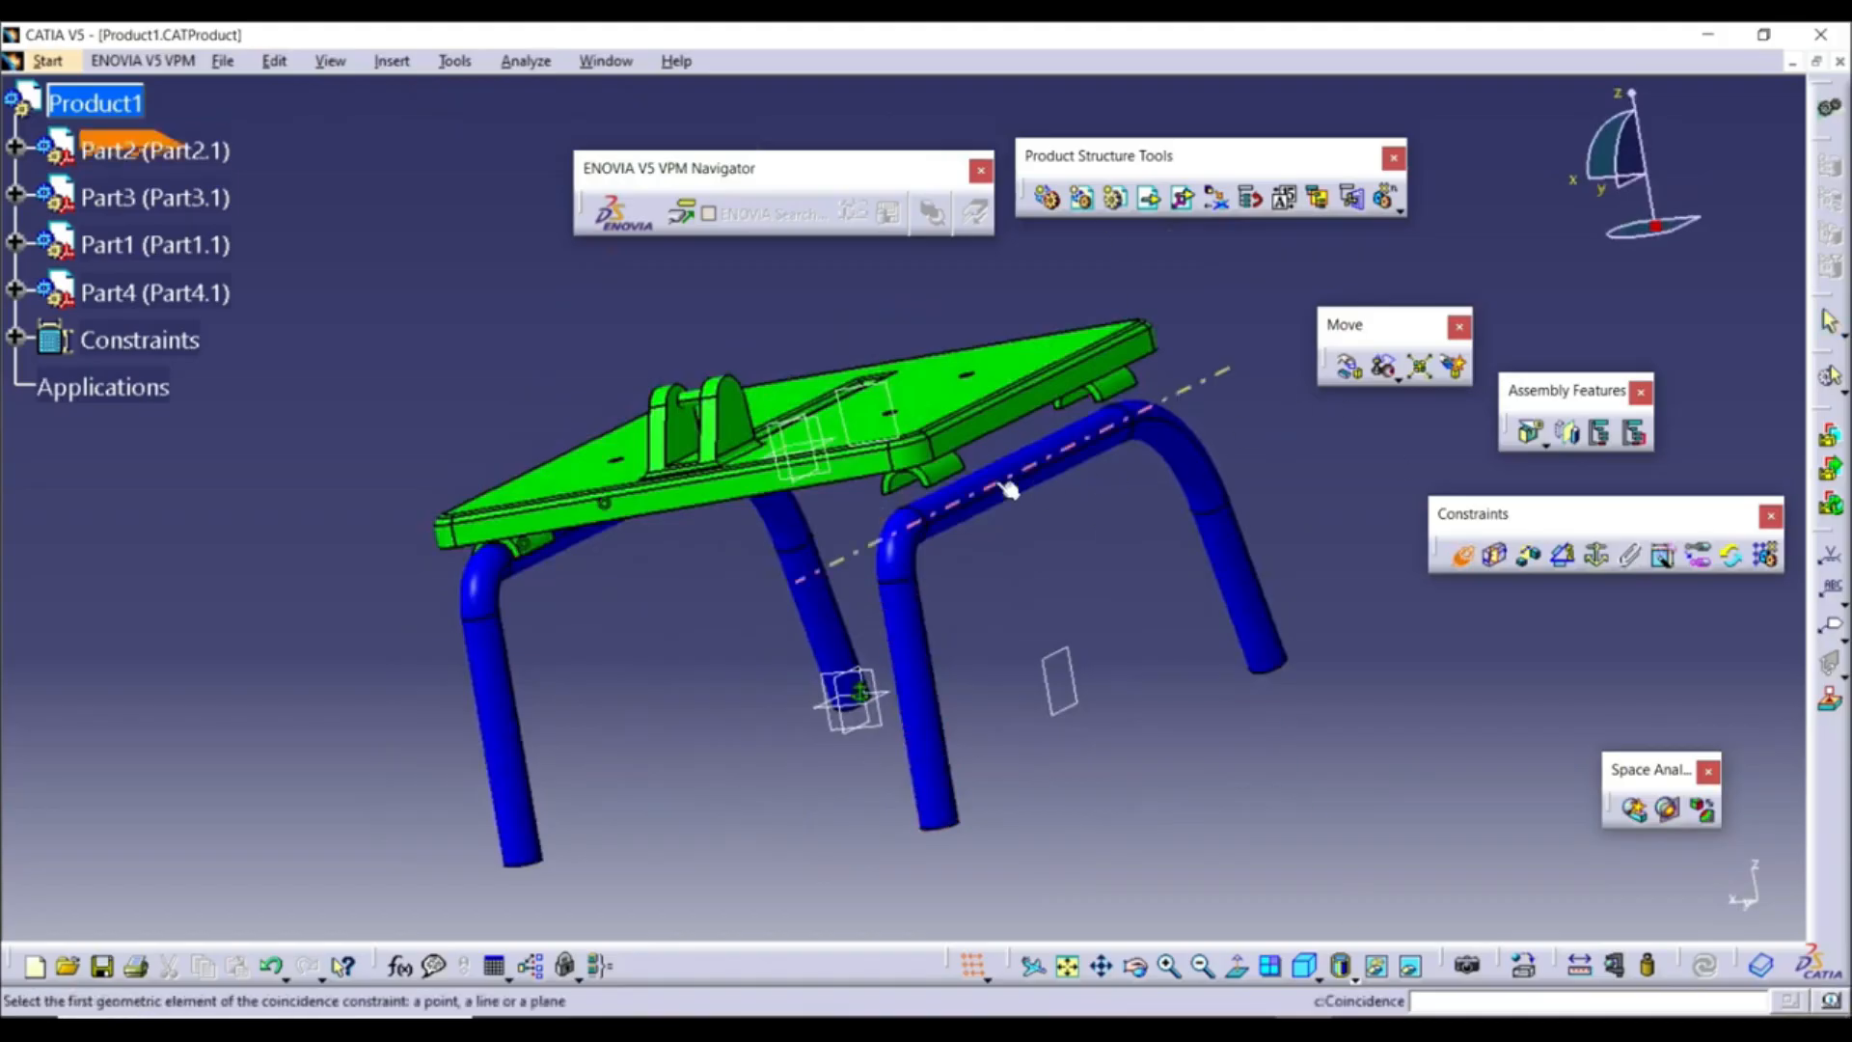
left_click(959, 470)
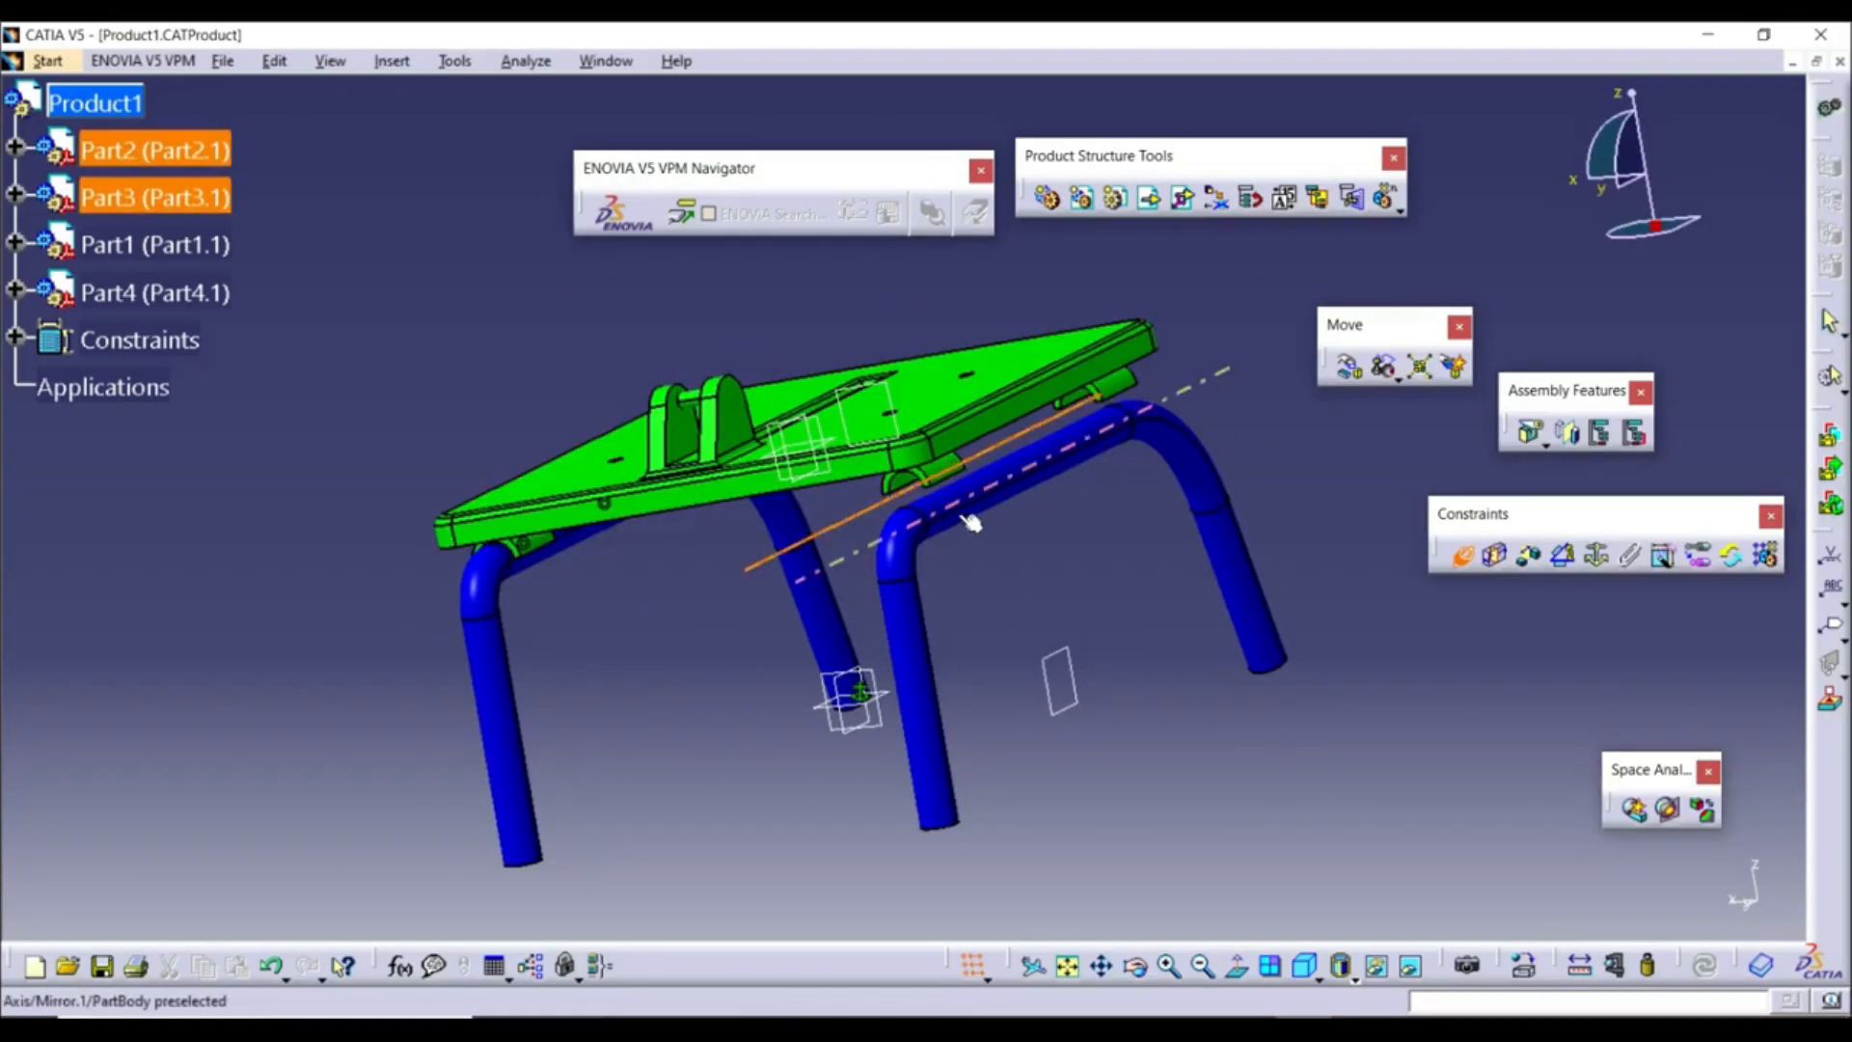
left_click(965, 502)
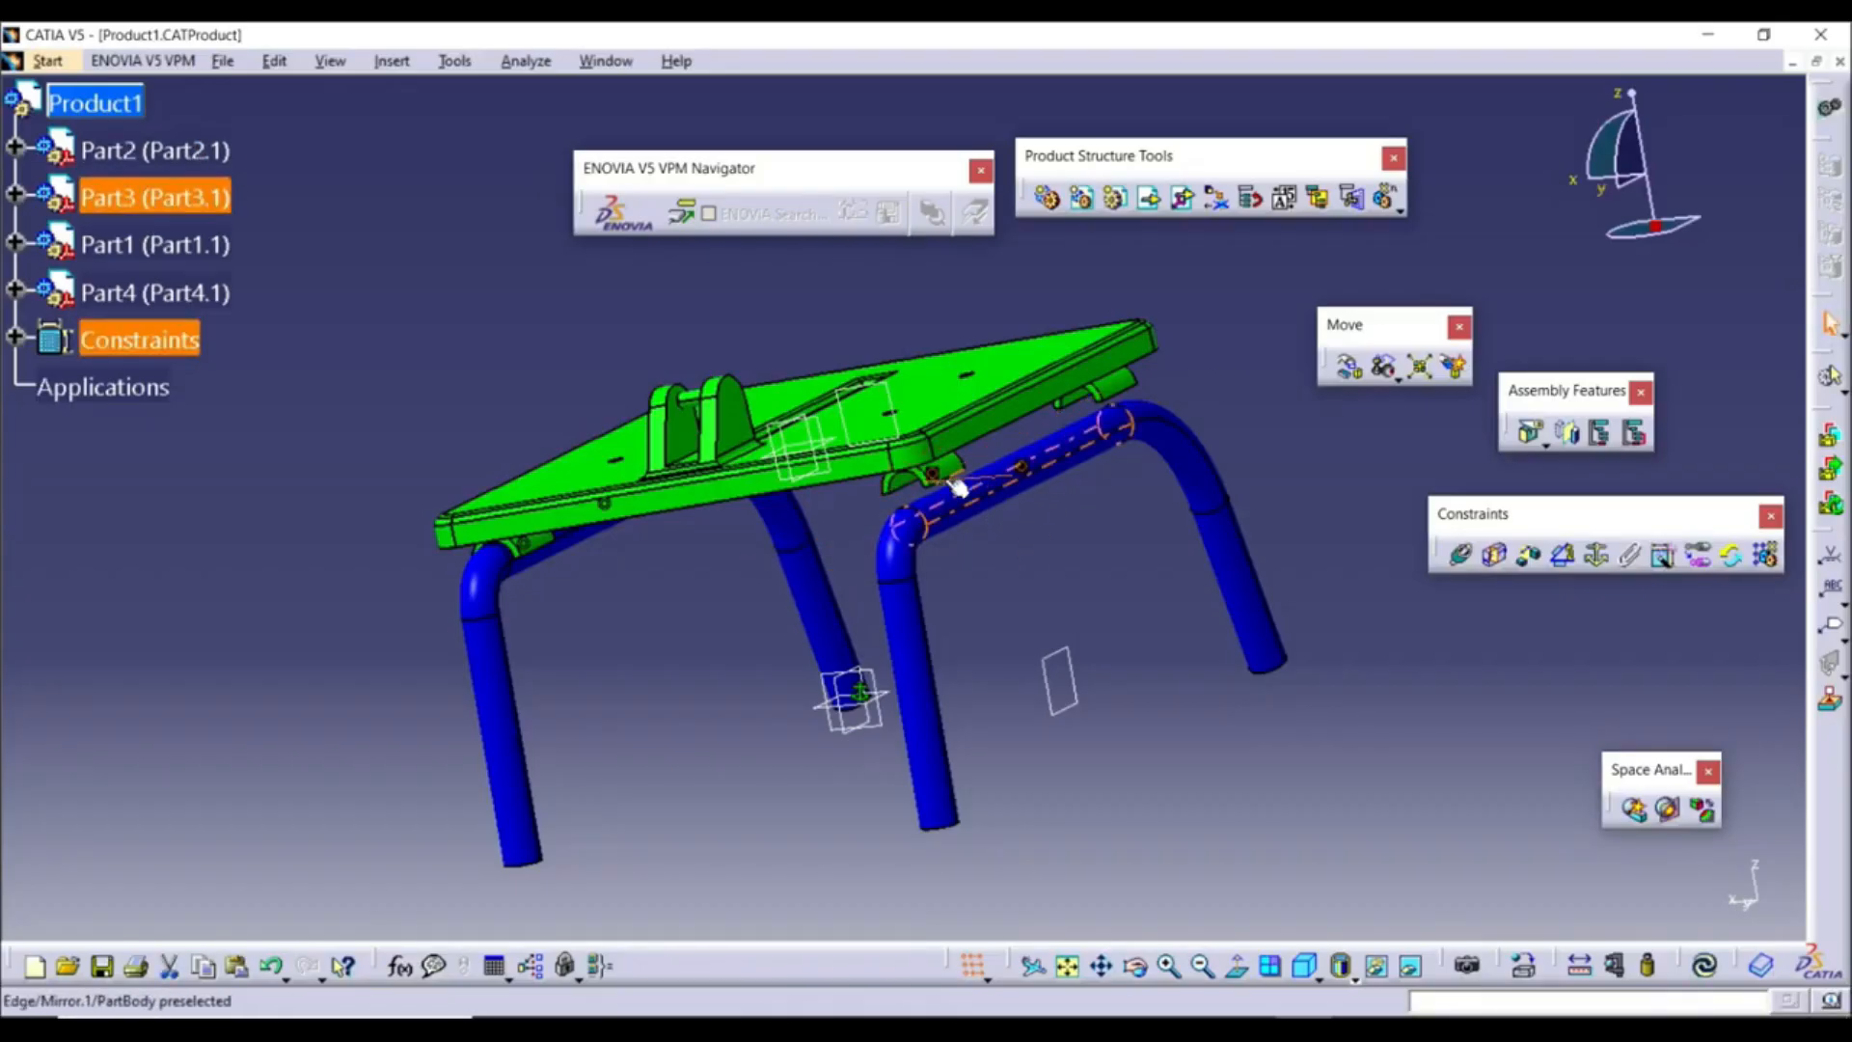
left_click(1705, 966)
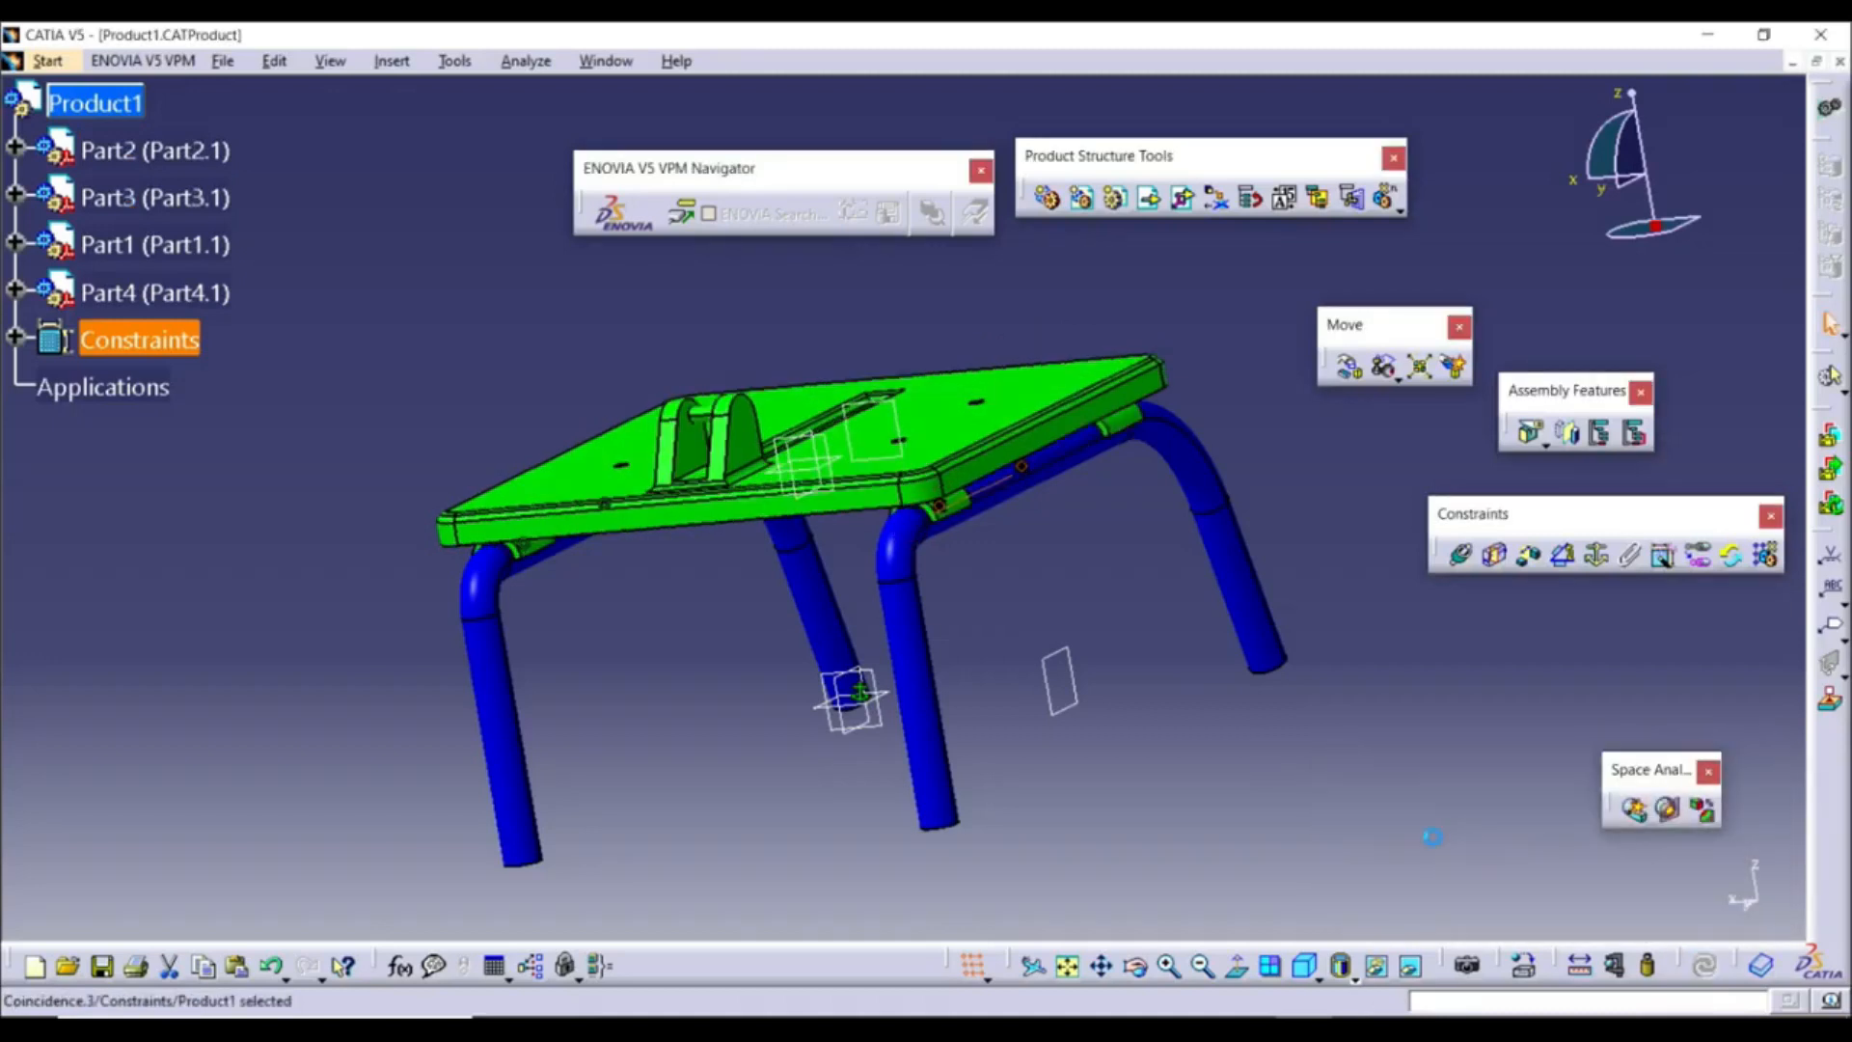
Recheck the table's remaining degrees of freedom with both clip axes constrained, and close the analysis
middle_click_drag(1239, 770, 1003, 752)
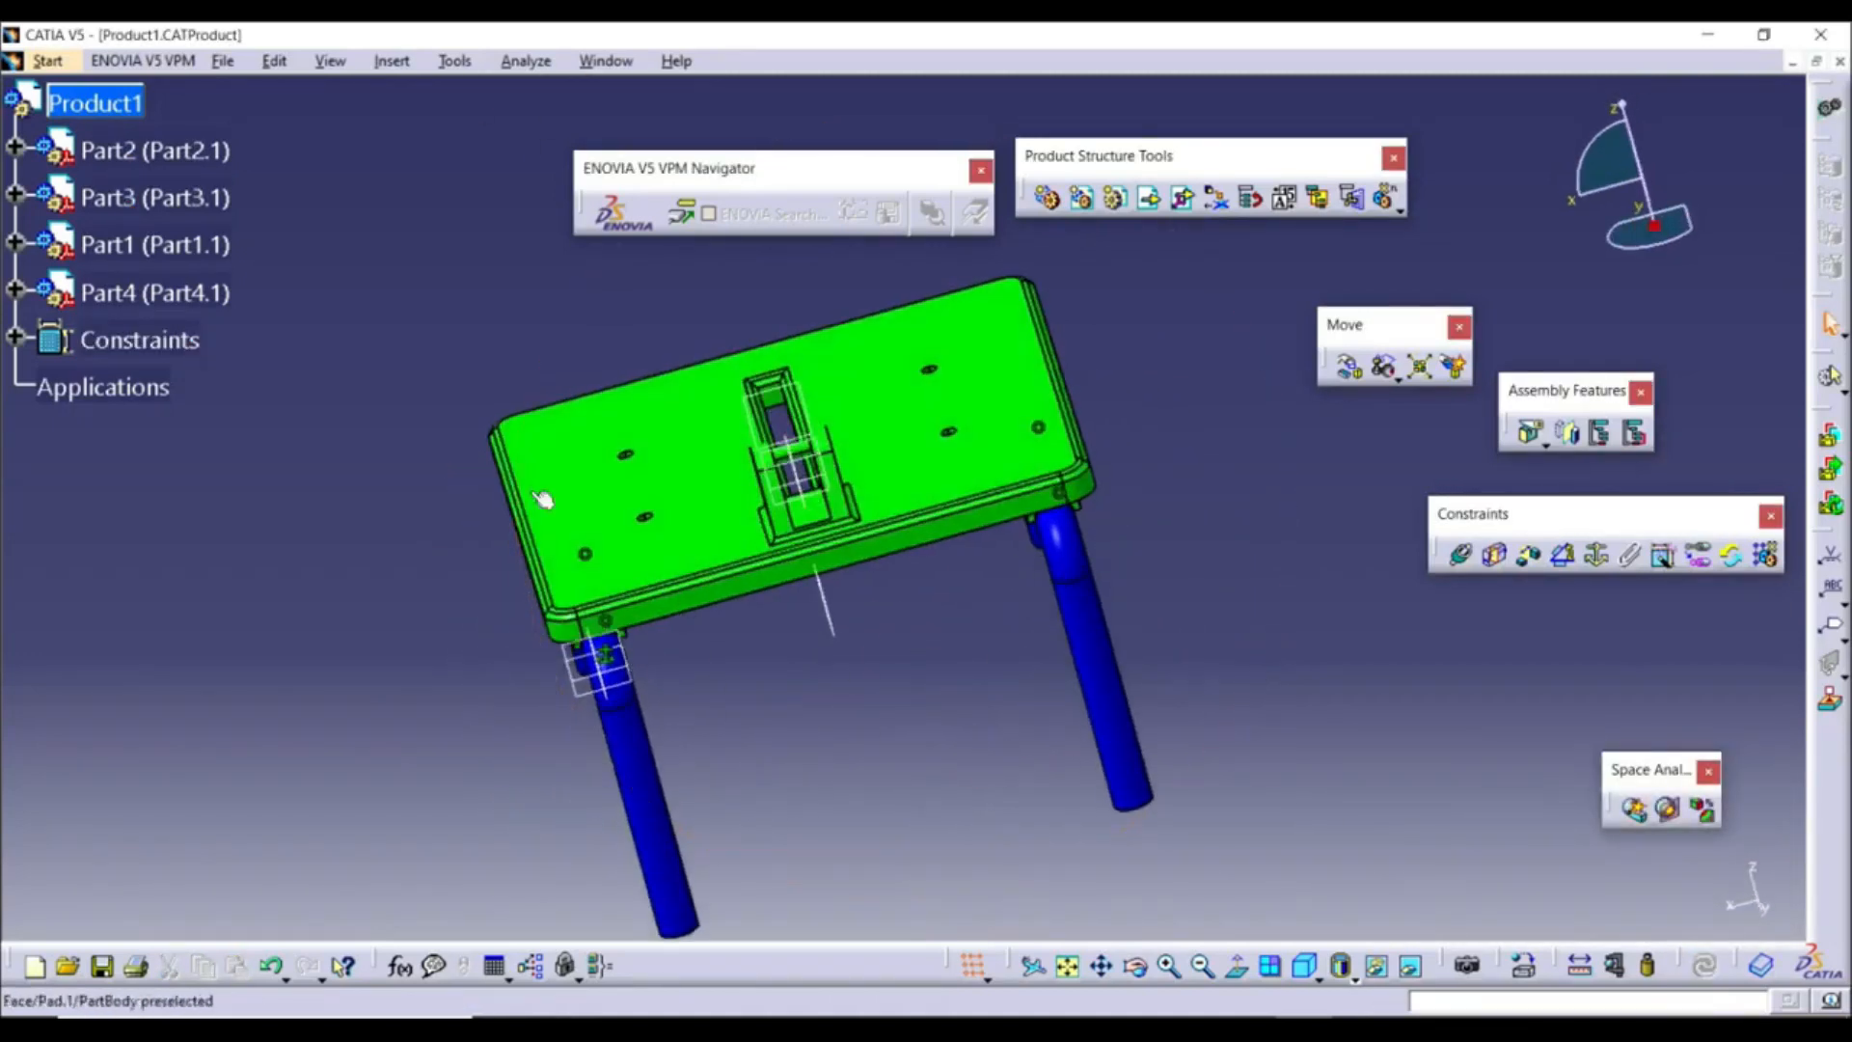
right_click(140, 203)
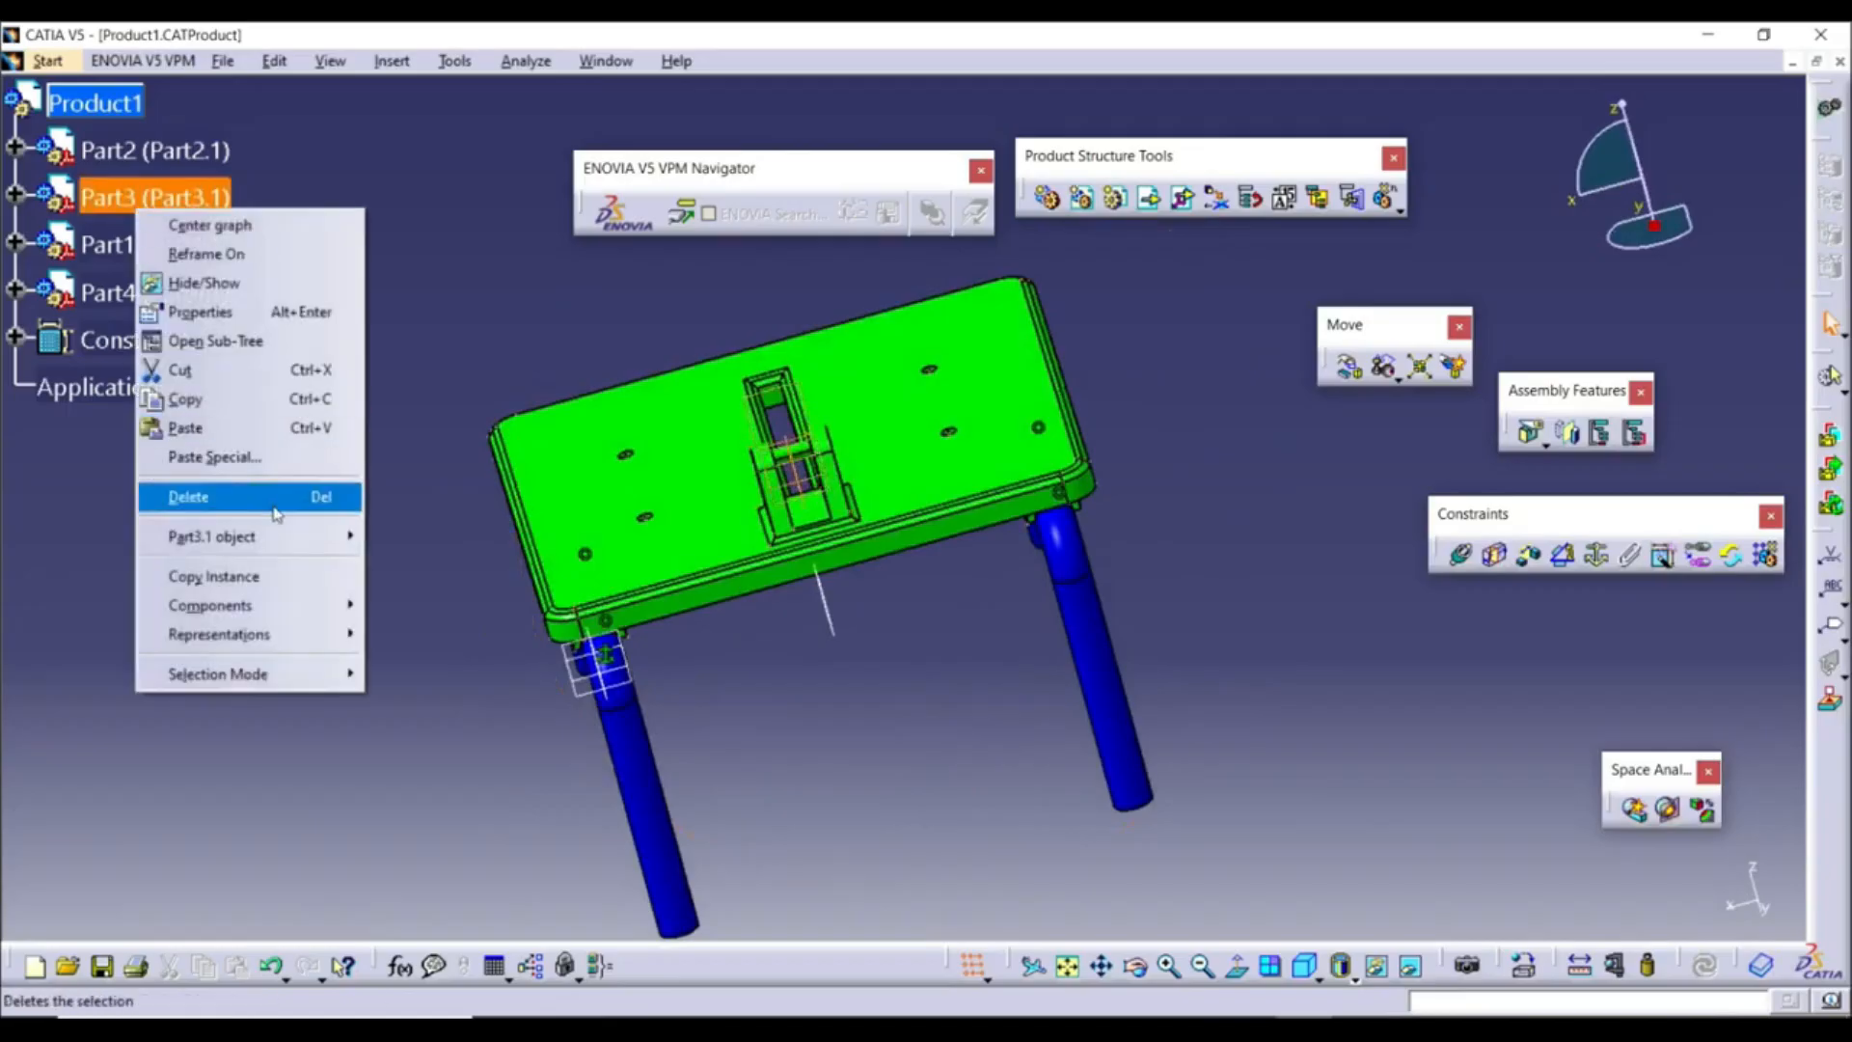
mouse_move(290, 536)
left_click(464, 658)
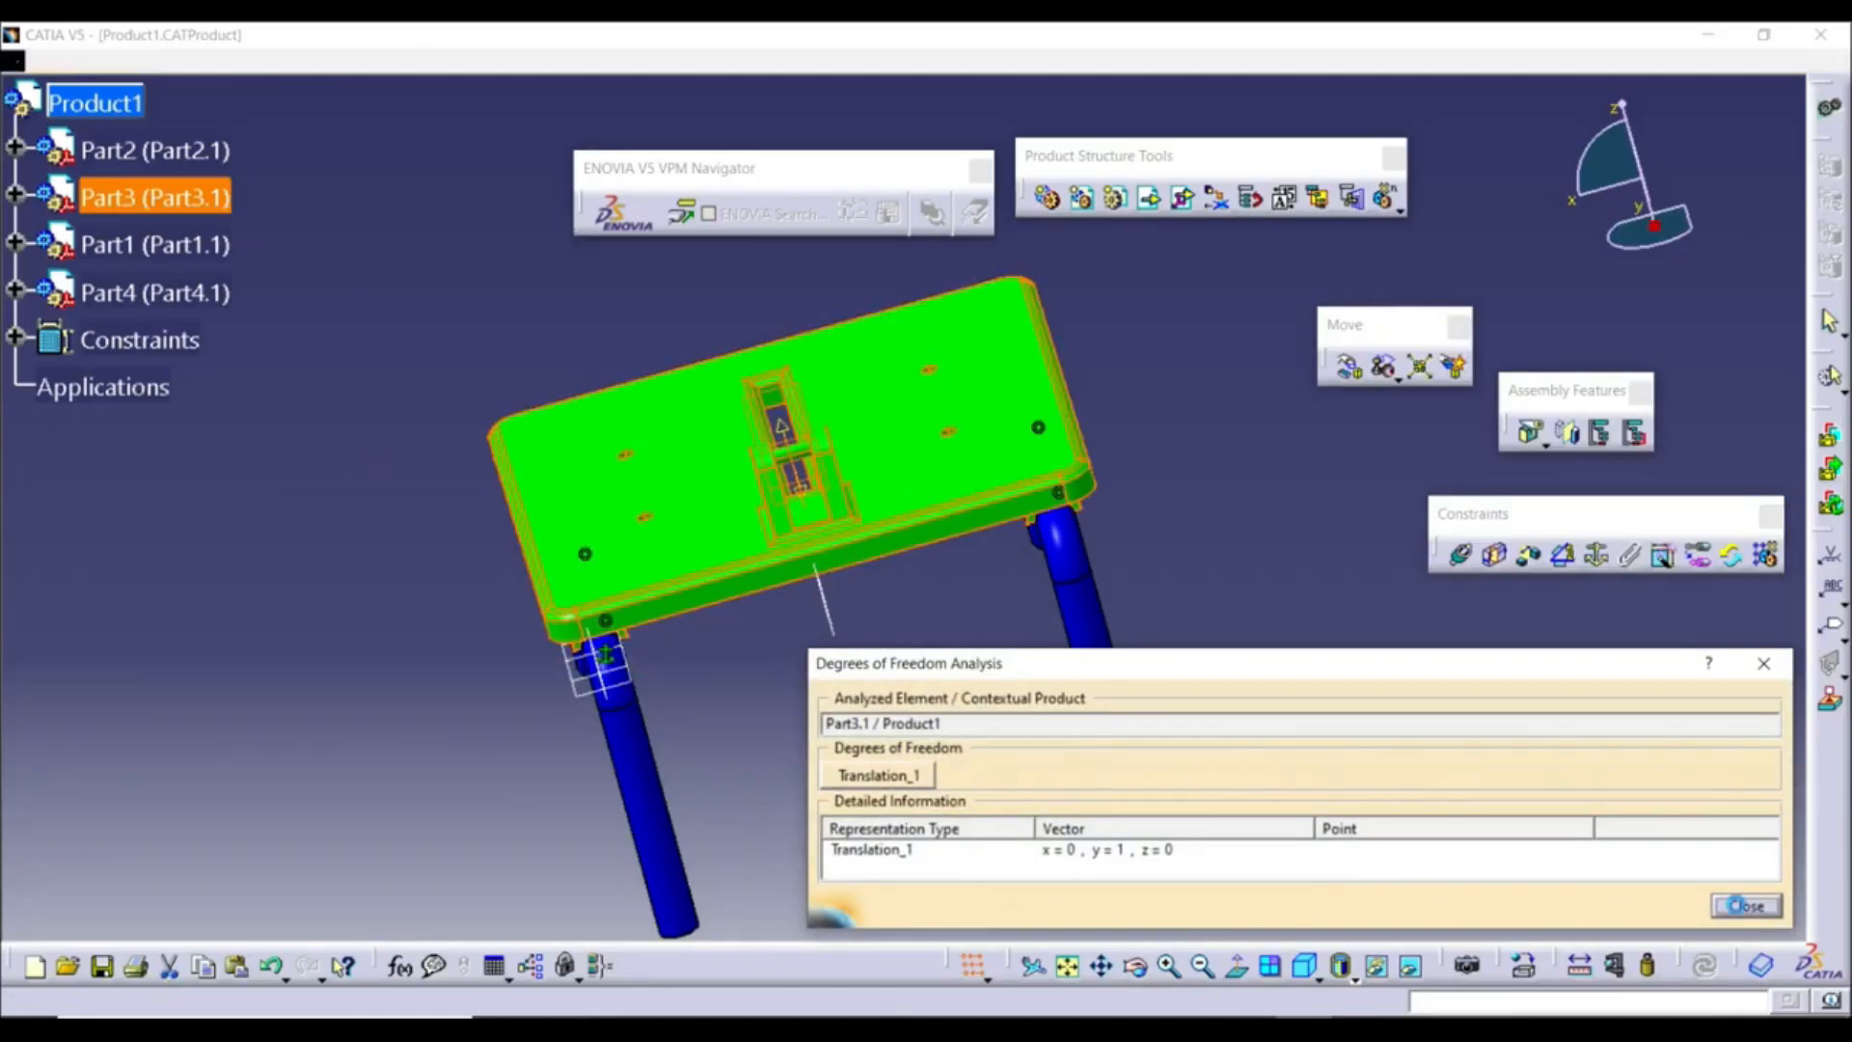
left_click(1744, 907)
Create a line contact constraint with Internal orientation between the table's edge face beside the blade bracket and the nearby leg's straight cylindrical surface
middle_click_drag(965, 714, 1259, 714)
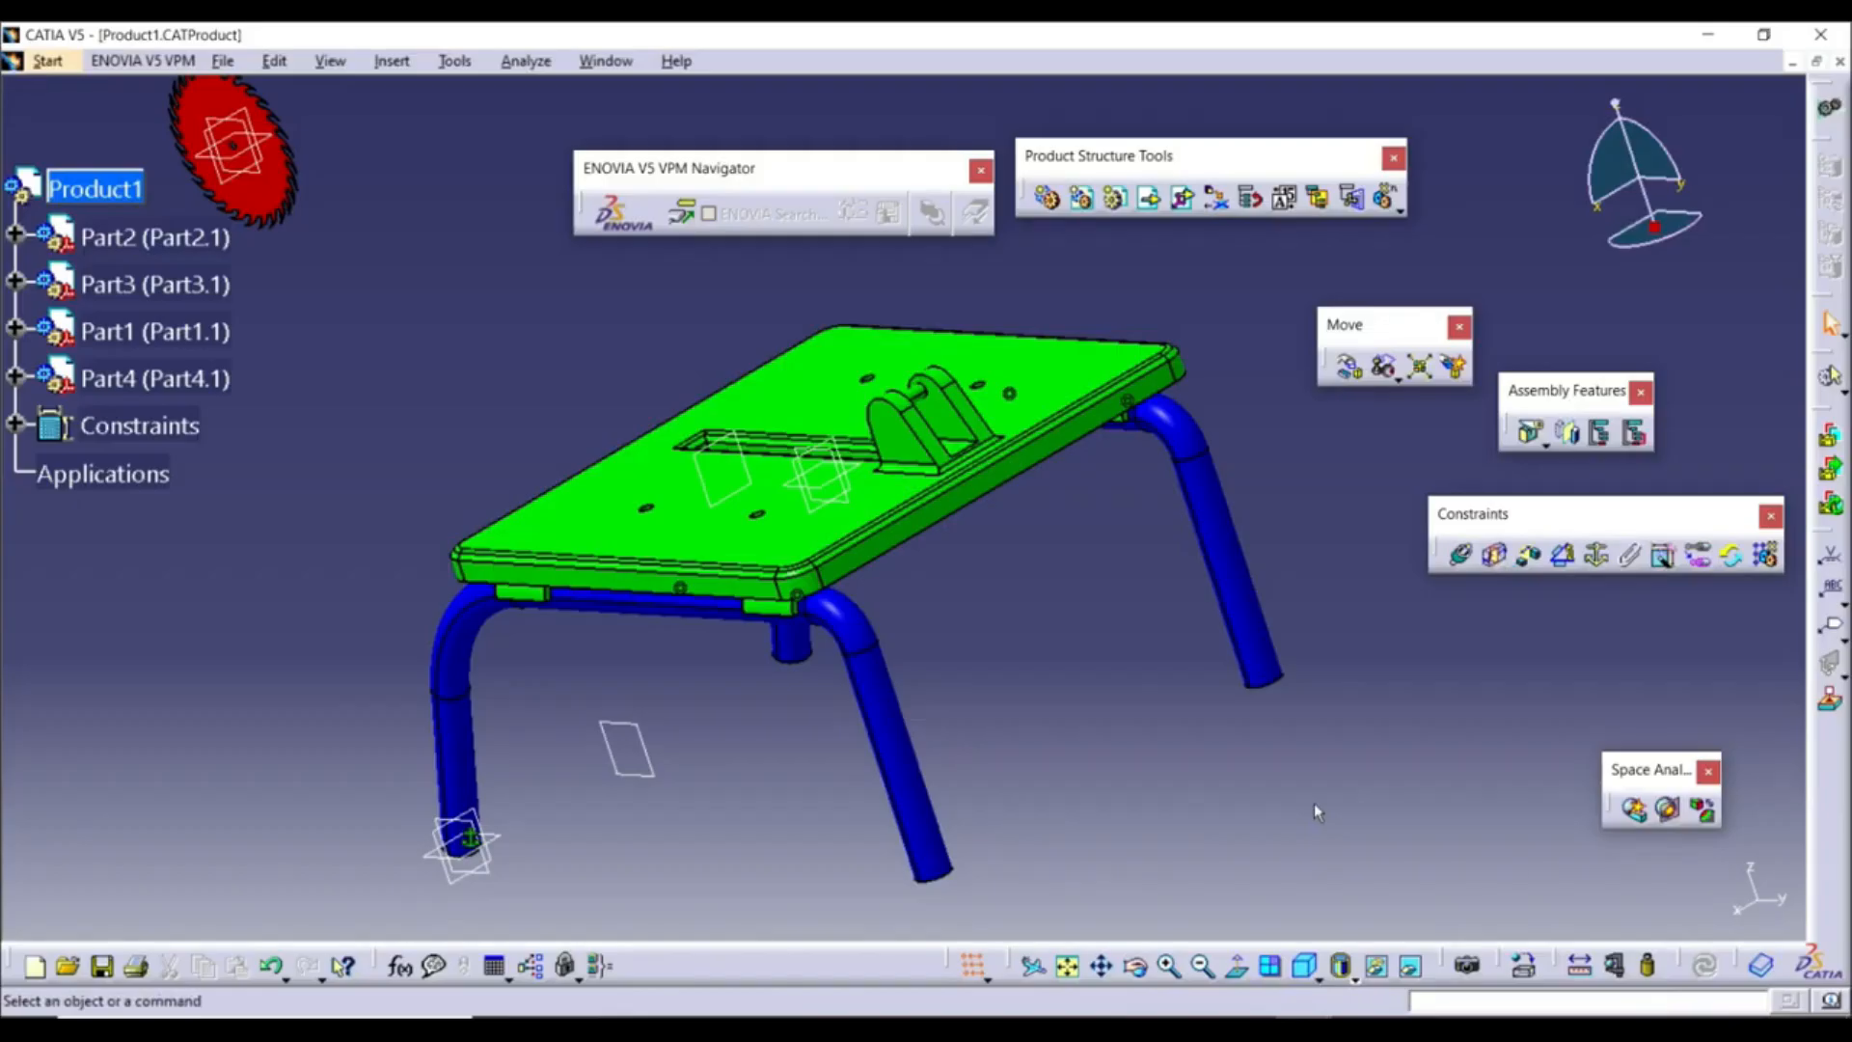
left_click(1494, 555)
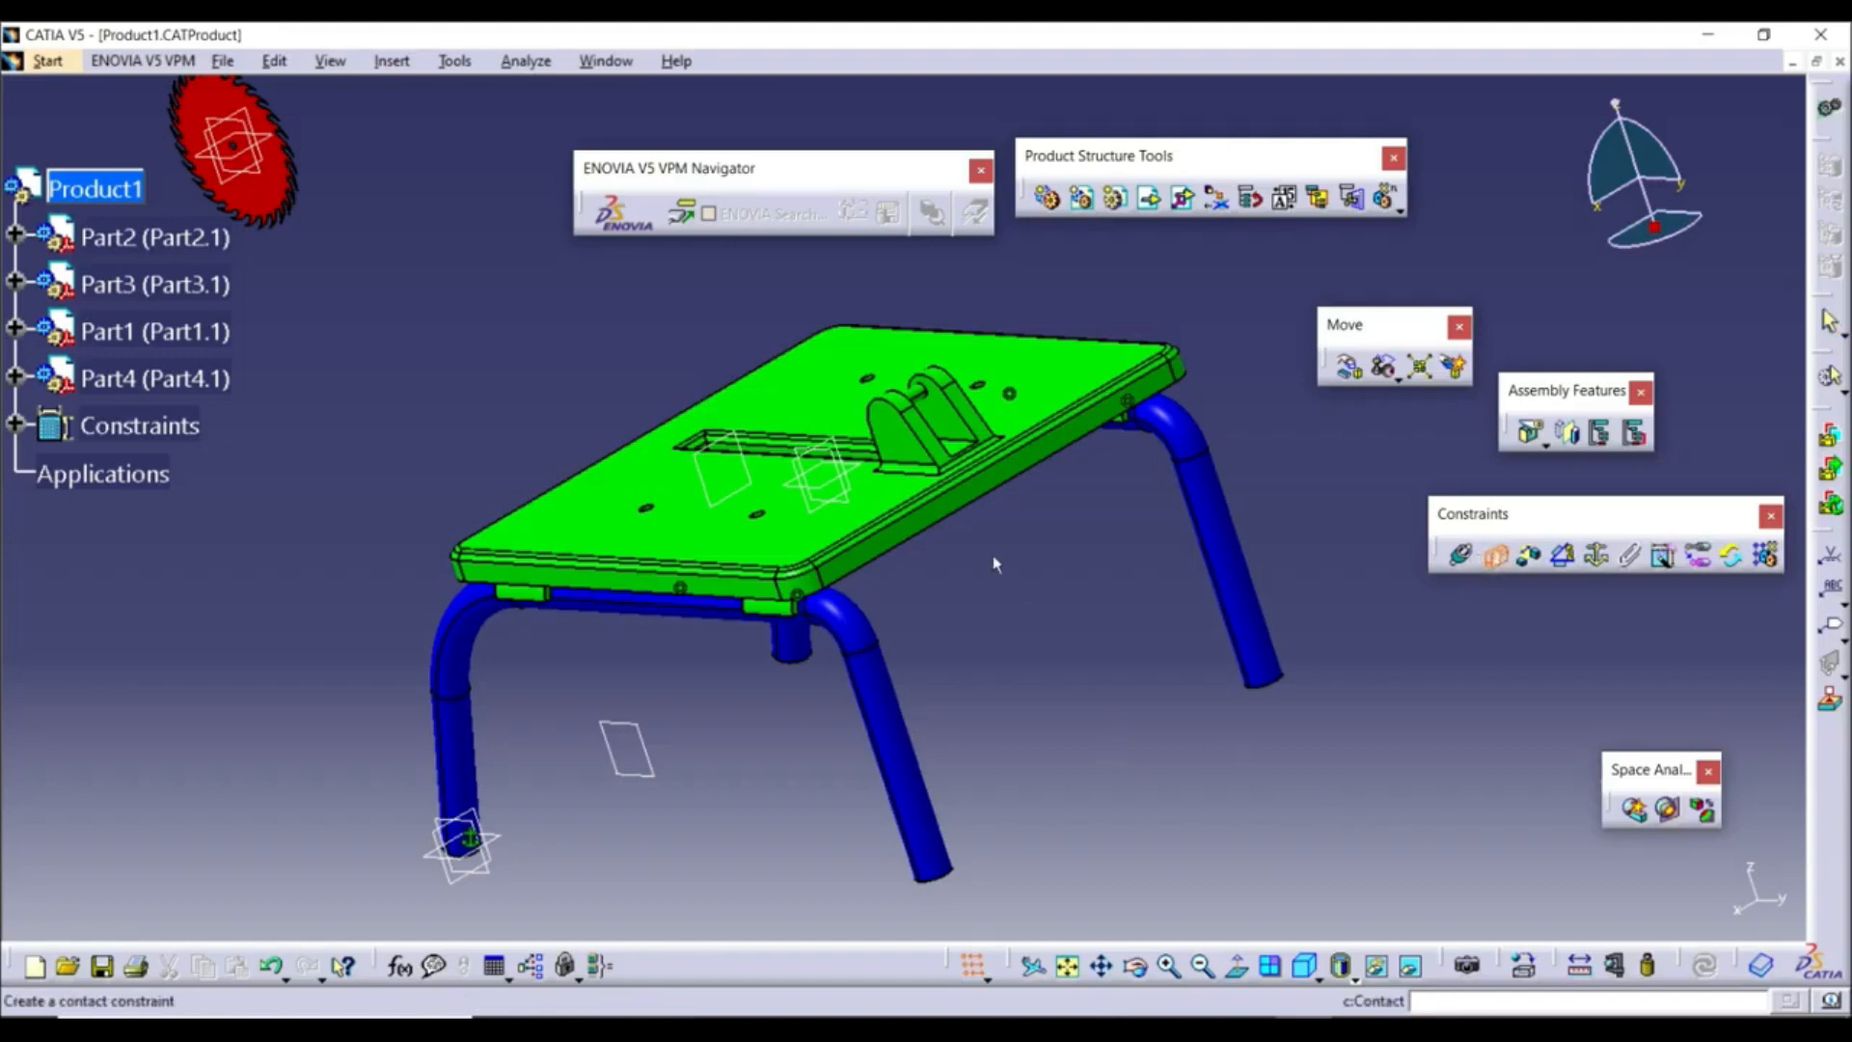
middle_click_drag(997, 563, 758, 443)
left_click(758, 493)
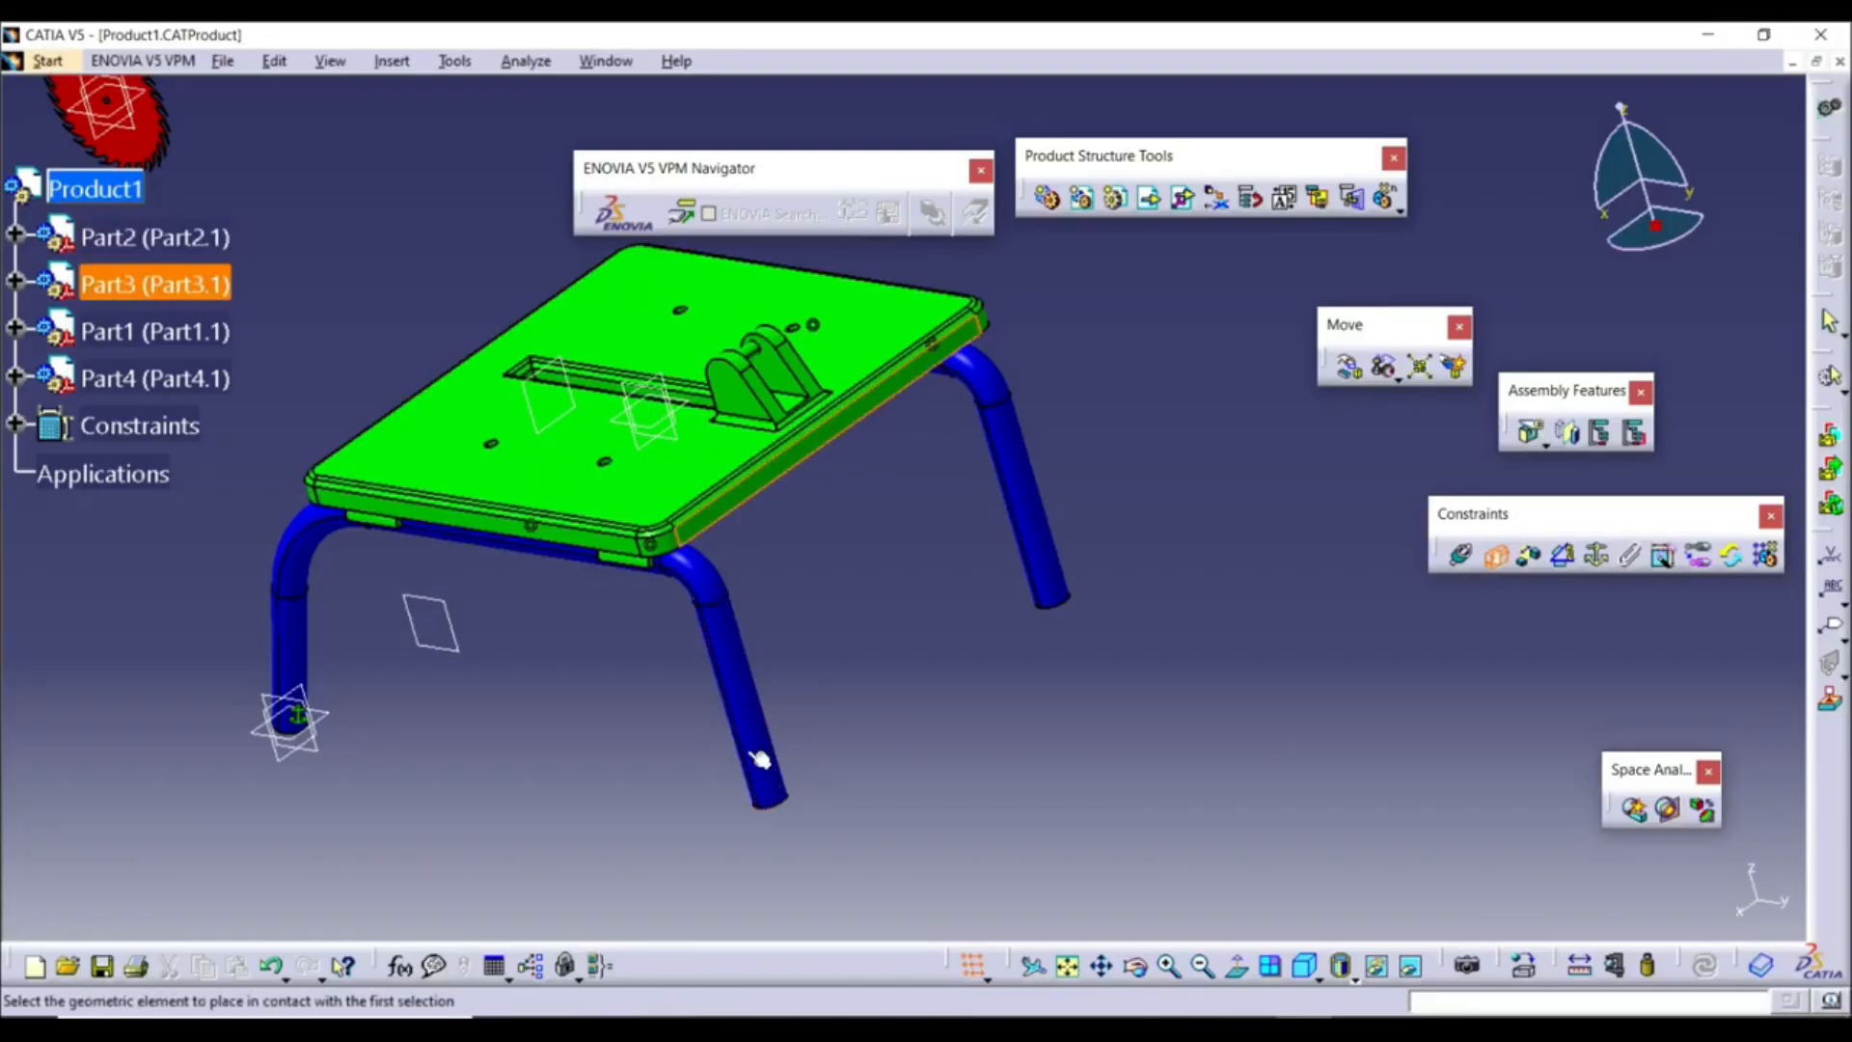
left_click(747, 724)
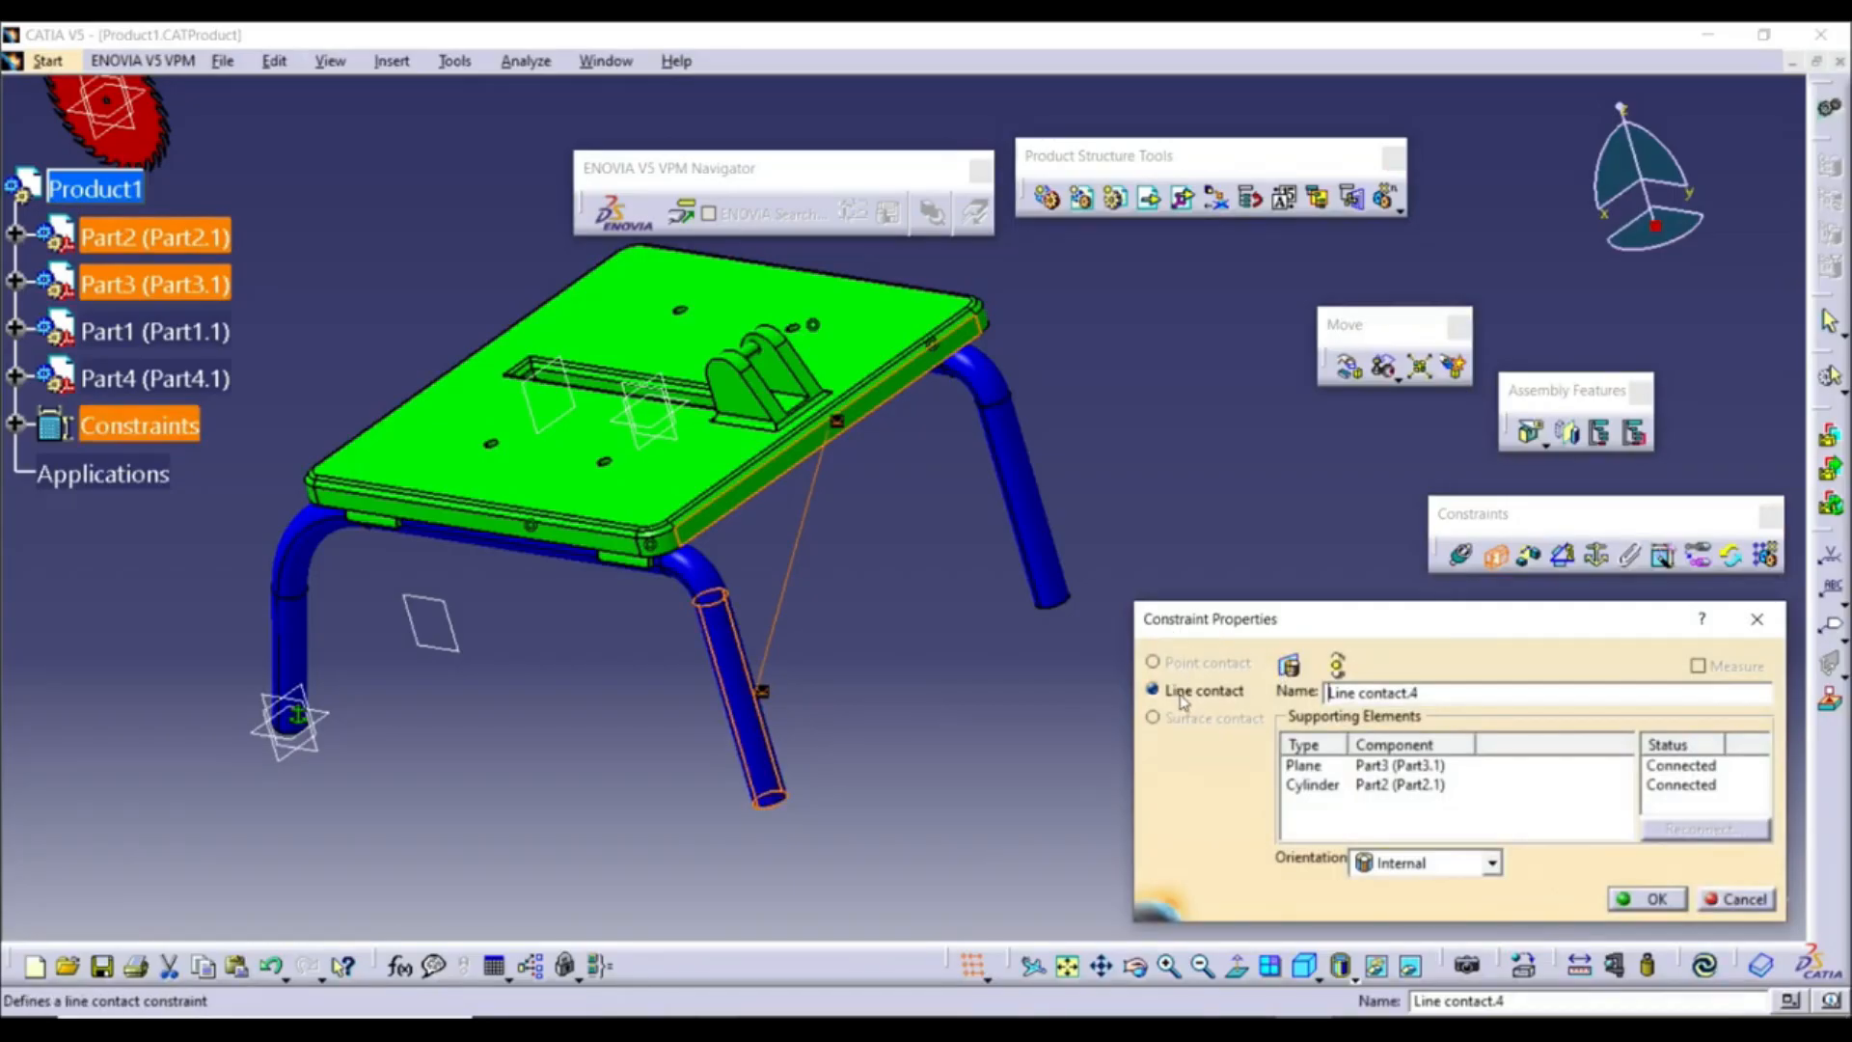
middle_click_drag(868, 641, 478, 884)
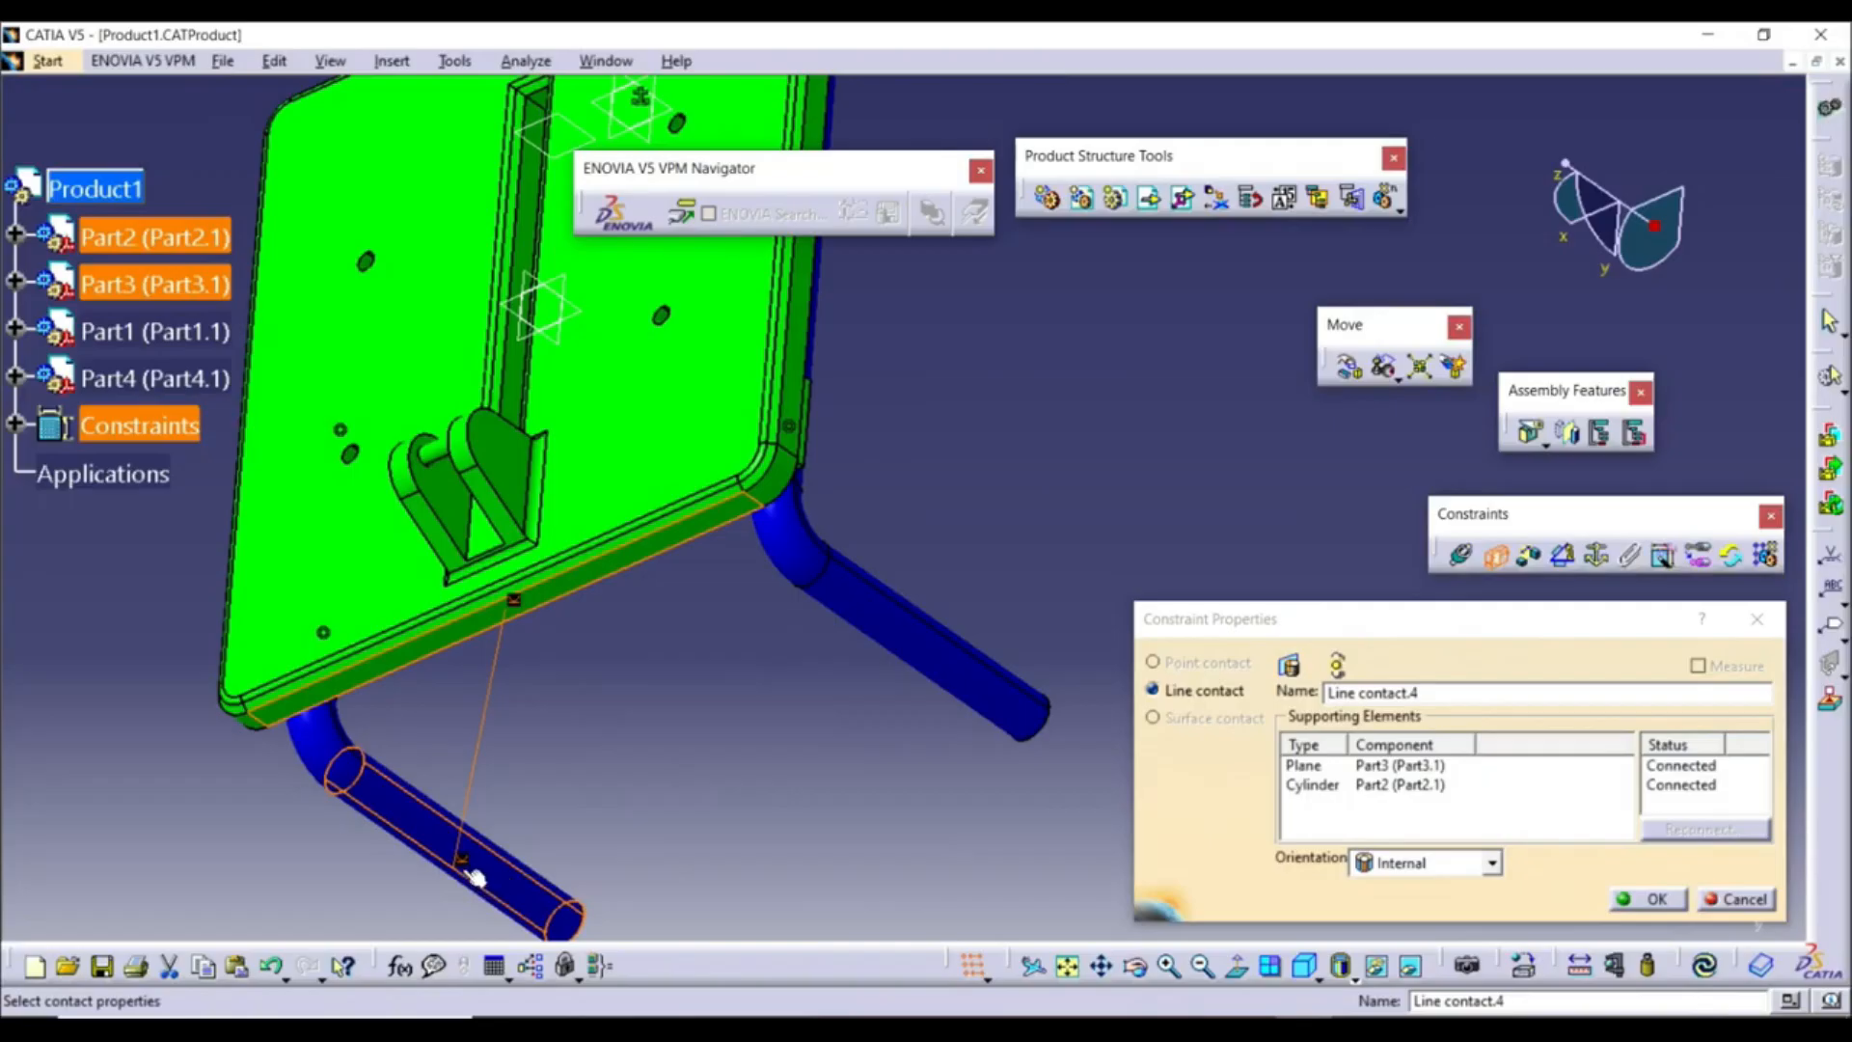
middle_click_drag(567, 656, 911, 526)
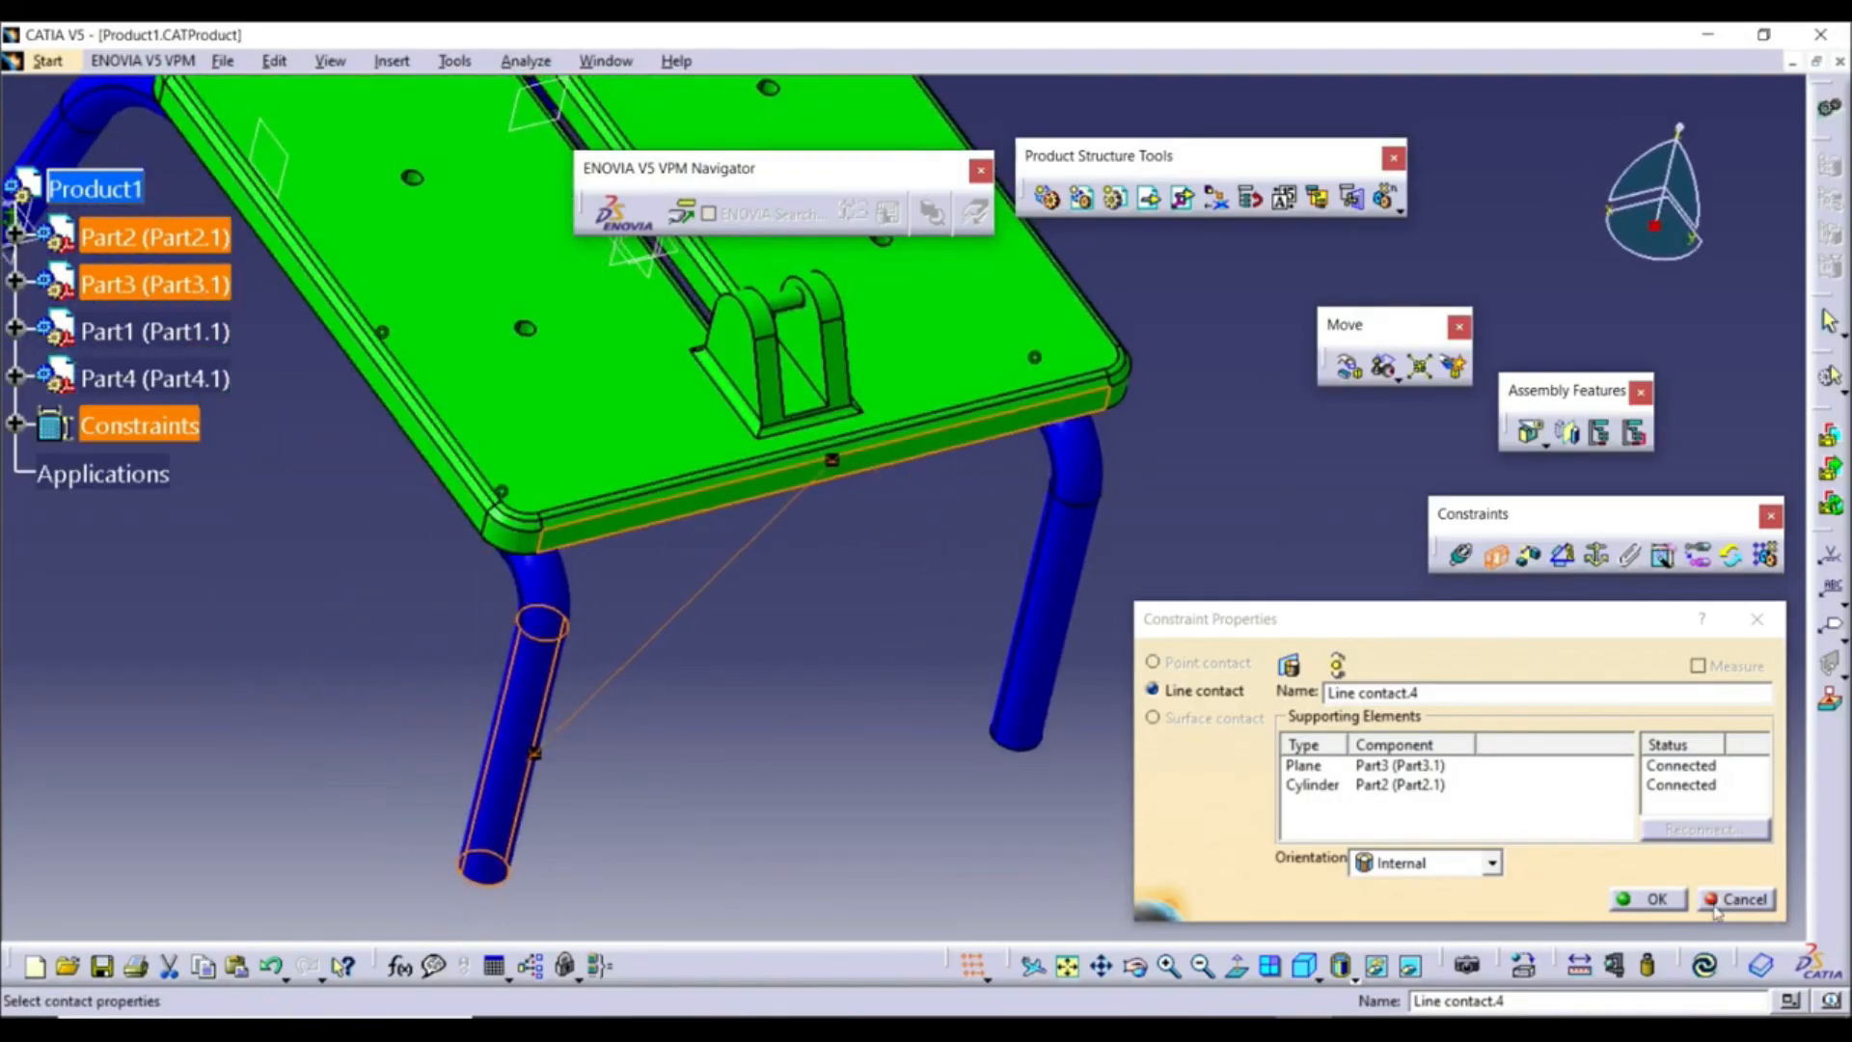
left_click(1676, 899)
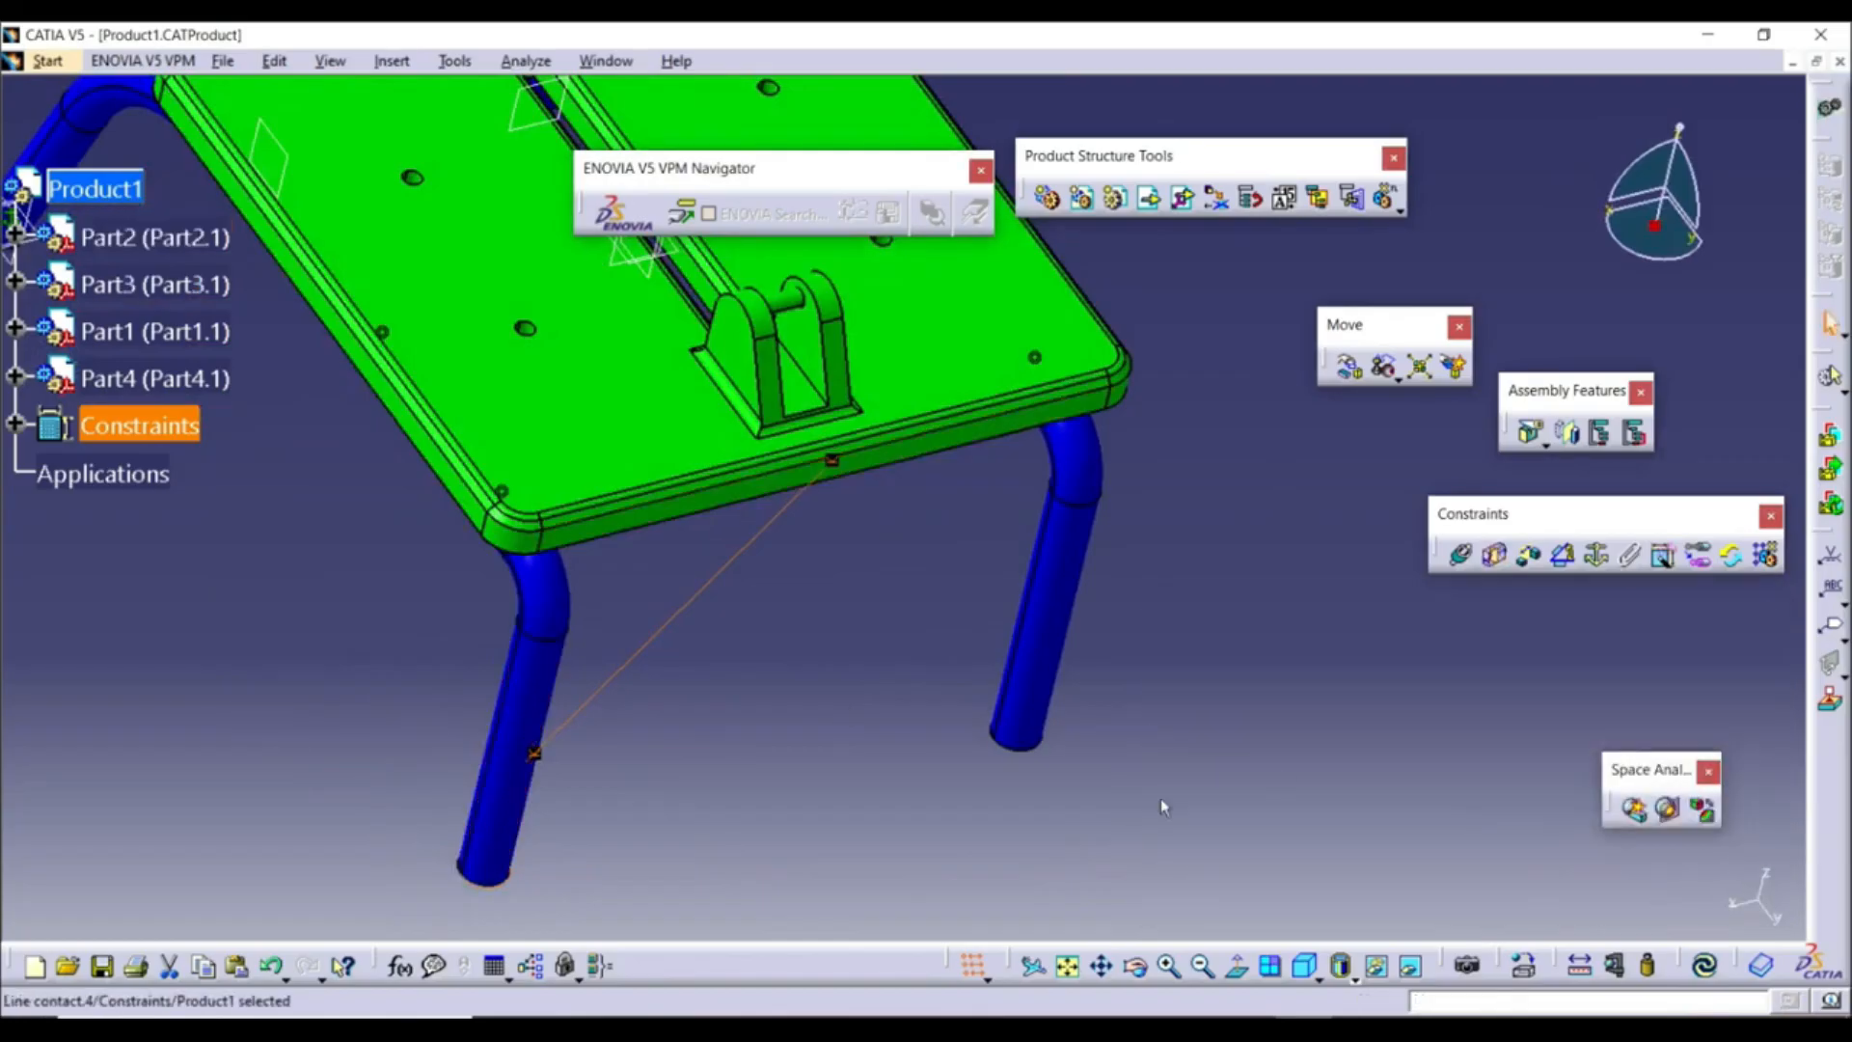
Update the assembly with the new line contact, recheck the degrees of freedom of Part3, the table, and close the analysis
left_click(1704, 965)
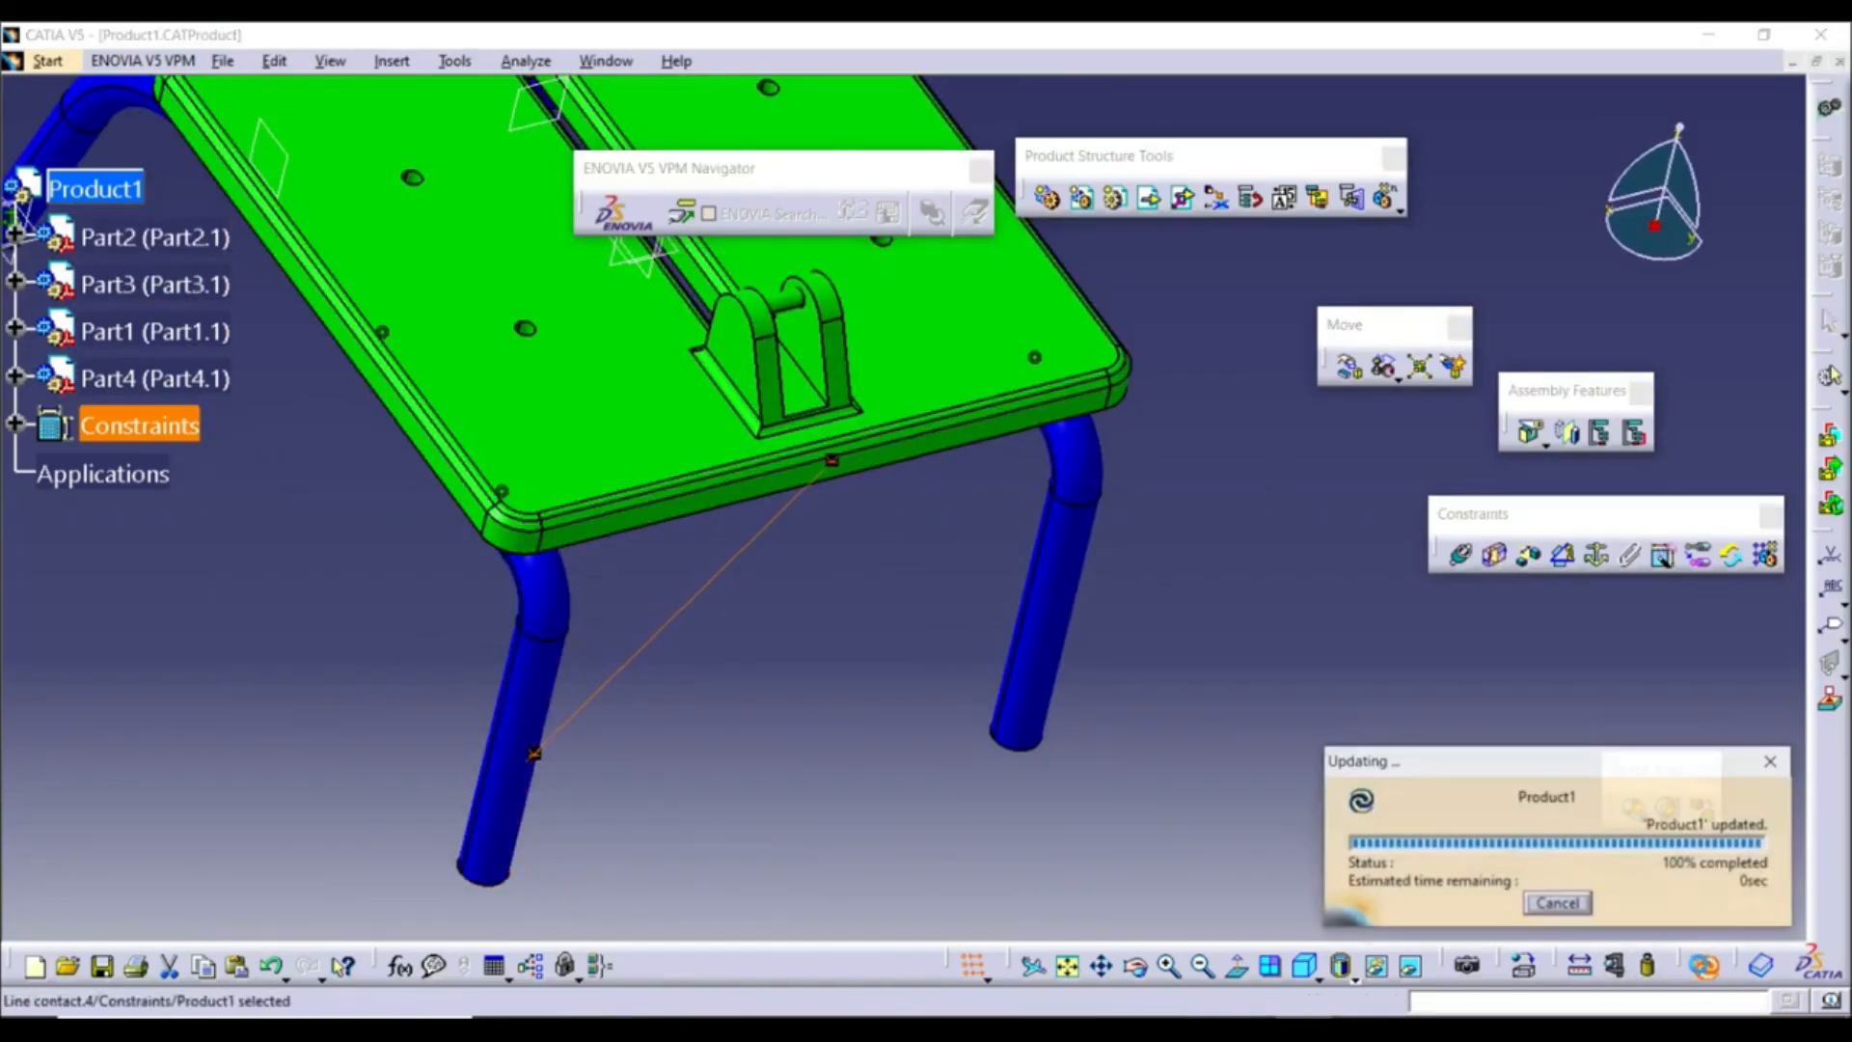
middle_click_drag(715, 714, 1178, 686)
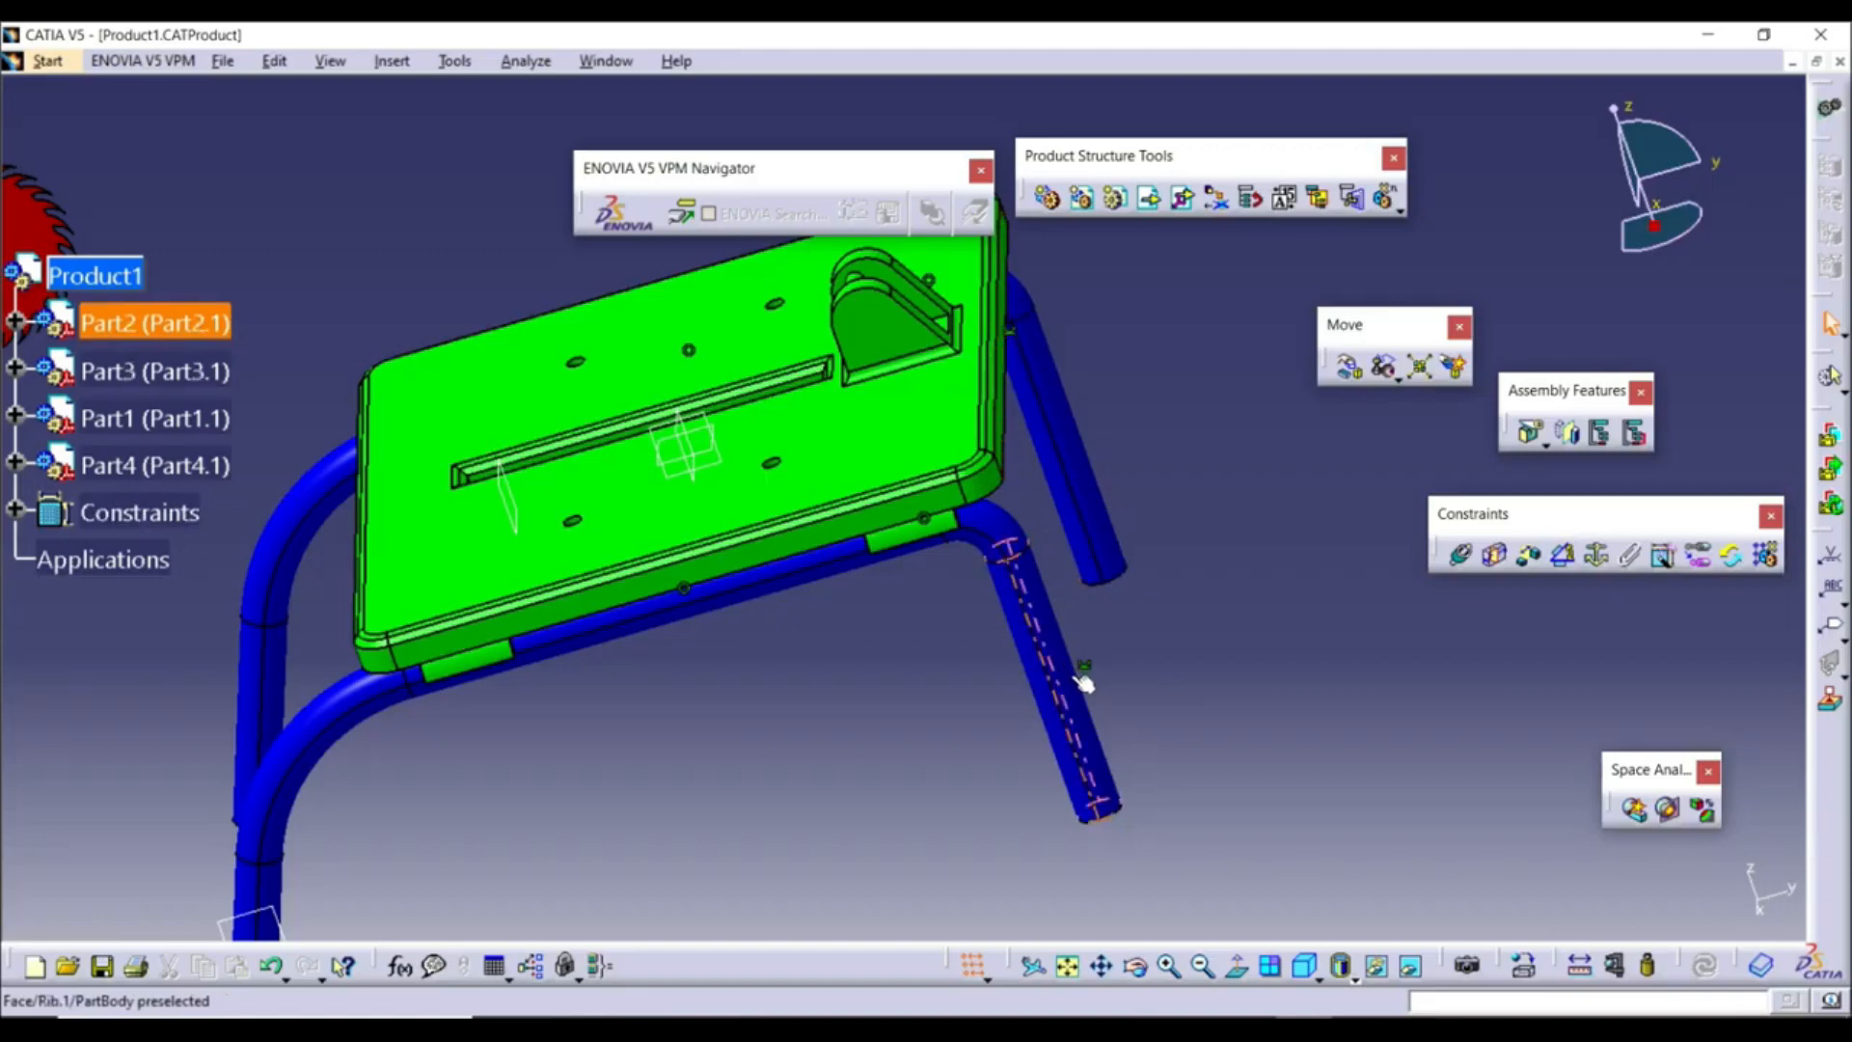
middle_click_drag(1084, 680, 733, 645)
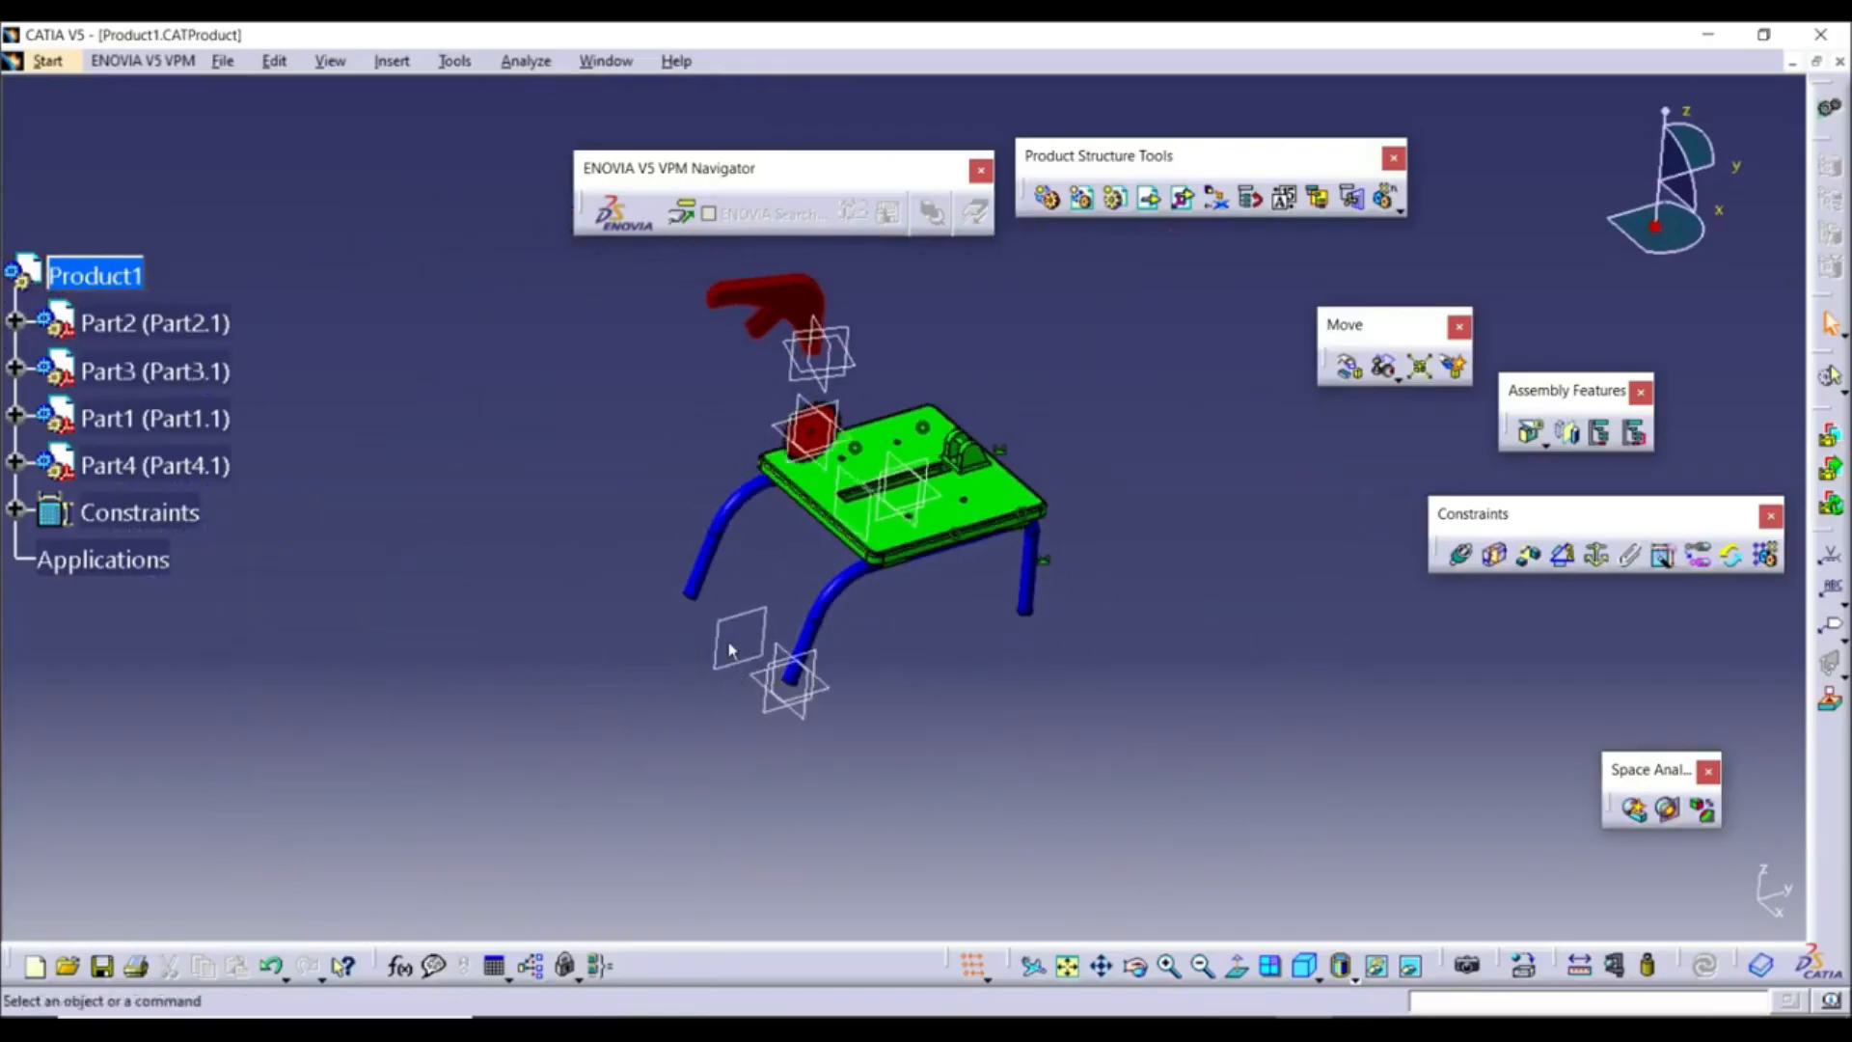
right_click(148, 375)
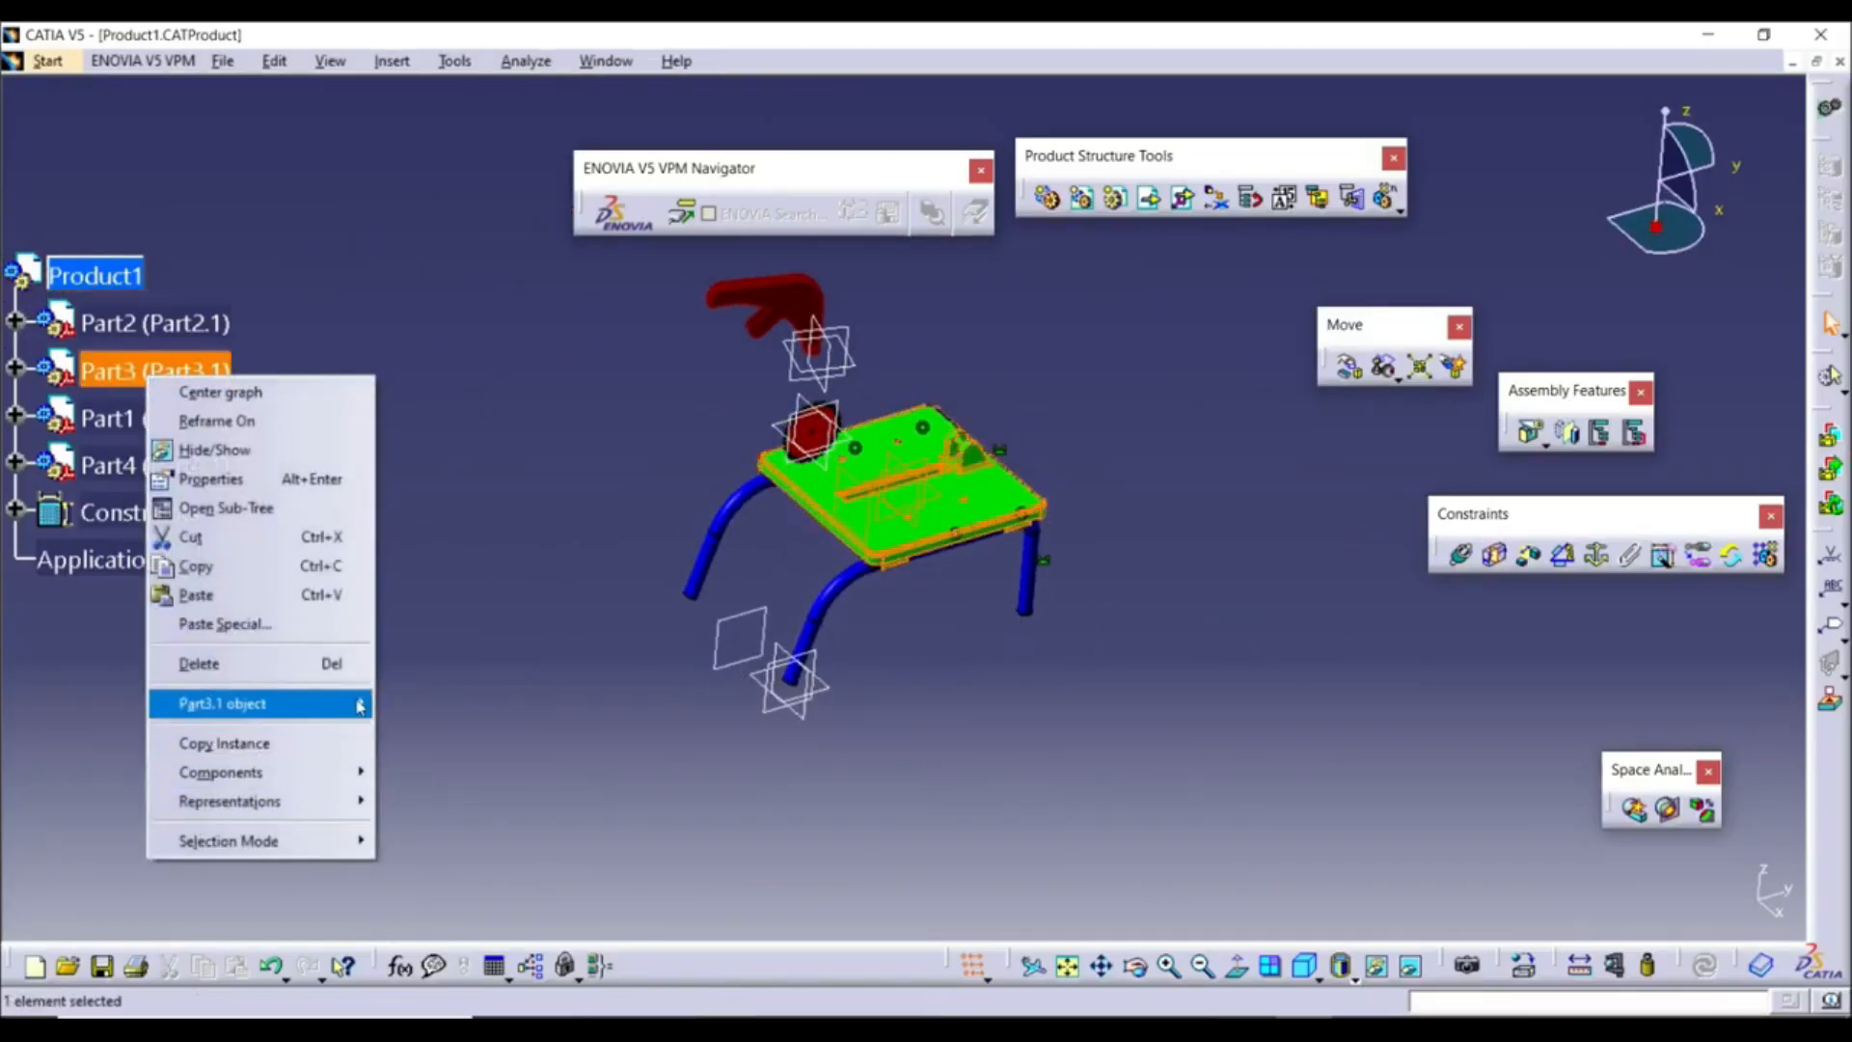
mouse_move(347, 703)
left_click(490, 841)
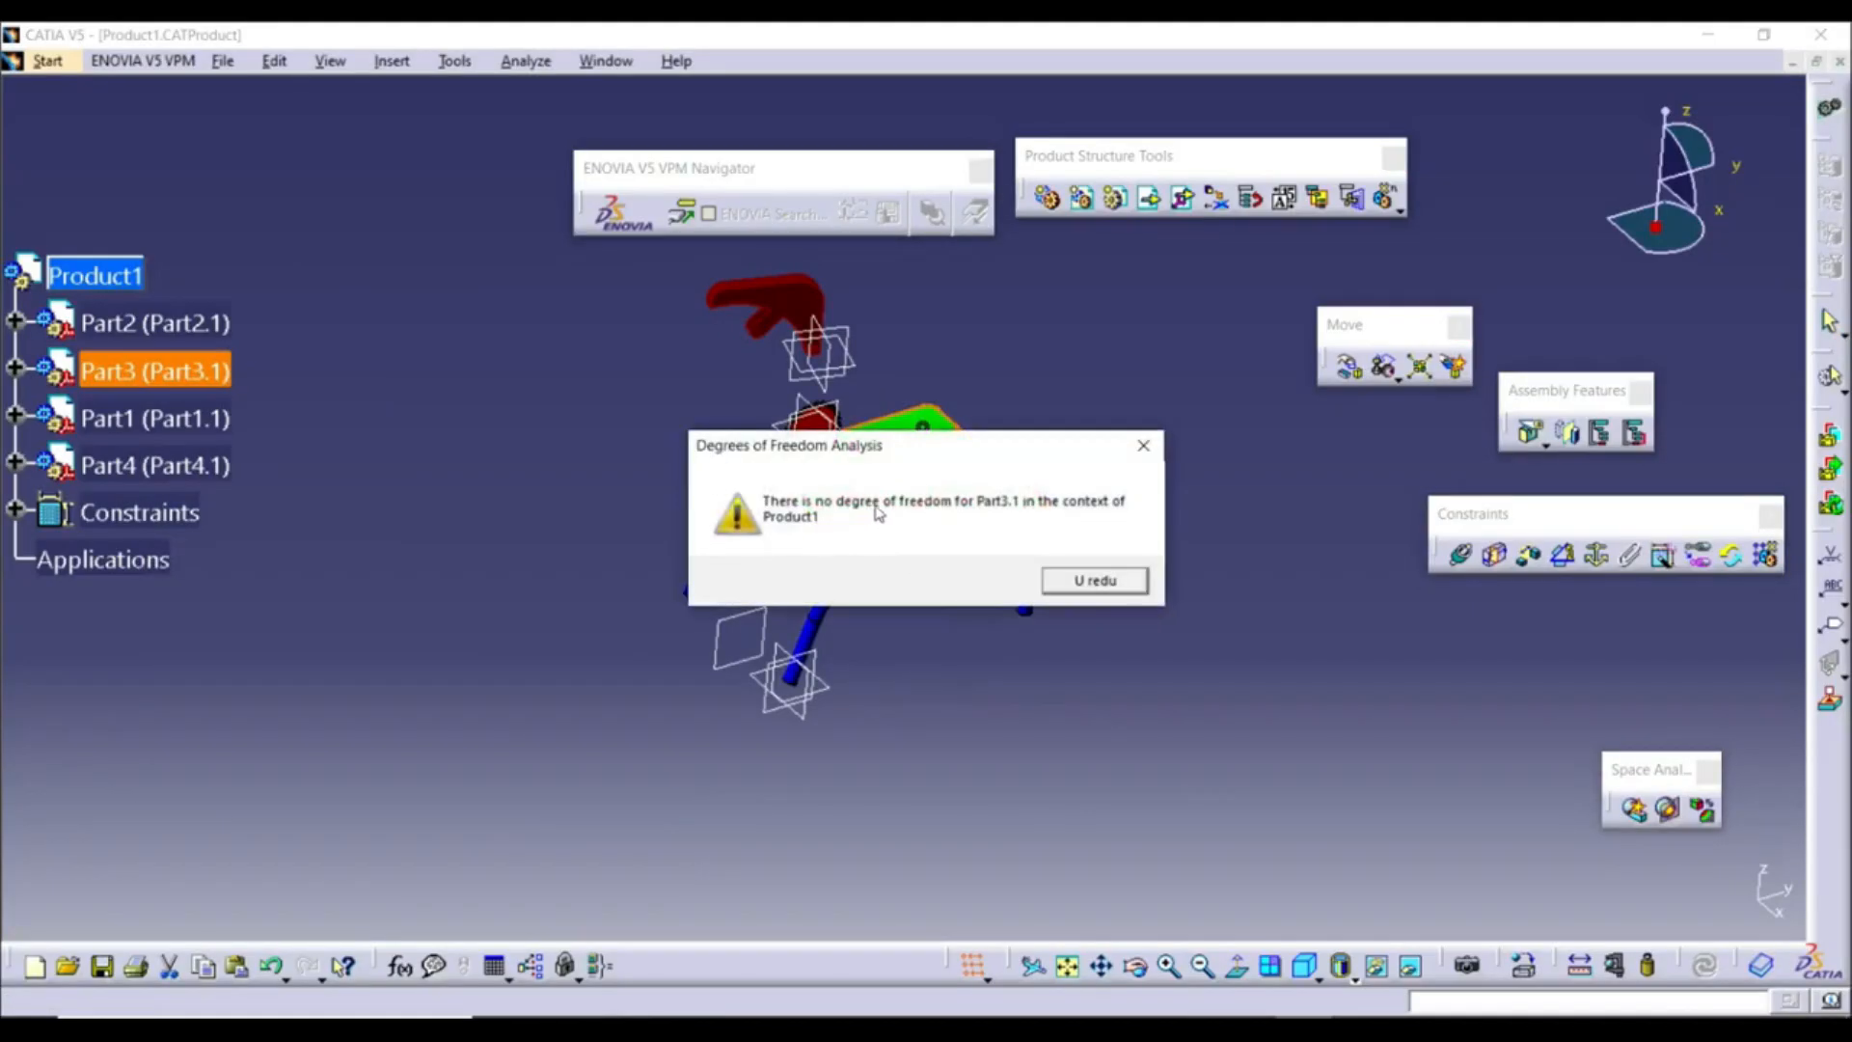
left_click(1096, 581)
left_click(971, 705)
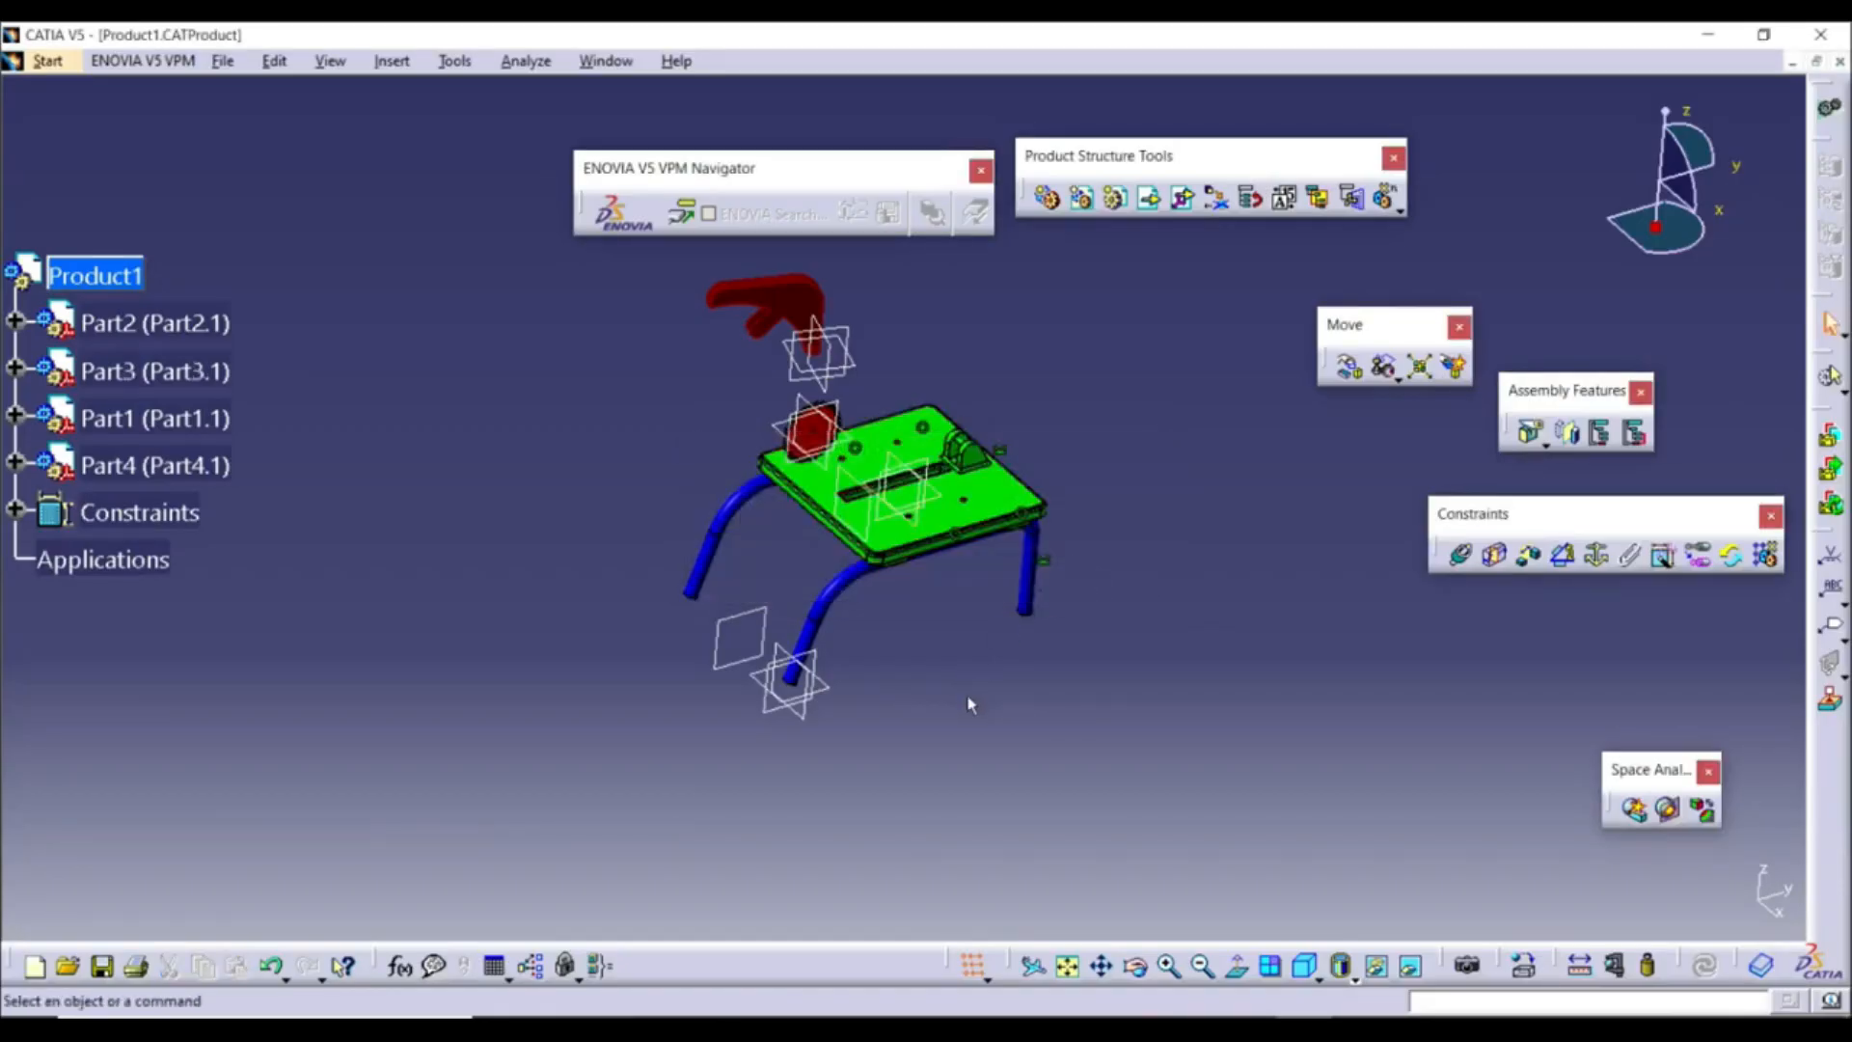
Test the table's mobility with respect to constraints by manipulating it around and along the Y axis, and close the manipulation
middle_click_drag(857, 569, 851, 468)
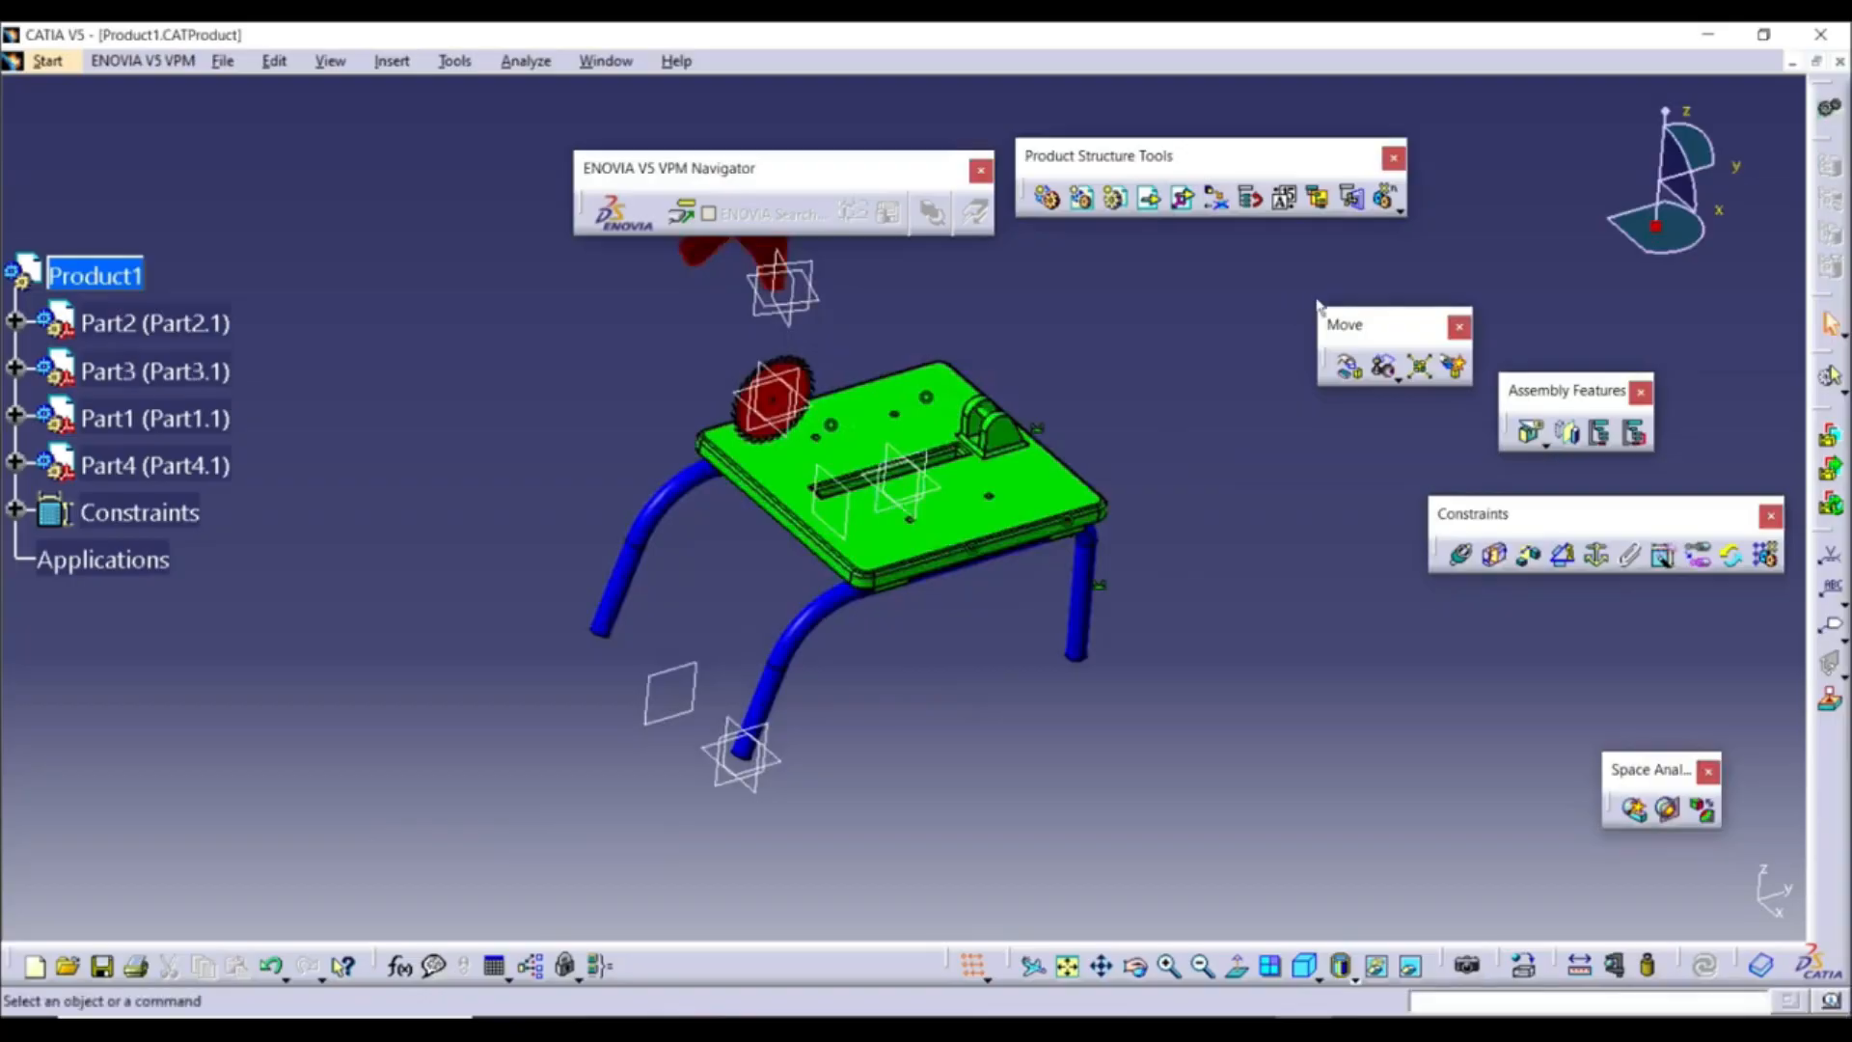
left_click(1351, 368)
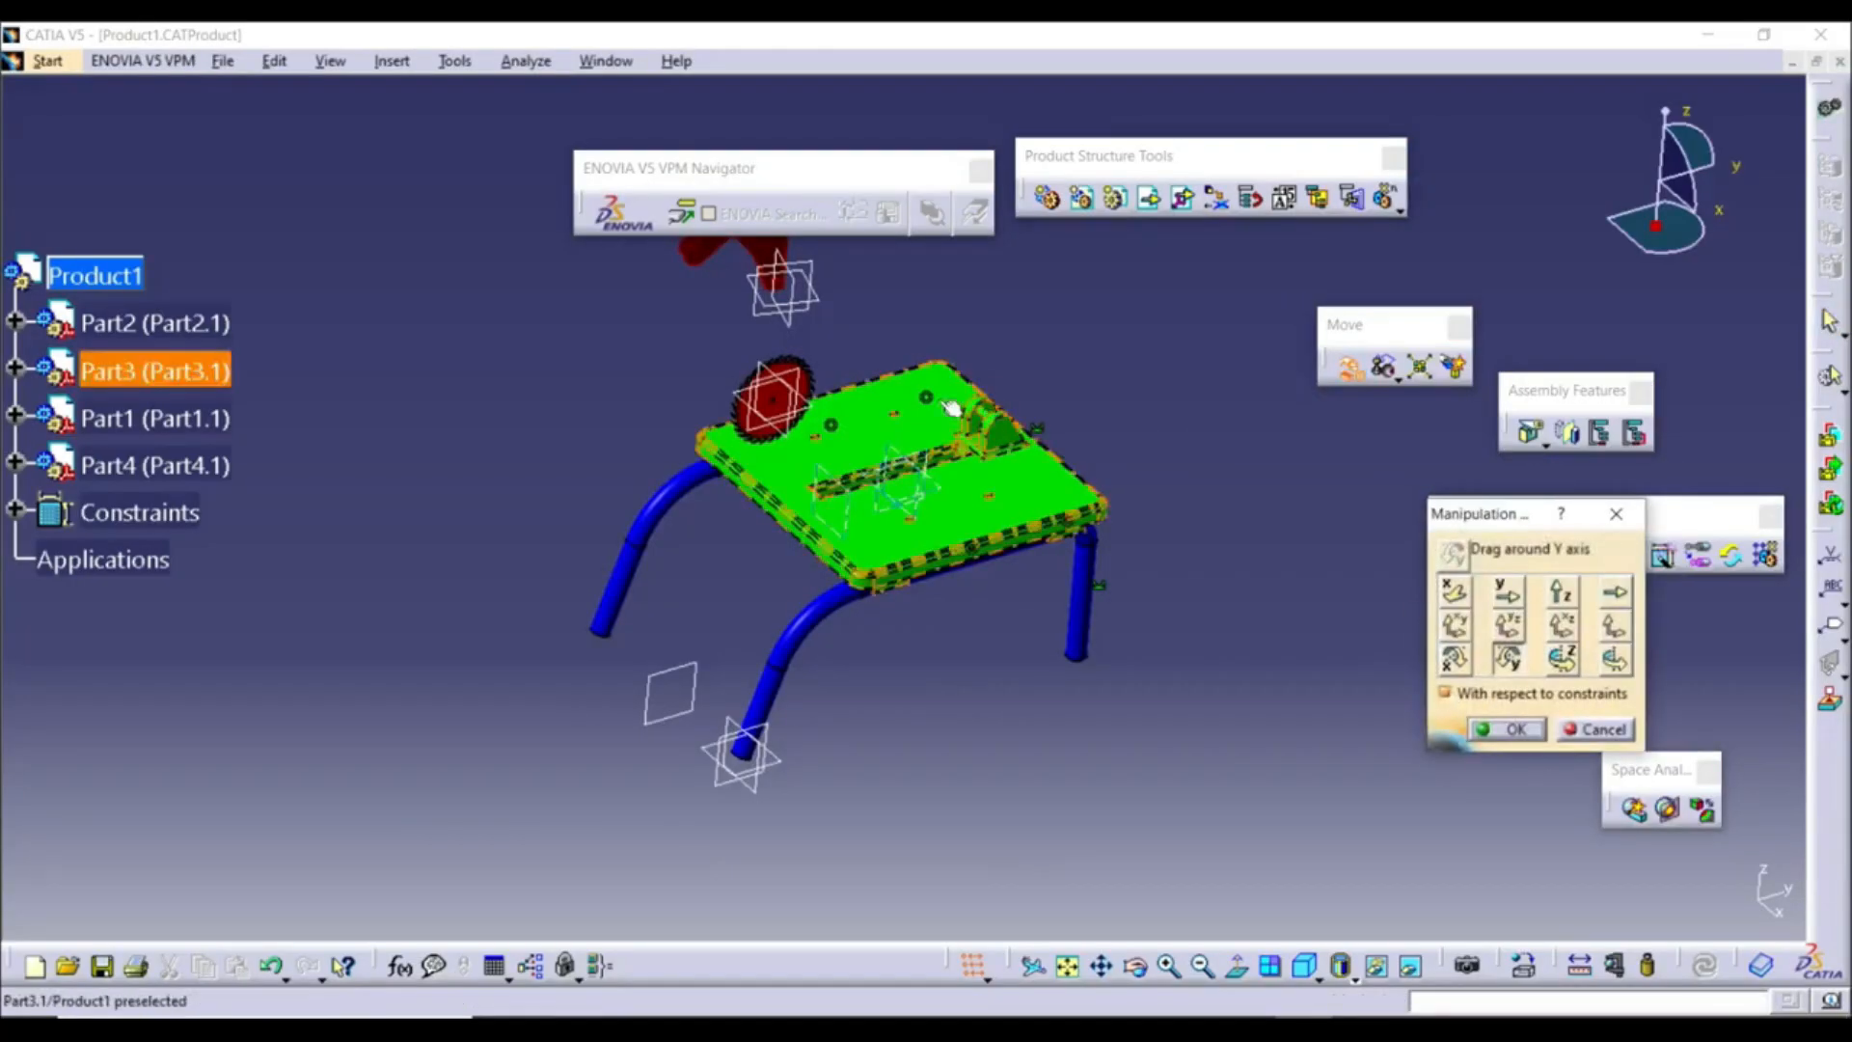
left_click_drag(945, 453, 944, 502)
left_click(1508, 592)
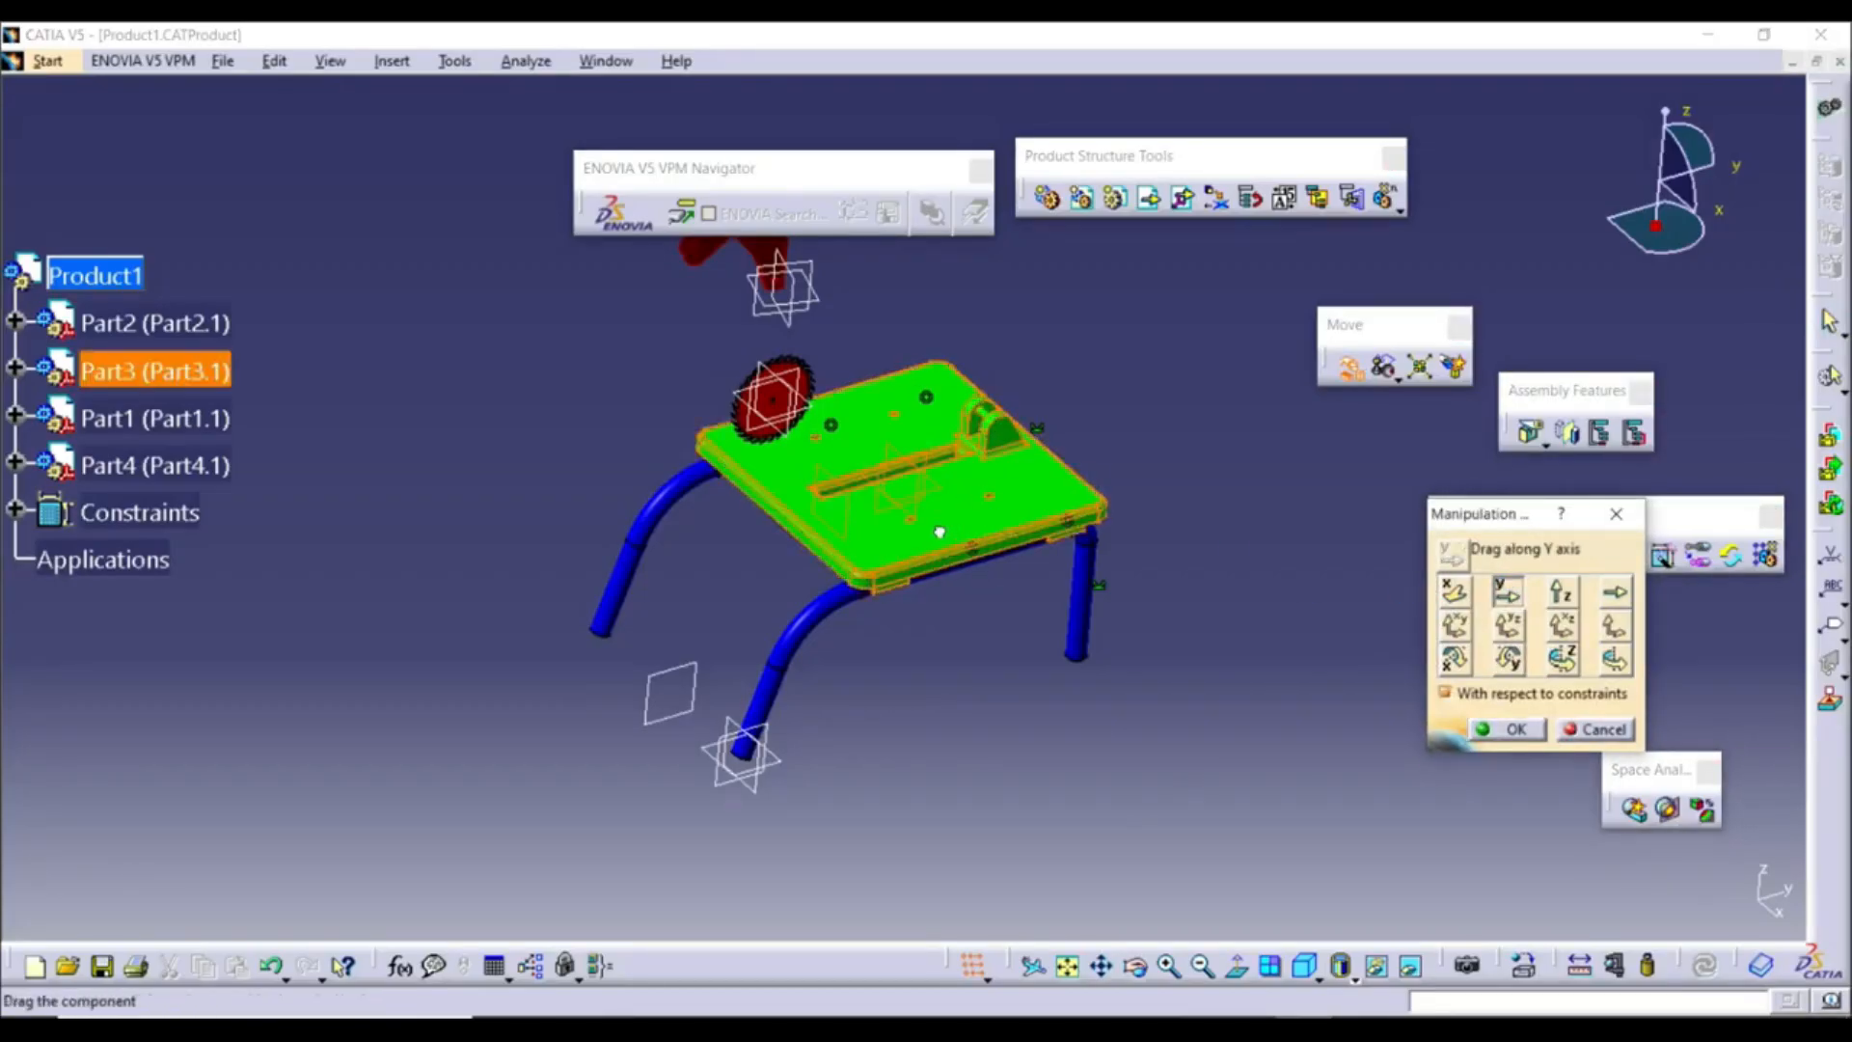
left_click(1515, 730)
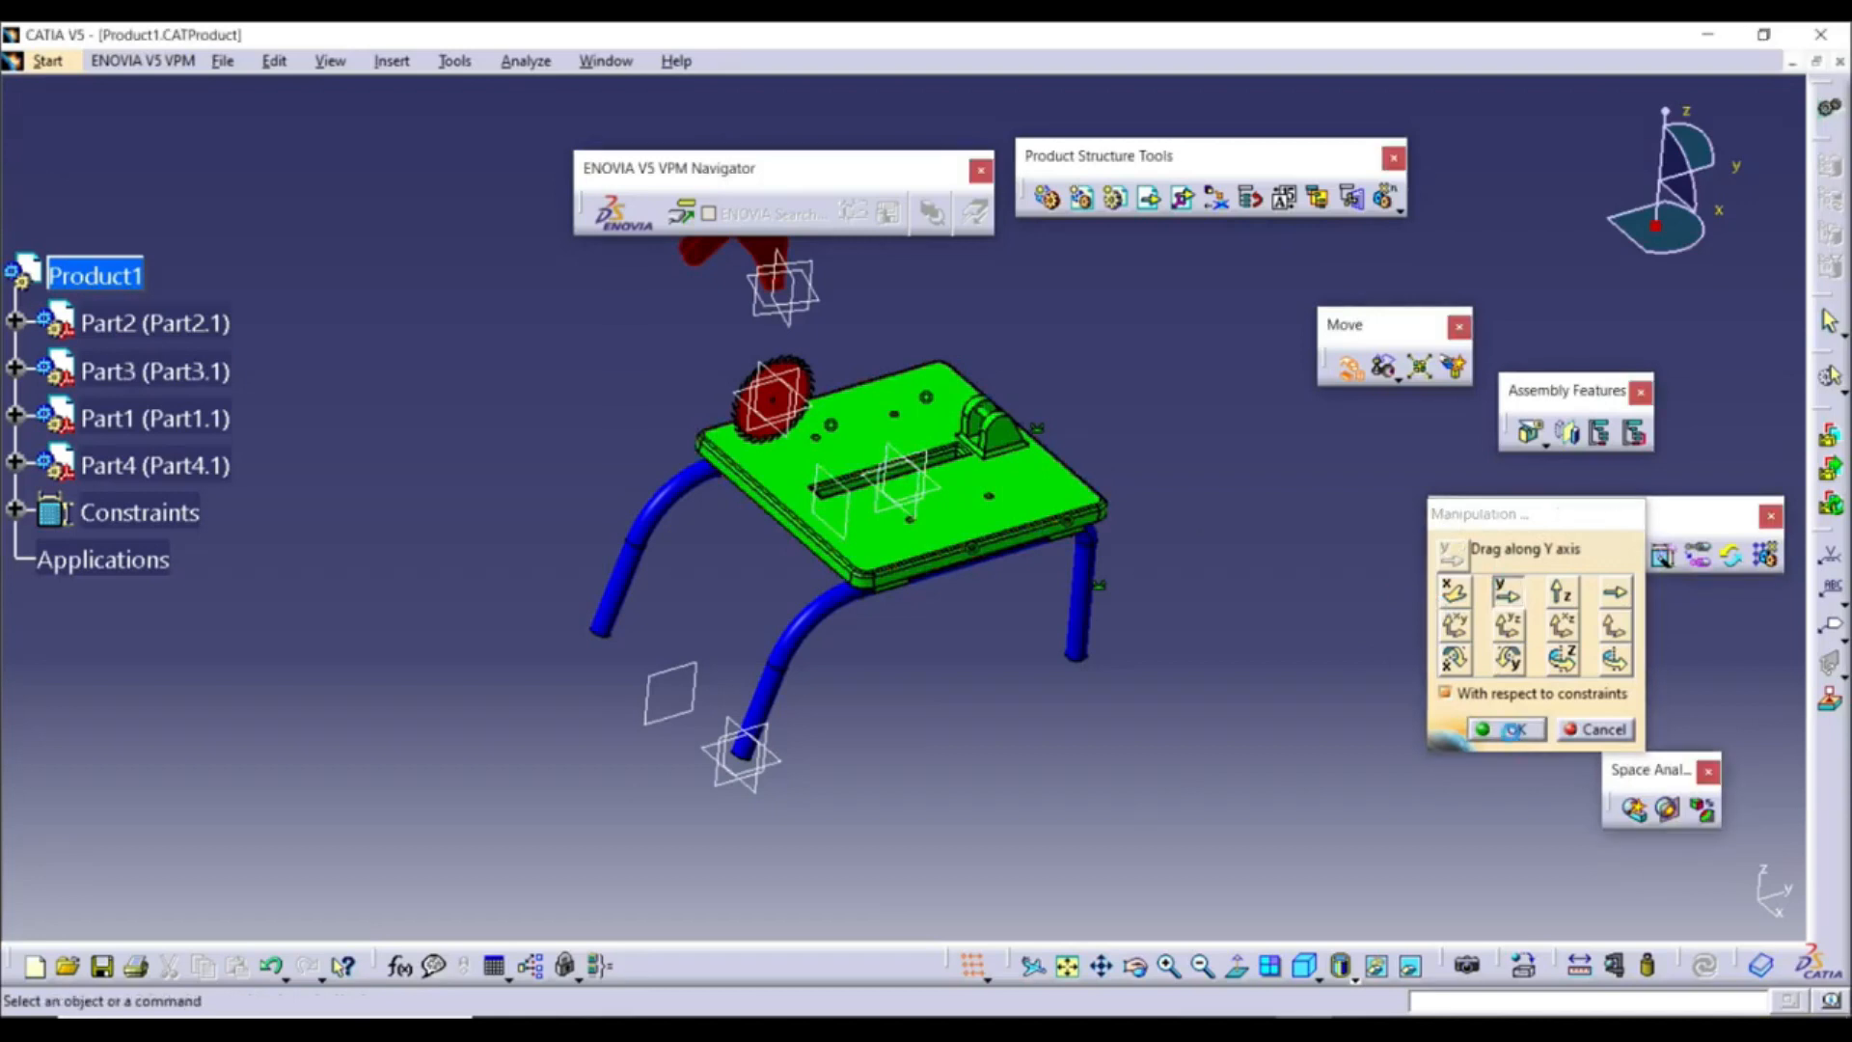
Create a parallelism constraint with Opposite orientation between the cover's flat side face and the blade bracket's side face, and update the assembly
middle_click_drag(849, 662, 785, 653)
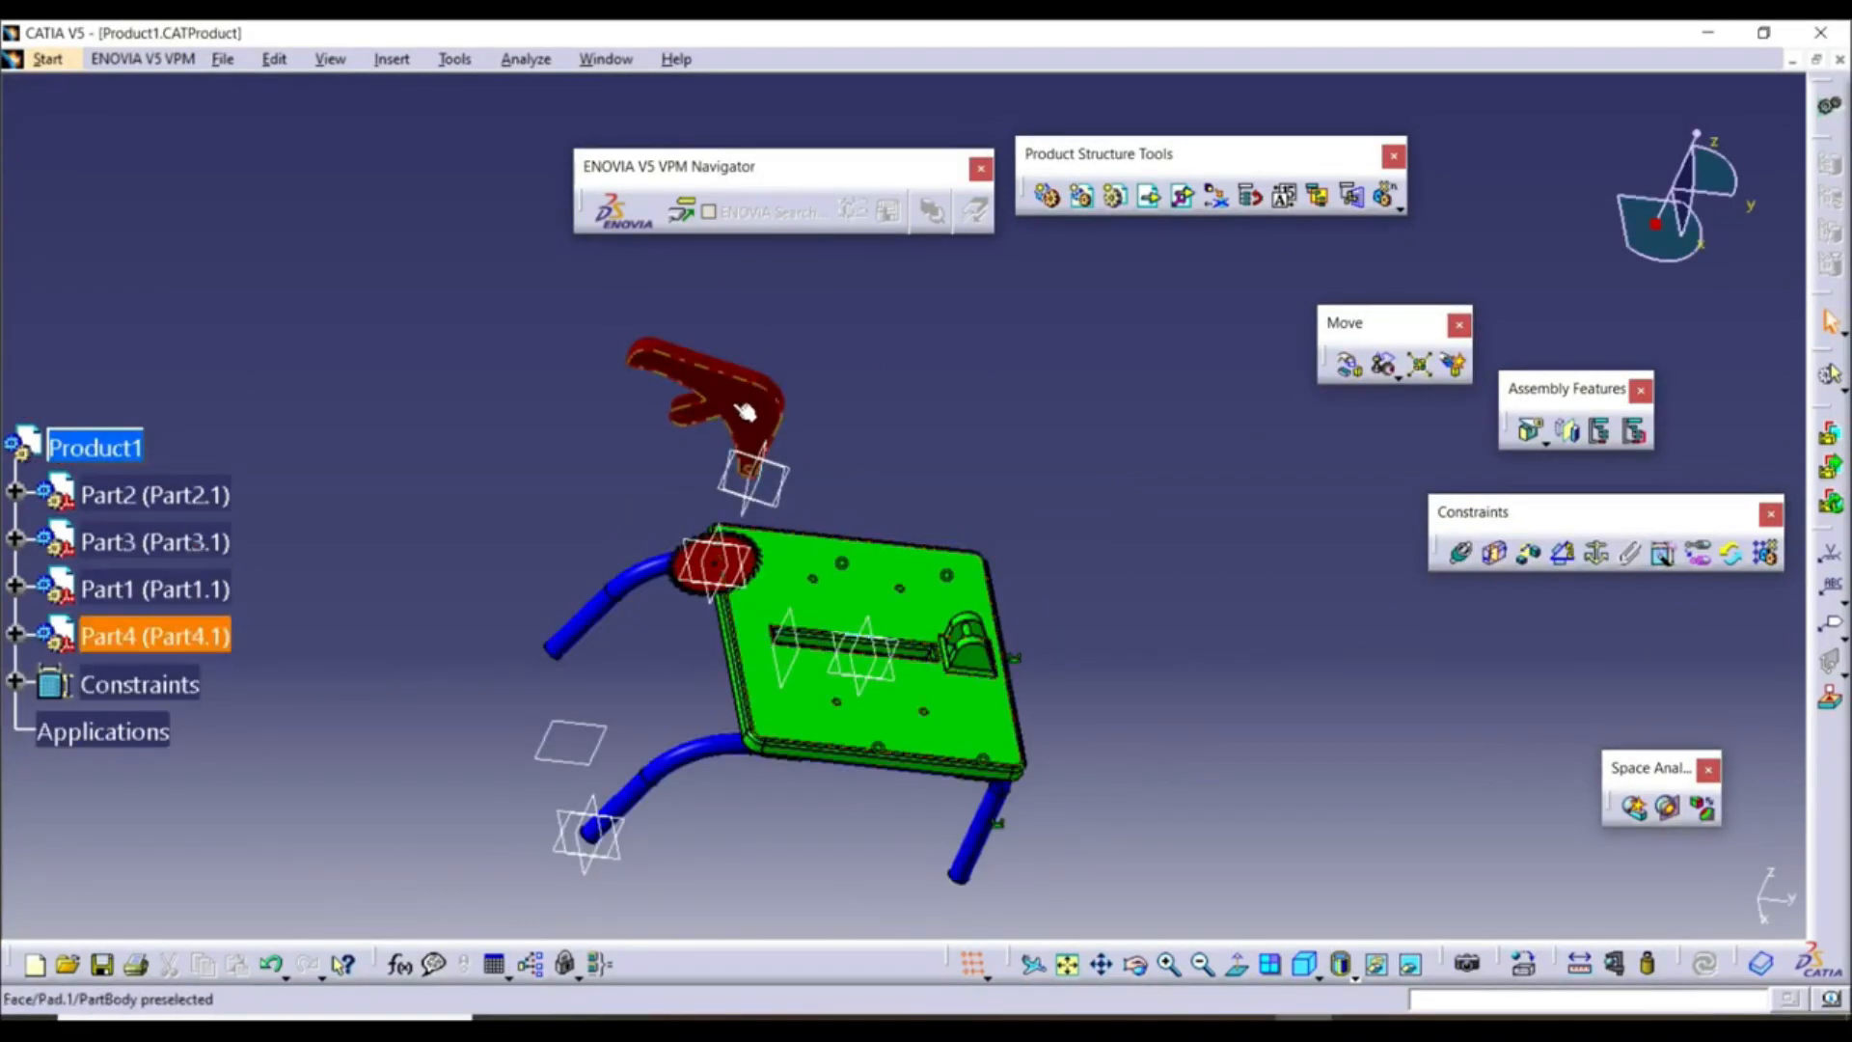
middle_click_drag(820, 636, 769, 567)
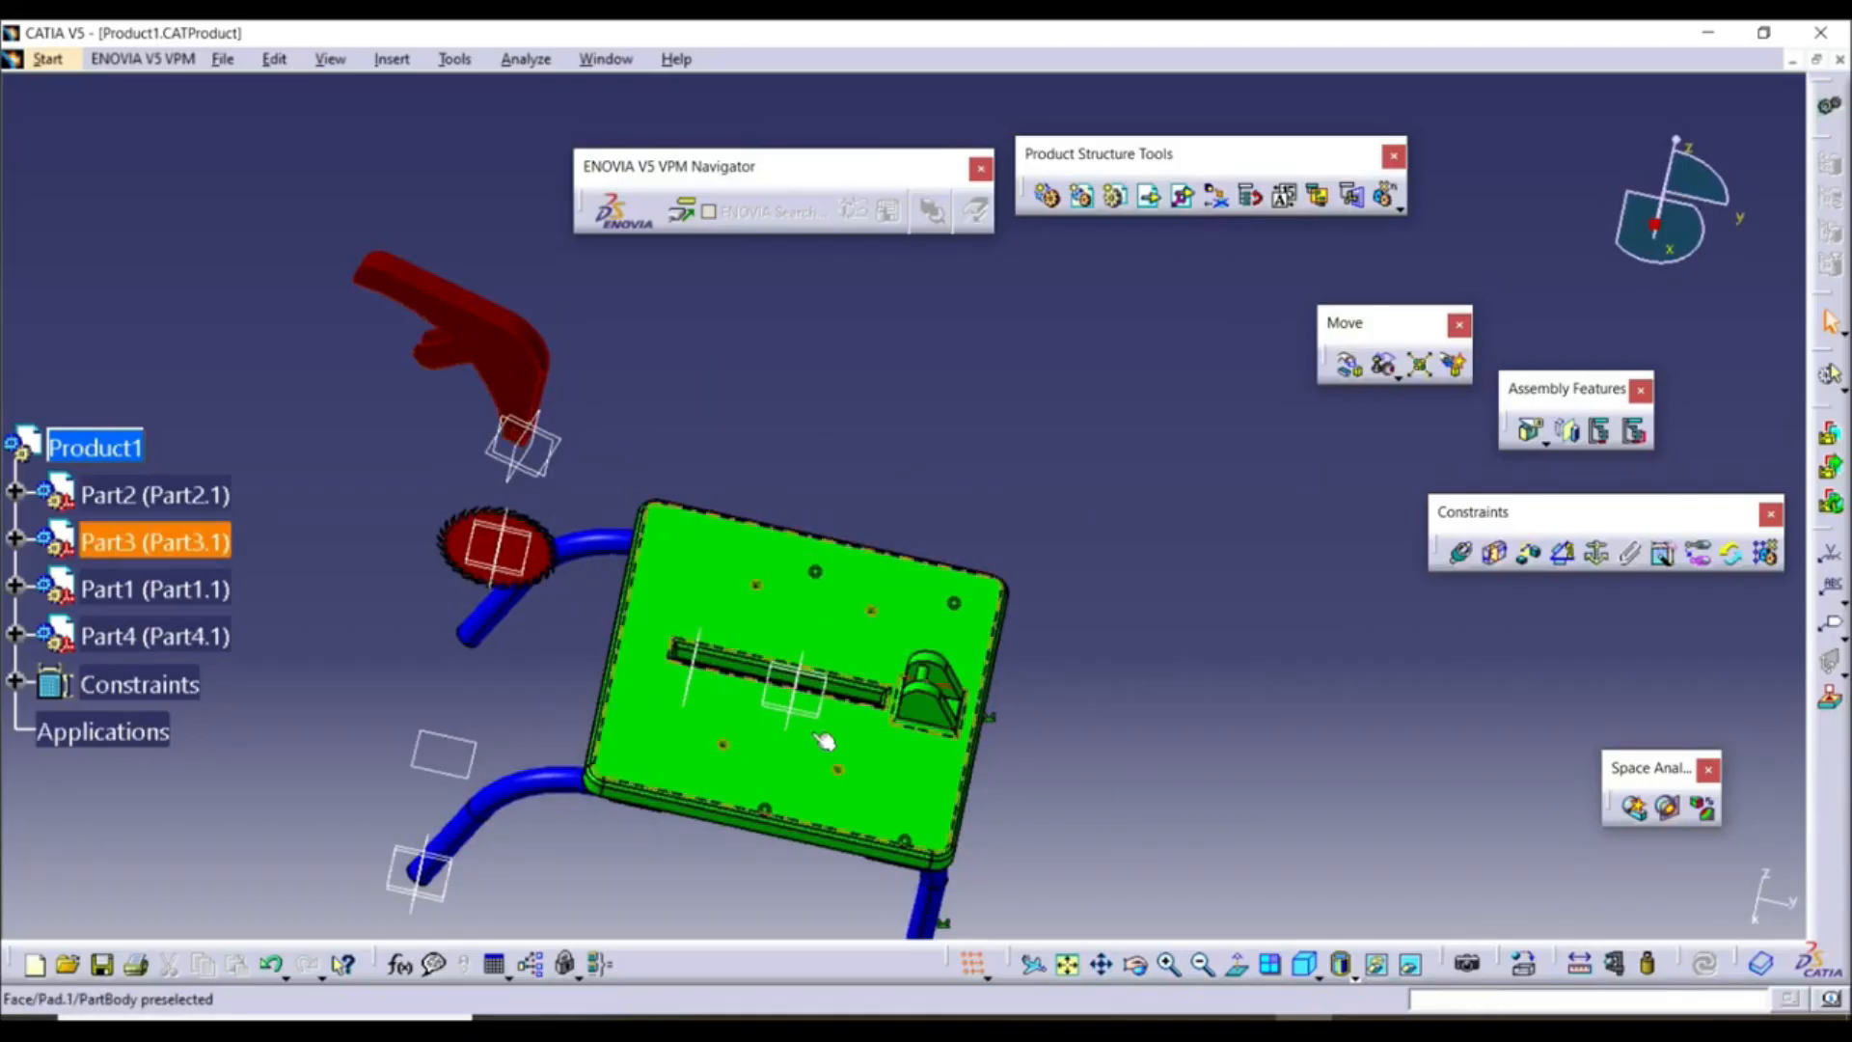
middle_click_drag(774, 737, 849, 680)
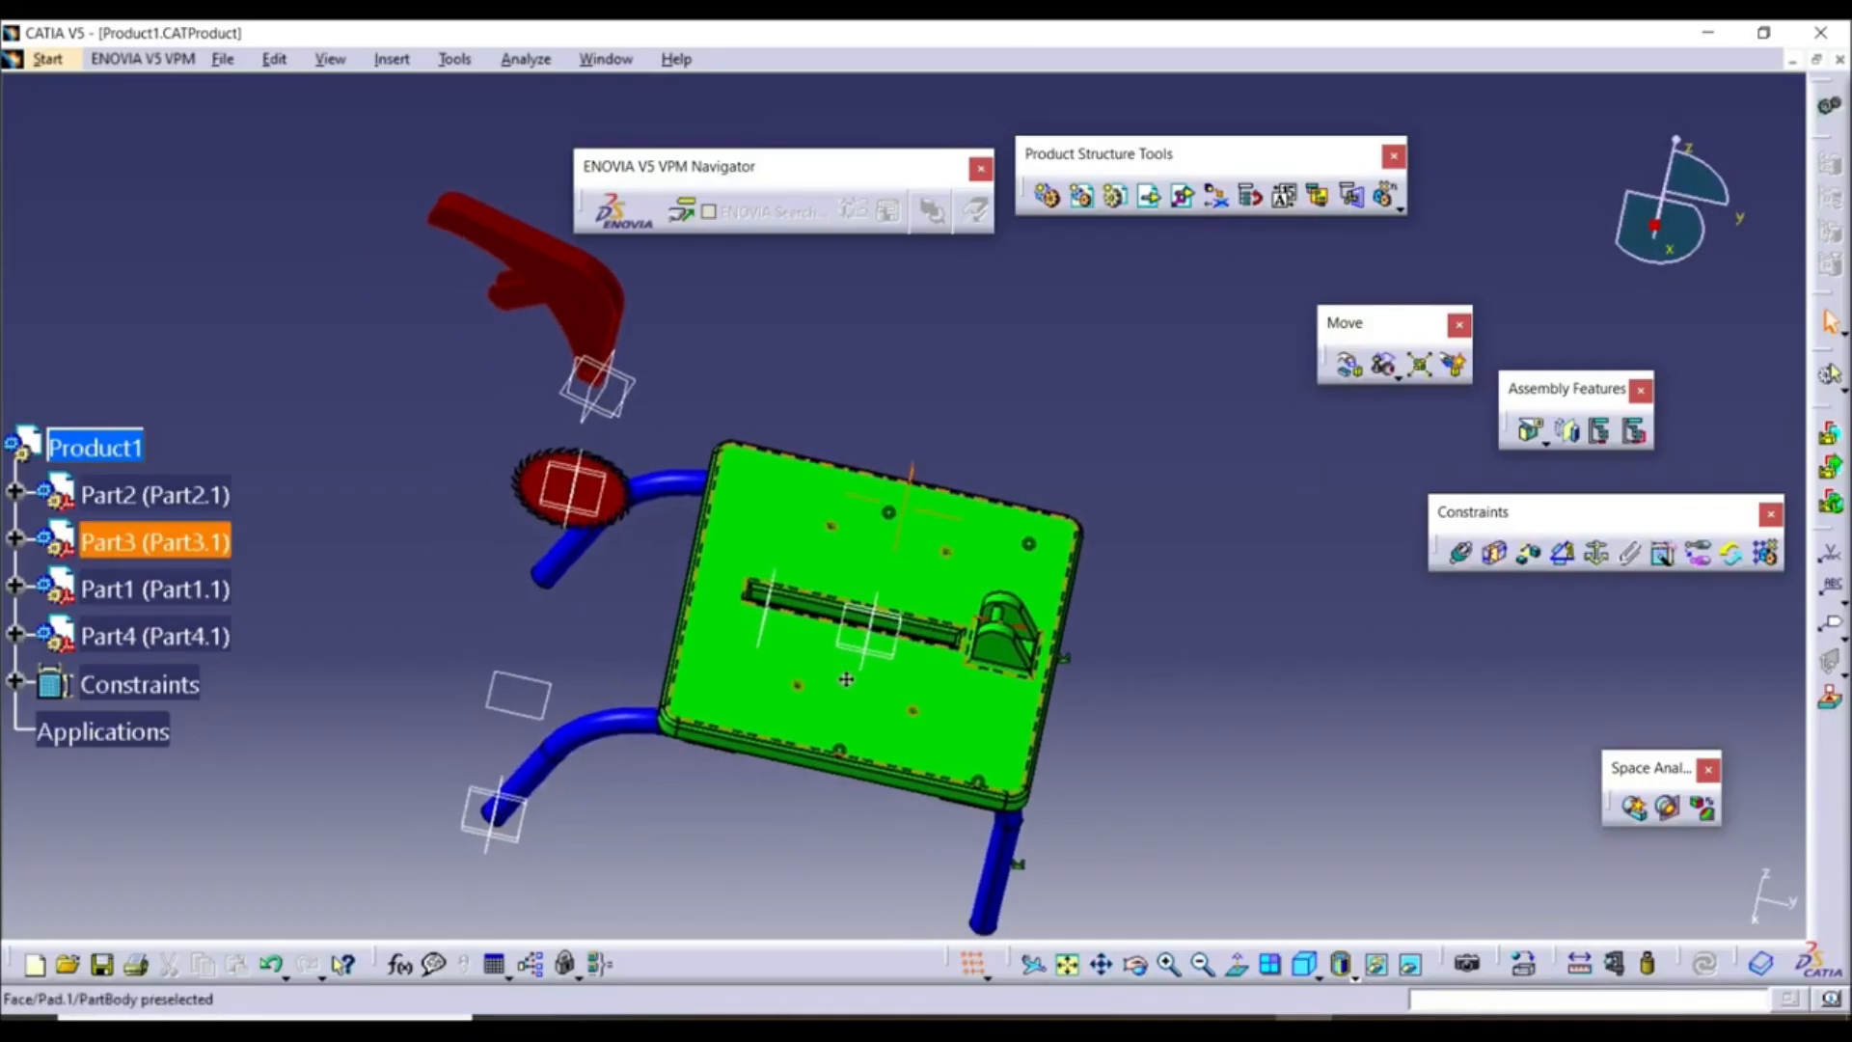
left_click(1565, 560)
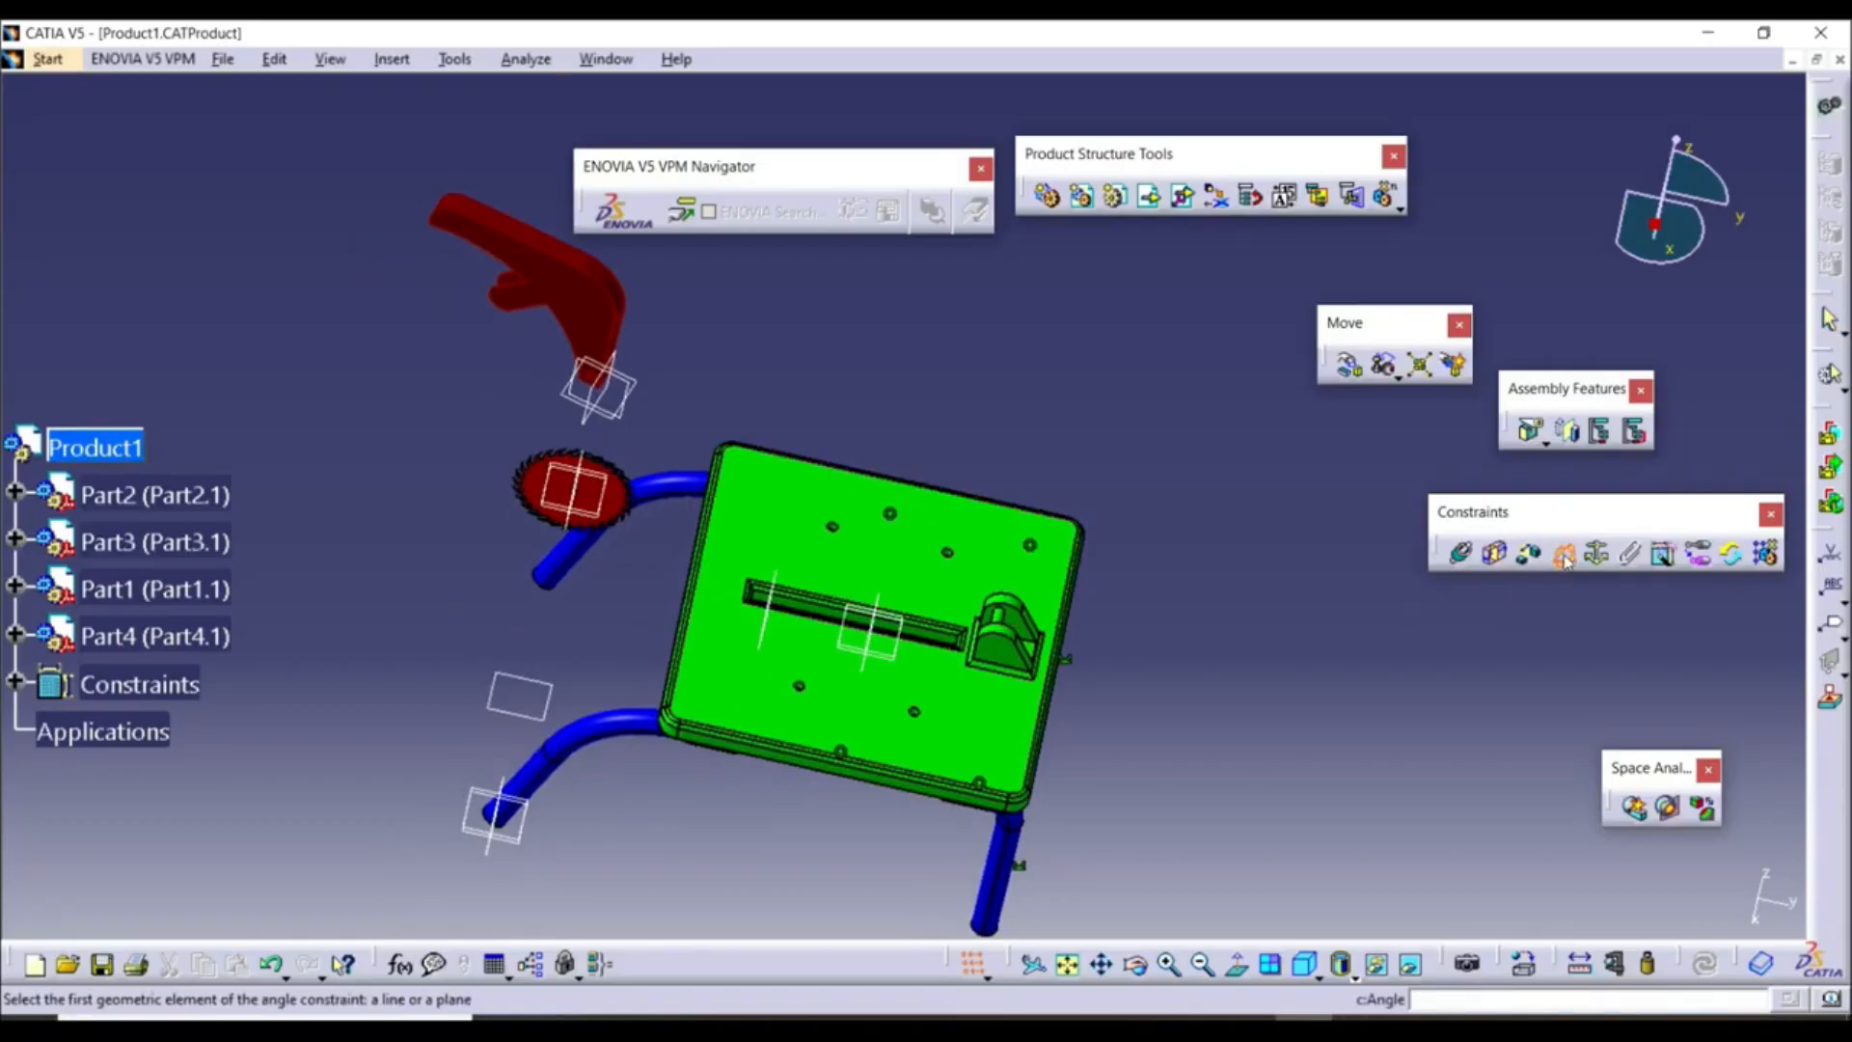
left_click(578, 304)
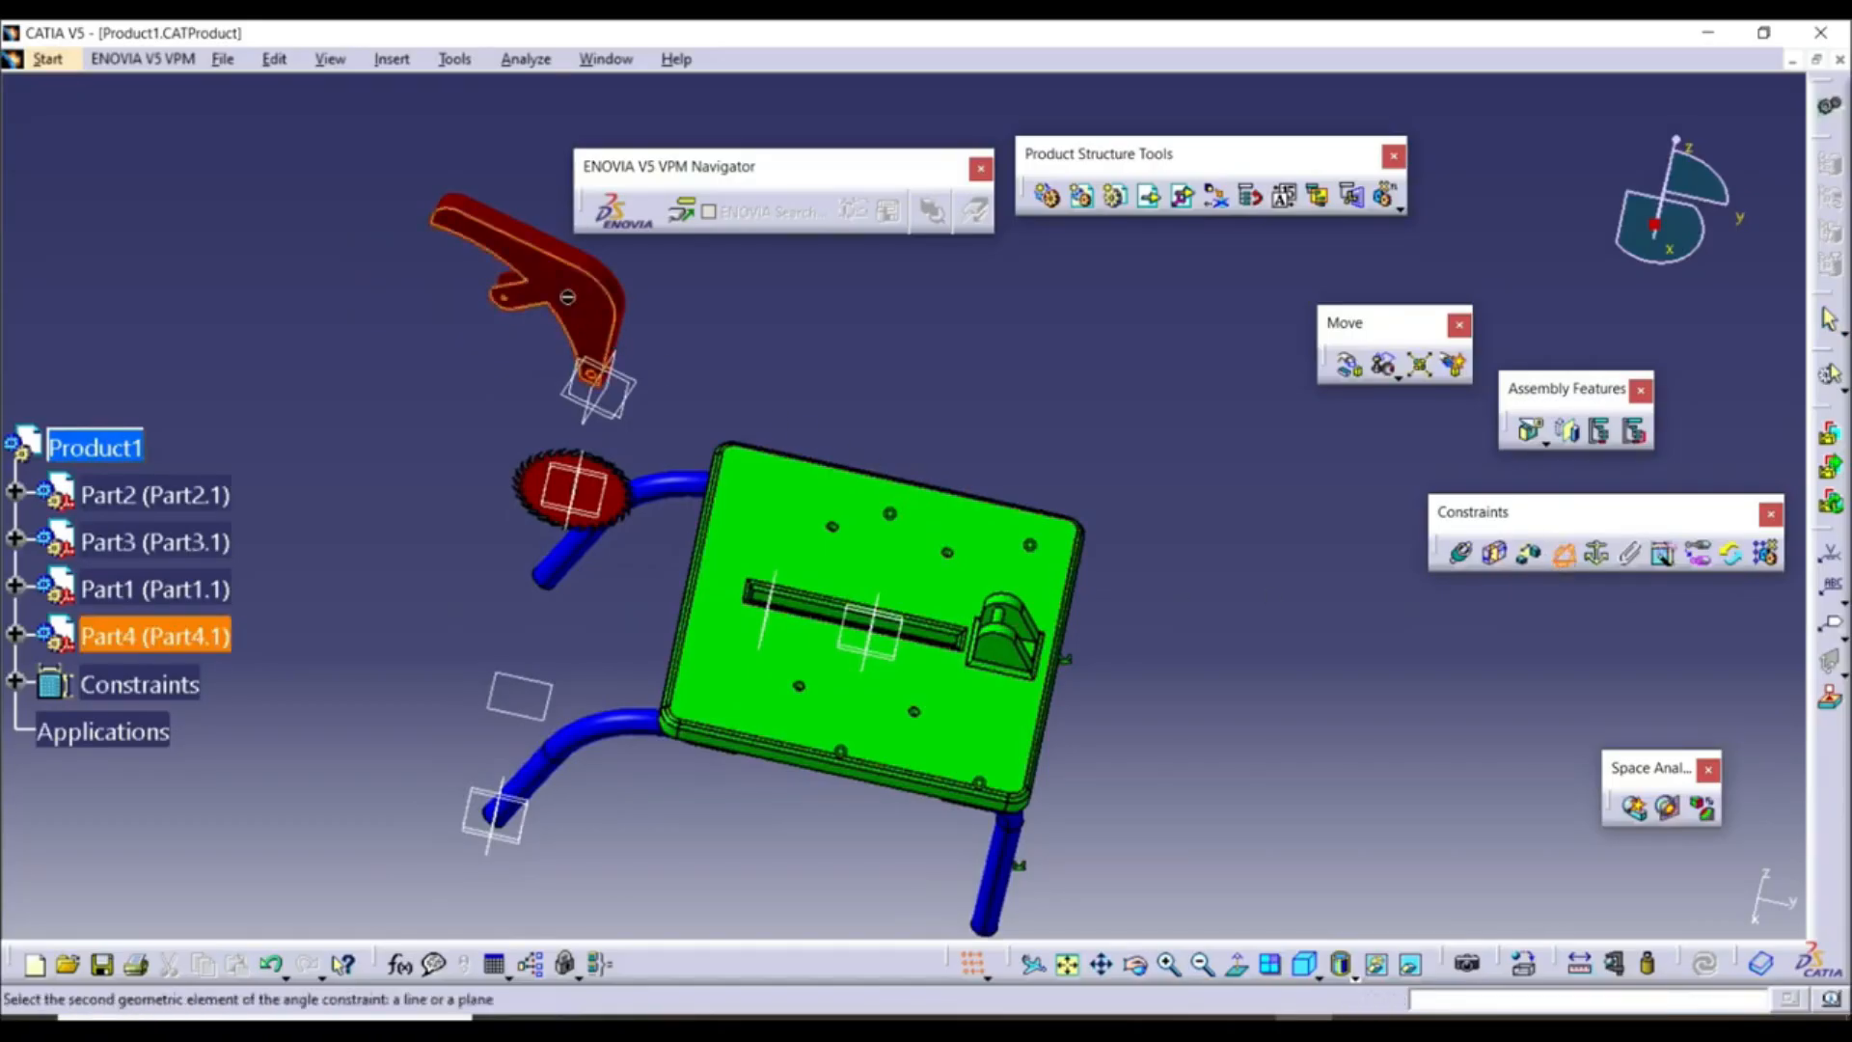
left_click(1004, 662)
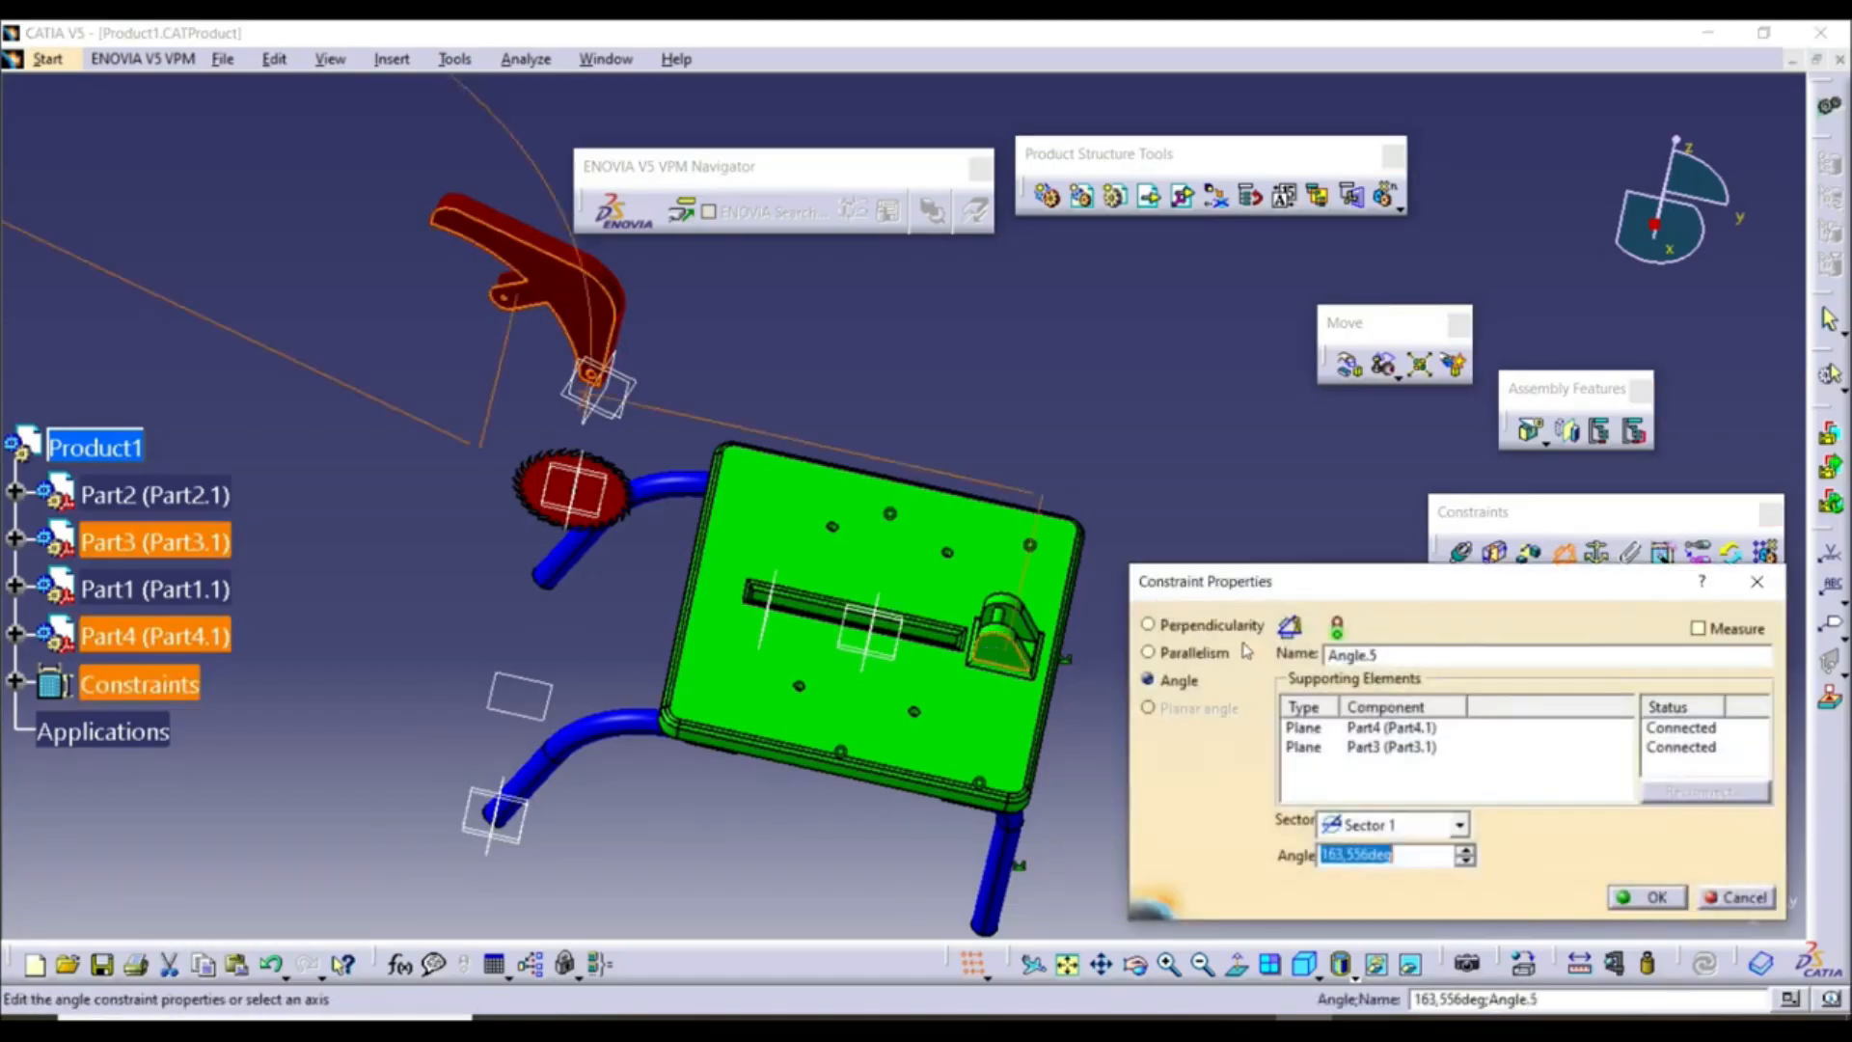
left_click(1181, 680)
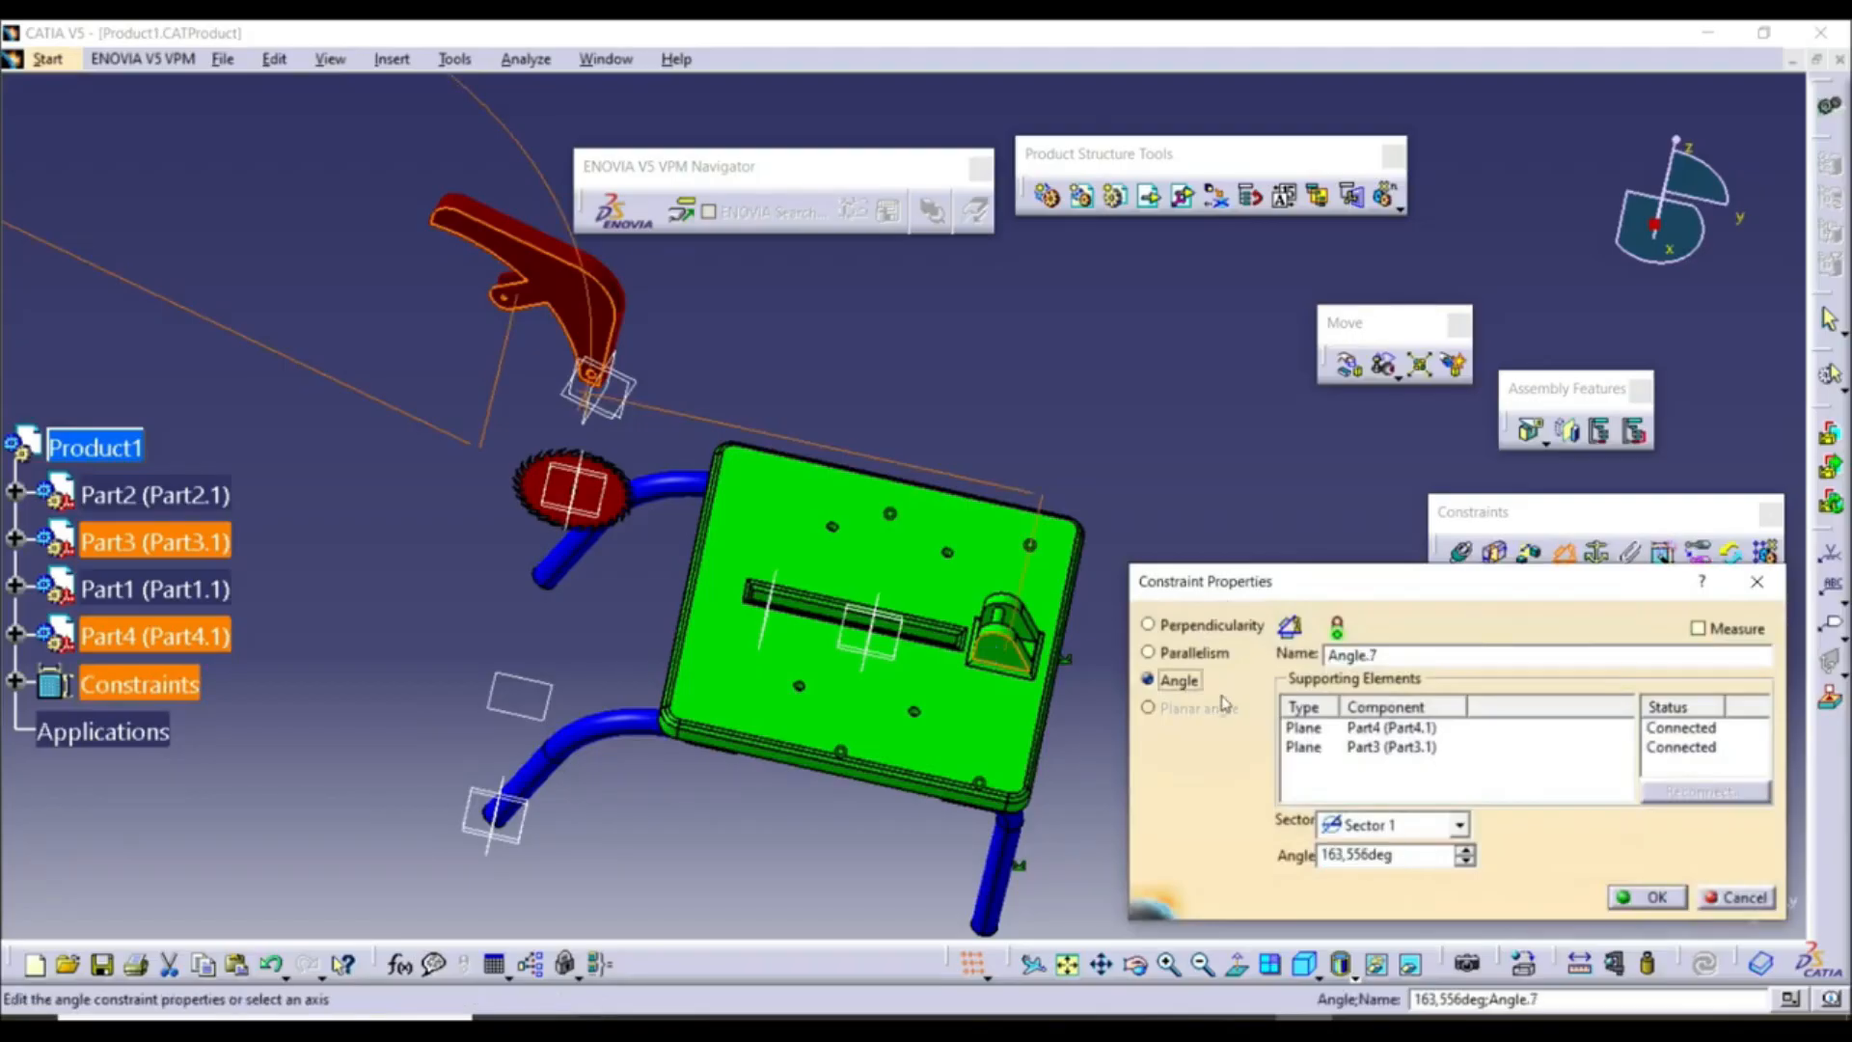
left_click(1194, 654)
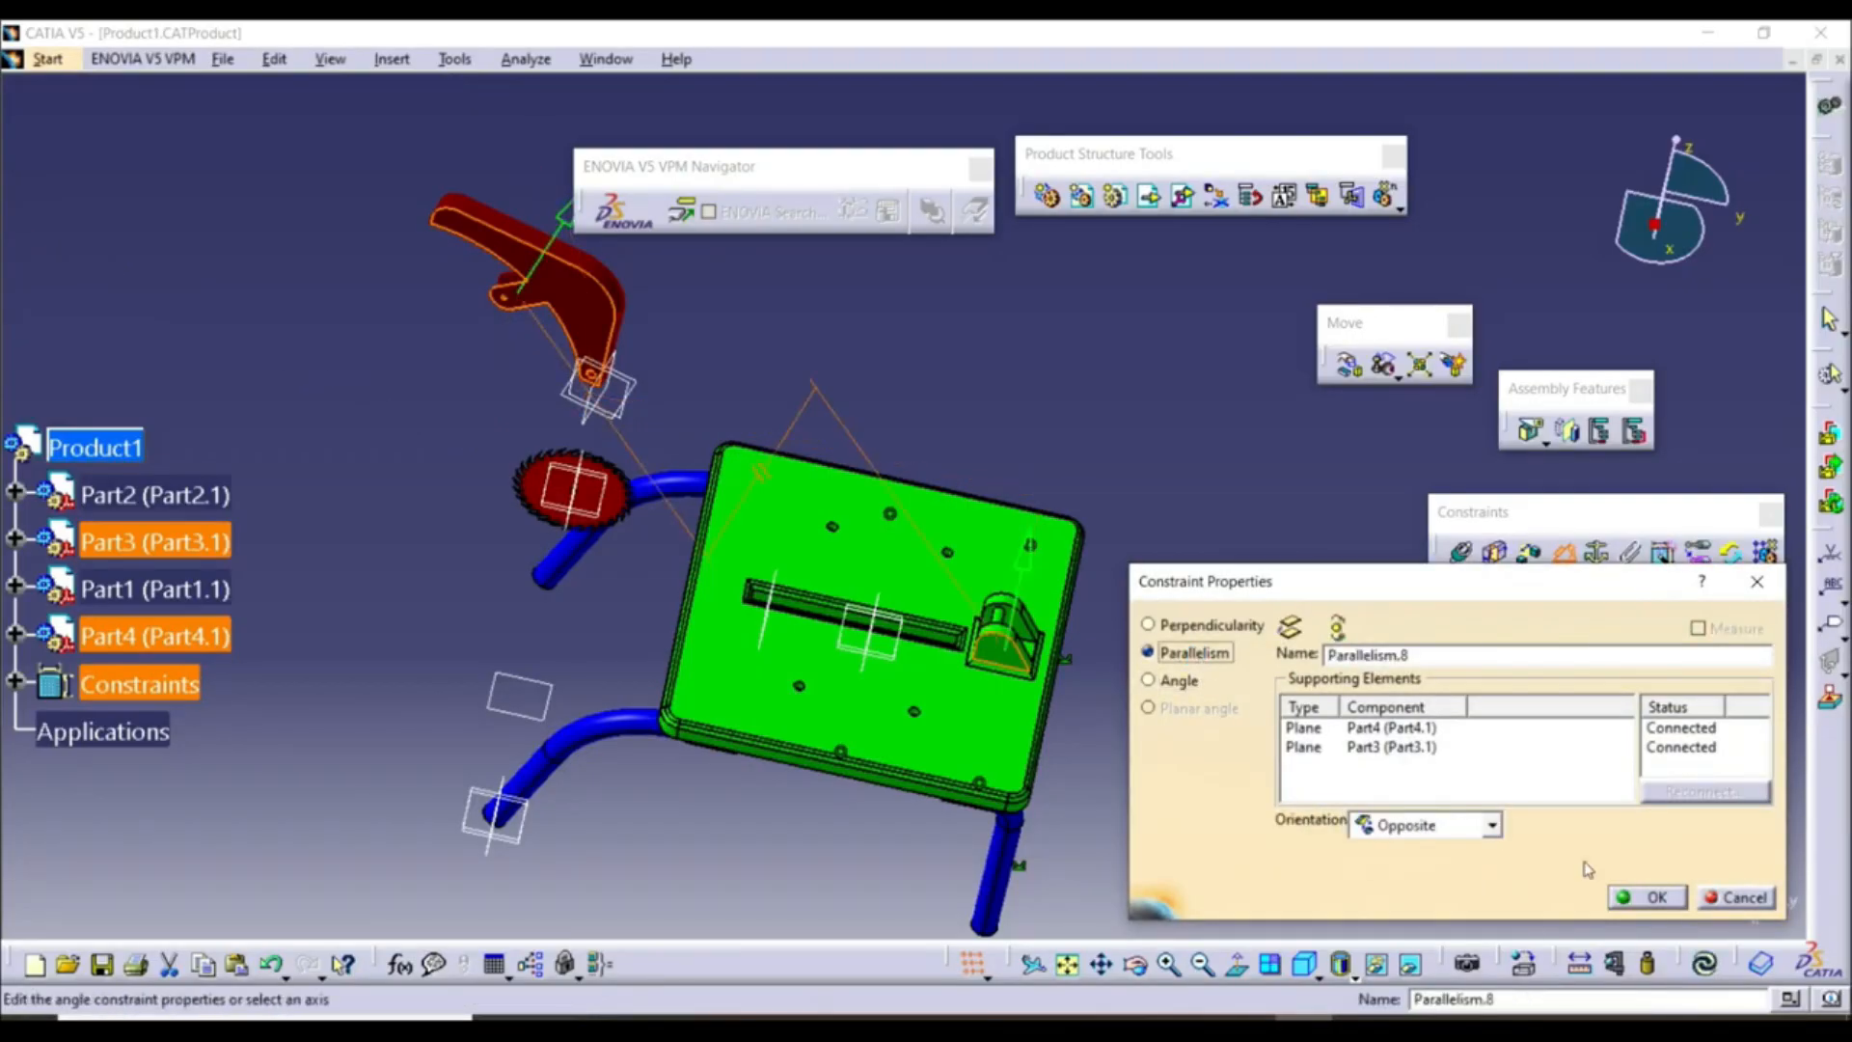
left_click(1639, 899)
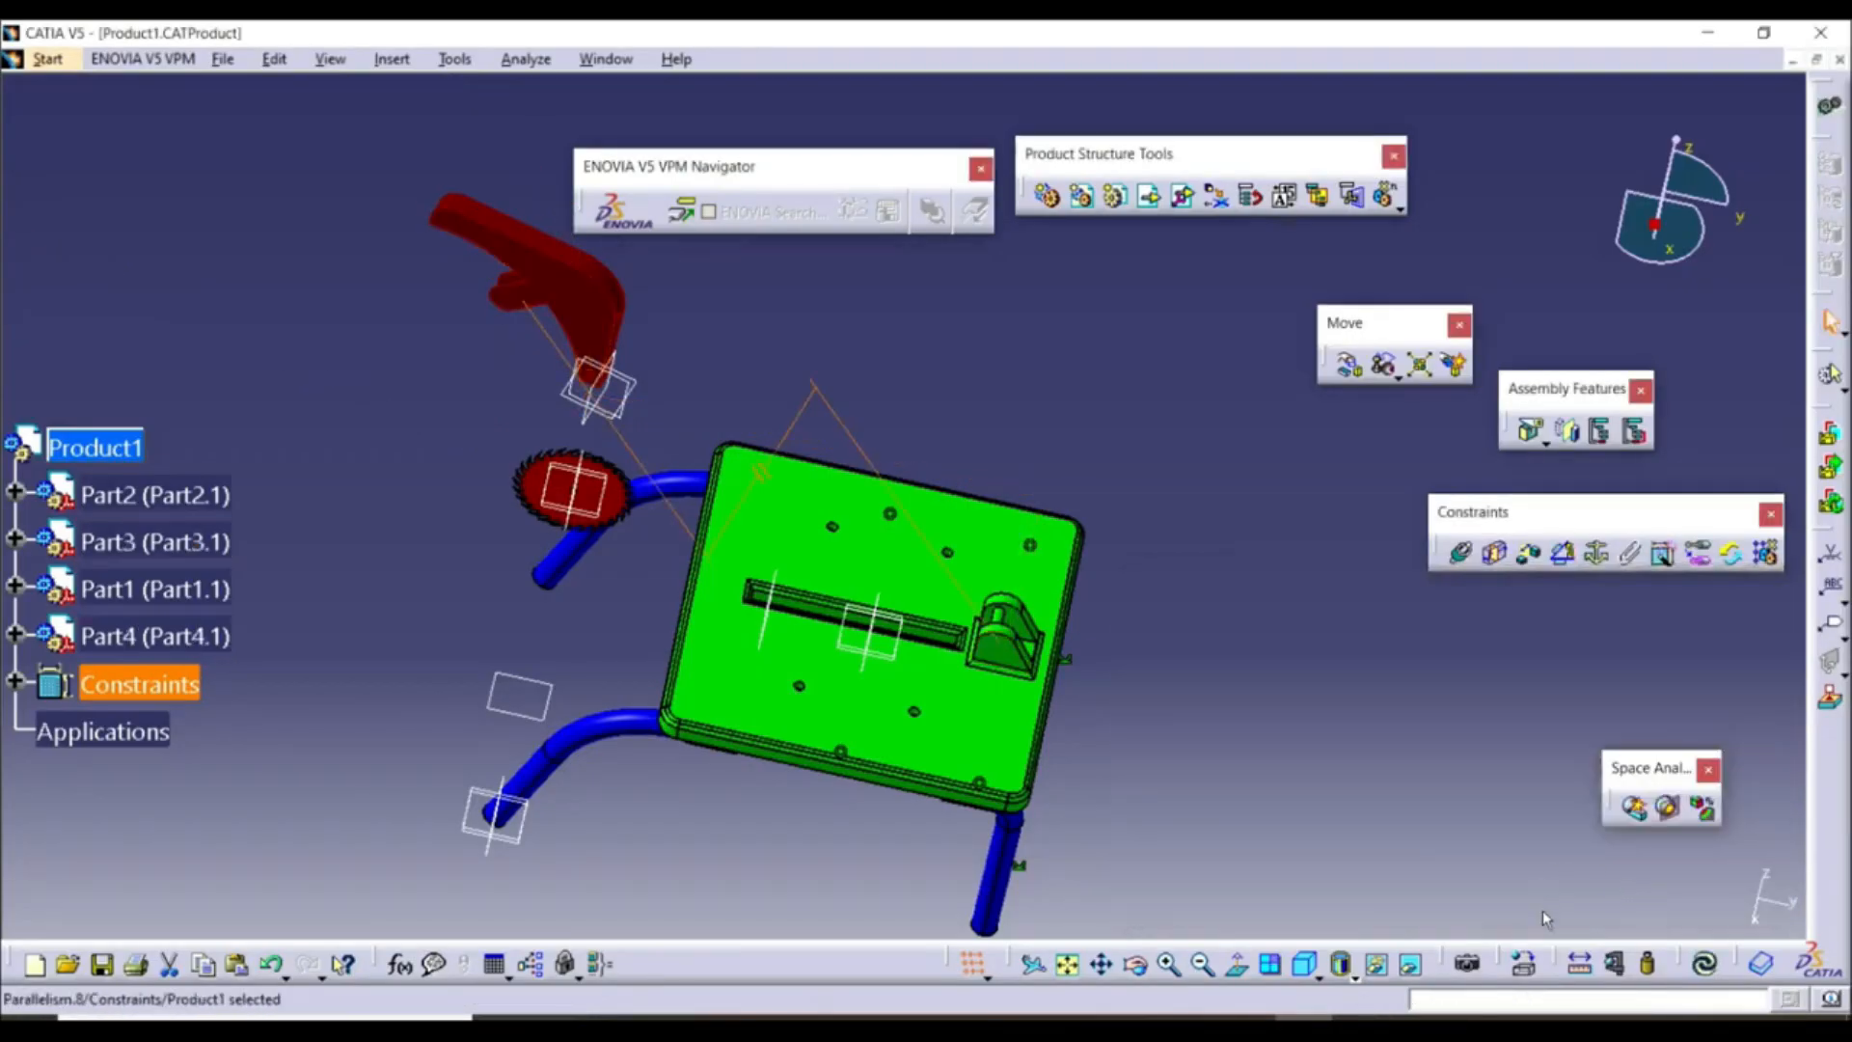
left_click(1704, 963)
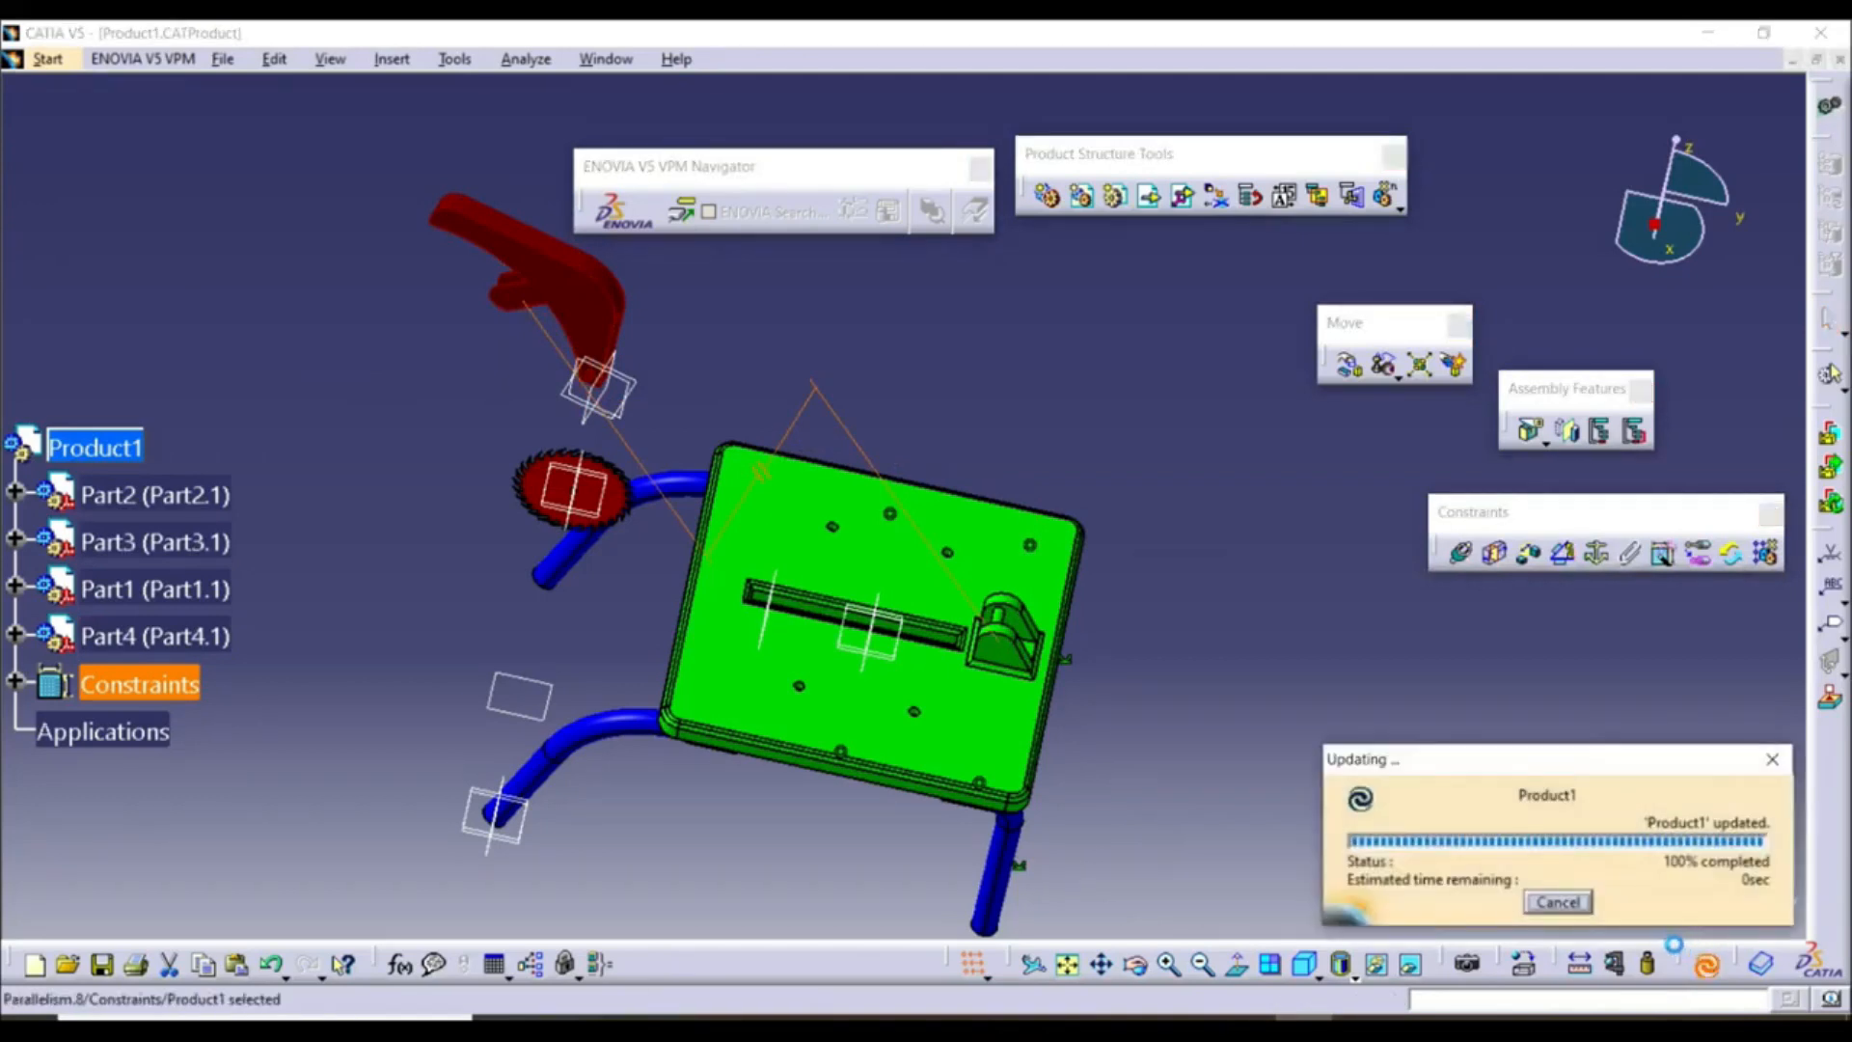
Make the bracket pin's axis coincident with the axis of the hole at the cover's narrow end, and update the assembly
middle_click_drag(1212, 467, 868, 540)
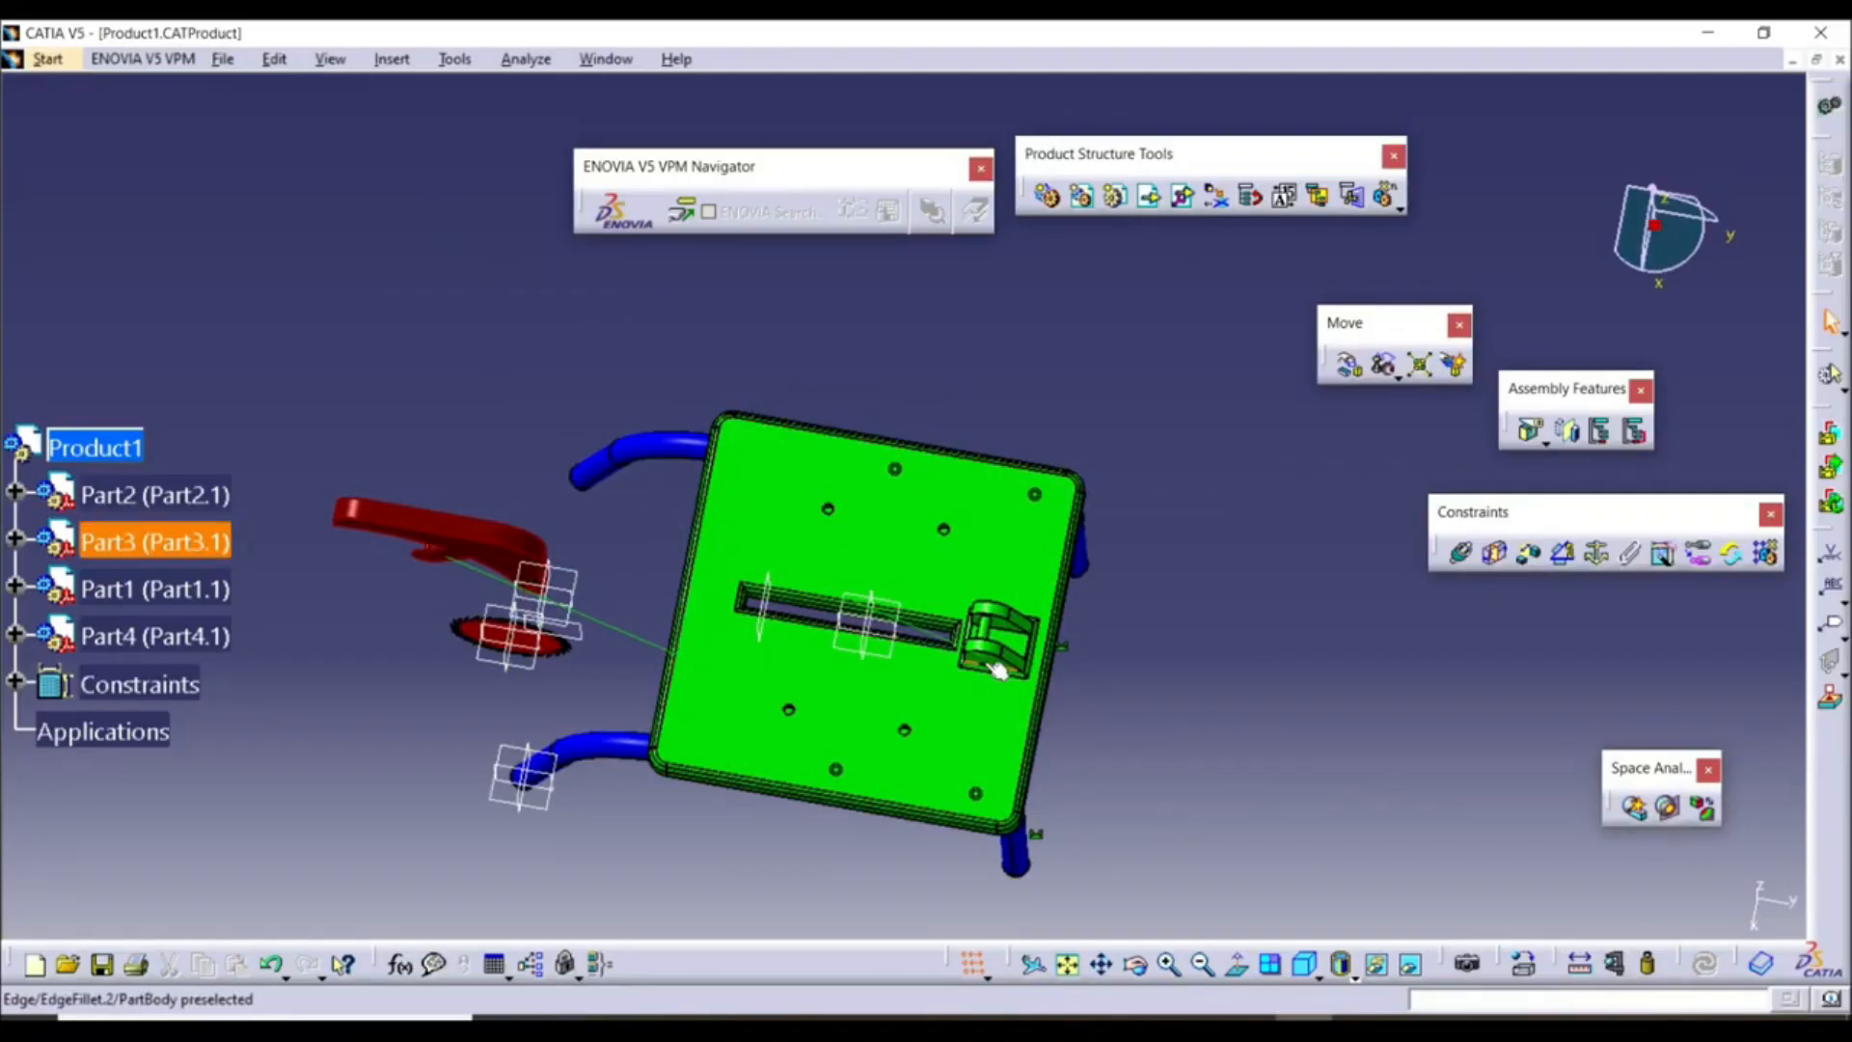
middle_click_drag(733, 633, 863, 568)
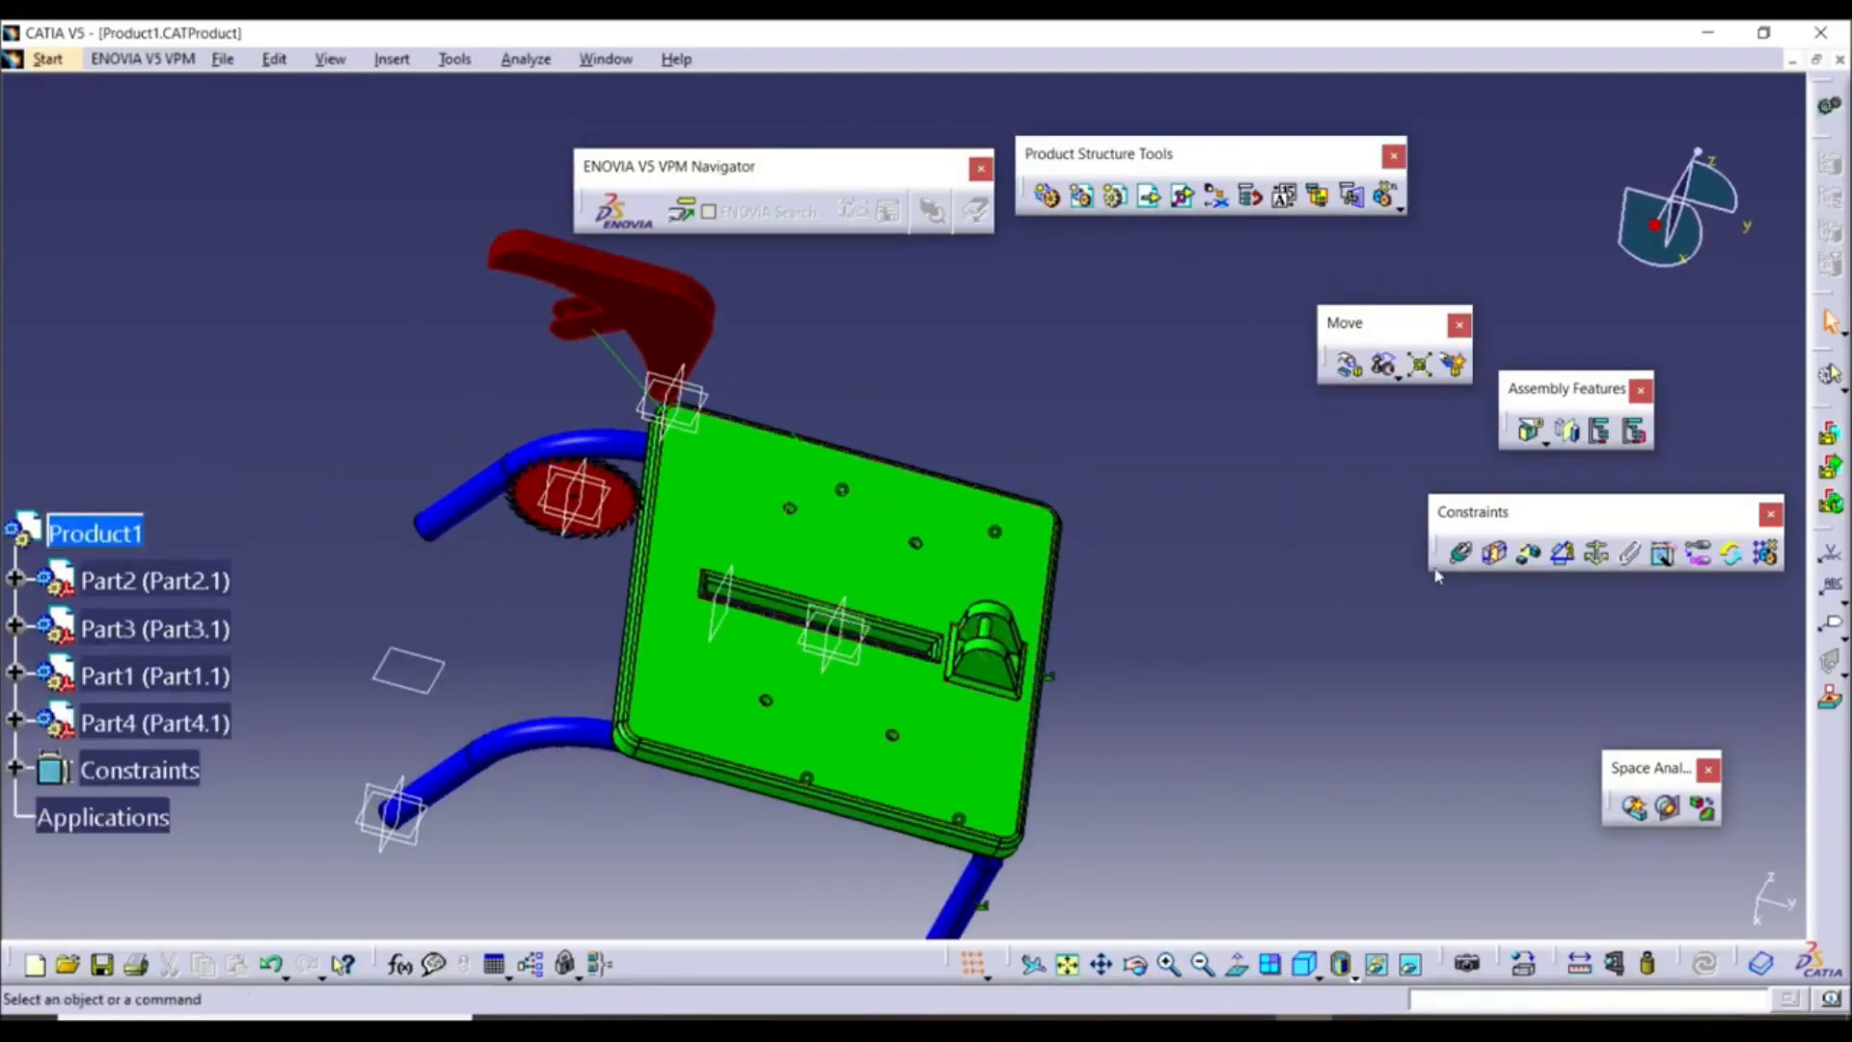
left_click(1460, 552)
middle_click_drag(1047, 688, 938, 374)
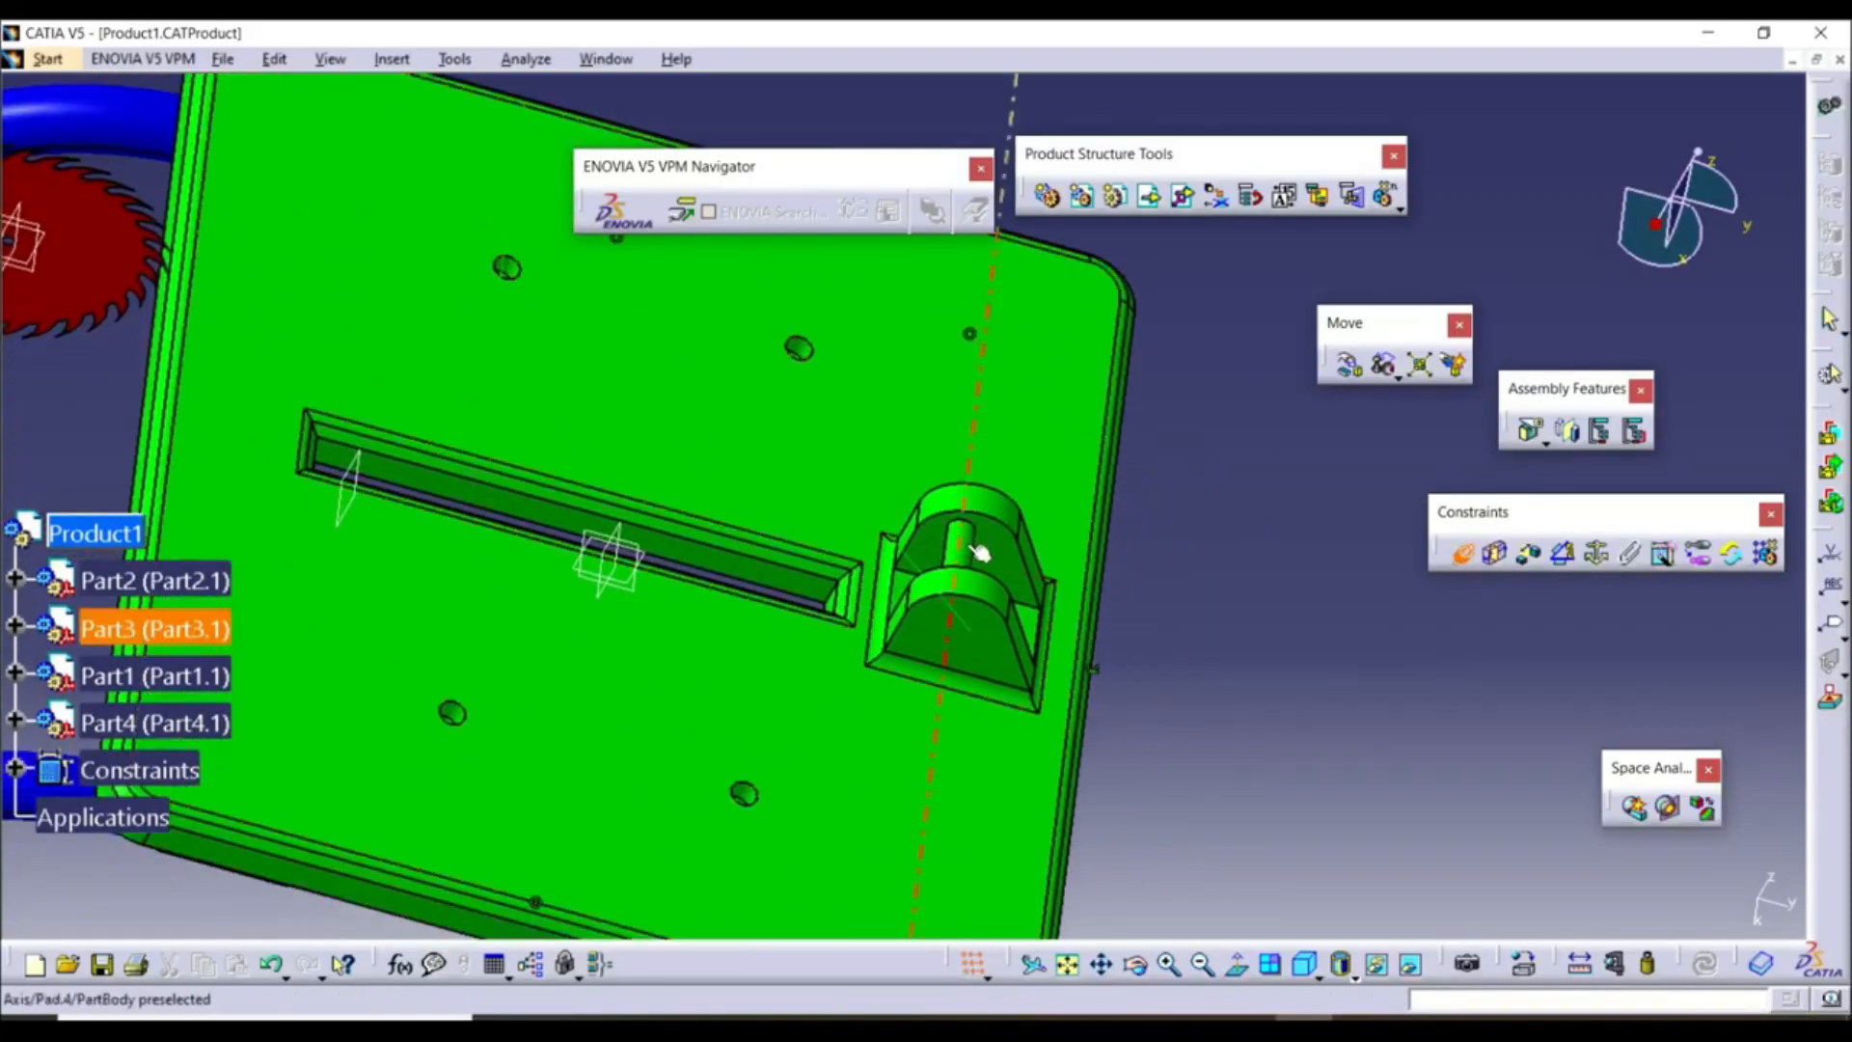
left_click(972, 555)
middle_click_drag(973, 554, 1297, 677)
middle_click_drag(1058, 621, 1037, 526)
middle_click_drag(819, 432, 869, 461)
middle_click_drag(800, 605, 996, 302)
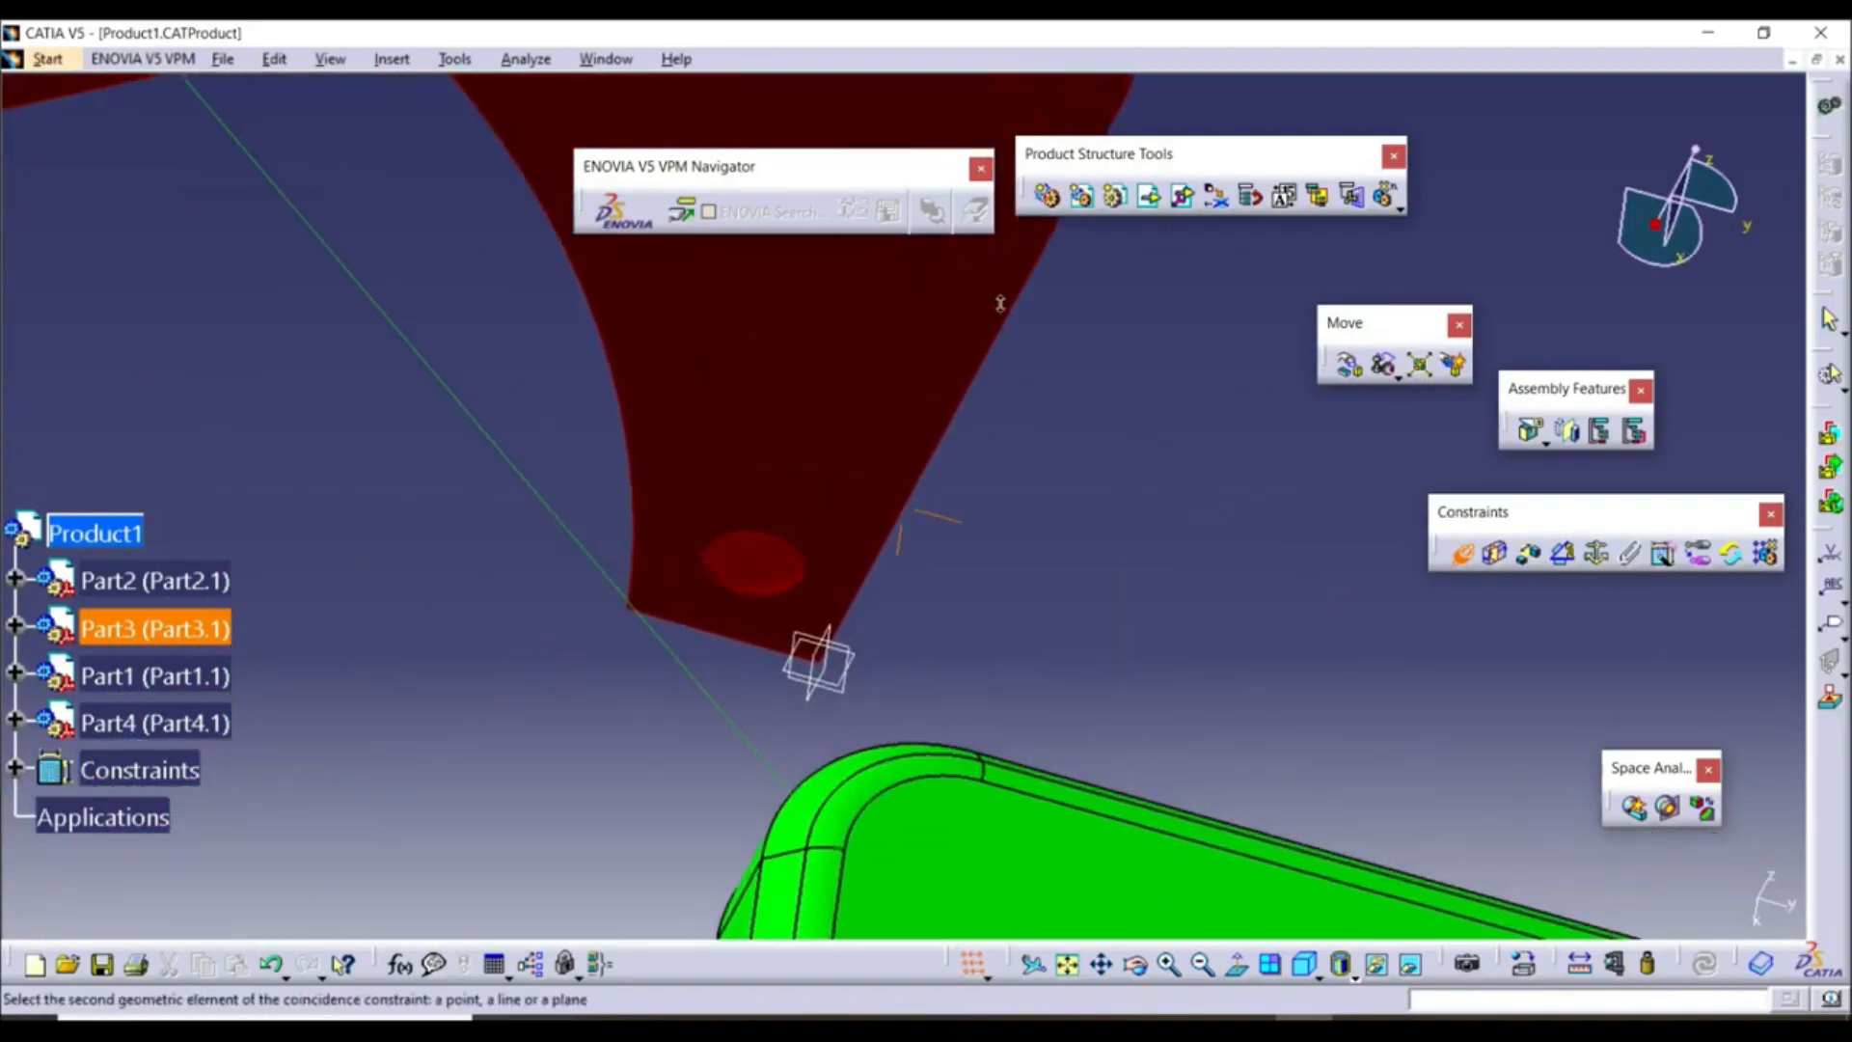
middle_click_drag(739, 587, 849, 540)
left_click(708, 542)
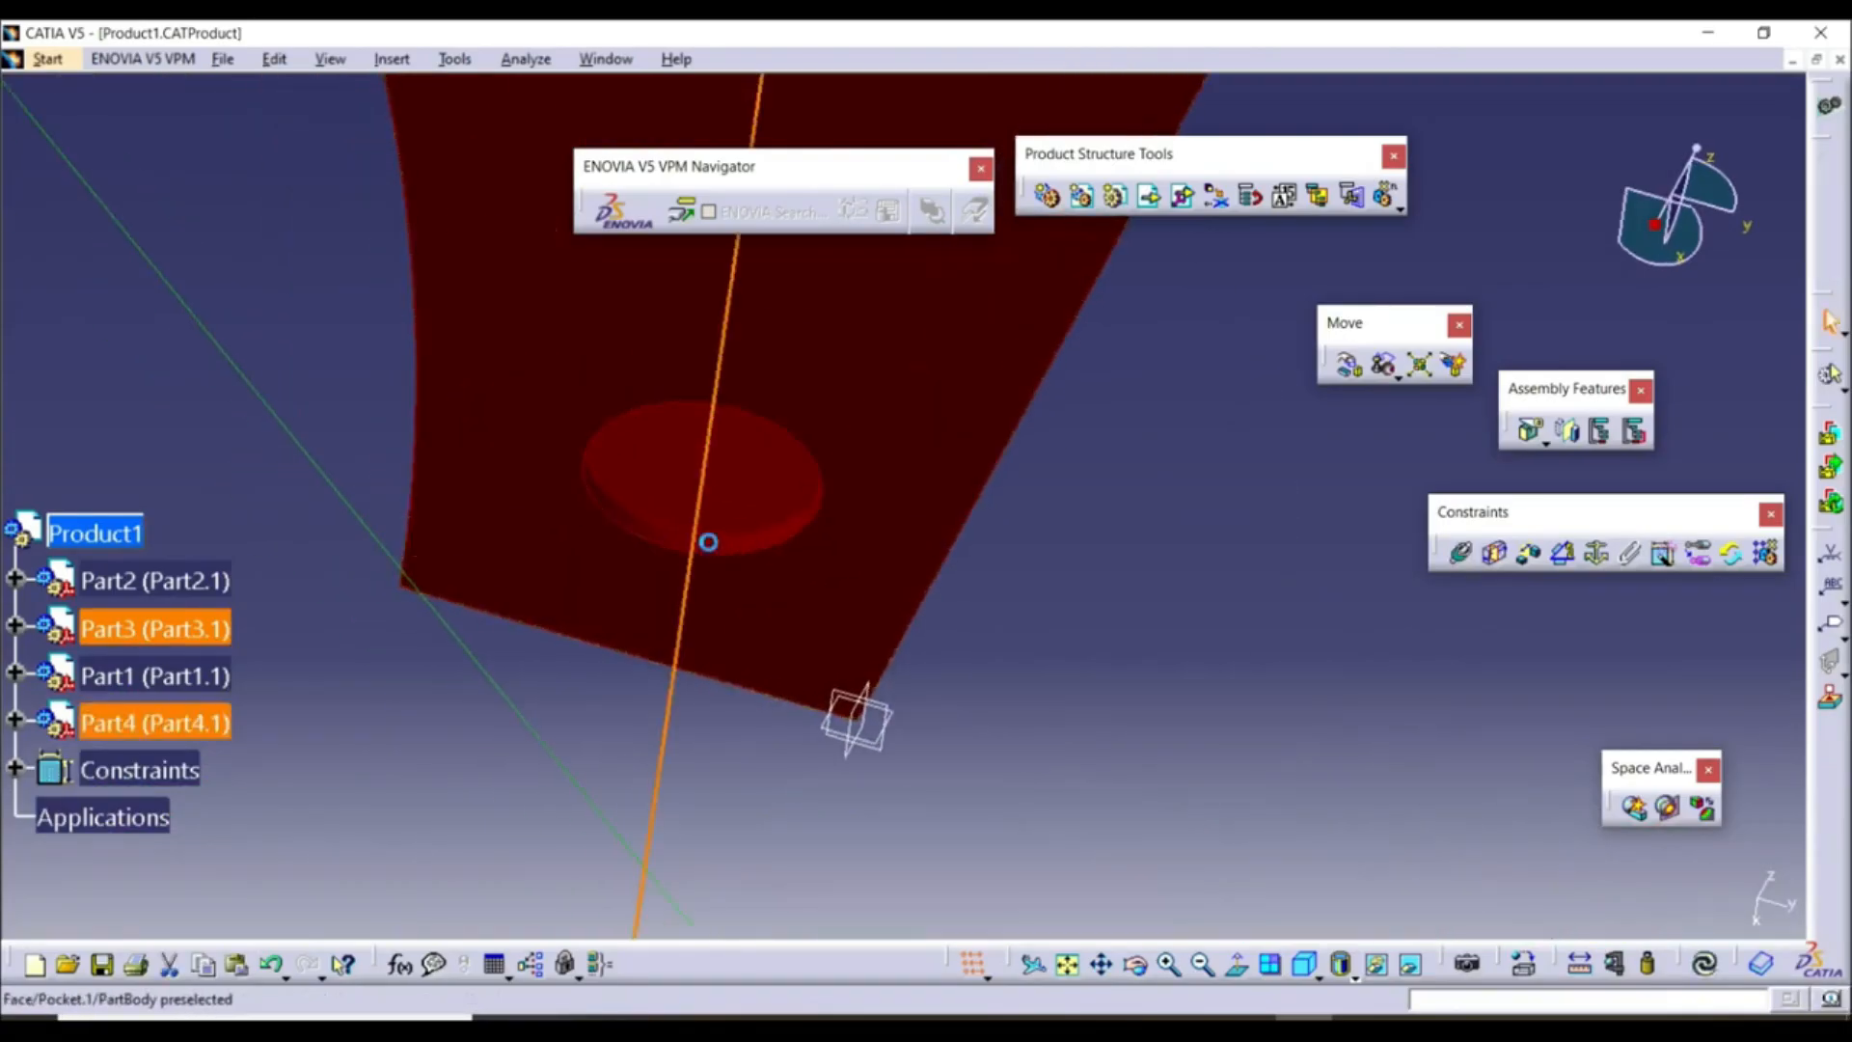
middle_click_drag(1056, 529, 1294, 814)
middle_click_drag(1268, 732, 1157, 659)
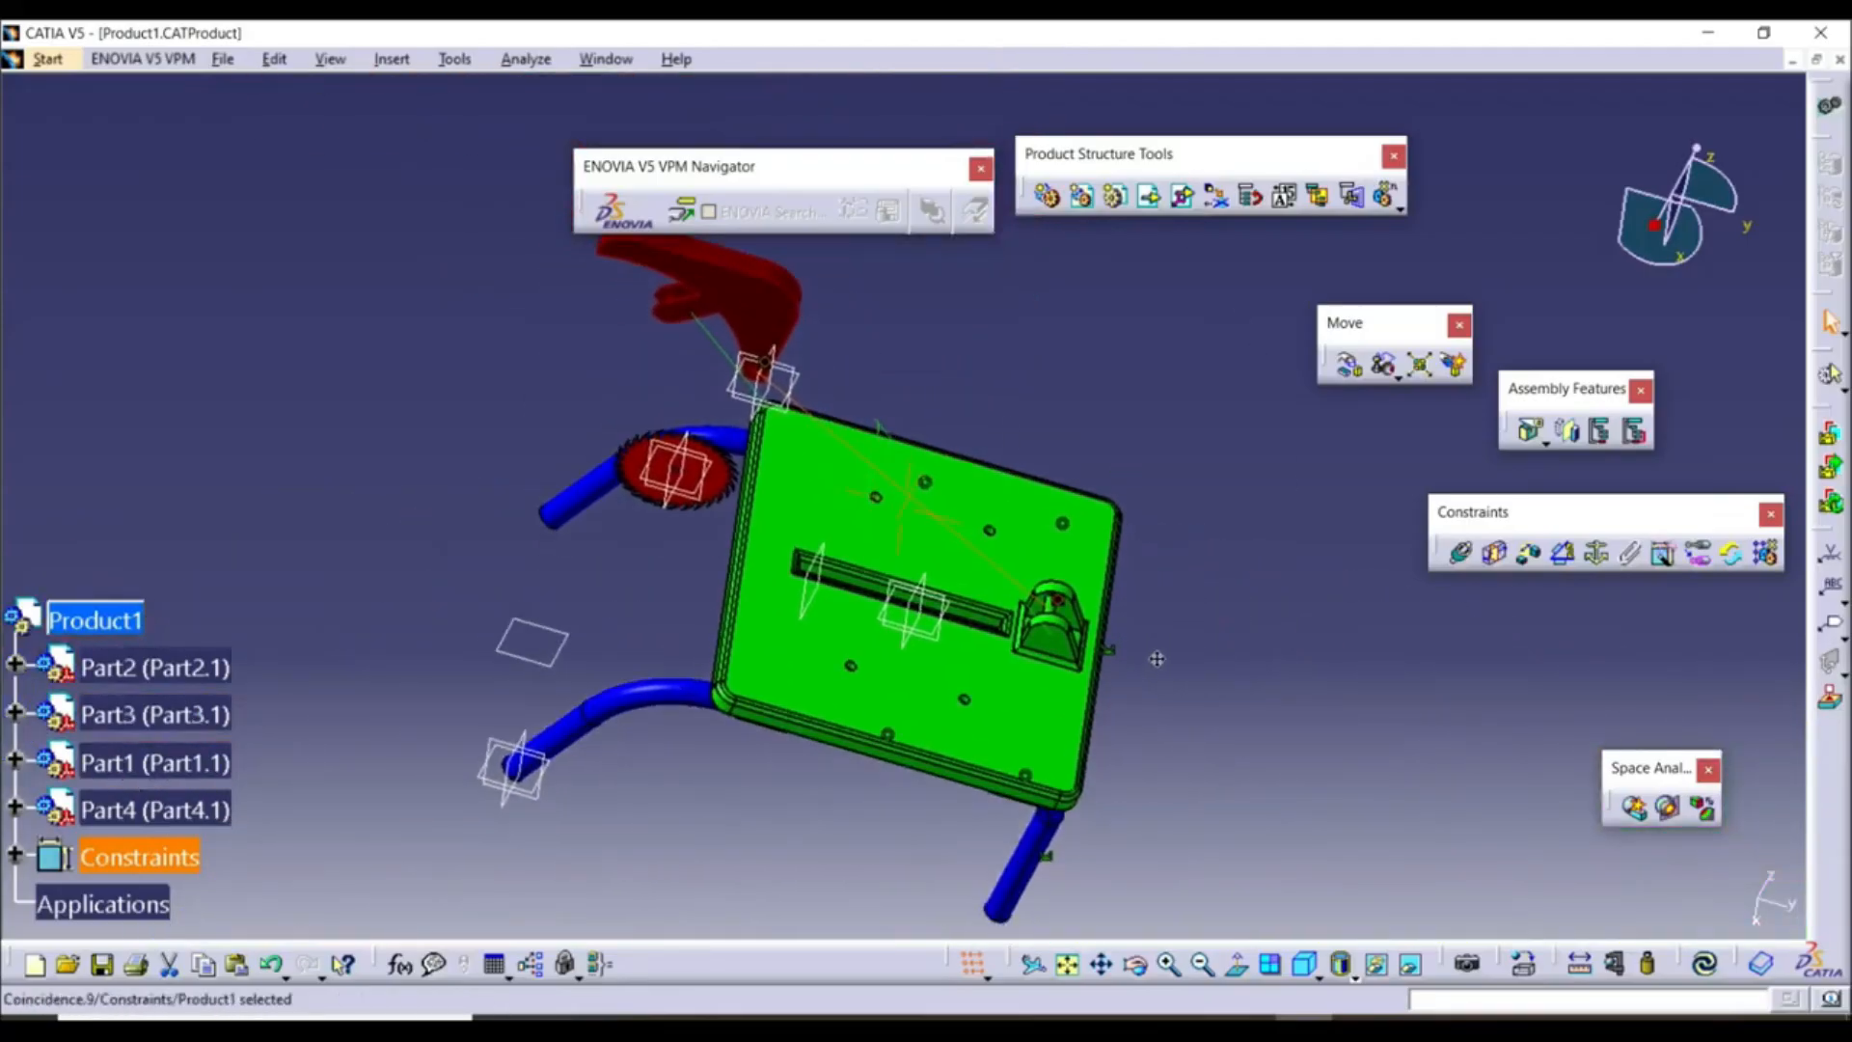
left_click(1704, 962)
Measure the distance between the two inner faces of the table's bracket, and close the measurement
middle_click_drag(1206, 757, 641, 540)
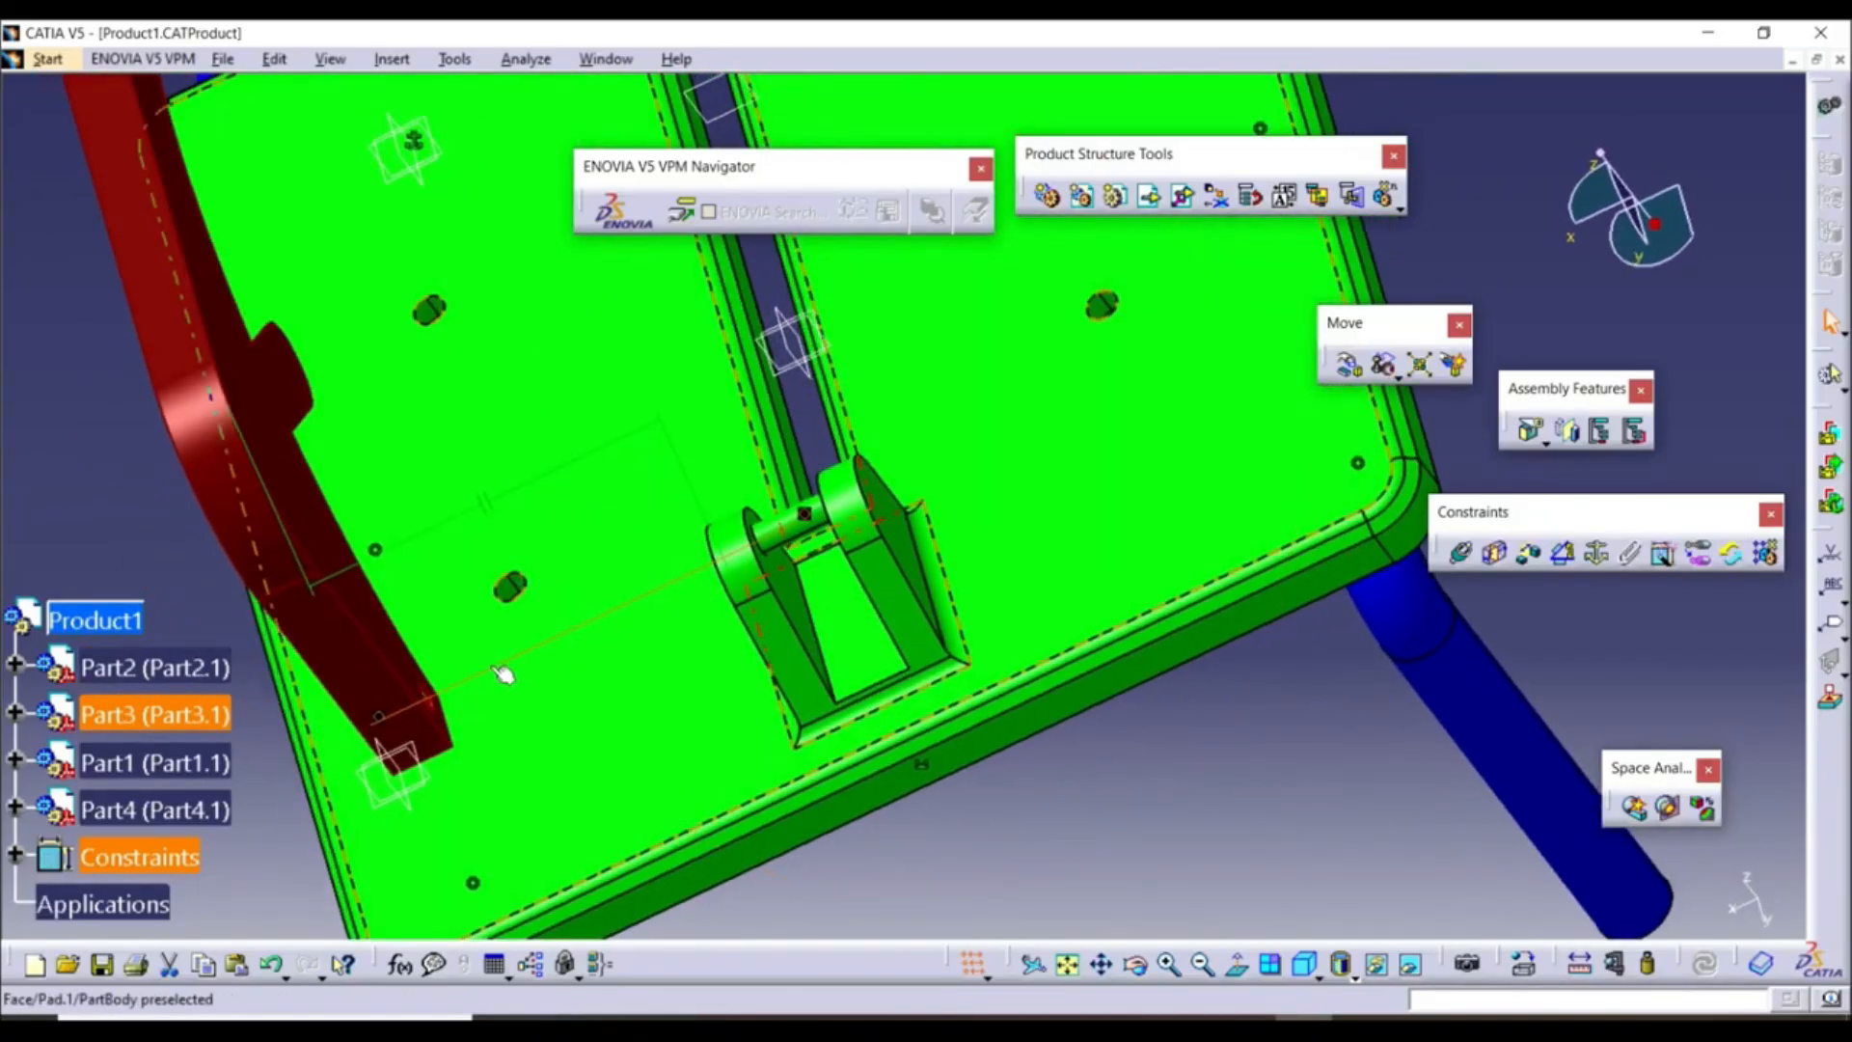
middle_click_drag(765, 666, 847, 591)
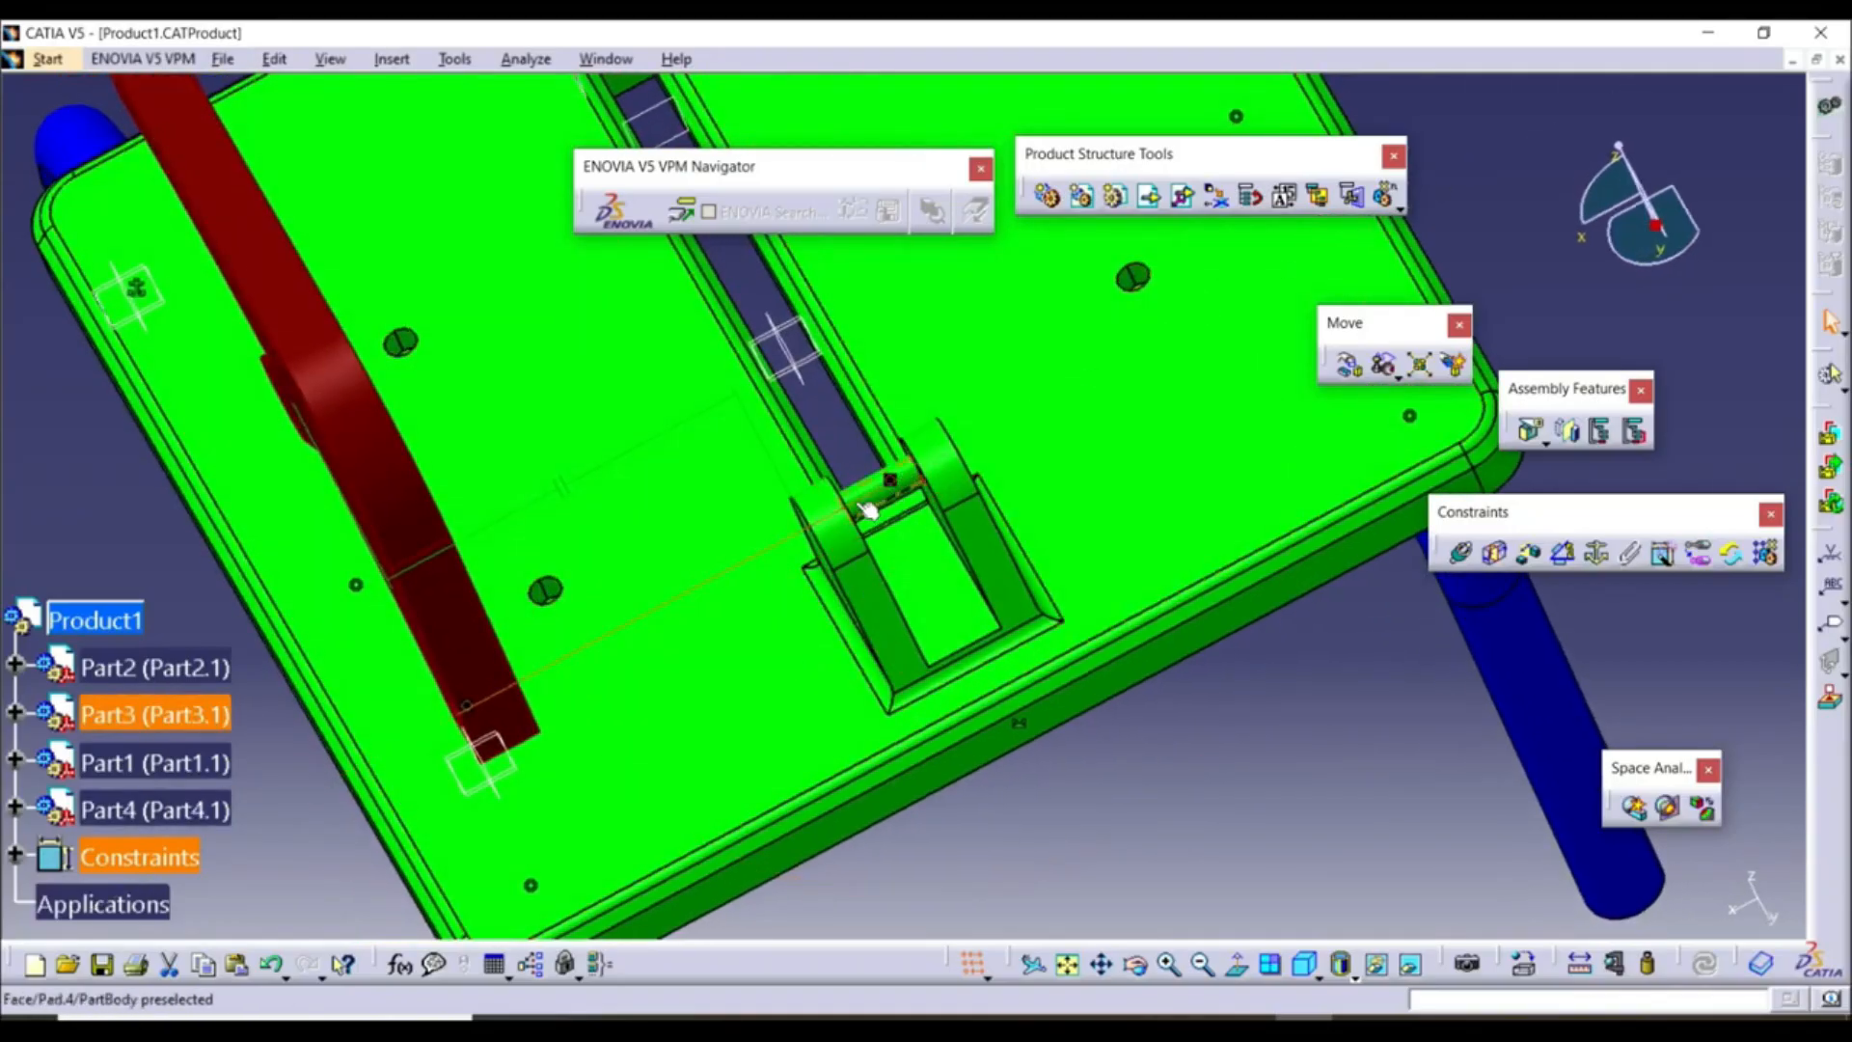
middle_click_drag(950, 617, 994, 554)
middle_click_drag(556, 723, 512, 697)
middle_click_drag(751, 606, 757, 700)
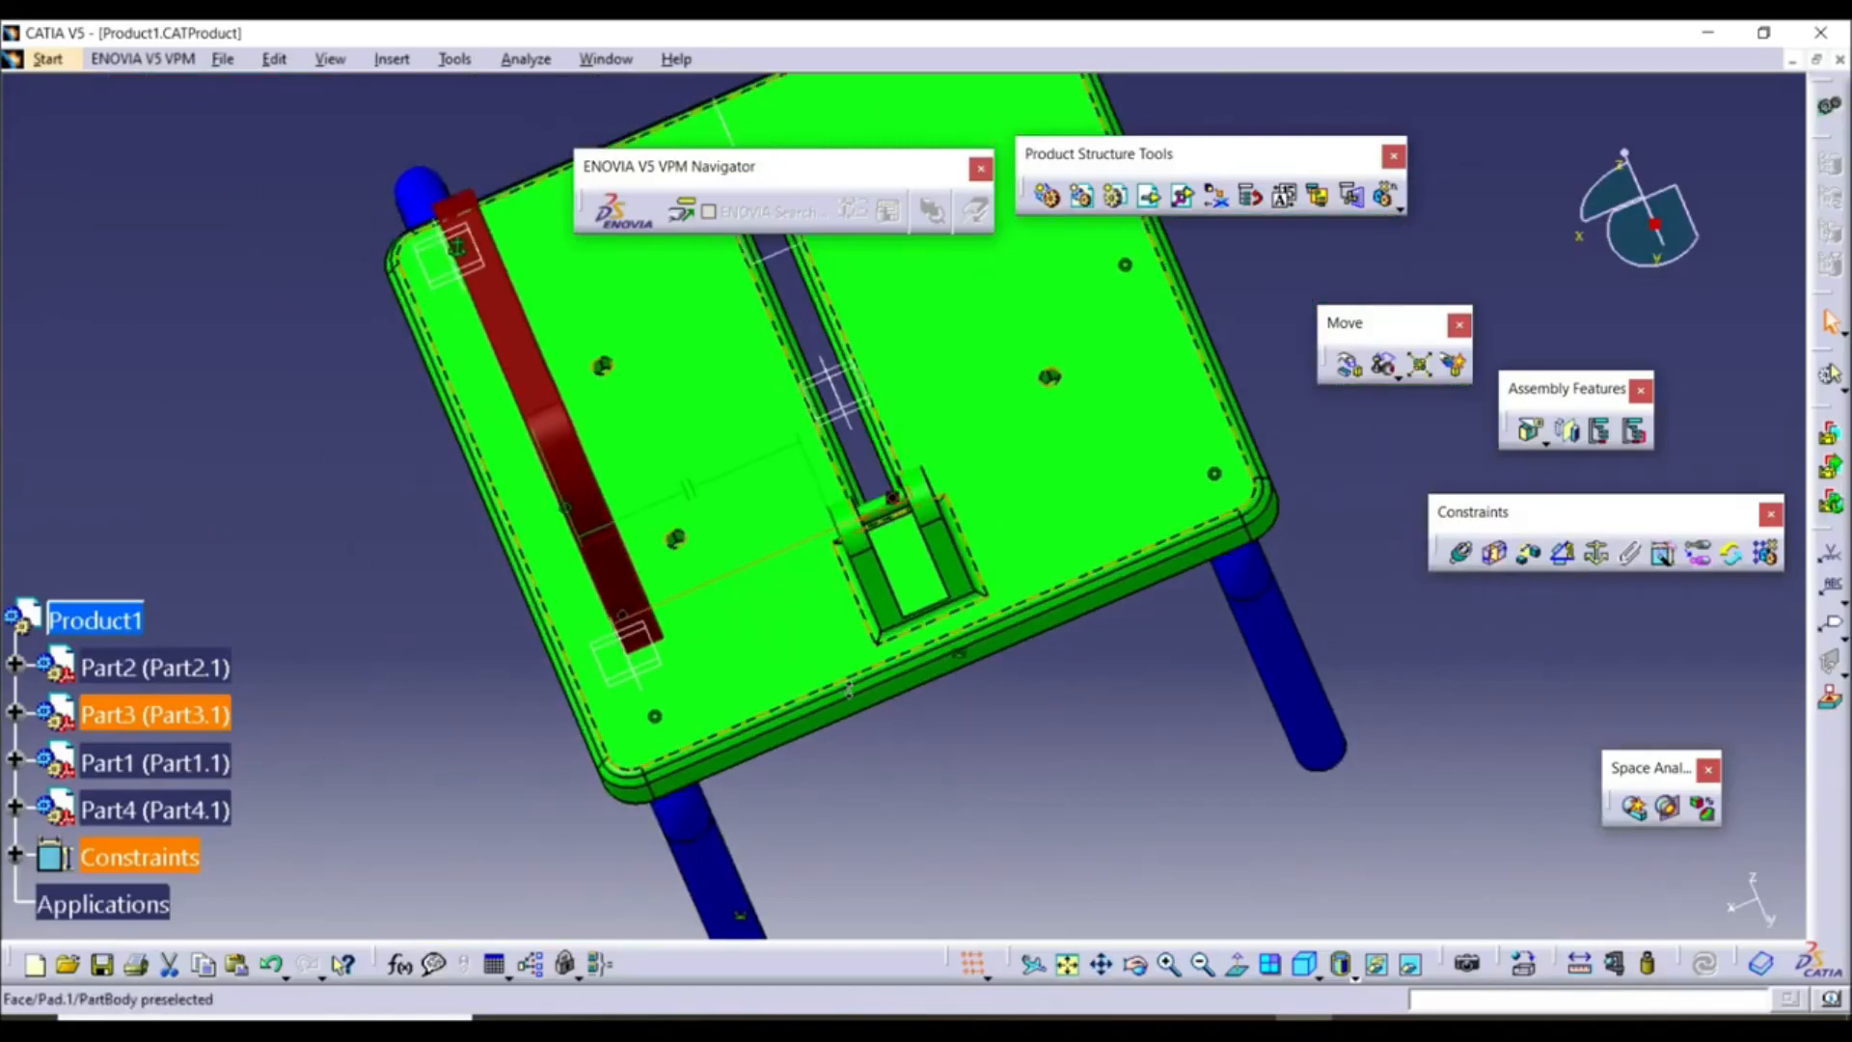
left_click(1582, 964)
middle_click_drag(917, 563, 1087, 508)
left_click(1011, 461)
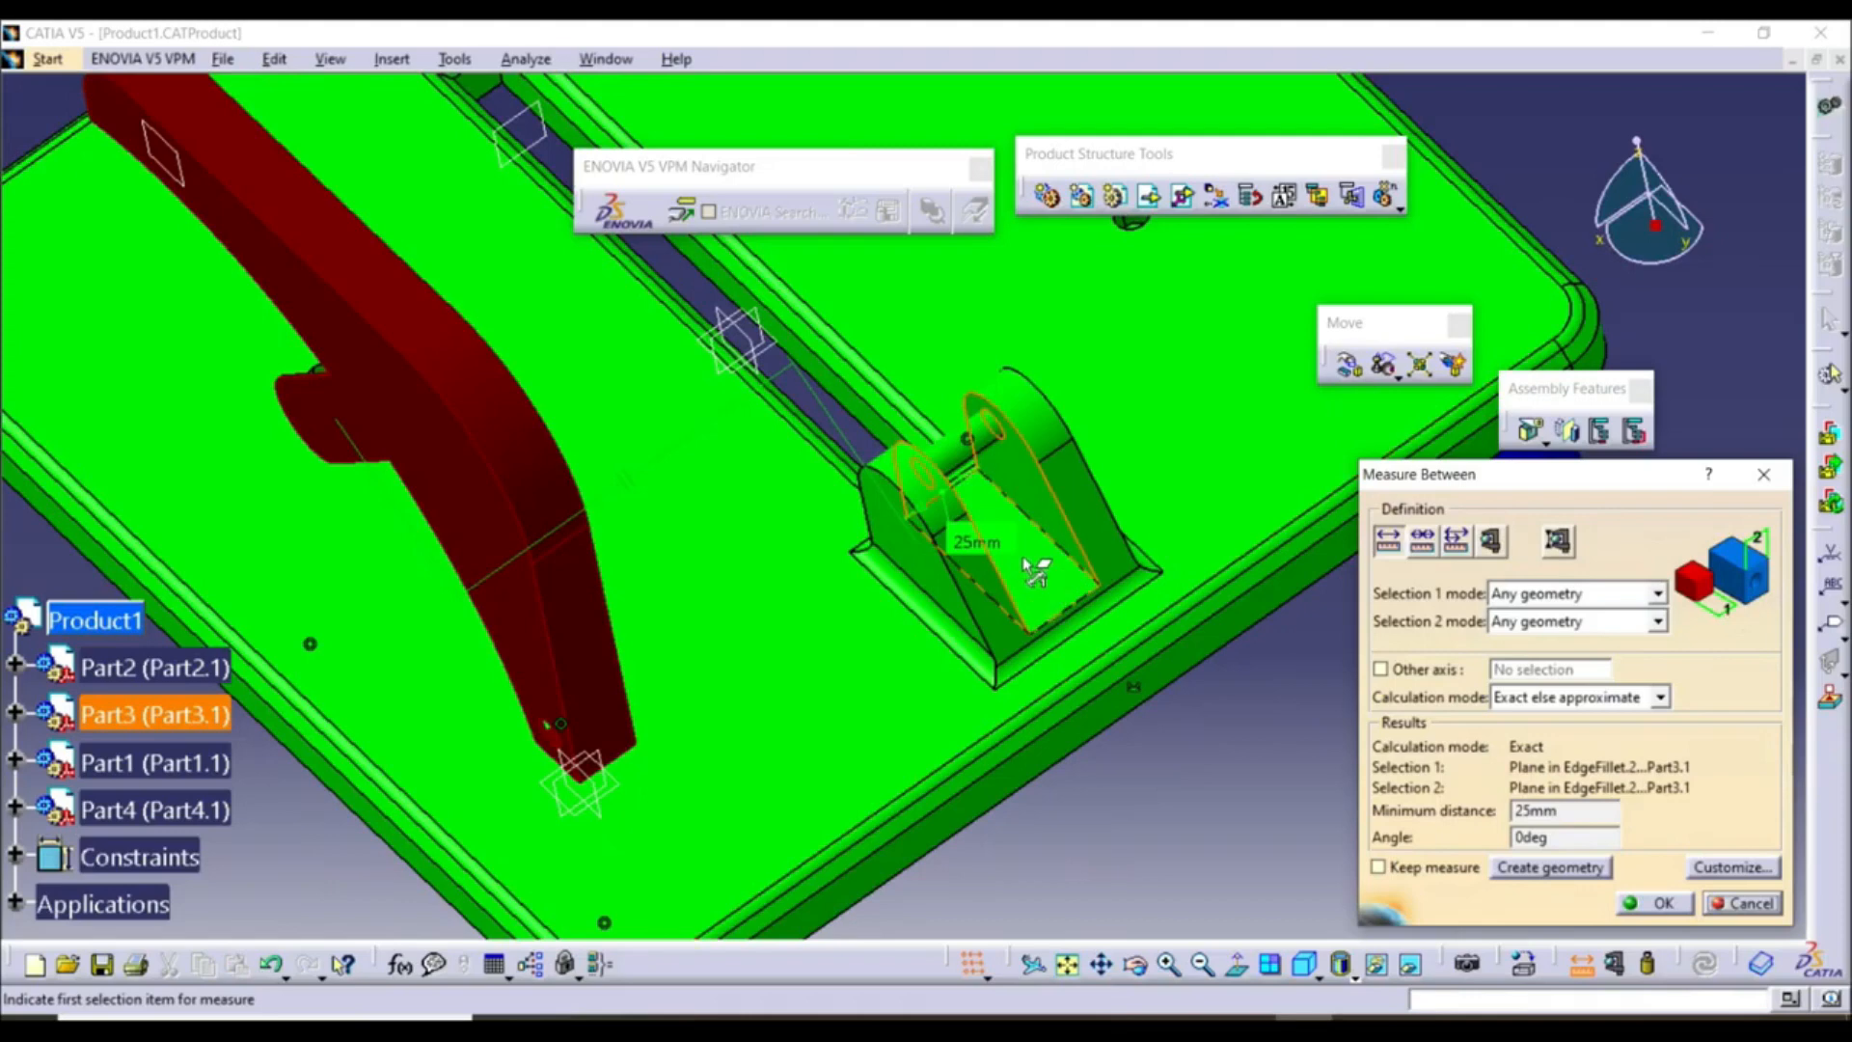
middle_click_drag(1071, 569, 938, 564)
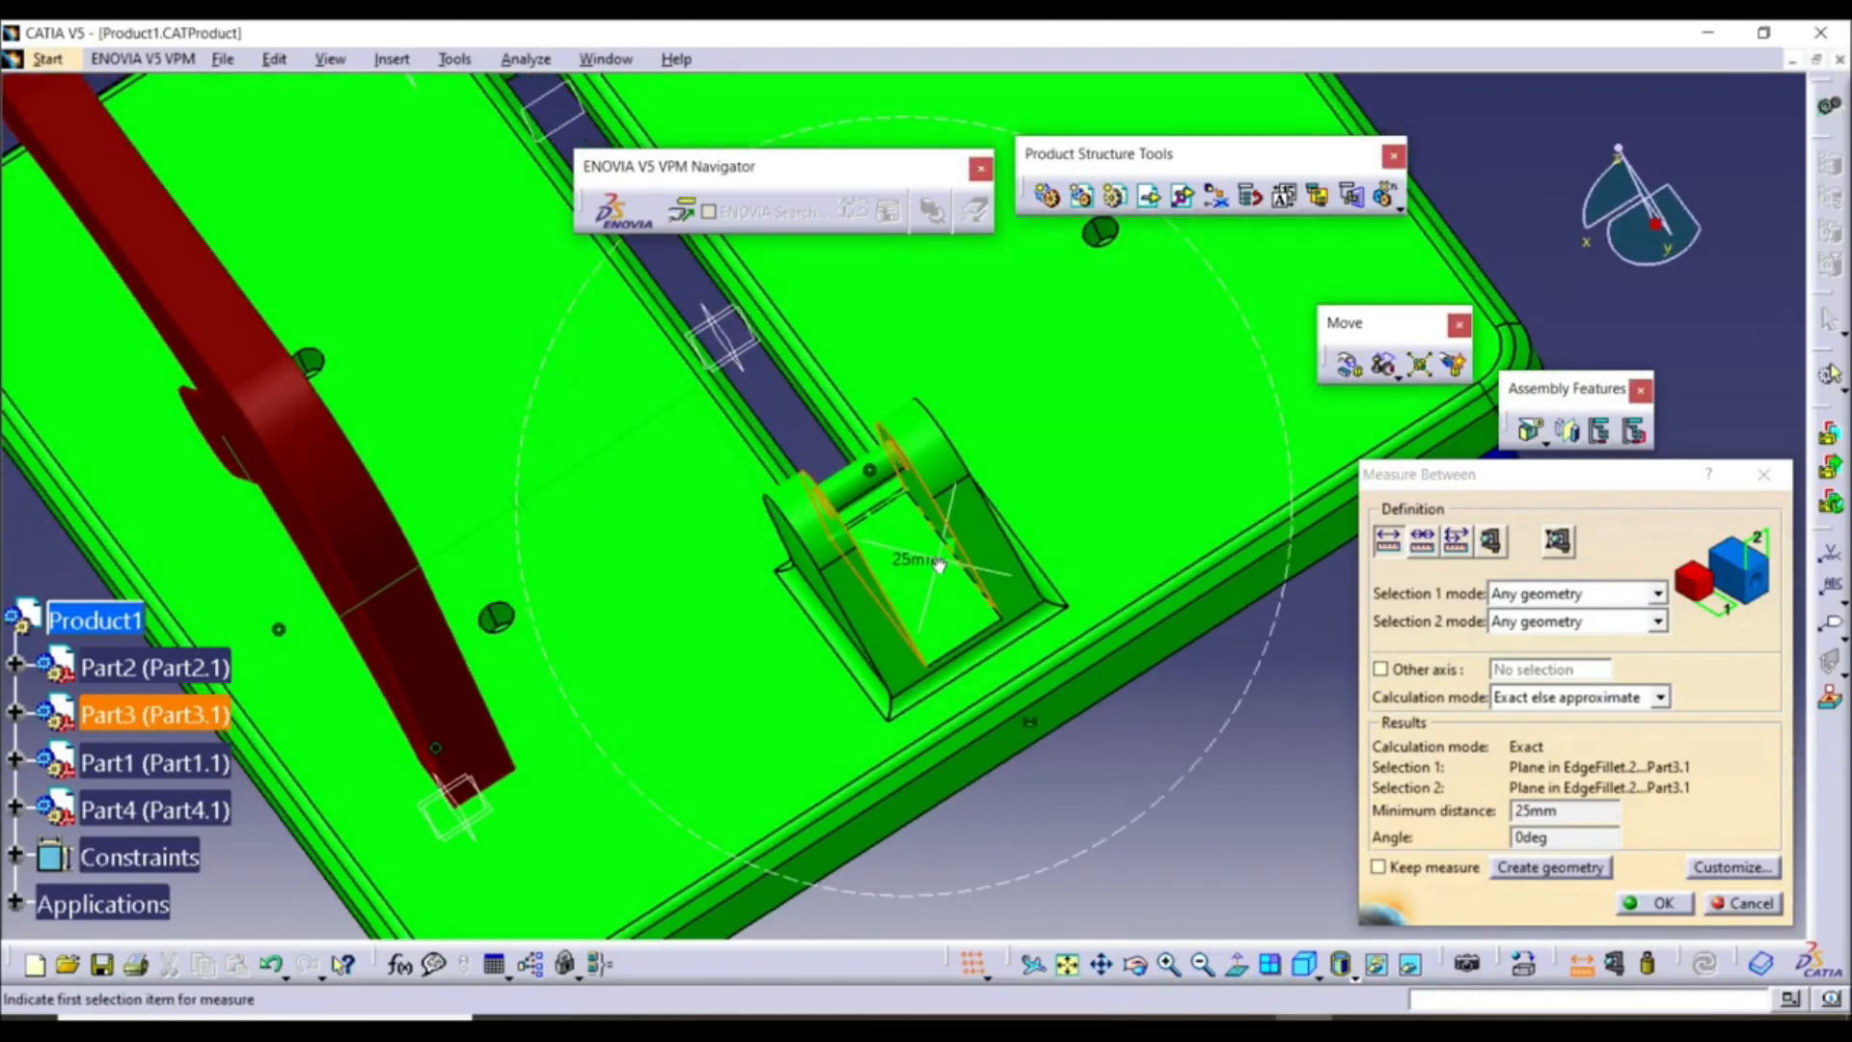
left_click(1657, 904)
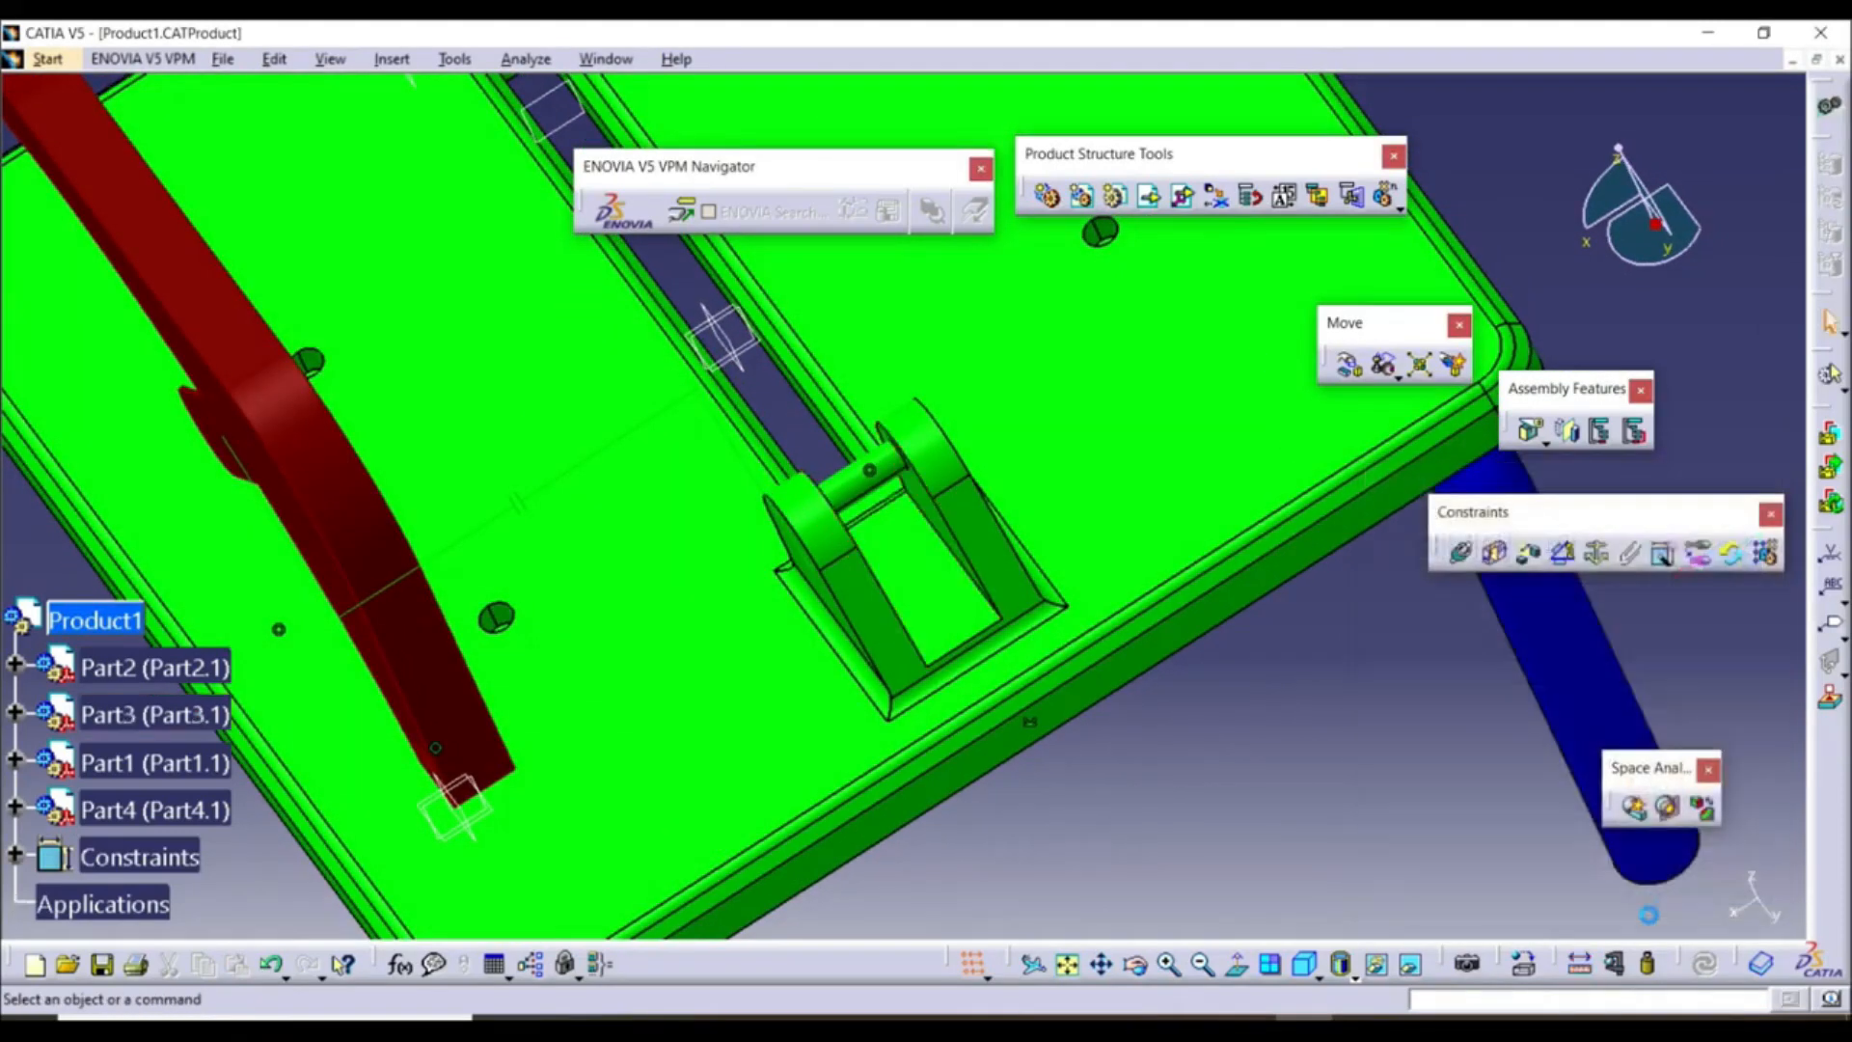
Measure the cover's thickness between its two opposite flat side faces
middle_click_drag(1085, 666, 976, 644)
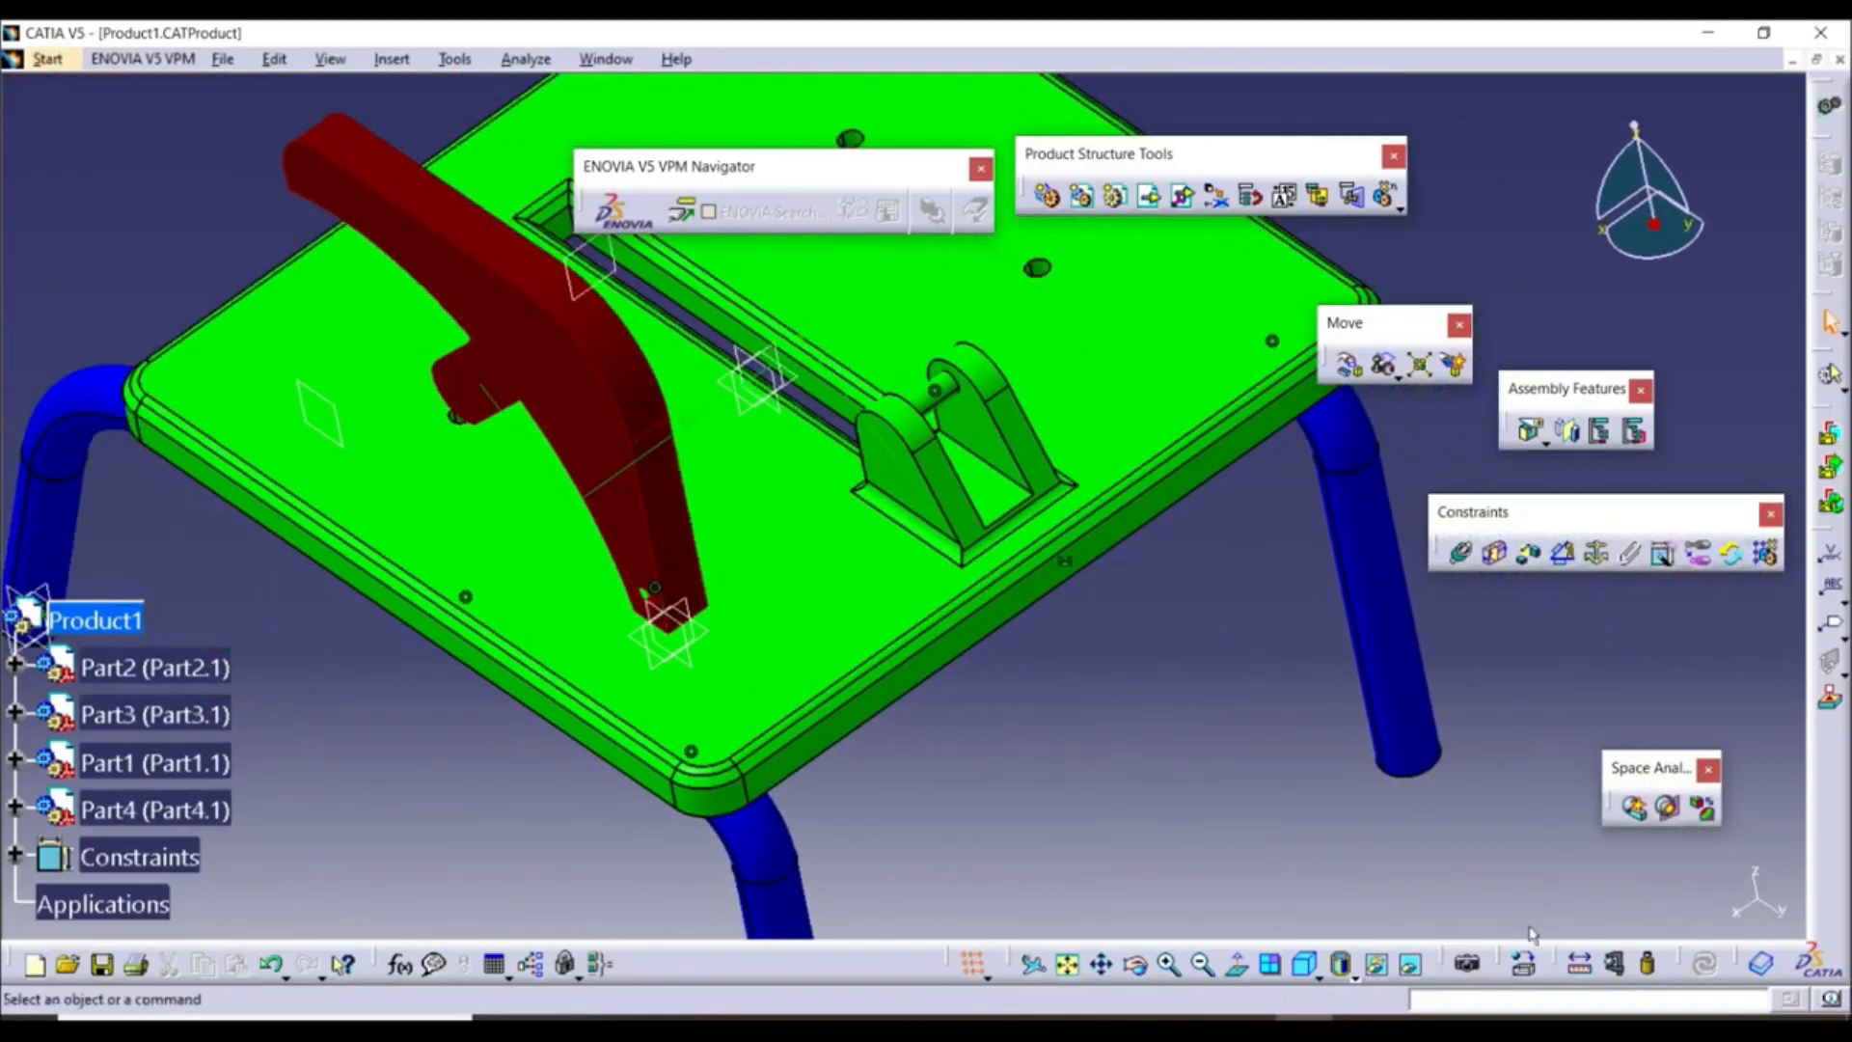
left_click(1579, 963)
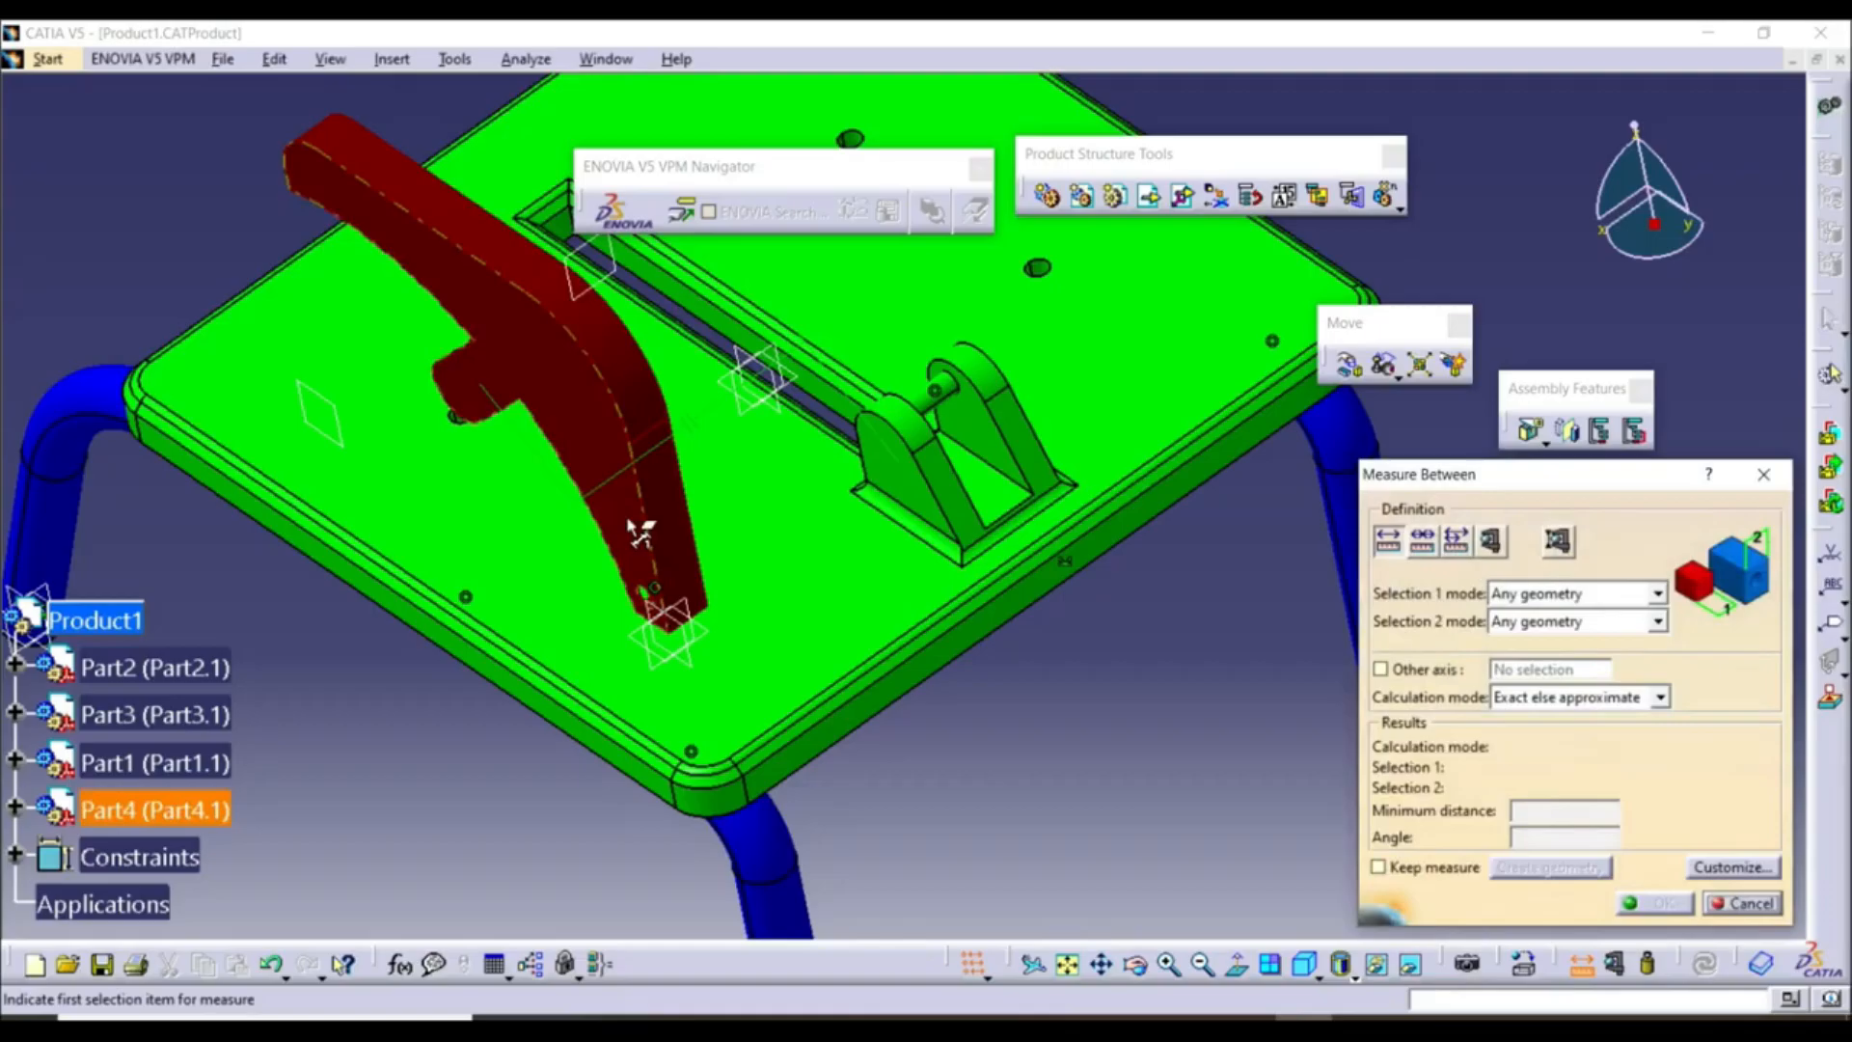
left_click(639, 531)
middle_click_drag(687, 529, 413, 719)
left_click(413, 720)
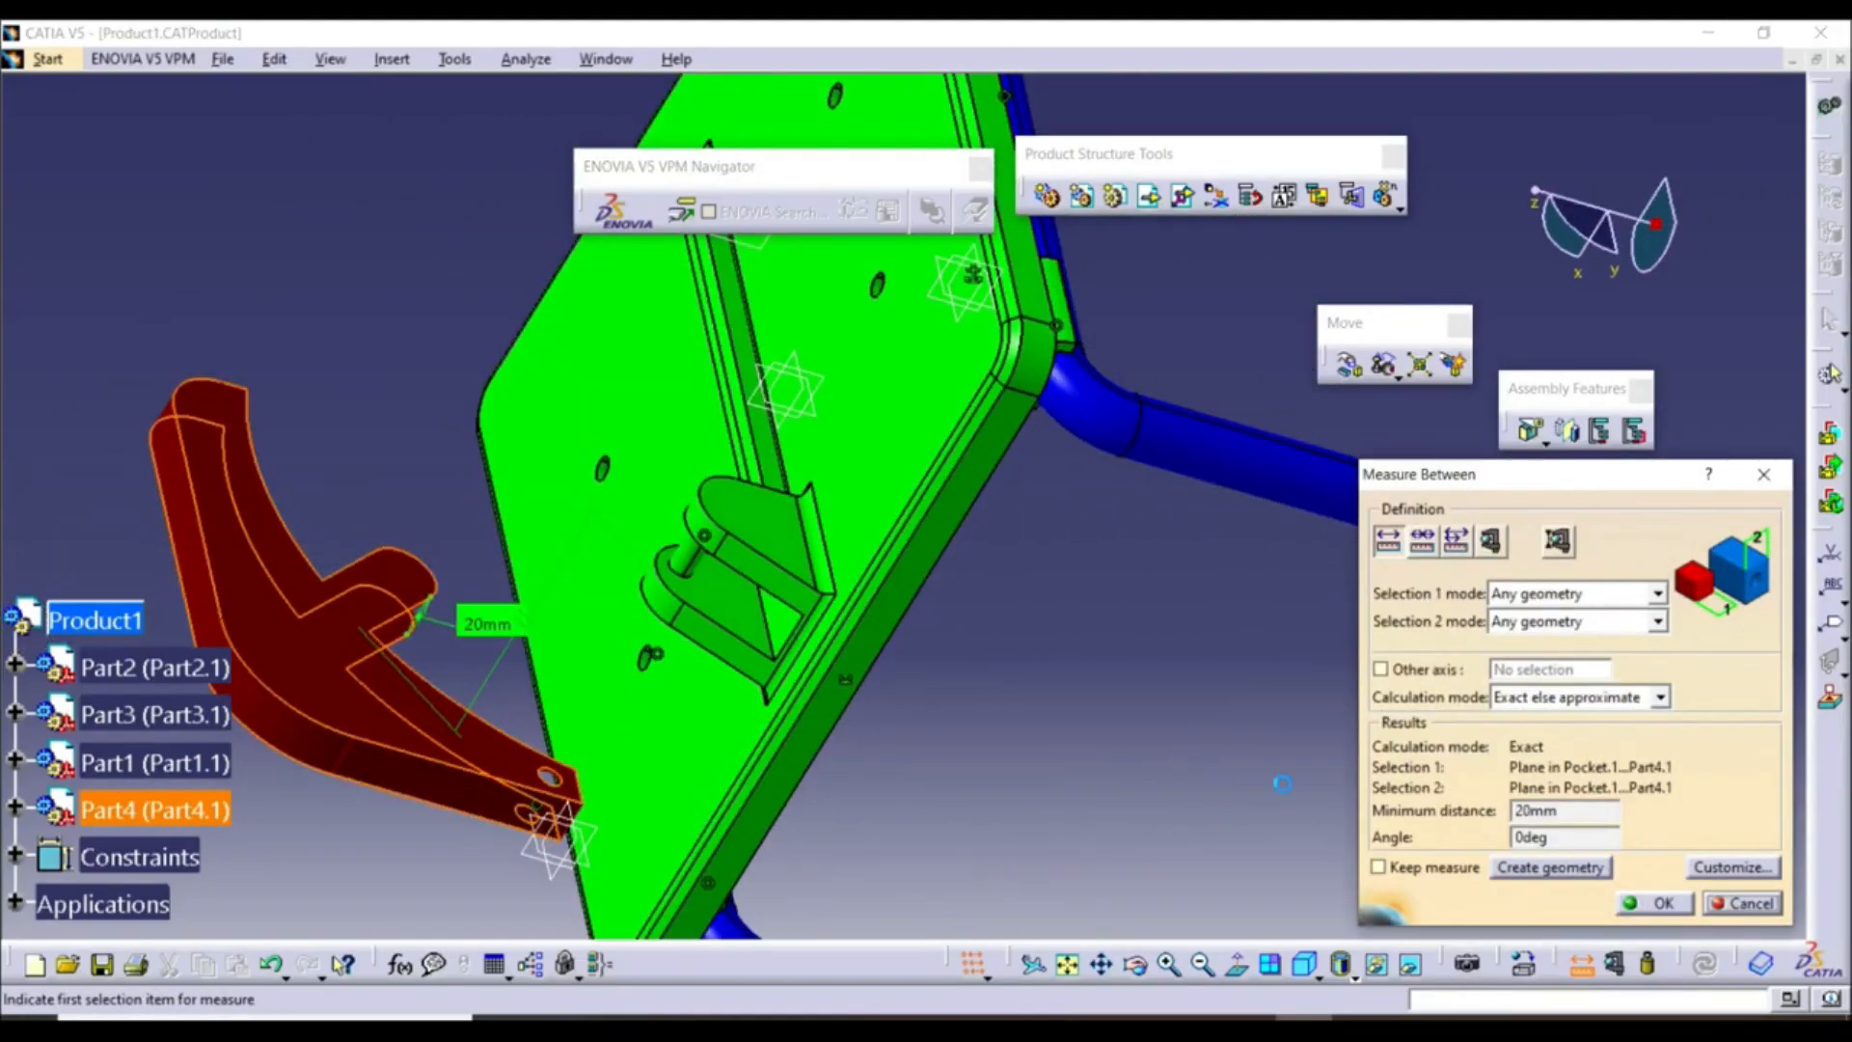
Create a 2.5 mm offset constraint with Opposite orientation between the table bracket's inner face and the cover's flat side face, and update the assembly
left_click(1764, 488)
middle_click_drag(965, 540, 918, 510)
middle_click_drag(741, 643, 1172, 346)
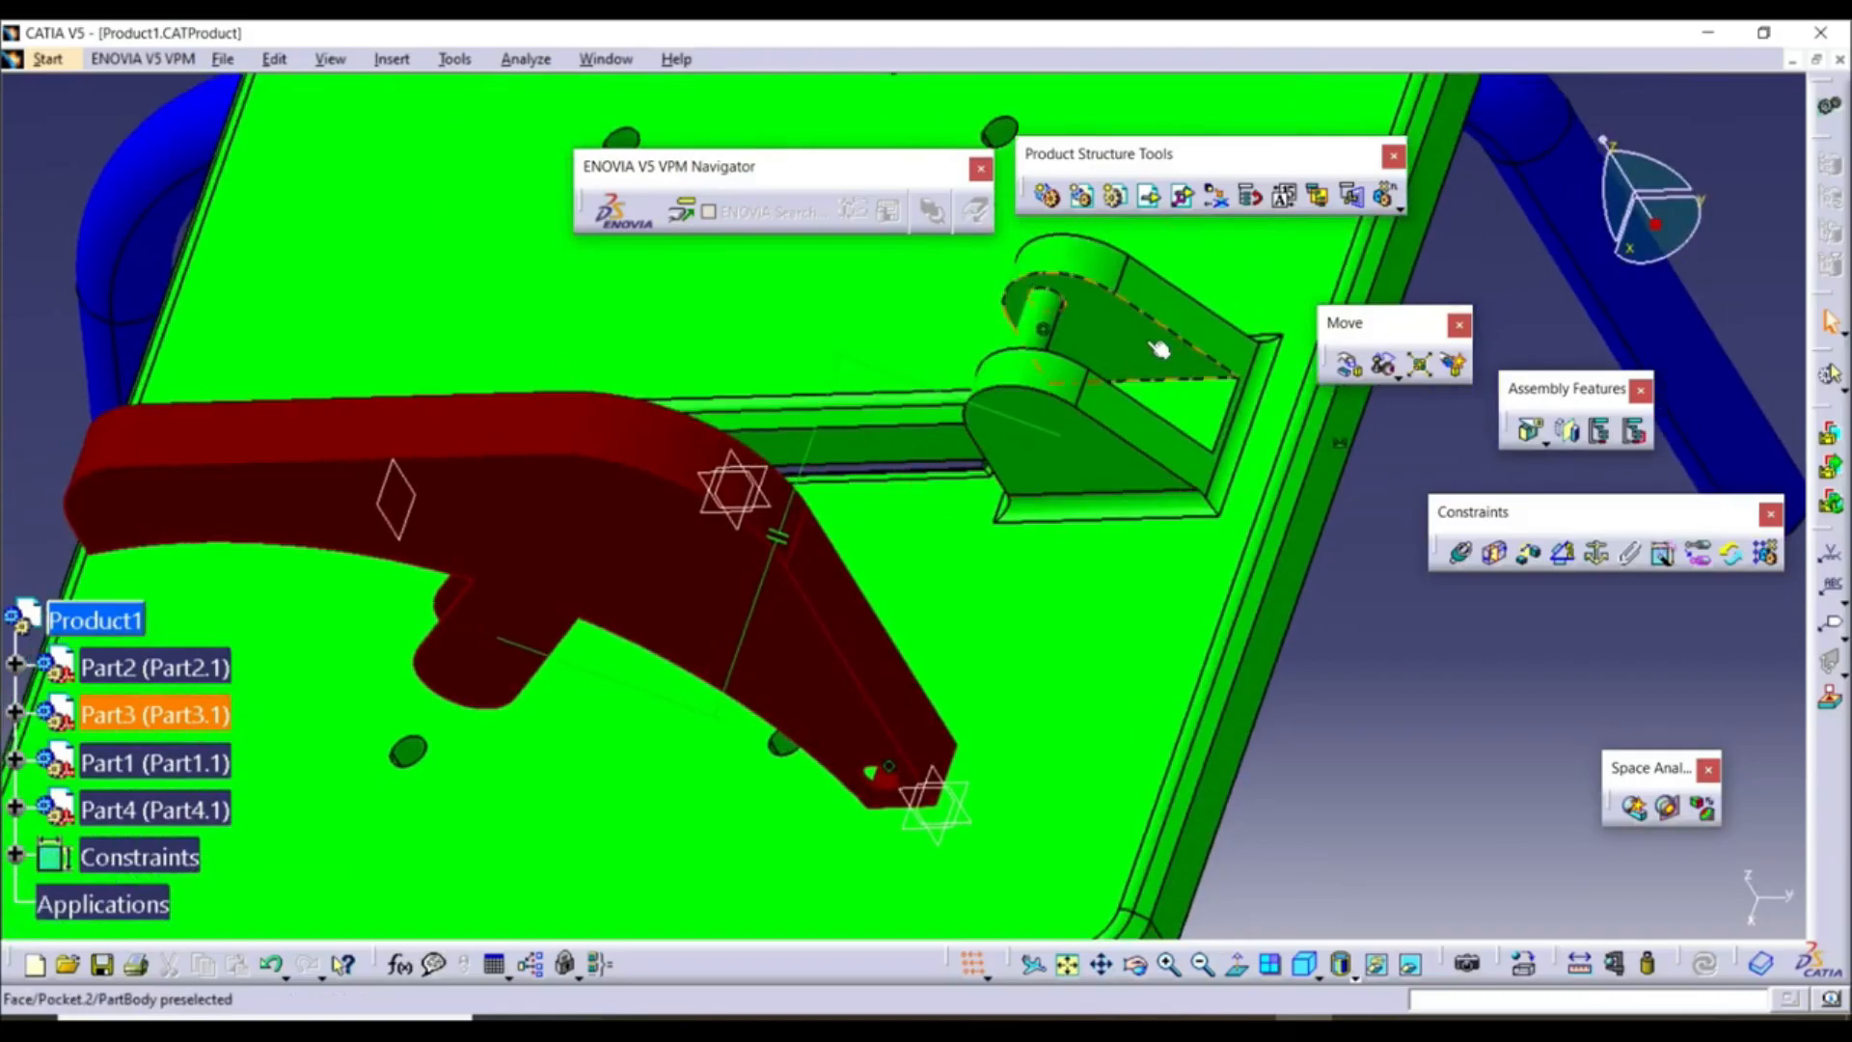
left_click(1528, 551)
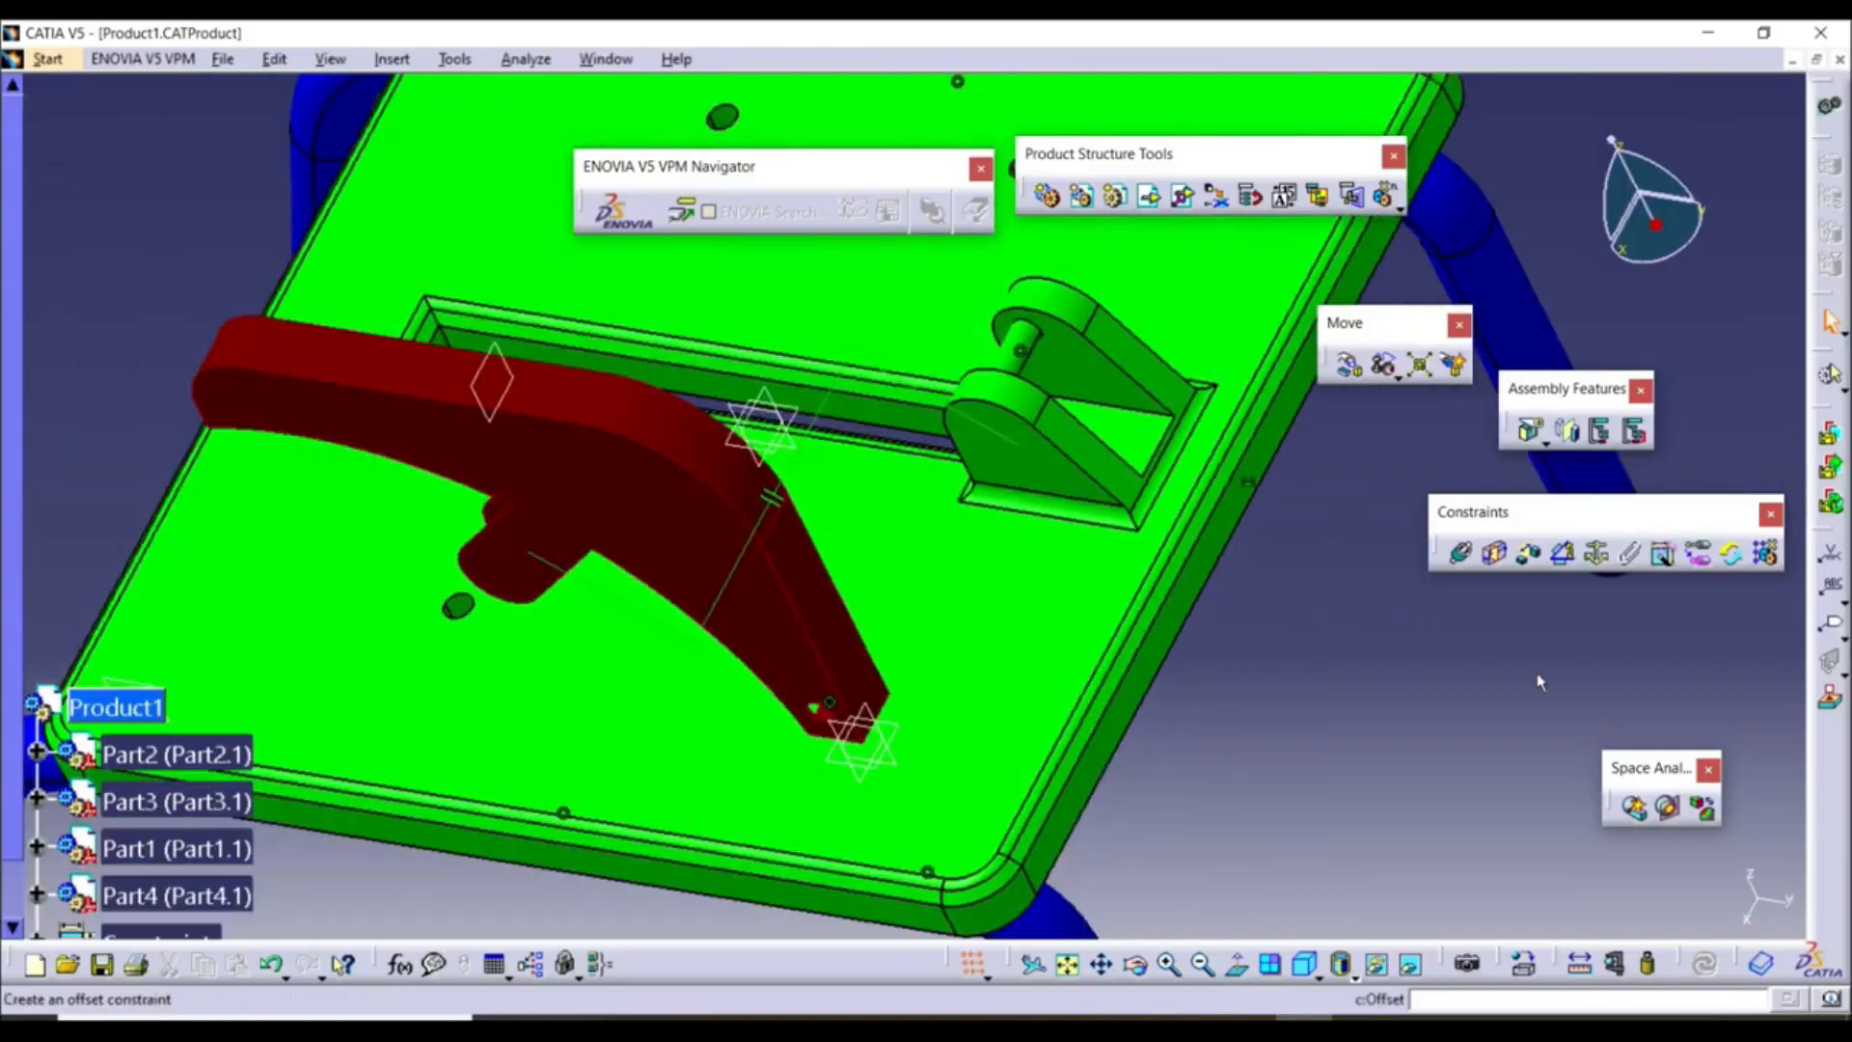
left_click(1530, 555)
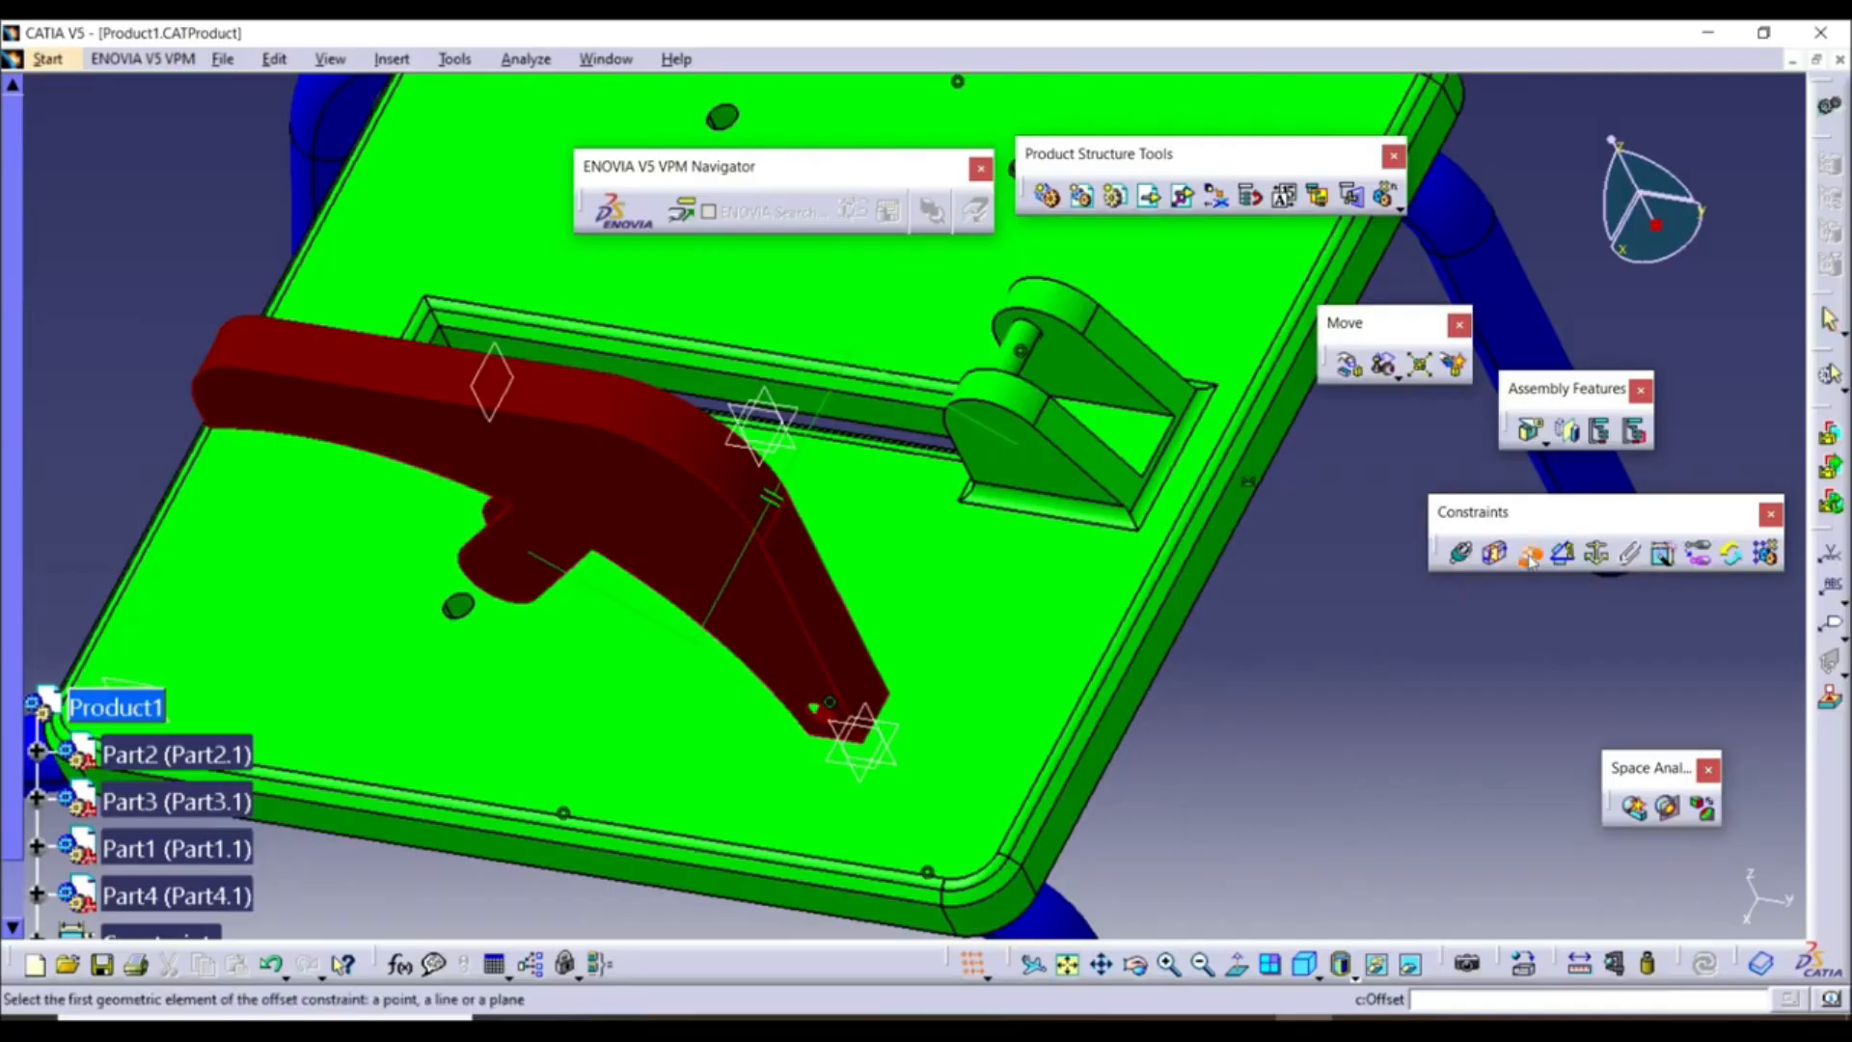
left_click(1100, 386)
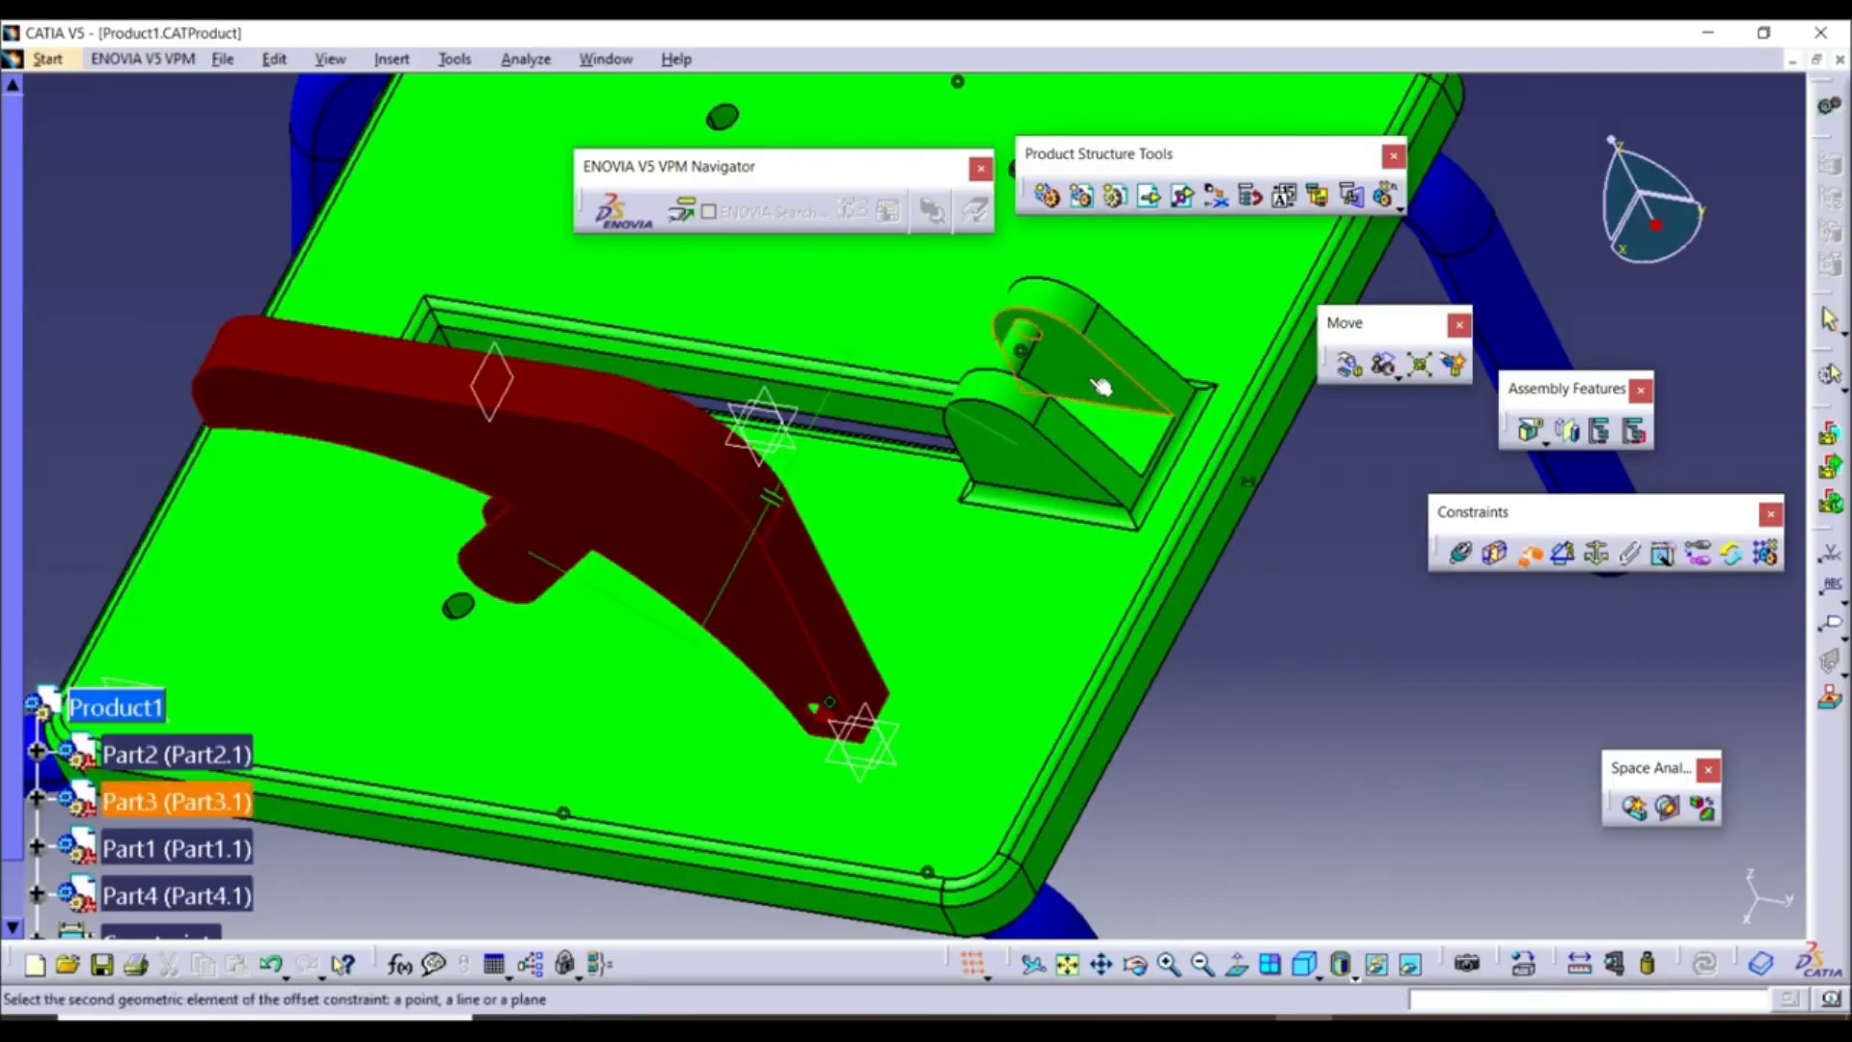
middle_click_drag(801, 449, 702, 550)
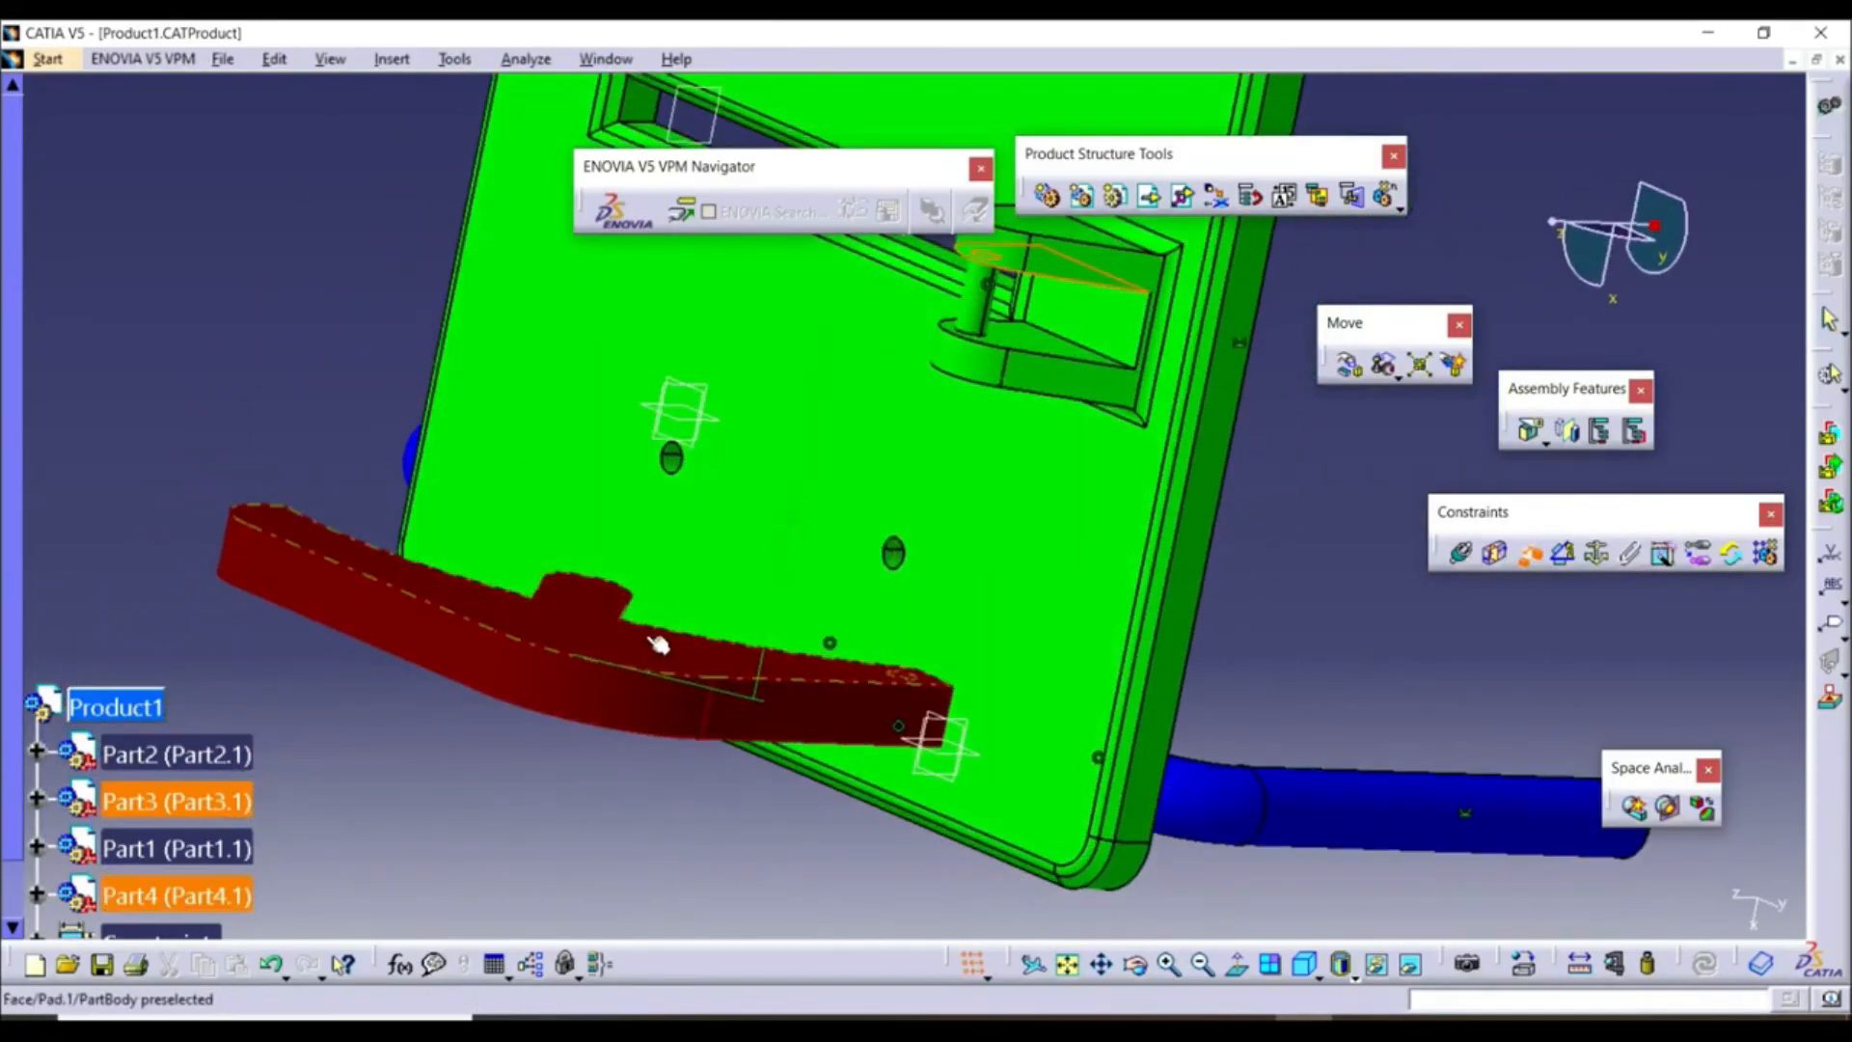
left_click(828, 641)
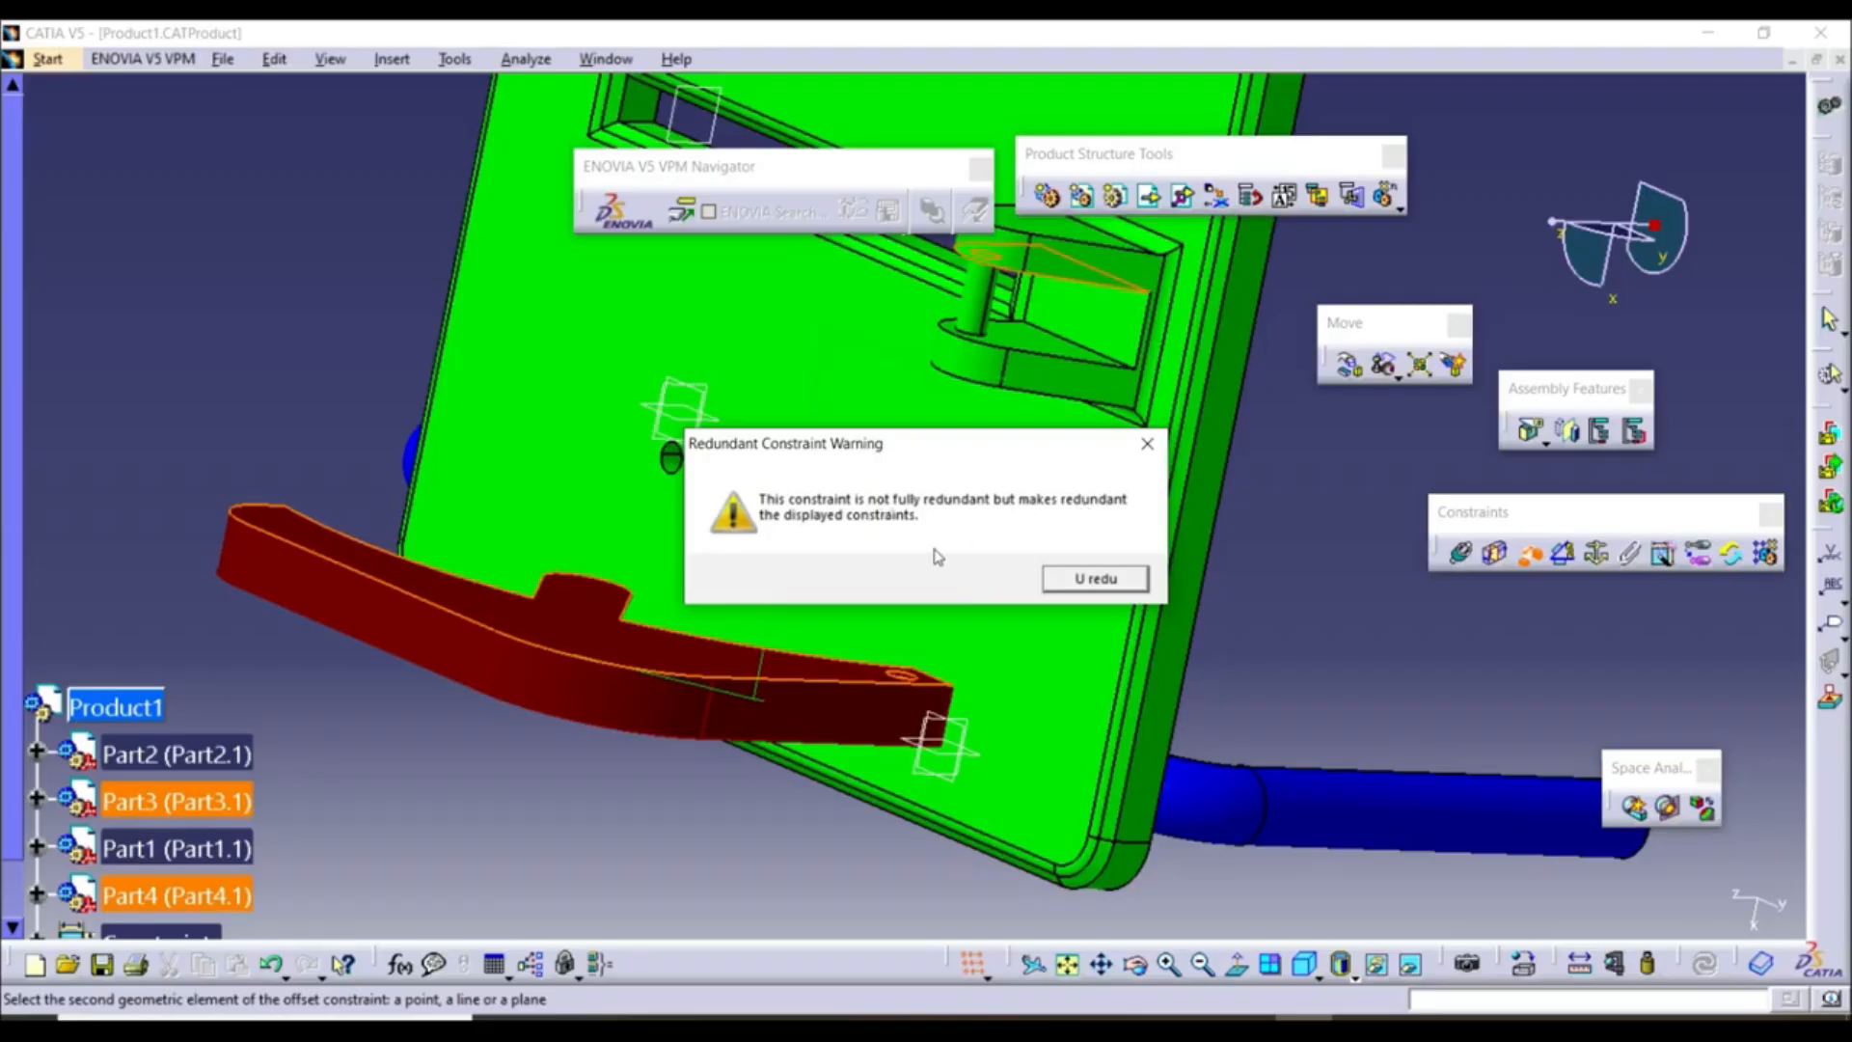
left_click(1095, 578)
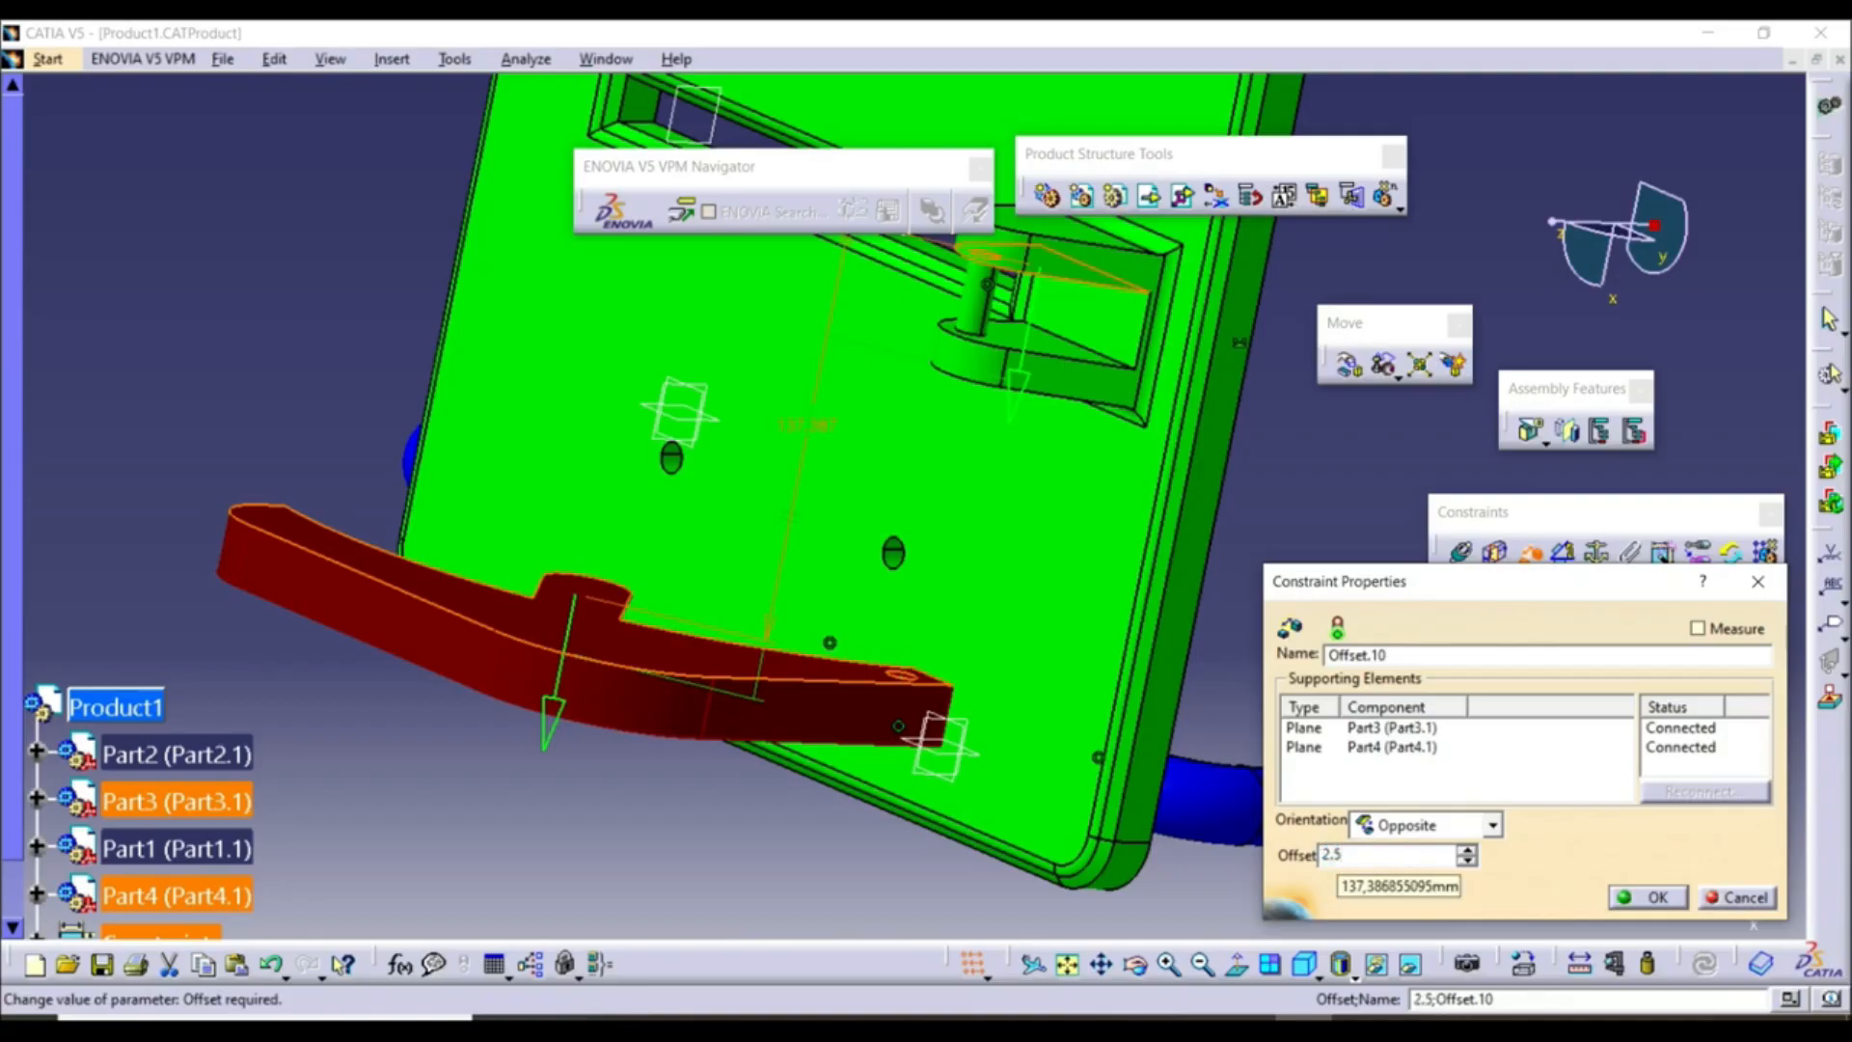
key("Return")
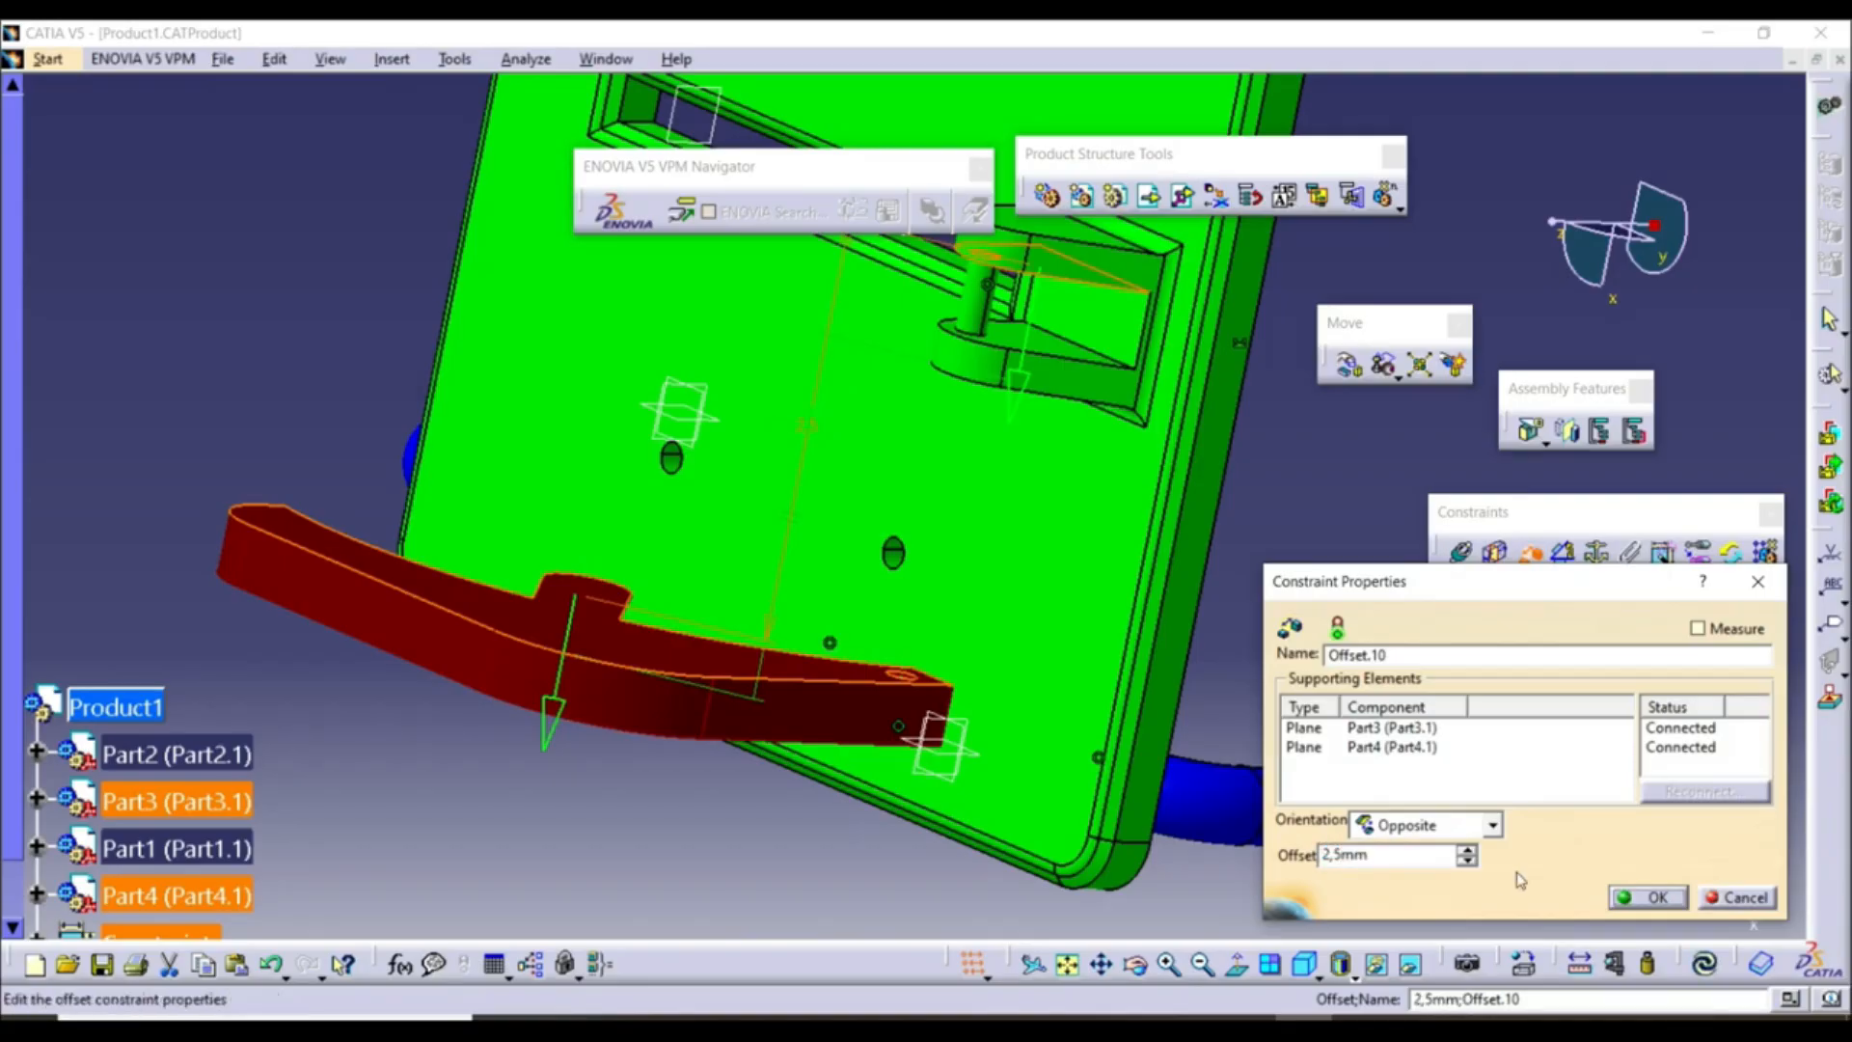
left_click(1655, 896)
middle_click_drag(1042, 676, 1348, 756)
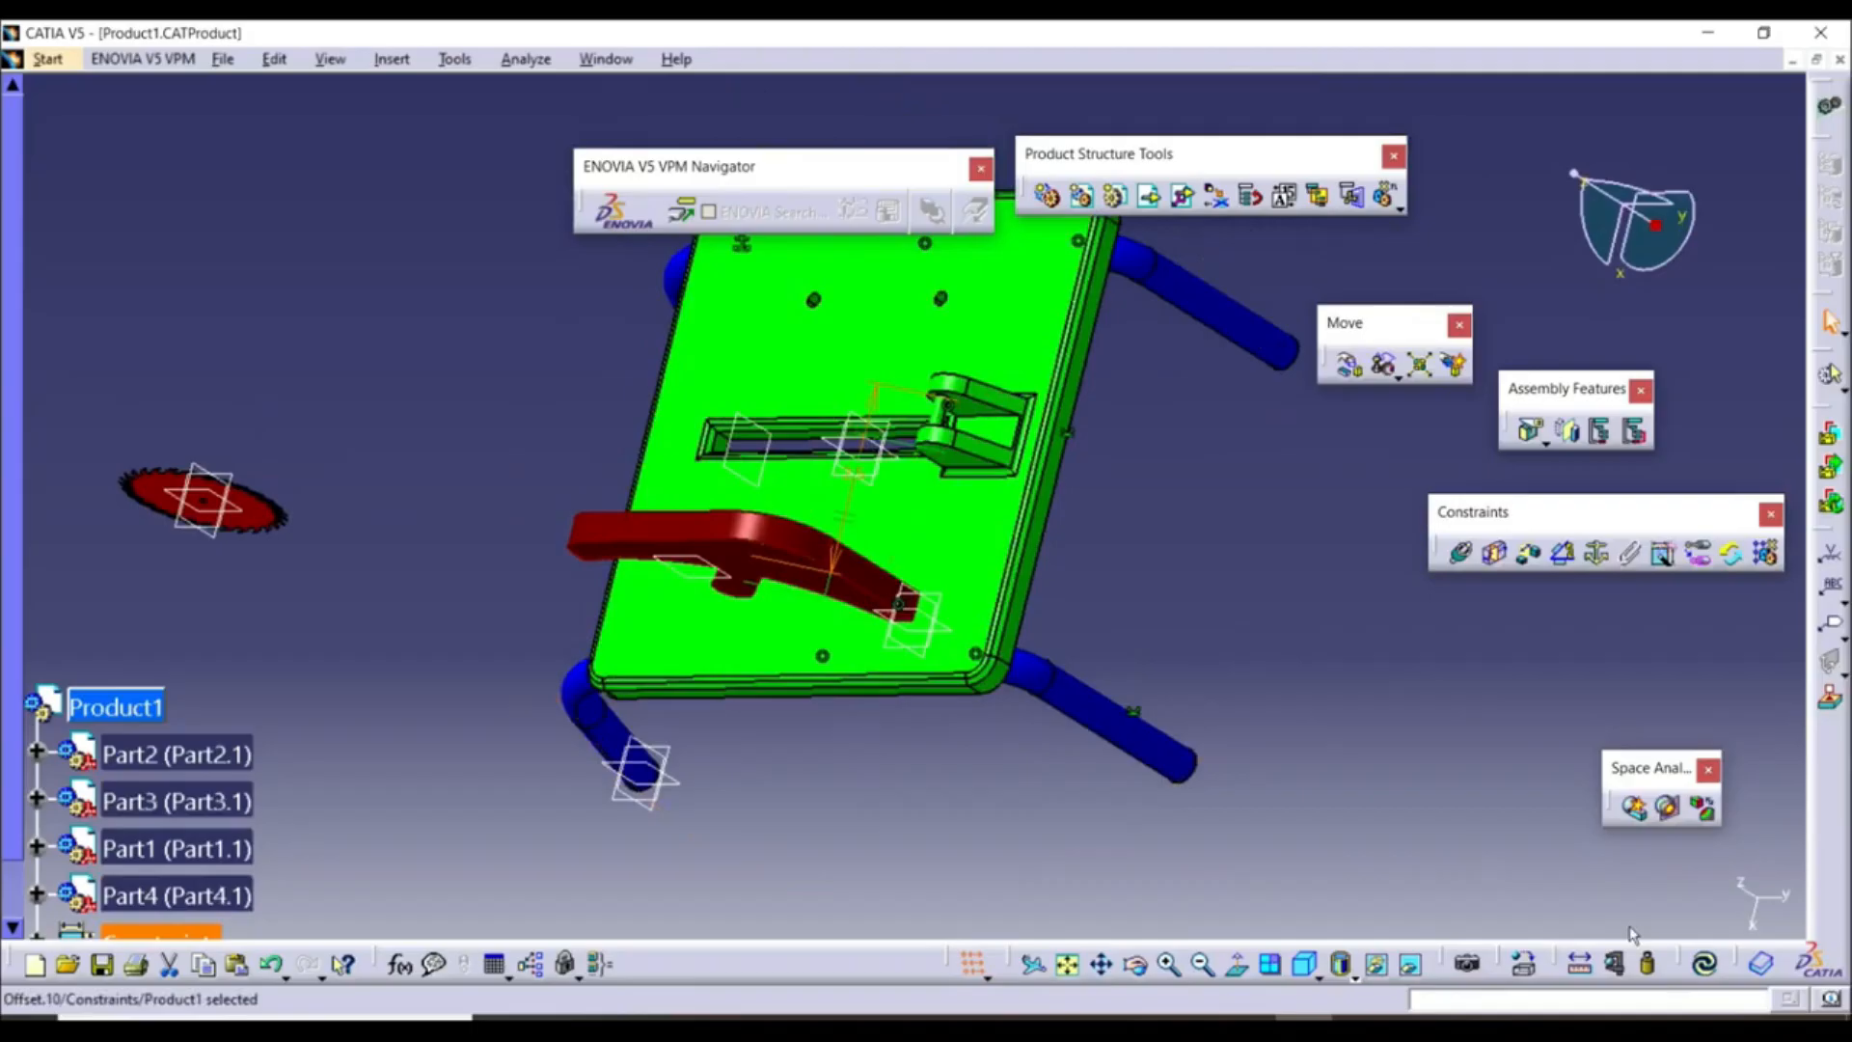
left_click(1706, 964)
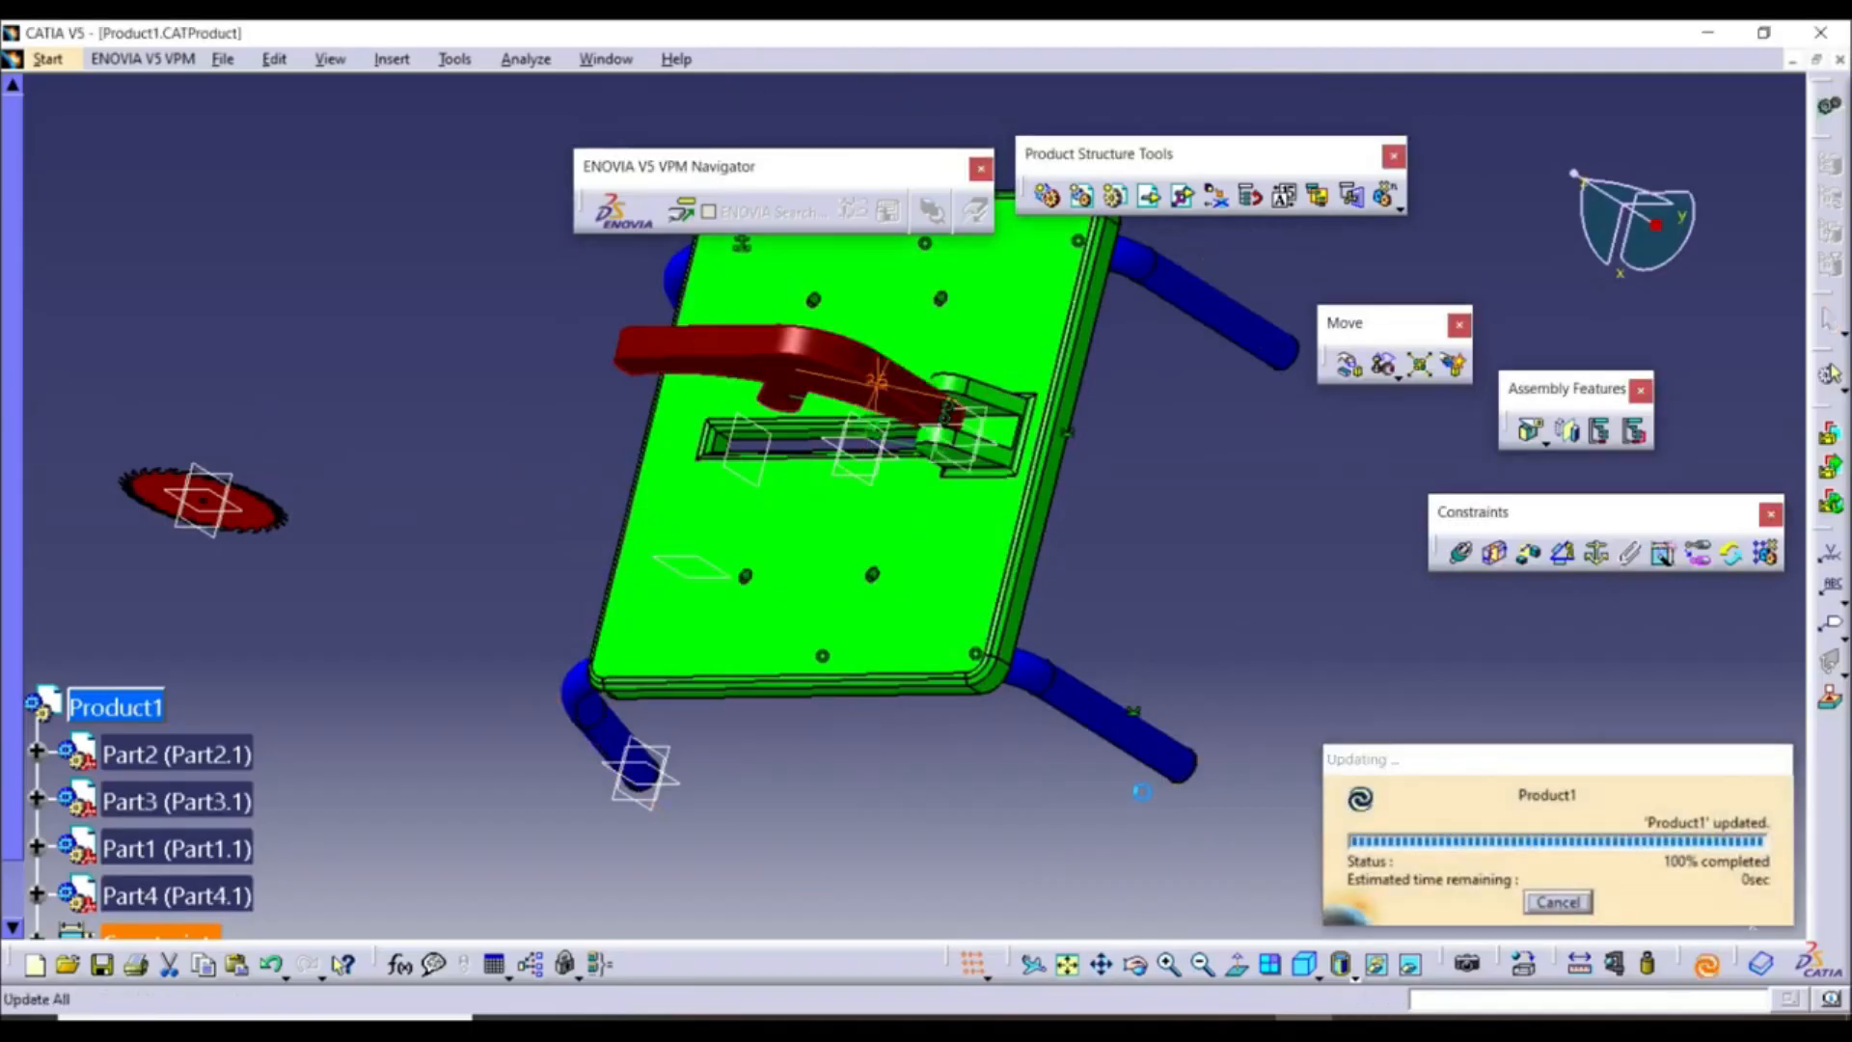
Check the cover part's remaining degrees of freedom and close the analysis
middle_click_drag(1000, 617, 979, 575)
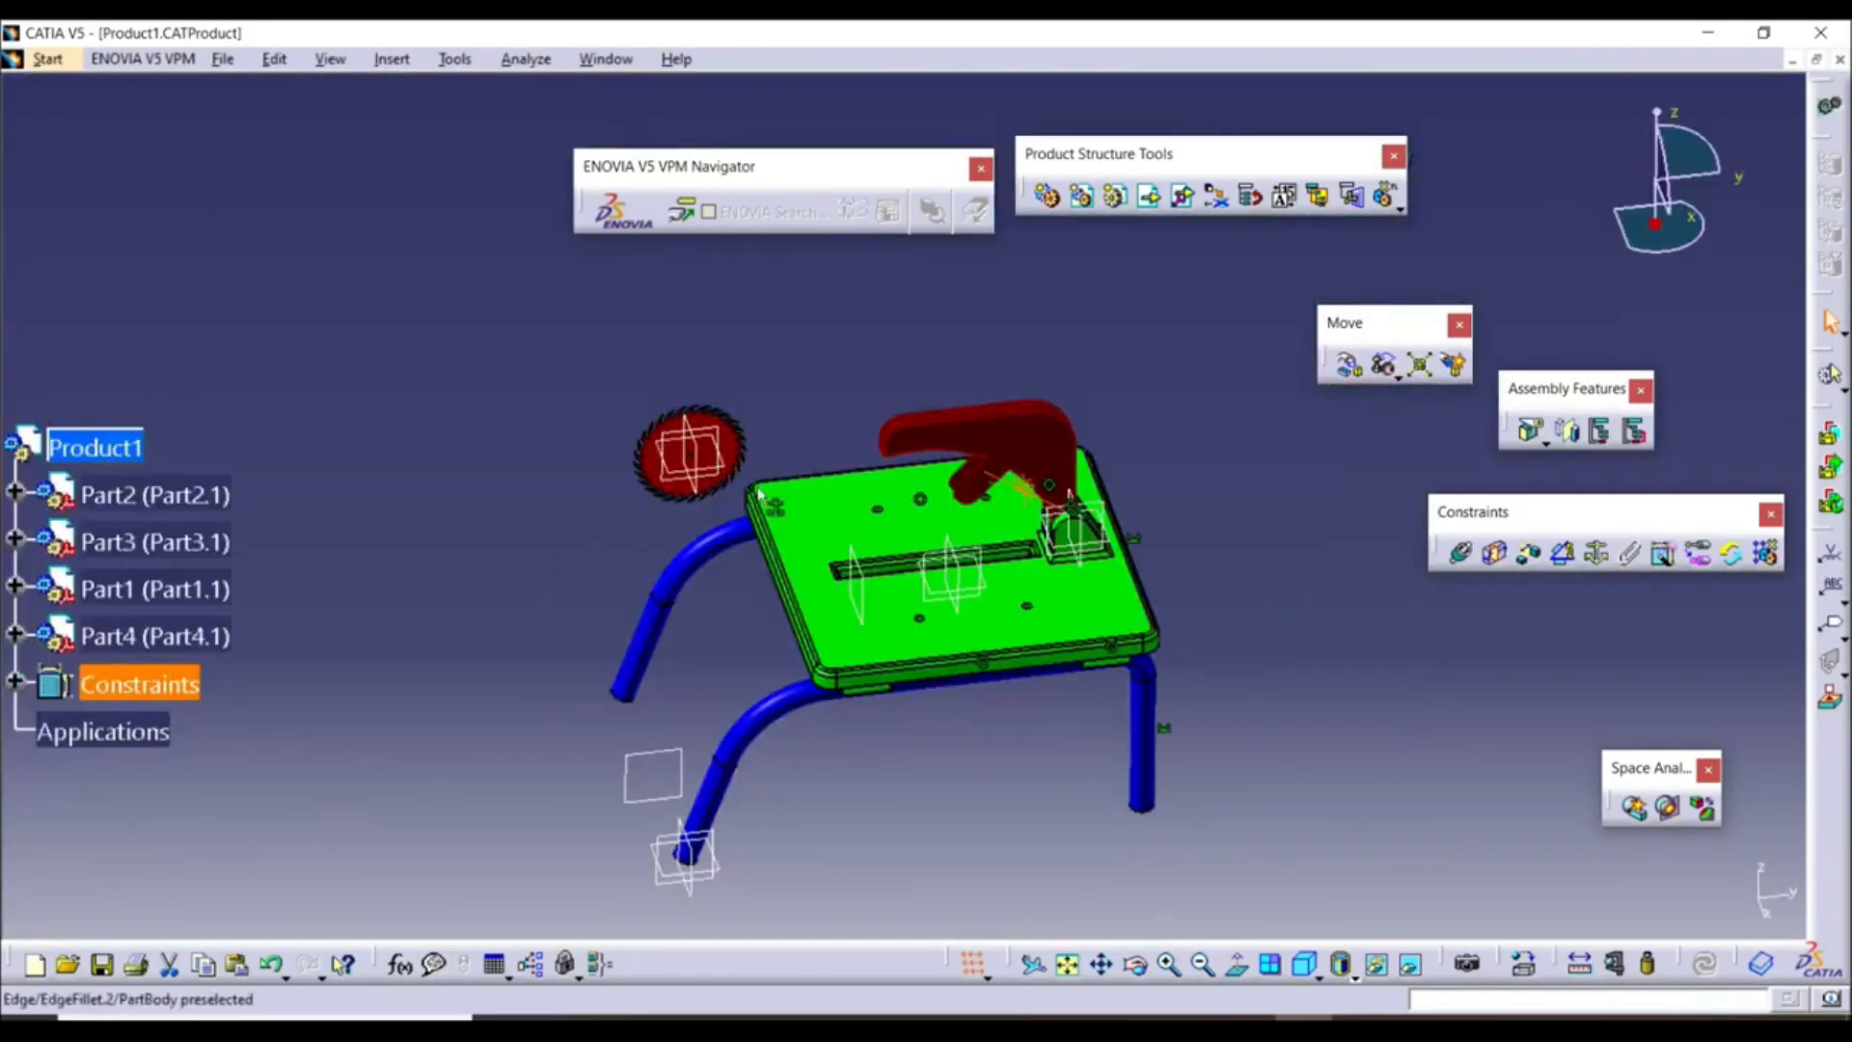
right_click(189, 637)
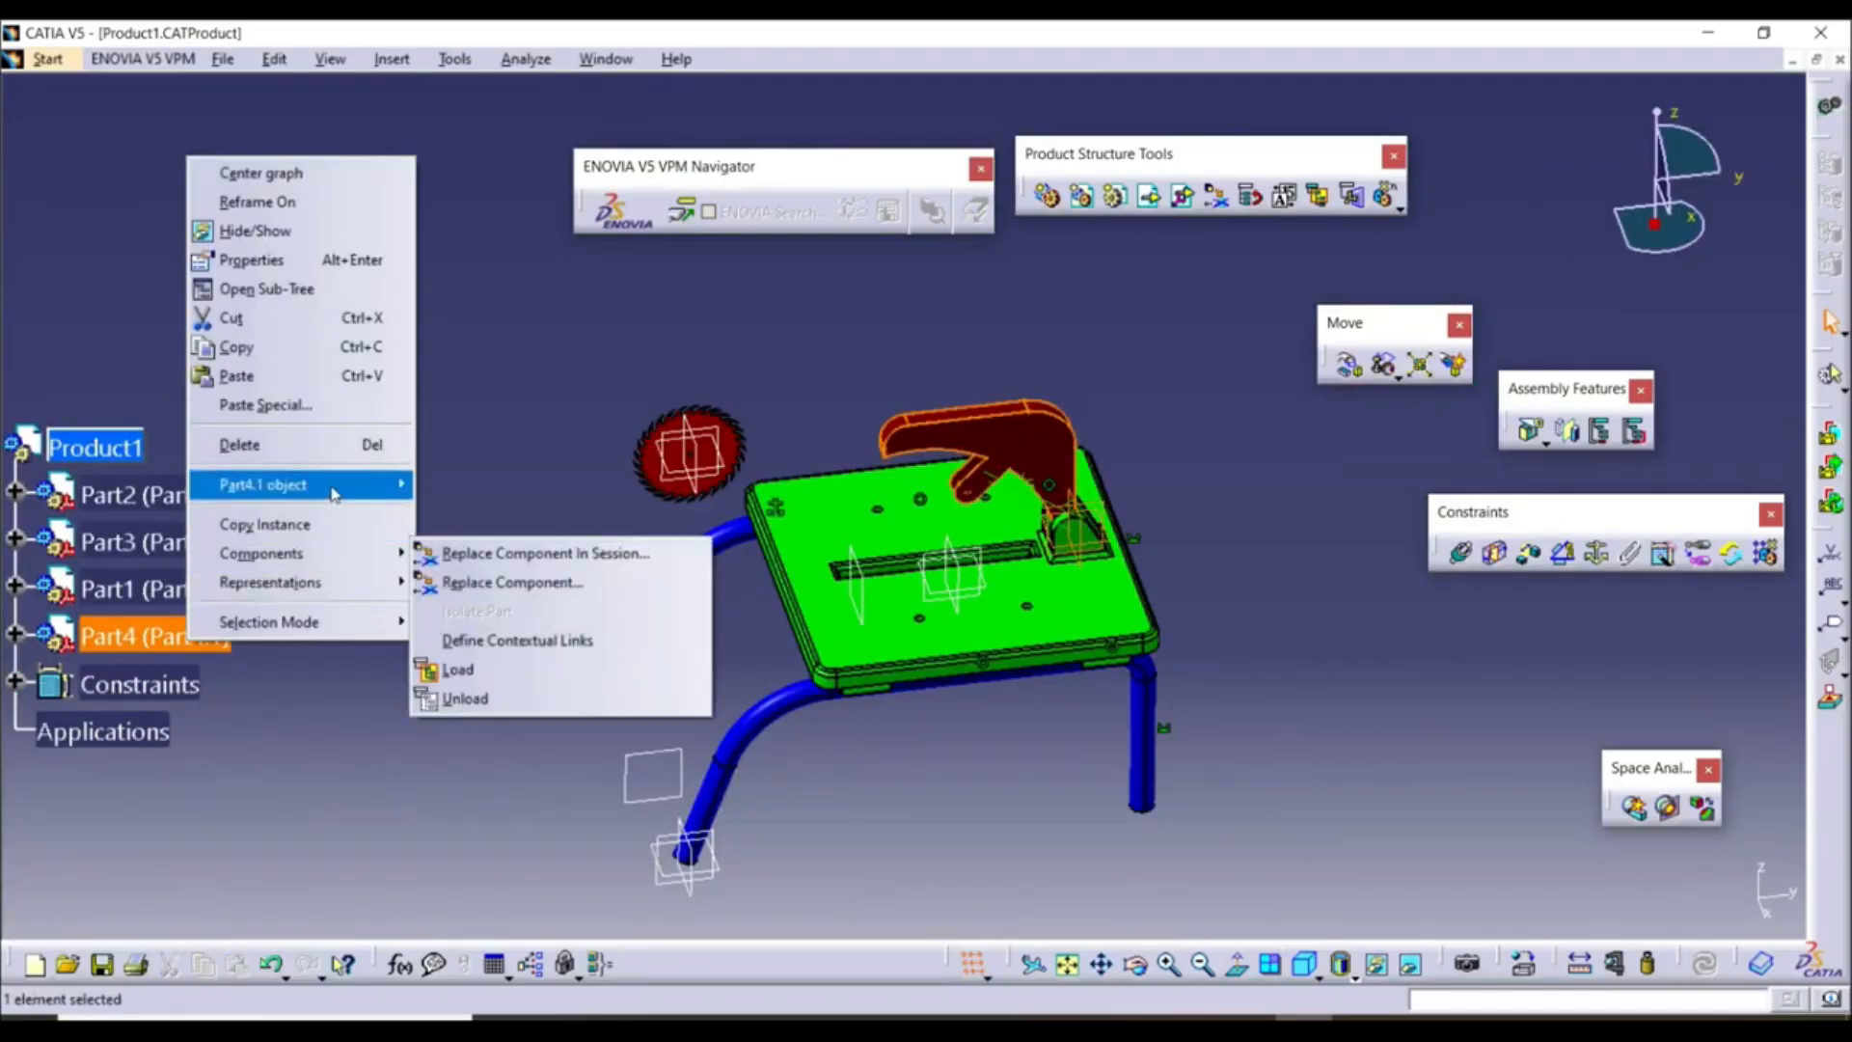
mouse_move(376, 484)
left_click(515, 611)
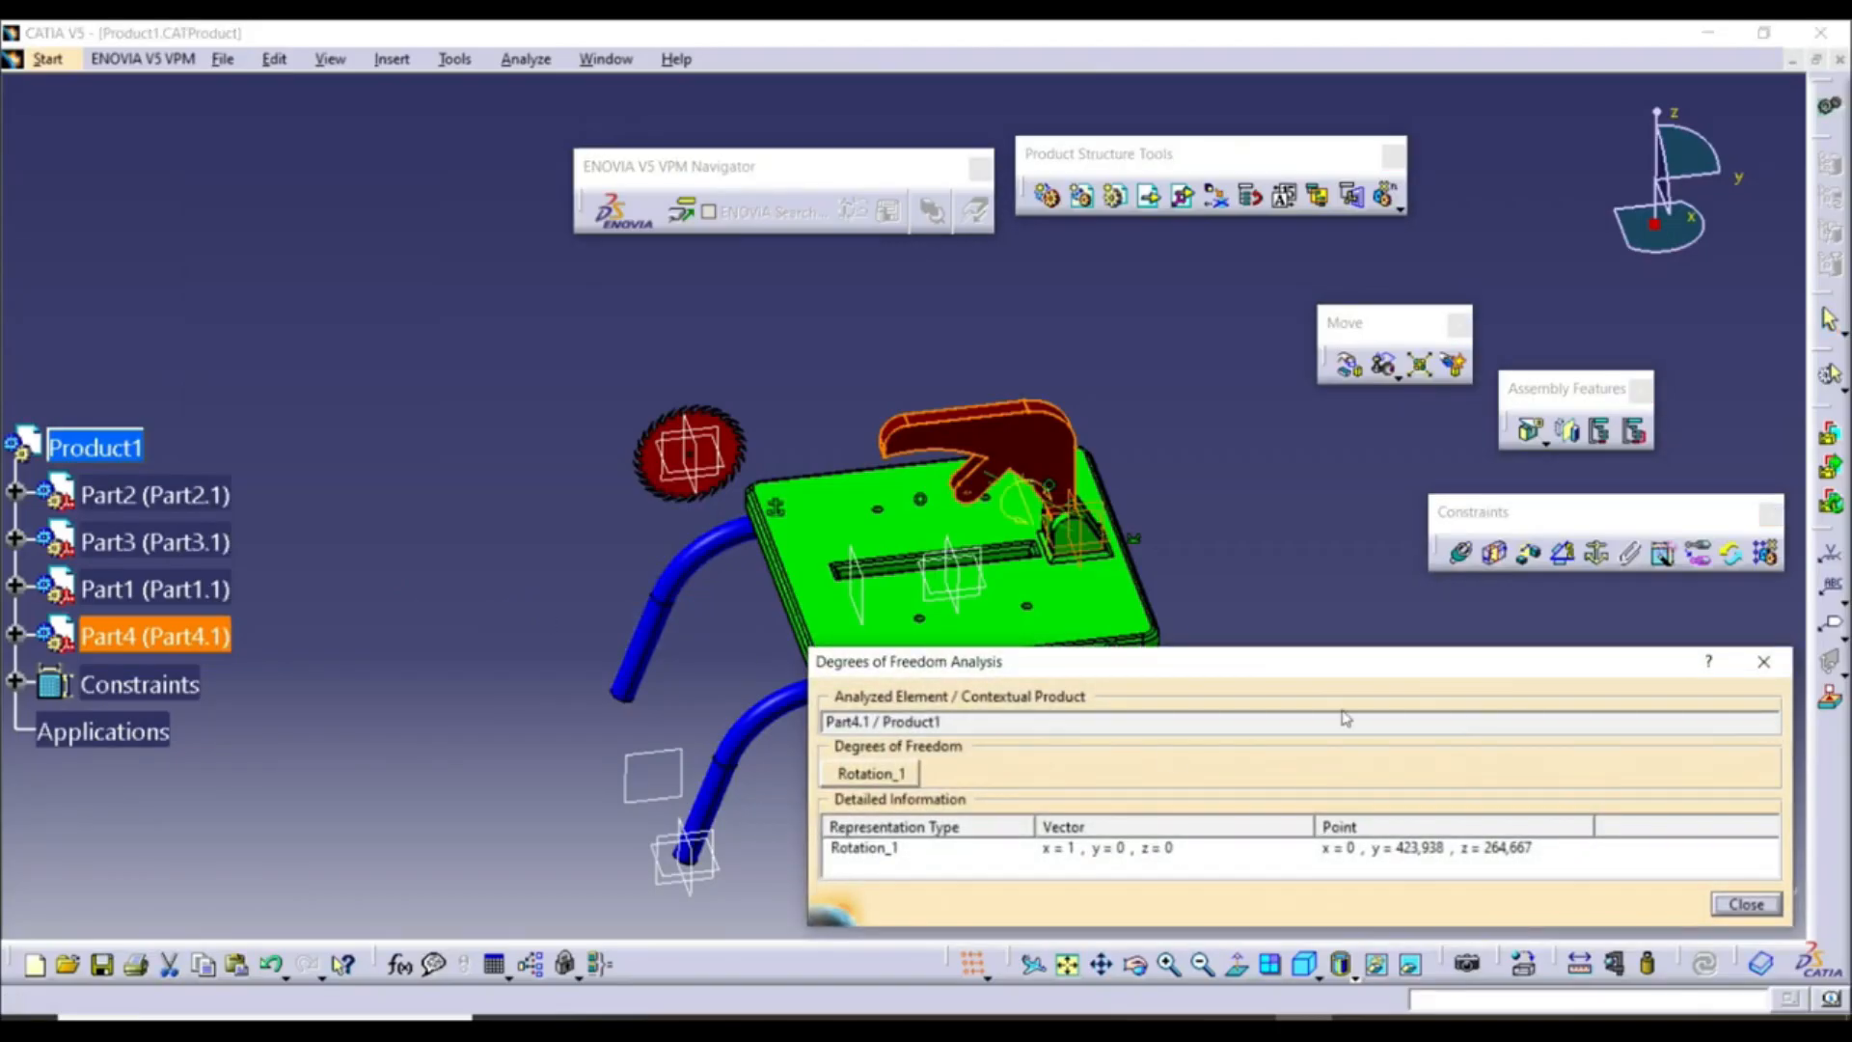
left_click(1764, 662)
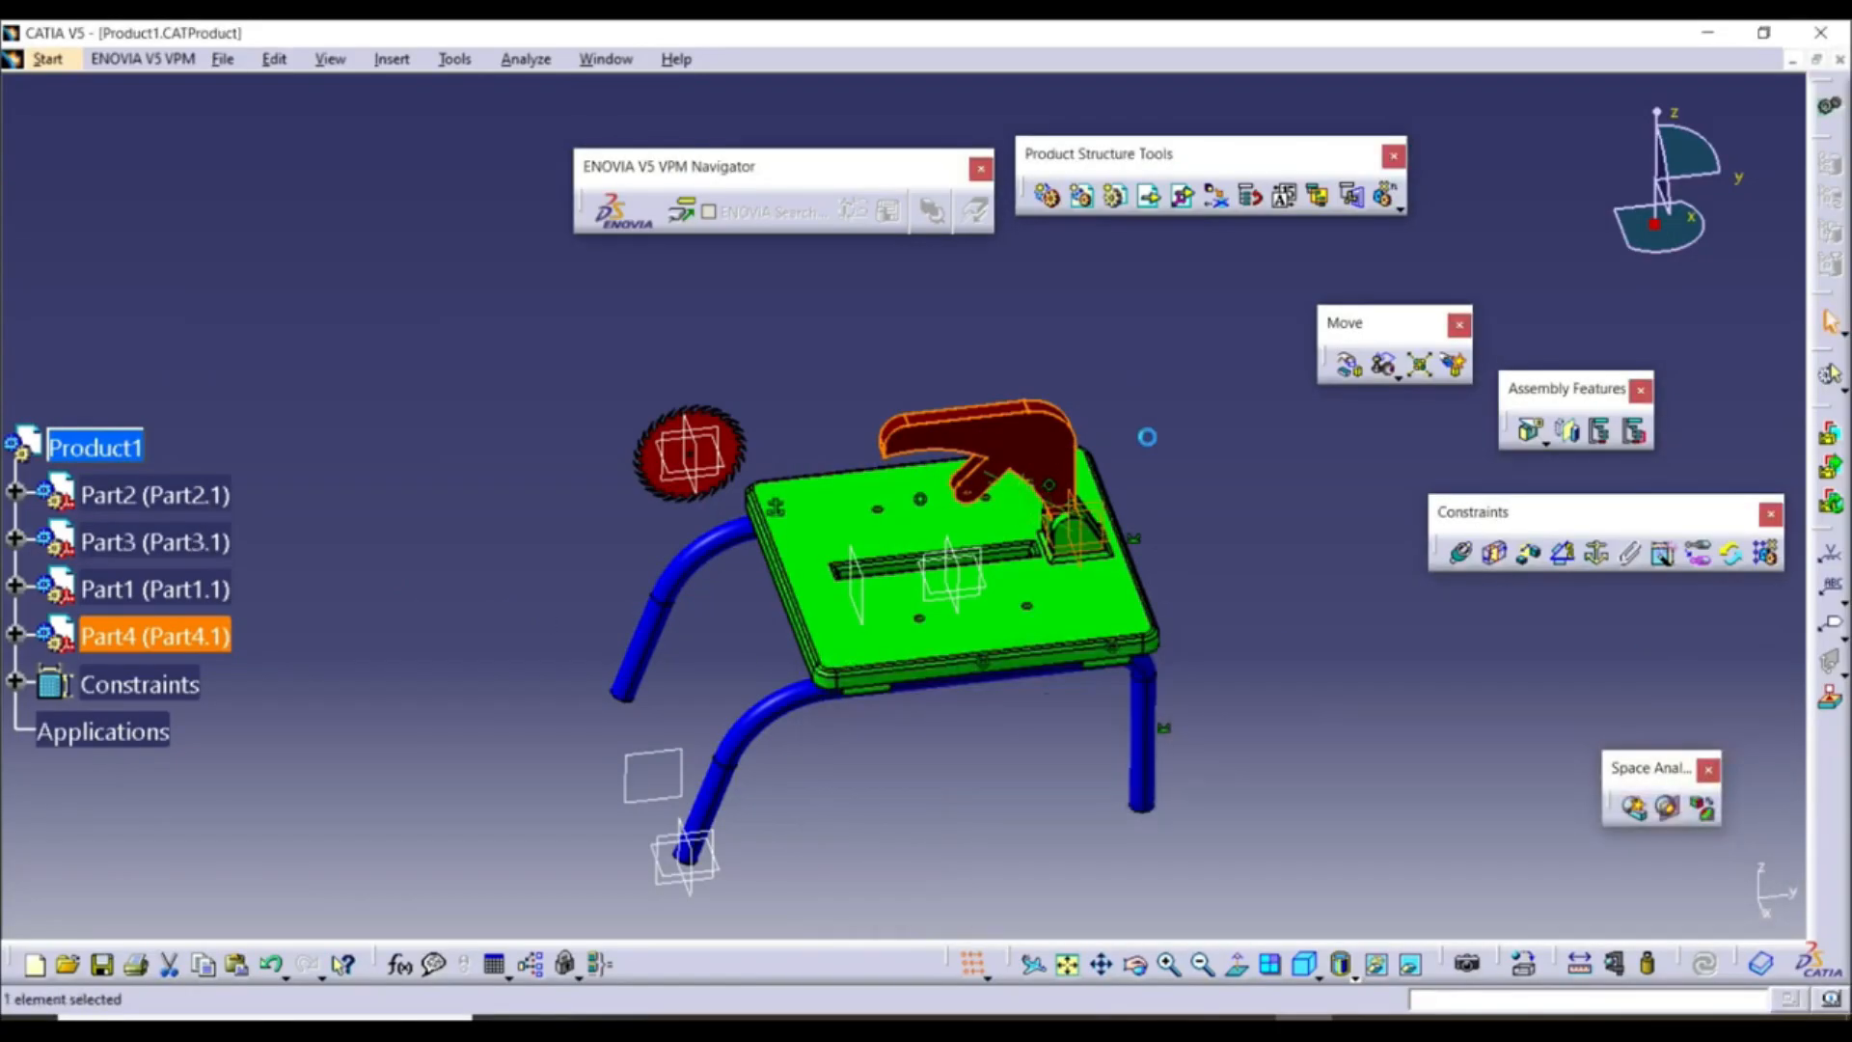
Rotate the cover around the X axis with respect to its constraints, and close the manipulation
middle_click_drag(1047, 550, 1062, 608)
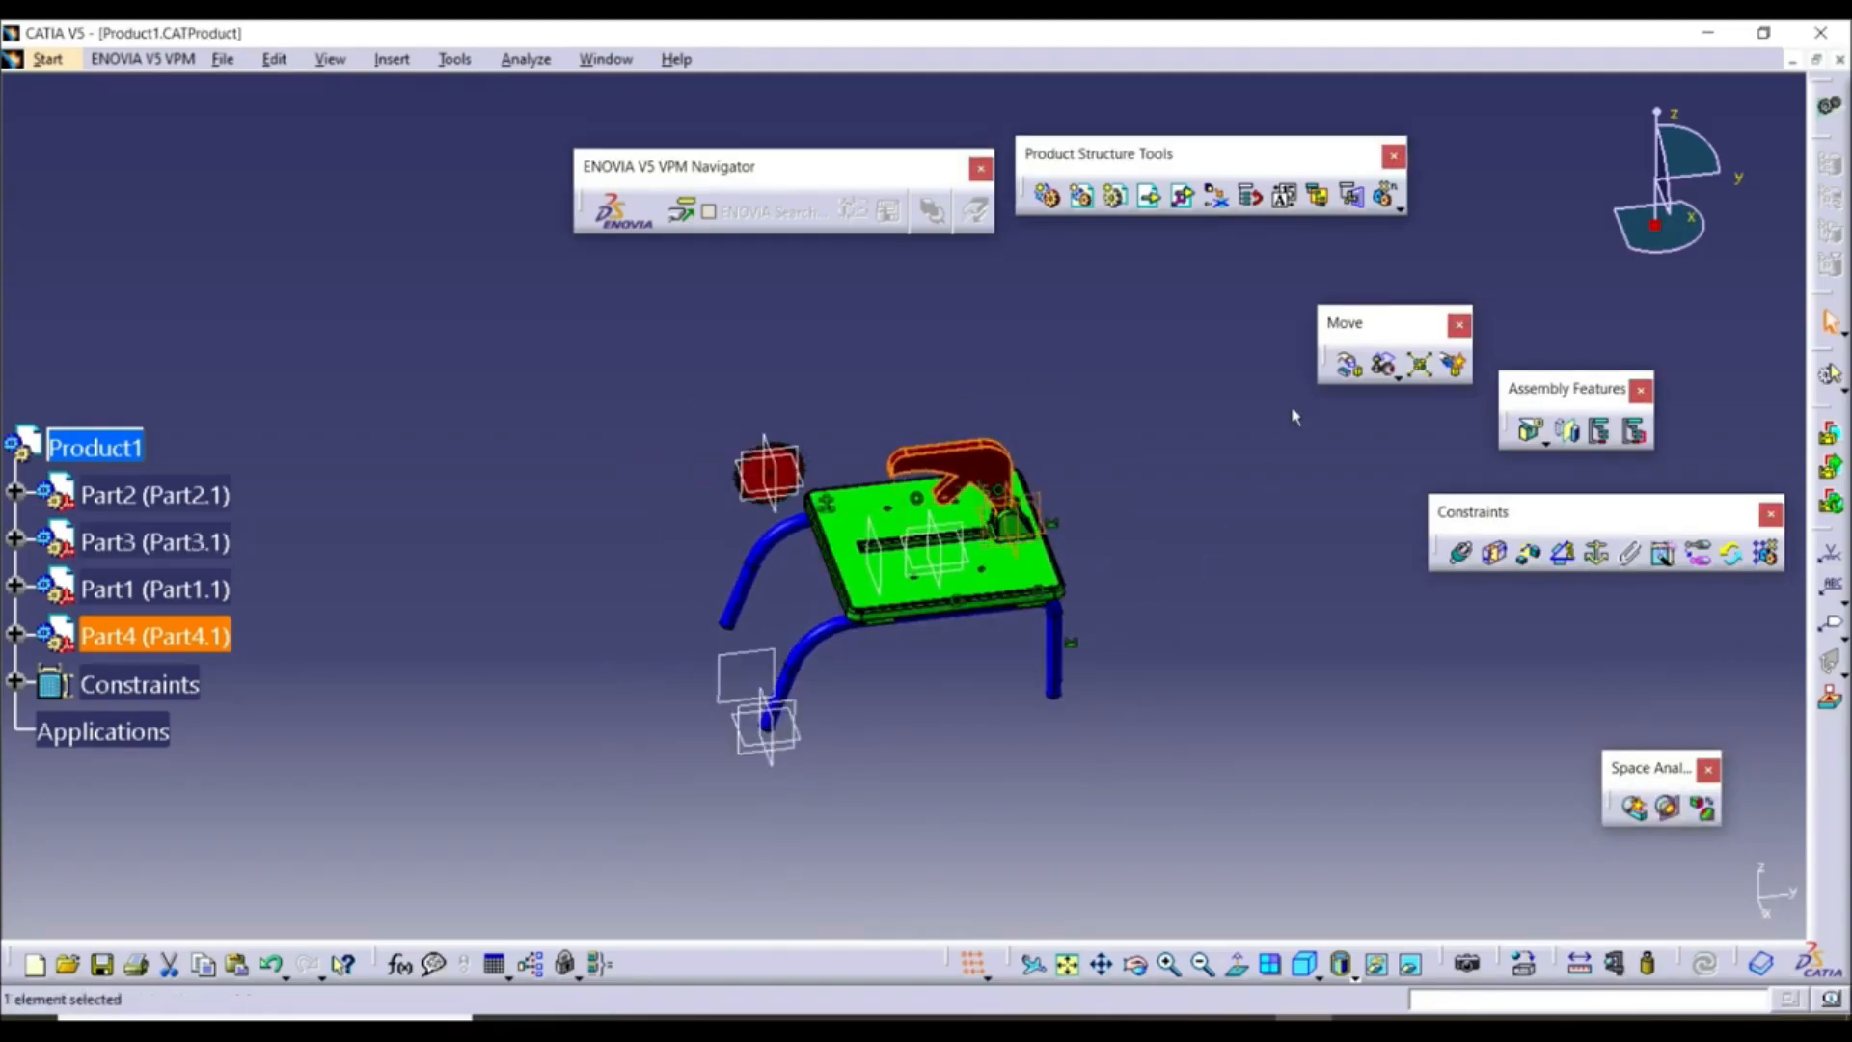
left_click(1351, 365)
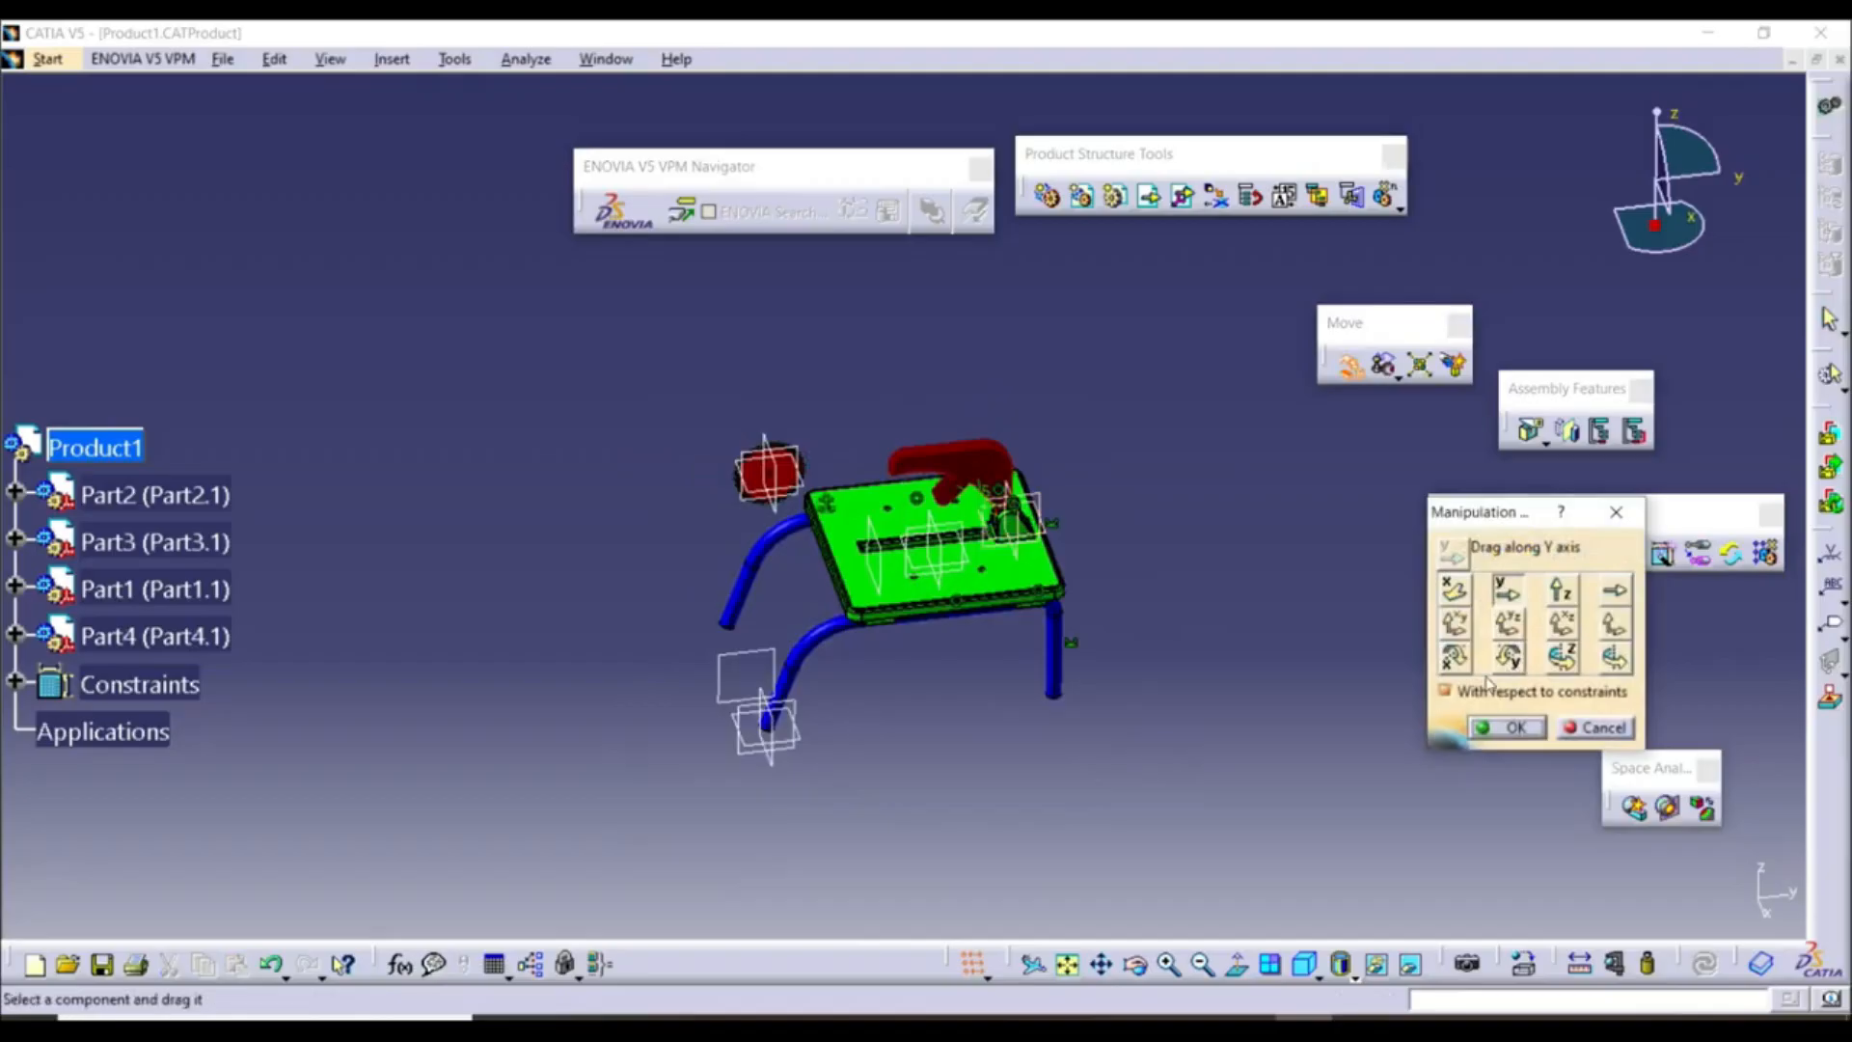
left_click(1457, 660)
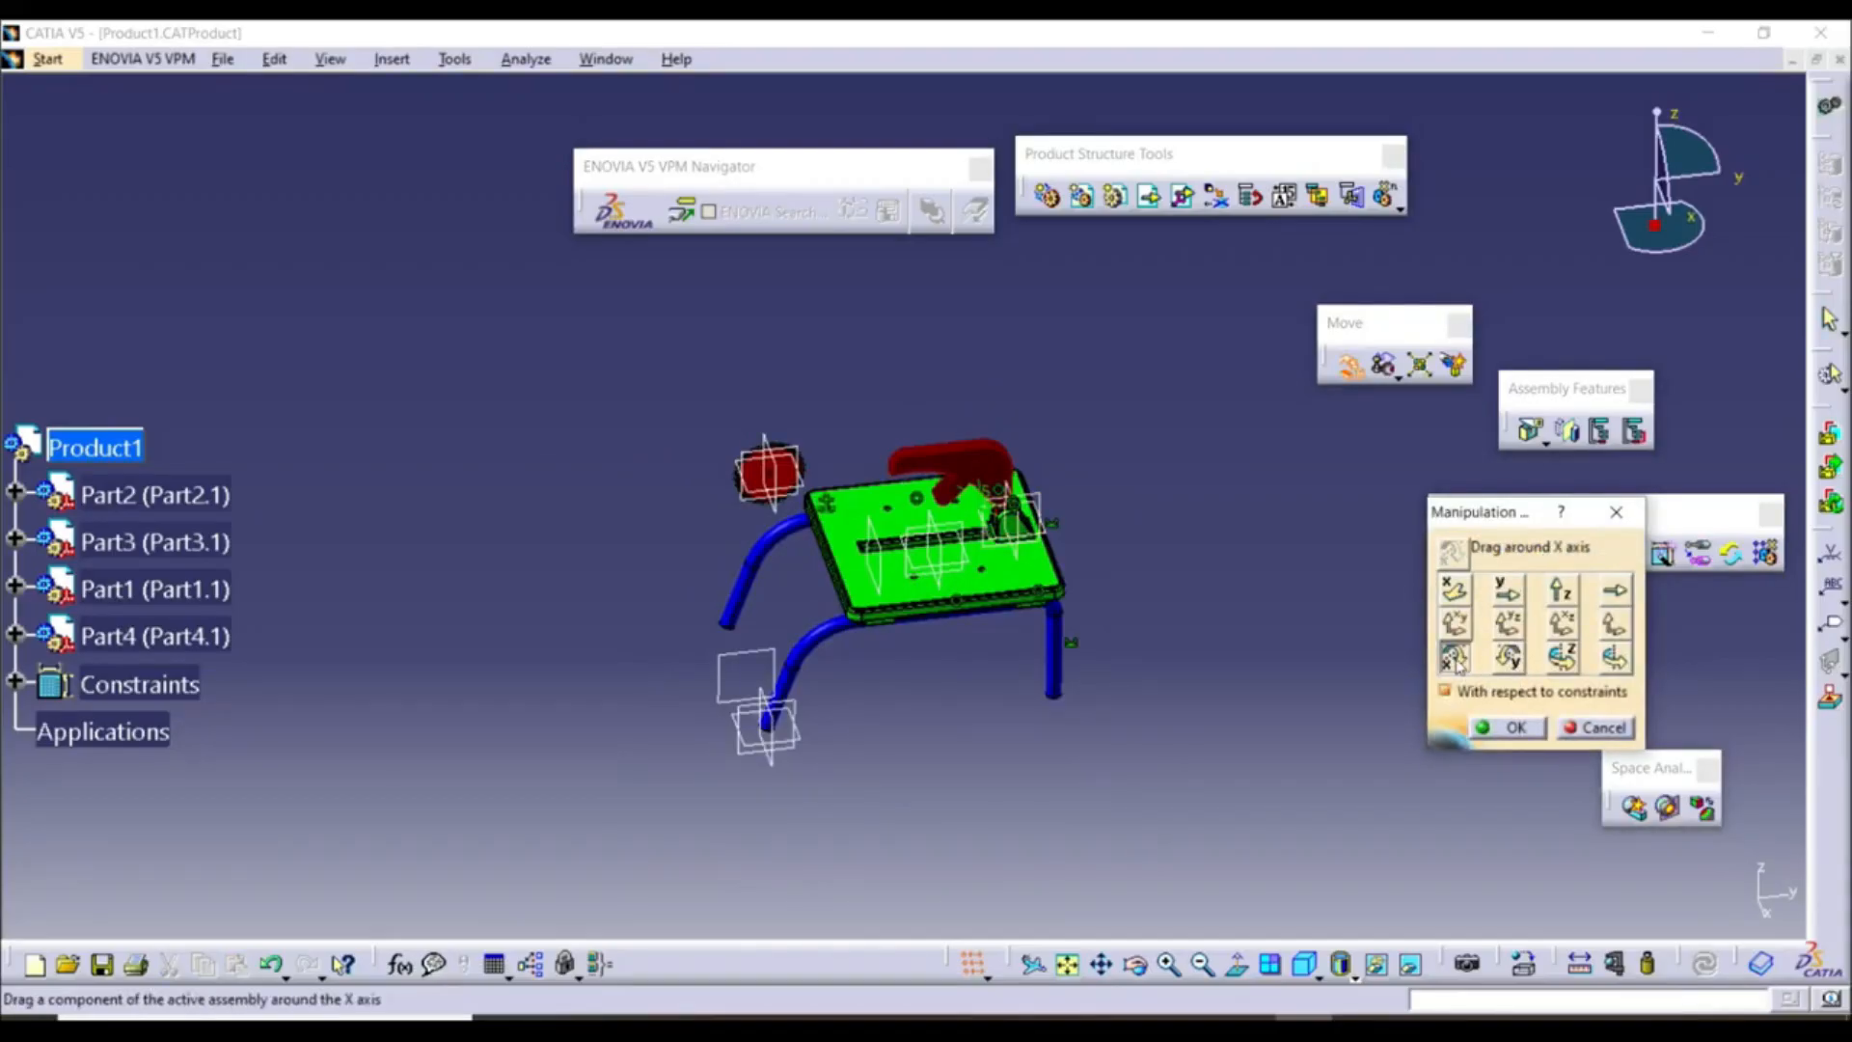
left_click_drag(965, 462, 1132, 496)
middle_click_drag(960, 536, 955, 478)
left_click(1516, 728)
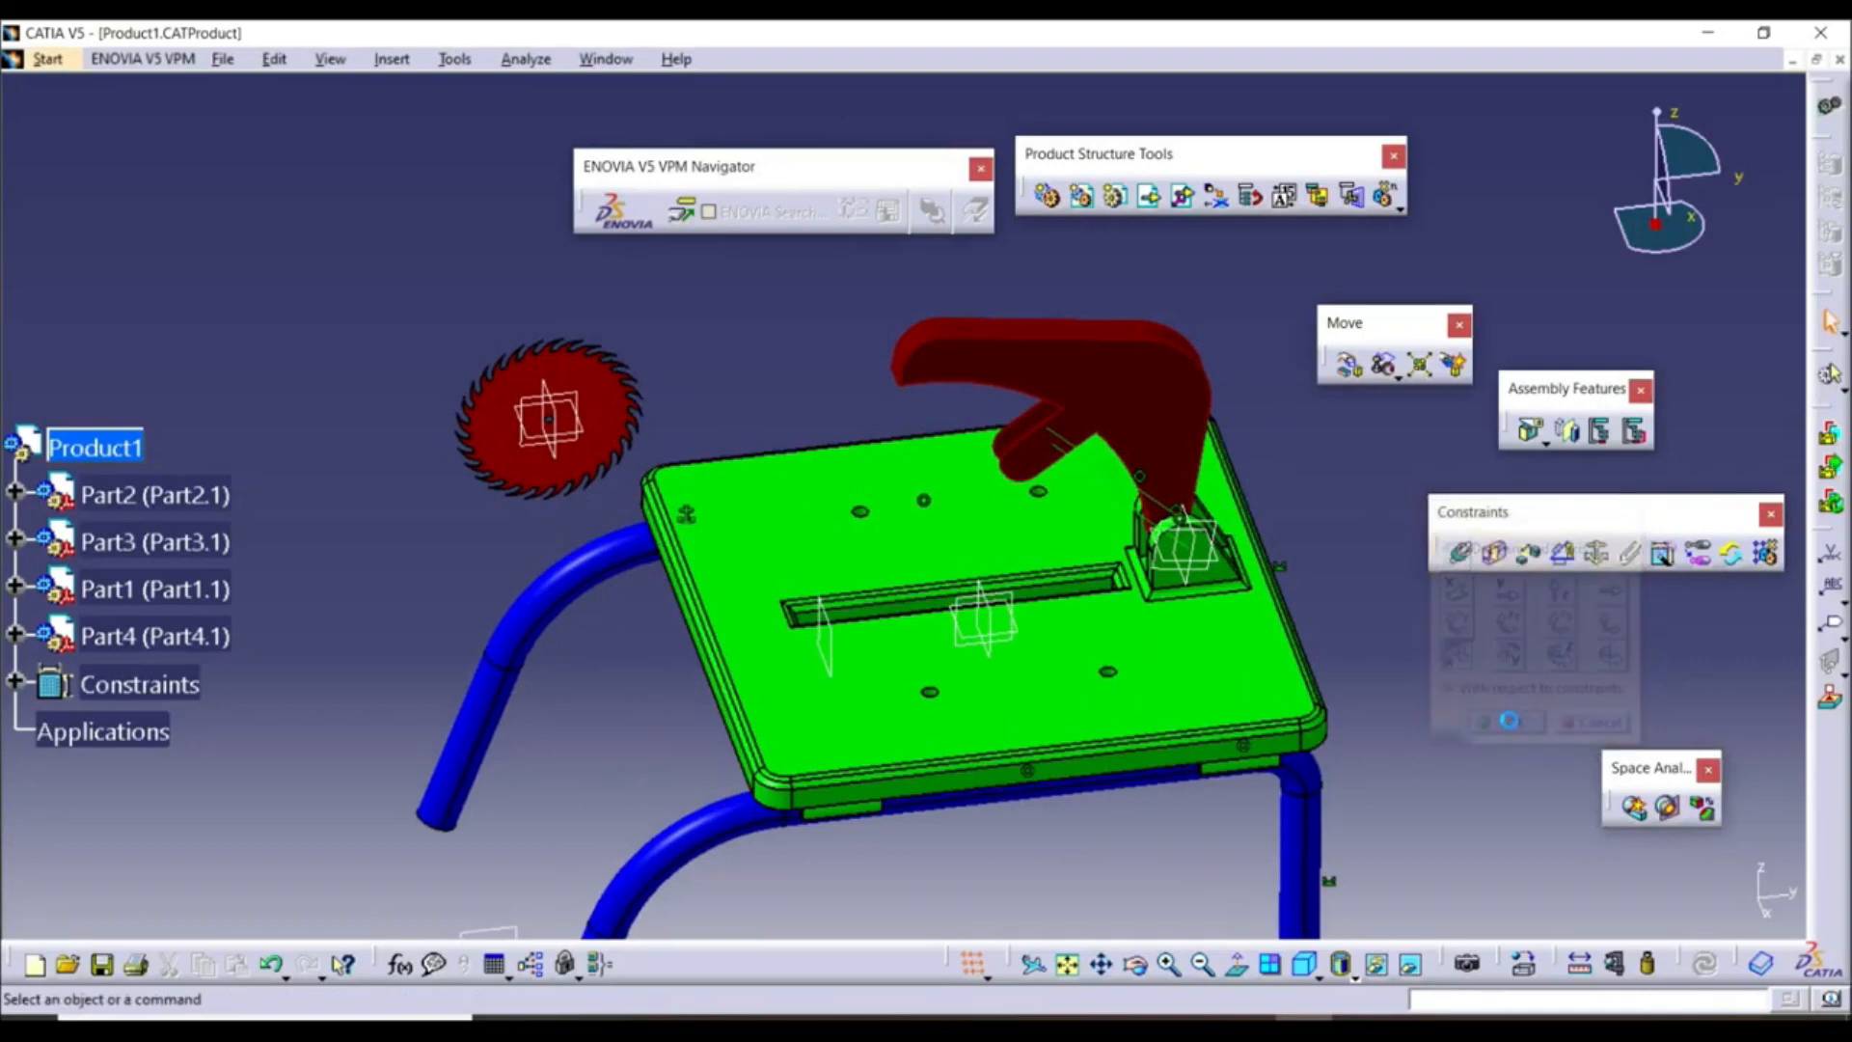
Create a 15° angle constraint in Sector 1 between the cover's flat upper edge face and the table's top face, and update the assembly
left_click(1563, 554)
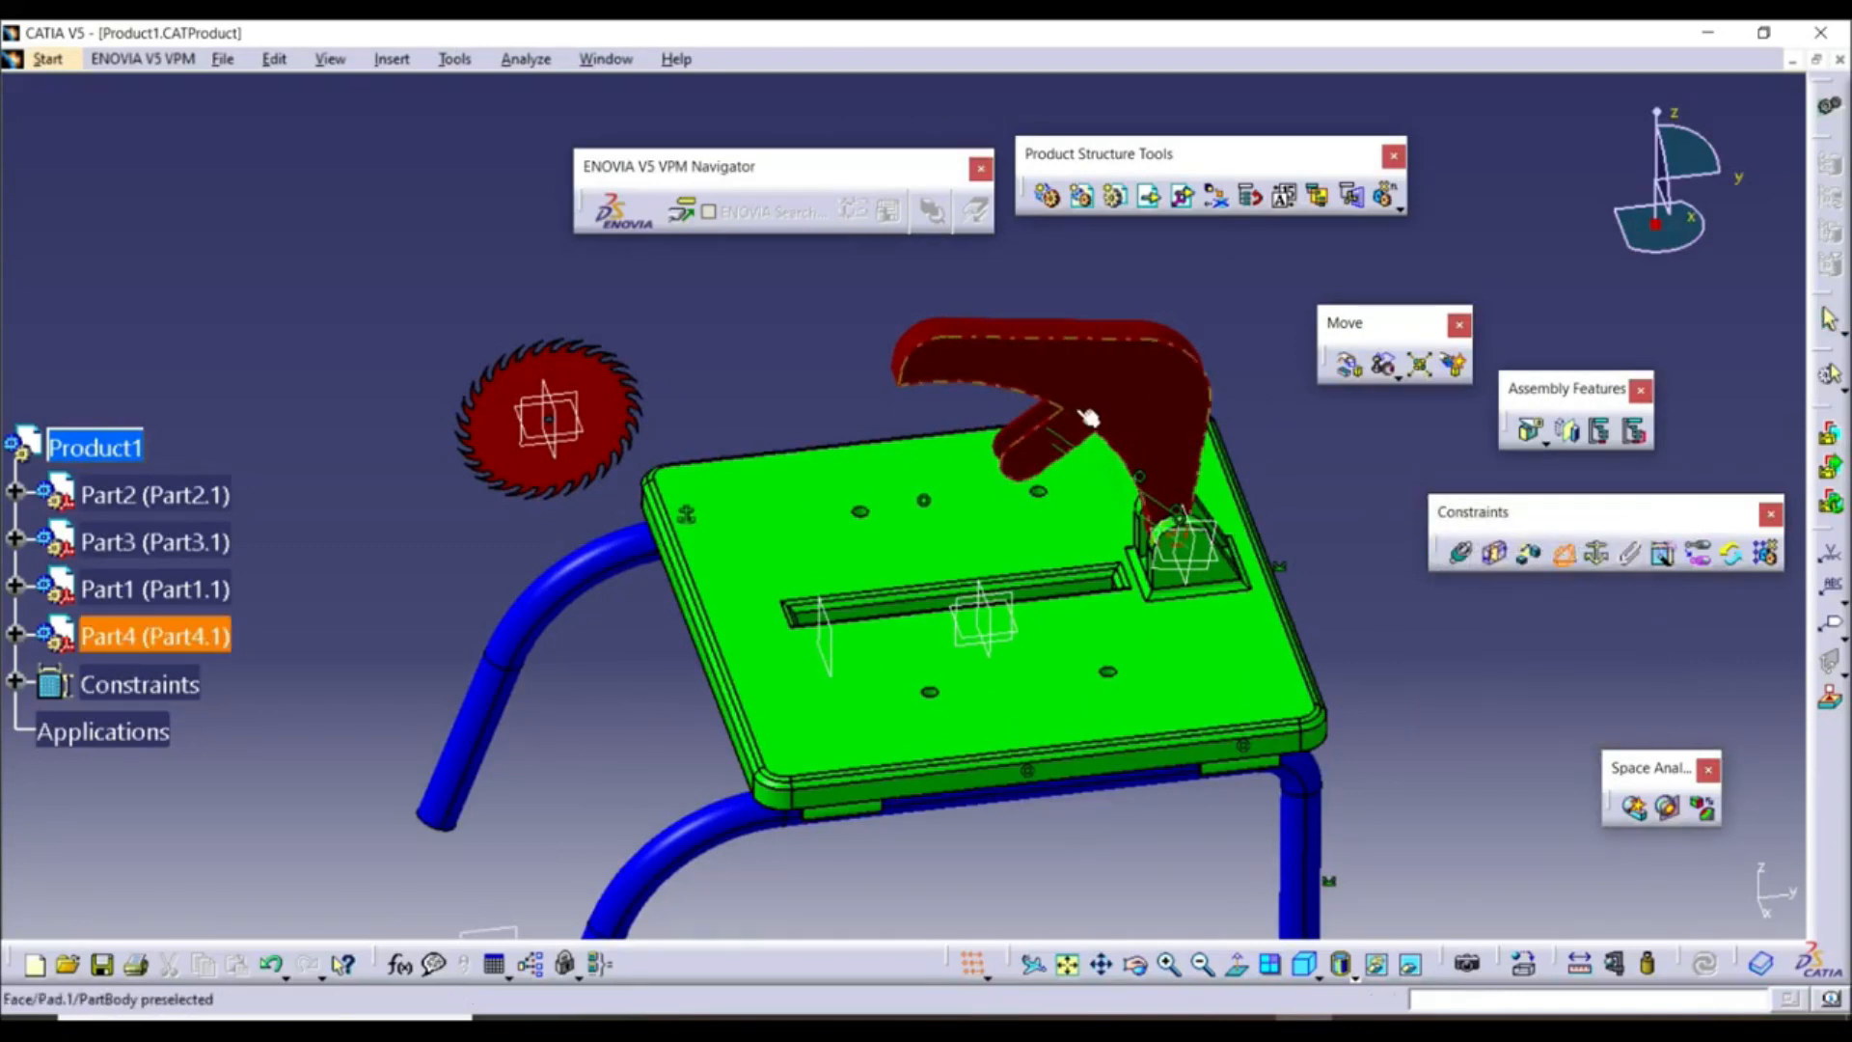
left_click(1008, 330)
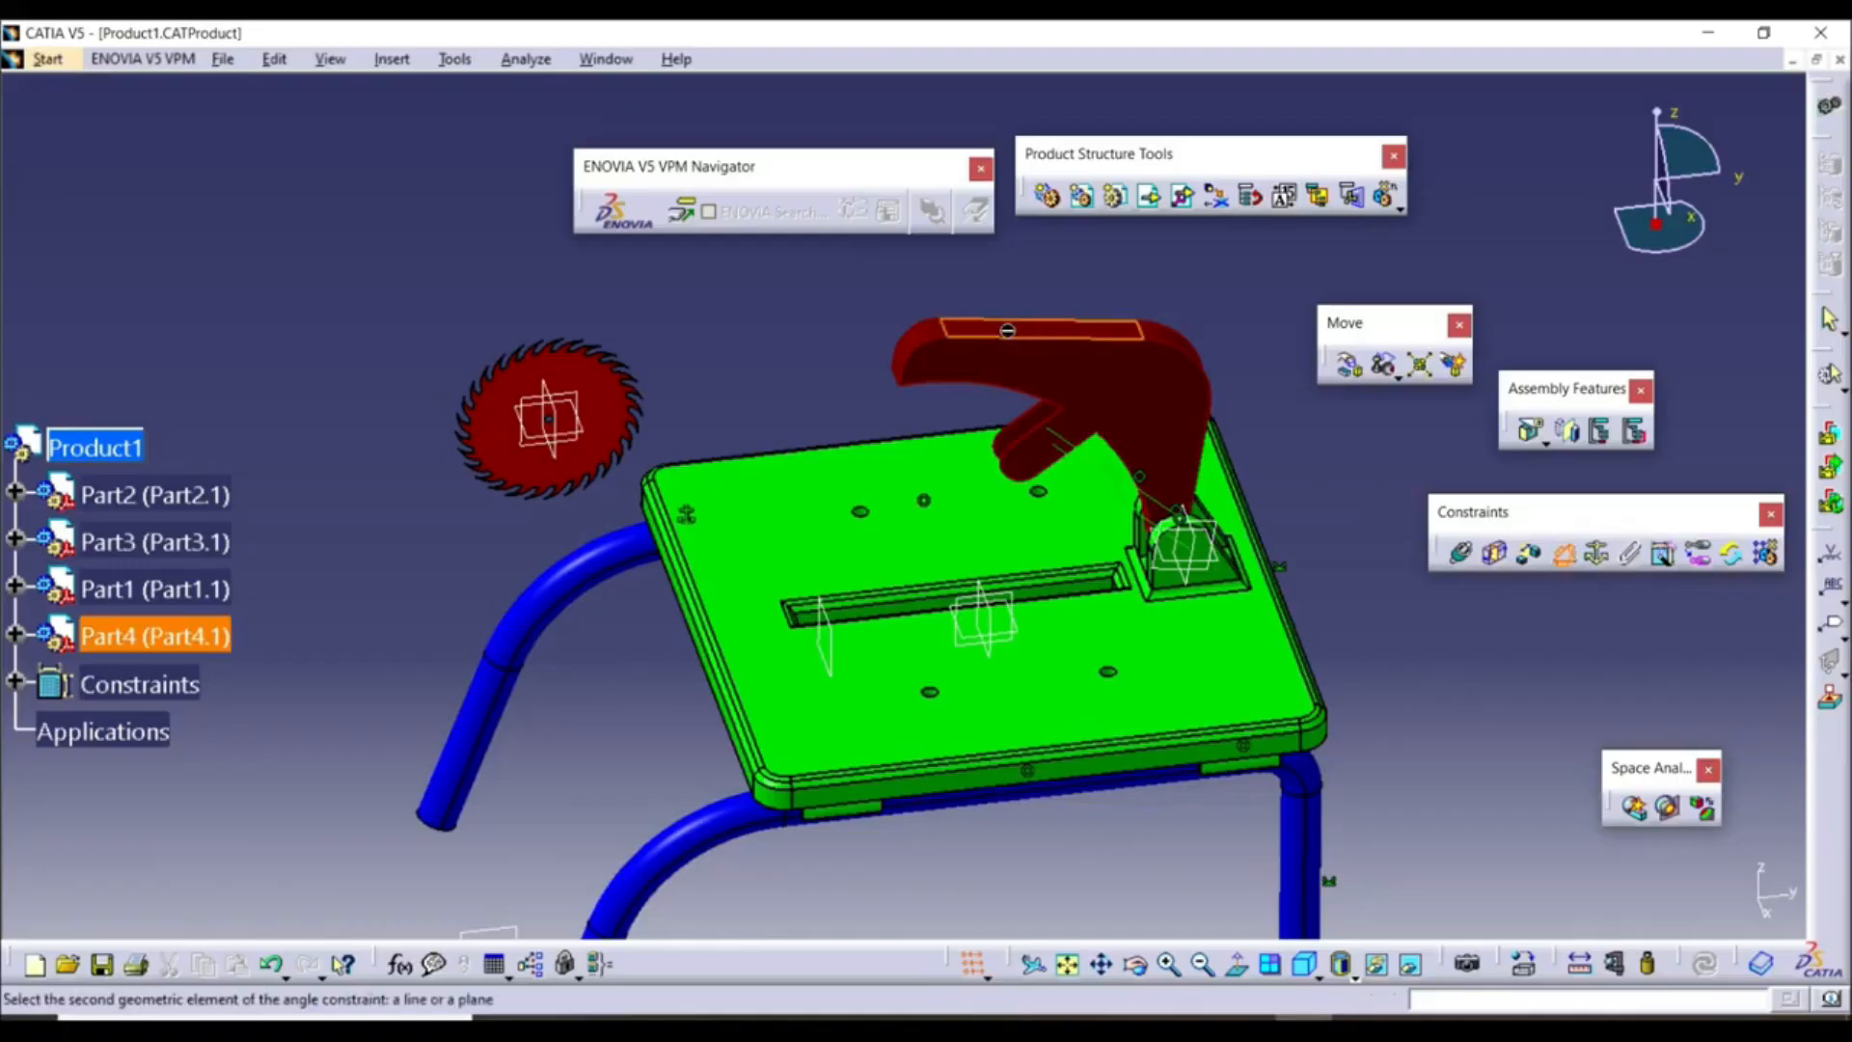
left_click(845, 533)
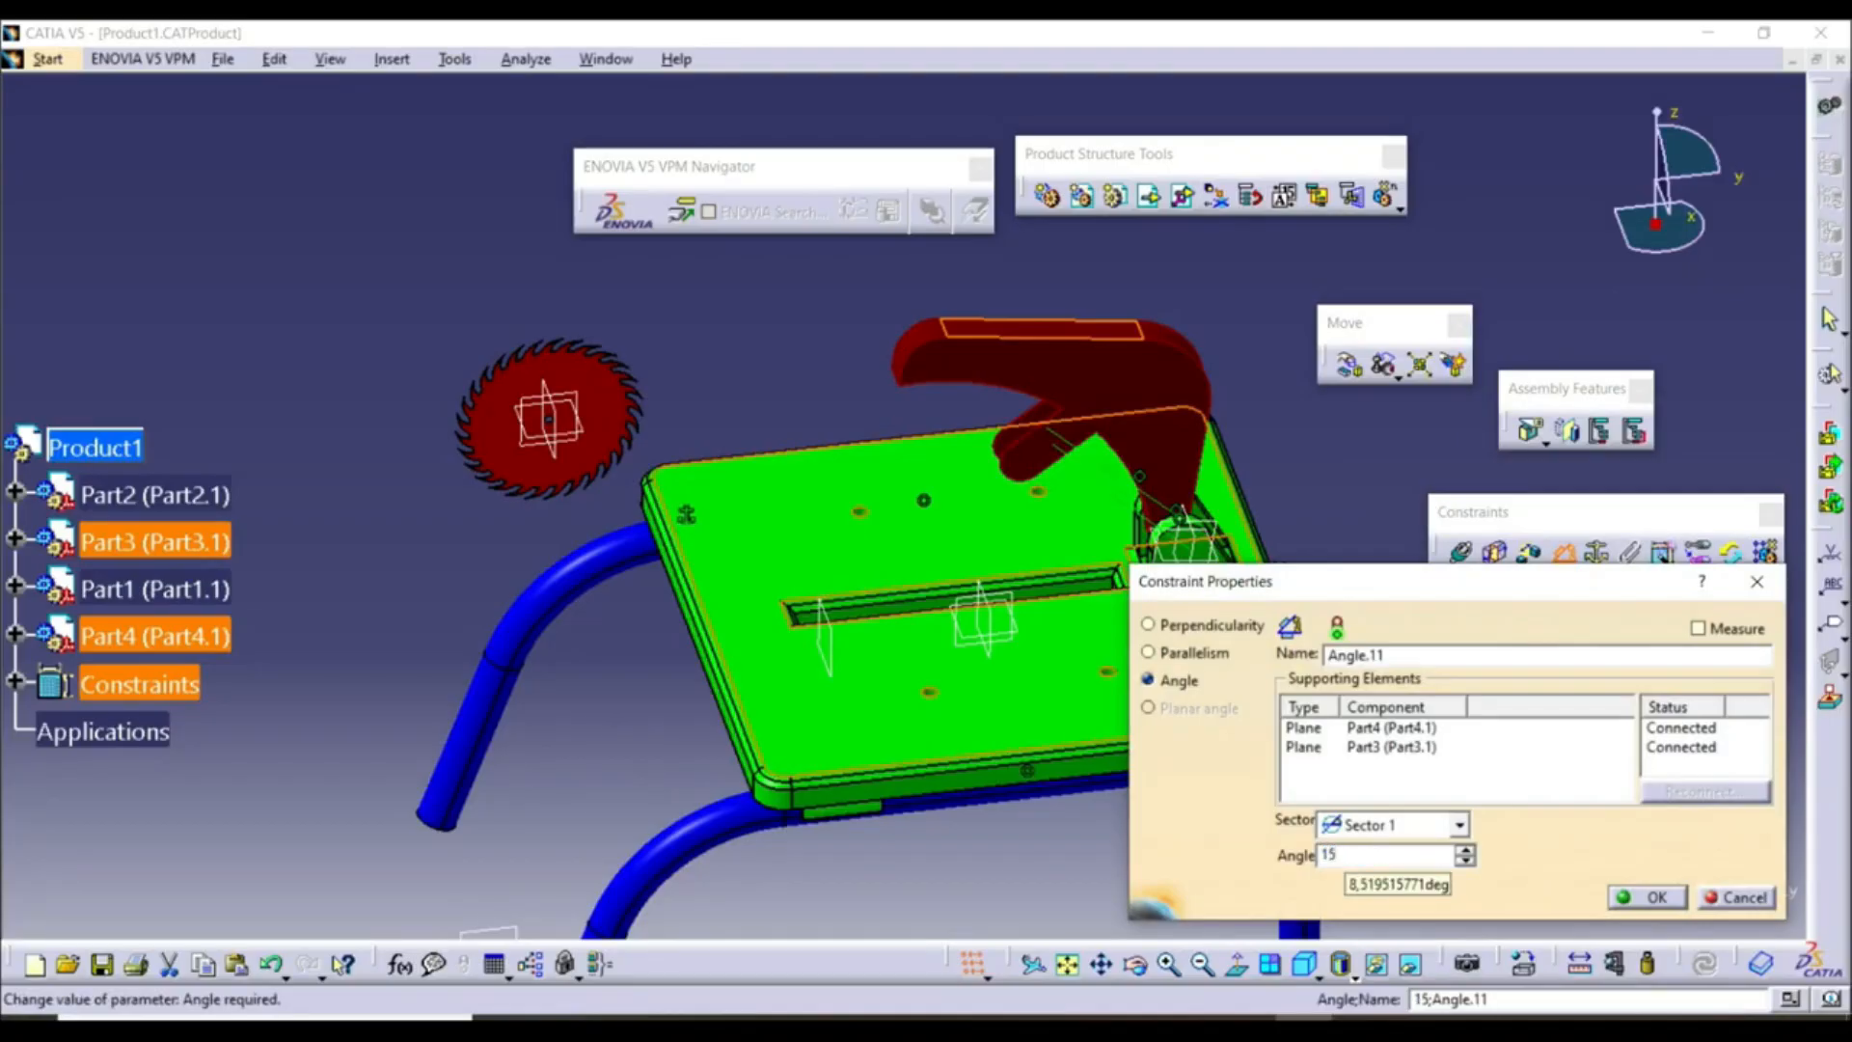
left_click(1645, 900)
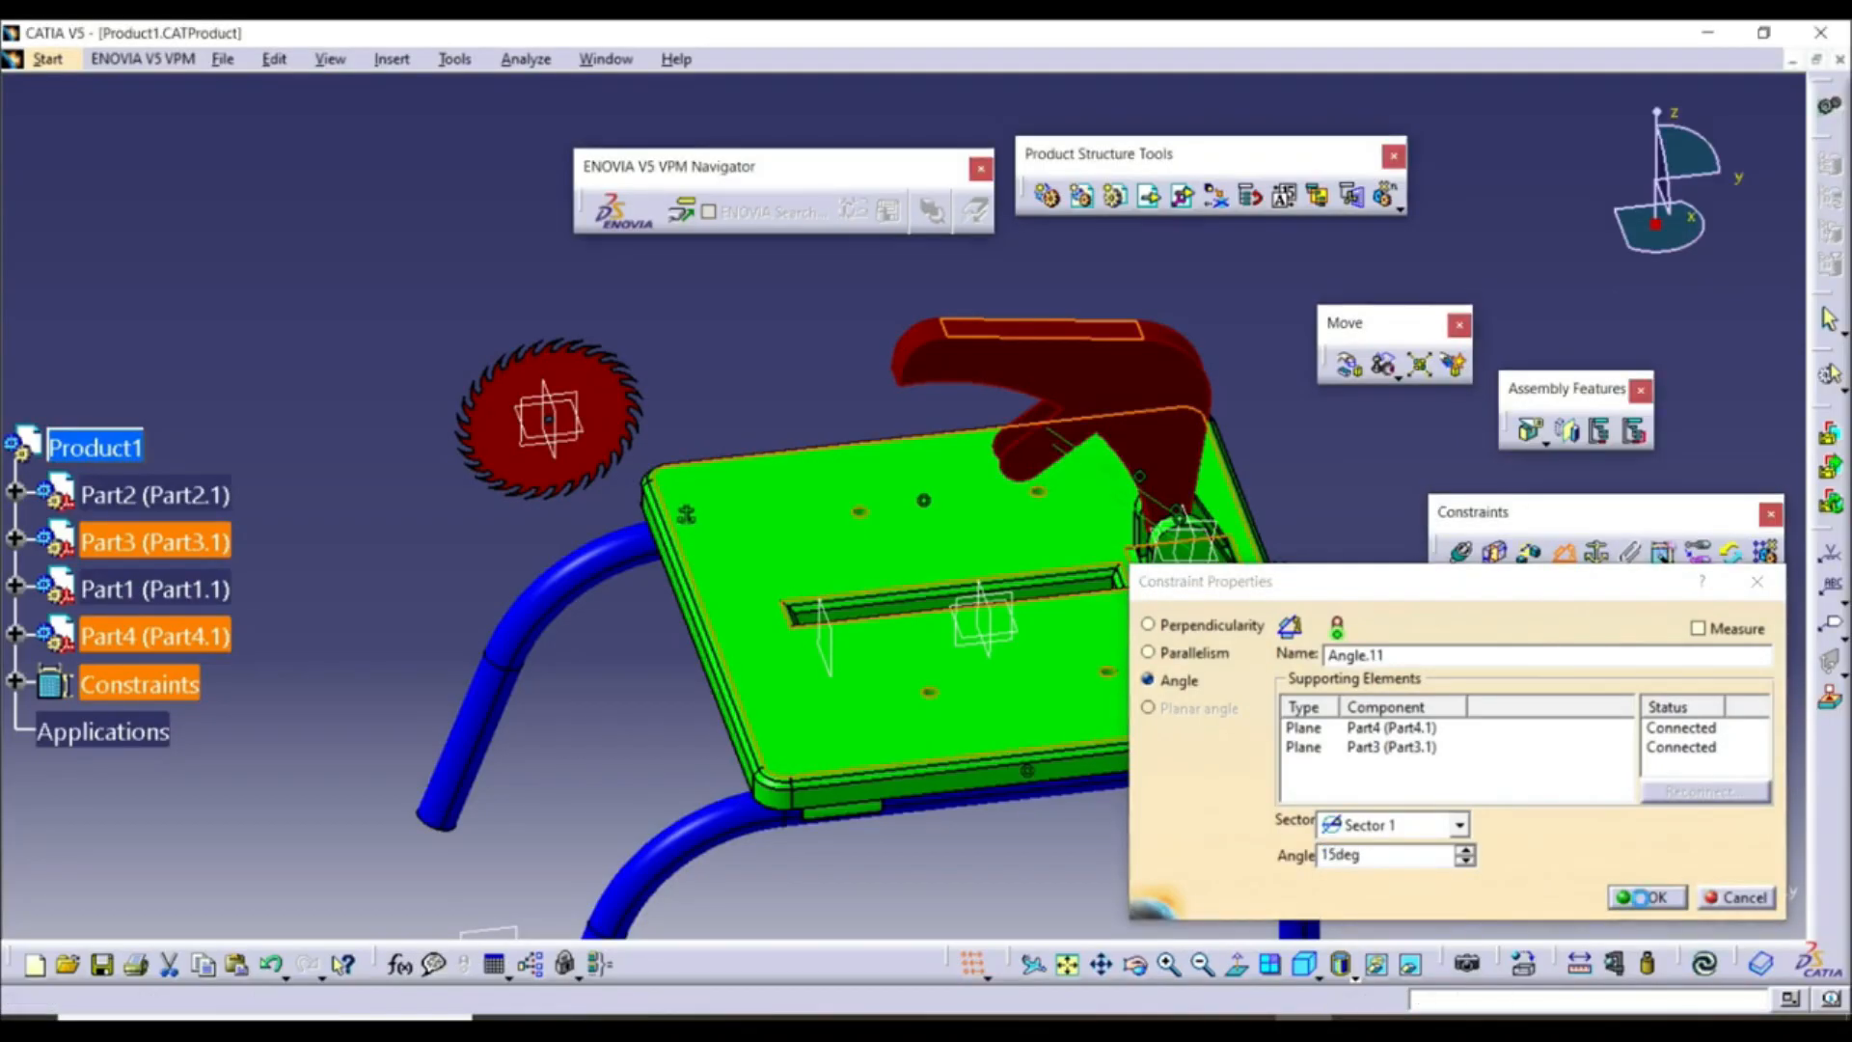
left_click(1710, 963)
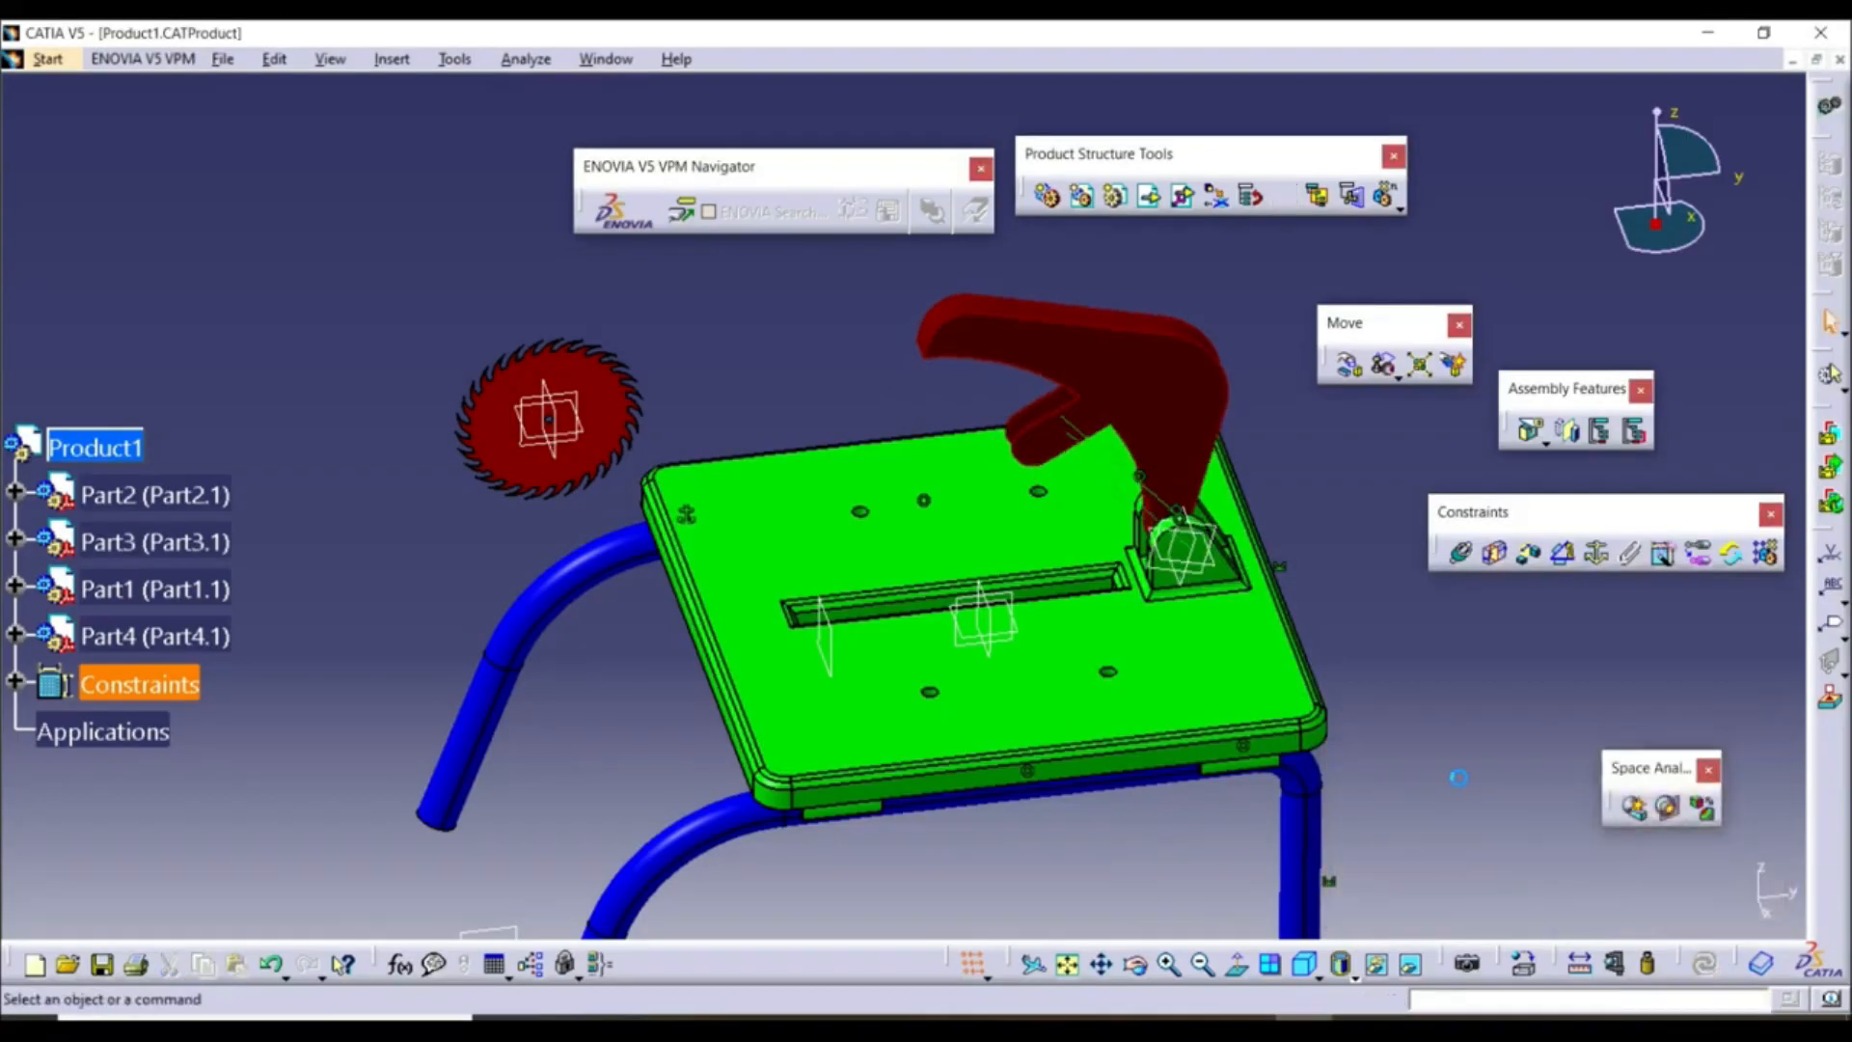
Make the saw blade's centre hole axis coincident with the axis of the pin between the cover's two fork arms, and update the assembly
middle_click_drag(1074, 469, 1113, 505)
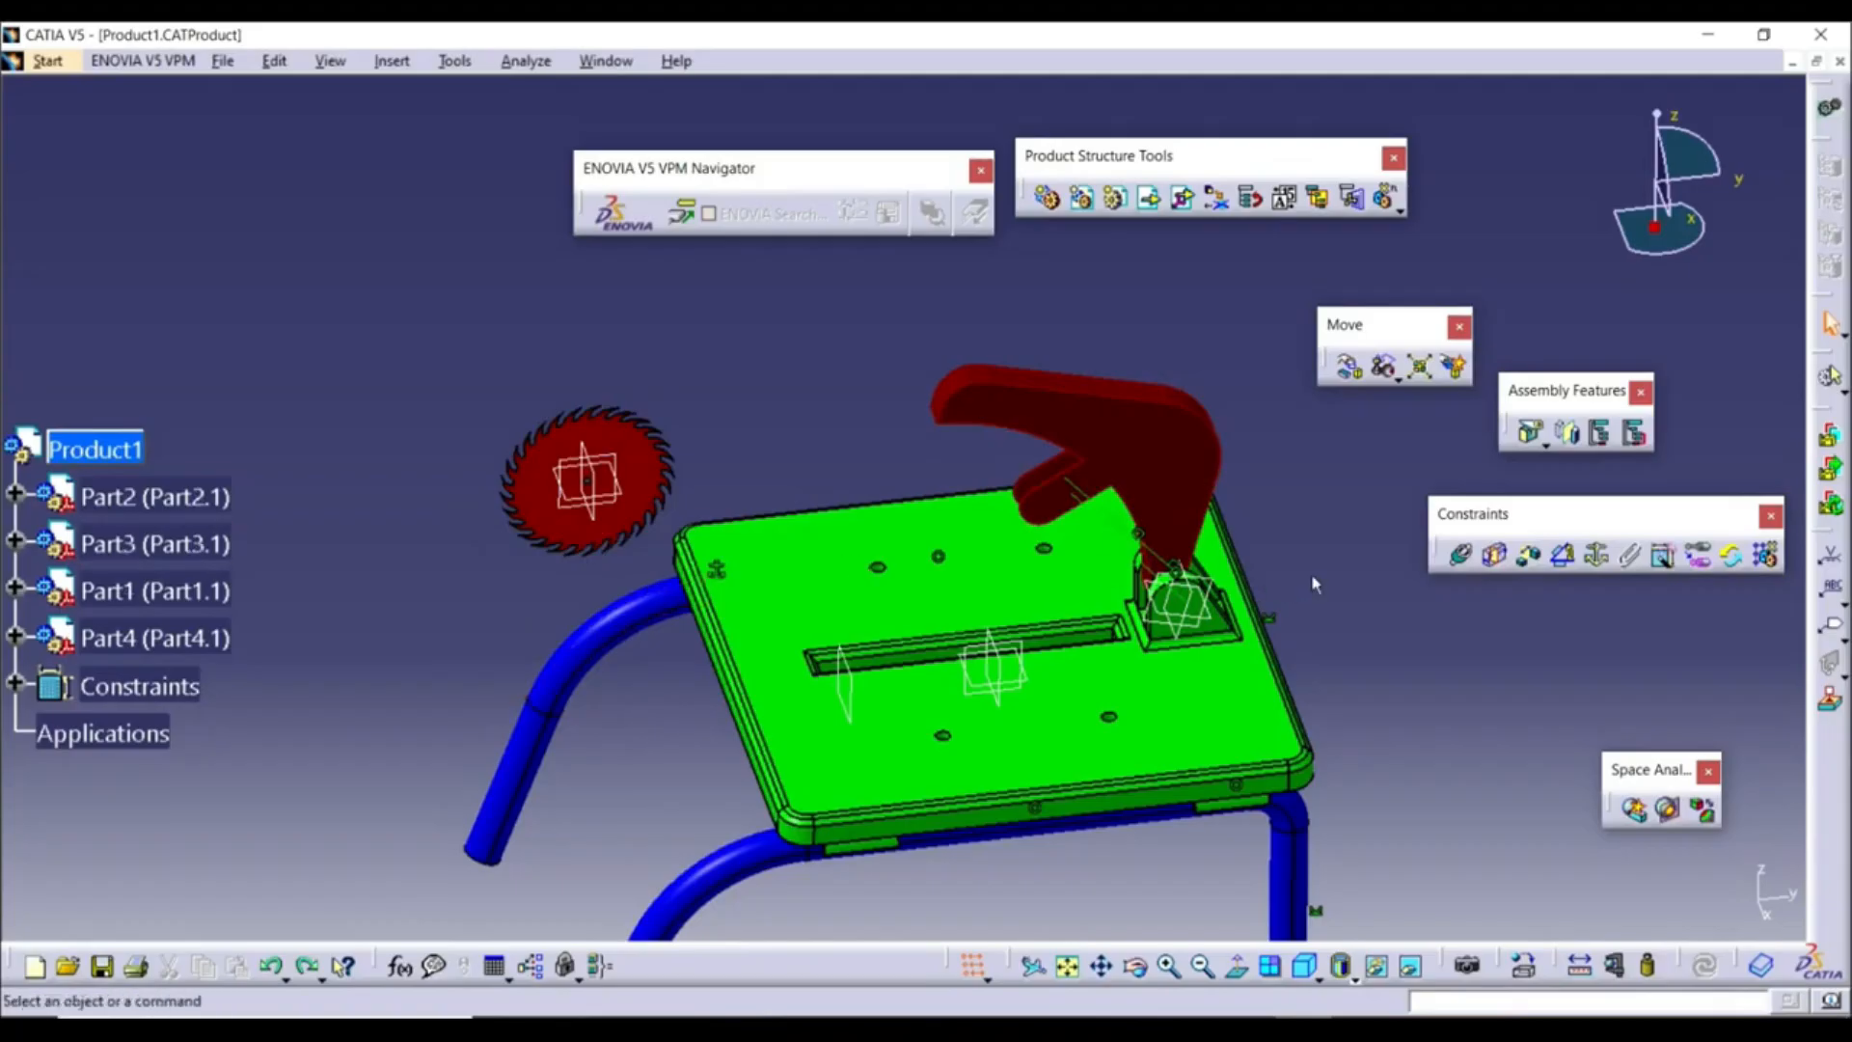
left_click(1463, 557)
scroll(385, 404, "up", 5)
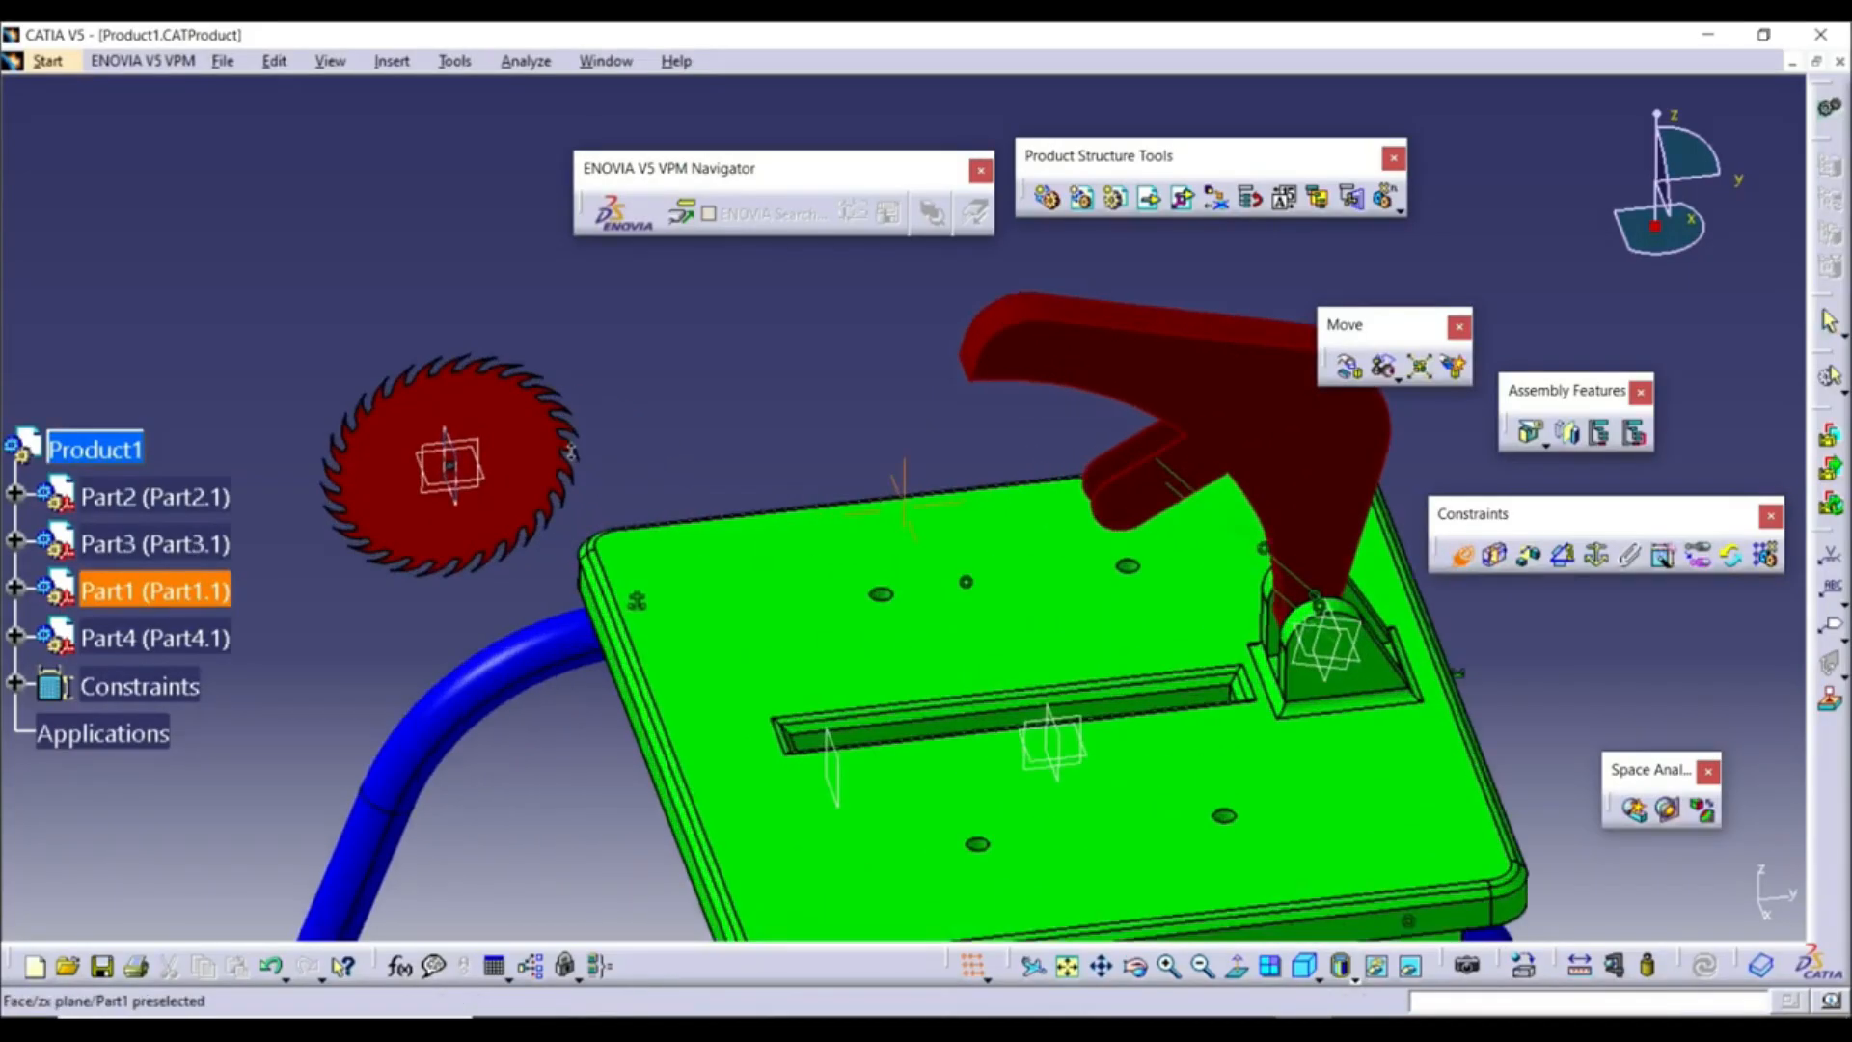
middle_click_drag(386, 403, 1116, 476)
middle_click_drag(563, 574, 386, 337)
middle_click_drag(386, 338, 1009, 608)
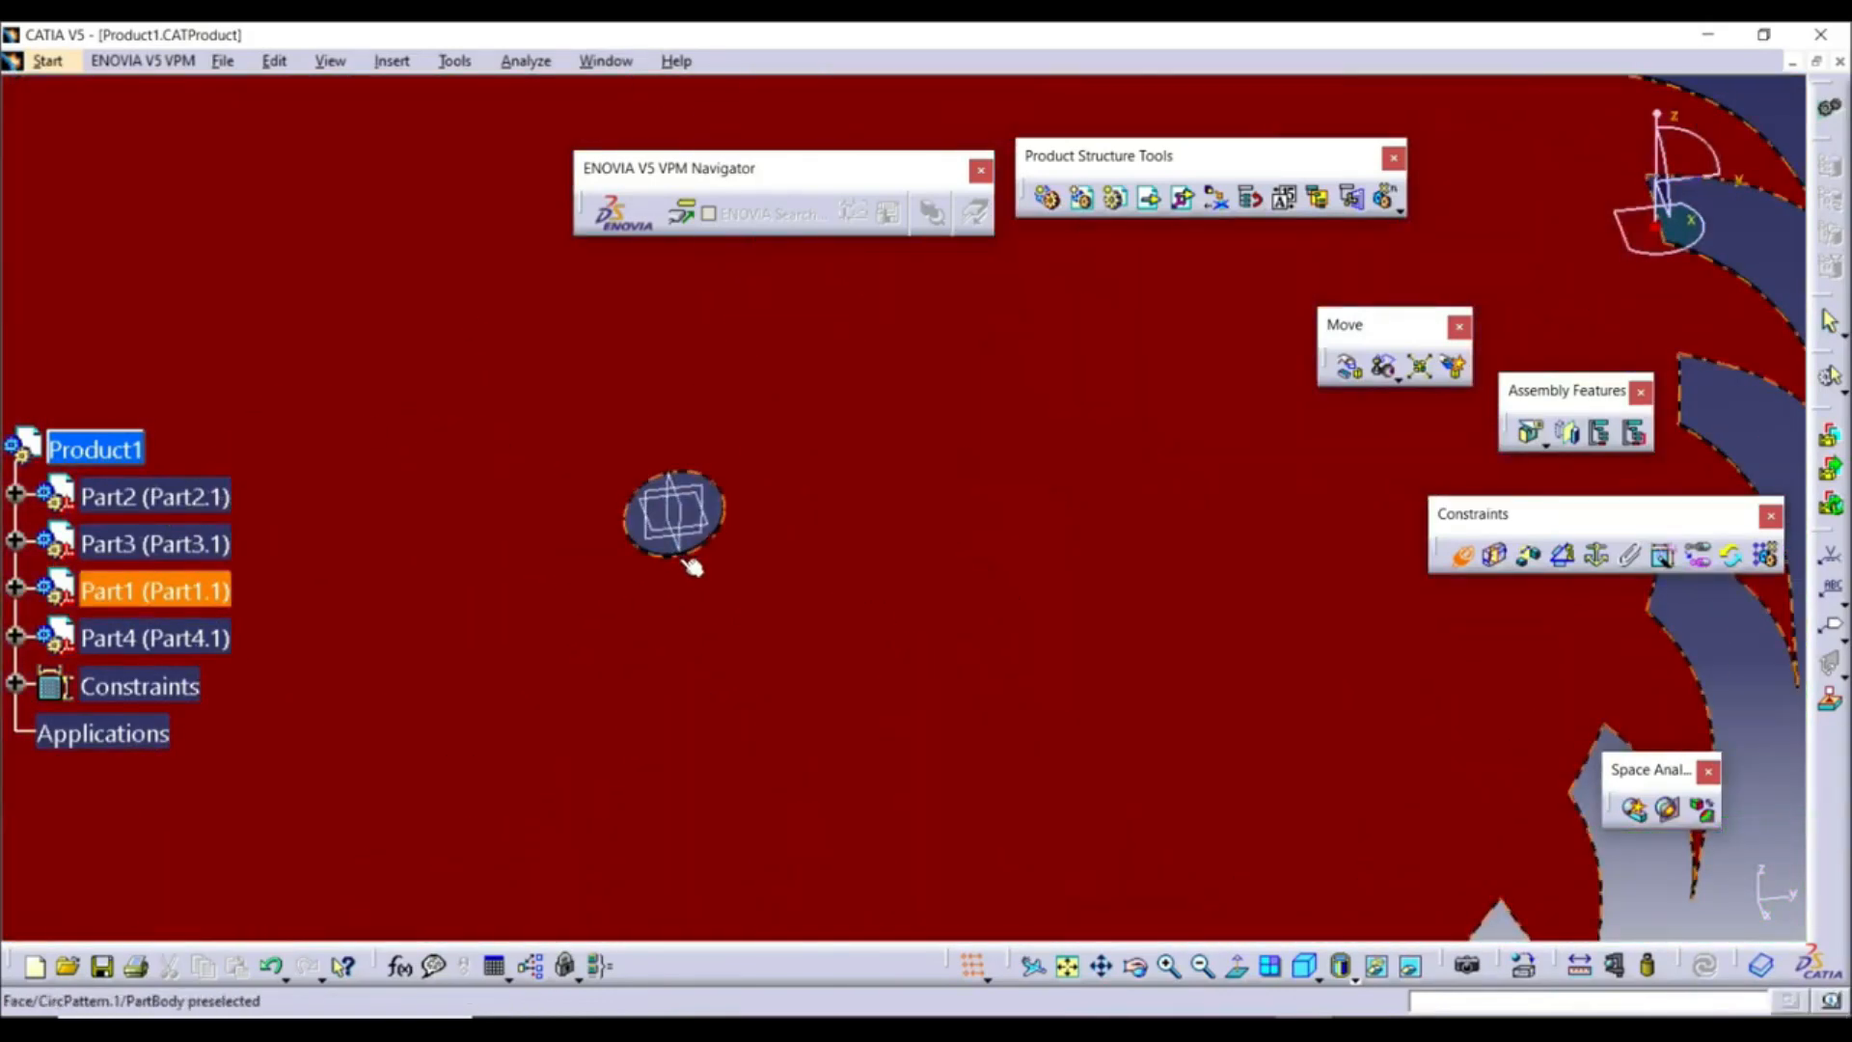
middle_click_drag(605, 561, 946, 525)
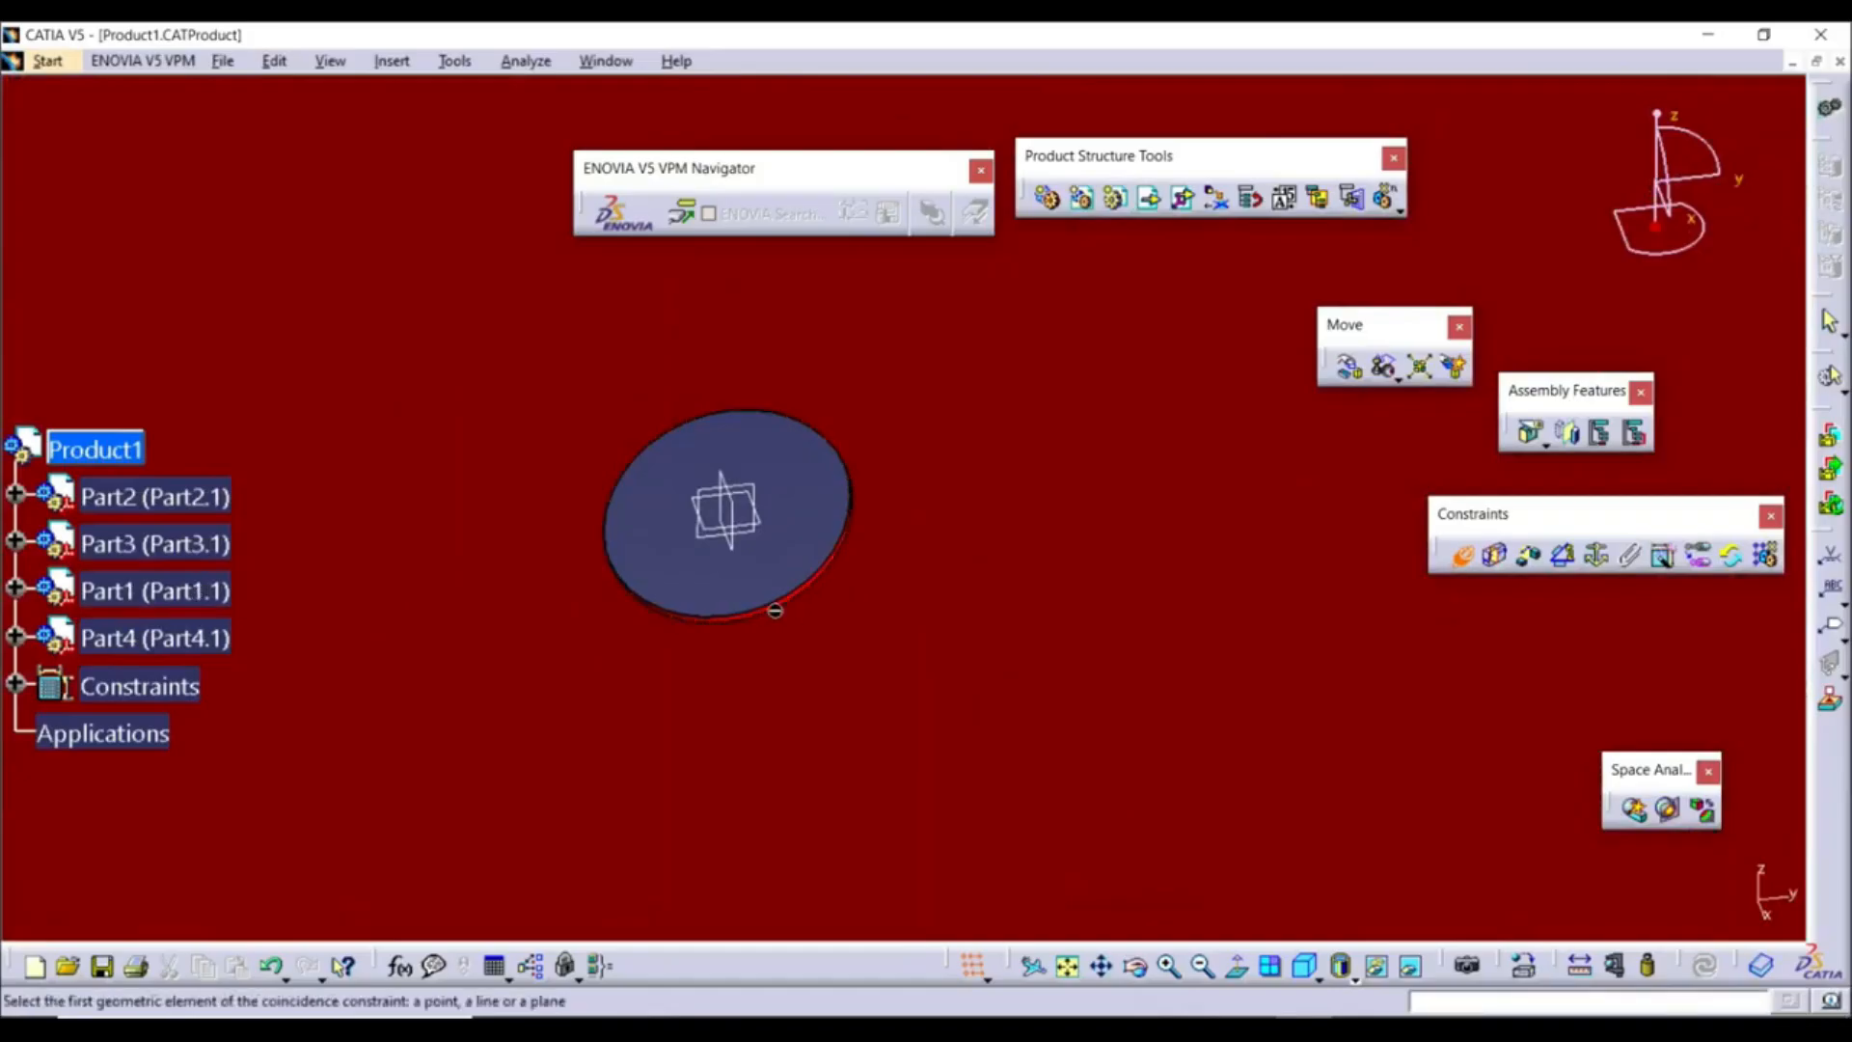
middle_click_drag(752, 616, 919, 605)
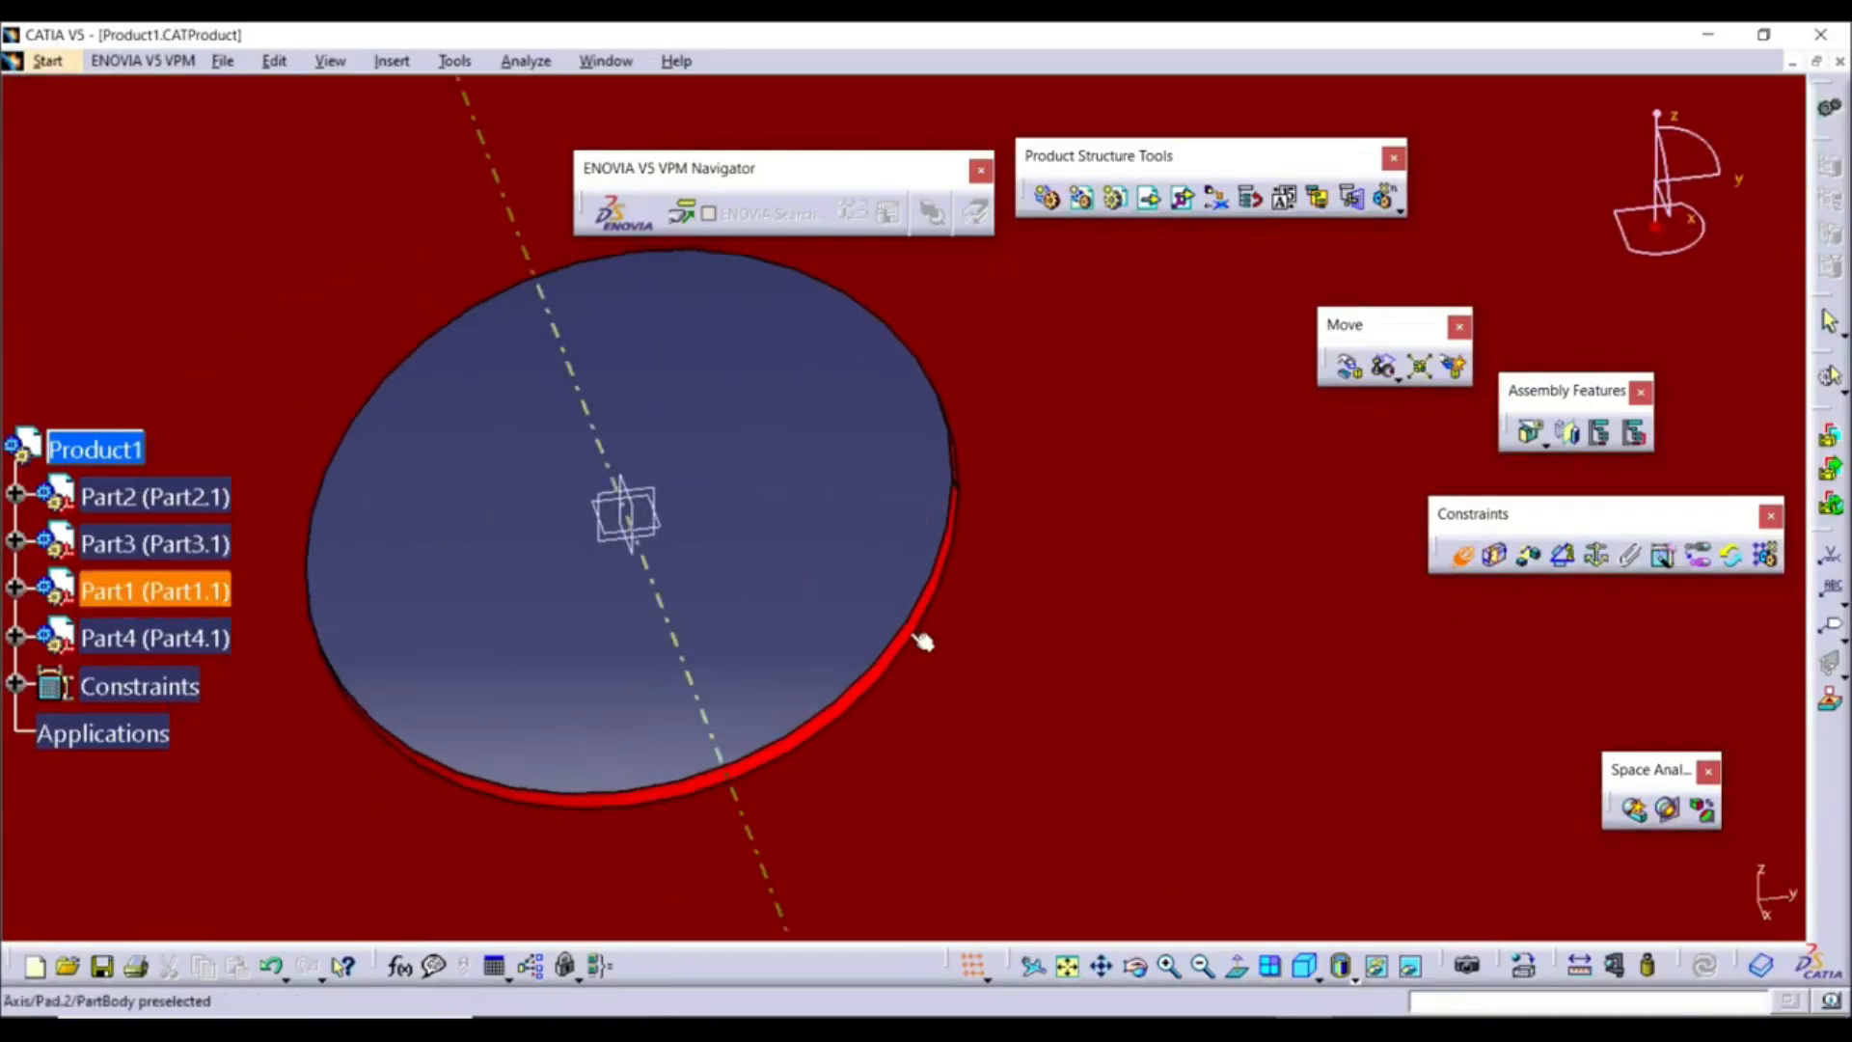
left_click(913, 635)
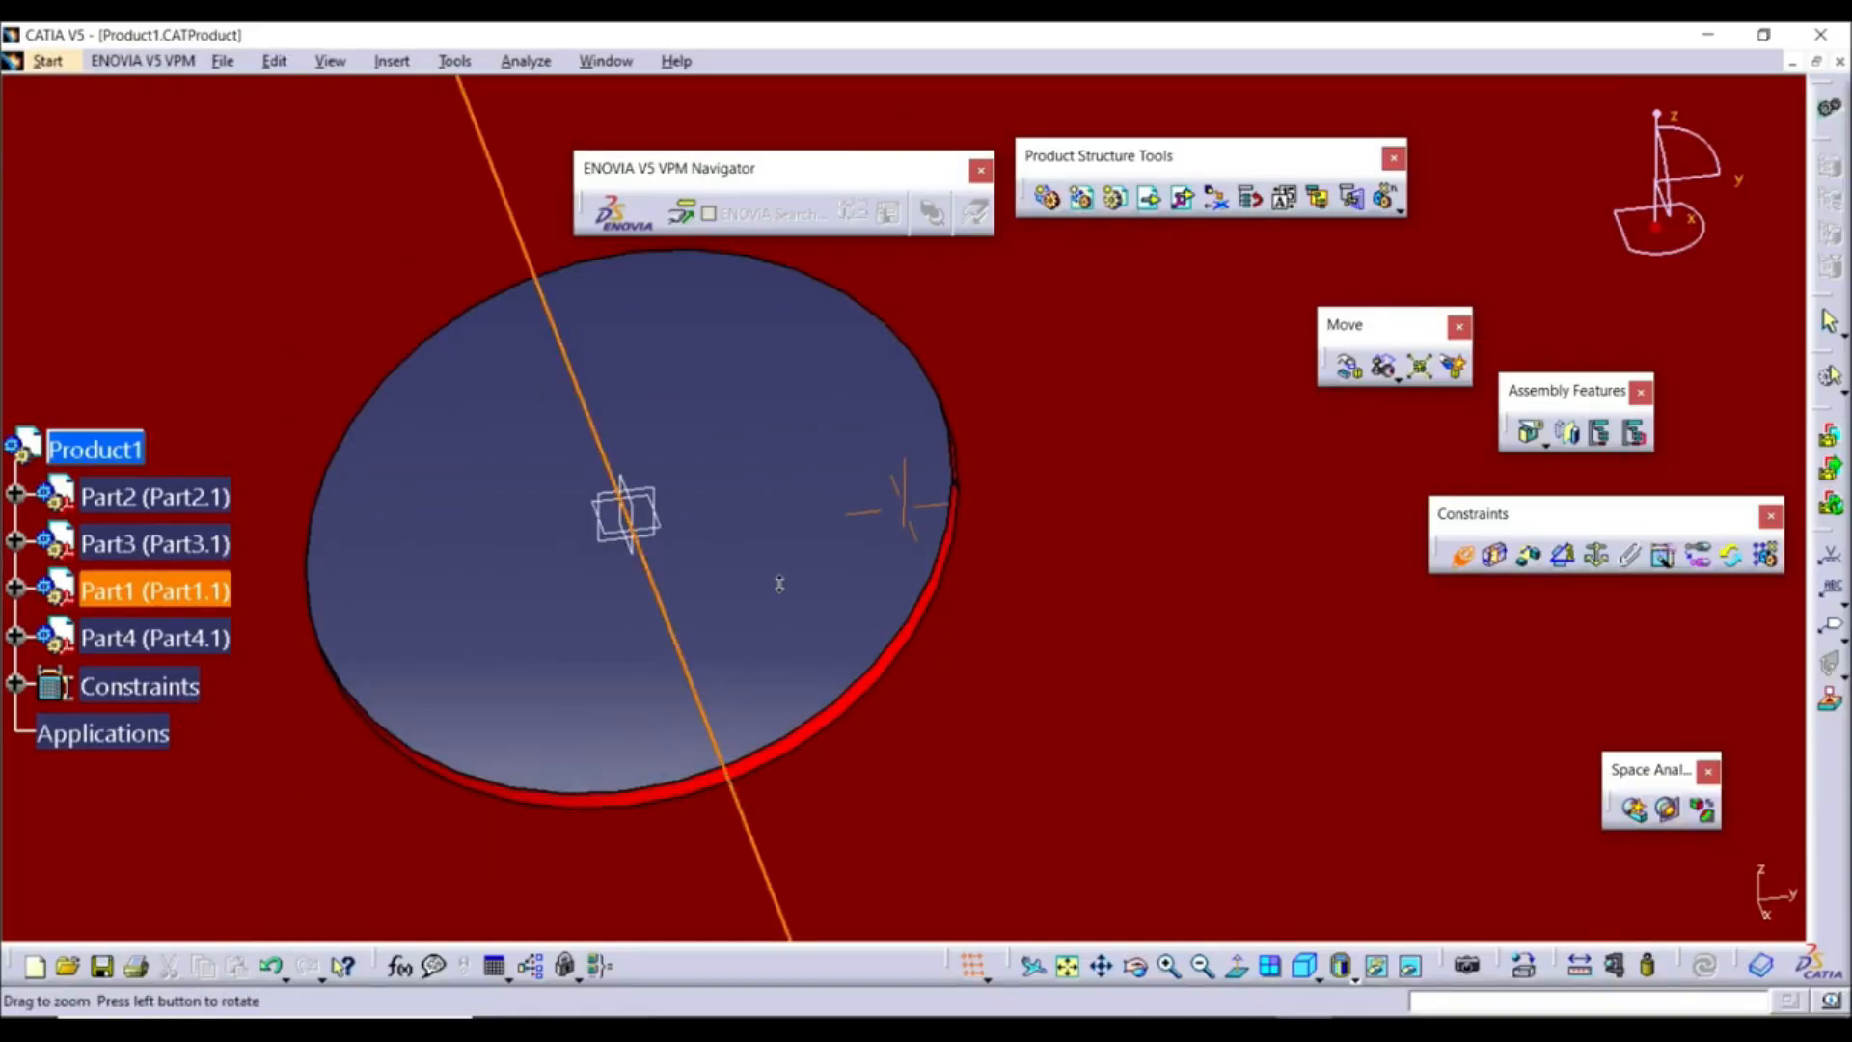
middle_click_drag(779, 584, 1070, 865)
middle_click_drag(738, 537, 1328, 848)
middle_click_drag(1190, 690, 438, 609)
middle_click_drag(926, 541, 1080, 426)
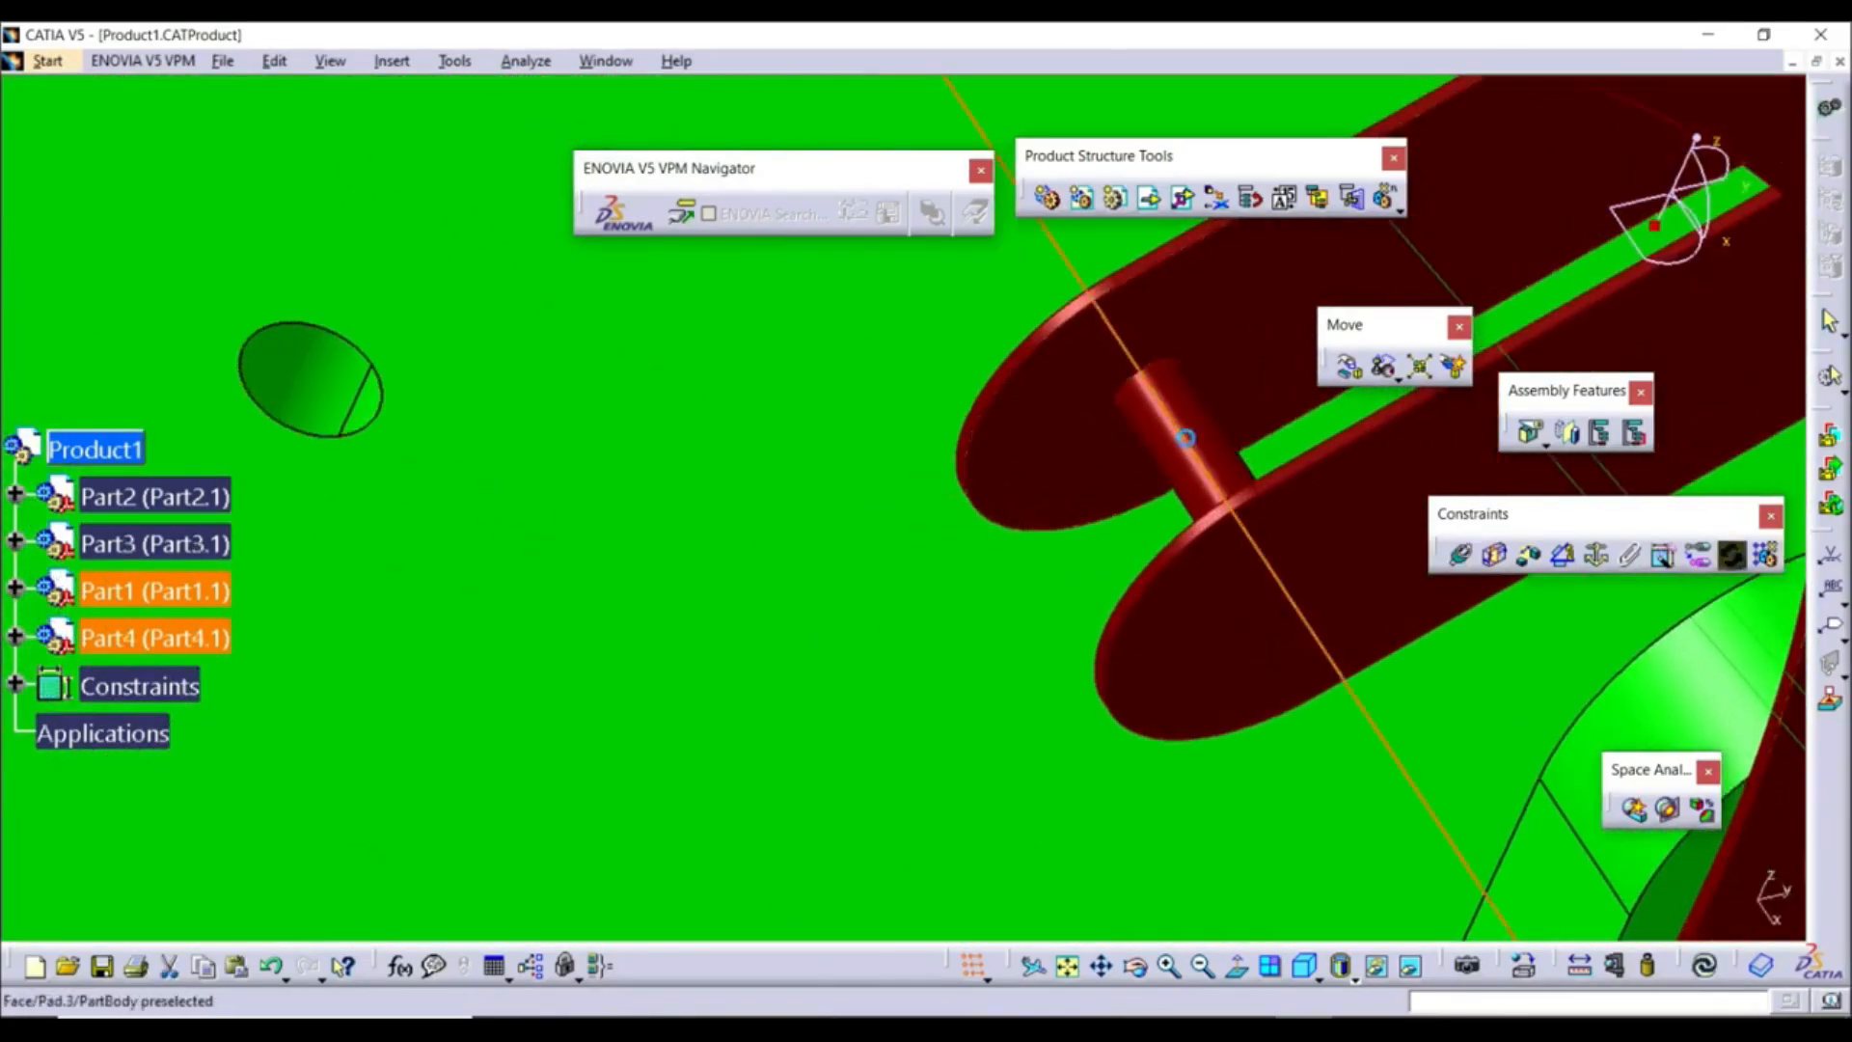
middle_click_drag(1199, 447, 1201, 851)
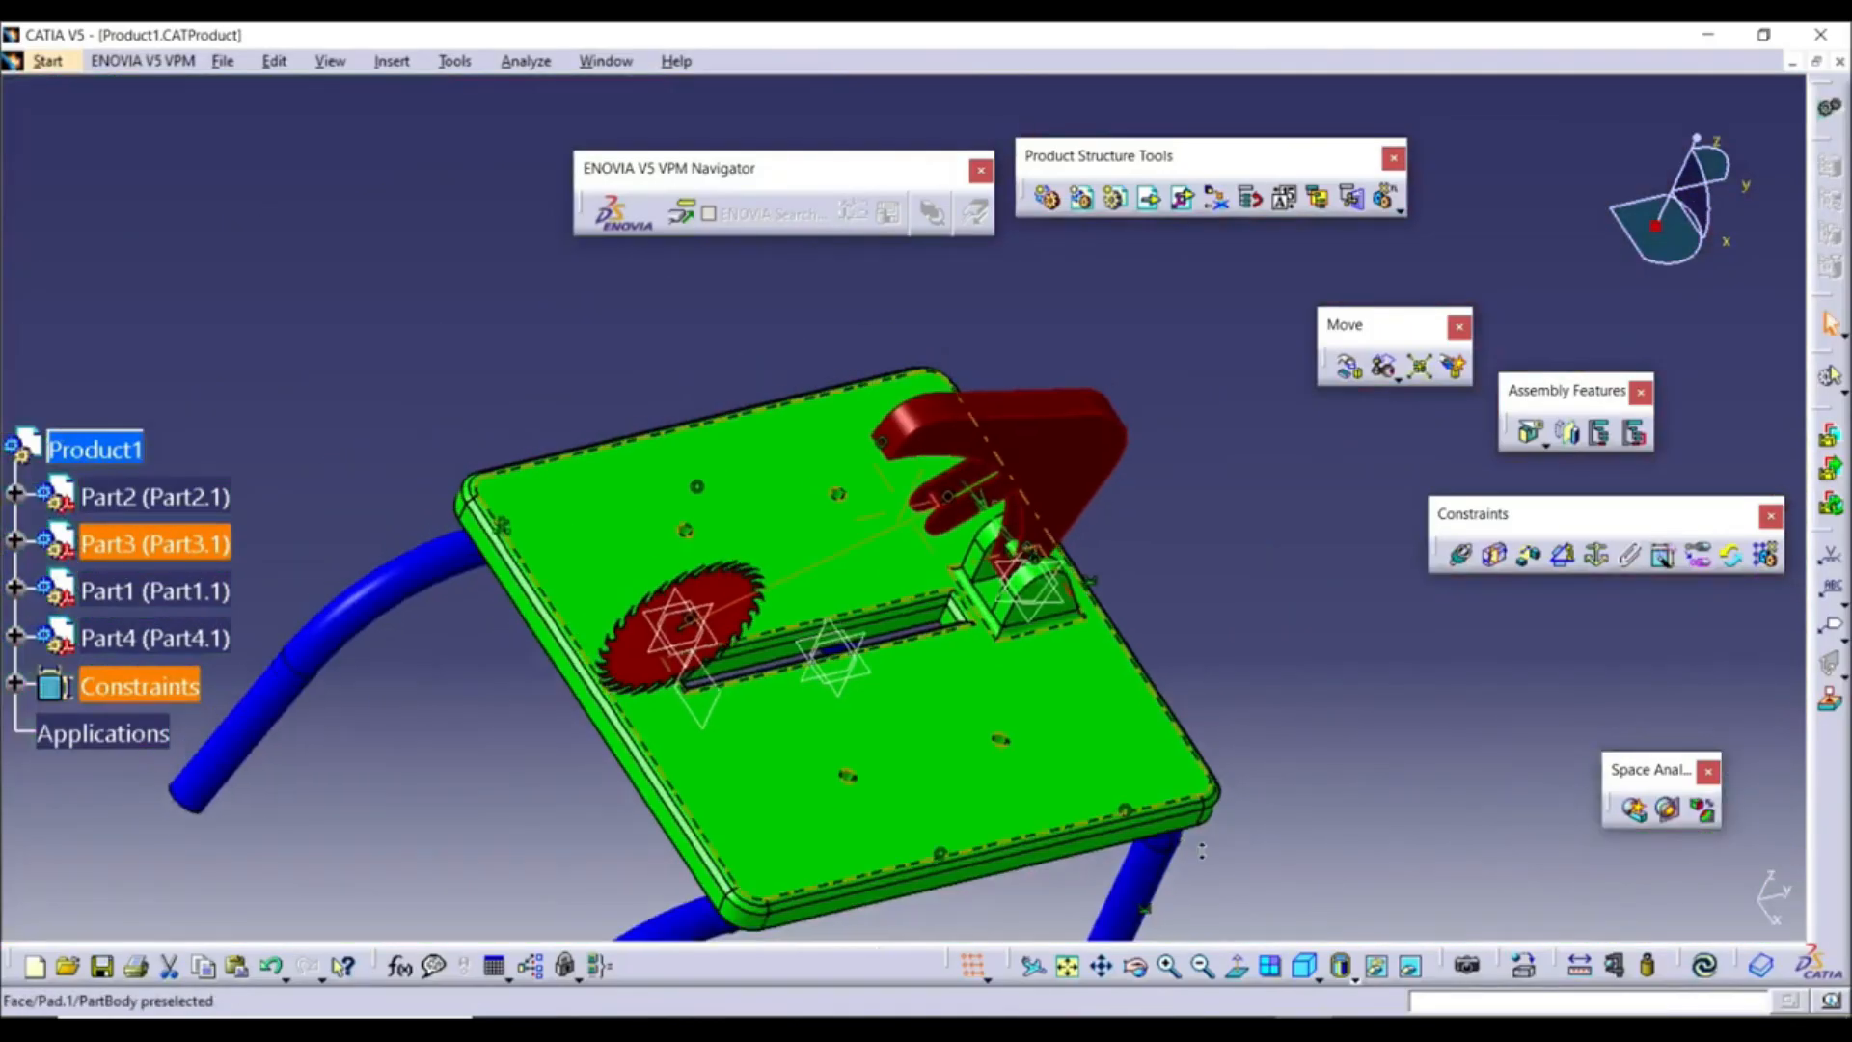
left_click(1705, 967)
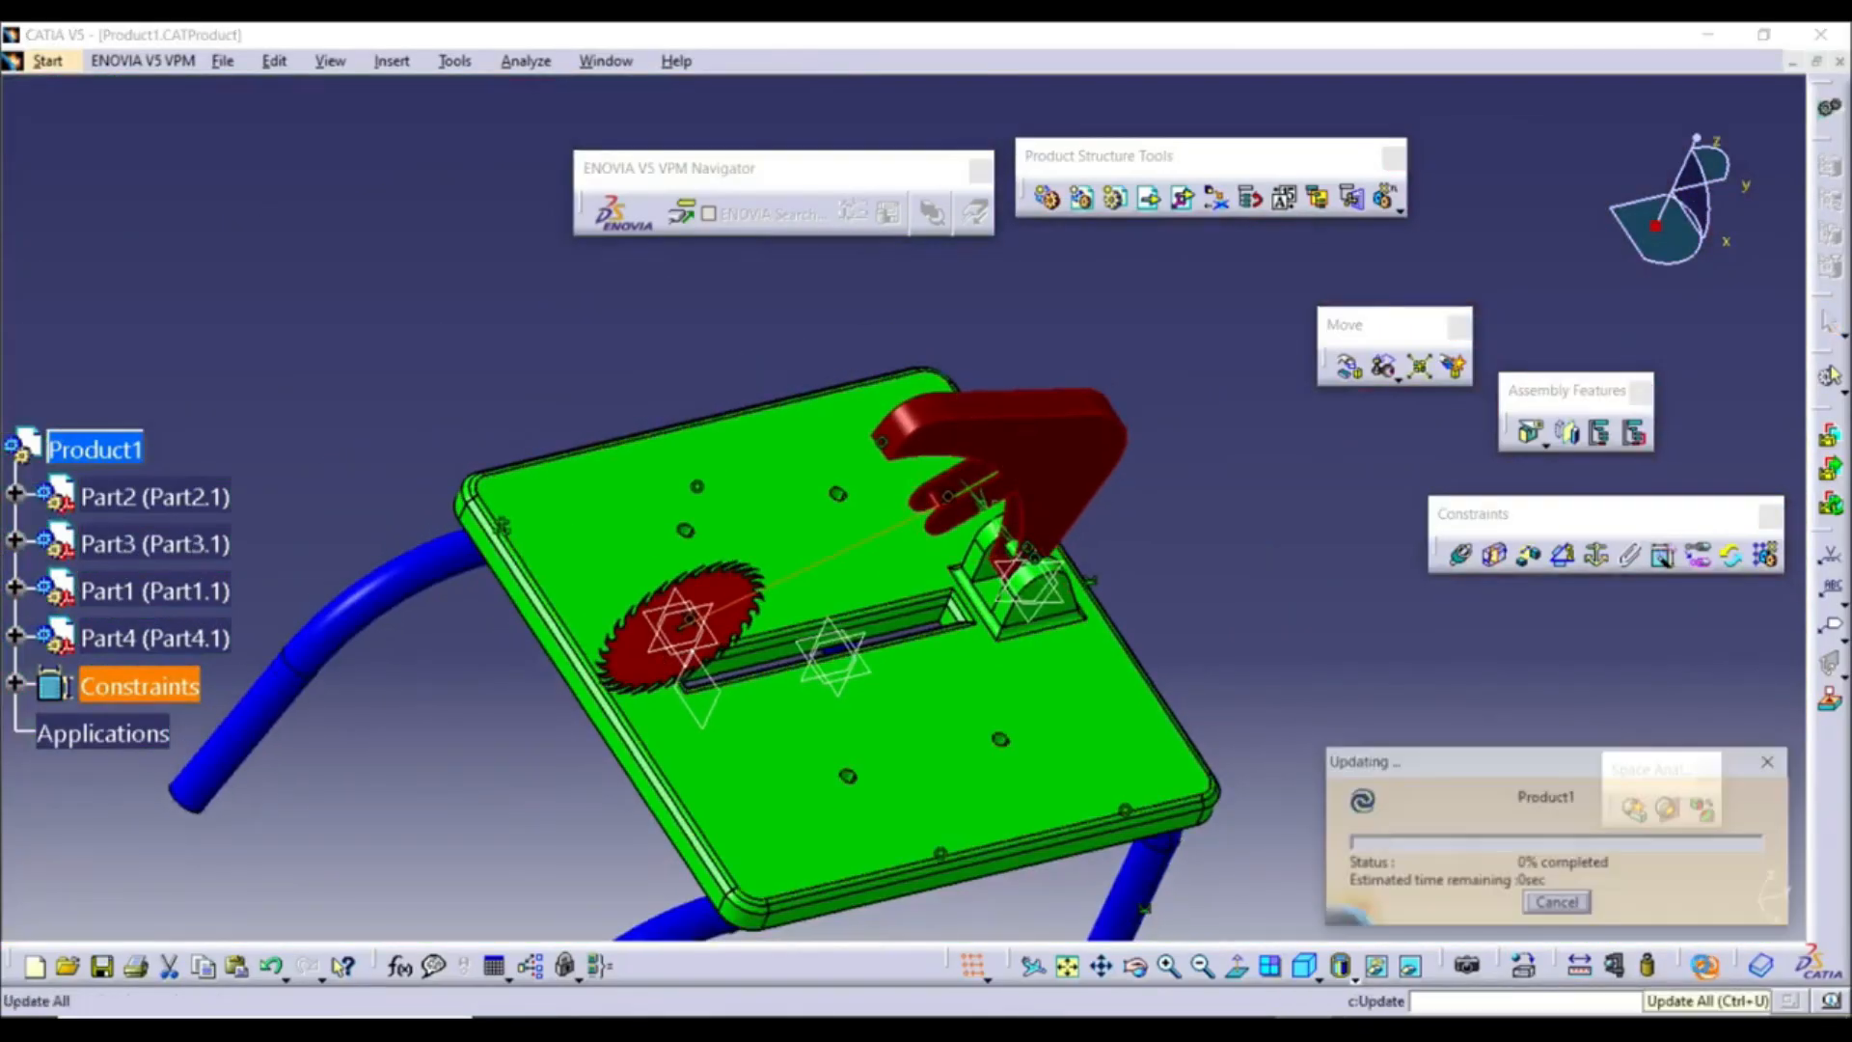
Measure the distance between the facing inner faces of the cover's two fork arms, and close the measurement
middle_click_drag(993, 721, 1324, 574)
middle_click_drag(853, 571, 778, 751)
middle_click_drag(943, 569, 873, 454)
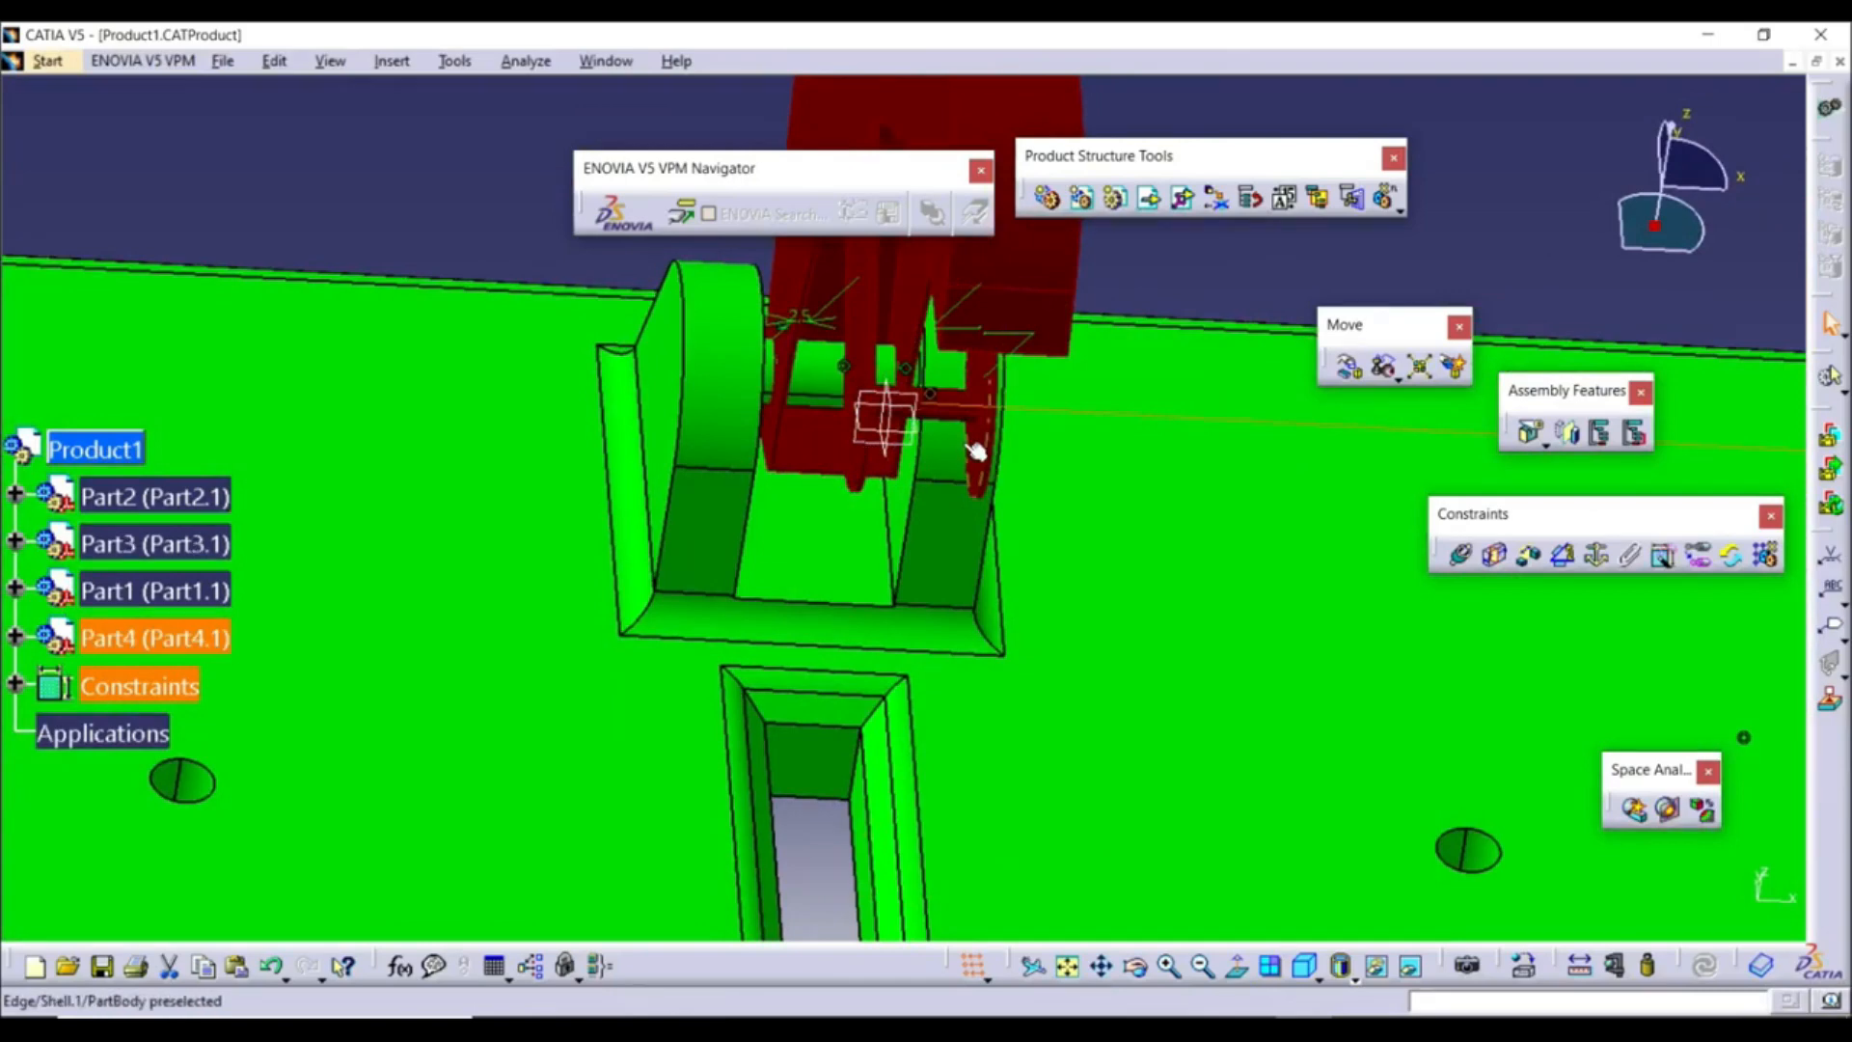
middle_click_drag(977, 494, 1006, 605)
mouse_move(878, 555)
middle_mouse_down()
mouse_move(864, 504)
mouse_move(903, 456)
mouse_move(868, 569)
middle_mouse_up()
left_click(1580, 965)
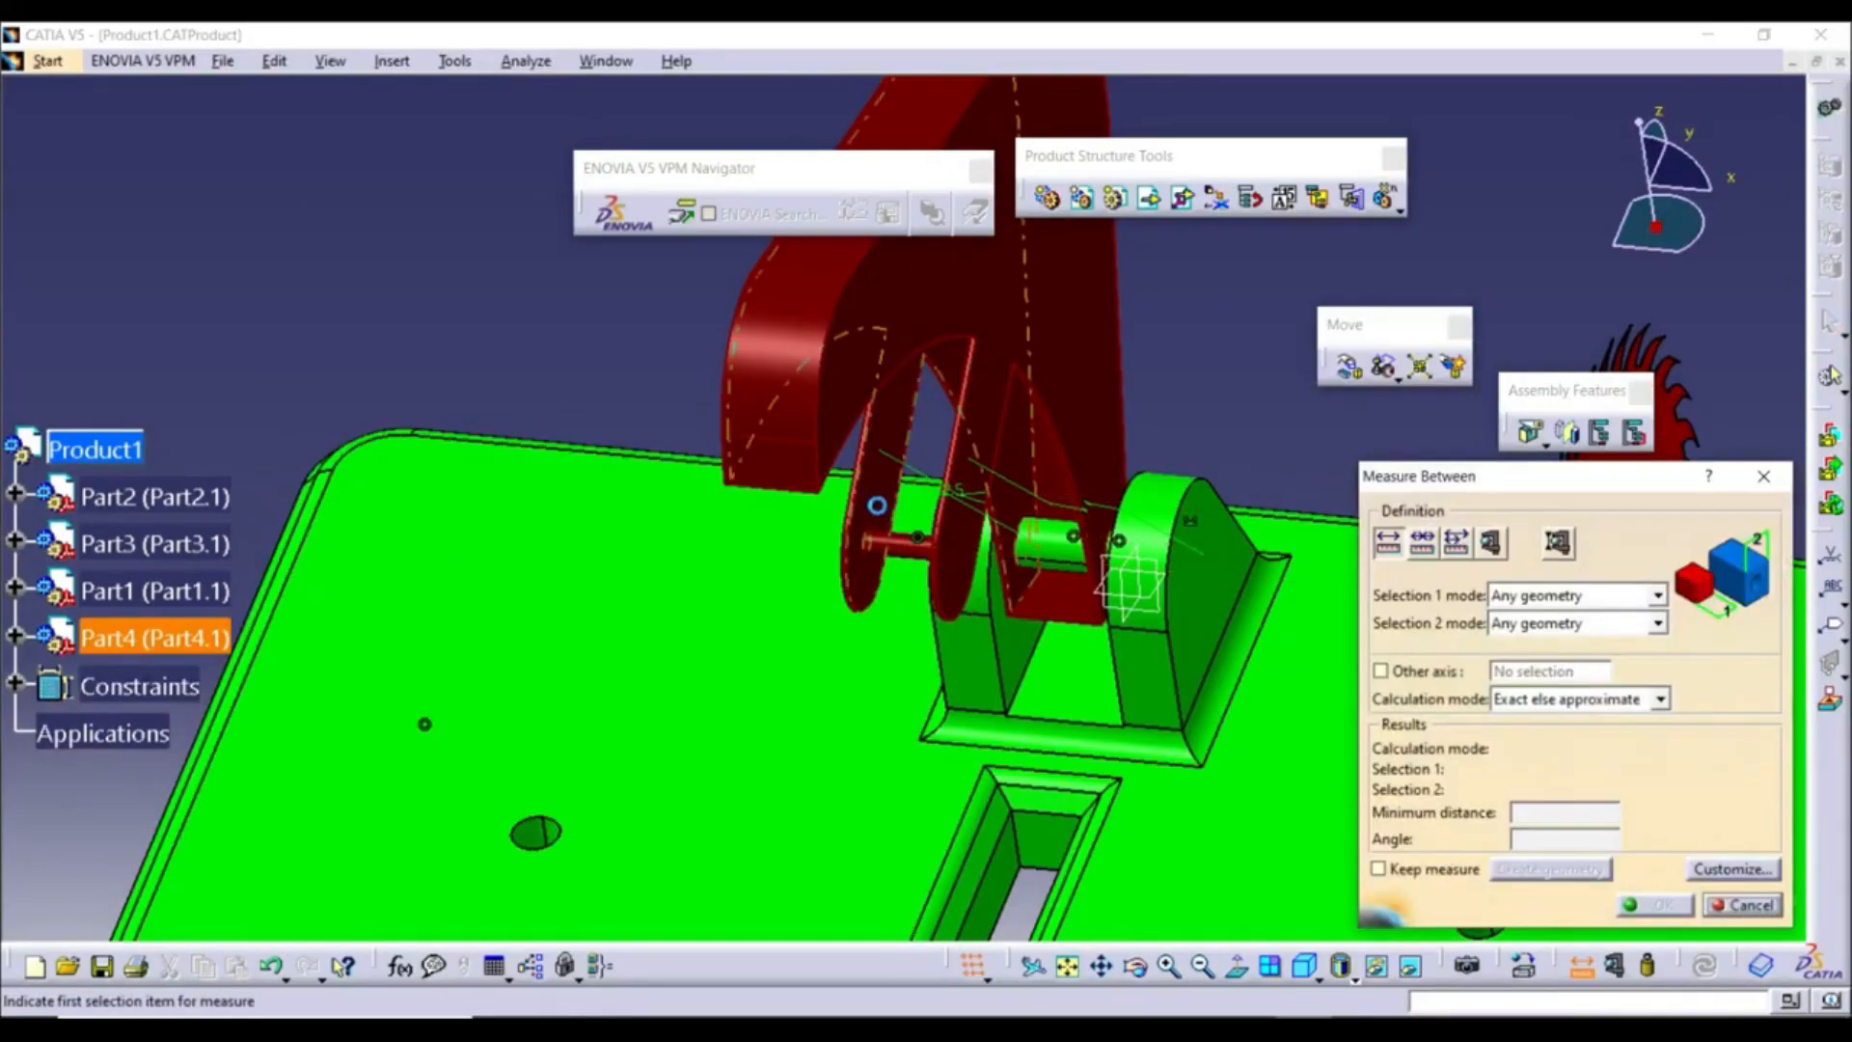
left_click(877, 509)
mouse_move(941, 584)
middle_mouse_down()
mouse_move(1047, 584)
mouse_move(934, 549)
middle_mouse_up()
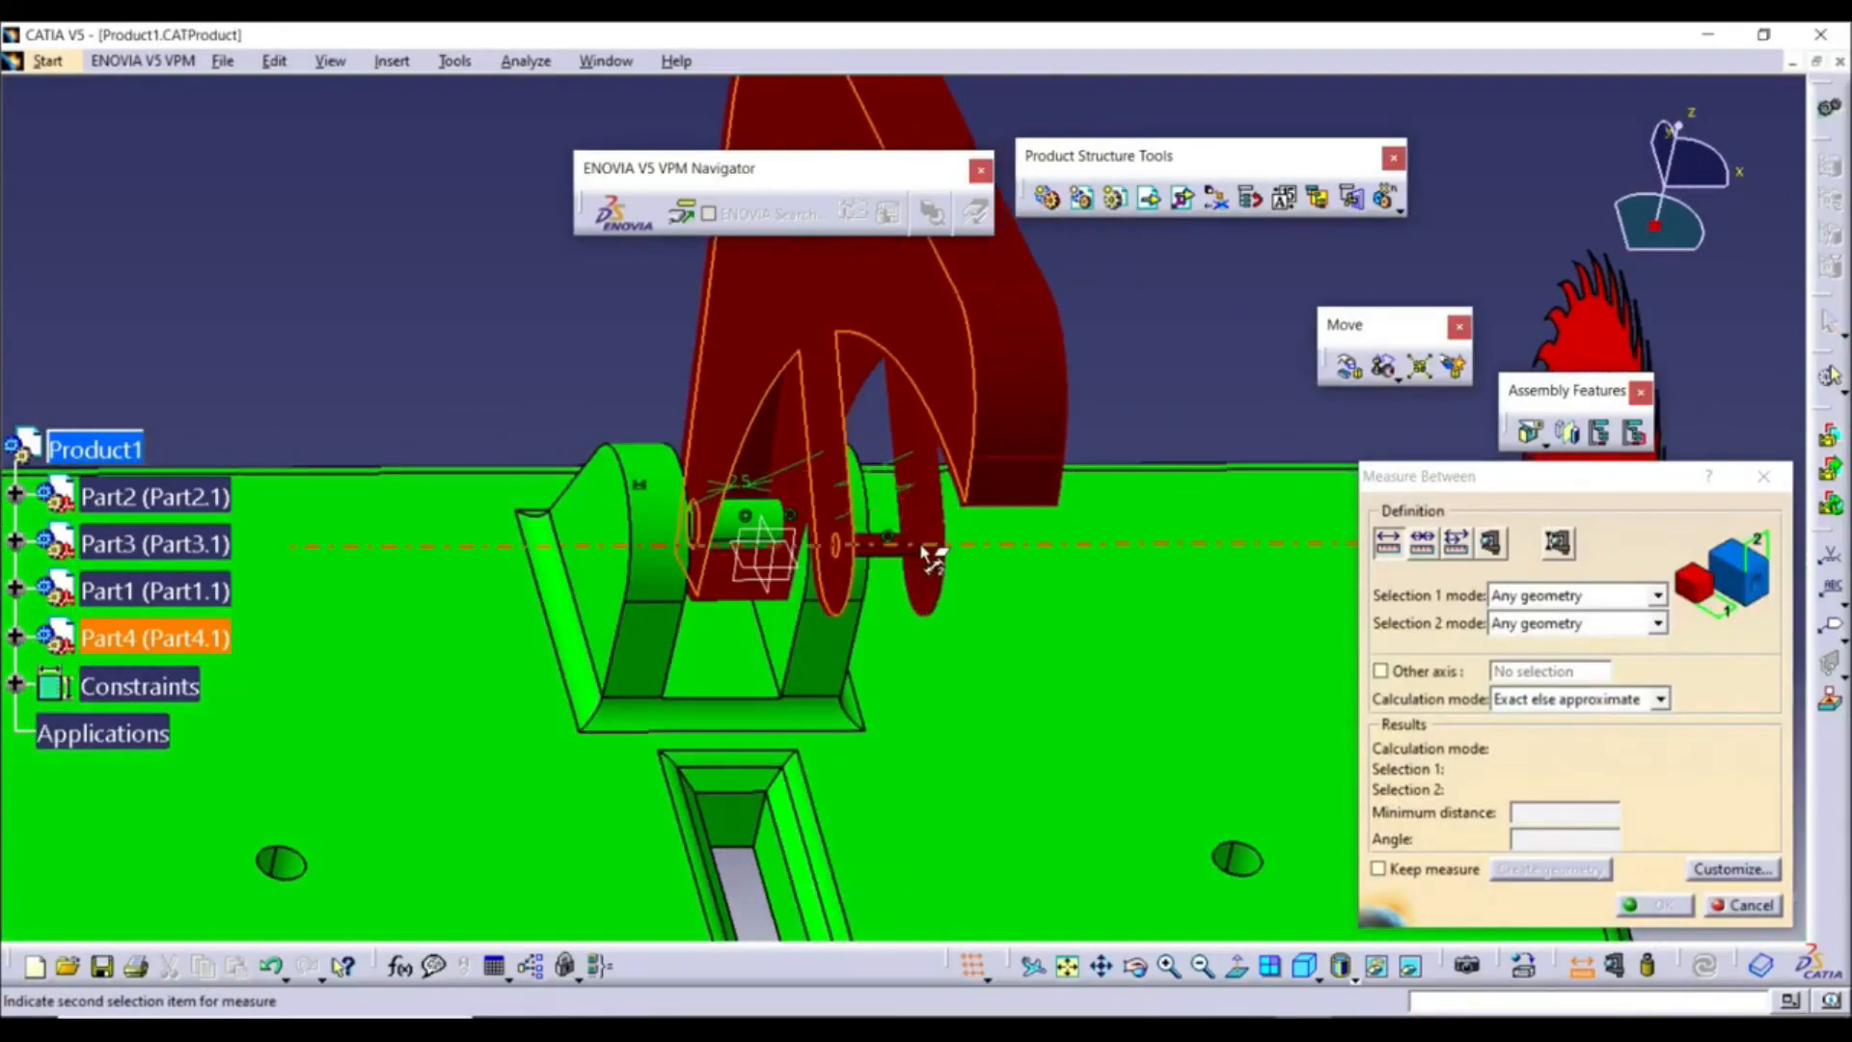
left_click(928, 513)
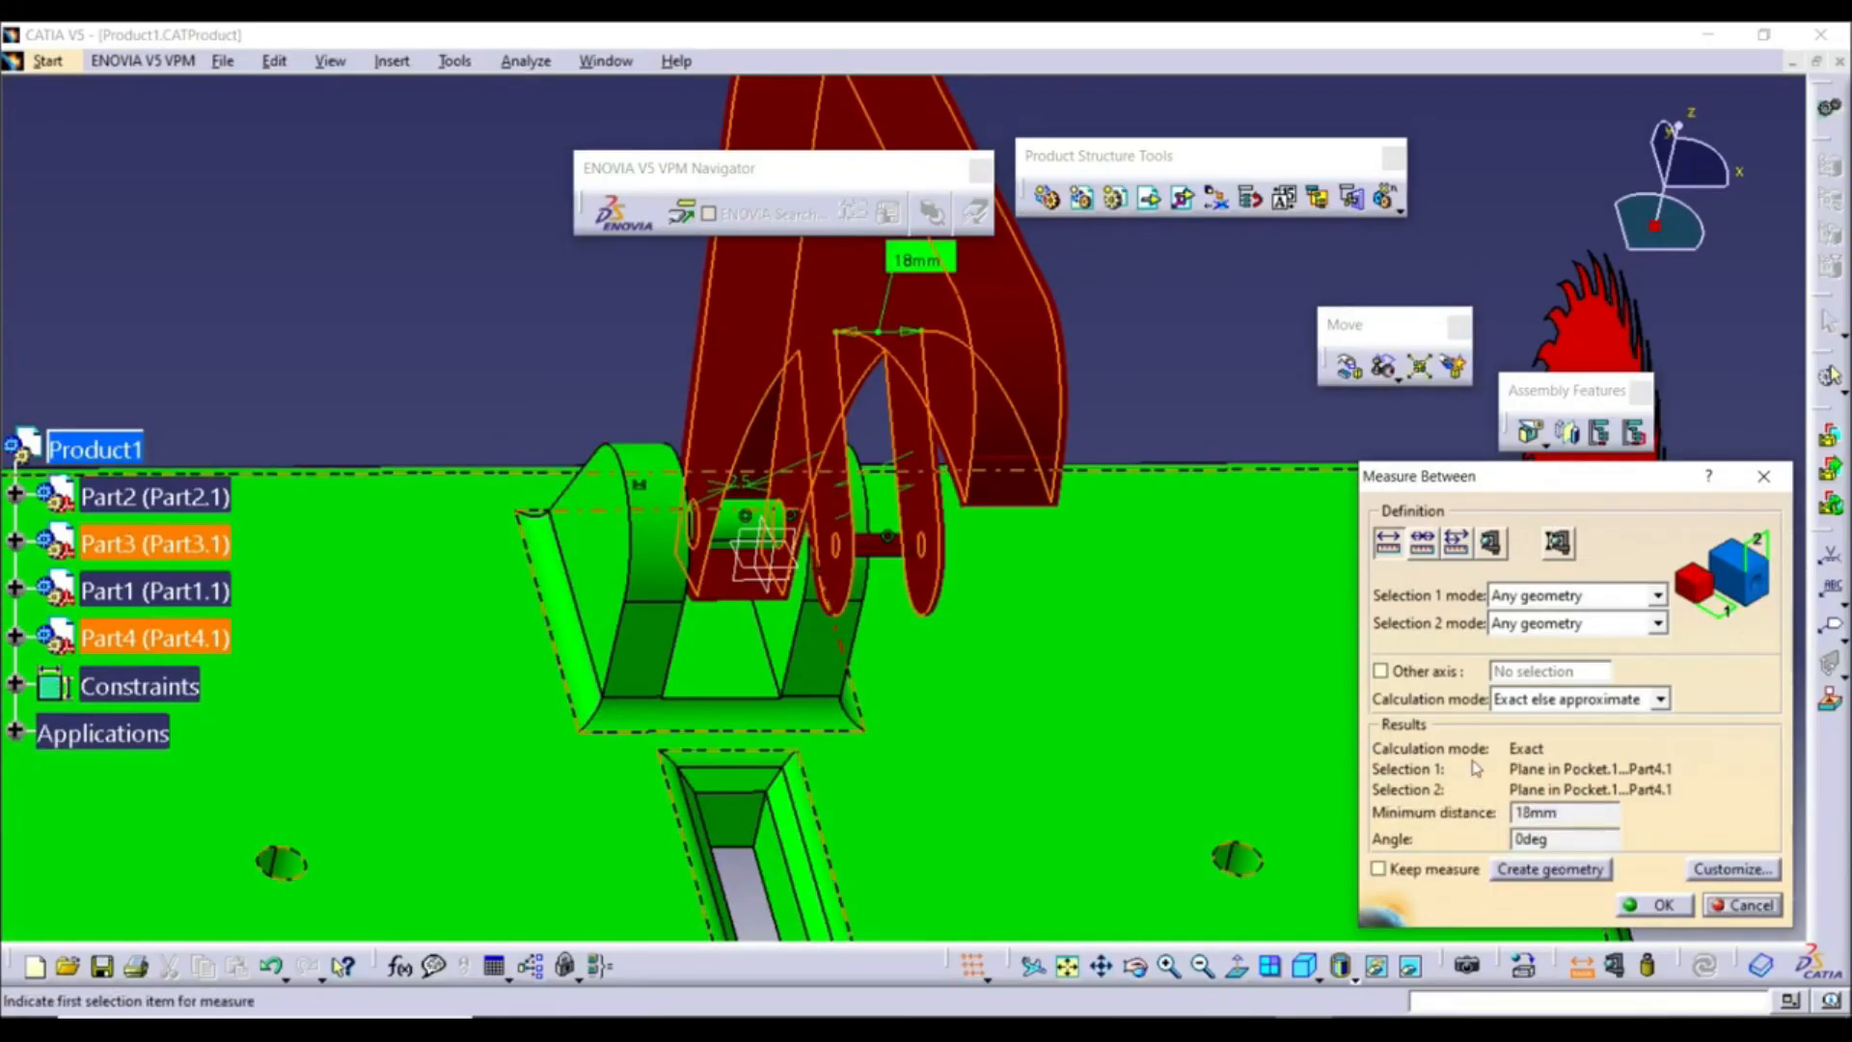
left_click(1654, 905)
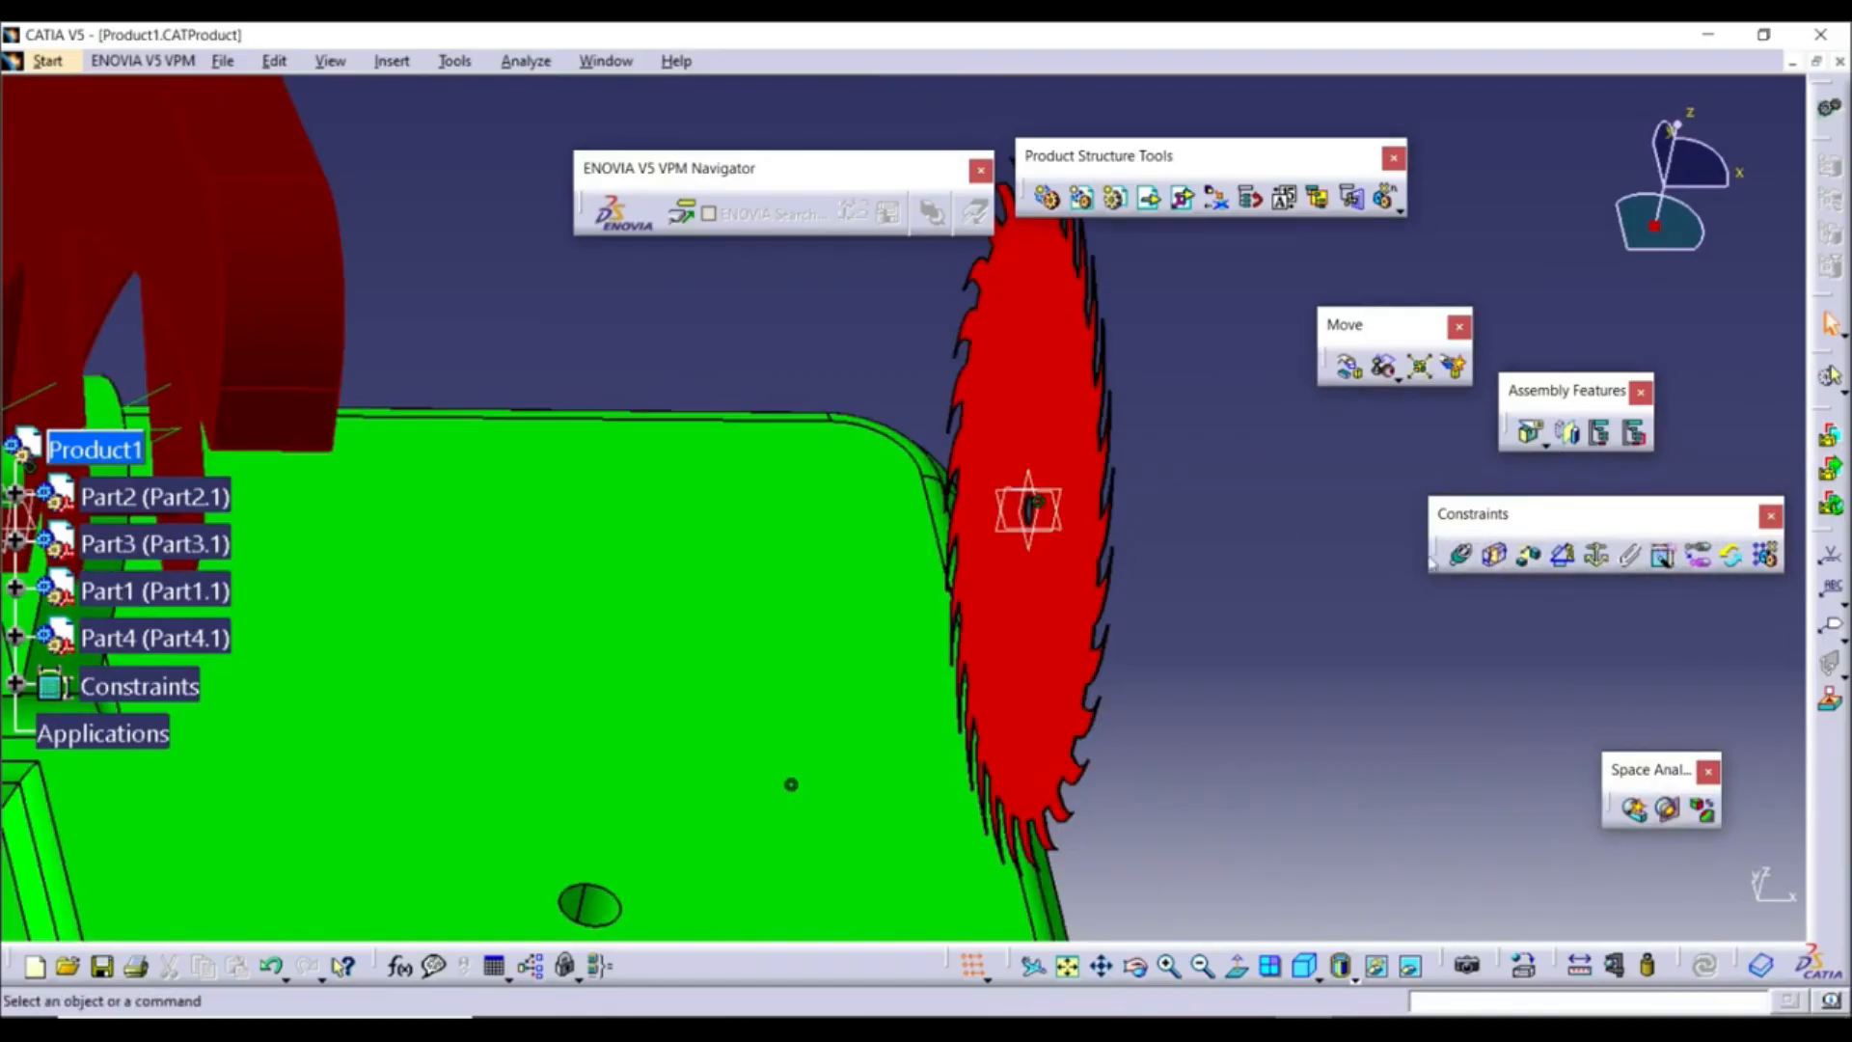
Measure the saw blade's thickness between its two flat side faces, and close the measurement
left_click(1580, 966)
left_click(1043, 663)
middle_click_drag(1110, 648, 955, 673)
left_click(1100, 690)
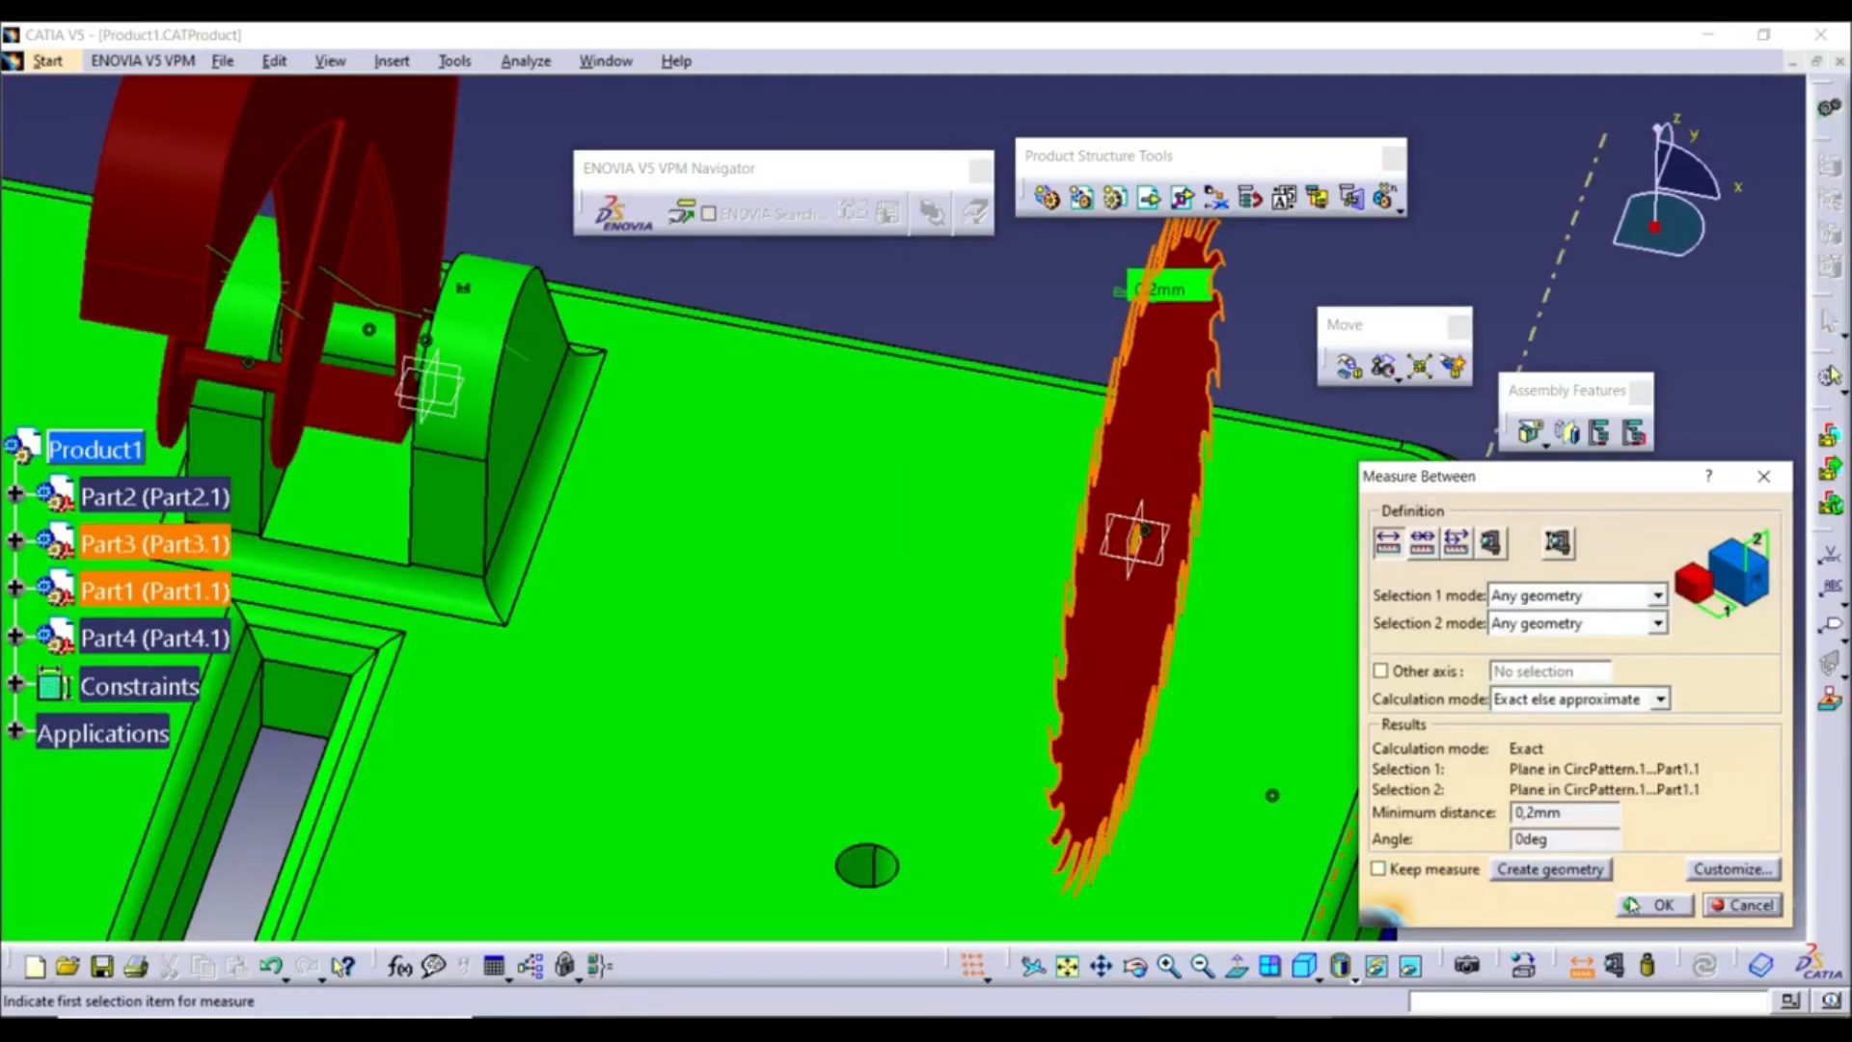
left_click(1630, 904)
Create an 8.9 mm offset constraint with Opposite orientation between the blade's flat side face and the cover fork arm's inner face, and update the assembly
middle_click_drag(1036, 660, 496, 550)
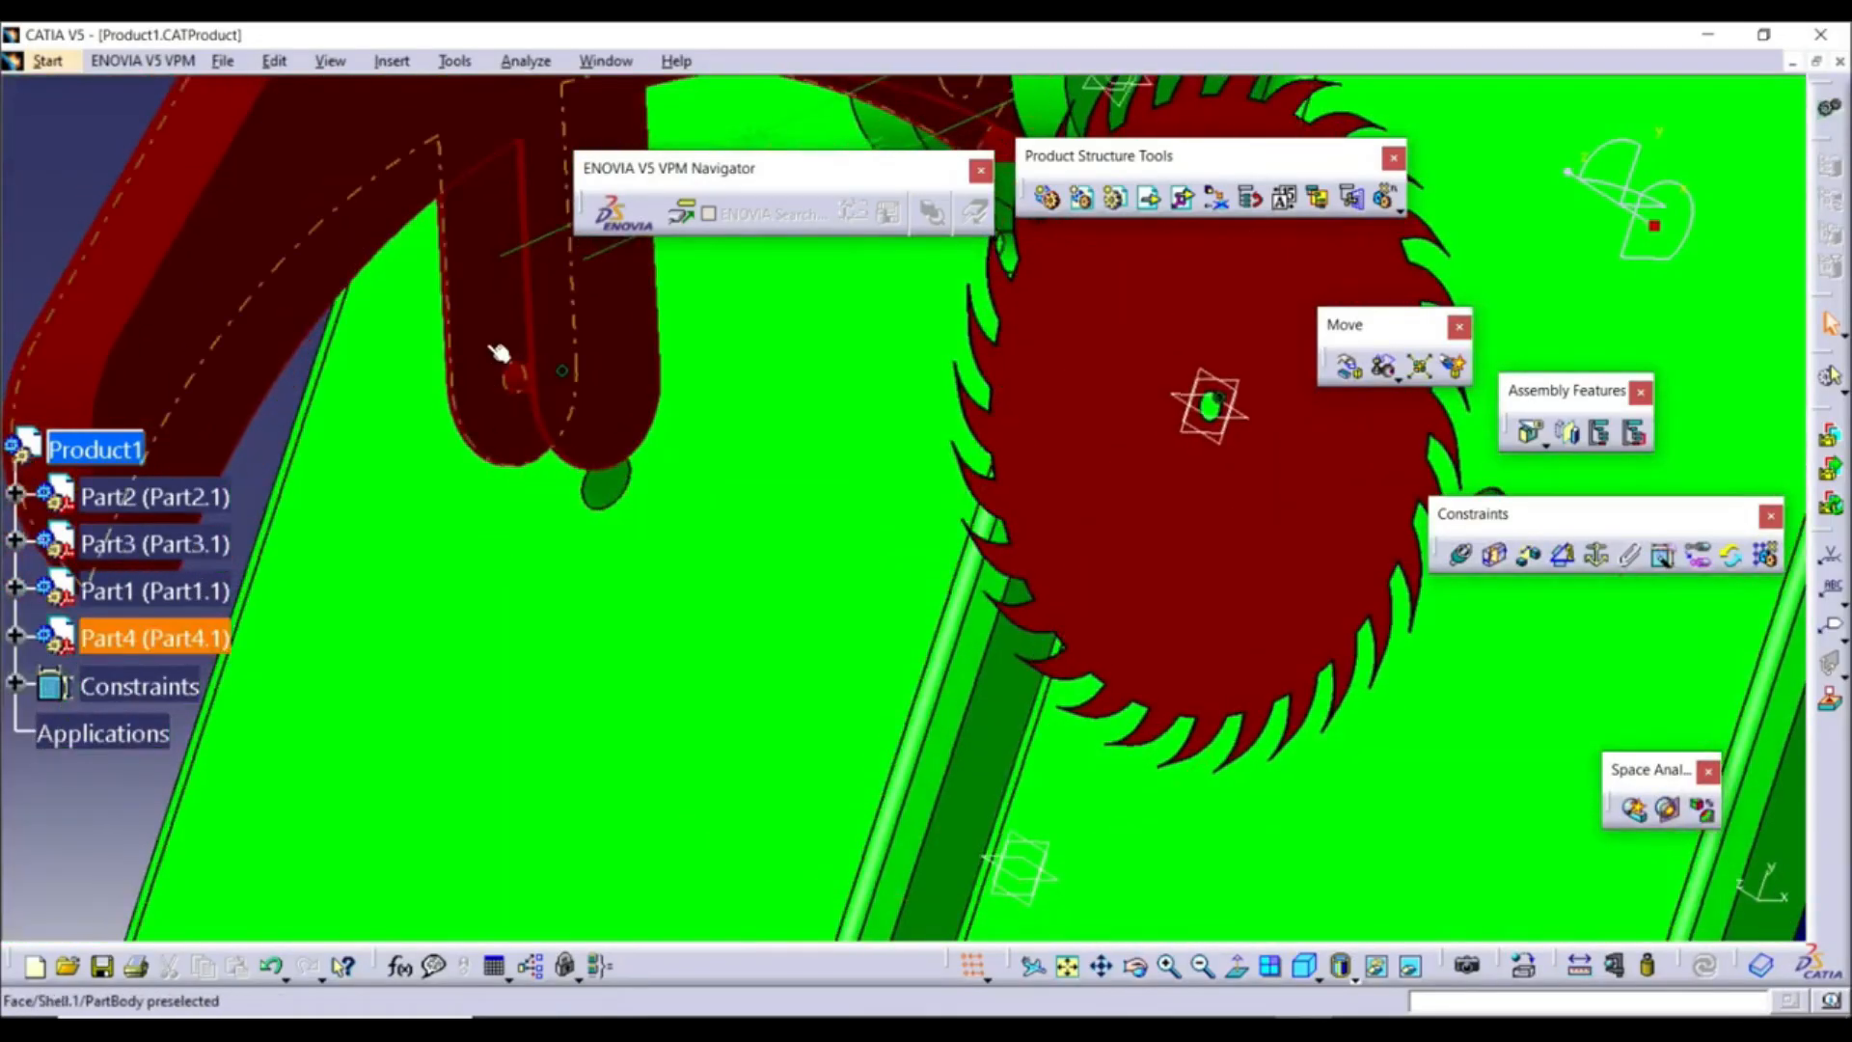
middle_click_drag(575, 401, 1385, 592)
left_click(1531, 555)
middle_click_drag(1262, 645, 1009, 534)
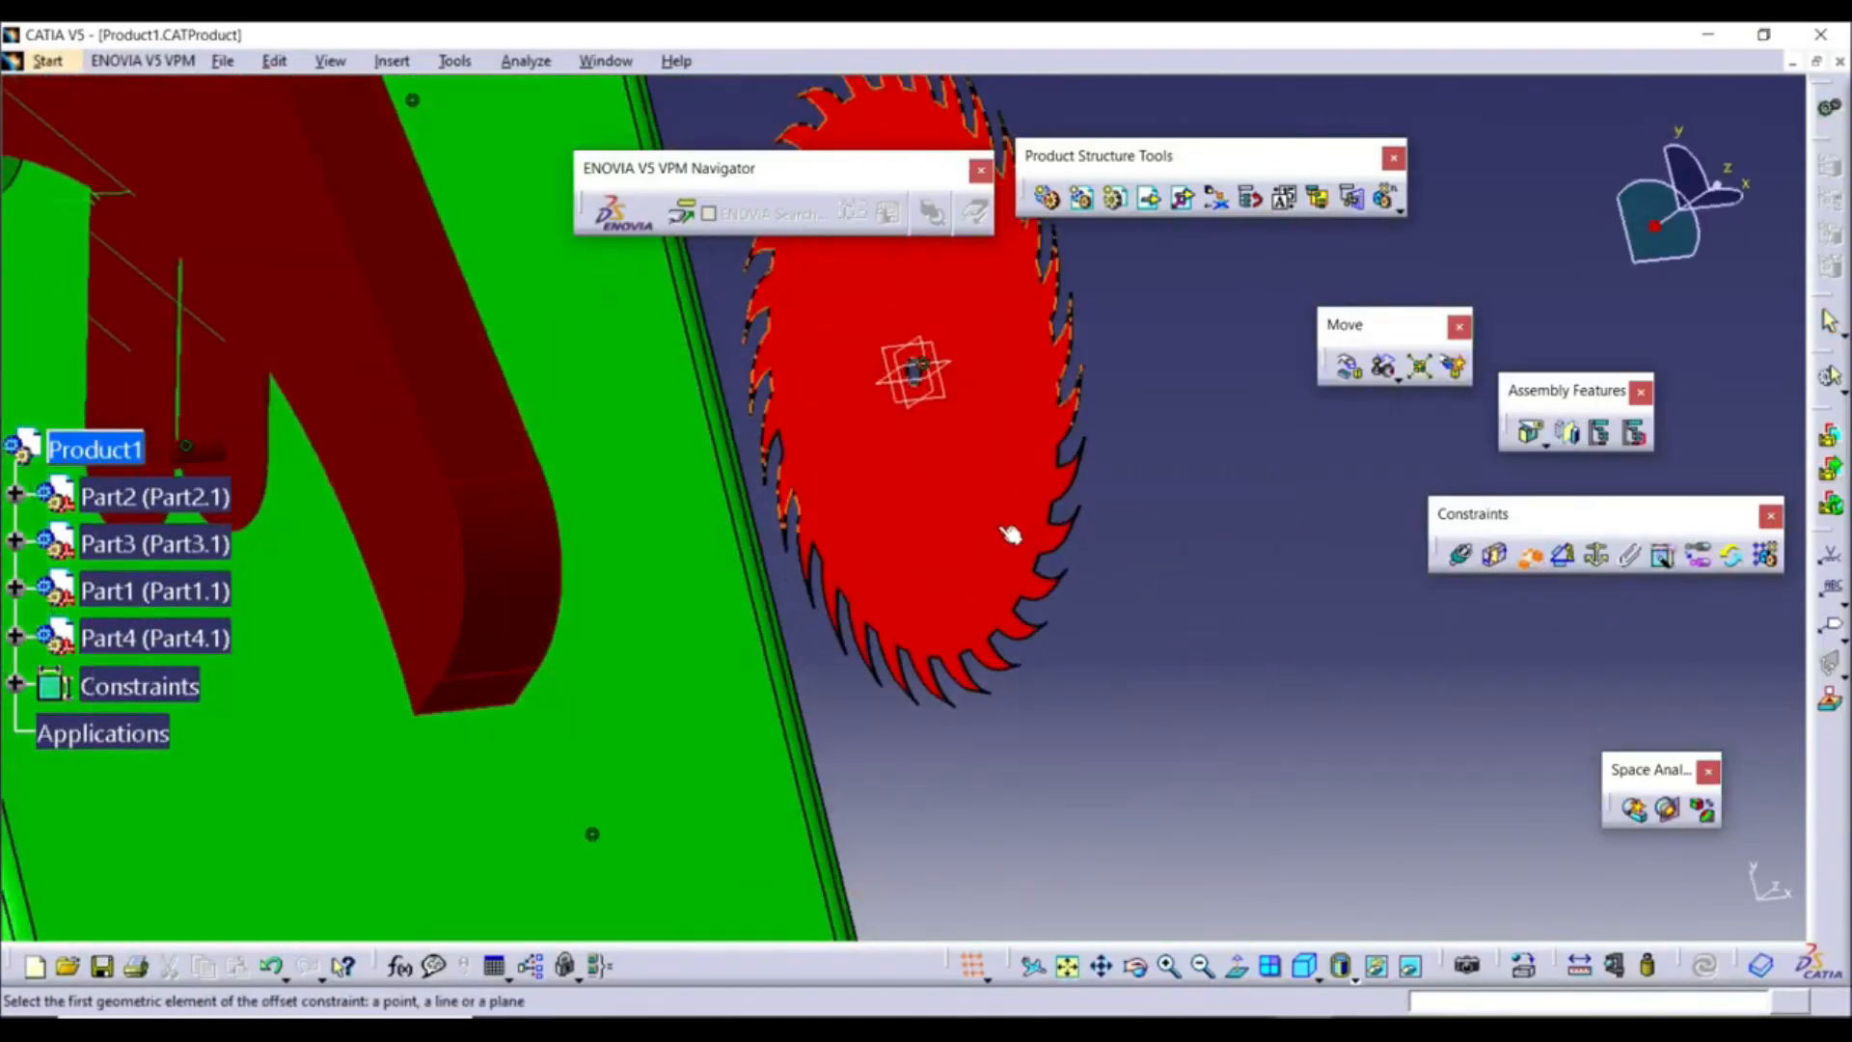
left_click(884, 601)
middle_click_drag(884, 601, 471, 550)
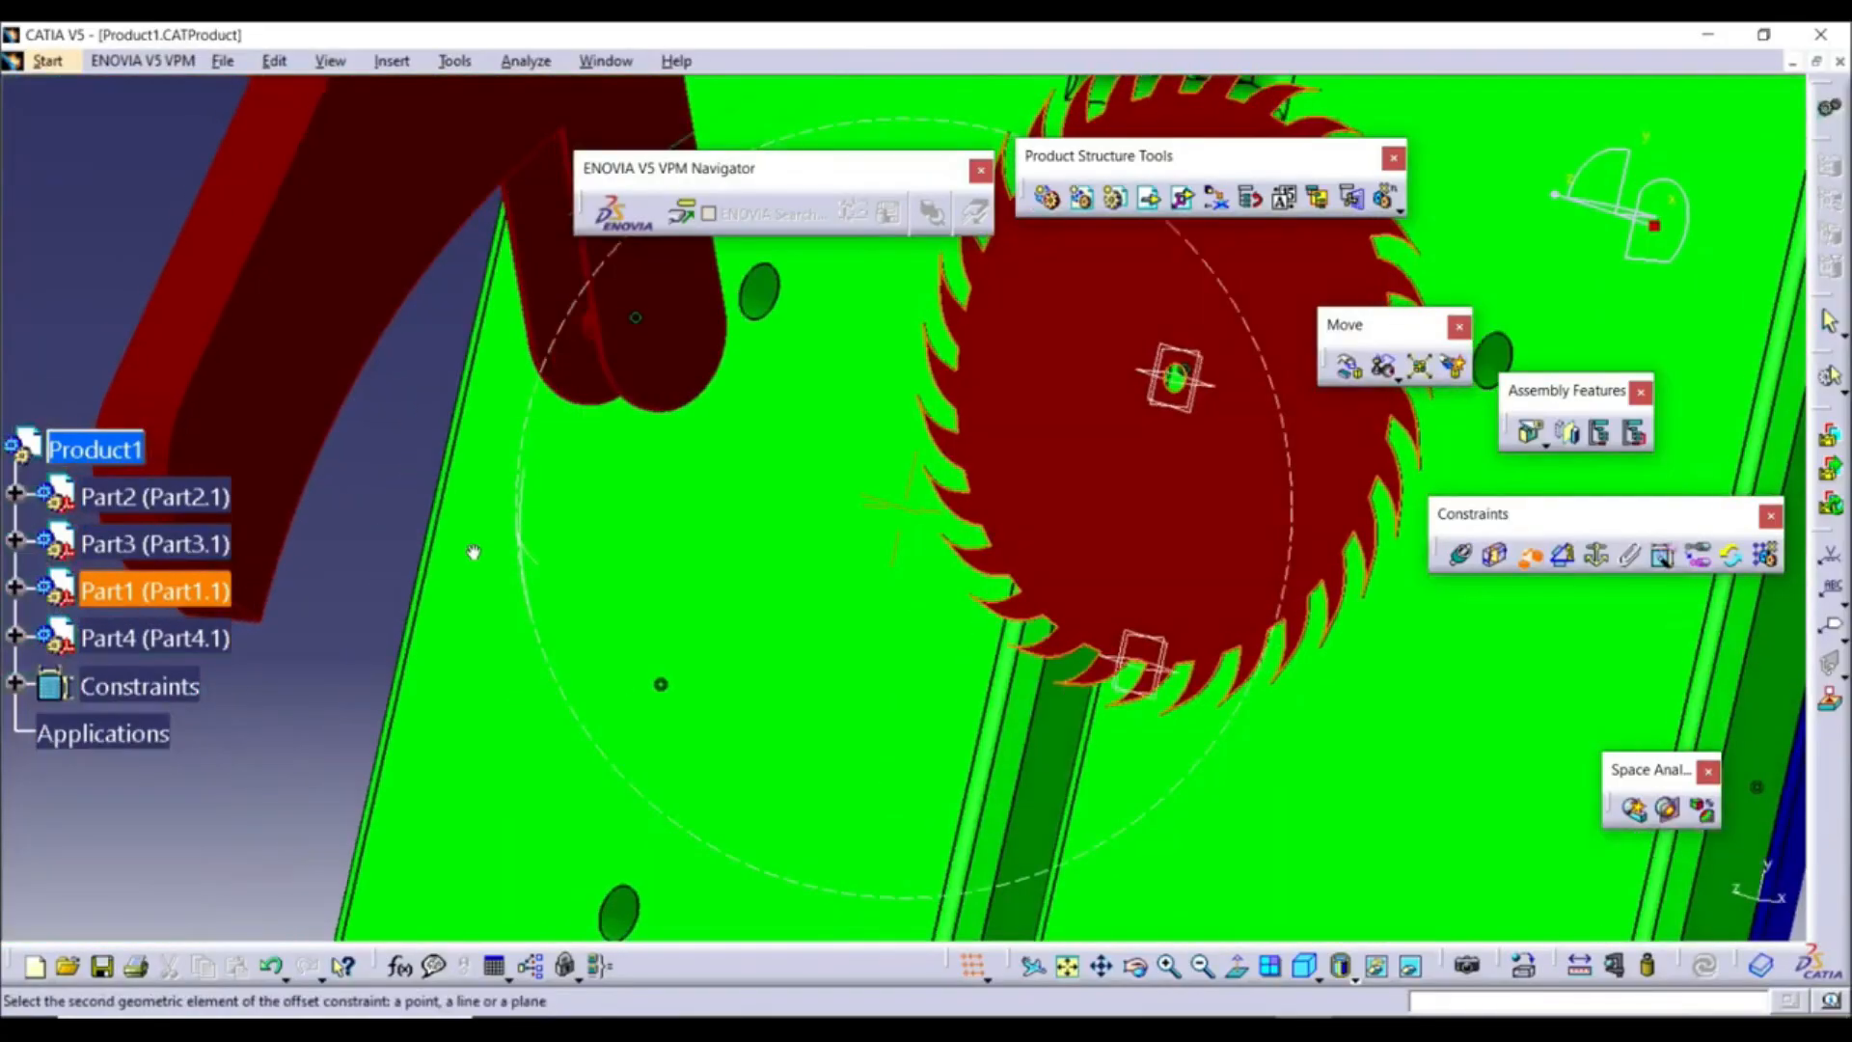
left_click(555, 303)
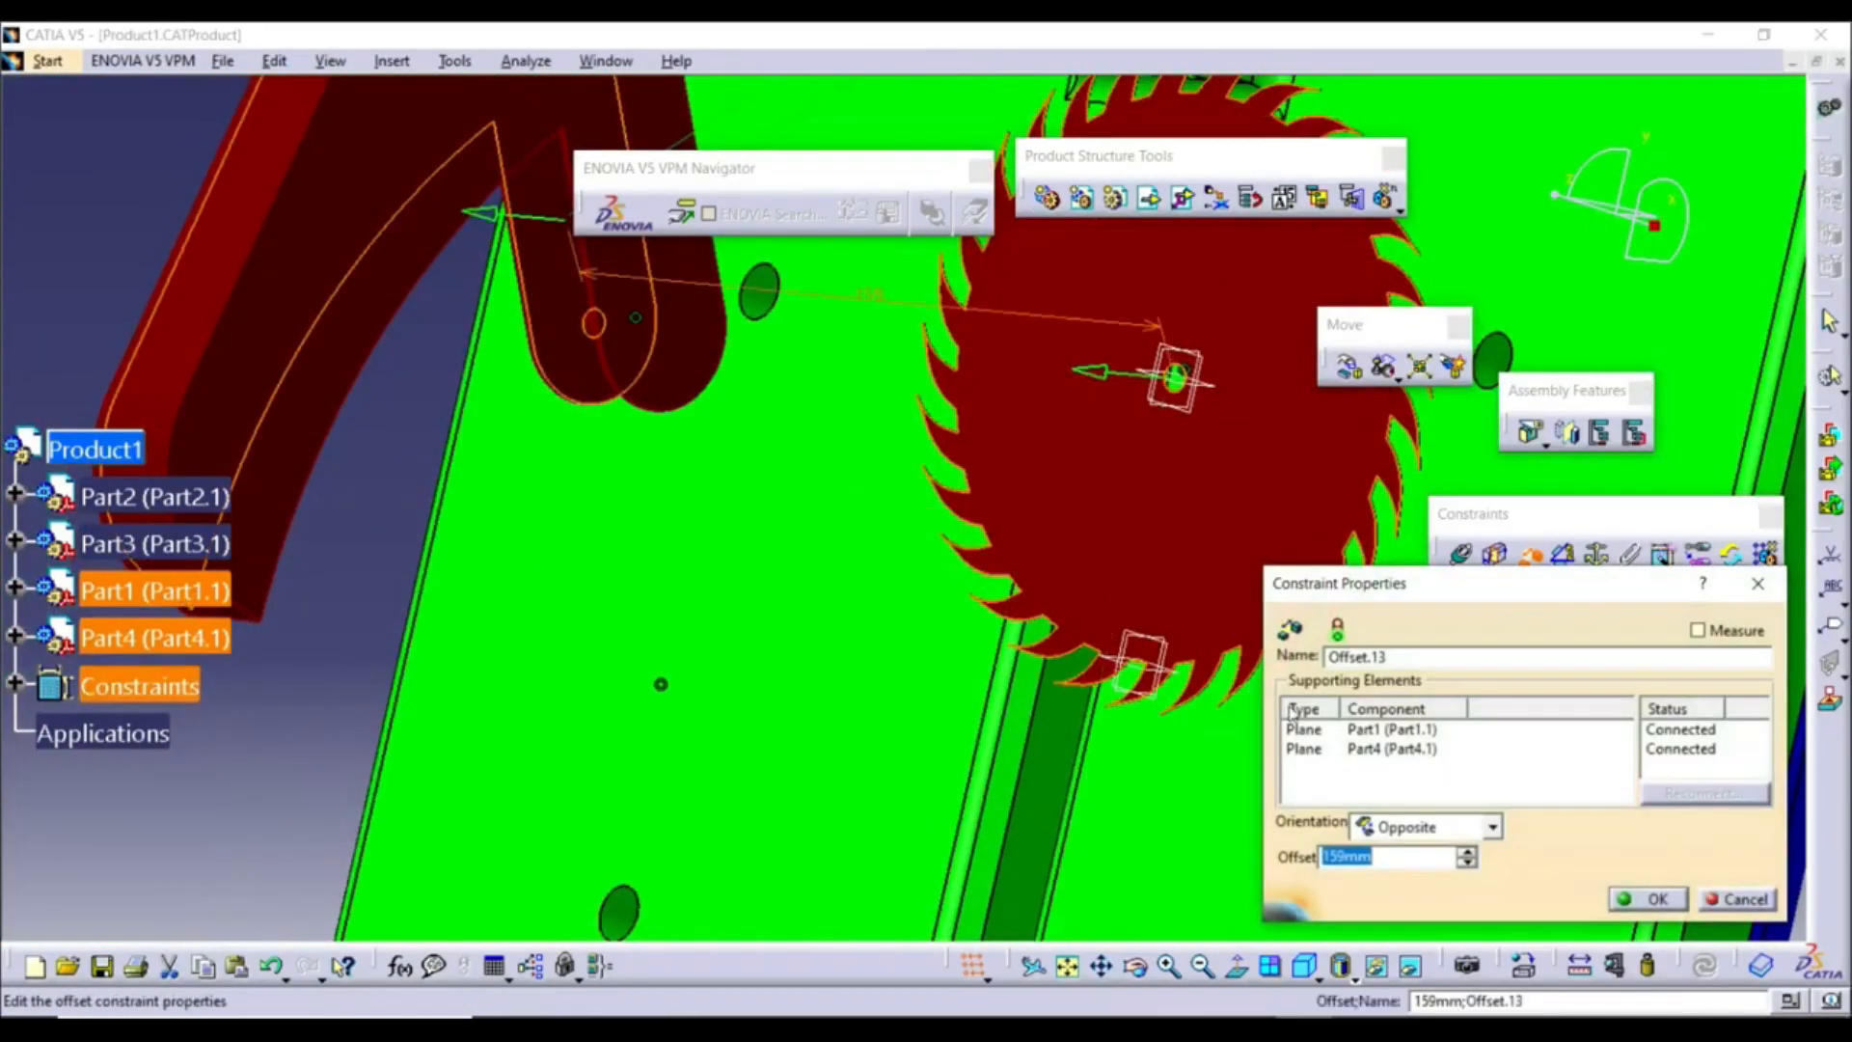
type("8.9")
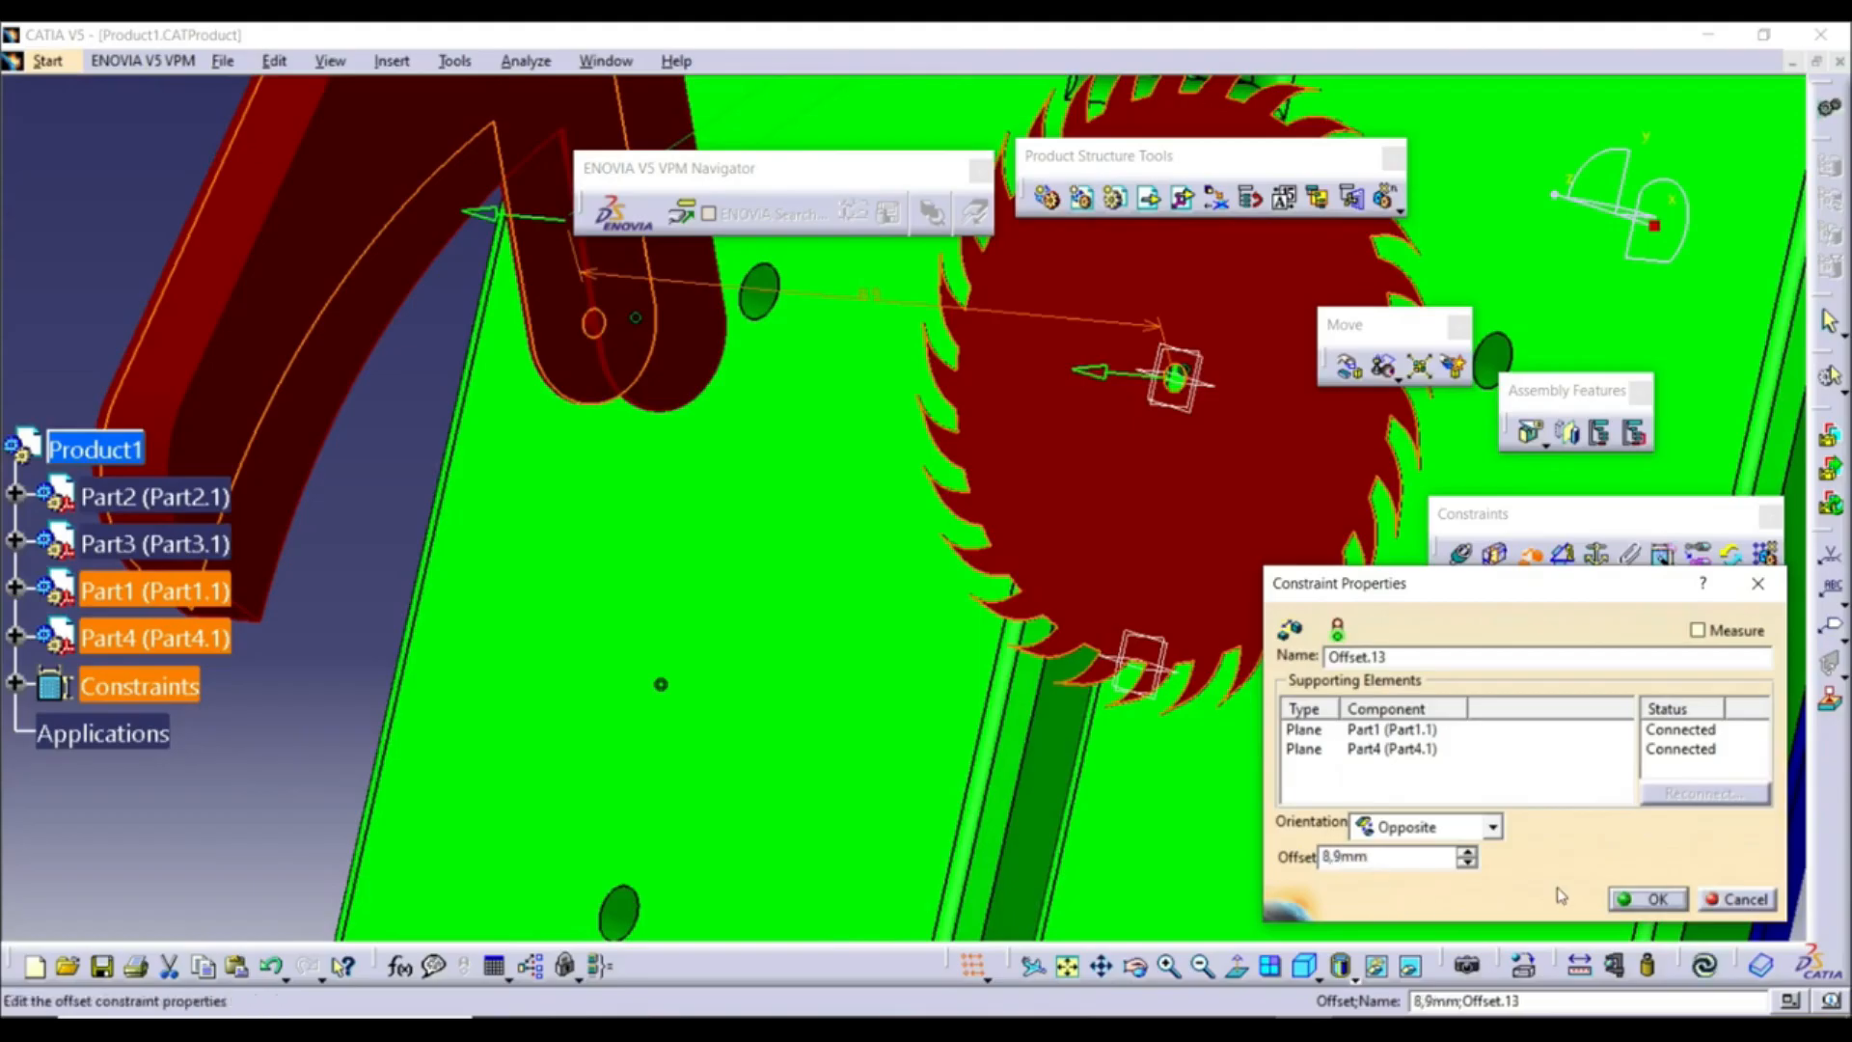
left_click(1667, 905)
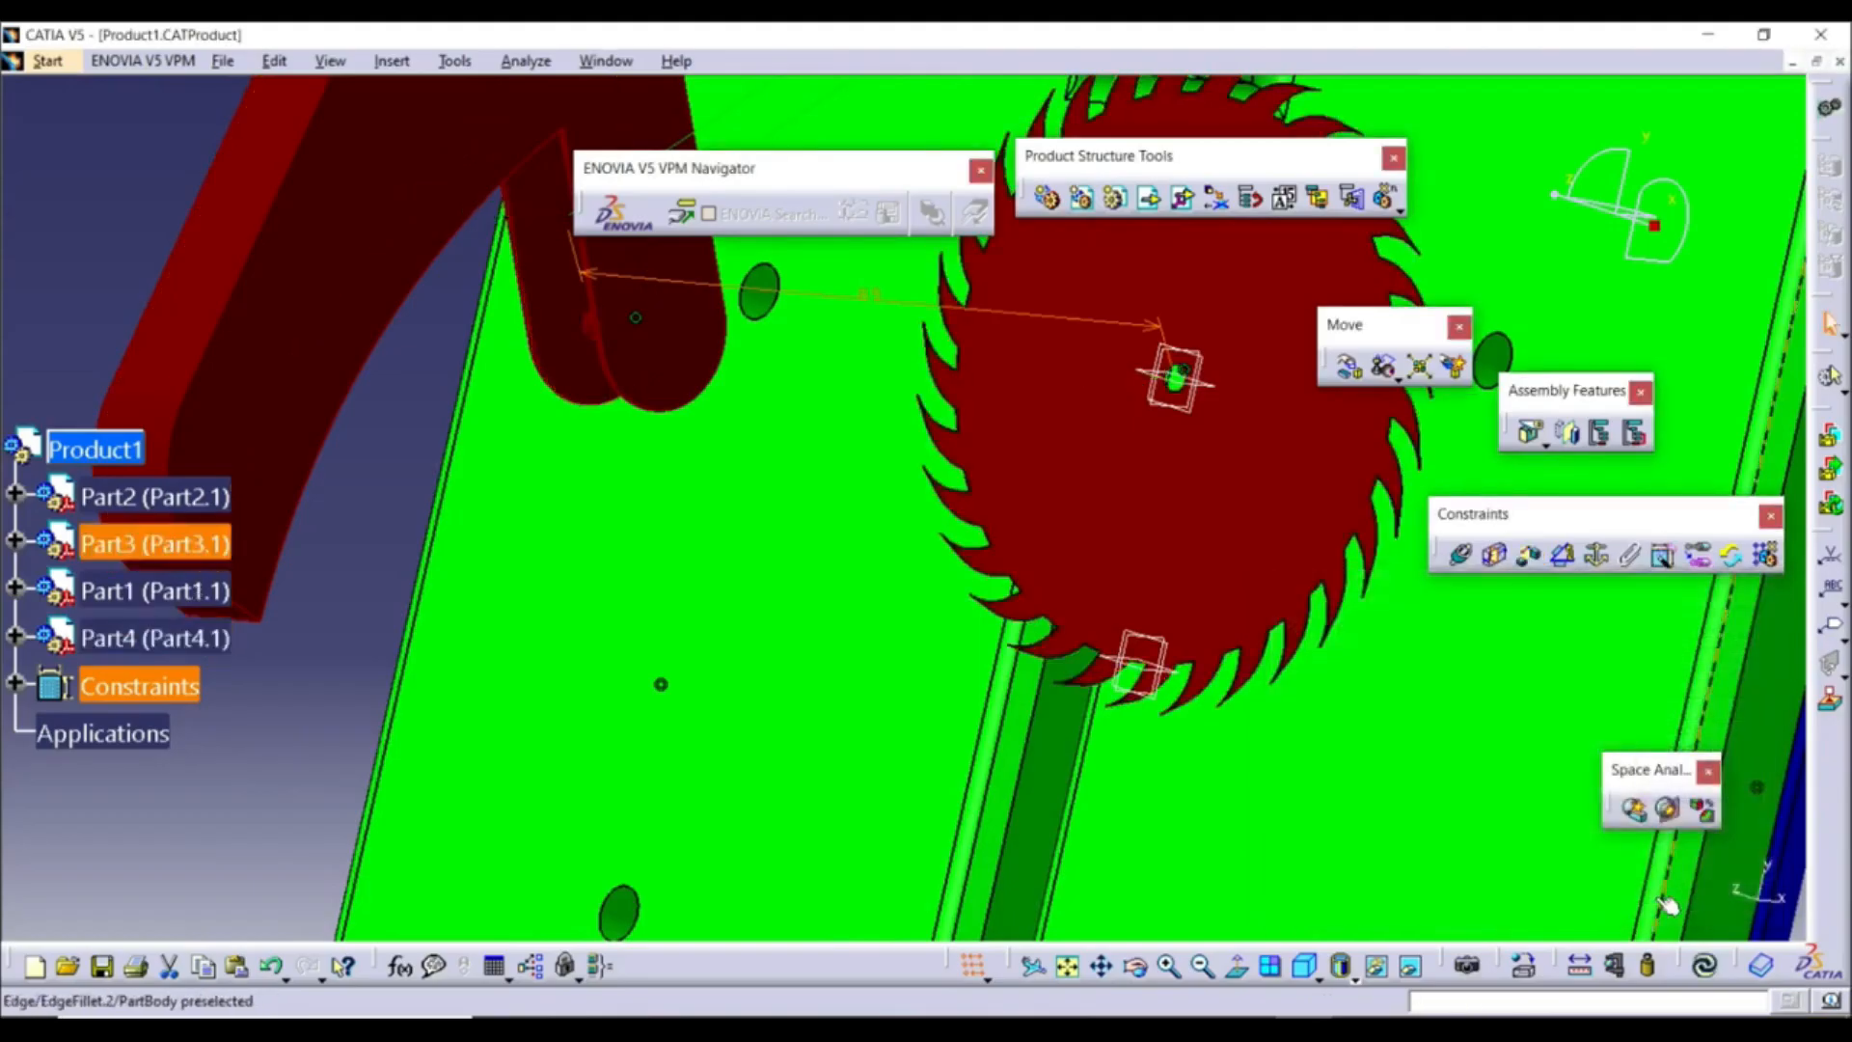
left_click(1706, 966)
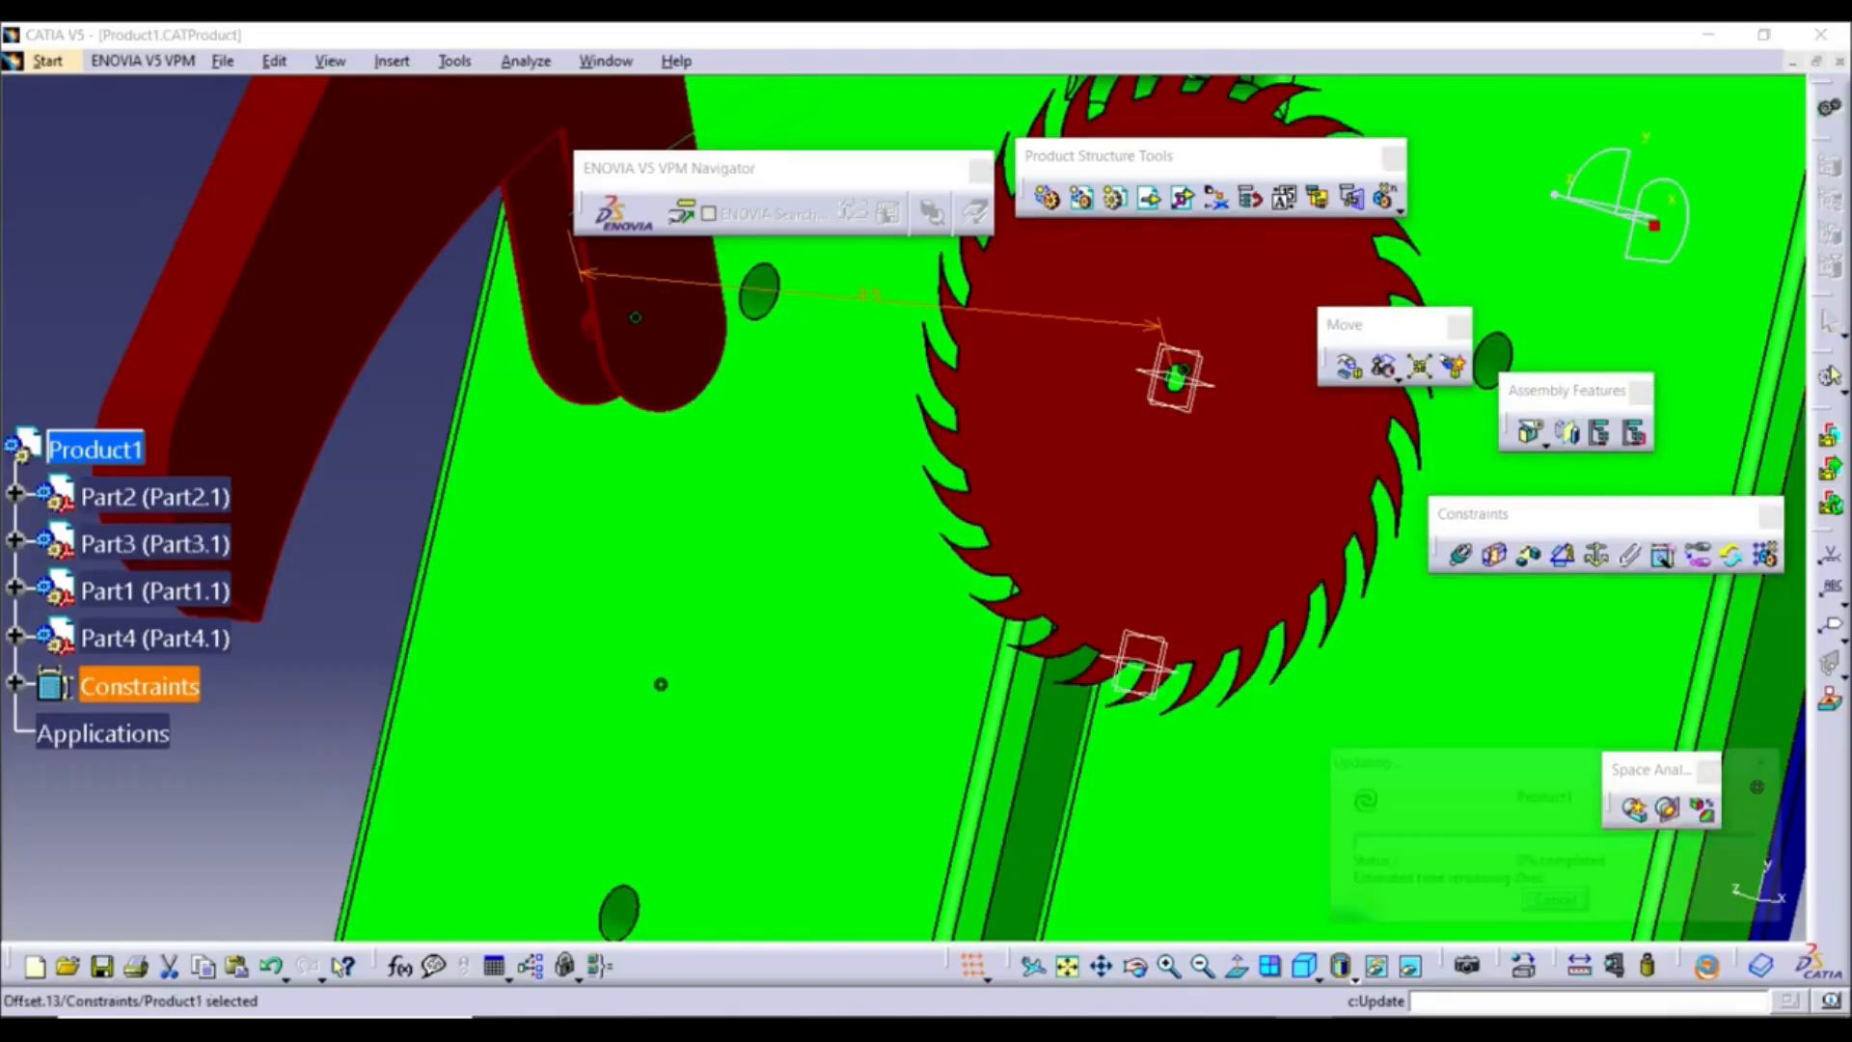
middle_click_drag(907, 720, 913, 635)
scroll(713, 591, "up", 1)
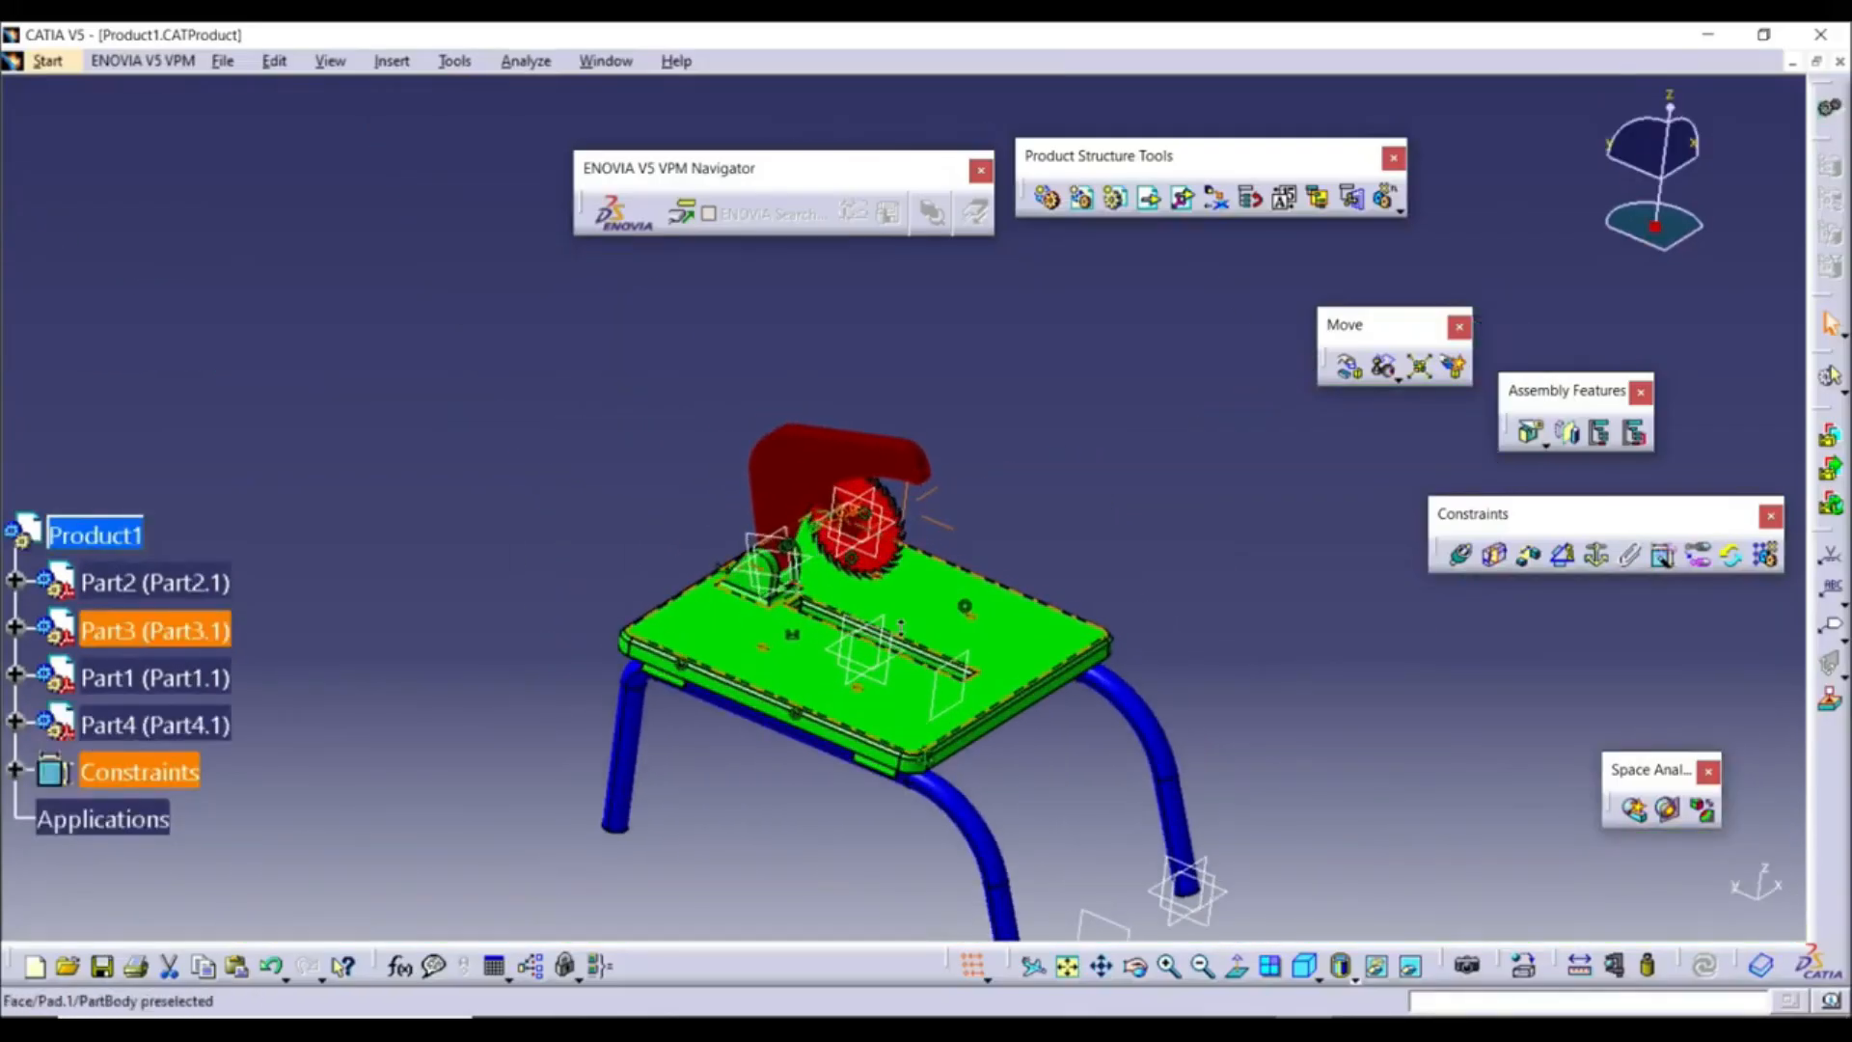
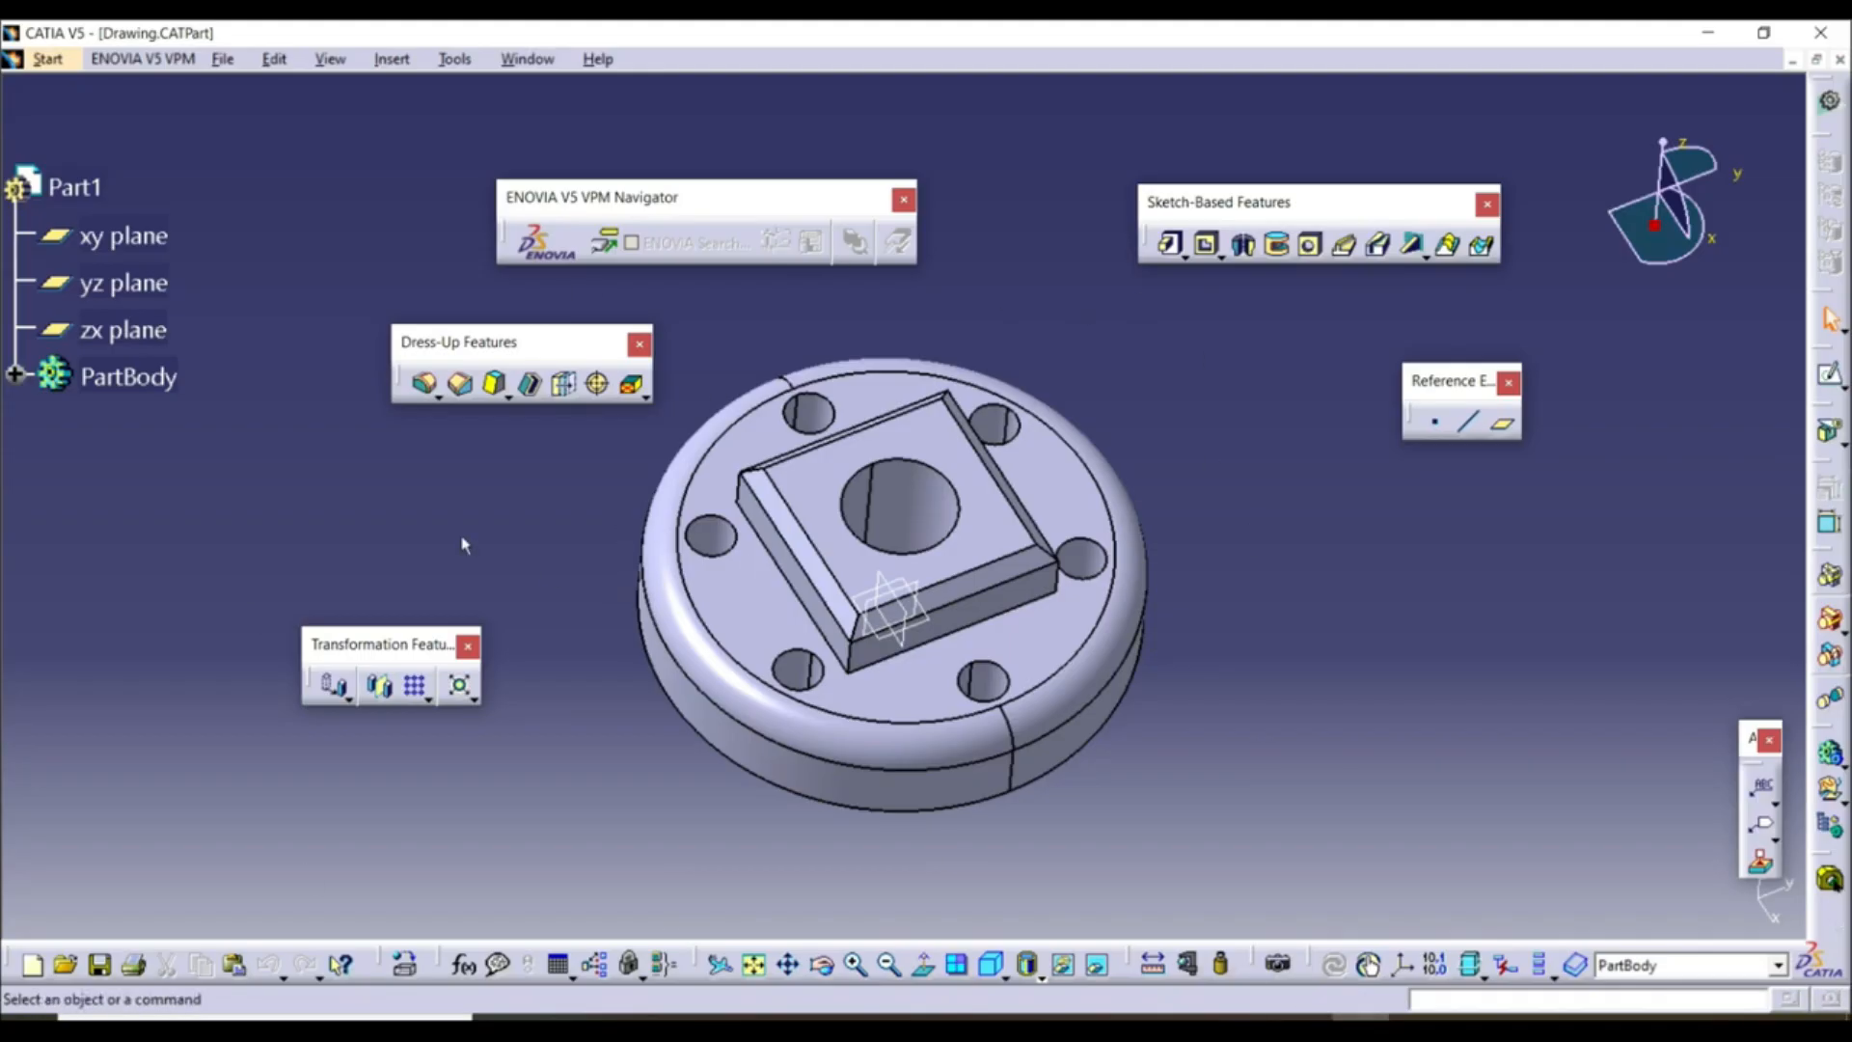
Start a new drawing of the part in the Drafting workbench with the automatic front, top and left view layout
left_click(47, 58)
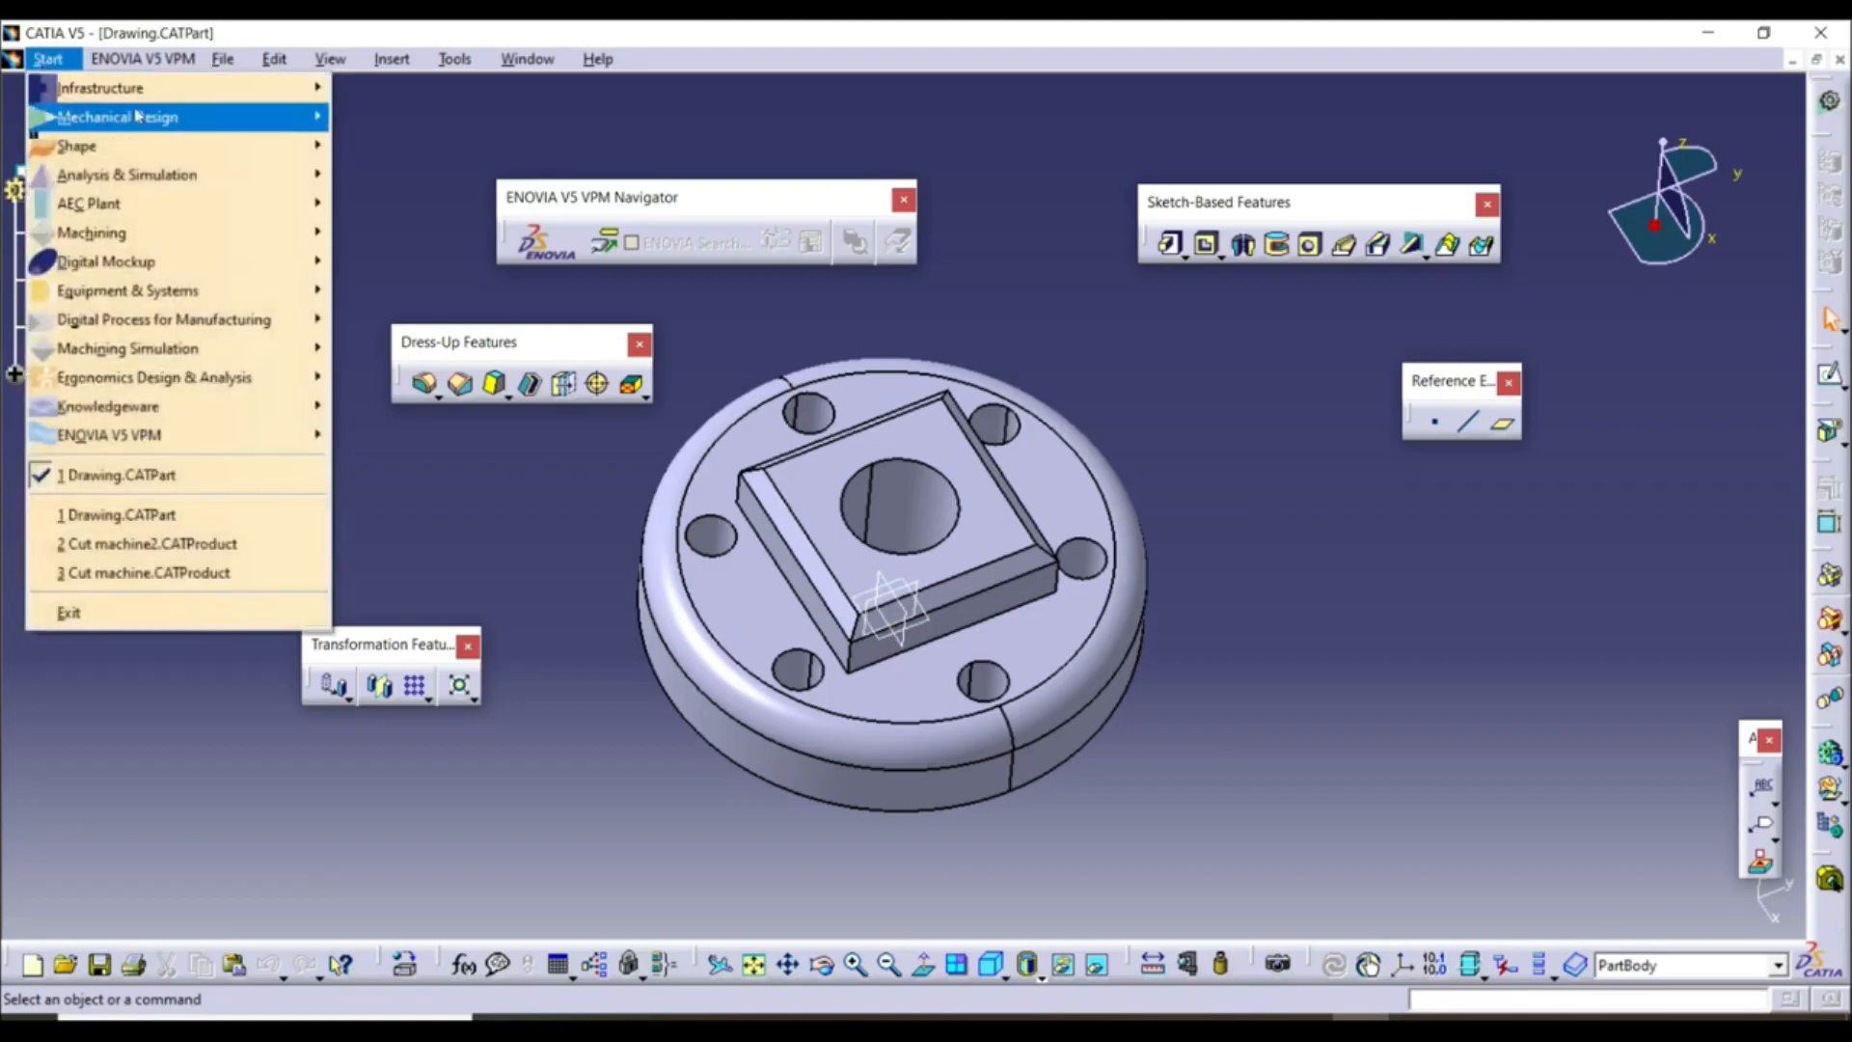
mouse_move(154, 116)
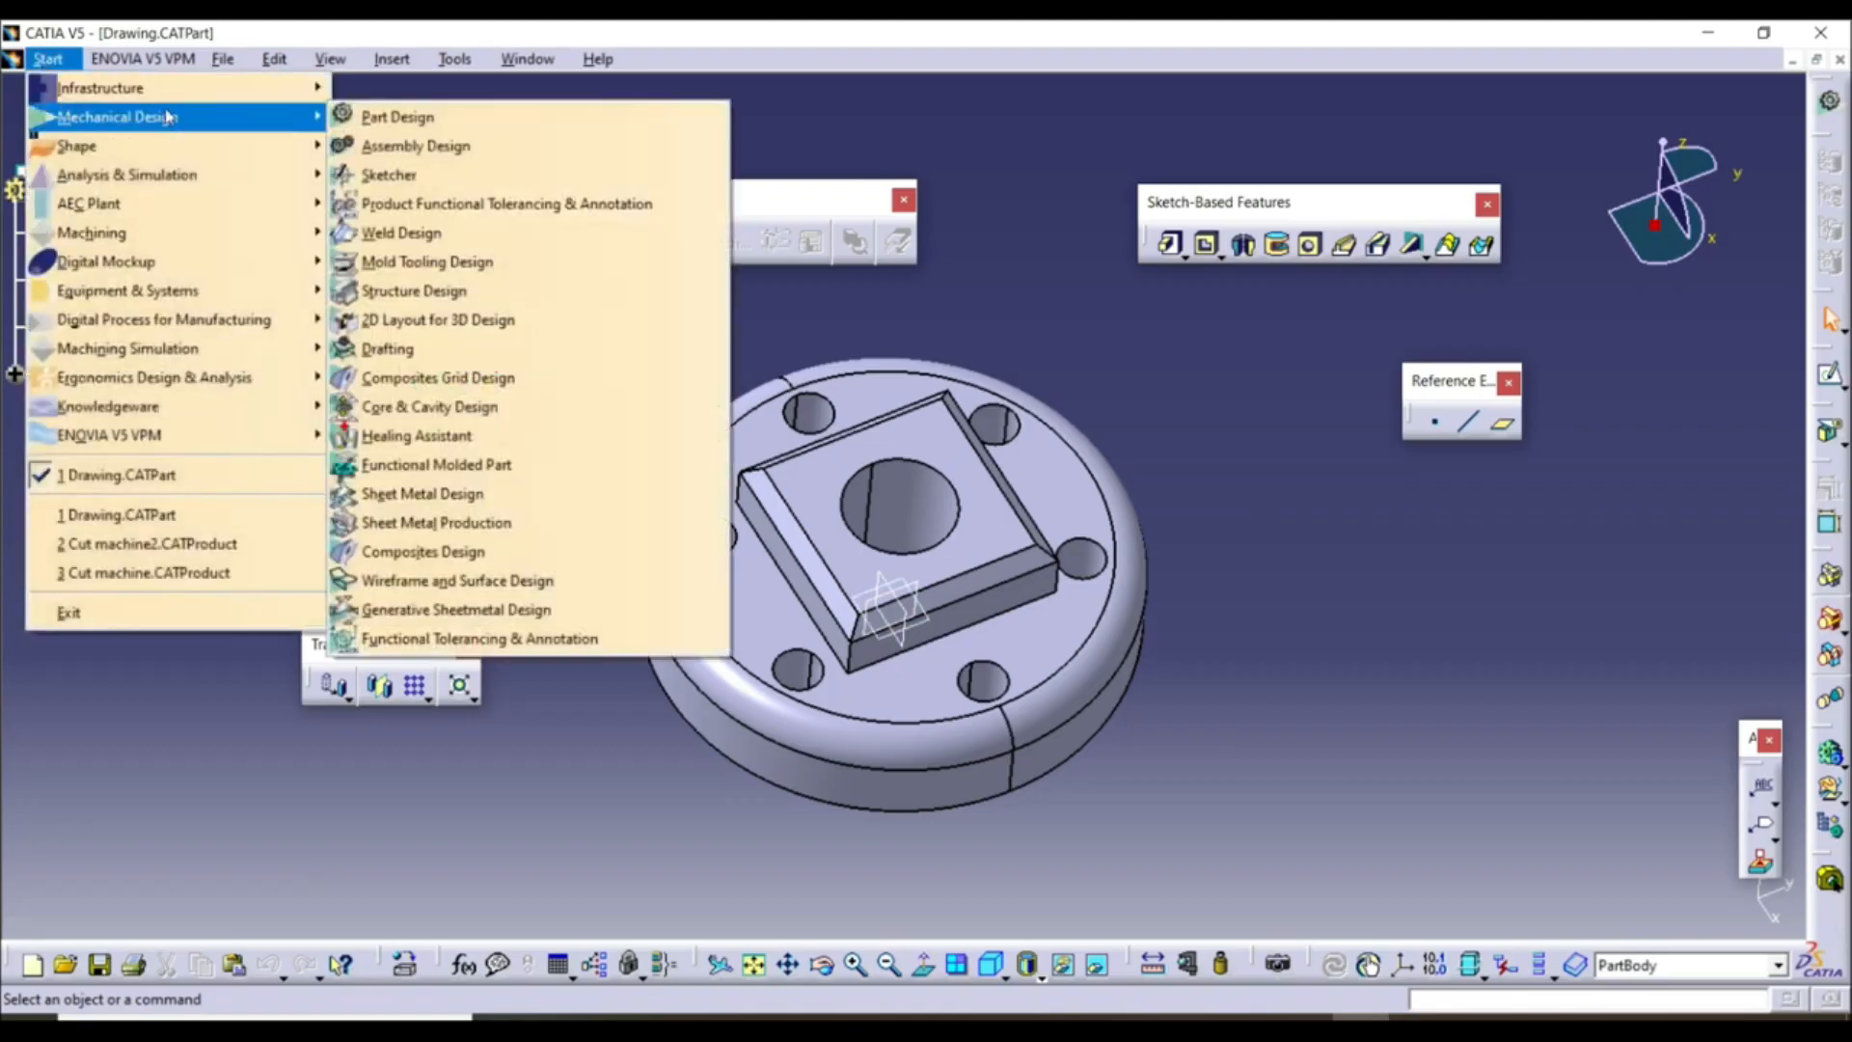
left_click(415, 352)
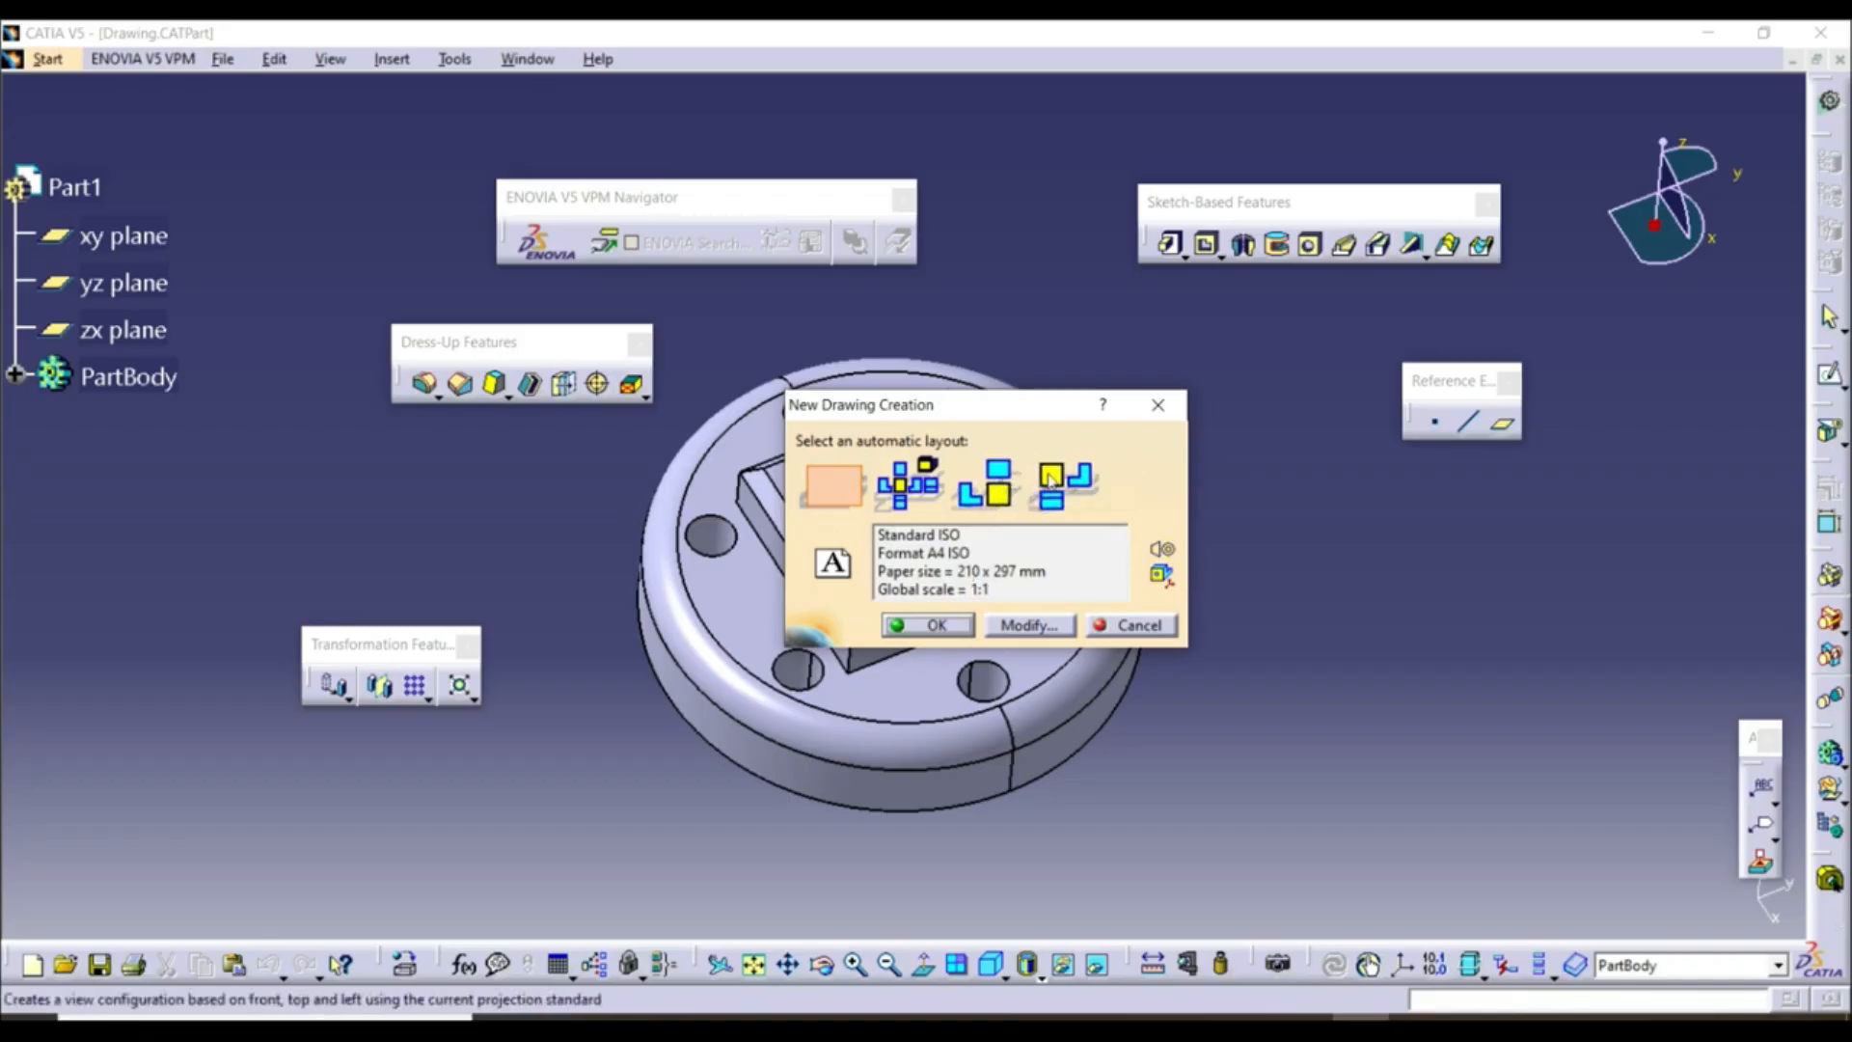
left_click(1051, 478)
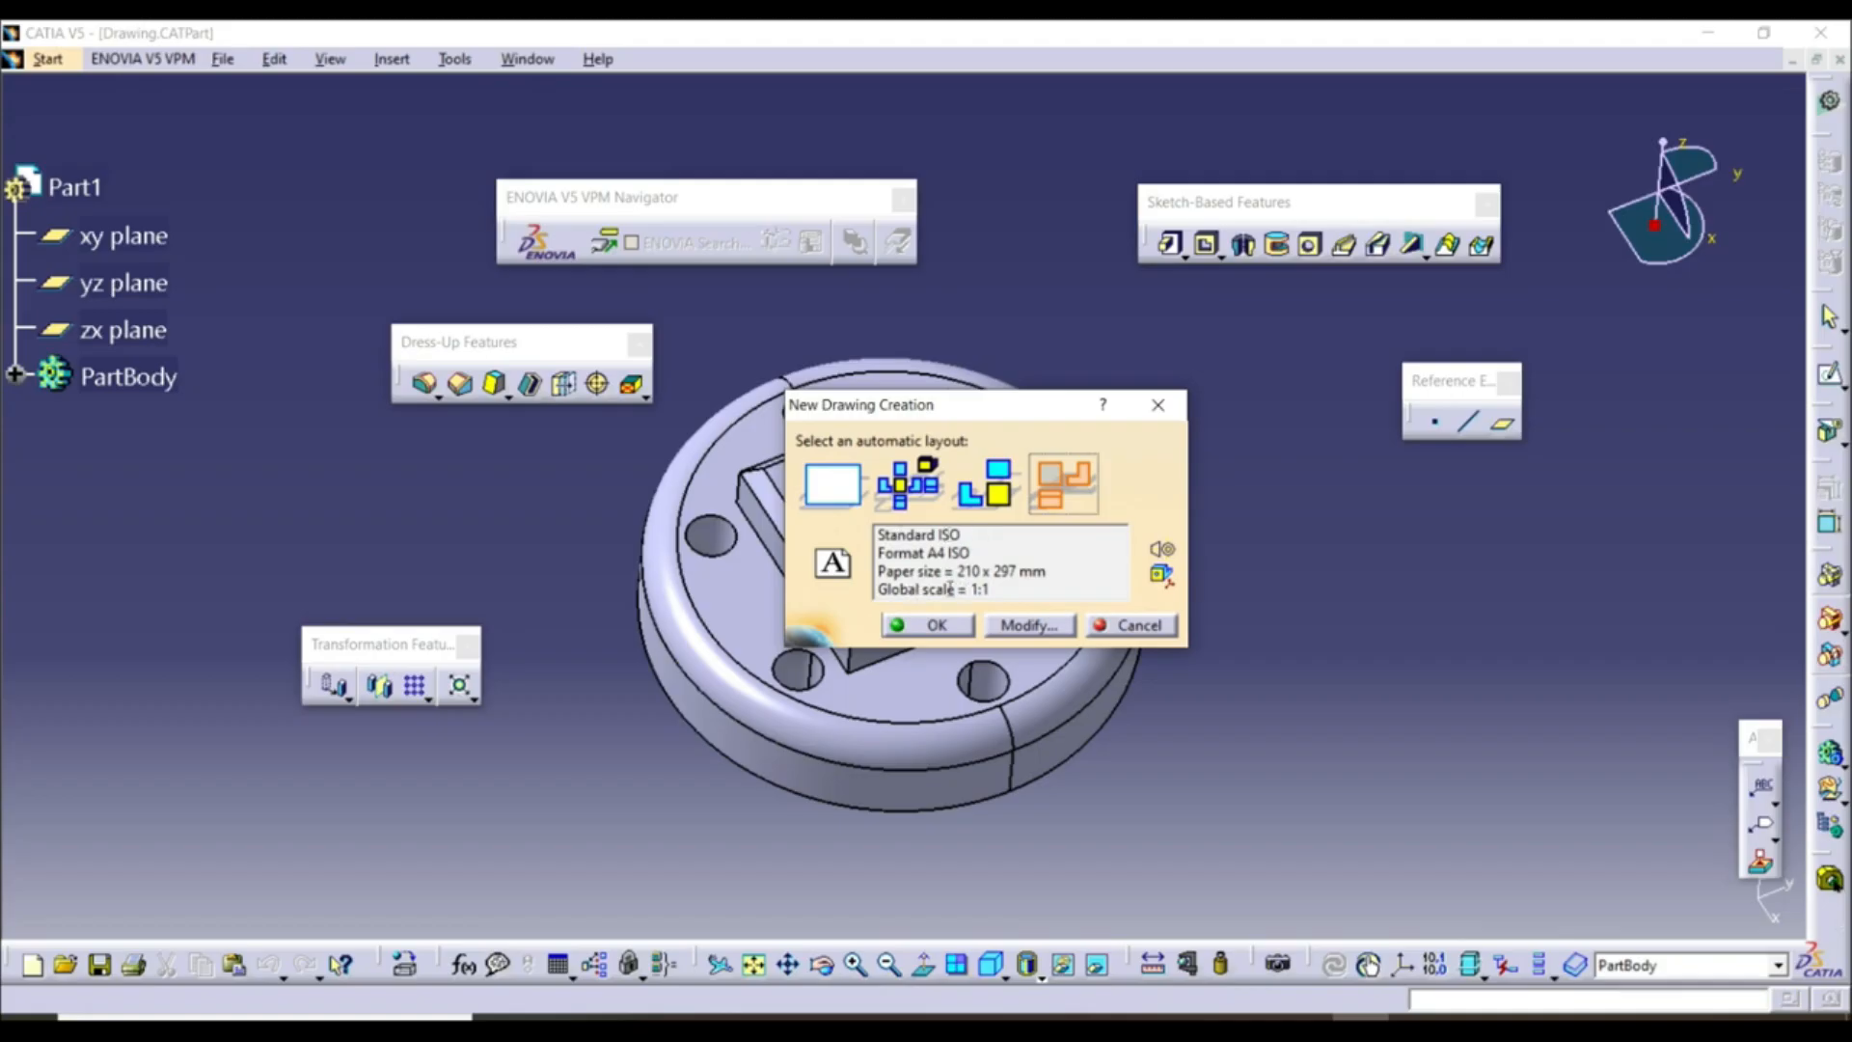
Set the new drawing to the ISO standard with the A0 ISO sheet style in landscape, and create it
left_click(1004, 624)
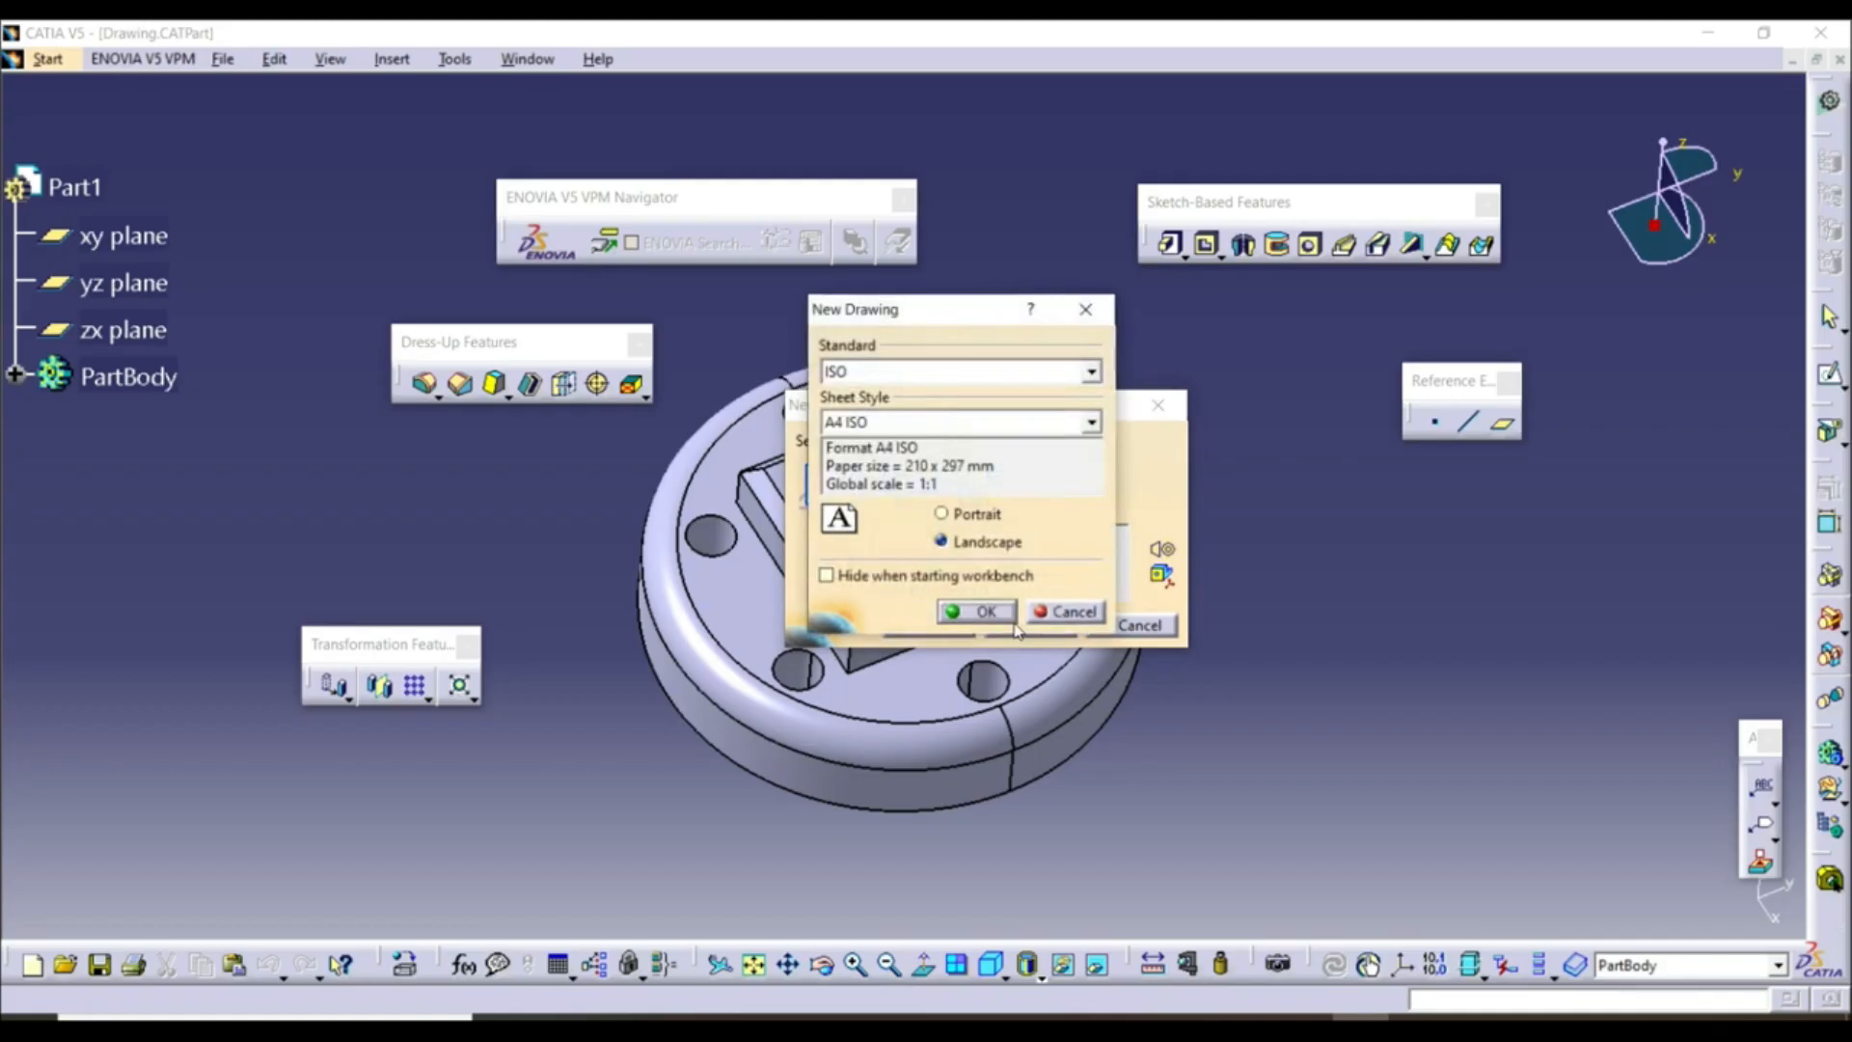
left_click(897, 371)
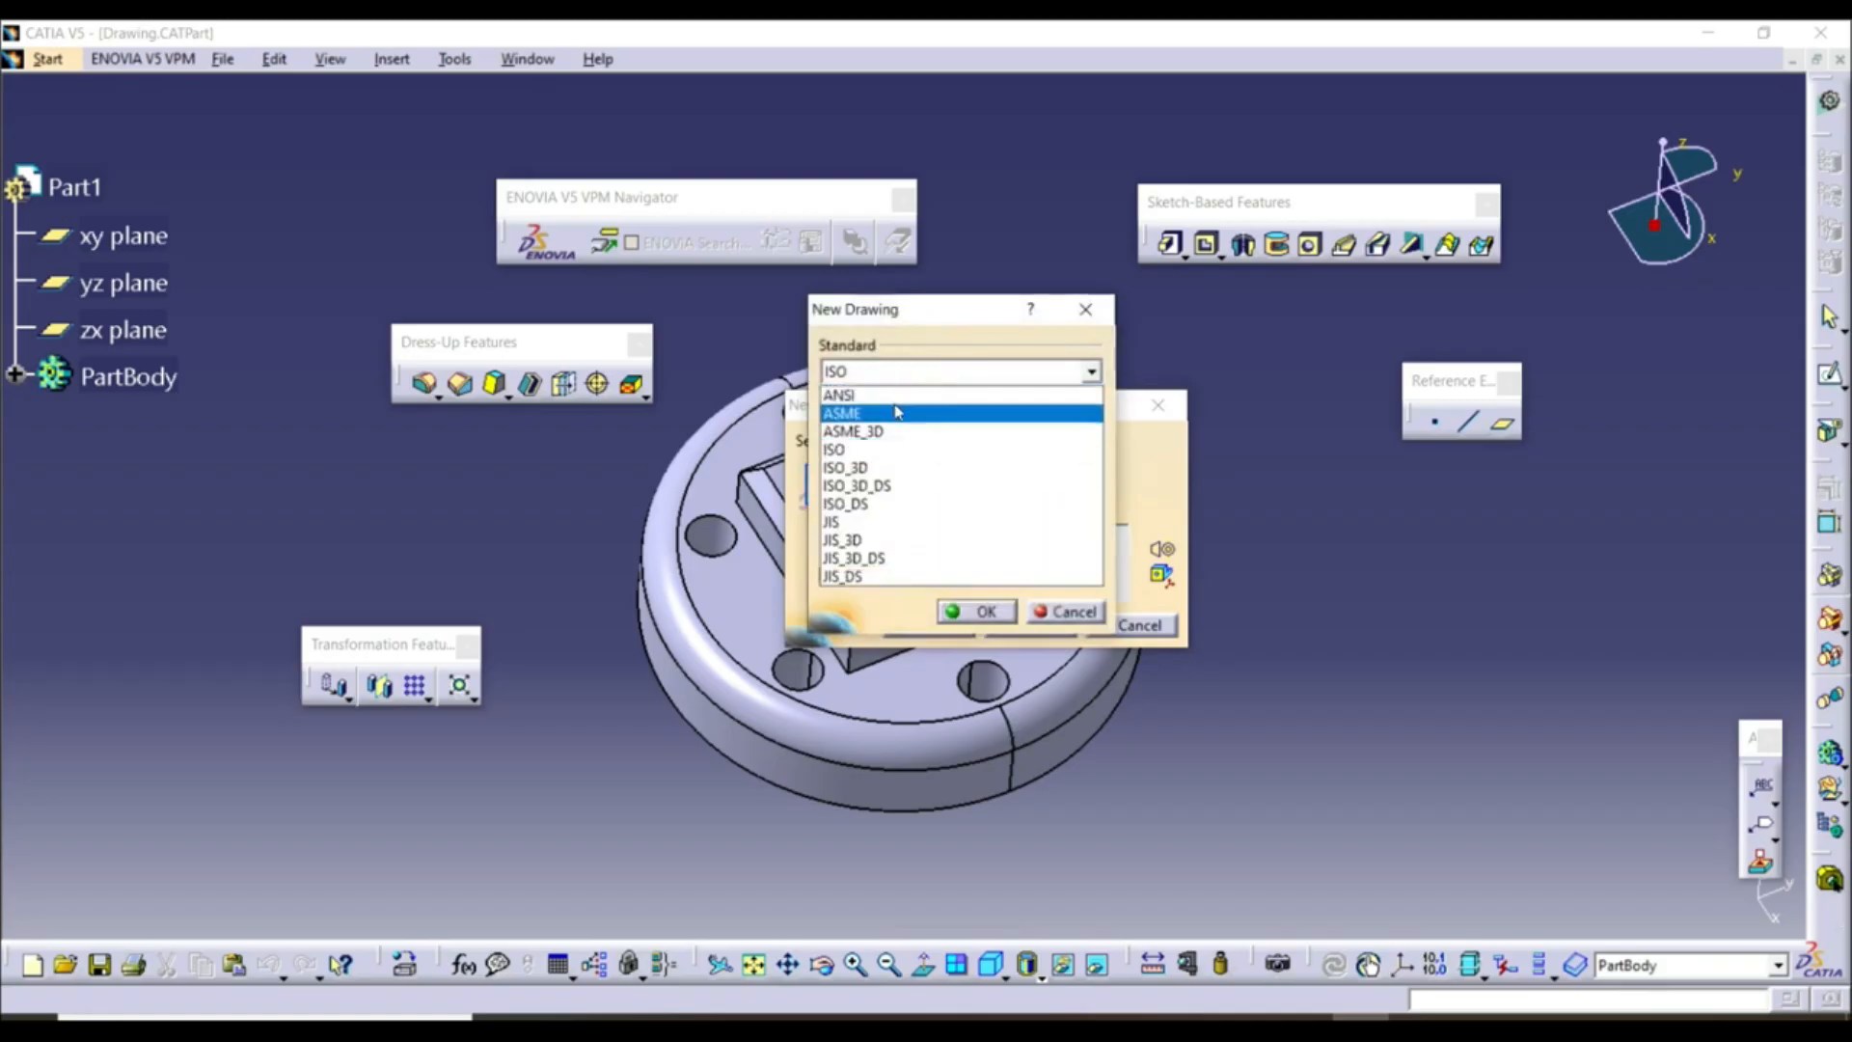
left_click(875, 455)
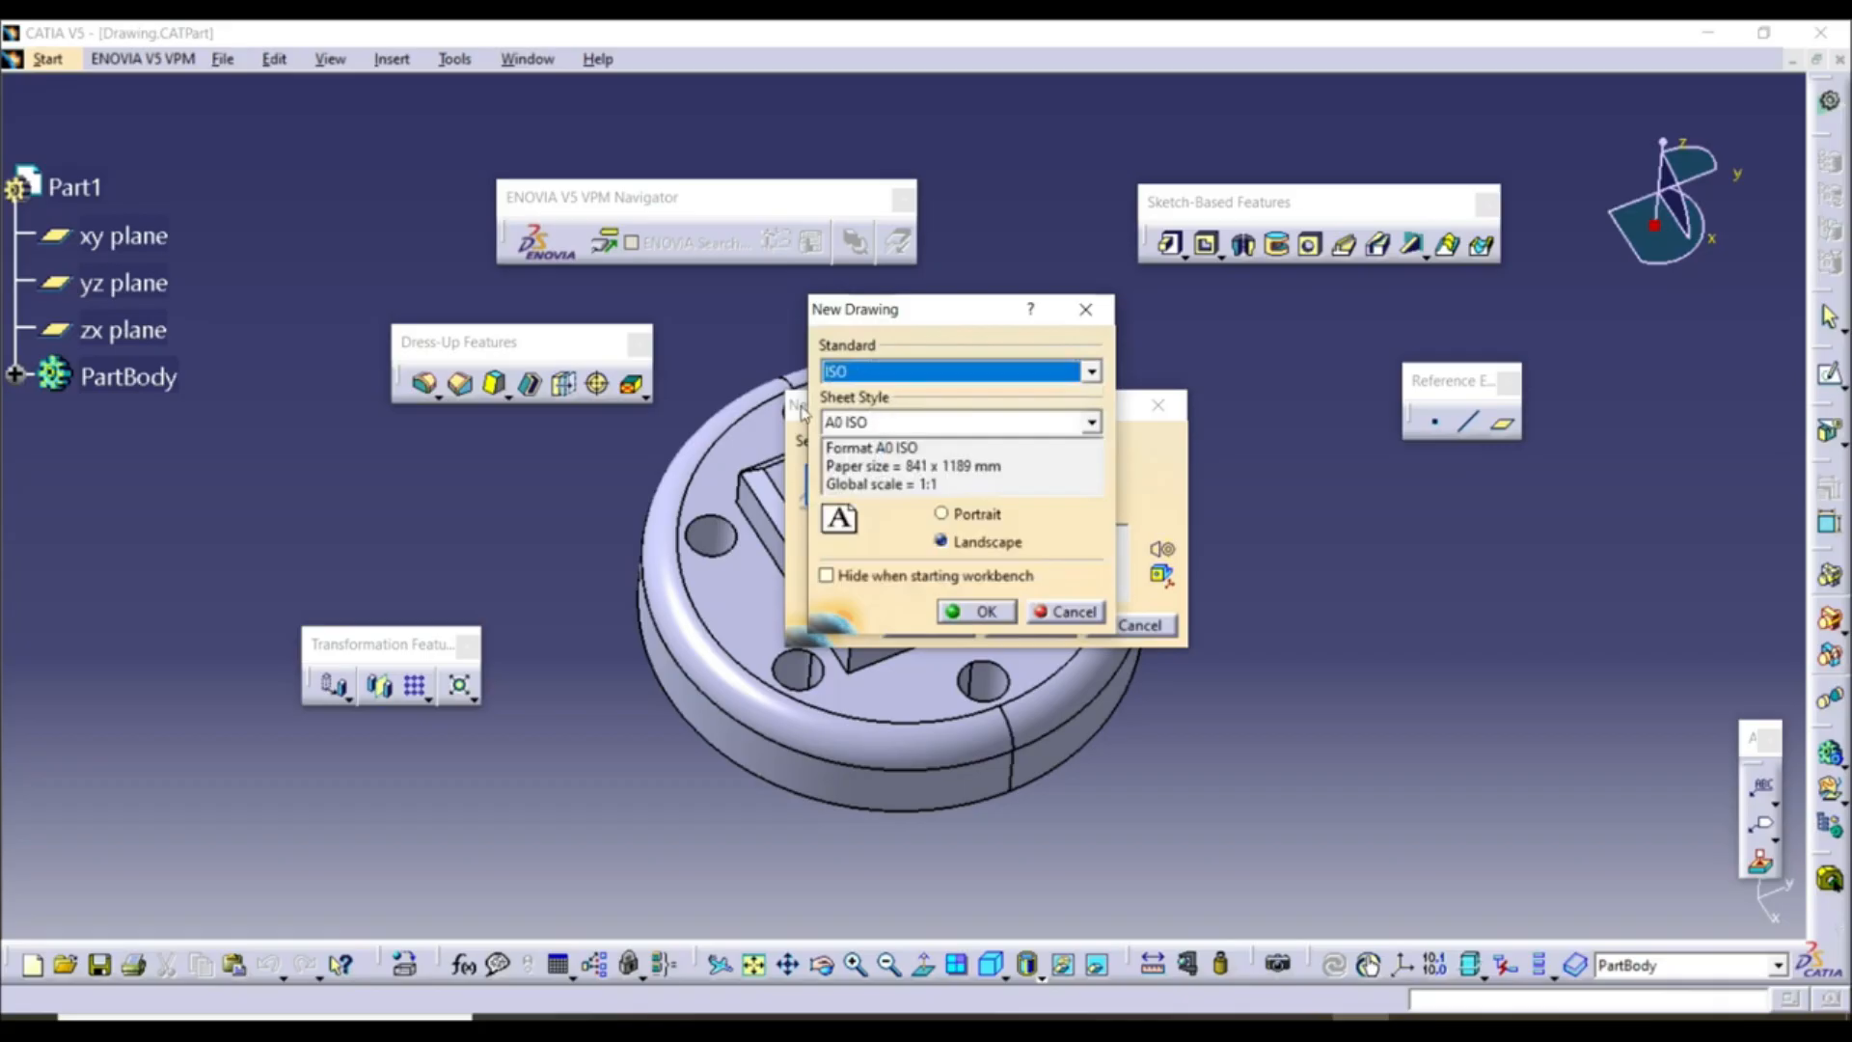
left_click(894, 422)
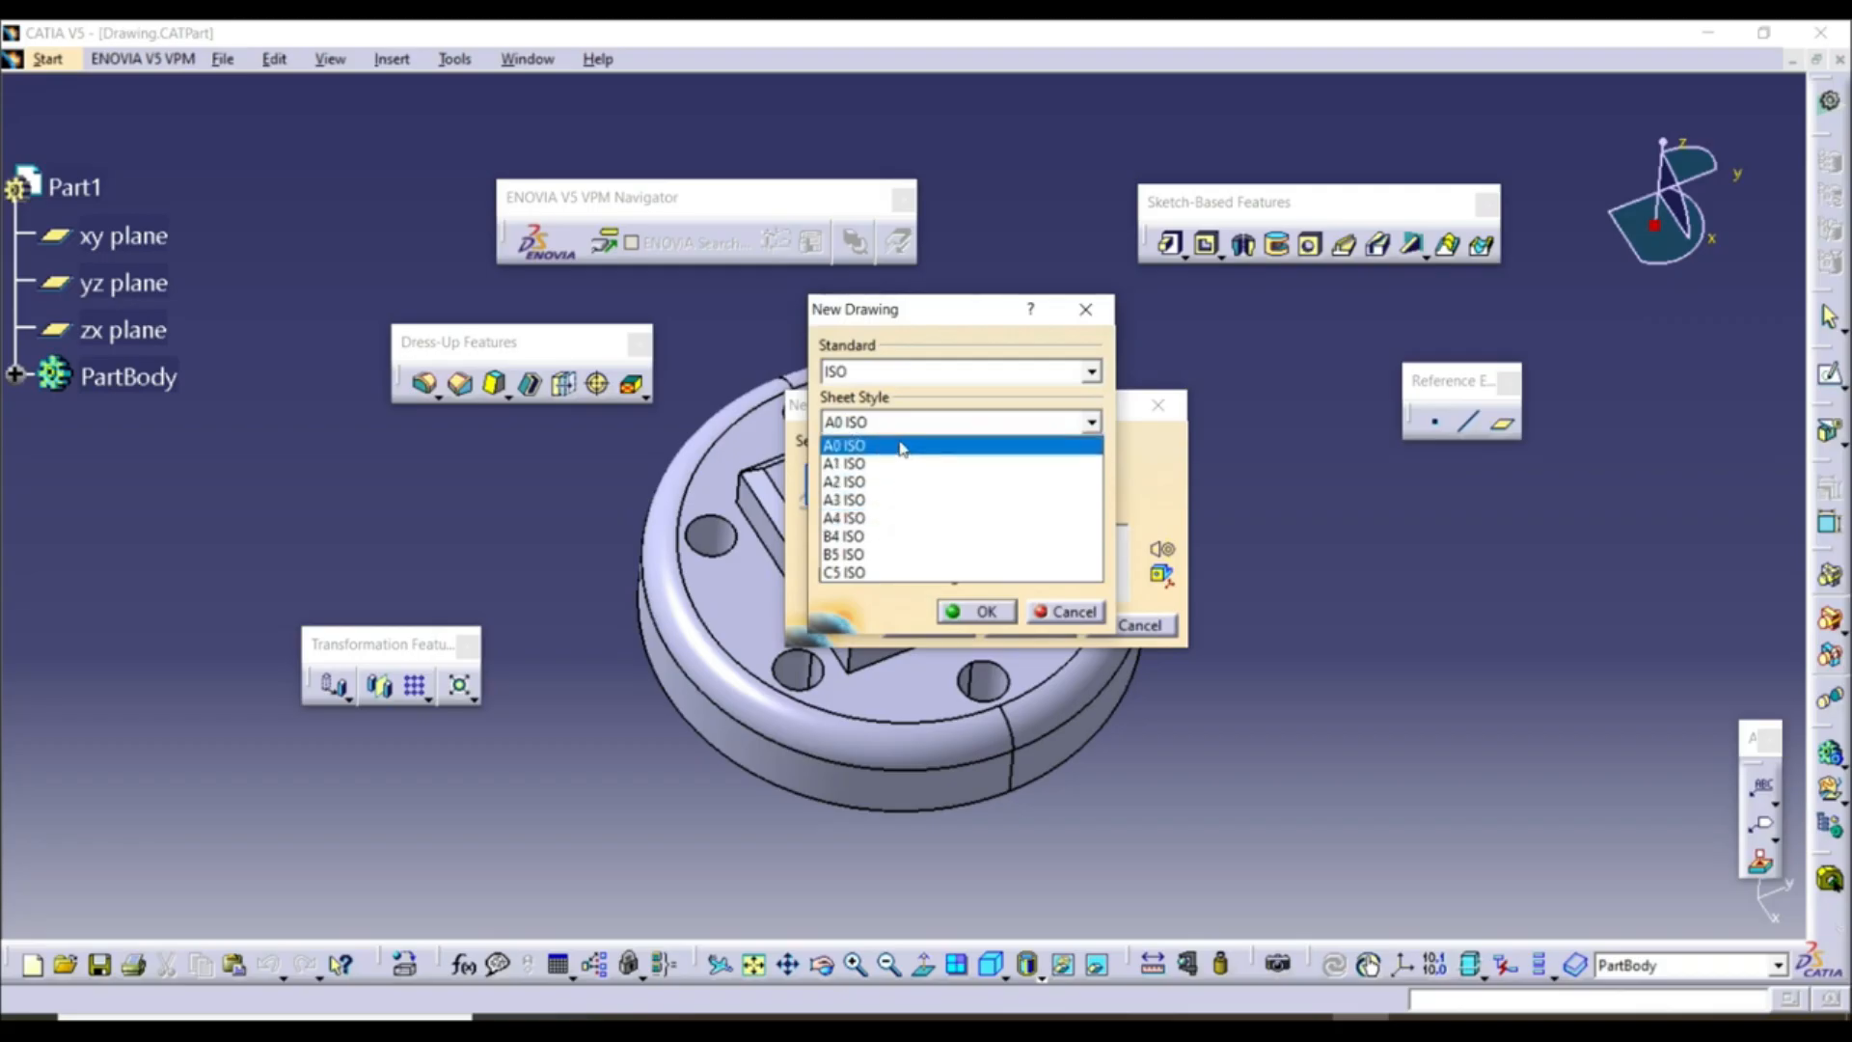
left_click(896, 446)
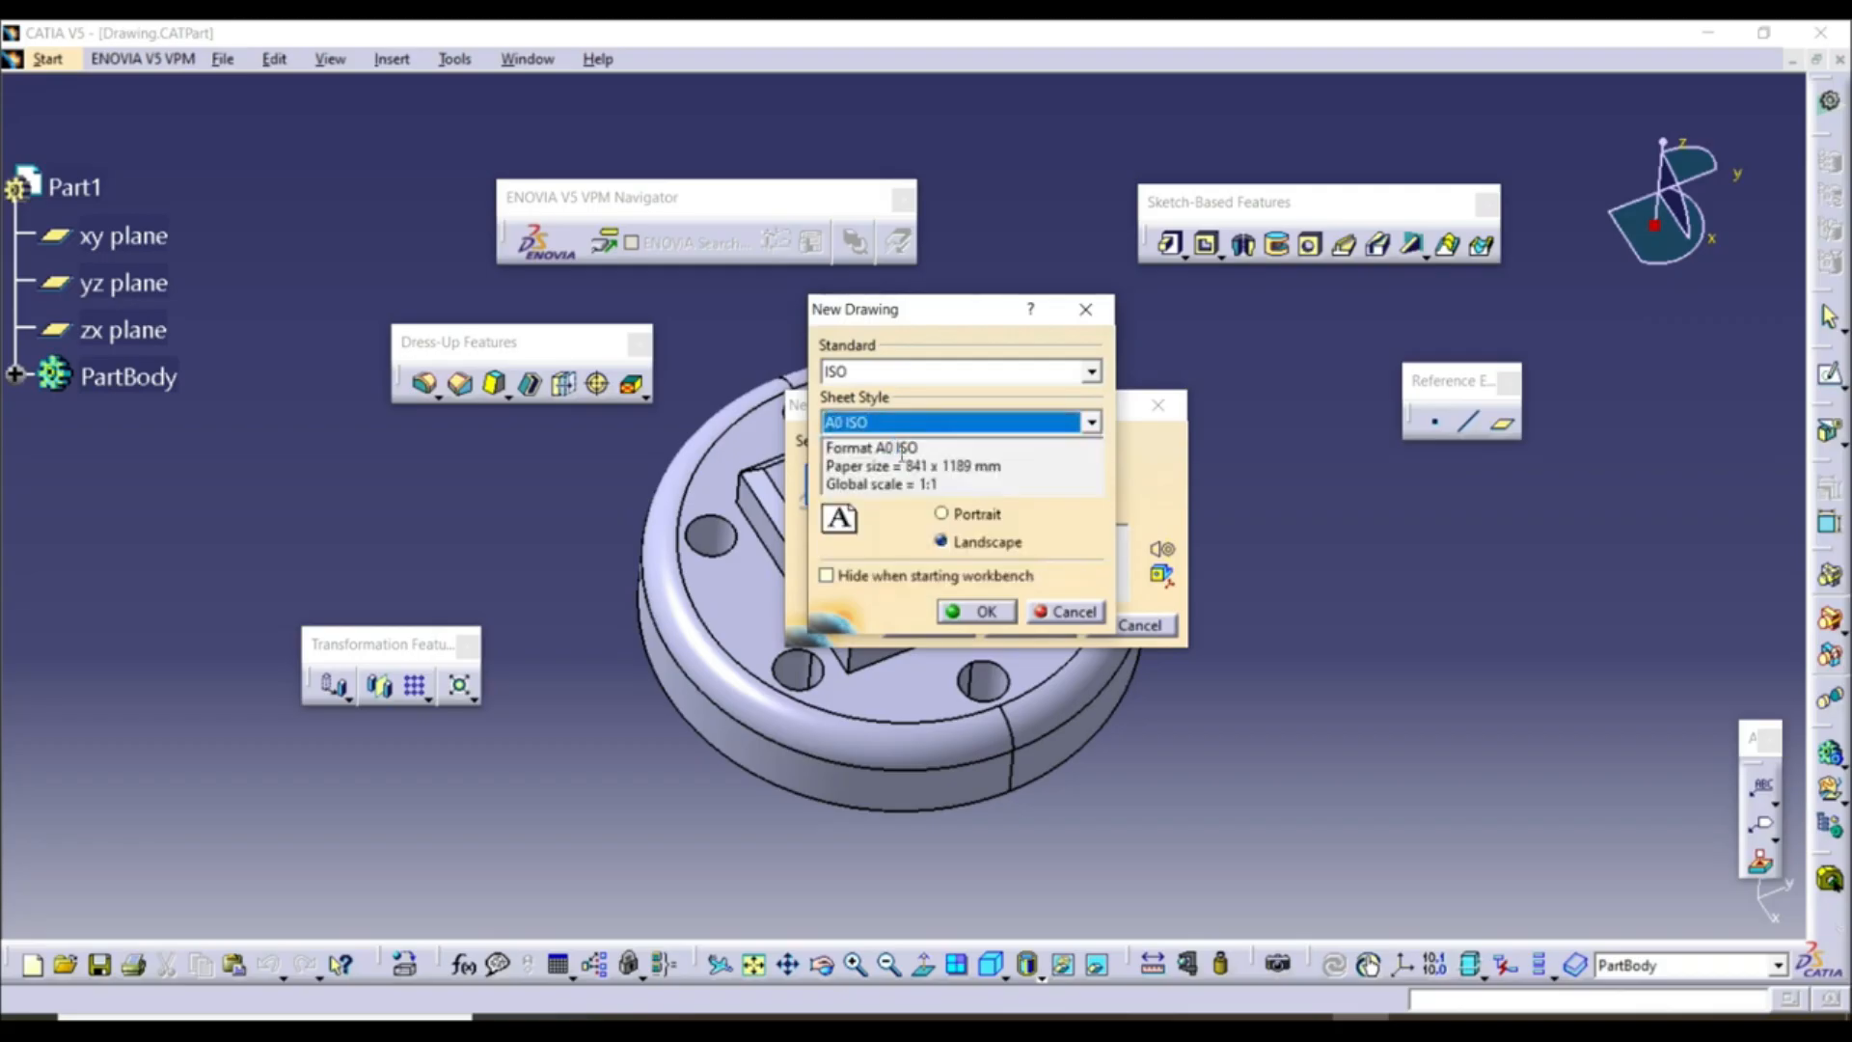
left_click(888, 485)
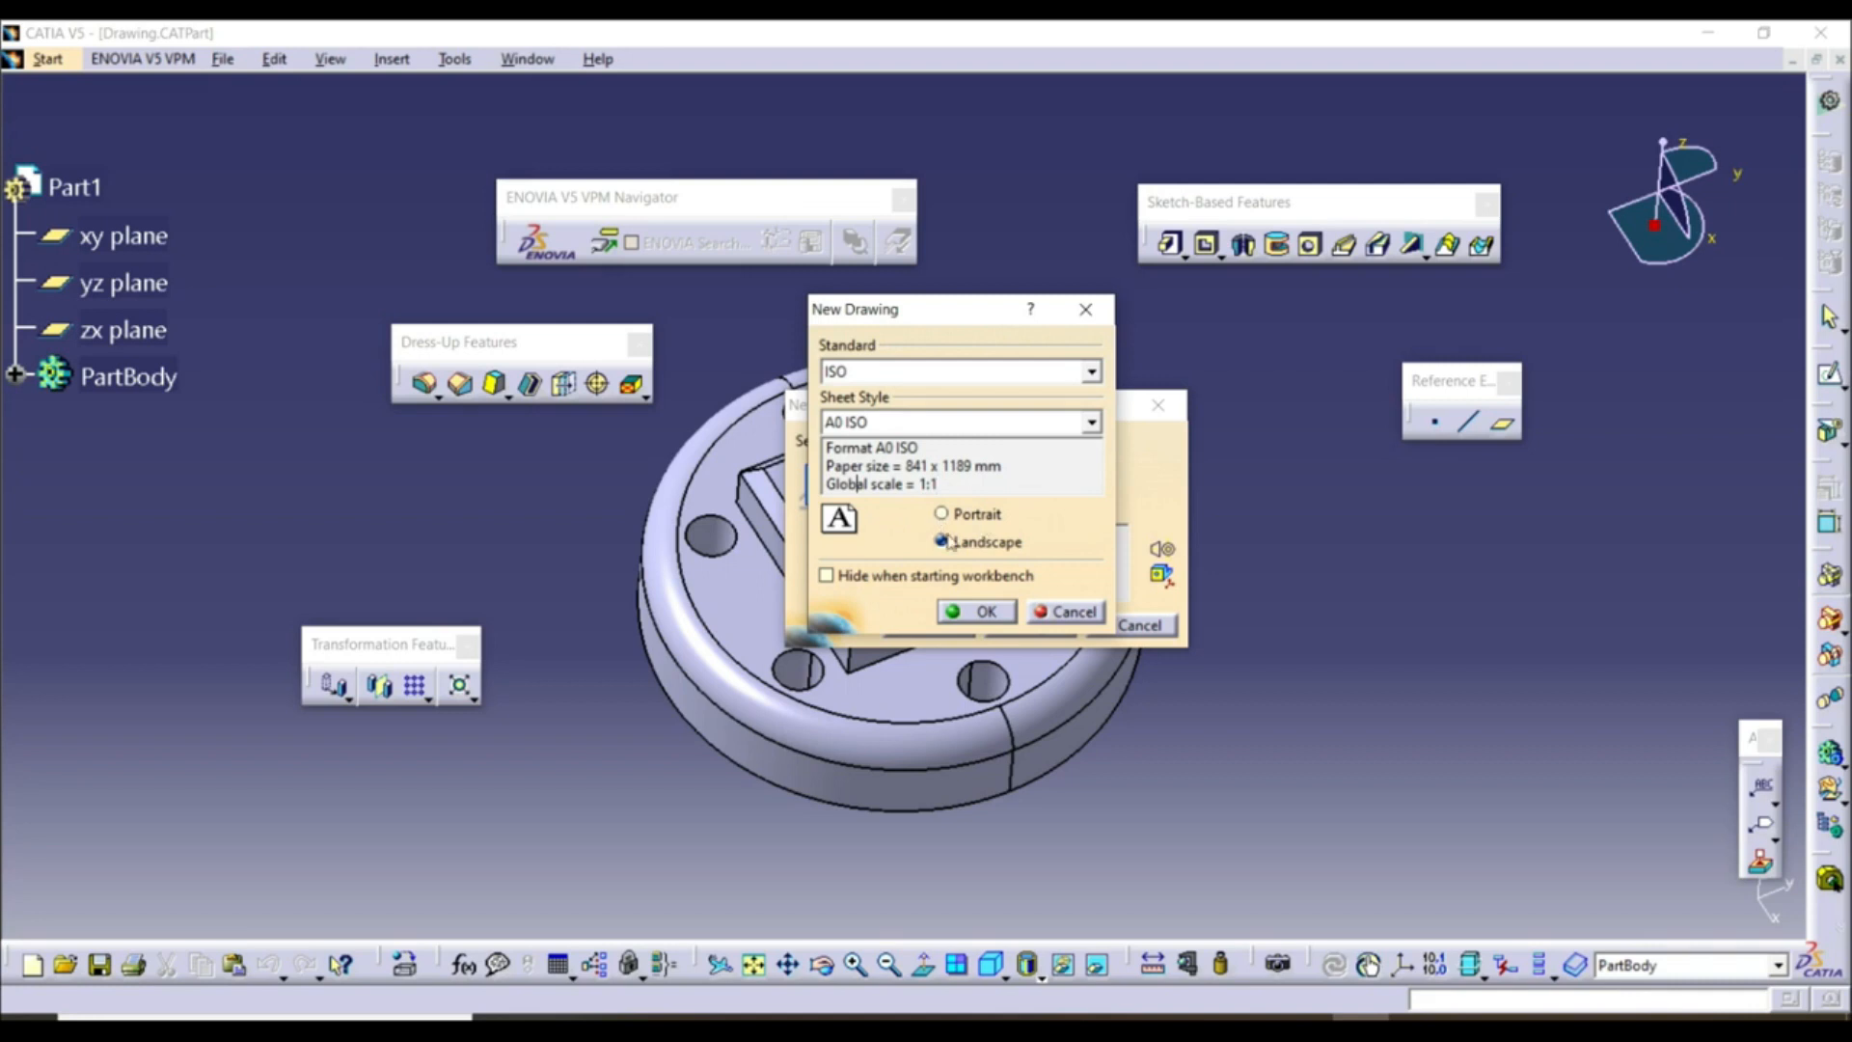
left_click(989, 617)
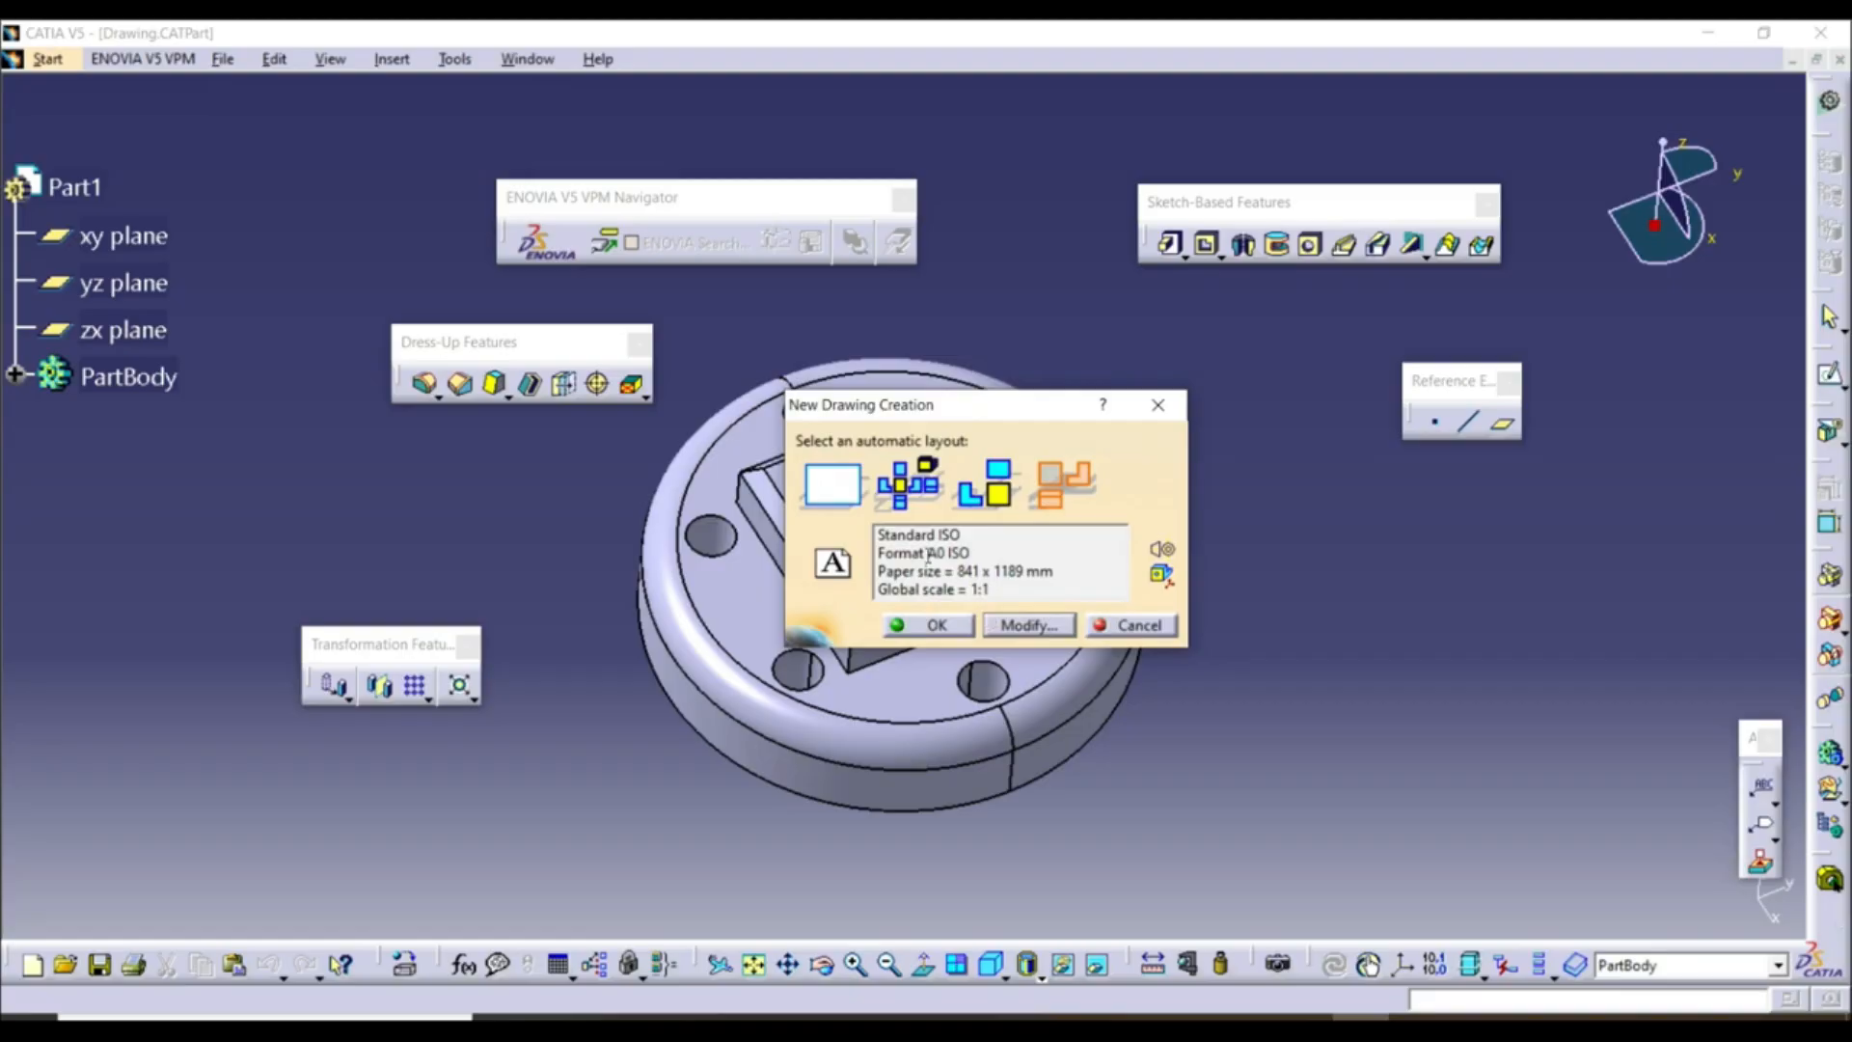
left_click(943, 624)
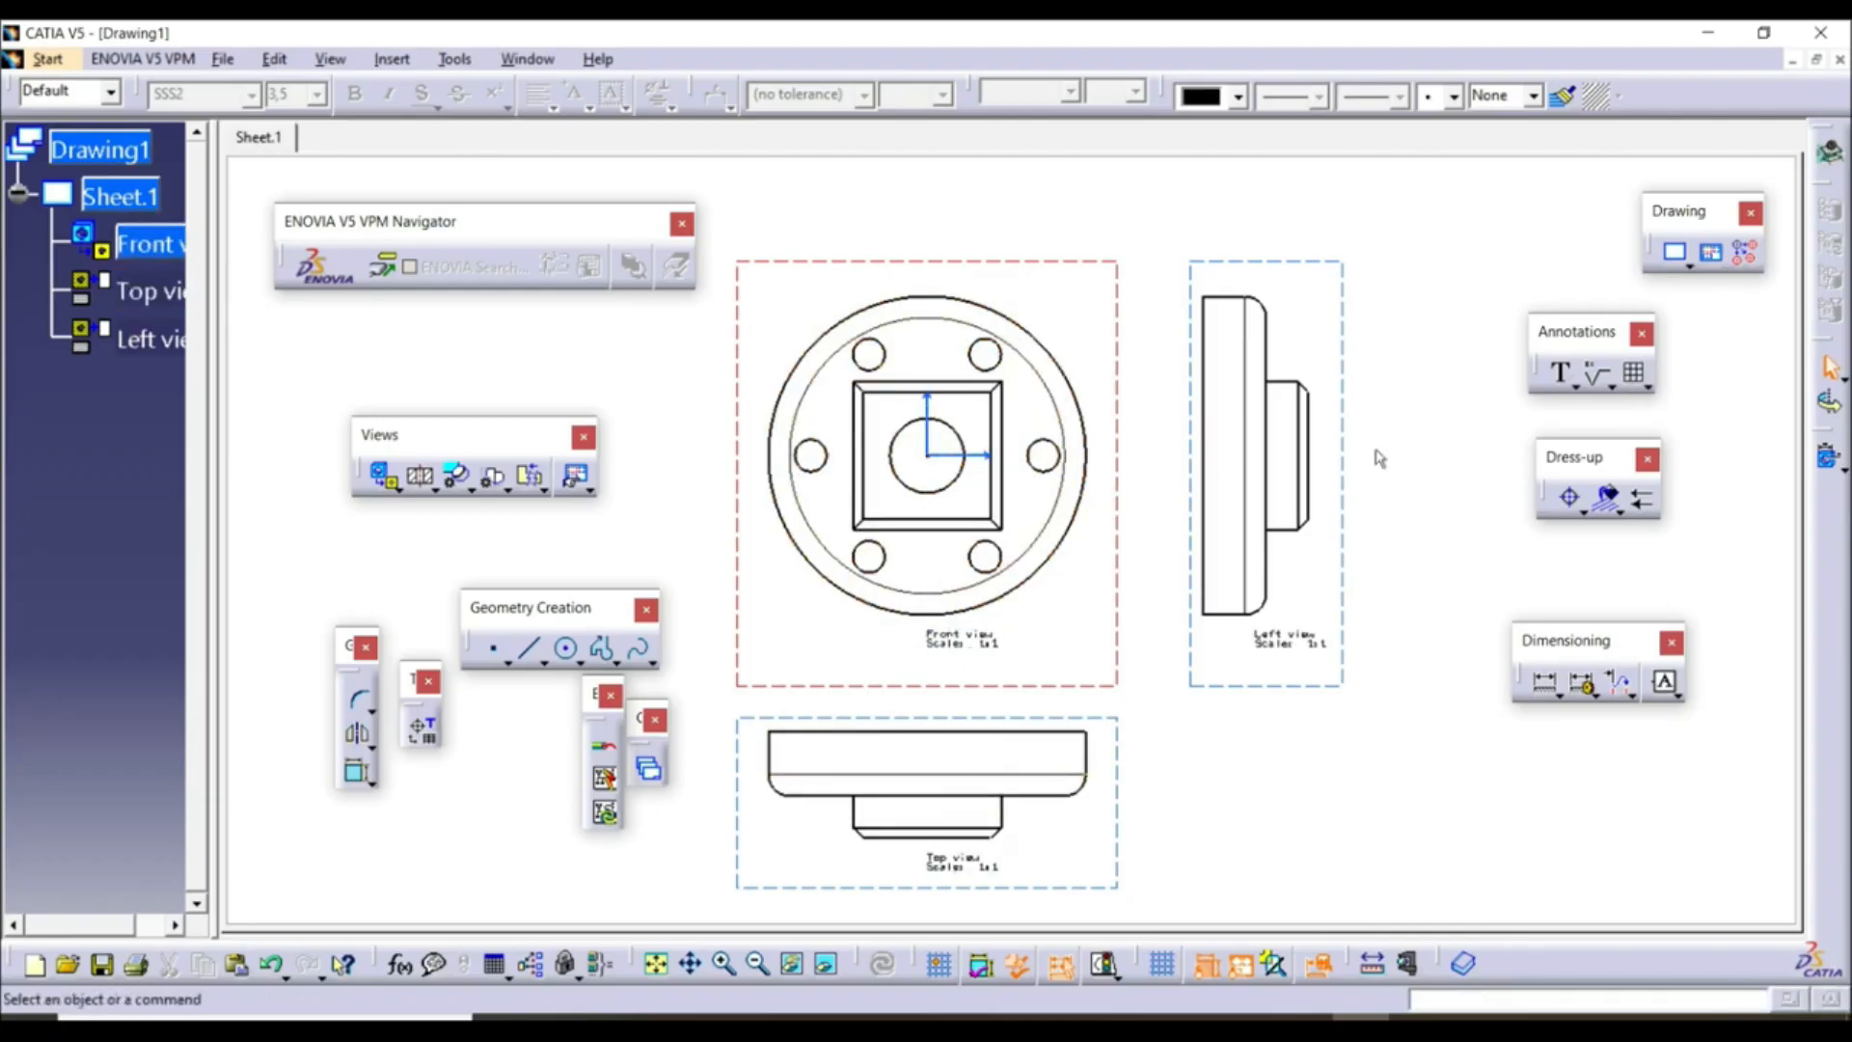
Widen the specification tree and move the front view with its aligned views to the upper-left area of the sheet
left_click(900, 537)
left_click_drag(219, 328, 327, 328)
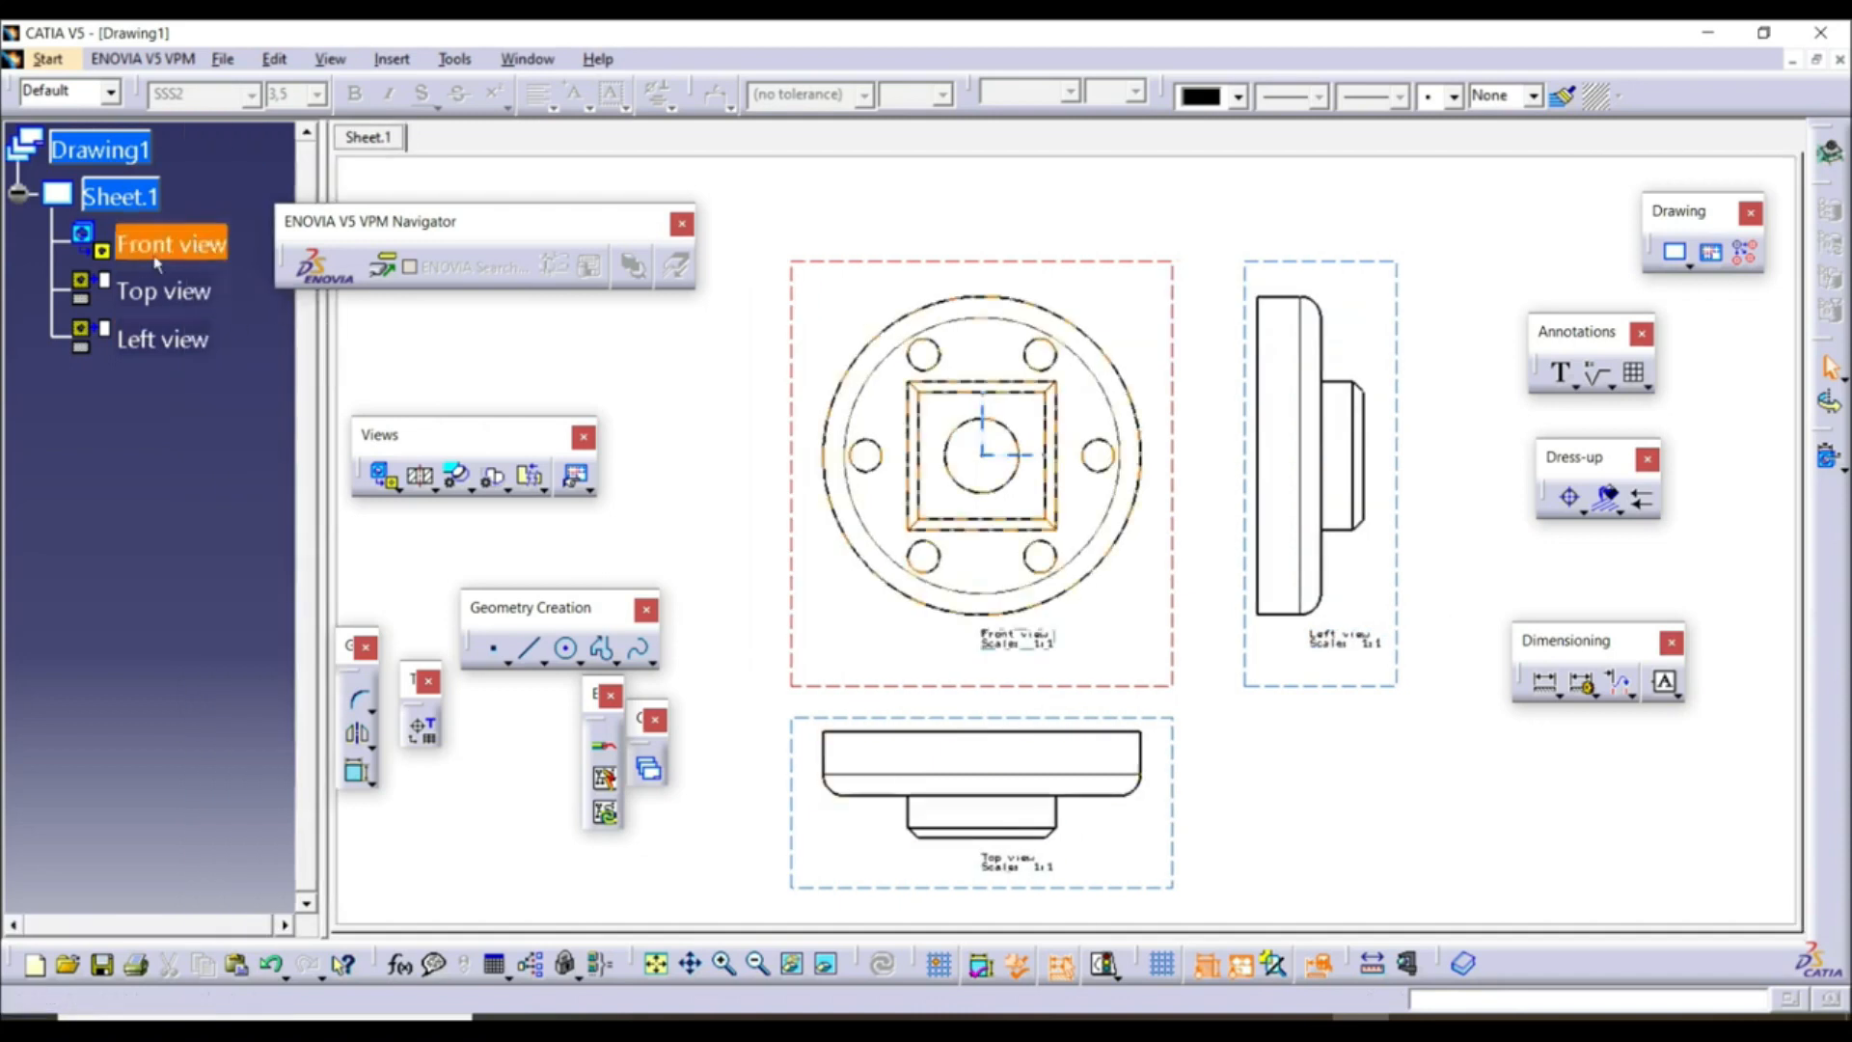
left_click(106, 193)
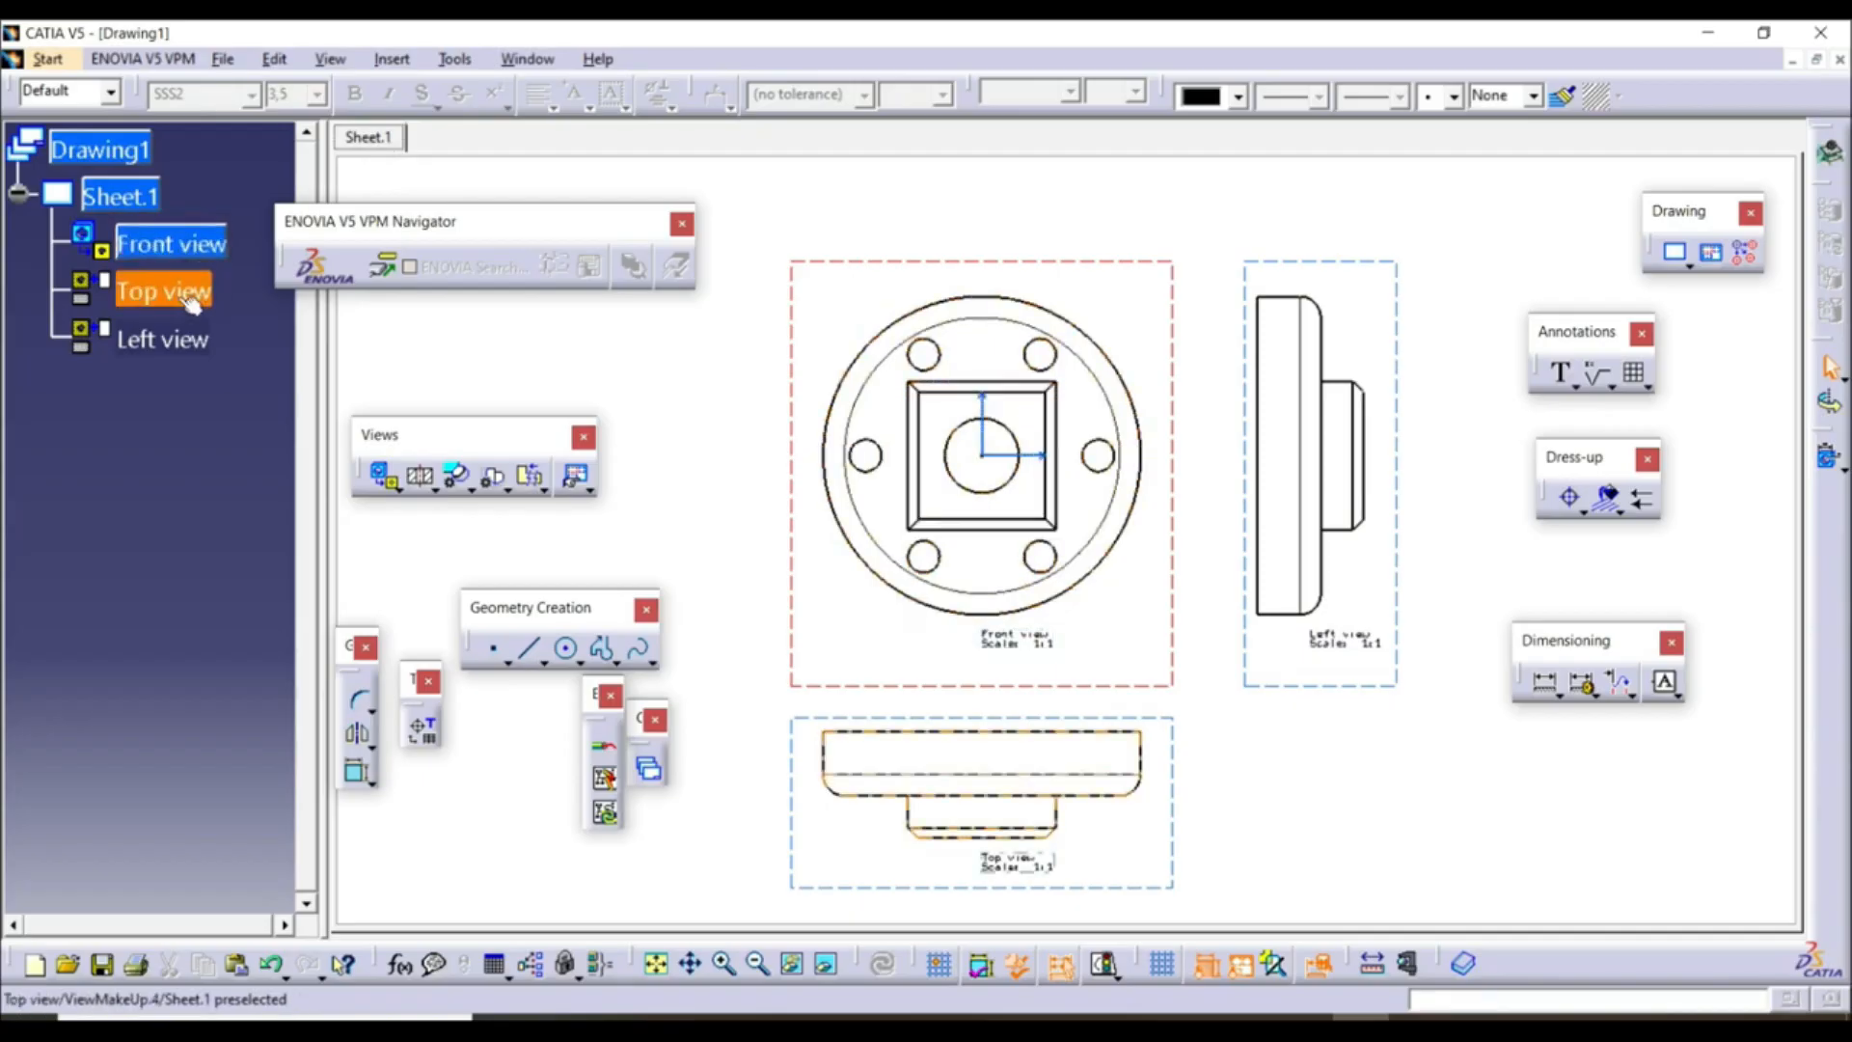
mouse_move(1105, 372)
middle_mouse_down()
mouse_move(1184, 571)
mouse_move(1207, 583)
middle_mouse_up()
middle_click_drag(1223, 417, 1270, 471)
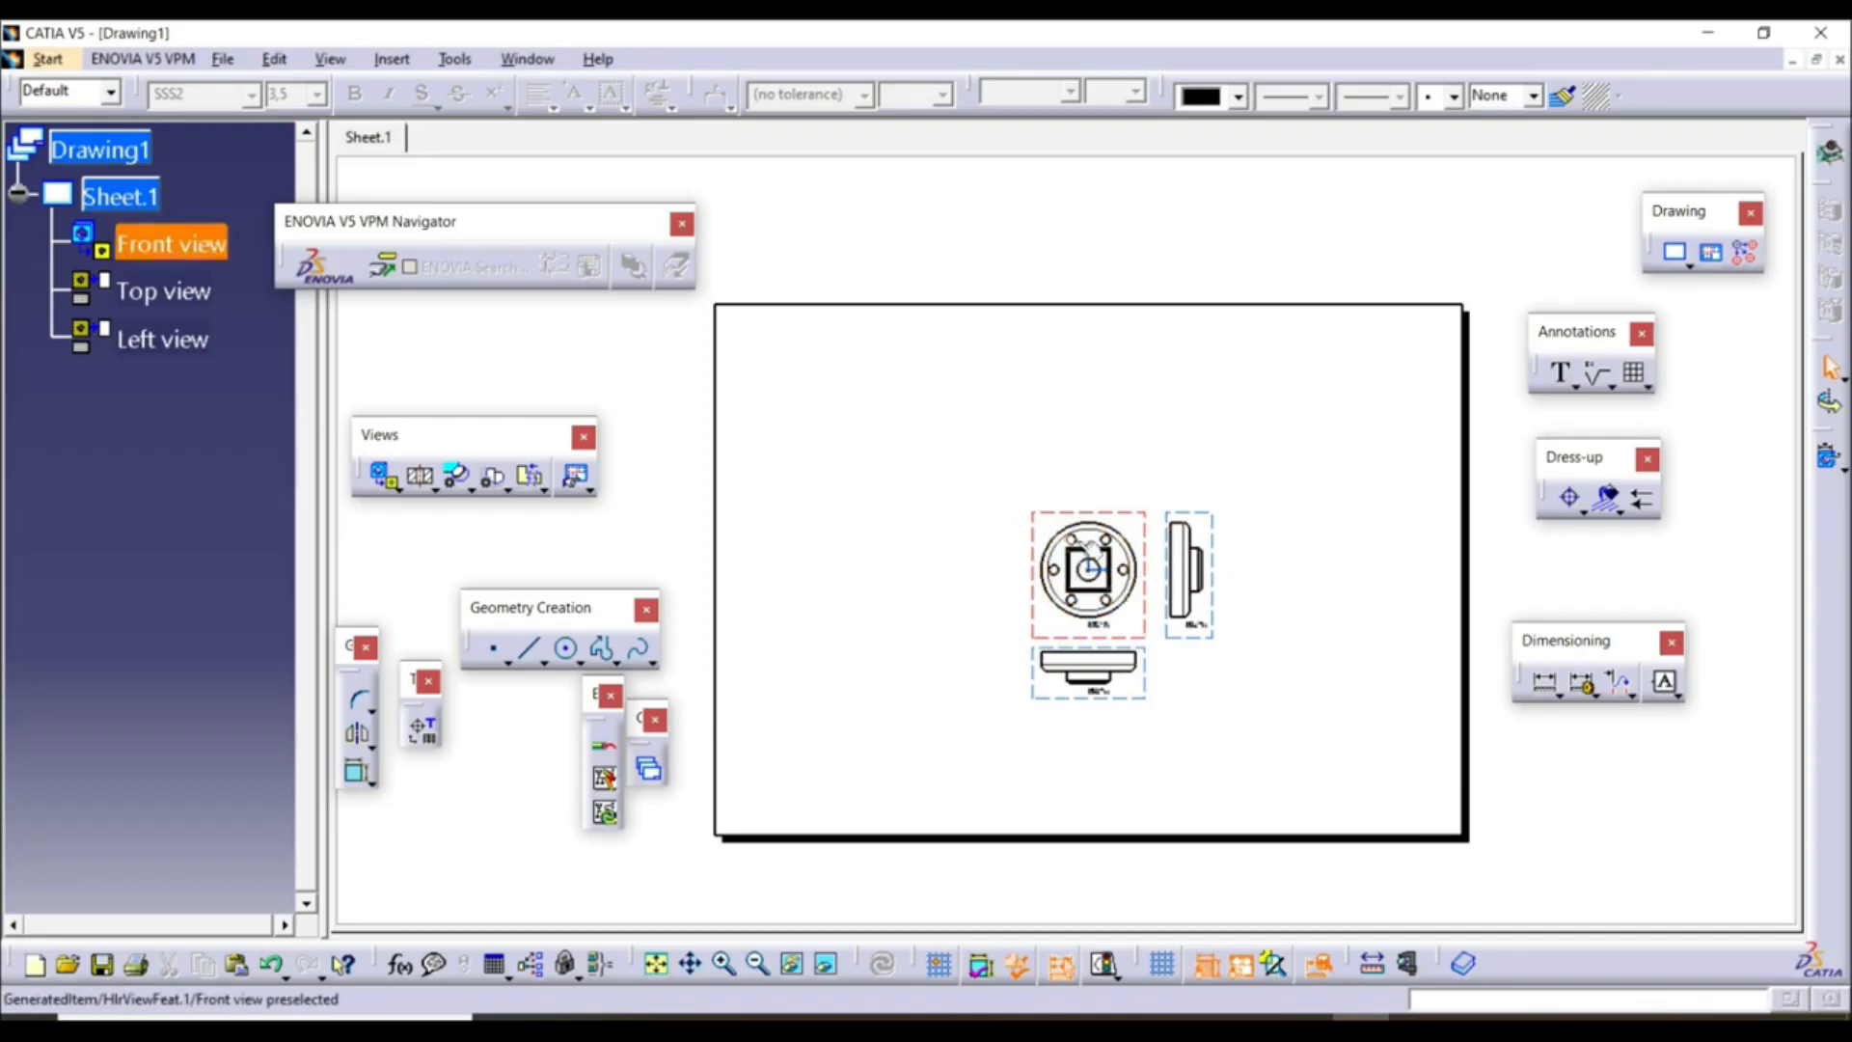
left_click_drag(1090, 518, 828, 365)
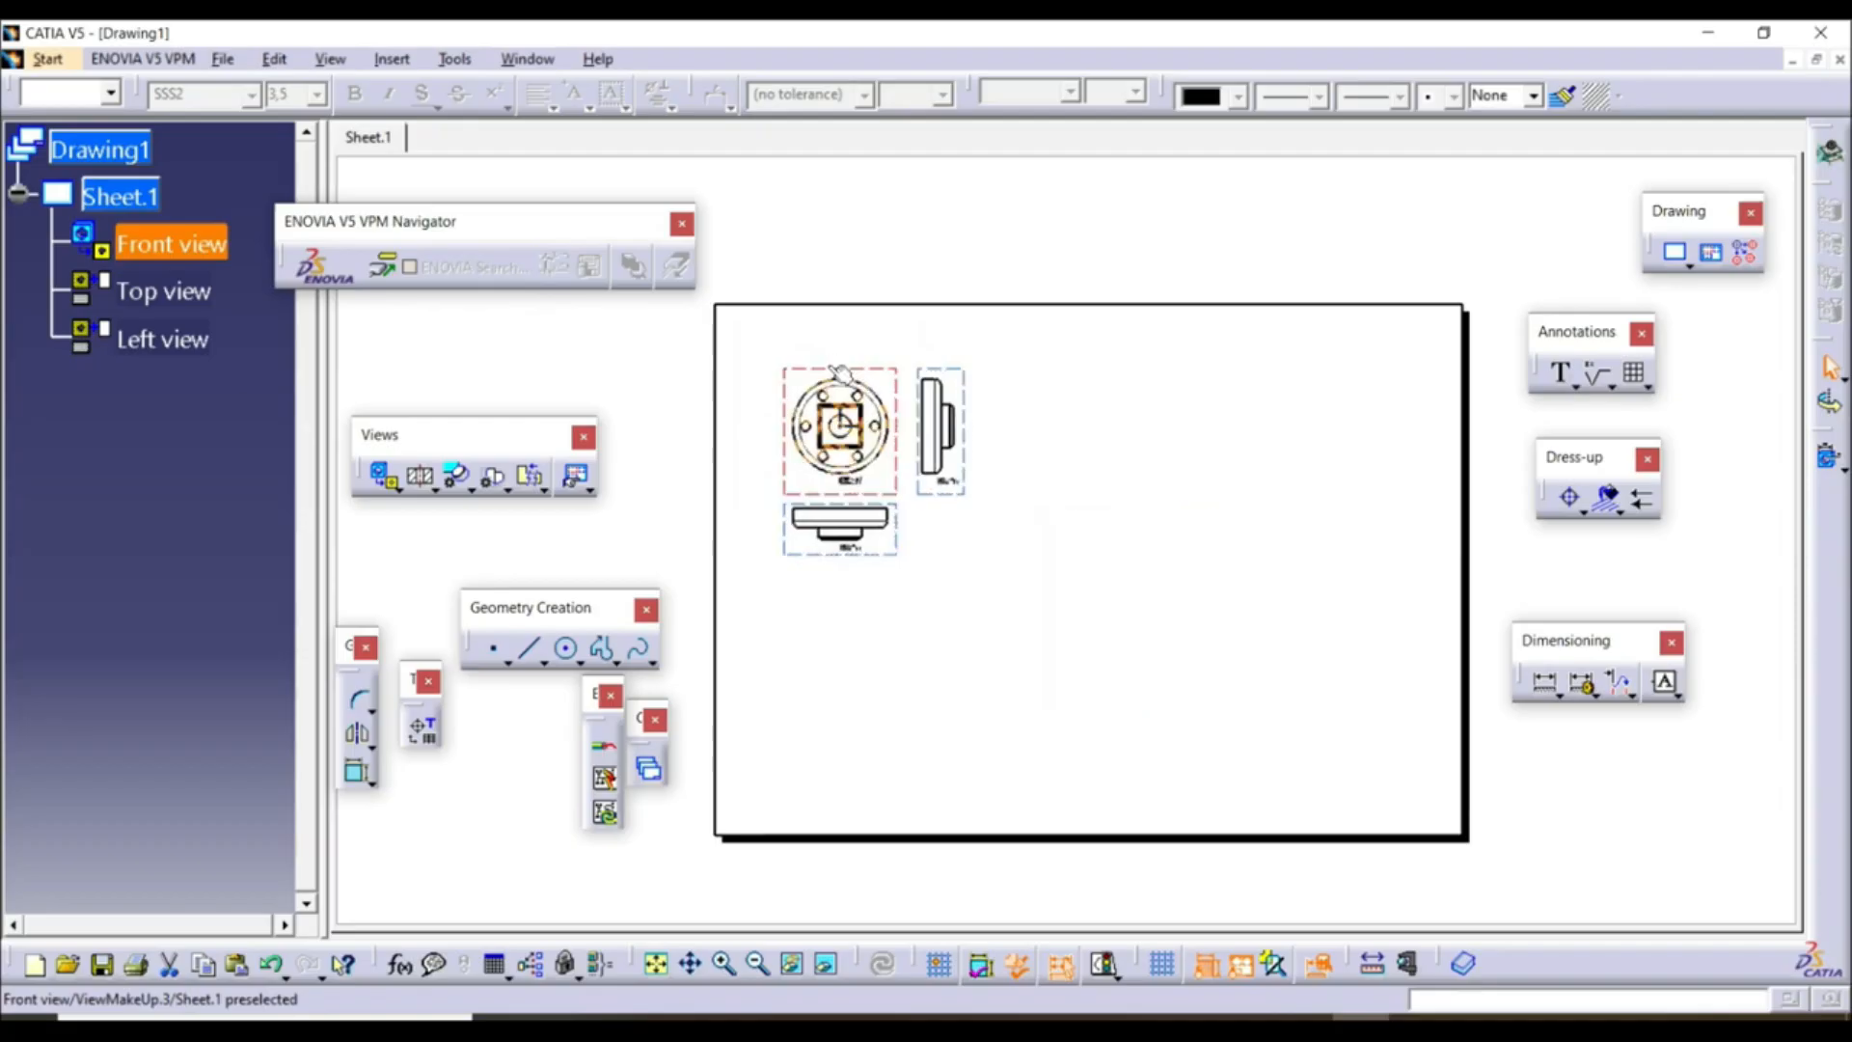
Activate the left view and set its scale to 2:1 in its properties
double_click(880, 551)
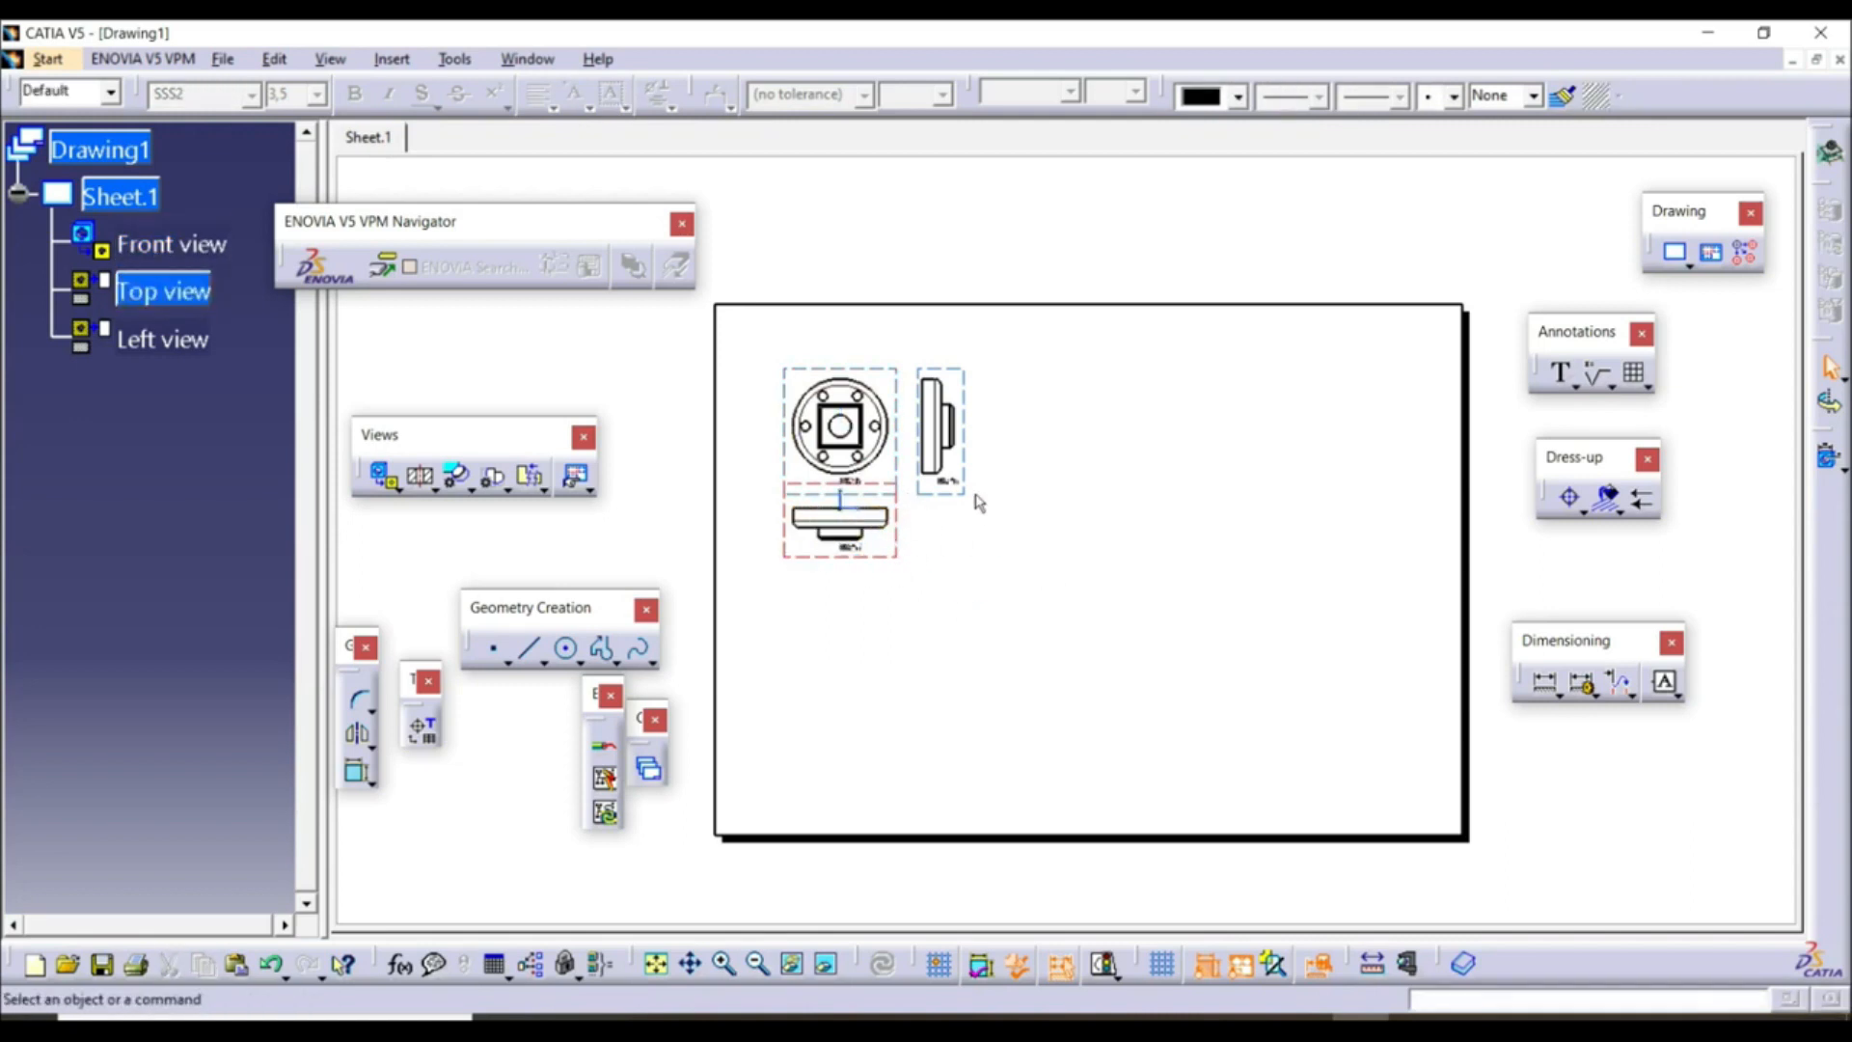
double_click(976, 427)
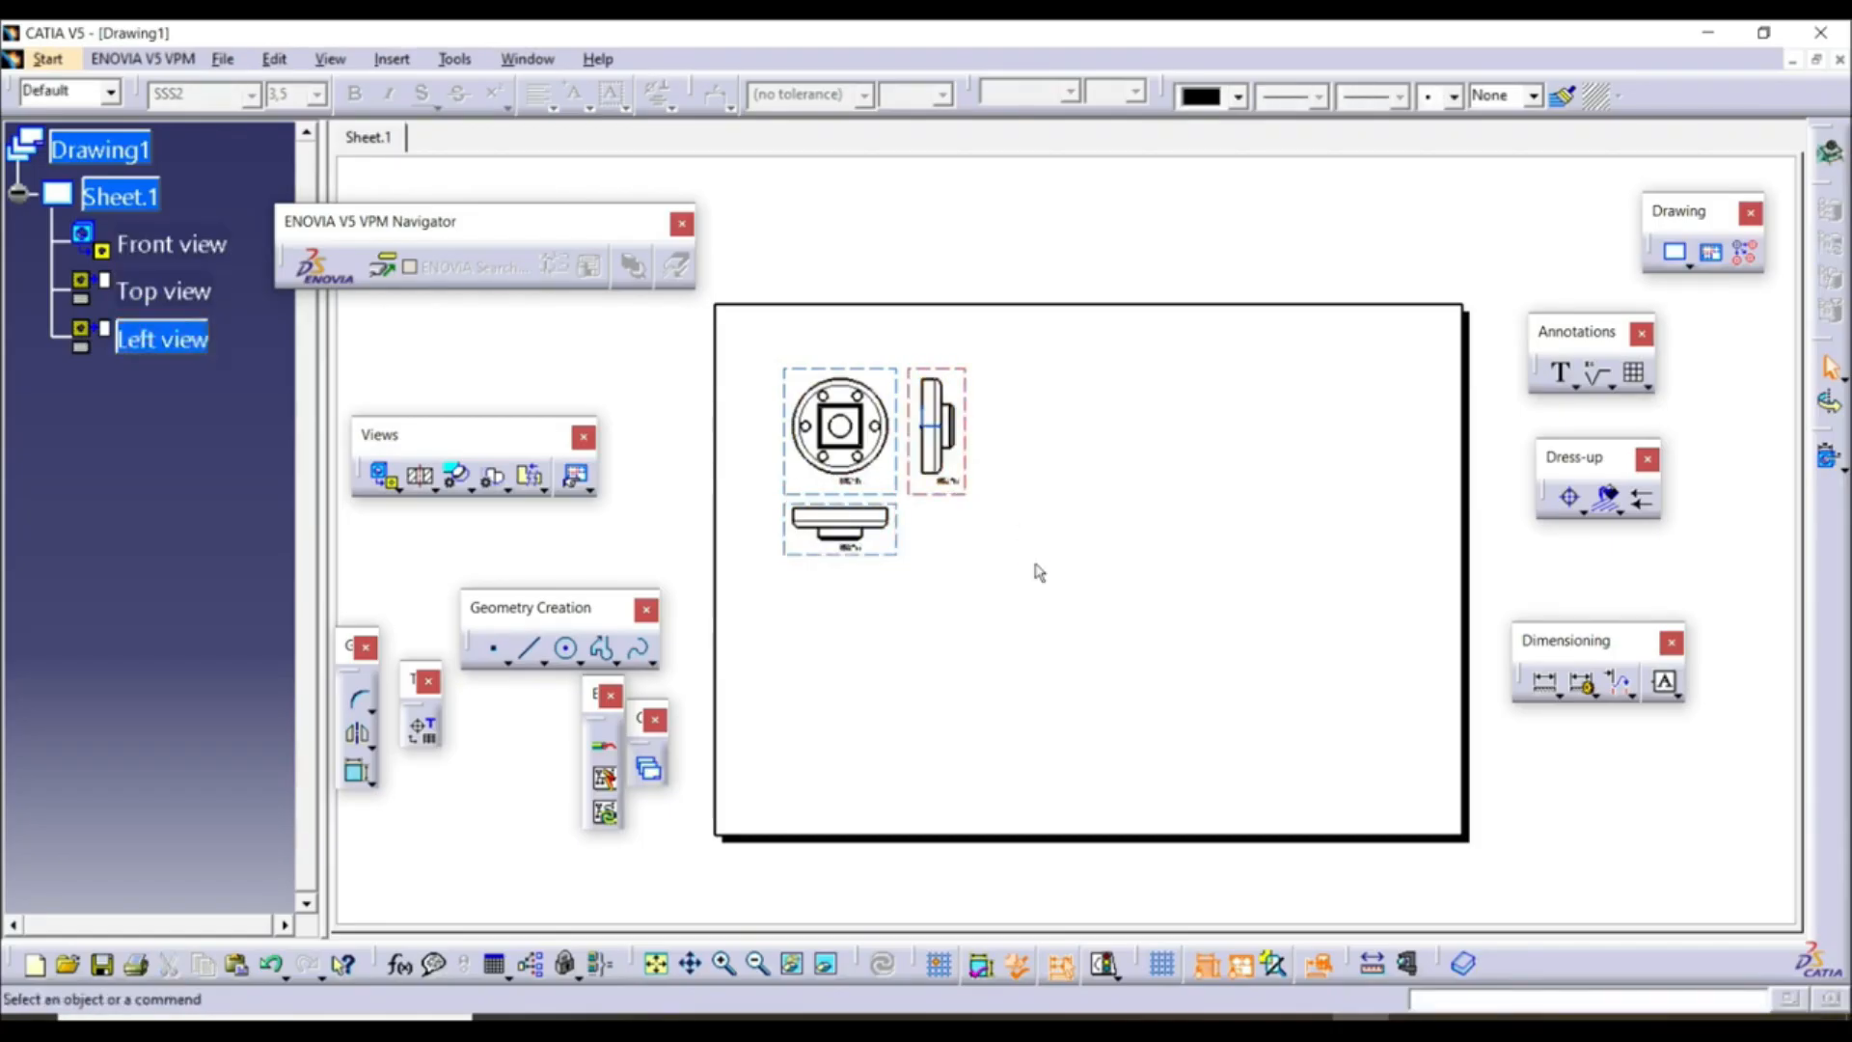
mouse_move(945, 498)
middle_mouse_down()
mouse_move(946, 396)
mouse_move(1236, 550)
middle_mouse_up()
middle_click_drag(1236, 551, 1219, 472)
mouse_move(1137, 743)
middle_mouse_down()
mouse_move(1096, 633)
mouse_move(1104, 582)
mouse_move(1153, 695)
mouse_move(1144, 605)
middle_mouse_up()
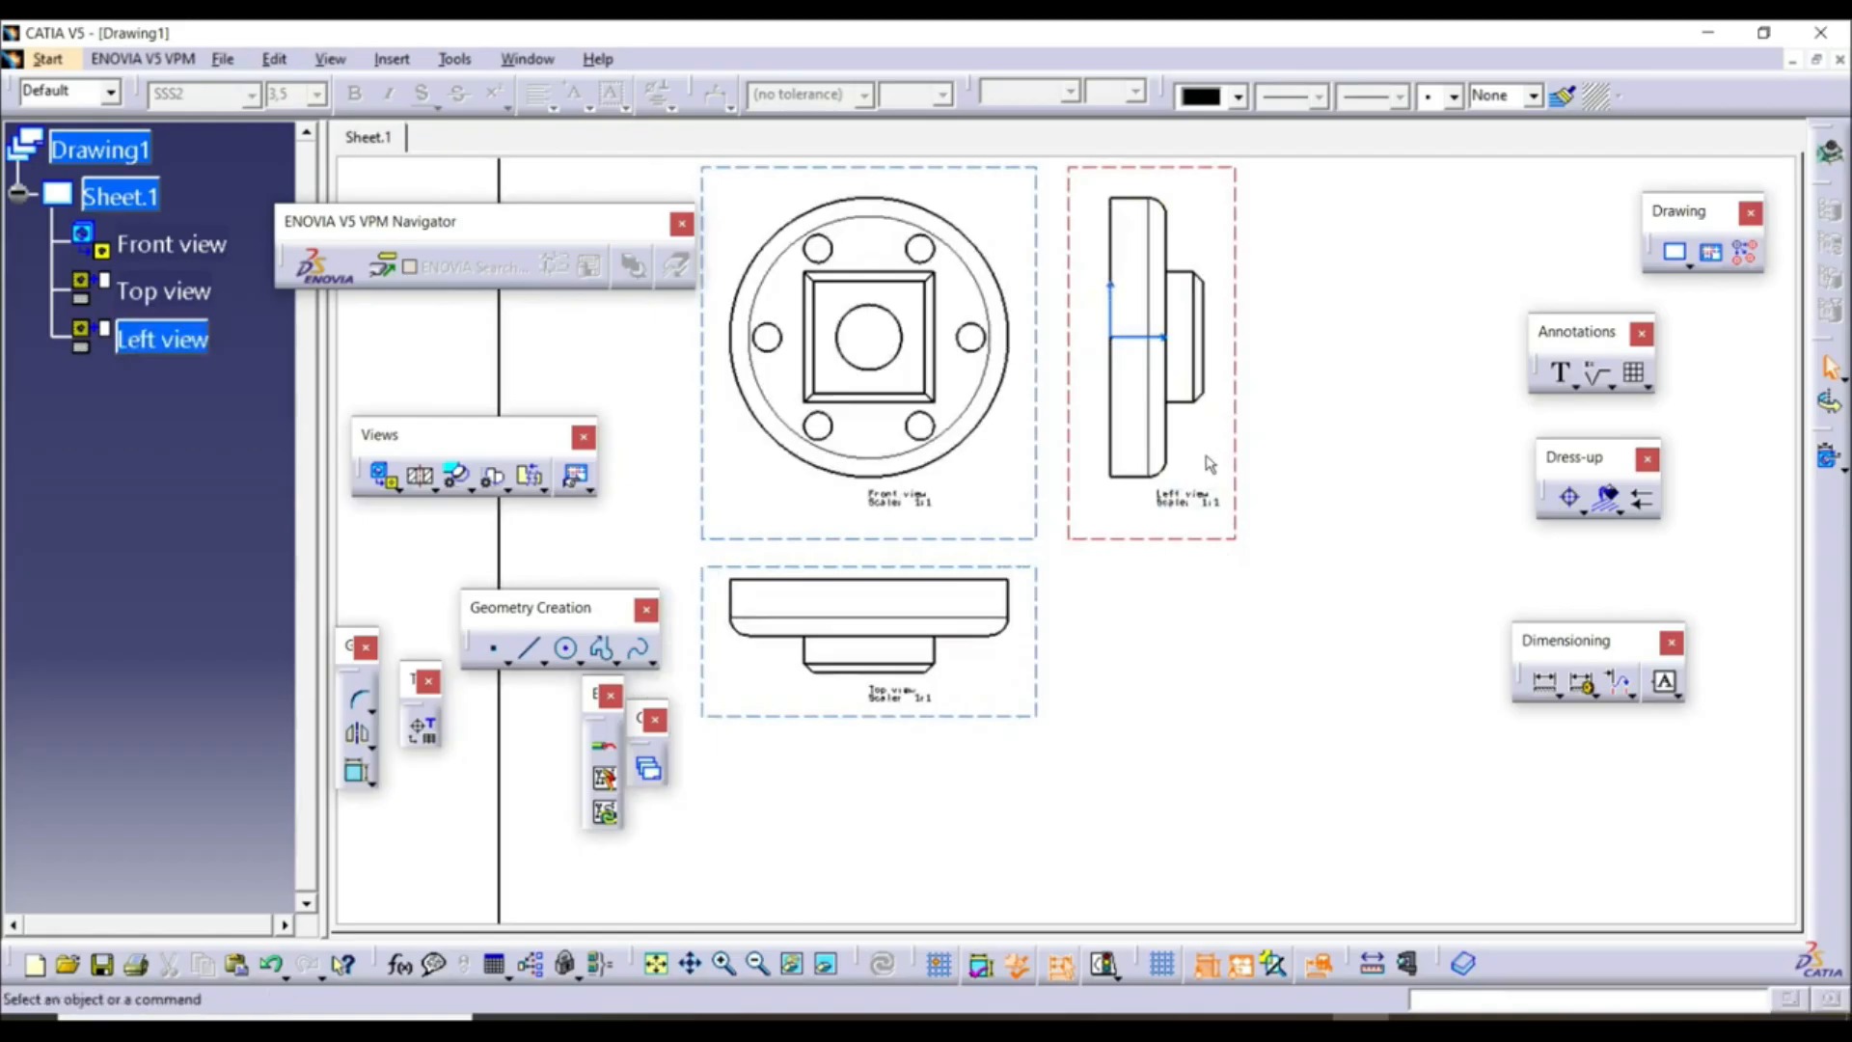
right_click(1223, 492)
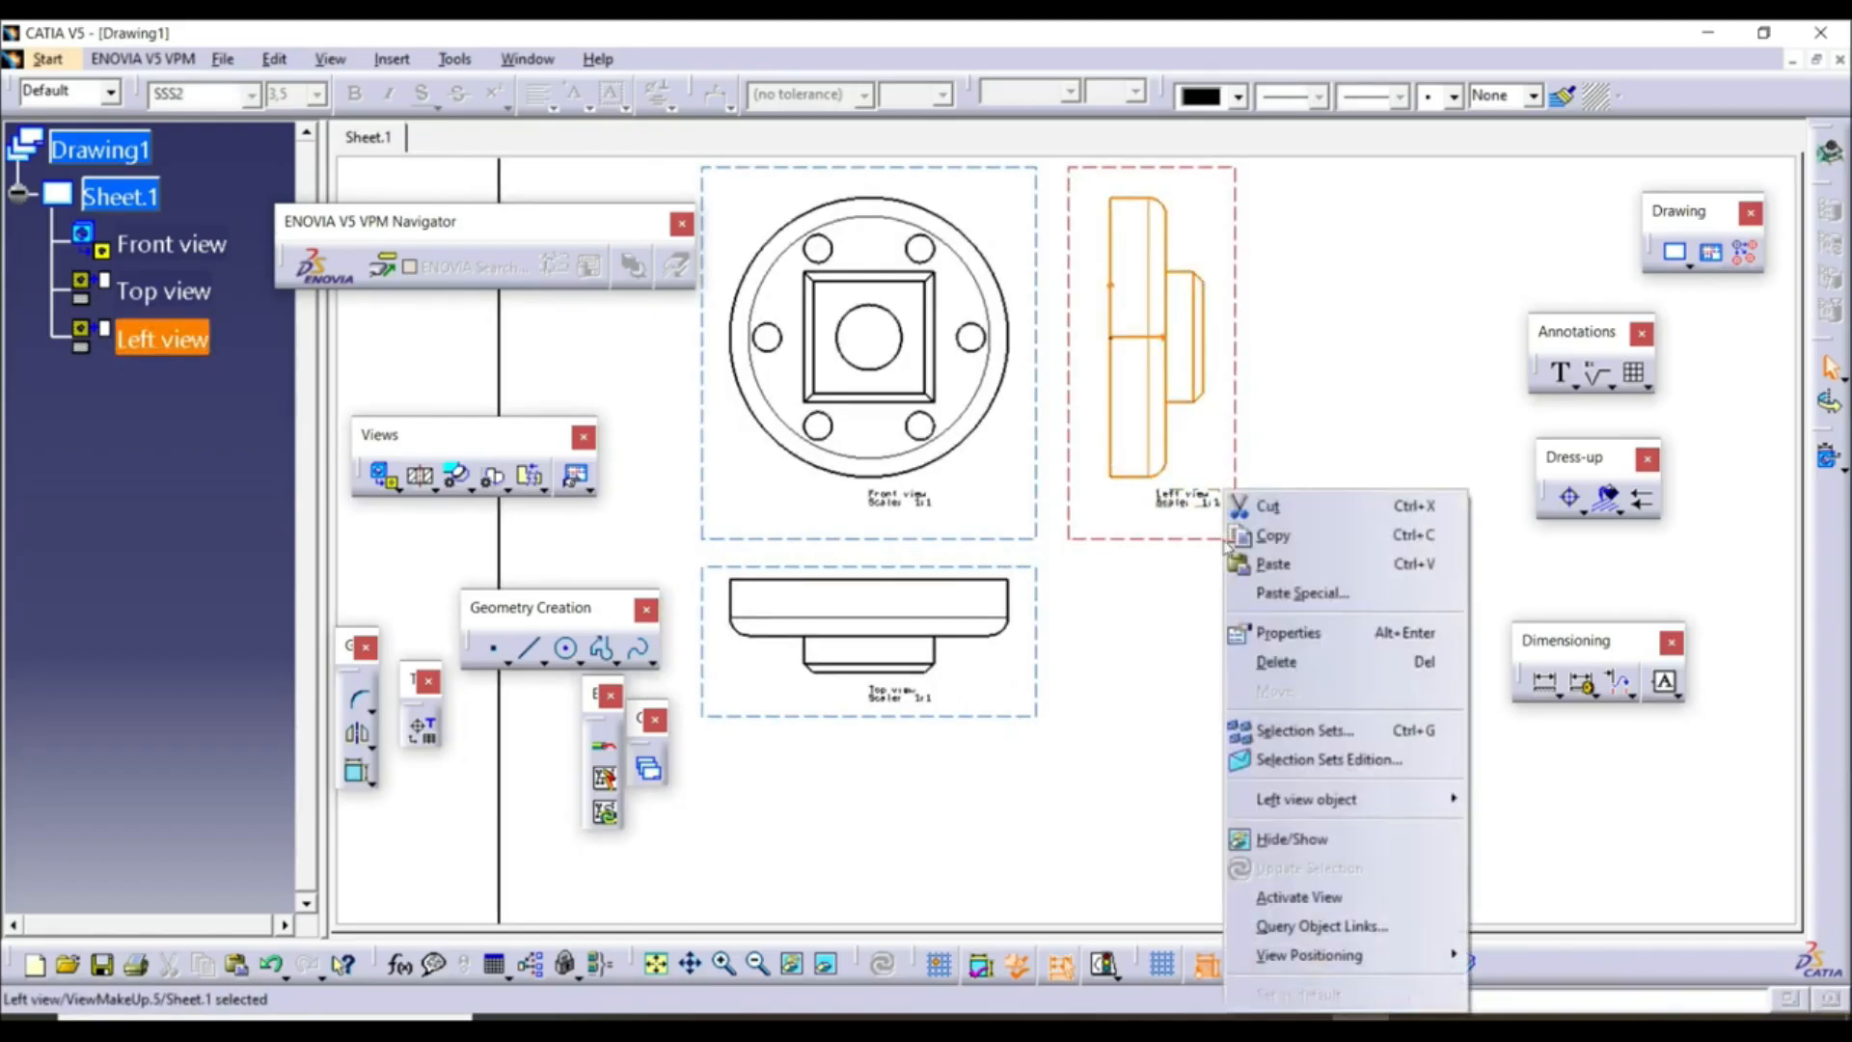
left_click(1269, 632)
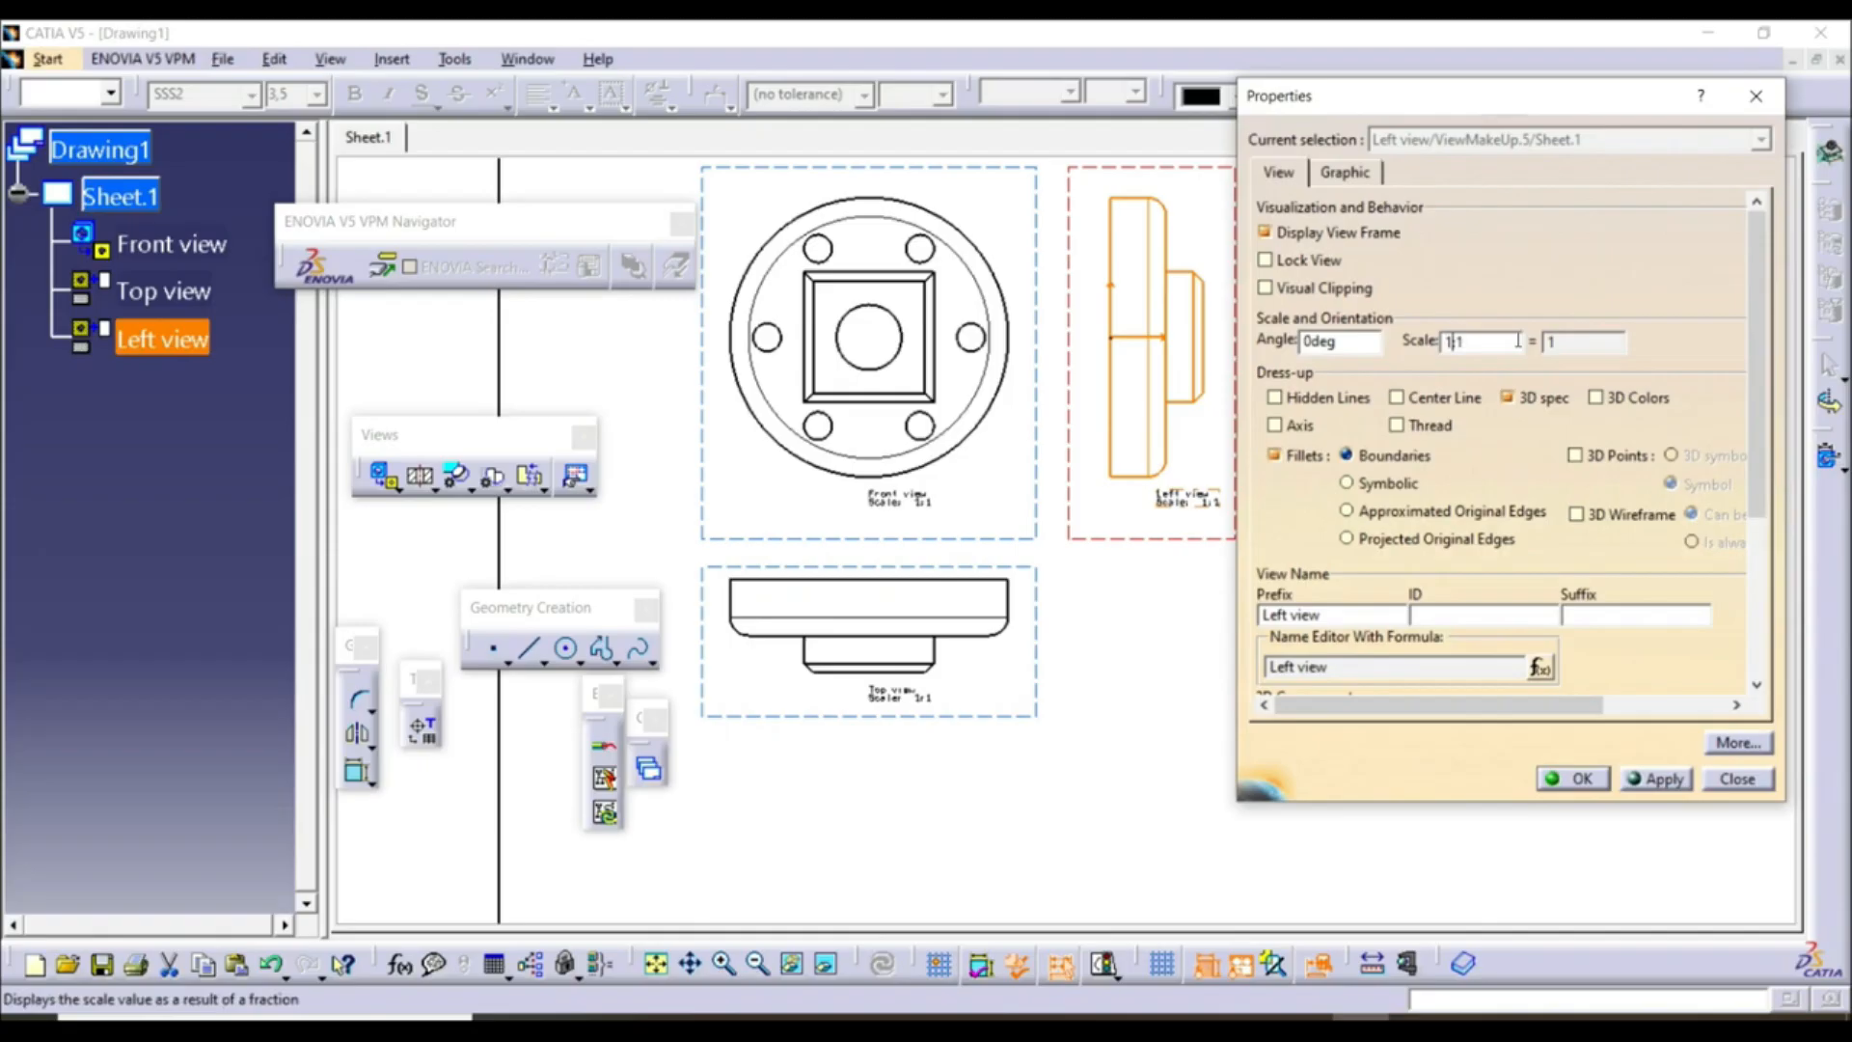
left_click(1661, 779)
left_click(1576, 782)
Space out the views by moving the left view farther right of the front view and the top view farther below it
middle_click_drag(1328, 591, 1387, 710)
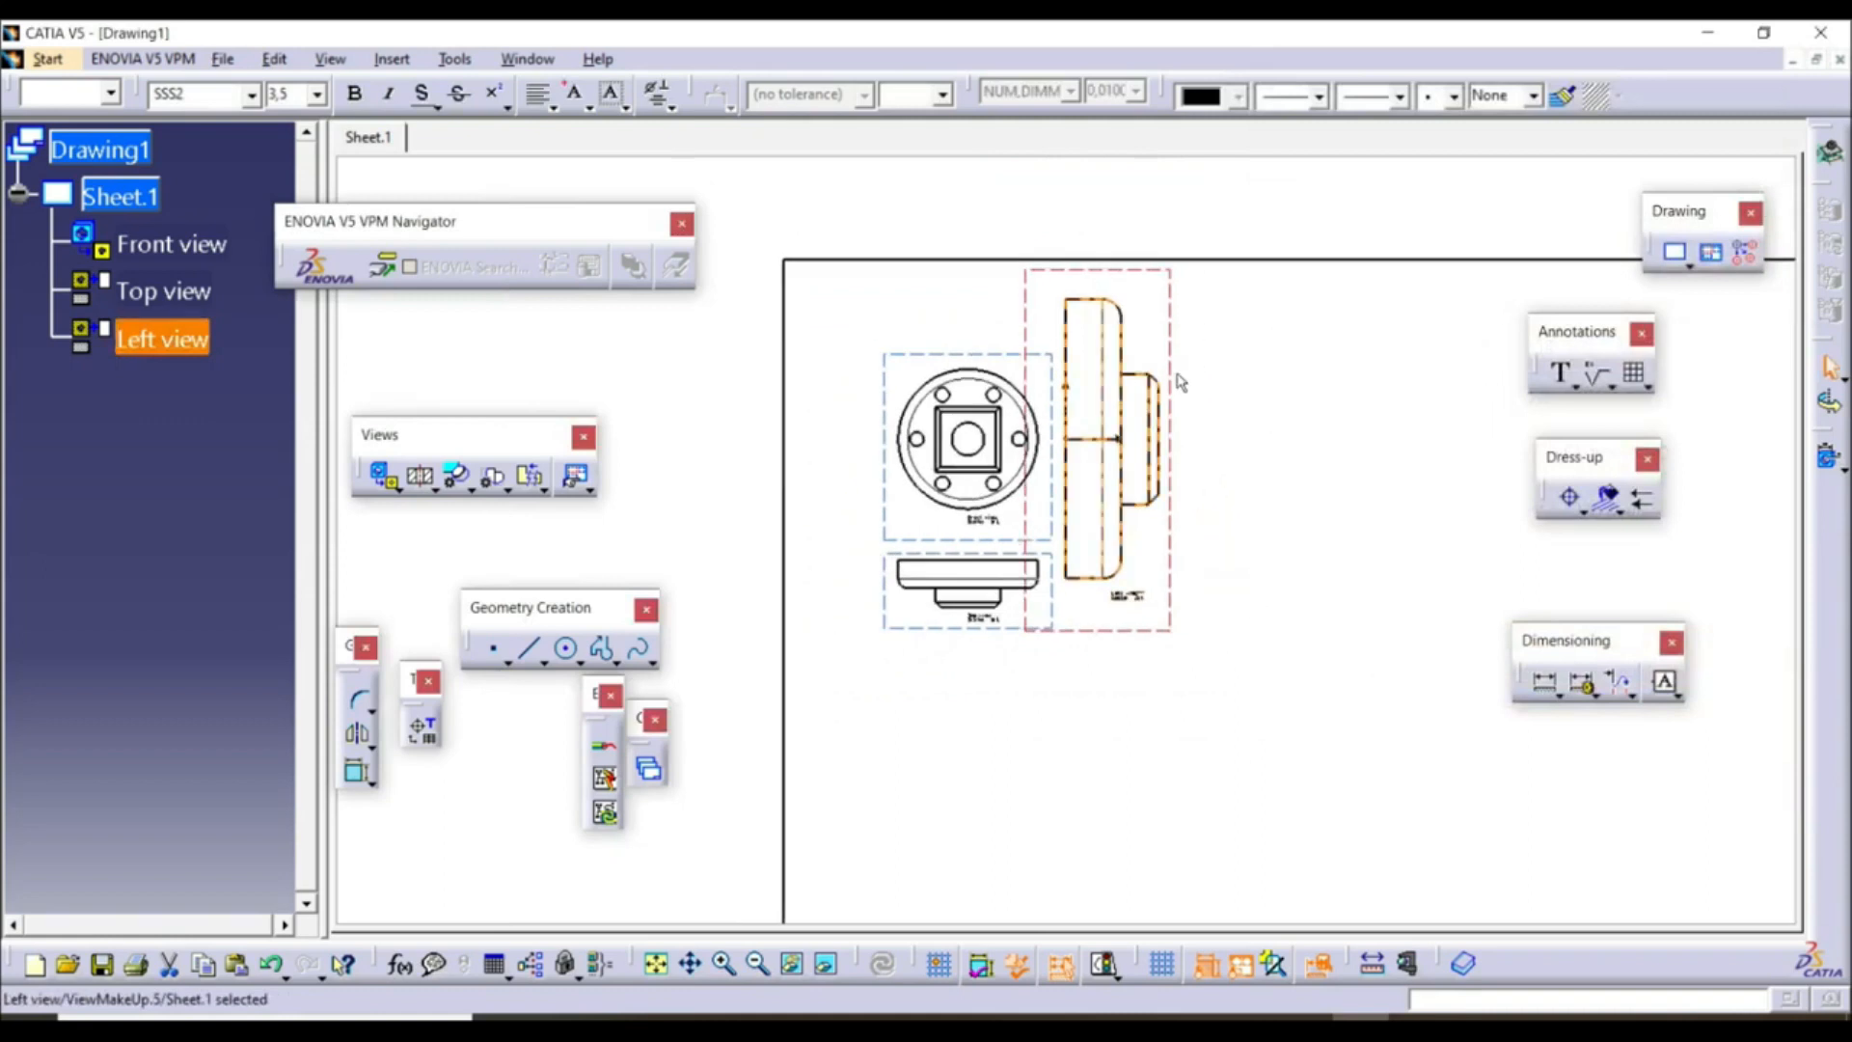
left_click_drag(1170, 633, 1404, 649)
left_click_drag(1051, 637, 1066, 828)
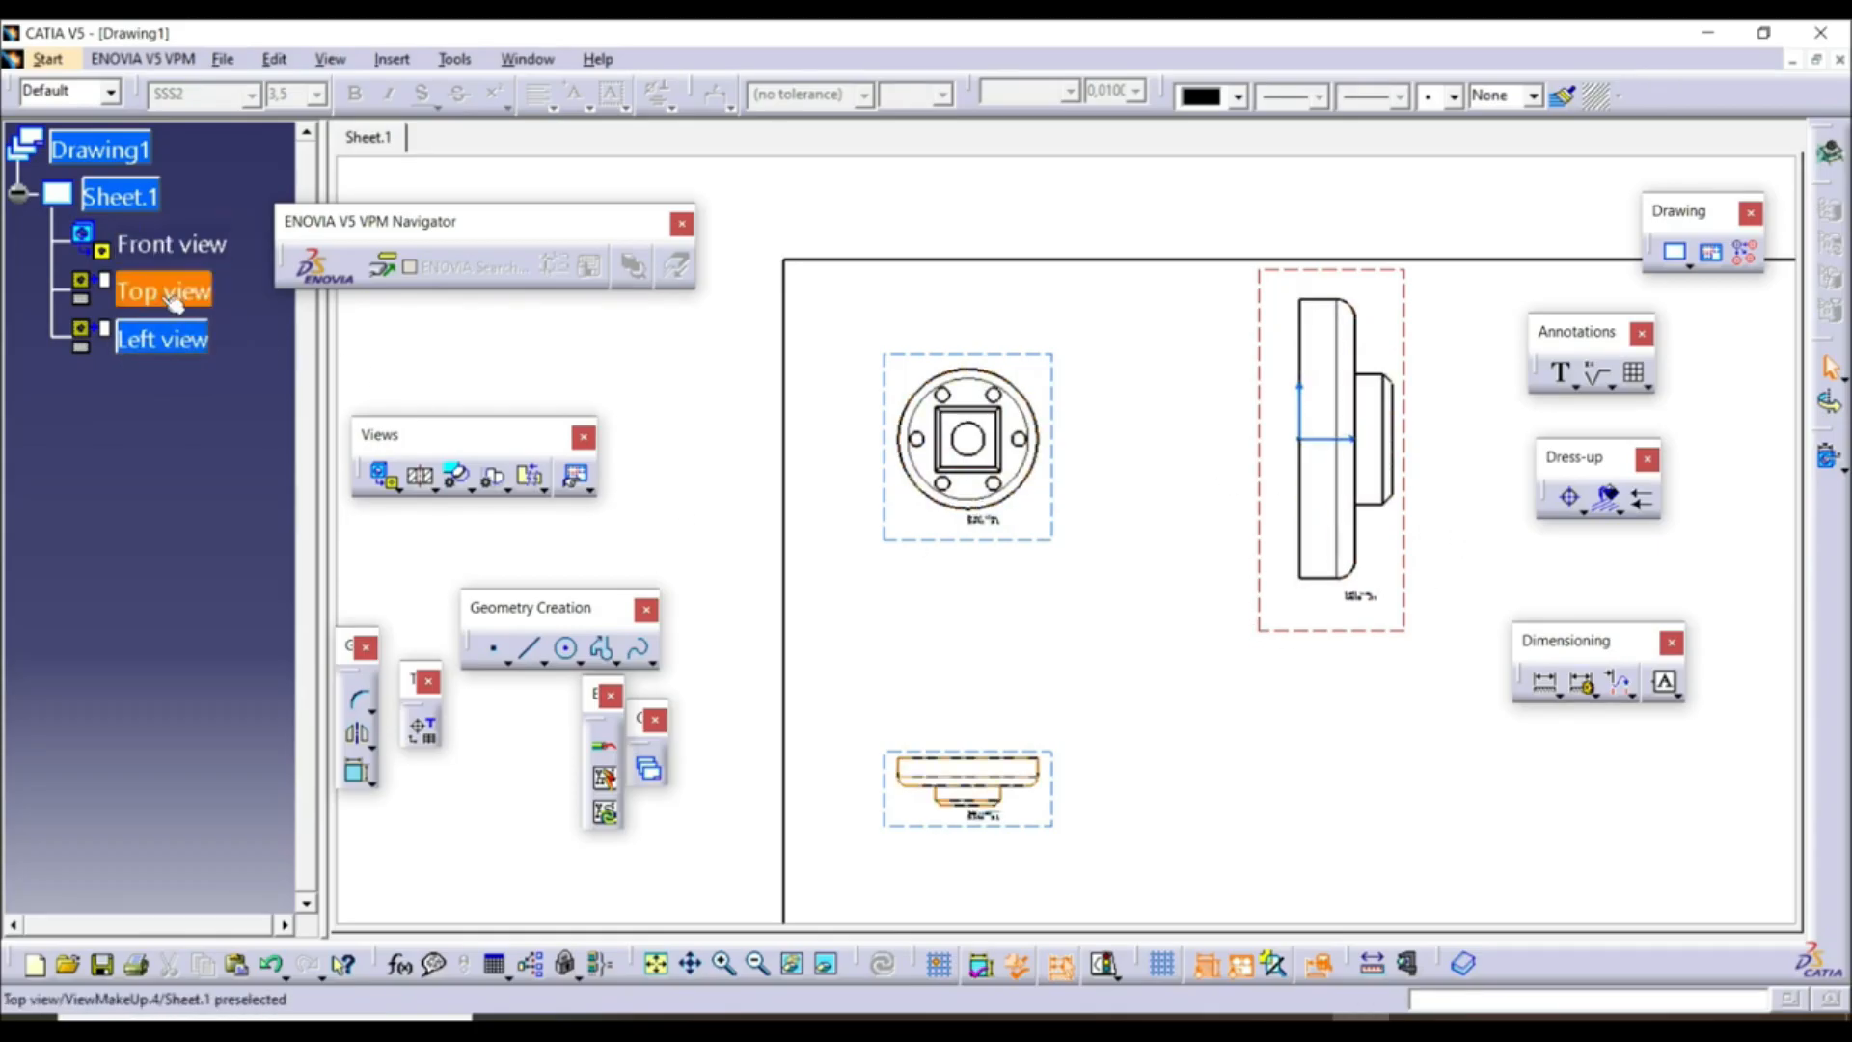
Activate the top view and set its scale to 2:1 in its properties
left_click(143, 188)
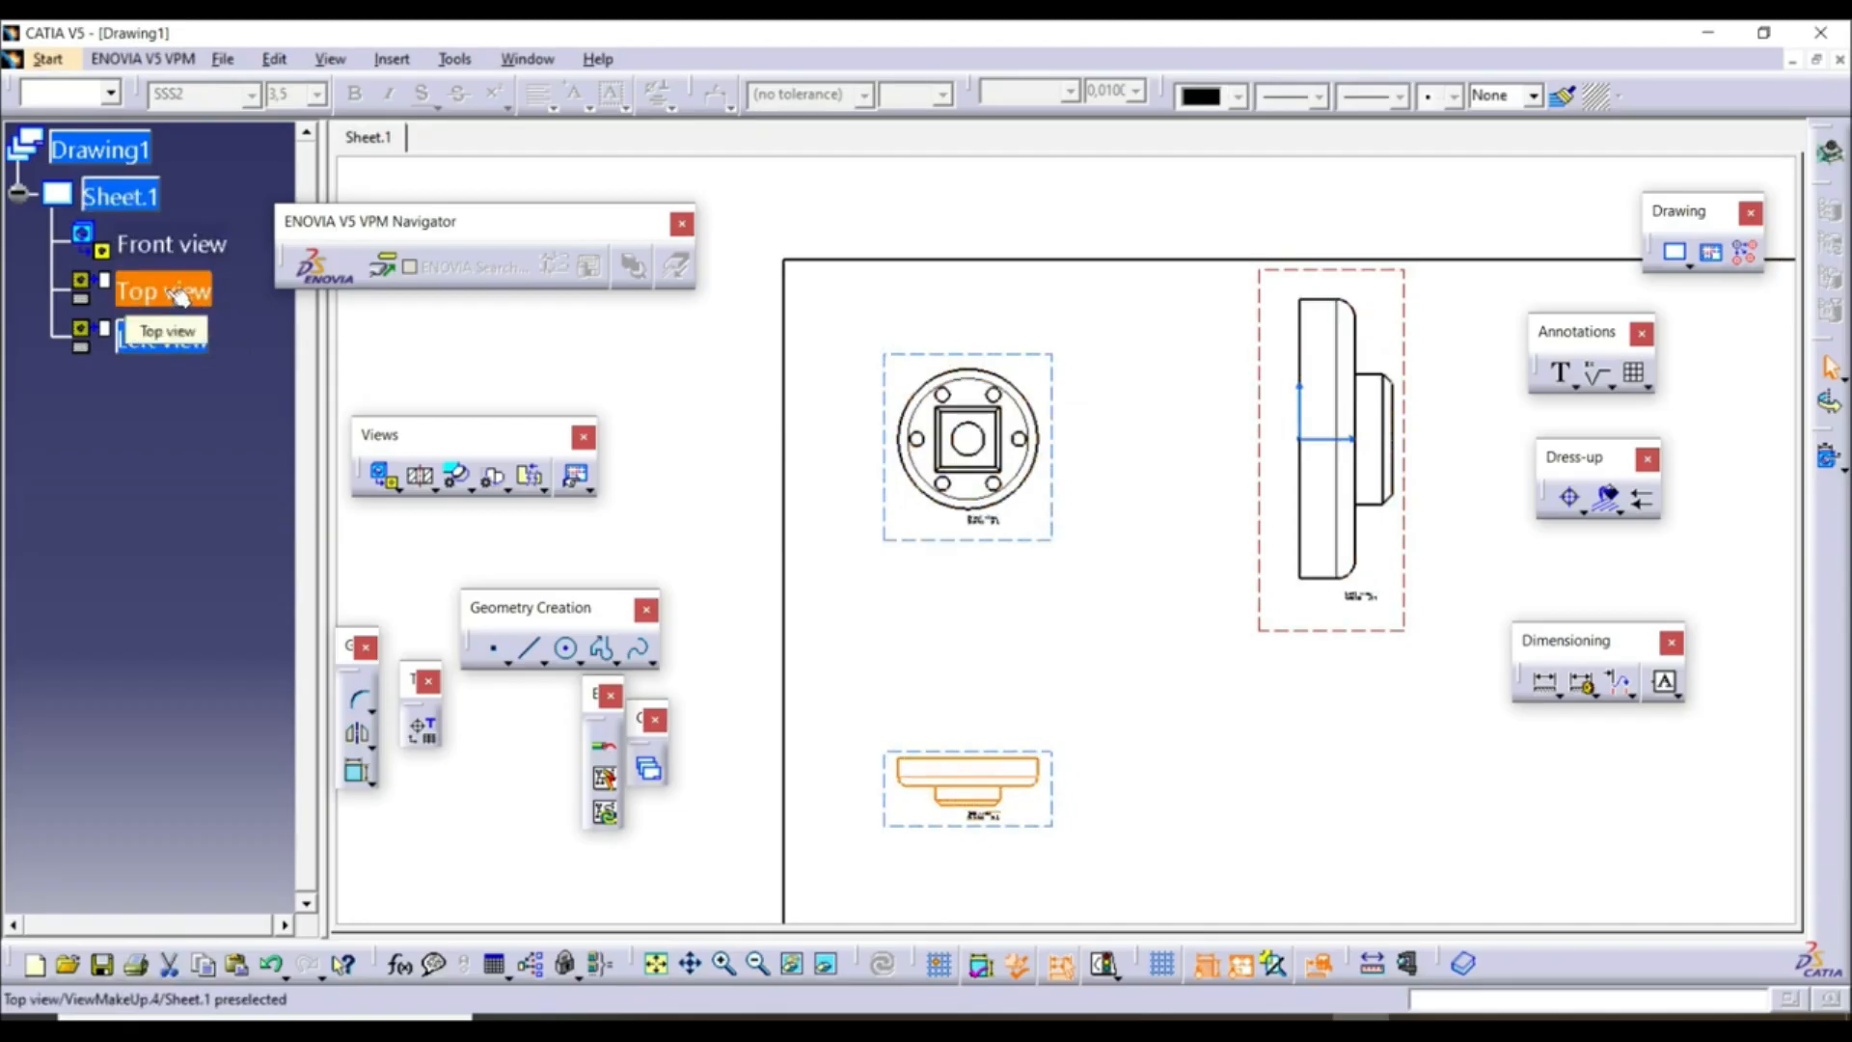
double_click(178, 294)
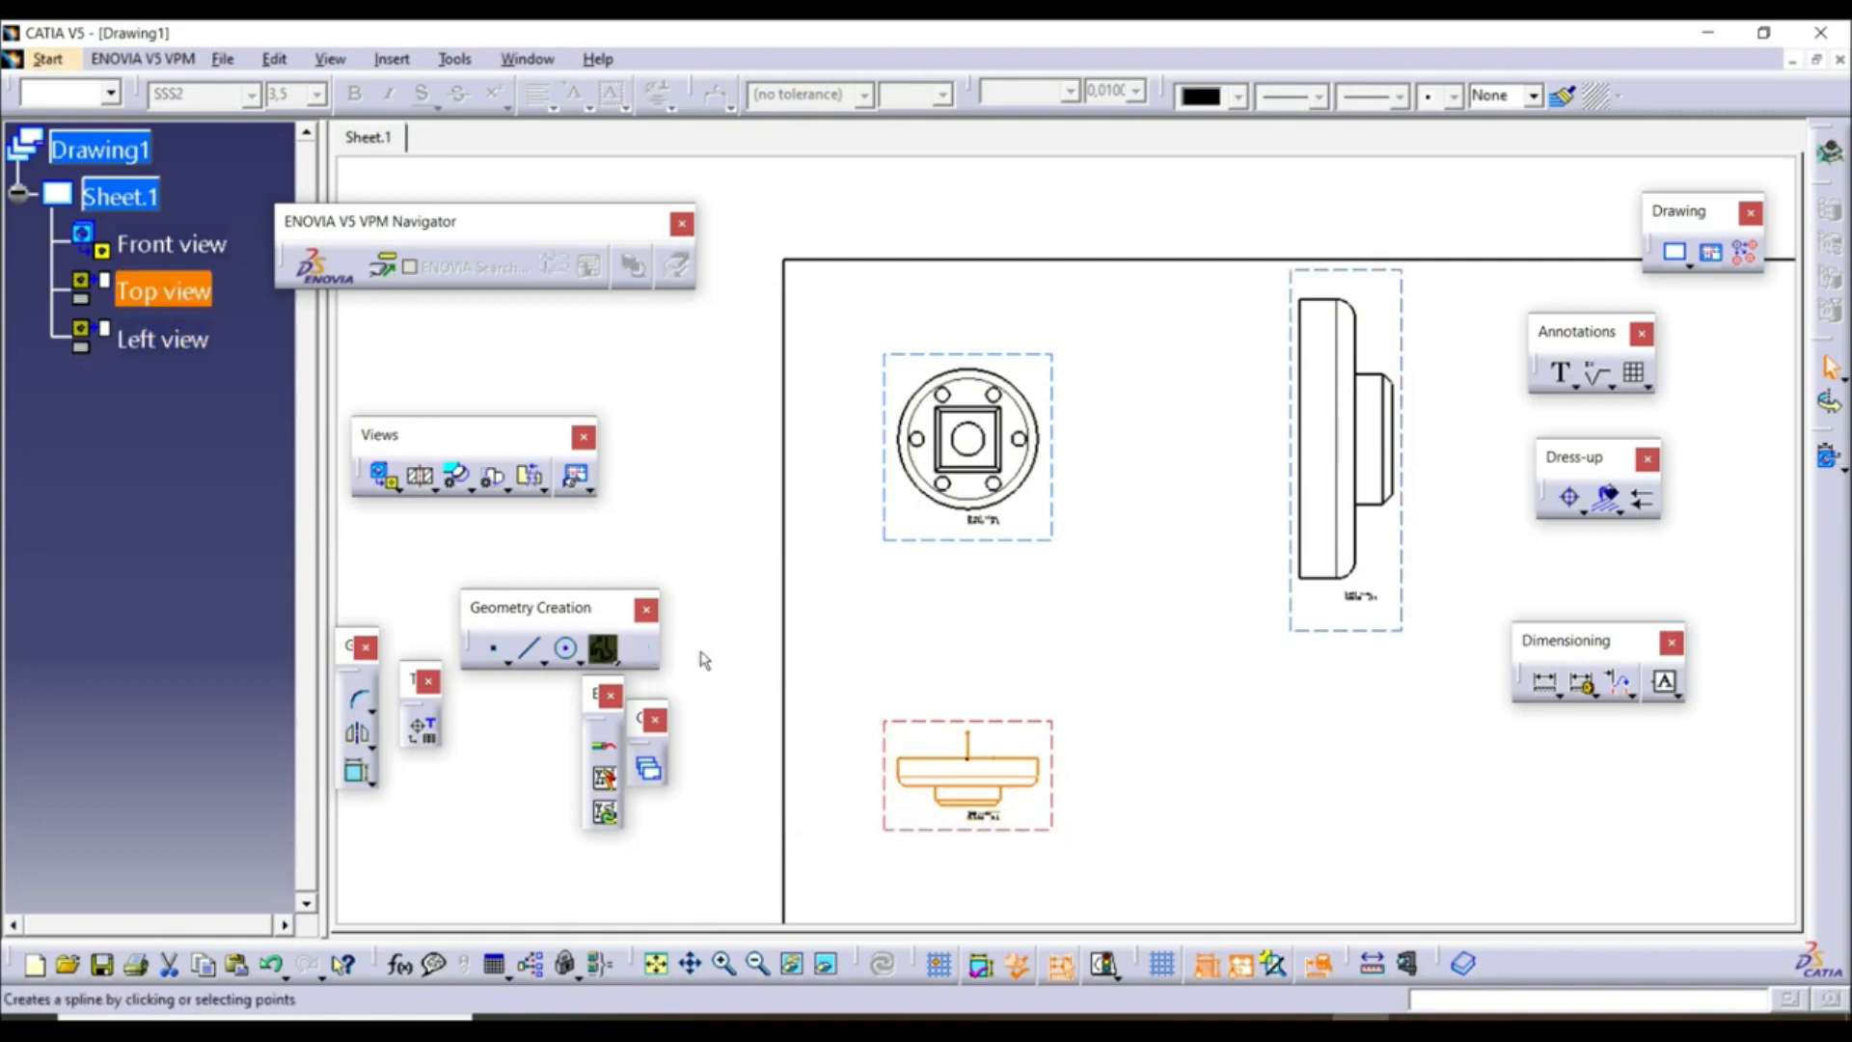
right_click(179, 291)
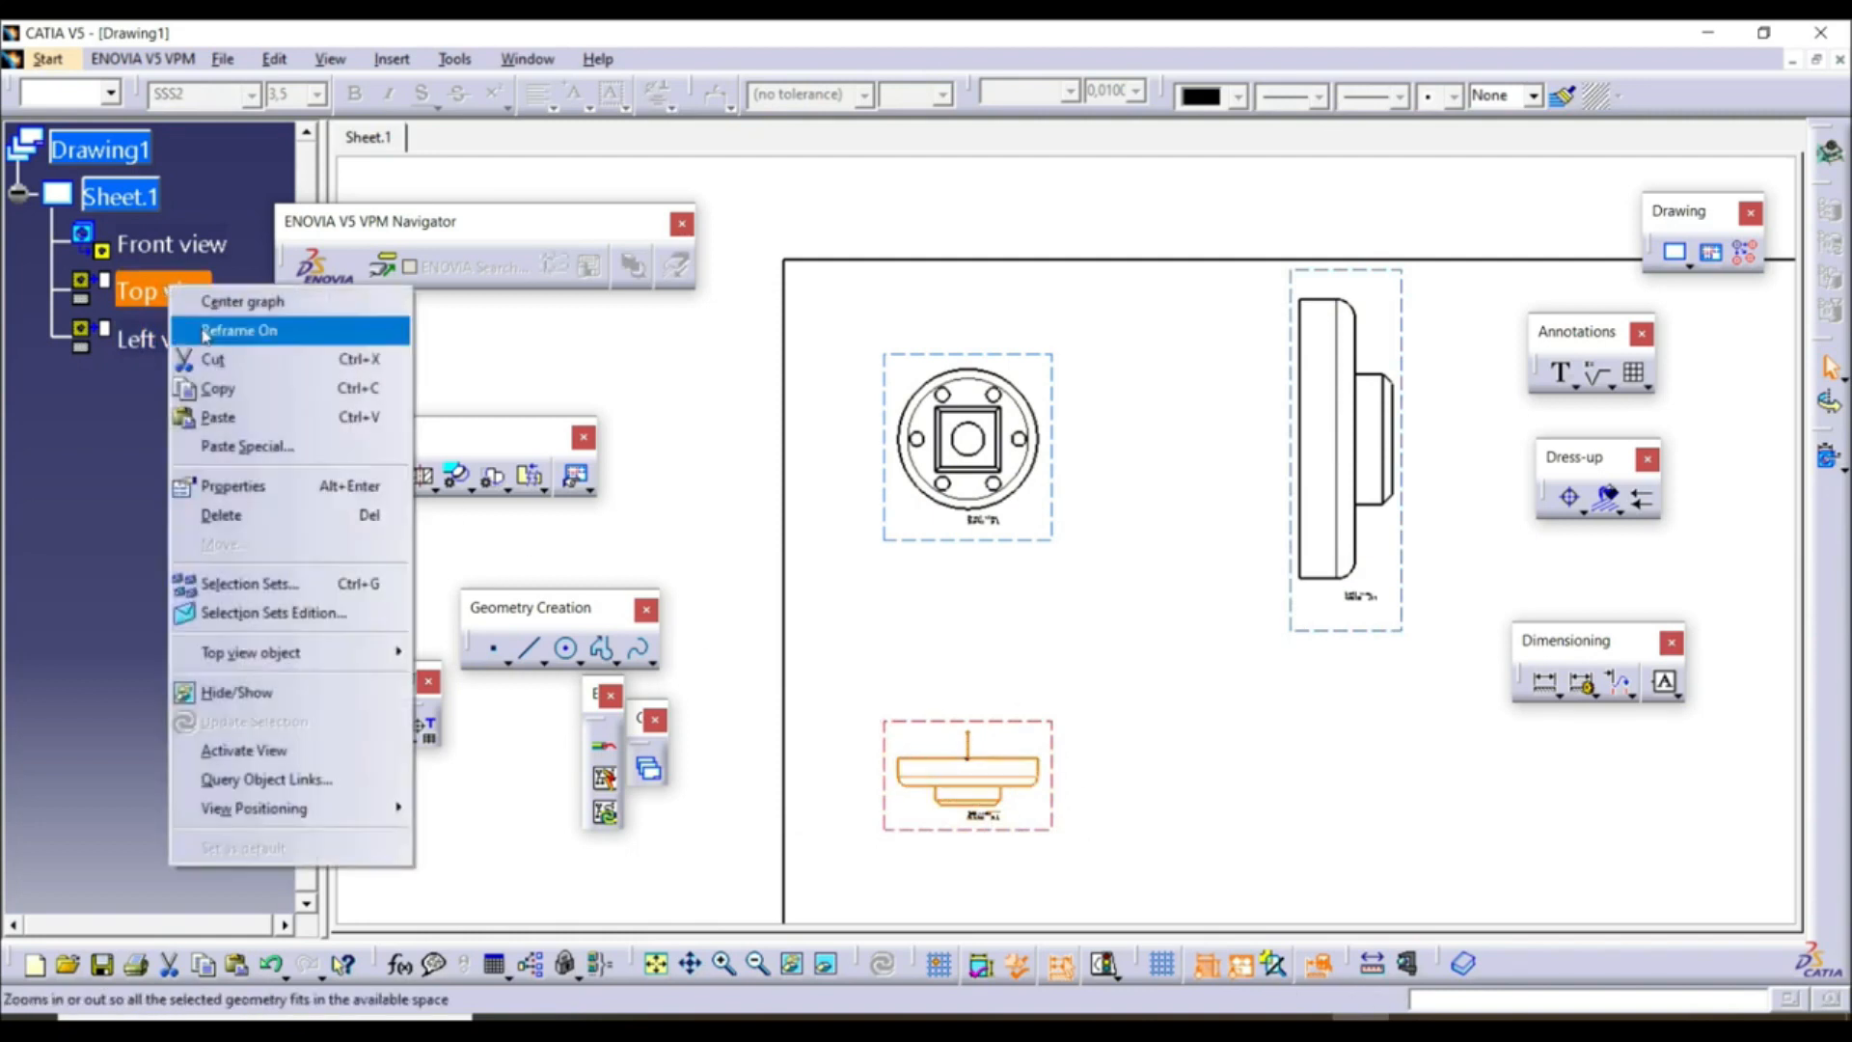
left_click(232, 485)
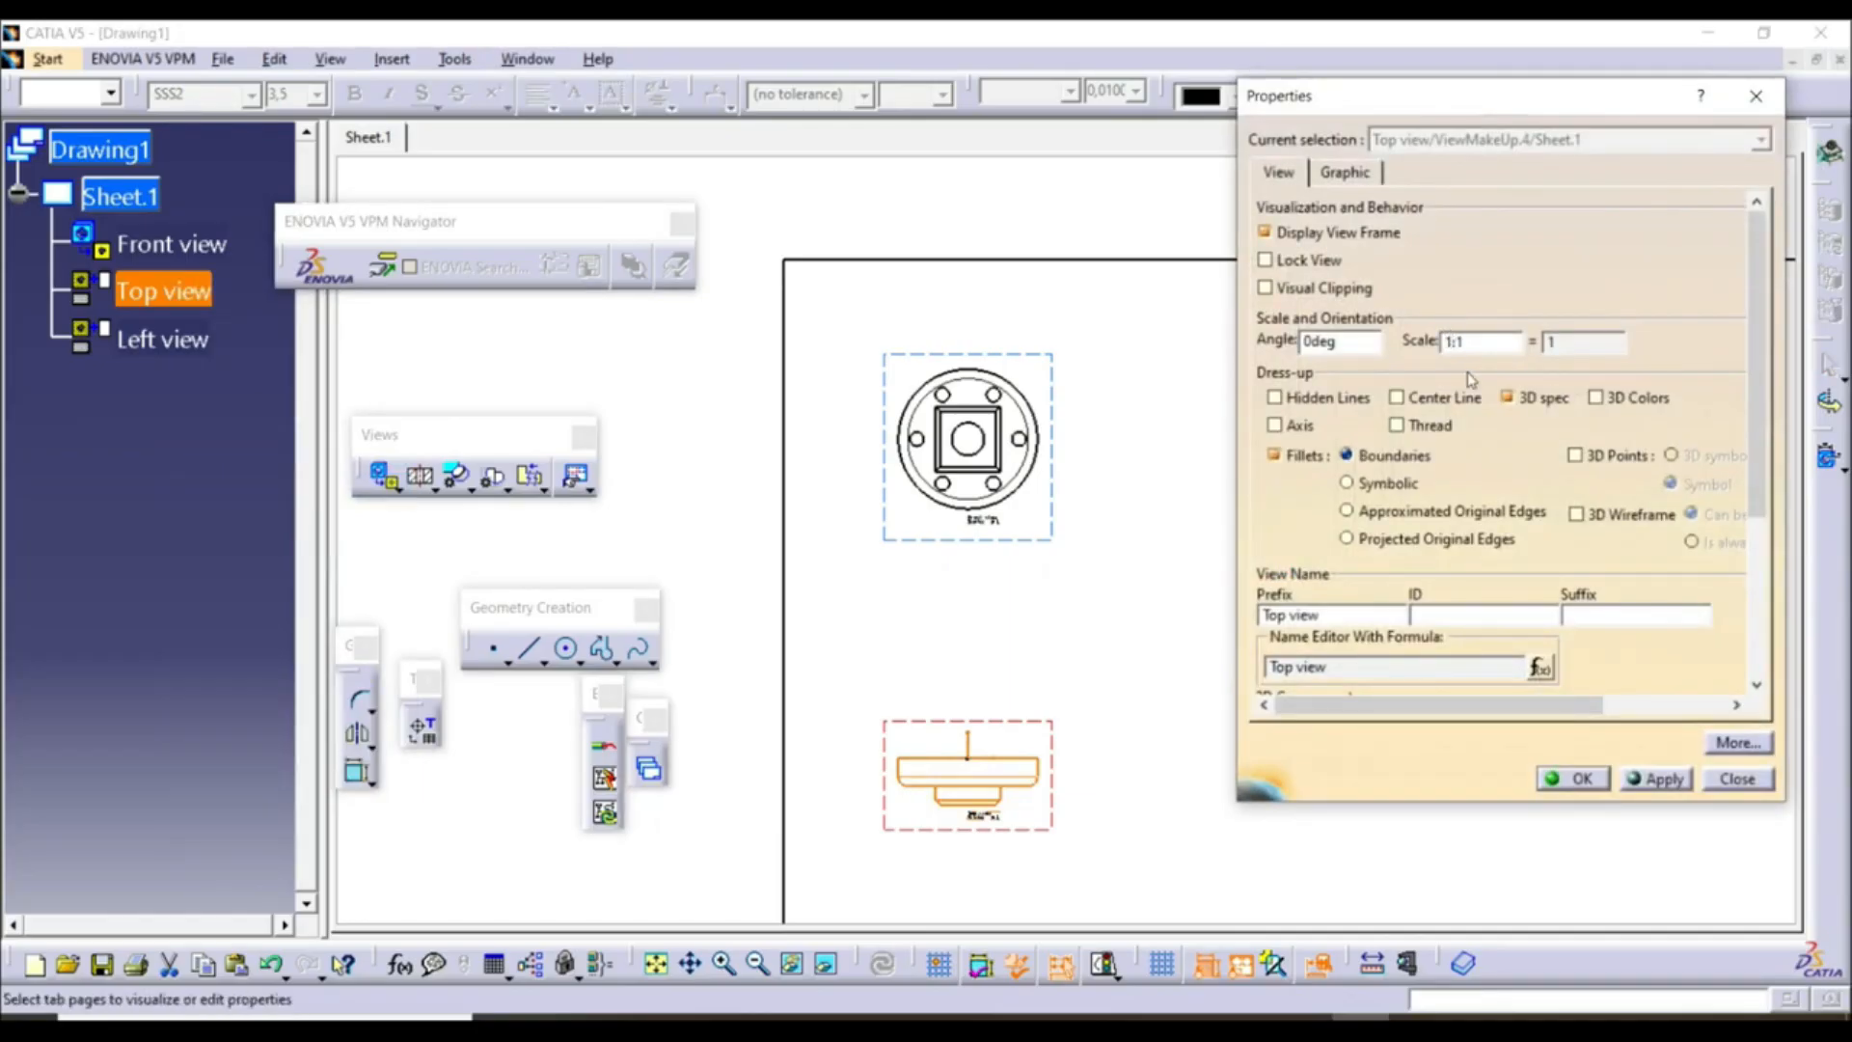
left_click(1667, 772)
left_click(1593, 778)
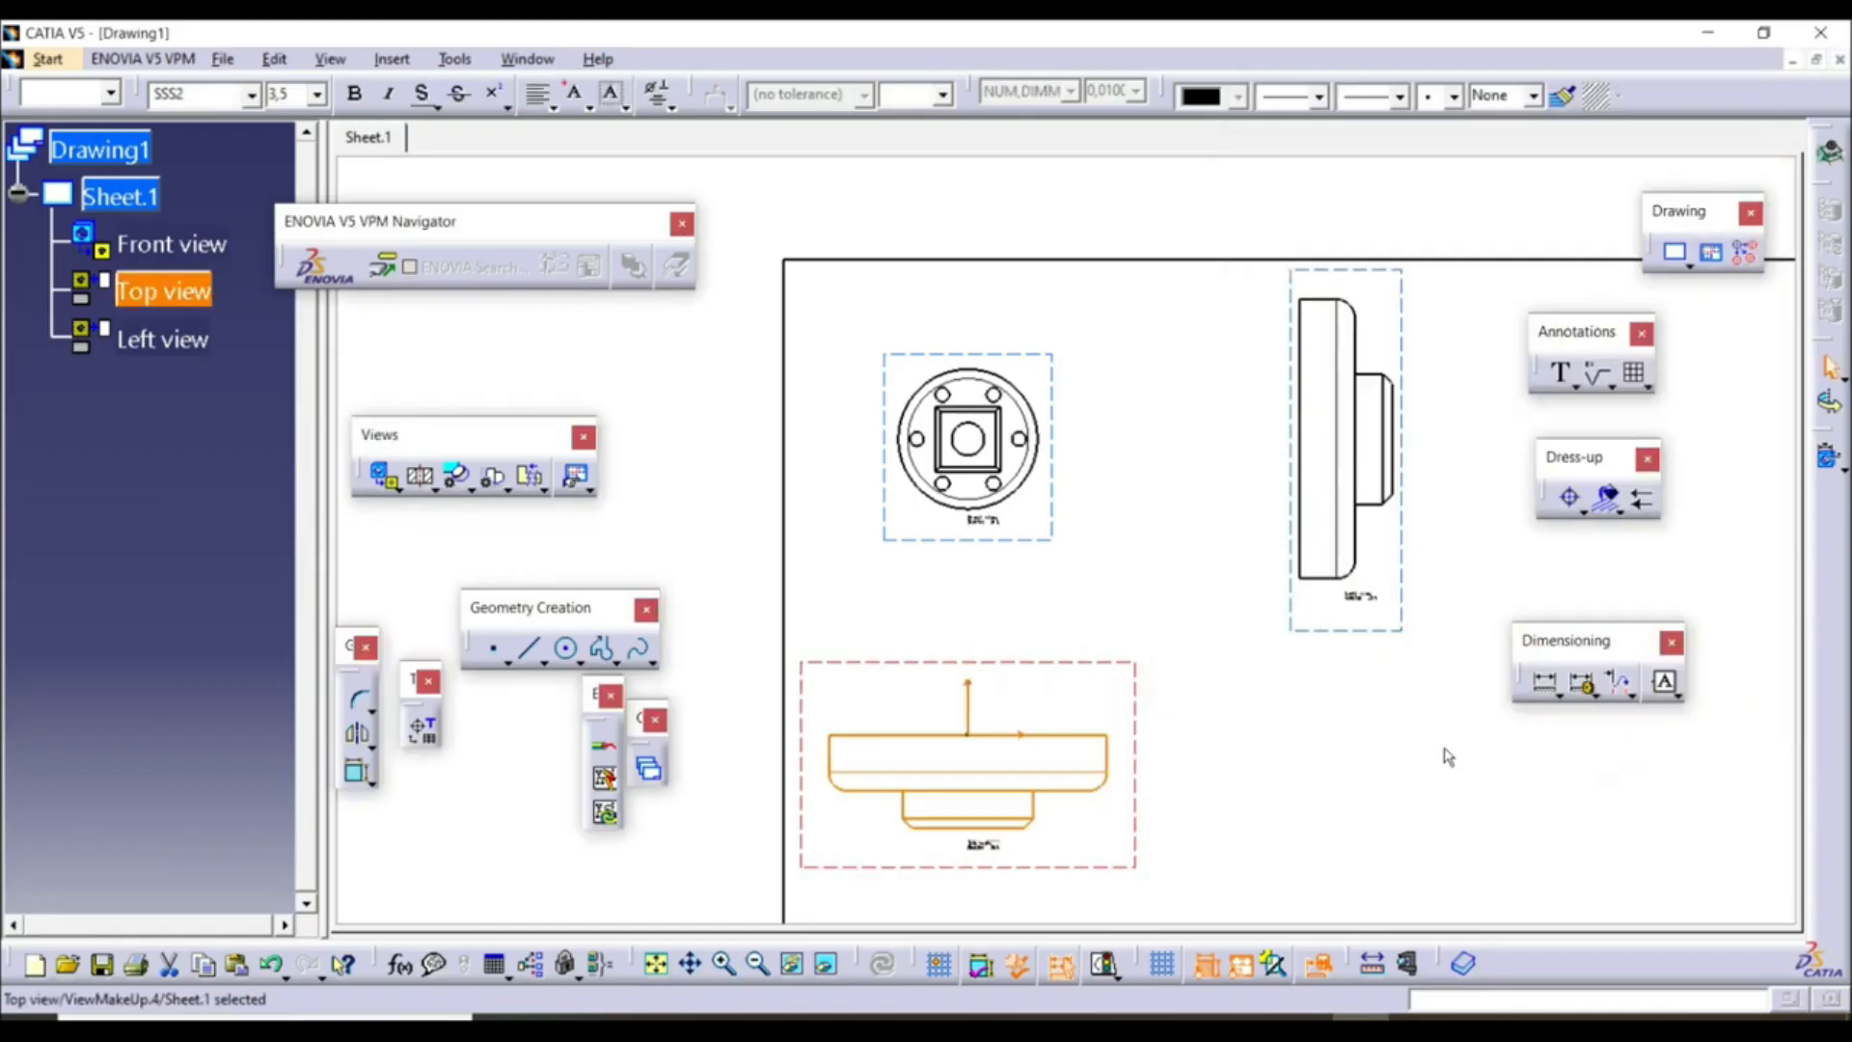
Set the front view's scale to 2:1 in its properties
left_click(130, 244)
right_click(121, 243)
left_click(183, 445)
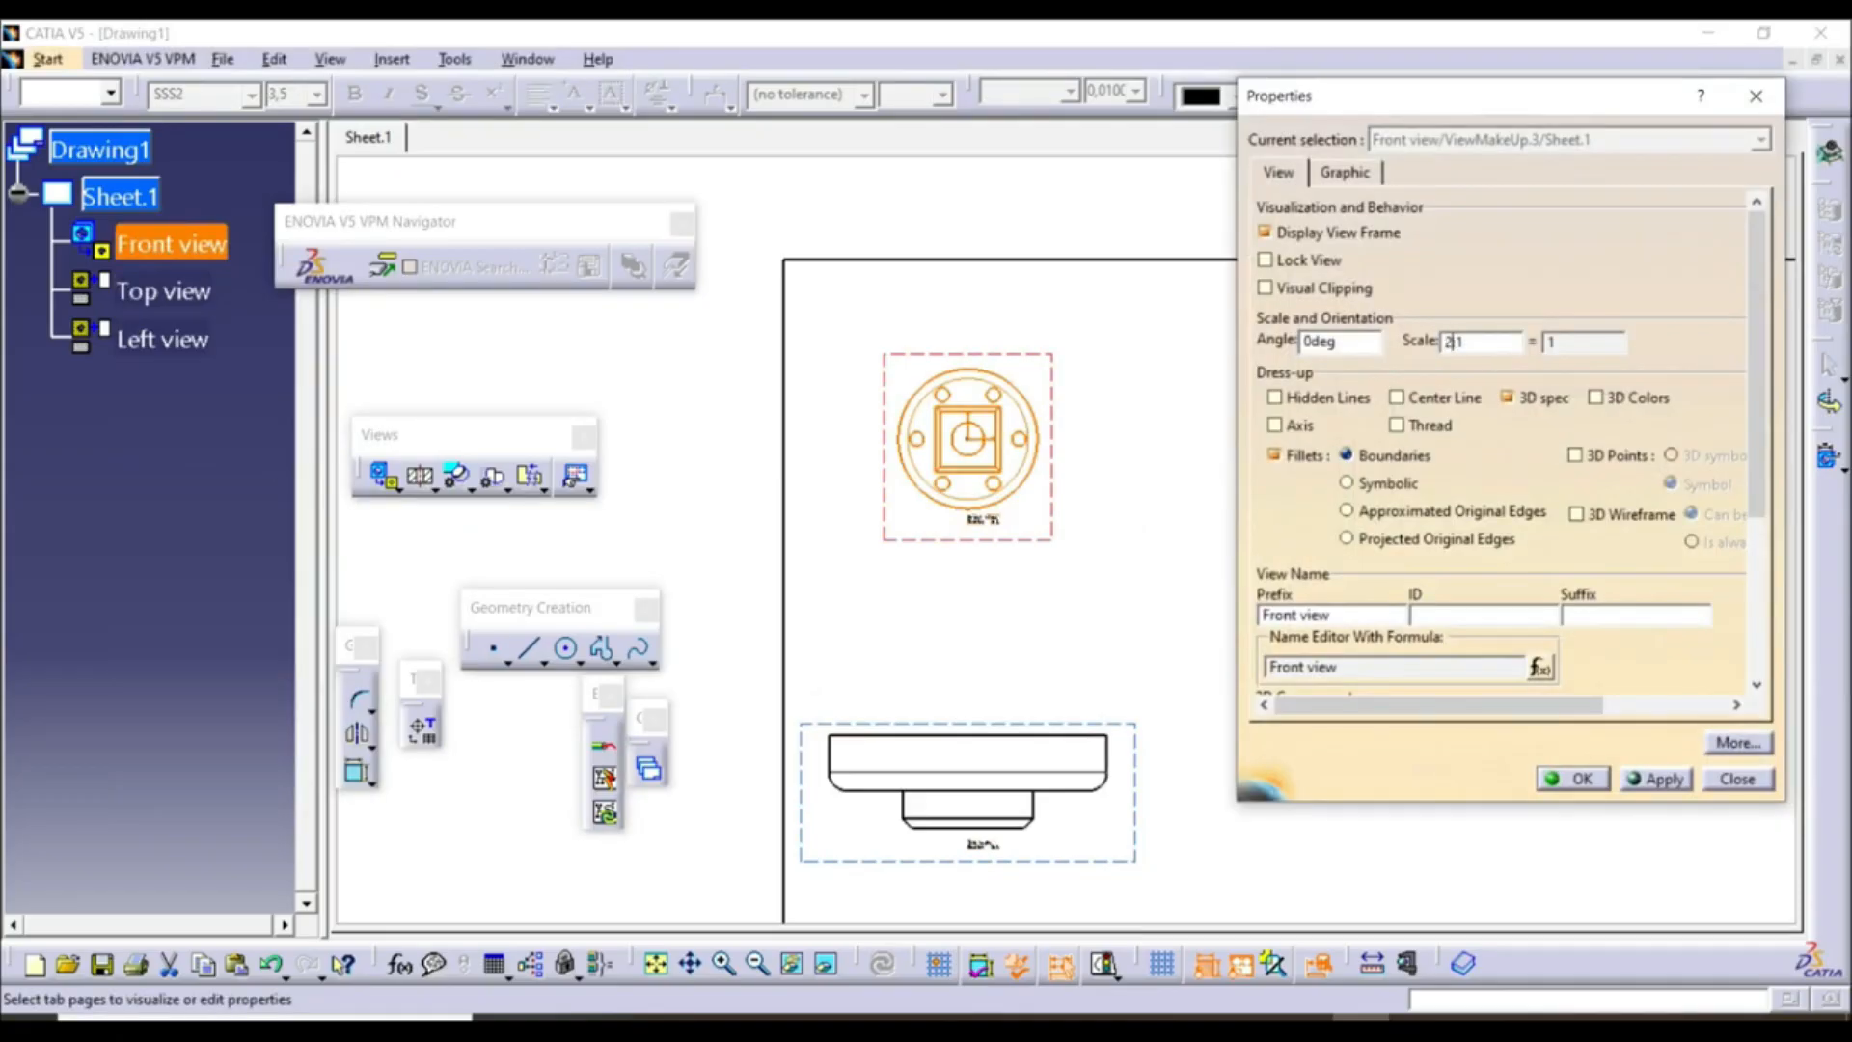
left_click(1658, 777)
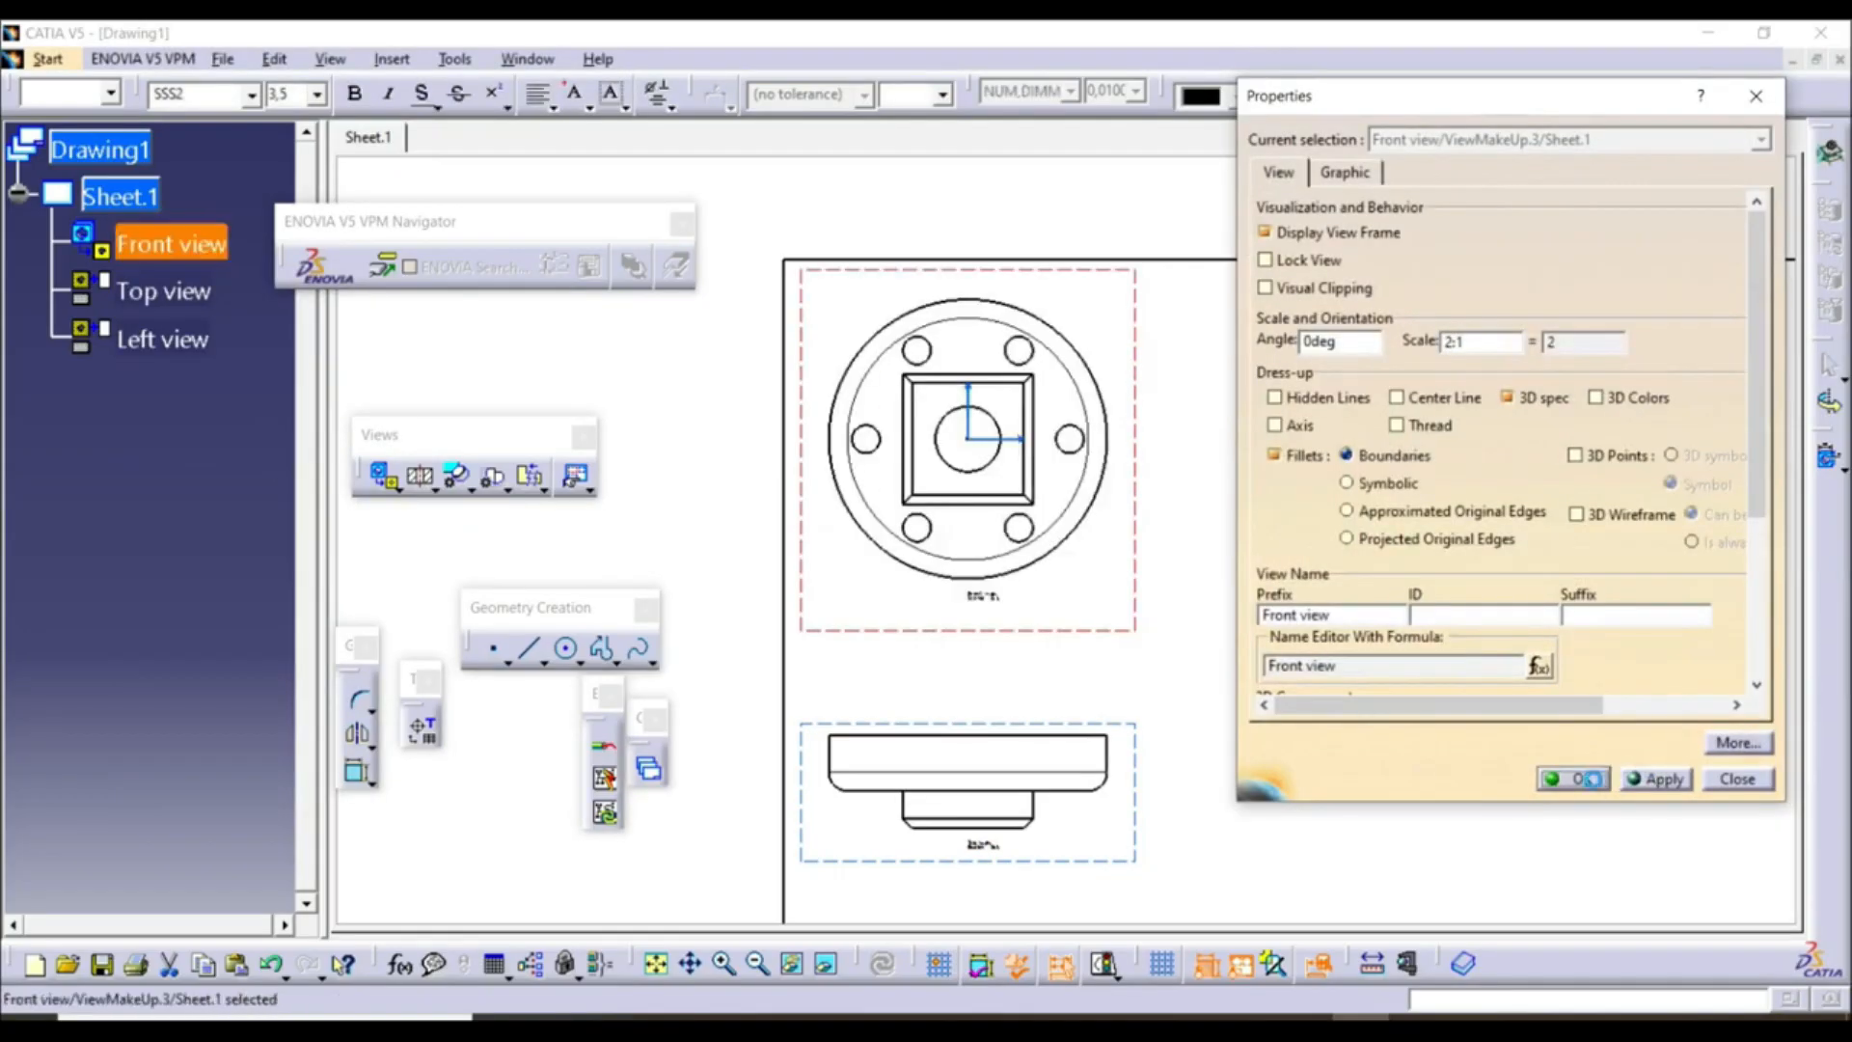
left_click(1596, 780)
Move the front view with its aligned views slightly inward from the sheet's upper-left corner
mouse_move(1364, 646)
middle_mouse_down("ctrl")
mouse_move(1434, 785)
mouse_move(1335, 723)
mouse_move(1154, 688)
middle_mouse_up("ctrl")
left_click_drag(1049, 603, 1089, 627)
left_click(1370, 737)
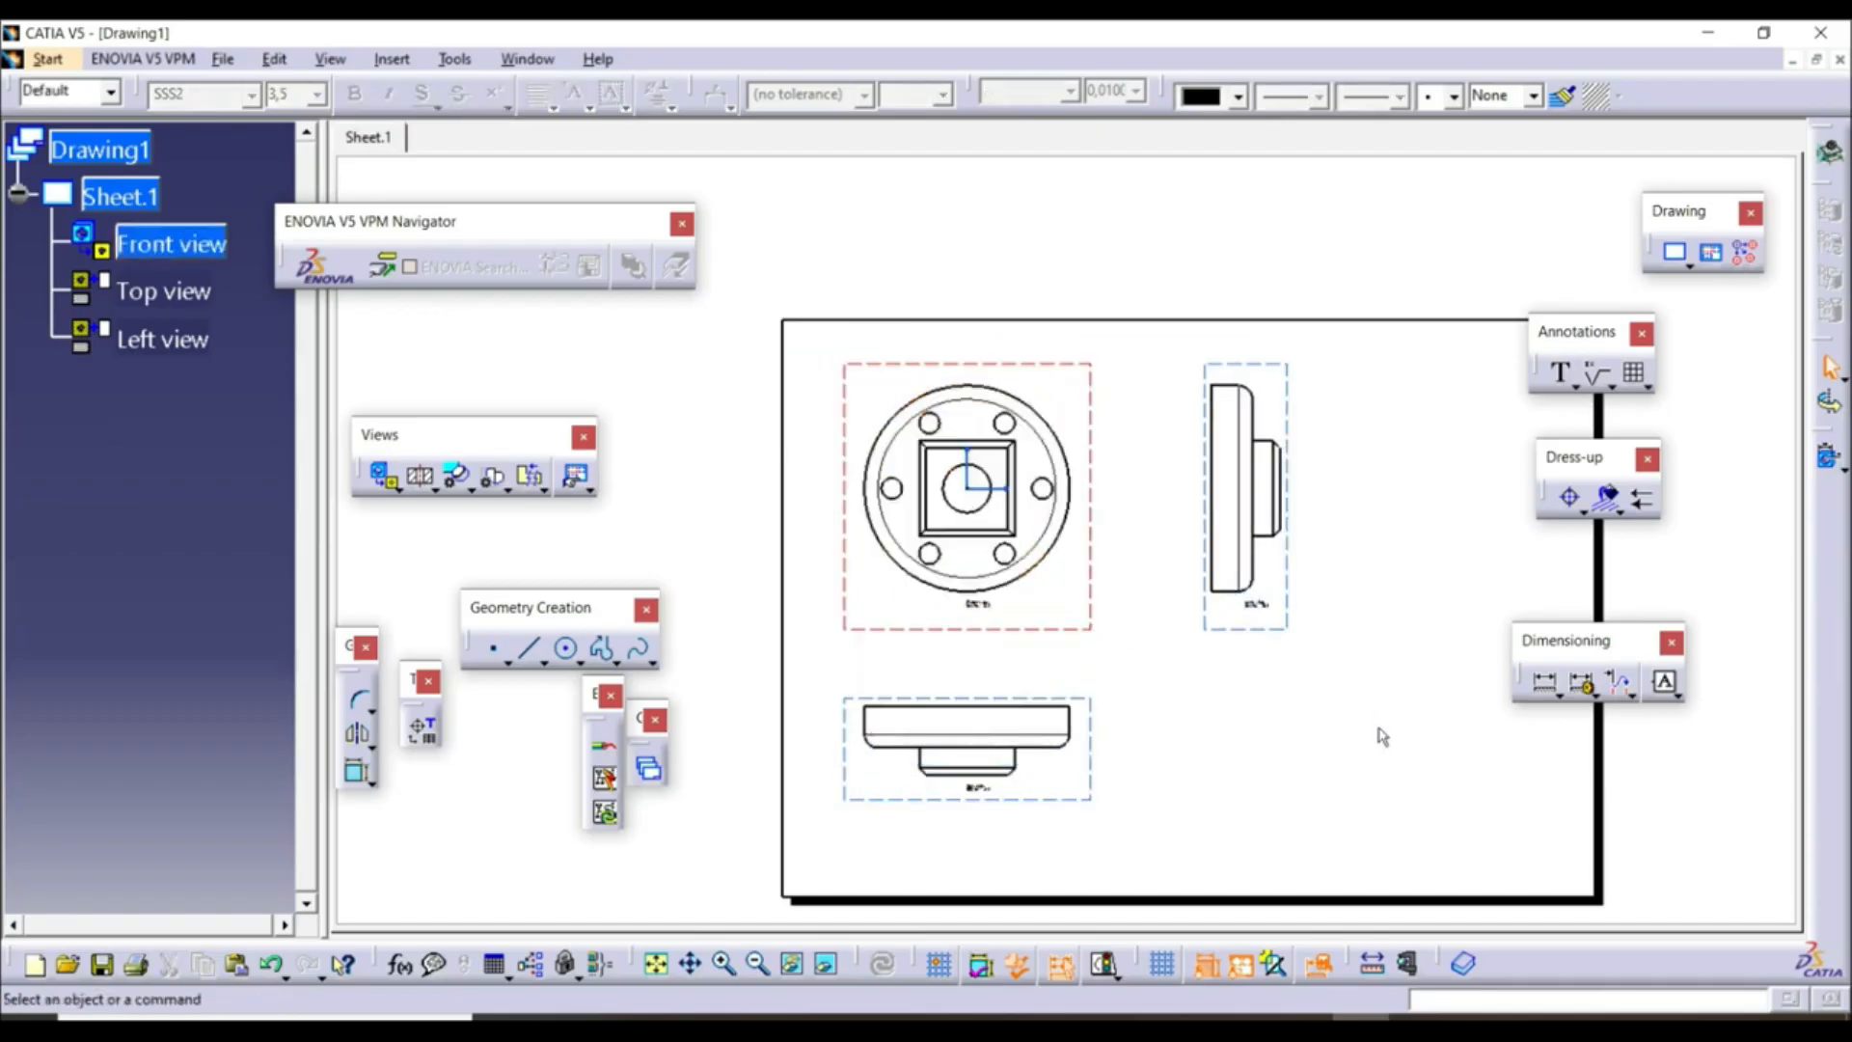
Review the available paper formats in the properties of Sheet.1, keeping A0 ISO
right_click(123, 197)
left_click(203, 401)
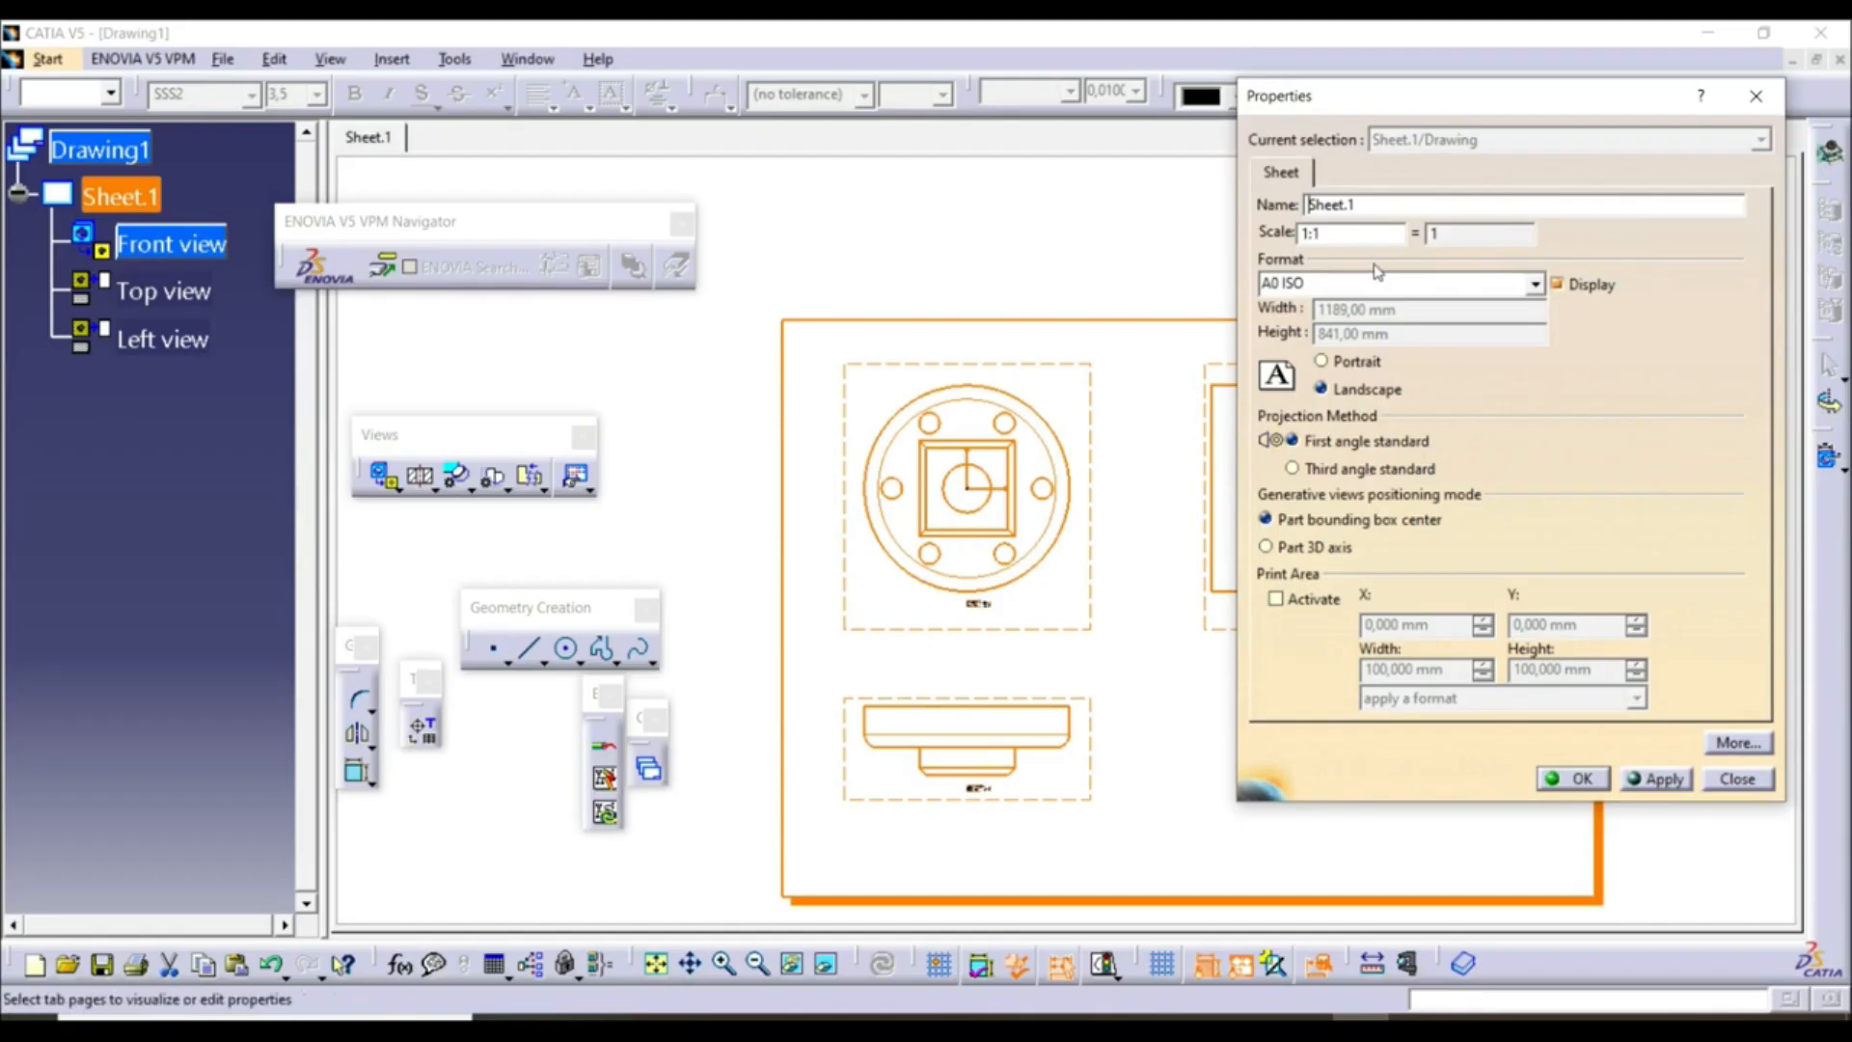
left_click(1402, 276)
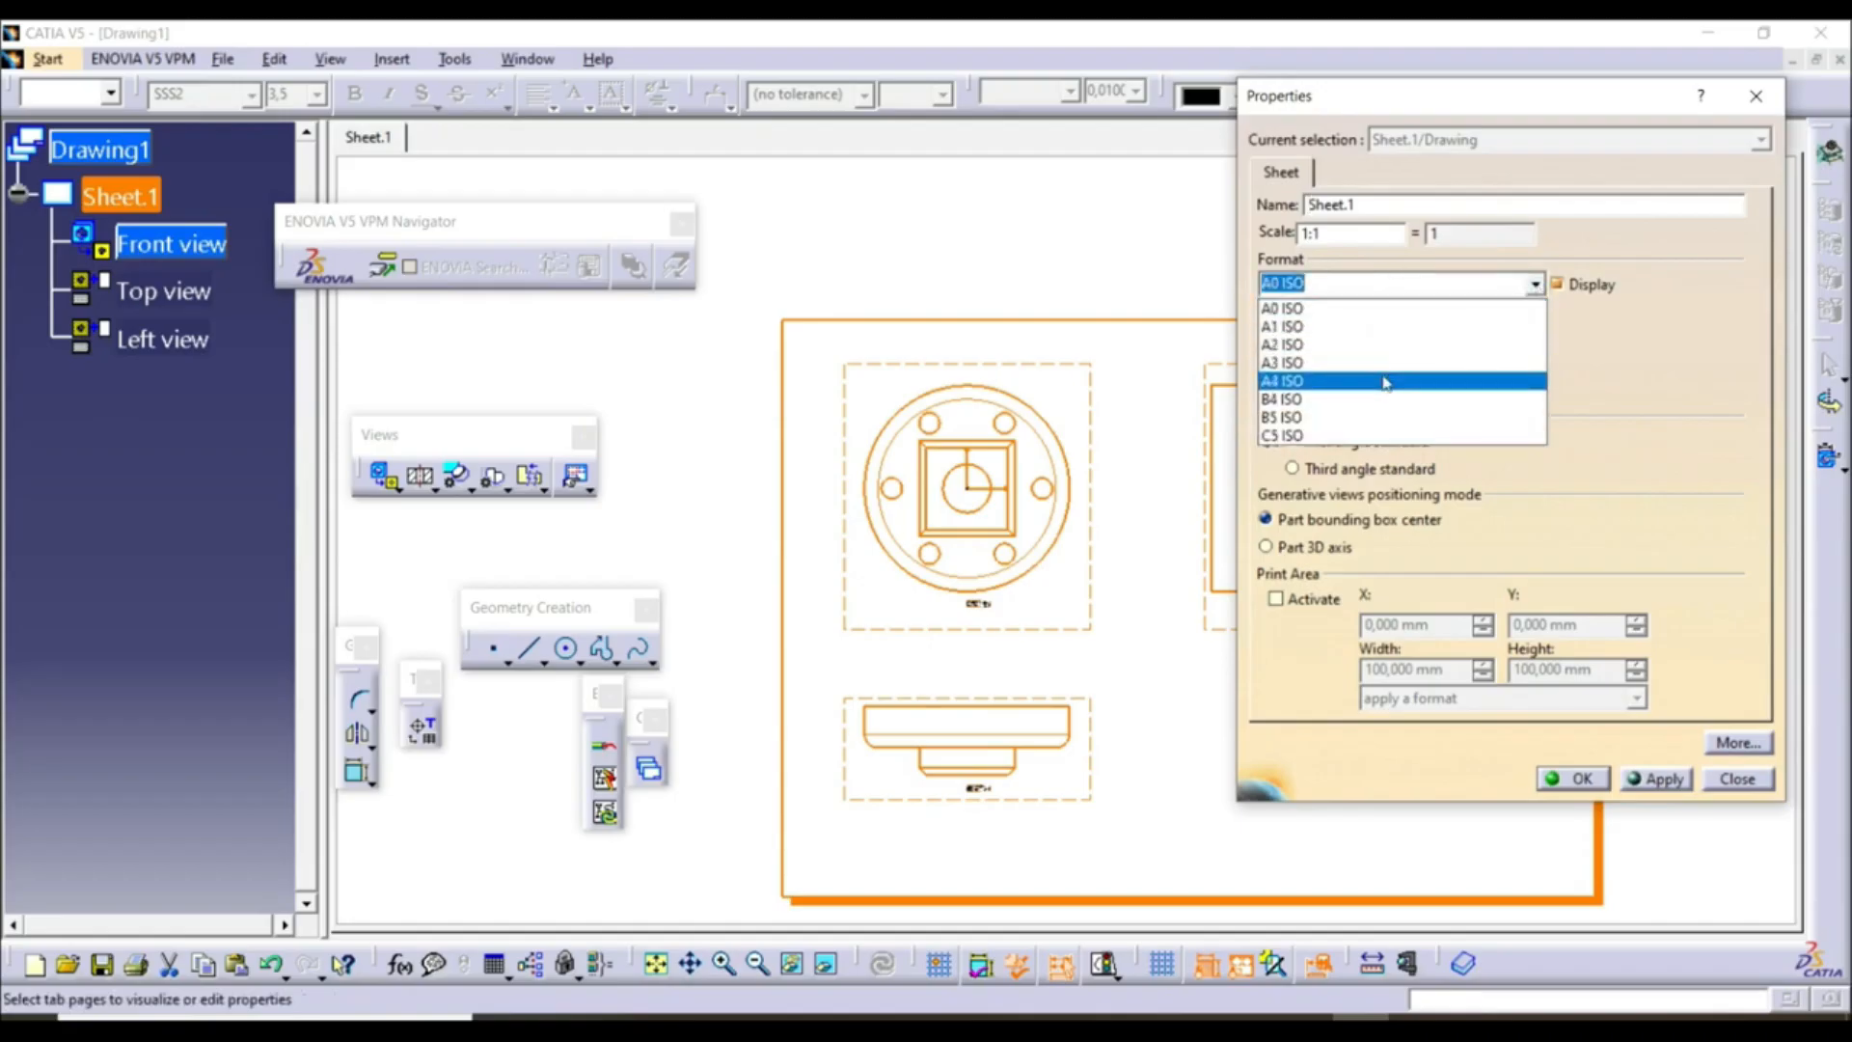
left_click(1630, 436)
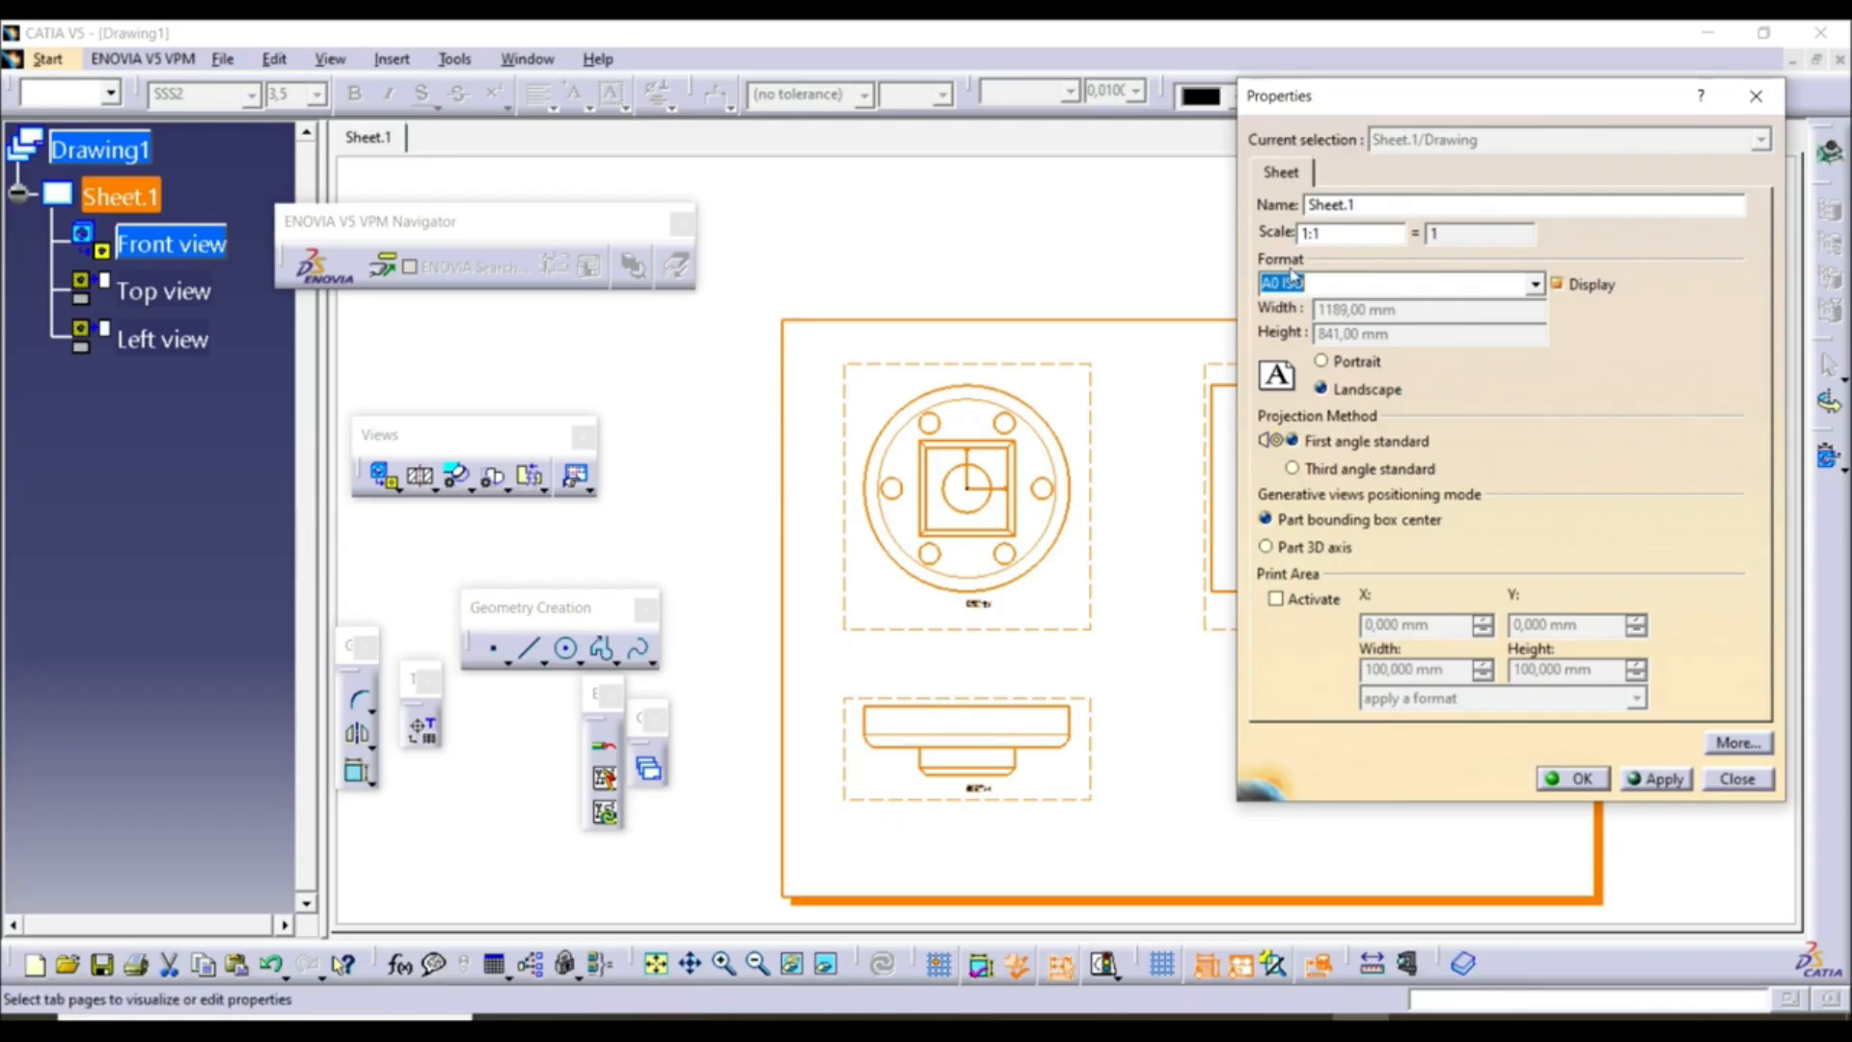
left_click(1598, 784)
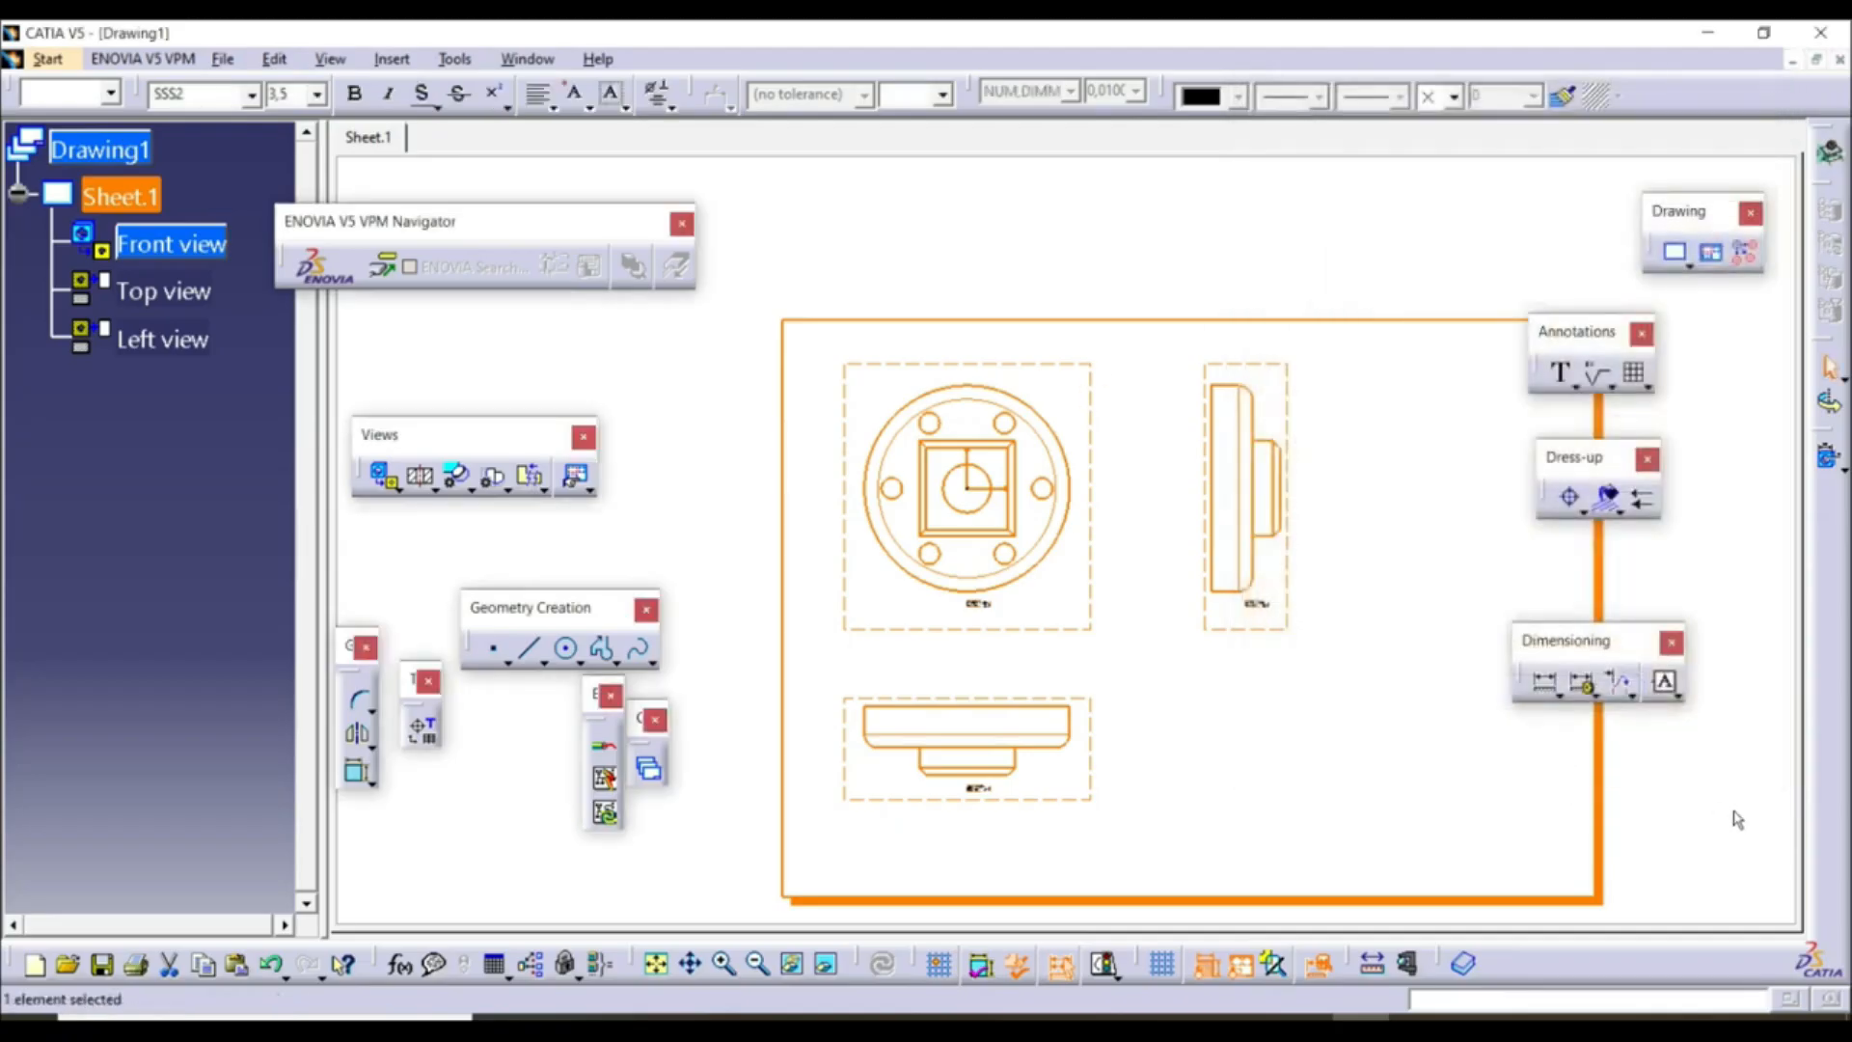
Set the font size of the front view's name and scale label to 10 mm
left_click(1702, 801)
middle_click_drag(1645, 797, 1640, 697)
middle_click_drag(1042, 633, 964, 384, "ctrl")
middle_click_drag(864, 419, 1004, 375)
mouse_move(808, 439)
middle_mouse_down()
mouse_move(934, 474)
mouse_move(935, 452)
mouse_move(1009, 662)
mouse_move(873, 701)
mouse_move(993, 711)
mouse_move(992, 603)
mouse_move(742, 530)
mouse_move(1447, 517)
middle_mouse_up()
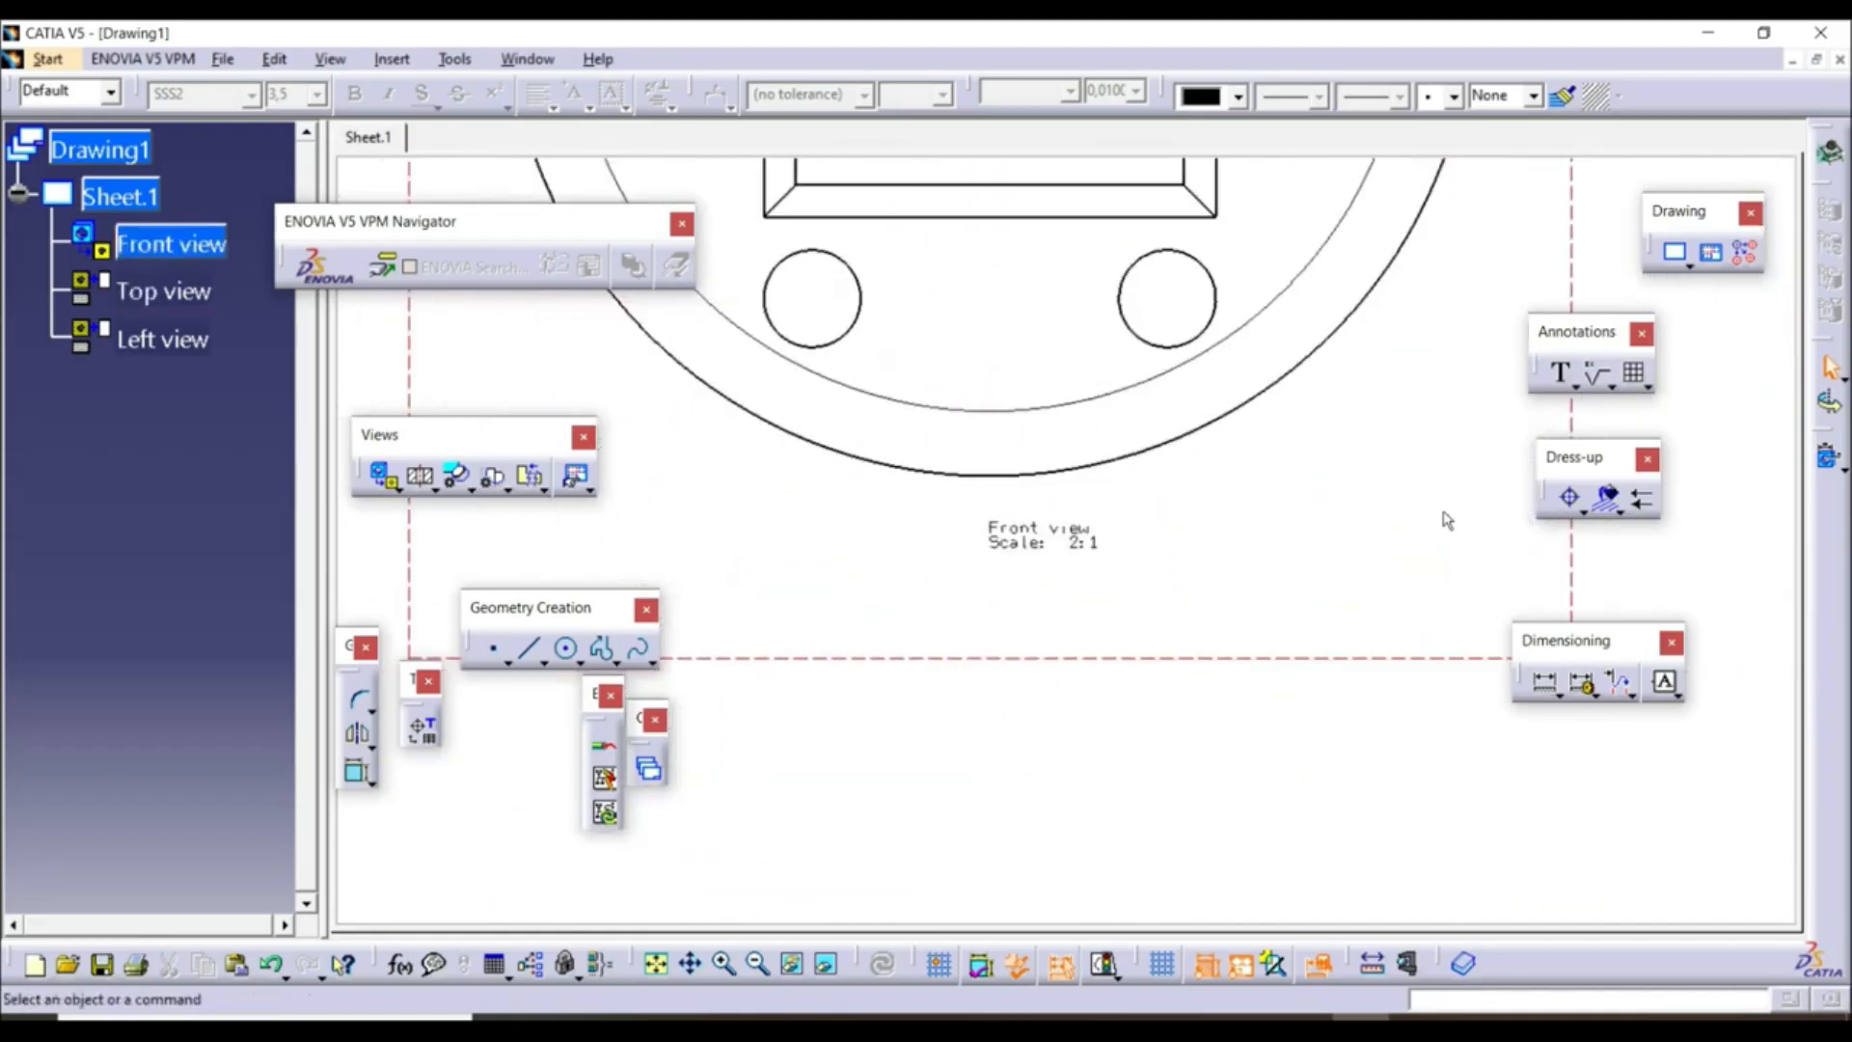
double_click(1041, 536)
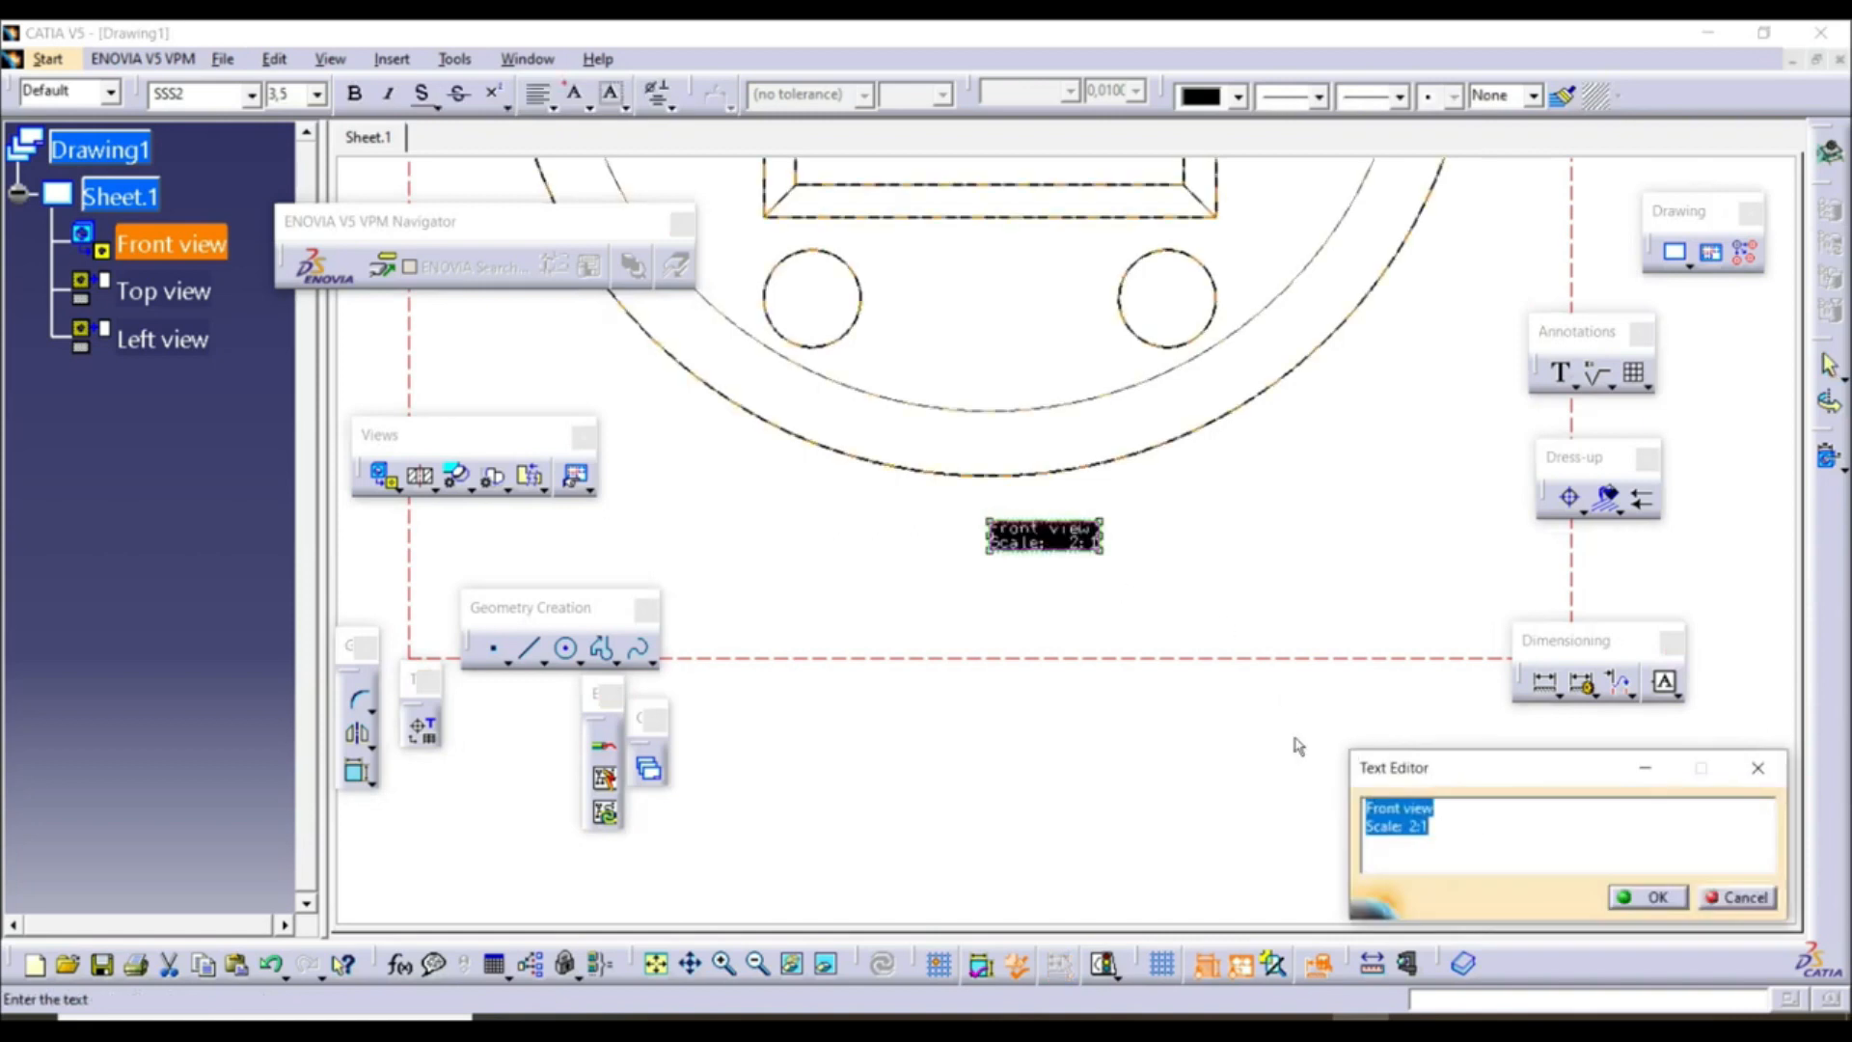
left_click(316, 97)
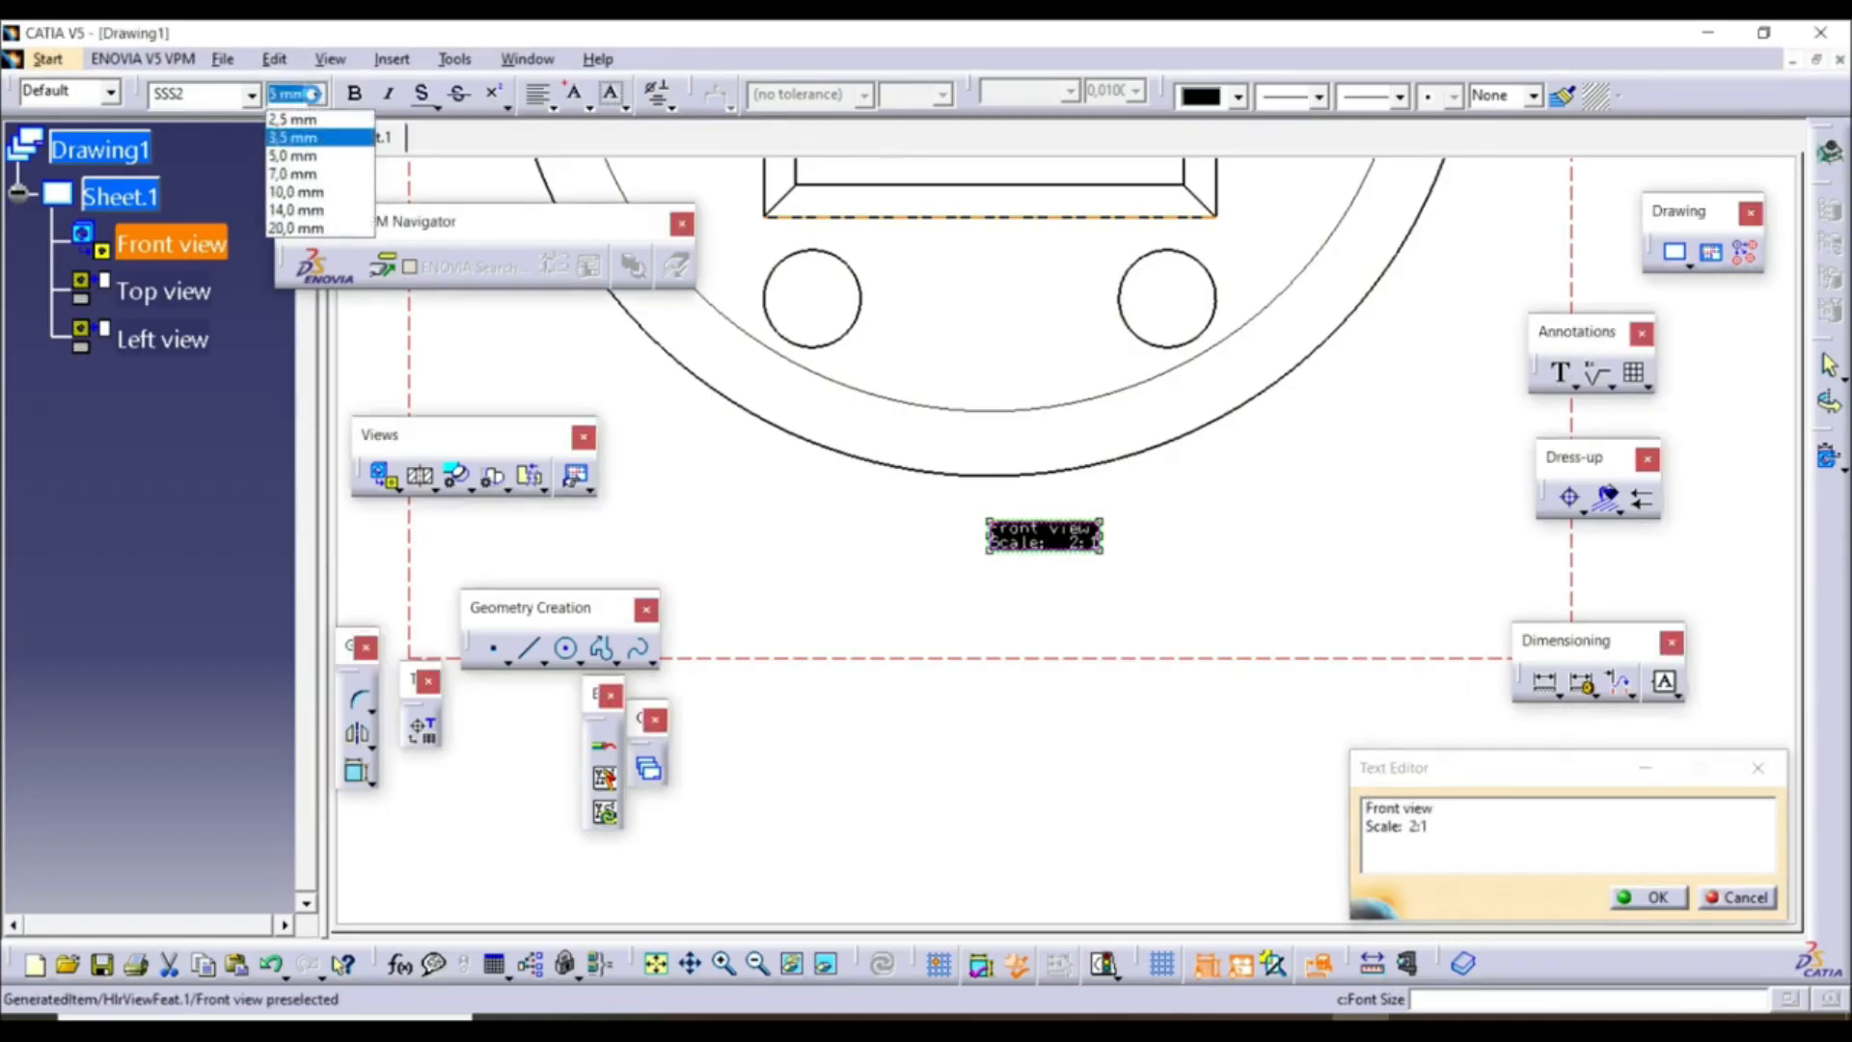
left_click(318, 193)
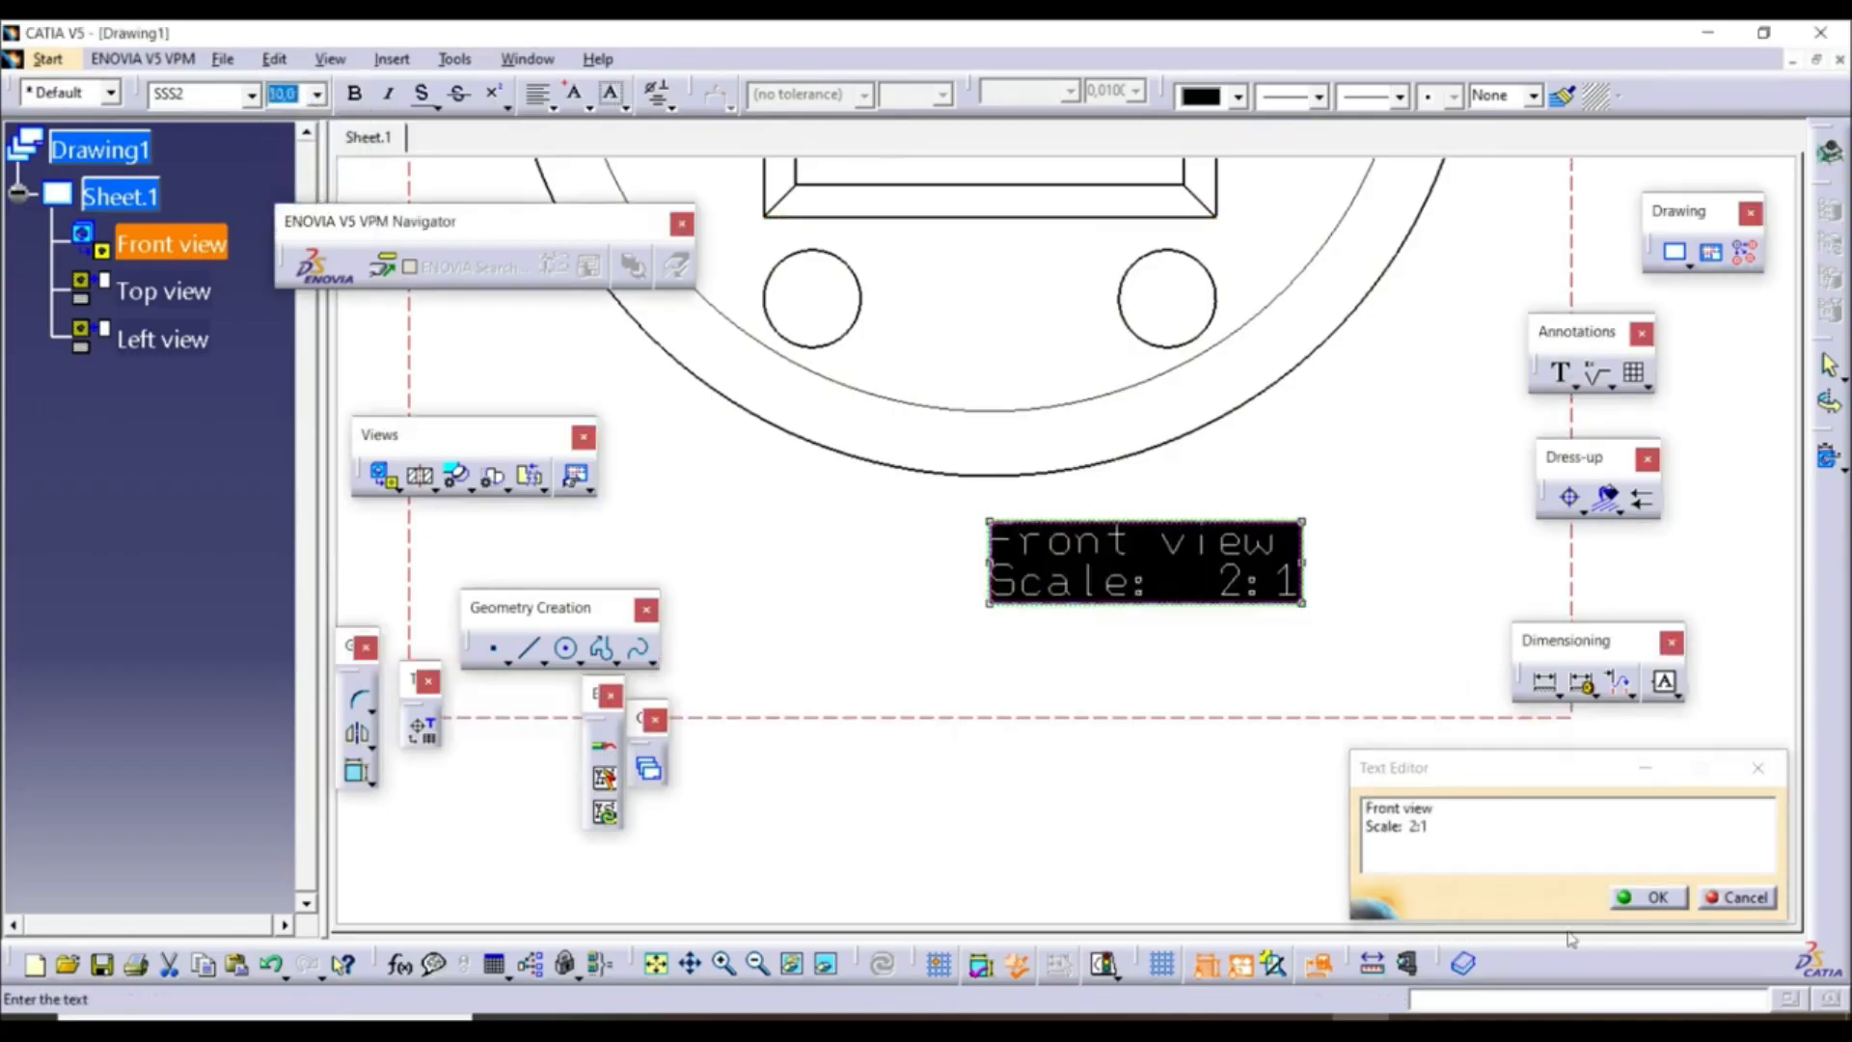
left_click(1641, 904)
left_click(1238, 773)
Select the whole name and scale label of the top view and set its font size to 10 mm
mouse_move(1224, 769)
middle_mouse_down("ctrl")
mouse_move(1306, 910)
mouse_move(1303, 734)
mouse_move(1166, 720)
mouse_move(1248, 454)
mouse_move(1196, 695)
mouse_move(1144, 450)
mouse_move(971, 530)
middle_mouse_up("ctrl")
double_click(926, 555)
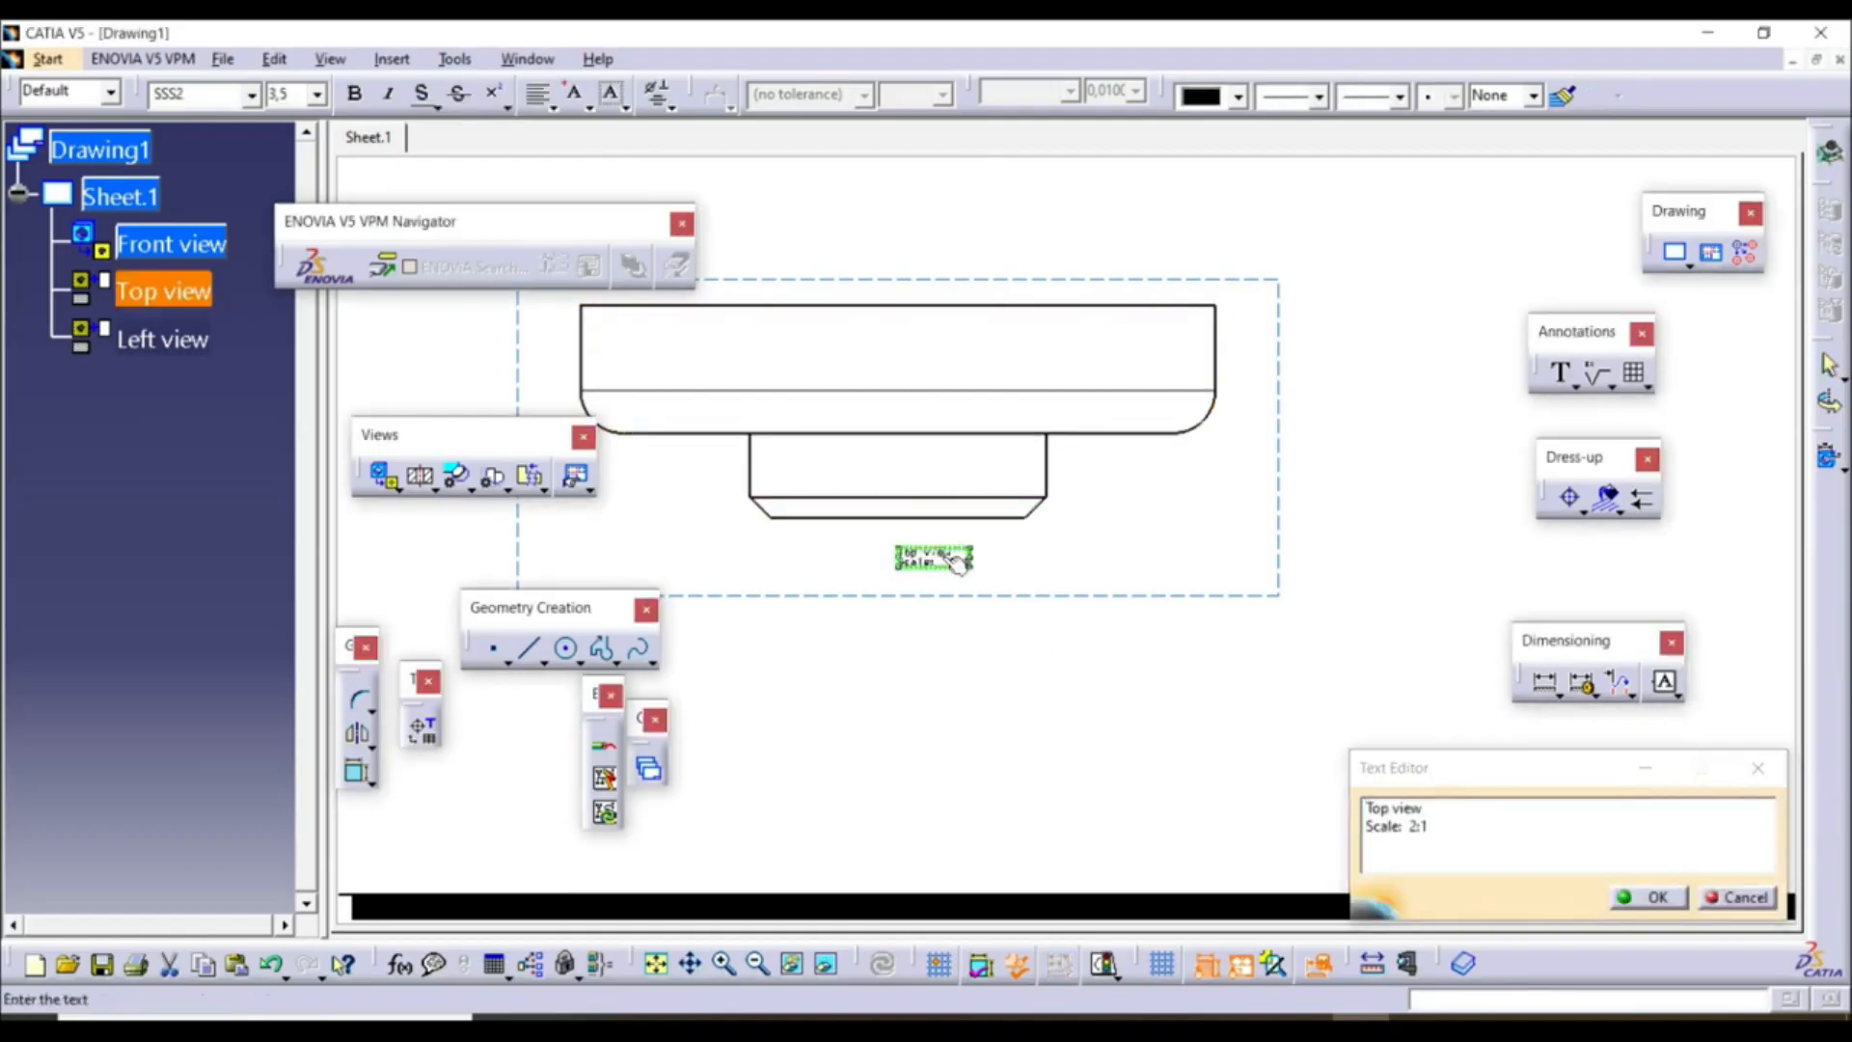
middle_click_drag(946, 557, 955, 375, "ctrl")
middle_click_drag(802, 625, 1058, 623)
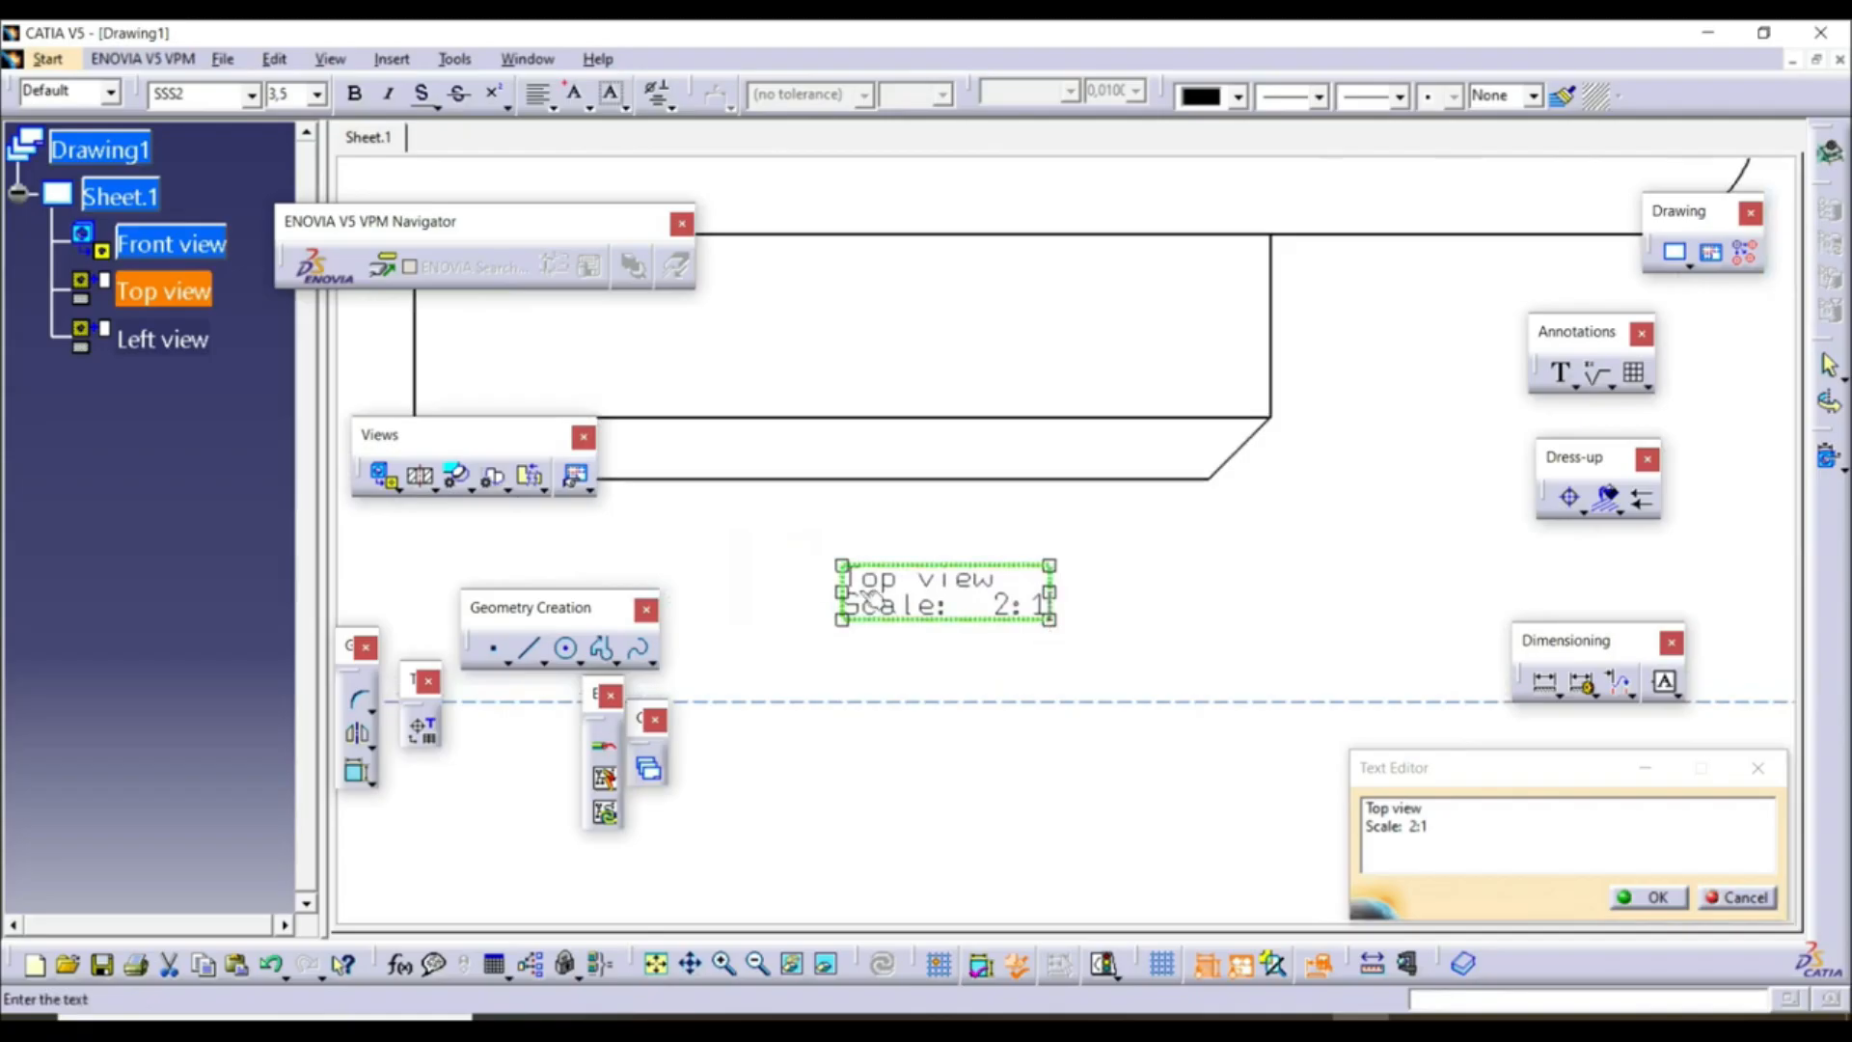
left_click_drag(847, 579, 994, 581)
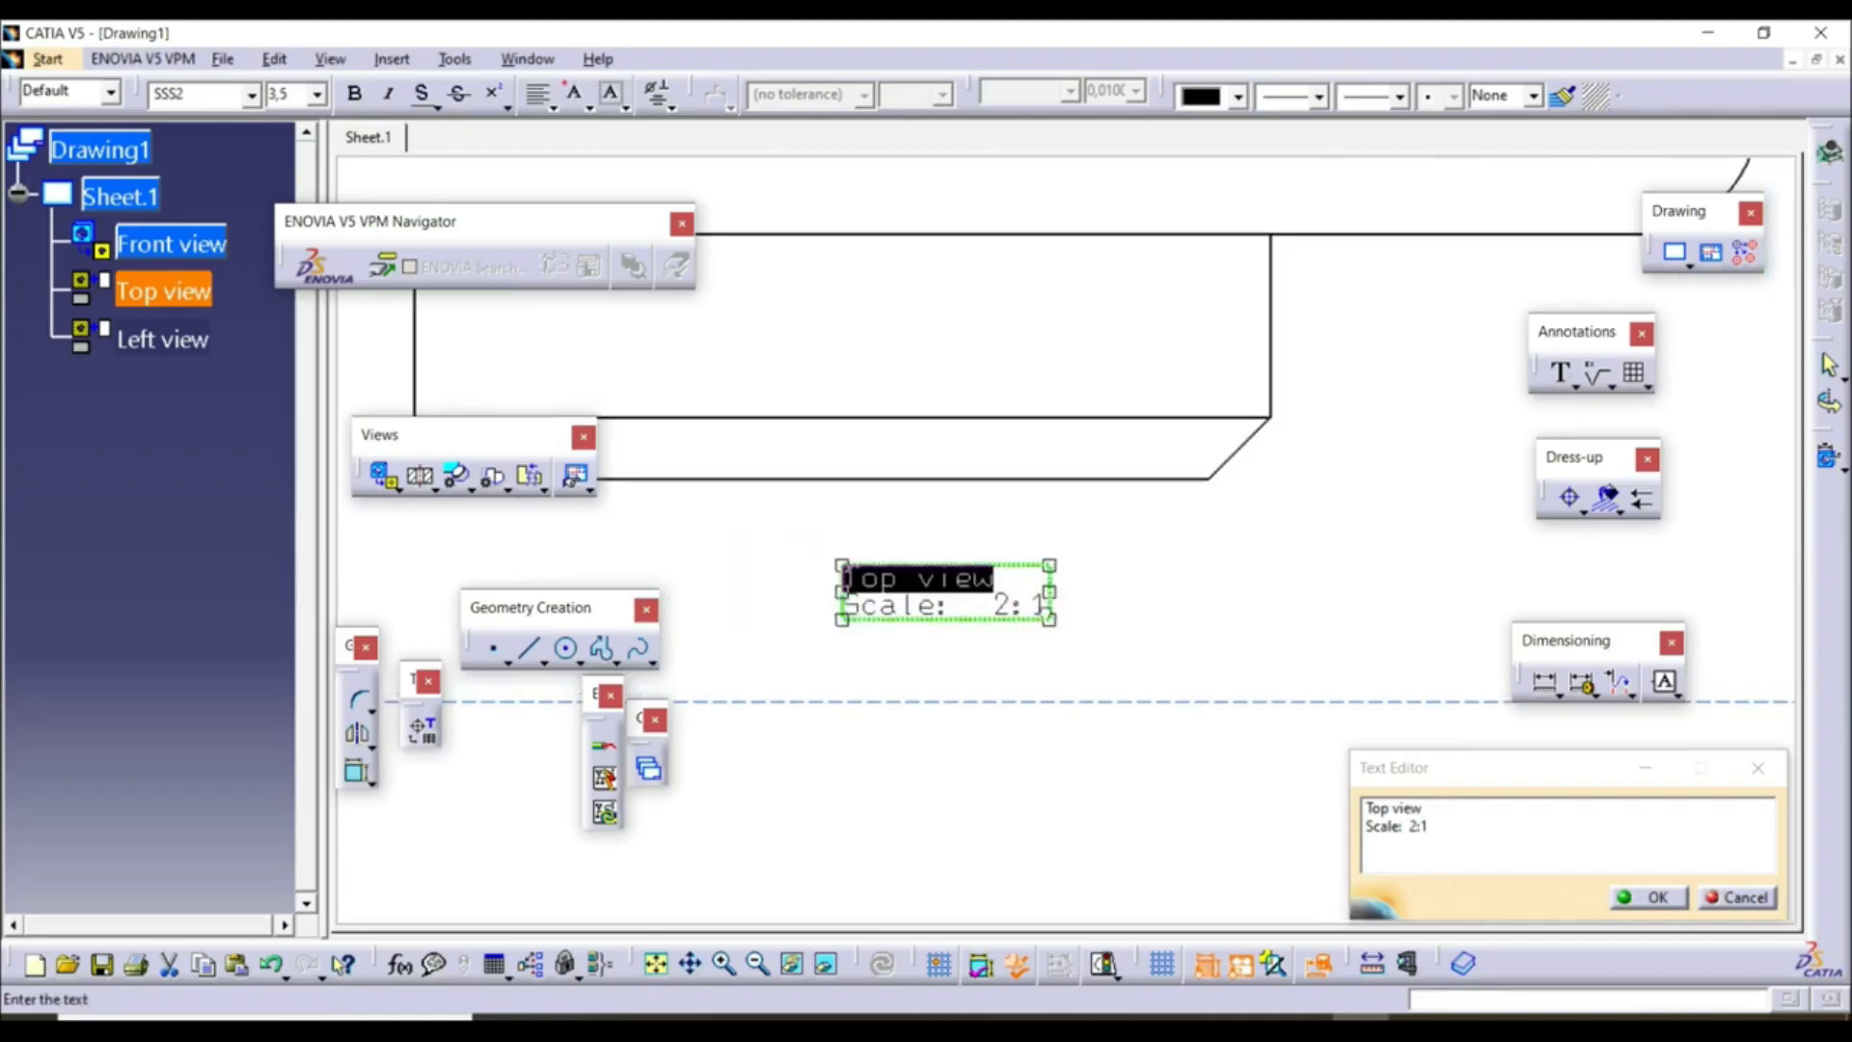
left_click(1028, 623)
double_click(1021, 605)
left_click_drag(865, 585, 1091, 633)
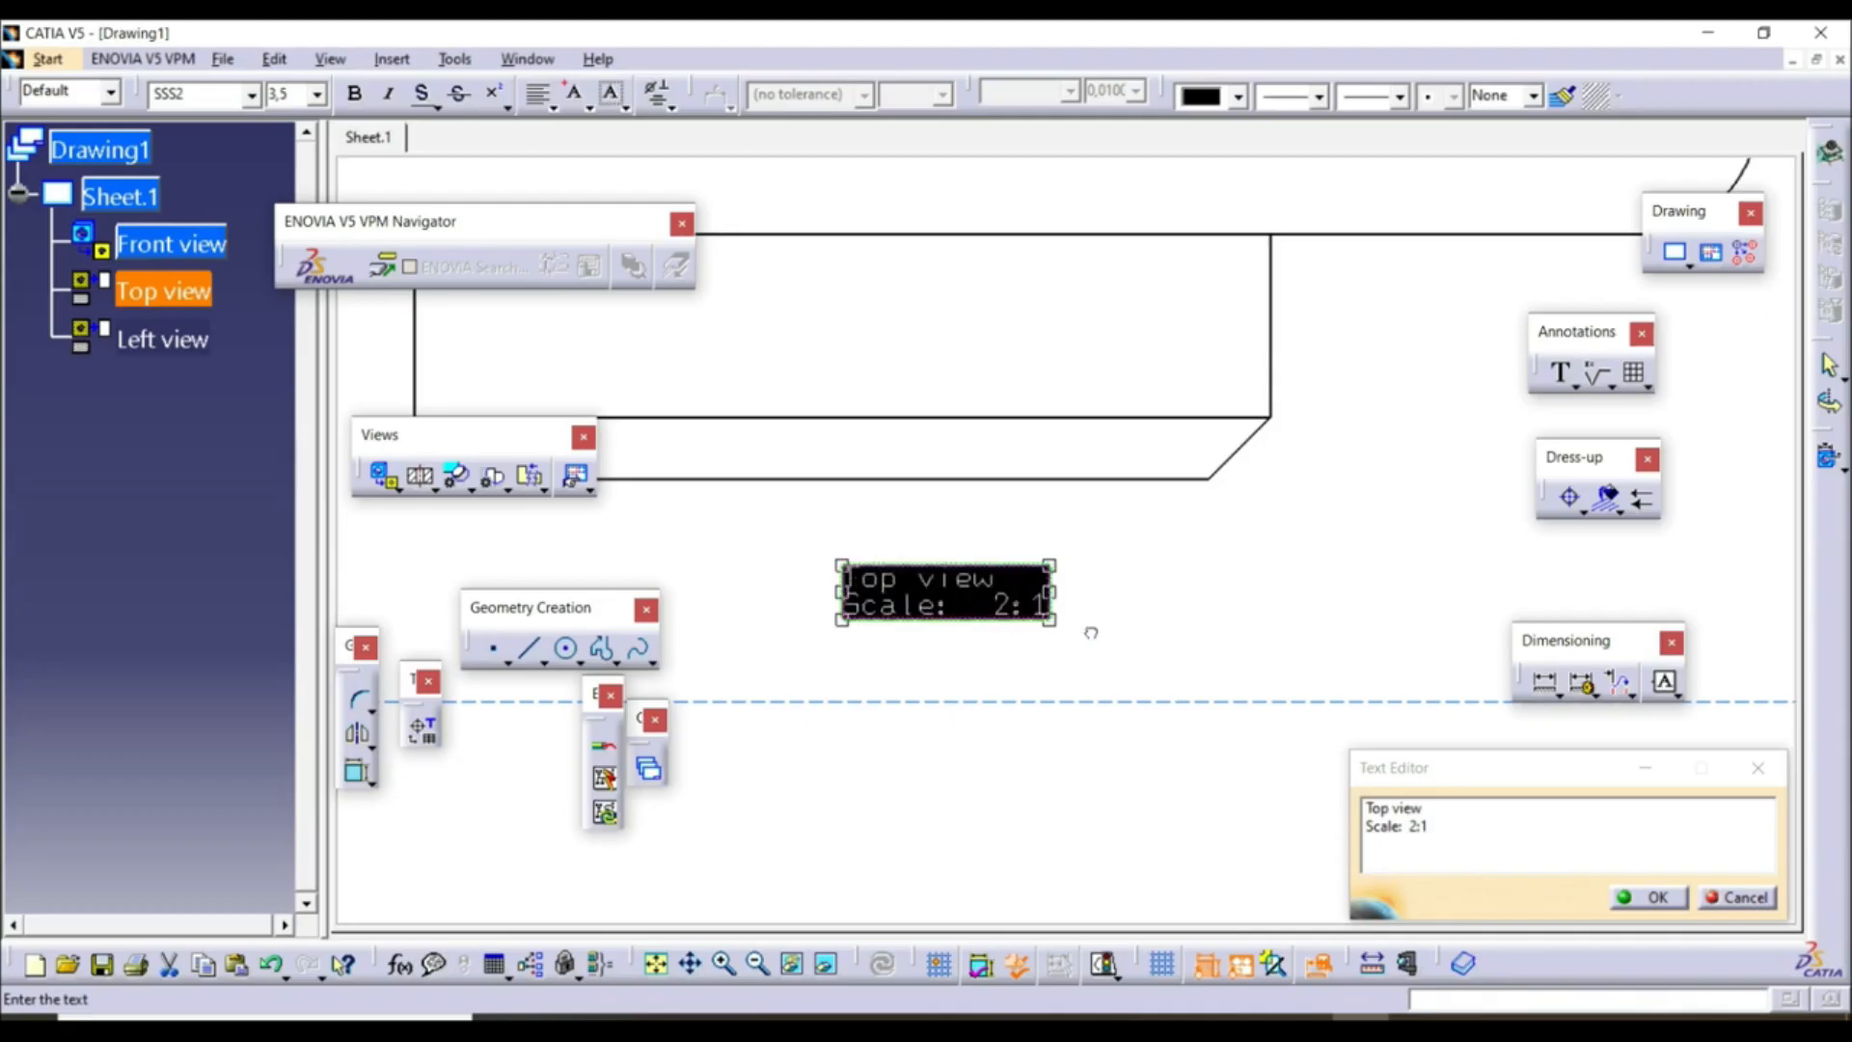
left_click(316, 94)
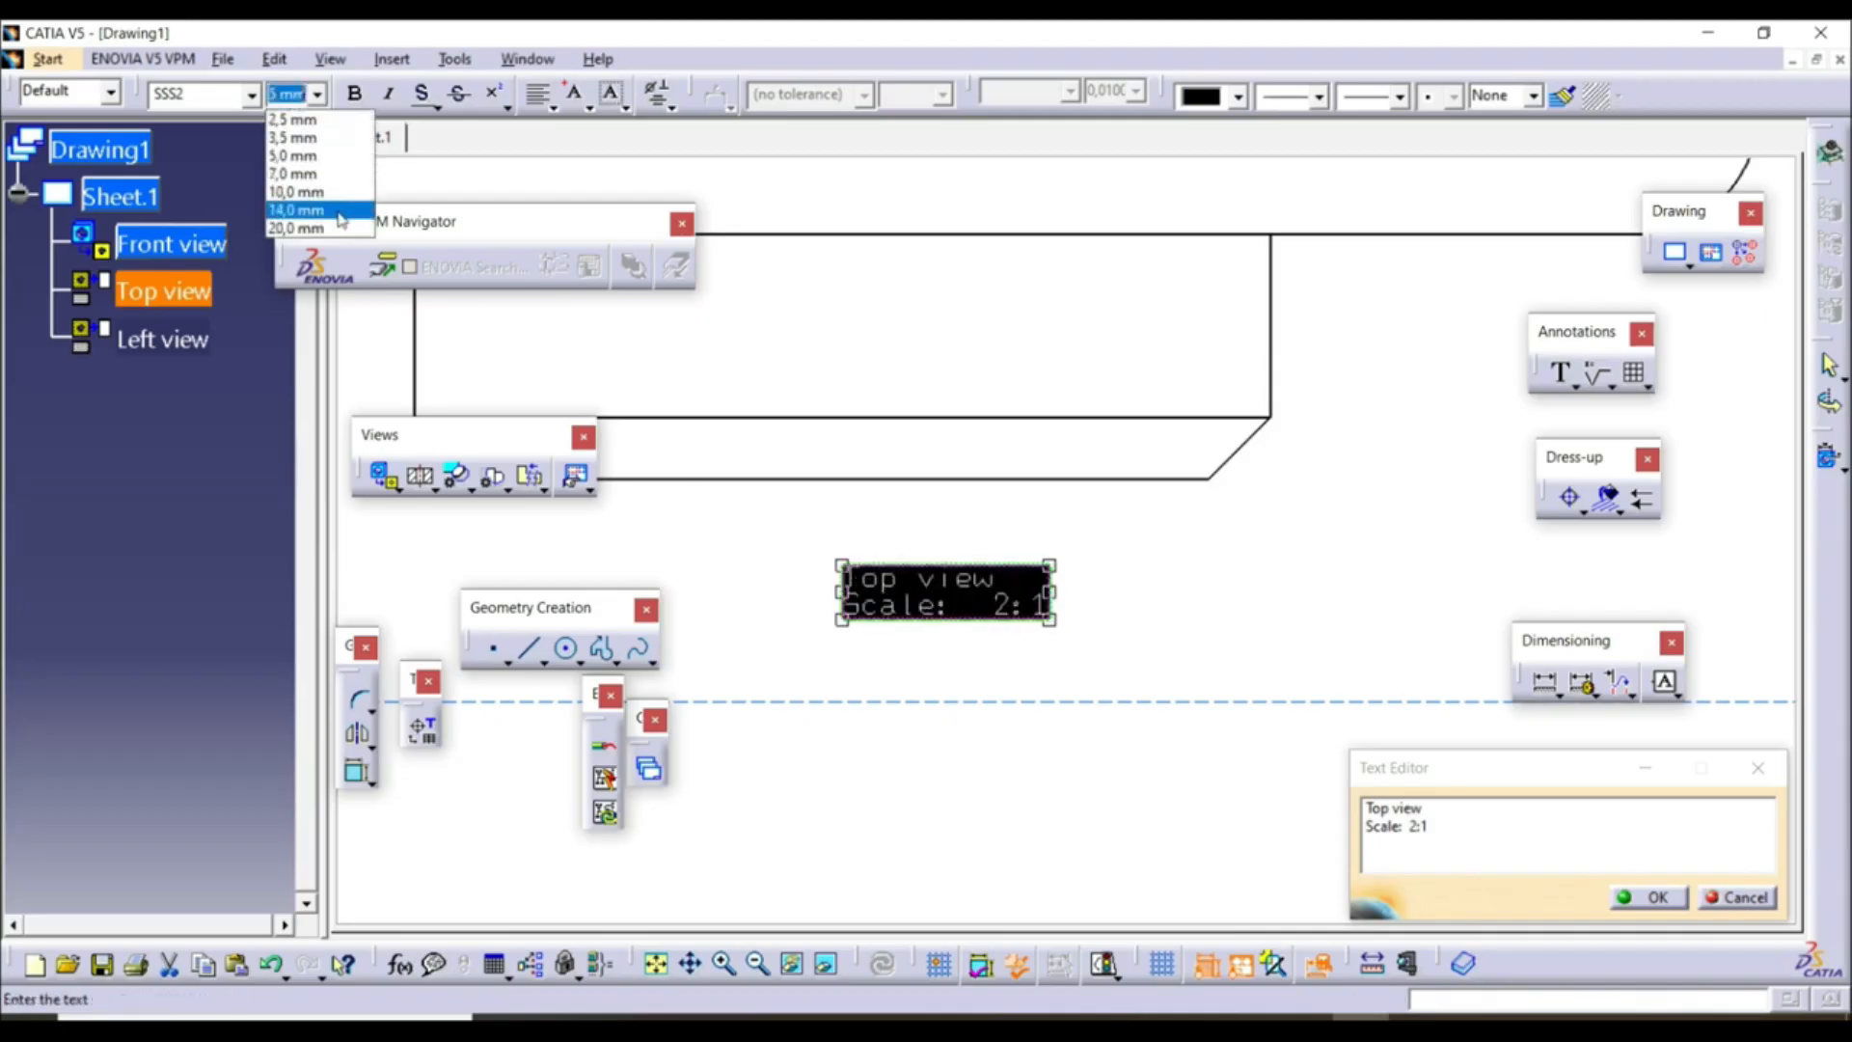
left_click(331, 195)
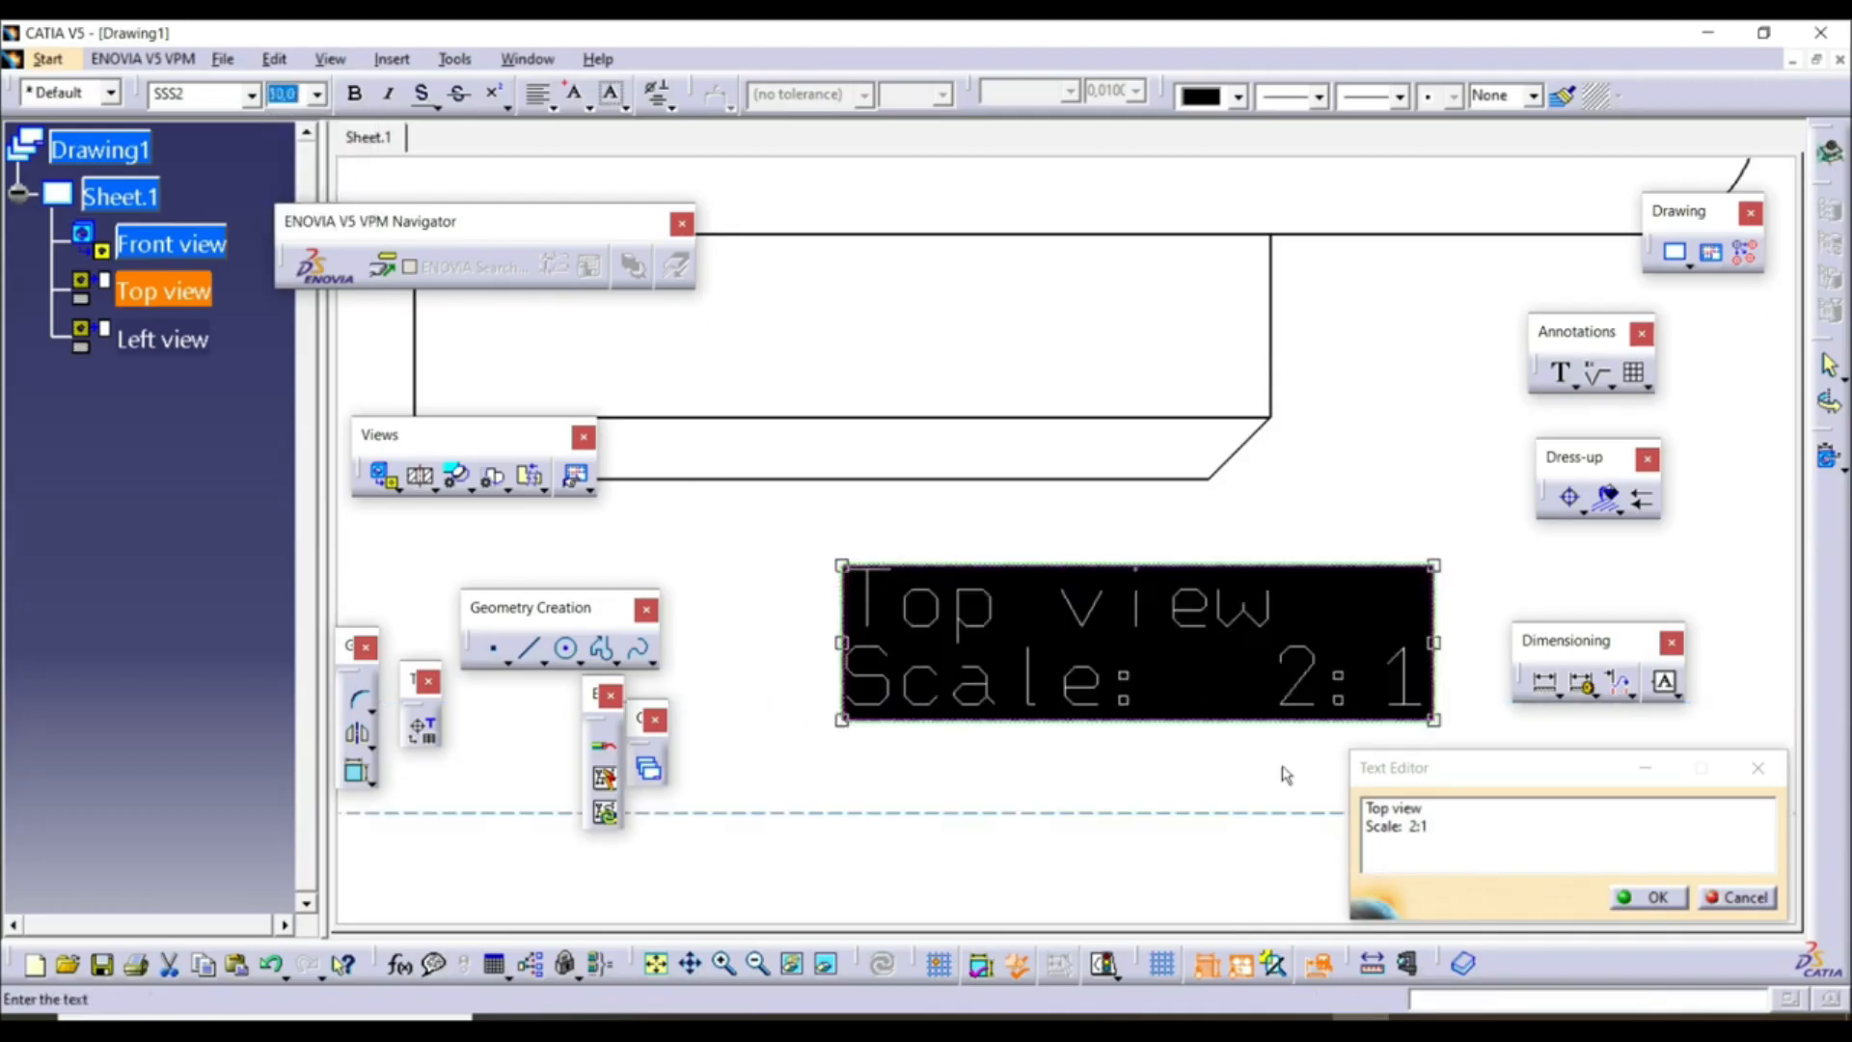
left_click(1677, 904)
Try to set the left view label's font size to 10 mm
middle_click_drag(1154, 576, 1078, 366)
middle_click_drag(1083, 654, 1067, 521)
double_click(1061, 572)
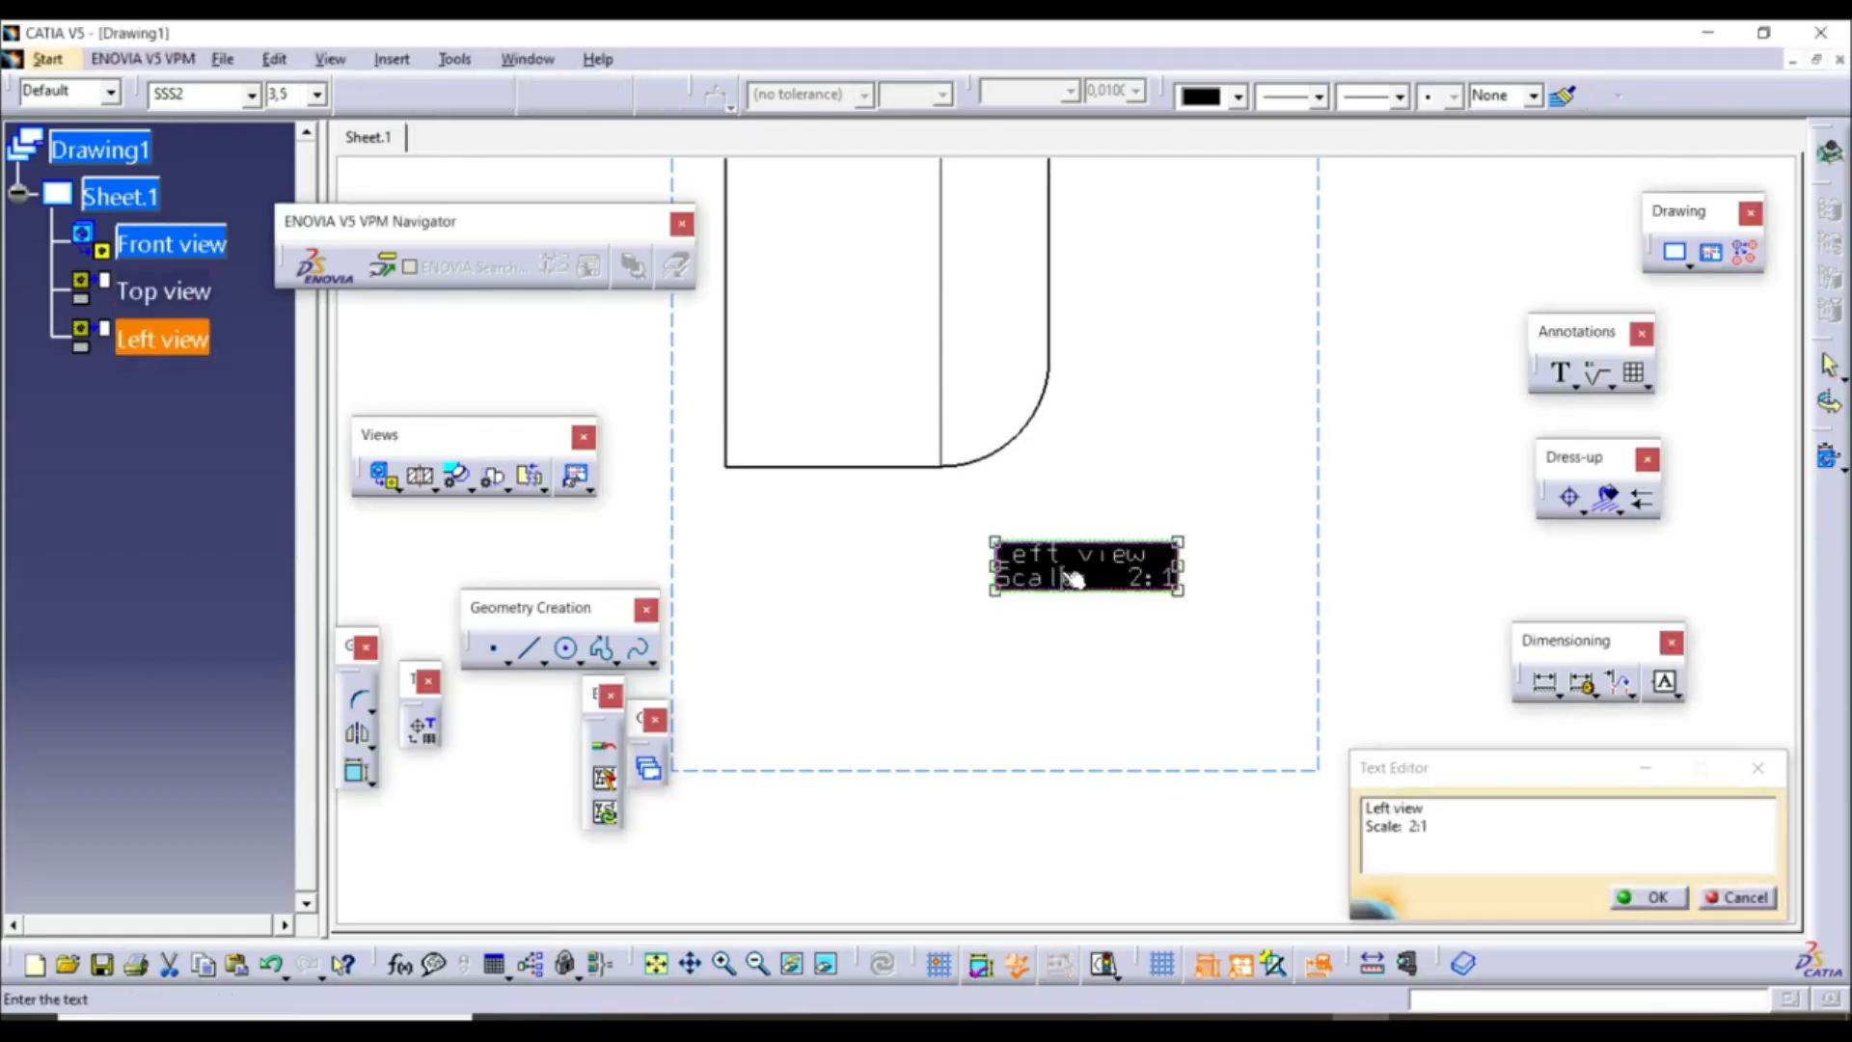
left_click(316, 93)
left_click(333, 192)
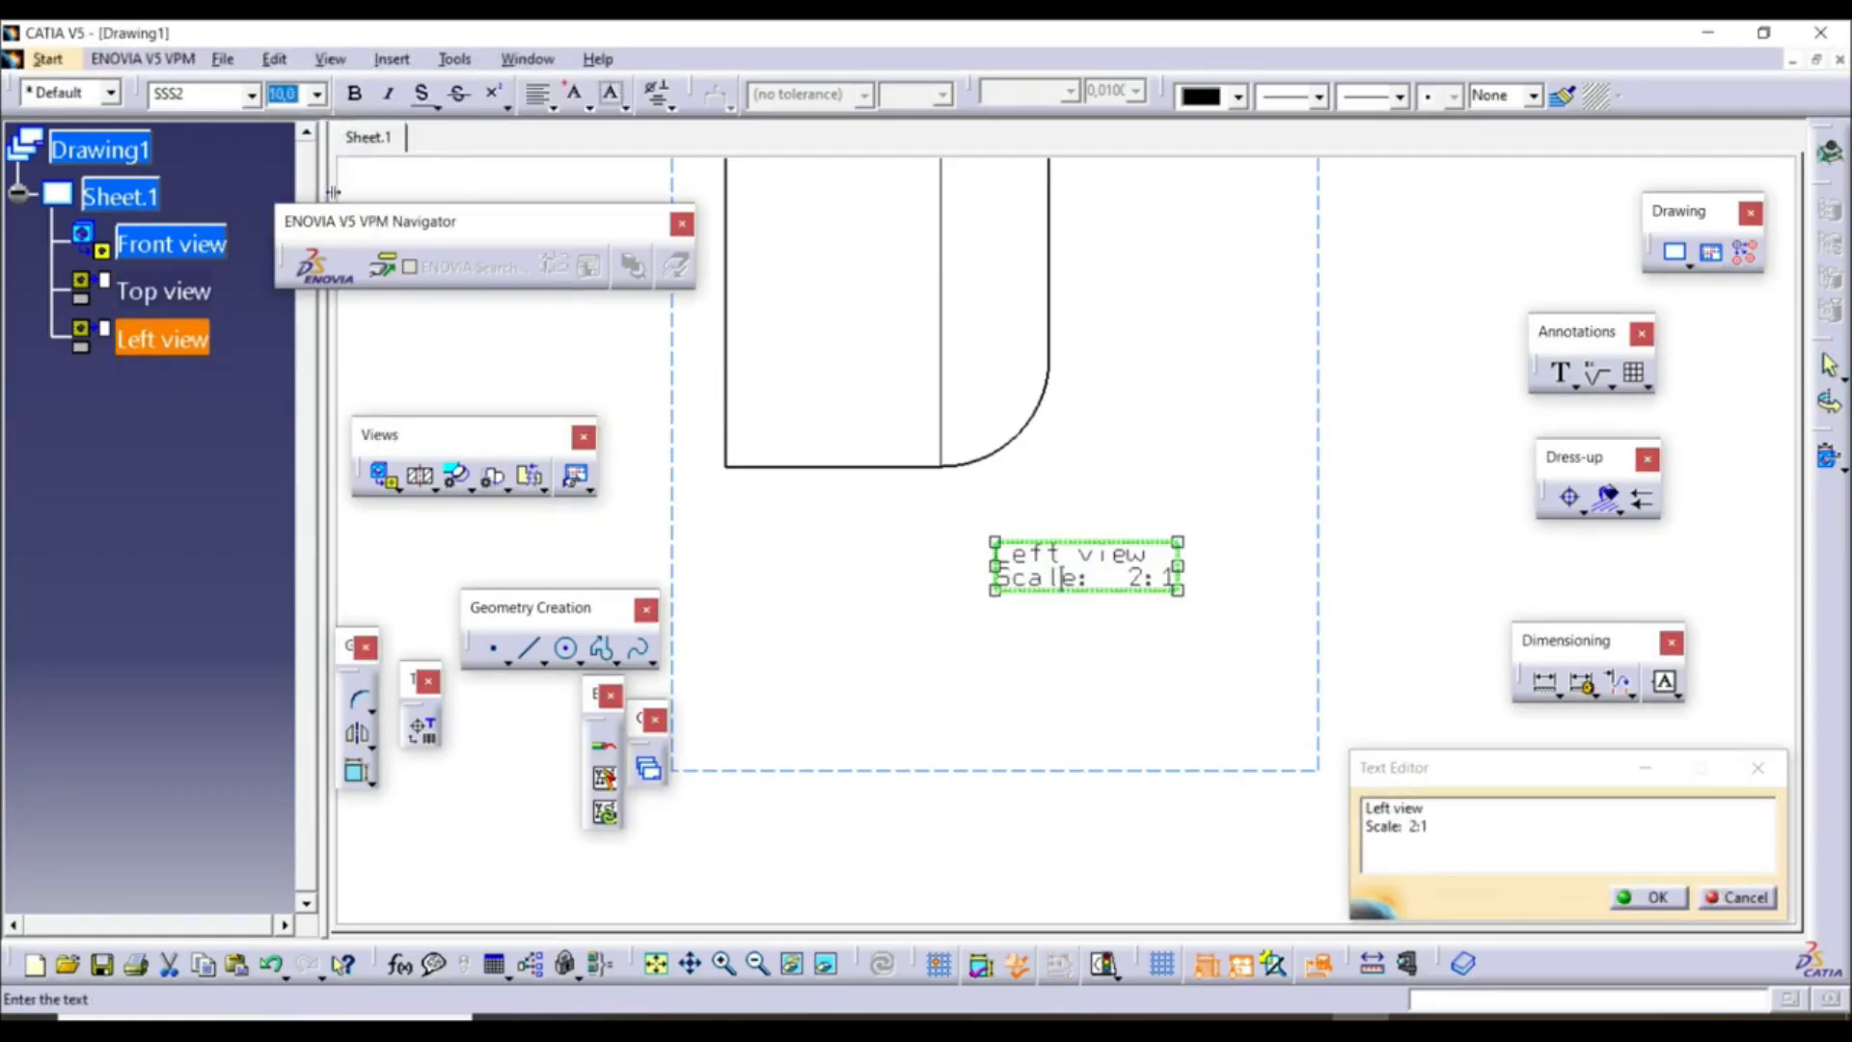
left_click(1648, 899)
Select the entire name and scale text of the left view label and set its font size to 10 mm
mouse_move(1080, 584)
middle_mouse_down("ctrl")
mouse_move(1240, 852)
mouse_move(1136, 528)
middle_mouse_up("ctrl")
double_click(1073, 564)
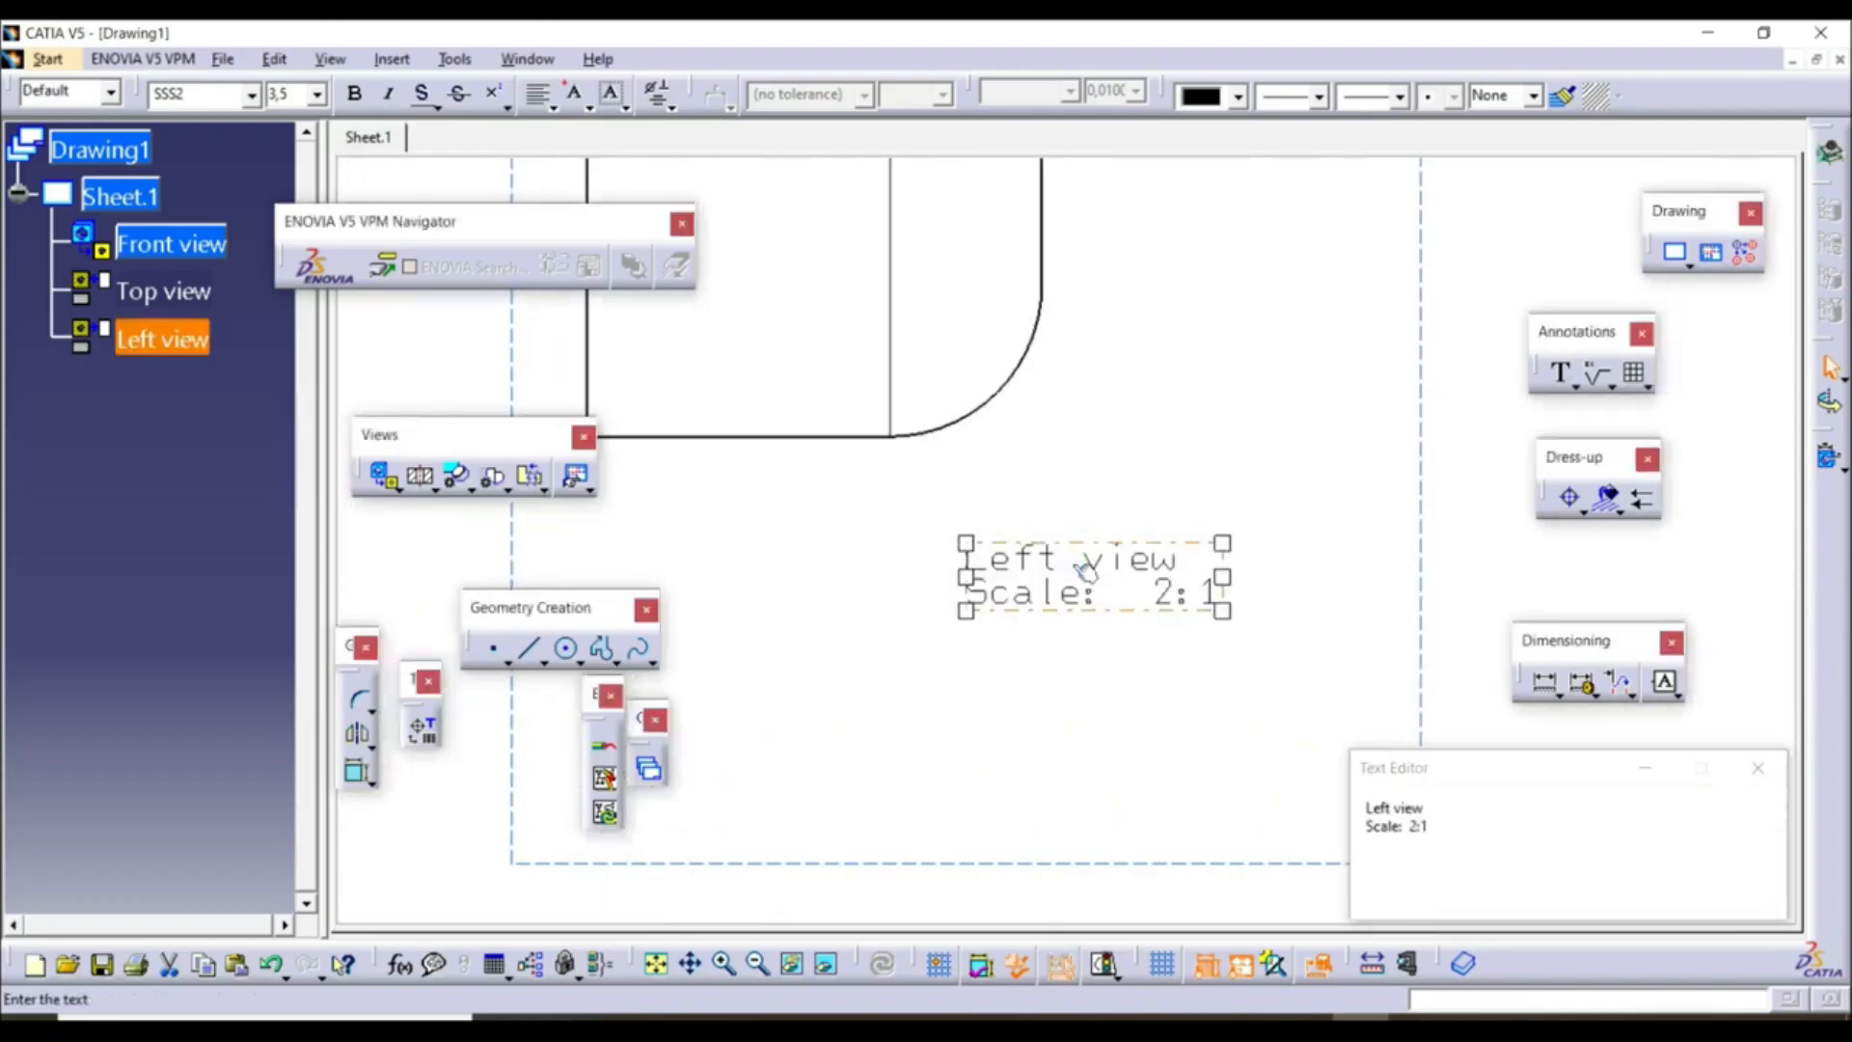
left_click(317, 94)
left_click(314, 192)
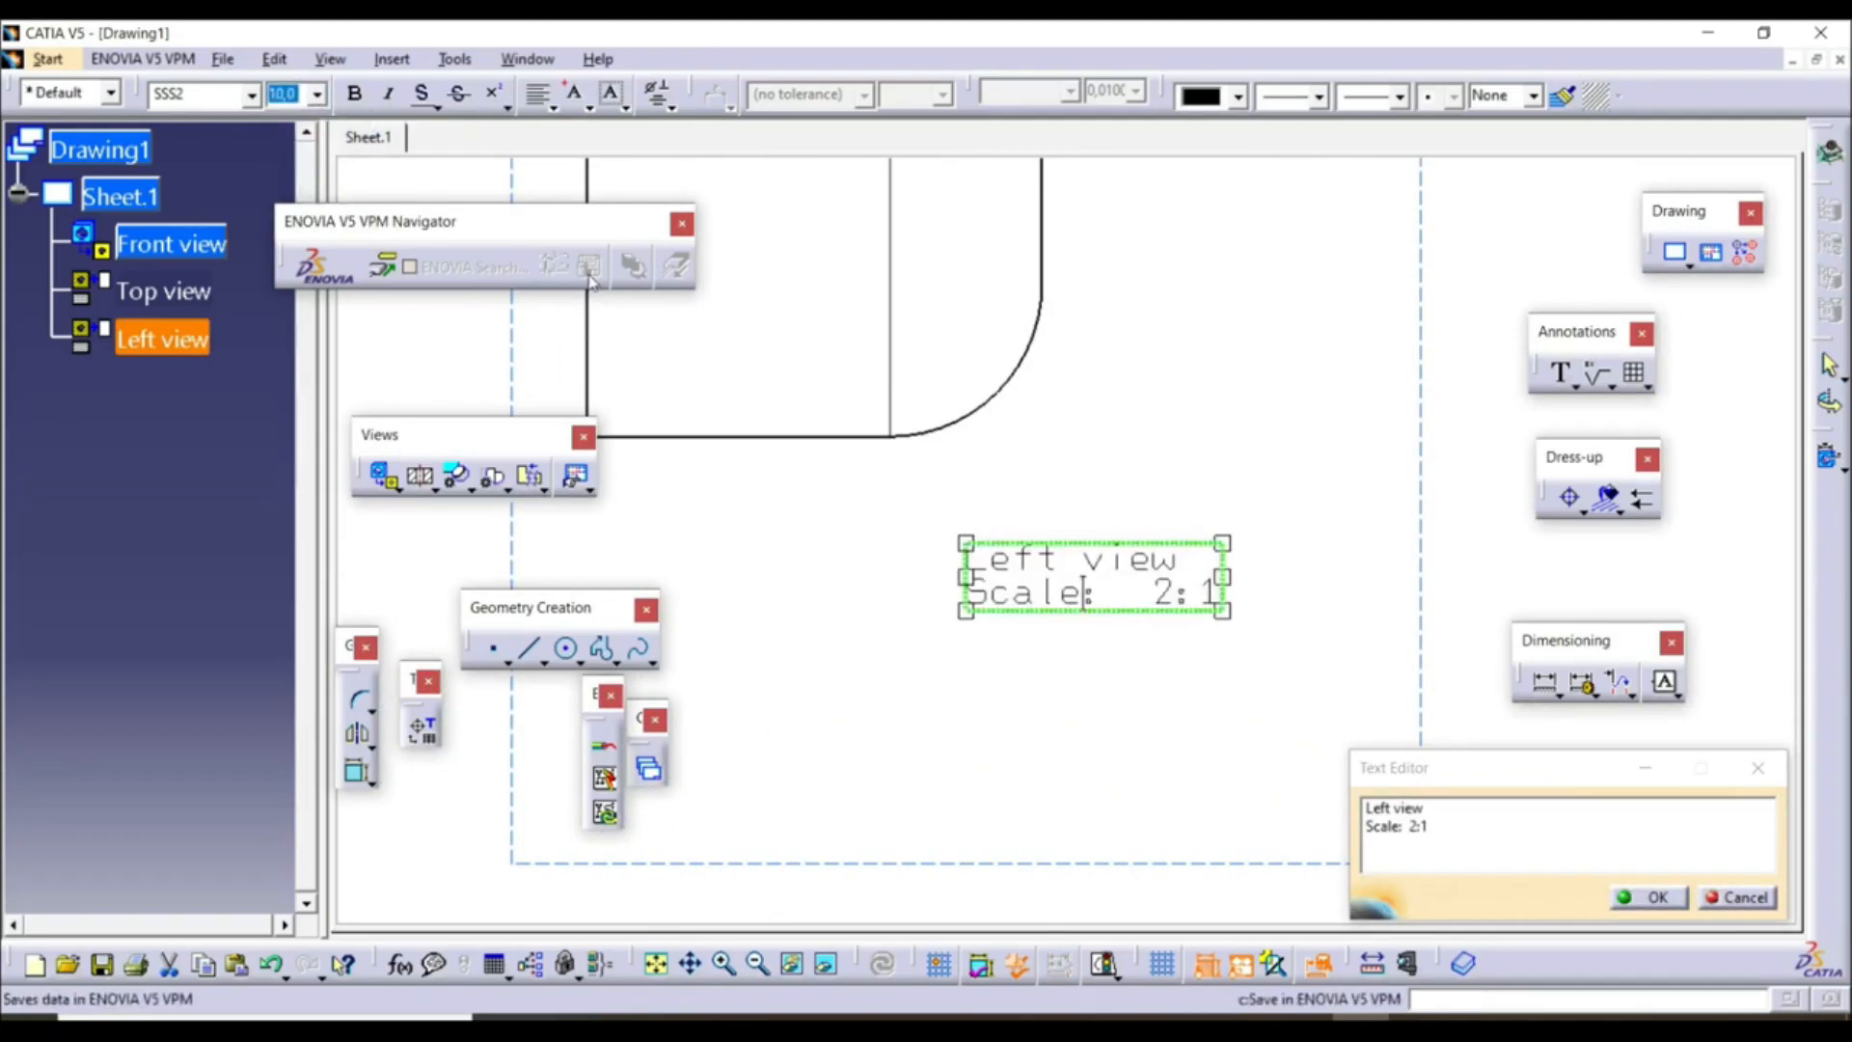
left_click_drag(1223, 605, 943, 546)
left_click(317, 93)
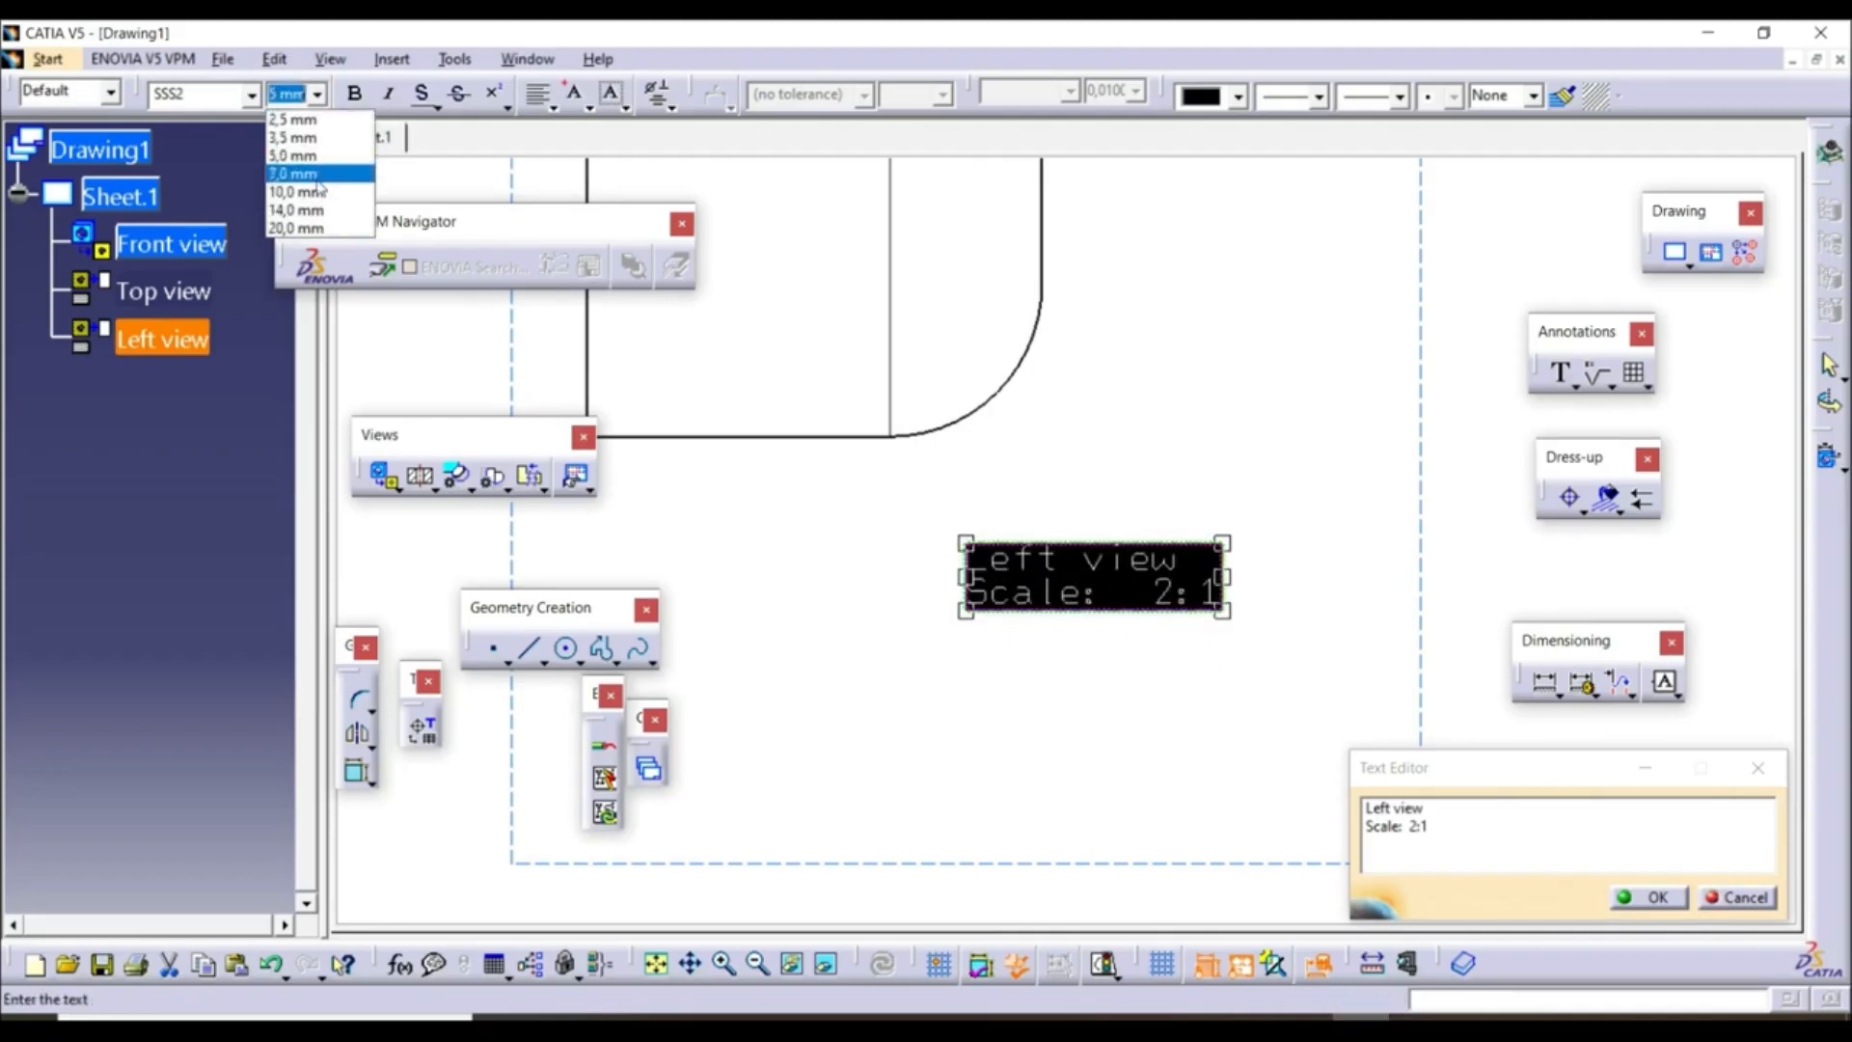
left_click(314, 192)
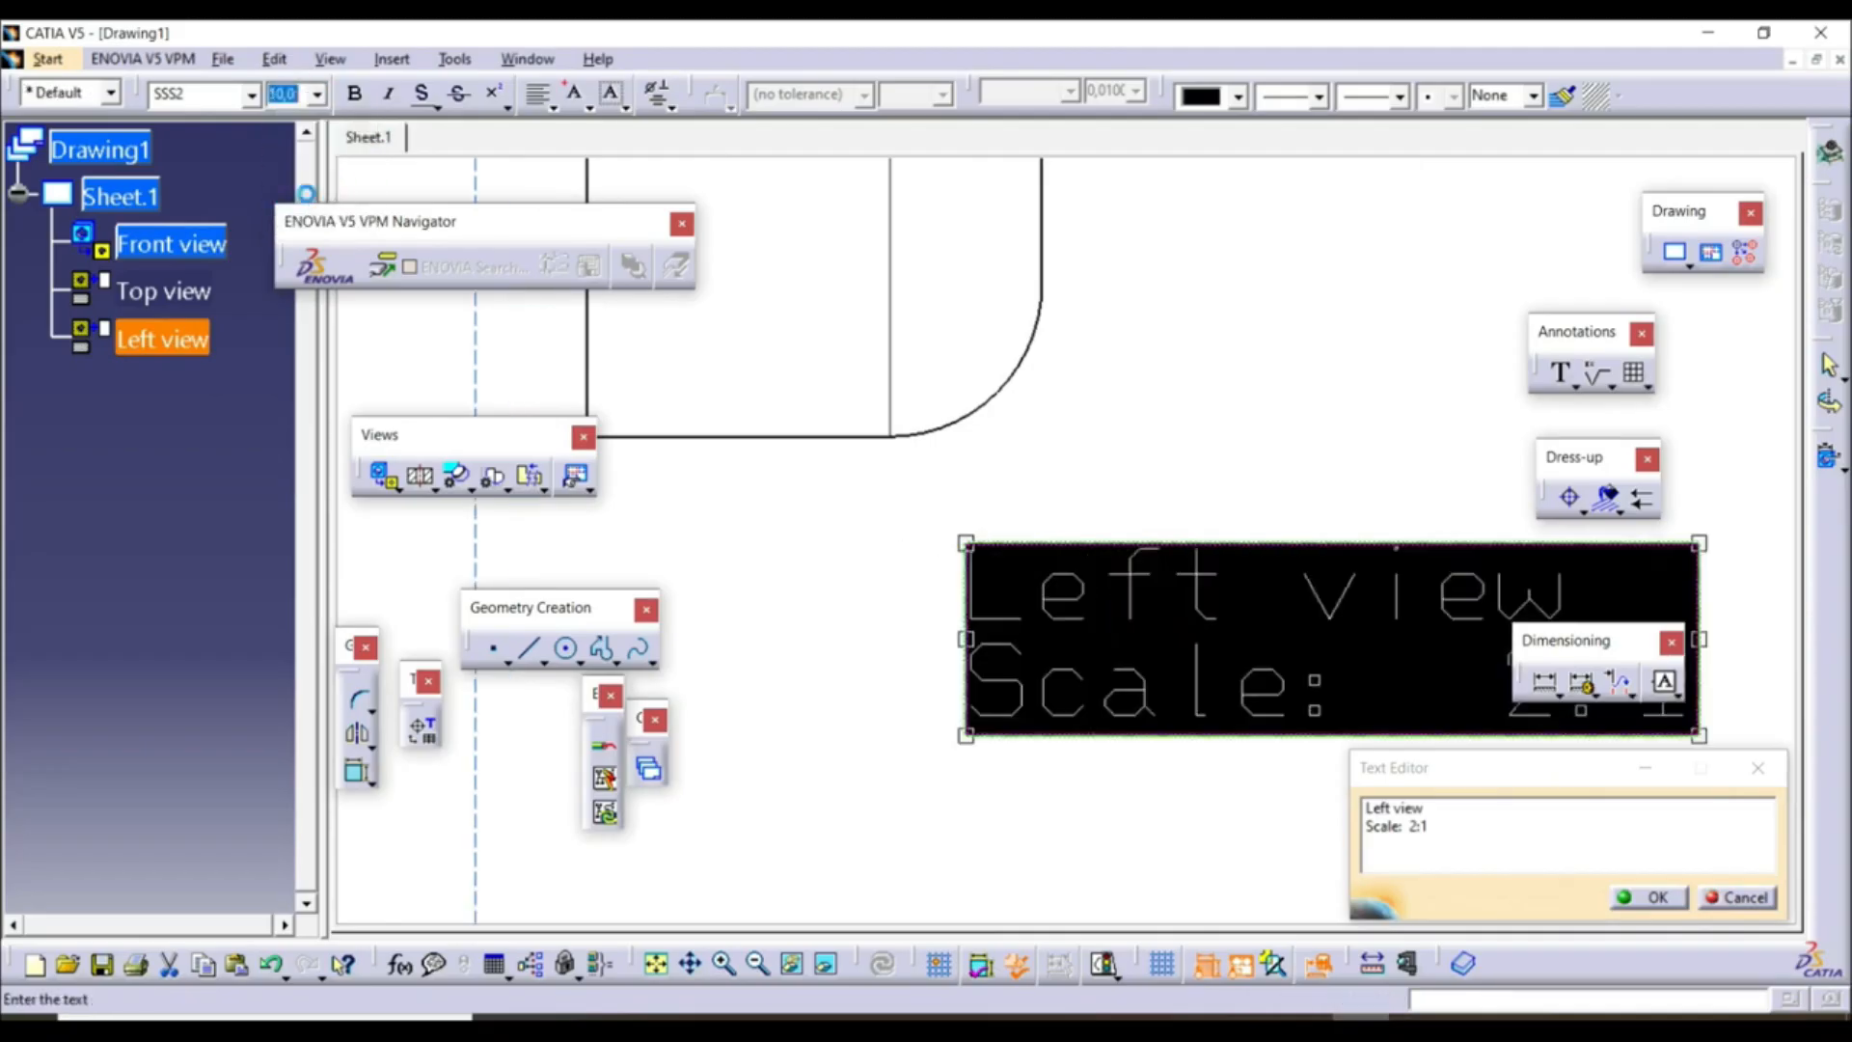
left_click(1650, 905)
Add a second sheet to the drawing and switch between the two sheets
mouse_move(768, 385)
middle_mouse_down()
mouse_move(768, 462)
mouse_move(1019, 654)
mouse_move(1177, 717)
middle_mouse_up()
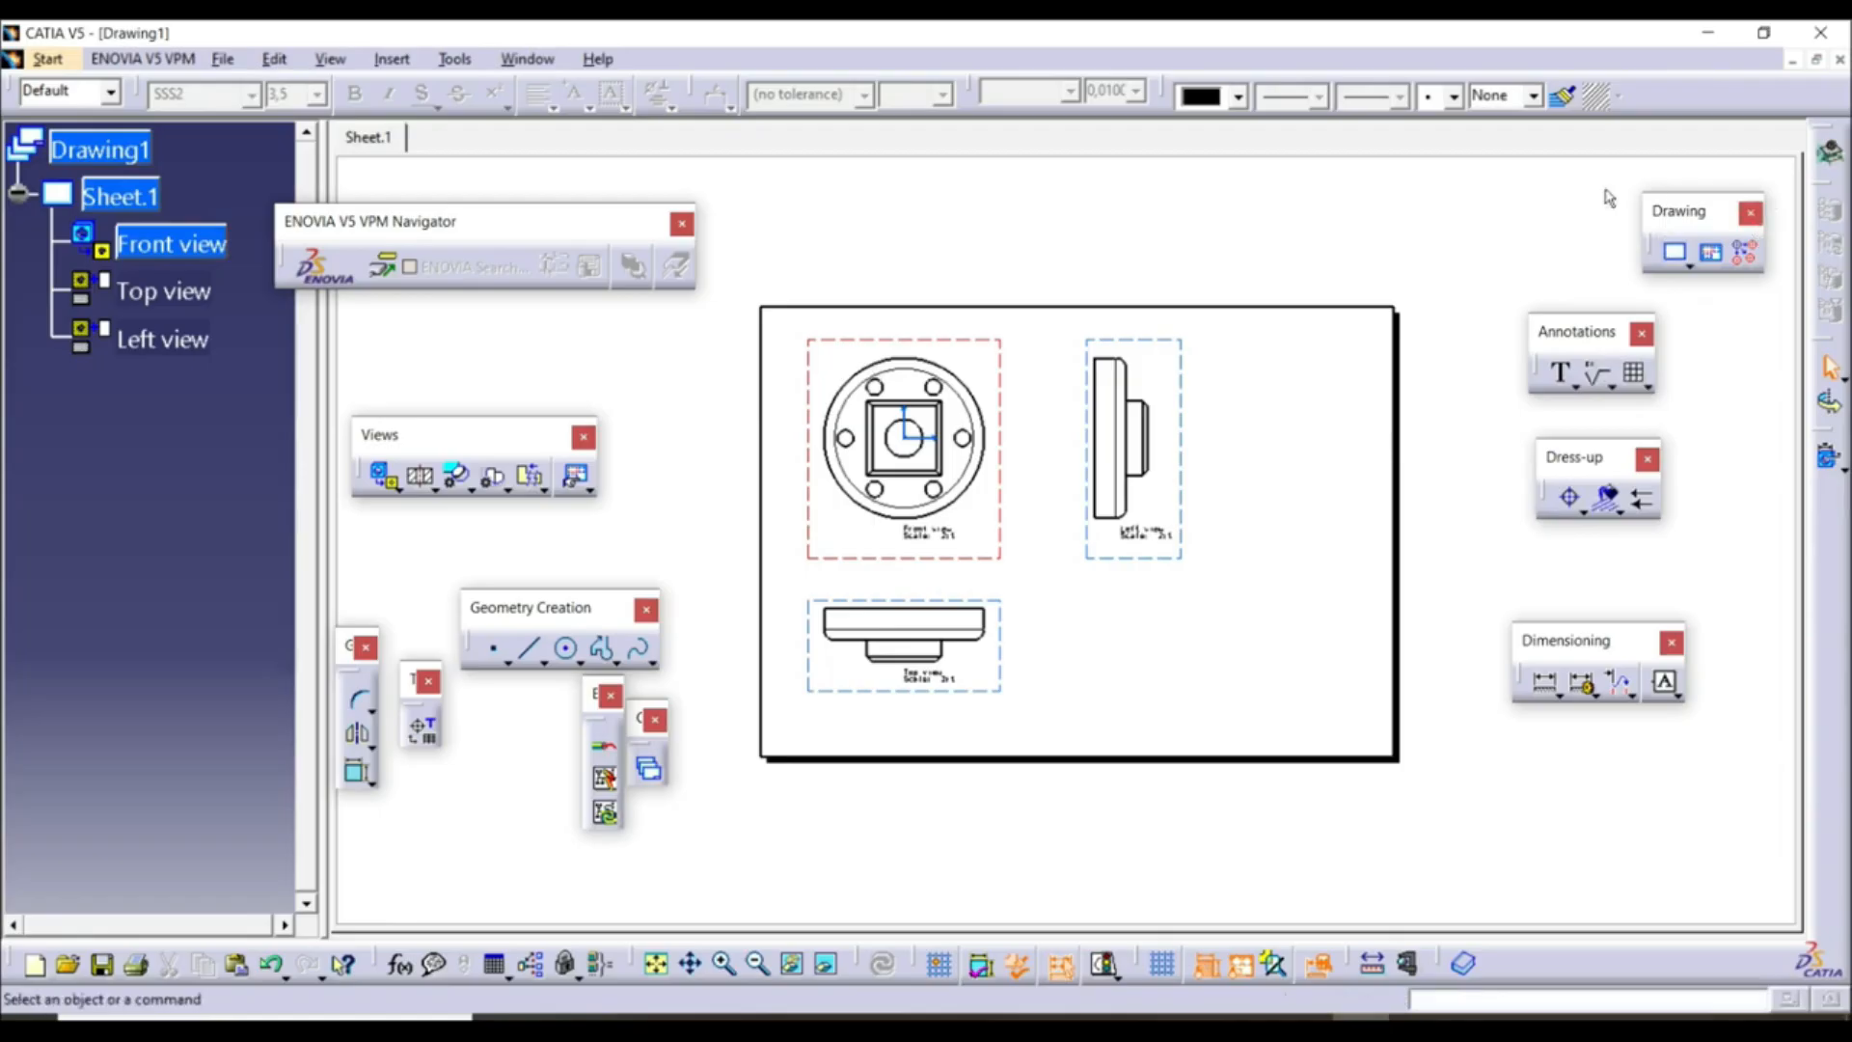
right_click(1826, 733)
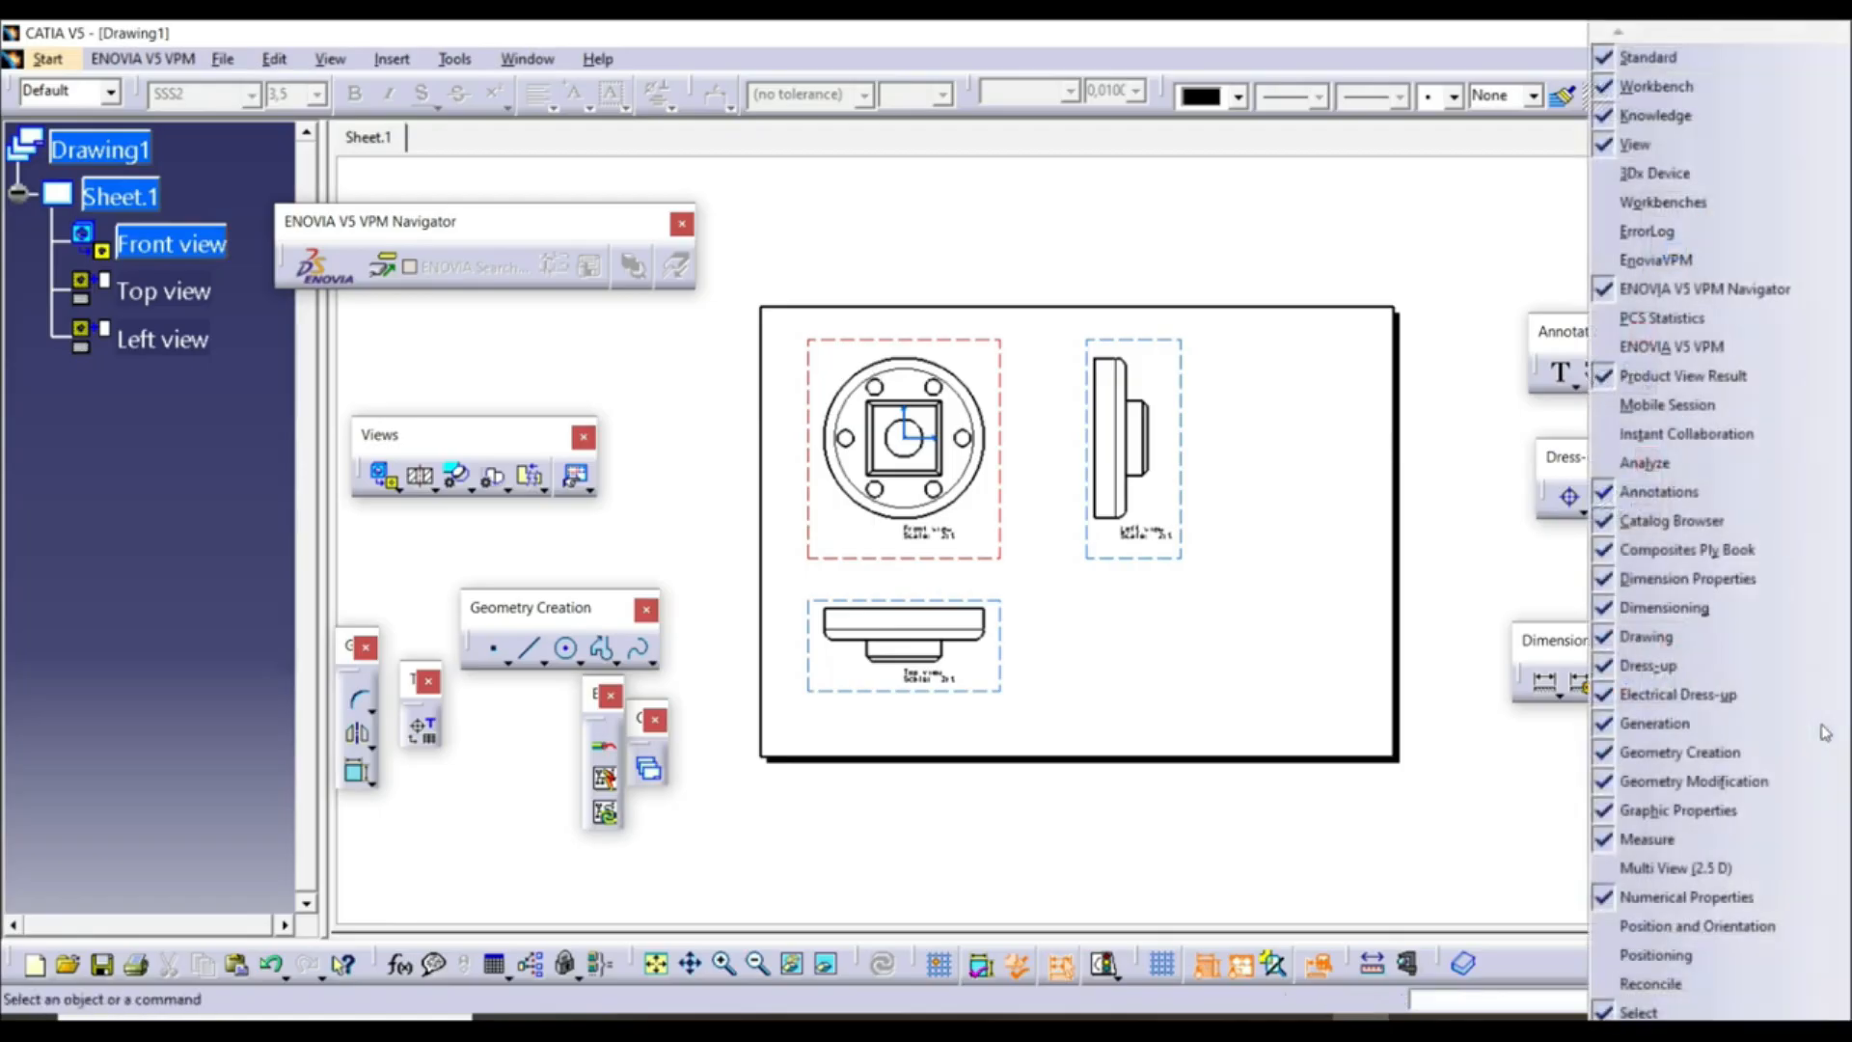
left_click(1659, 634)
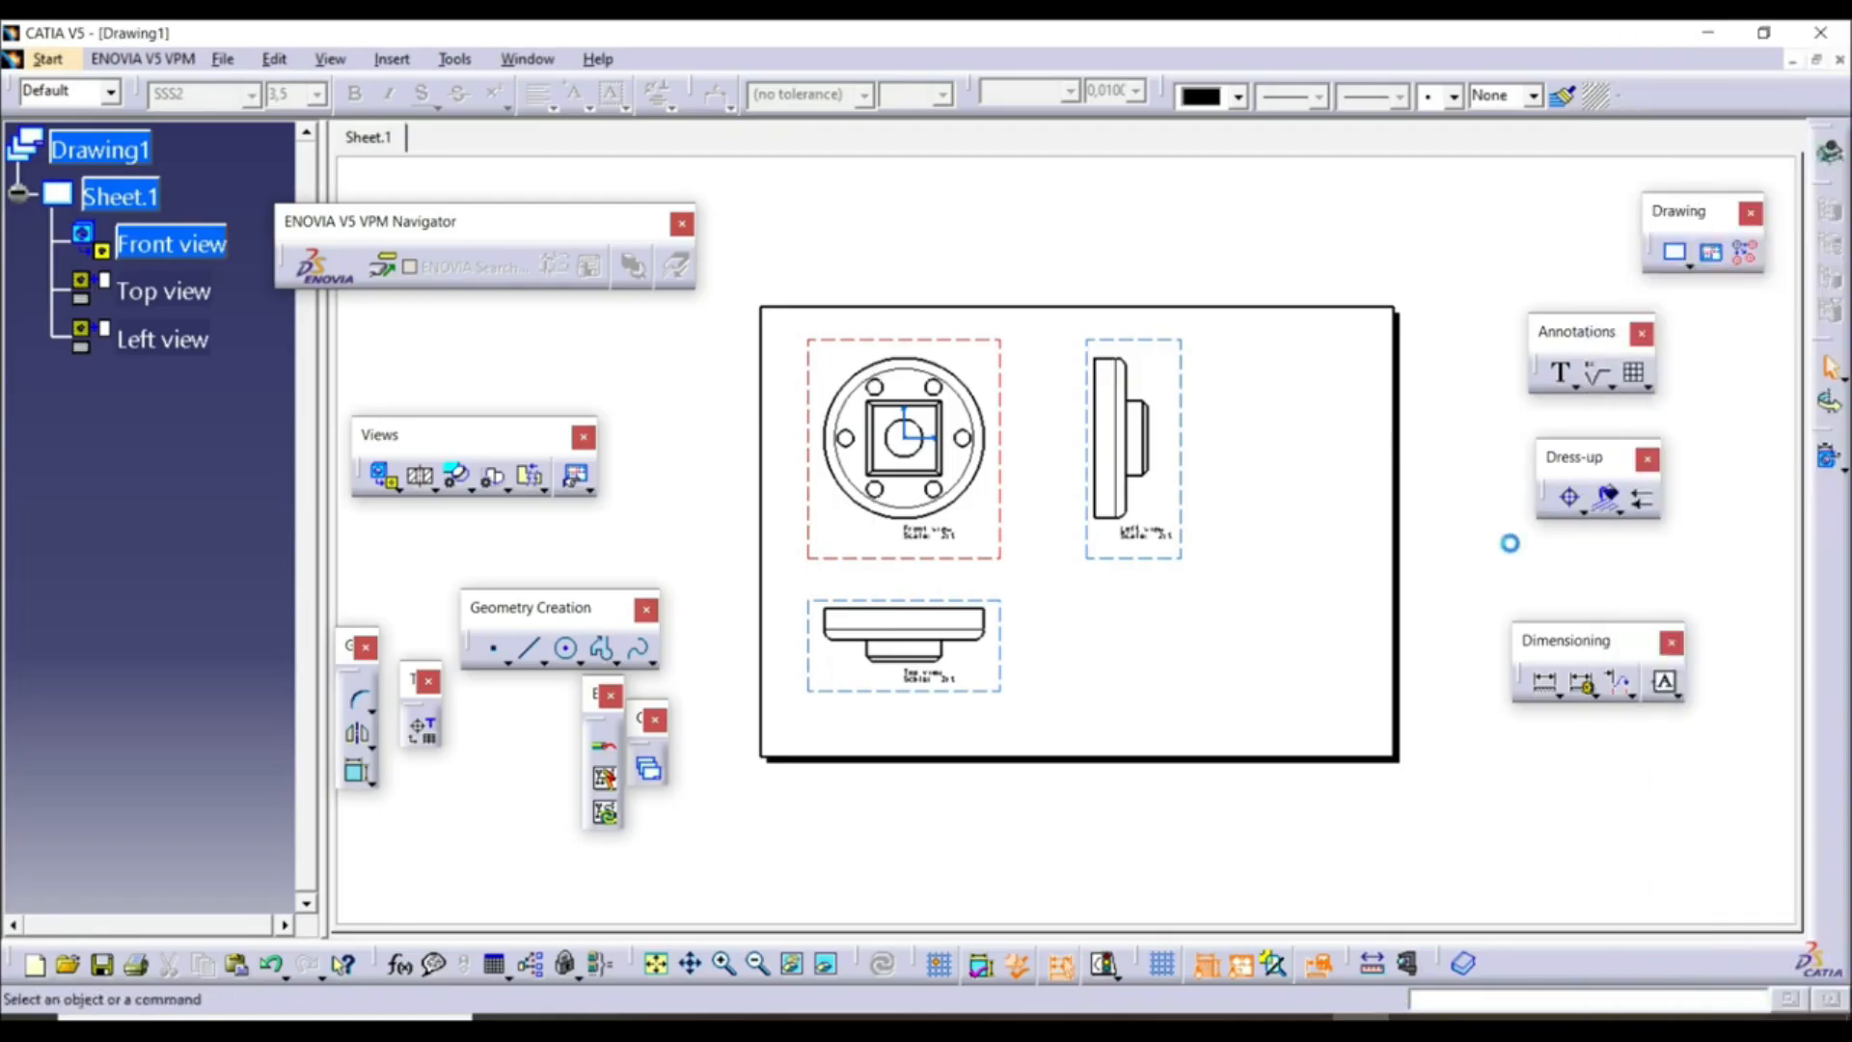
left_click(1677, 255)
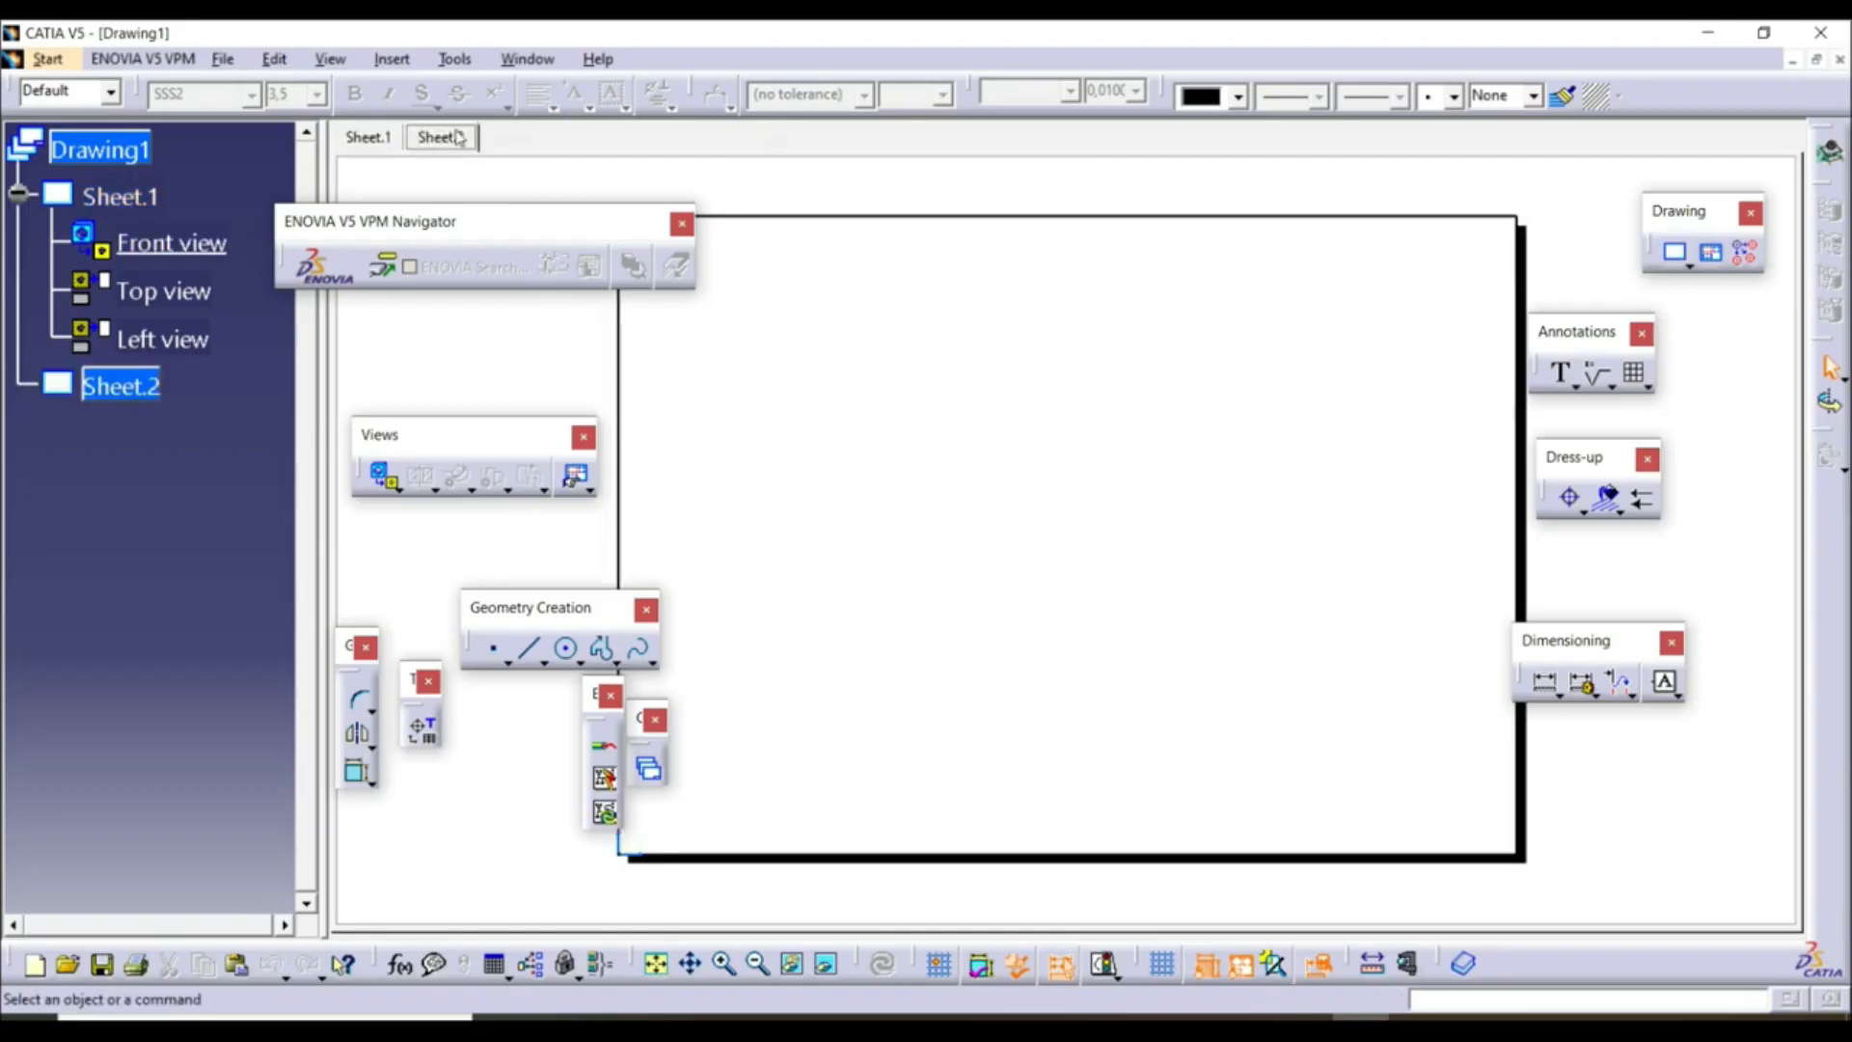
left_click(368, 138)
left_click(431, 140)
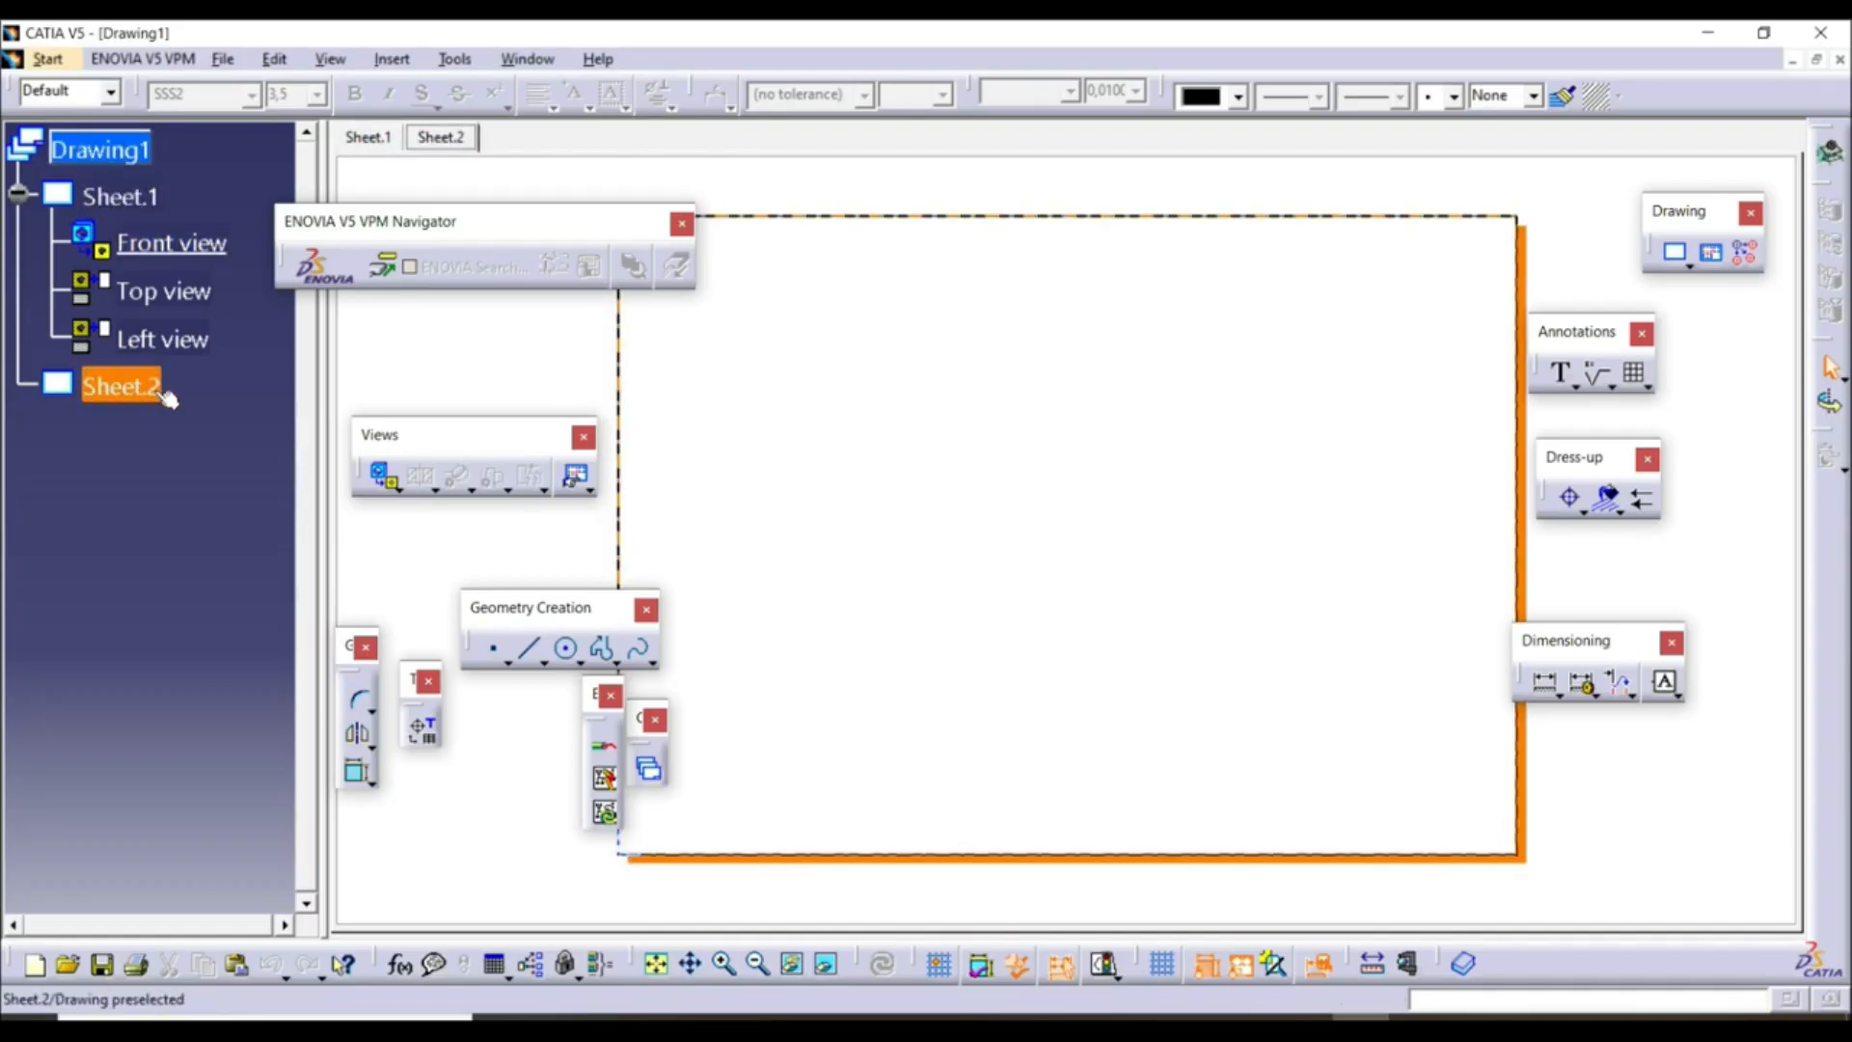
mouse_move(906, 521)
middle_mouse_down()
mouse_move(975, 607)
mouse_move(1009, 596)
mouse_move(1012, 464)
middle_mouse_up()
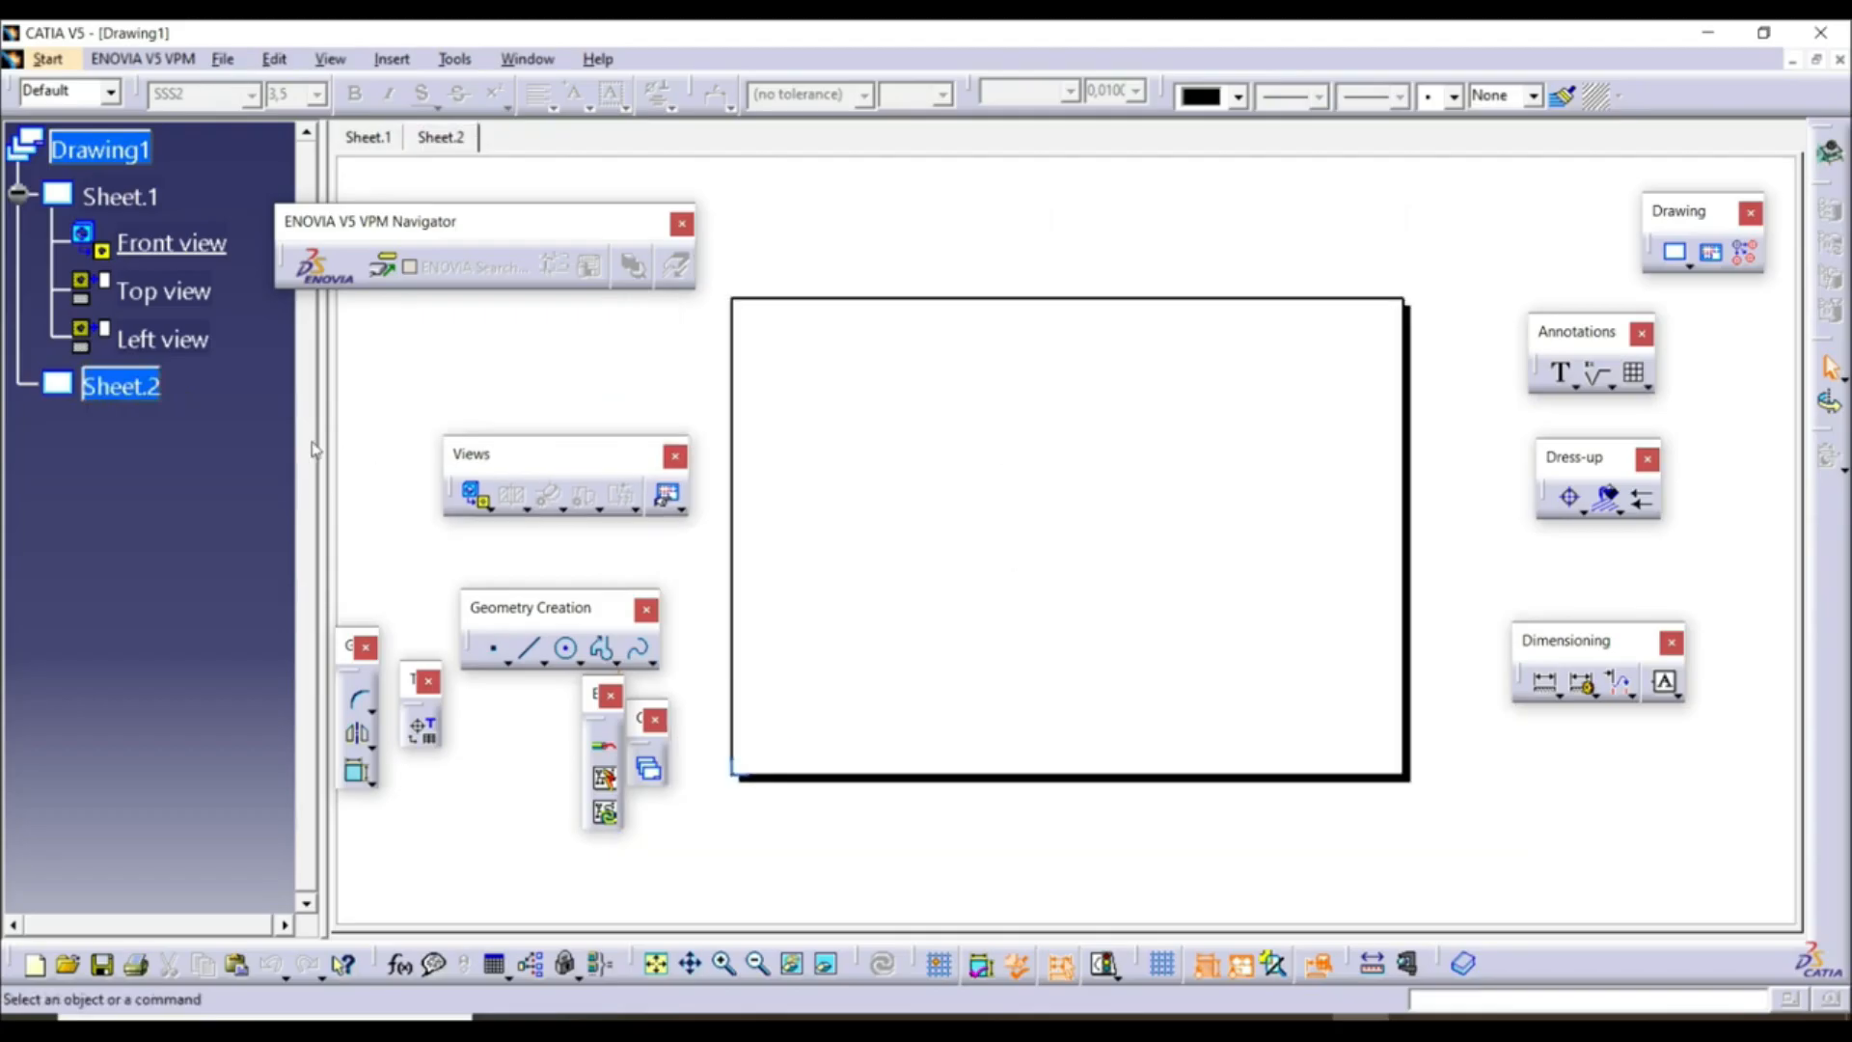
Delete the empty second sheet from the drawing and confirm its removal
right_click(138, 389)
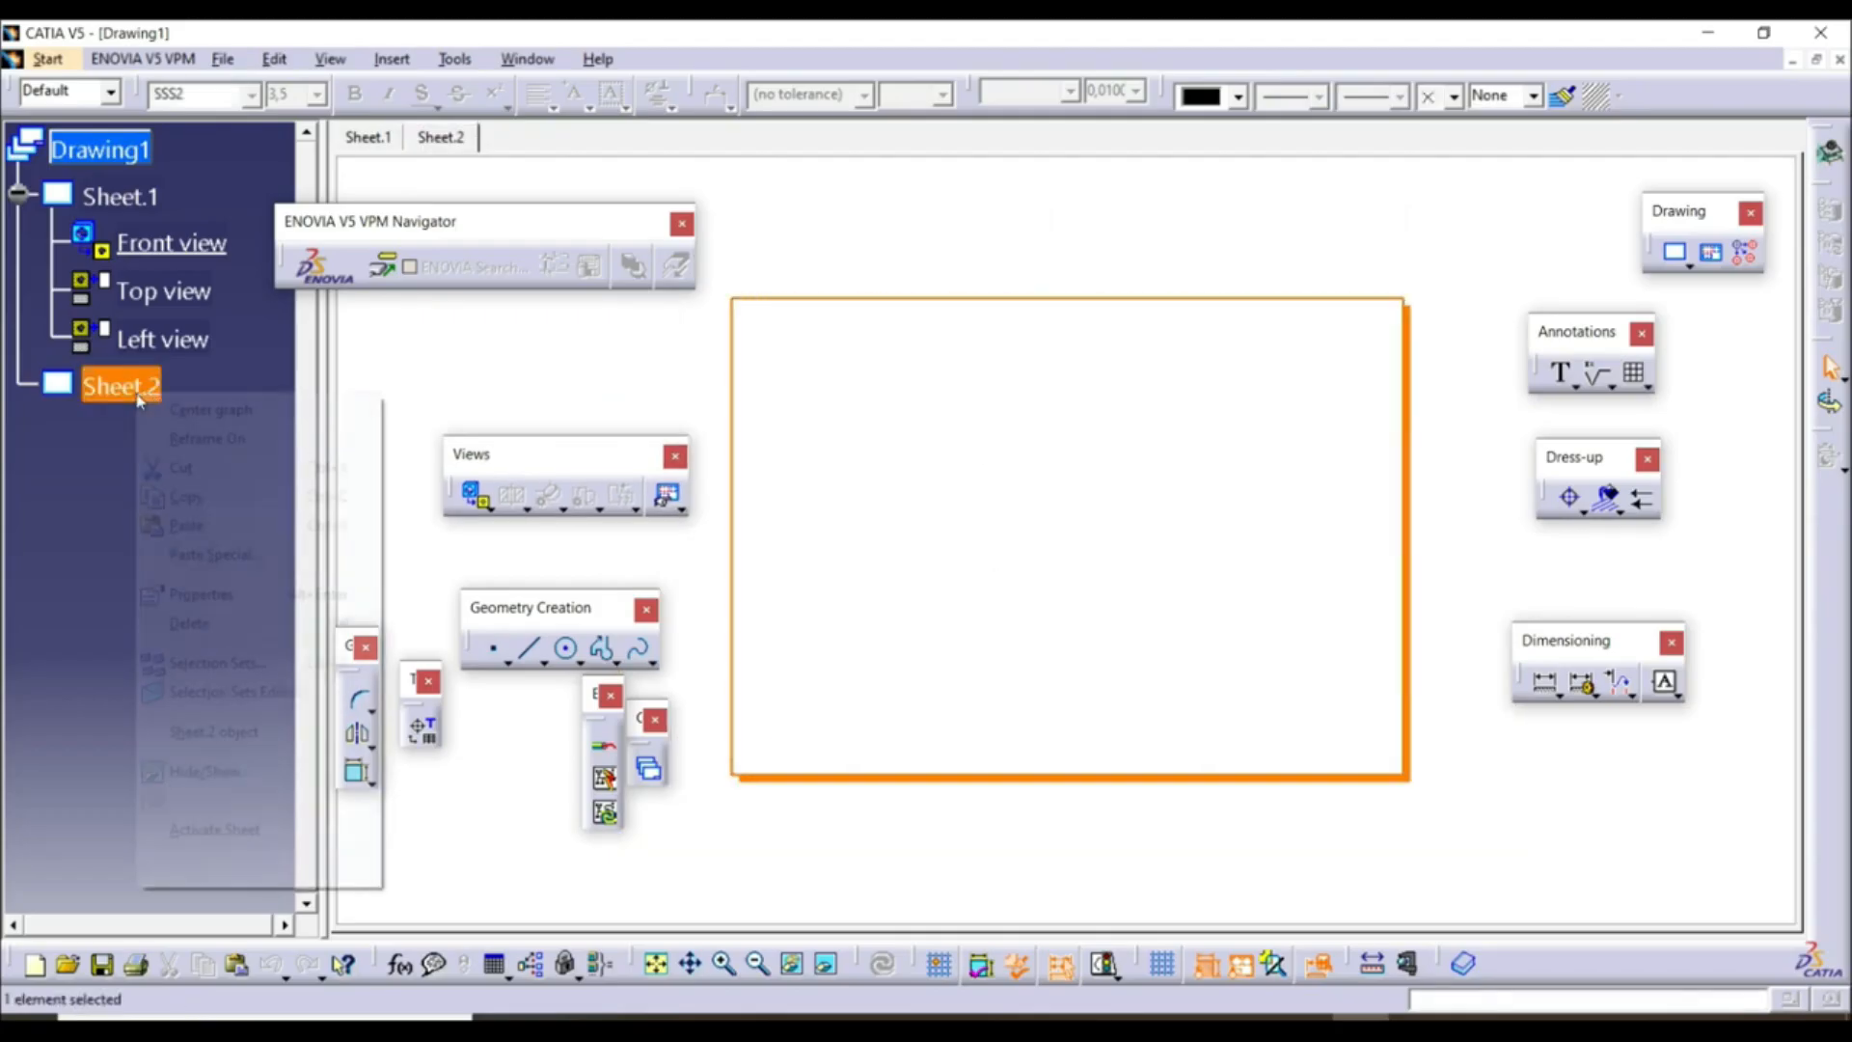
left_click(201, 627)
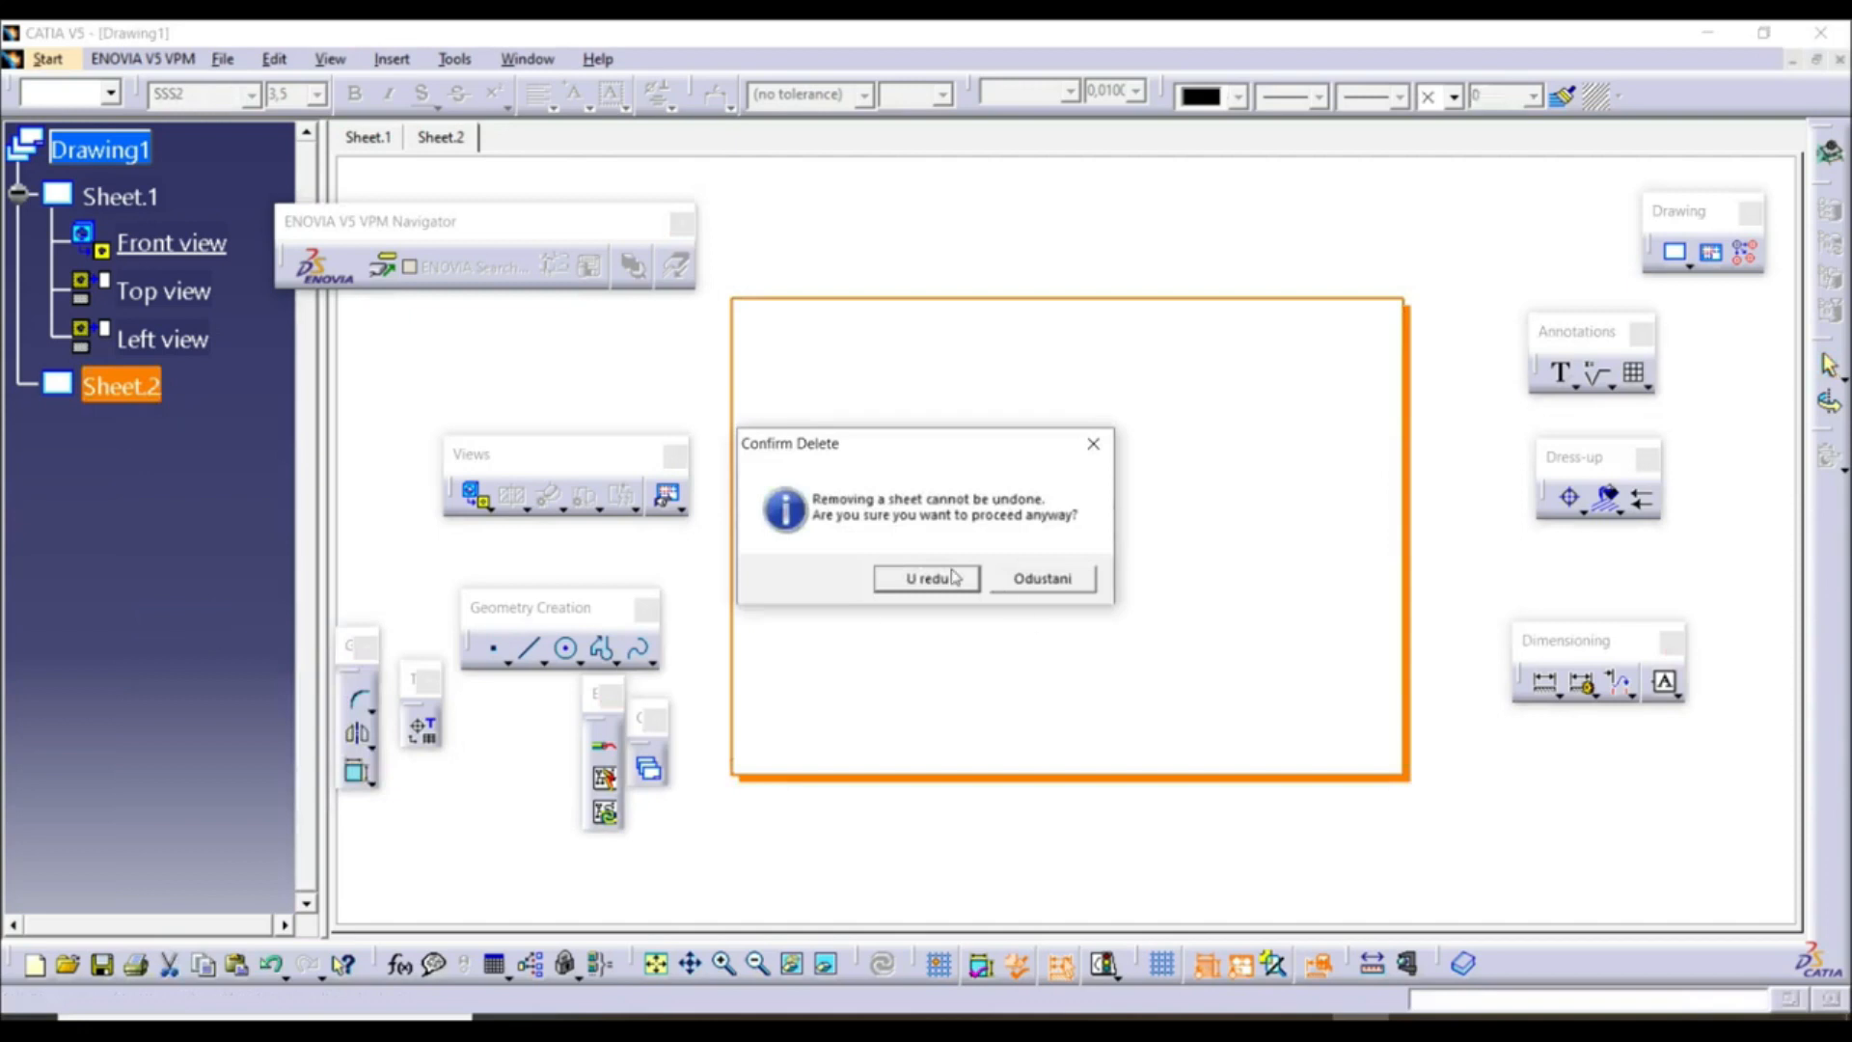
left_click(928, 578)
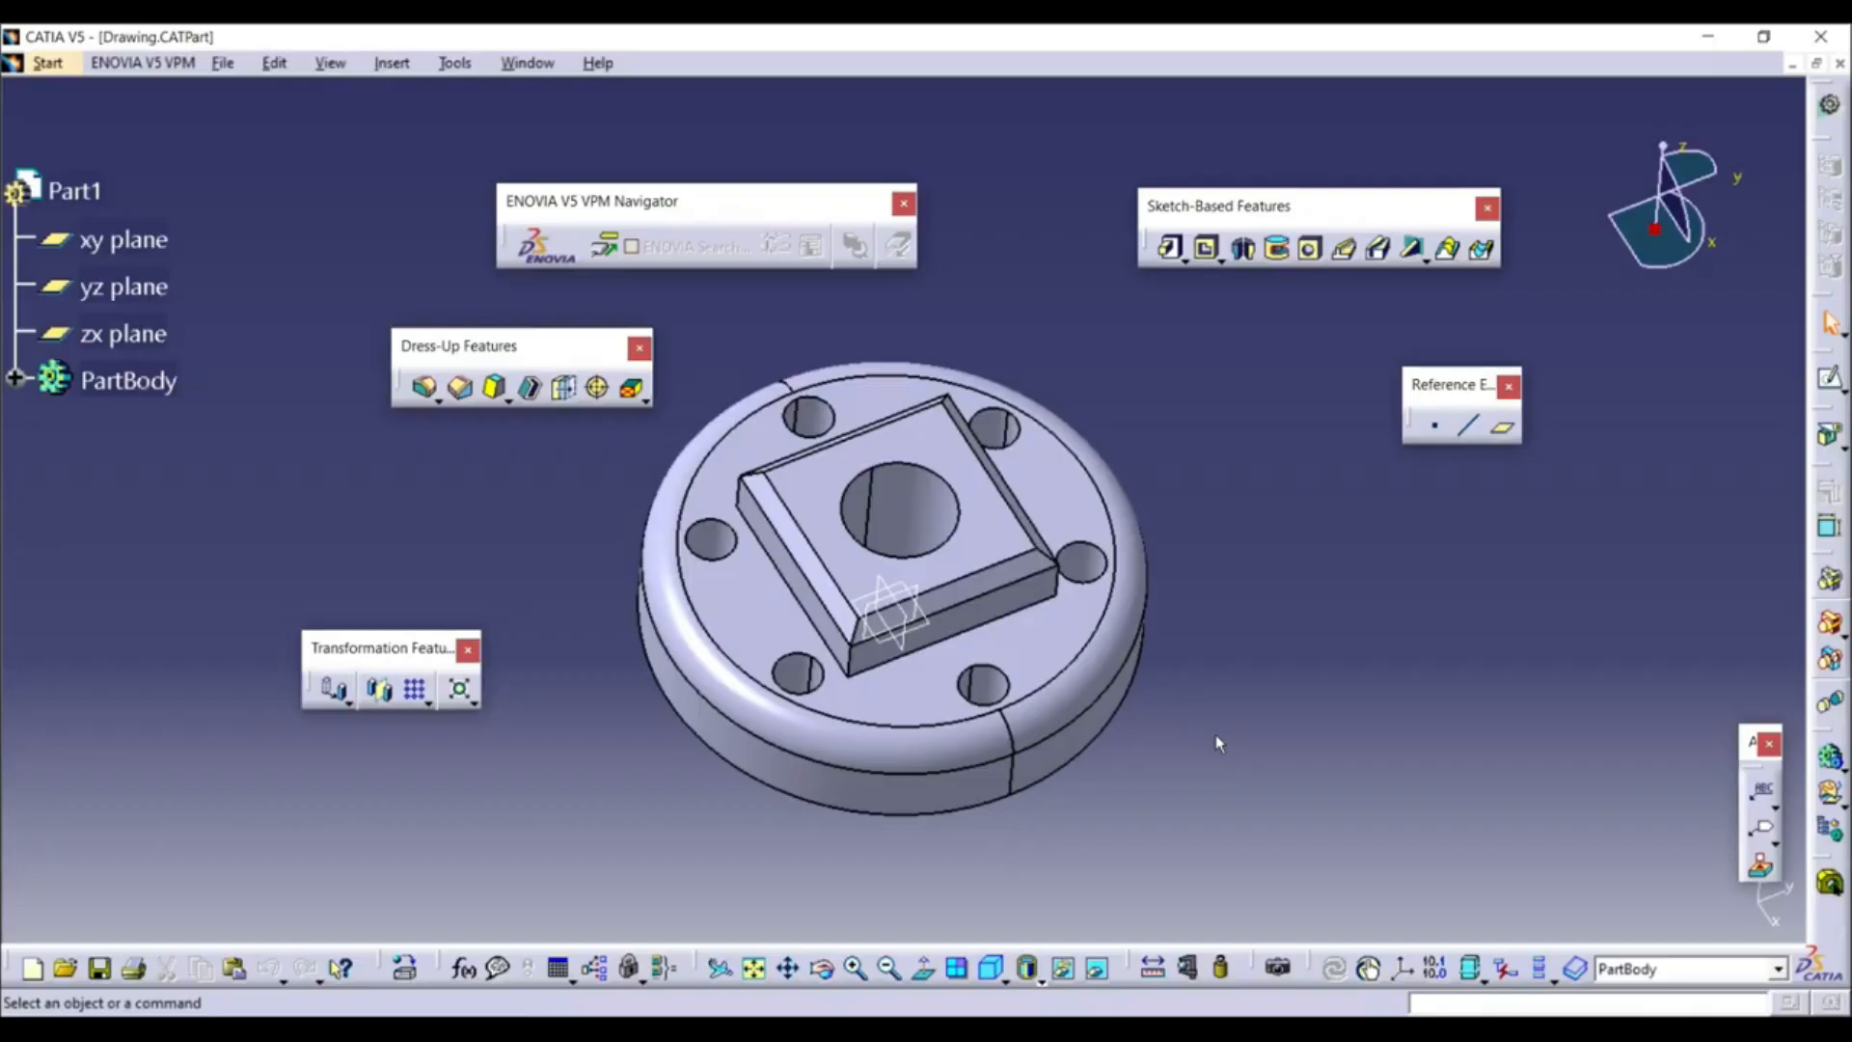
Create a new Drafting document from the flange part with the empty sheet layout, A0 ISO format and 1:1 global scale
left_click(45, 64)
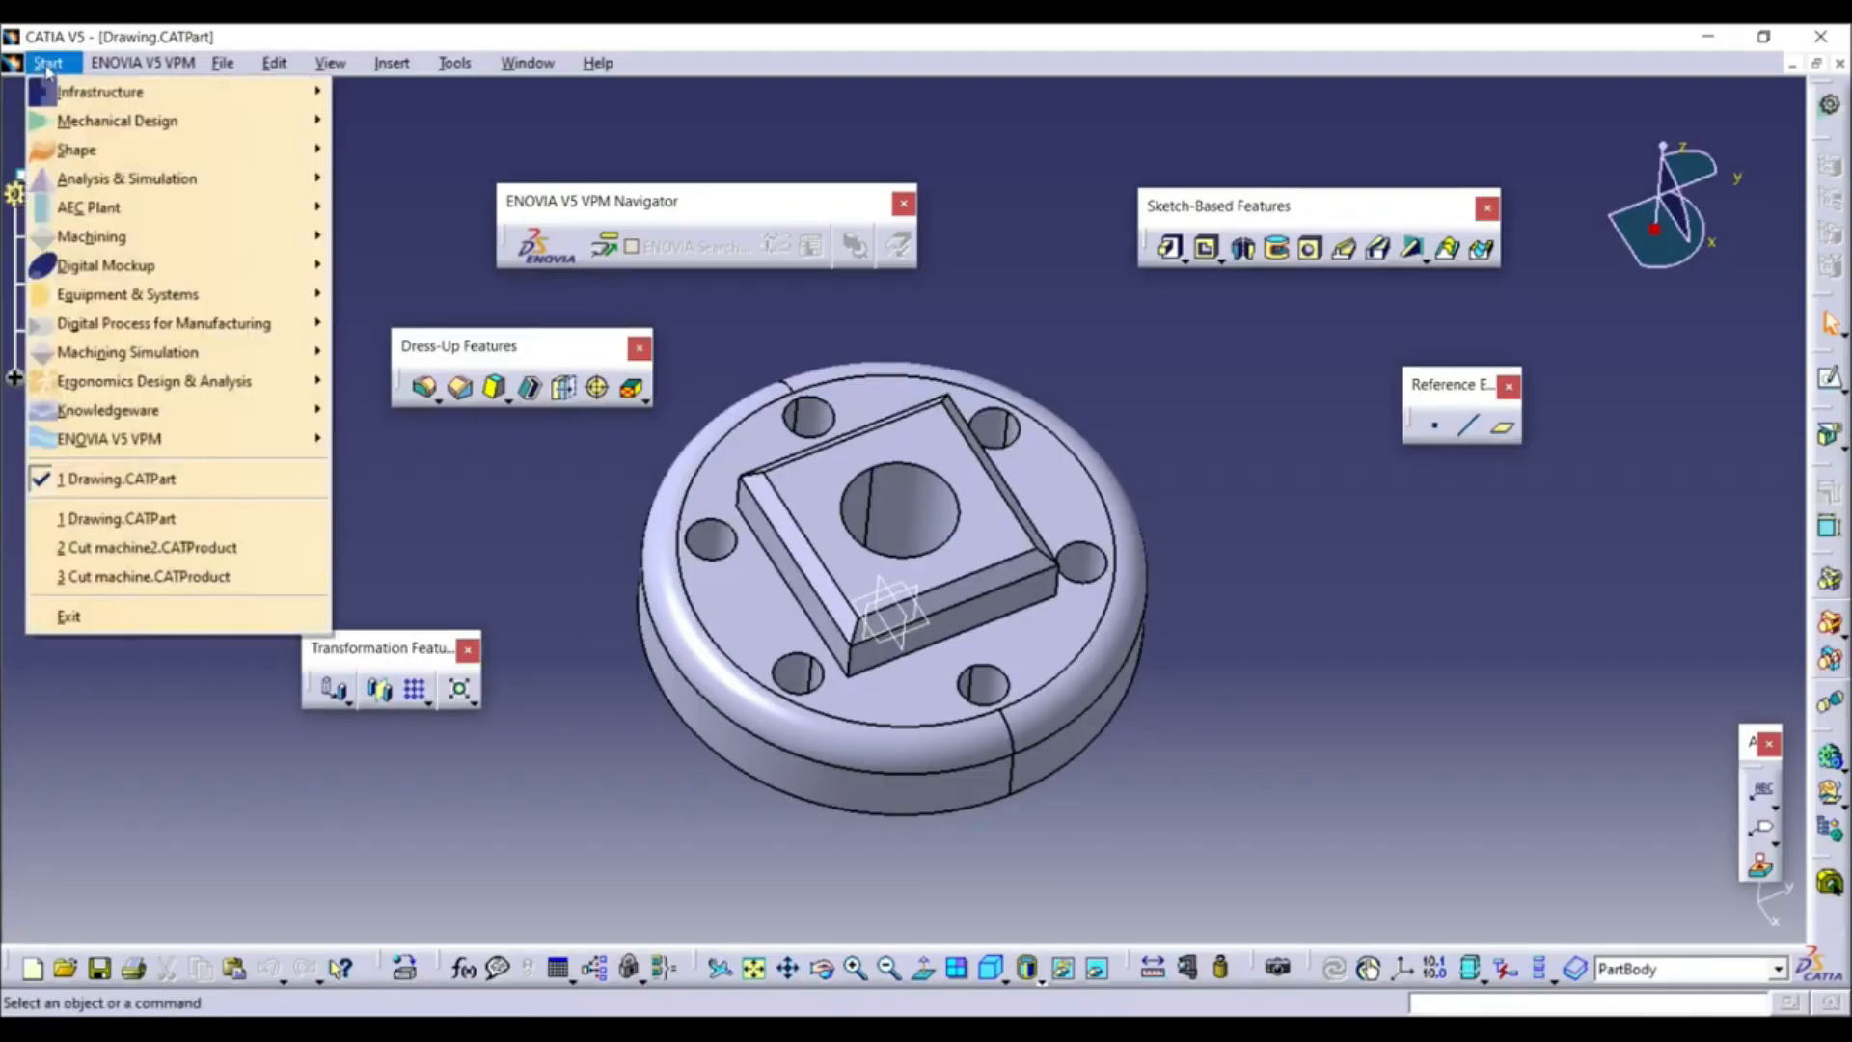
mouse_move(116, 124)
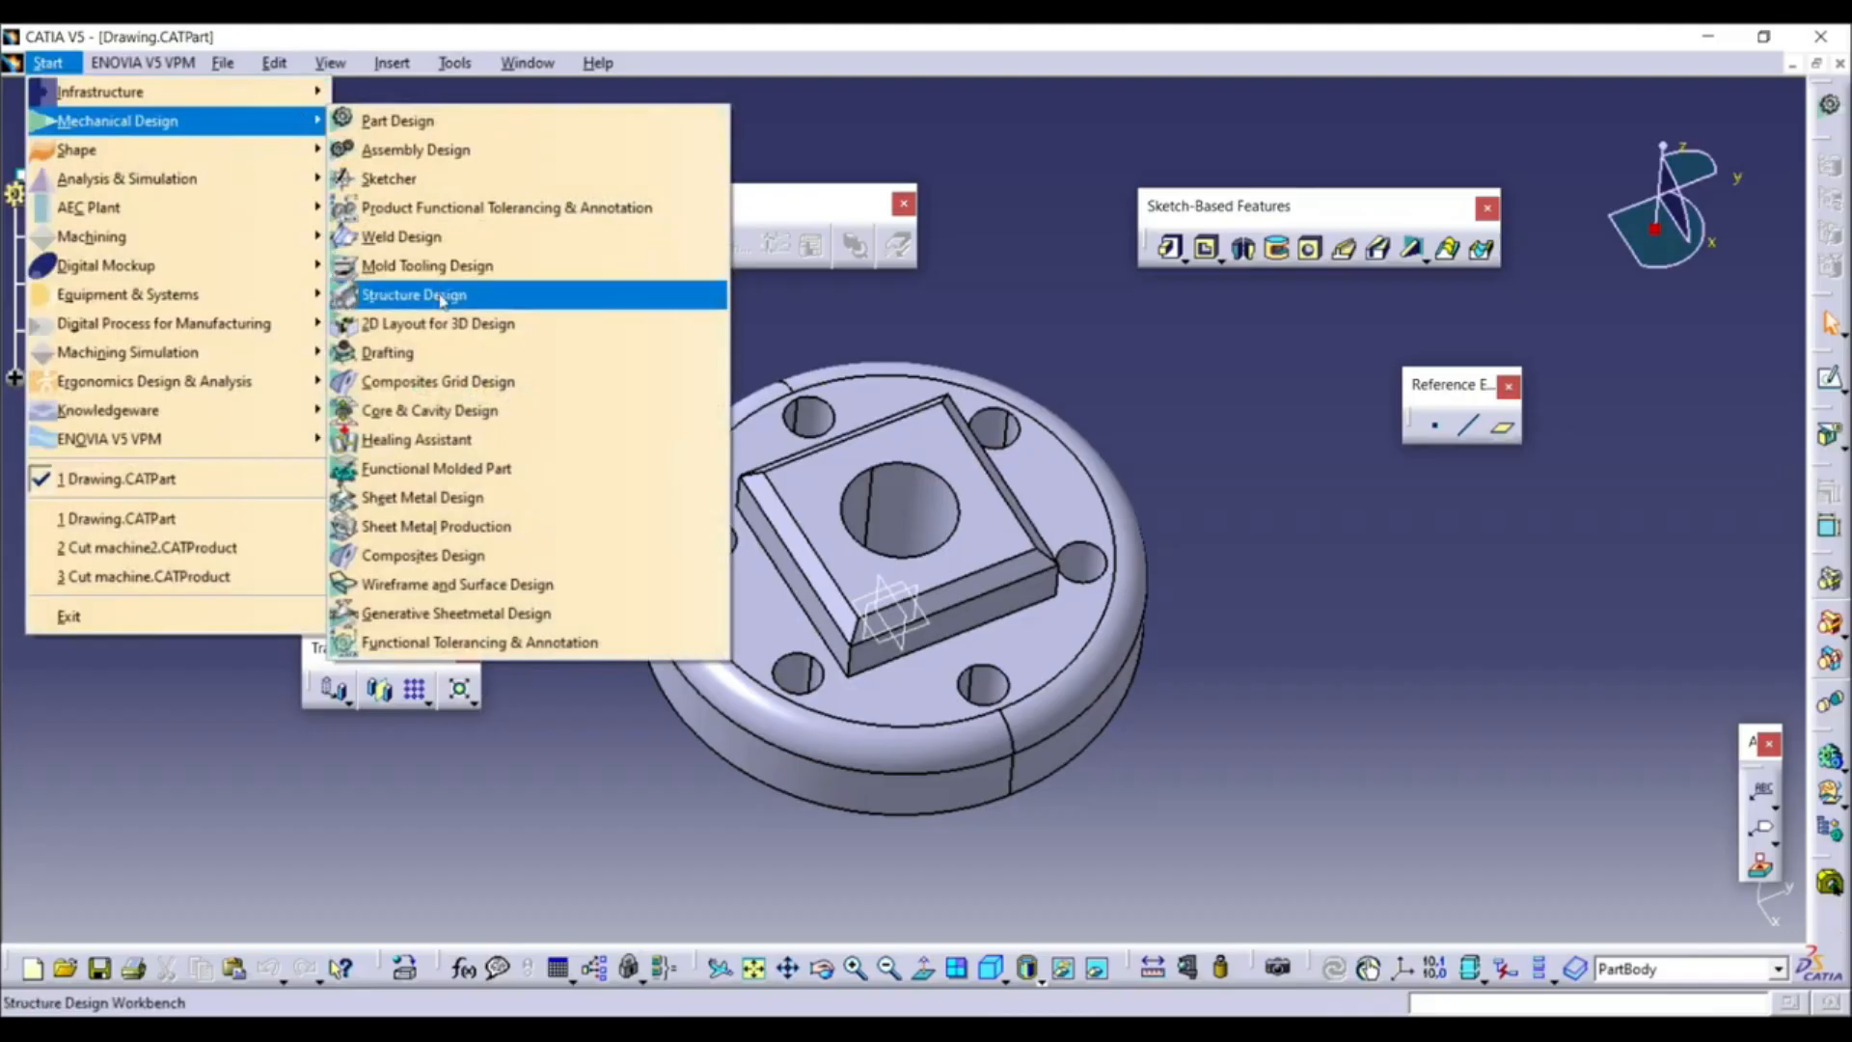
left_click(442, 353)
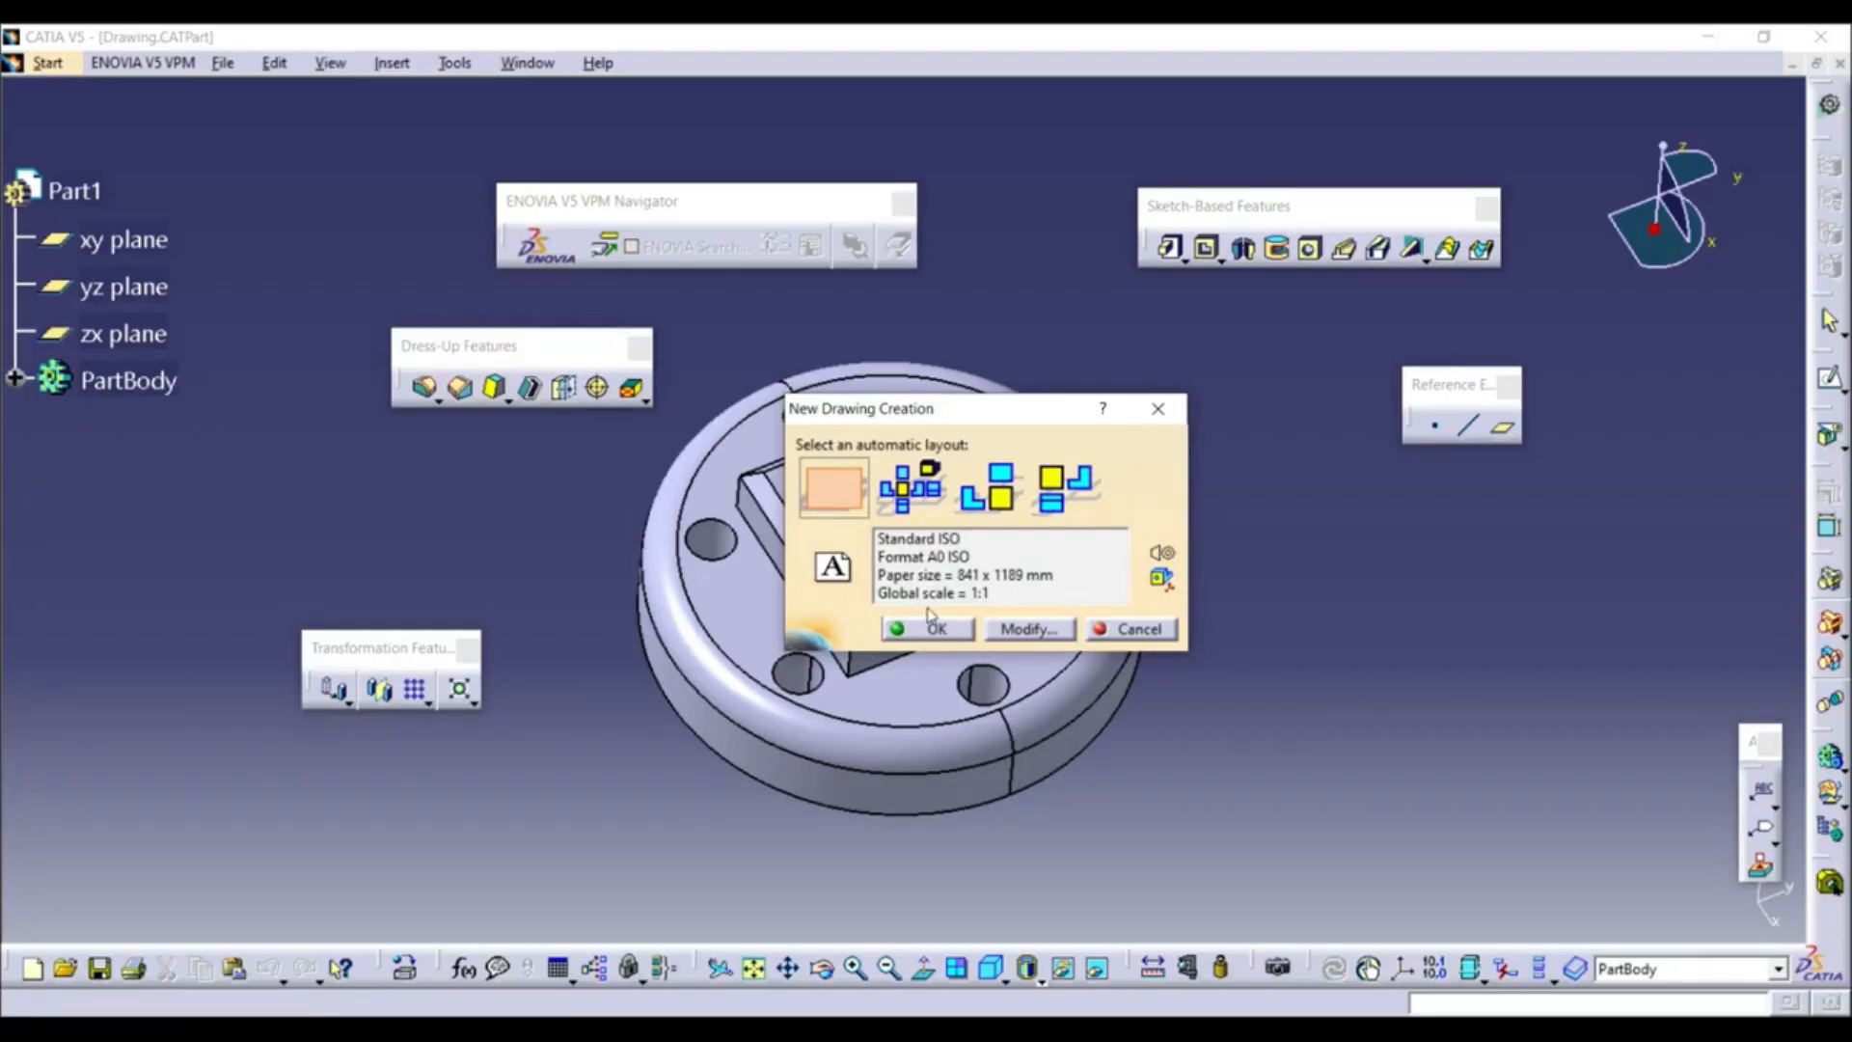
left_click(949, 629)
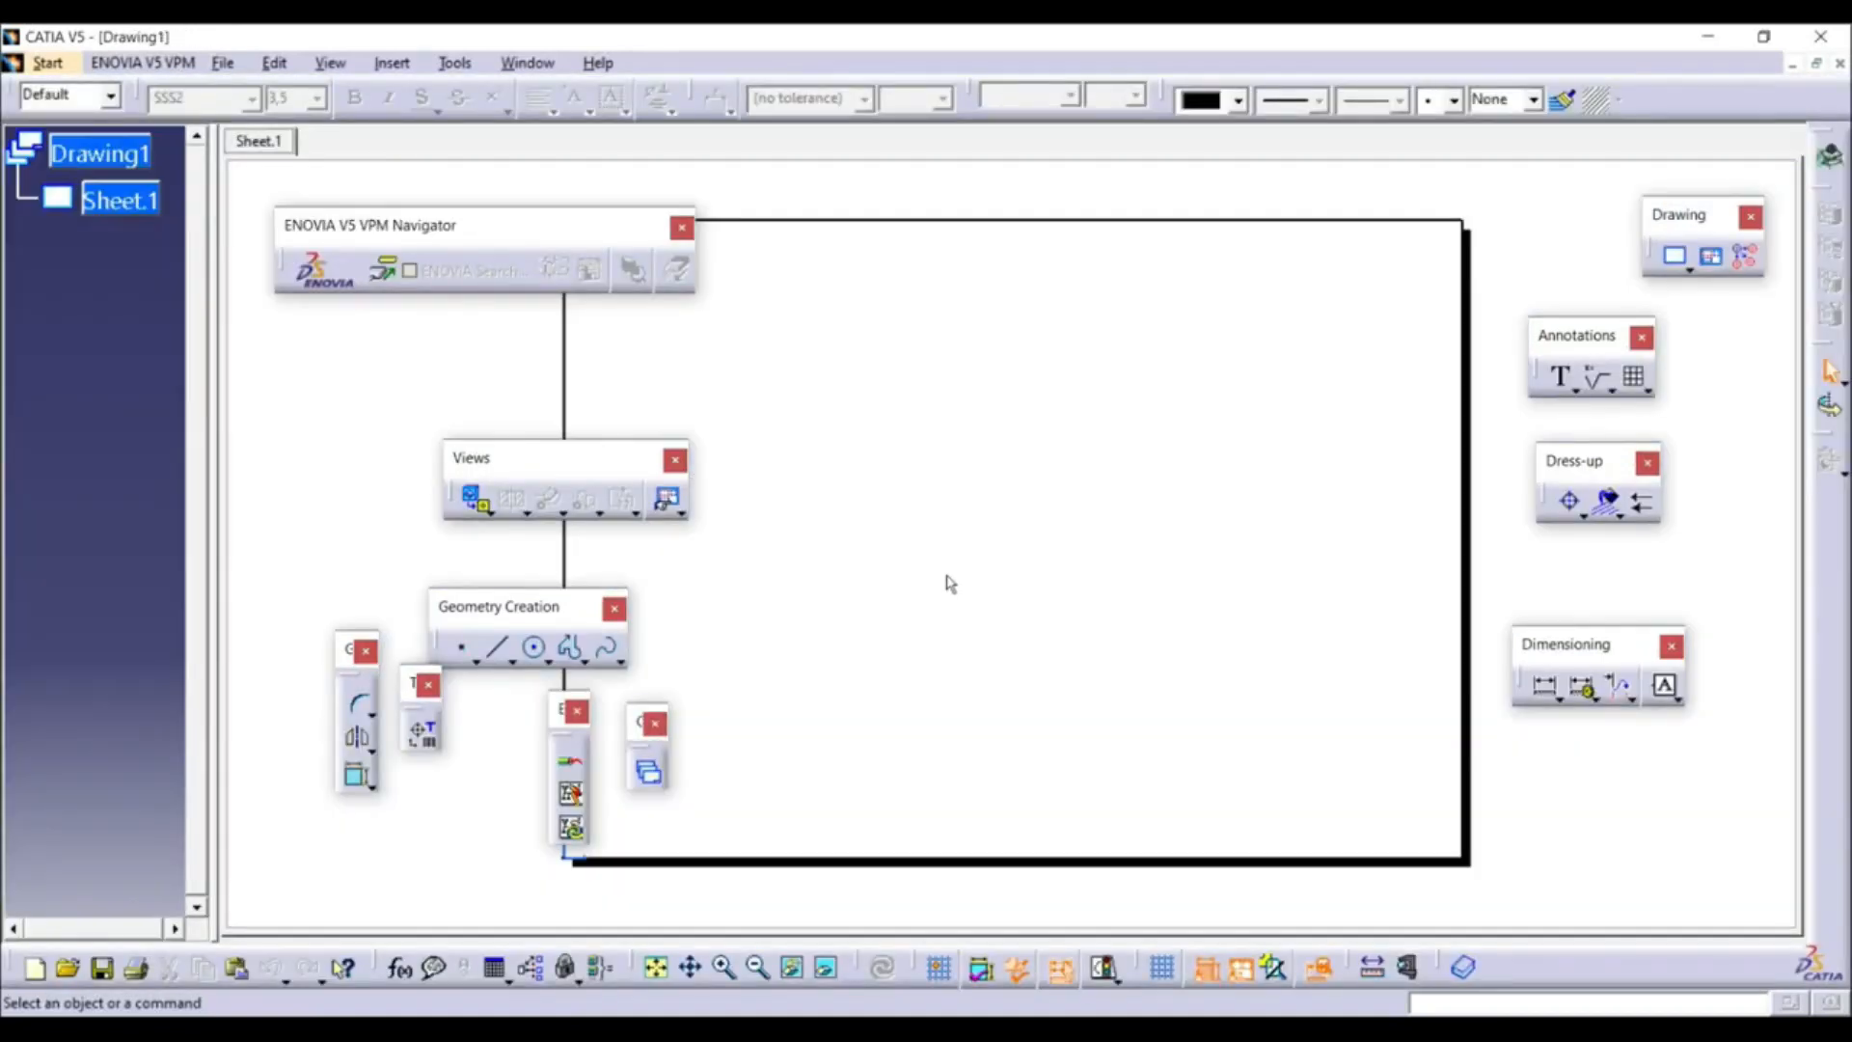
middle_click_drag(934, 493, 991, 553, "ctrl")
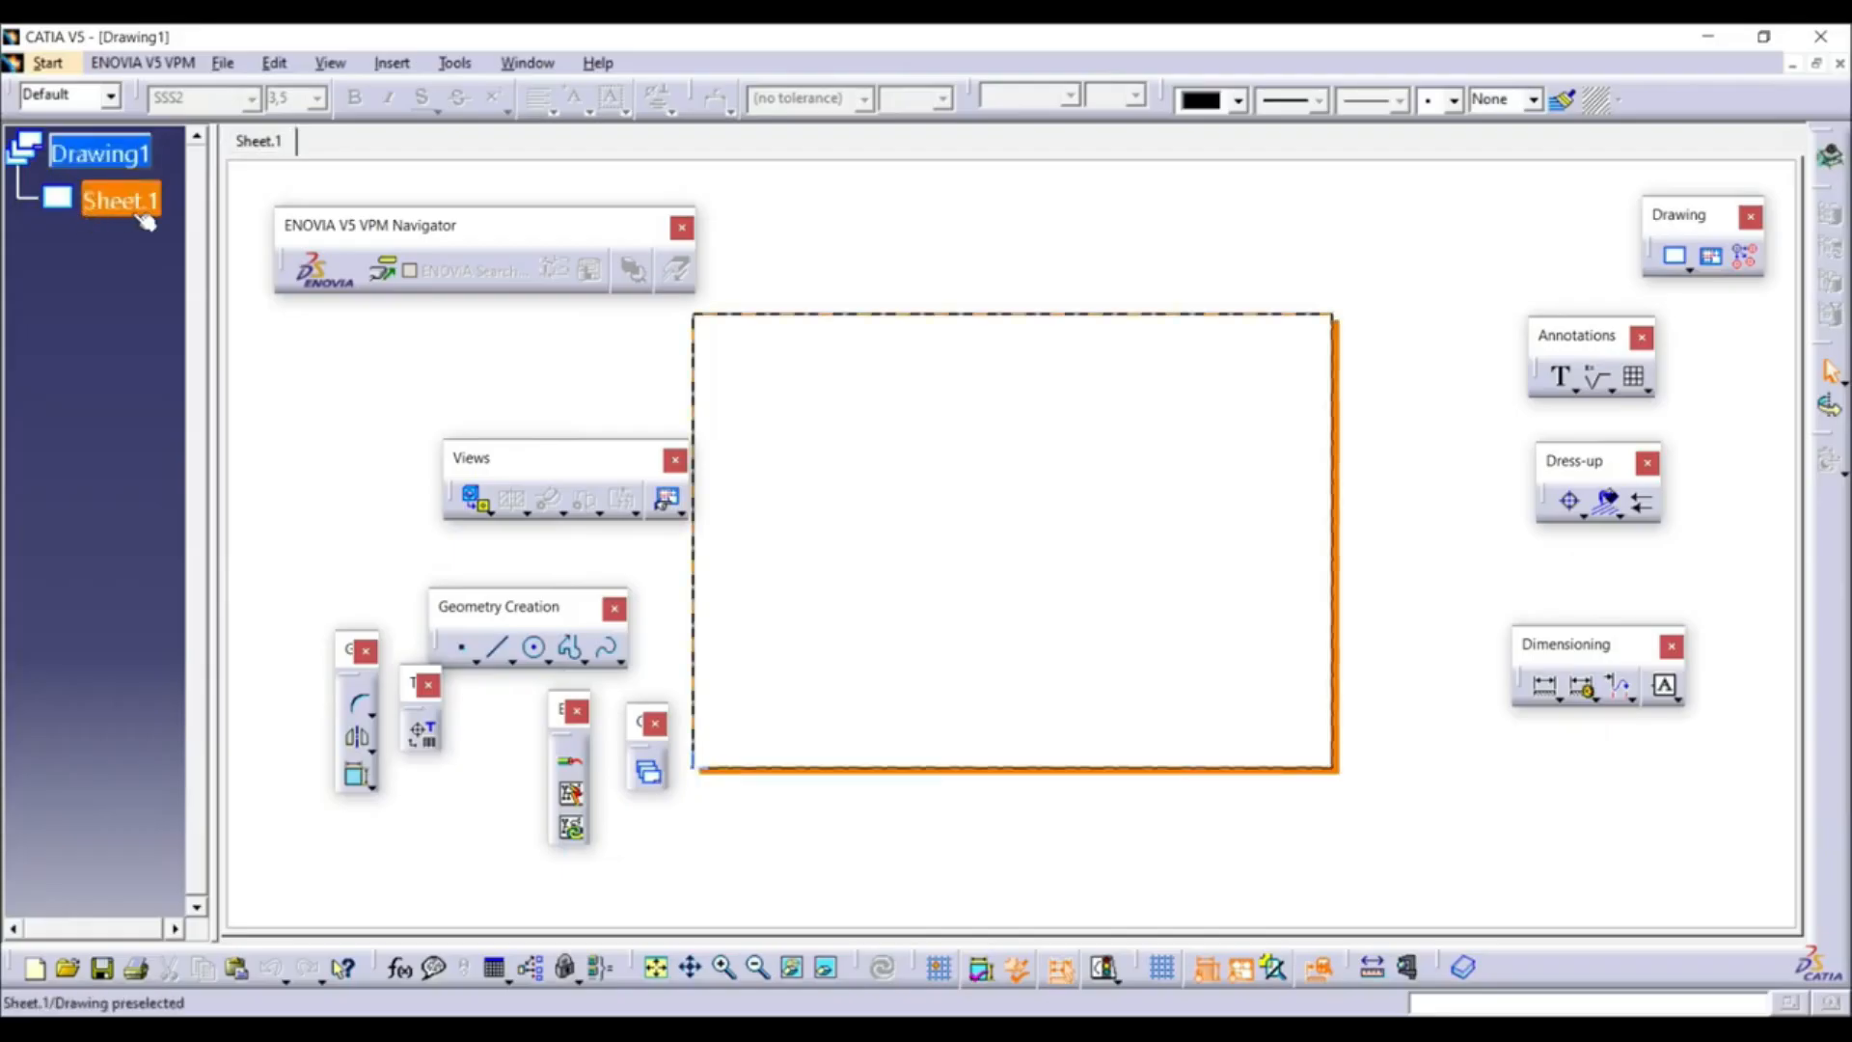
mouse_move(968, 500)
middle_mouse_down("ctrl")
mouse_move(1033, 489)
mouse_move(1037, 463)
middle_mouse_up("ctrl")
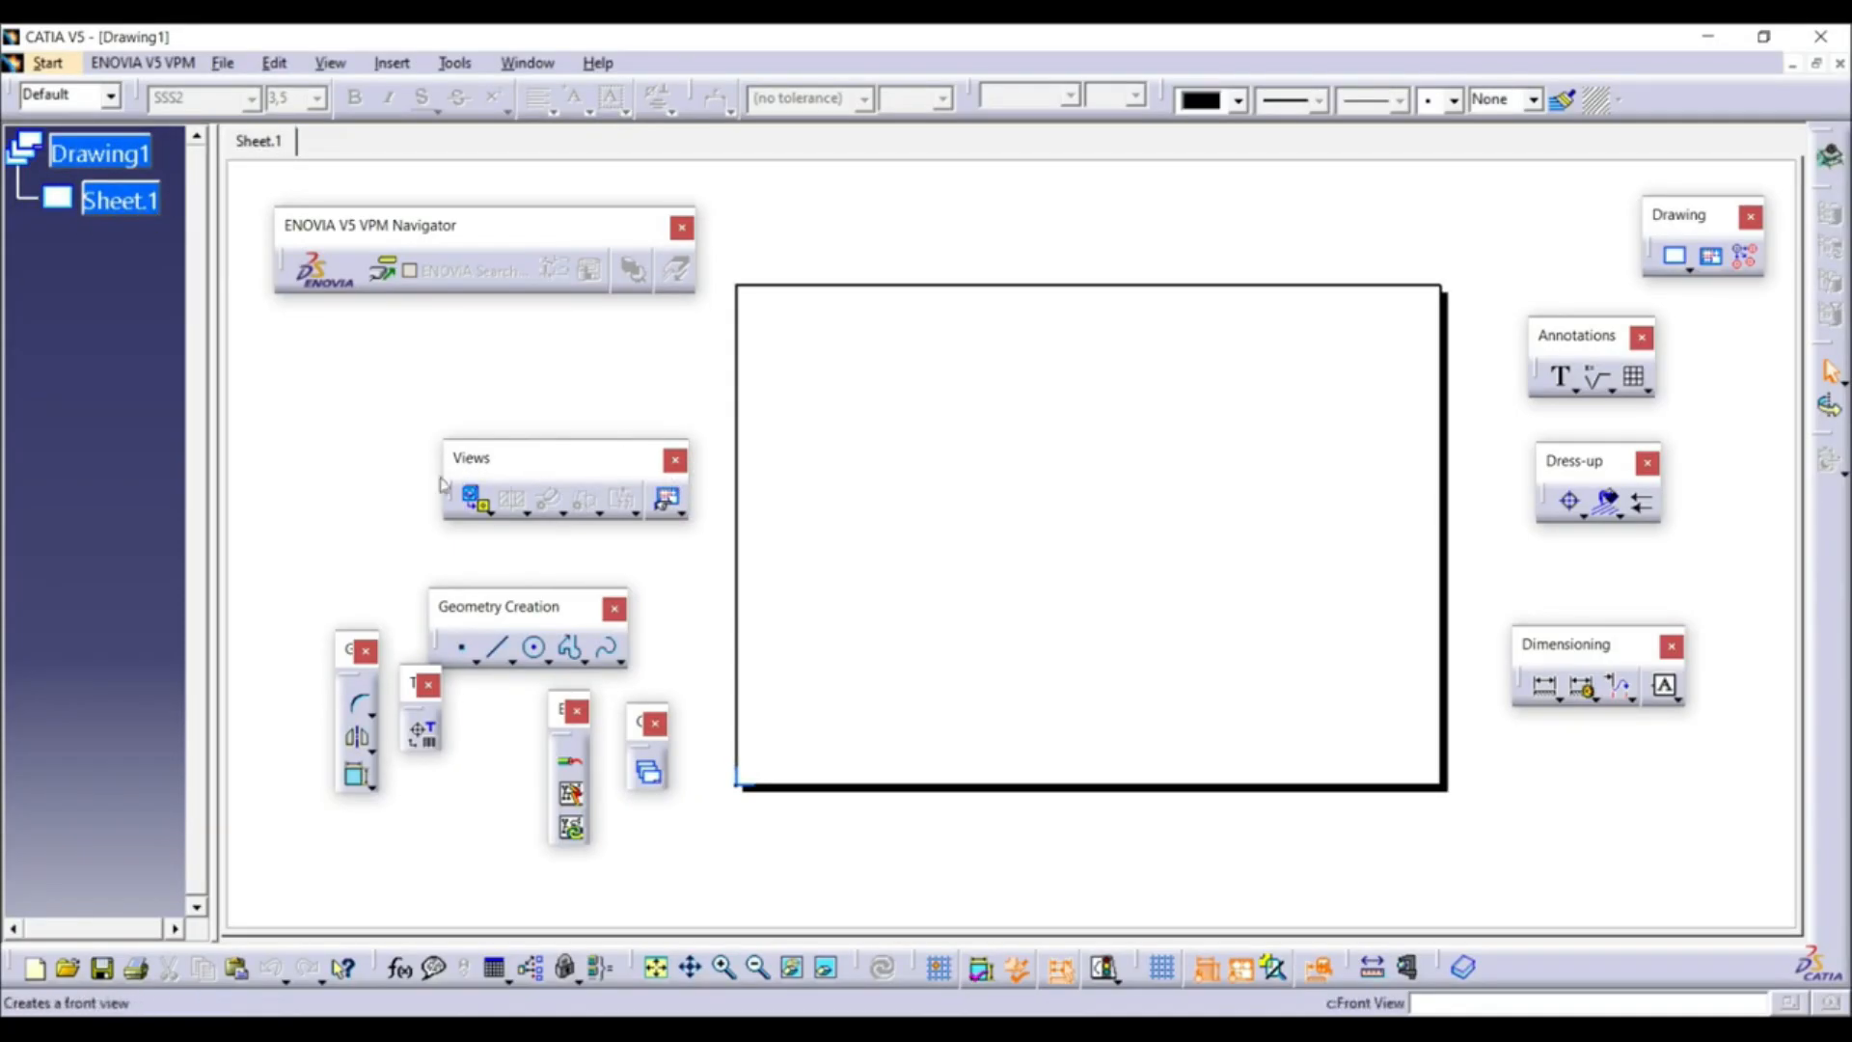
right_click(1643, 962)
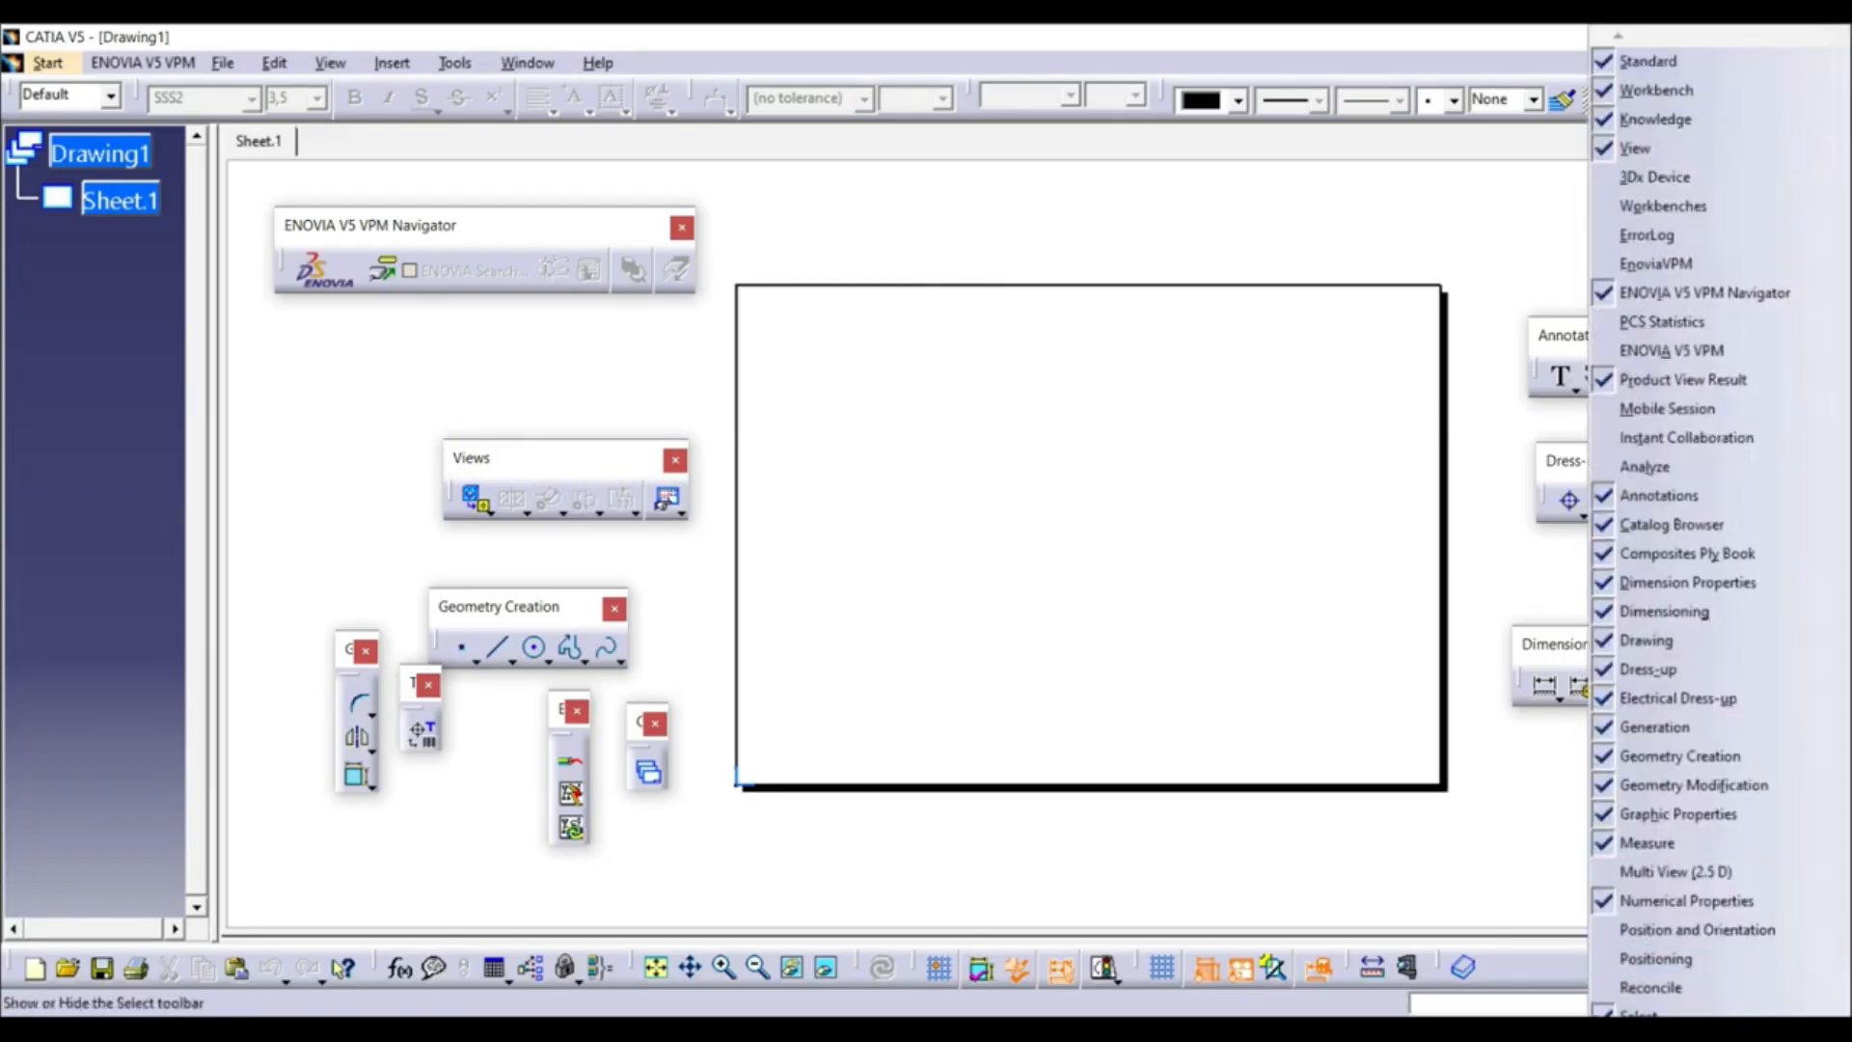
scroll(1659, 1003, "down", 10)
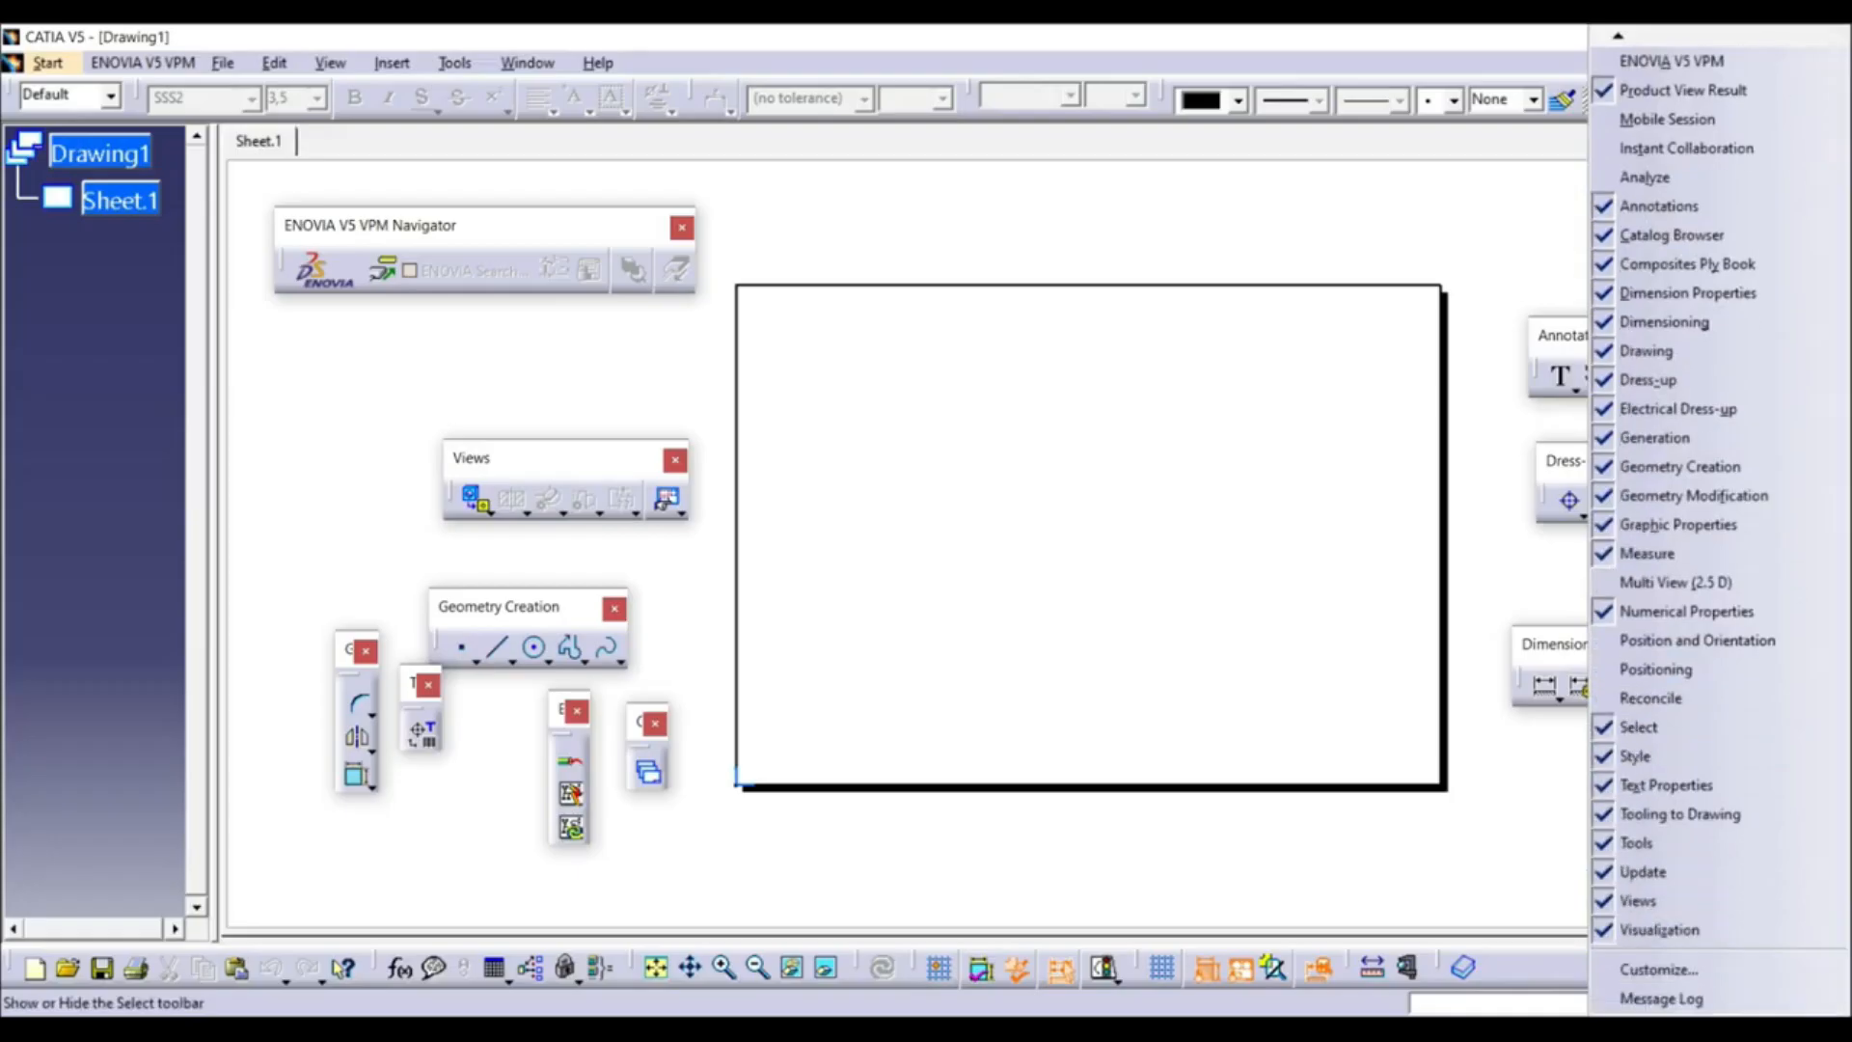
left_click(1351, 864)
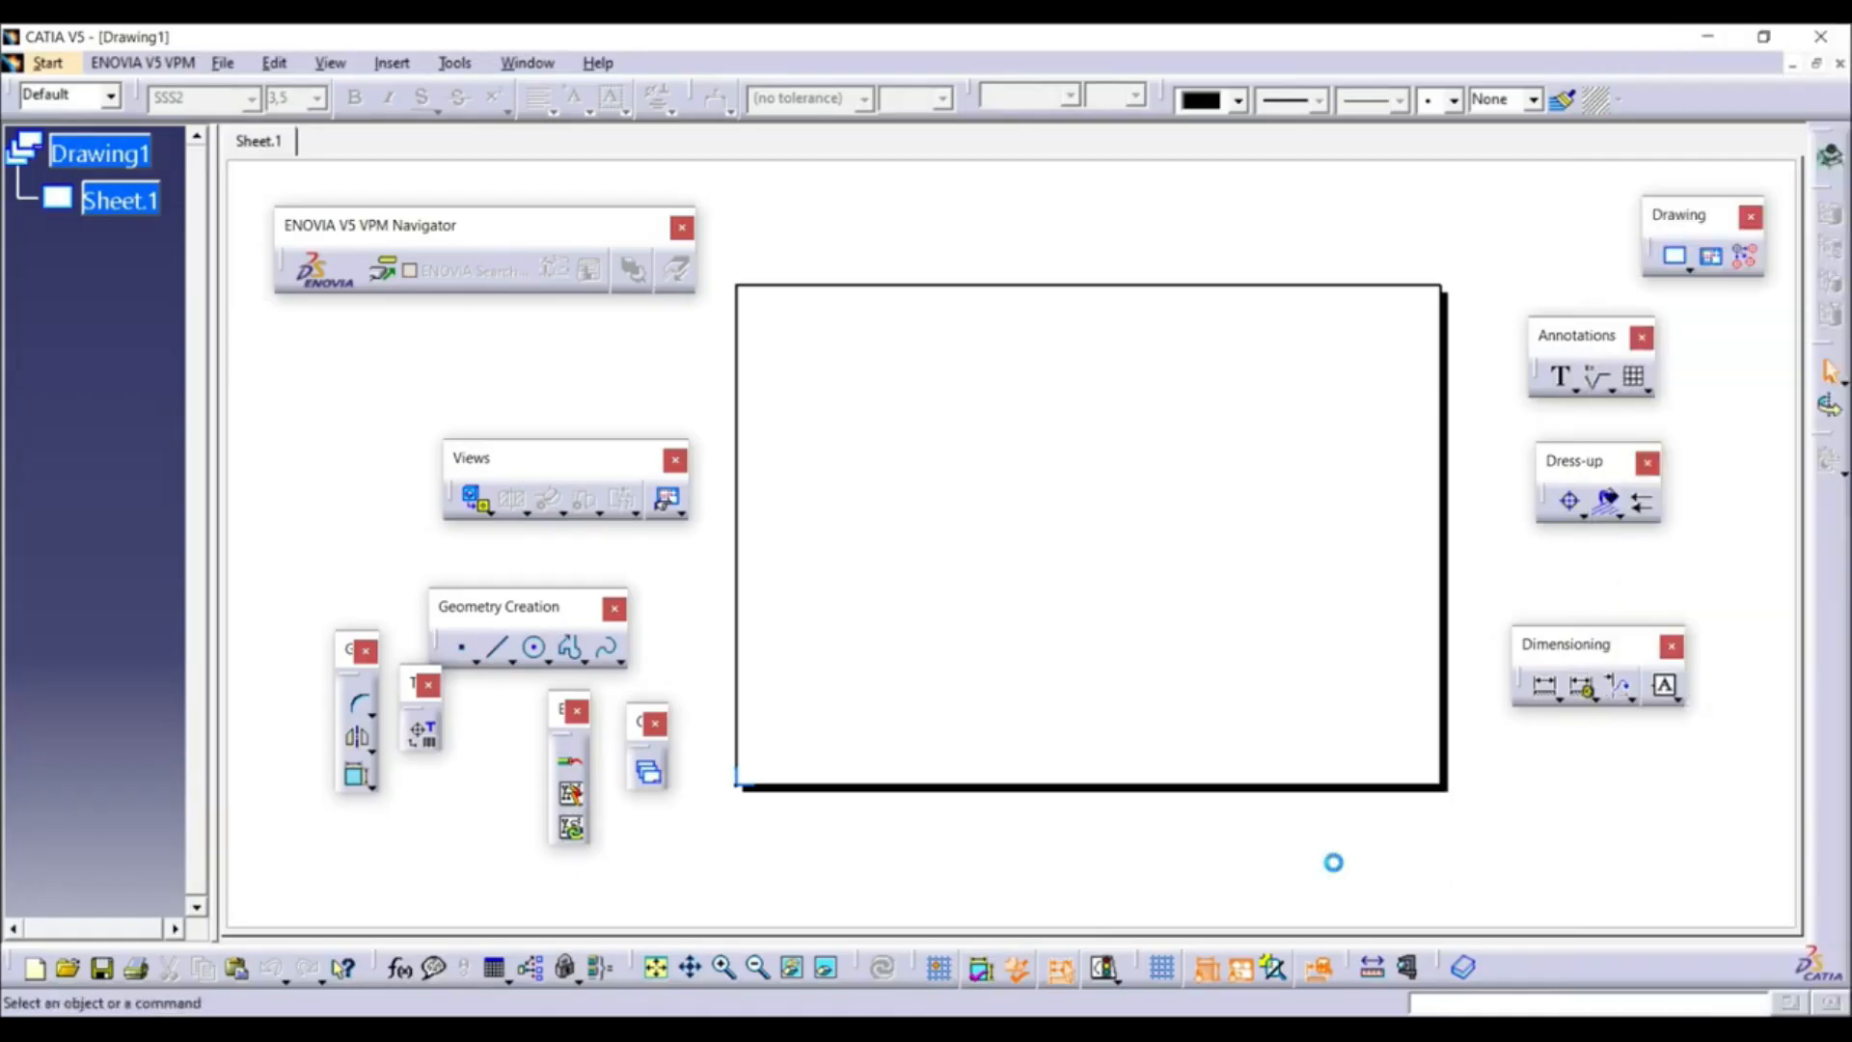
Create a front view from the side face of the part's raised square boss and place it near the sheet's upper-left corner
left_click(491, 514)
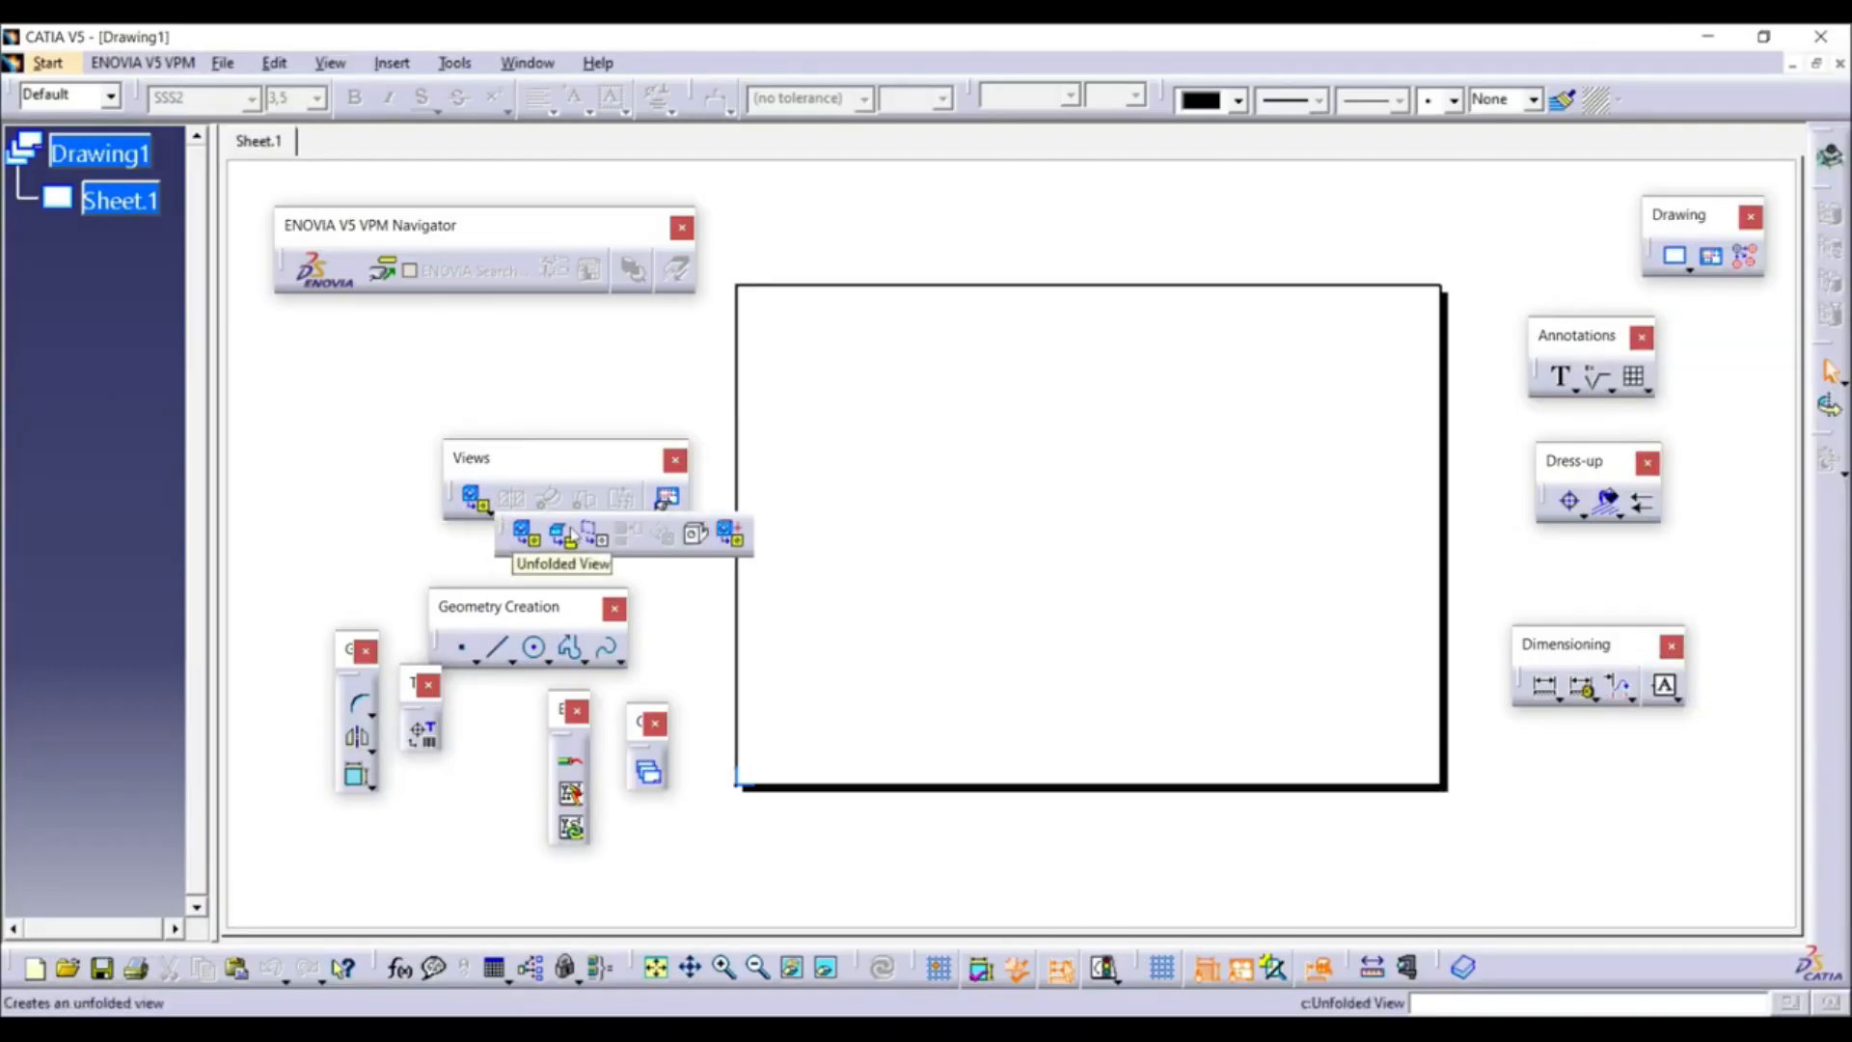
left_click(527, 537)
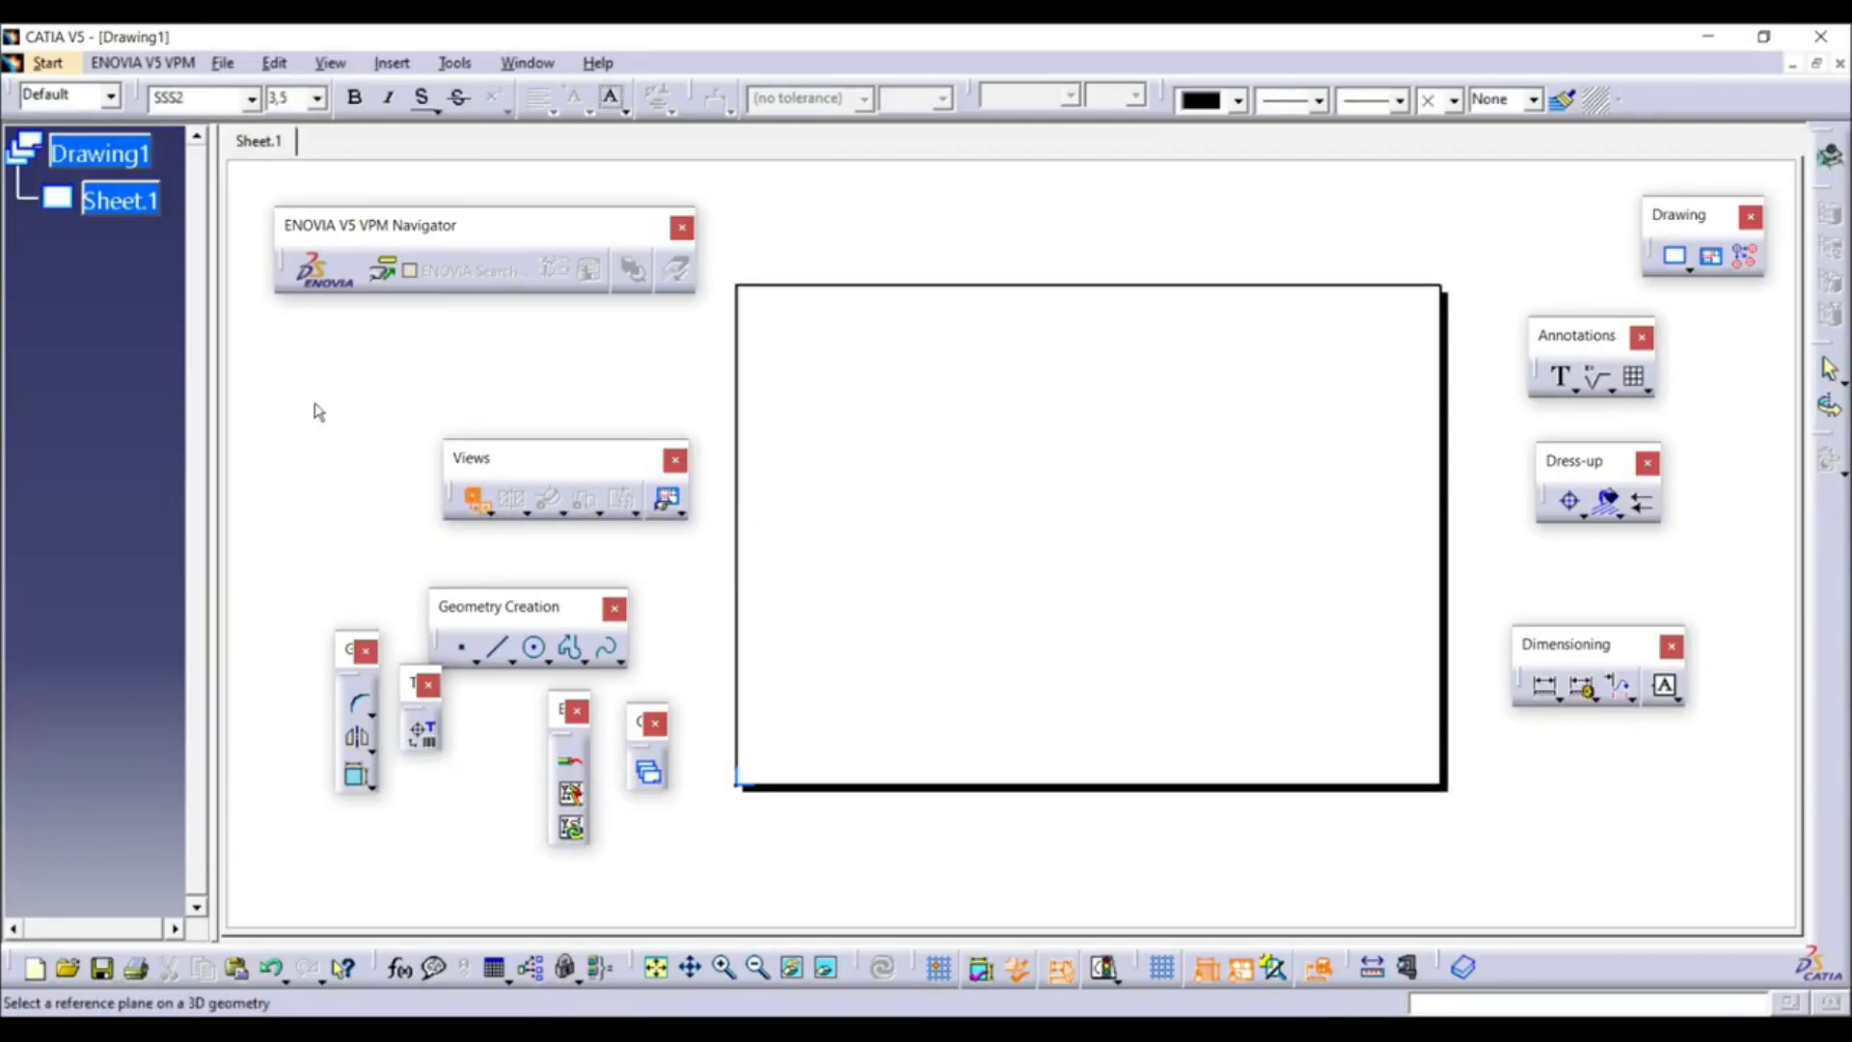
left_click(554, 65)
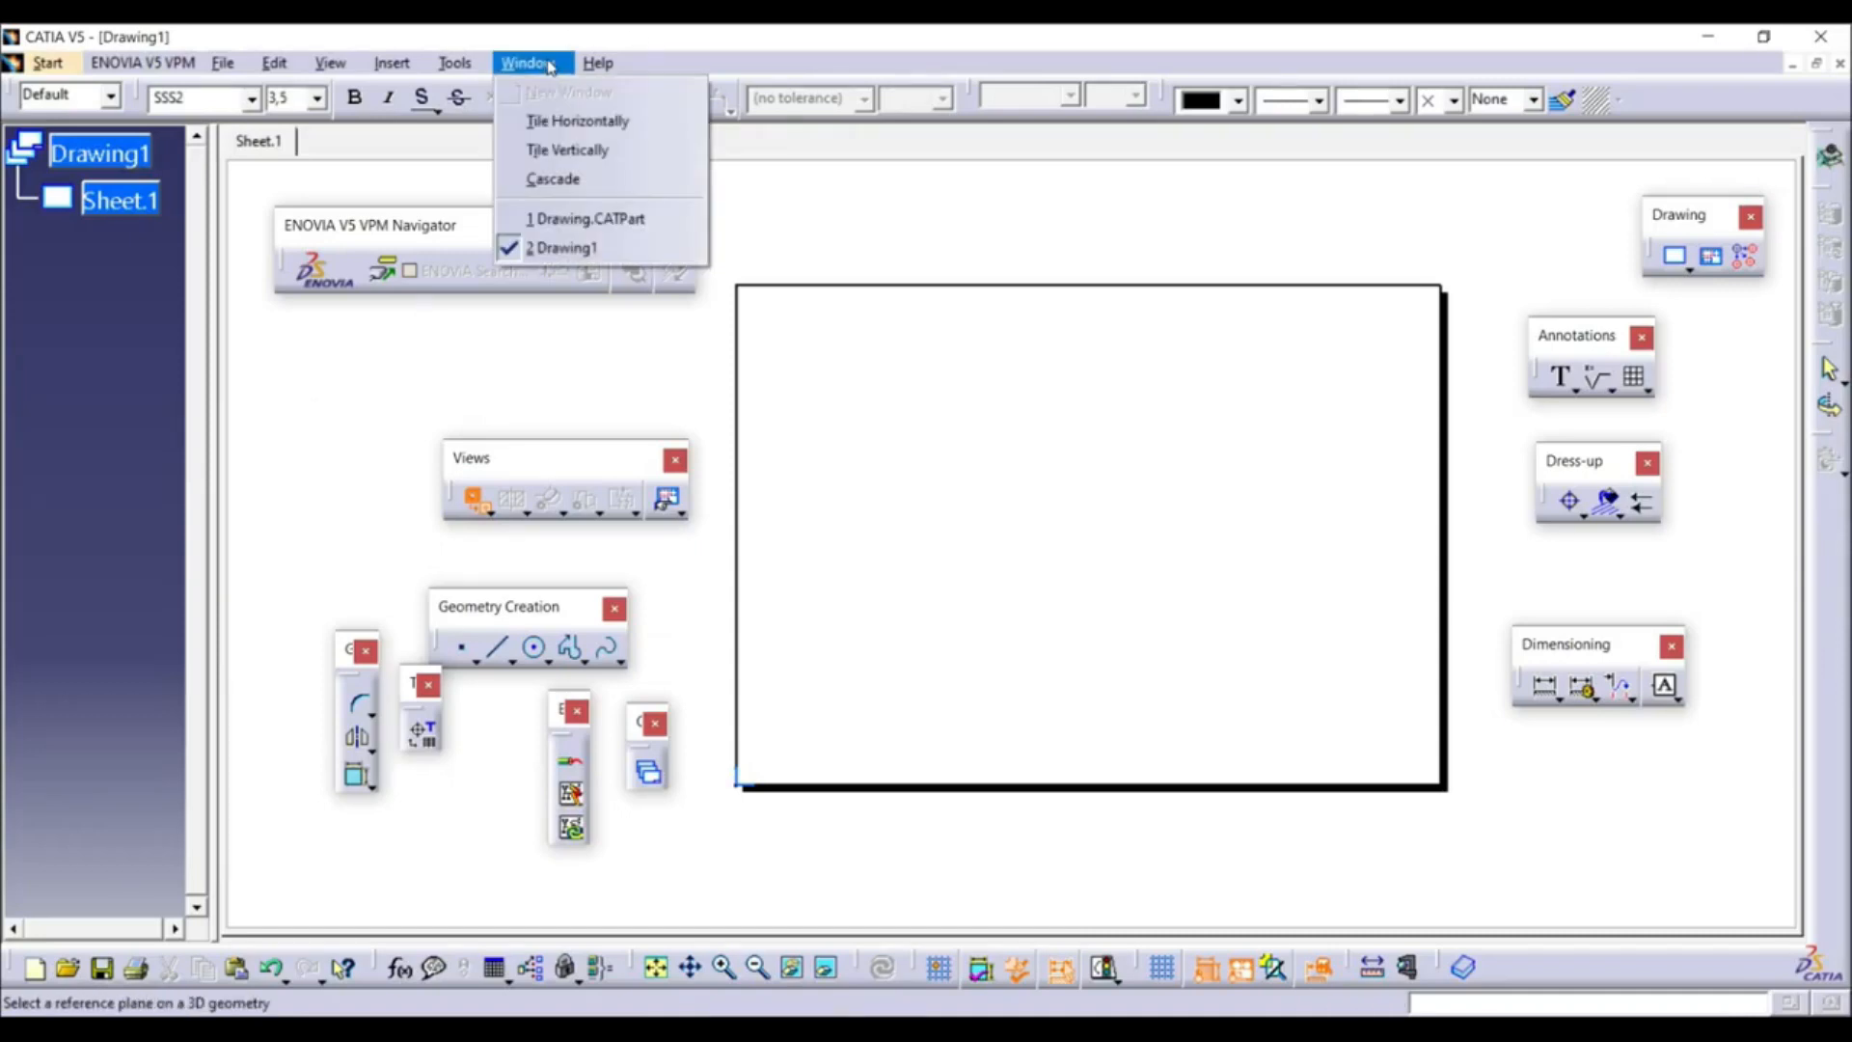
left_click(589, 220)
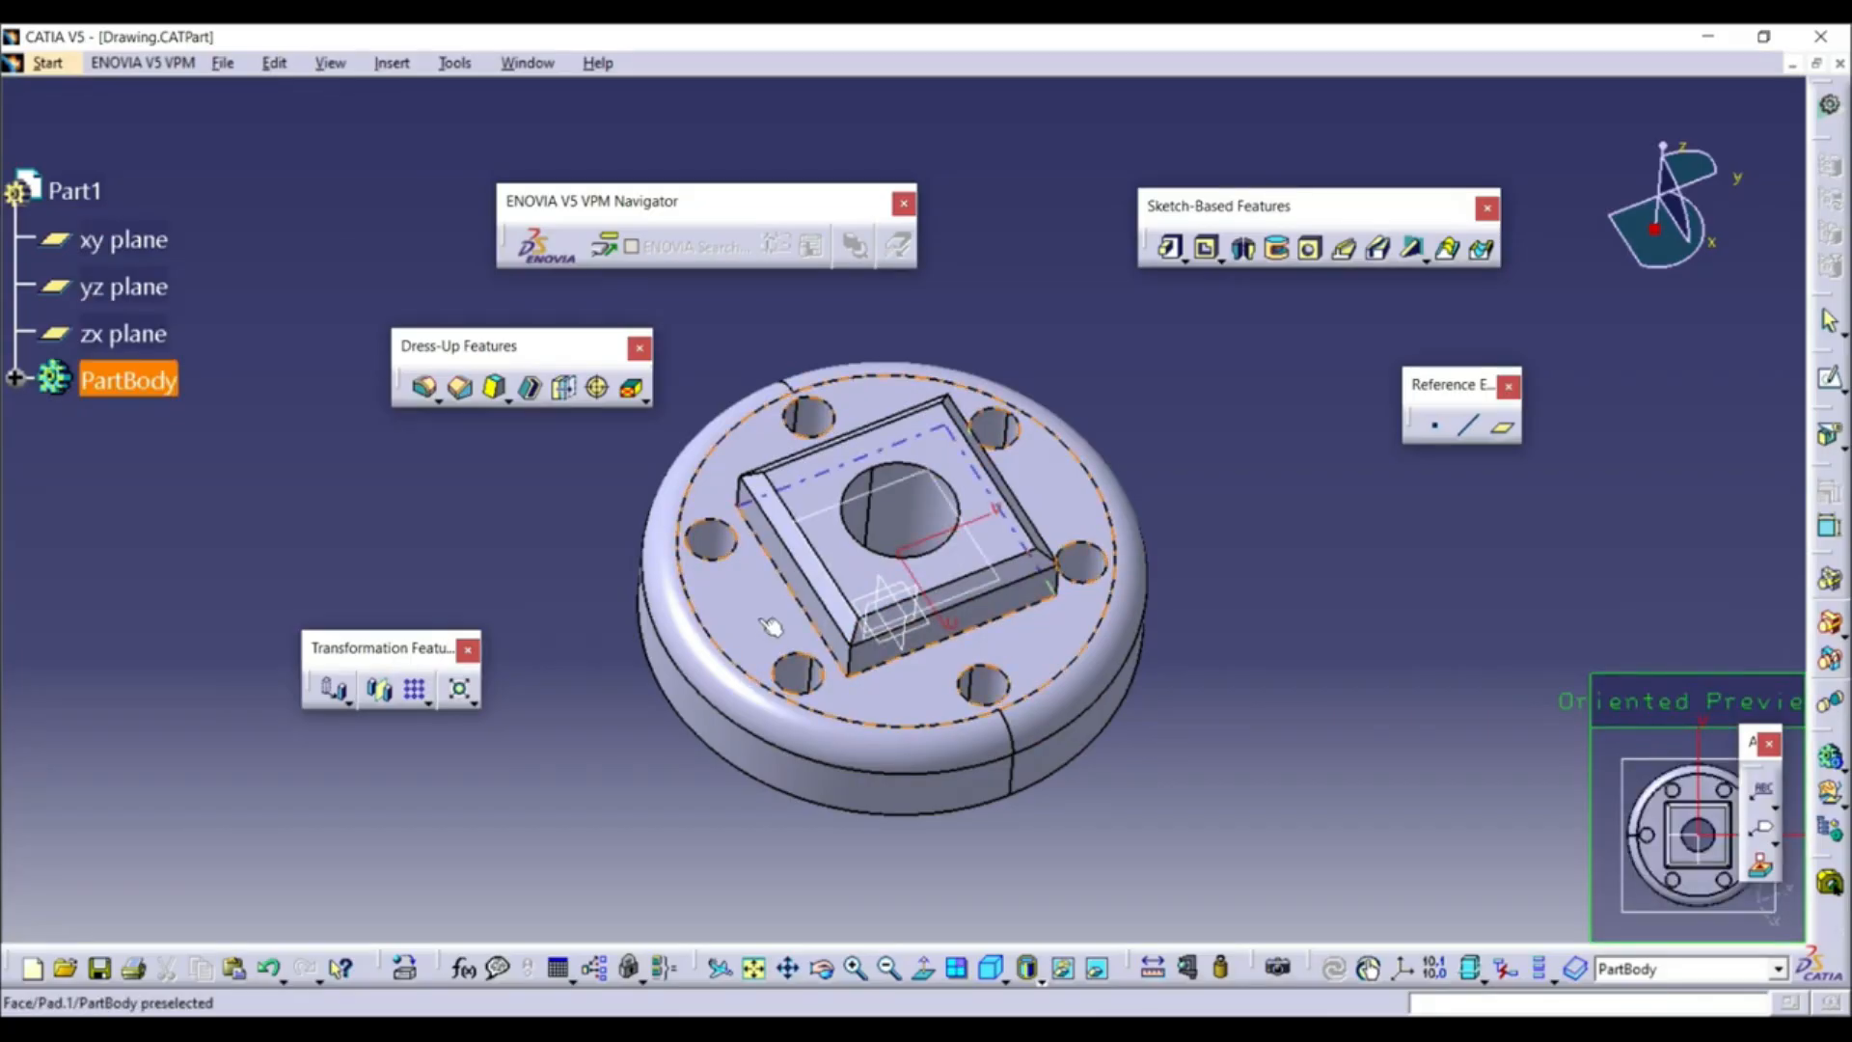
left_click(960, 617)
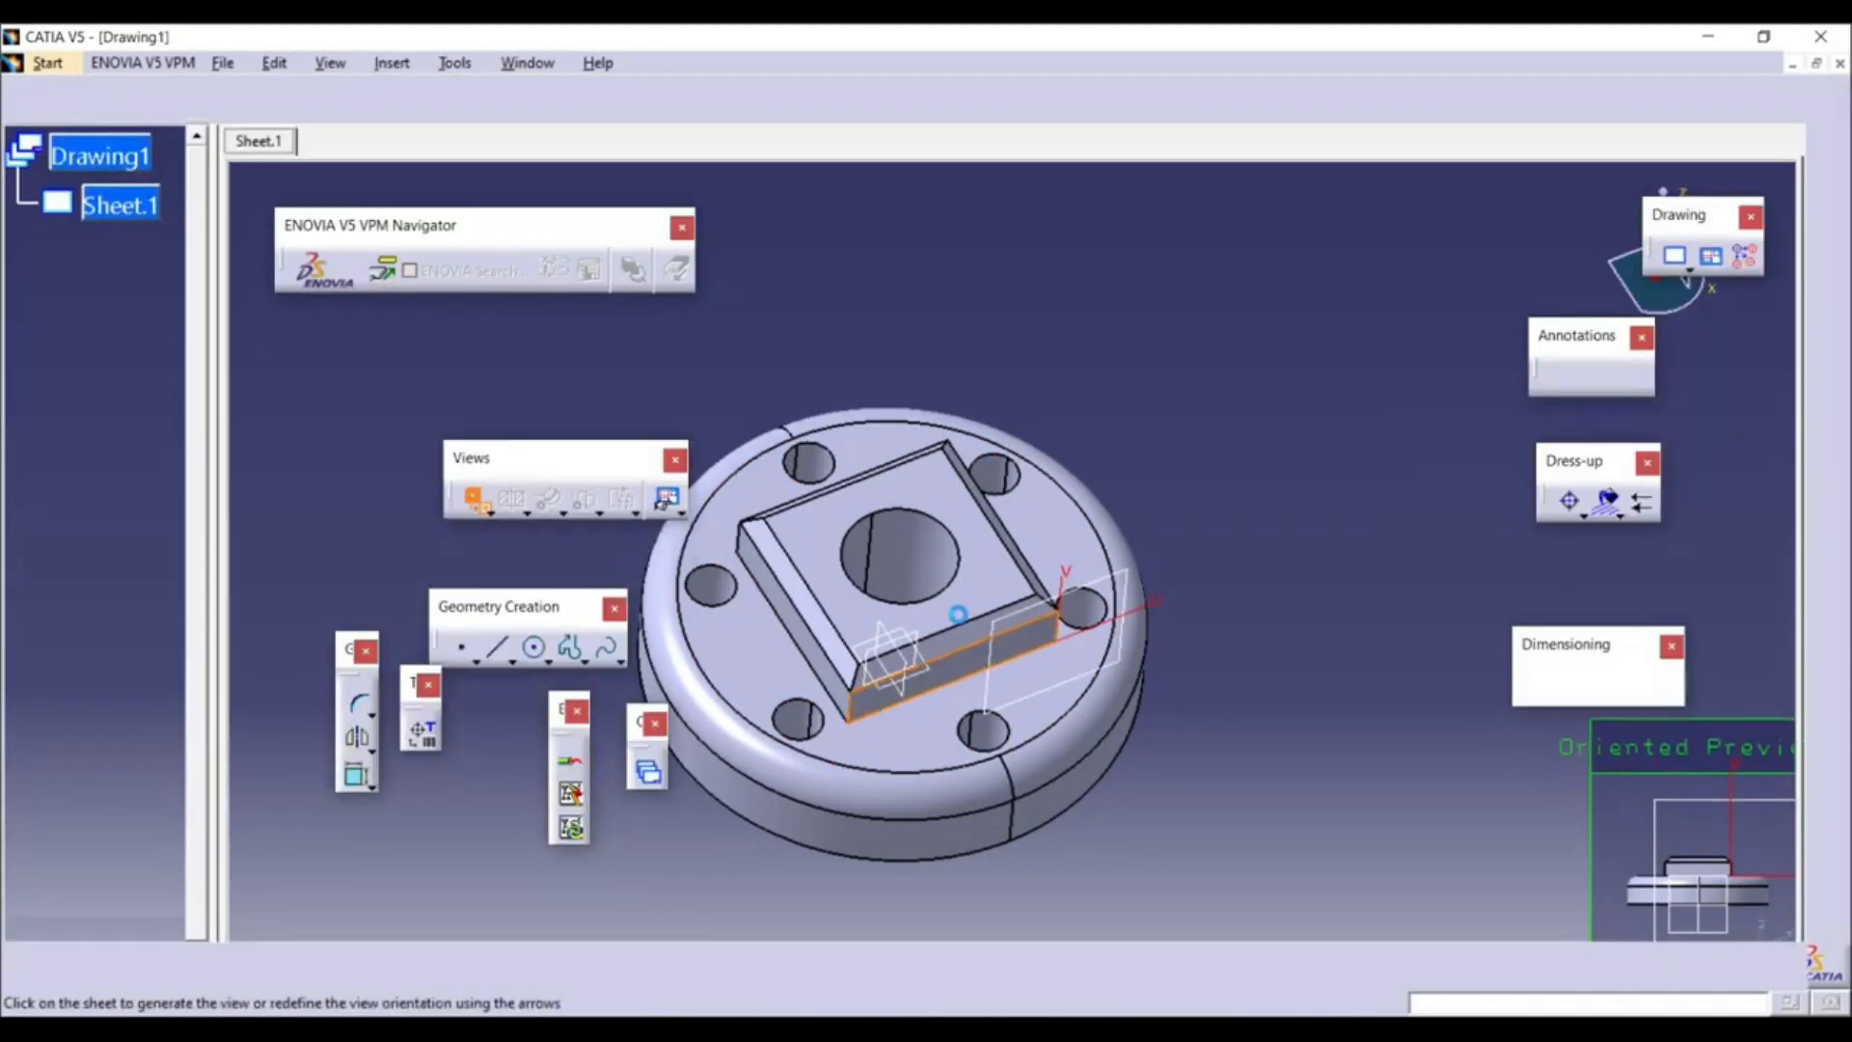
left_click(960, 620)
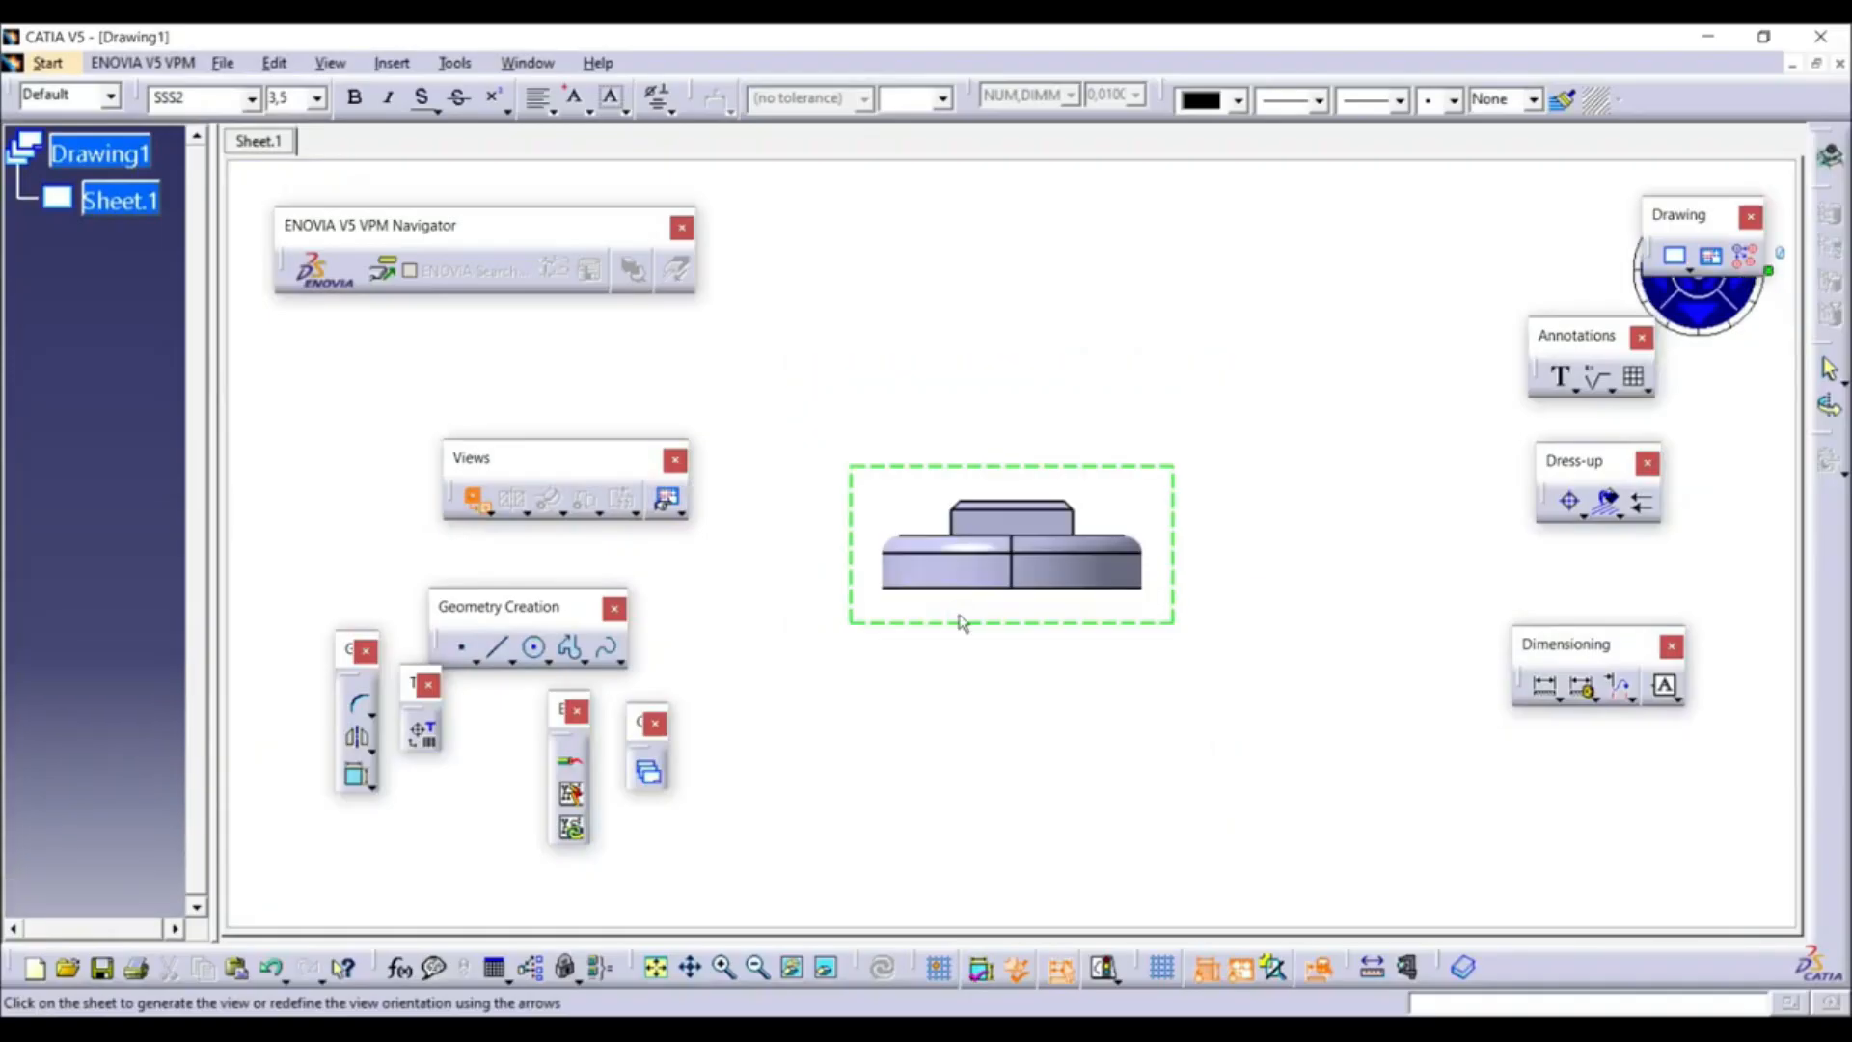
mouse_move(1047, 542)
middle_mouse_down()
mouse_move(1098, 730)
mouse_move(1132, 628)
mouse_move(1116, 727)
mouse_move(1239, 672)
mouse_move(1336, 521)
middle_mouse_up()
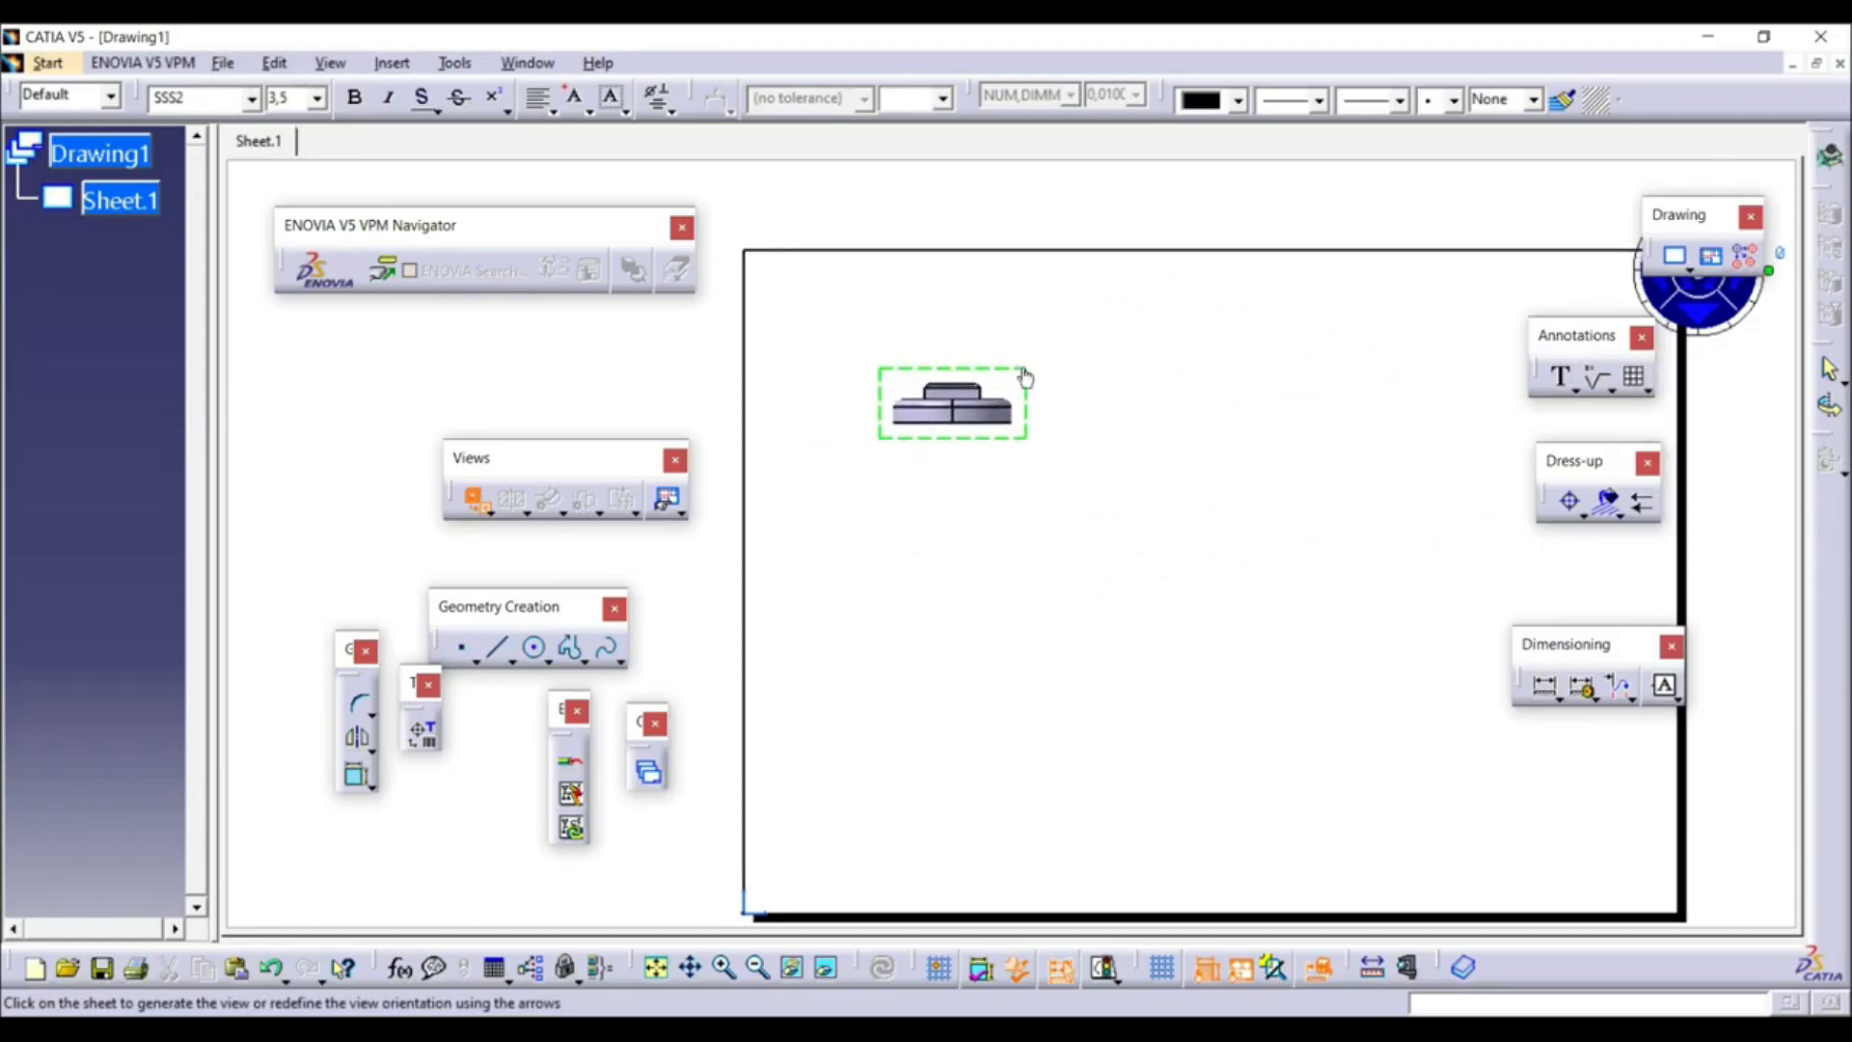
left_click(1042, 209)
middle_click_drag(1162, 421, 1318, 736)
middle_click_drag(1017, 554, 1017, 266, "ctrl")
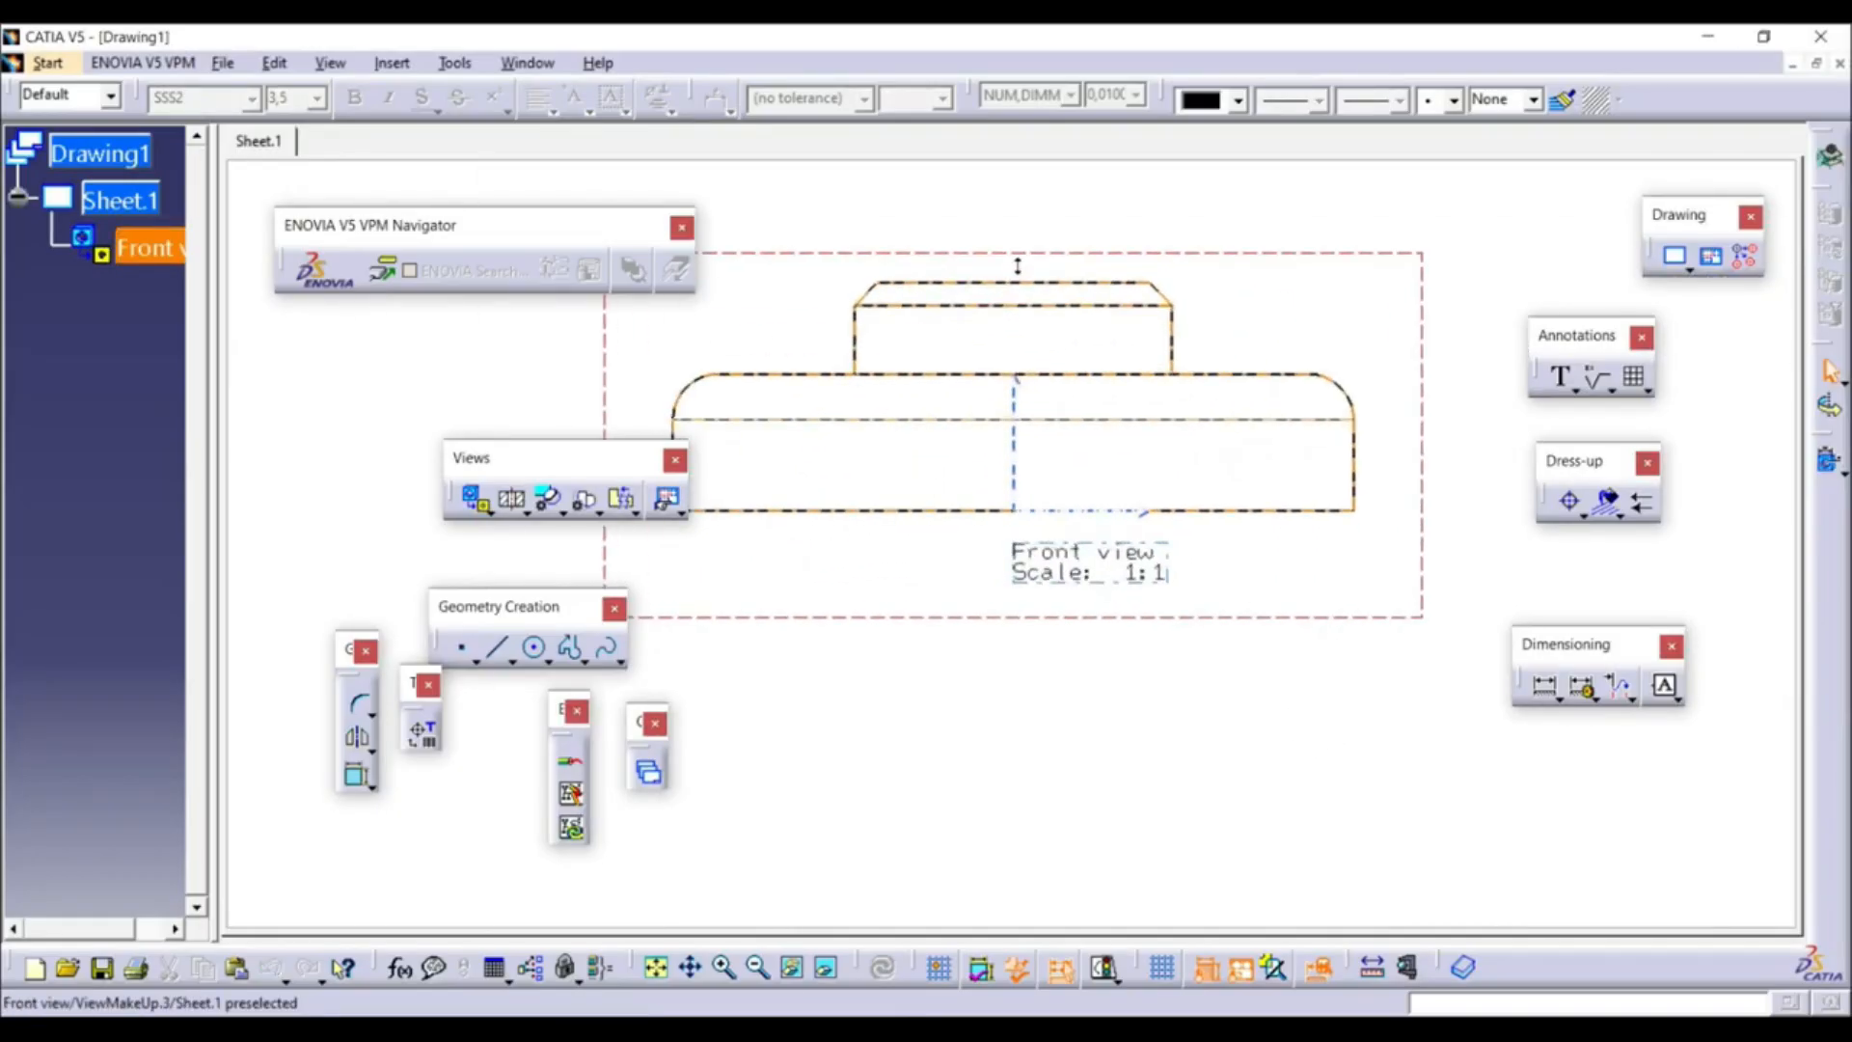
middle_click_drag(1187, 588, 1254, 805, "ctrl")
Project a left view from the front view and place it to the right of the front view
left_click(490, 511)
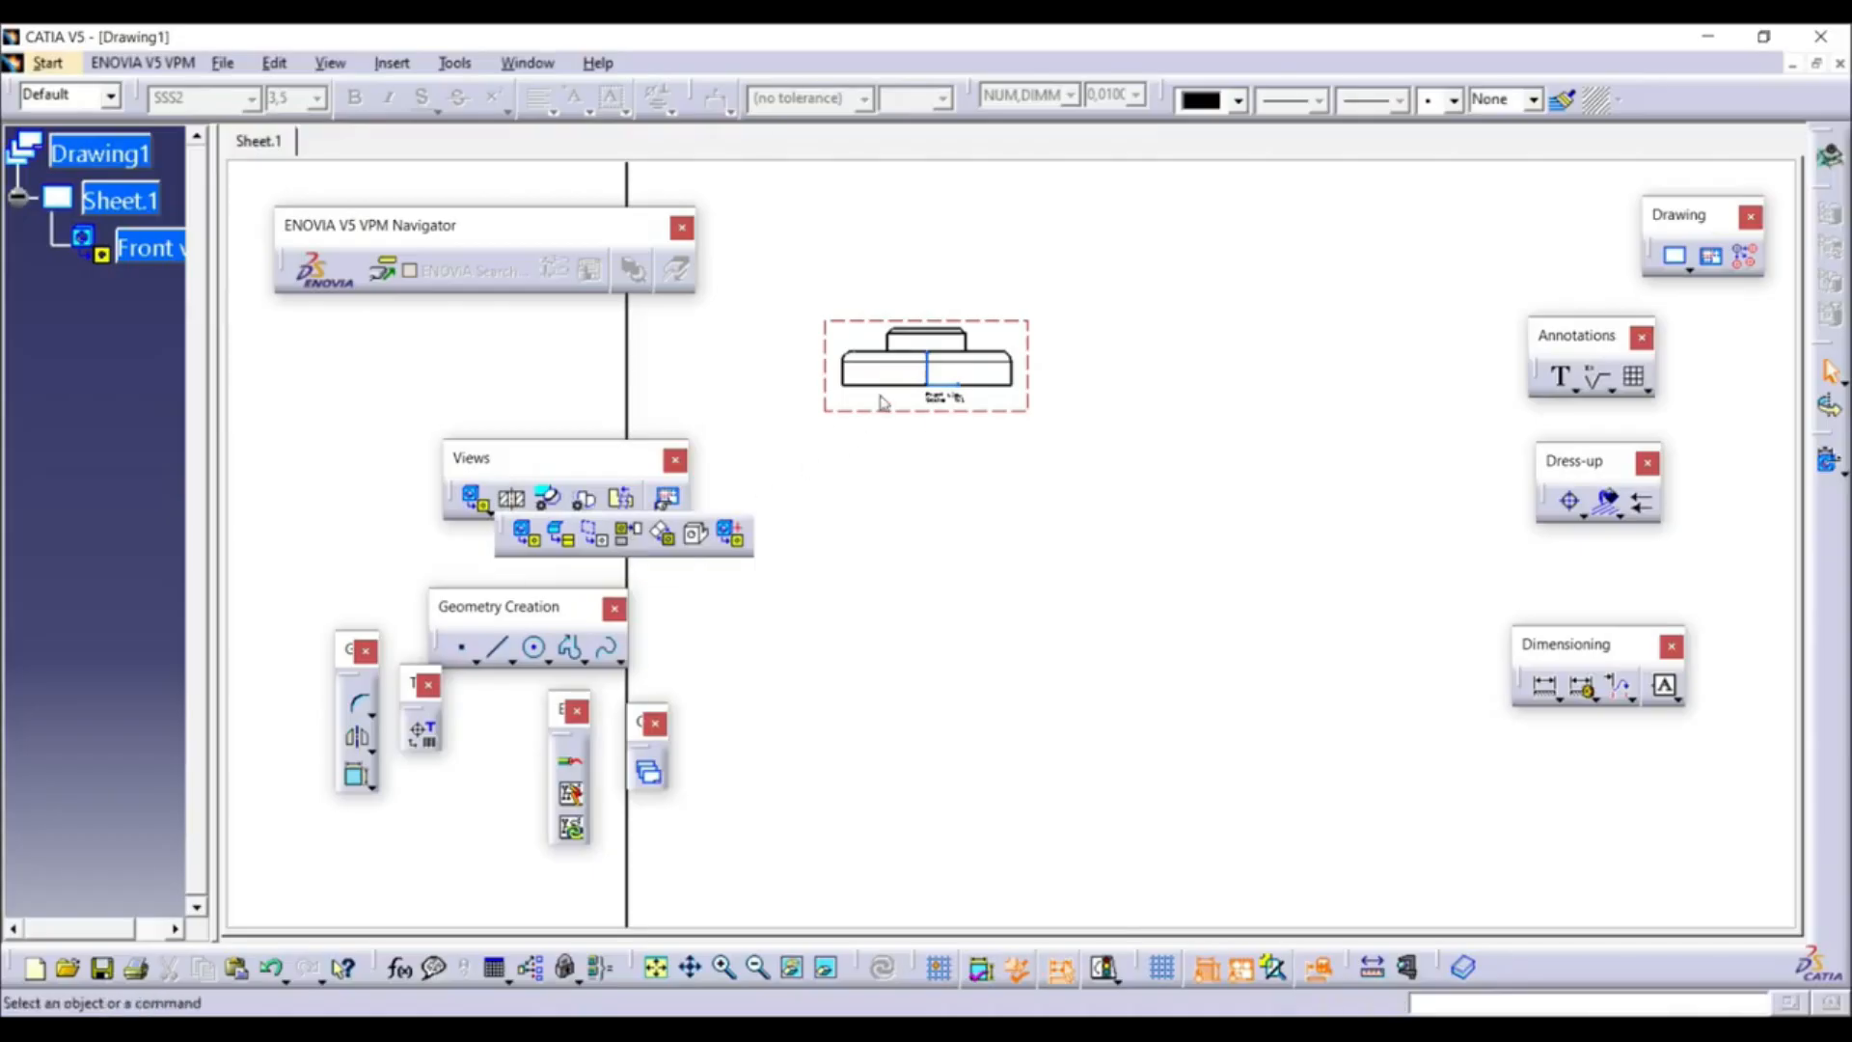
left_click(627, 537)
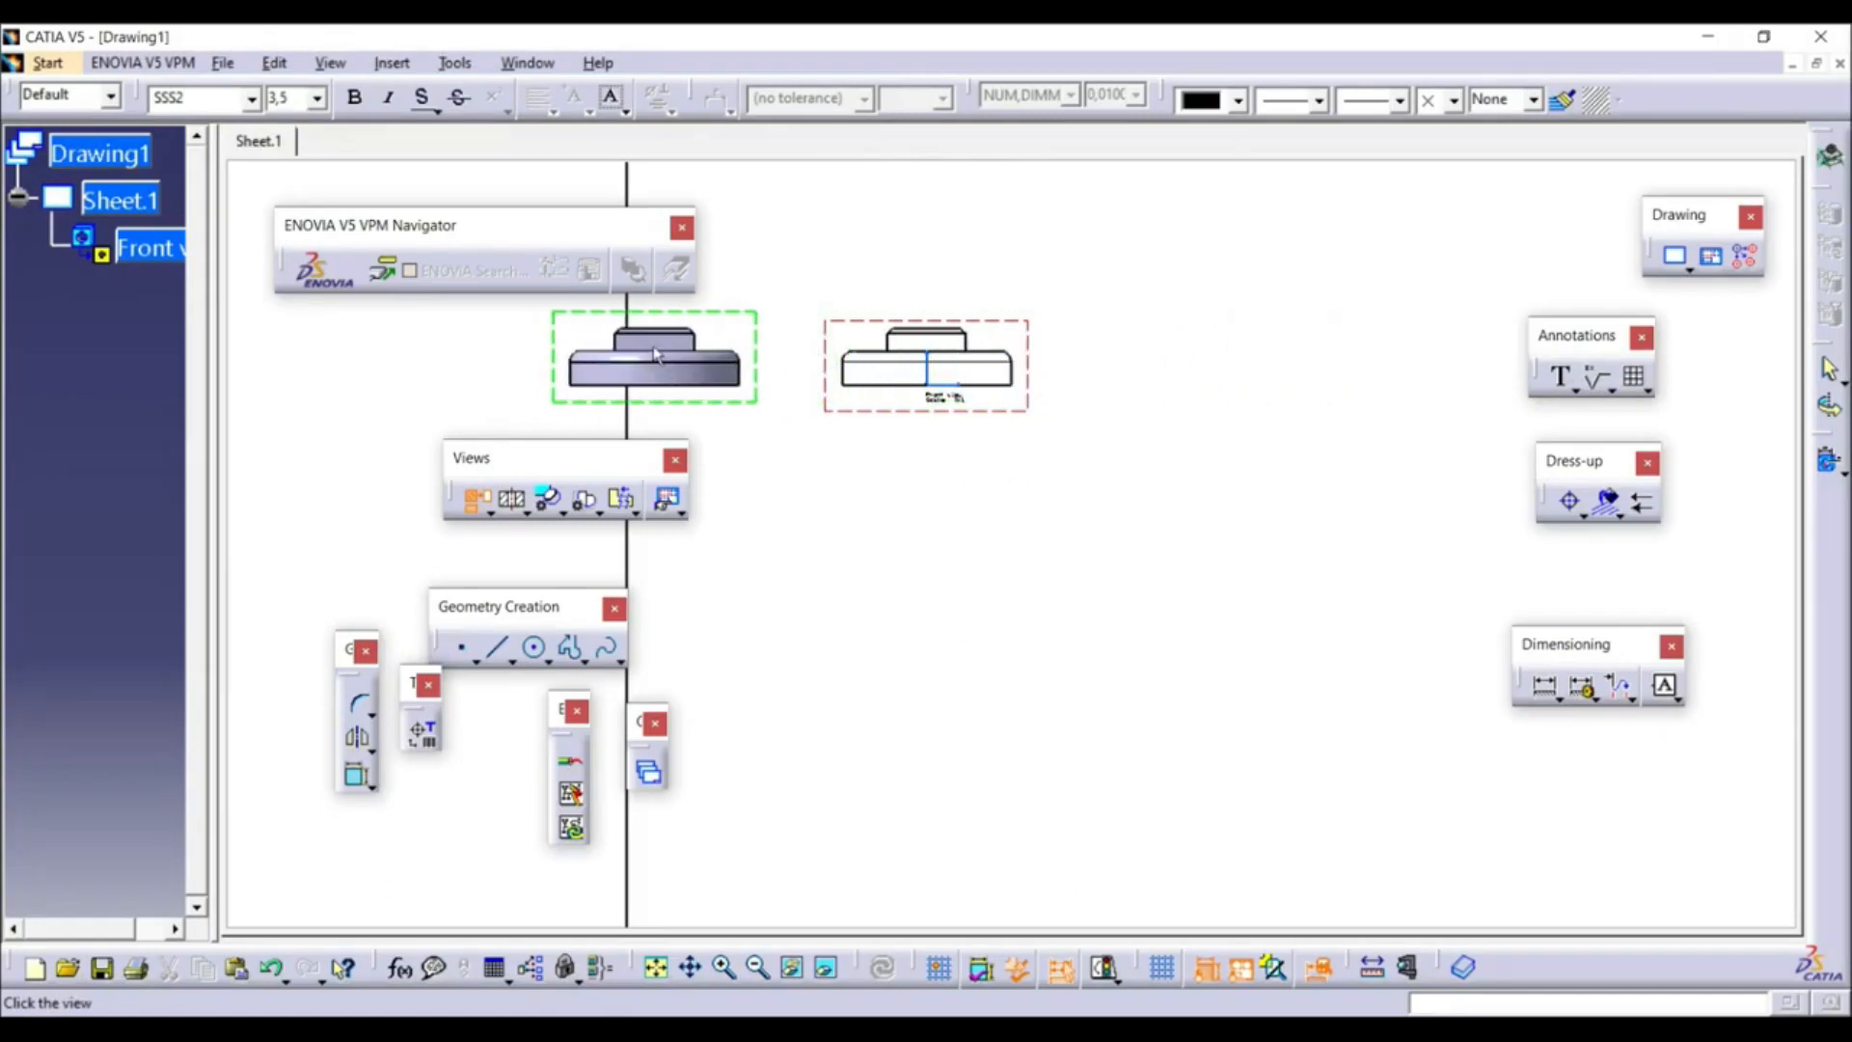
left_click(1172, 386)
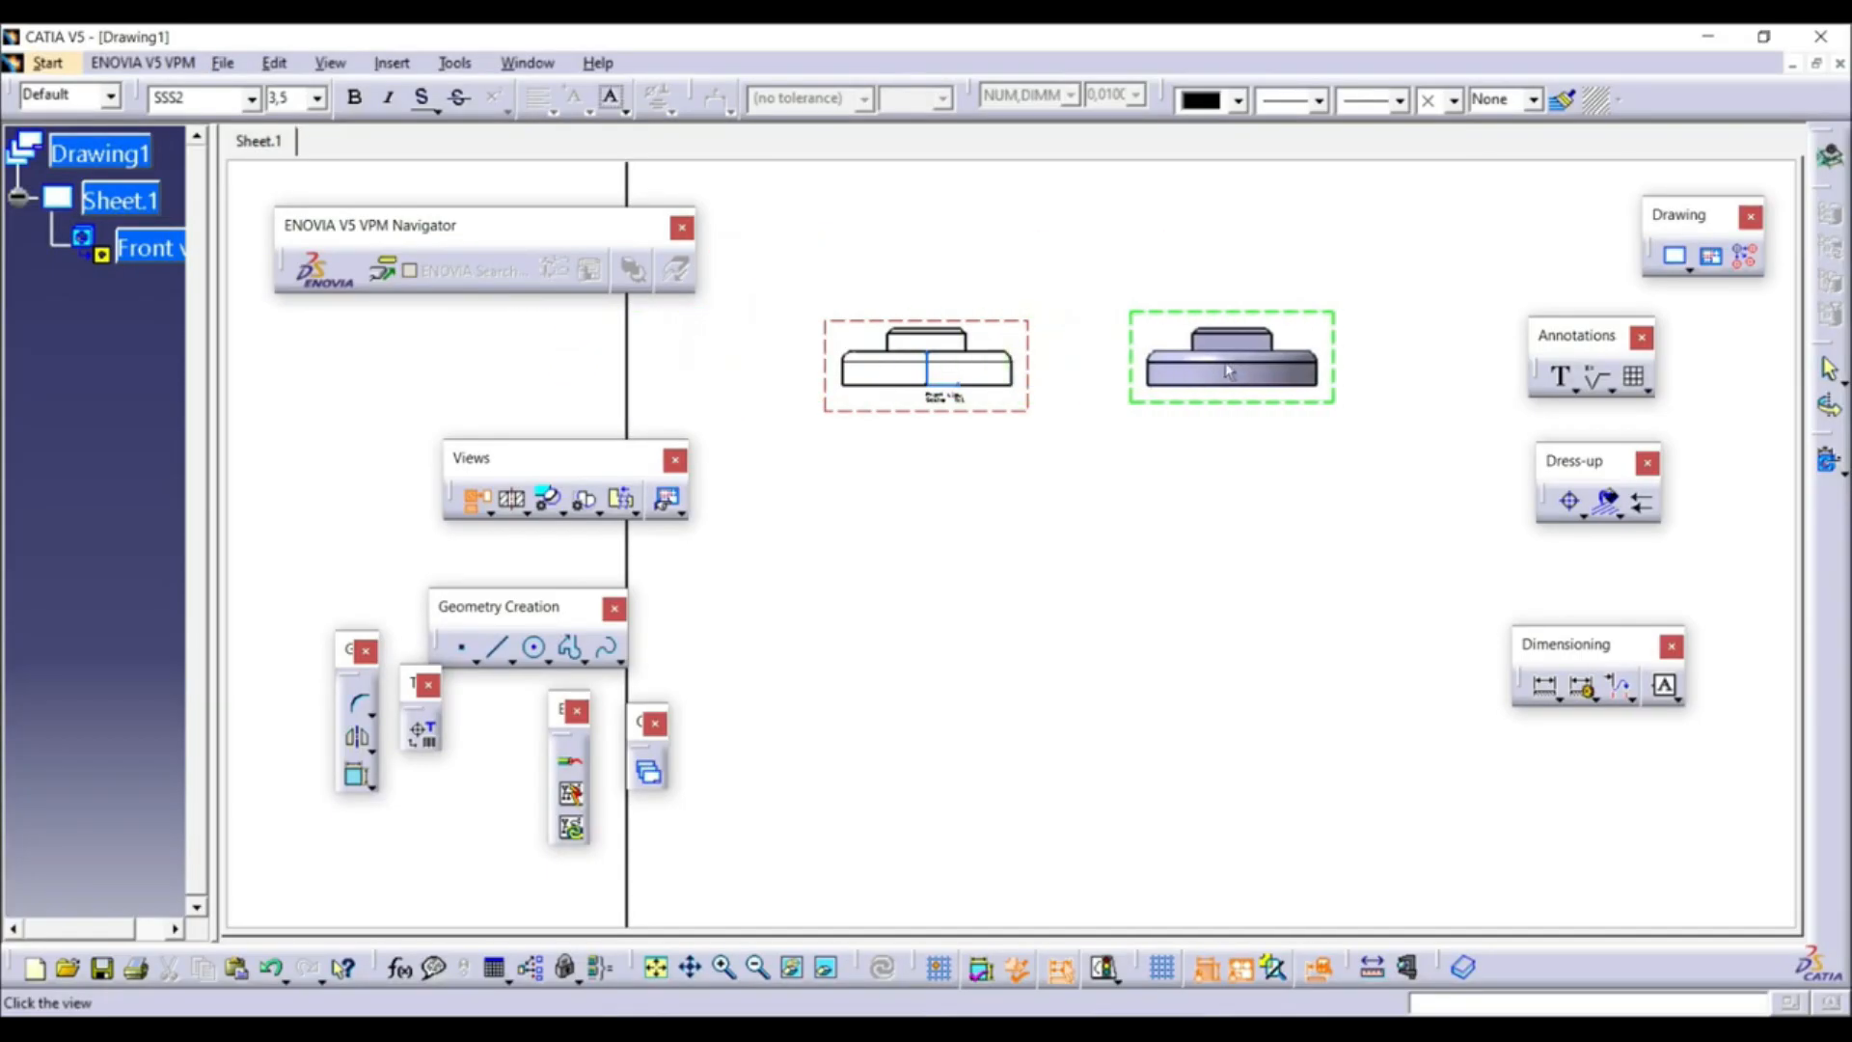
left_click(1208, 379)
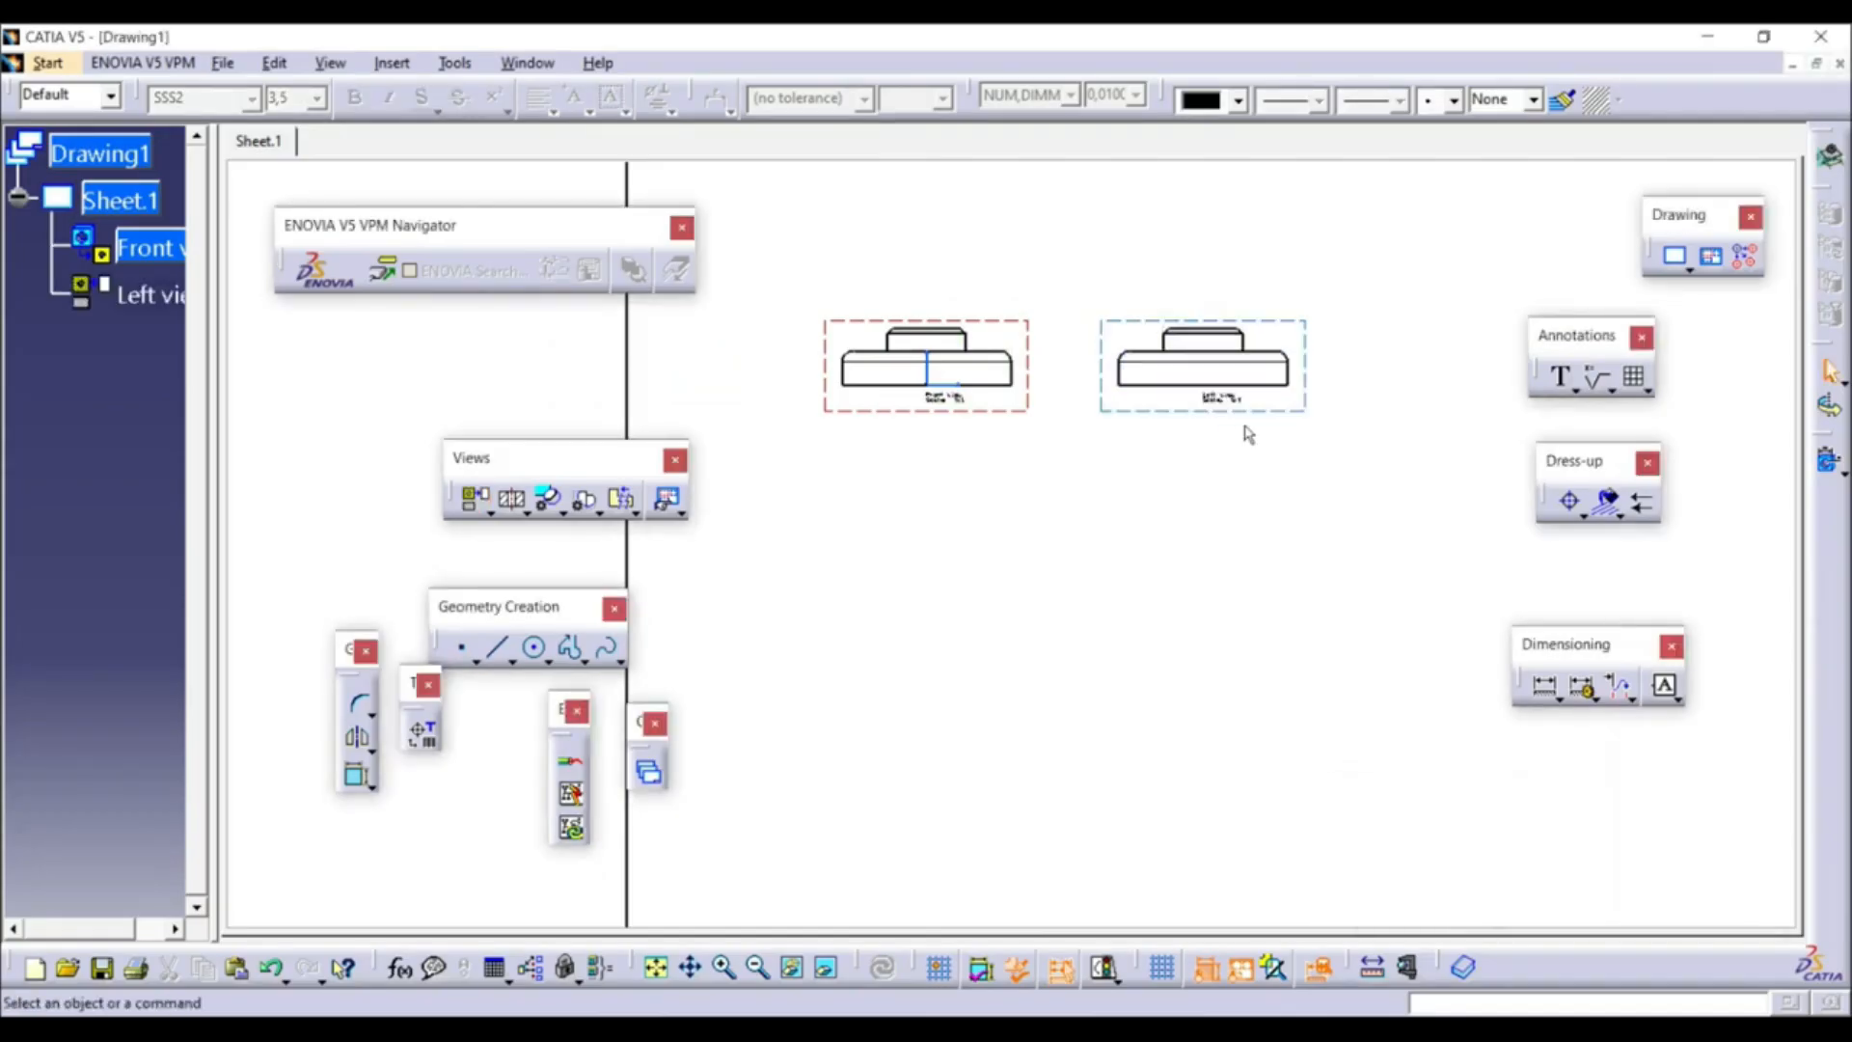
scroll(1240, 386, "up", 3)
middle_click_drag(1155, 375, 1074, 474)
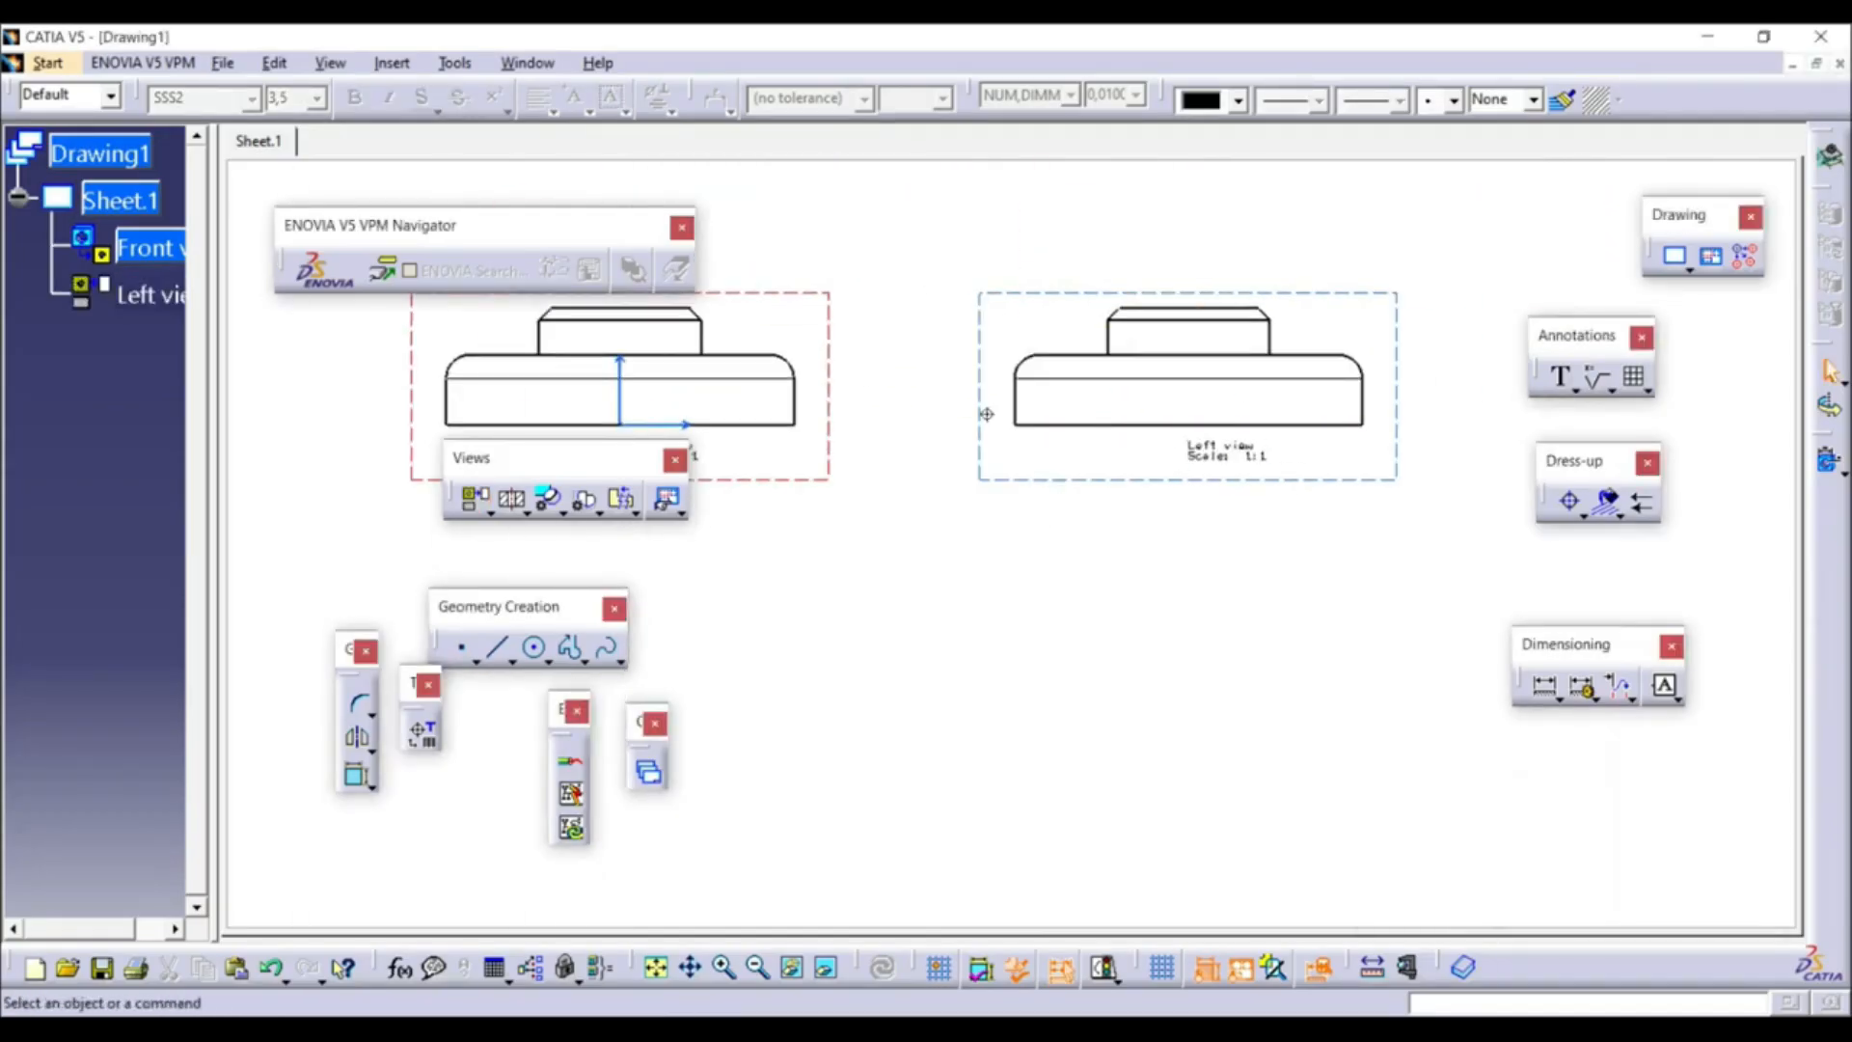
middle_click_drag(986, 411, 1190, 624, "ctrl")
middle_click_drag(1010, 553, 1135, 519)
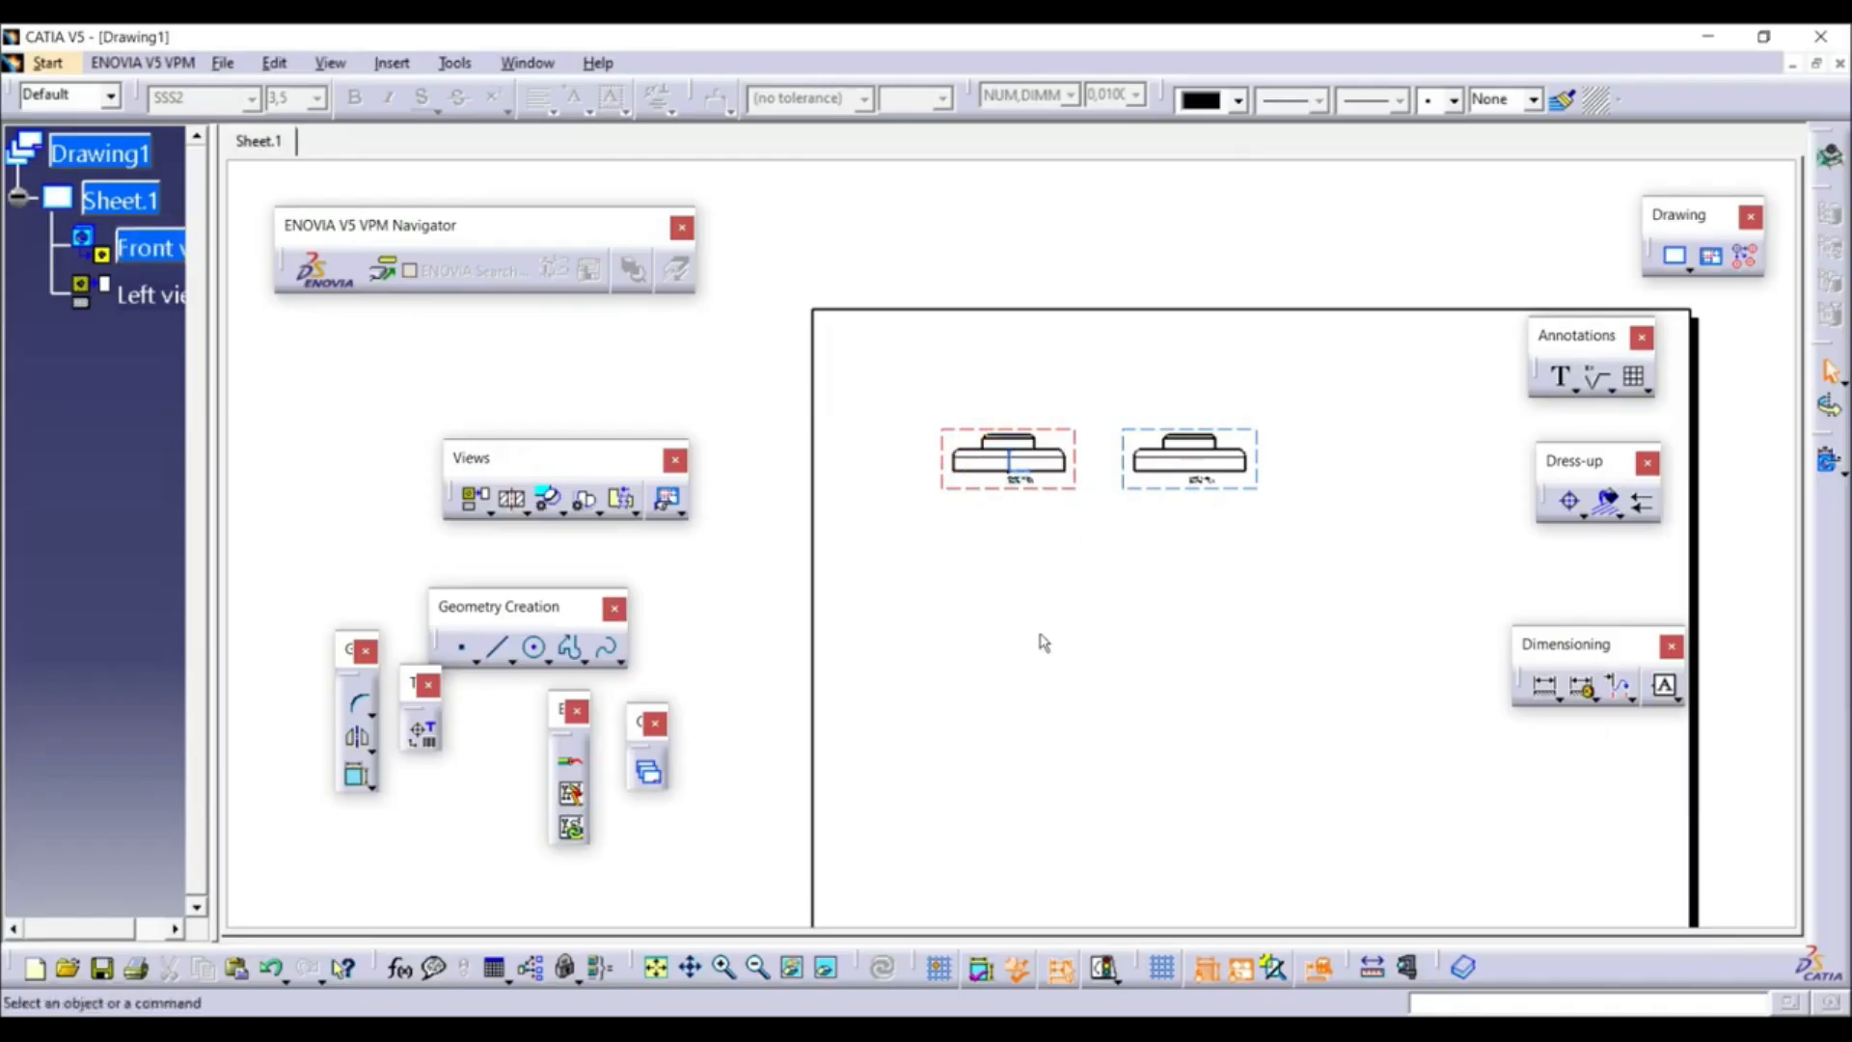
Project a top view from the front view and place it directly below the front view
left_click(474, 497)
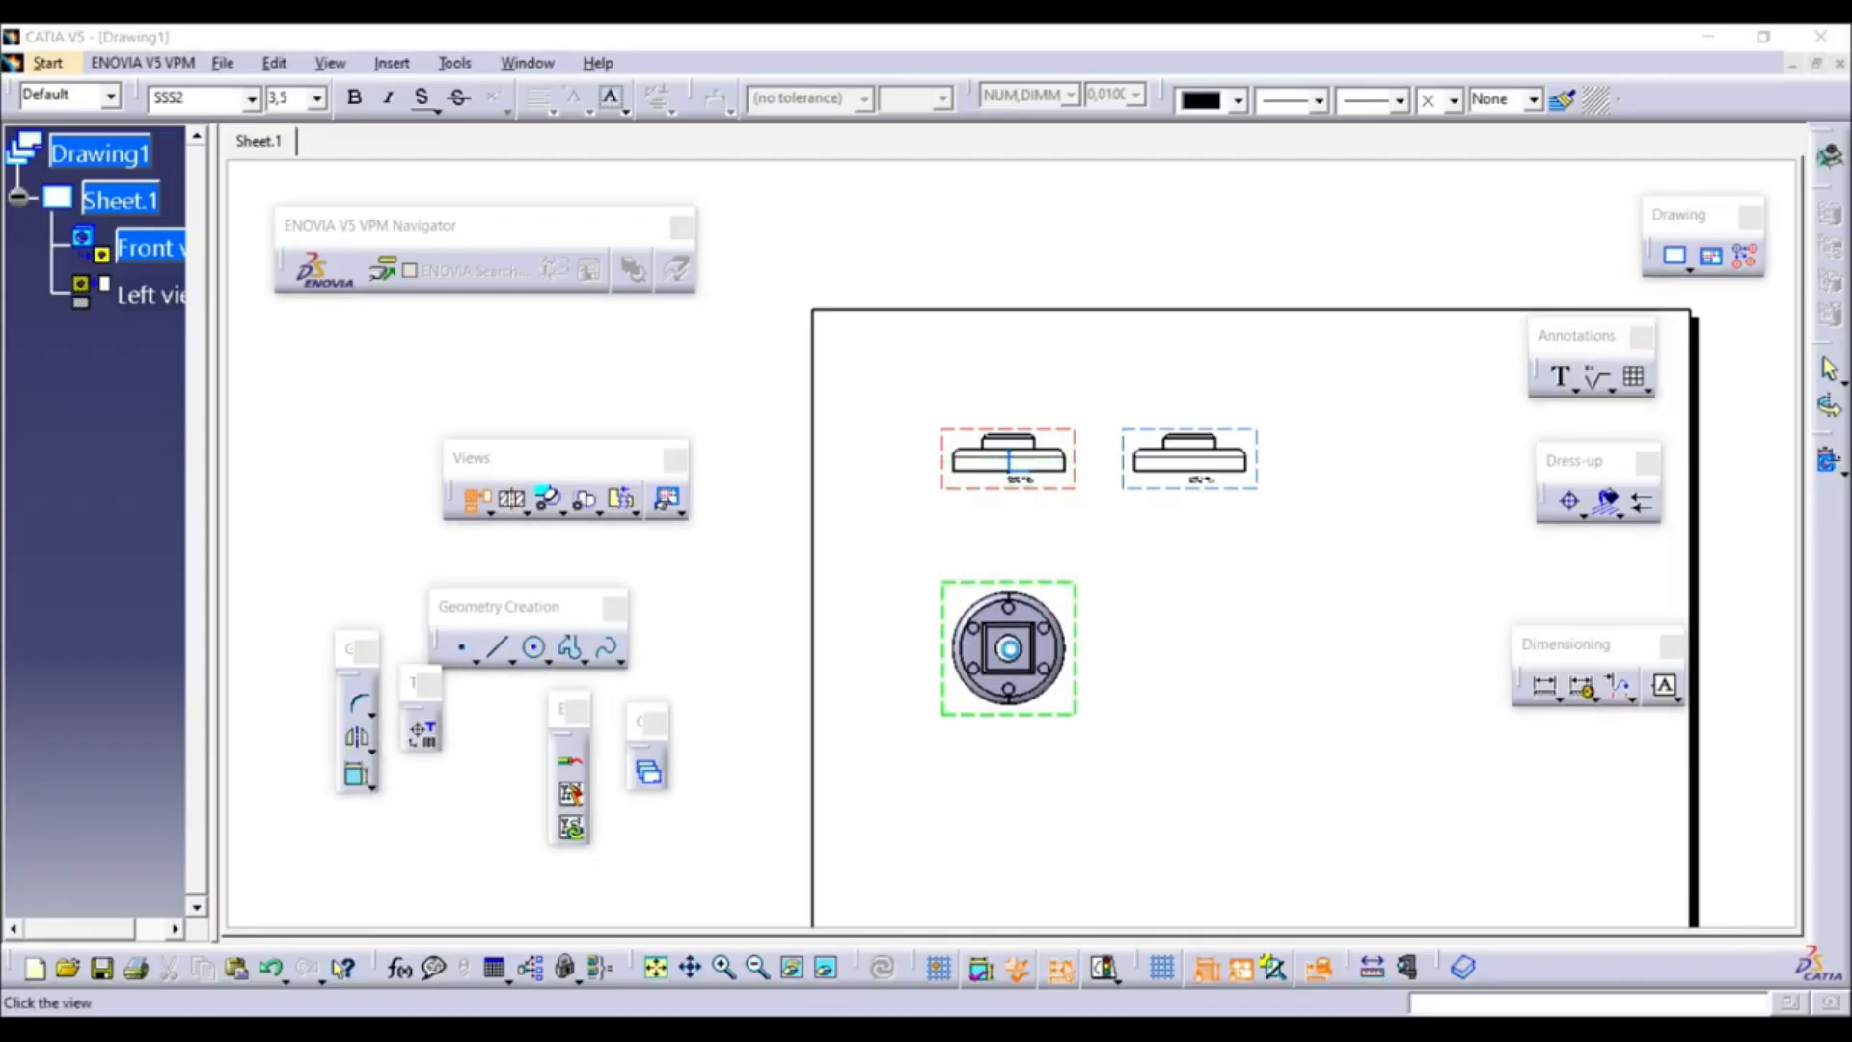
left_click(1008, 653)
mouse_move(1172, 688)
middle_mouse_down()
mouse_move(1158, 612)
mouse_move(1096, 538)
middle_mouse_up()
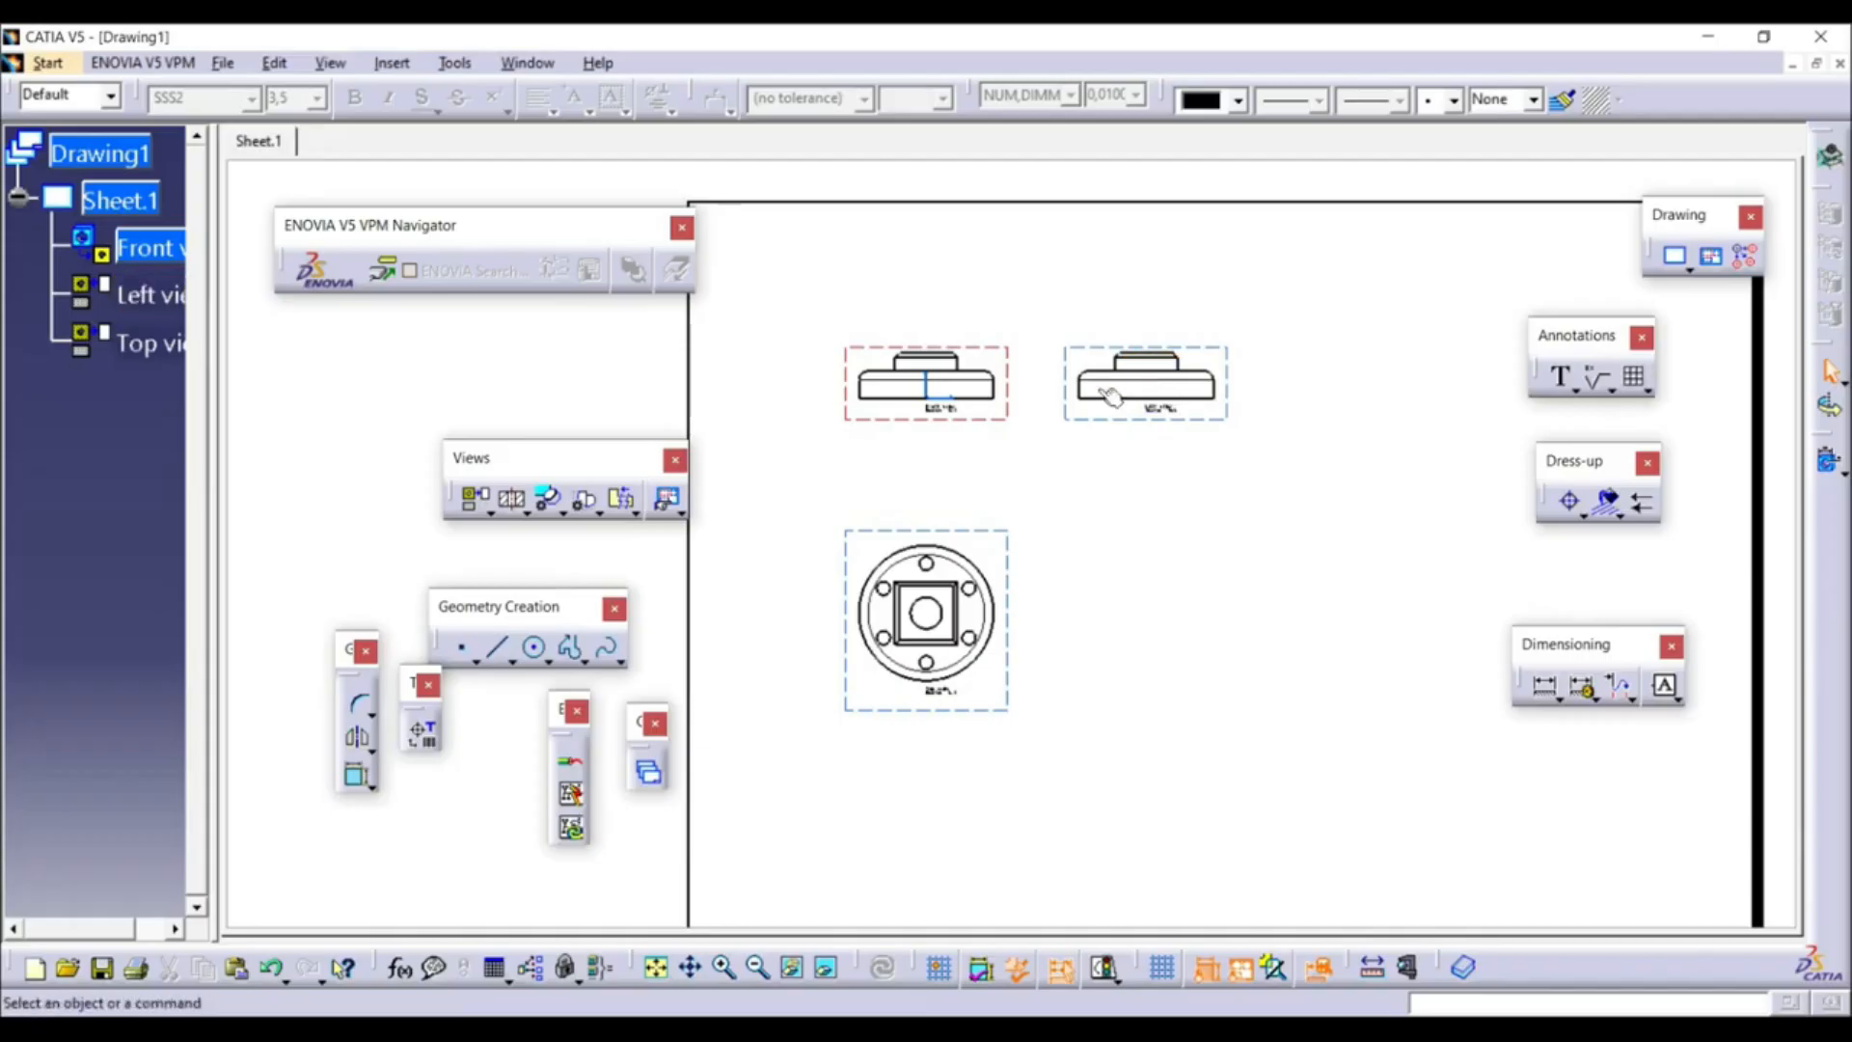
Delete the left view from the sheet
left_click(1170, 427)
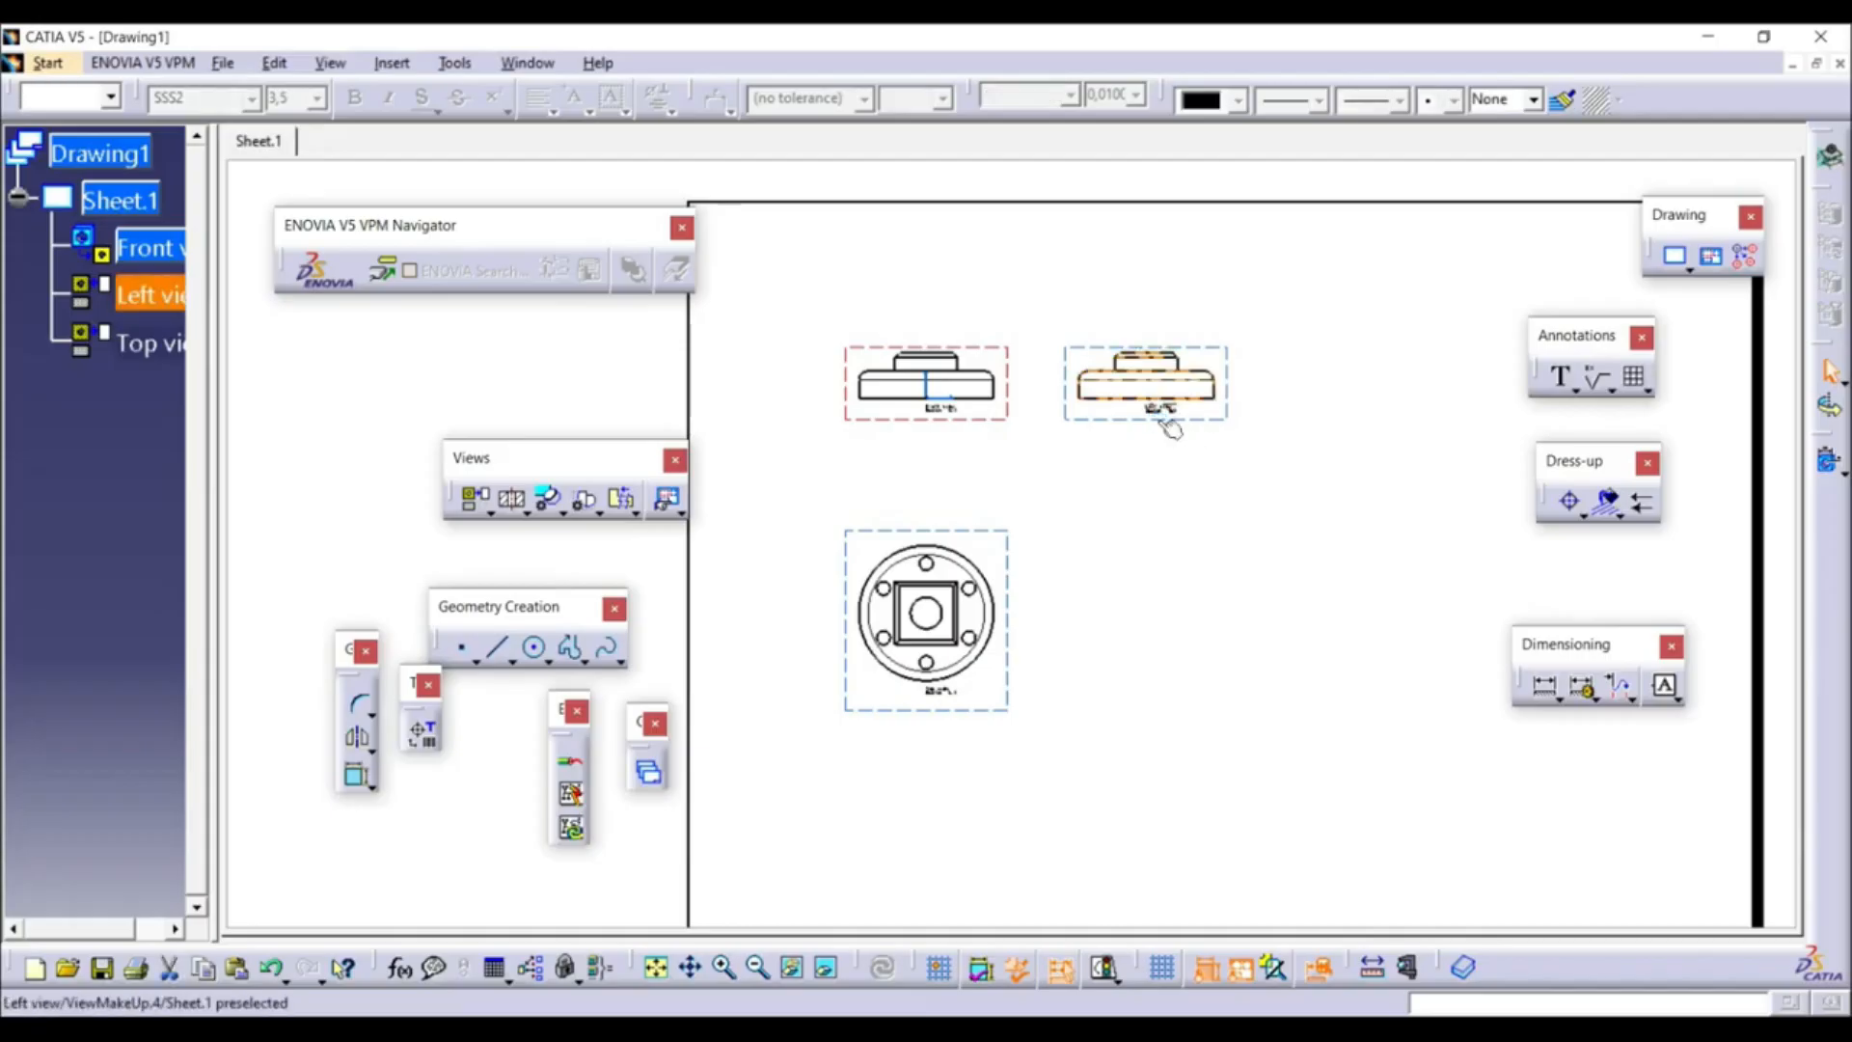
right_click(1173, 419)
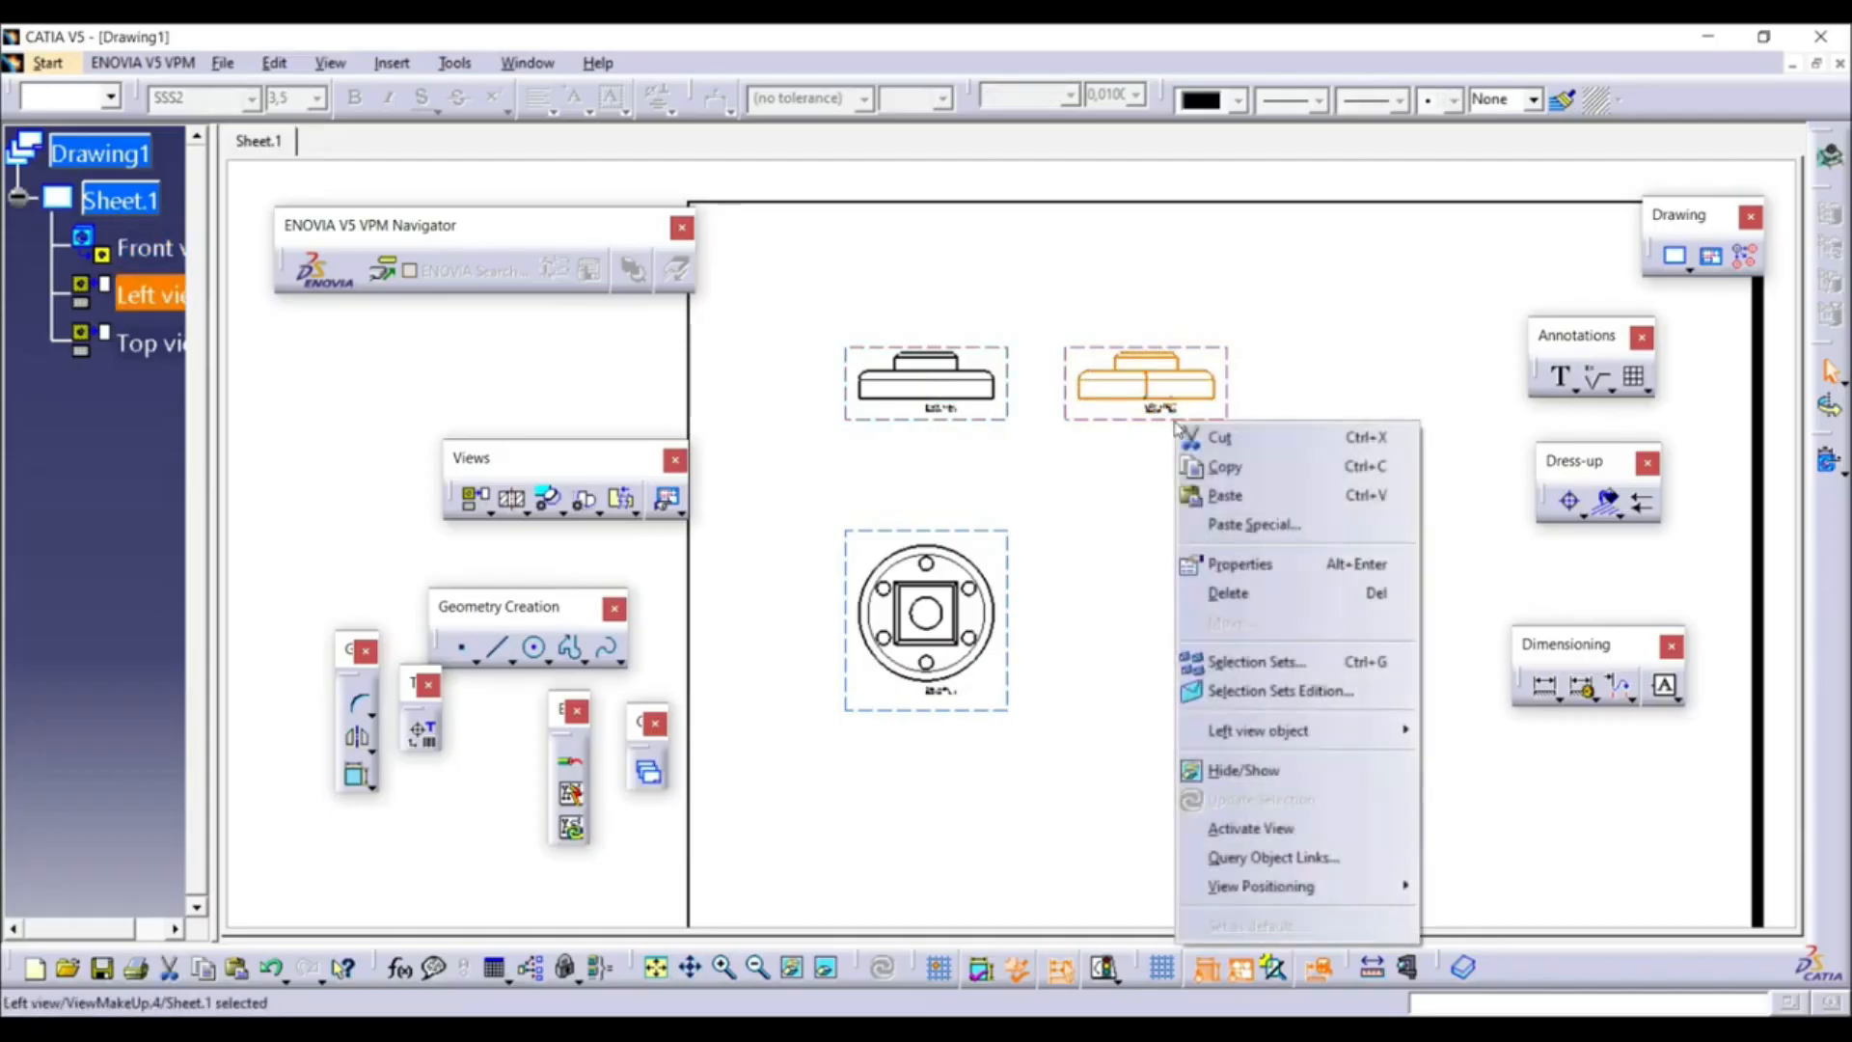
left_click(1262, 594)
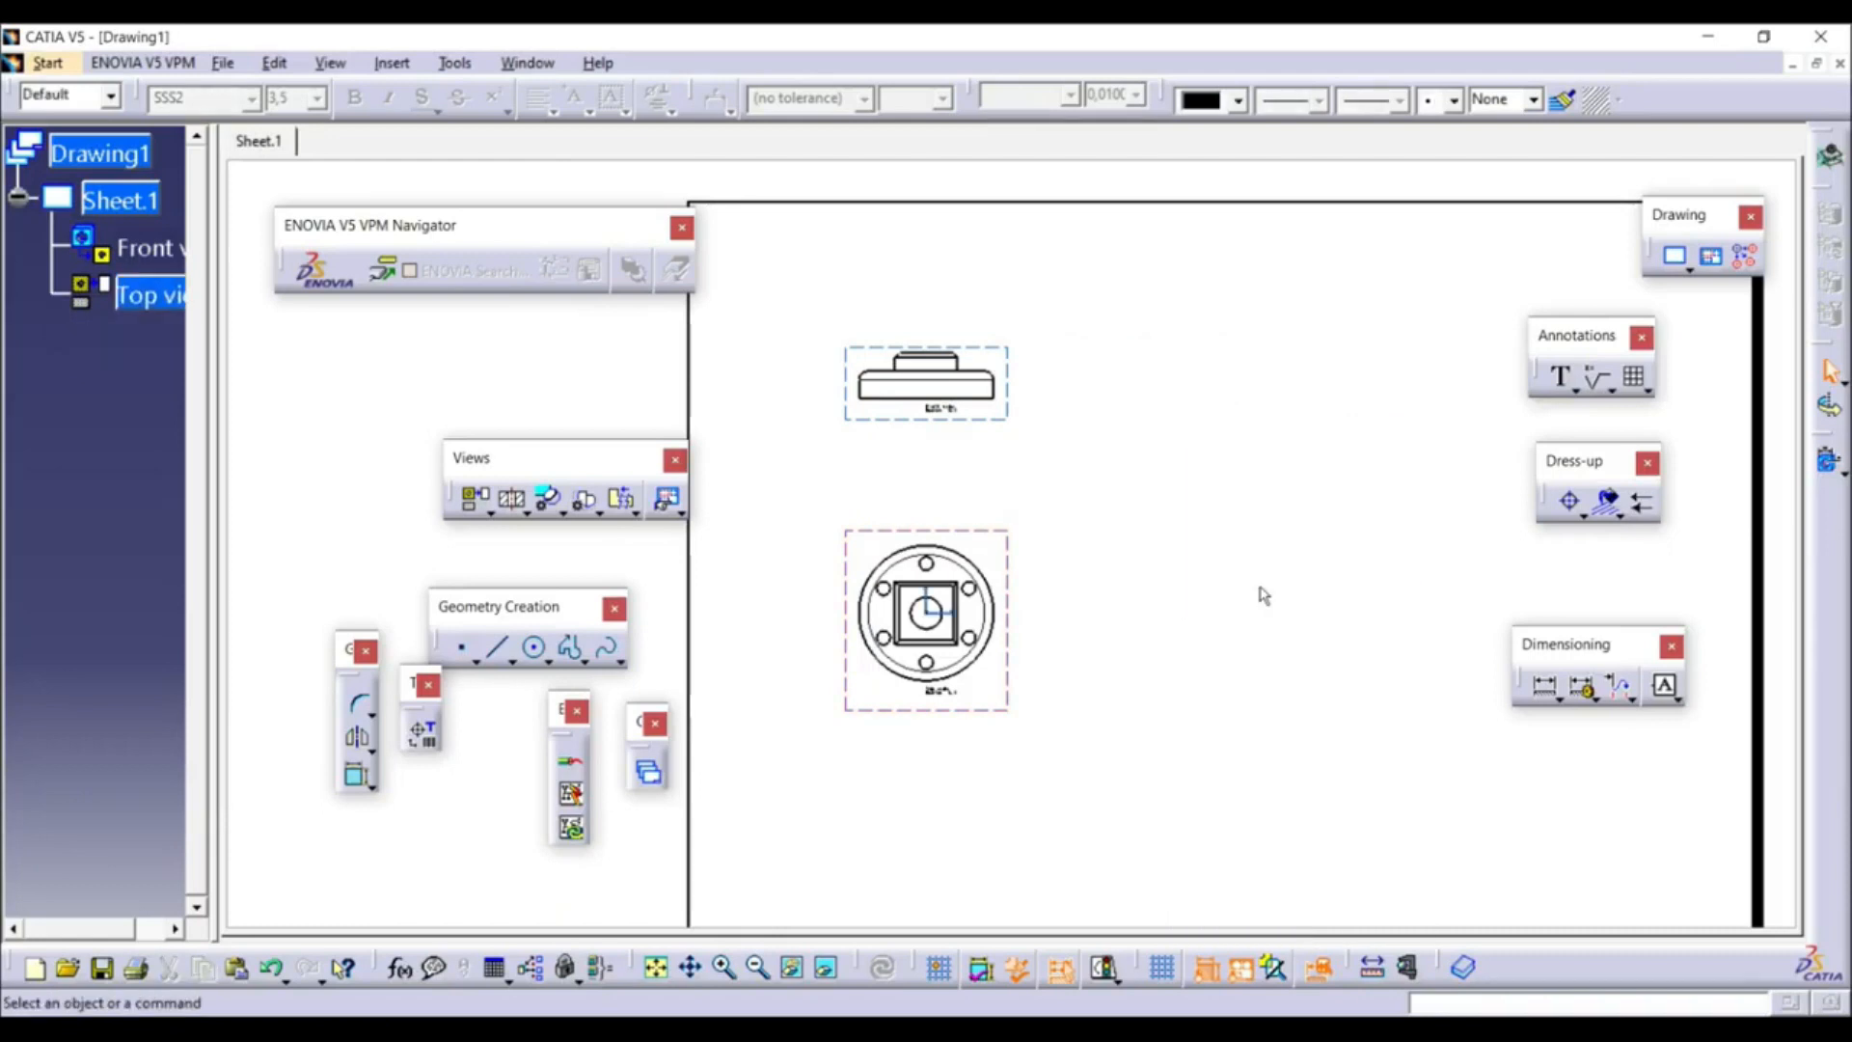
Create an auxiliary view oriented by the front view's right chamfer edge and place it to the upper right of the front view
middle_click_drag(1124, 586, 963, 565)
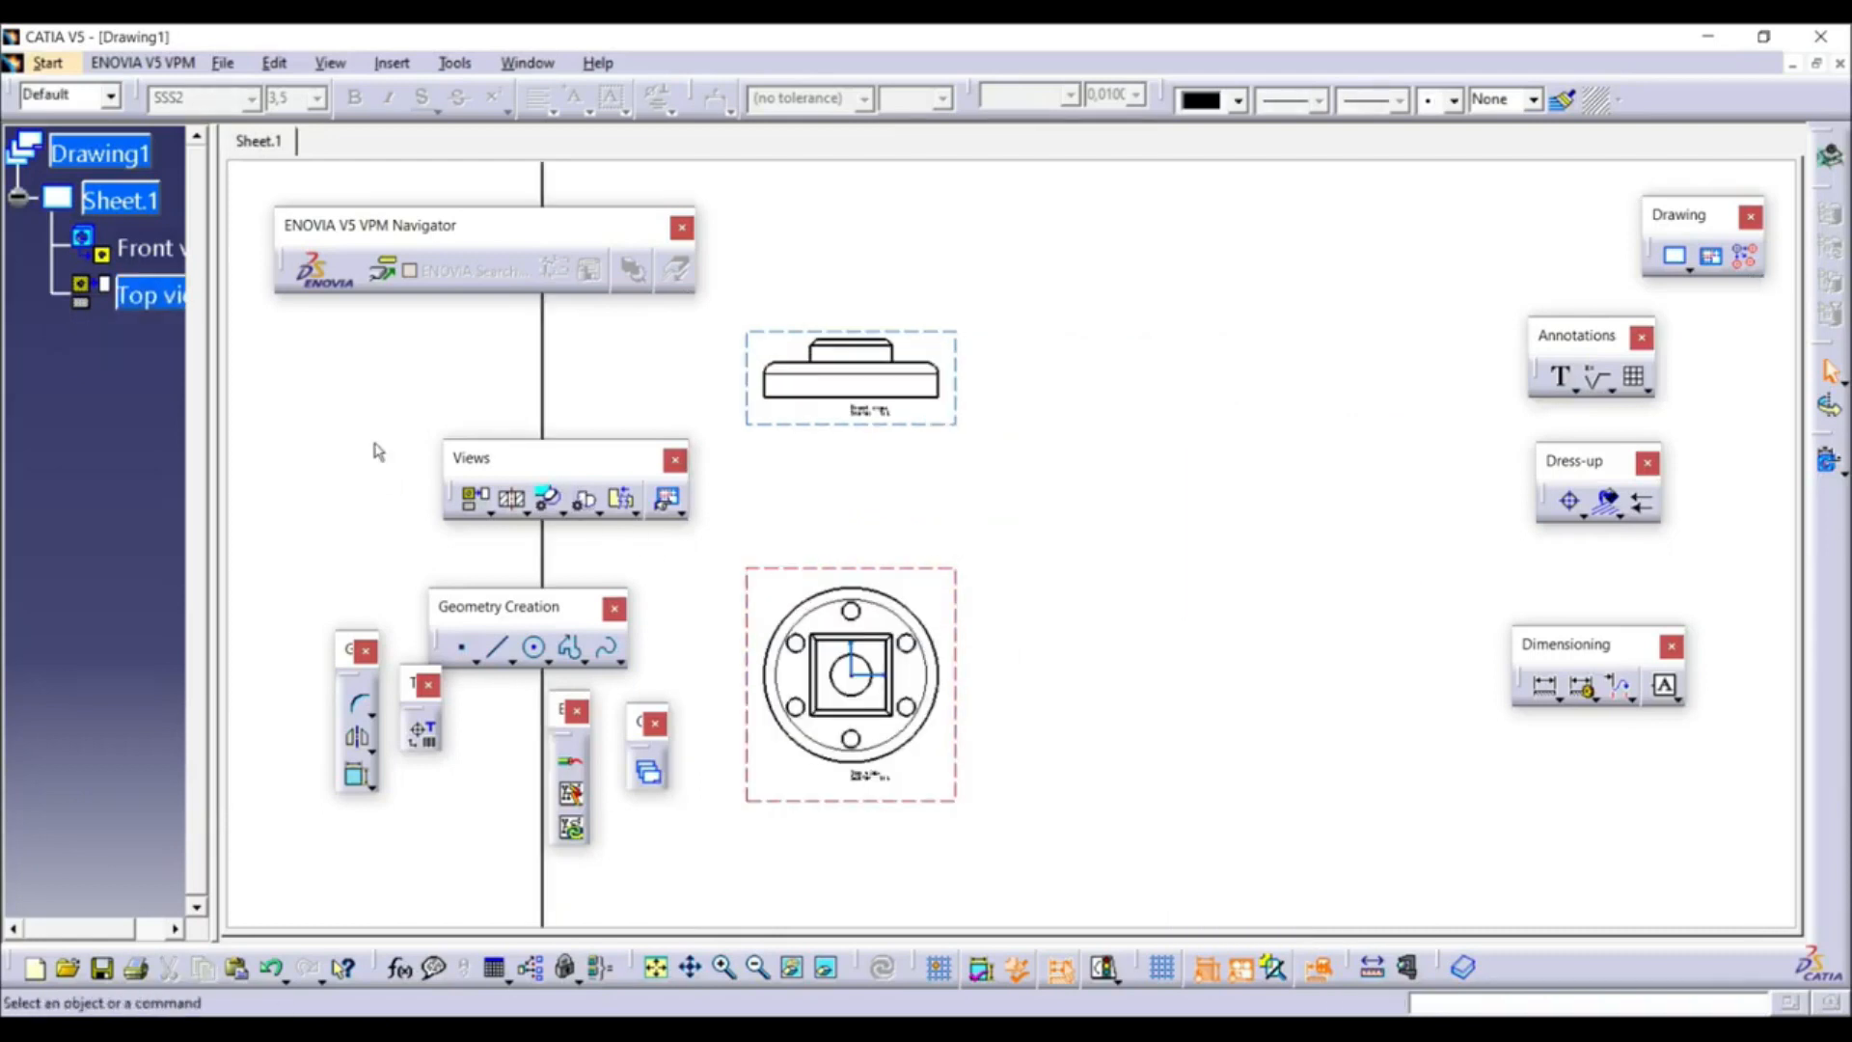
left_click(489, 514)
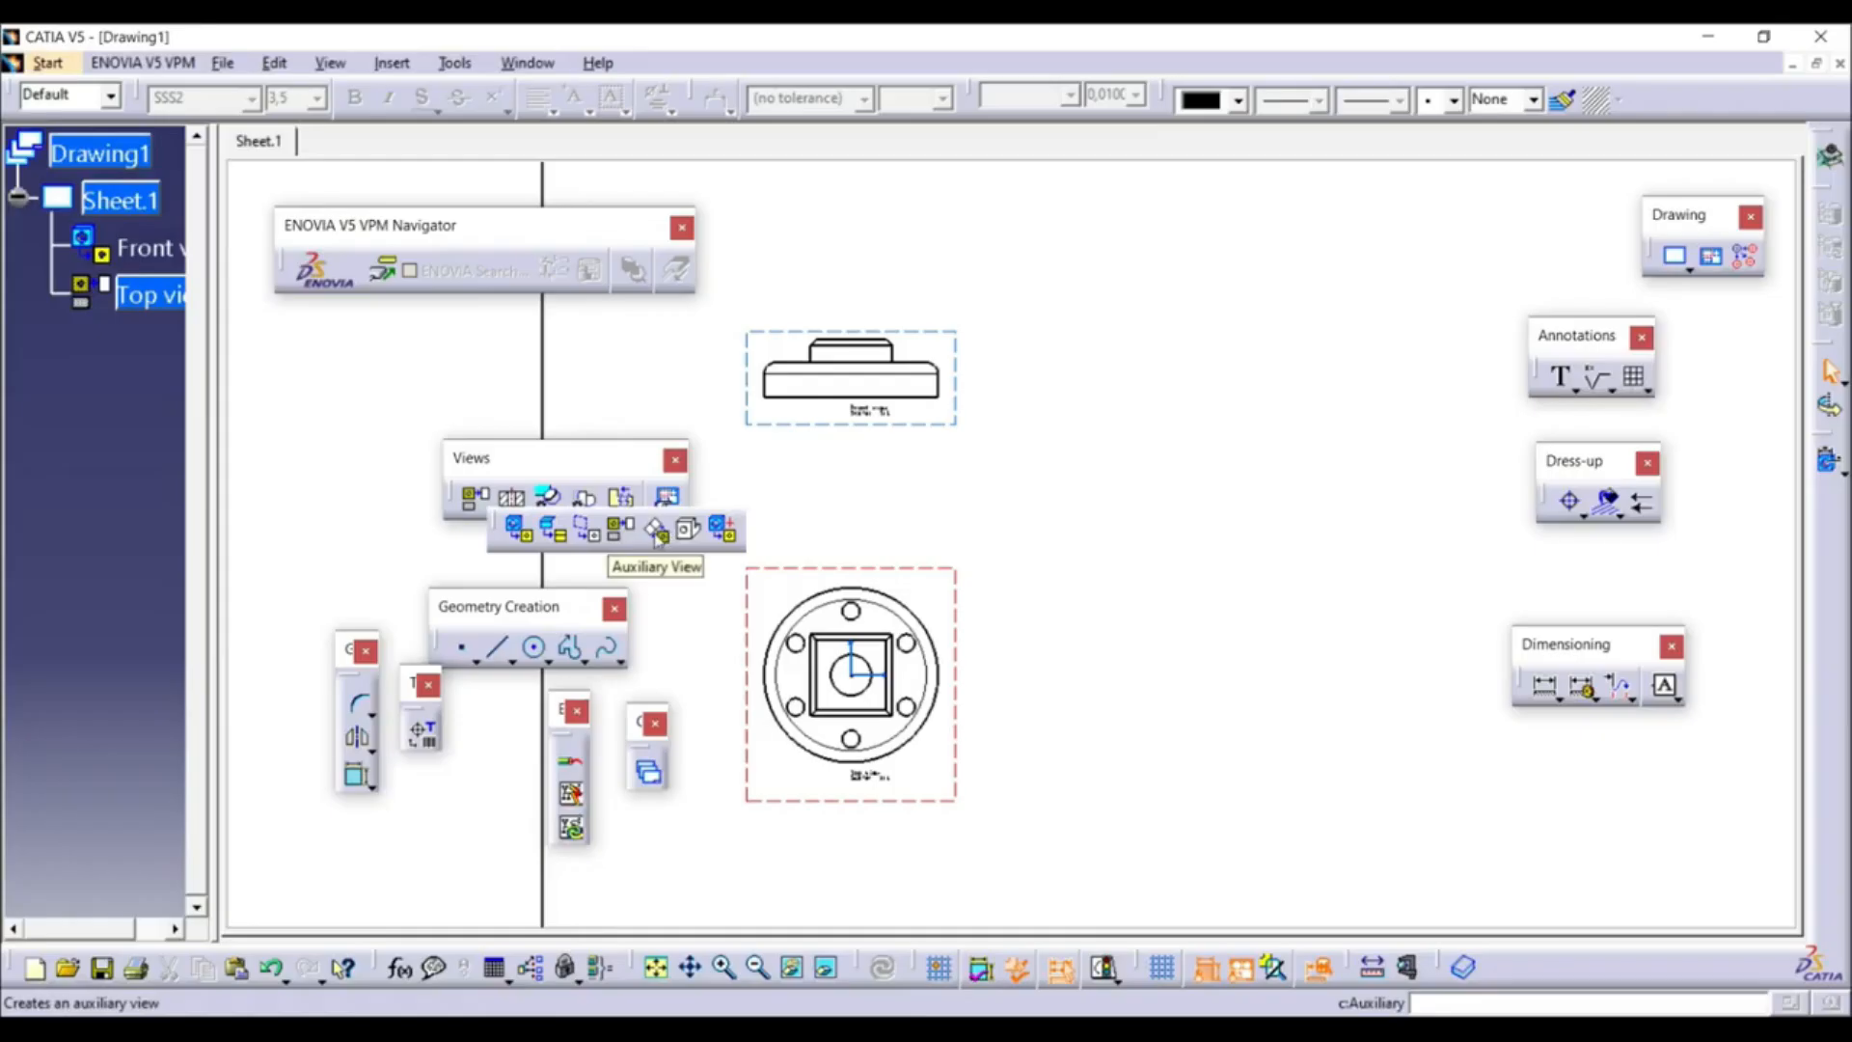
left_click(656, 532)
mouse_move(934, 371)
middle_mouse_down()
mouse_move(1042, 483)
mouse_move(1066, 613)
middle_mouse_up()
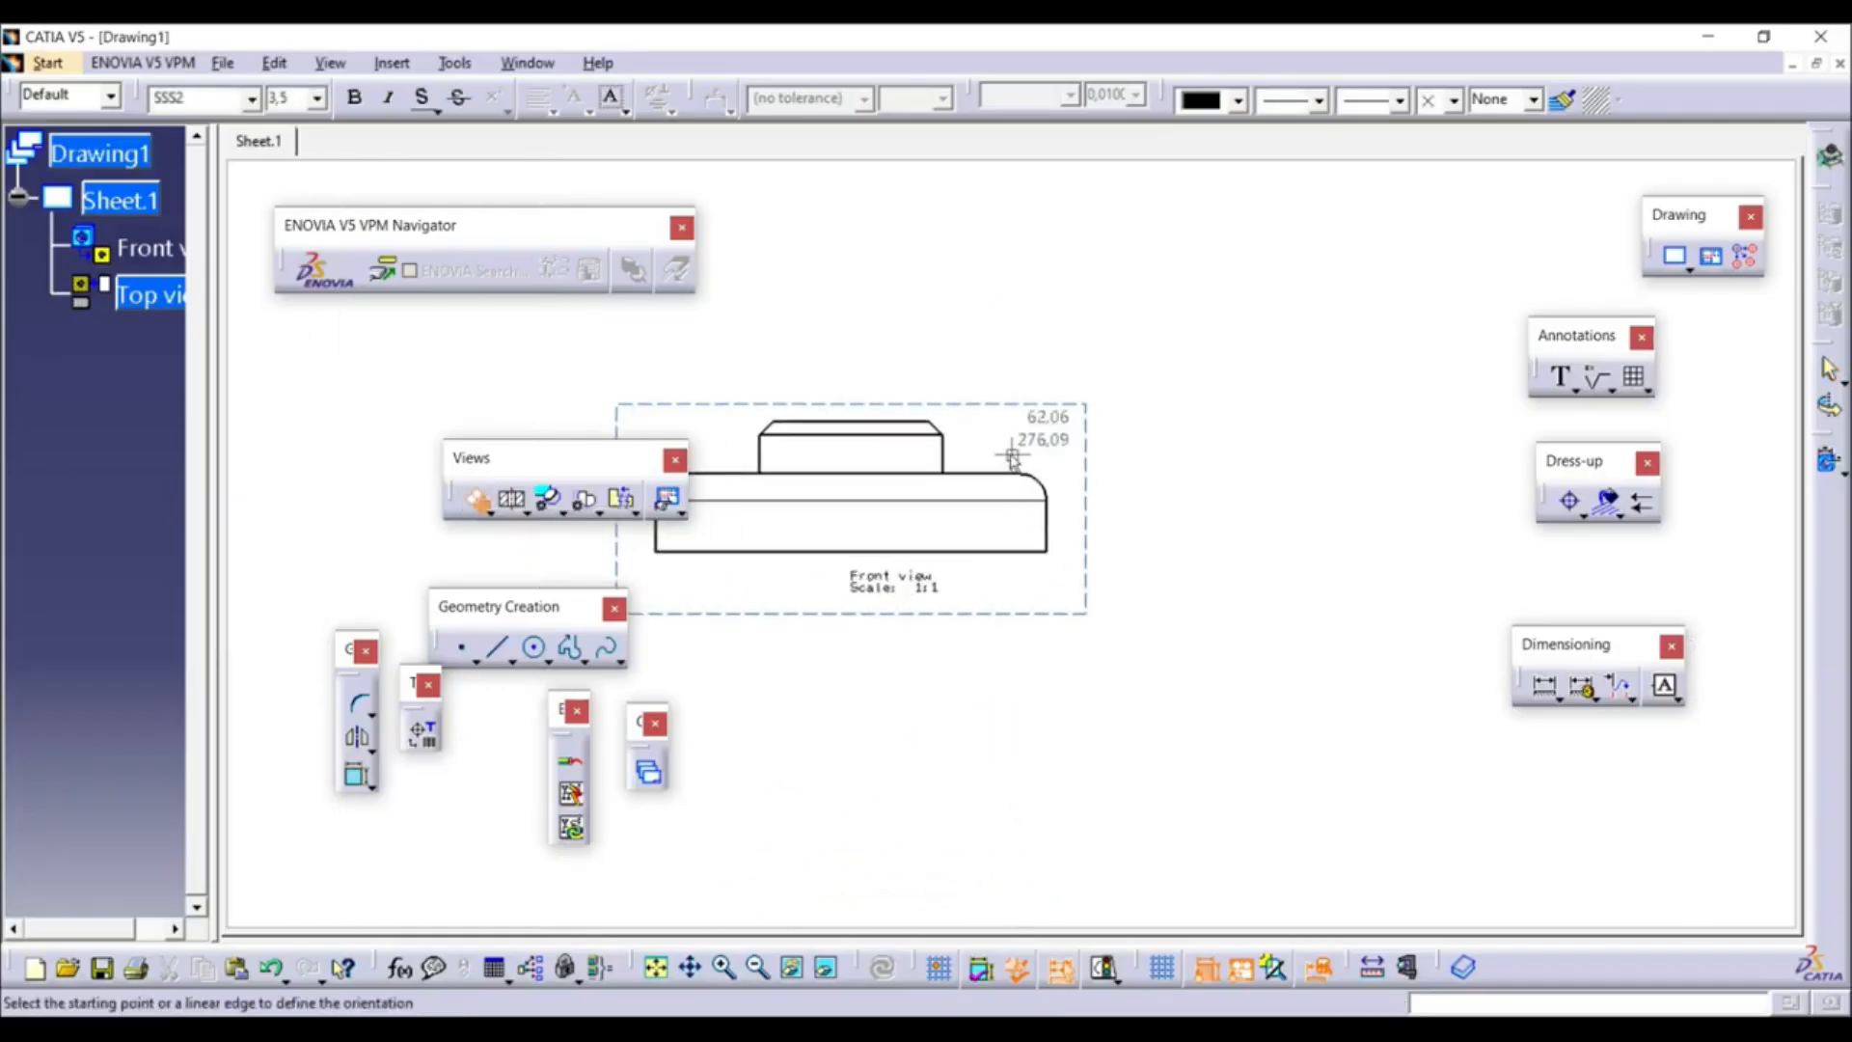
left_click(943, 428)
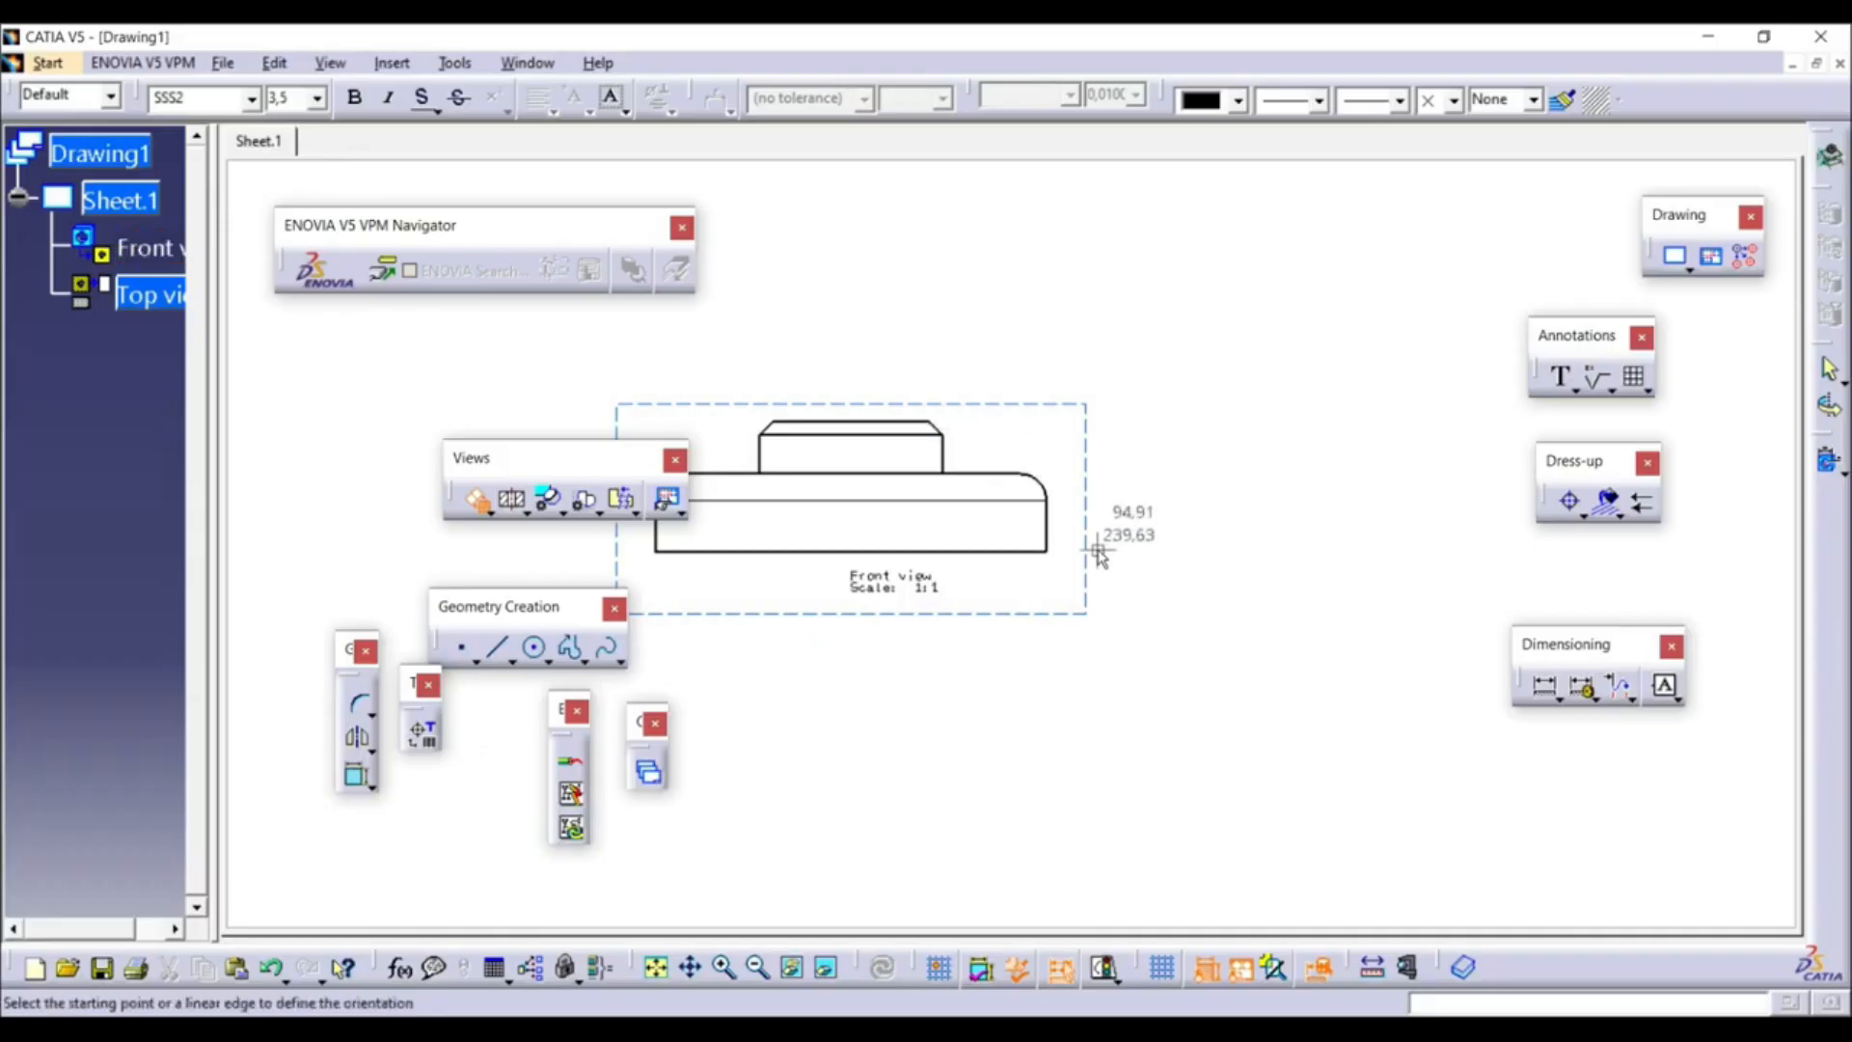
left_click(945, 431)
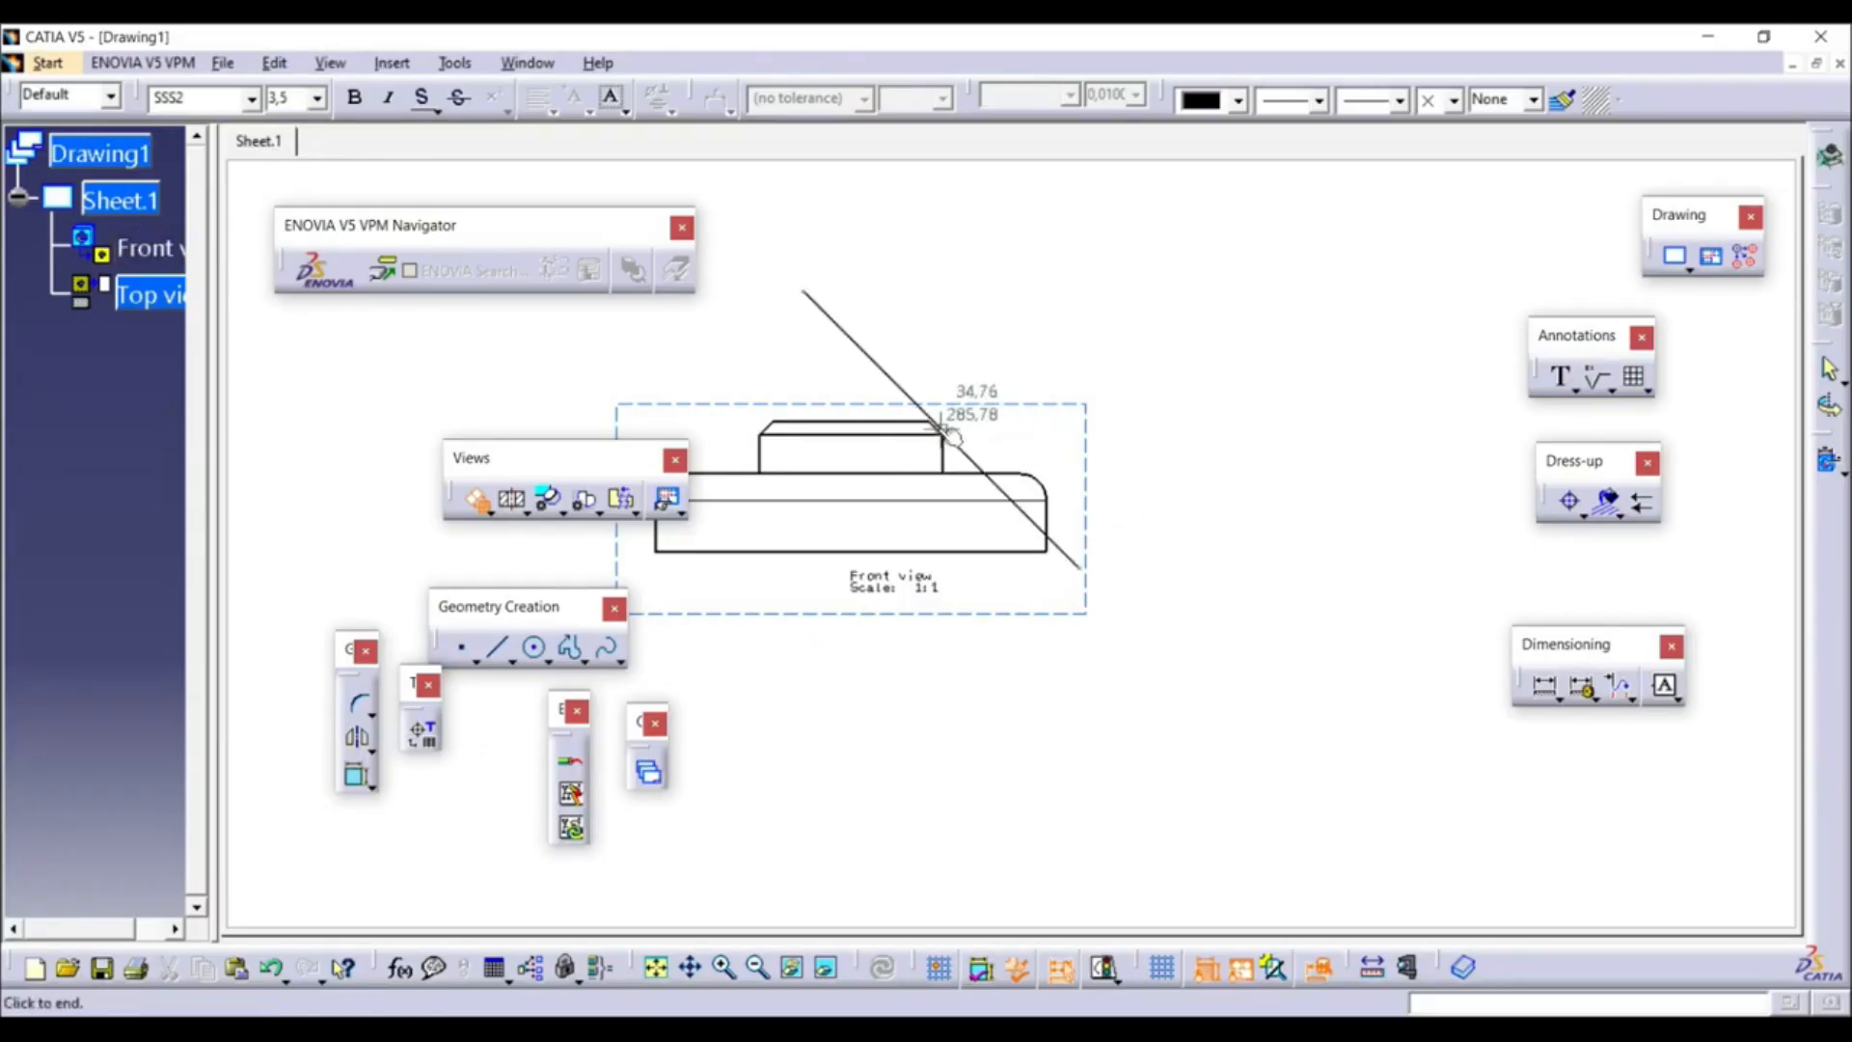
left_click(1062, 342)
middle_click_drag(1161, 306, 1194, 454)
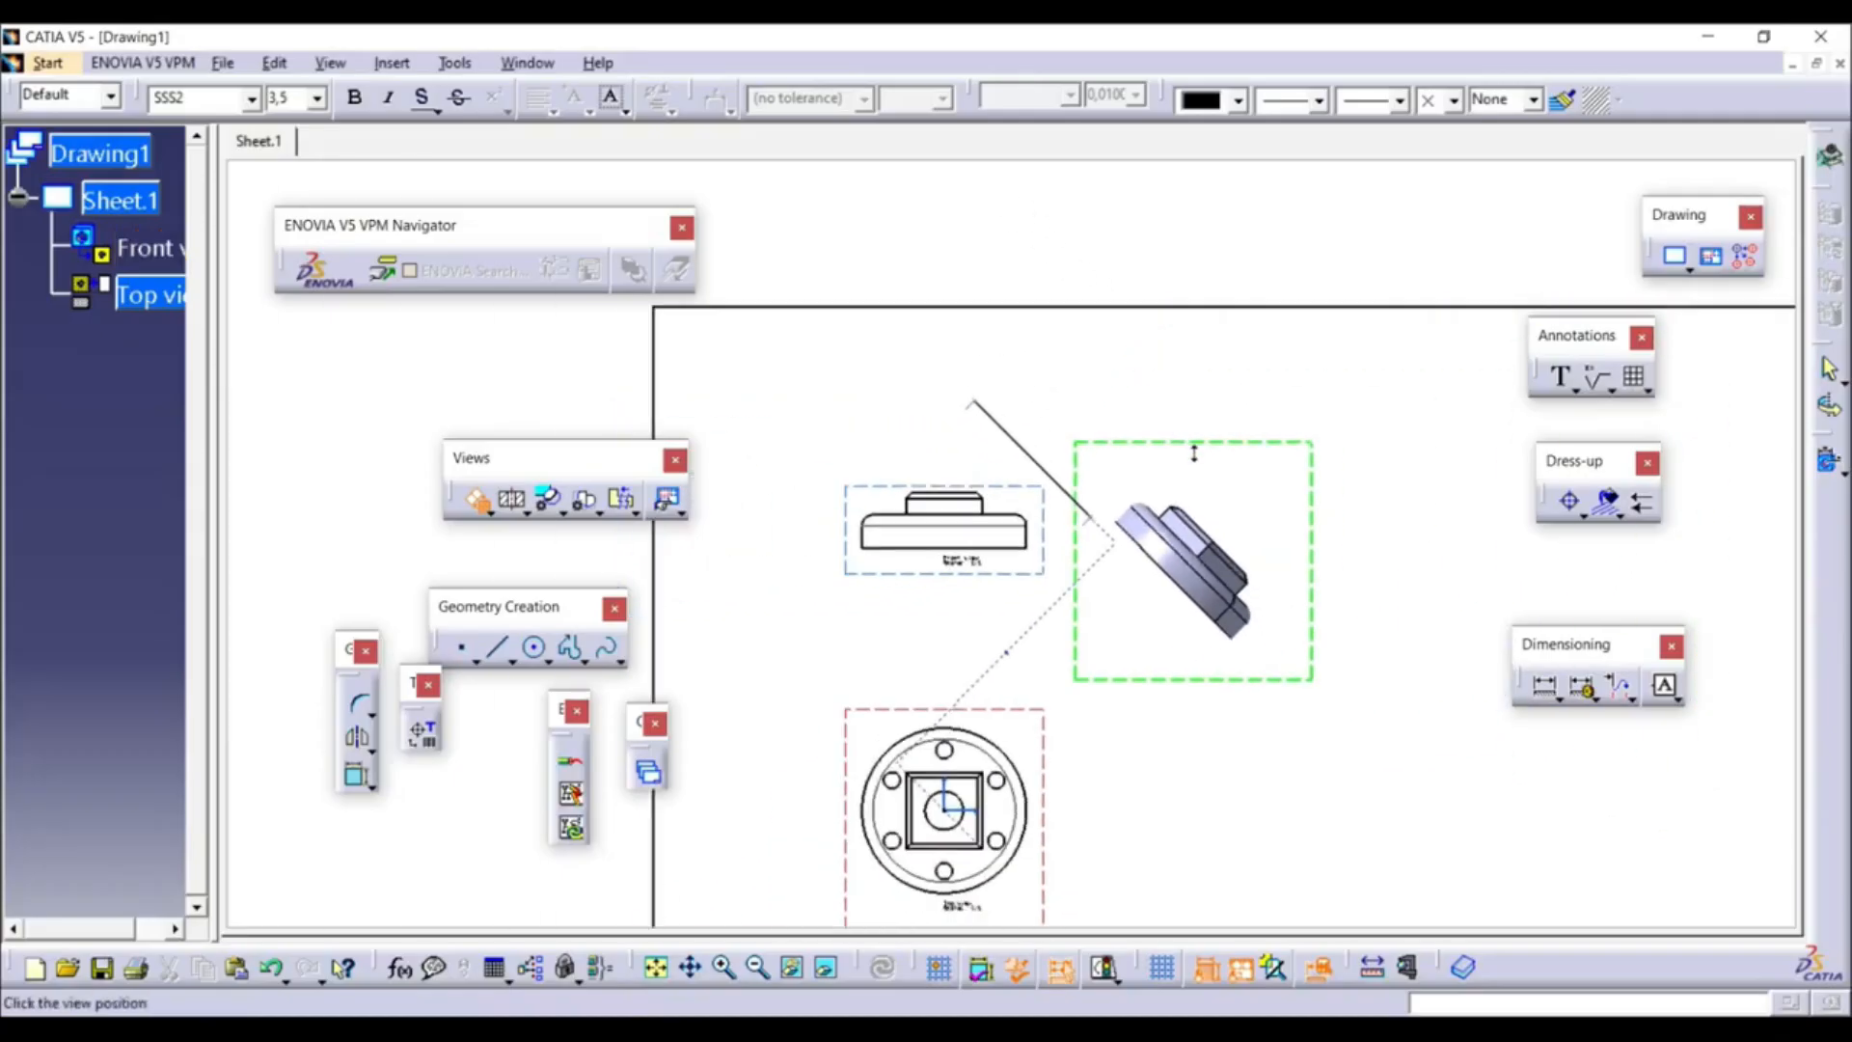
left_click(1206, 391)
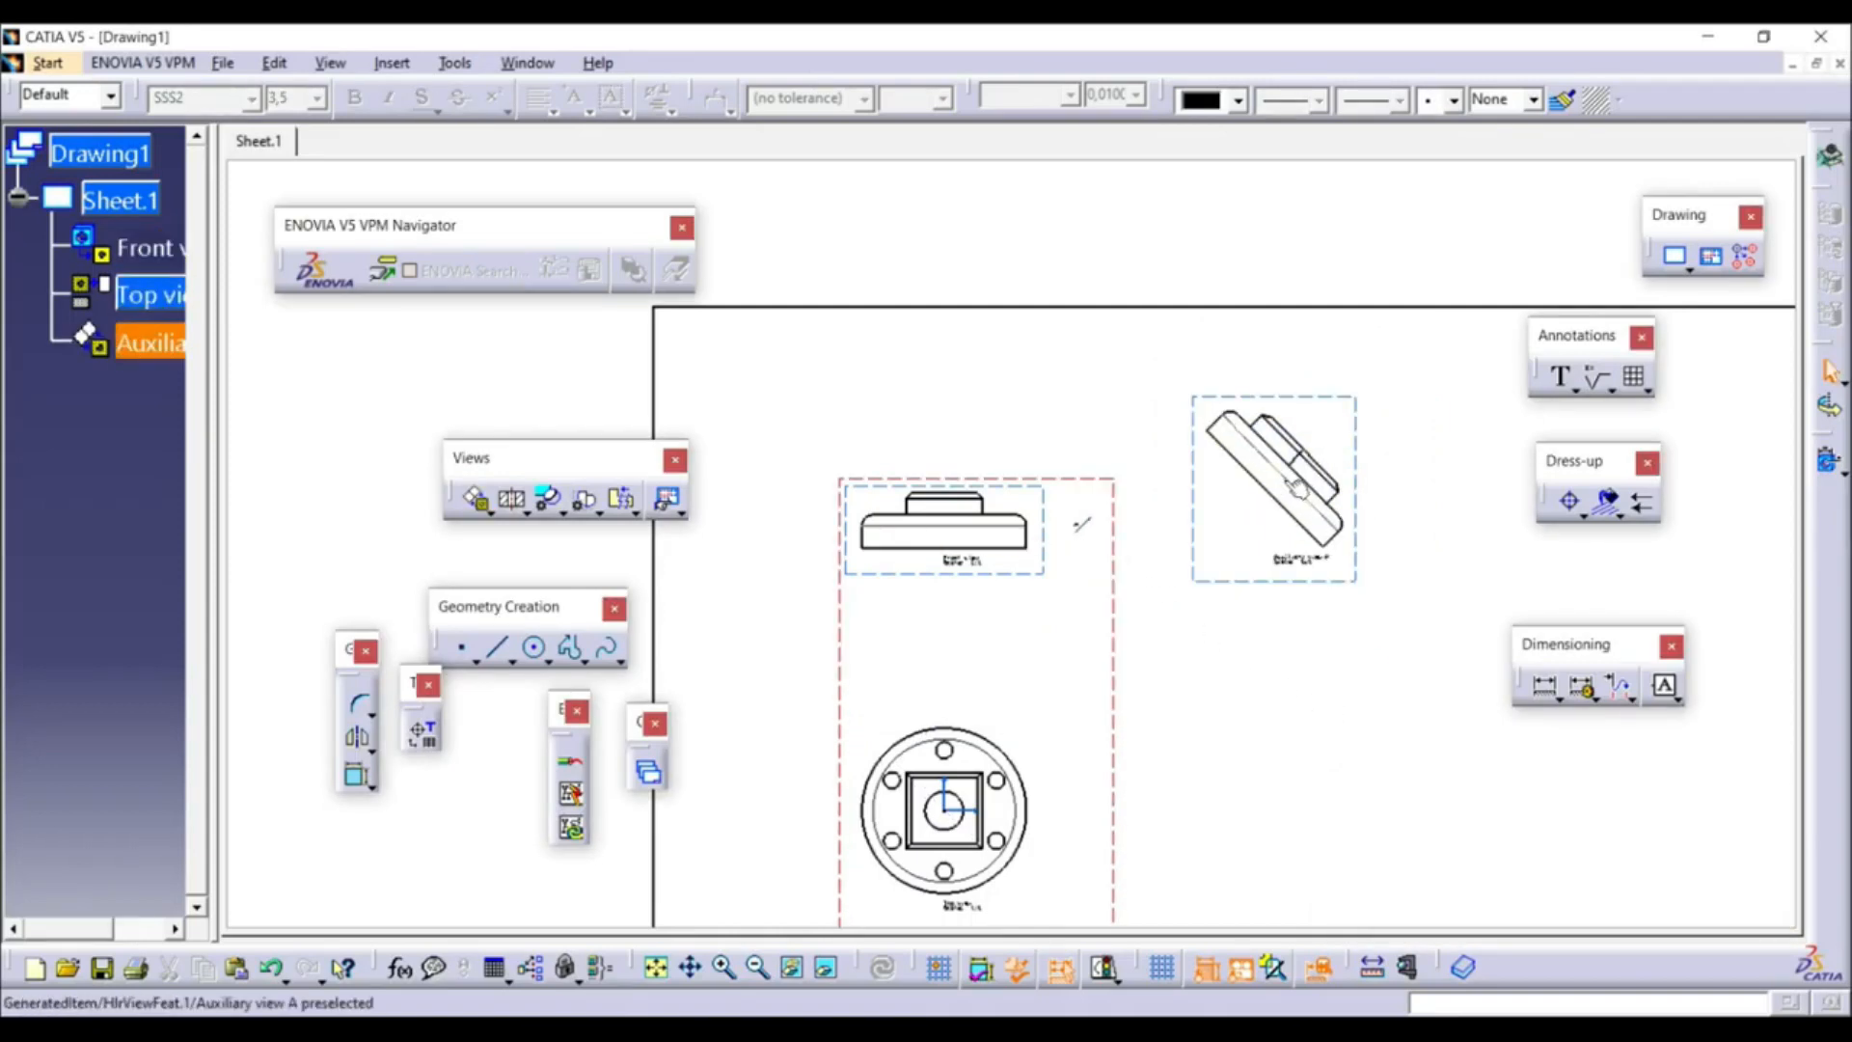
Draw a slanted line in the active top view, in the empty area above and to the right of the circular outline
middle_click_drag(952, 526, 948, 405, "ctrl")
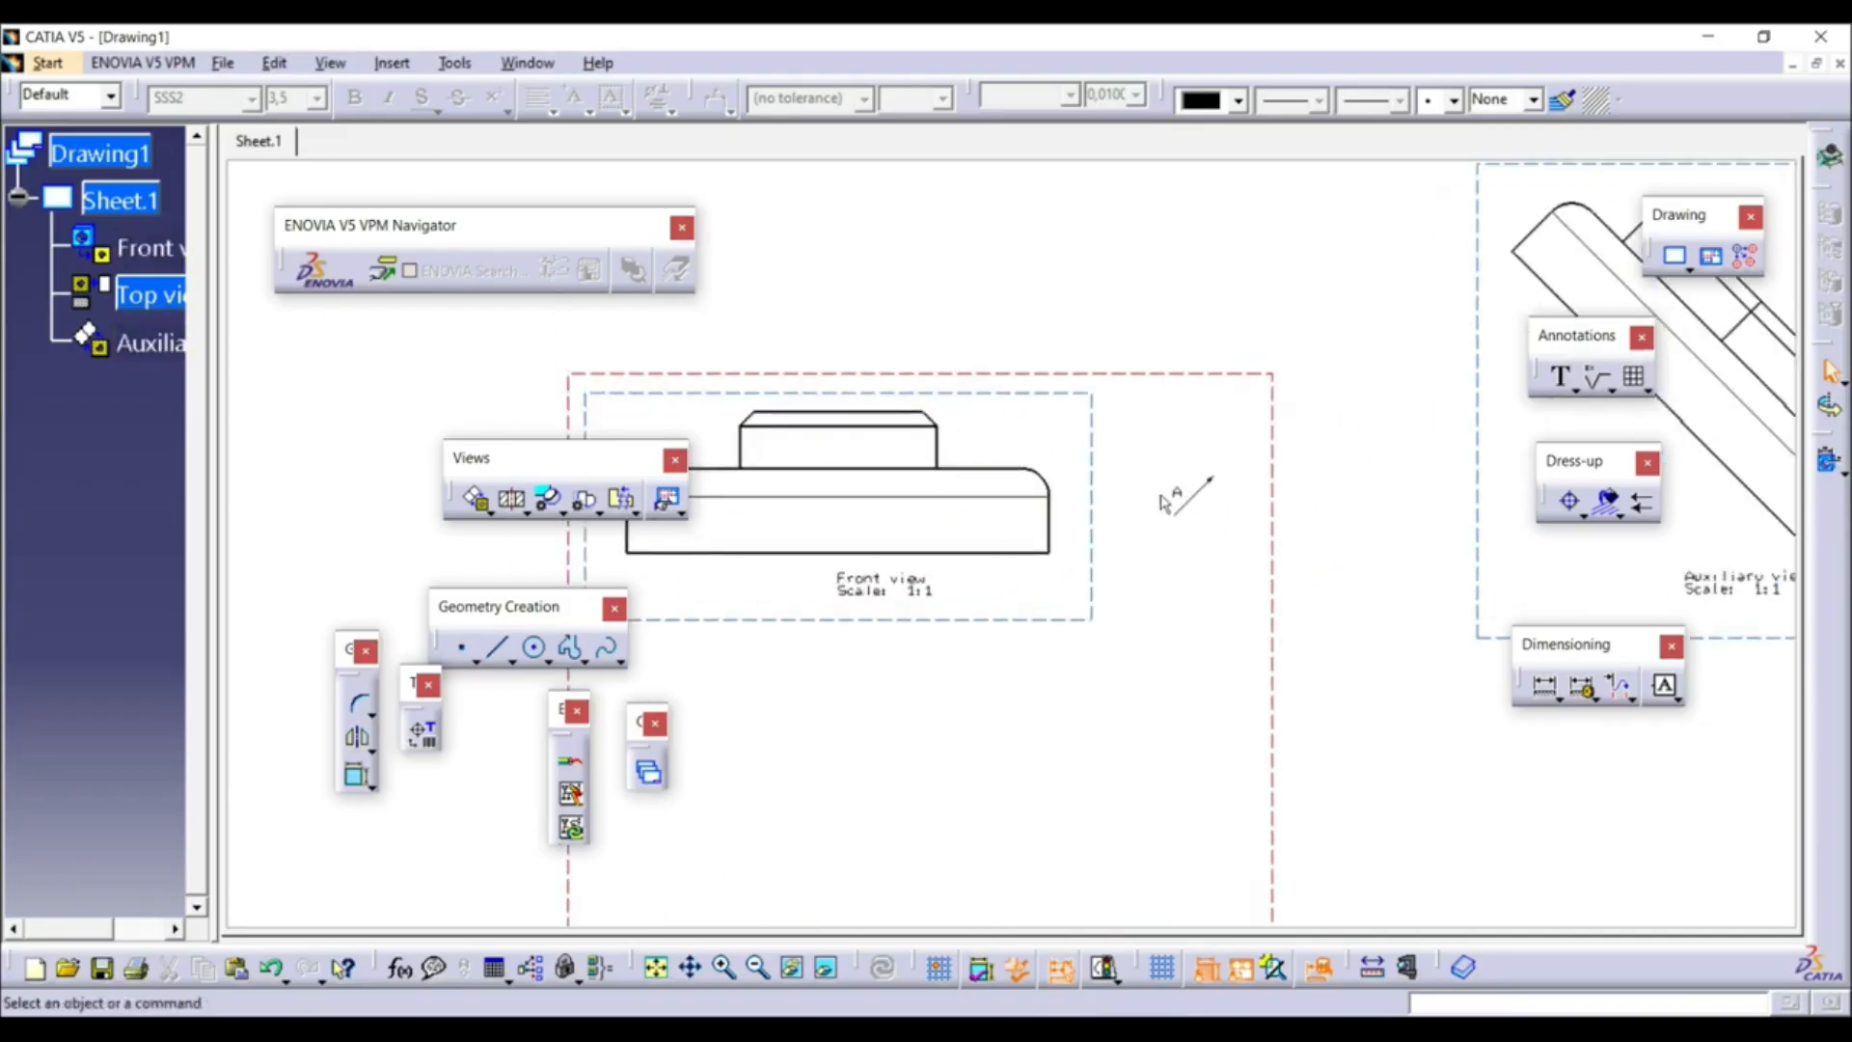
middle_click_drag(1166, 500, 1196, 607, "ctrl")
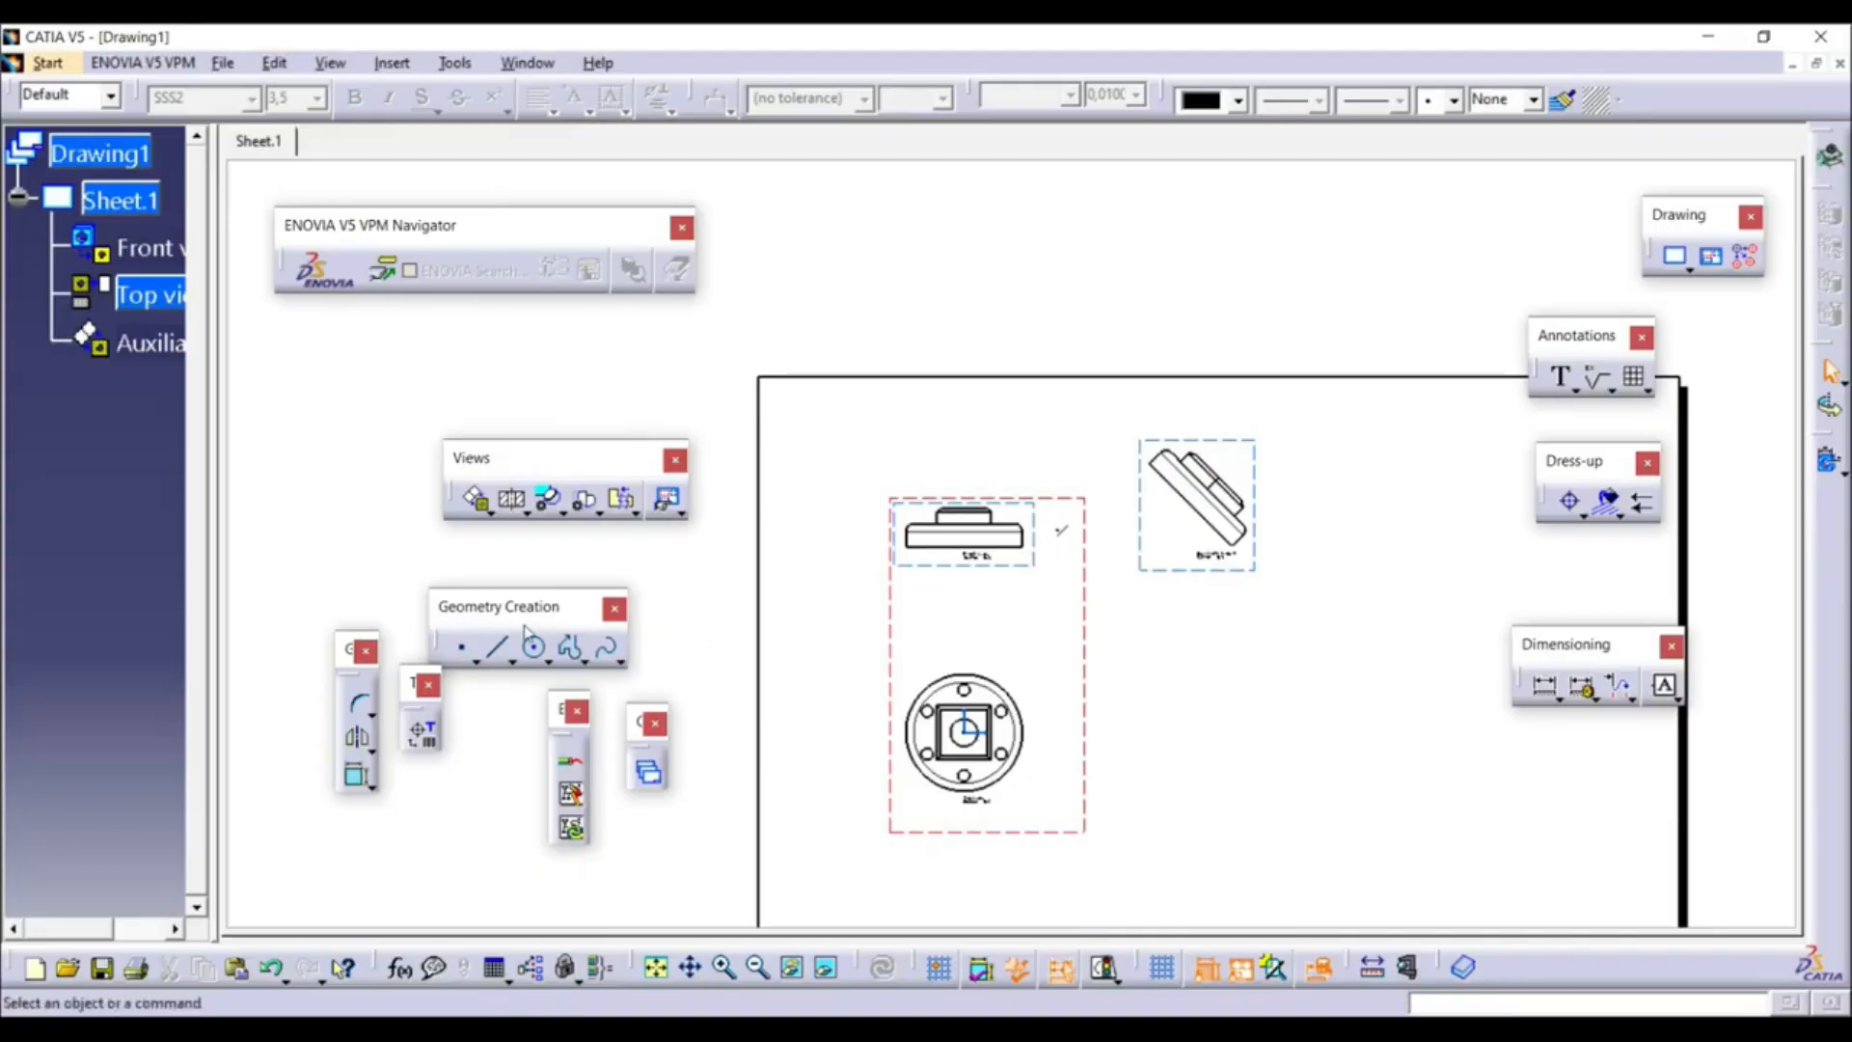
left_click(498, 646)
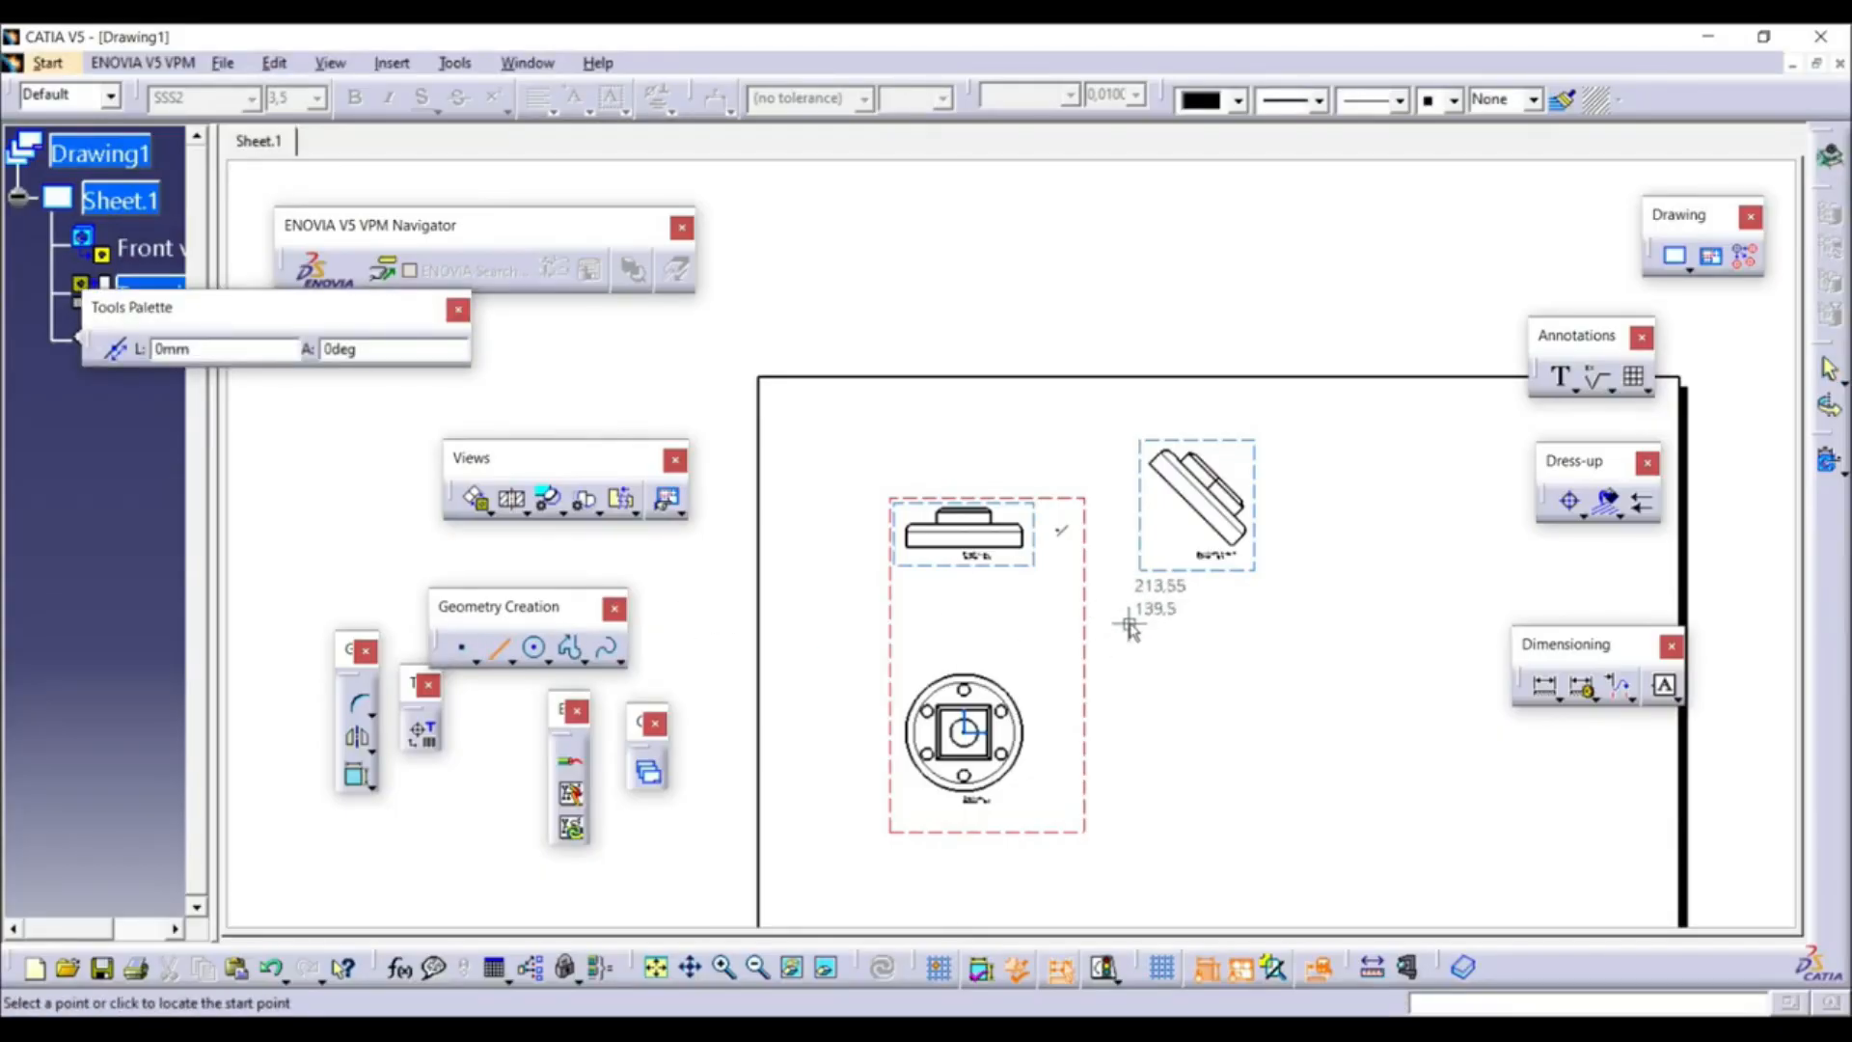
left_click(1107, 658)
left_click(1145, 590)
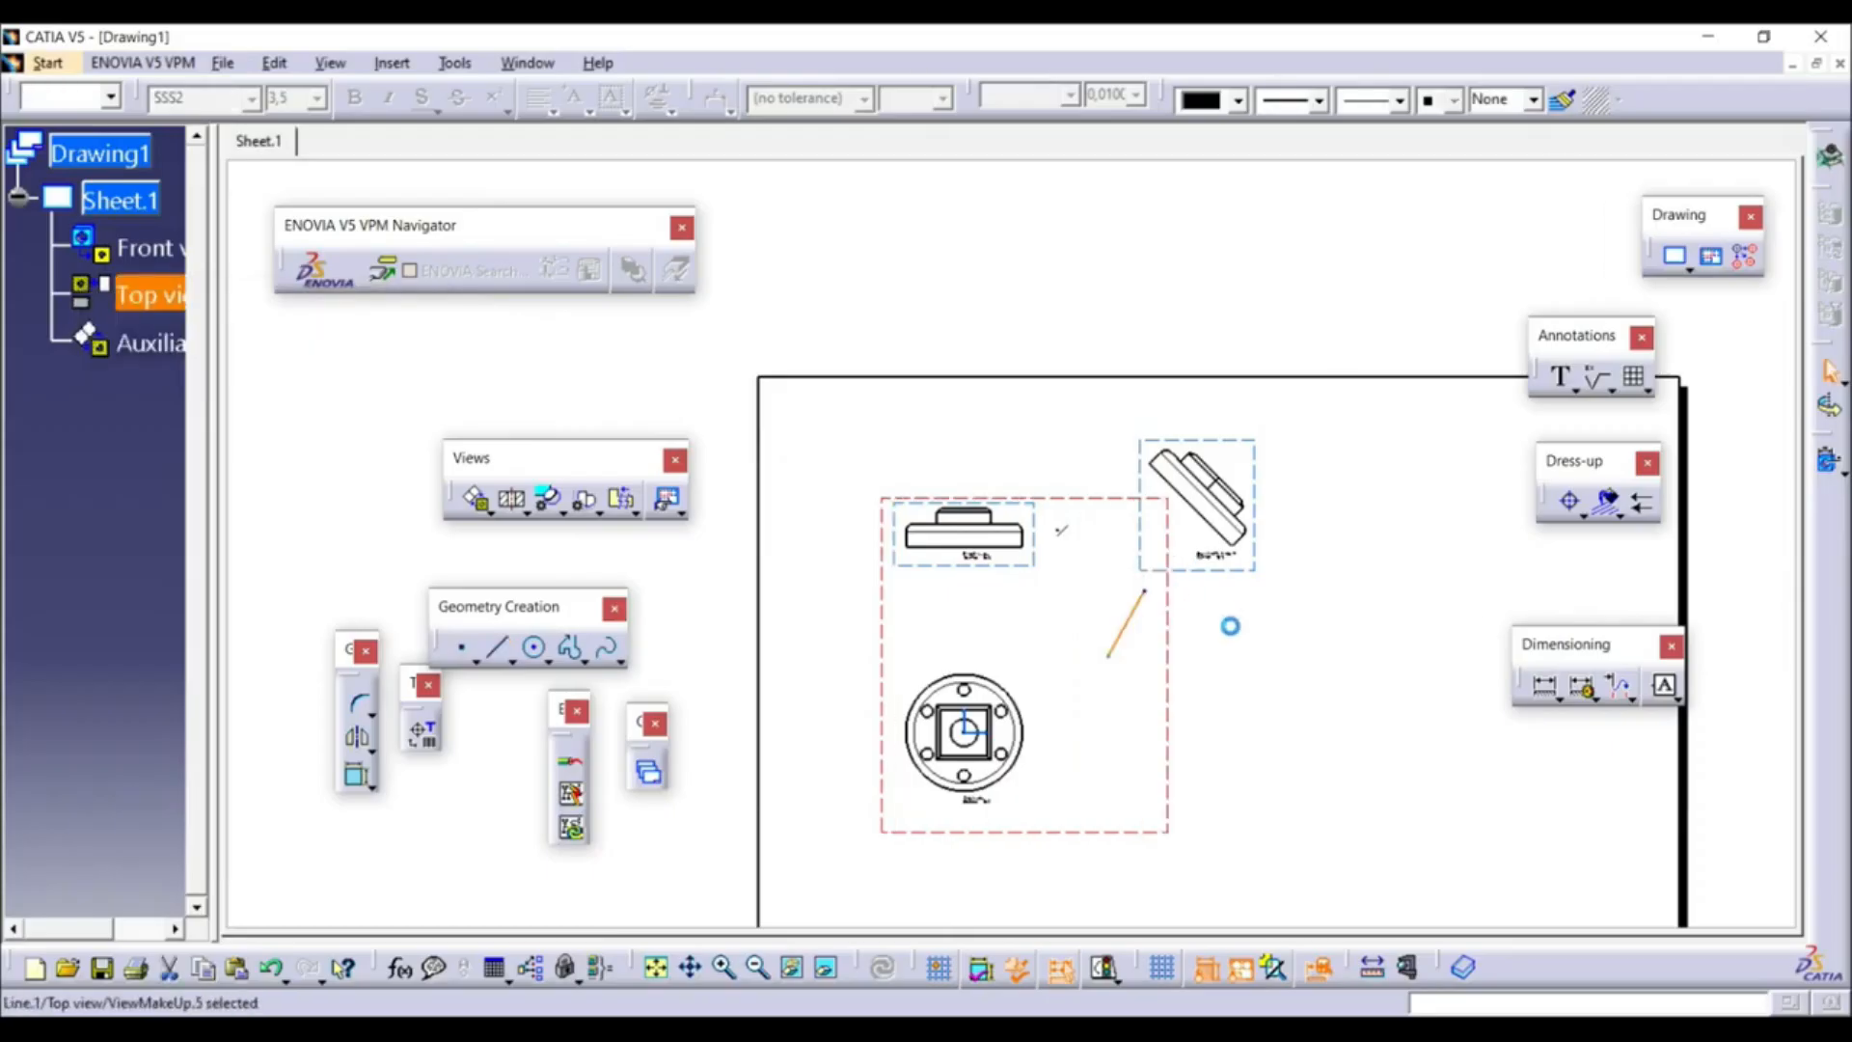
left_click(1254, 656)
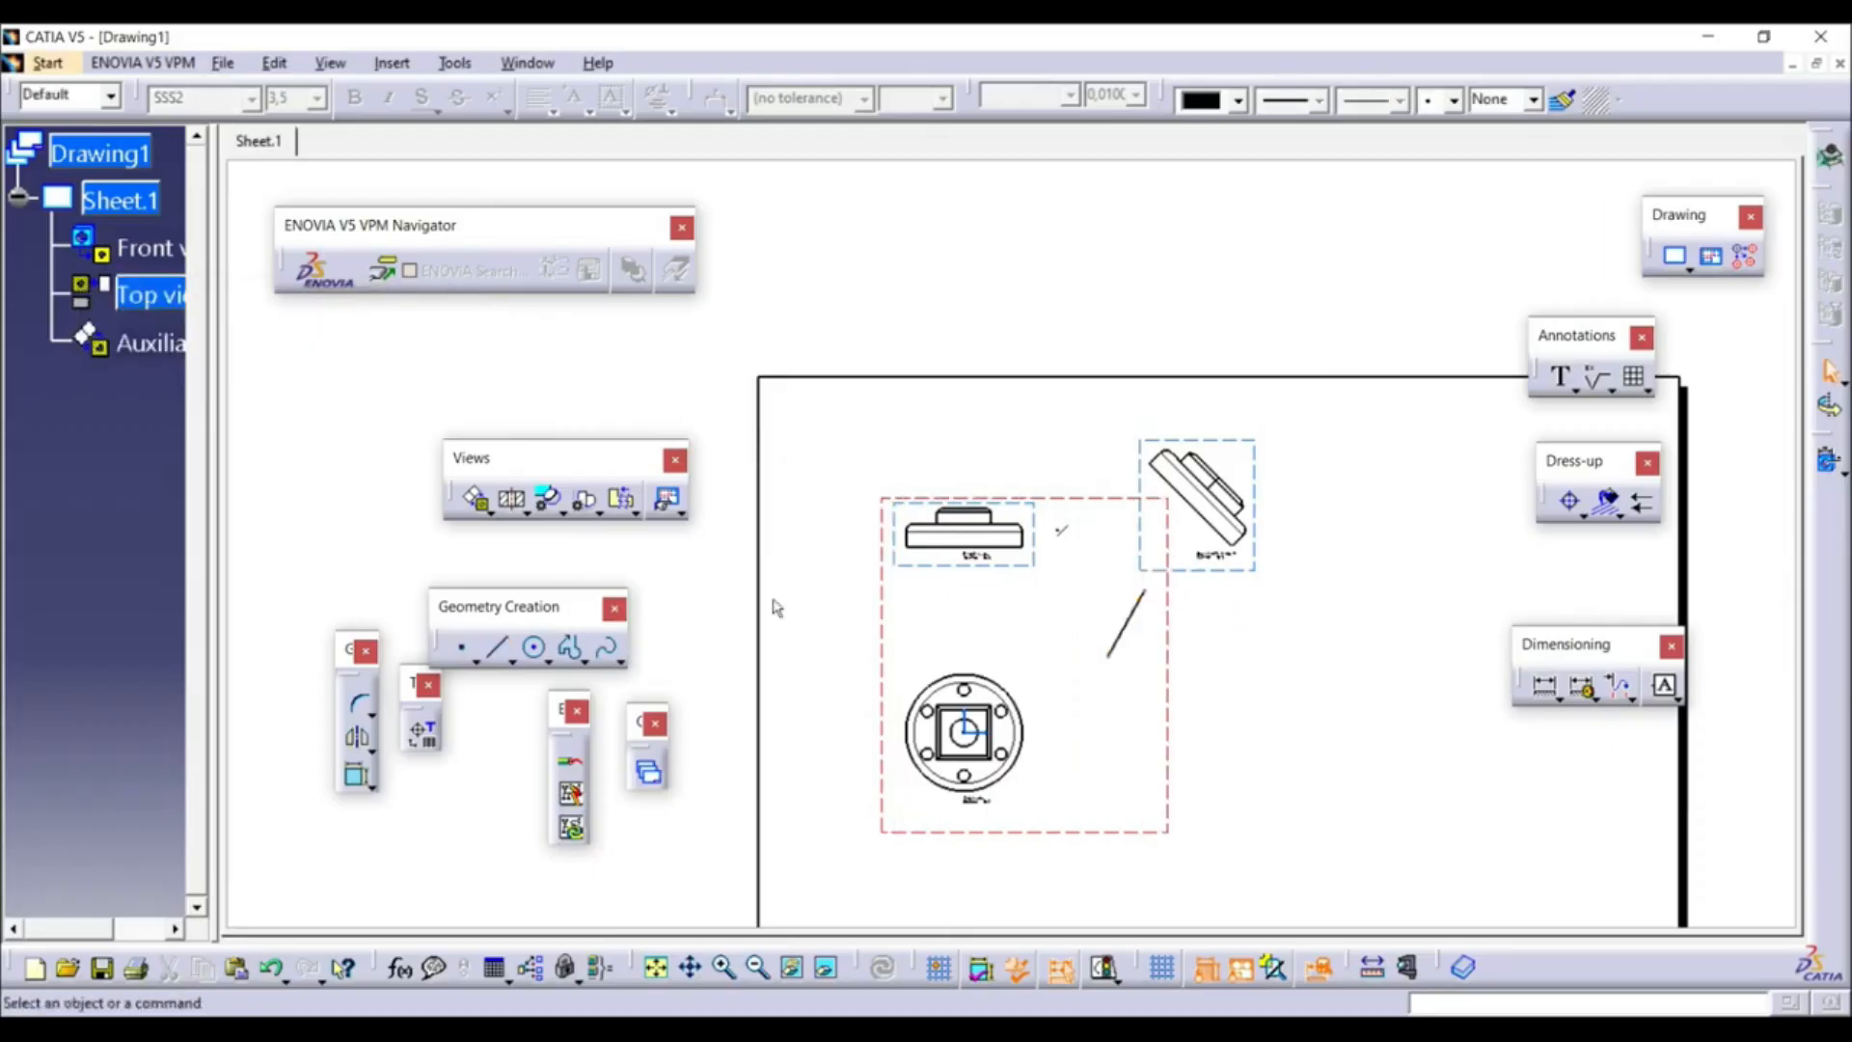
Create a second auxiliary view with its direction defined along the slanted line's two endpoints, and place it below the first auxiliary view
left_click(476, 499)
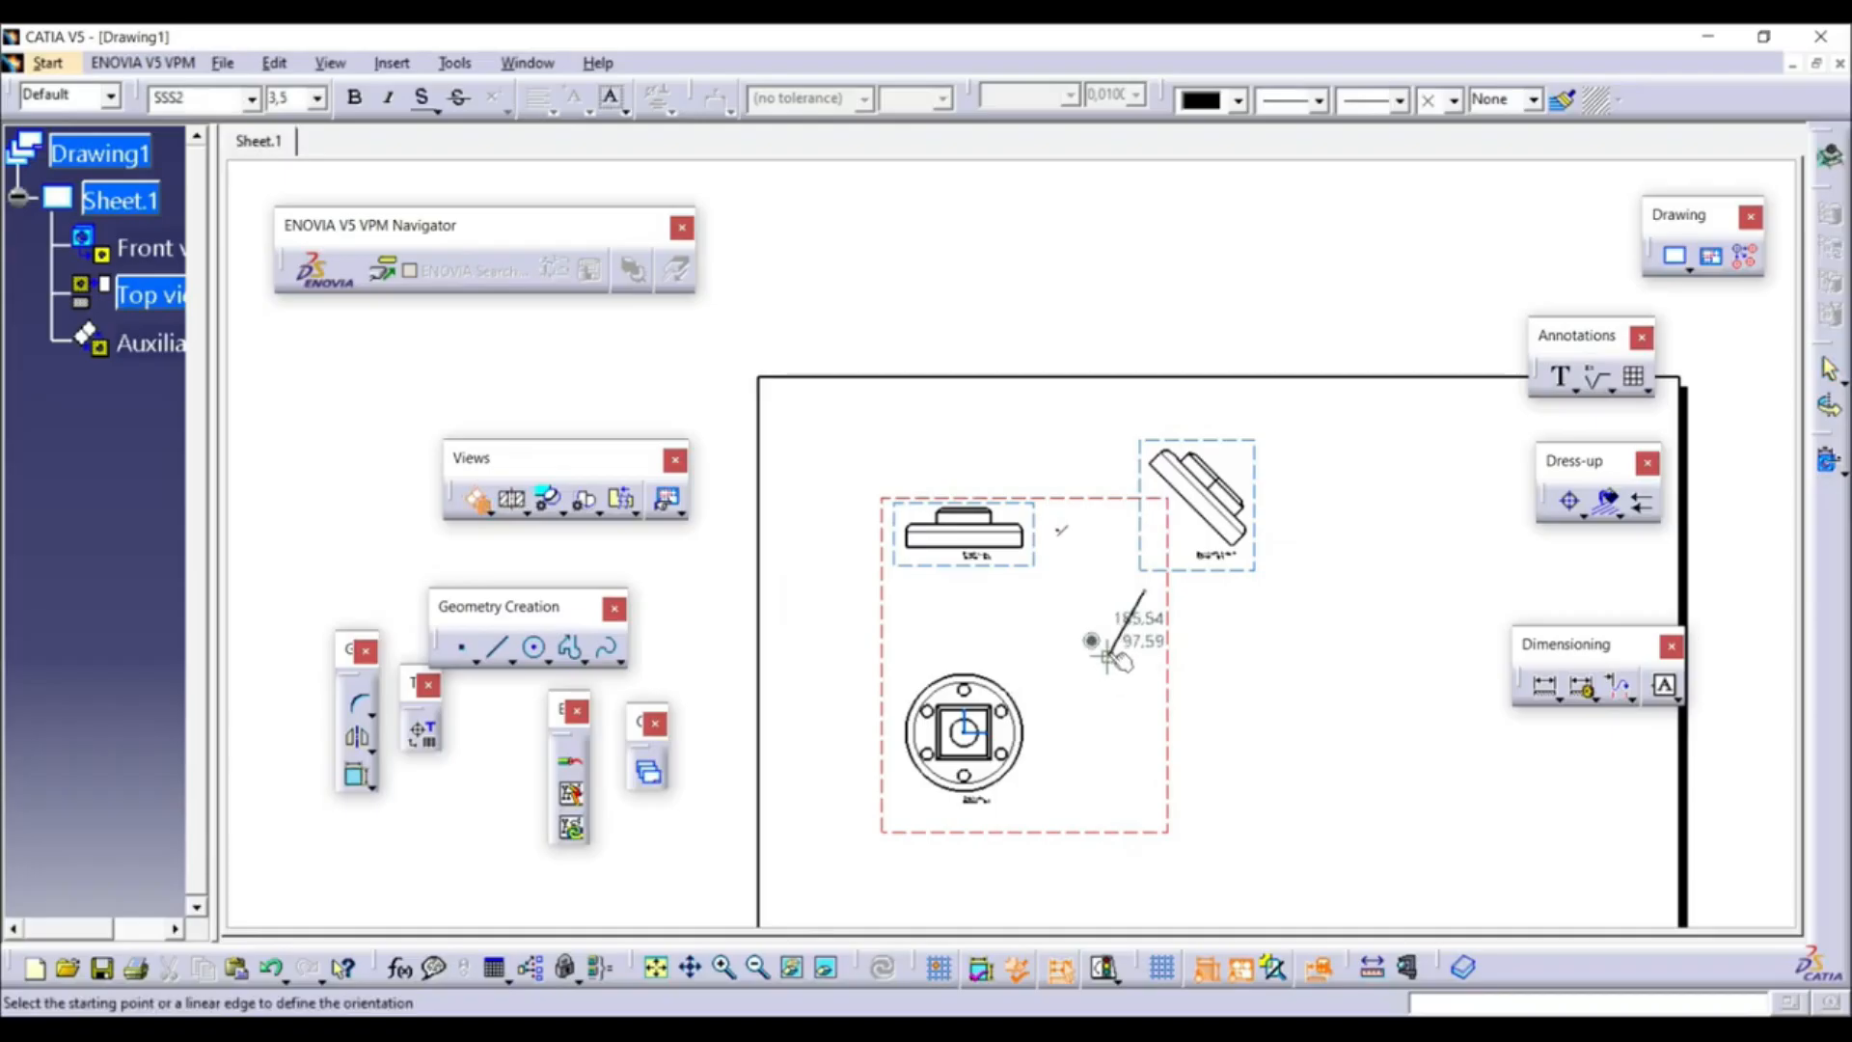
left_click(1107, 657)
left_click(1144, 591)
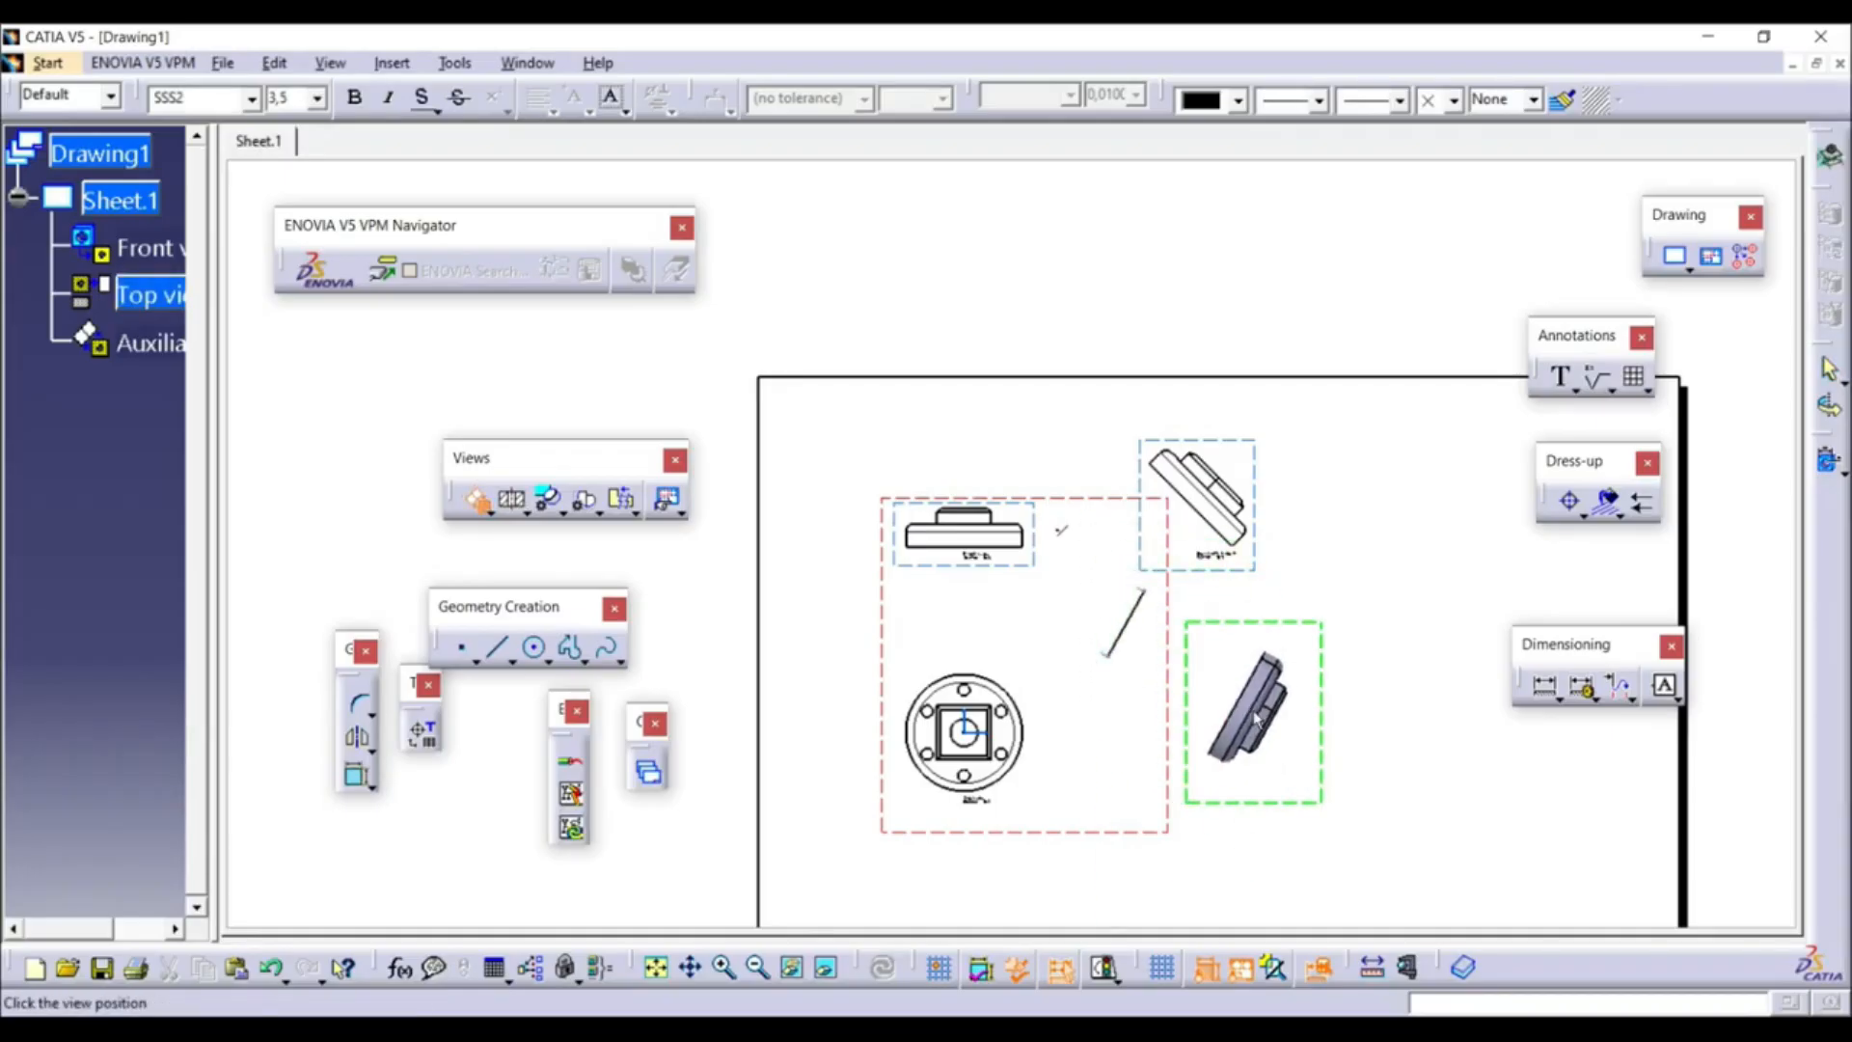
left_click(1283, 700)
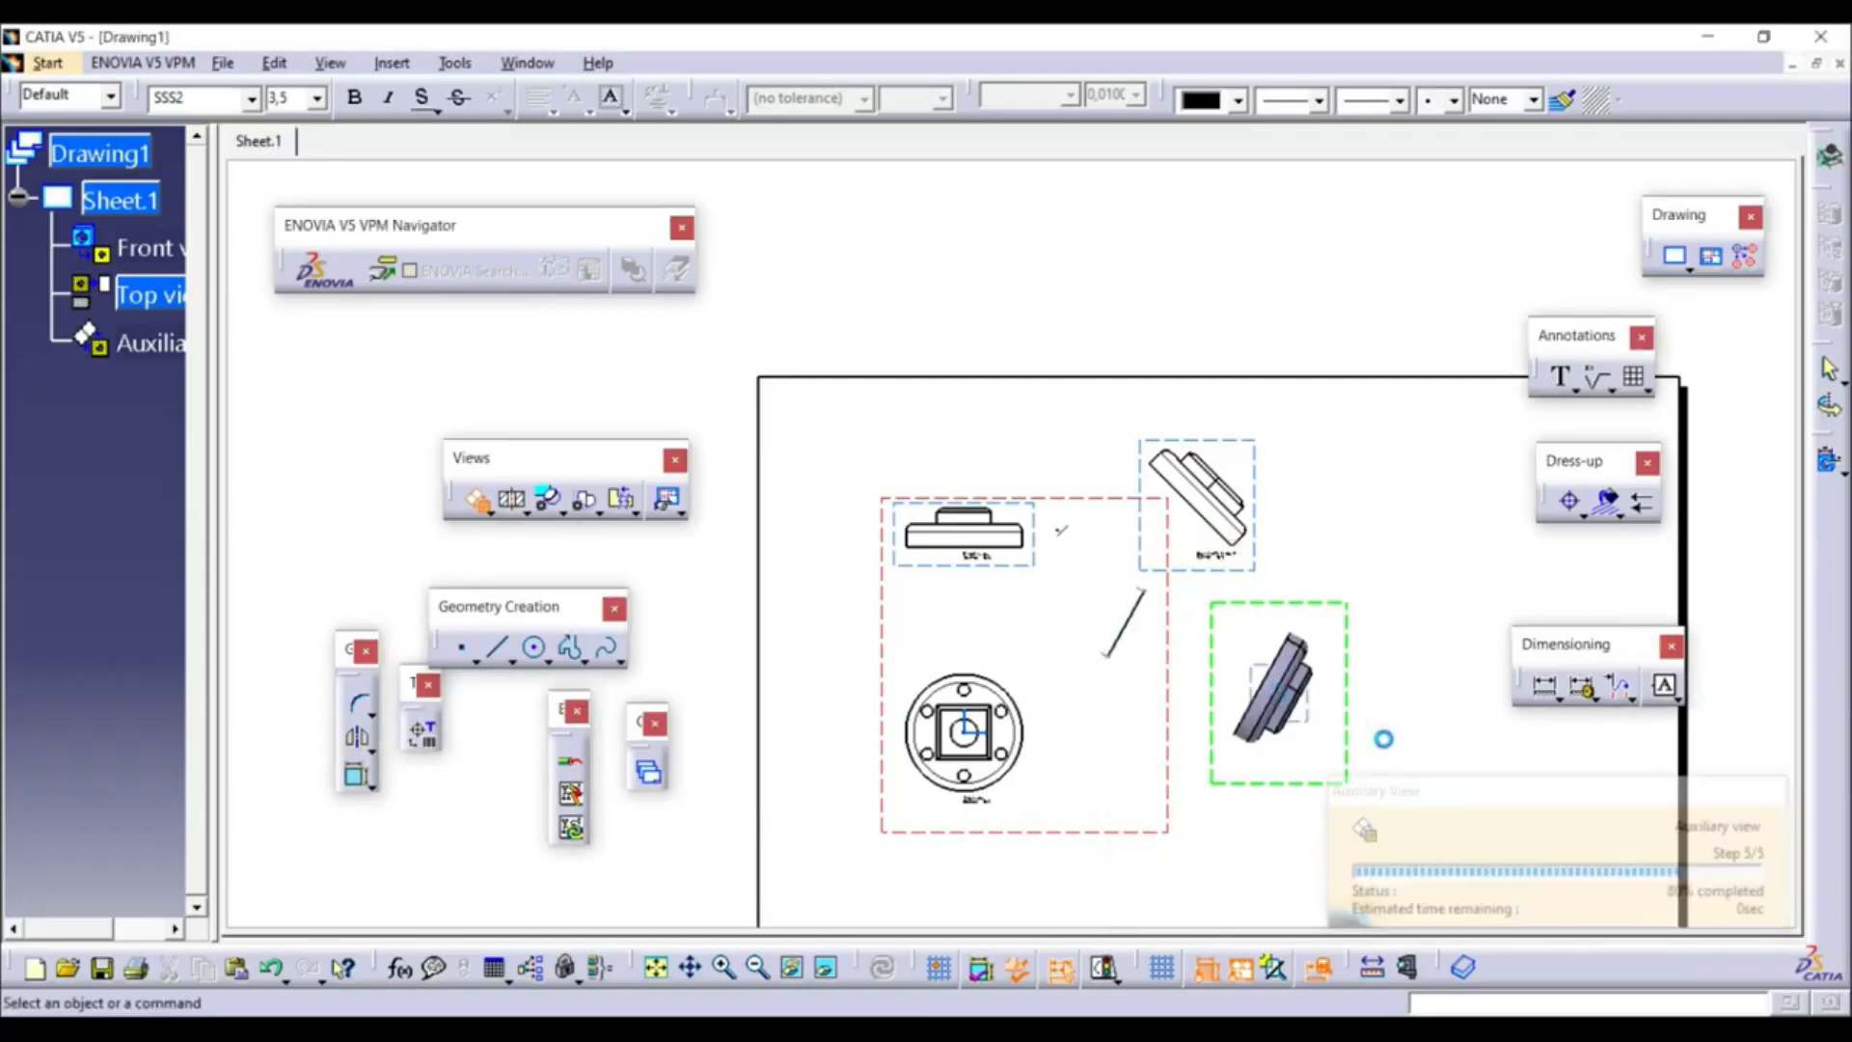
middle_click_drag(1199, 695, 1192, 681)
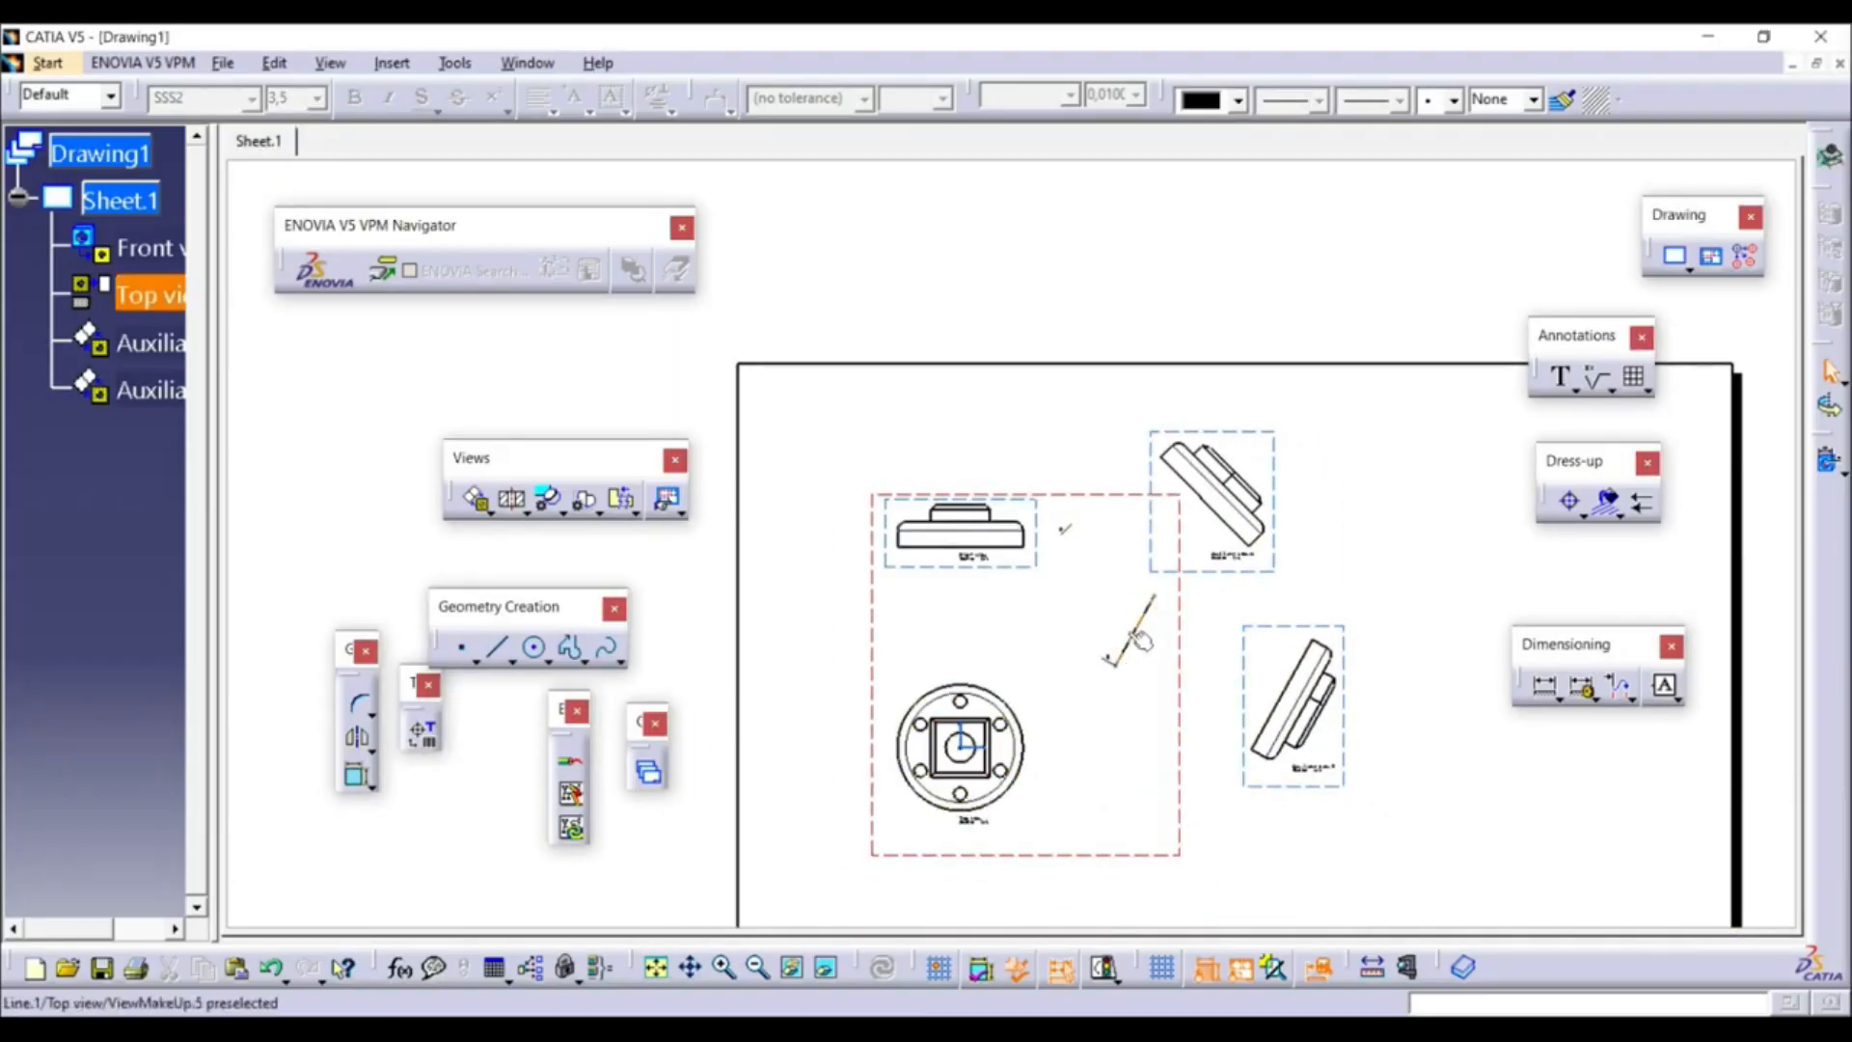
Delete the first auxiliary view, the one beside the front view, from the sheet
mouse_move(1231, 688)
middle_mouse_down()
mouse_move(1149, 674)
mouse_move(1145, 443)
middle_mouse_up()
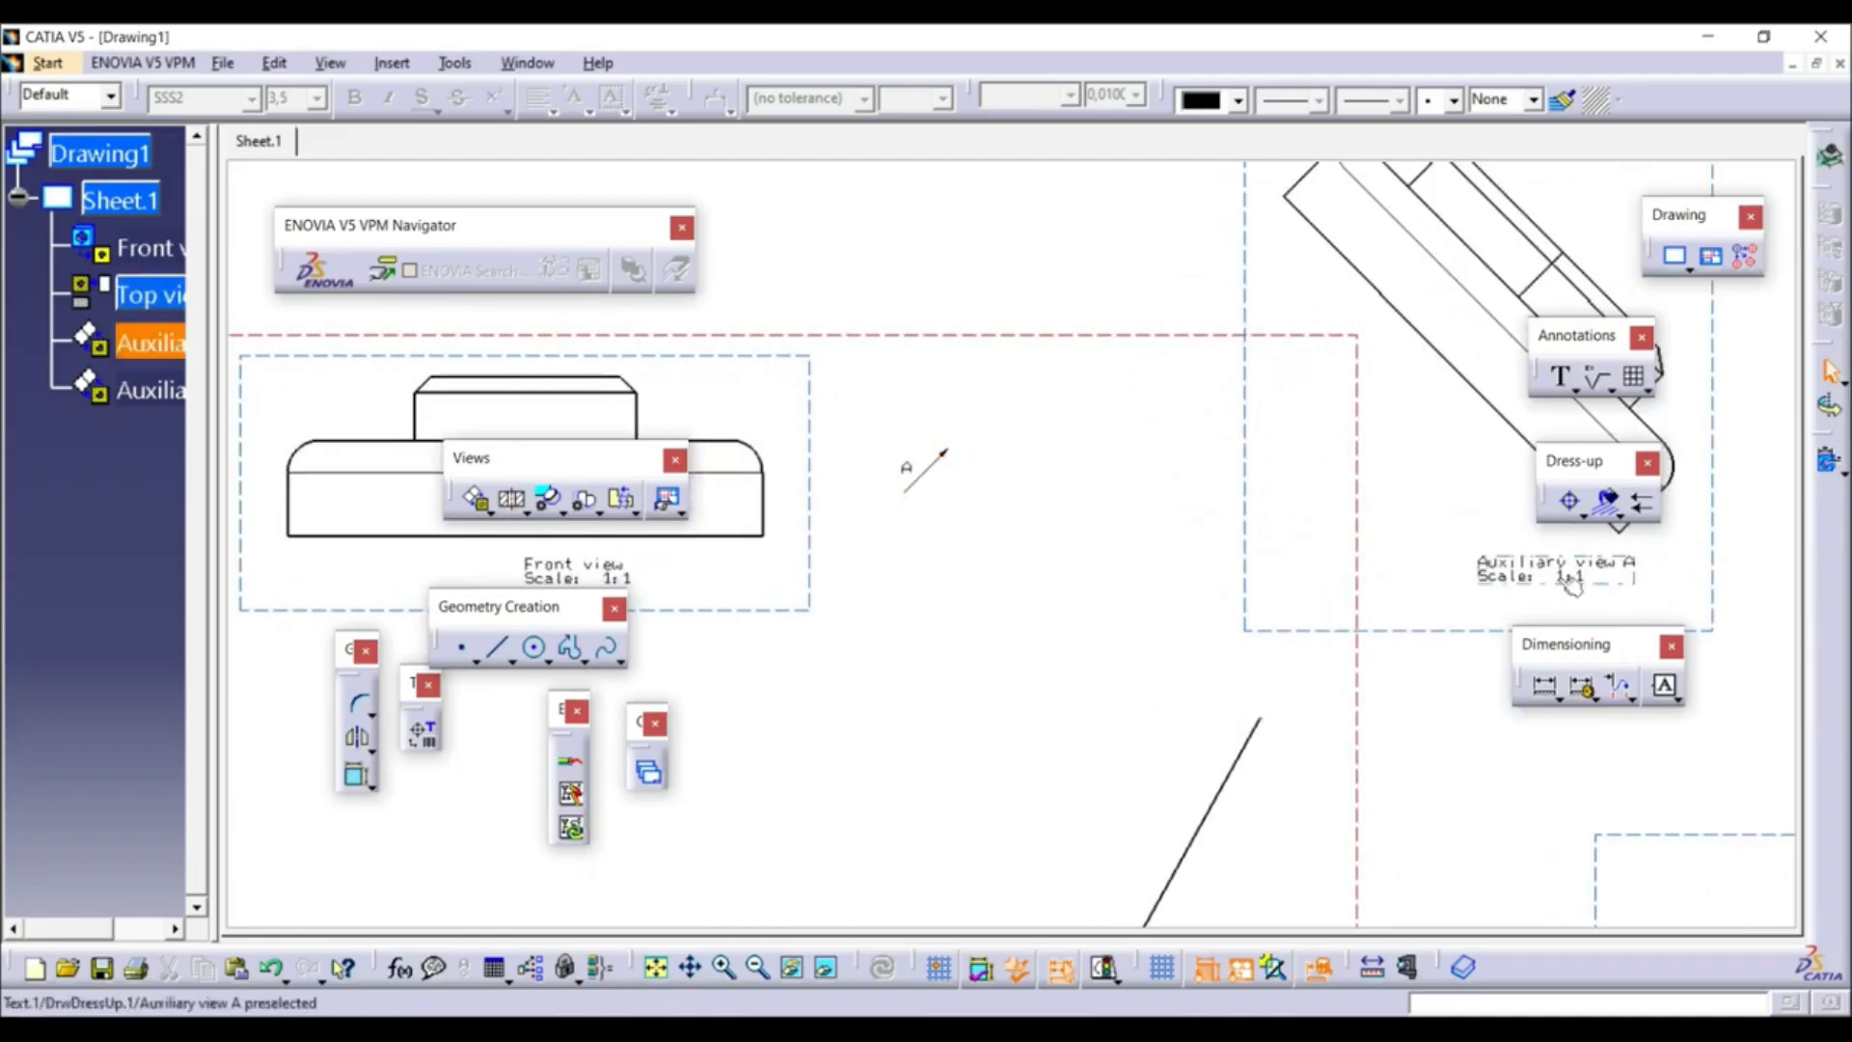
mouse_move(1363, 593)
middle_mouse_down()
mouse_move(1412, 726)
mouse_move(1290, 653)
mouse_move(1257, 537)
mouse_move(1274, 785)
mouse_move(832, 299)
mouse_move(972, 501)
middle_mouse_up()
middle_click_drag(1171, 622, 1102, 392)
mouse_move(1275, 582)
middle_mouse_down()
mouse_move(962, 445)
mouse_move(1160, 666)
mouse_move(975, 405)
mouse_move(1051, 530)
mouse_move(1137, 521)
middle_mouse_up()
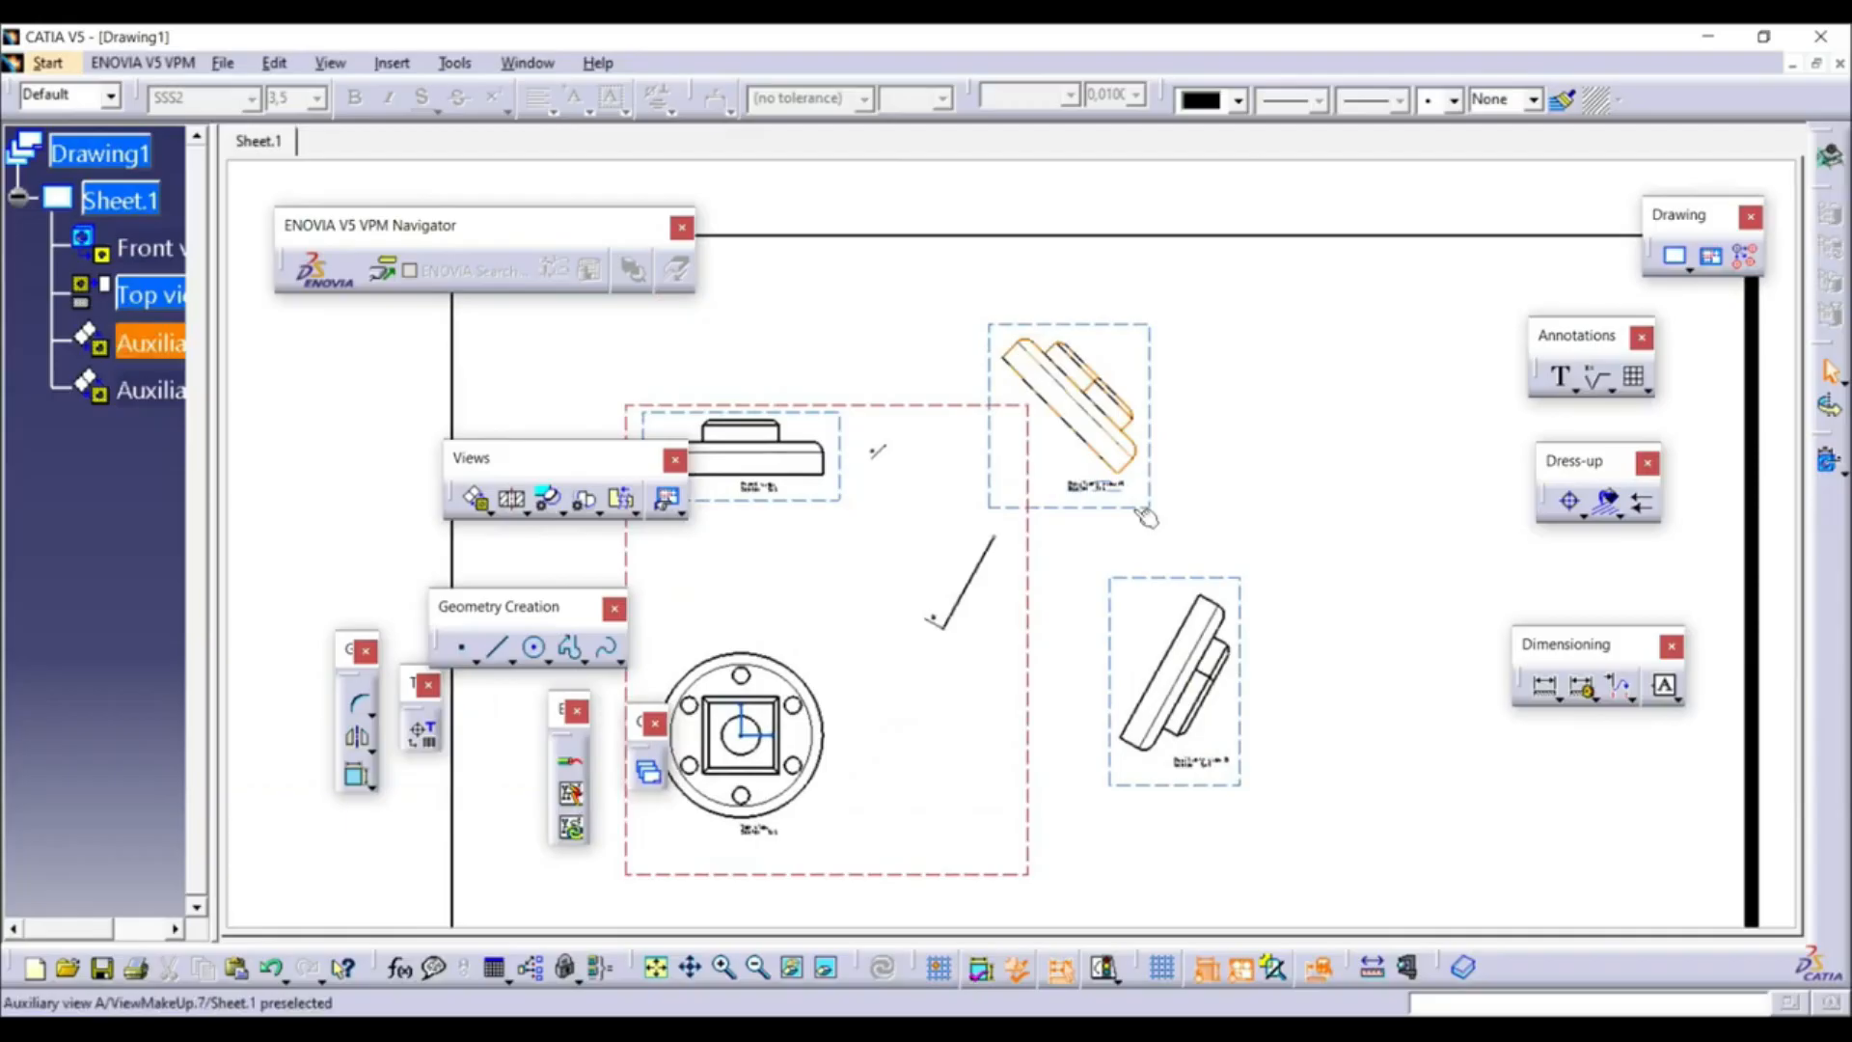
left_click(1144, 510)
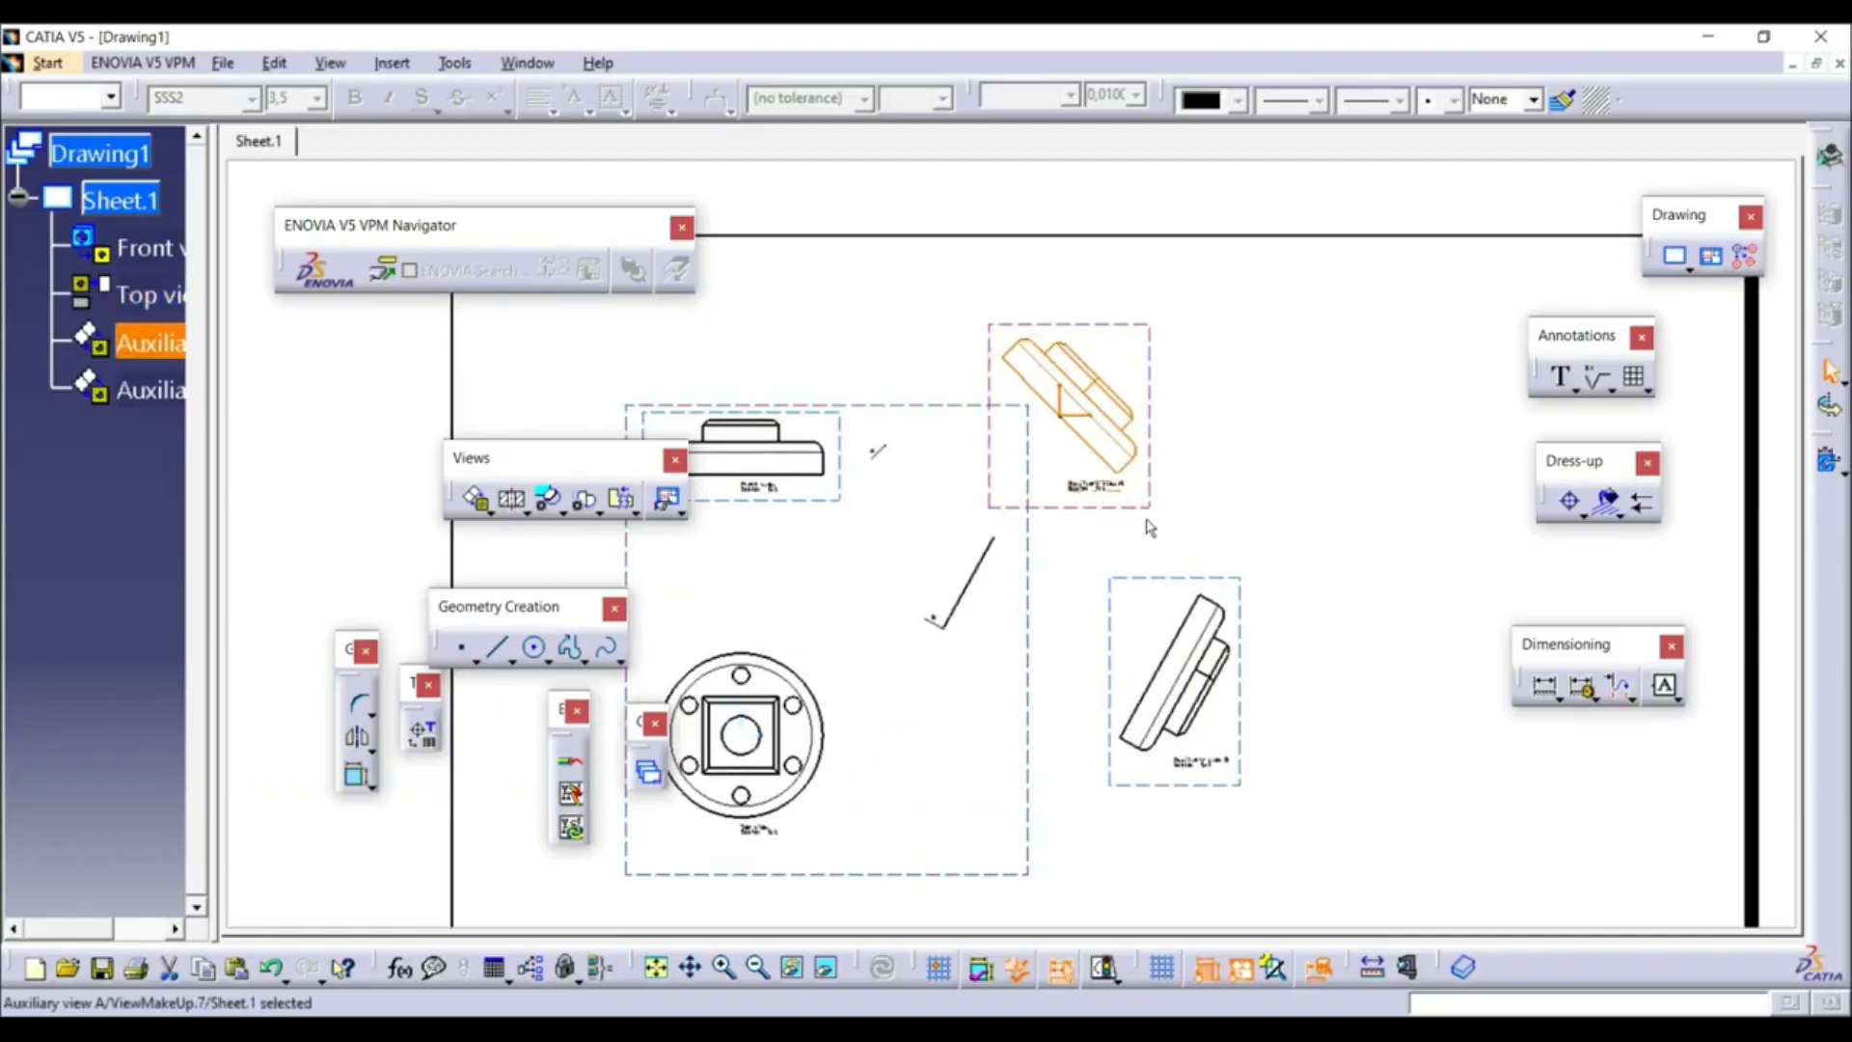
right_click(1144, 511)
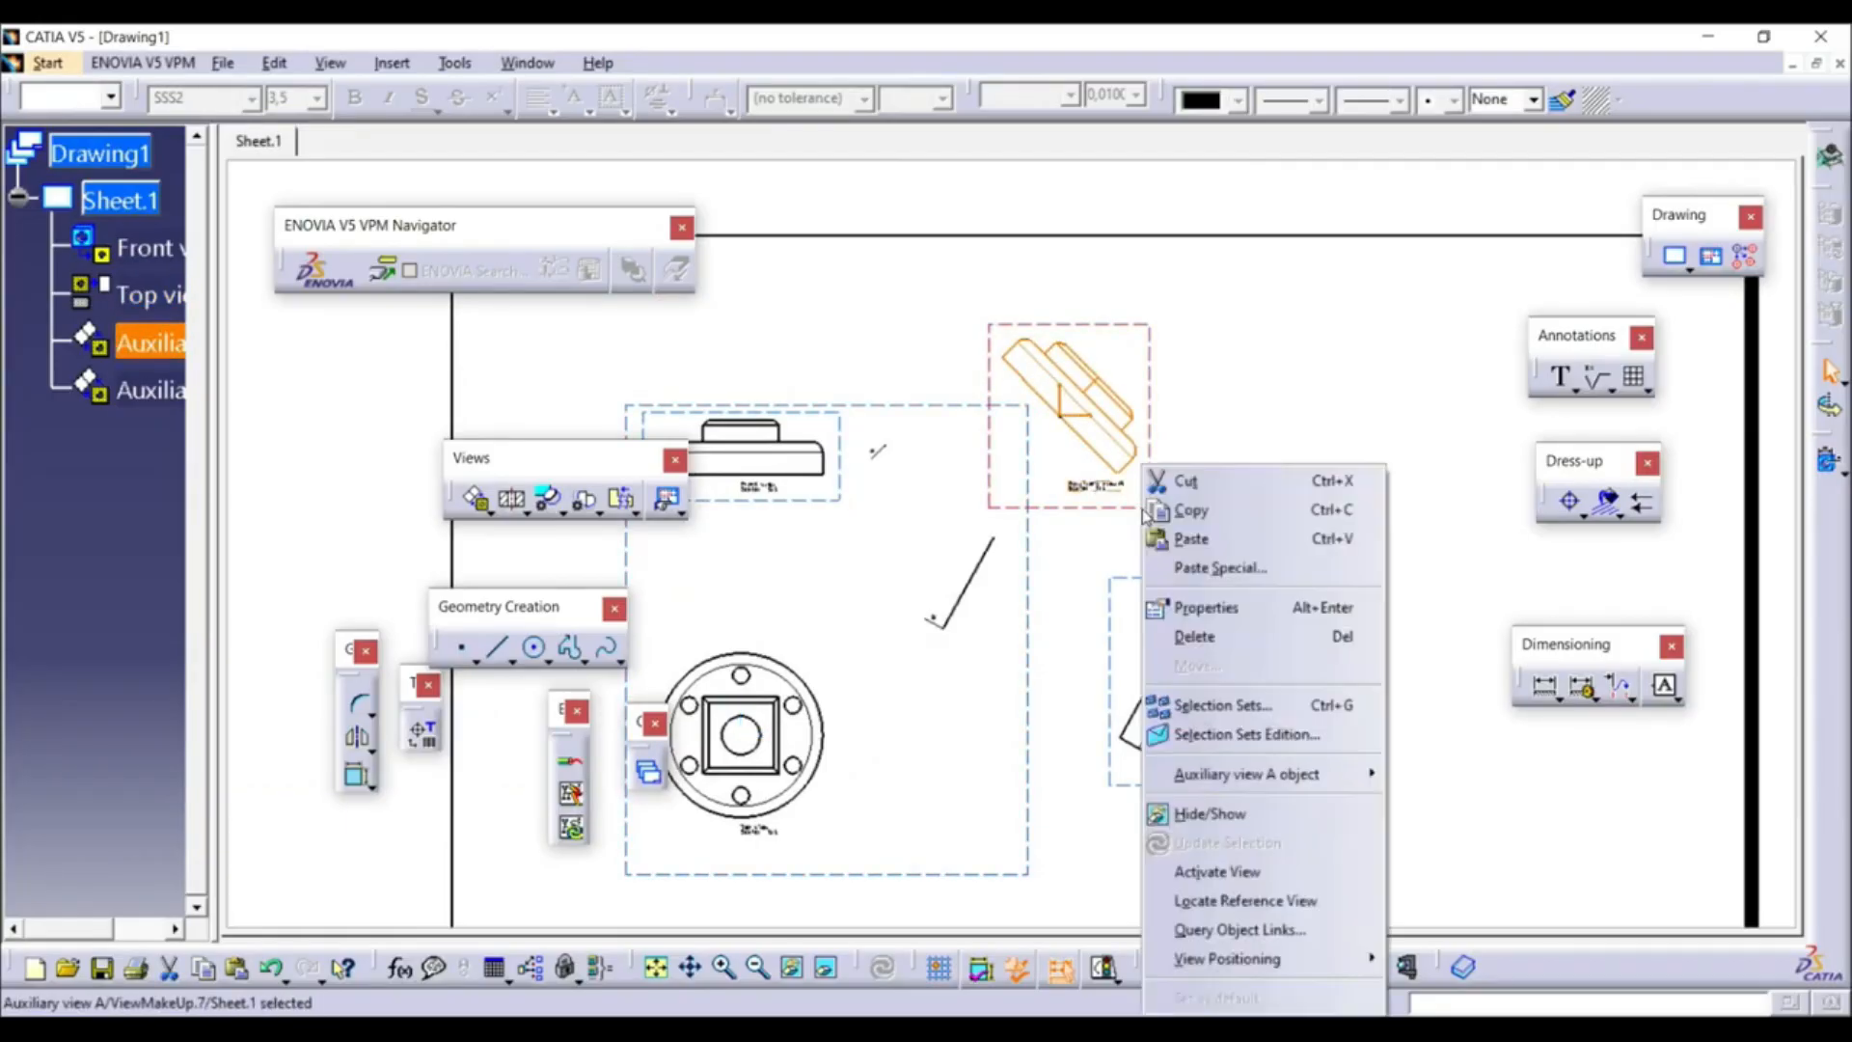
left_click(1228, 631)
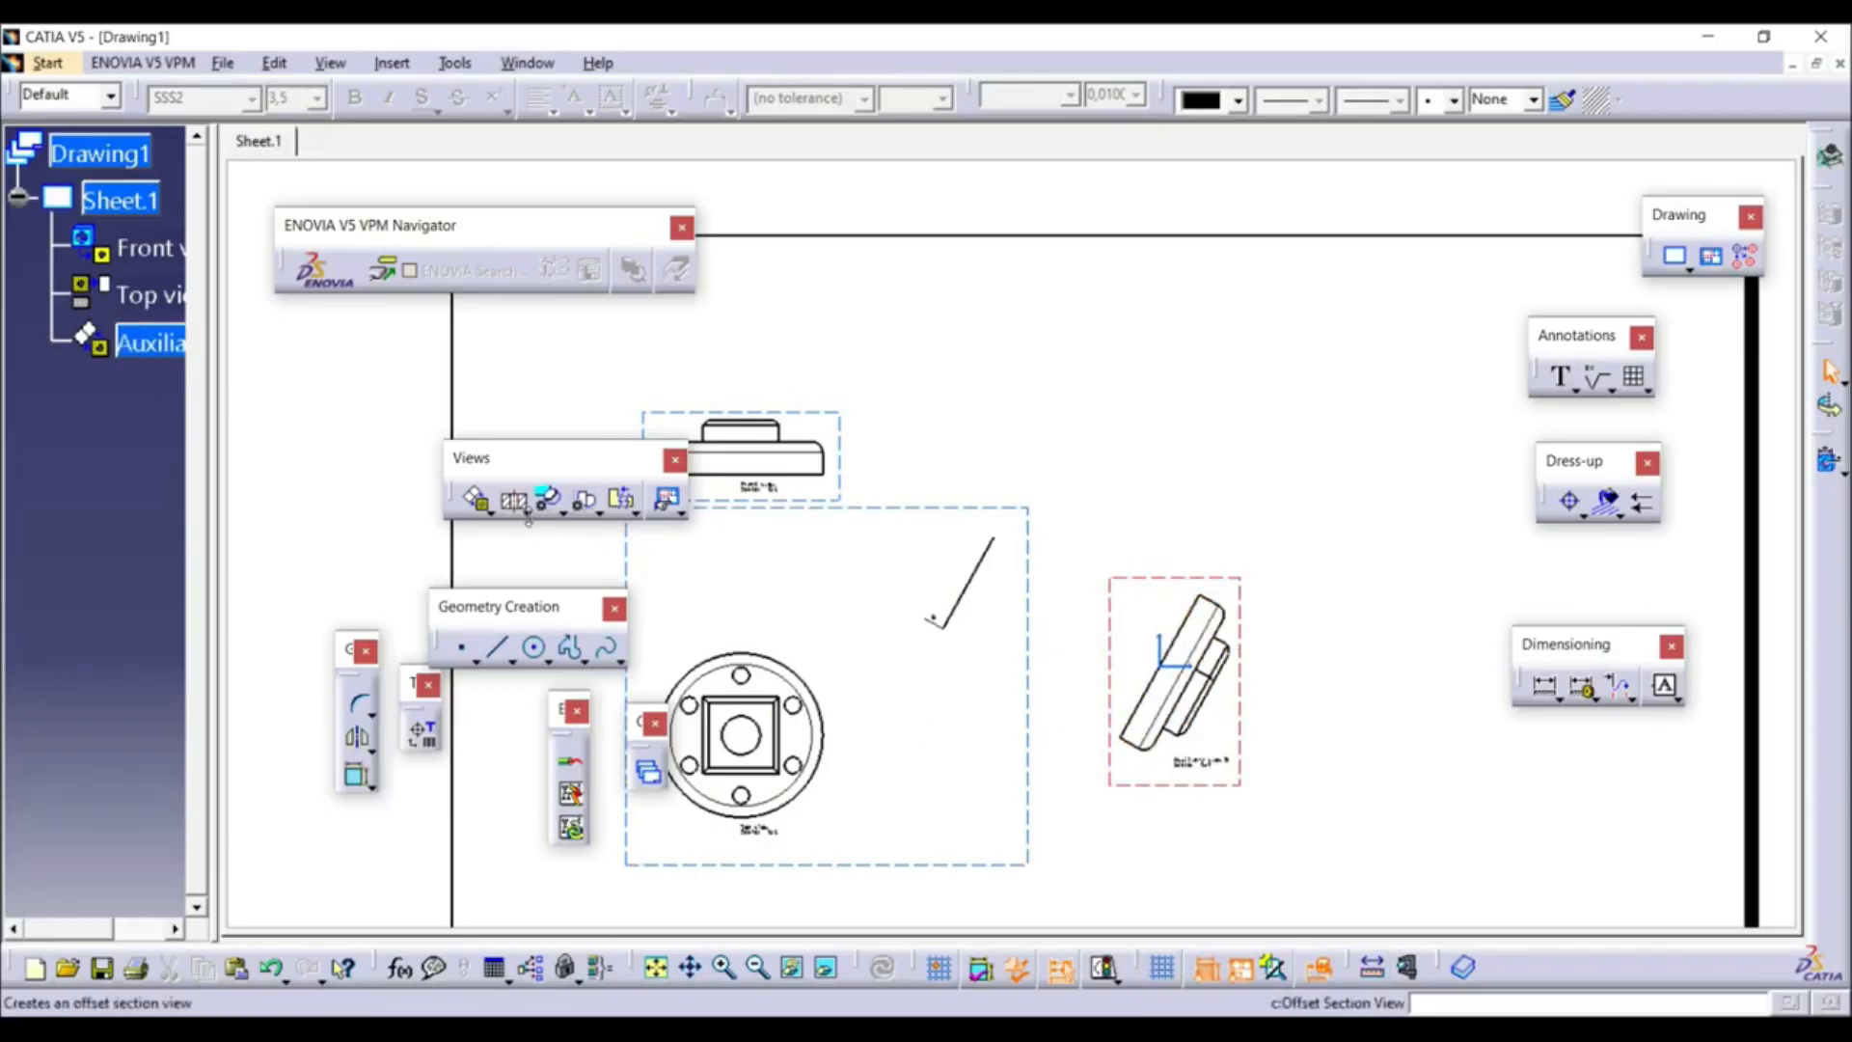
Create an isometric view of the part, using the chamfer face on the square boss as reference, and generate it on the sheet
left_click(491, 513)
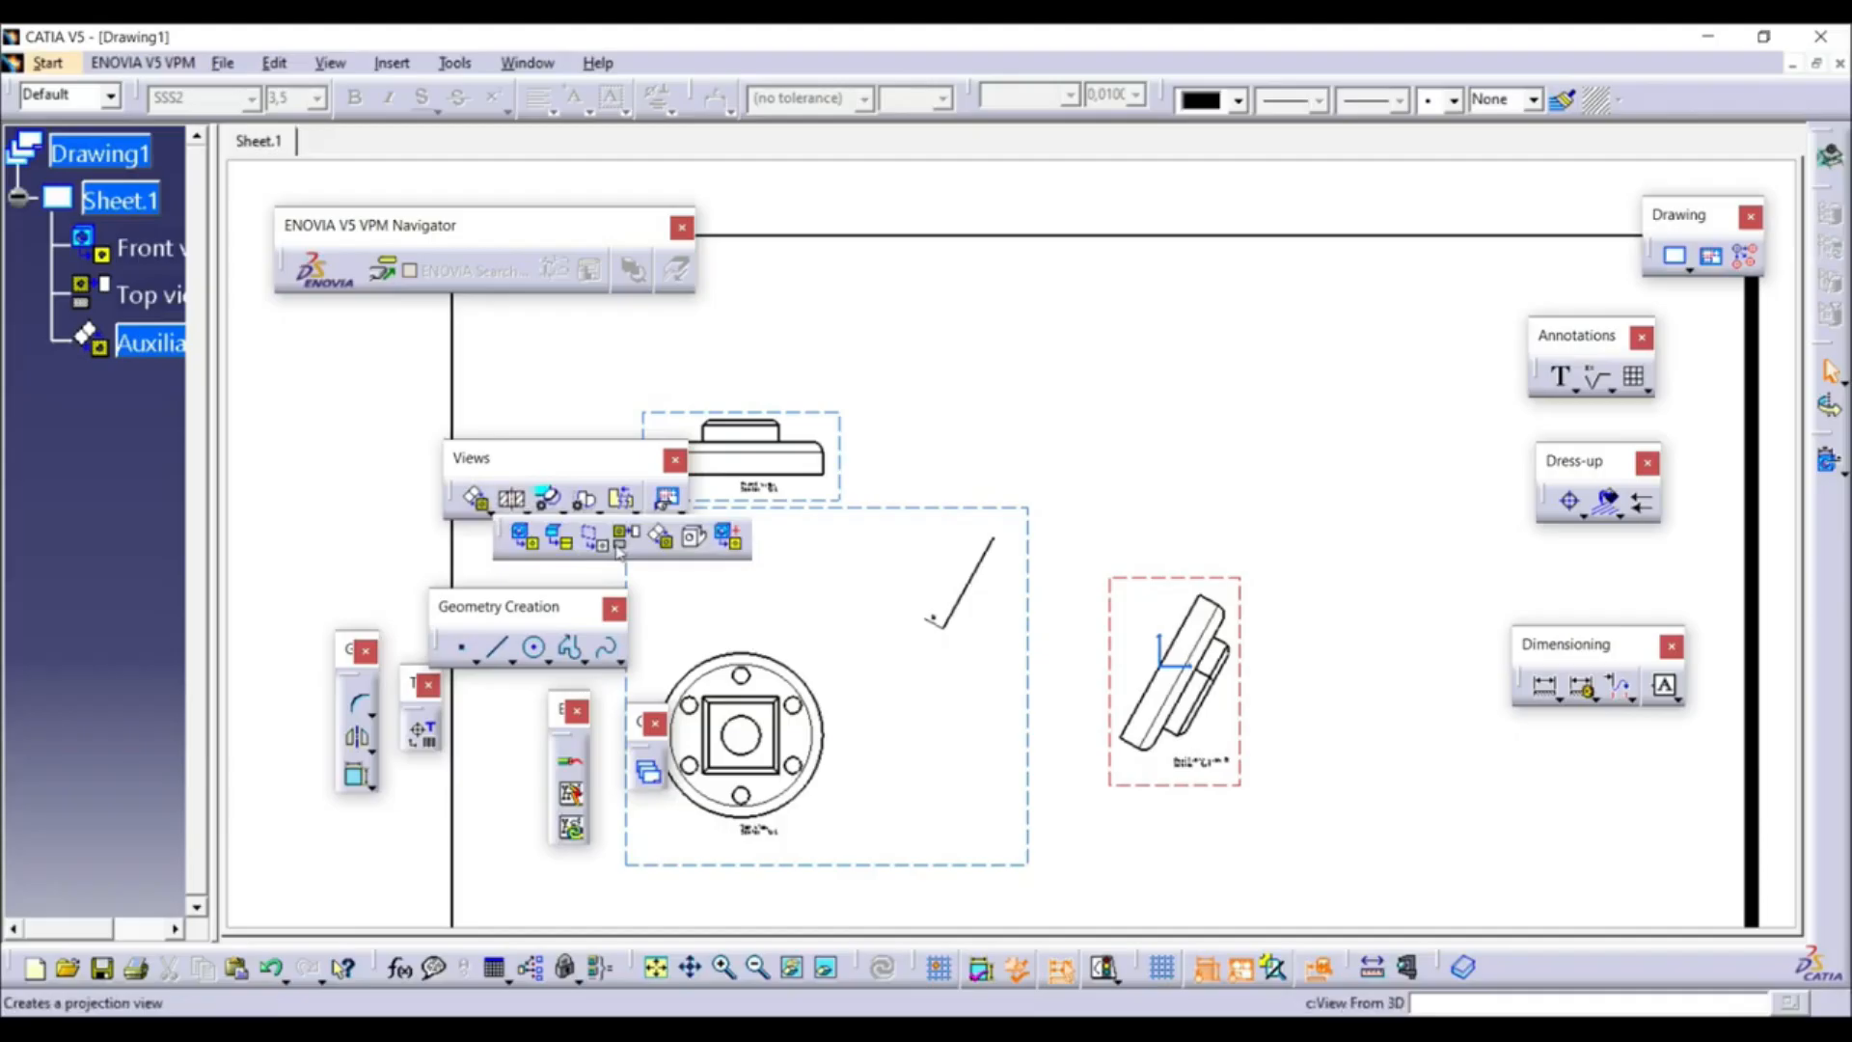
left_click(695, 539)
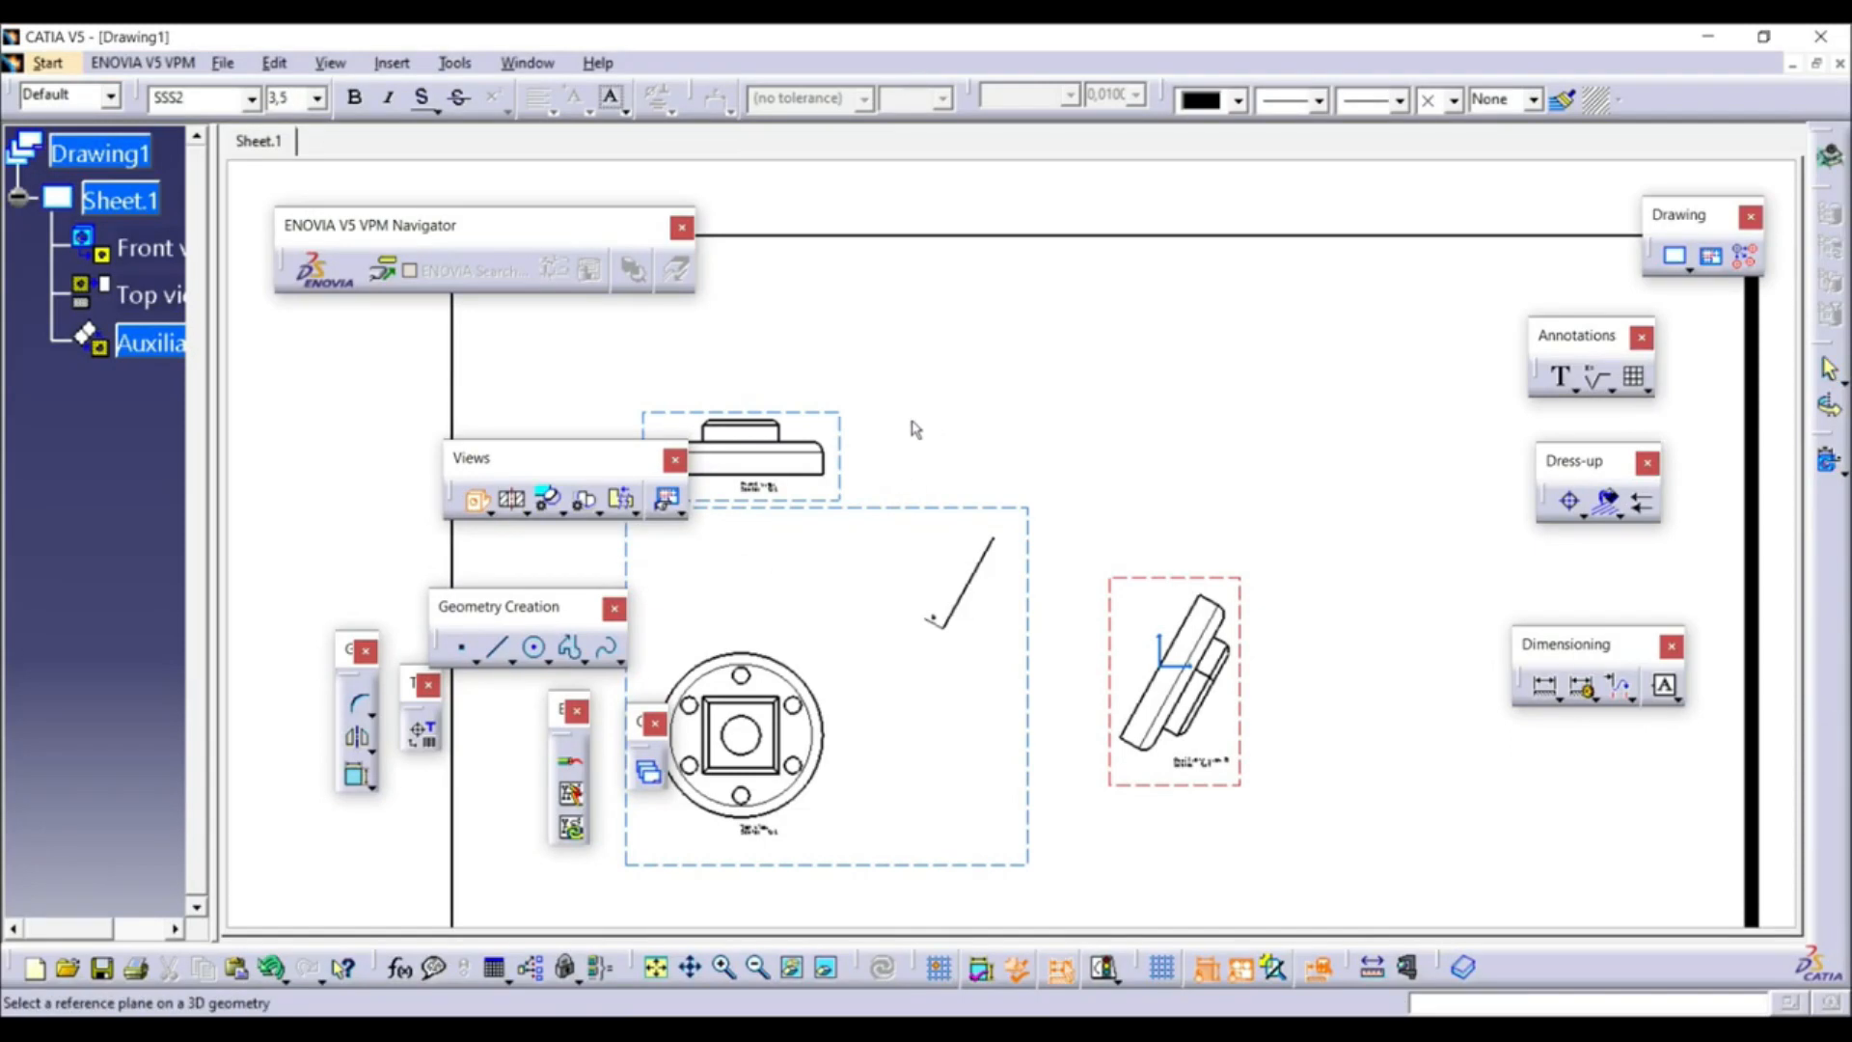
left_click(534, 64)
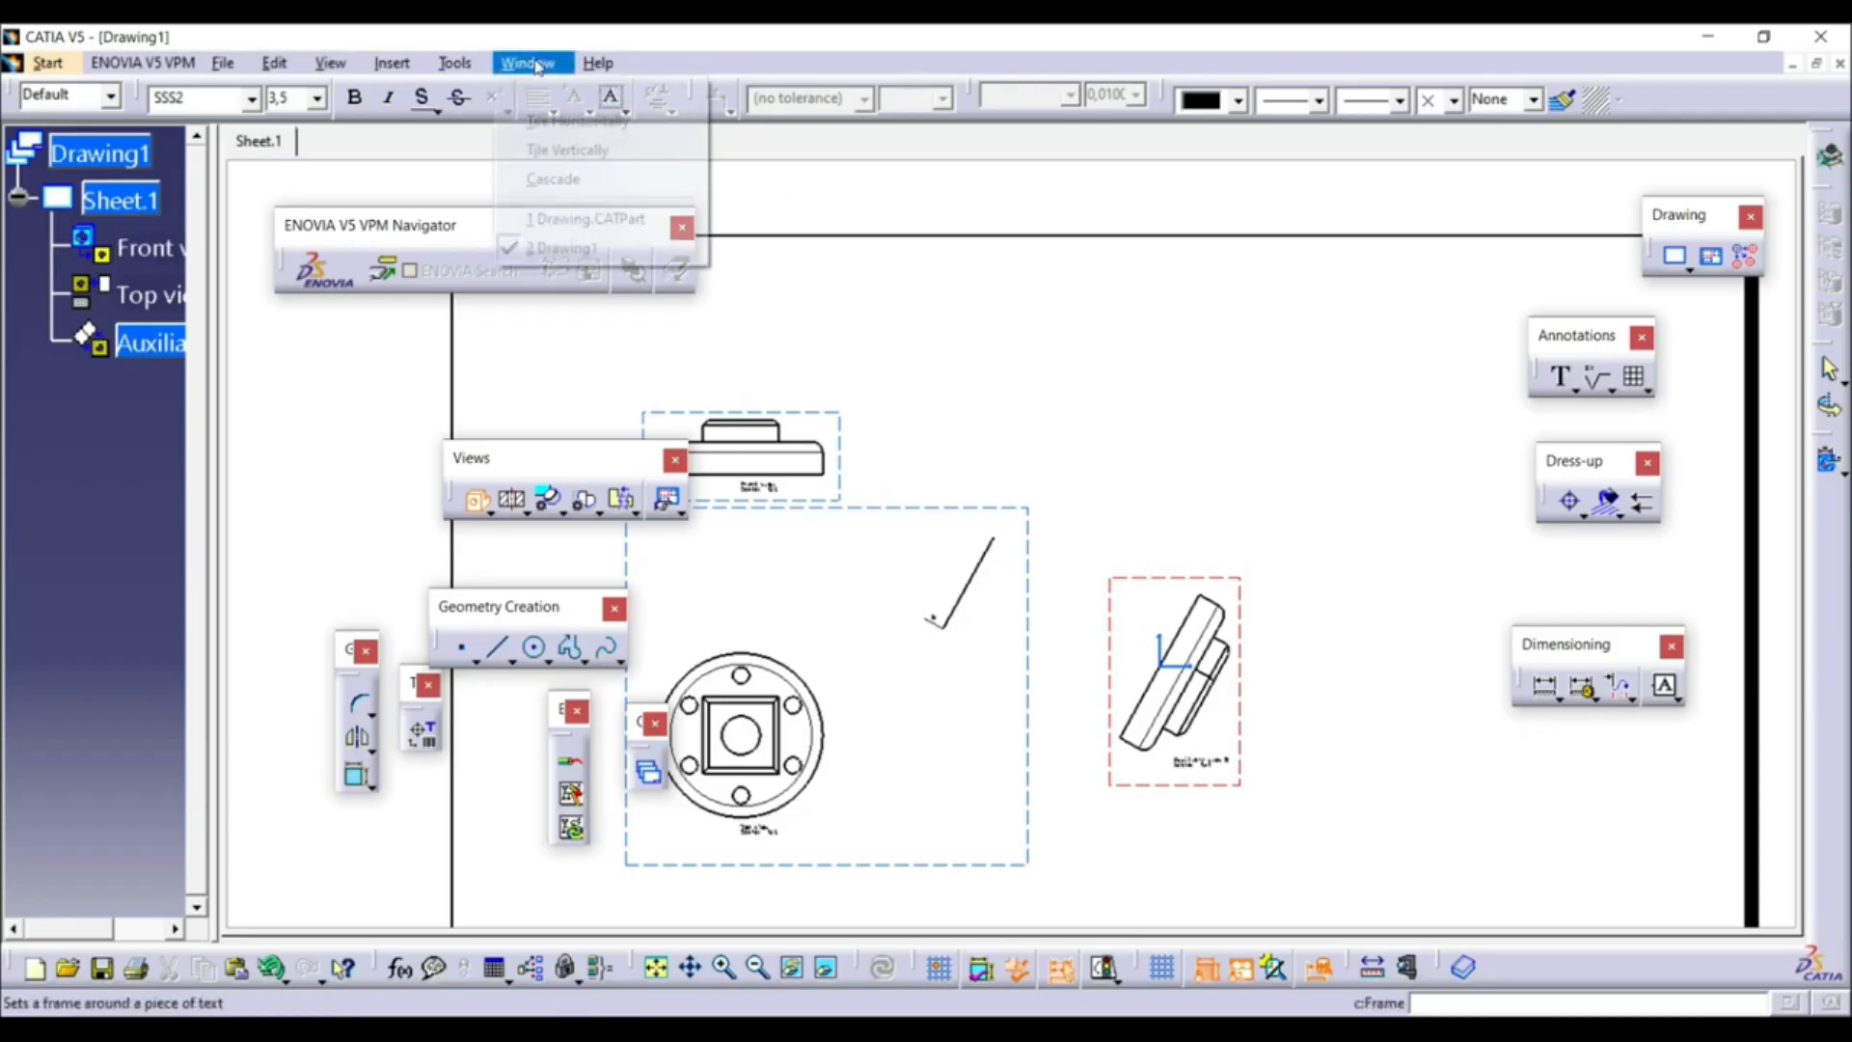
left_click(575, 219)
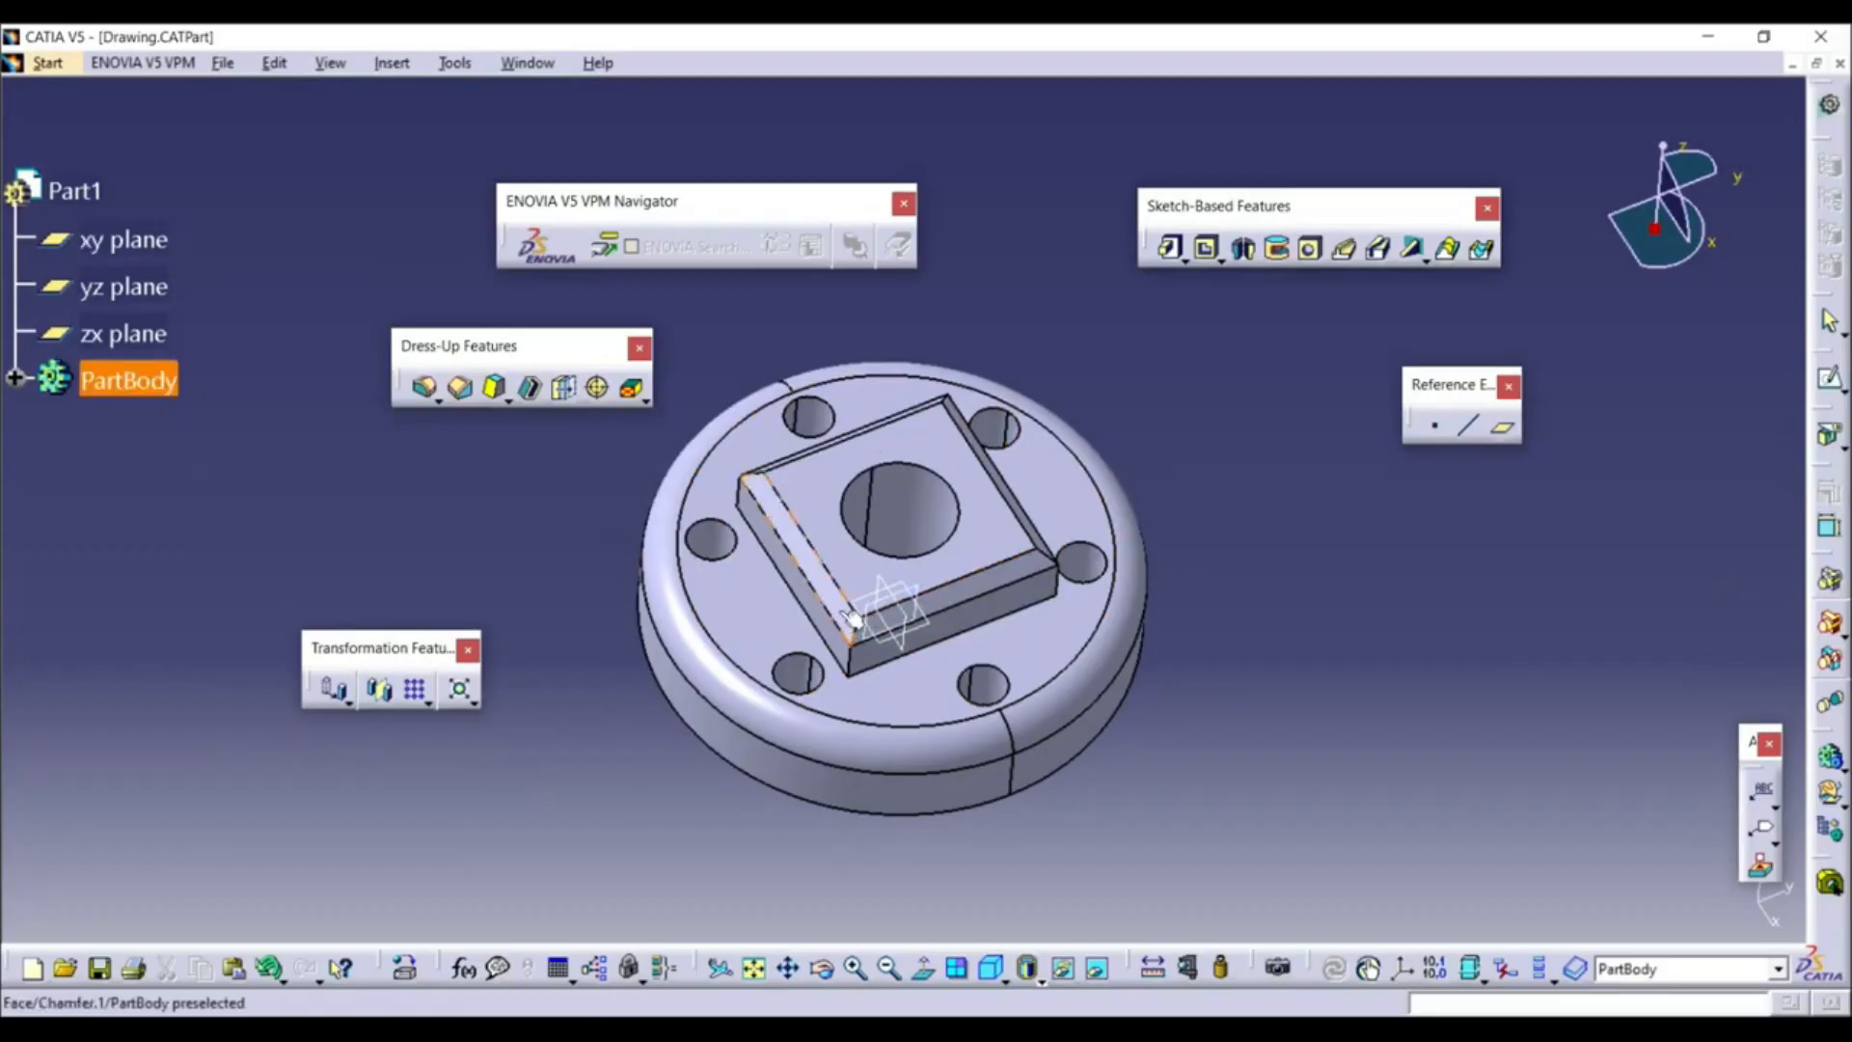
left_click(847, 617)
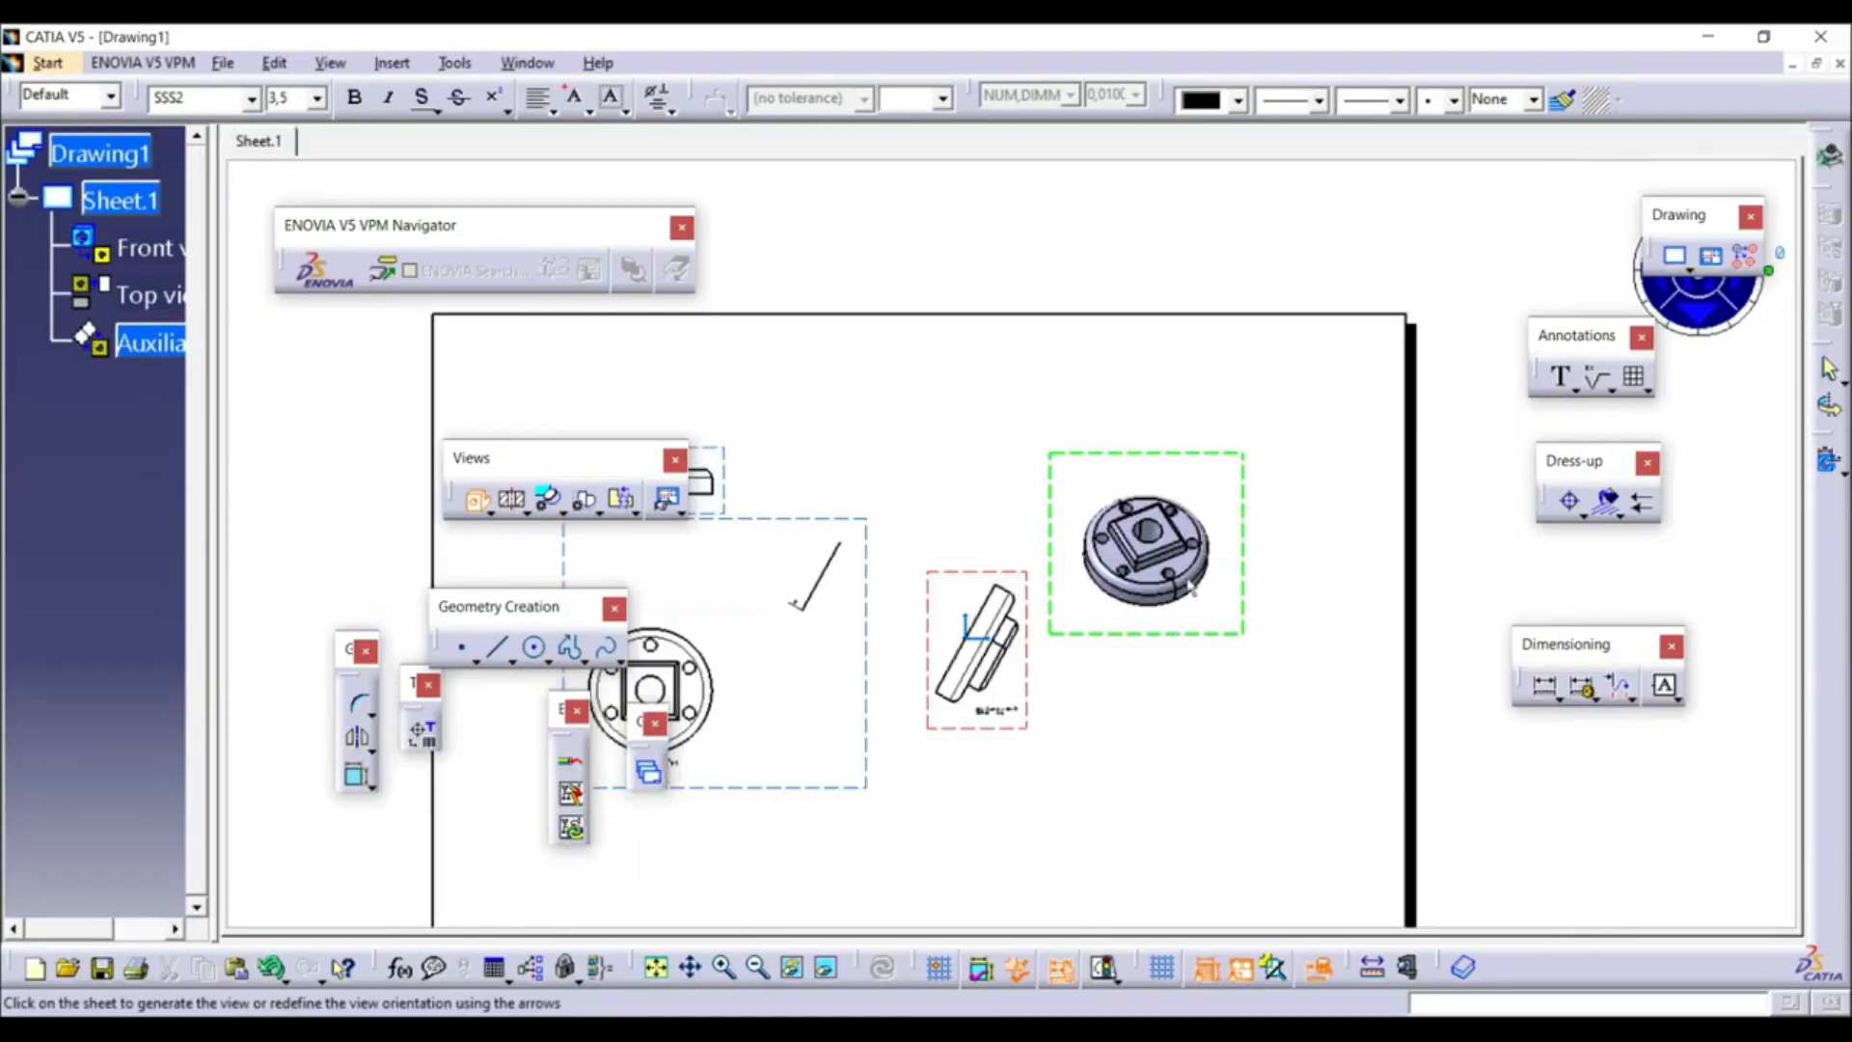
left_click(1151, 712)
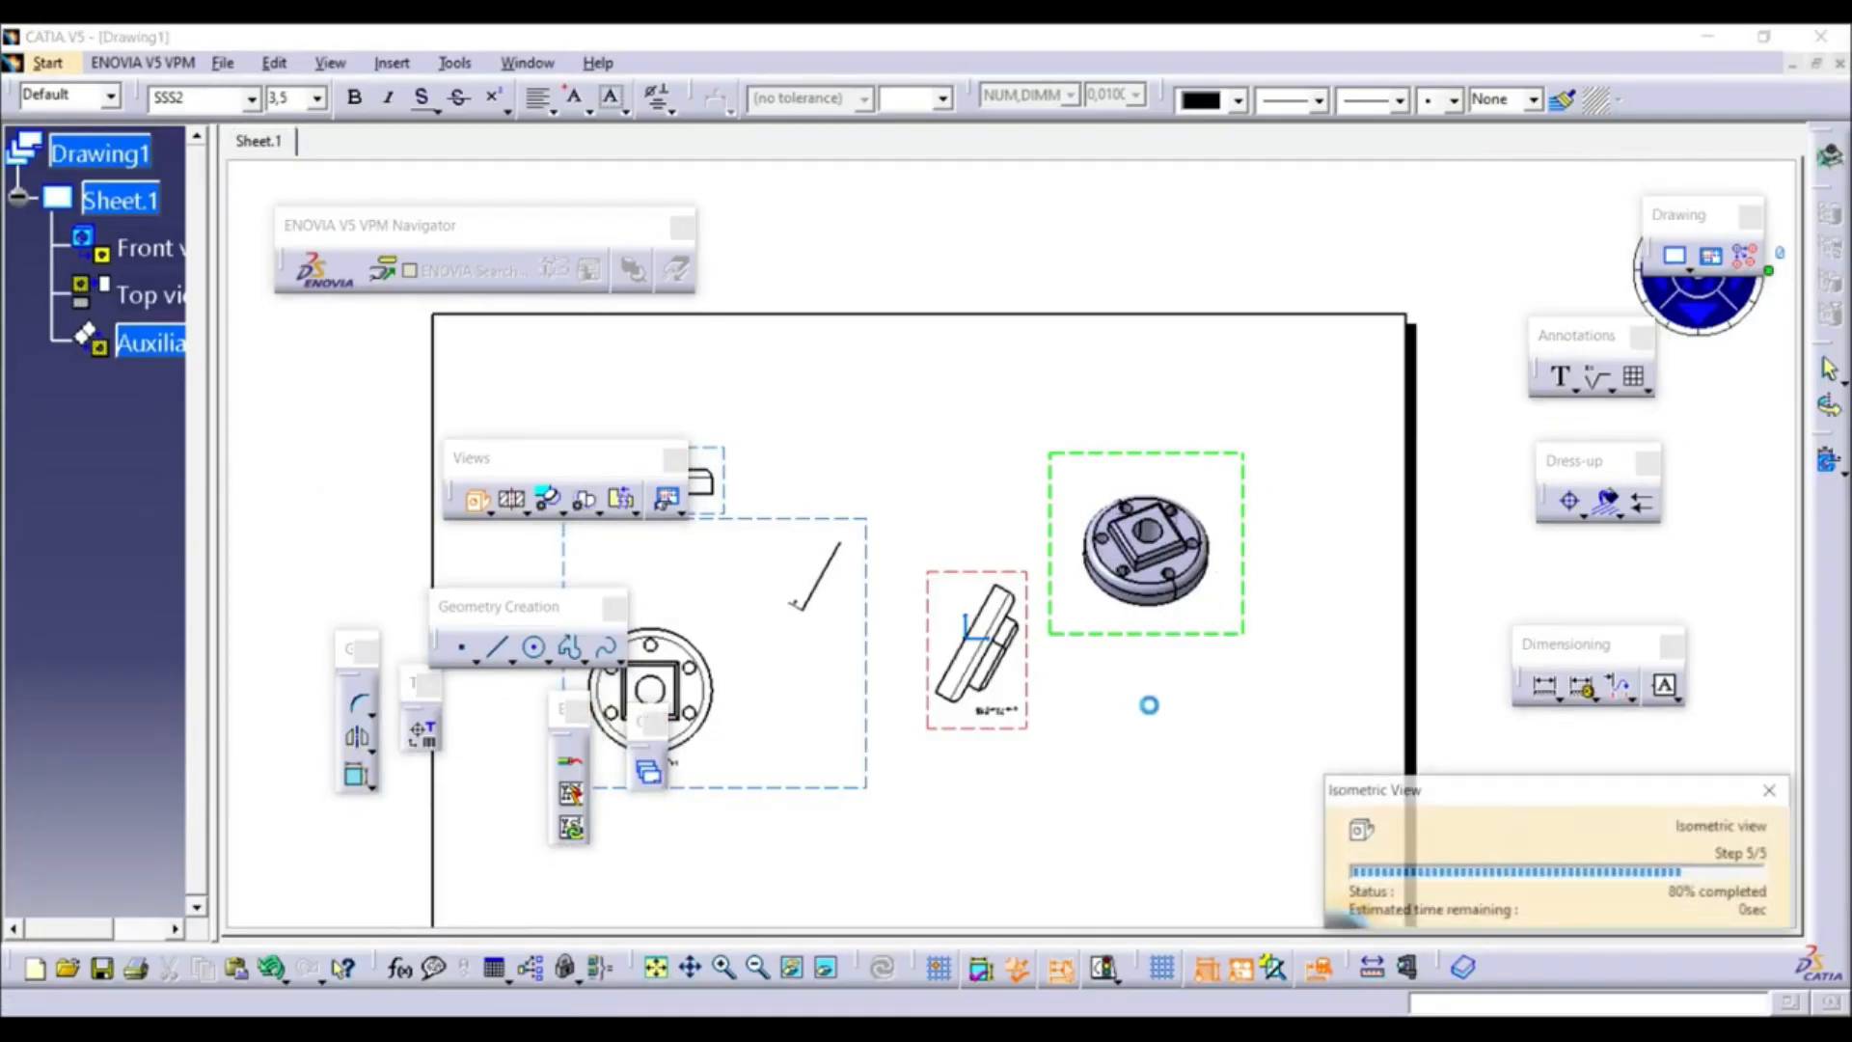
Move the isometric view into the upper right corner of the sheet
left_click_drag(1223, 634, 1351, 521)
left_click(1327, 550)
middle_click_drag(1328, 571, 905, 719, "ctrl")
middle_click_drag(905, 719, 883, 504, "ctrl")
middle_click_drag(987, 637, 800, 356)
middle_click_drag(1030, 736, 1194, 919, "ctrl")
middle_click_drag(898, 638, 676, 901)
middle_click_drag(676, 901, 1057, 793)
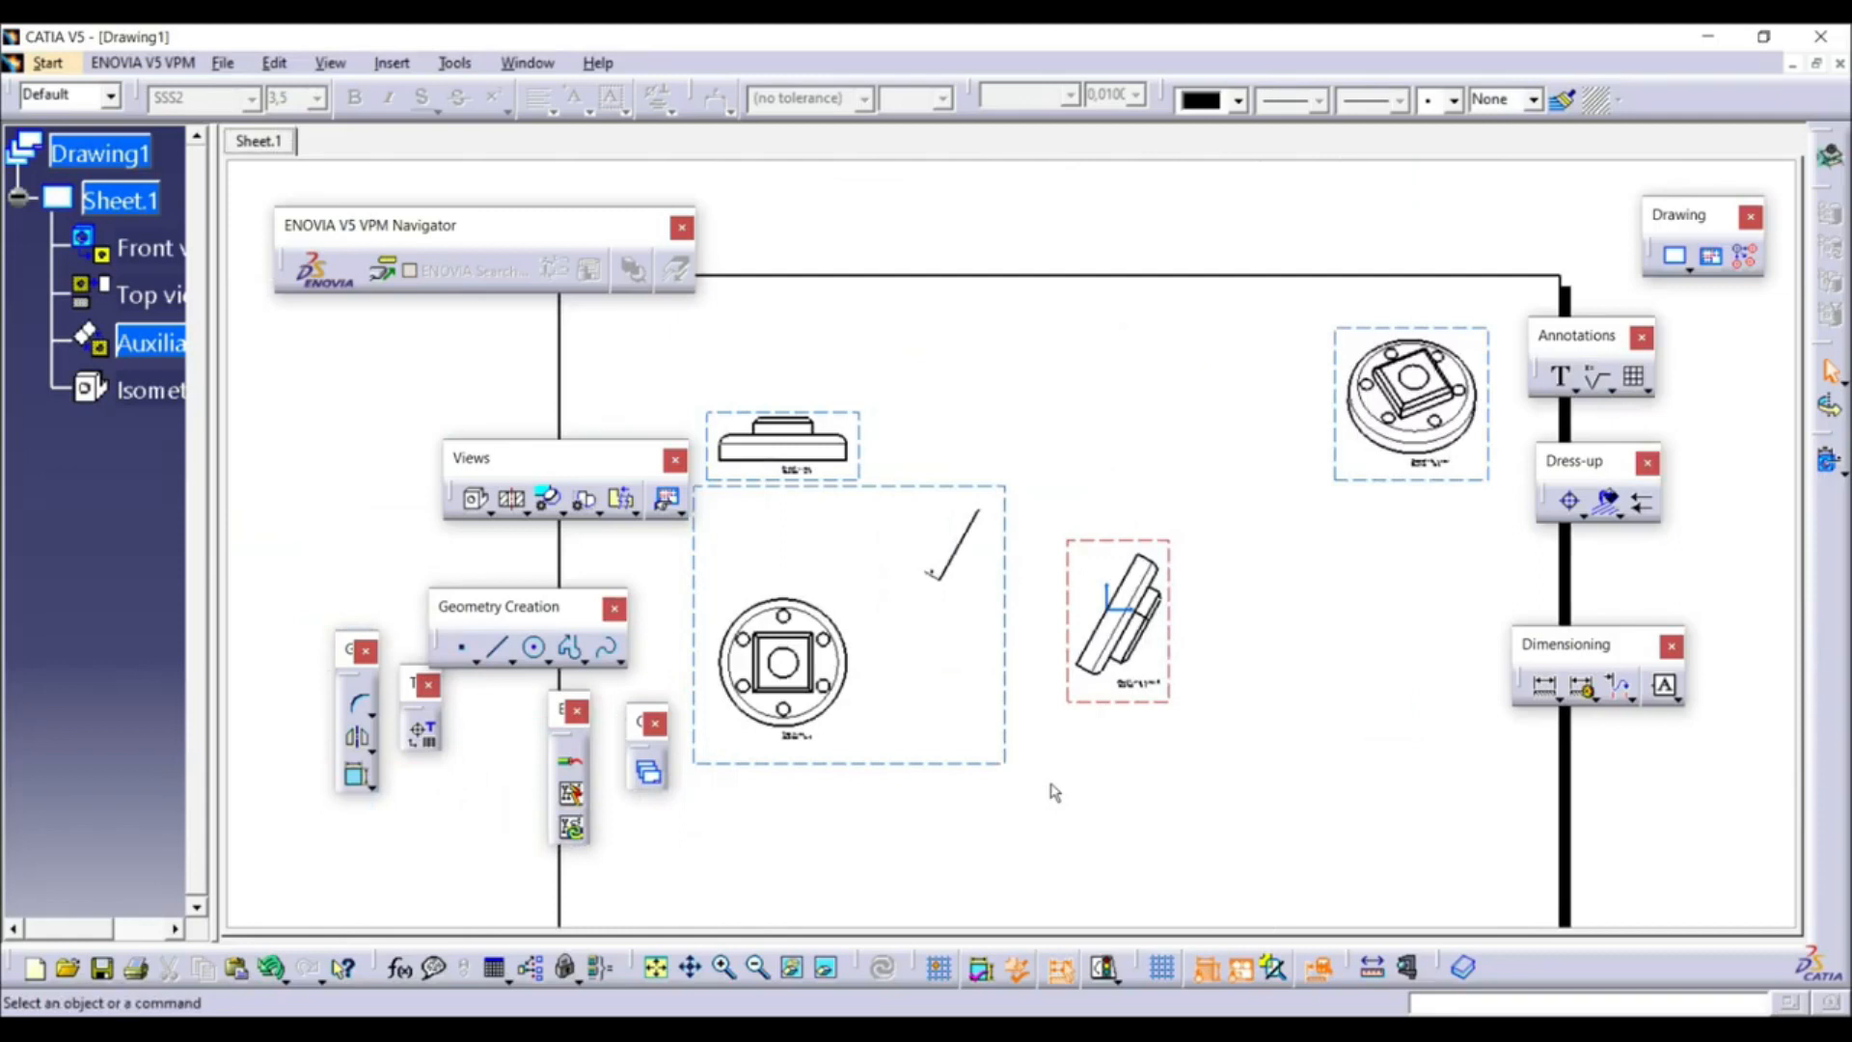
Start an advanced front view named Front View with a scale of 2:1
left_click(490, 513)
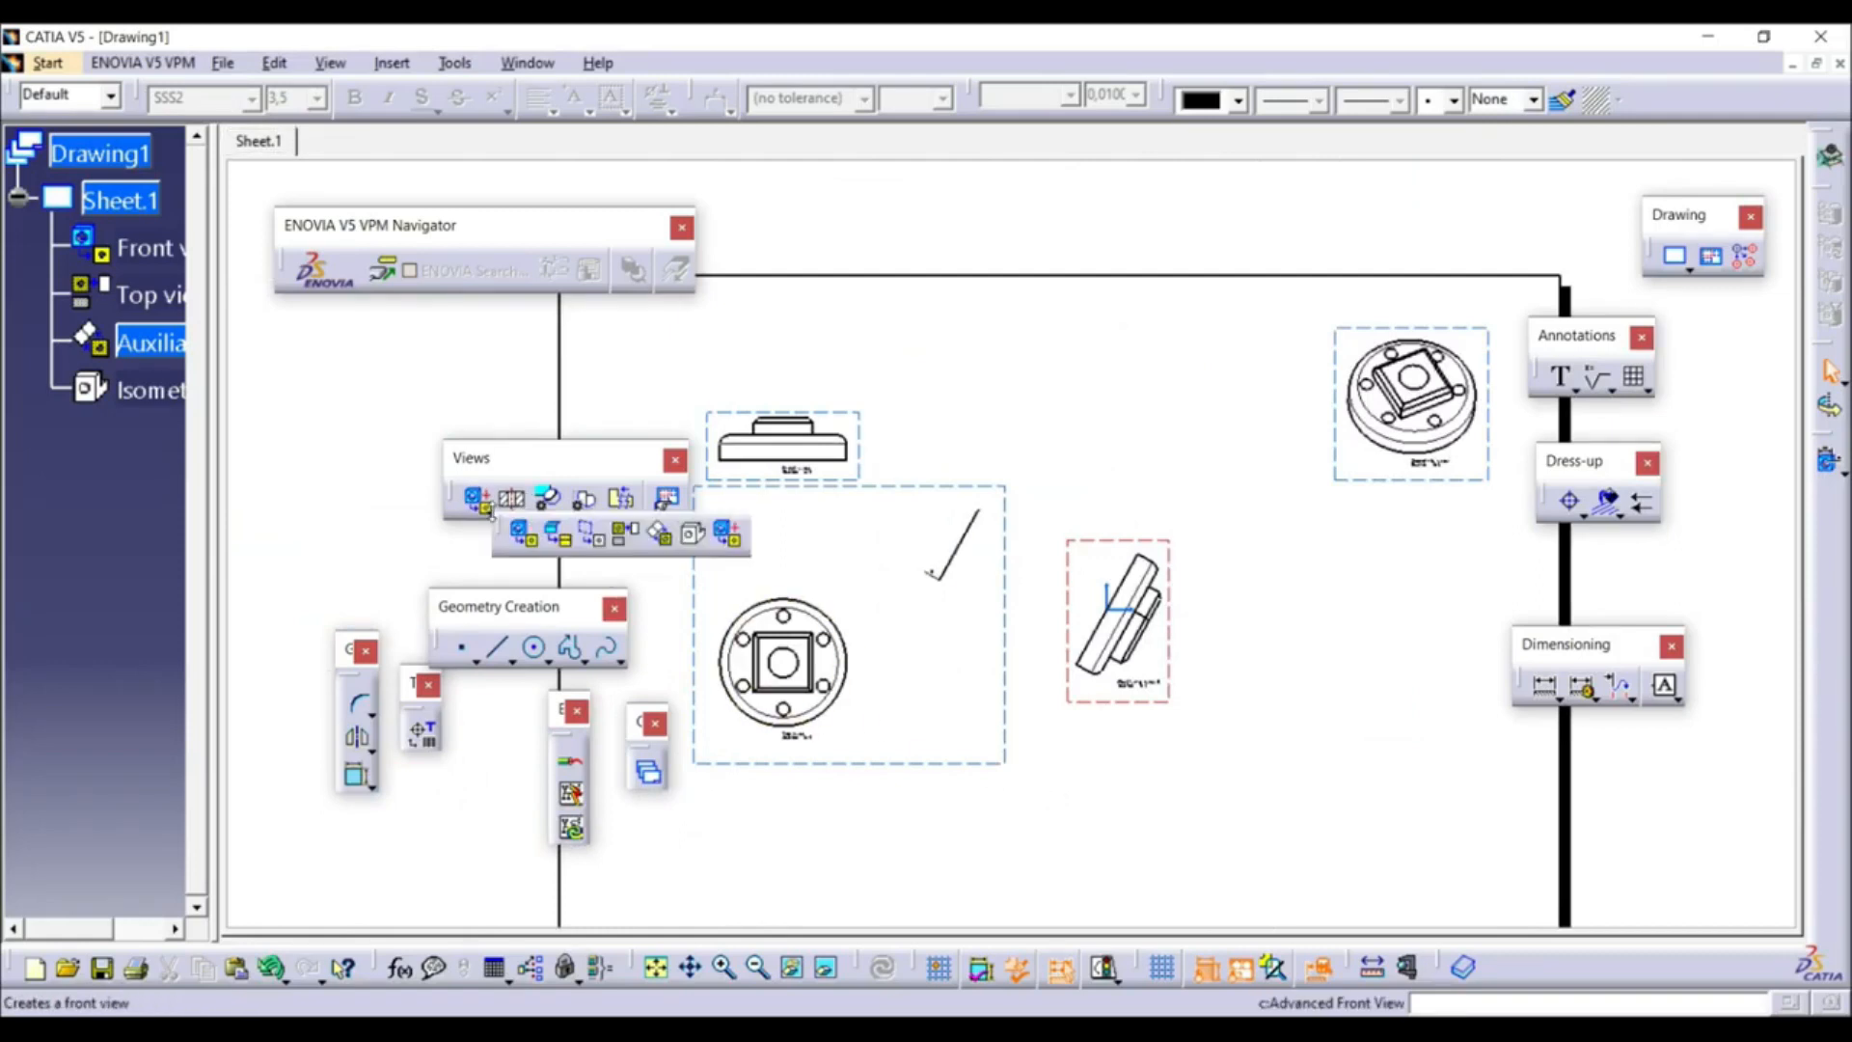
left_click(729, 533)
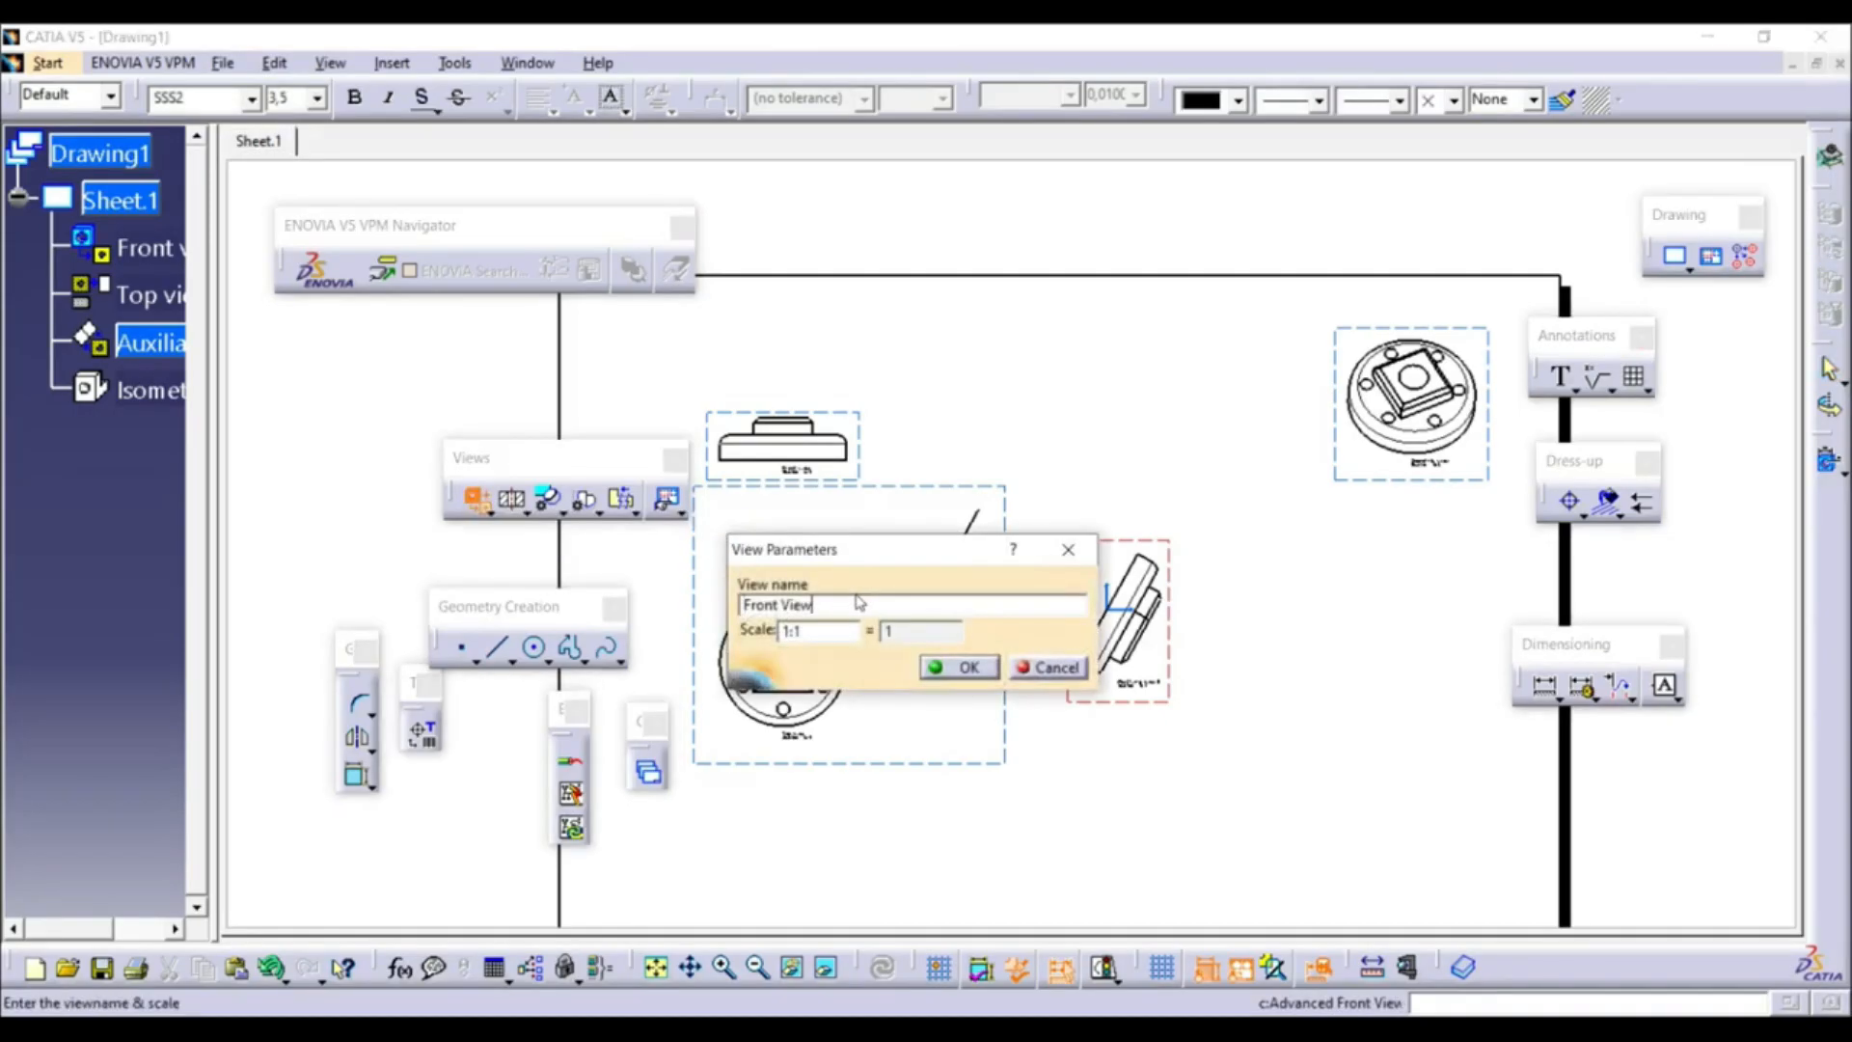
left_click_drag(838, 603, 741, 605)
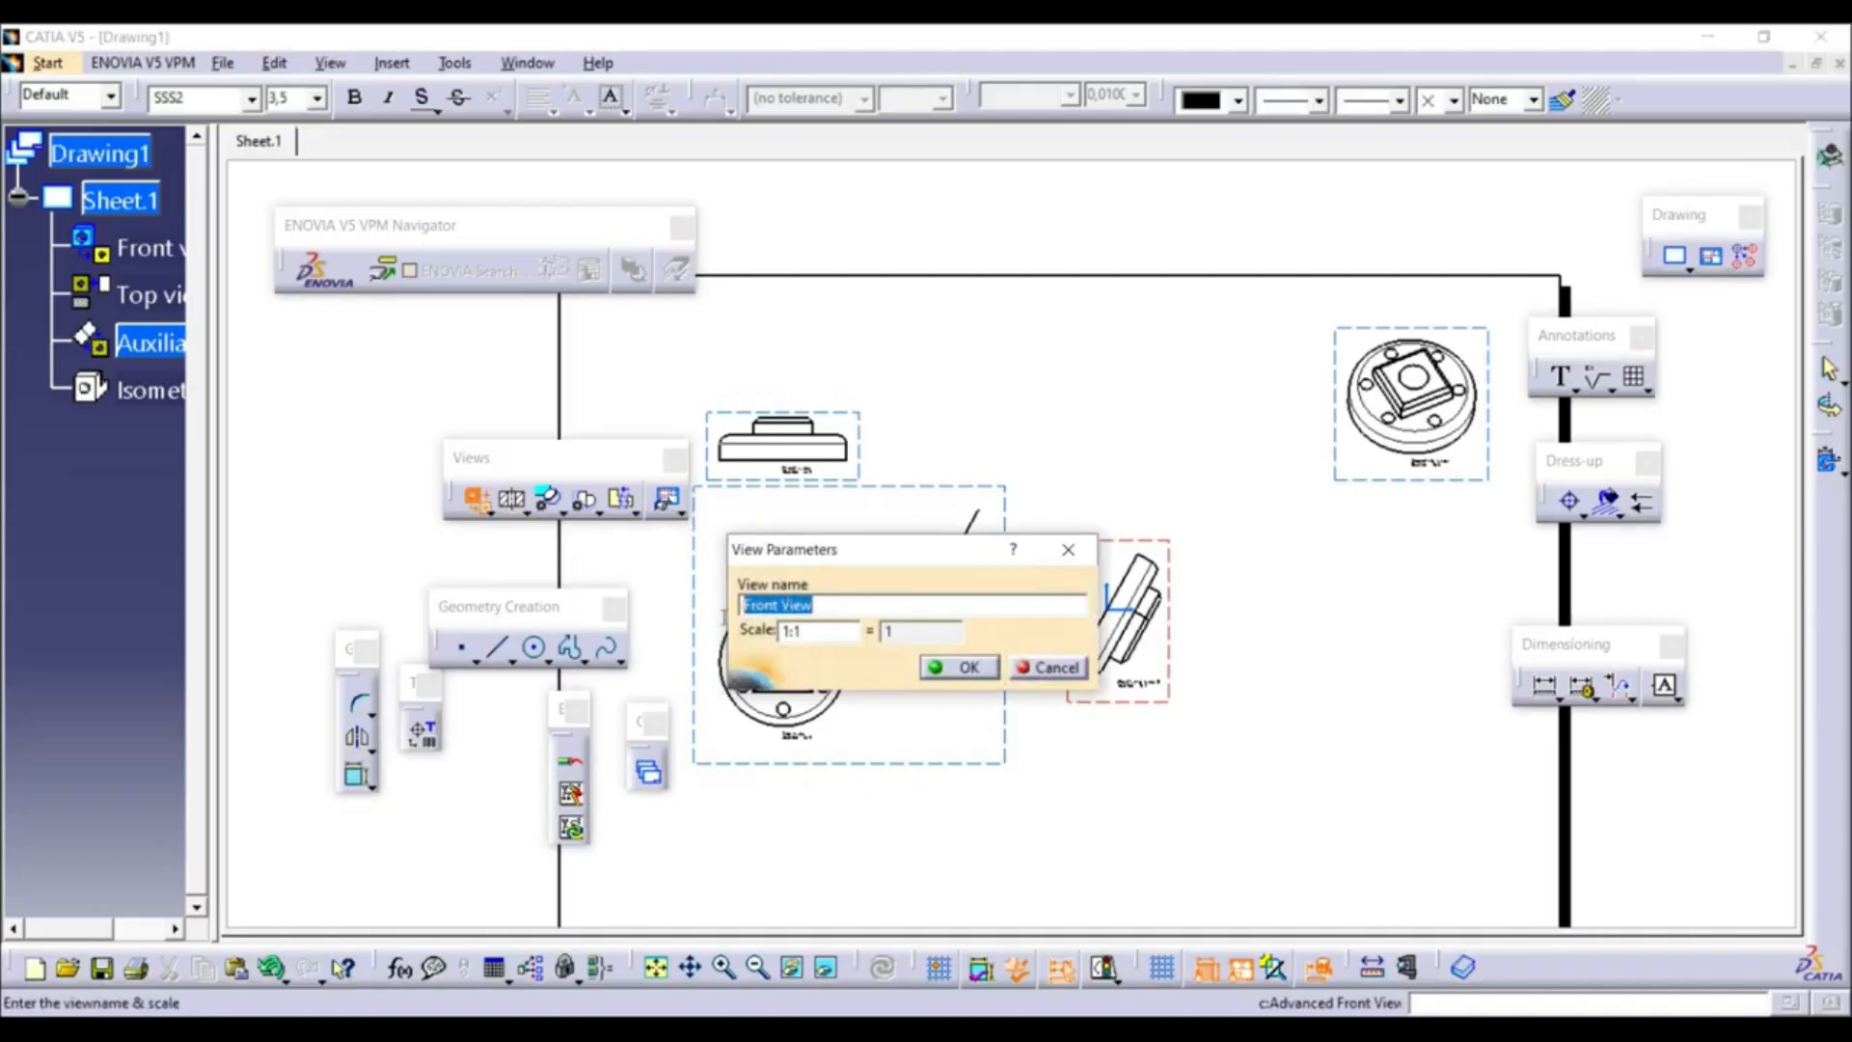
left_click(793, 630)
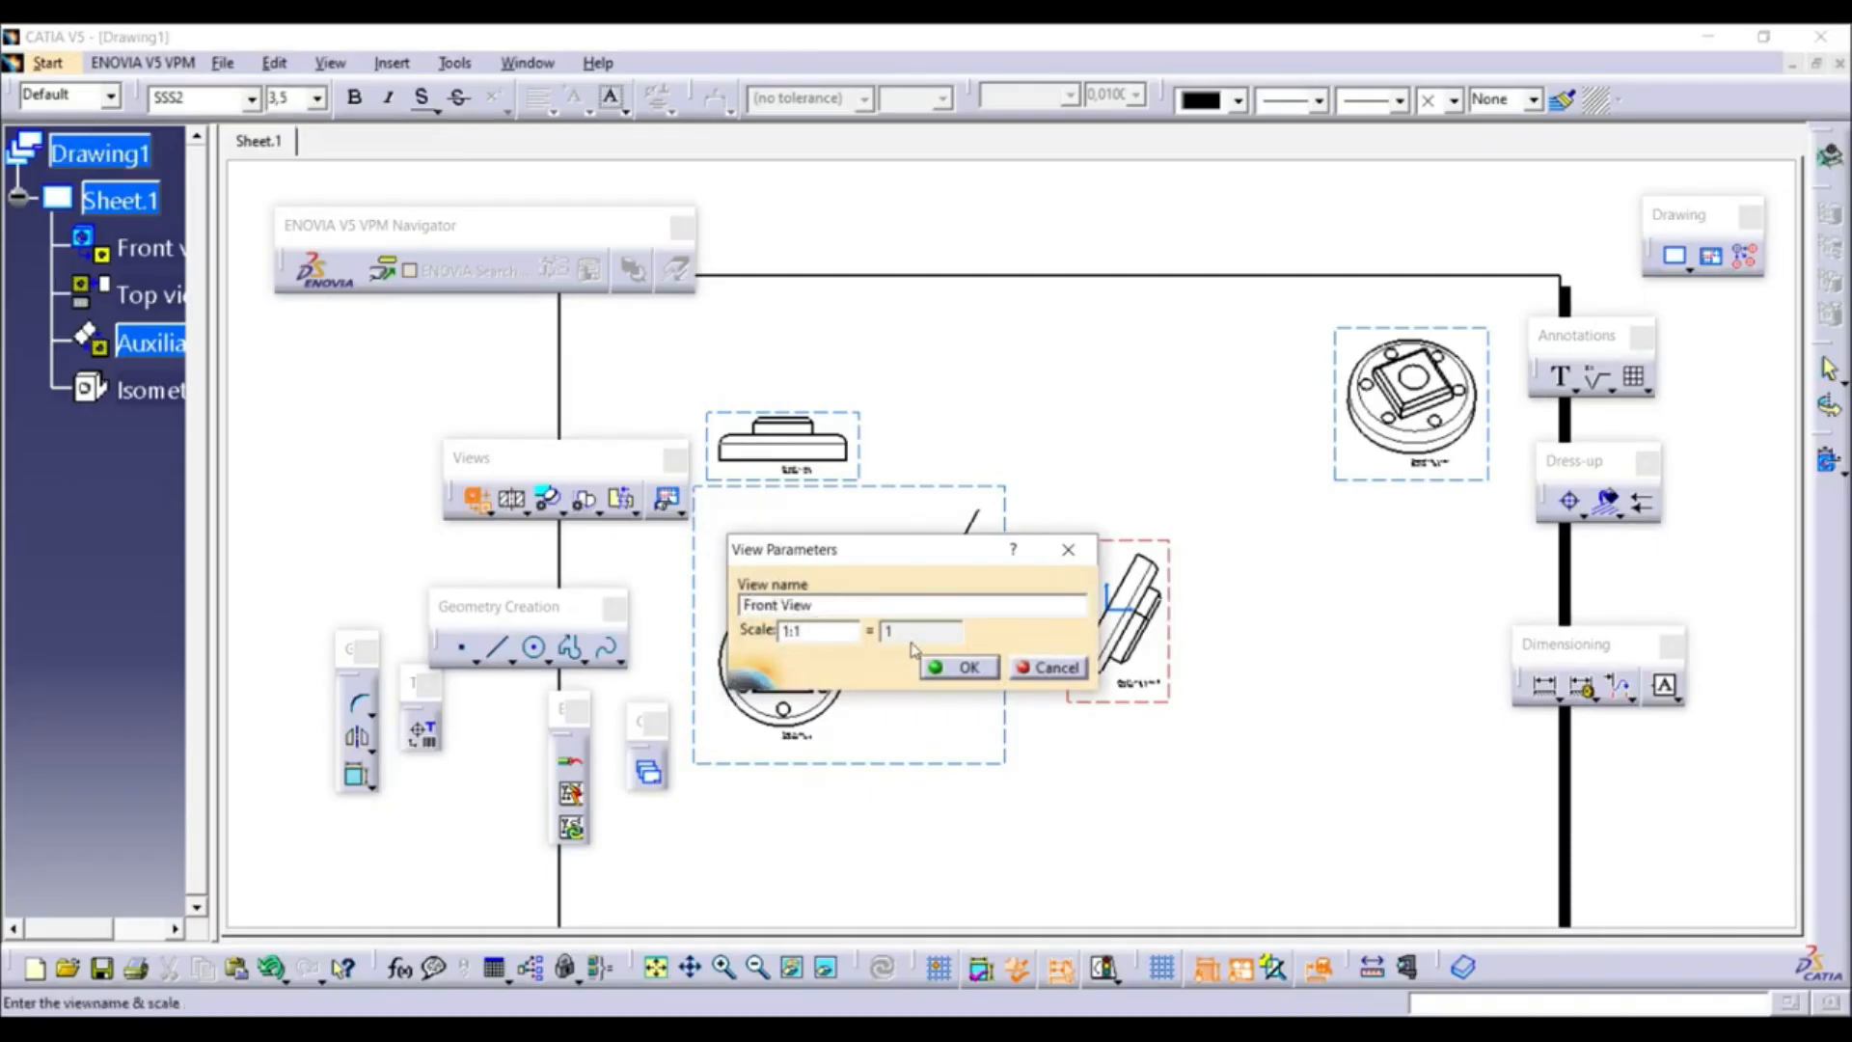
left_click(978, 675)
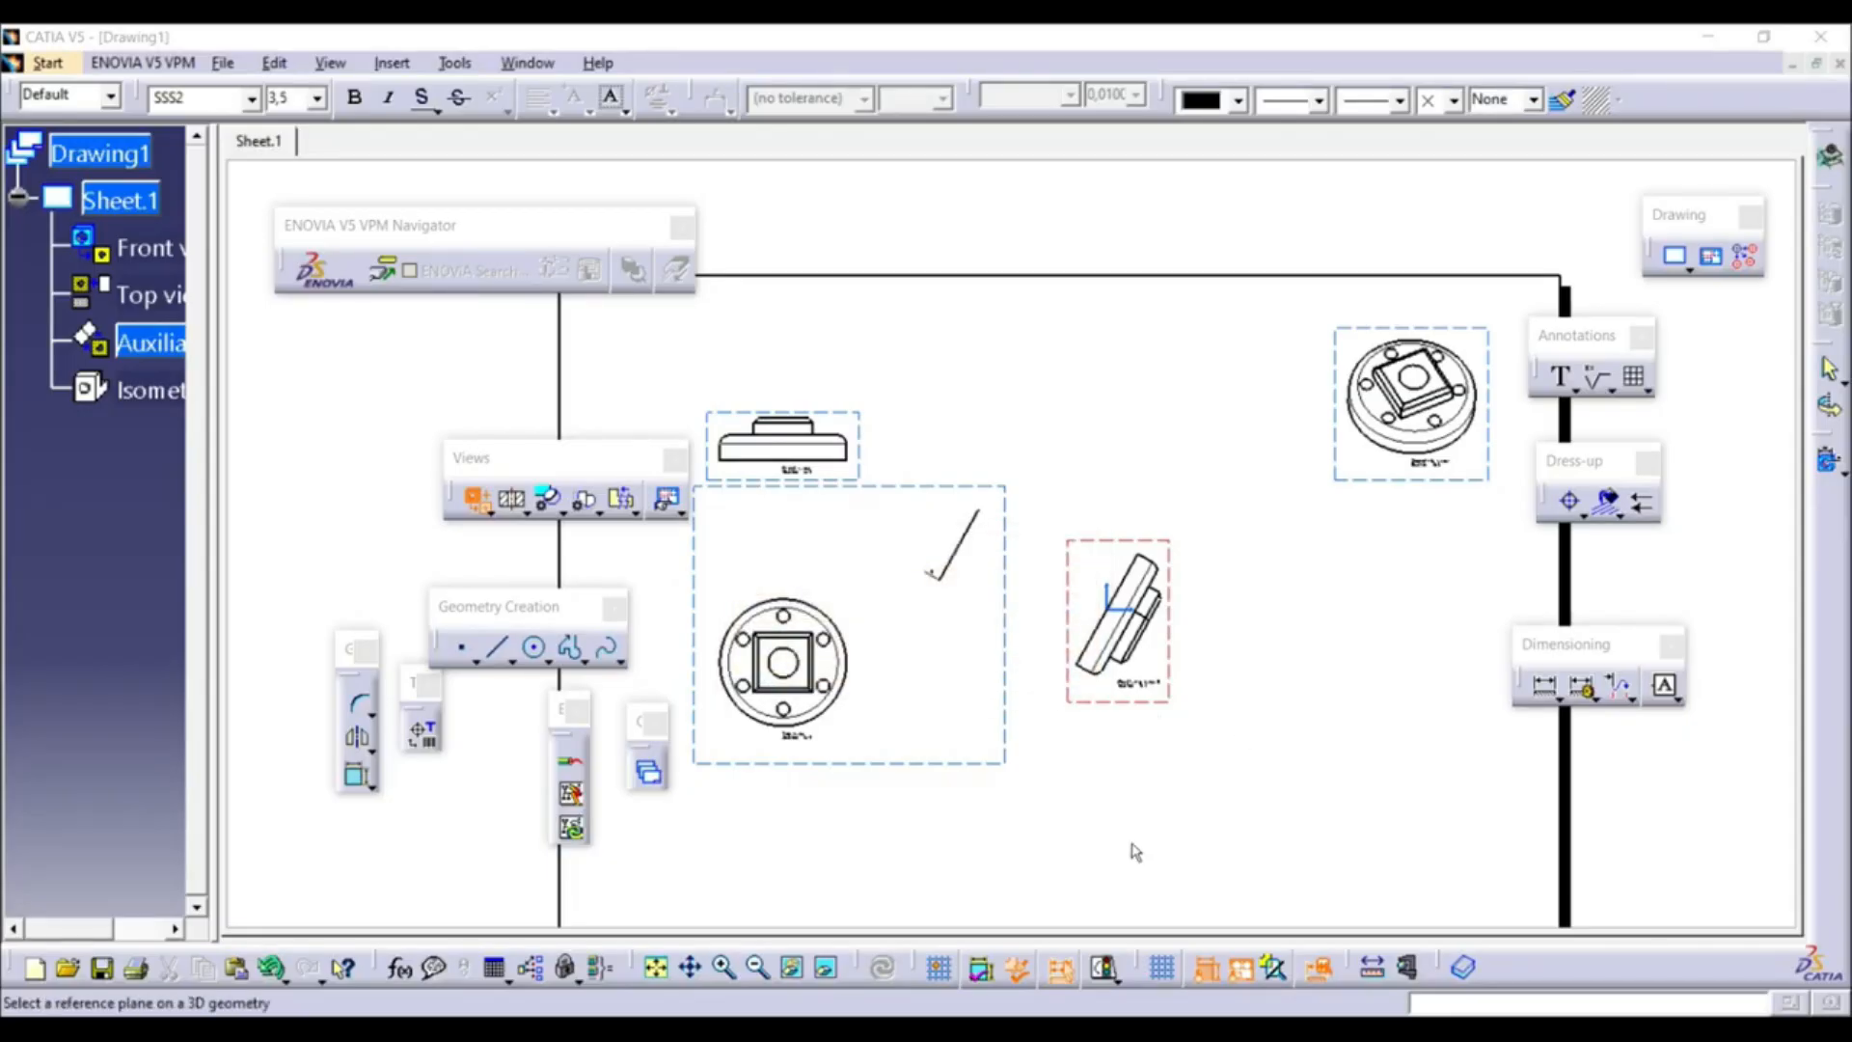
Orient the advanced front view by the side face of the part's square boss and place it in the lower right of the sheet
left_click(521, 66)
left_click(546, 218)
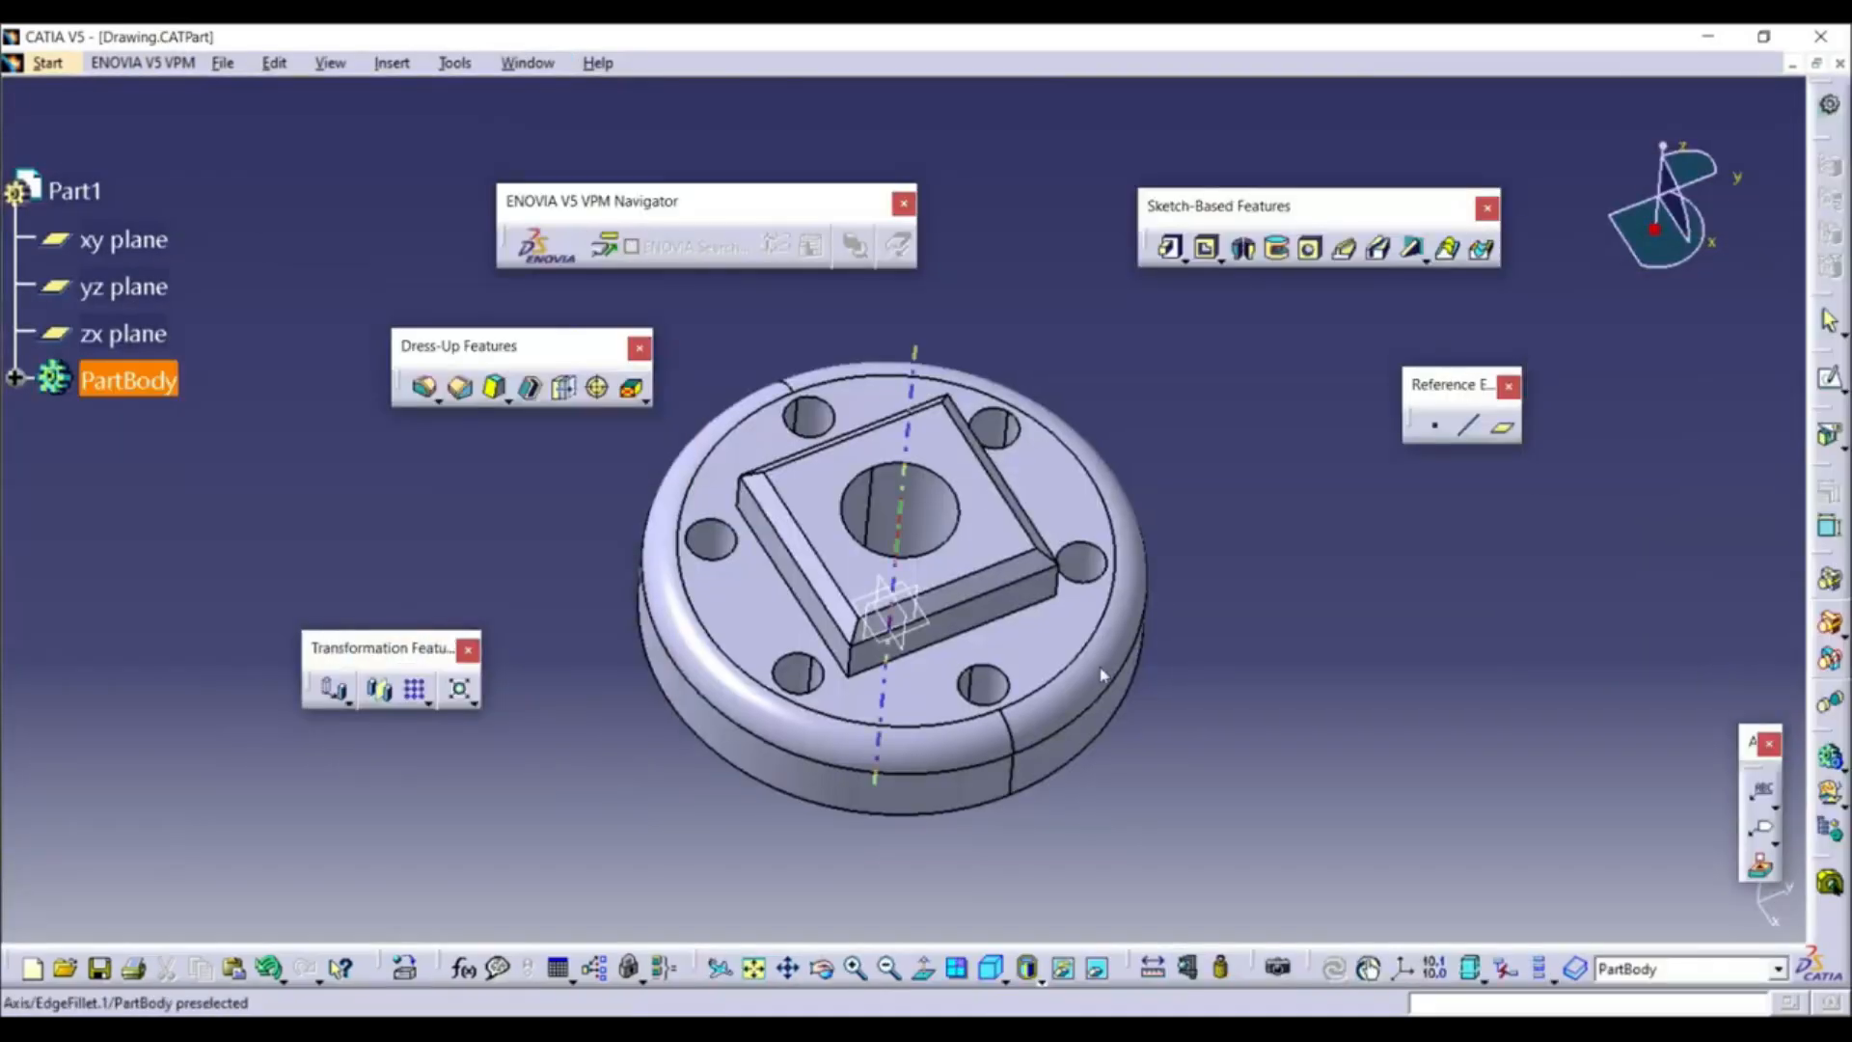
left_click(815, 623)
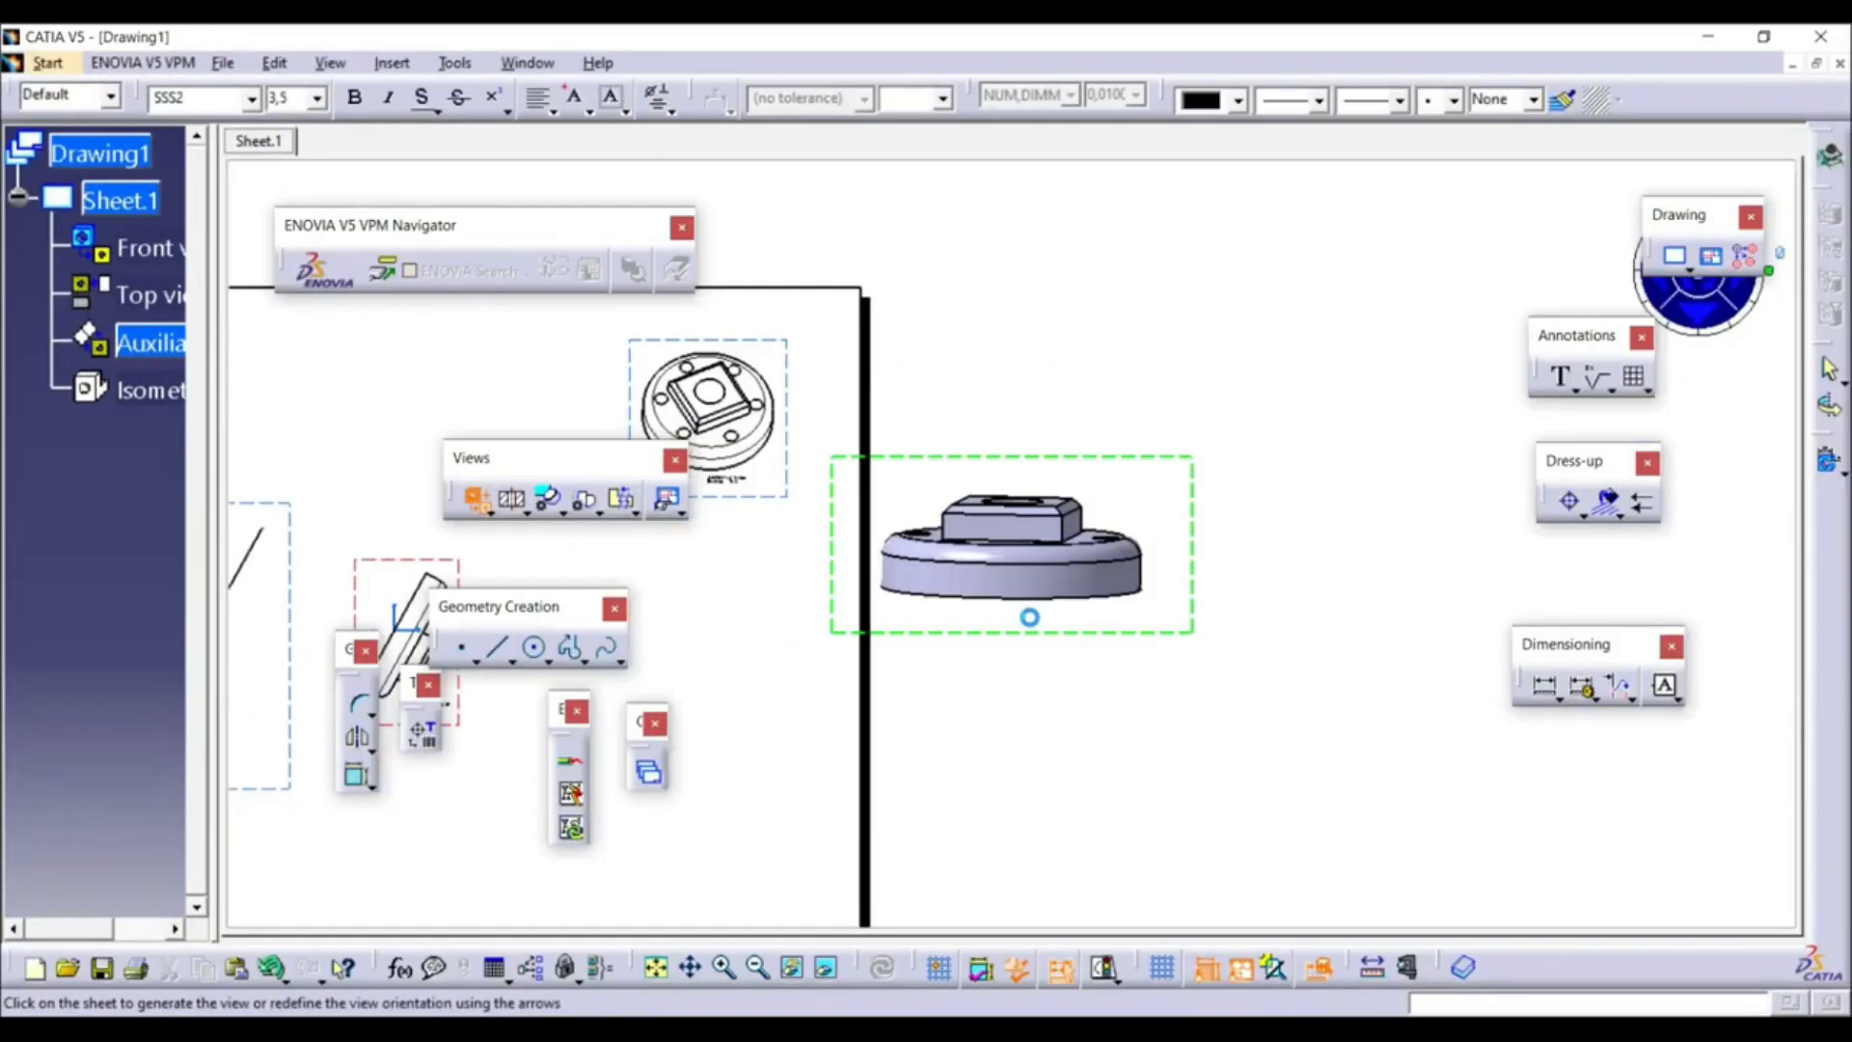
mouse_move(770, 683)
middle_mouse_down()
mouse_move(1137, 534)
mouse_move(1199, 610)
middle_mouse_up()
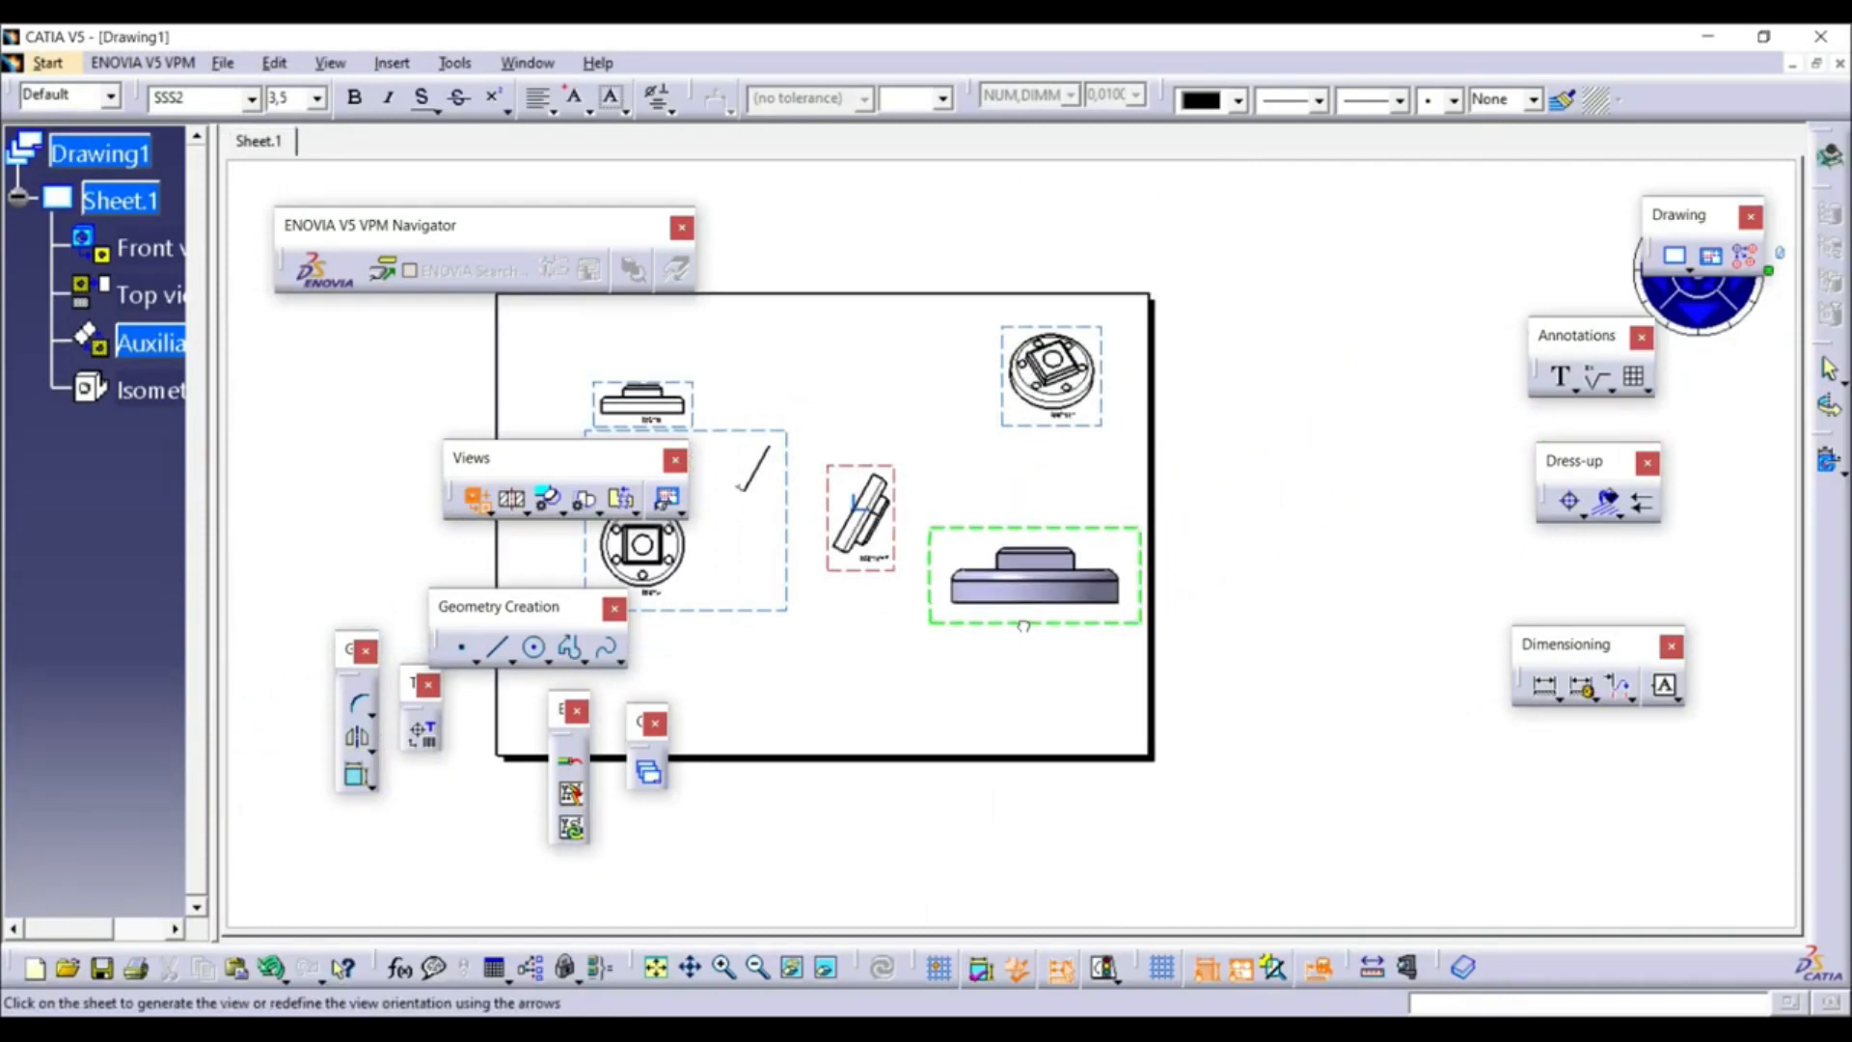
left_click(940, 719)
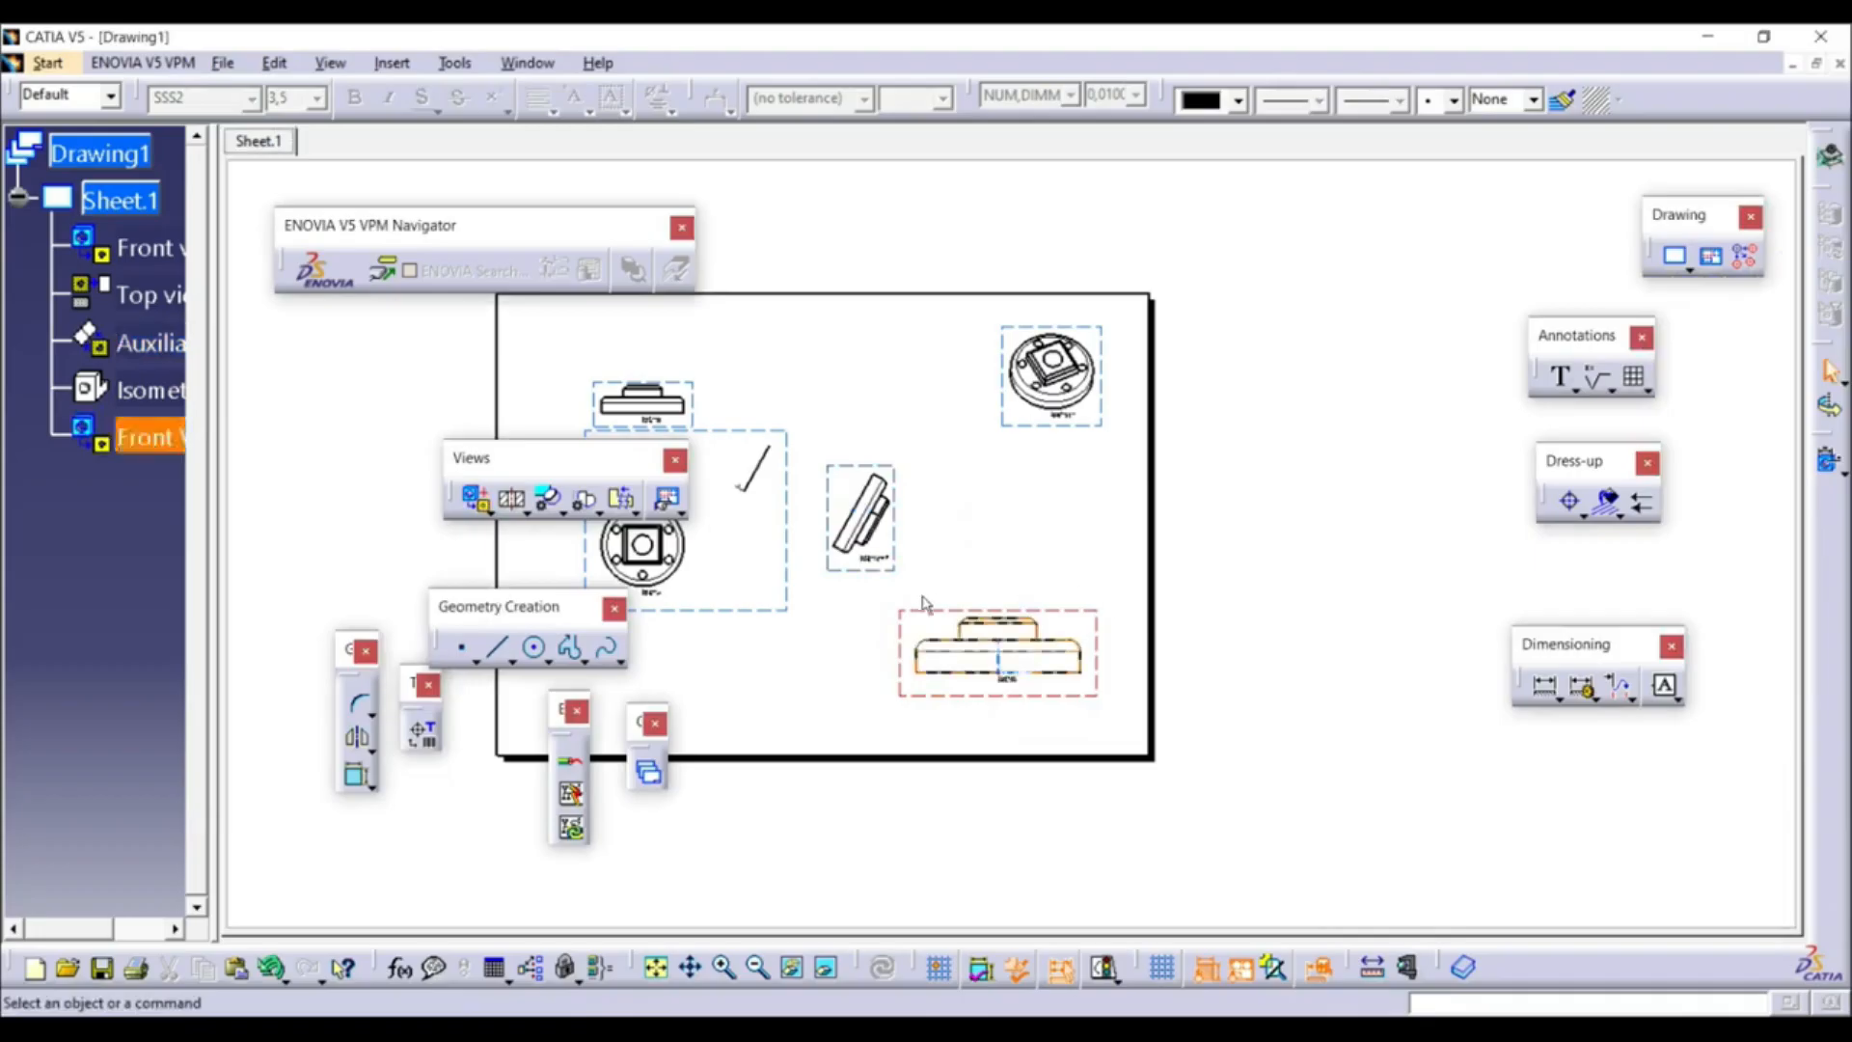
mouse_move(926, 704)
middle_mouse_down("ctrl")
mouse_move(901, 562)
mouse_move(934, 473)
mouse_move(951, 261)
mouse_move(1055, 318)
mouse_move(1013, 231)
mouse_move(1181, 470)
mouse_move(1045, 508)
mouse_move(1020, 289)
mouse_move(1364, 575)
middle_mouse_up("ctrl")
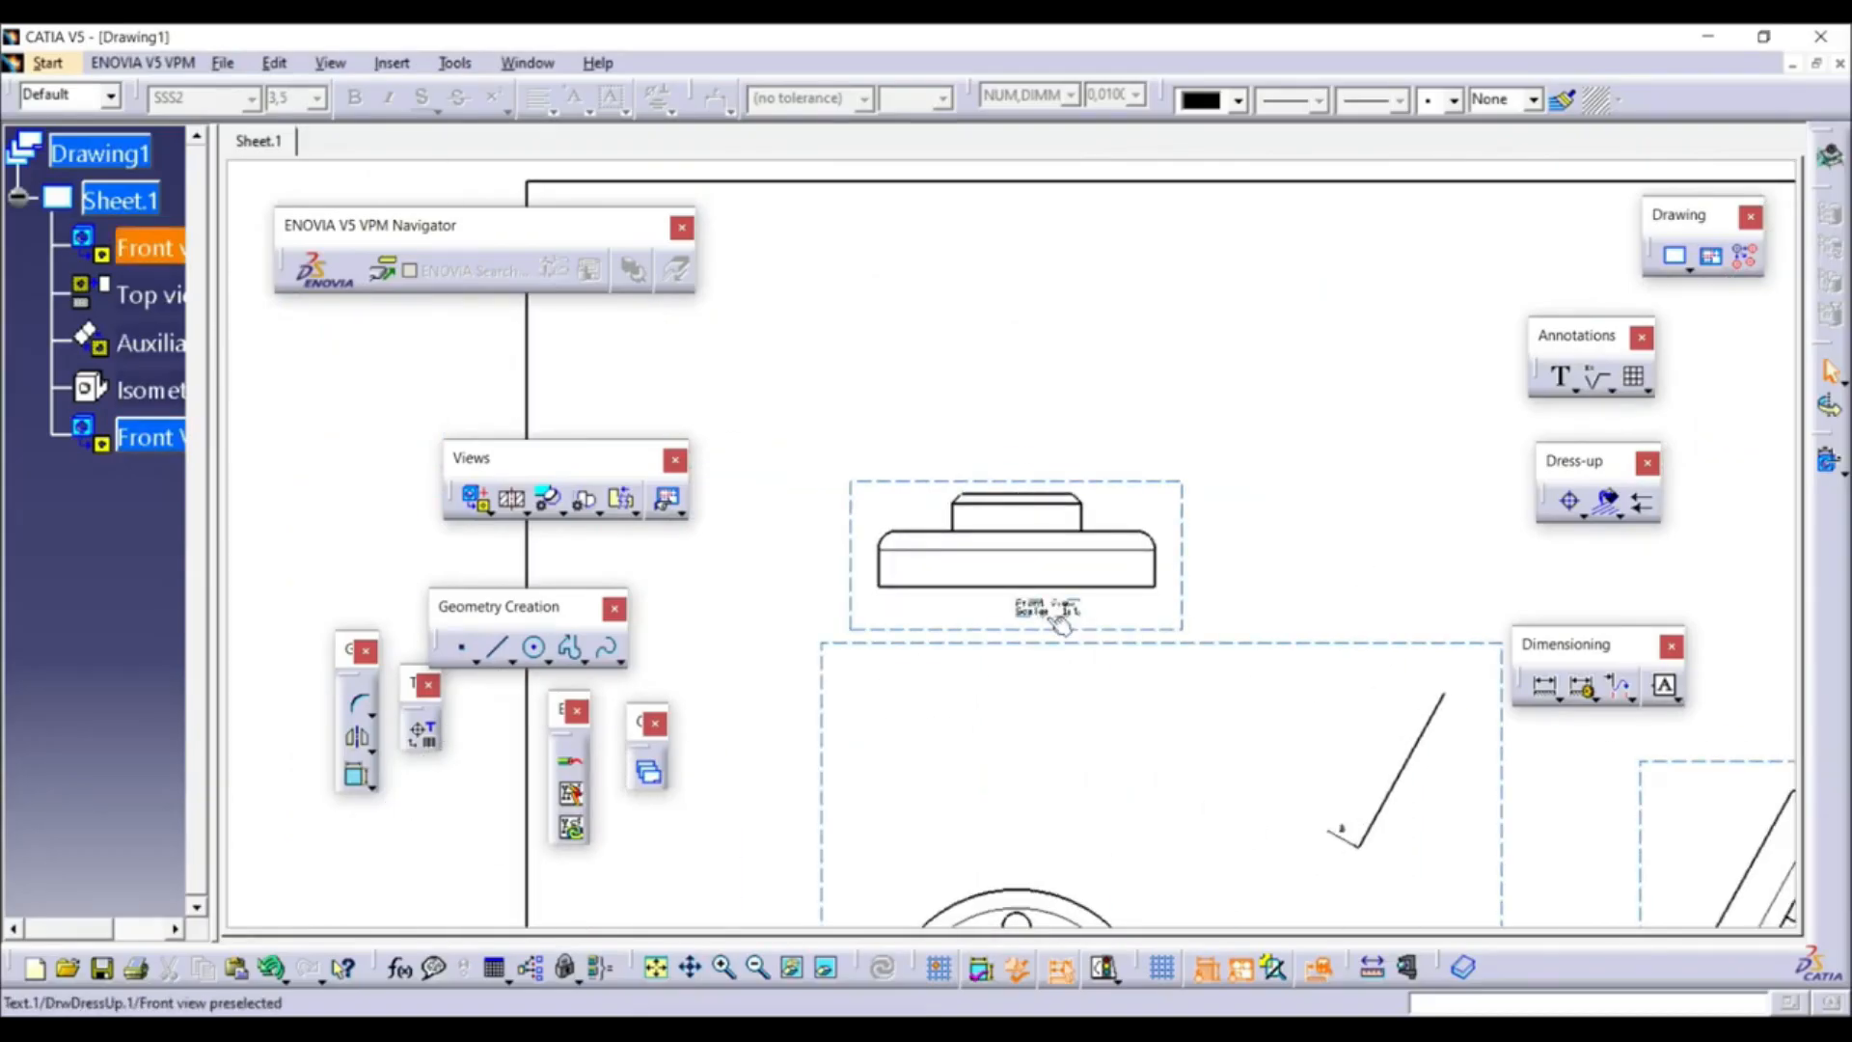
mouse_move(1081, 617)
middle_mouse_down("ctrl")
mouse_move(1217, 733)
mouse_move(1042, 604)
mouse_move(1101, 653)
middle_mouse_up("ctrl")
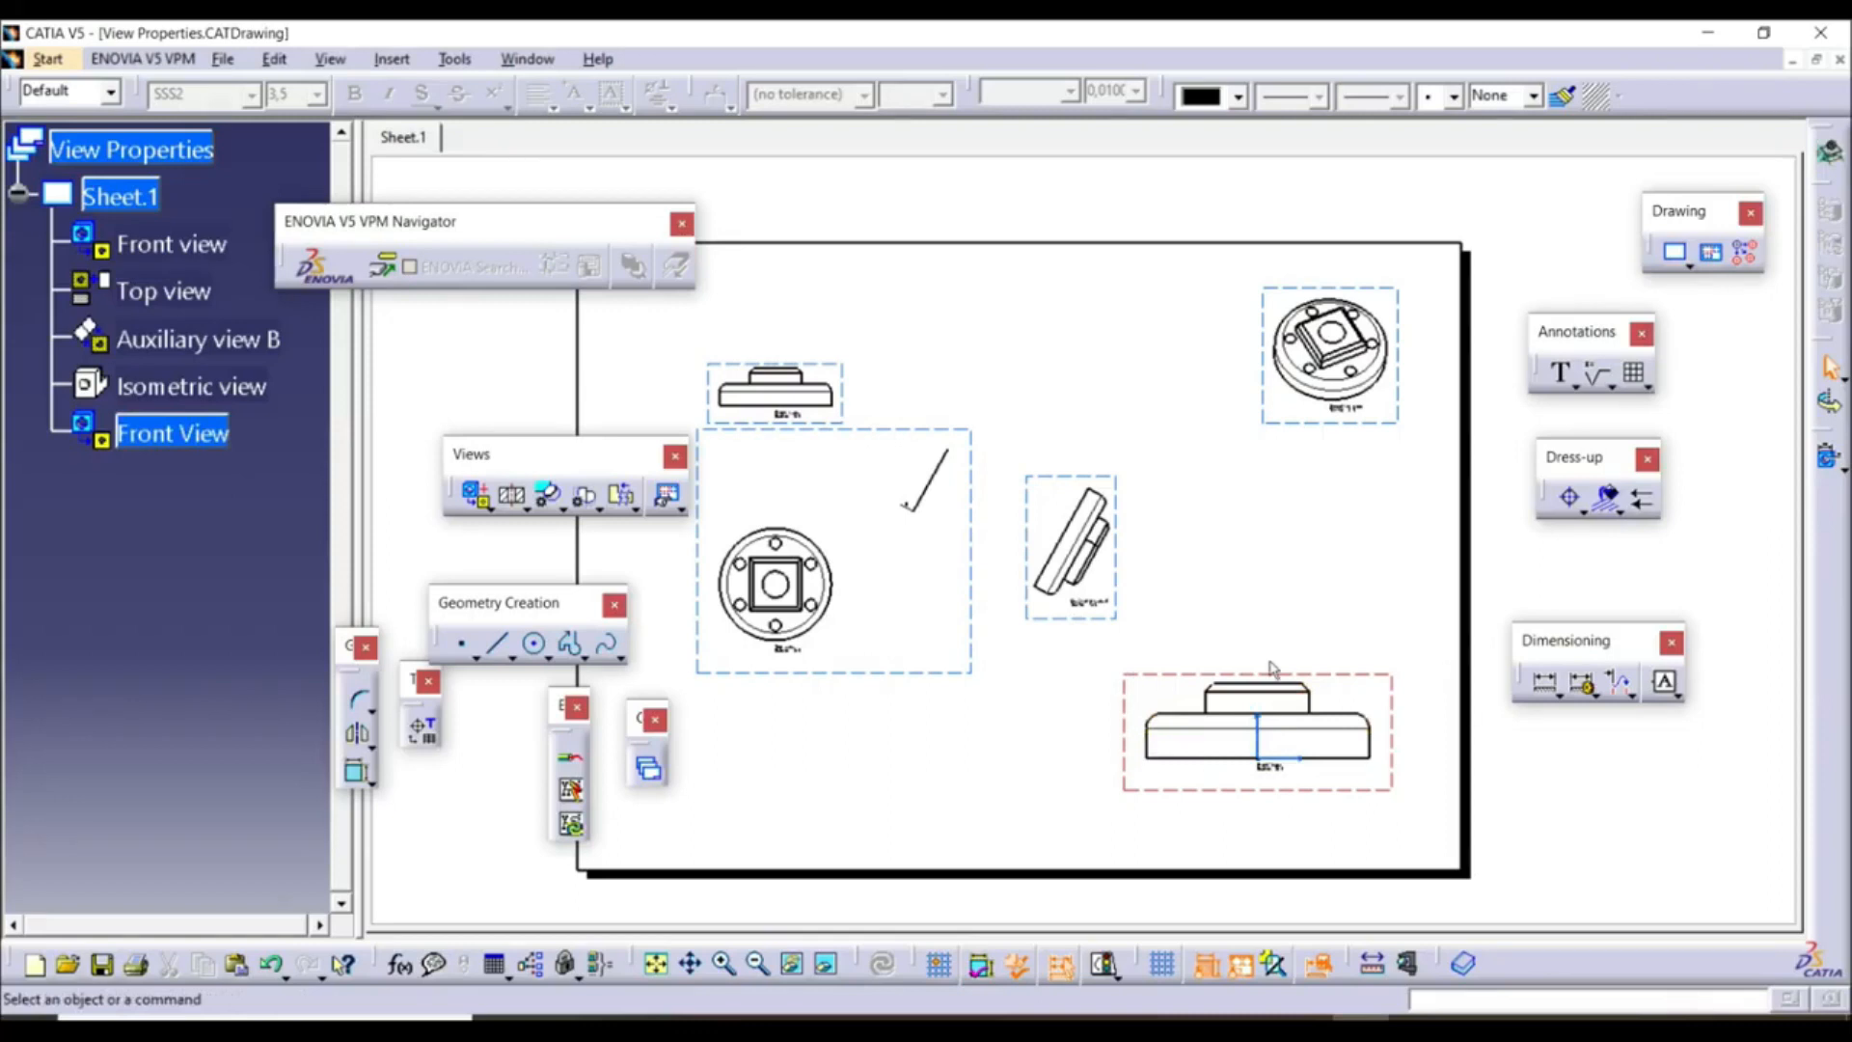
Open the properties of the enlarged front view and check its graphic and view settings
left_click(1221, 681)
right_click(1160, 686)
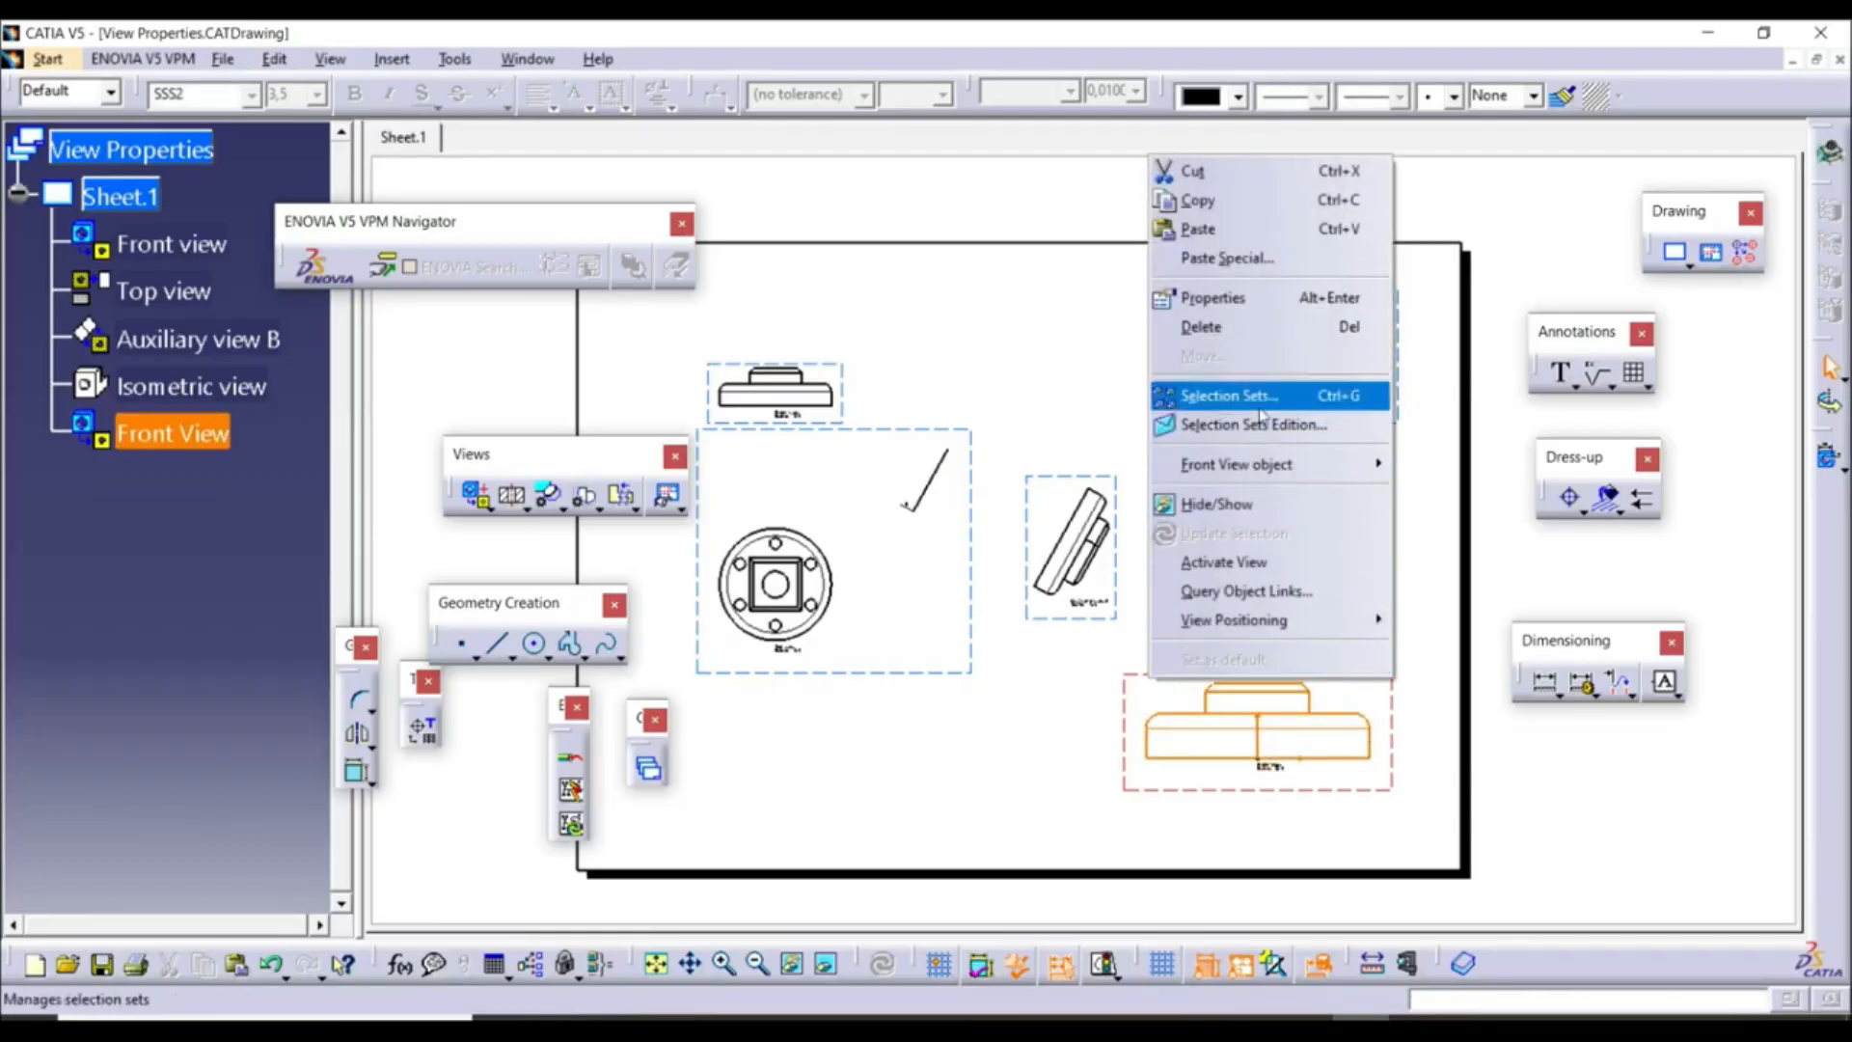
left_click(1248, 300)
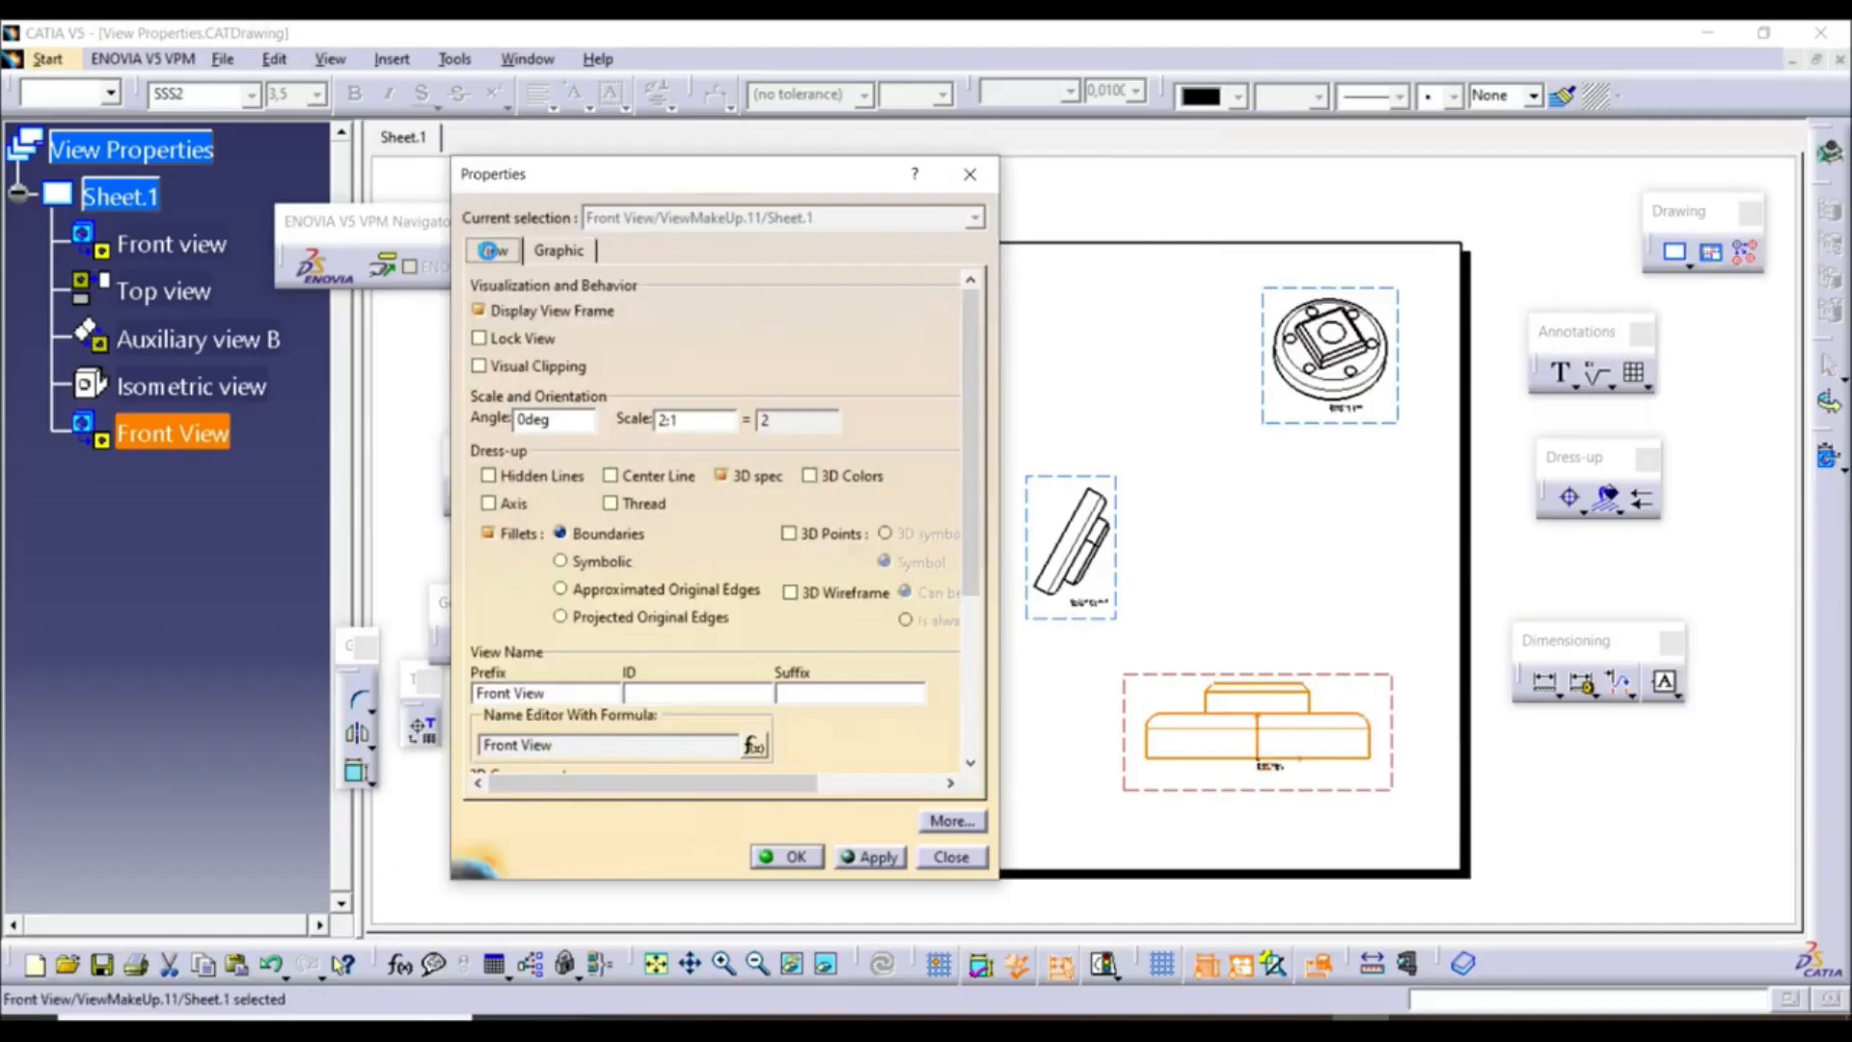
left_click_drag(1464, 87, 678, 165)
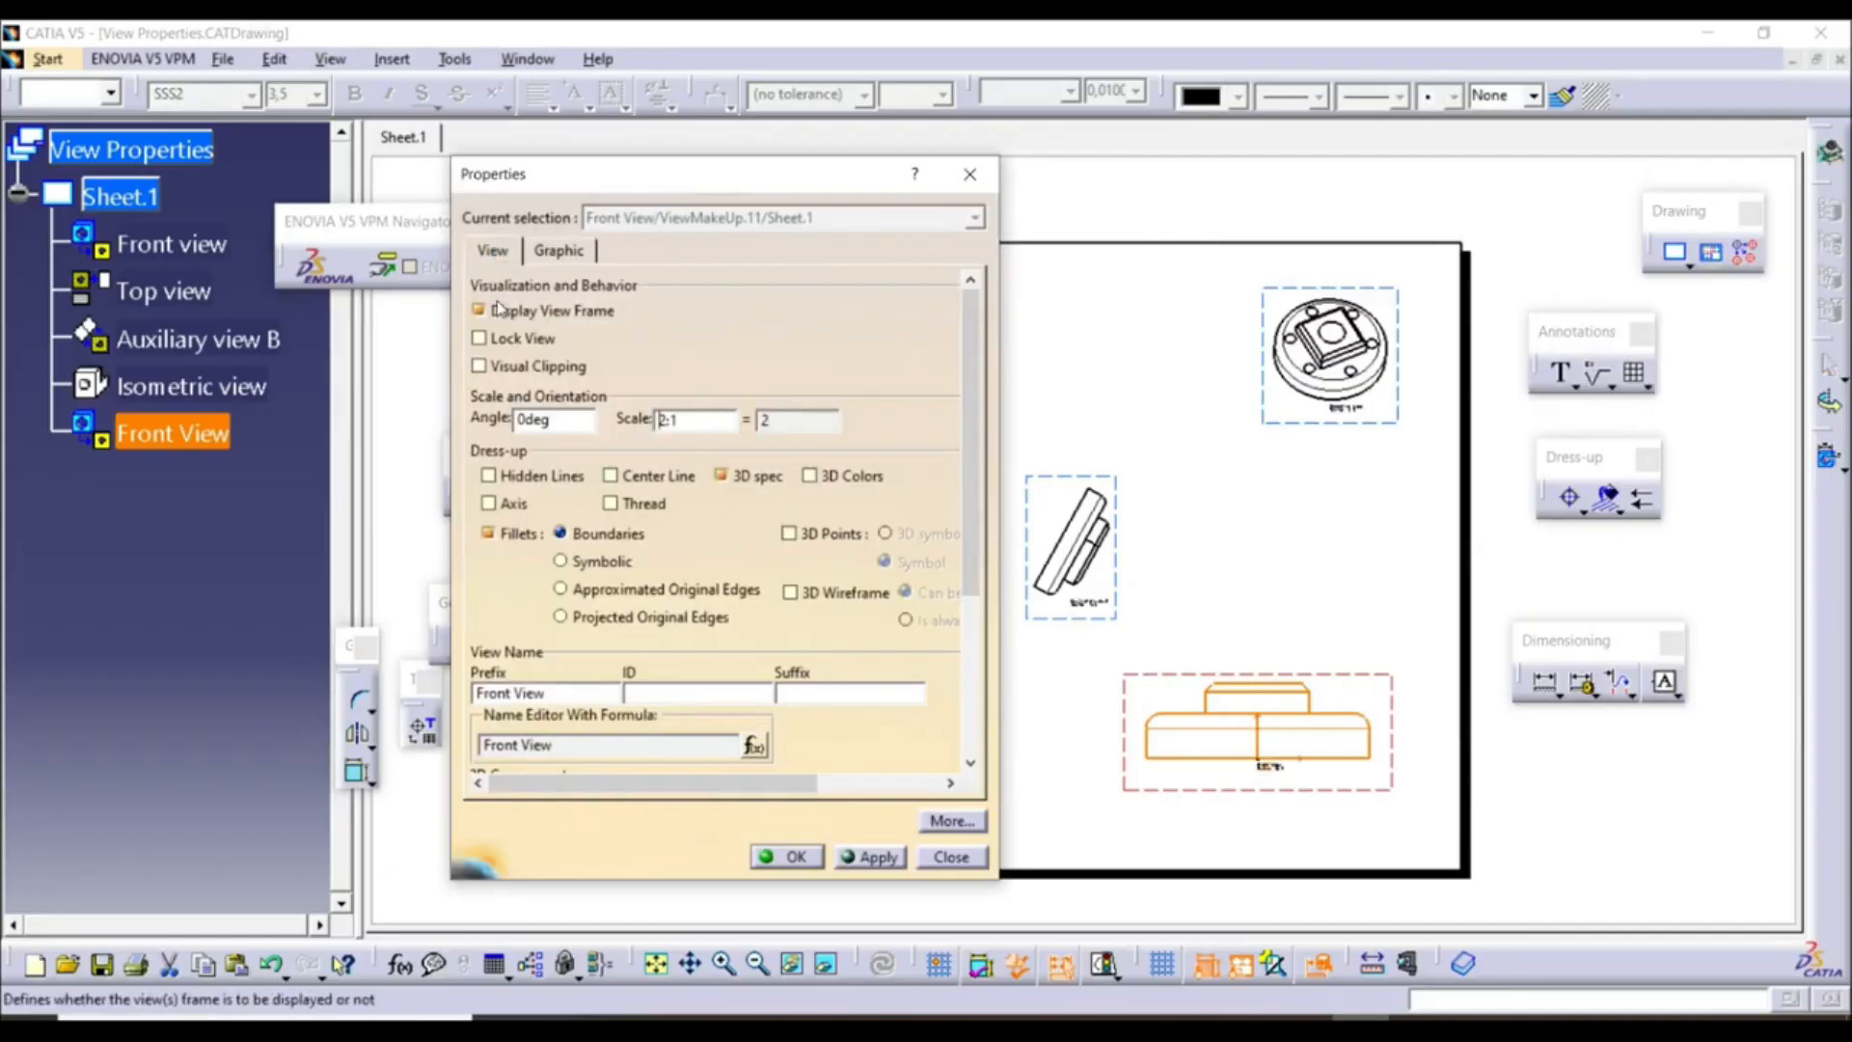
left_click(558, 250)
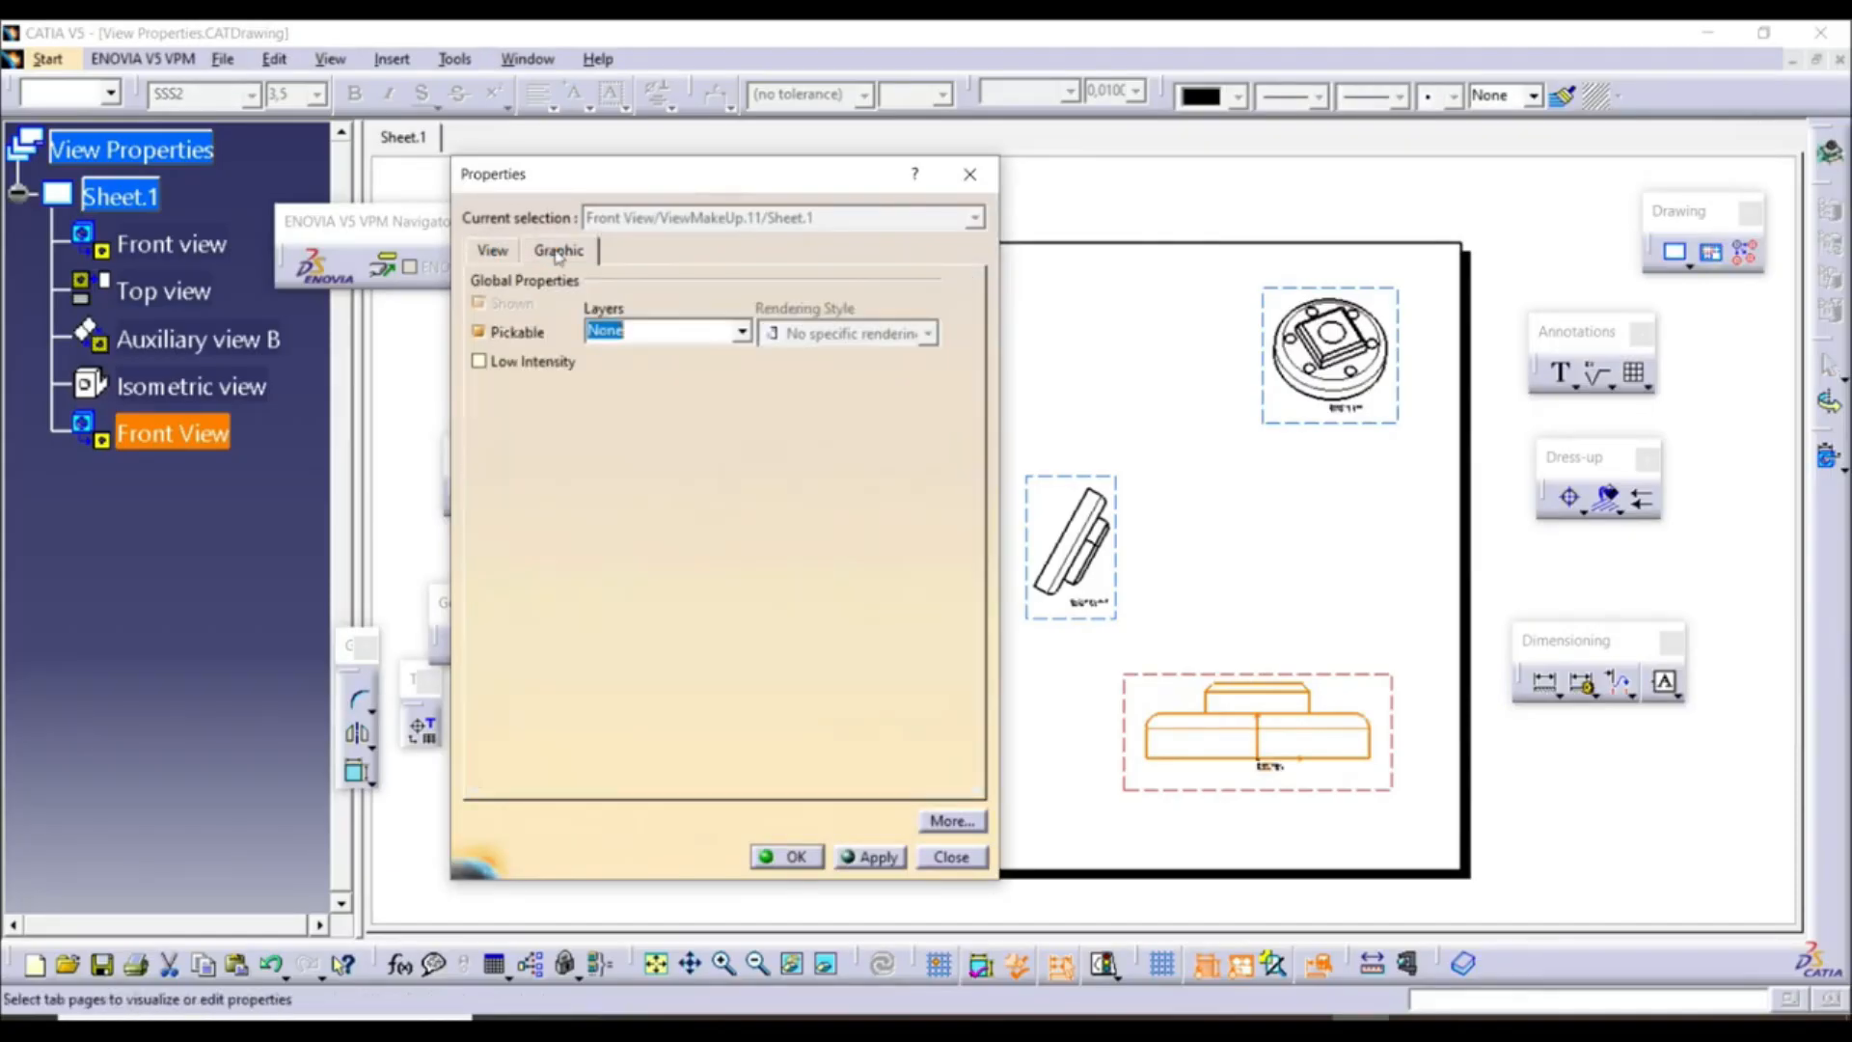
left_click(498, 252)
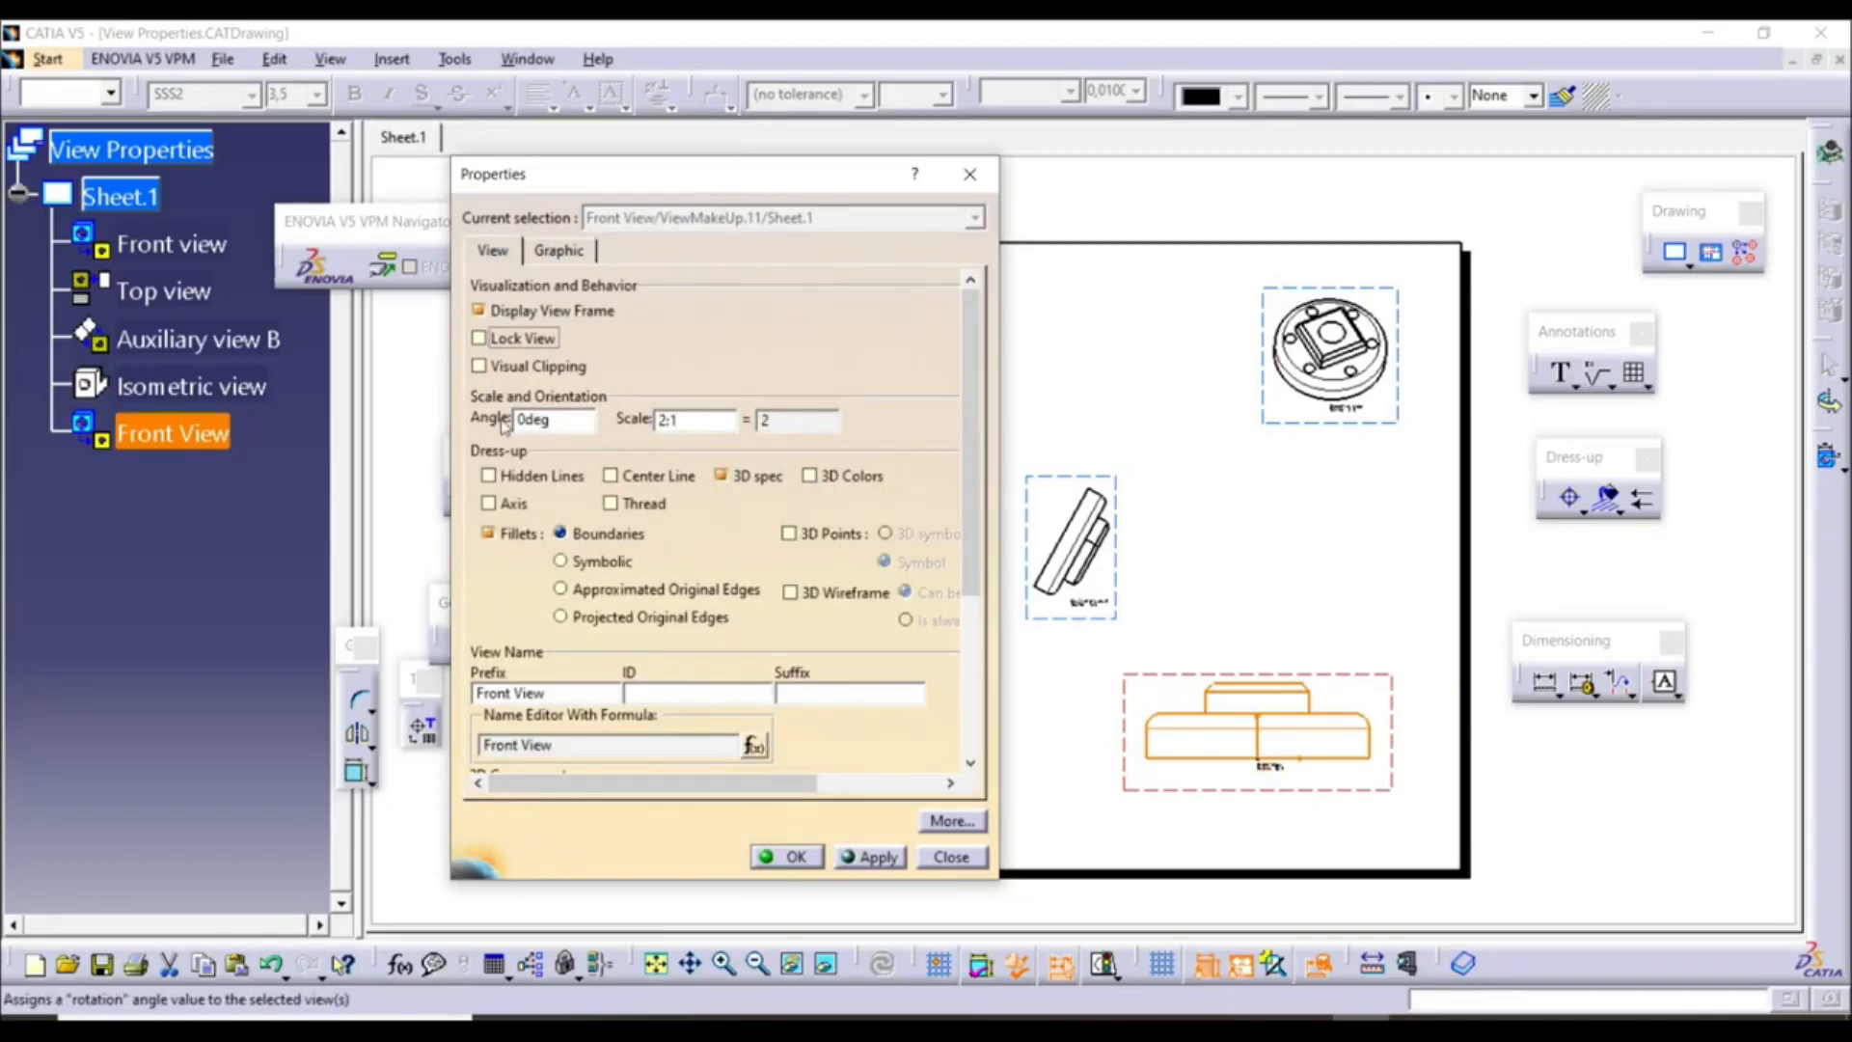
Rotate the enlarged front view to an angle of 30 degrees
double_click(579, 420)
type("30")
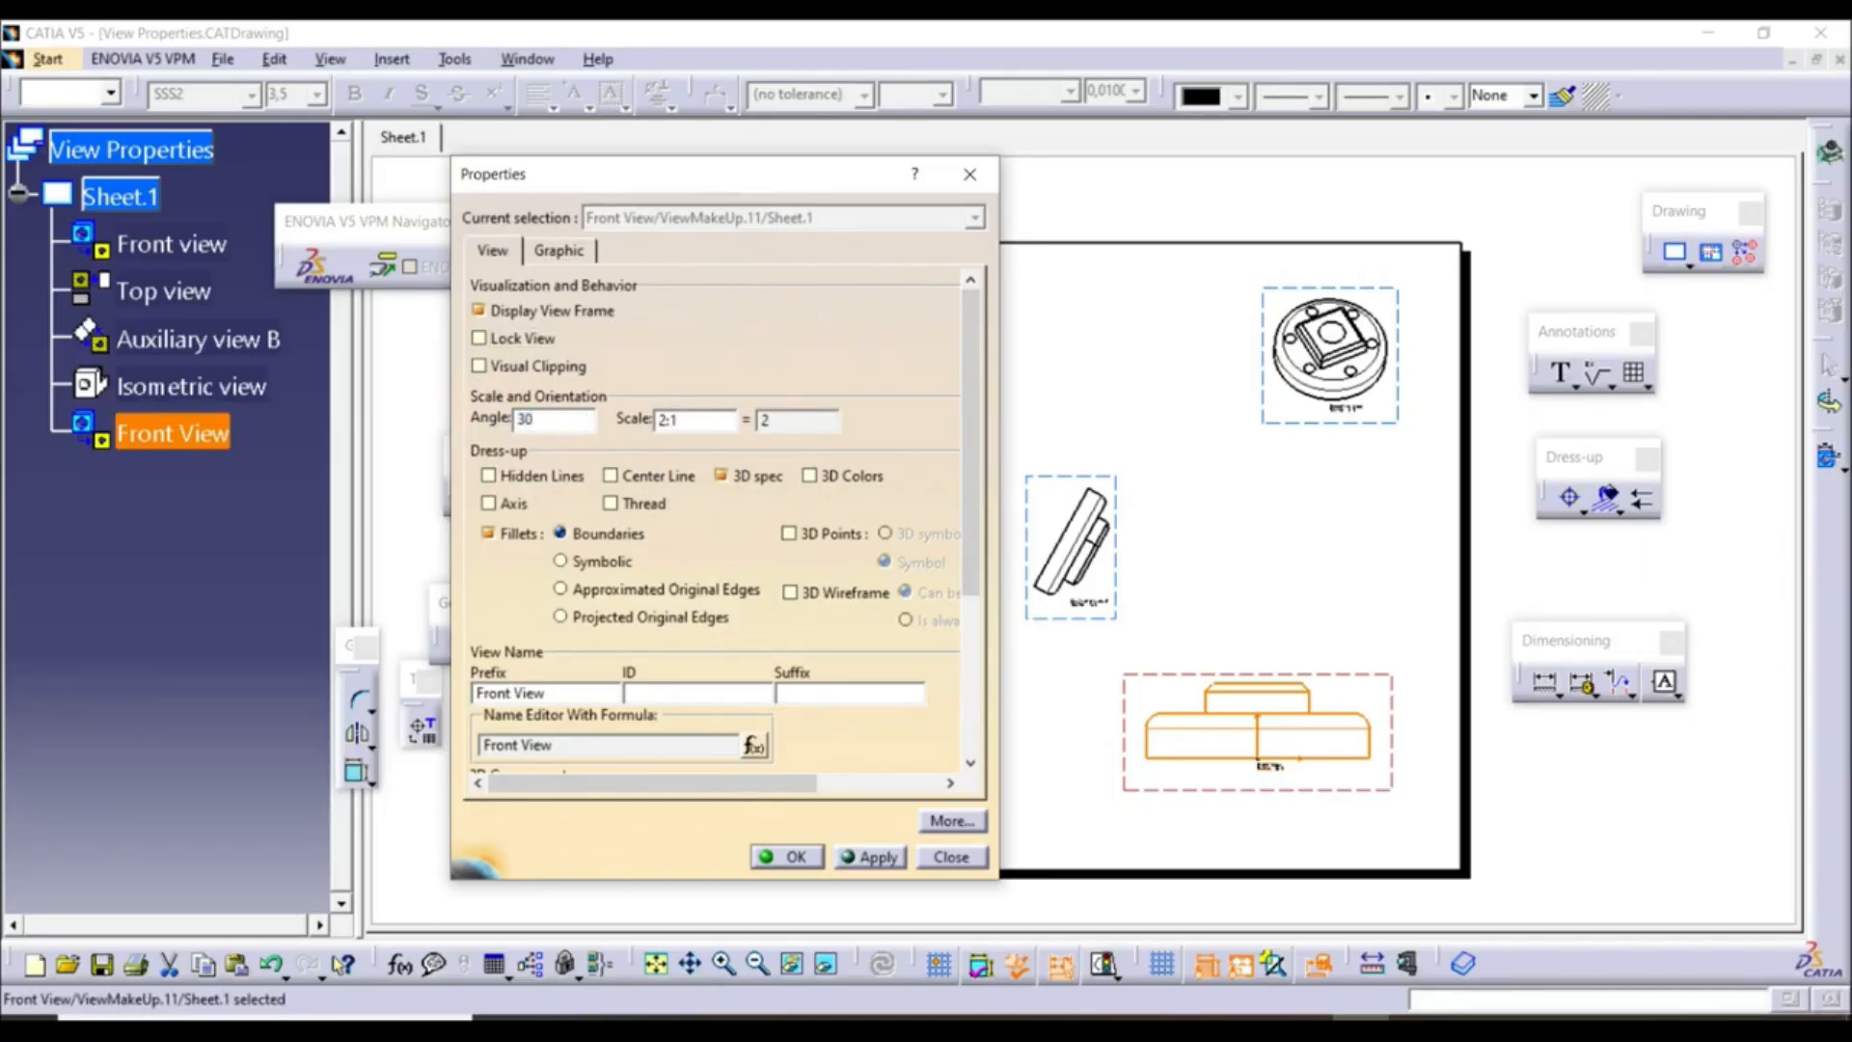
left_click(848, 858)
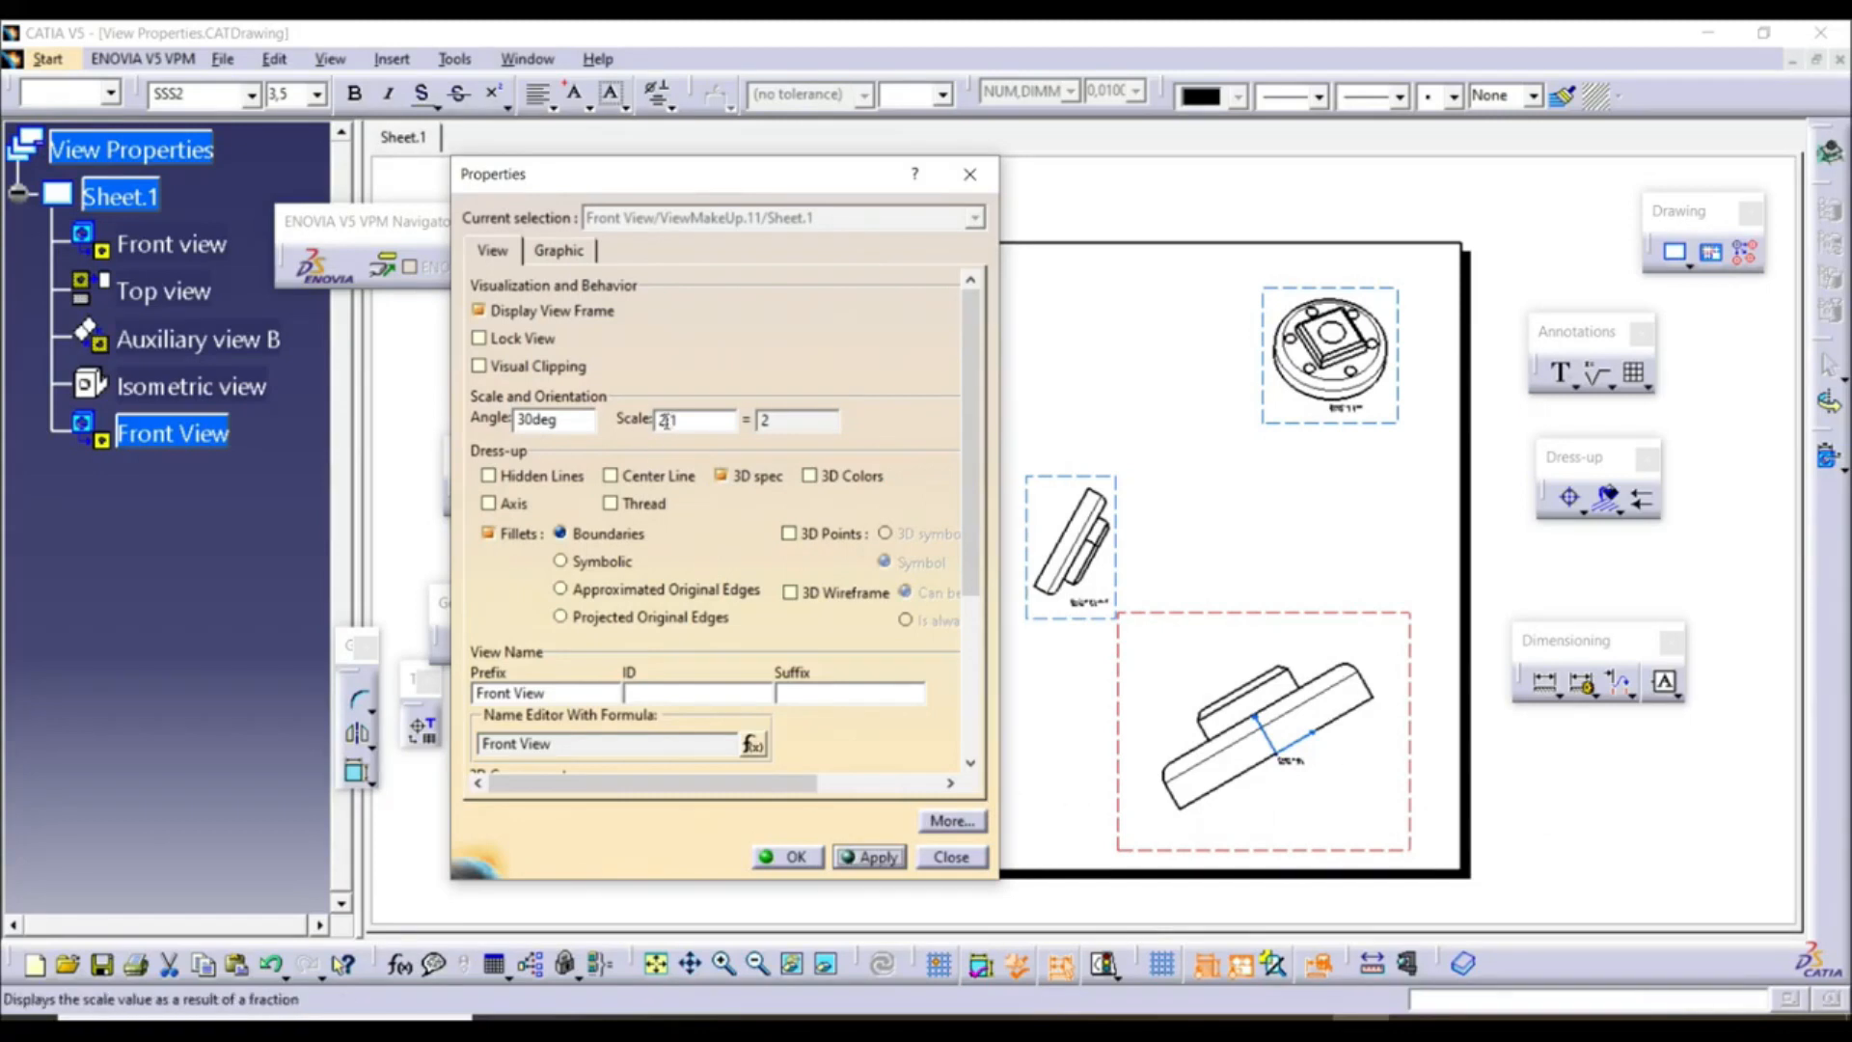
Change the enlarged front view's scale to 3:1
key("BackSpace")
type("3")
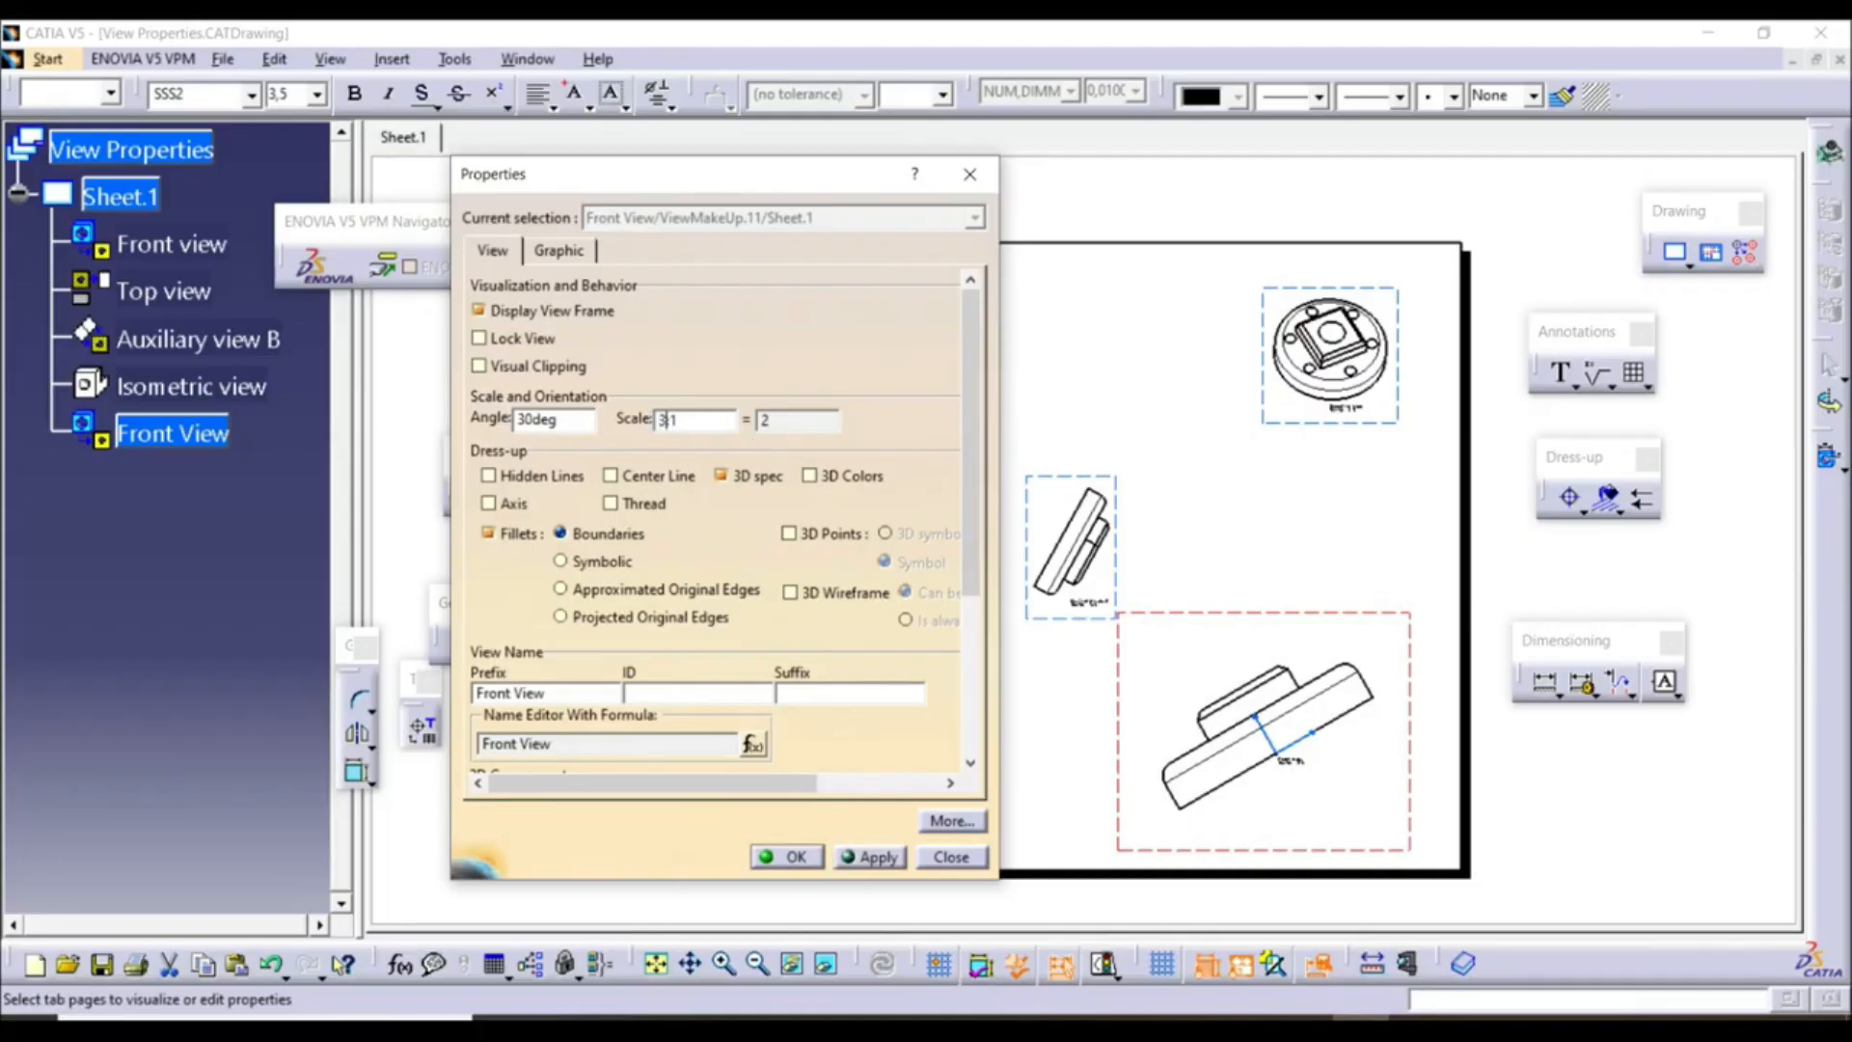
left_click(885, 858)
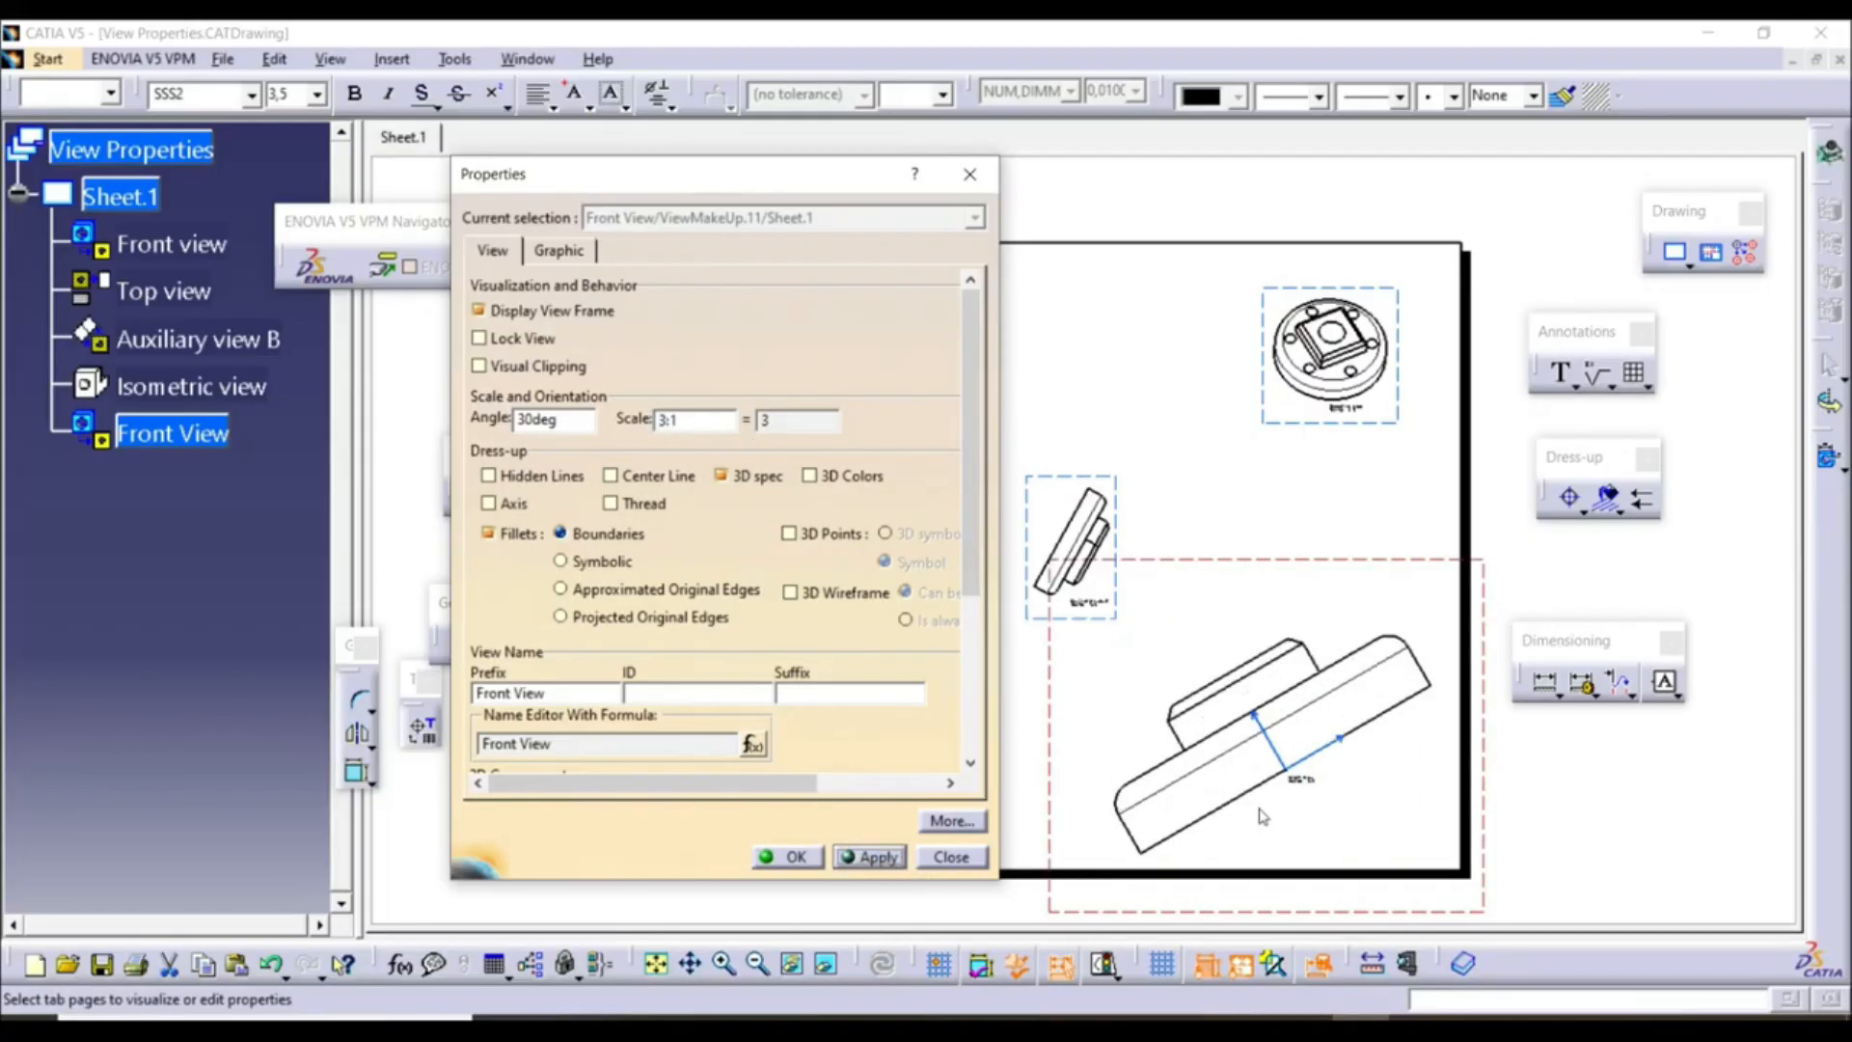
Set the enlarged front view's rotation angle to 0 degrees
double_click(575, 423)
type("0")
left_click(862, 858)
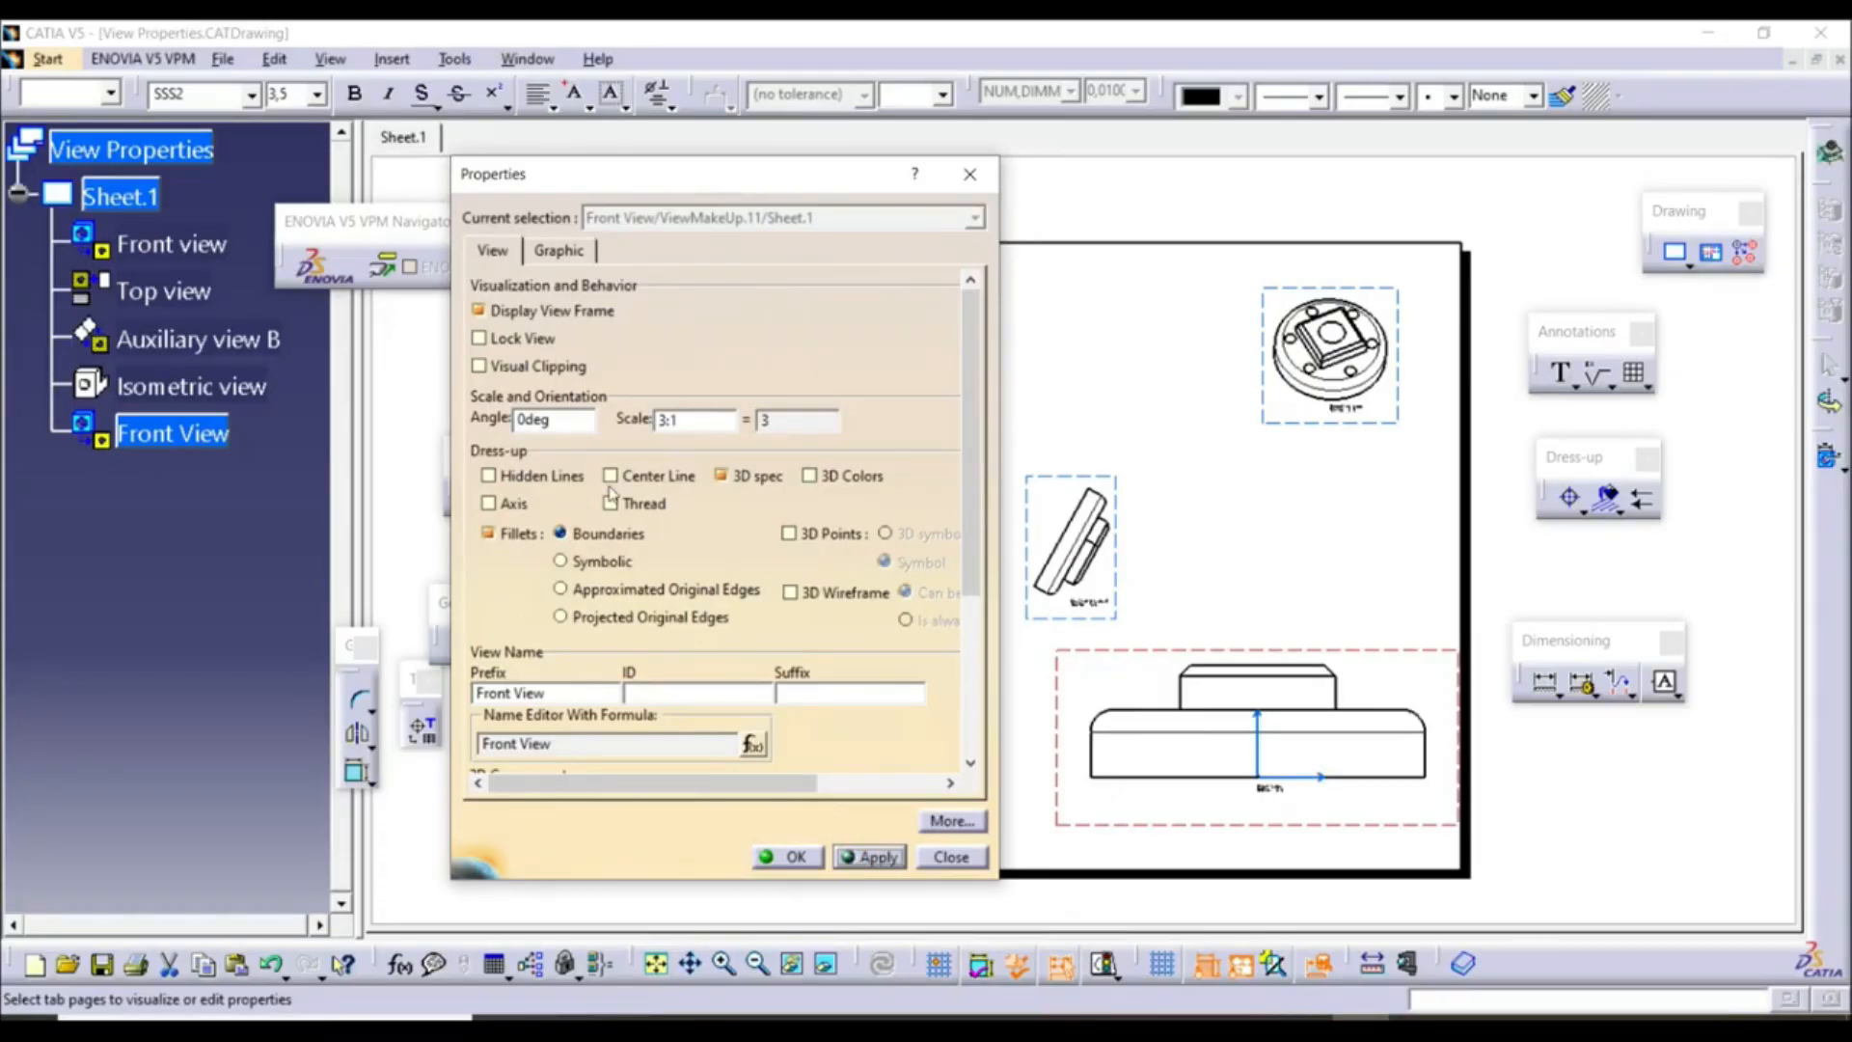
Show hidden lines in the enlarged front view and turn off the display of its view frame
left_click(513, 477)
left_click(862, 857)
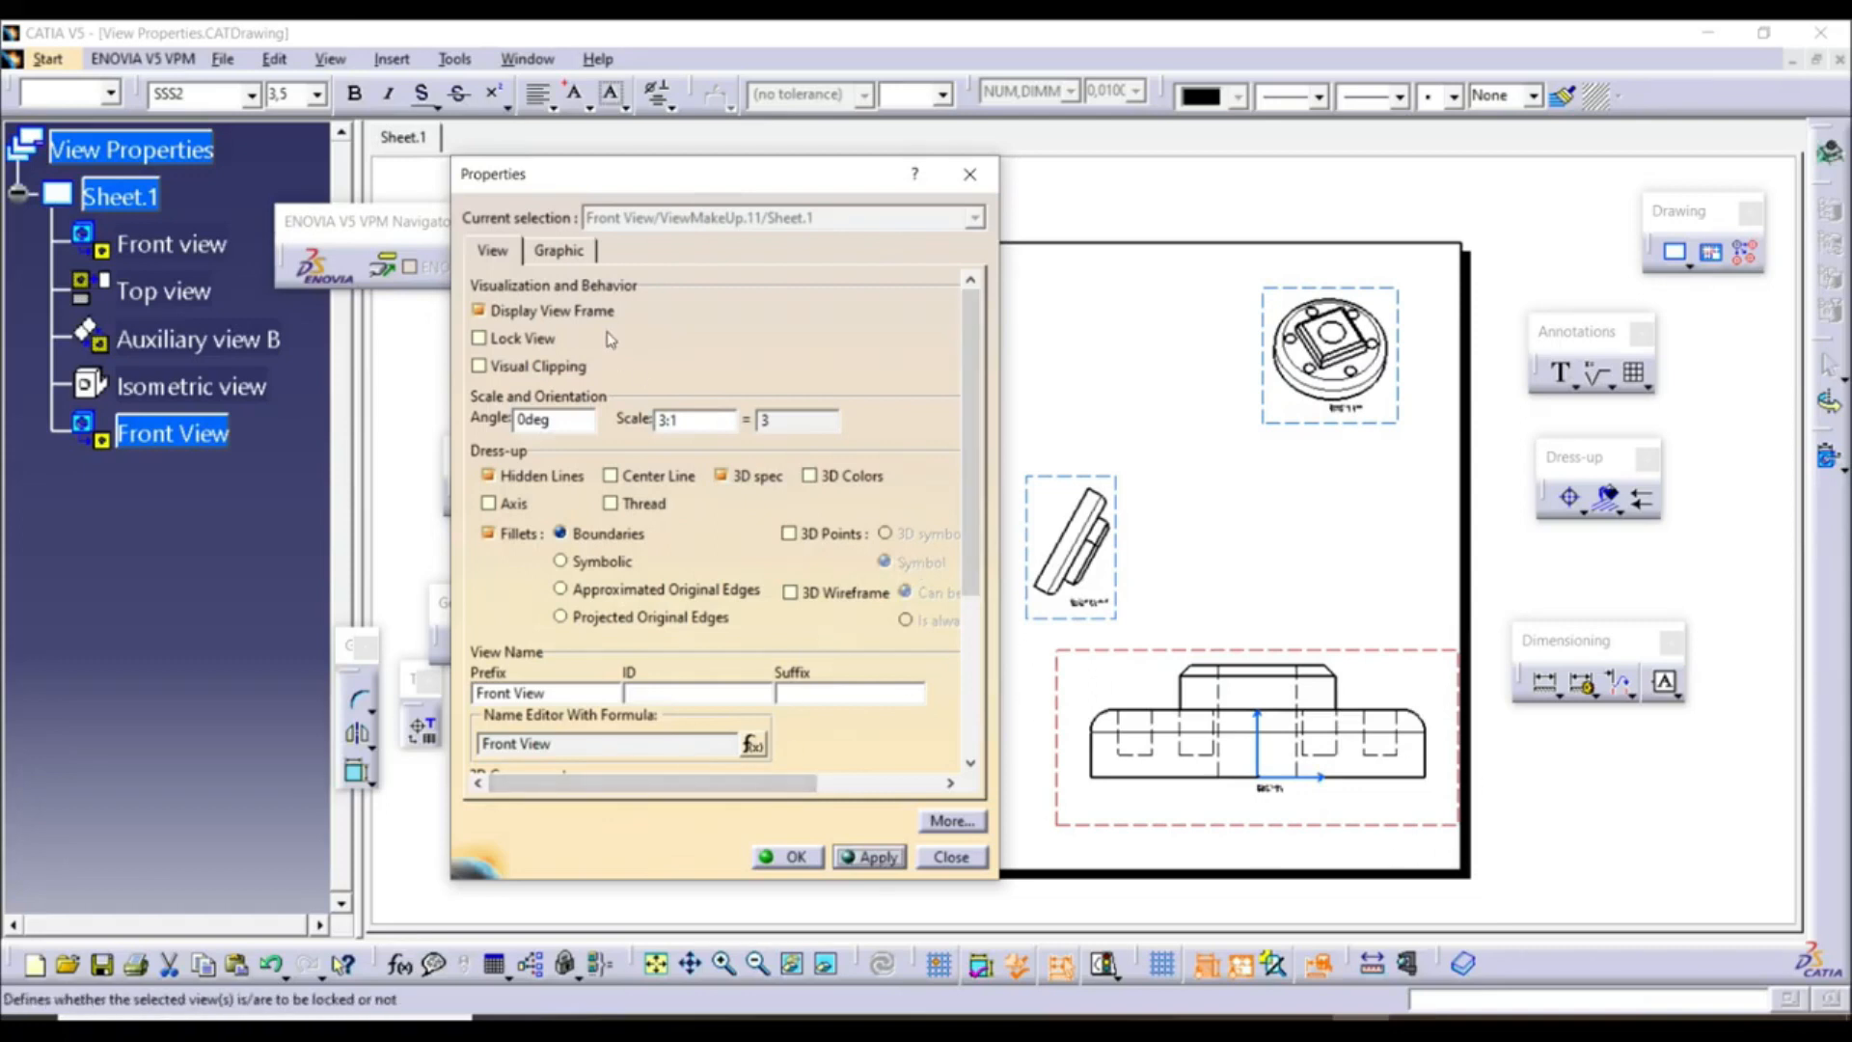
left_click(506, 313)
left_click(865, 858)
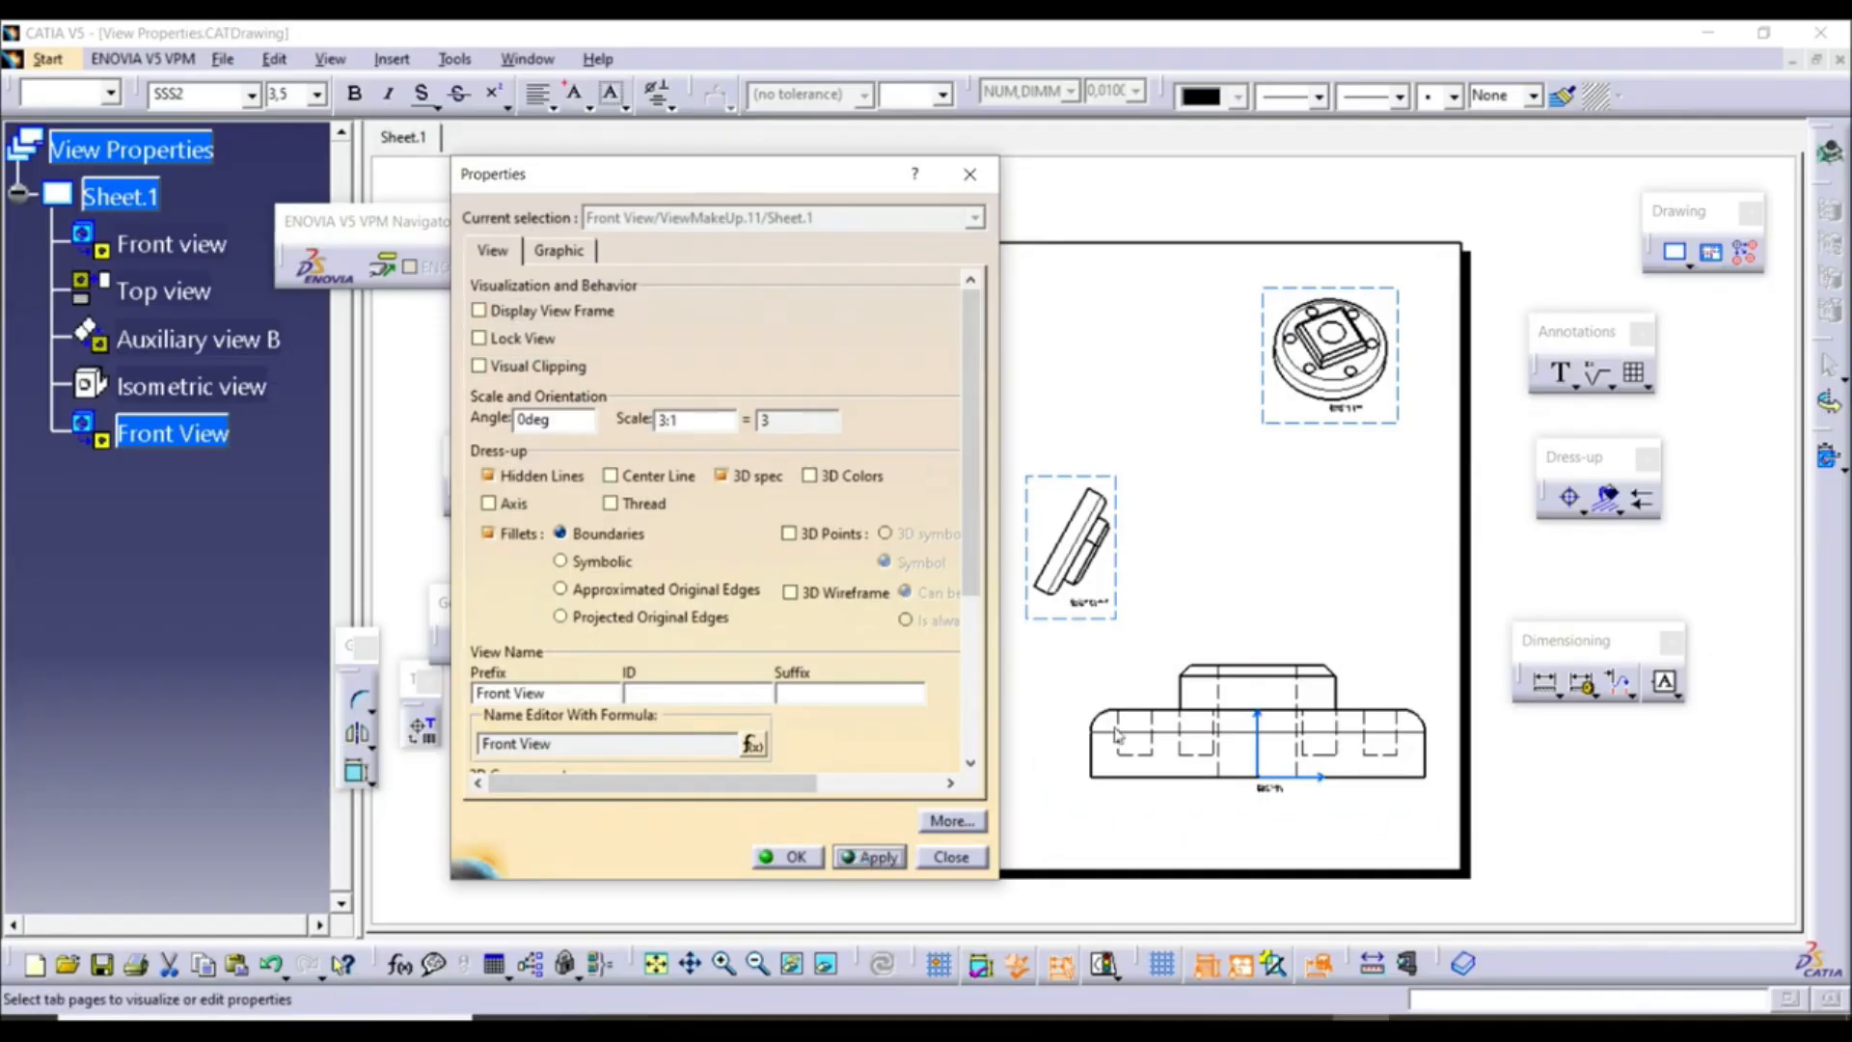
Turn the view frame display back on for the enlarged front view
left_click(527, 311)
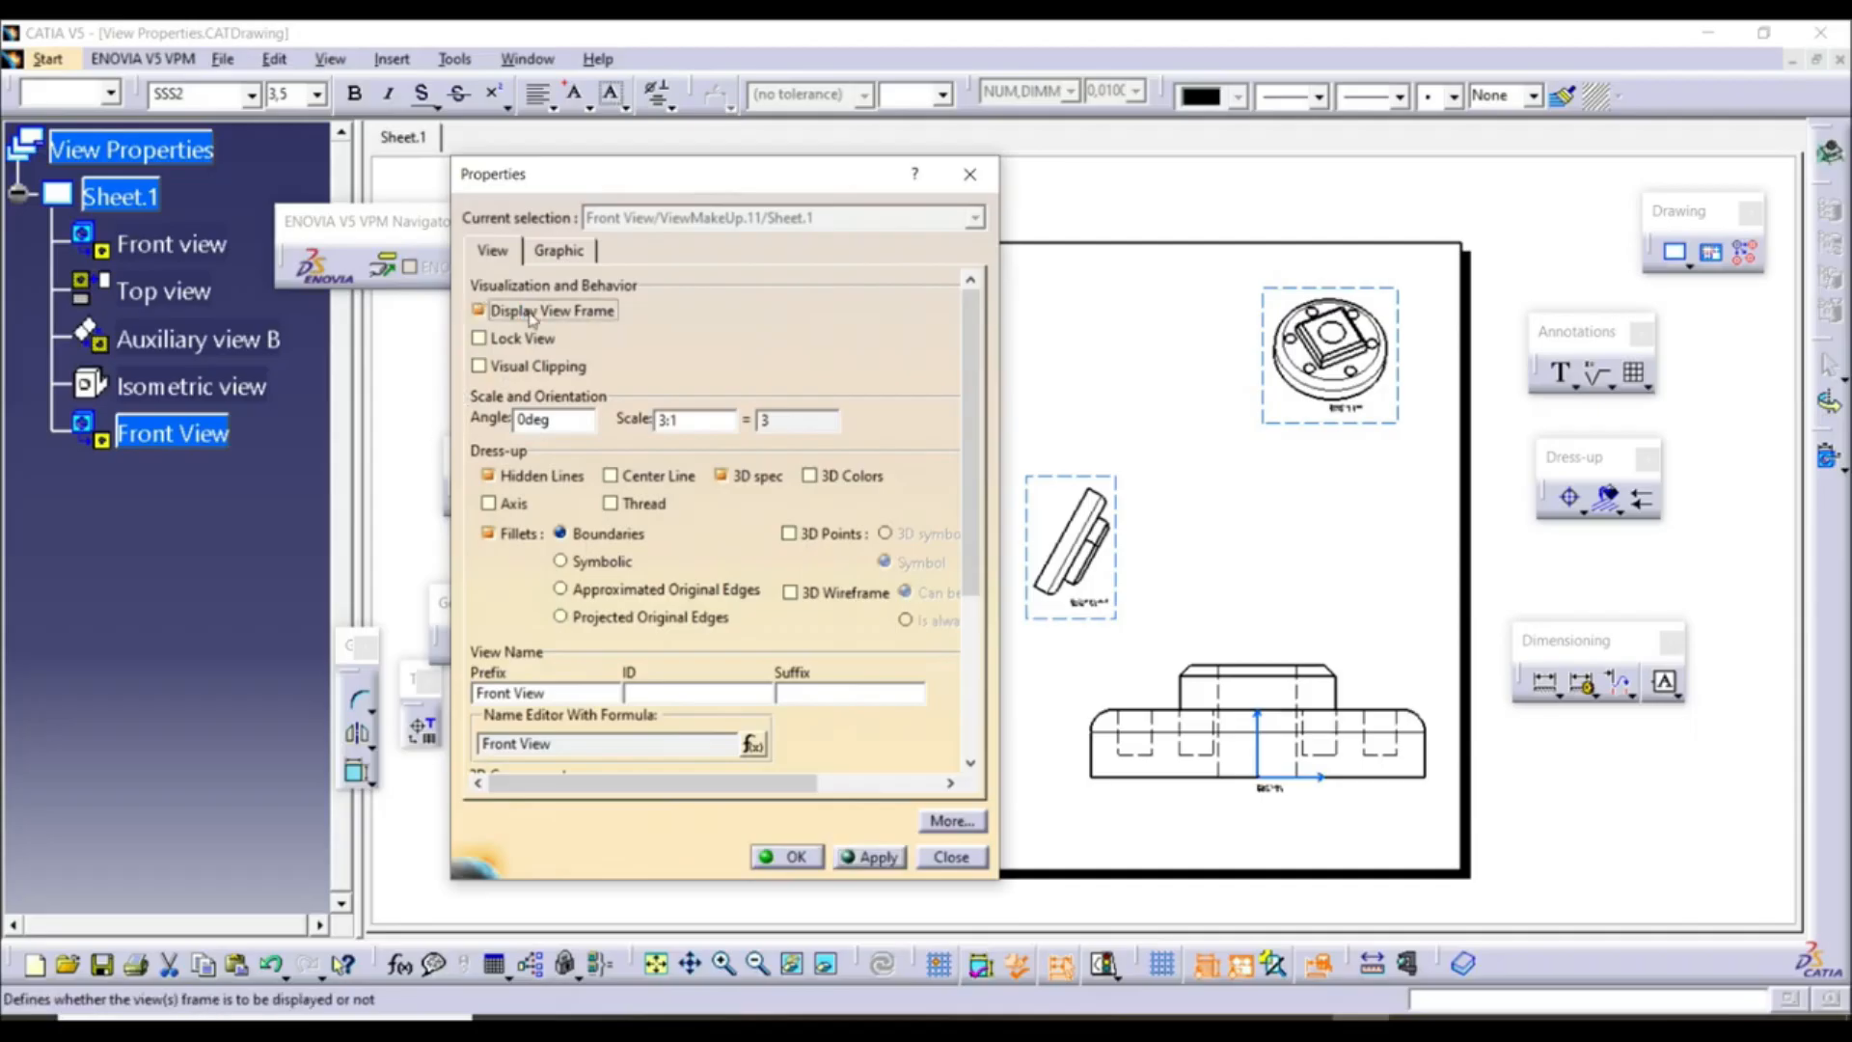
left_click(863, 862)
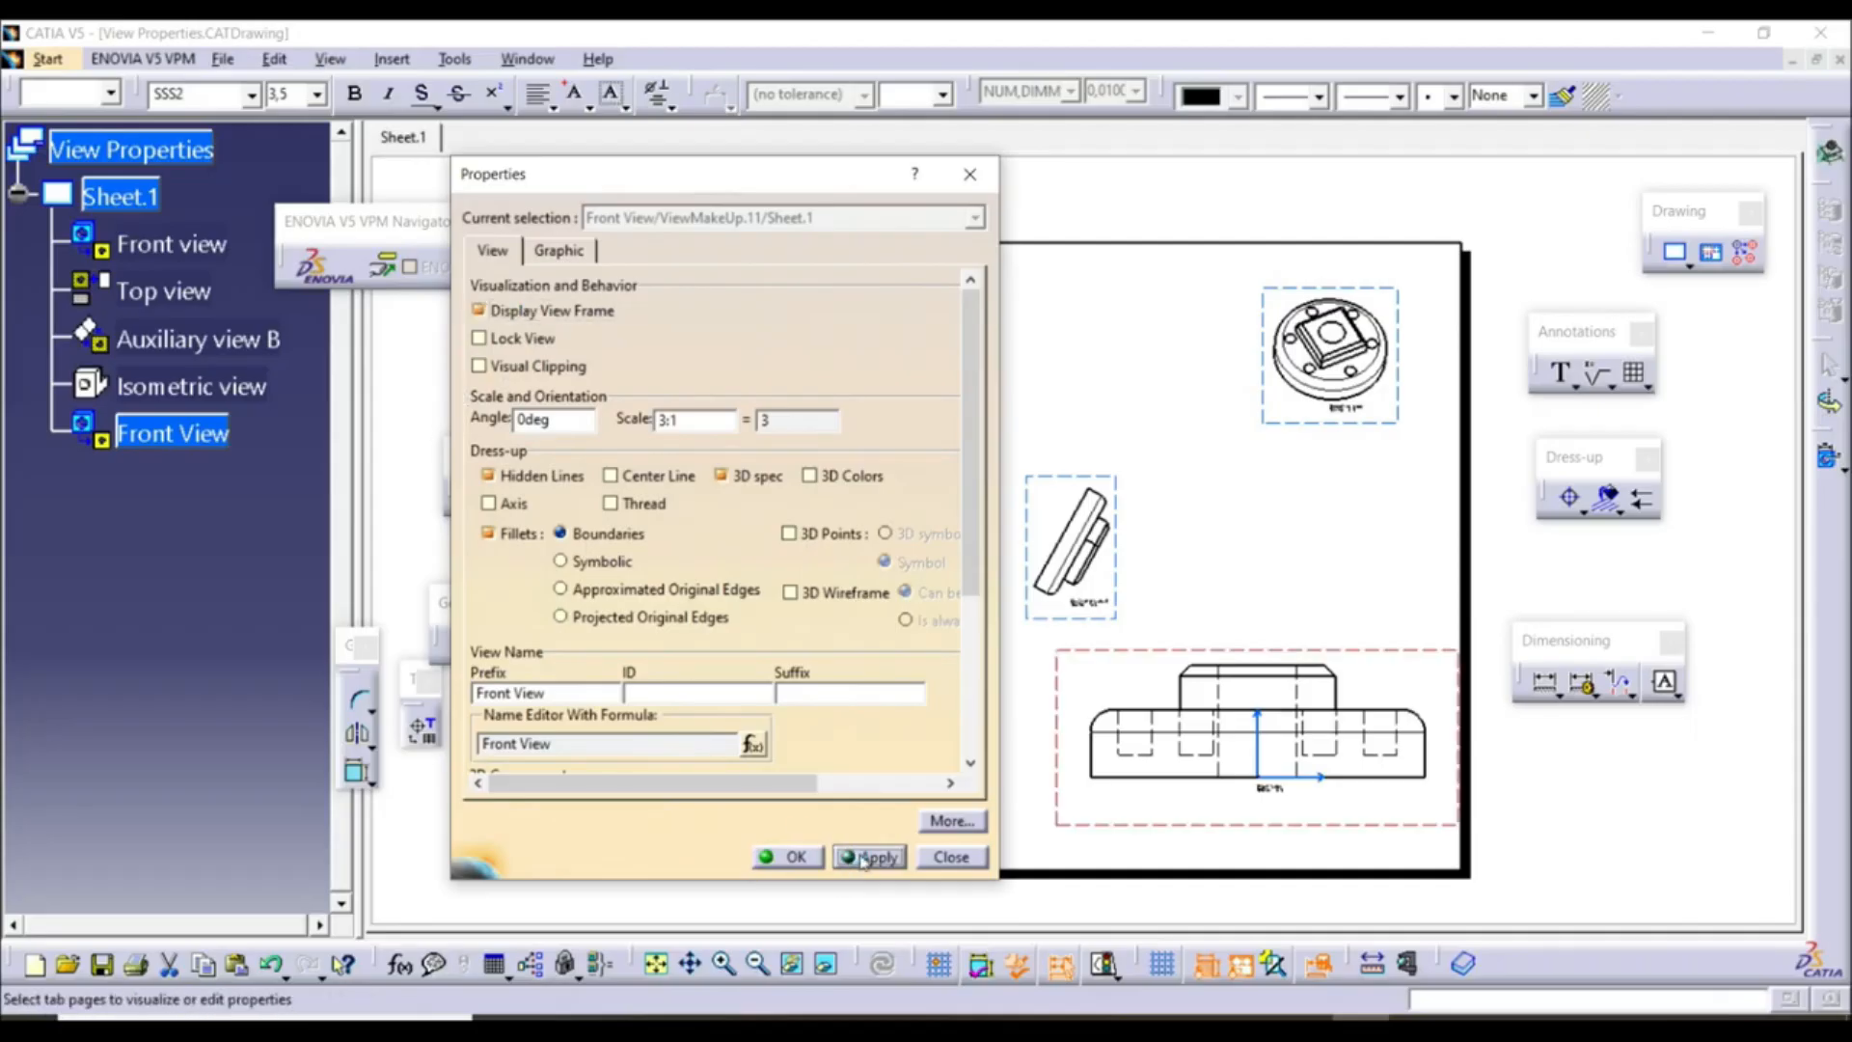
Try Lock View and Visual Clipping on the enlarged front view, switch both off again and confirm the properties
left_click(501, 339)
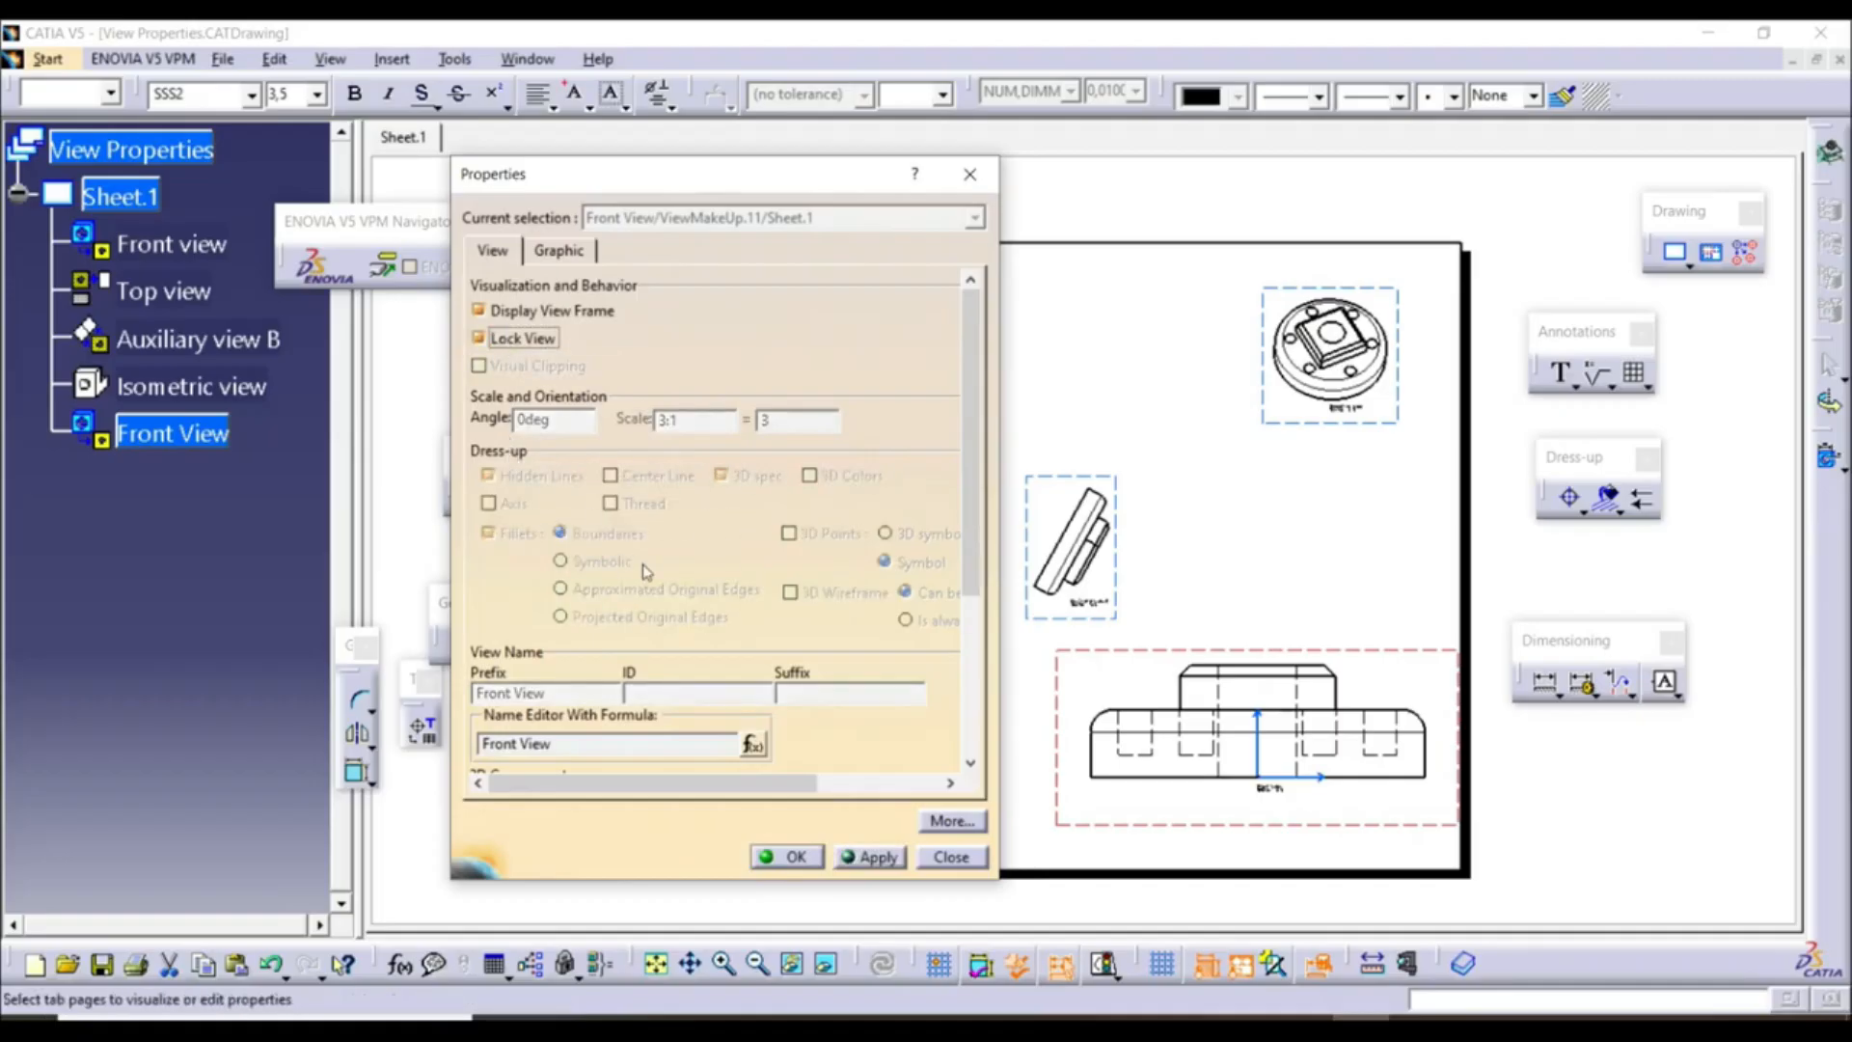
left_click(522, 339)
left_click(521, 367)
left_click(522, 369)
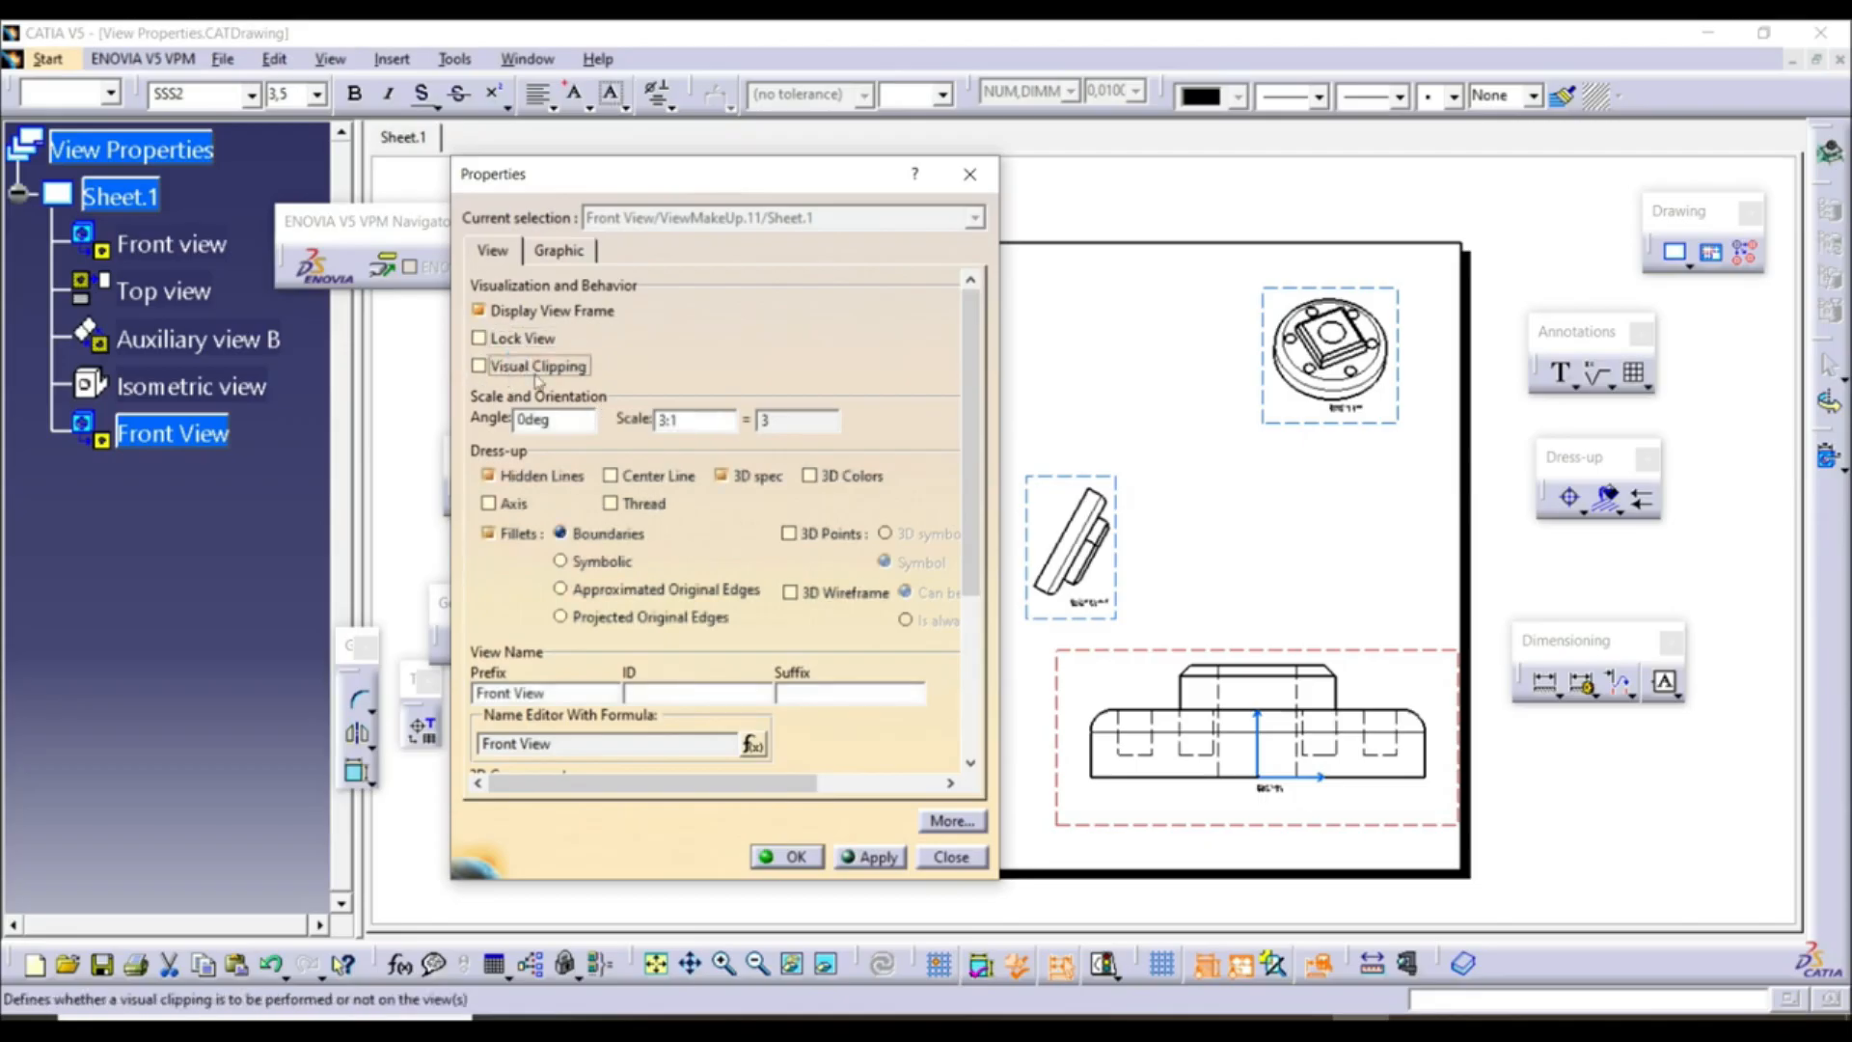
left_click(538, 370)
left_click(859, 858)
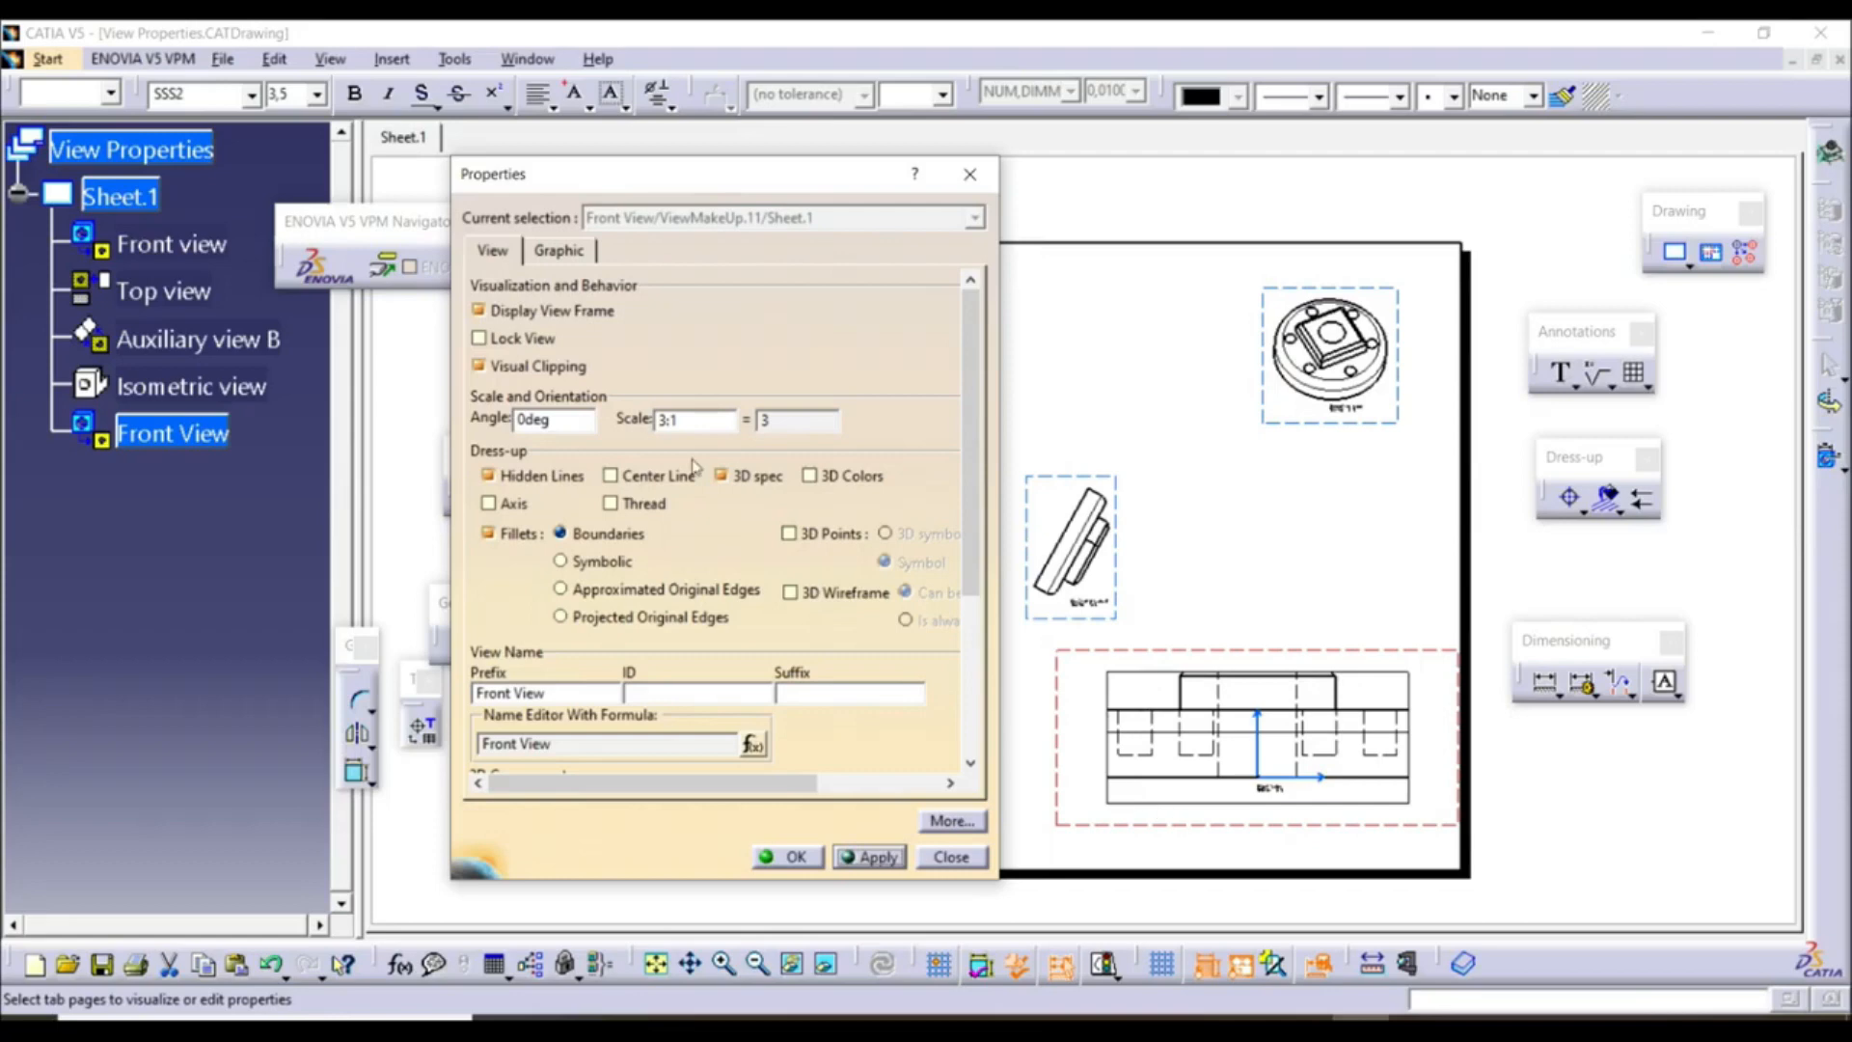
left_click(537, 367)
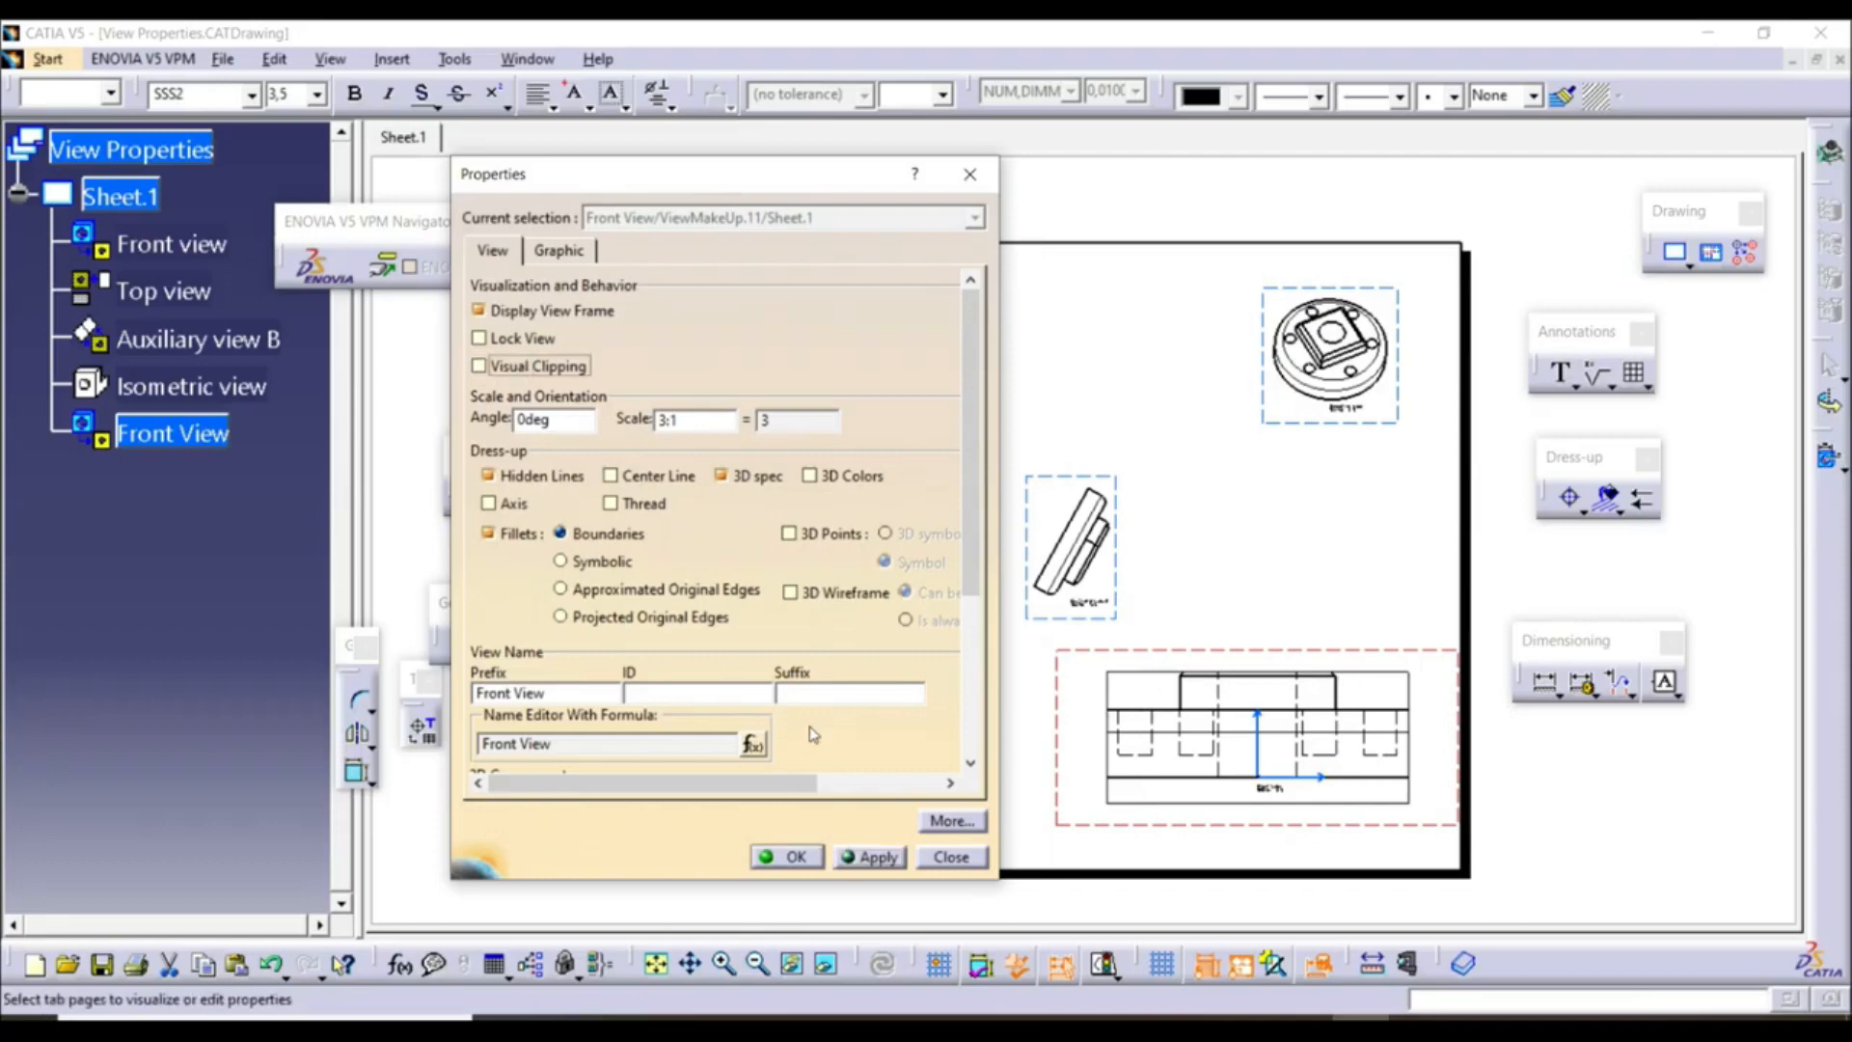
left_click(865, 859)
left_click(798, 857)
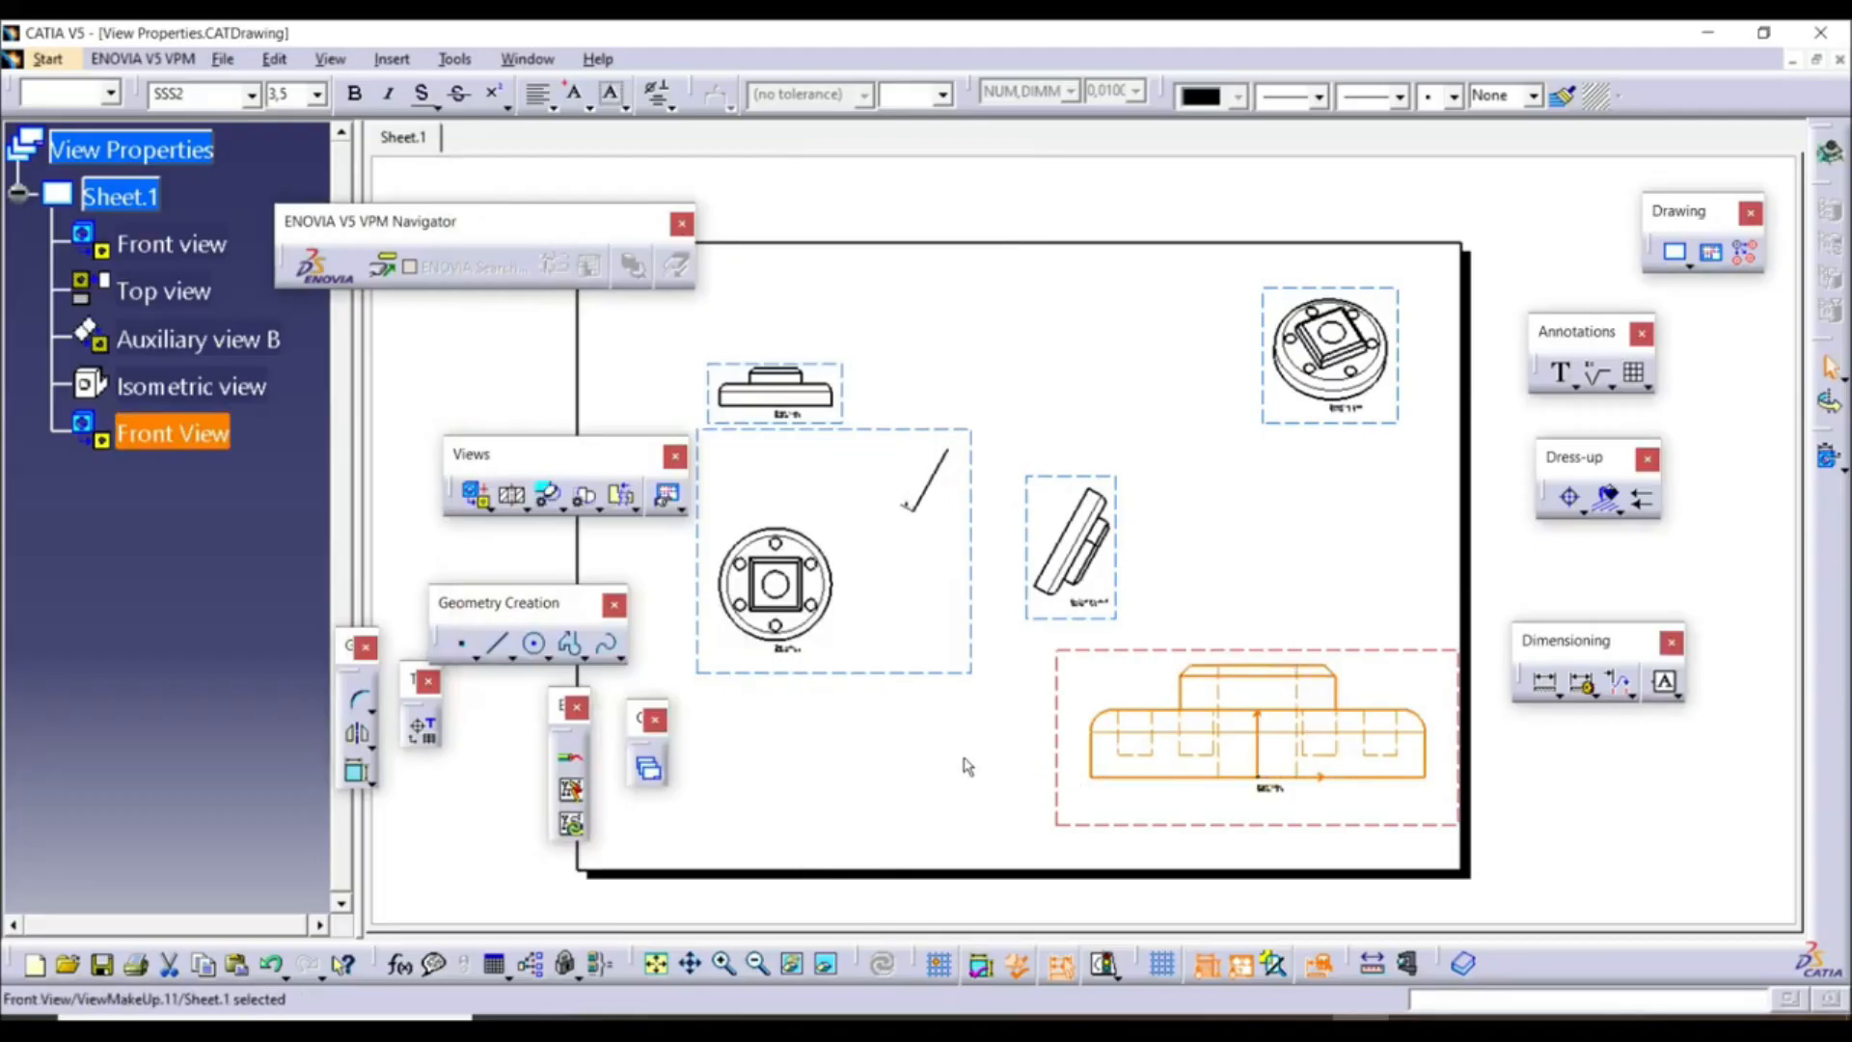
Review the enlarged front view's properties and close them without changes
right_click(170, 454)
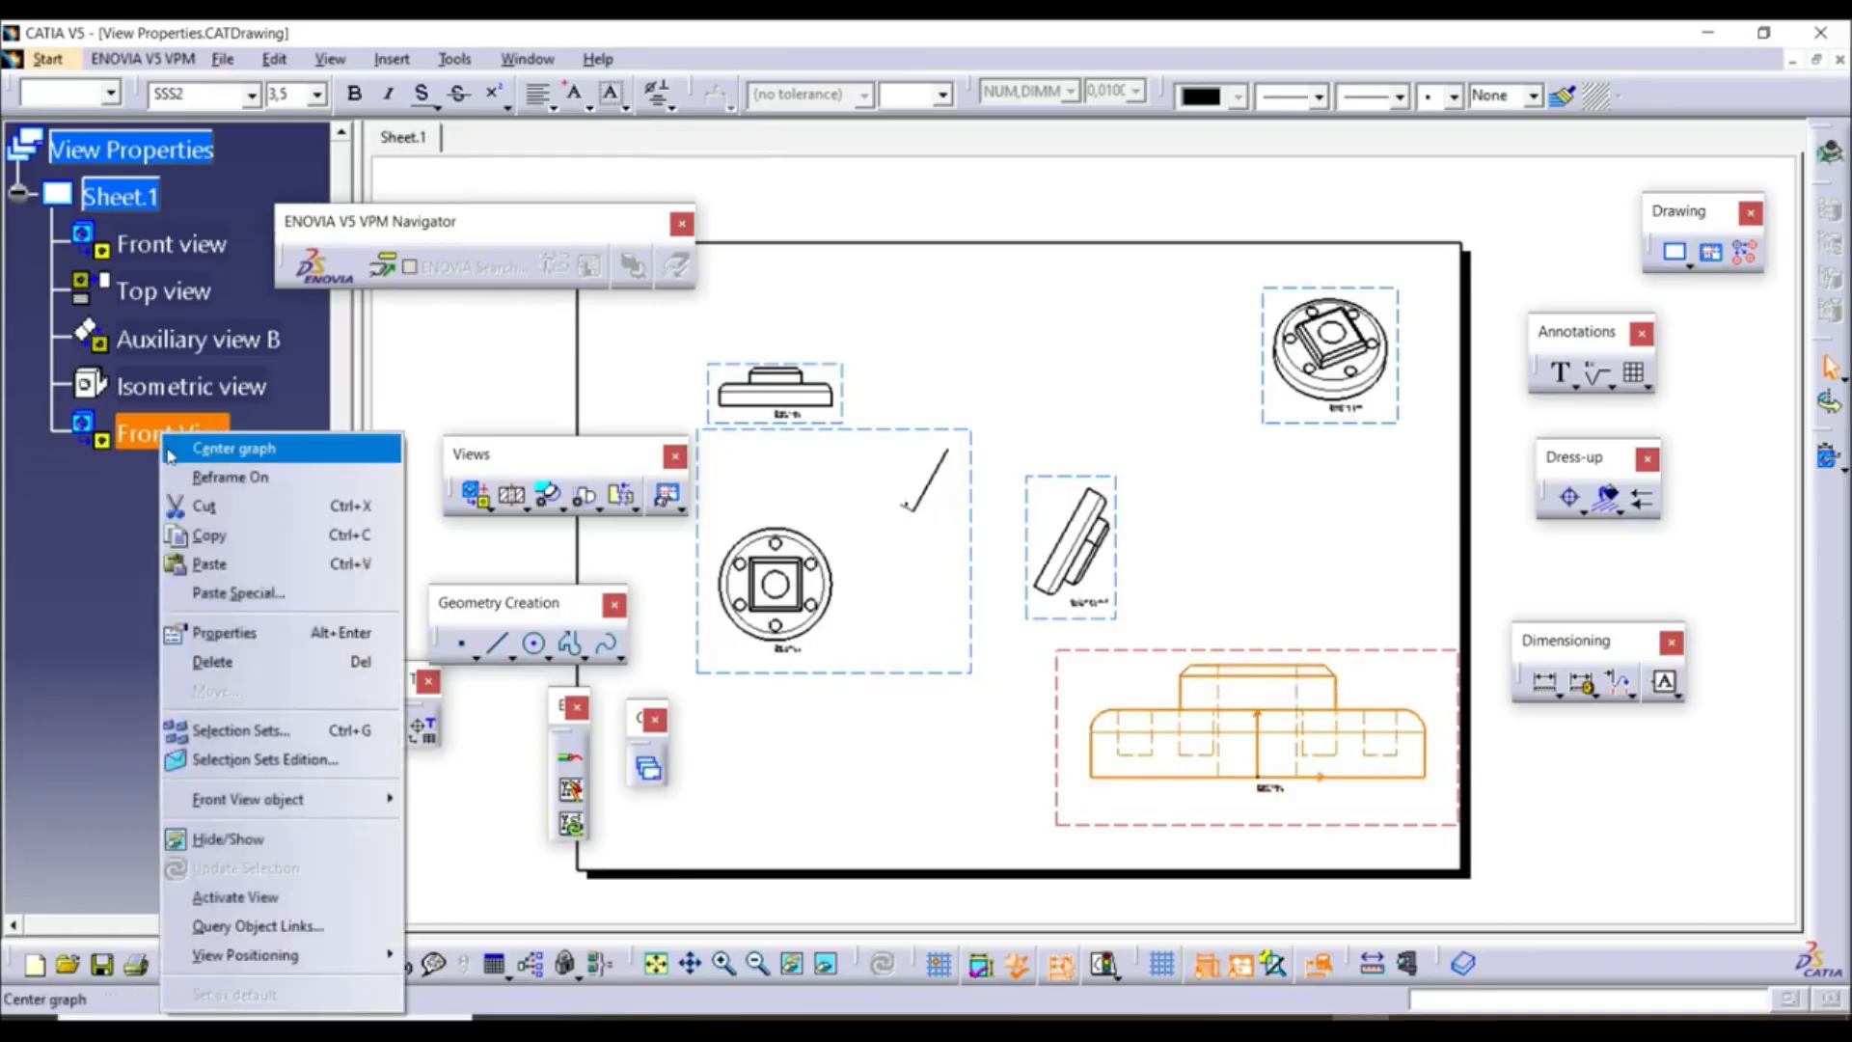
left_click(253, 633)
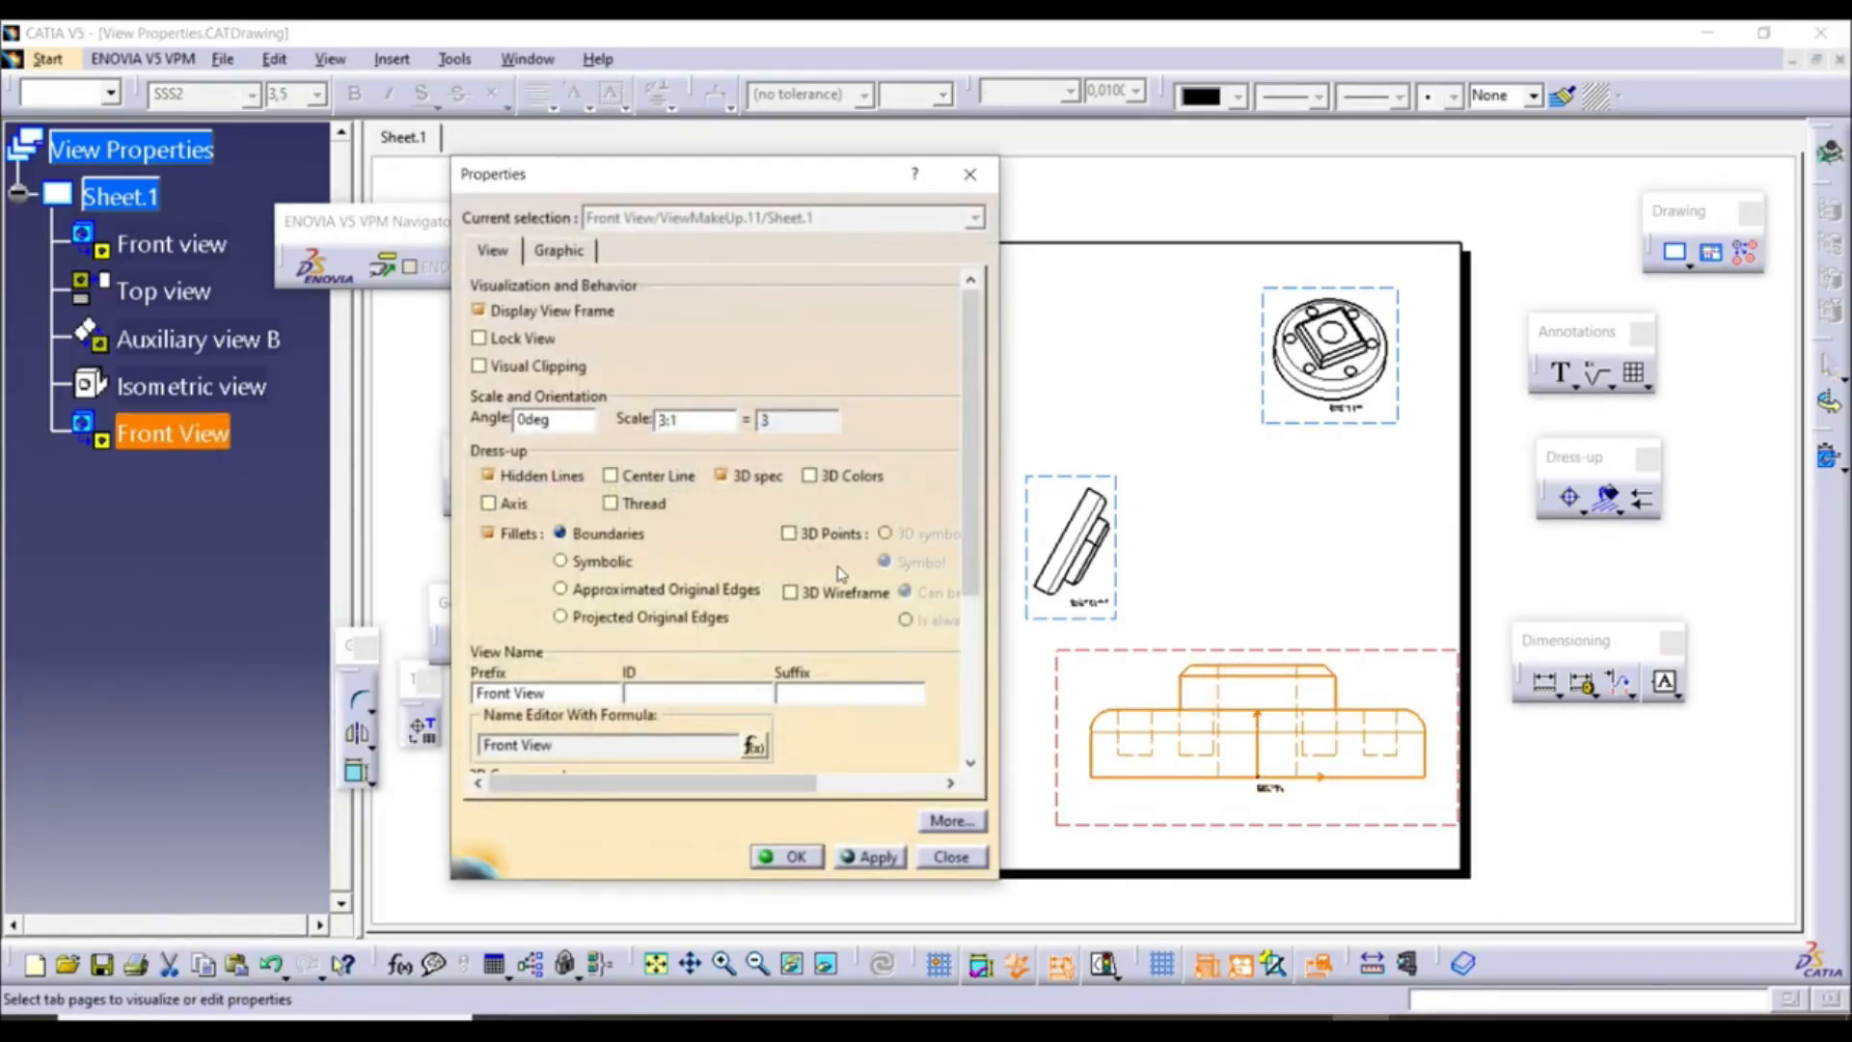
left_click(791, 858)
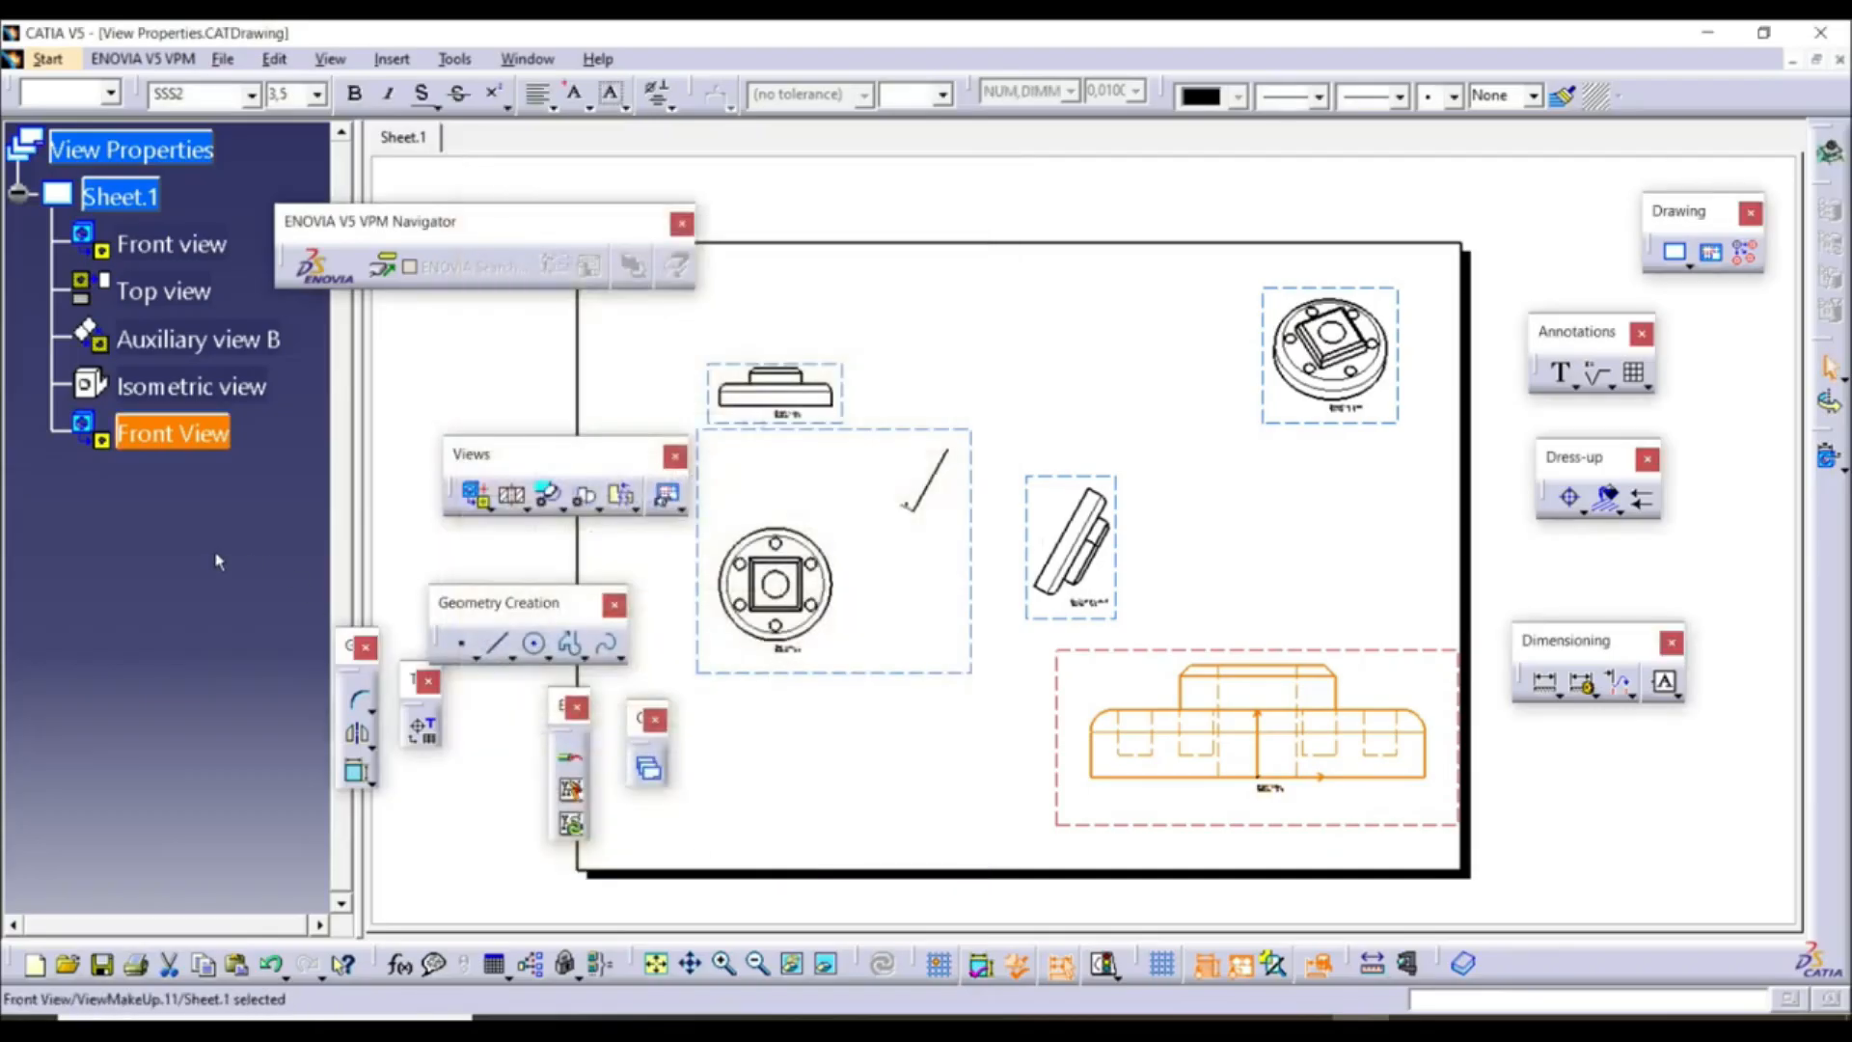
Copy the enlarged front view, paste it onto Sheet.1 and move the original beneath the top view, away from the copy
right_click(158, 436)
left_click(200, 504)
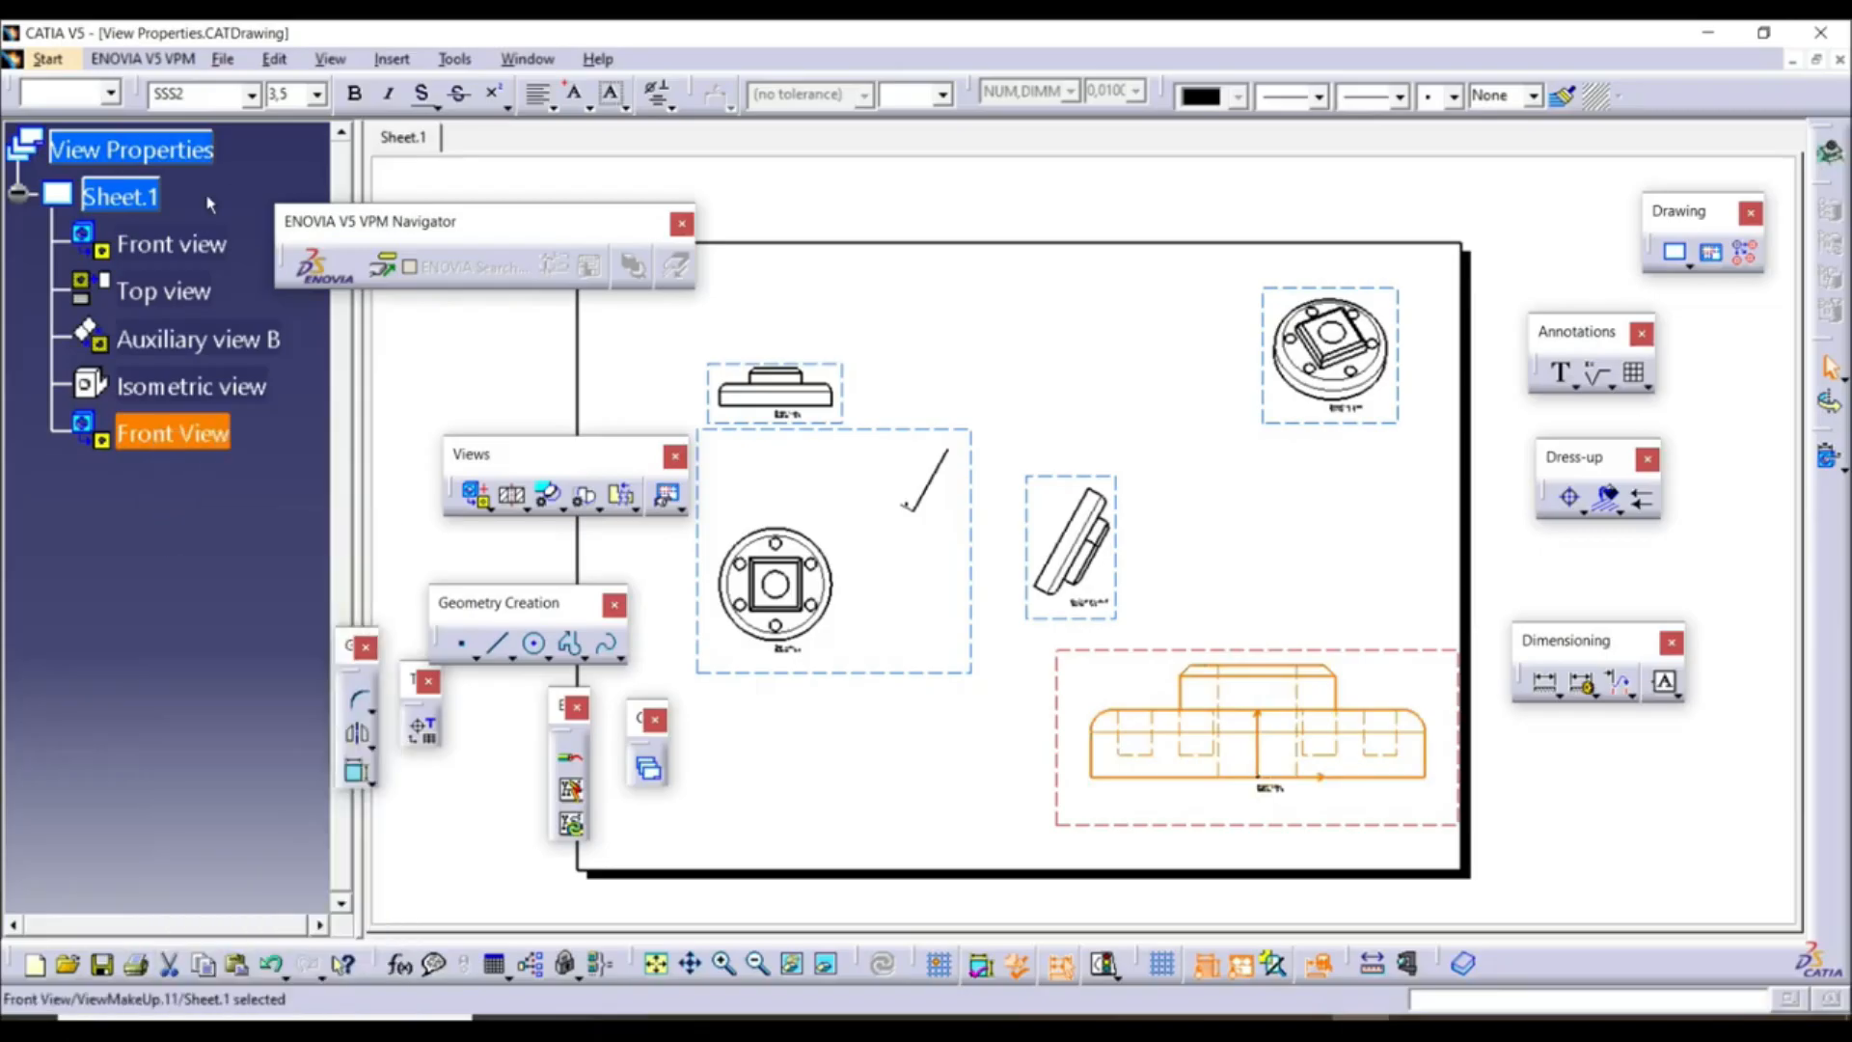
right_click(136, 200)
left_click(184, 328)
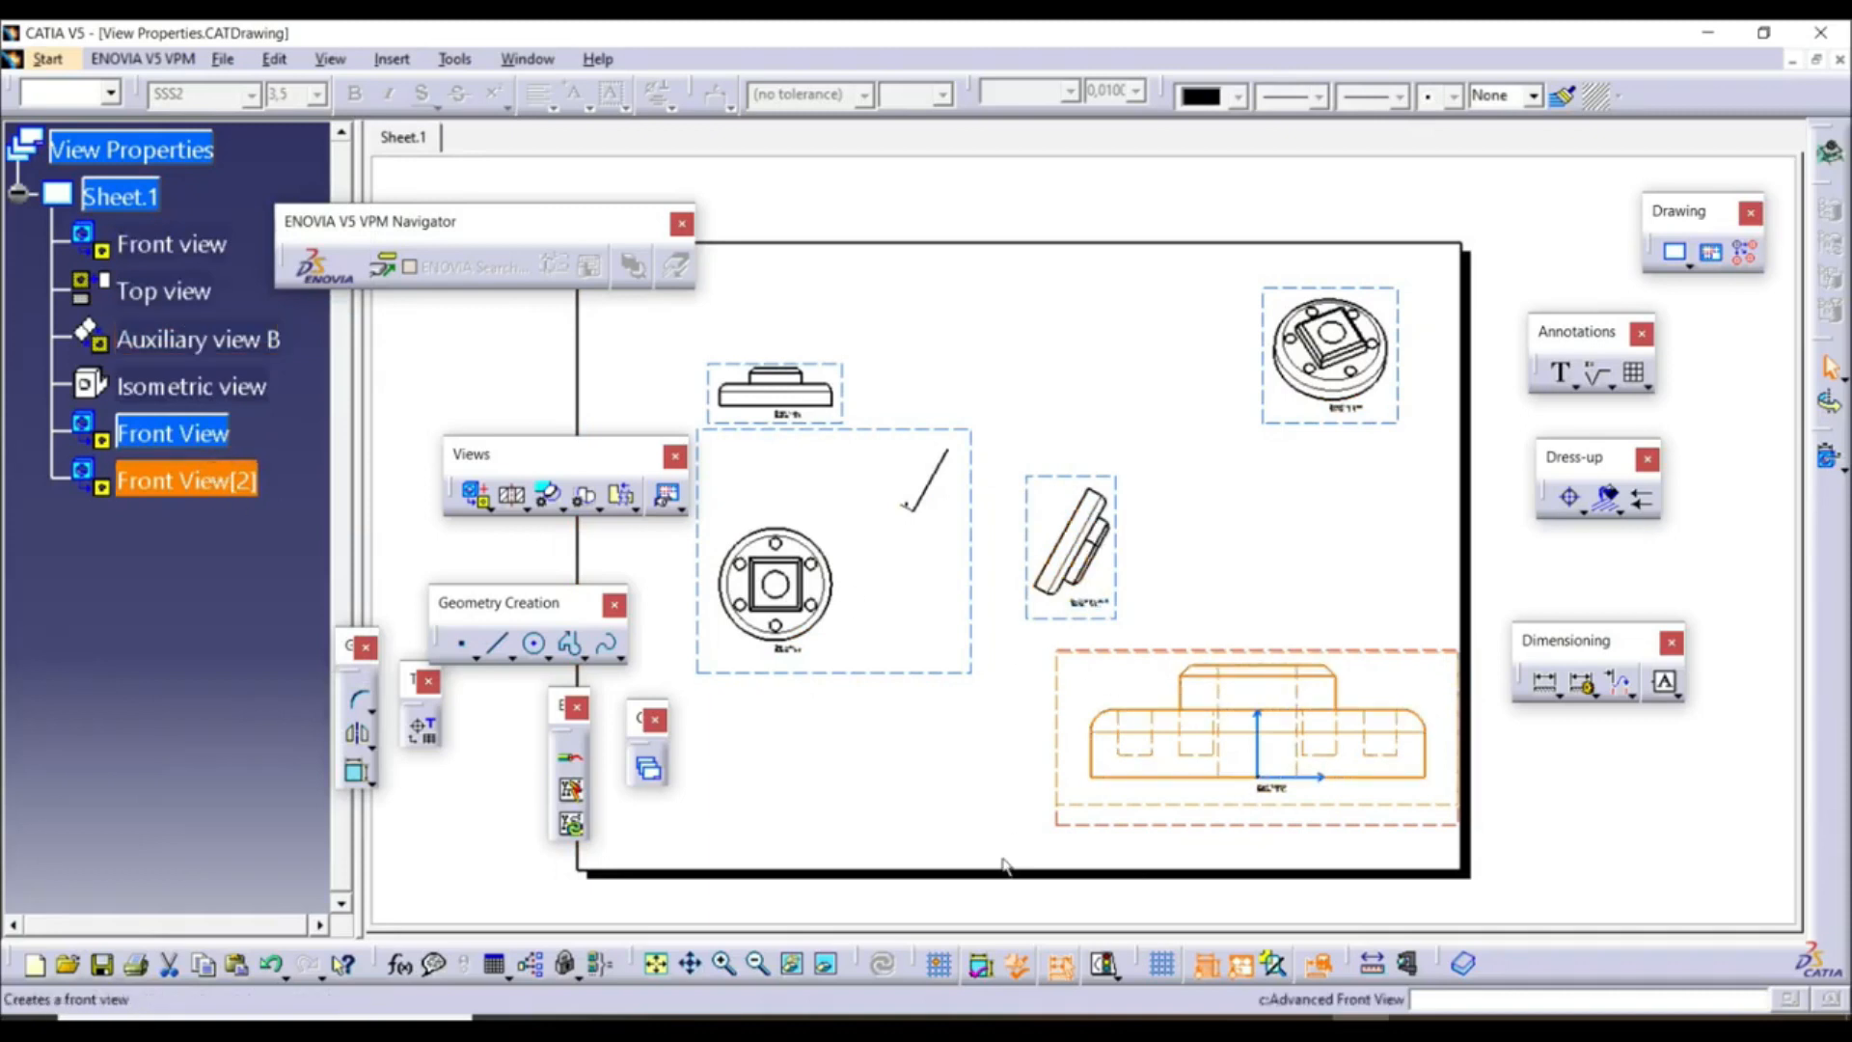
left_click_drag(1110, 832, 690, 847)
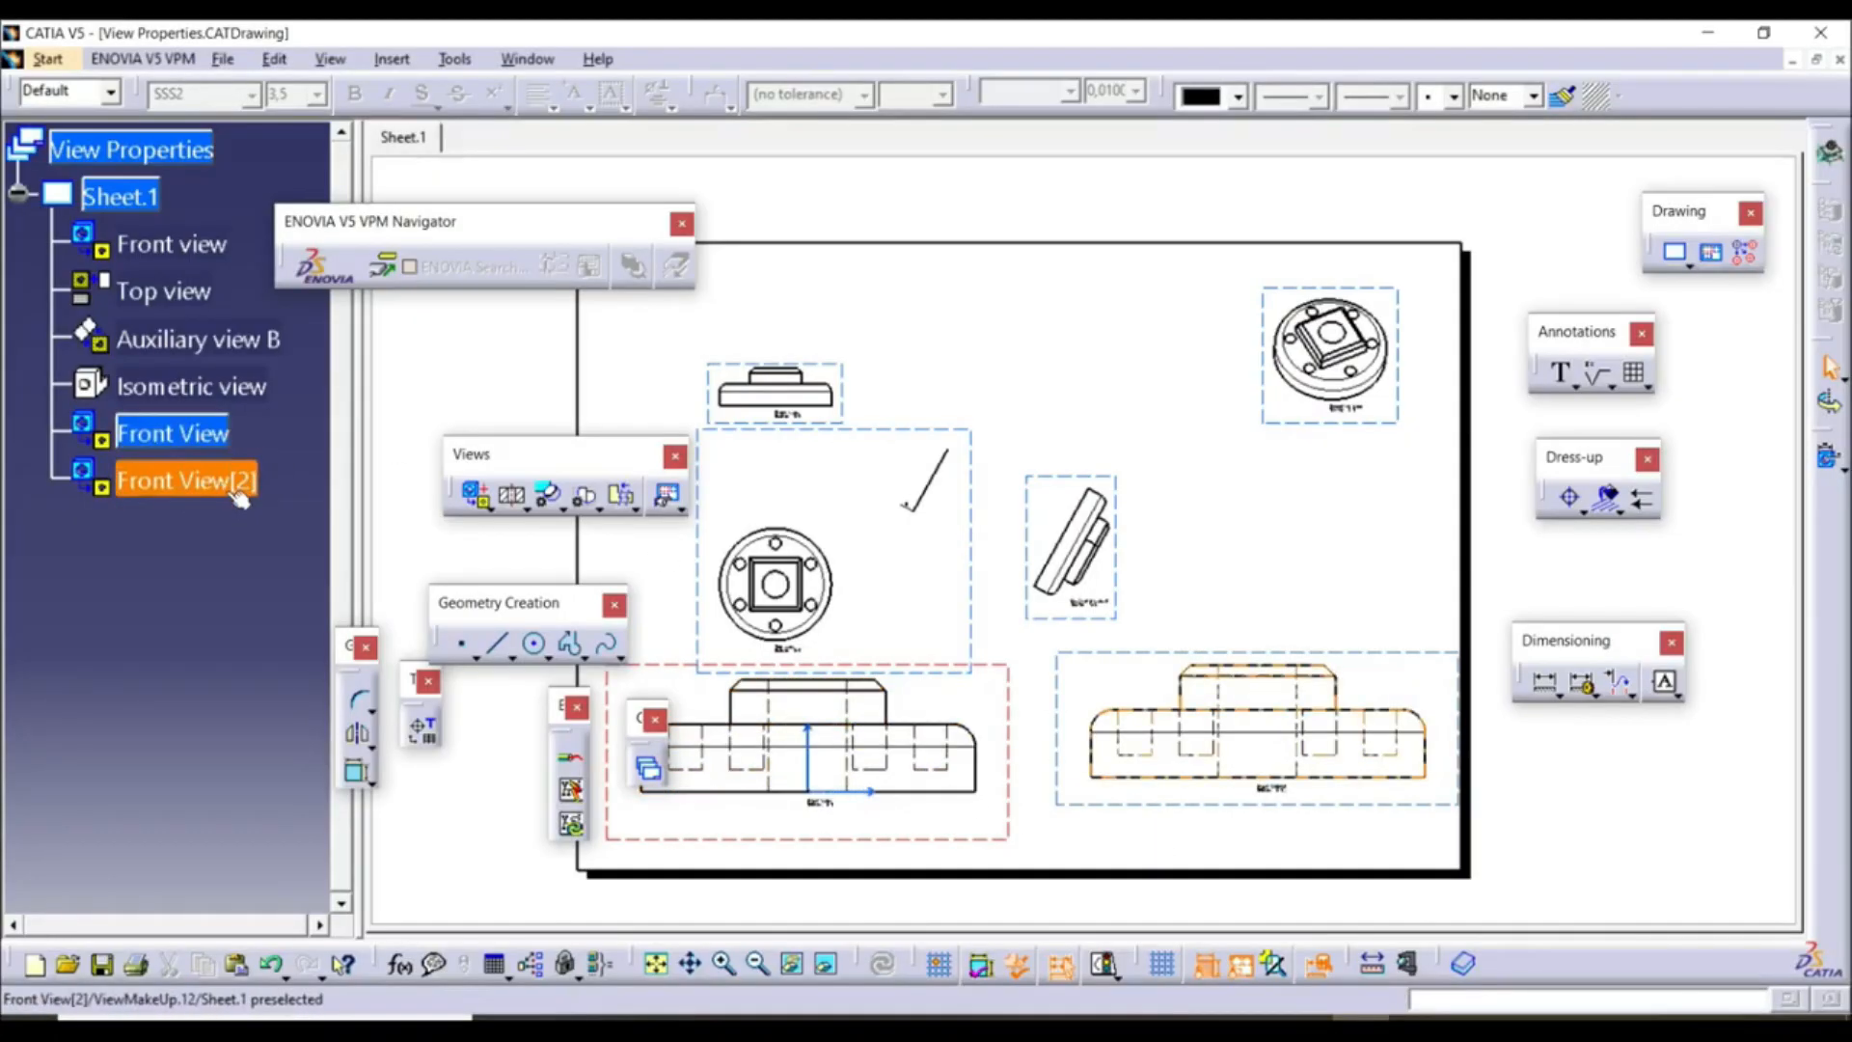
Delete the pasted copy Front View[2] and move the enlarged front view back to the lower right of the sheet
right_click(179, 480)
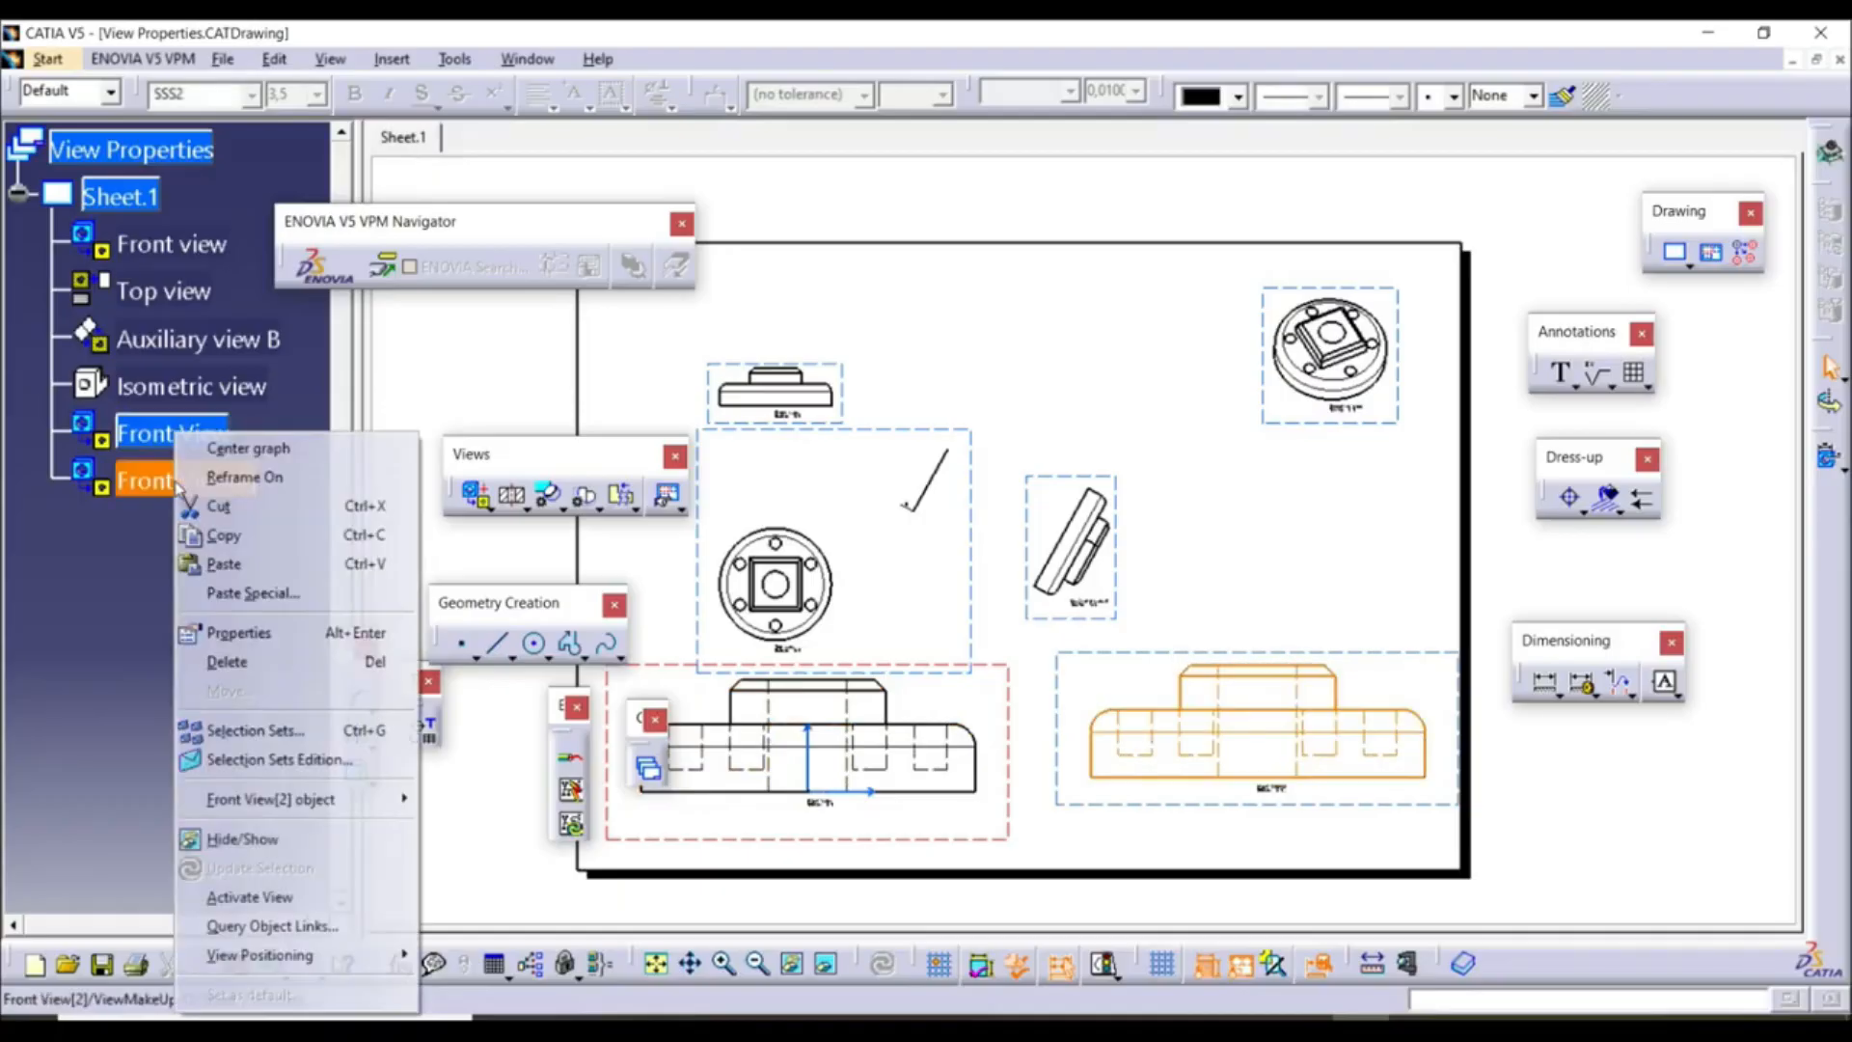
left_click(249, 663)
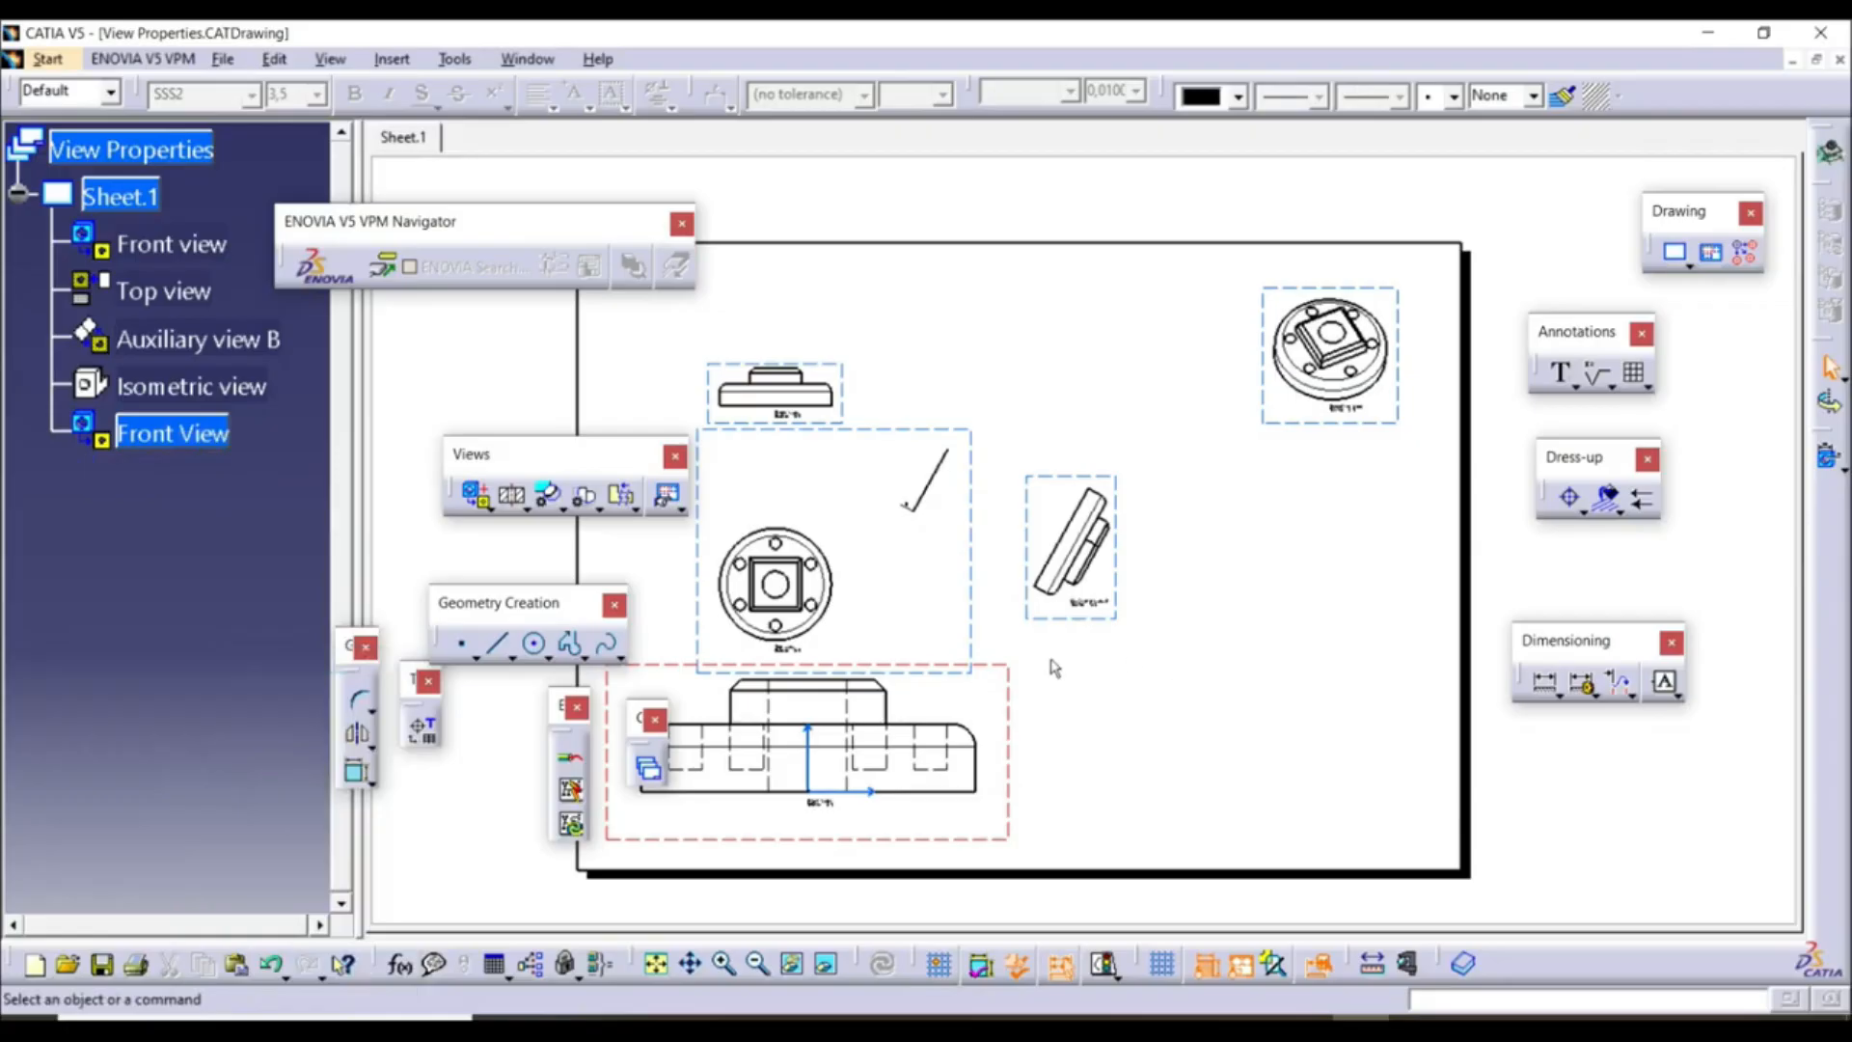
left_click_drag(1021, 702, 1437, 709)
left_click(1208, 566)
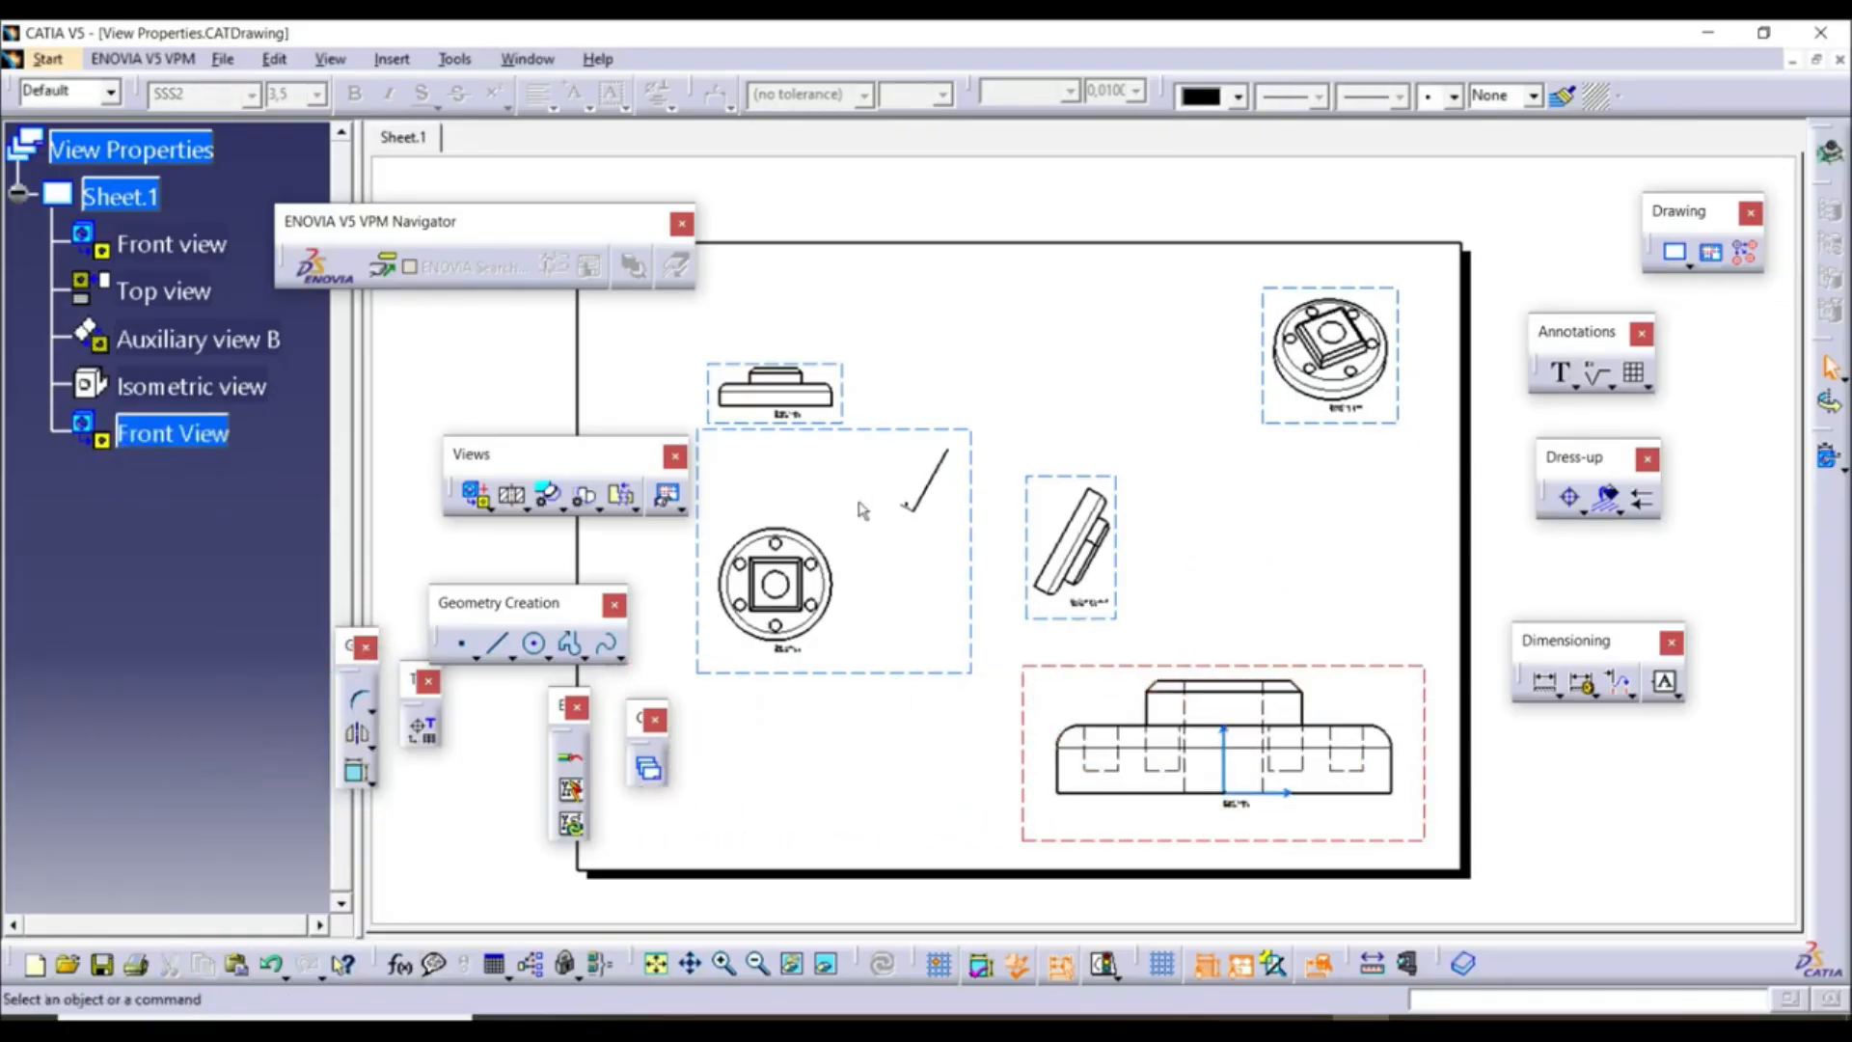
Hide the enlarged front view and show it again, twice in a row
right_click(178, 439)
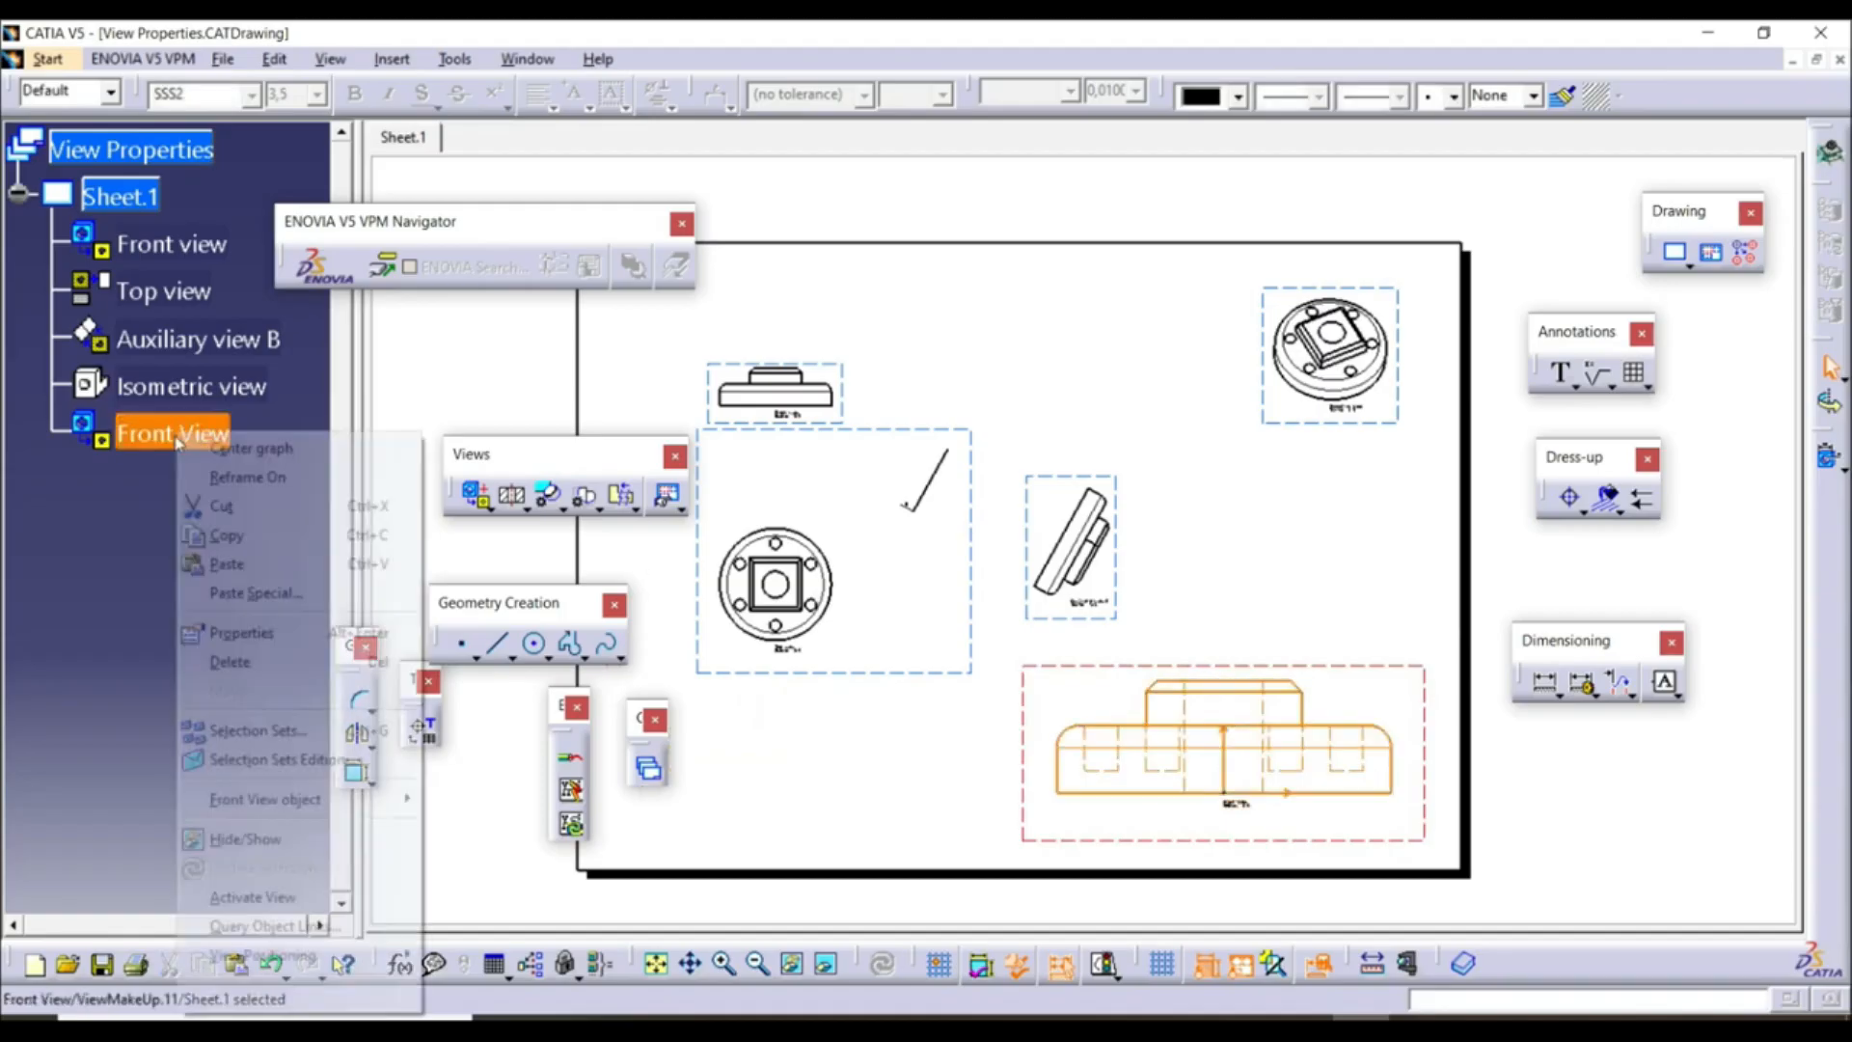
left_click(258, 841)
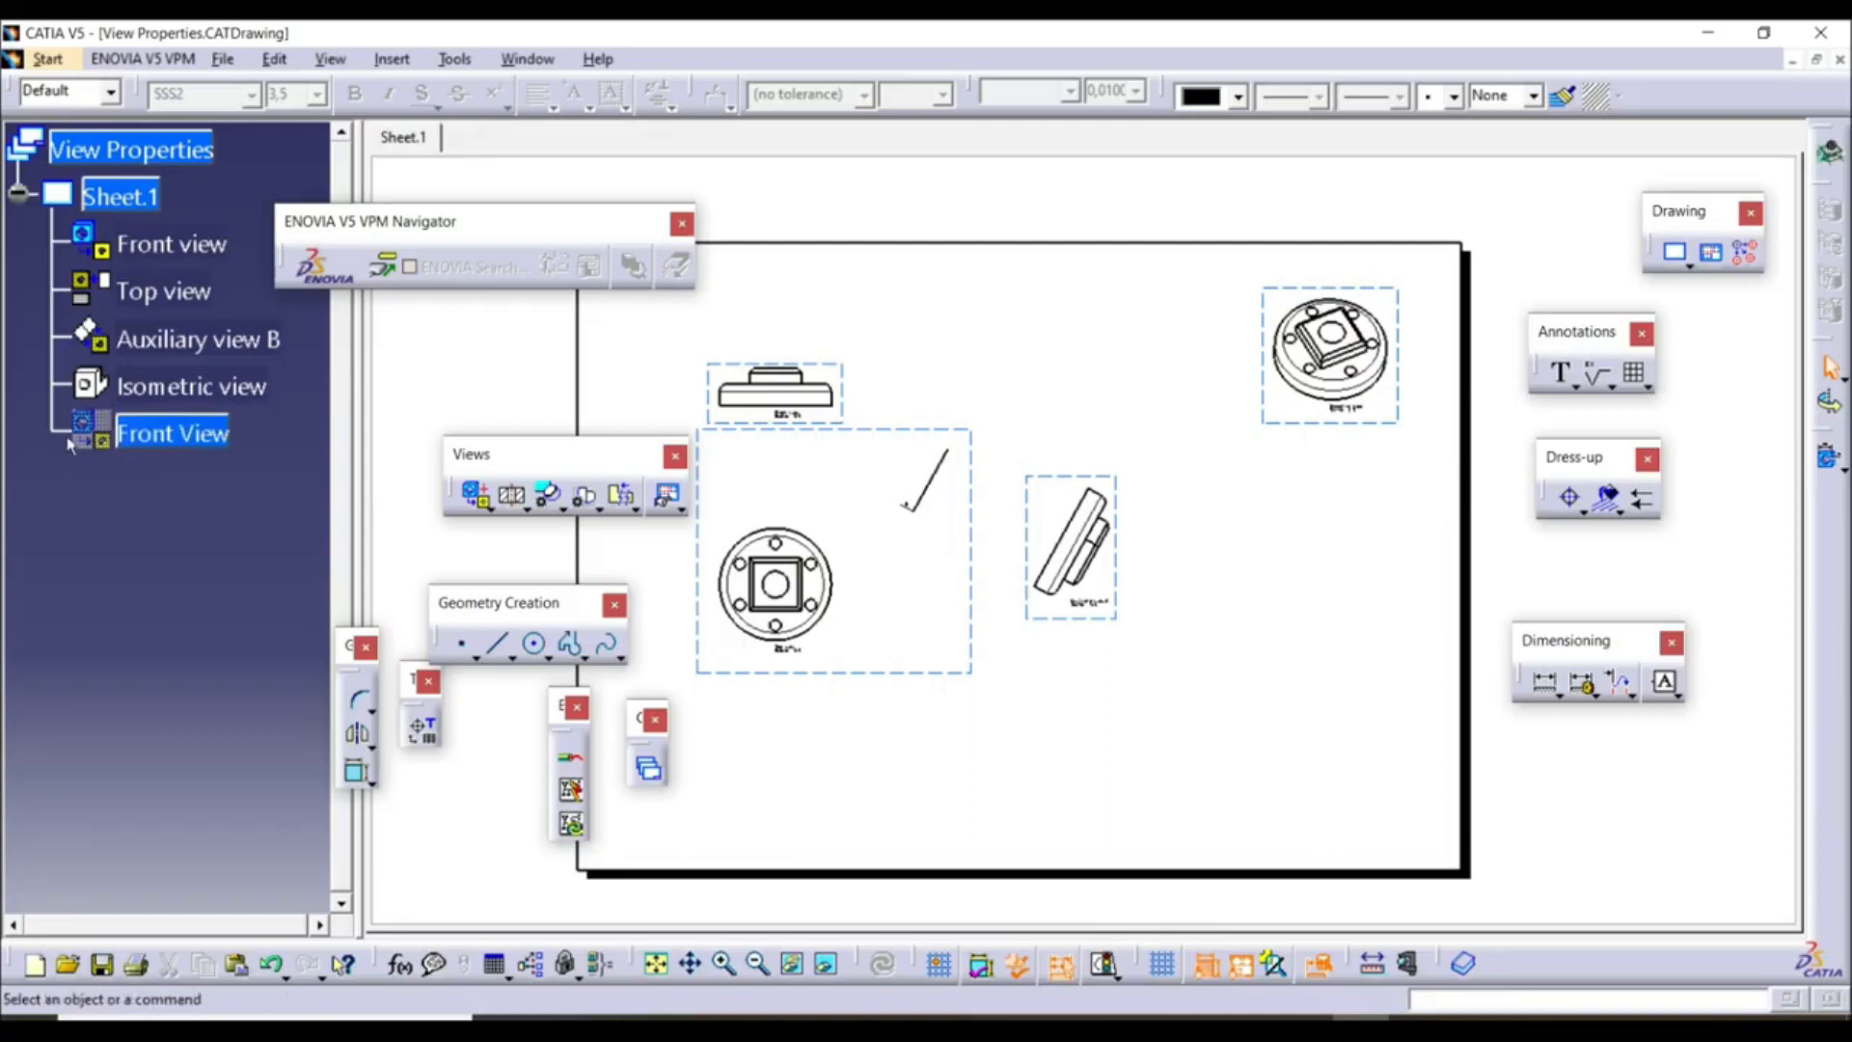
right_click(140, 440)
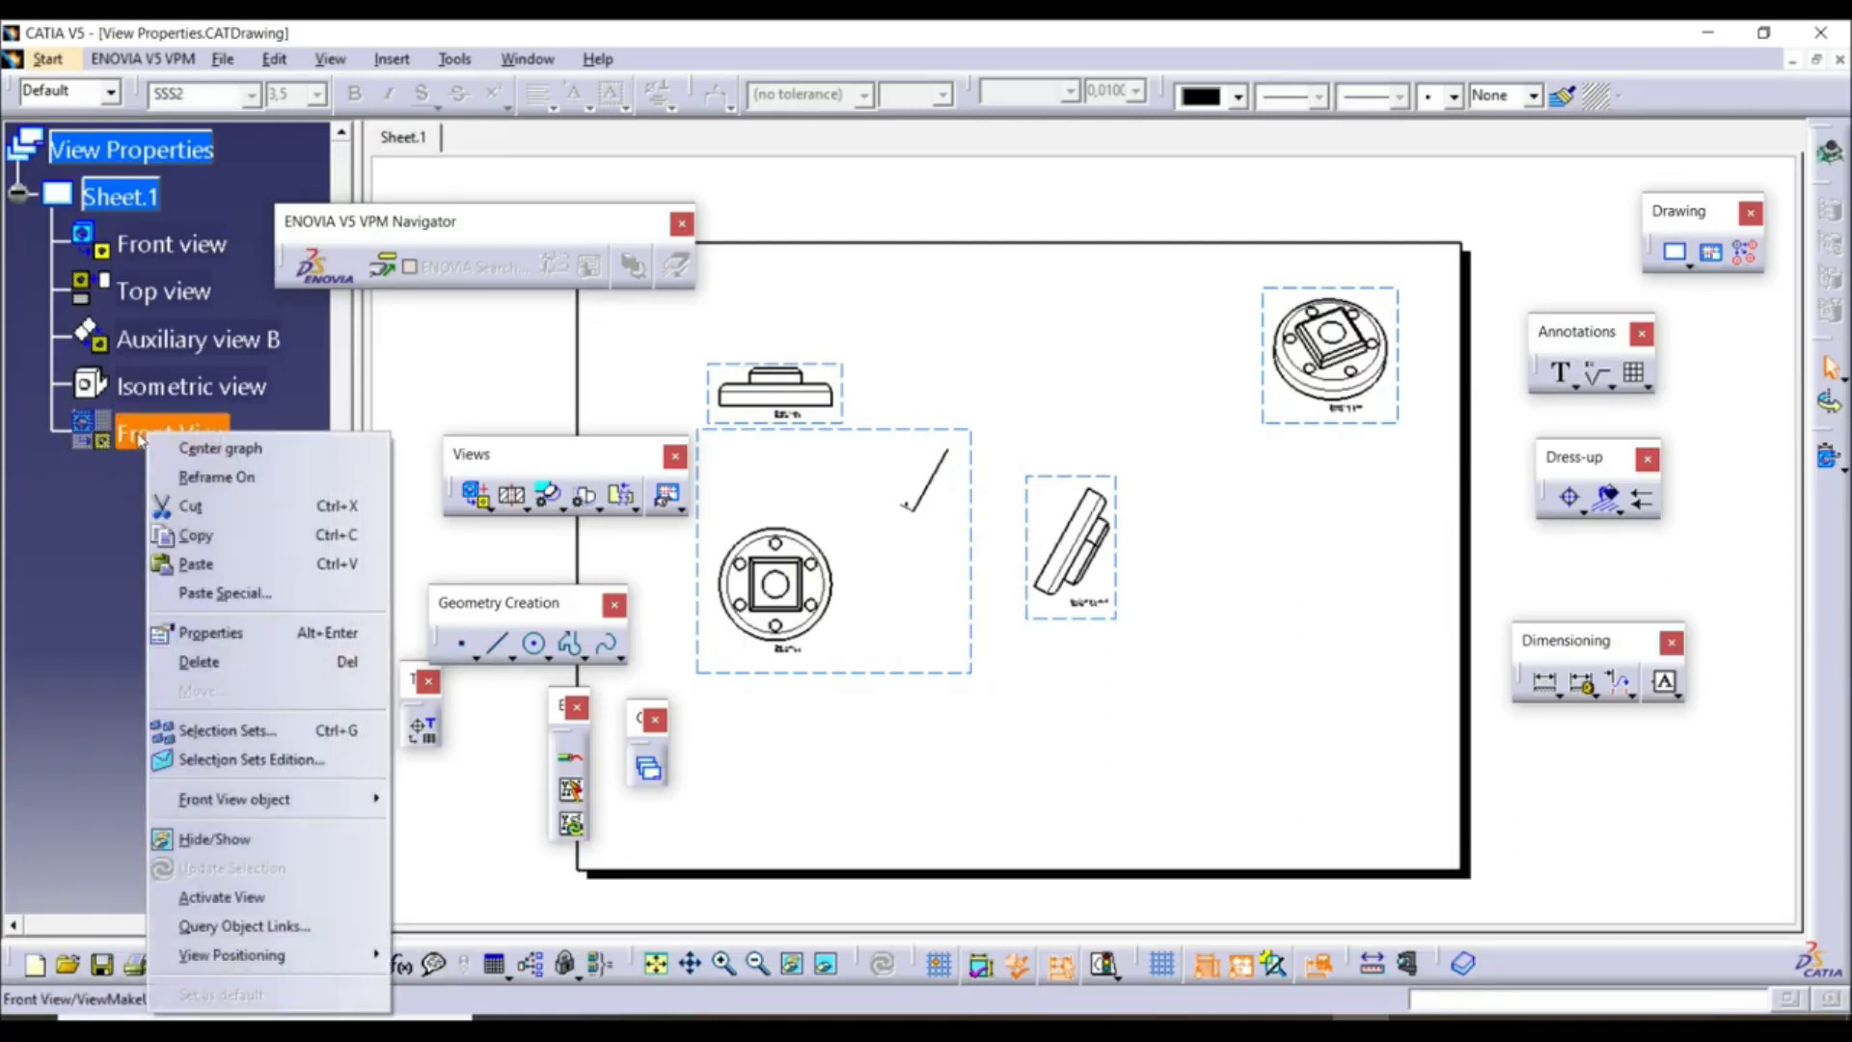
left_click(204, 838)
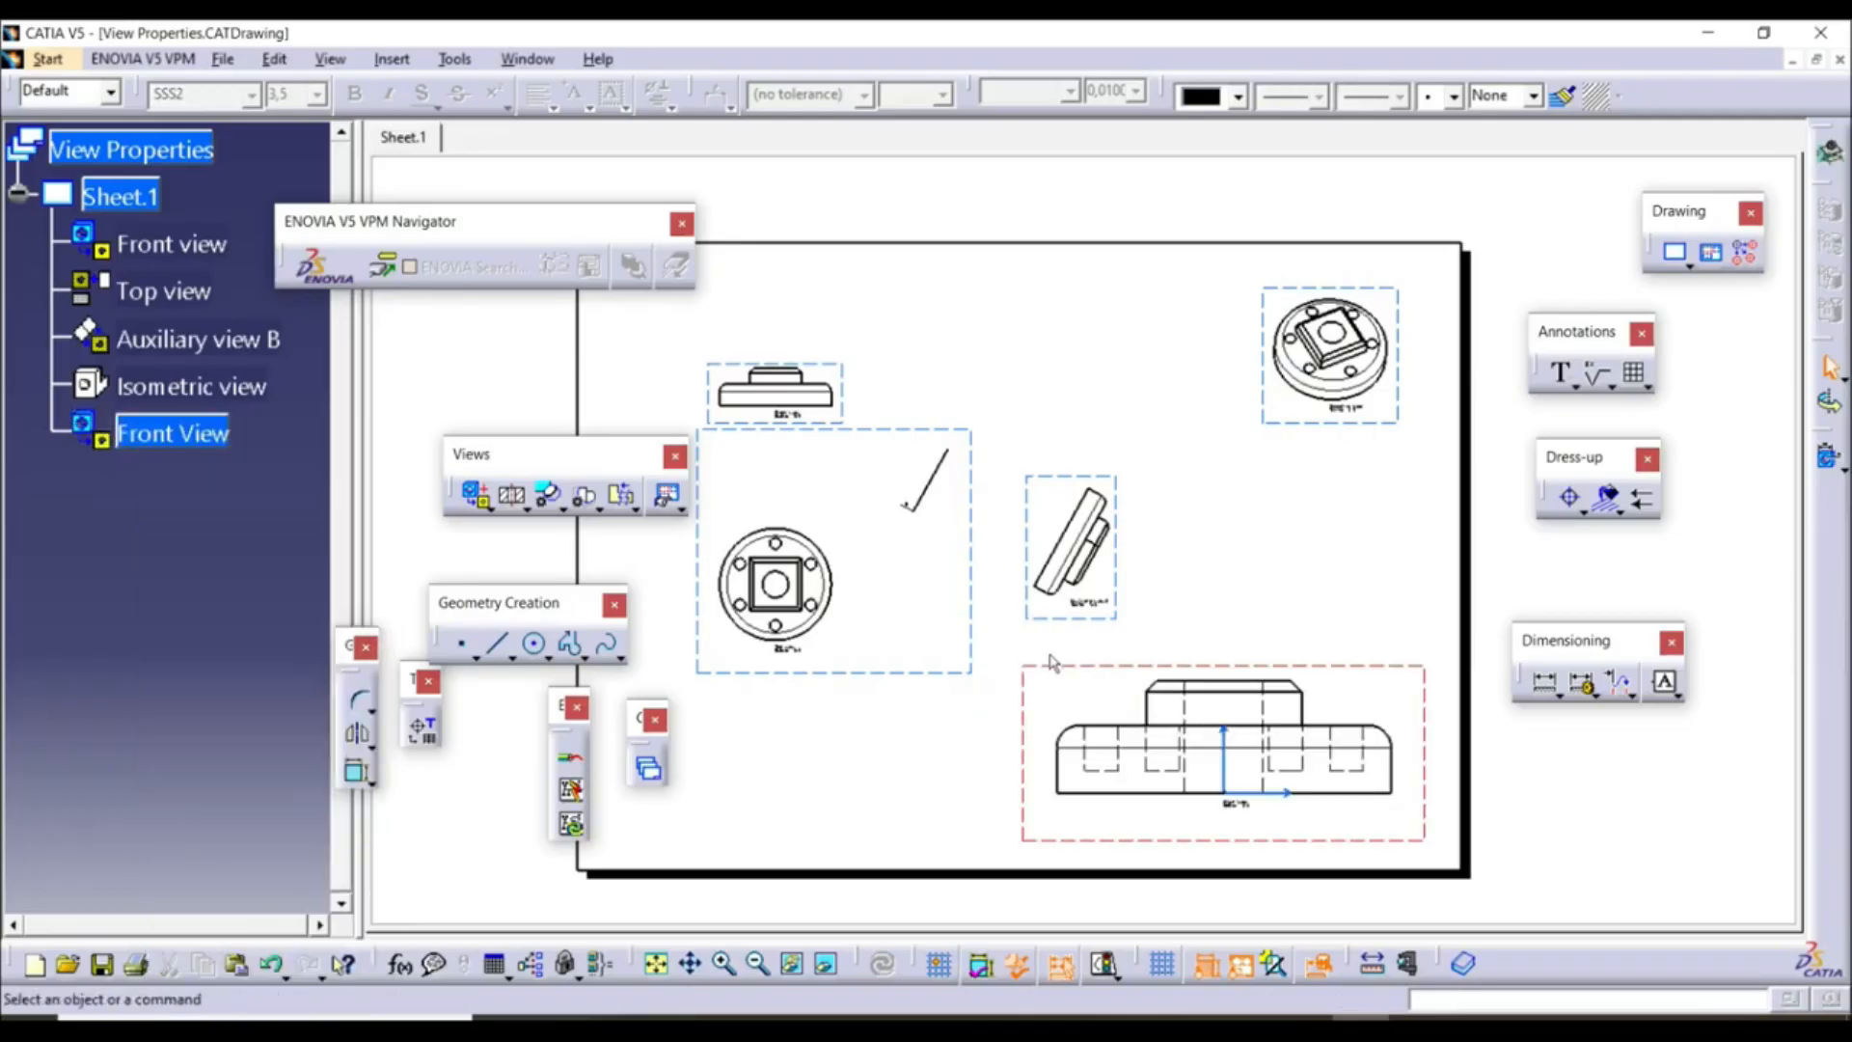
right_click(1122, 673)
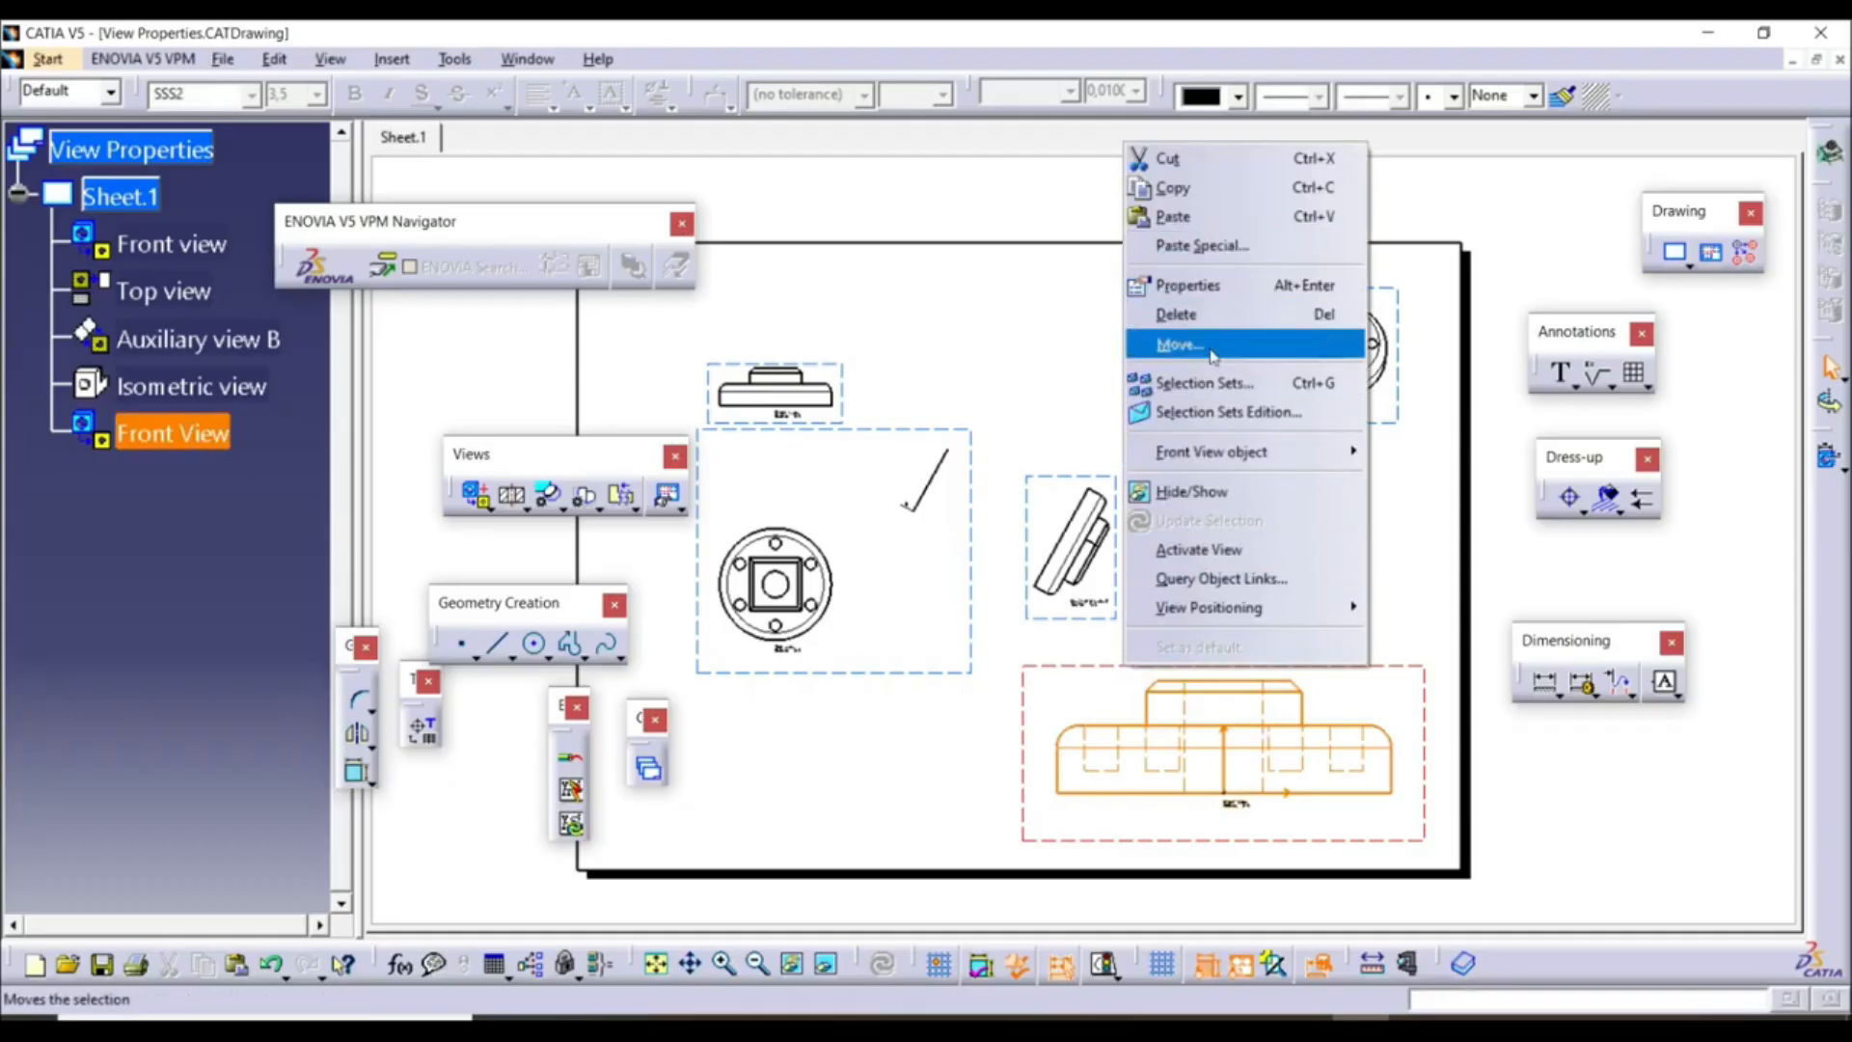
left_click(1213, 494)
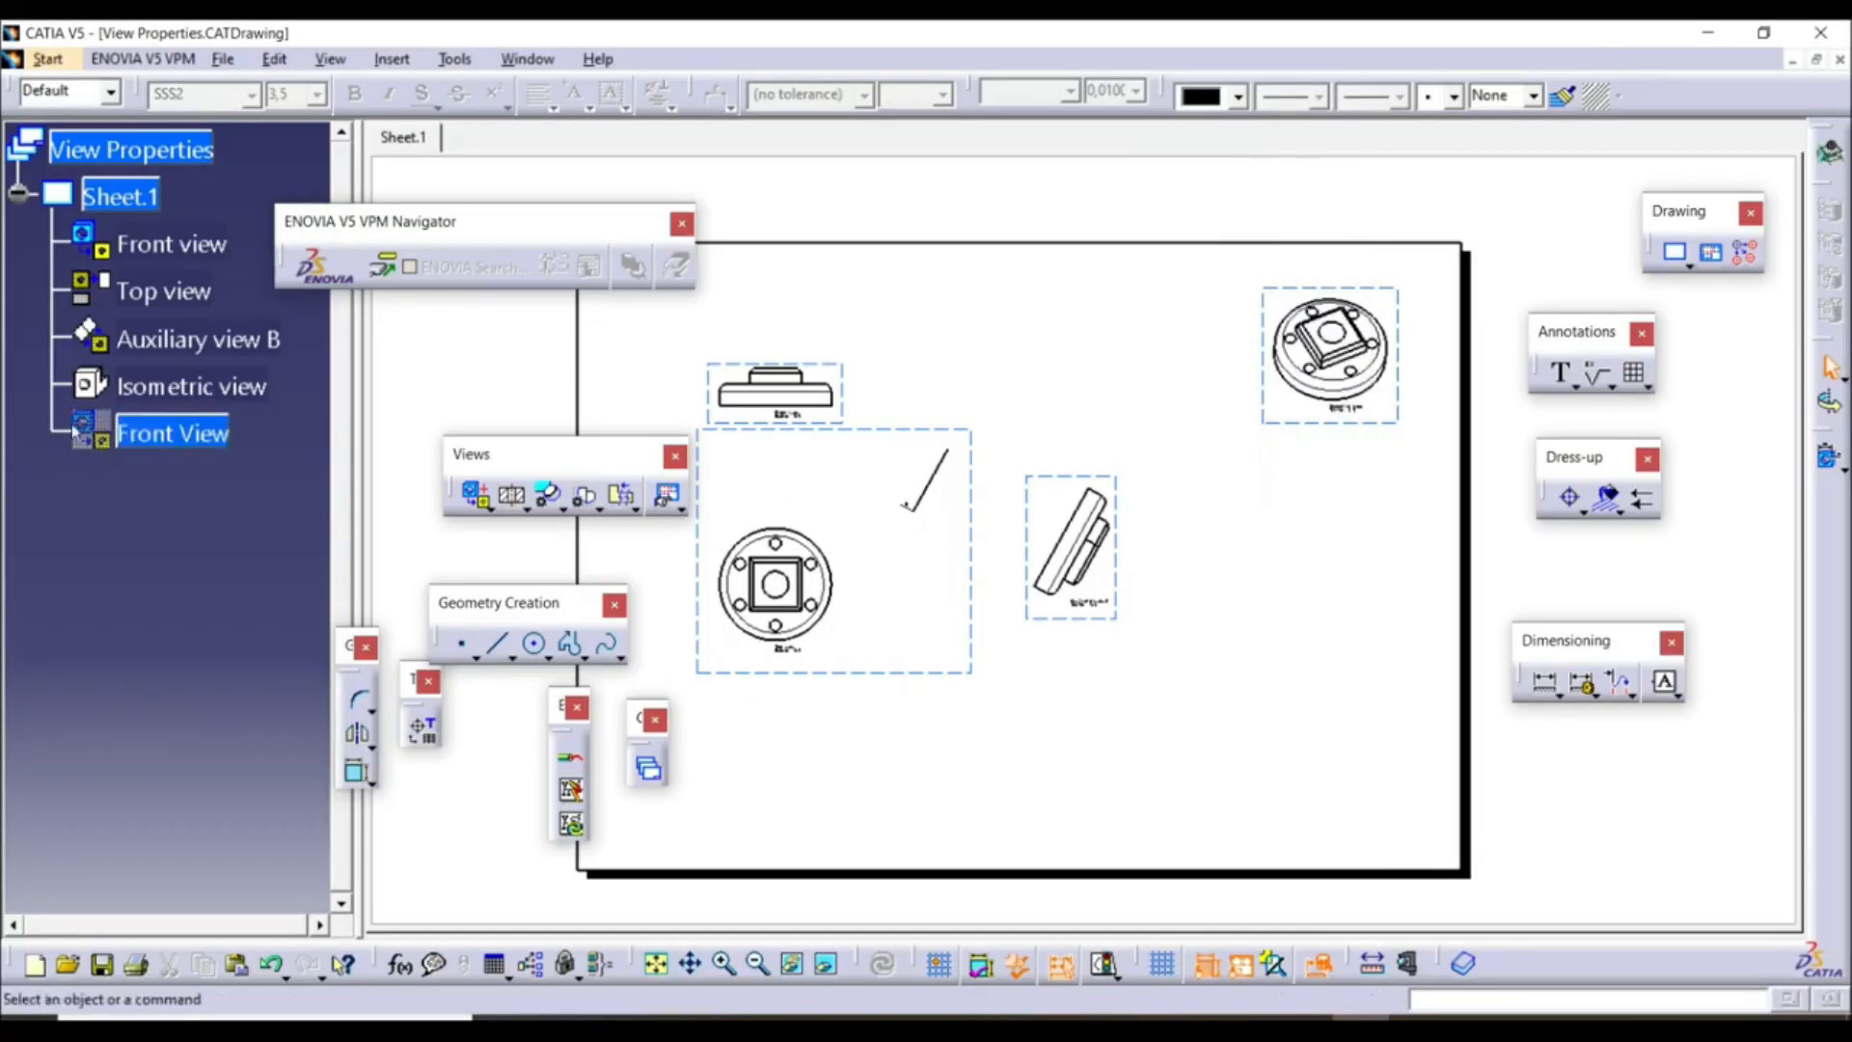
right_click(152, 442)
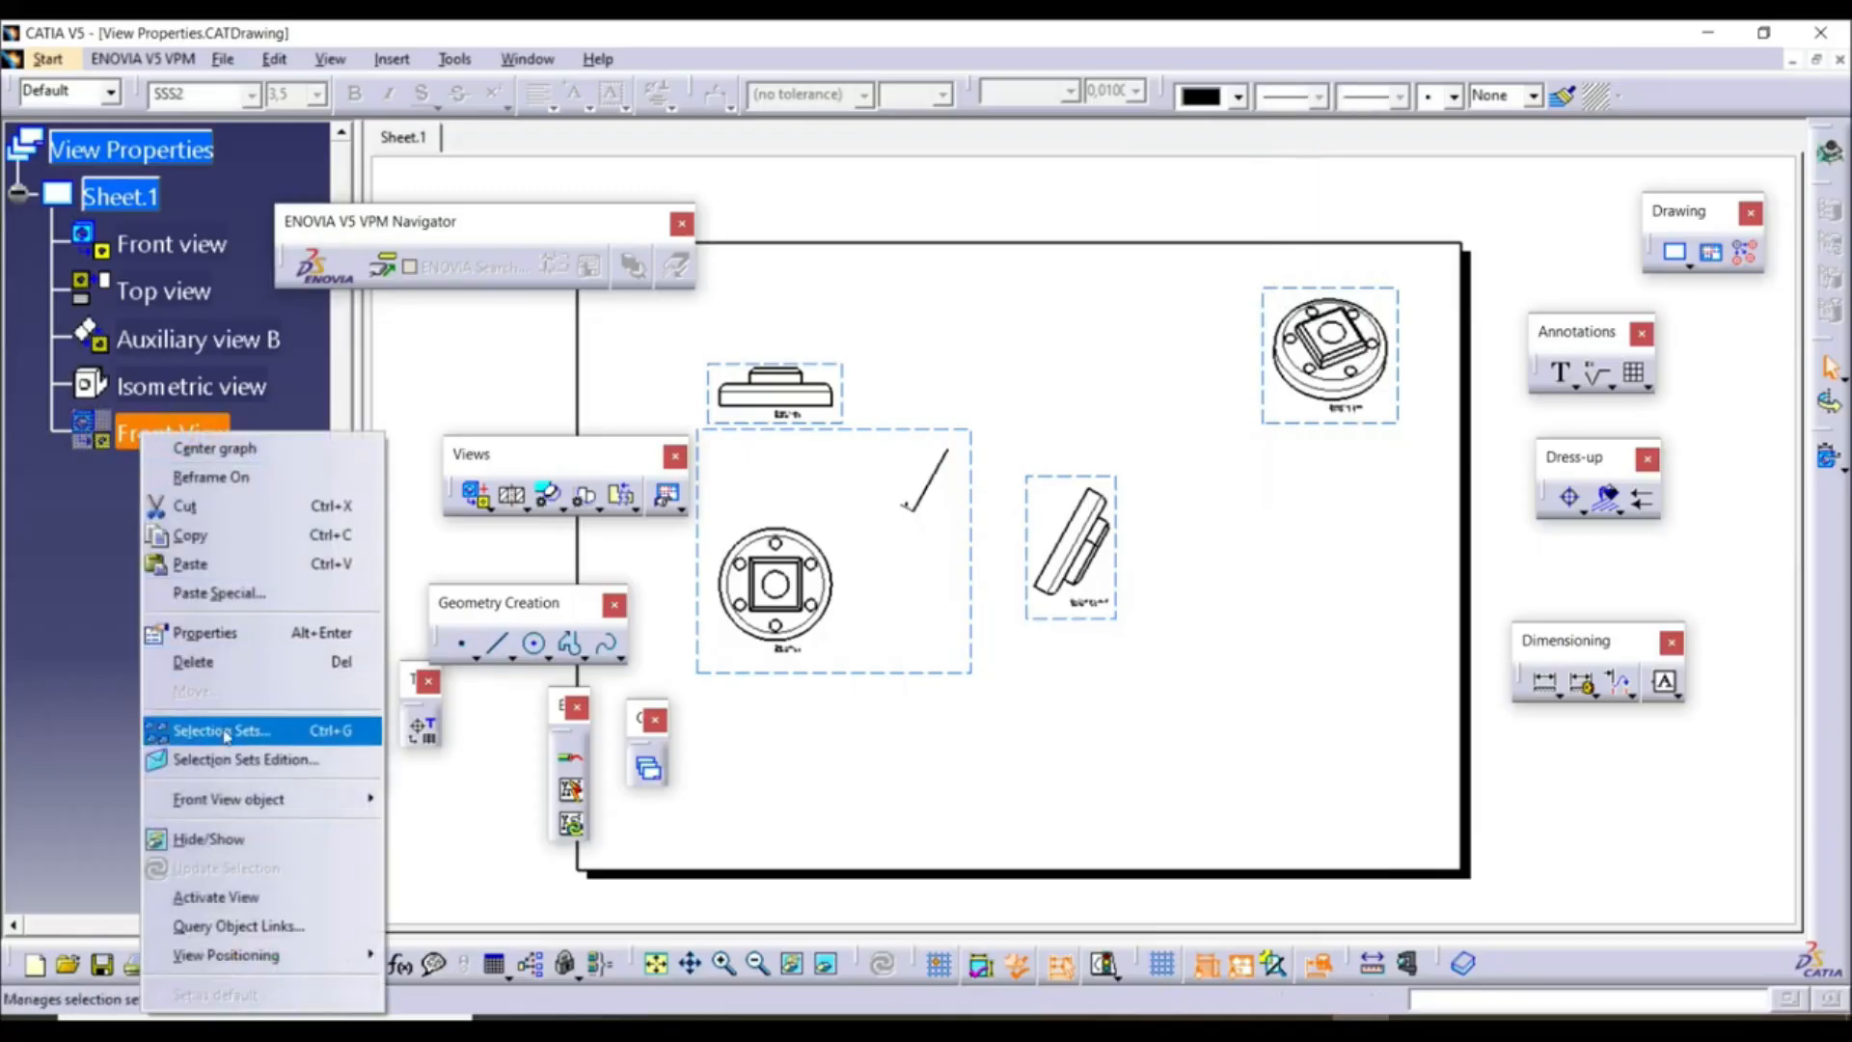
left_click(229, 849)
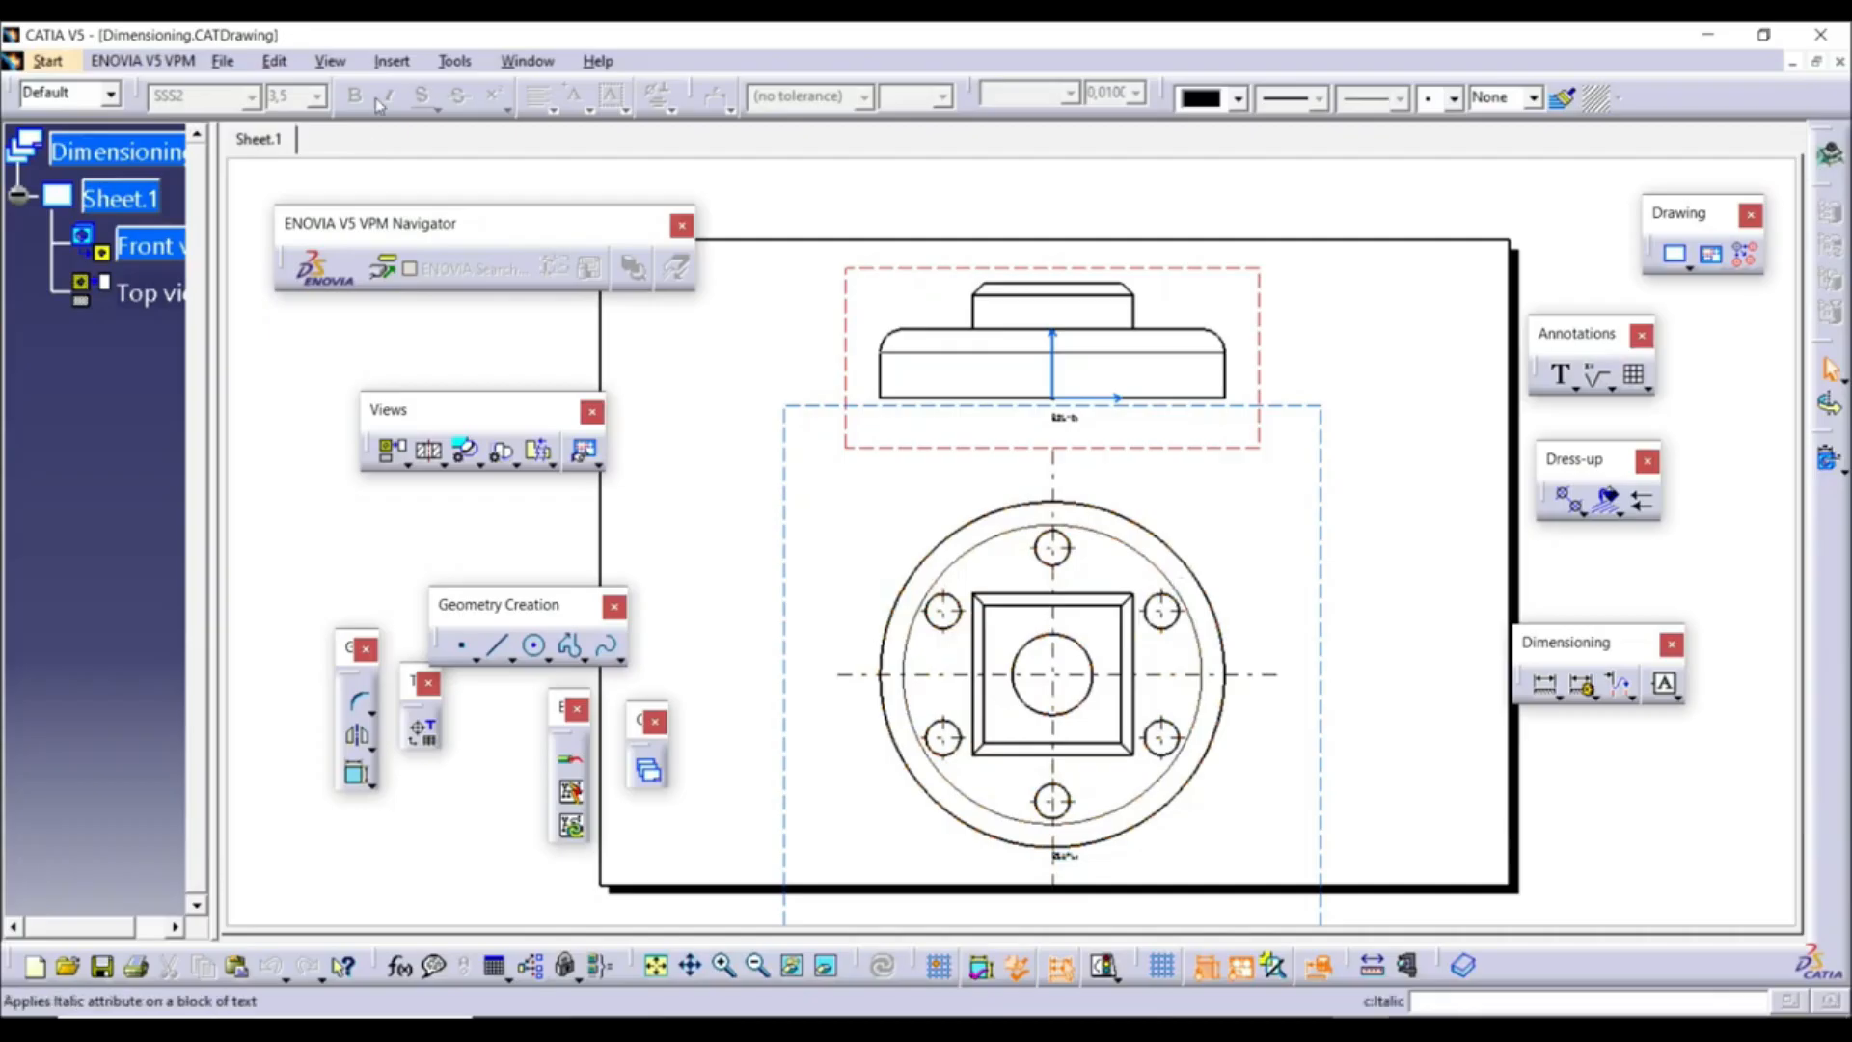
Generate dimensions for Part1 in the Dimensioning drawing from its sketcher, 3D and measured constraints
left_click(386, 62)
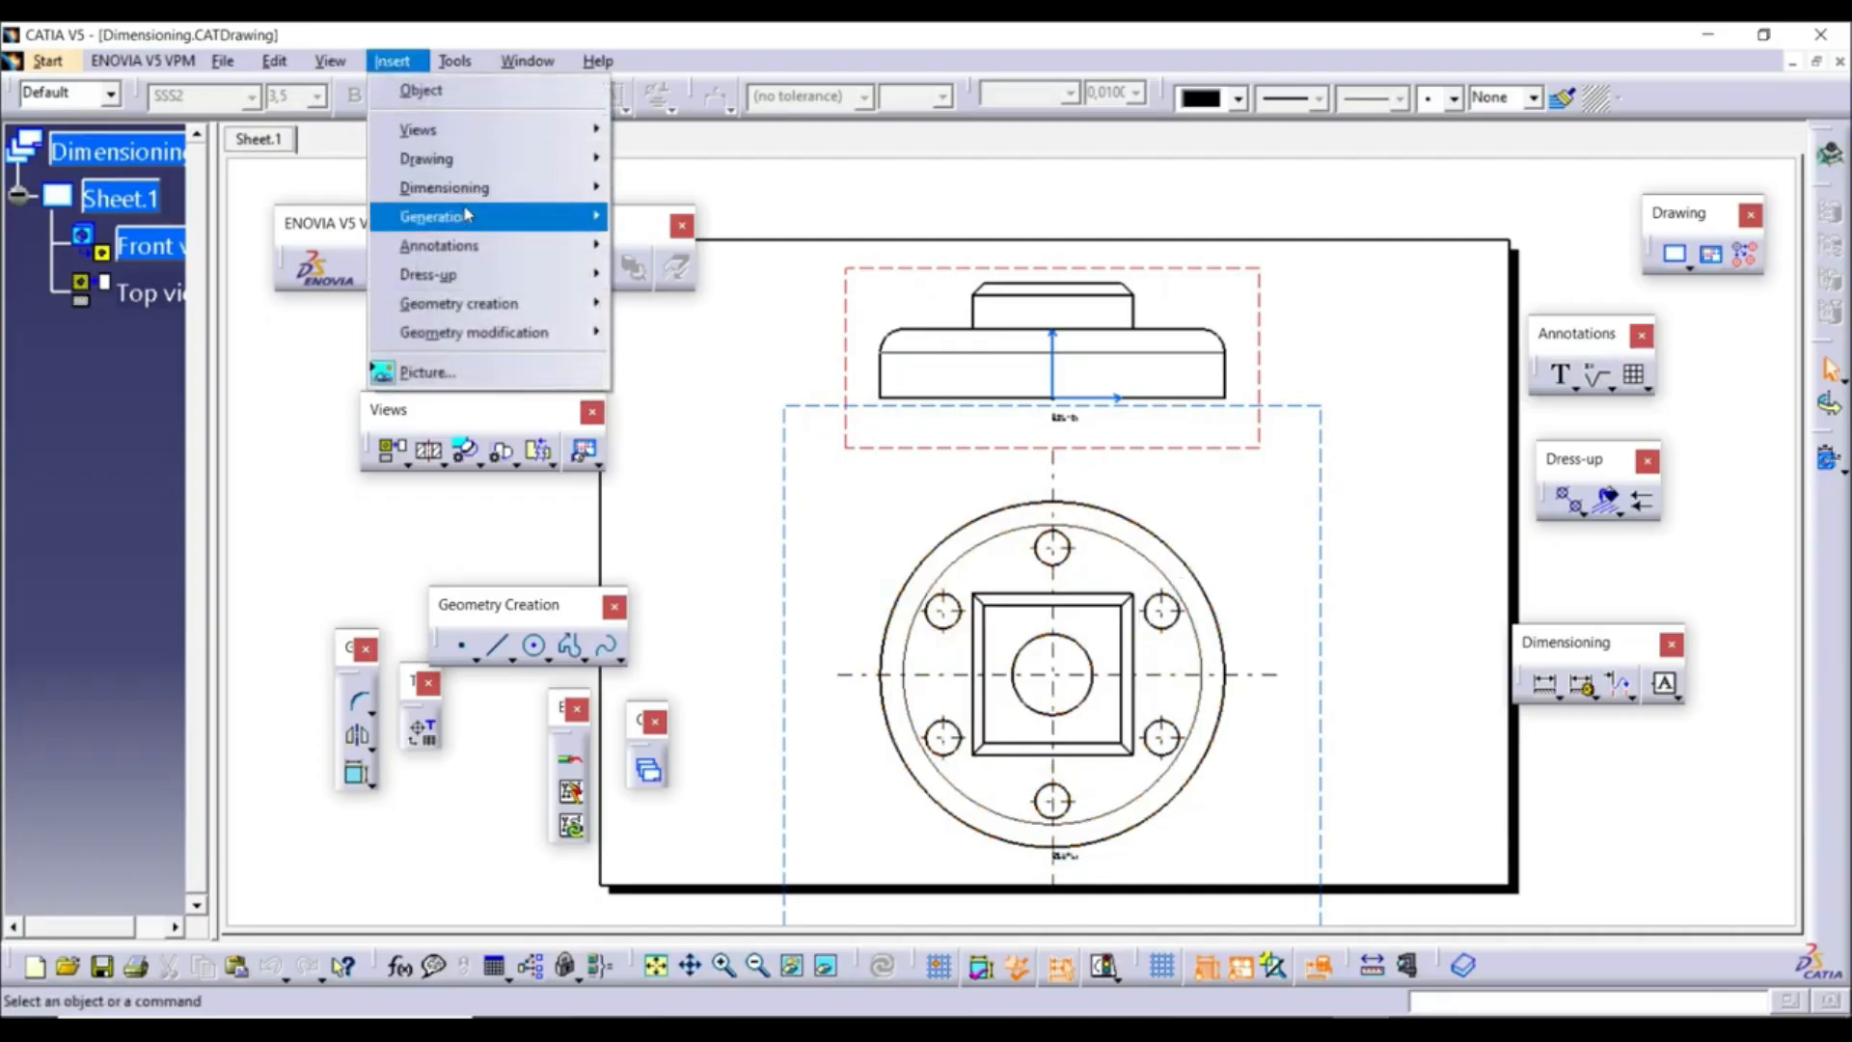
mouse_move(468, 220)
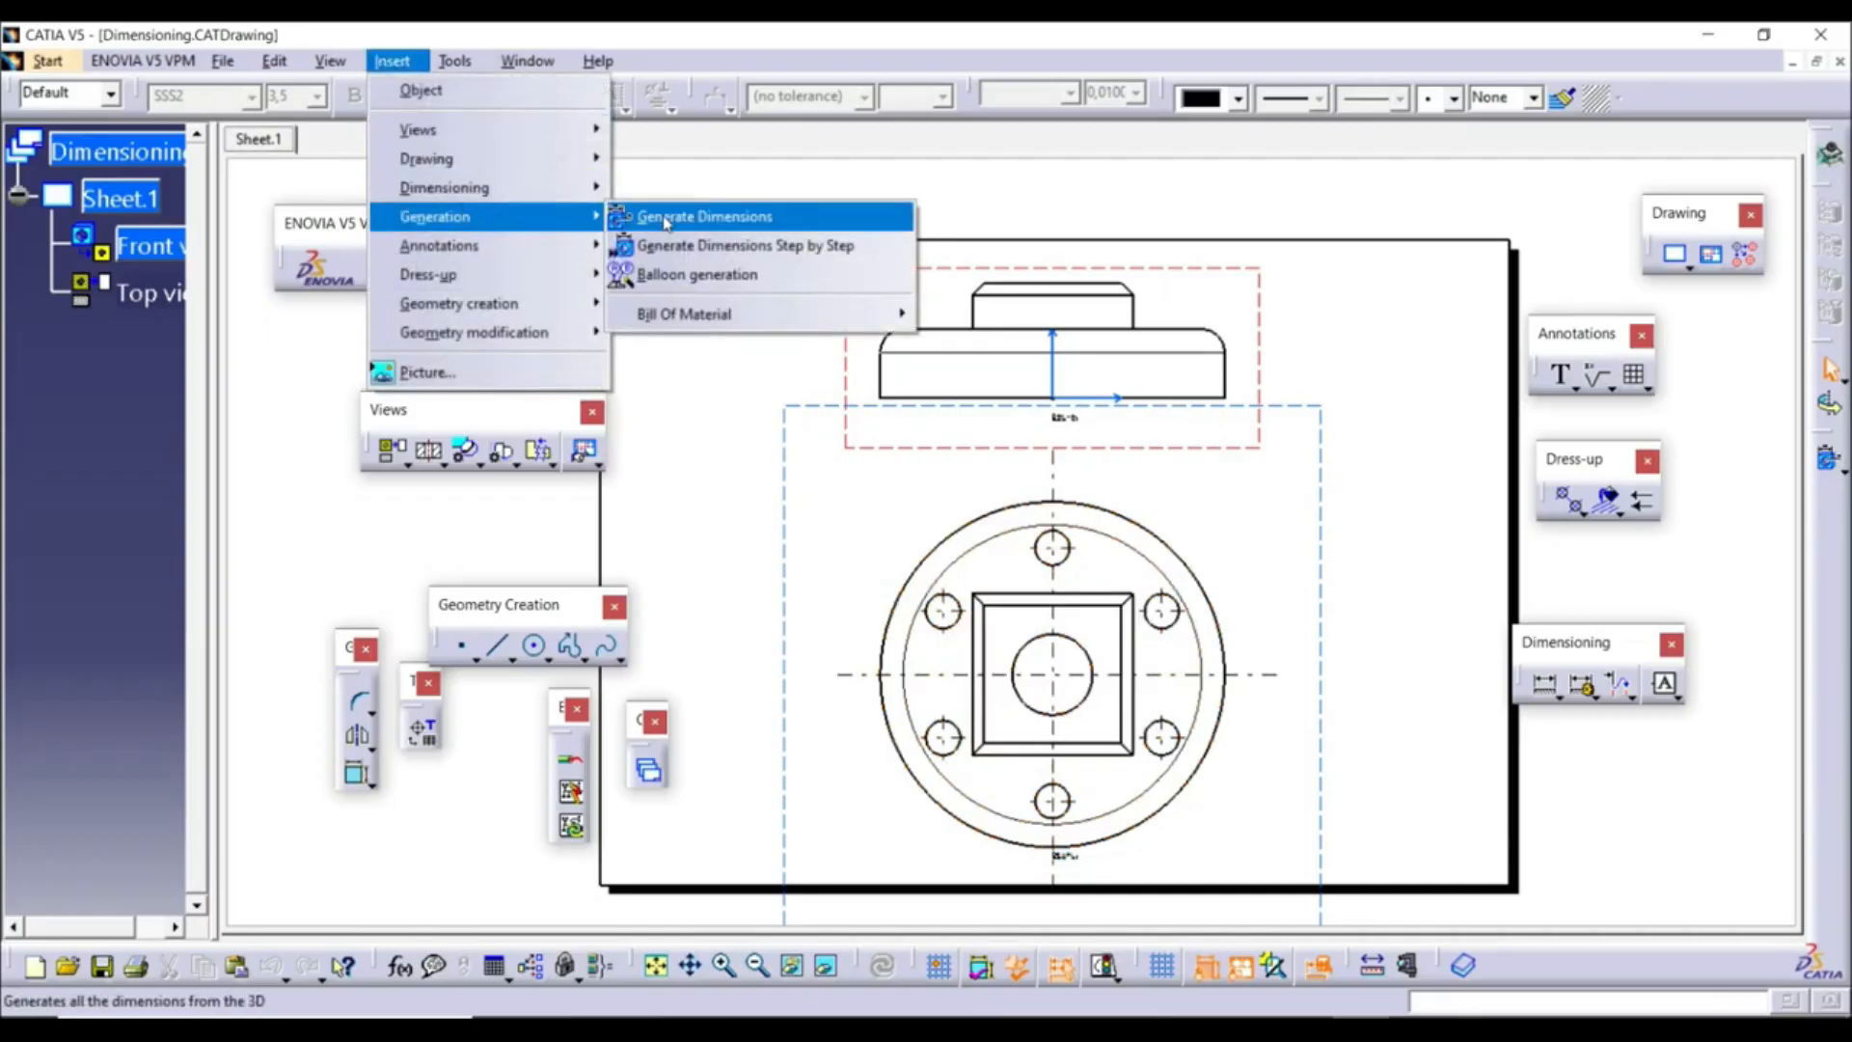
left_click(669, 221)
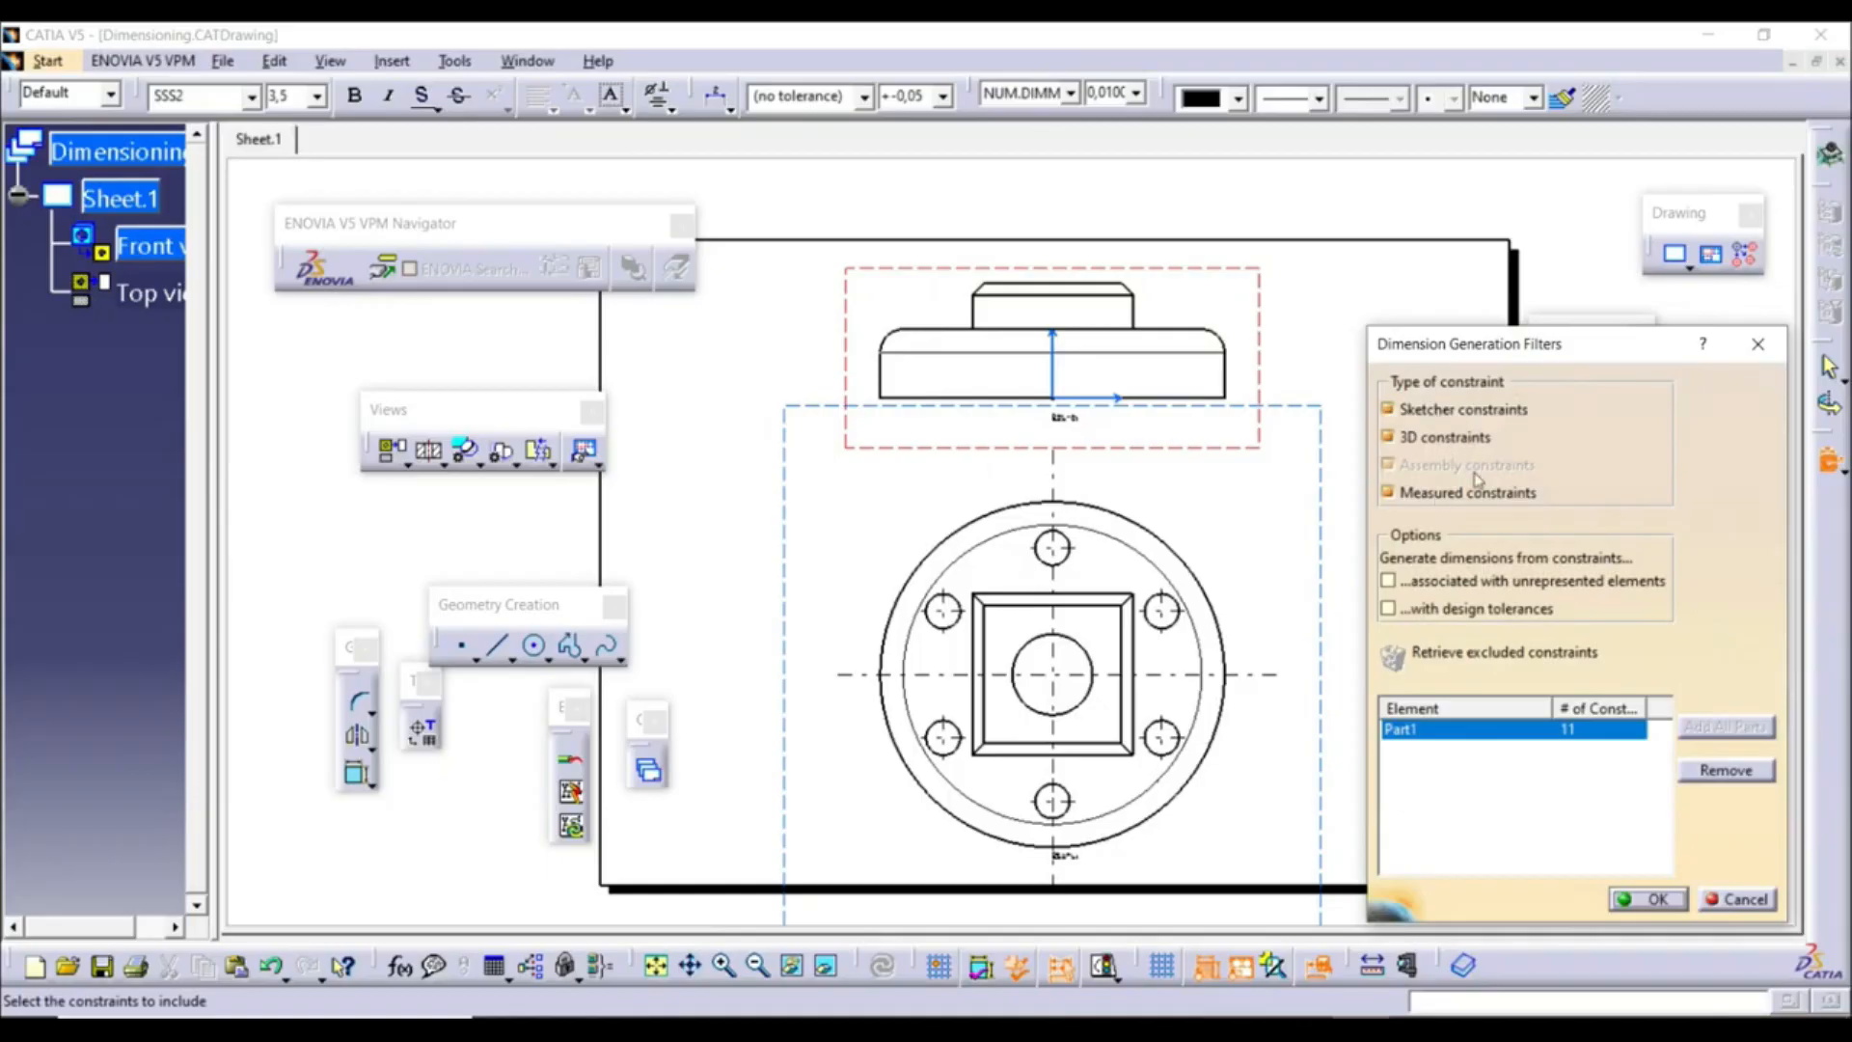
left_click(1656, 900)
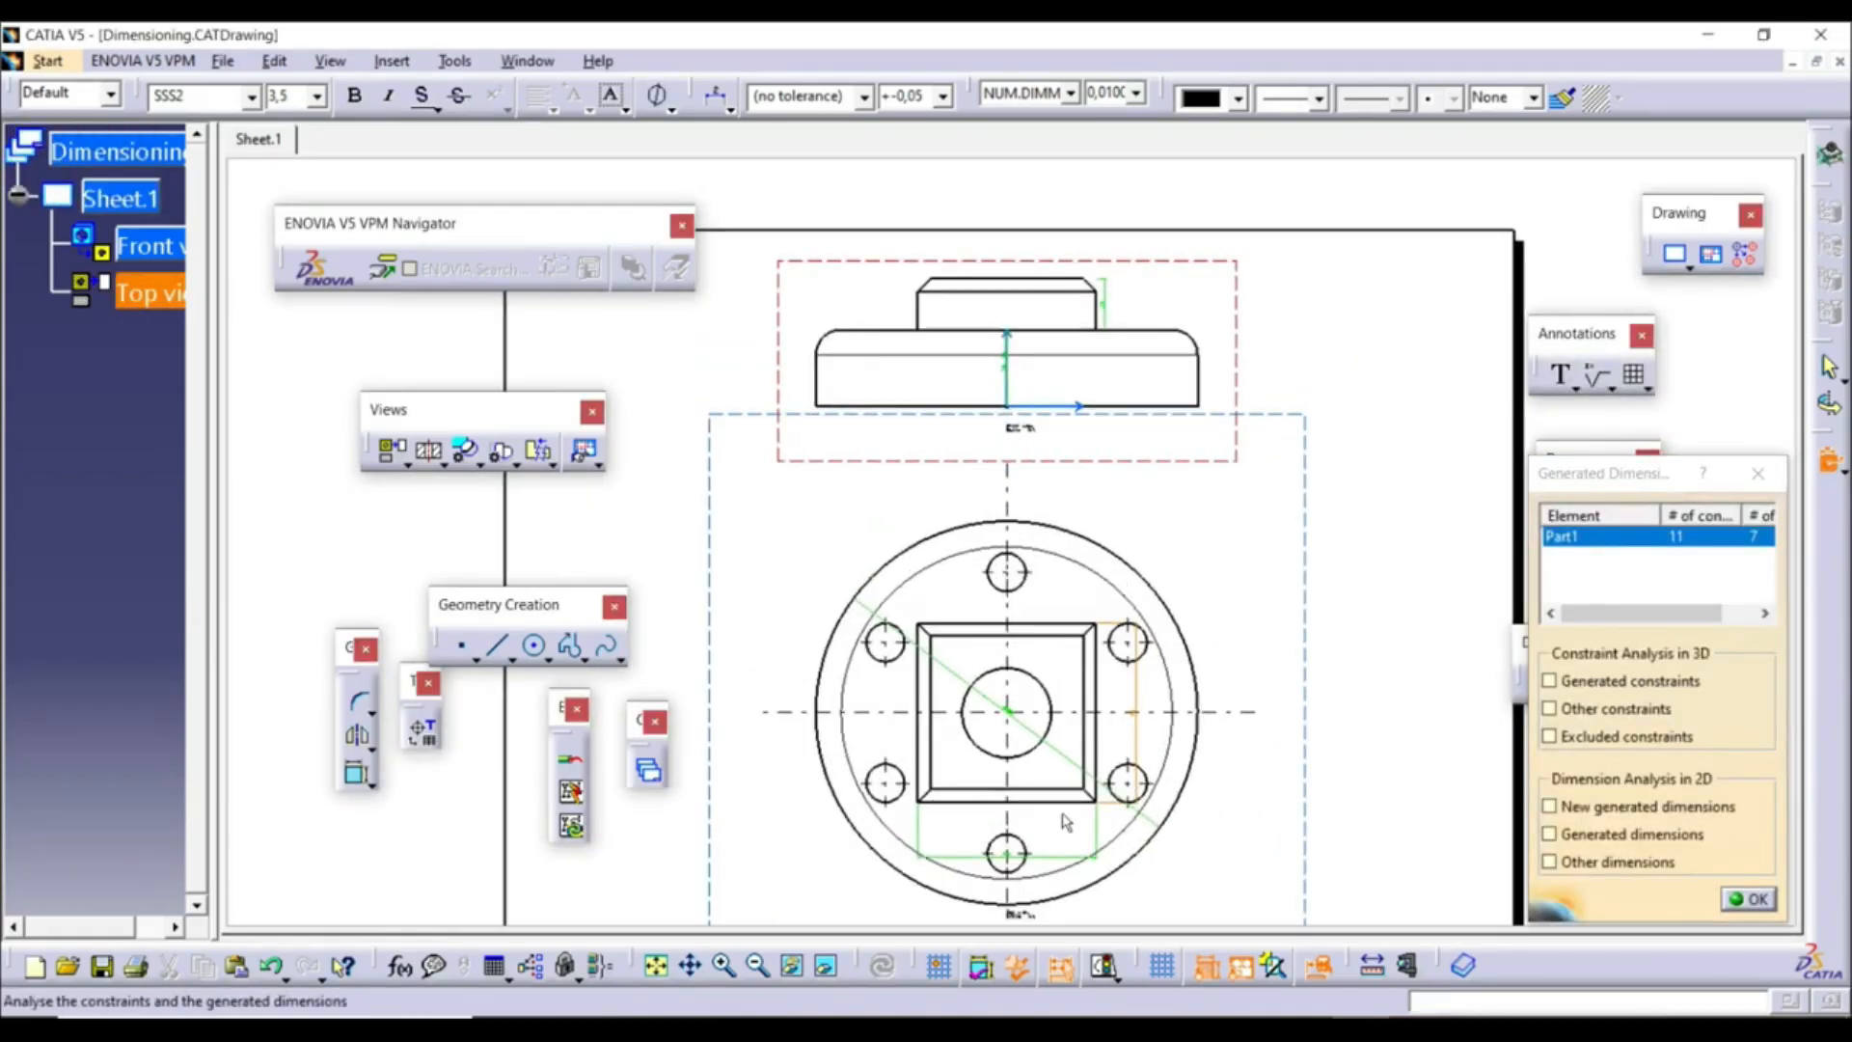
left_click(1744, 902)
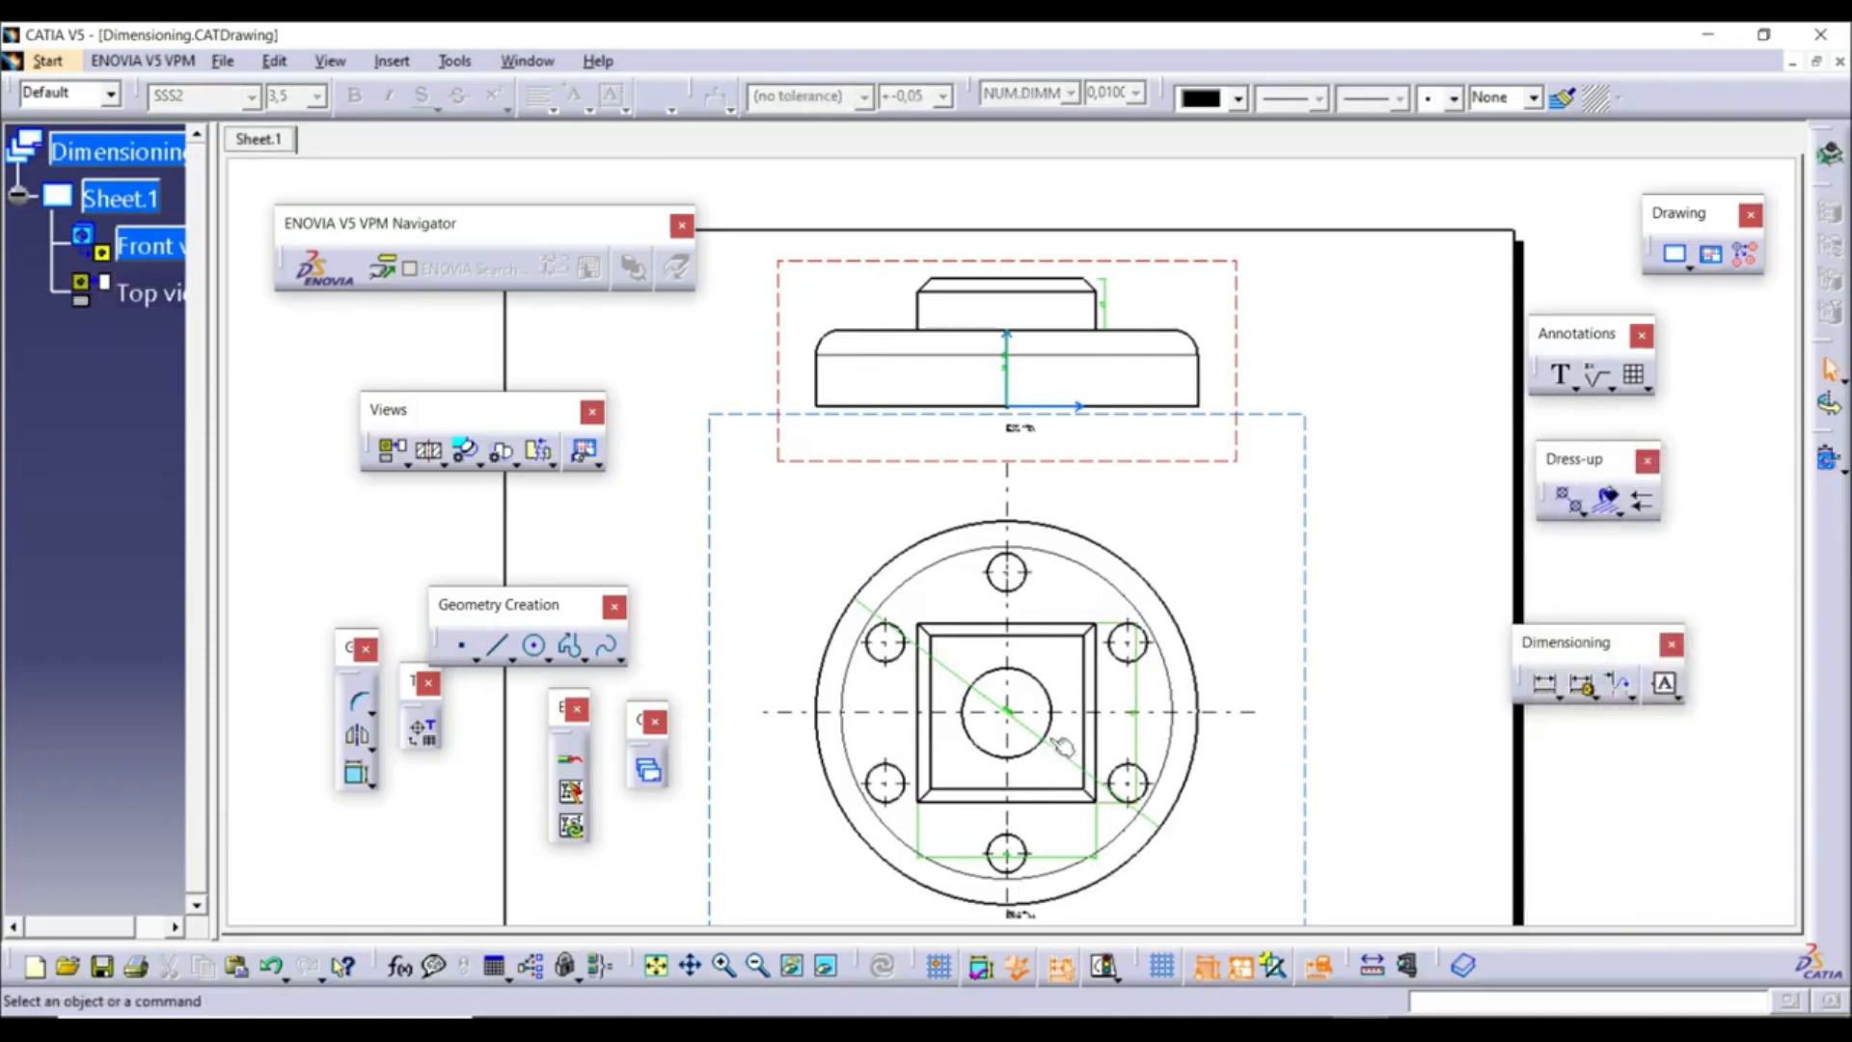
Spread out the generated dimensions in the top view, moving the vertical one rightward and the horizontal one further below
mouse_move(1137, 719)
middle_mouse_down()
mouse_move(1174, 831)
mouse_move(1098, 377)
middle_mouse_up()
left_click_drag(1186, 431, 1518, 436)
left_click_drag(793, 411, 871, 334)
left_click_drag(786, 415, 843, 542)
left_click(907, 523)
middle_click_drag(928, 512, 904, 613)
left_click(865, 606)
left_click_drag(967, 606, 966, 767)
left_click(1169, 645)
Separate the overlapping dimensions in the front view's base, placing the 20 one left and the 30 one right of the vertical axis
middle_click_drag(1146, 498, 1130, 640)
mouse_move(1039, 265)
middle_mouse_down()
mouse_move(1044, 509)
mouse_move(1063, 415)
middle_mouse_up()
left_click_drag(1071, 444, 852, 440)
left_click_drag(1073, 495, 1219, 496)
left_click(1449, 296)
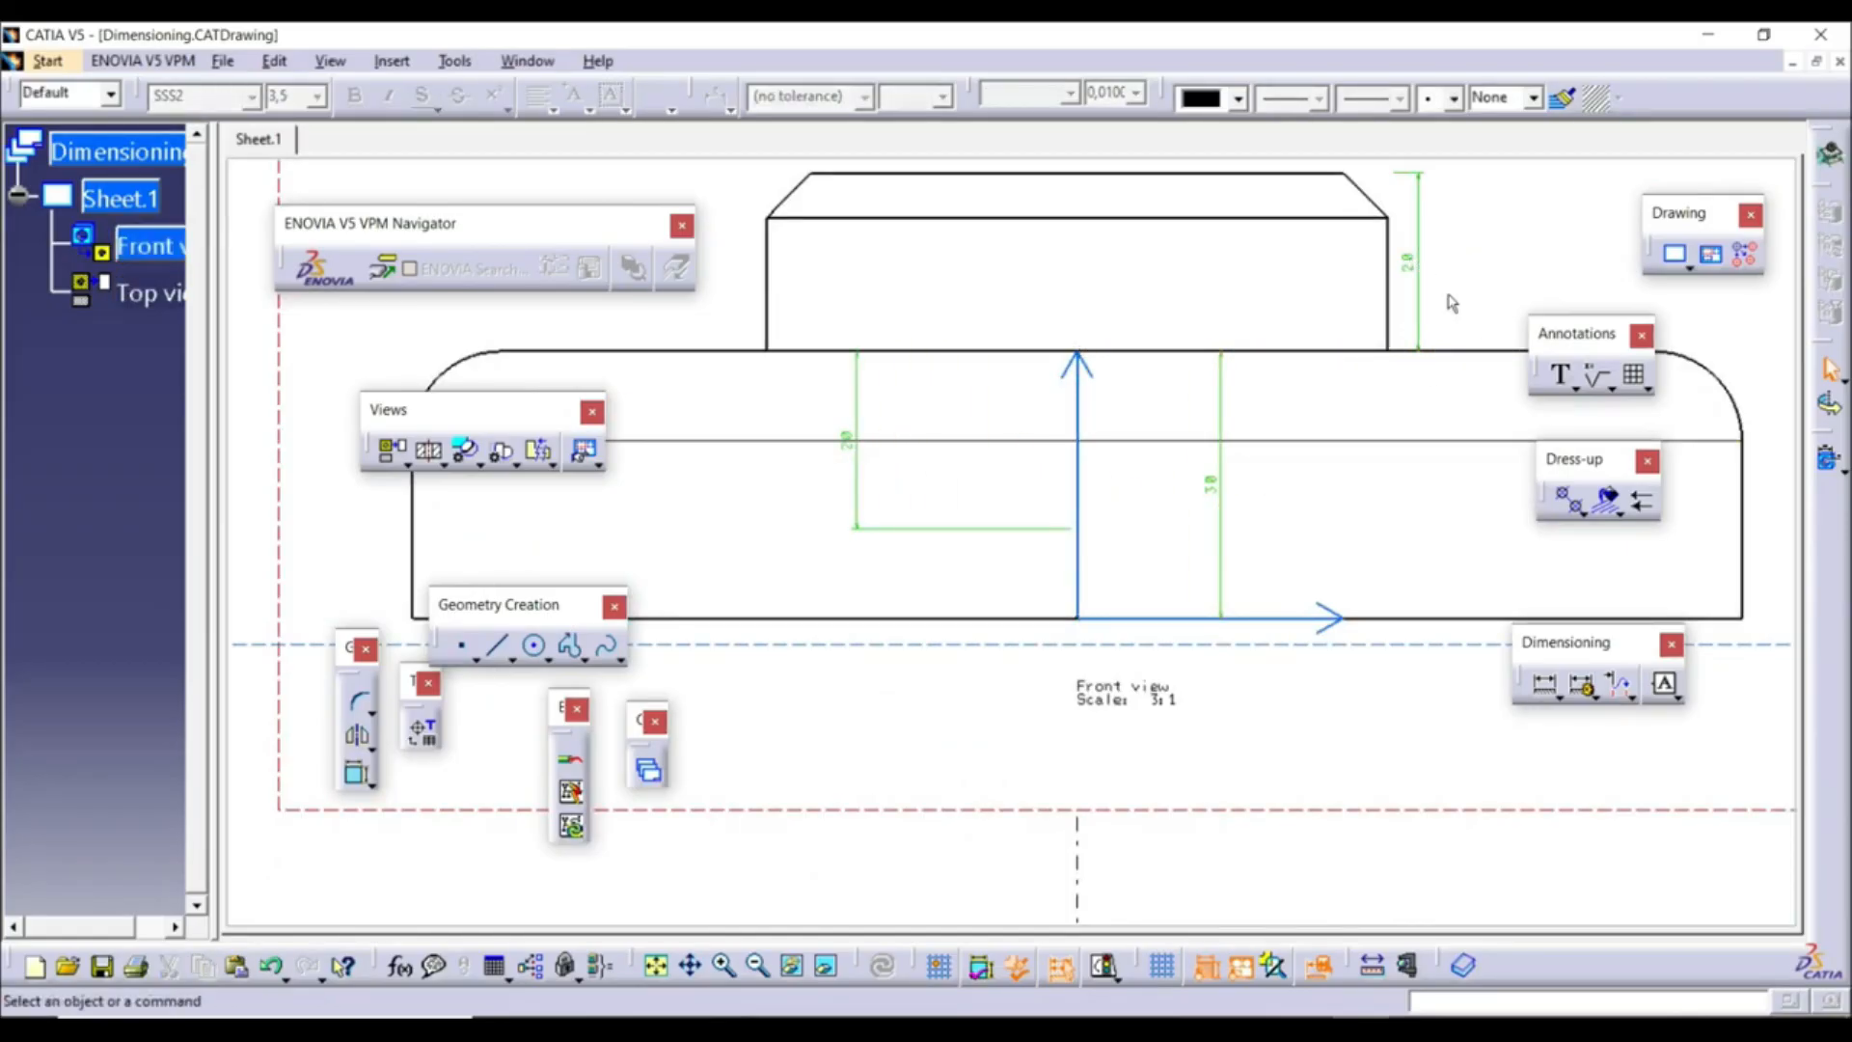
Format the upper boss's height dimension in the front view with SSS1 text at 10.0 mm and move it further outward
left_click(1408, 259)
left_click(1576, 276)
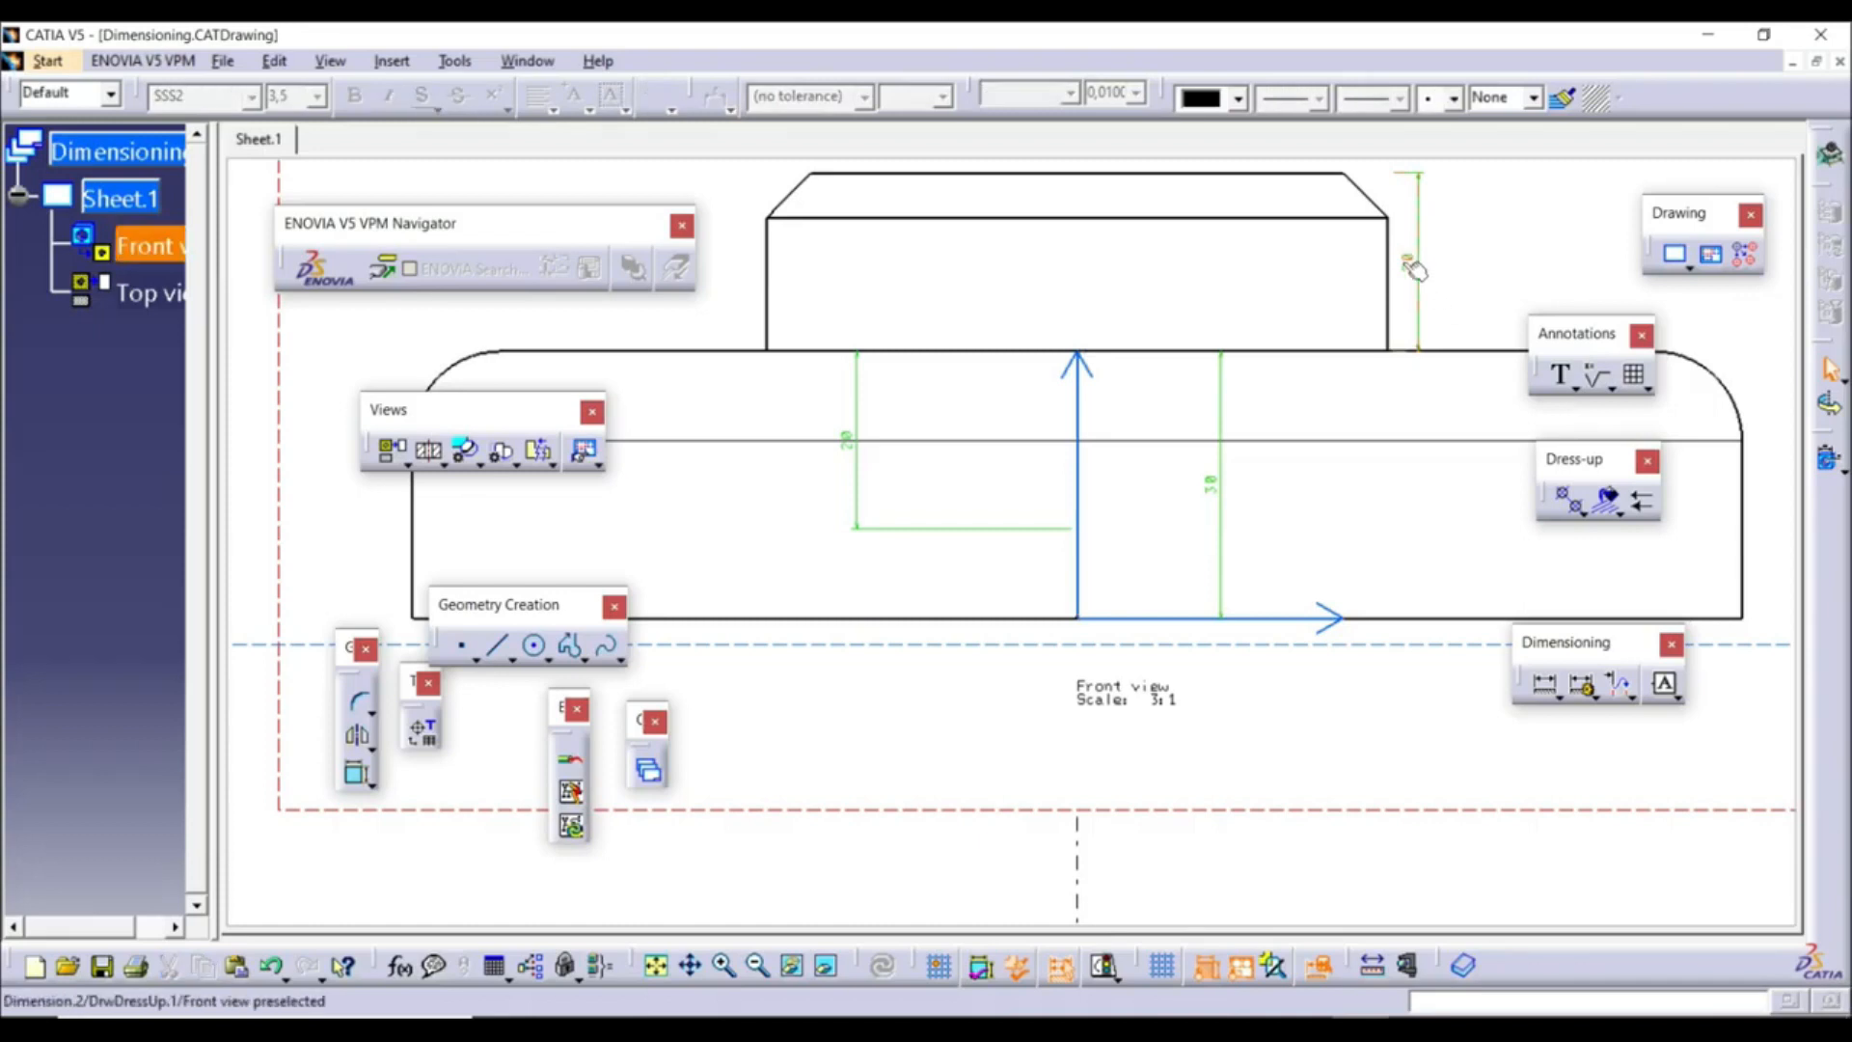
left_click(1414, 268)
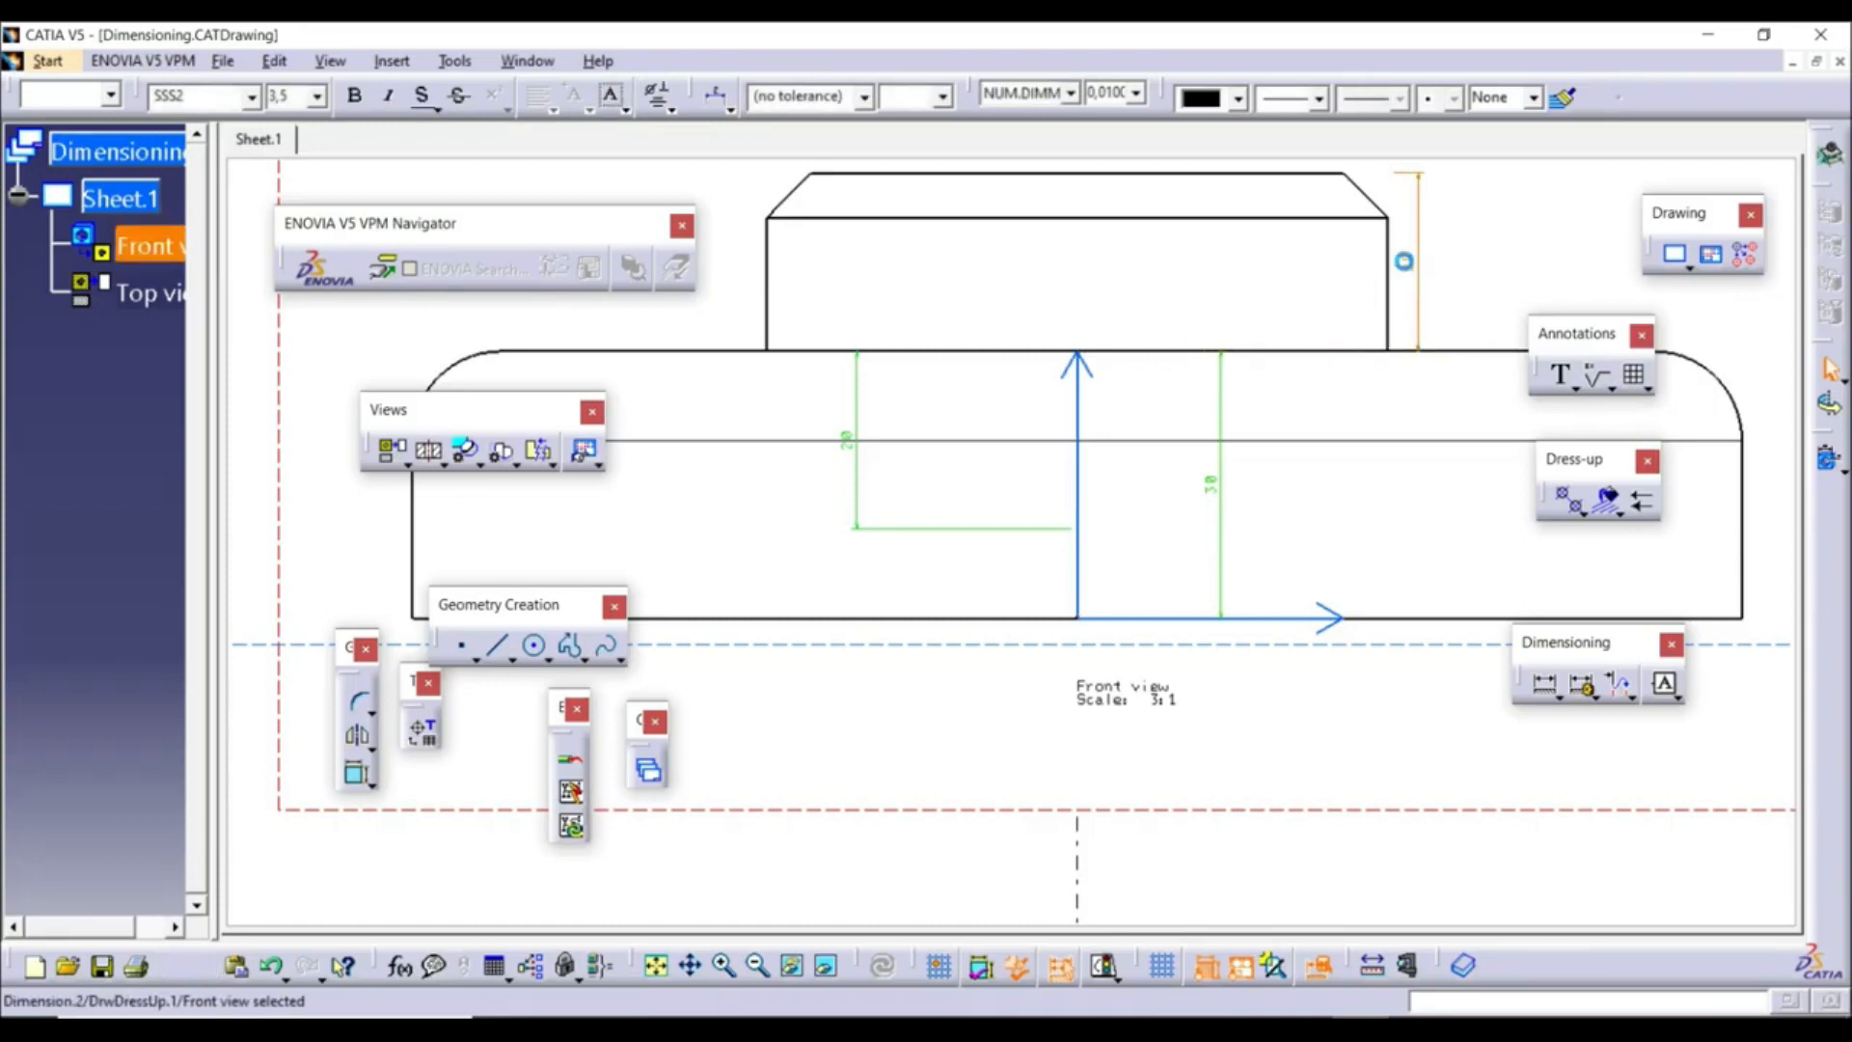
left_click(314, 93)
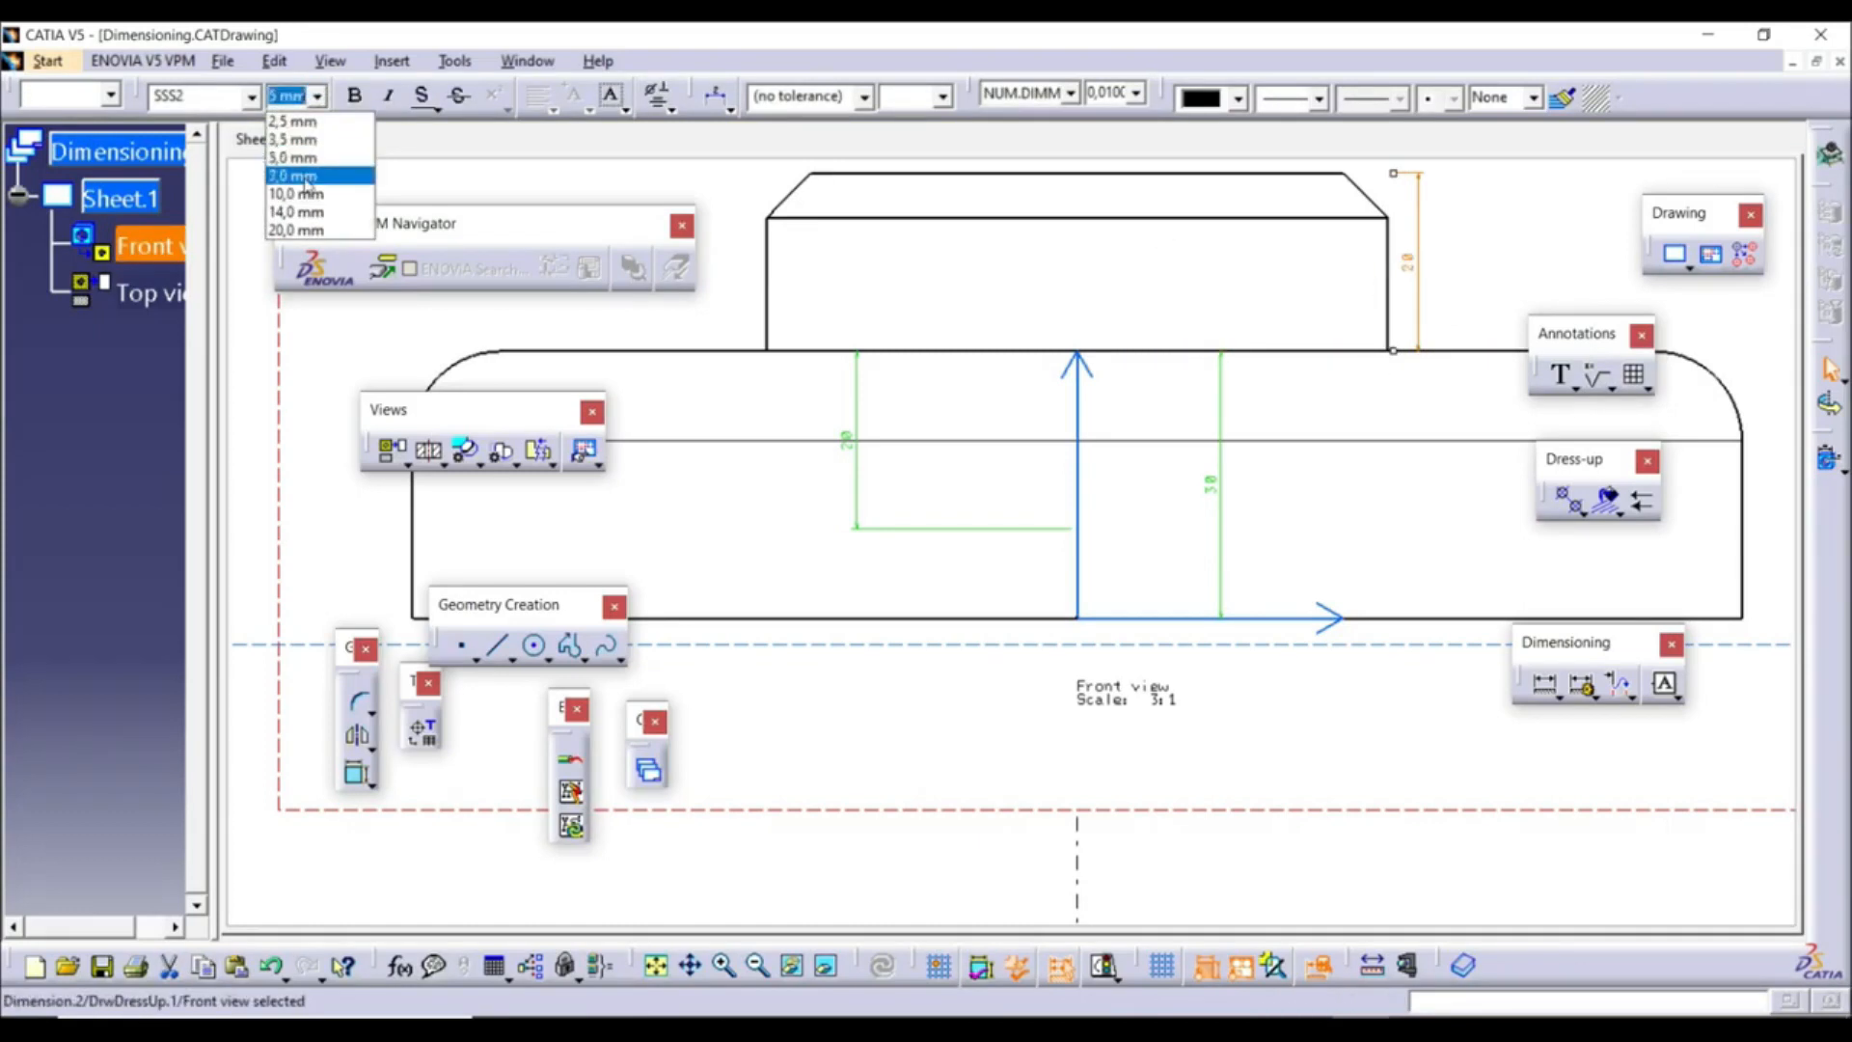
left_click(296, 229)
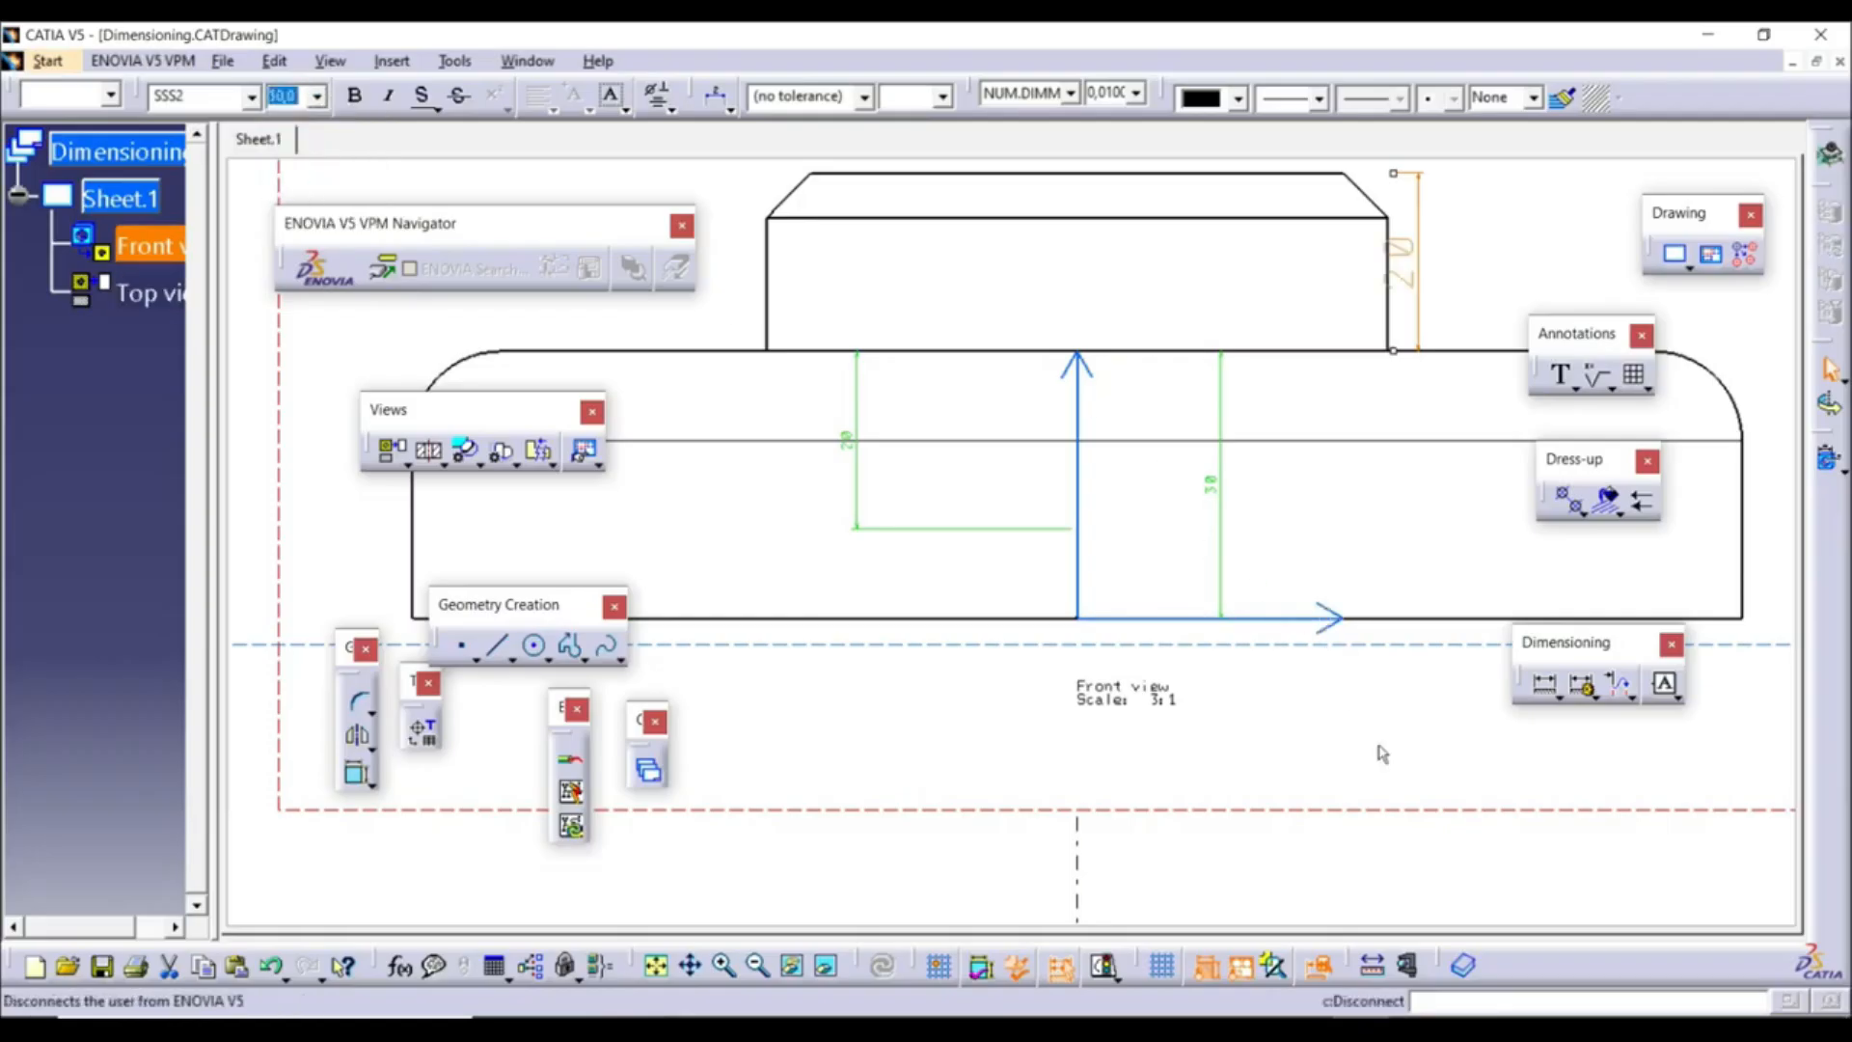
left_click(183, 96)
left_click_drag(1417, 268, 1467, 266)
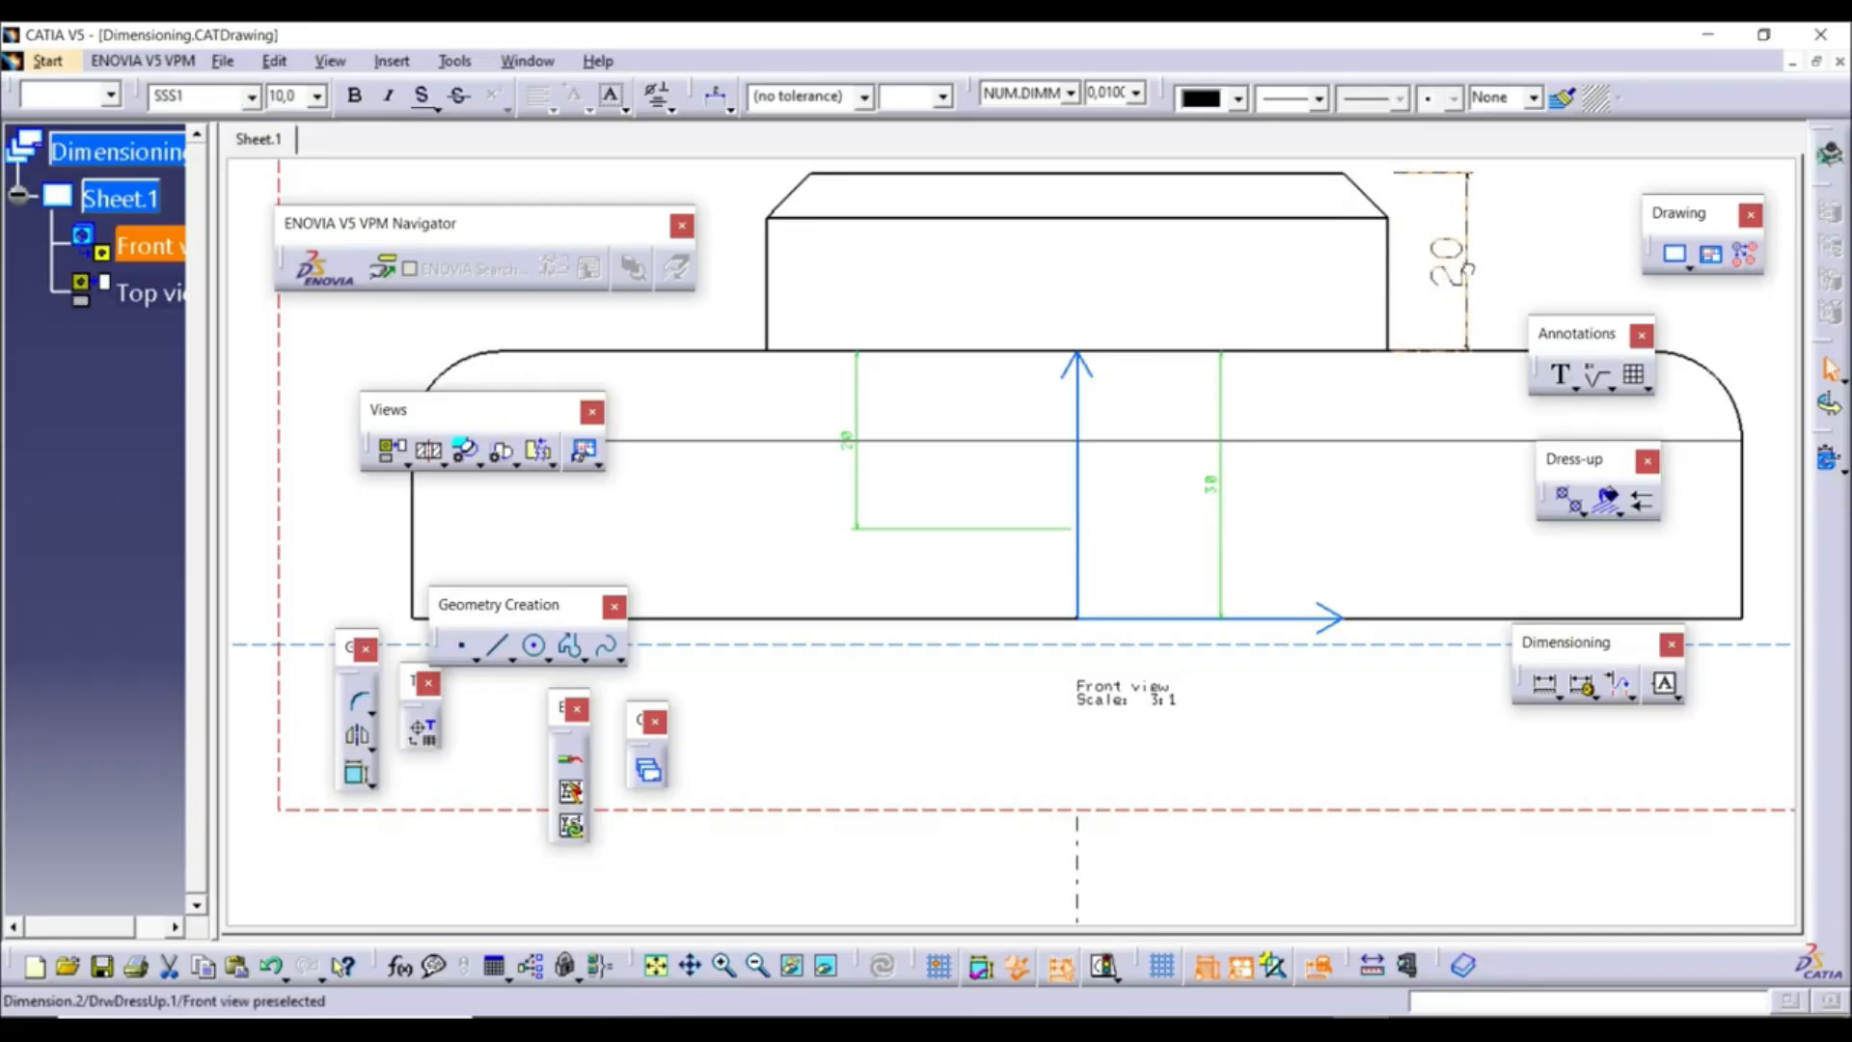
Undo the dimension generation along with its formatting and repositioning edits, clearing all dimensions from the front and top views
left_click(1549, 257)
mouse_move(1004, 277)
middle_mouse_down("ctrl")
mouse_move(1124, 452)
mouse_move(1112, 550)
middle_mouse_up("ctrl")
middle_click_drag(1086, 655, 1098, 405, "ctrl")
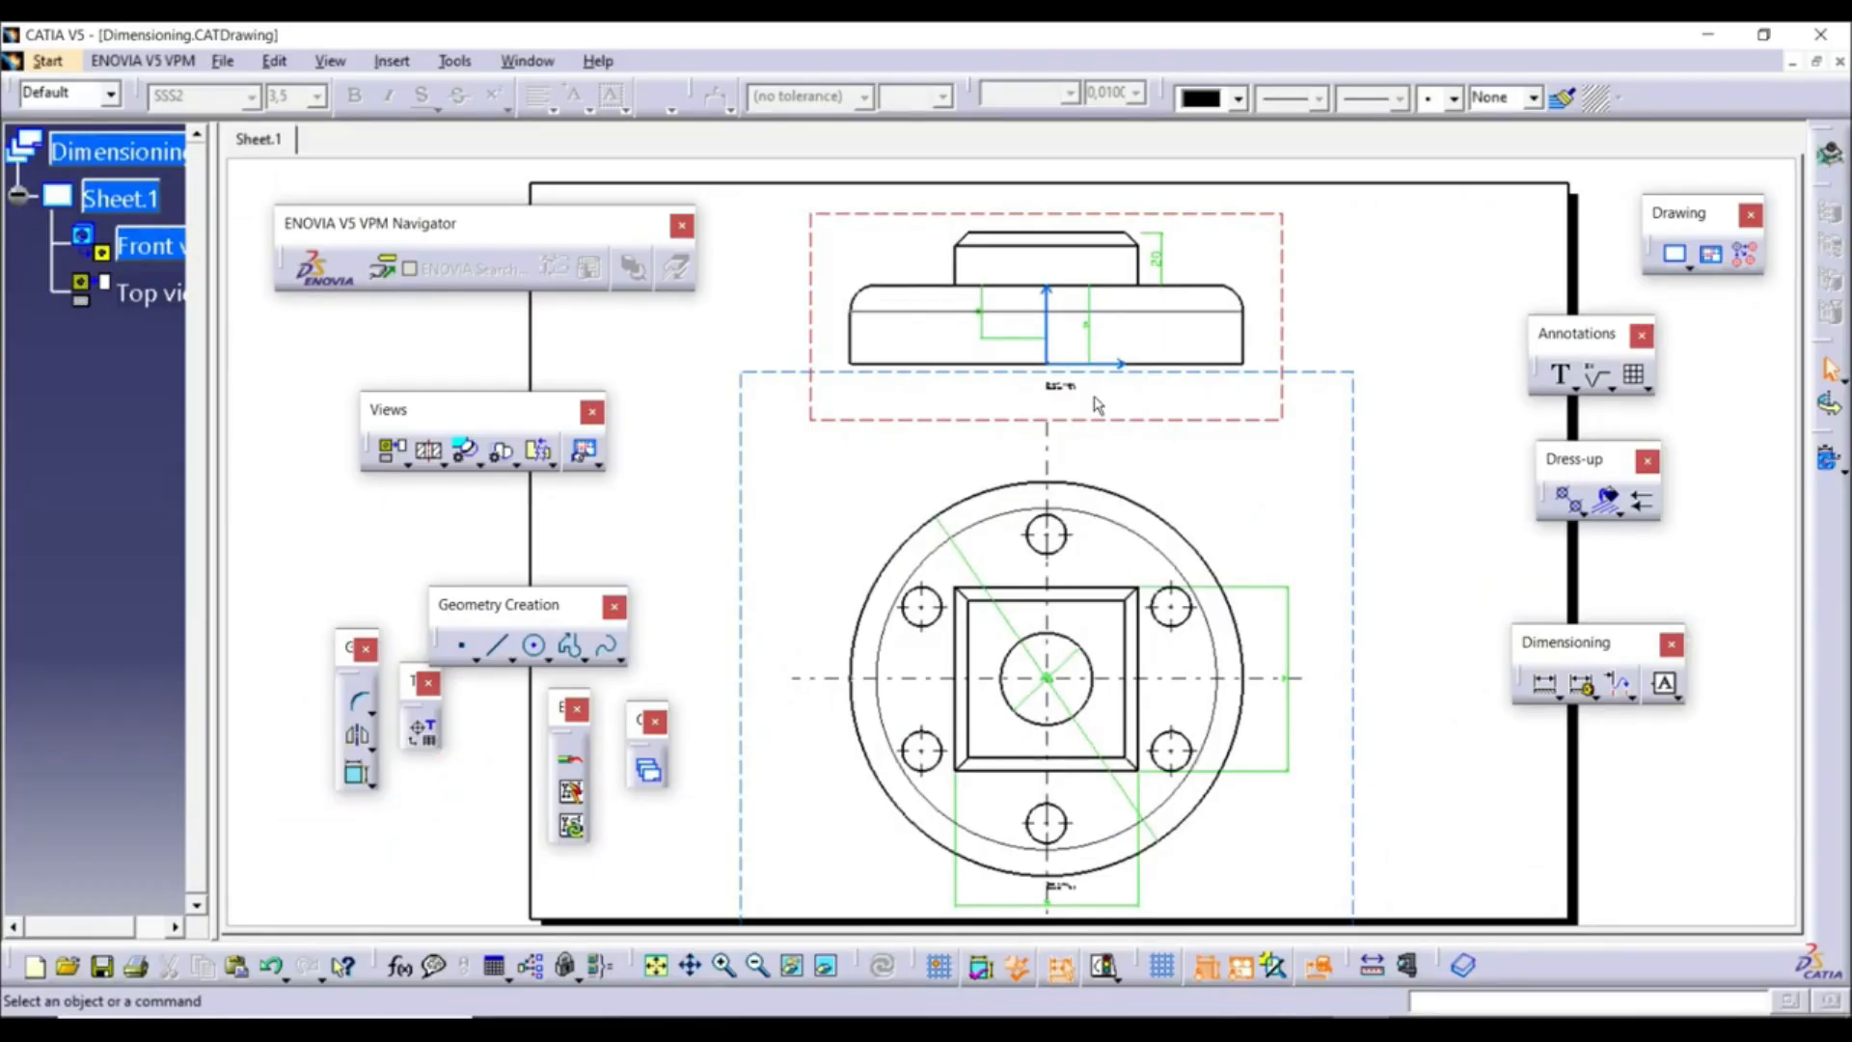
left_click(271, 965)
left_click(273, 967)
left_click(273, 967)
left_click(273, 967)
left_click(273, 968)
left_click(273, 968)
left_click(273, 968)
left_click(273, 967)
left_click(273, 967)
left_click(273, 967)
left_click(273, 968)
left_click(273, 968)
left_click(273, 967)
left_click(273, 968)
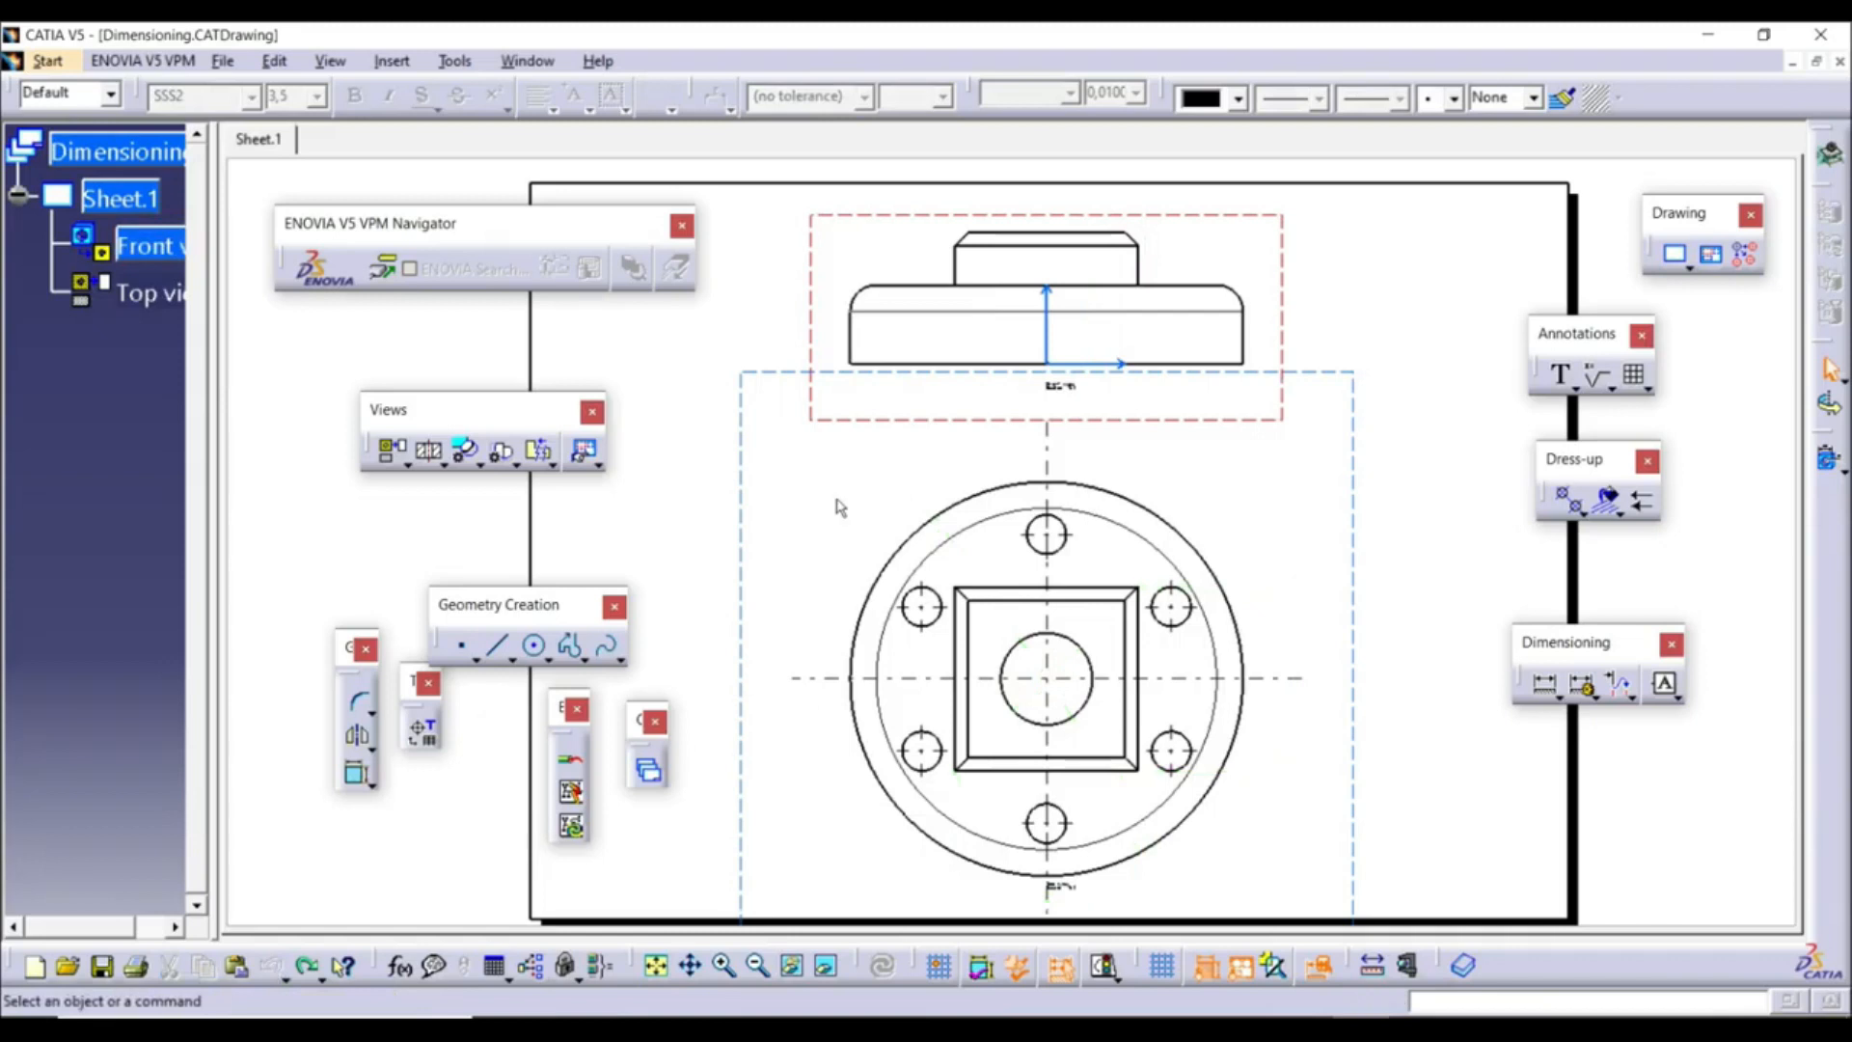
Generate Part1's dimensions step by step from sketcher, 3D and measured constraints, run the sequence to its end, and undo it
left_click(392, 61)
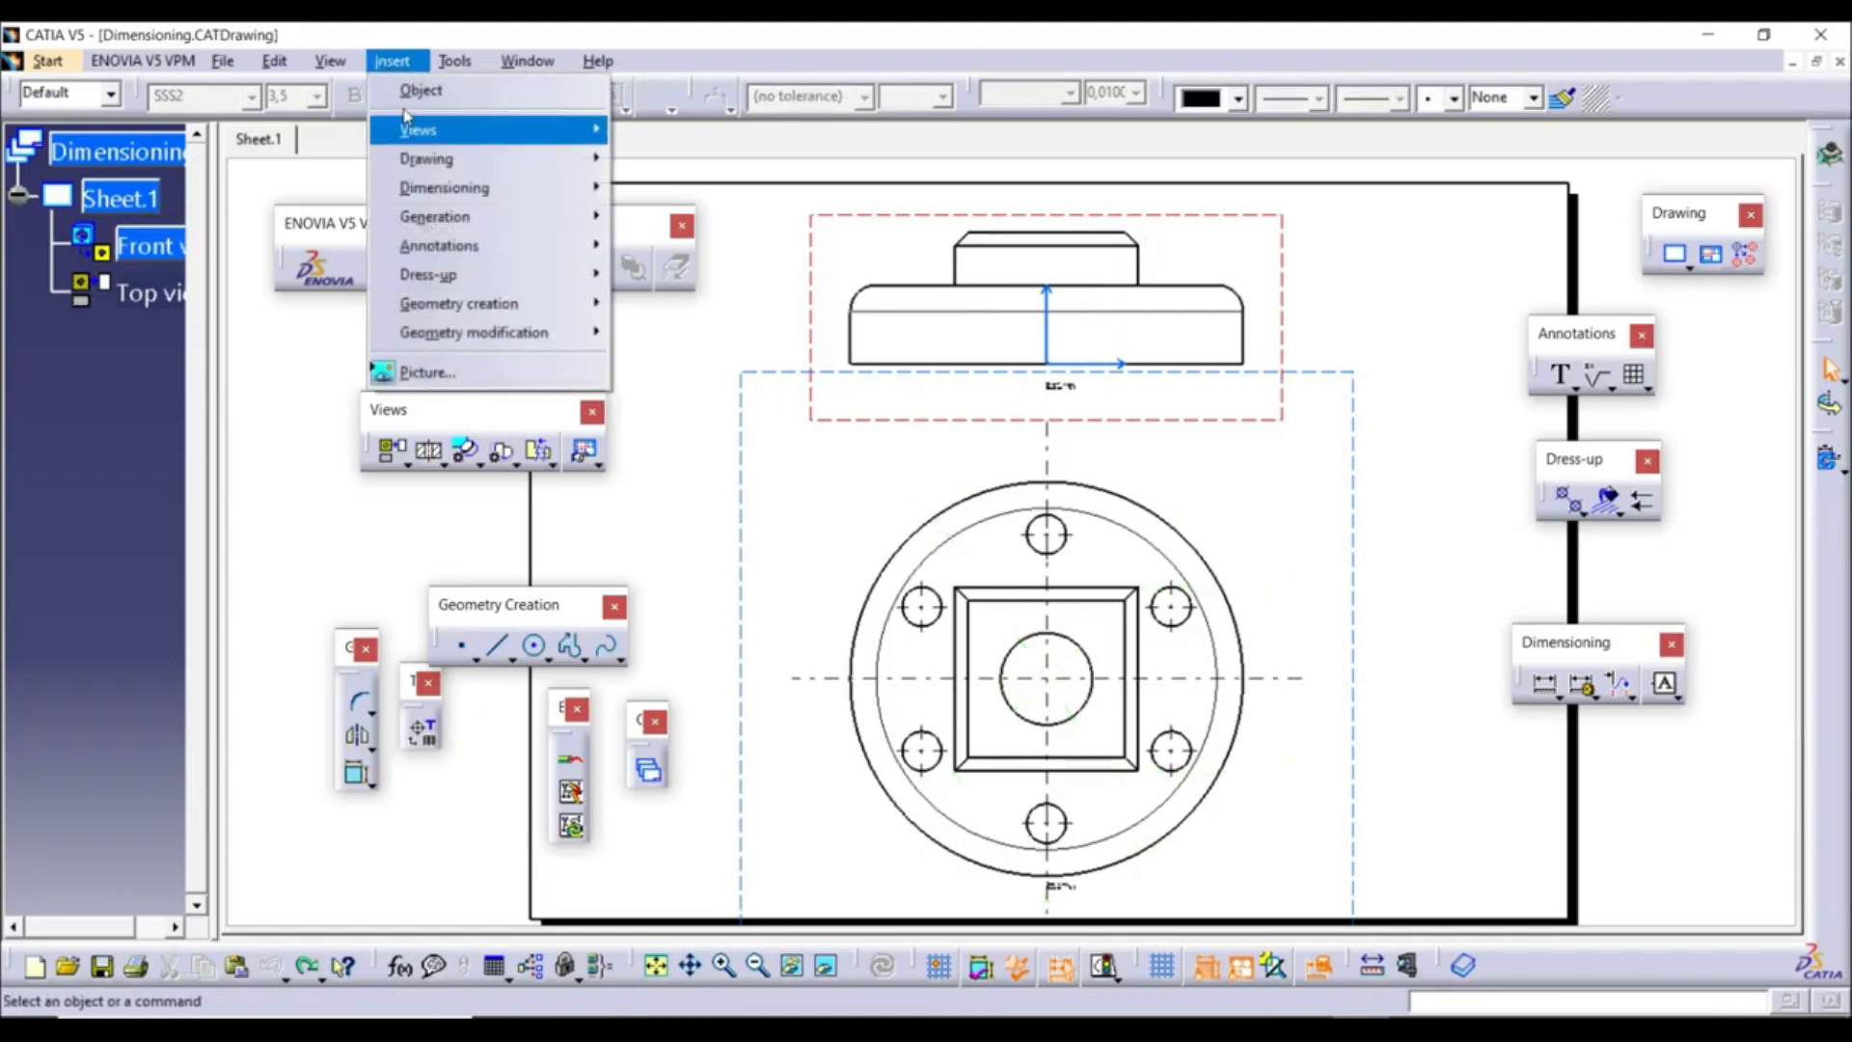
mouse_move(455, 223)
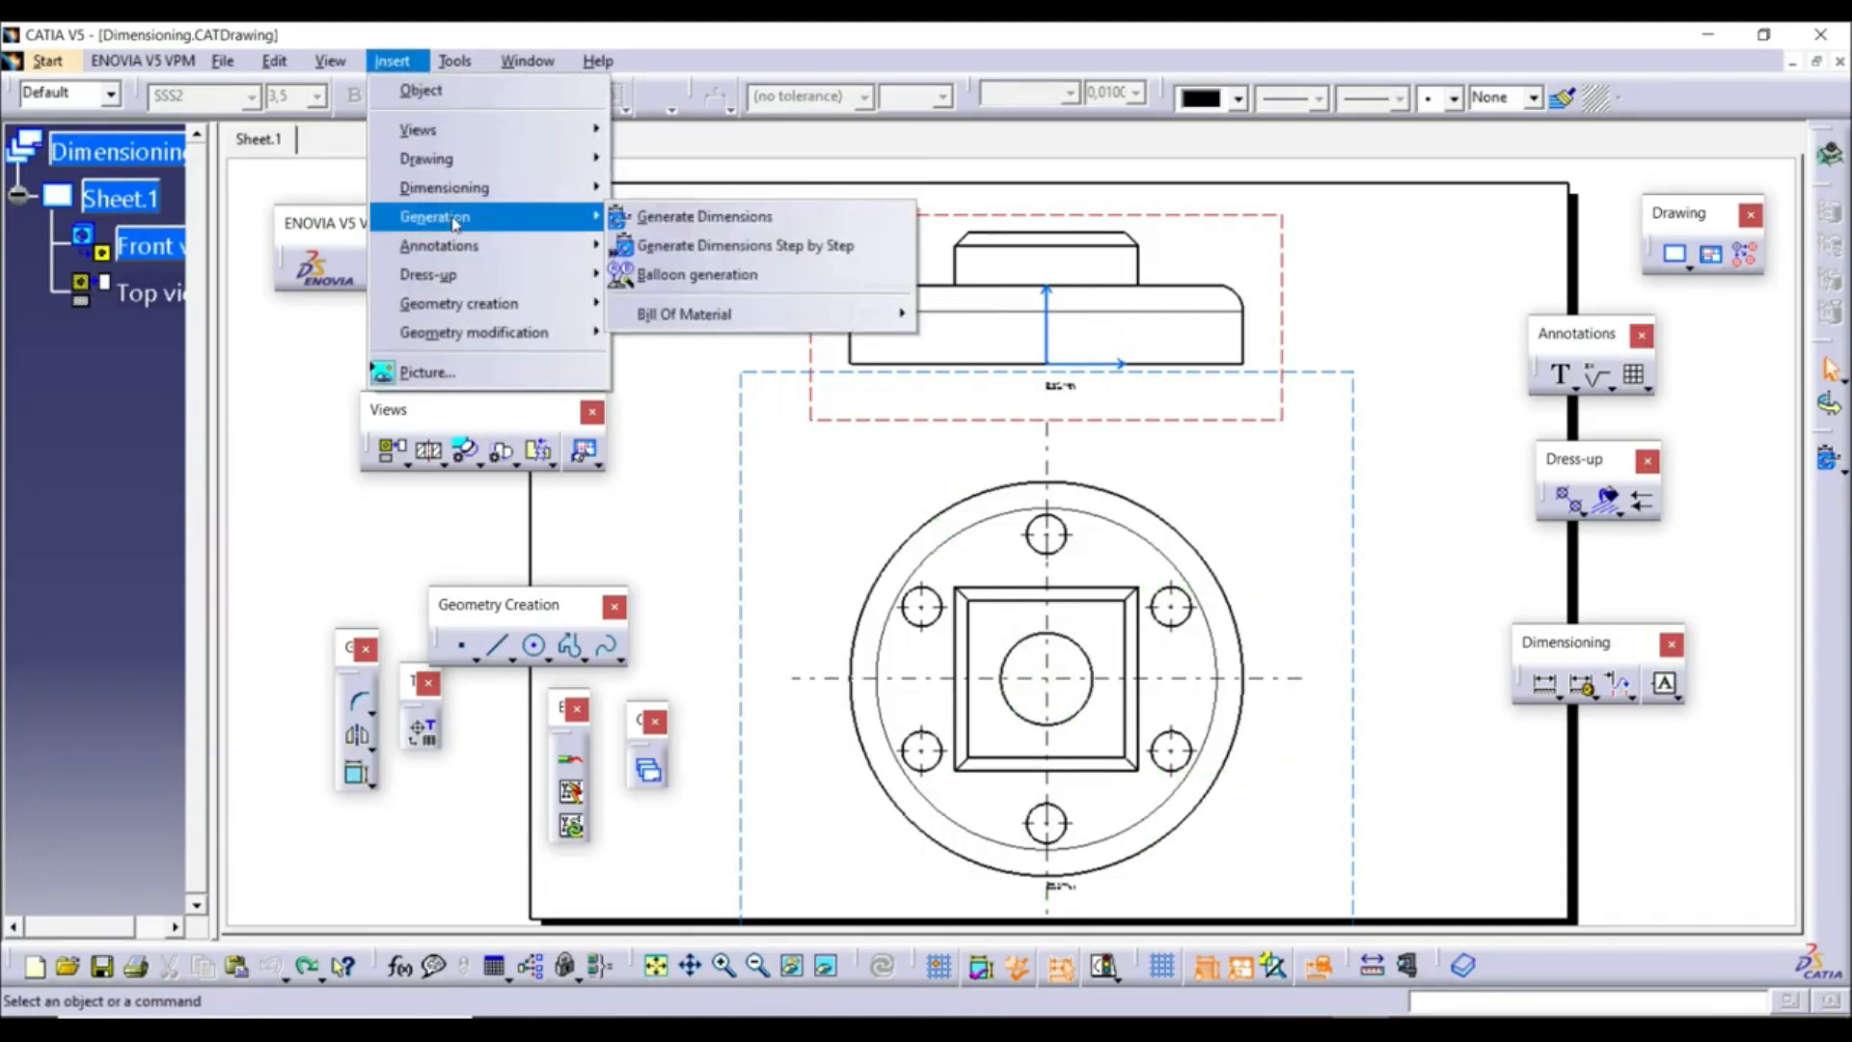
left_click(712, 247)
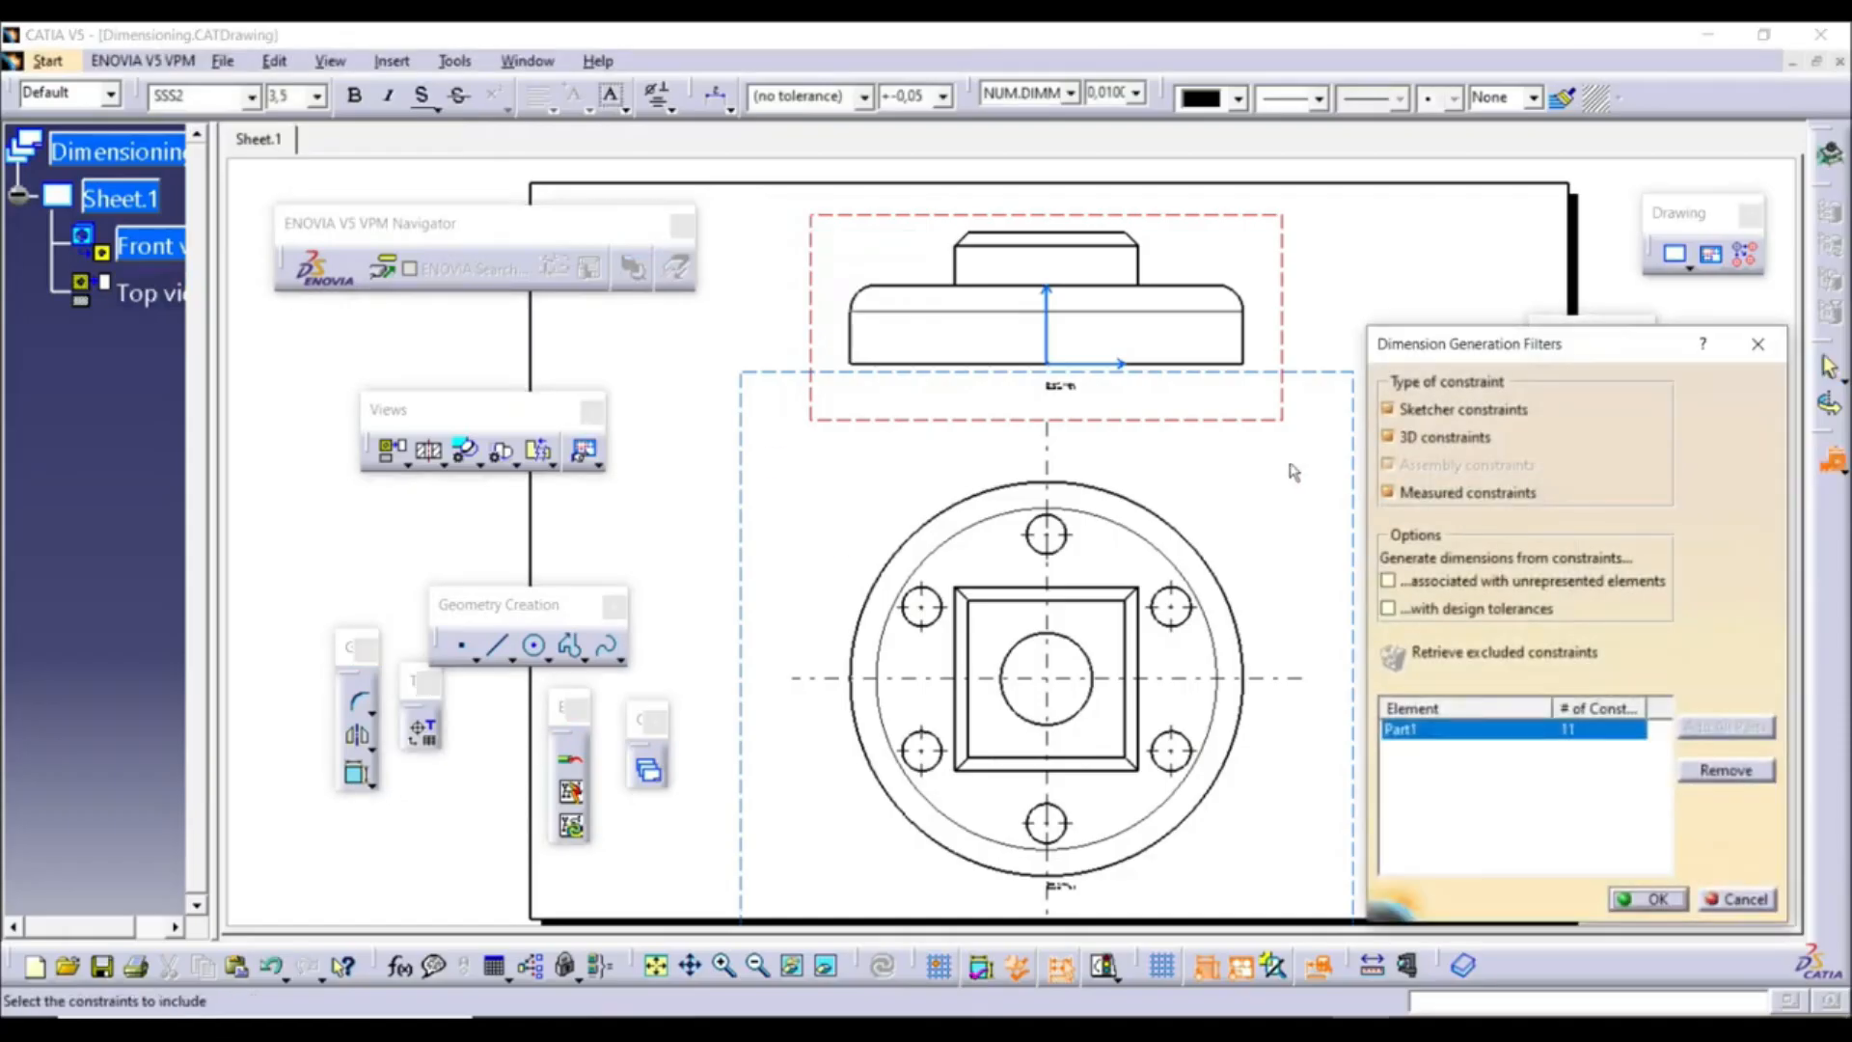
left_click(1656, 898)
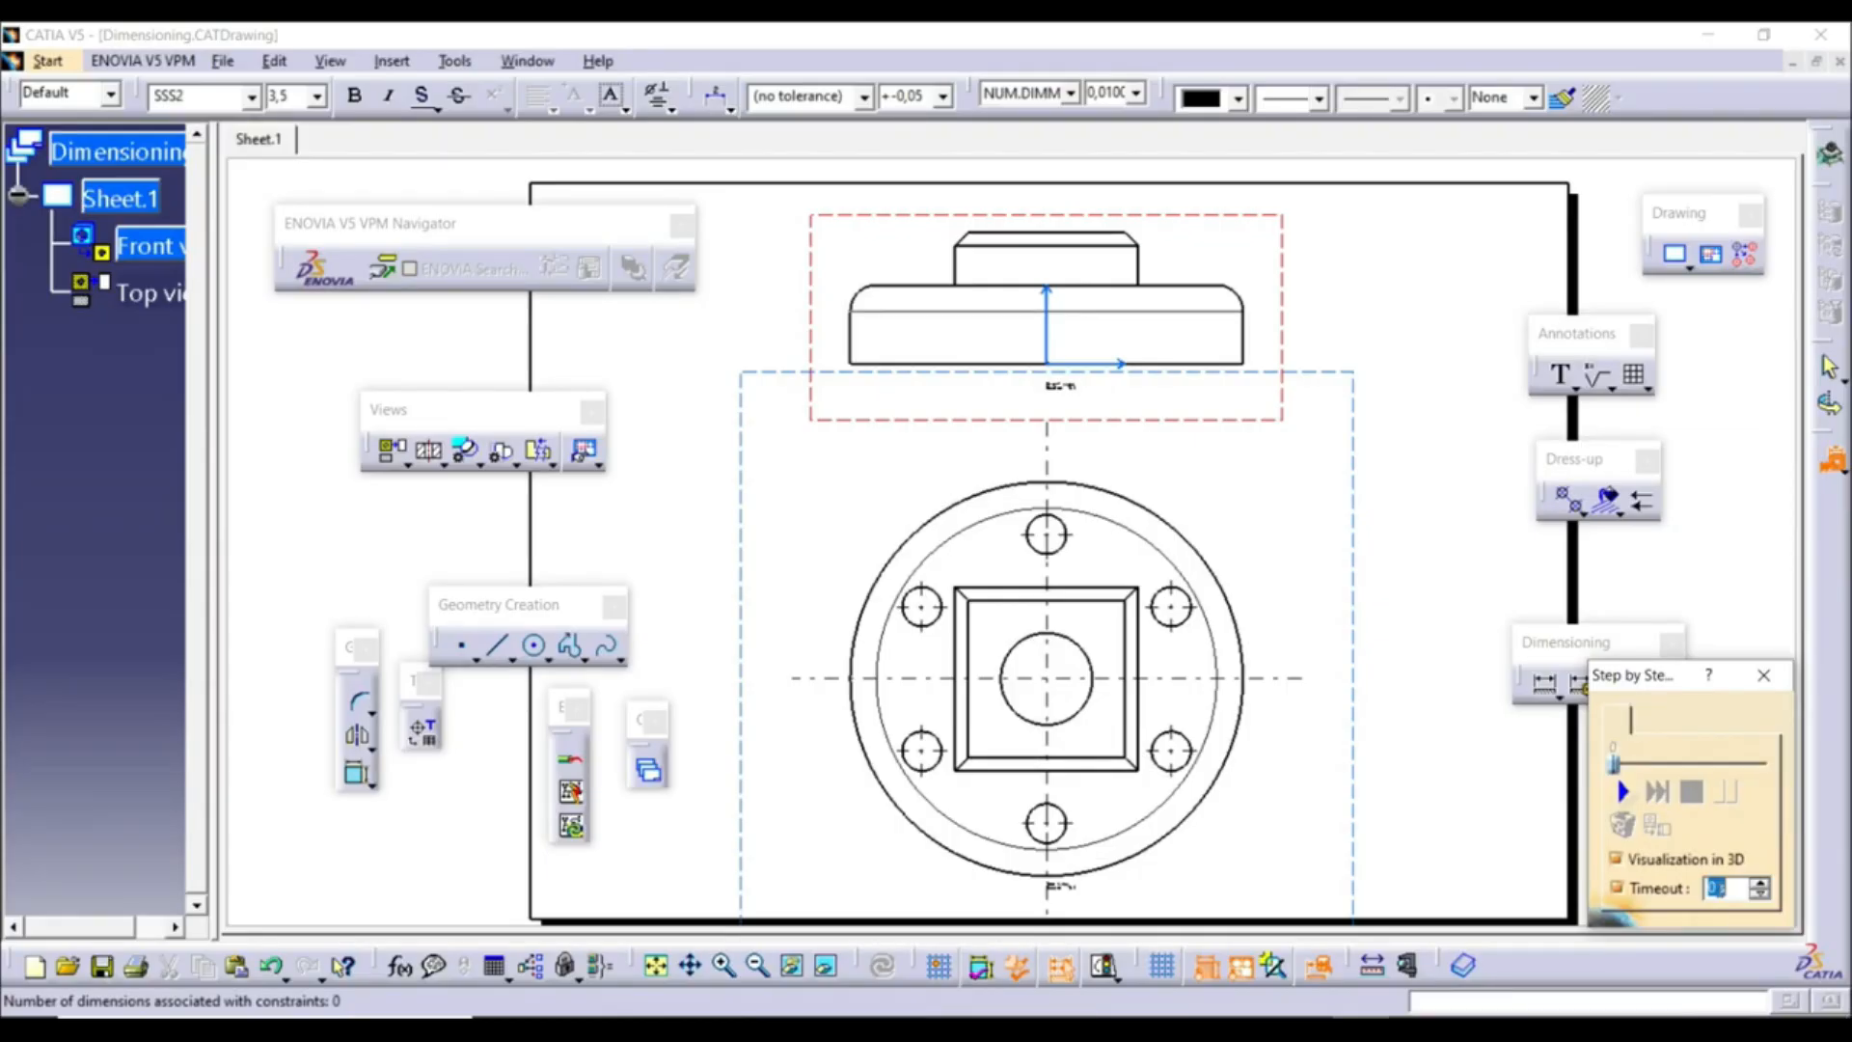
left_click(1626, 793)
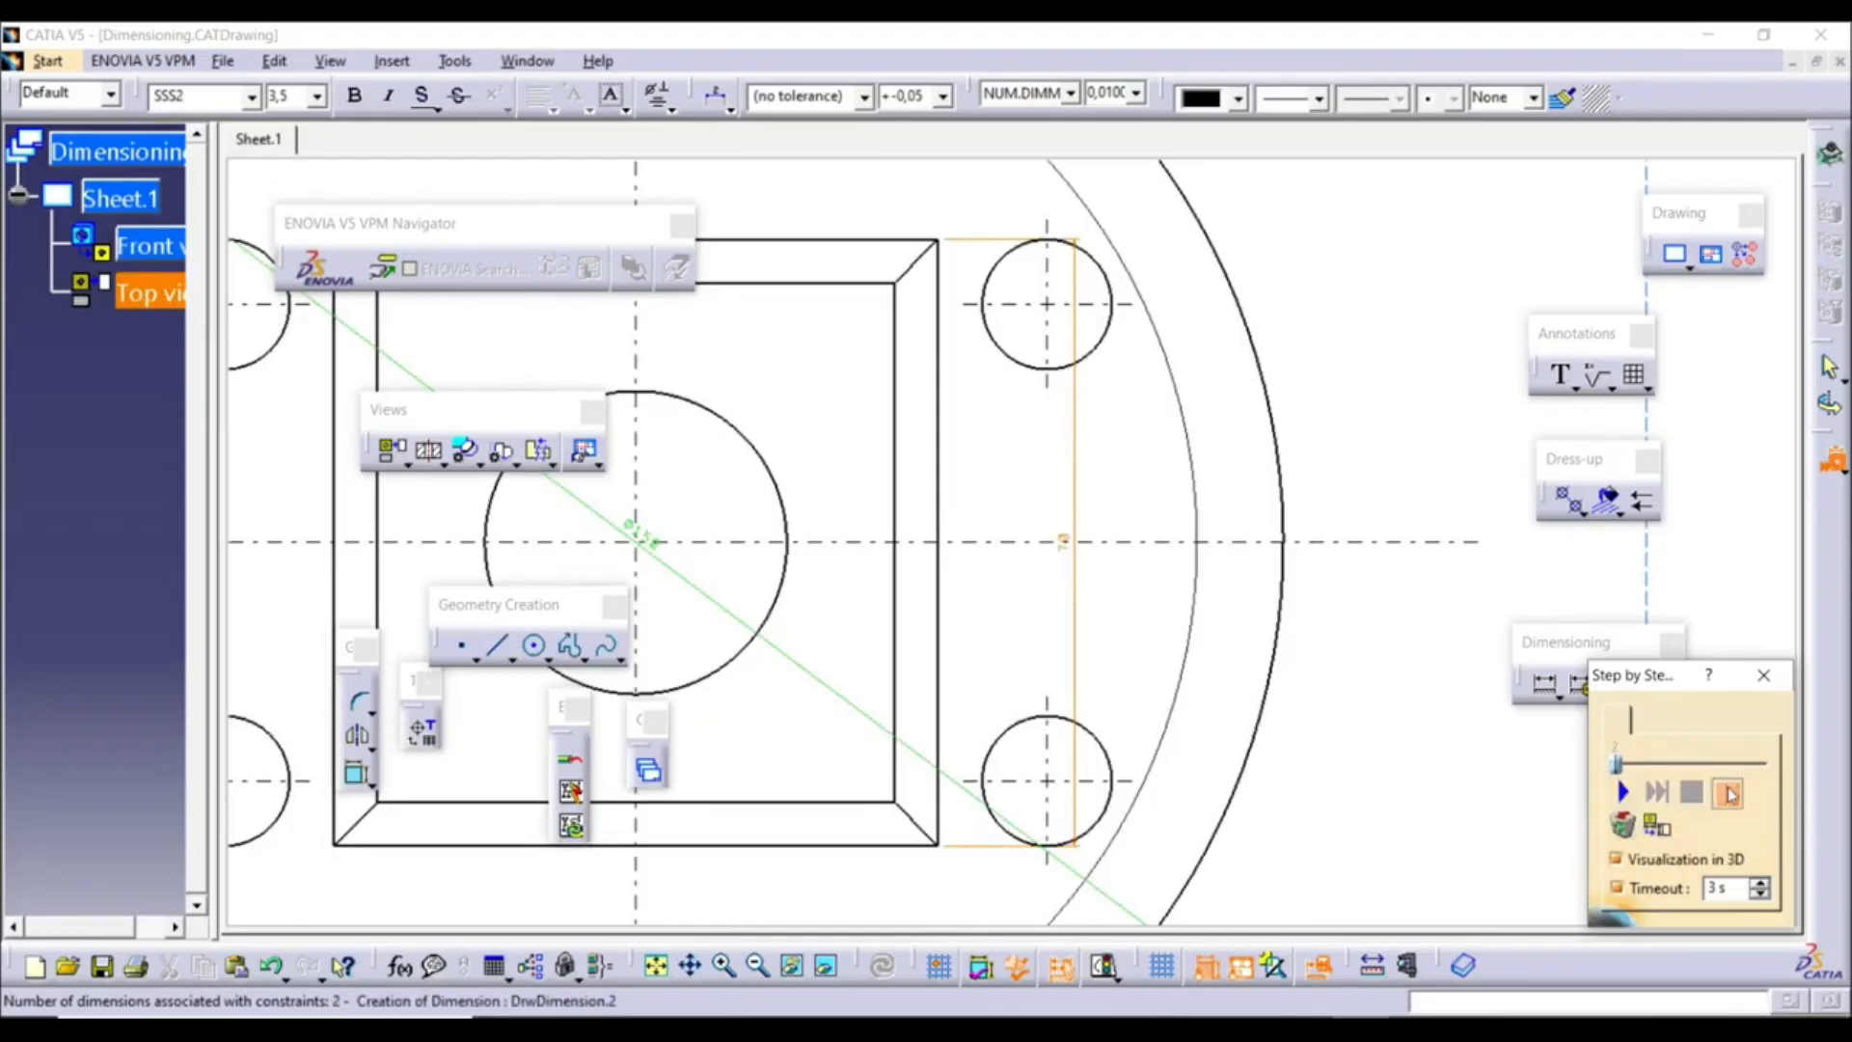
left_click(1627, 793)
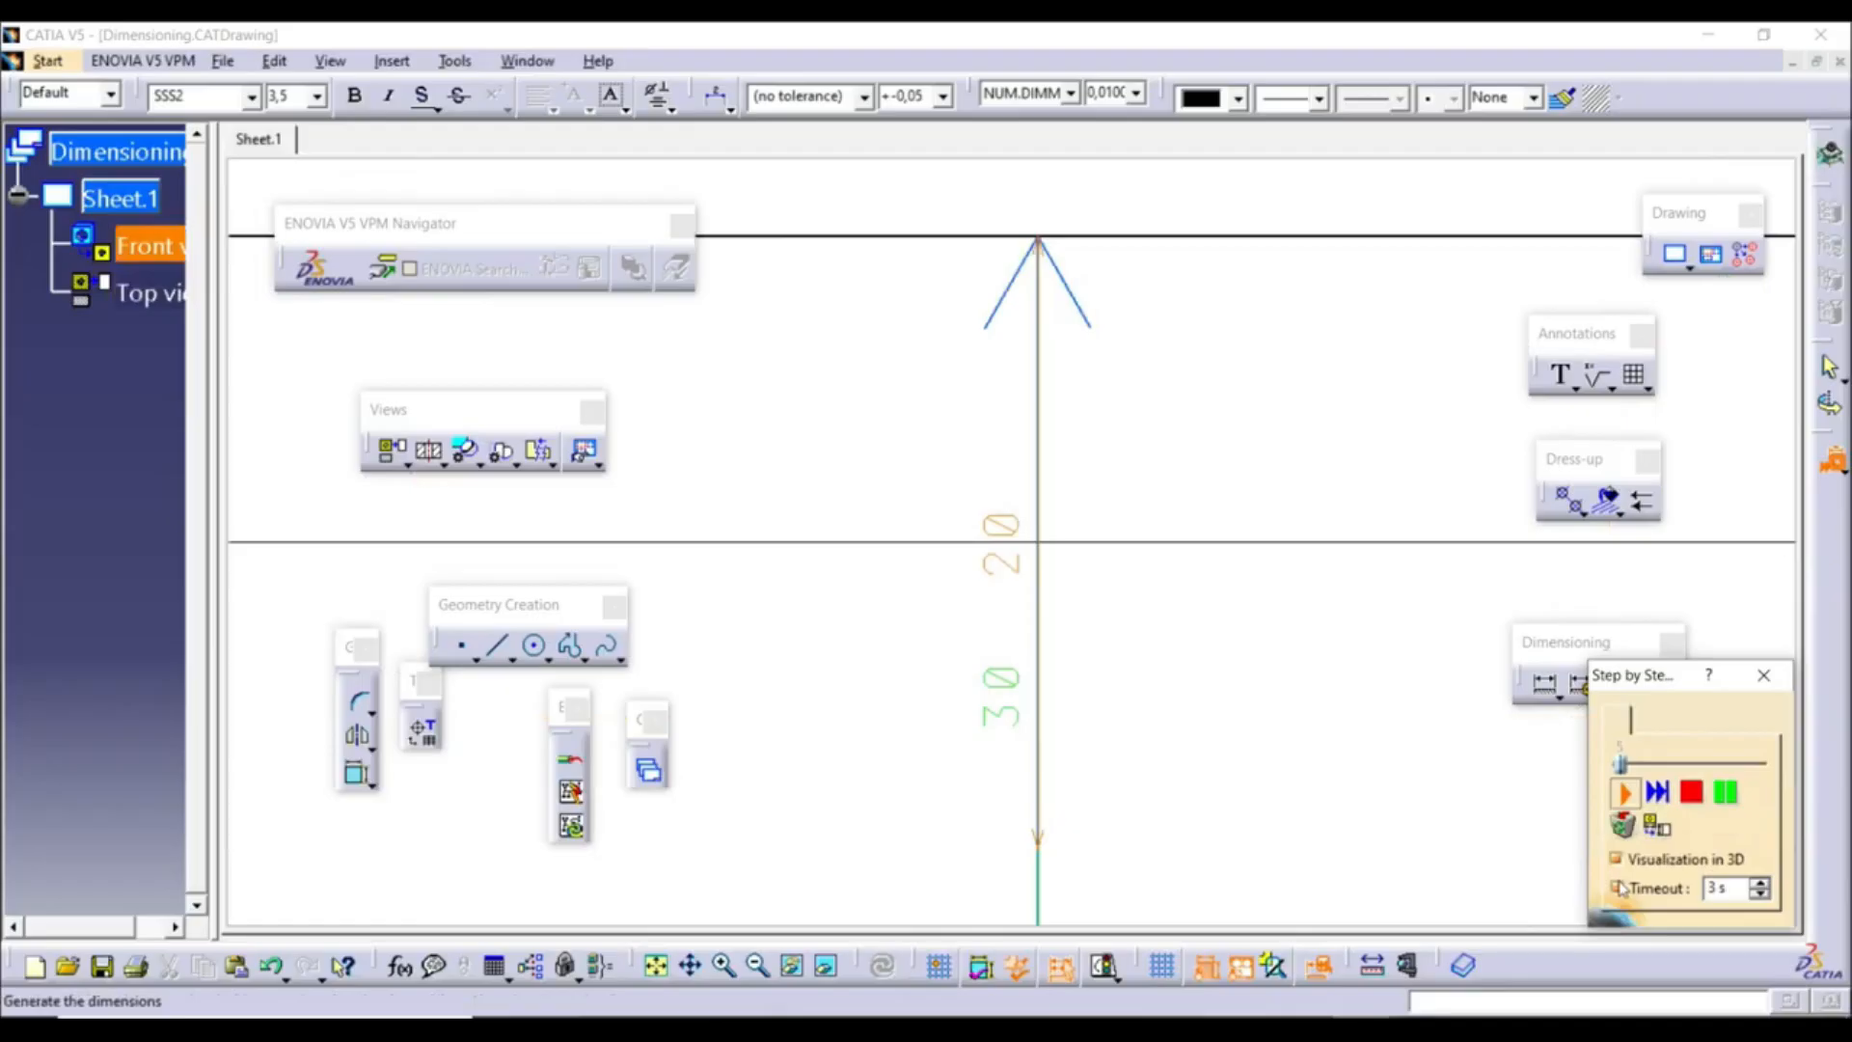
left_click(1657, 795)
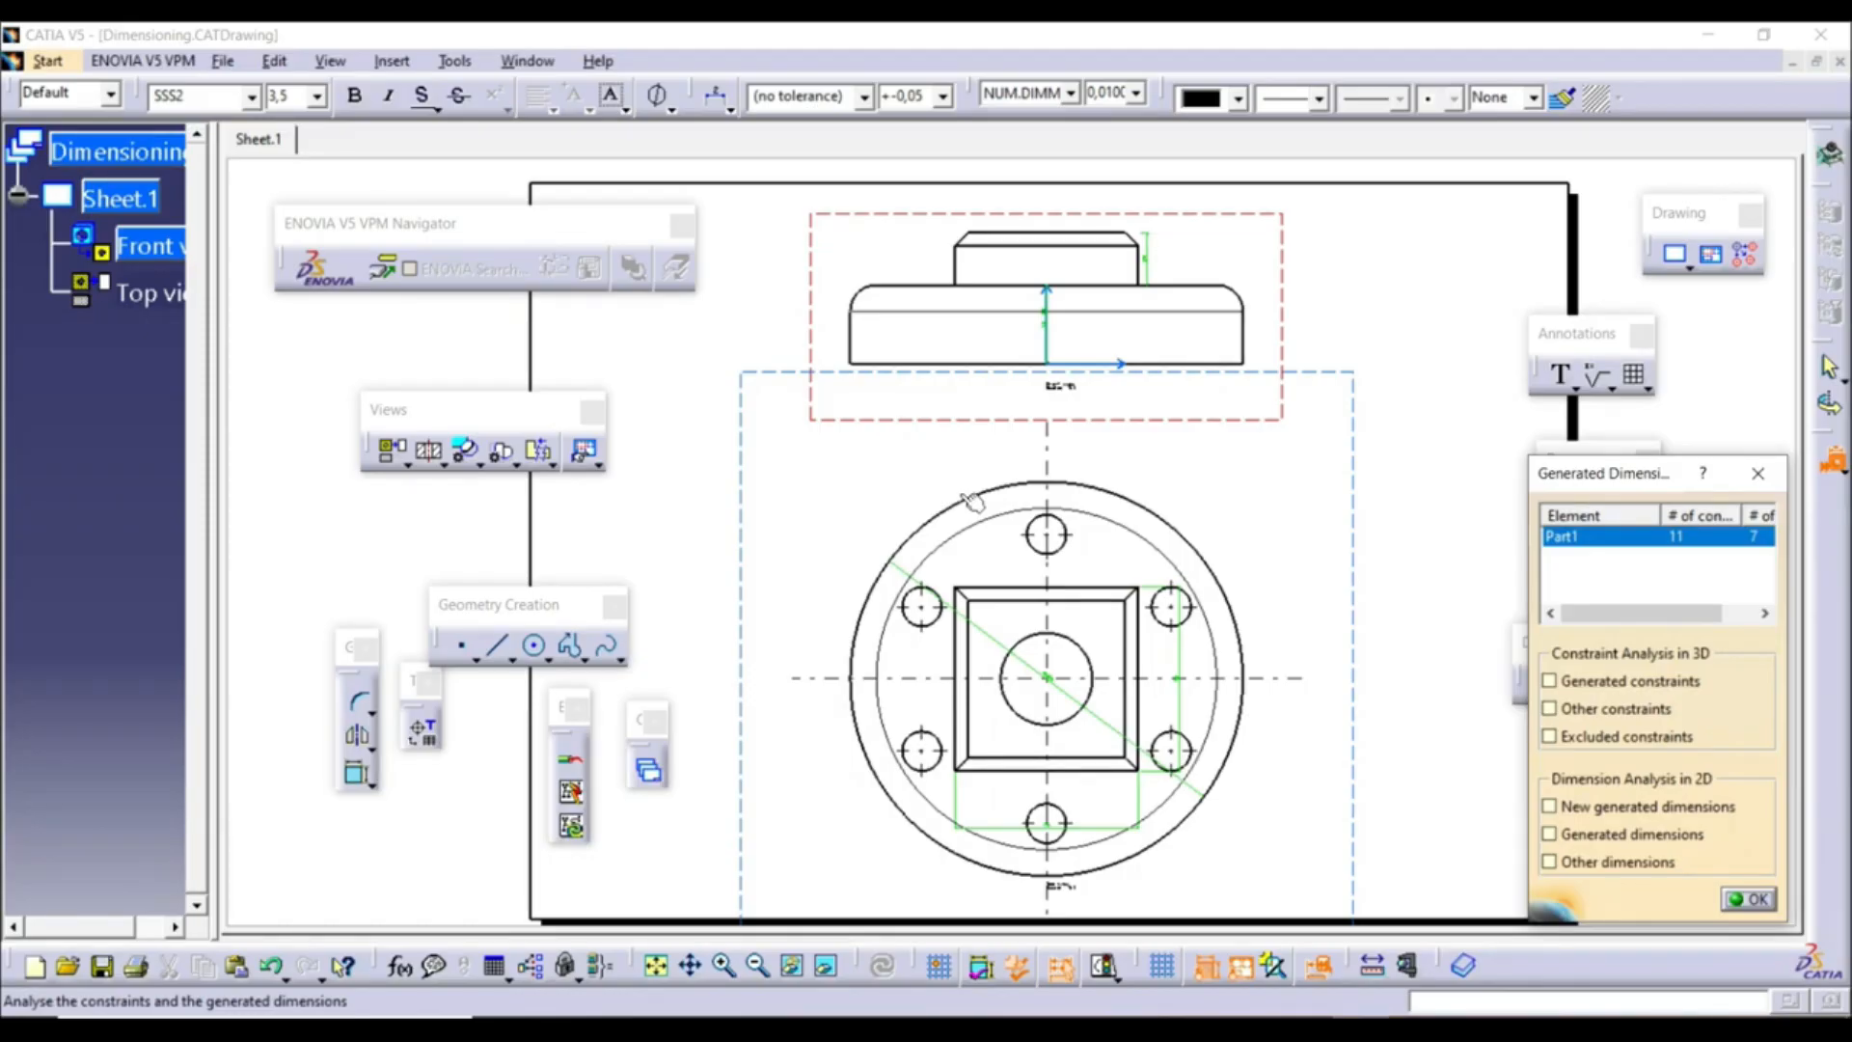
left_click(1750, 899)
left_click(269, 965)
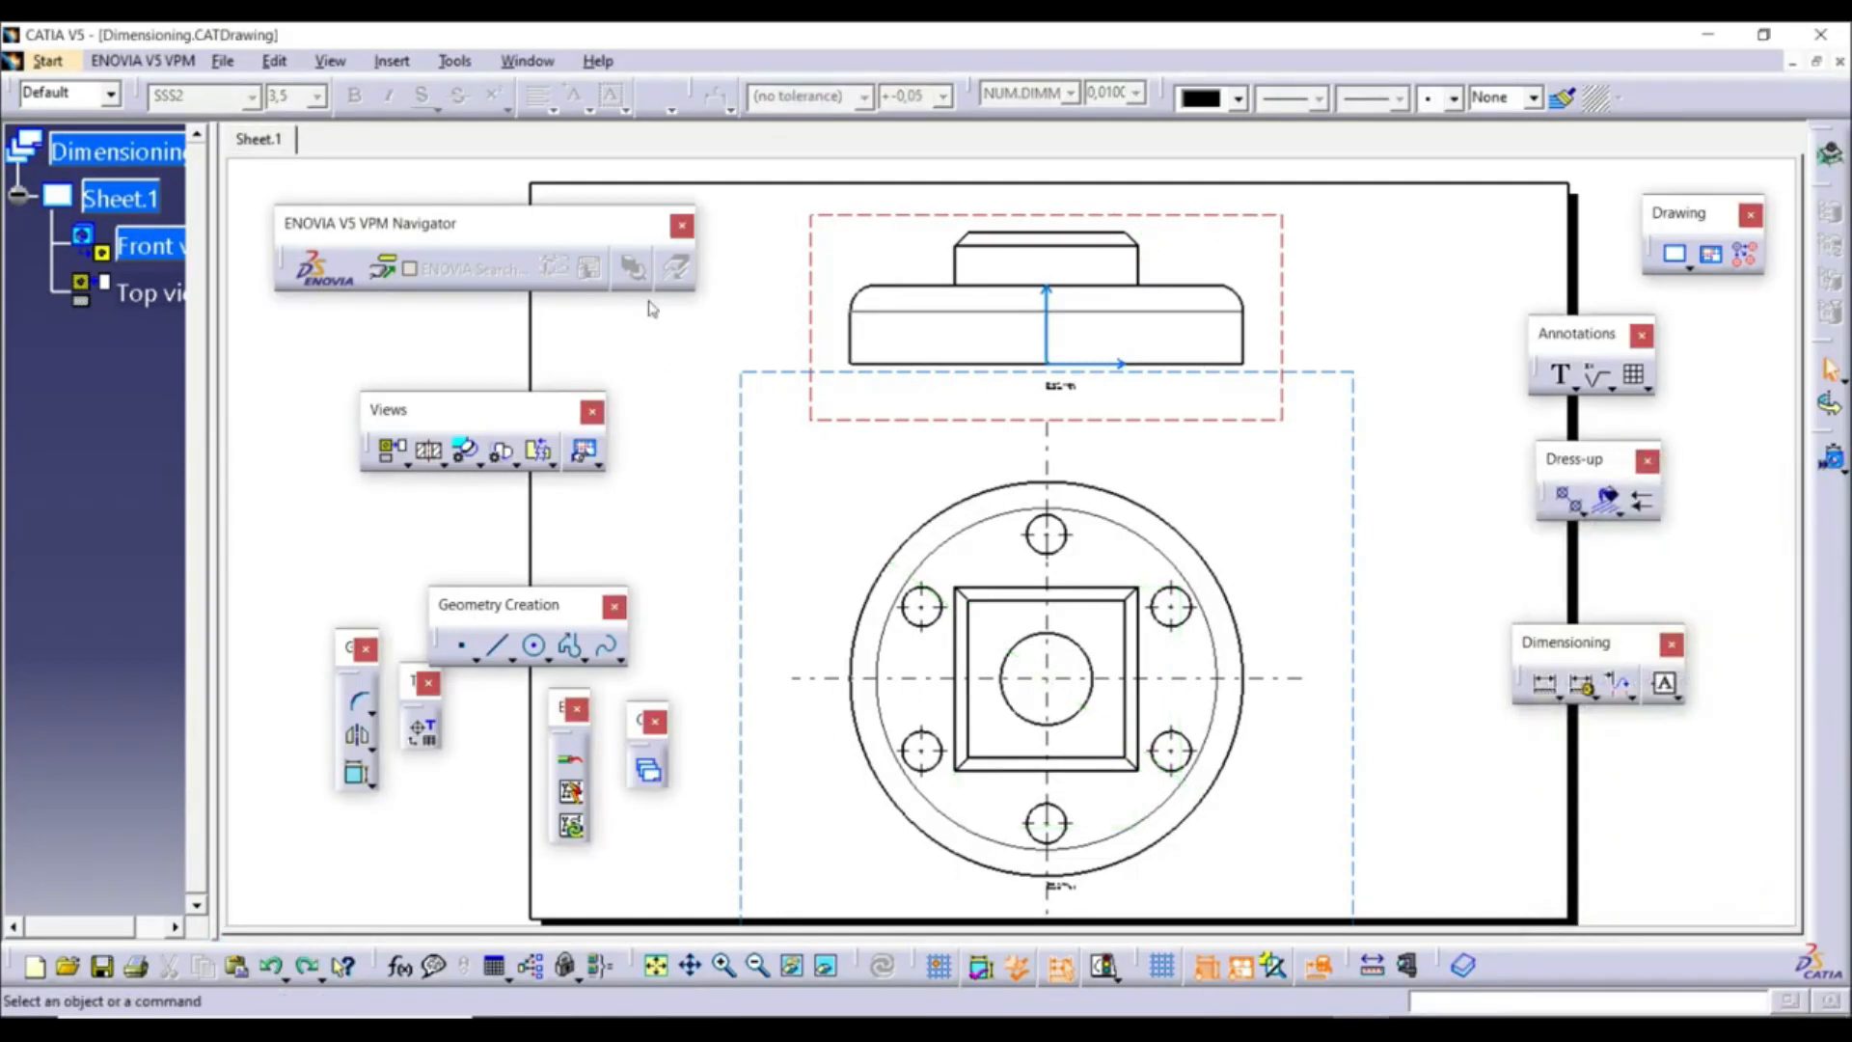
left_click(376, 60)
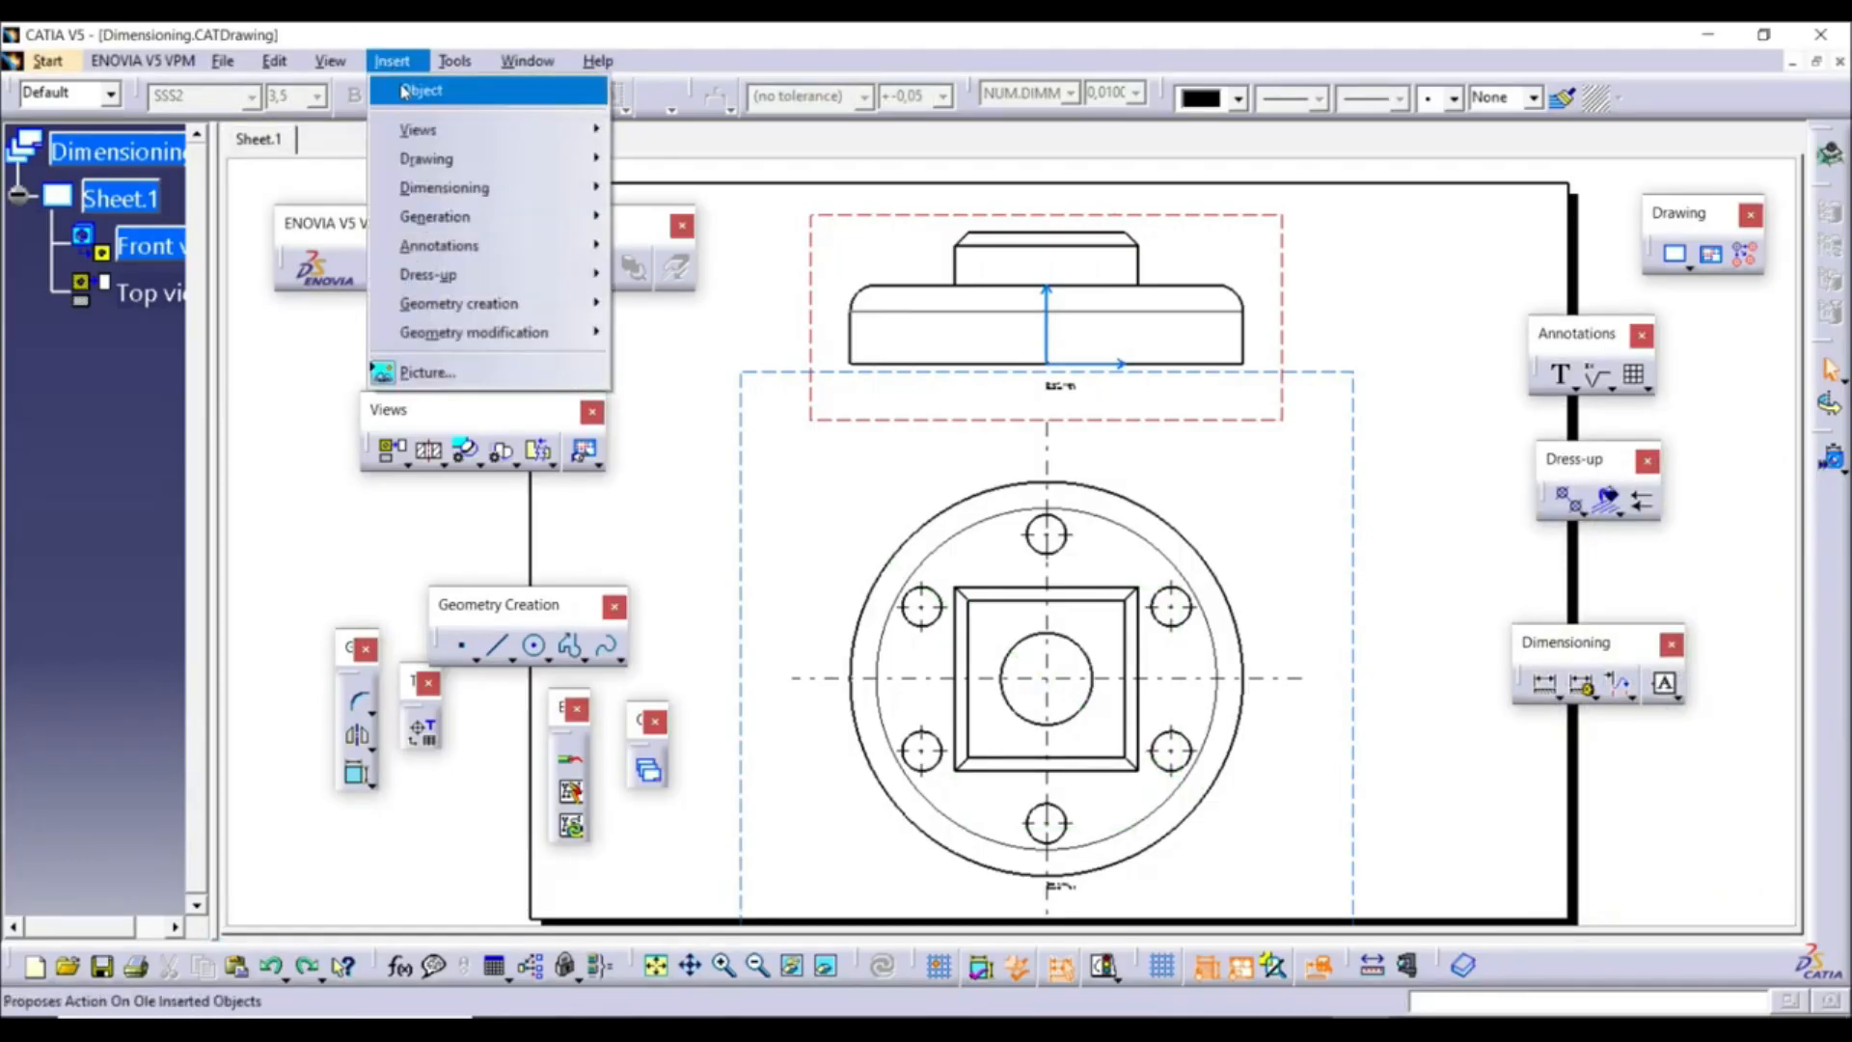
mouse_move(437, 129)
mouse_move(675, 132)
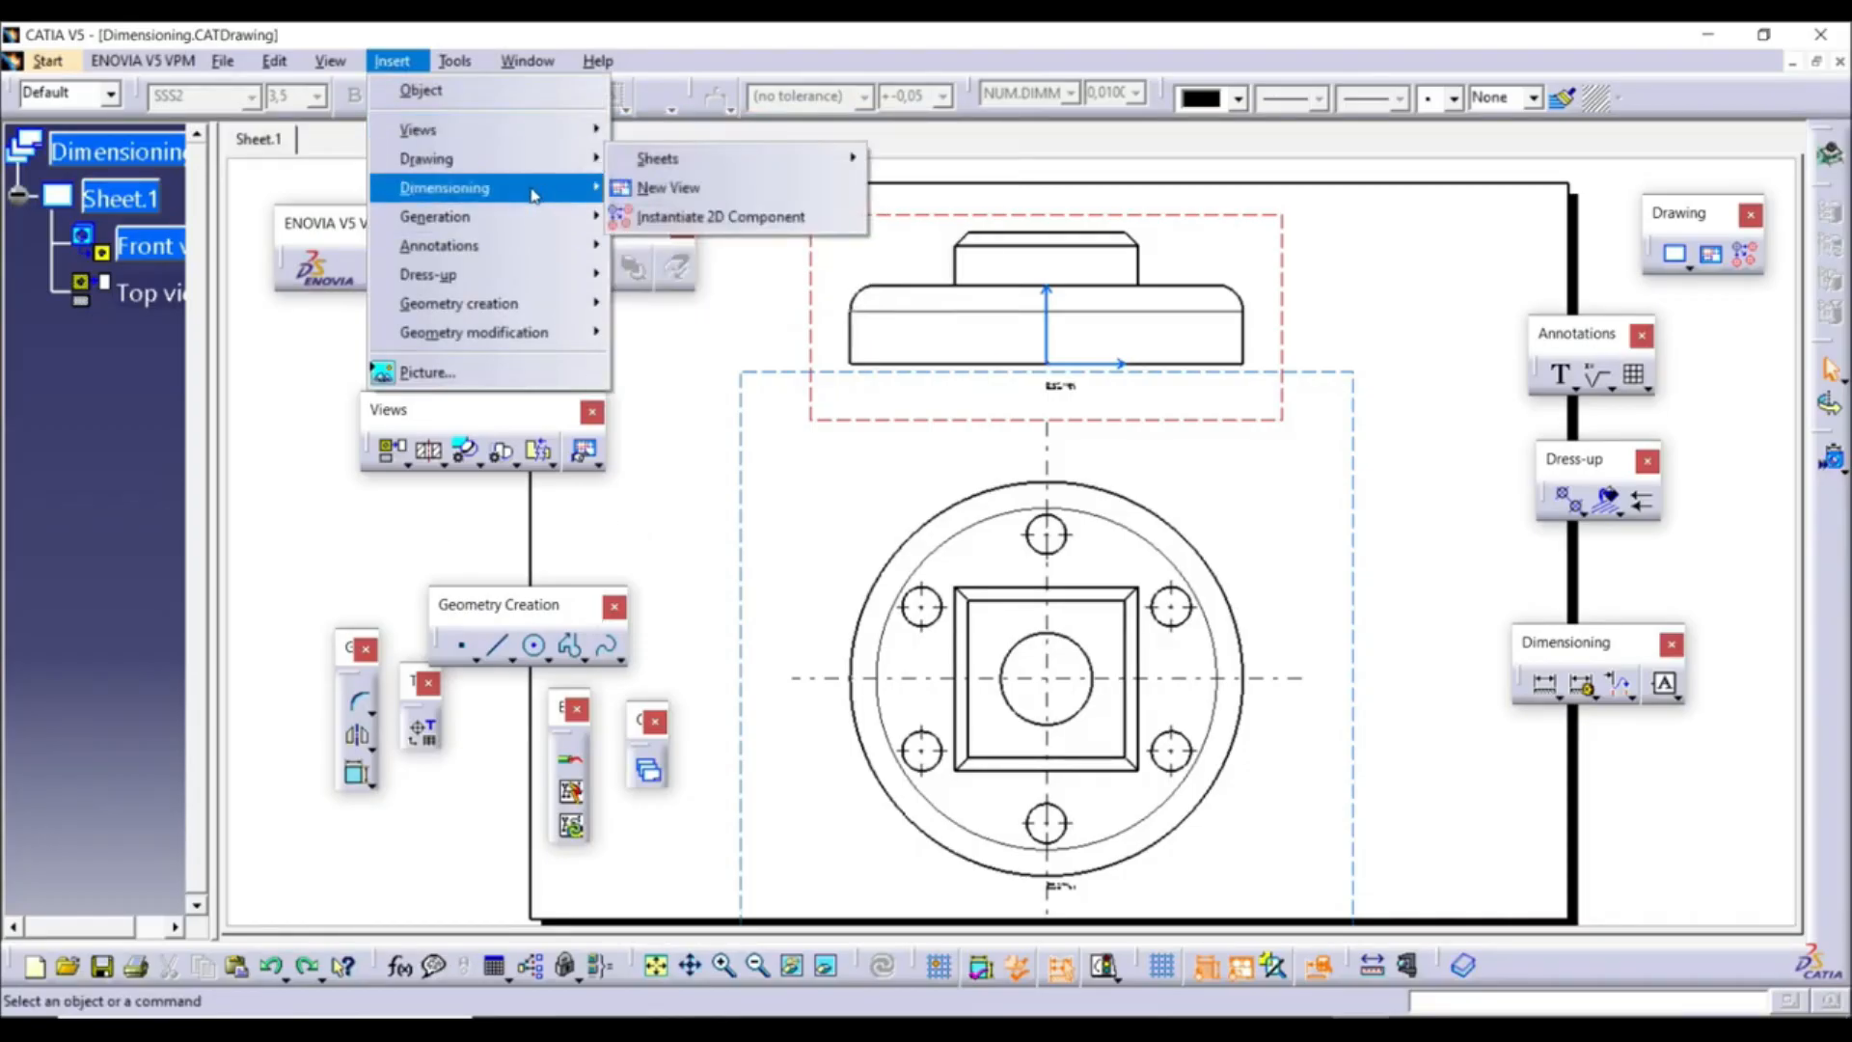
mouse_move(547, 197)
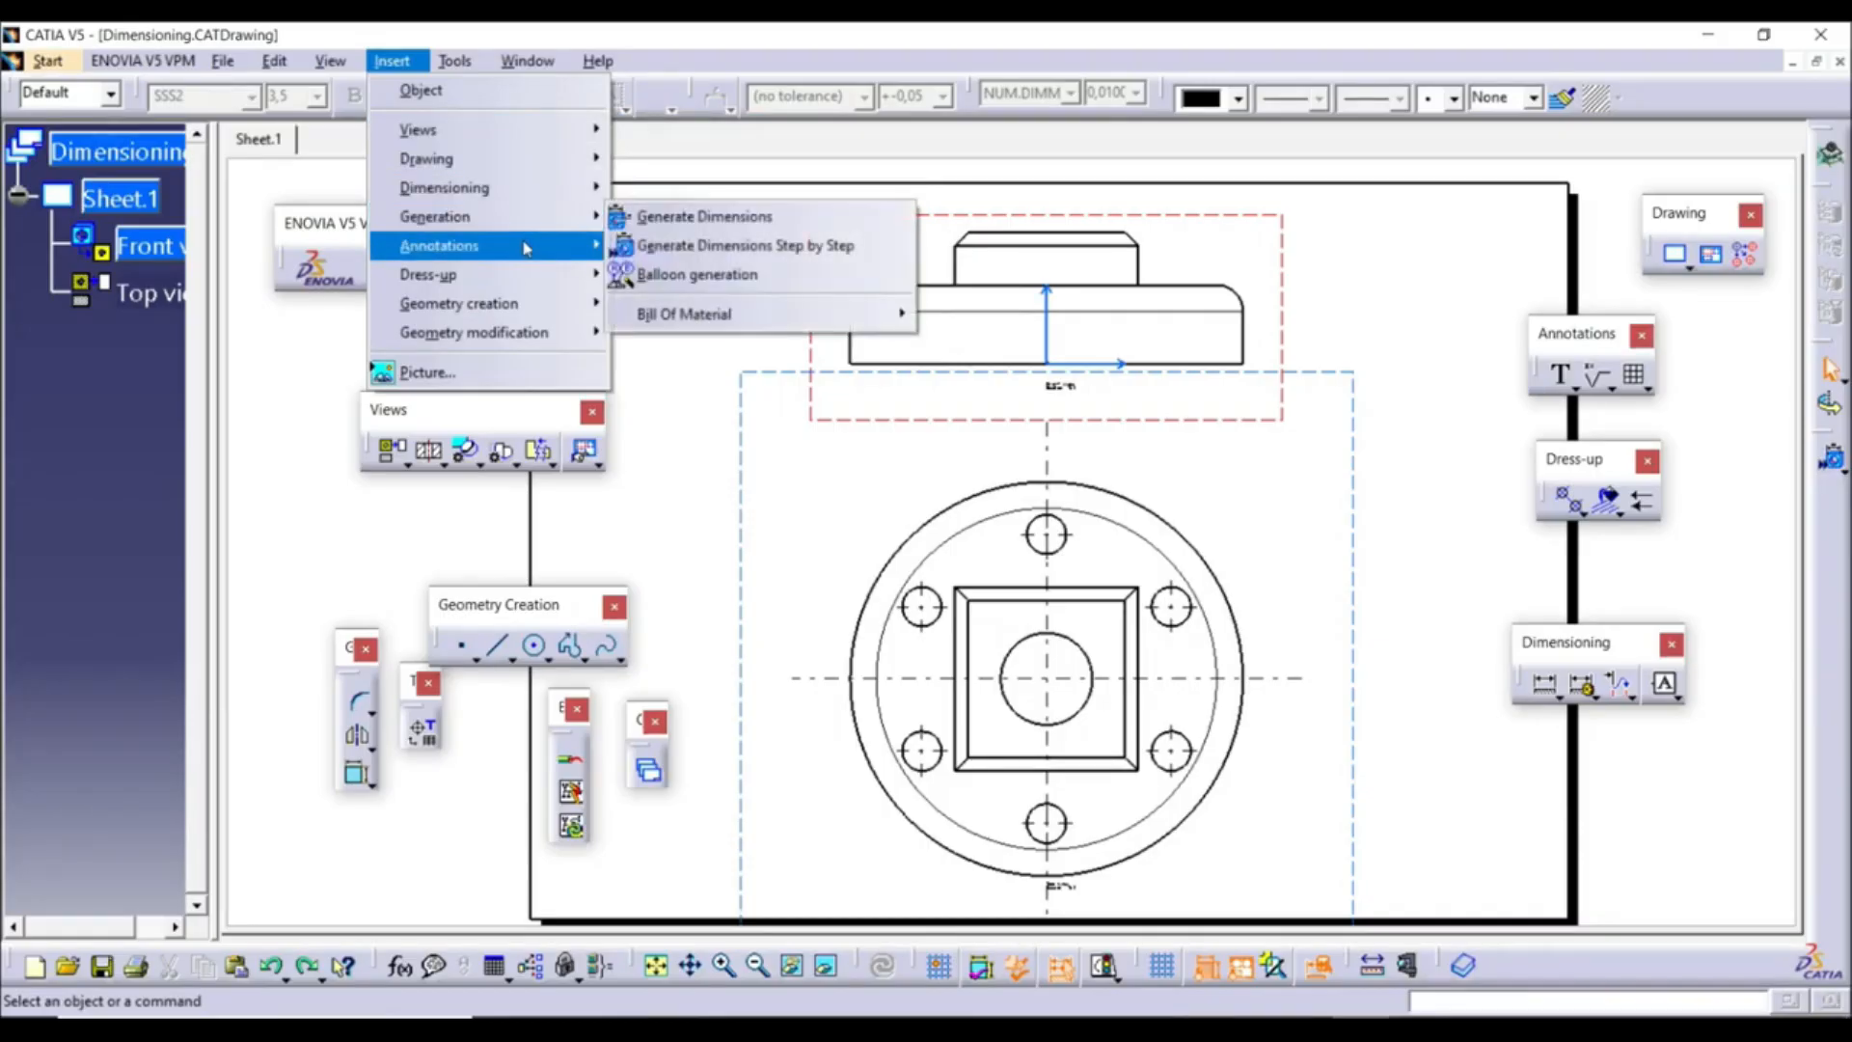
mouse_move(576, 280)
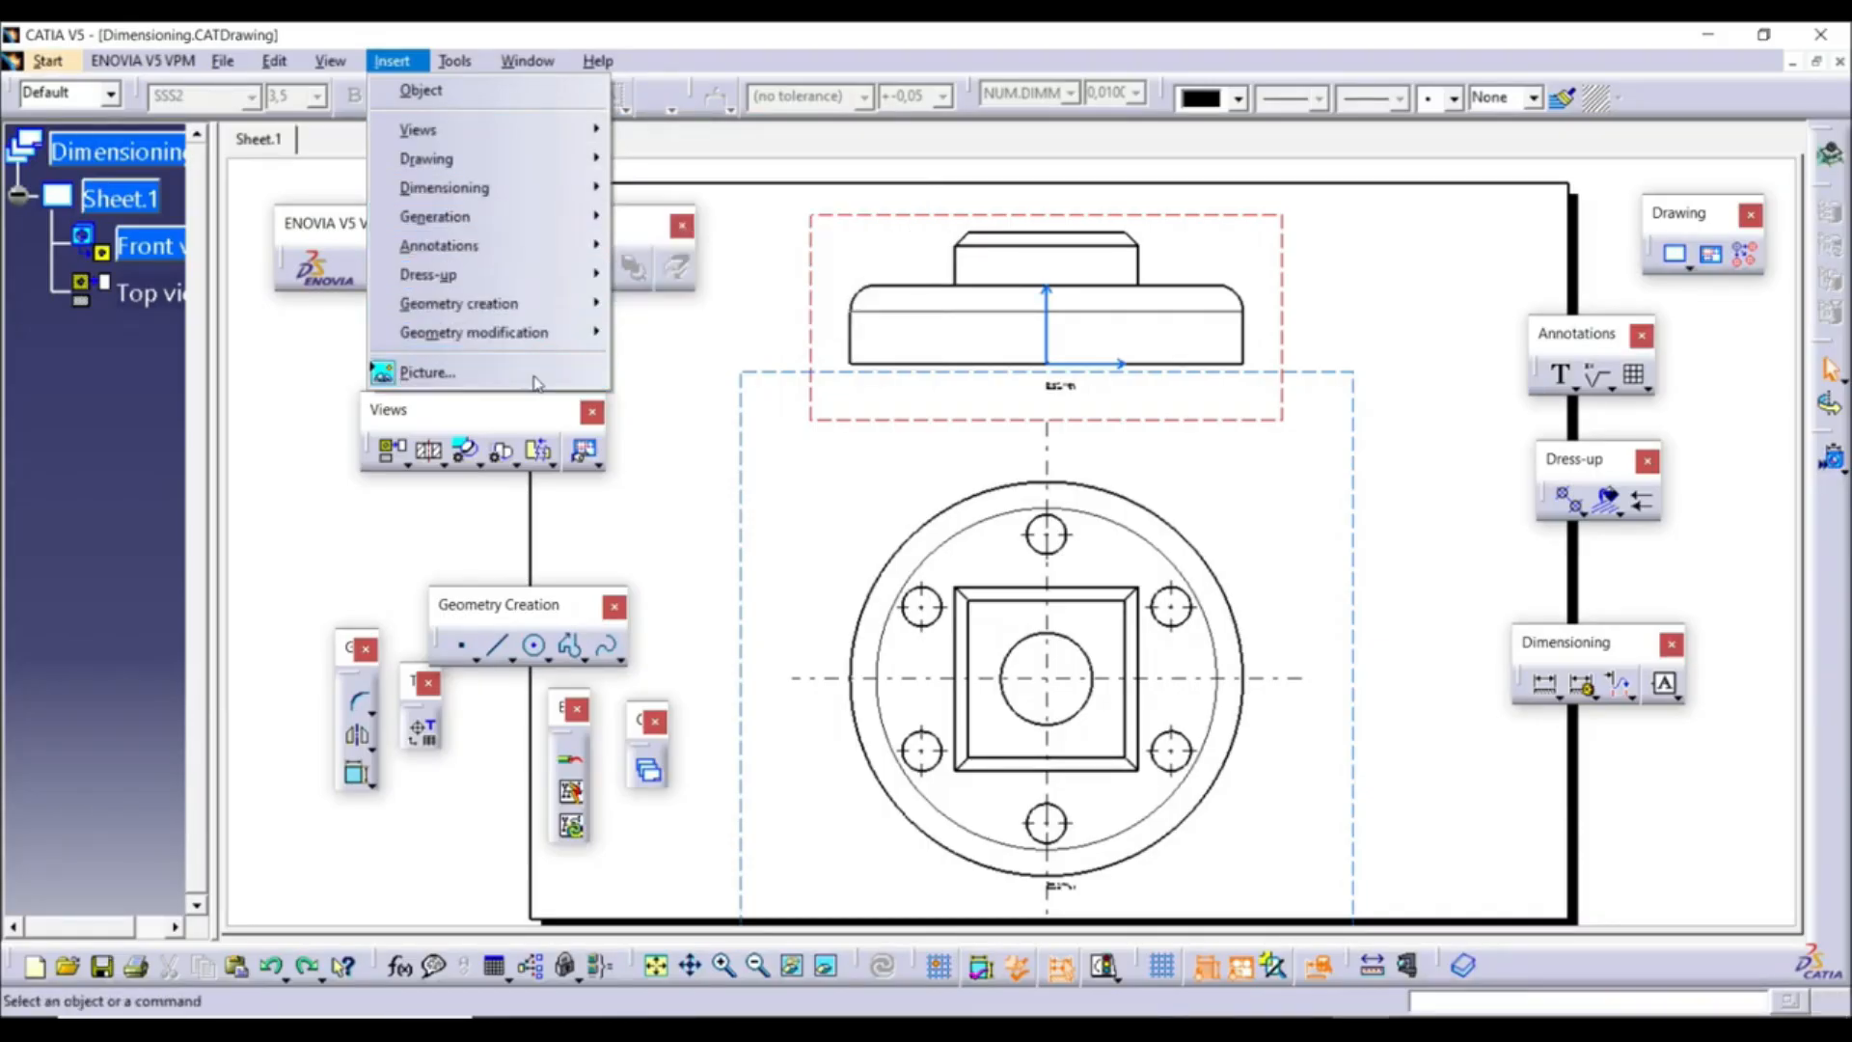
left_click(355, 524)
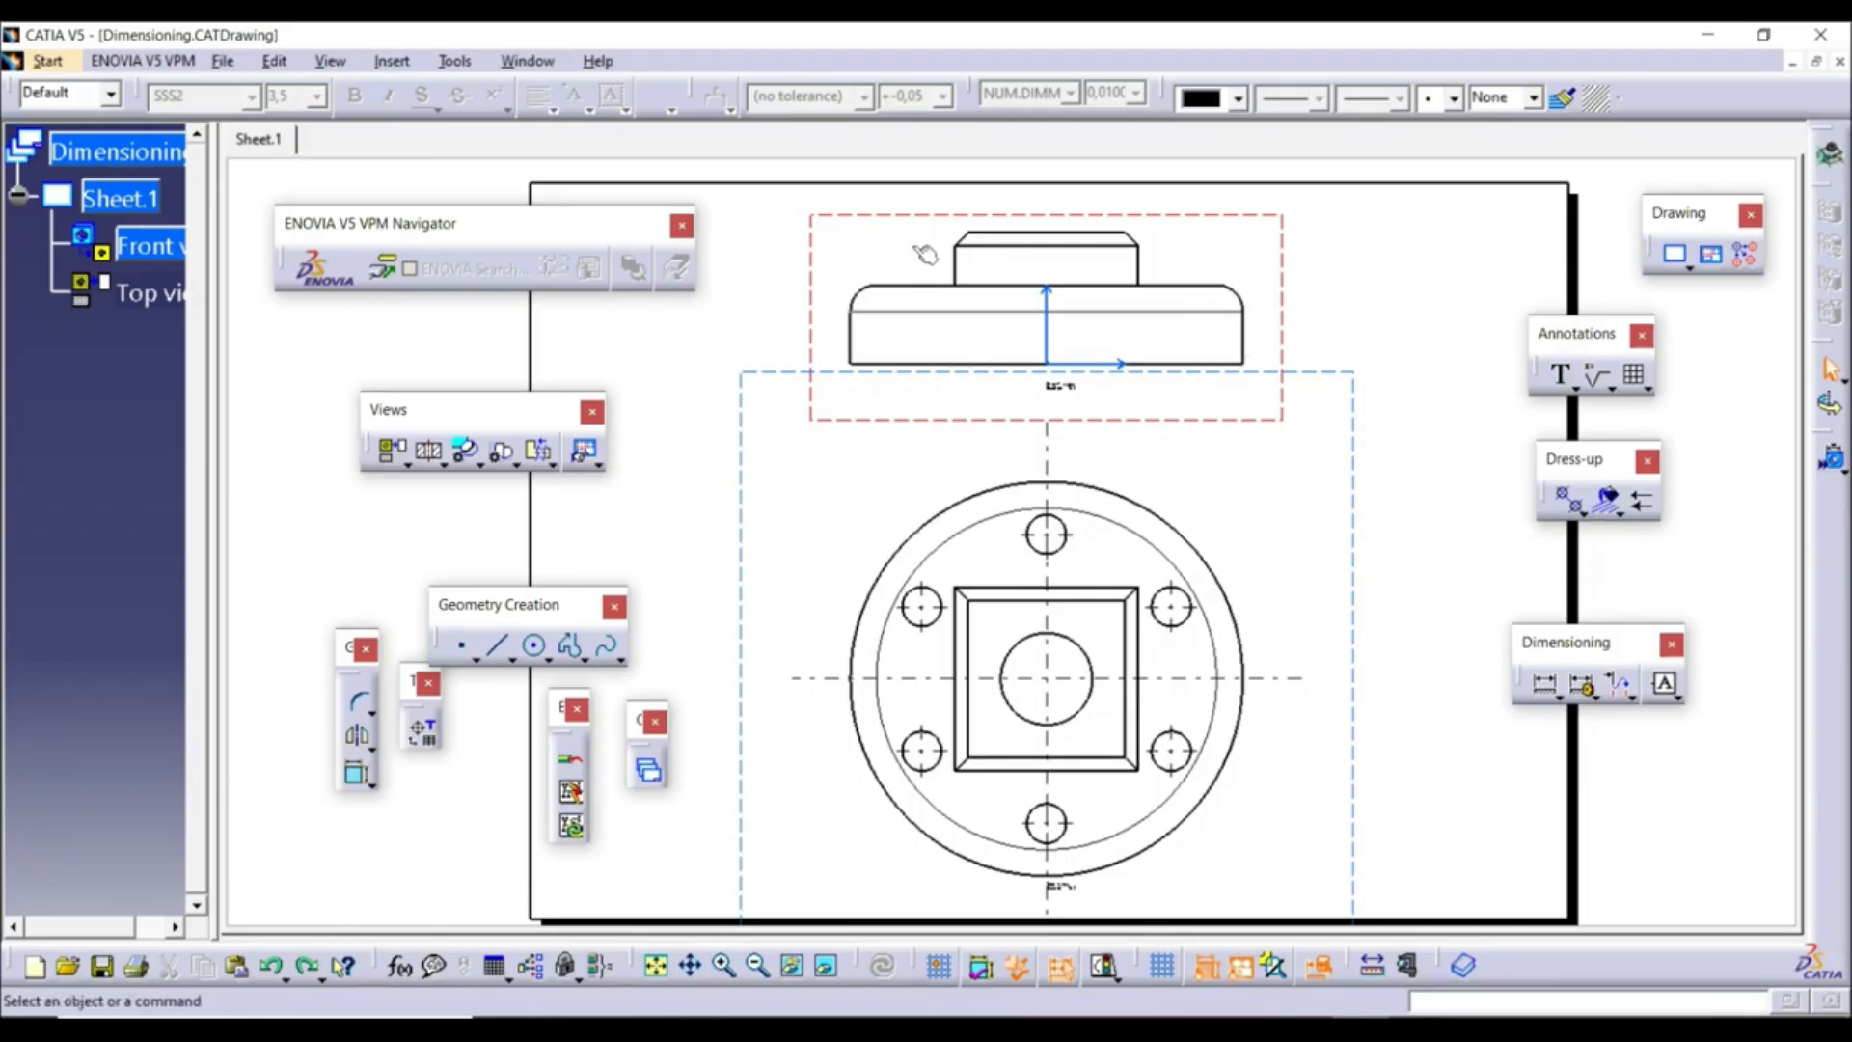
Set the scale of both the front view and the top view to 2:1 in their view properties
left_click(1102, 221)
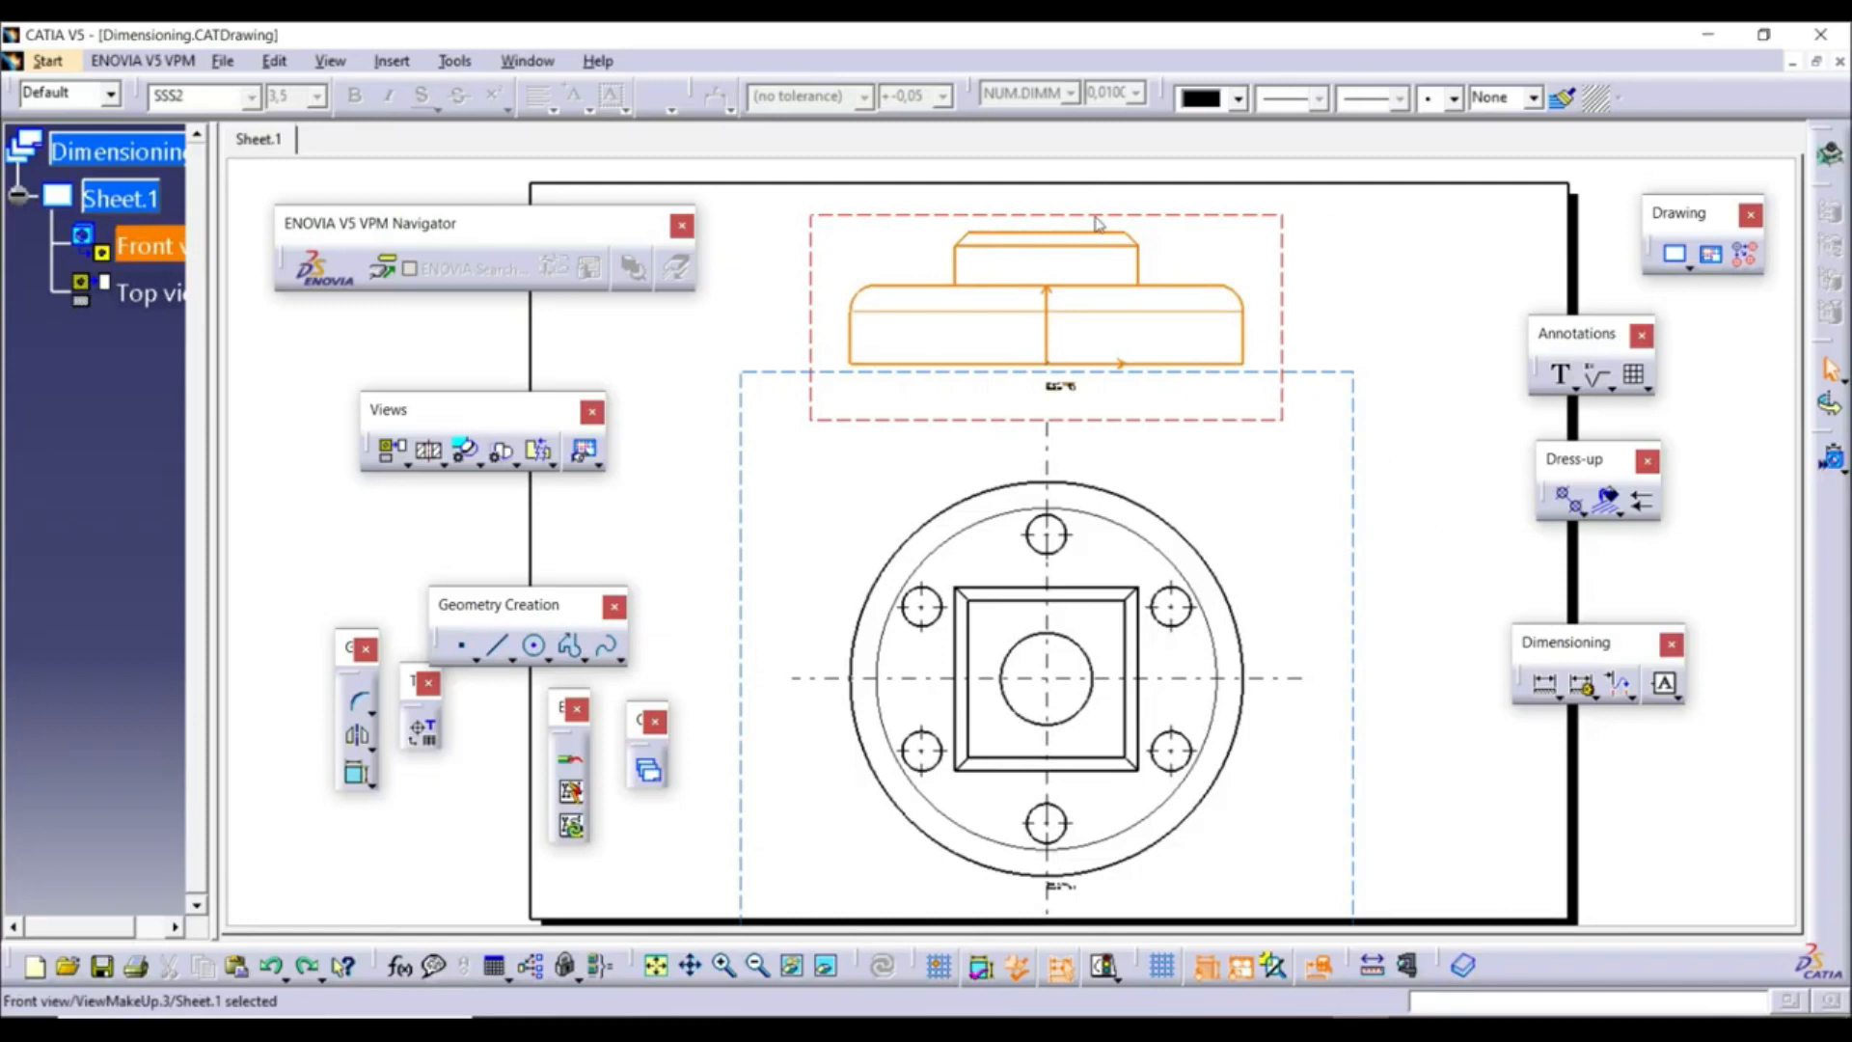
right_click(1100, 219)
left_click(1167, 359)
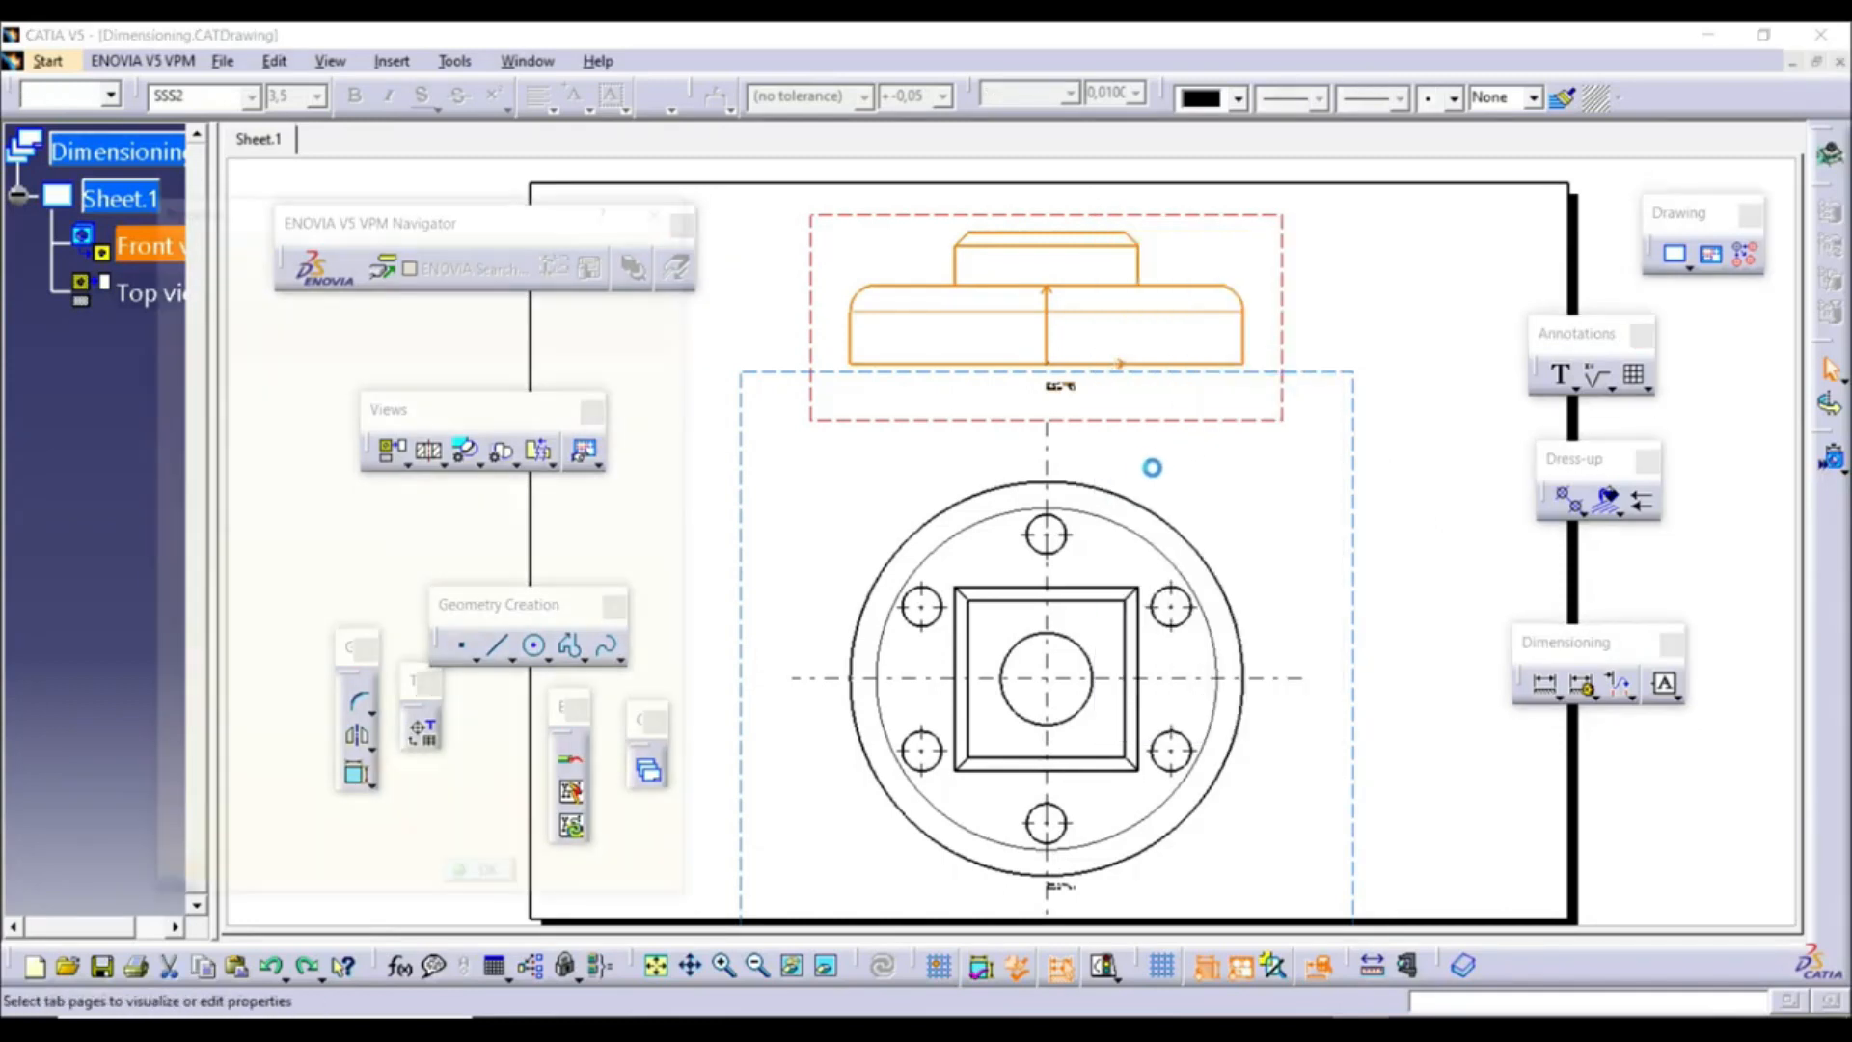
left_click_drag(363, 453, 350, 454)
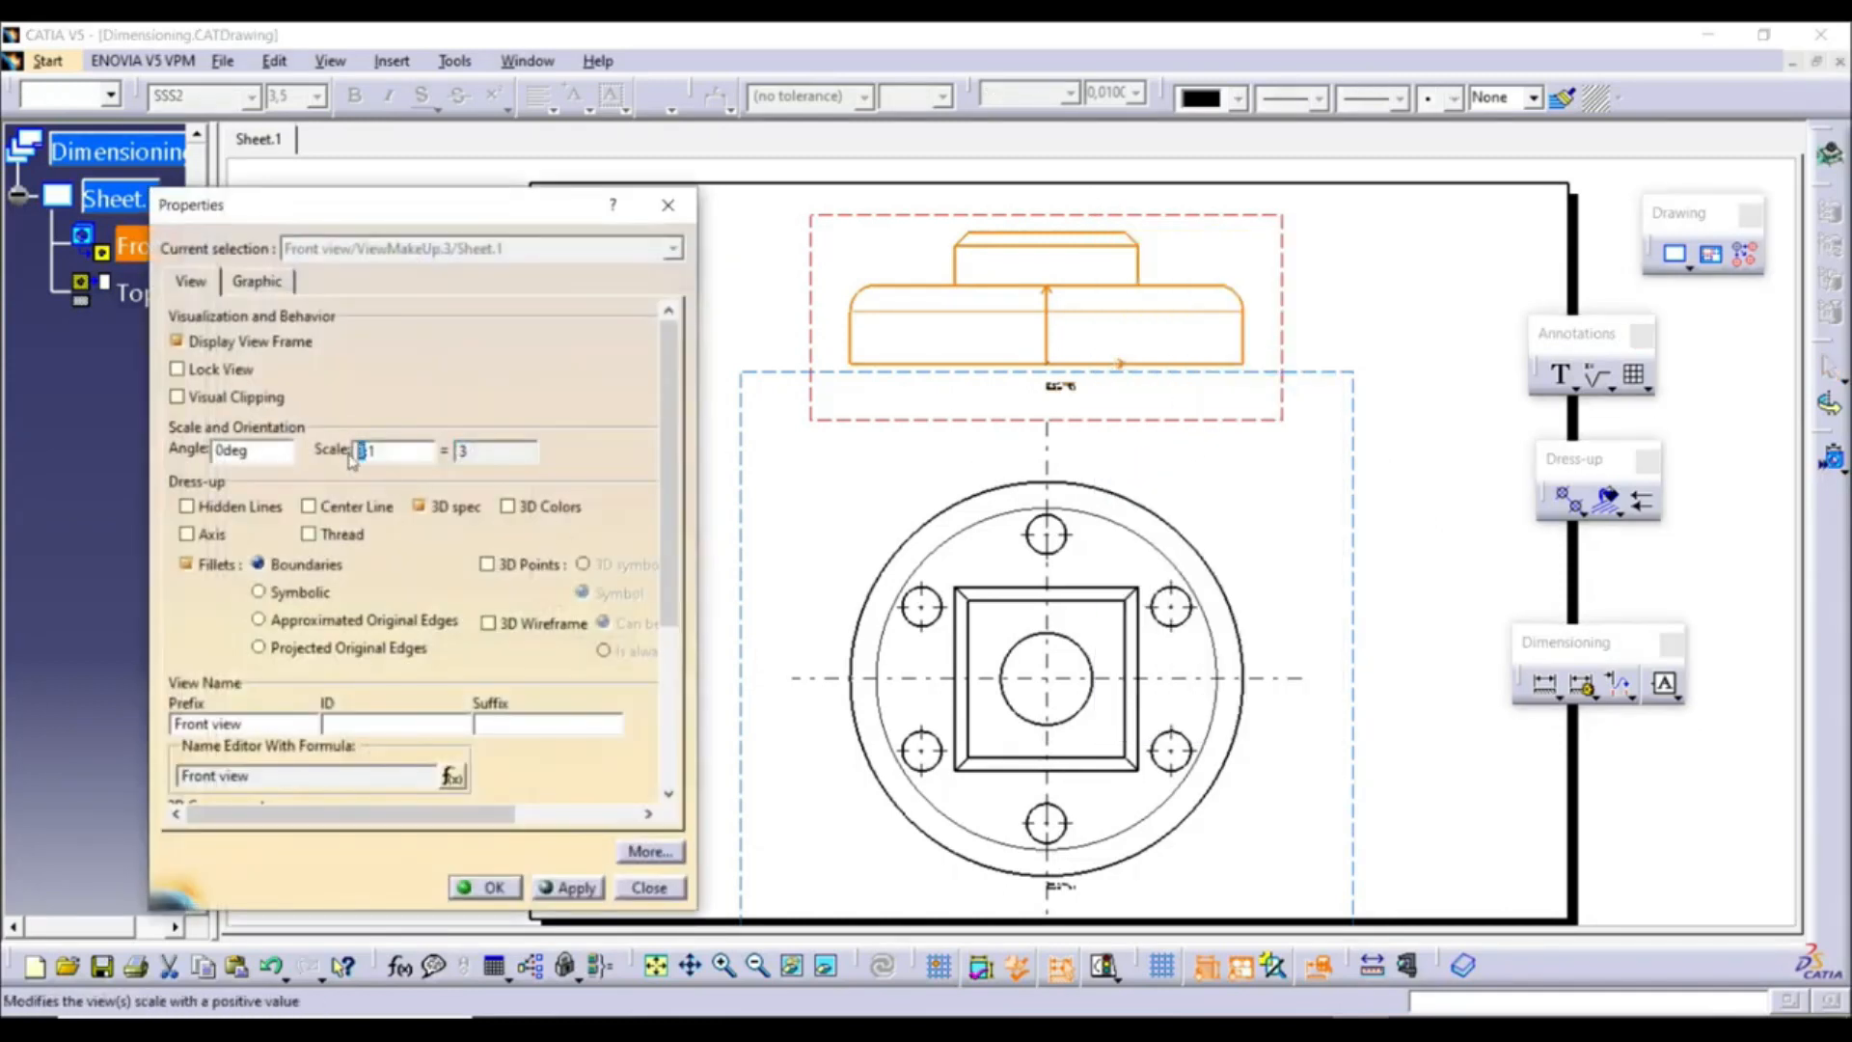
left_click(567, 888)
left_click(485, 888)
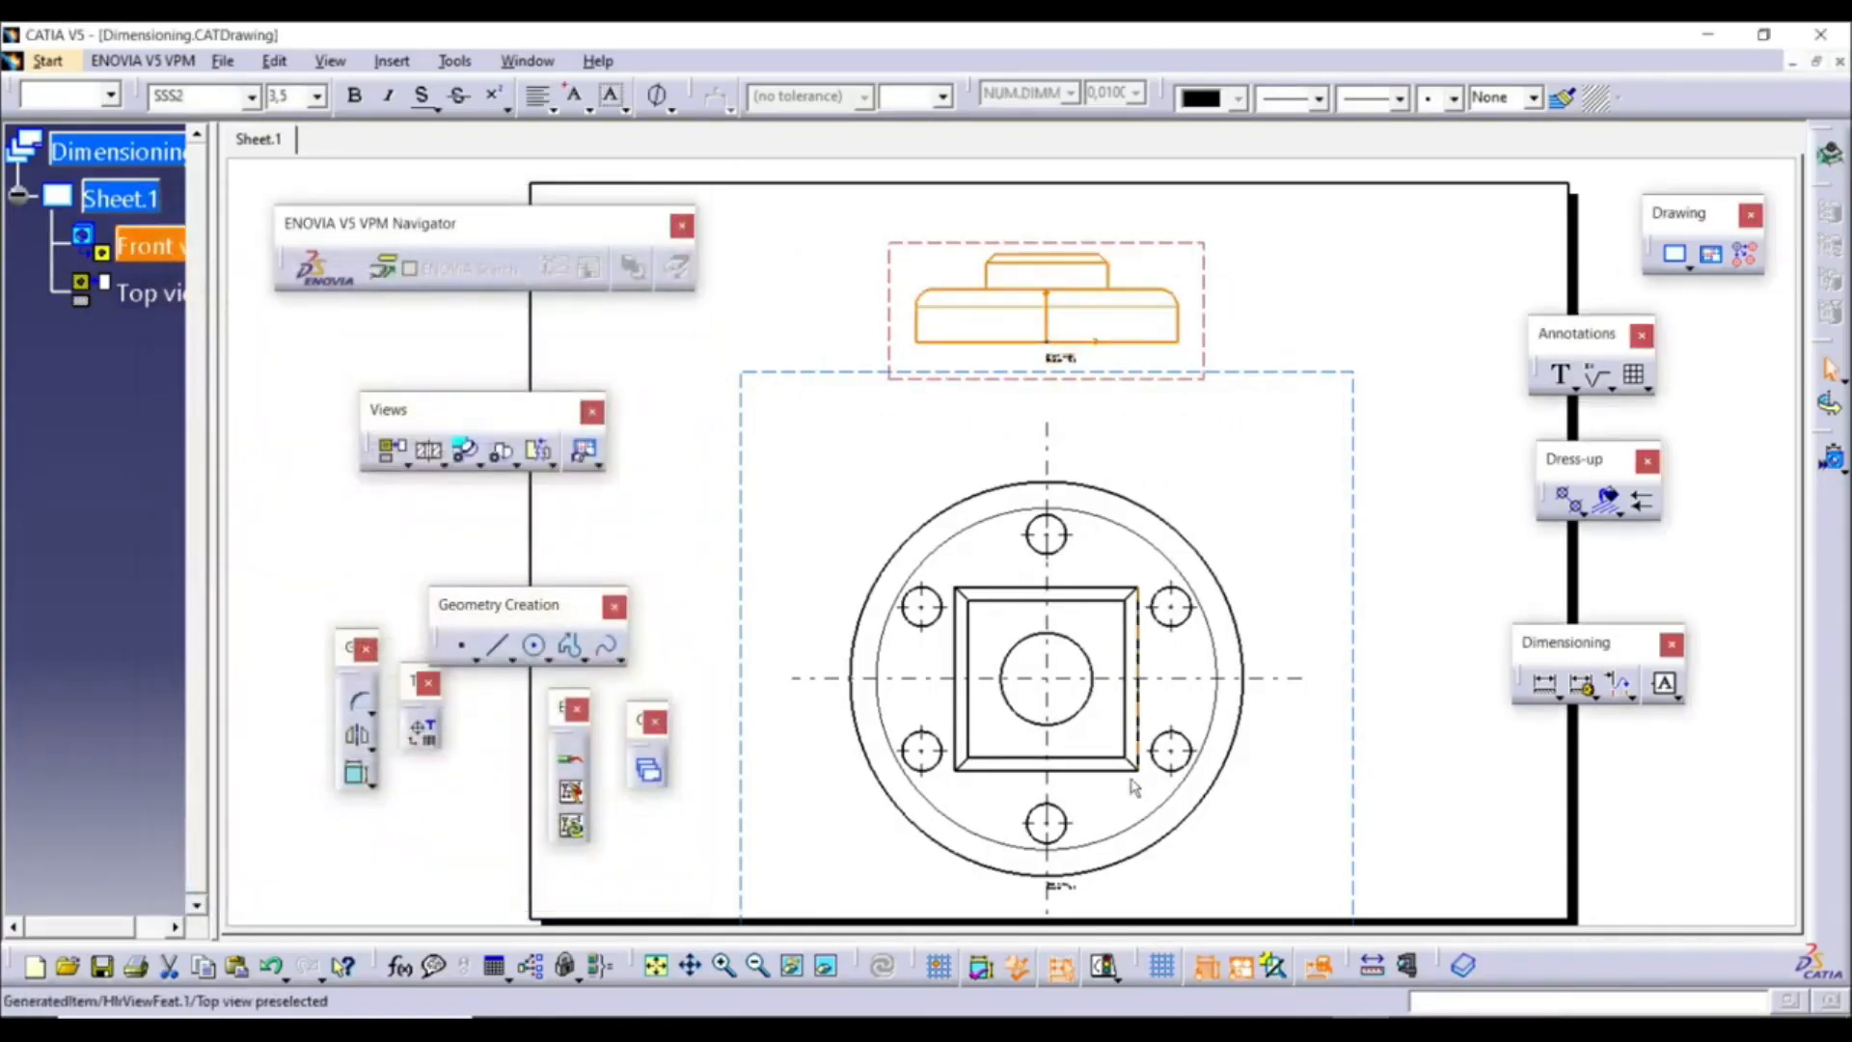
right_click(1256, 374)
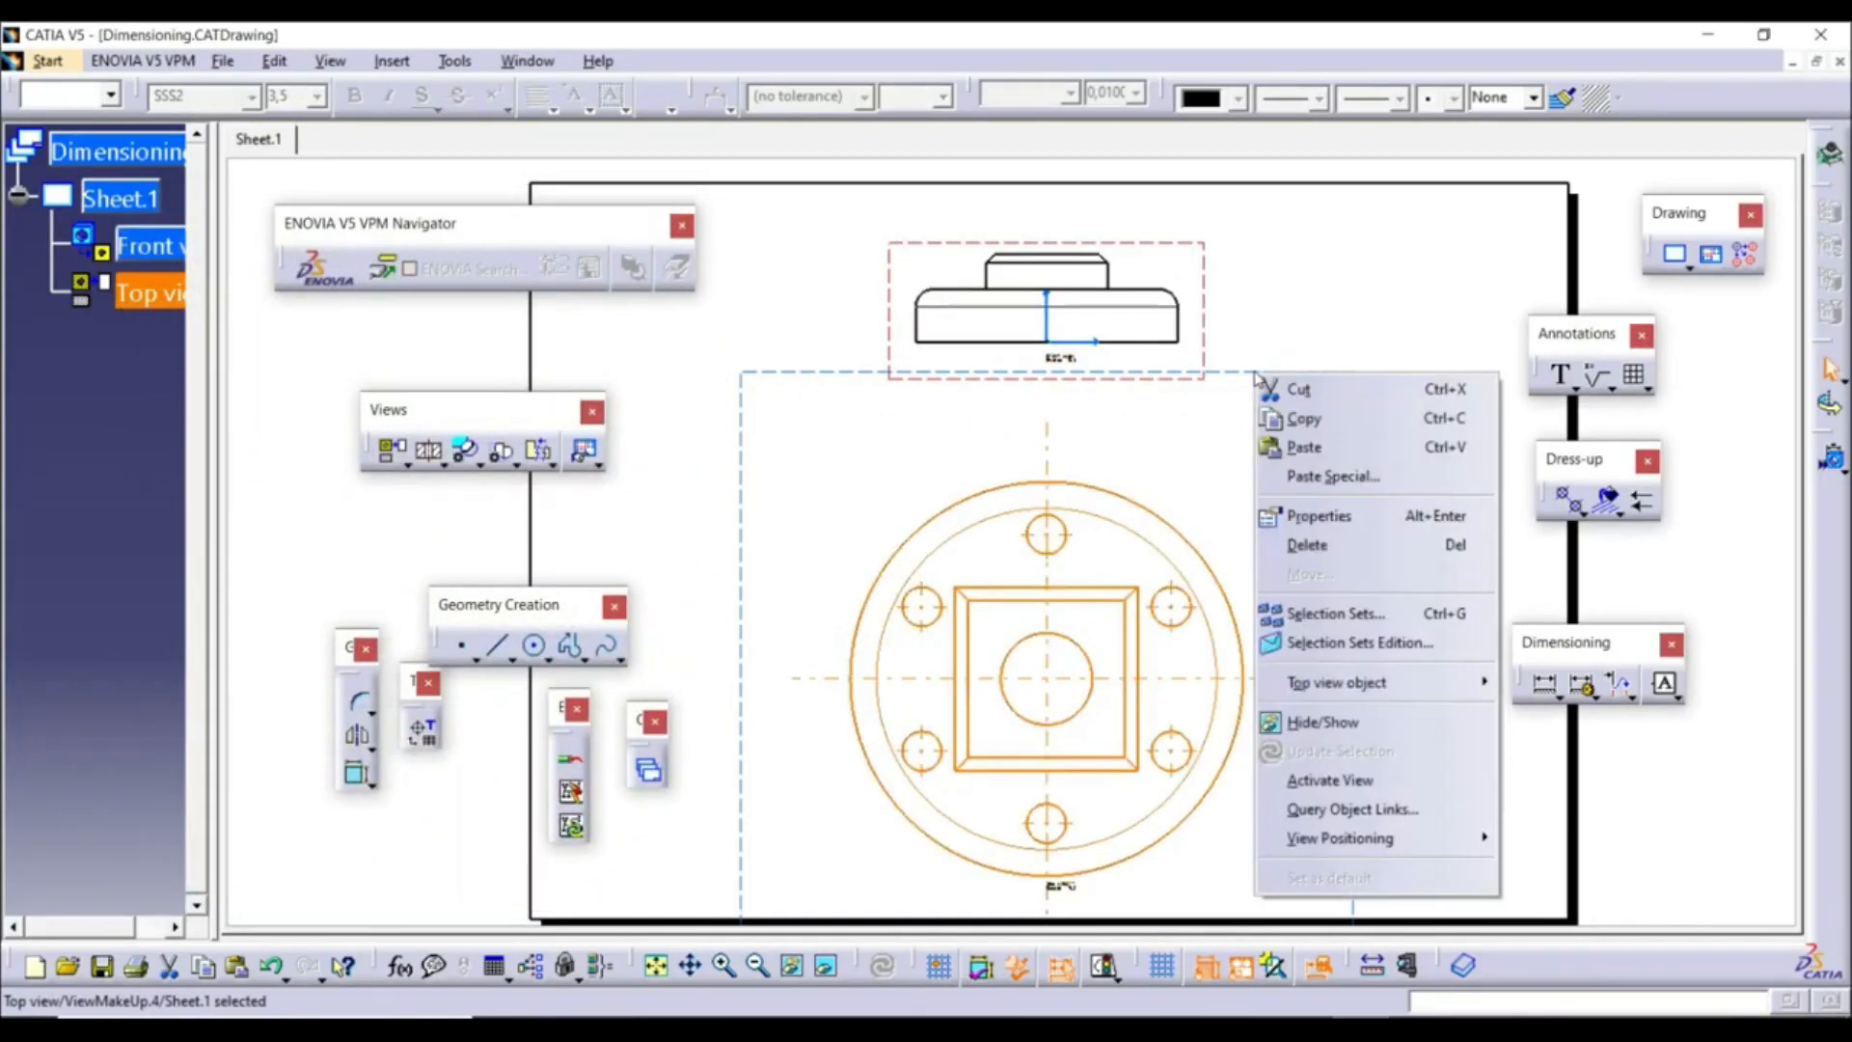
left_click(1317, 515)
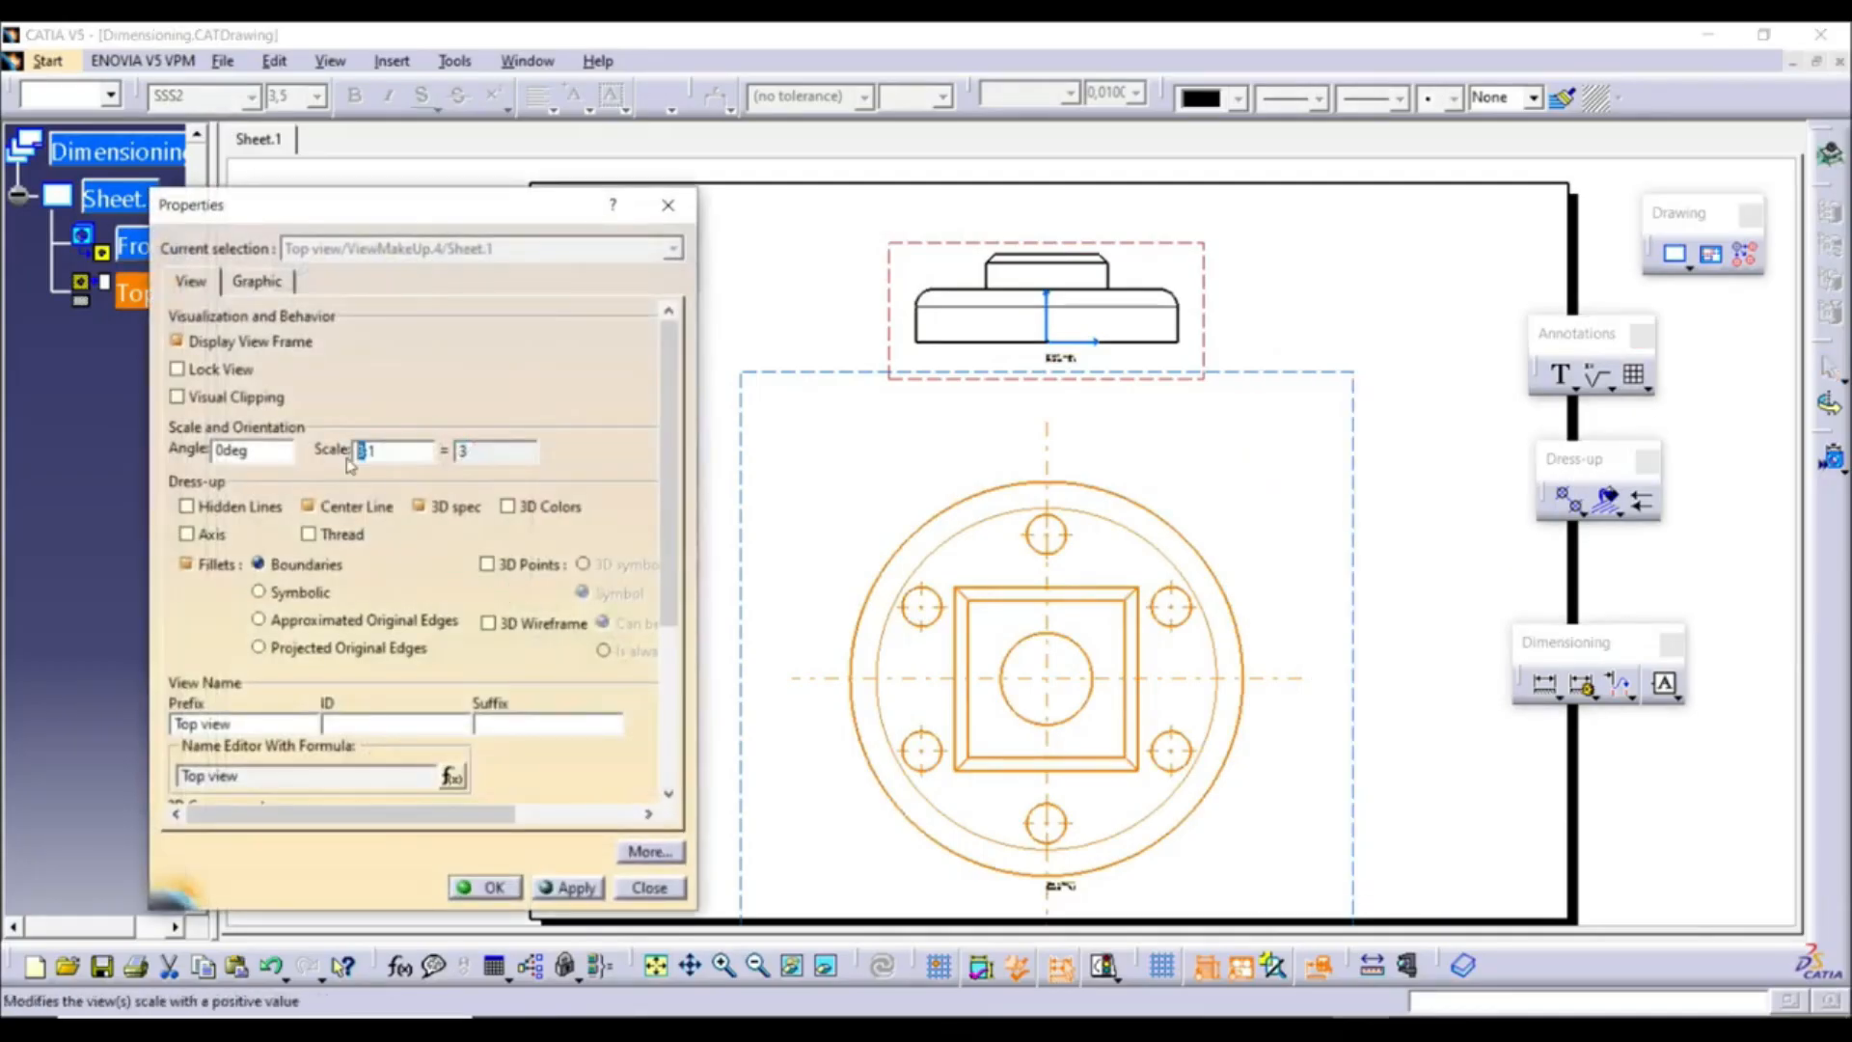
left_click(492, 887)
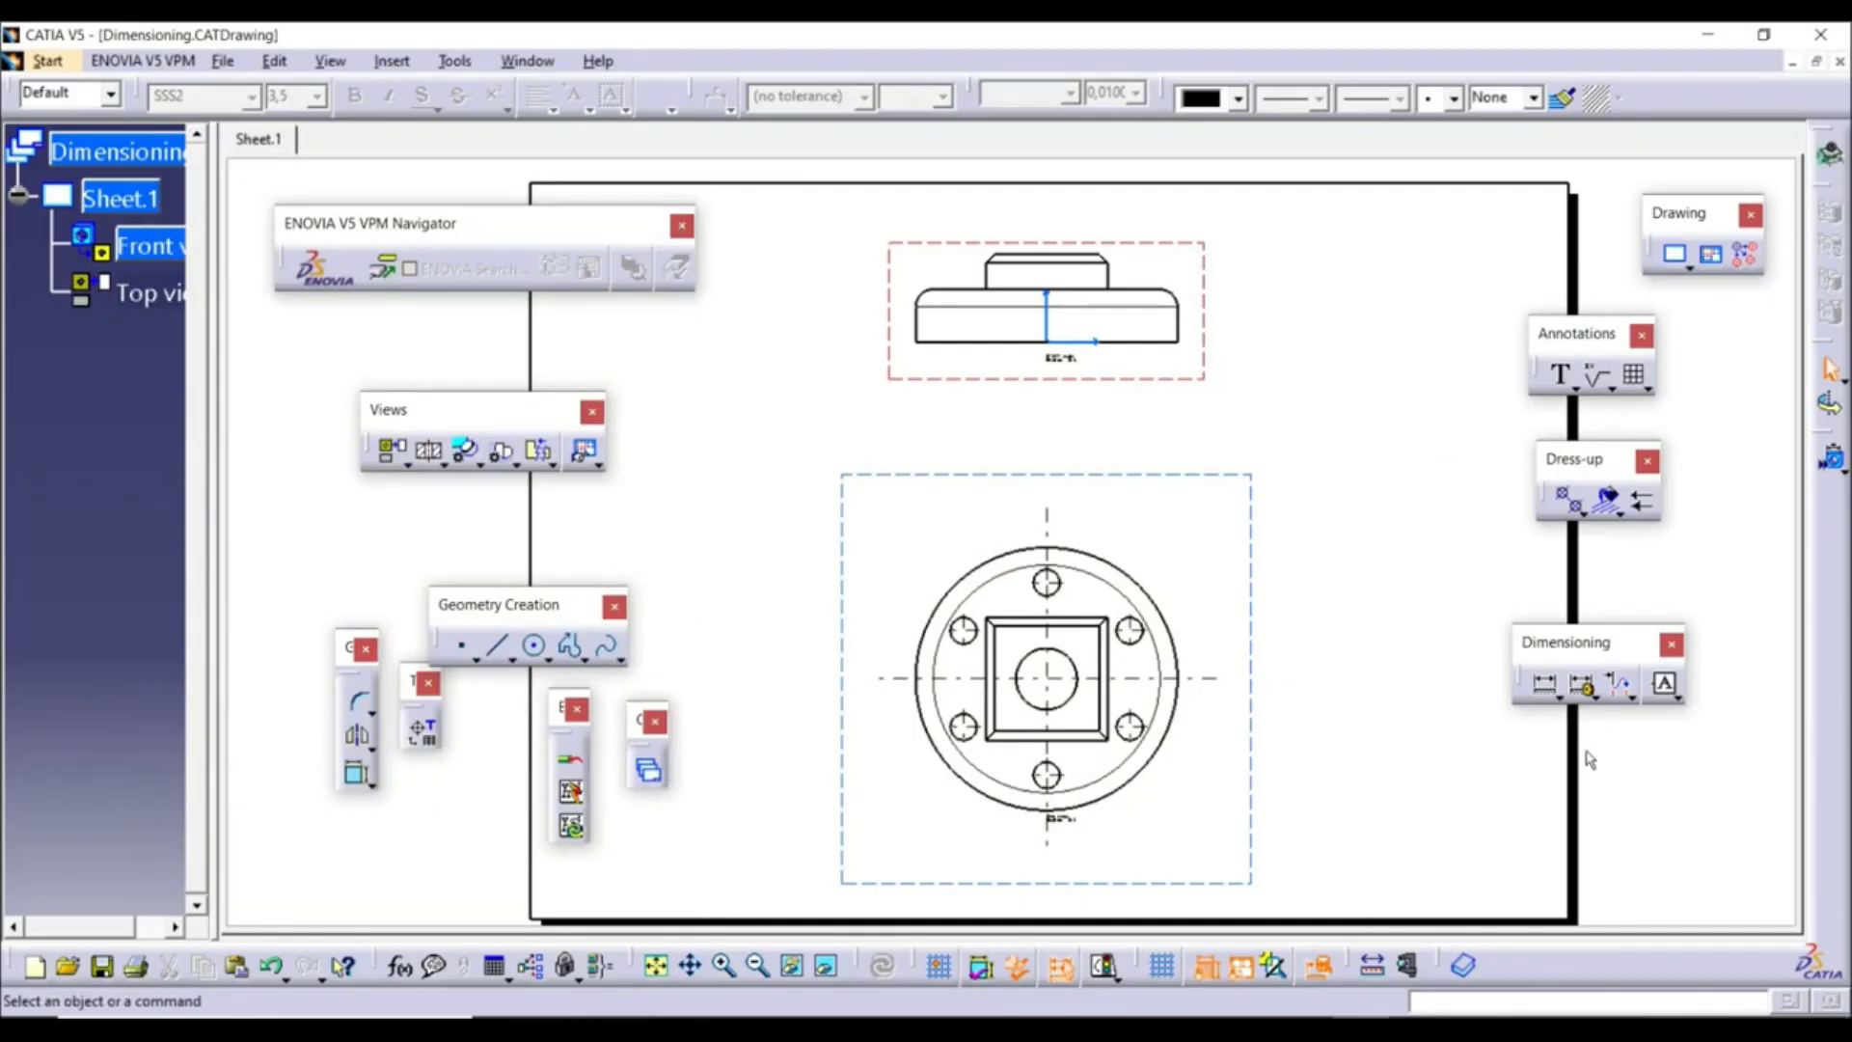
right_click(1576, 963)
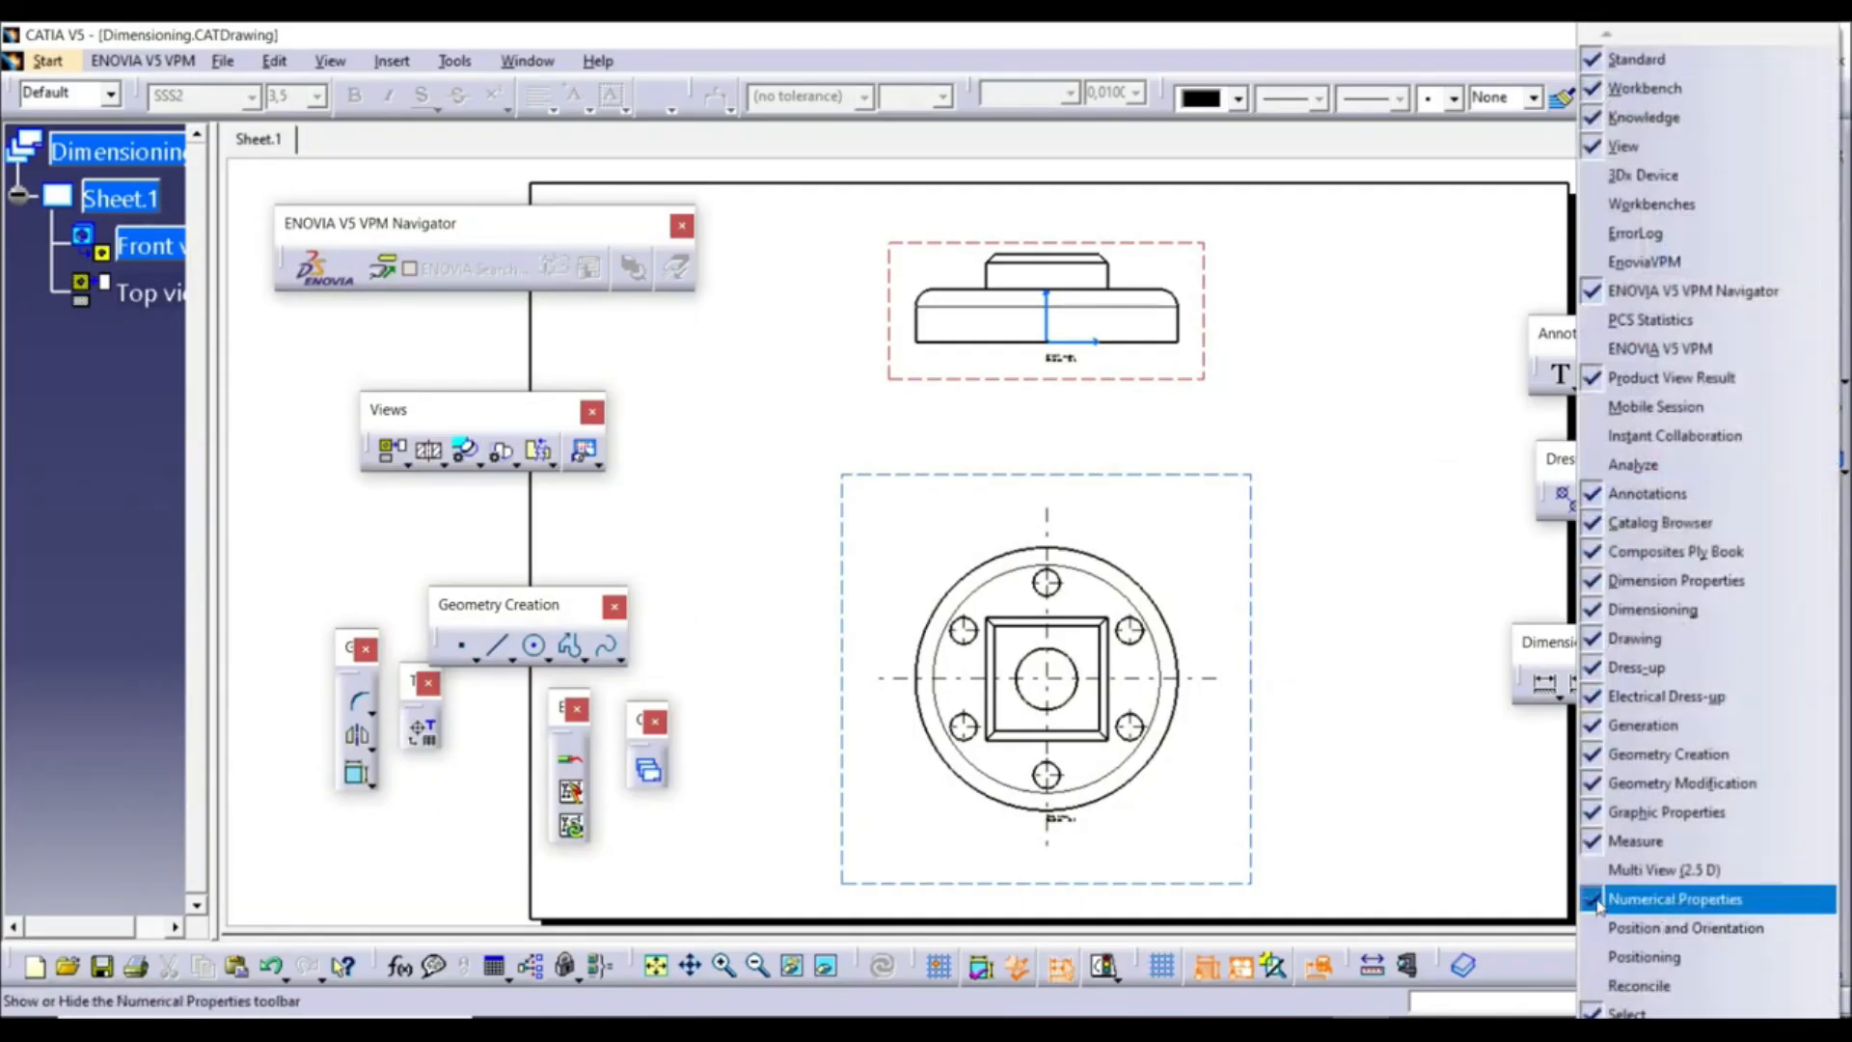
left_click(1445, 738)
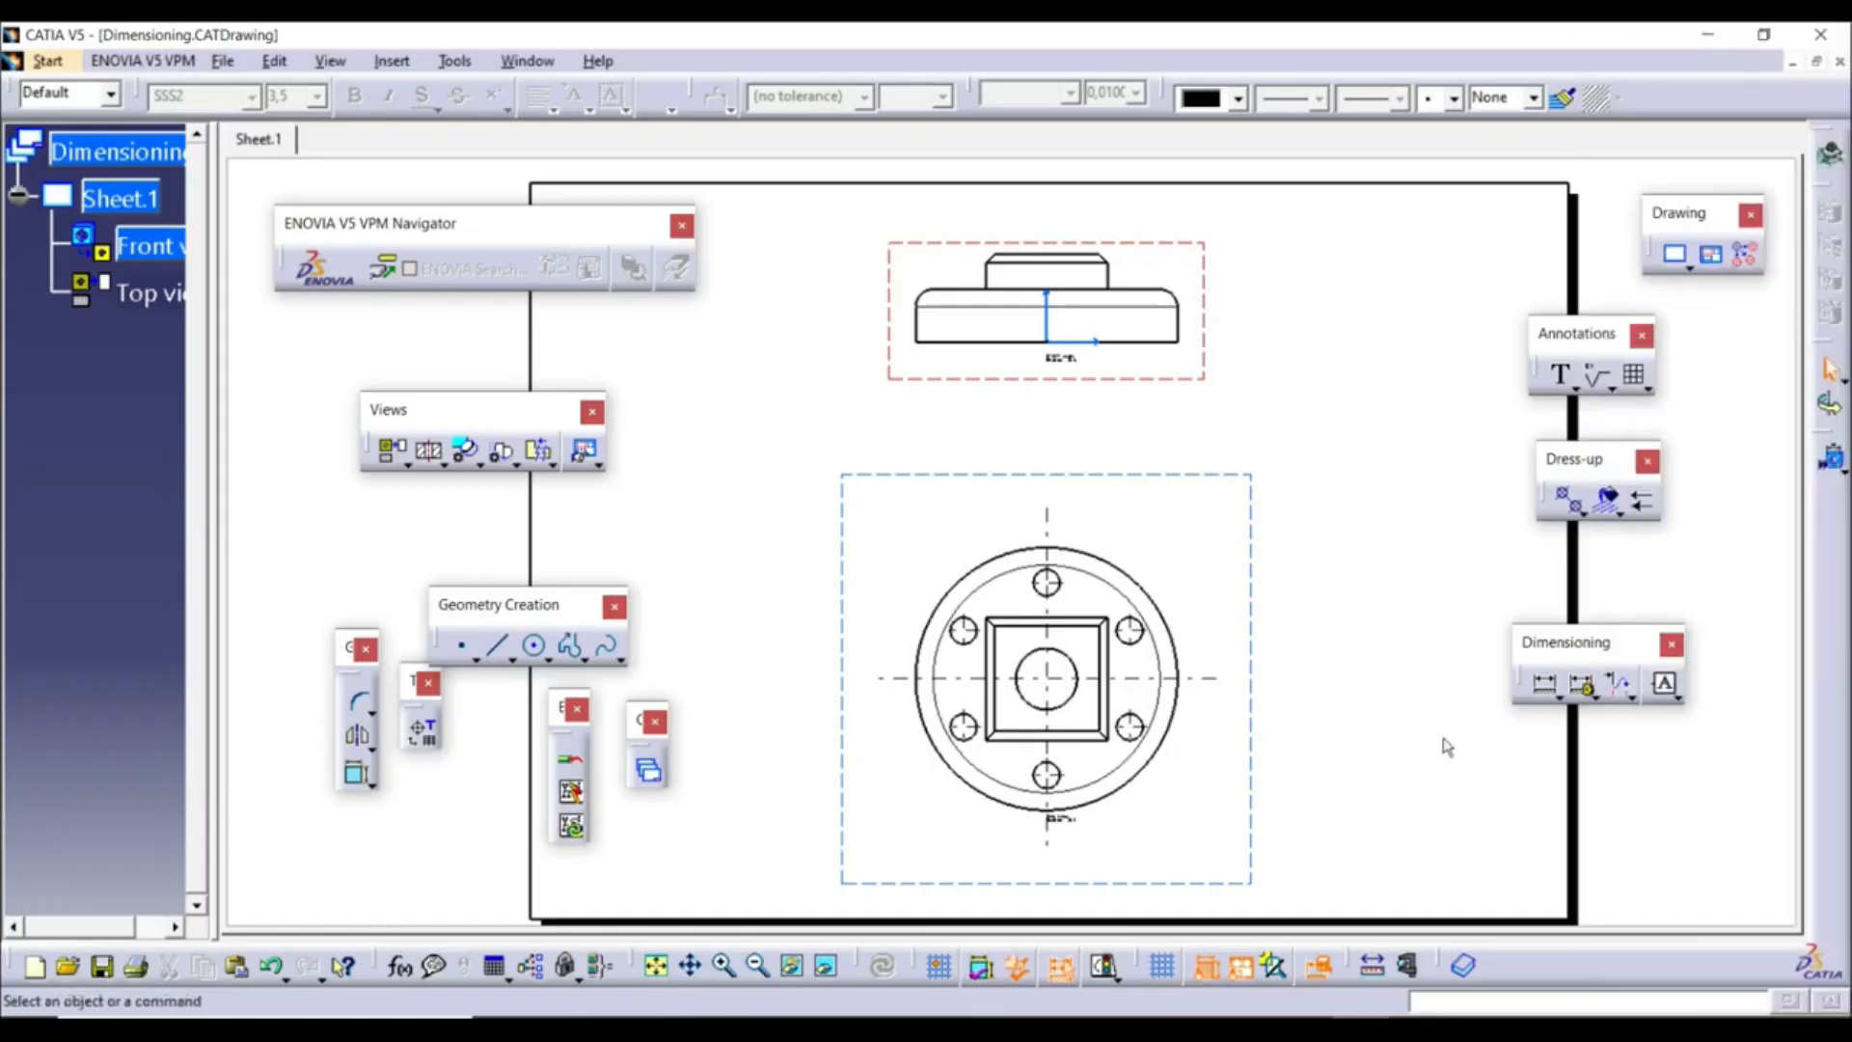
Dimension the length of the upper boss's top edge in the front view, placing the dimension above the part
left_click(1547, 687)
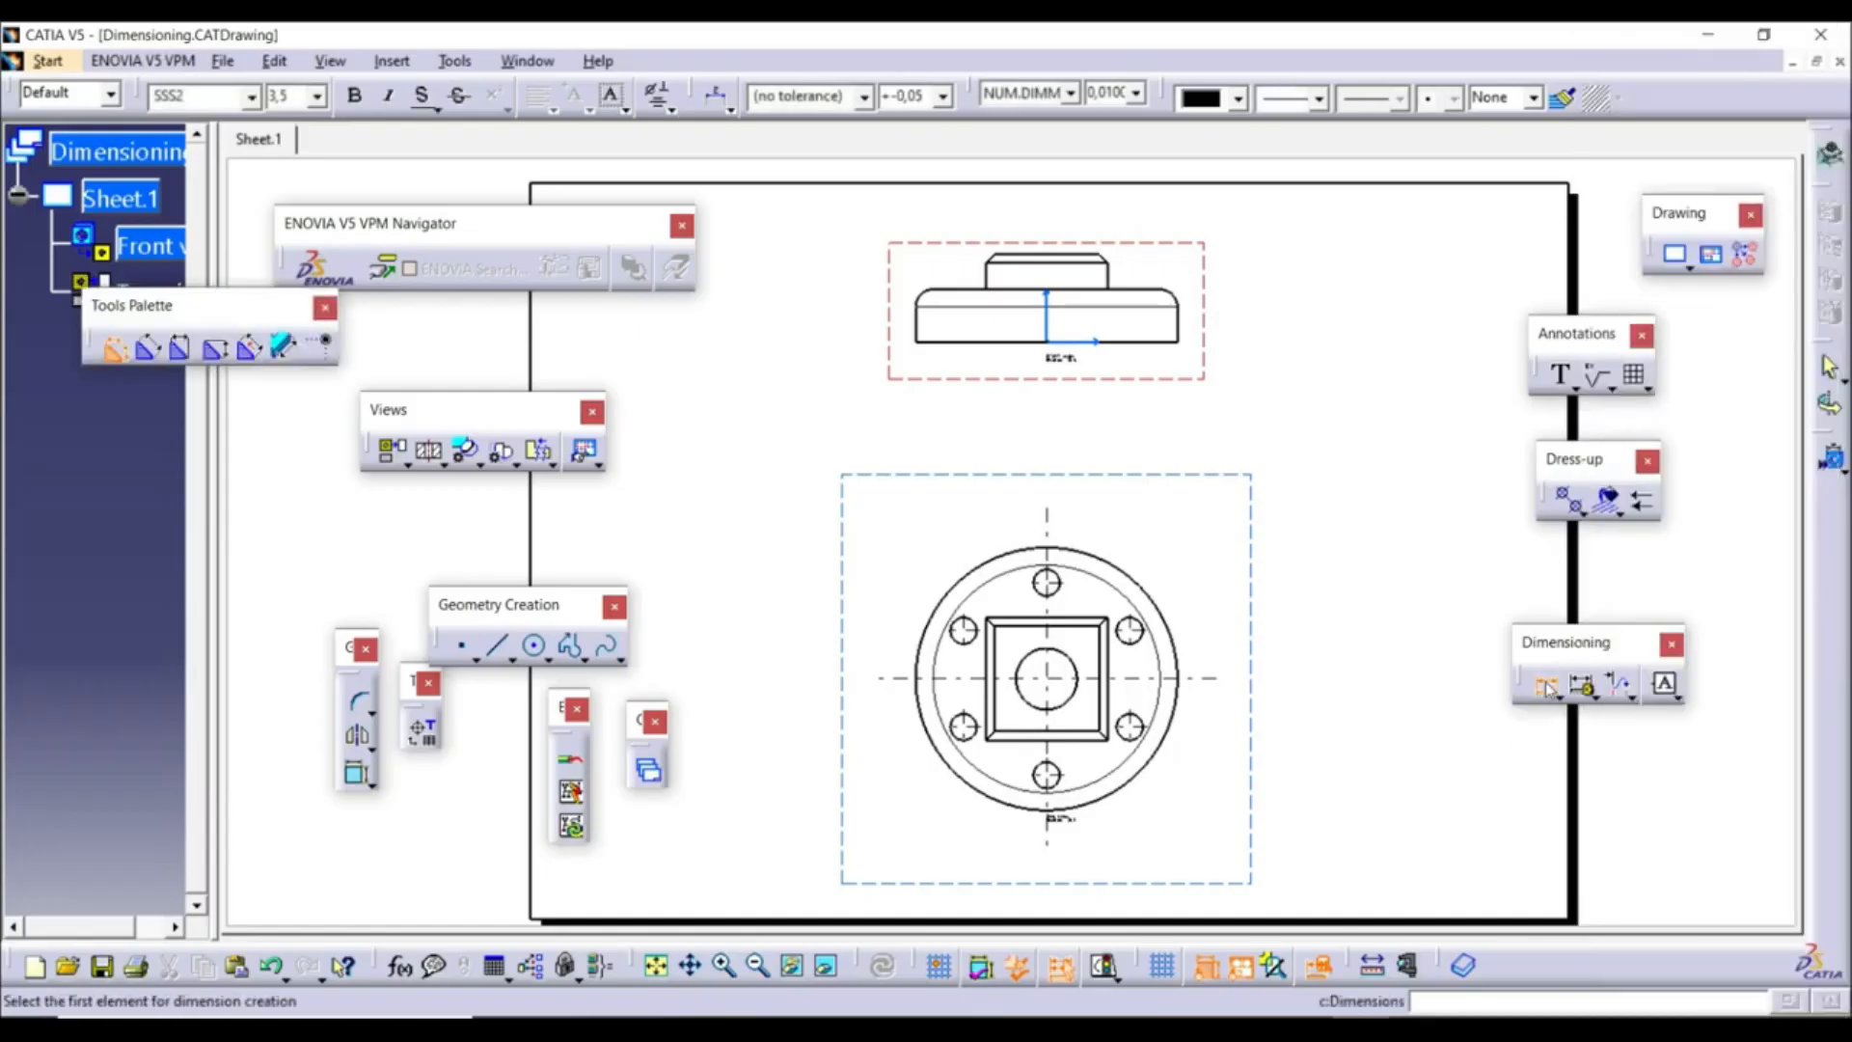
middle_click(1133, 434)
middle_click_drag(1138, 524, 1245, 340)
mouse_move(1170, 248)
middle_mouse_down()
mouse_move(1167, 488)
mouse_move(1145, 410)
middle_mouse_up()
left_click(1095, 282)
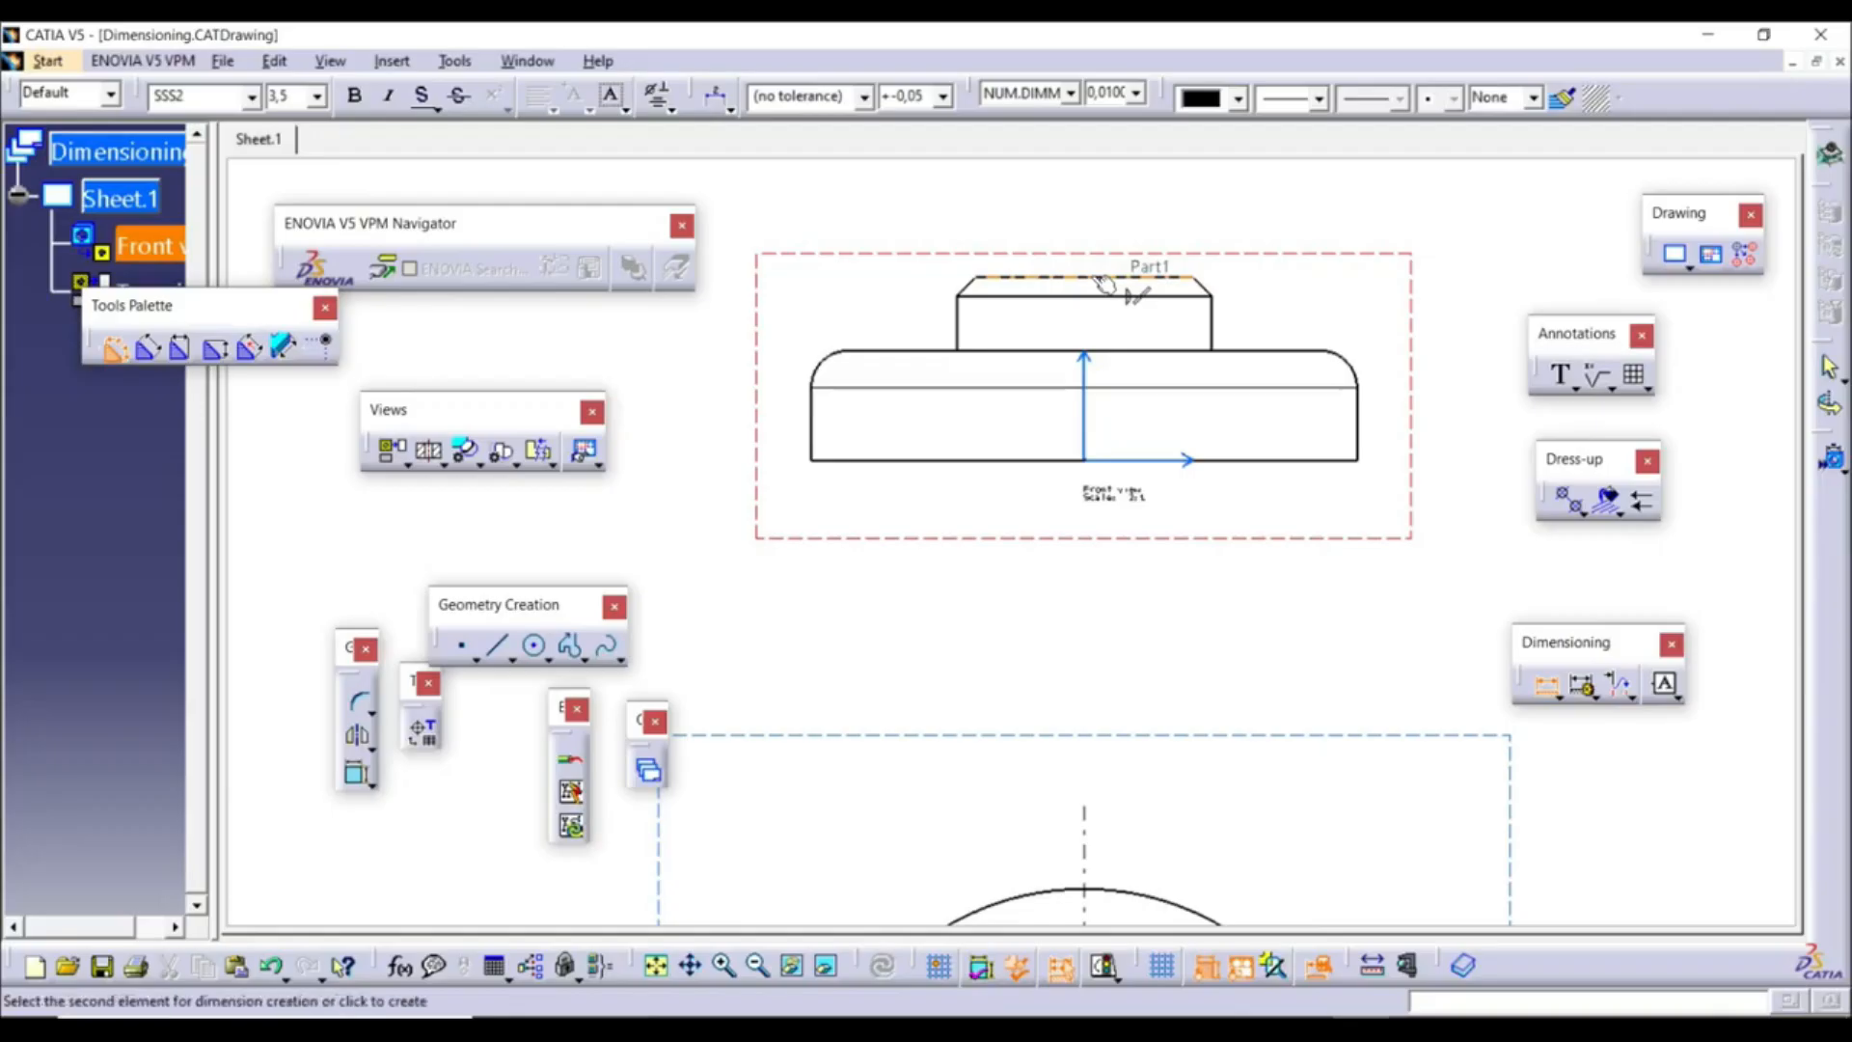
left_click(1083, 235)
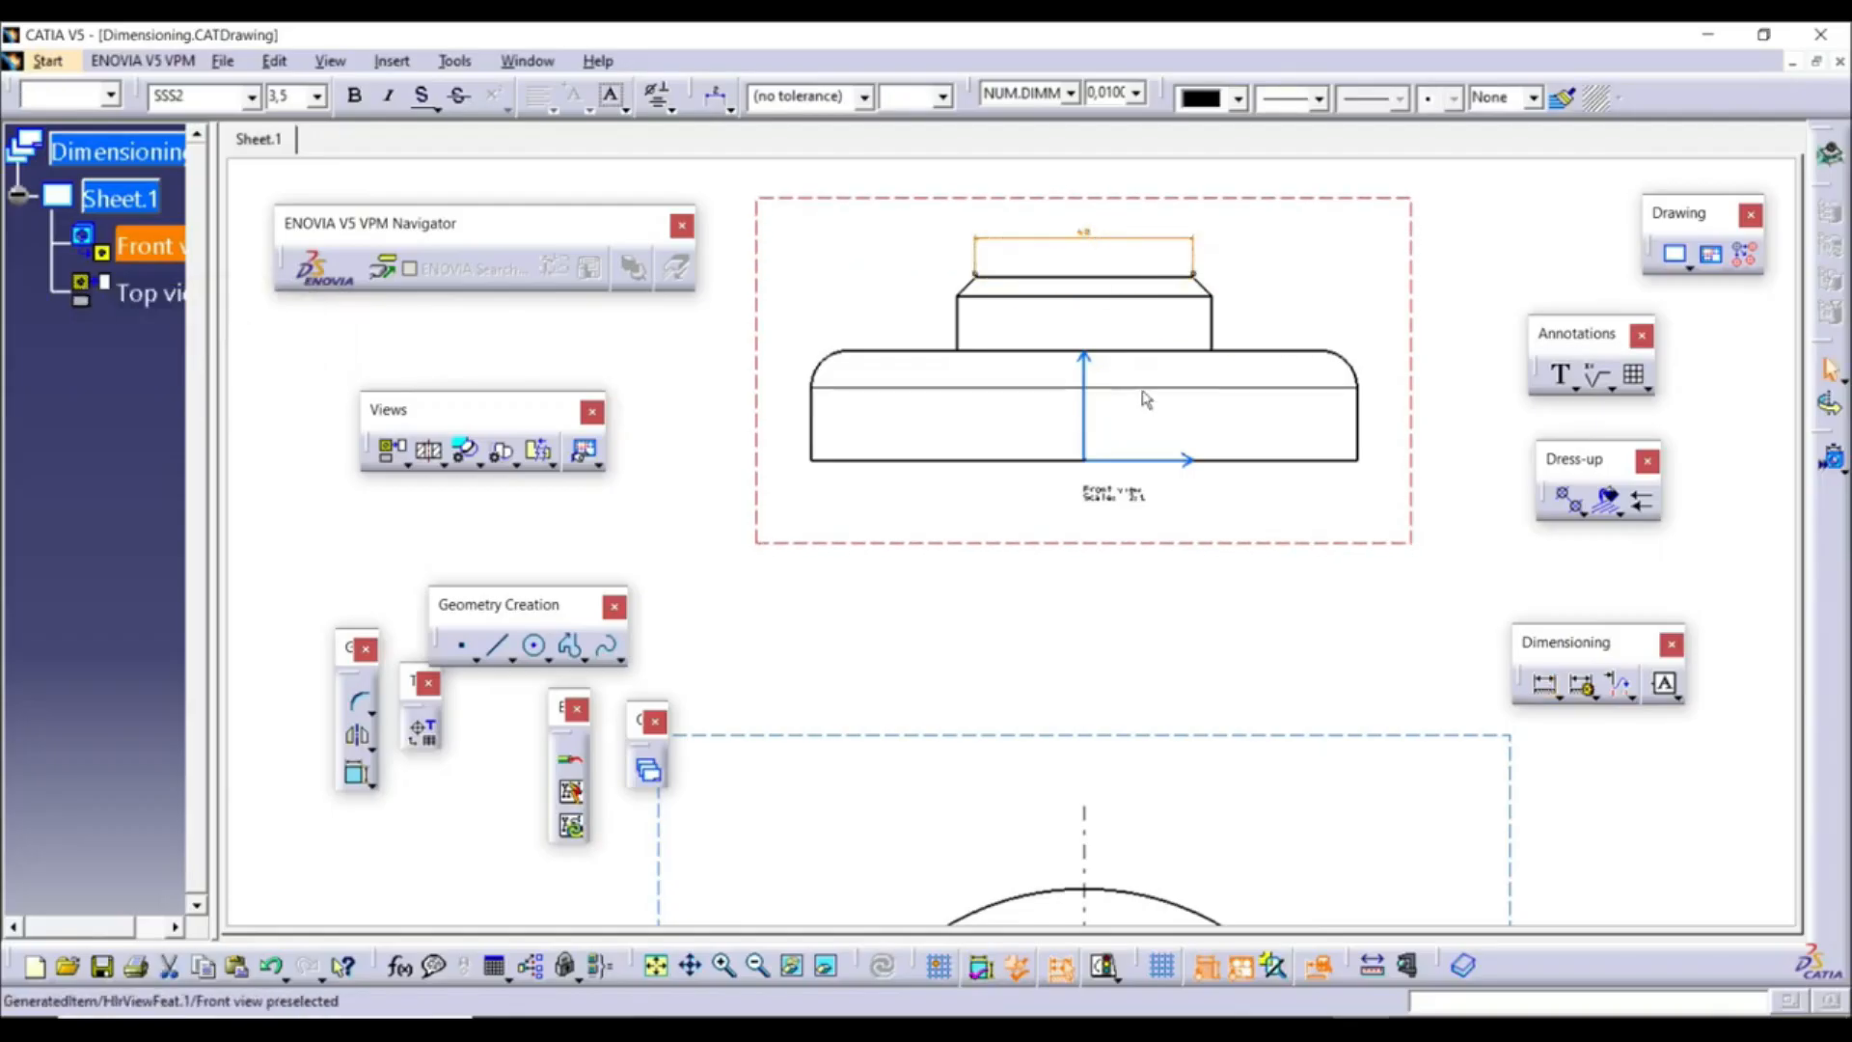
Dimension the flange's outer circle diameter in the top view, placing the value outside the circle toward the upper right
mouse_move(1248, 577)
middle_mouse_down()
mouse_move(1269, 650)
mouse_move(1216, 517)
mouse_move(1224, 579)
middle_mouse_up()
middle_click_drag(1151, 668, 1189, 407)
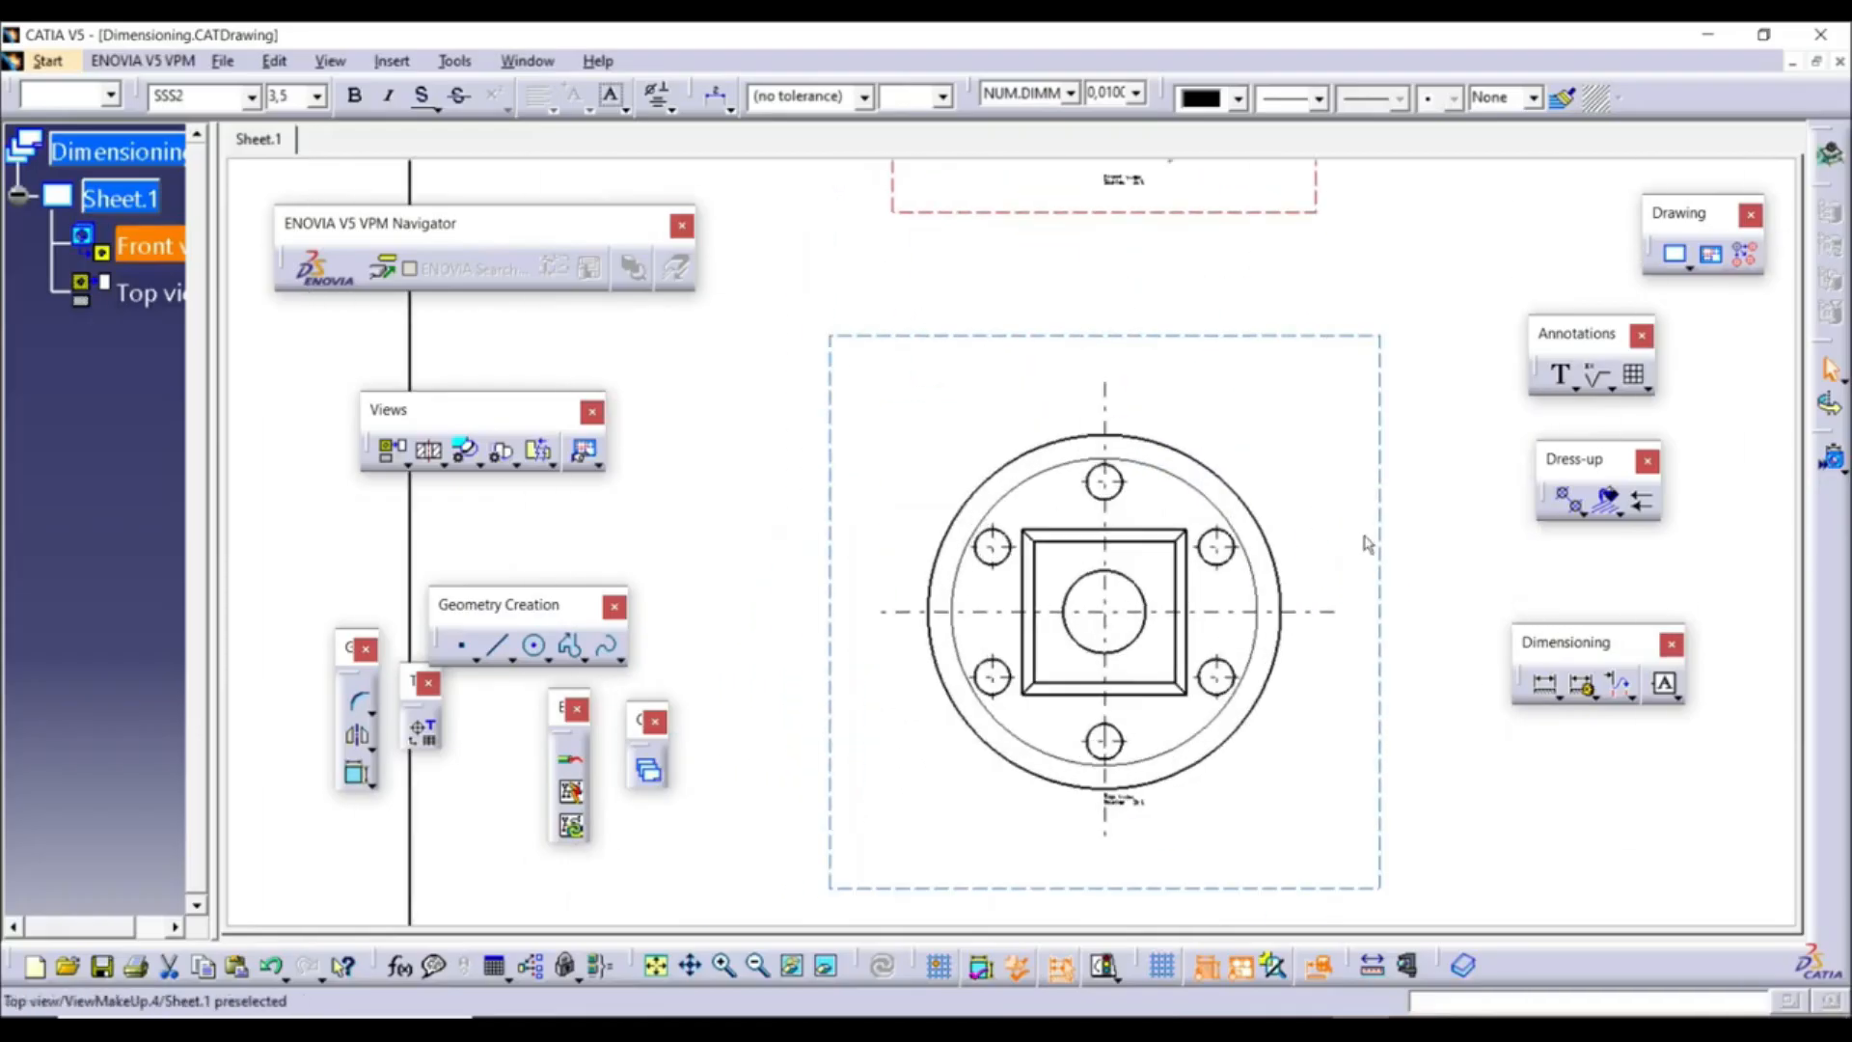
left_click(1548, 686)
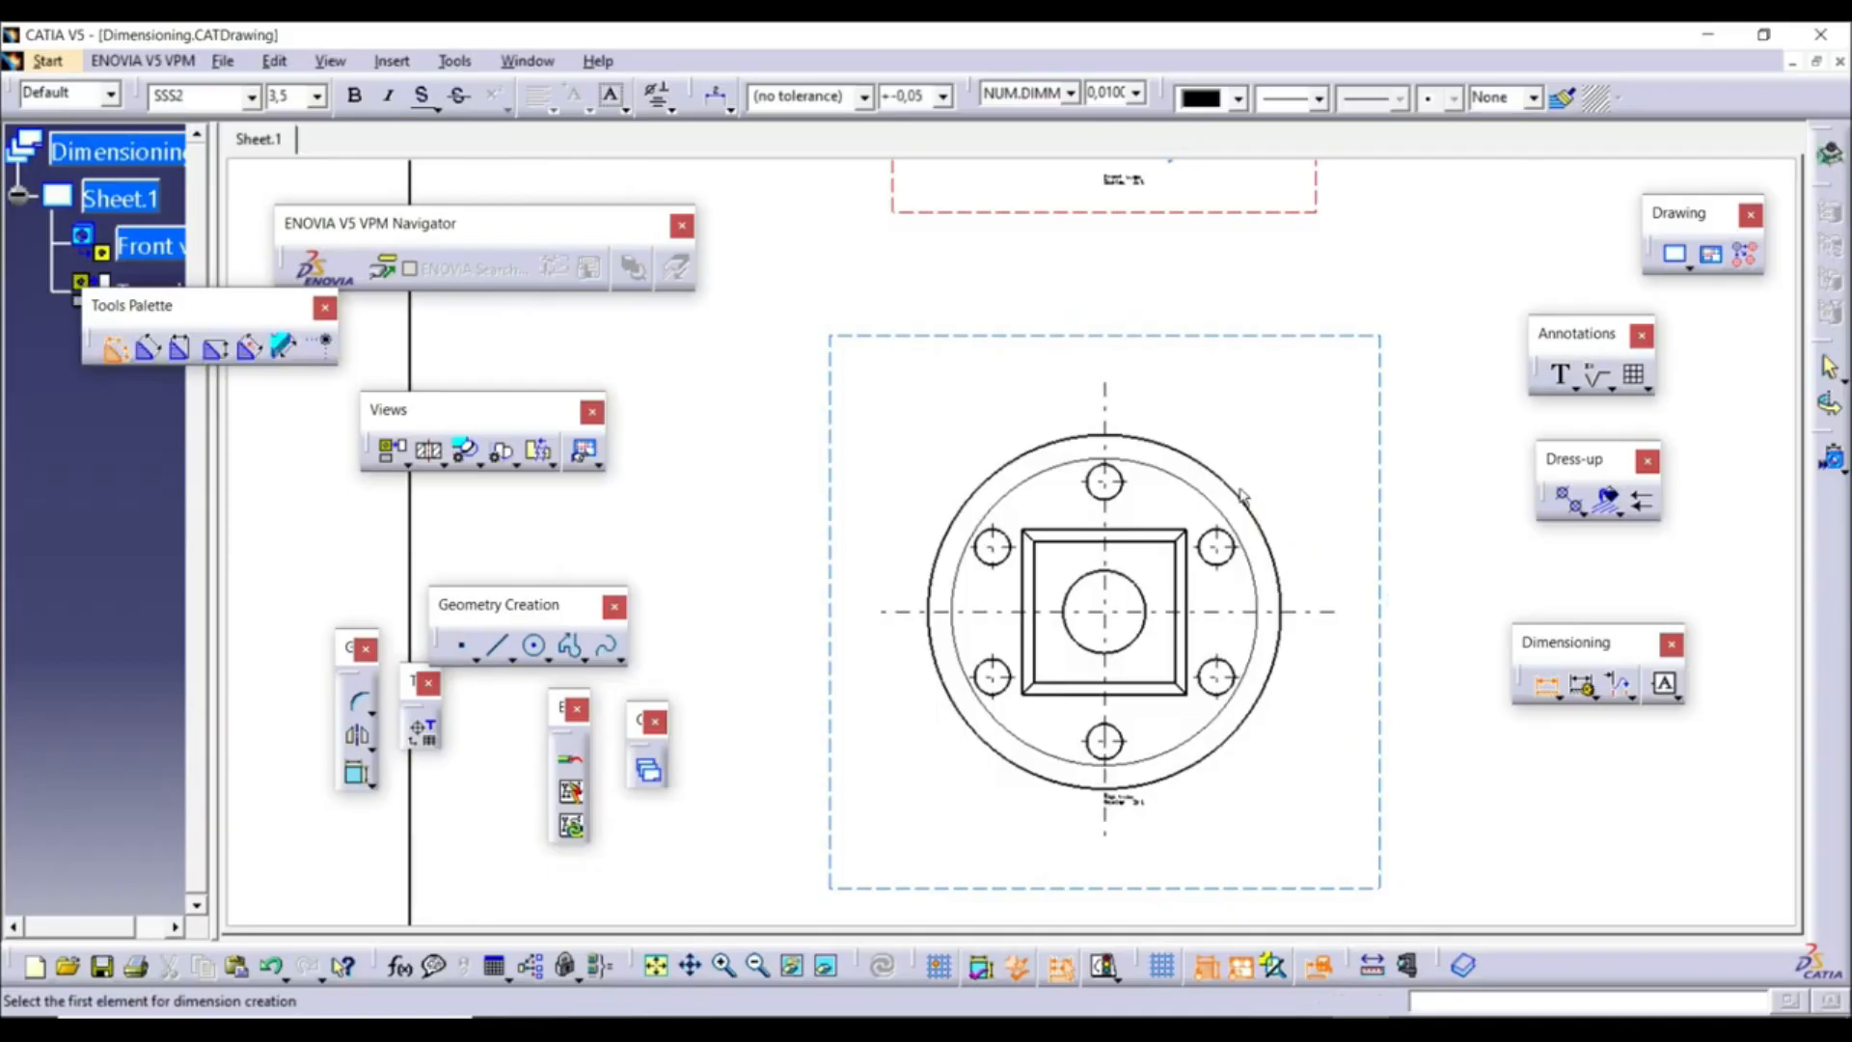
left_click(1256, 471)
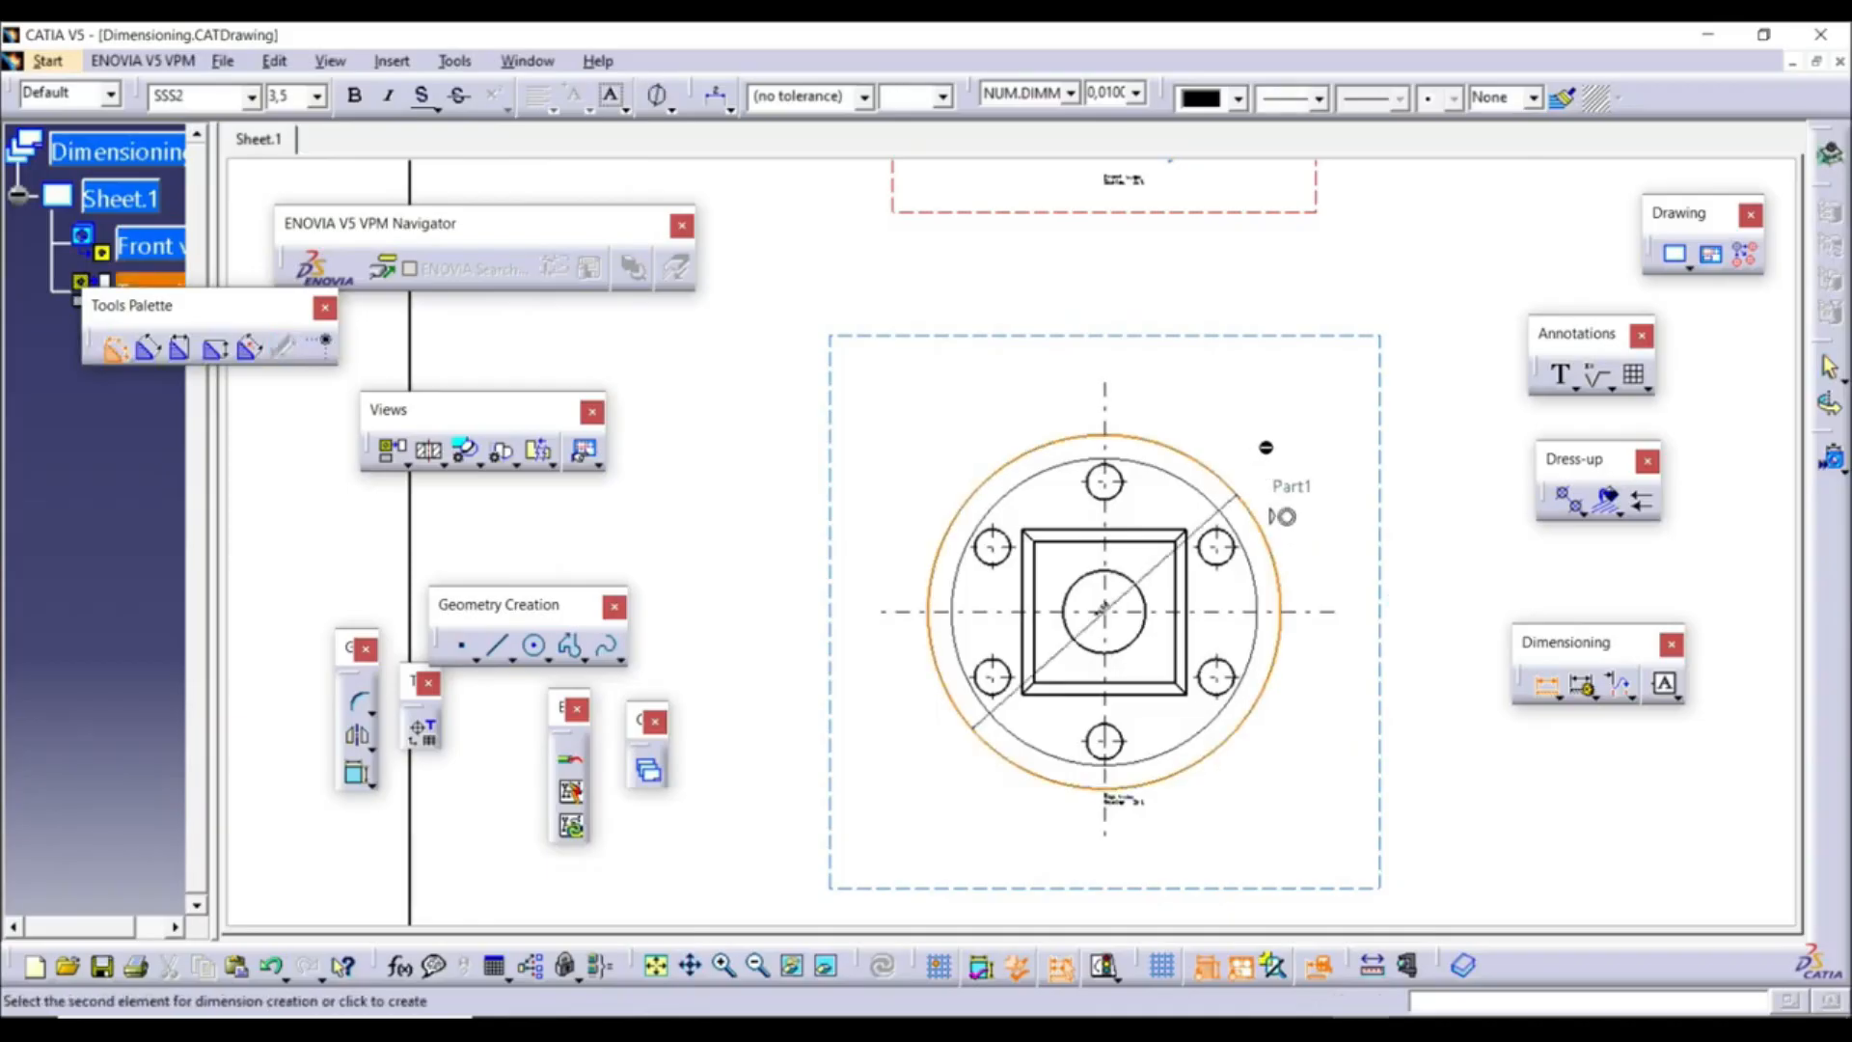
left_click(1253, 449)
mouse_move(1253, 484)
middle_mouse_down()
mouse_move(1244, 412)
mouse_move(1280, 369)
mouse_move(943, 372)
middle_mouse_up()
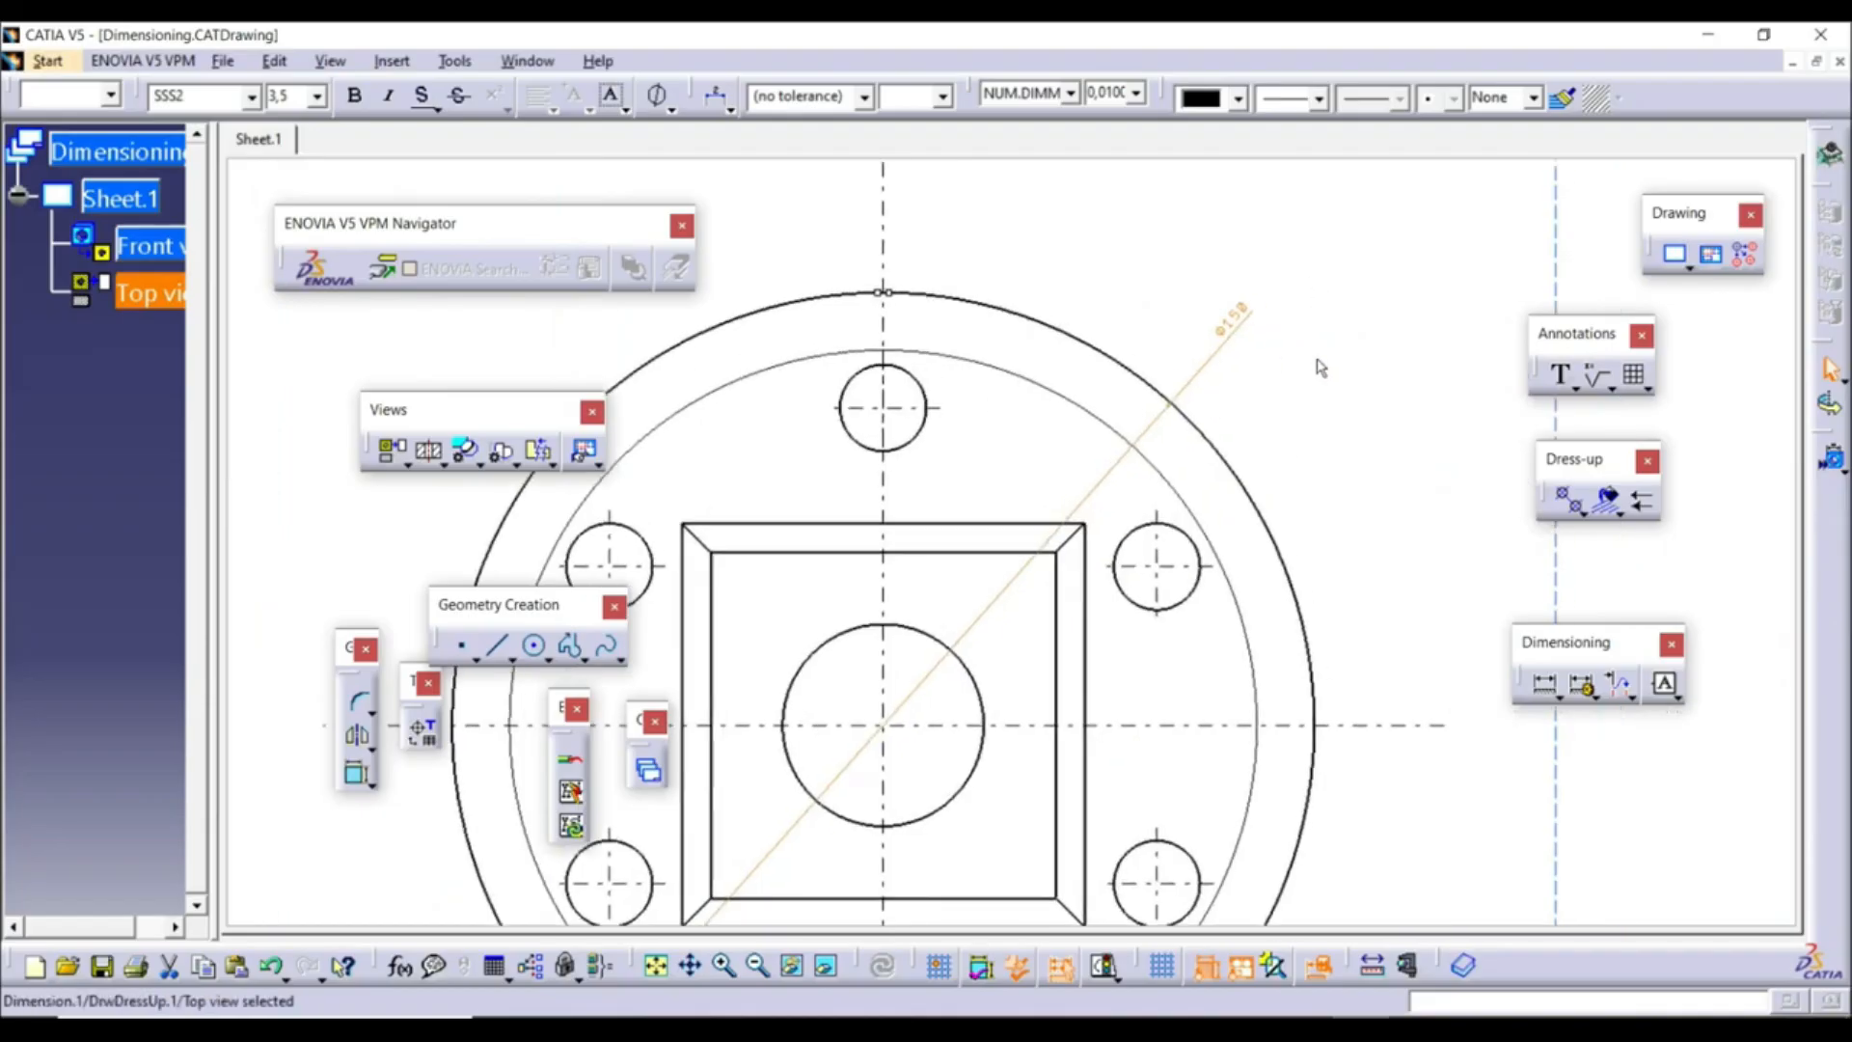
left_click(1350, 383)
mouse_move(1353, 382)
middle_mouse_down()
mouse_move(1377, 563)
mouse_move(1261, 443)
mouse_move(1257, 488)
mouse_move(1253, 441)
mouse_move(1253, 463)
middle_mouse_up()
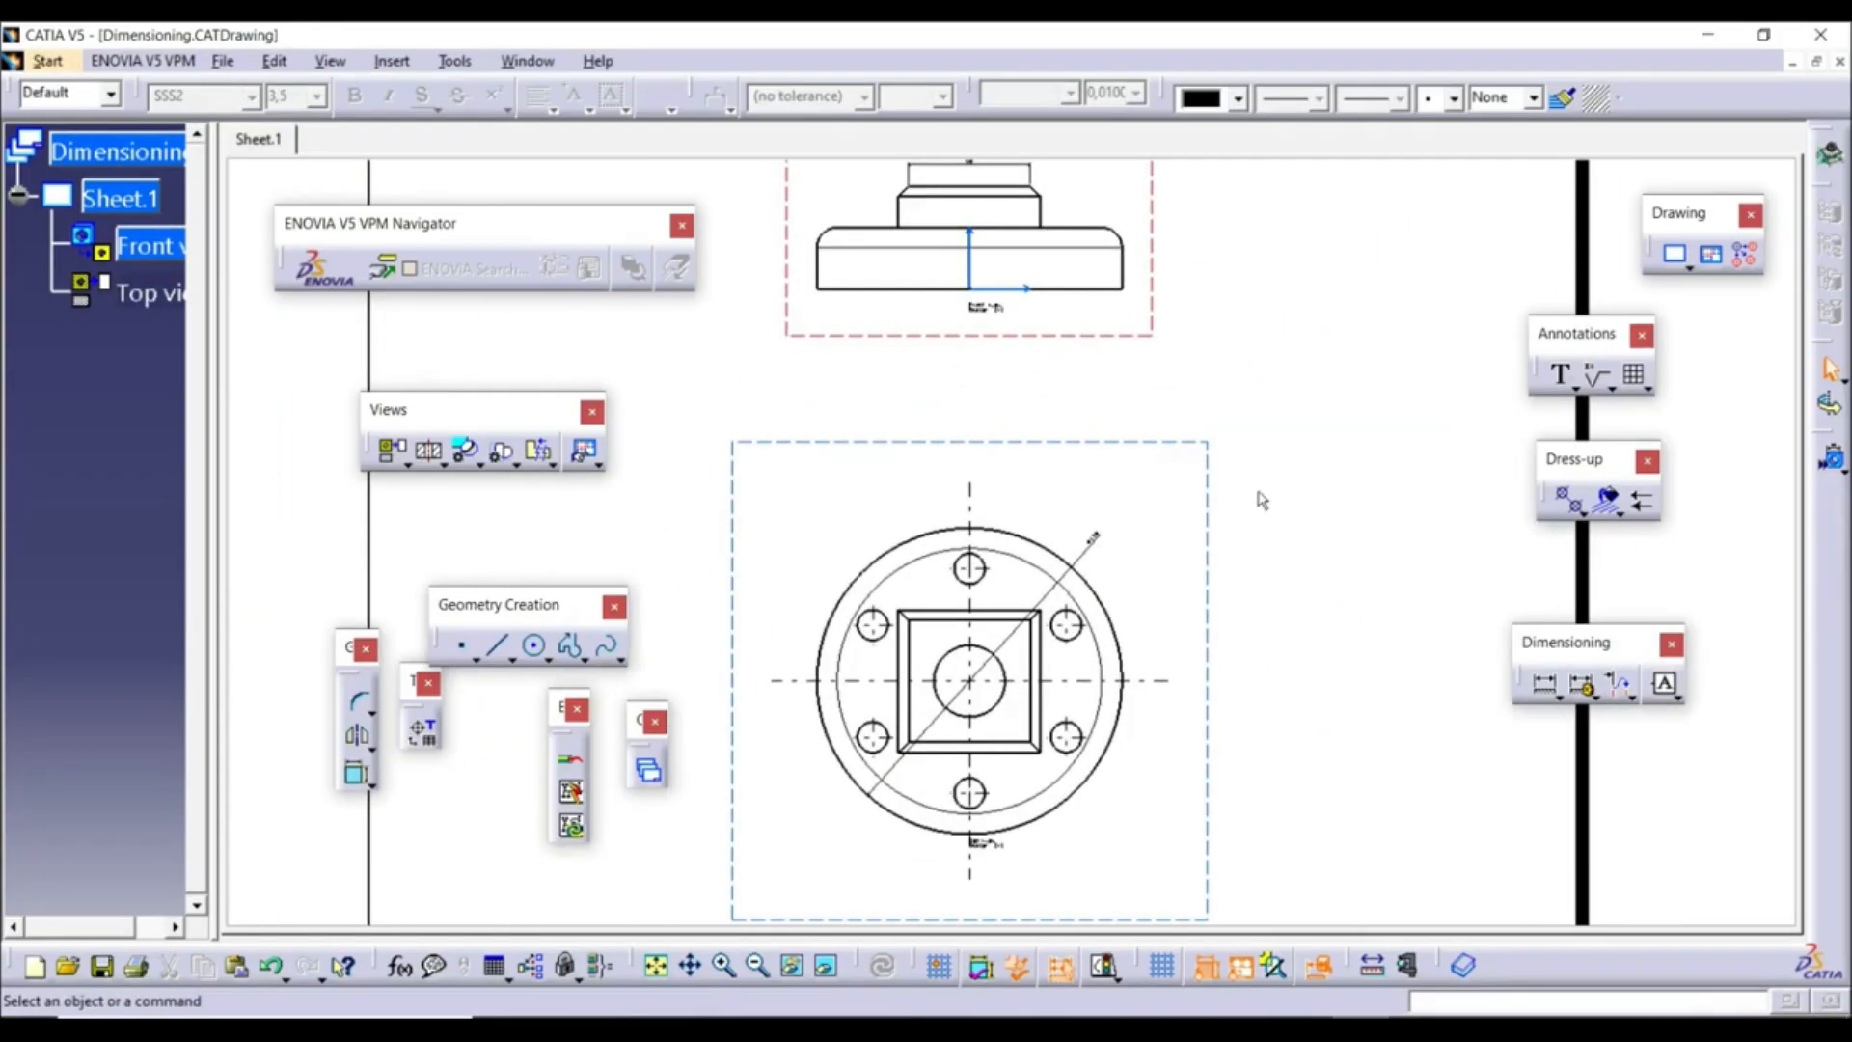
Dimension the width between the square boss's inner vertical edges in the top view, placing the dimension above the flange
left_click(1547, 689)
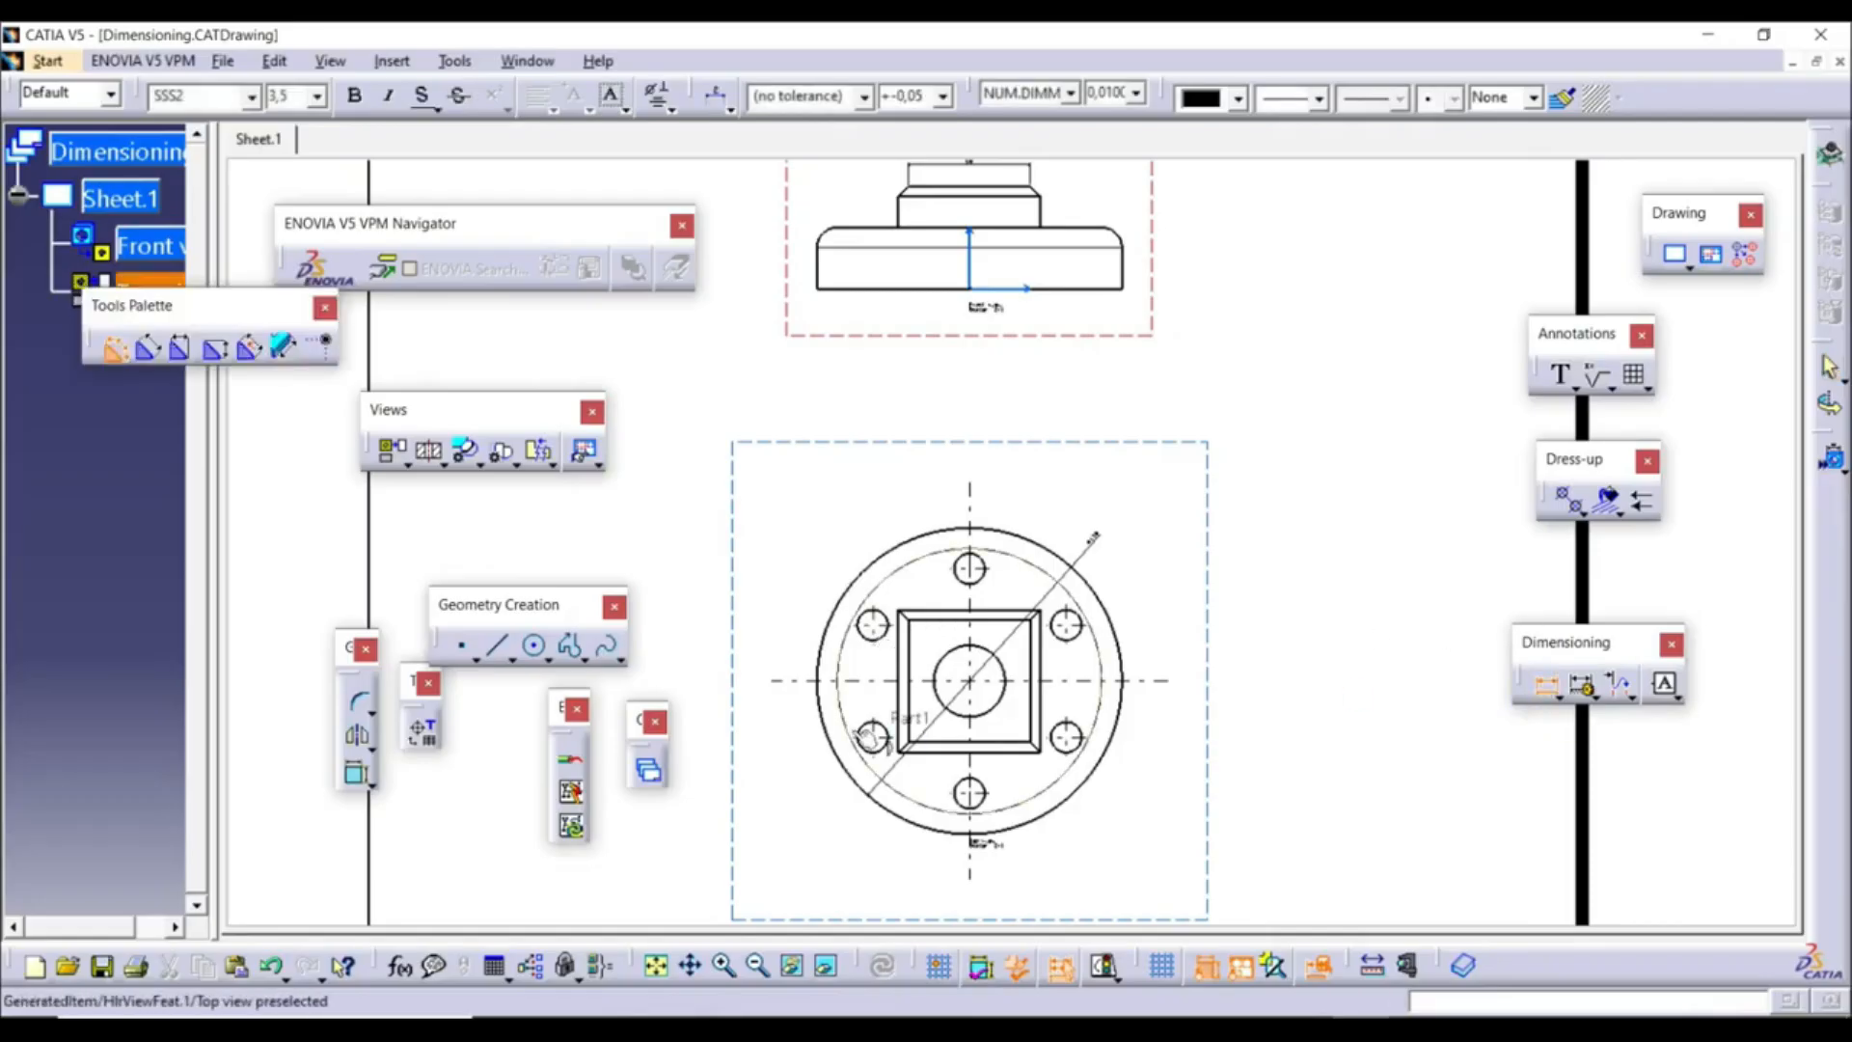
left_click(910, 678)
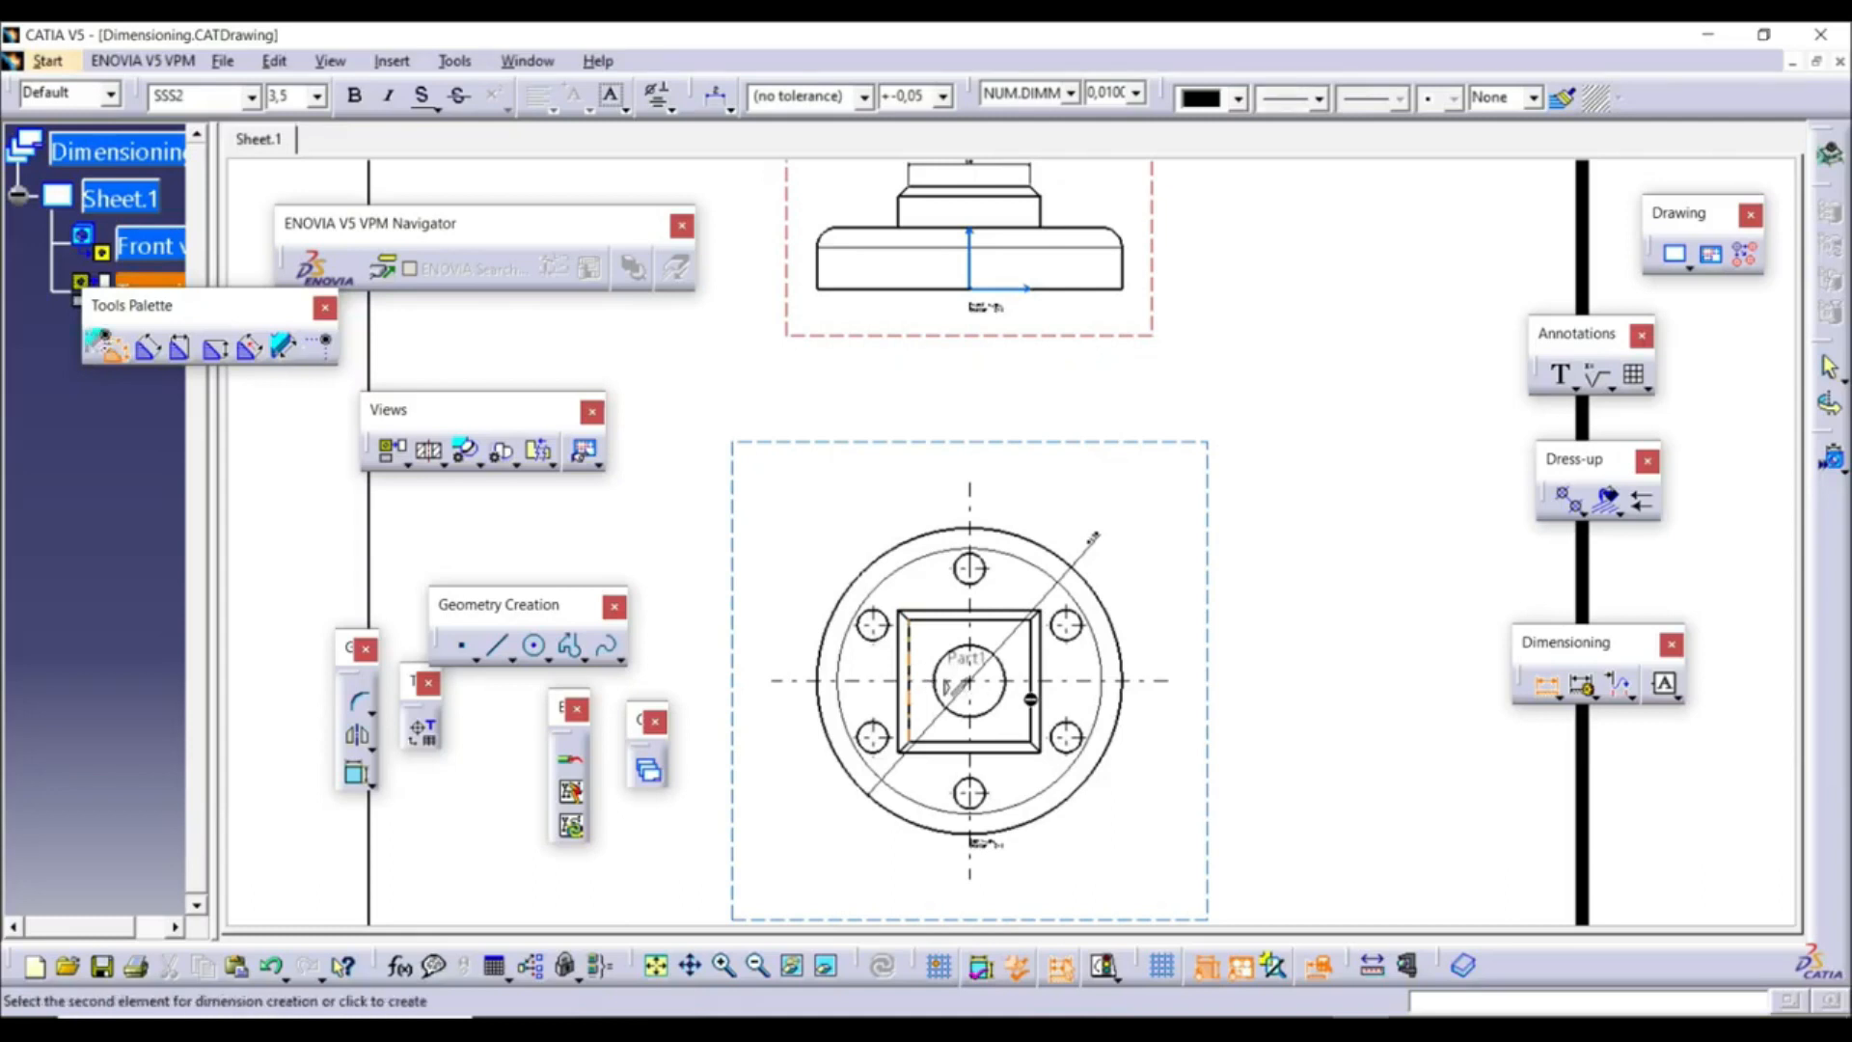
left_click(1034, 686)
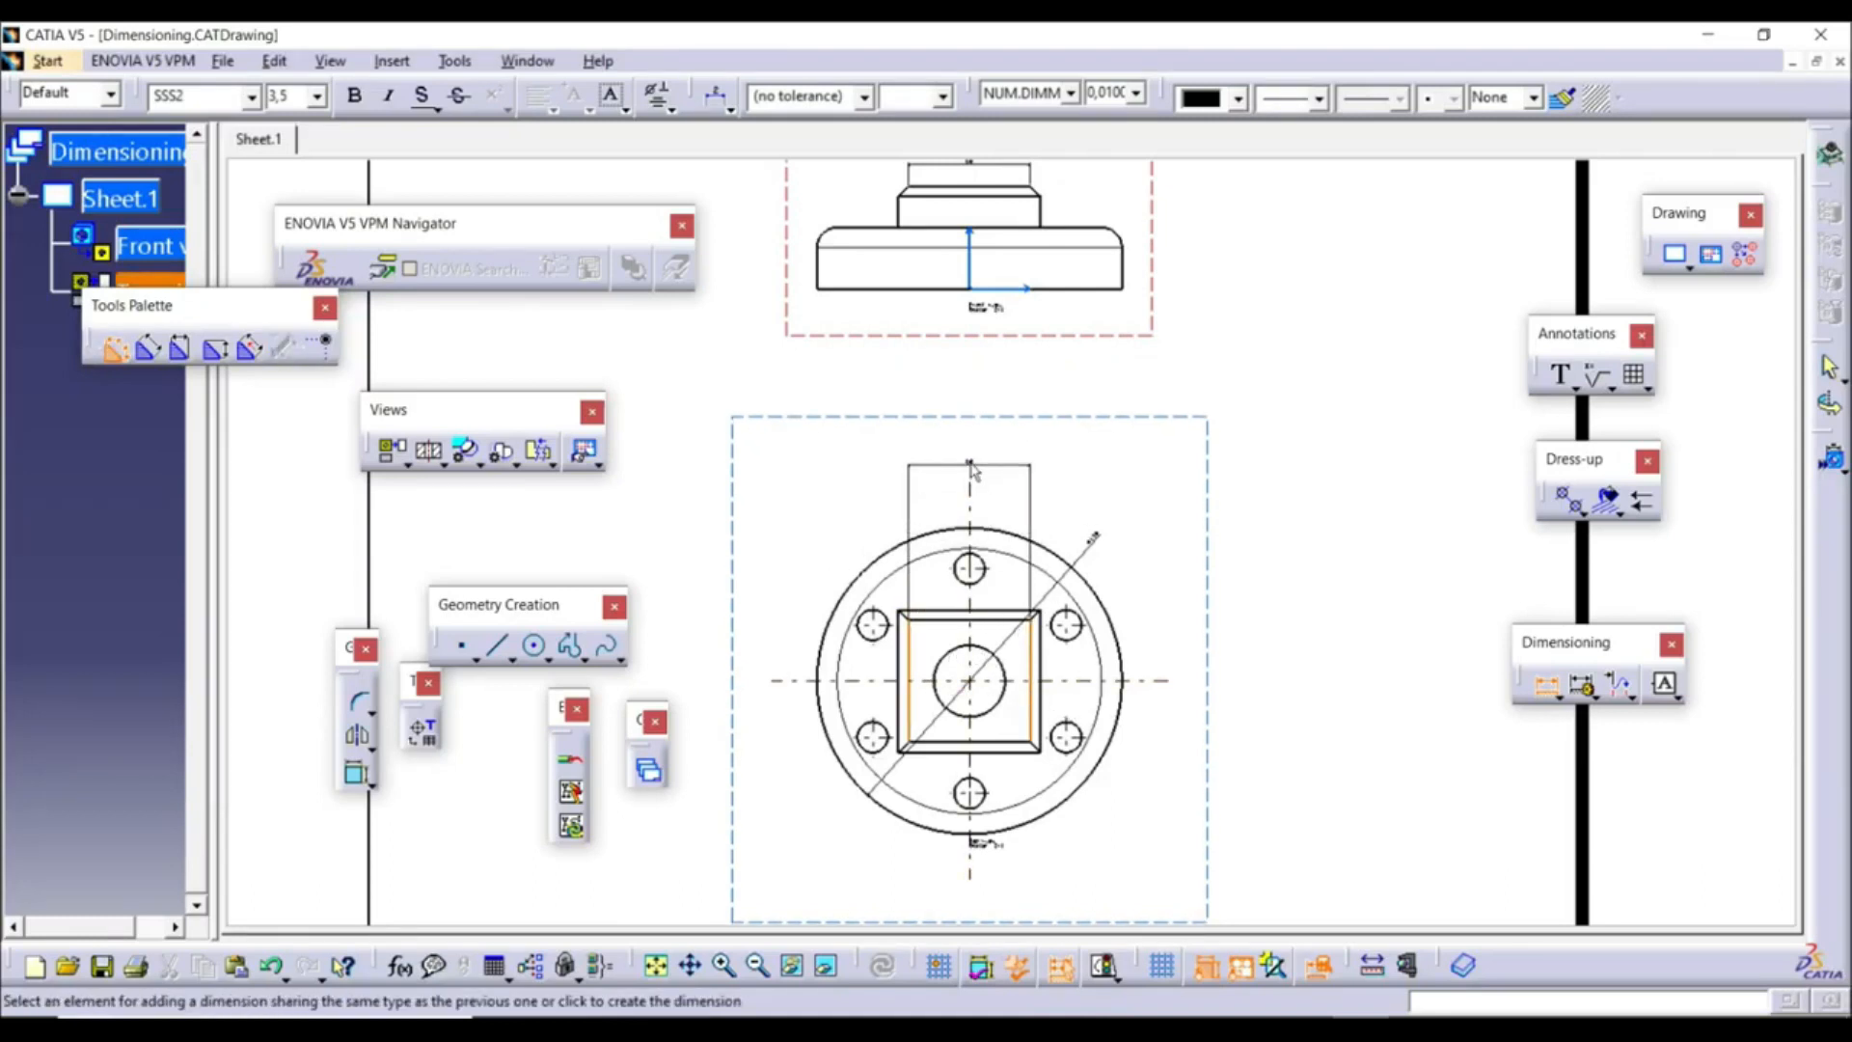
left_click(971, 454)
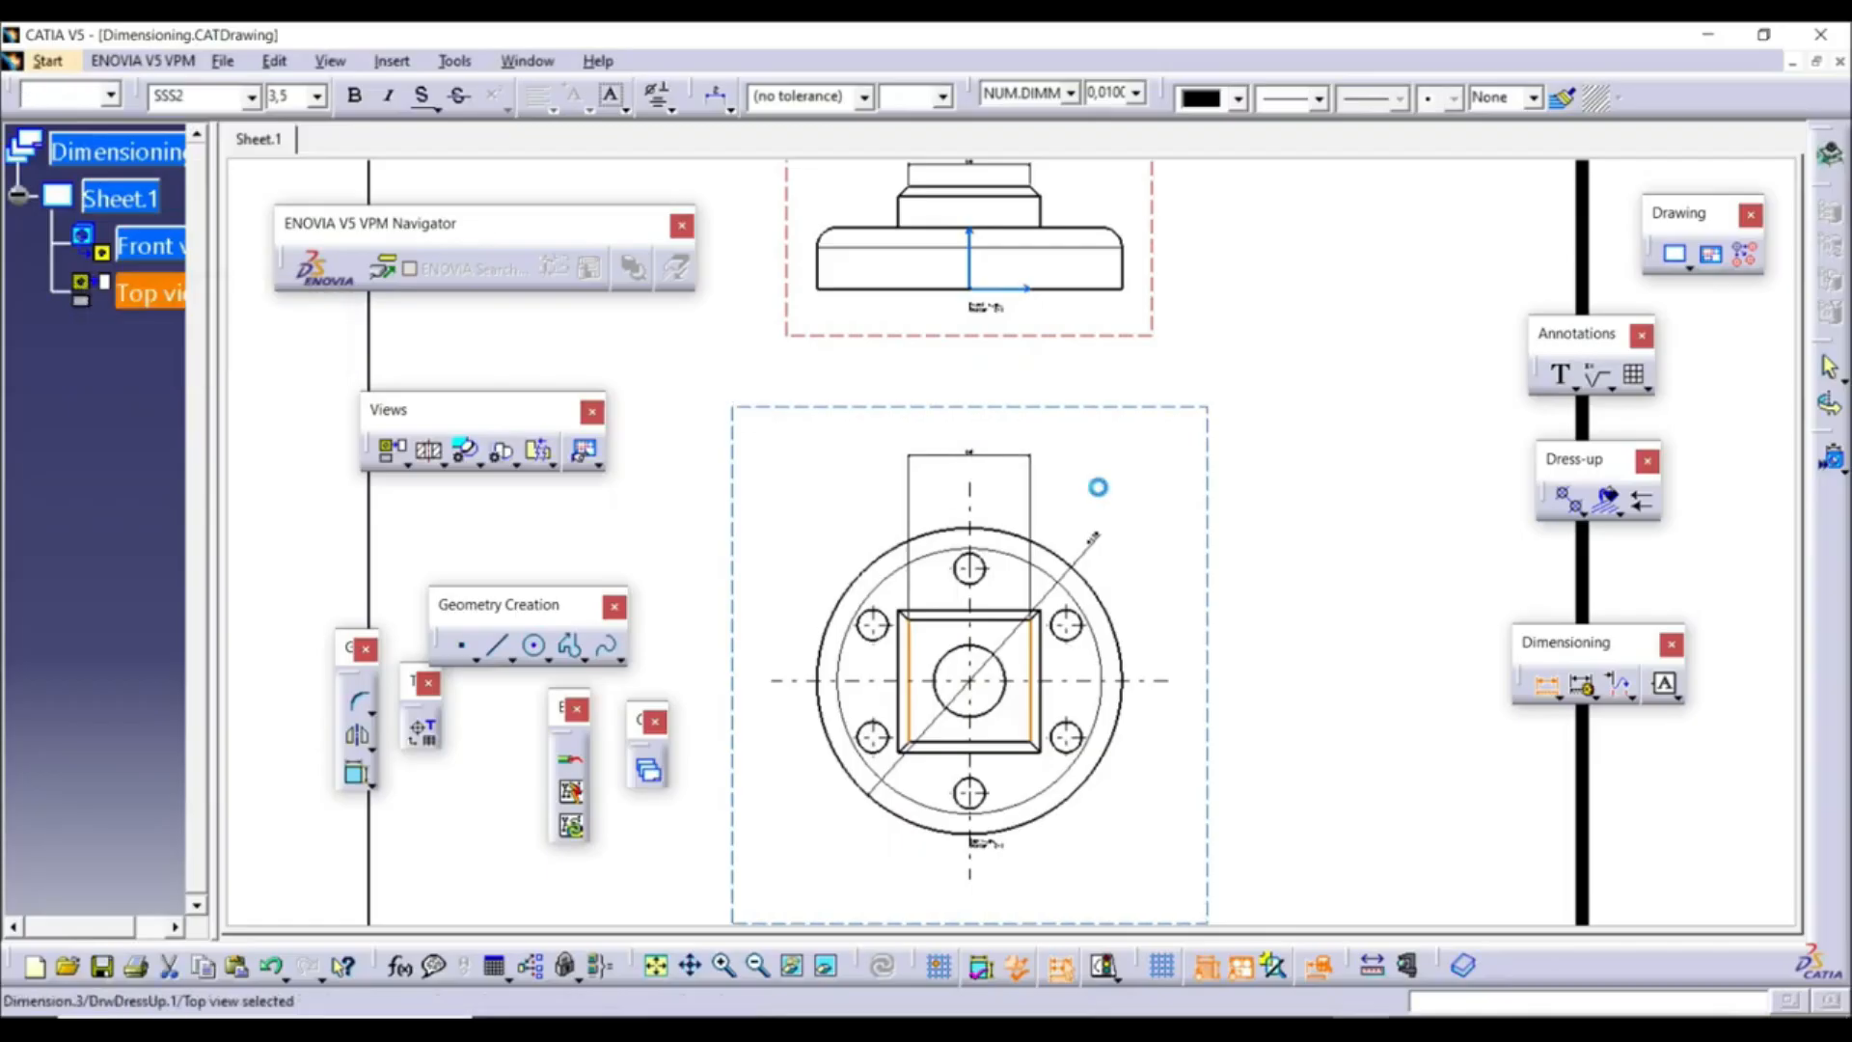
left_click(1297, 523)
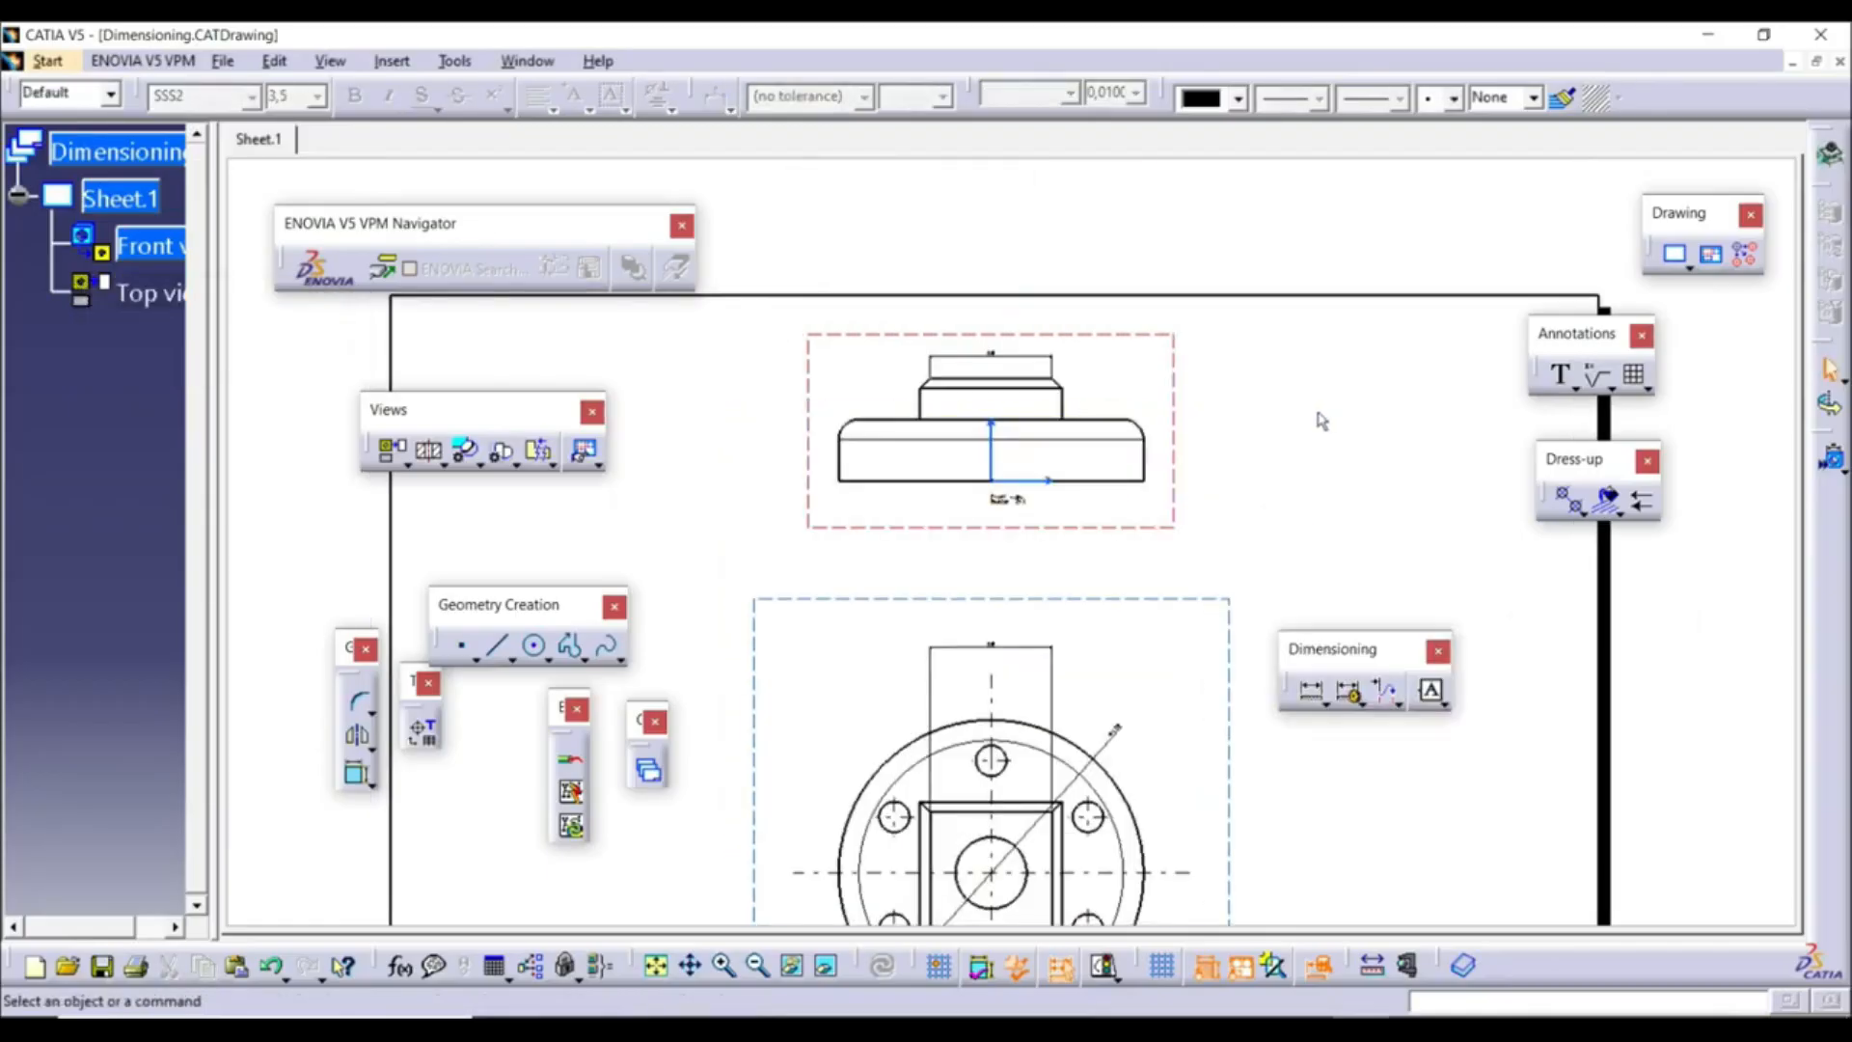
Turn on hidden lines for the front view in its view properties
right_click(1109, 339)
left_click(1181, 473)
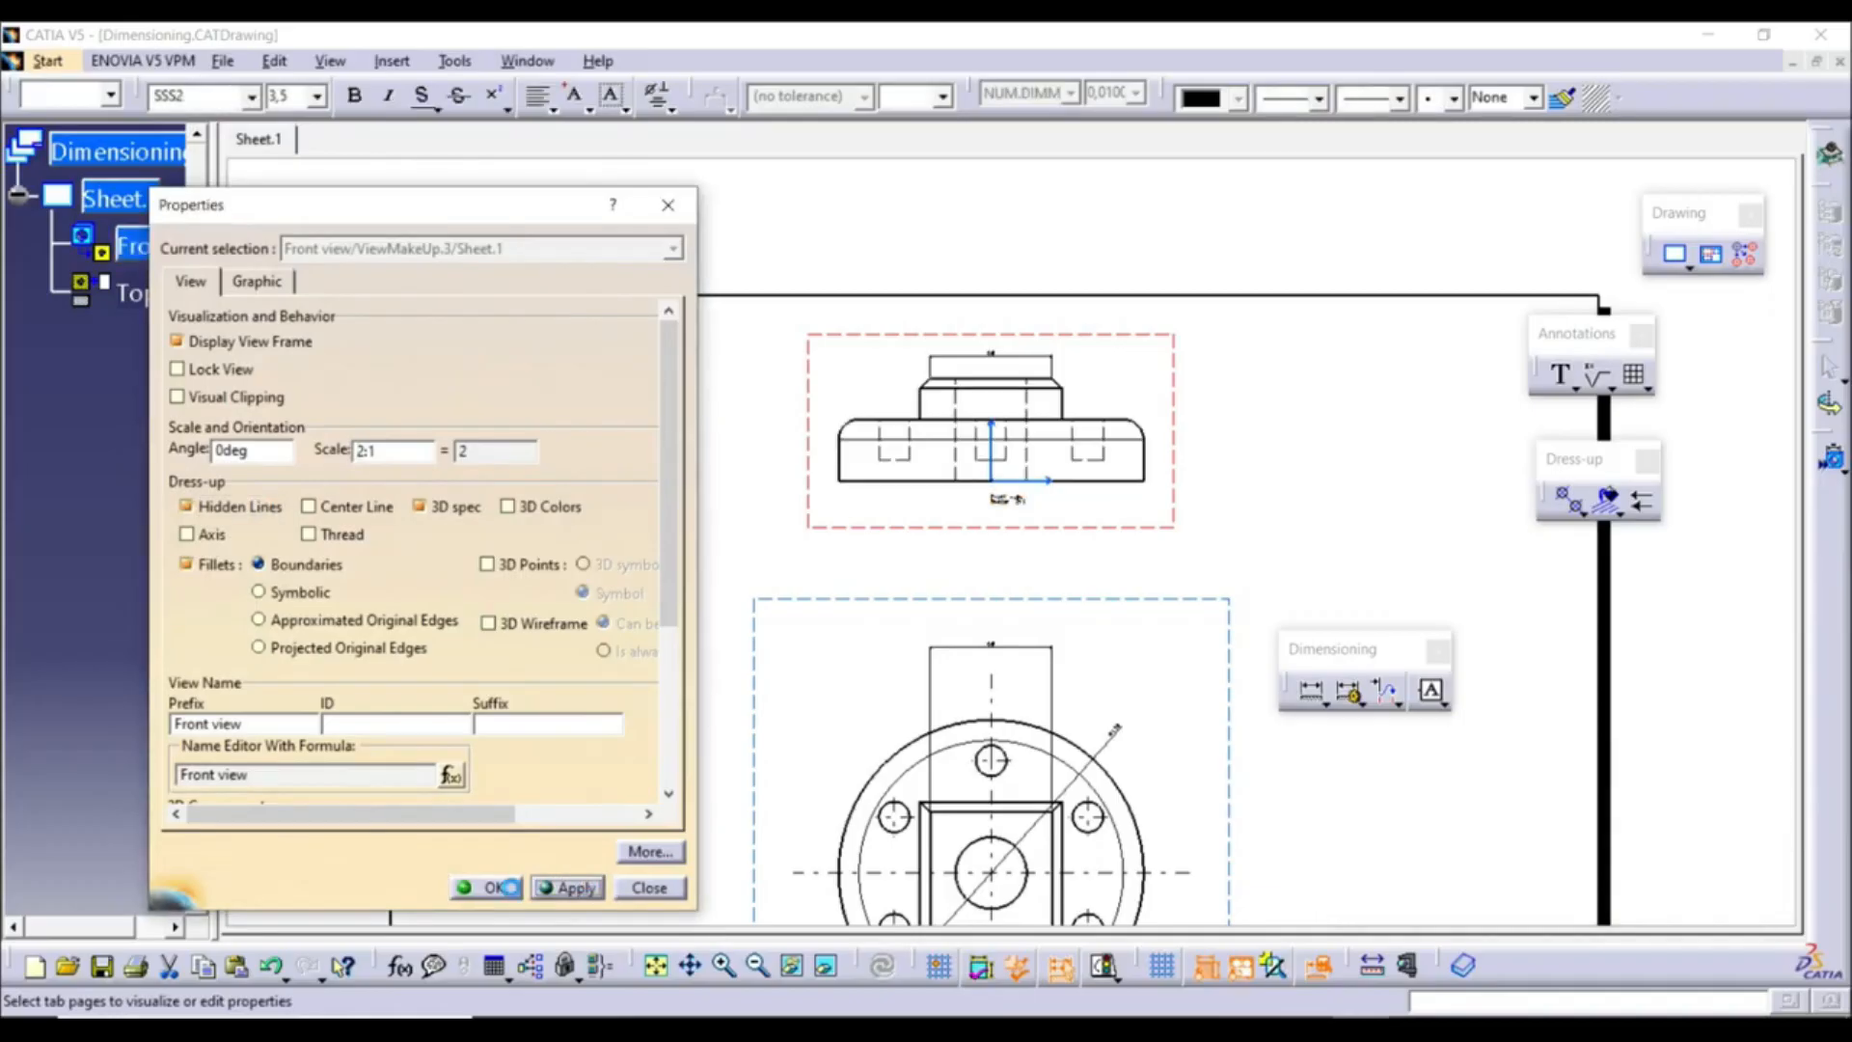
left_click(622, 888)
left_click(1272, 498)
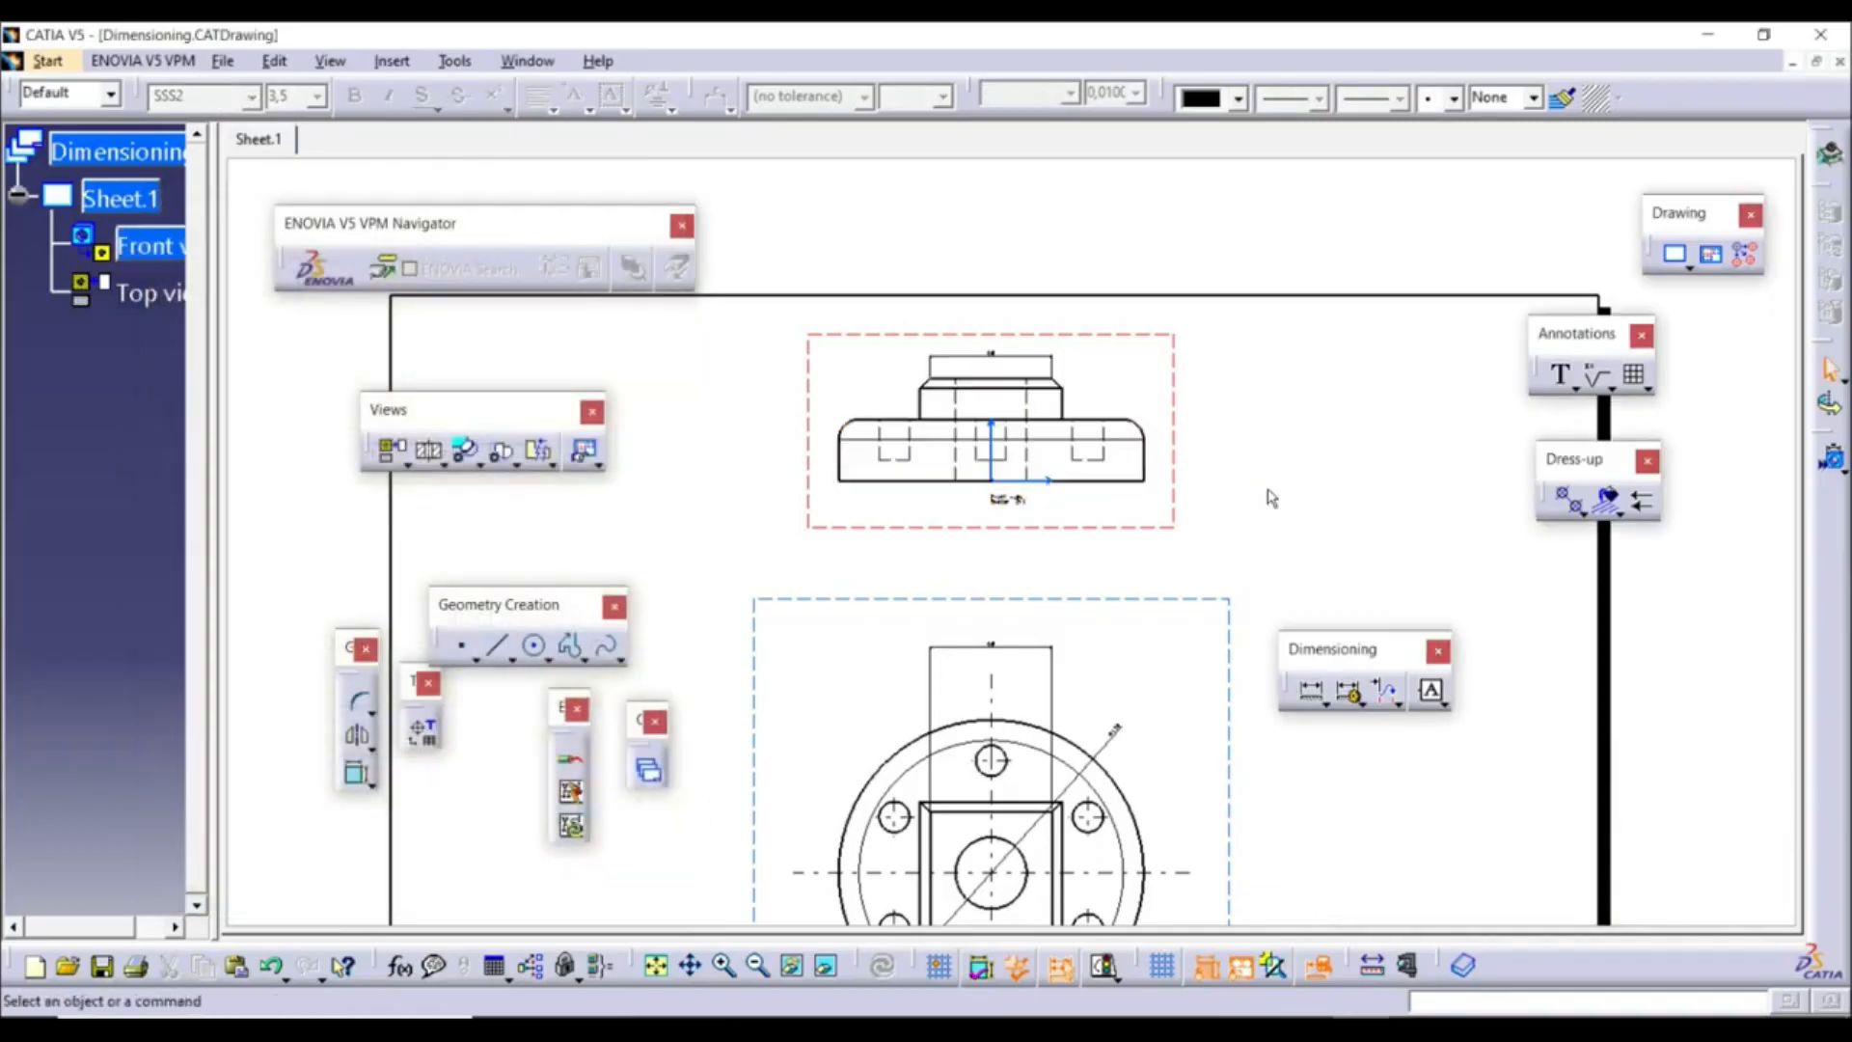
Add chained dimensions across the base's outer edges and the central bore's two hidden edges, placing them below the front view
left_click(1327, 707)
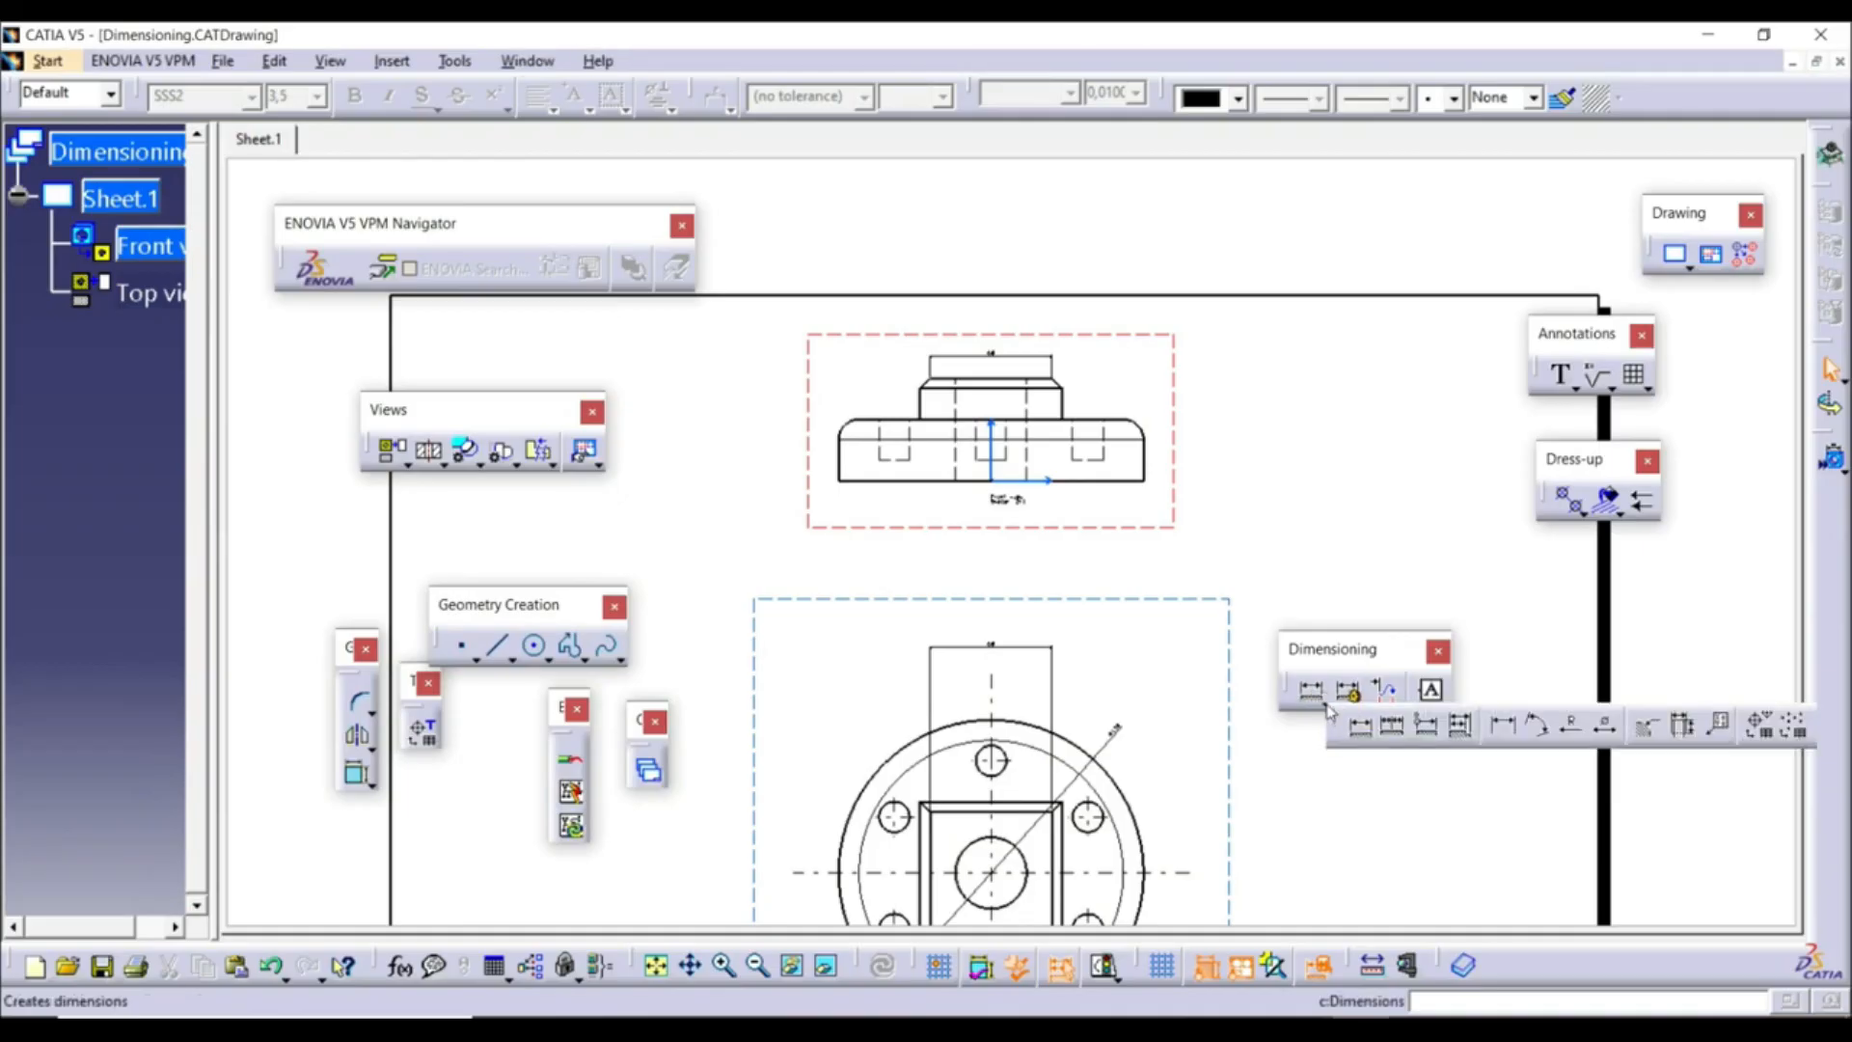
left_click(1394, 728)
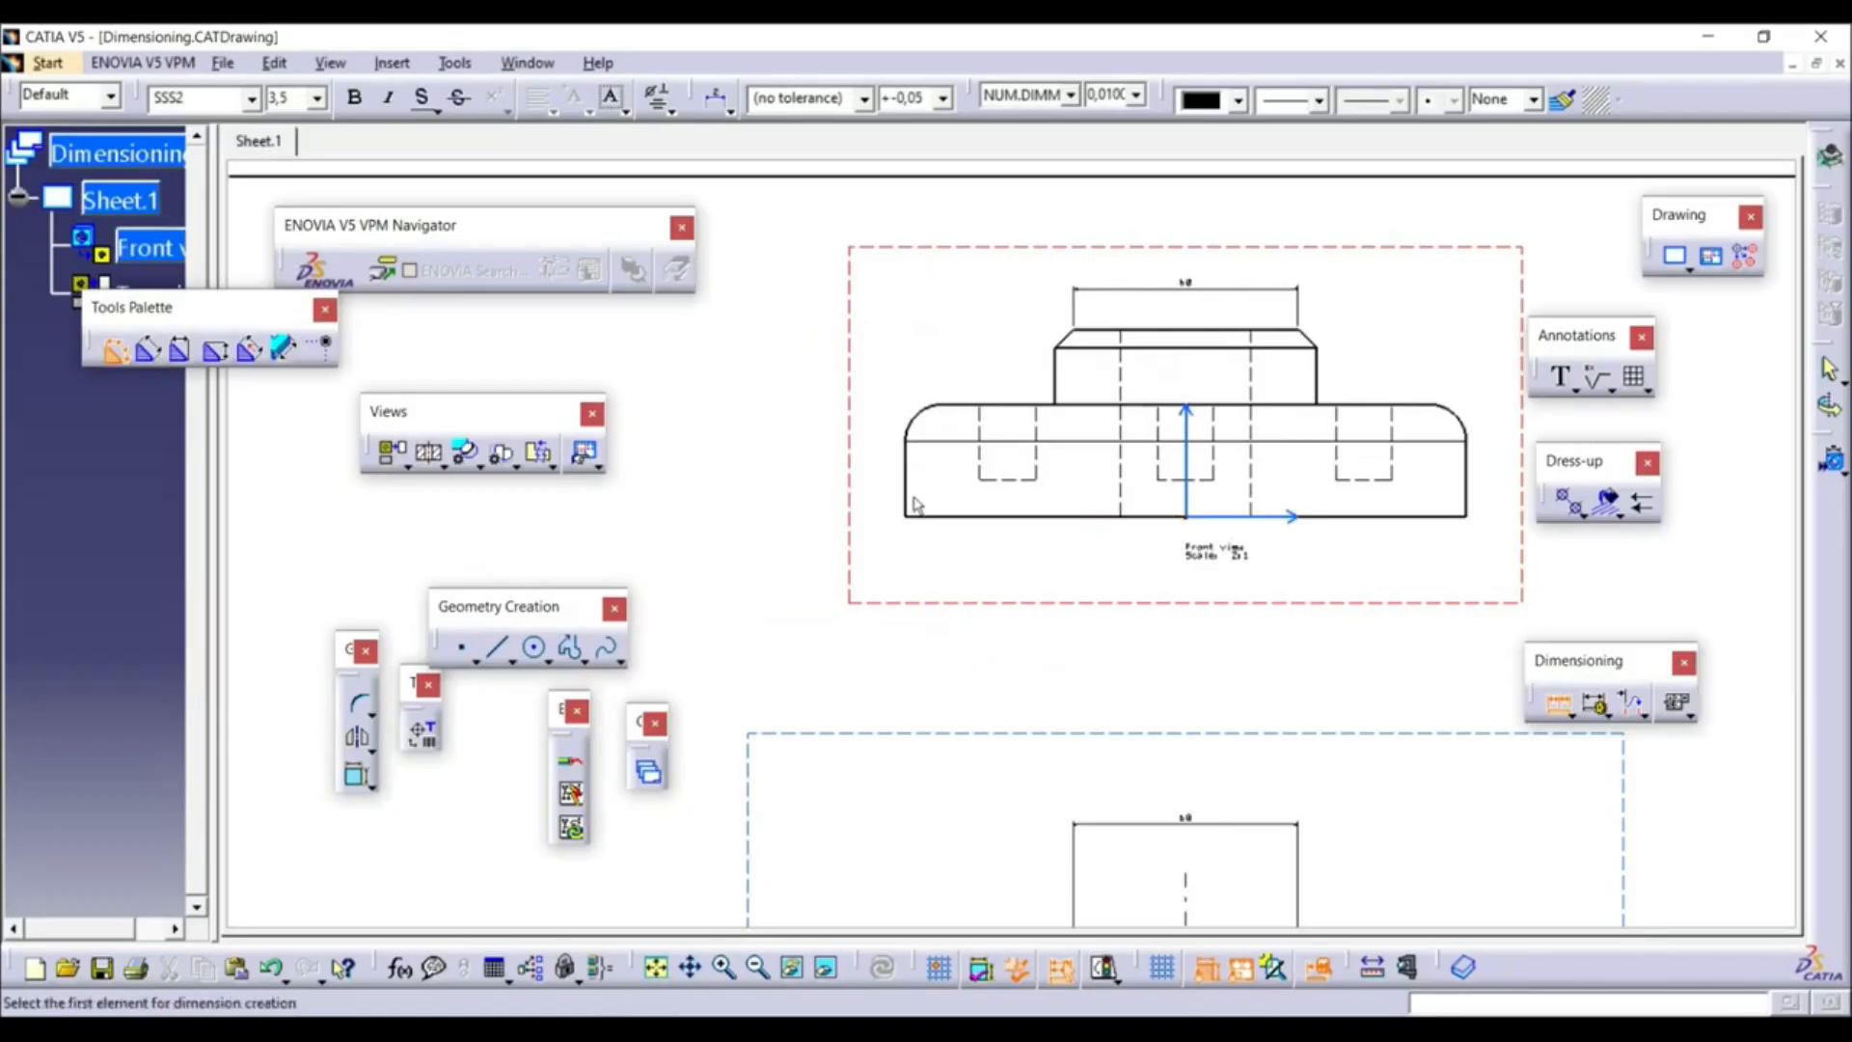
left_click(917, 496)
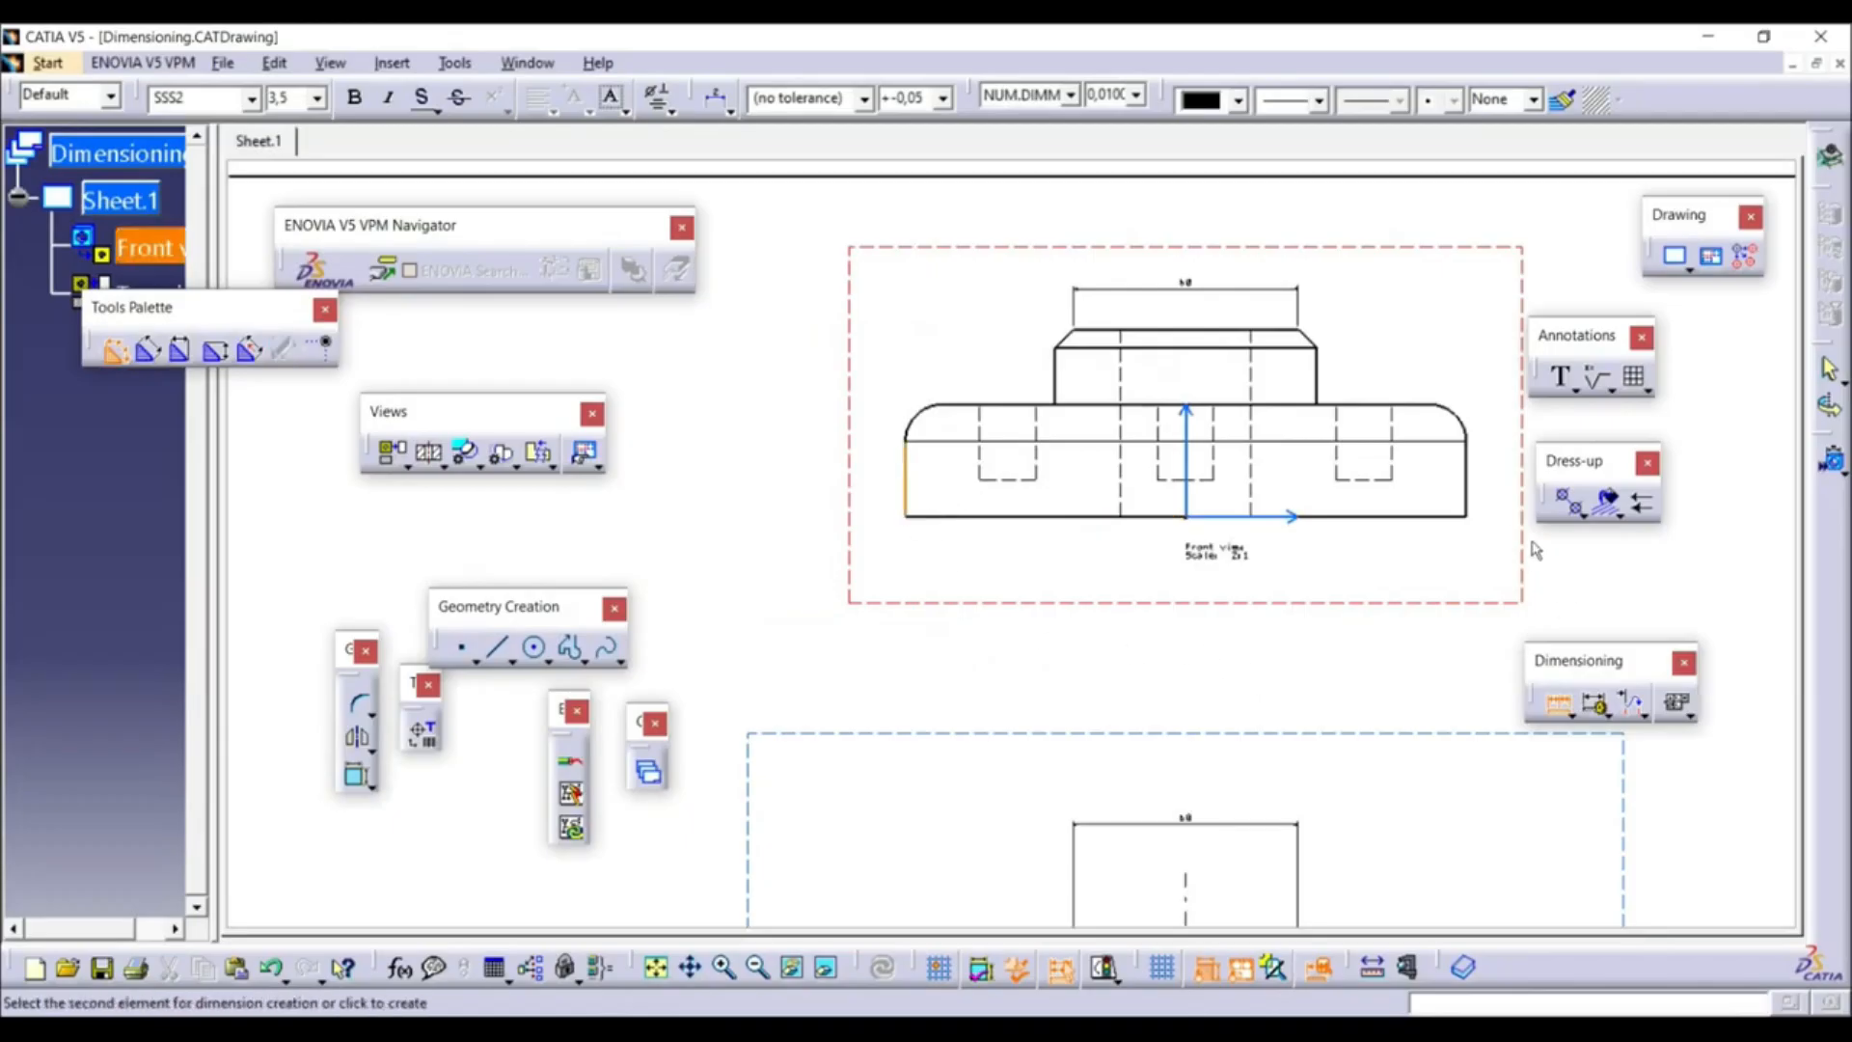
left_click(1468, 496)
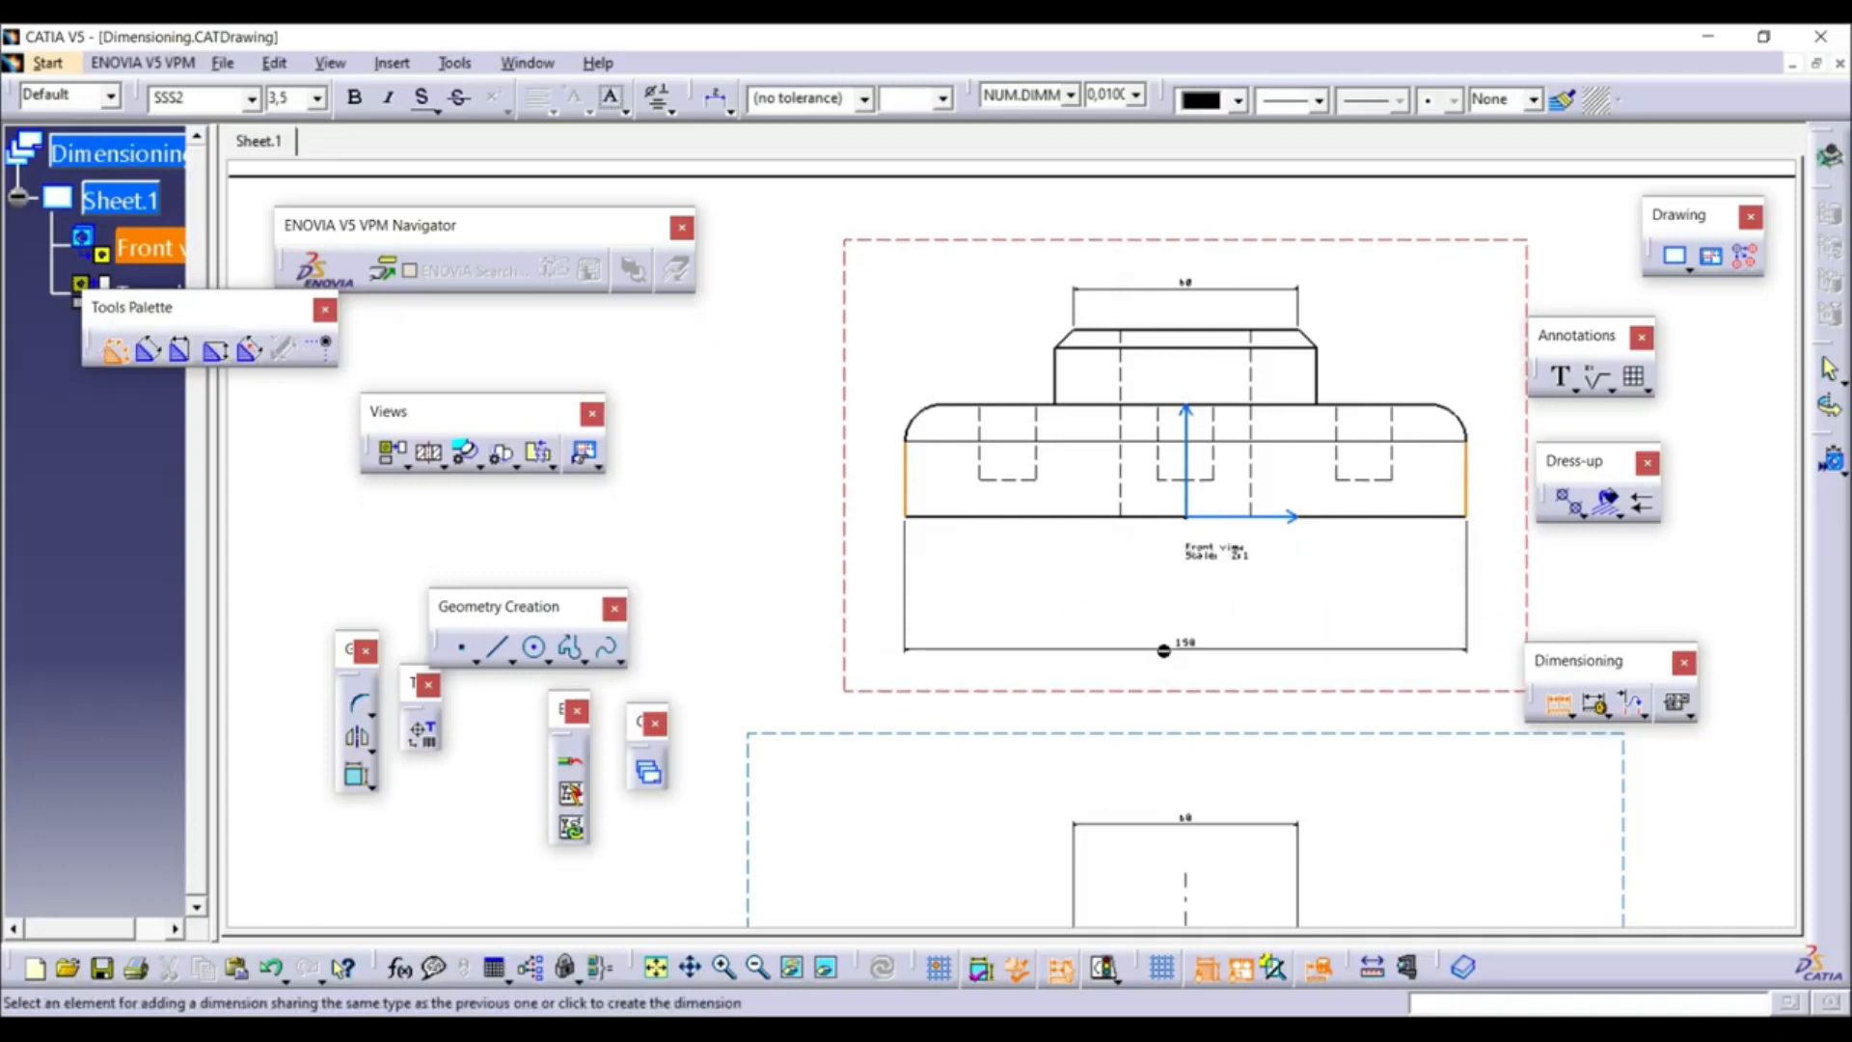
left_click(1122, 494)
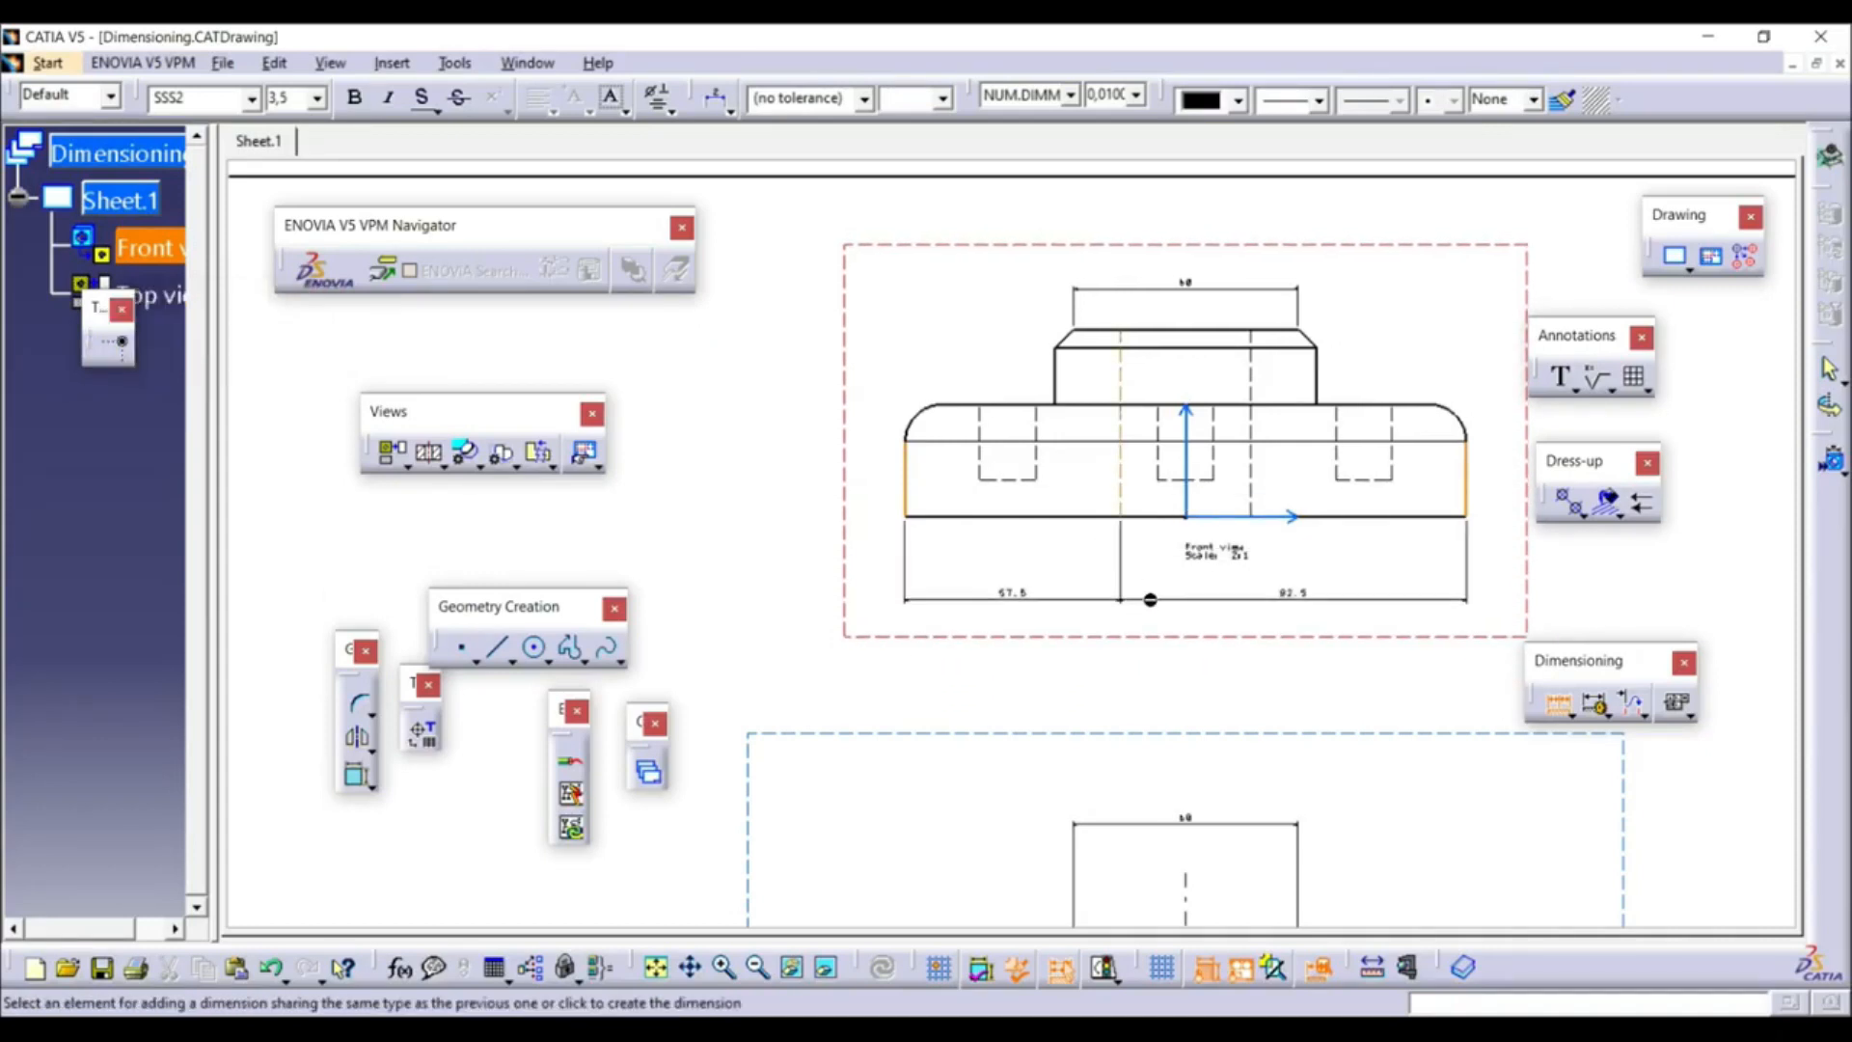
left_click(1252, 490)
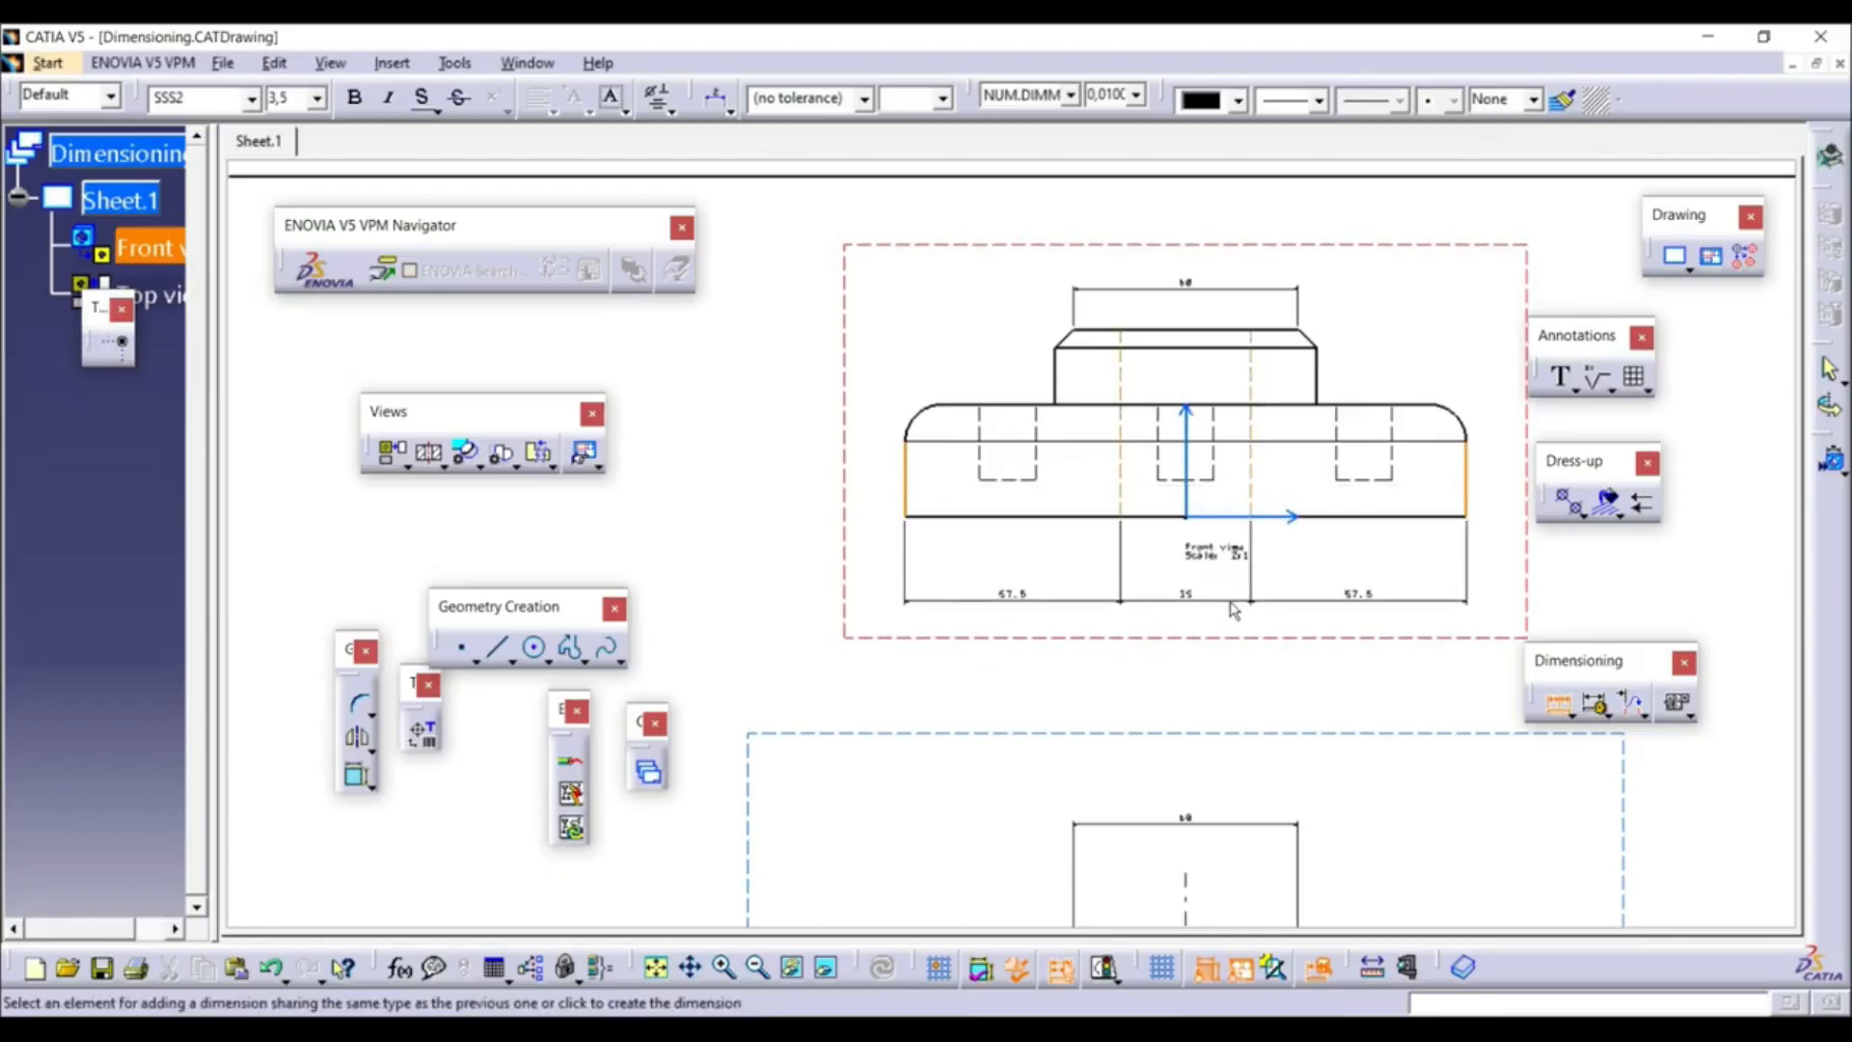
left_click(1196, 649)
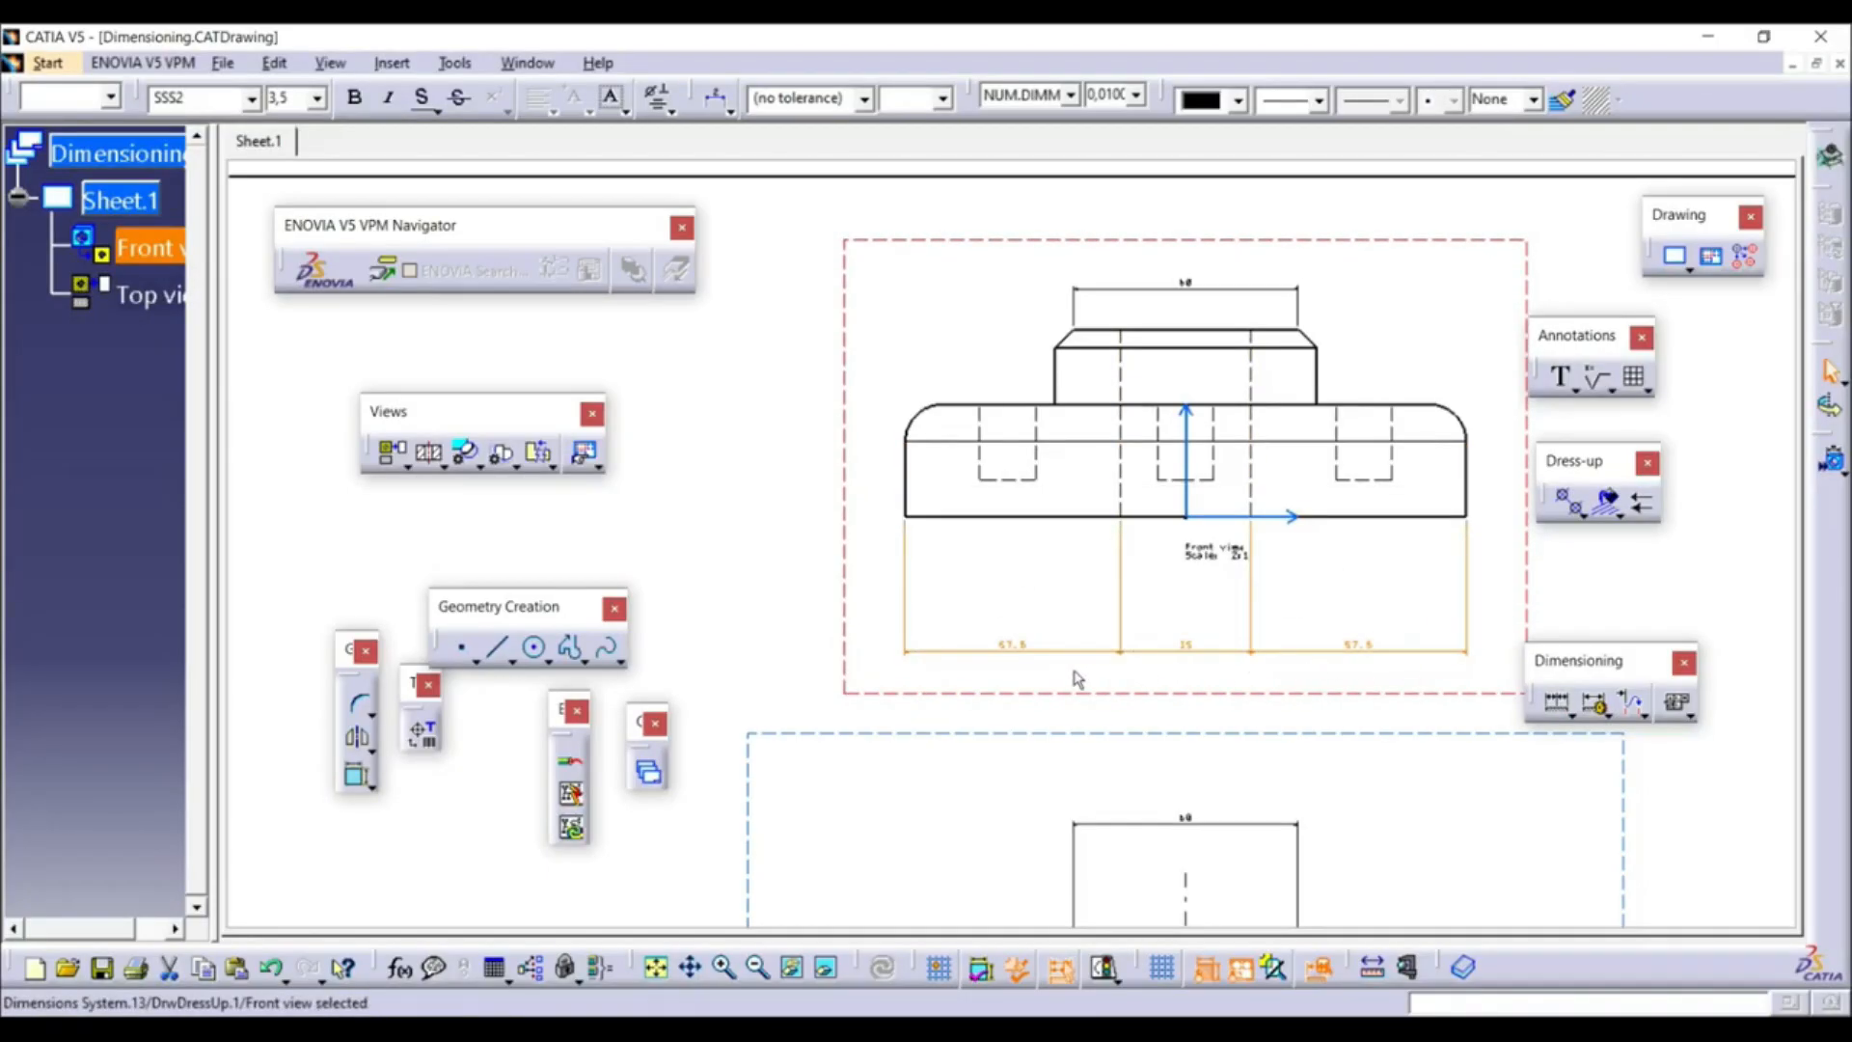
Delete the chained dimension system below the front view
left_click(1075, 679)
left_click(1257, 653)
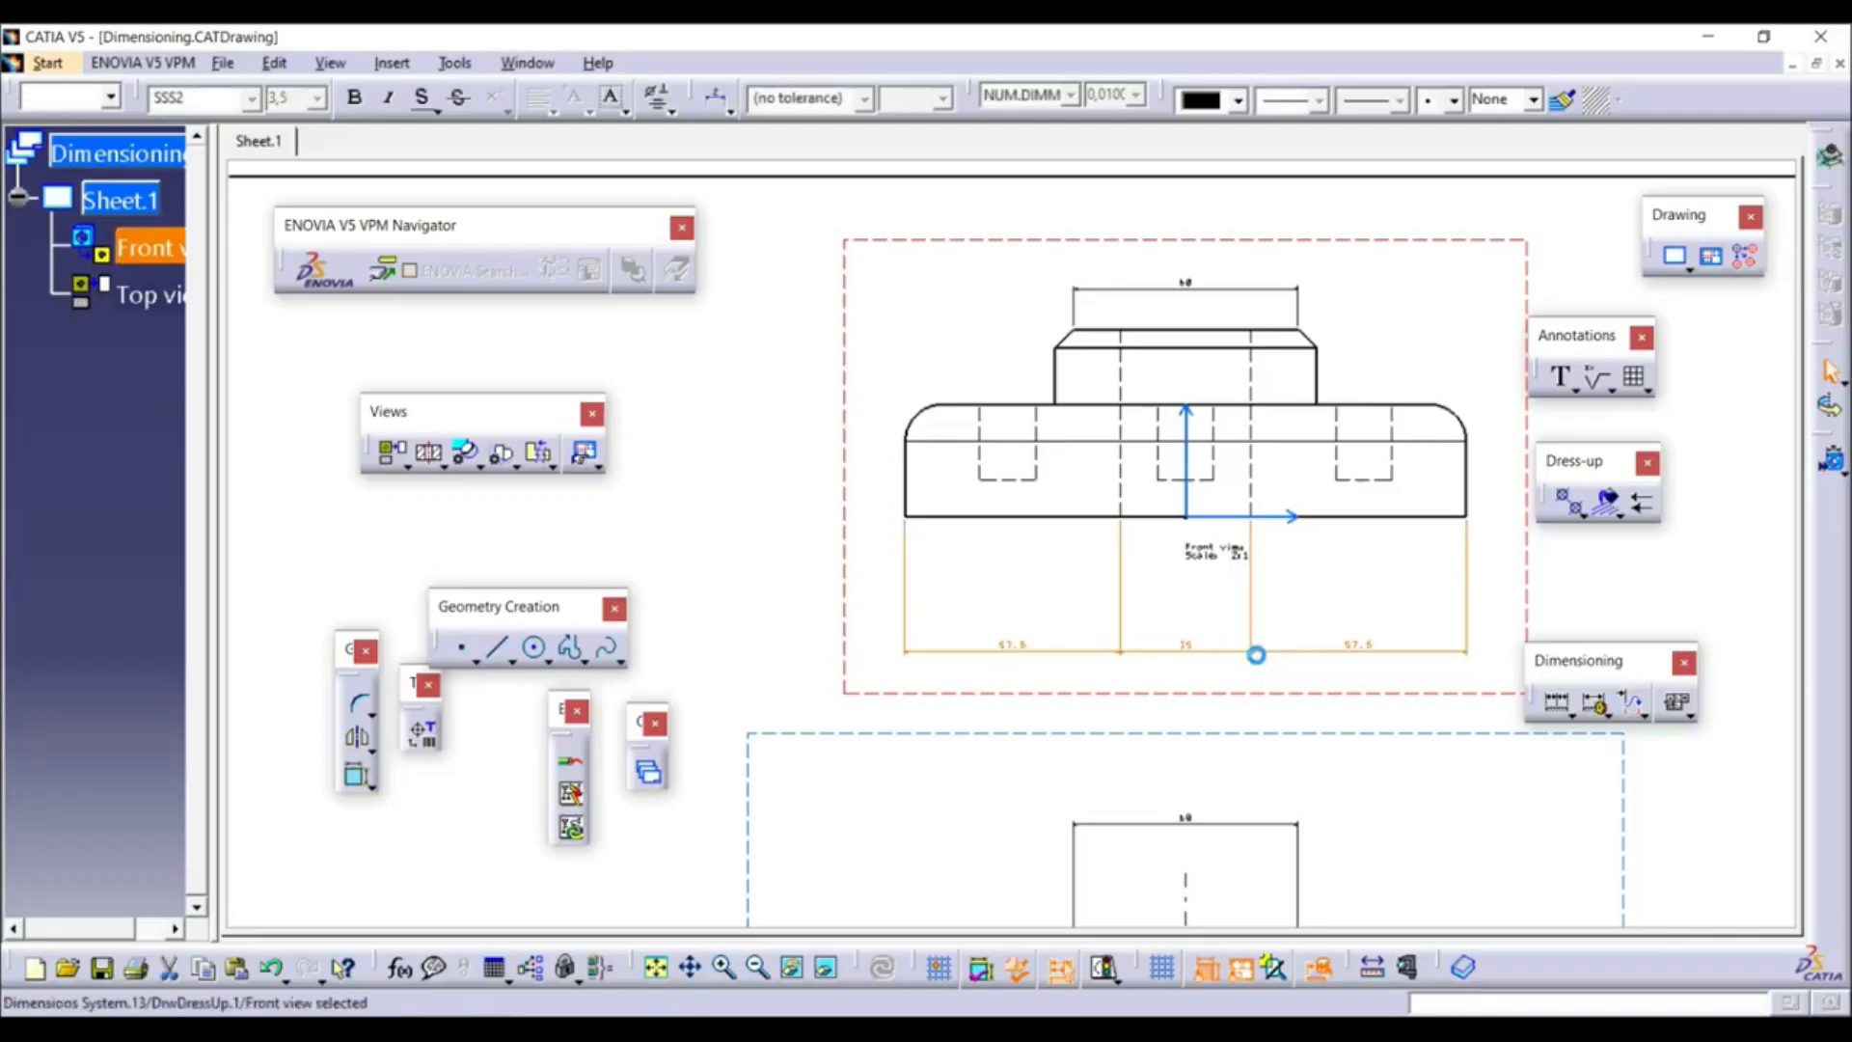
key("Delete")
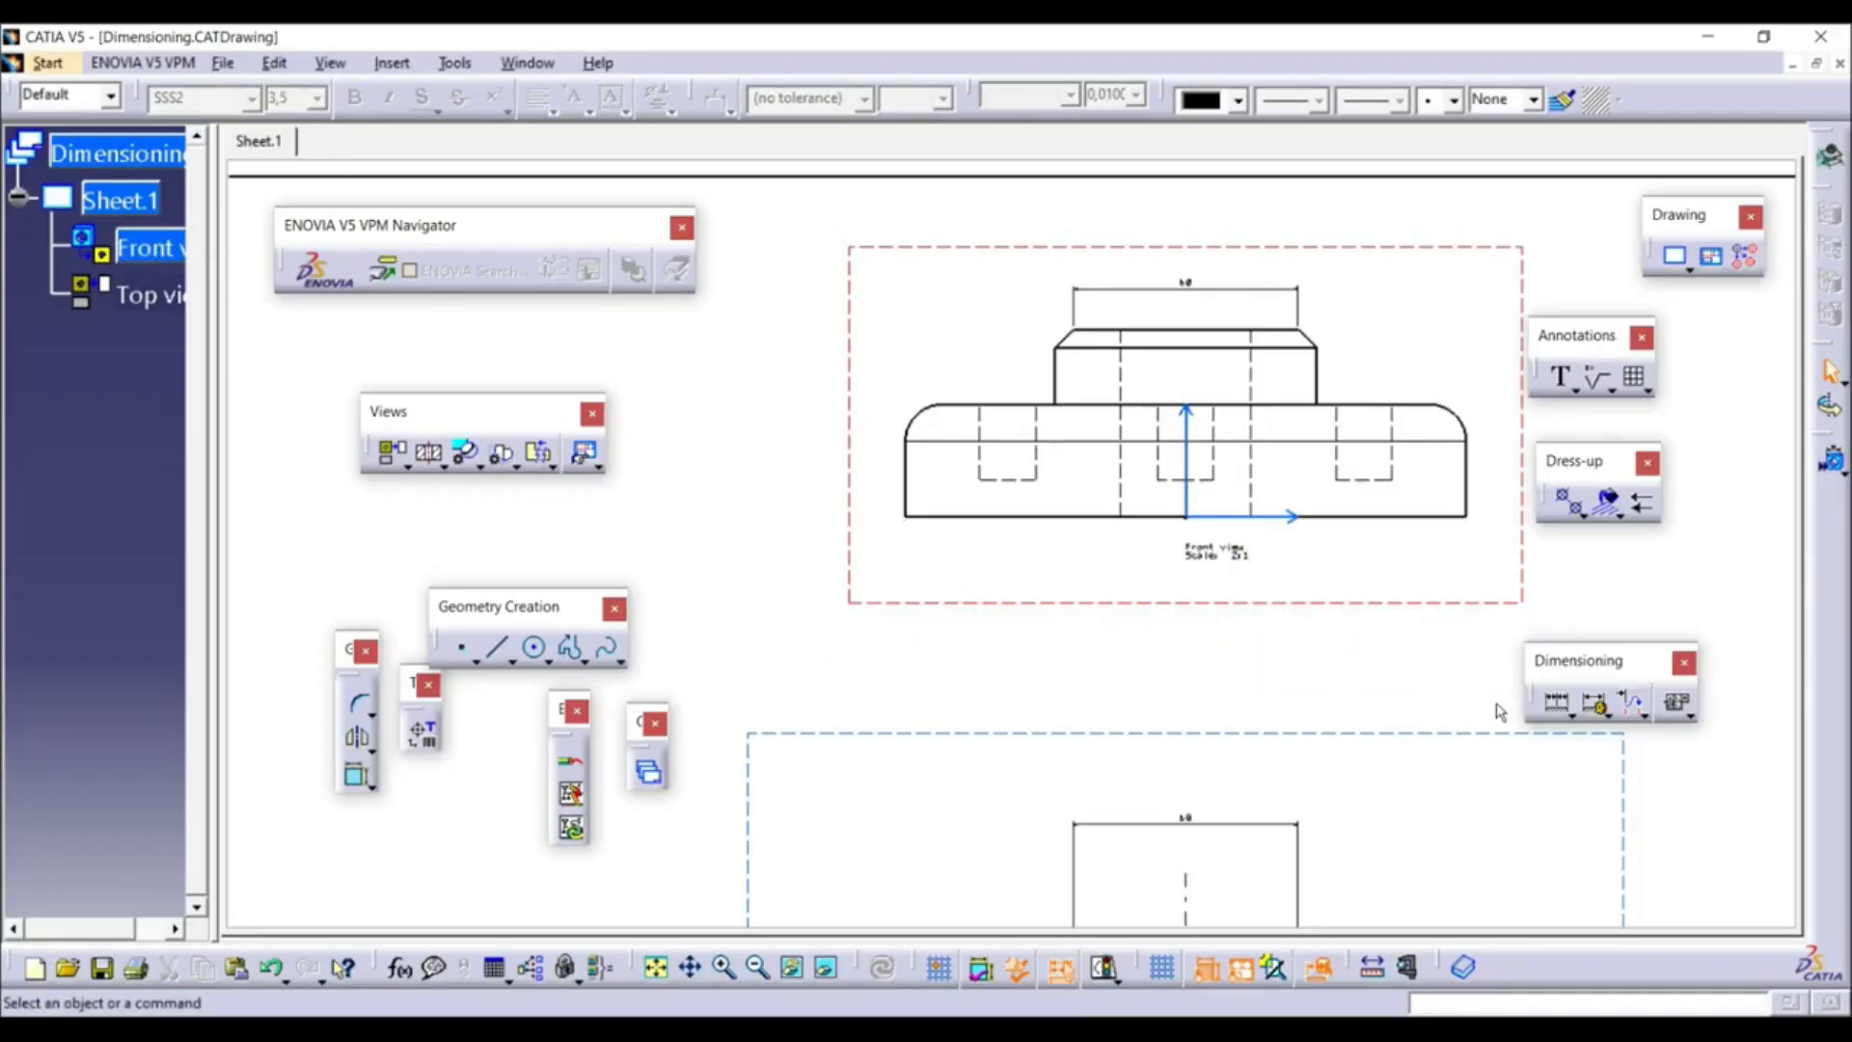
Add cumulated dimensions from the base's left edge to both central bore edges and the right edge, below the front view
left_click(1570, 714)
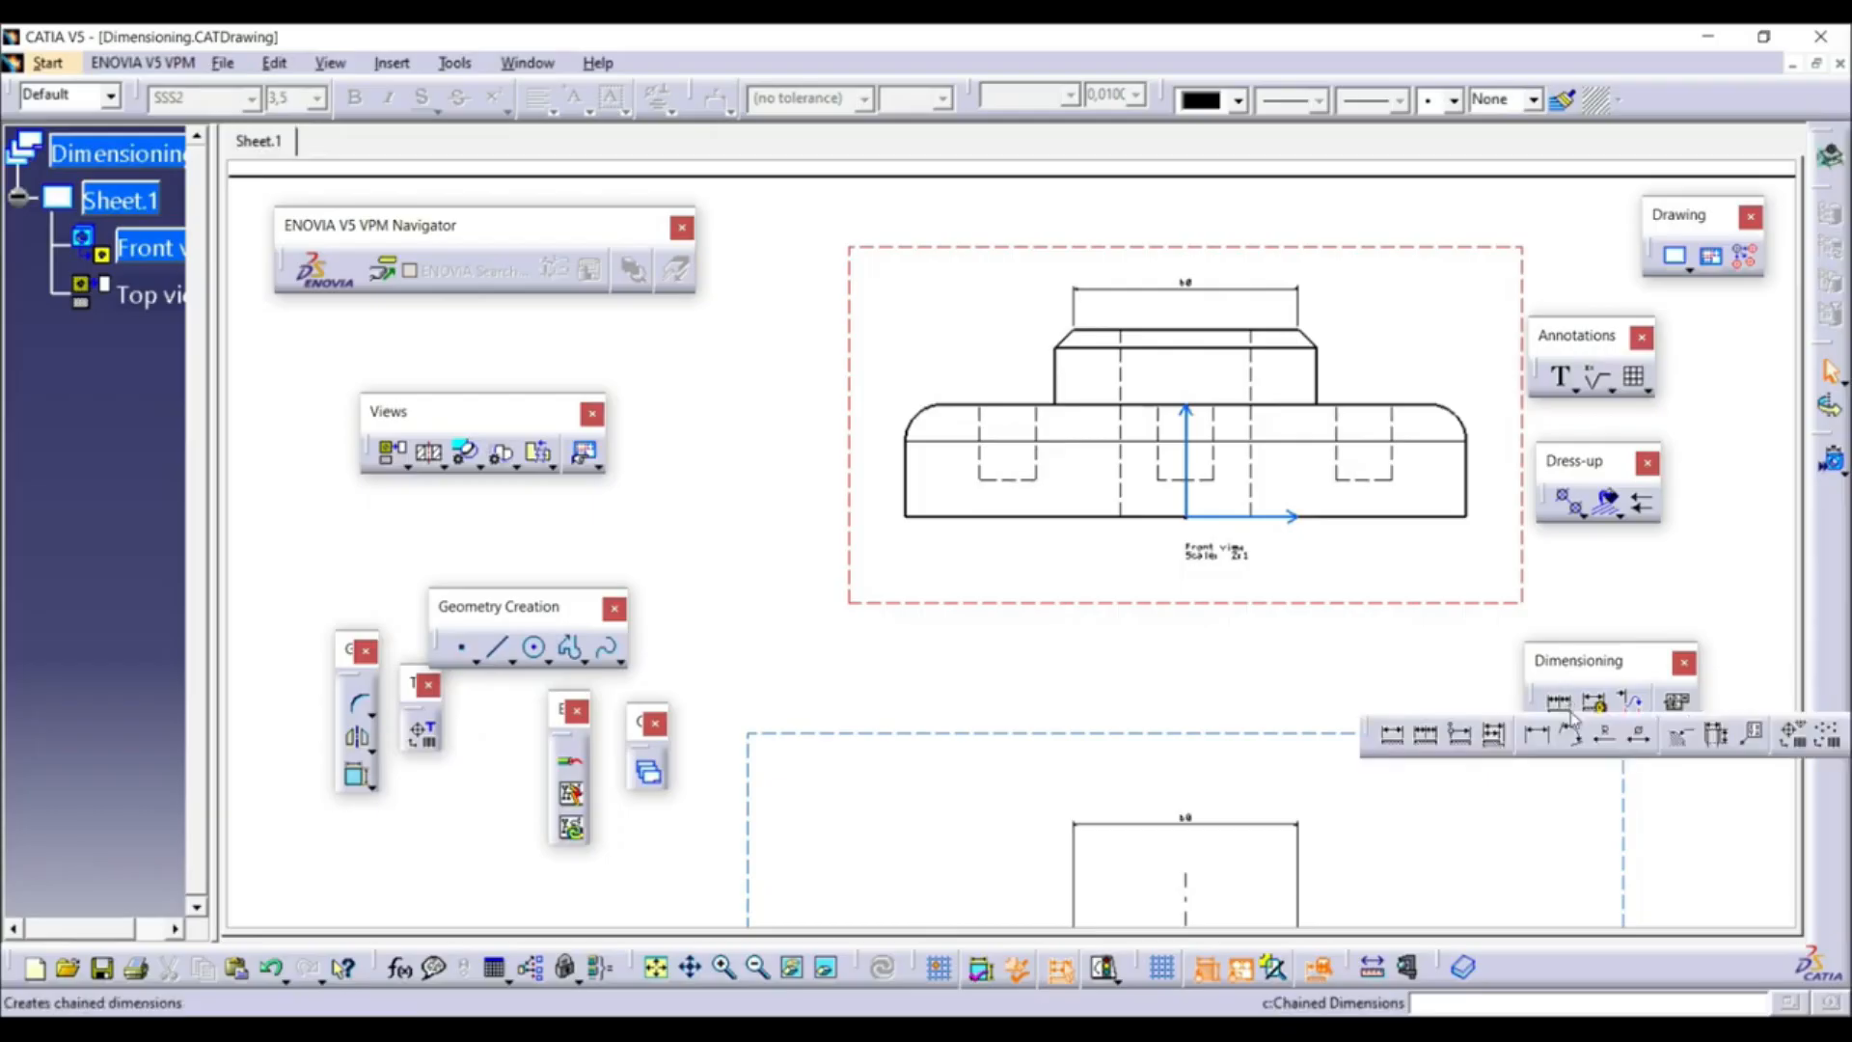
left_click(1465, 737)
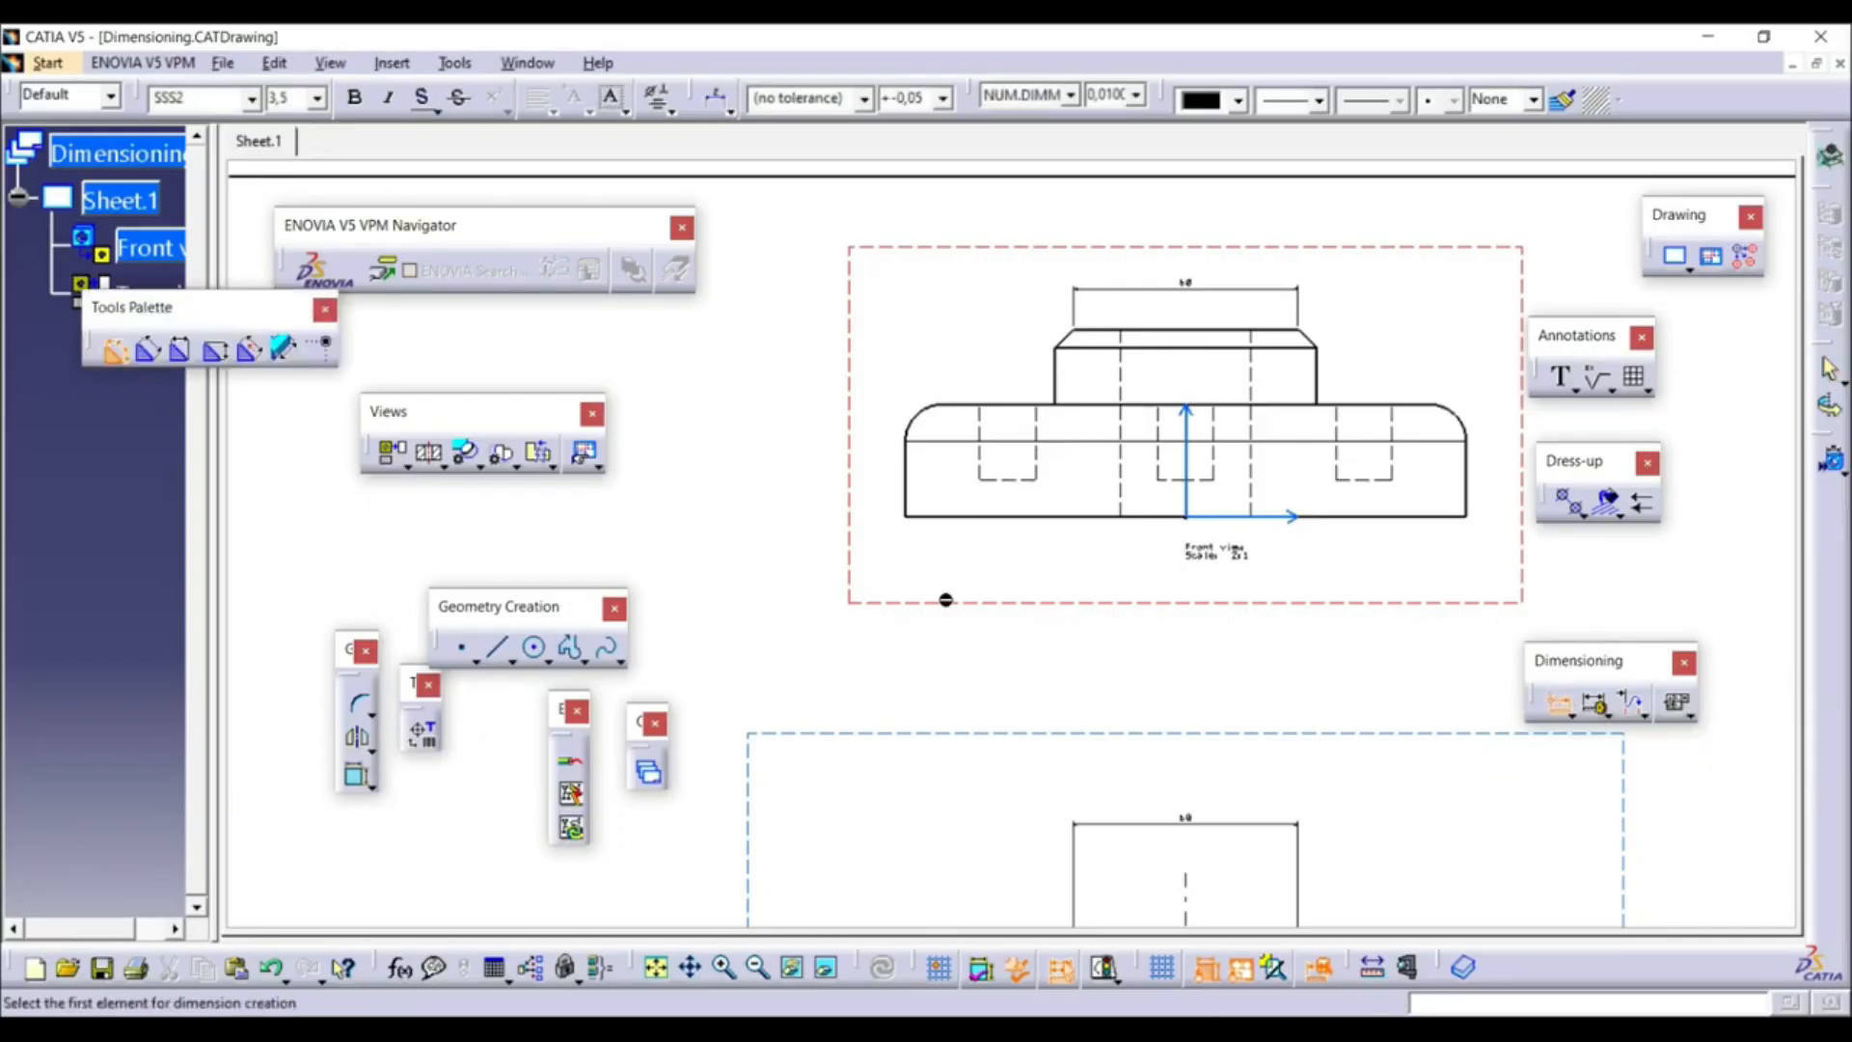
left_click(909, 494)
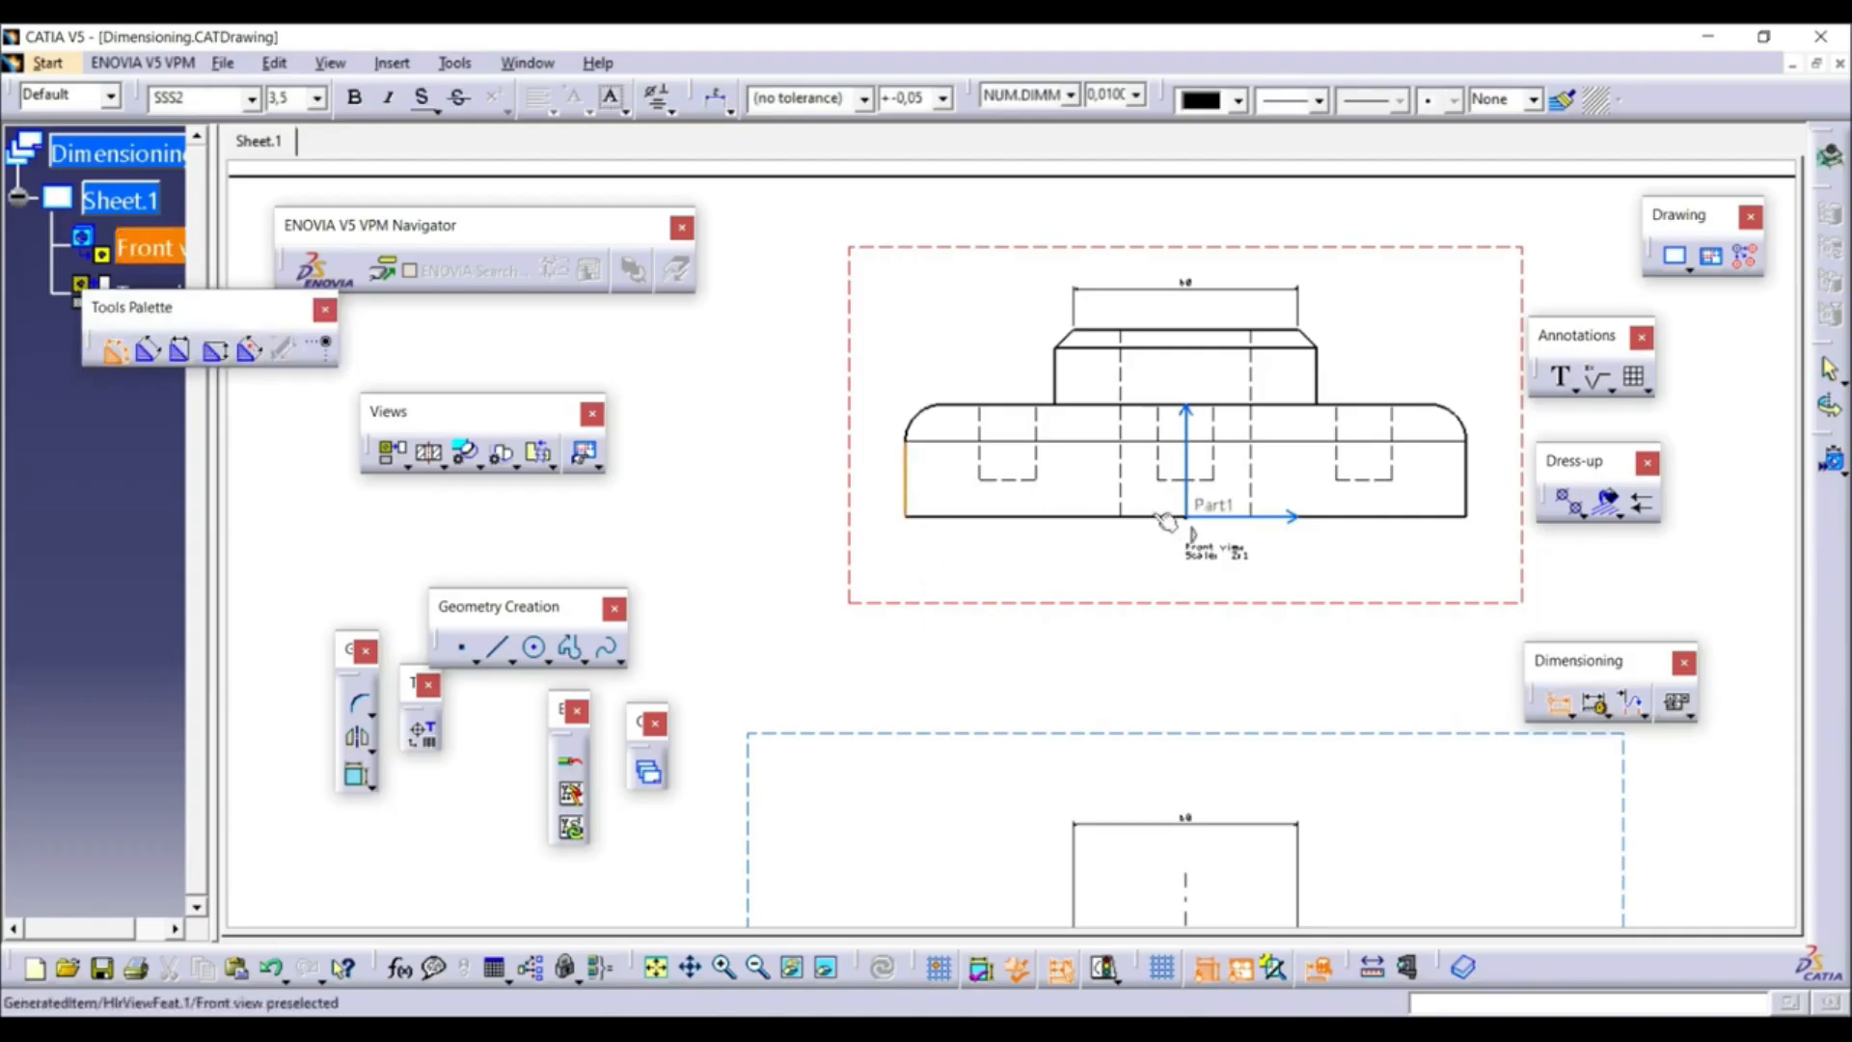
left_click(1123, 497)
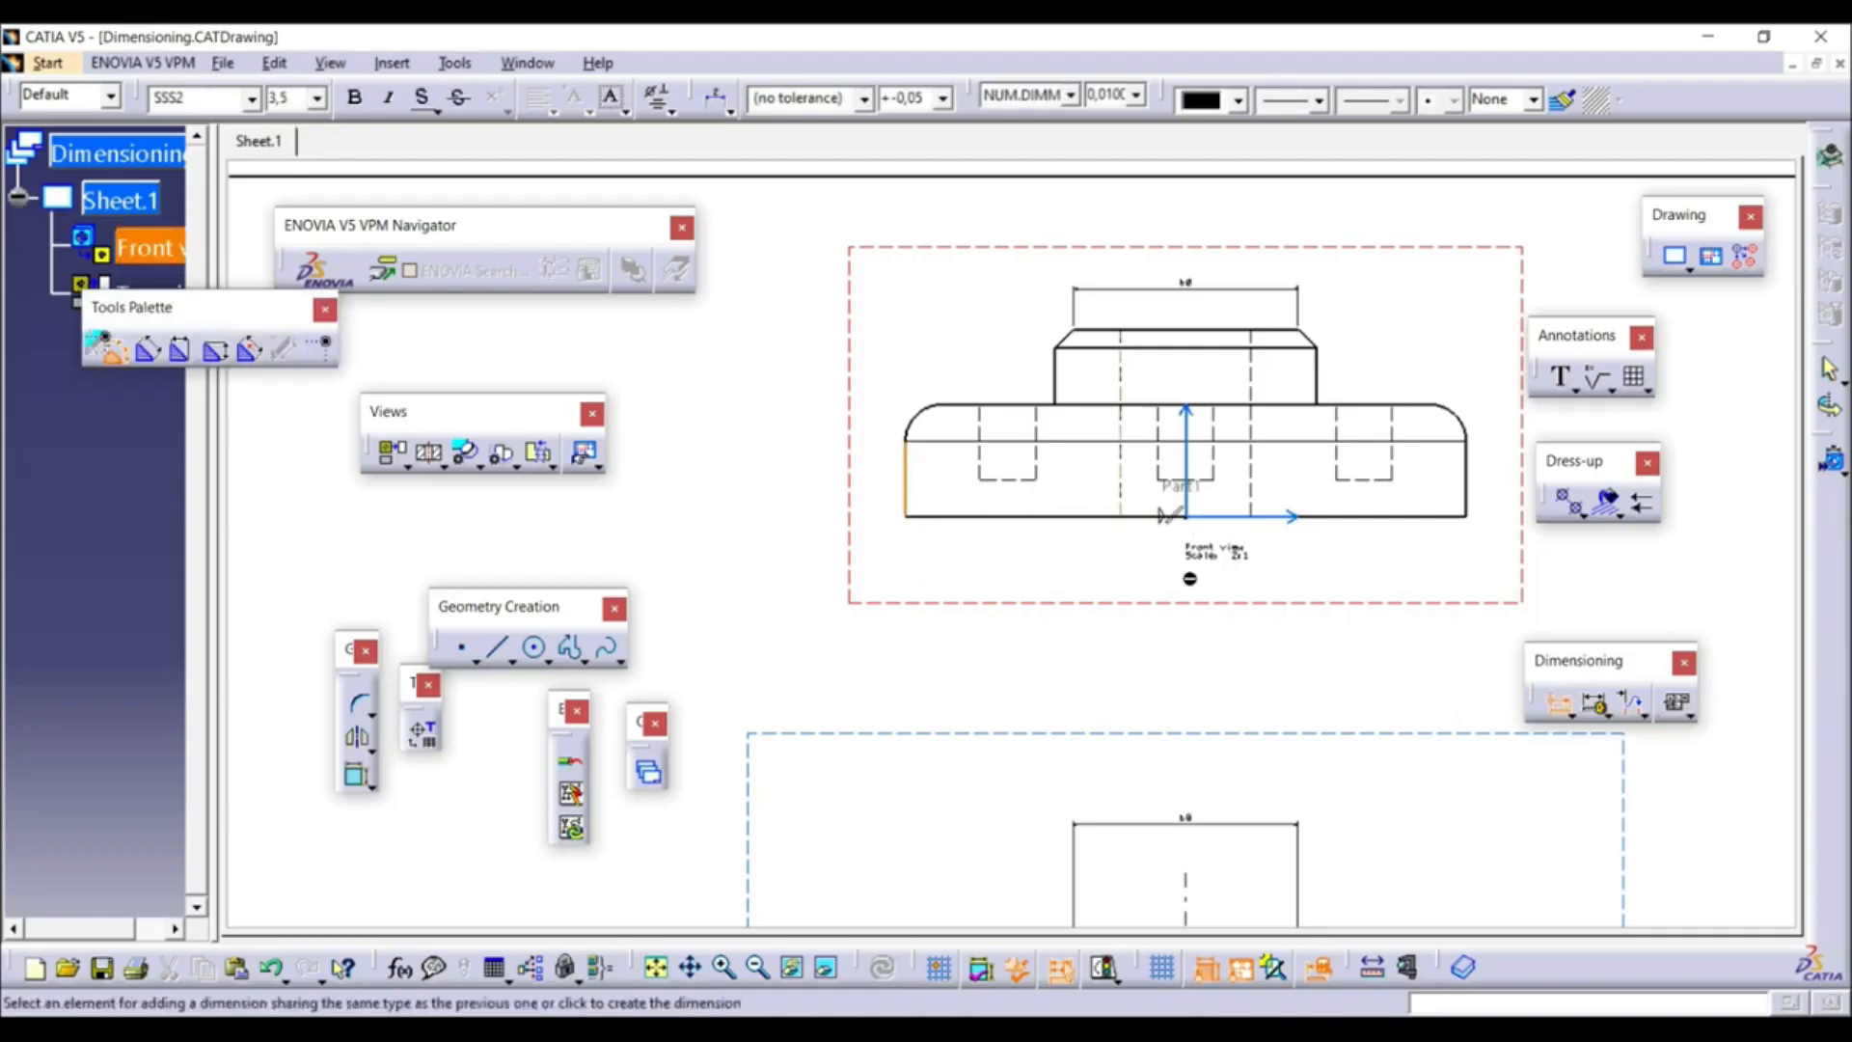
left_click(1252, 507)
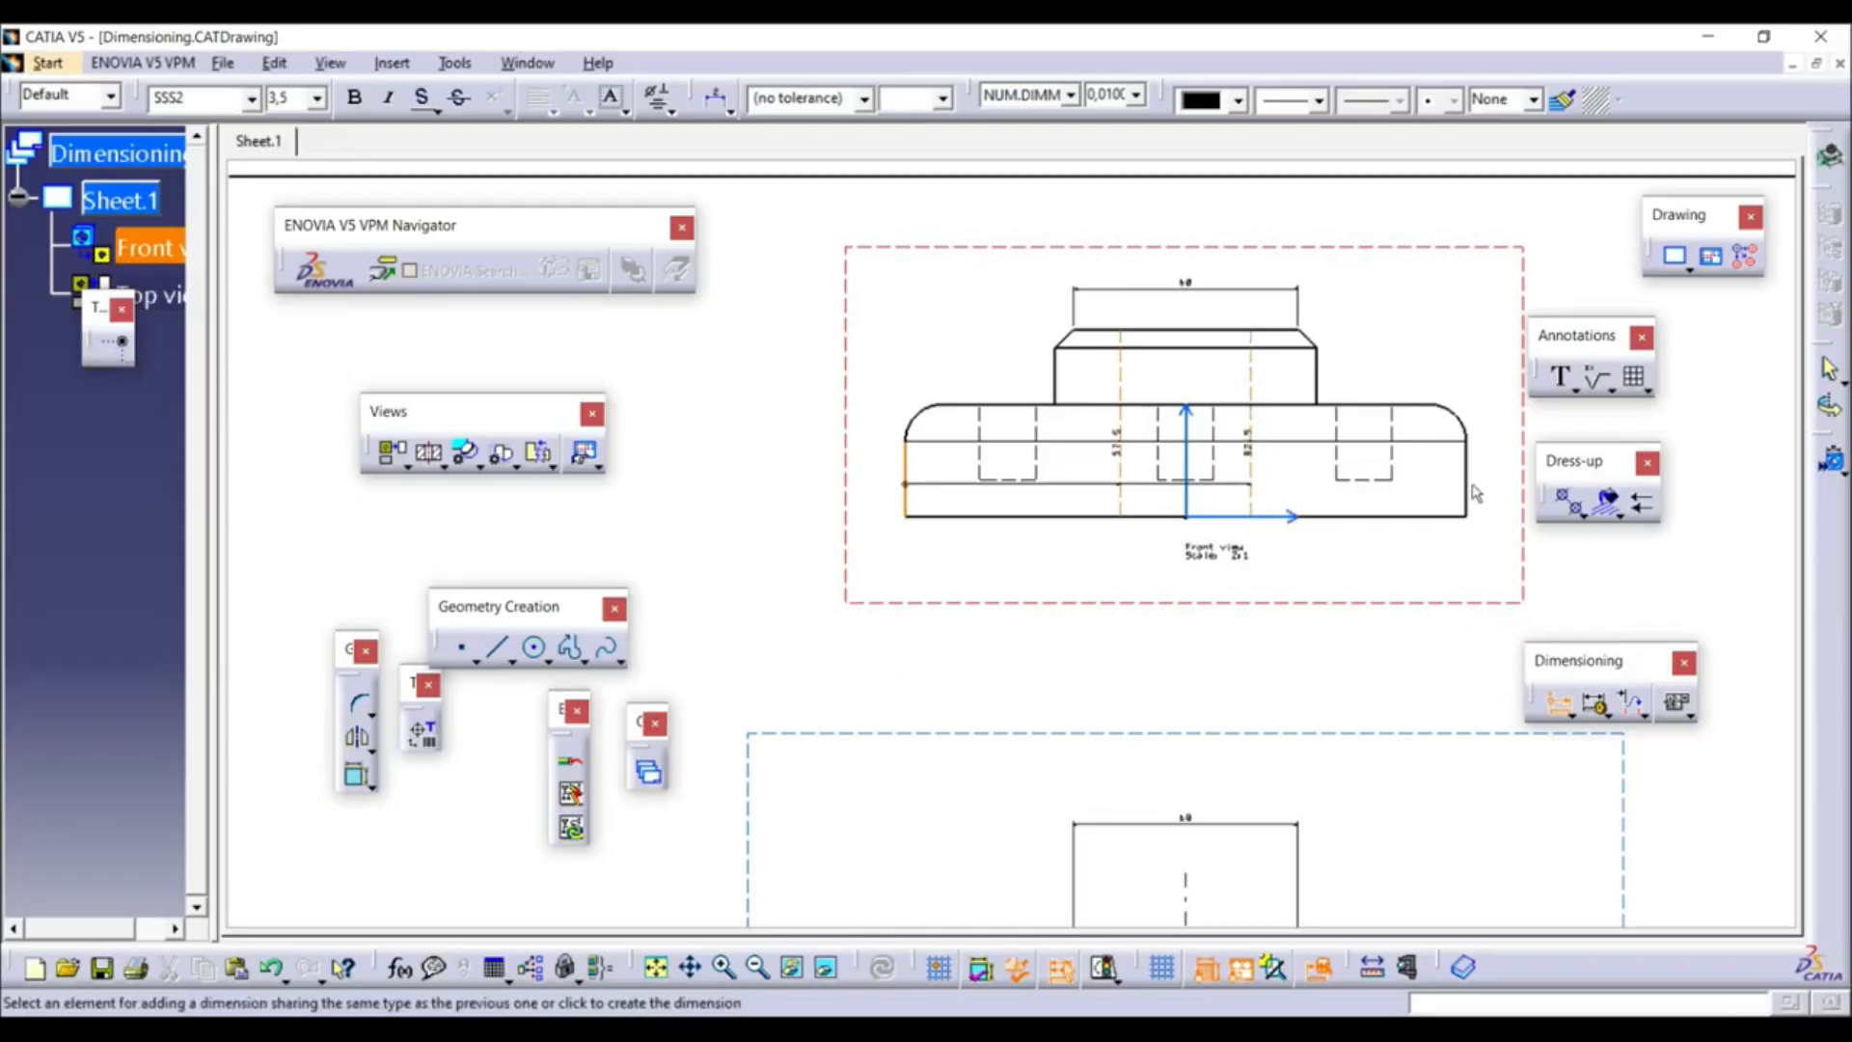
left_click(1315, 630)
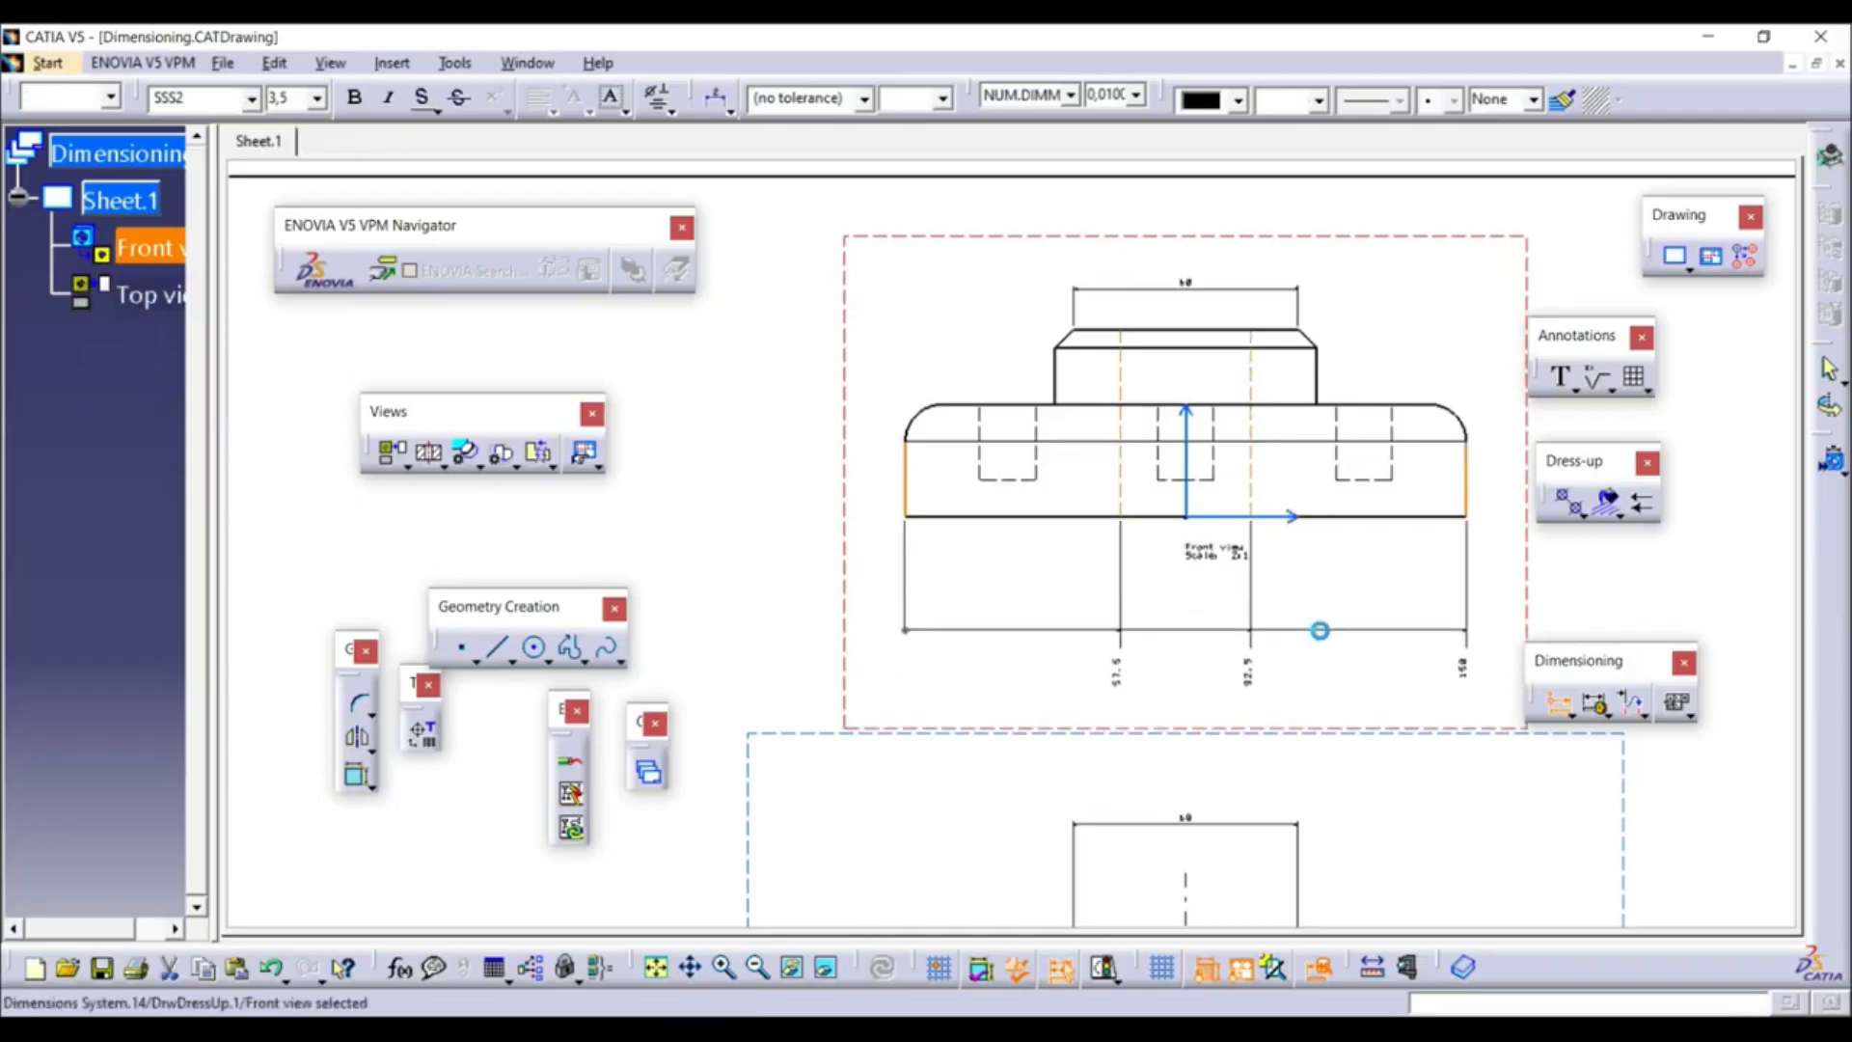
Inspect the cumulated dimensions' common origin and values up close, and delete the cumulated dimension system
mouse_move(1267, 694)
middle_mouse_down()
mouse_move(1211, 653)
mouse_move(1190, 566)
middle_mouse_up()
middle_click_drag(1175, 701, 1115, 578)
left_click(679, 504)
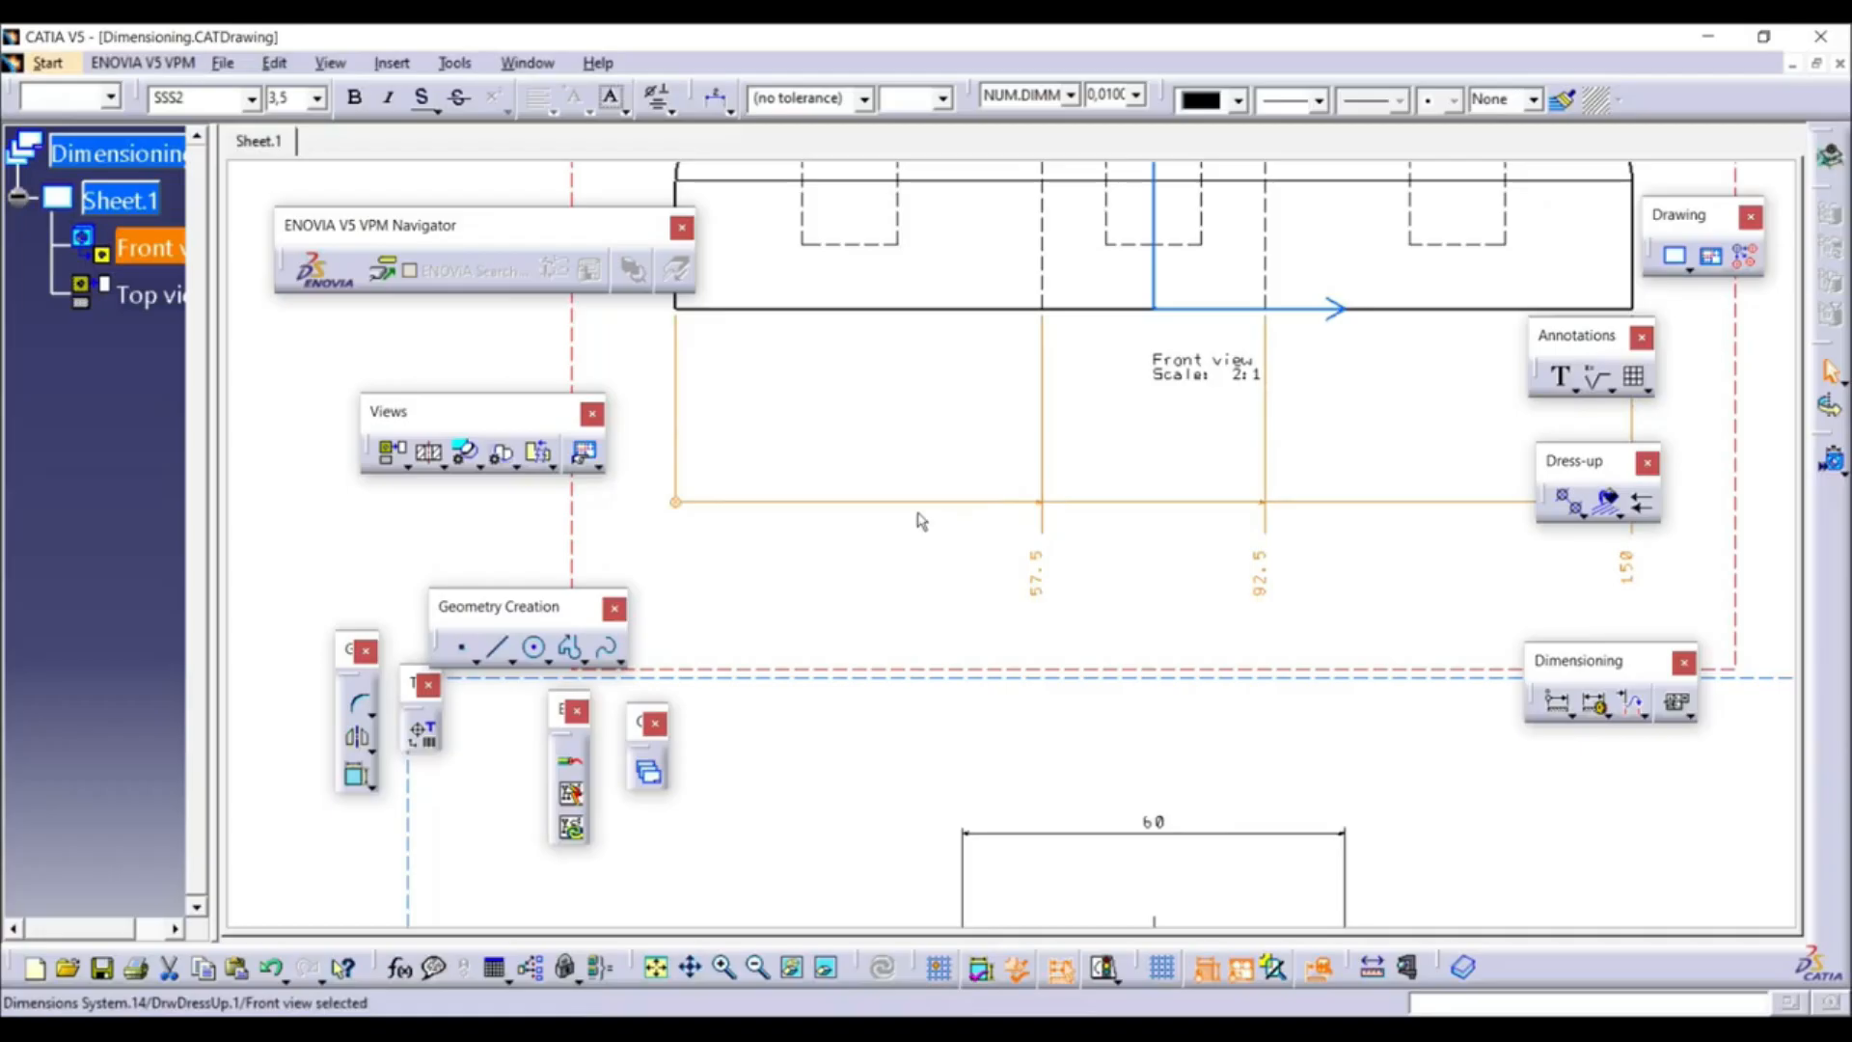
left_click(680, 505)
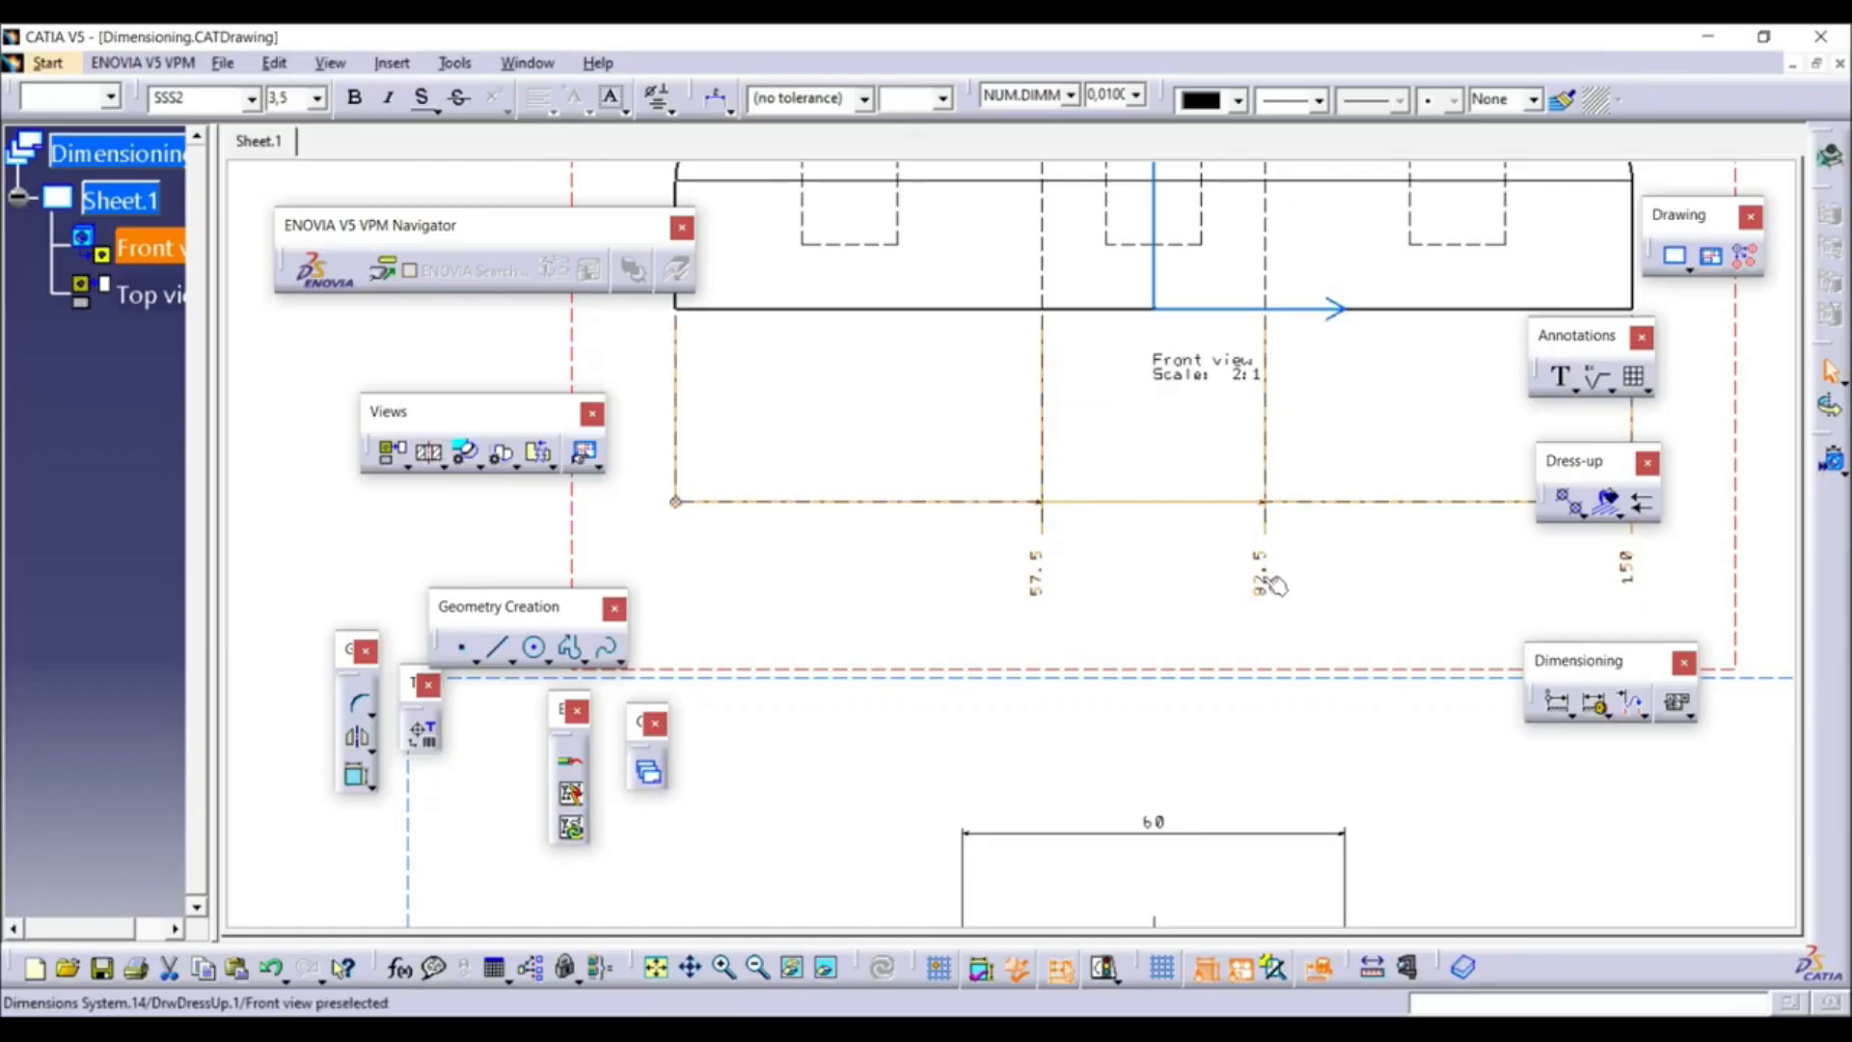
mouse_move(1180, 529)
middle_mouse_down("ctrl")
mouse_move(1206, 557)
mouse_move(1179, 567)
middle_mouse_up("ctrl")
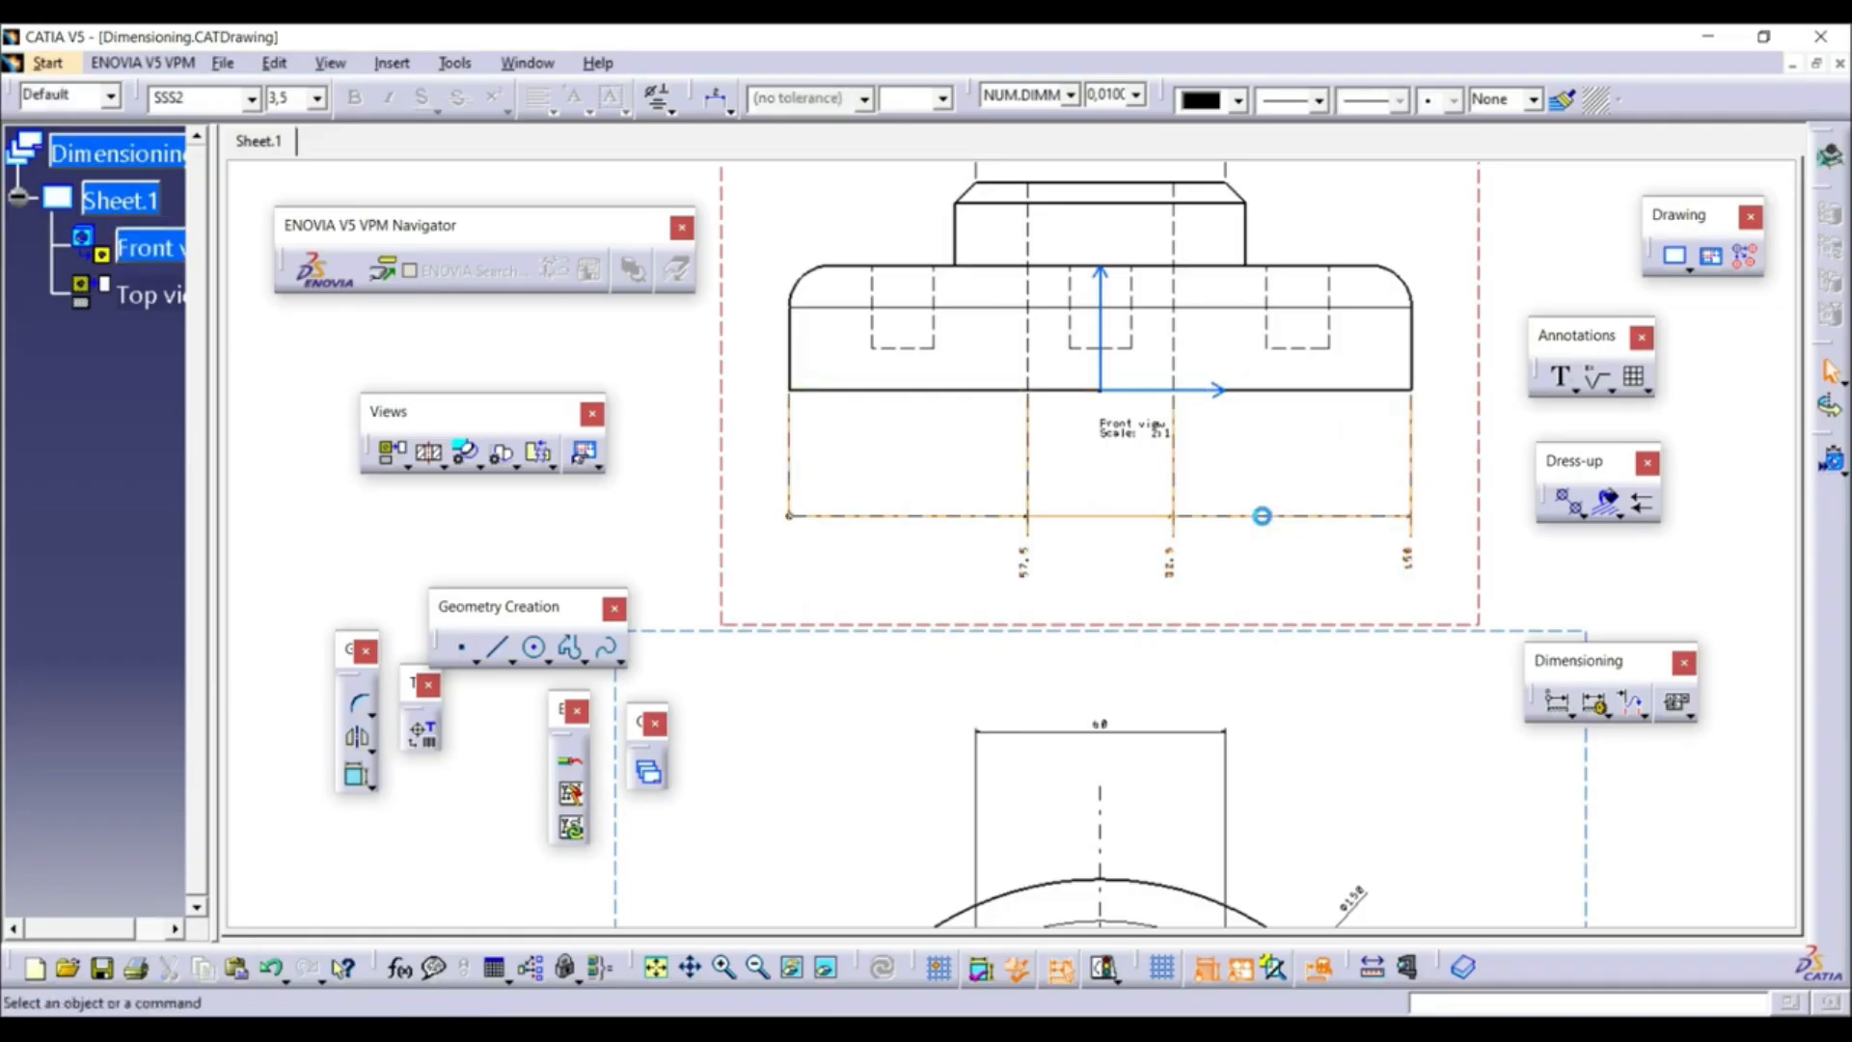
key("Delete")
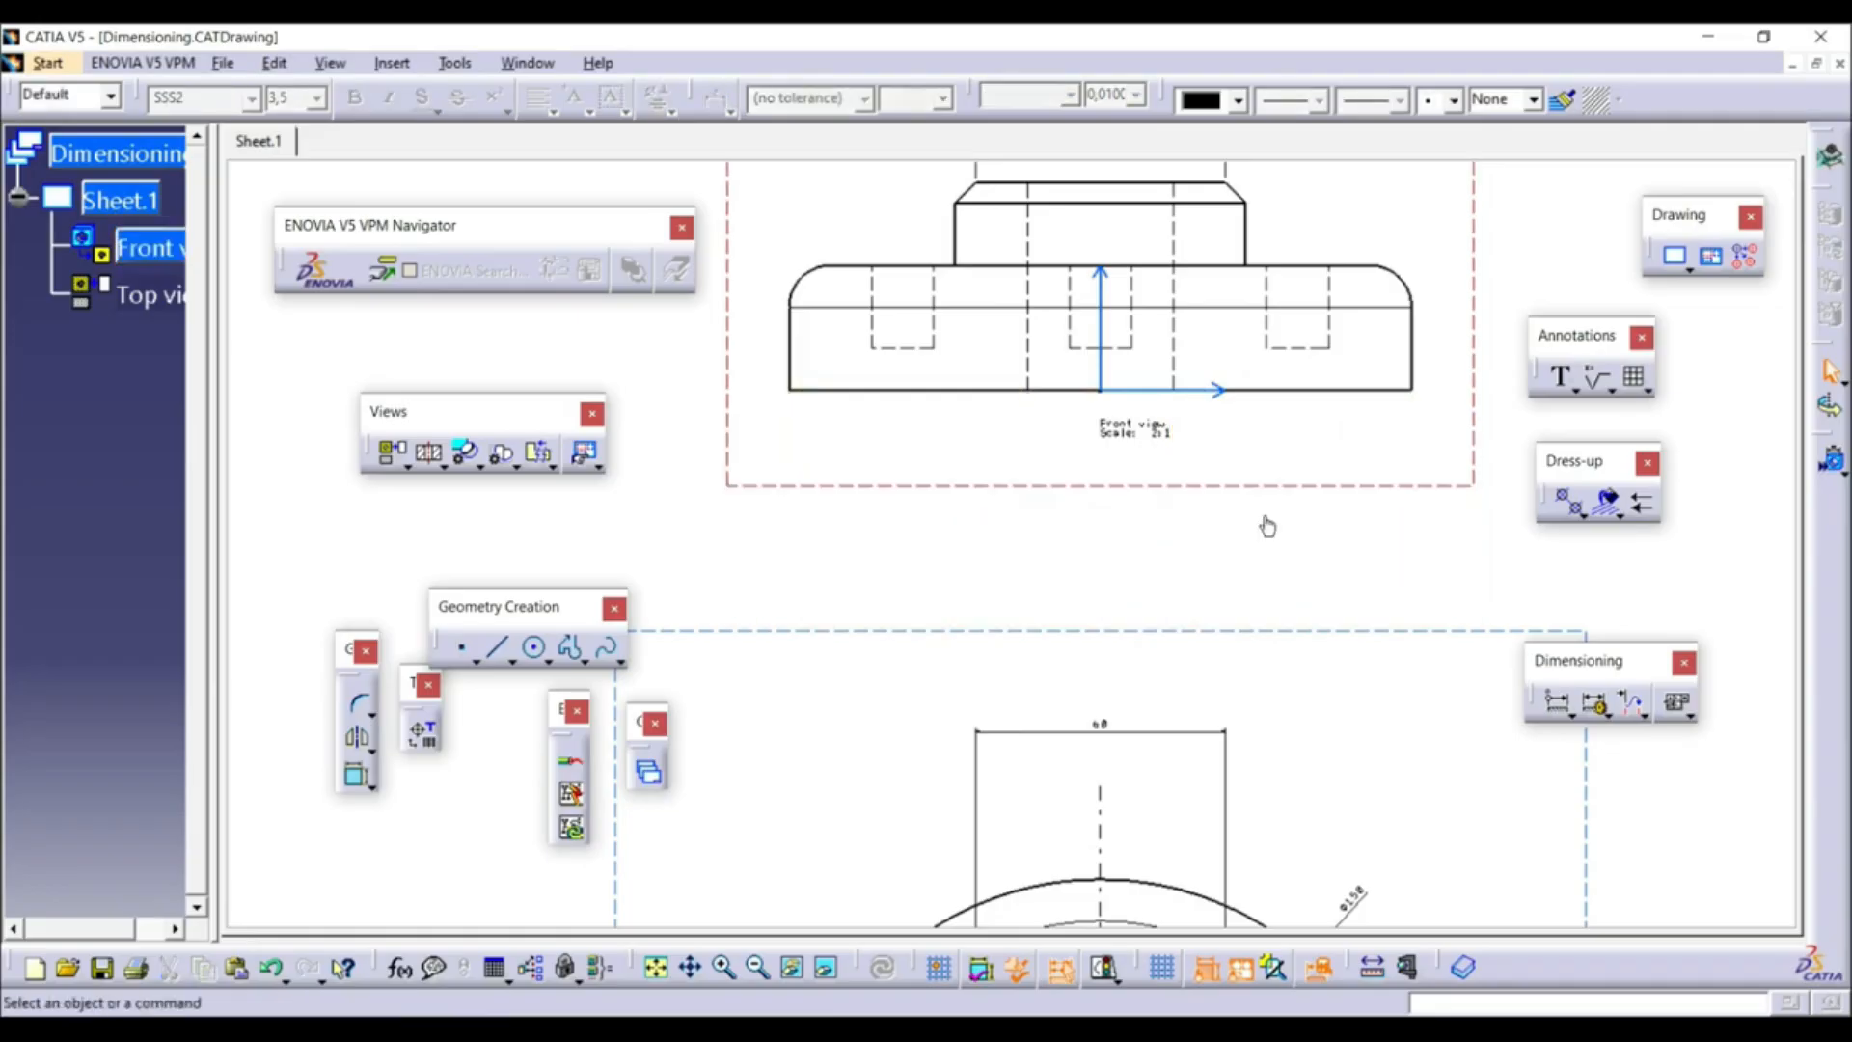
Add stacked dimensions from the base's left edge to both central bore edges and the right edge, below the front view
left_click(1576, 715)
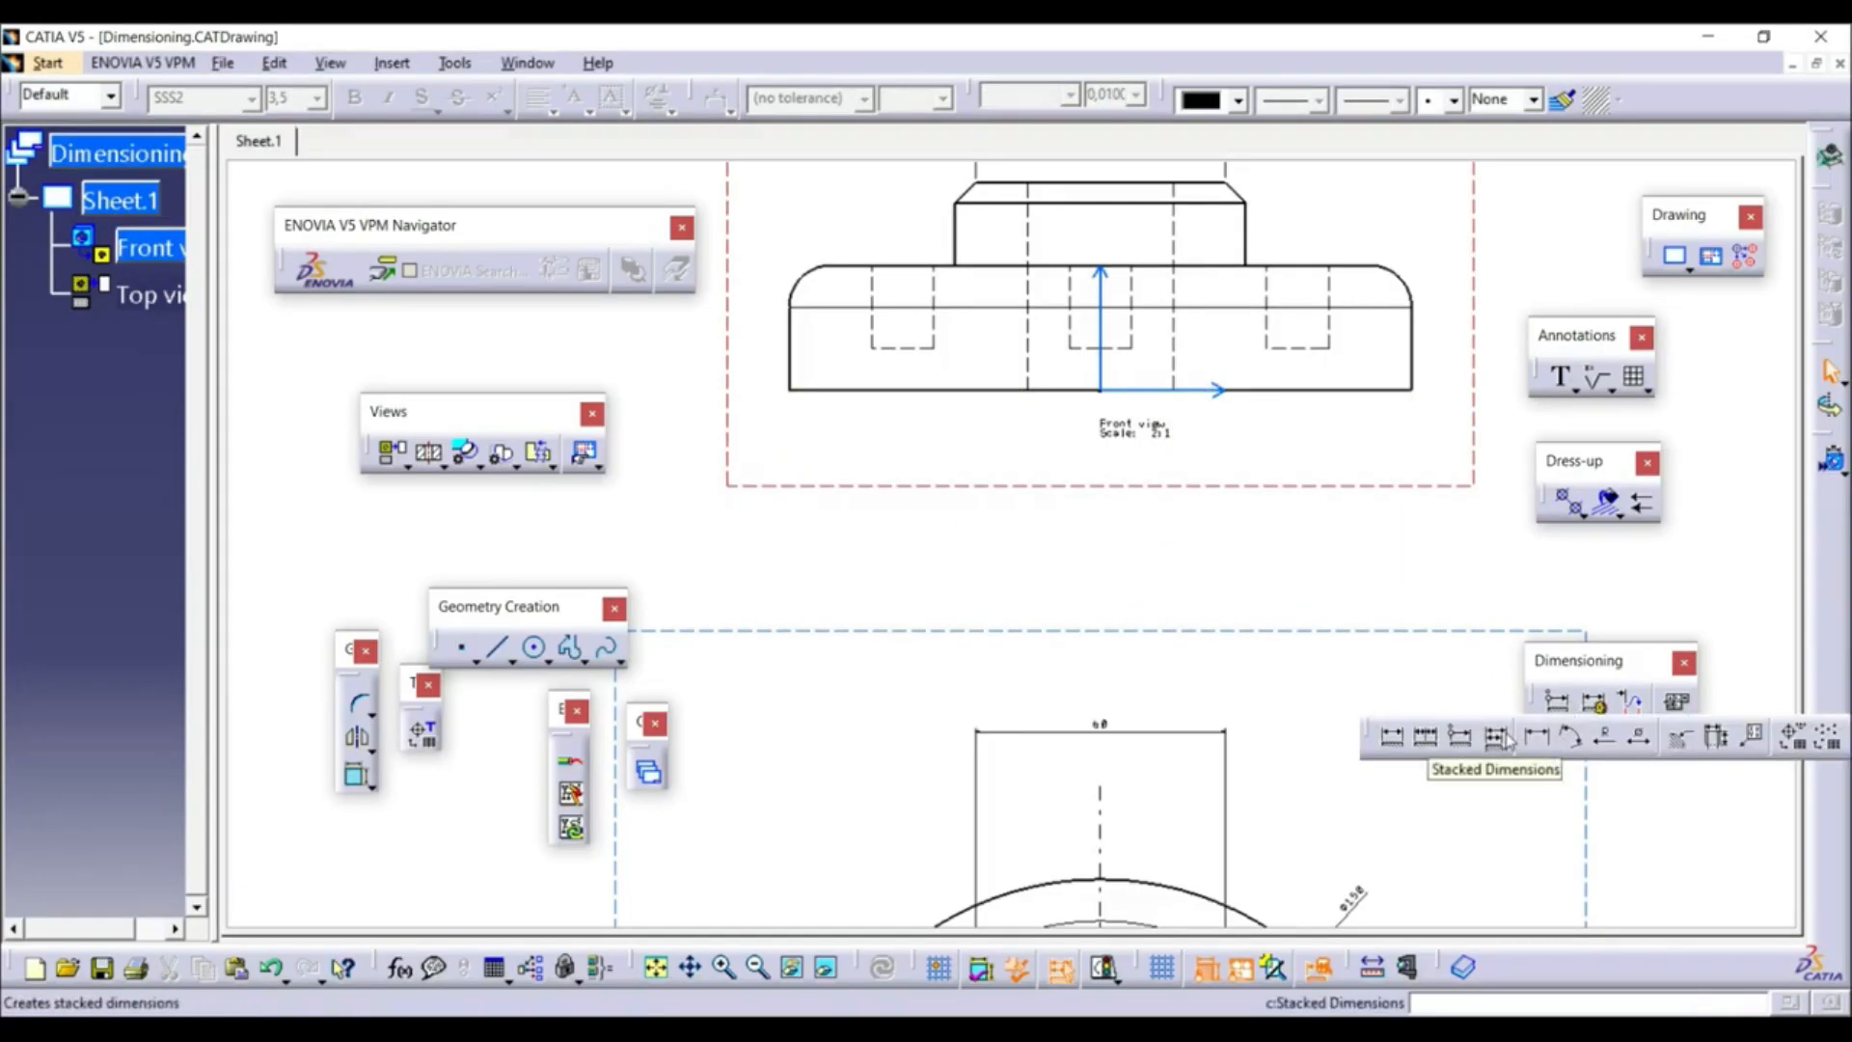
left_click(1502, 738)
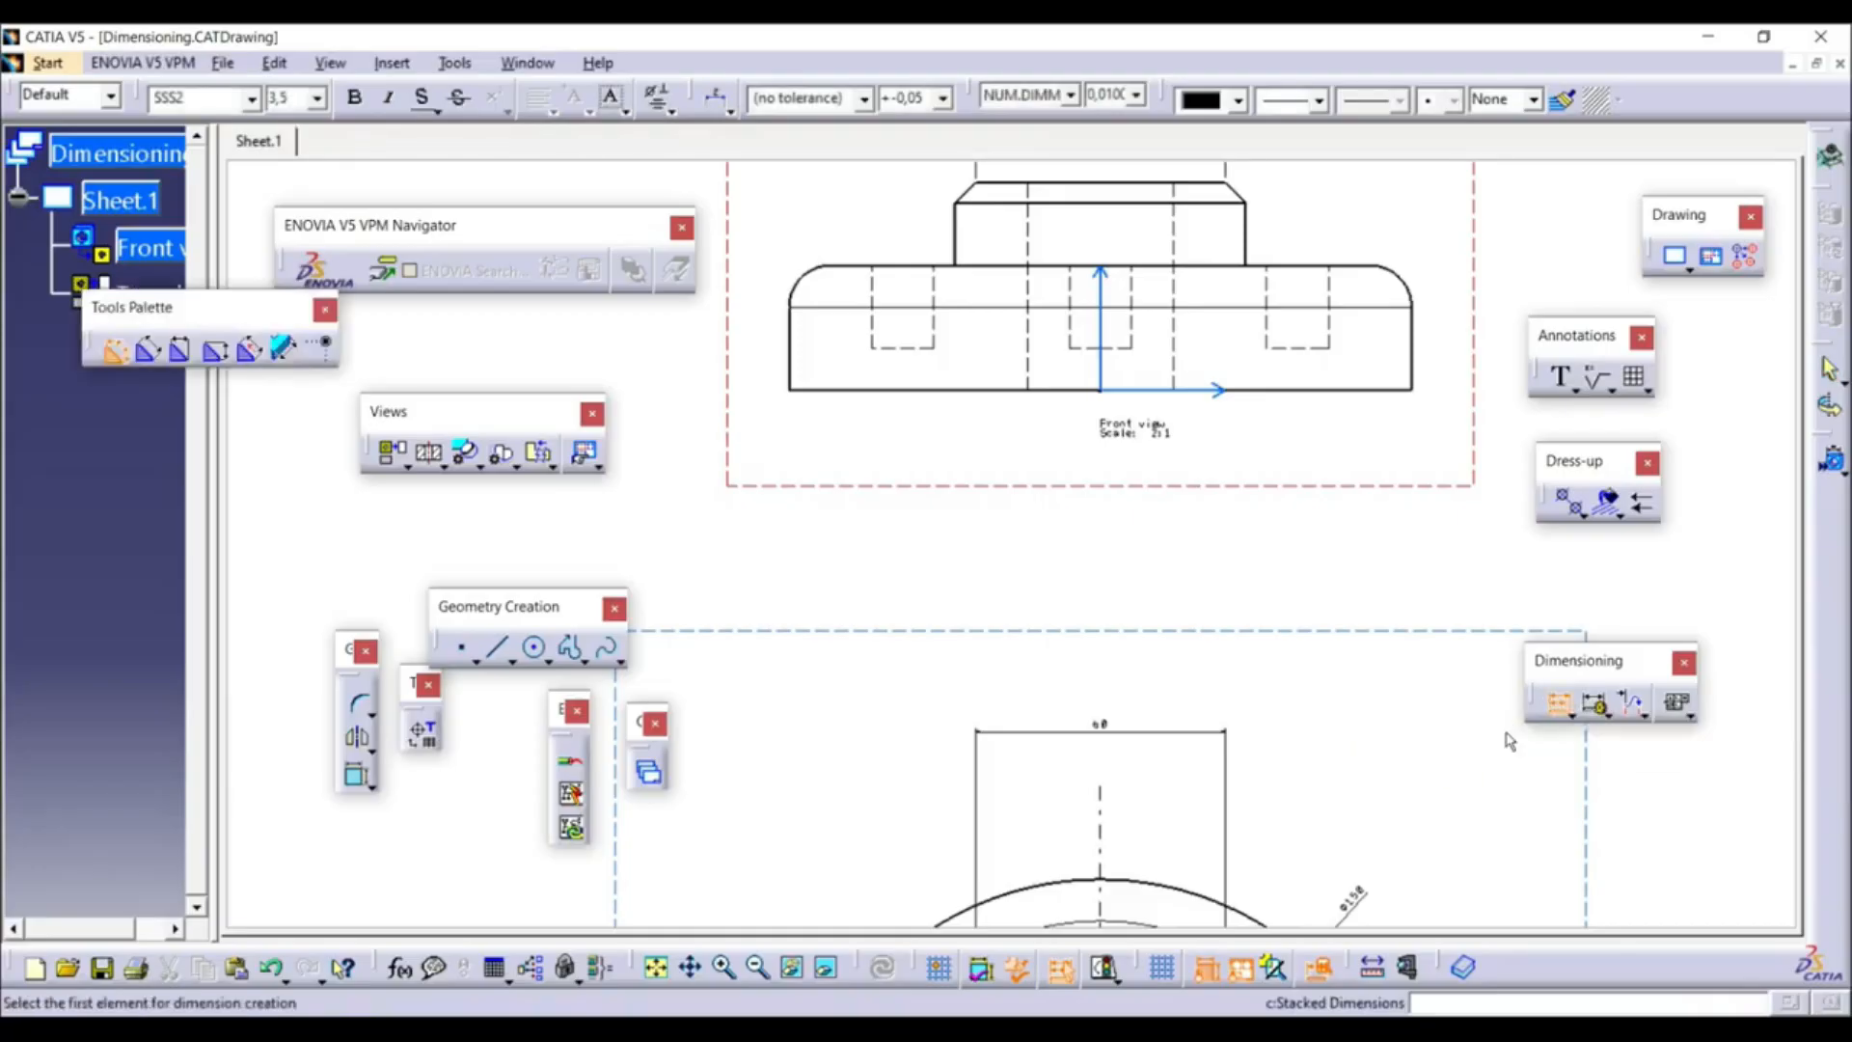
left_click(793, 372)
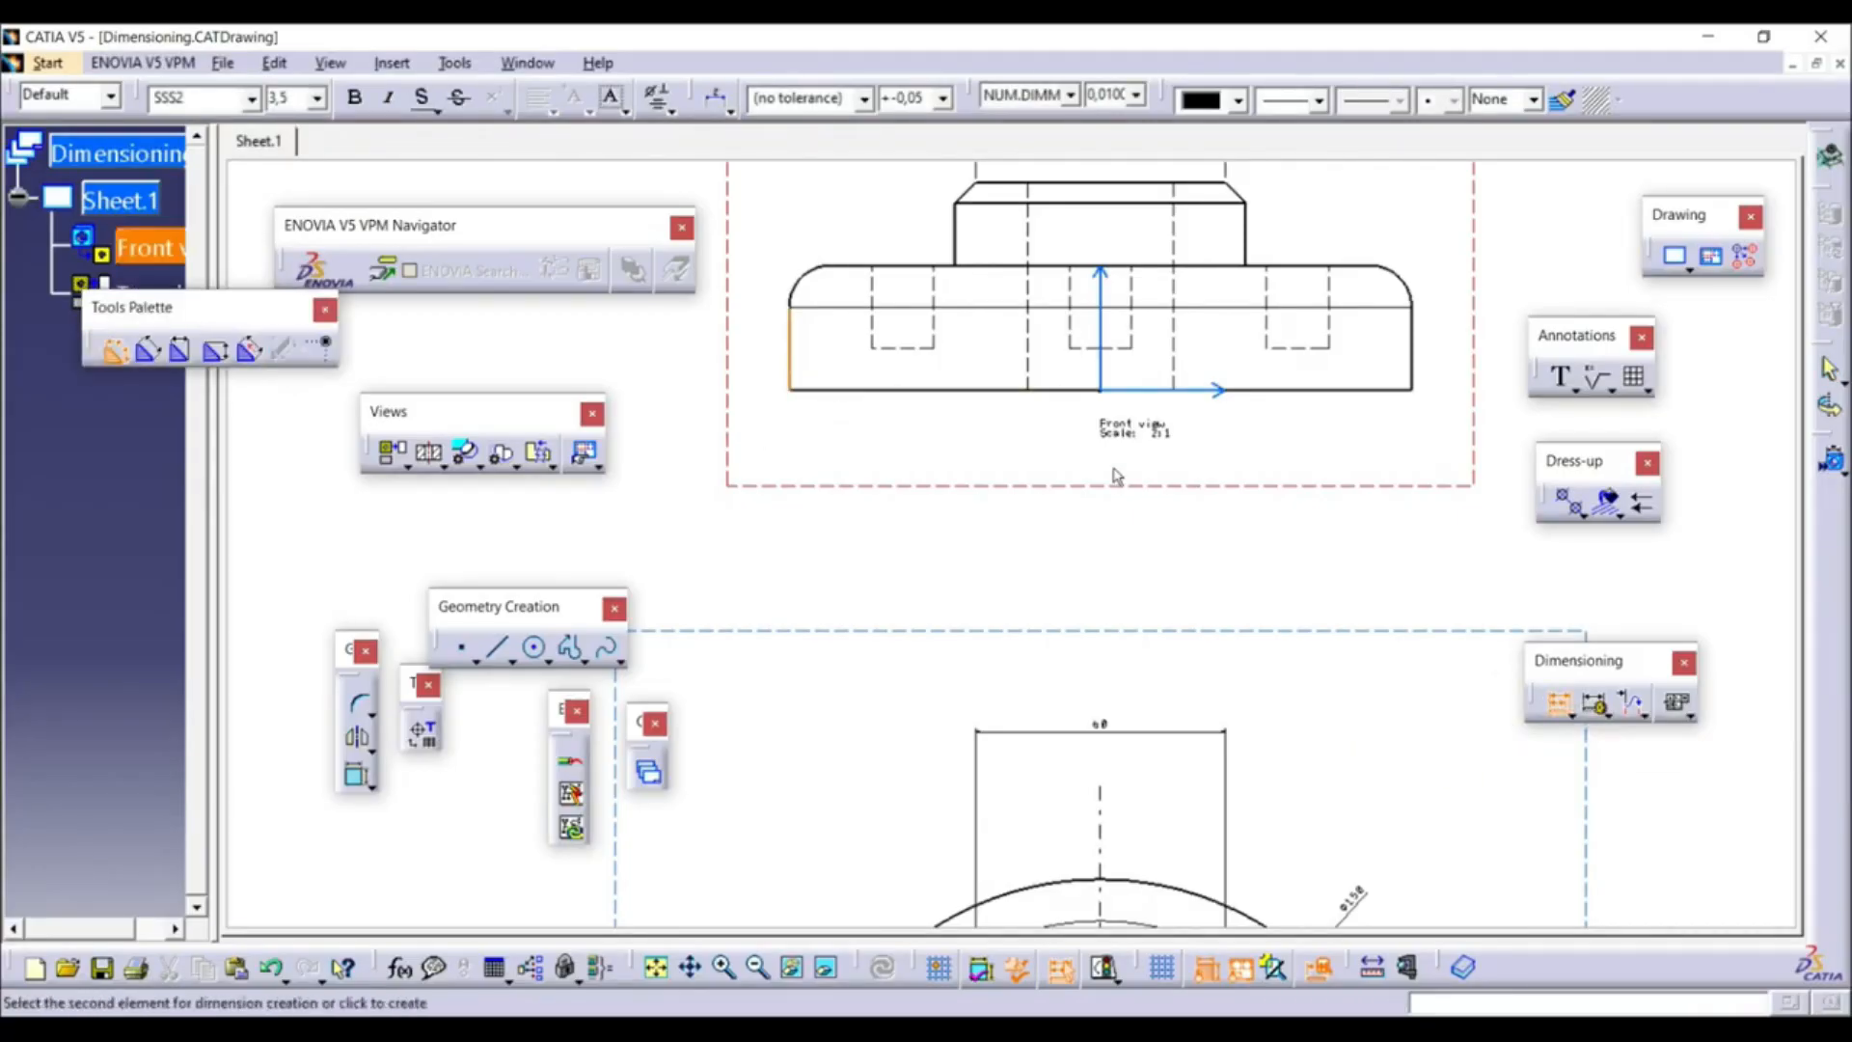
left_click(1028, 368)
left_click(1175, 368)
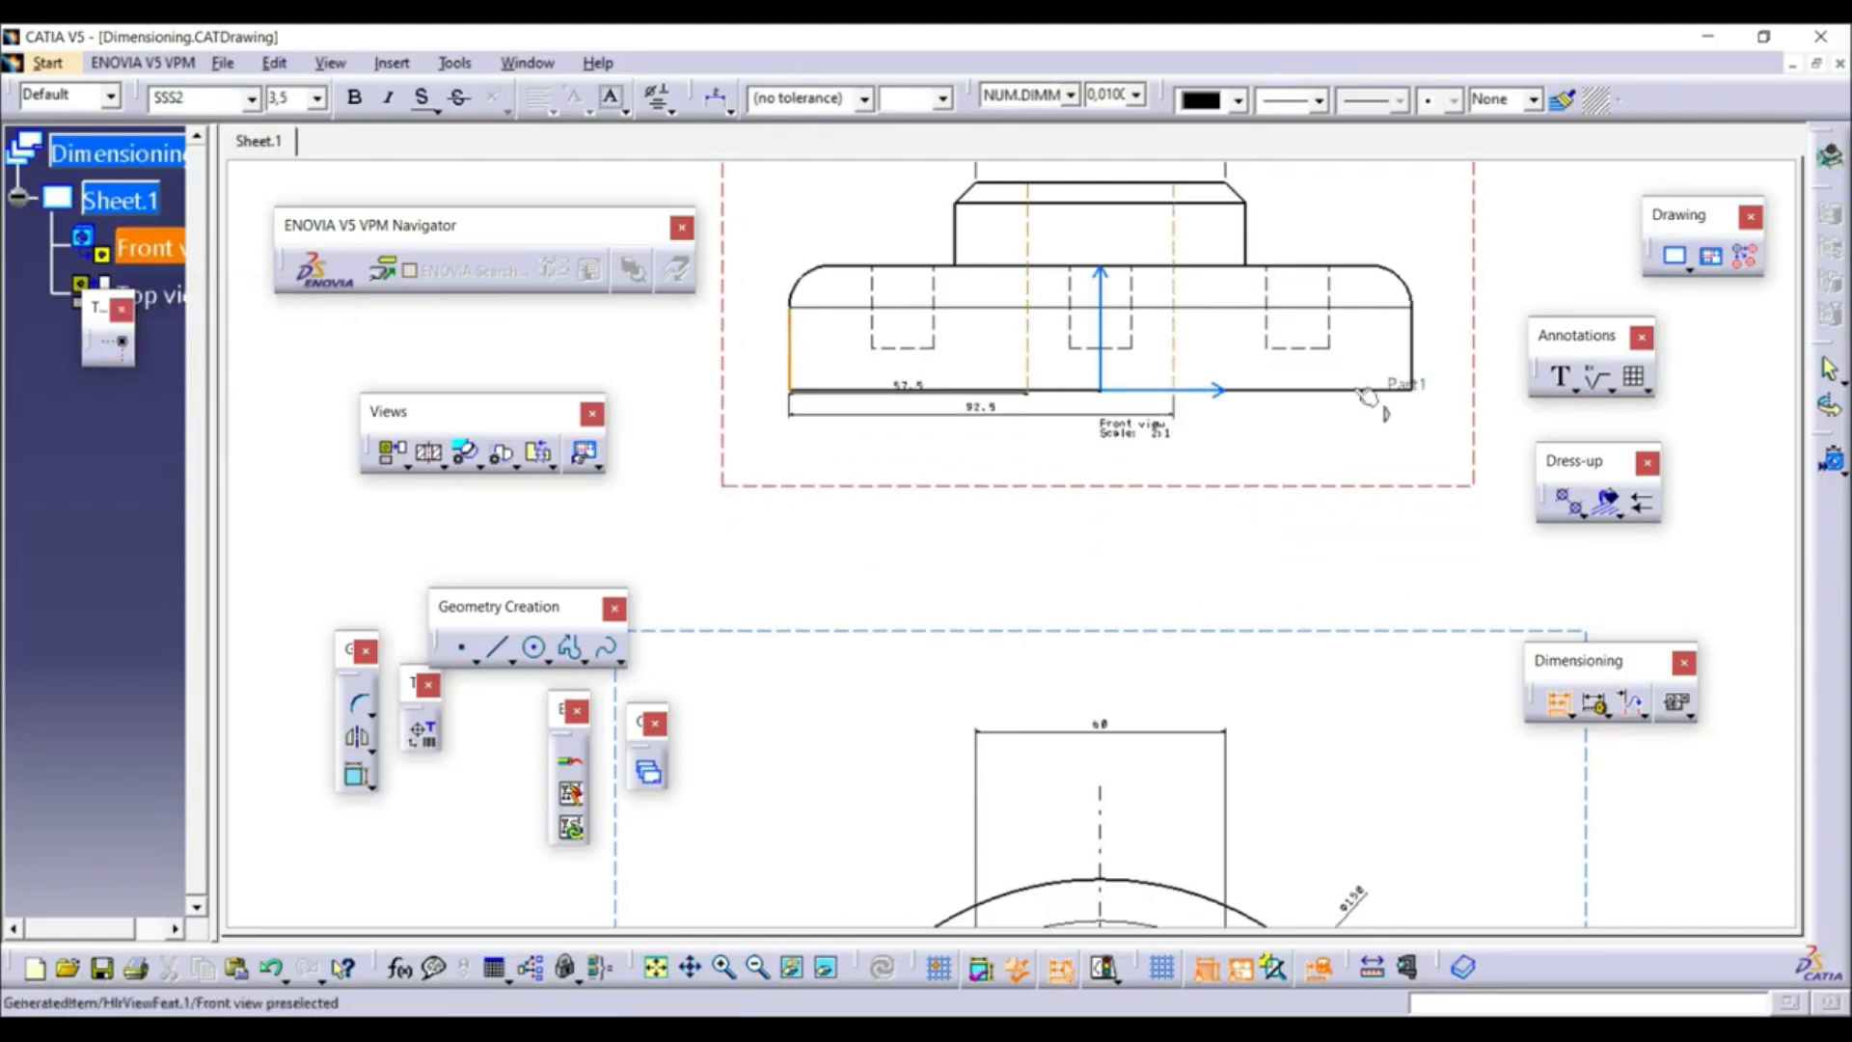
left_click(1414, 374)
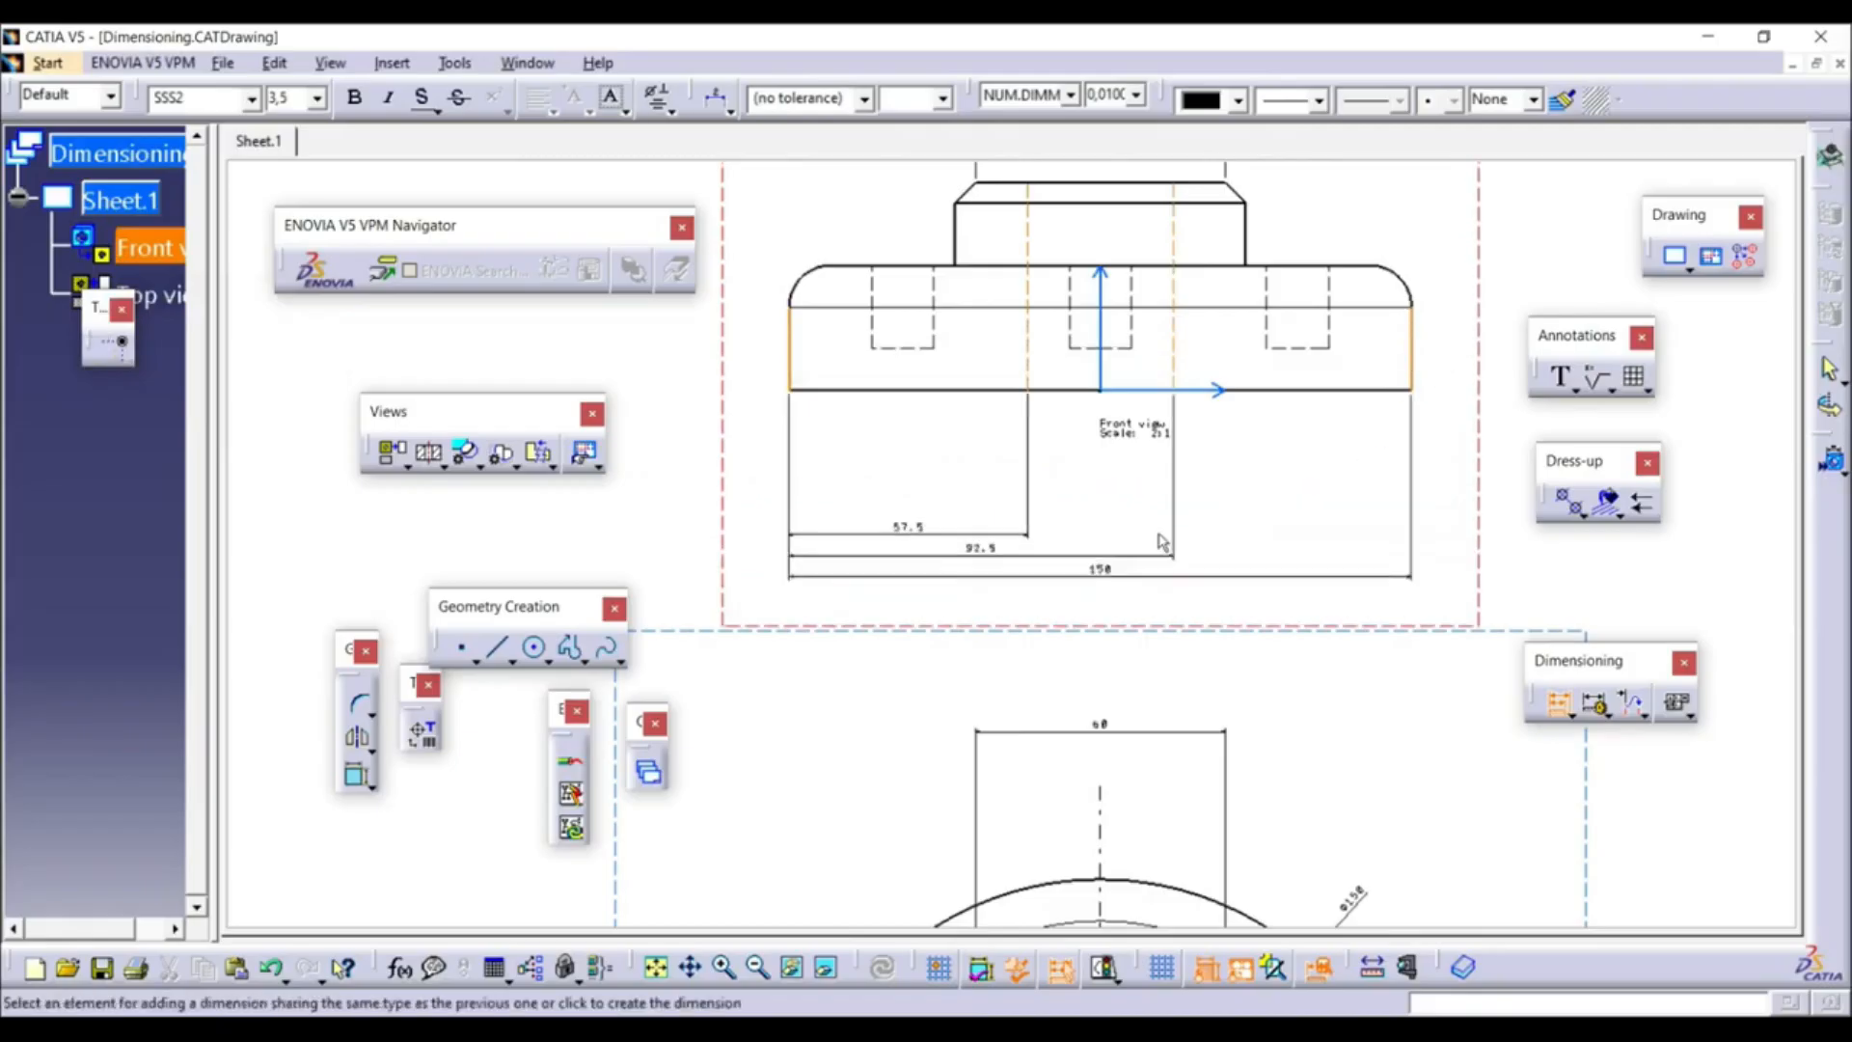
left_click(1259, 579)
left_click(1051, 617)
Inspect the stacked dimensions up close and delete the stacked dimension system from the front view
middle_click_drag(1051, 617, 984, 658, "ctrl")
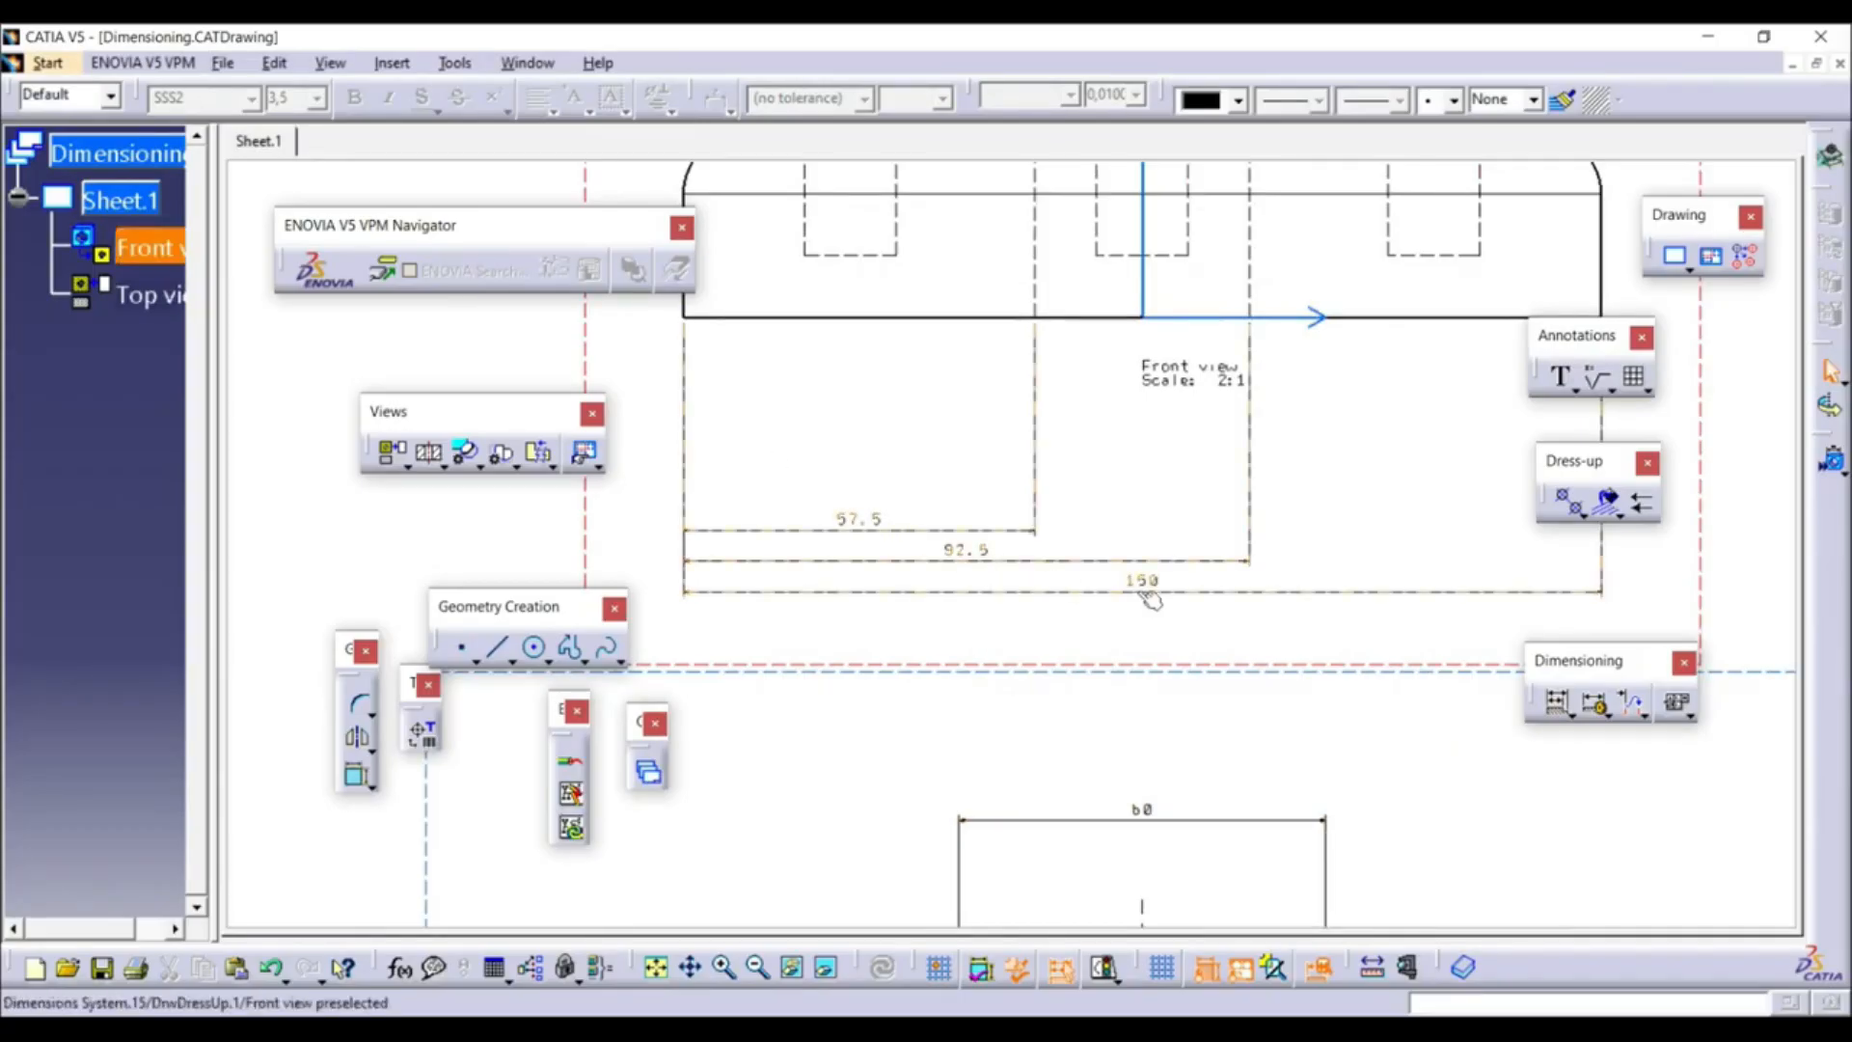
middle_click_drag(1224, 604, 1240, 682, "ctrl")
left_click(1217, 572)
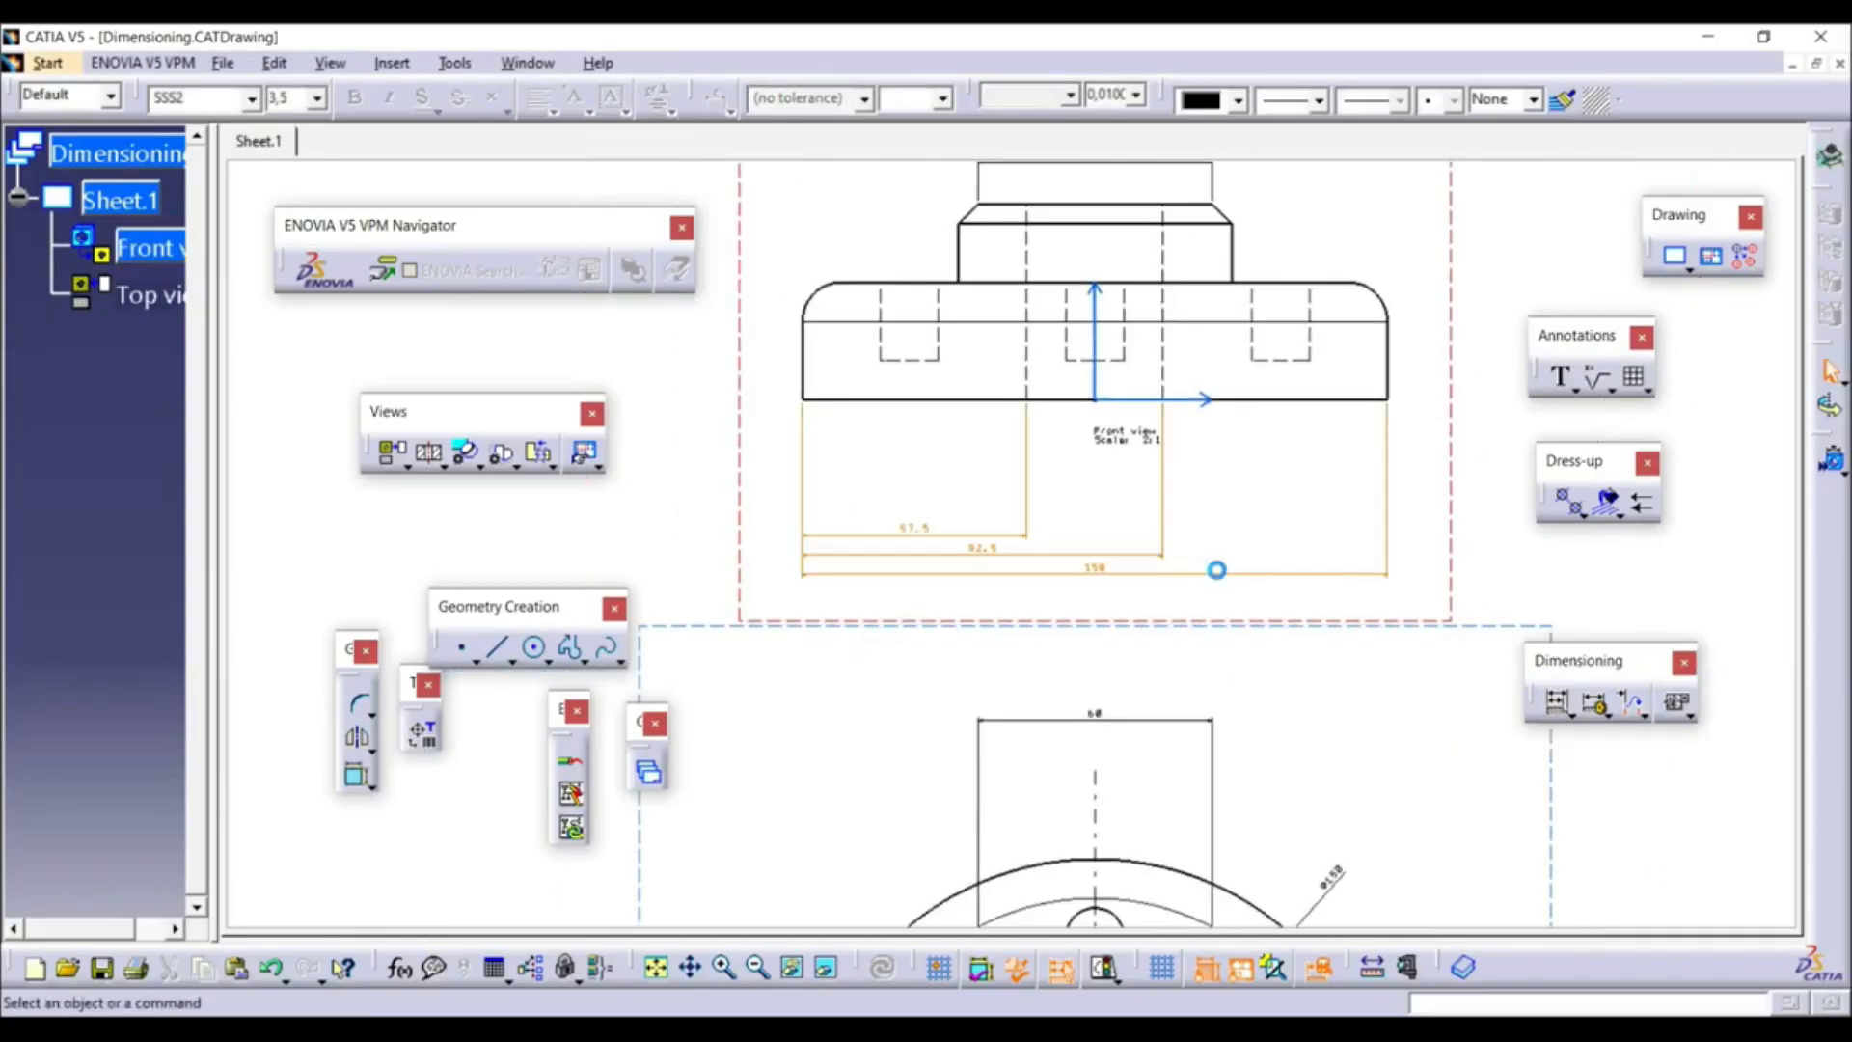
key("Delete")
Add an angle dimension between the upper-left corner's diagonal edge and the outer square's upper edge in the top view, placed inside the square
left_click(1571, 715)
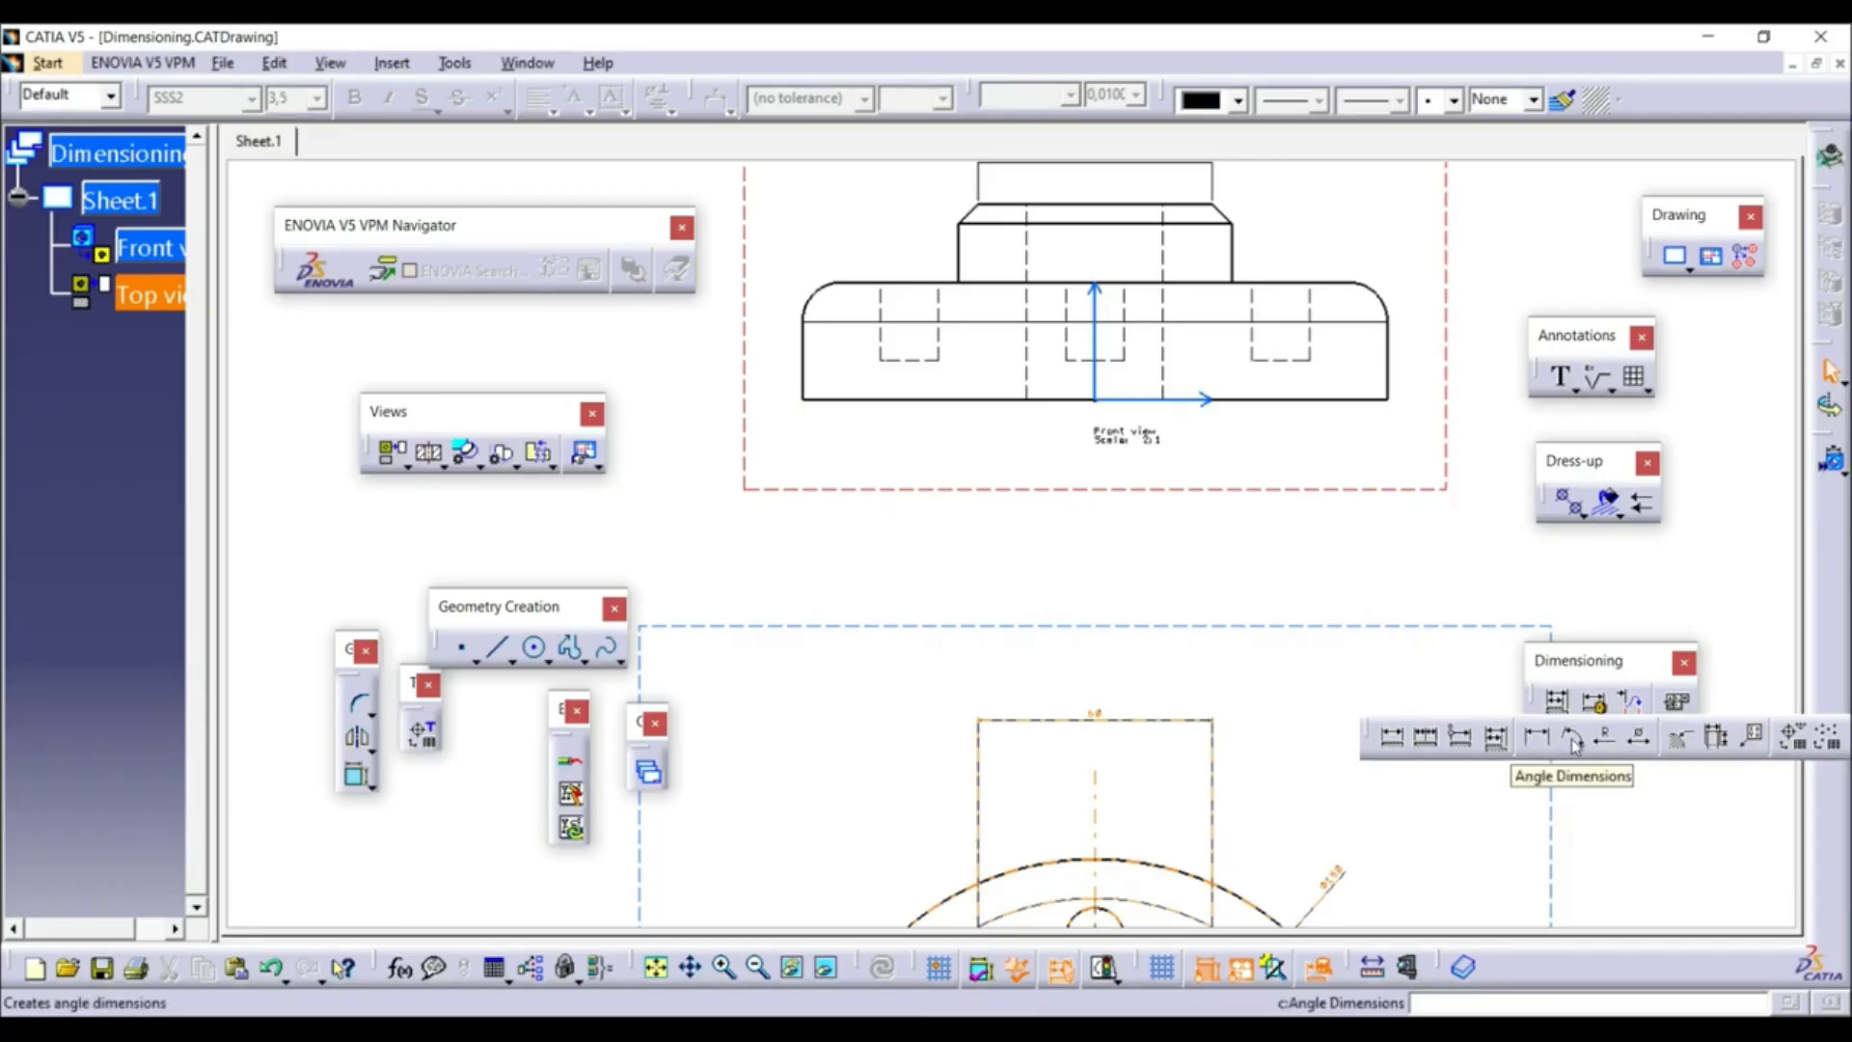
left_click(1573, 739)
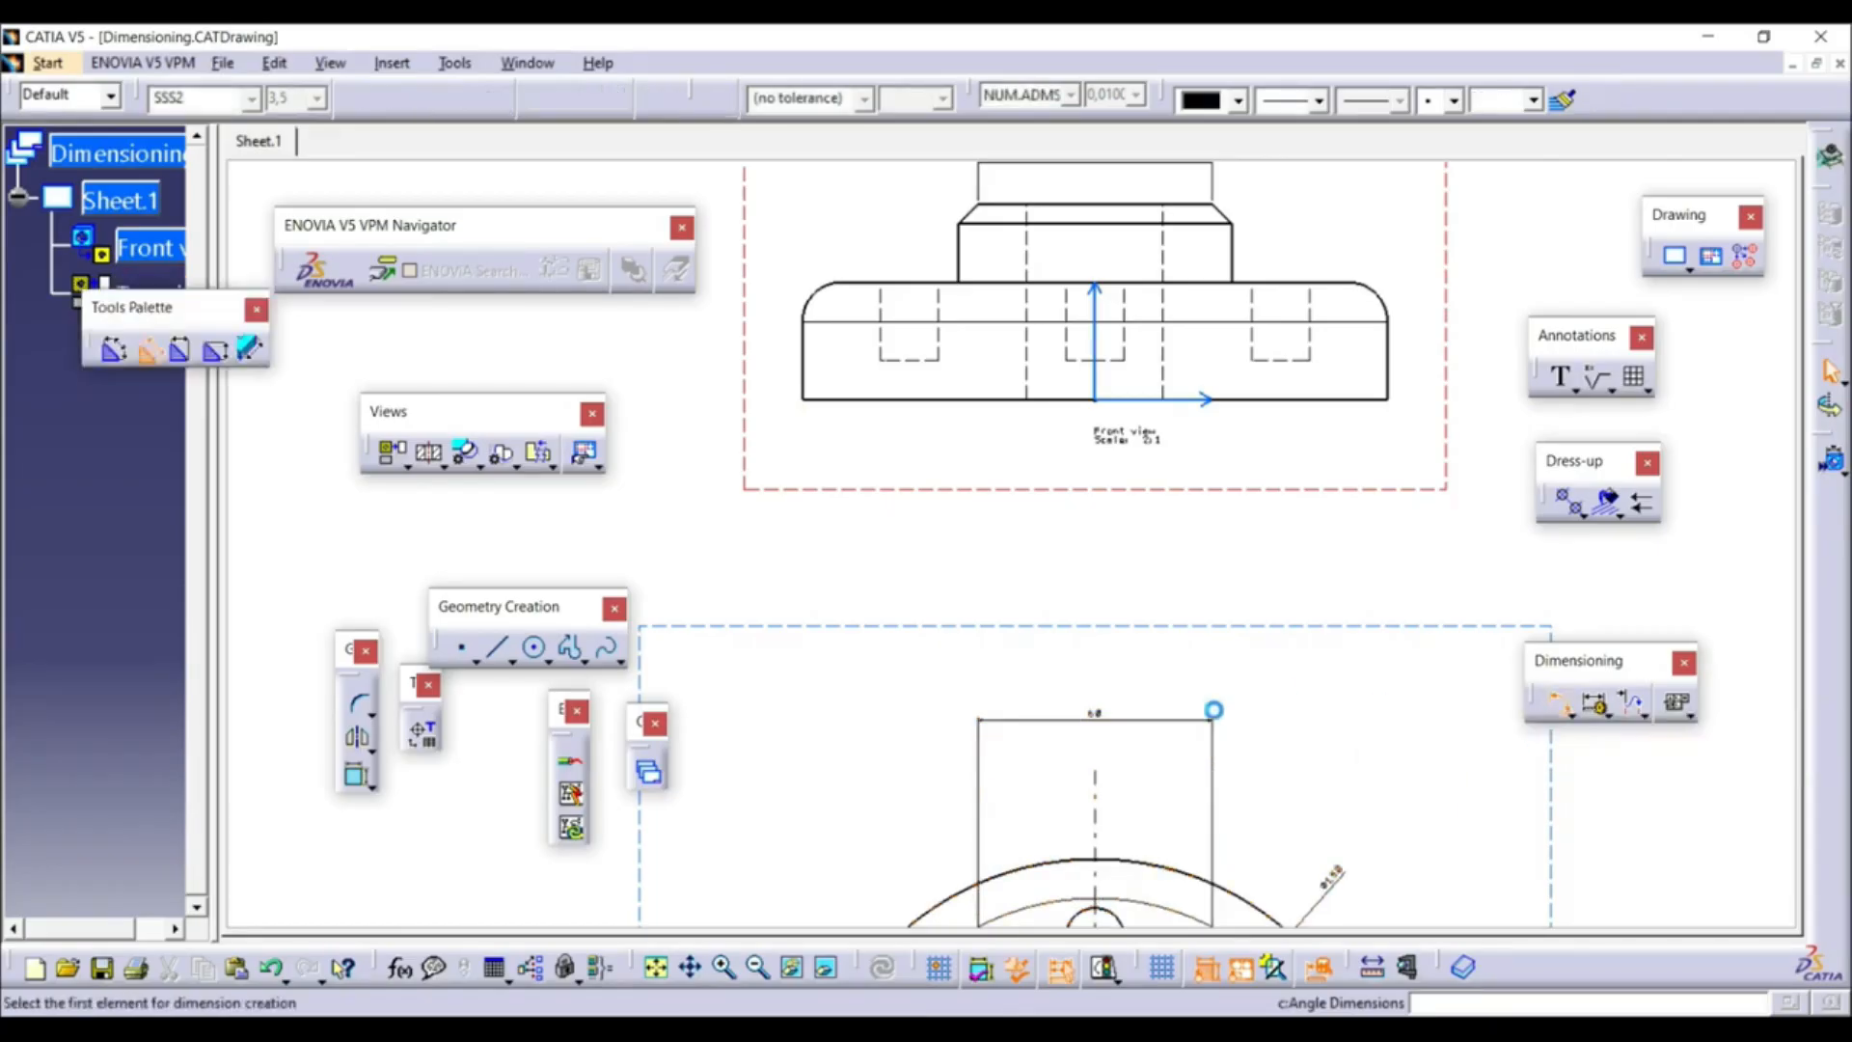
middle_click_drag(1025, 799, 1078, 243)
mouse_move(1082, 499)
middle_mouse_down("ctrl")
mouse_move(1072, 380)
mouse_move(1042, 470)
mouse_move(1048, 435)
middle_mouse_up("ctrl")
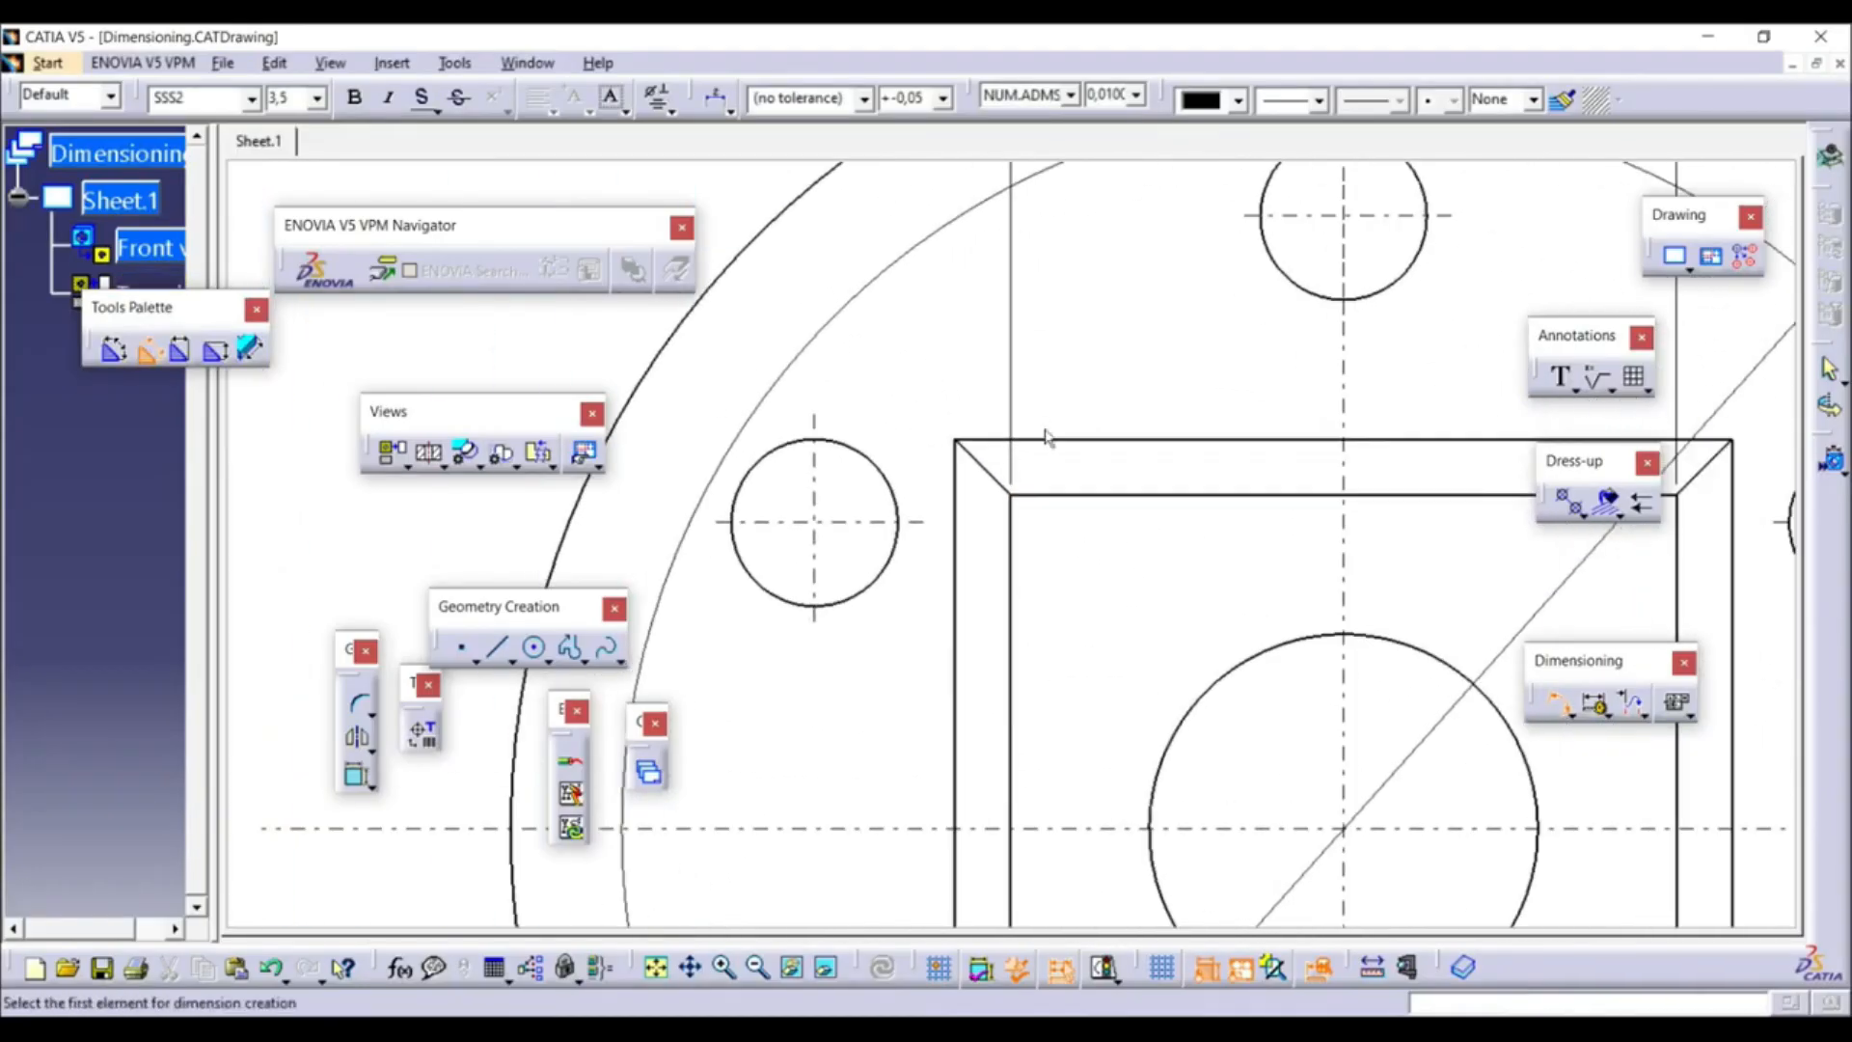
left_click(996, 475)
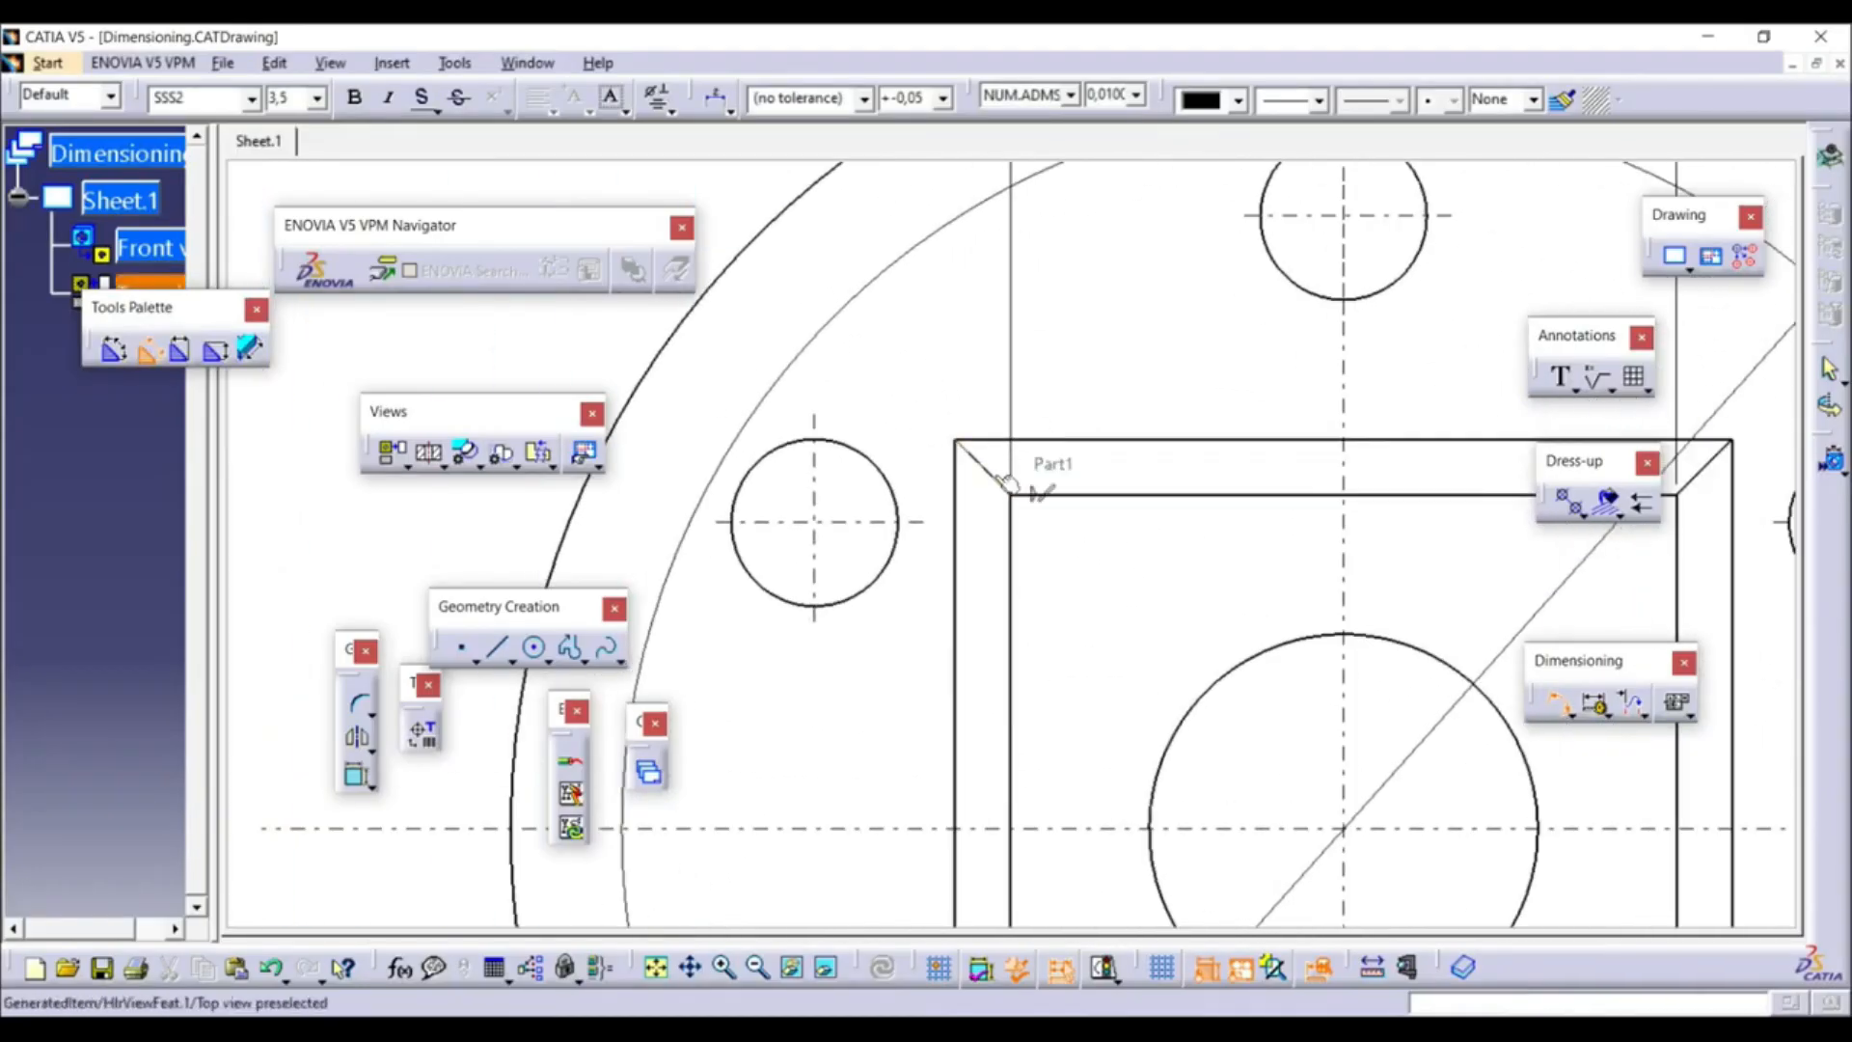
left_click(1043, 440)
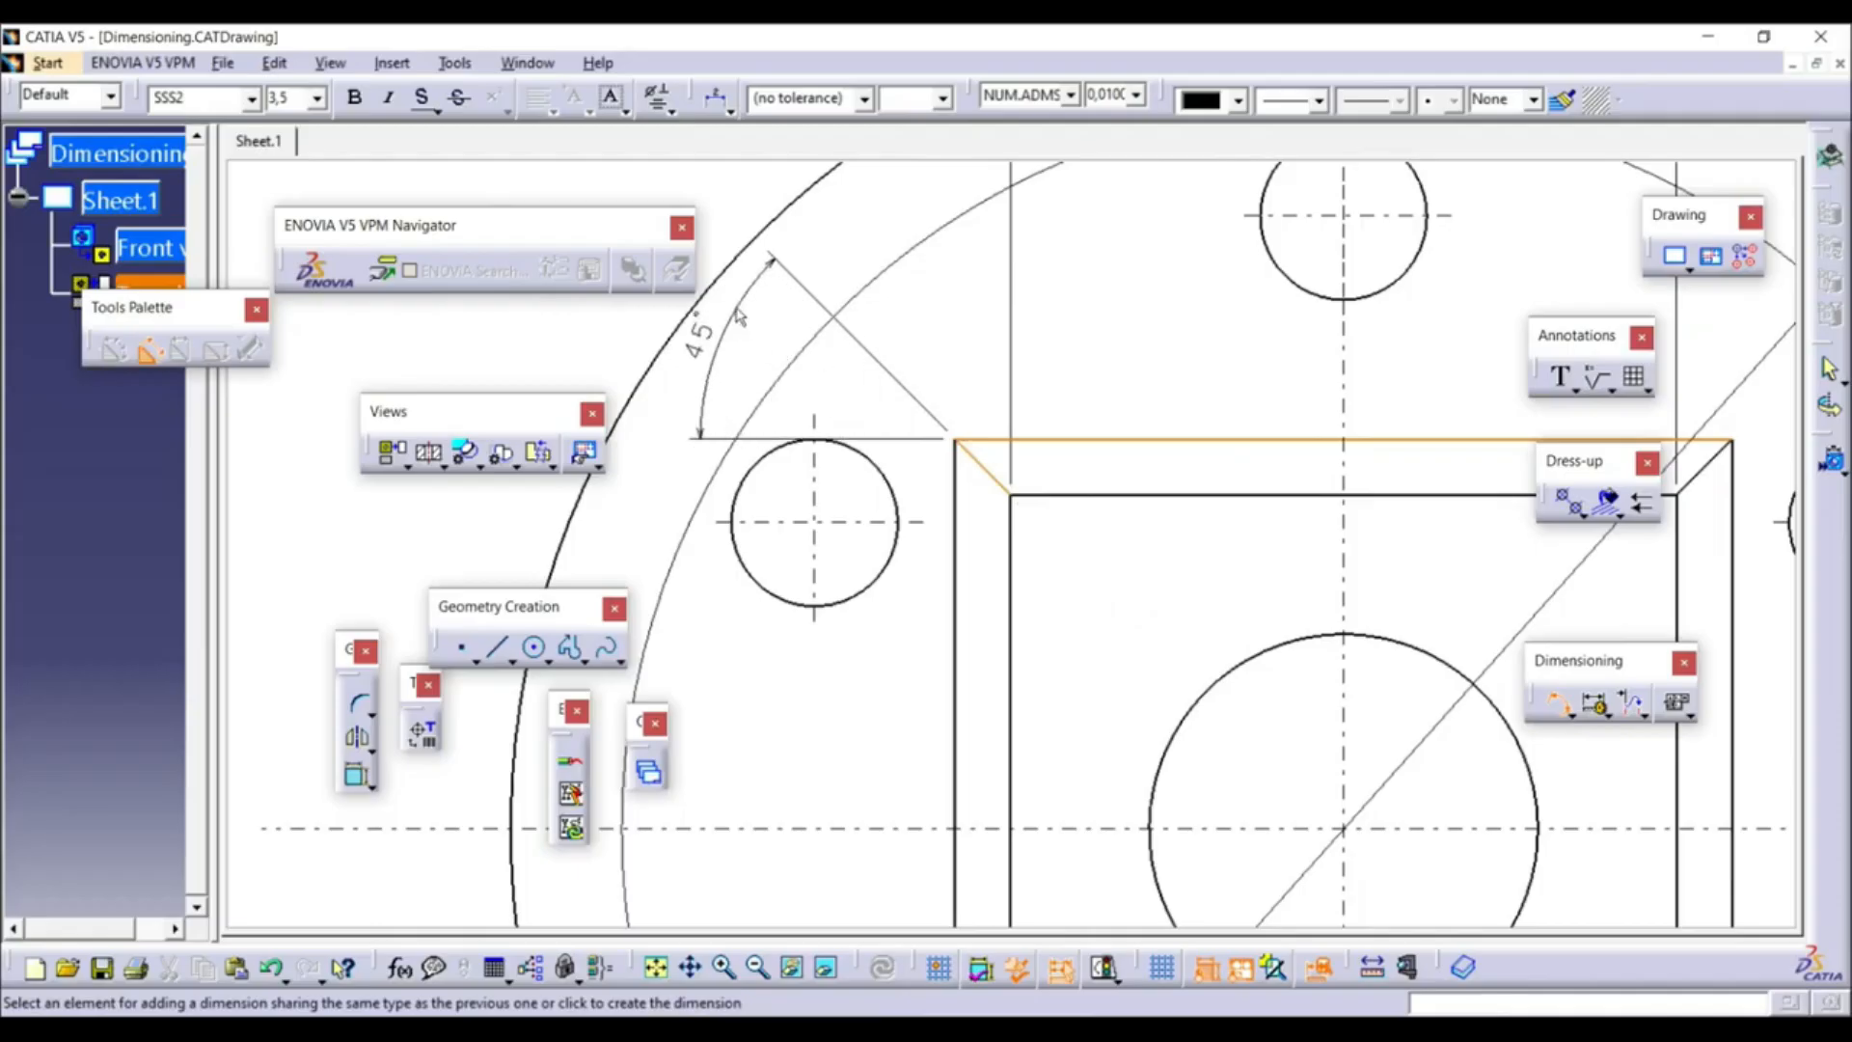
left_click(1245, 557)
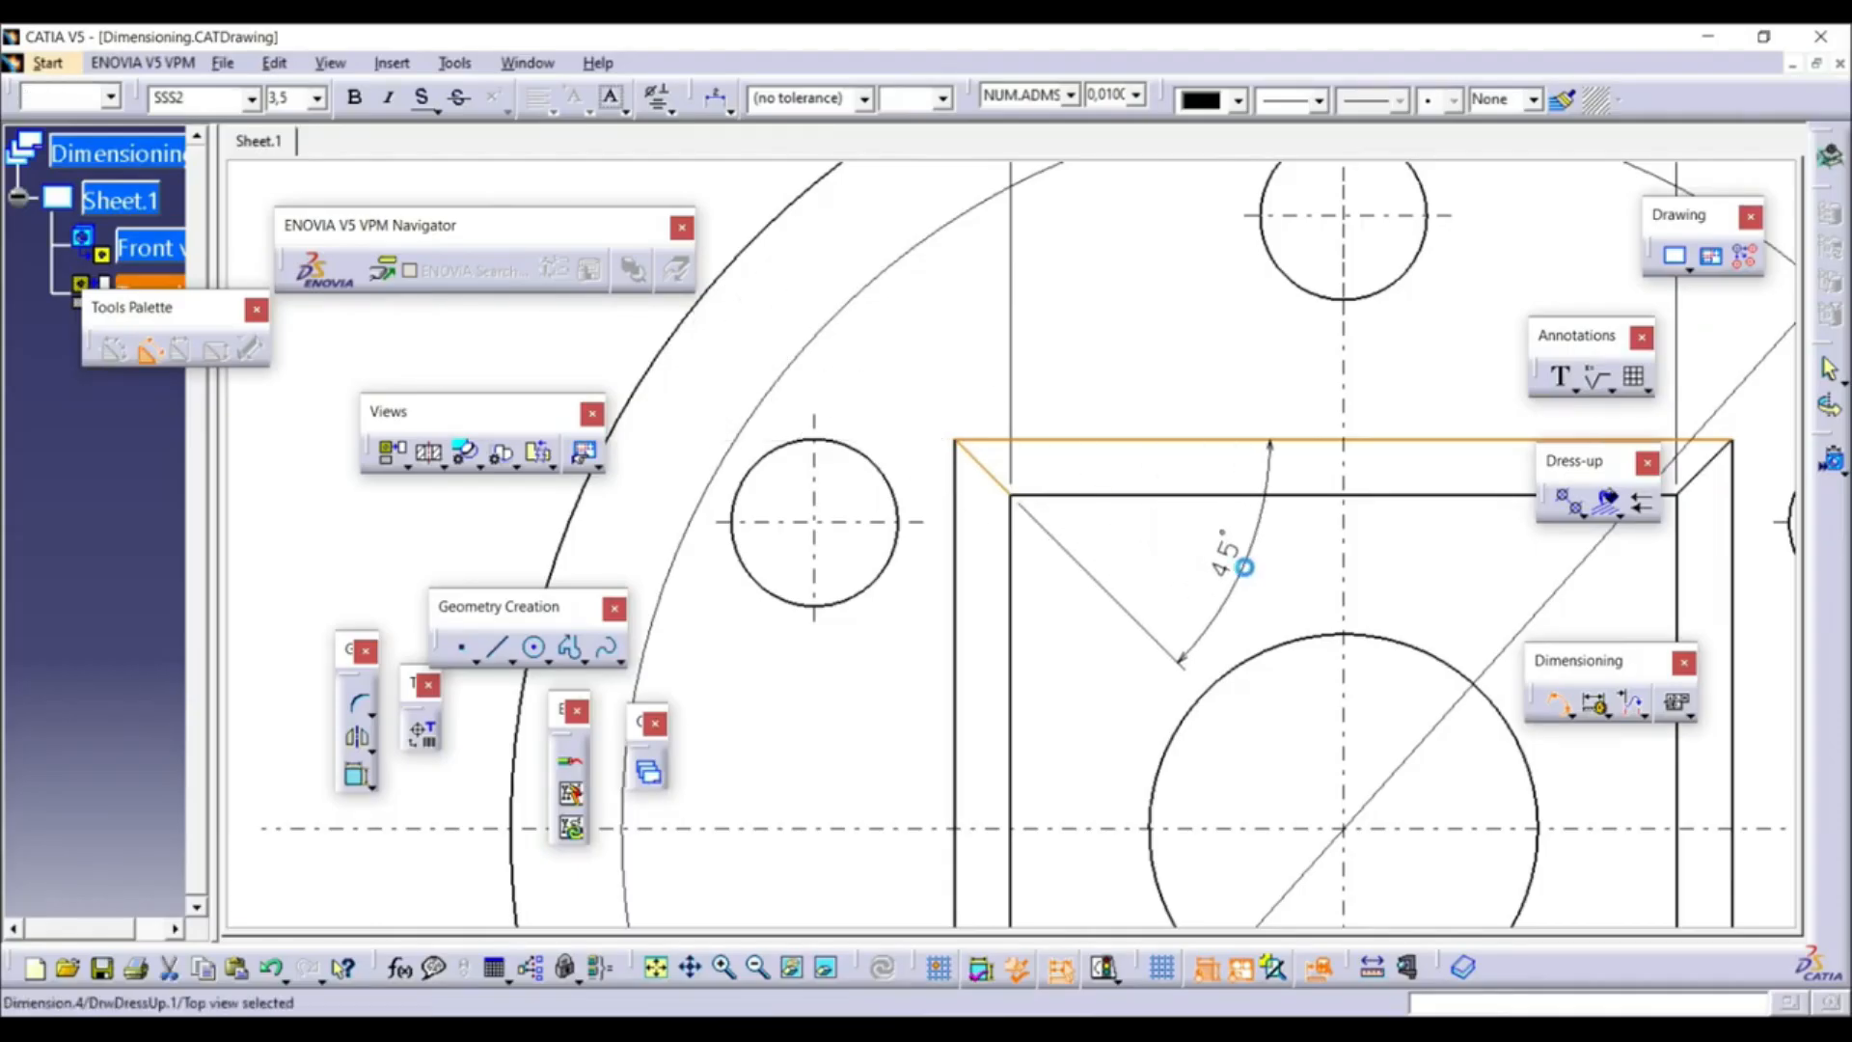
left_click(1390, 554)
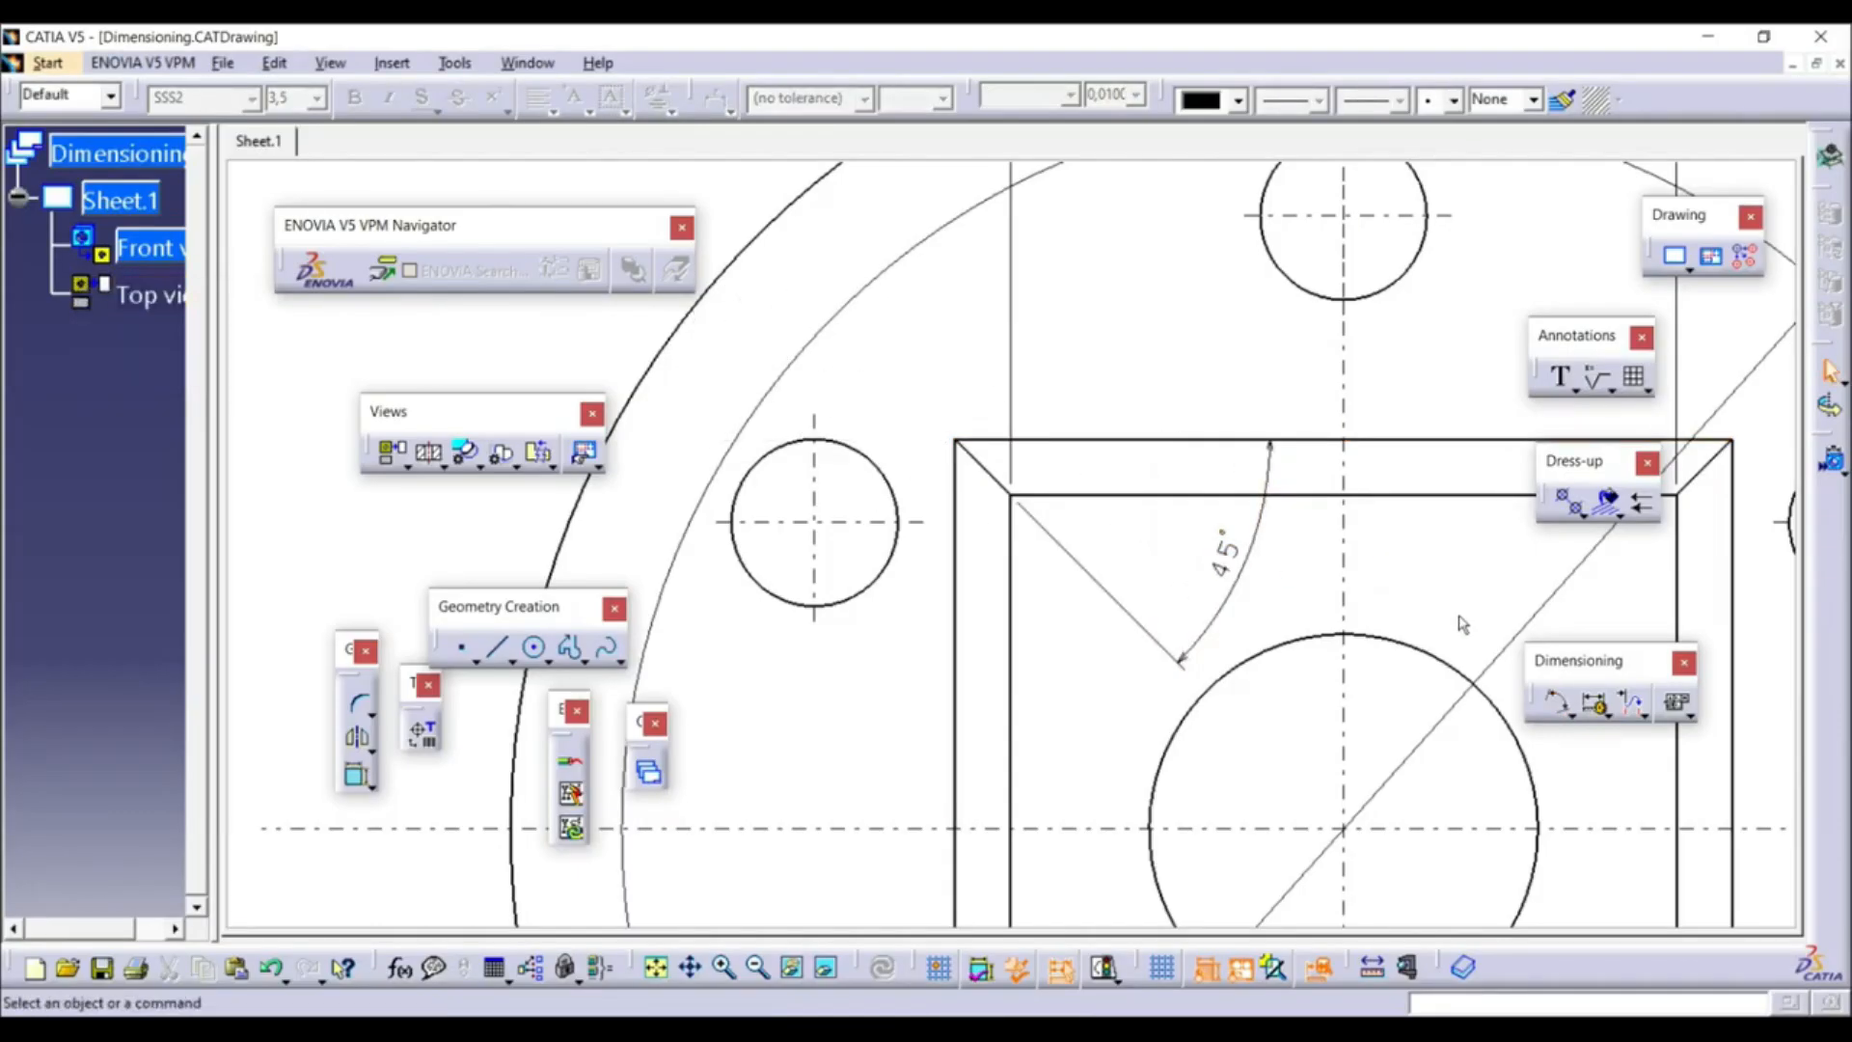
Add a radius dimension to the upper-left bolt hole in the top view, placed just outside the hole
left_click(1572, 715)
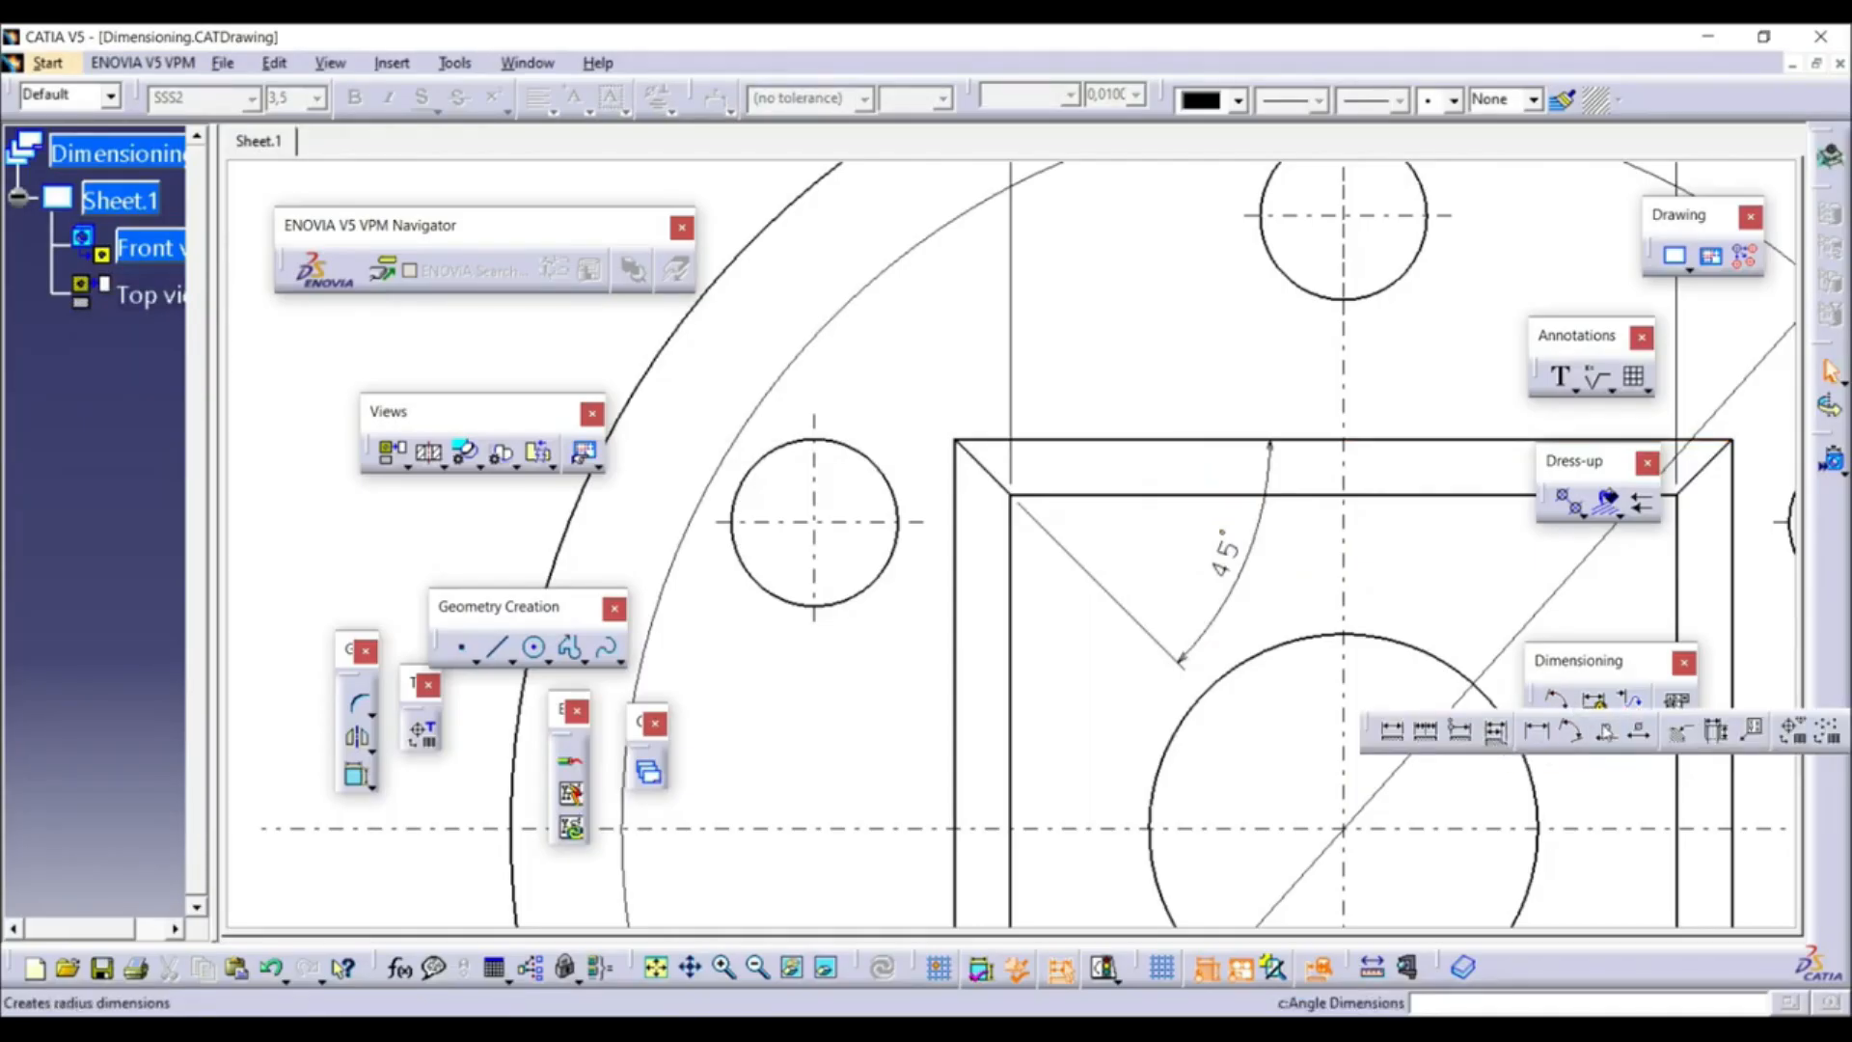
left_click(1569, 731)
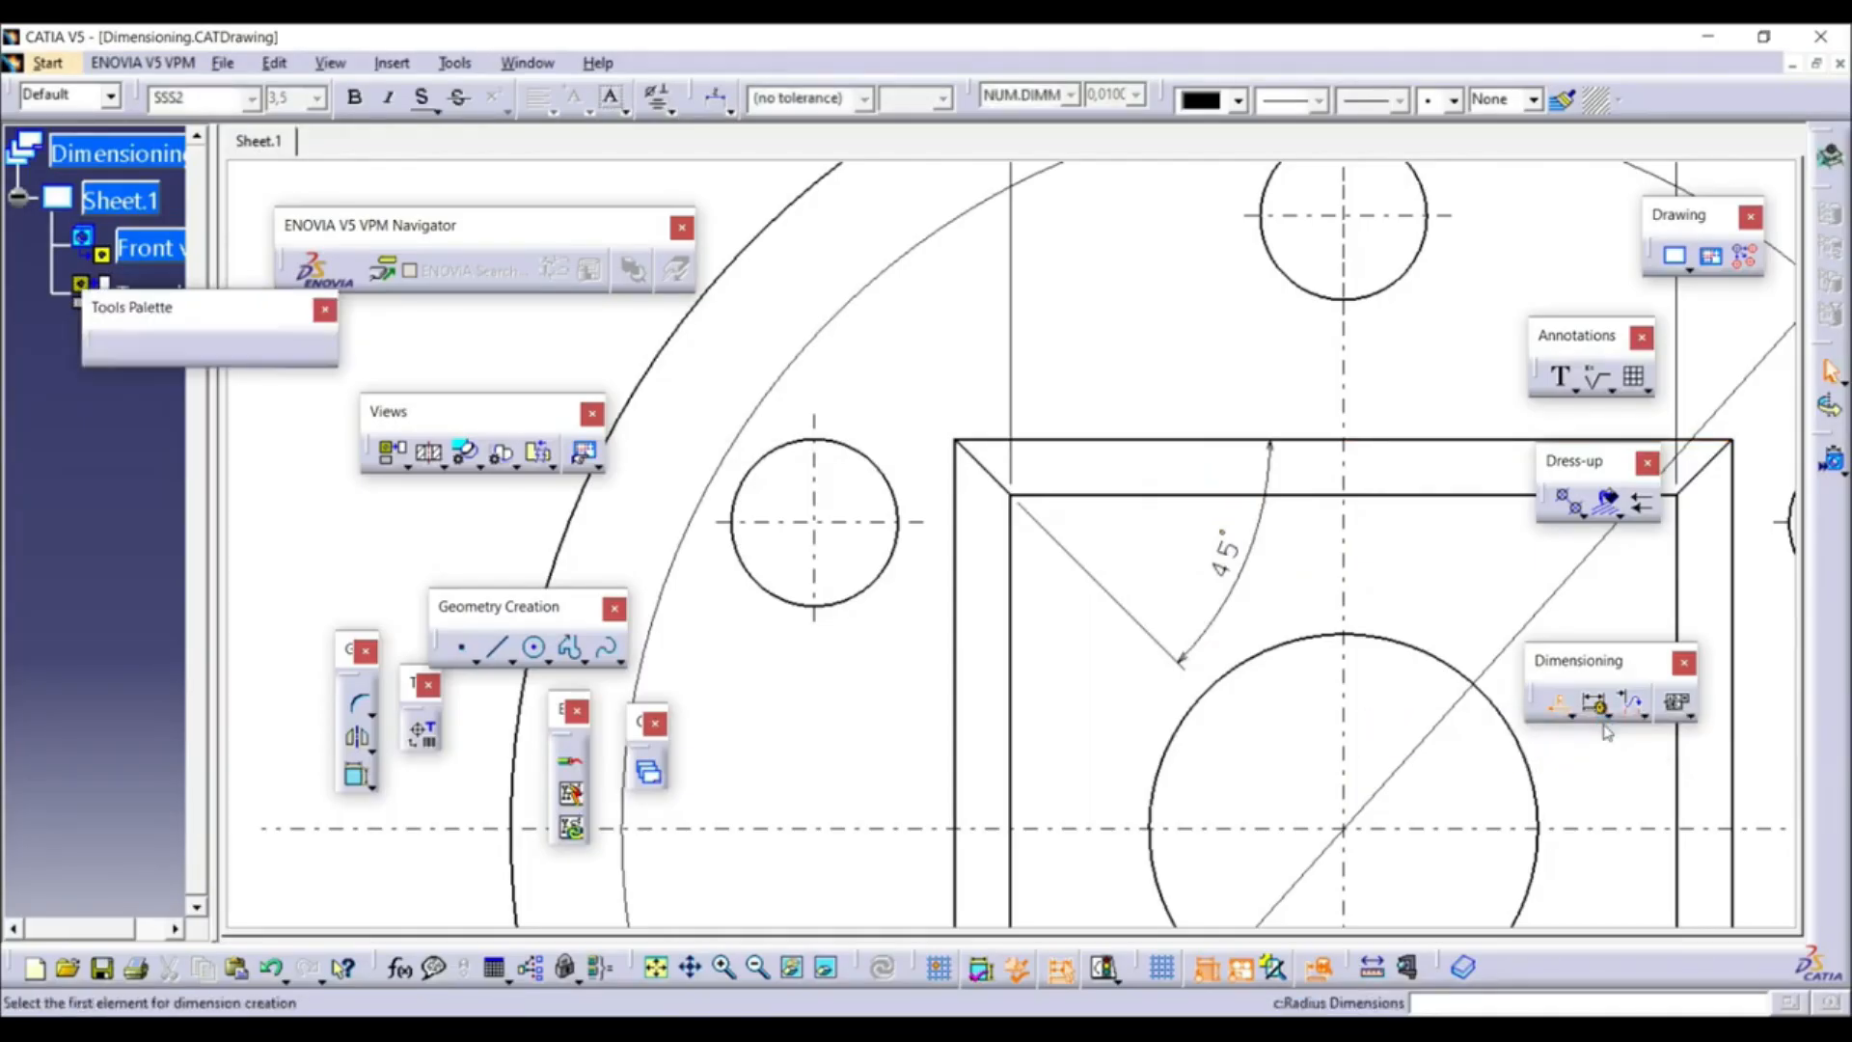
left_click(861, 454)
left_click(913, 388)
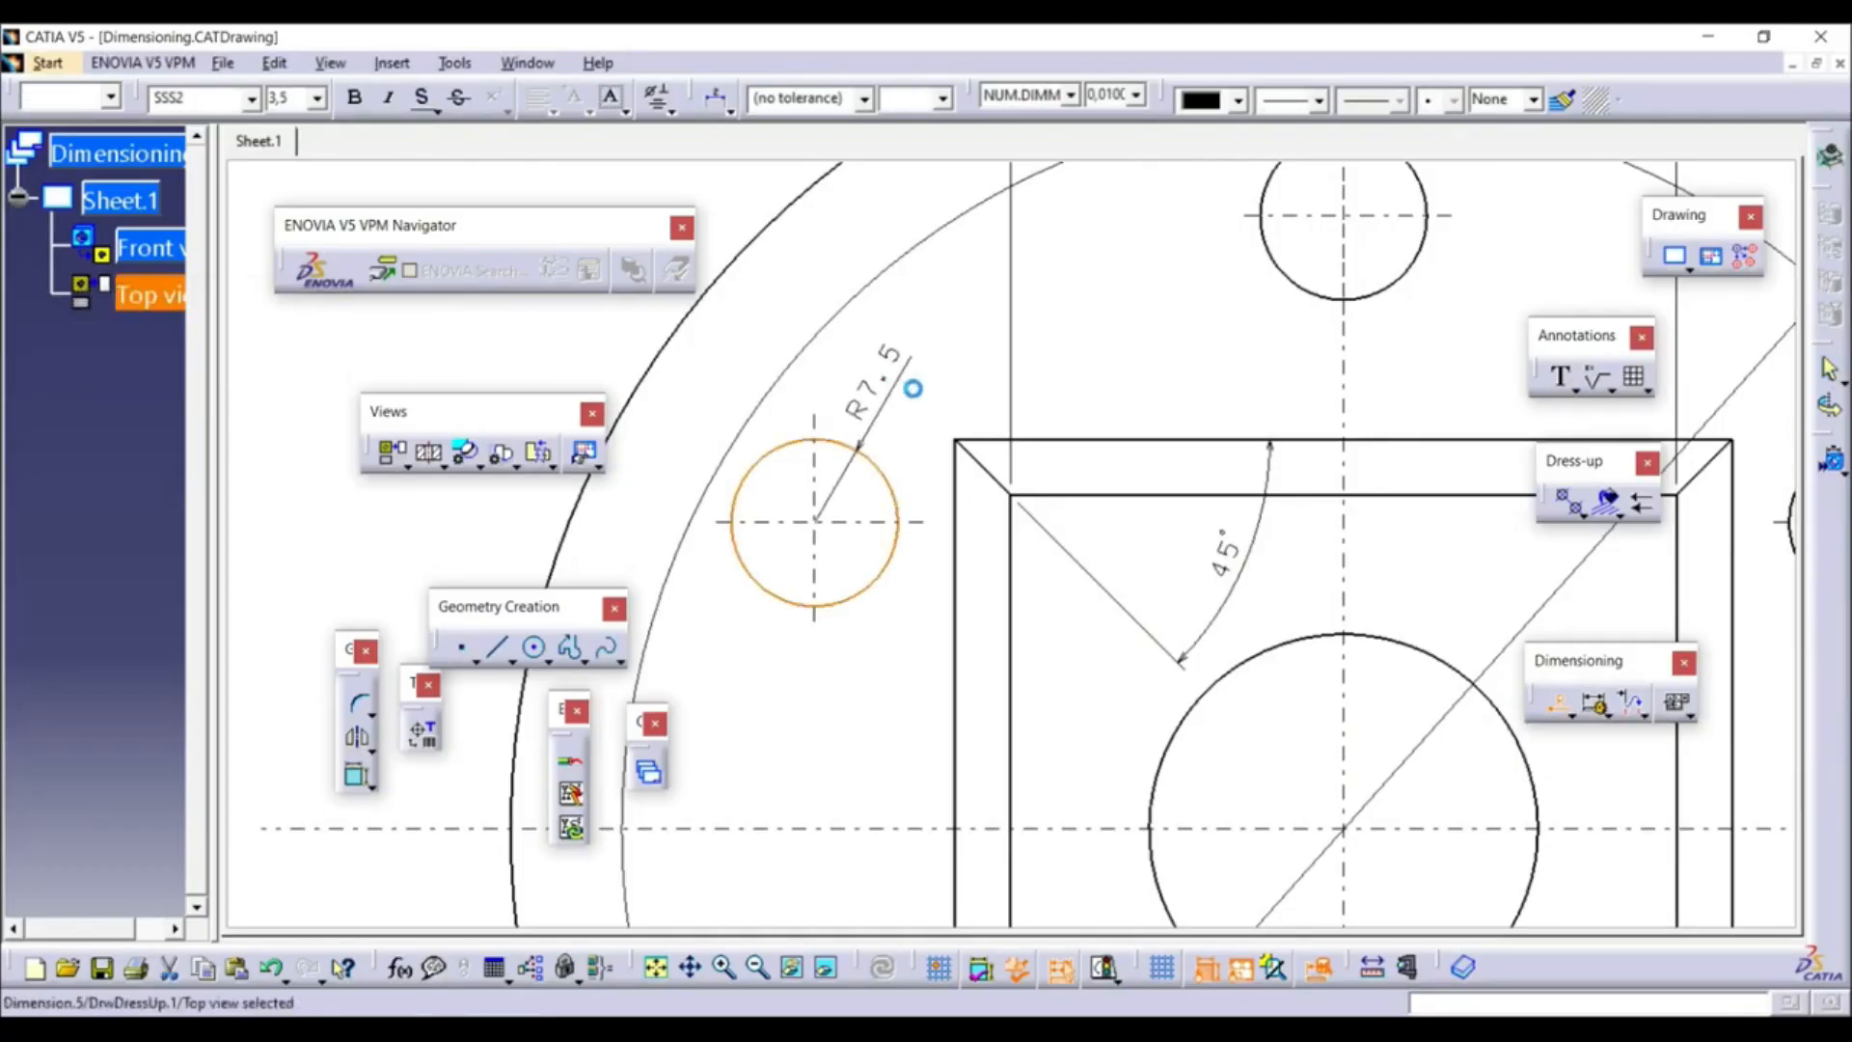
left_click(921, 397)
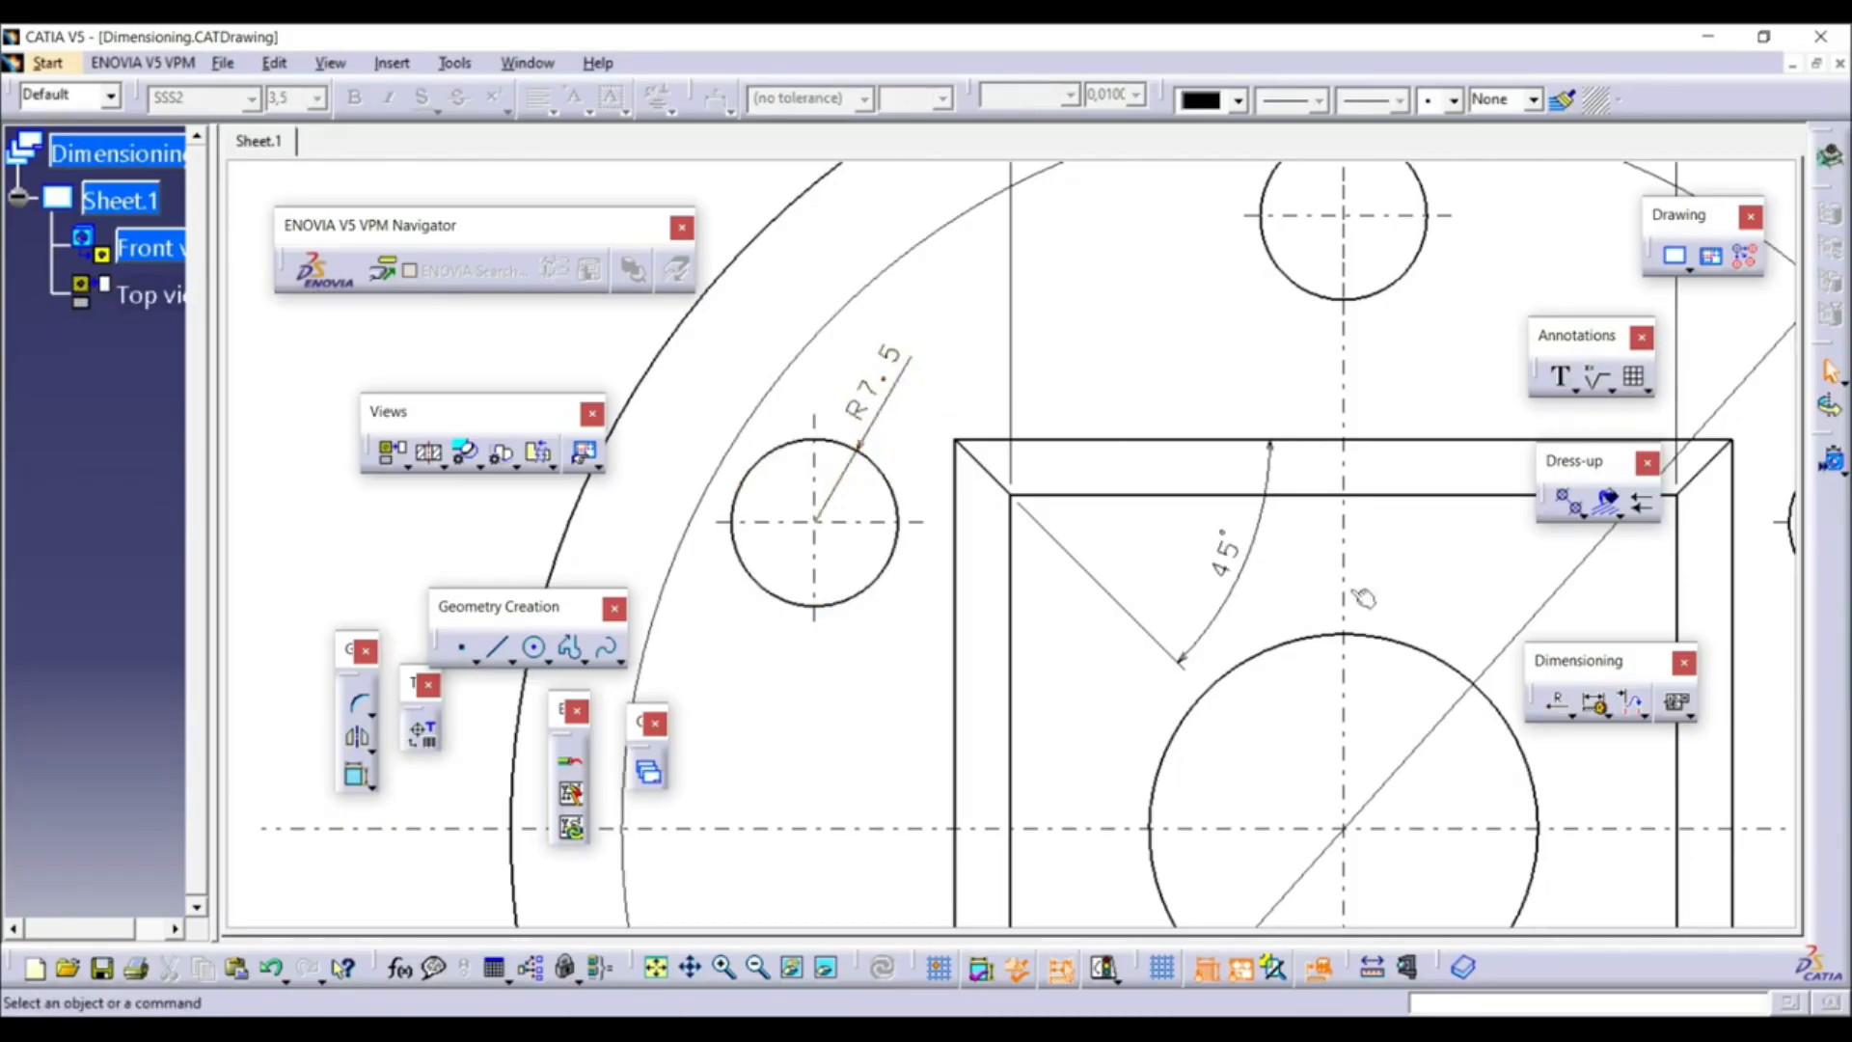
Add a diameter dimension to the uppermost bolt hole in the top view, with its text on the hole's lower-left side
left_click(1575, 714)
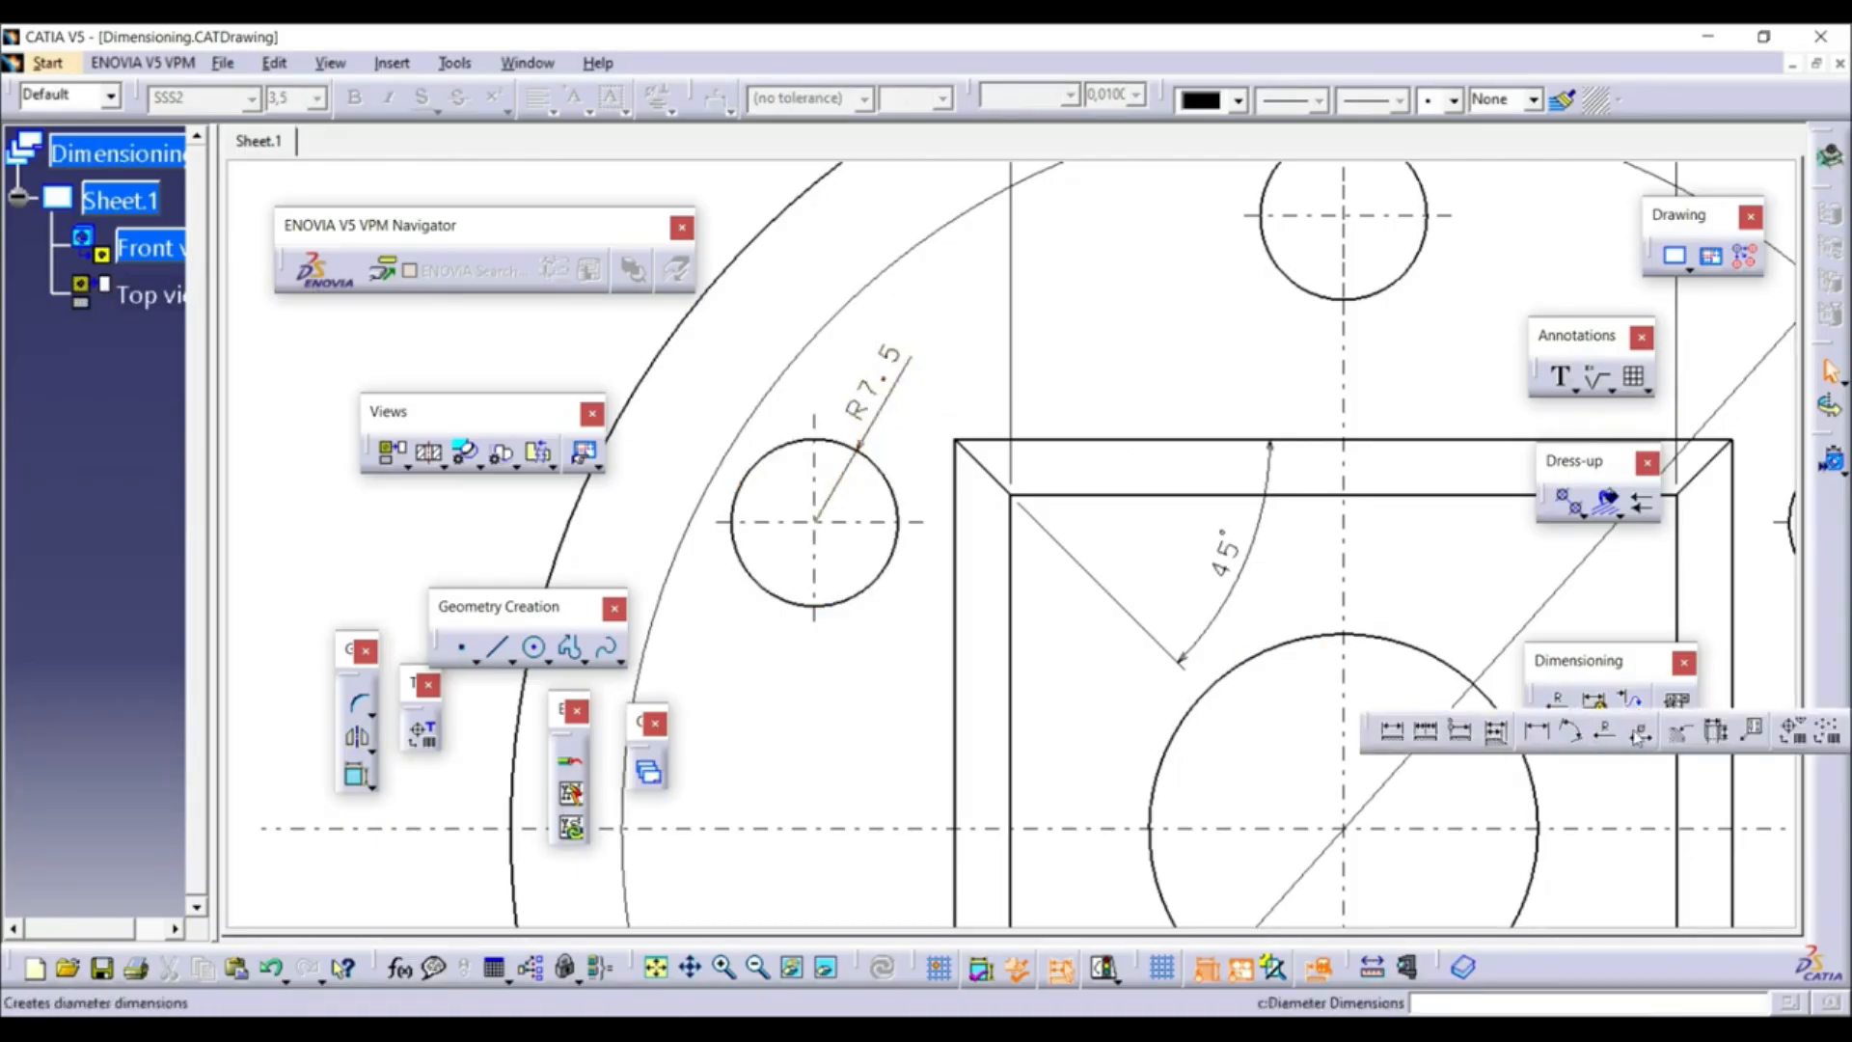
left_click(1640, 735)
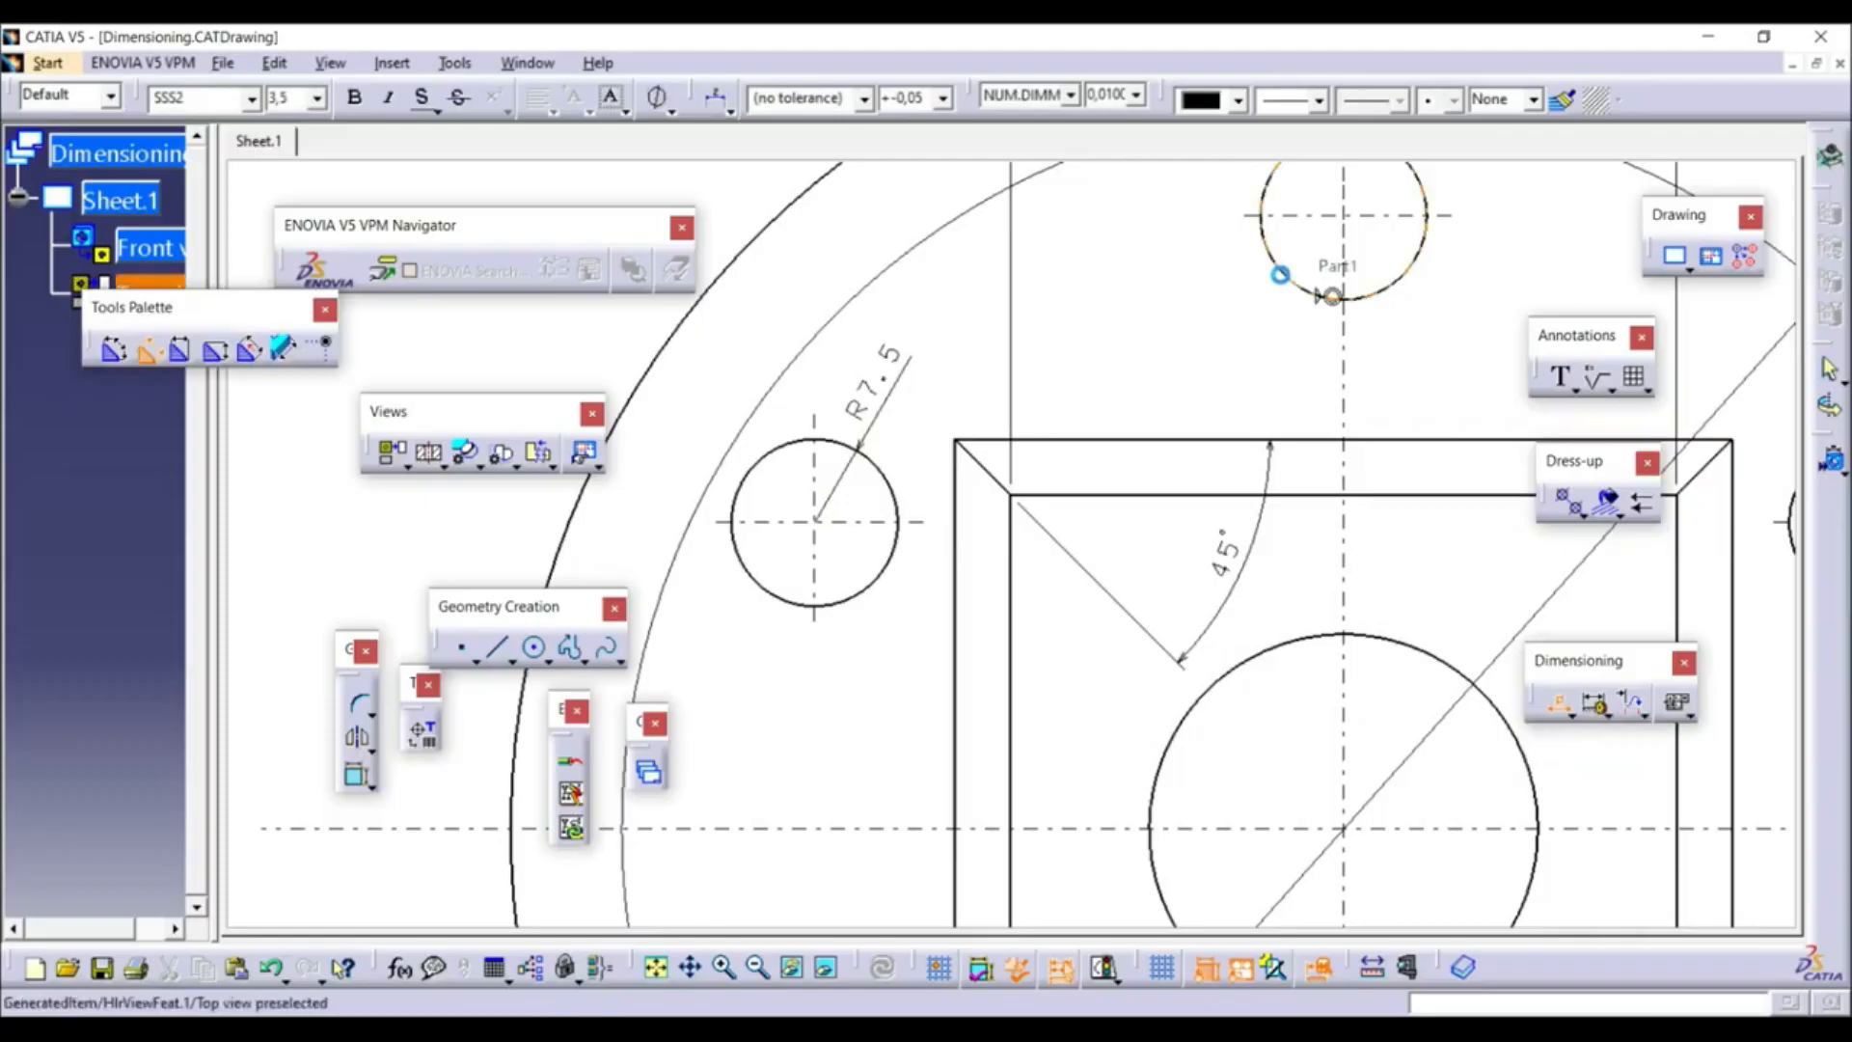
left_click(1296, 285)
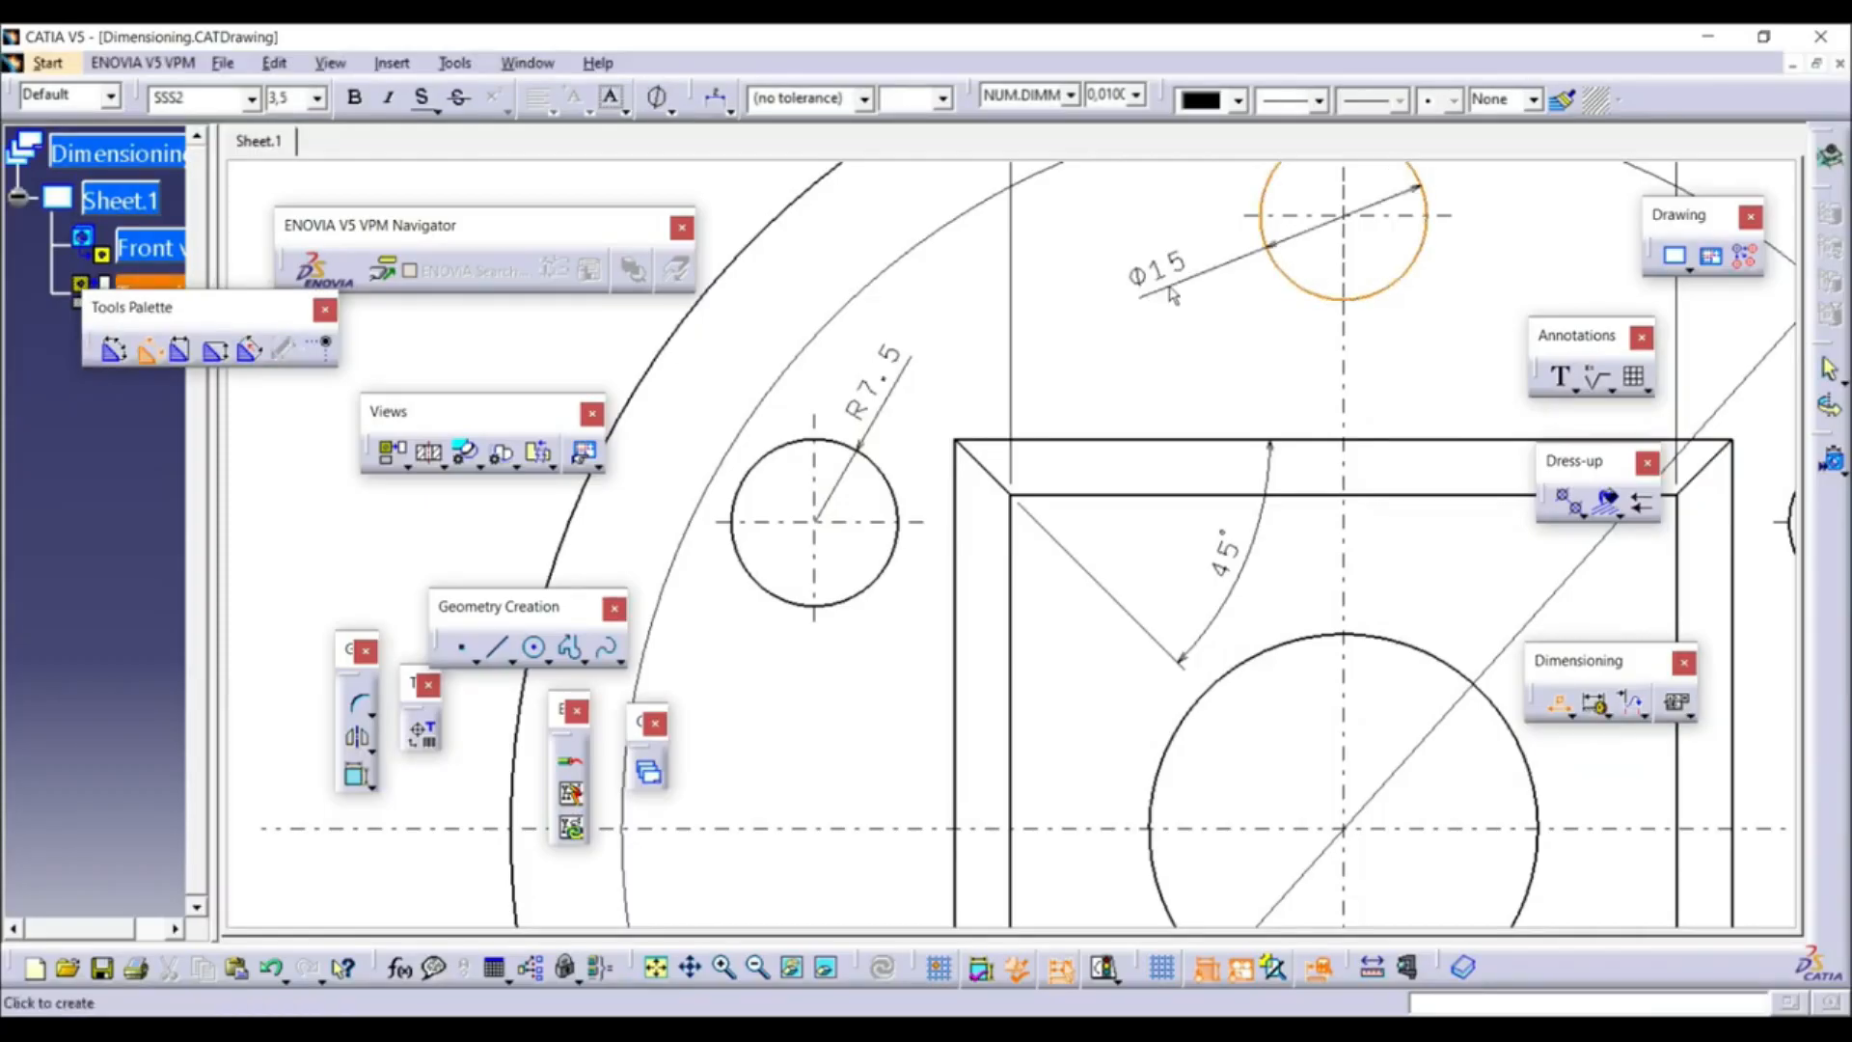
left_click(1172, 314)
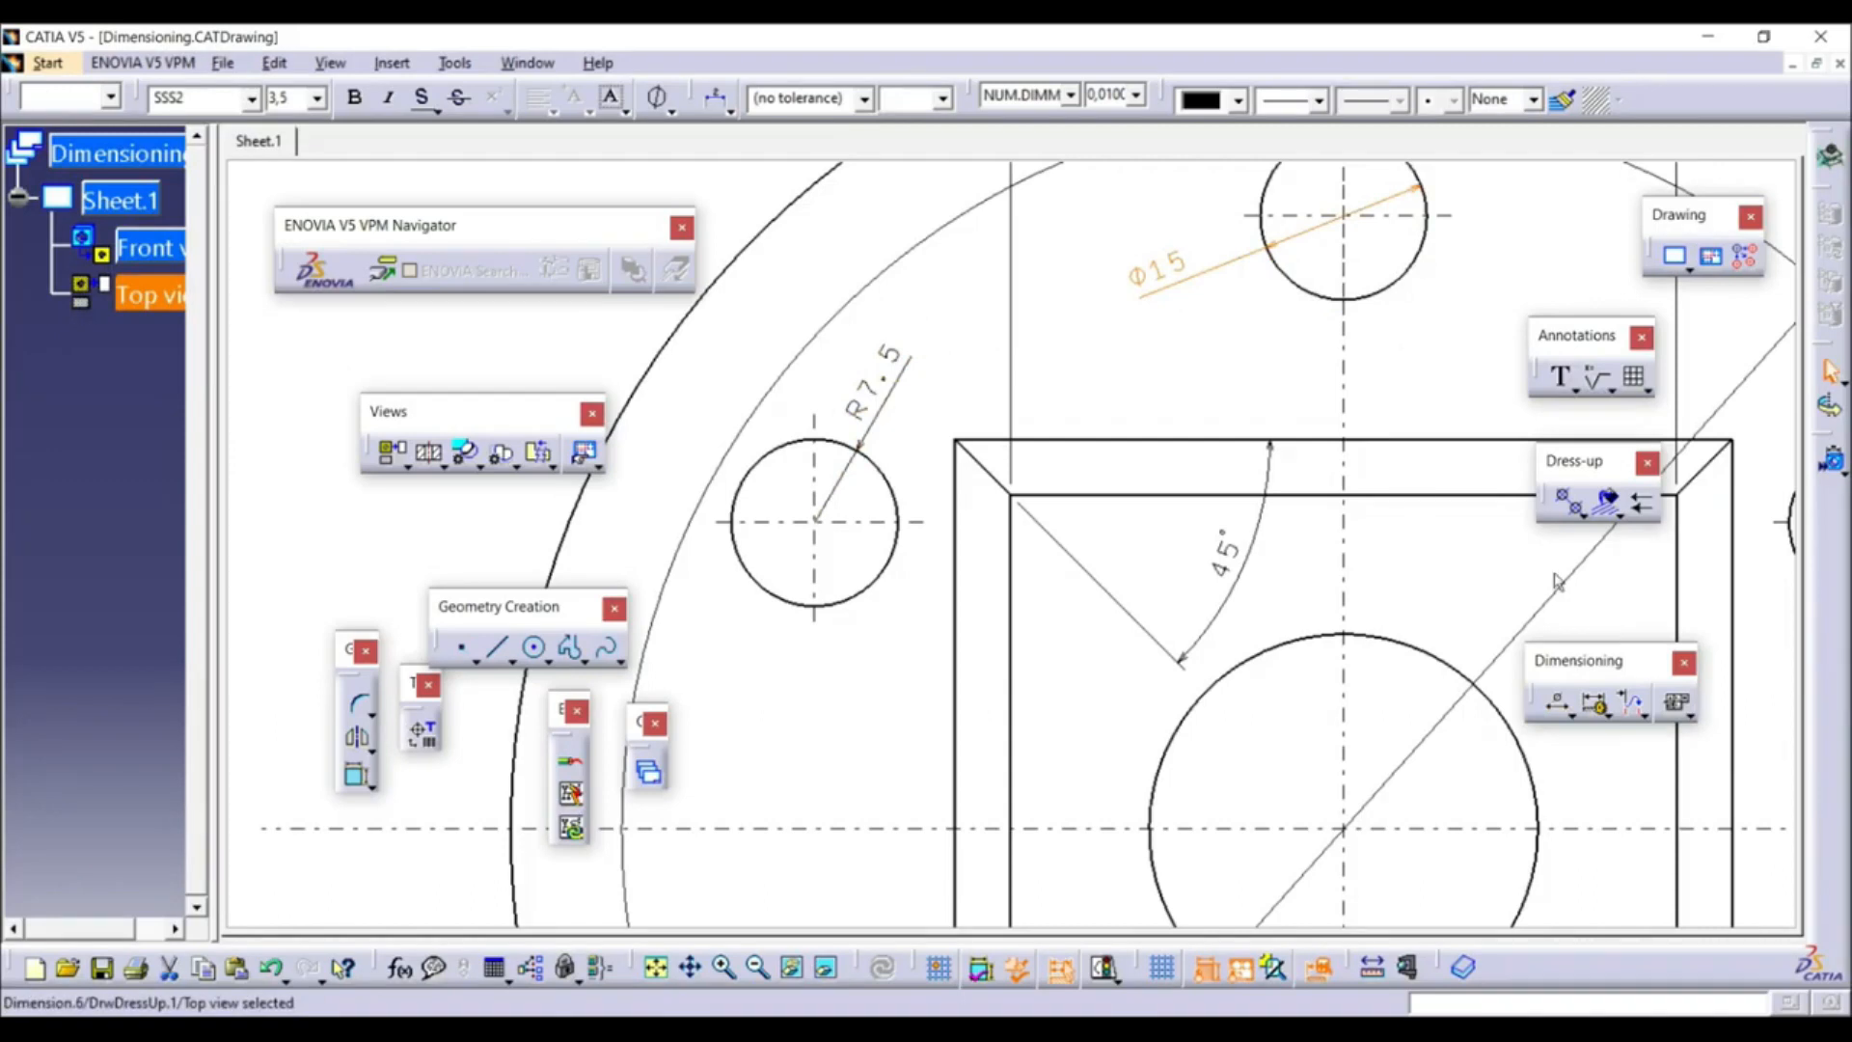
Add a chamfer dimension in Length x Length format to the boss's upper-left chamfer in the front view
left_click(1582, 715)
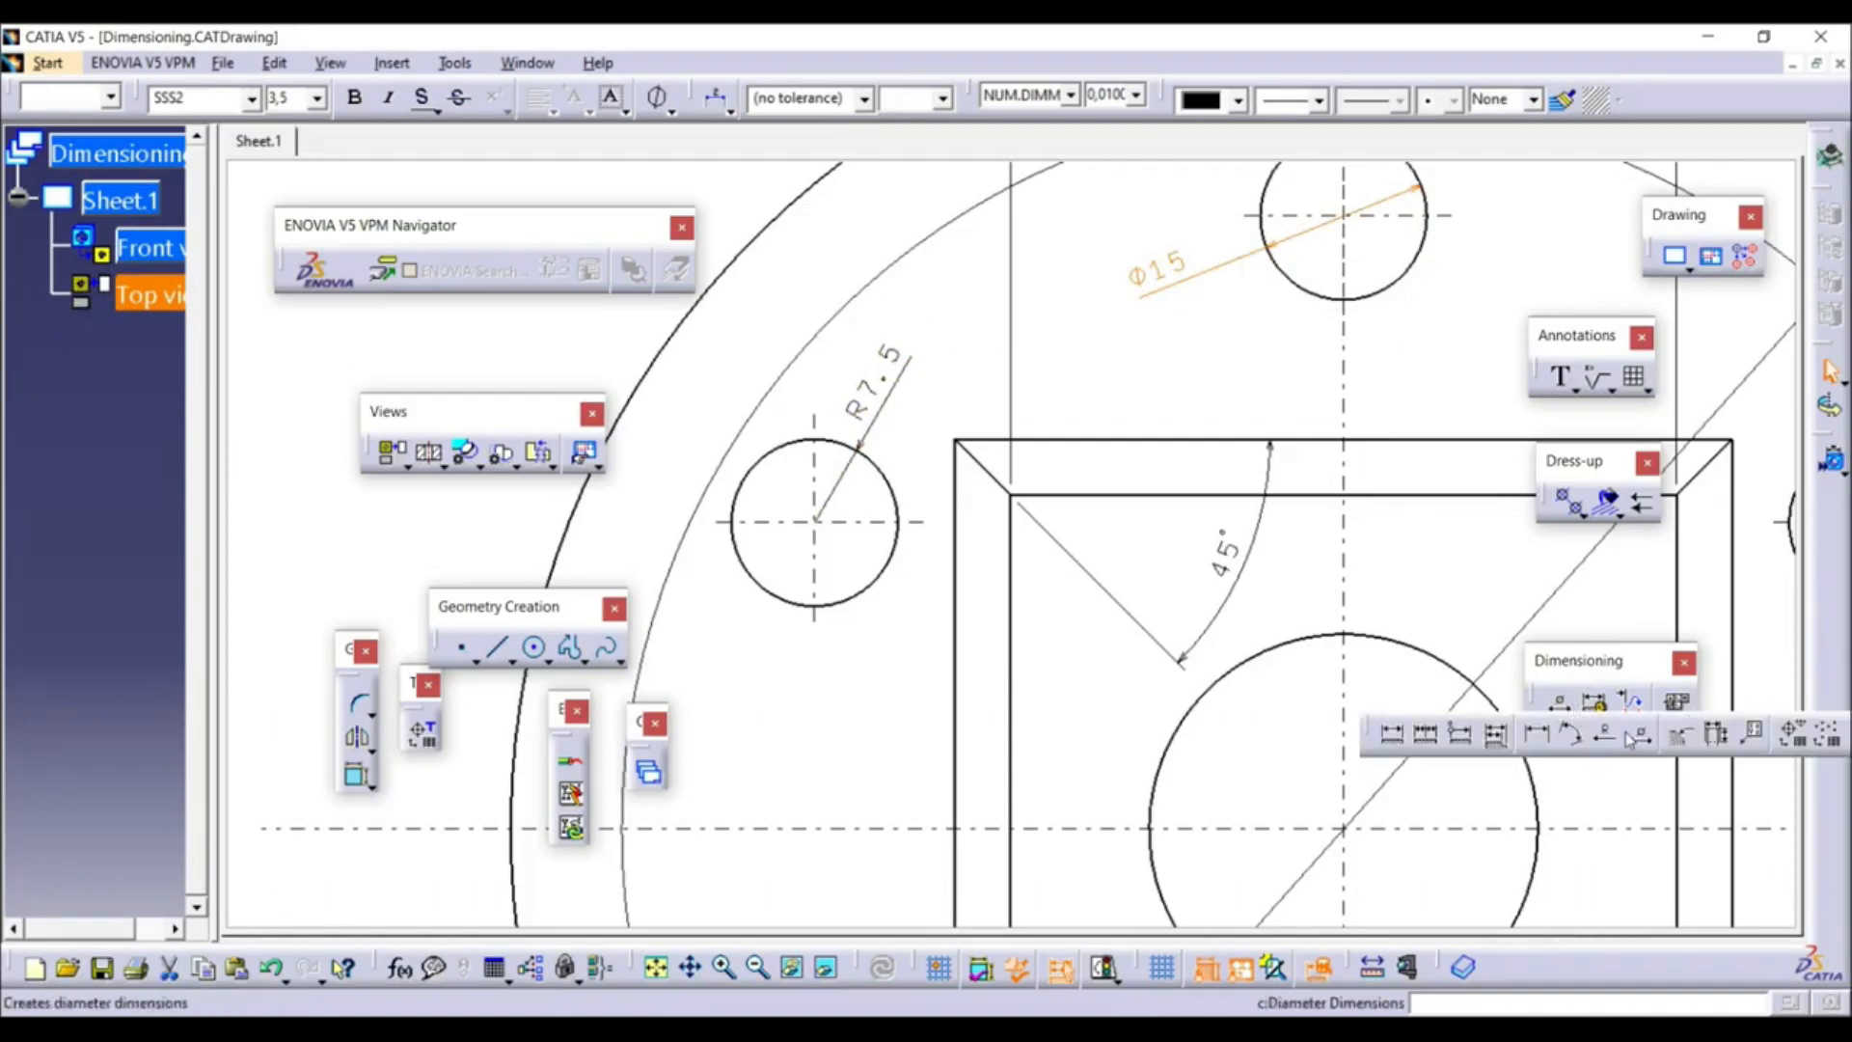
left_click(1684, 739)
mouse_move(1086, 289)
middle_mouse_down()
mouse_move(1087, 639)
mouse_move(1117, 732)
middle_mouse_up()
middle_click_drag(1110, 226, 1126, 728)
mouse_move(1055, 297)
middle_mouse_down()
mouse_move(1070, 418)
mouse_move(1062, 276)
middle_mouse_up()
middle_click_drag(1151, 256, 1079, 480)
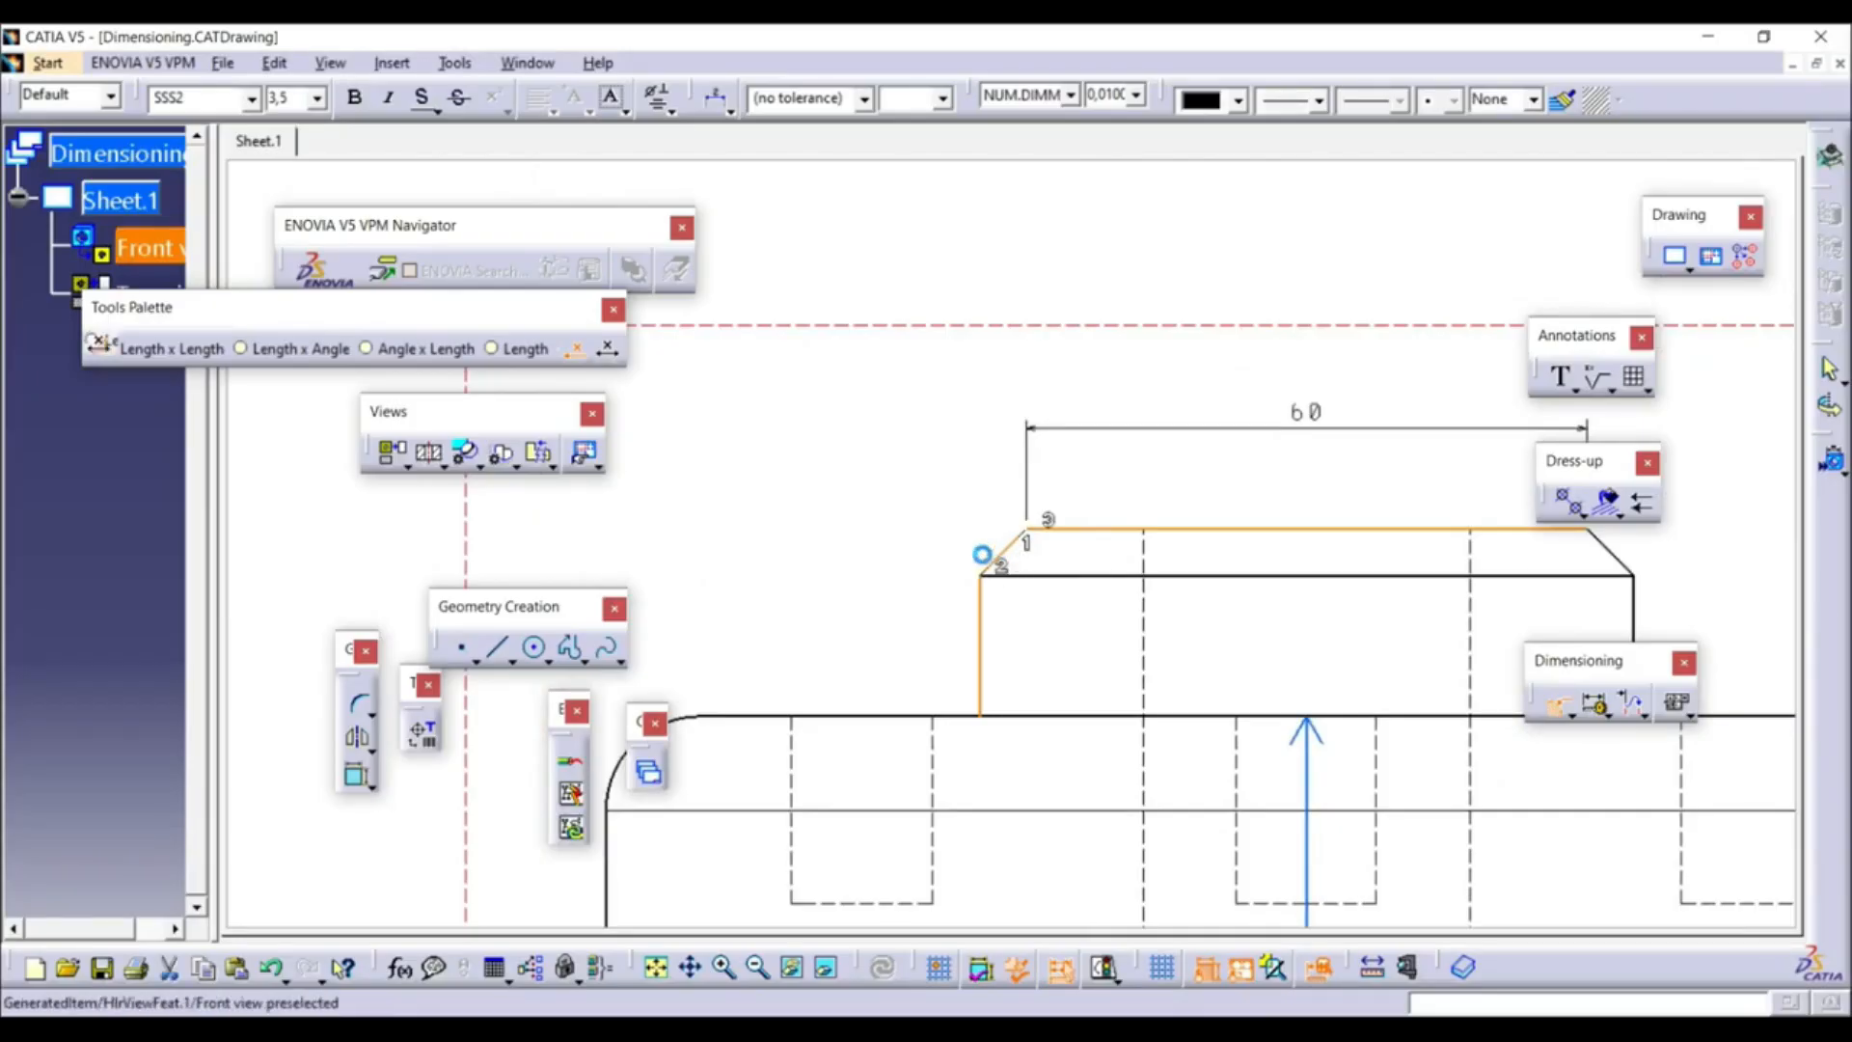
left_click(990, 564)
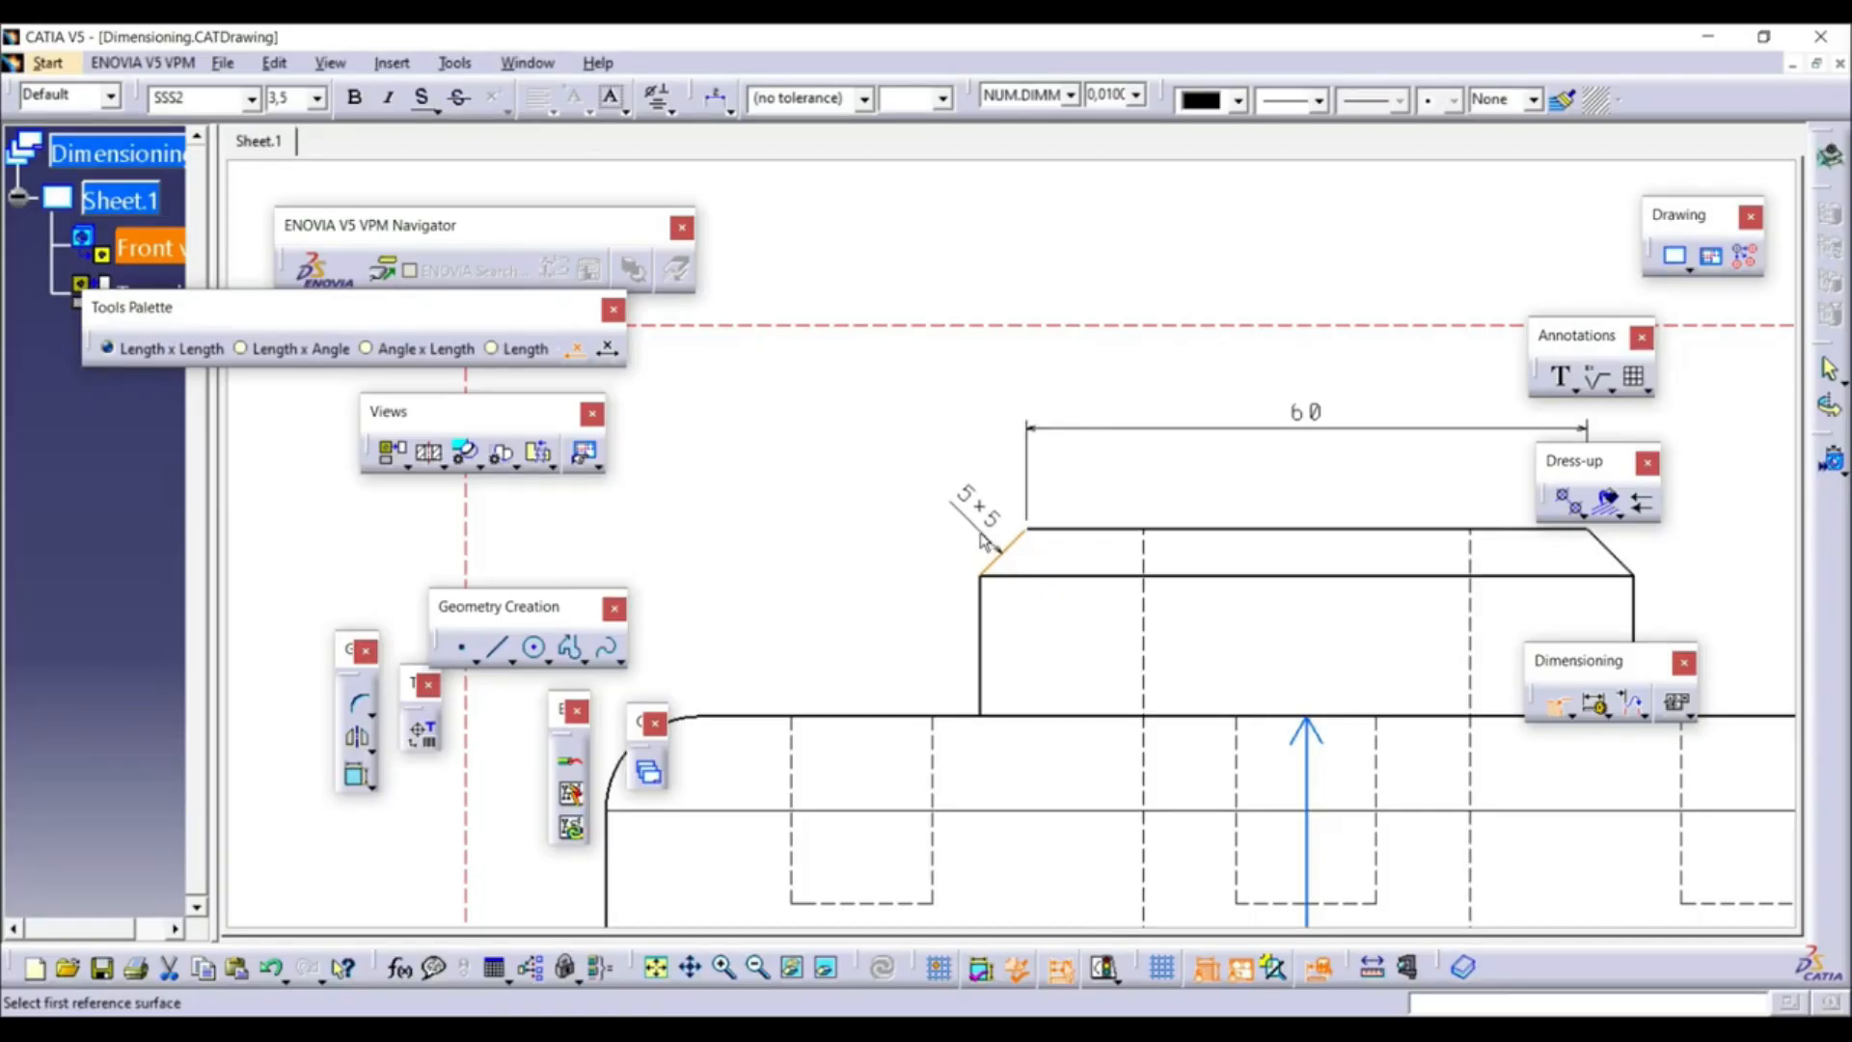
left_click(982, 541)
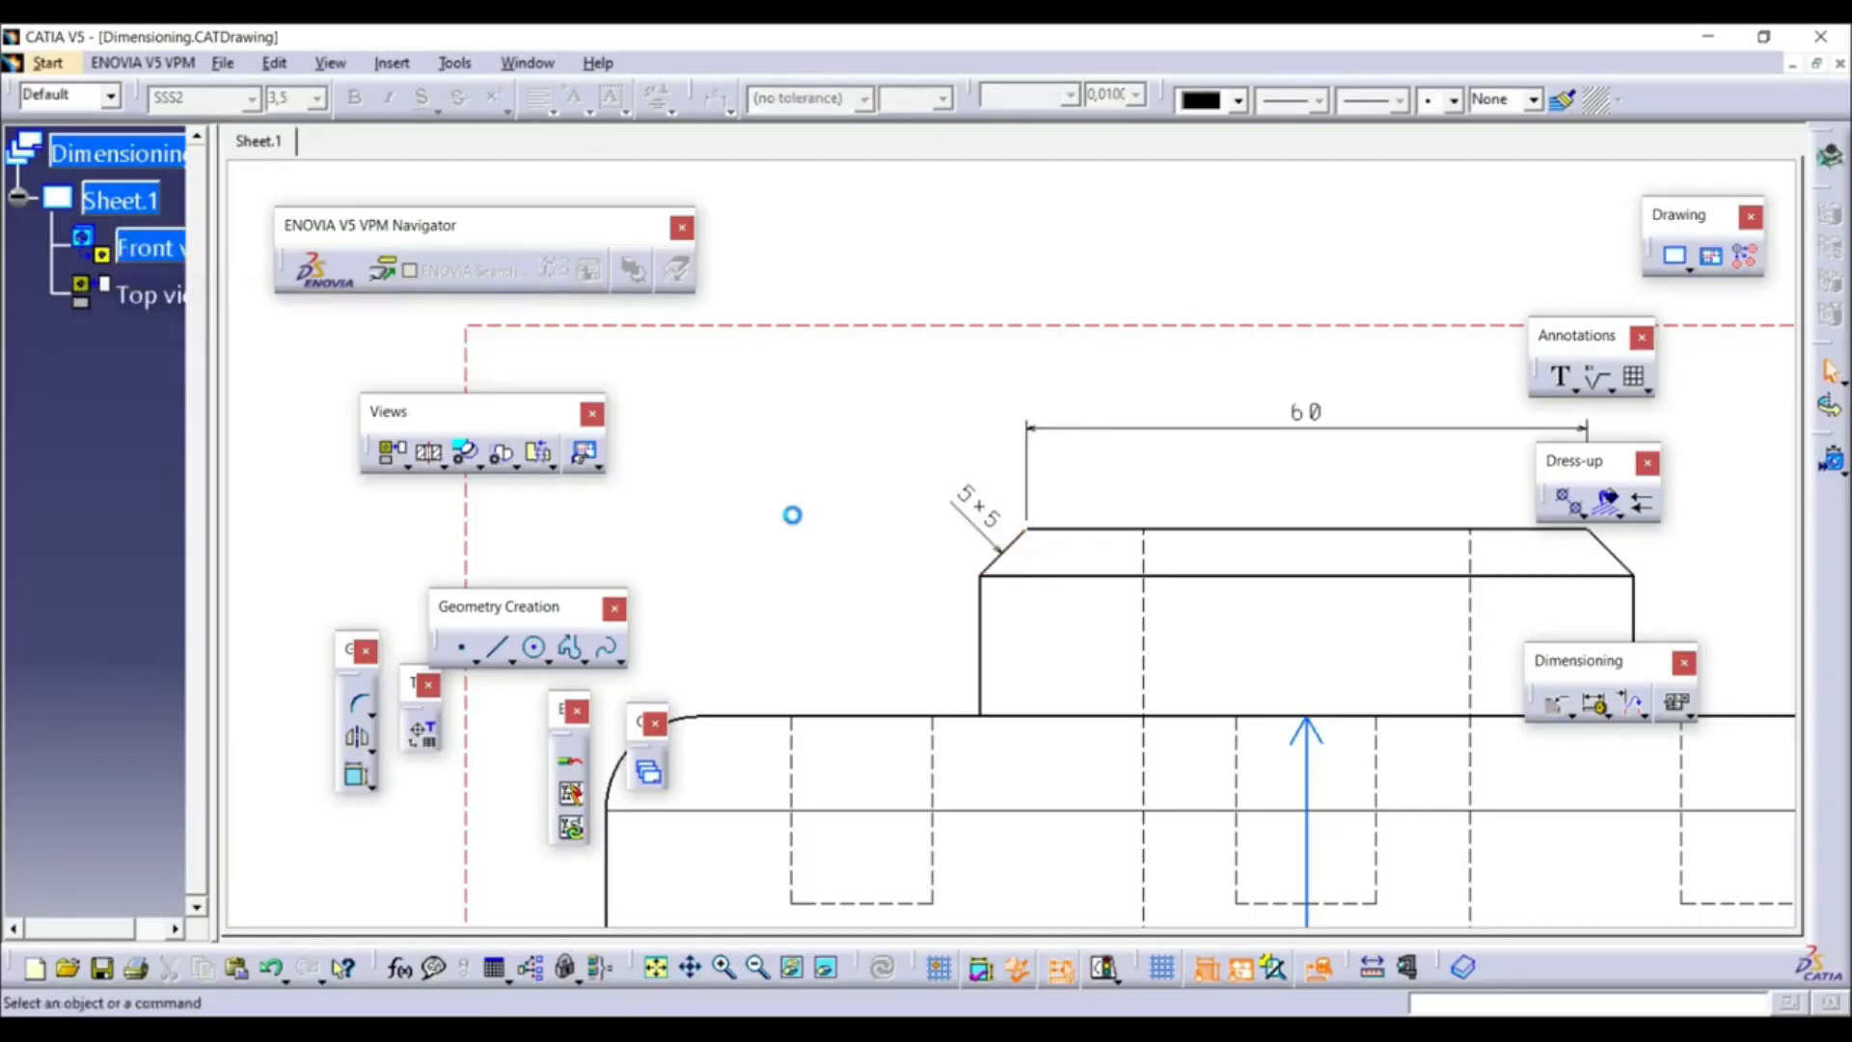
Add a coordinate dimension to the left end of the top view's horizontal centre line, placed below that end
mouse_move(972, 490)
middle_mouse_down()
mouse_move(1069, 674)
mouse_move(1041, 439)
middle_mouse_up()
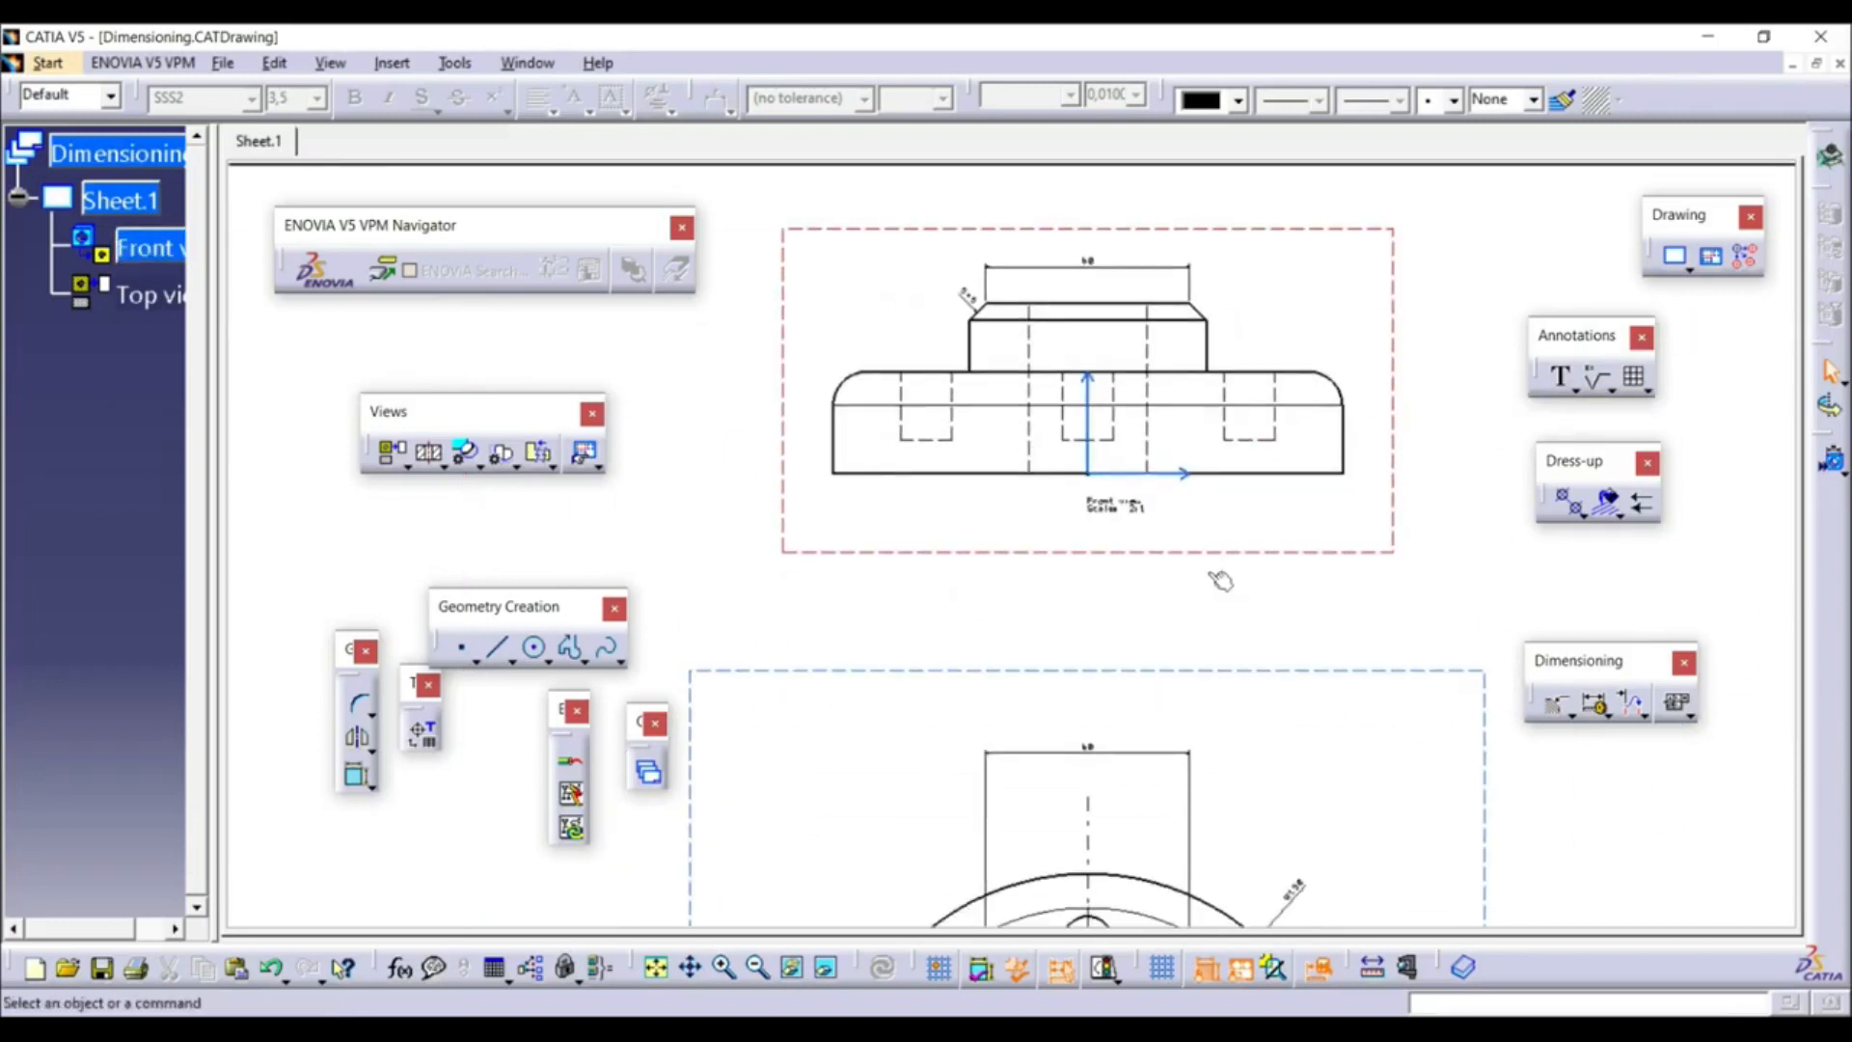
left_click(1571, 717)
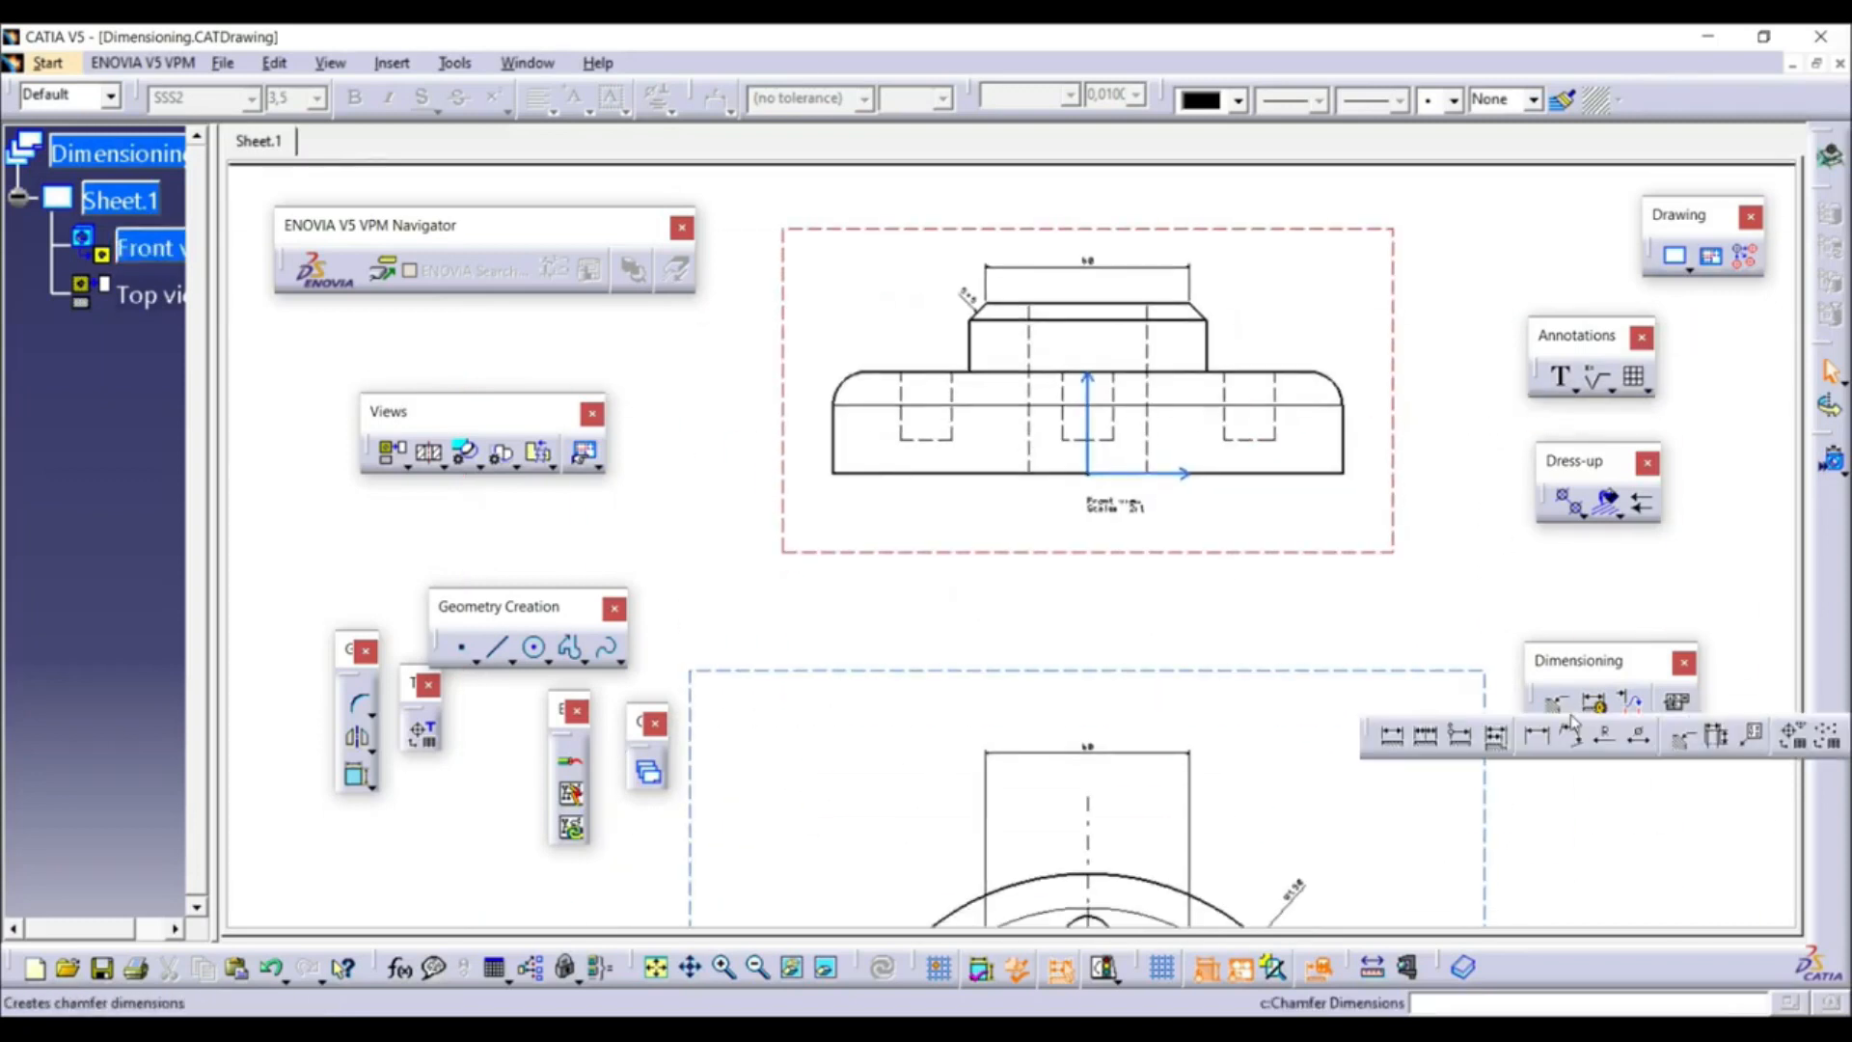
left_click(1756, 738)
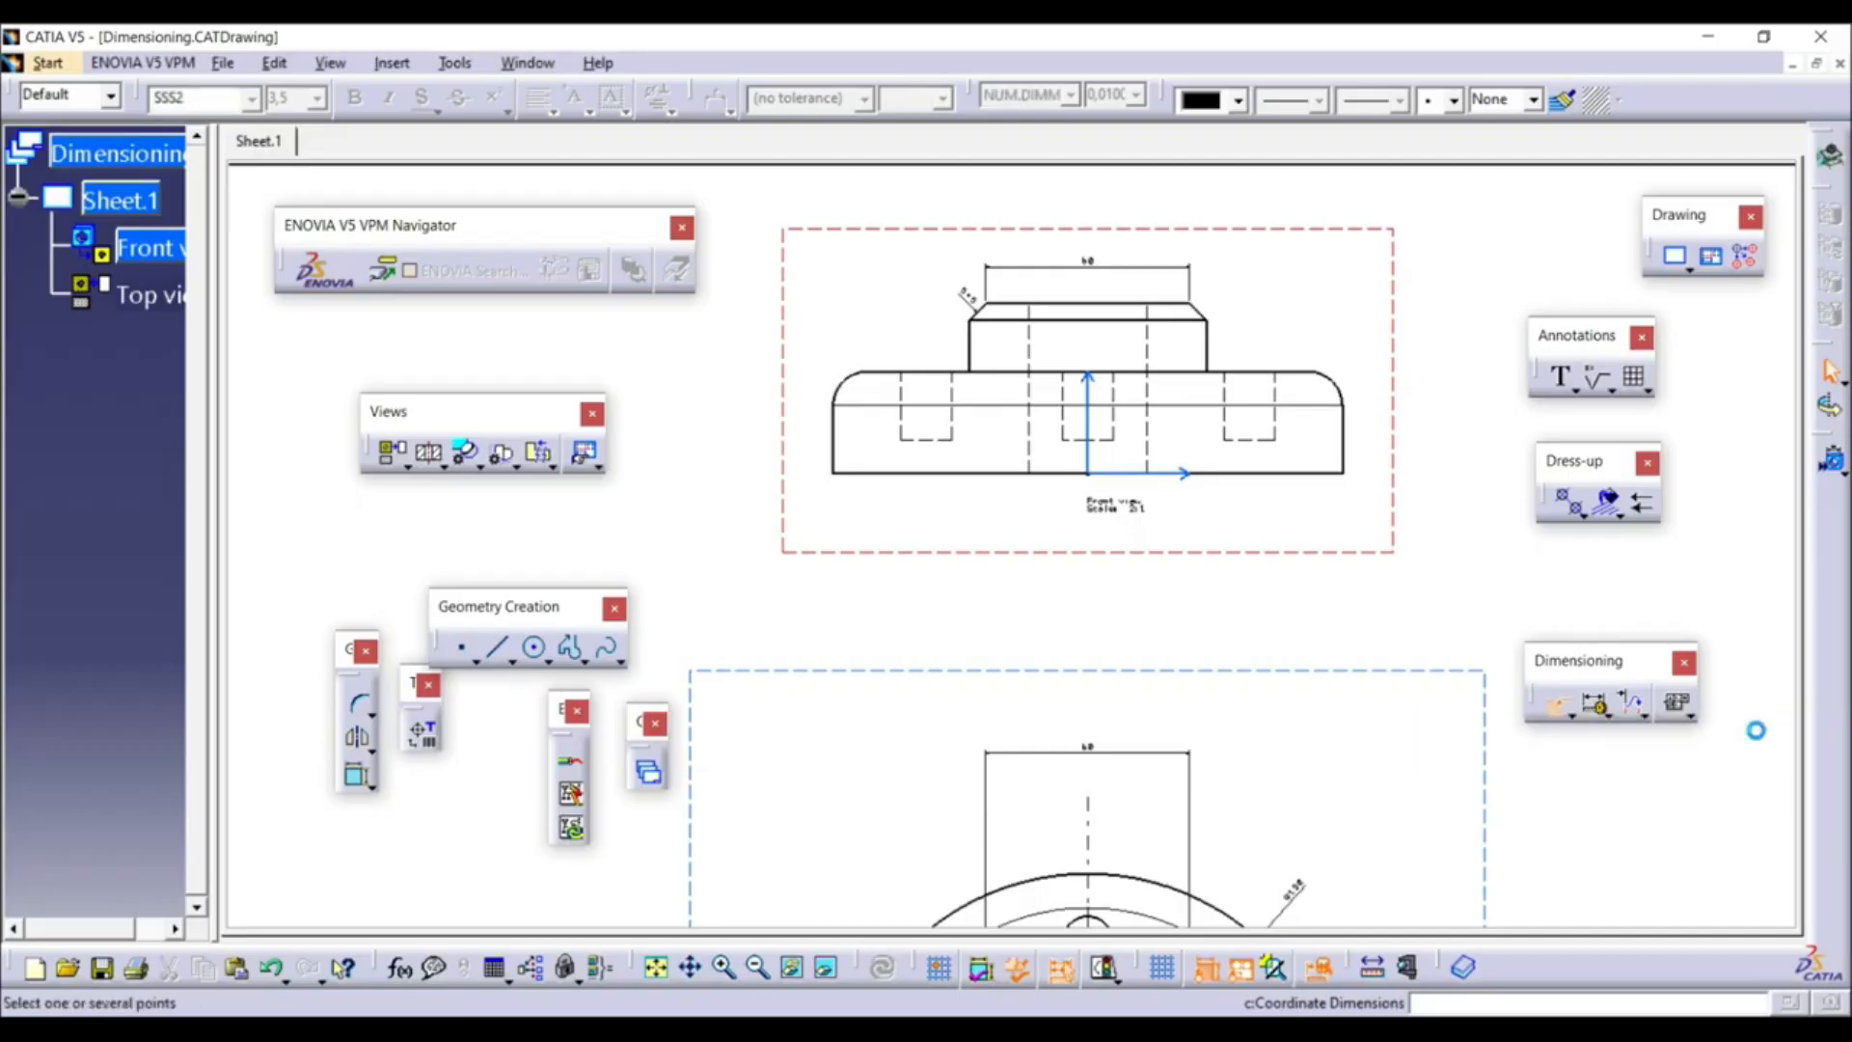
mouse_move(1011, 599)
middle_mouse_down("ctrl")
mouse_move(981, 819)
mouse_move(1107, 768)
middle_mouse_up("ctrl")
middle_click_drag(1107, 768, 1109, 579, "ctrl")
middle_click_drag(1126, 816, 1029, 521)
middle_click_drag(1030, 522, 1019, 455, "ctrl")
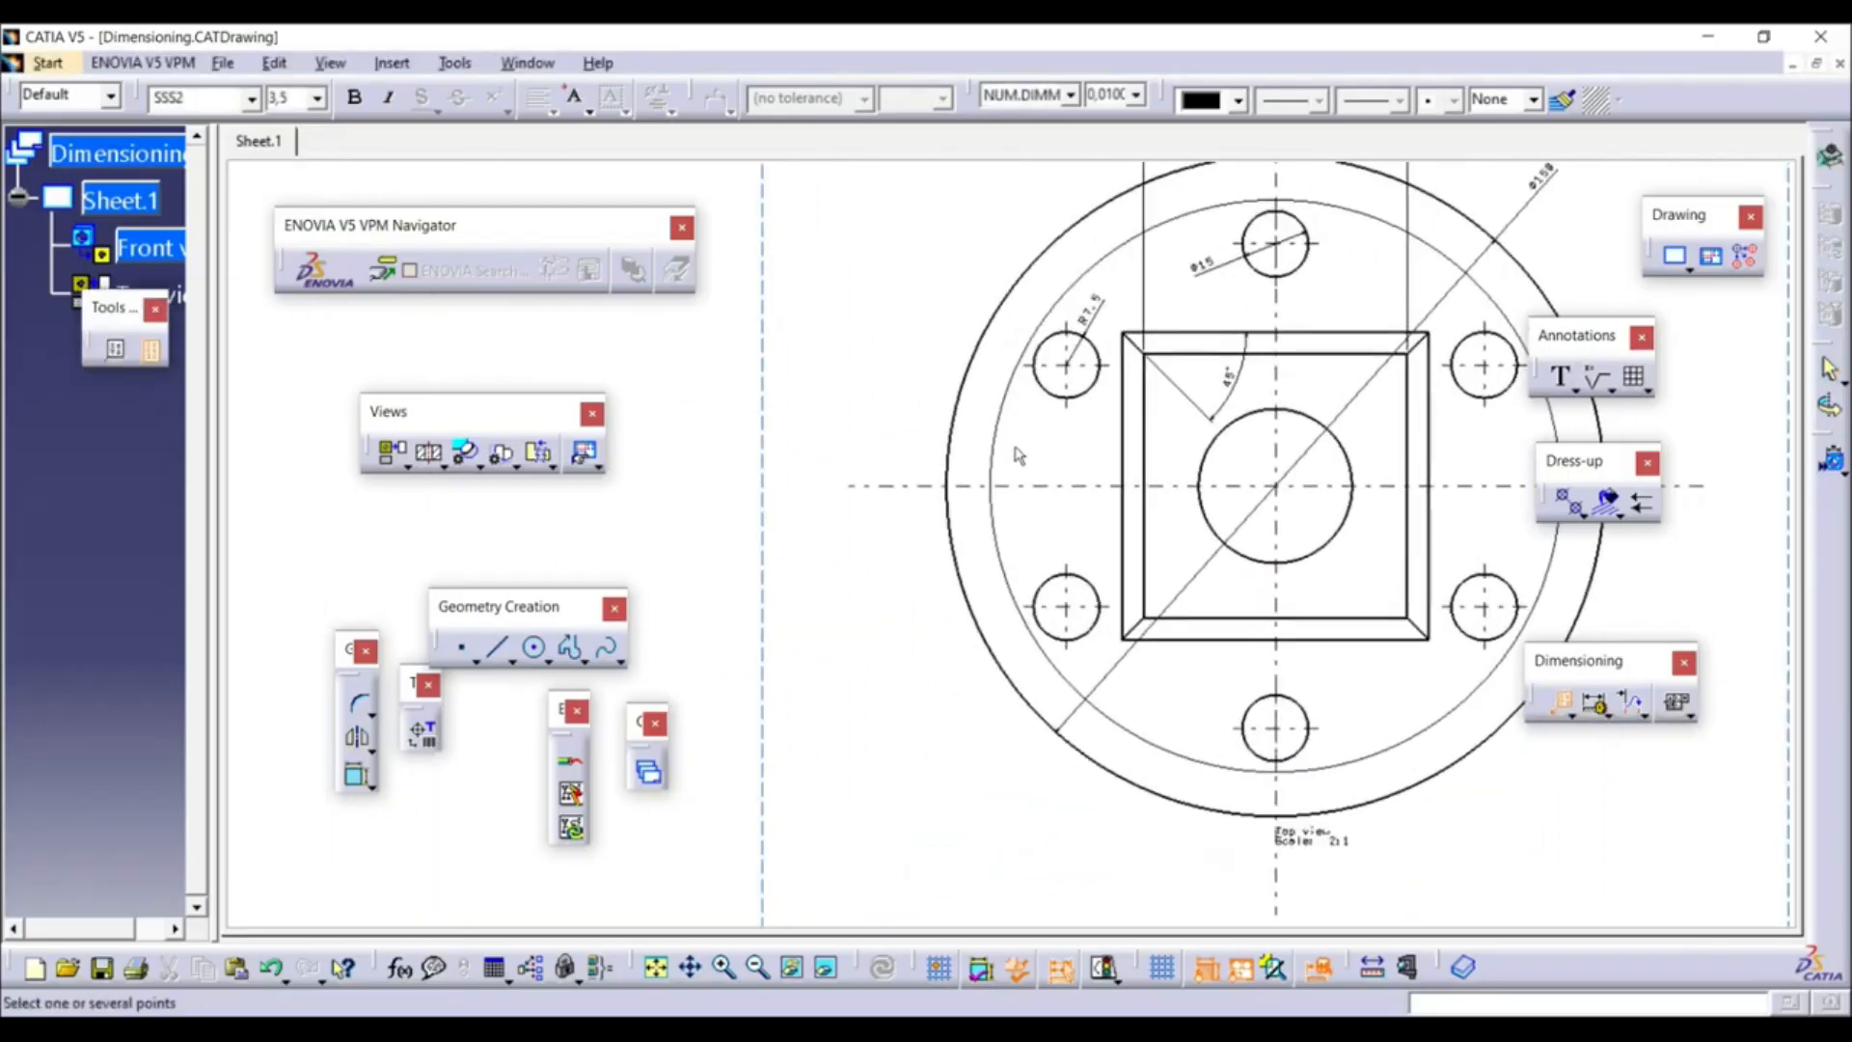
left_click(1056, 493)
left_click(892, 557)
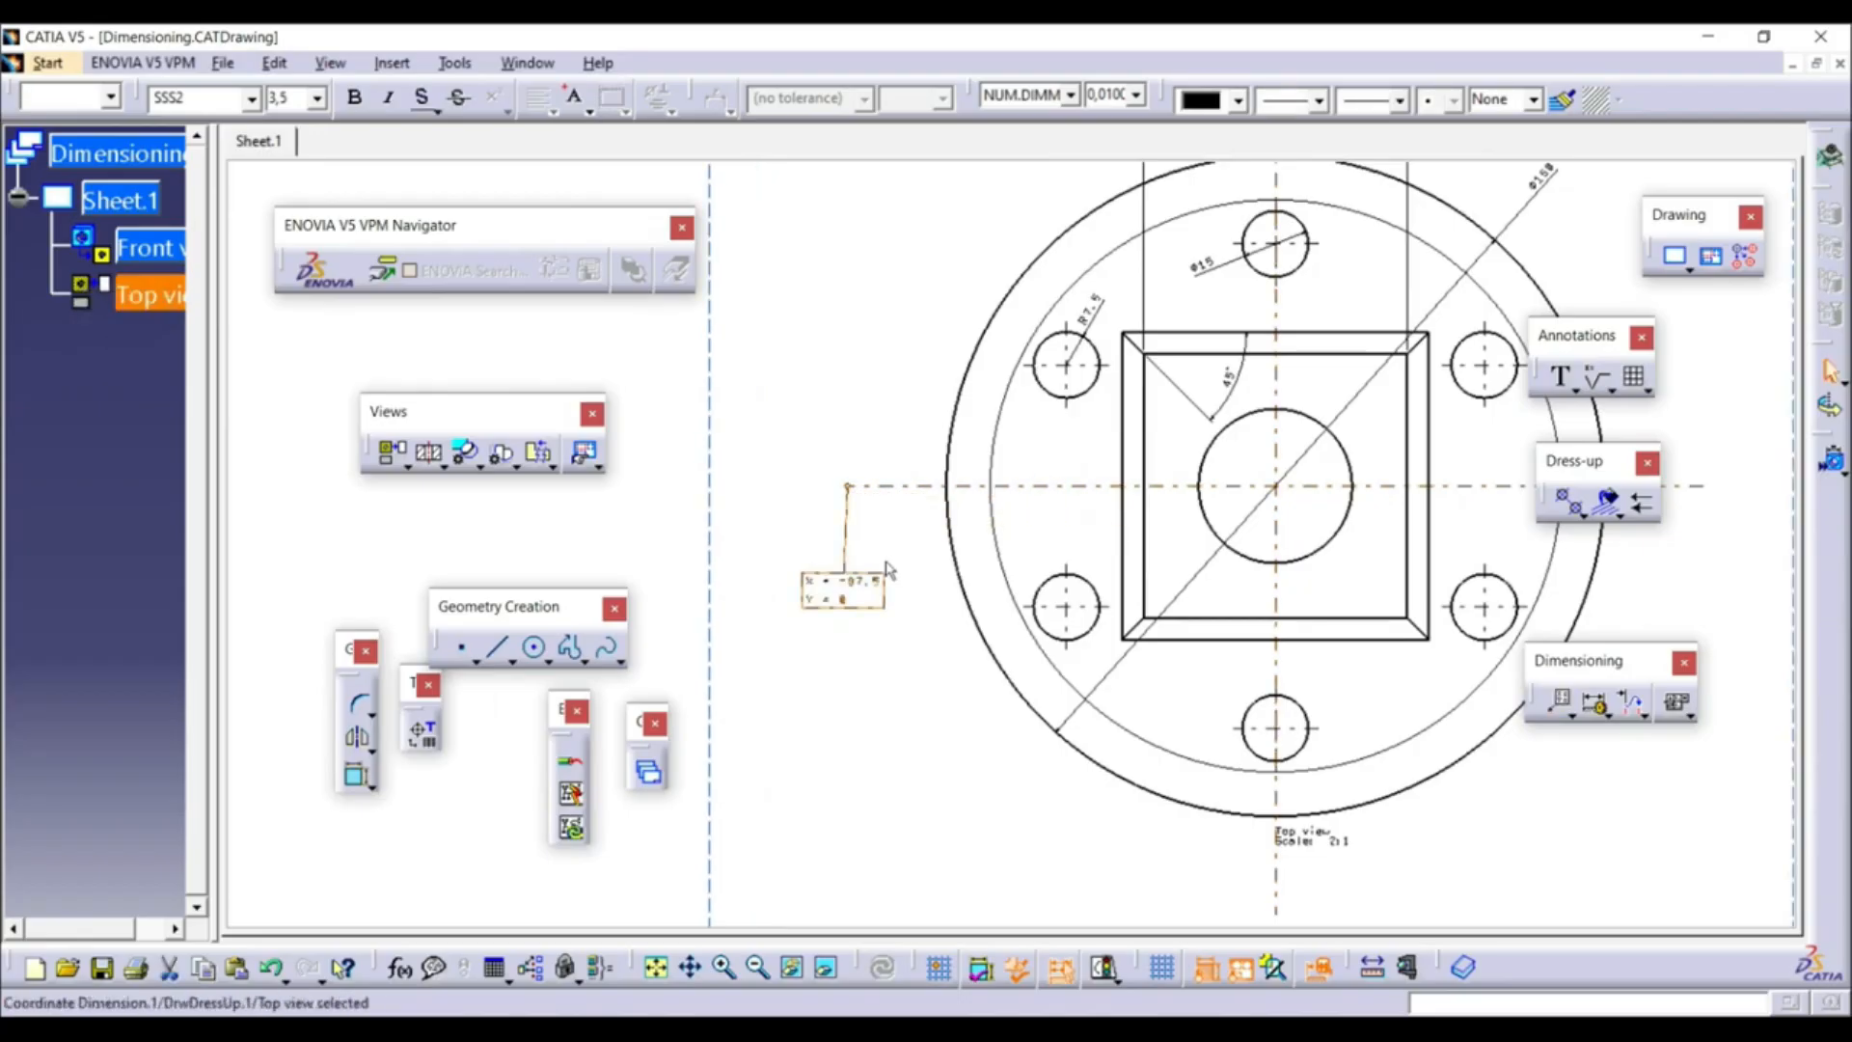
left_click(879, 560)
middle_click_drag(840, 563, 822, 415, "ctrl")
middle_click_drag(774, 570, 1059, 492)
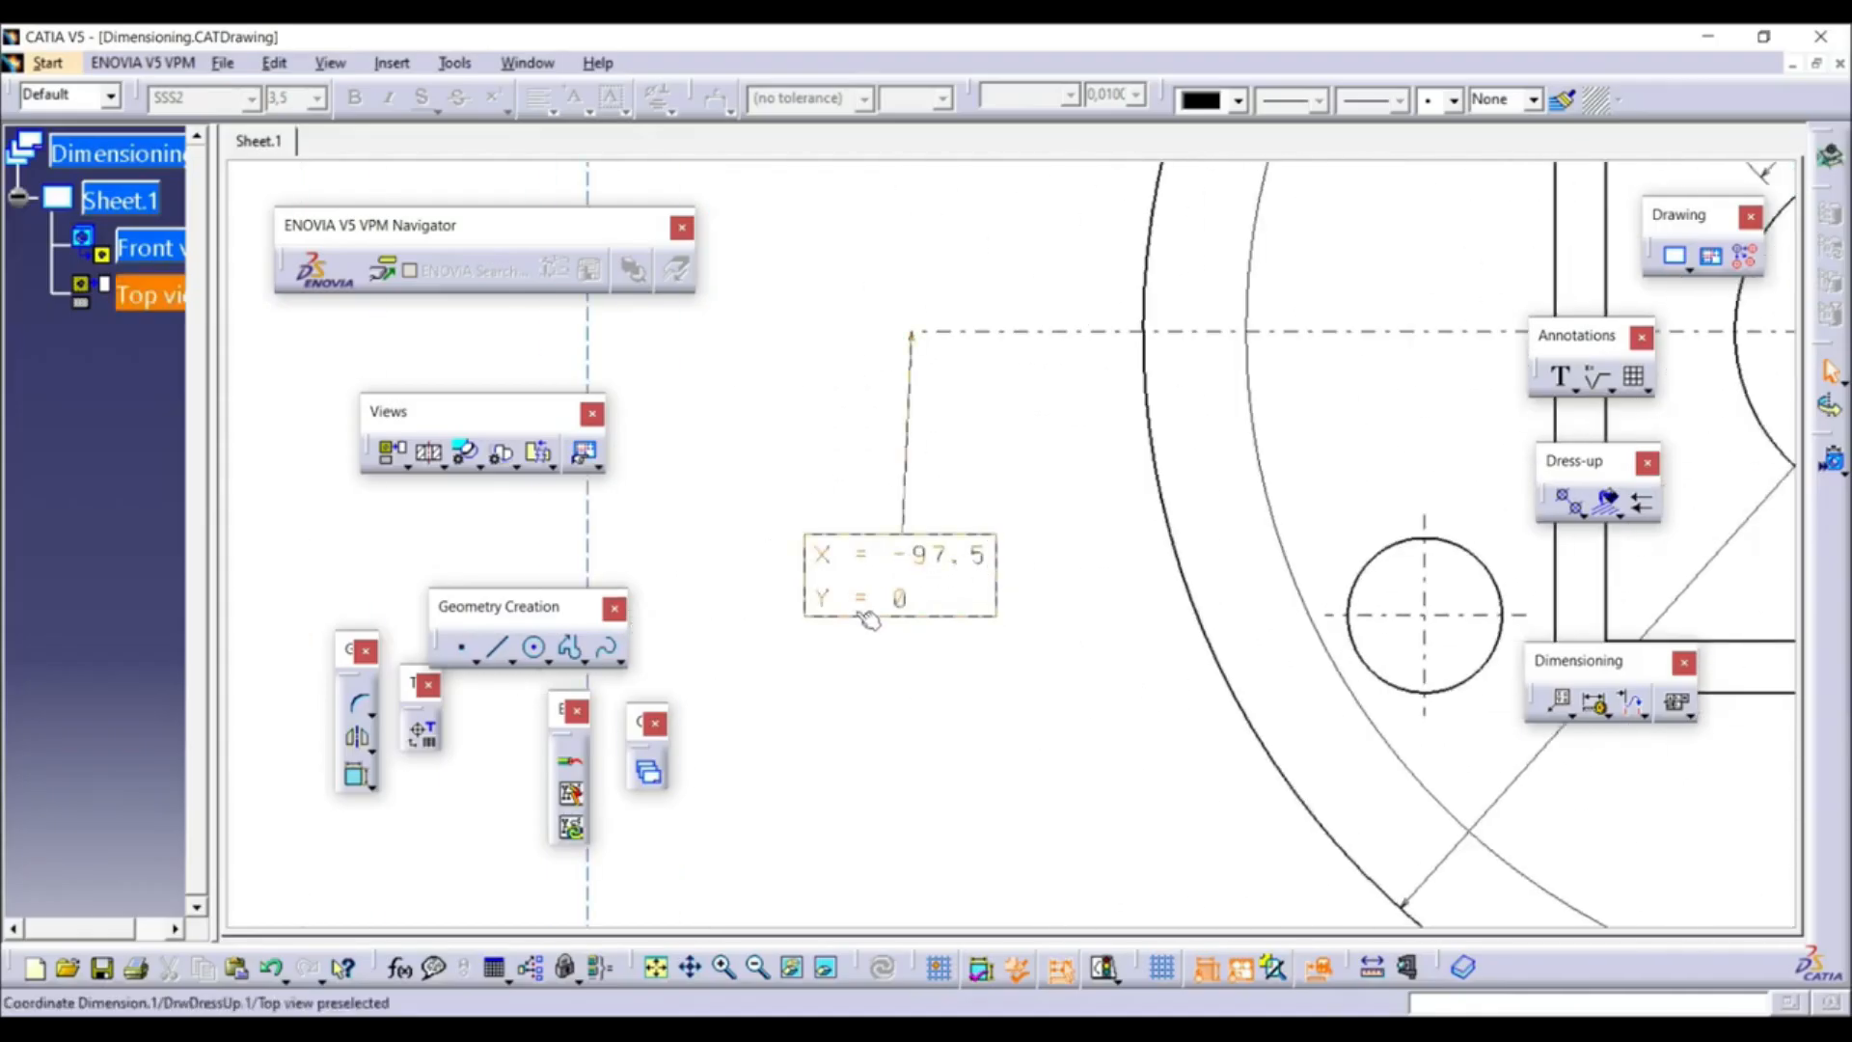
Create a point at the upper-left corner of the outer square in the top view
middle_click_drag(927, 614, 1026, 744, "ctrl")
mouse_move(1101, 513)
middle_mouse_down()
mouse_move(1070, 628)
mouse_move(1104, 683)
middle_mouse_up()
middle_click_drag(1135, 612, 1041, 632)
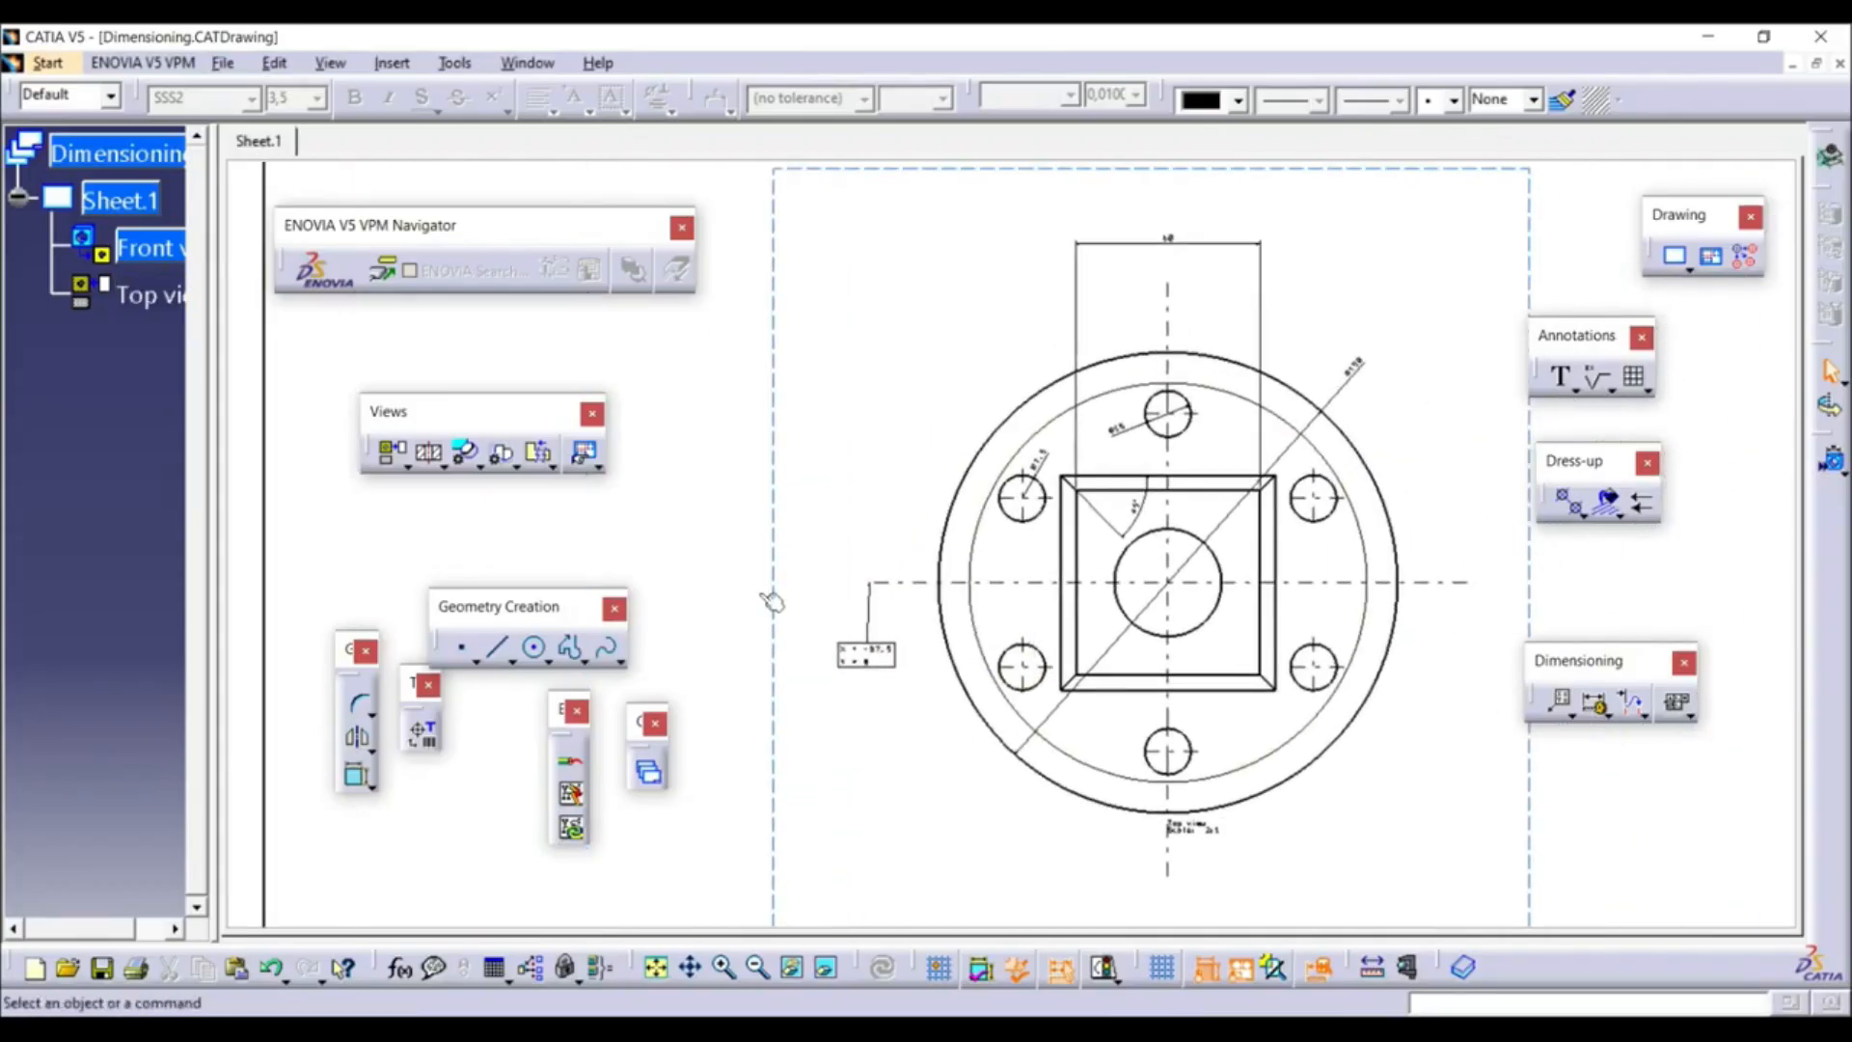
left_click(466, 655)
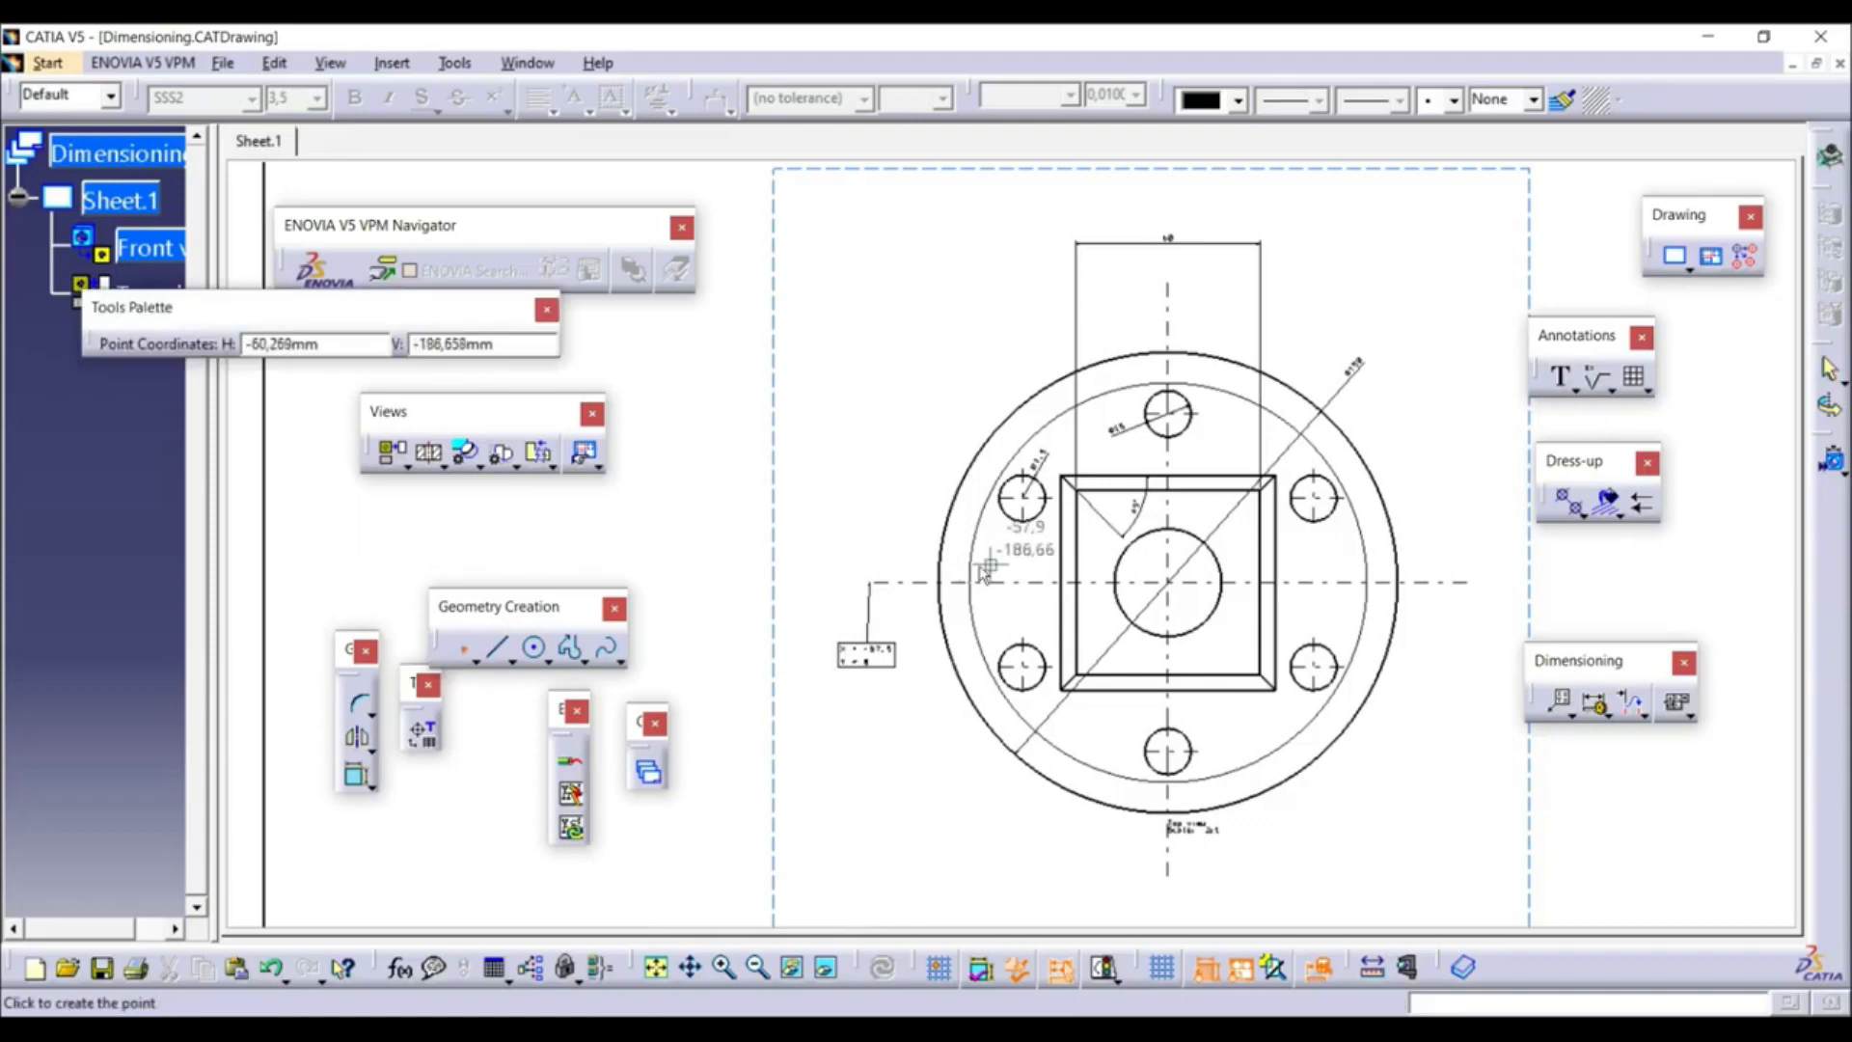
middle_click_drag(1090, 485, 1119, 379, "ctrl")
mouse_move(1258, 337)
middle_mouse_down()
mouse_move(1167, 569)
mouse_move(1171, 506)
middle_mouse_up()
left_click(1135, 599)
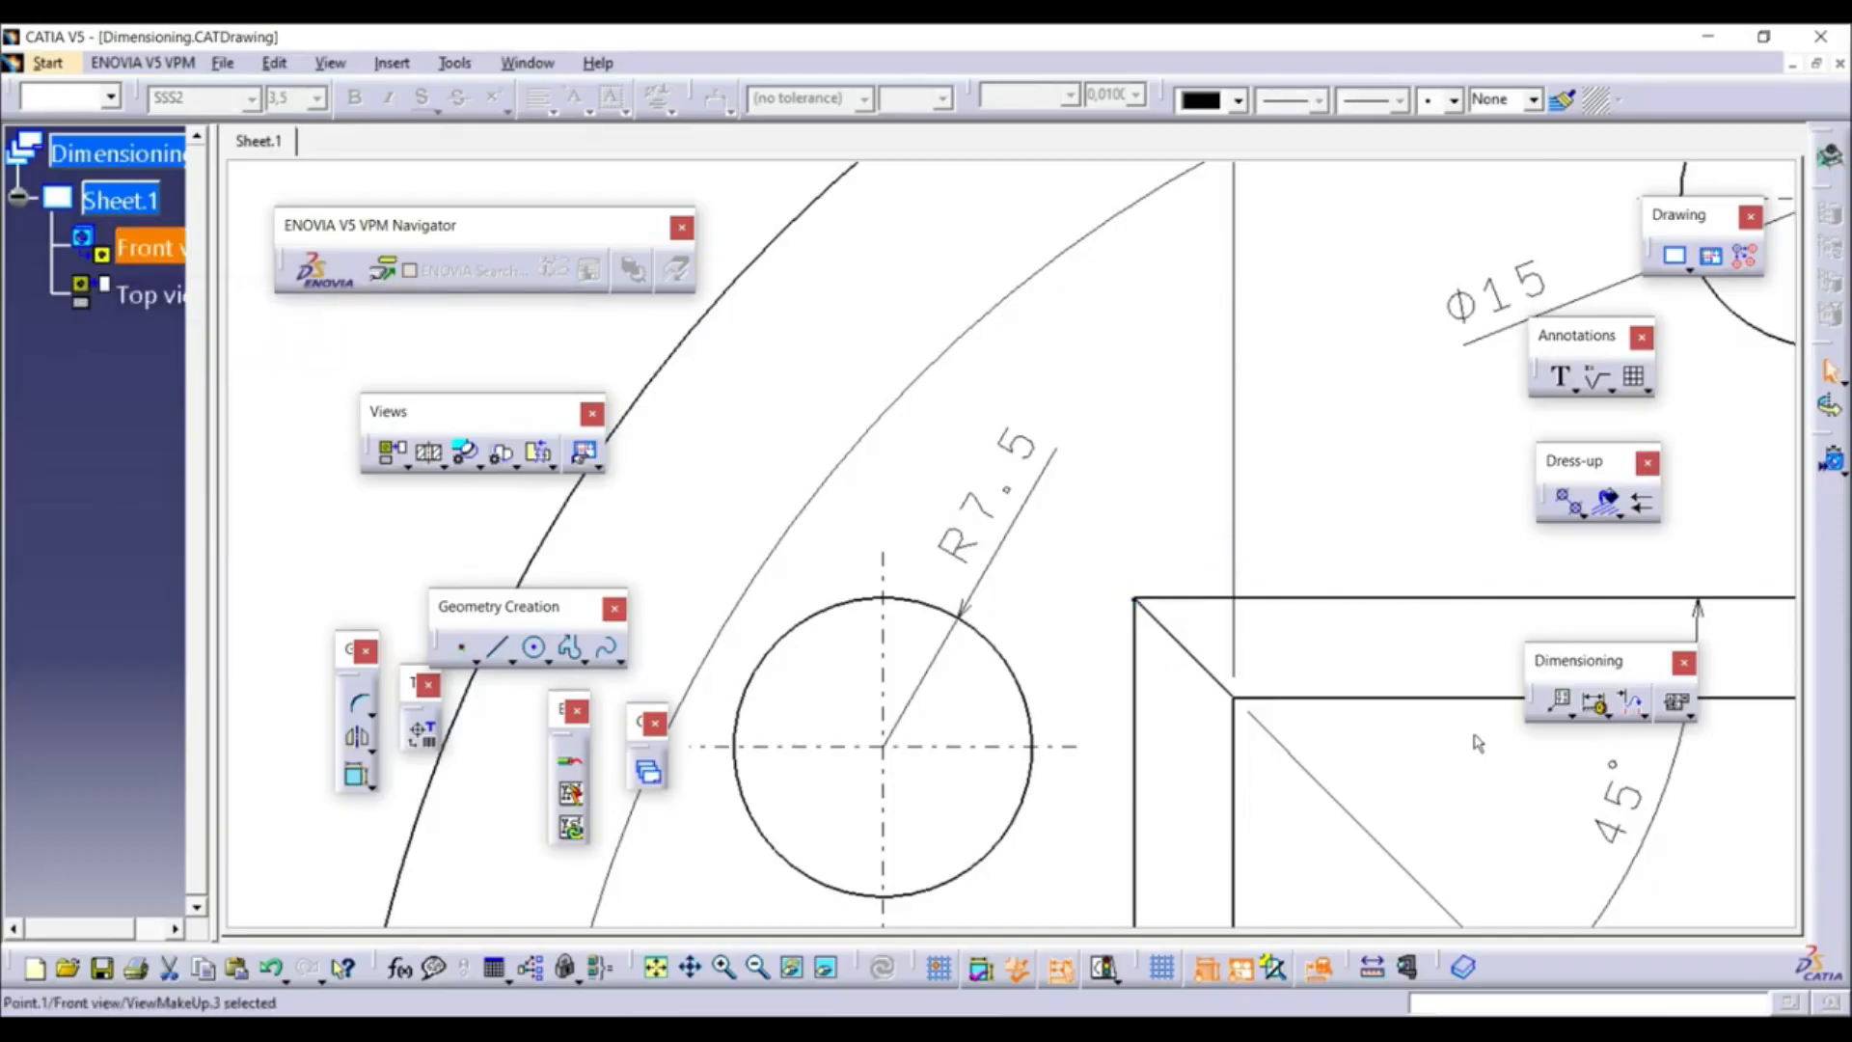
Add a coordinate dimension to the point at the square's upper-left corner and move its text box above and left of it
left_click(1560, 701)
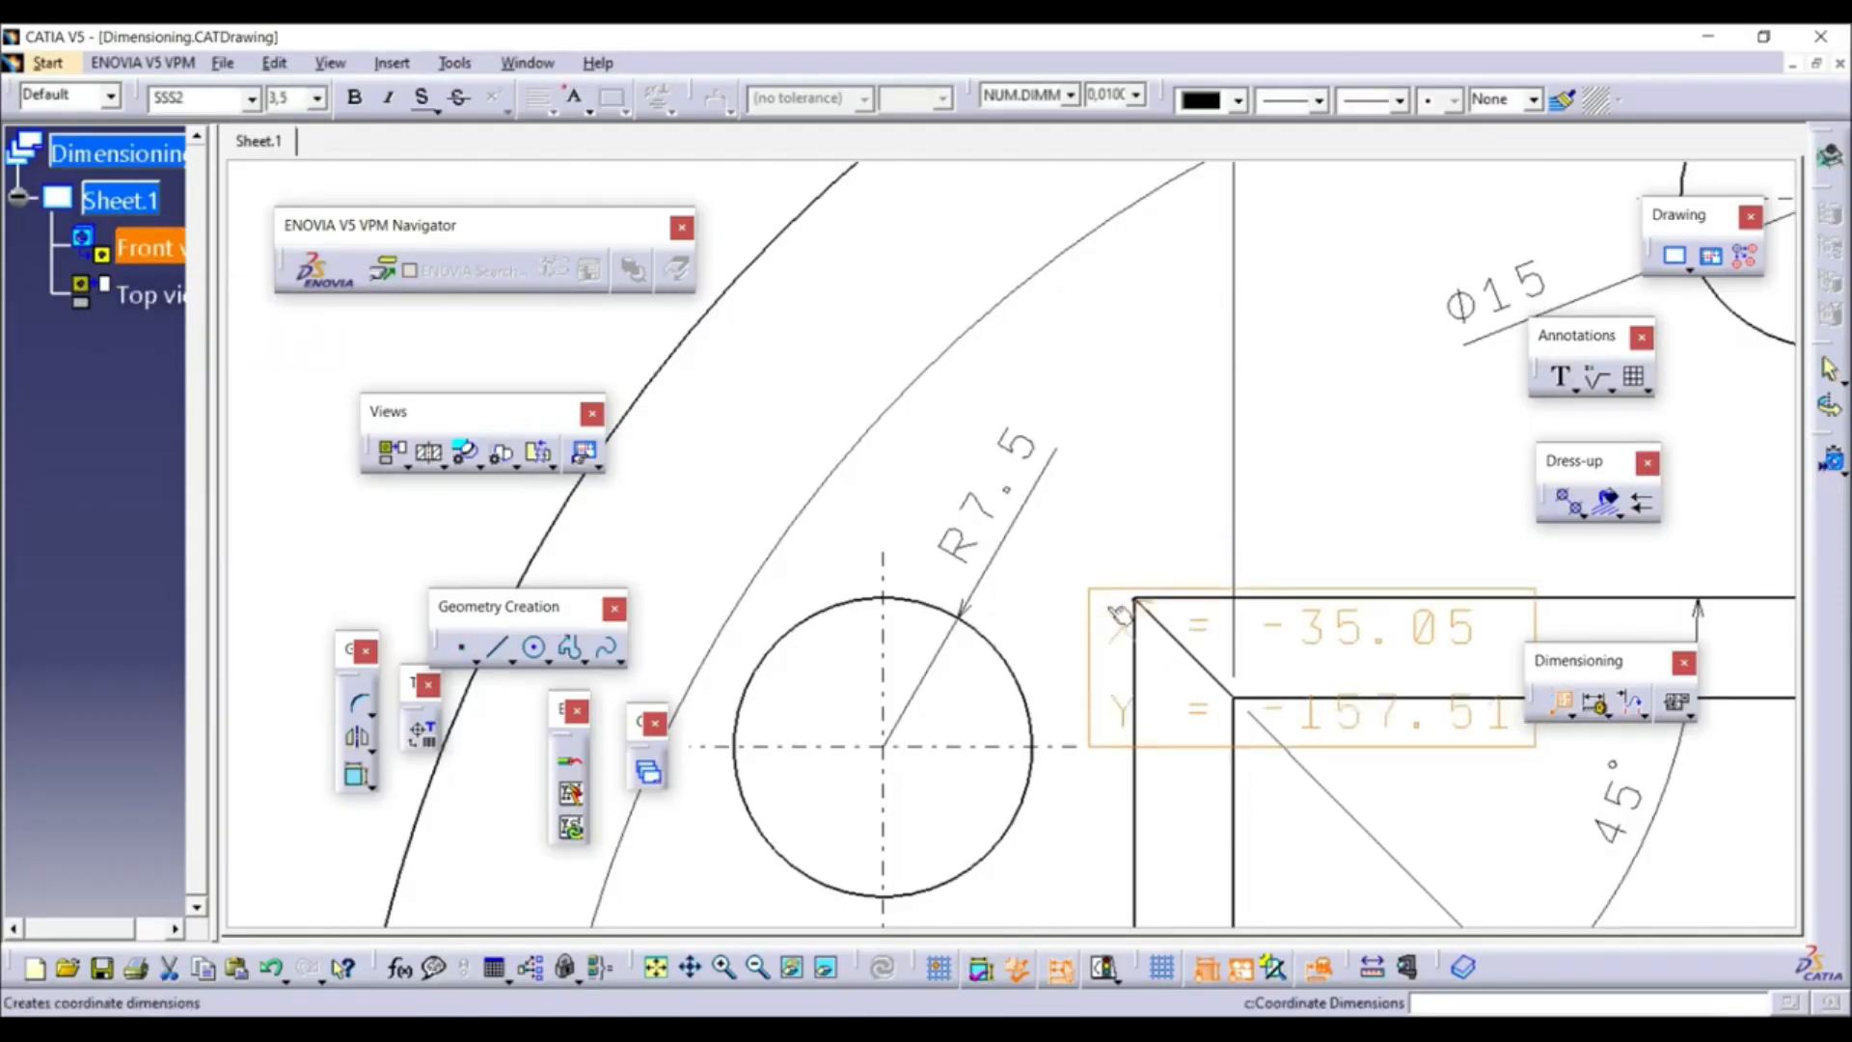
left_click(1143, 608)
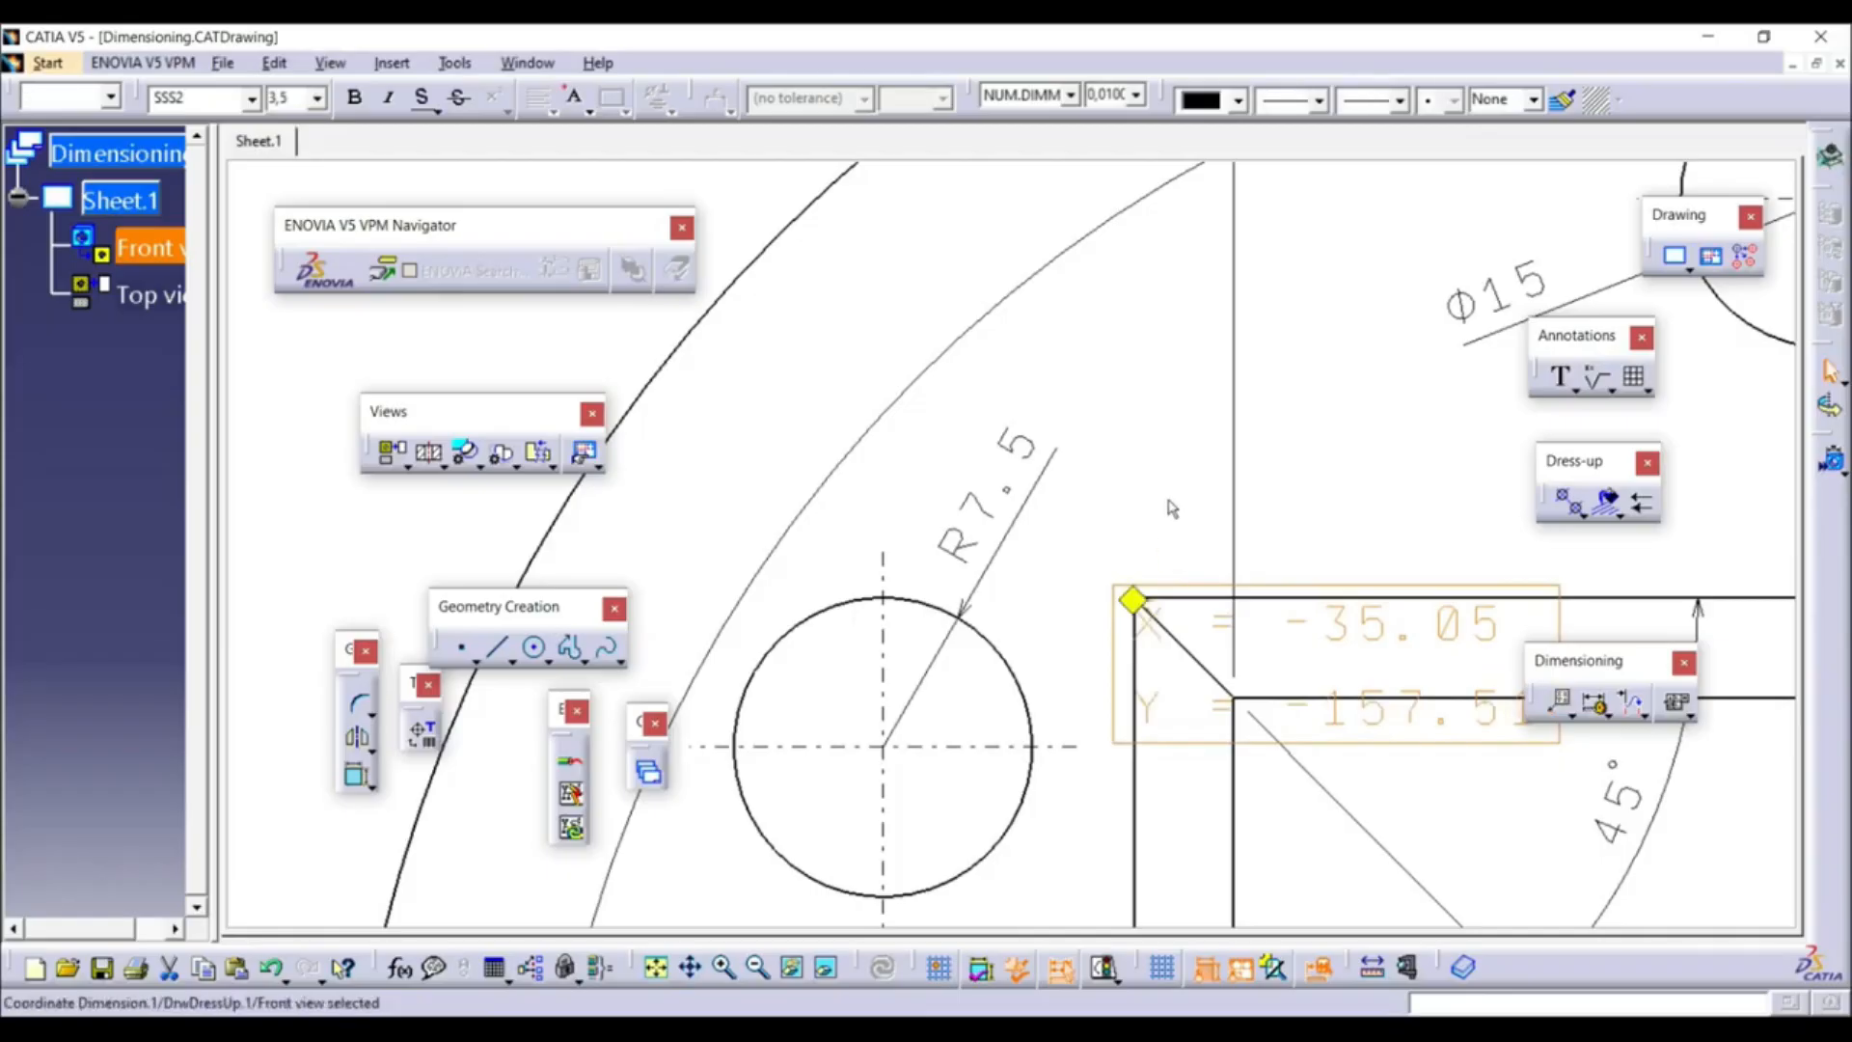
left_click_drag(1263, 738, 966, 382)
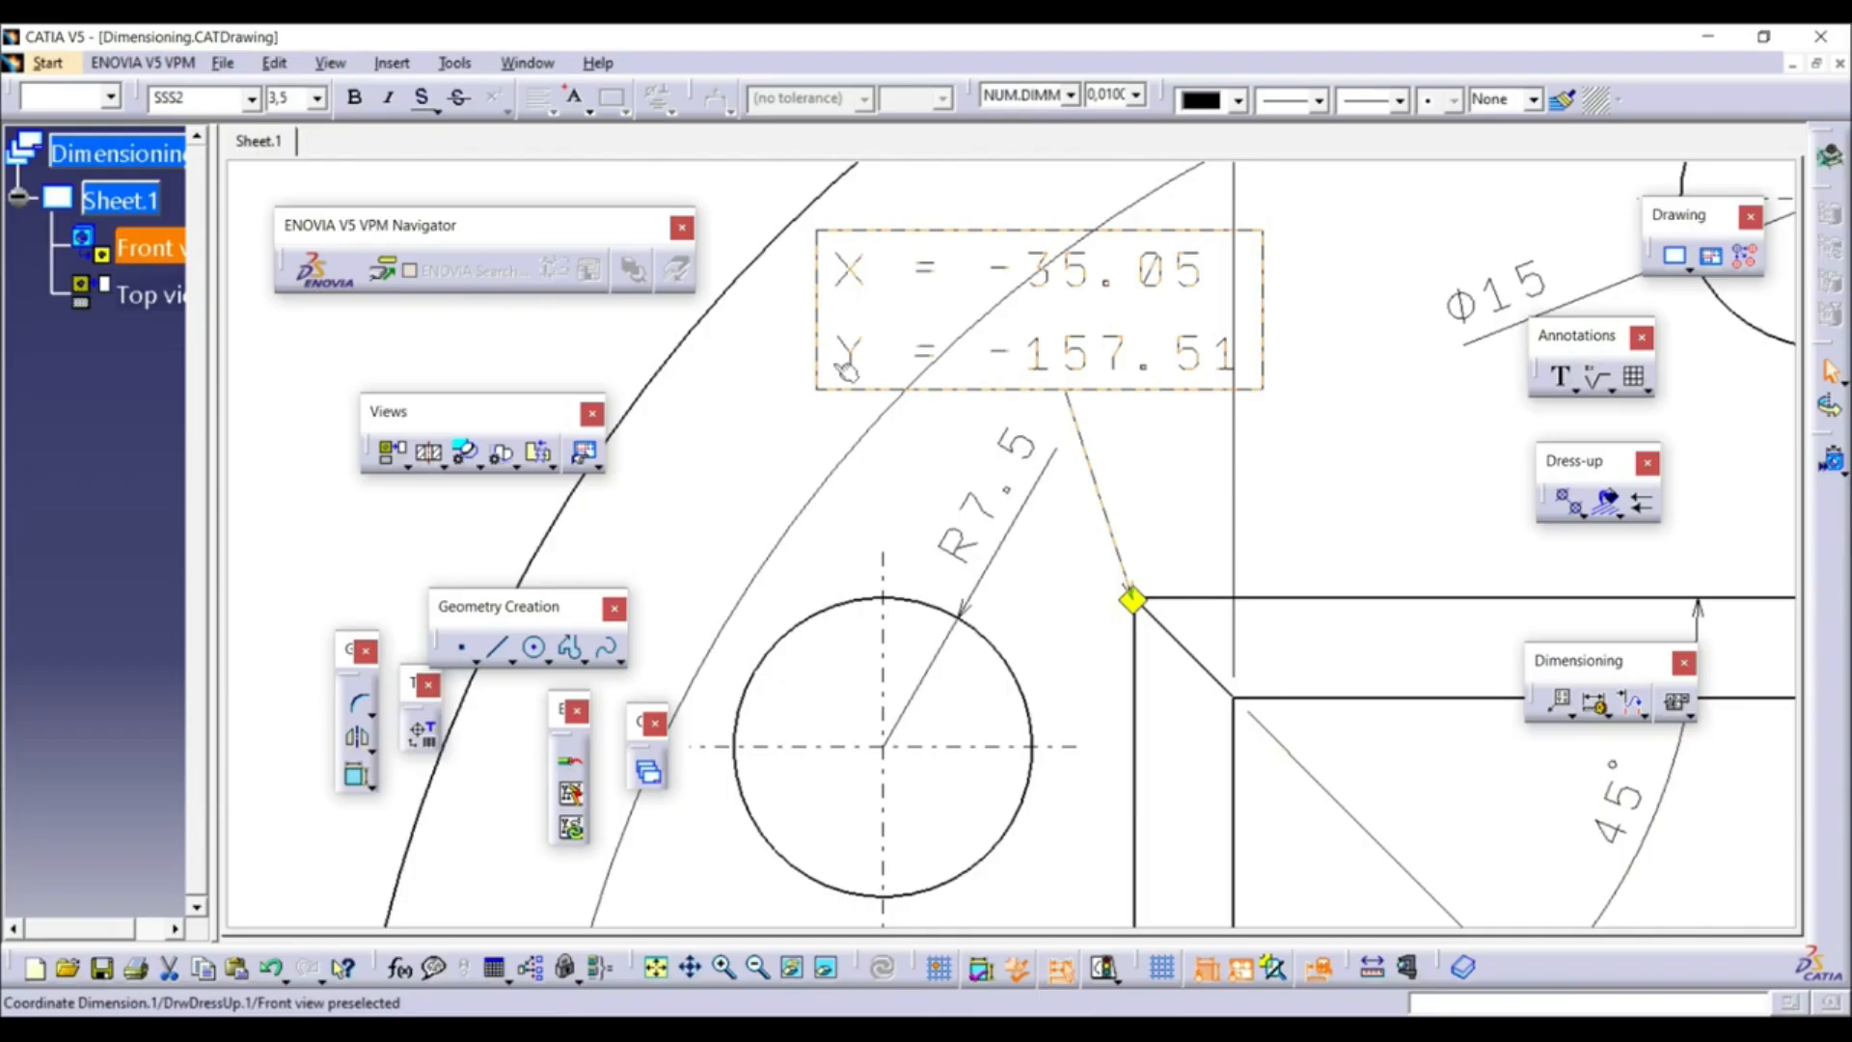
left_click(1358, 445)
Attach a geometrical tolerance frame to the flange's right edge in the front view, placed beside that edge with its tolerance value left empty
mouse_move(1361, 445)
middle_mouse_down("ctrl")
mouse_move(1426, 712)
mouse_move(1430, 829)
middle_mouse_up("ctrl")
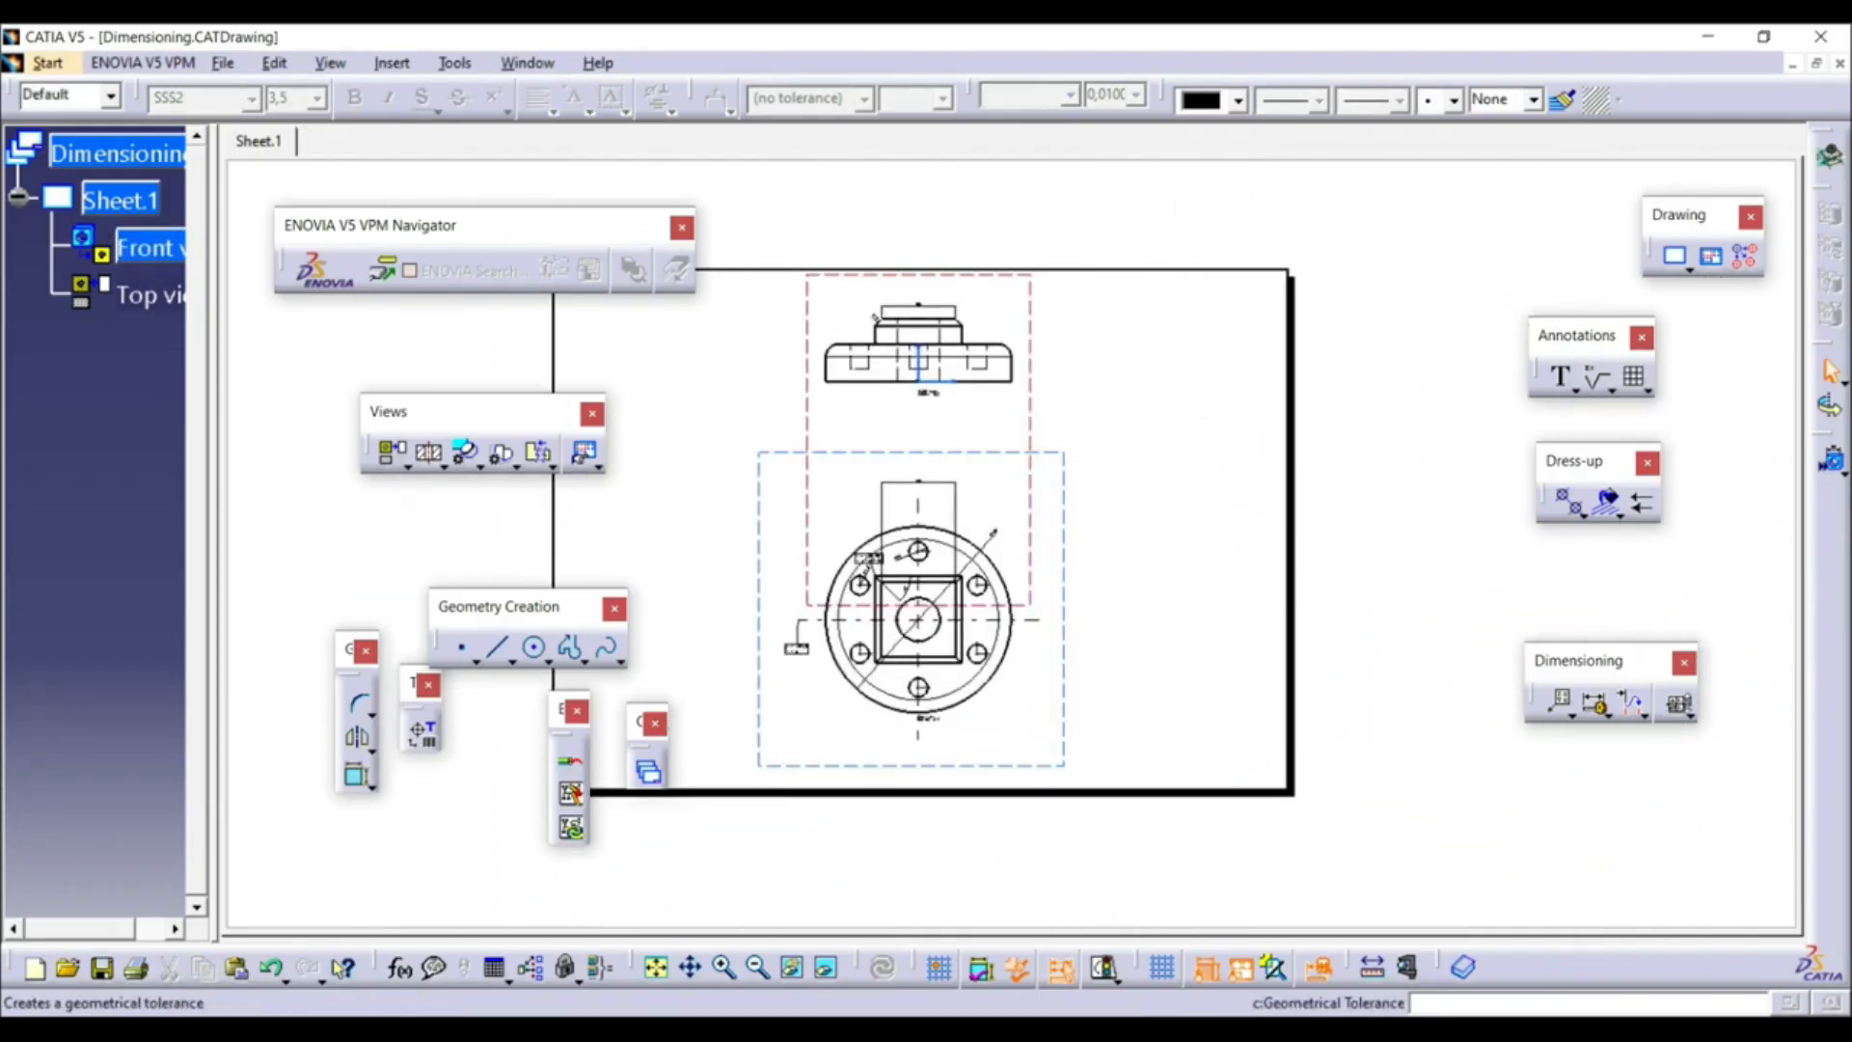
left_click(1678, 706)
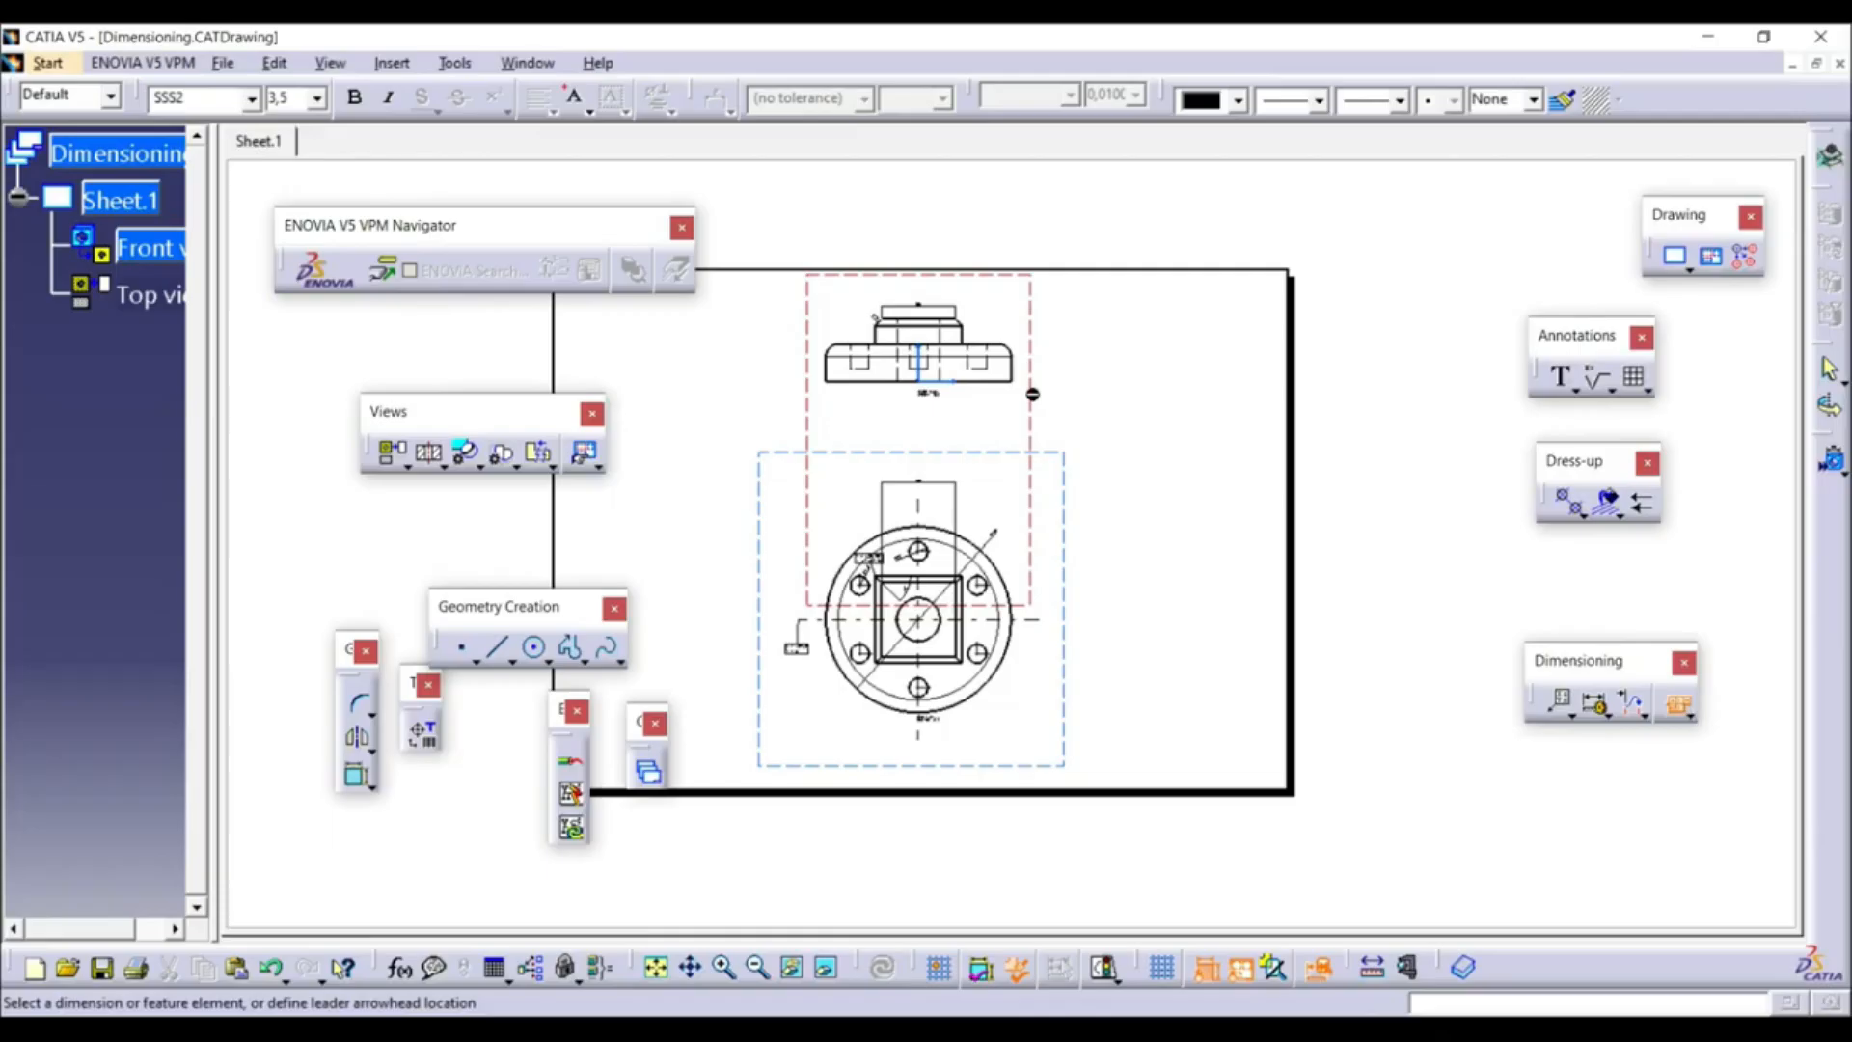
left_click(1021, 369)
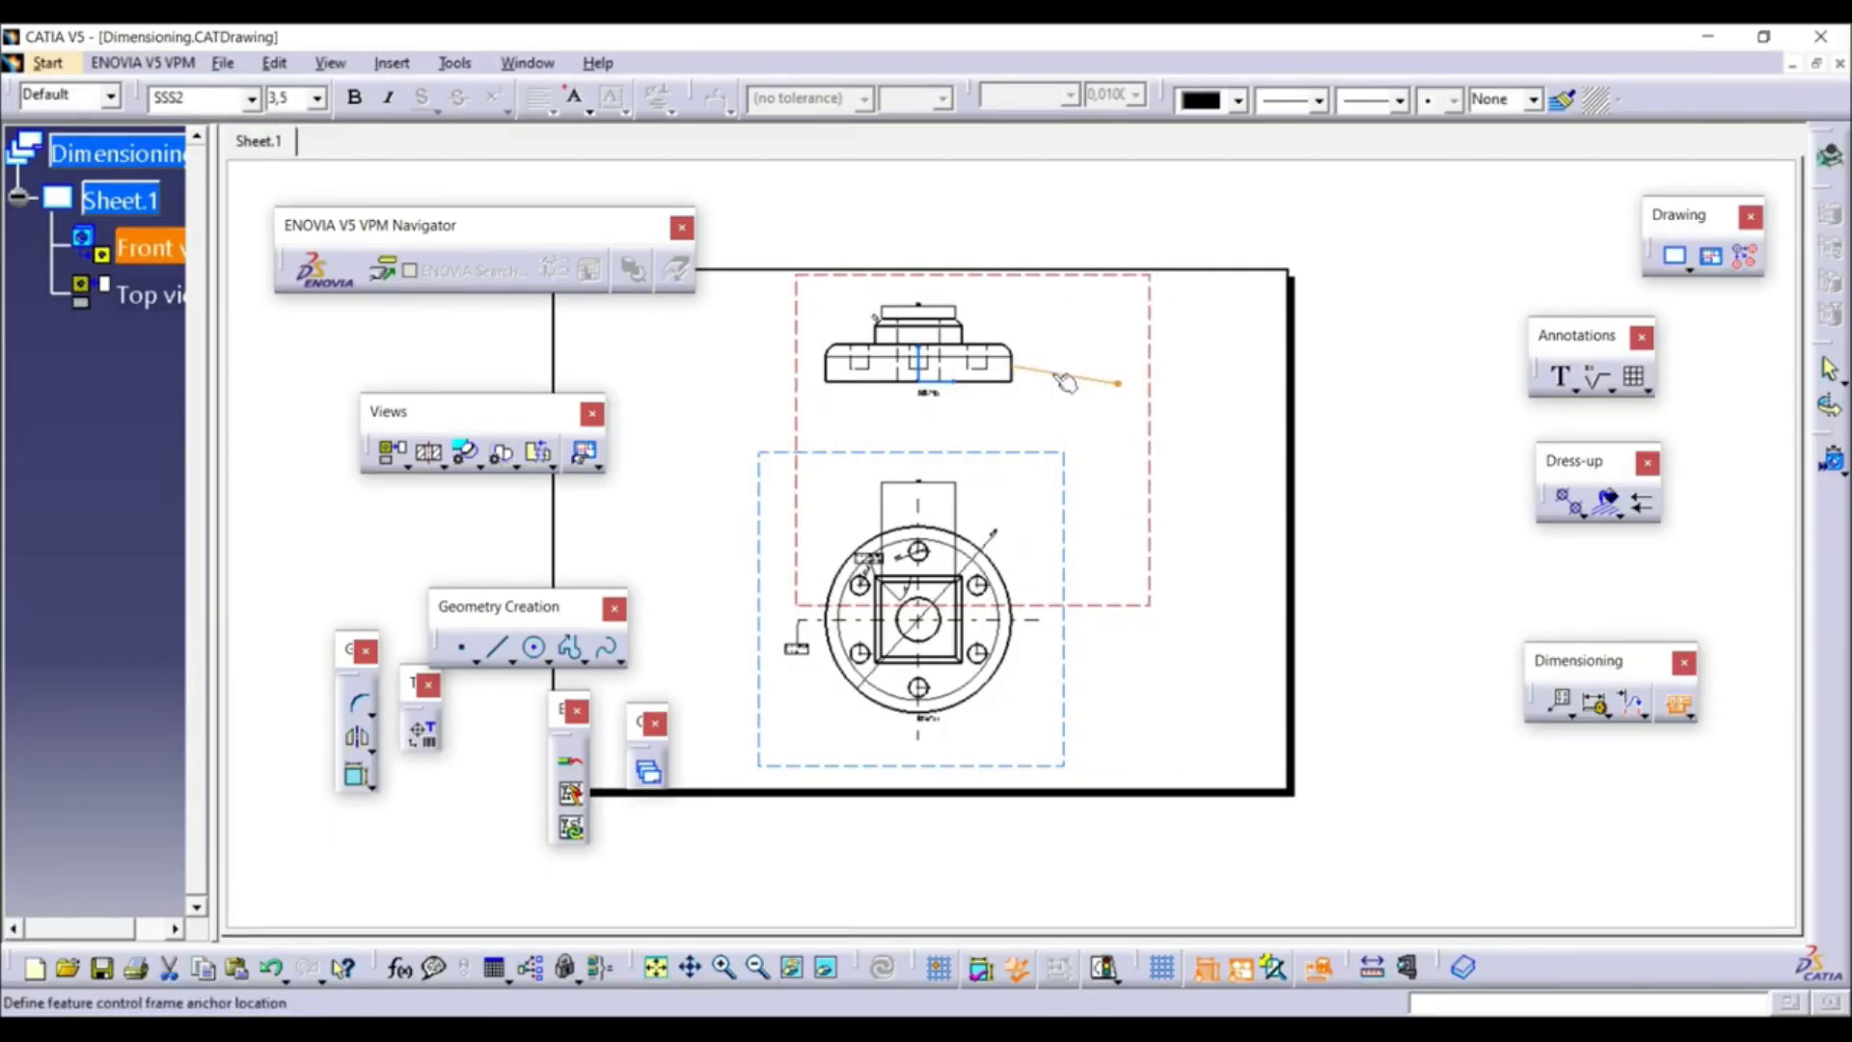
left_click(1056, 370)
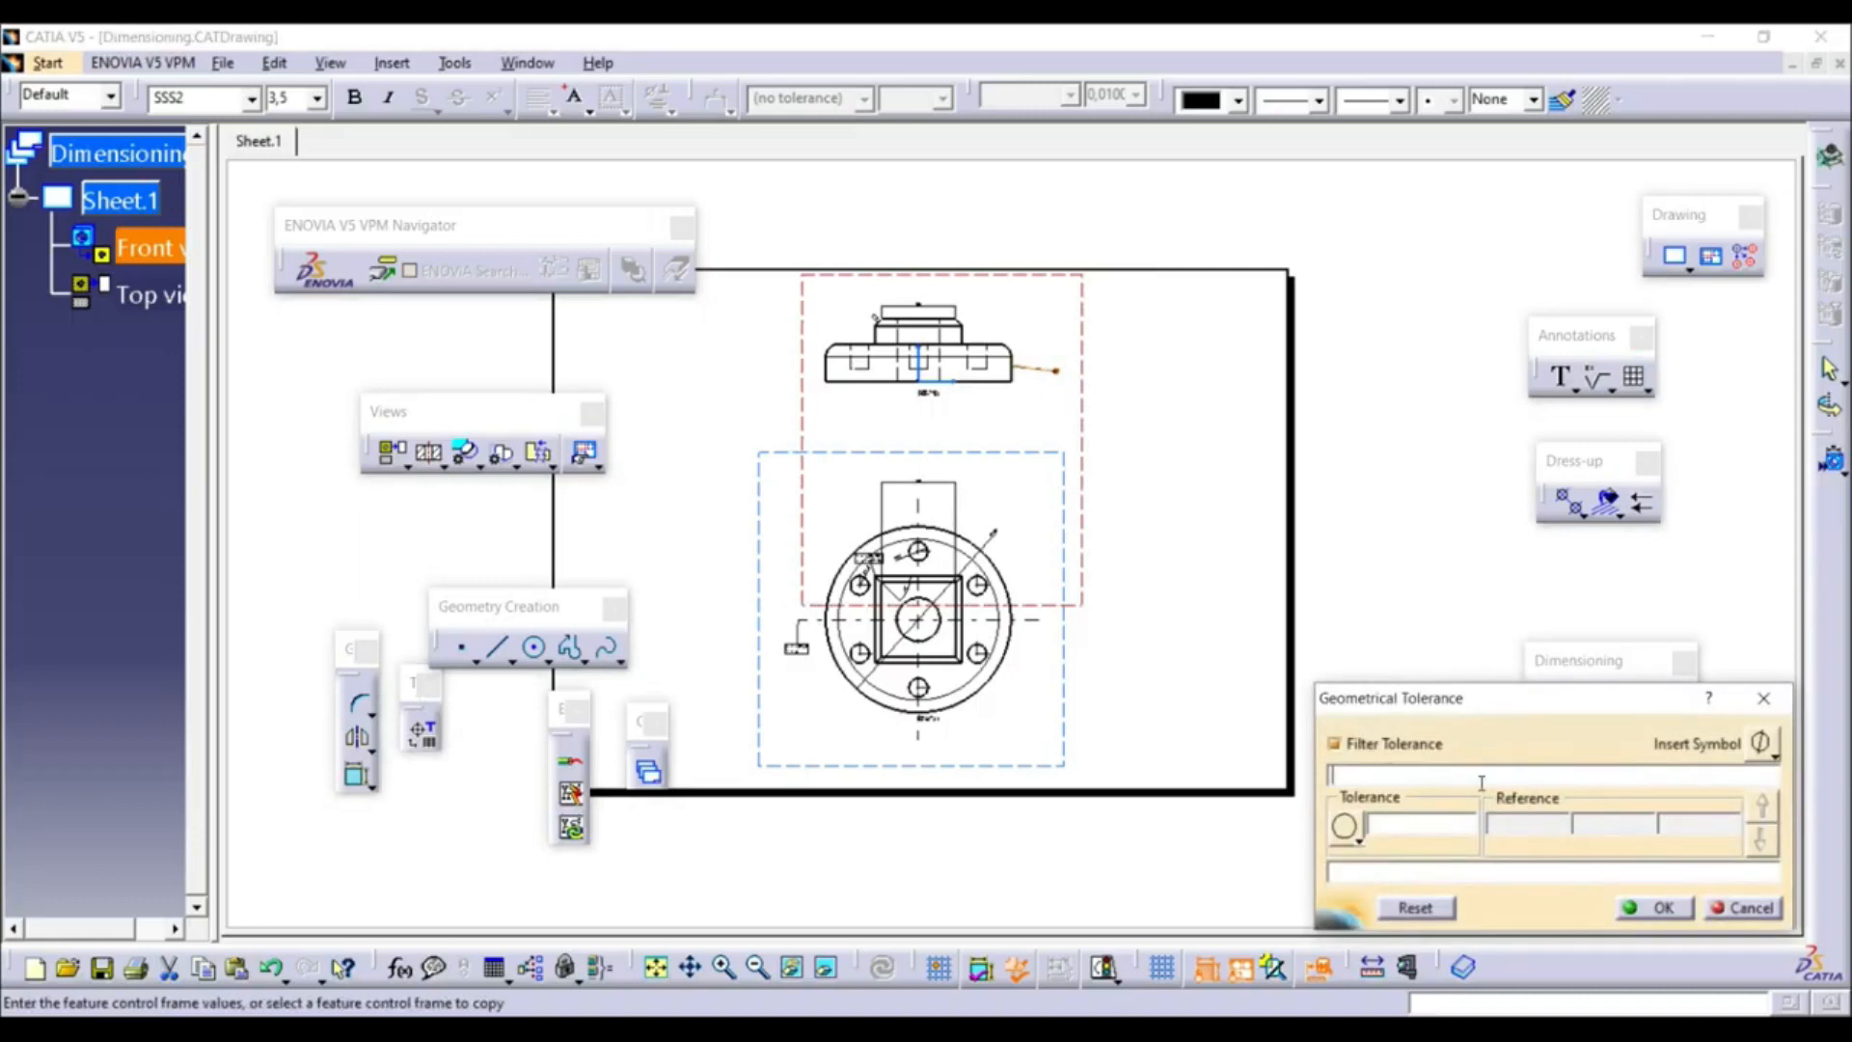
left_click(1655, 906)
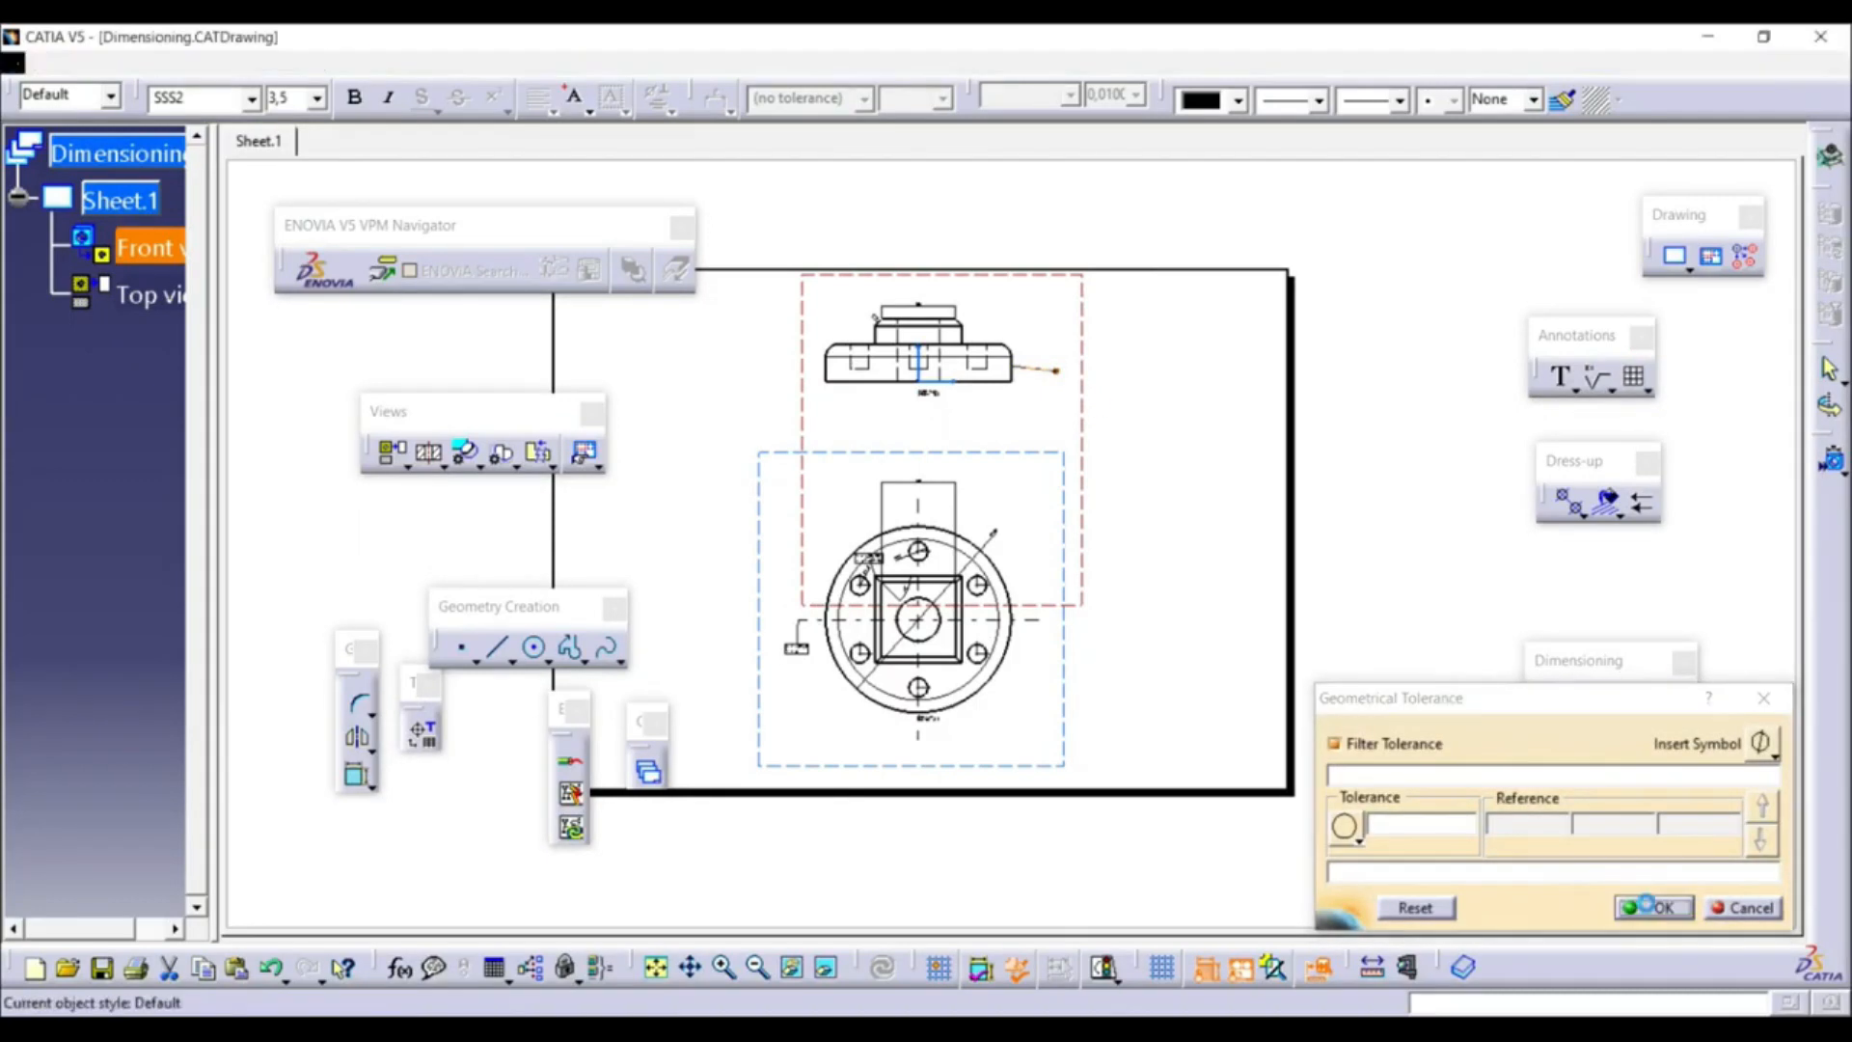
Add datum feature A to the lower part of the flange's right edge in the front view, placed to the right of that edge
mouse_move(1062, 387)
middle_mouse_down()
mouse_move(1054, 157)
mouse_move(1013, 795)
middle_mouse_up()
middle_click_drag(1125, 646, 1116, 447)
middle_click_drag(1241, 455, 1254, 627)
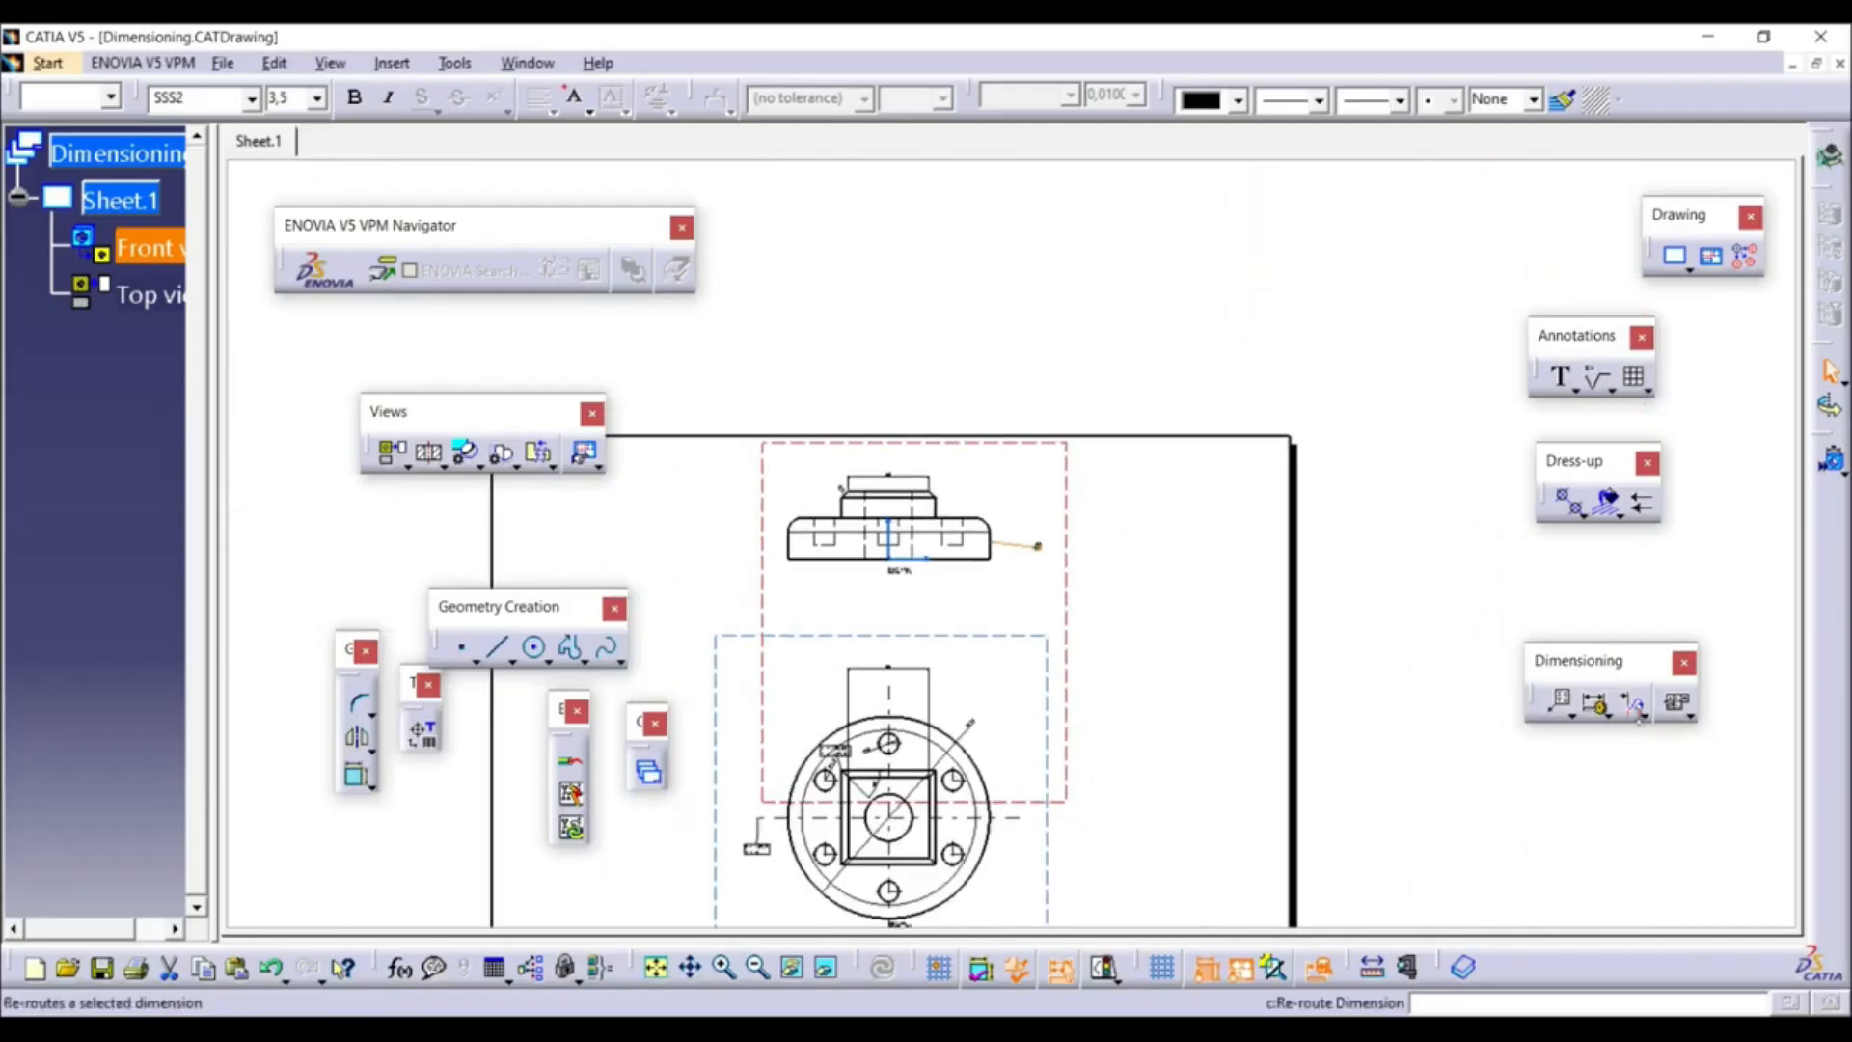
left_click(1688, 714)
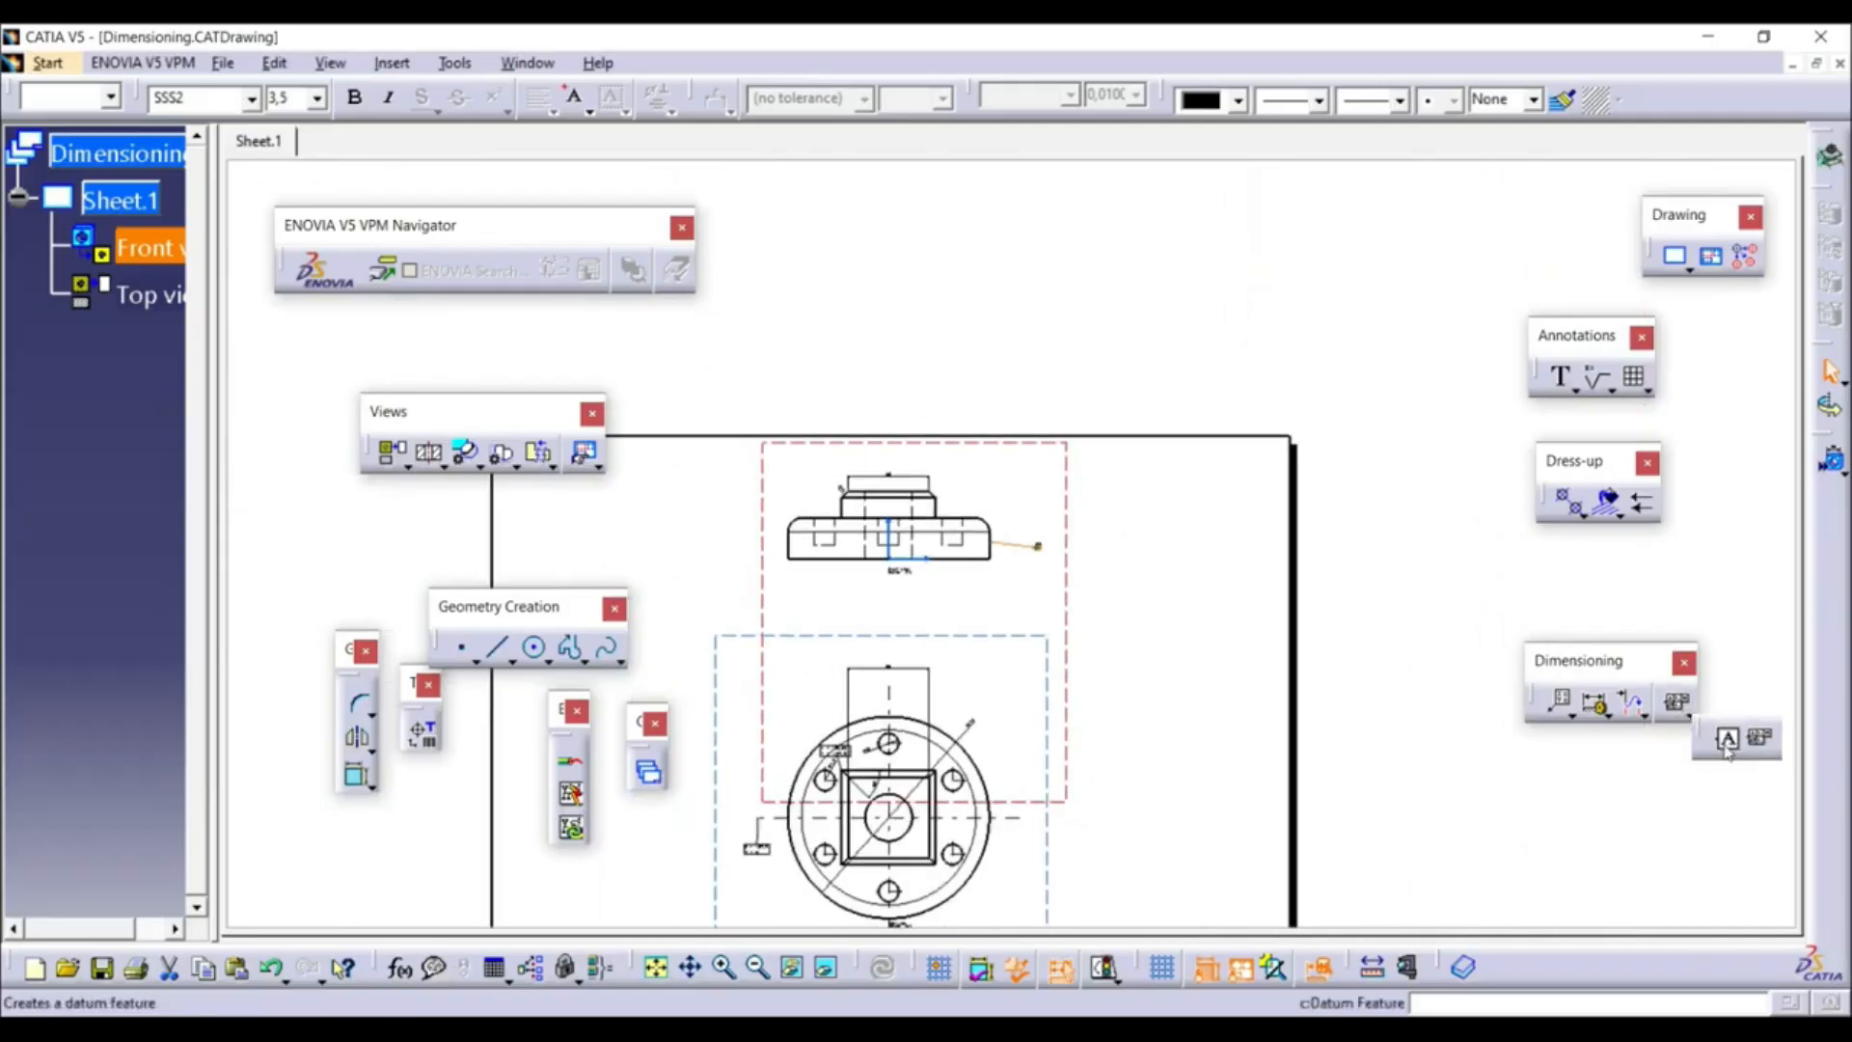
left_click(1727, 739)
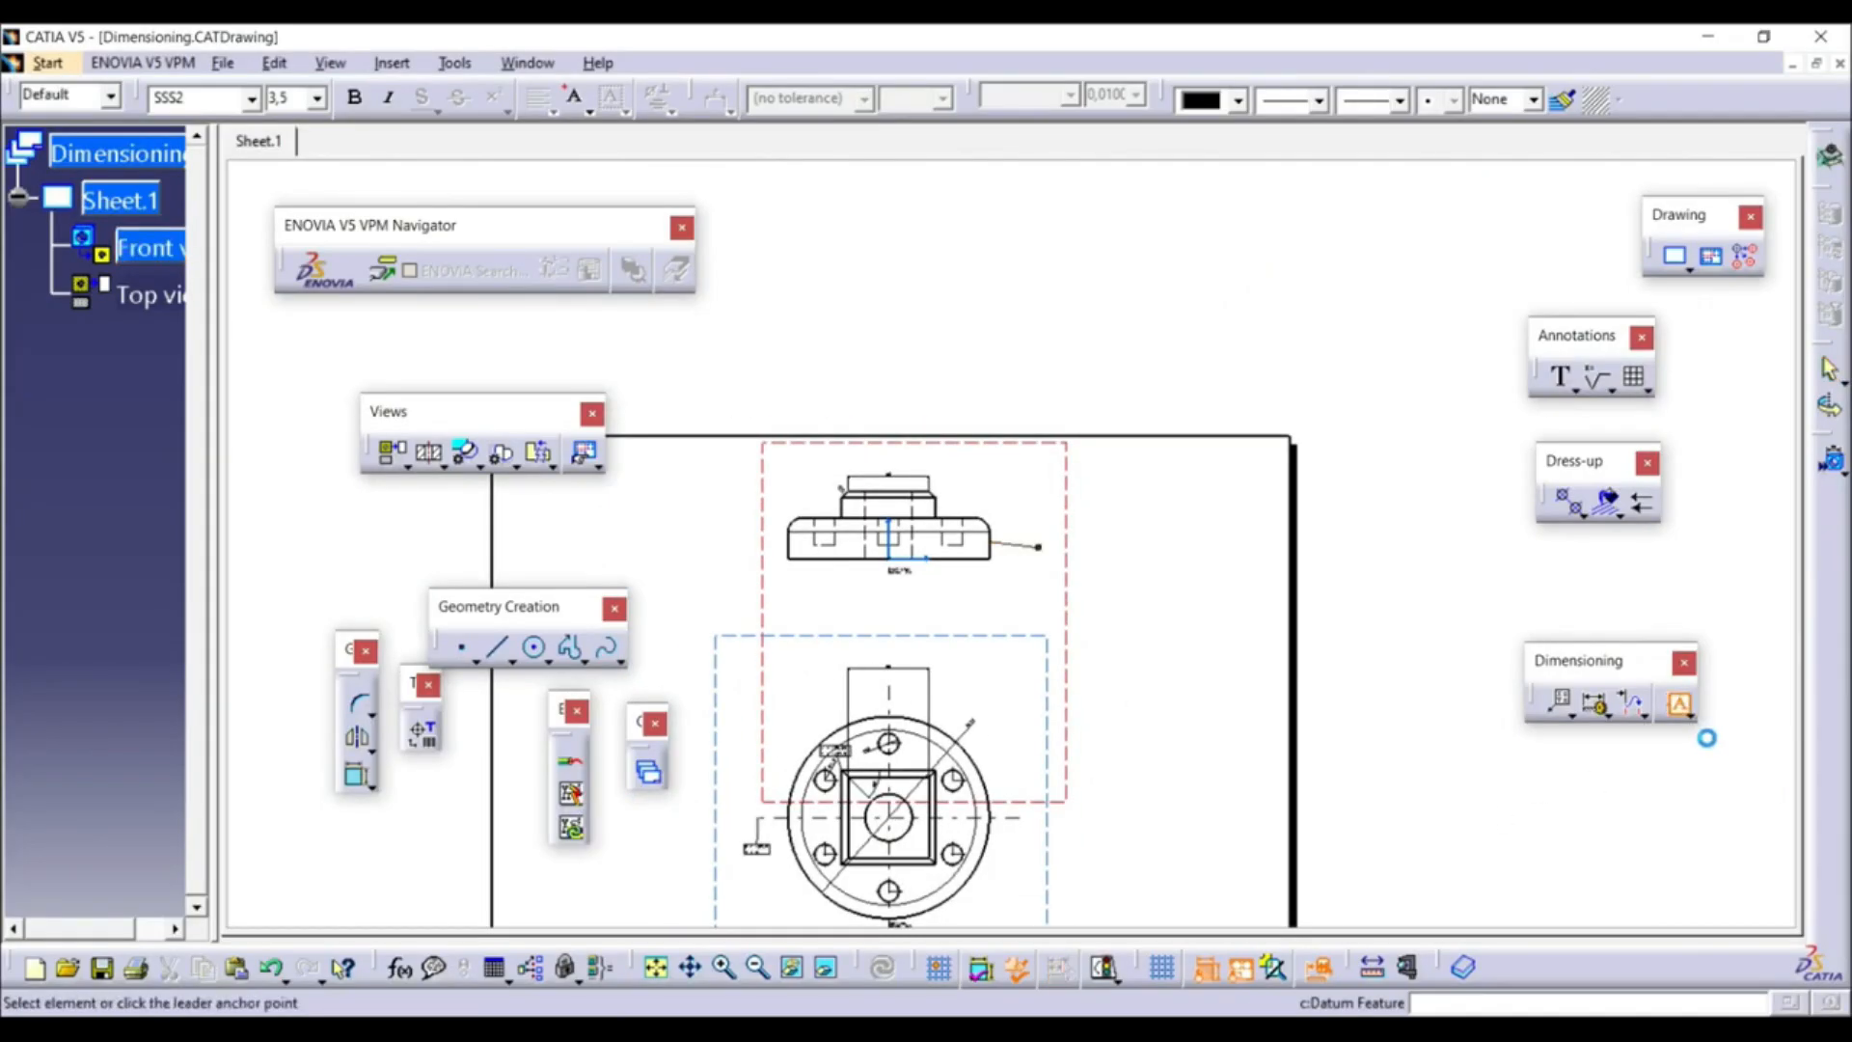
middle_click_drag(963, 579, 947, 573)
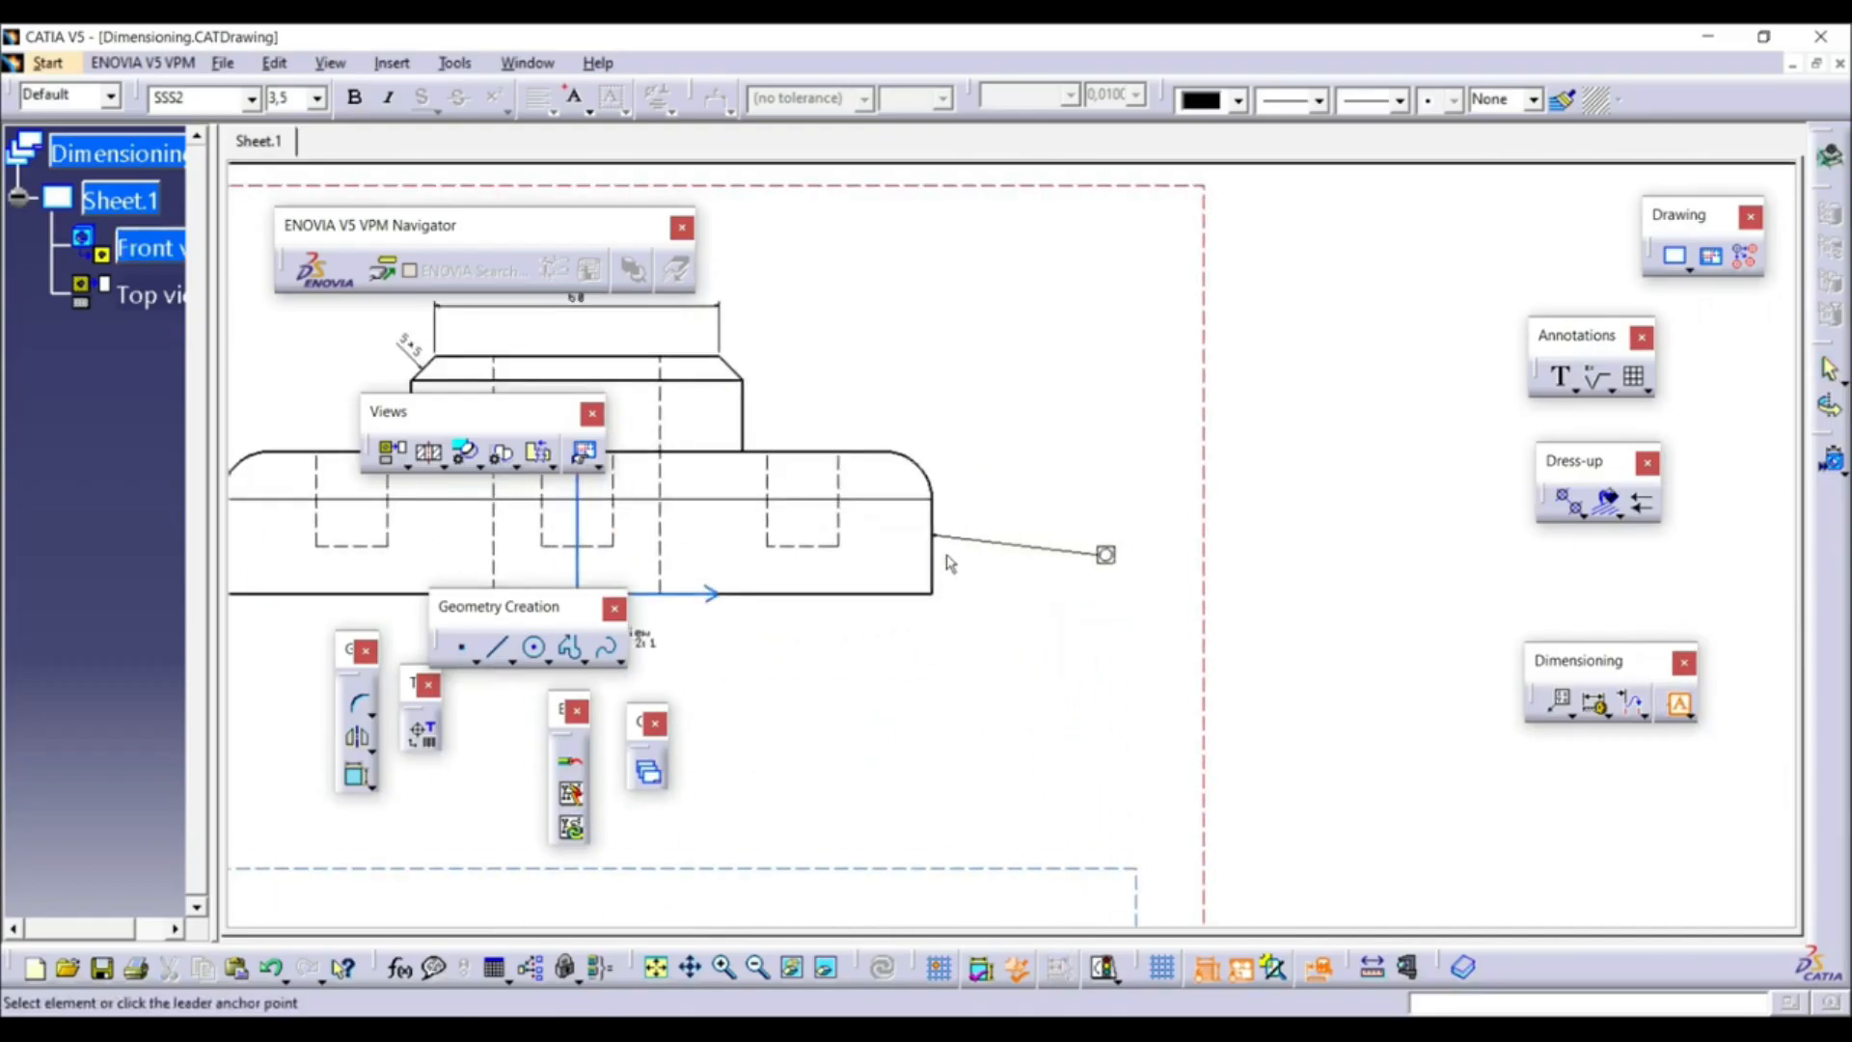
left_click(944, 572)
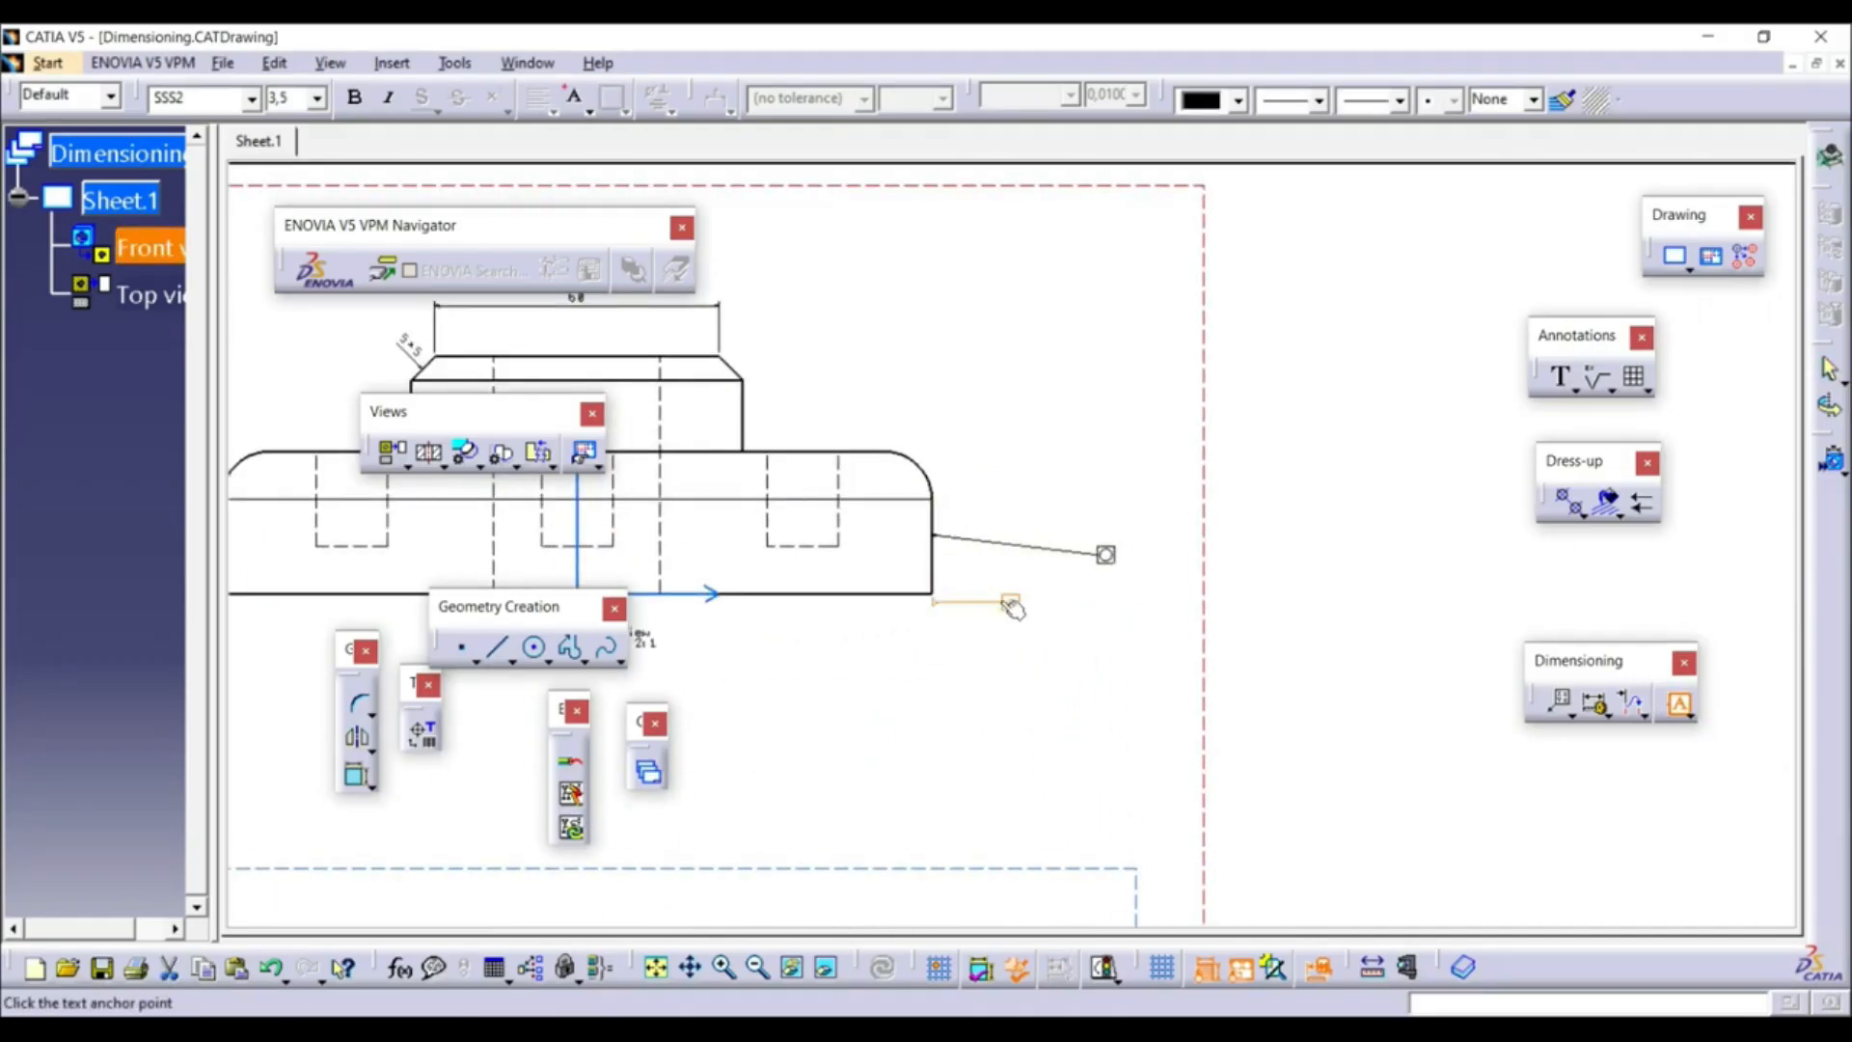
left_click(1012, 599)
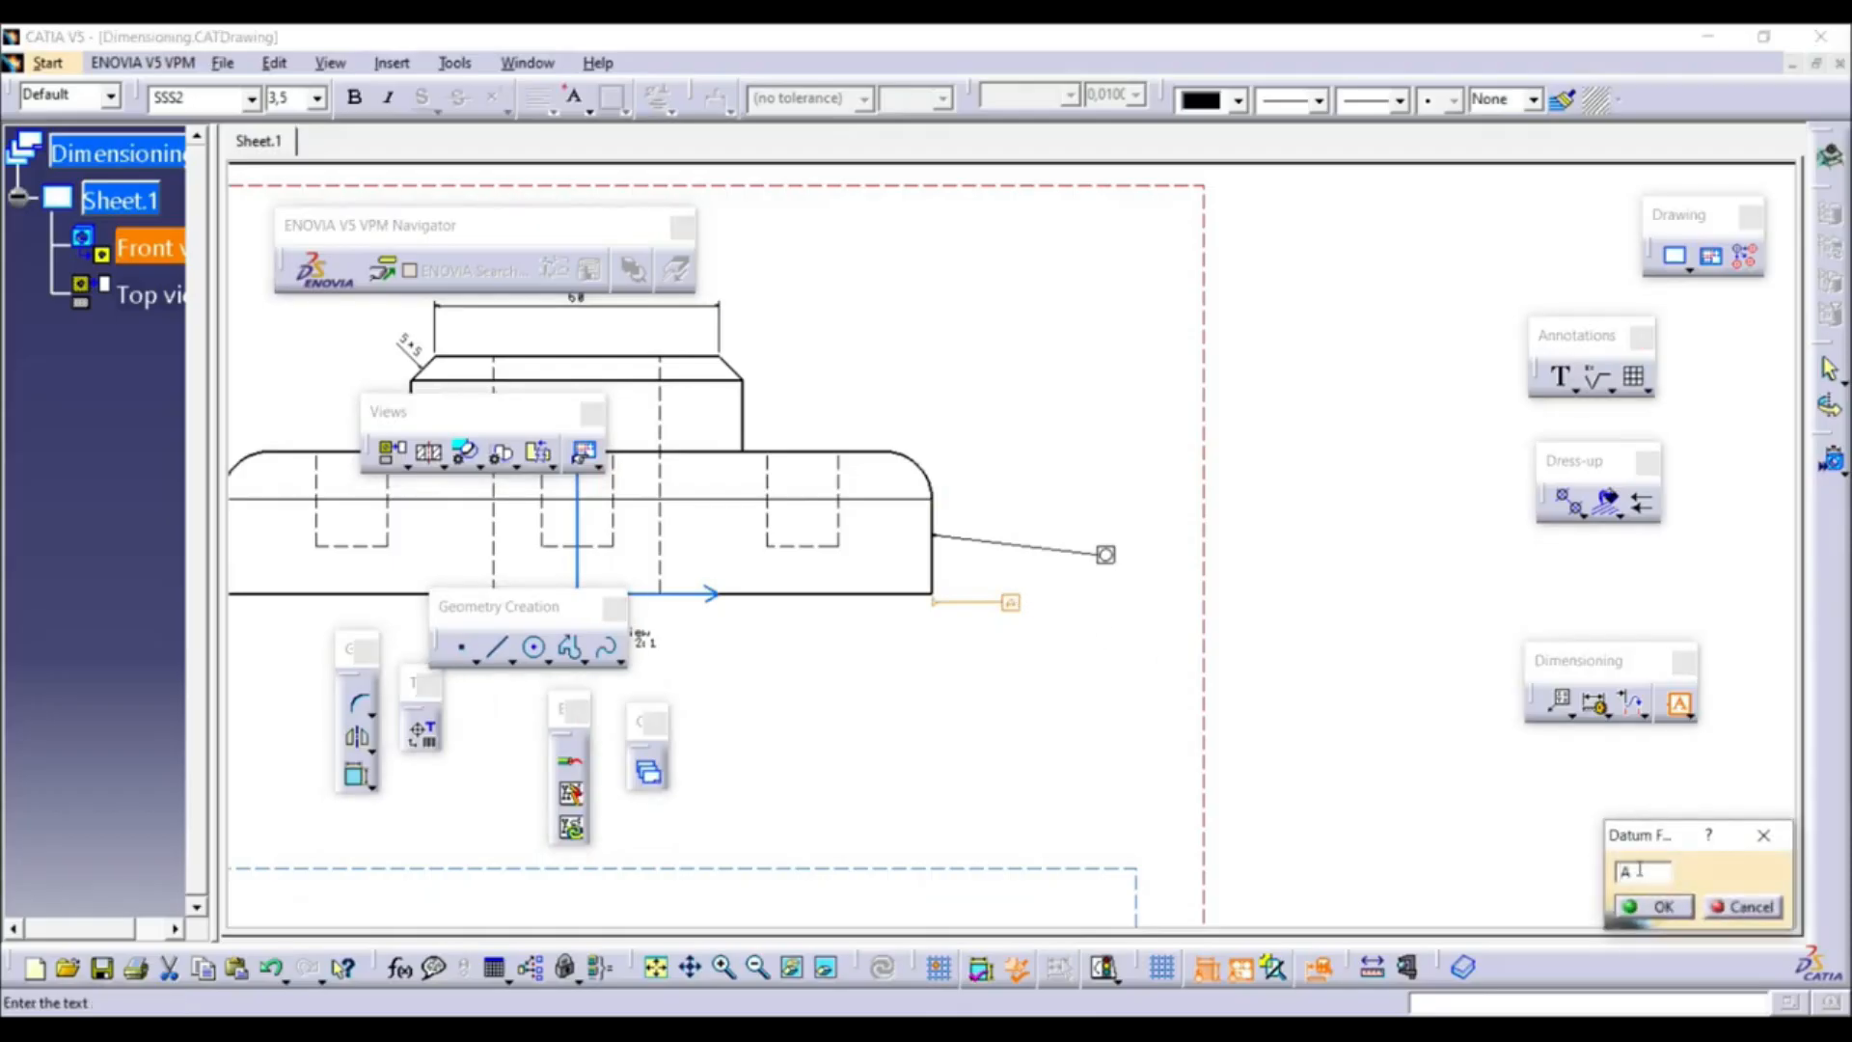
left_click(1657, 906)
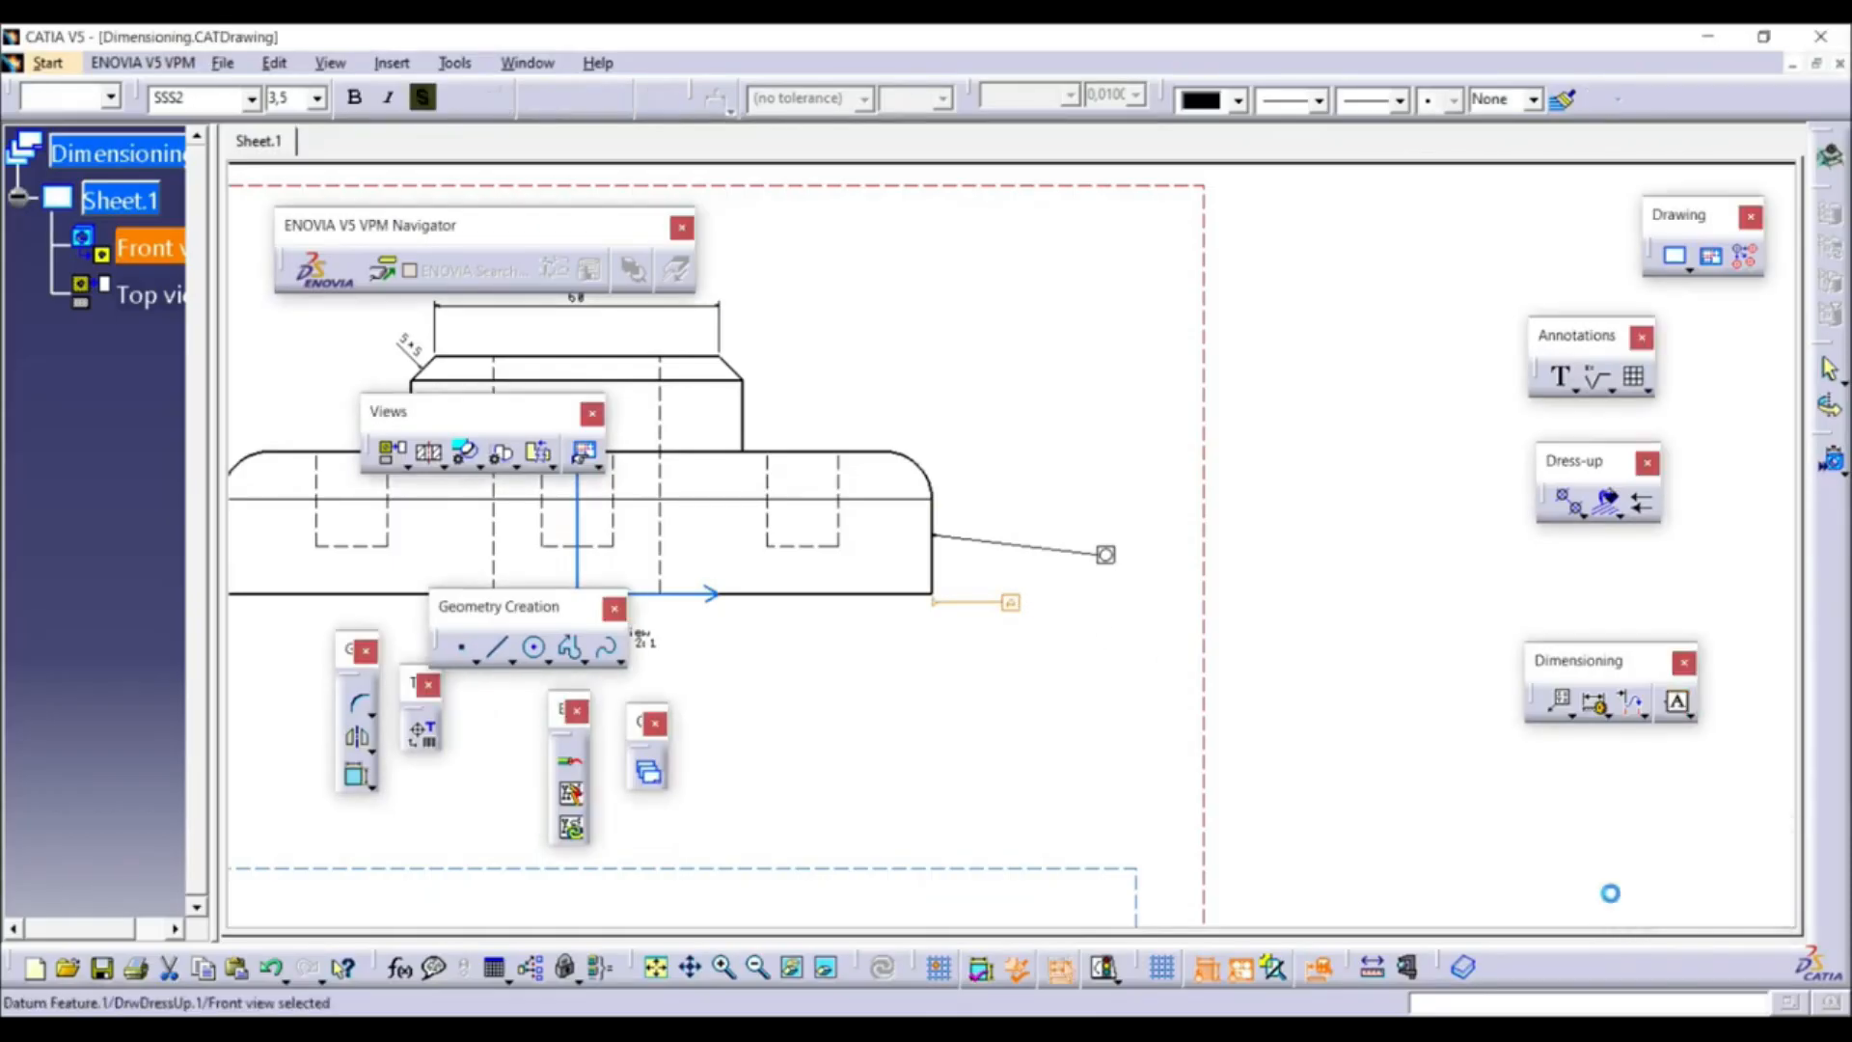
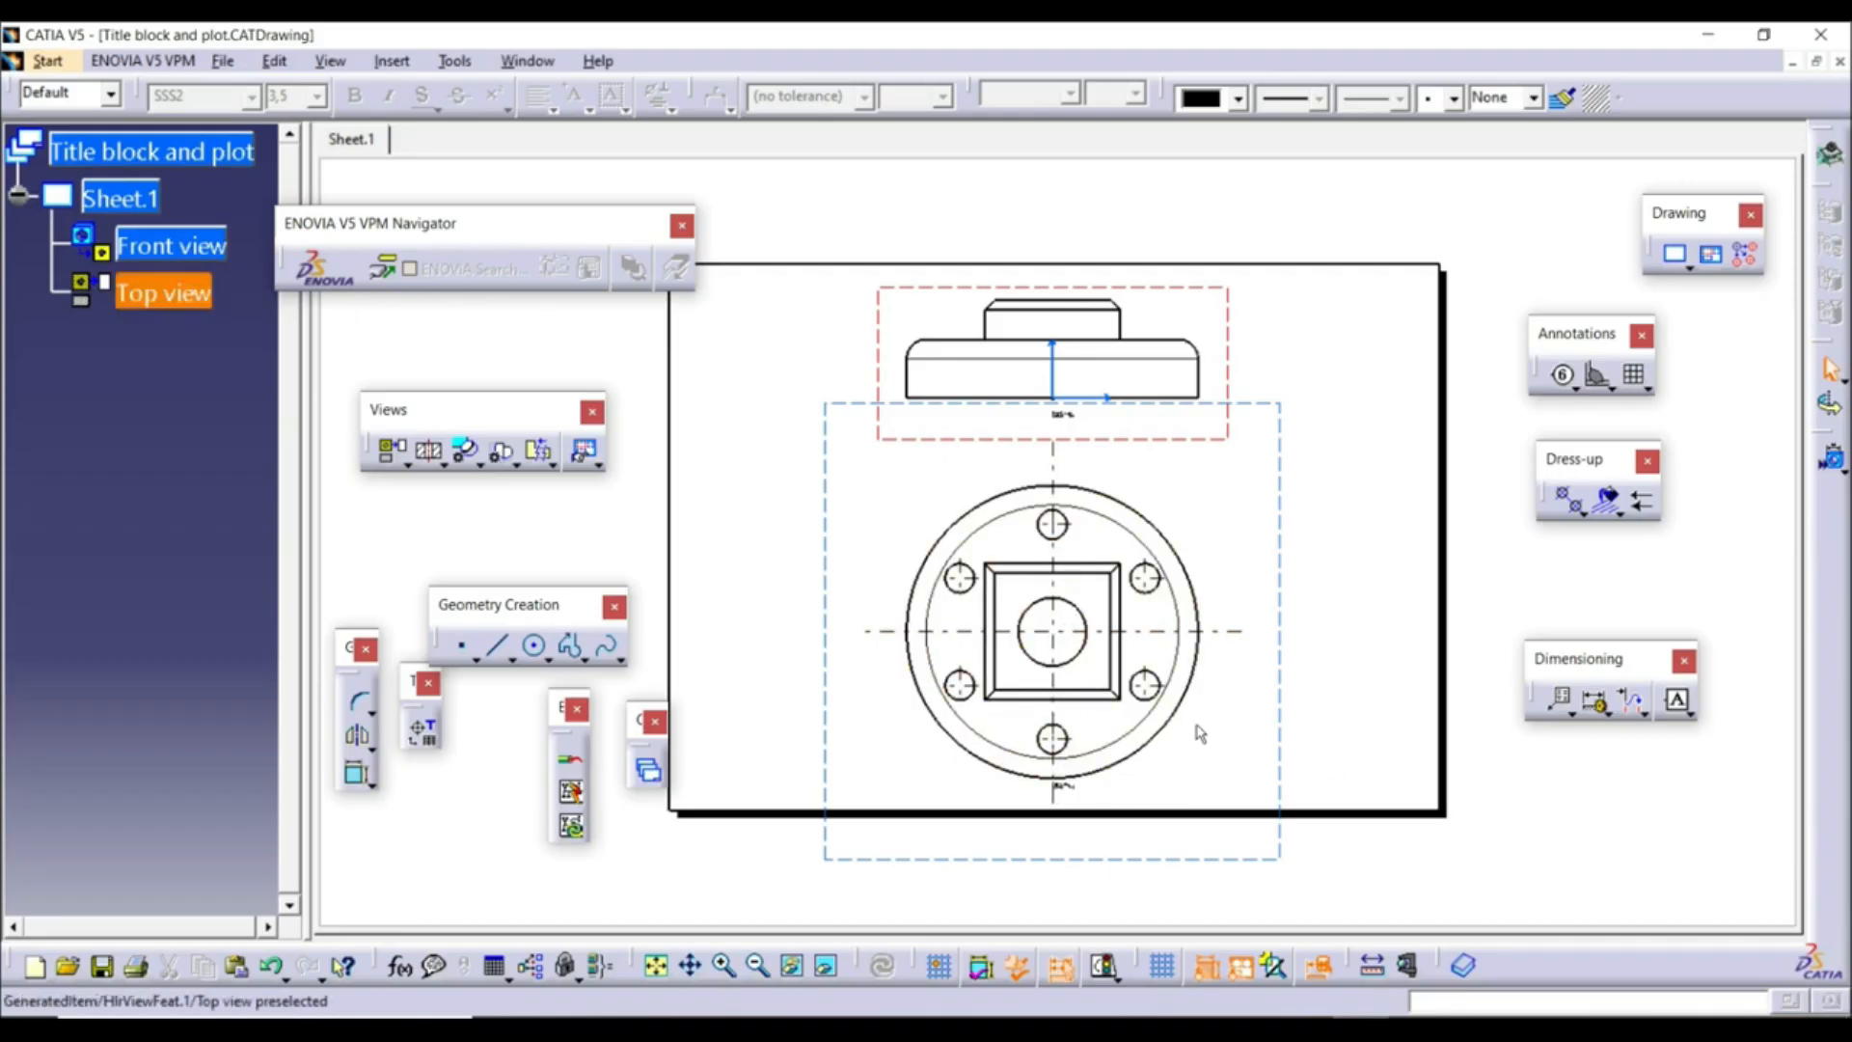
Switch the Title block and plot drawing to its sheet background and open the frame and title block manager clear of the sheet's lower right corner
left_click(280, 61)
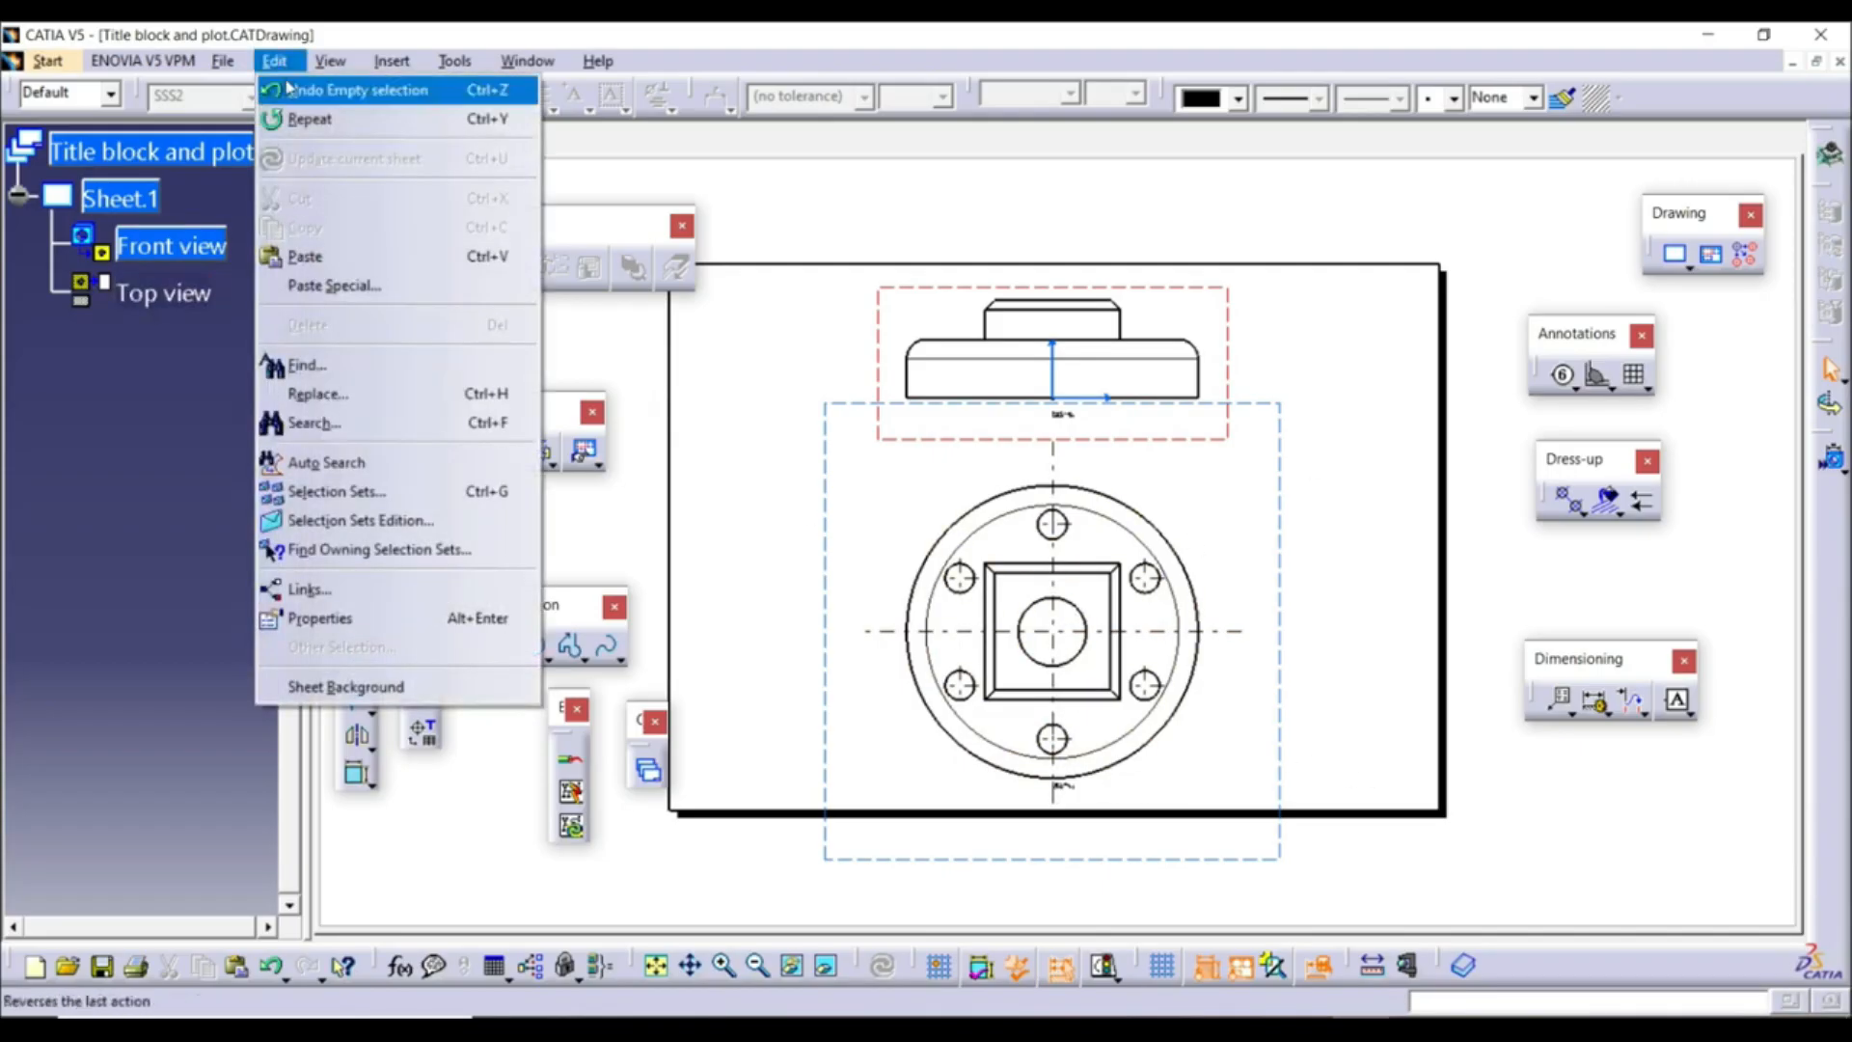
left_click(357, 687)
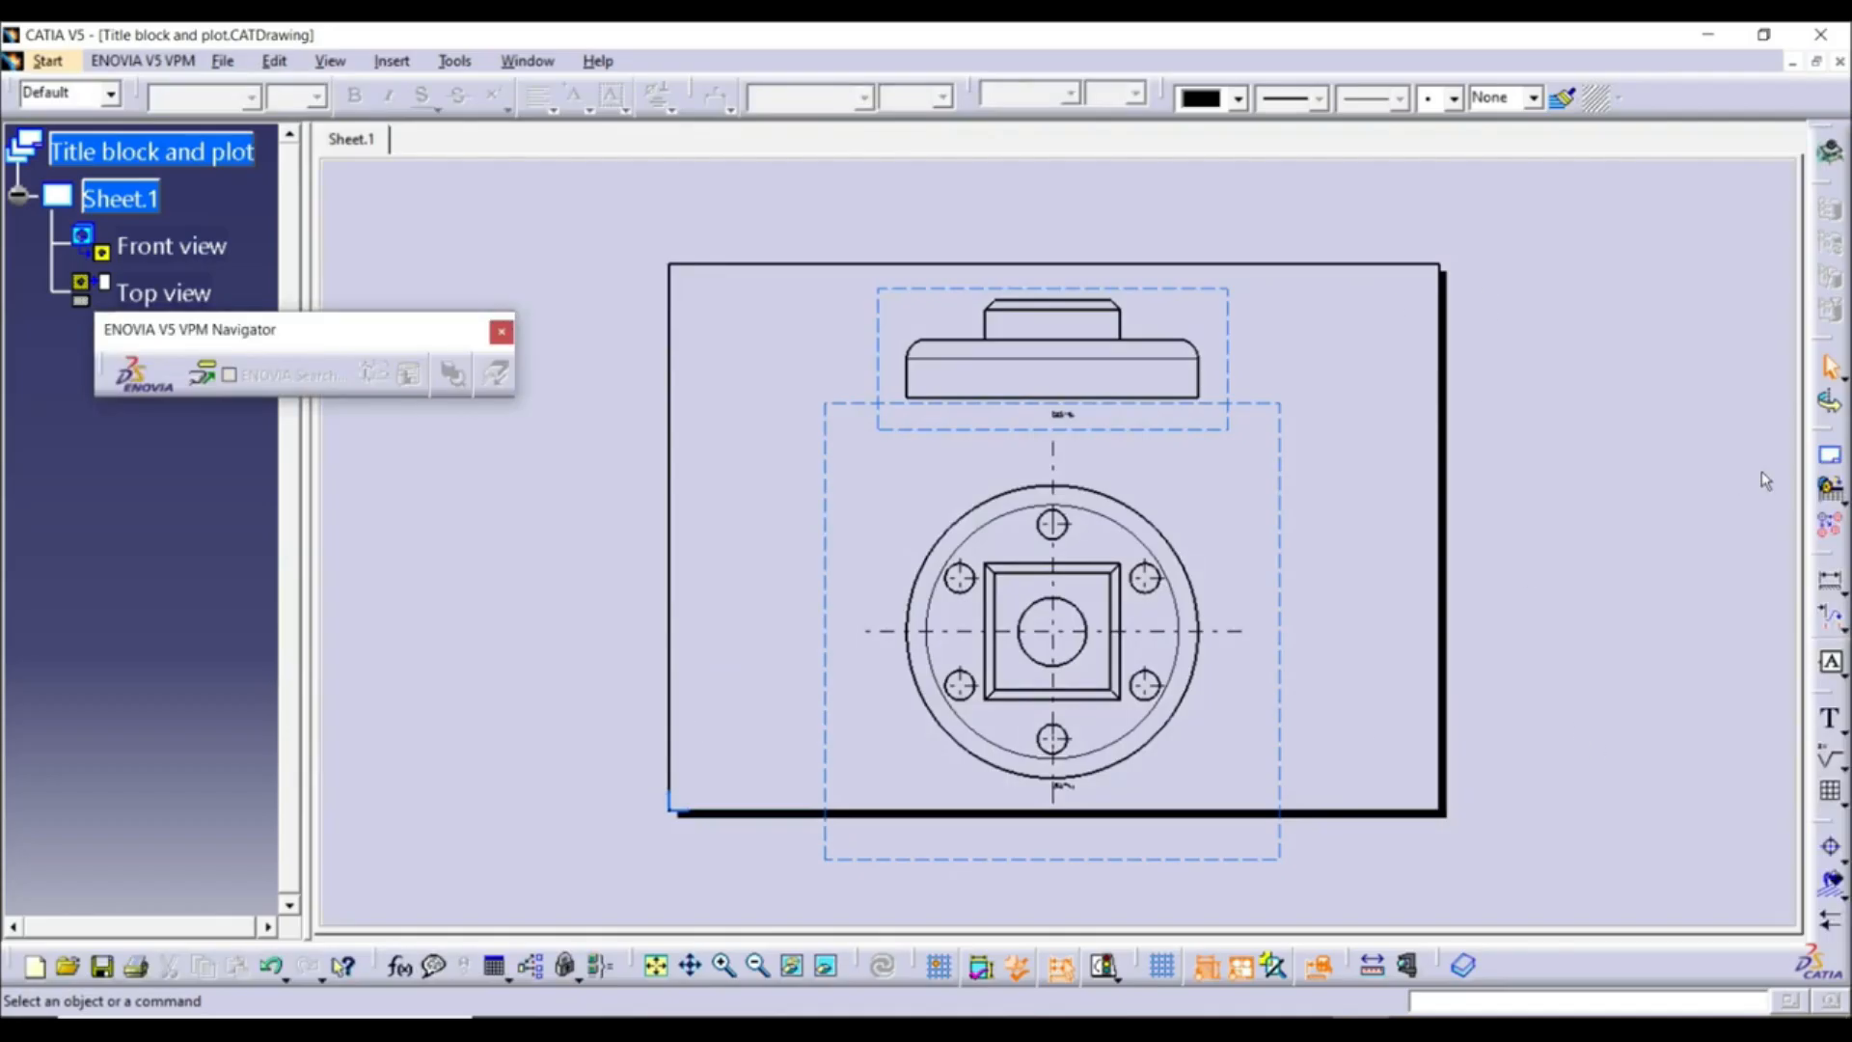
left_click(1830, 463)
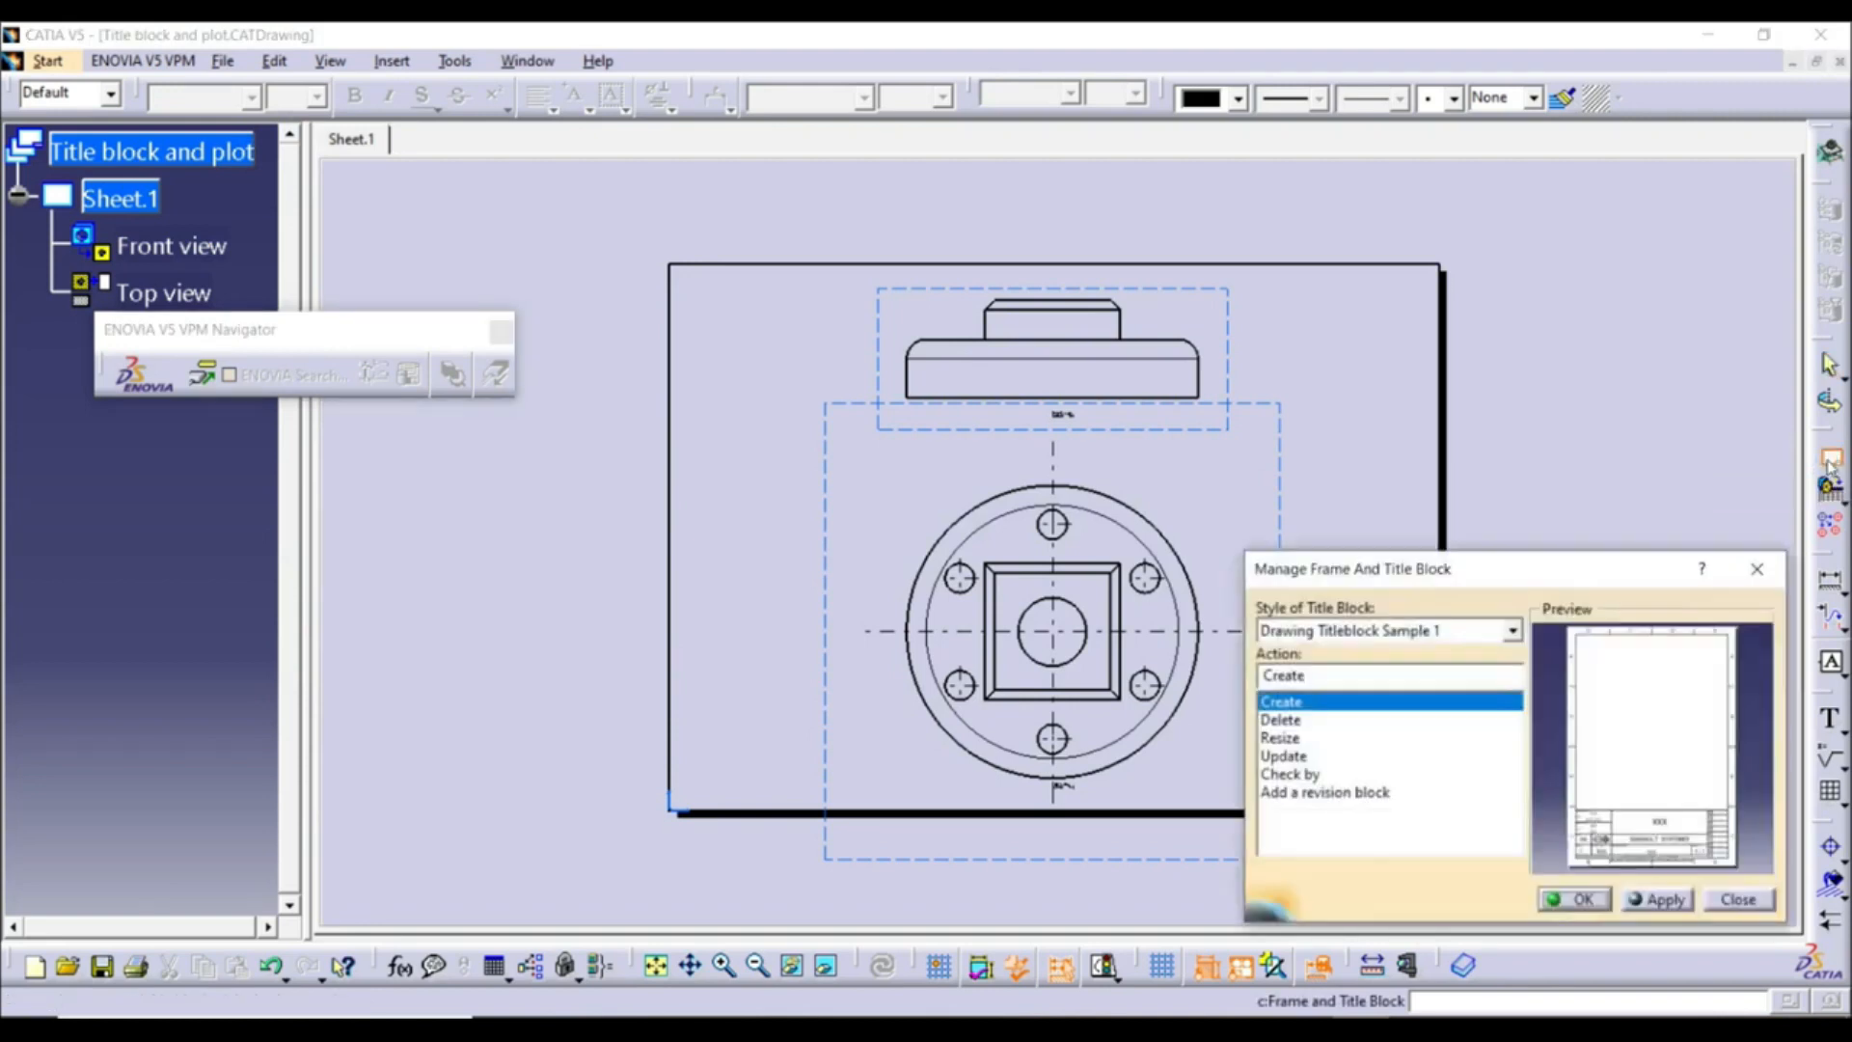
left_click_drag(1512, 572, 1501, 279)
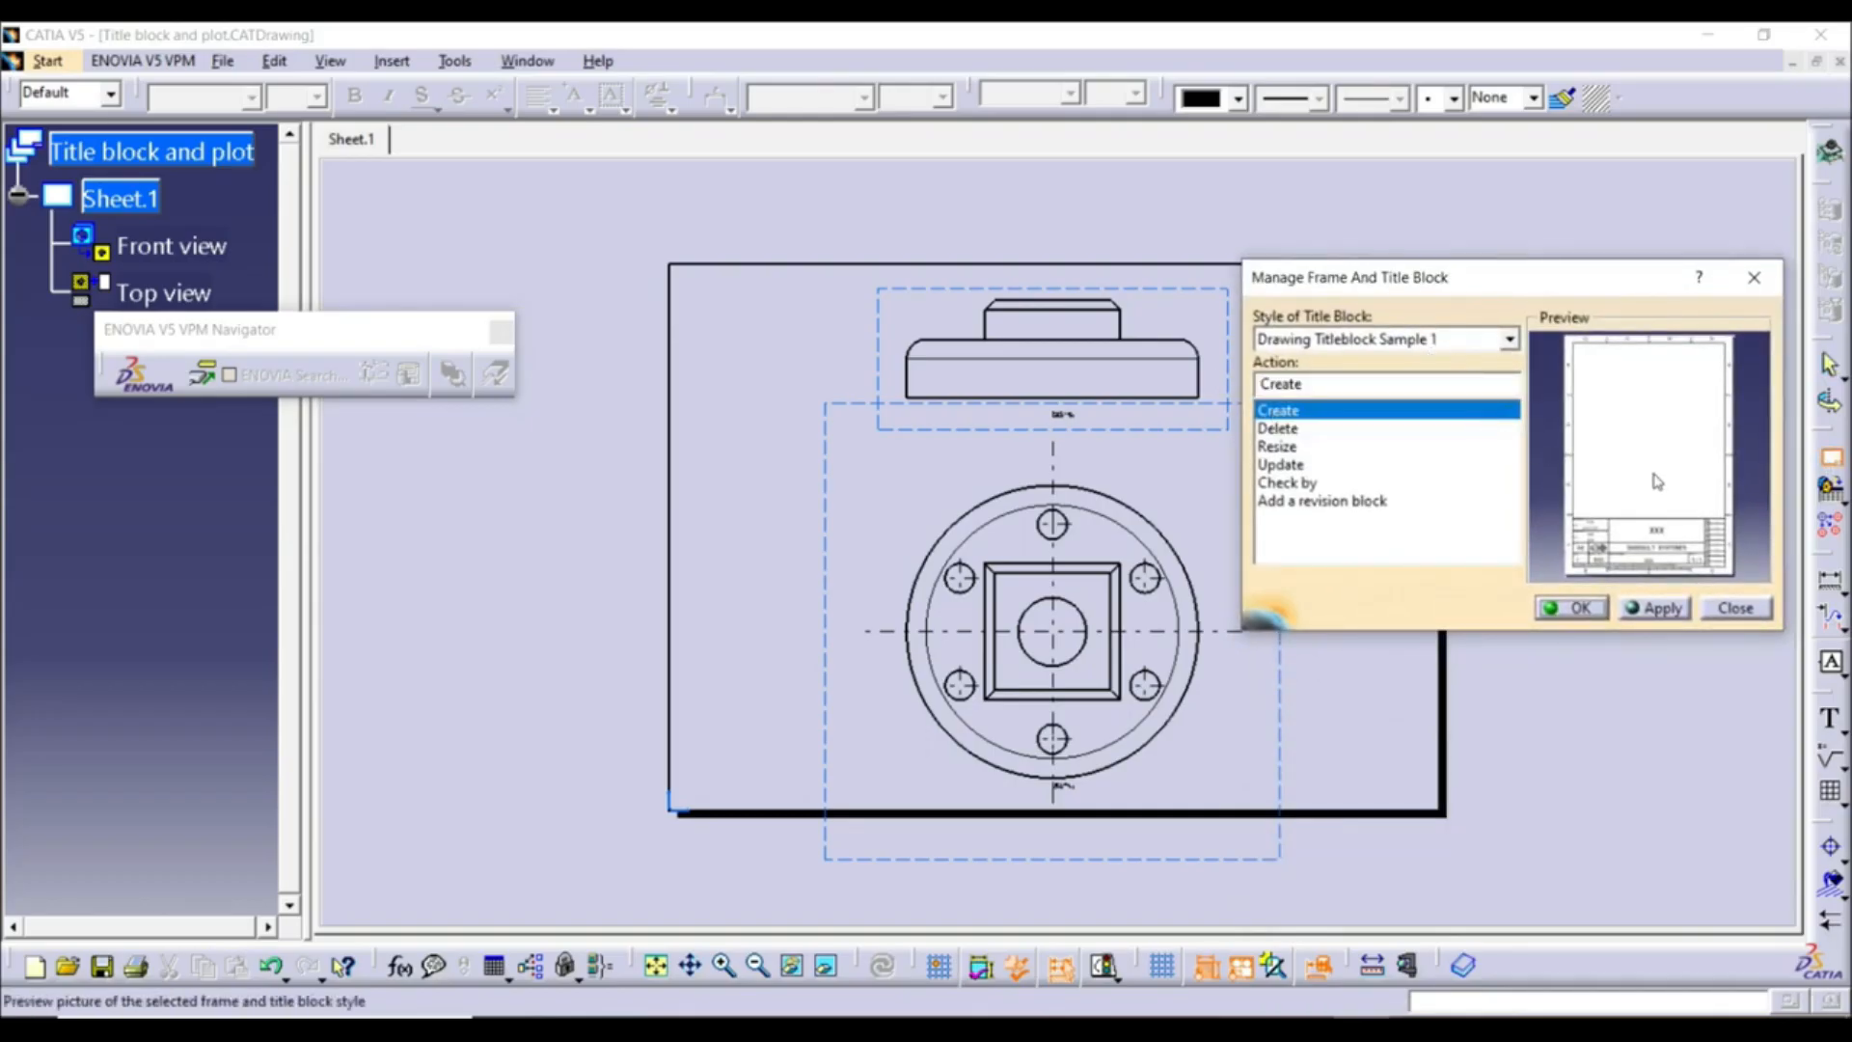
Preview the title block styles Drawing Titleblock Sample 2 and Drawing Titleblock Sample Enovia 1
left_click(1459, 341)
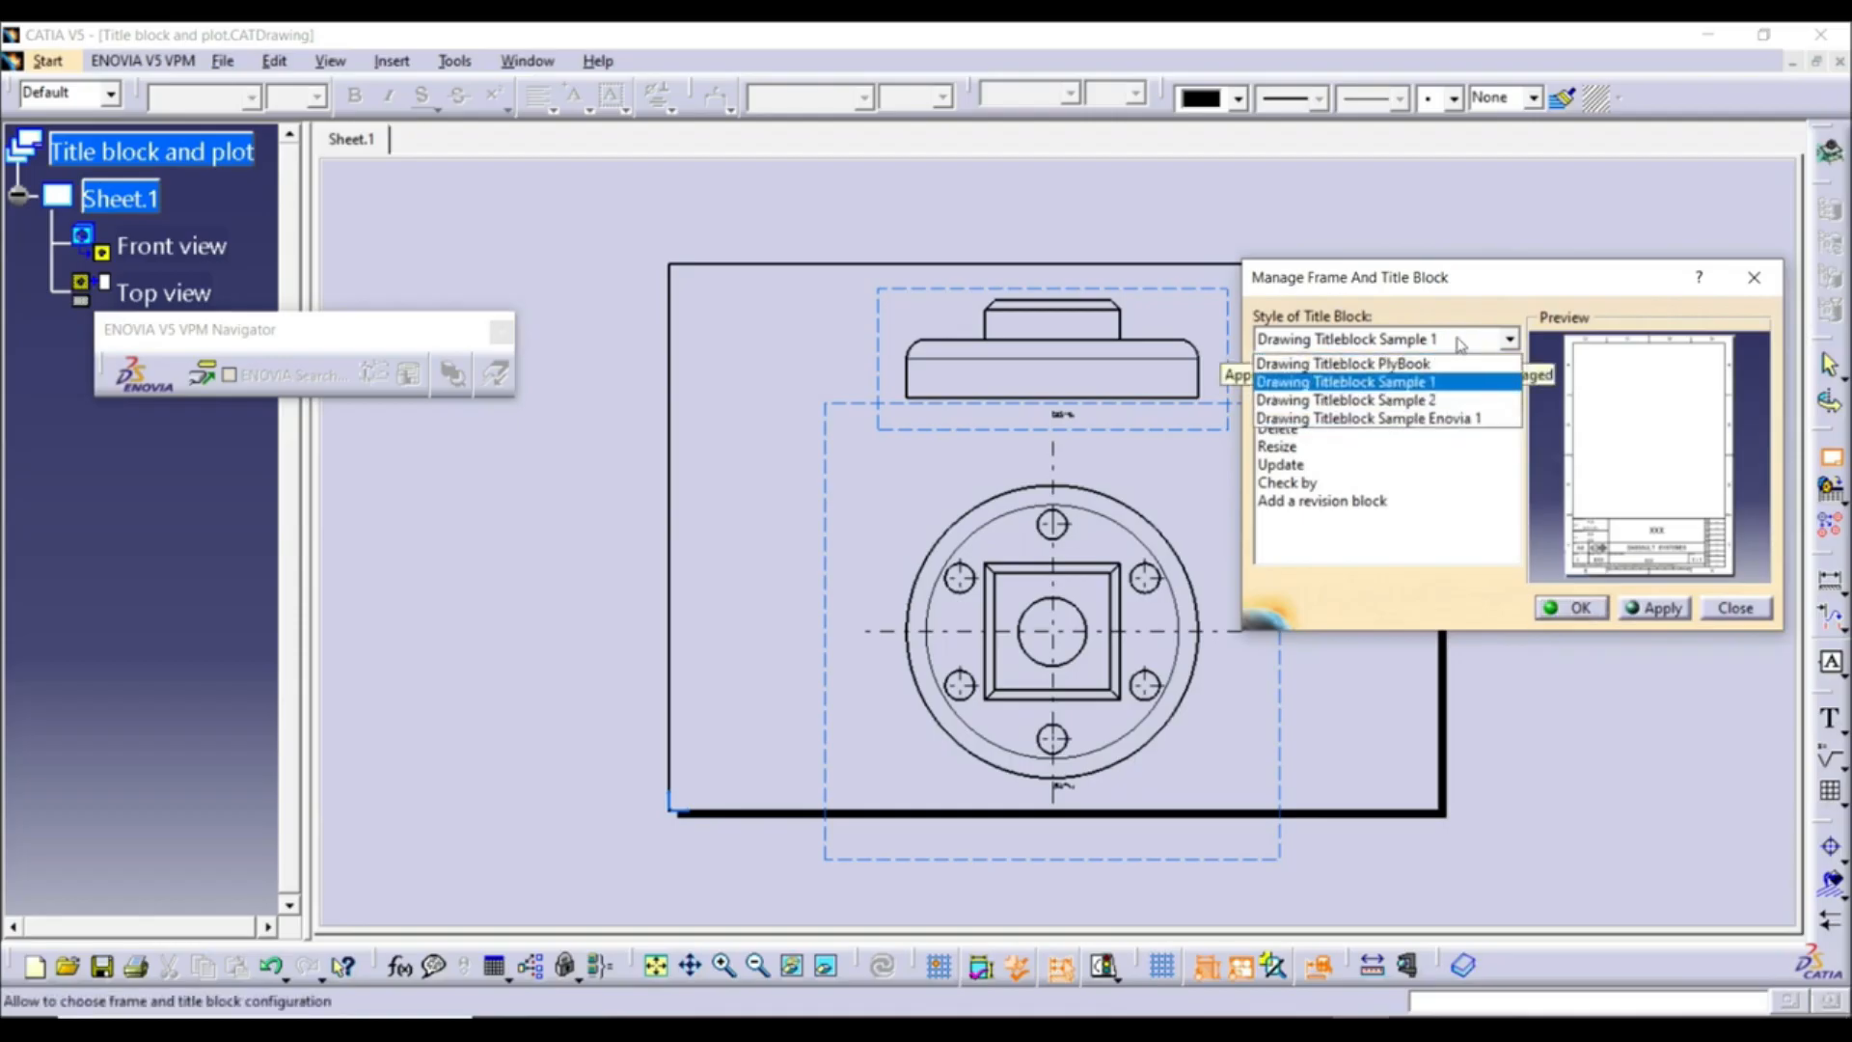
left_click(1351, 399)
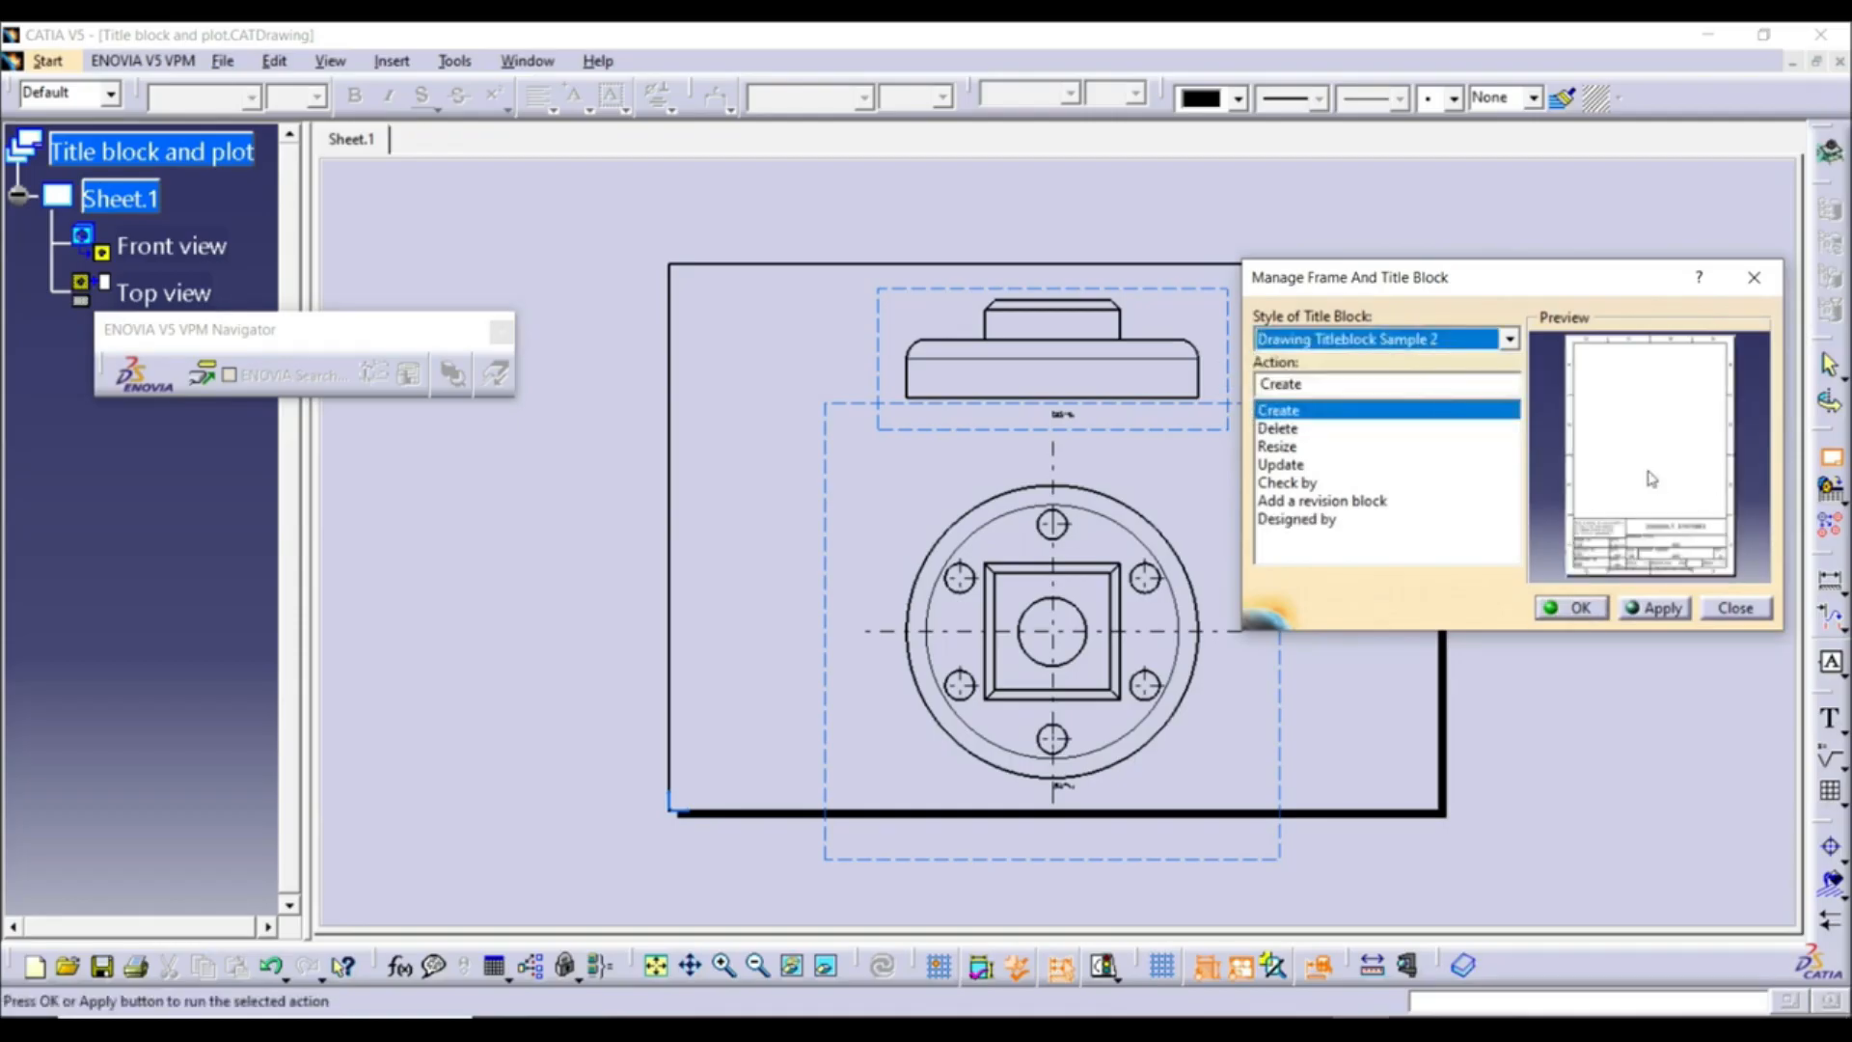
left_click(1509, 338)
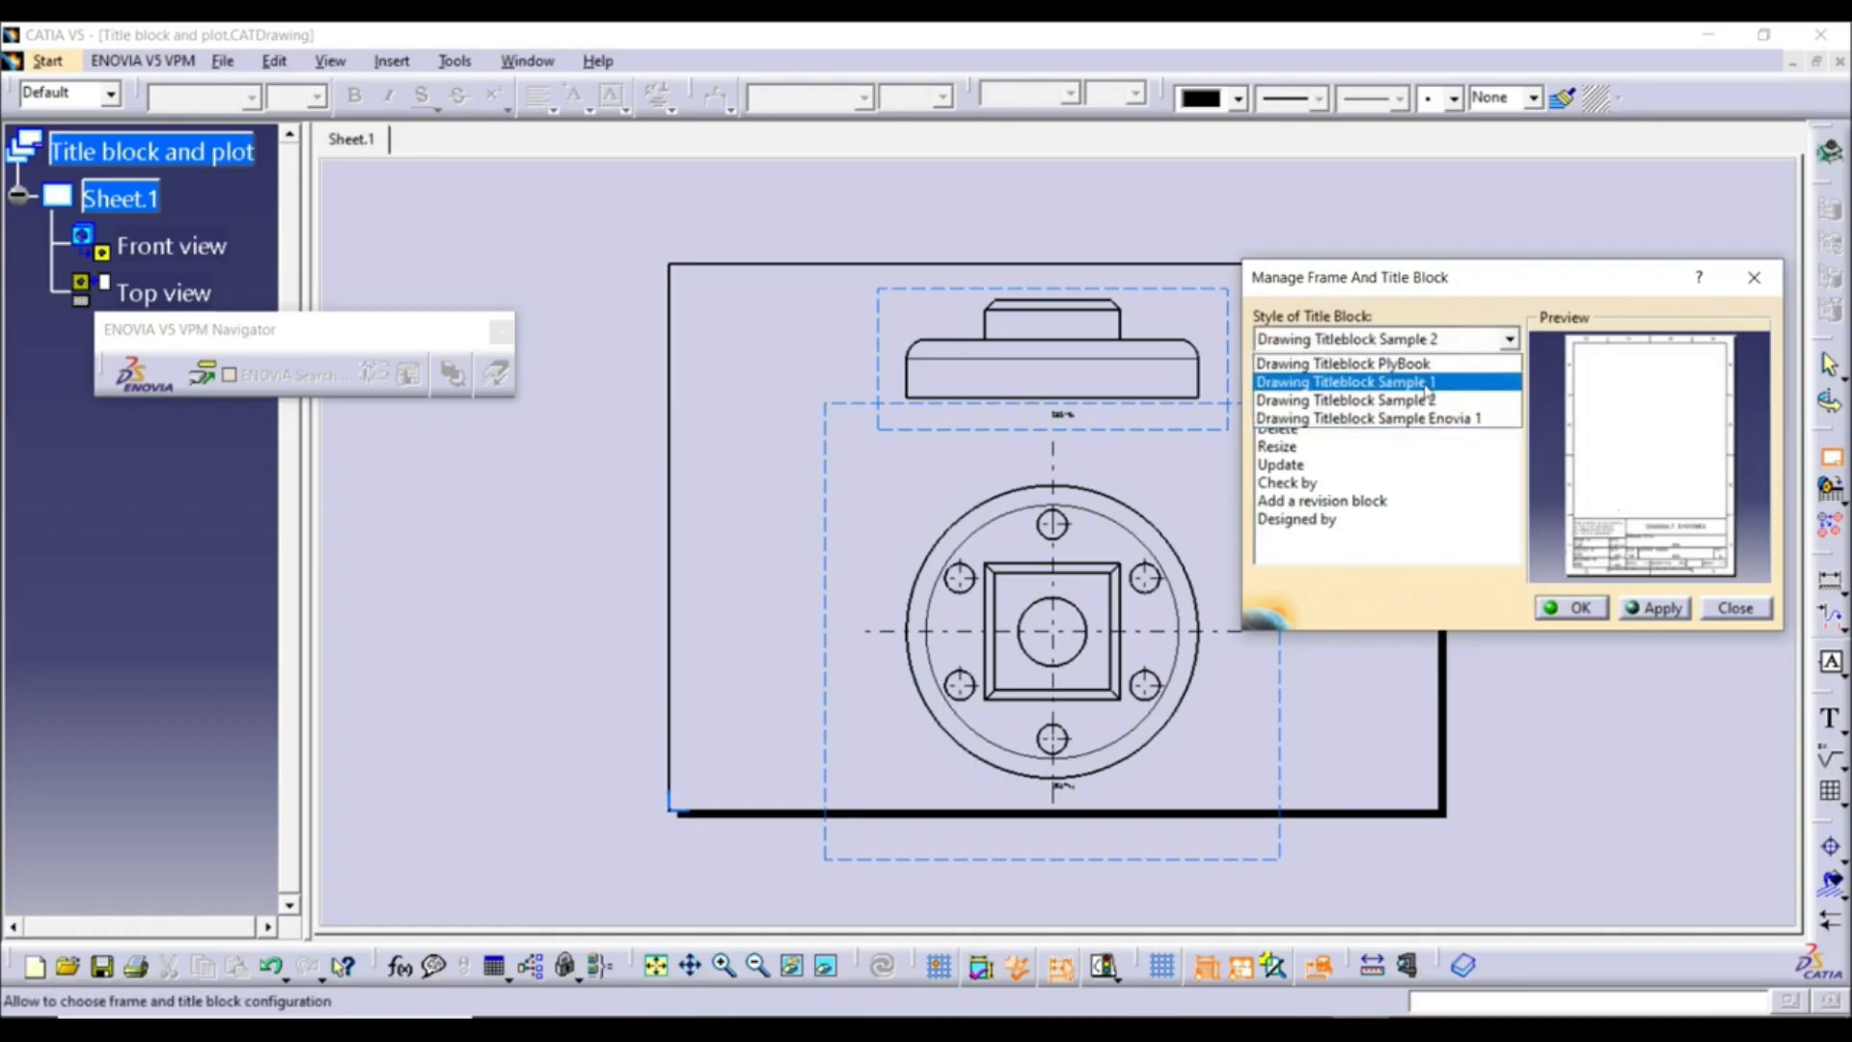
left_click(1390, 419)
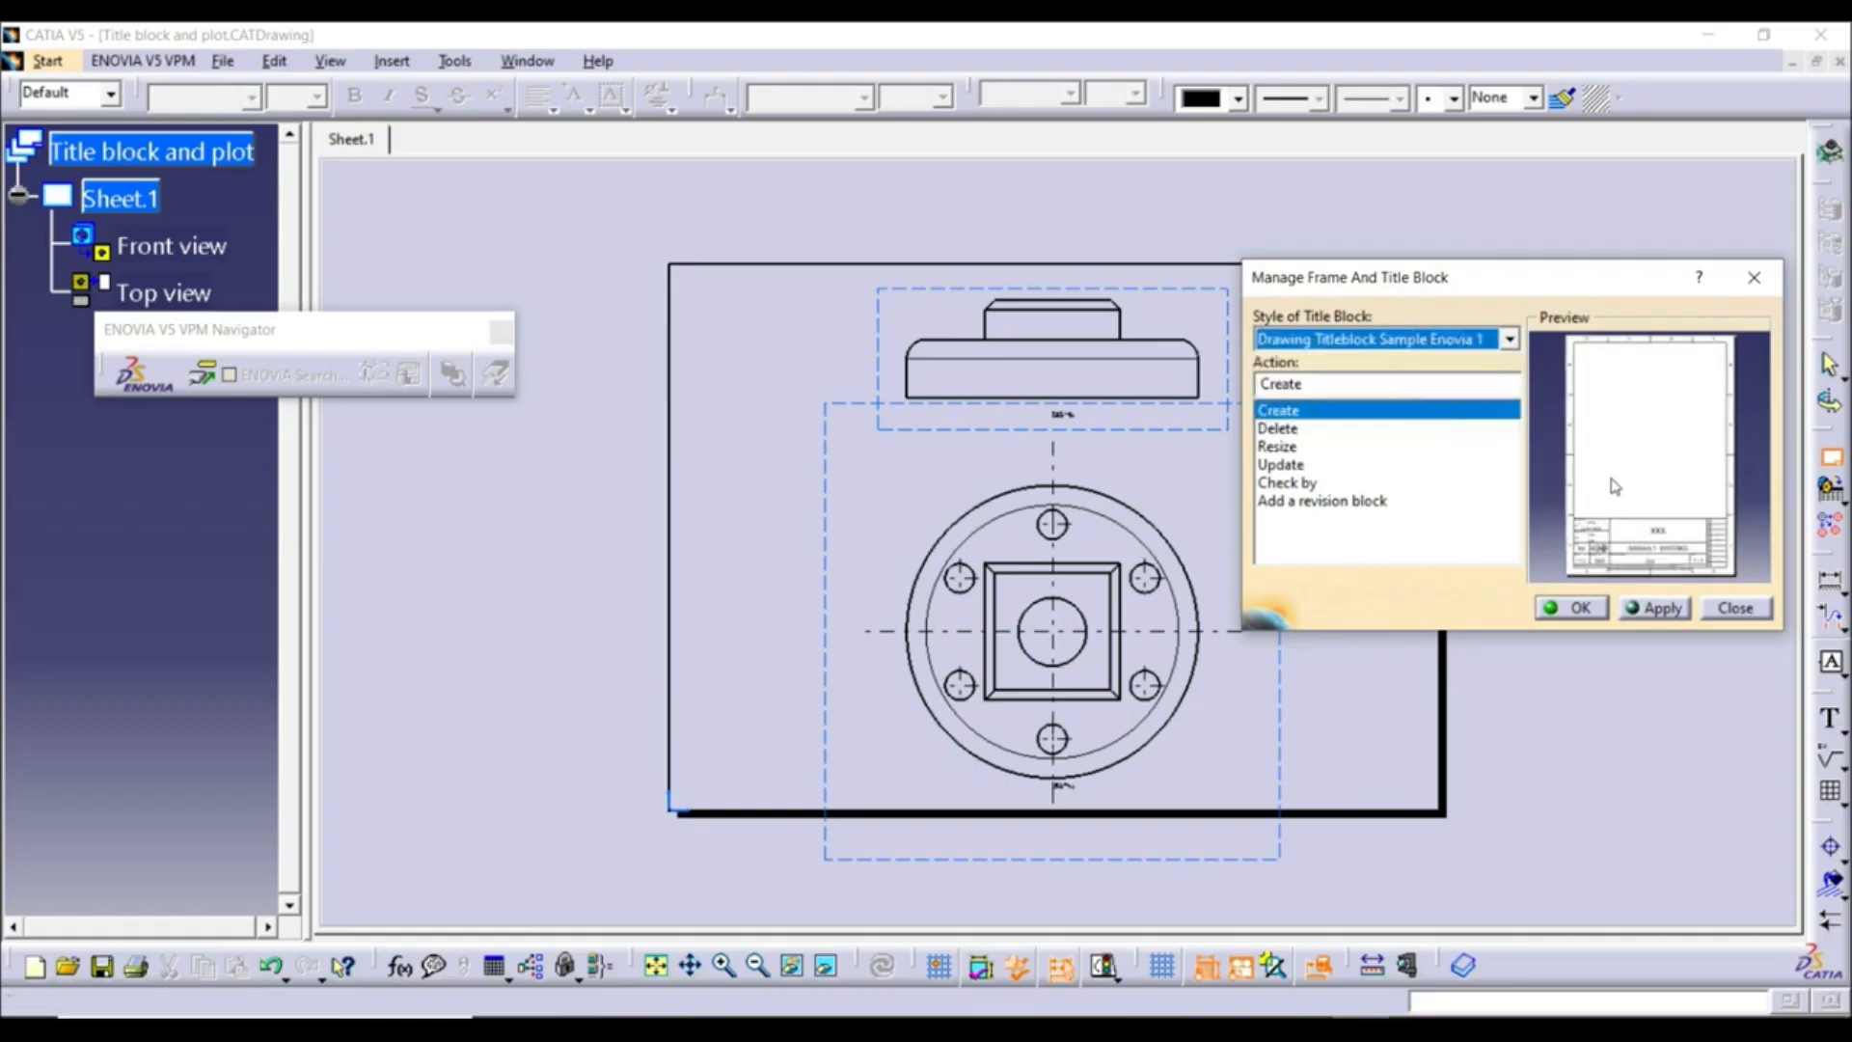
Create the sheet's frame and title block in the Drawing Titleblock Sample 1 style
left_click(1422, 340)
left_click(1405, 382)
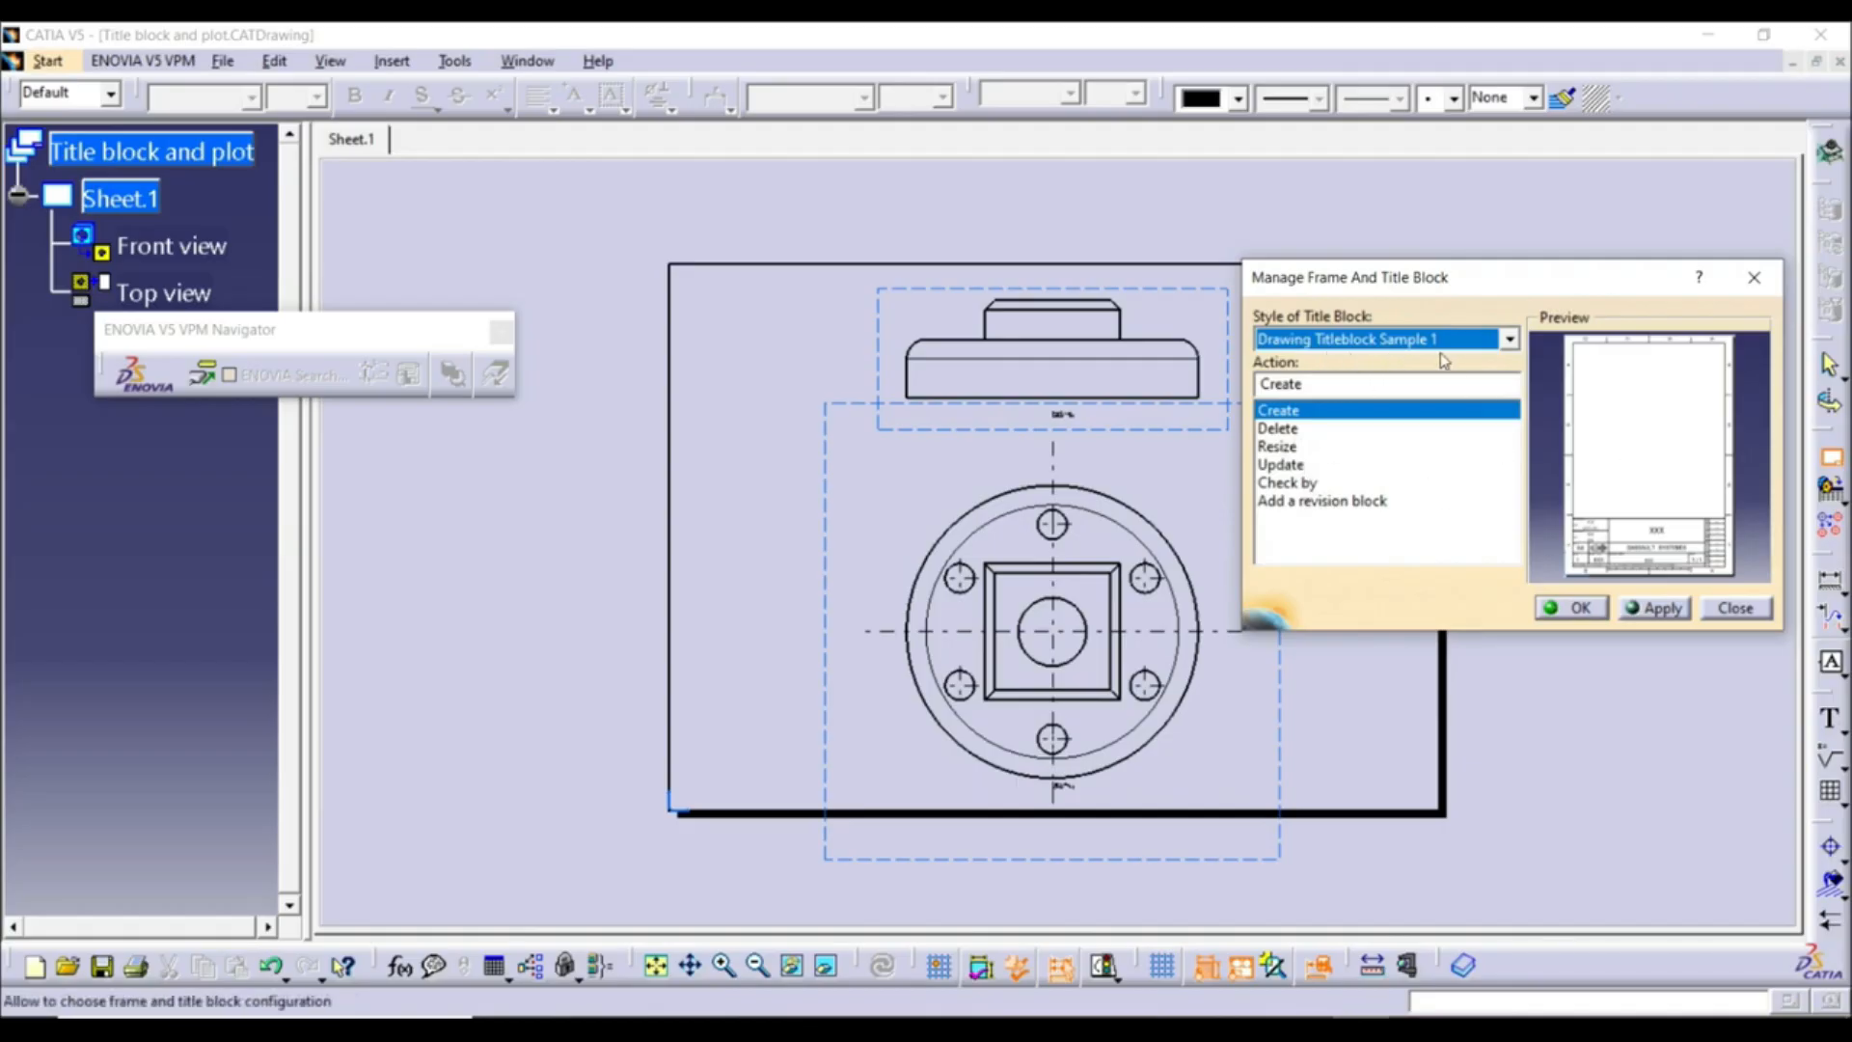
left_click(1632, 606)
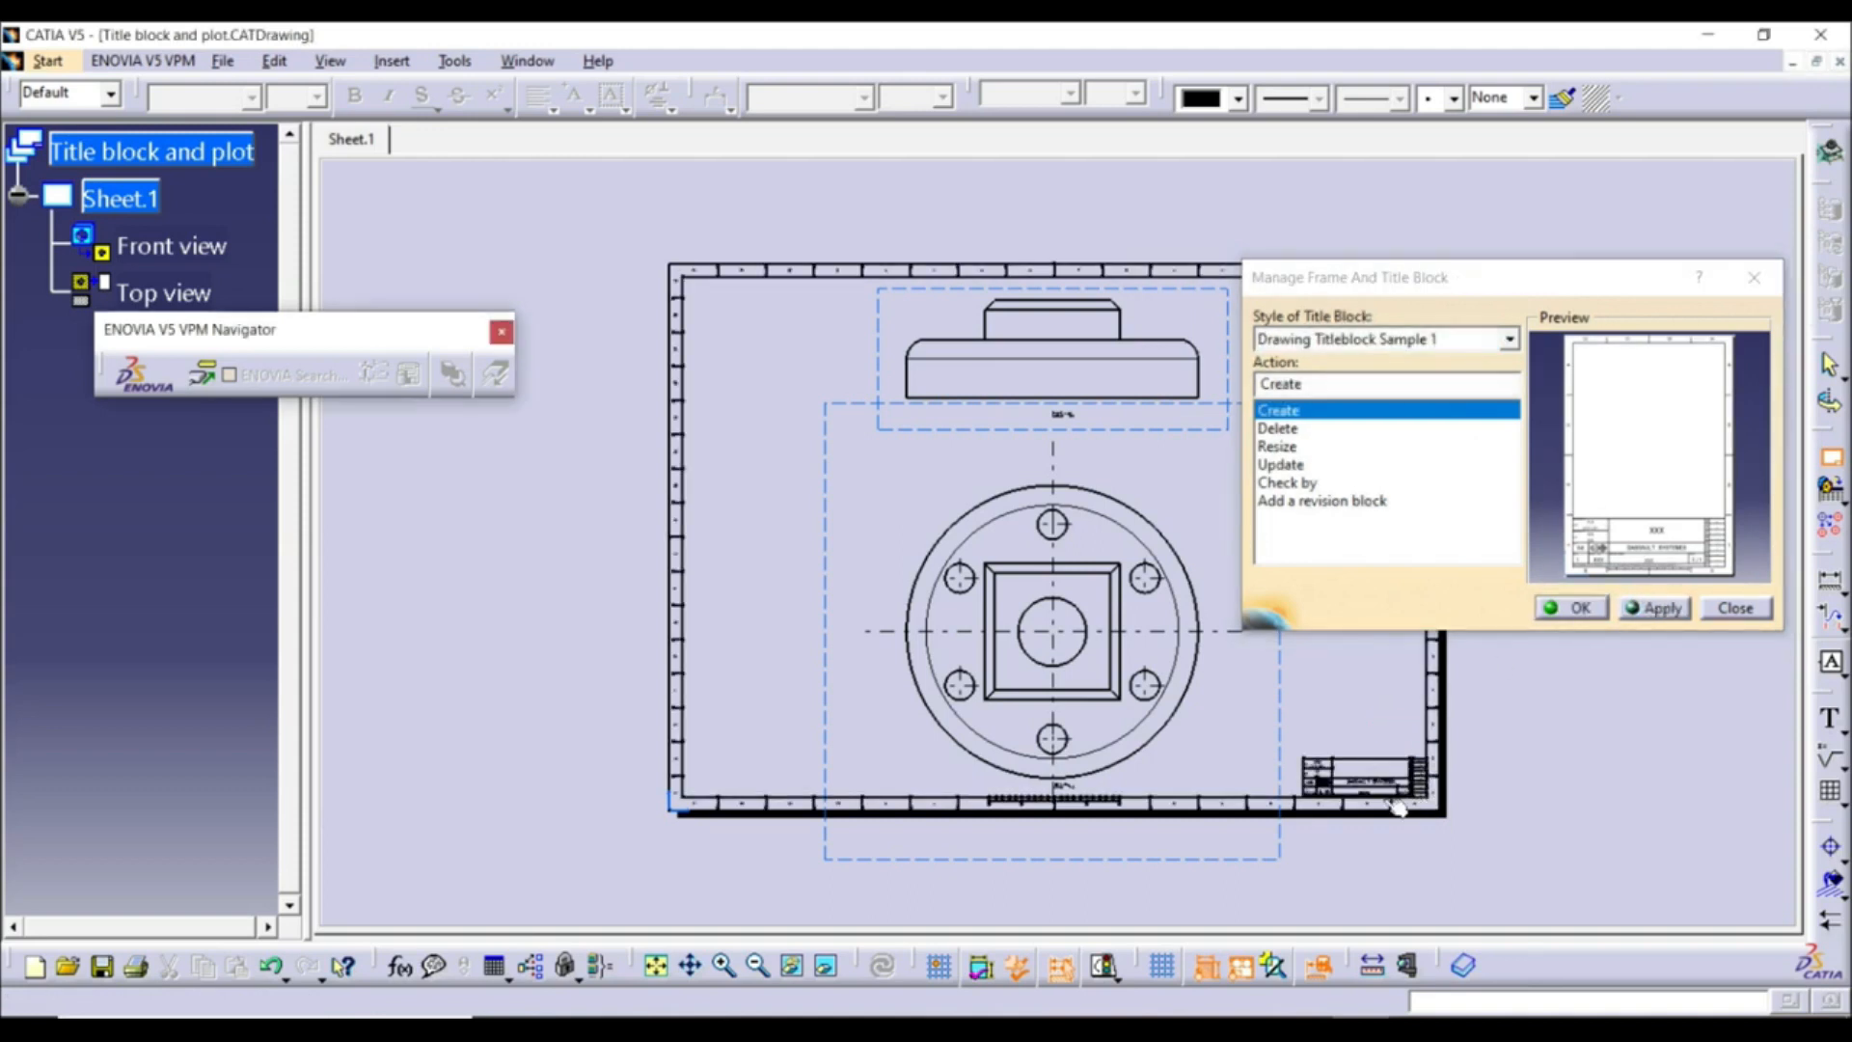
left_click(1587, 608)
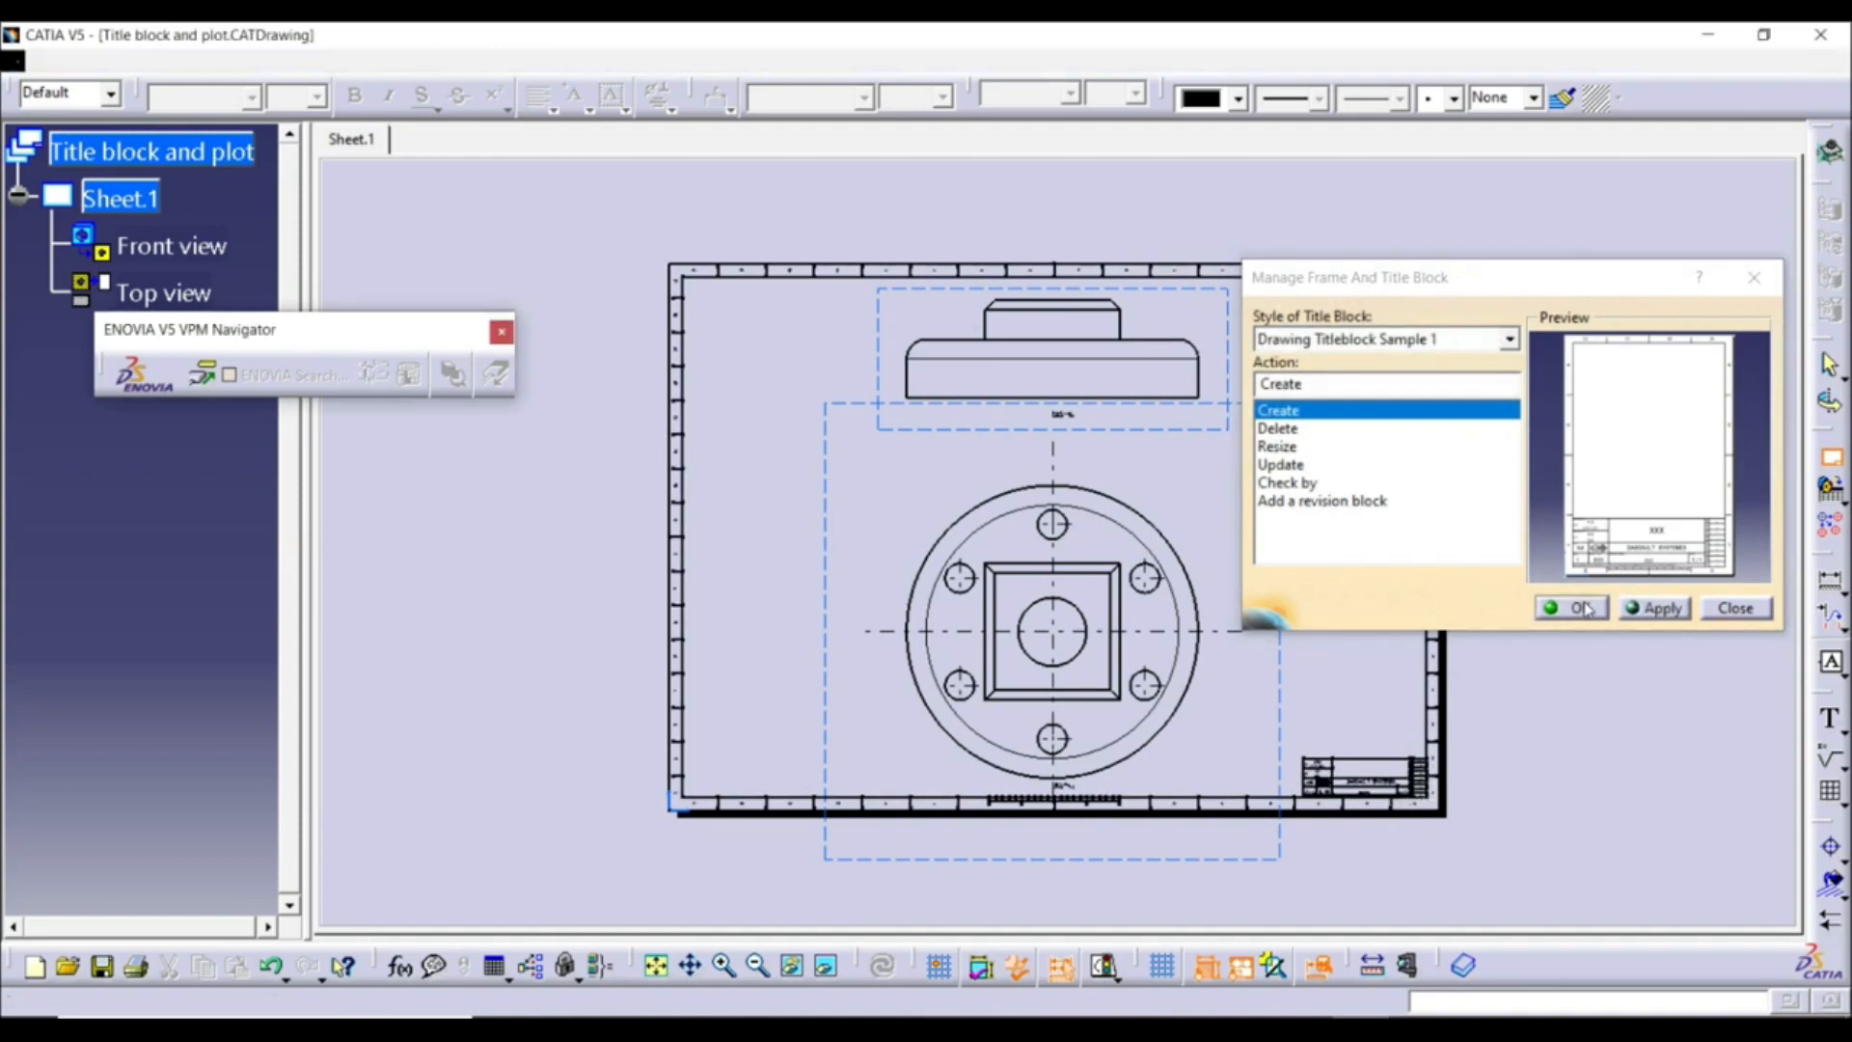
Replace the DASSAULT SYSTEMES text in the title block with Drawing1
mouse_move(1166, 828)
middle_mouse_down()
mouse_move(1047, 539)
mouse_move(1104, 646)
middle_mouse_up()
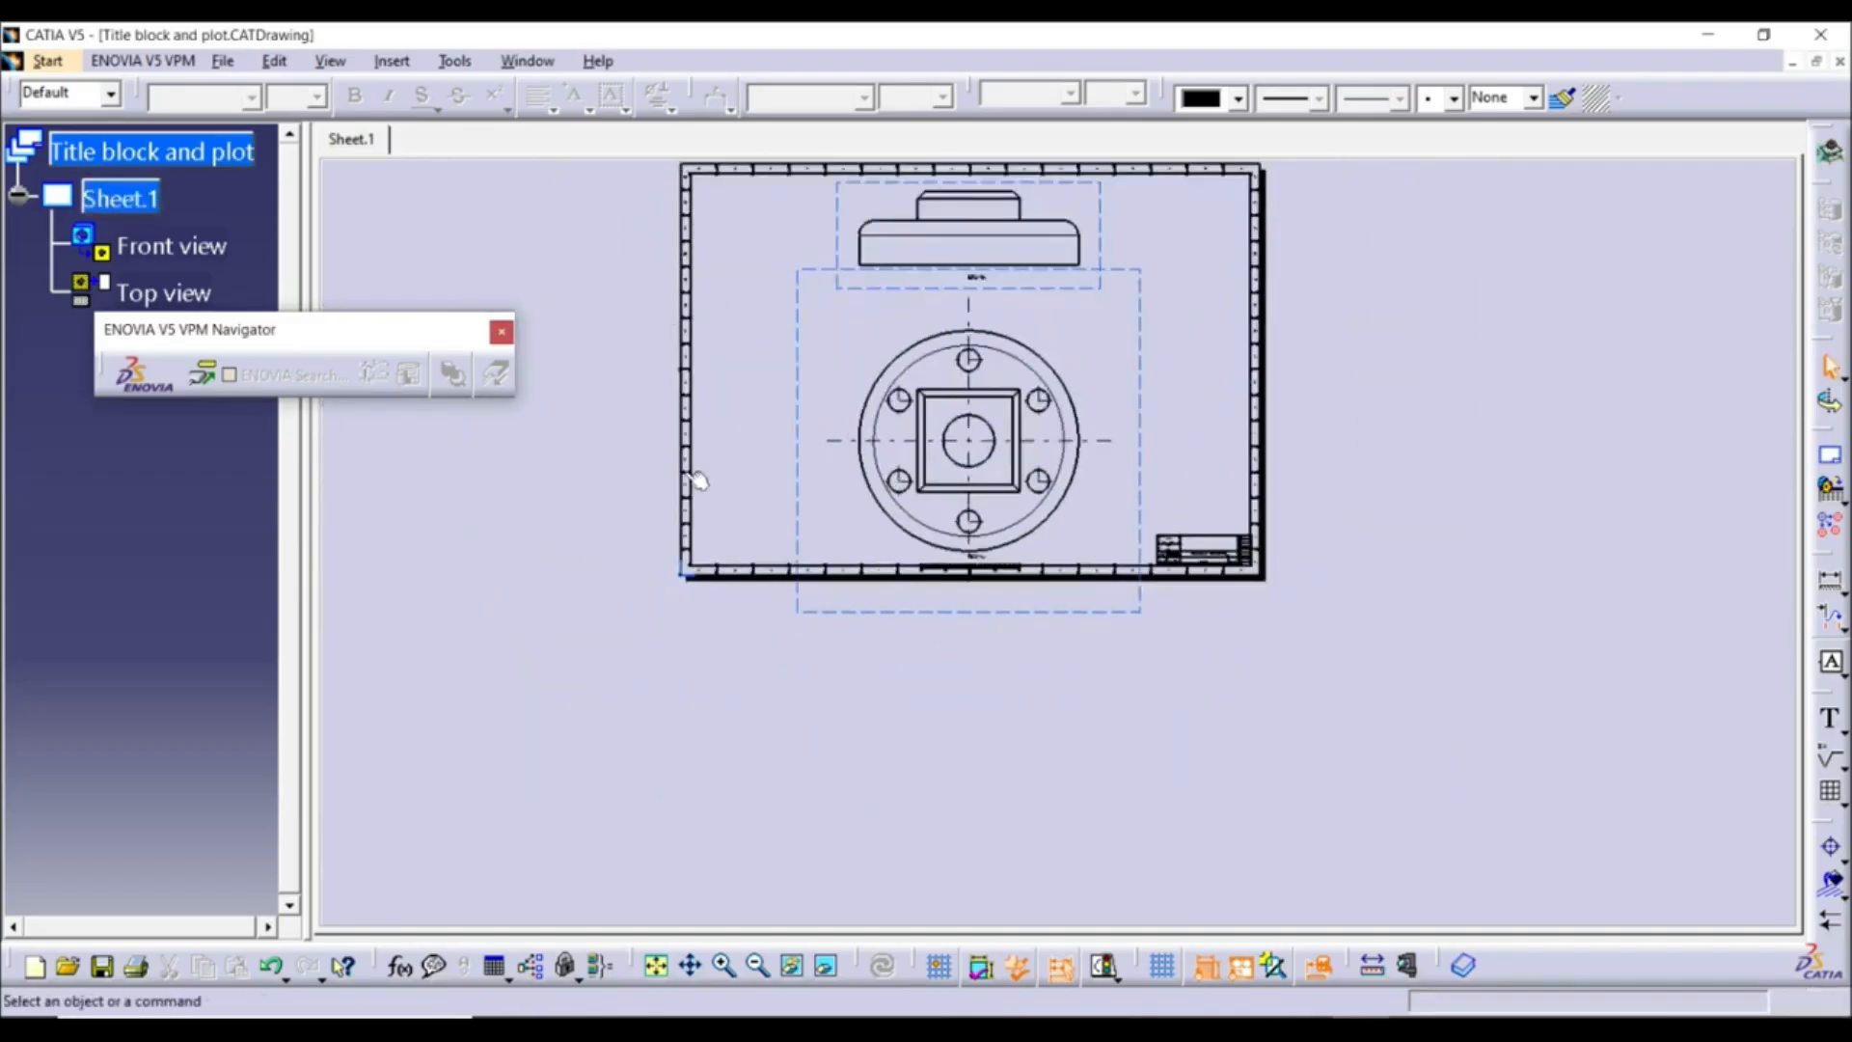
middle_click_drag(1258, 597, 1244, 380)
middle_click_drag(1399, 506, 992, 286)
mouse_move(1350, 483)
middle_mouse_down()
mouse_move(1259, 454)
mouse_move(1072, 524)
mouse_move(1105, 465)
mouse_move(1119, 493)
middle_mouse_up()
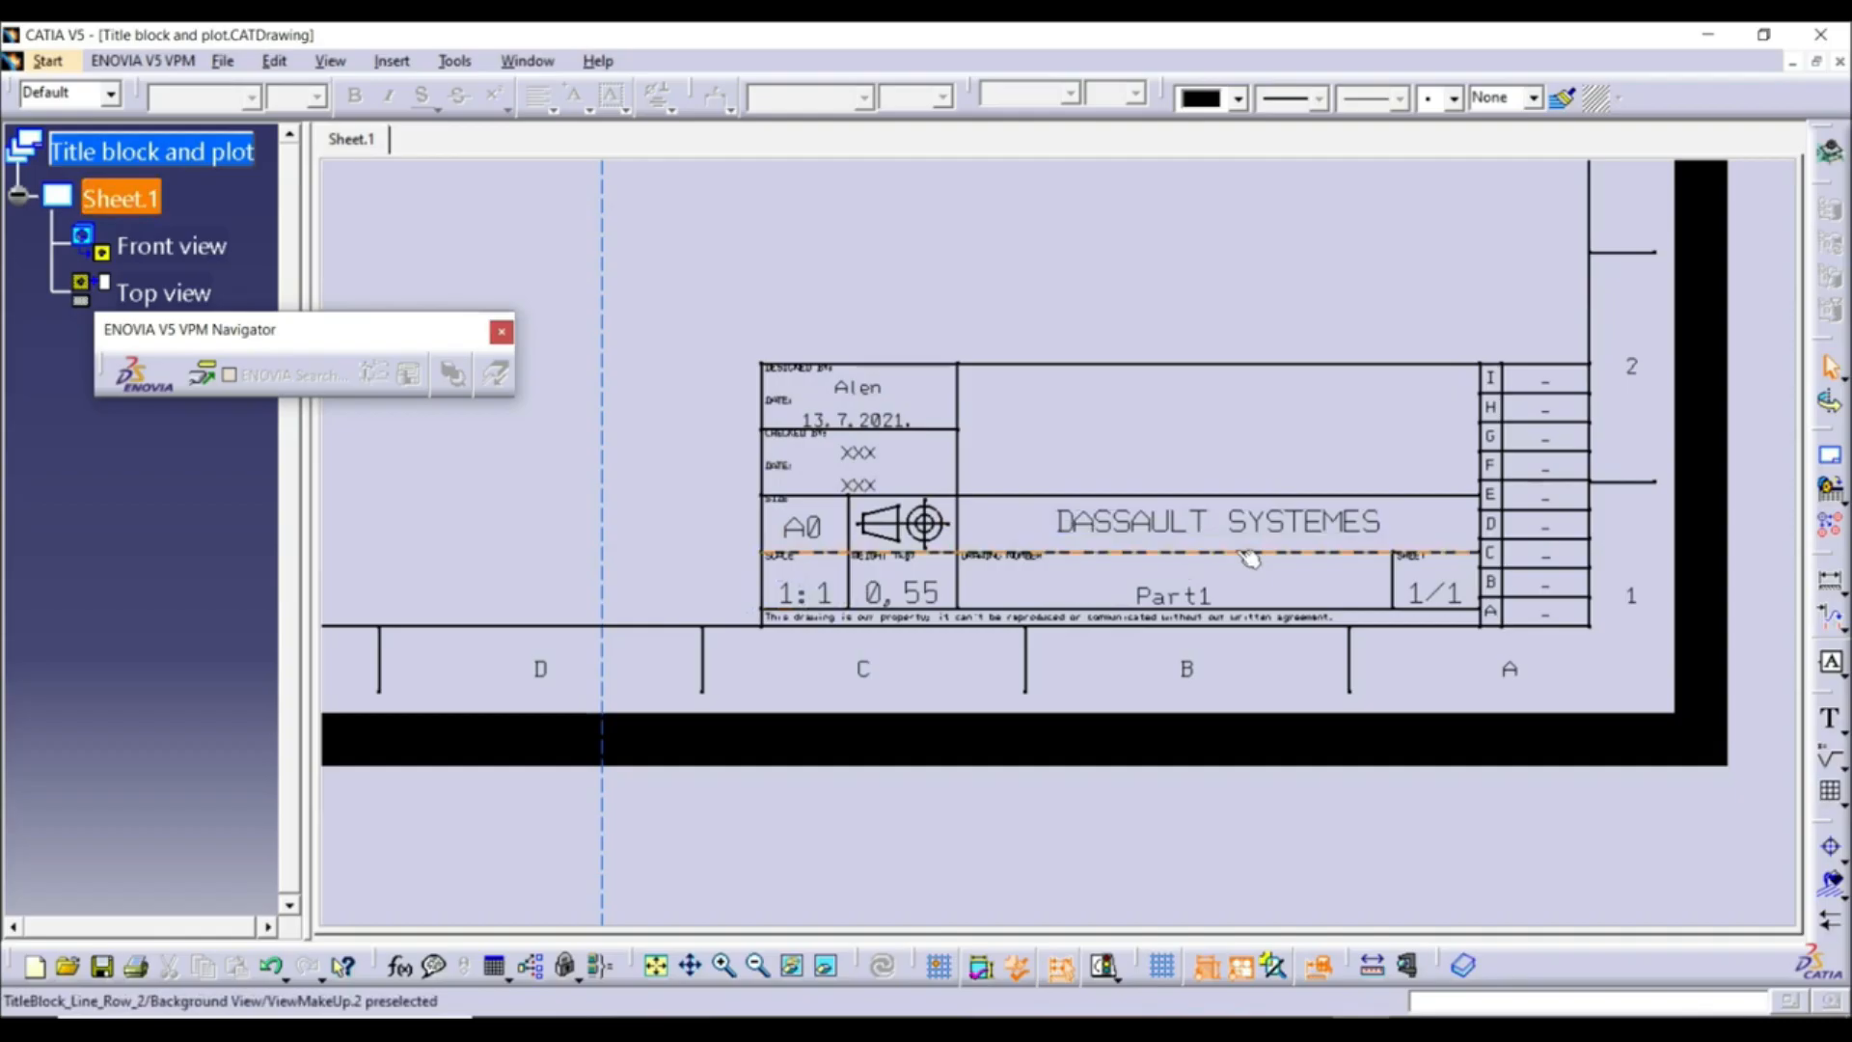
double_click(1172, 521)
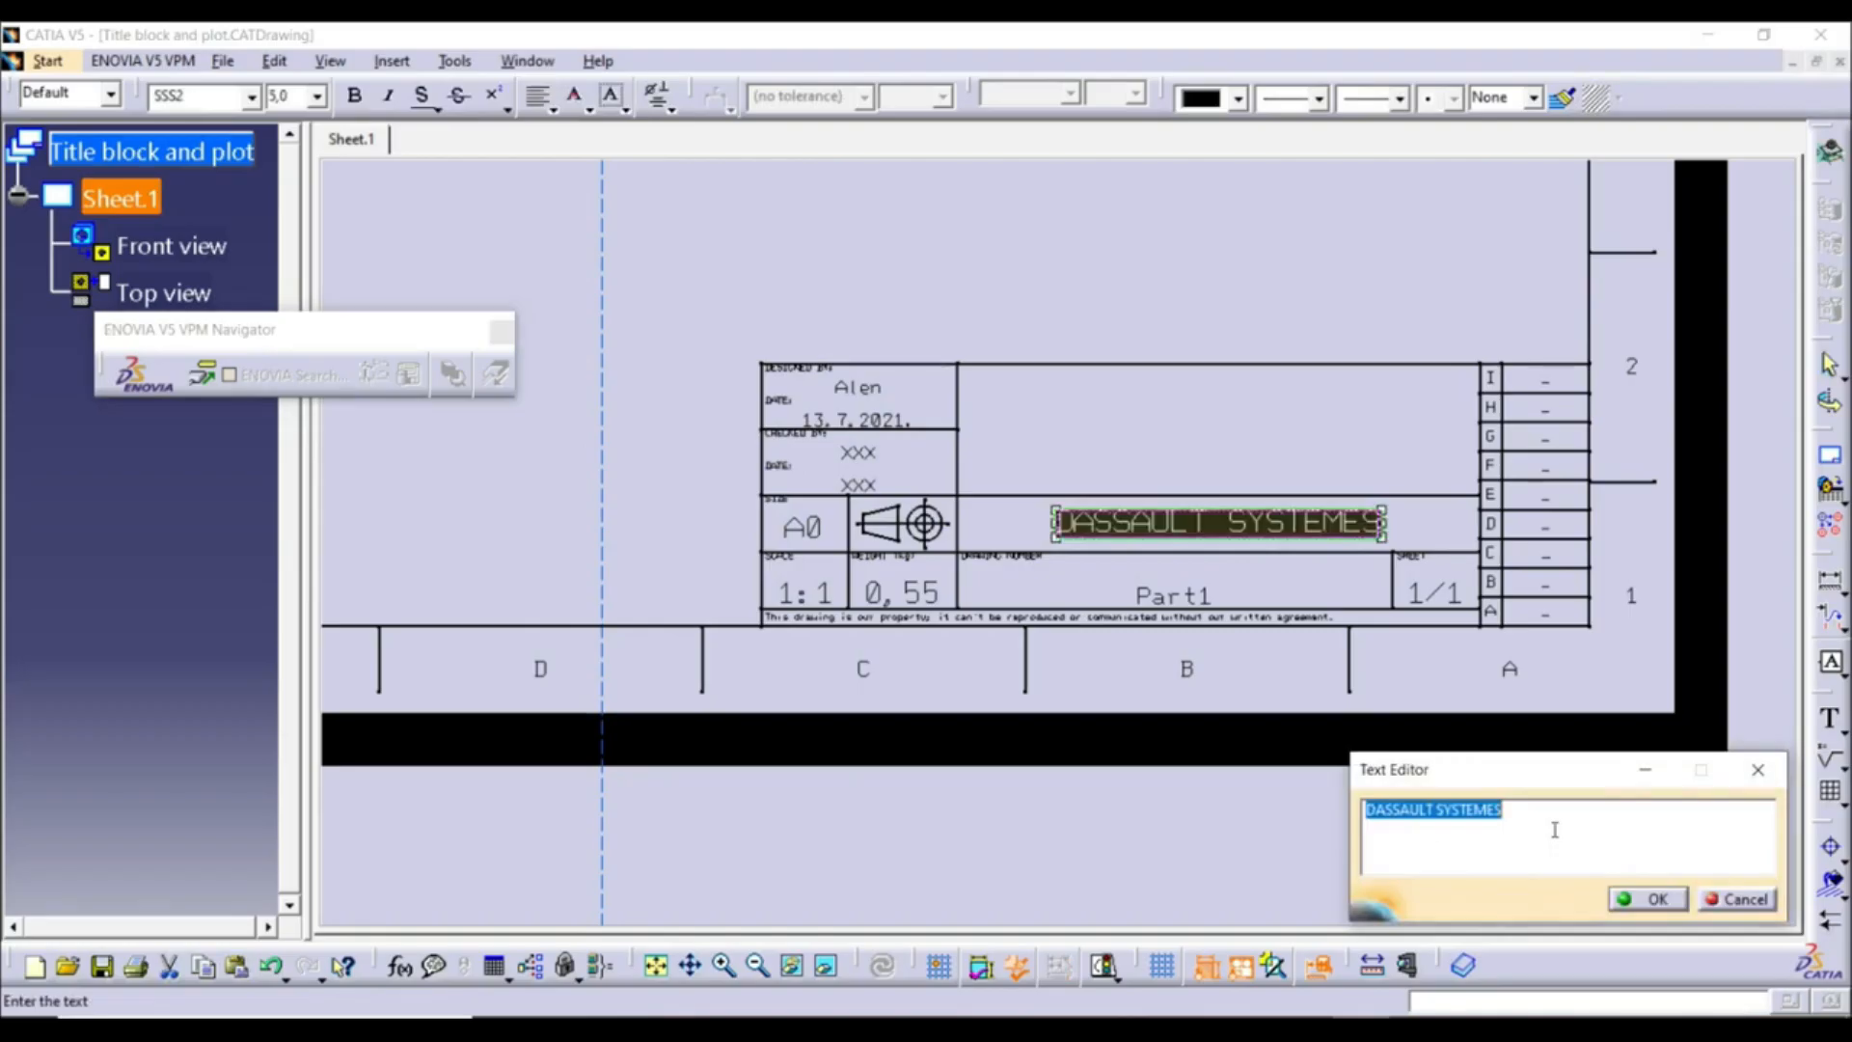
type("Drawing1")
left_click(1658, 899)
left_click(1070, 210)
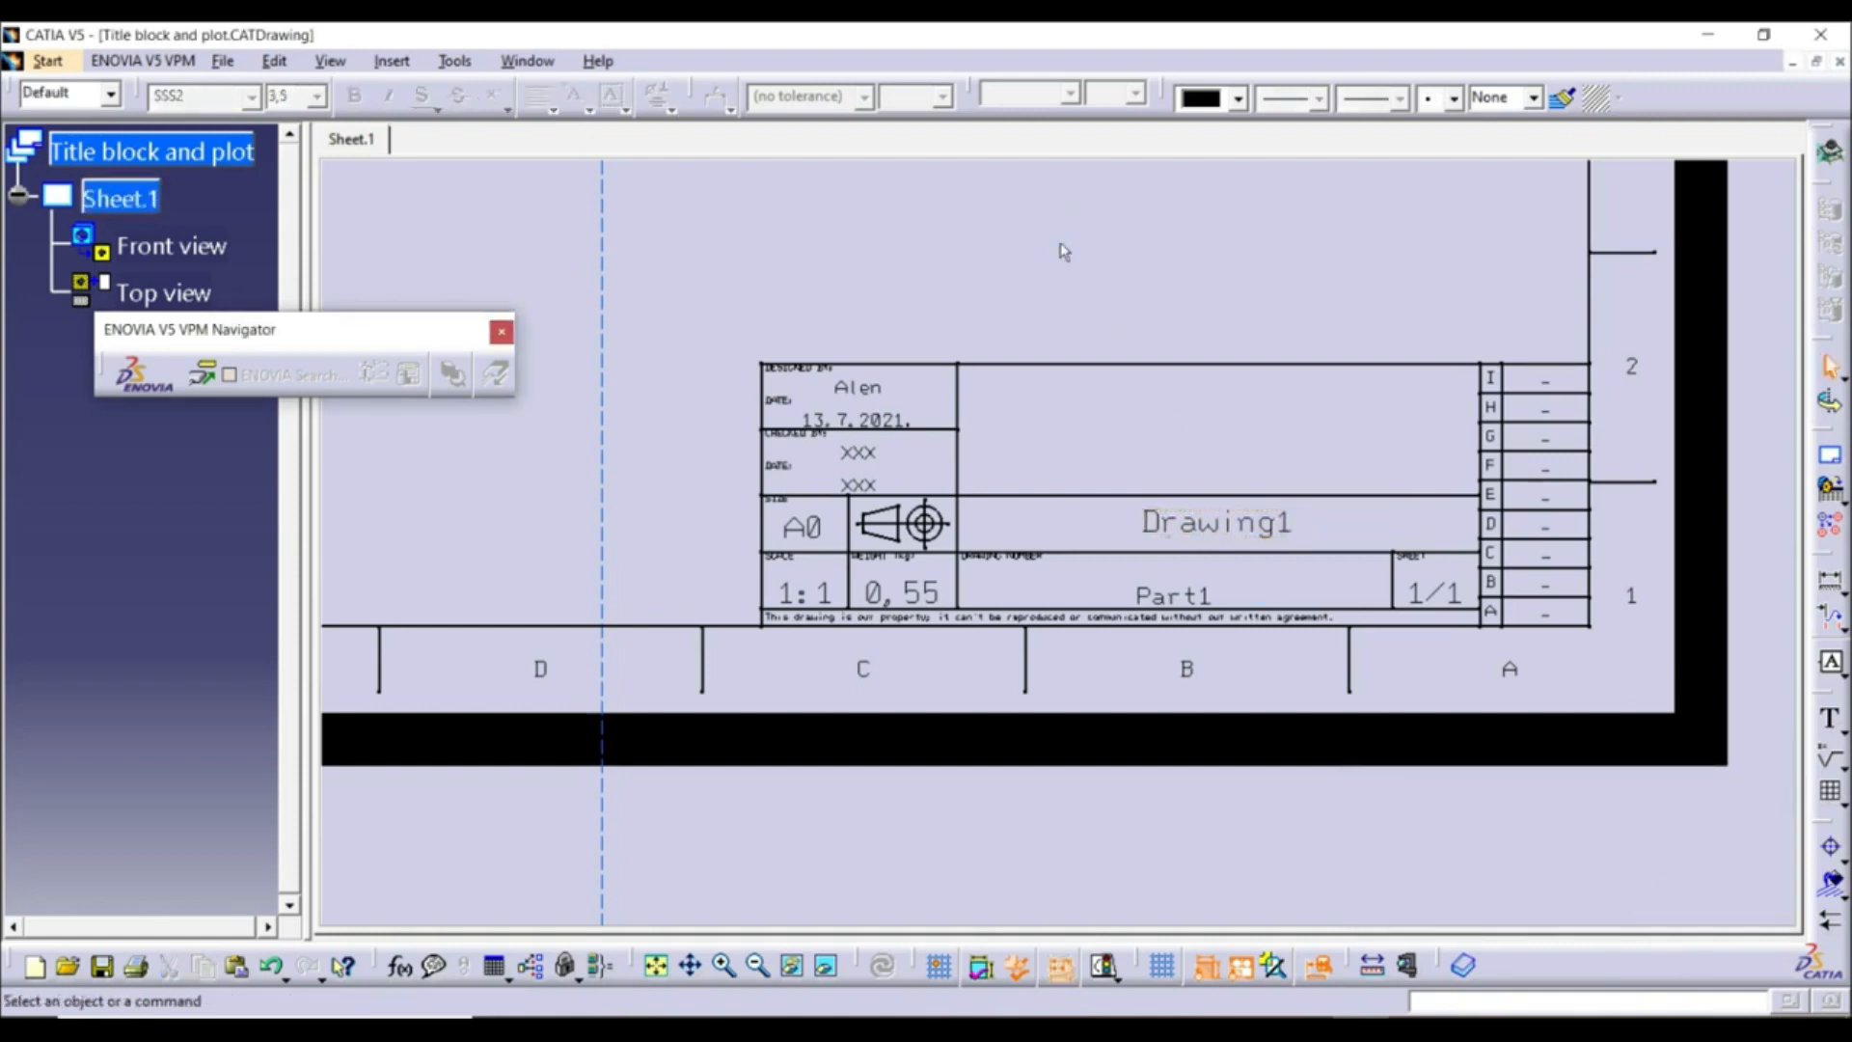
Delete the Drawing Titleblock Sample 1 frame and title block from the sheet background
mouse_move(1074, 438)
middle_mouse_down("ctrl")
mouse_move(1248, 670)
mouse_move(1278, 757)
middle_mouse_up("ctrl")
middle_click_drag(822, 337, 996, 555)
middle_click_drag(995, 555, 1003, 516, "ctrl")
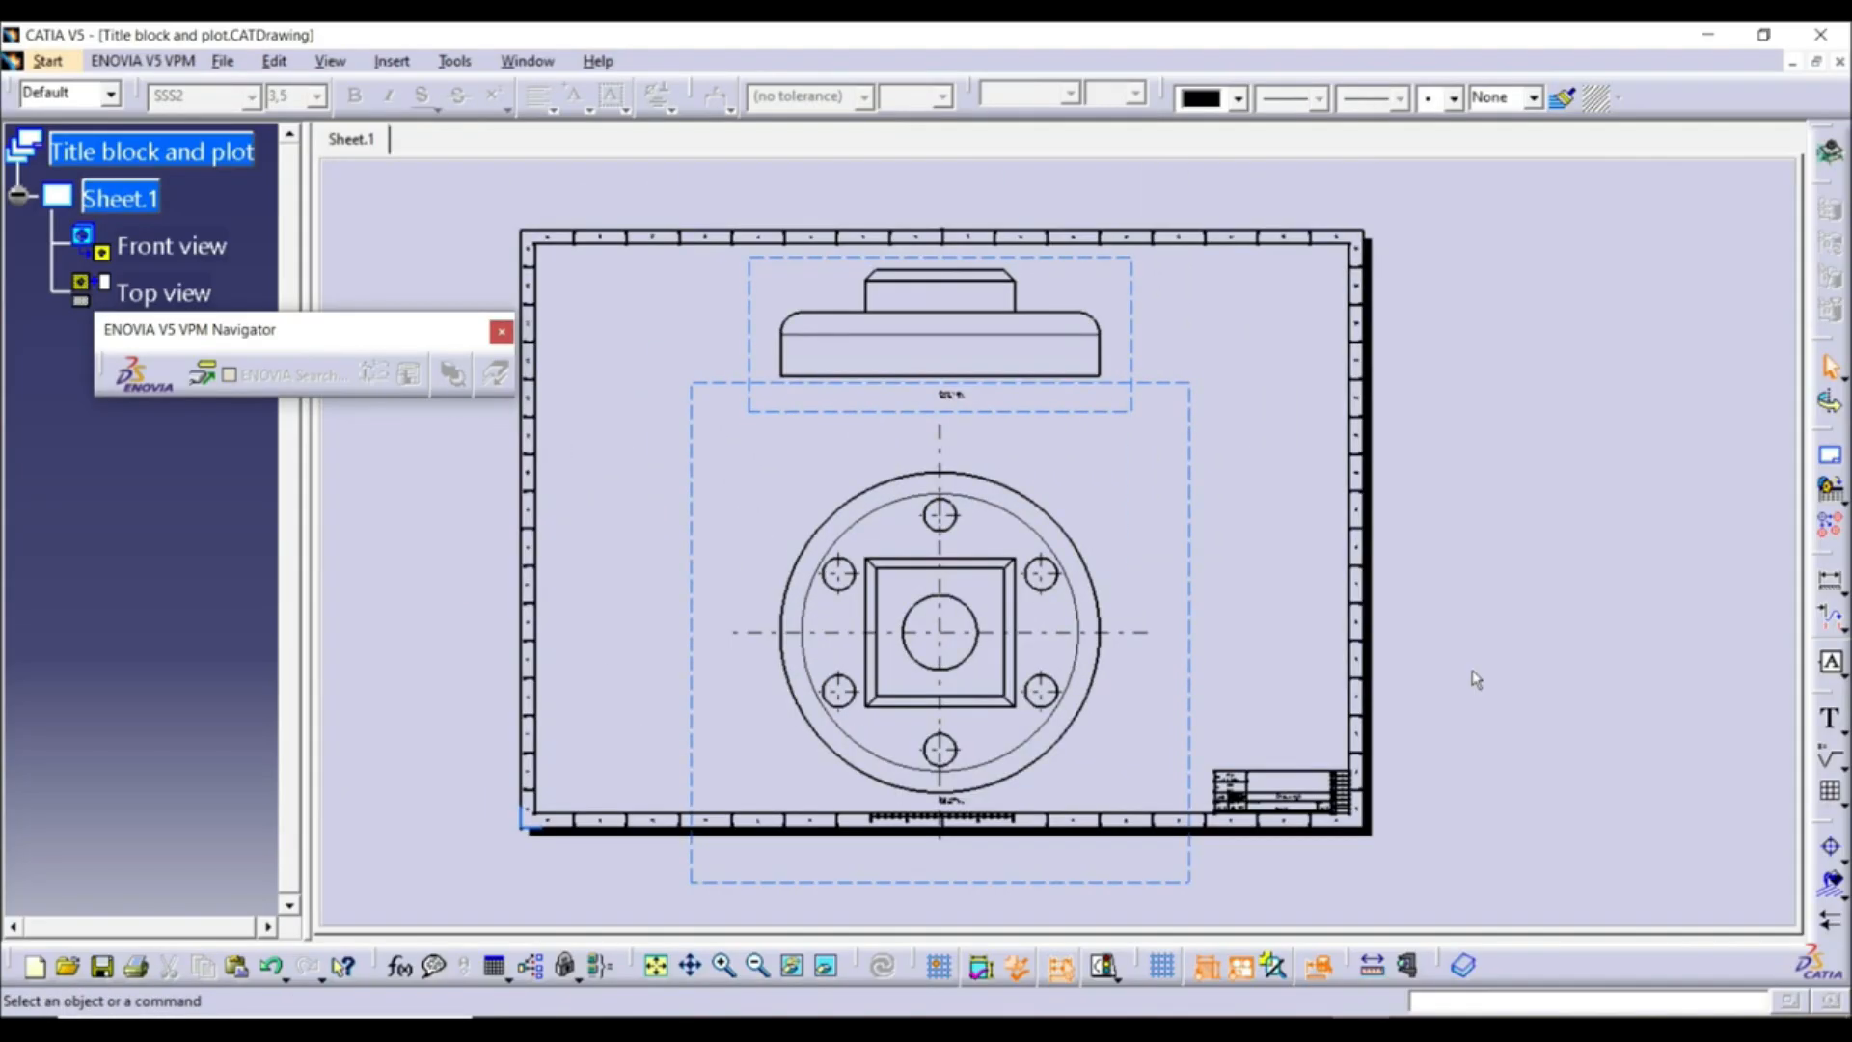
left_click(1832, 459)
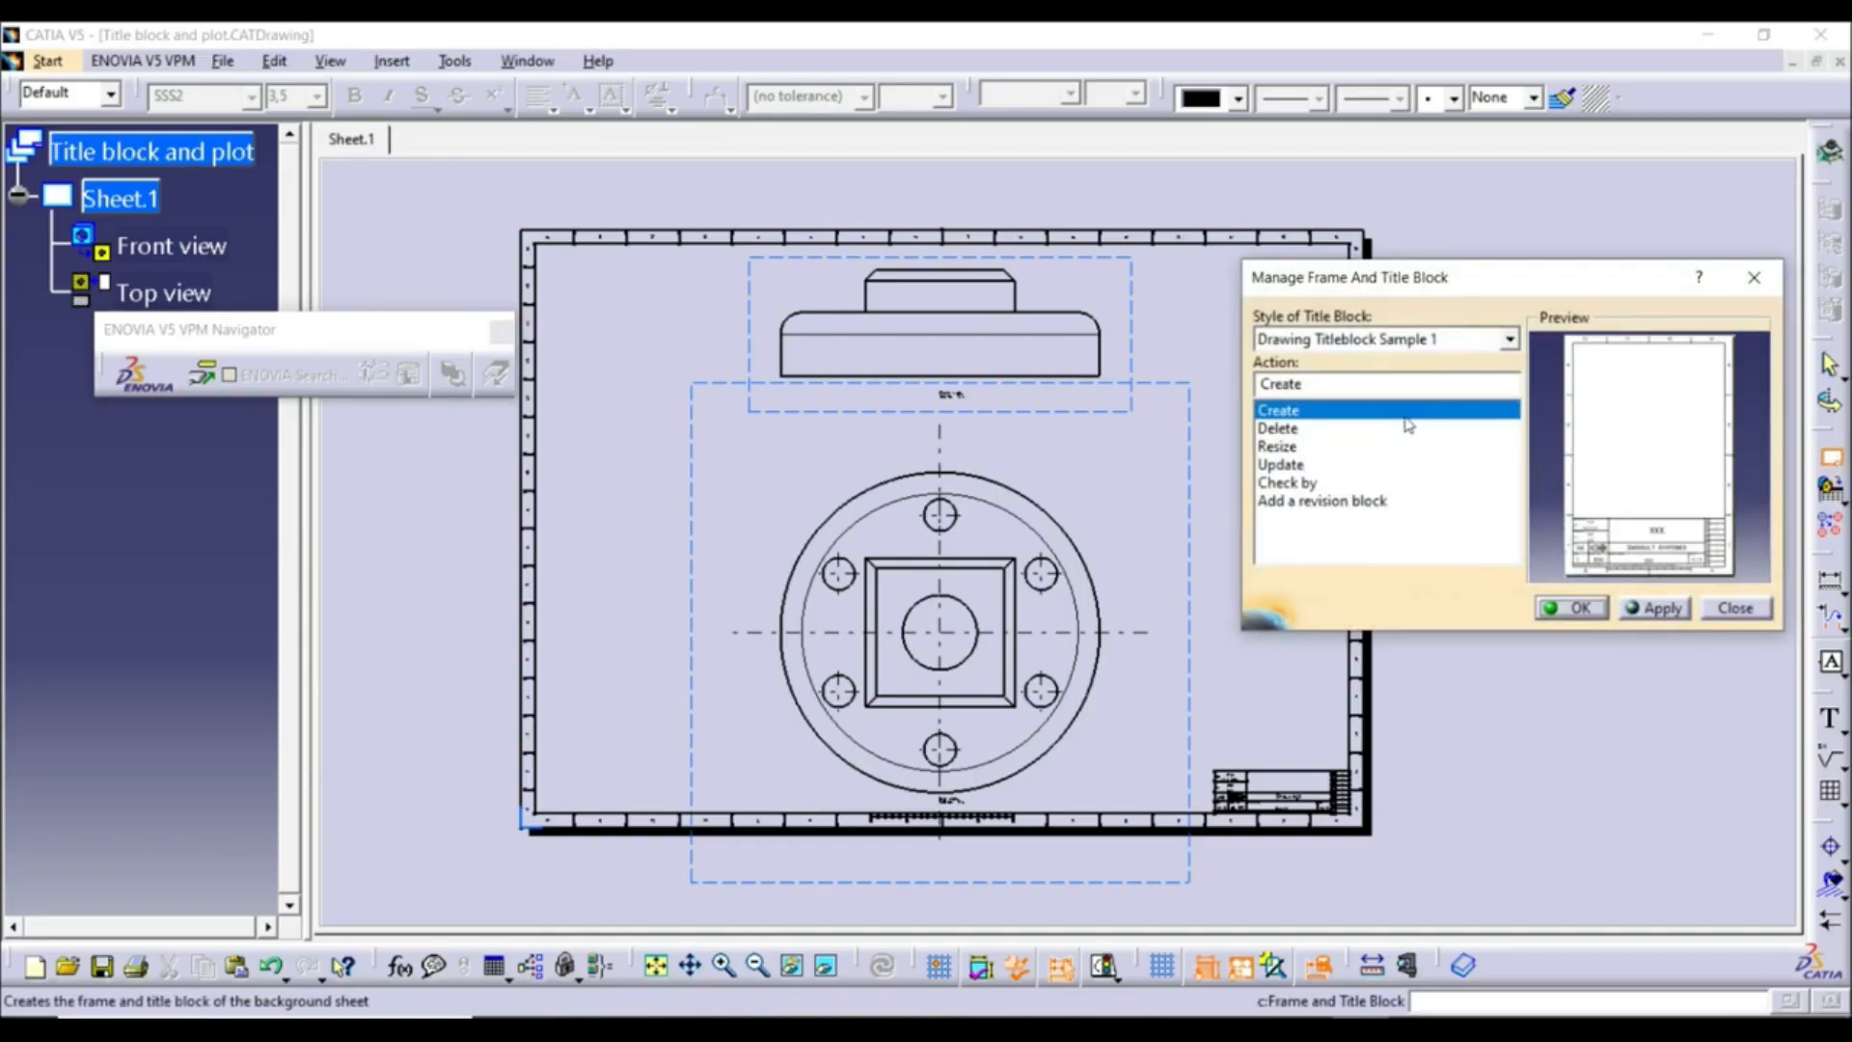
left_click(1297, 430)
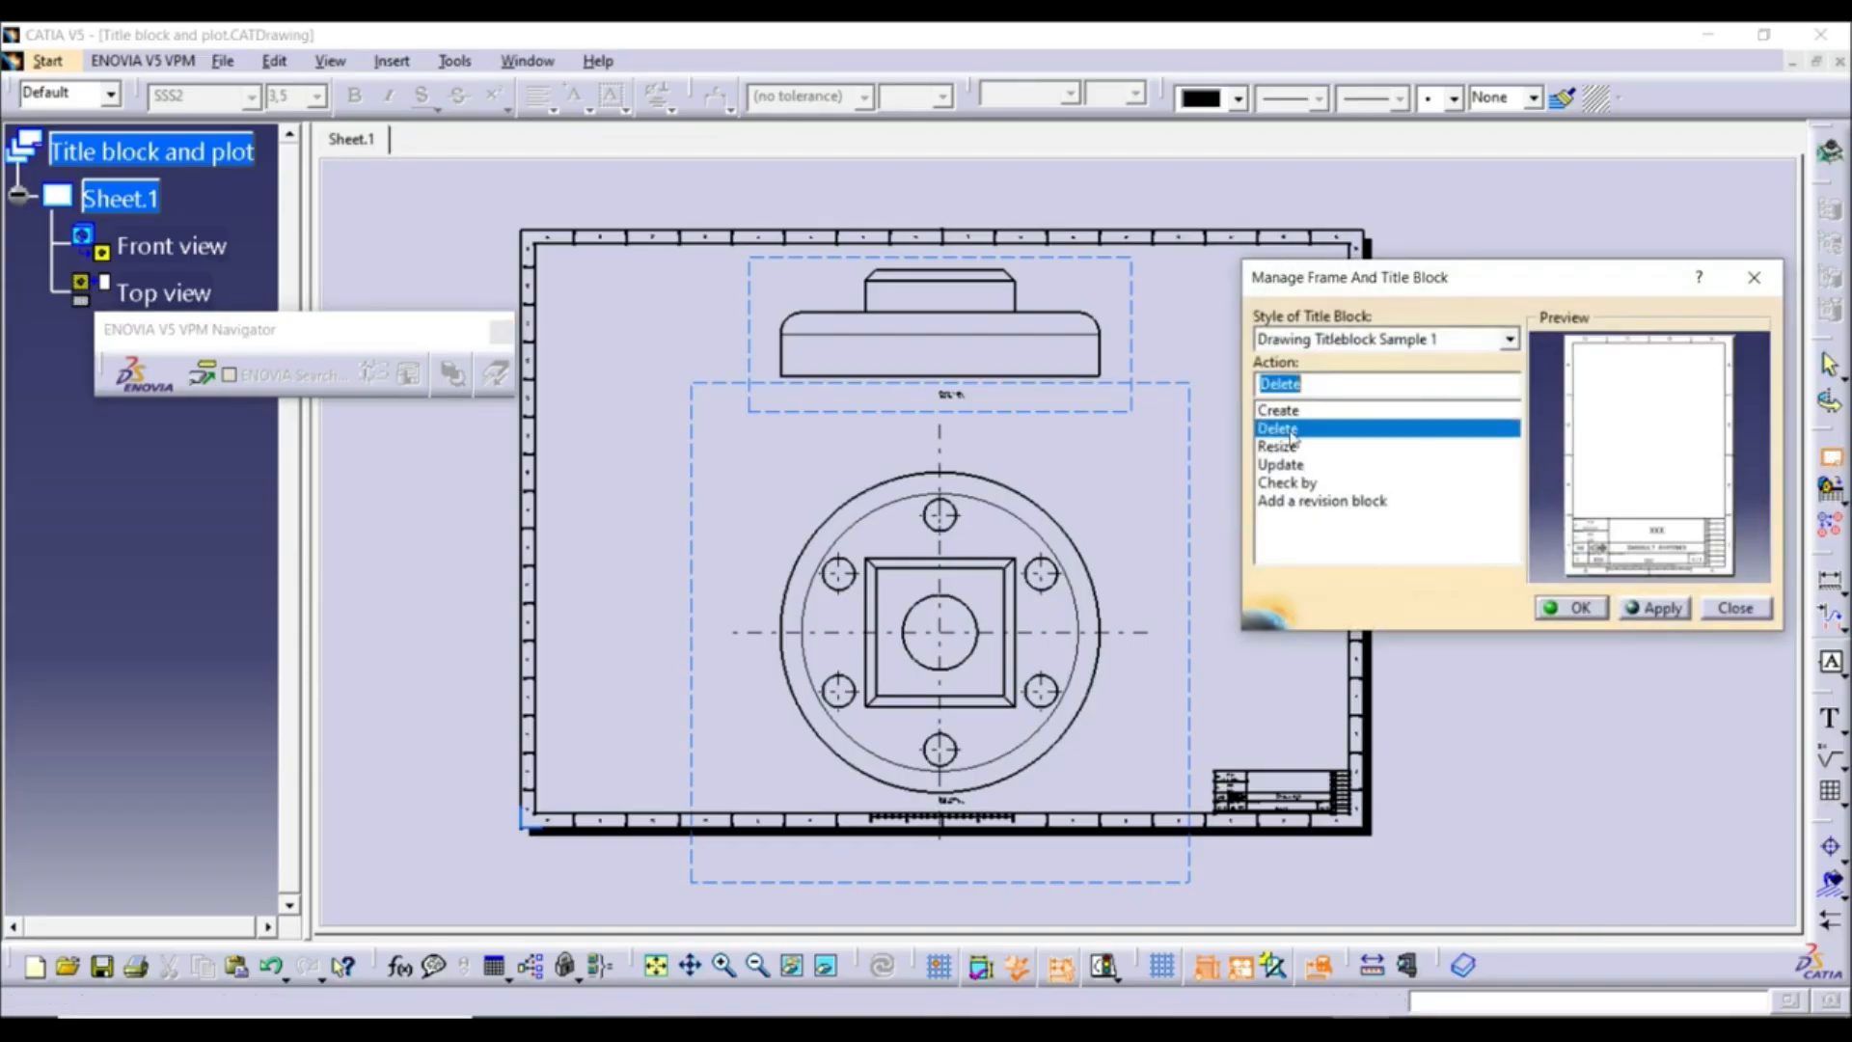
left_click(1653, 610)
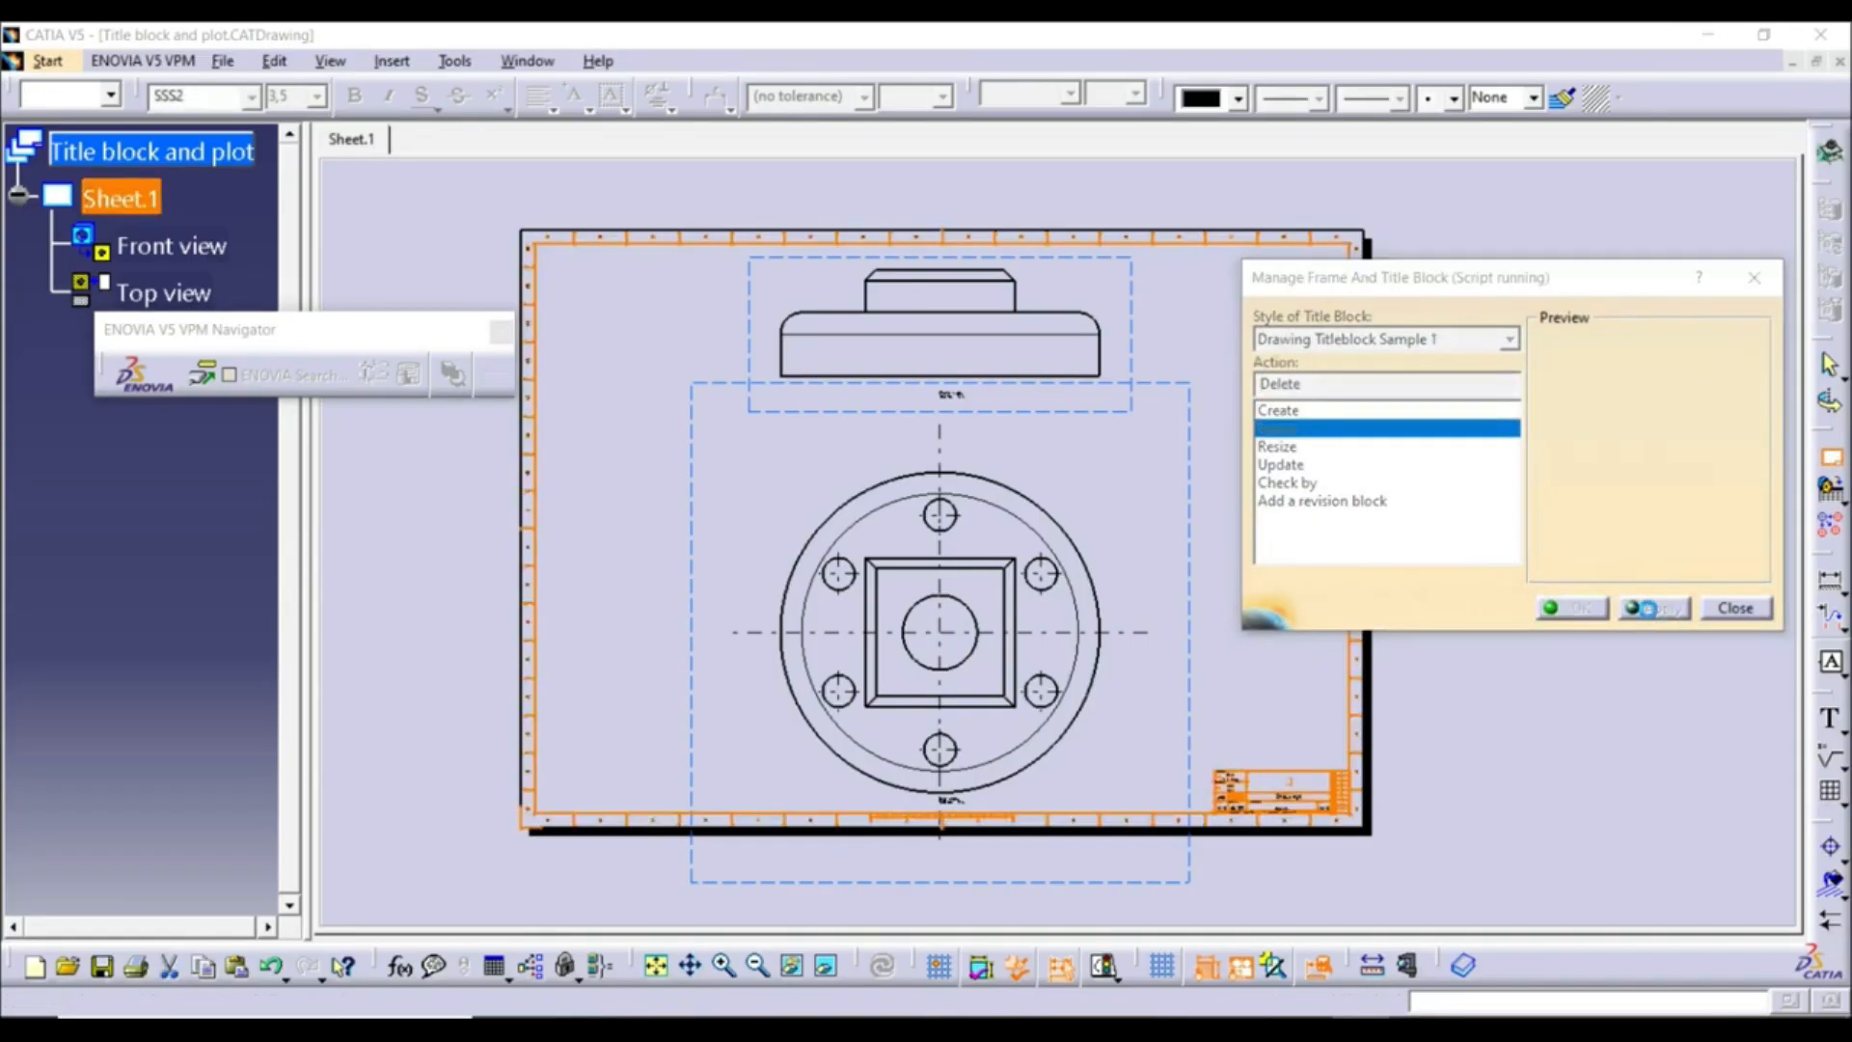
left_click(1574, 609)
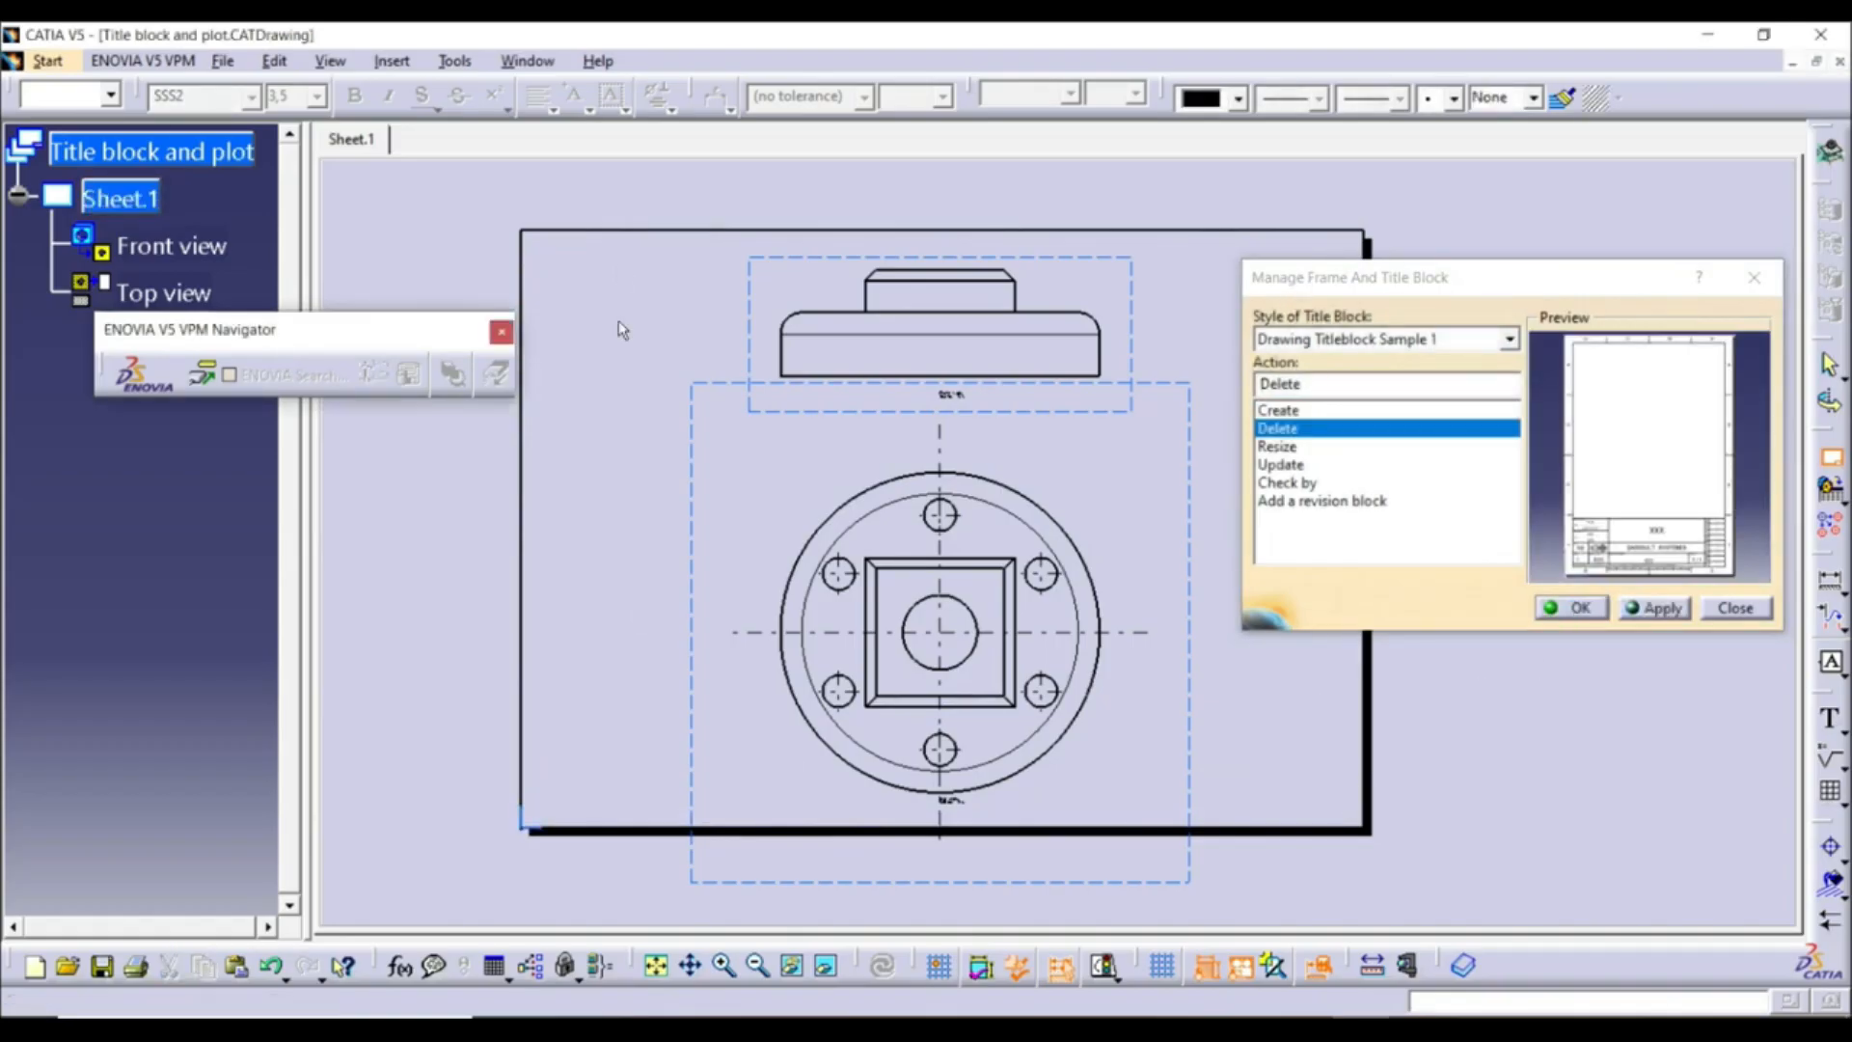
left_click(1576, 610)
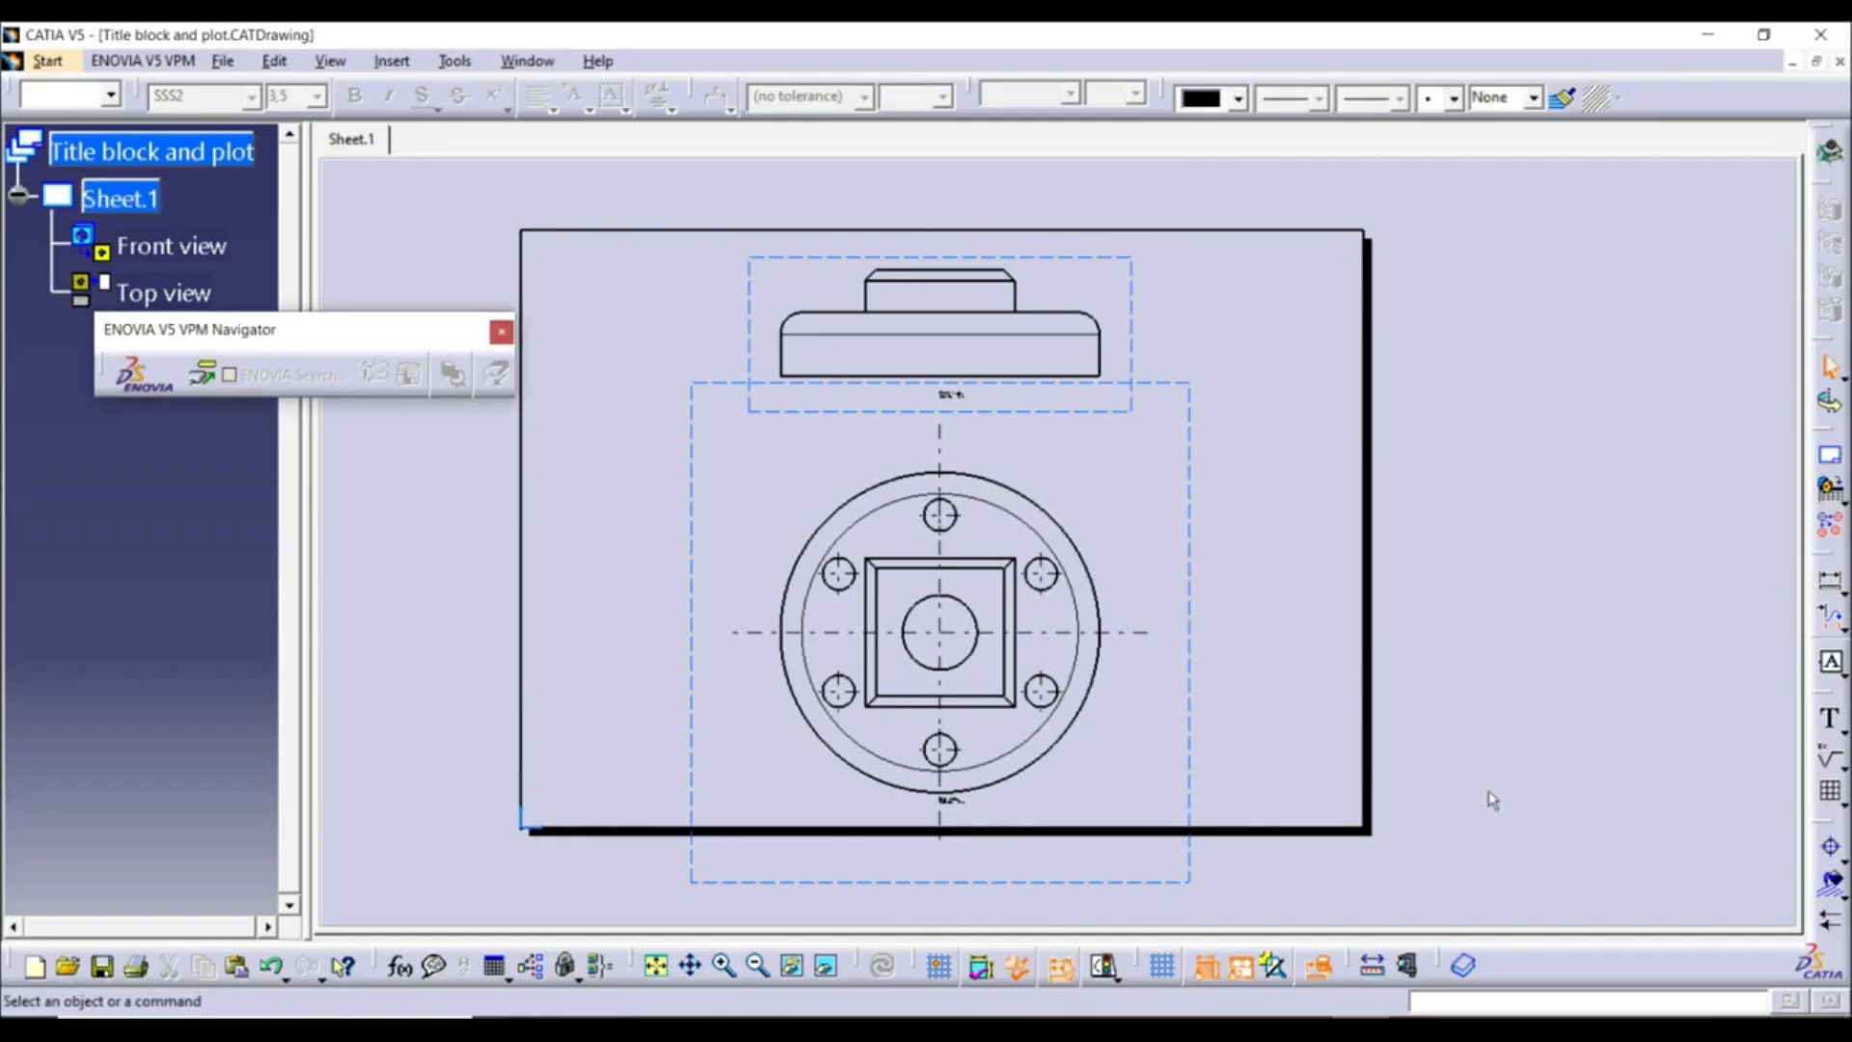
Draw a rectangular frame on the sheet background just inside the sheet's edges
left_click(391, 62)
mouse_move(516, 257)
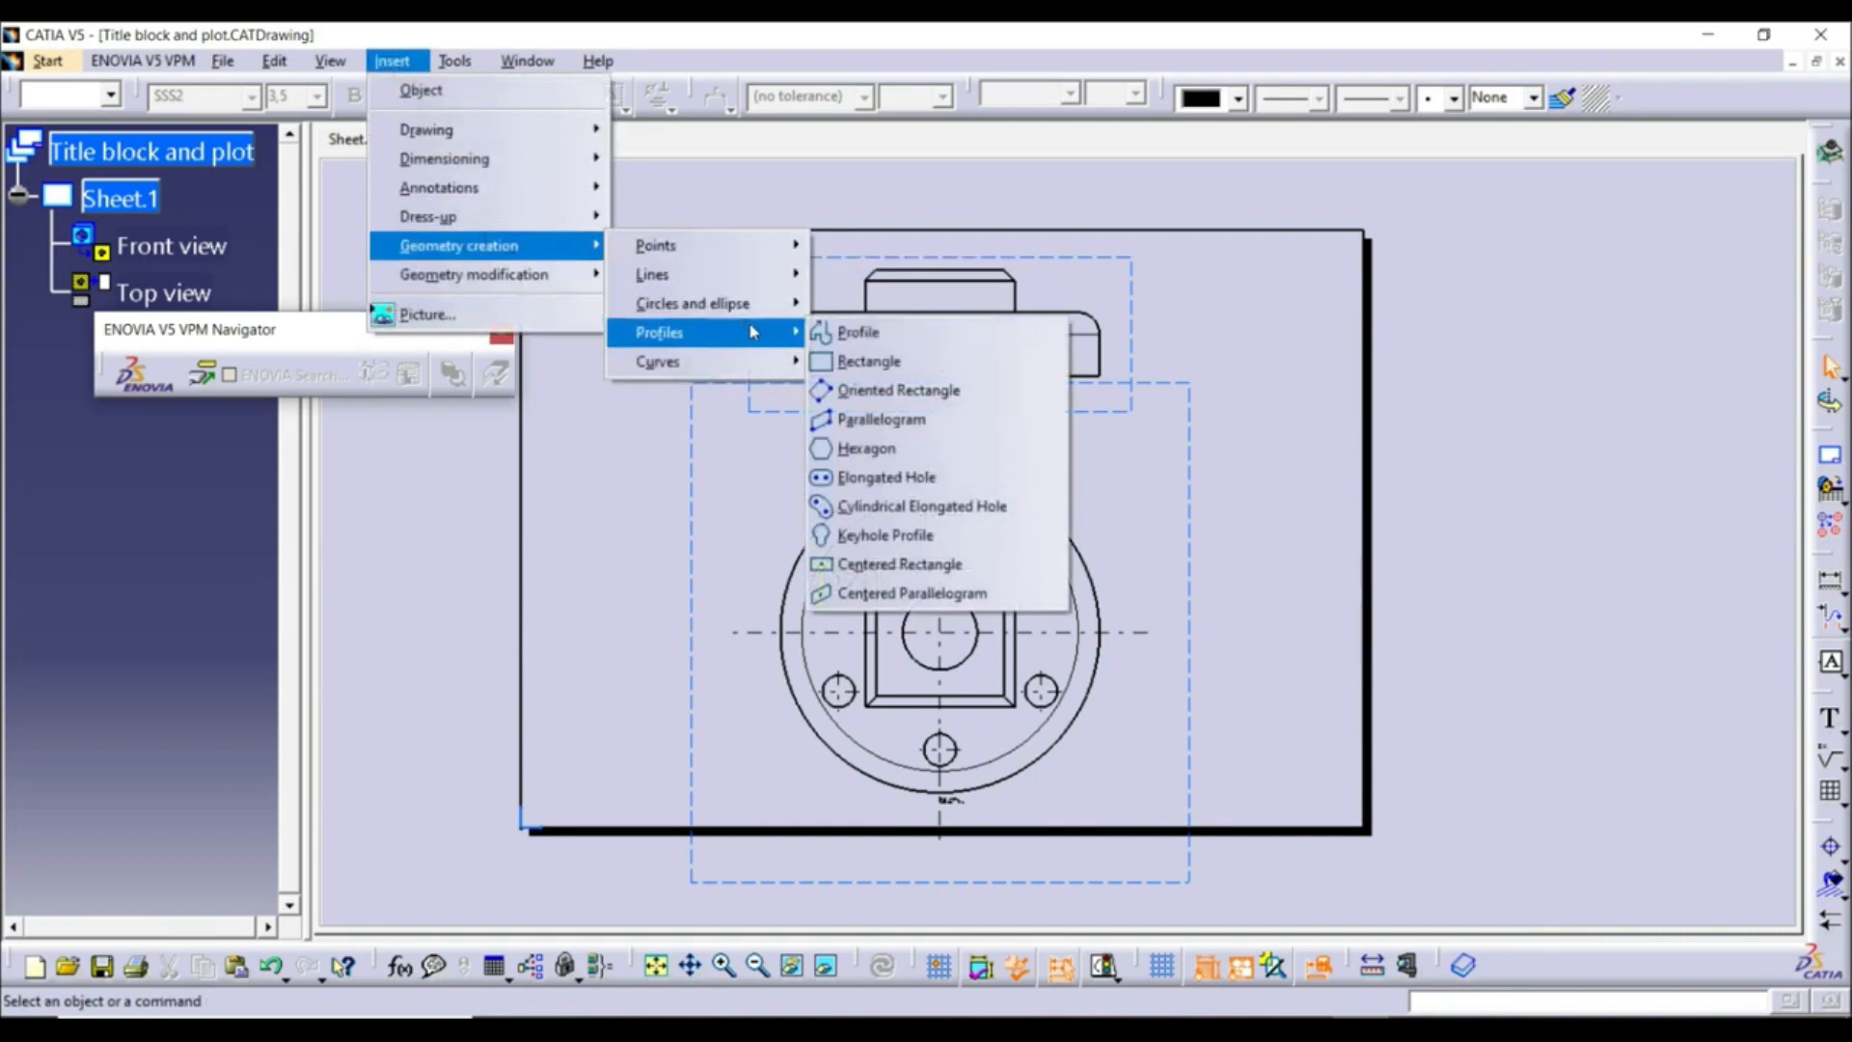
left_click(868, 362)
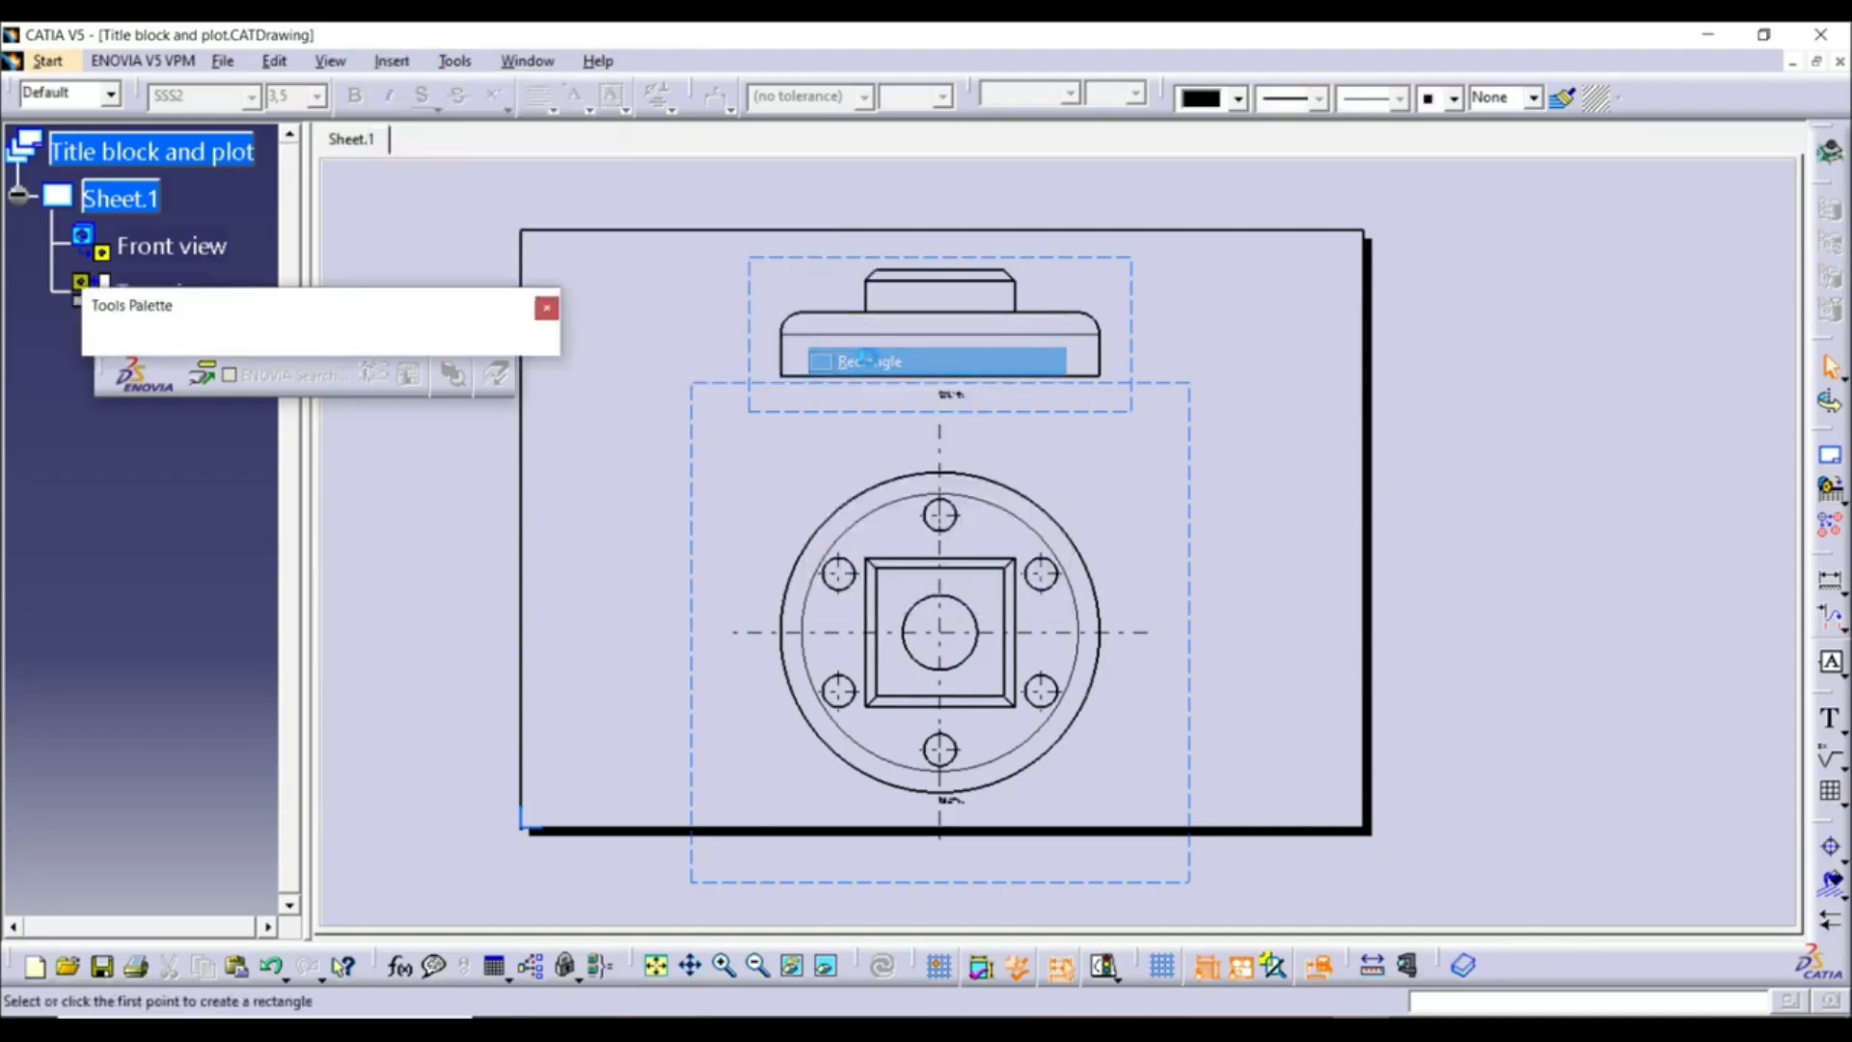
left_click(534, 240)
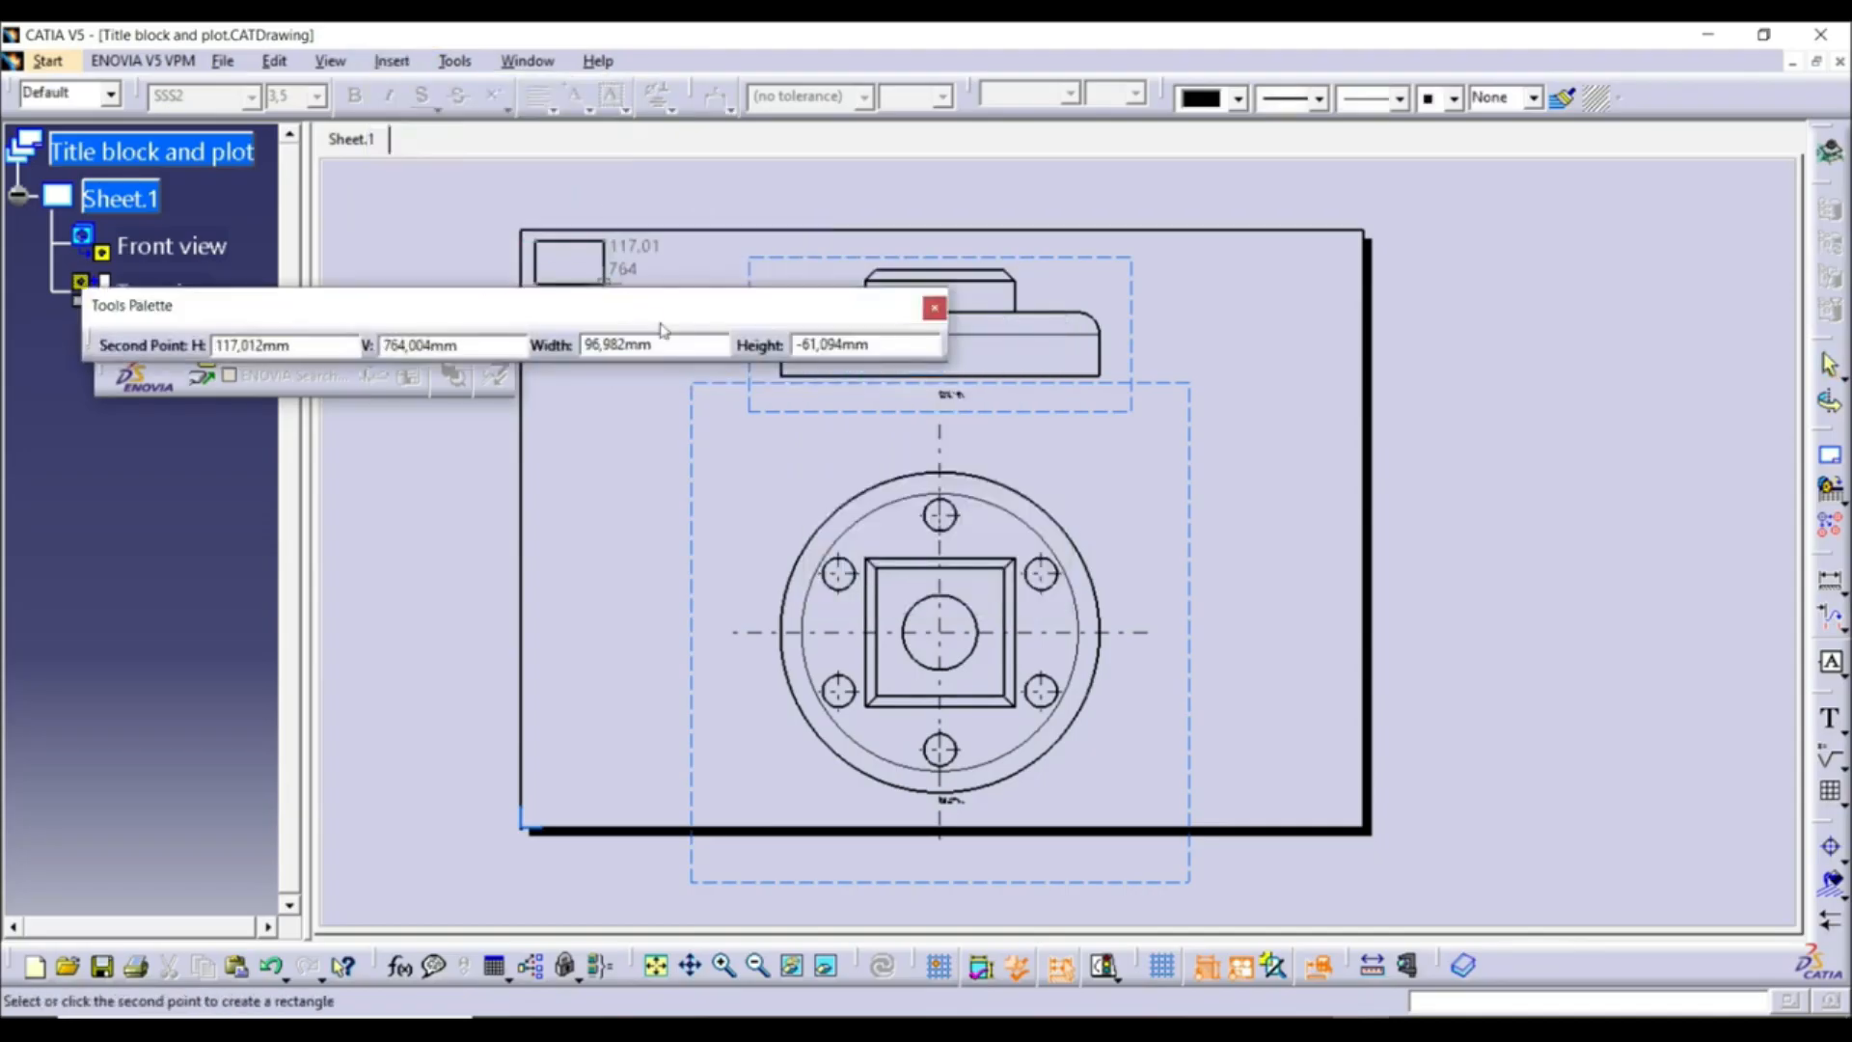
left_click(1347, 814)
left_click(1476, 783)
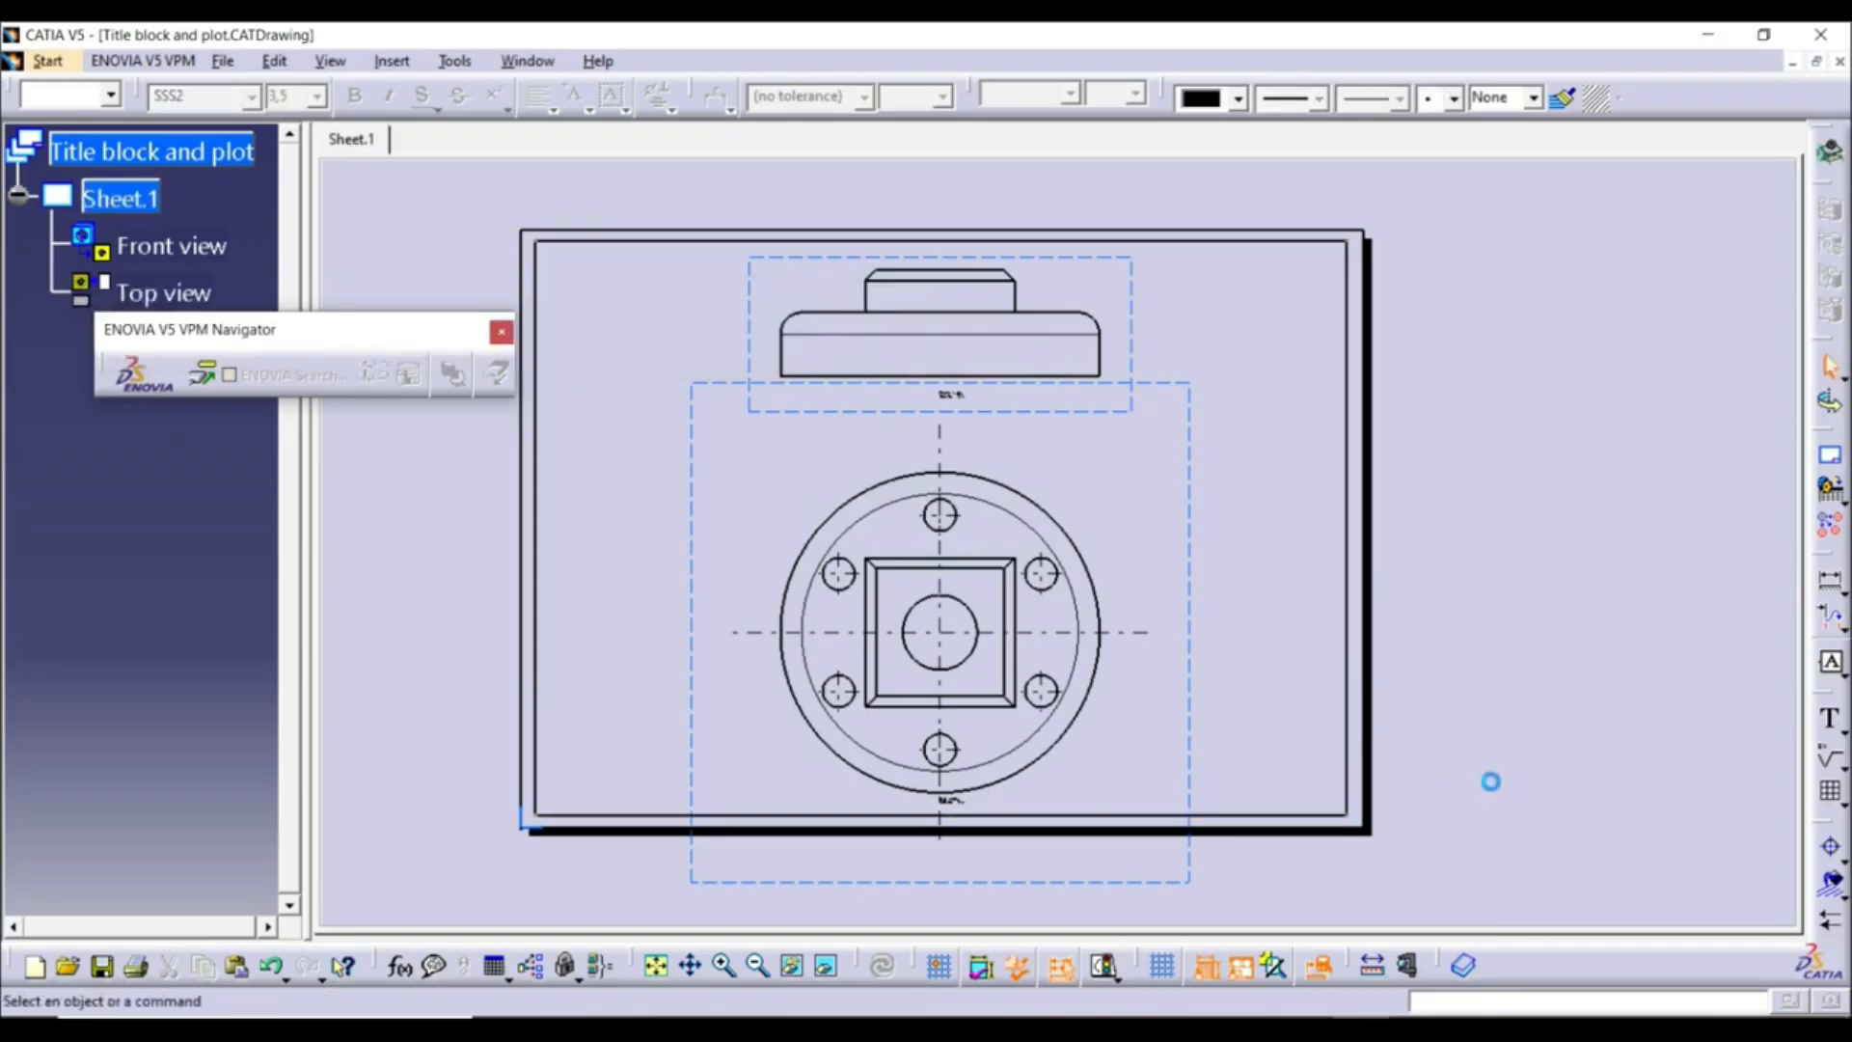
Draw a horizontal line about 330 mm long inward from the frame's right edge, near its lower corner, as the title box's upper edge
left_click(392, 61)
mouse_move(501, 245)
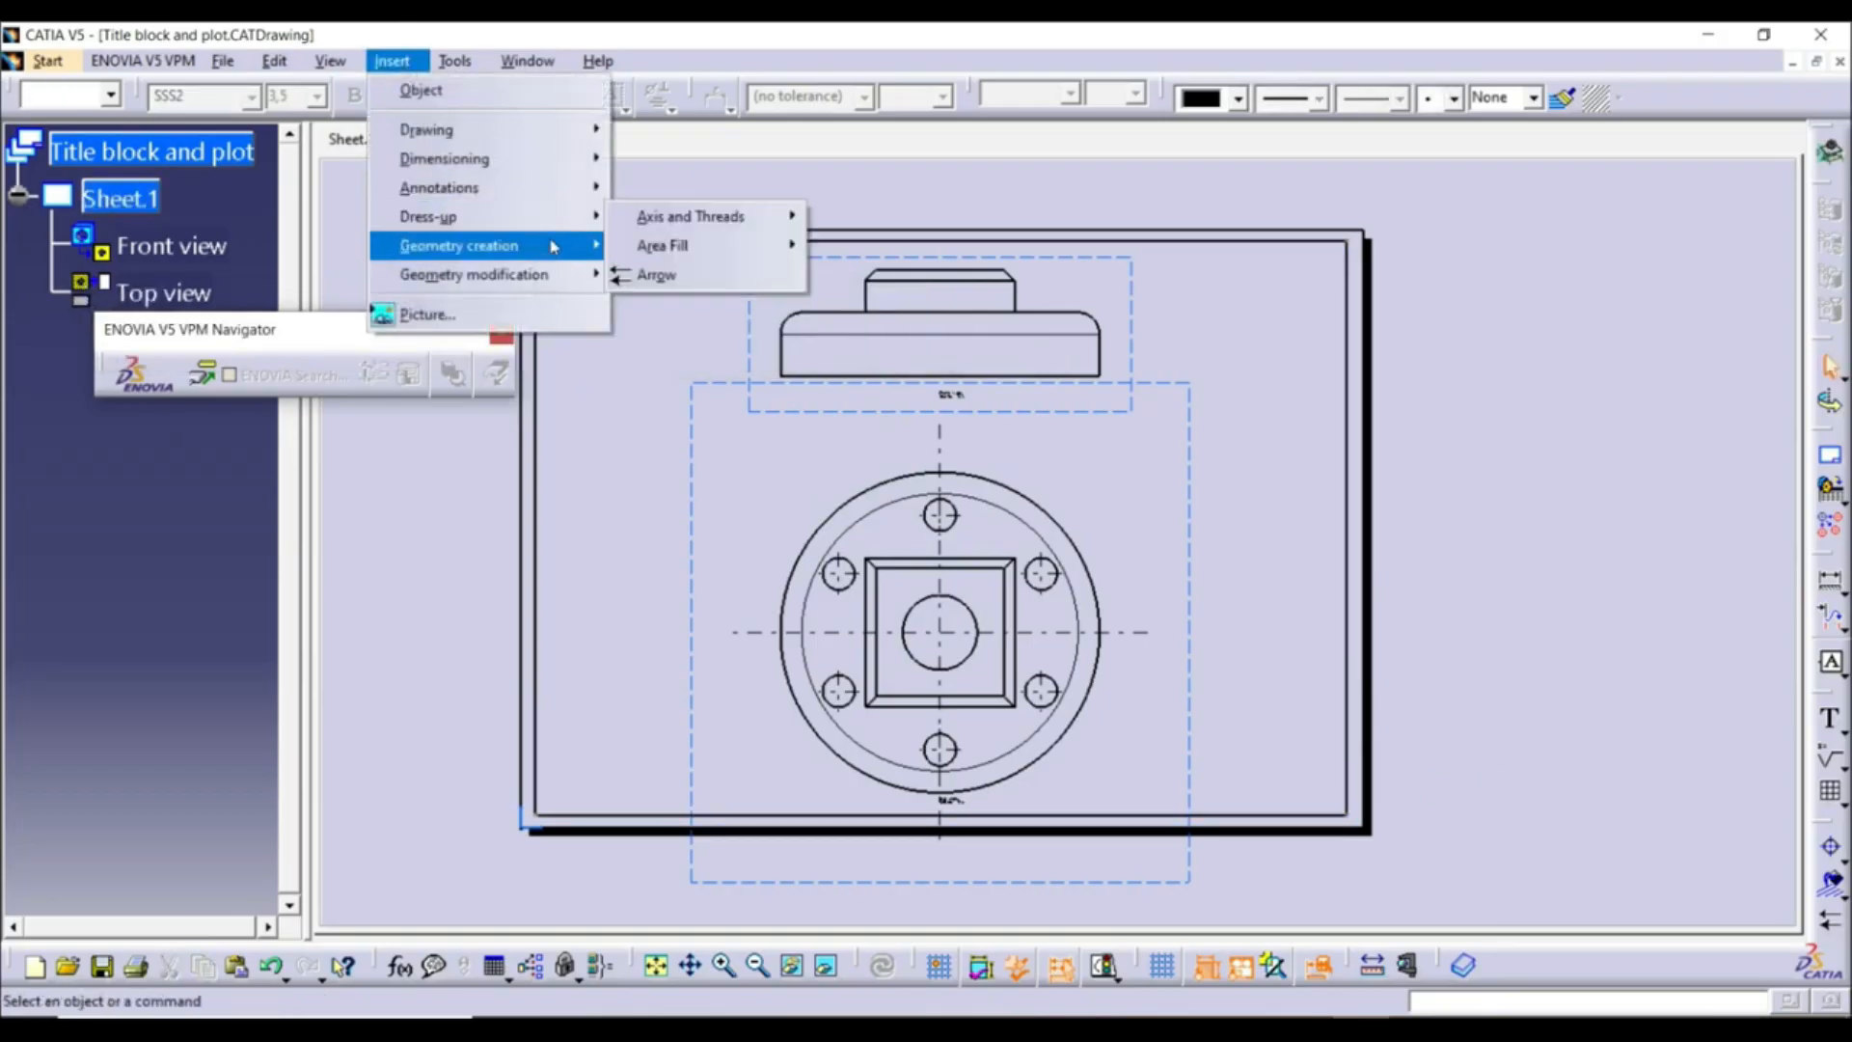
mouse_move(786, 280)
left_click(850, 273)
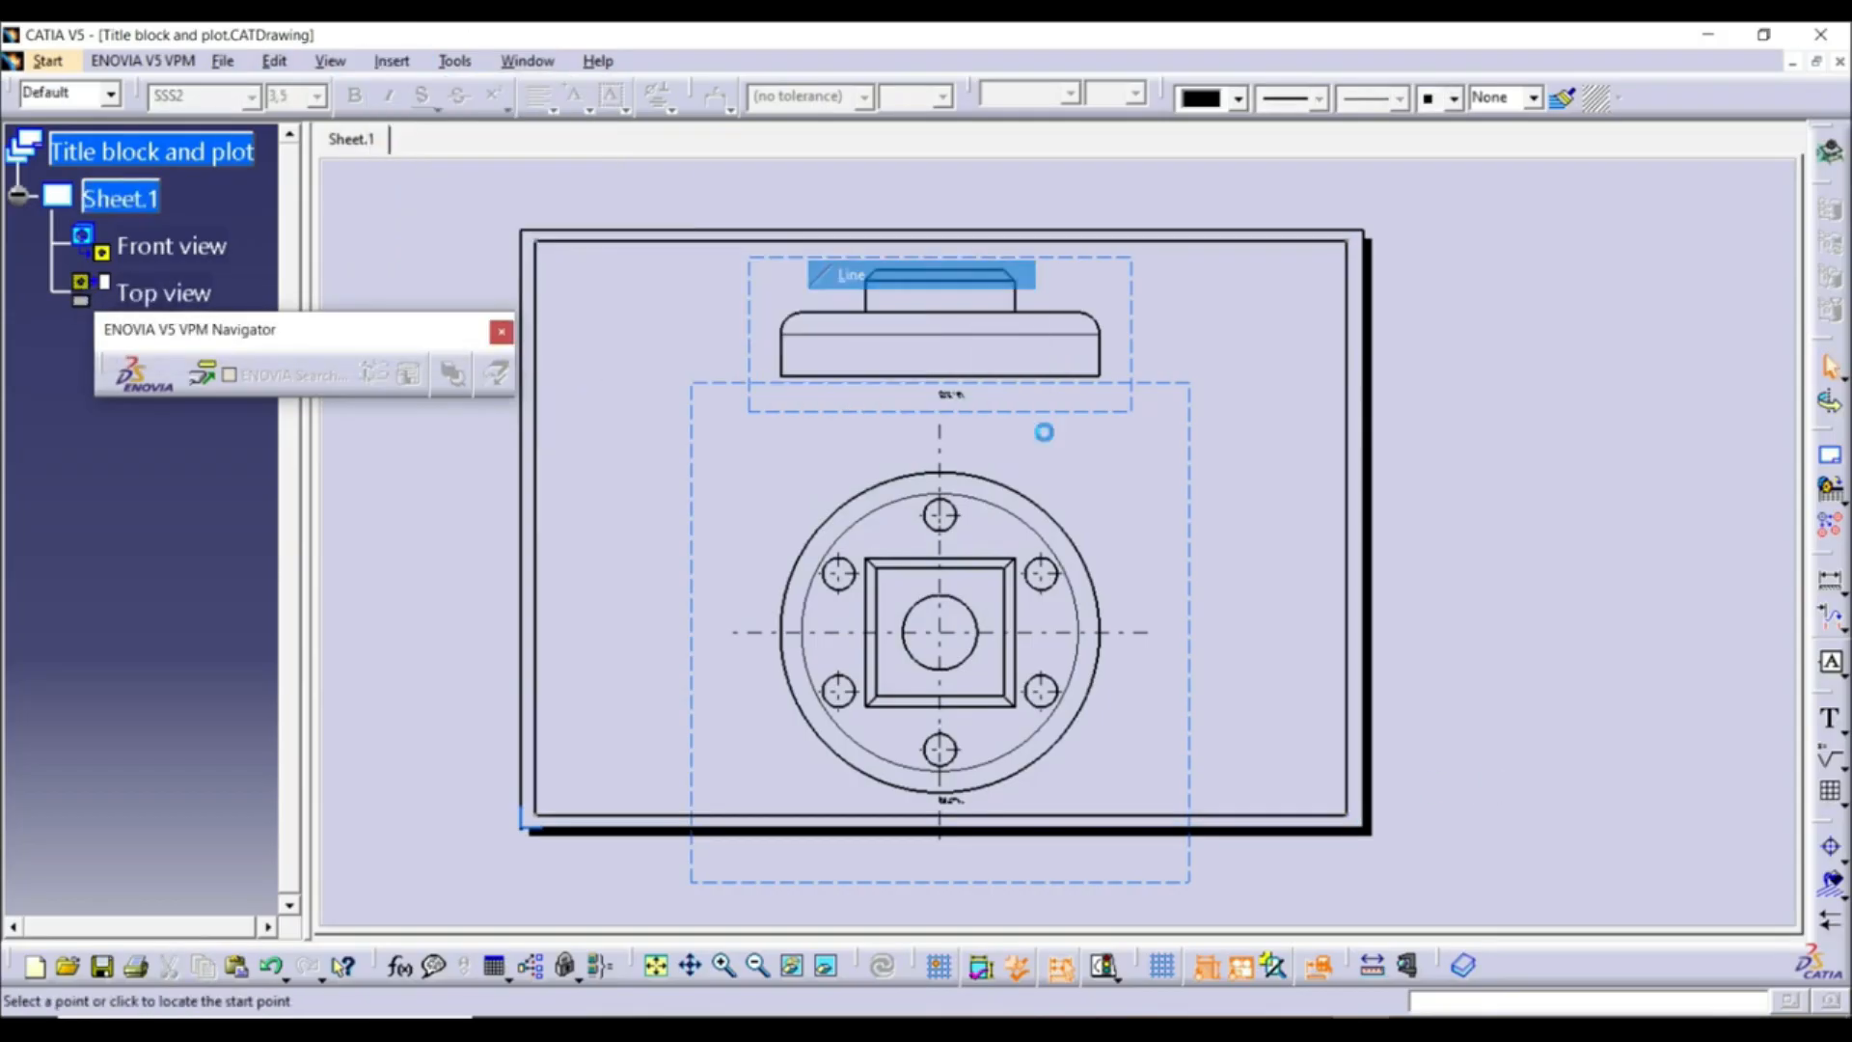
left_click(1346, 751)
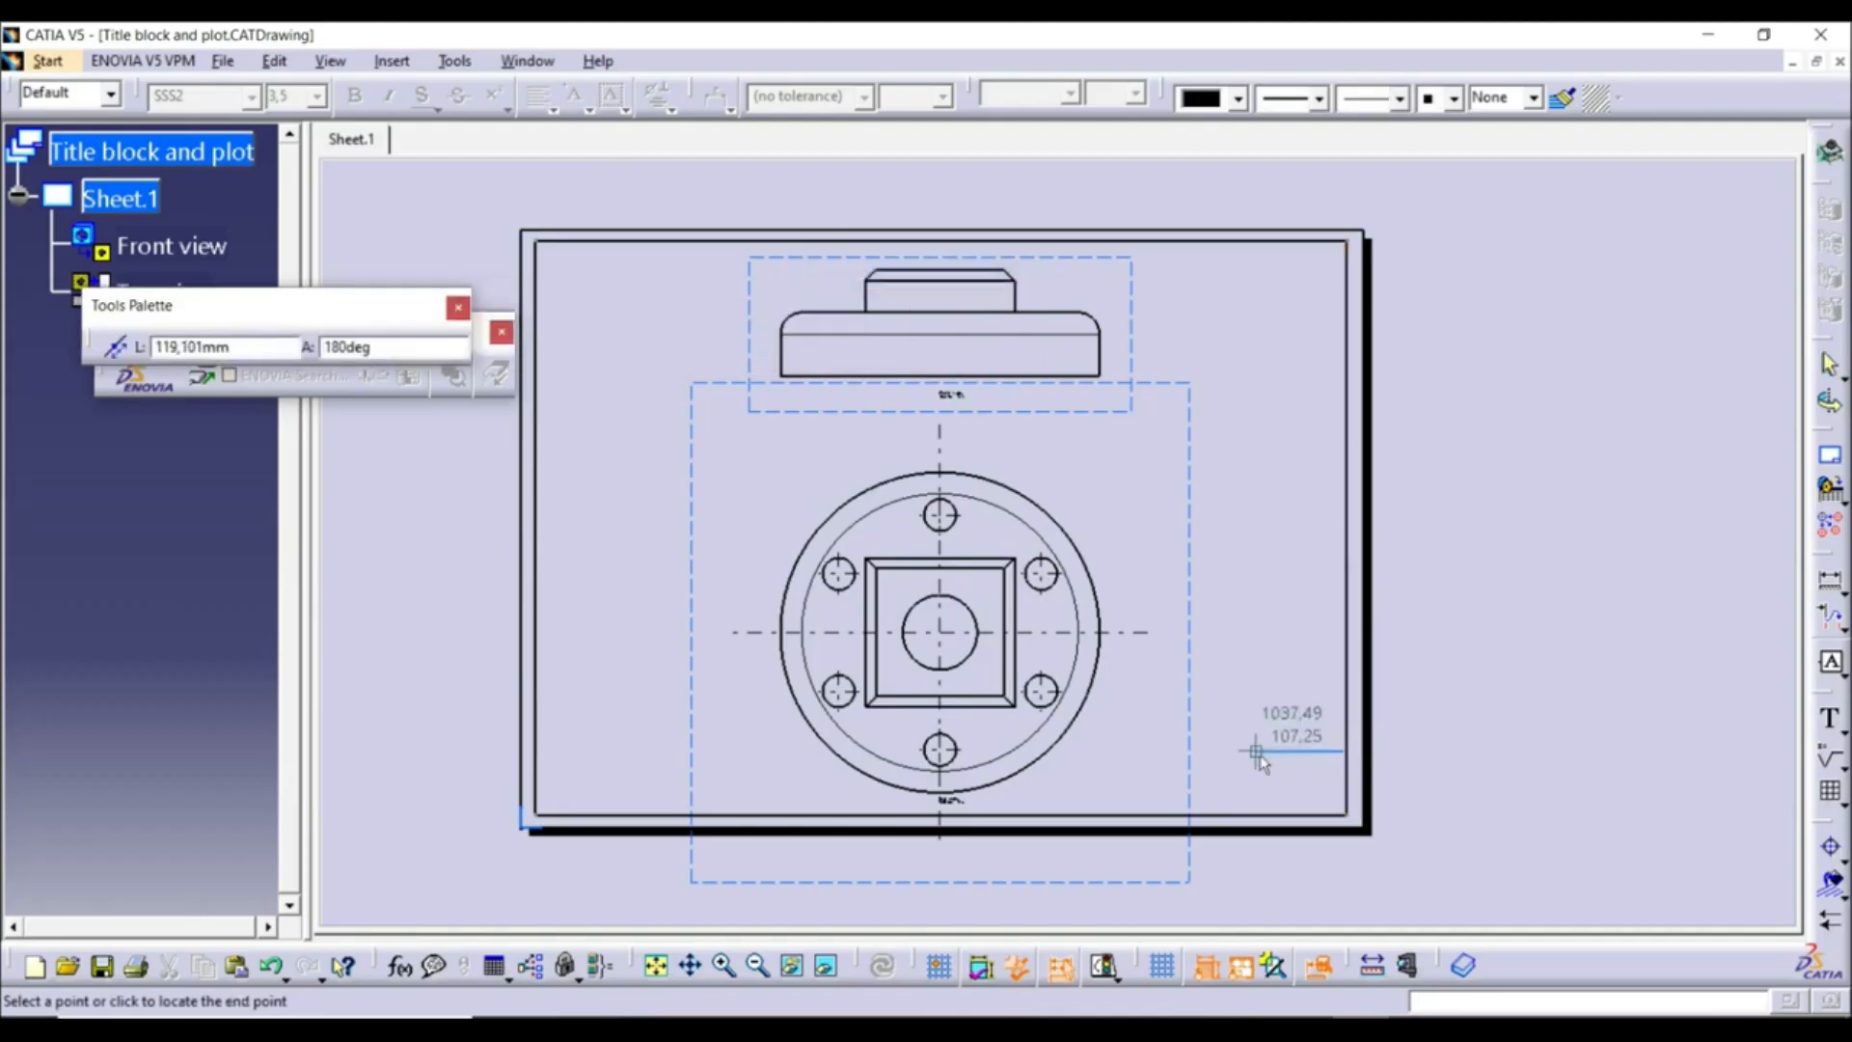
left_click(1107, 751)
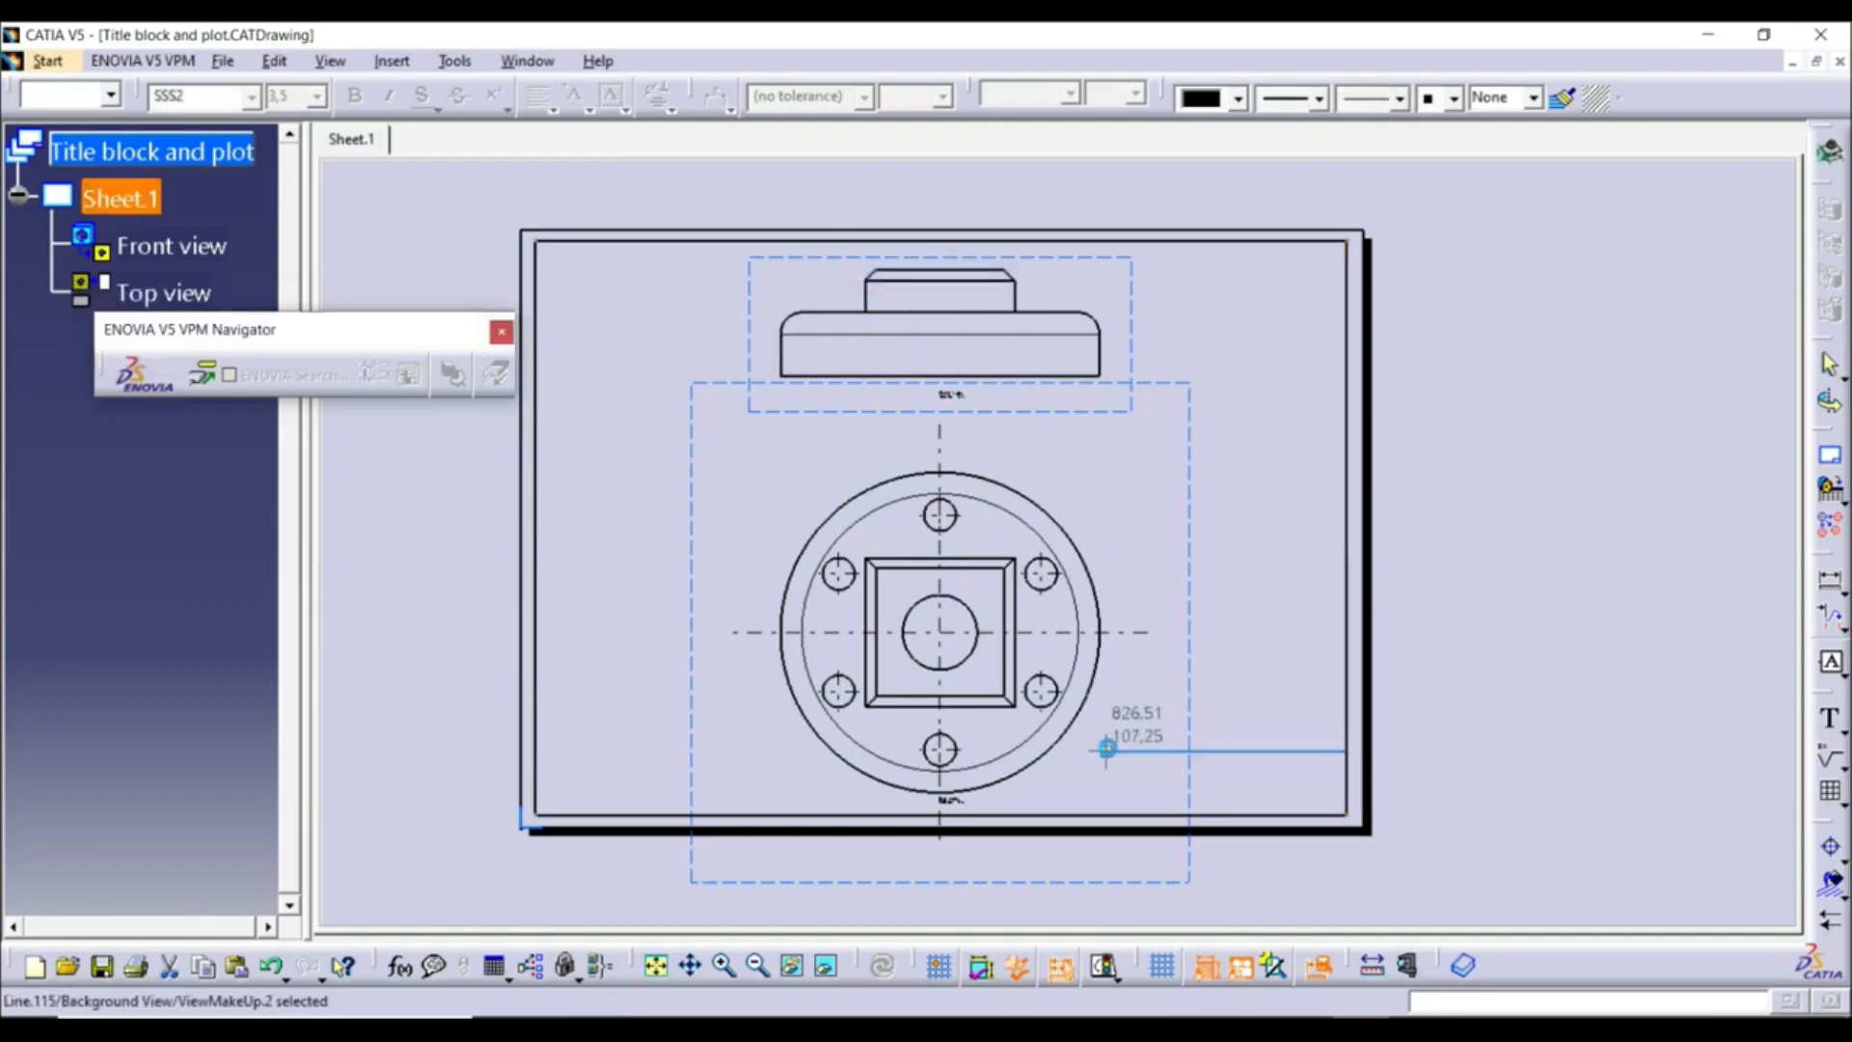
Close the title box with a vertical line about 90 mm long from the horizontal line's free end down to the frame's lower edge
left_click(391, 61)
mouse_move(478, 159)
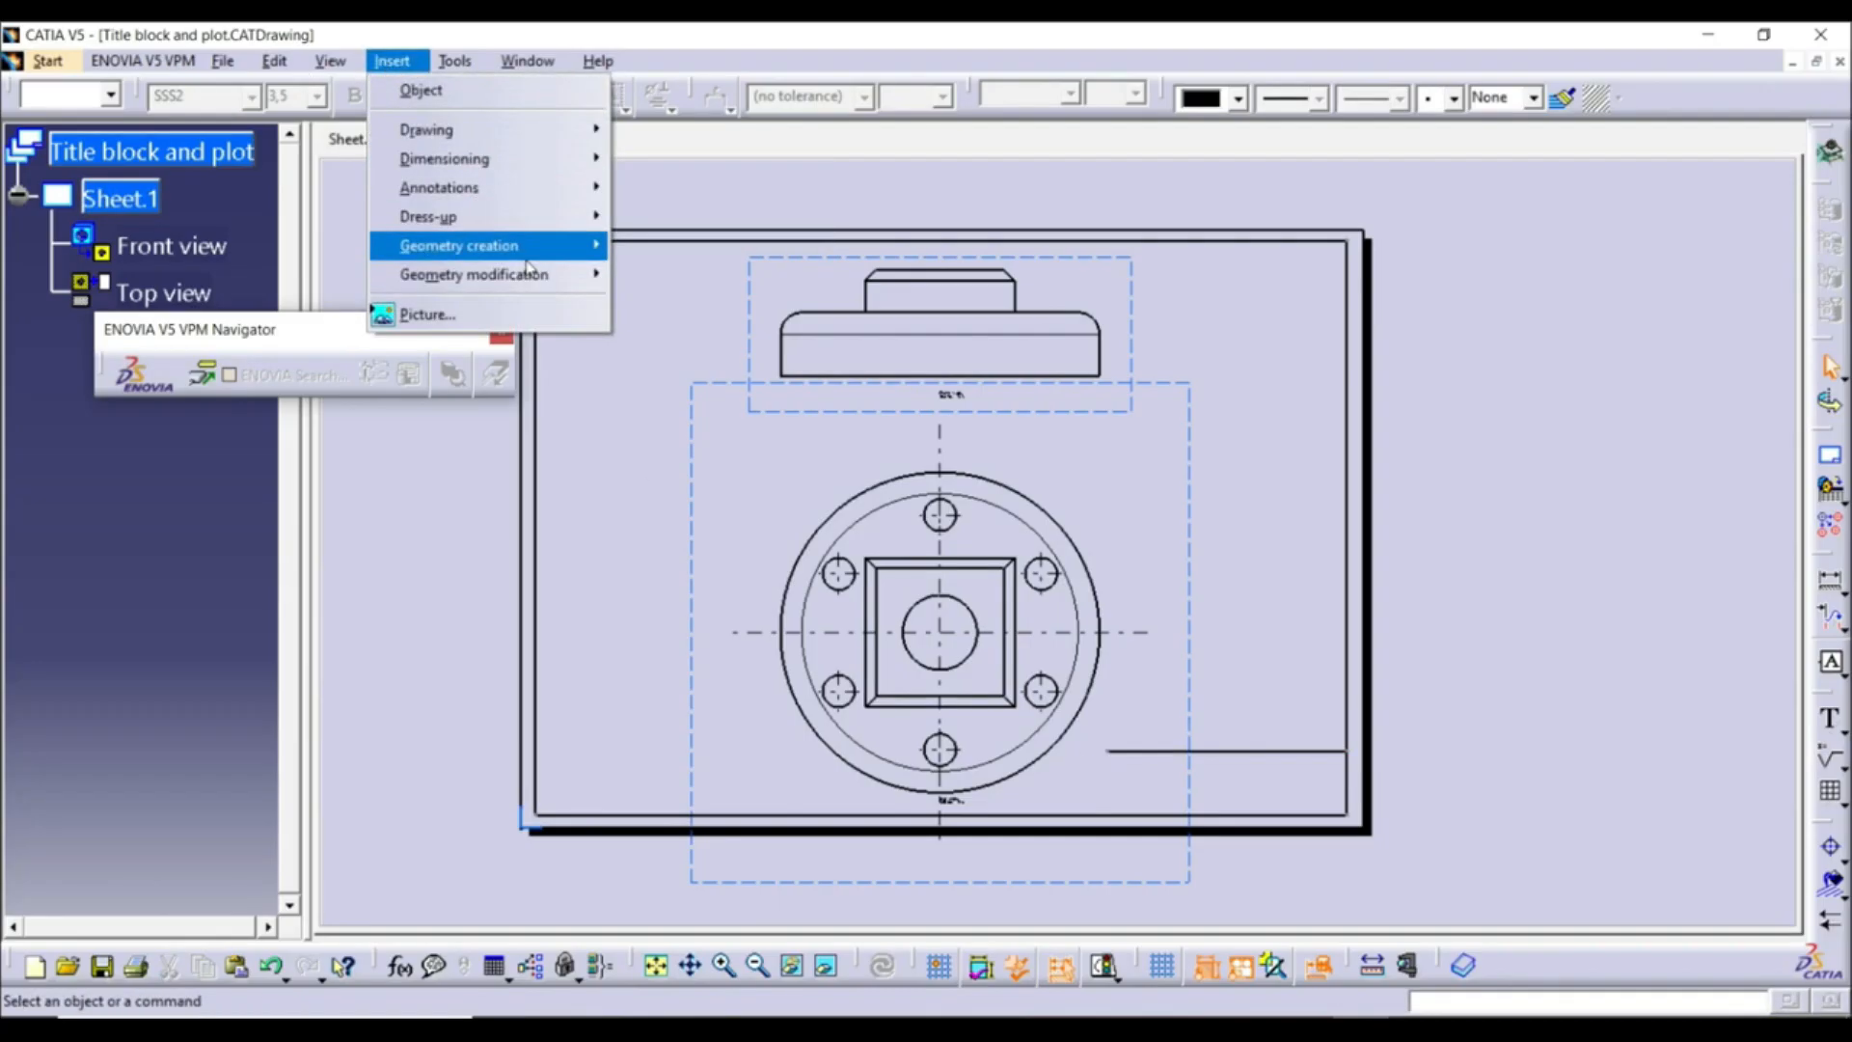
mouse_move(527, 262)
mouse_move(719, 277)
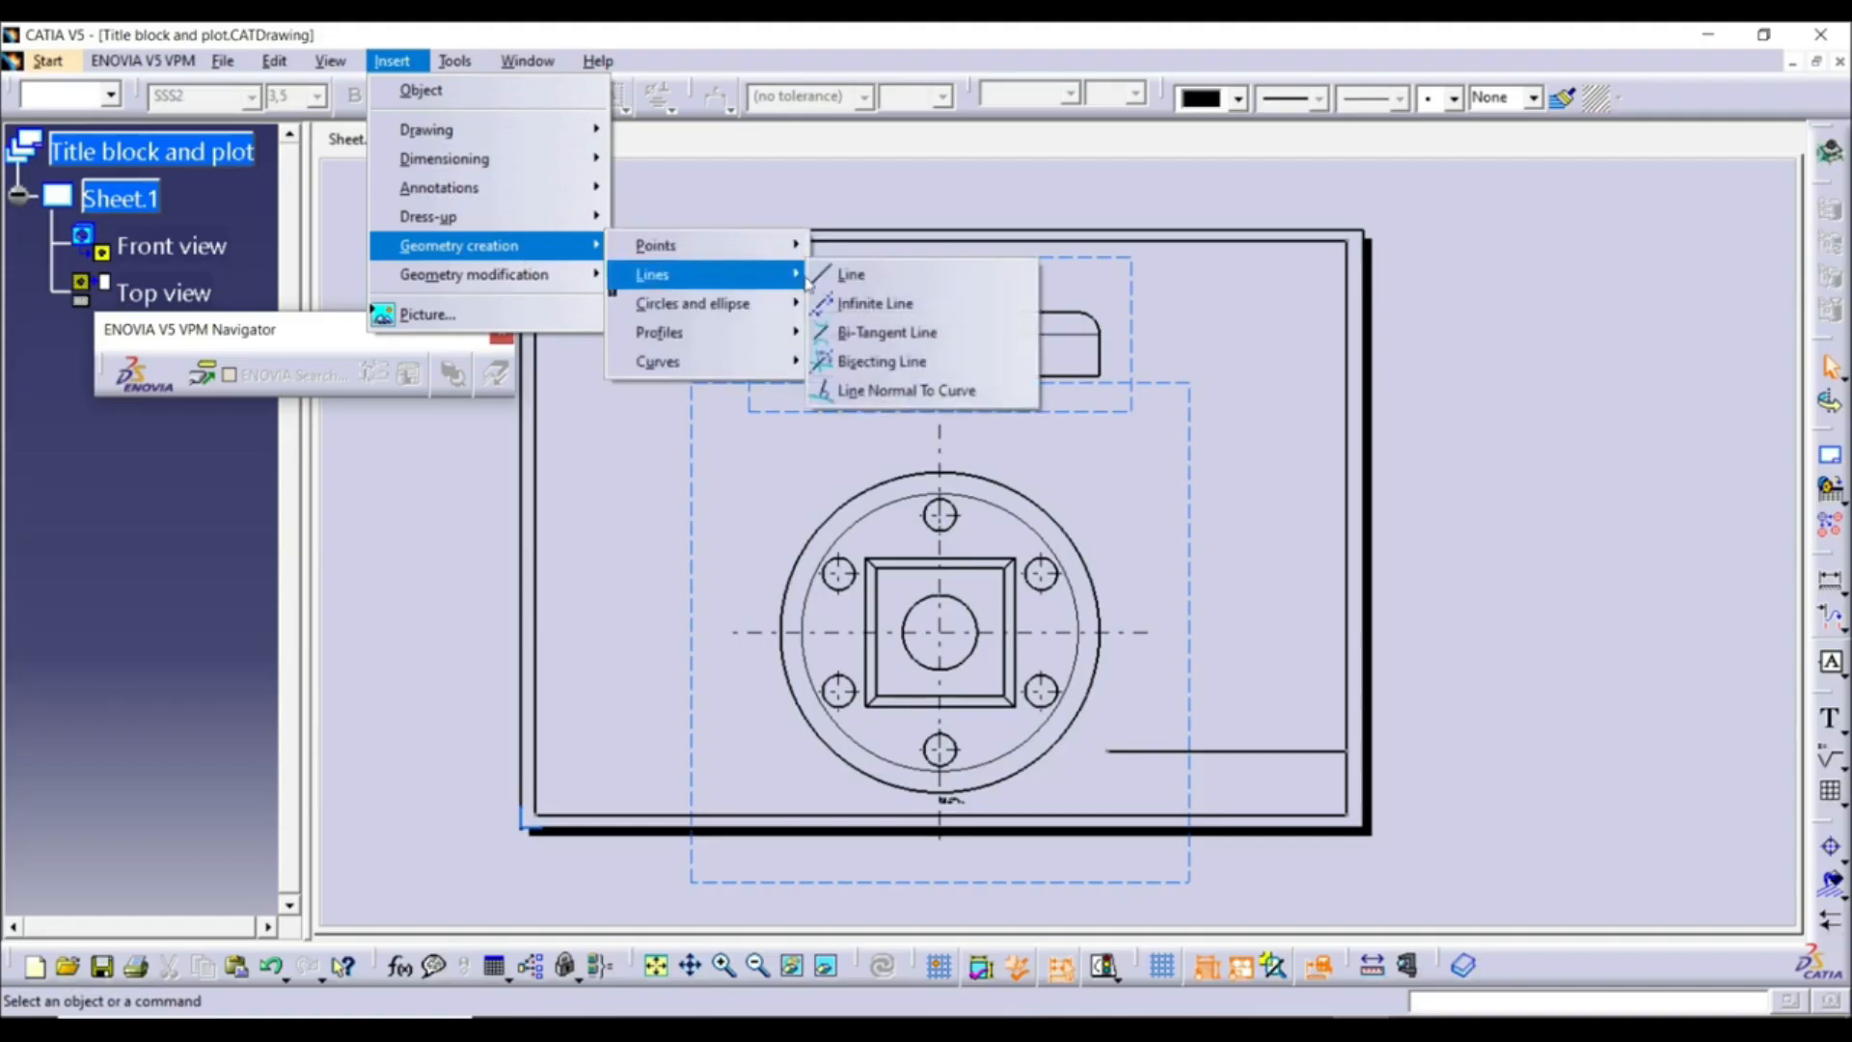
left_click(849, 275)
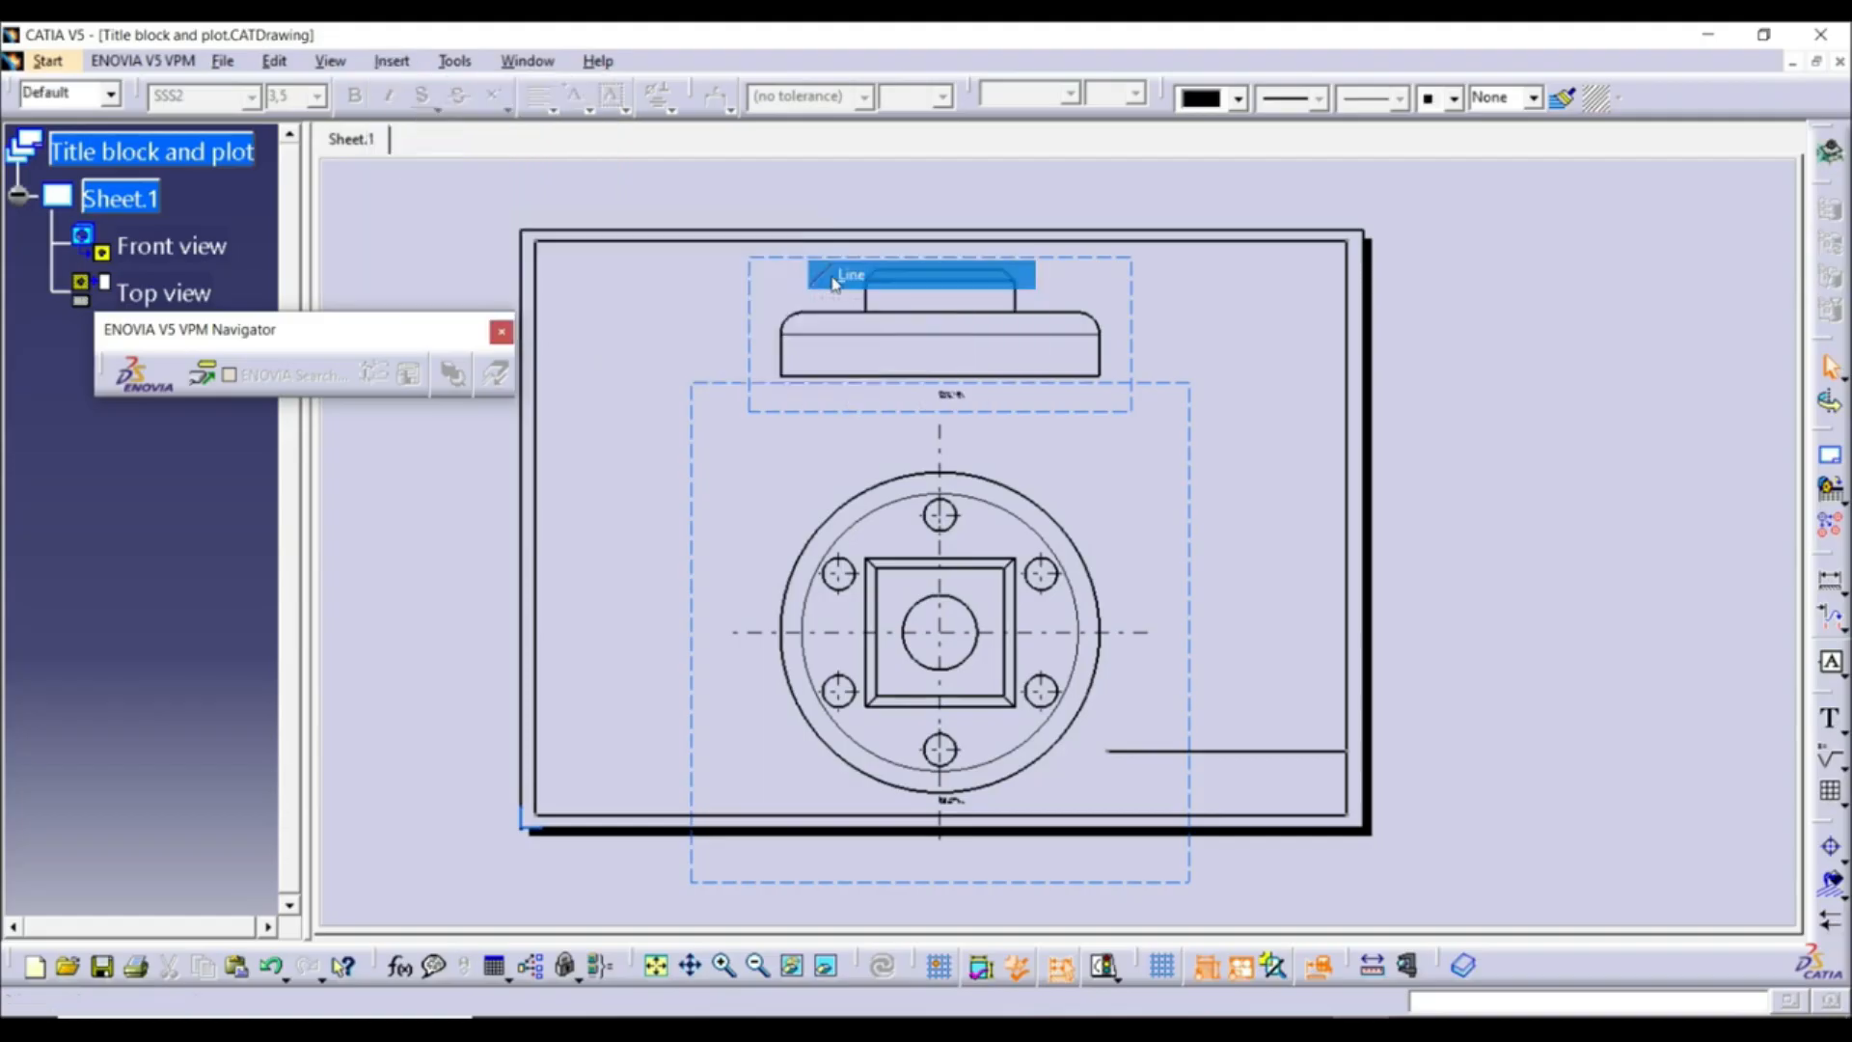
left_click(1106, 751)
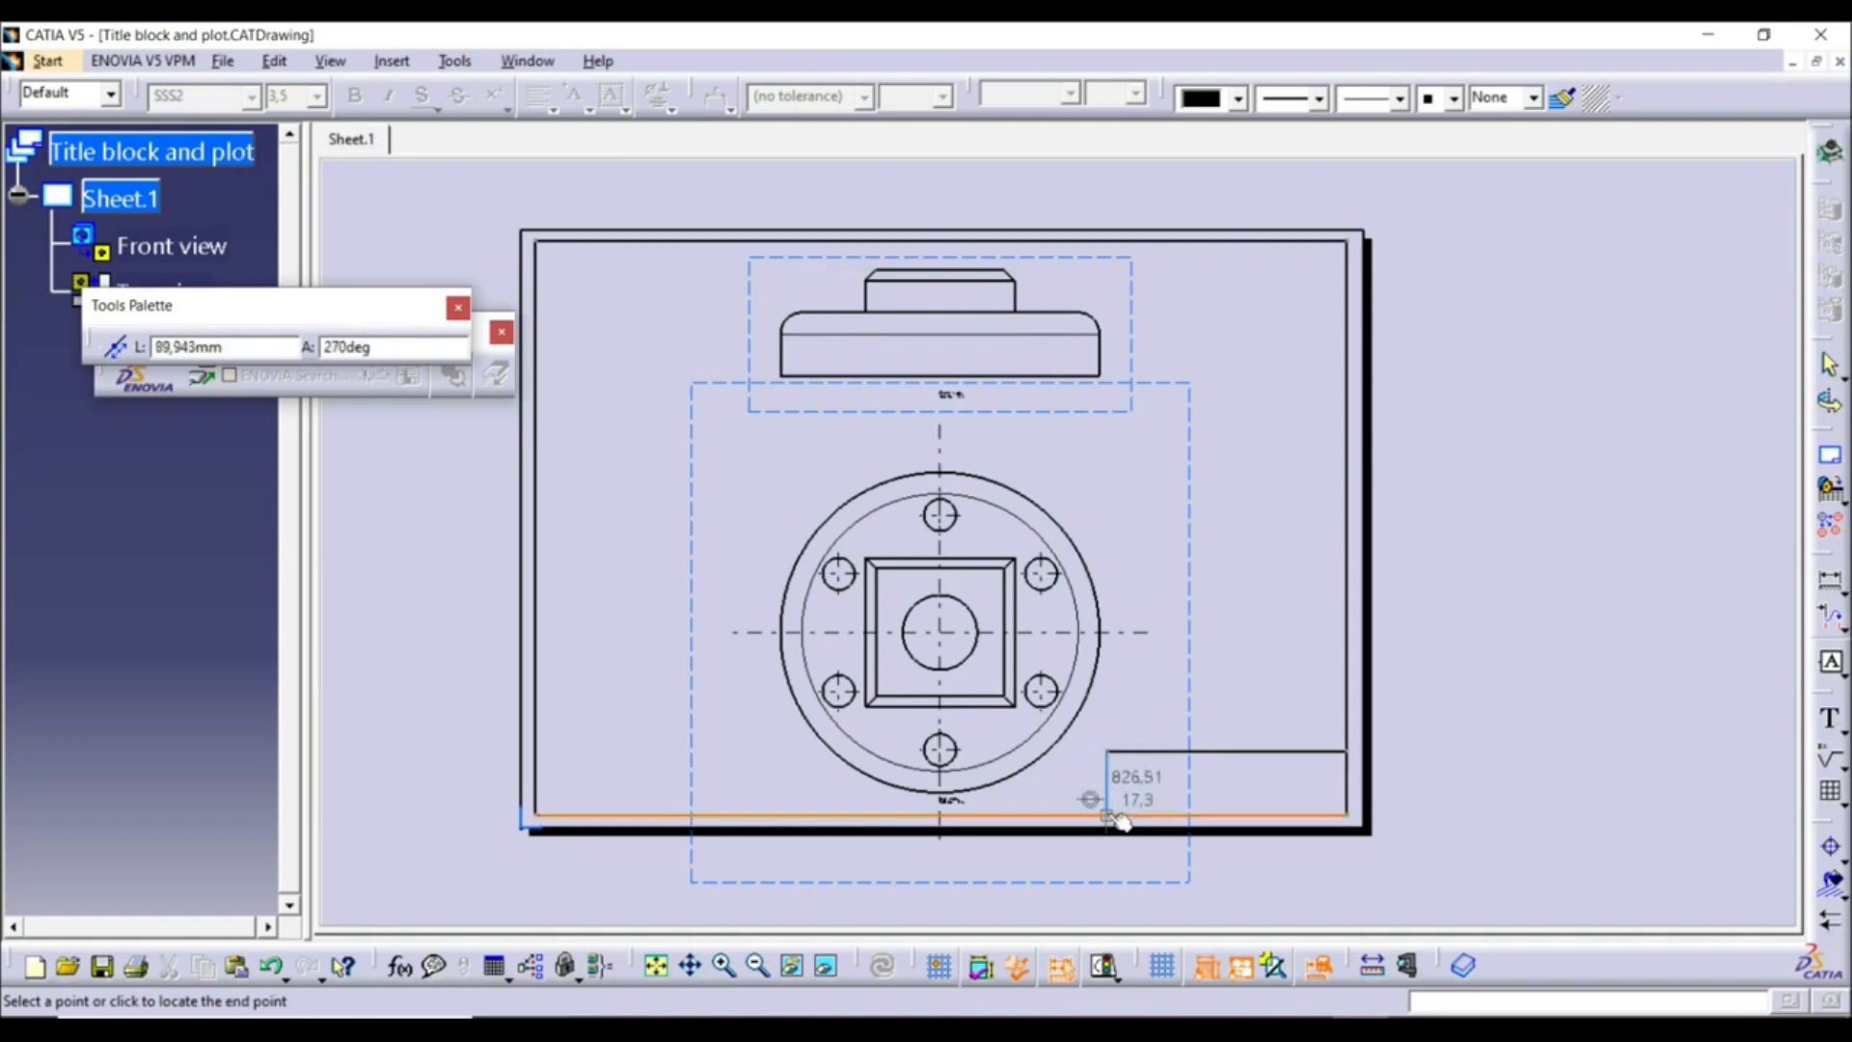
left_click(1107, 815)
left_click(1464, 674)
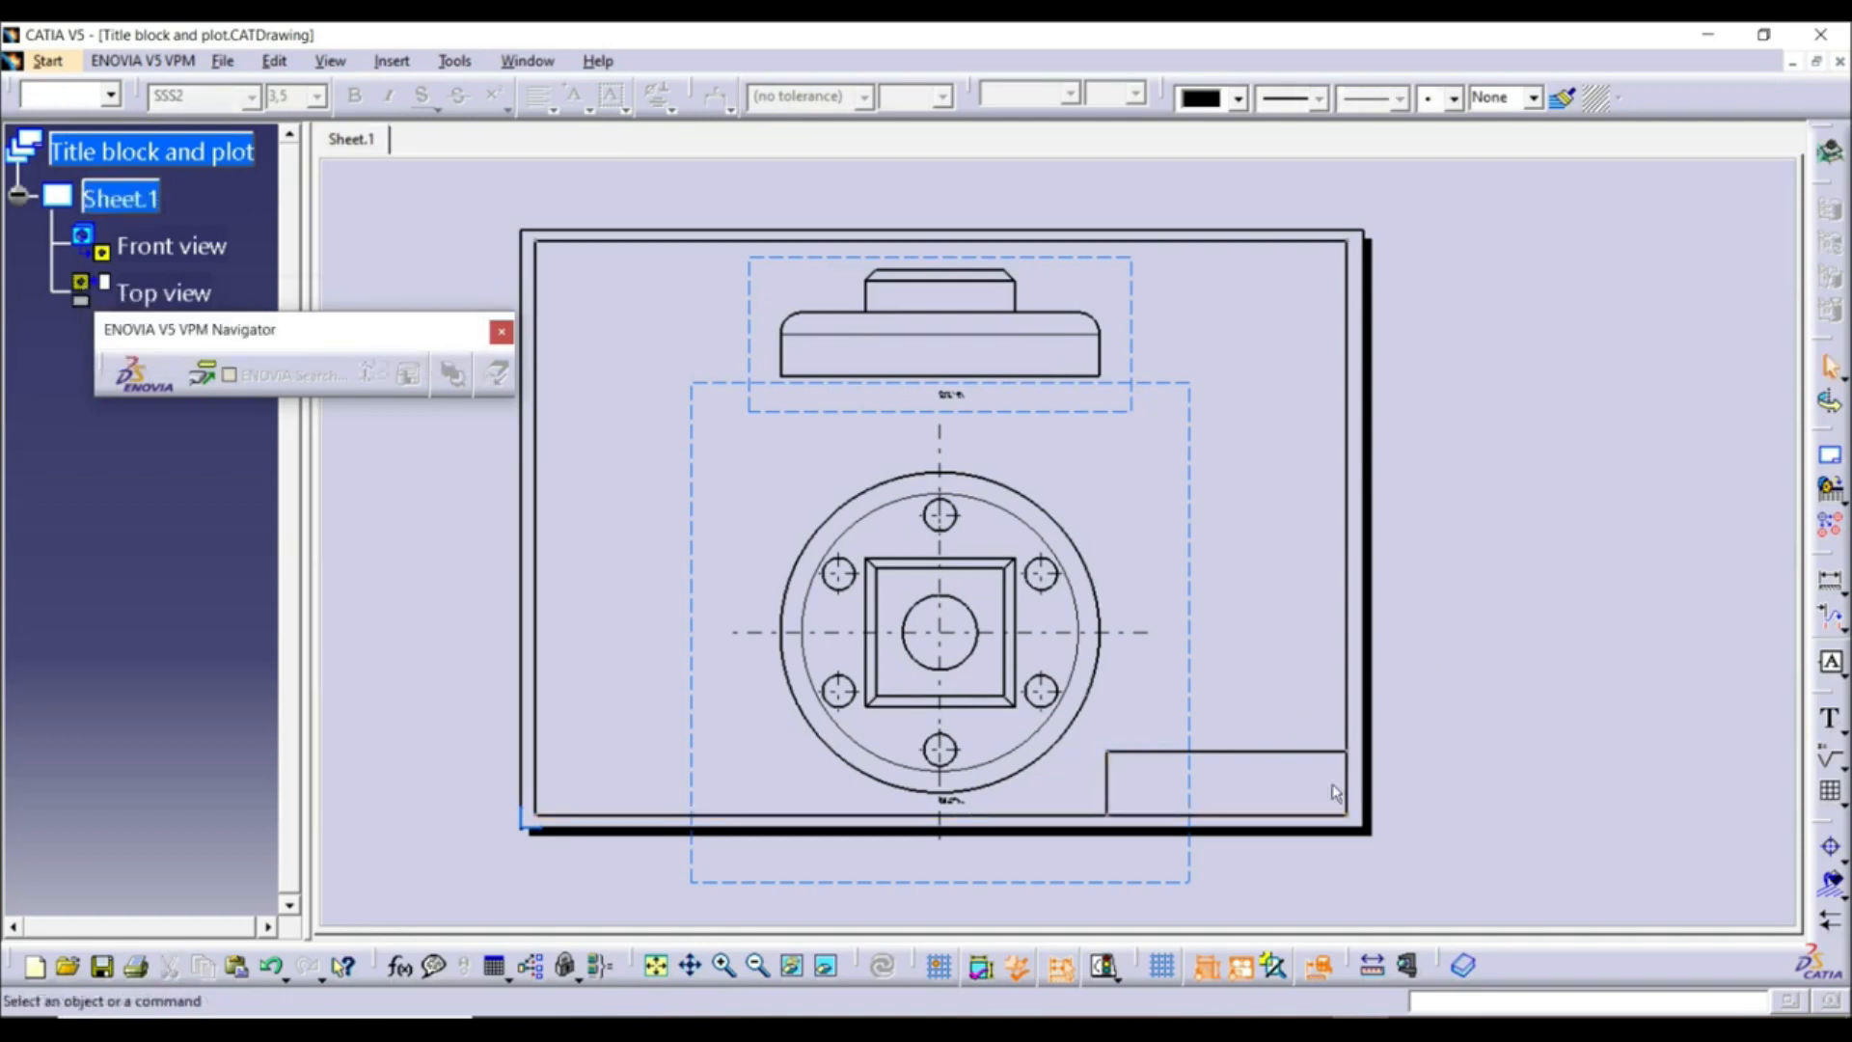
Place the text NAME inside the hand-drawn title box
left_click(1831, 722)
left_click(1196, 785)
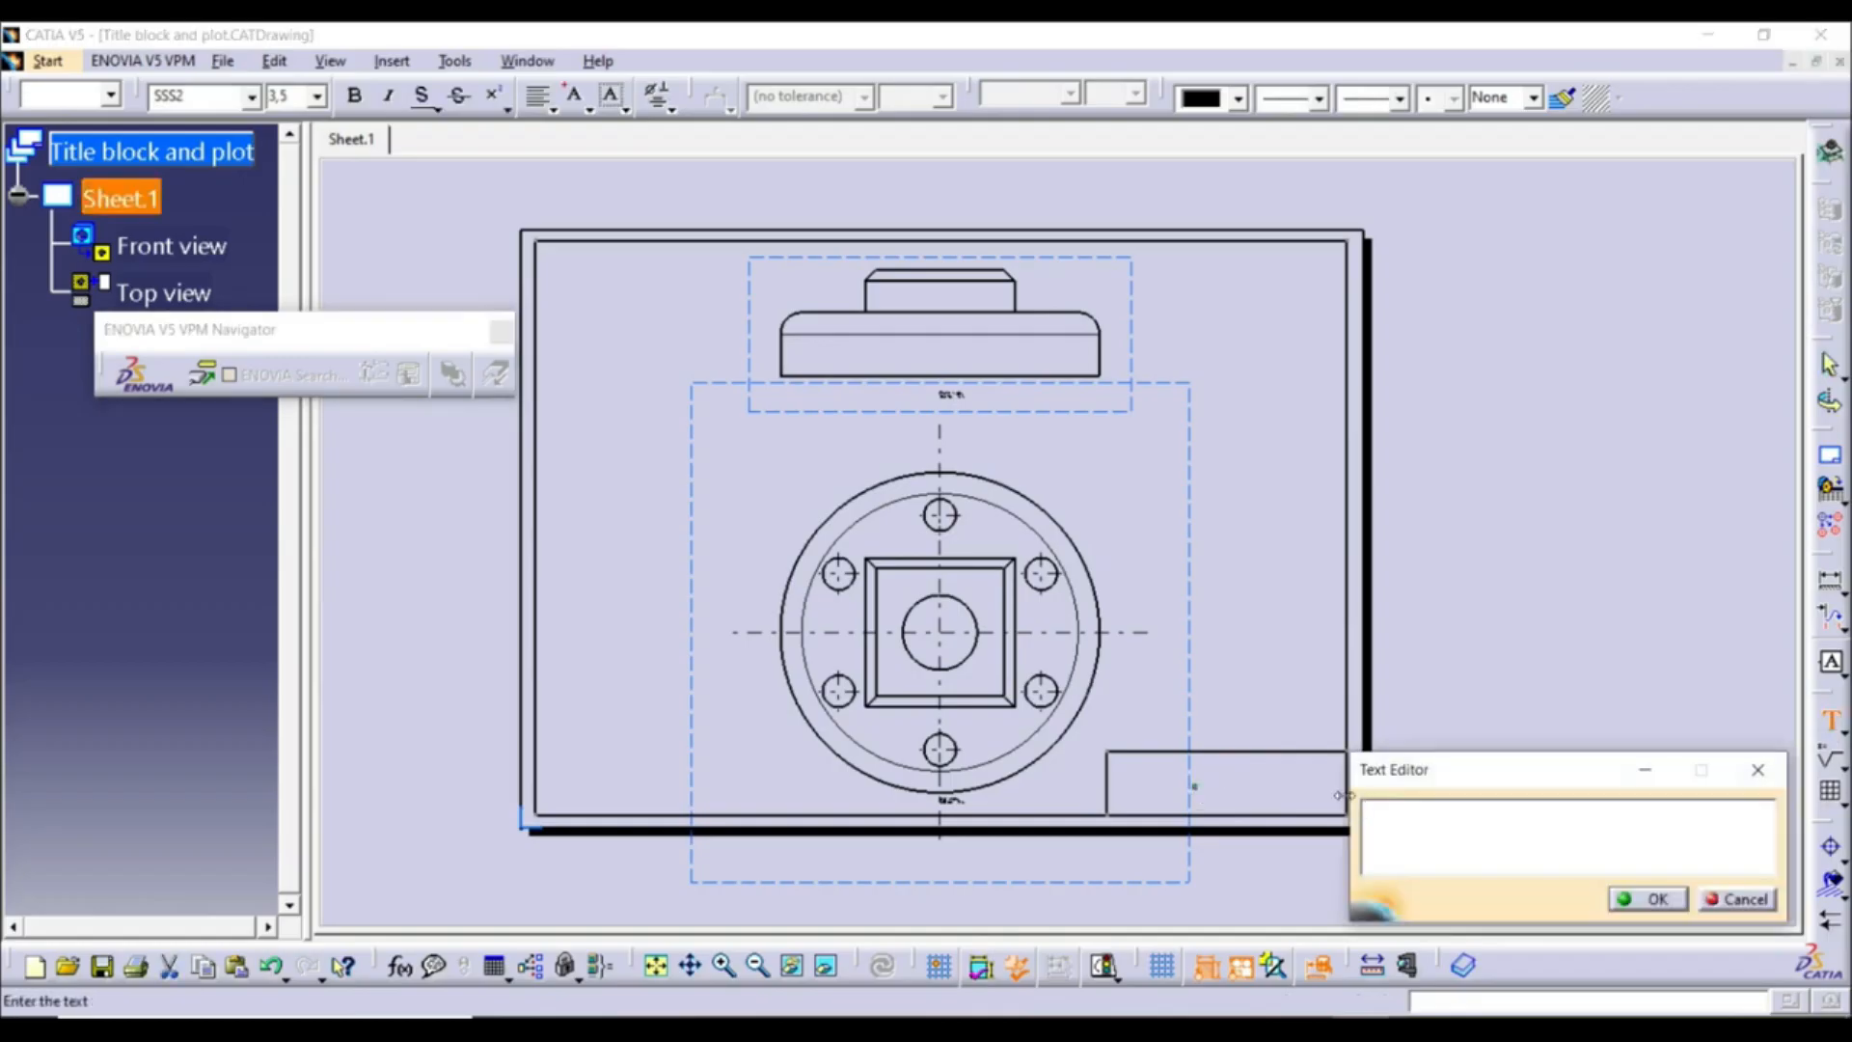
type("NAME")
left_click(1649, 898)
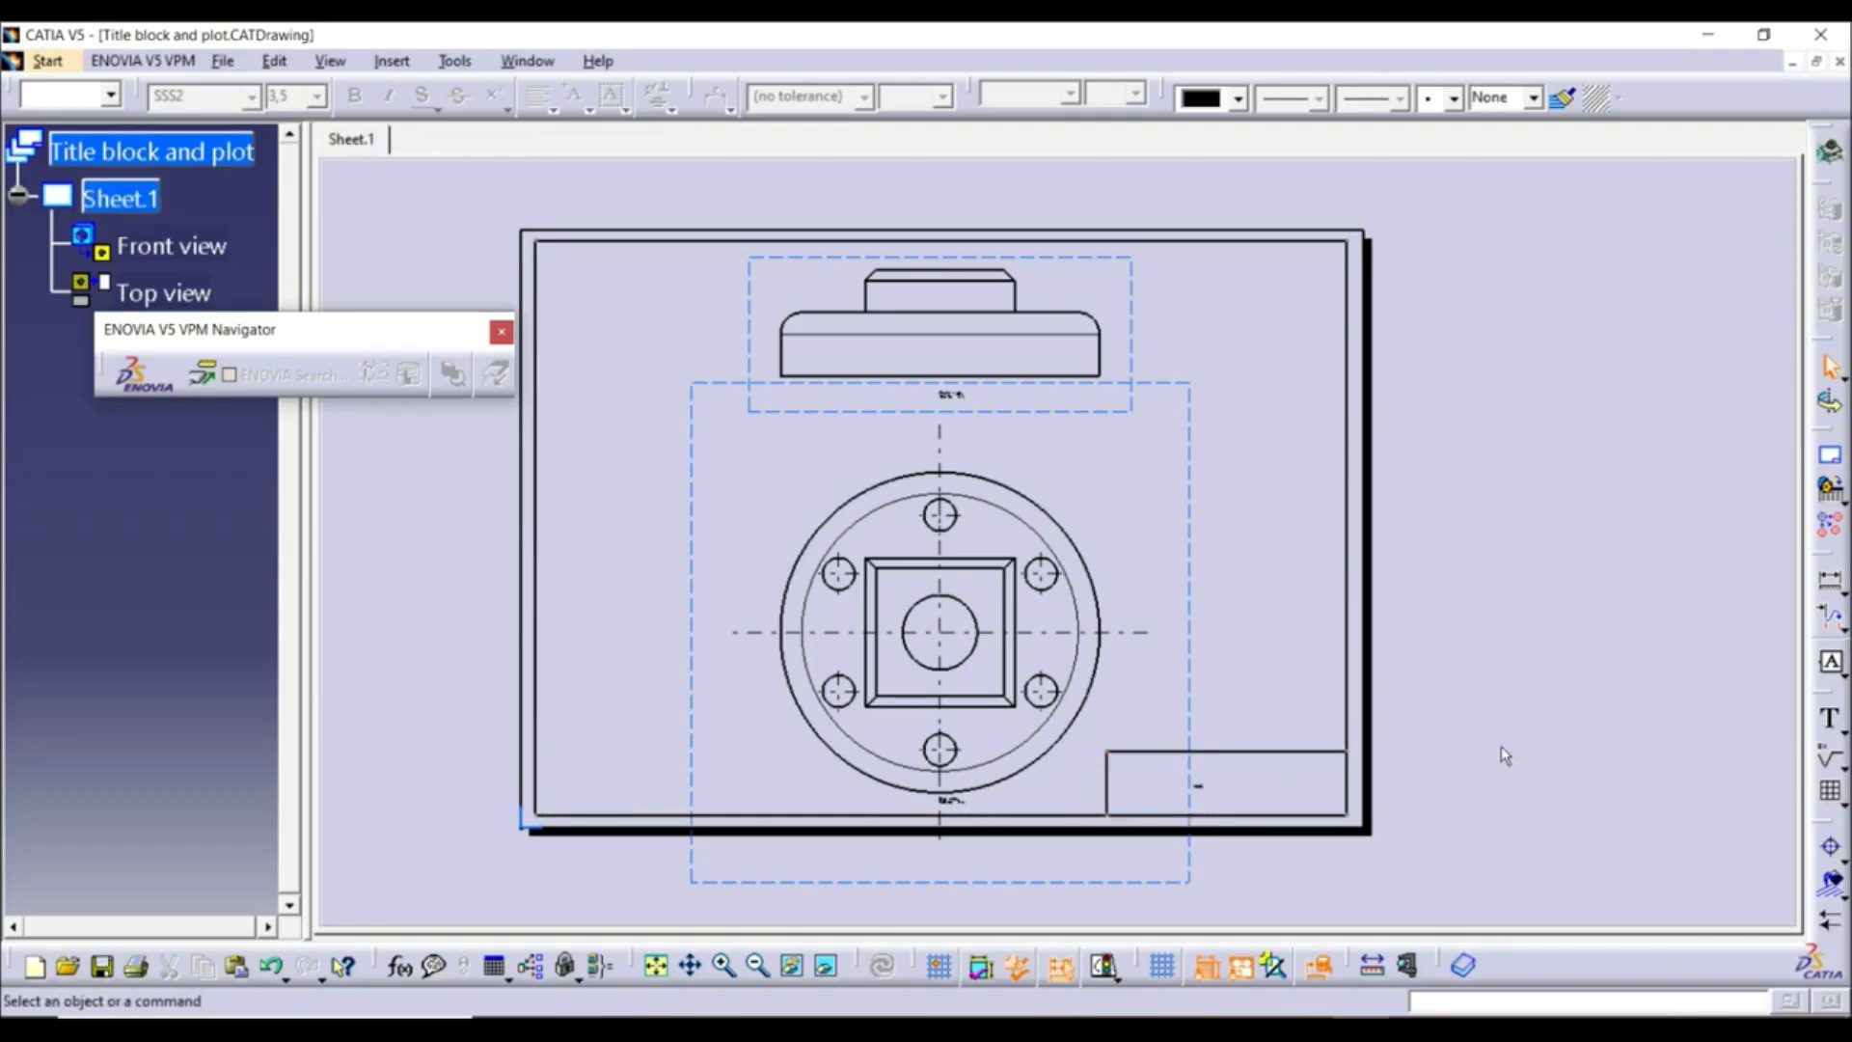
Undo the NAME text, the title box lines and the rectangular frame
left_click(276, 968)
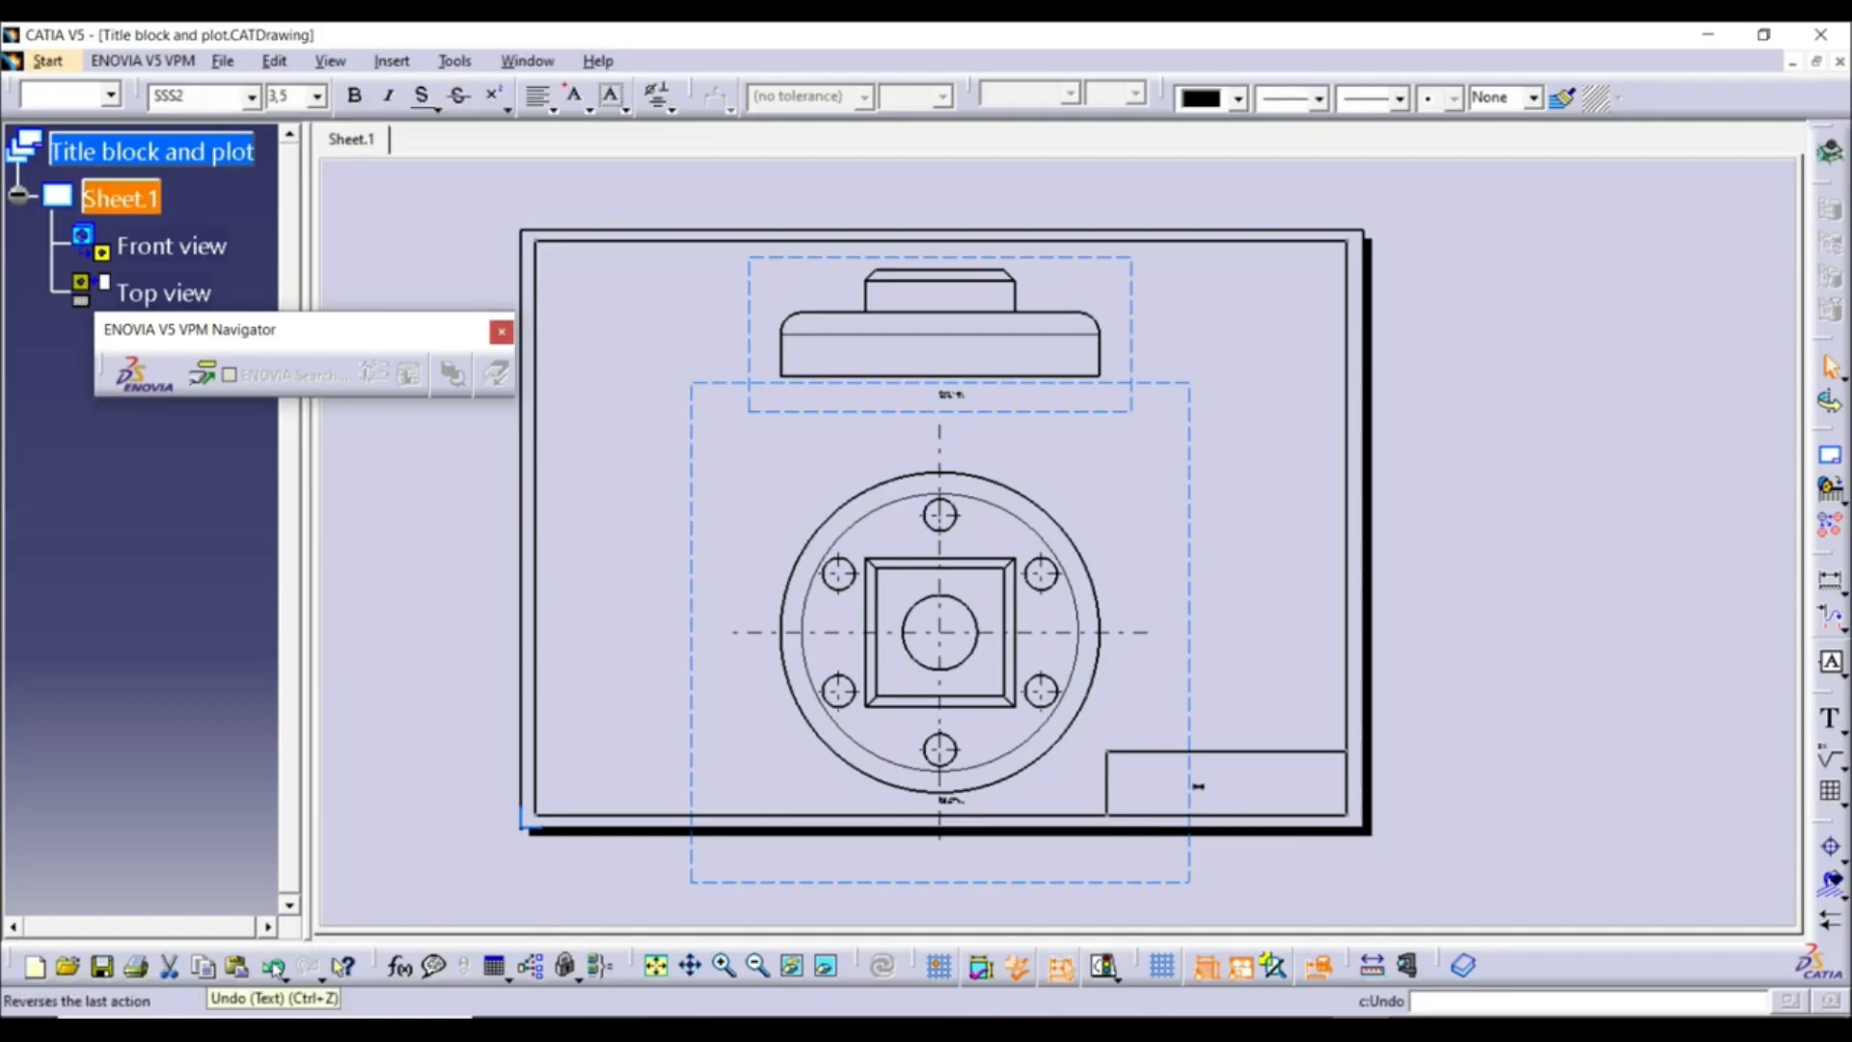
left_click(274, 968)
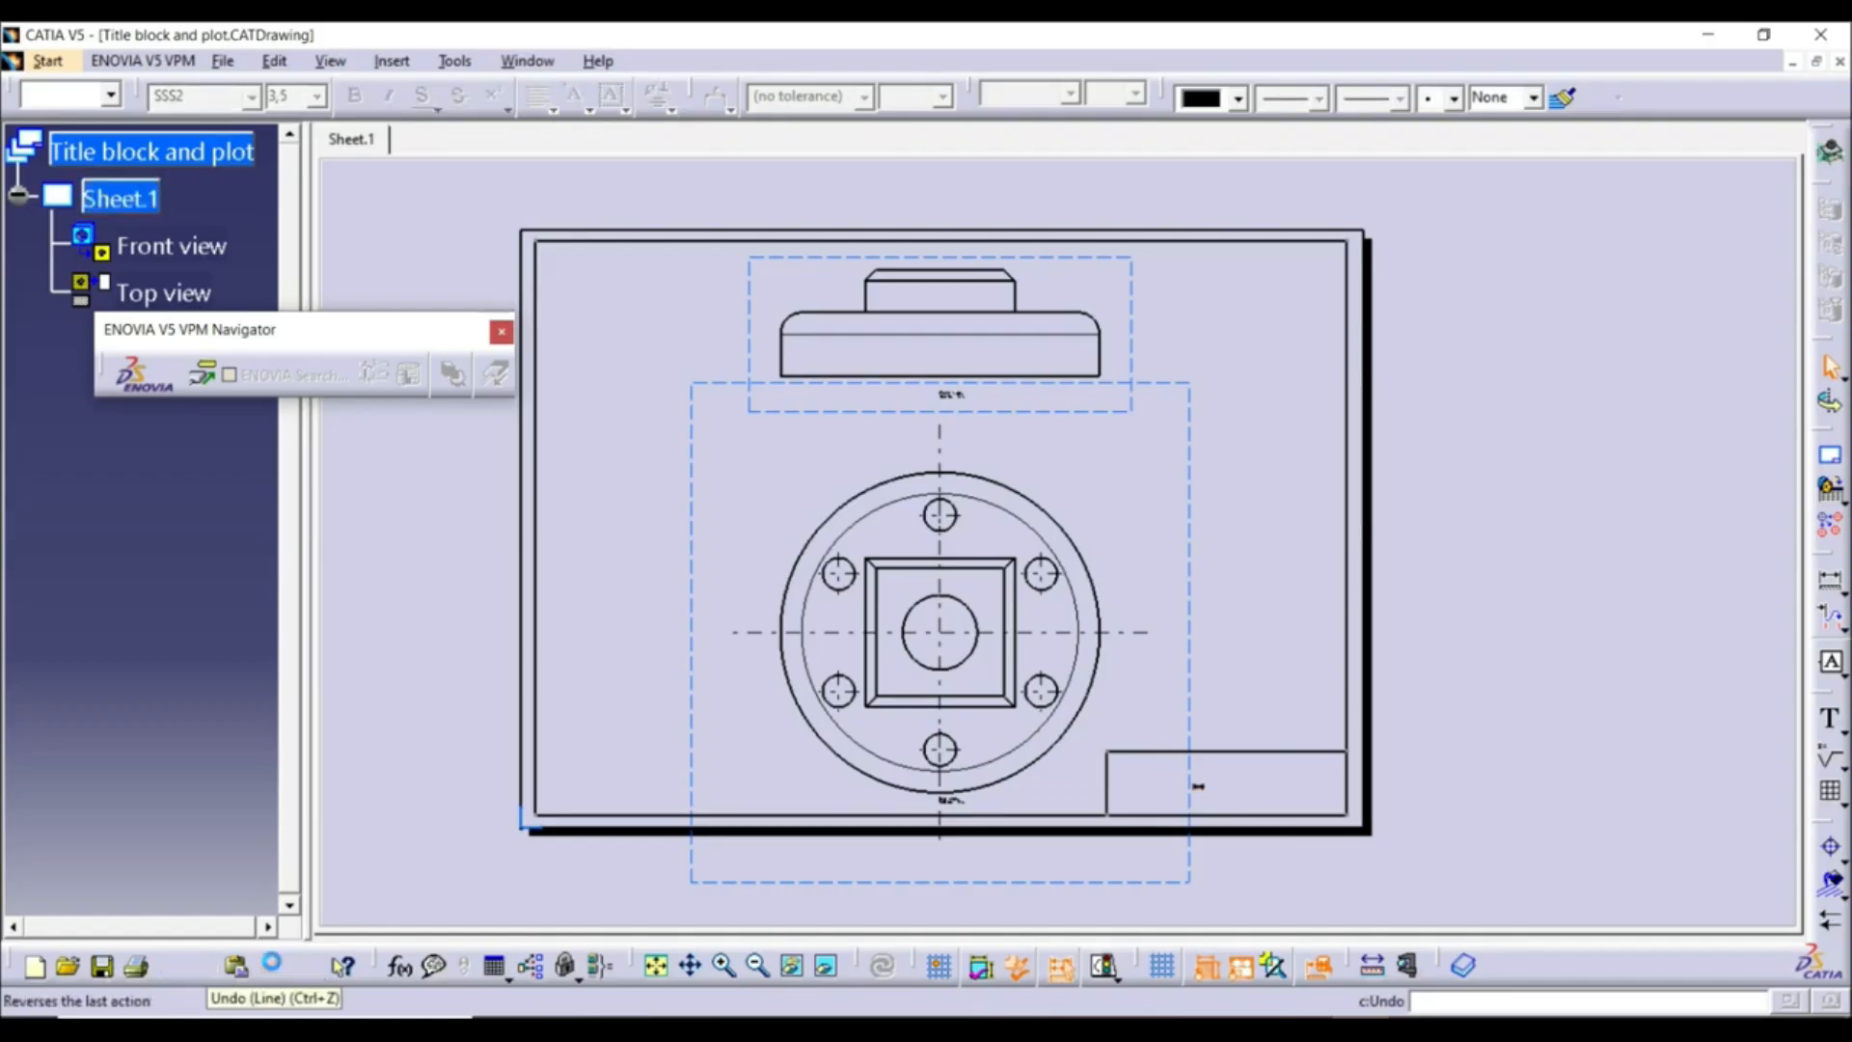
left_click(274, 967)
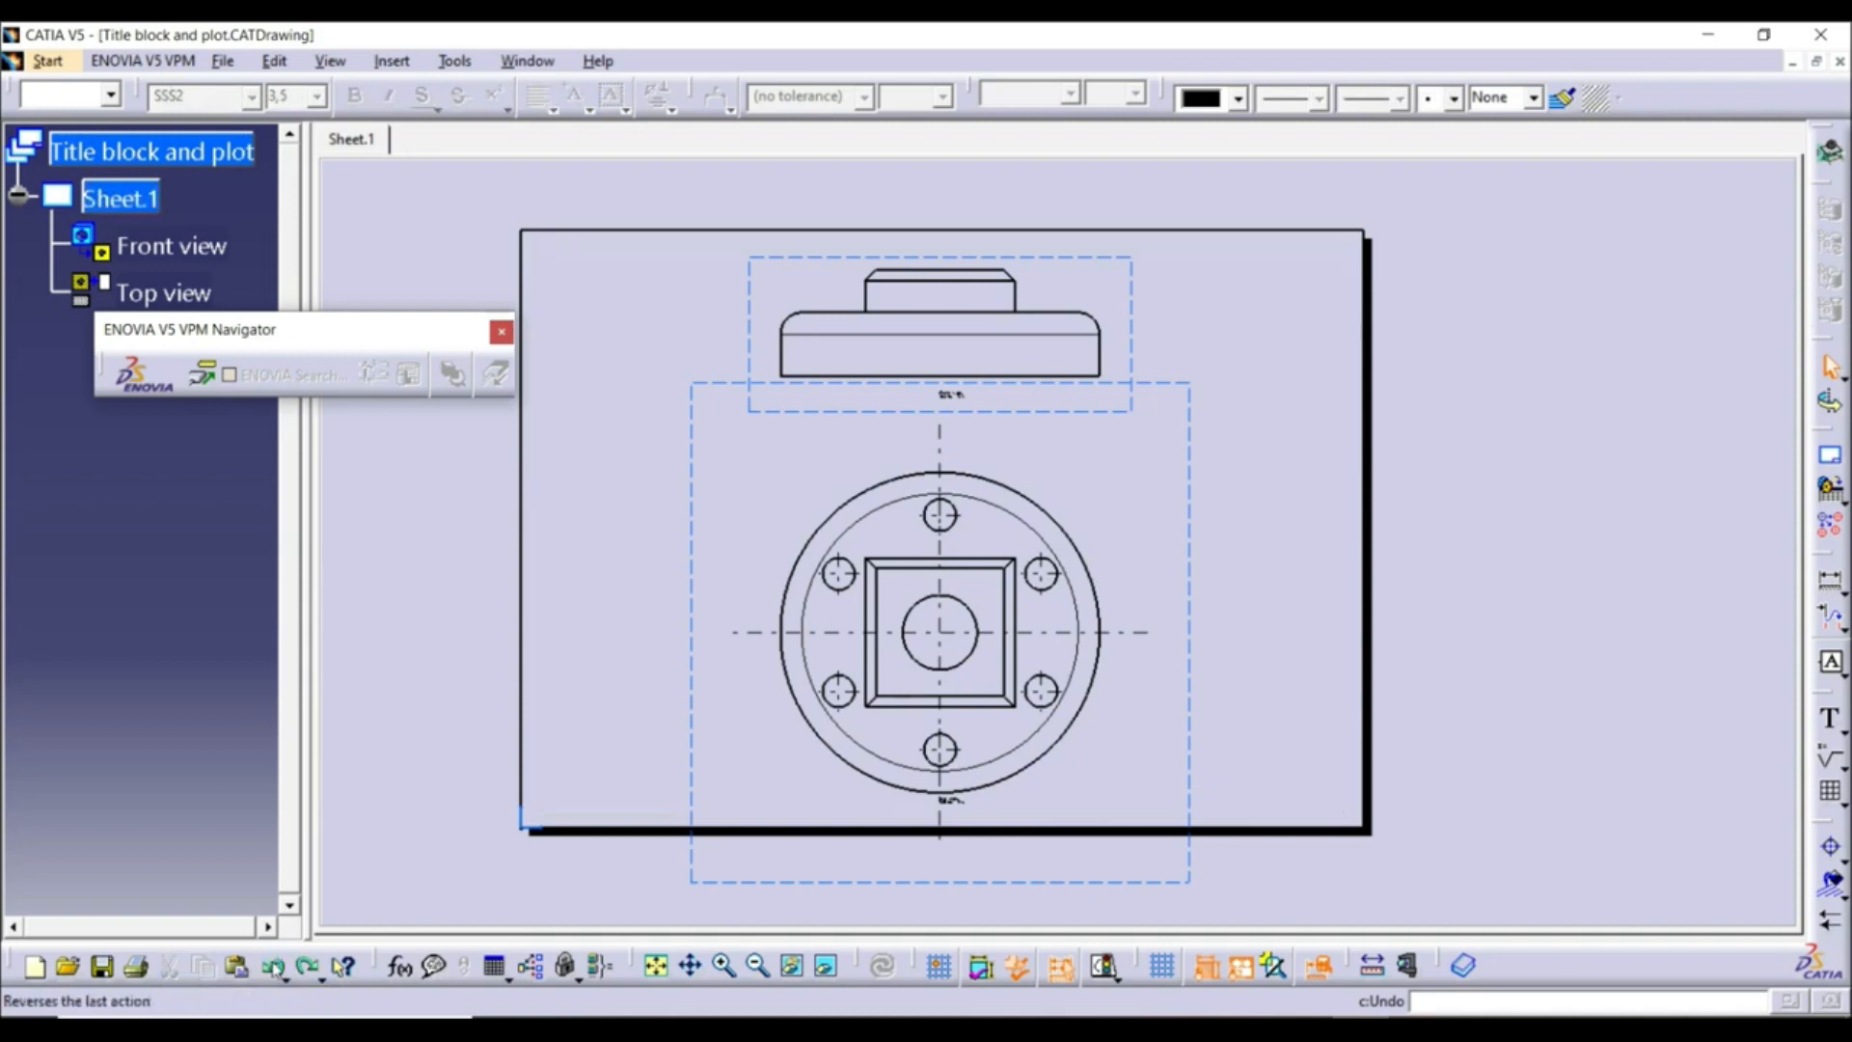
Create the sheet's frame and title block in the Drawing Titleblock Sample 1 style and return to the working views
left_click(1836, 460)
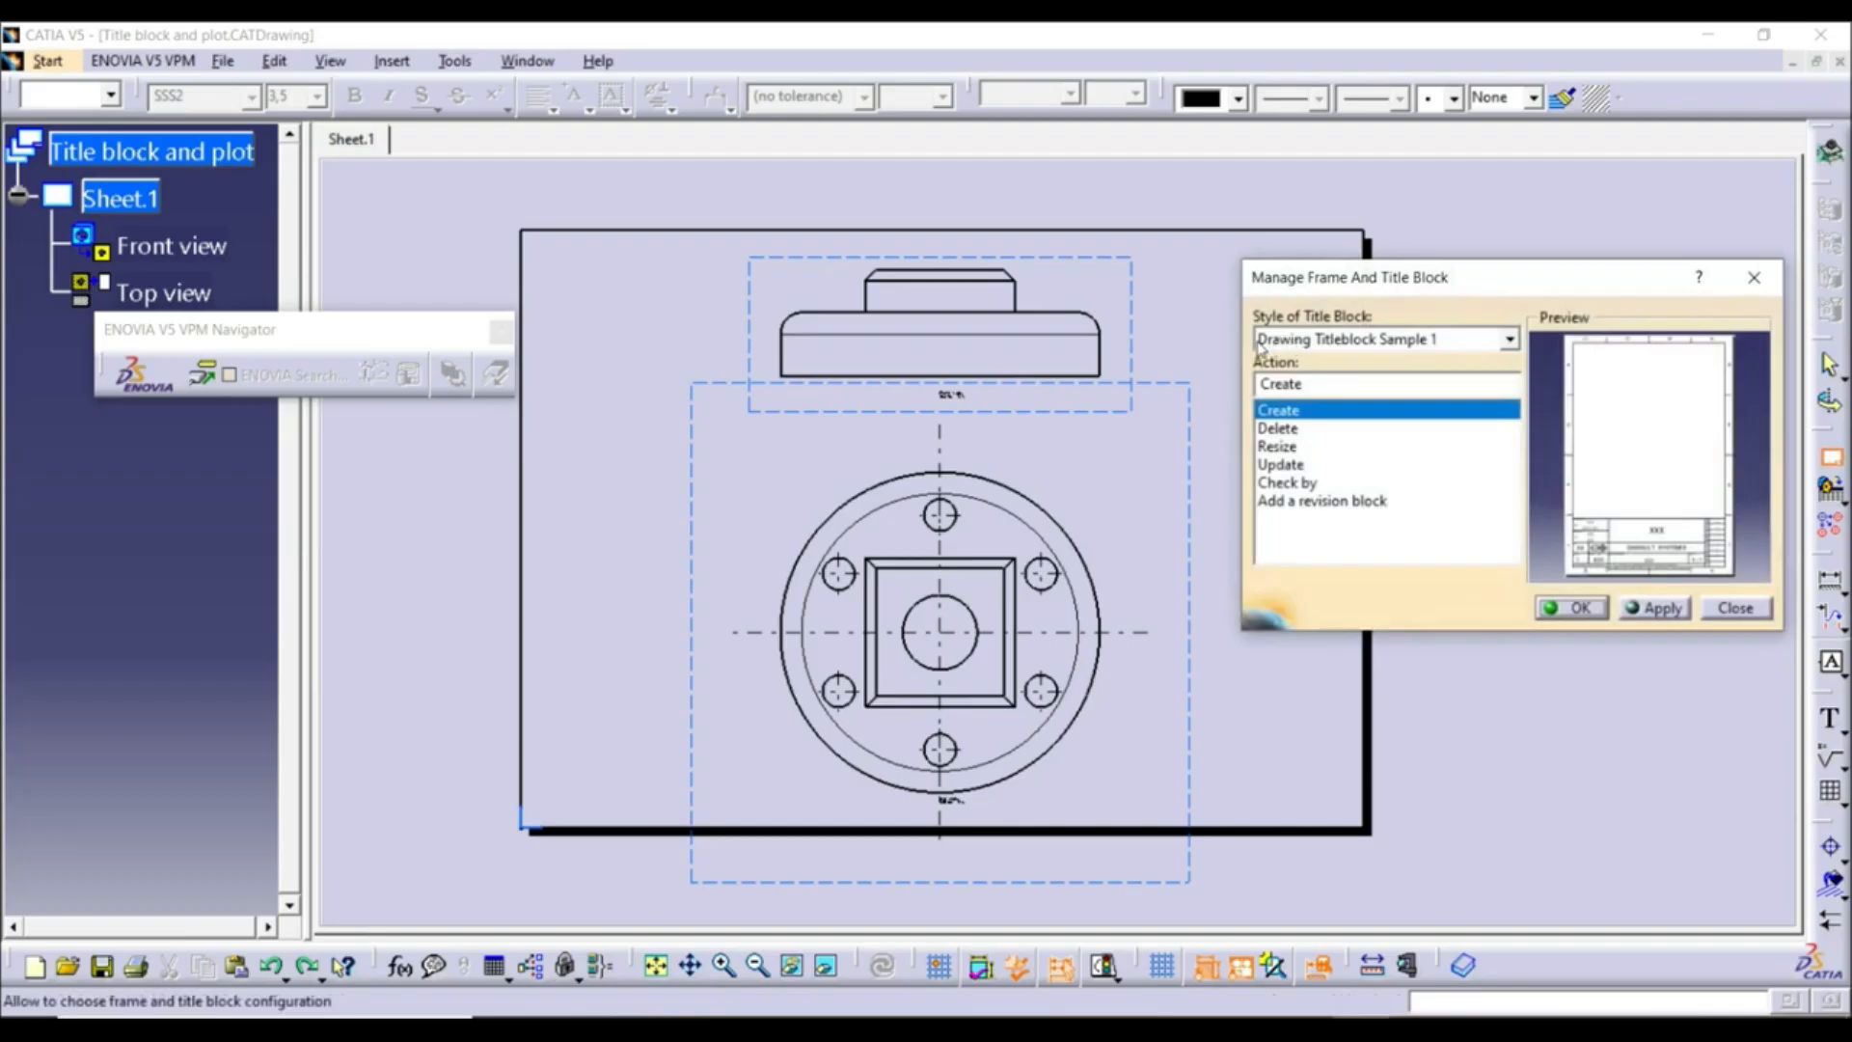
left_click(1645, 610)
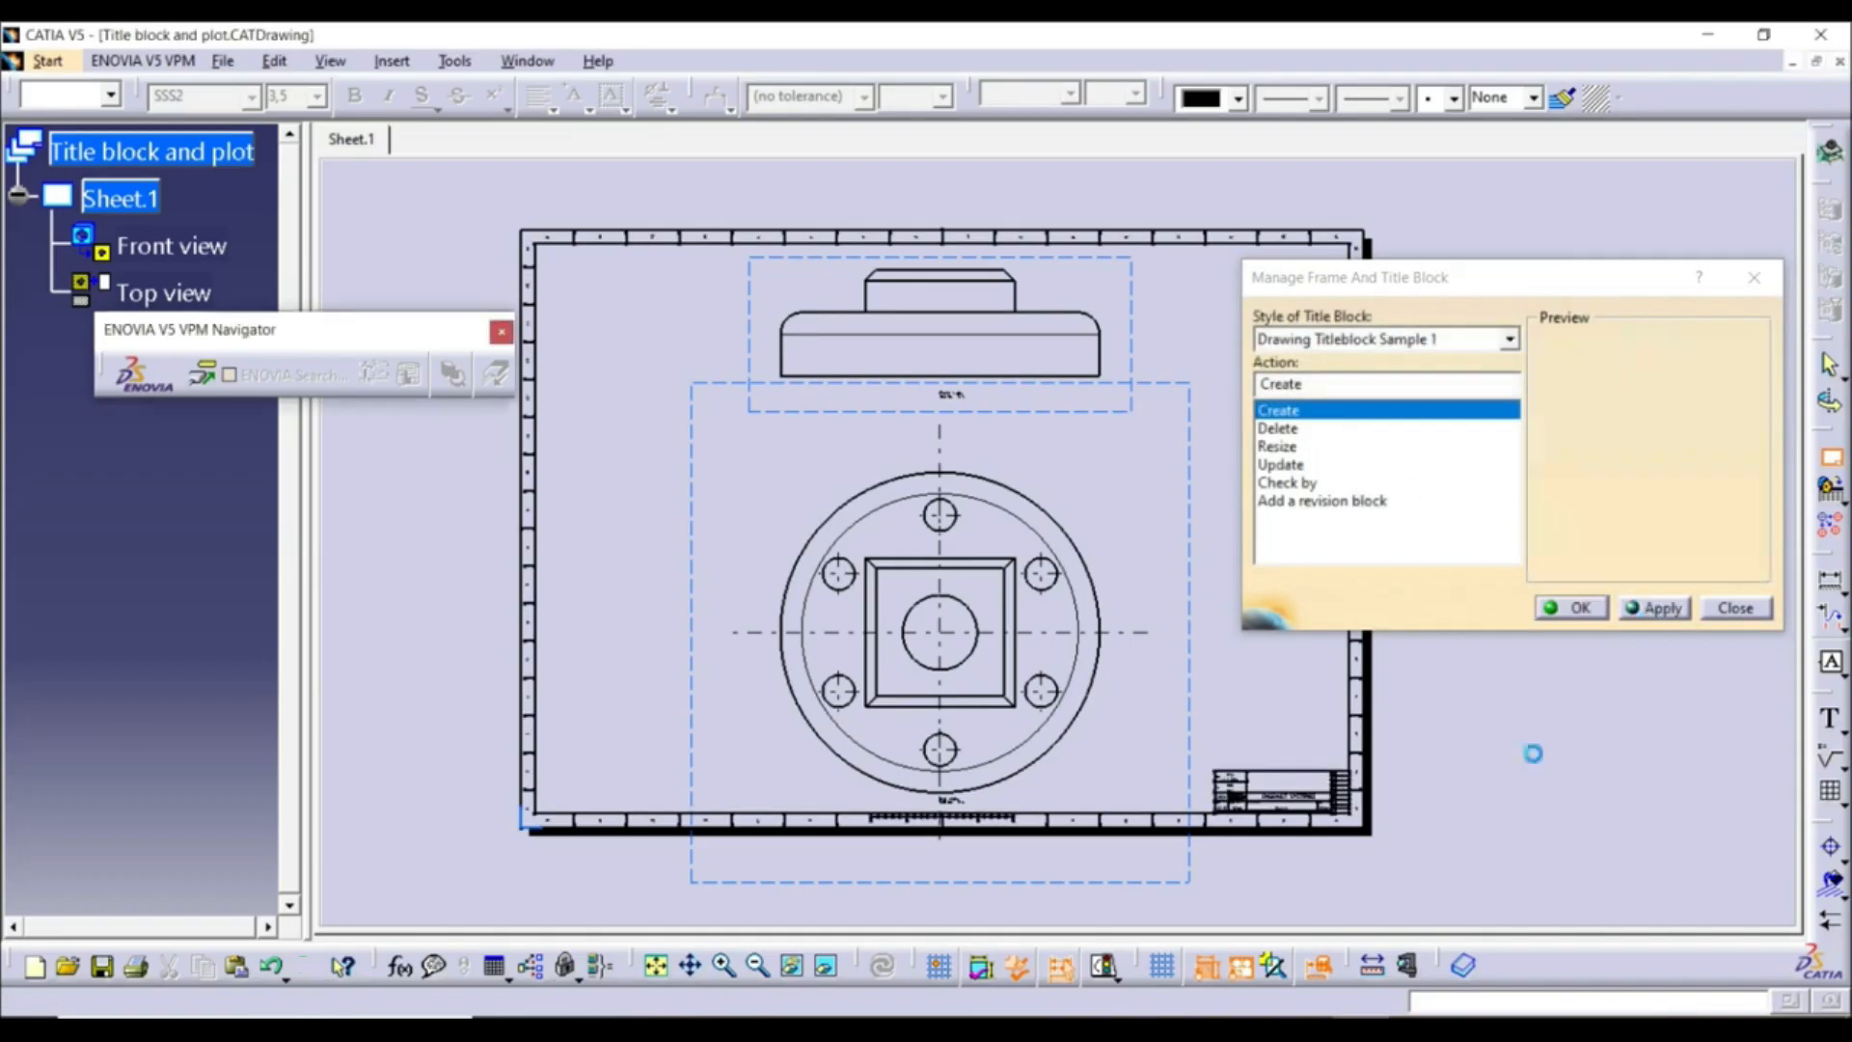
left_click(1560, 611)
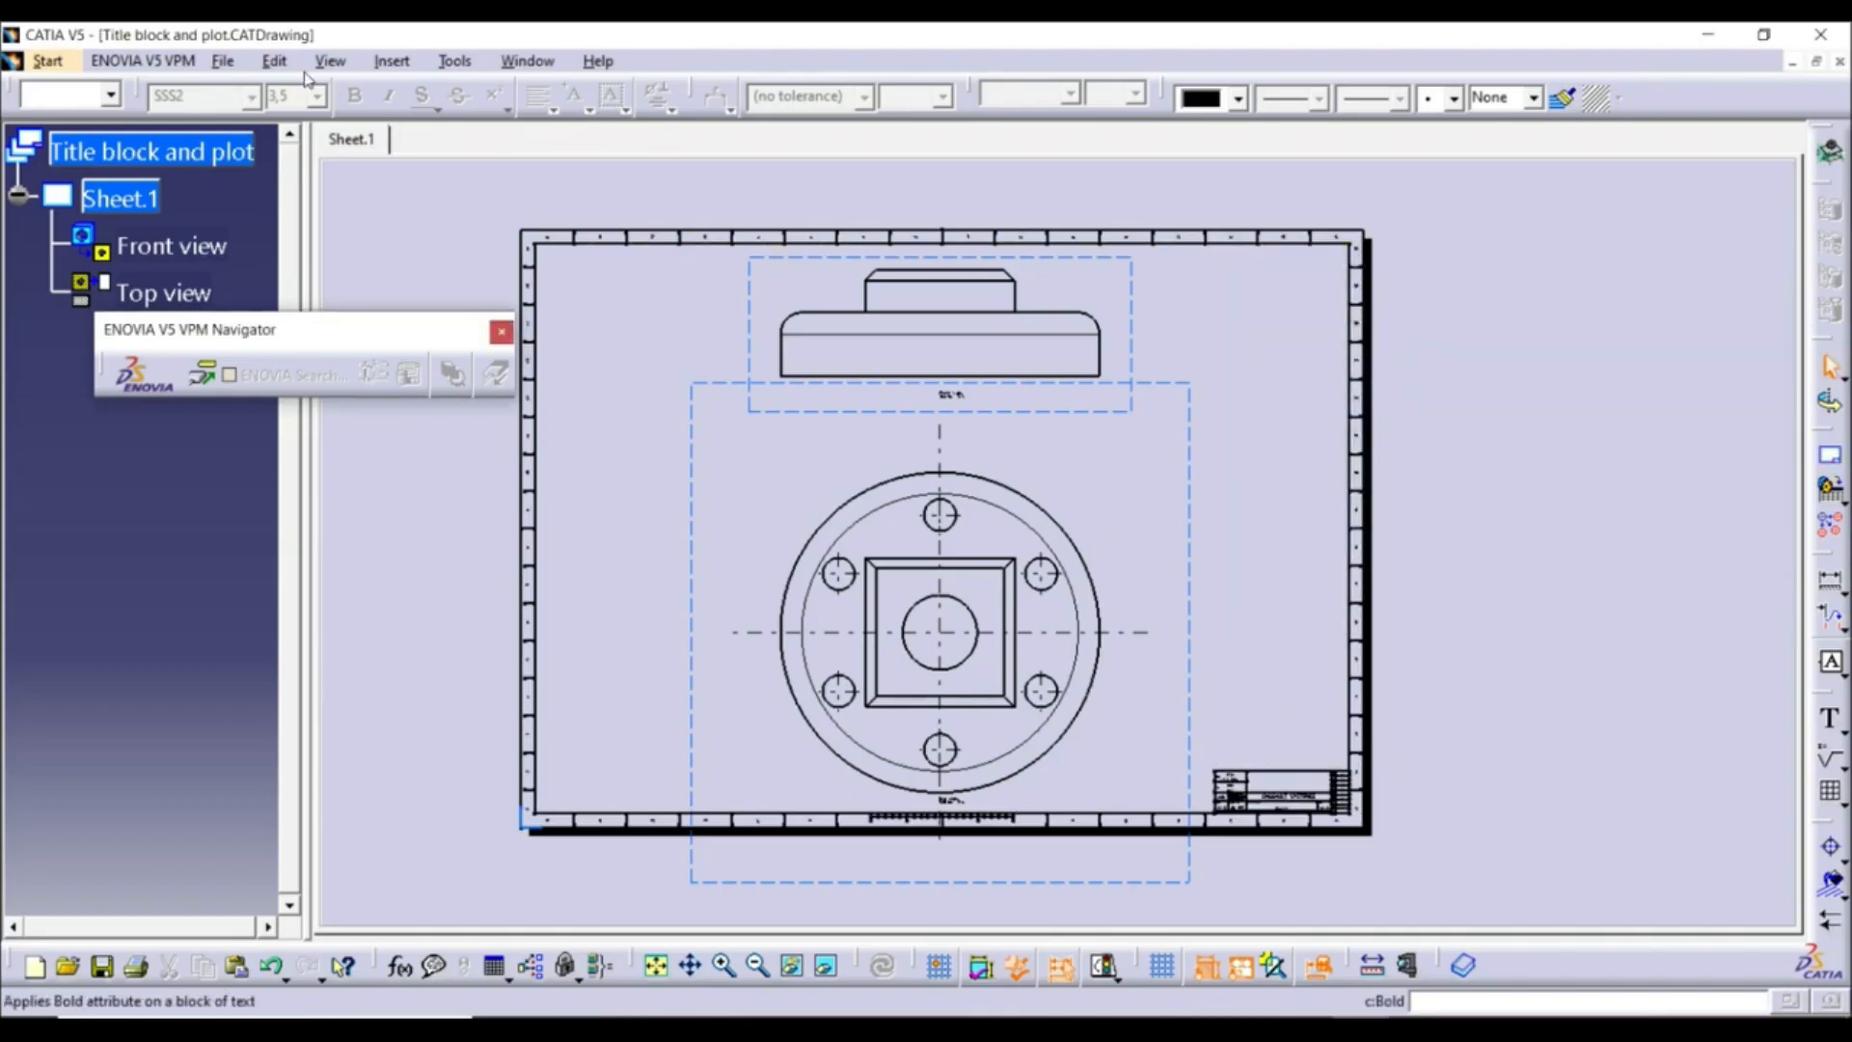
left_click(275, 61)
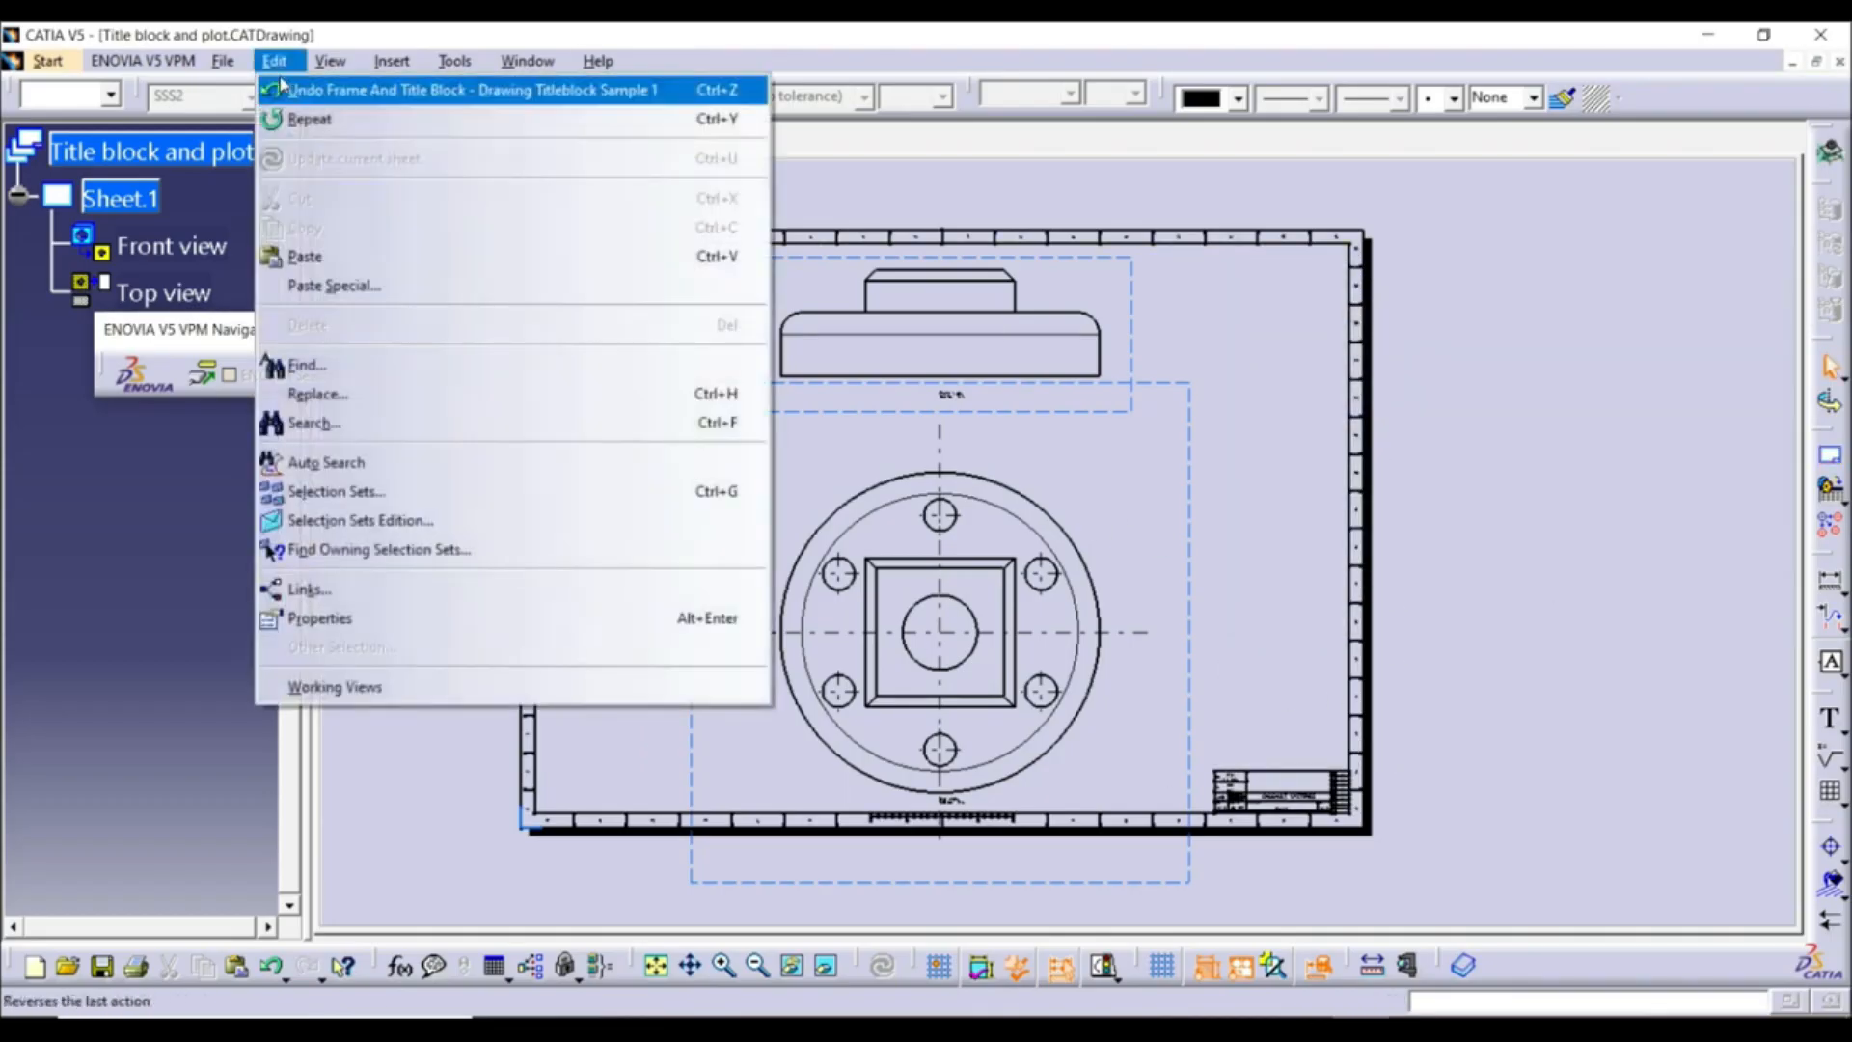
left_click(337, 688)
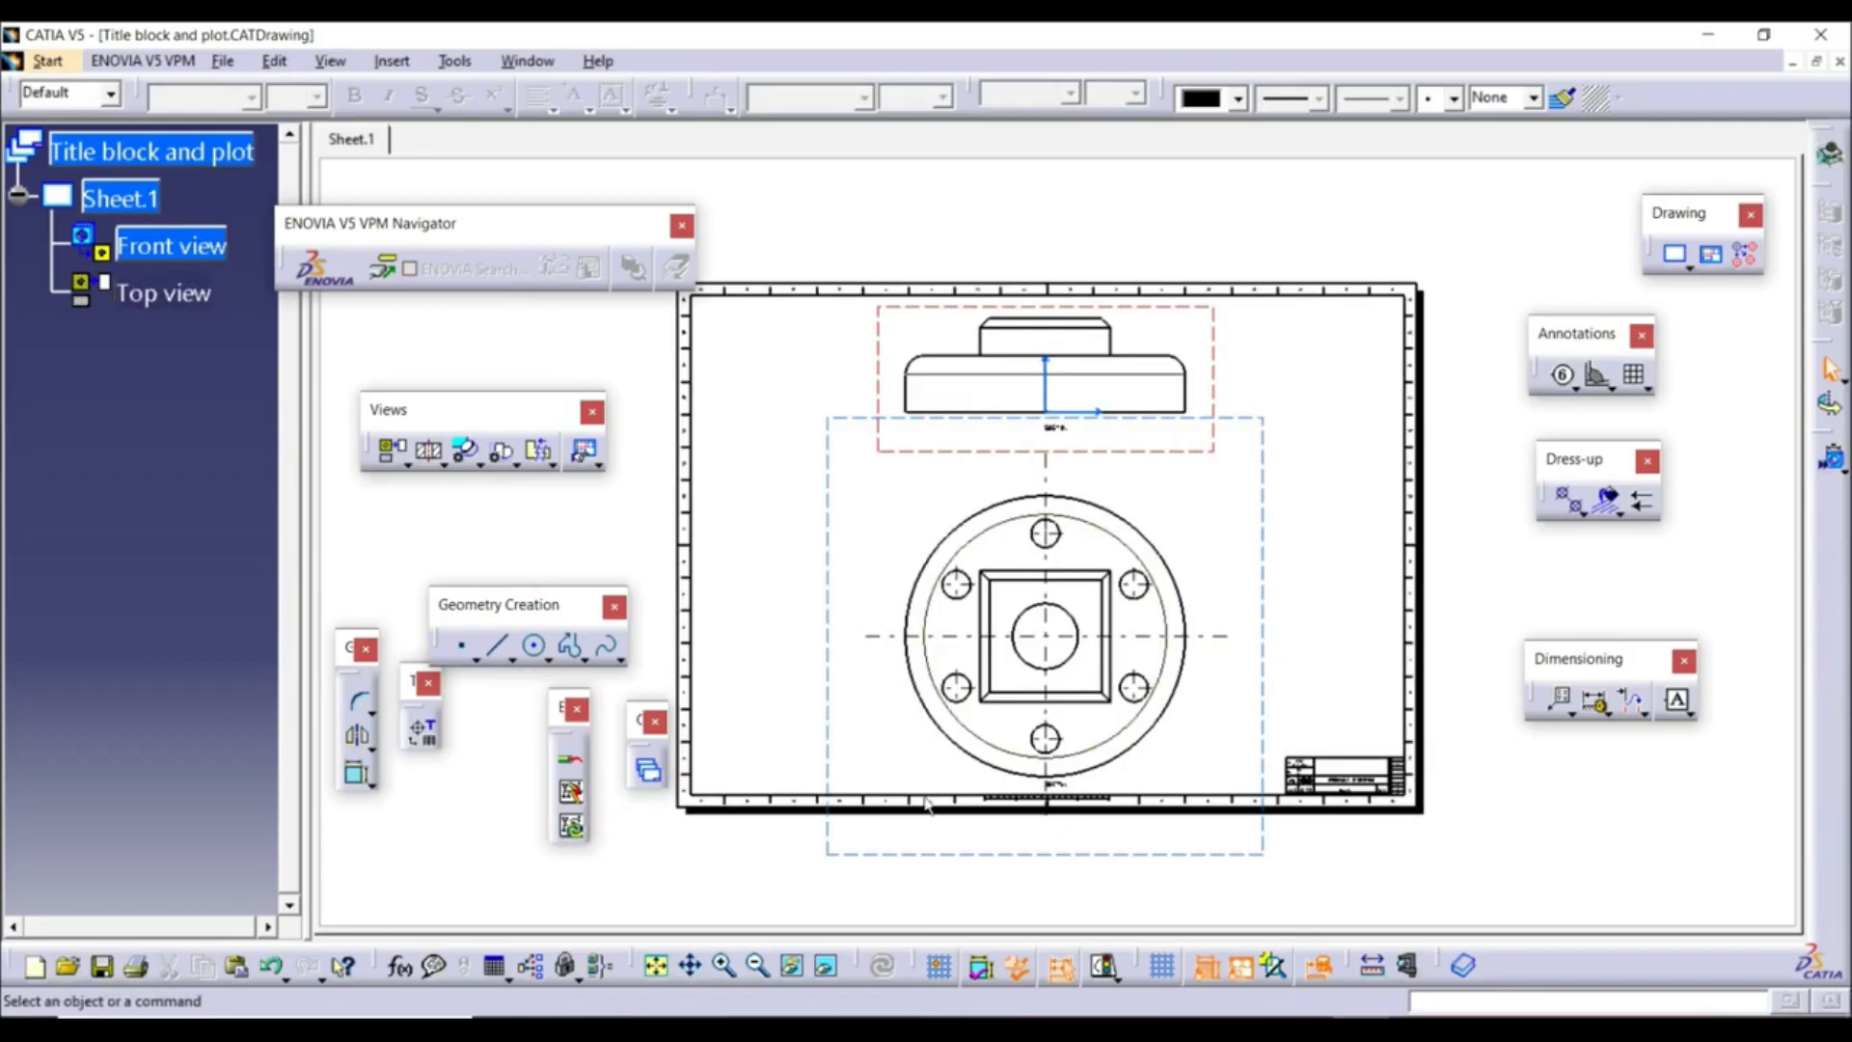
Open the print settings for the drawing and choose PDFCreator as the printer
left_click(223, 60)
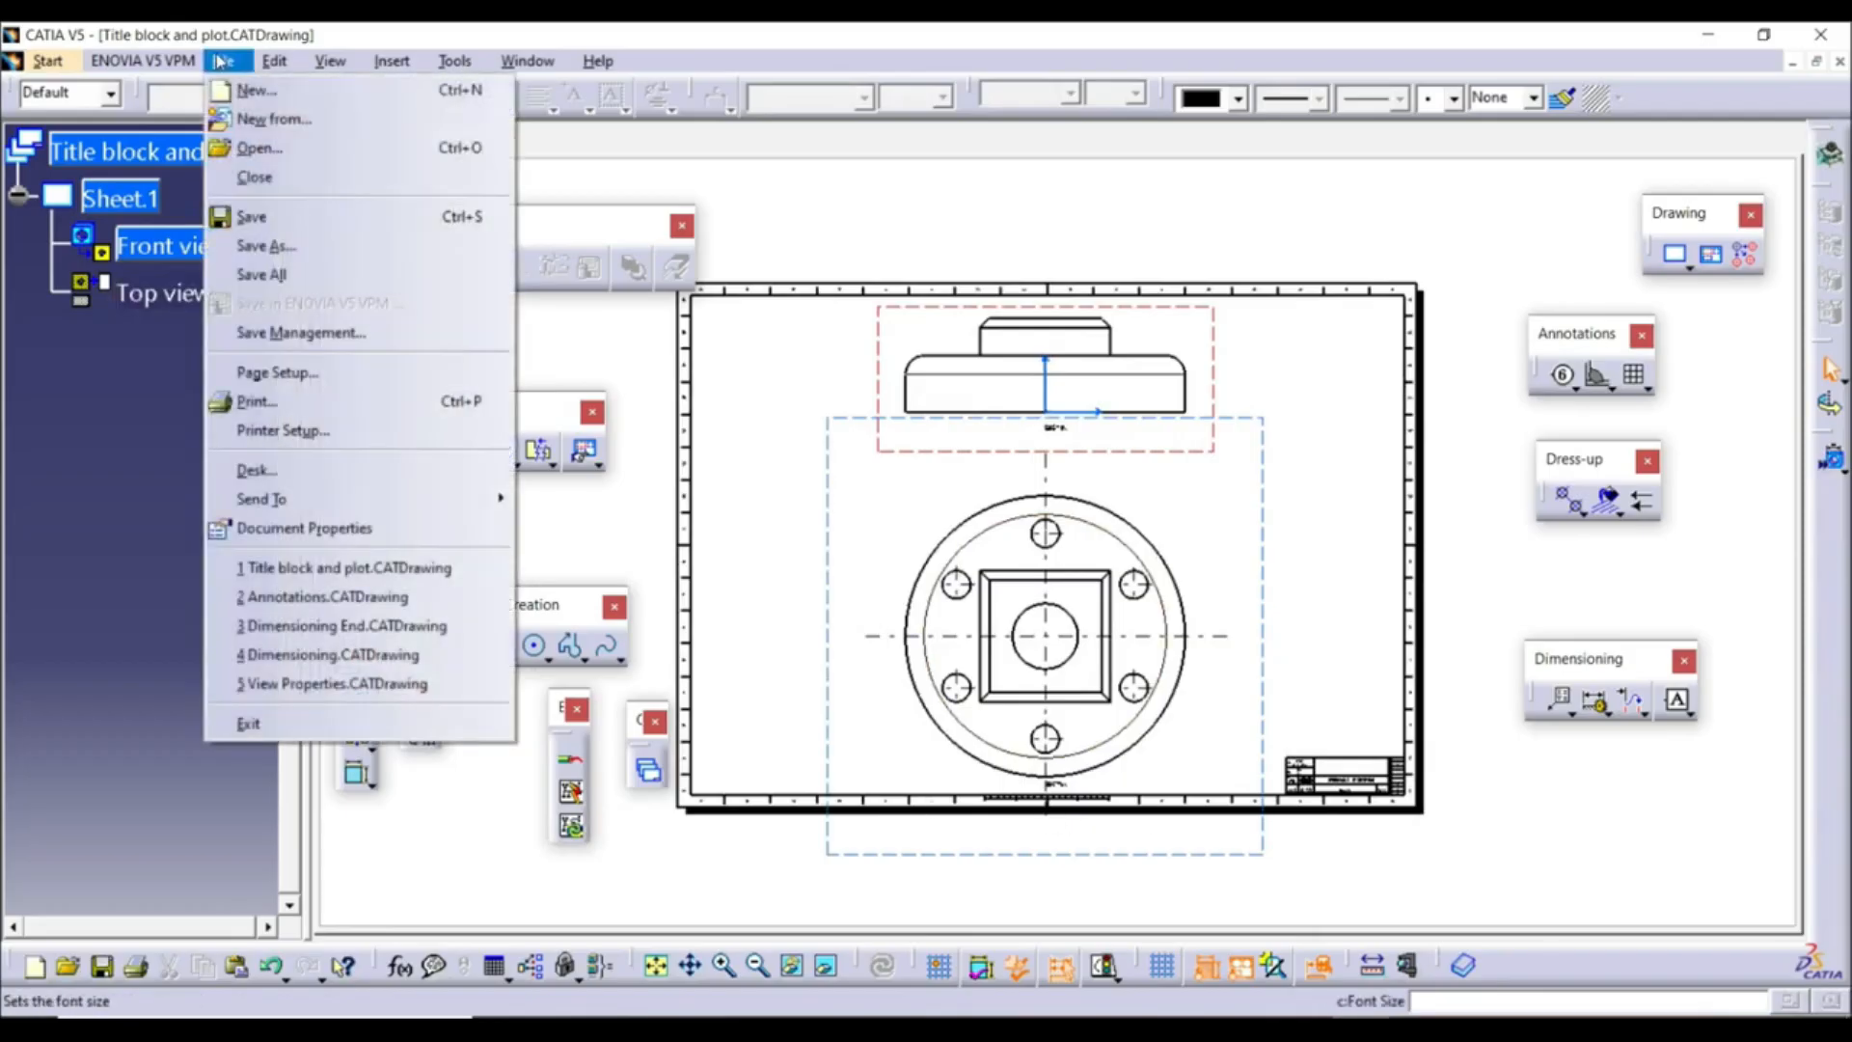
left_click(289, 400)
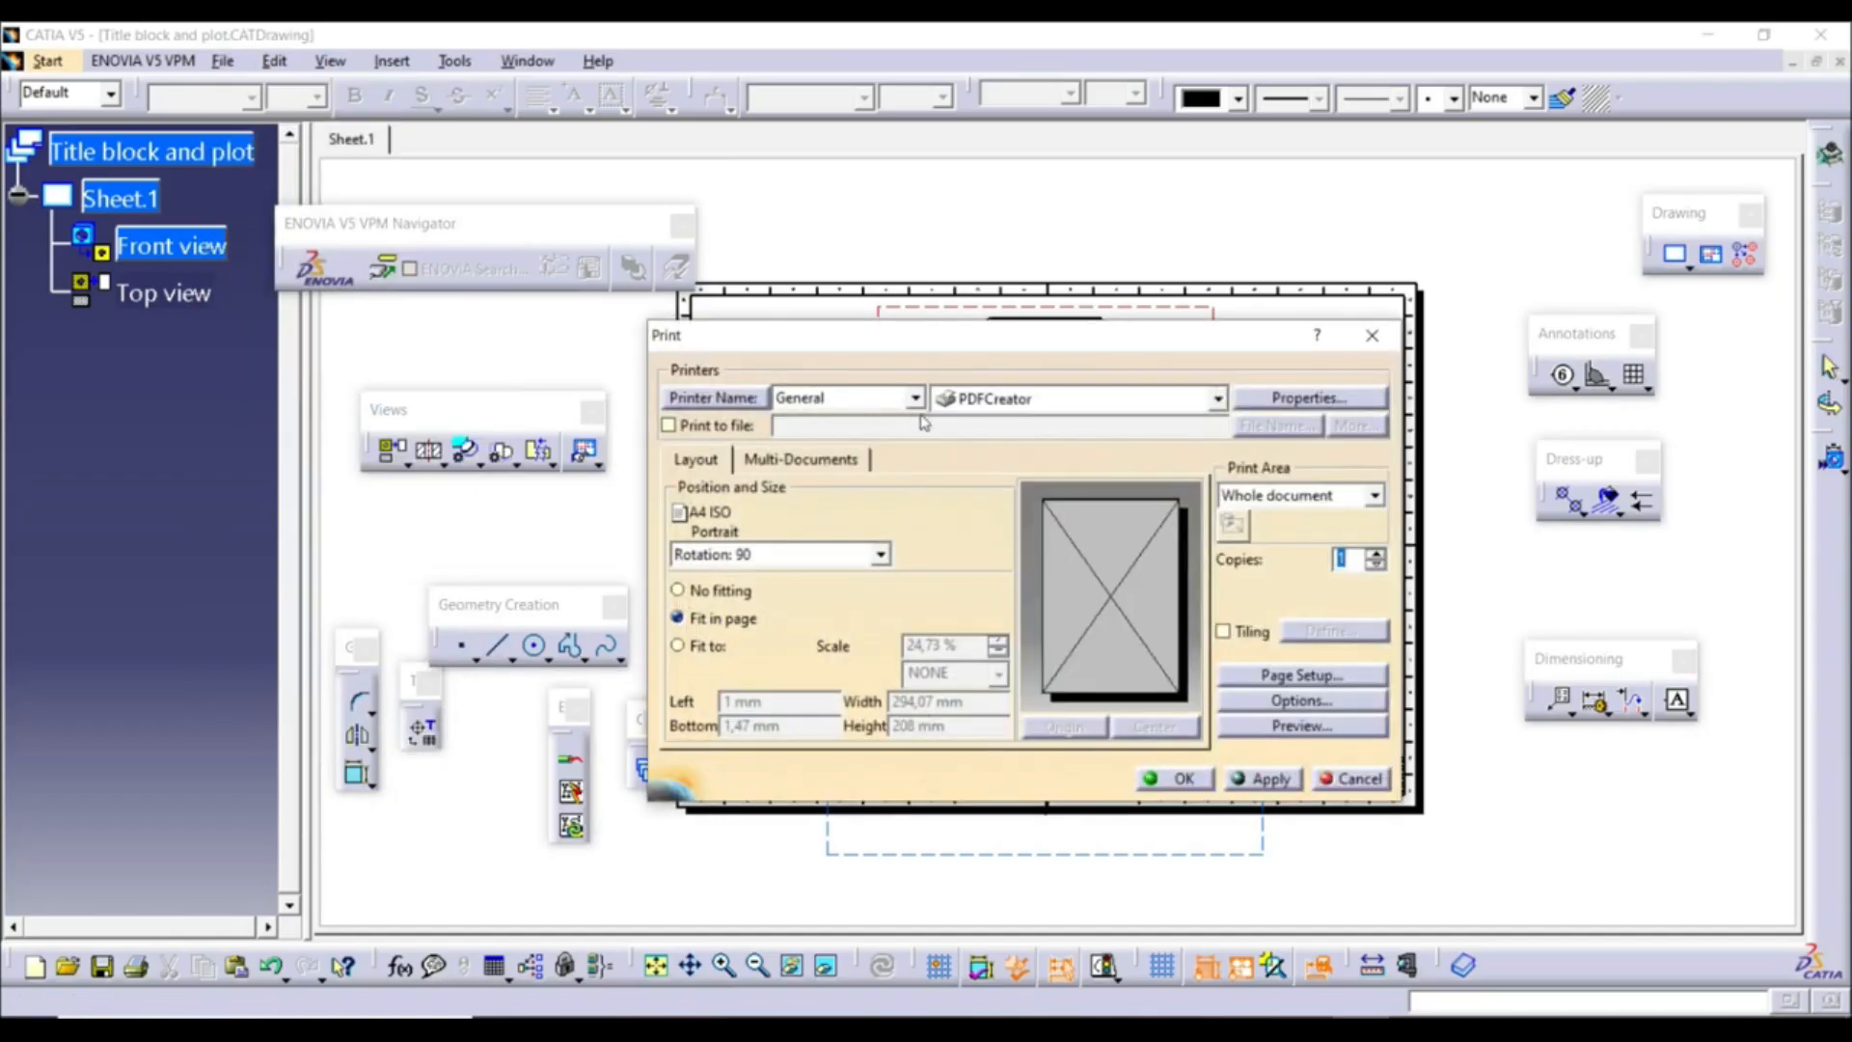
left_click(1069, 403)
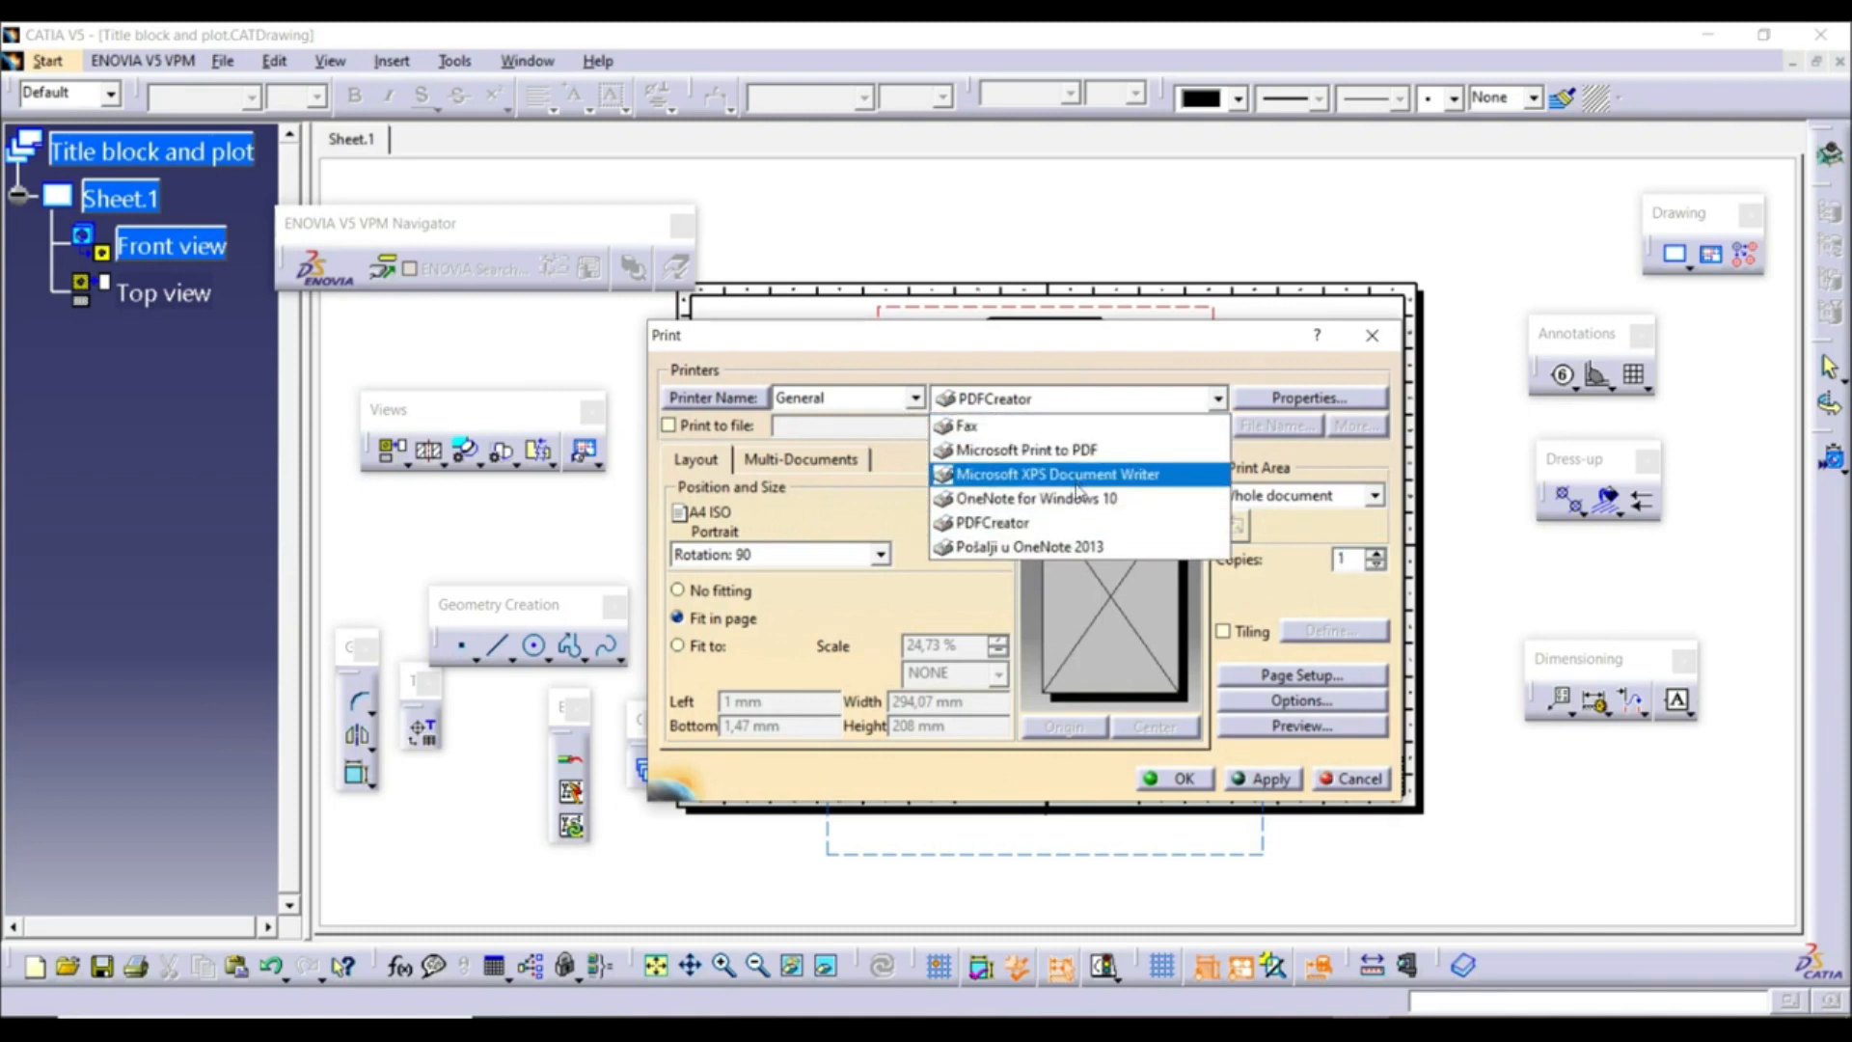
left_click(1044, 524)
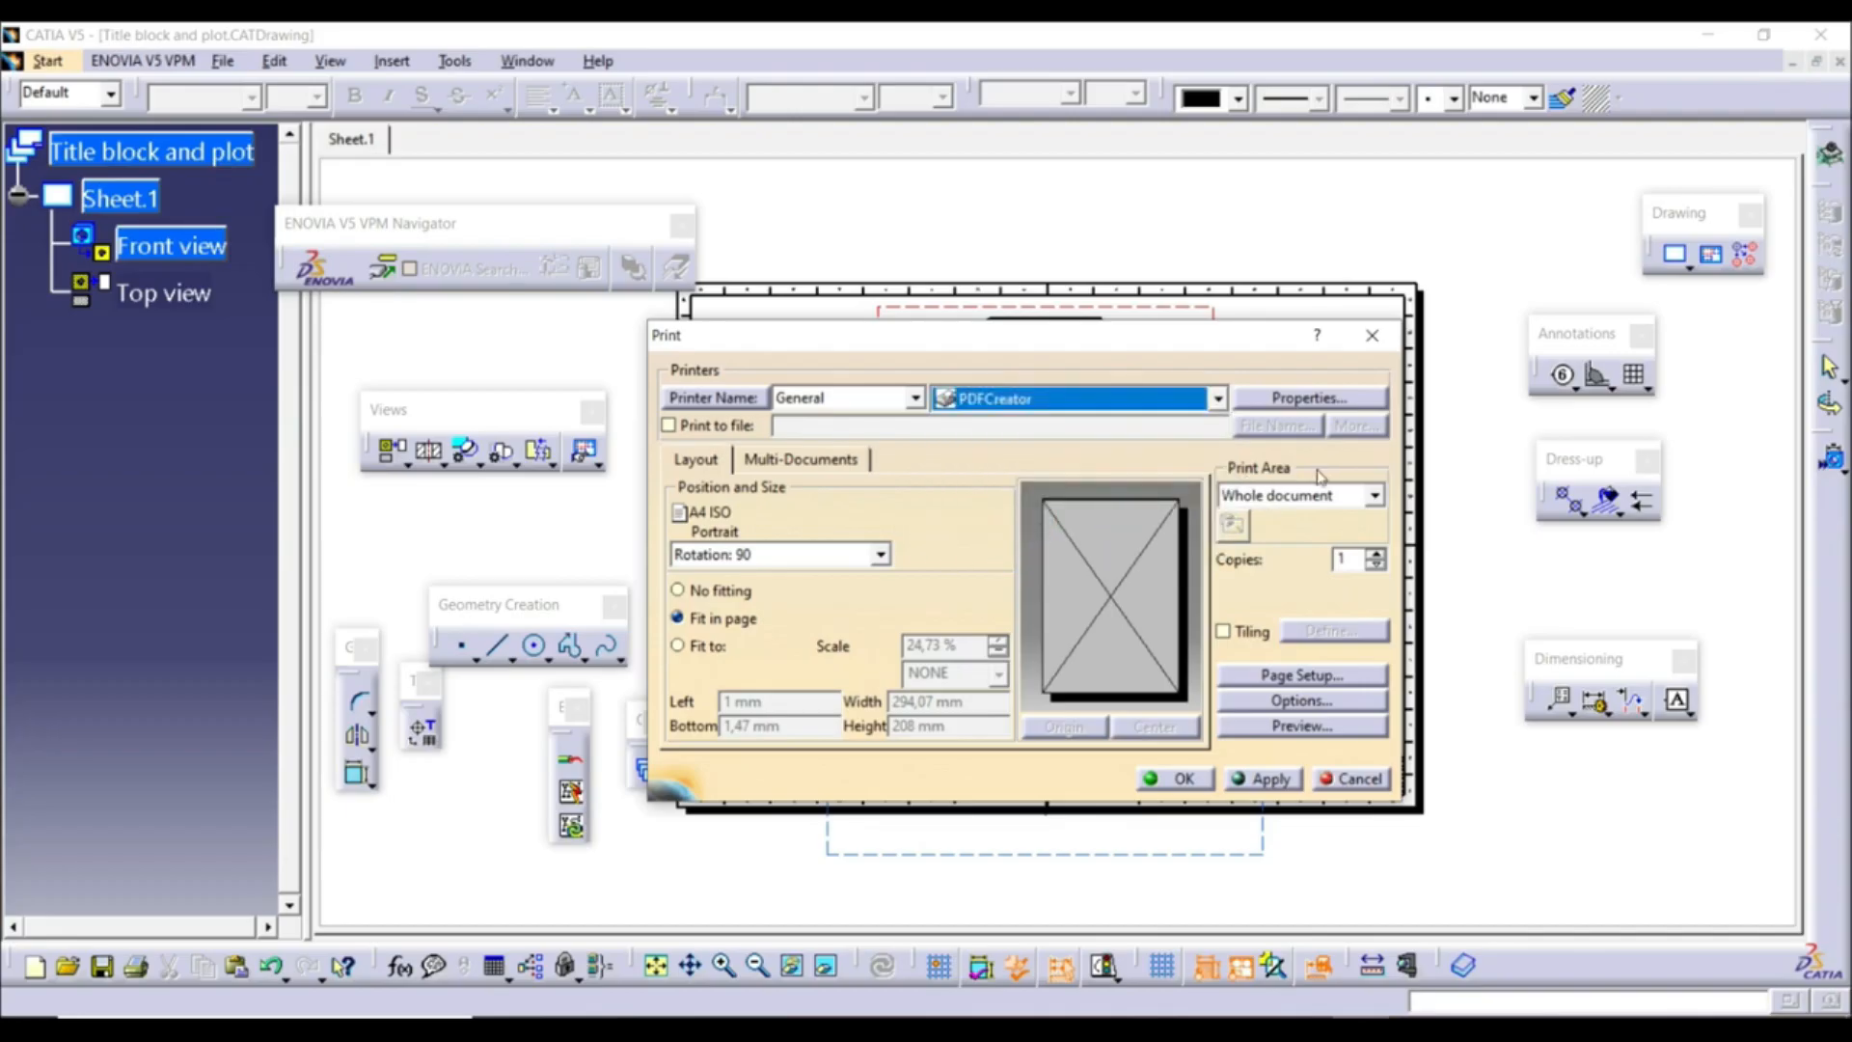
Try Display as the print area, restore Whole document, and keep the rotation at 90
left_click(1297, 496)
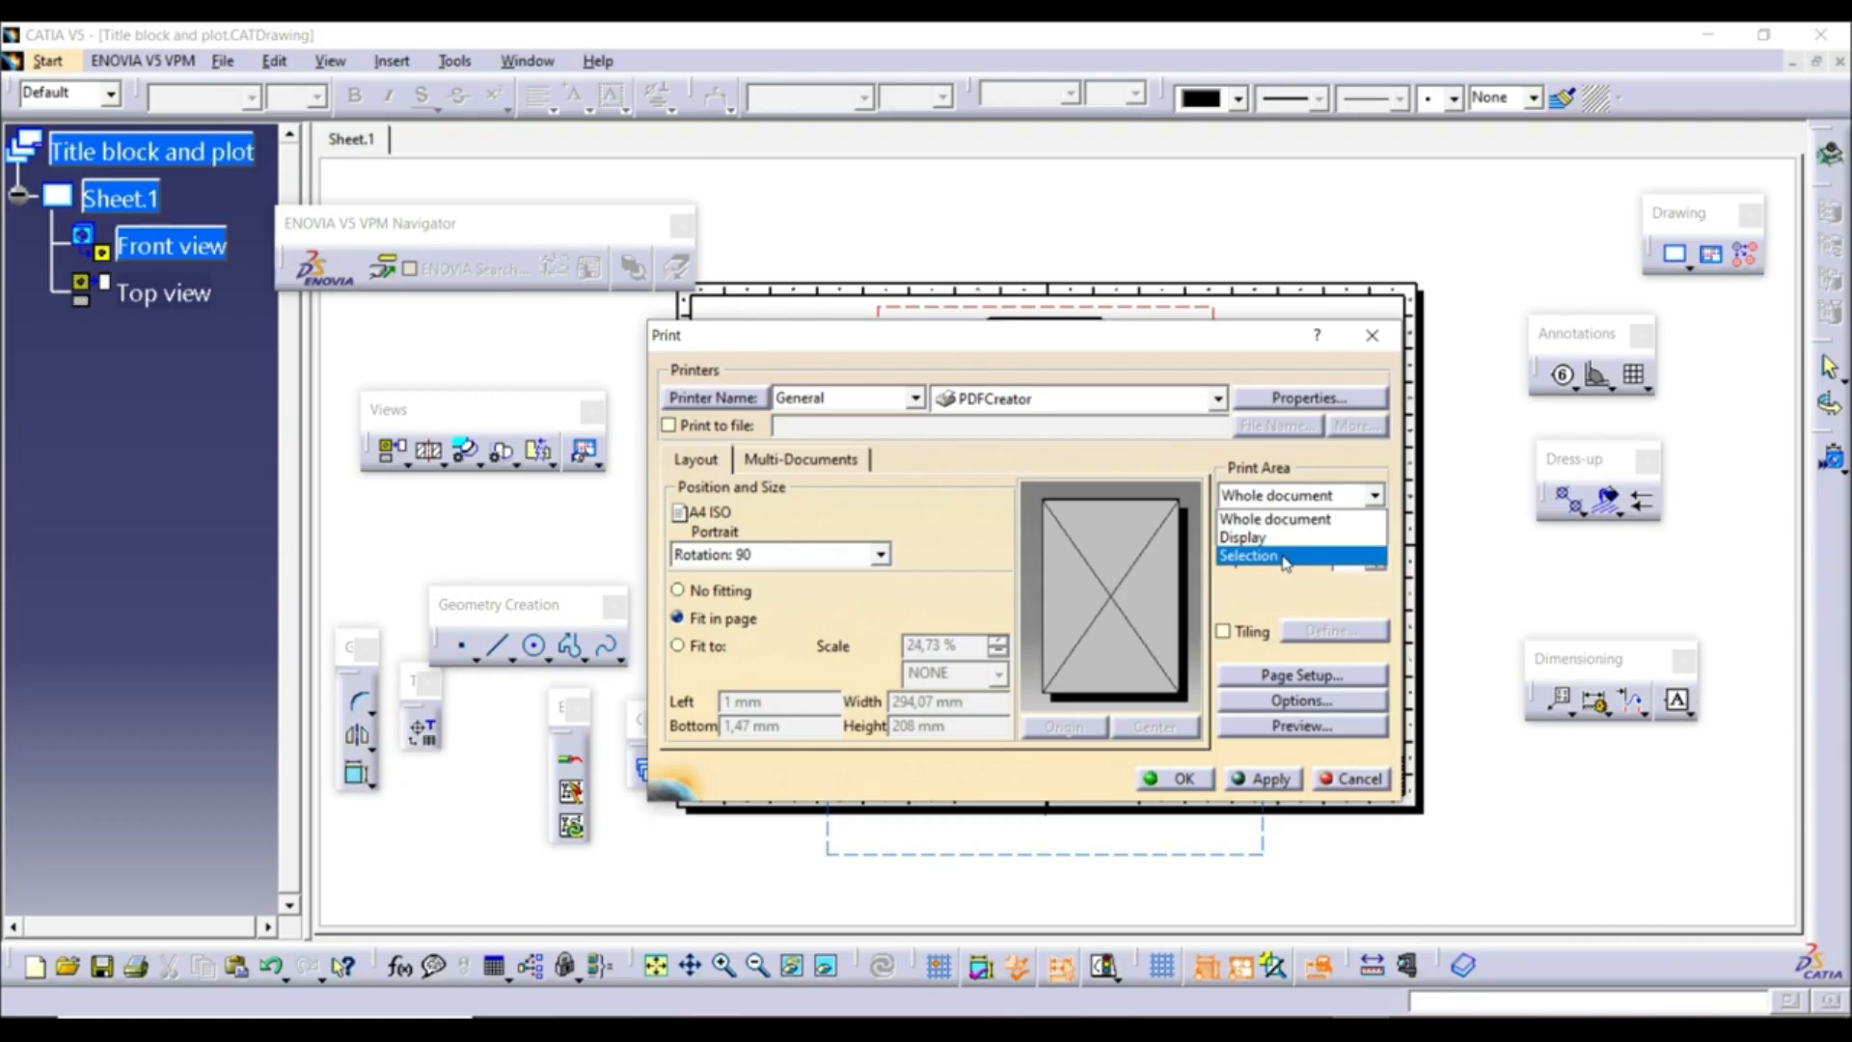
left_click(1283, 538)
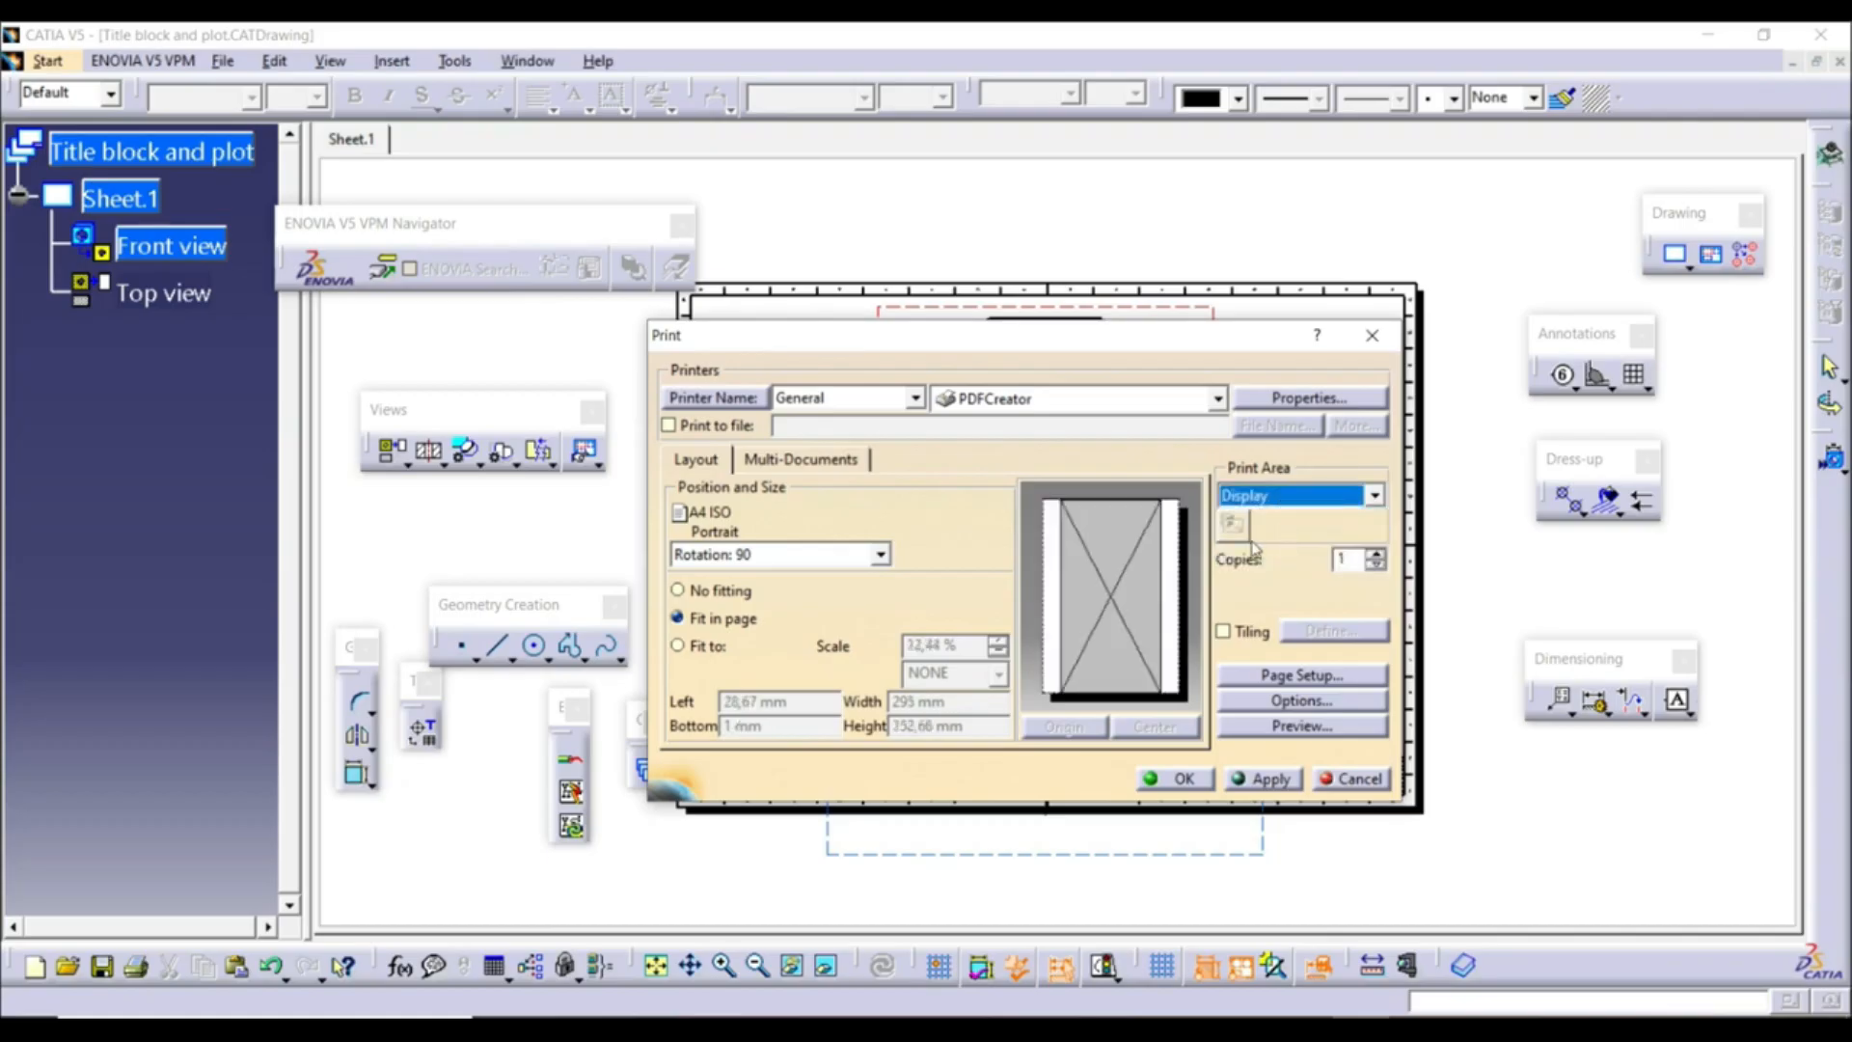
left_click(1374, 495)
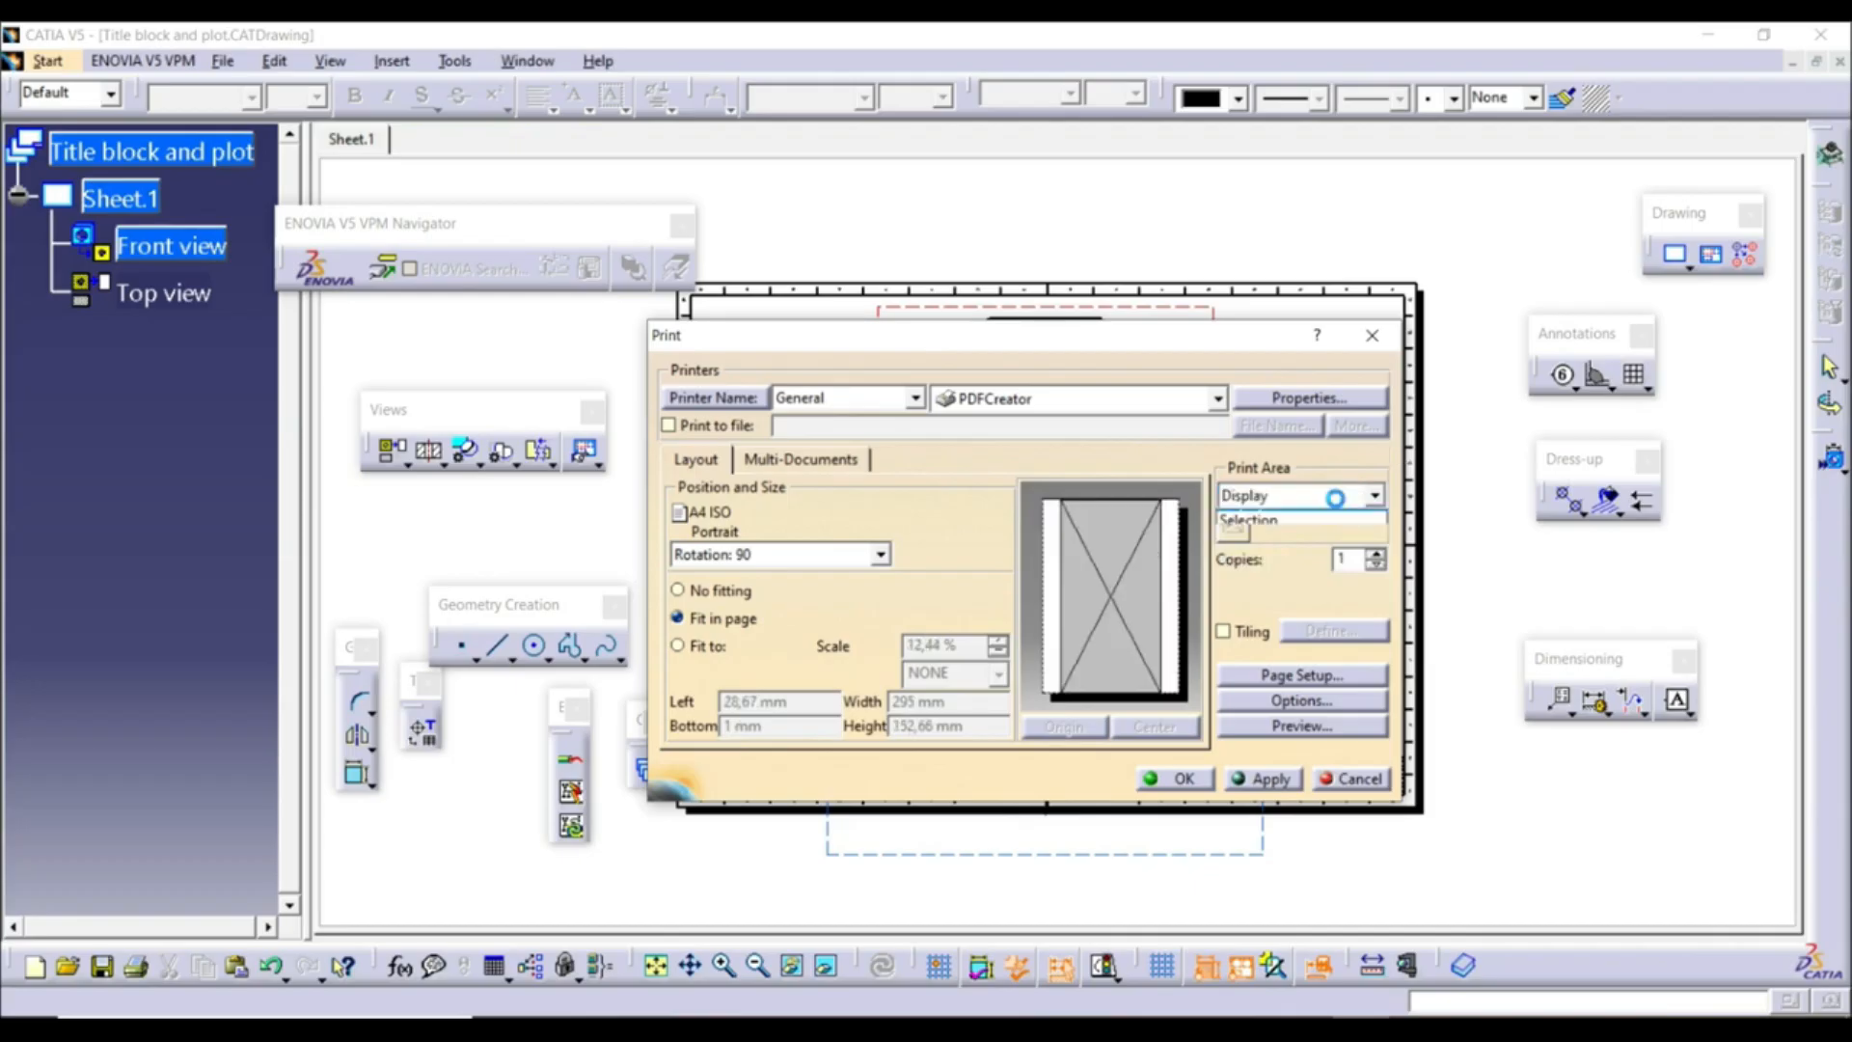
left_click(1293, 513)
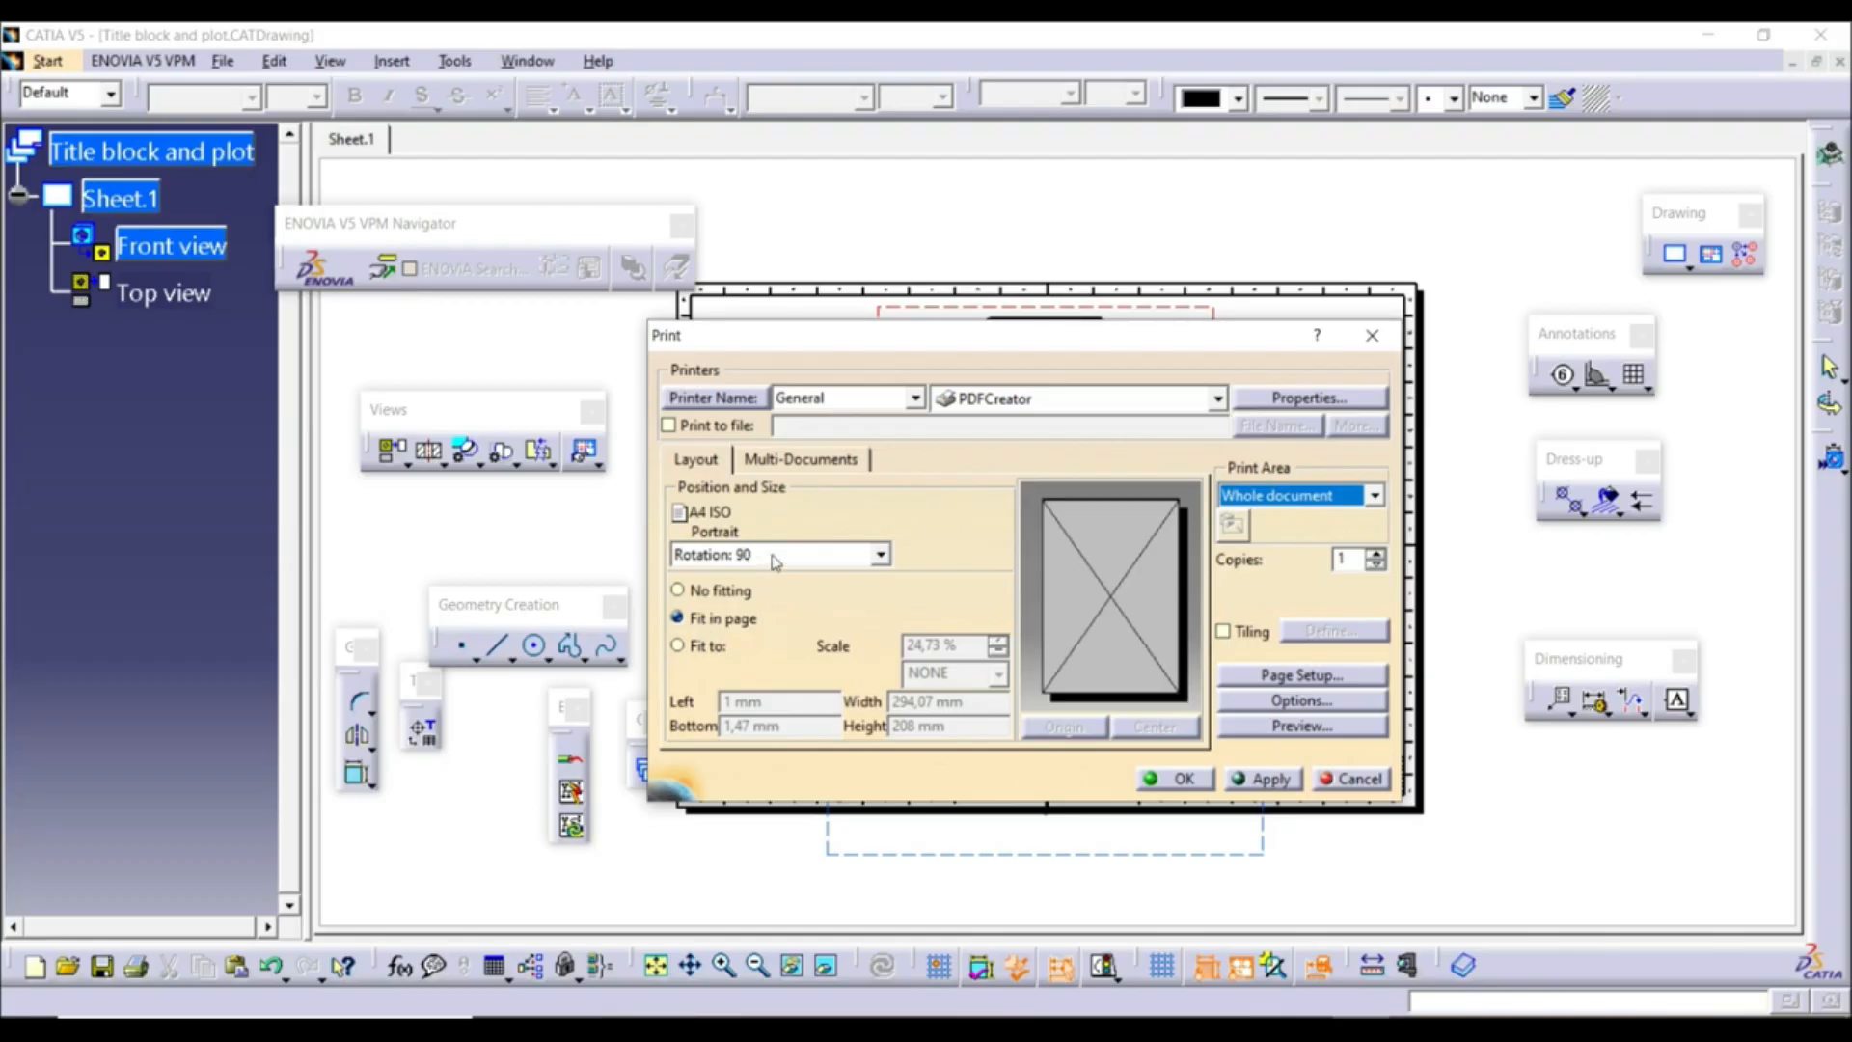
left_click(732, 558)
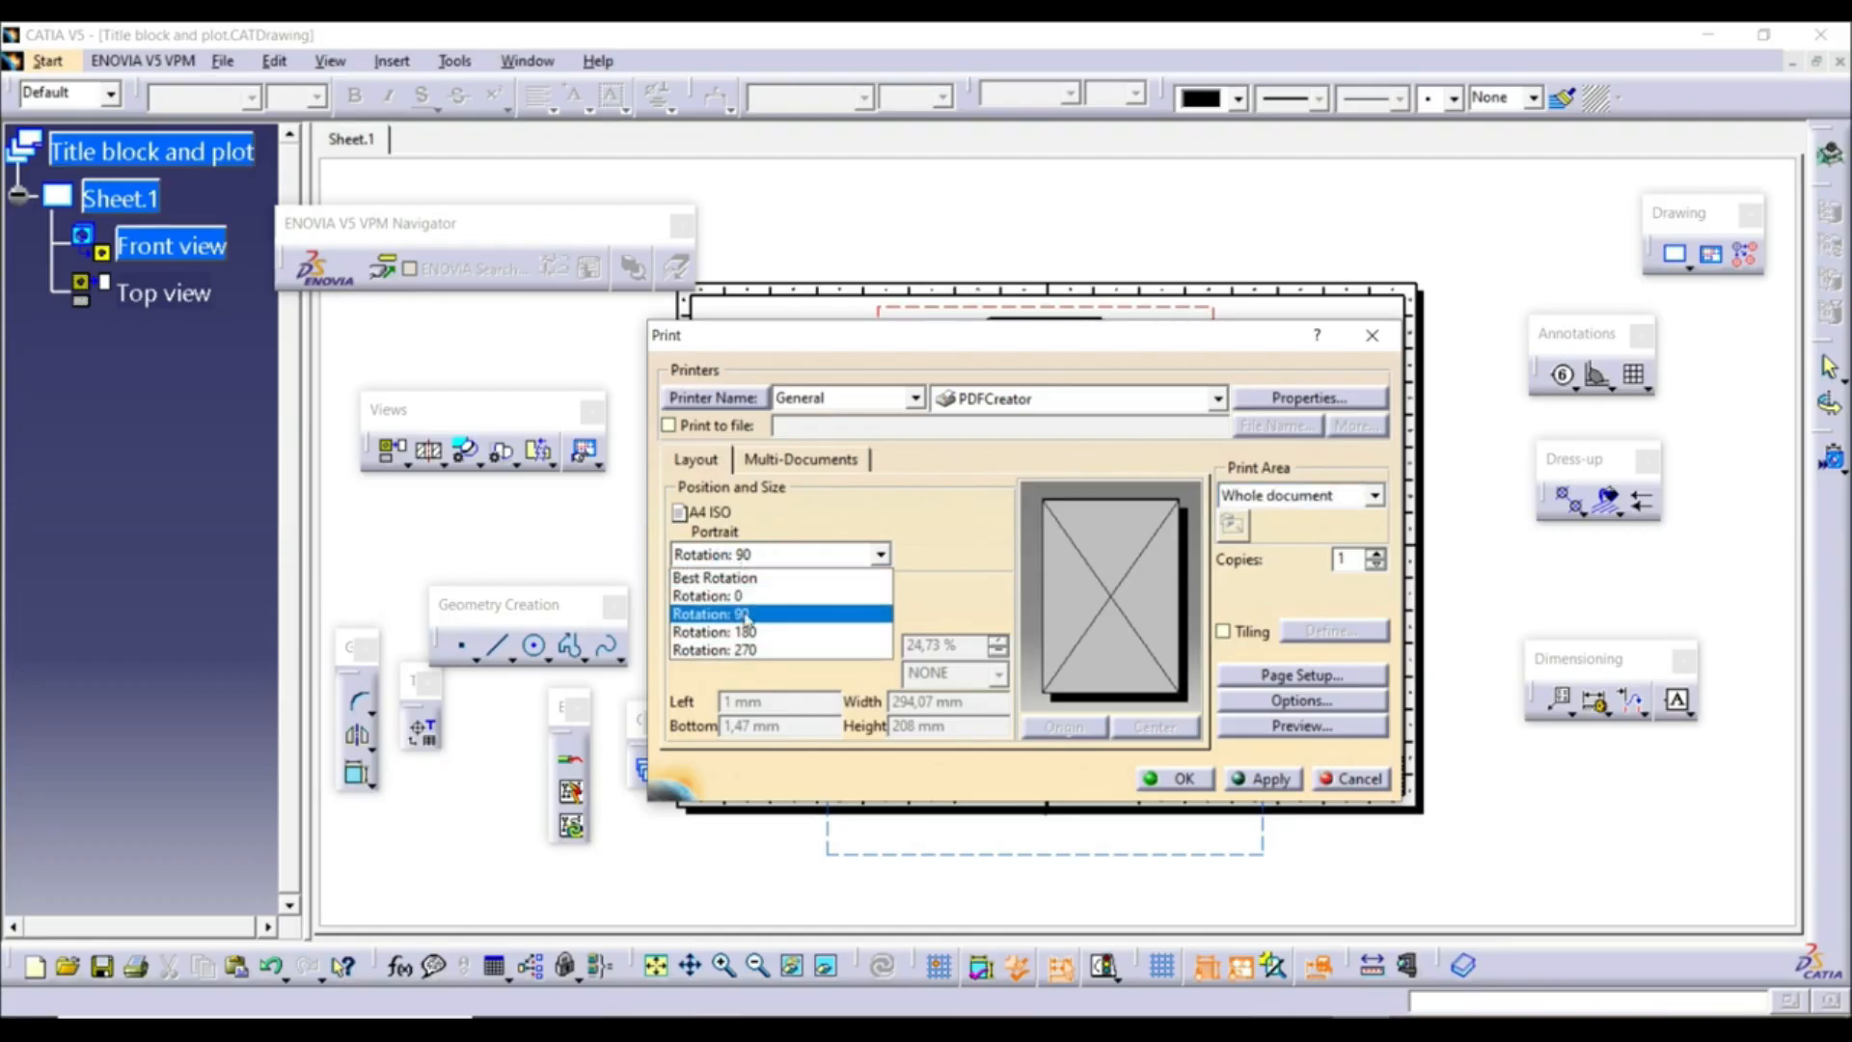
left_click(921, 486)
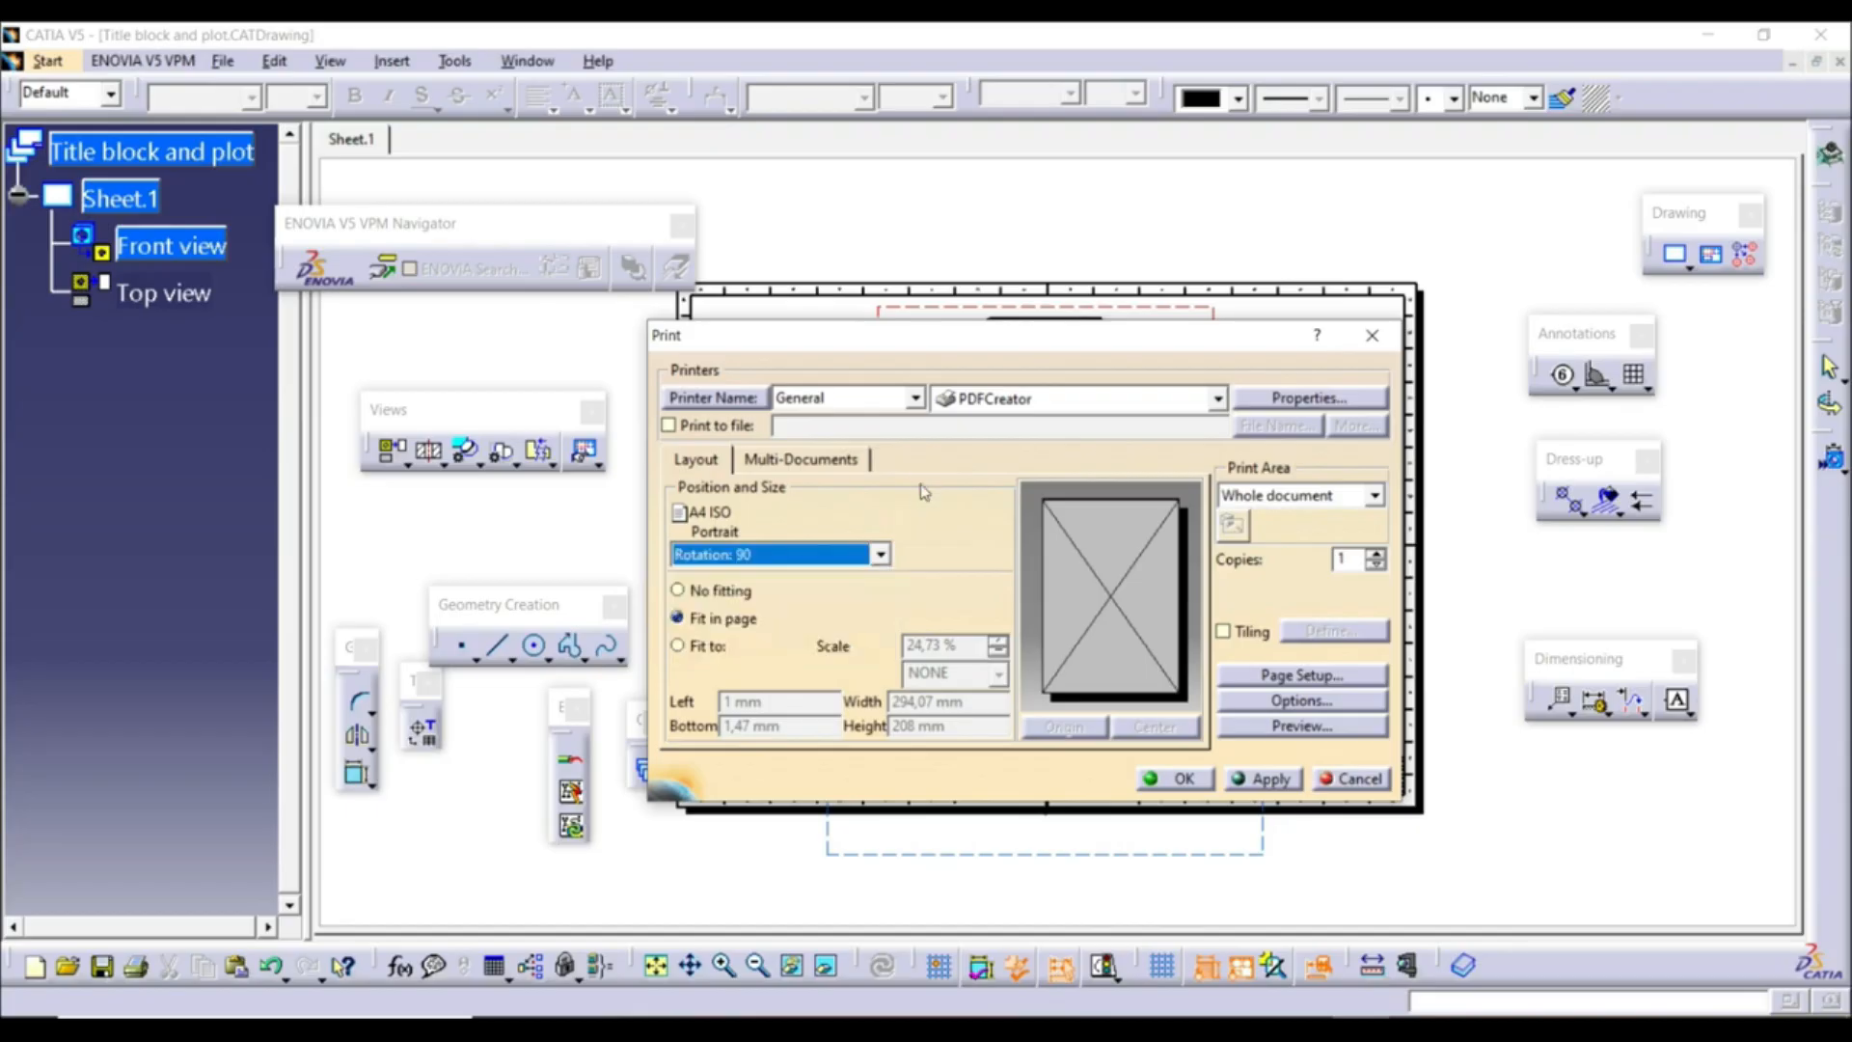
Review the paper formats in the print page setup and keep A4 ISO
left_click(1279, 676)
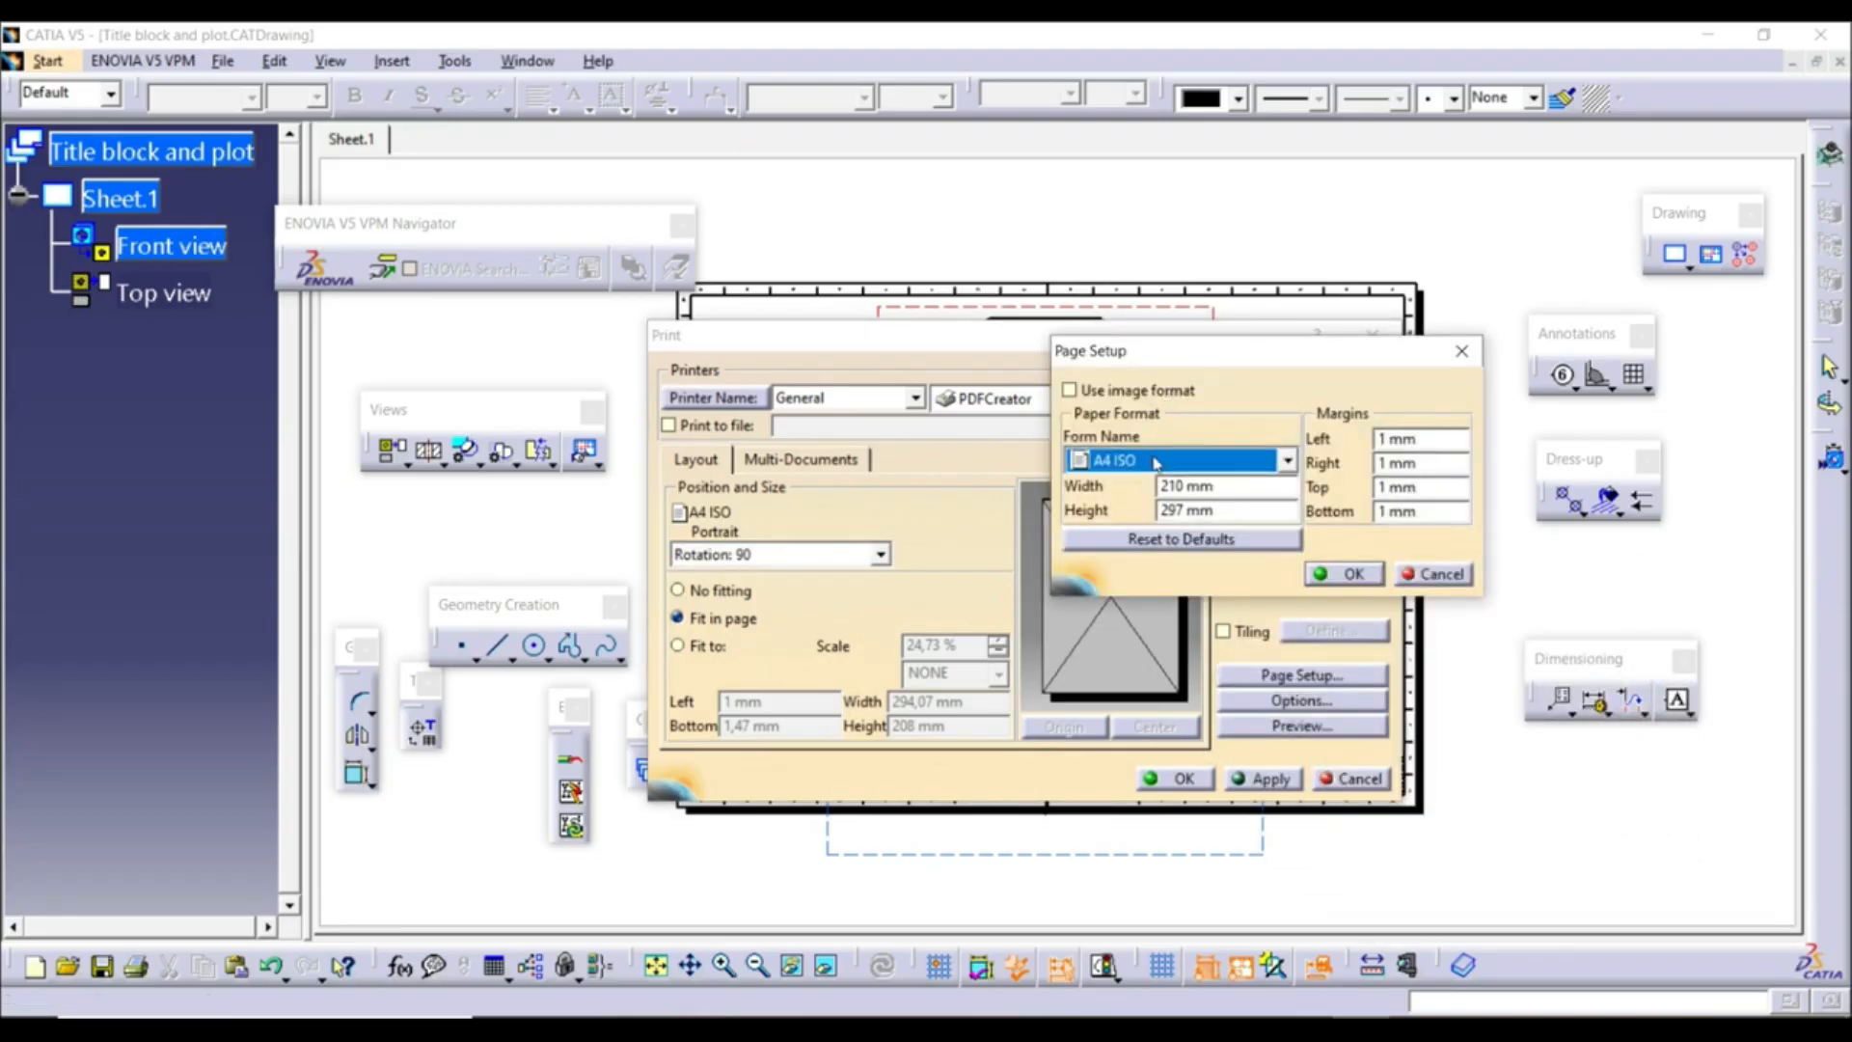
left_click(1157, 461)
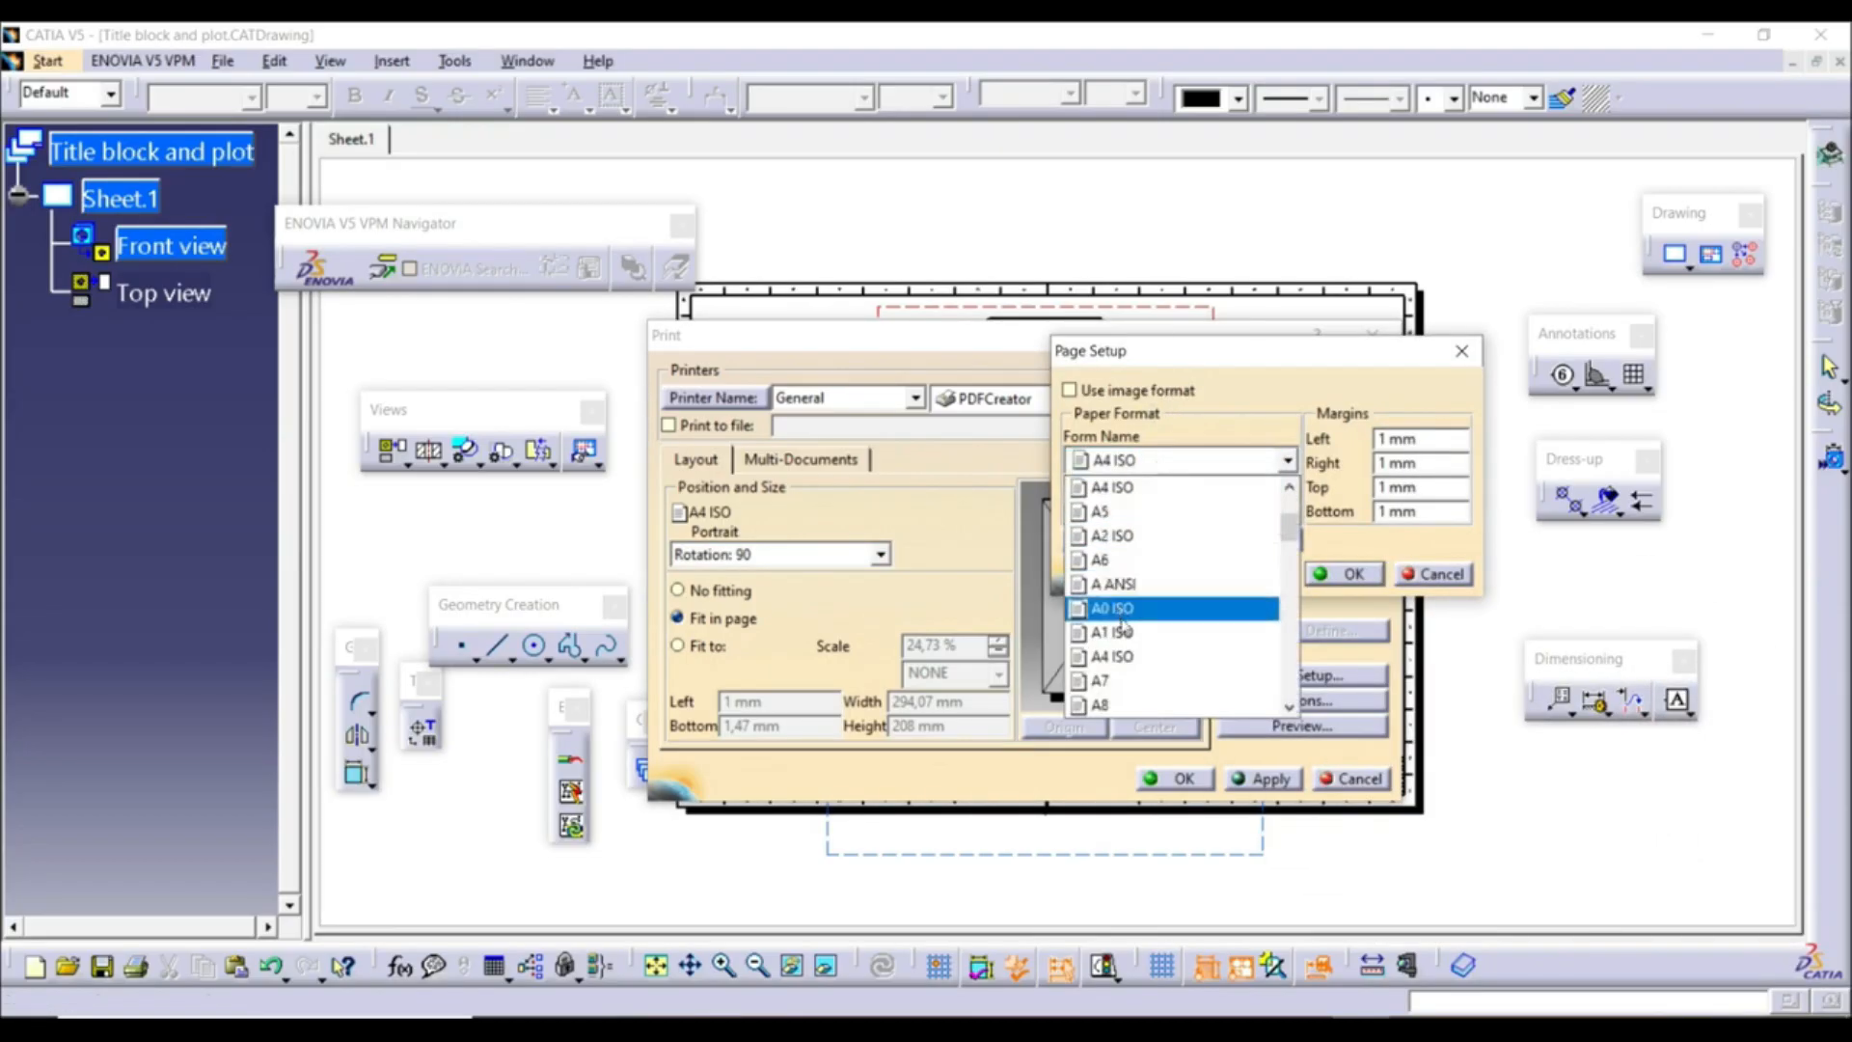
left_click(1293, 386)
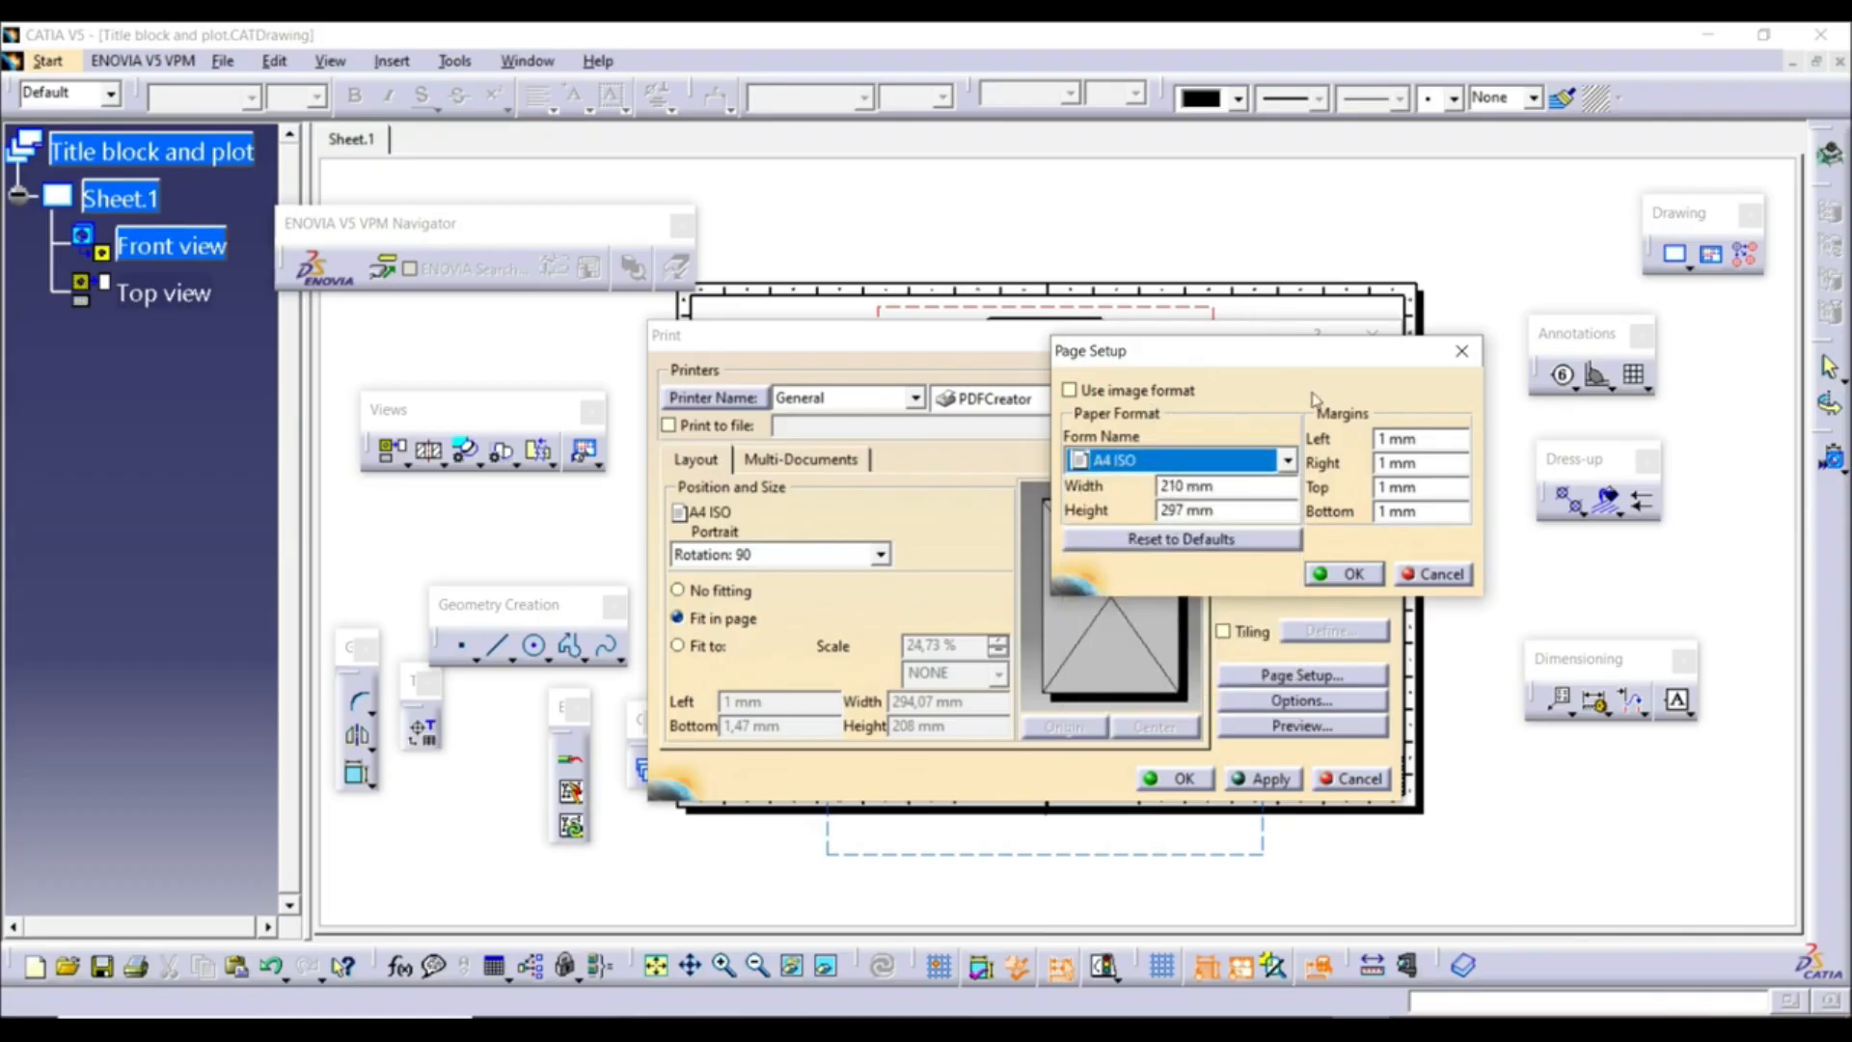
left_click(1345, 573)
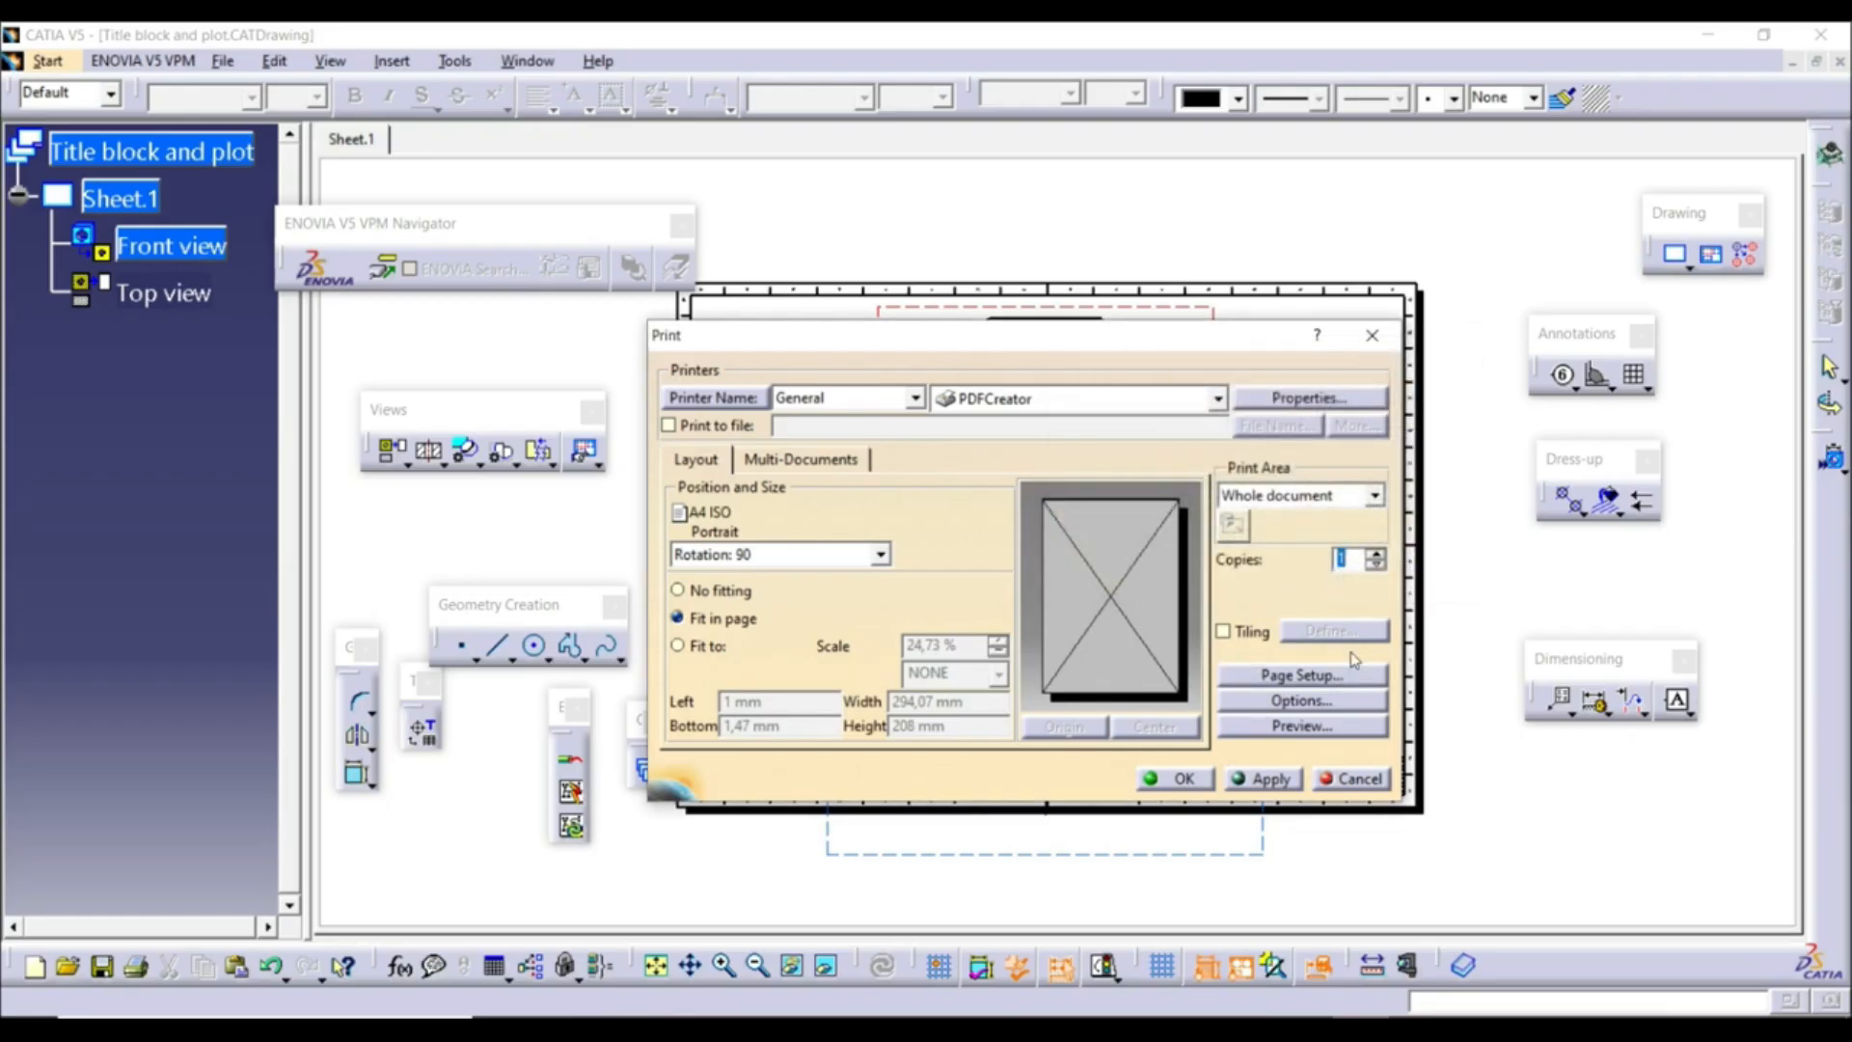
Preview the printout of the whole drawing and send it to the PDFCreator printer
left_click(1302, 725)
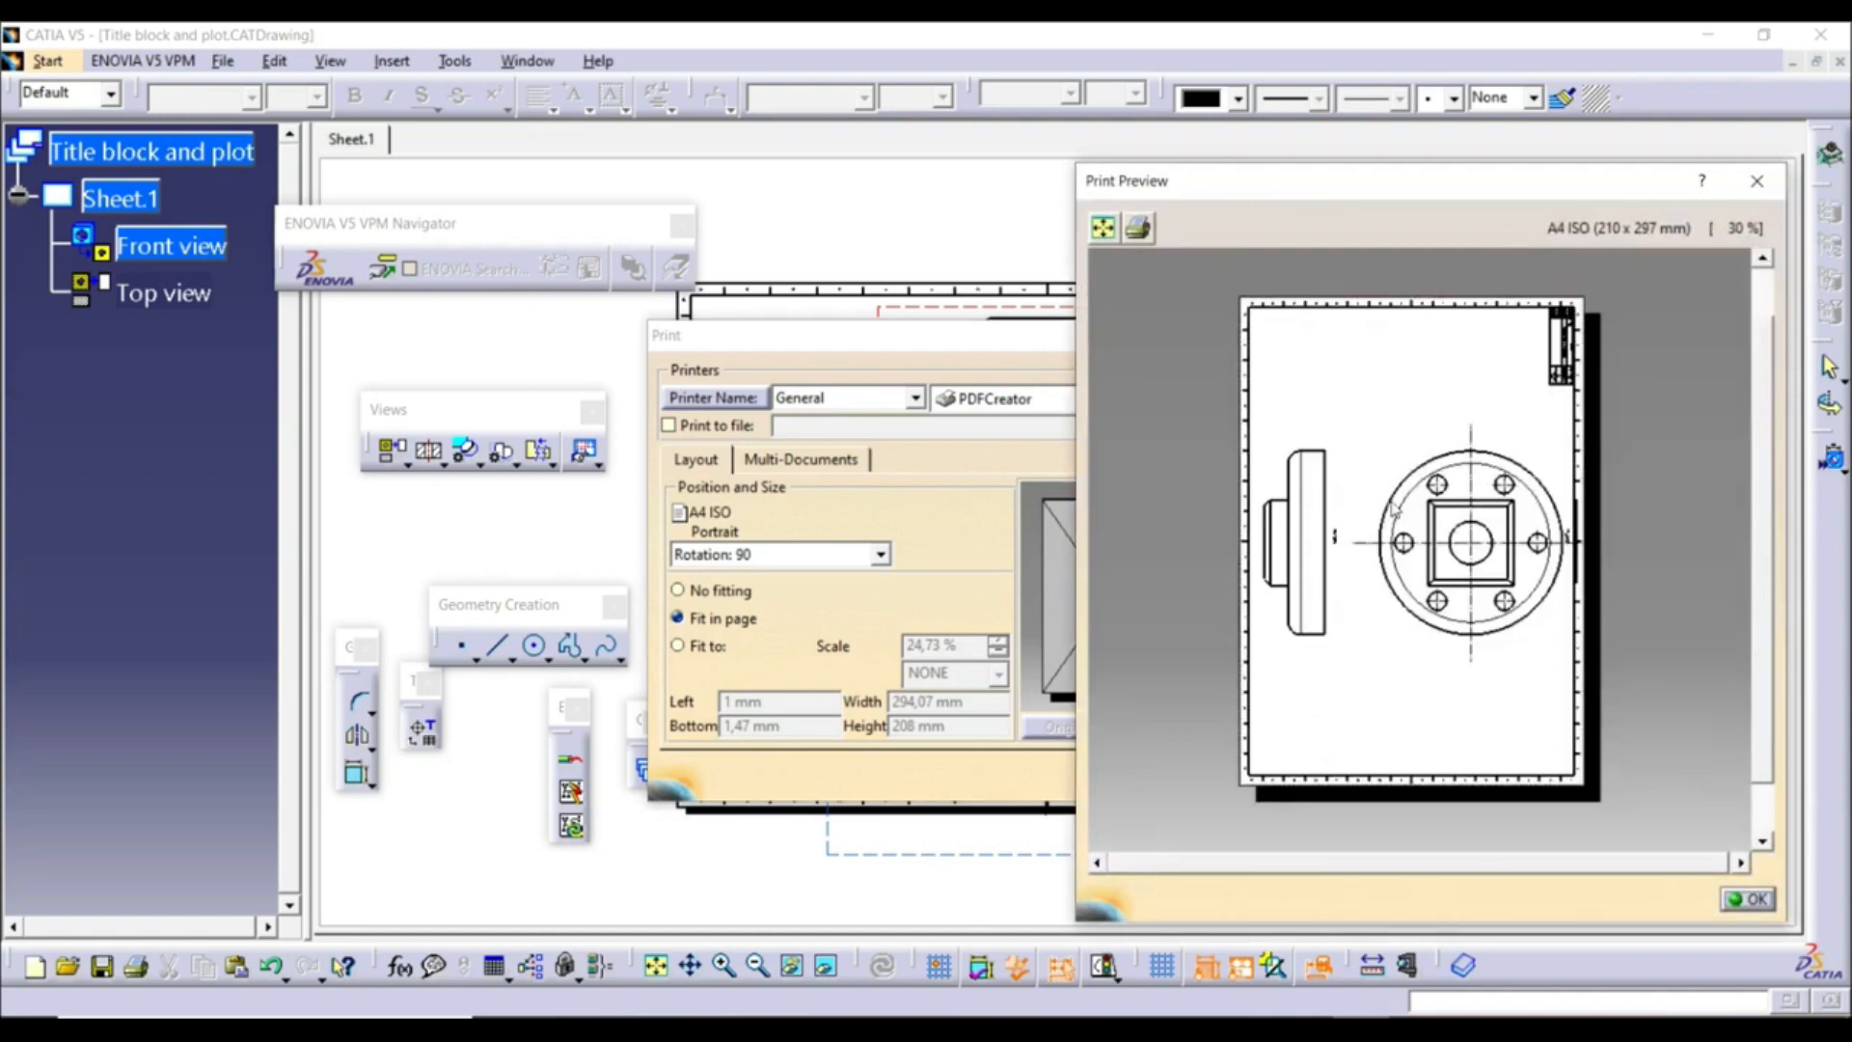
left_click(1746, 900)
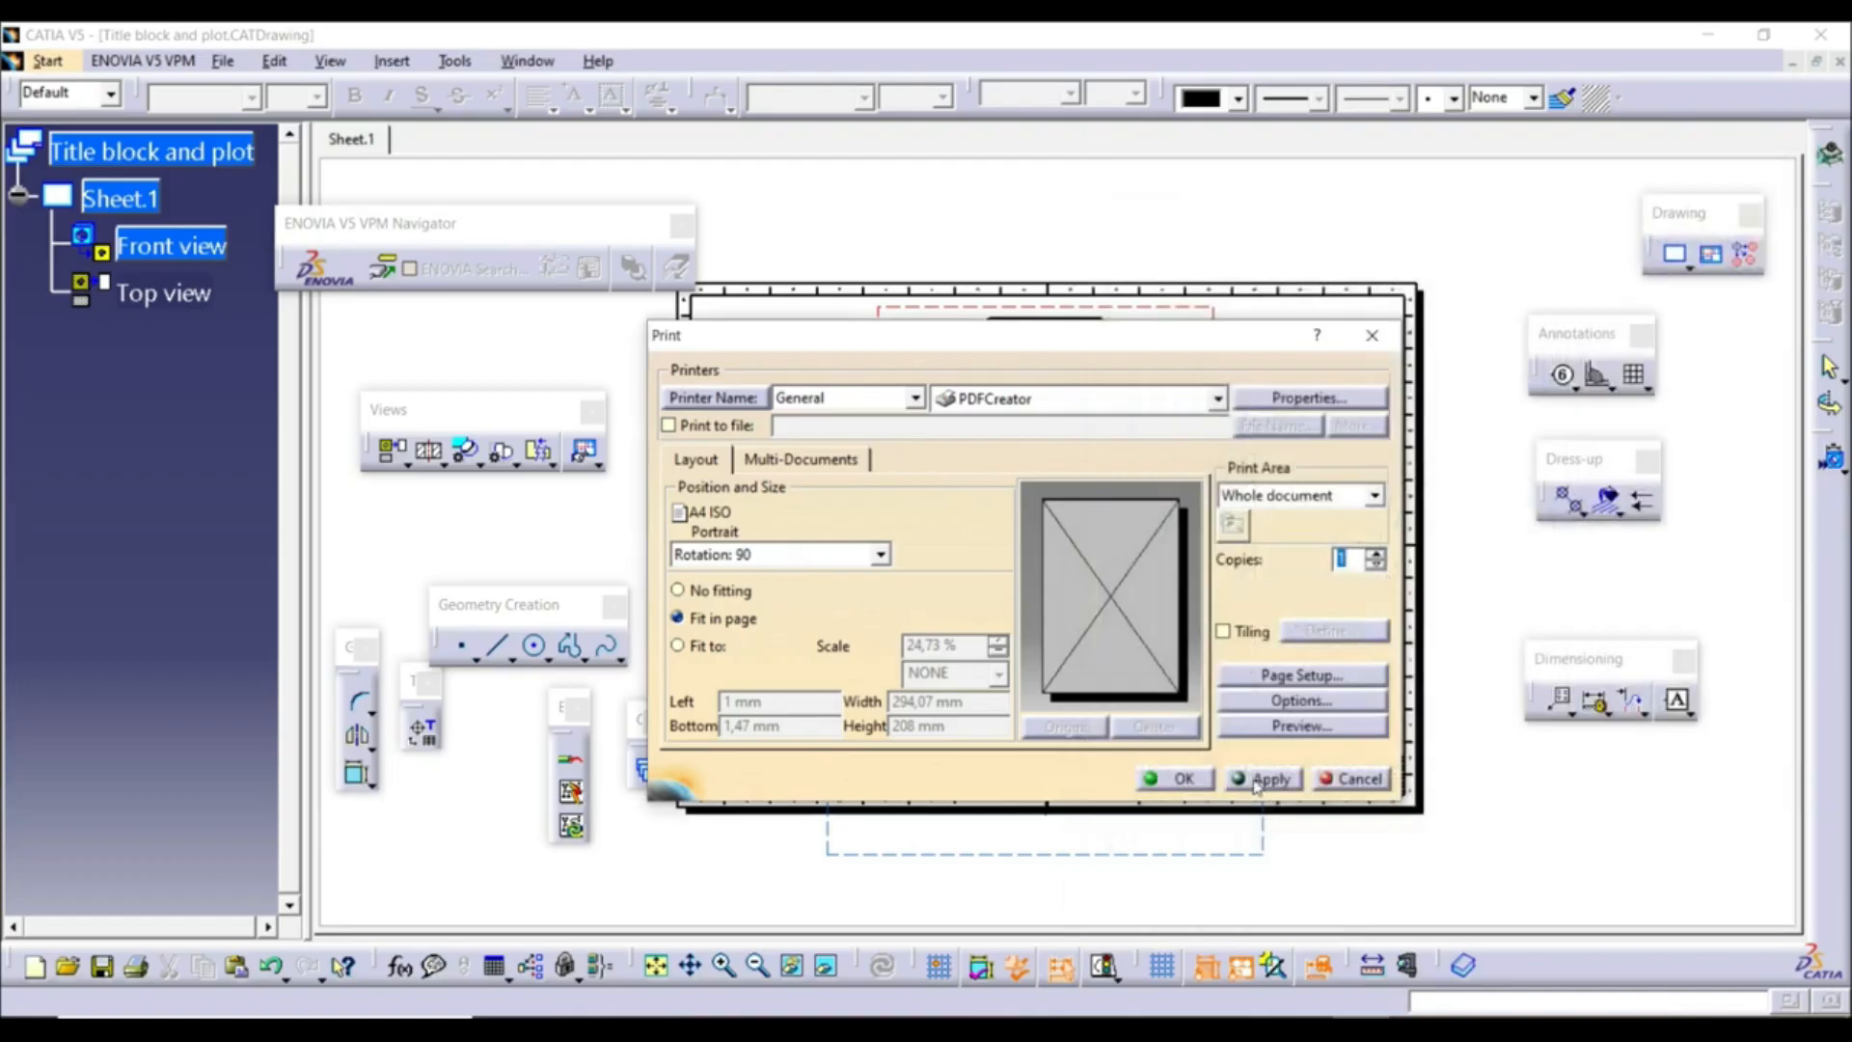
left_click(1193, 781)
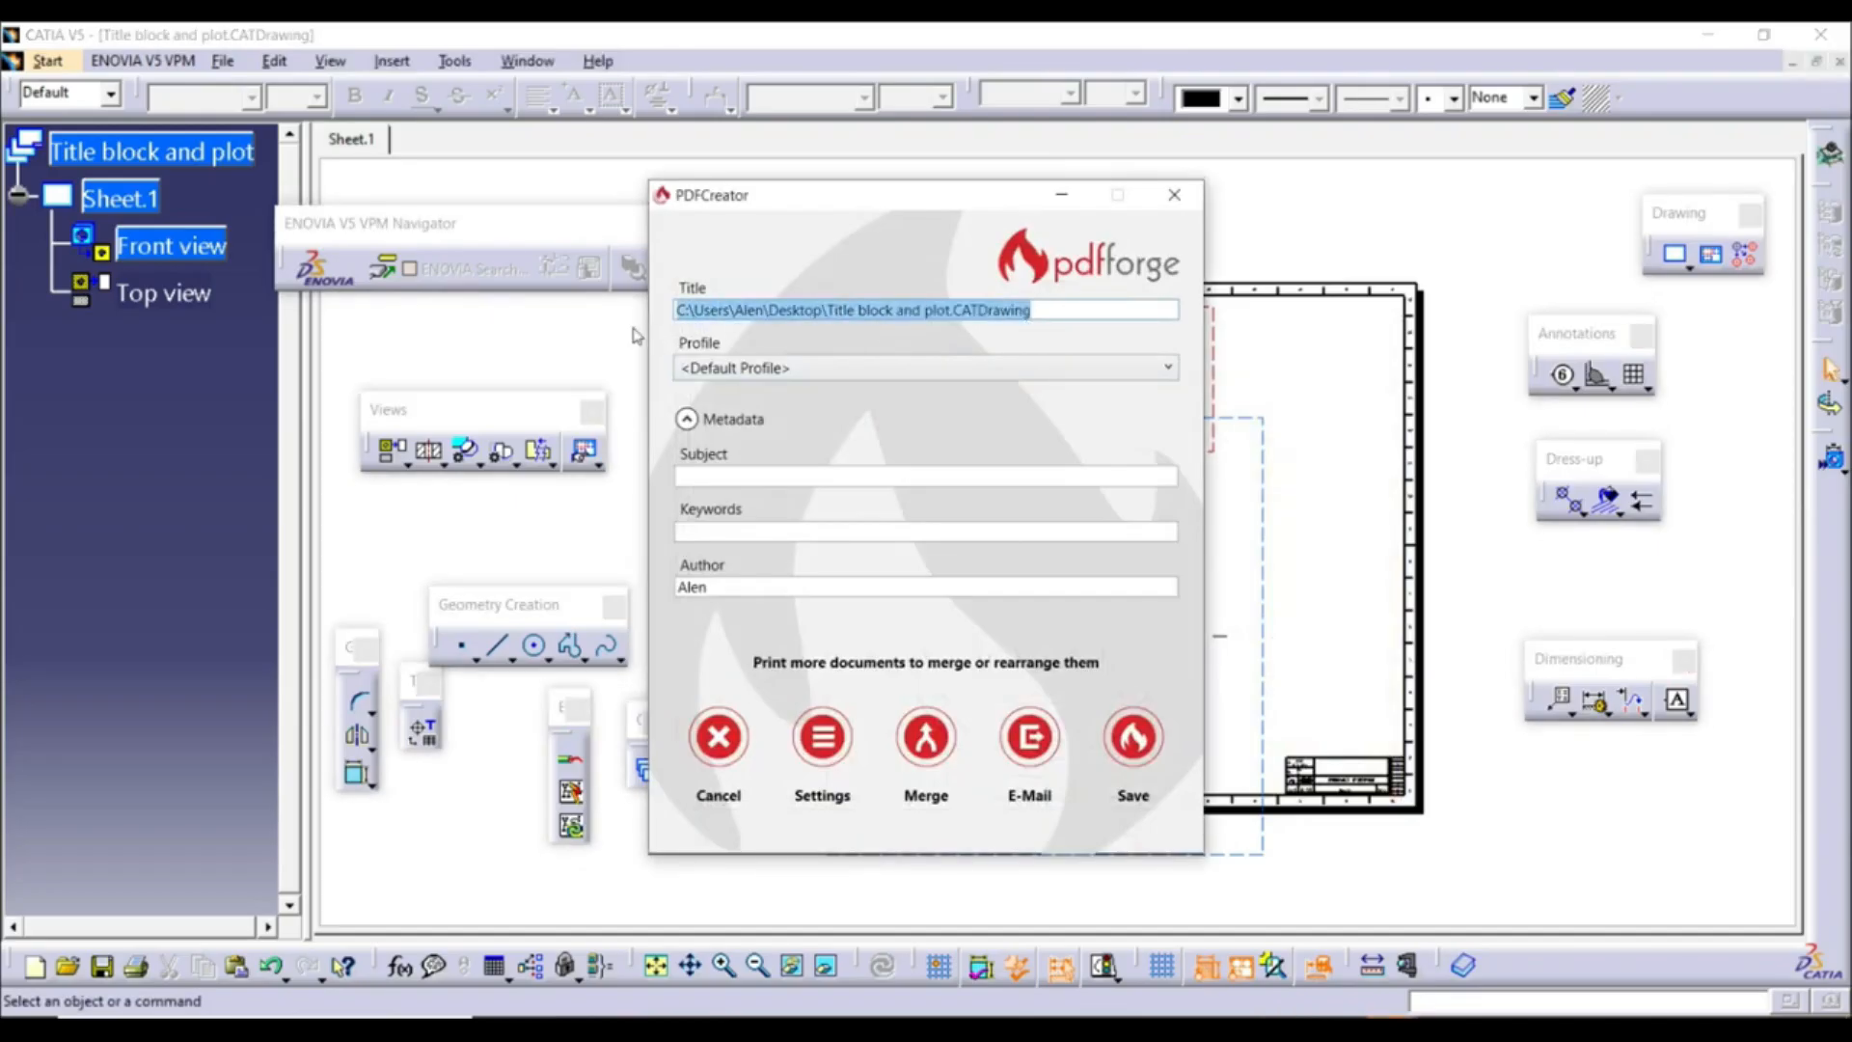
Title the PDF My Drawing and save it as a PDF file in the desktop folder, Radna površina
type("My")
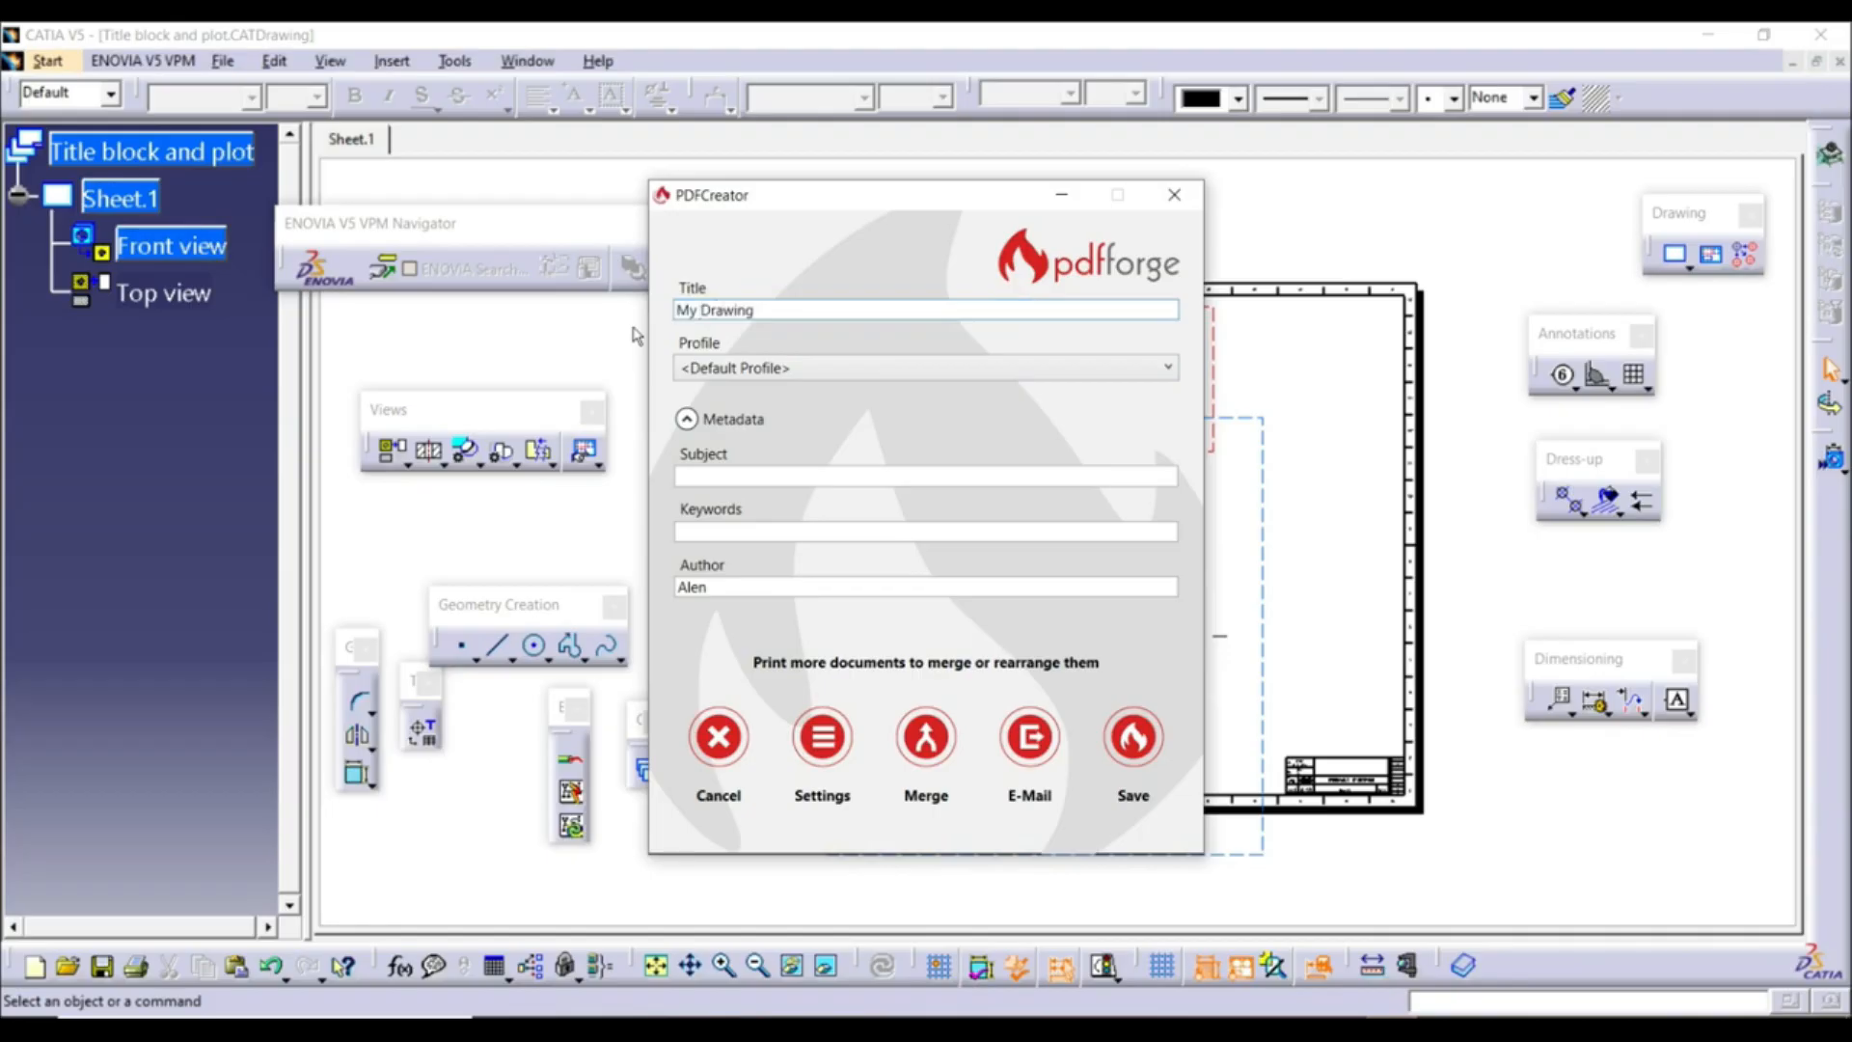
left_click(1143, 733)
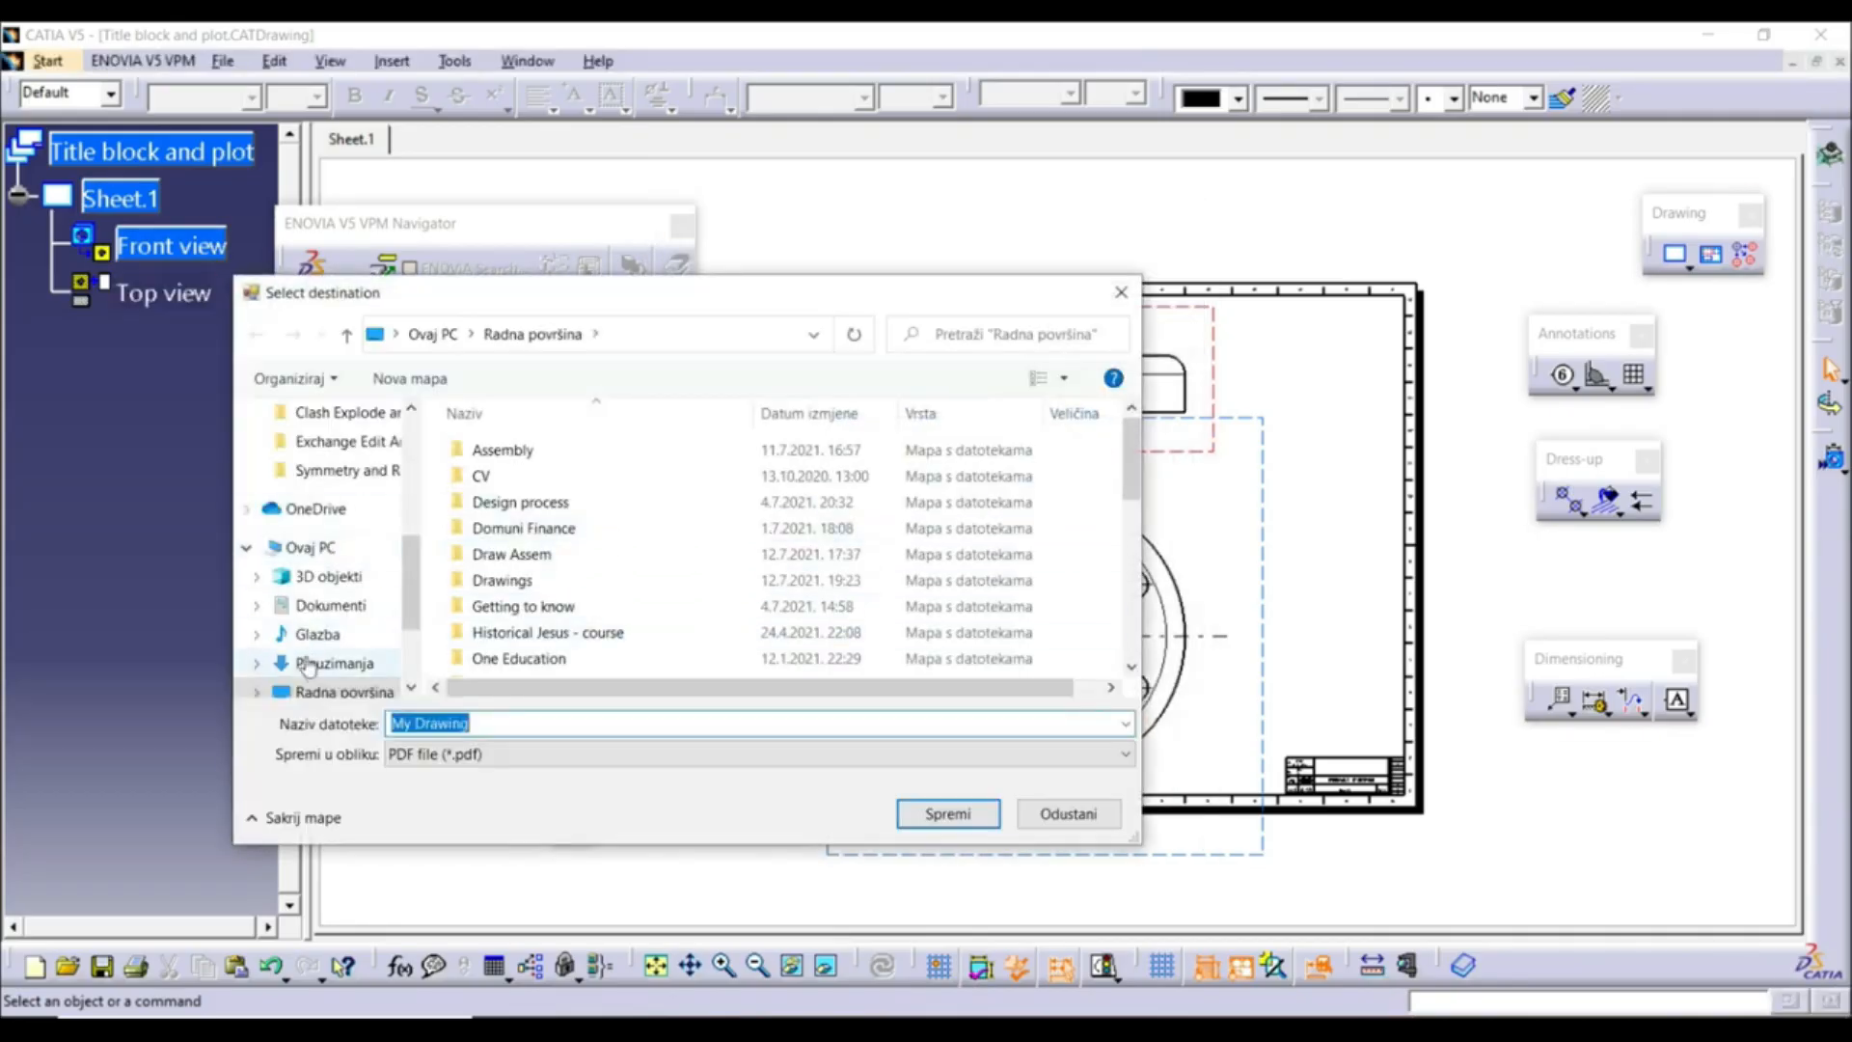
scroll(313, 664, "down", 1)
left_click(313, 634)
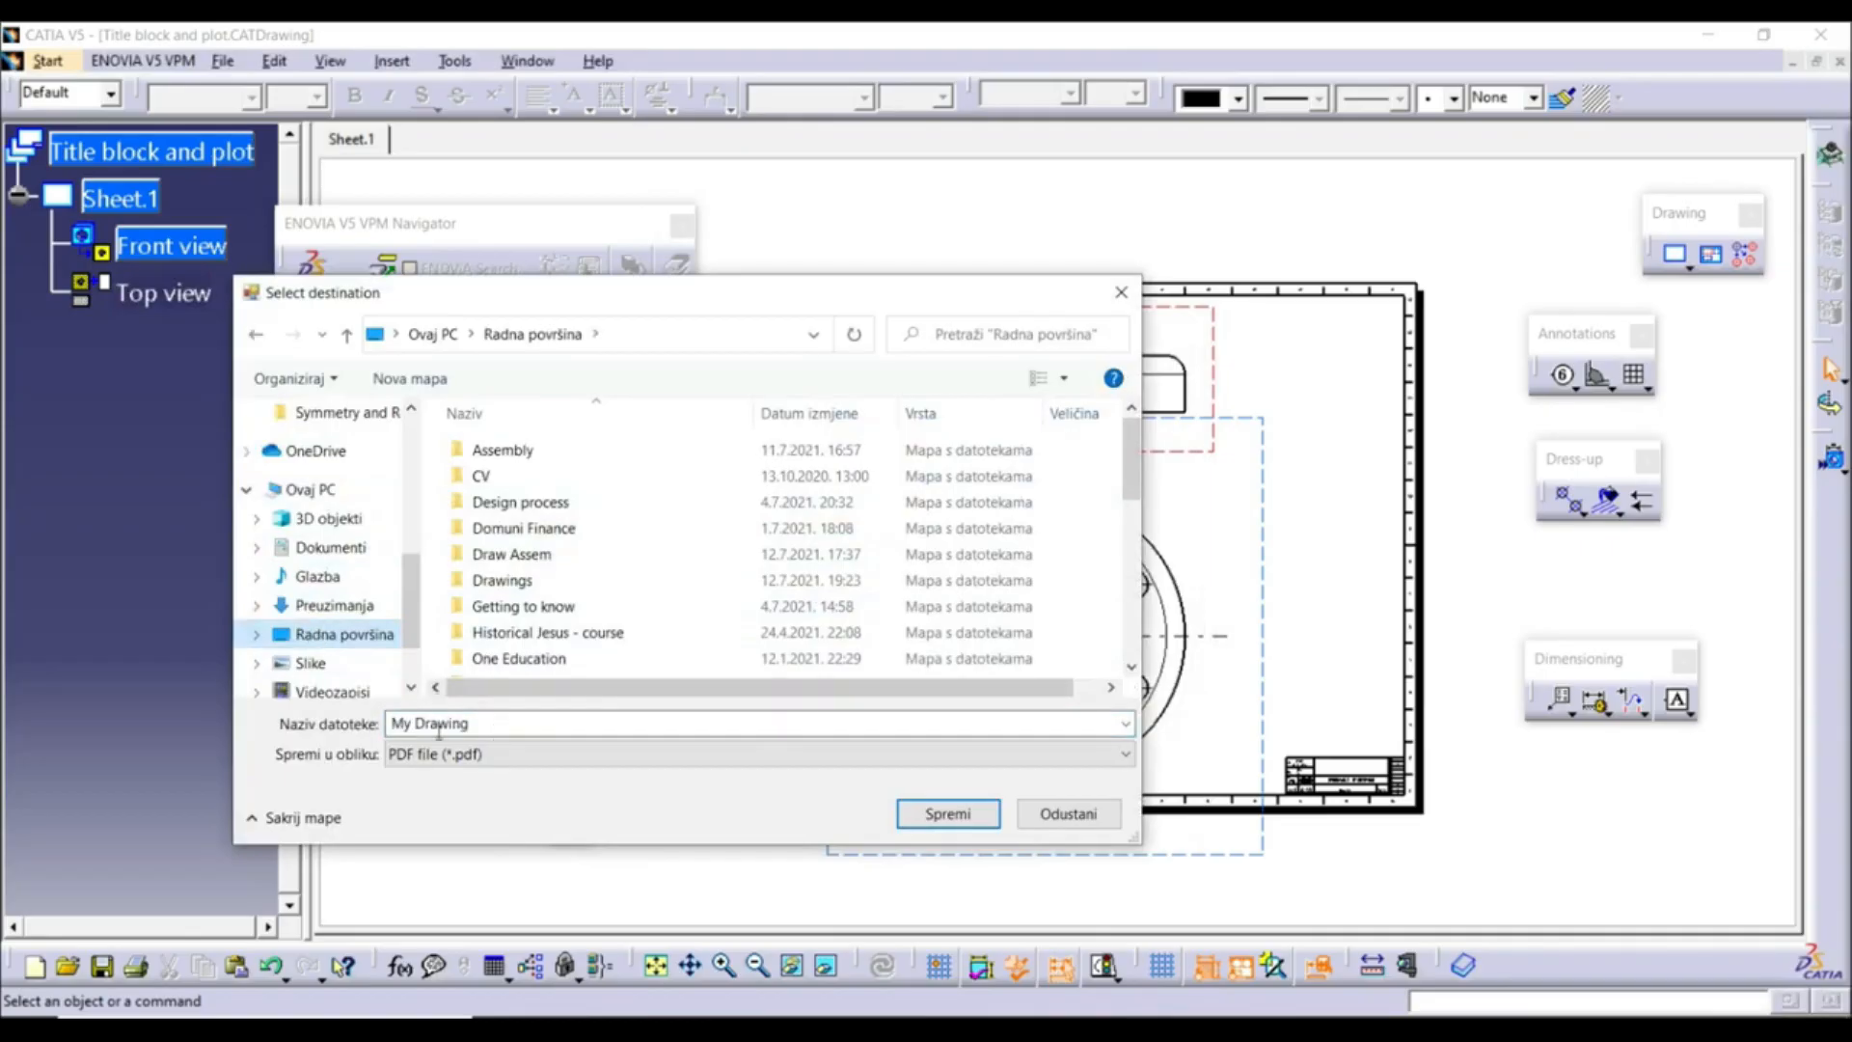
left_click(932, 810)
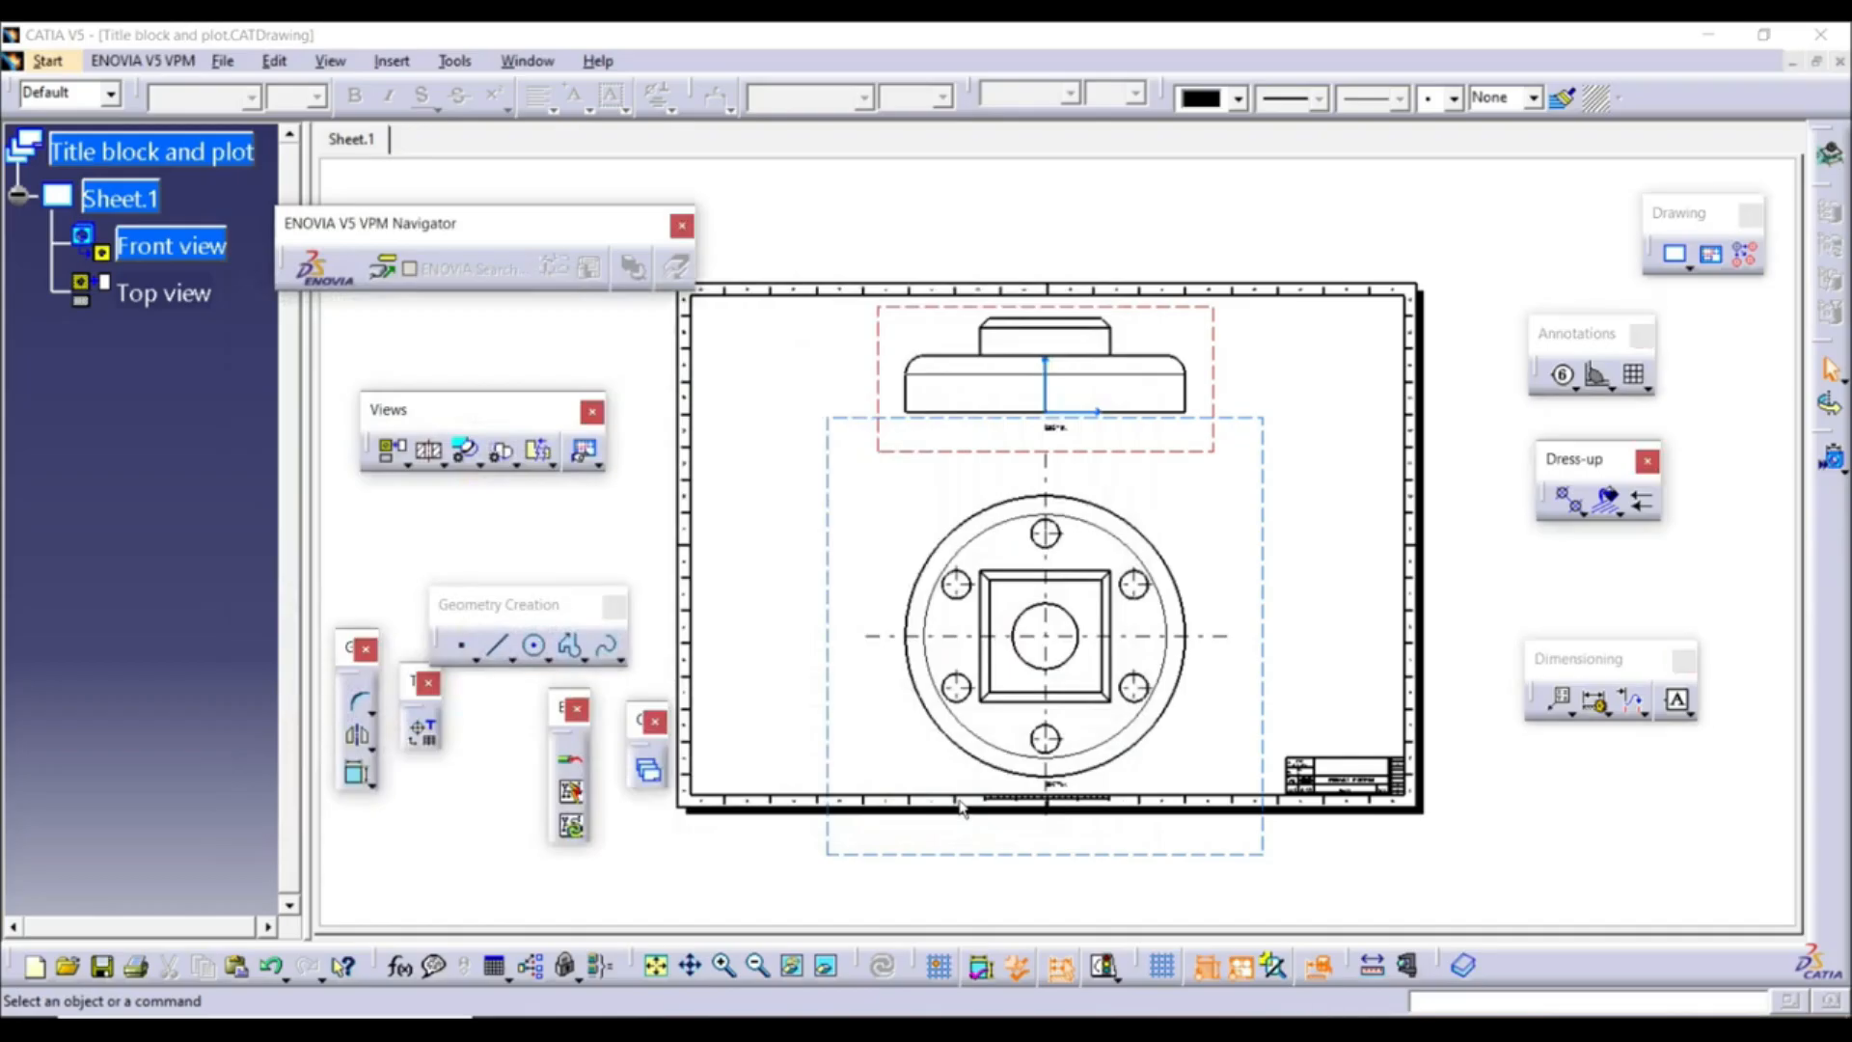